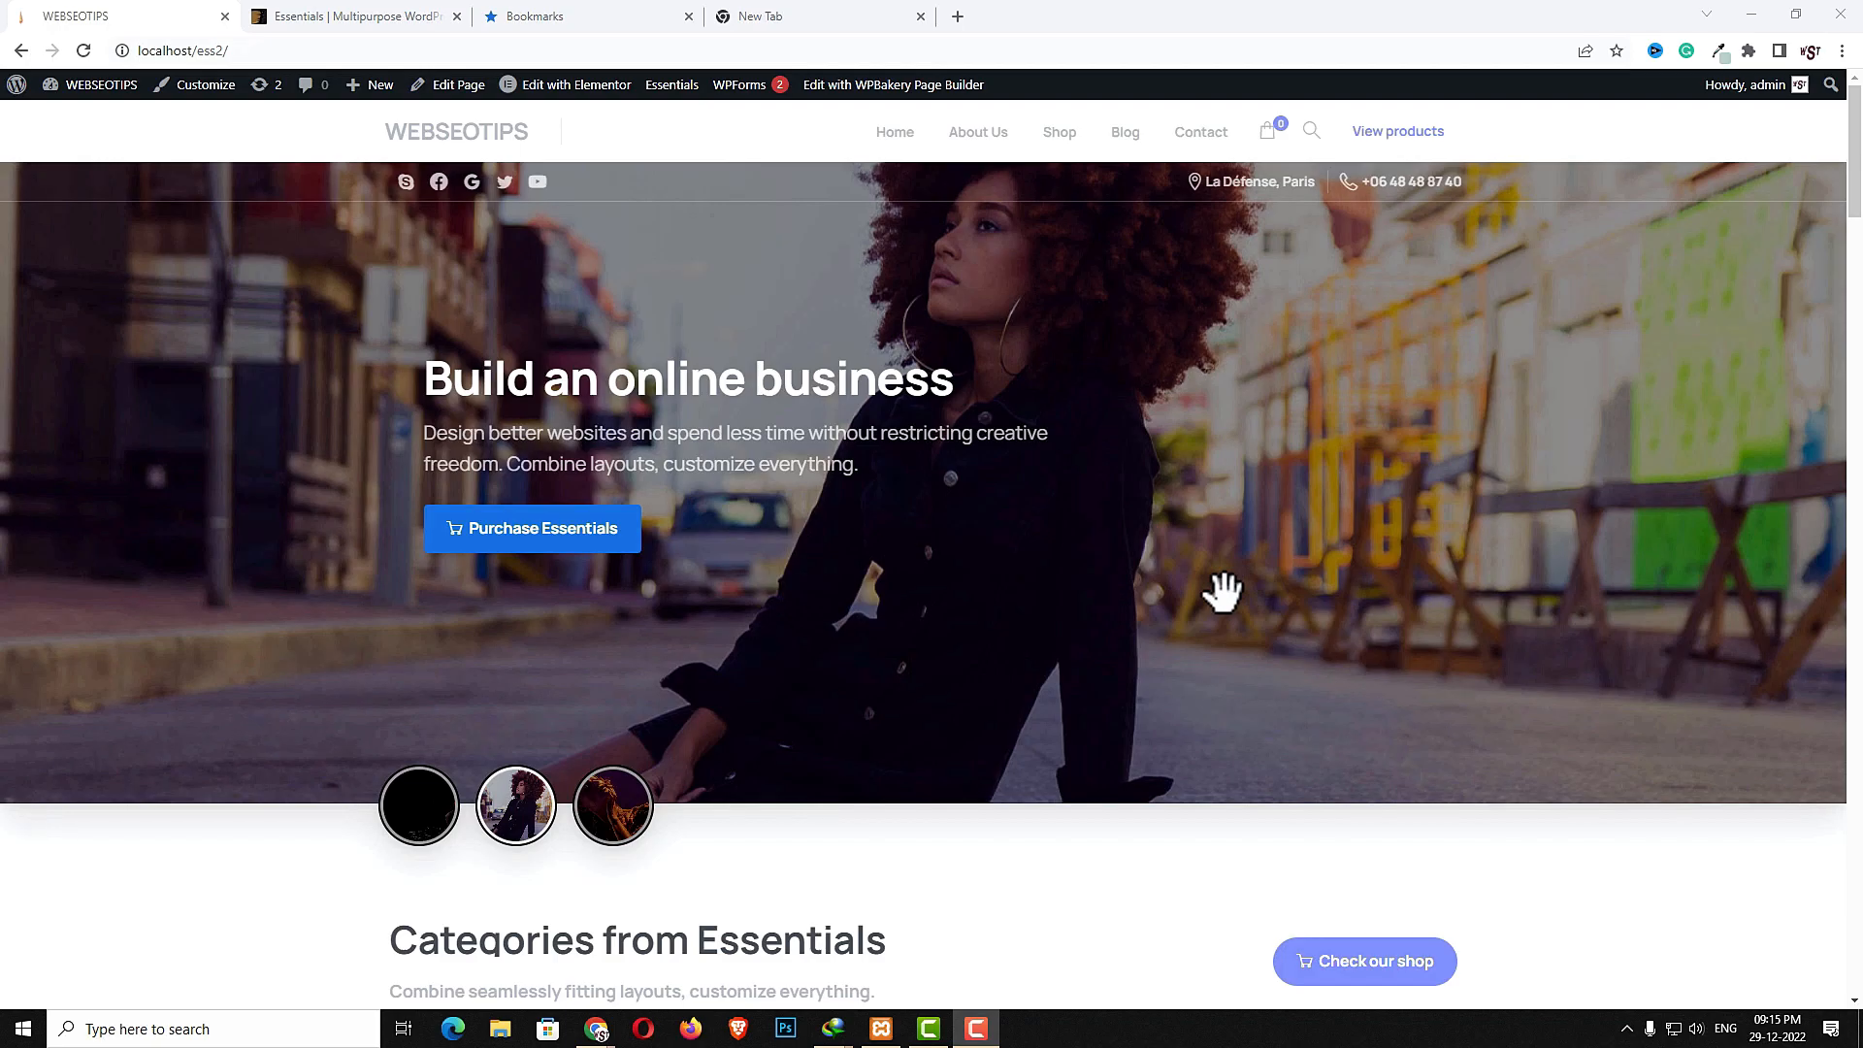
- Scroll through the demo site's homepage to examine its sections
scroll(1222, 592, down, 5)
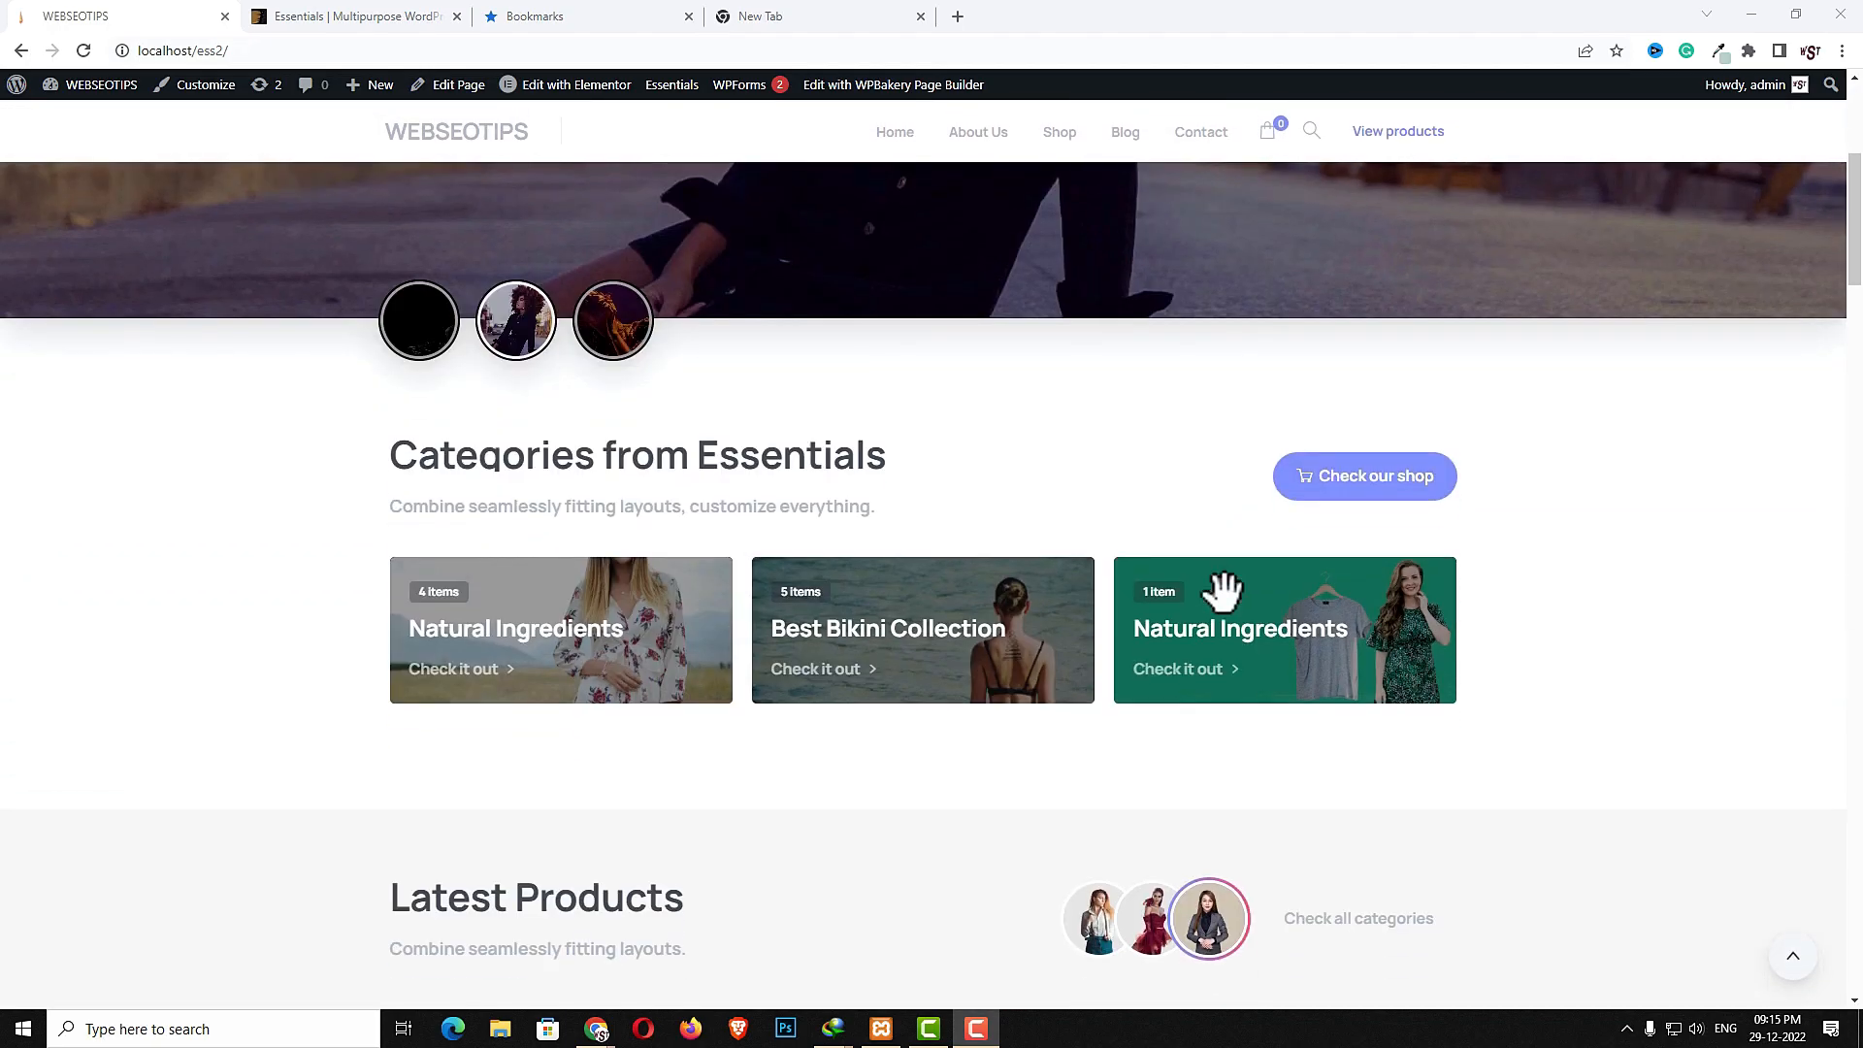
scroll(1223, 589, down, 20)
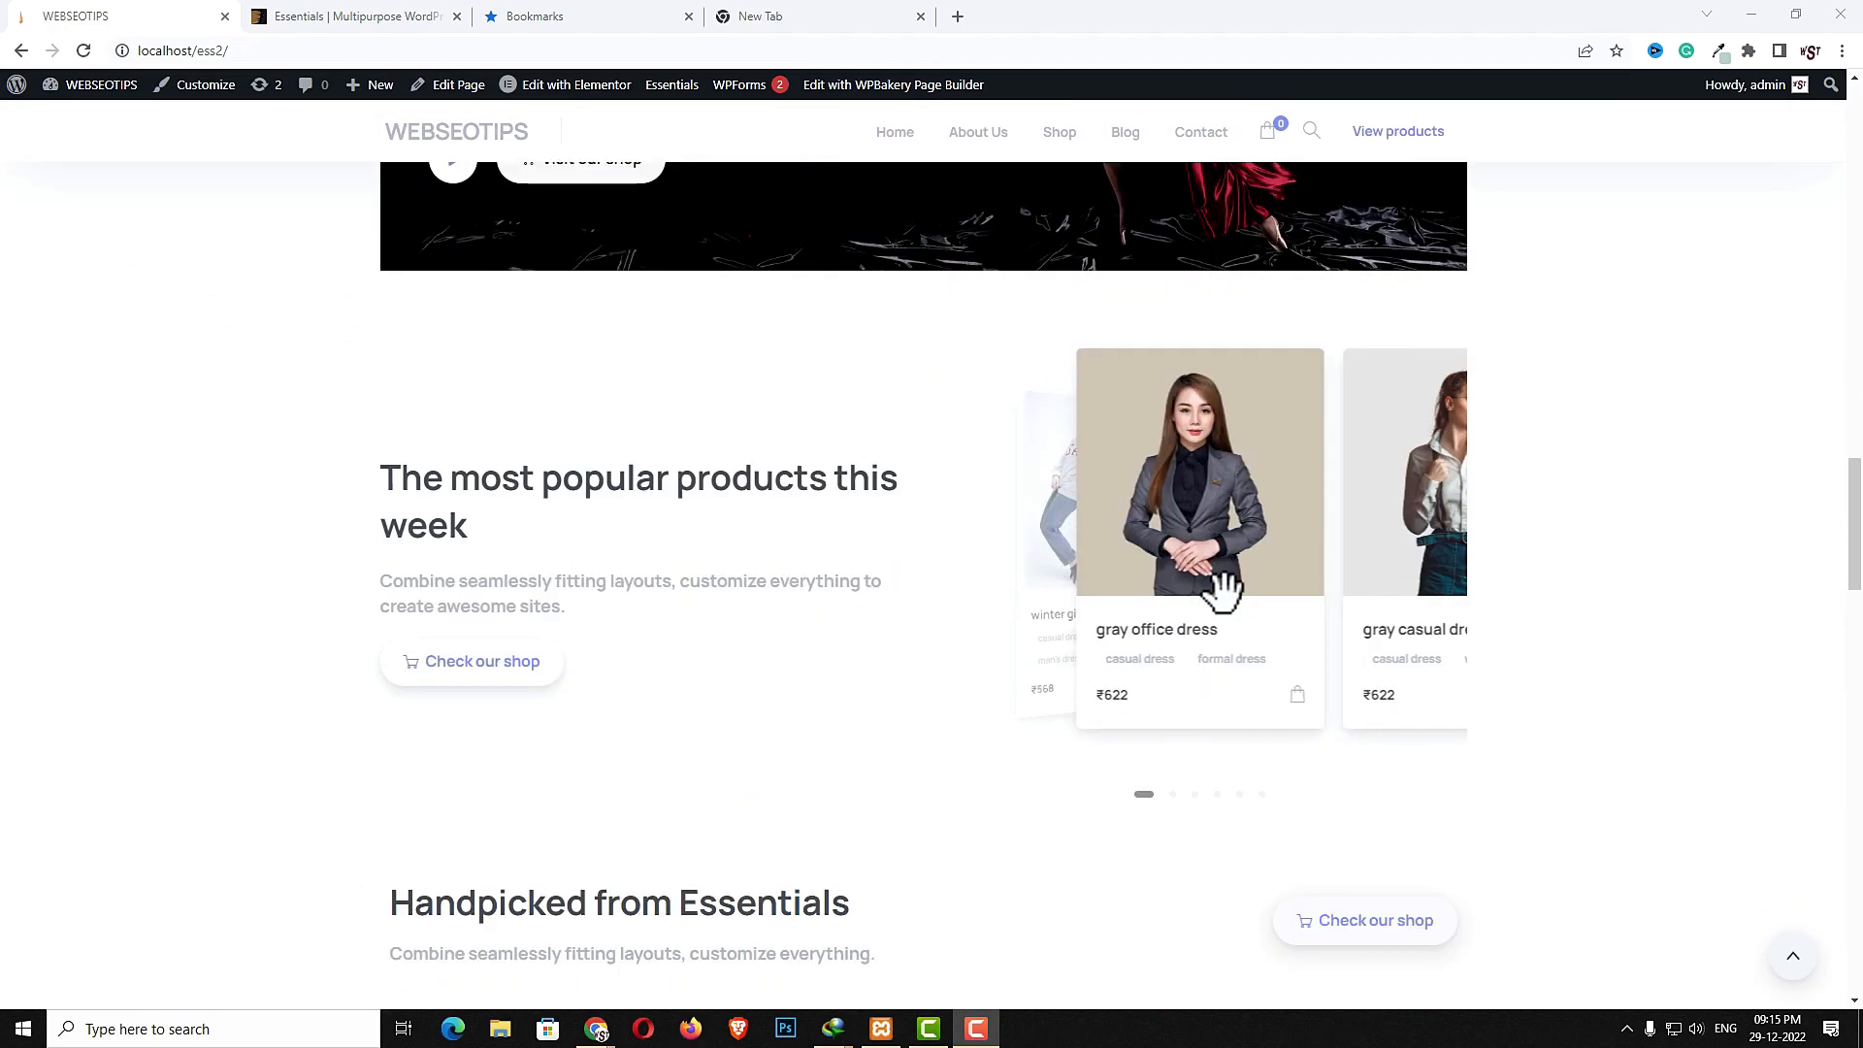
scroll(1223, 589, down, 10)
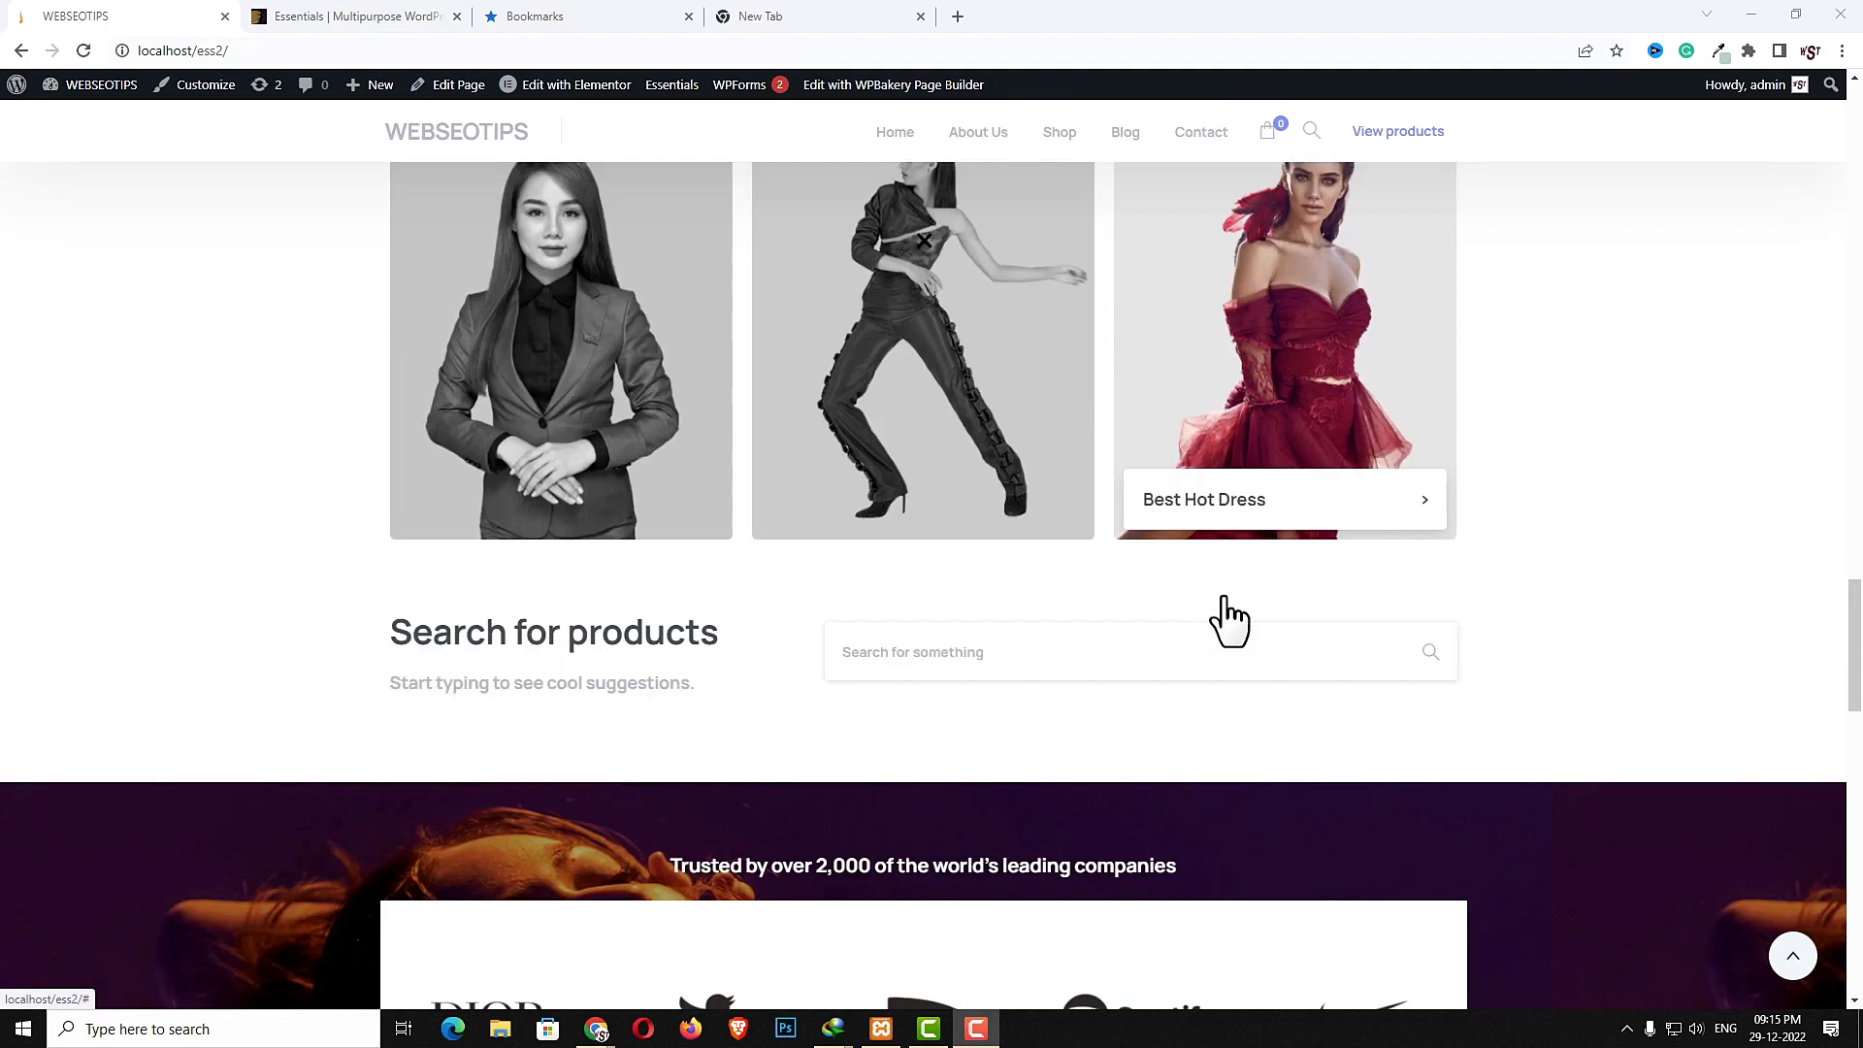
scroll(1227, 618, down, 6)
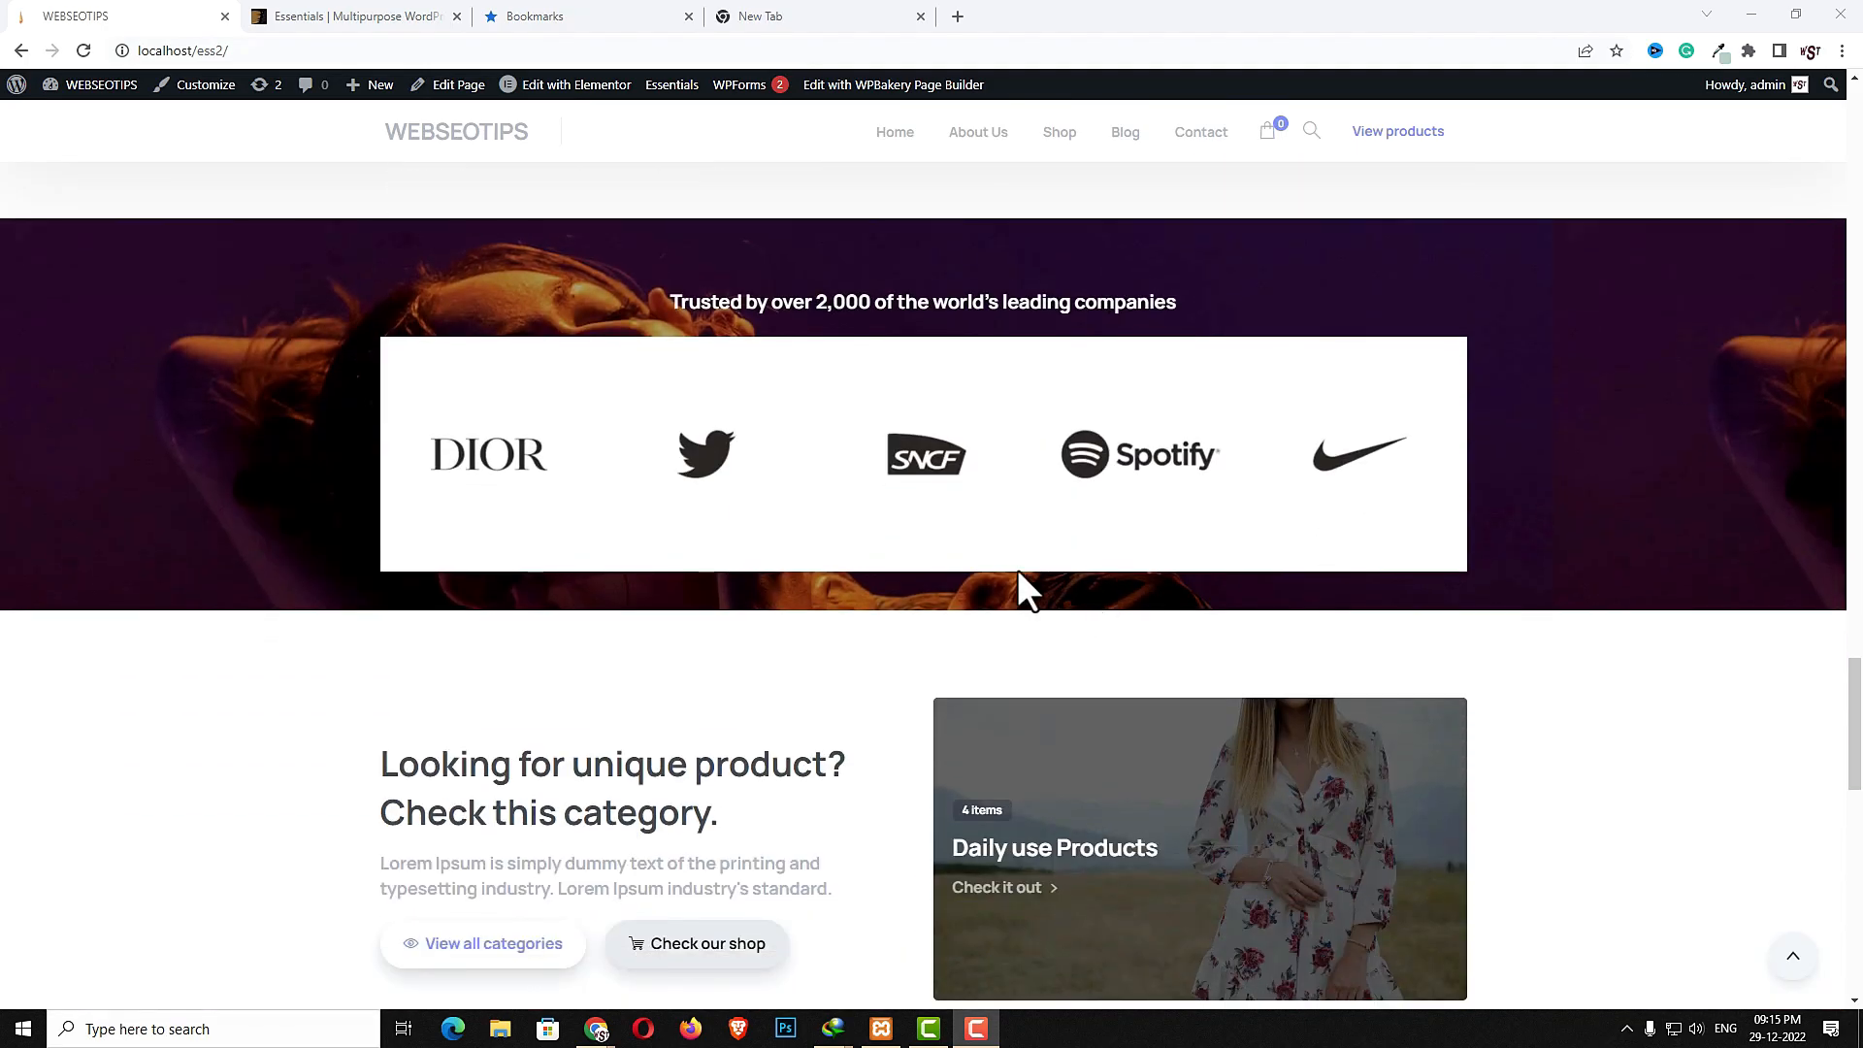
- Open the Essentials theme page from ThemeForest's best-selling WordPress themes list
click(306, 17)
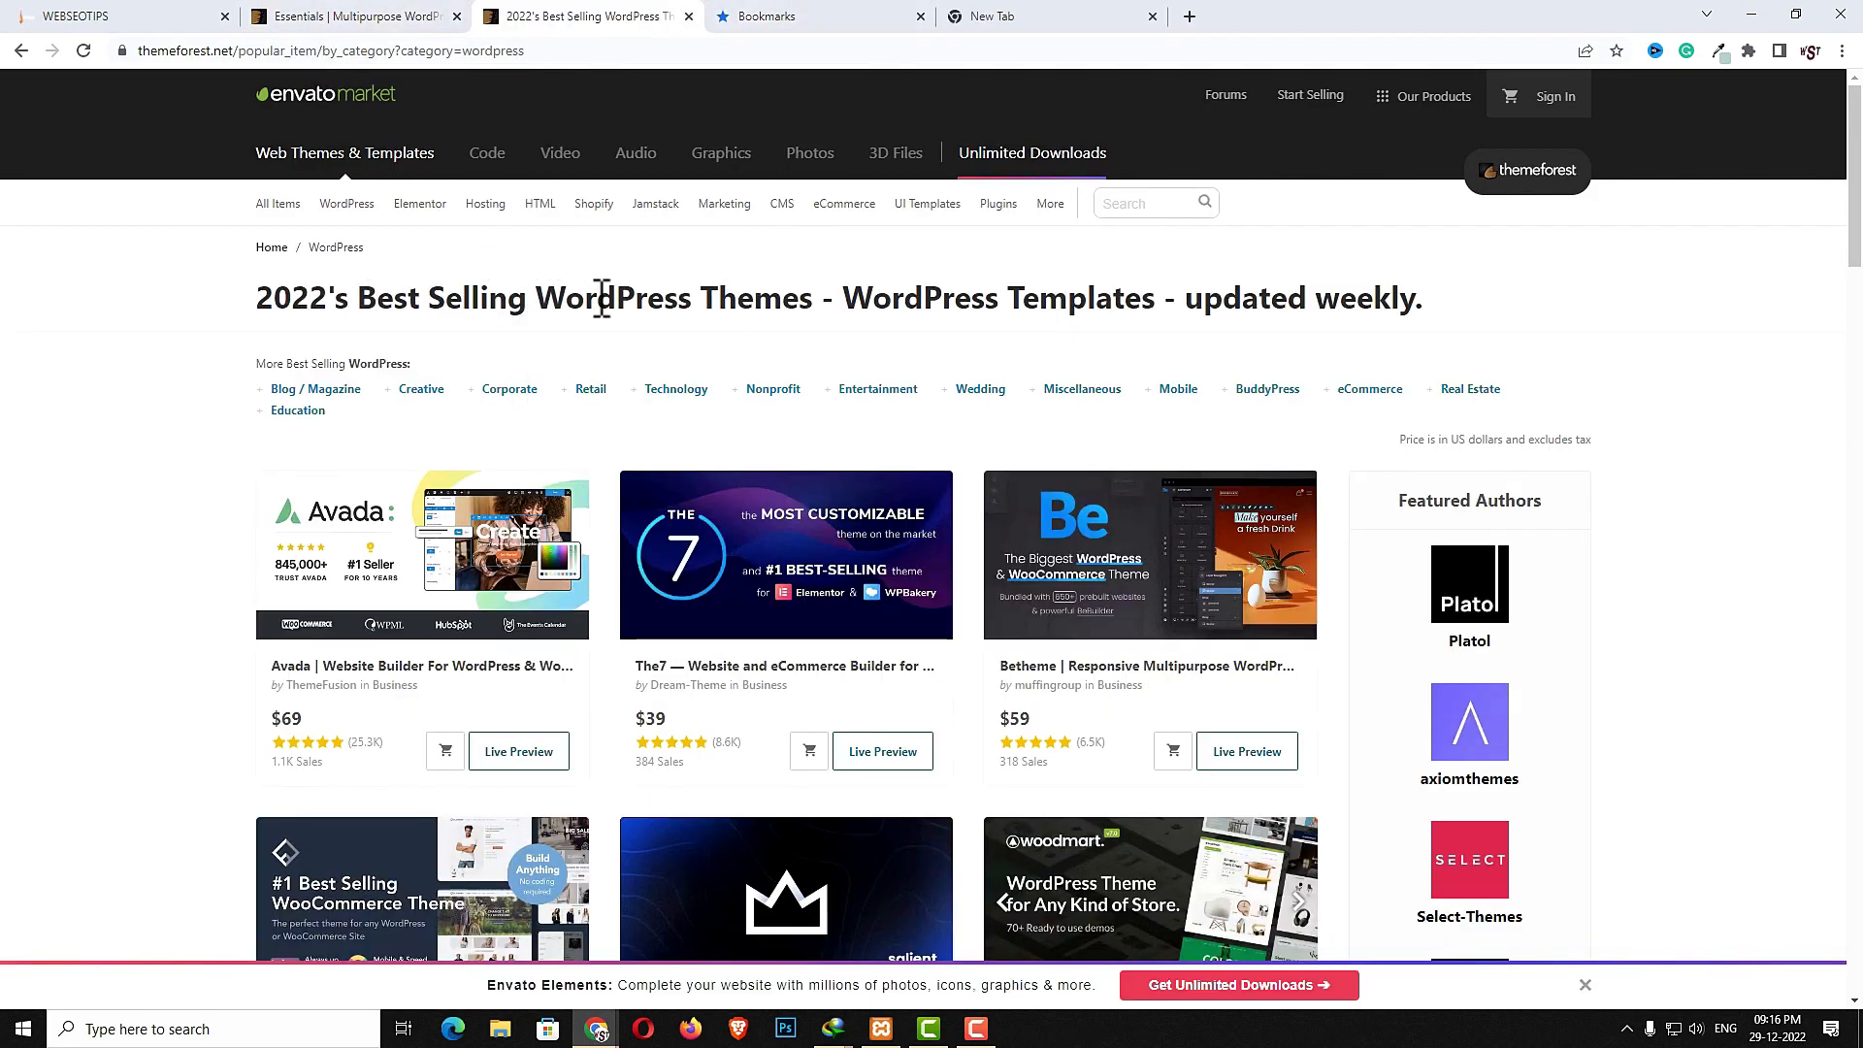
scroll(1023, 478, down, 15)
scroll(1023, 478, down, 12)
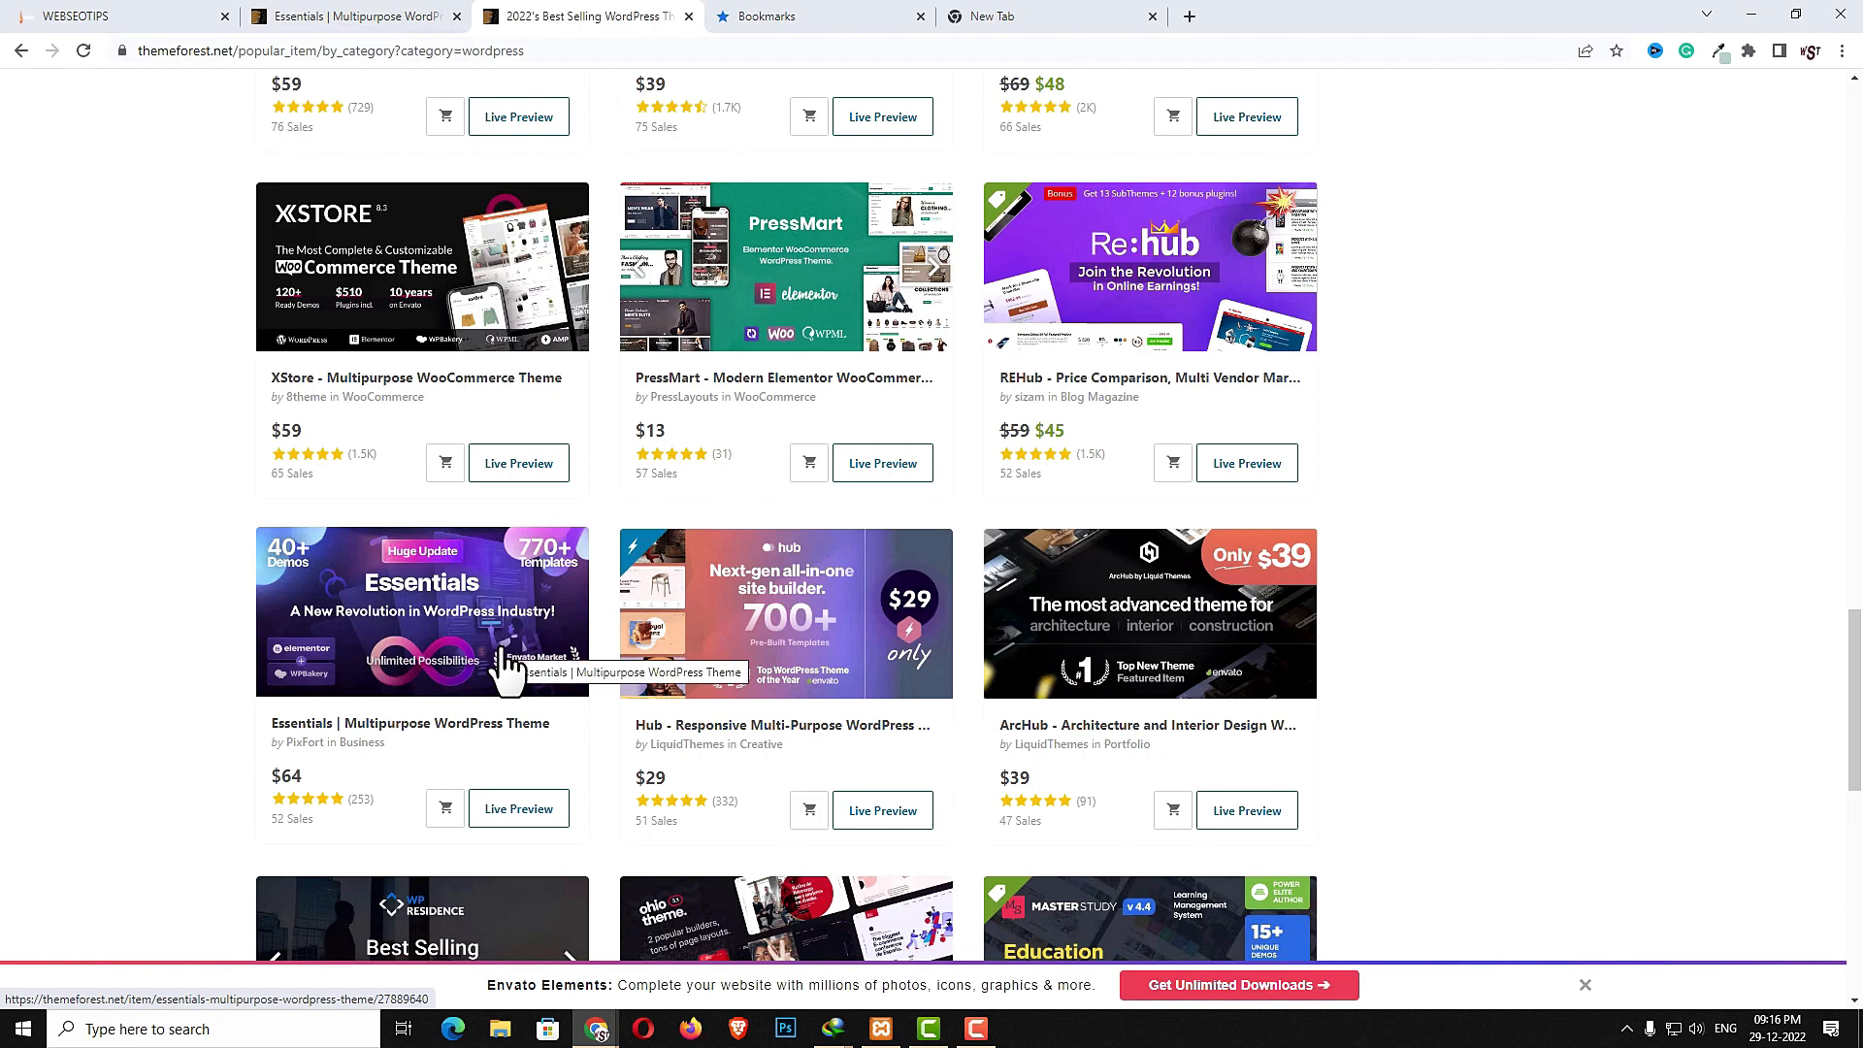
click(505, 670)
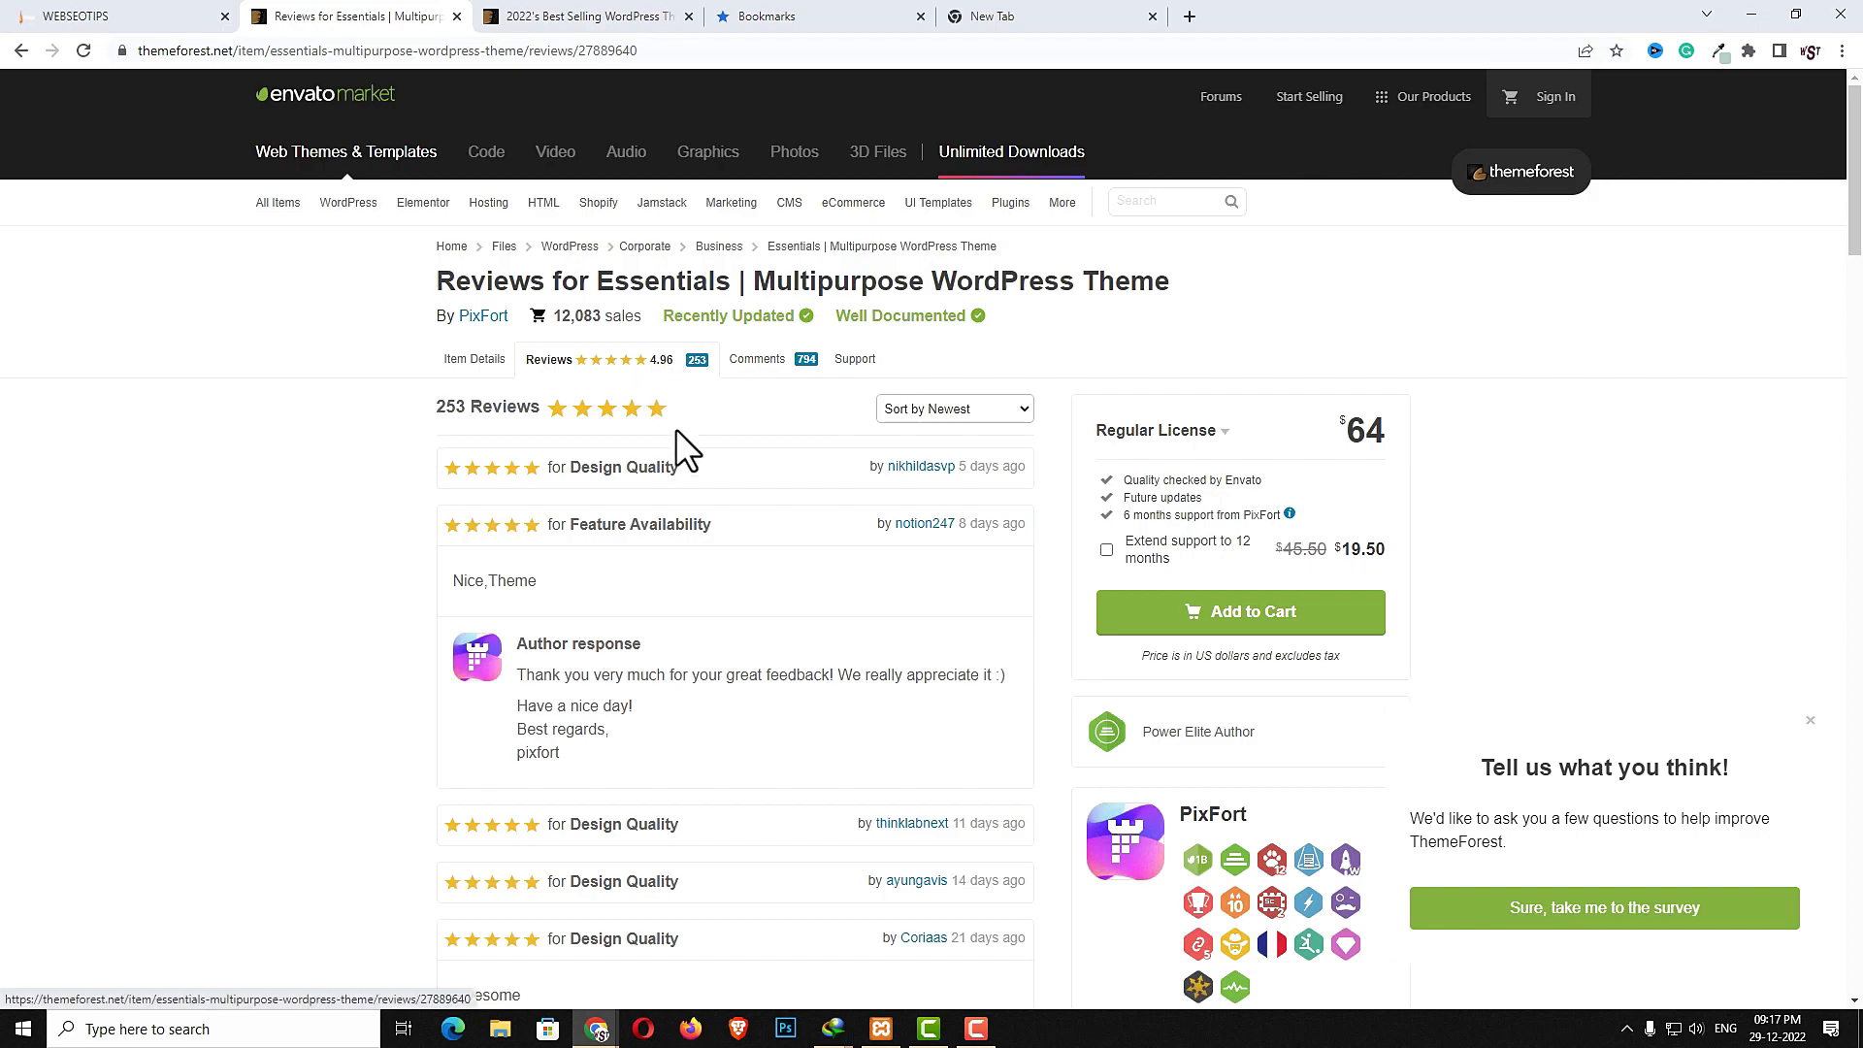
- Read through the customer reviews and author responses for the Essentials theme
scroll(677, 417, down, 4)
scroll(682, 442, down, 6)
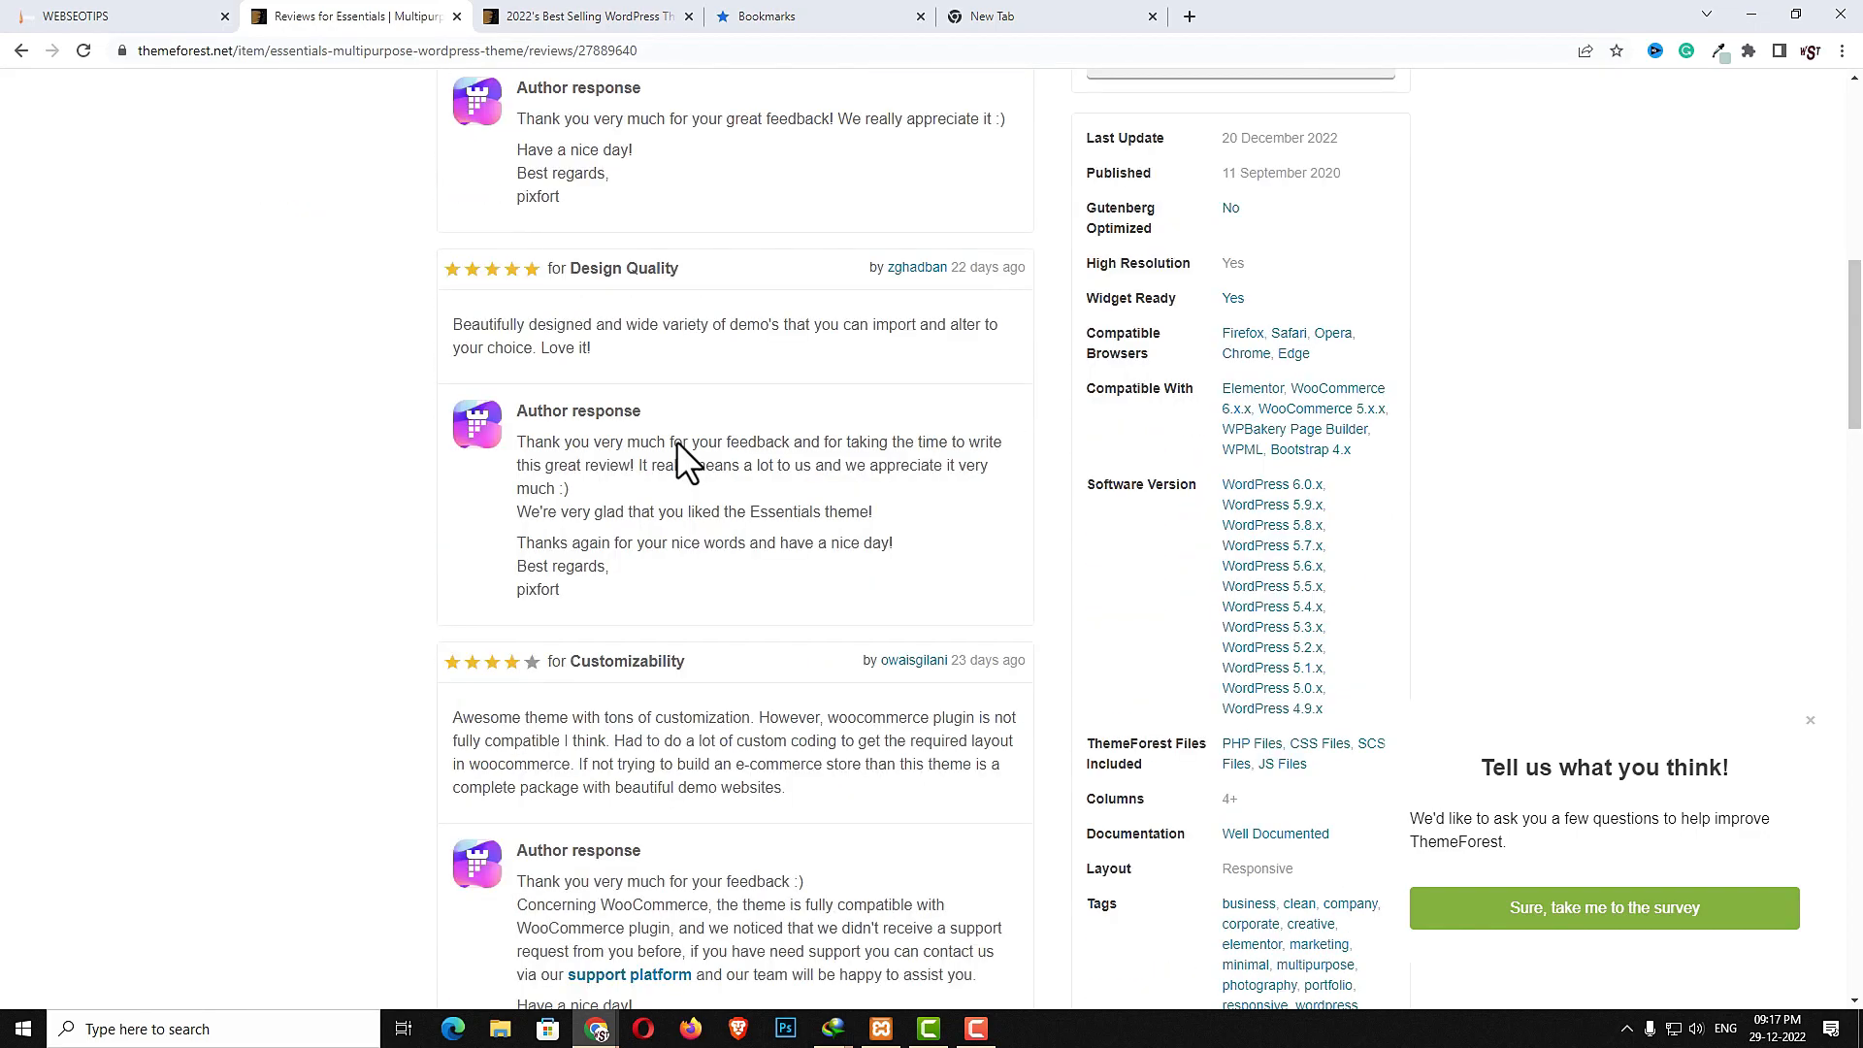
scroll(680, 442, down, 3)
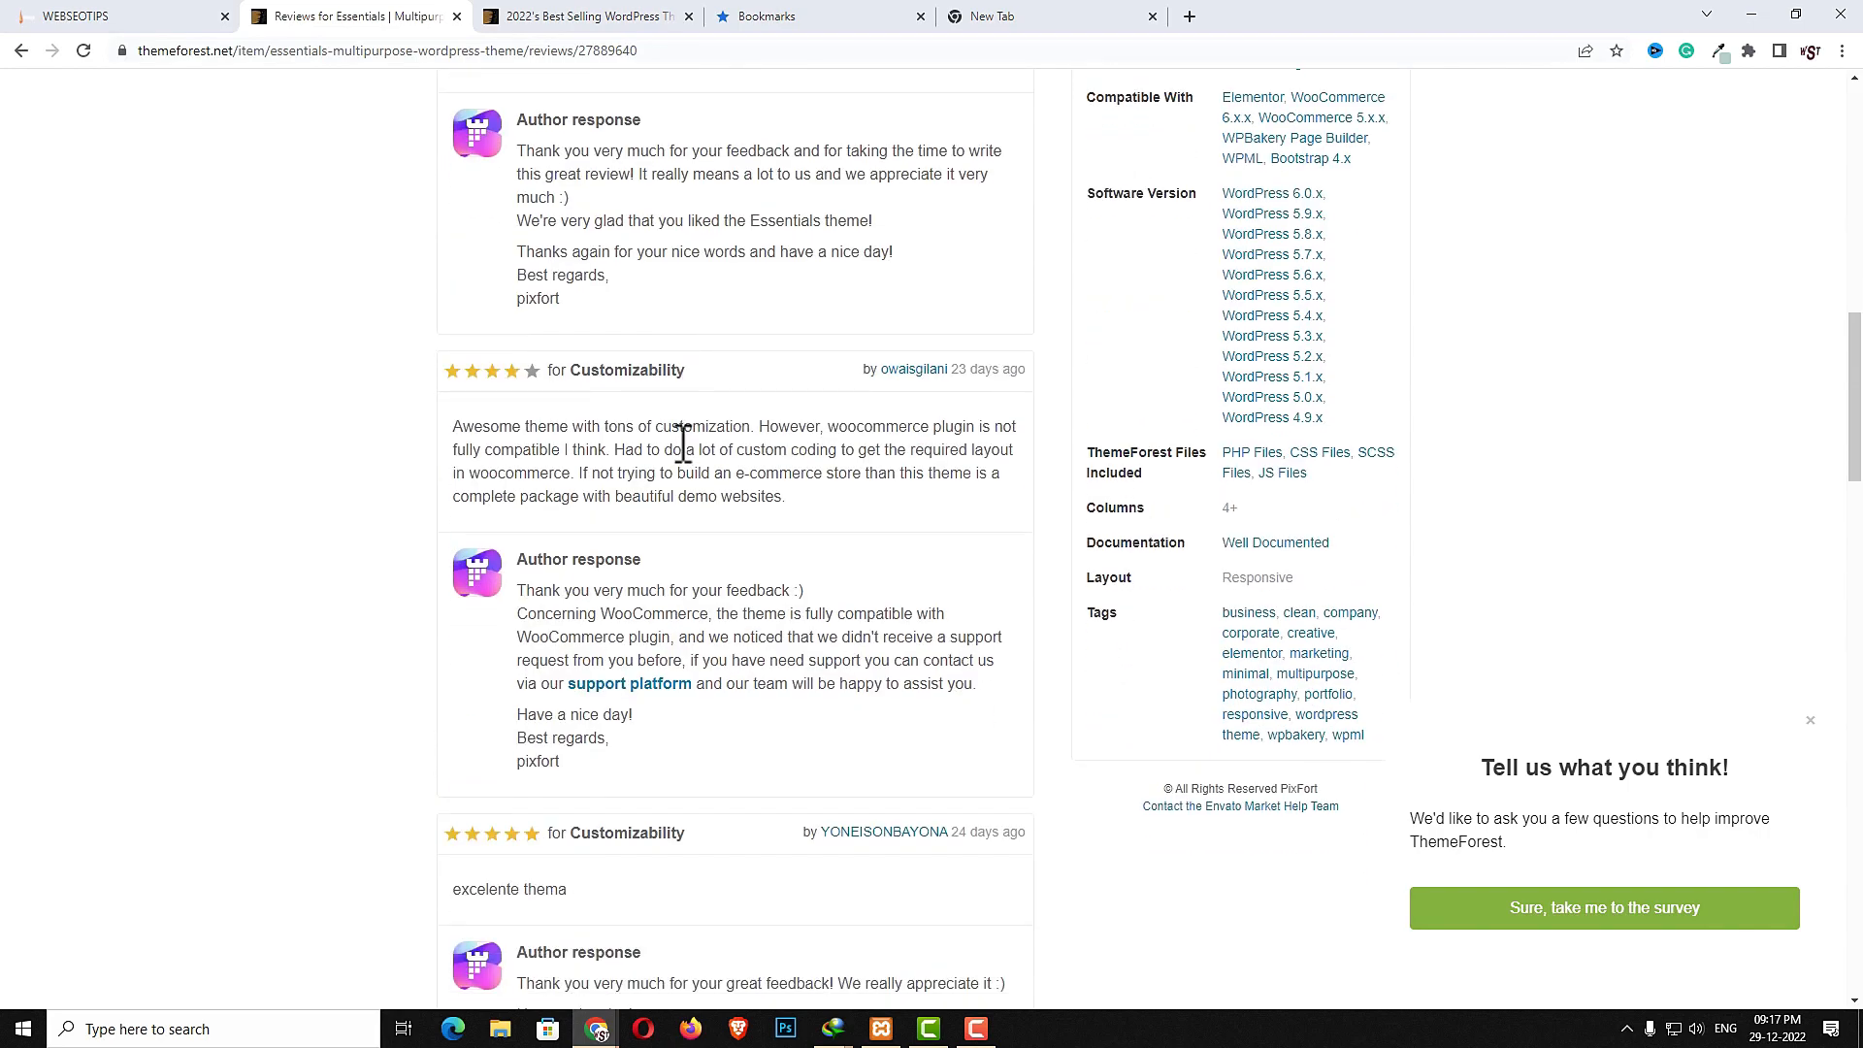
scroll(682, 445, down, 7)
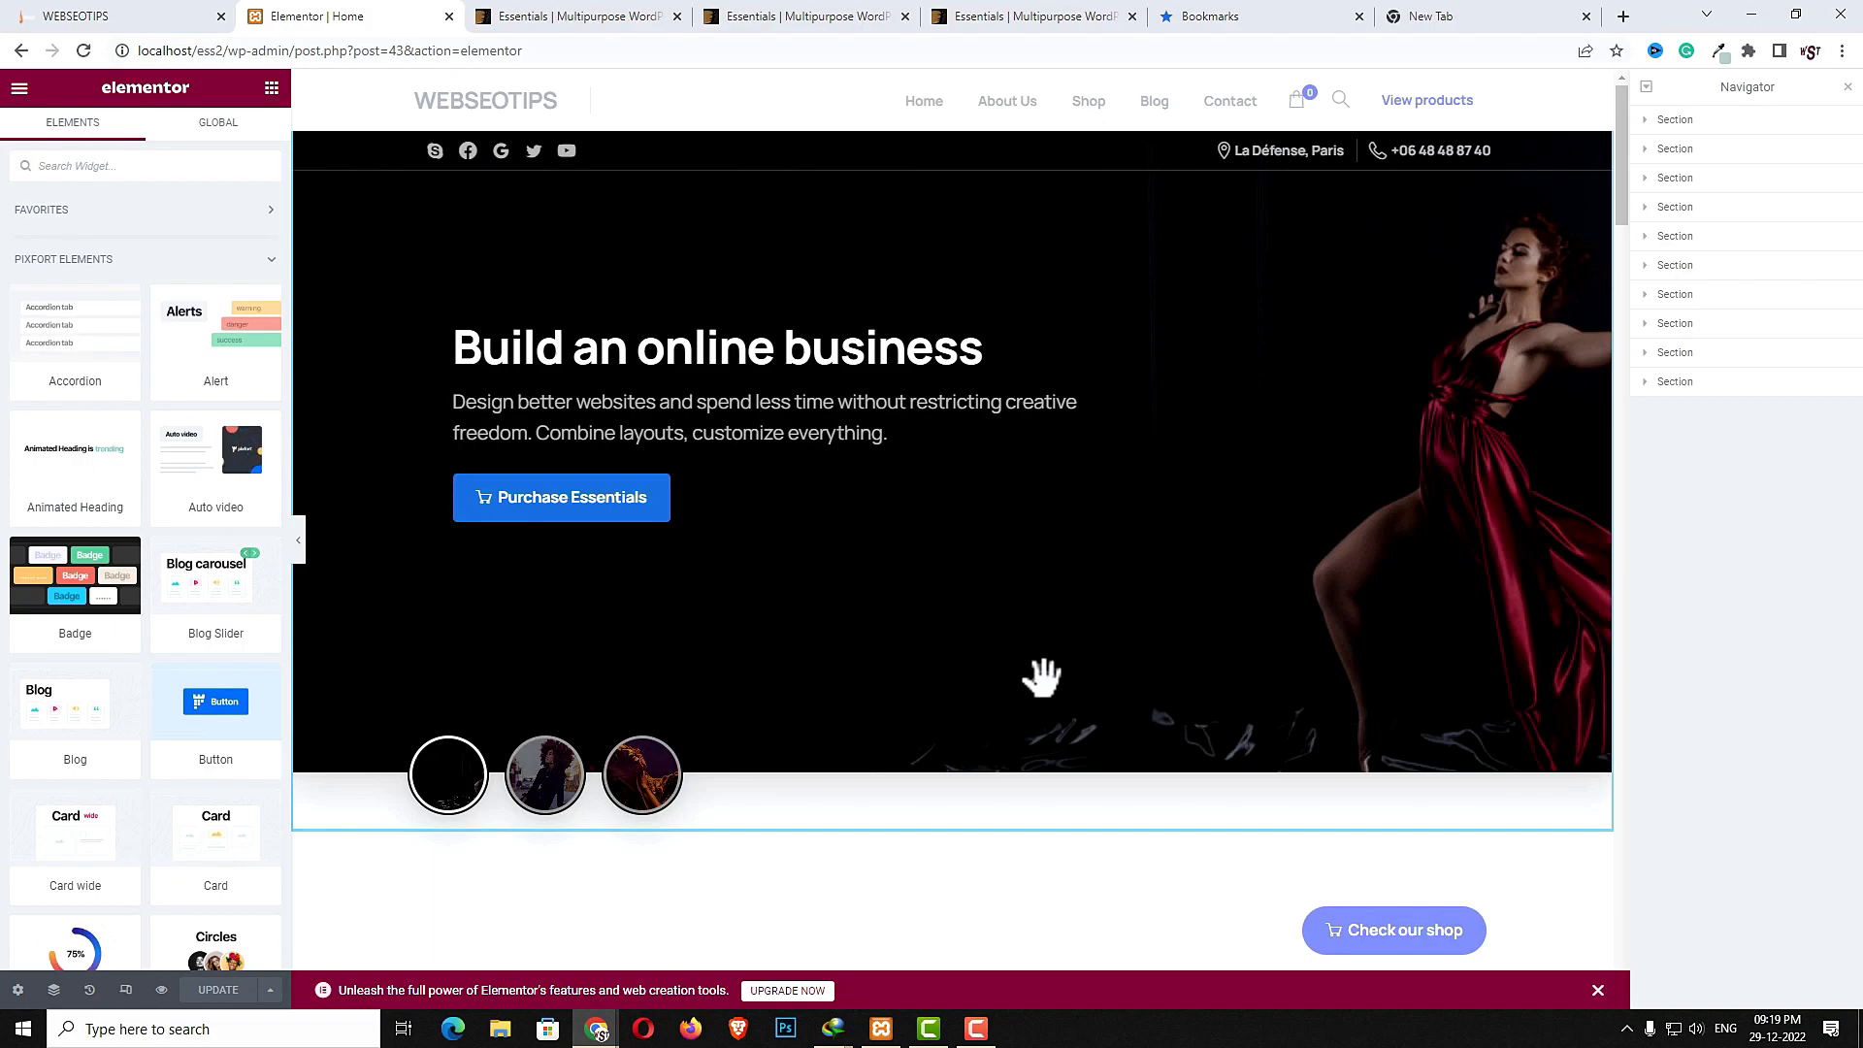
- Scroll through the homepage in the Elementor editor to inspect its sections
scroll(1044, 677, down, 2)
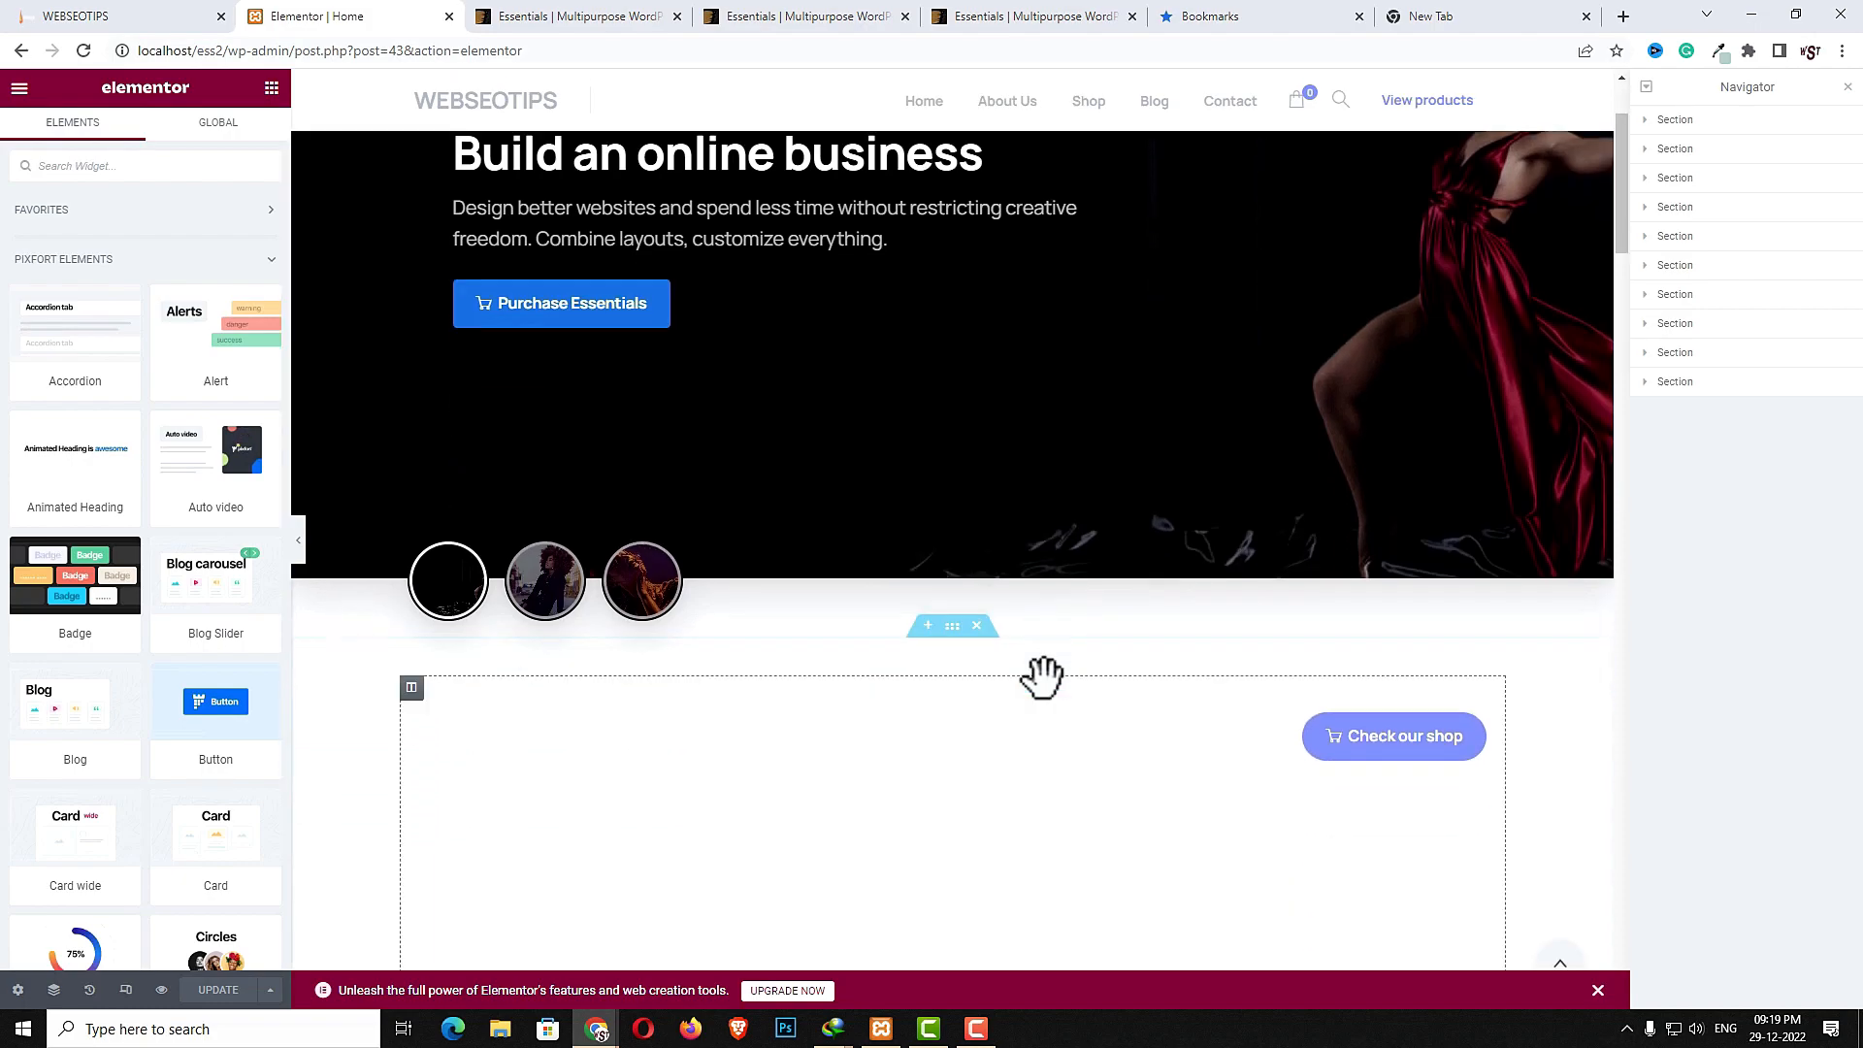
scroll(1044, 680, down, 1)
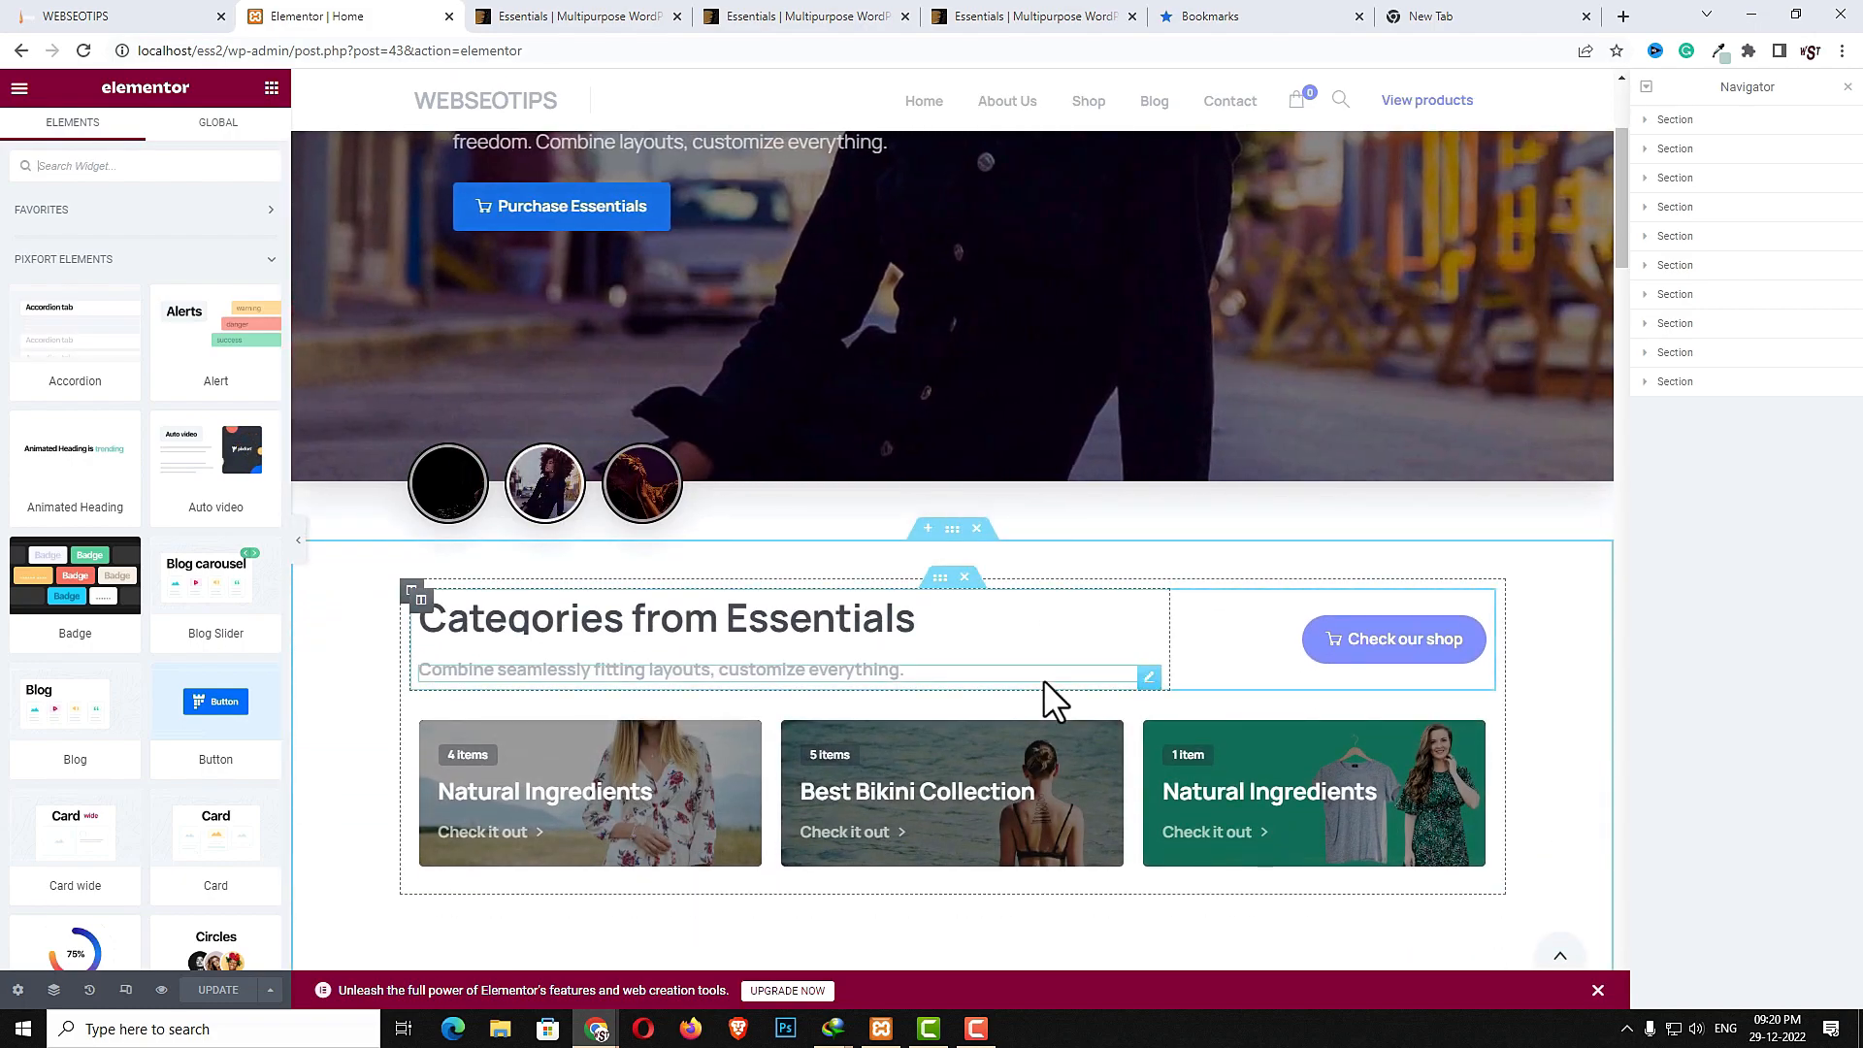
- Examine the Essentials feature overview on the ThemeForest item page
key(ctrl+Tab)
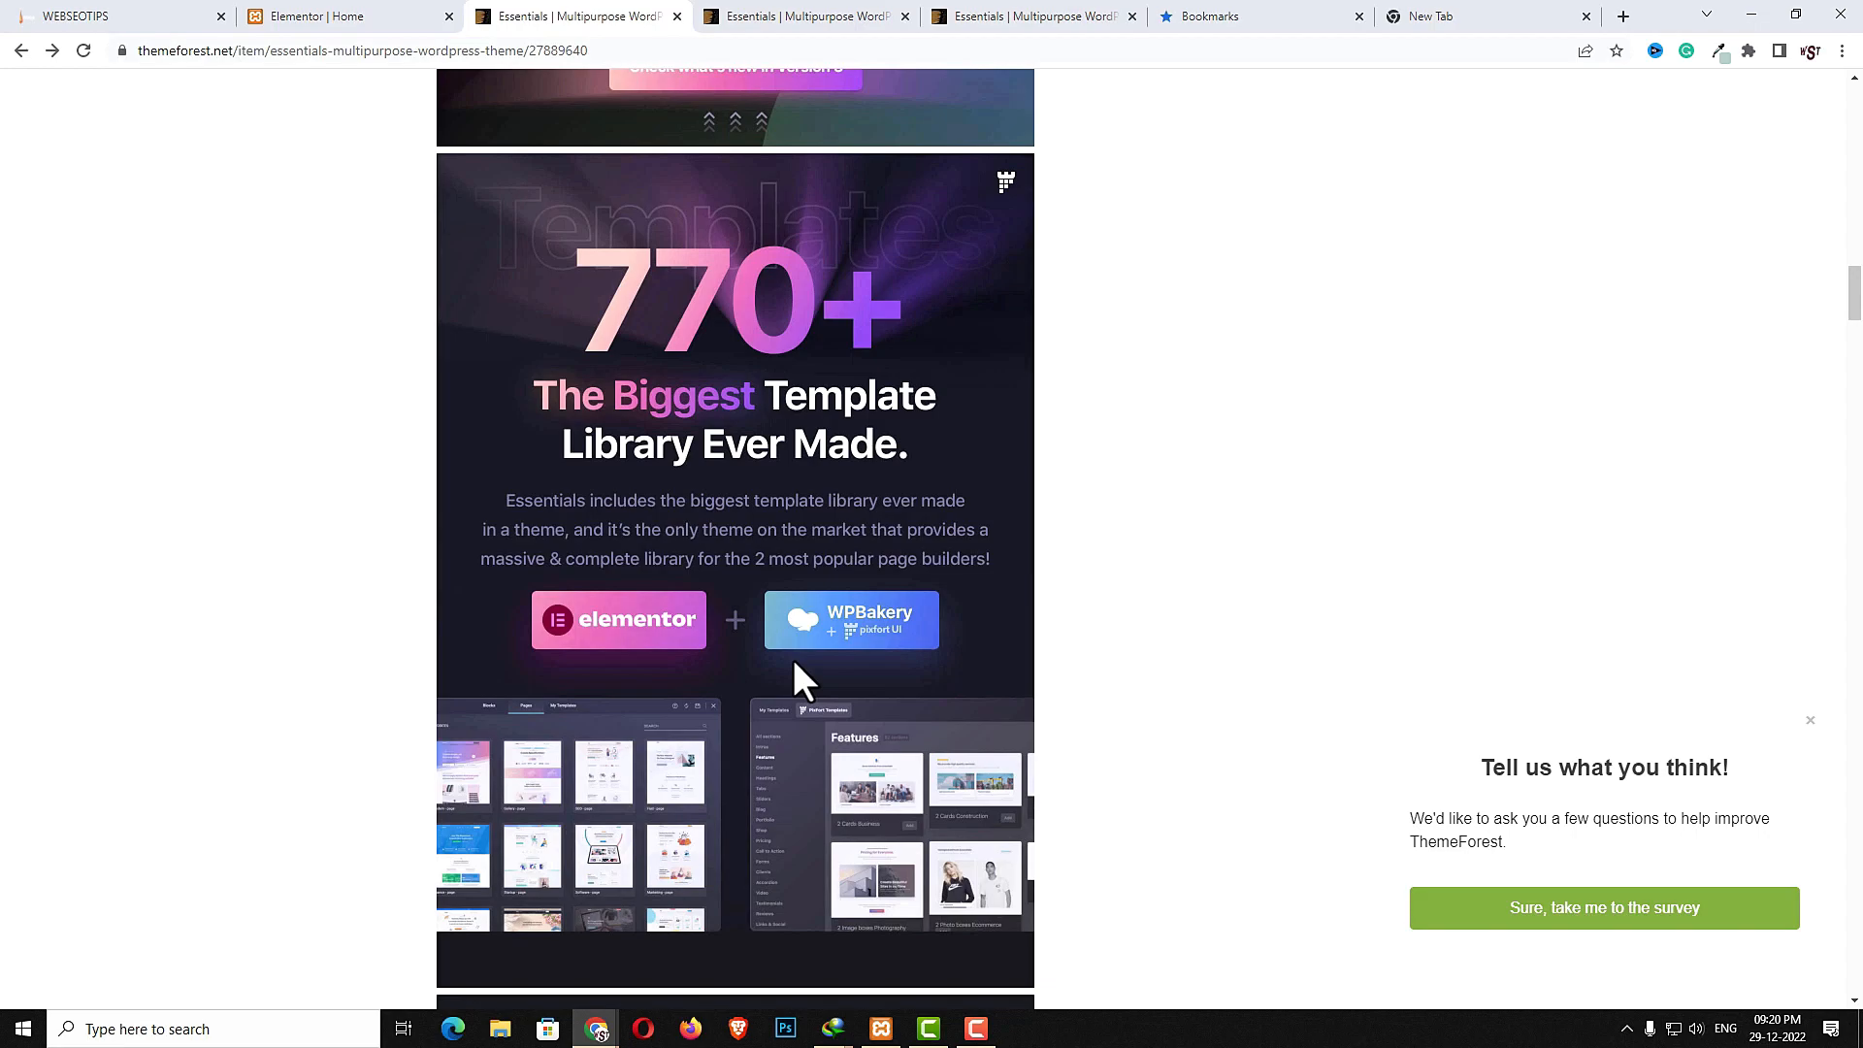
scroll(794, 663, down, 7)
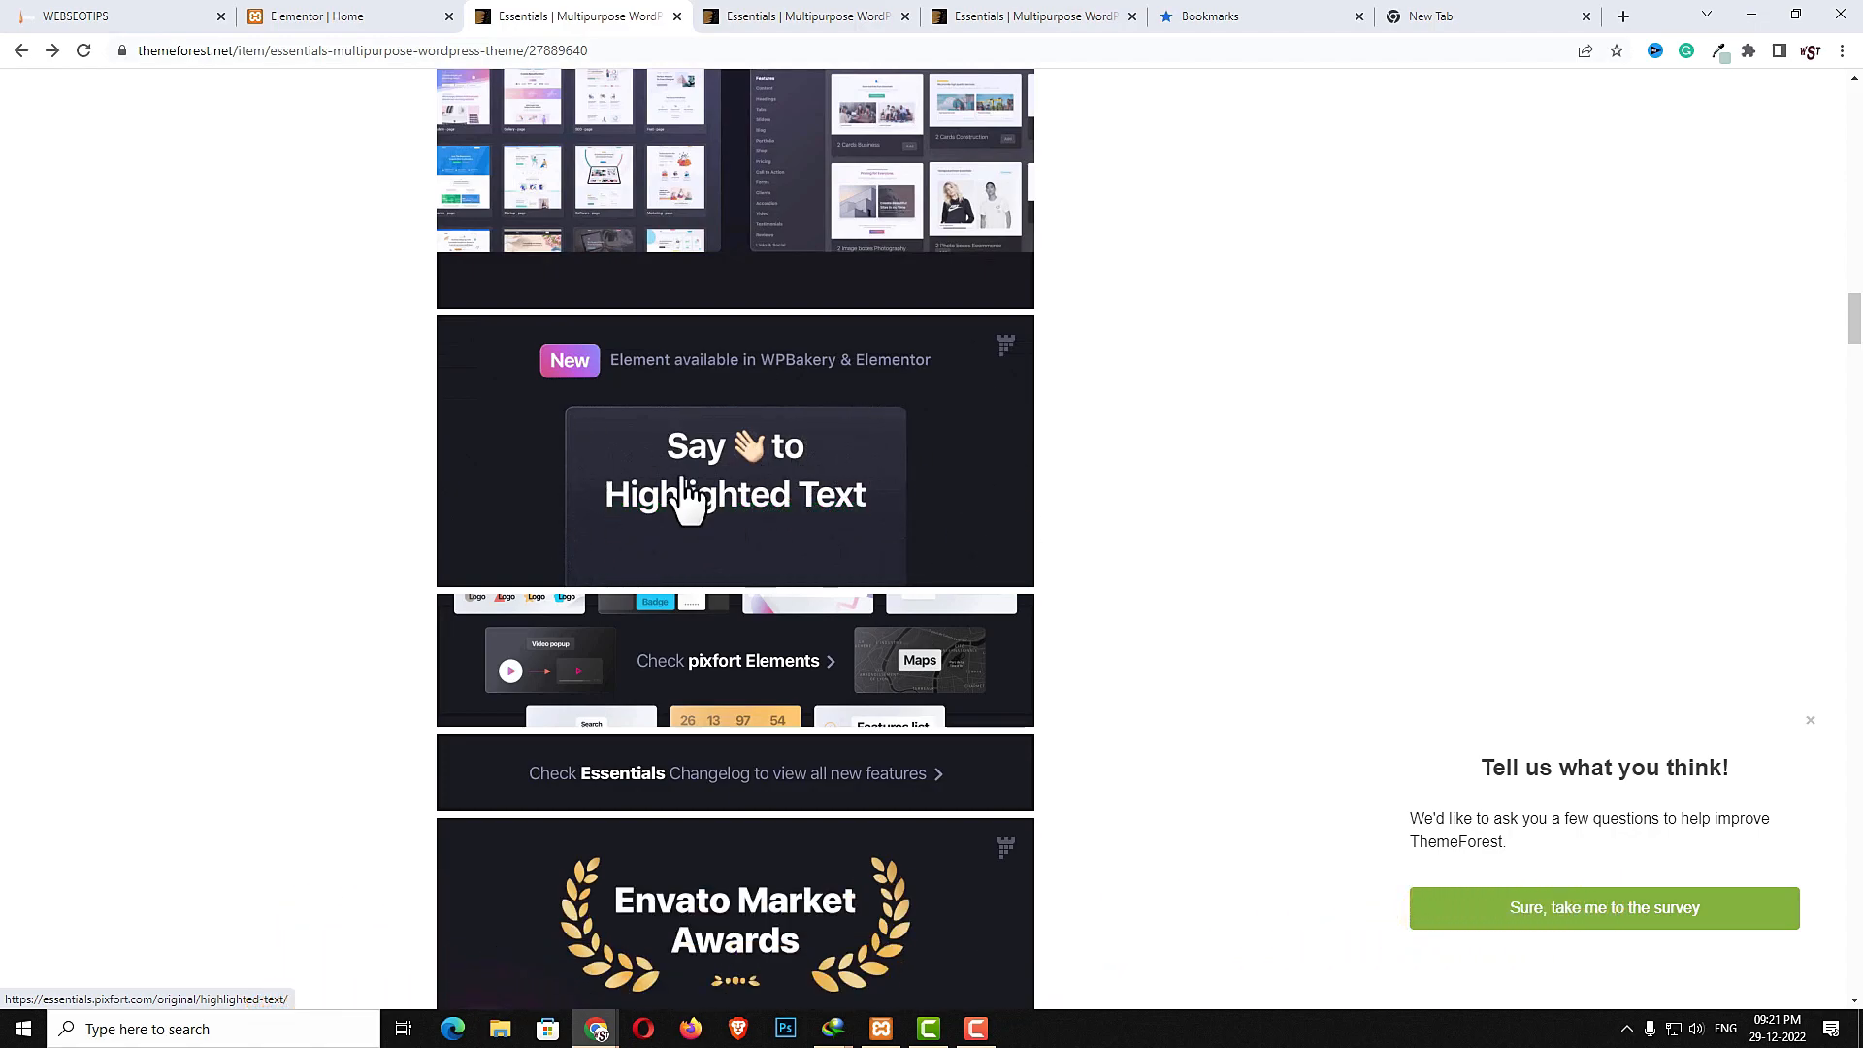
scroll(986, 712, down, 9)
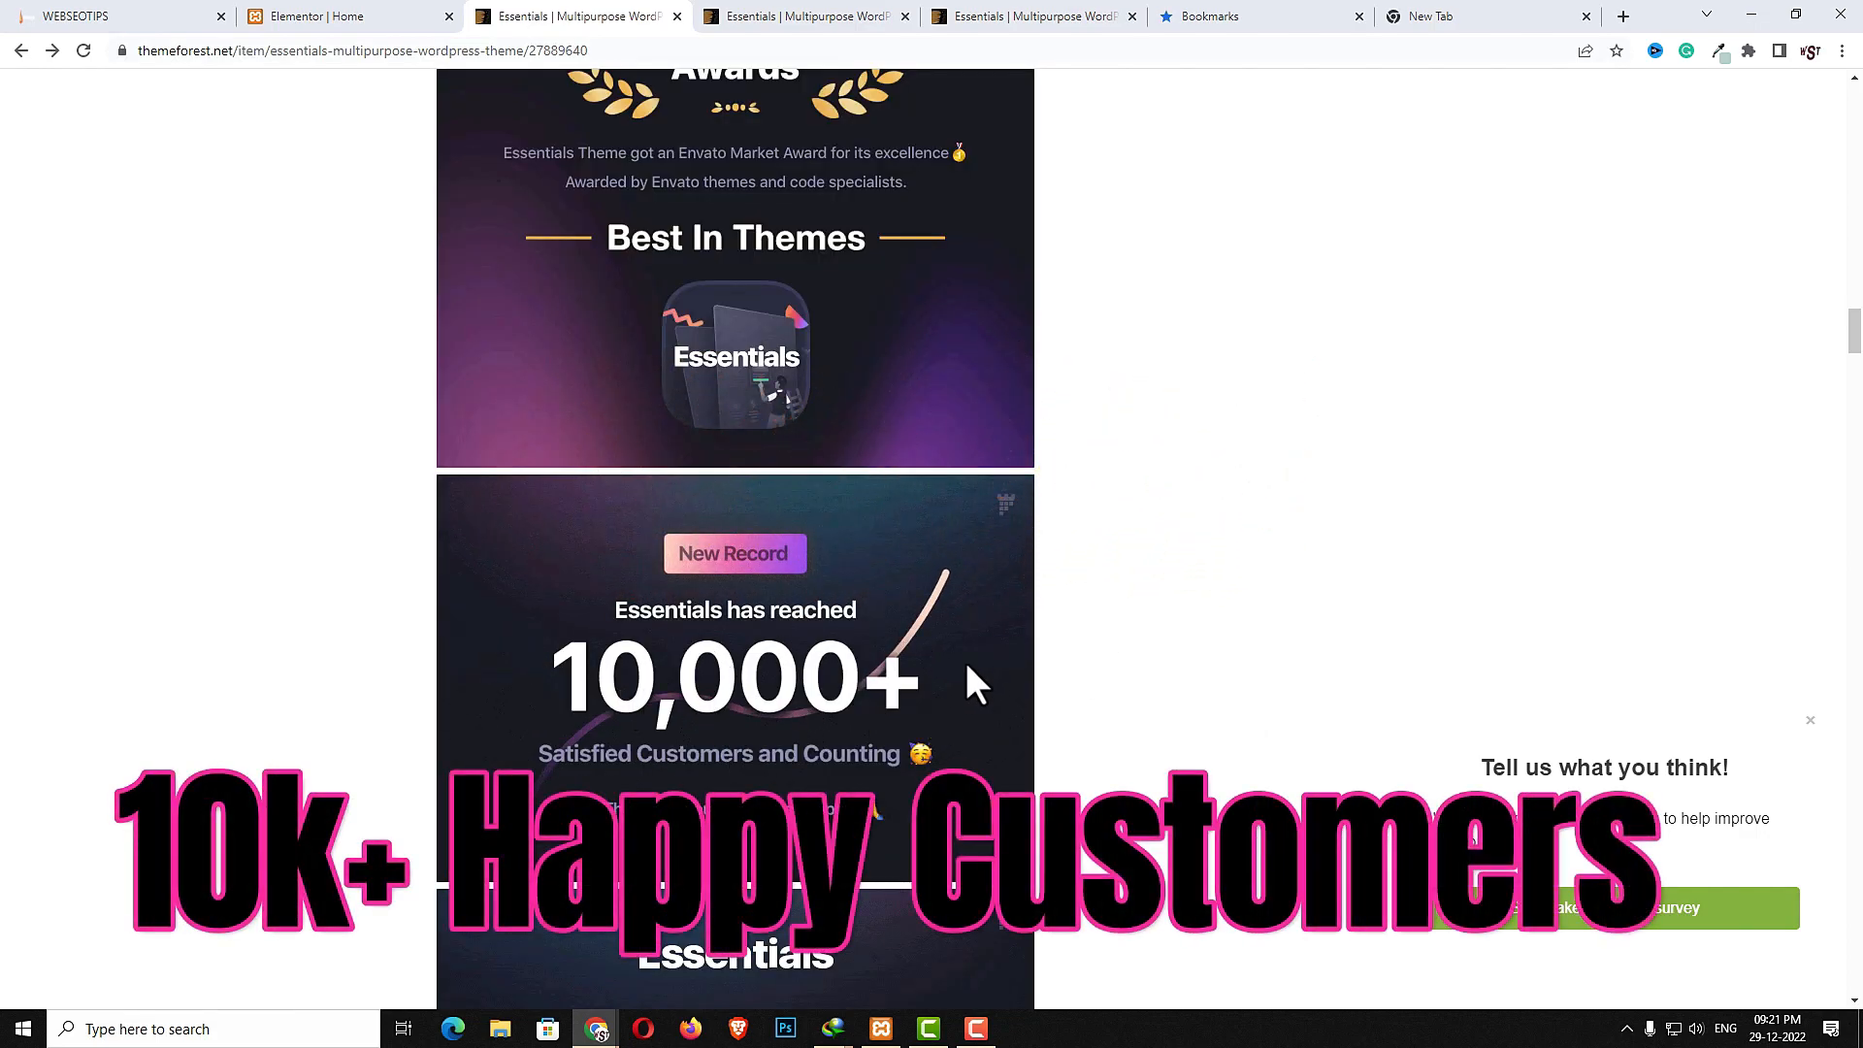
scroll(824, 731, down, 3)
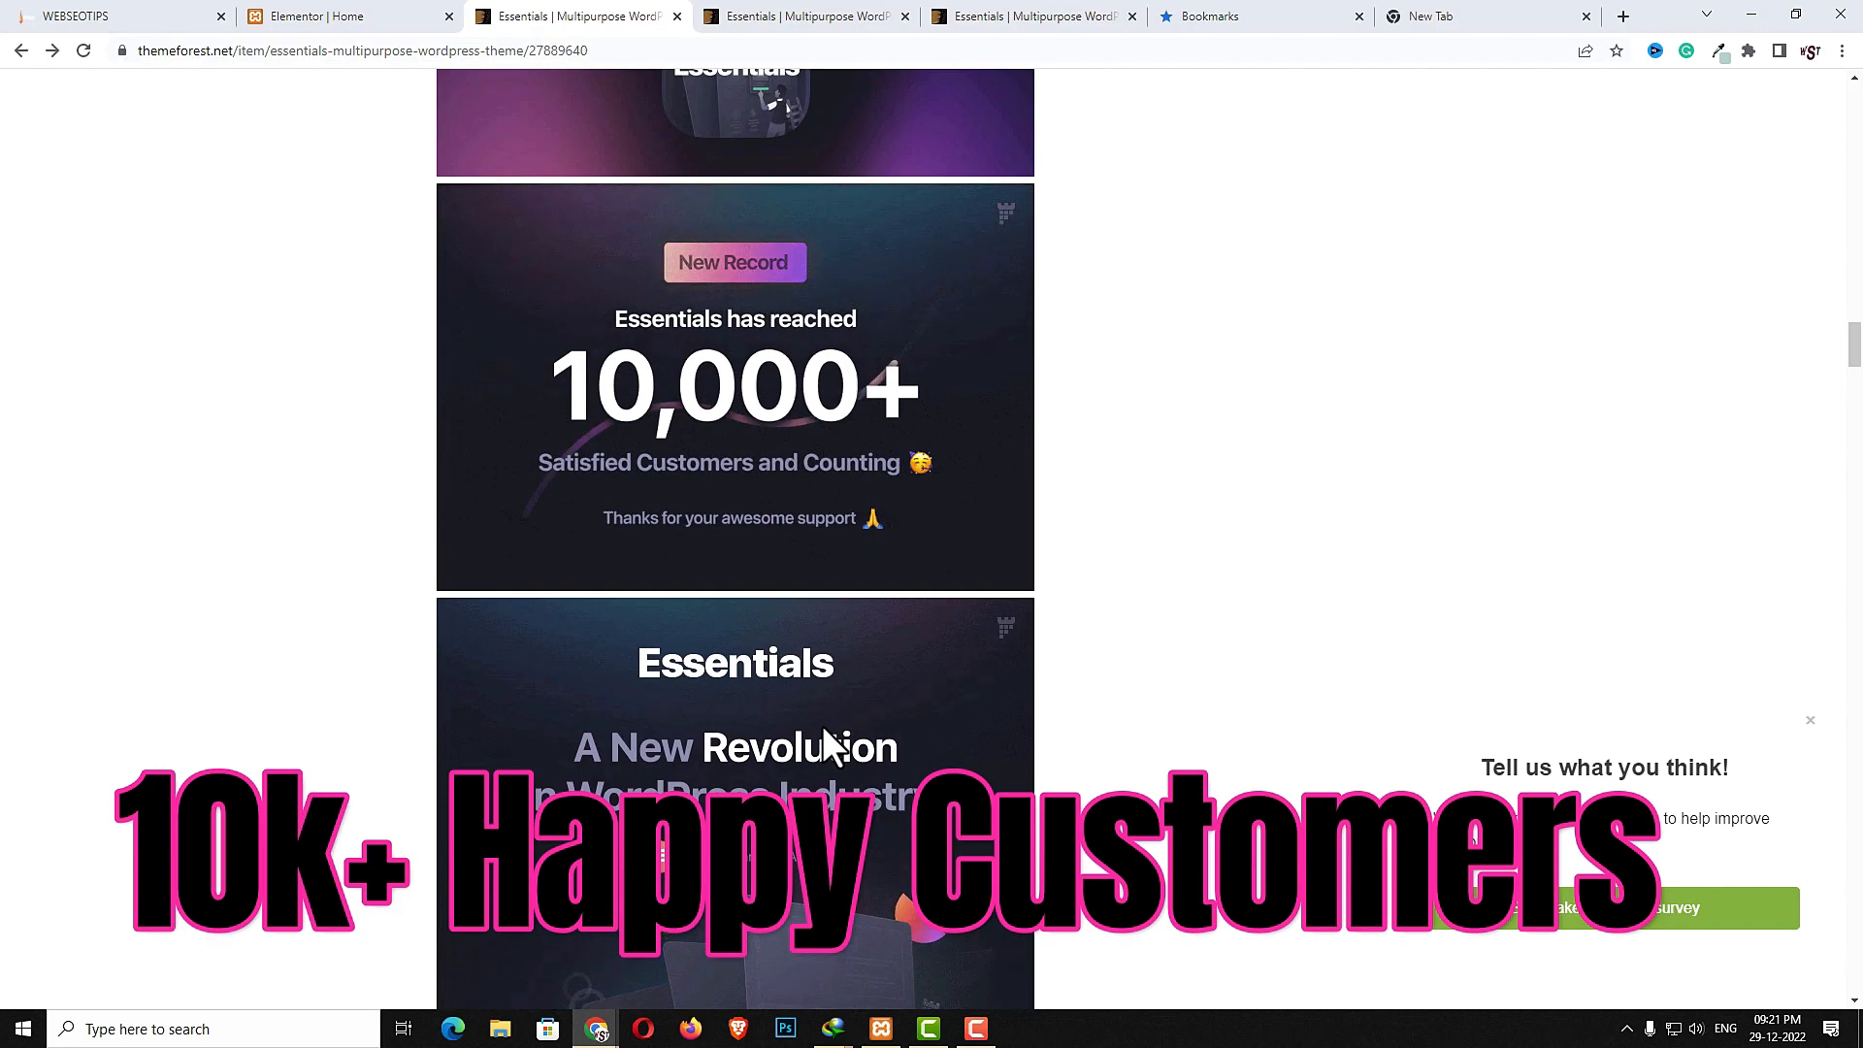
scroll(823, 735, down, 6)
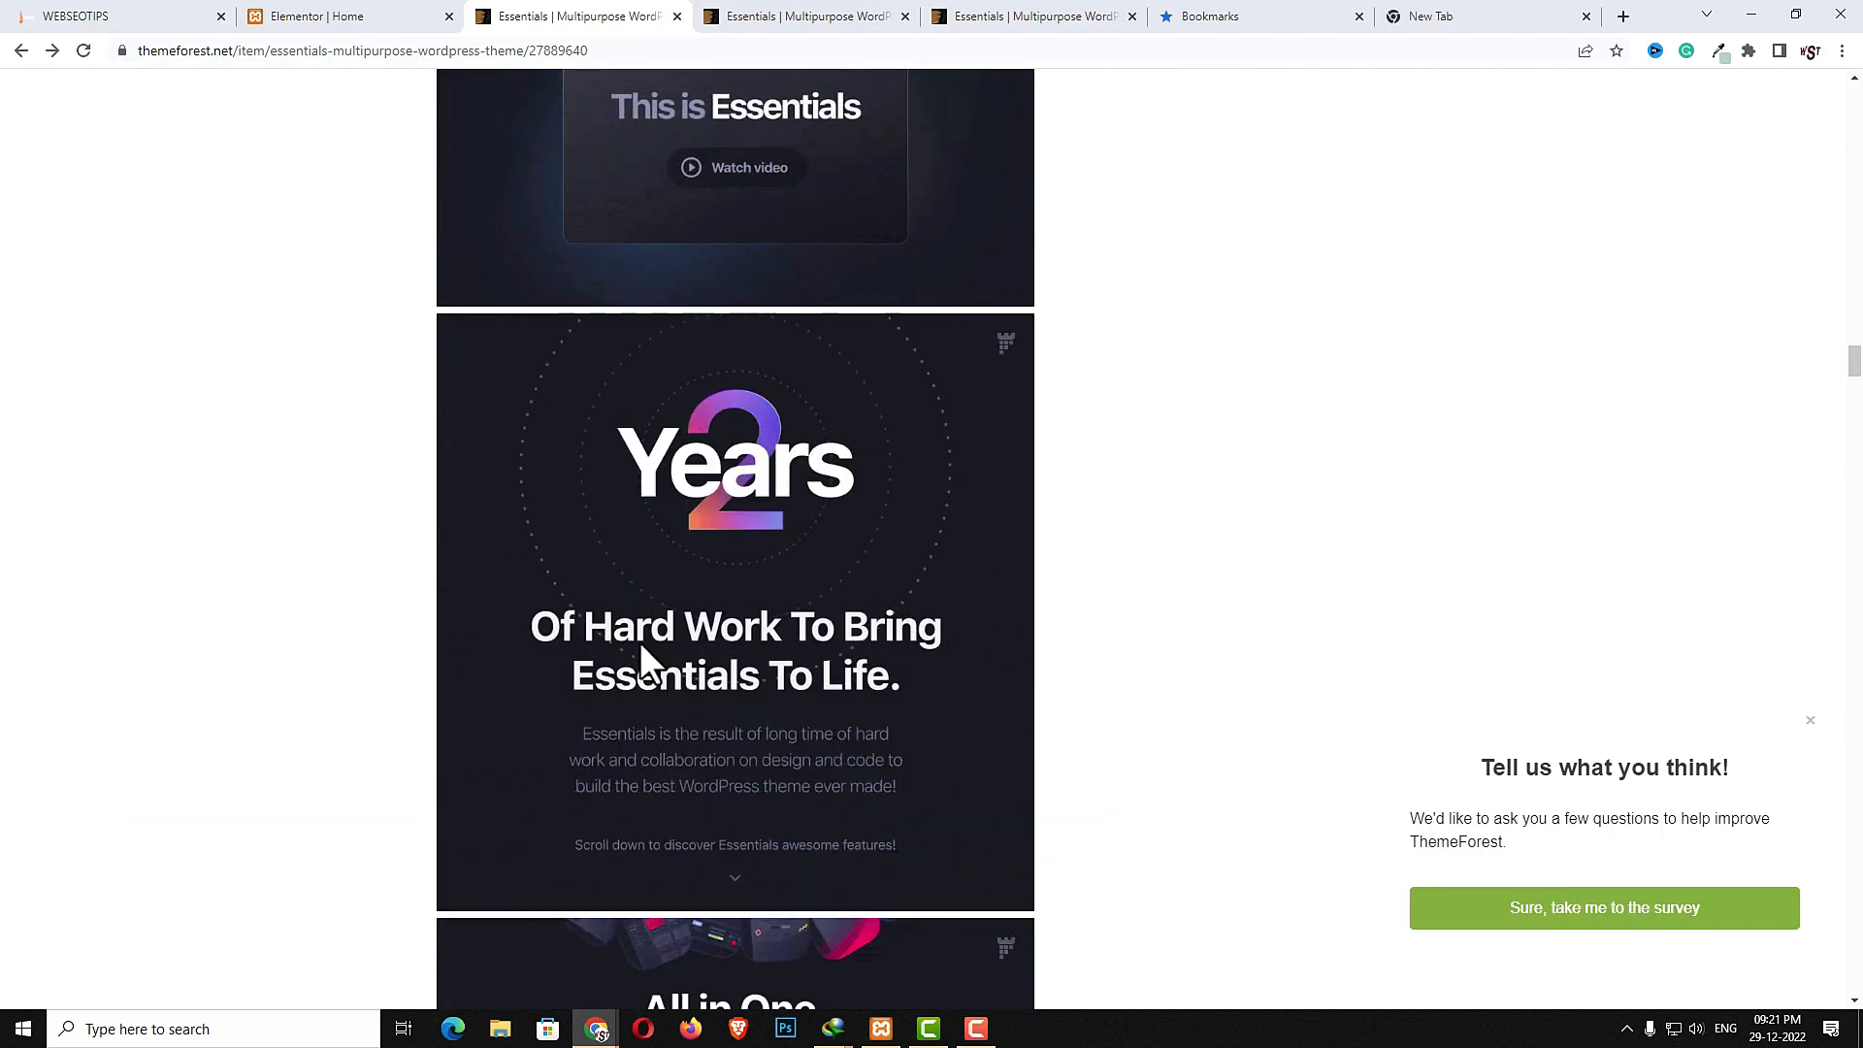
scroll(751, 641, down, 8)
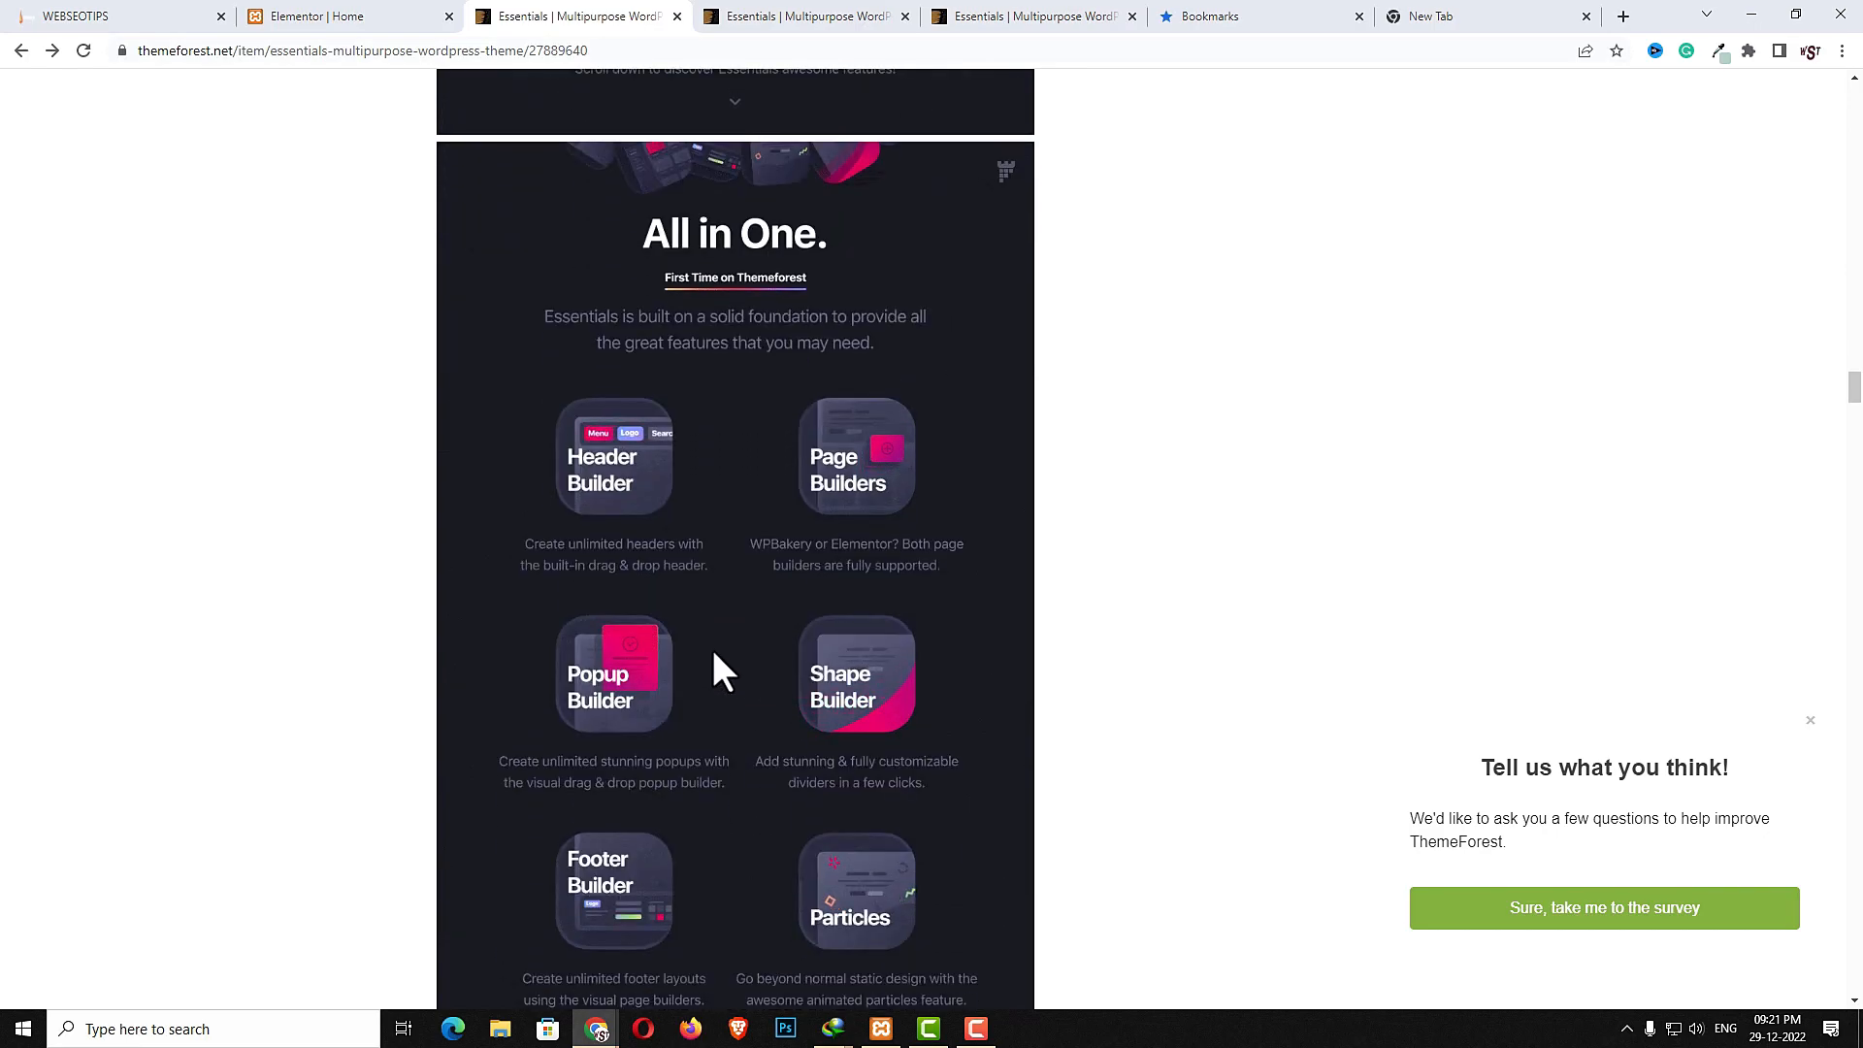
scroll(713, 720, down, 2)
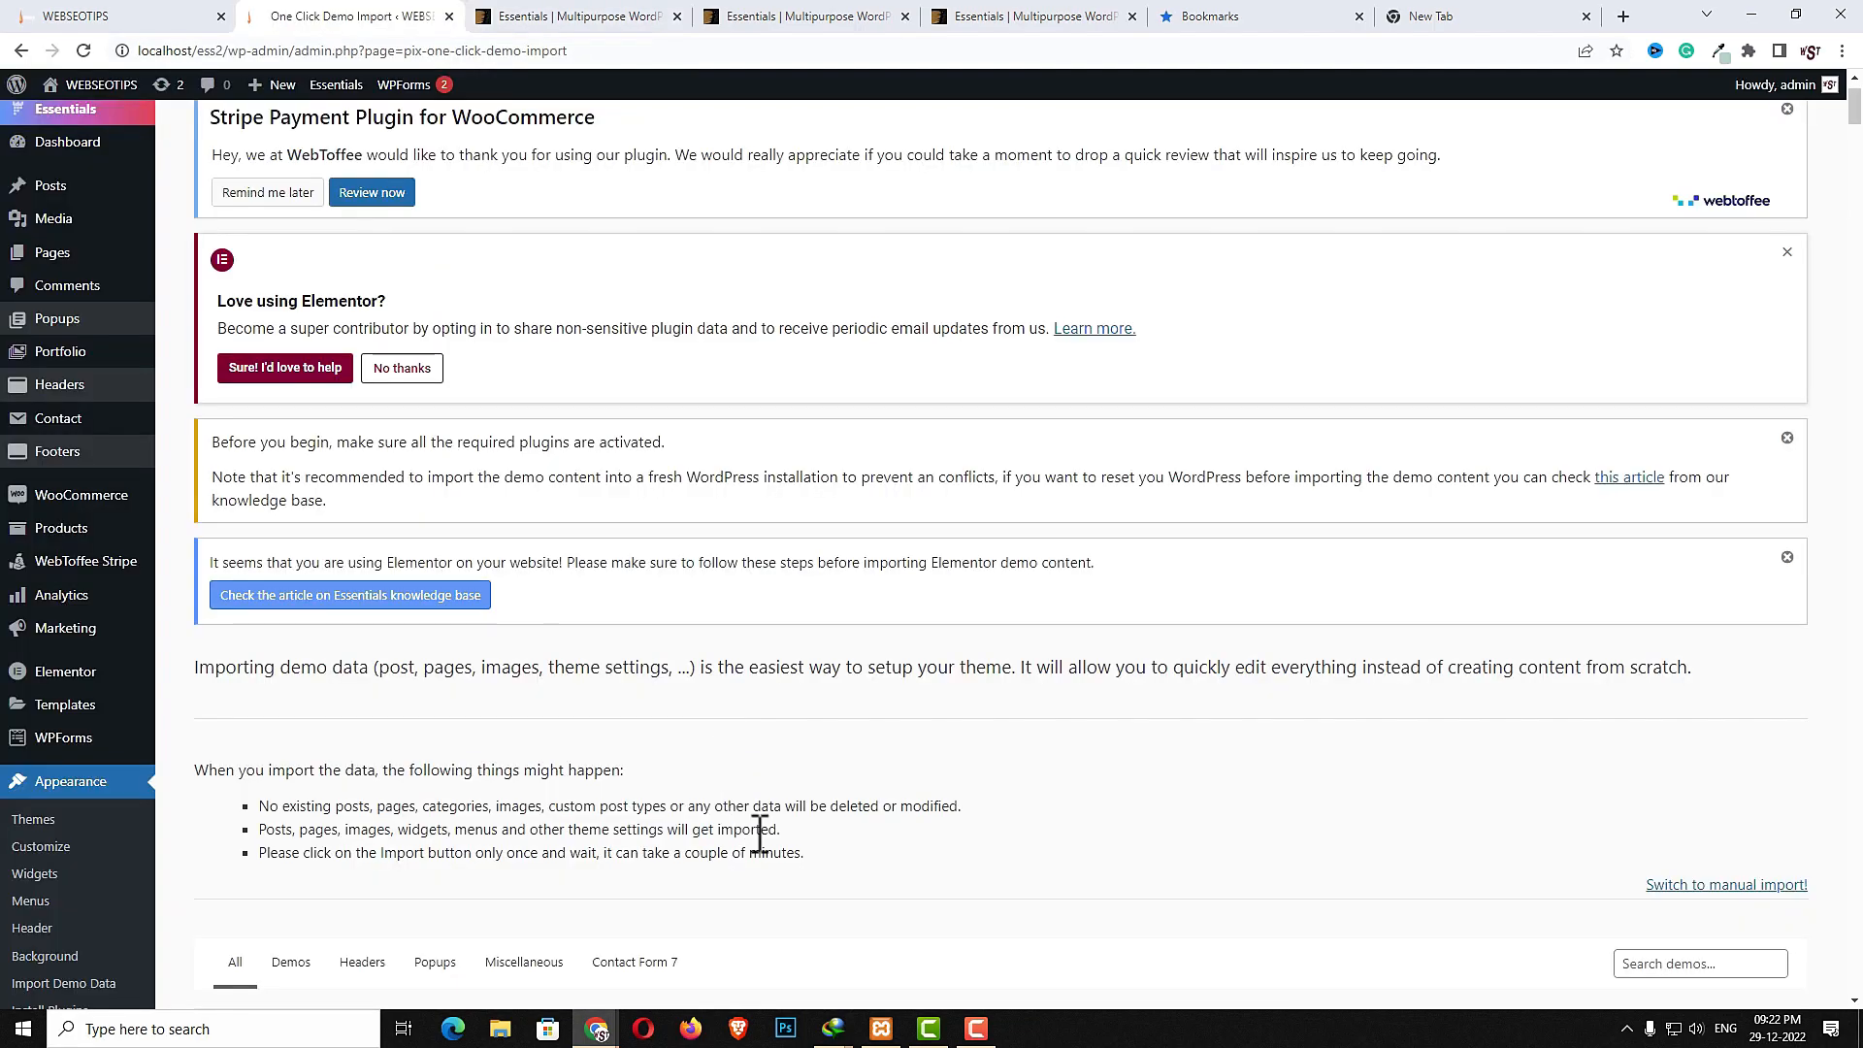
- Browse the available demos on the theme's One Click Demo Import page
scroll(870, 768, down, 5)
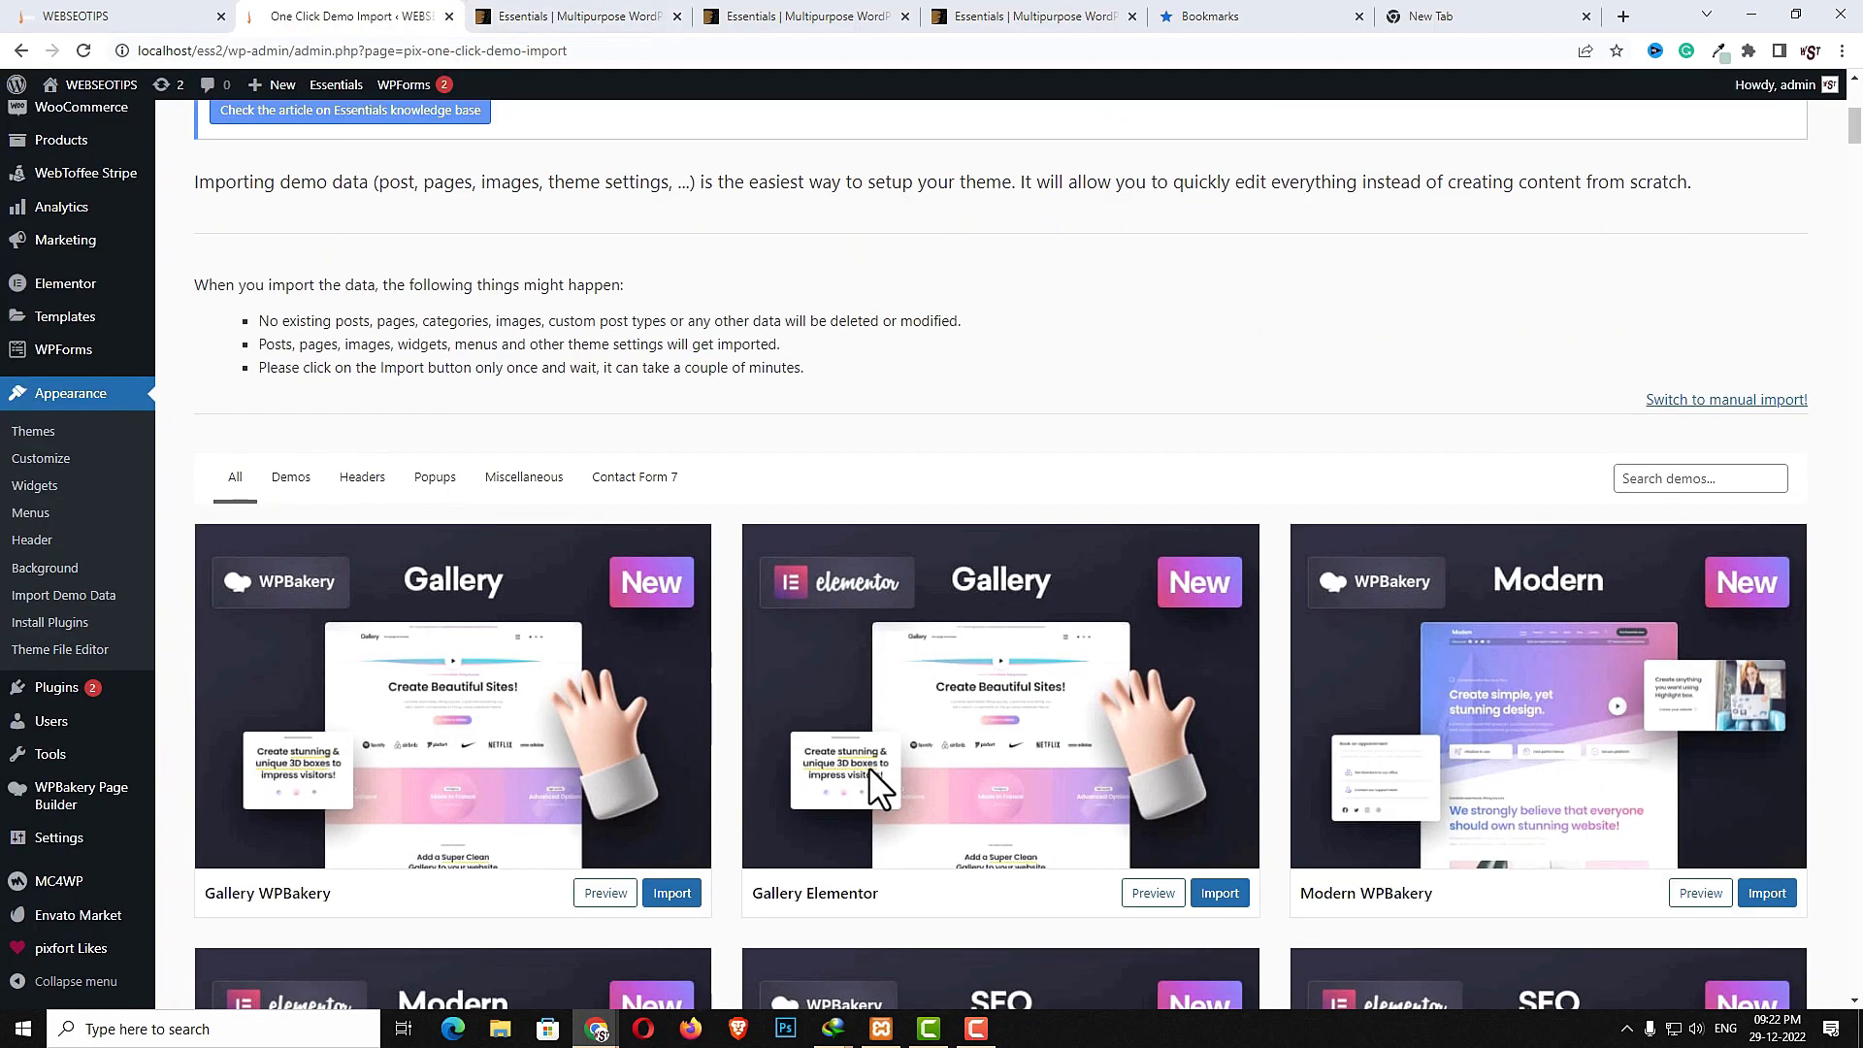
scroll(870, 767, down, 2)
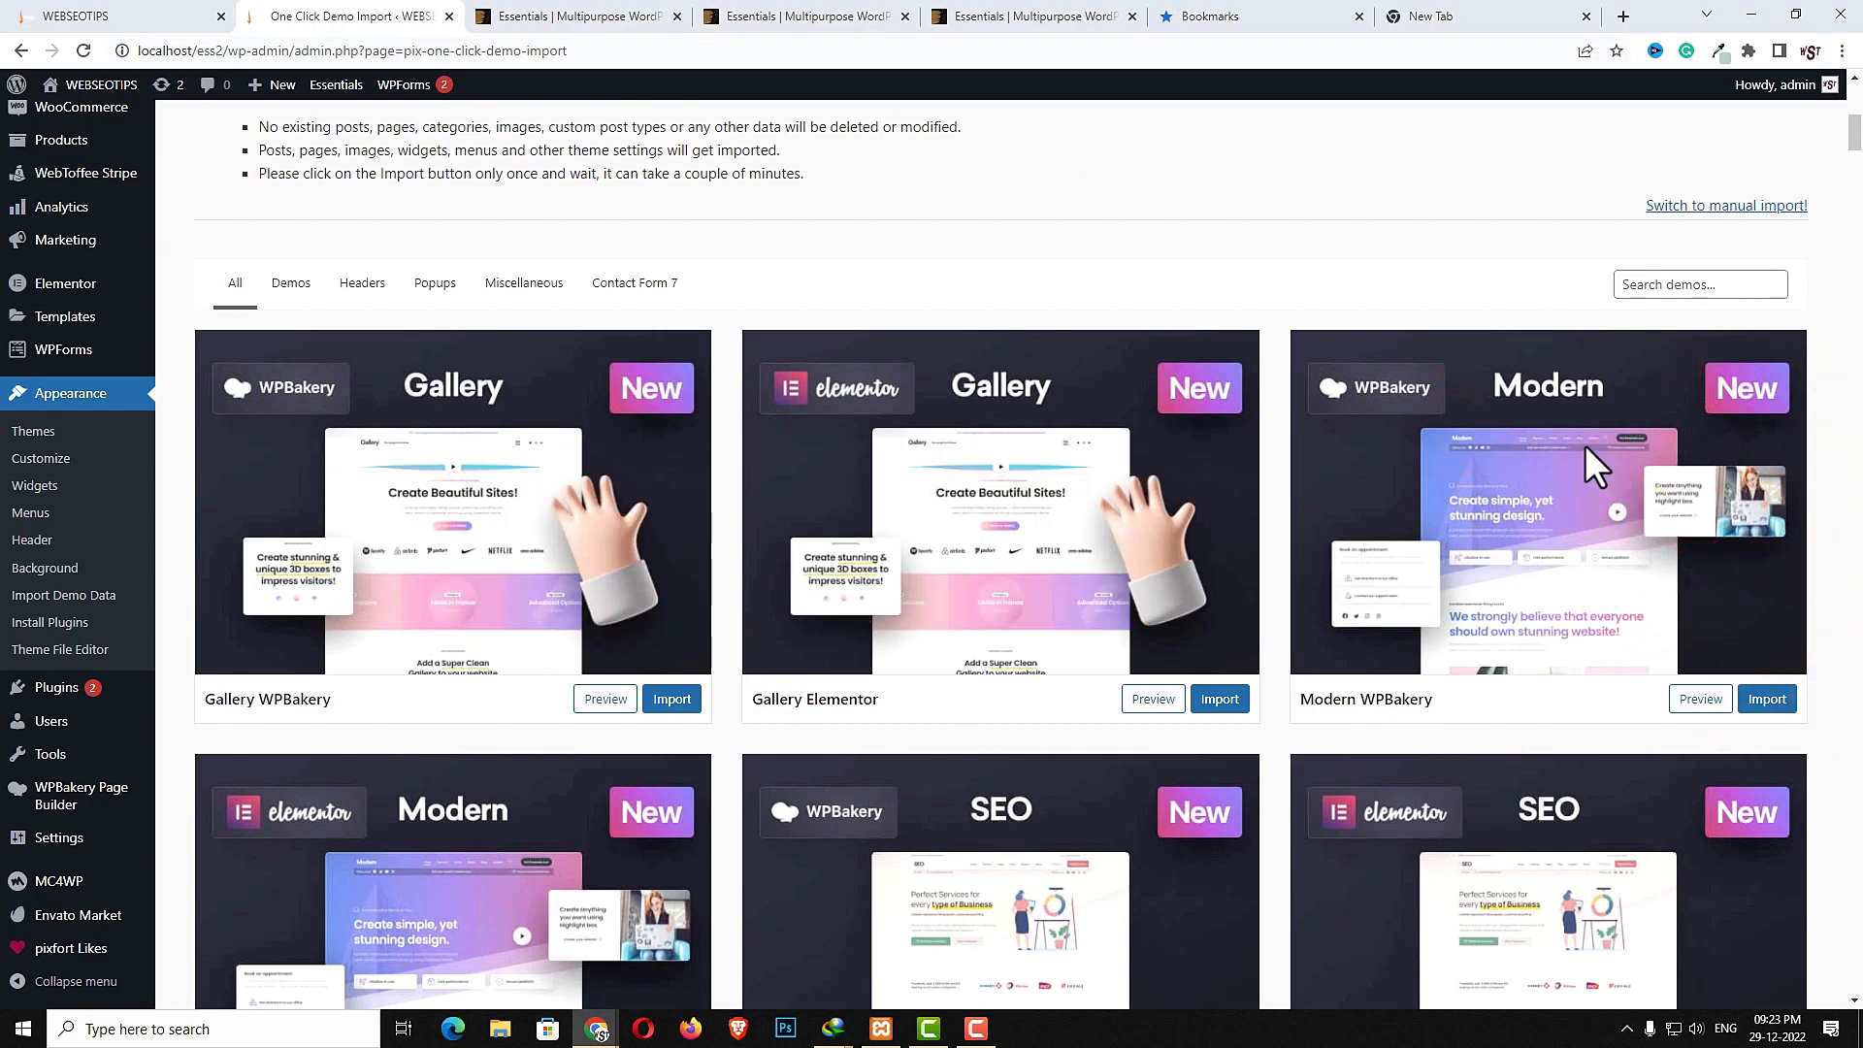
scroll(1265, 617, down, 3)
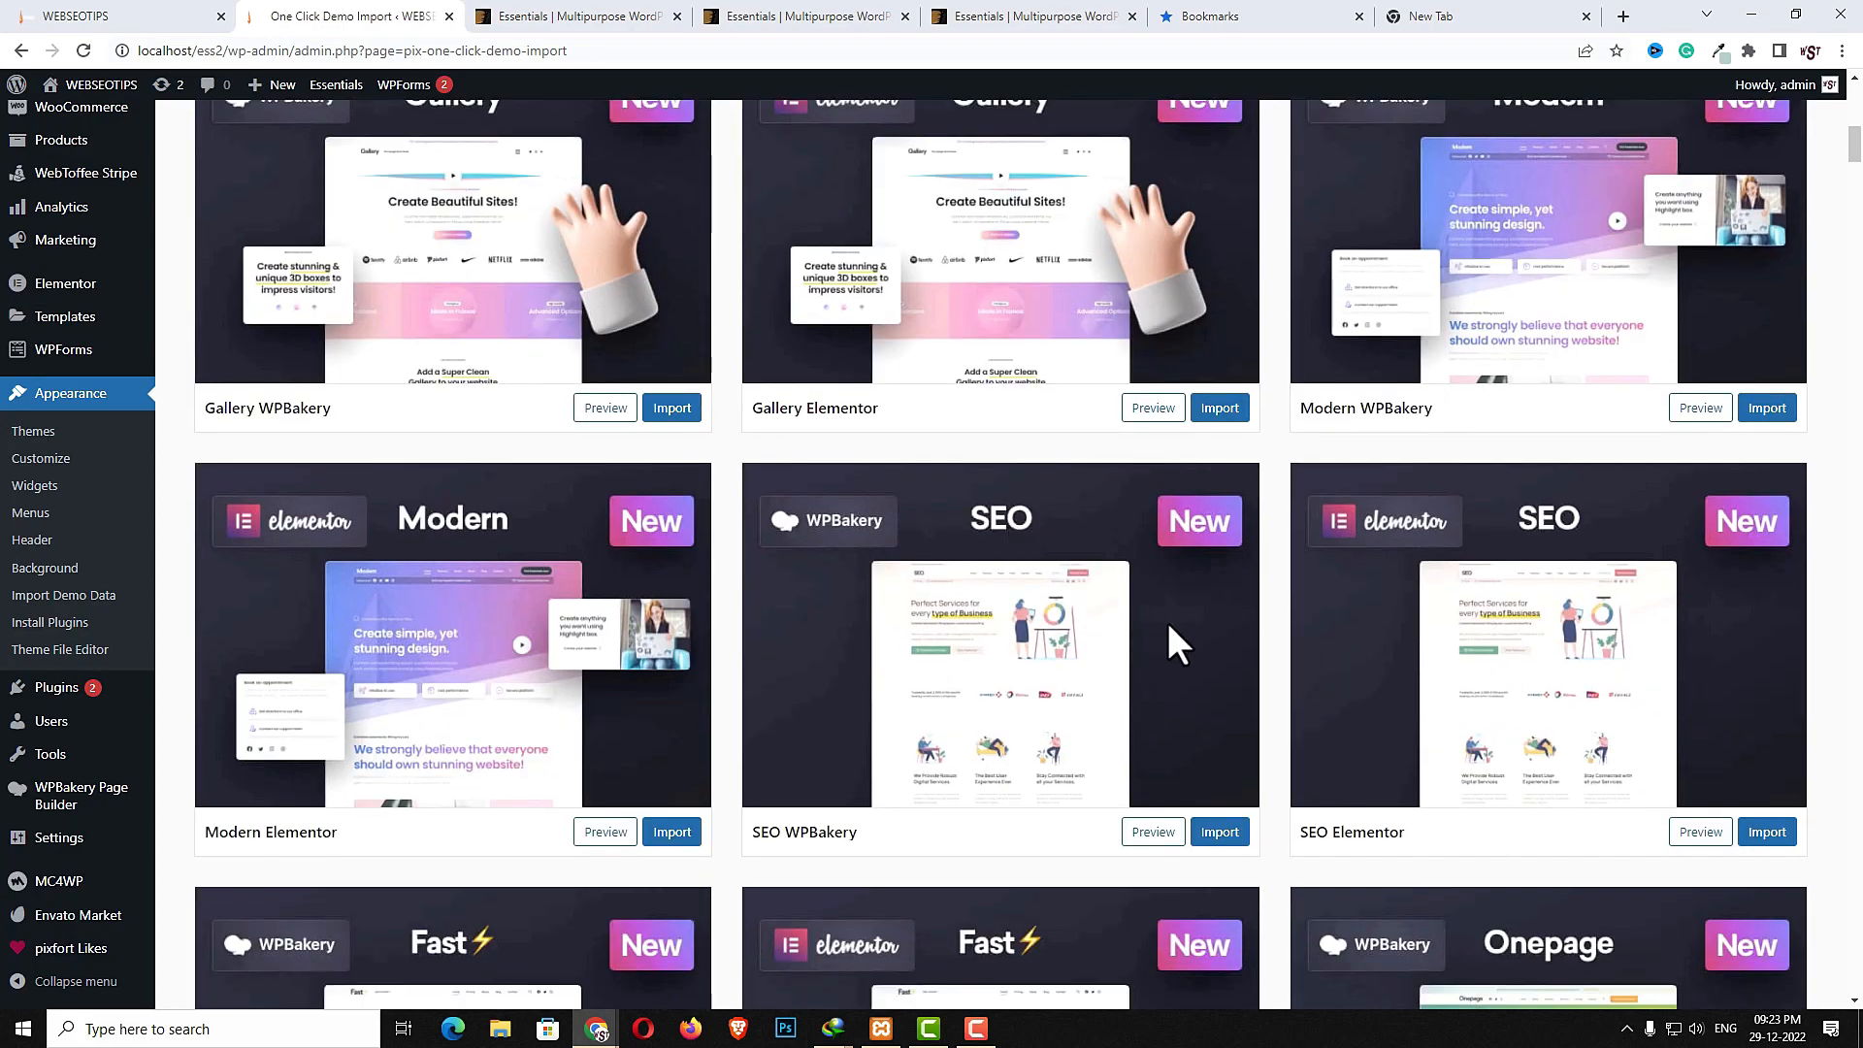
scroll(1160, 623, down, 8)
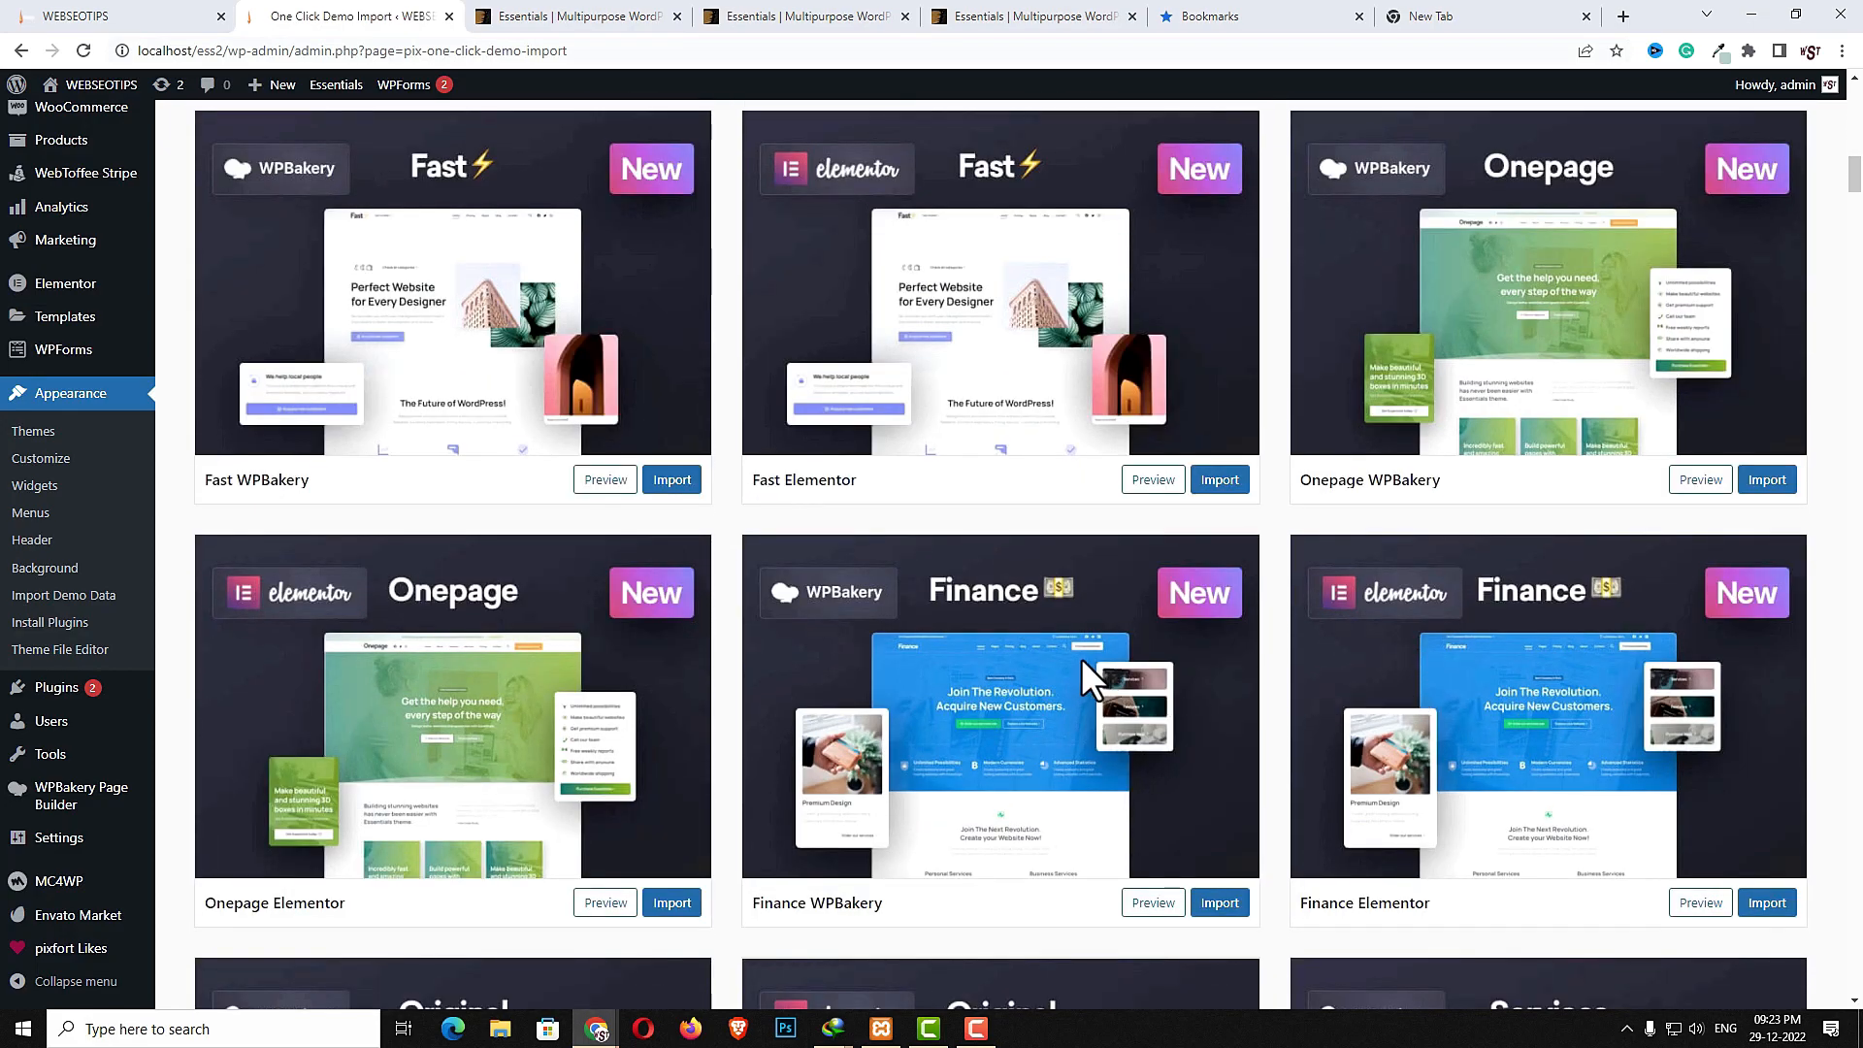
scroll(1027, 683, down, 5)
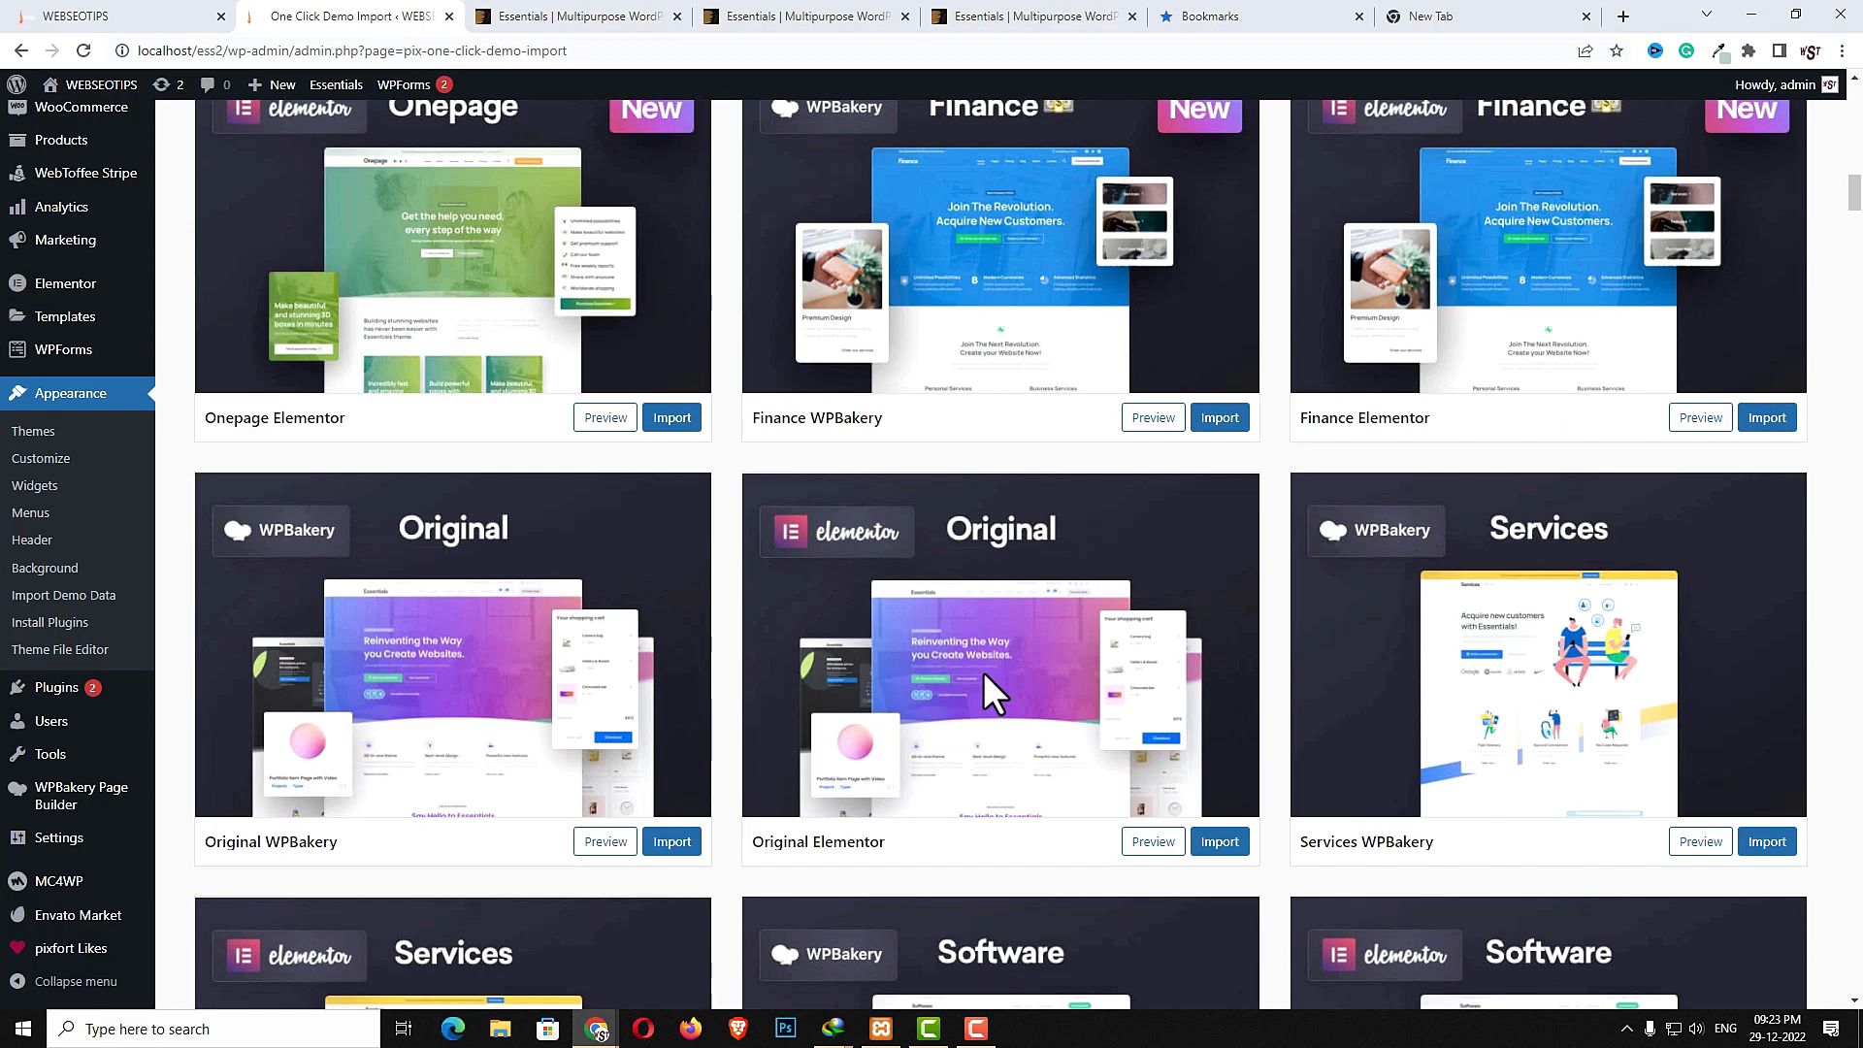
scroll(1102, 773, down, 4)
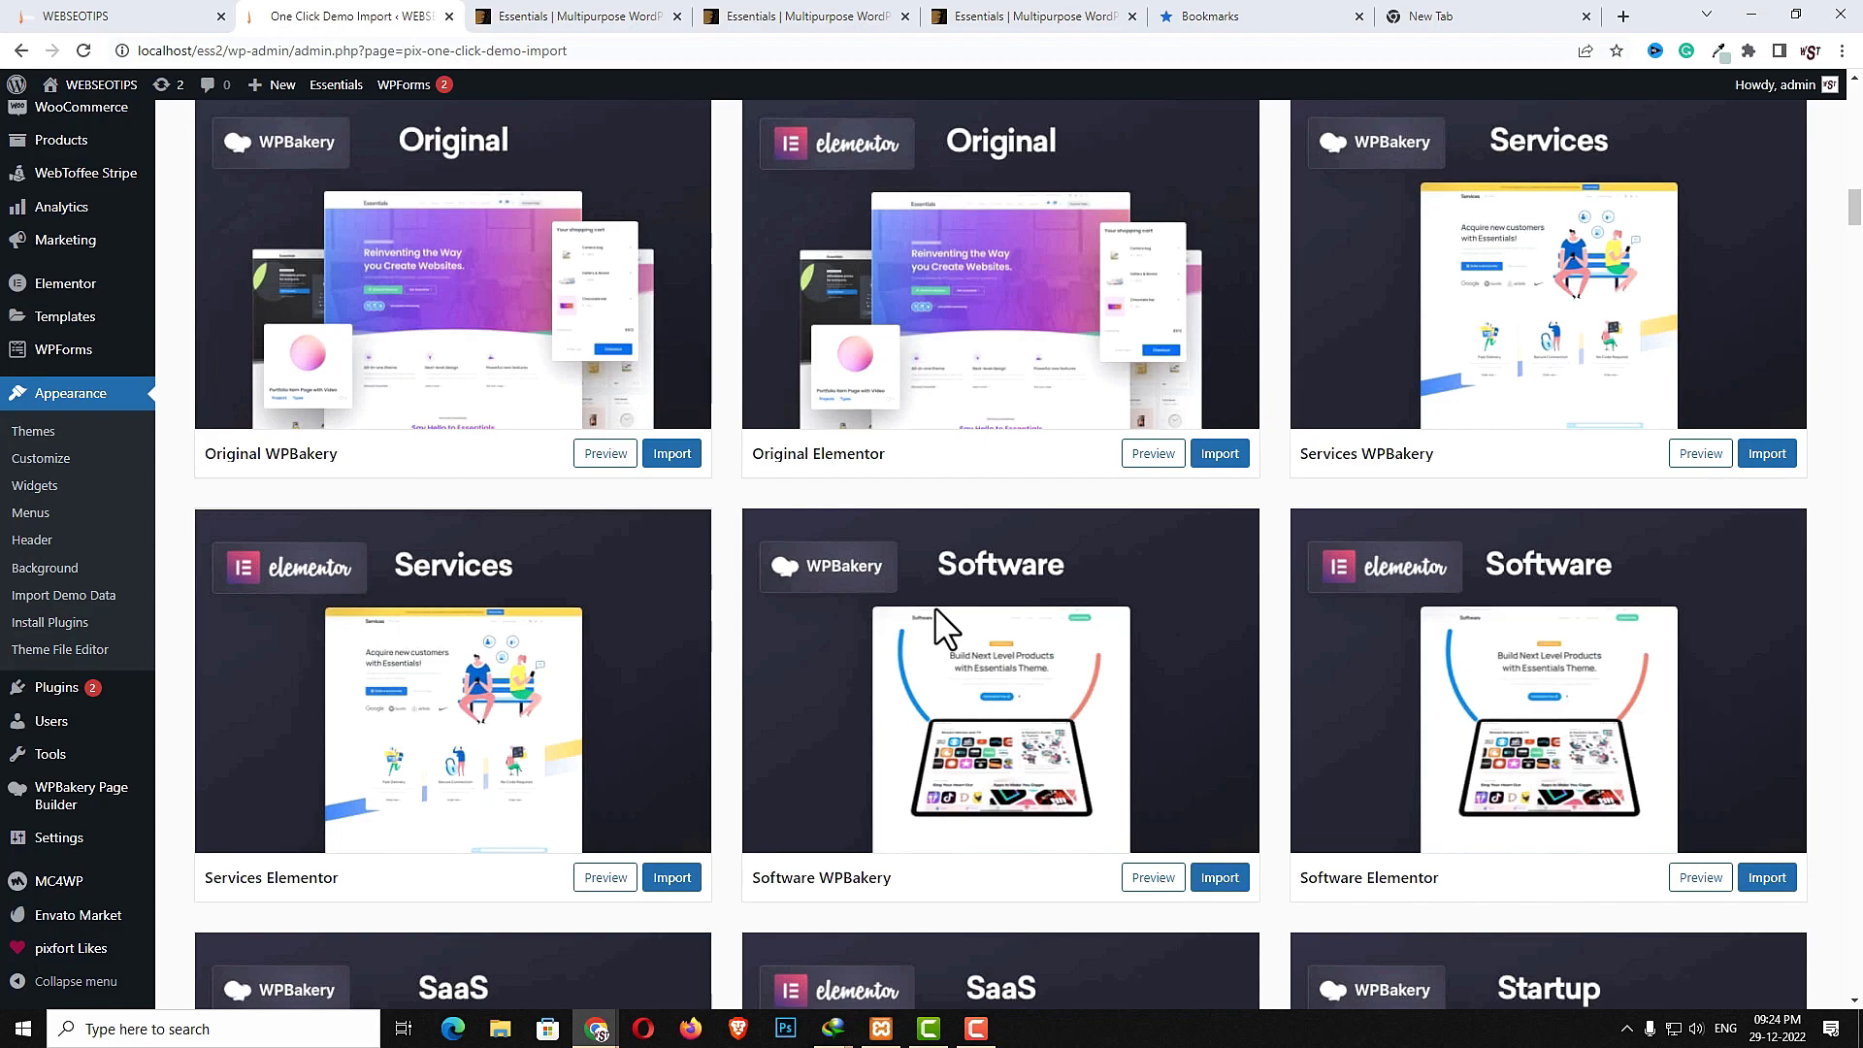
- Examine the item page's page builder and Global Dynamic Styles sections
key(ctrl+Tab)
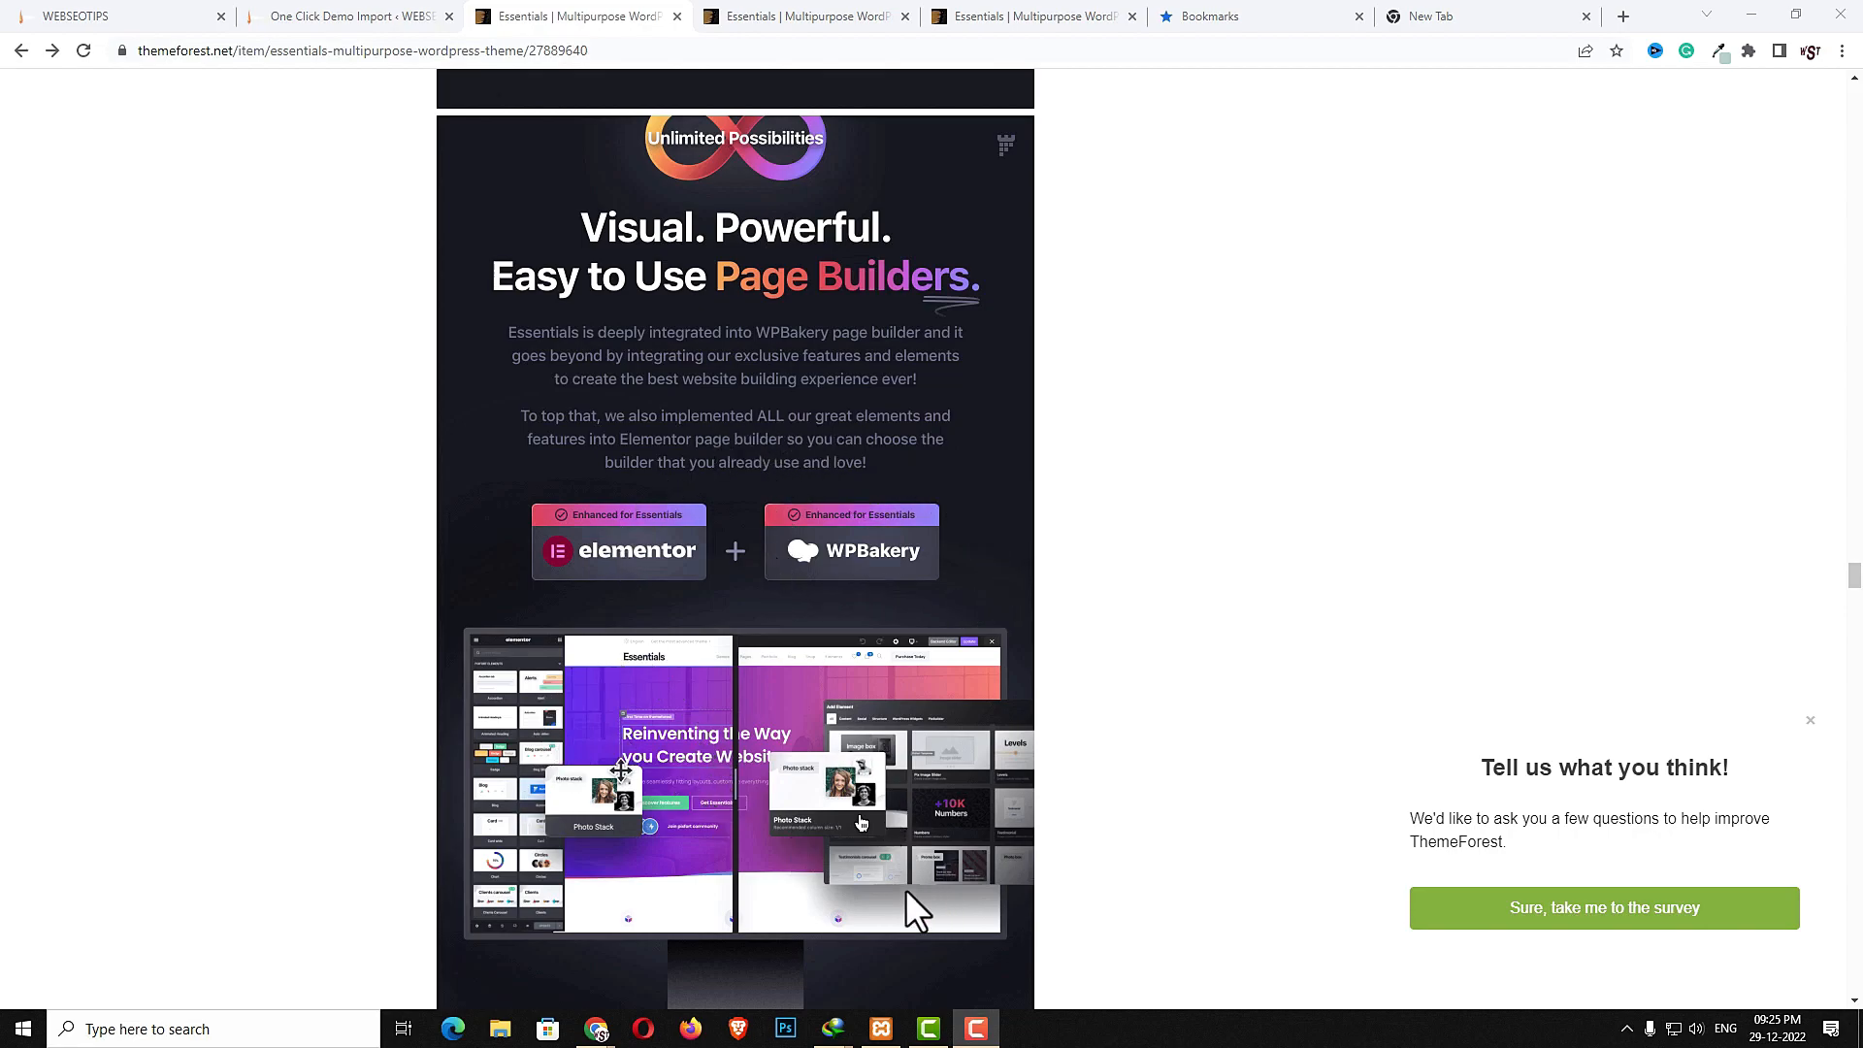
scroll(802, 840, down, 1)
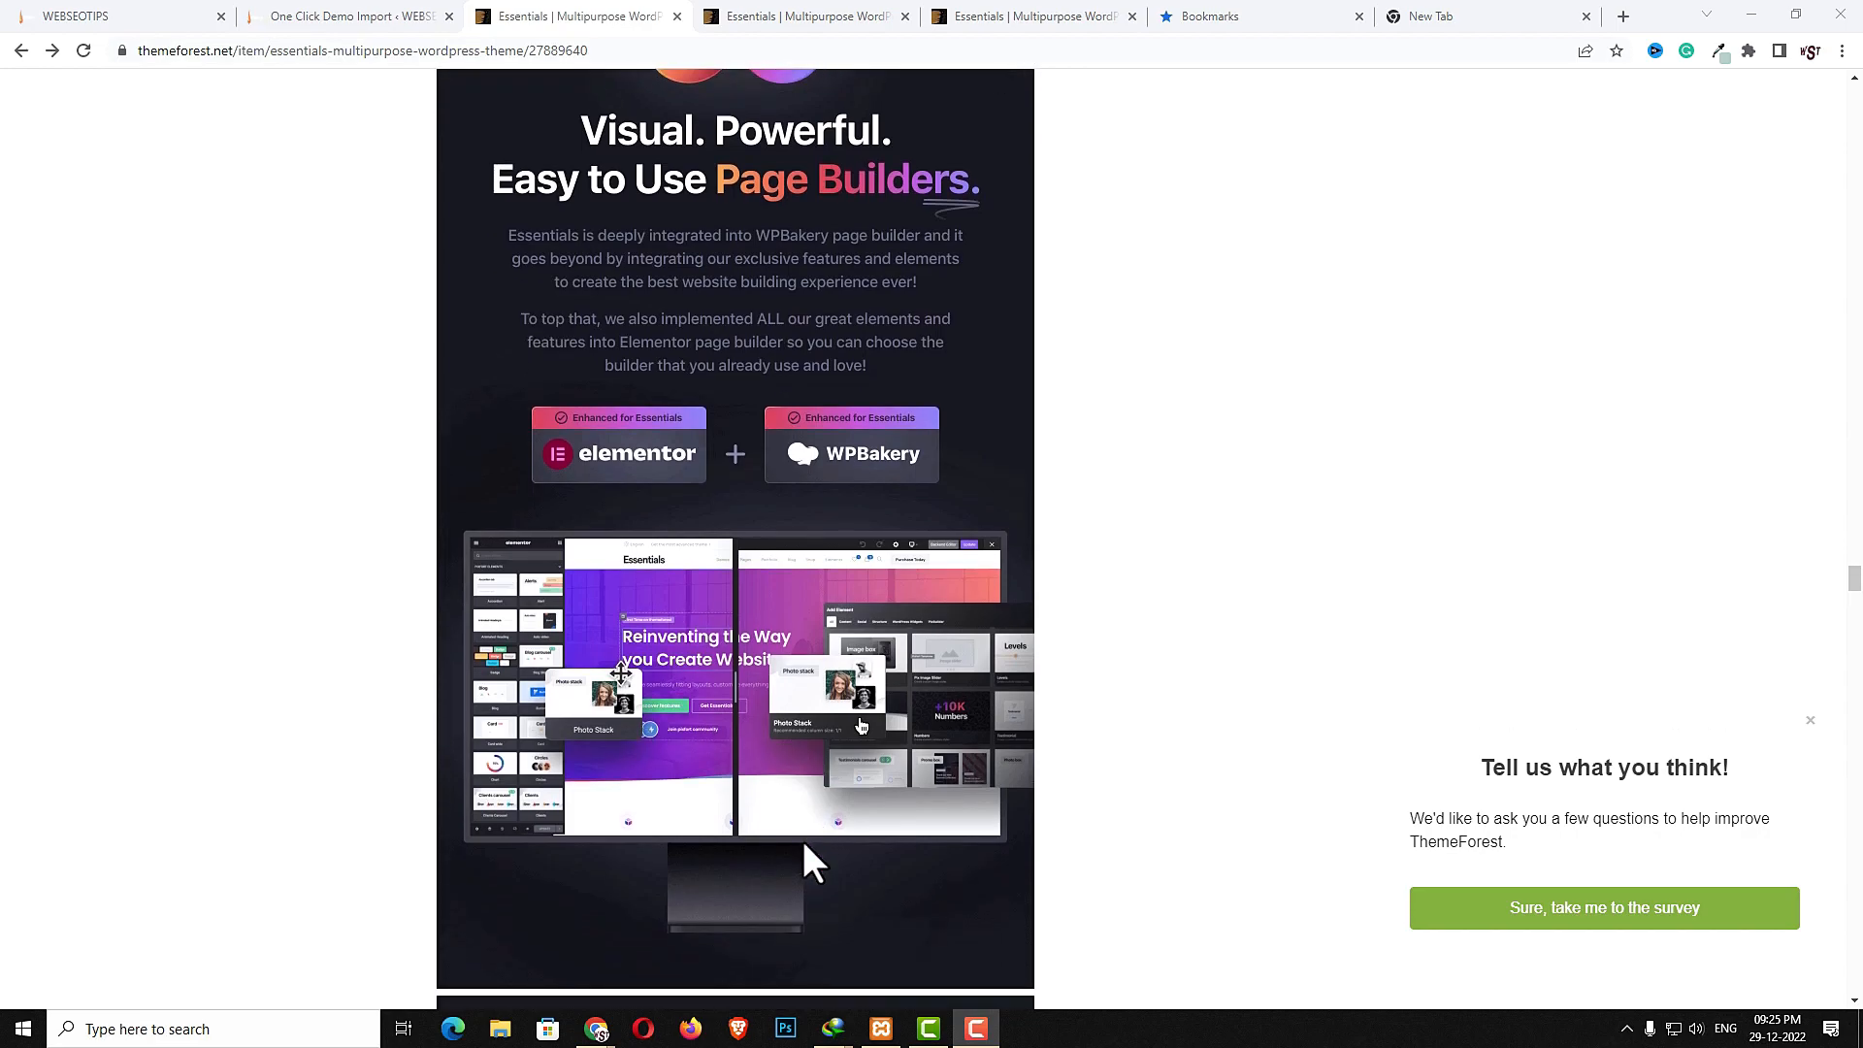
scroll(802, 841, down, 7)
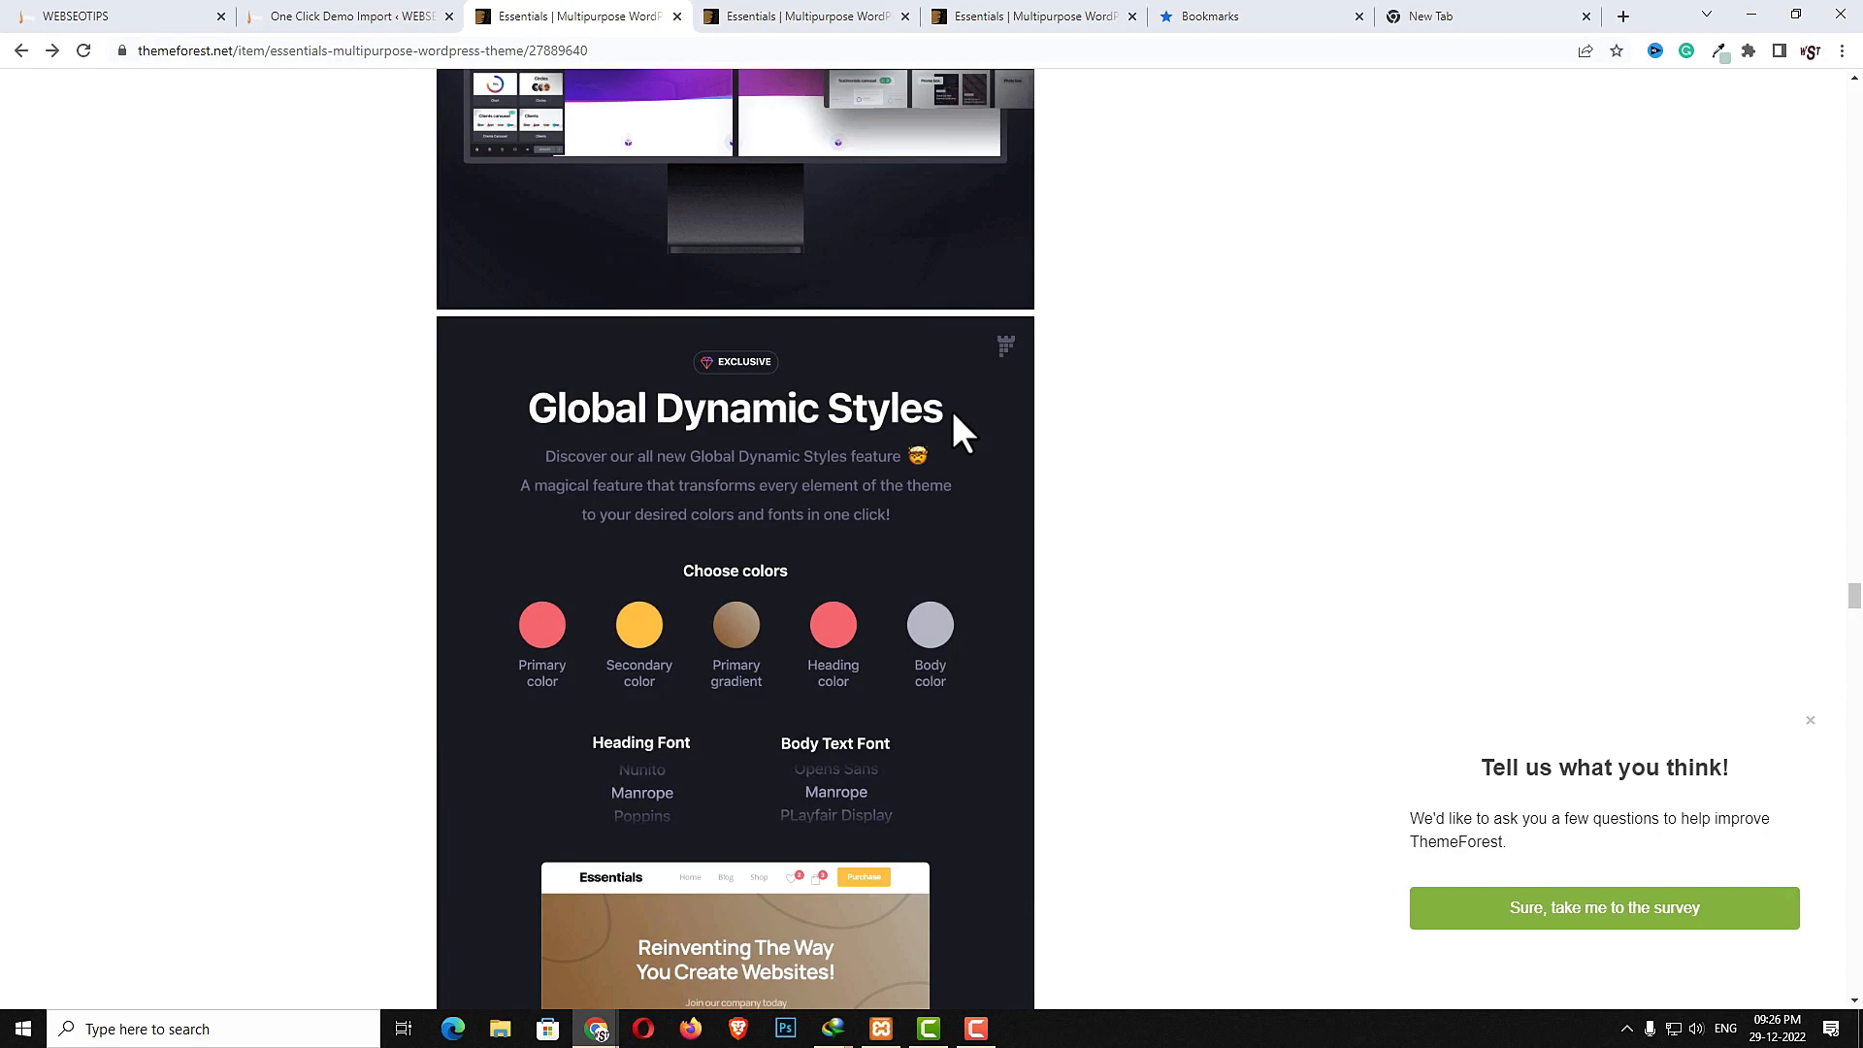
scroll(837, 534, down, 2)
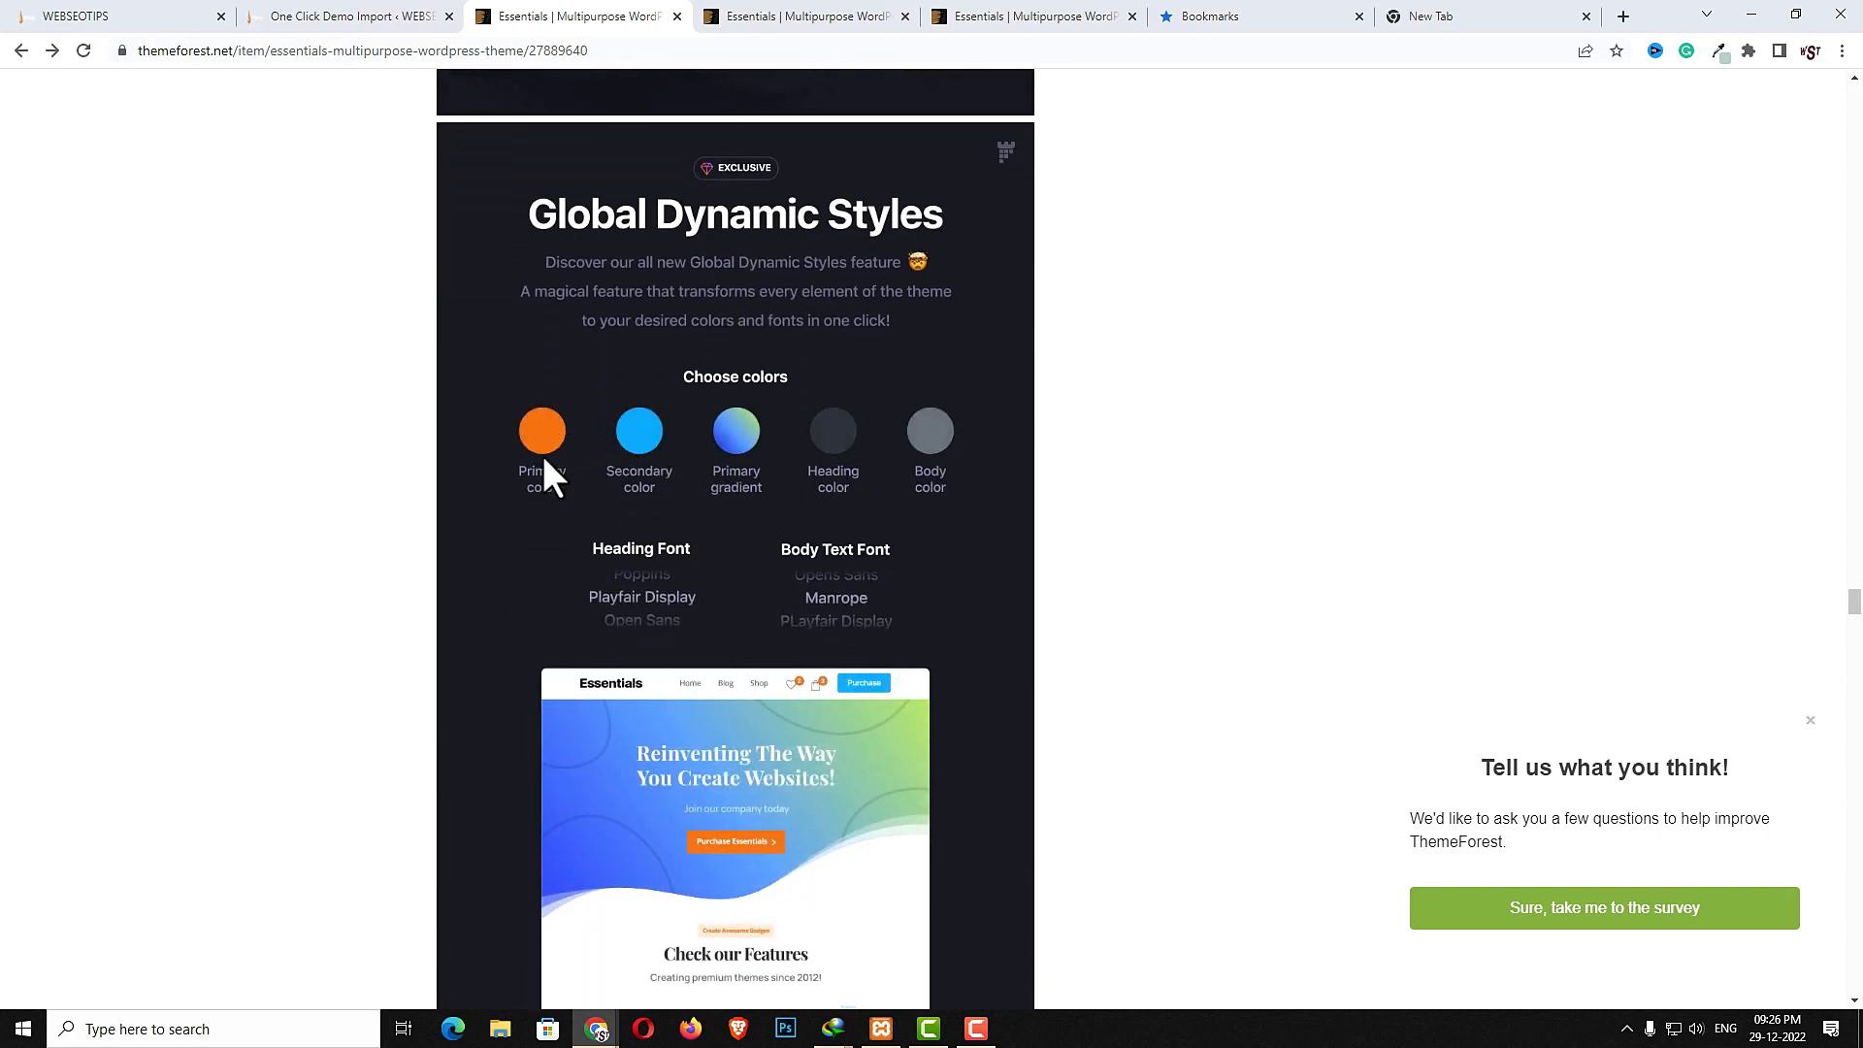
scroll(899, 726, down, 2)
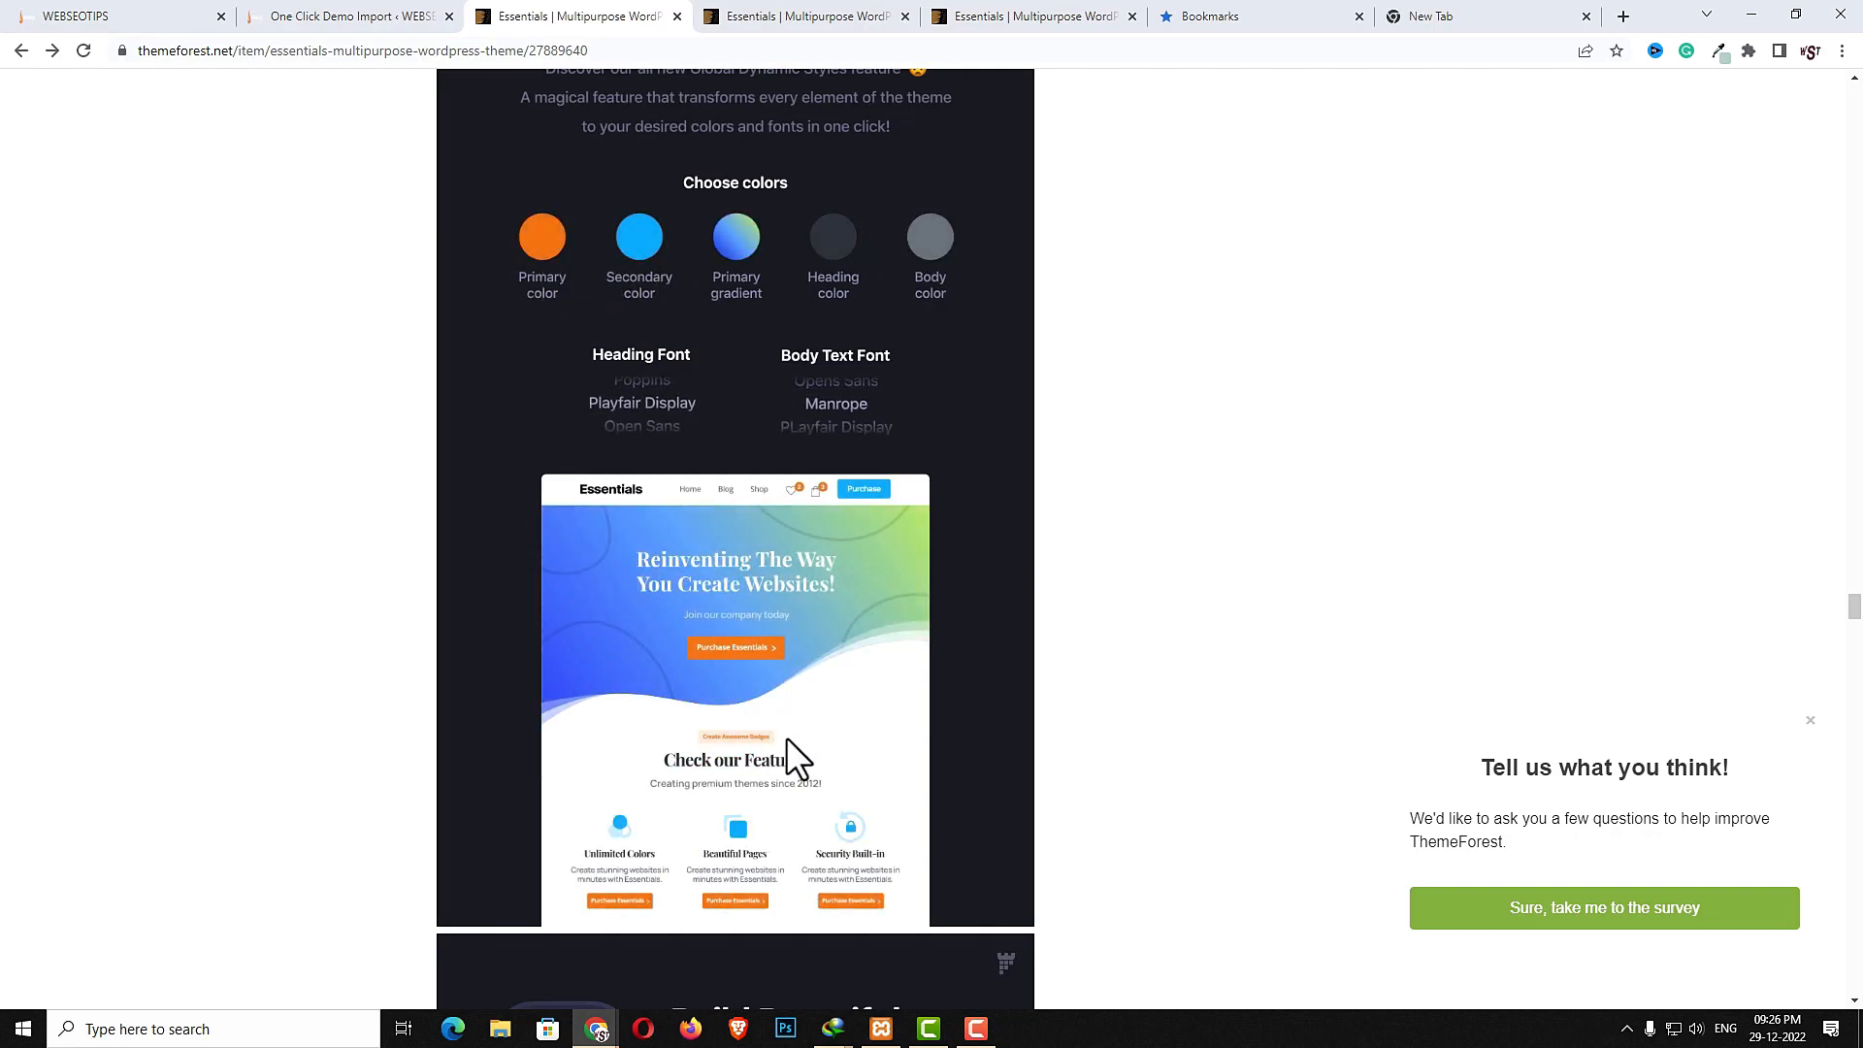
- Examine the item page's template library and premade pages sections
scroll(788, 742, down, 10)
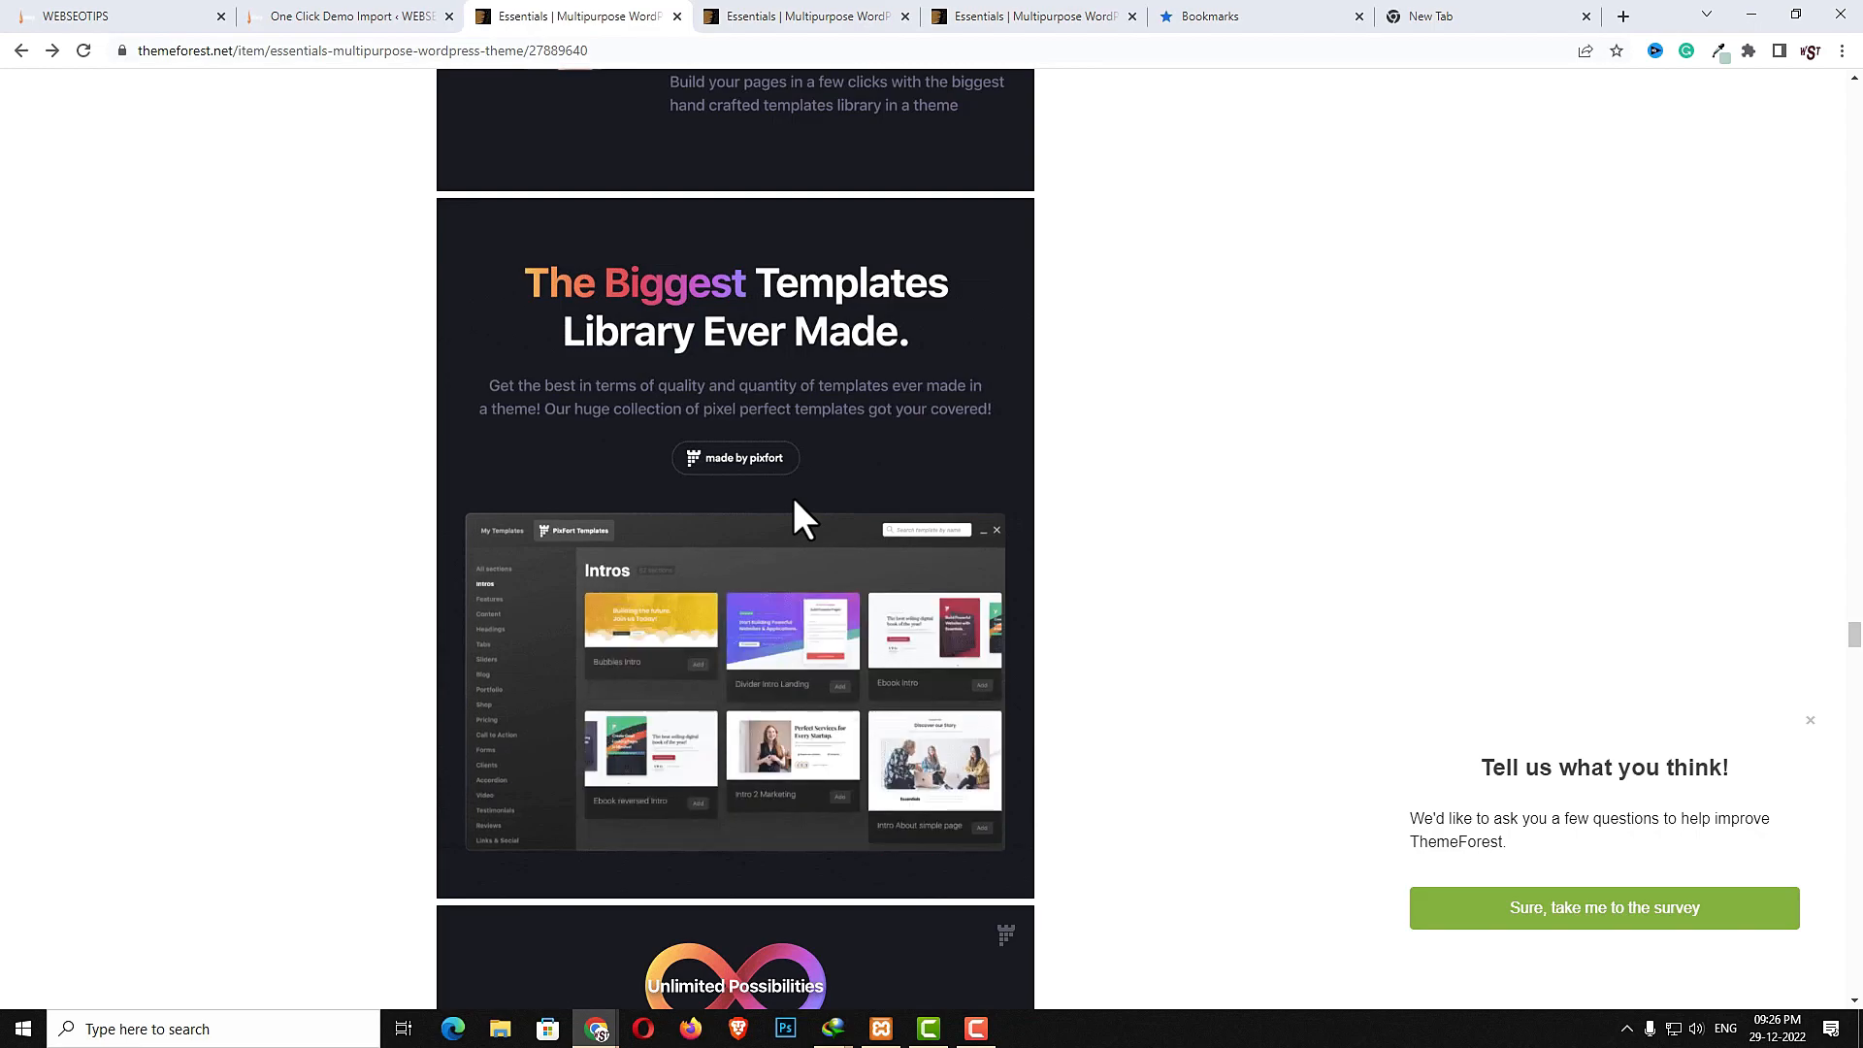
scroll(794, 504, down, 9)
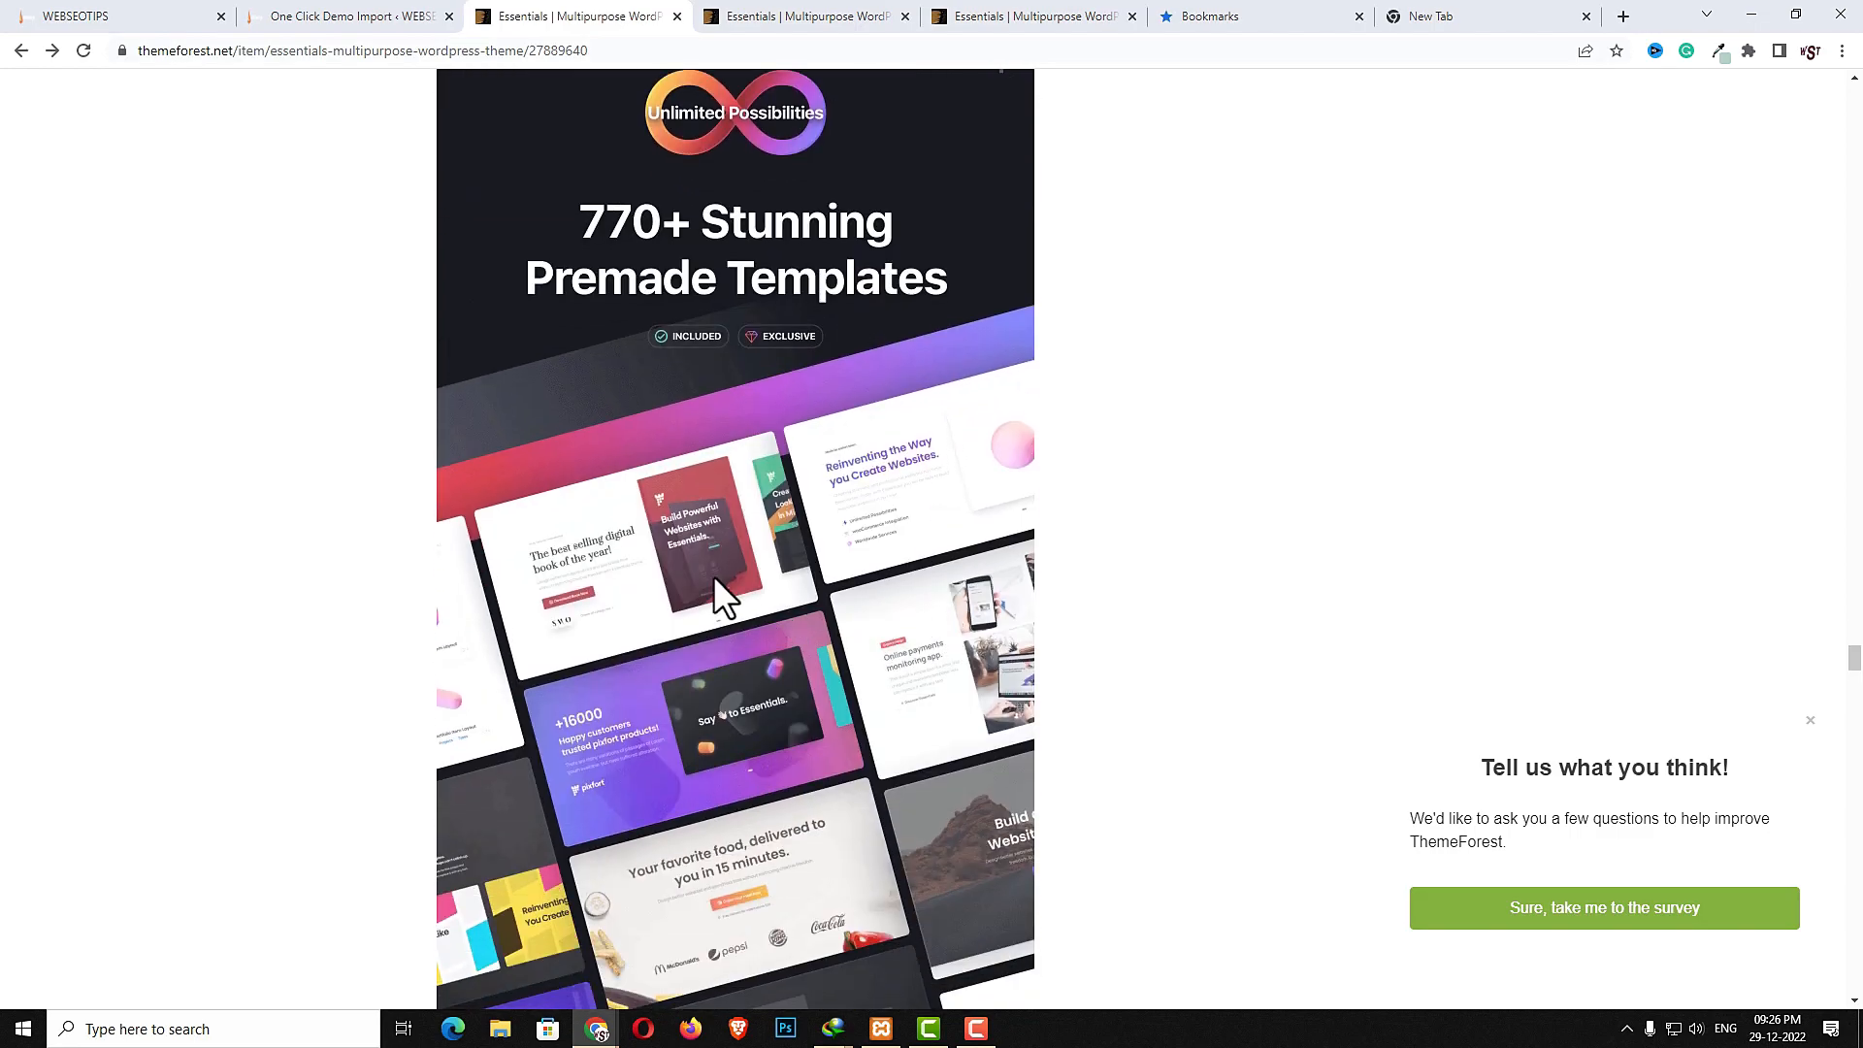
scroll(701, 679, down, 4)
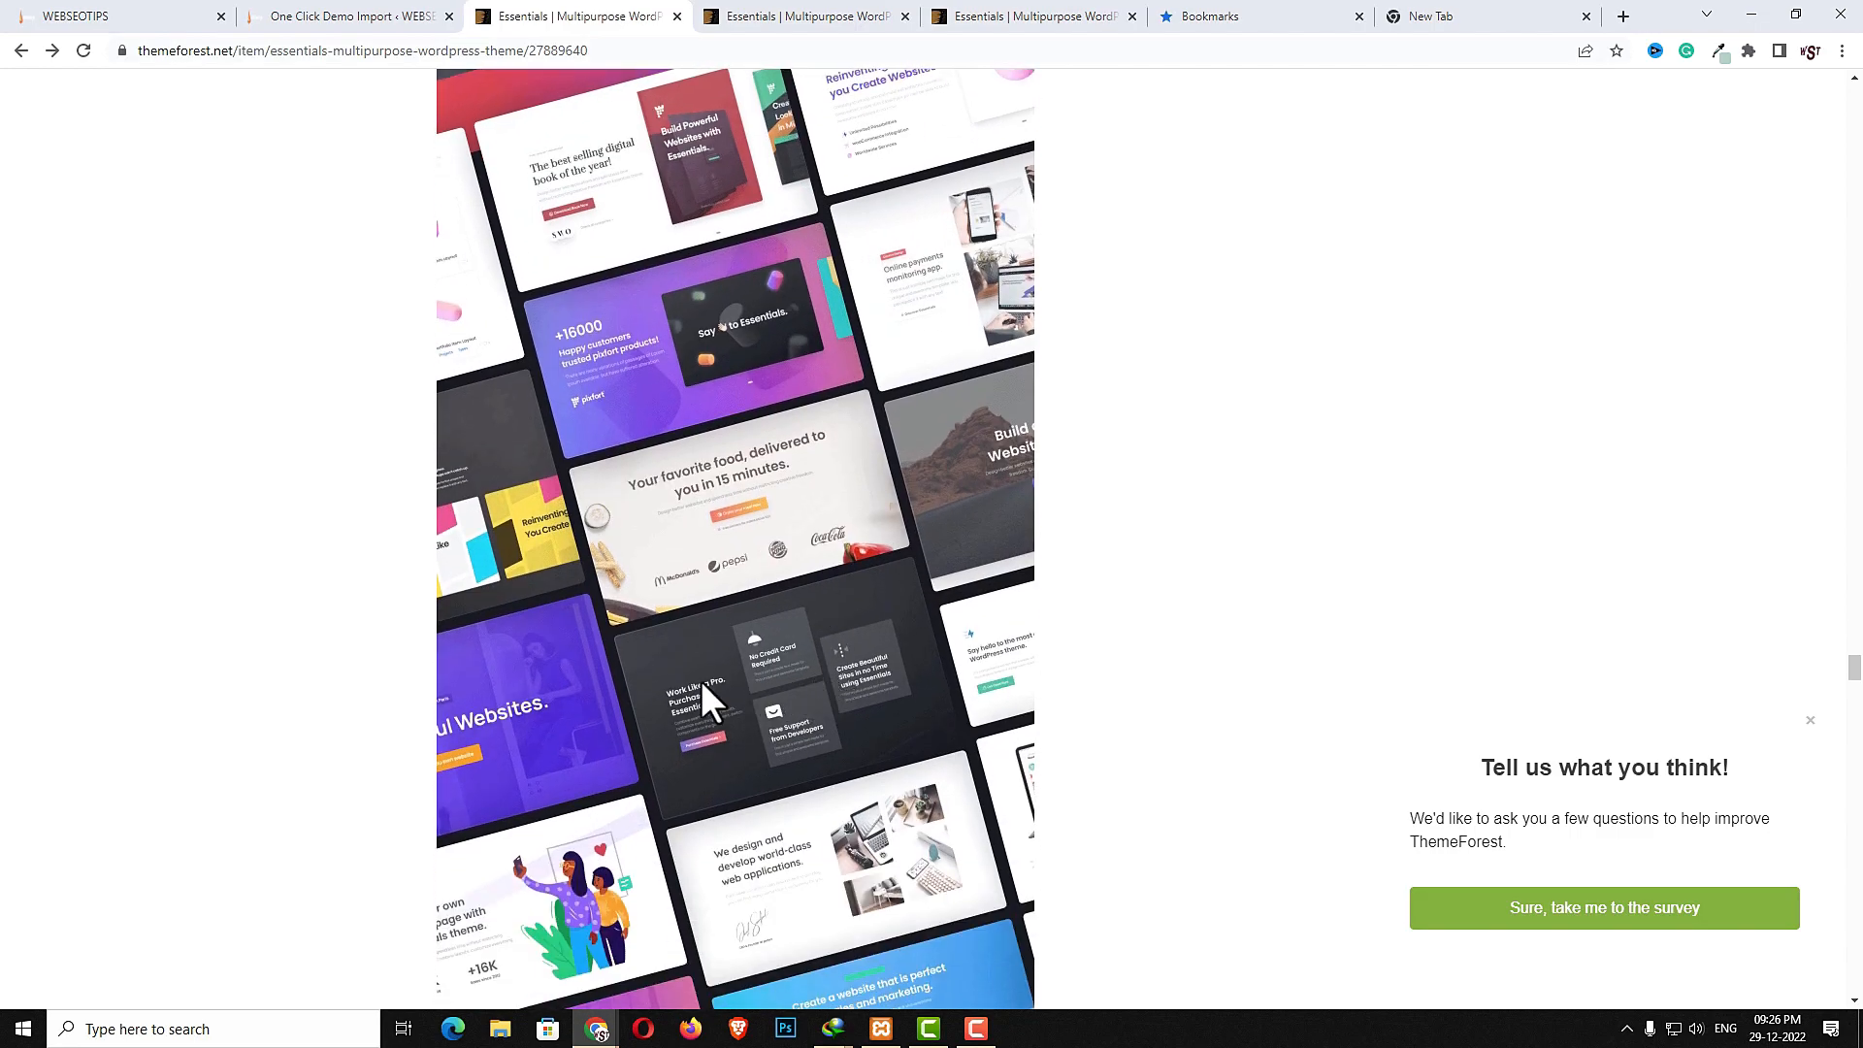
scroll(780, 798, down, 15)
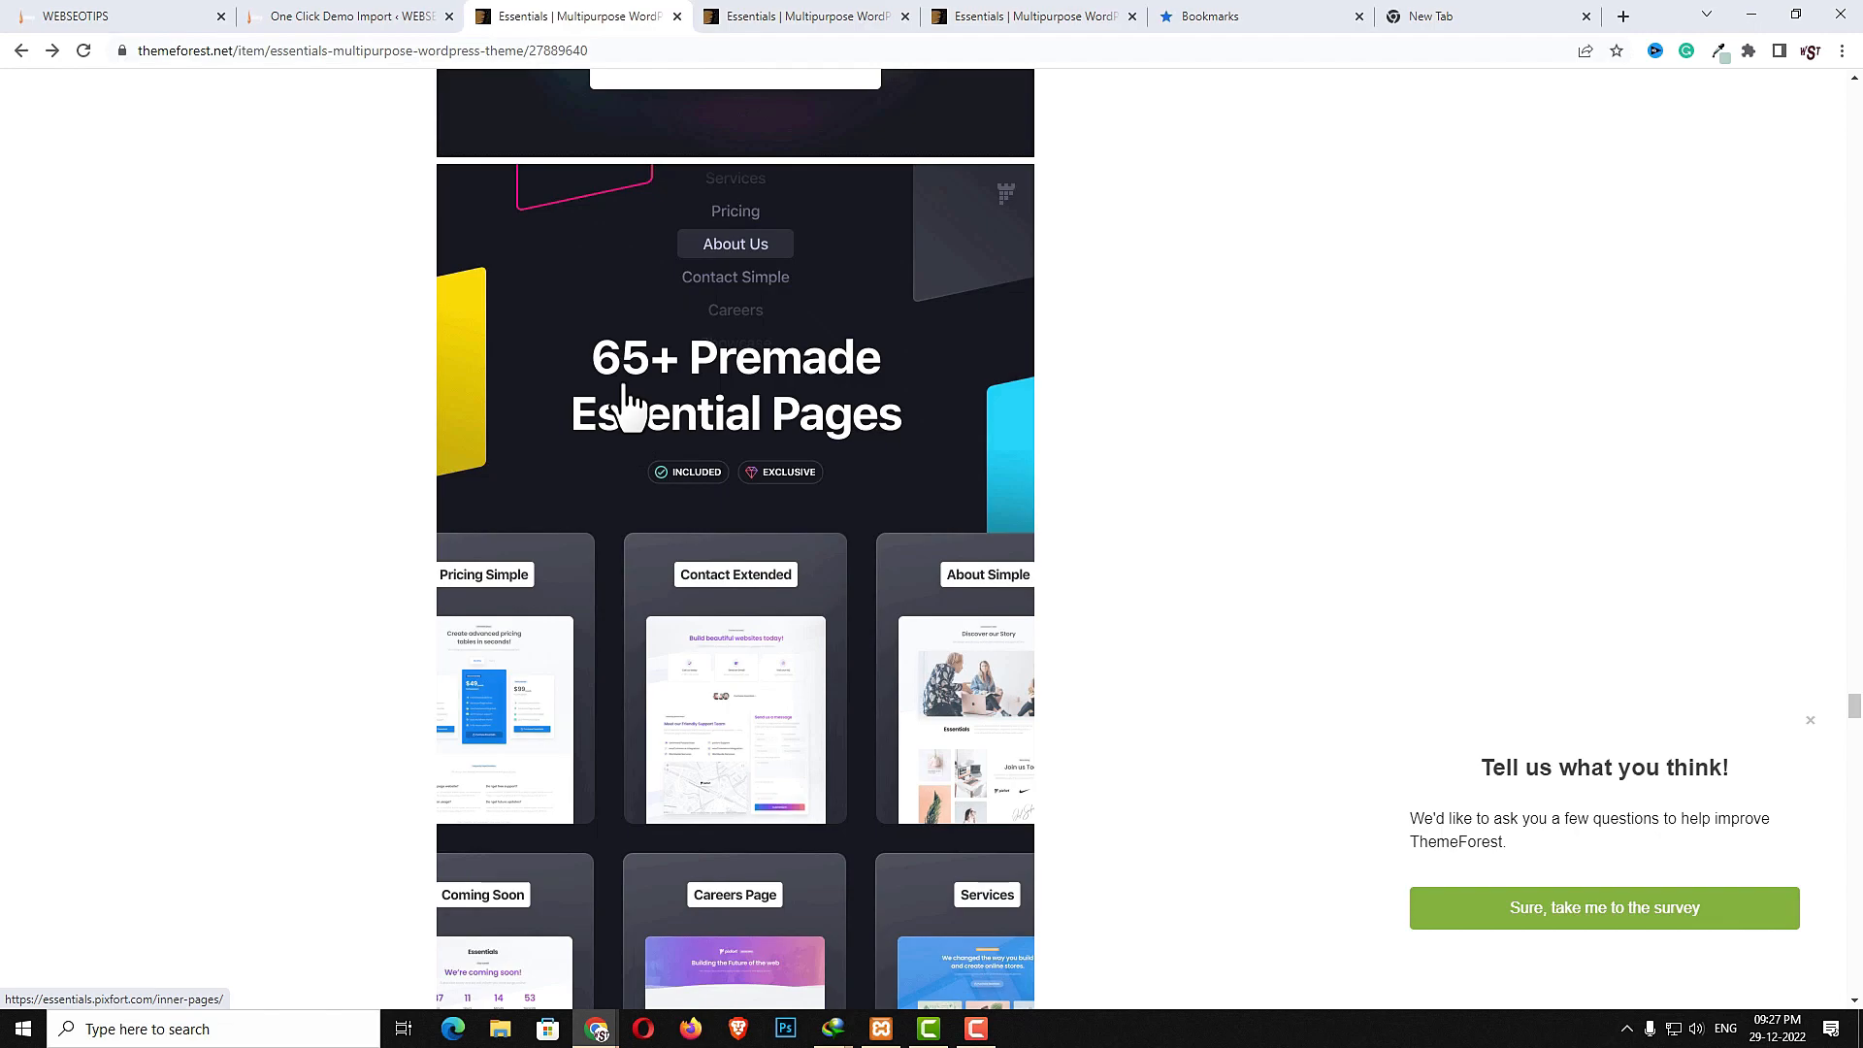
scroll(670, 548, down, 2)
scroll(674, 553, down, 4)
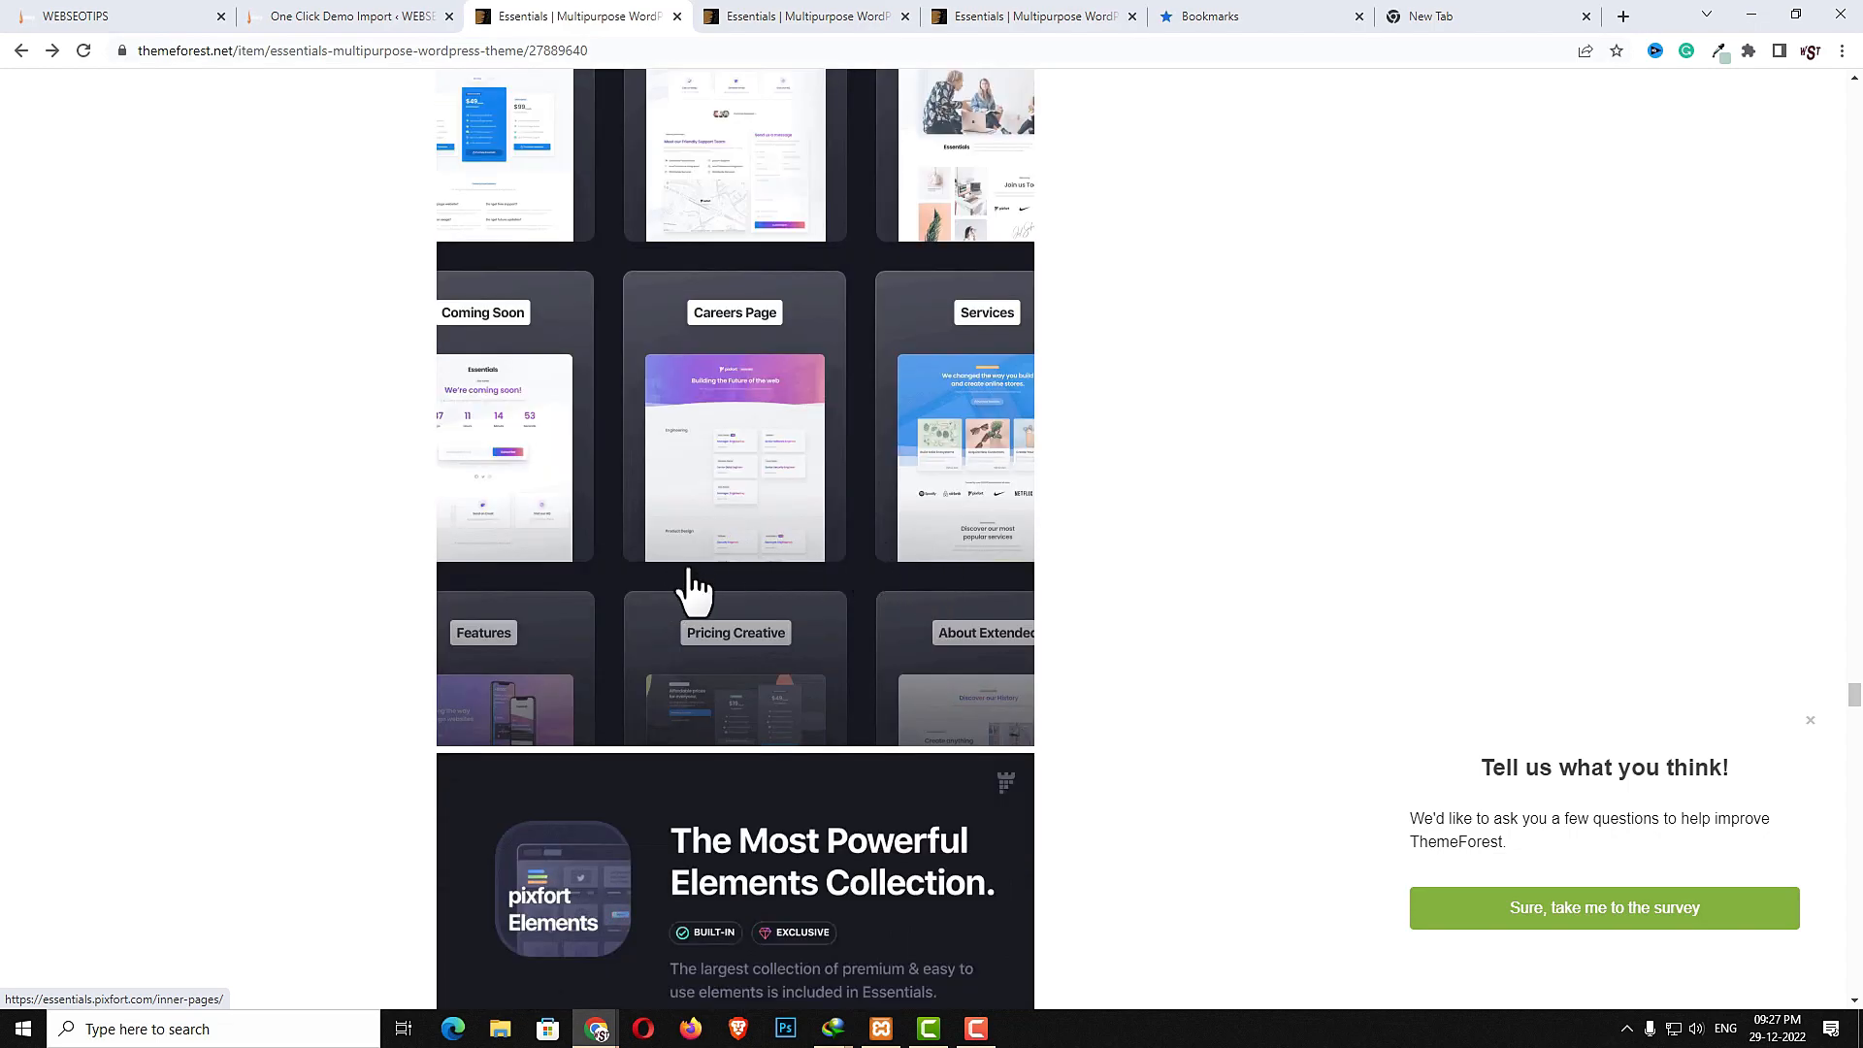
- Scroll through the item page's elements, comparison table, gallery, bundled plugins and animations sections
scroll(690, 590, down, 10)
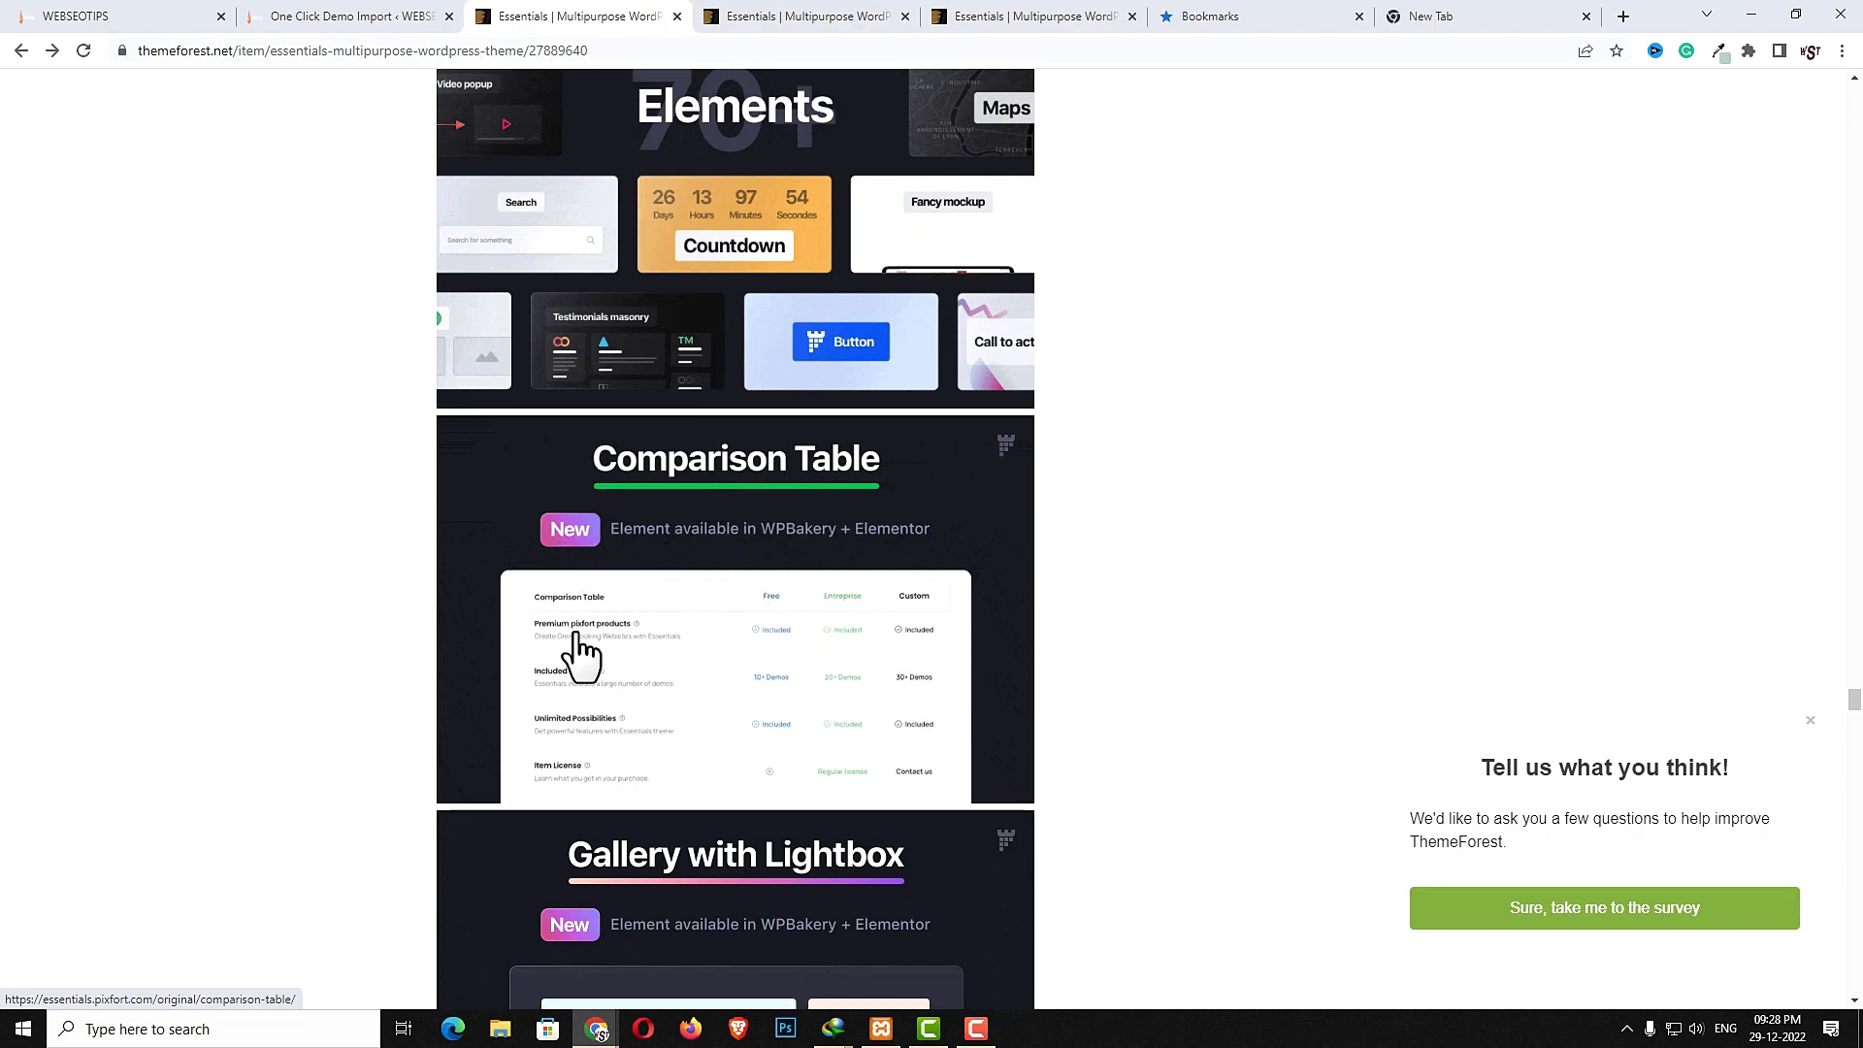
scroll(684, 679, down, 6)
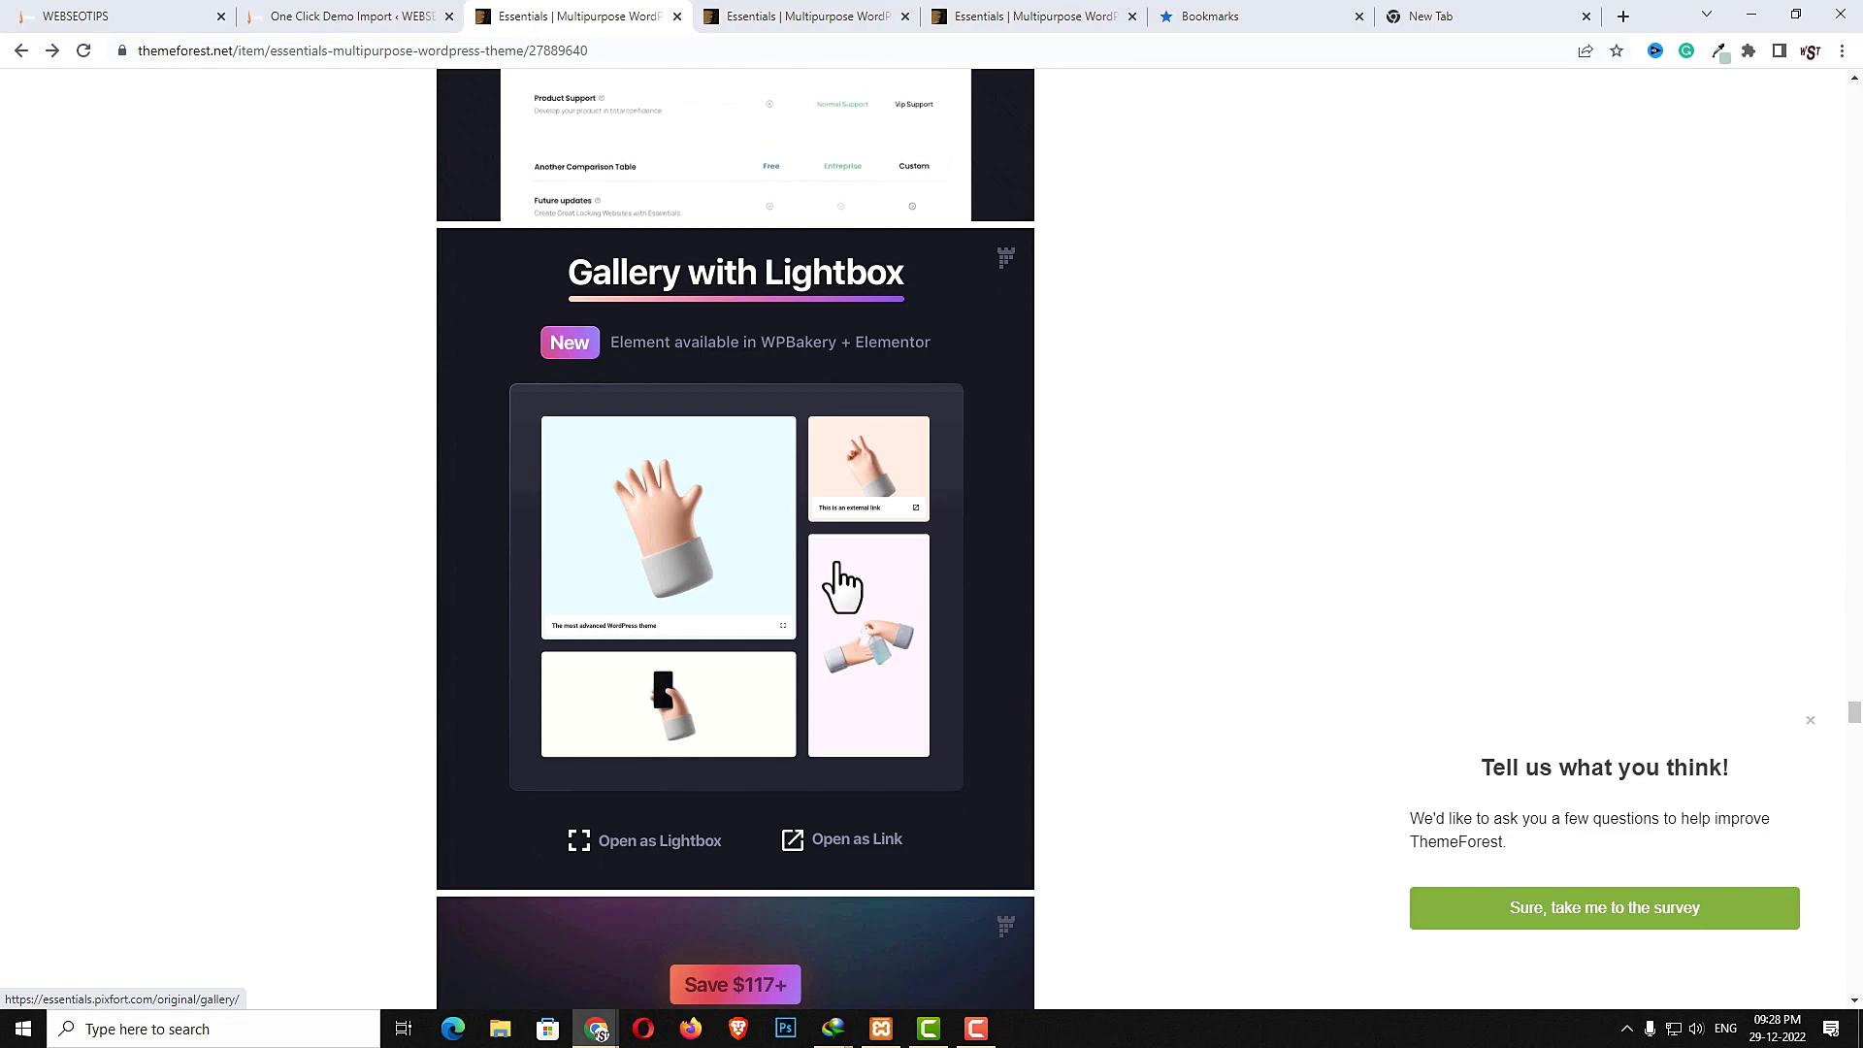
scroll(840, 583, down, 6)
scroll(872, 598, down, 1)
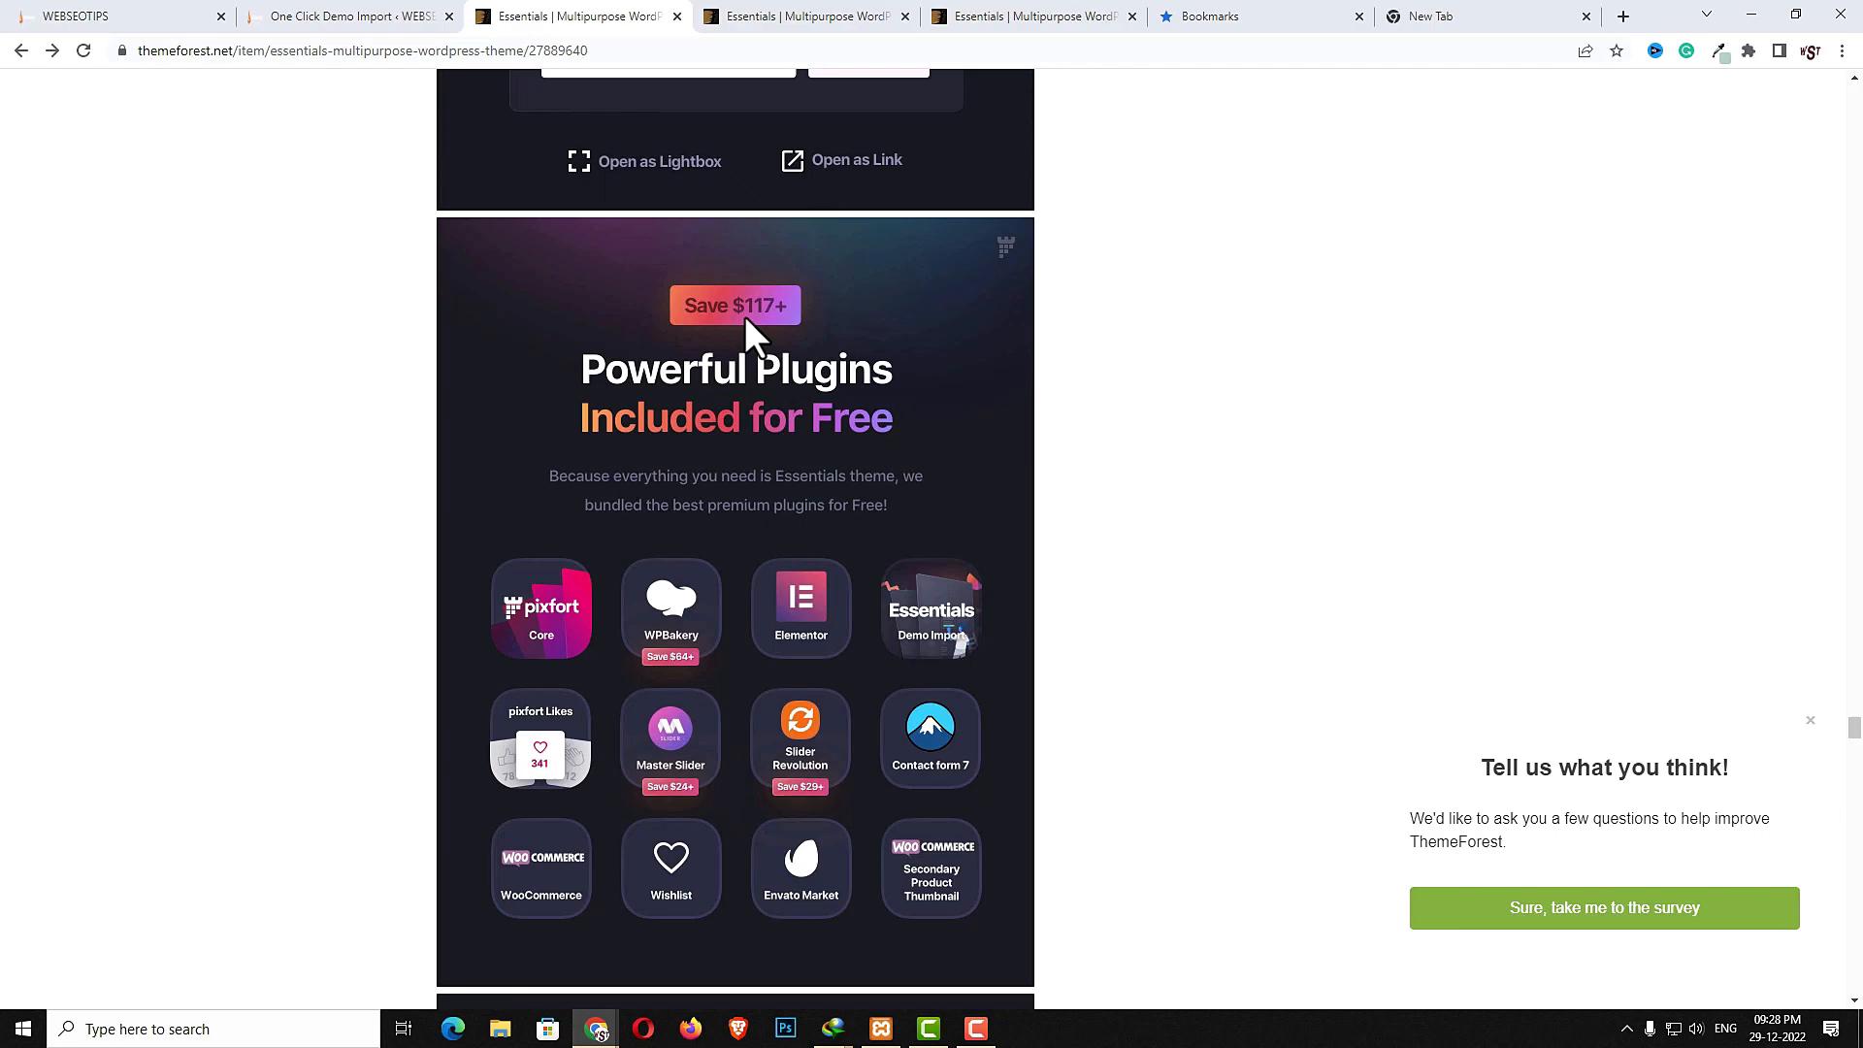
scroll(812, 502, down, 2)
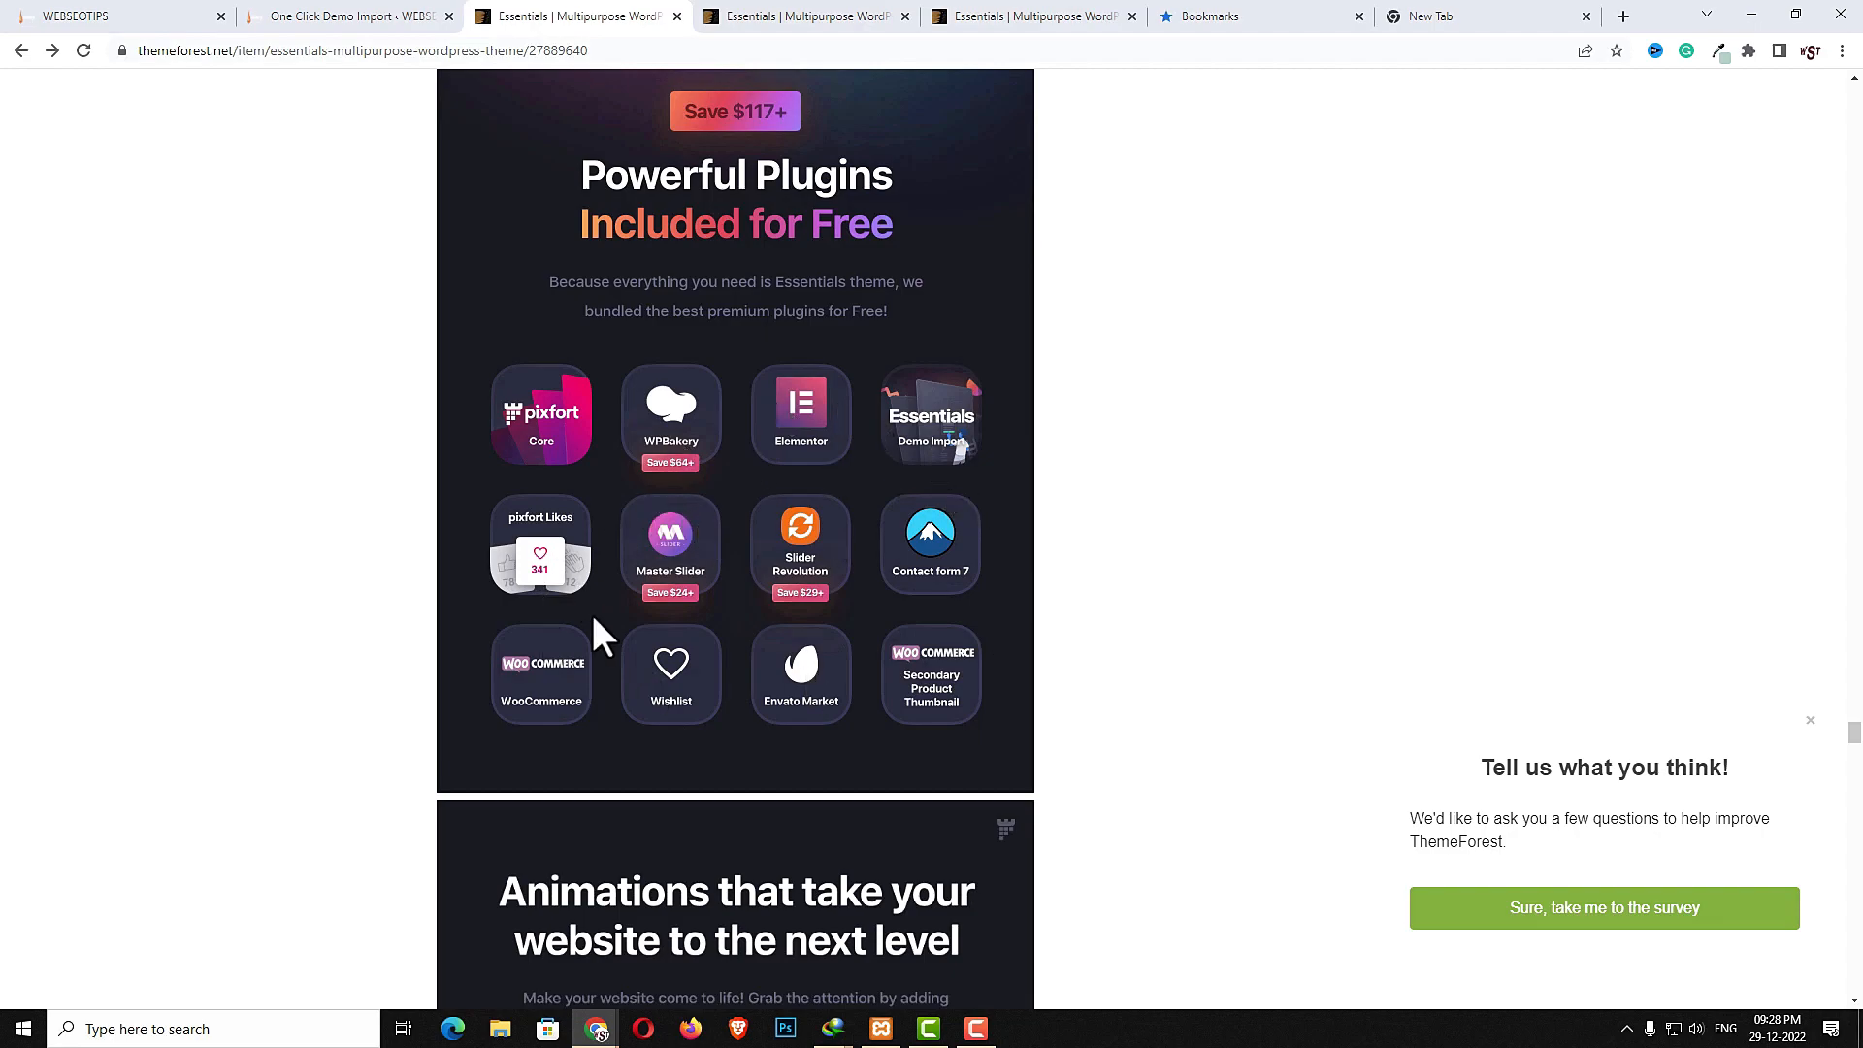
scroll(815, 650, down, 3)
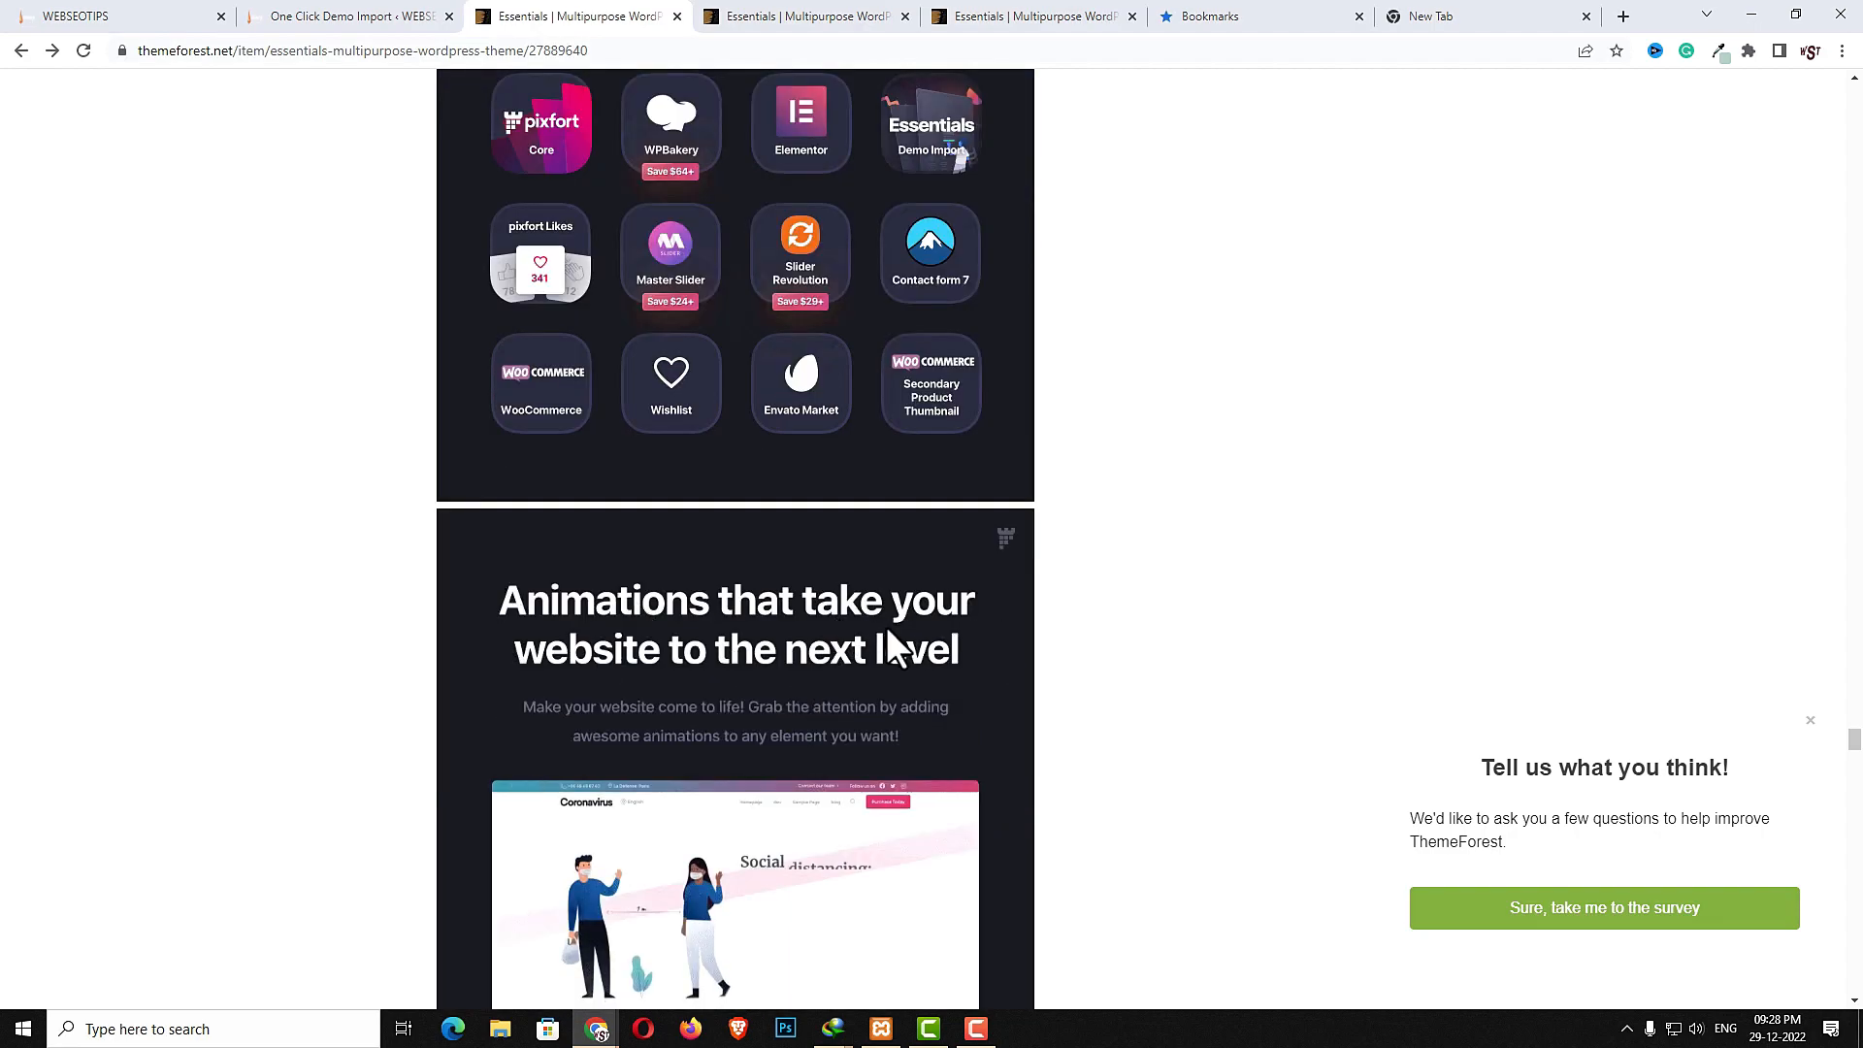
scroll(1130, 640, down, 3)
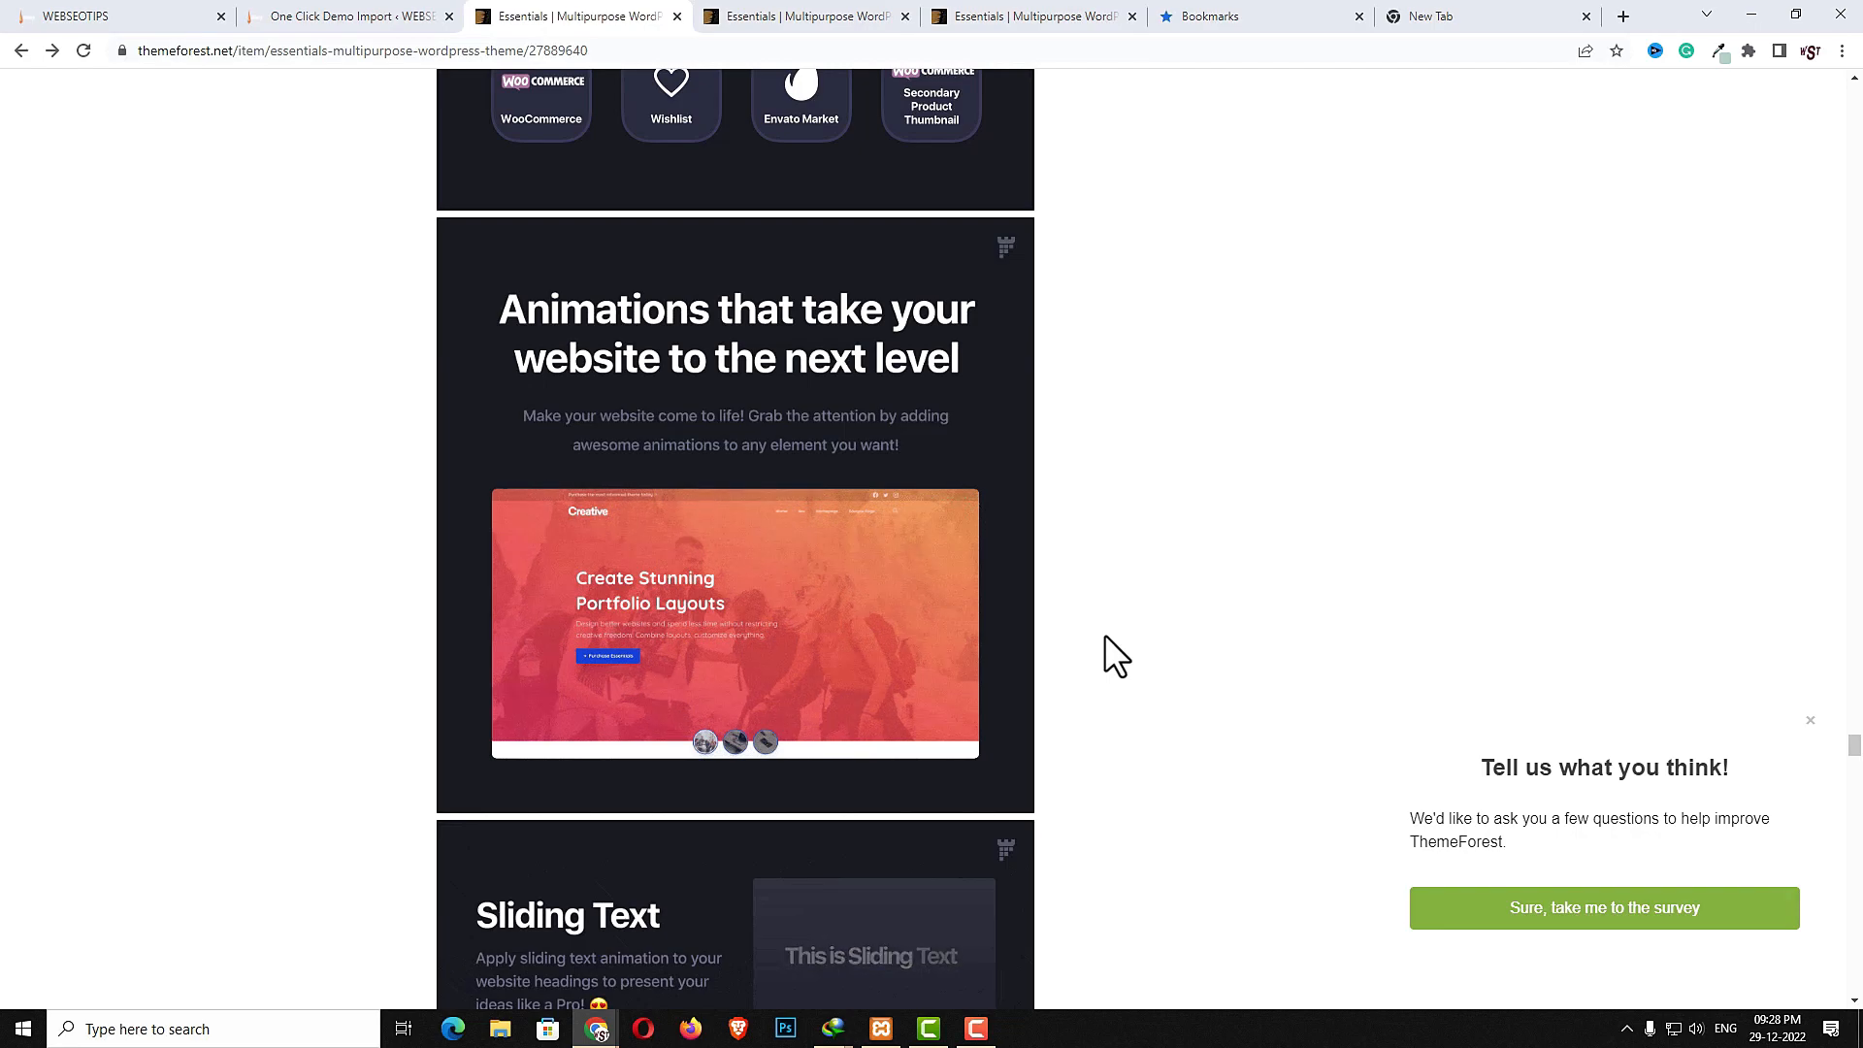
scroll(1077, 646, down, 1)
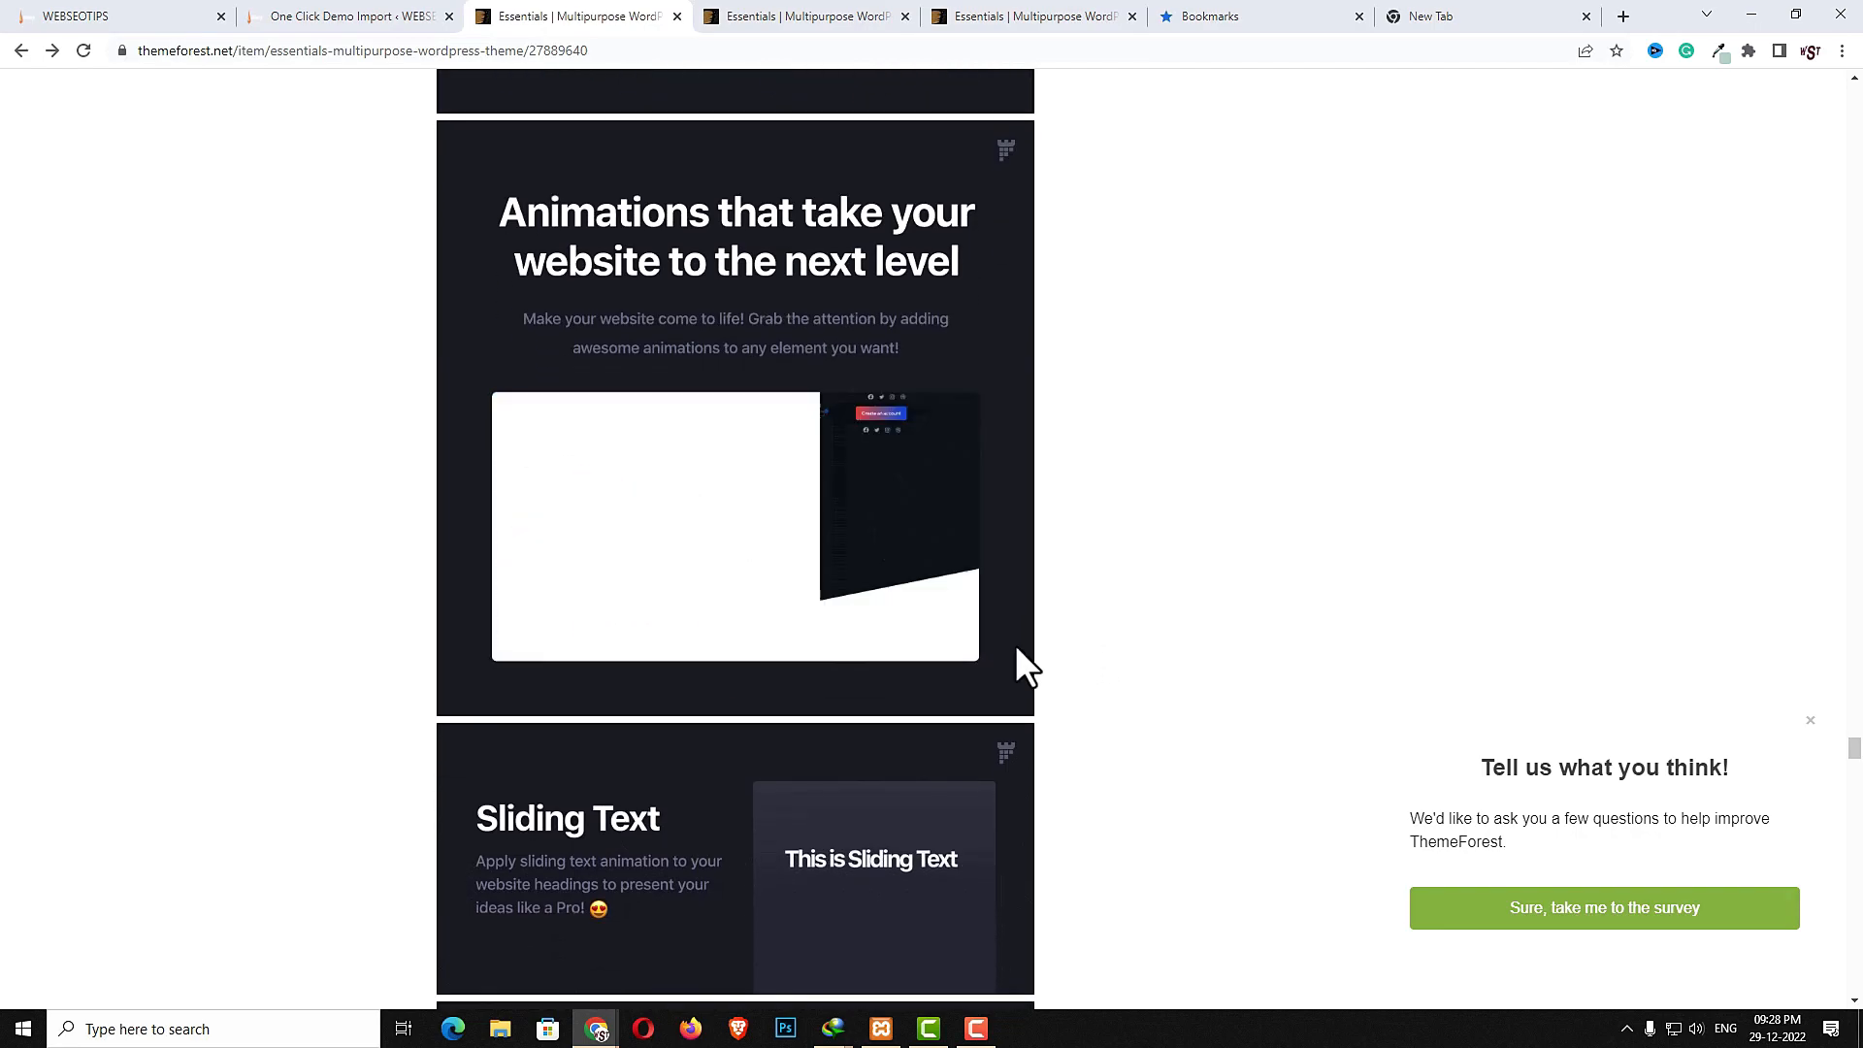
scroll(1017, 648, up, 1)
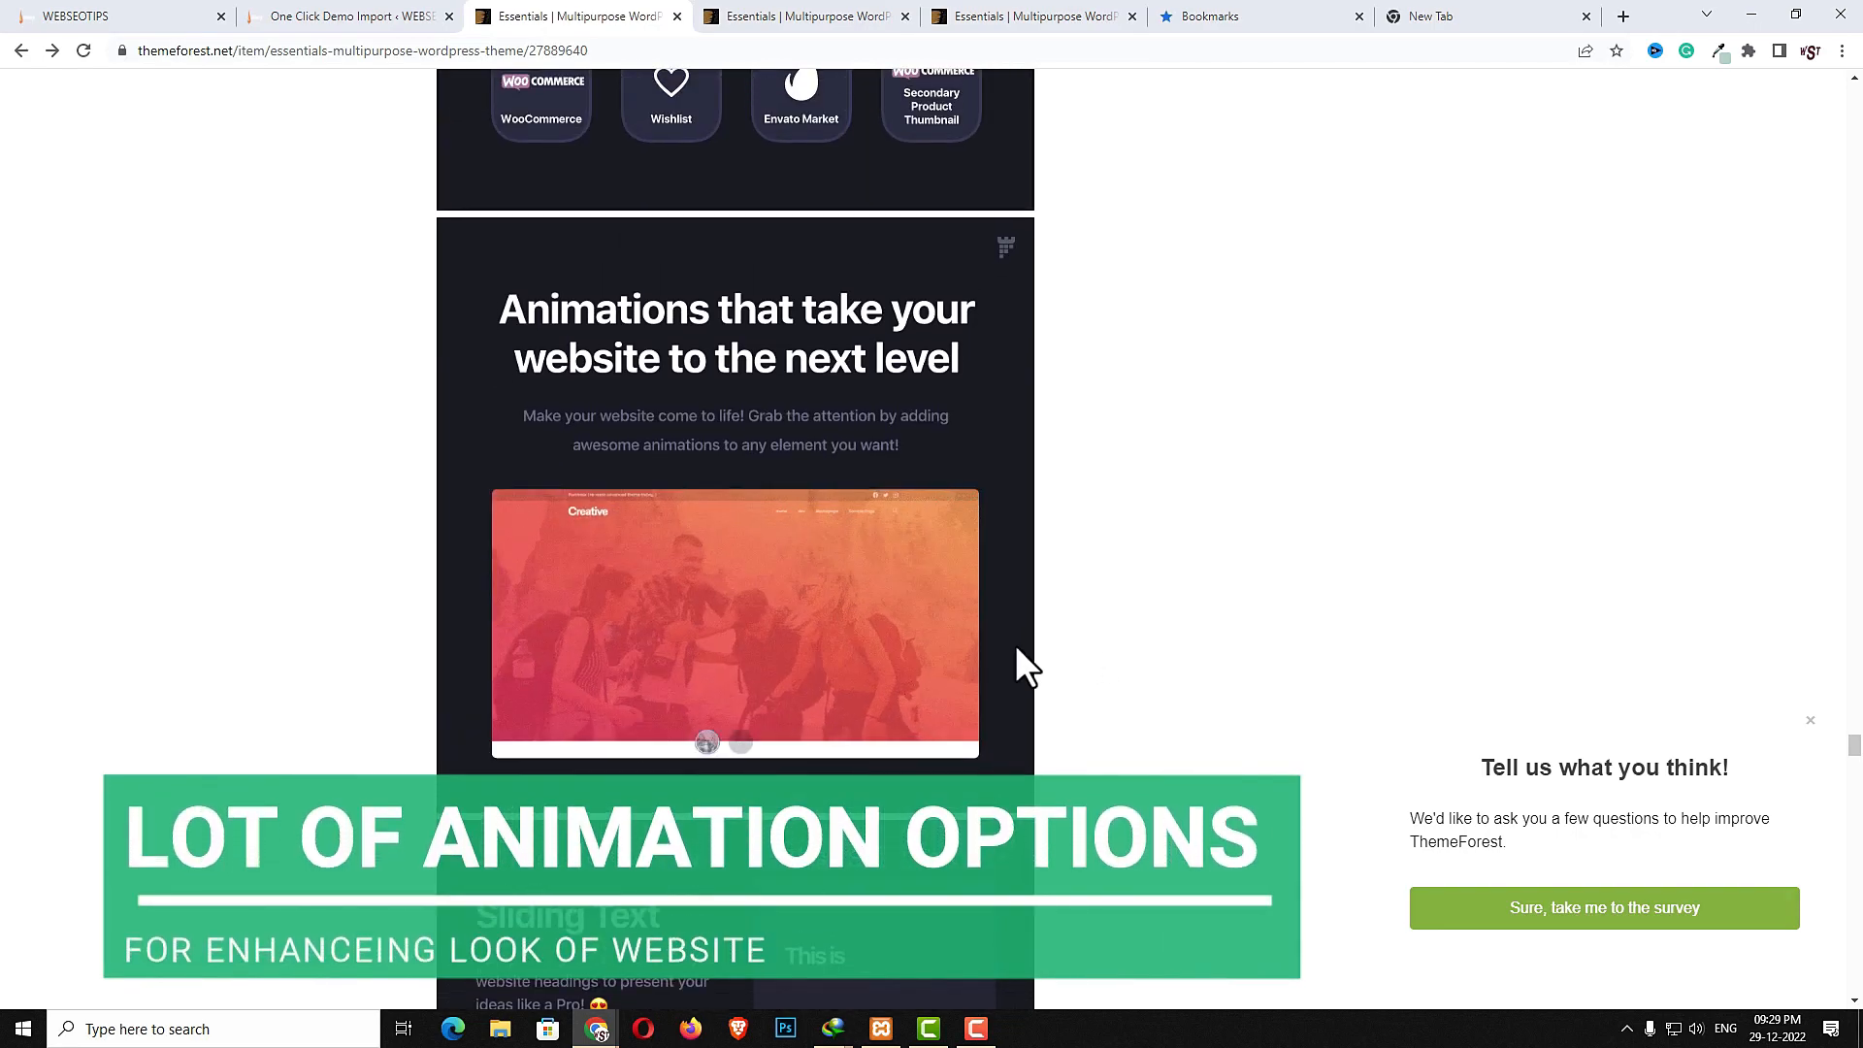
- Browse the locally built demo site's homepage, categories and product carousel
key(ctrl+1)
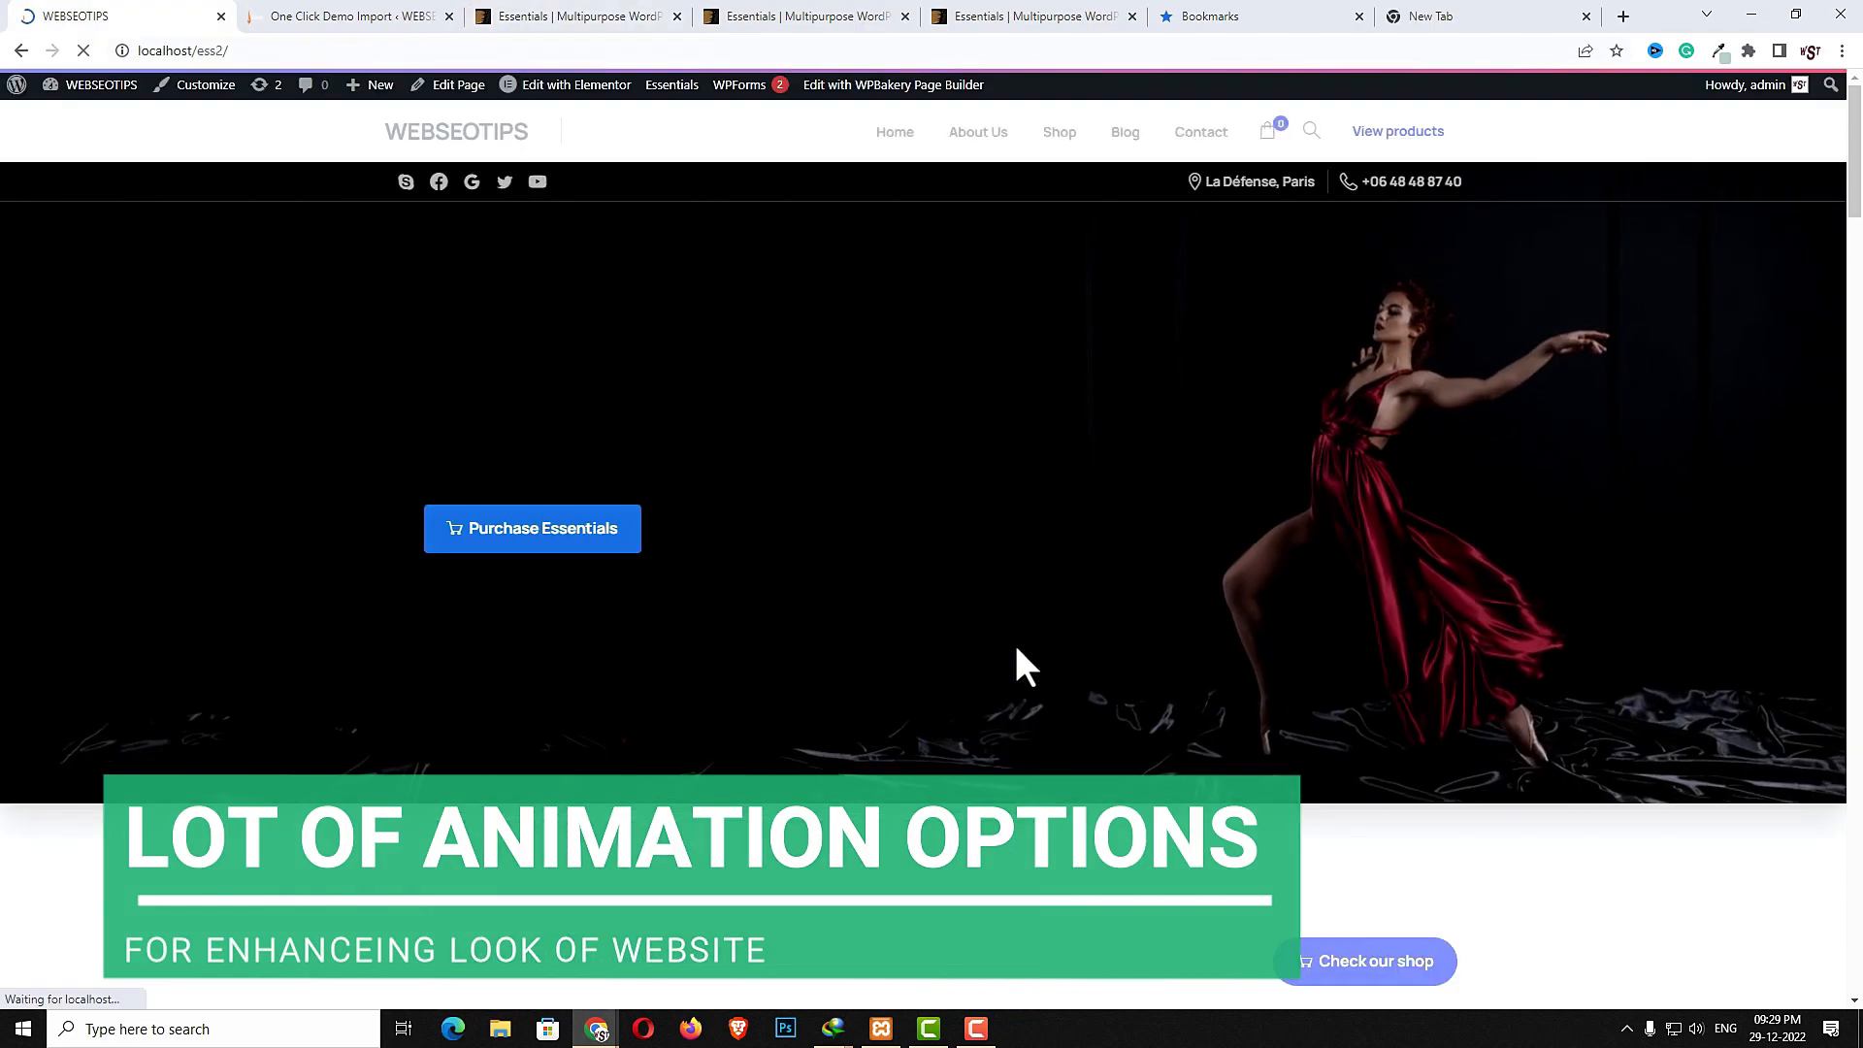
scroll(1131, 679, down, 3)
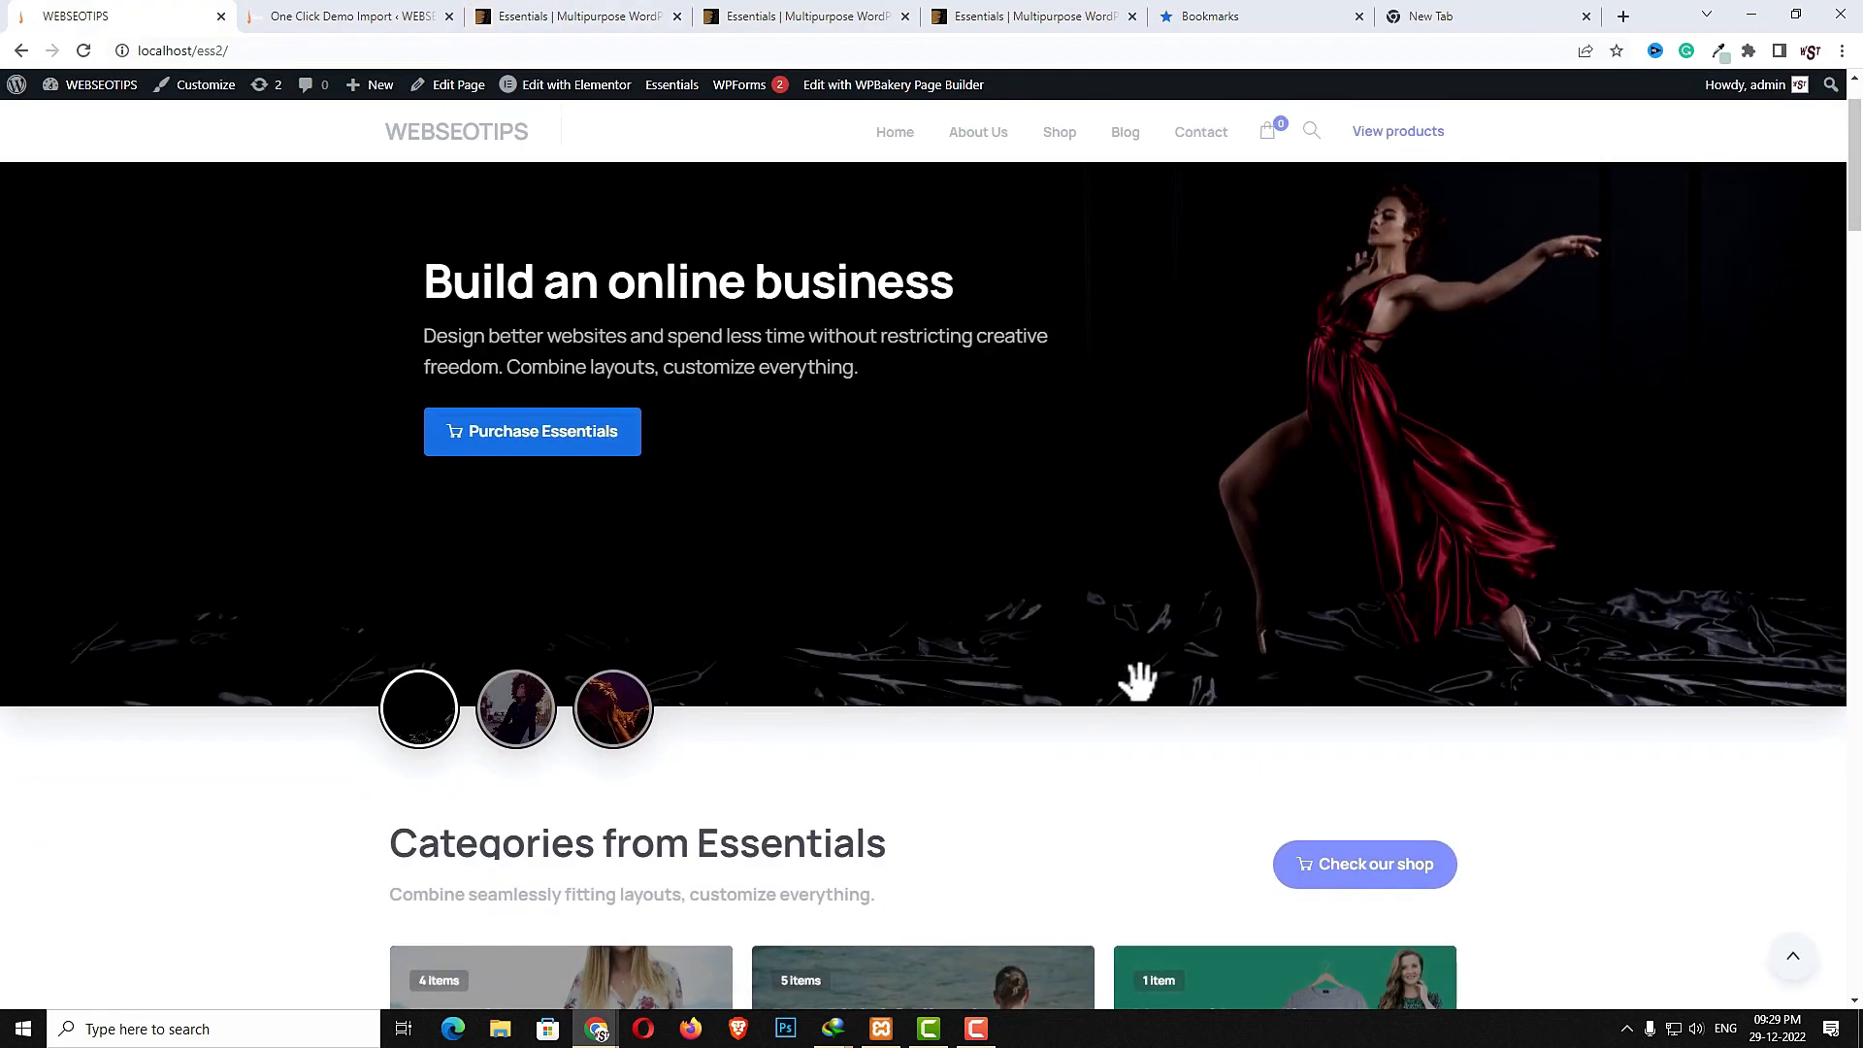
scroll(1139, 683, down, 10)
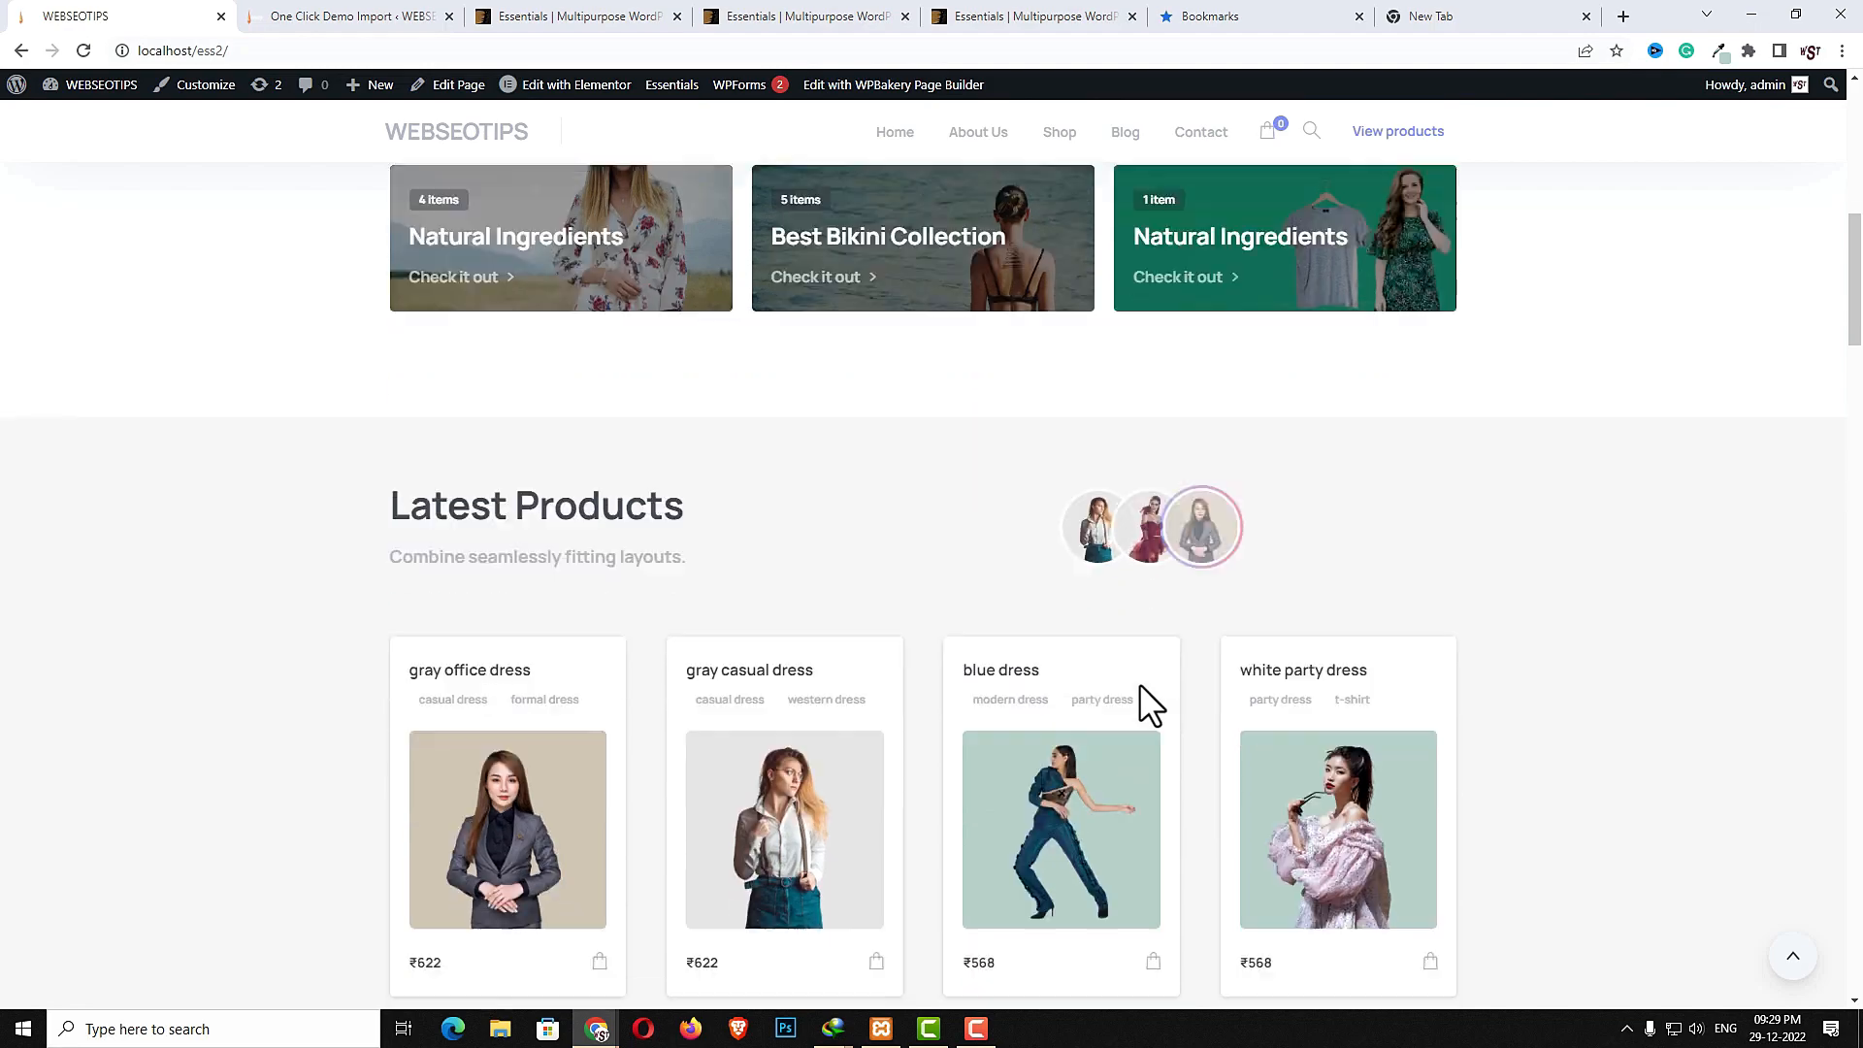
scroll(1139, 683, down, 13)
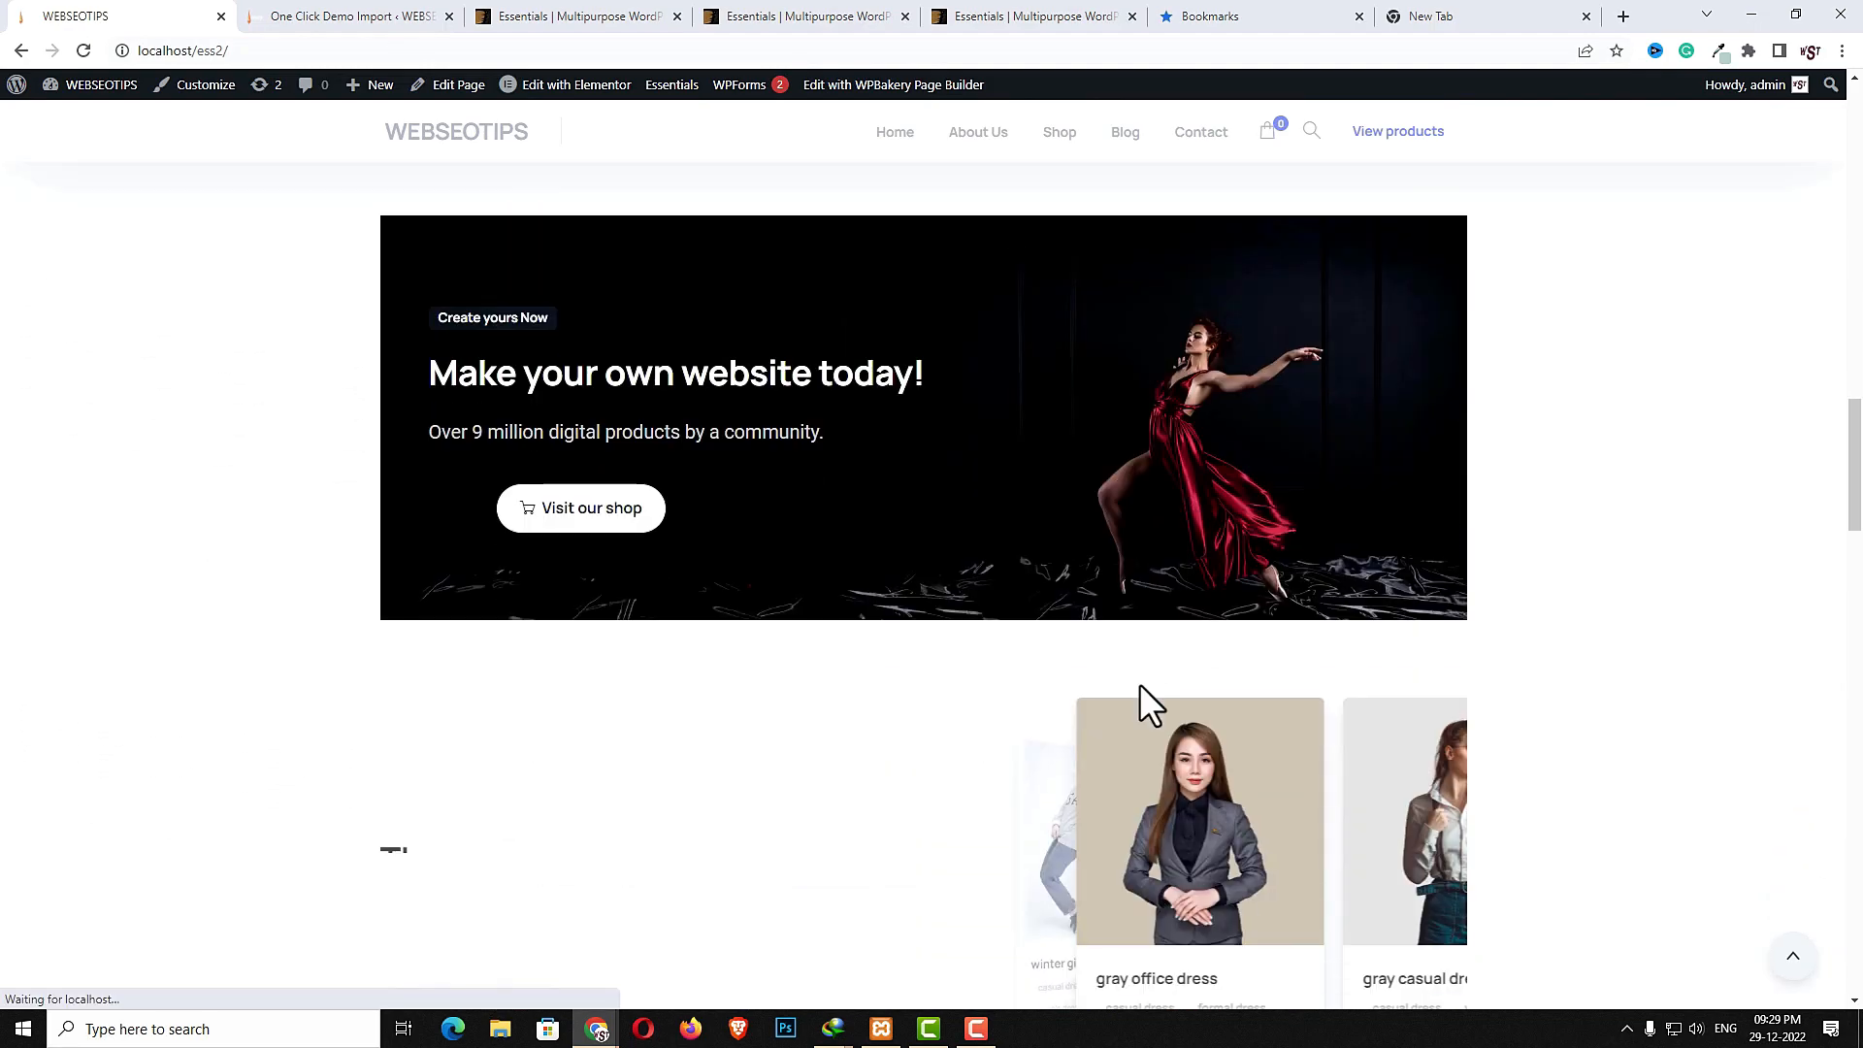
drag(1299, 675, 1157, 682)
drag(1348, 657, 1294, 645)
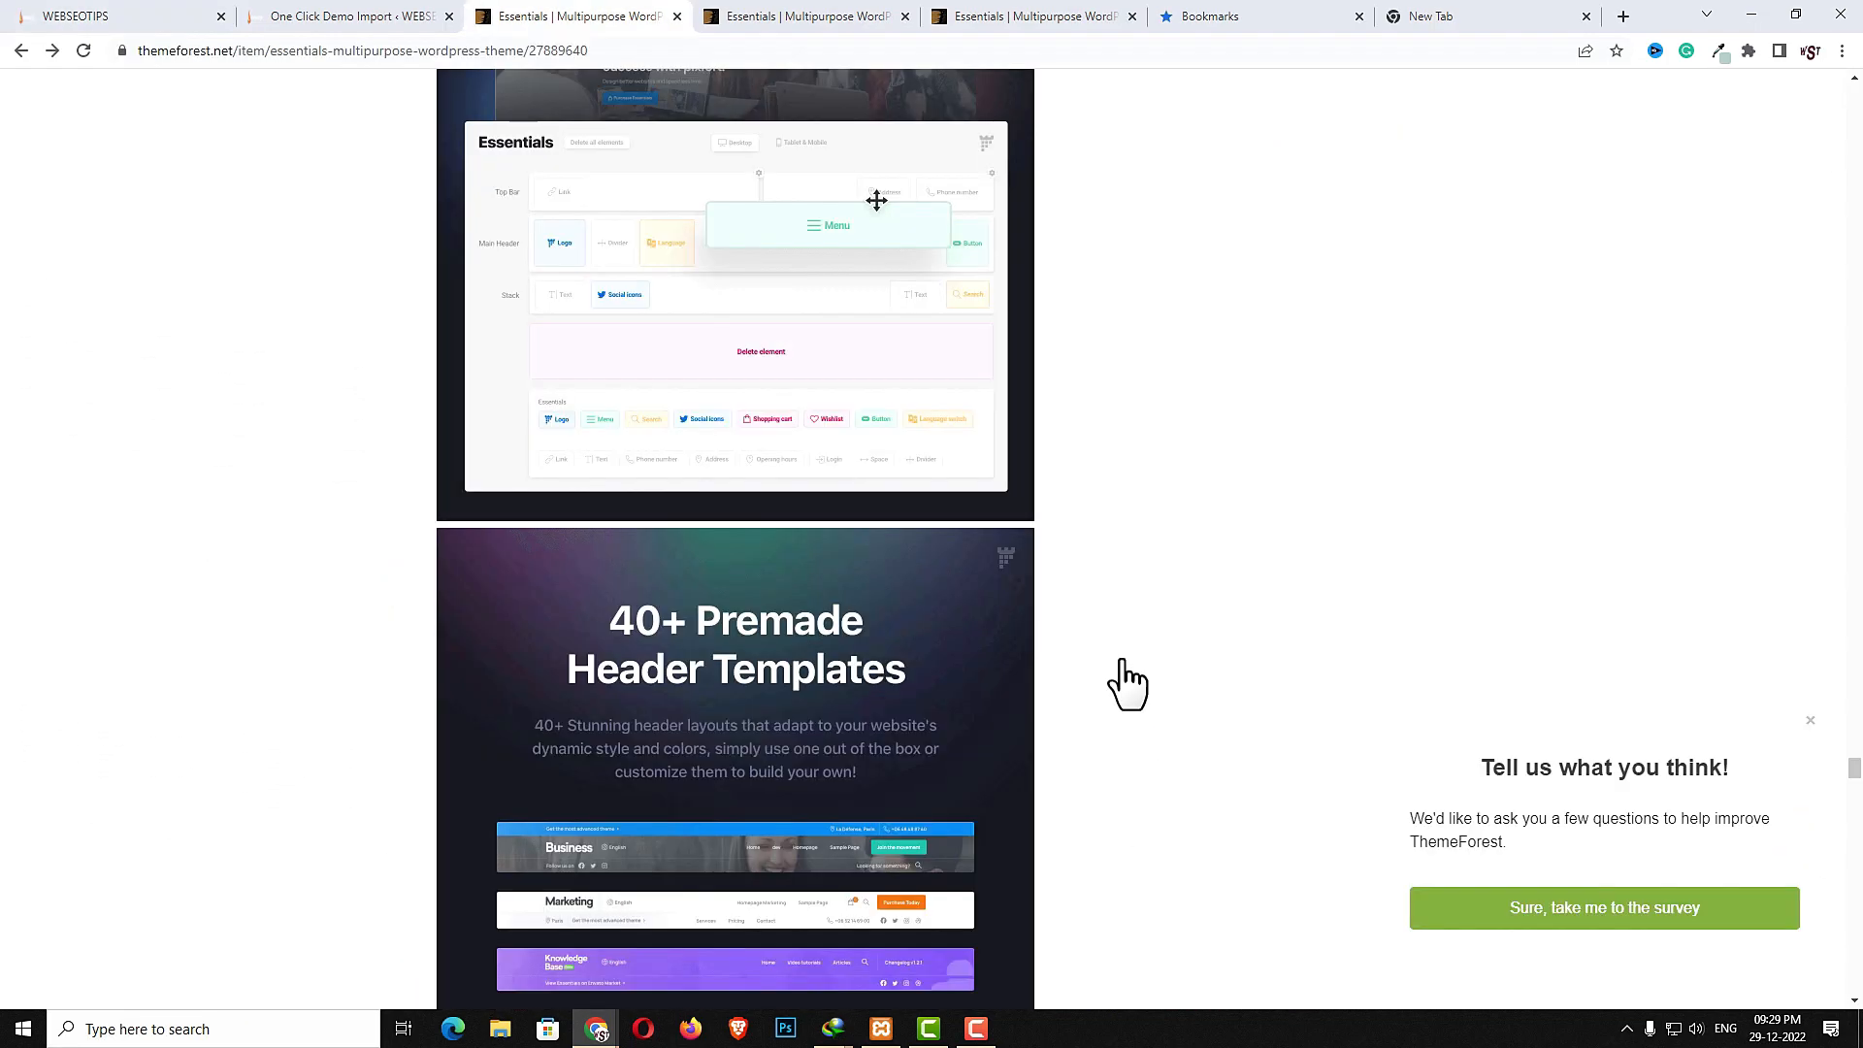
- Examine the item page's header builder, header templates and mega menu sections
scroll(1320, 754, down, 2)
scroll(796, 515, down, 1)
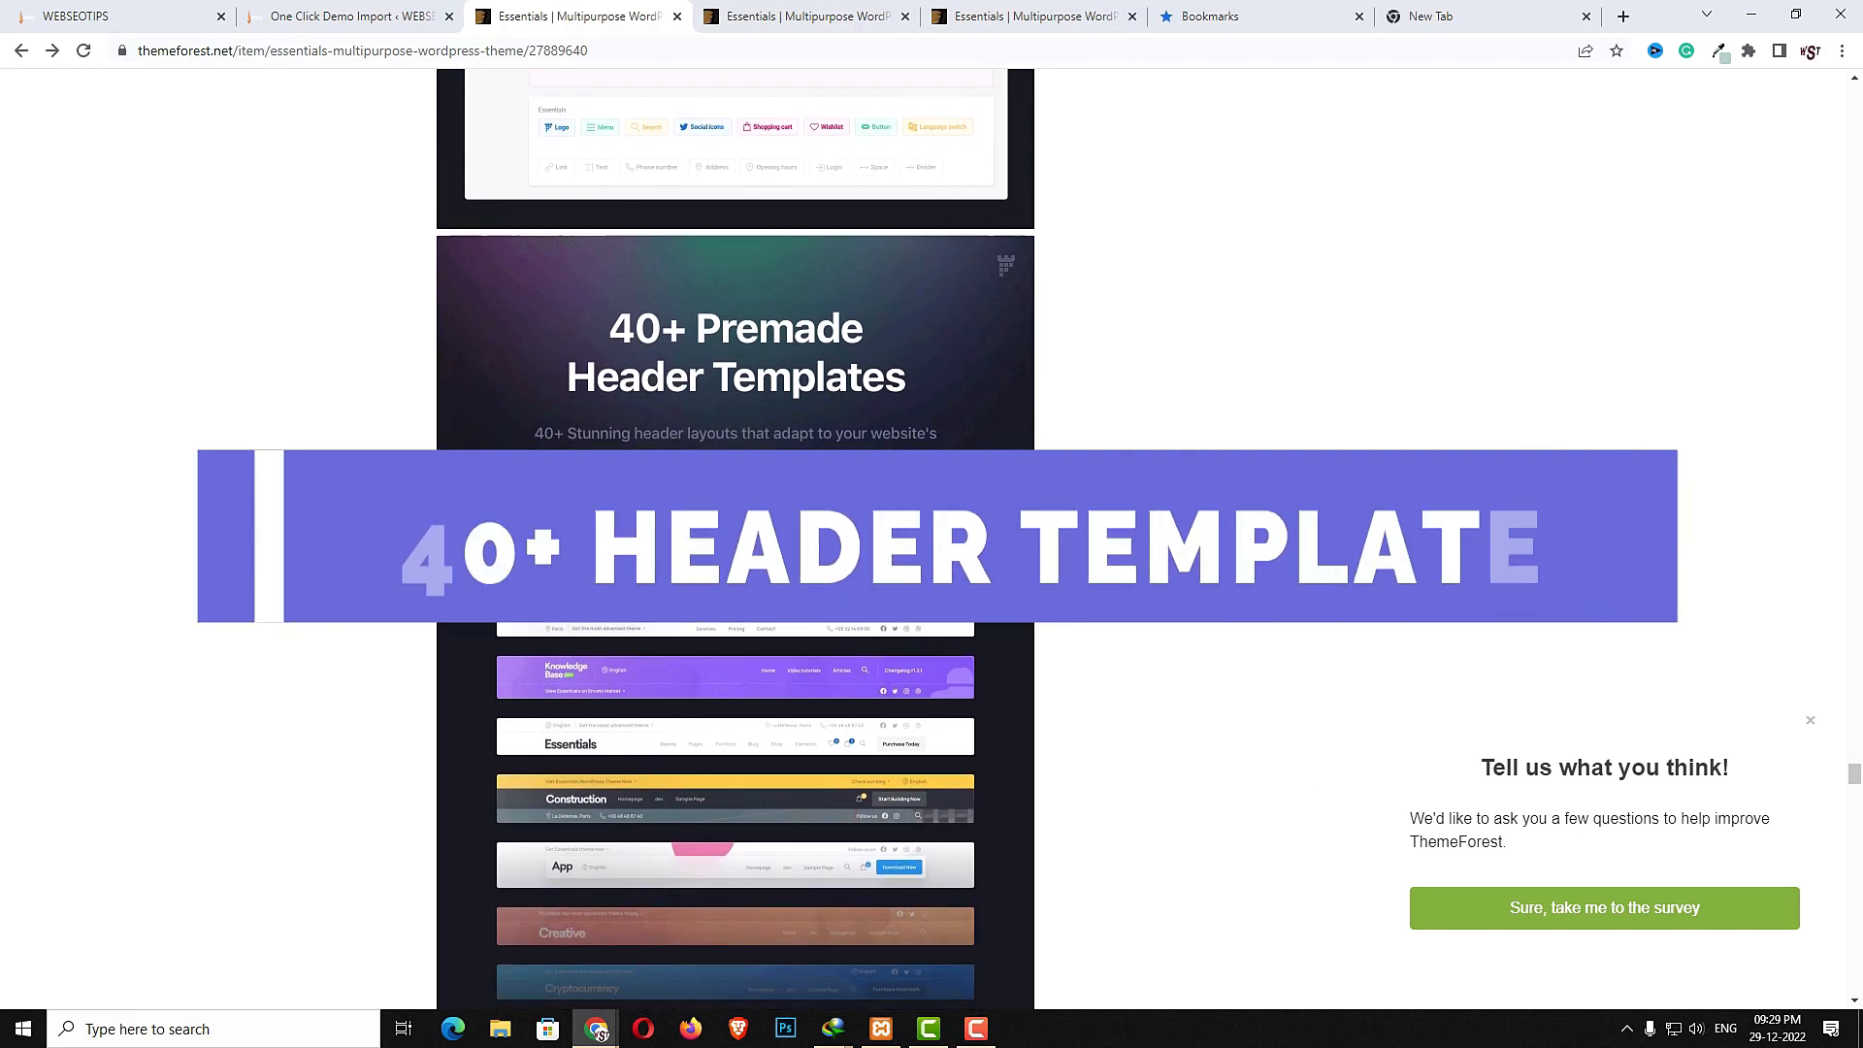
scroll(594, 341, down, 5)
scroll(491, 499, down, 4)
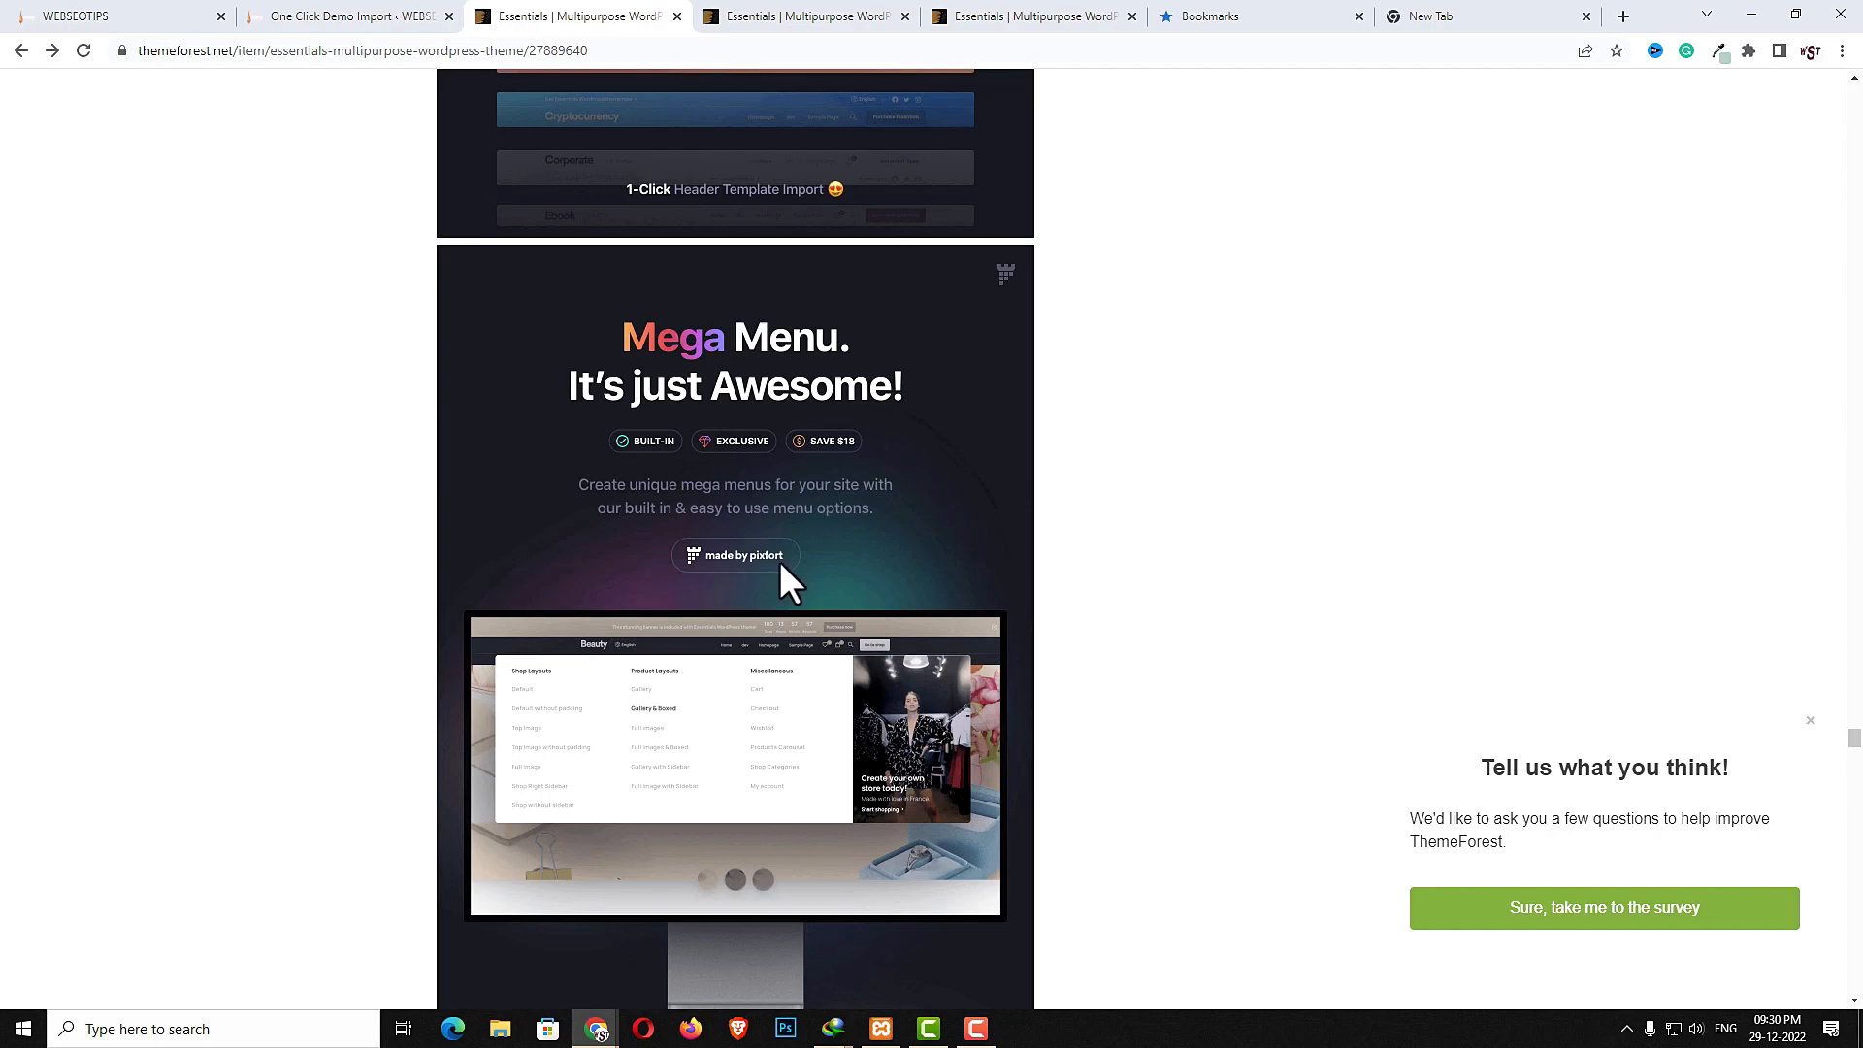
- Switch to the demo site and view its Shop mega menu
click(134, 23)
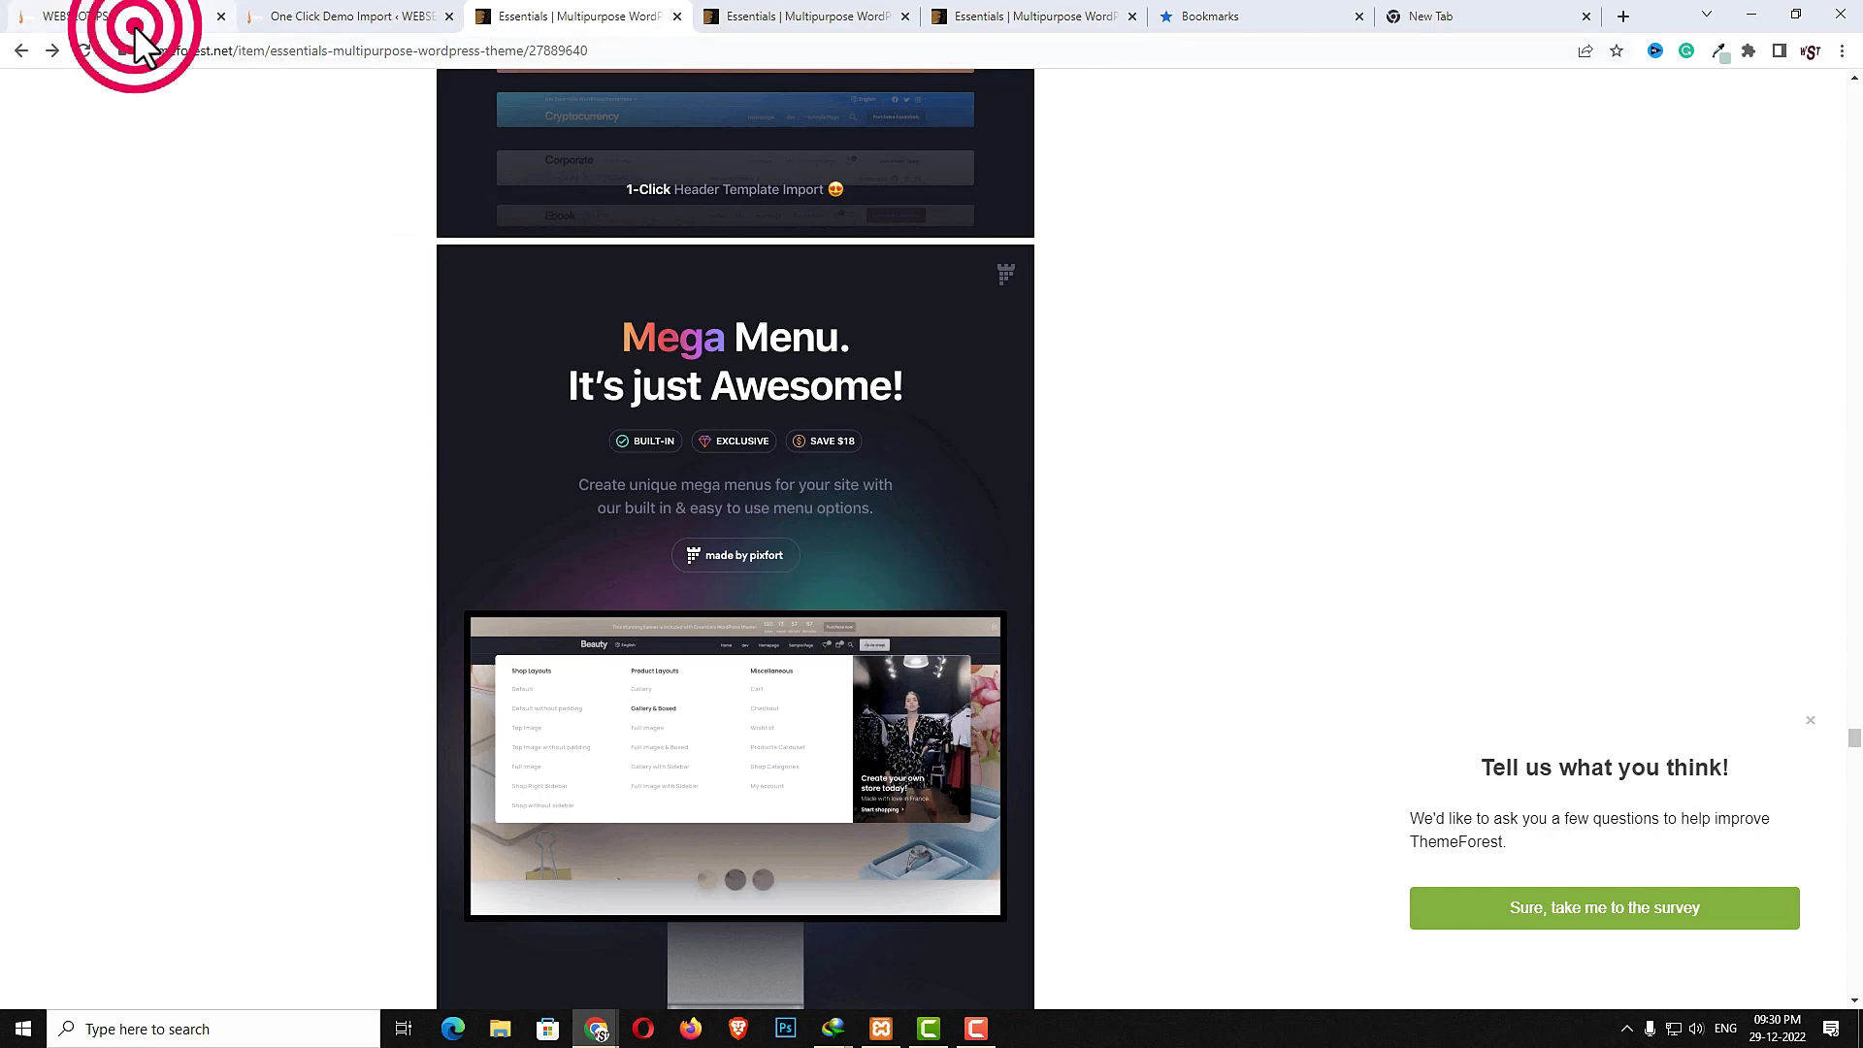
click(1199, 391)
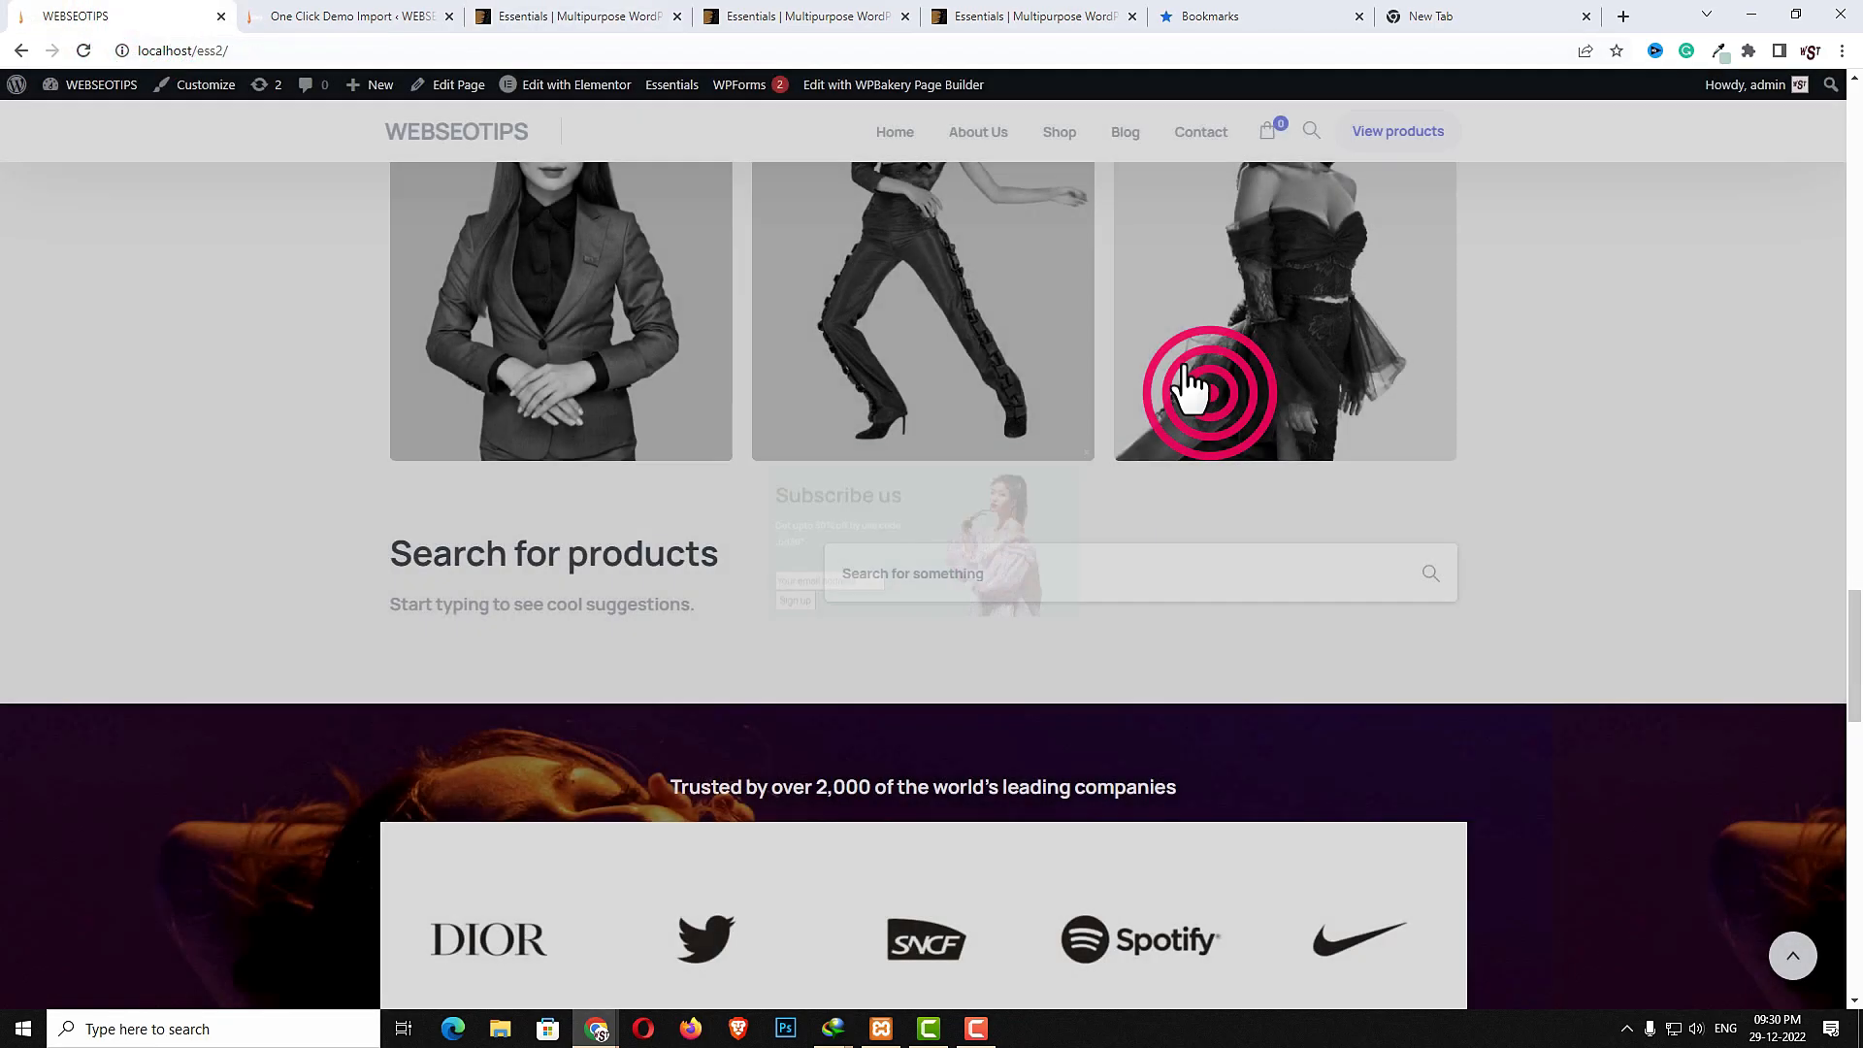
scroll(1185, 386, down, 10)
mouse_move(1060, 132)
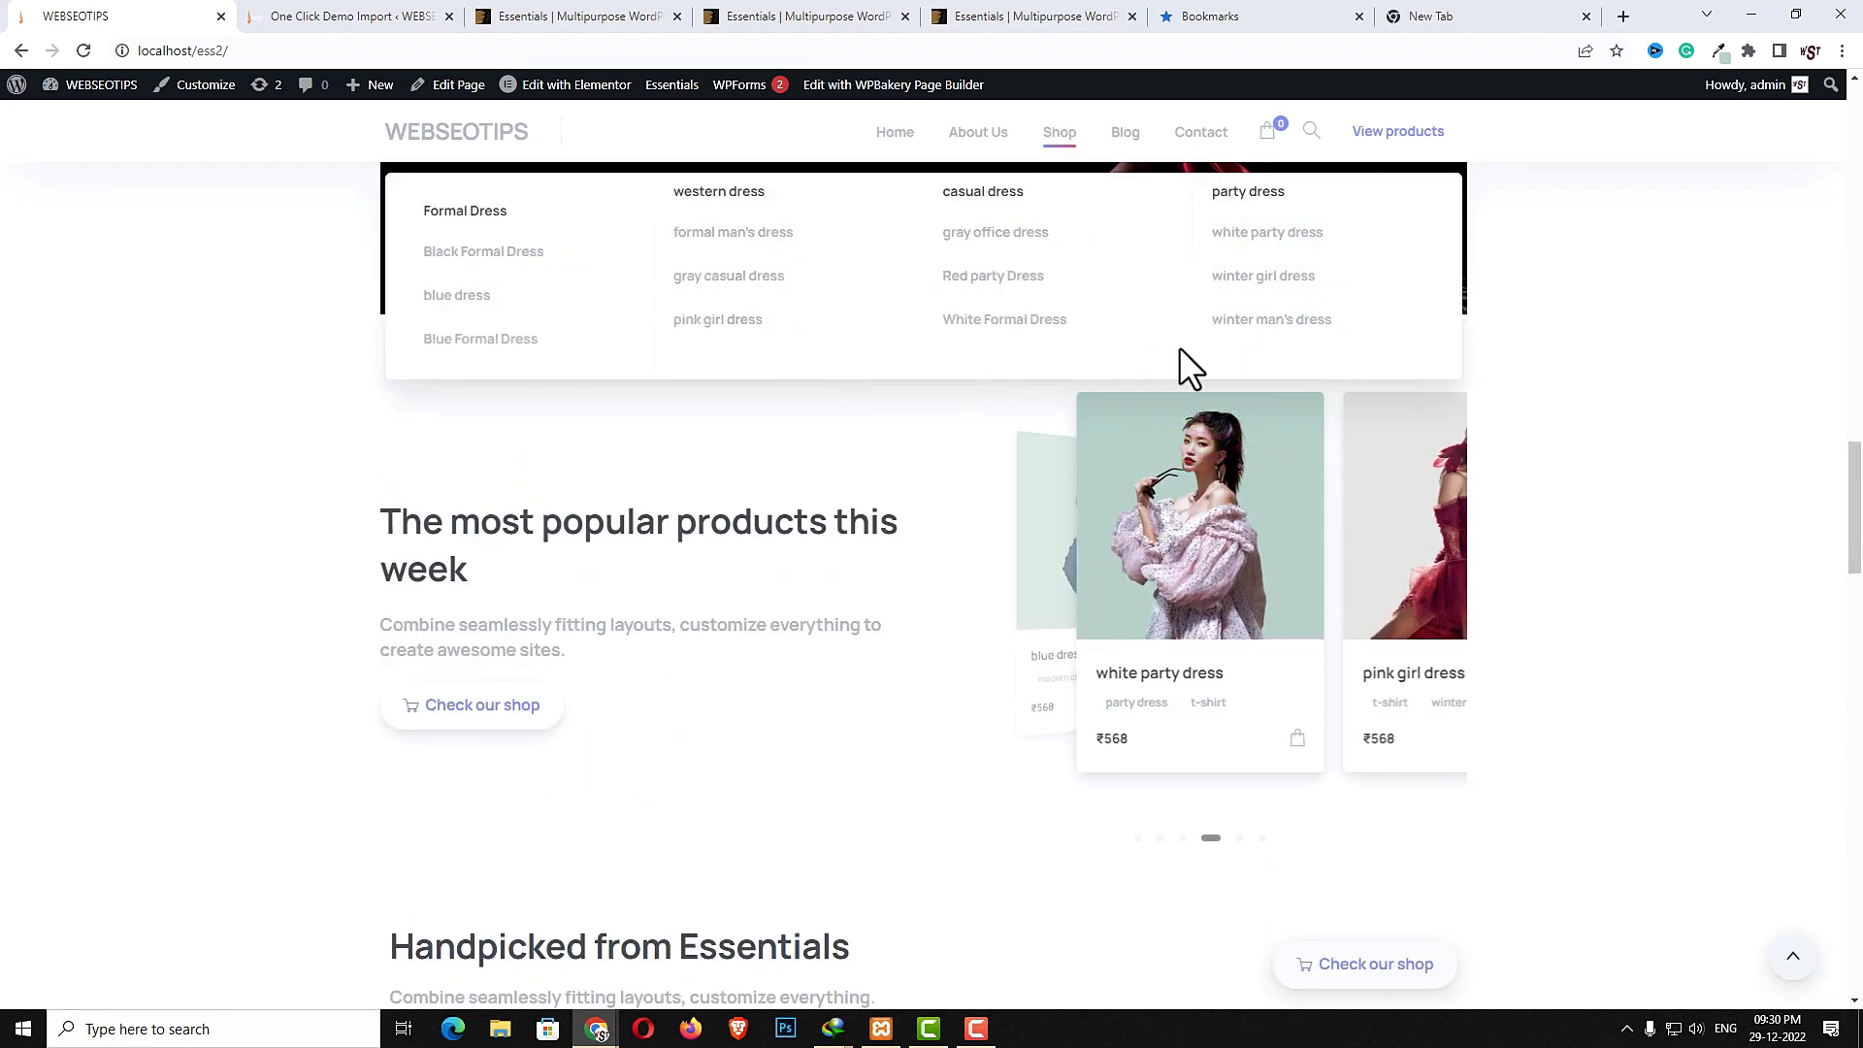
- Examine the item page's footer templates and sticky footer sections
key(ctrl+Tab)
key(ctrl+Tab)
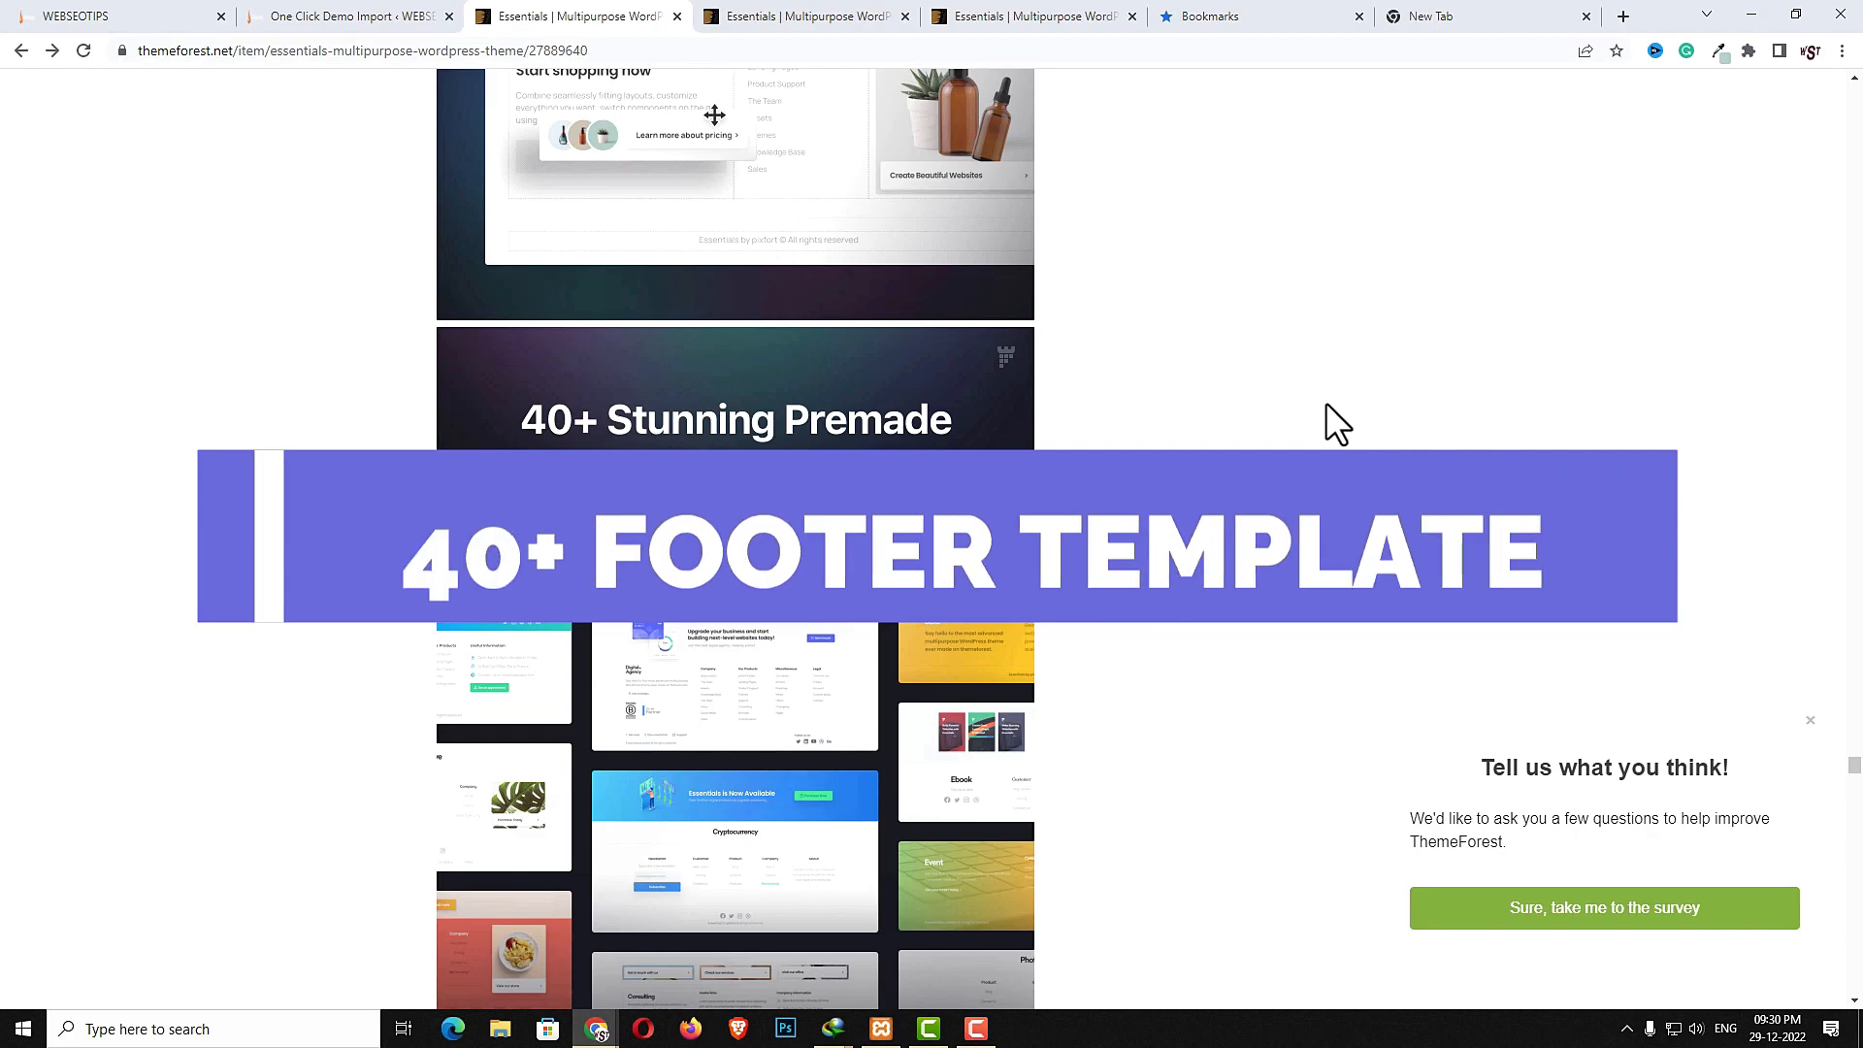
scroll(1326, 402, down, 4)
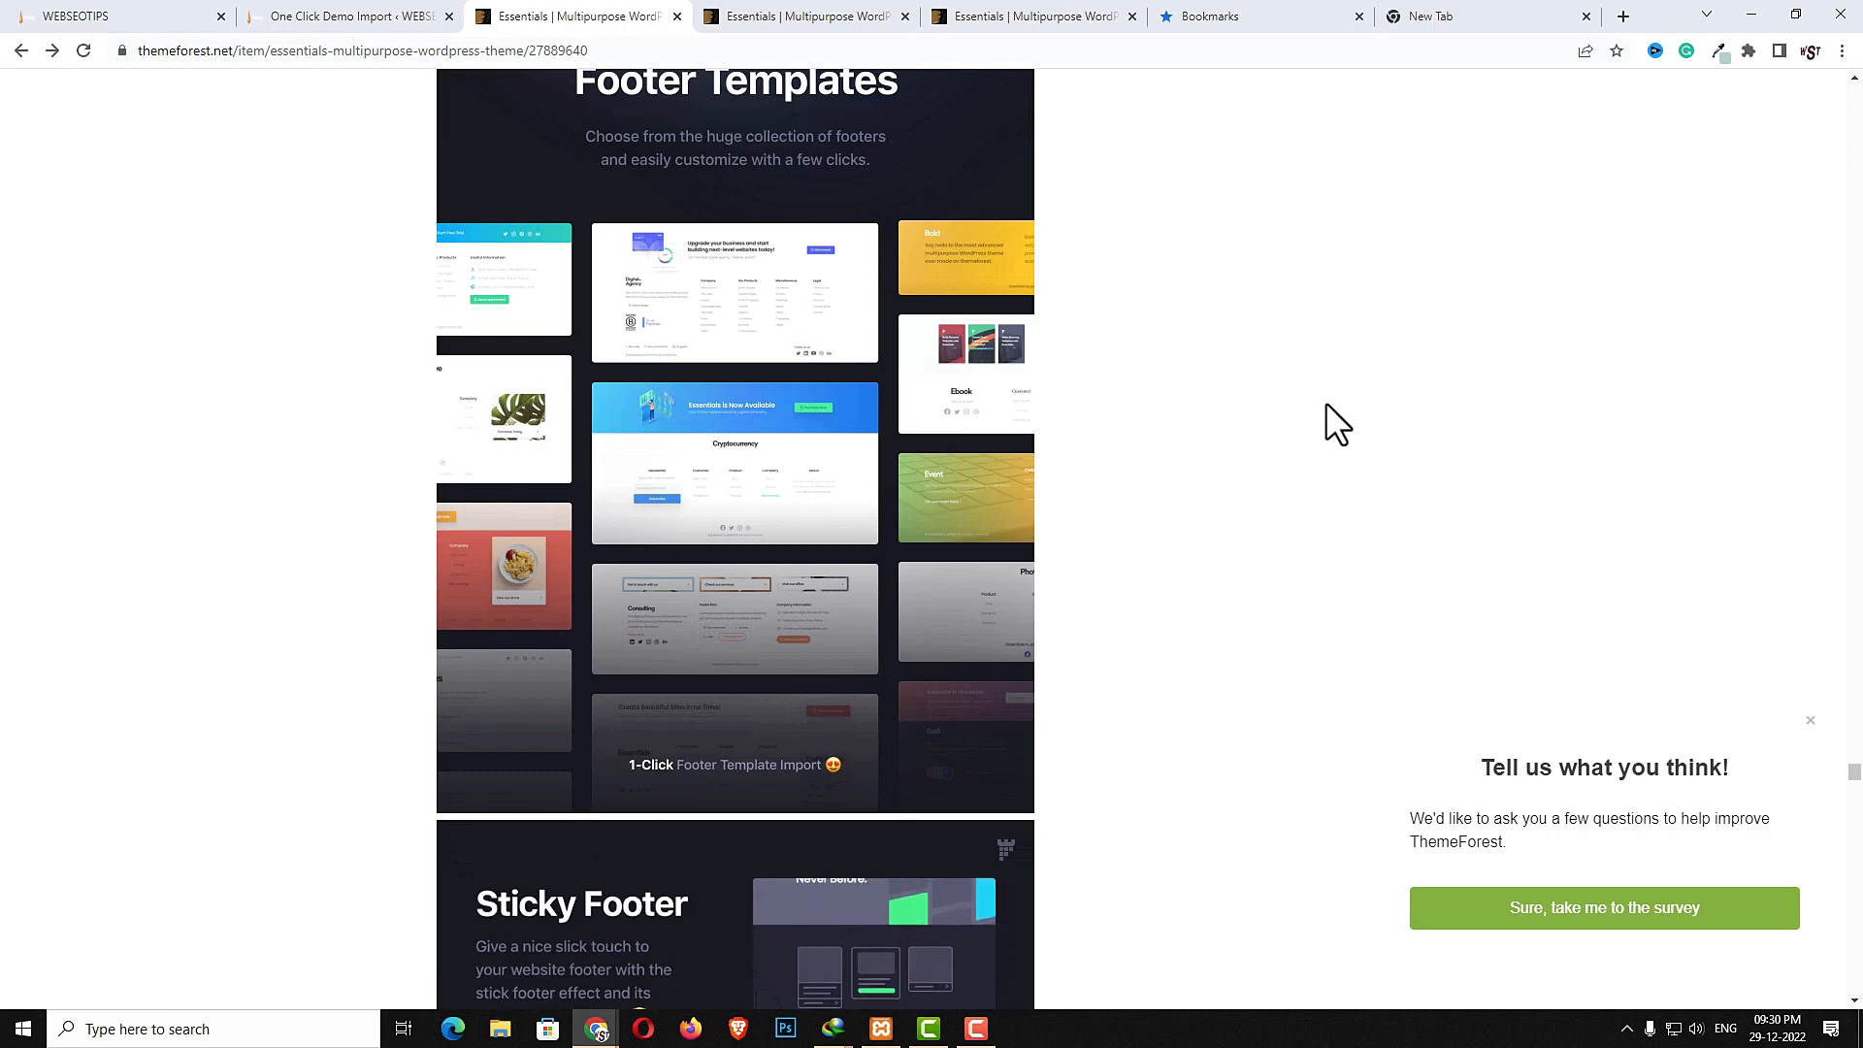
scroll(1074, 417, down, 3)
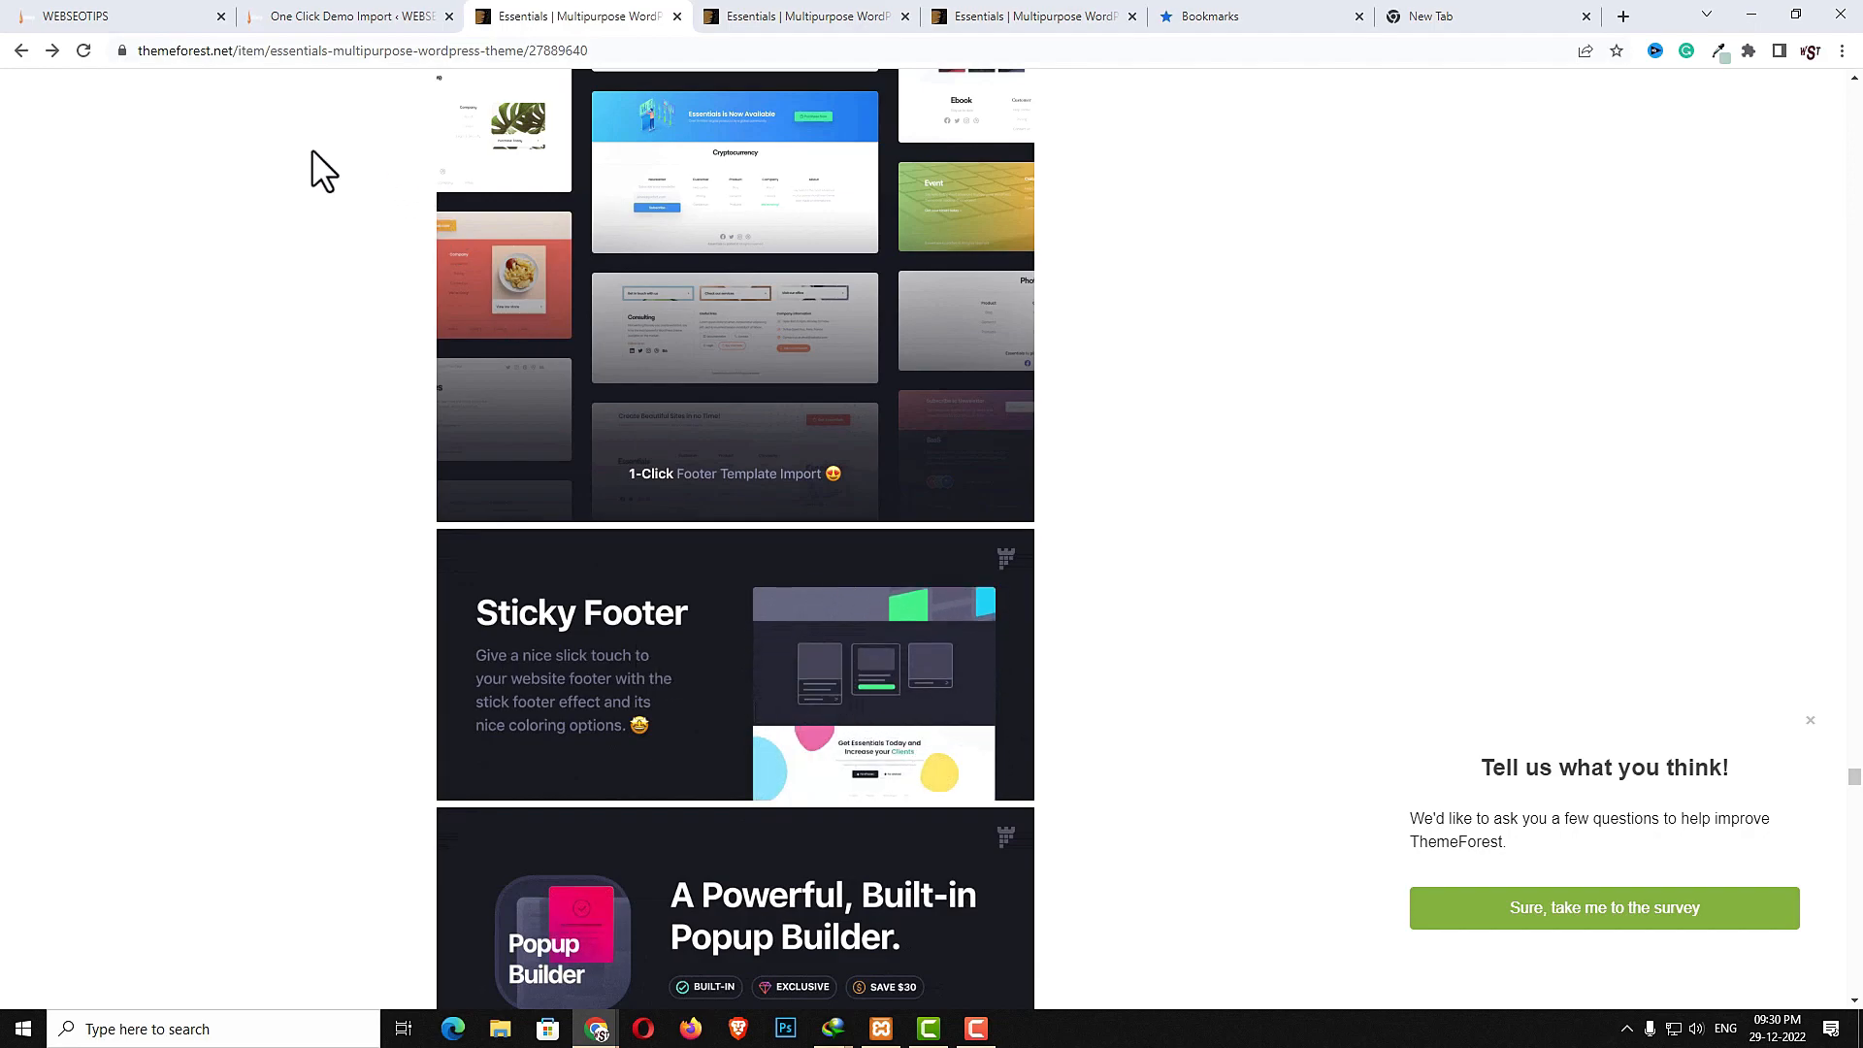
- Scroll through the demo site's category and FAQ sections
click(91, 16)
scroll(790, 450, down, 10)
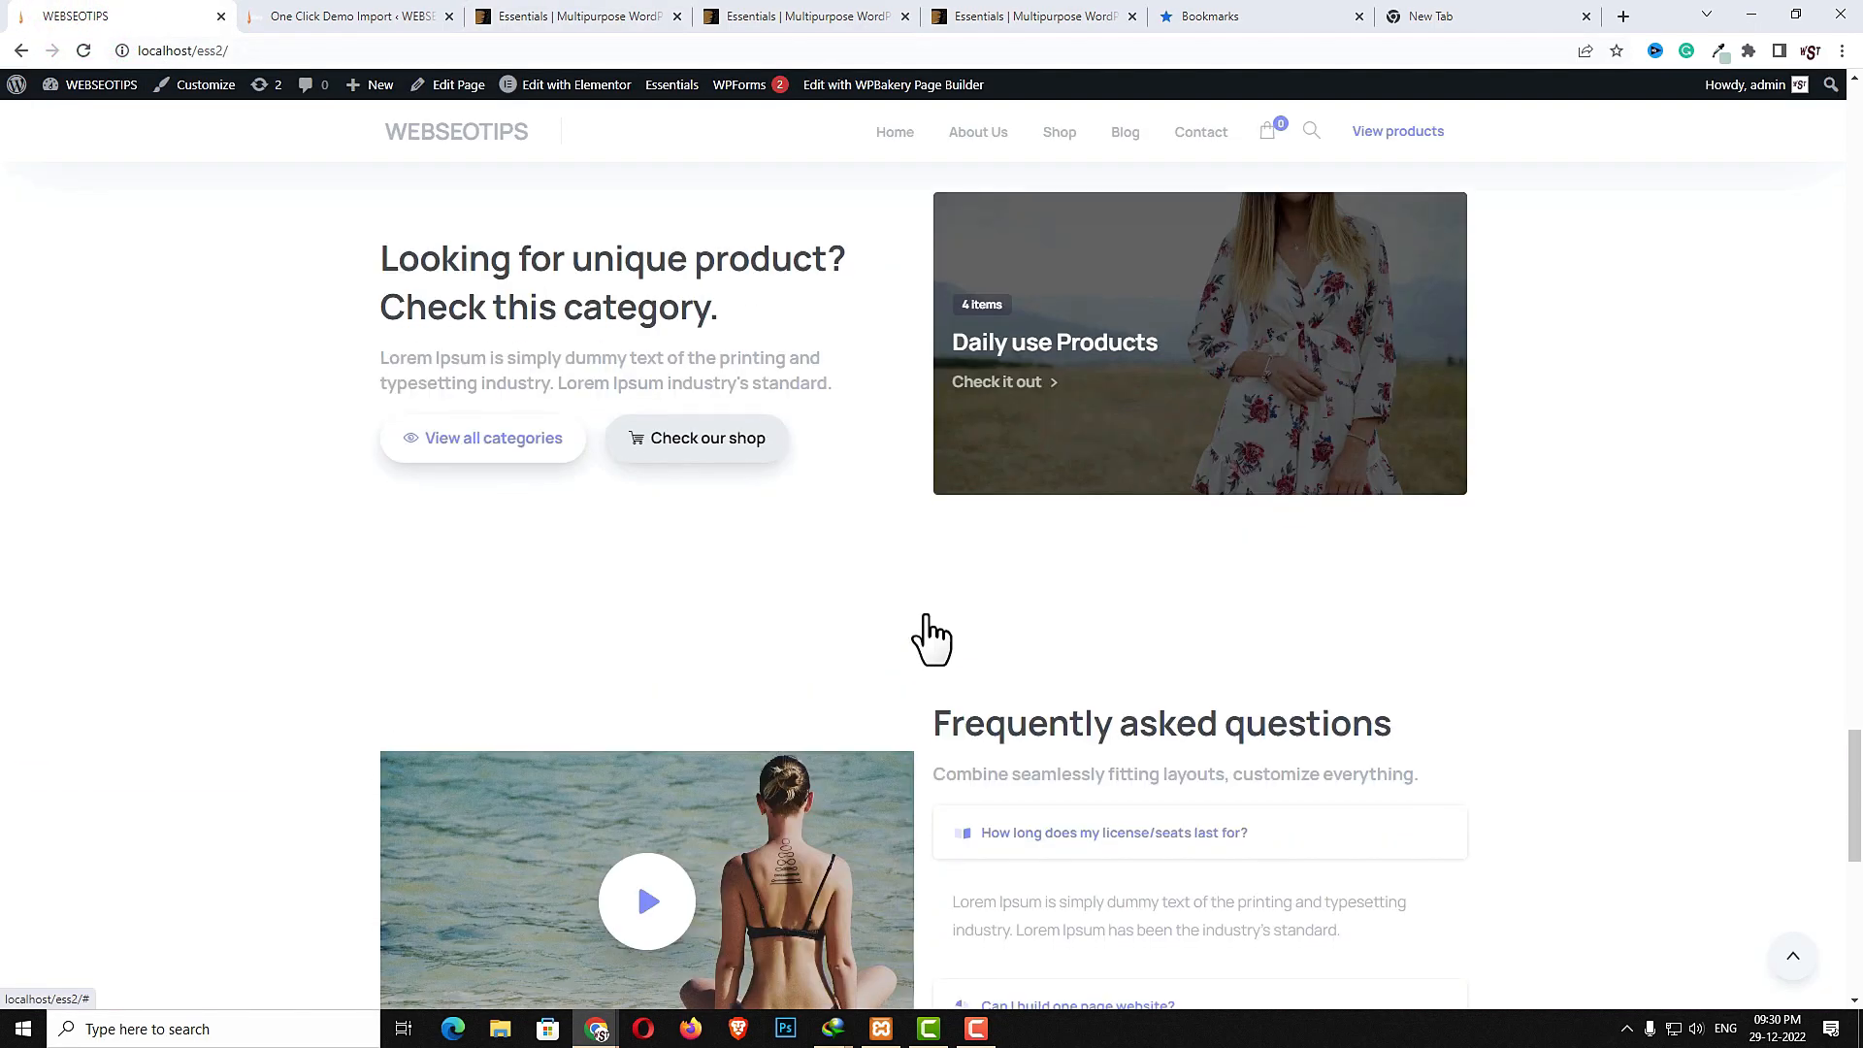
scroll(927, 619, down, 8)
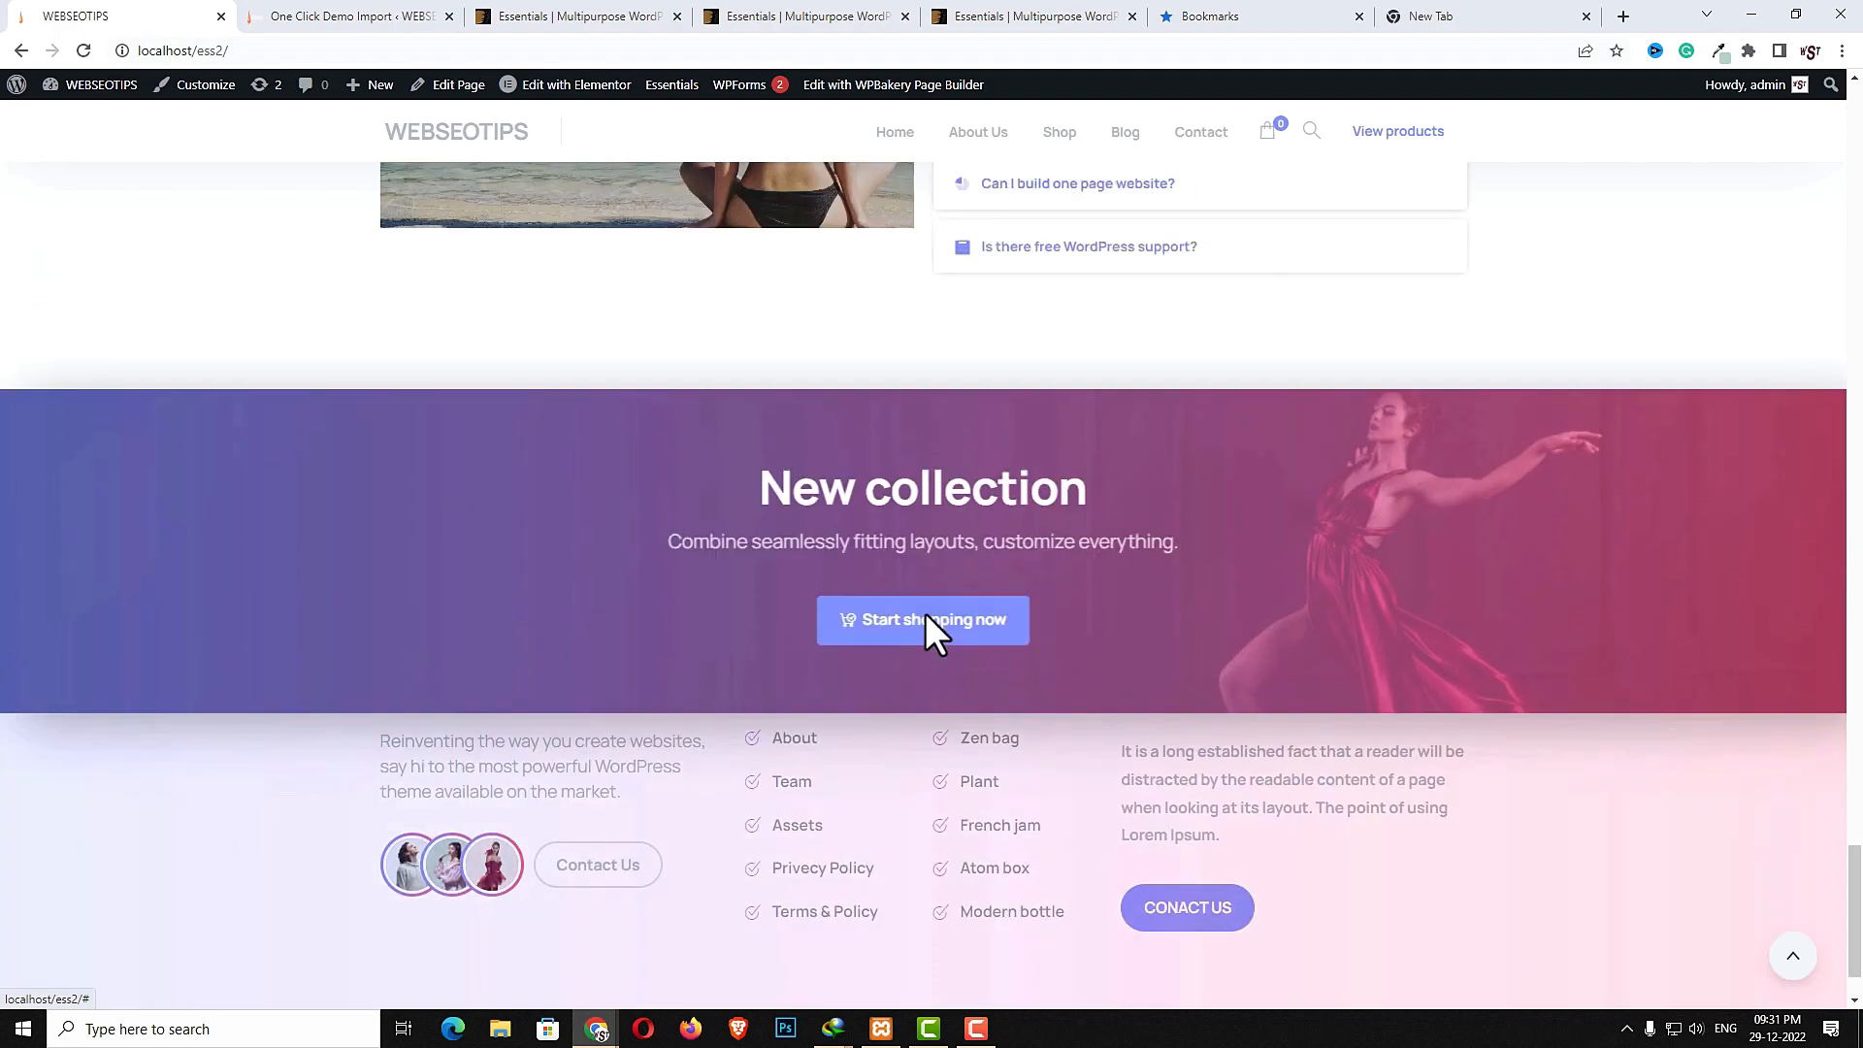
scroll(924, 614, up, 5)
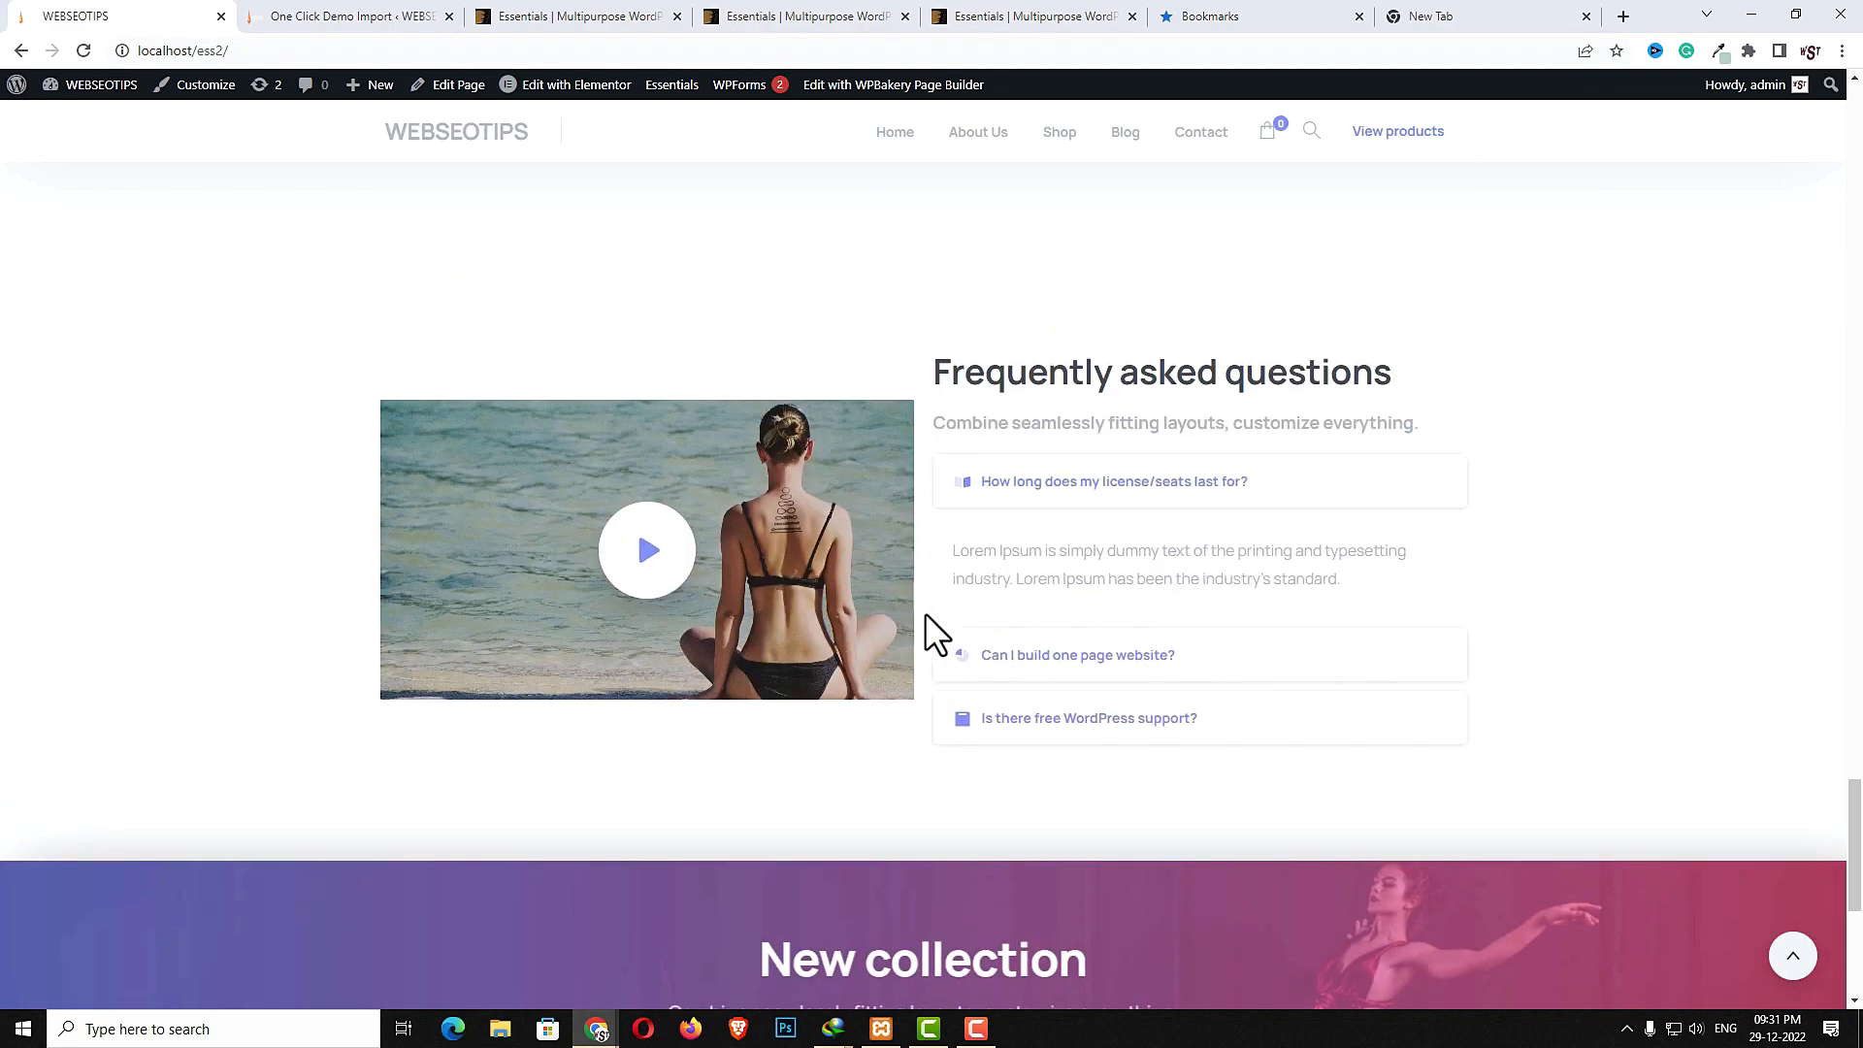
- Examine the item page's popup builder, shape builder, divider layouts and WooCommerce sections
click(572, 17)
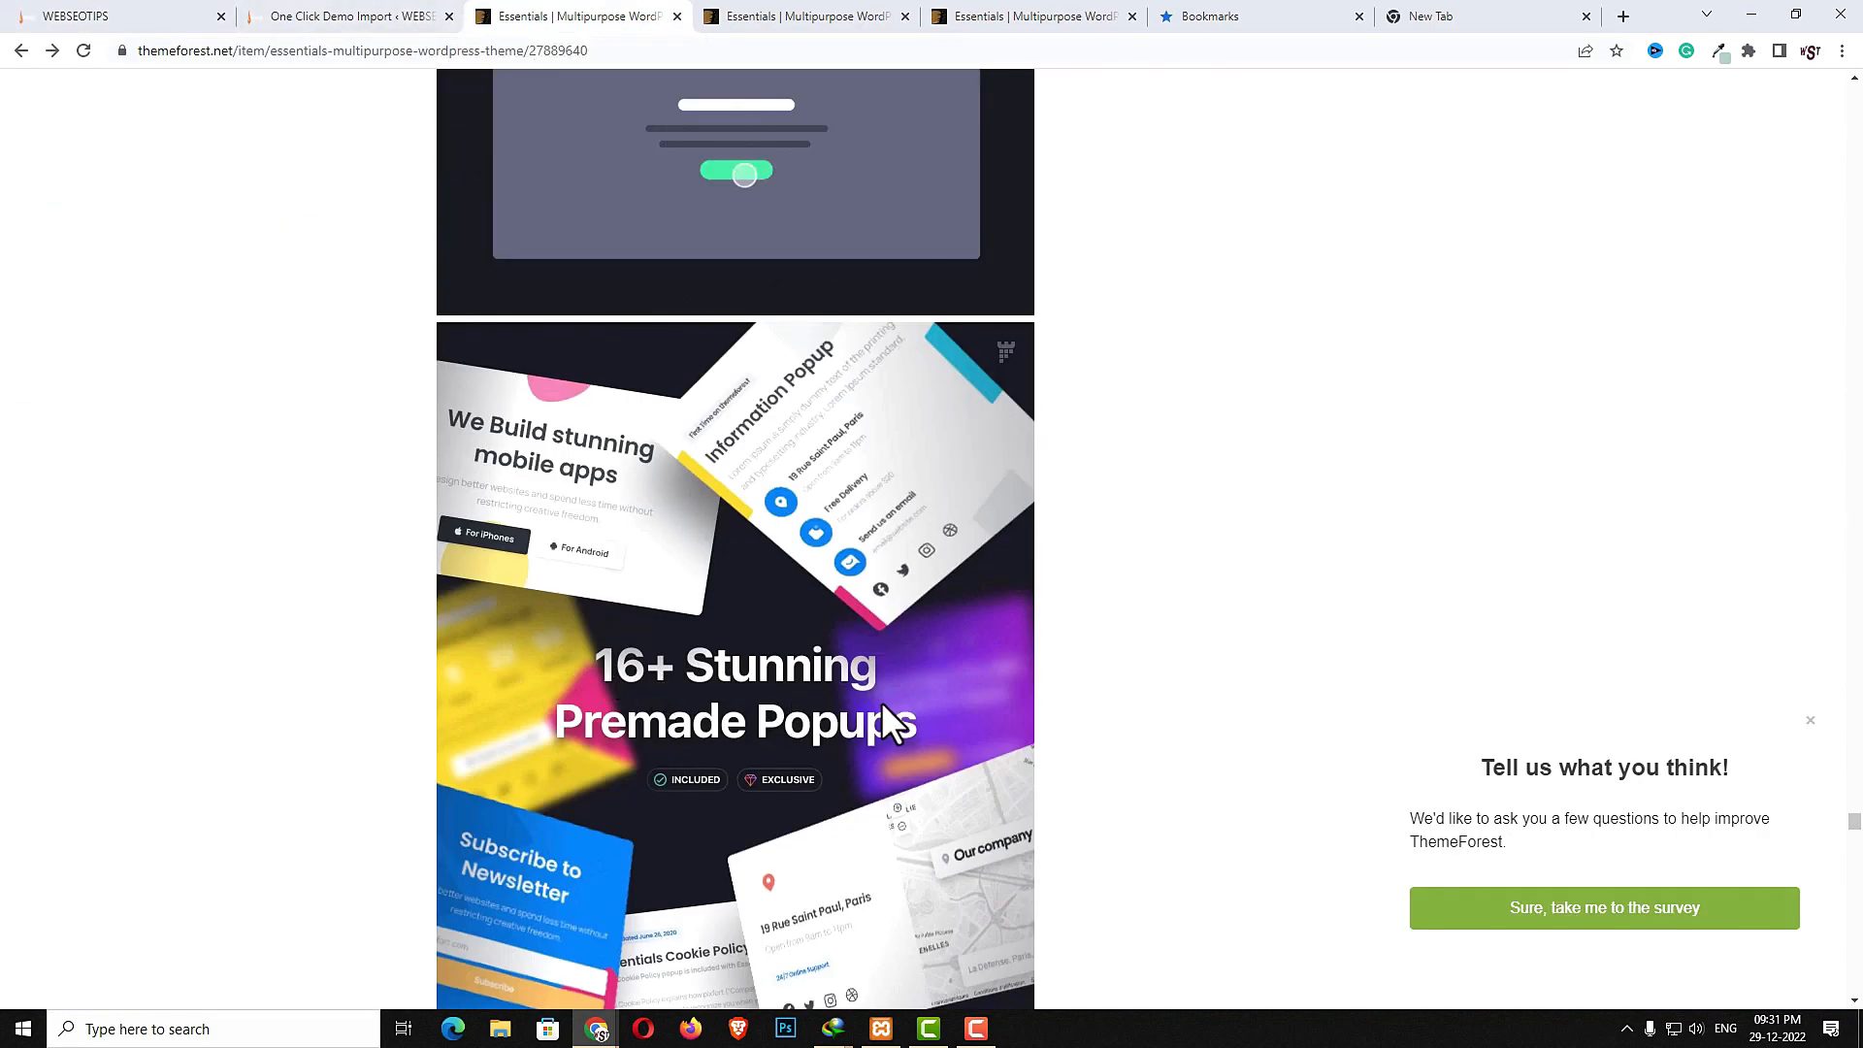
scroll(830, 748, down, 1)
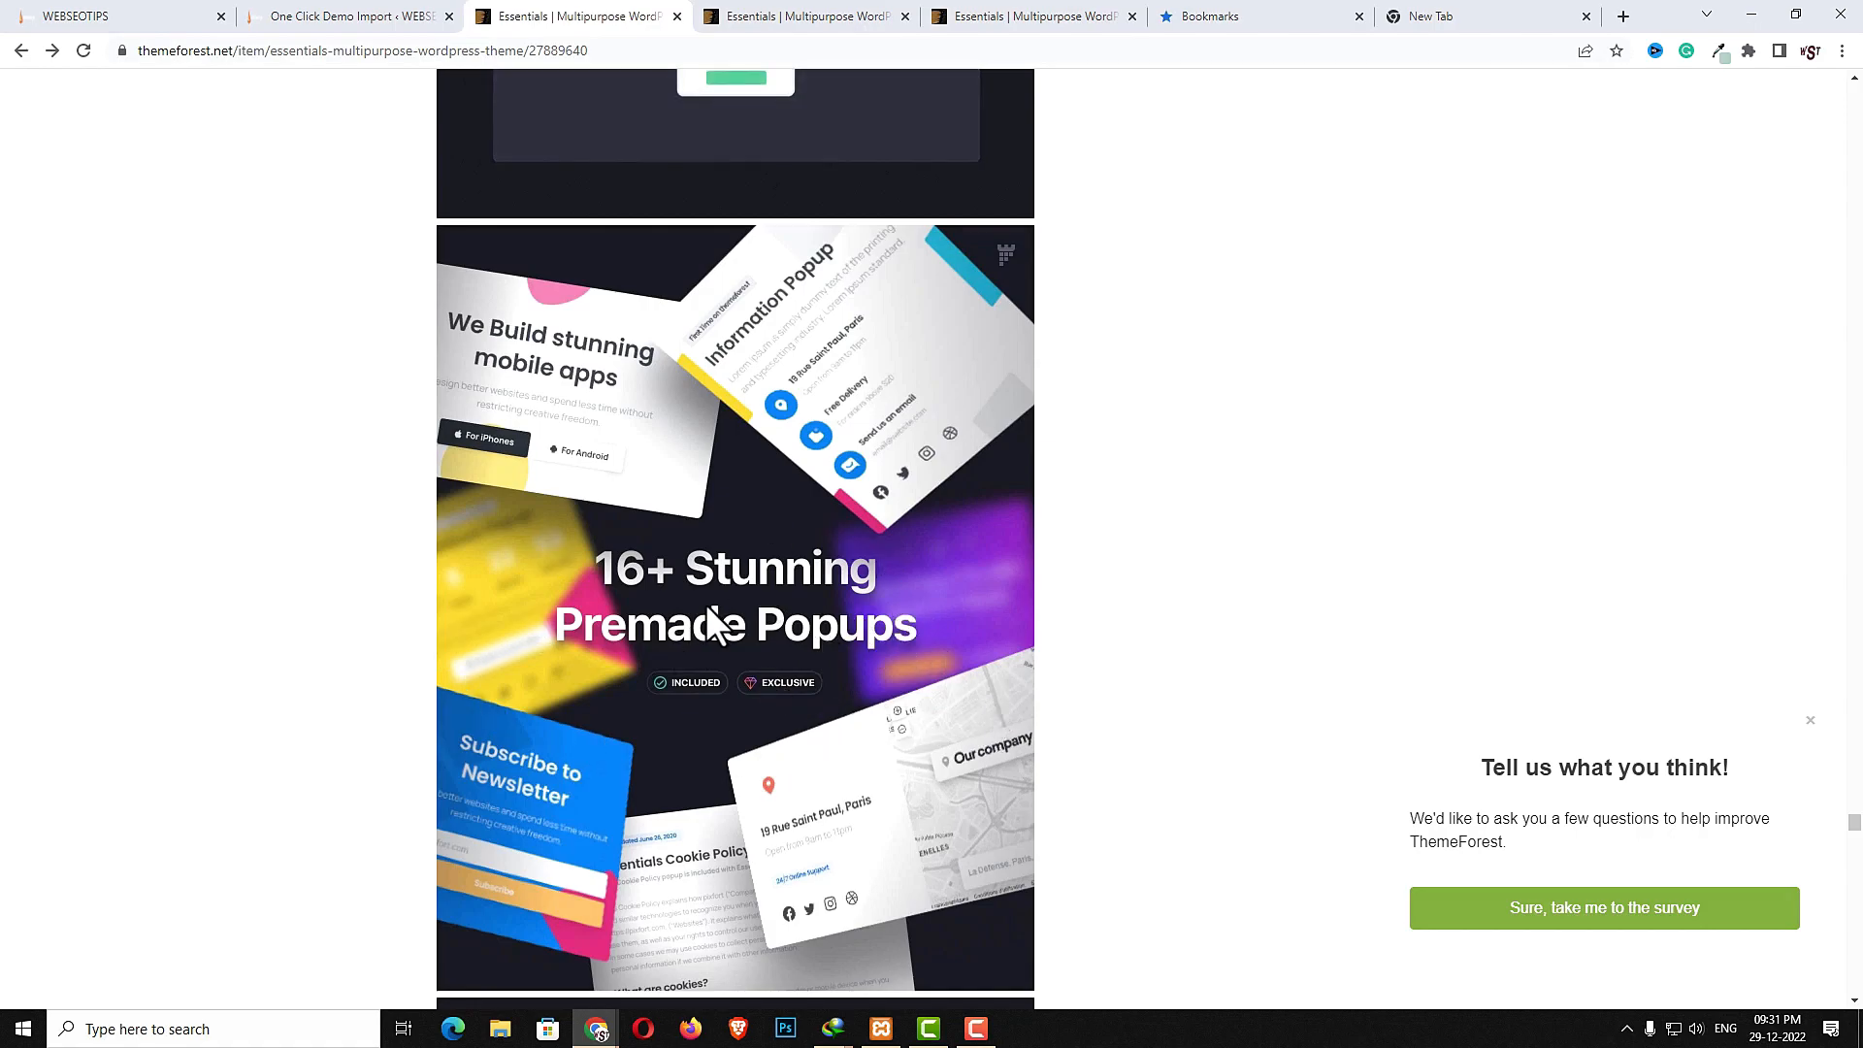
scroll(709, 611, down, 7)
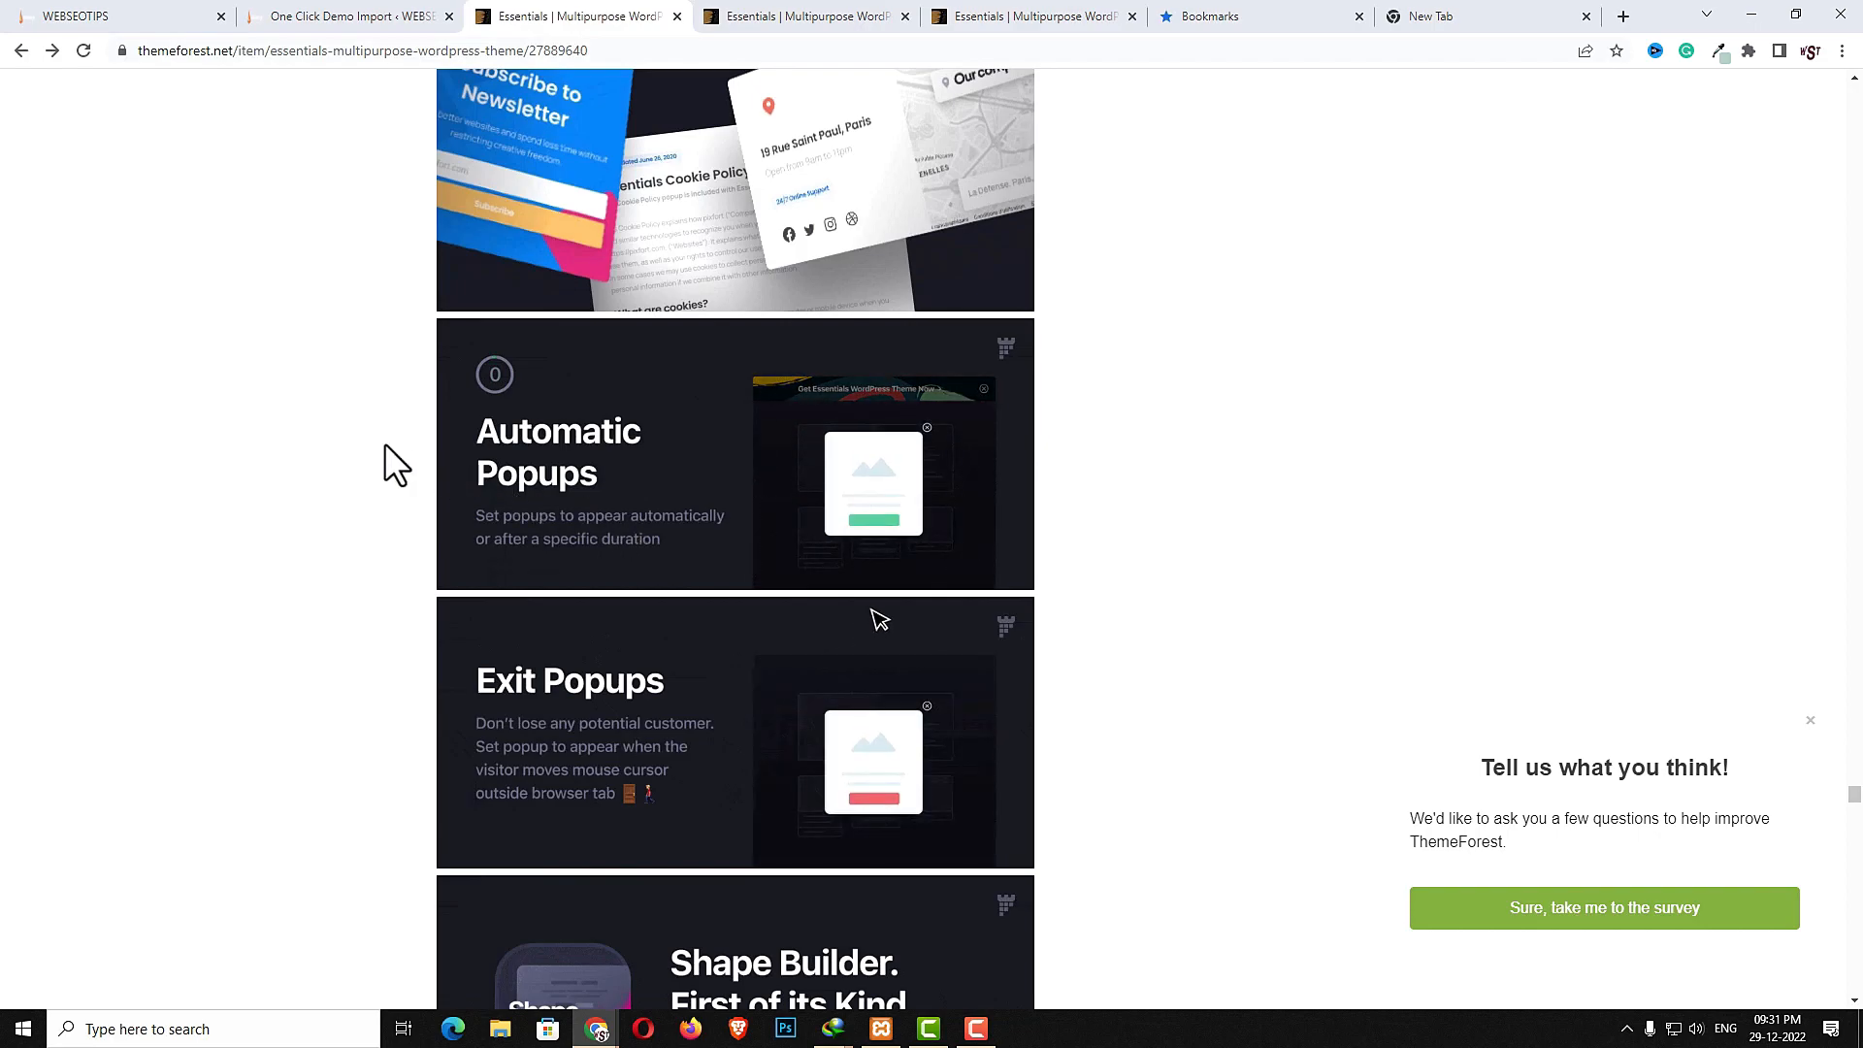
scroll(782, 495, down, 3)
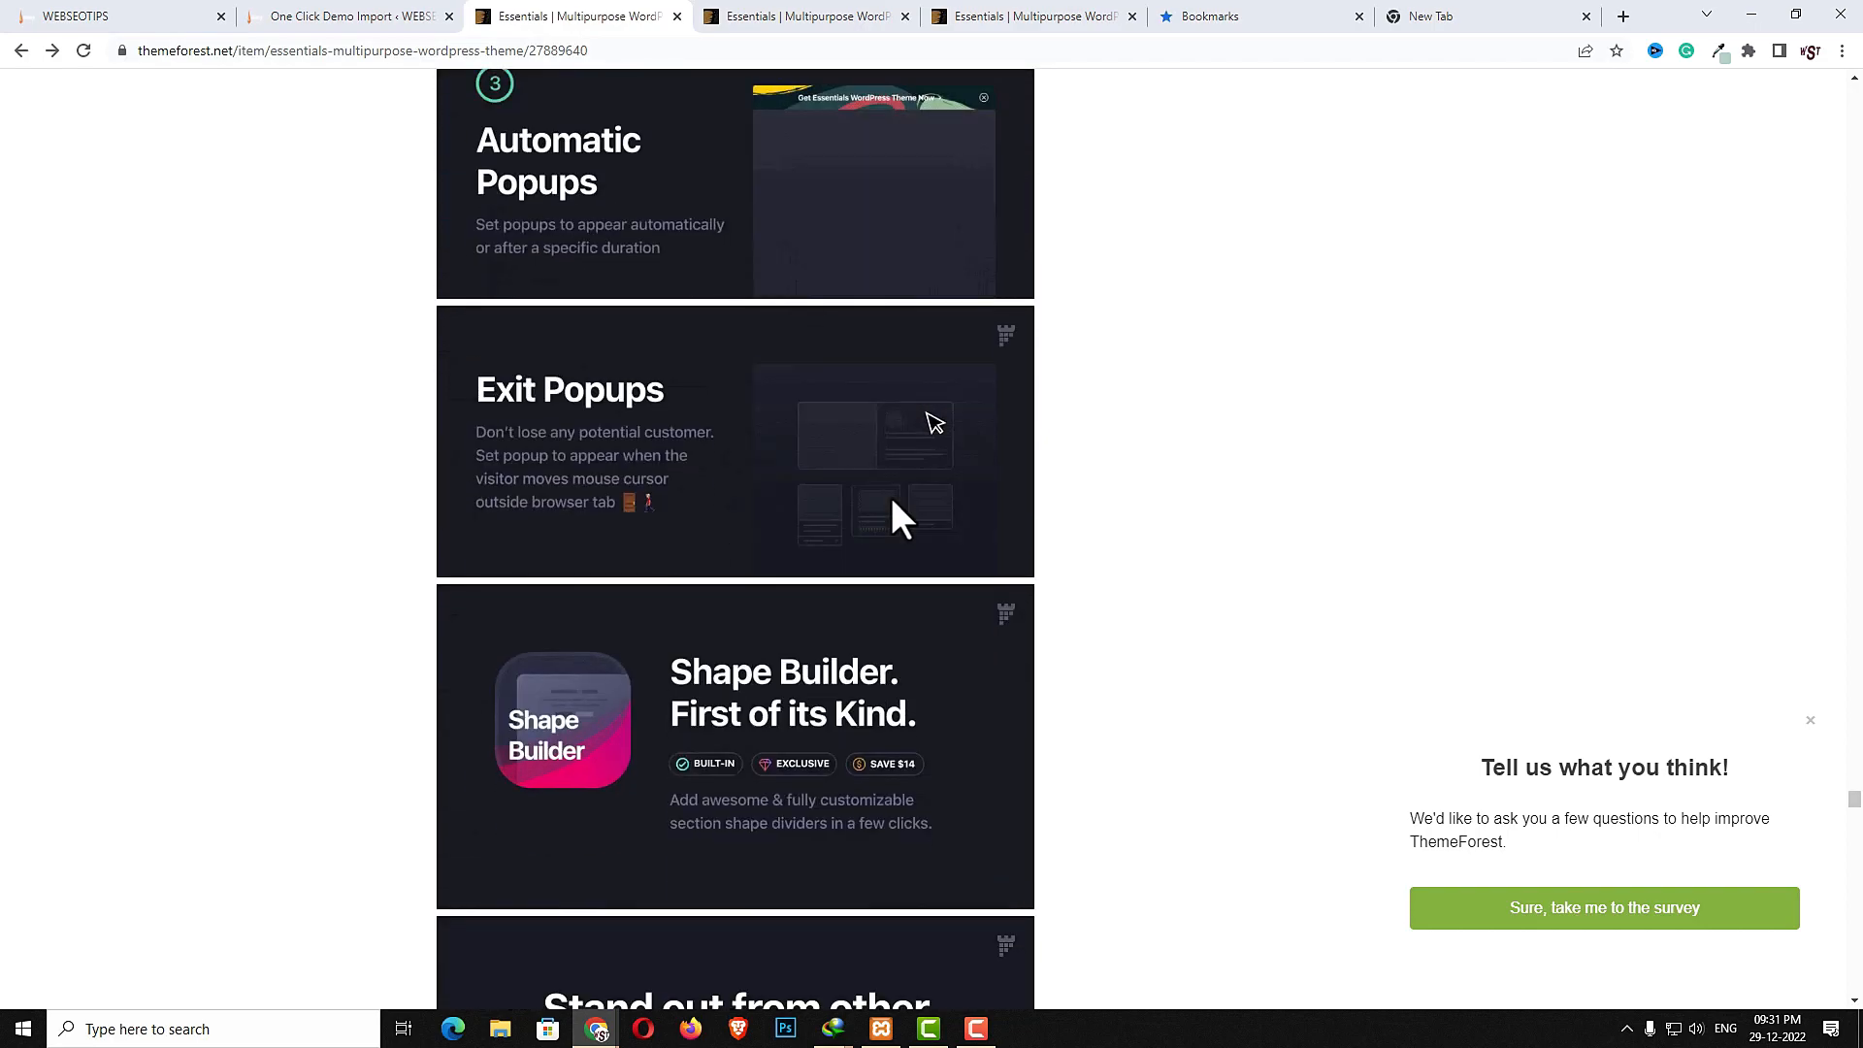
scroll(891, 501, down, 8)
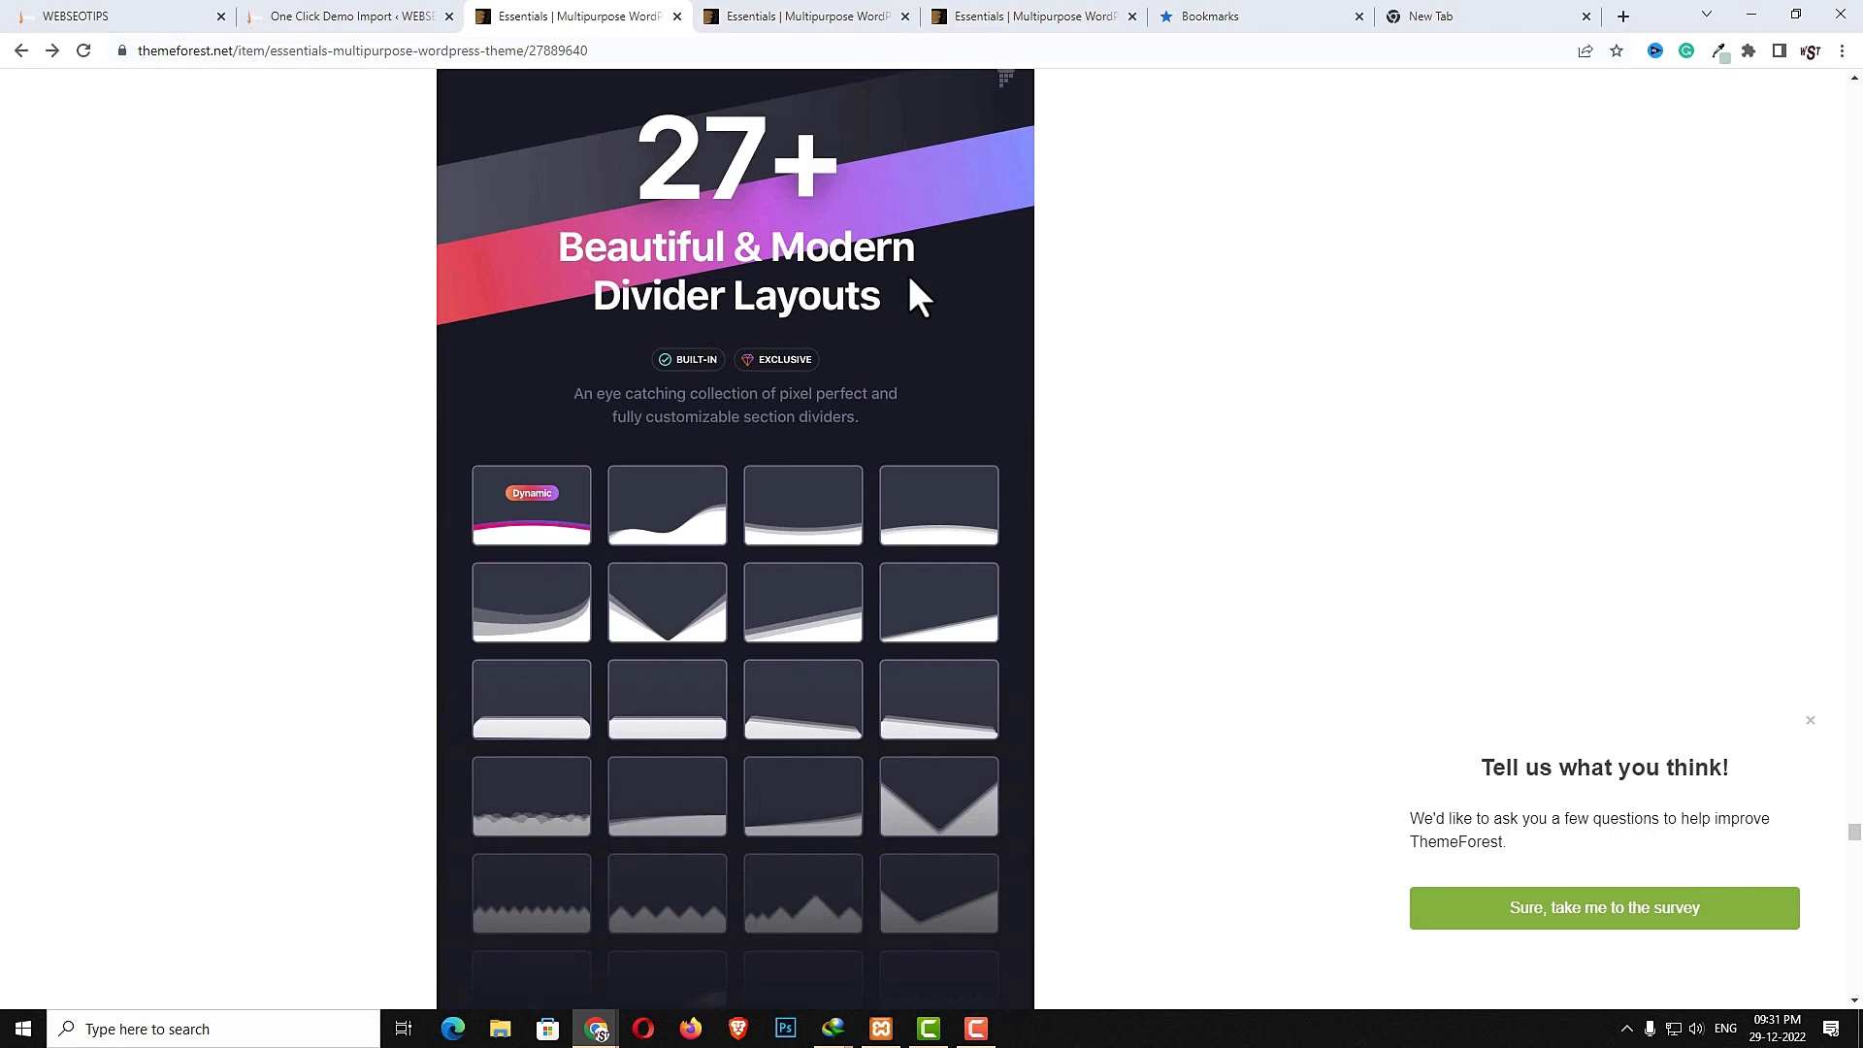
scroll(906, 272, up, 3)
scroll(909, 276, down, 2)
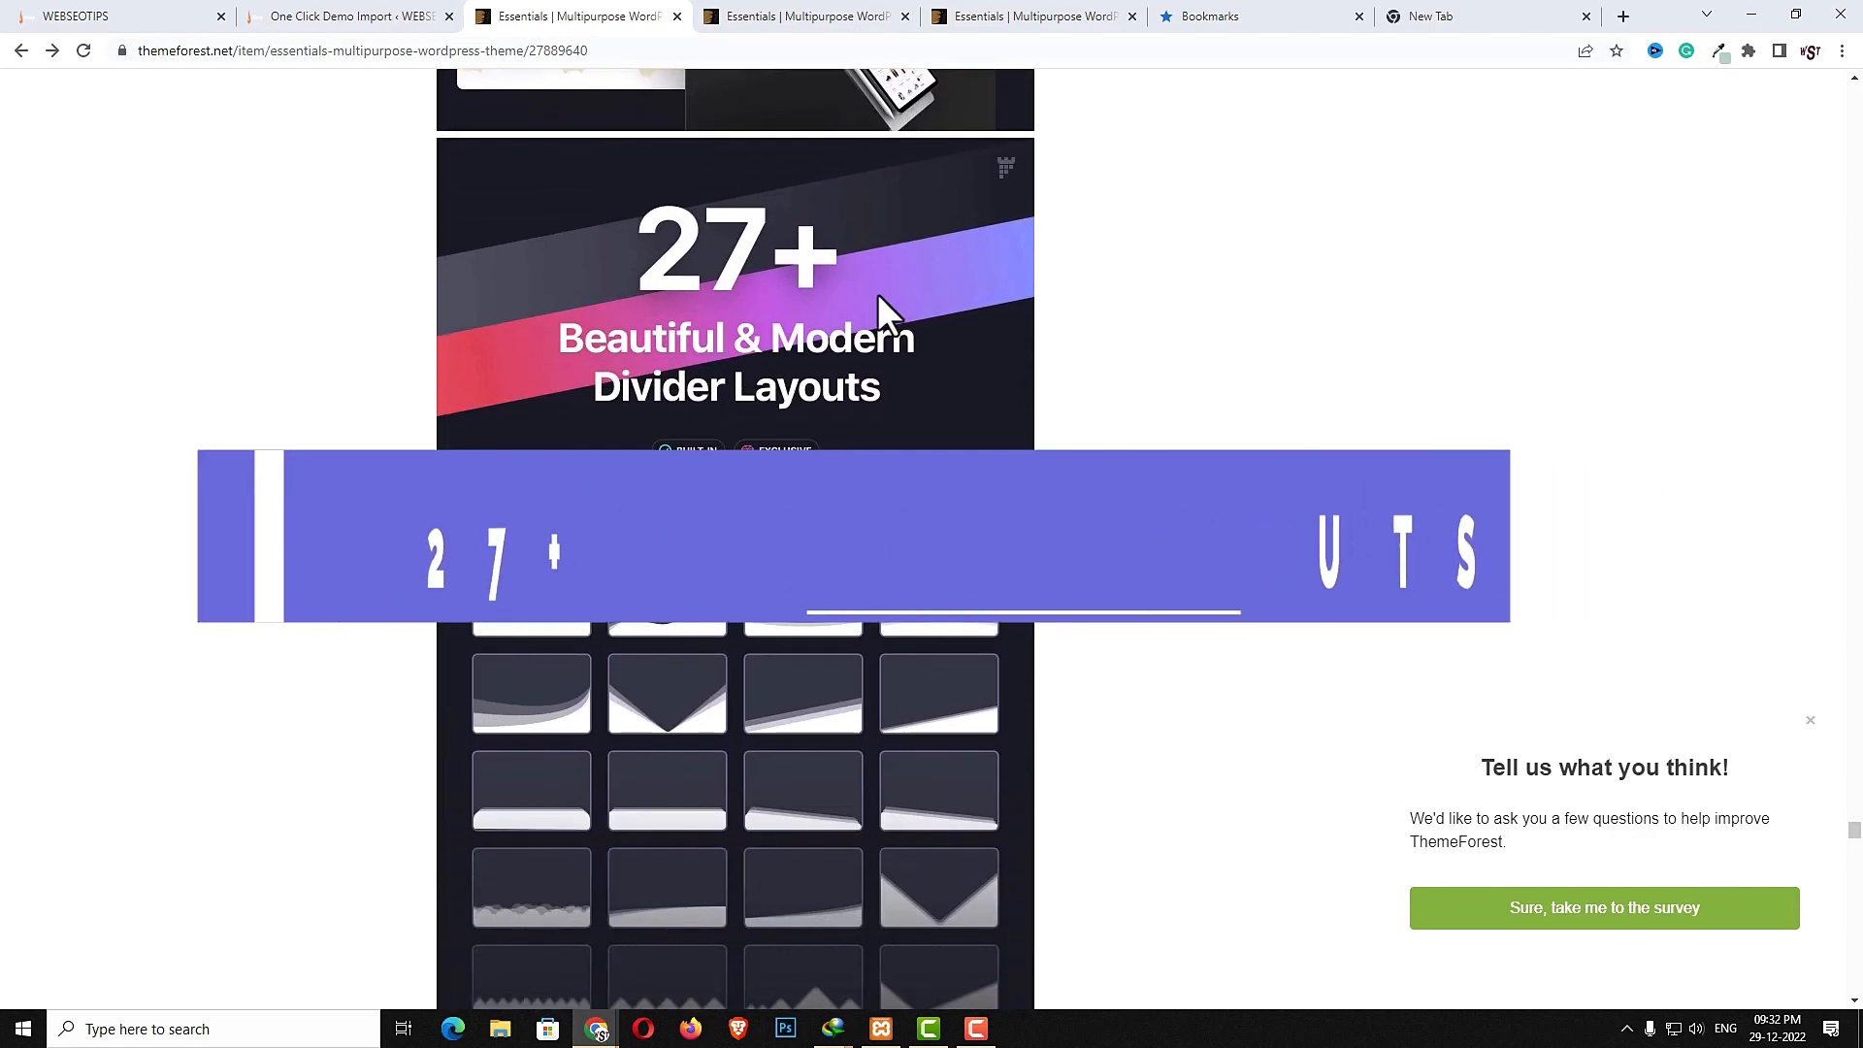
scroll(913, 515, down, 5)
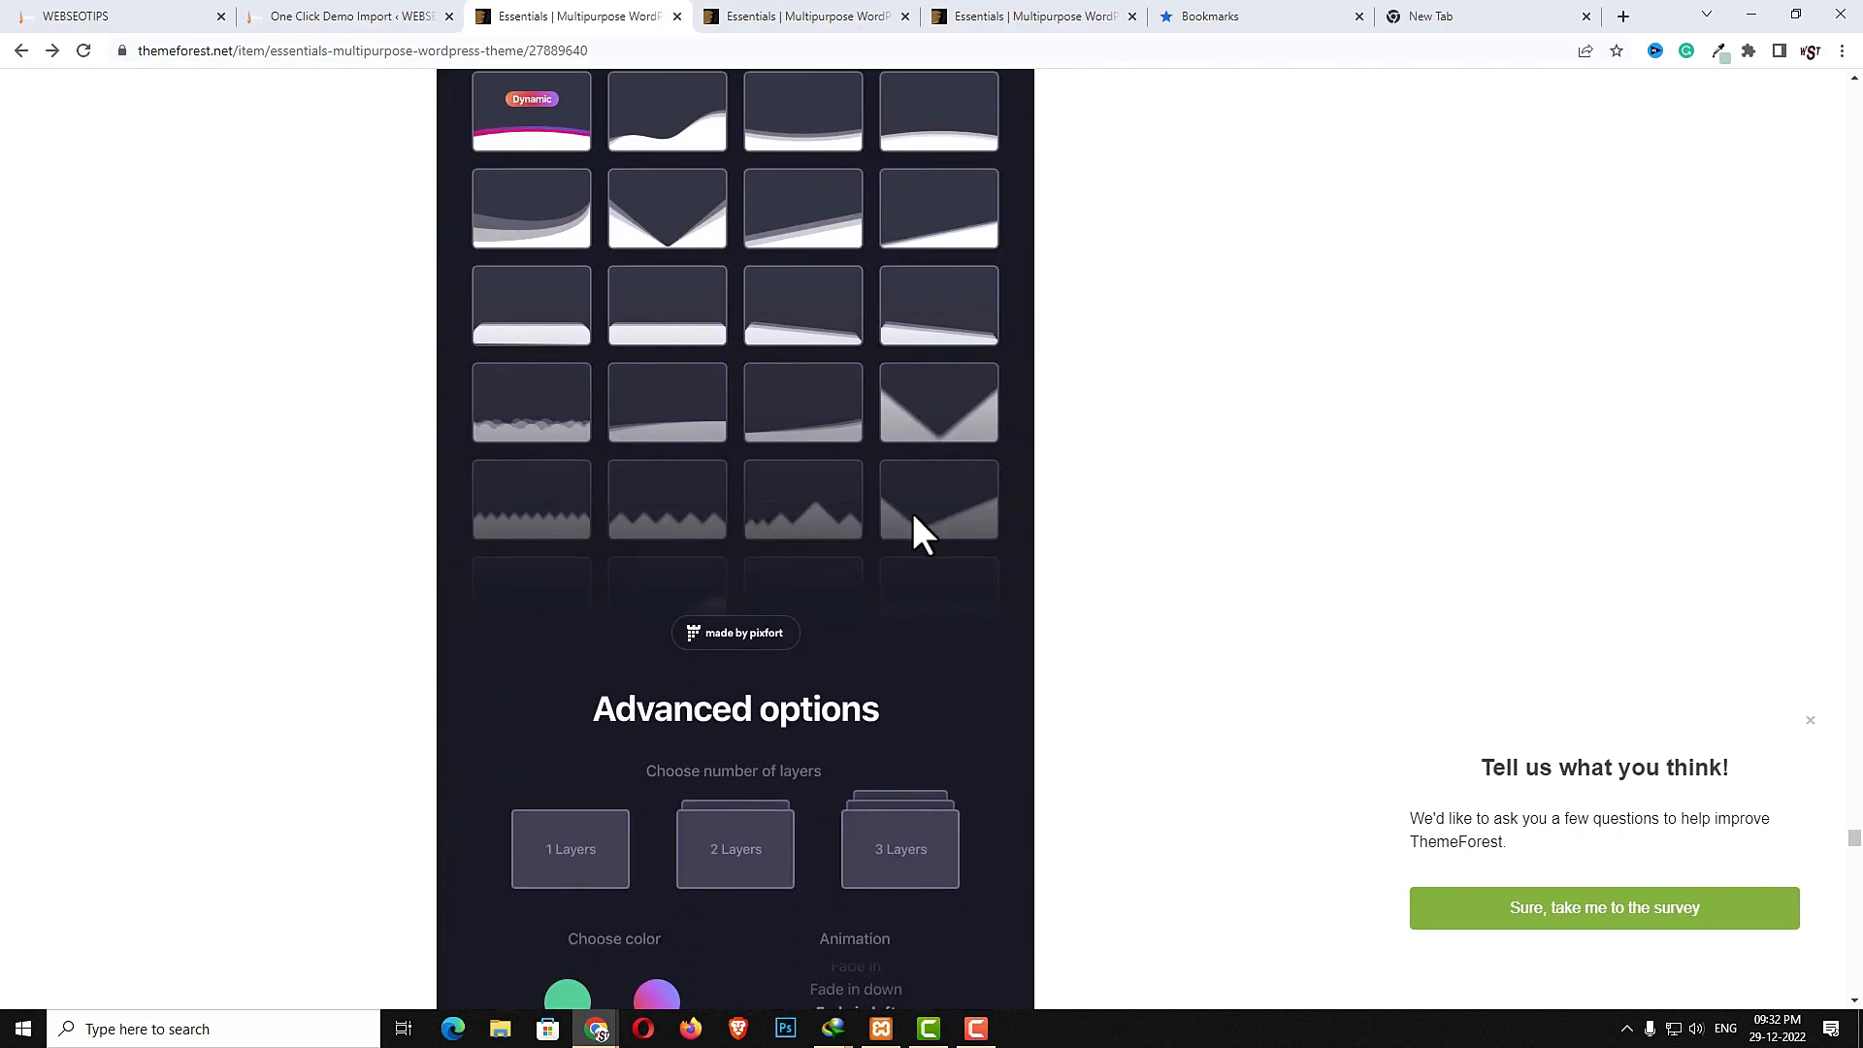
scroll(918, 524, down, 10)
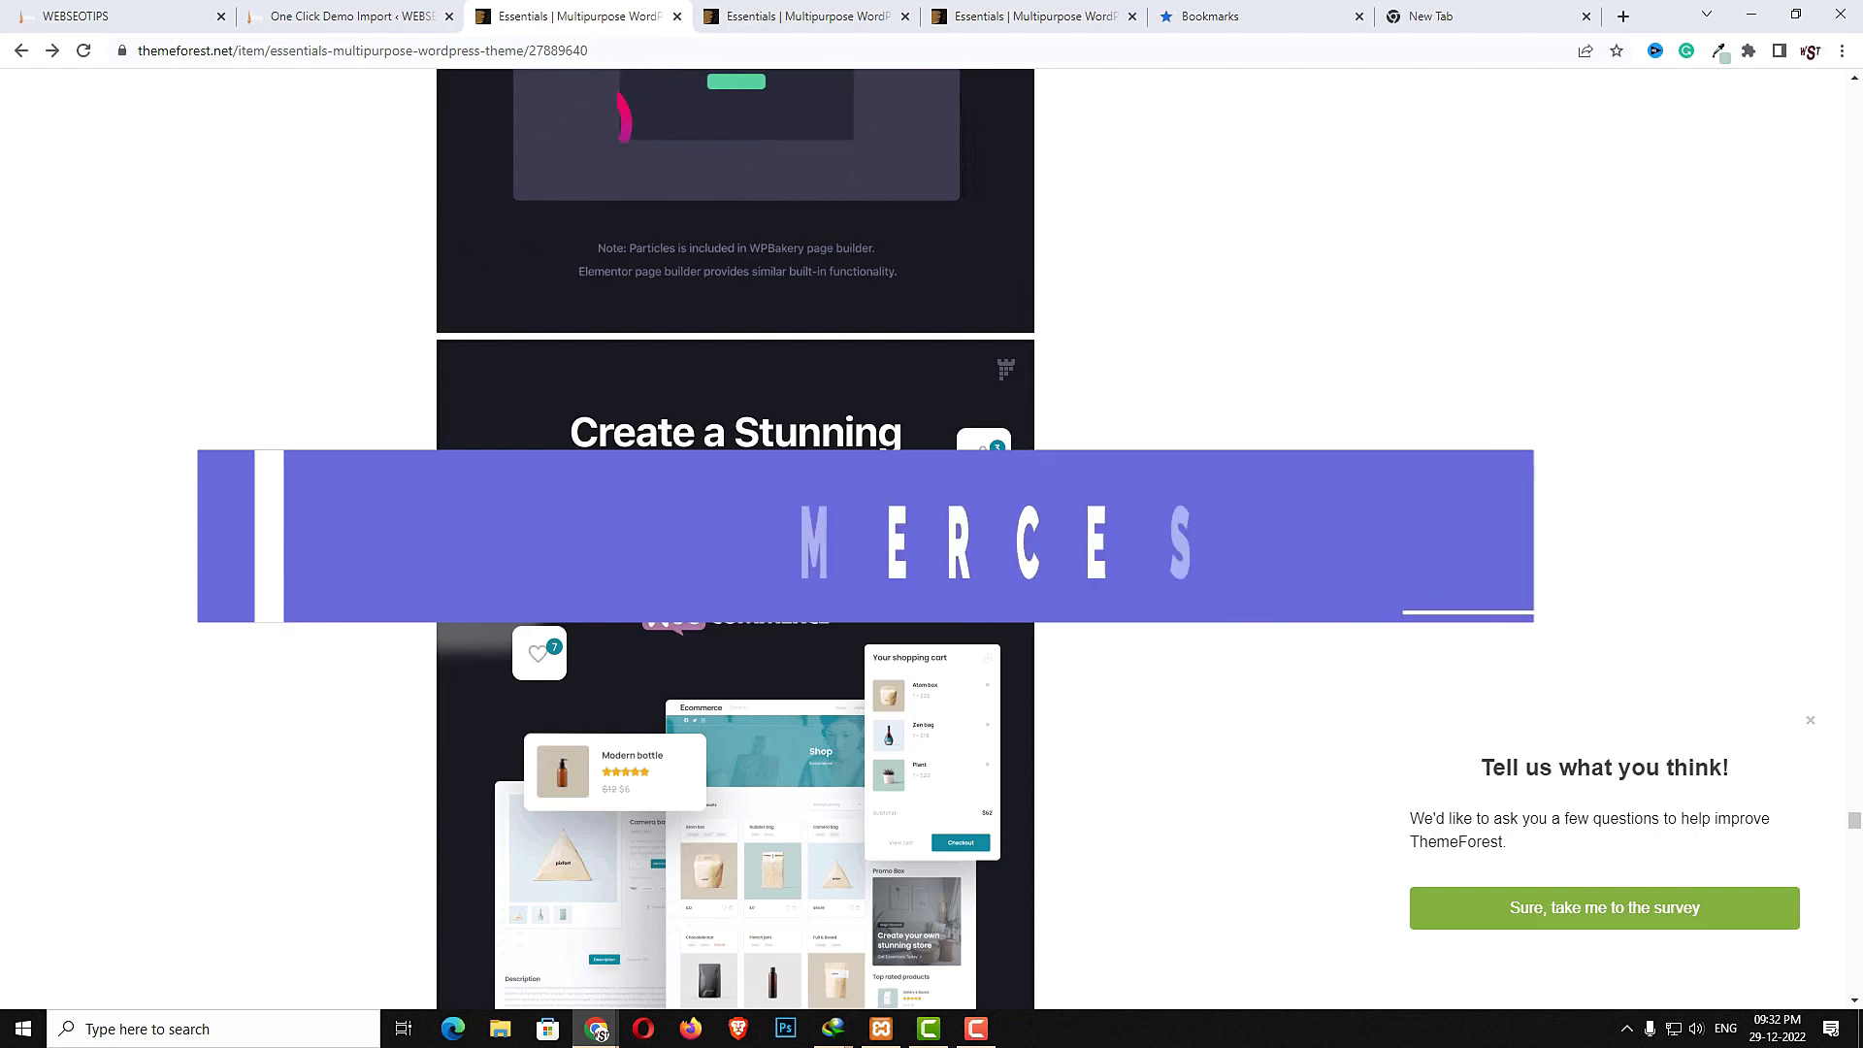
- View the demo site's footer and top navigation
click(138, 16)
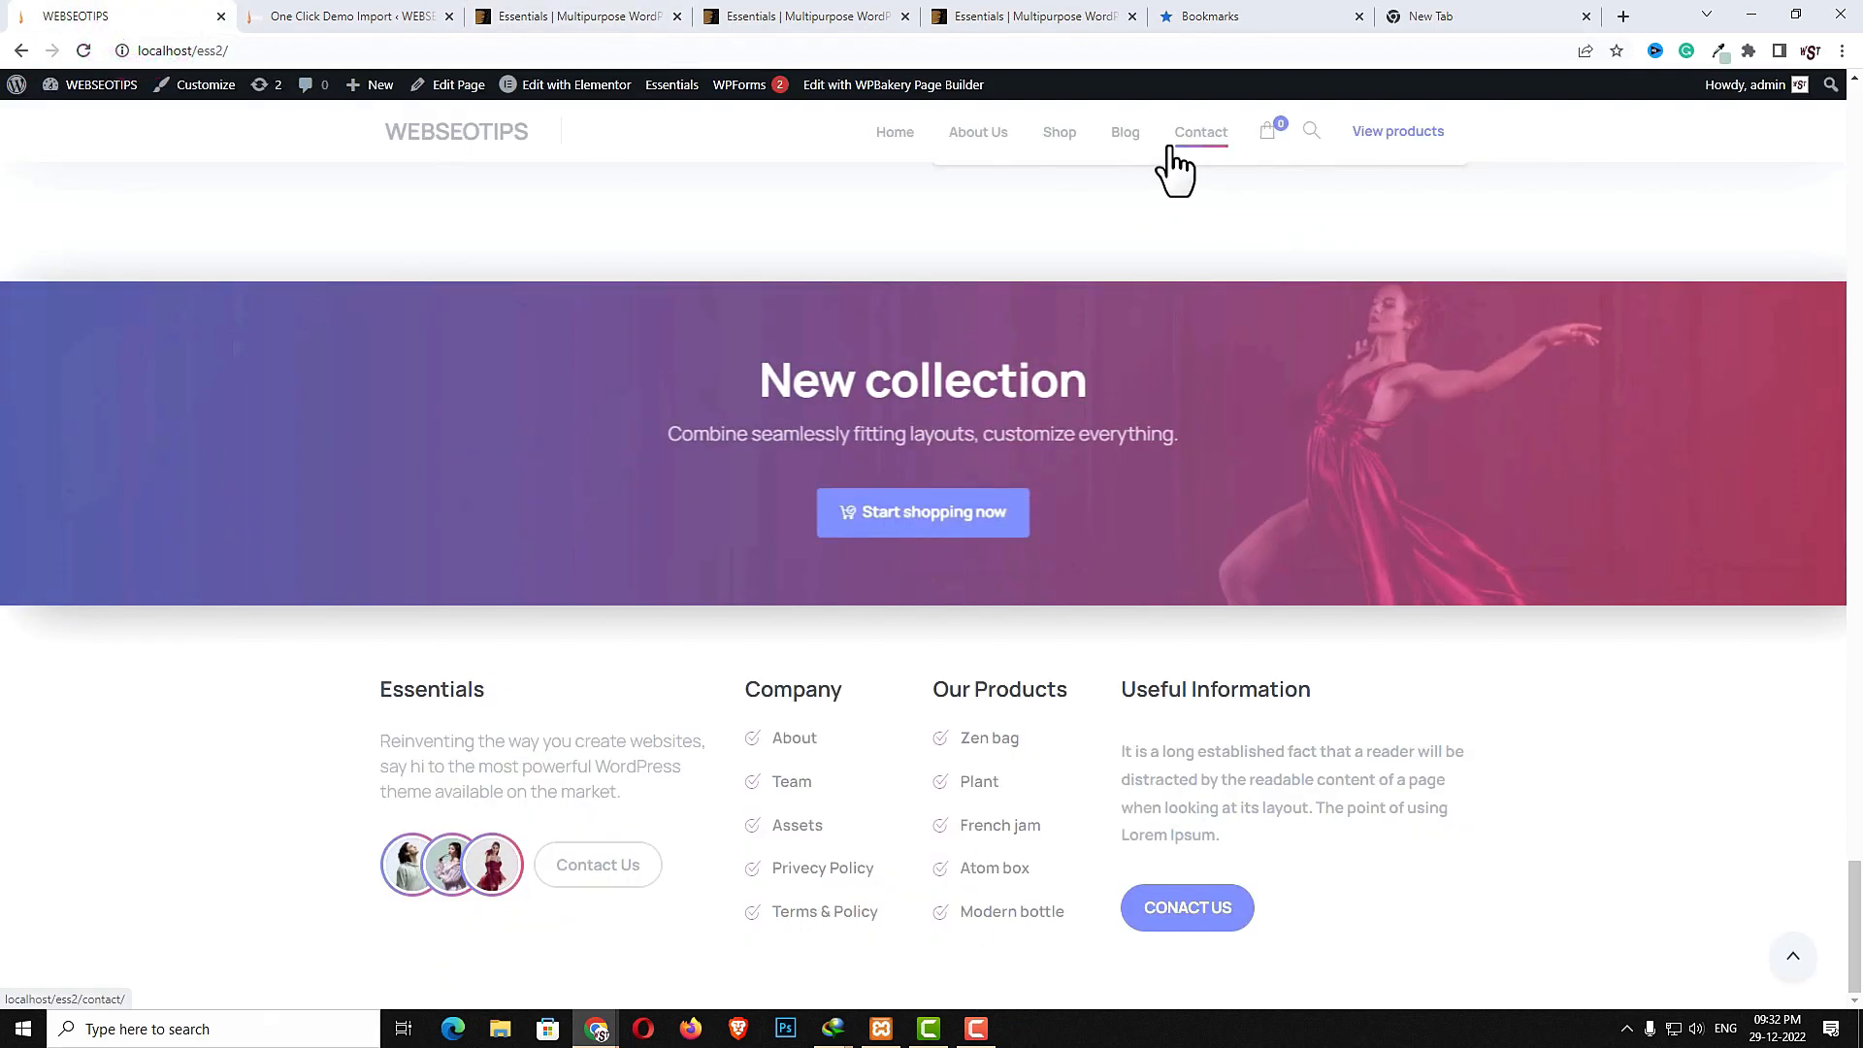
mouse_move(1073, 145)
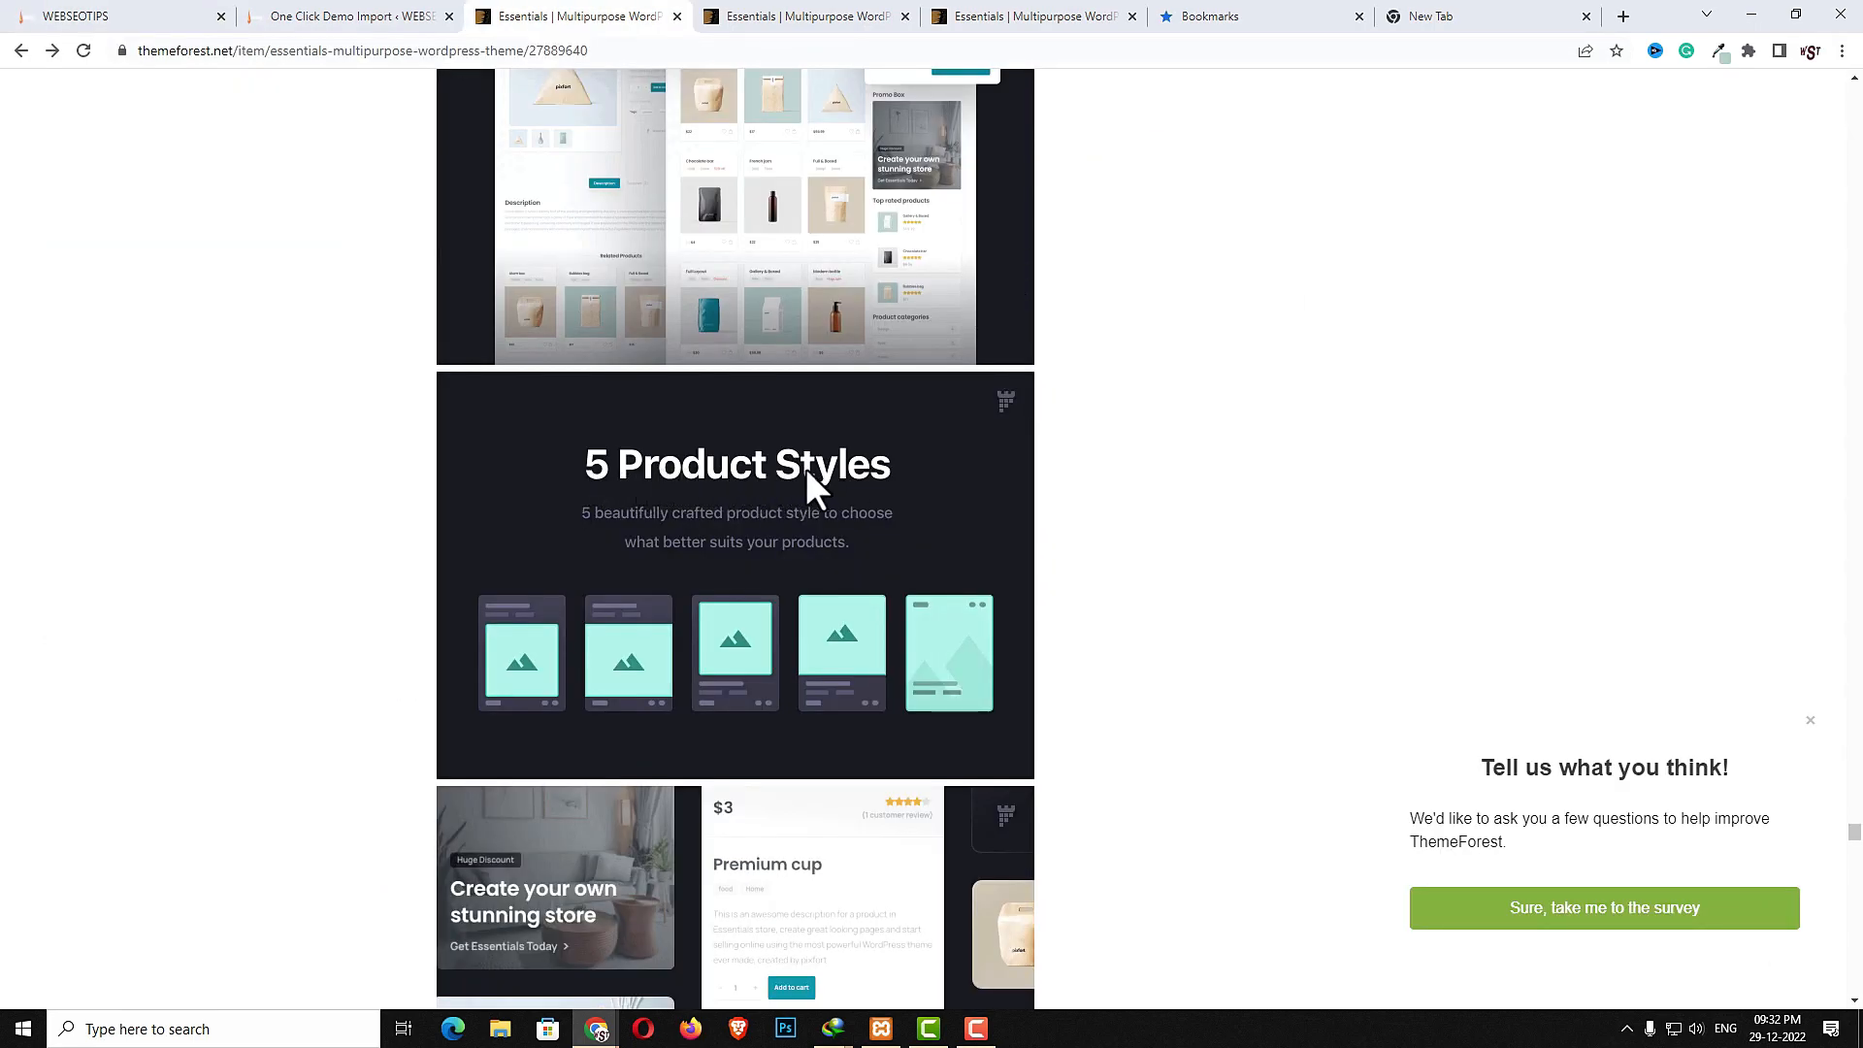
- Examine the item page's product styles, enhanced product page, wishlist and sliding cart sections
scroll(887, 577, down, 10)
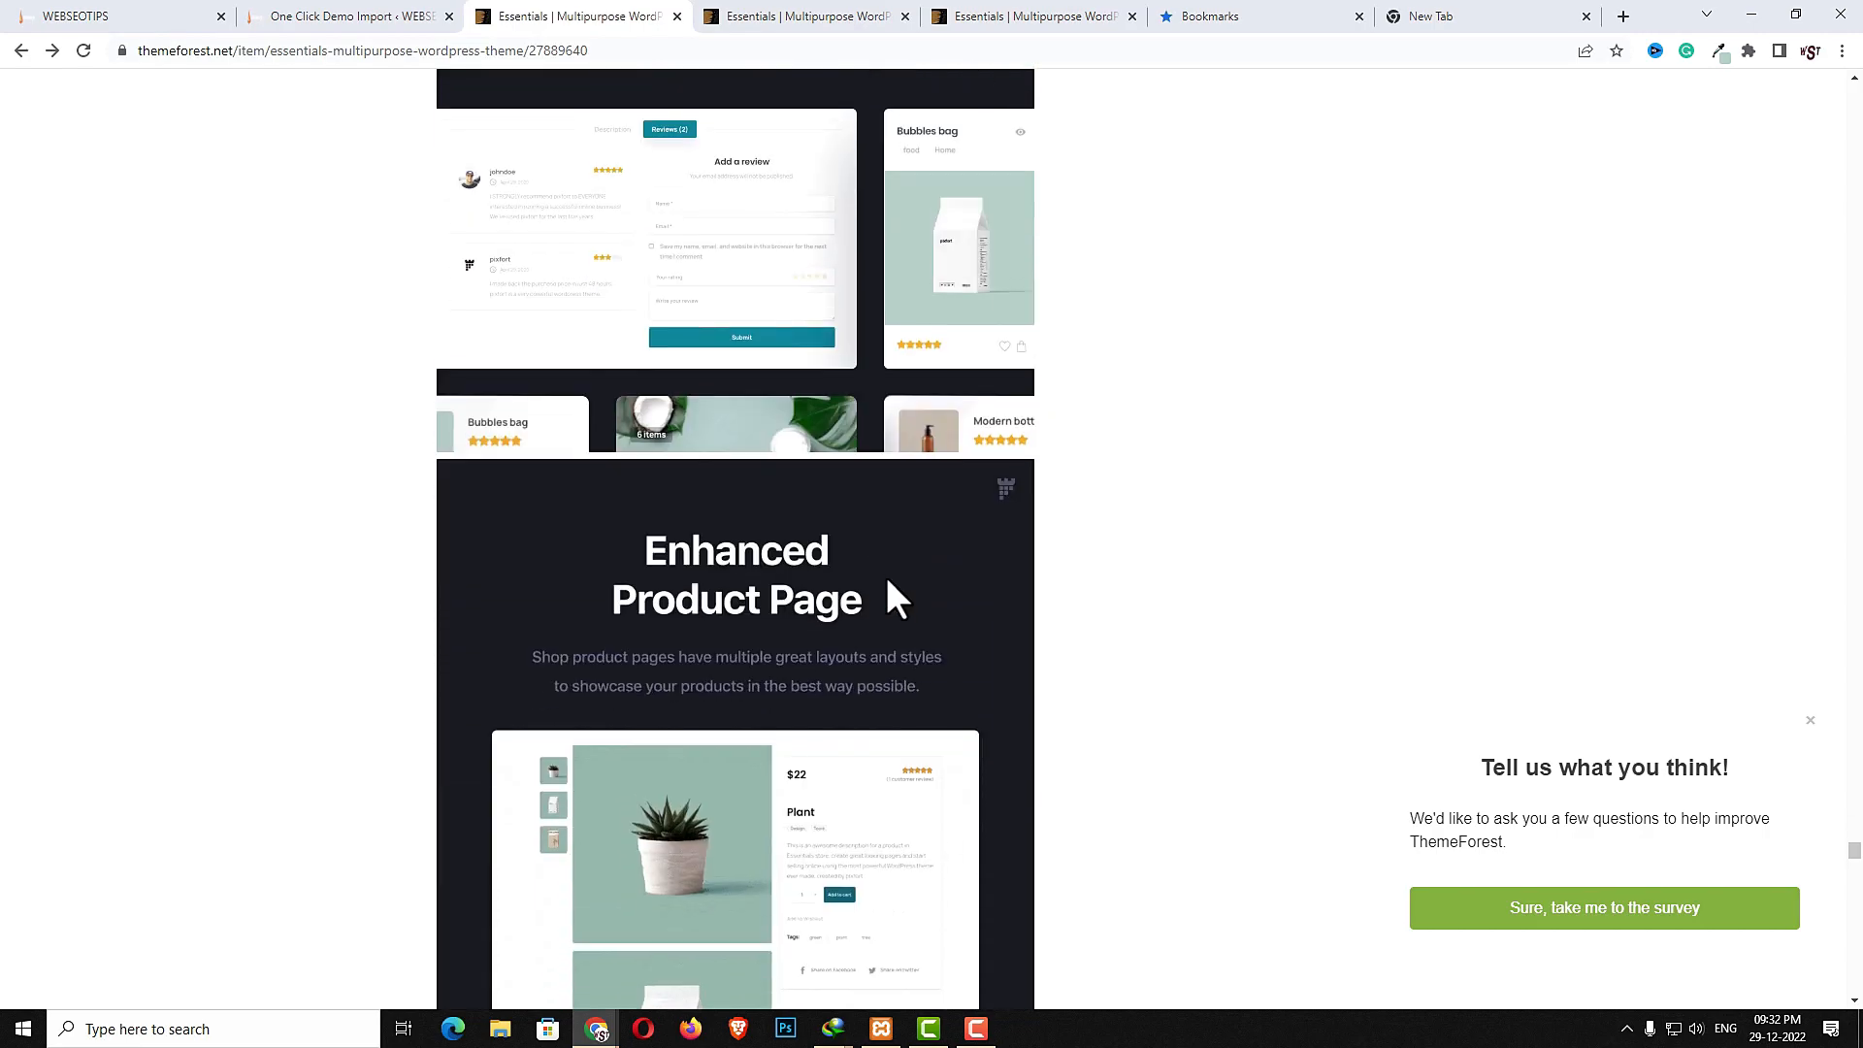
scroll(893, 597, down, 7)
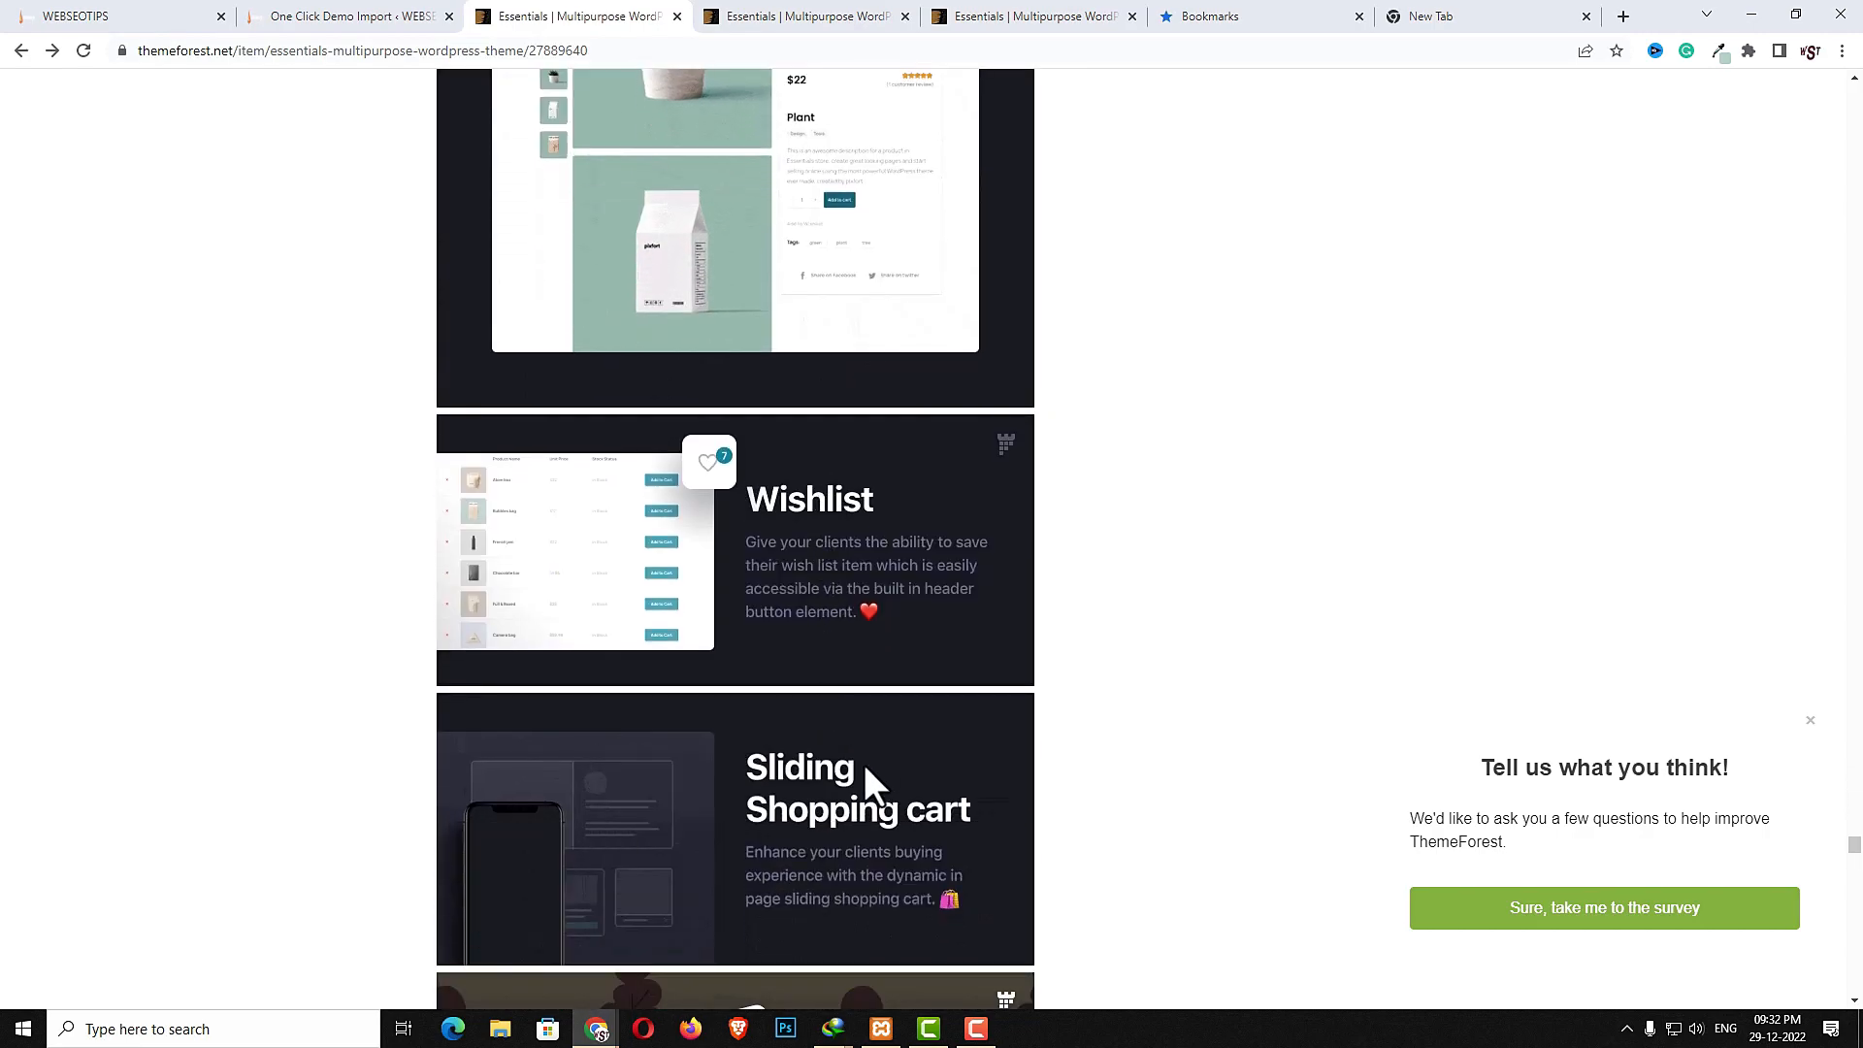
scroll(879, 825, up, 4)
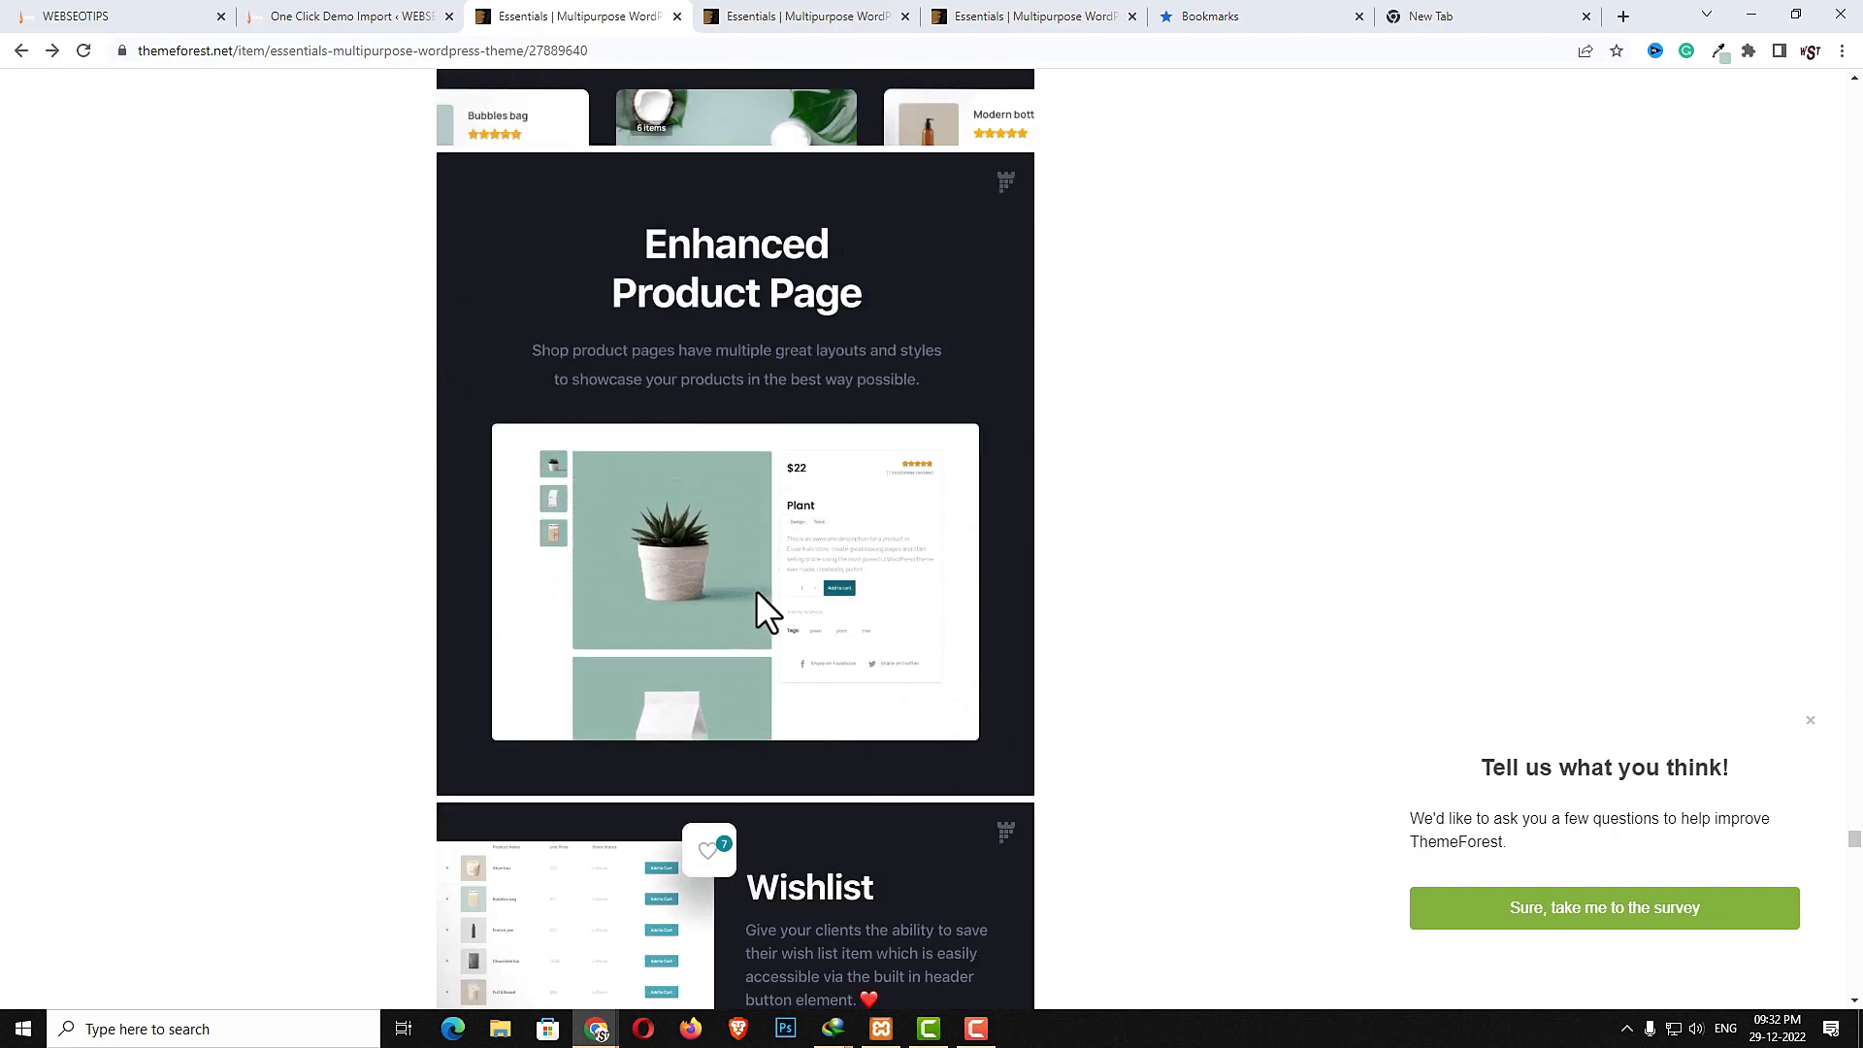
- Scroll through the item page's blog, post styles, reading progress, post types and advanced blog options sections
scroll(767, 594, down, 9)
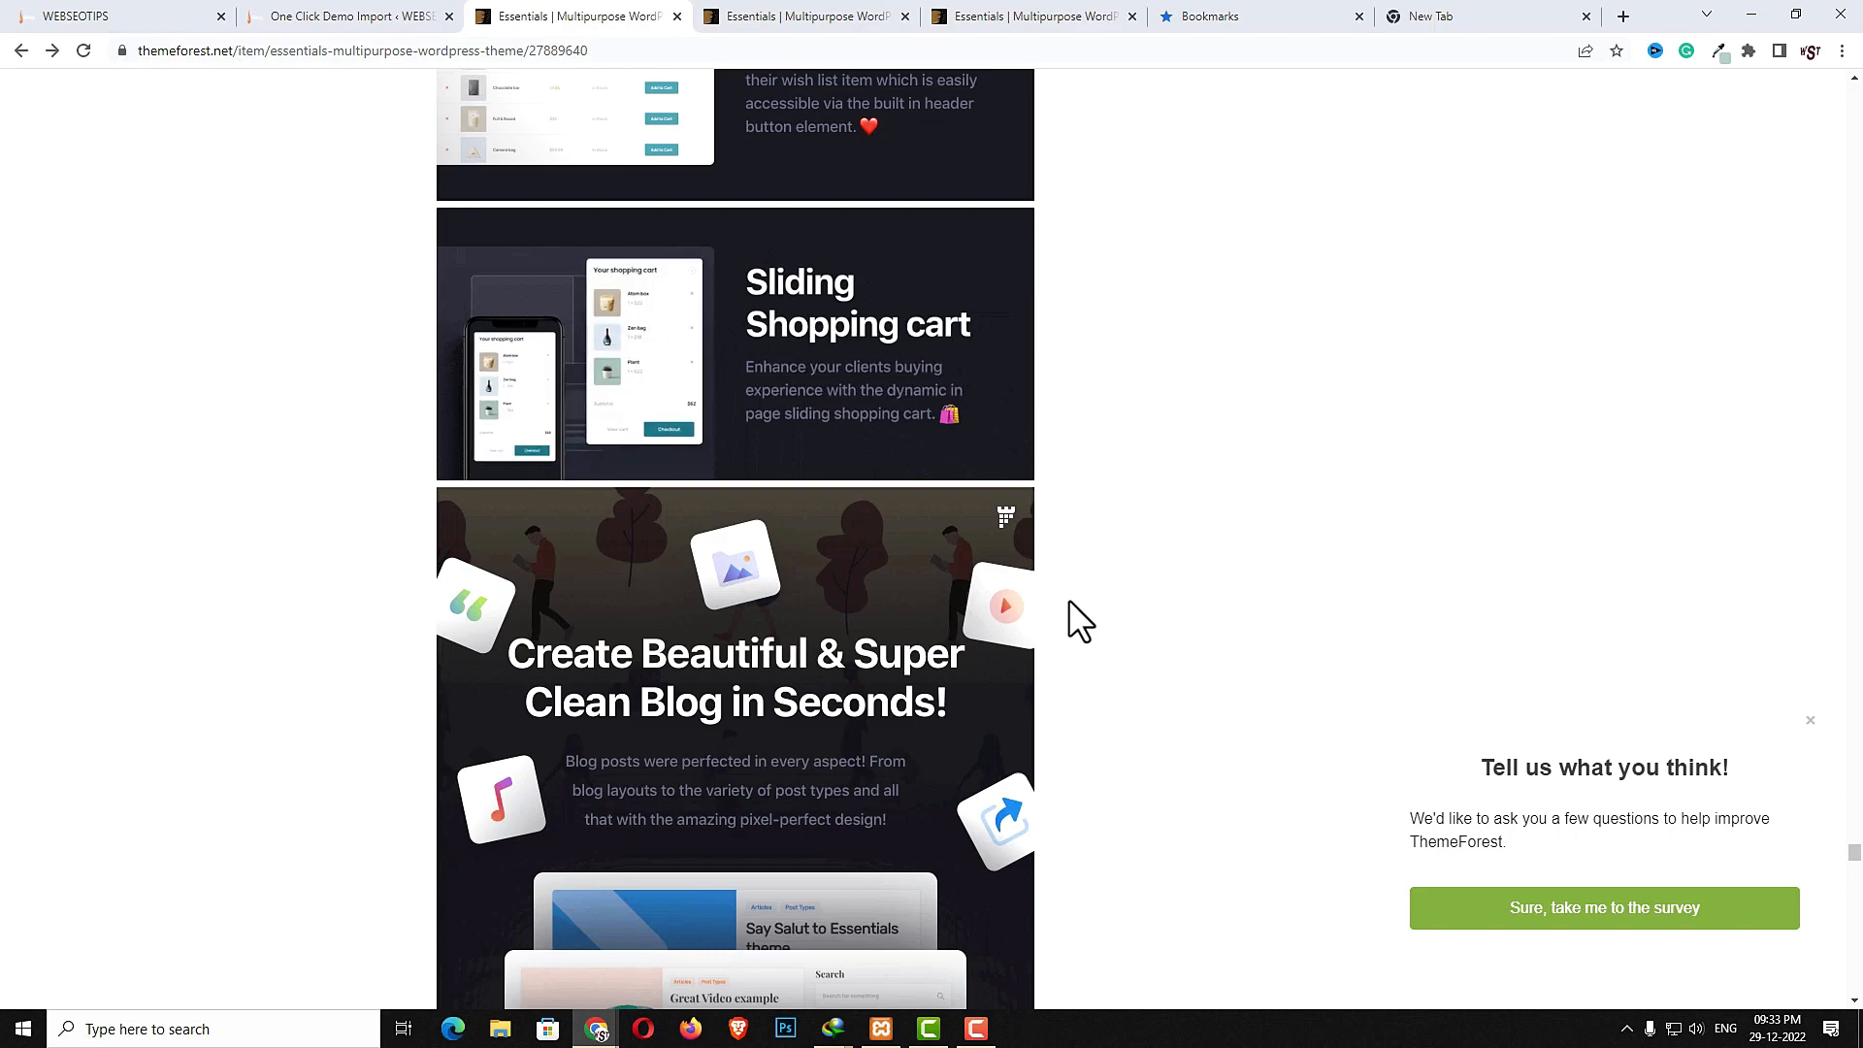
scroll(1132, 611, down, 3)
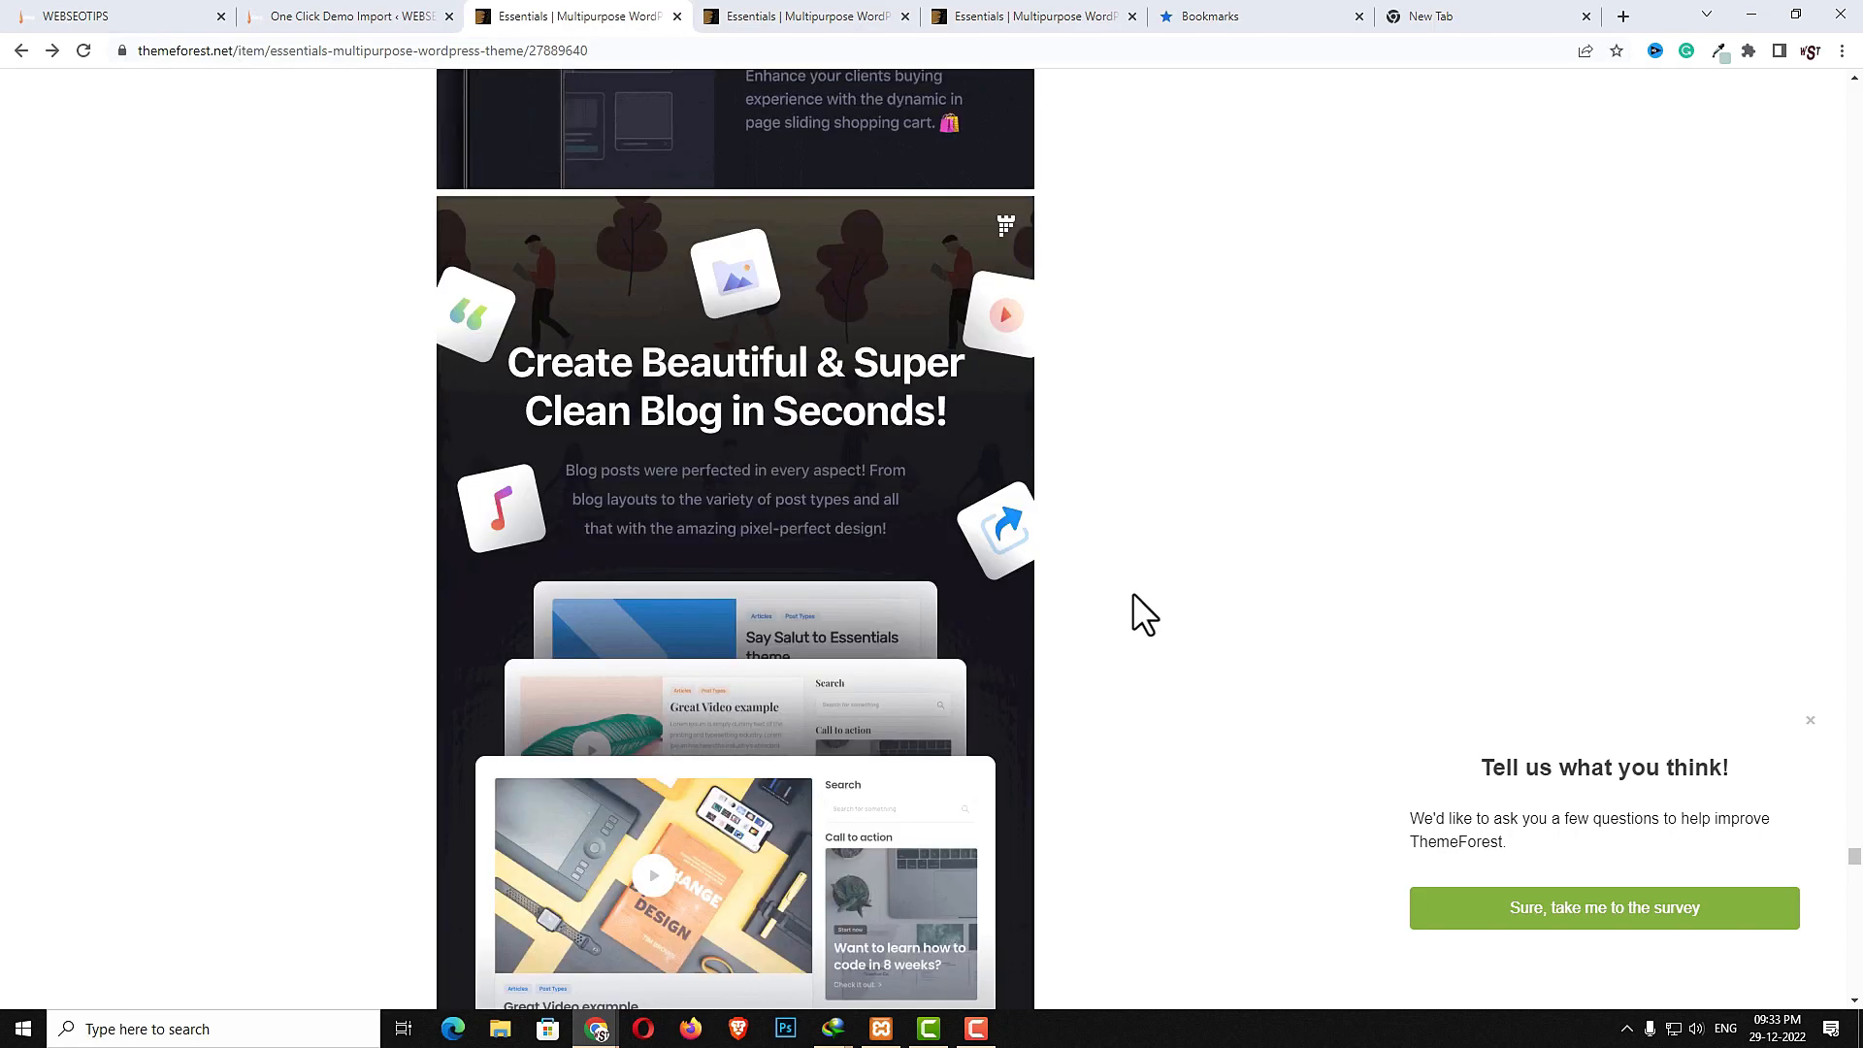
scroll(1133, 602, down, 3)
scroll(1132, 612, down, 4)
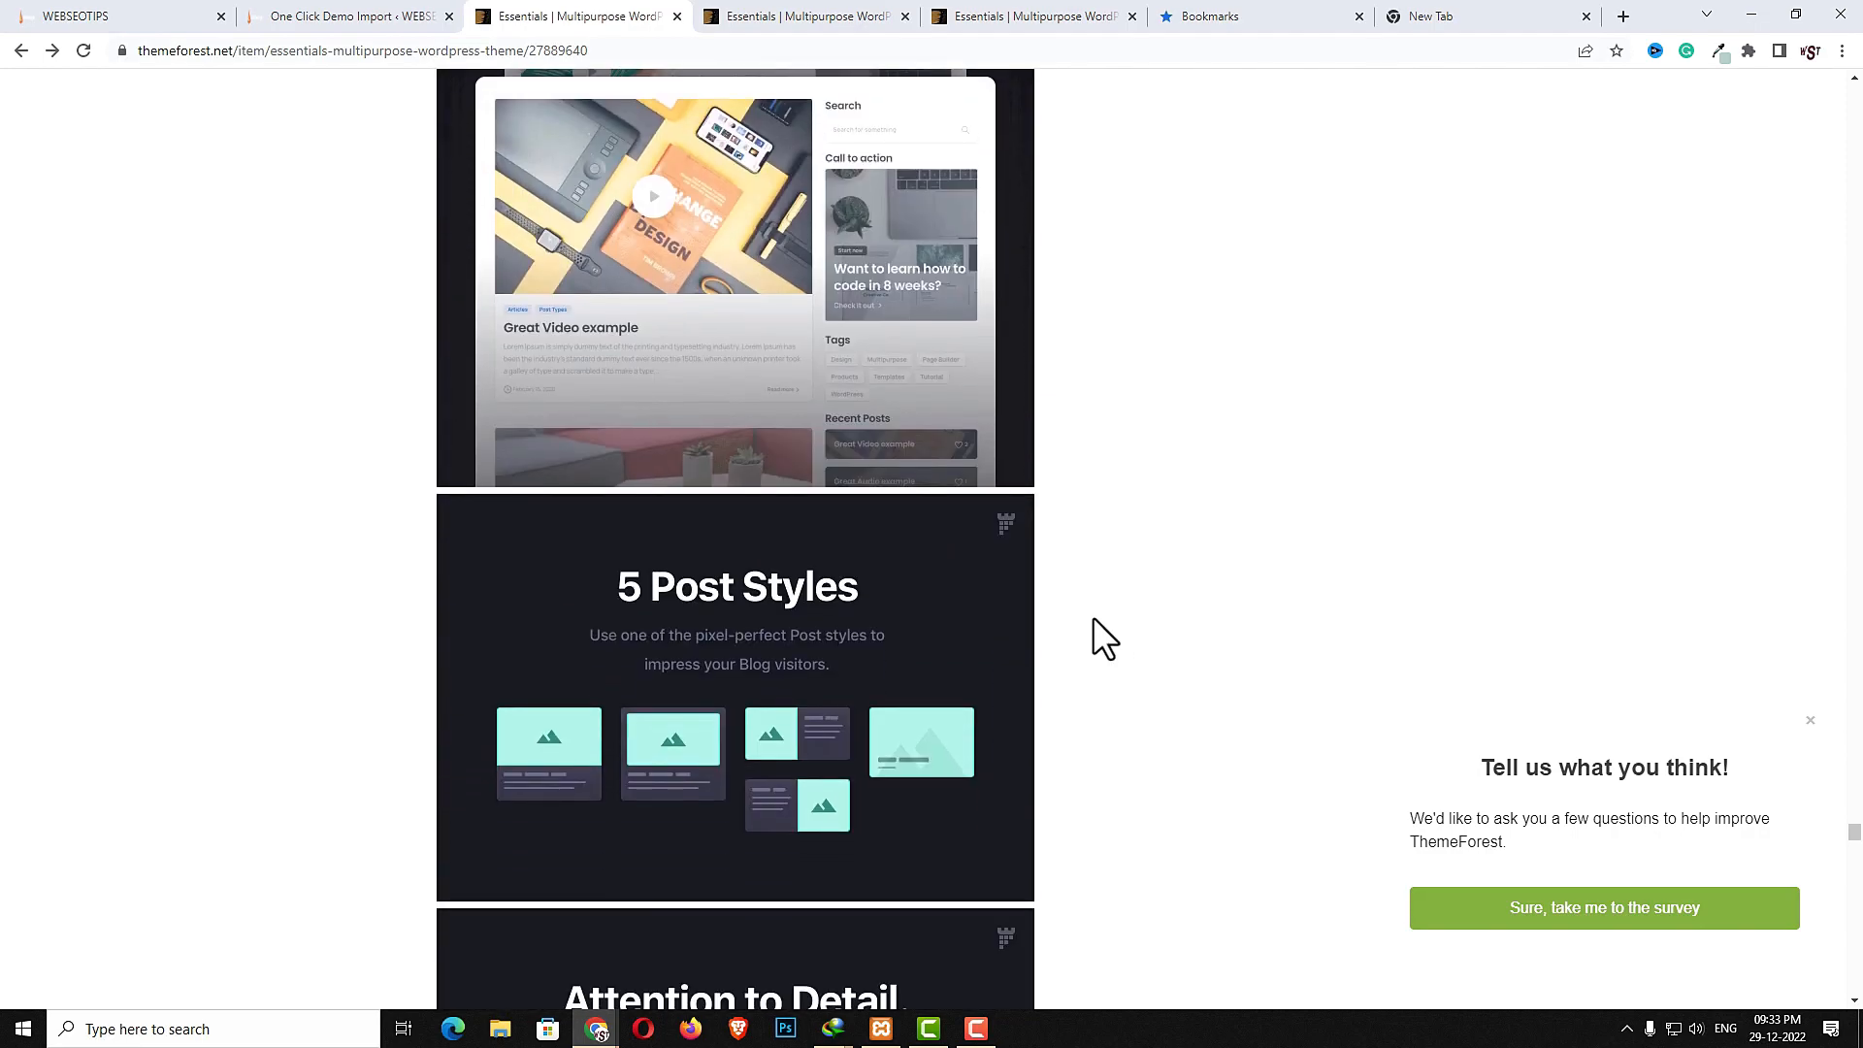
scroll(1093, 617, down, 2)
scroll(777, 504, down, 3)
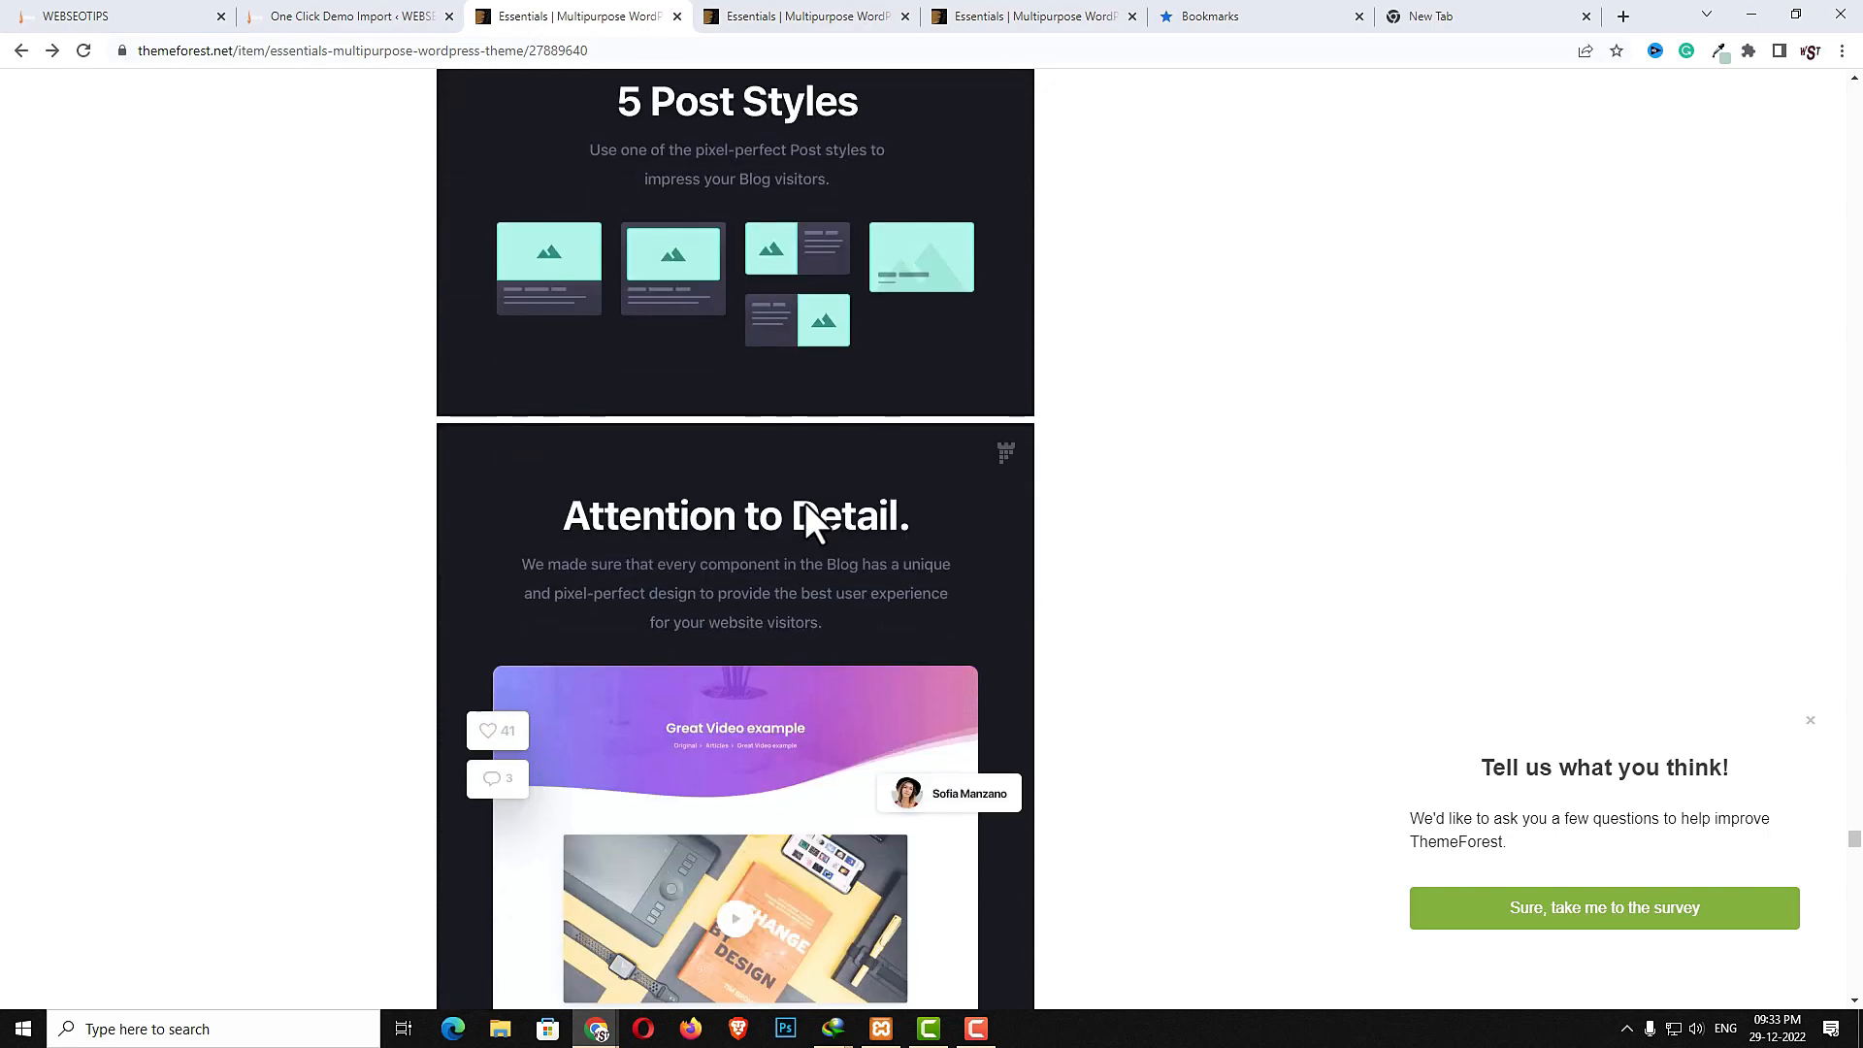
scroll(834, 524, down, 6)
scroll(1172, 579, down, 2)
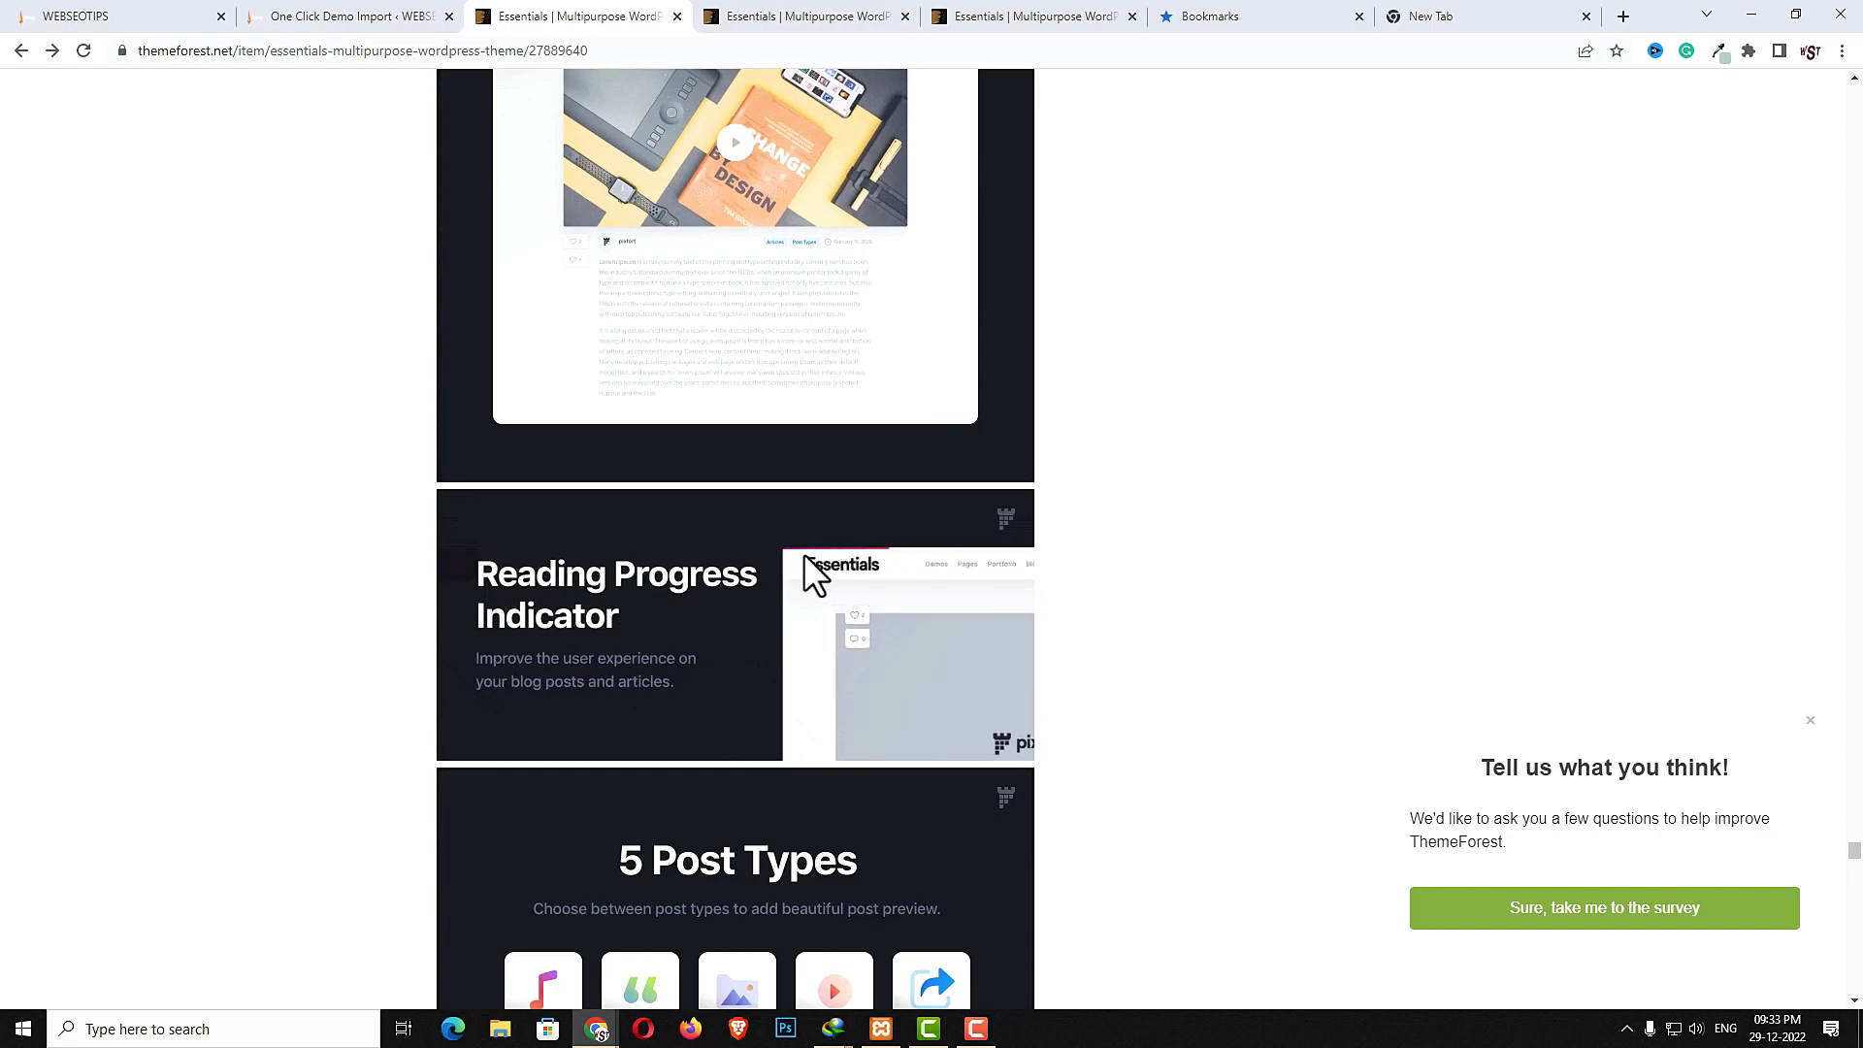
scroll(878, 561, down, 4)
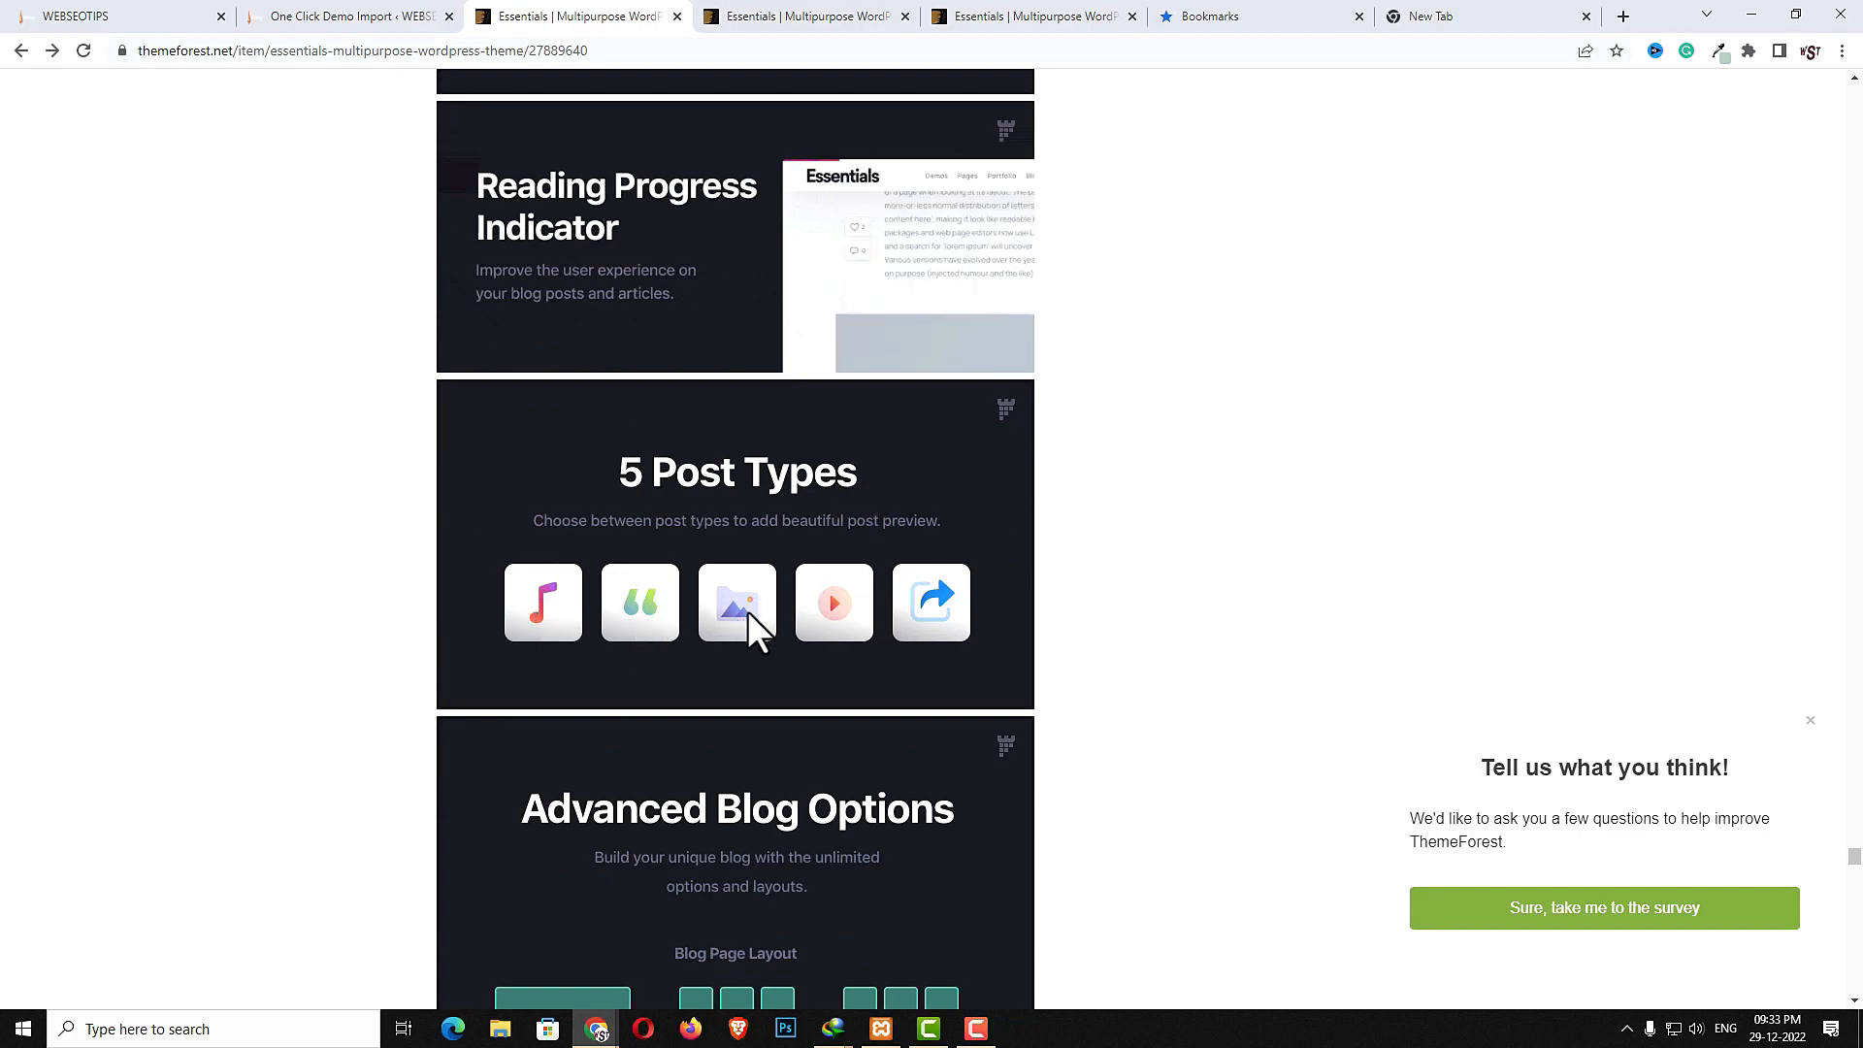
scroll(1037, 660, down, 2)
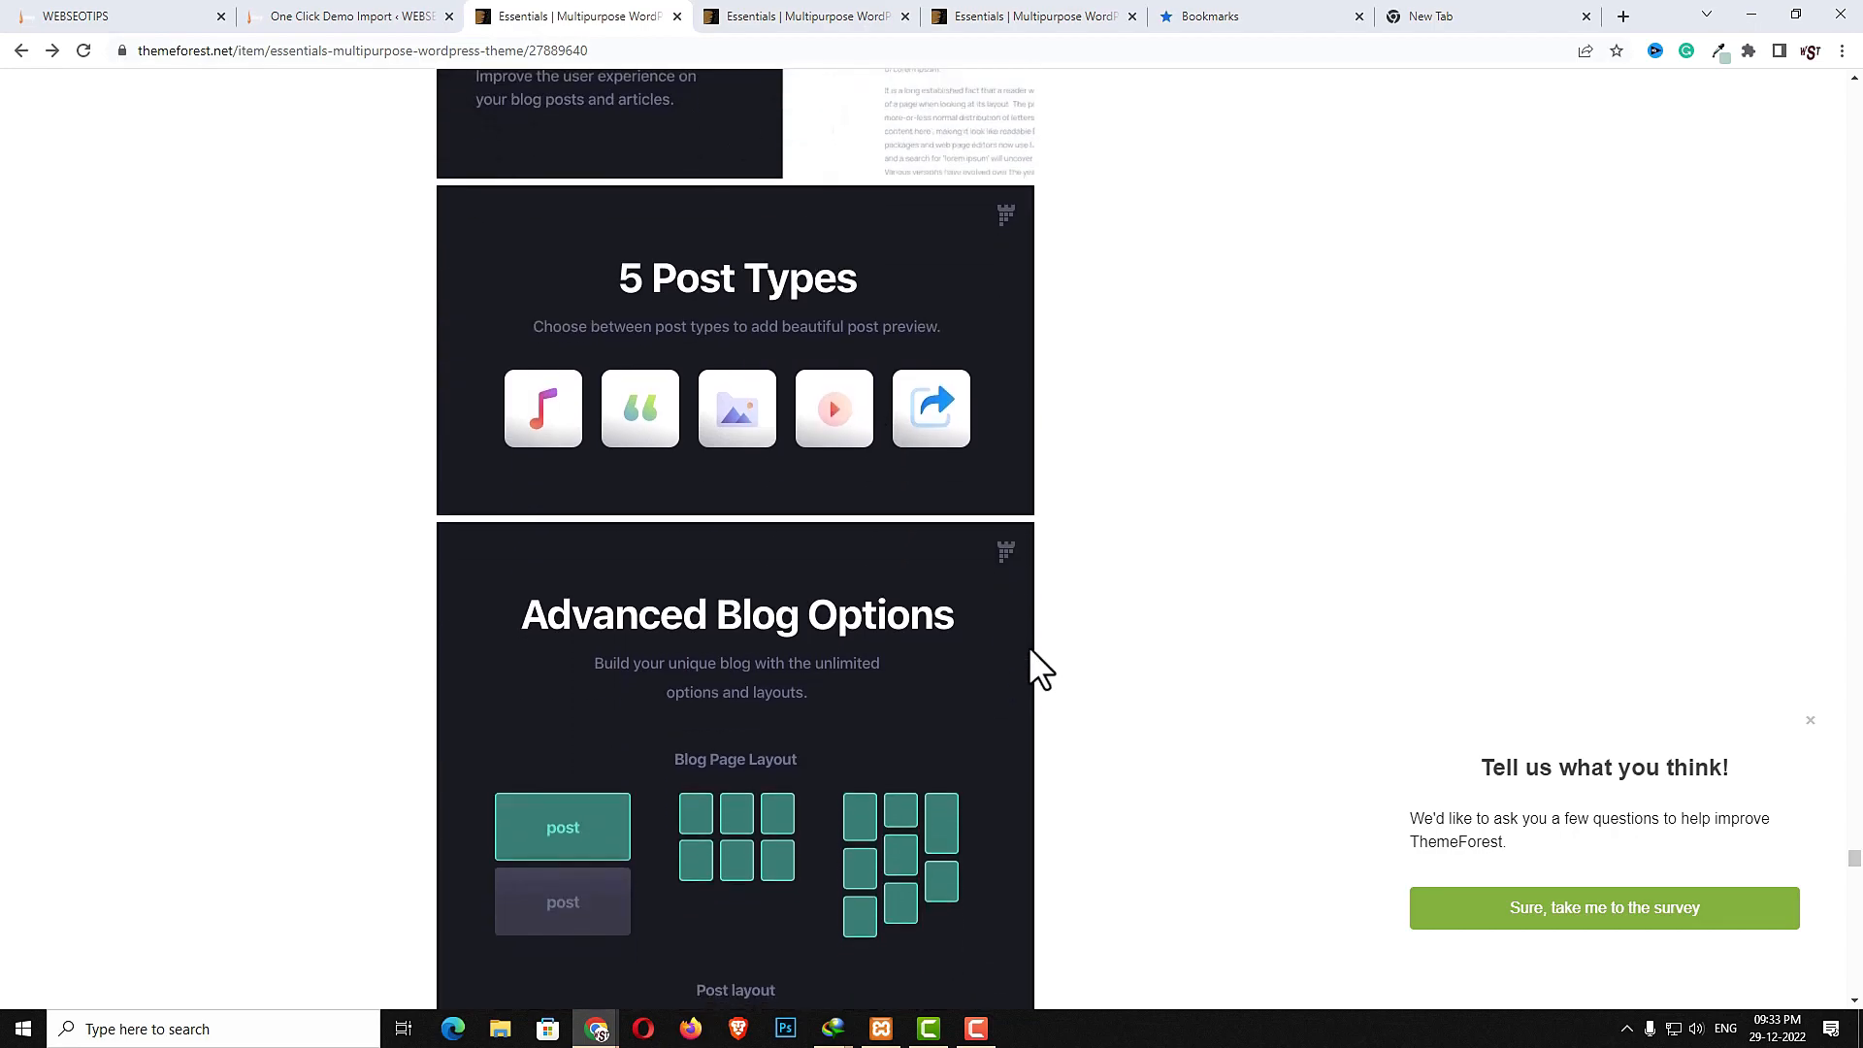
scroll(818, 649, down, 3)
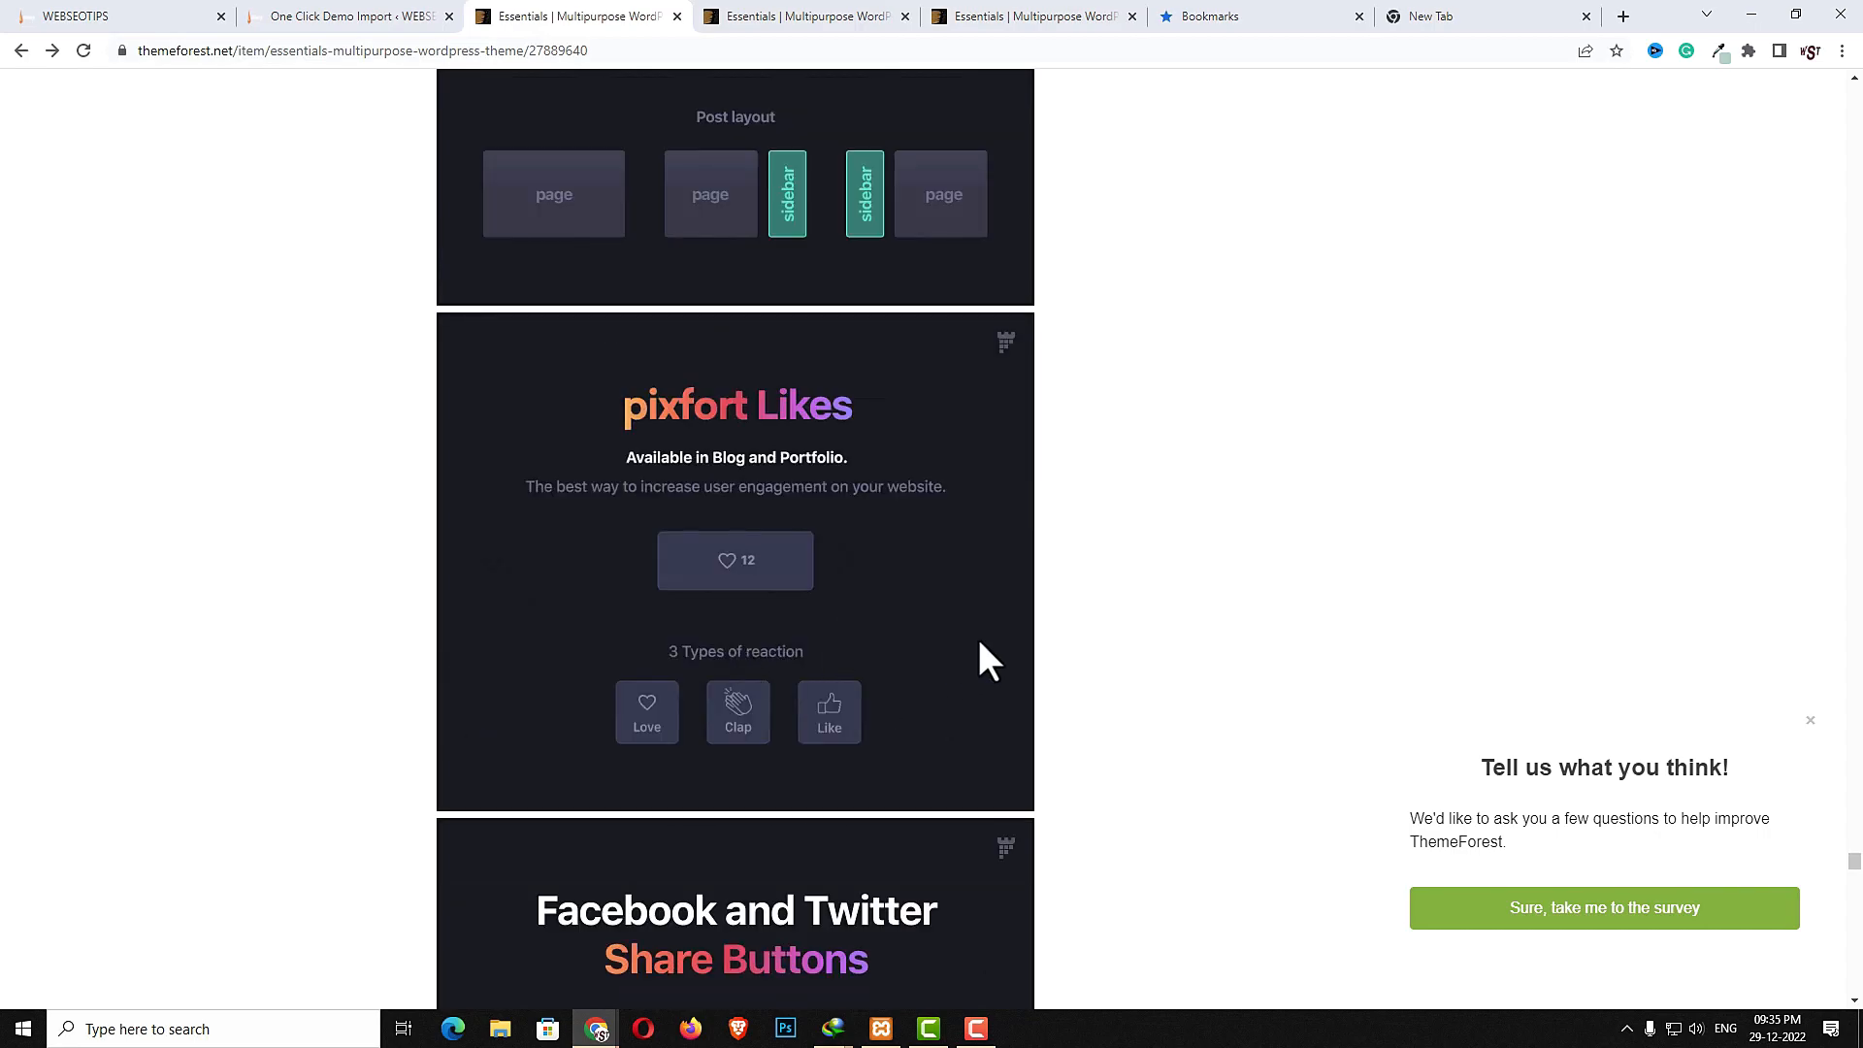
- Scroll through the item page's likes, share buttons, portfolio, stories and search styles sections
scroll(811, 642, down, 2)
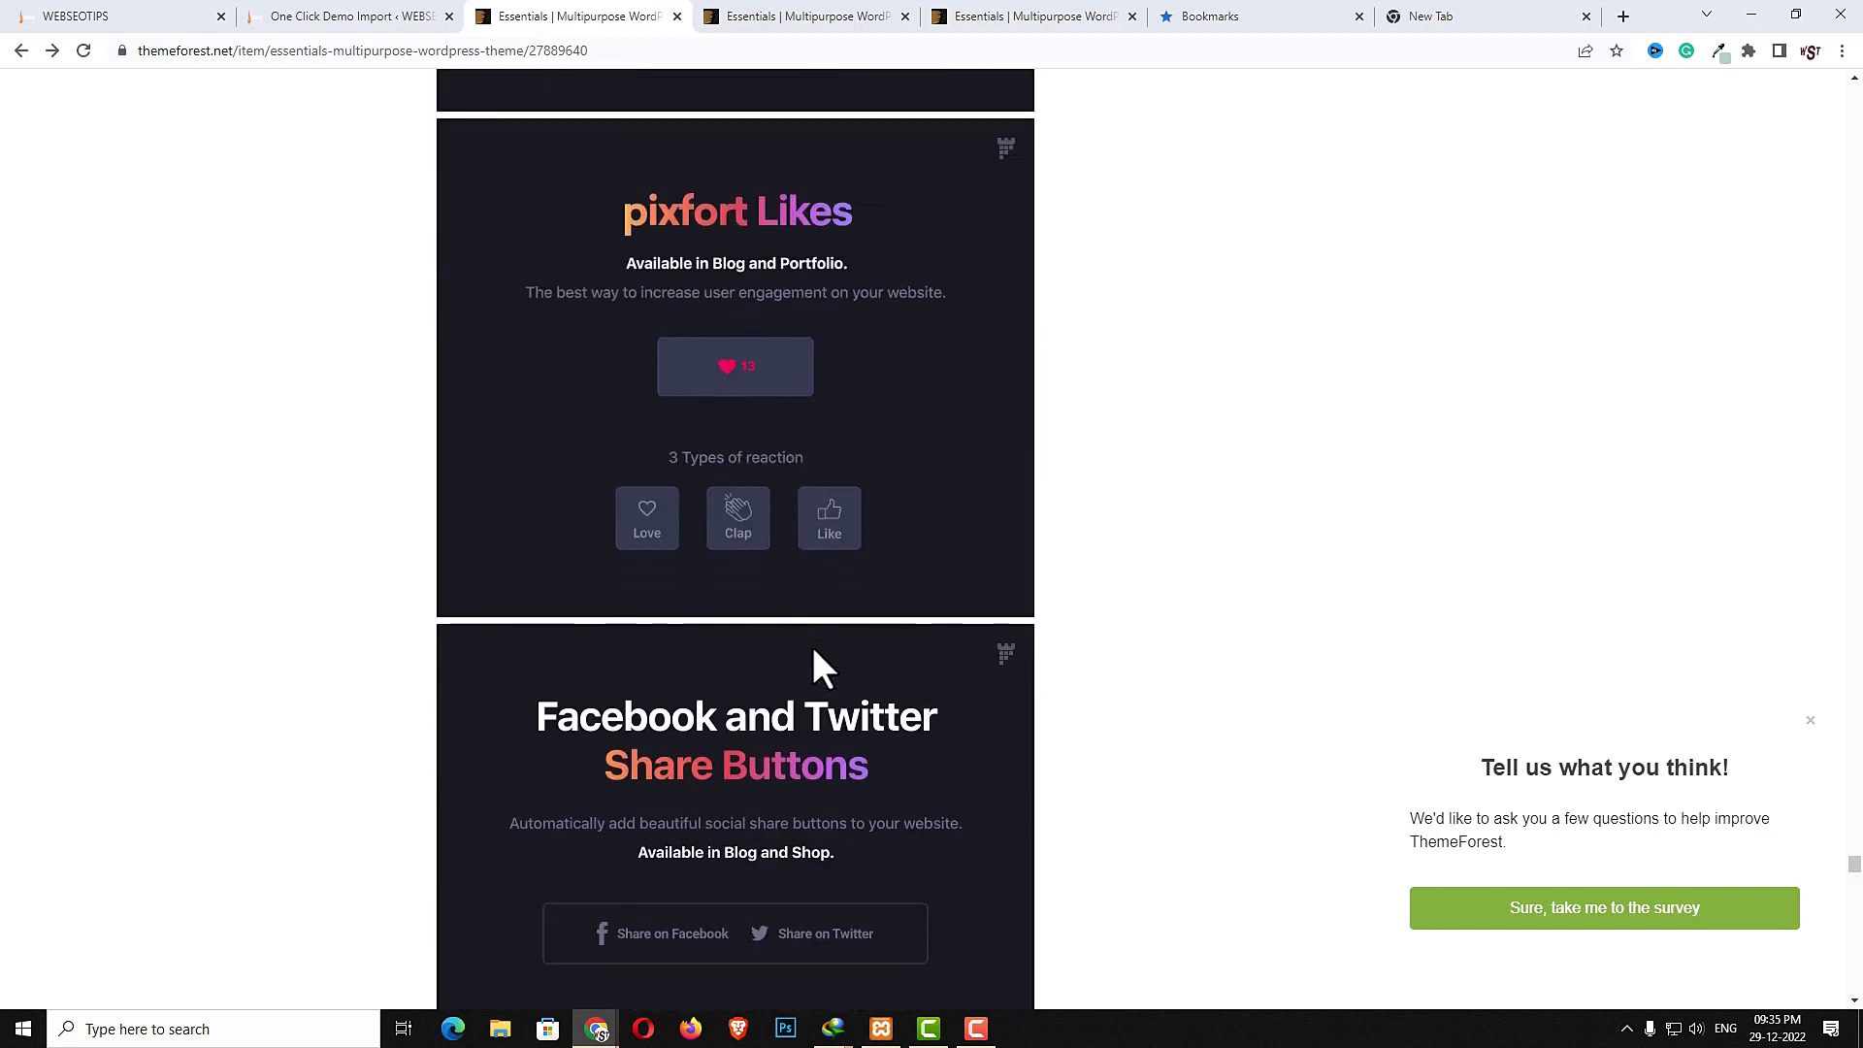
scroll(780, 690, down, 2)
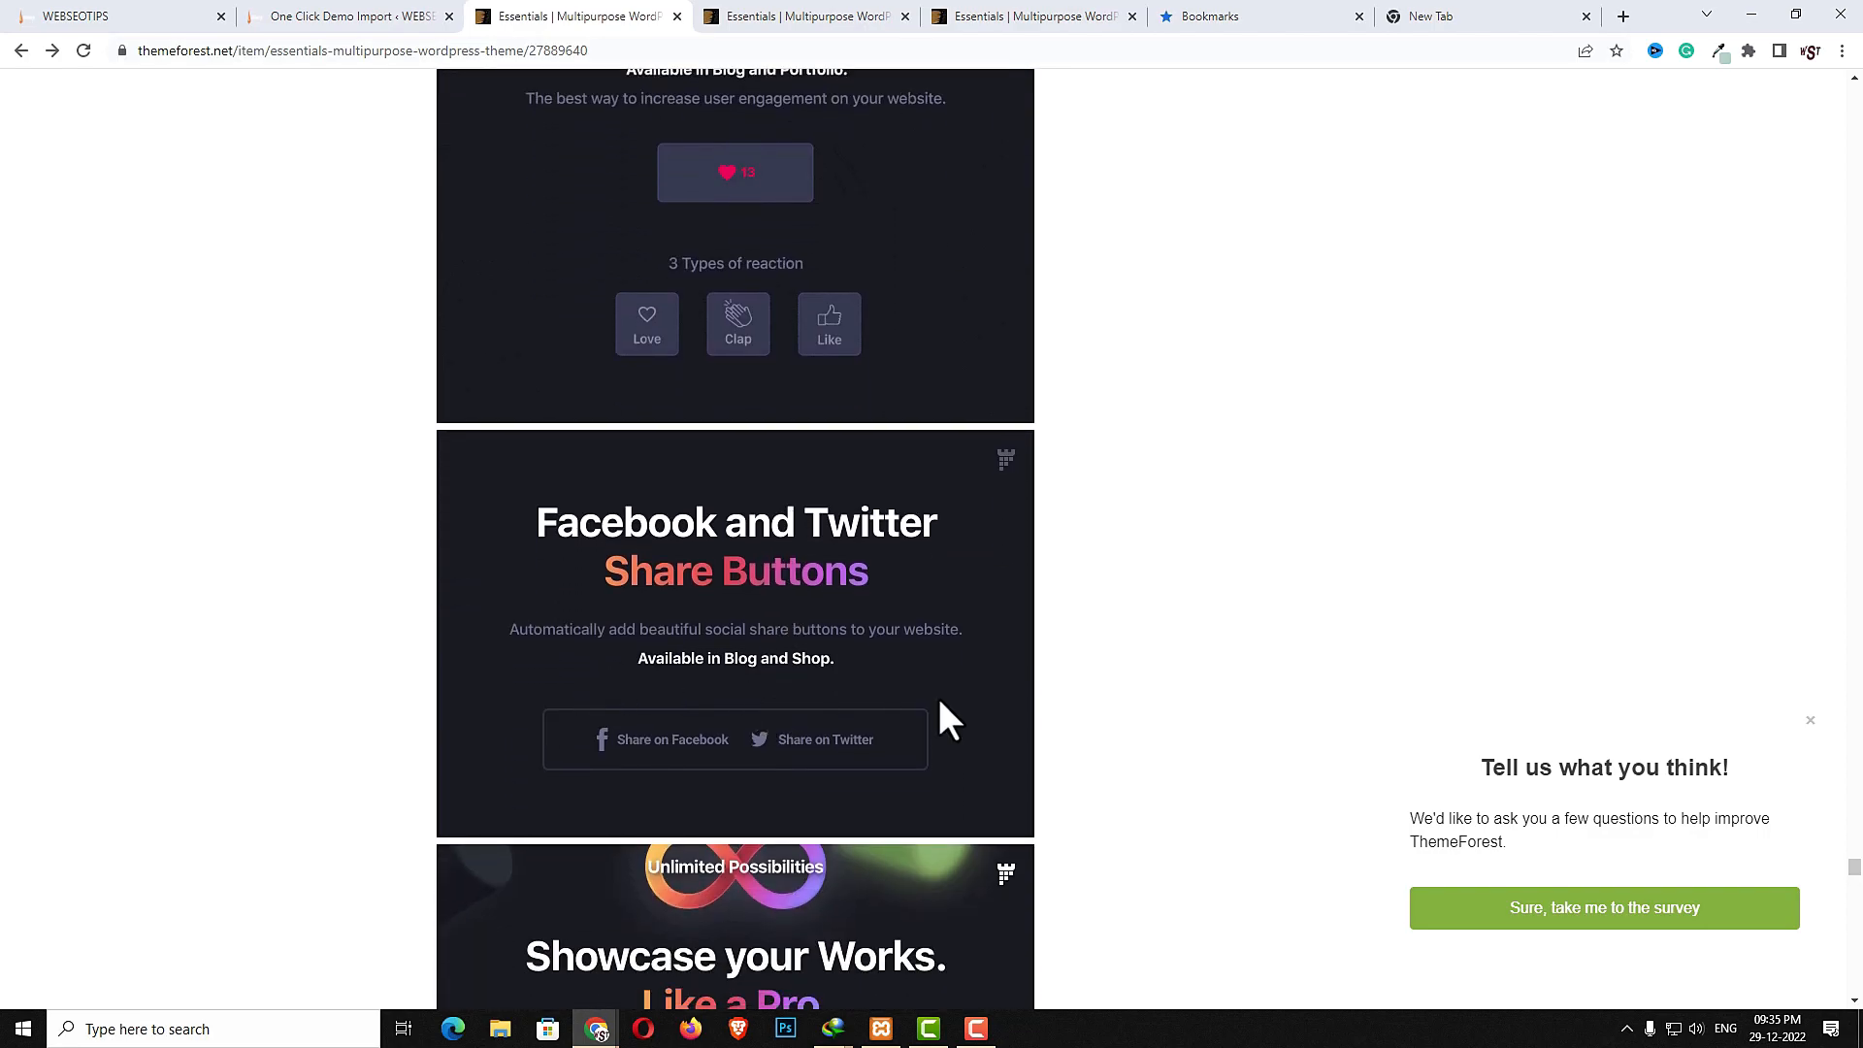
scroll(742, 713, down, 4)
scroll(834, 689, down, 4)
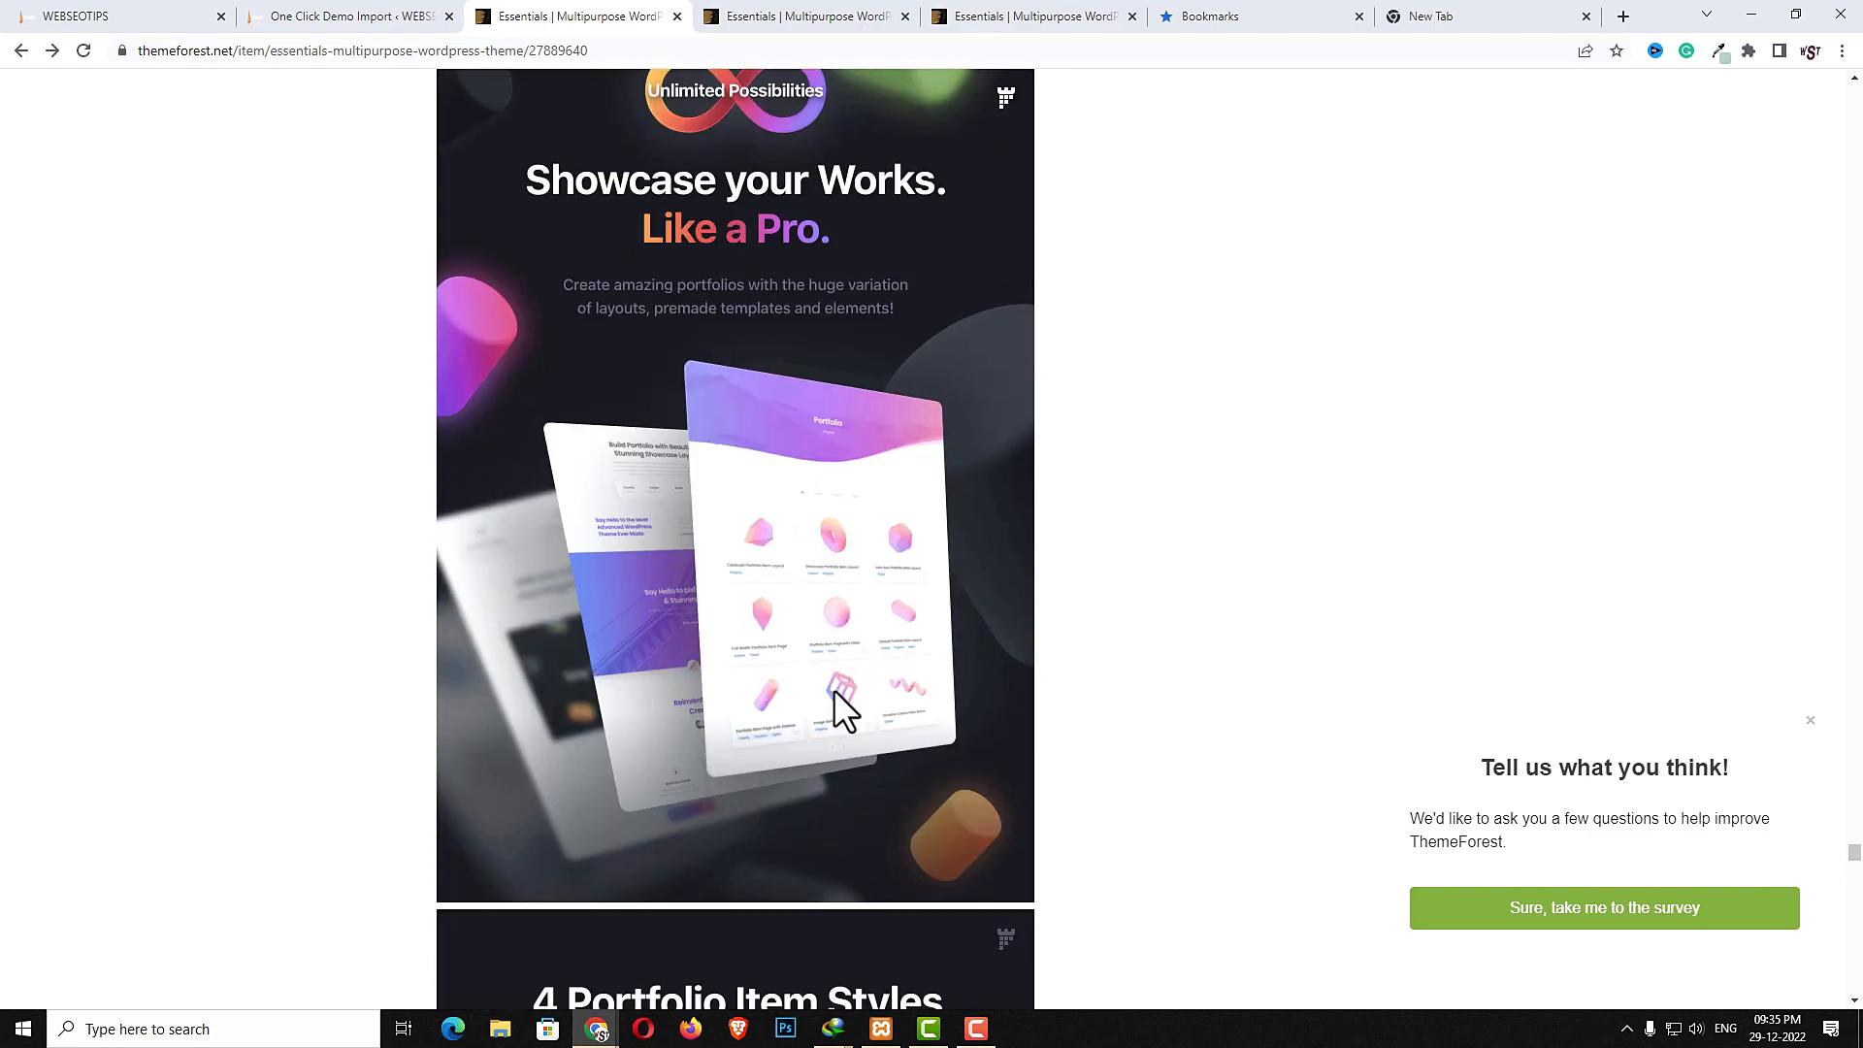
scroll(951, 738, down, 4)
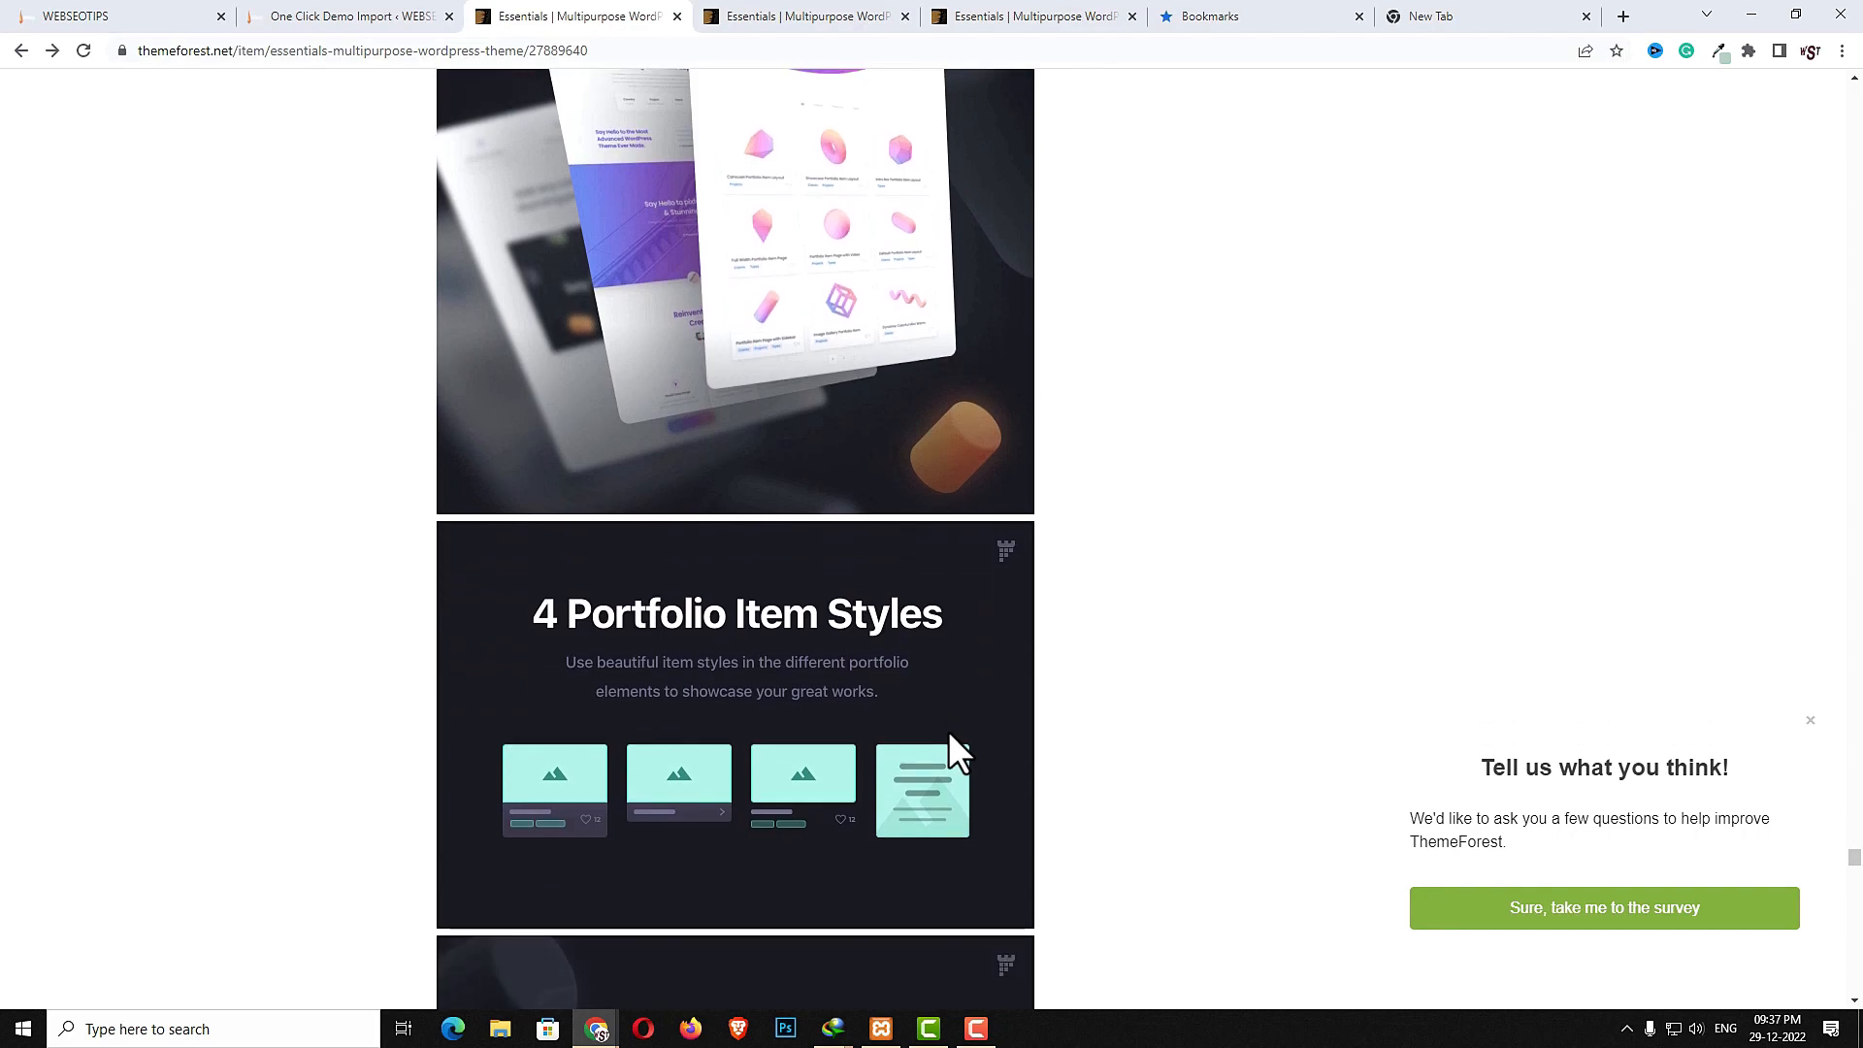
scroll(949, 734, down, 2)
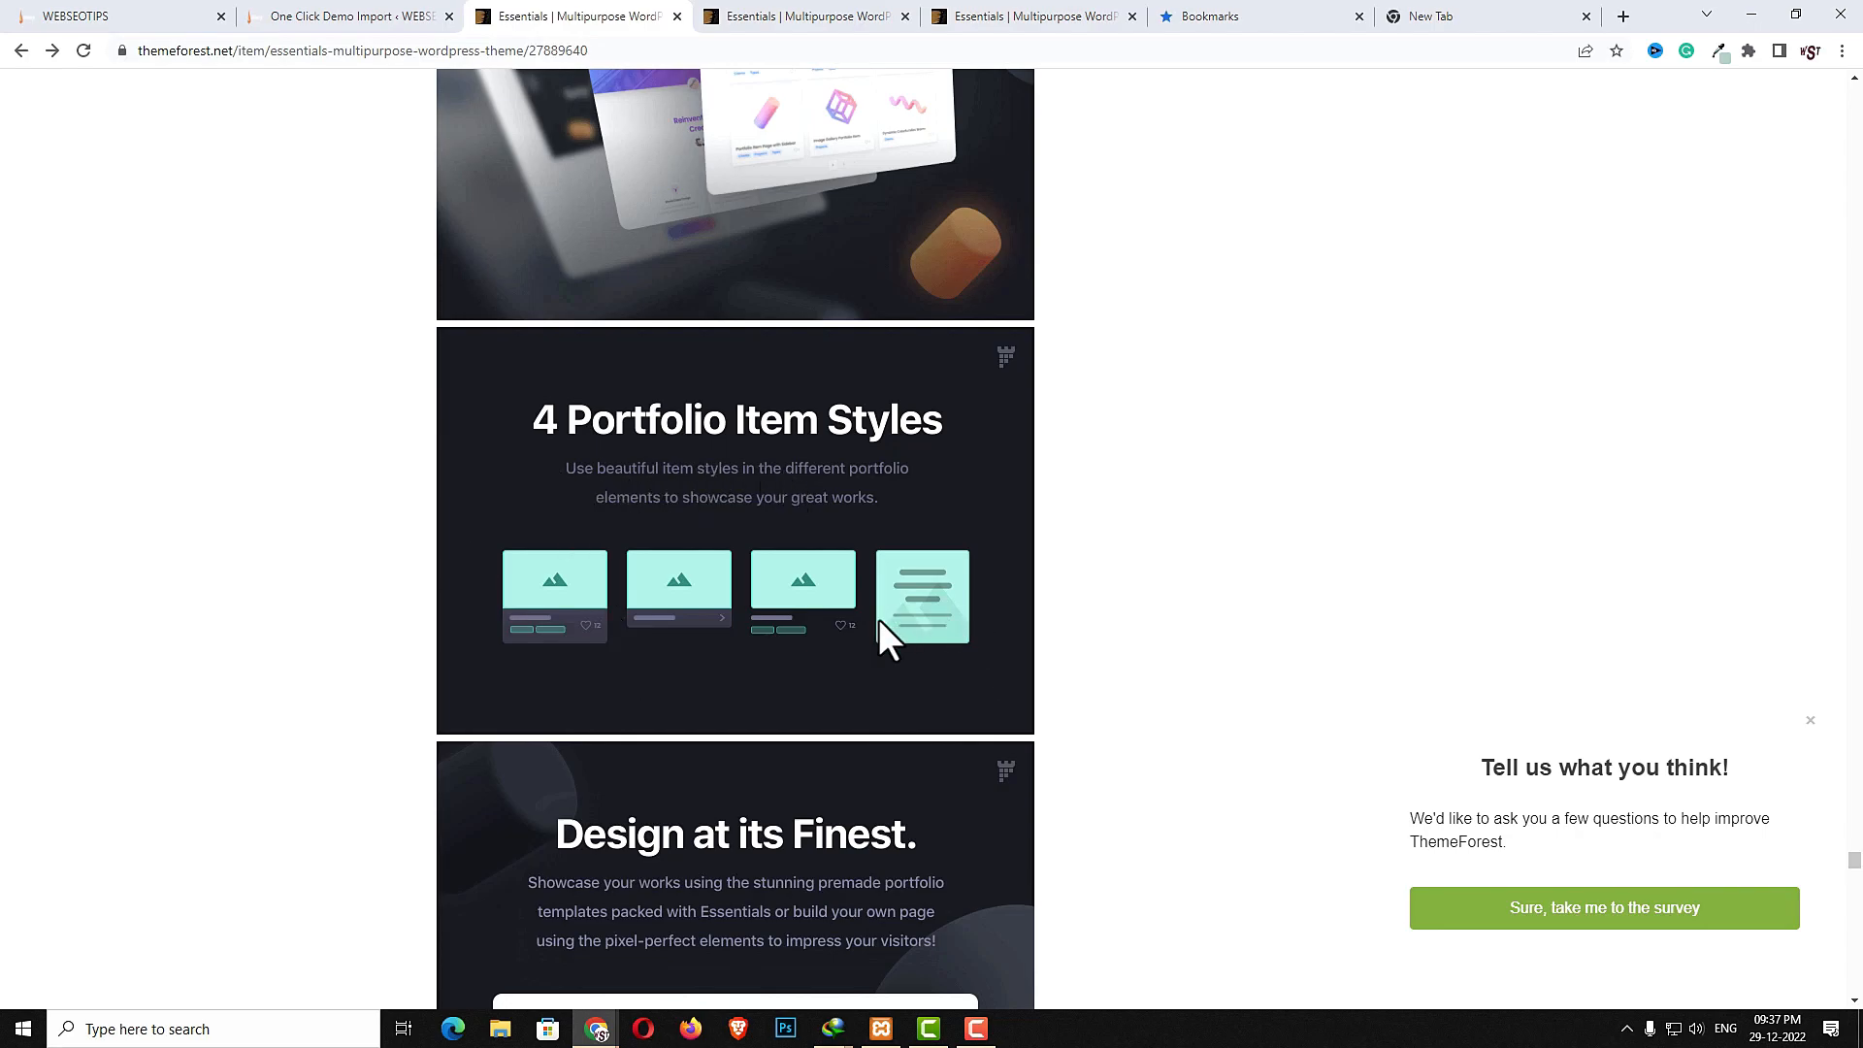
scroll(879, 621, down, 15)
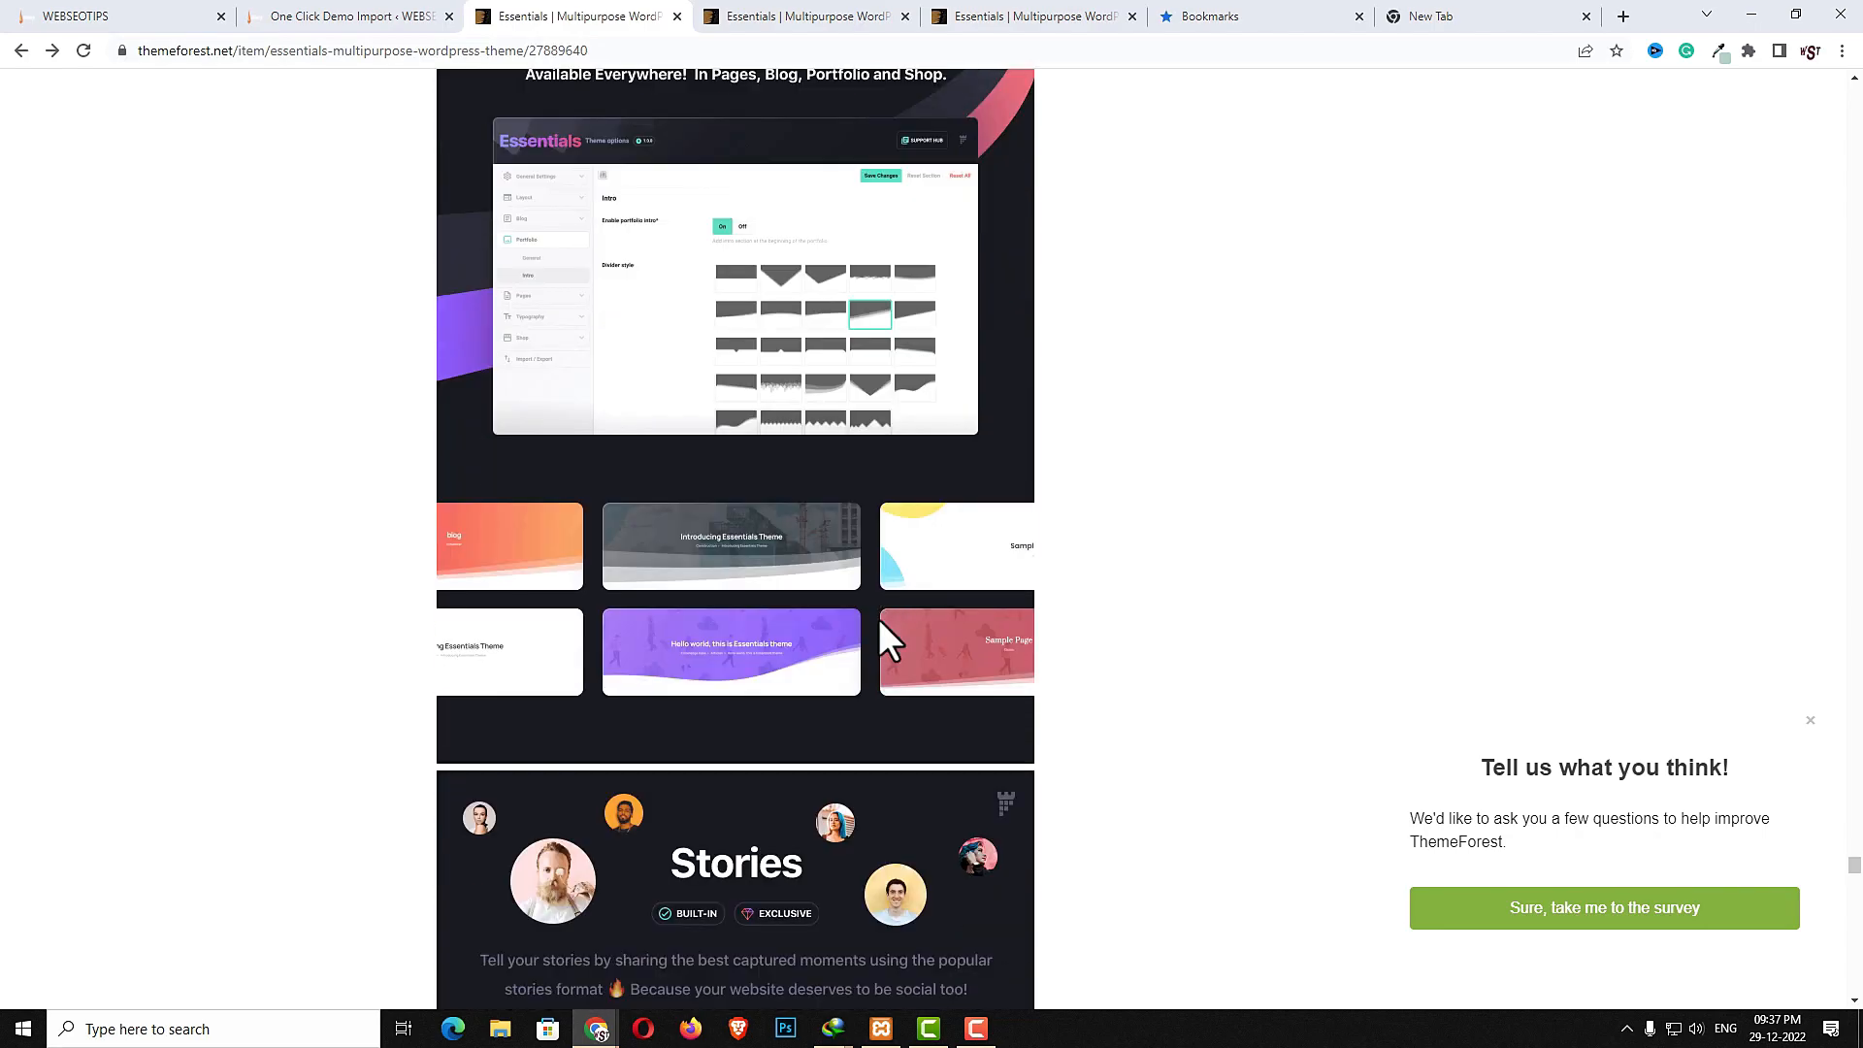
scroll(881, 624, down, 6)
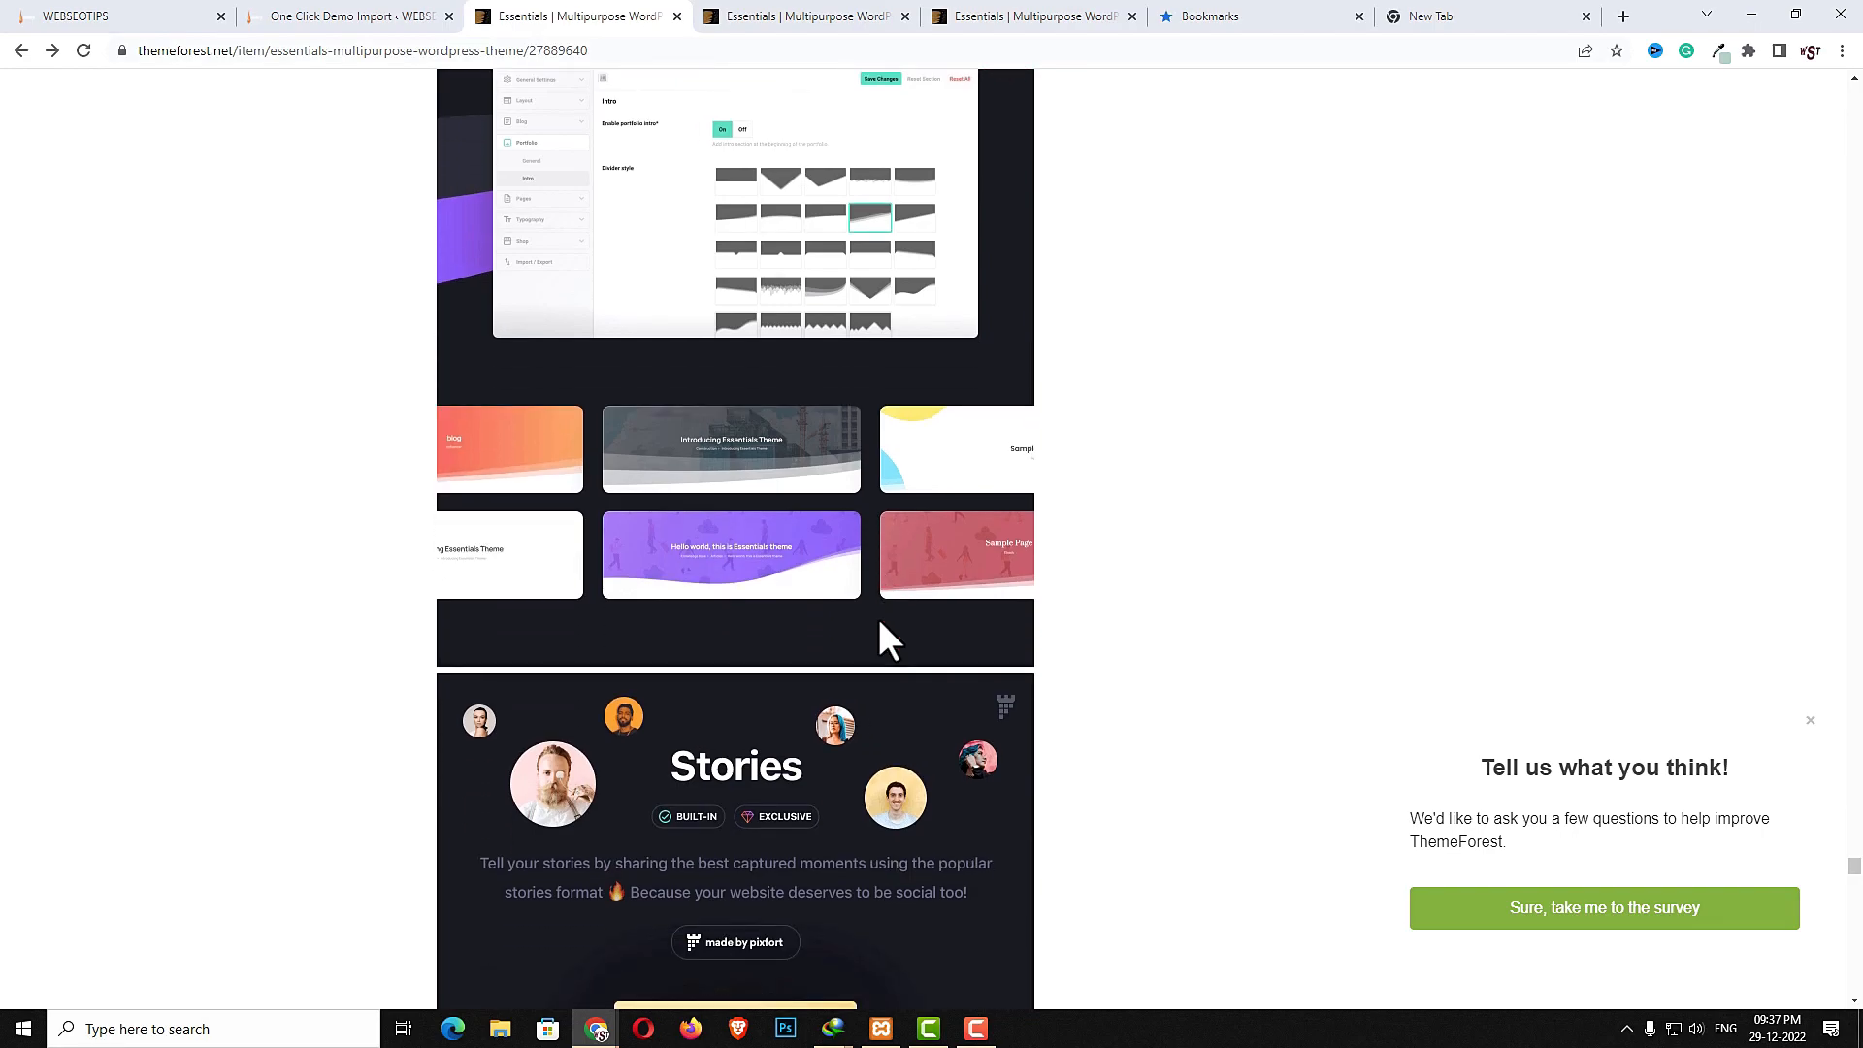
scroll(878, 619, down, 12)
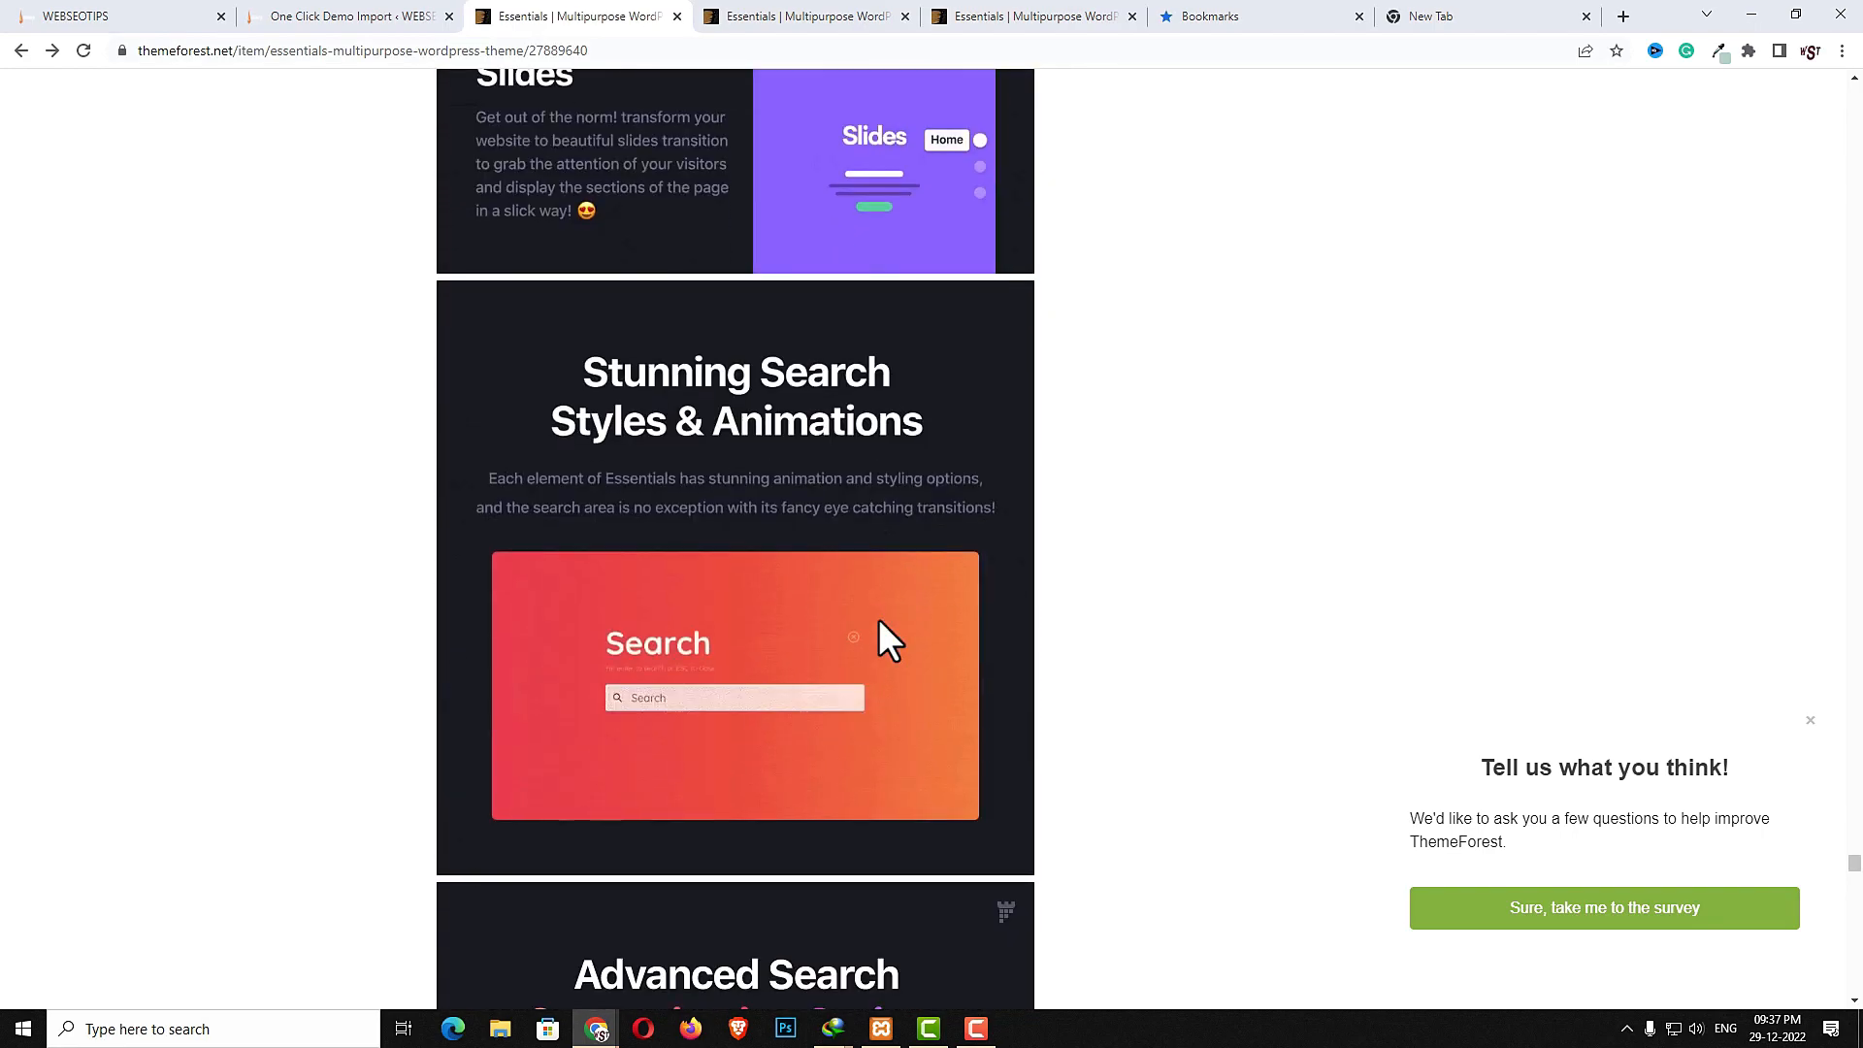
scroll(878, 619, down, 1)
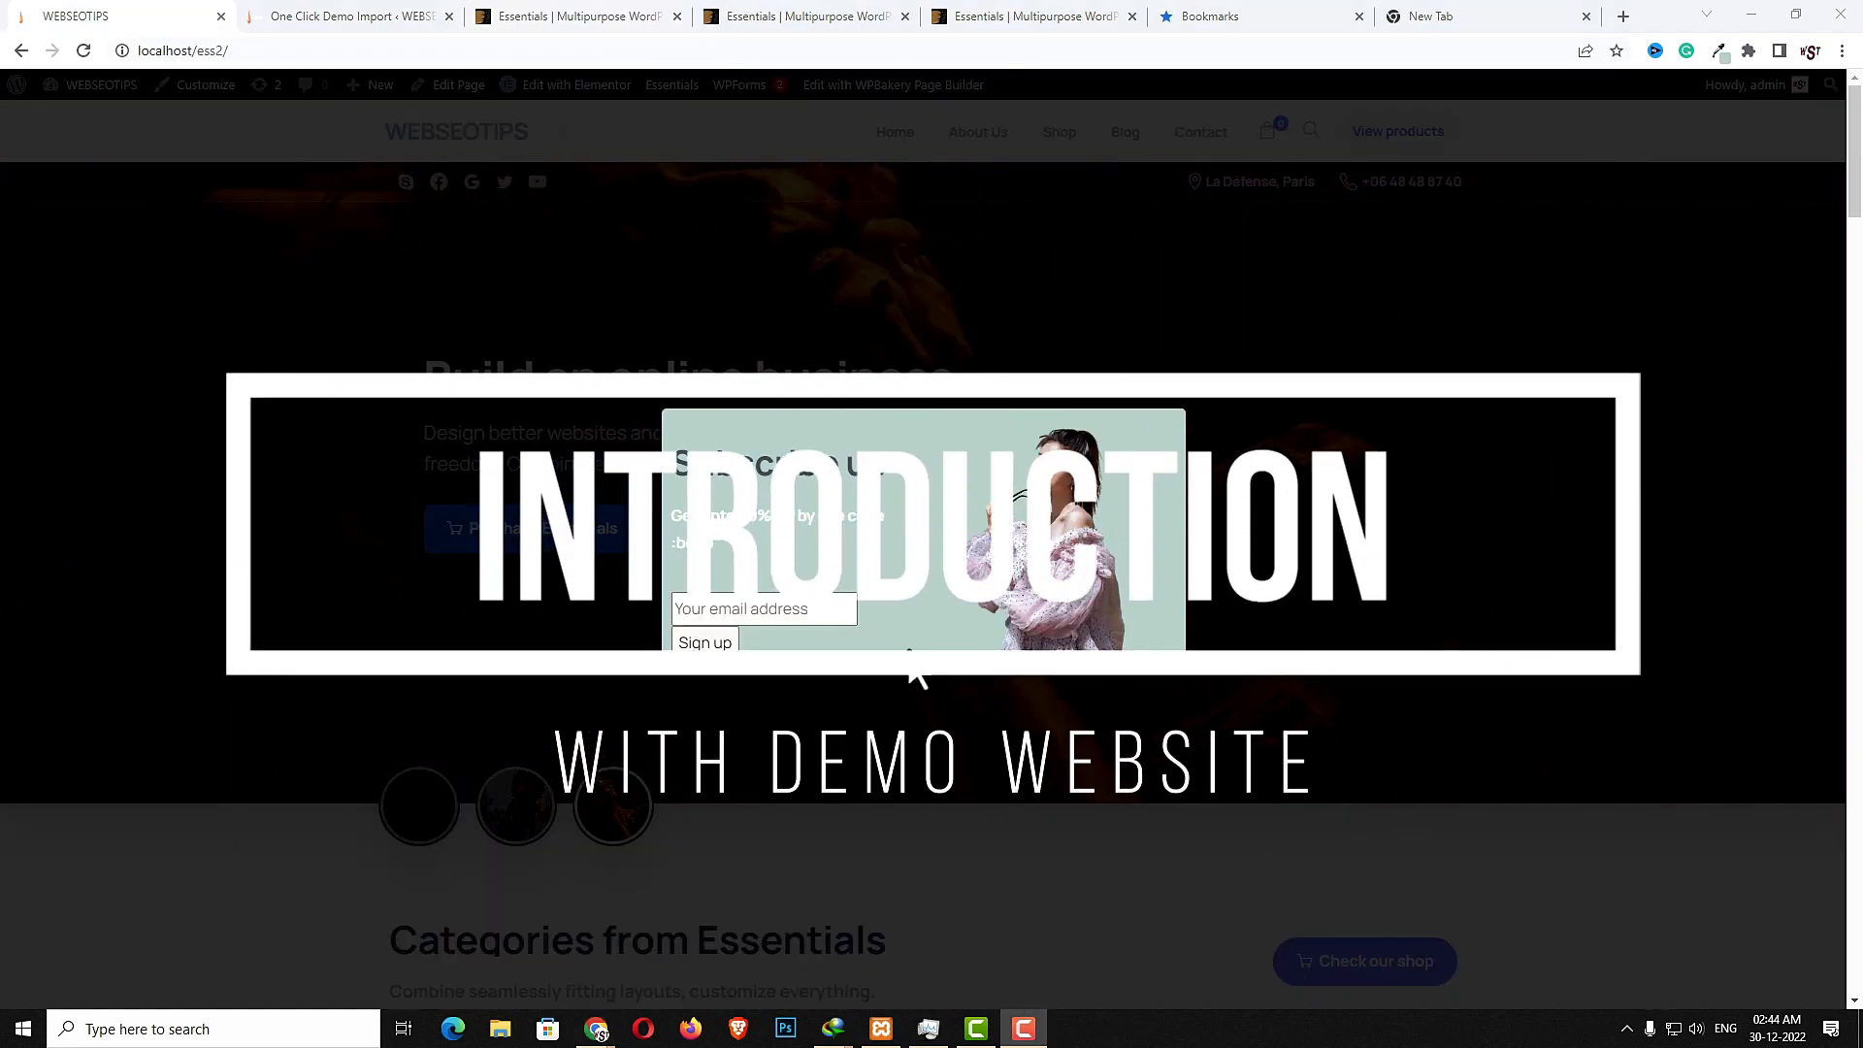
- Close the demo site's signup popup, then open the header shopping cart and the search overlay
click(777, 608)
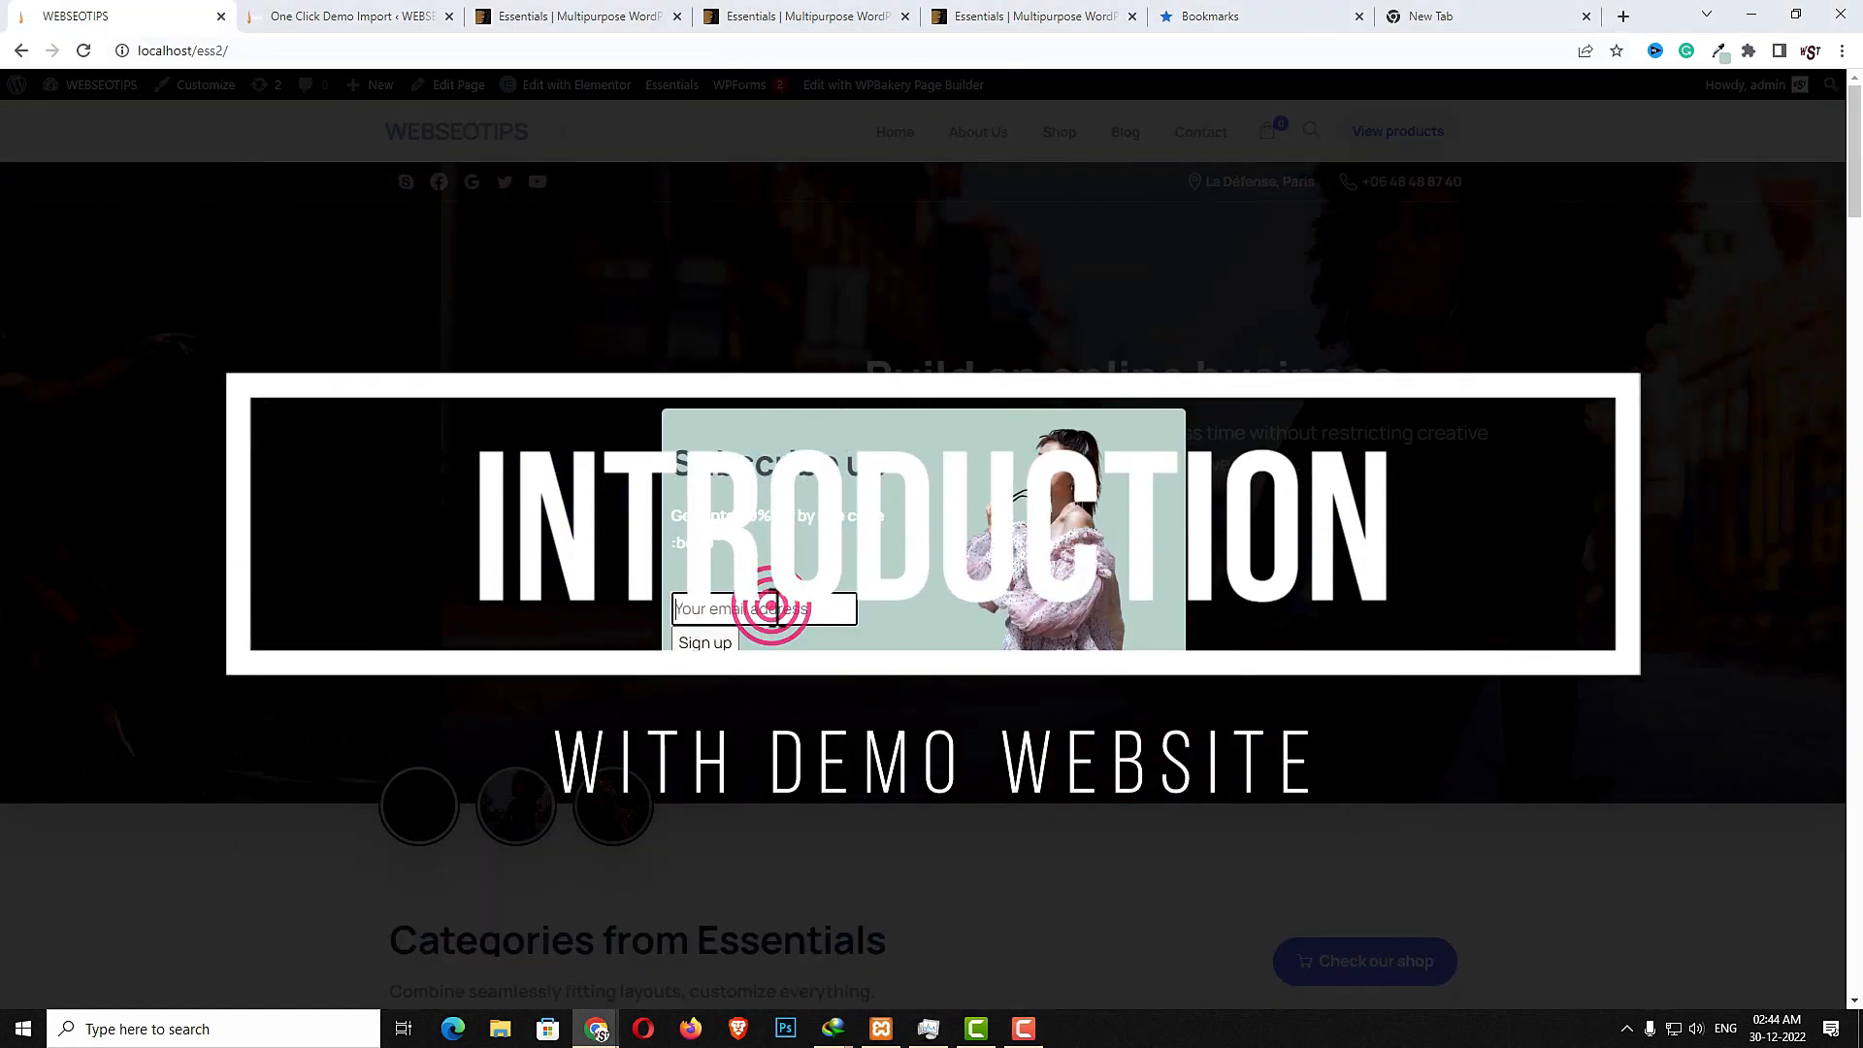
click(1191, 414)
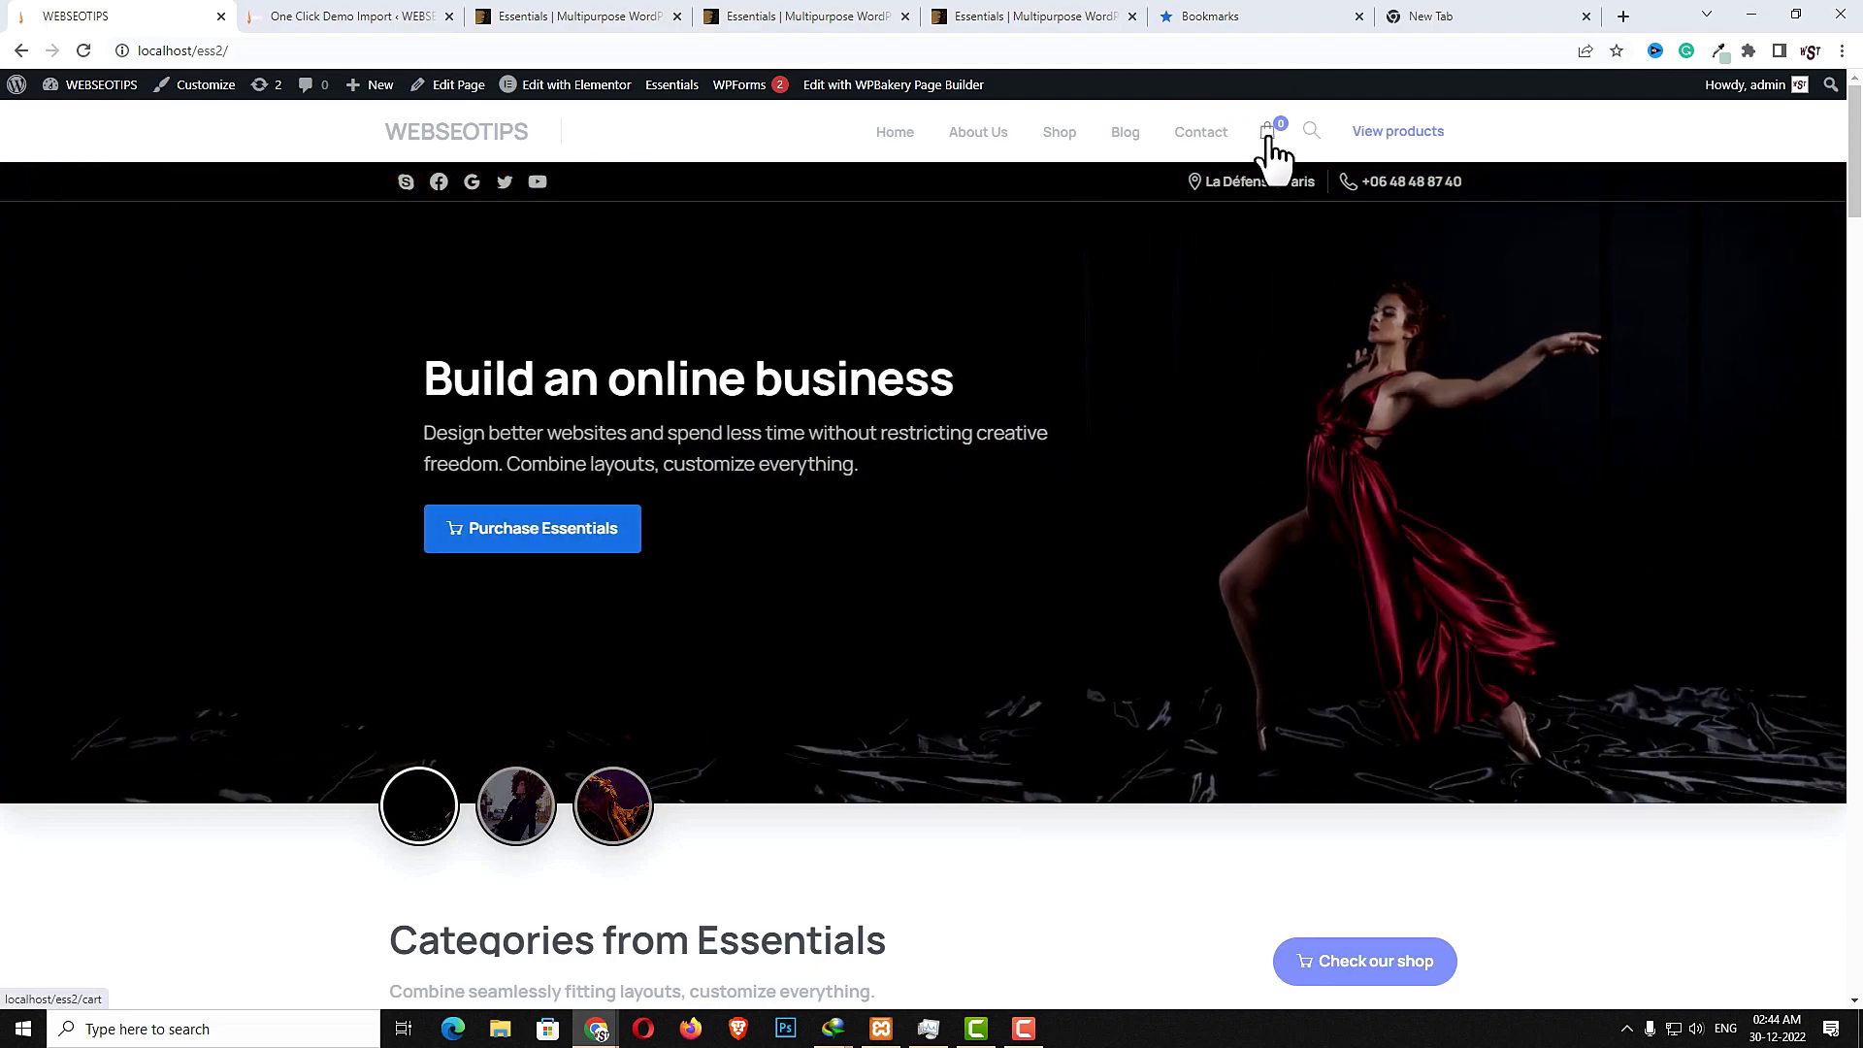
click(1267, 137)
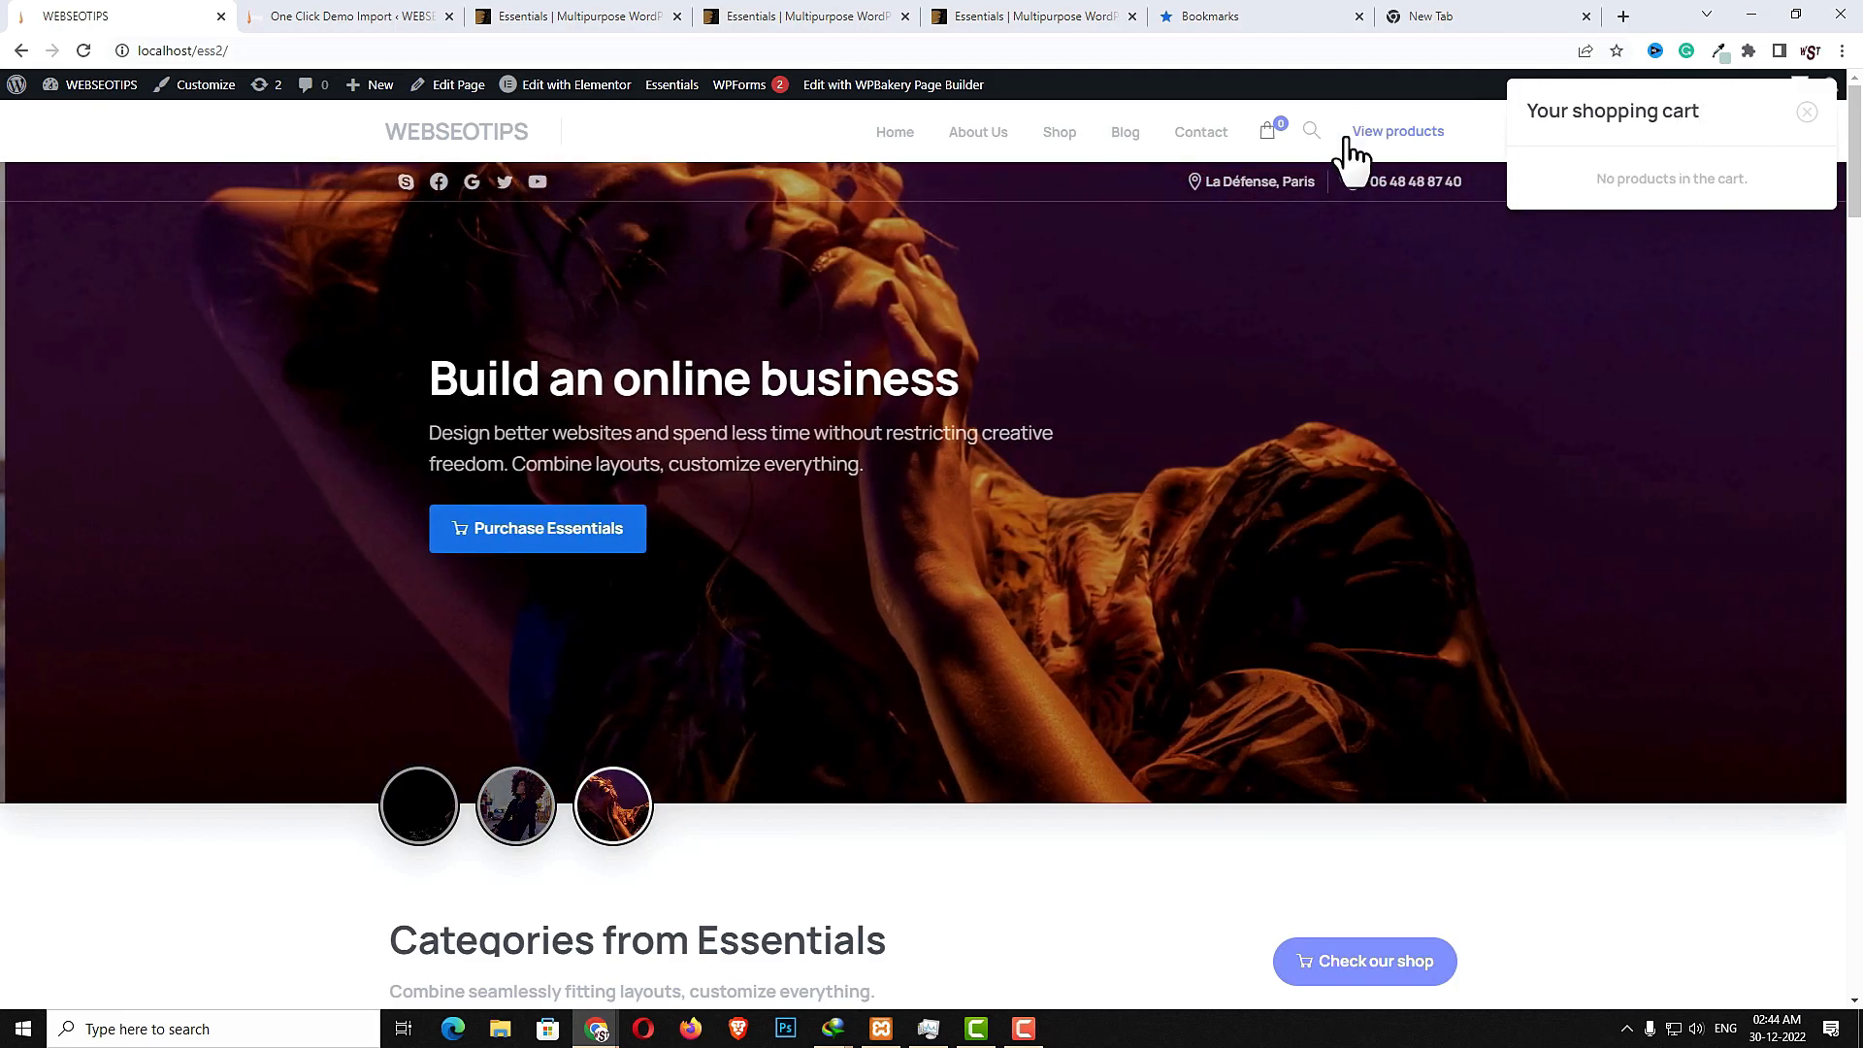
click(1311, 135)
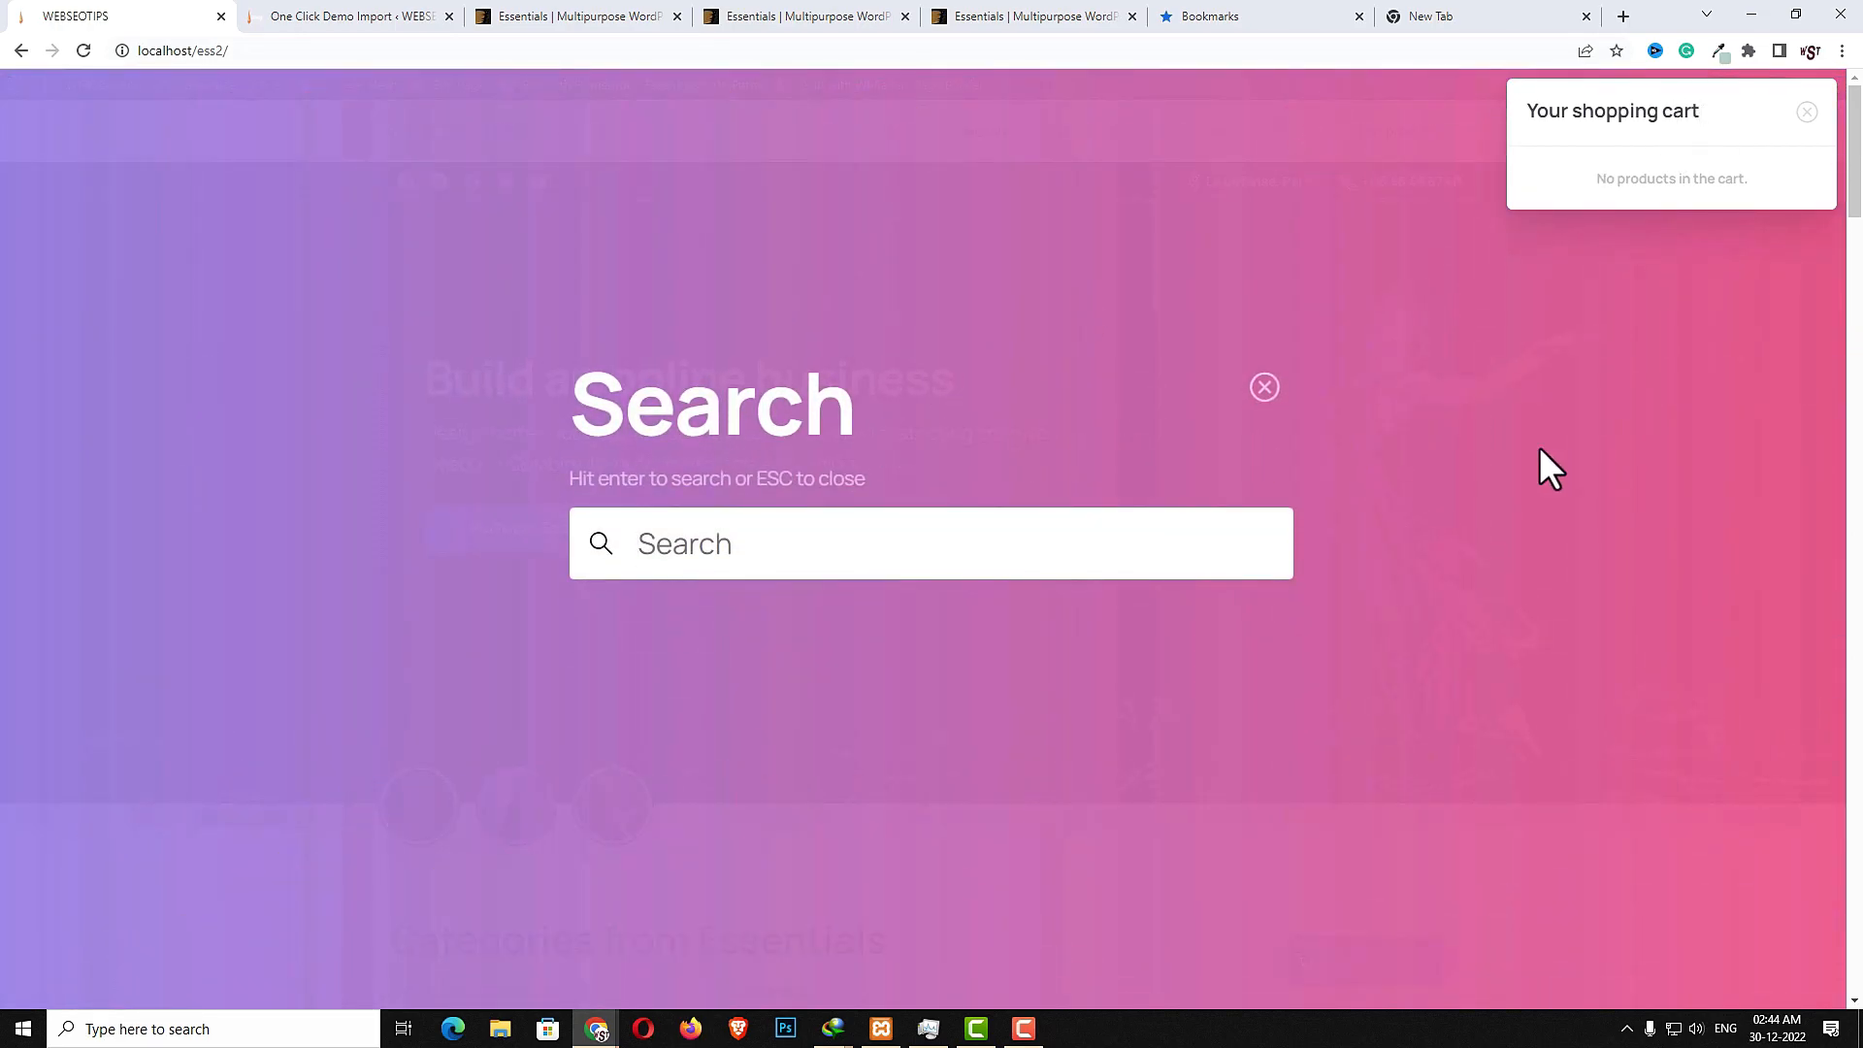
click(1271, 389)
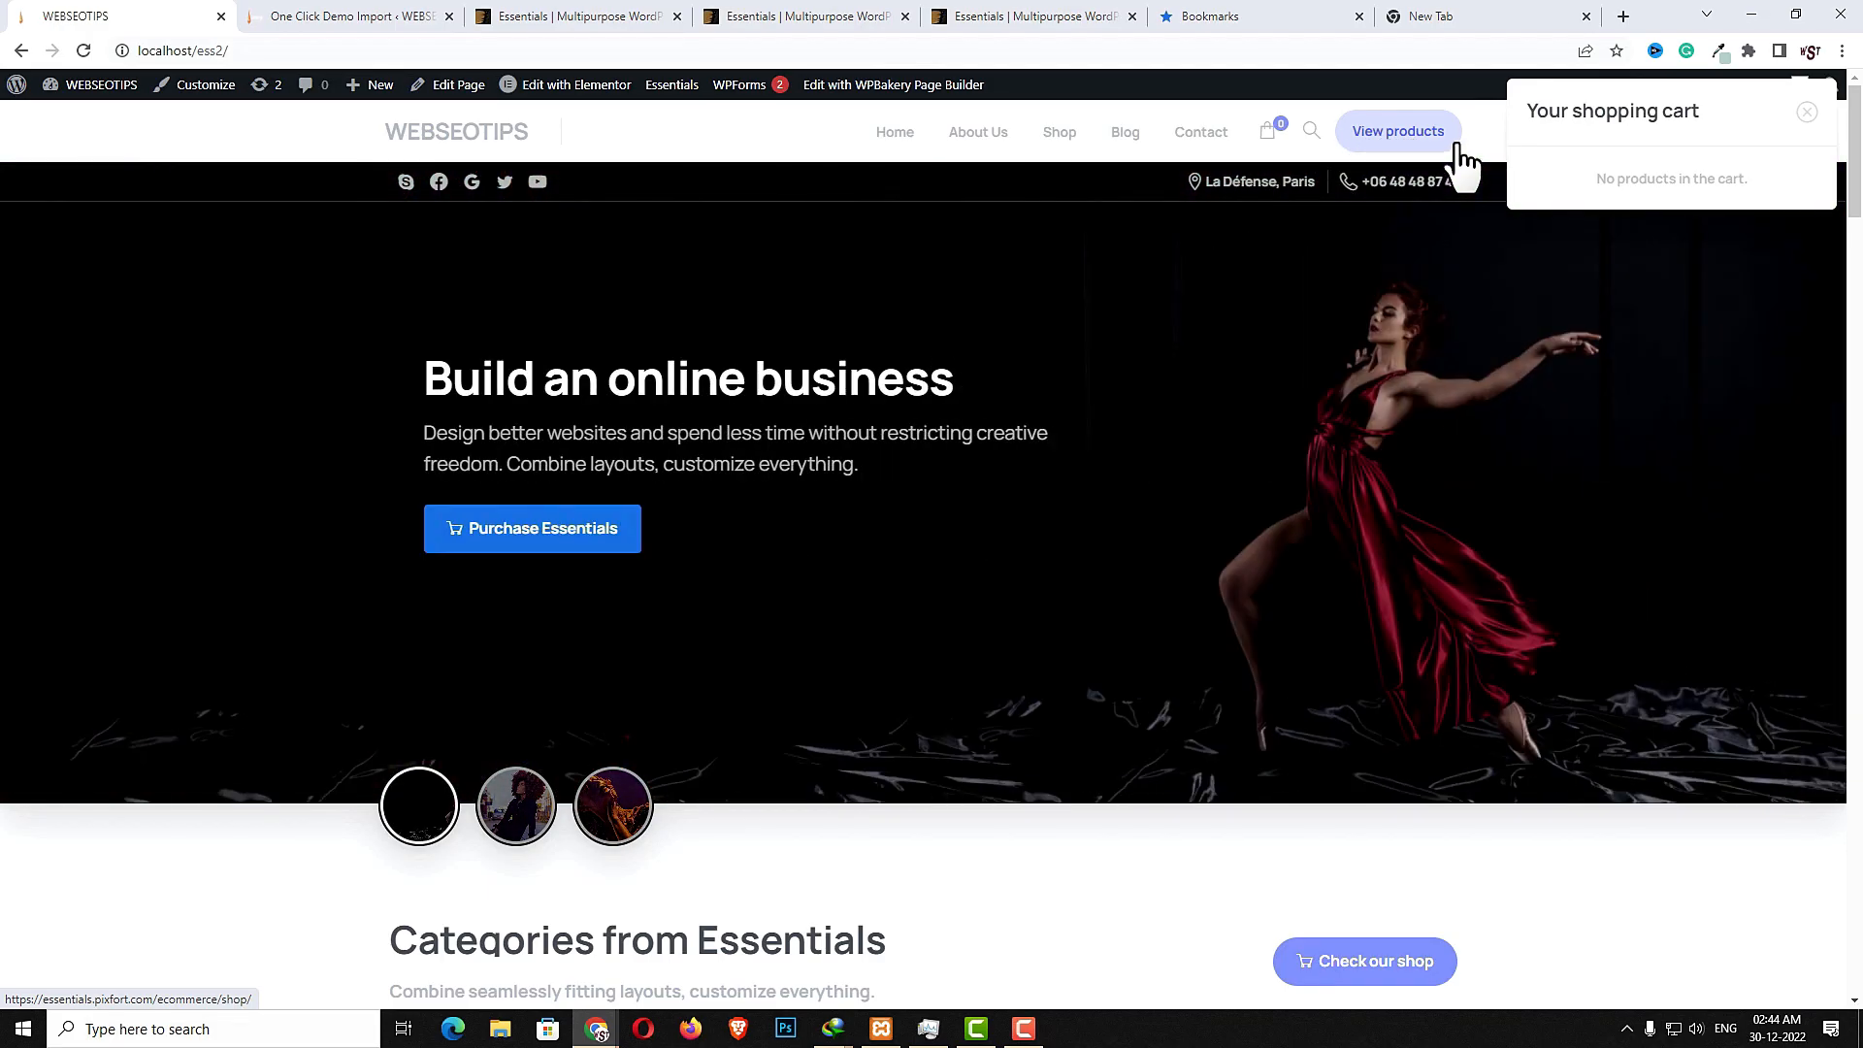
- Open the View products shop page, scroll it, and return to the demo homepage
click(1458, 145)
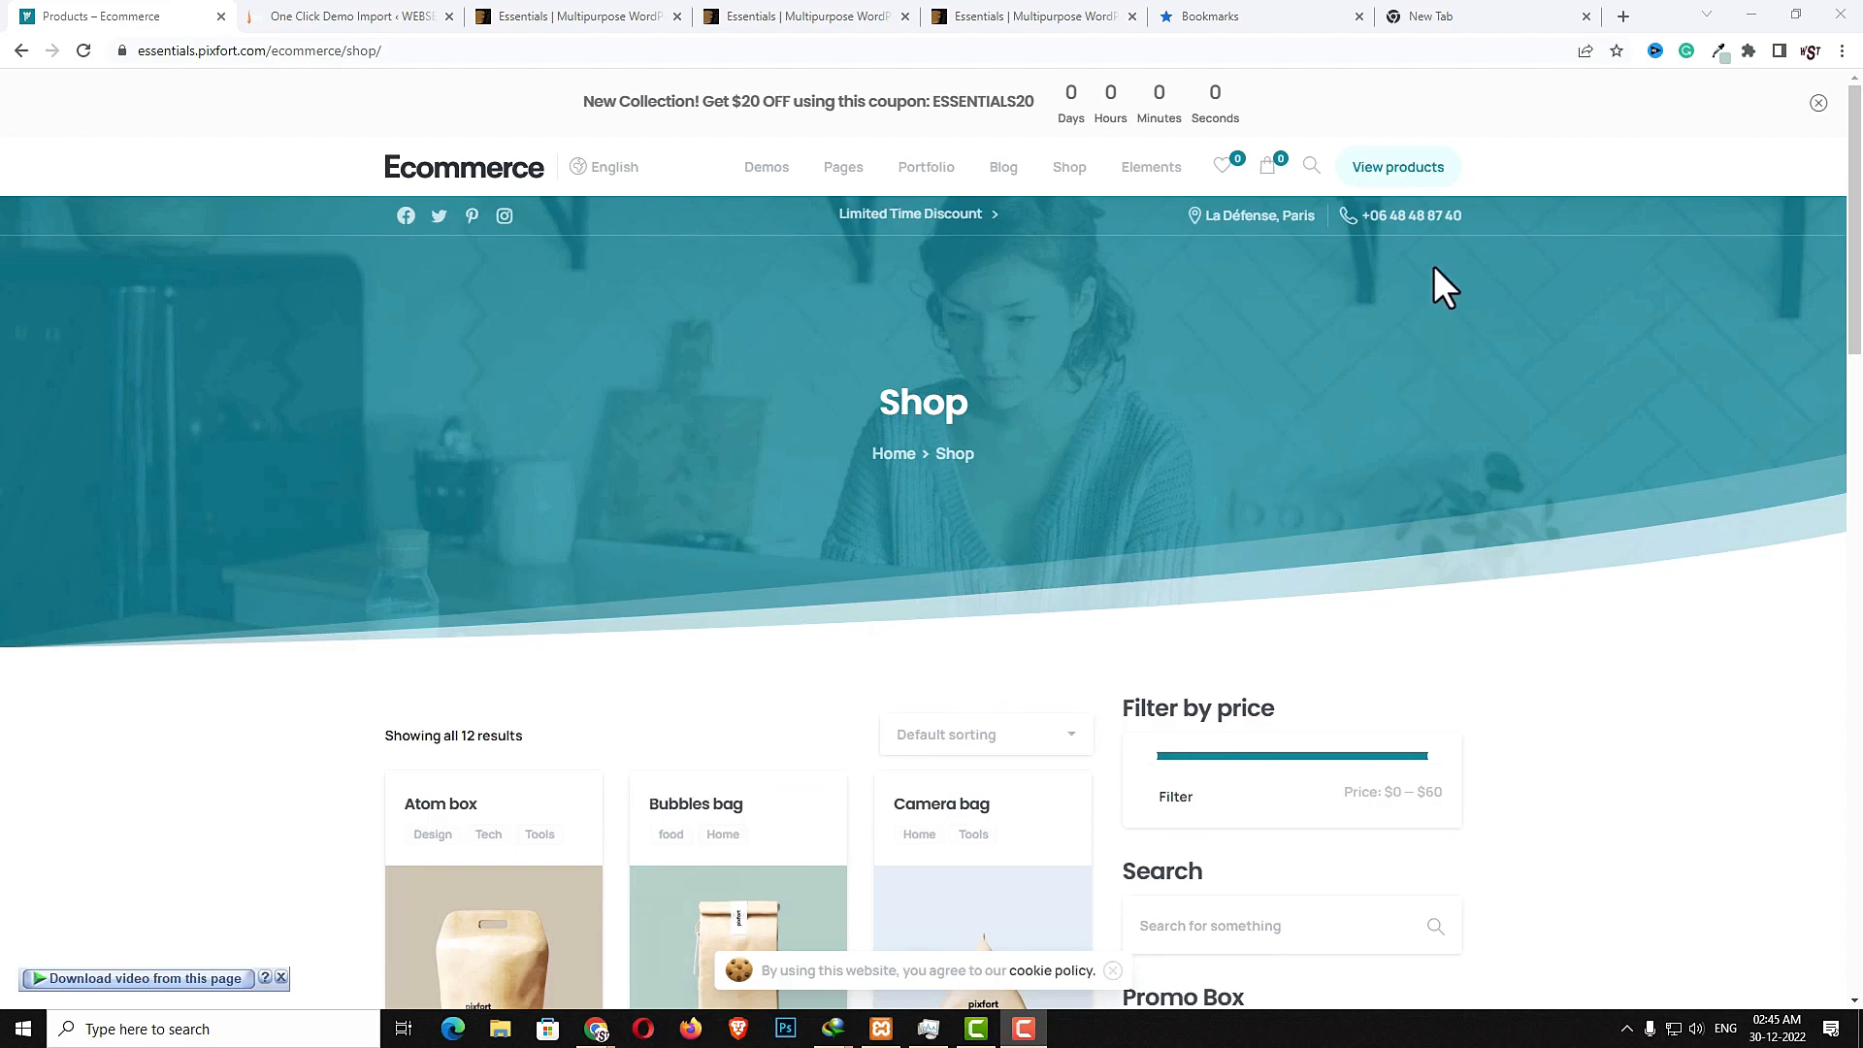
scroll(910, 670, down, 5)
scroll(903, 677, up, 4)
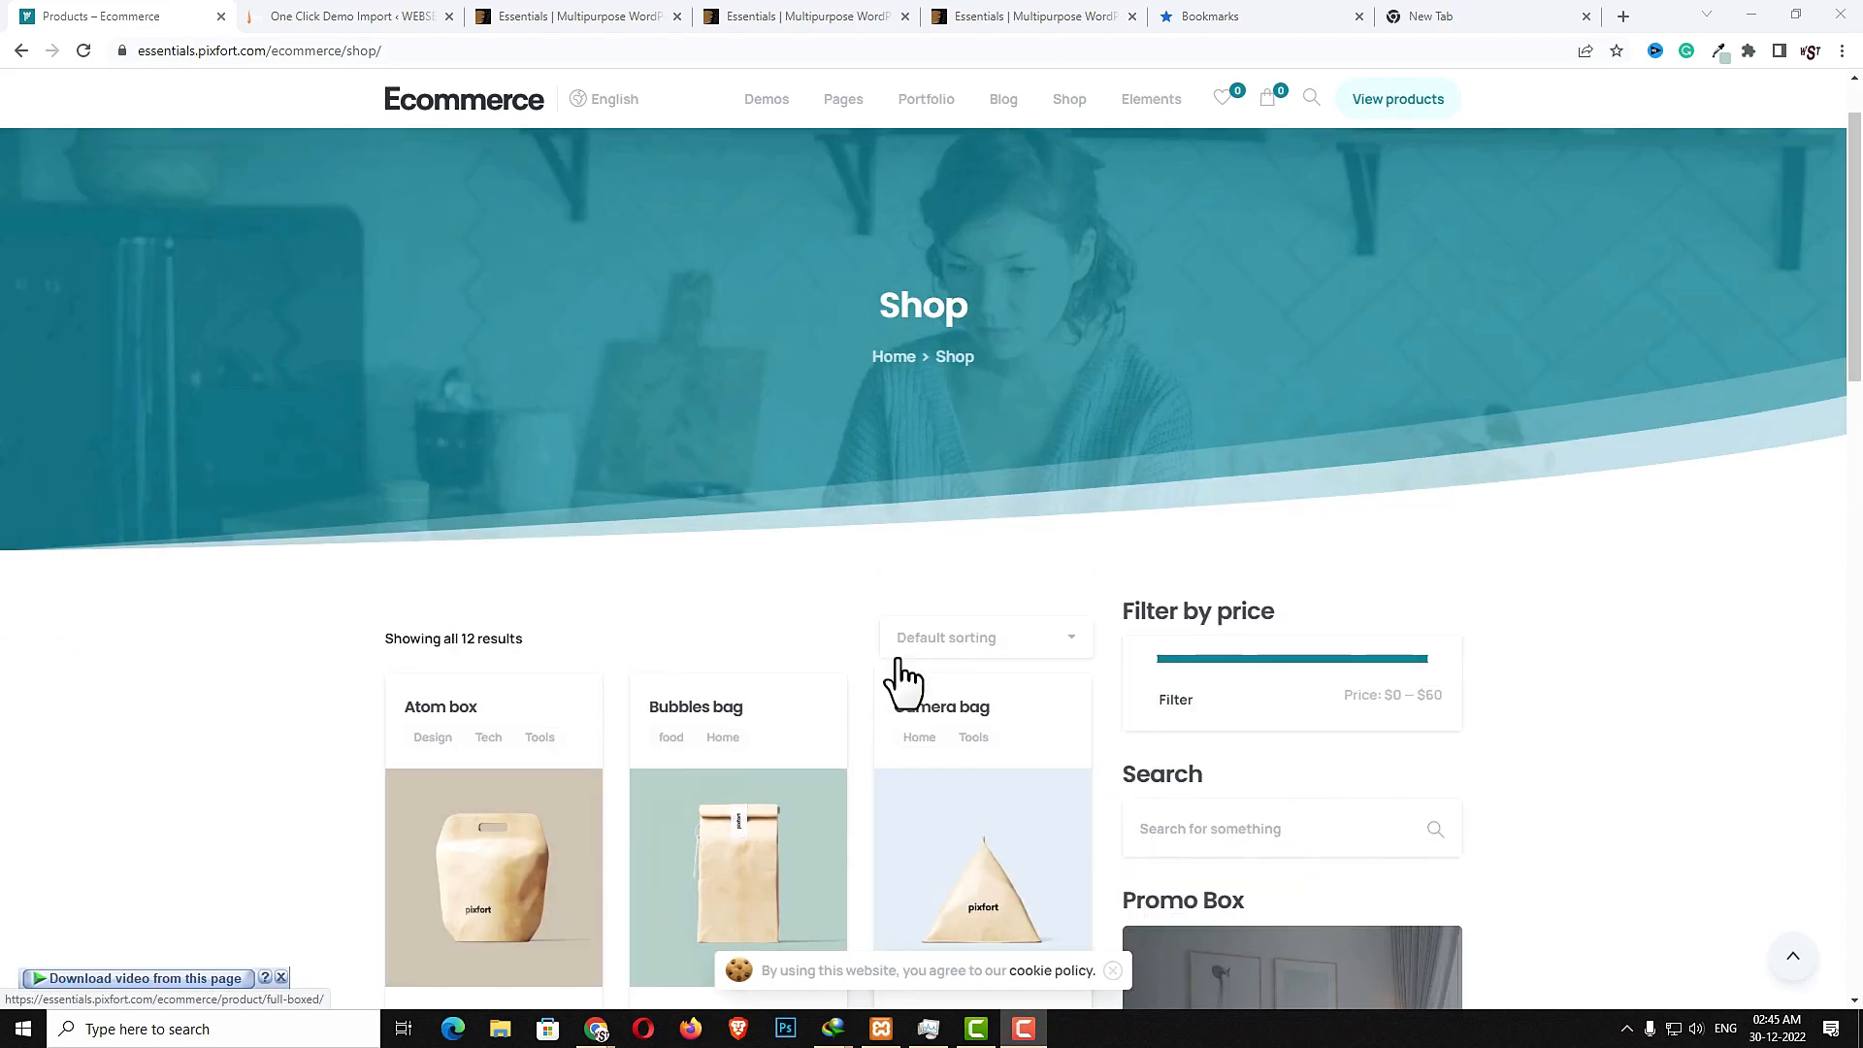
scroll(1358, 470, up, 1)
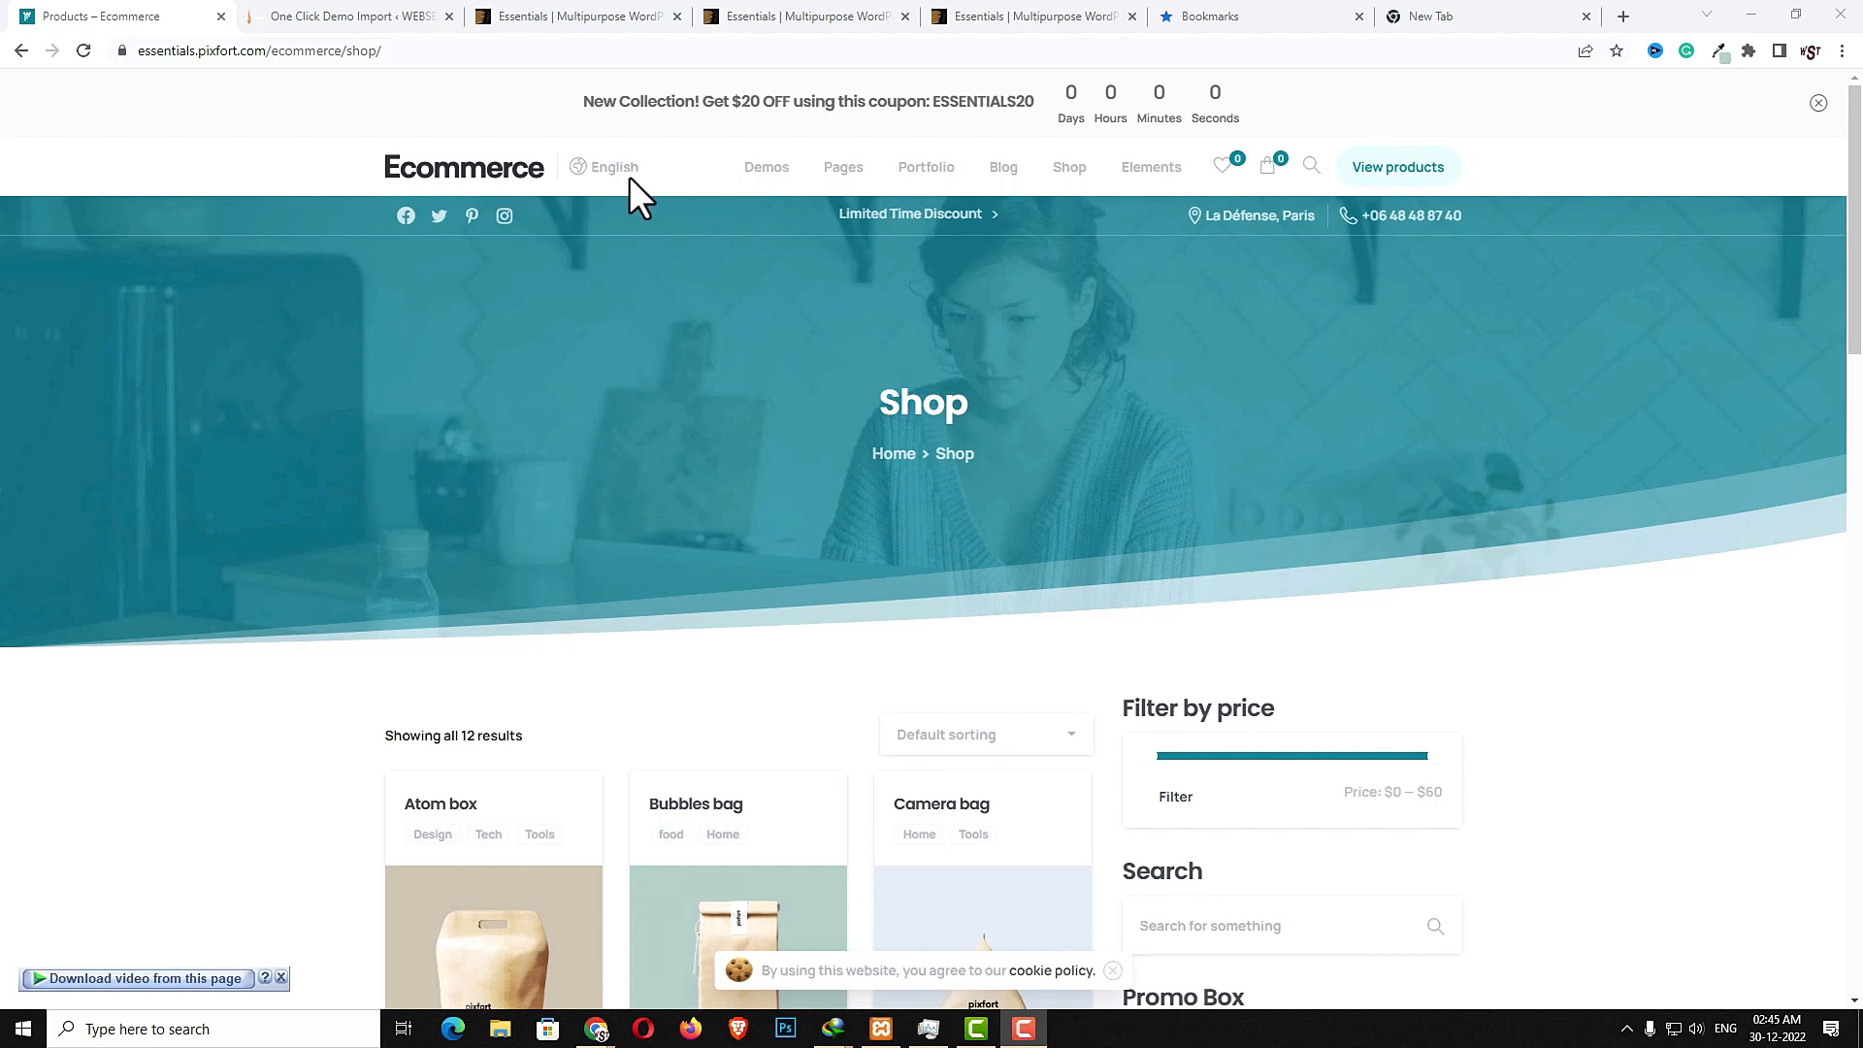
click(455, 167)
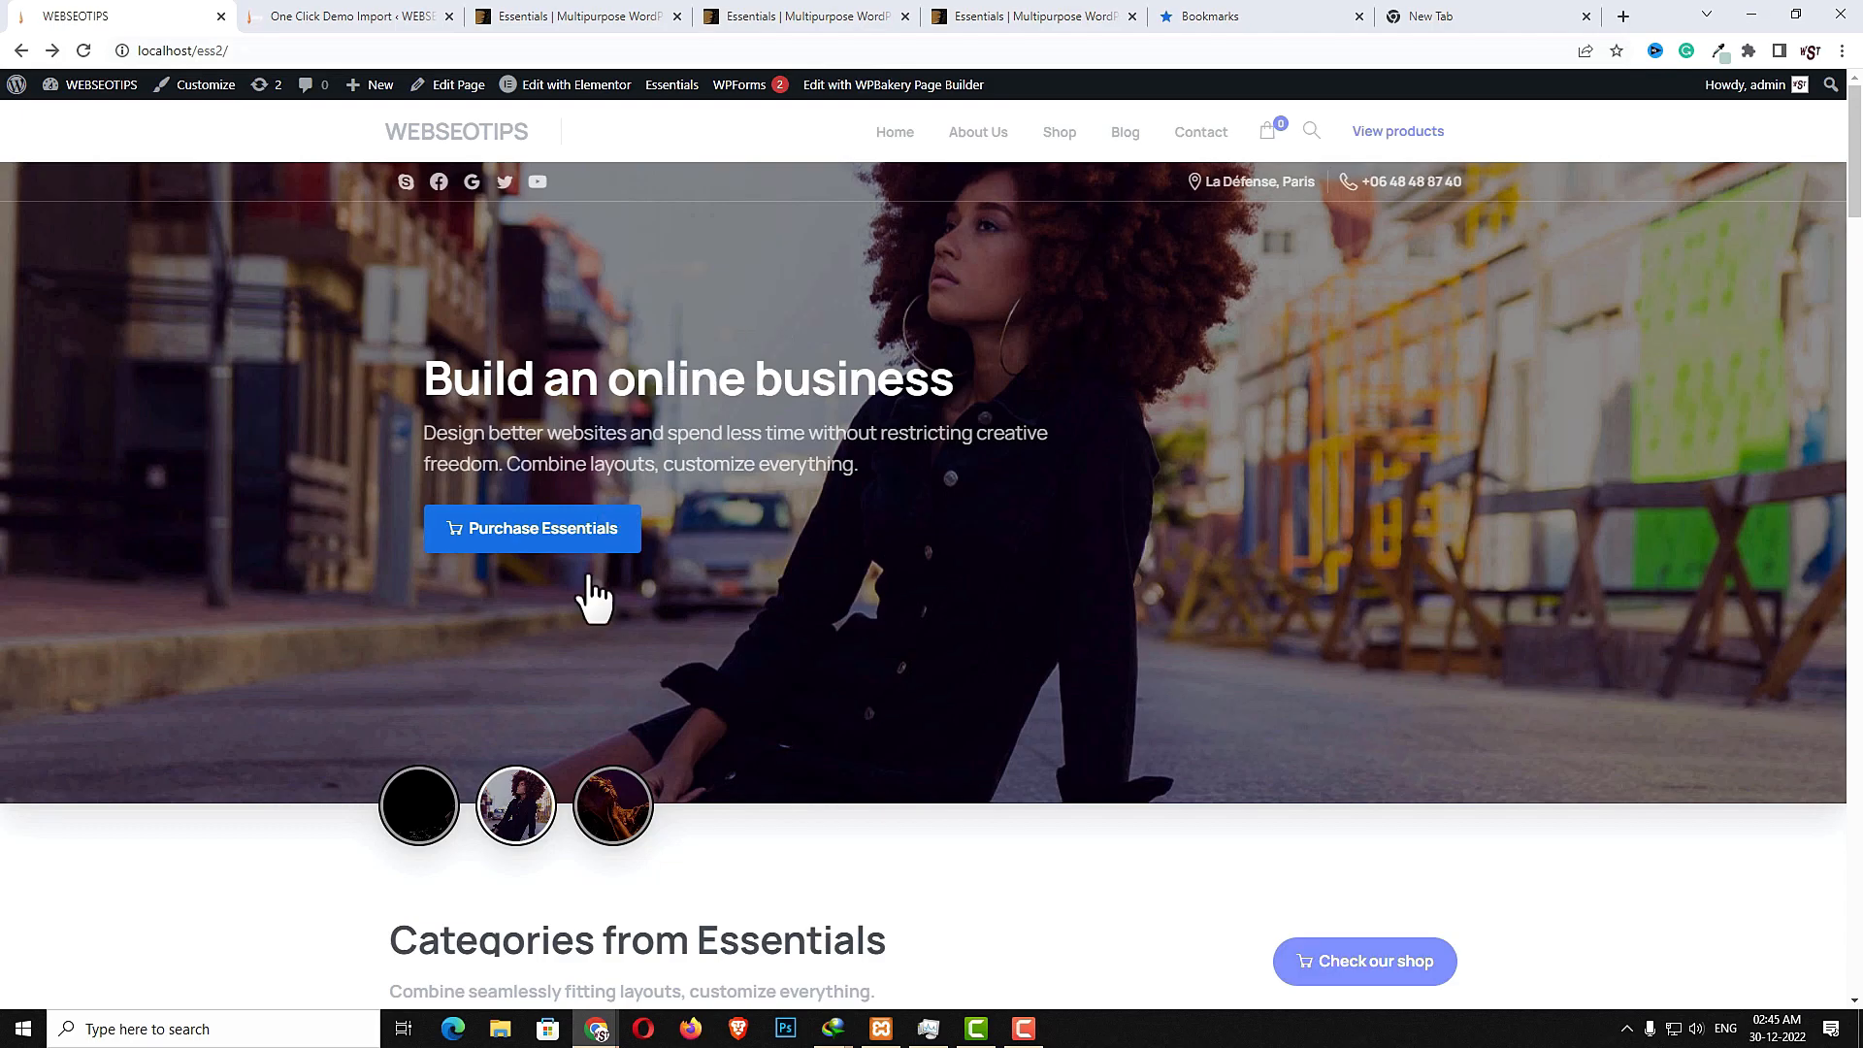
- Switch between the hero slider's slides using the round thumbnails on the demo homepage
click(621, 816)
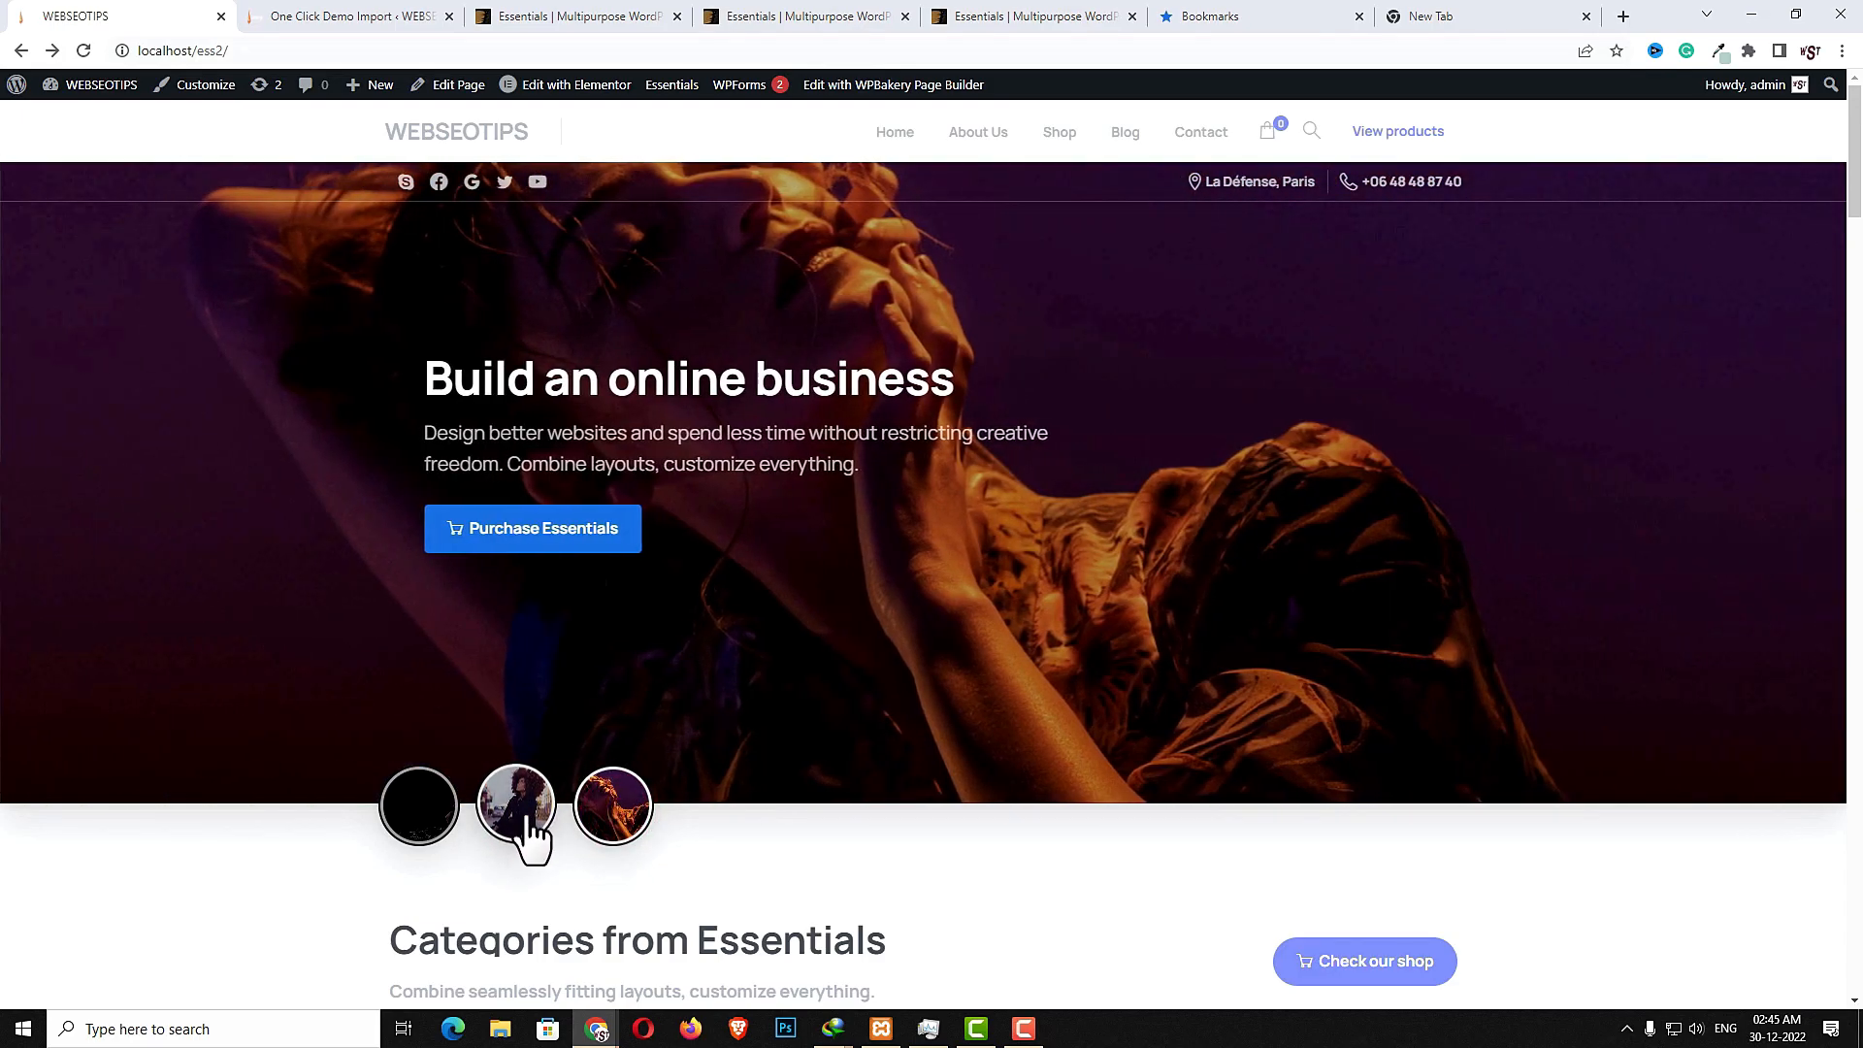
click(532, 836)
click(419, 820)
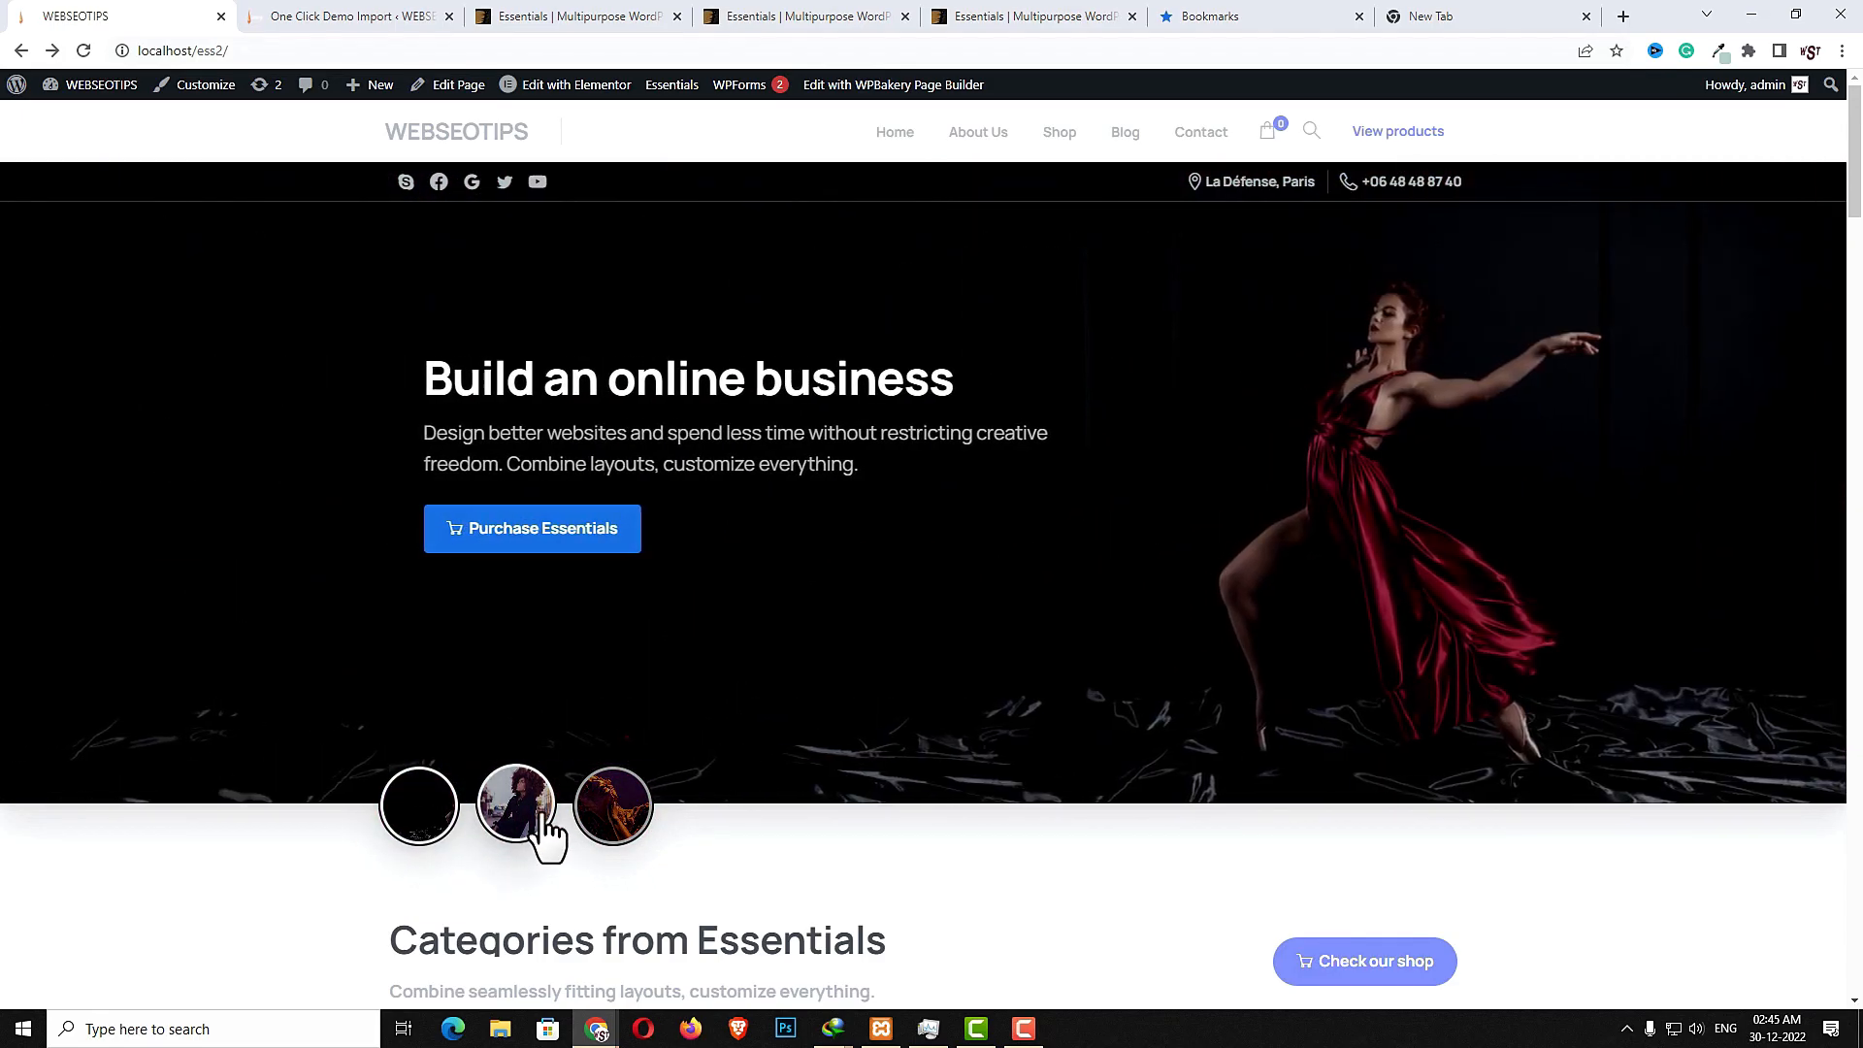
click(544, 825)
click(615, 820)
click(528, 831)
click(437, 839)
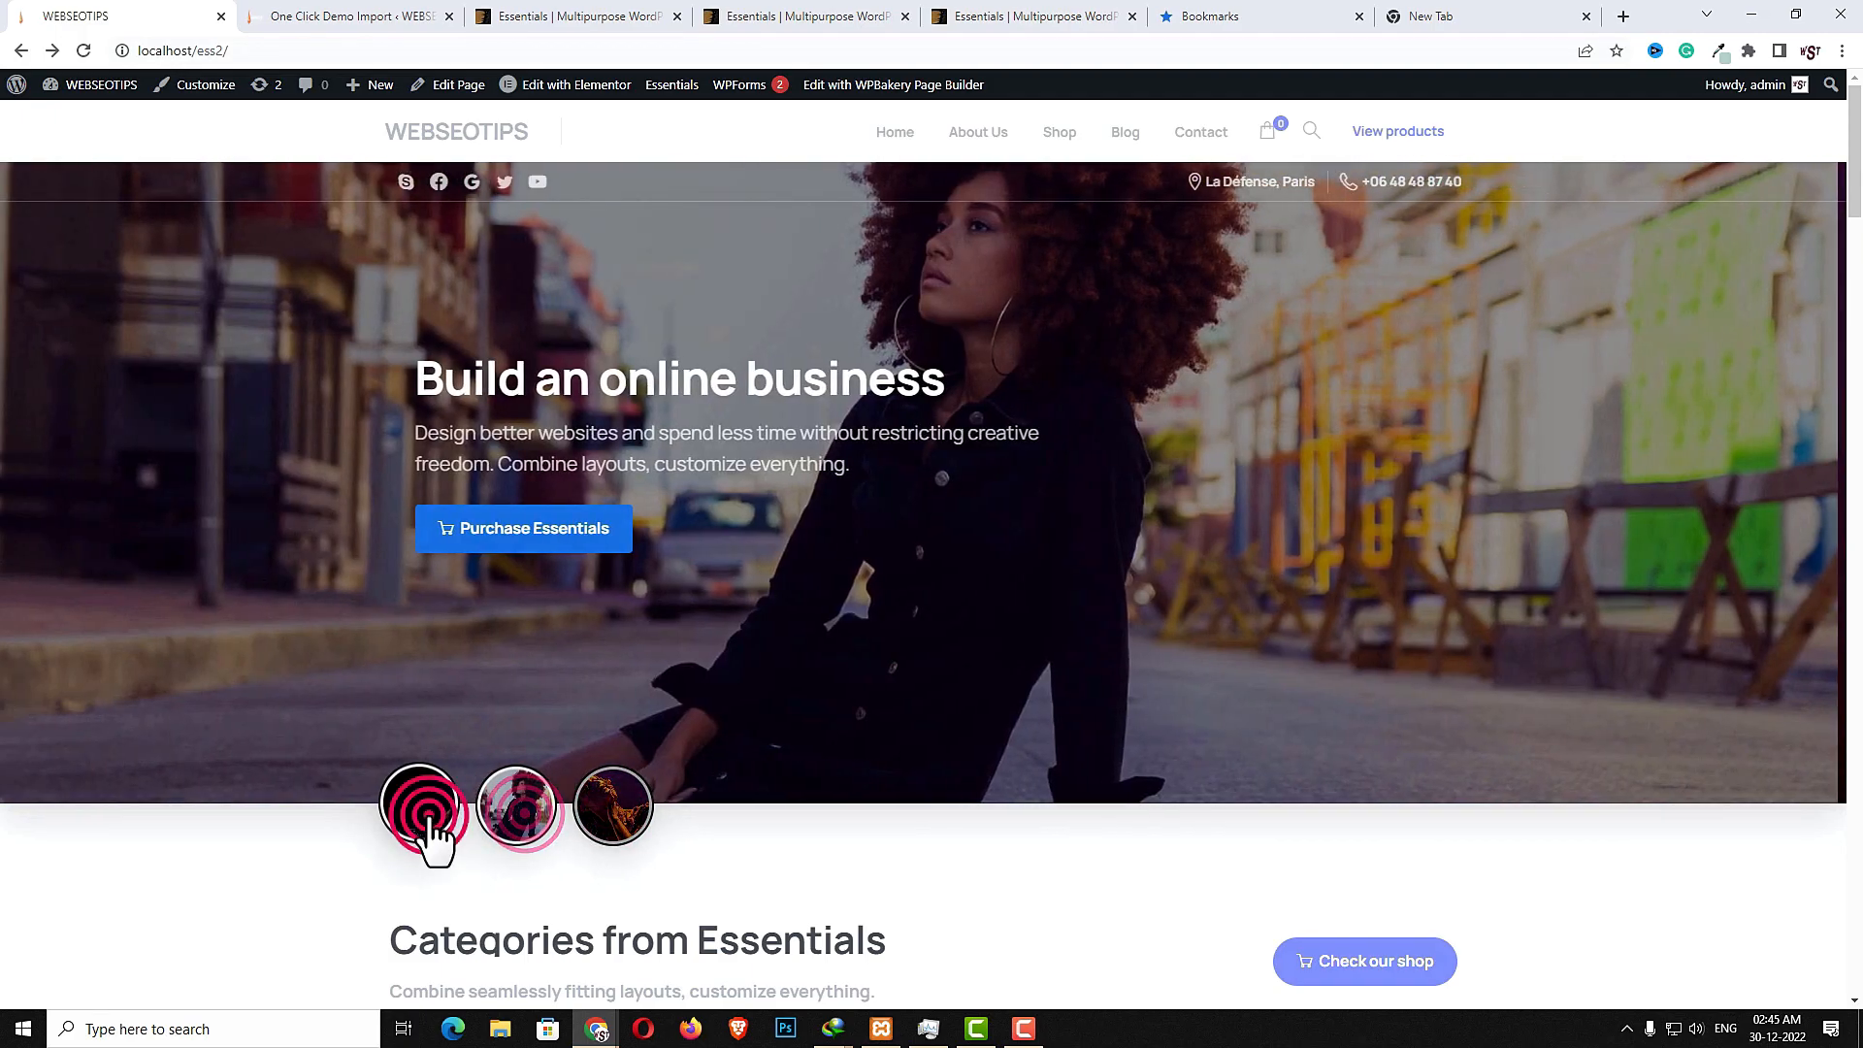
- Scroll through the demo homepage's categories, latest products and promotional banner sections
scroll(899, 716, down, 4)
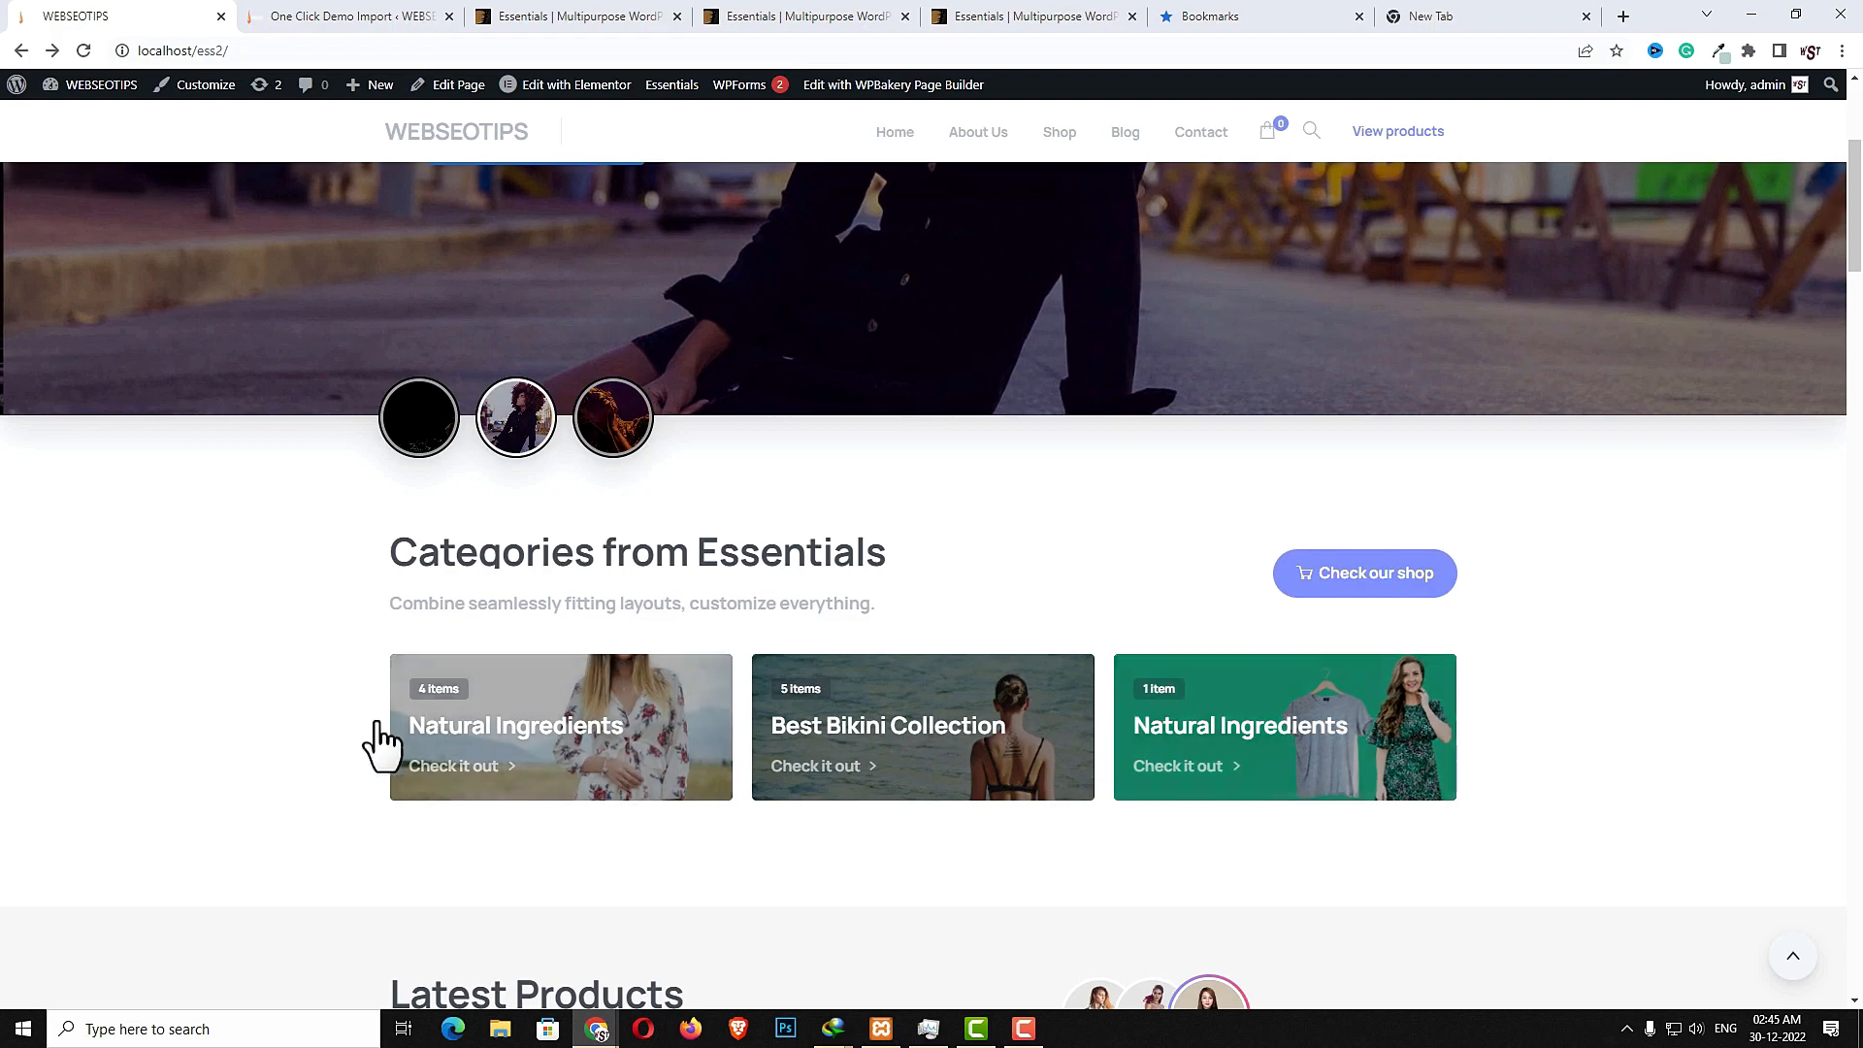
scroll(931, 824, down, 2)
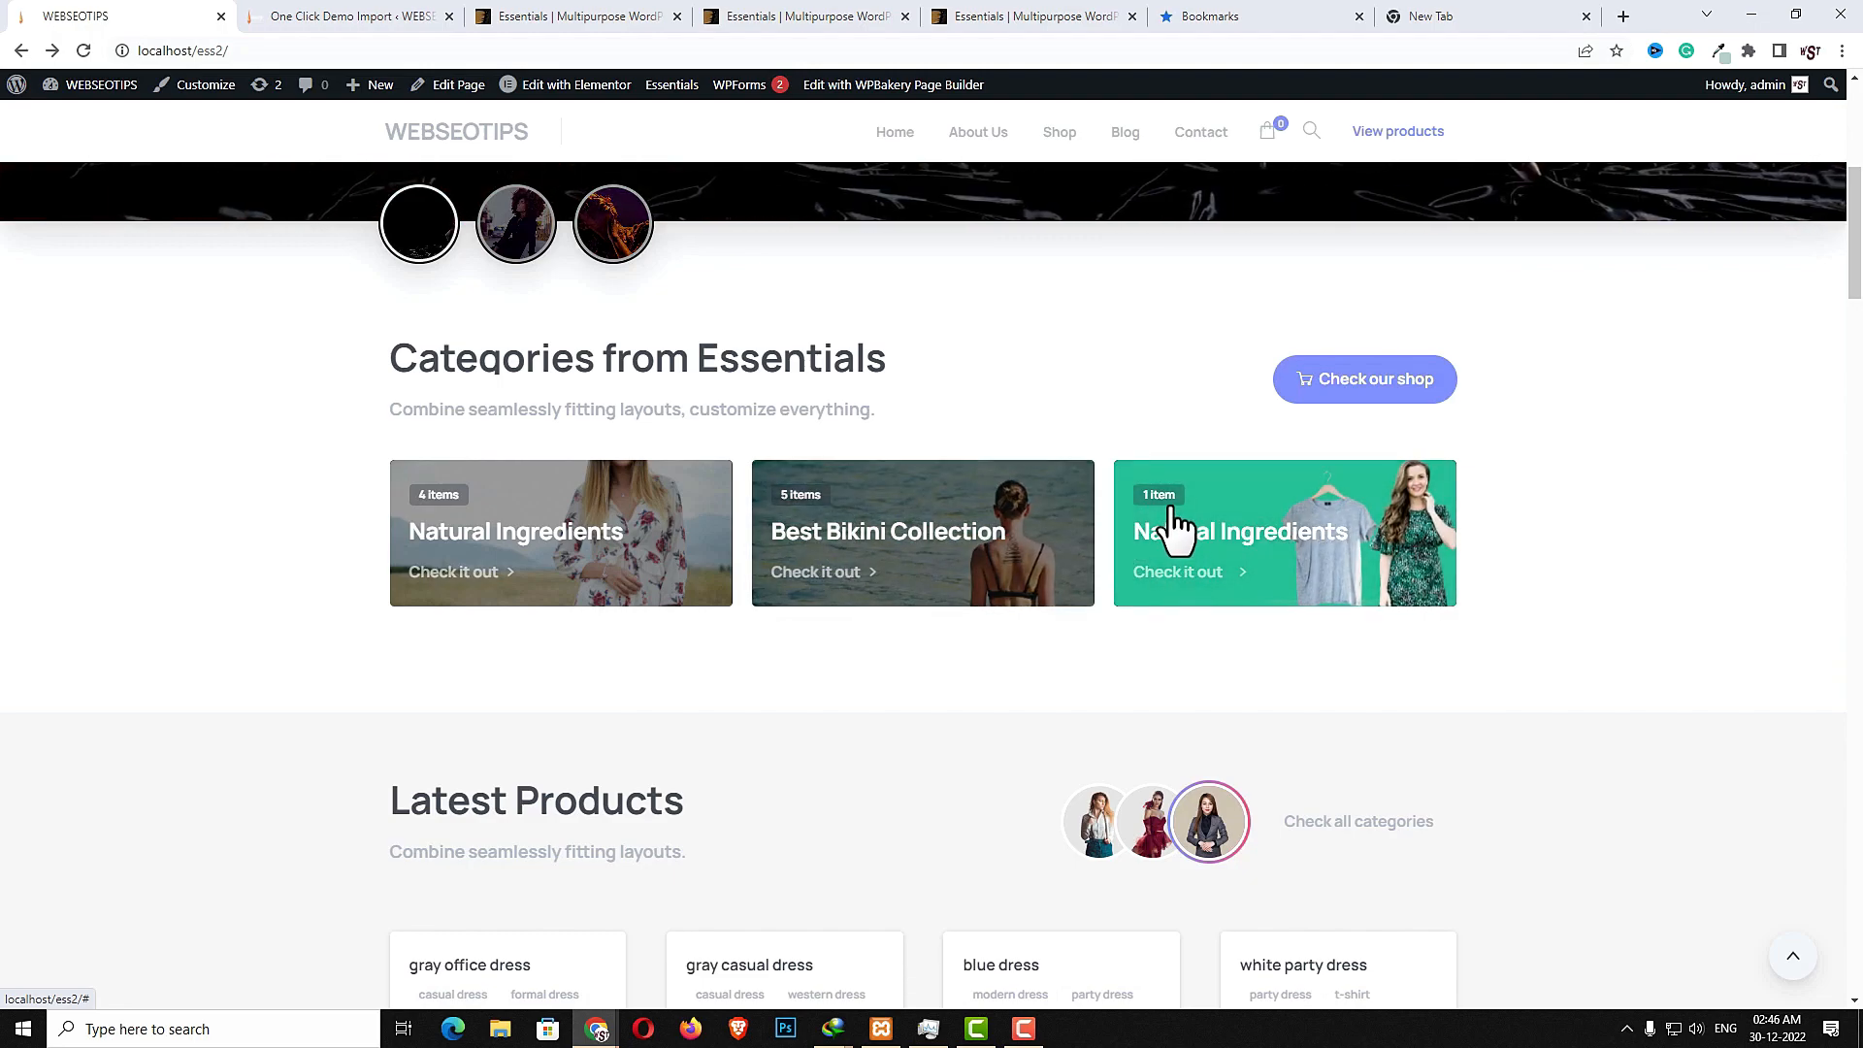
click(1206, 553)
scroll(970, 716, down, 4)
scroll(973, 720, up, 4)
scroll(971, 720, down, 9)
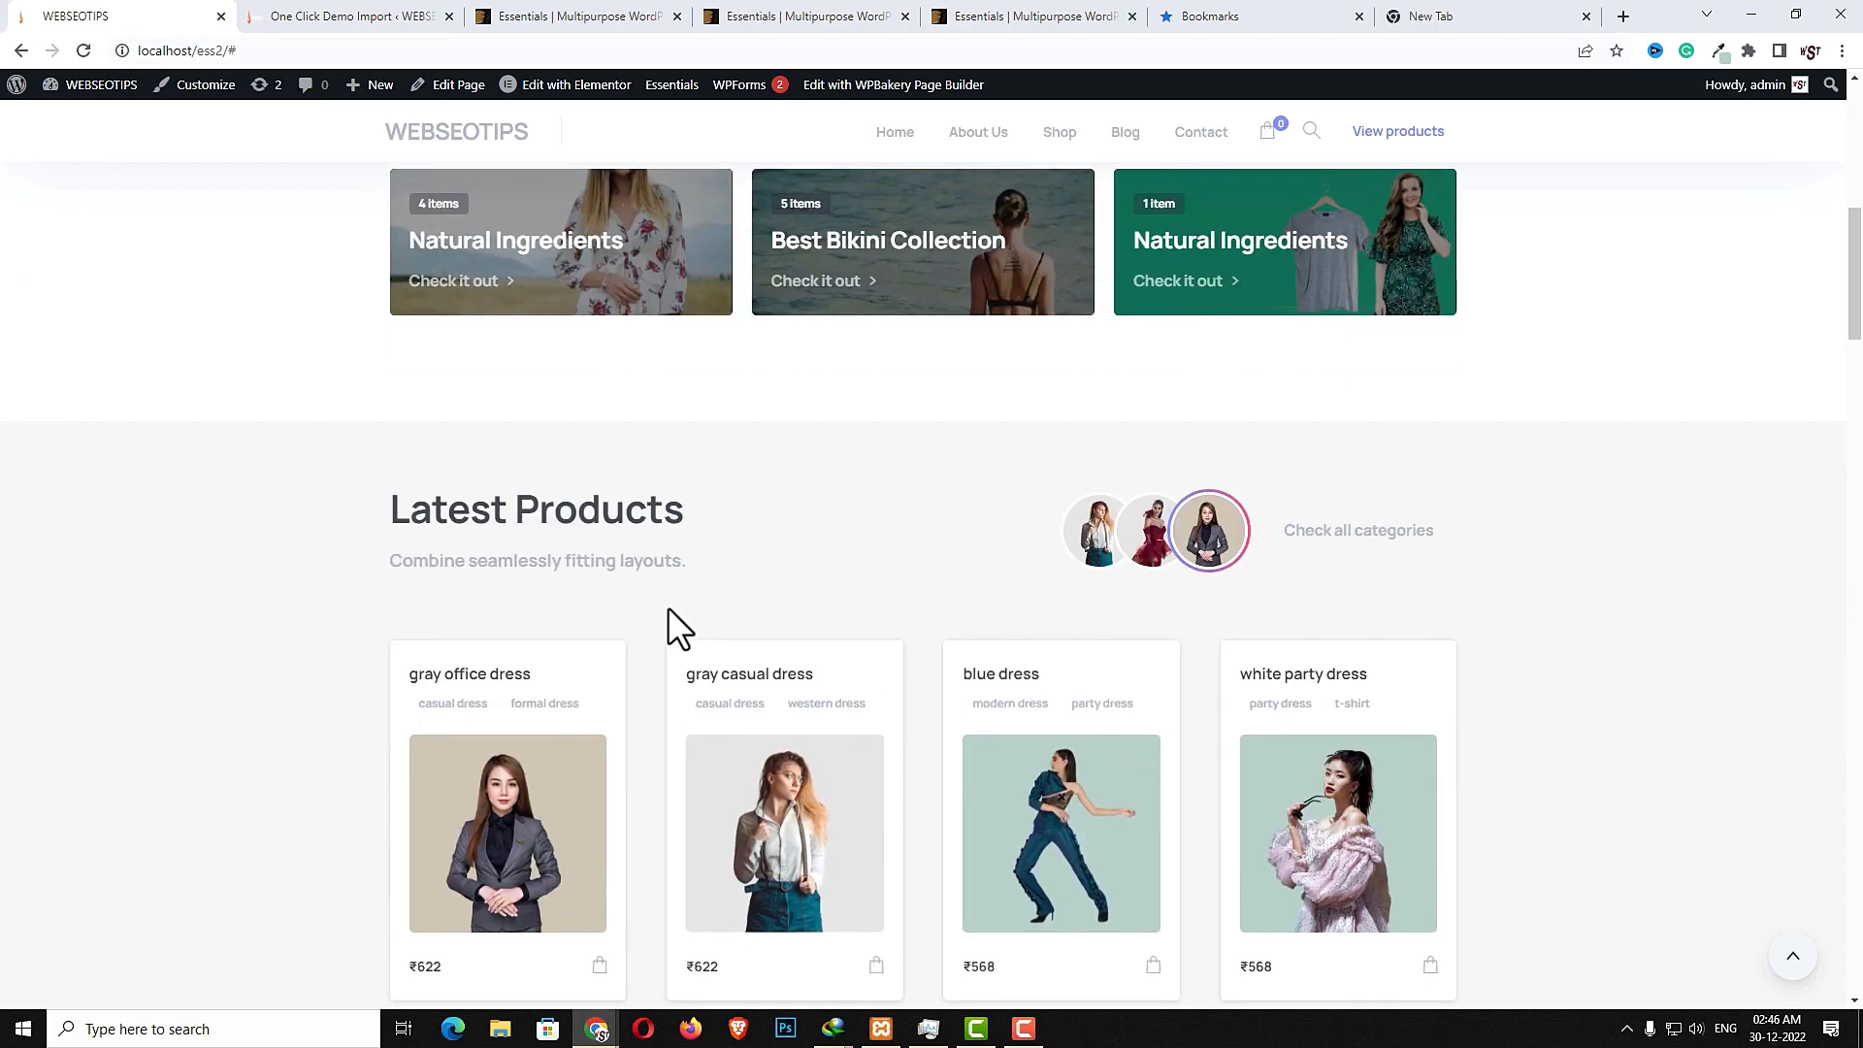
scroll(922, 791, down, 2)
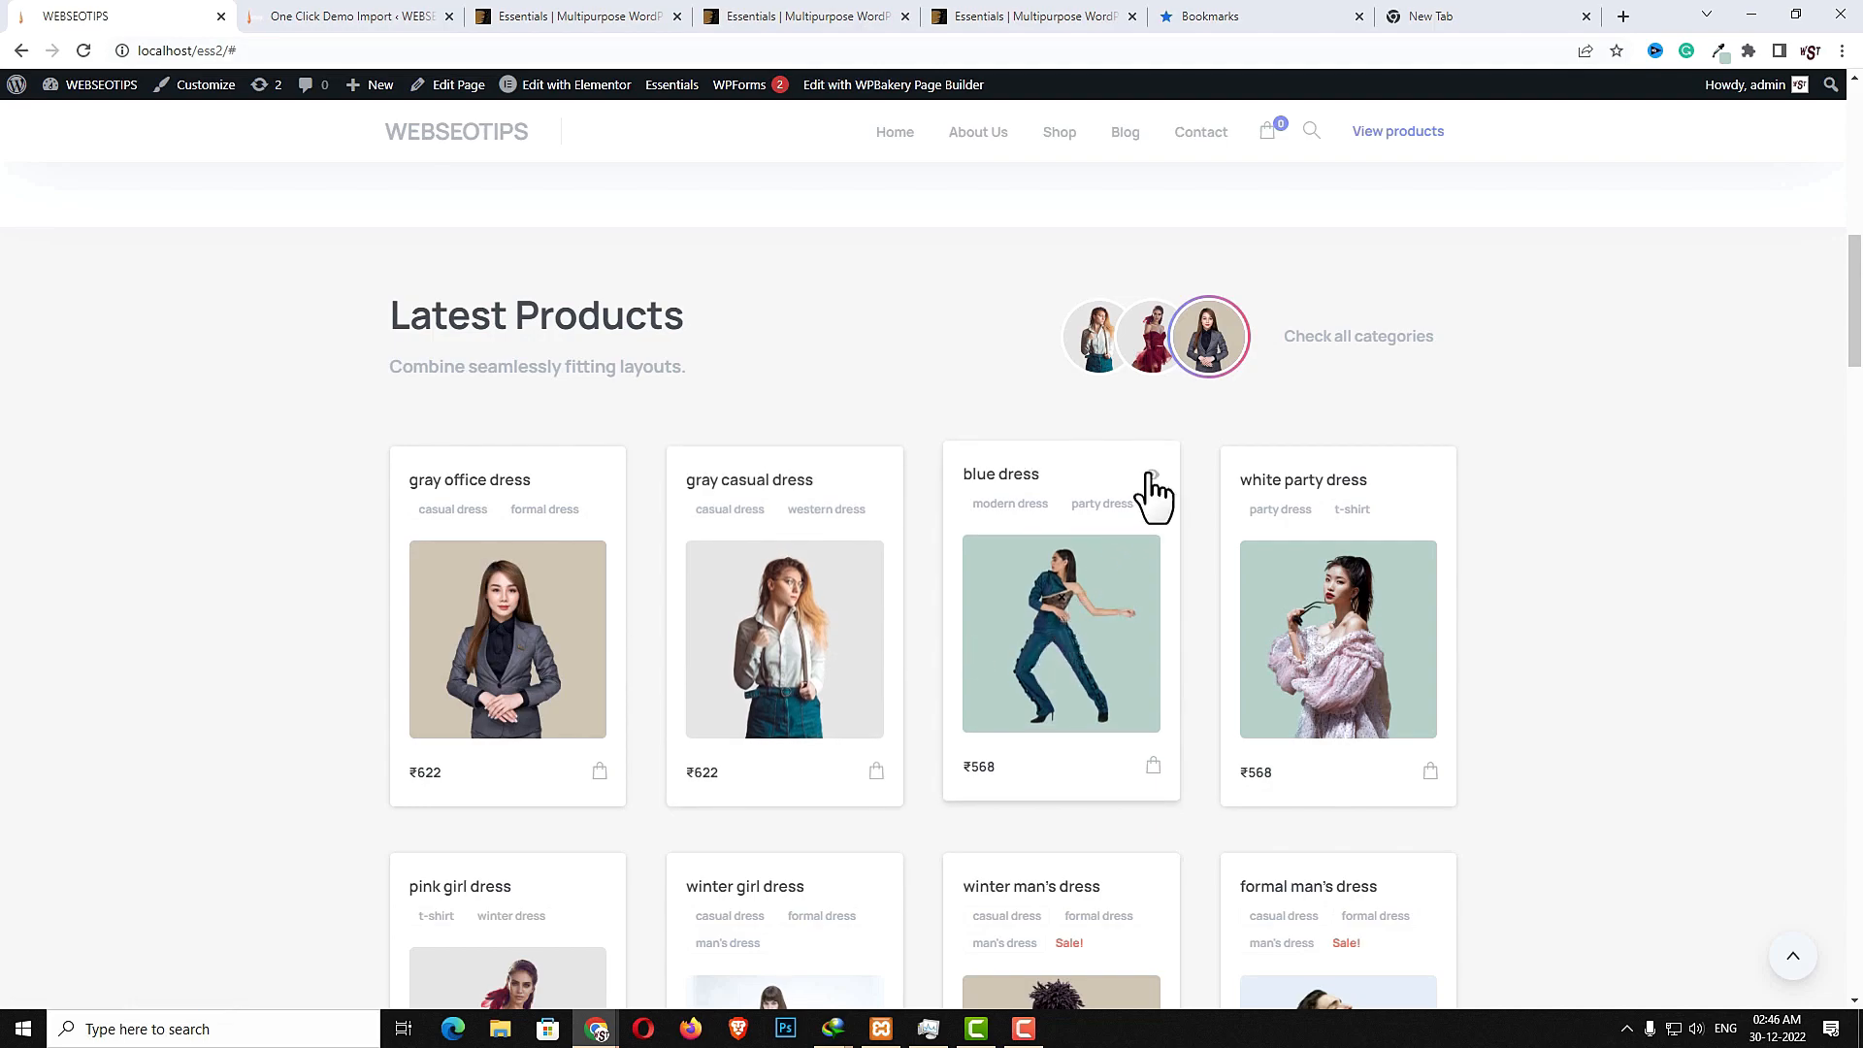
scroll(1126, 699, down, 8)
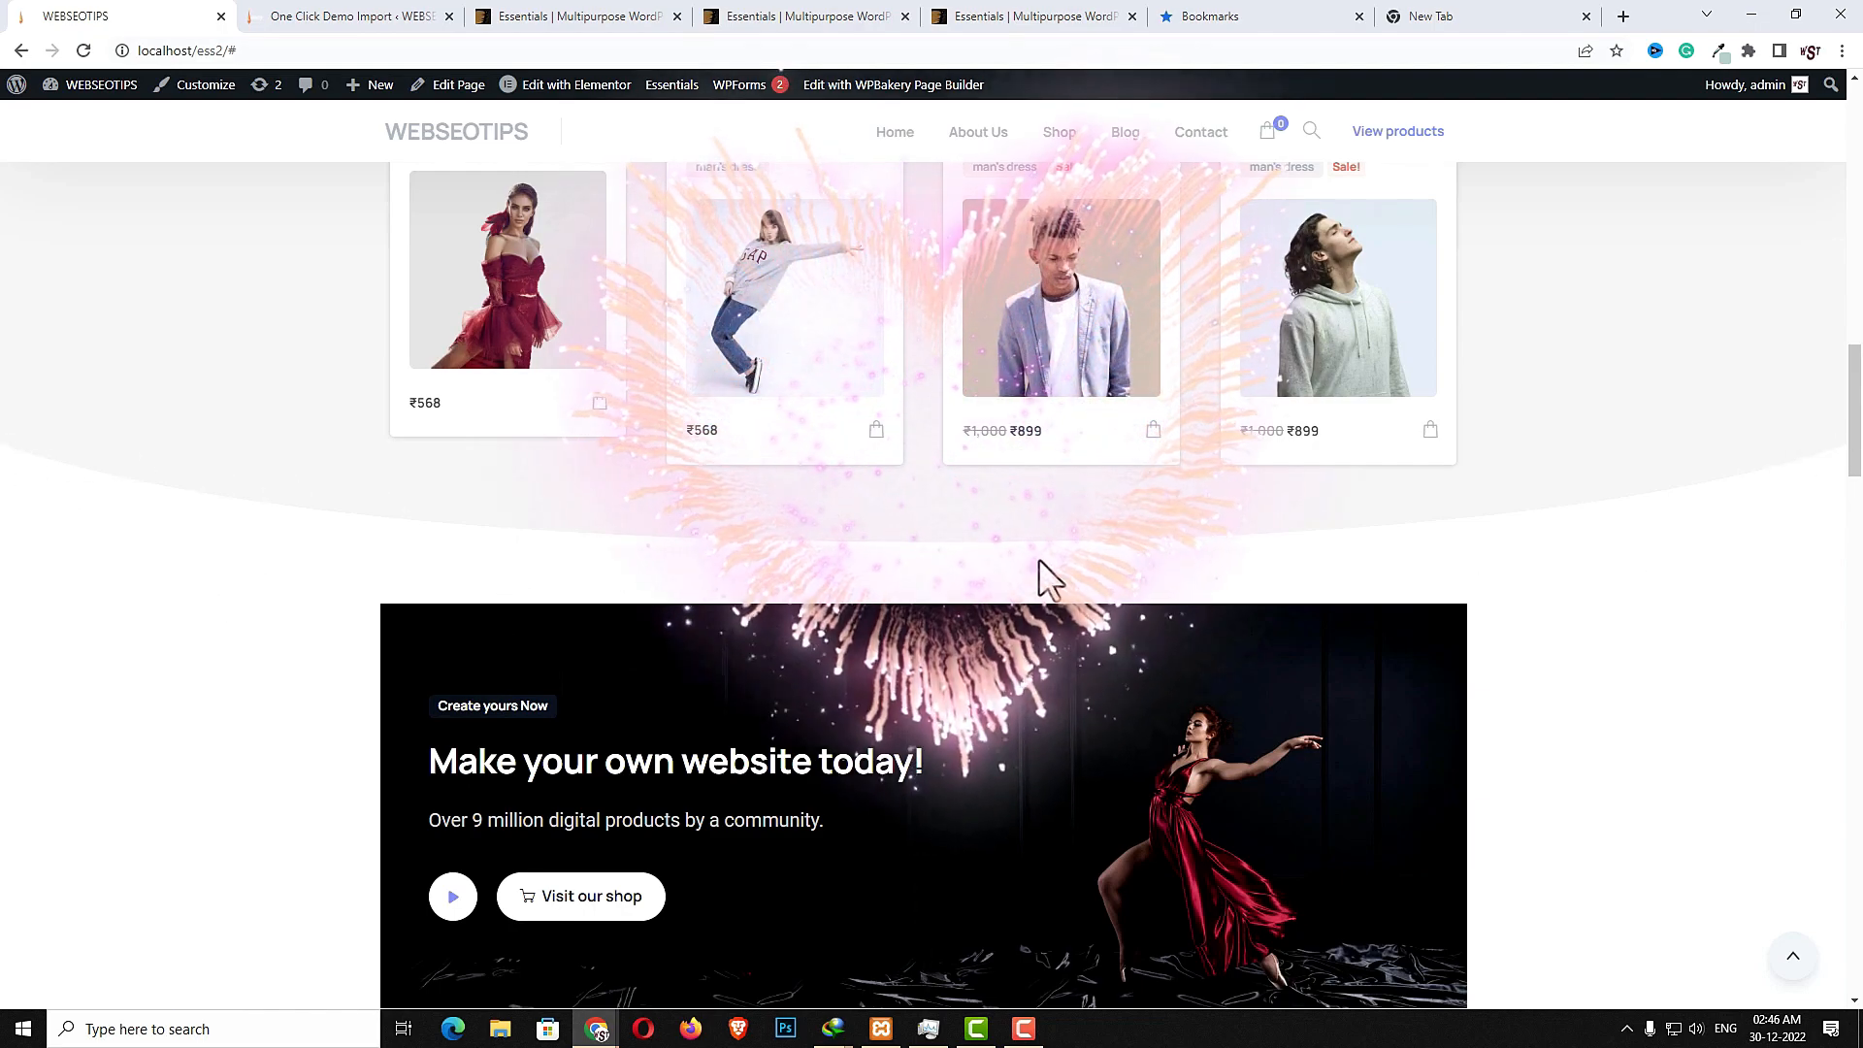
scroll(1116, 611, down, 4)
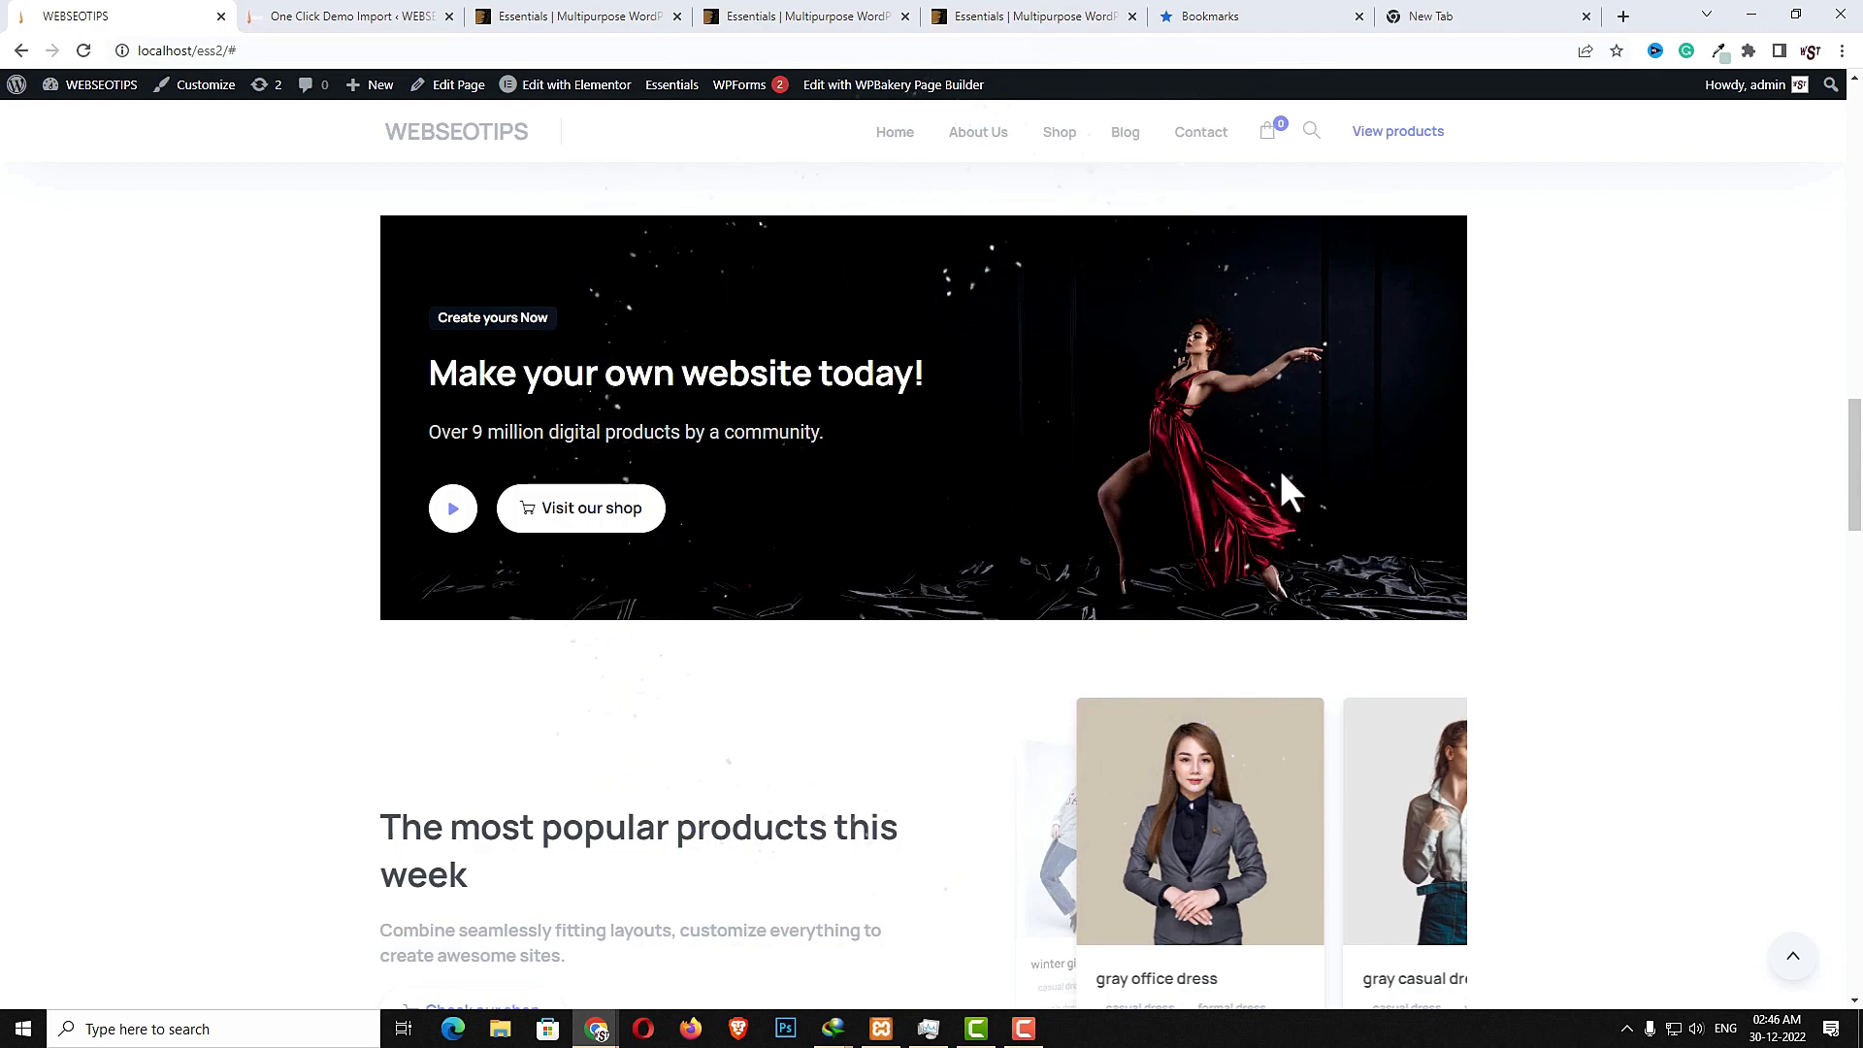
- Play the promotional banner's video popup and close it
click(453, 512)
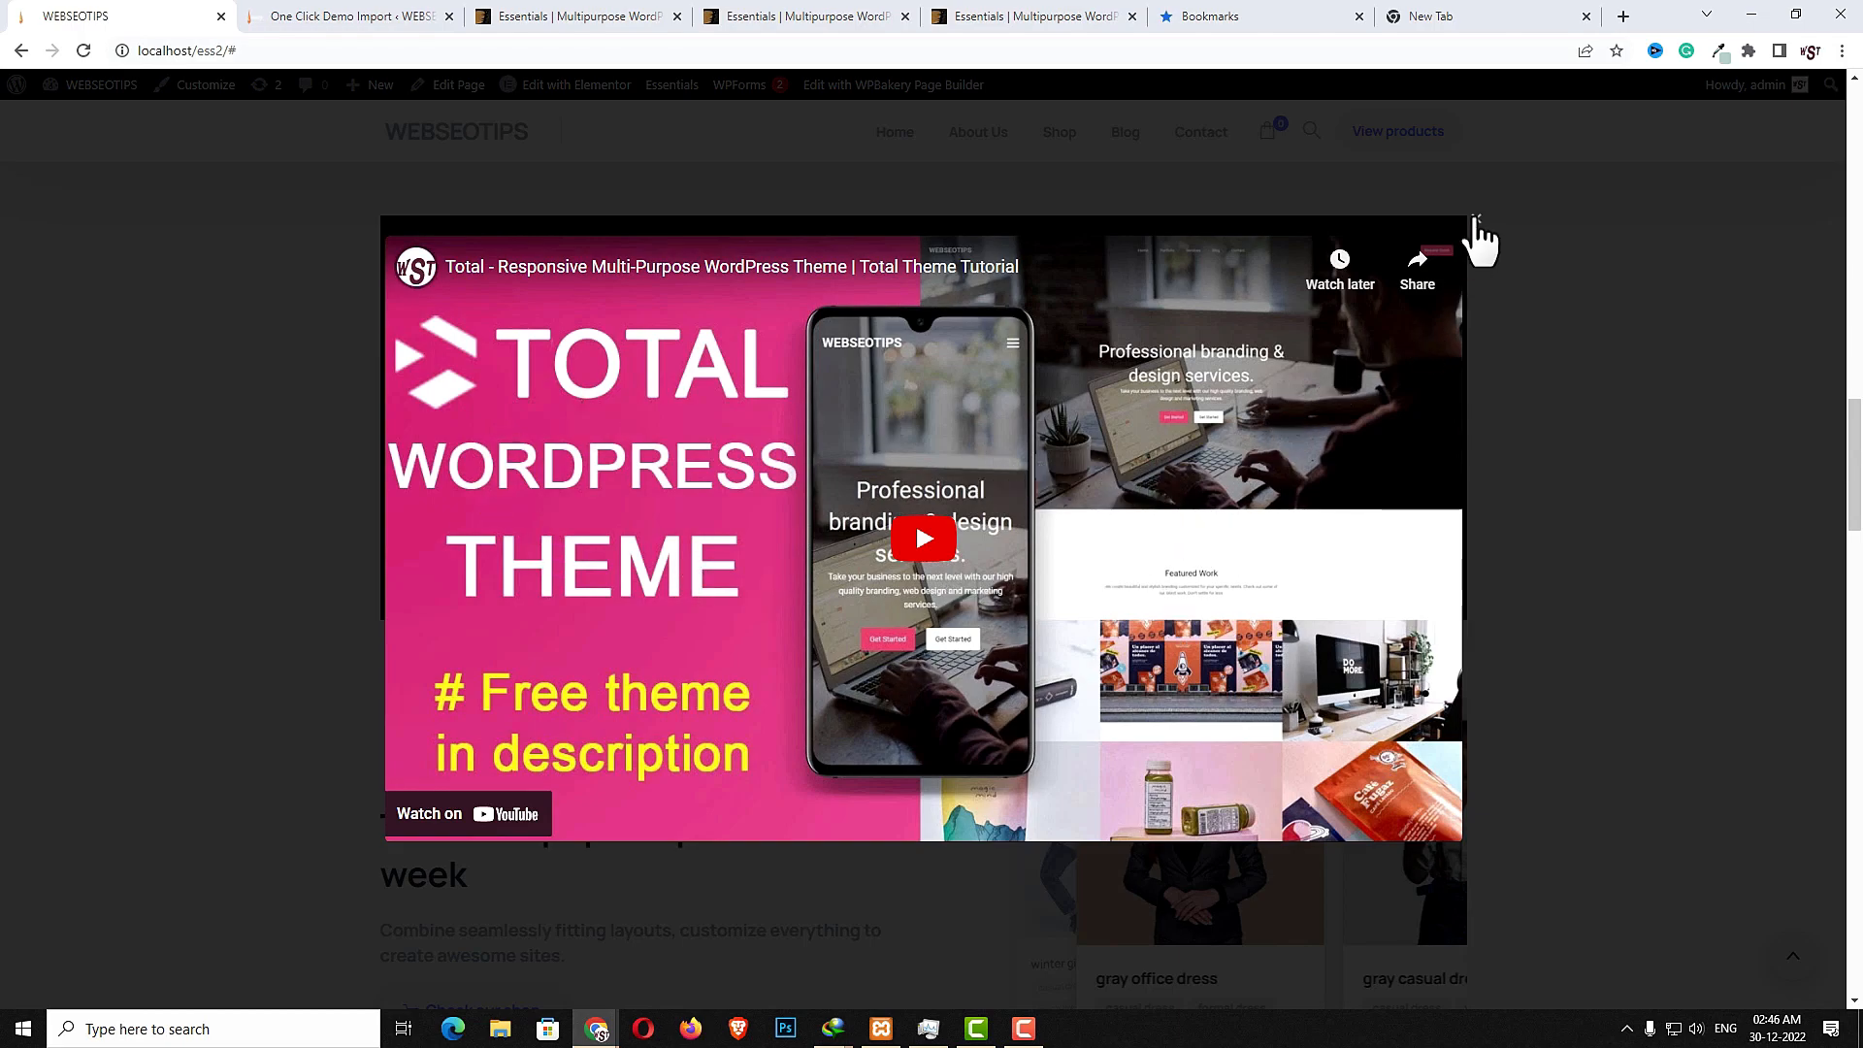
click(1475, 221)
- Swipe through the most popular products this week carousel
scroll(1462, 433, down, 3)
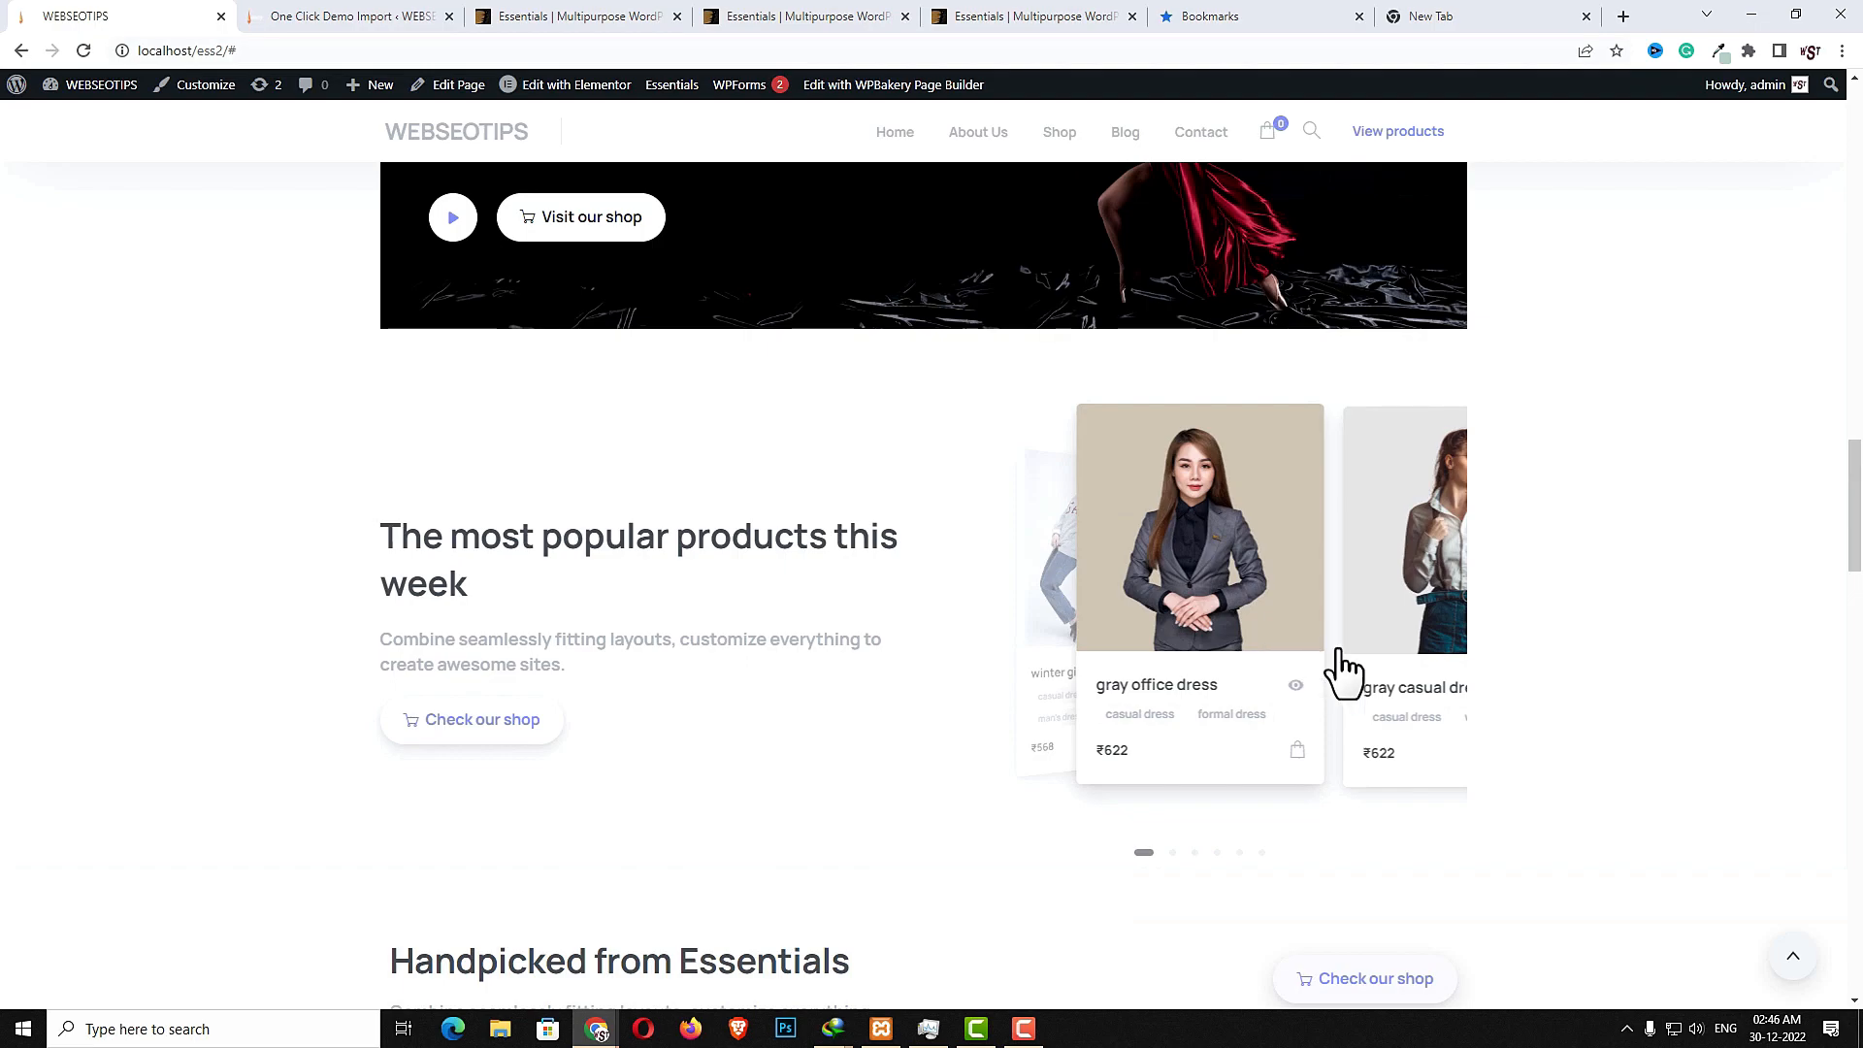
drag(1332, 652, 1131, 657)
drag(1282, 624, 1184, 623)
drag(1352, 595, 1143, 609)
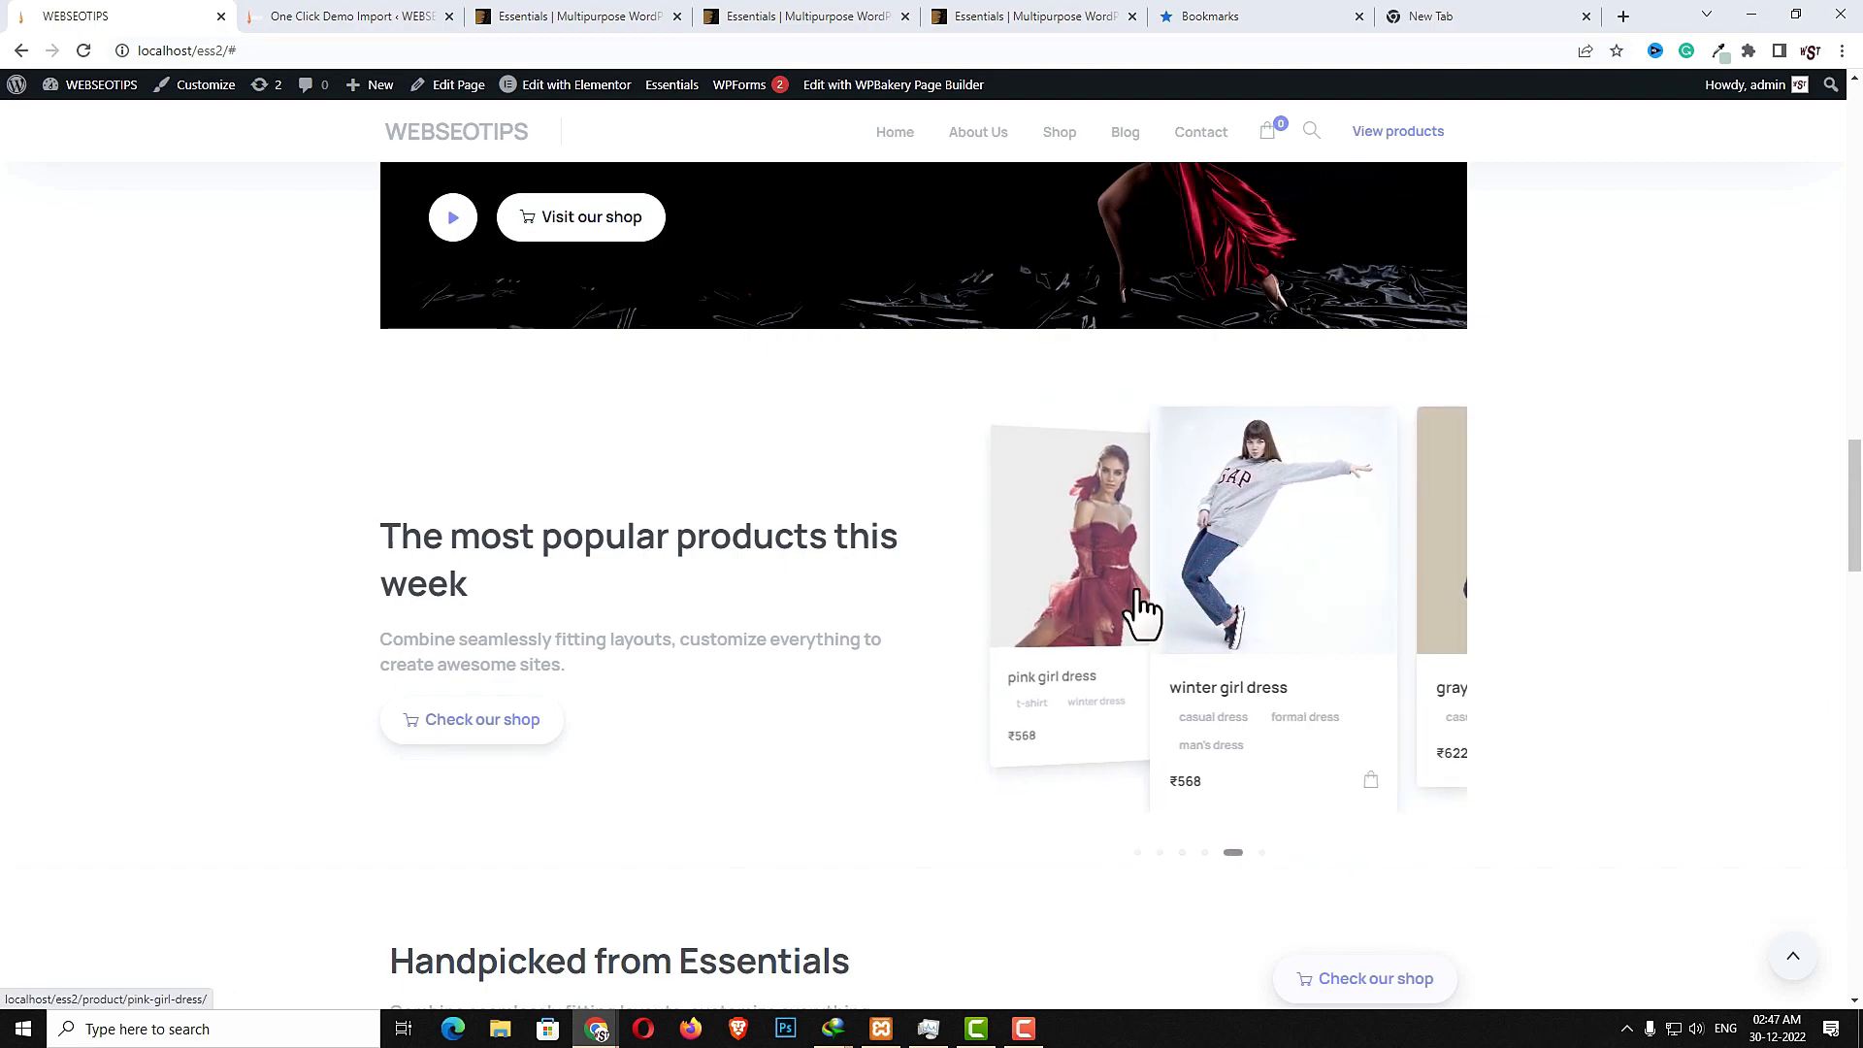
drag(1302, 595, 1048, 615)
drag(1311, 611, 1175, 612)
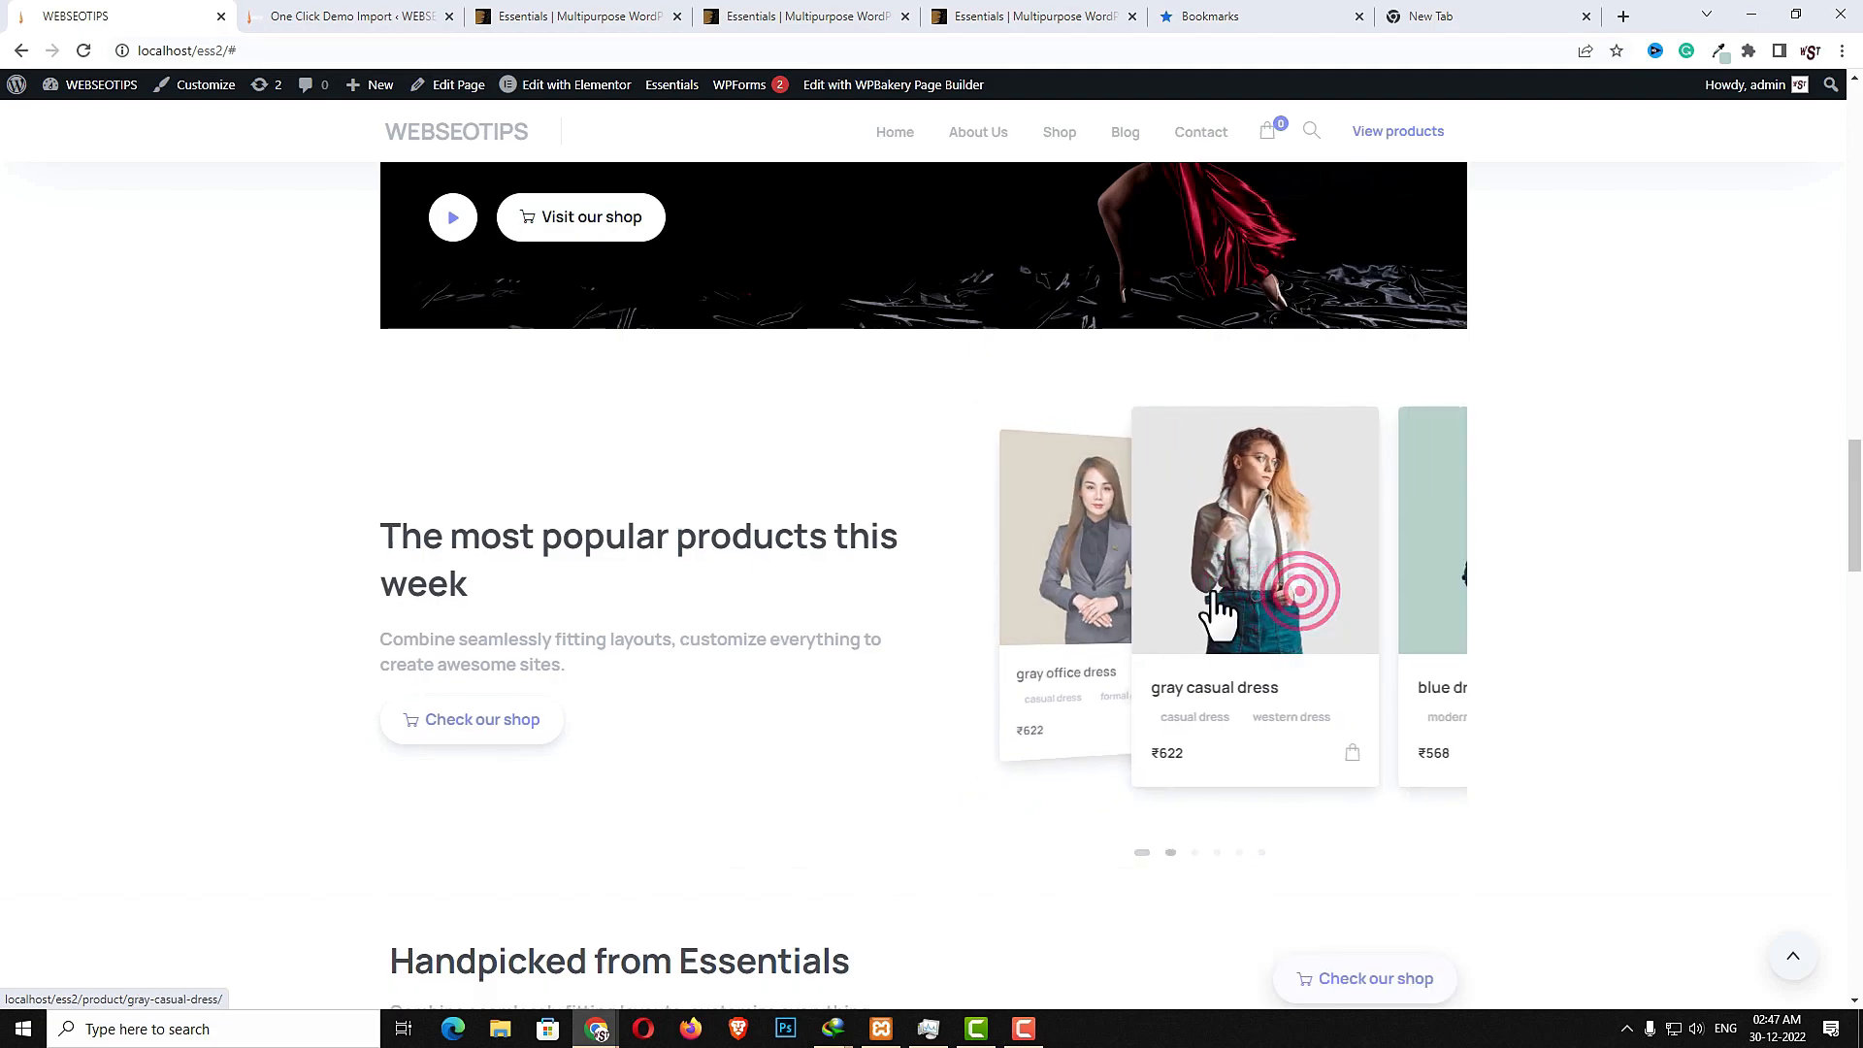
- Scroll through the homepage's handpicked, product search, trusted companies and unique category sections
scroll(1194, 767, down, 1)
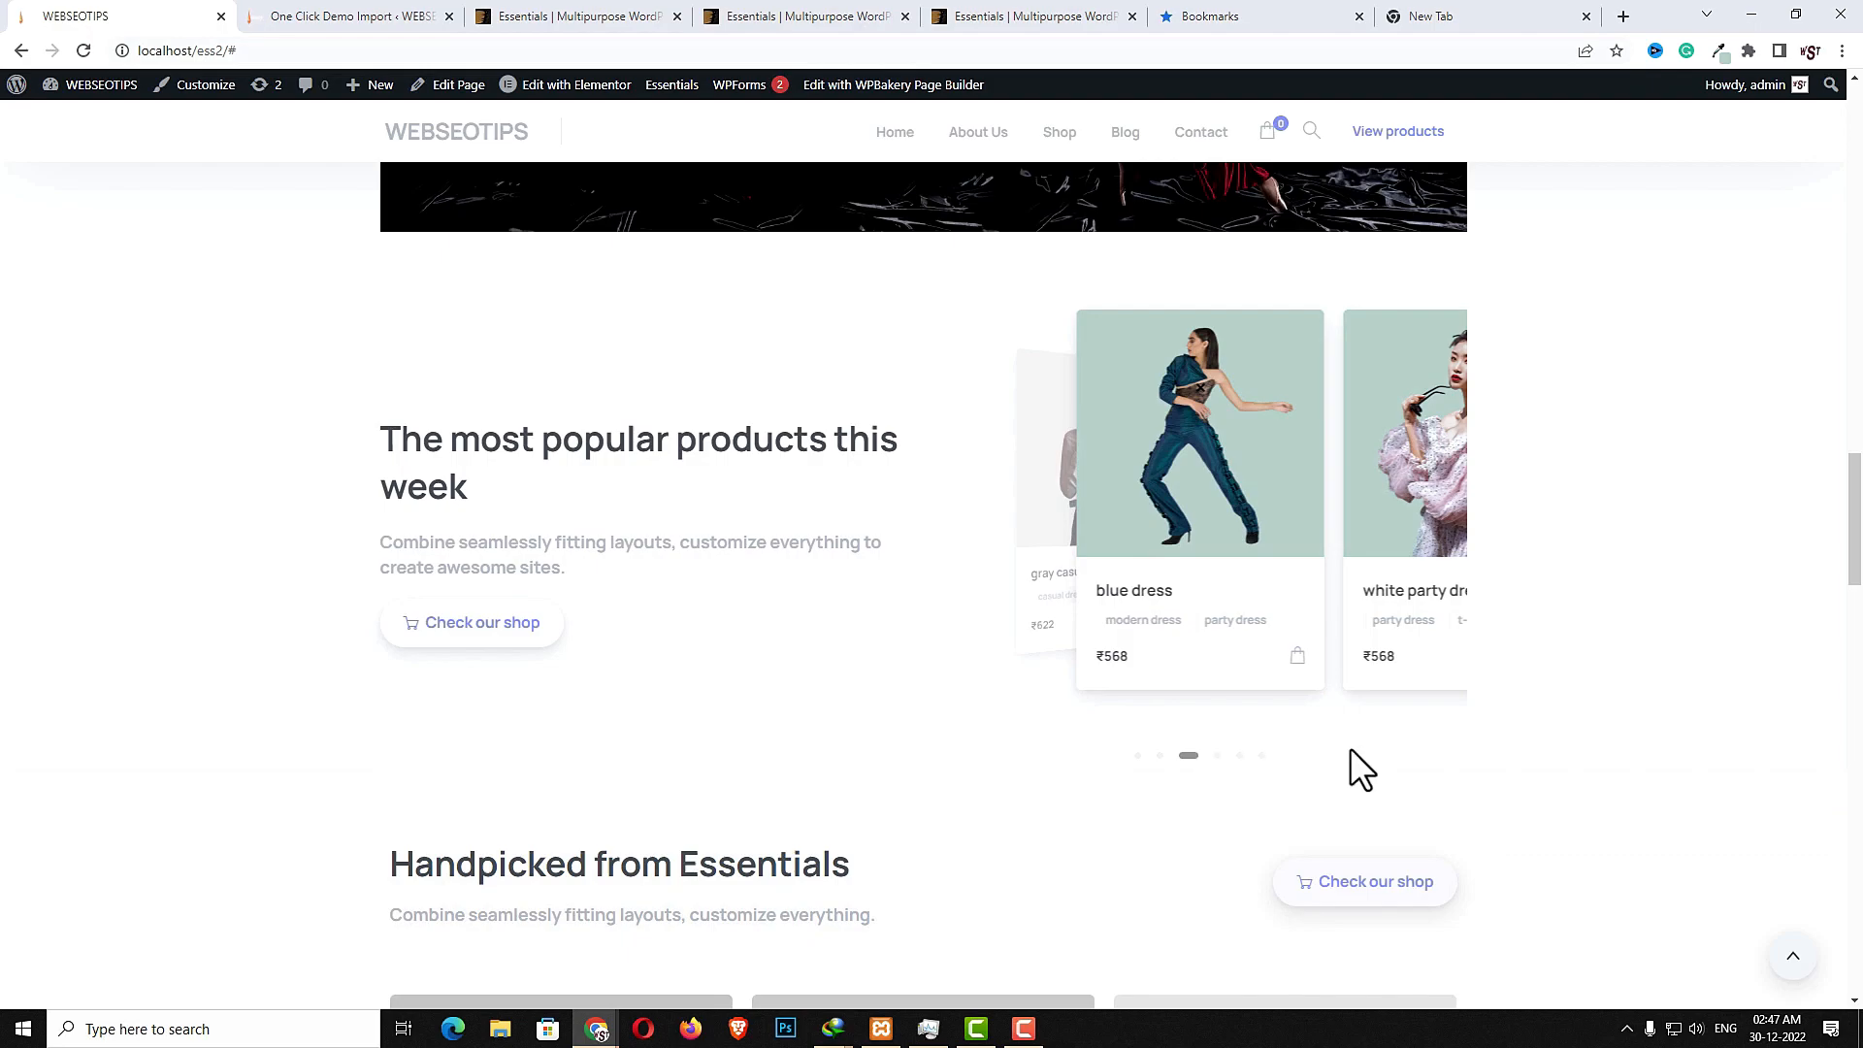
scroll(1347, 749, down, 6)
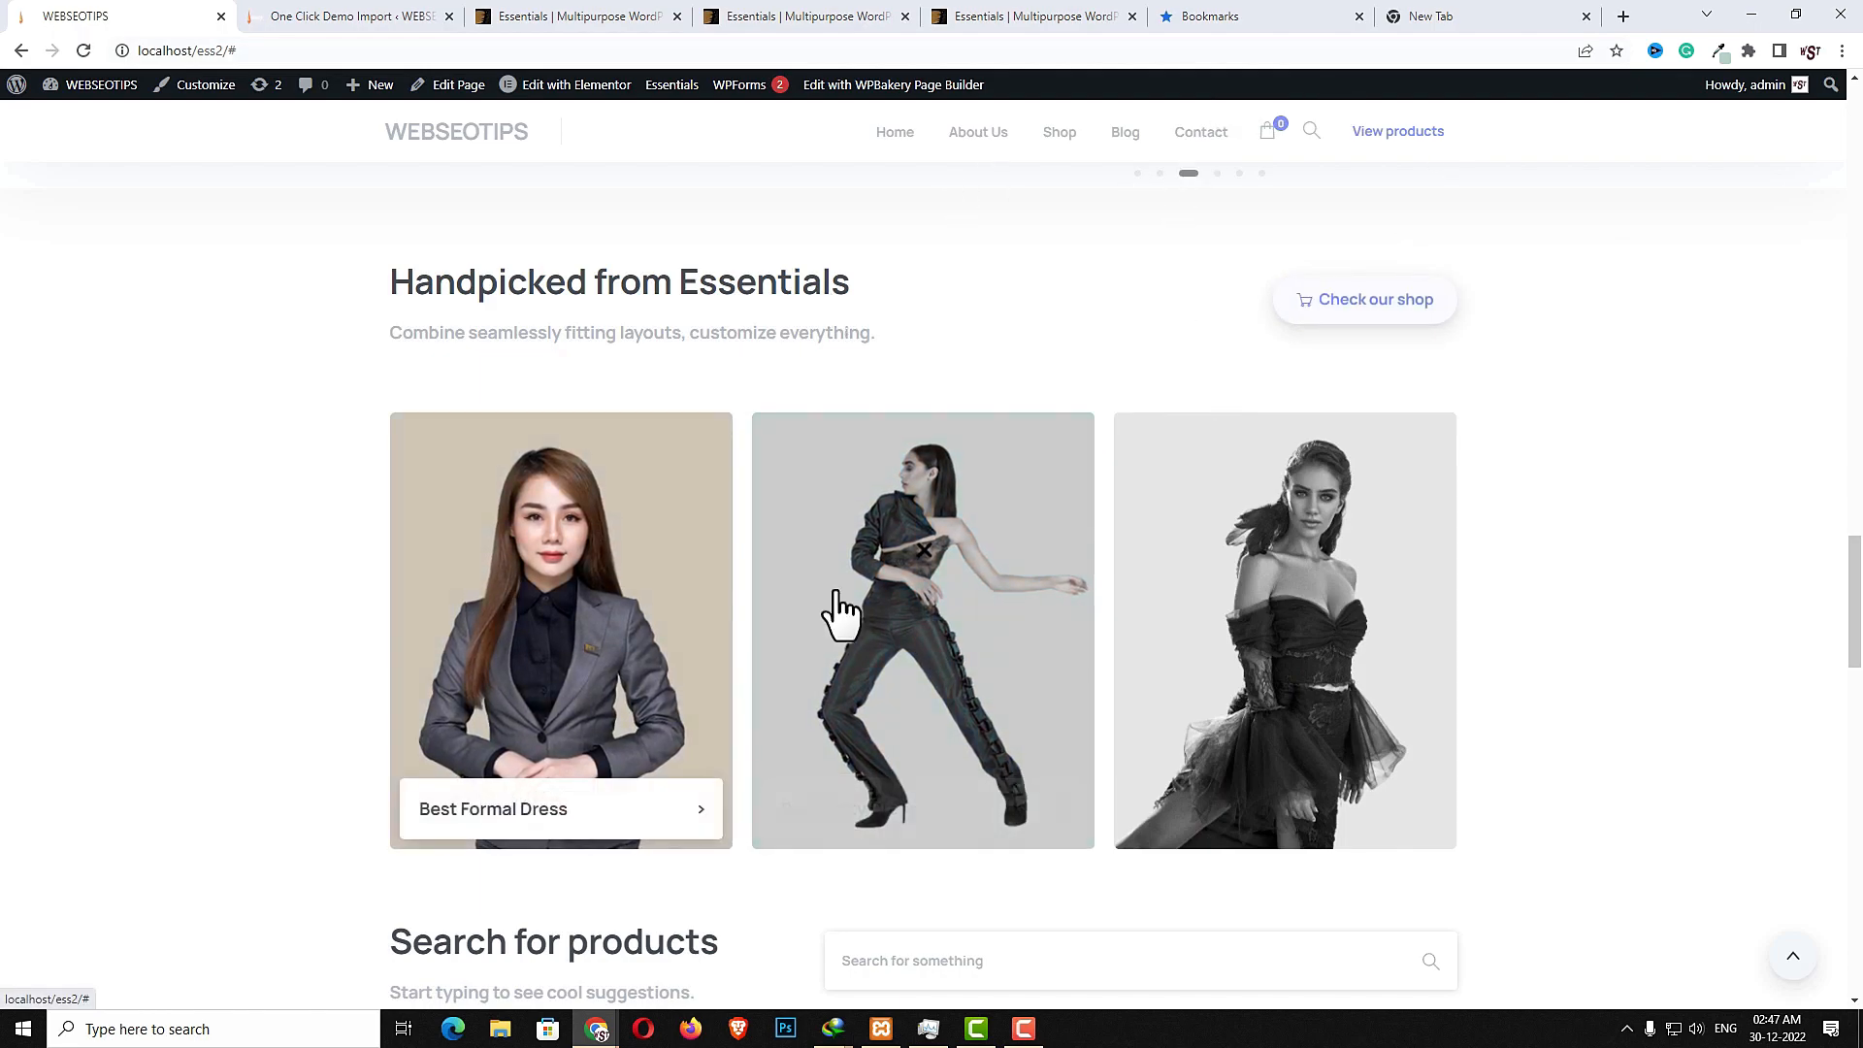
scroll(797, 562, down, 5)
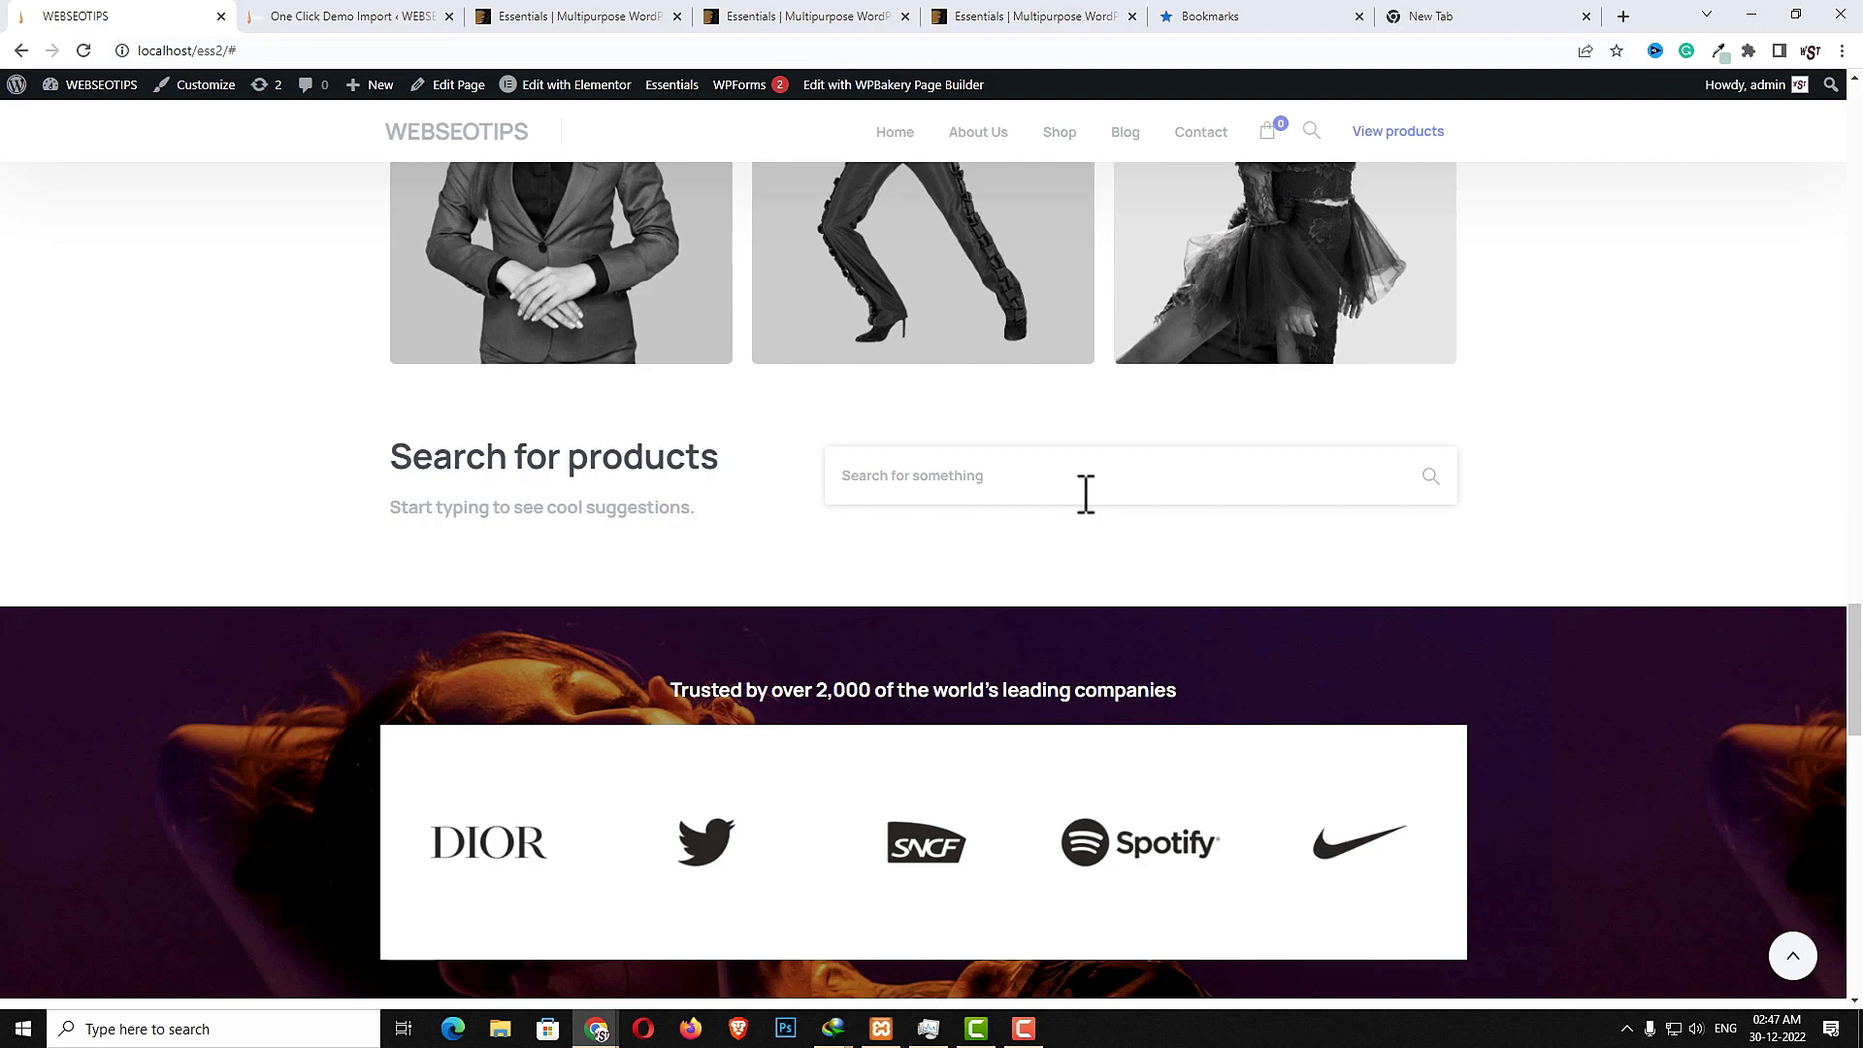
scroll(1424, 569, down, 3)
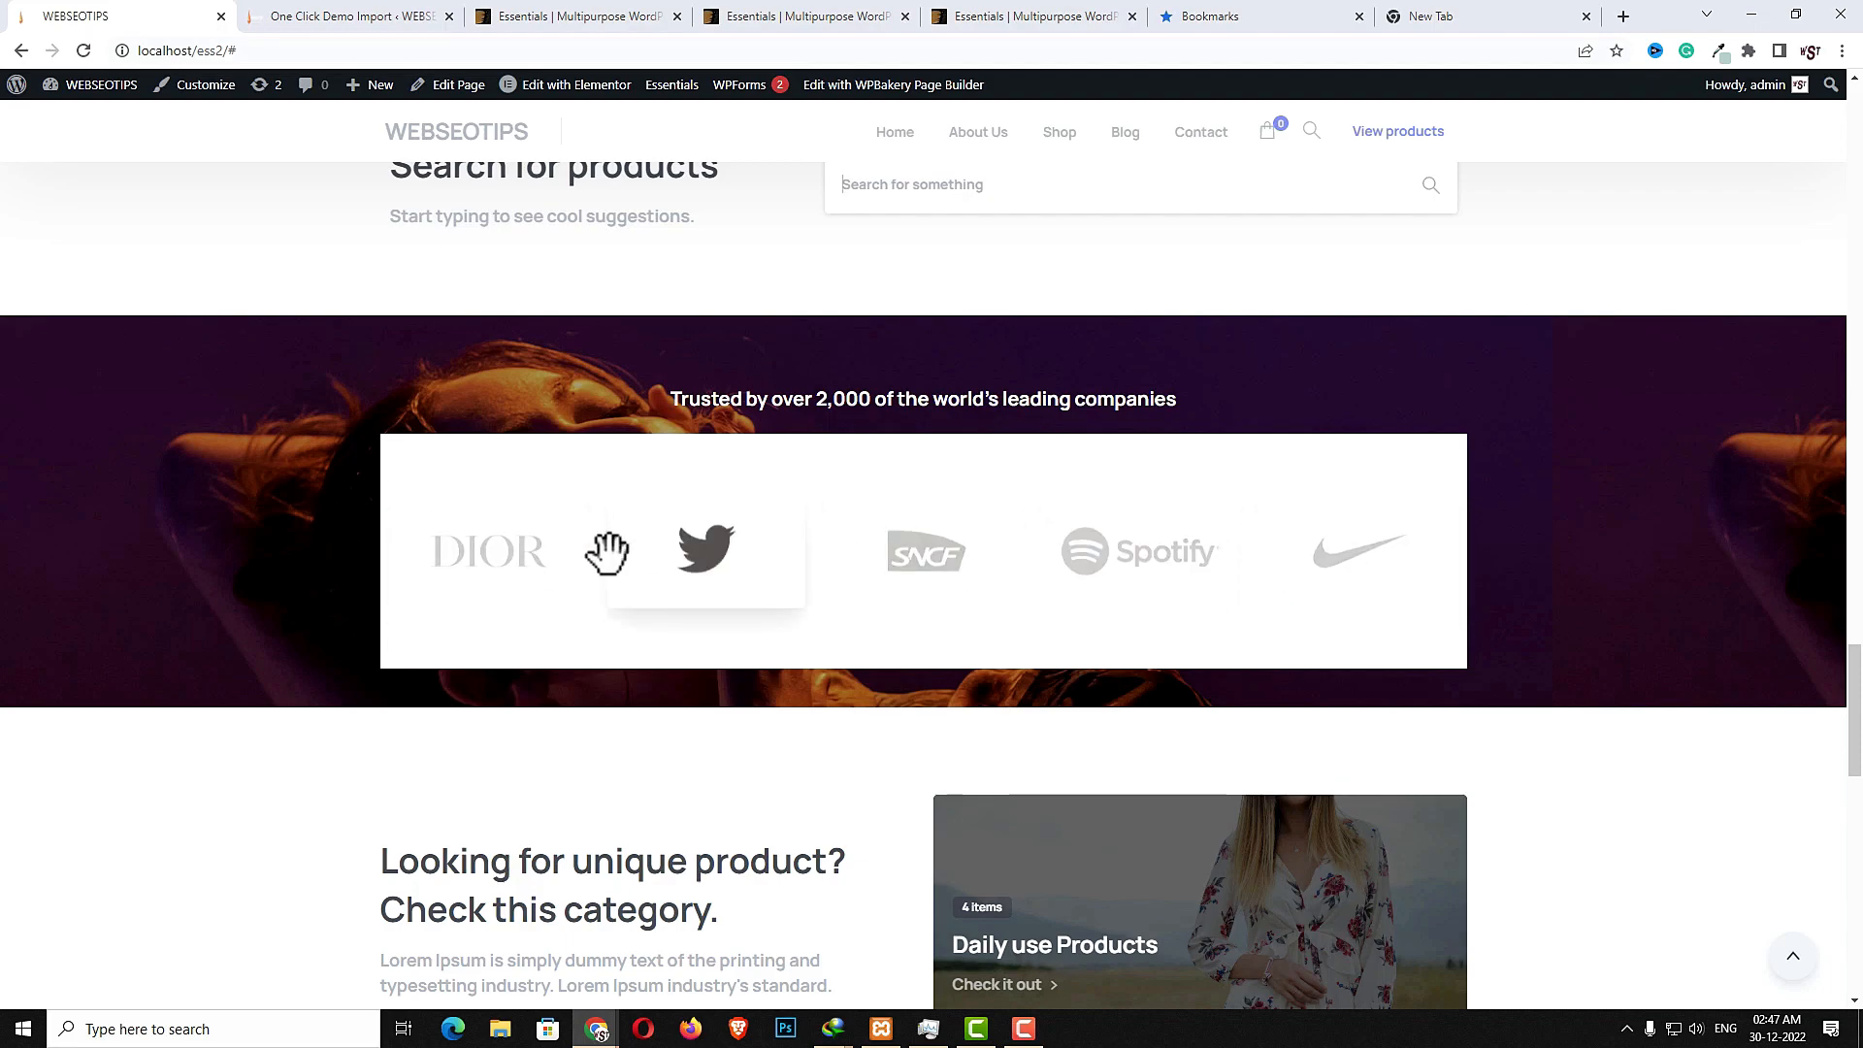
scroll(1205, 628, down, 5)
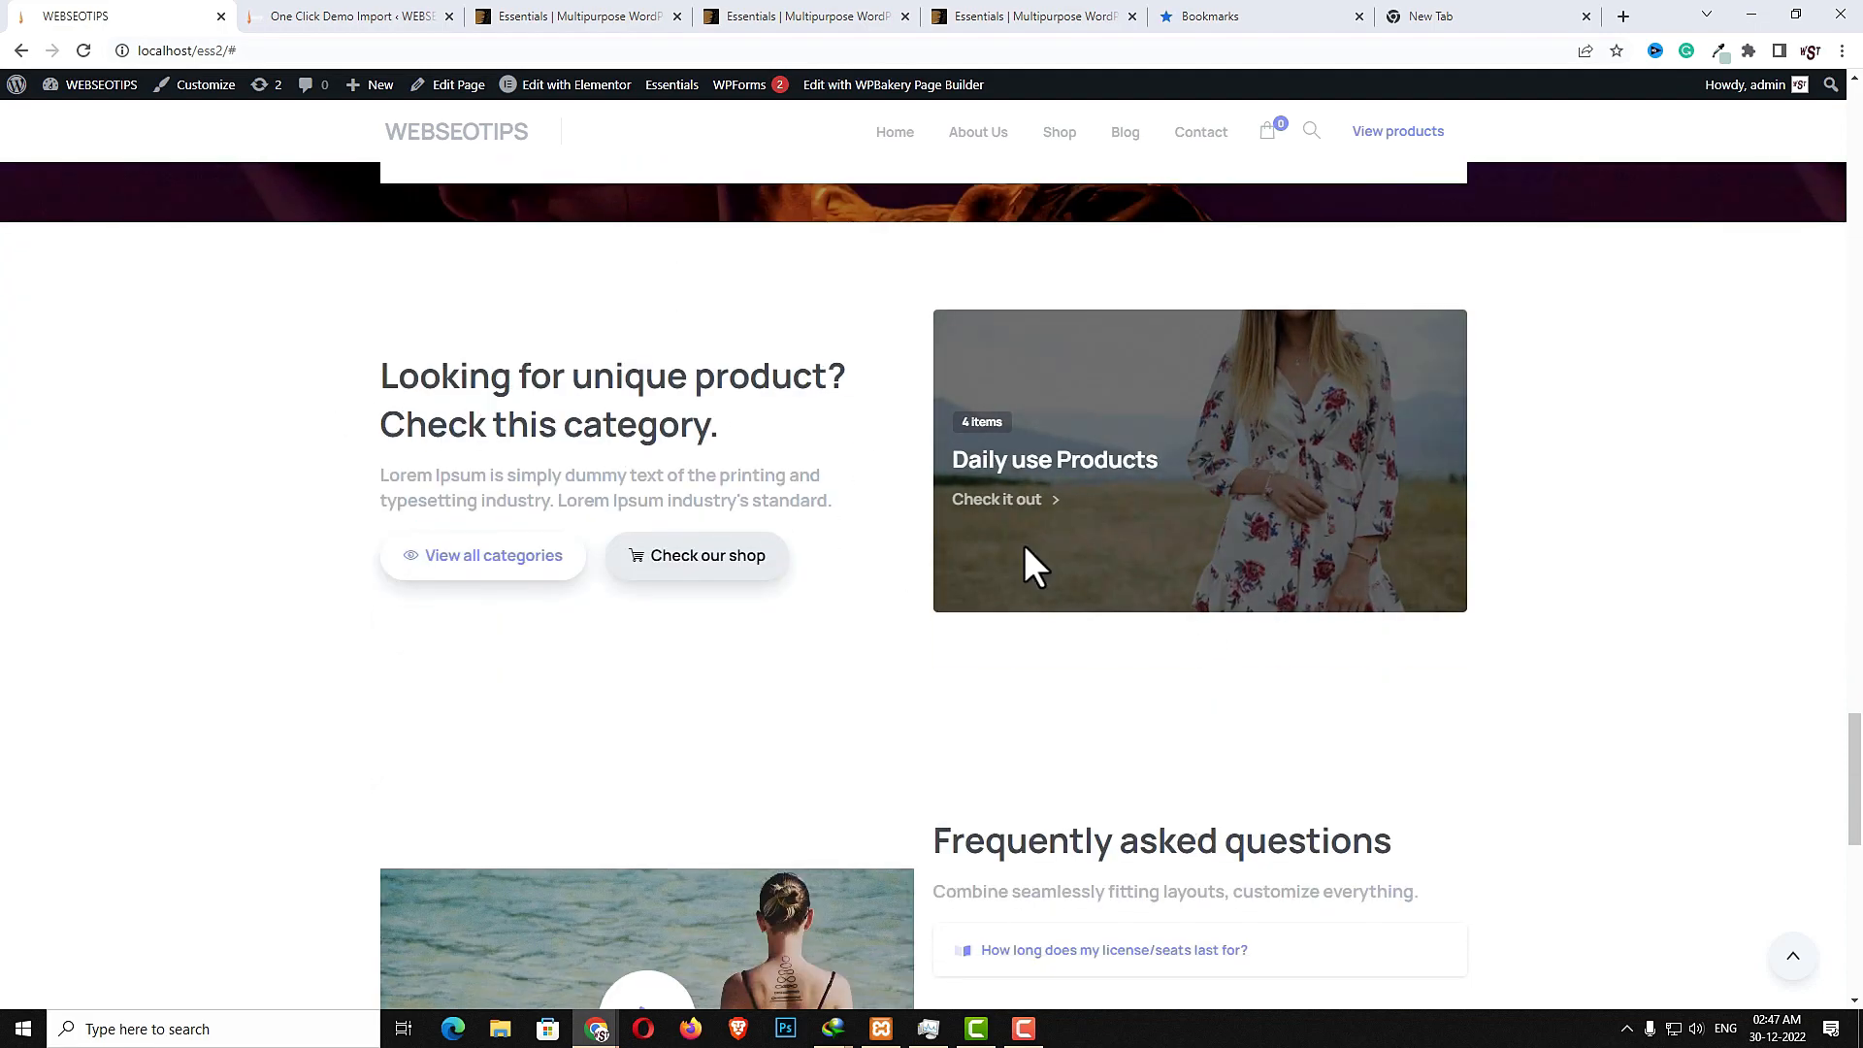
- Expand the FAQ answers for building a one page website and free WordPress support
scroll(1206, 603, down, 3)
scroll(1044, 575, down, 4)
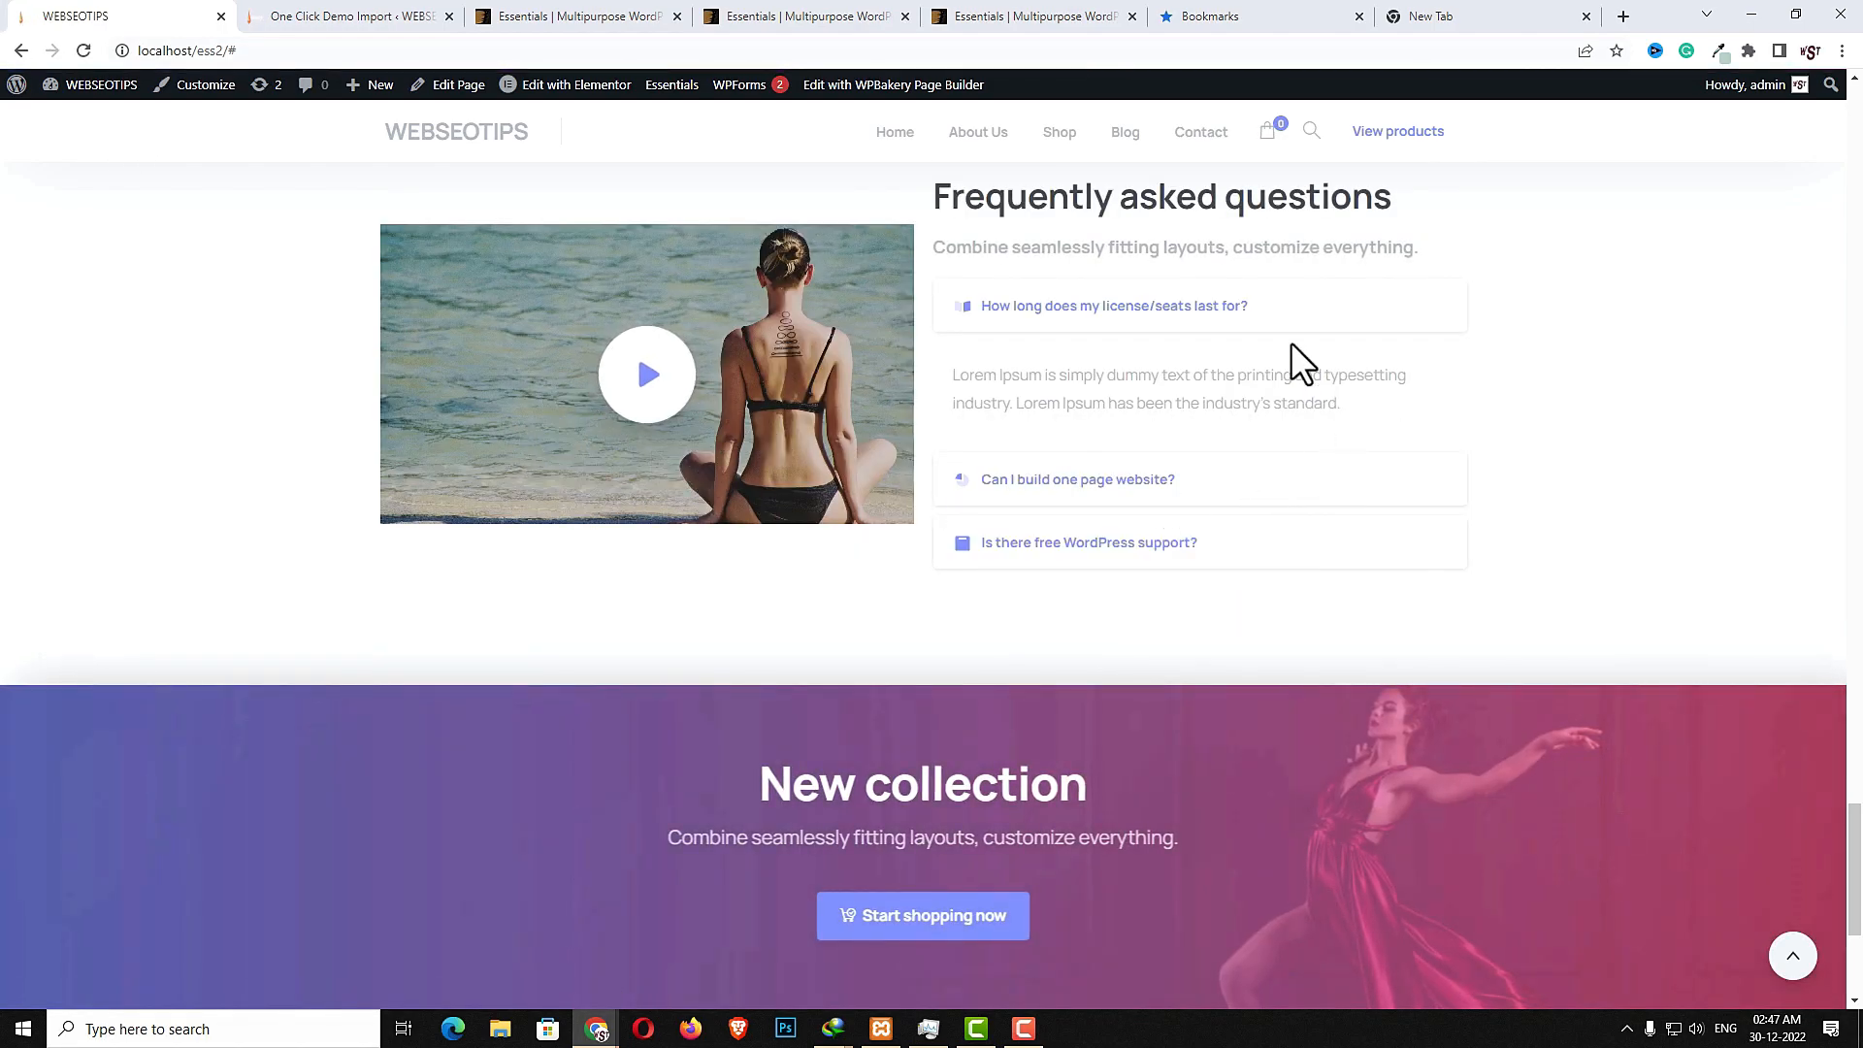
click(1190, 479)
click(1175, 544)
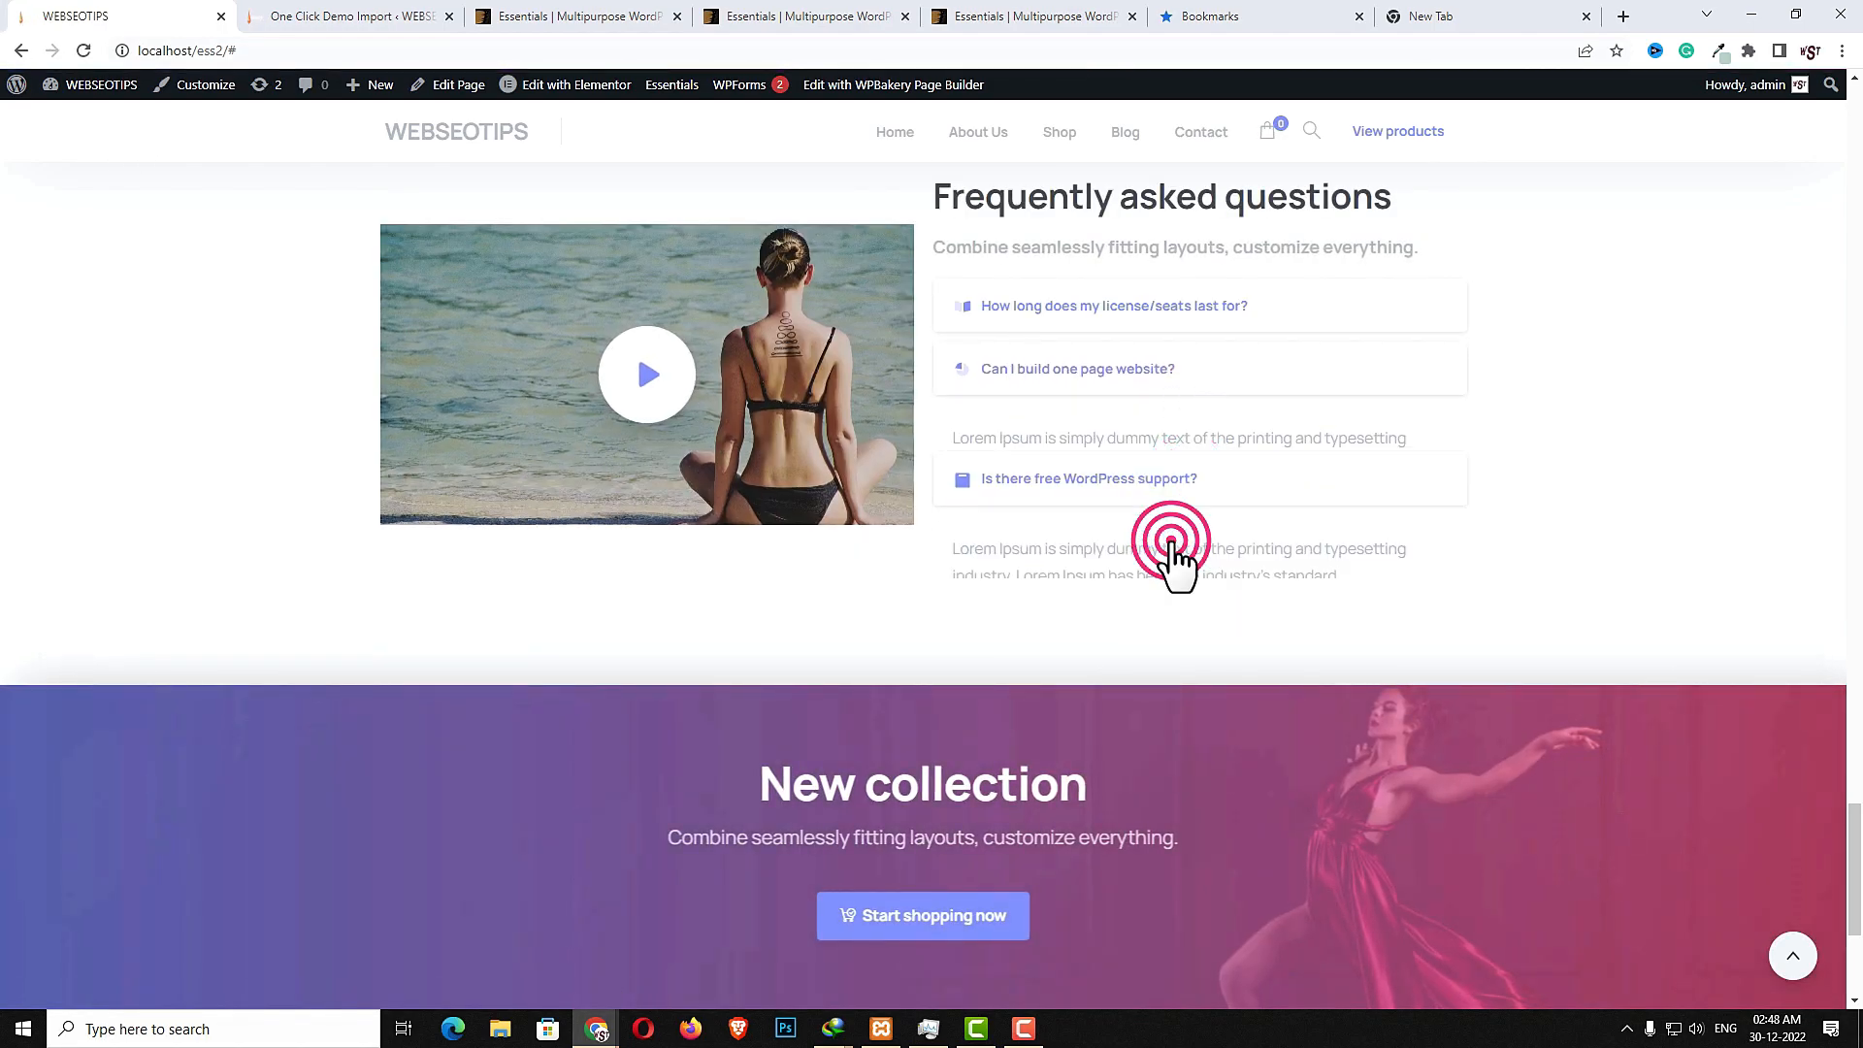
- Highlight the footer's Essentials description, then open the About Us page
scroll(1137, 505, down, 4)
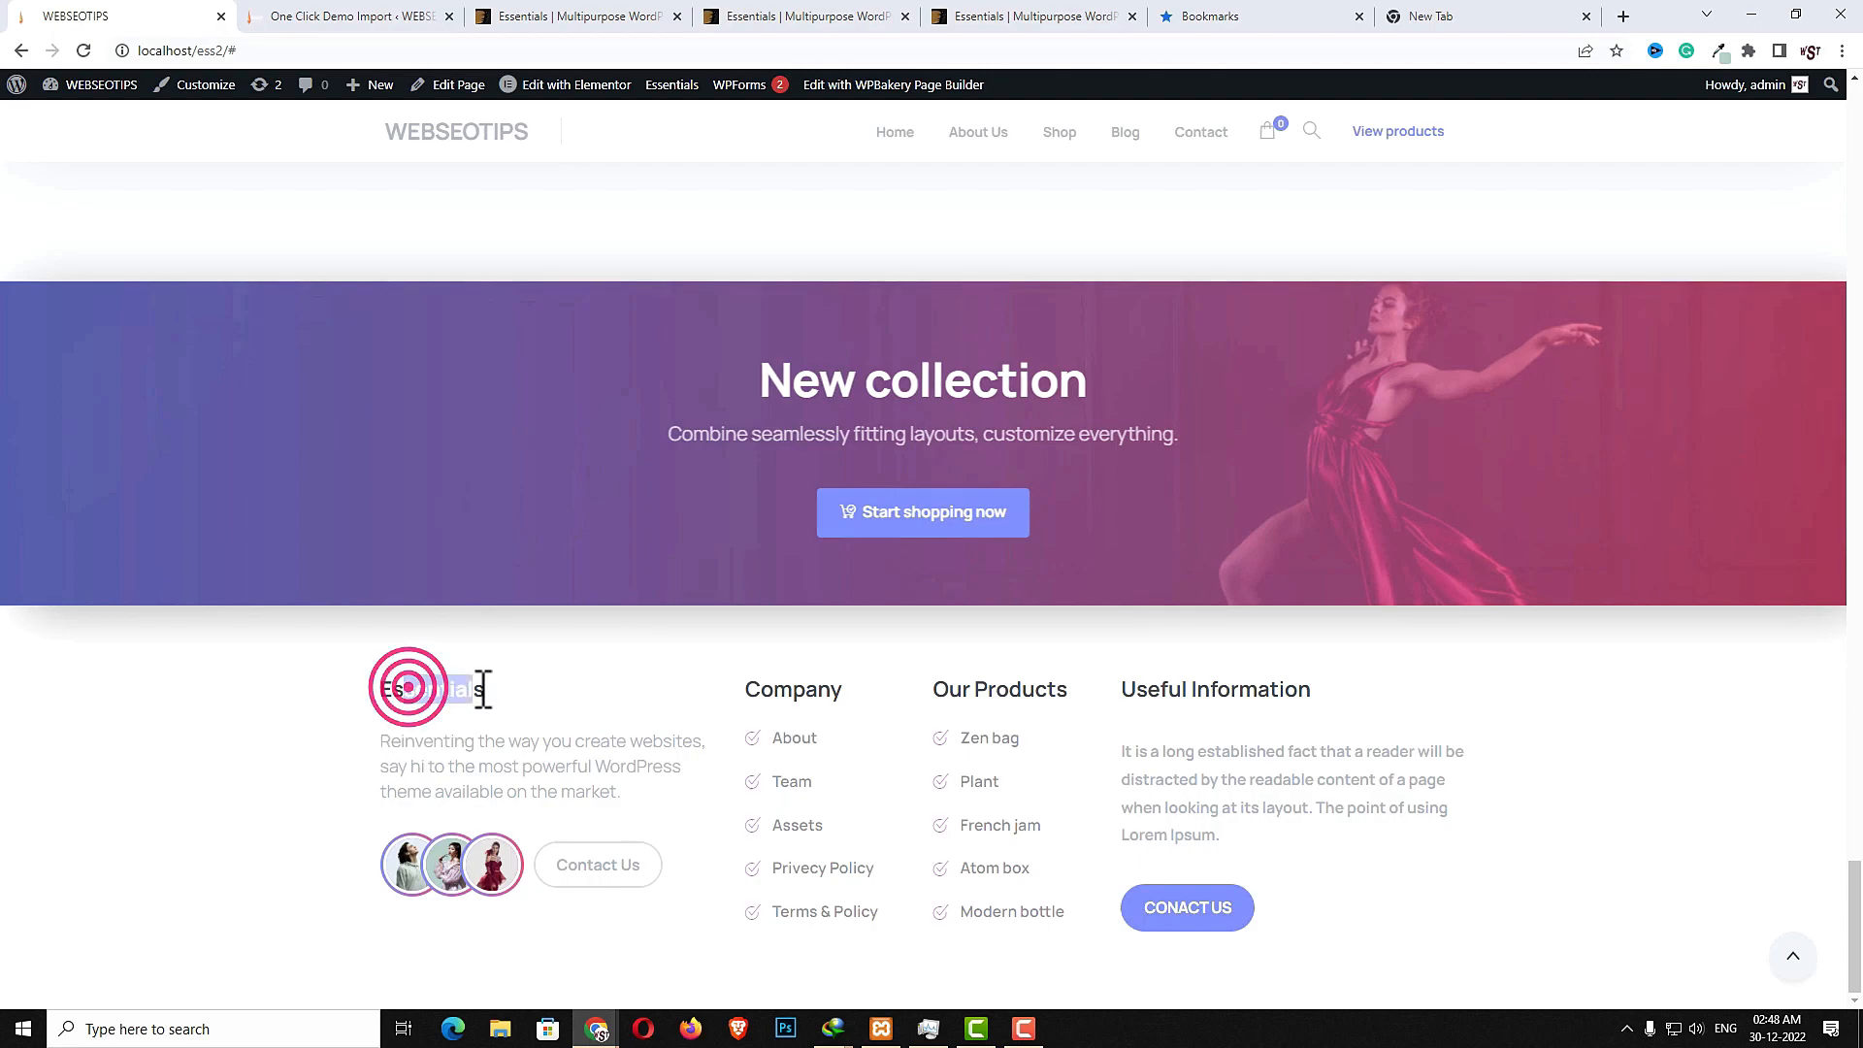
drag(405, 739, 564, 761)
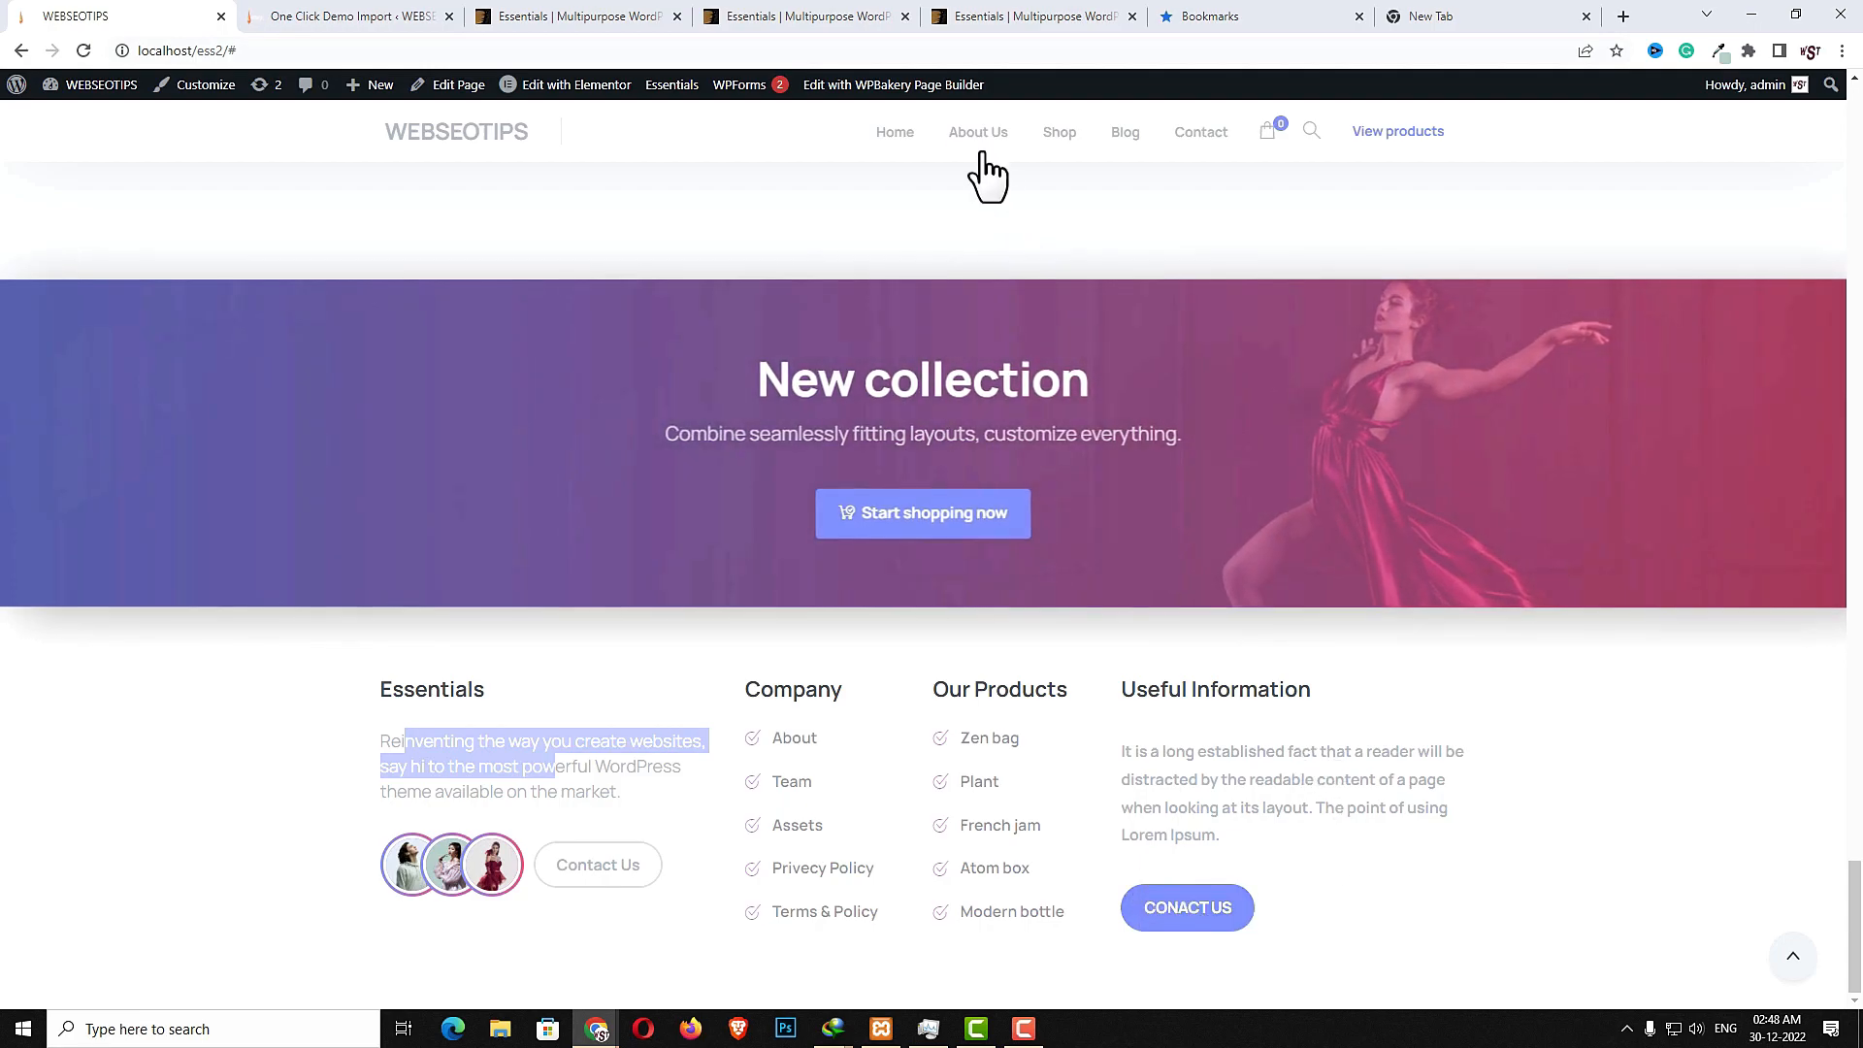
click(979, 134)
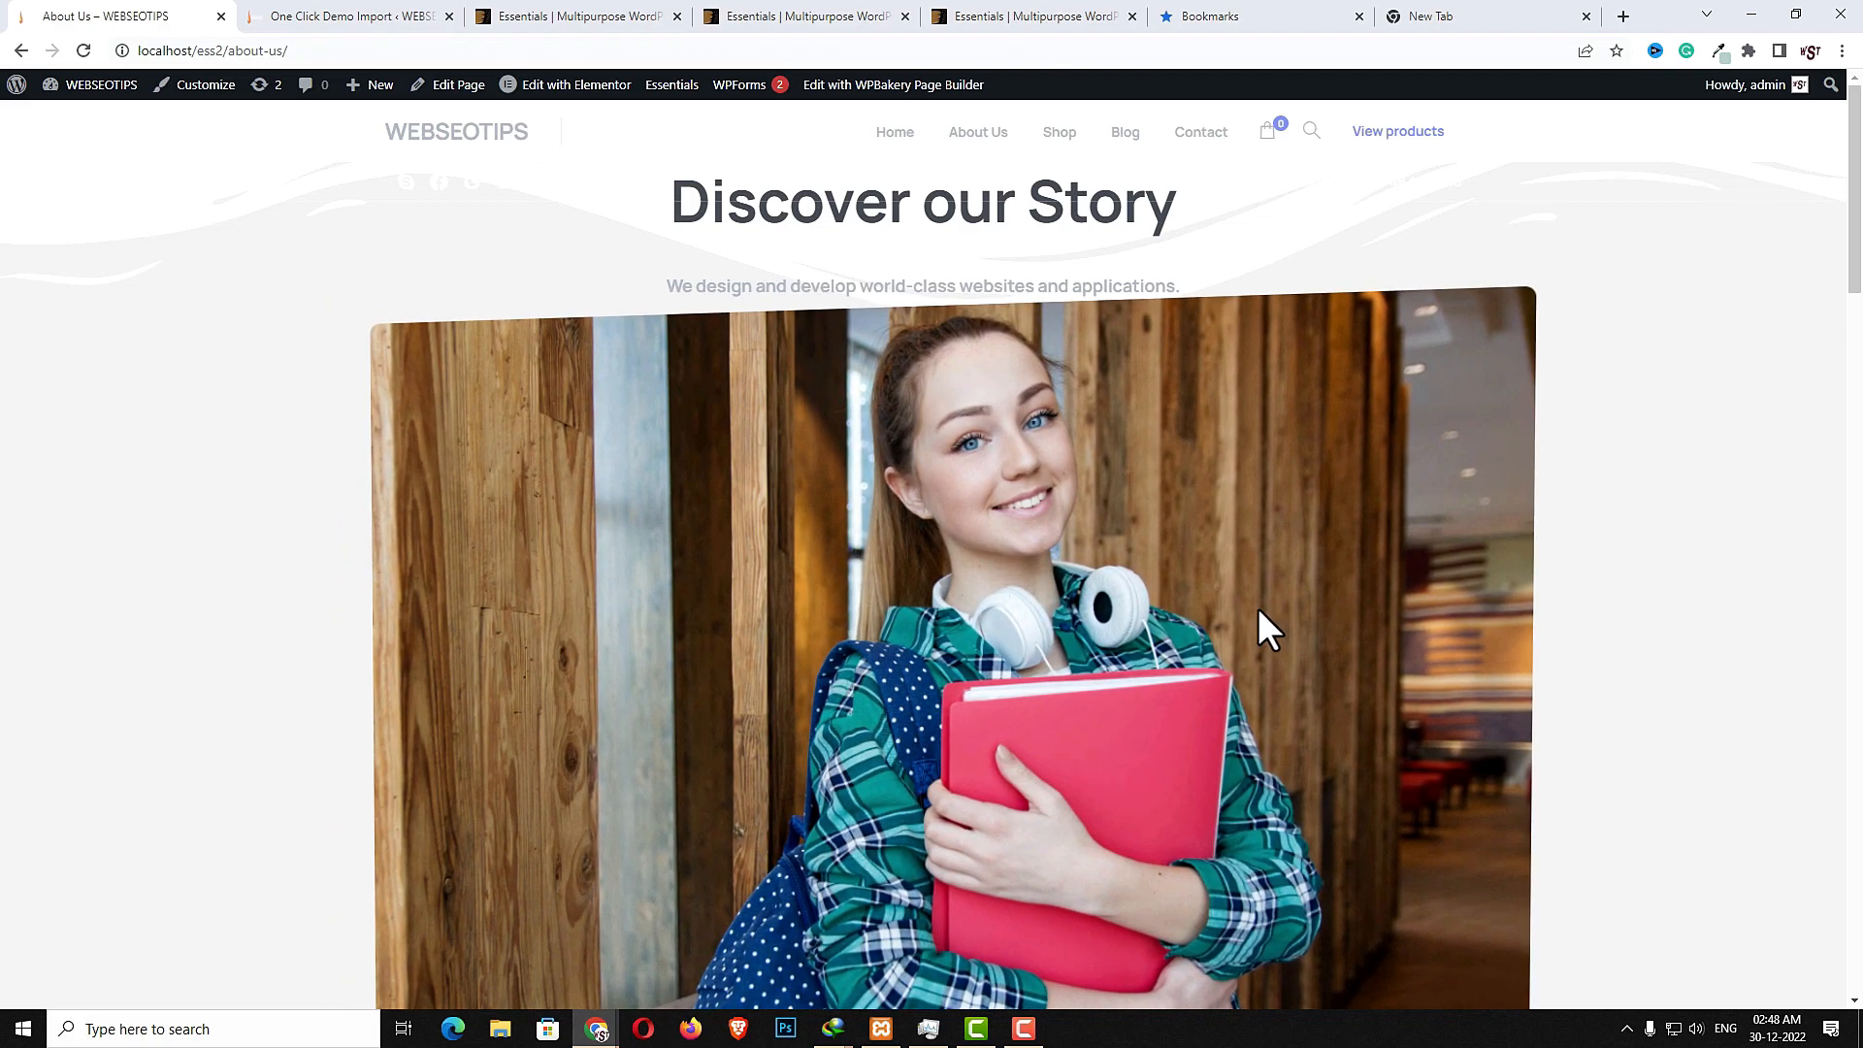
- Scroll through the About Us page, highlighting its intro, photo stack and established-in-2012 texts
scroll(906, 595, down, 5)
scroll(1248, 570, down, 3)
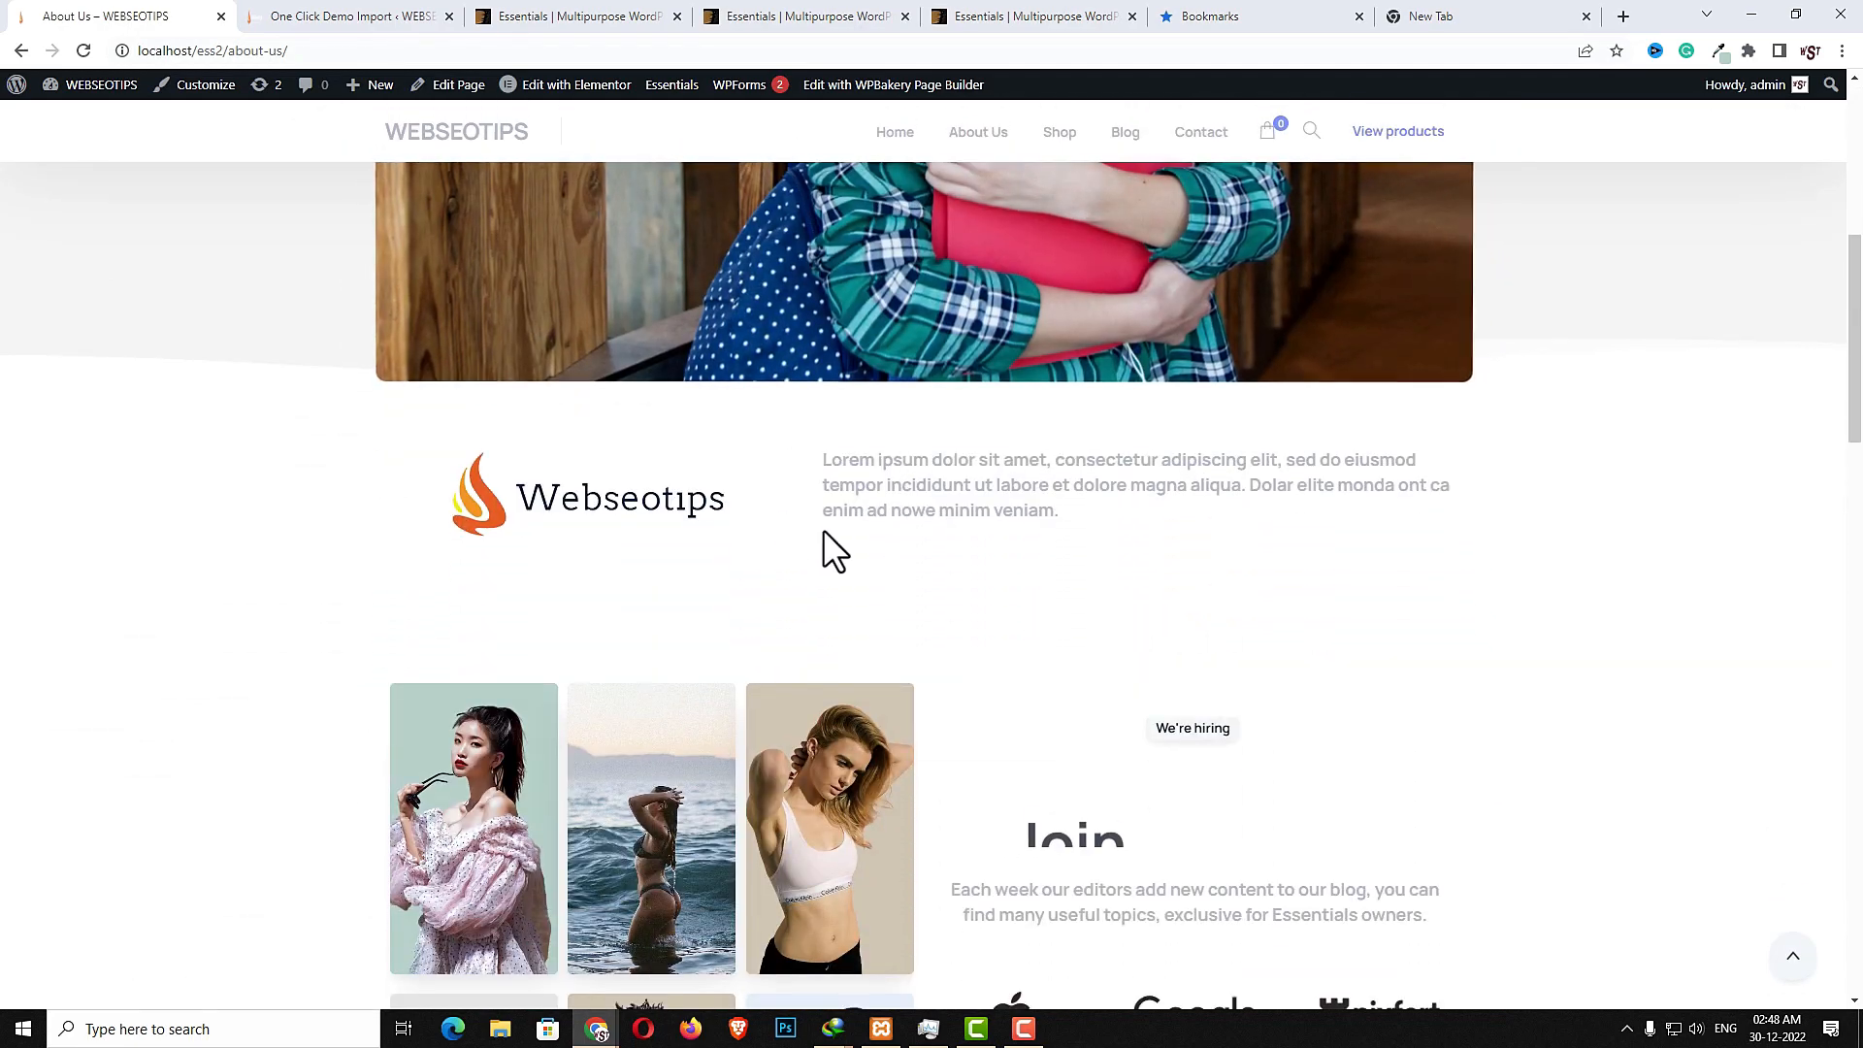
drag(823, 462, 1081, 514)
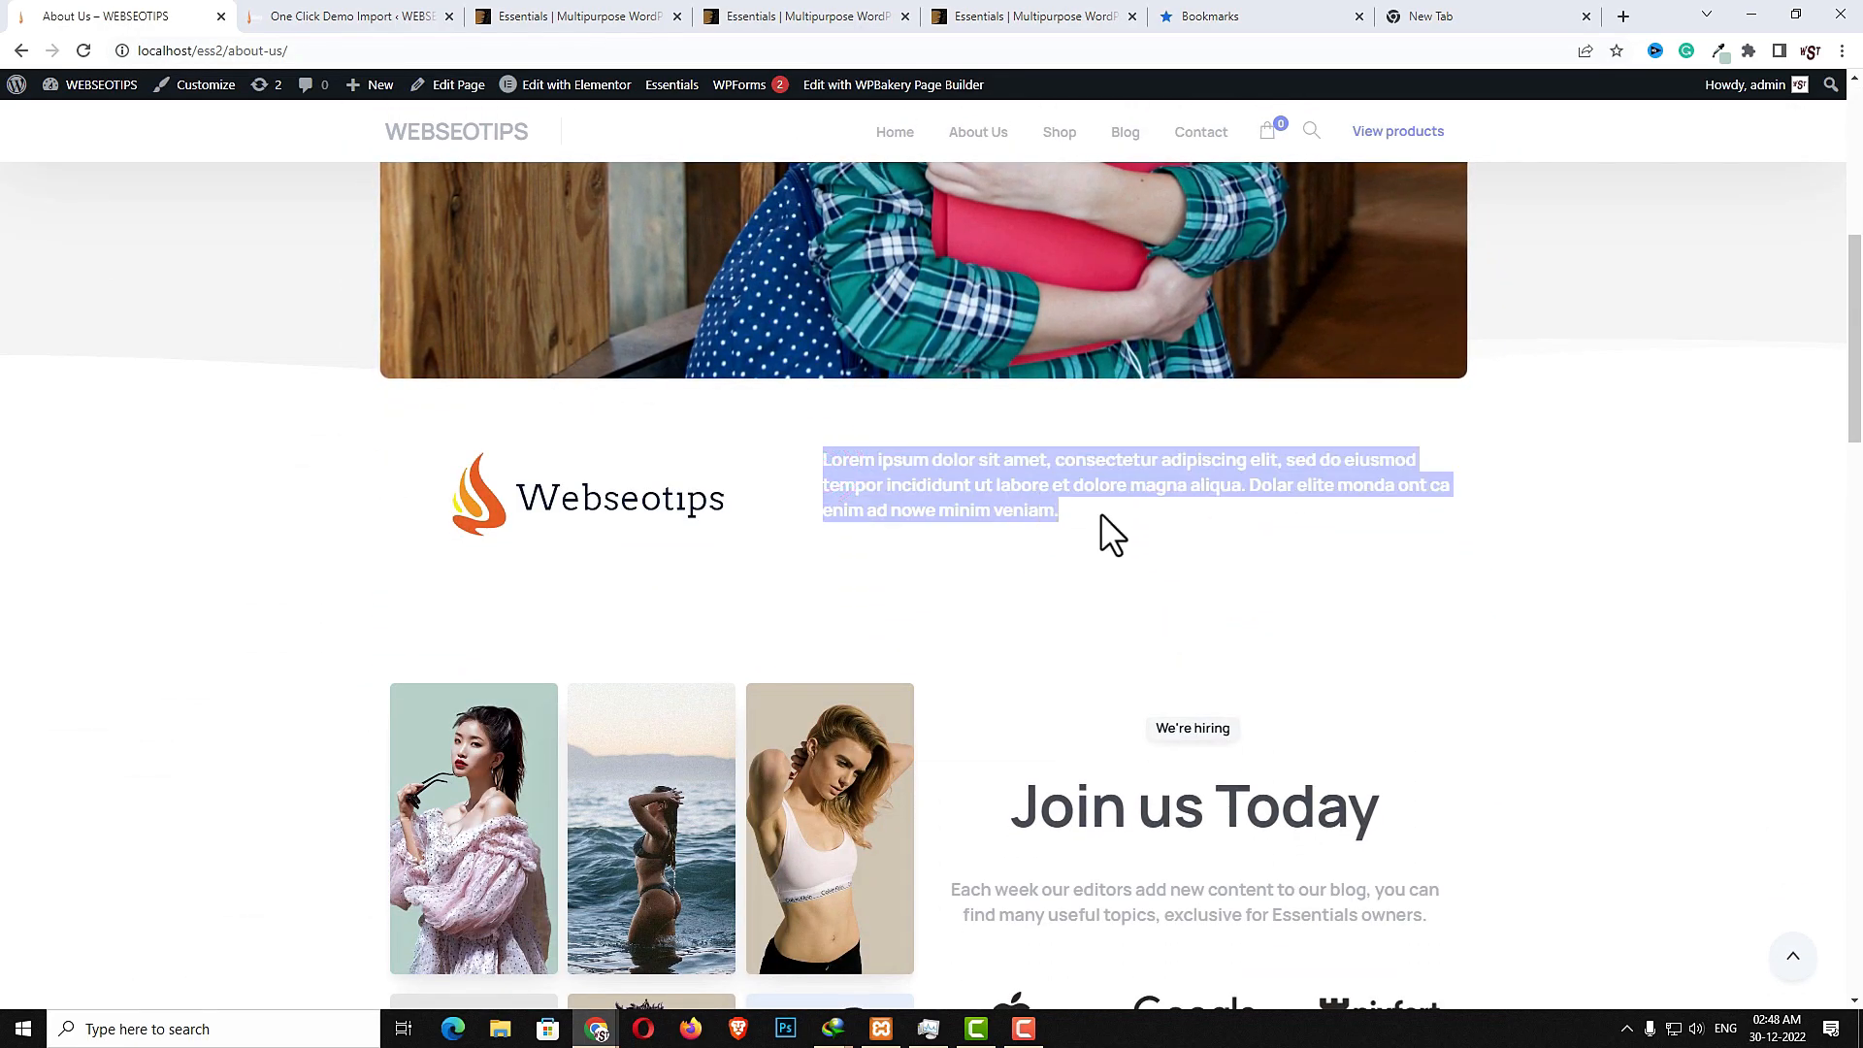
scroll(1149, 599, down, 3)
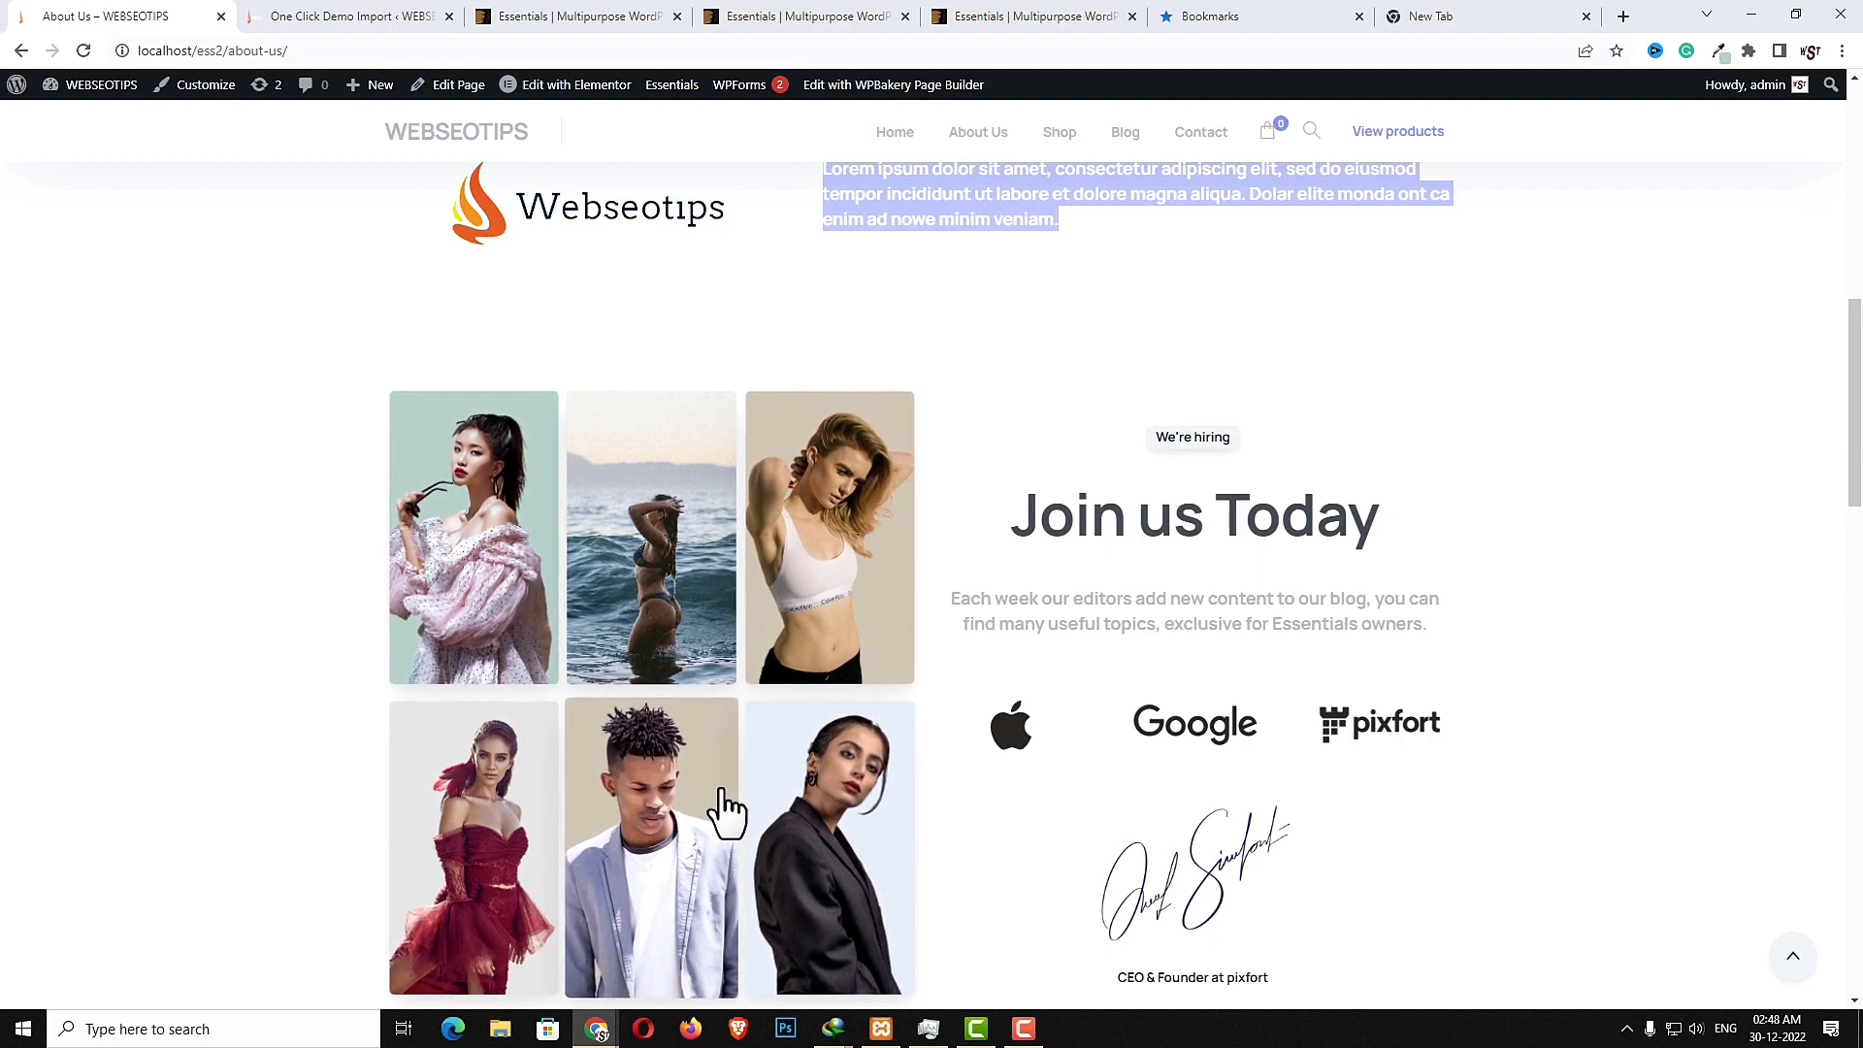
scroll(1293, 324, down, 2)
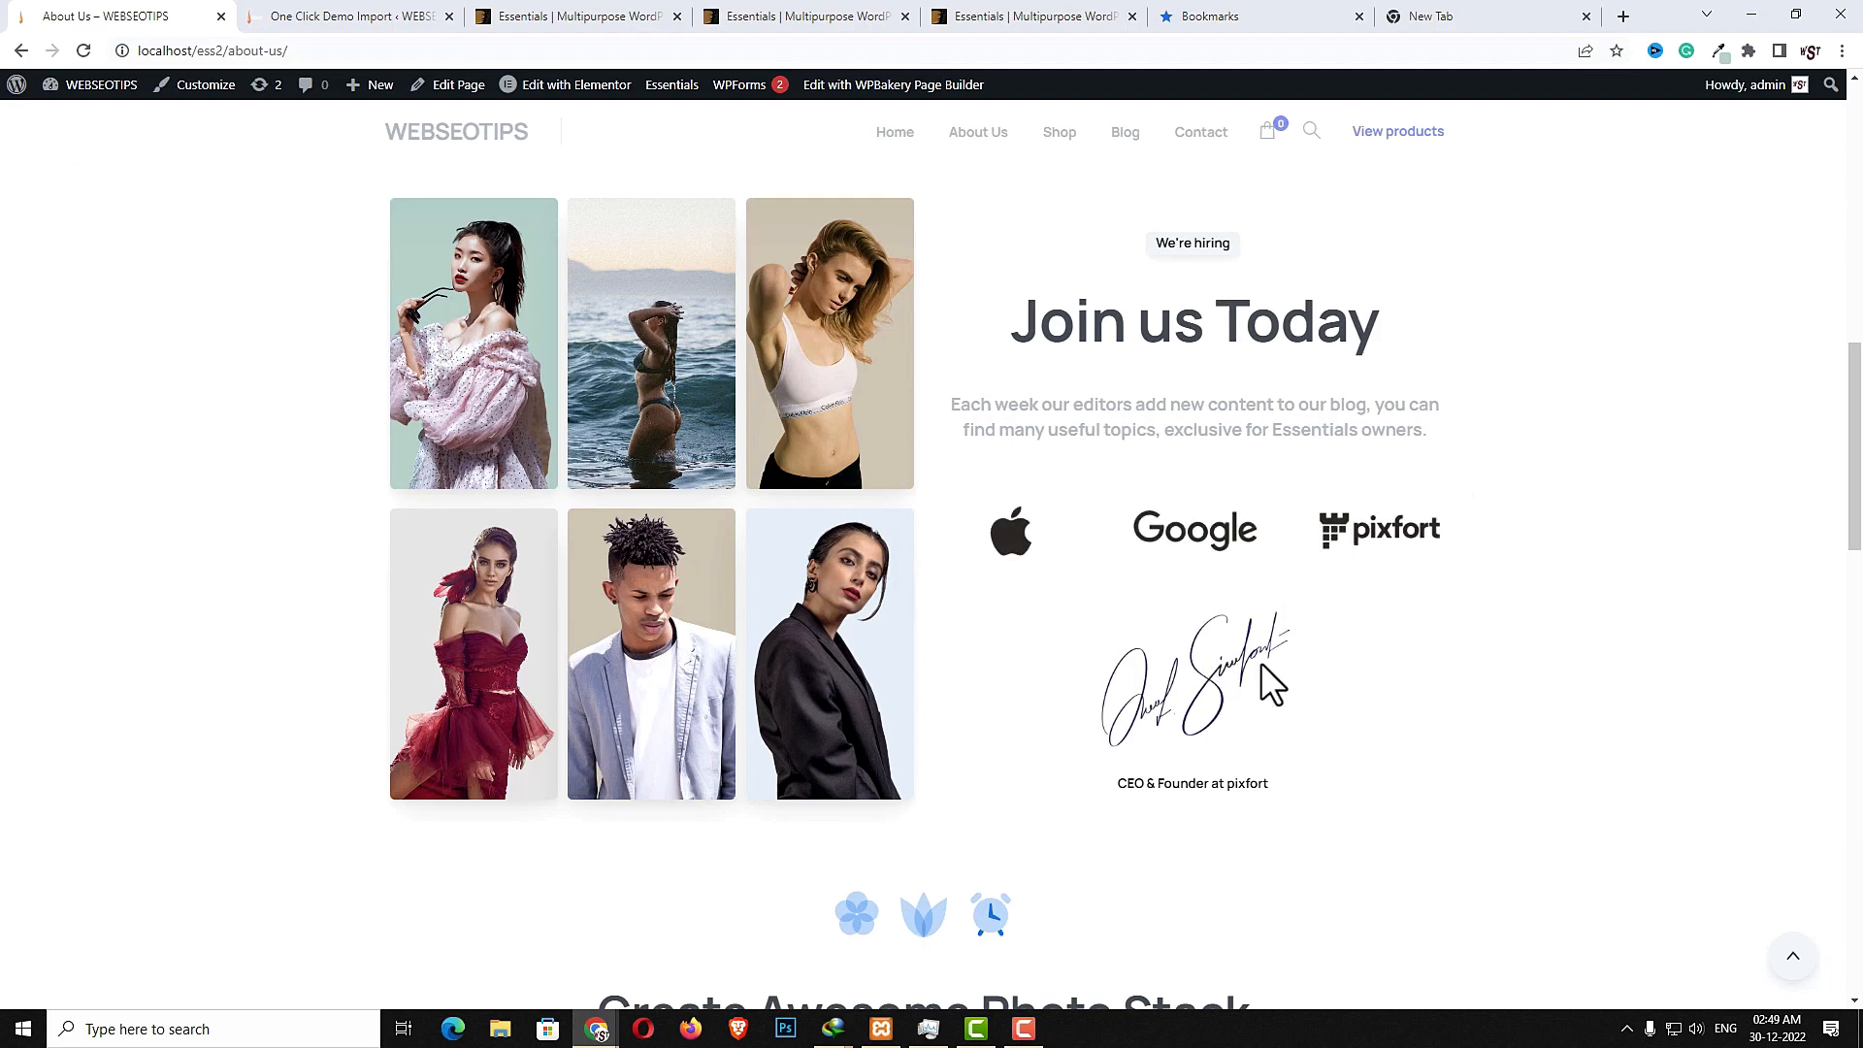
scroll(1272, 763, down, 5)
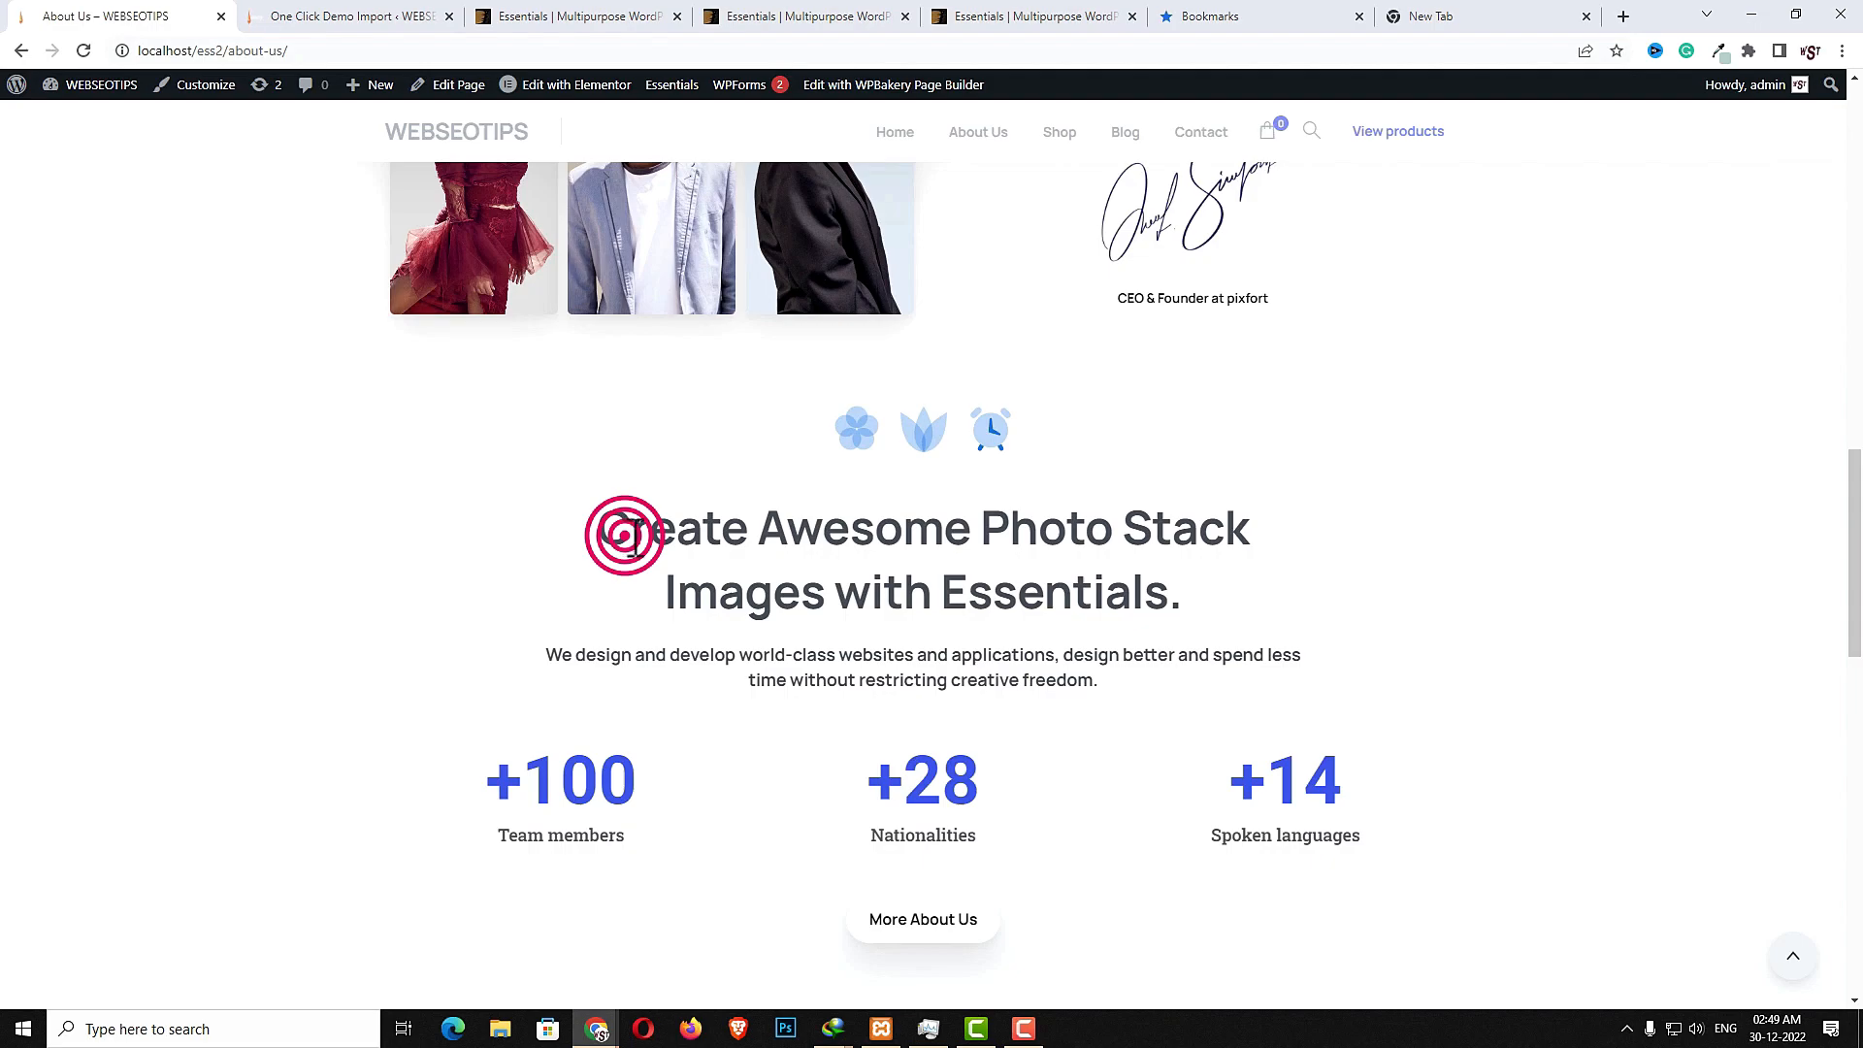
drag(631, 536, 987, 582)
drag(745, 660, 903, 669)
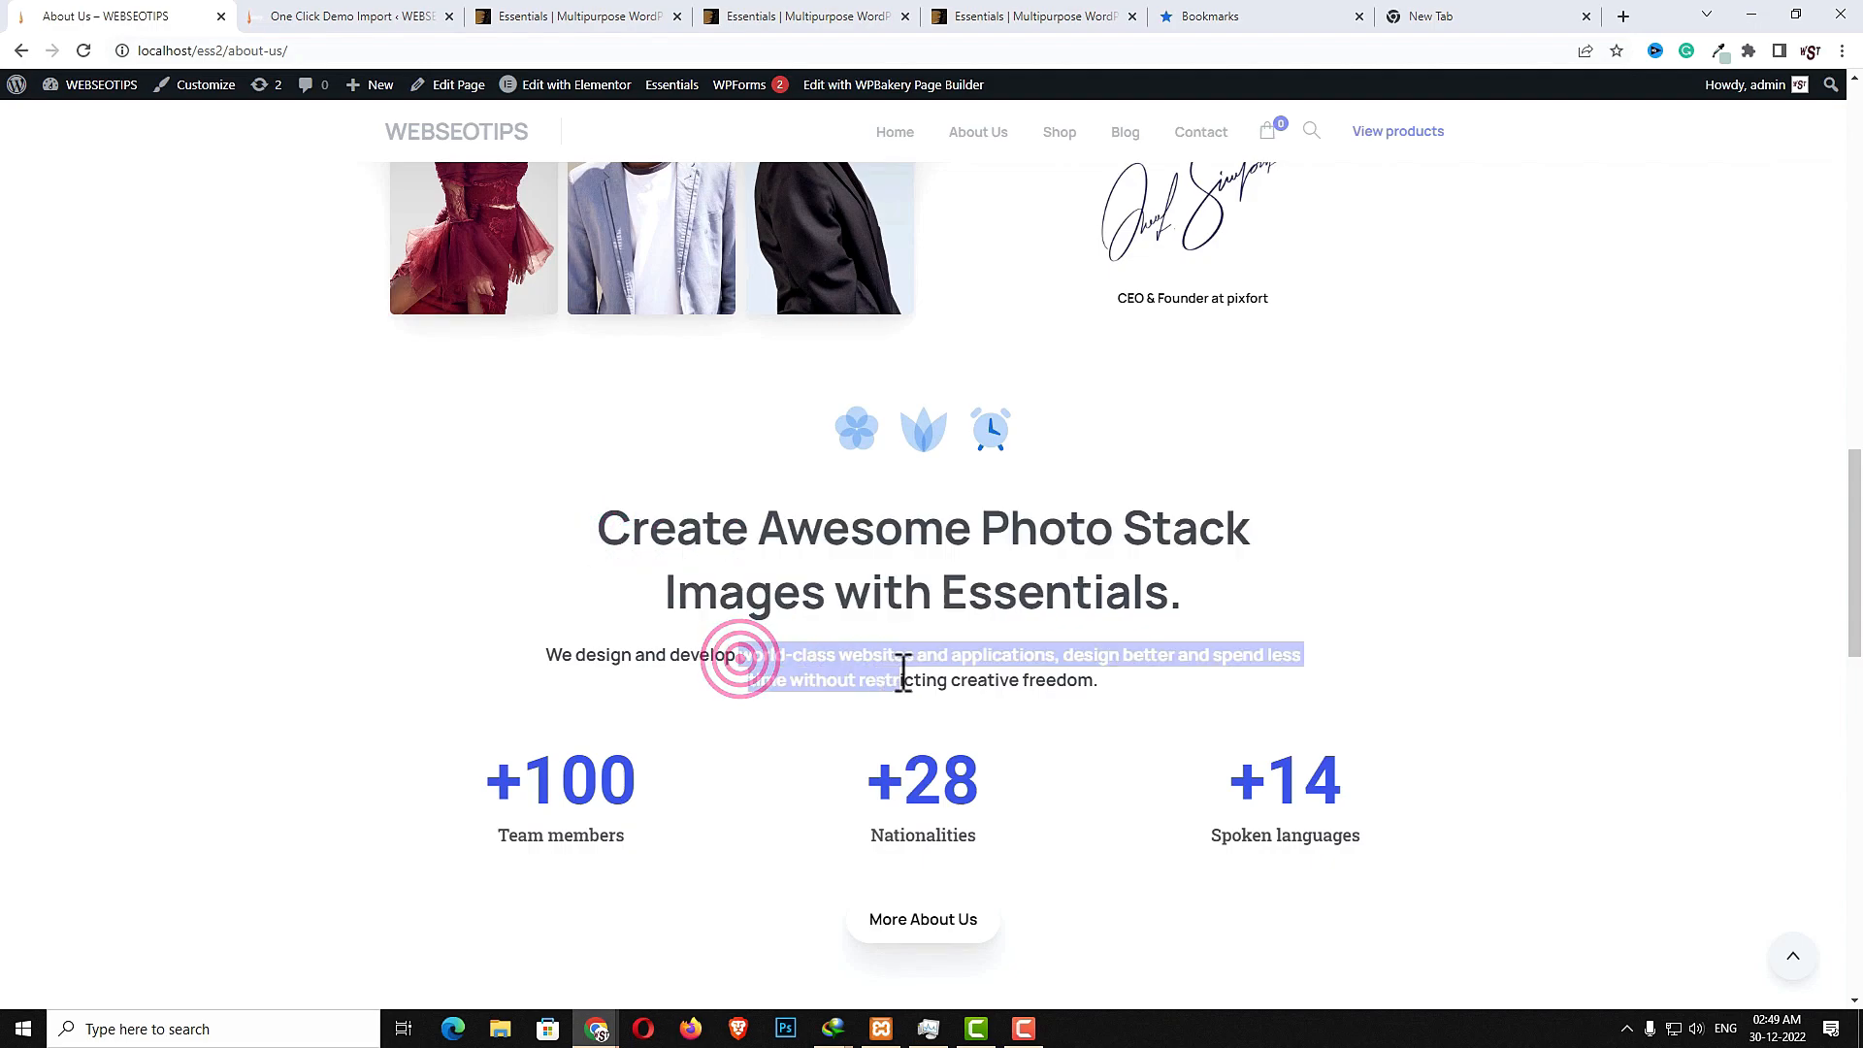
scroll(886, 732, down, 2)
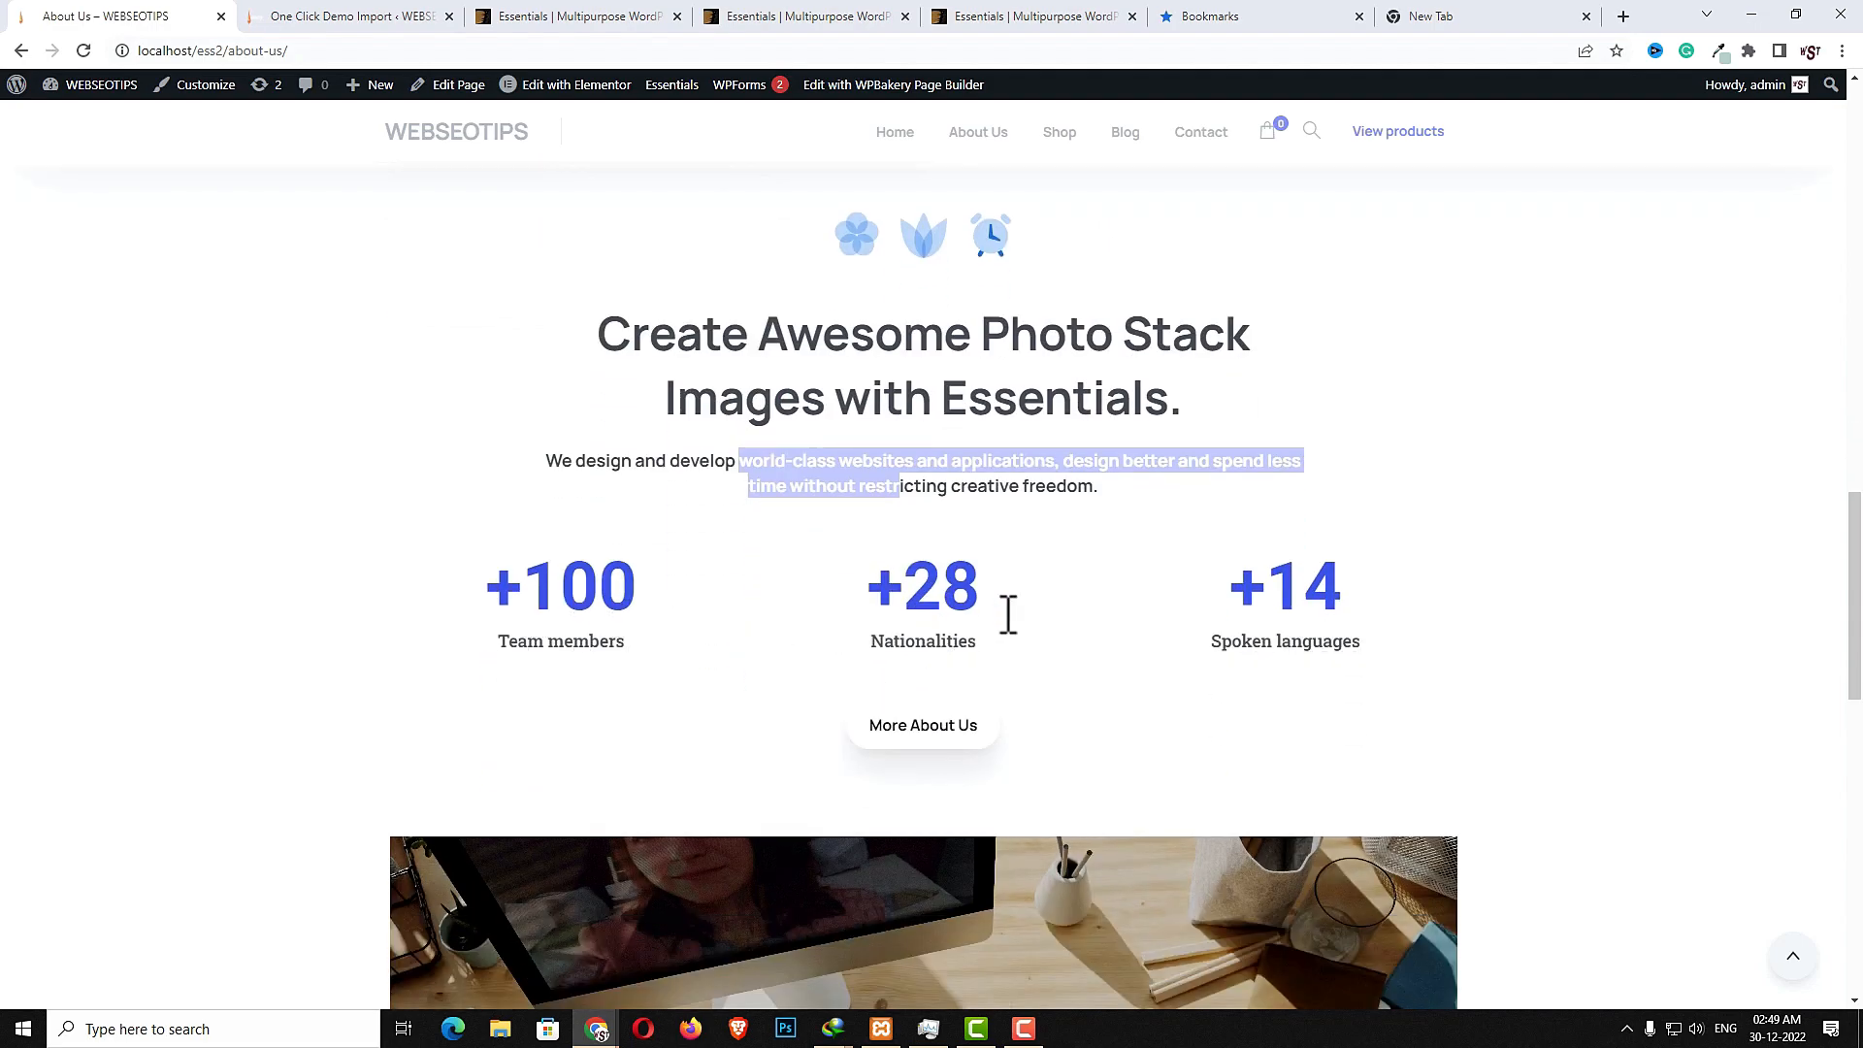
scroll(1365, 636, down, 3)
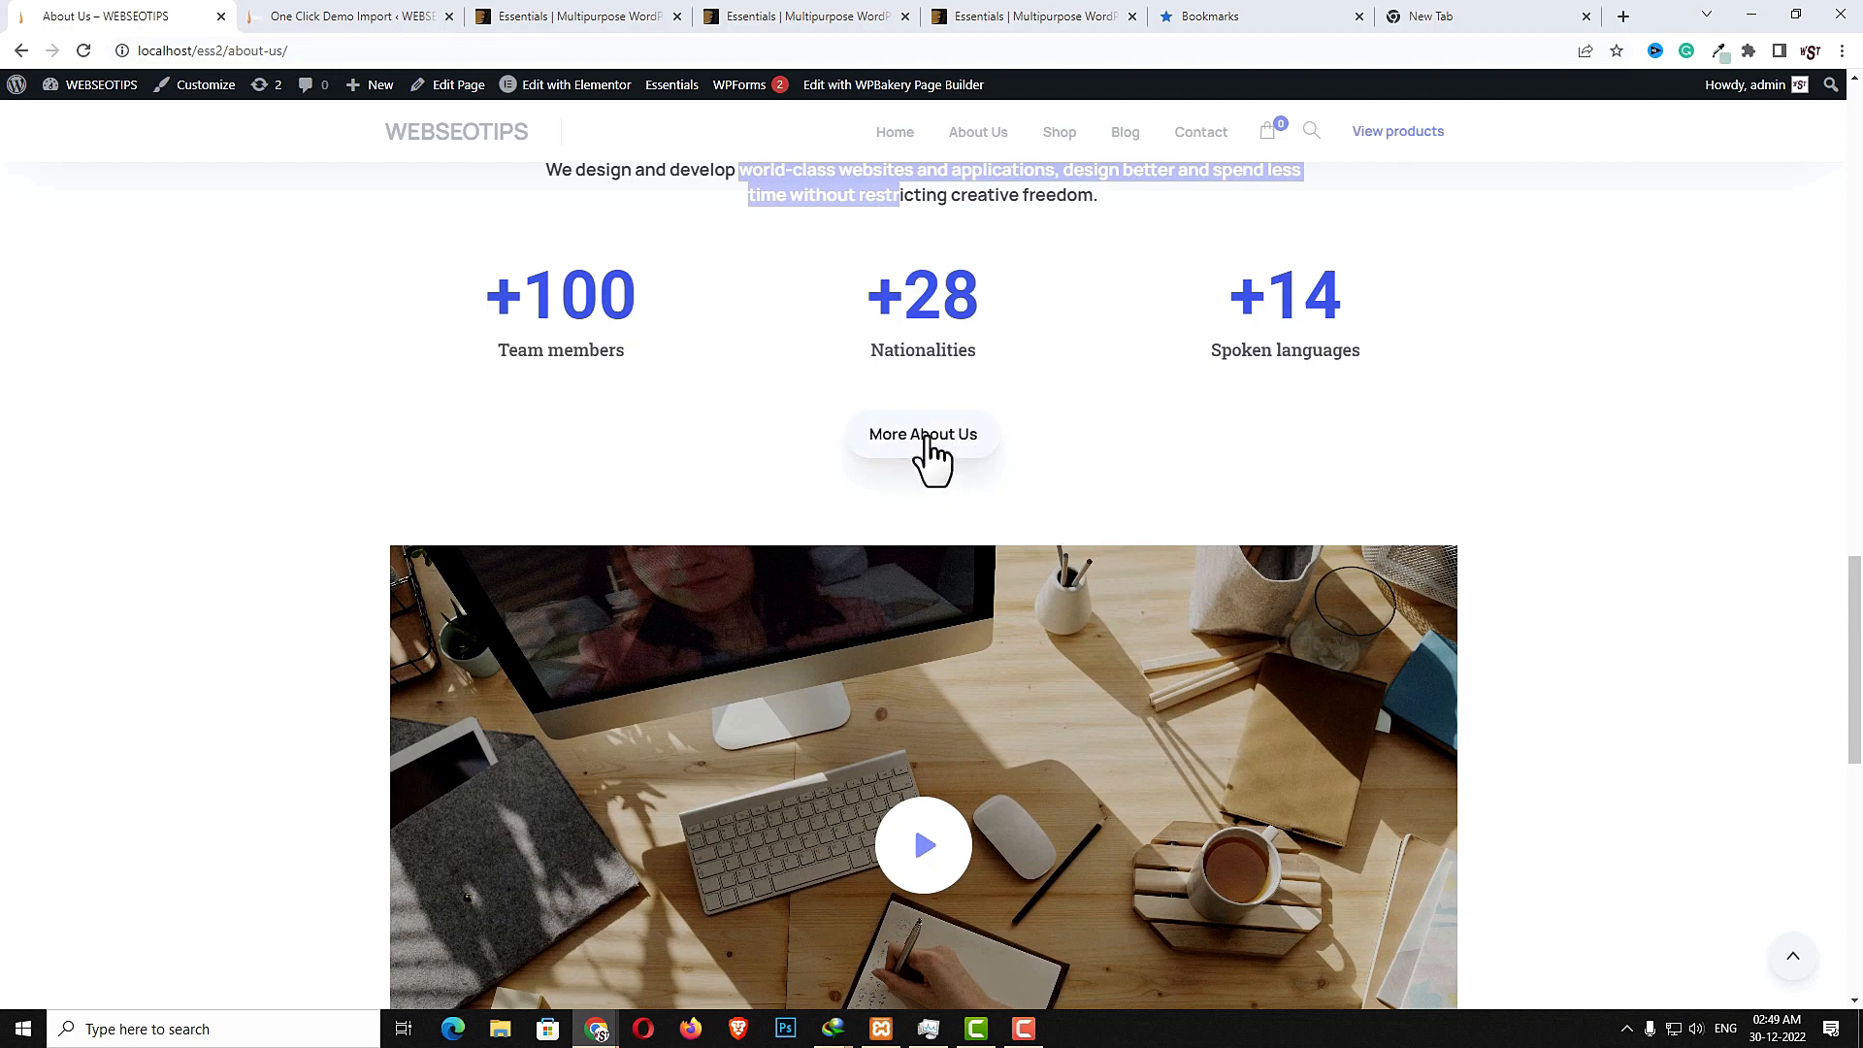
scroll(1178, 614, down, 4)
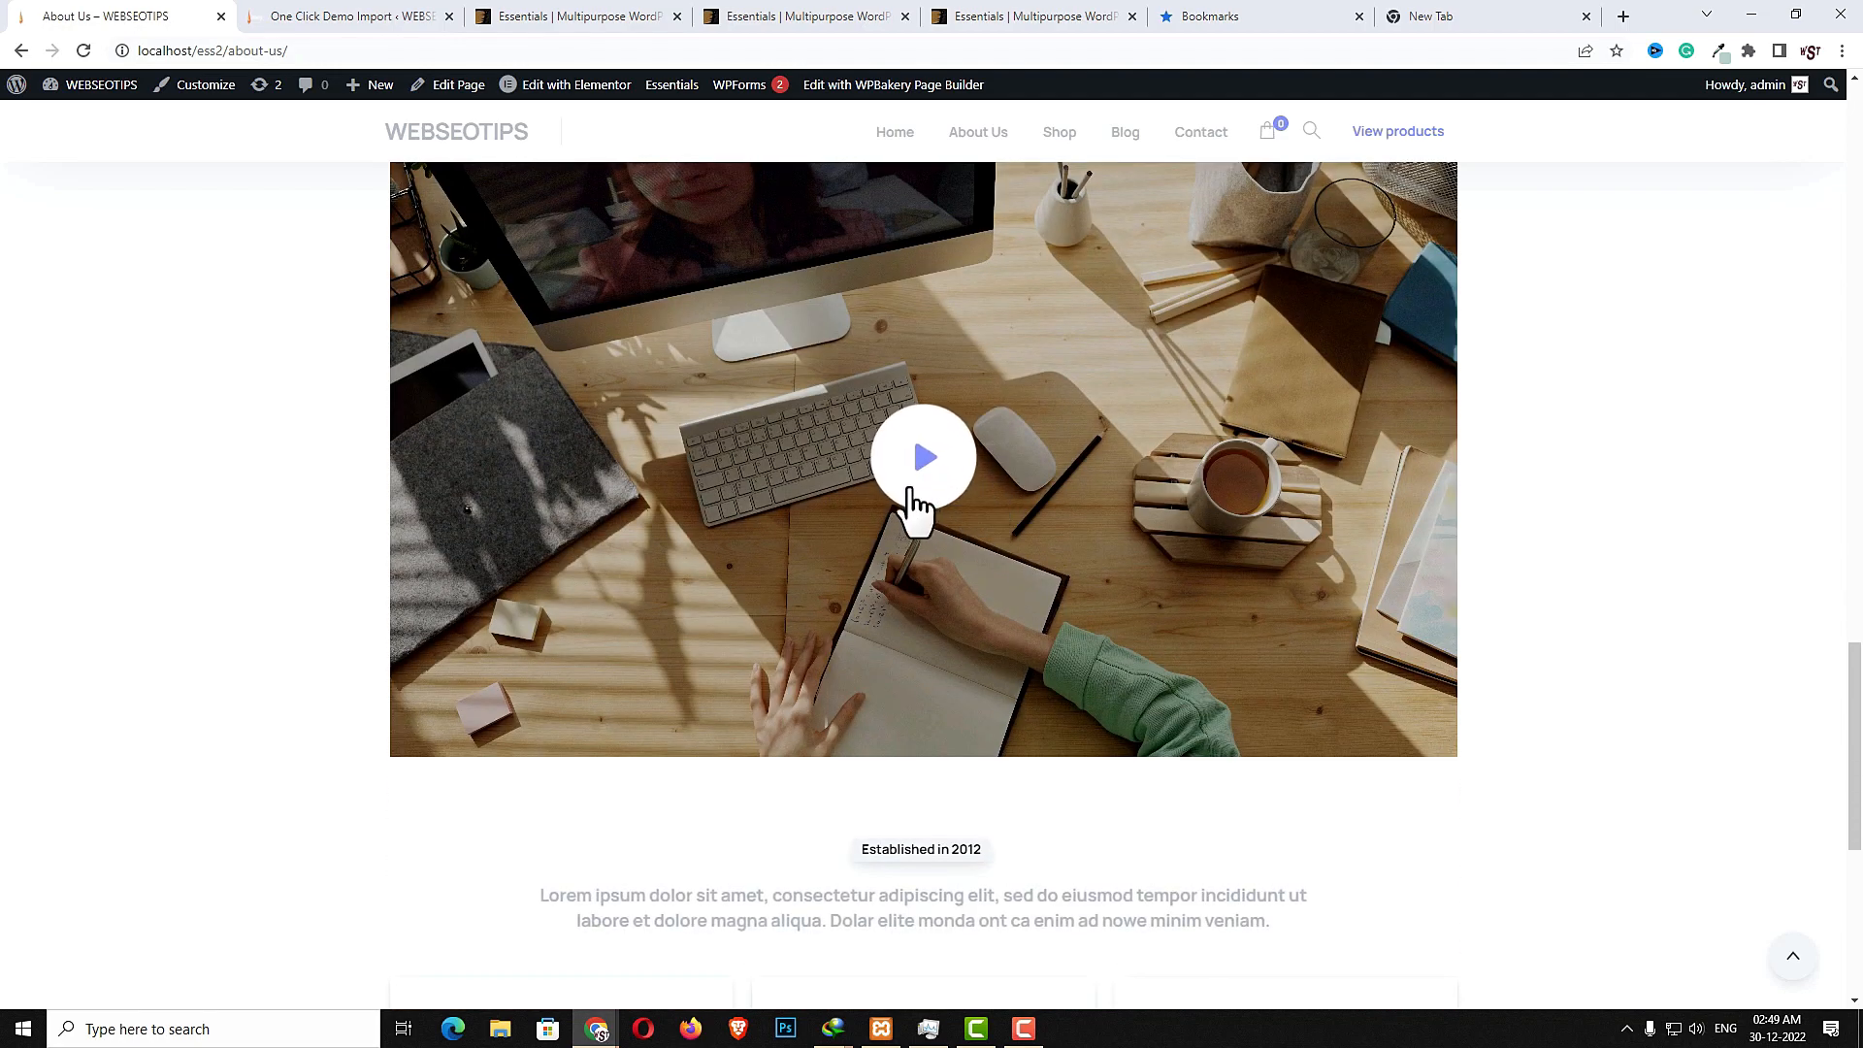
scroll(955, 642, down, 4)
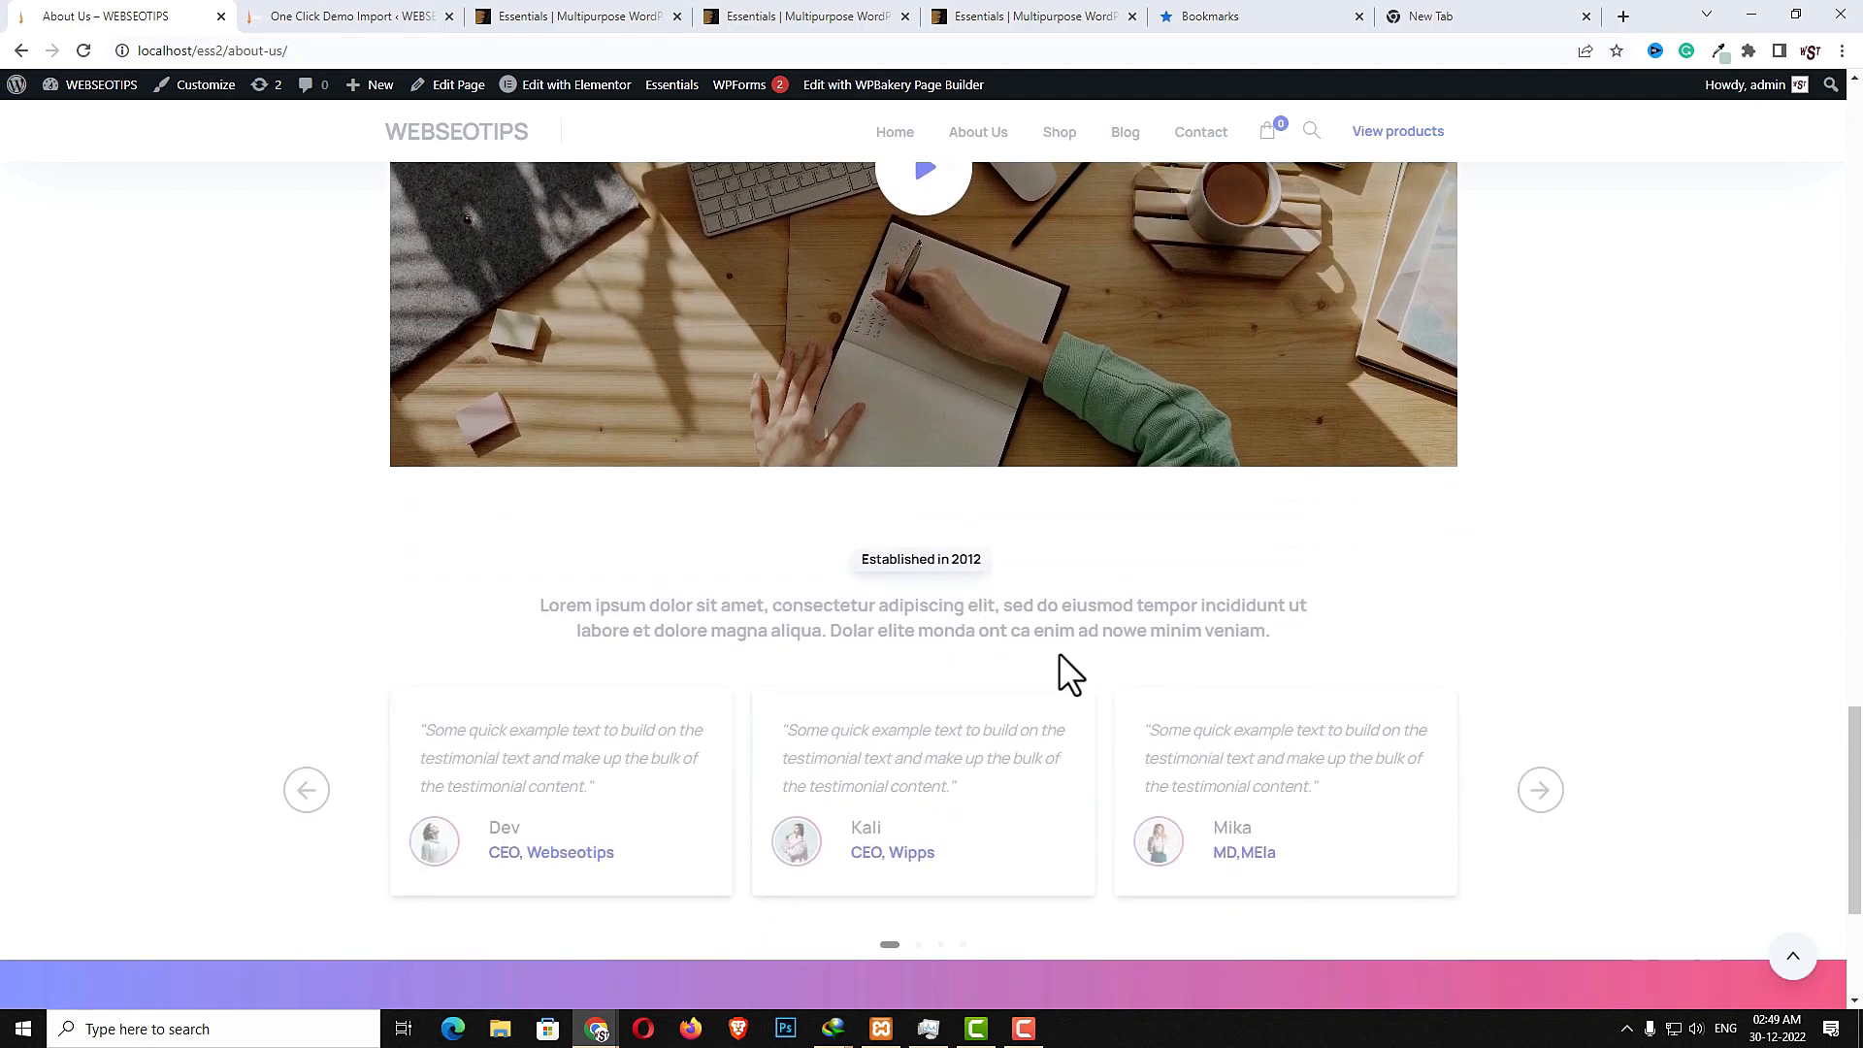
drag(529, 500, 1281, 557)
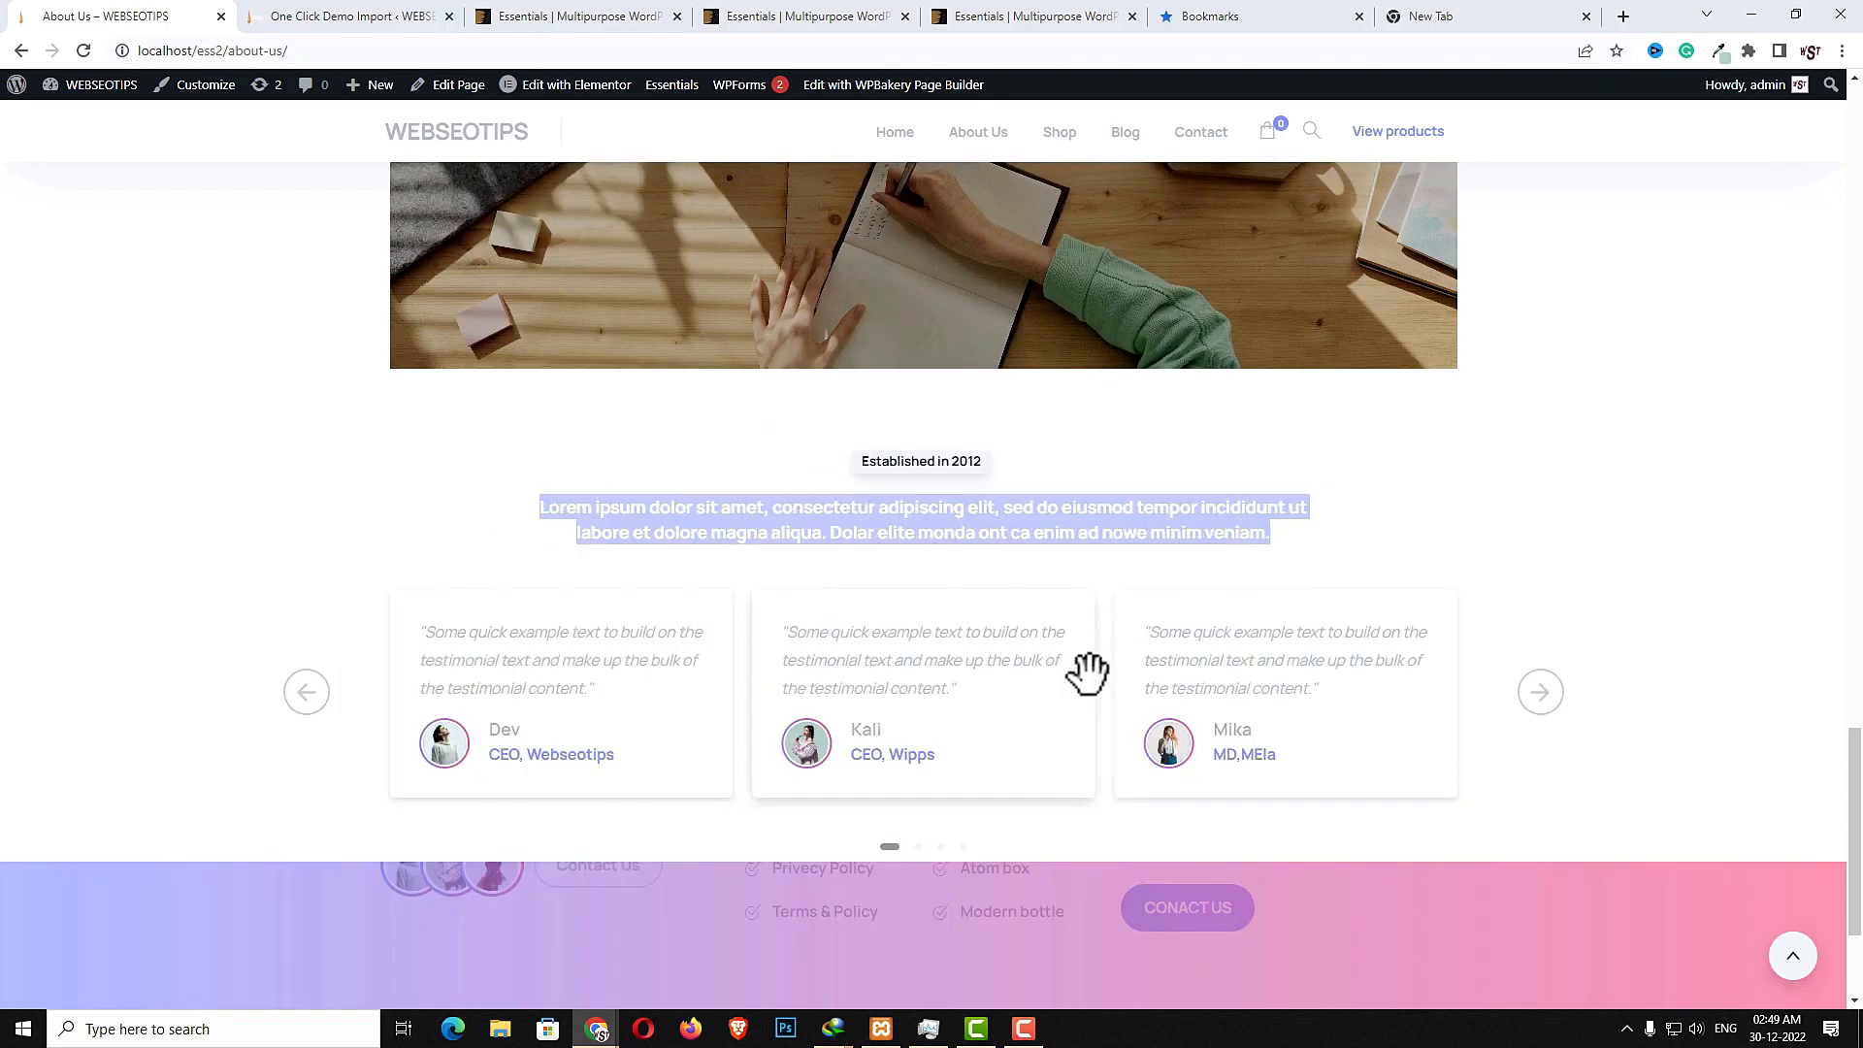
- Advance the About Us testimonials carousel two slides
click(1530, 703)
click(1529, 703)
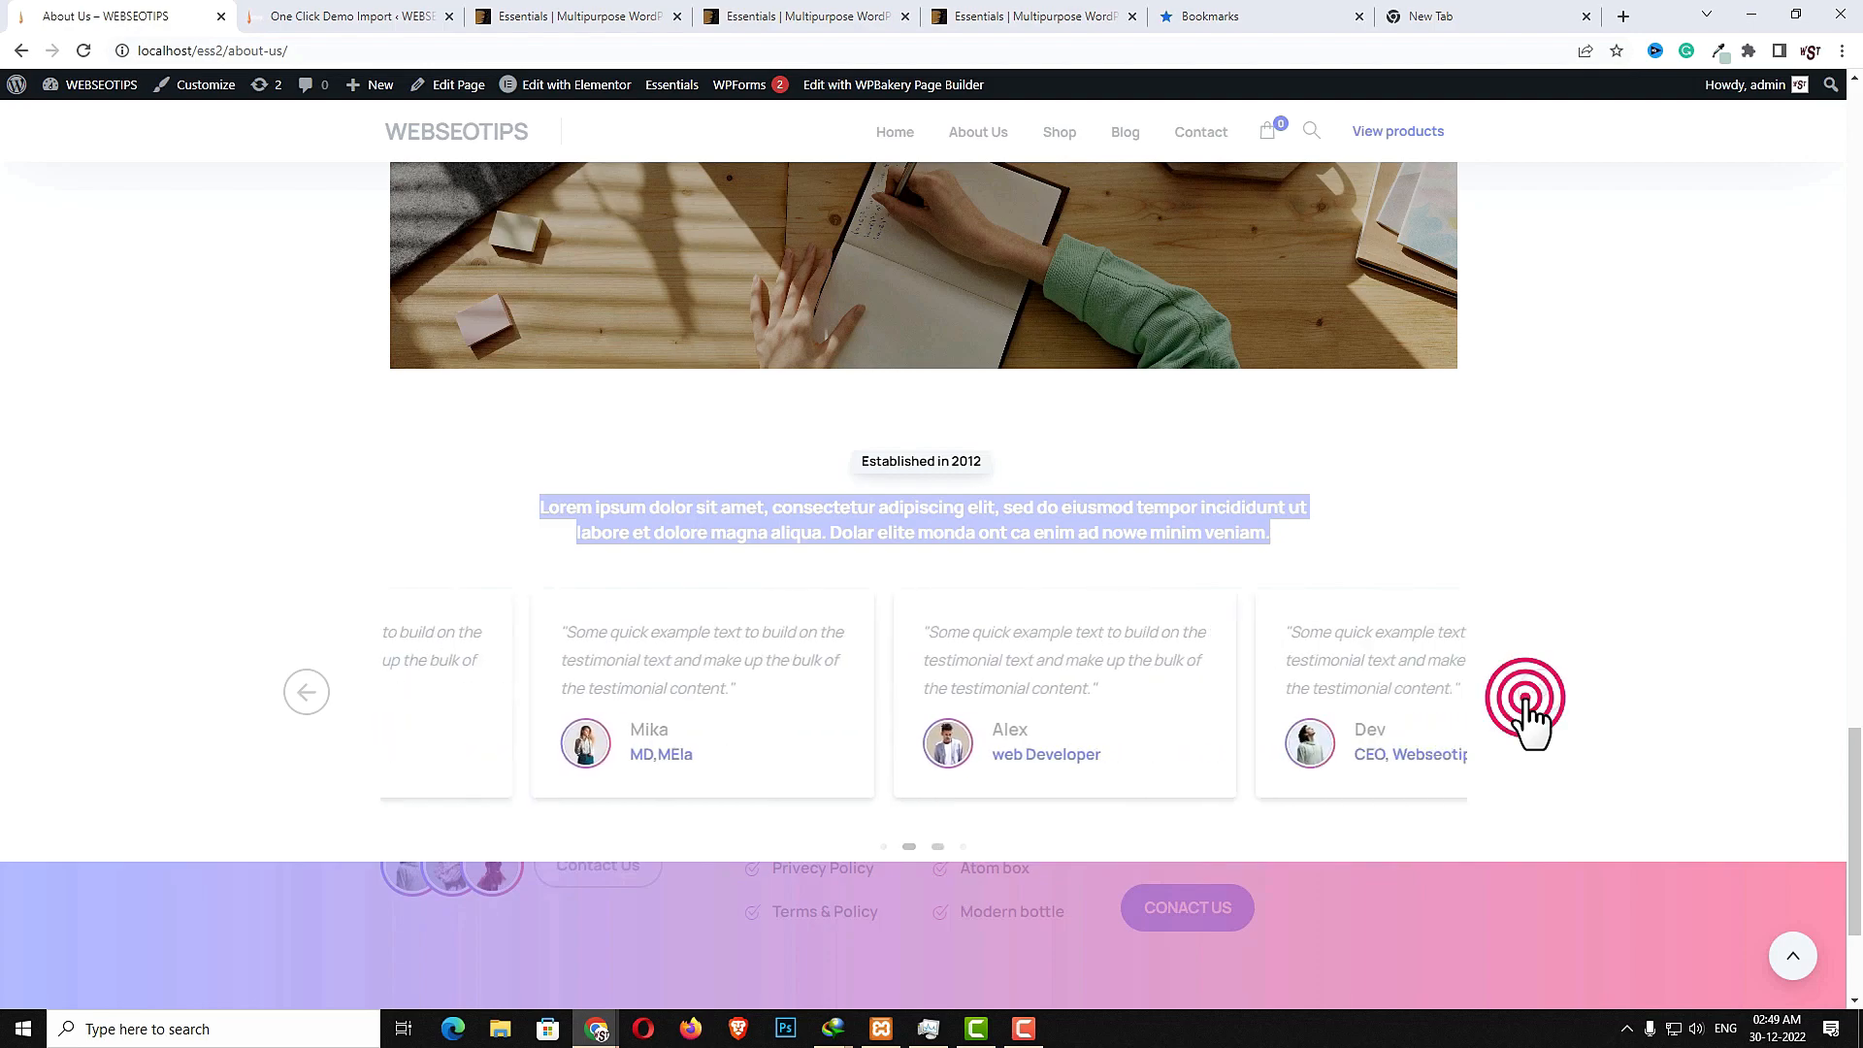
scroll(1483, 767, down, 3)
- Open the Shop page and scroll through its product grid, category list and attribute filters
click(1055, 136)
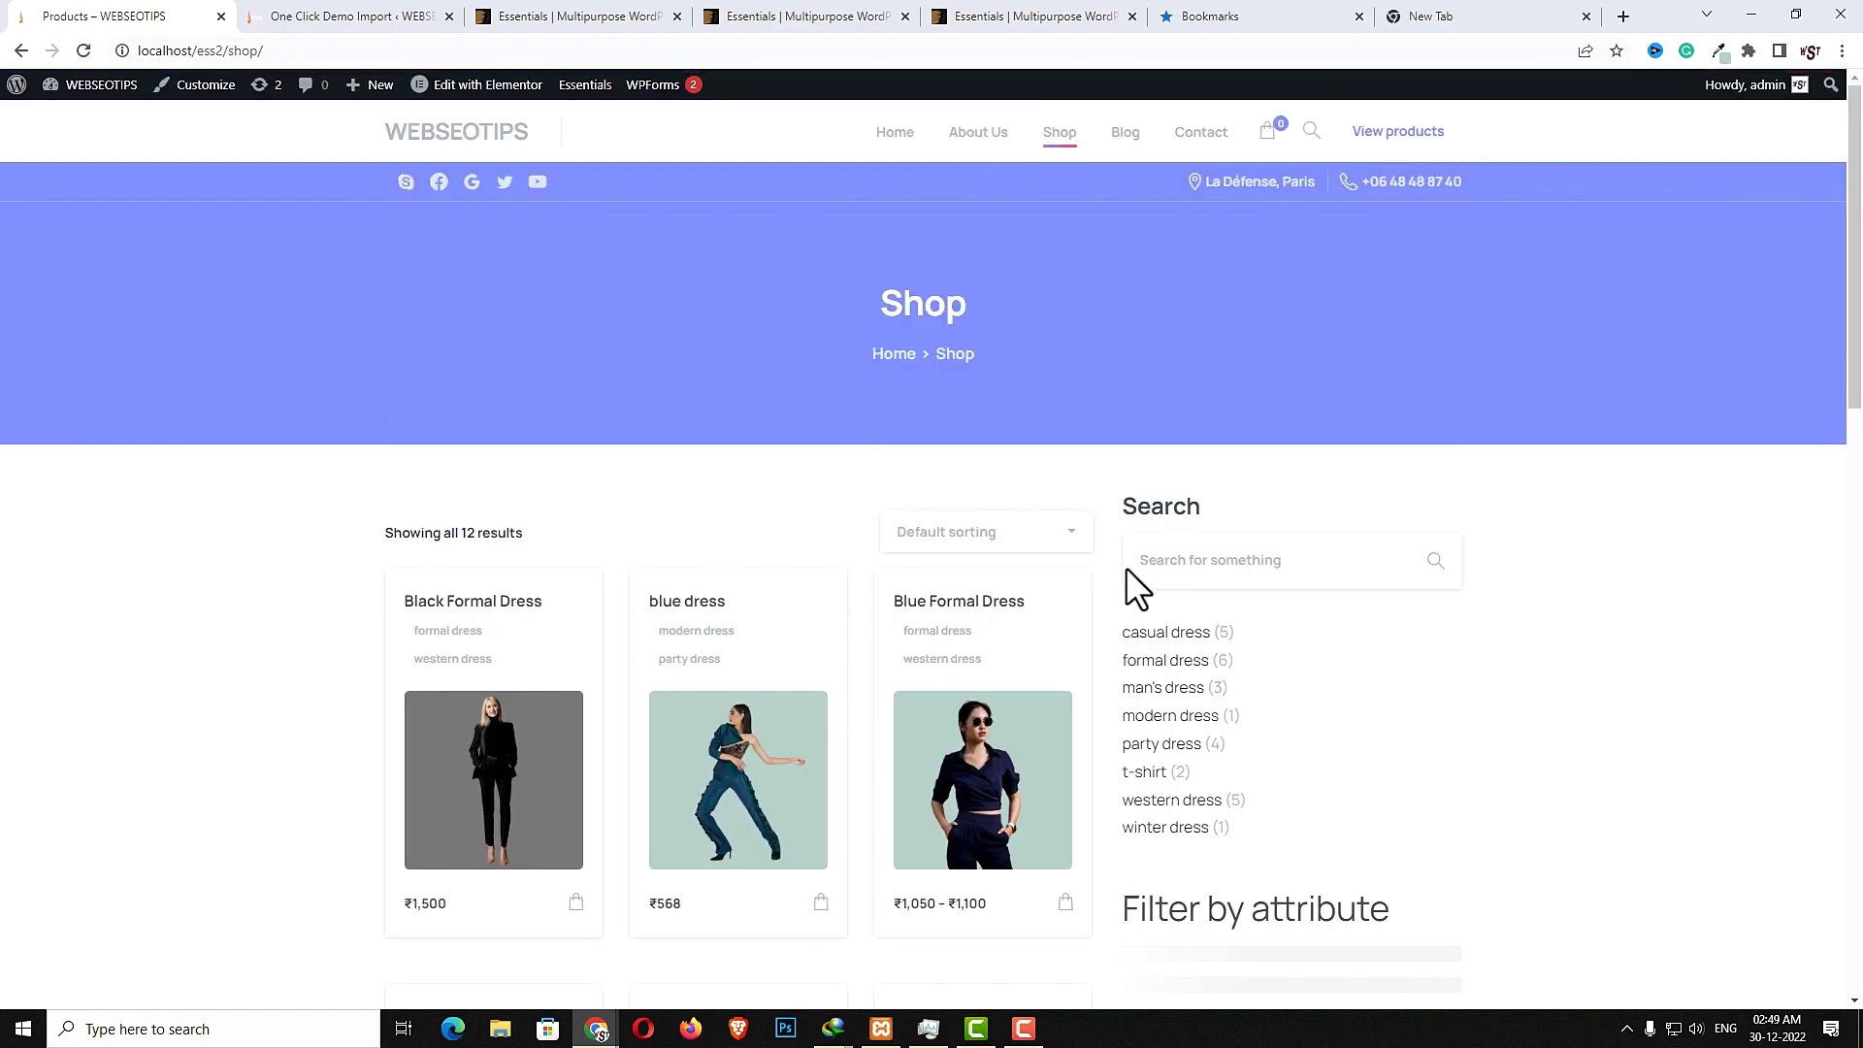
scroll(1145, 650, down, 2)
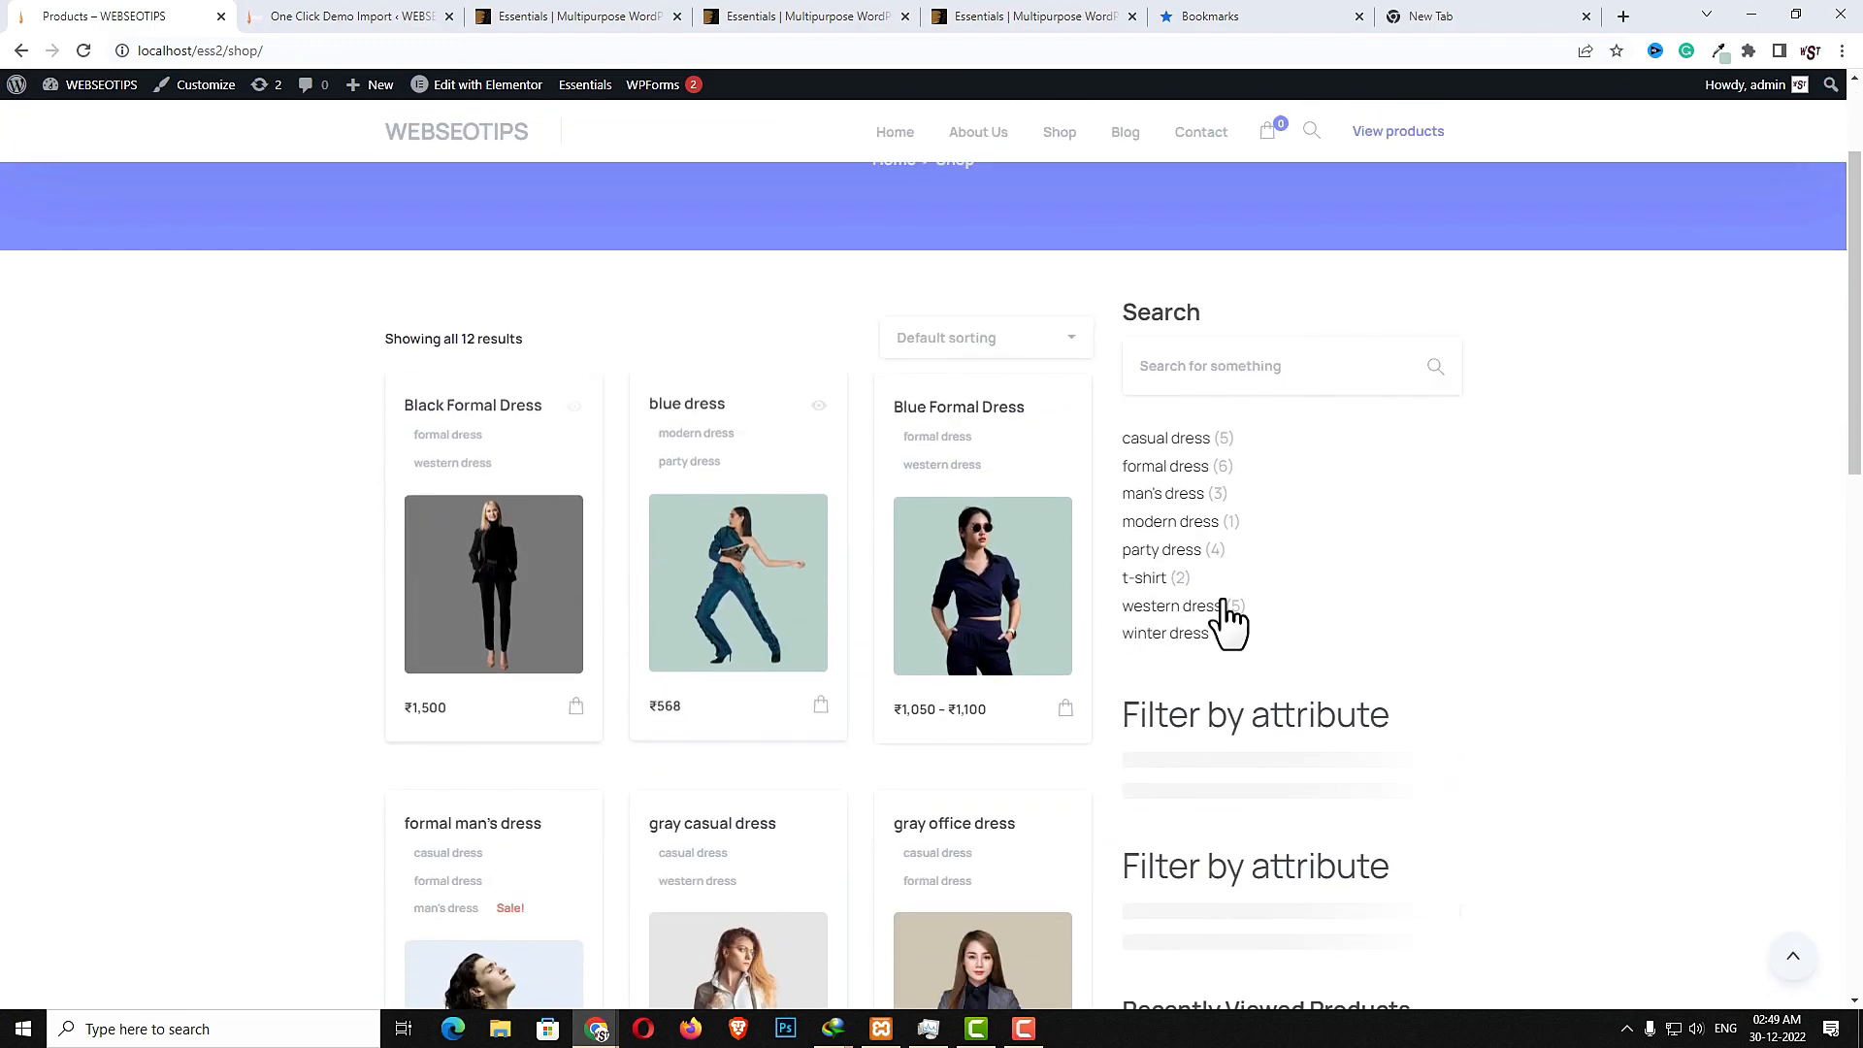
scroll(1459, 611, down, 3)
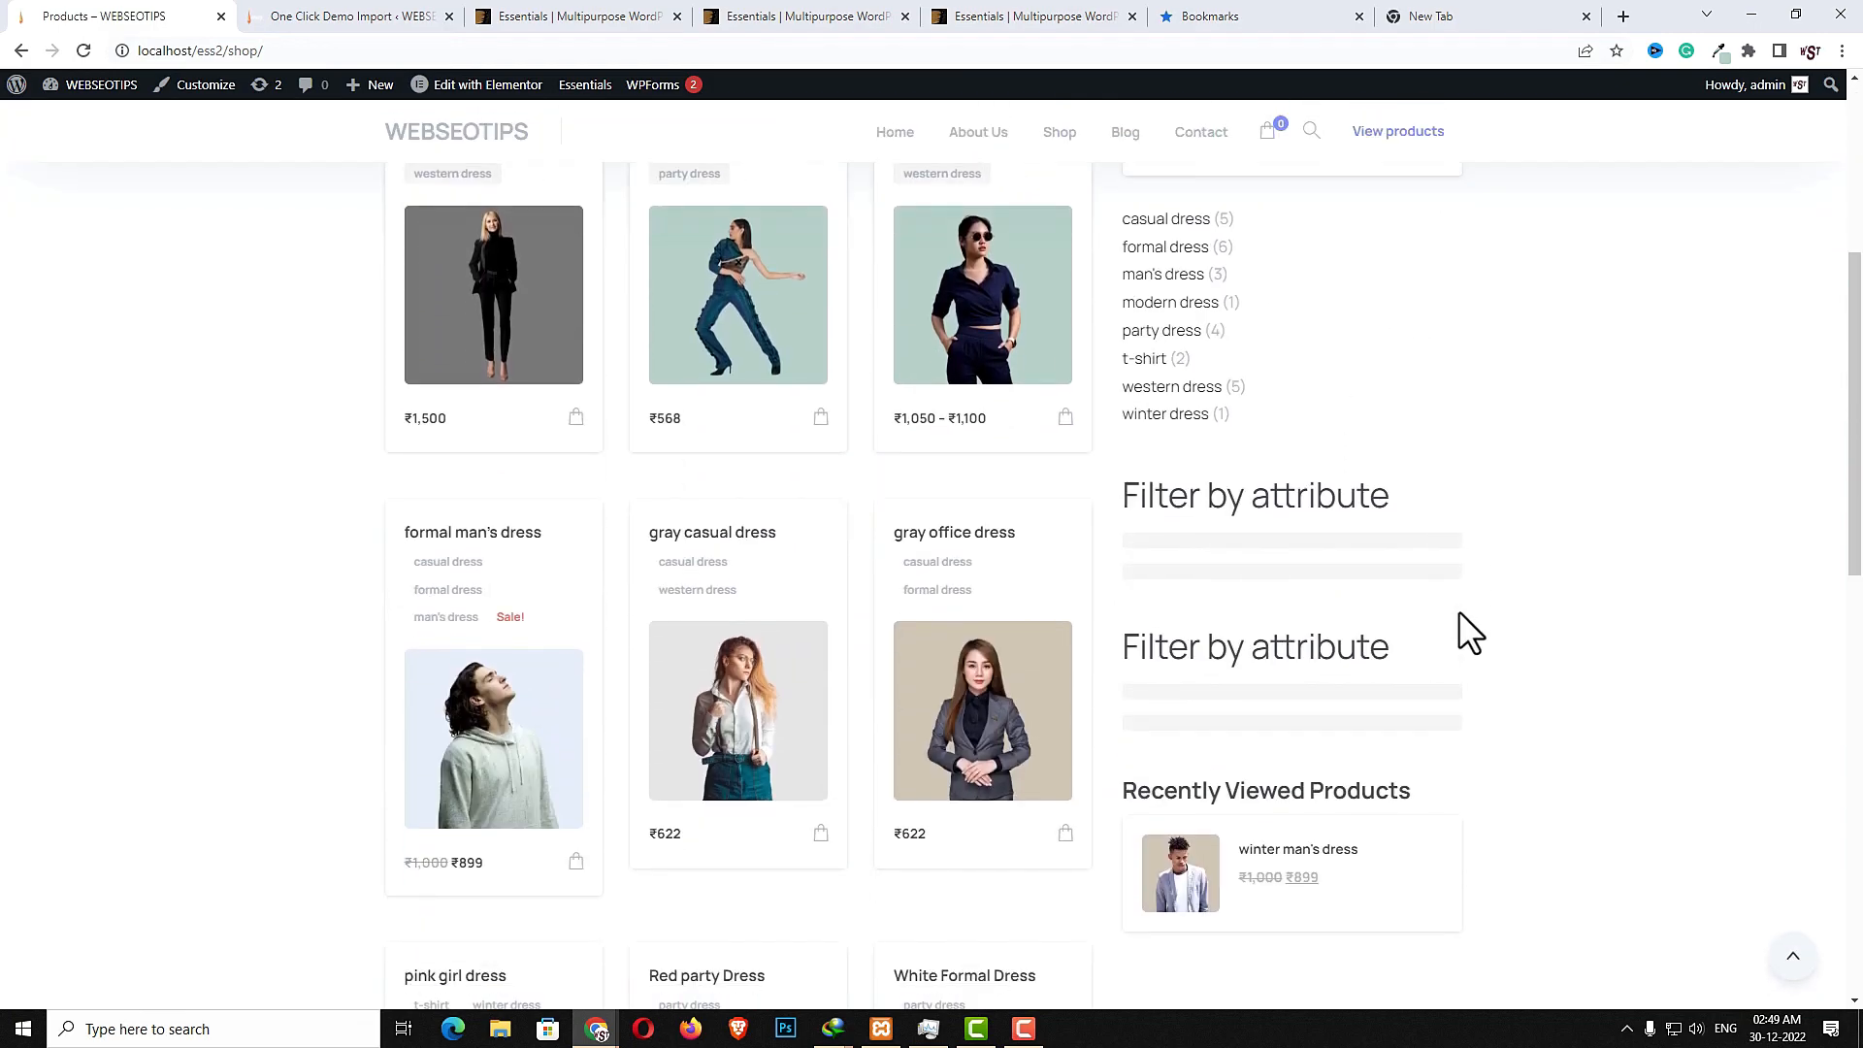
scroll(1459, 612, up, 3)
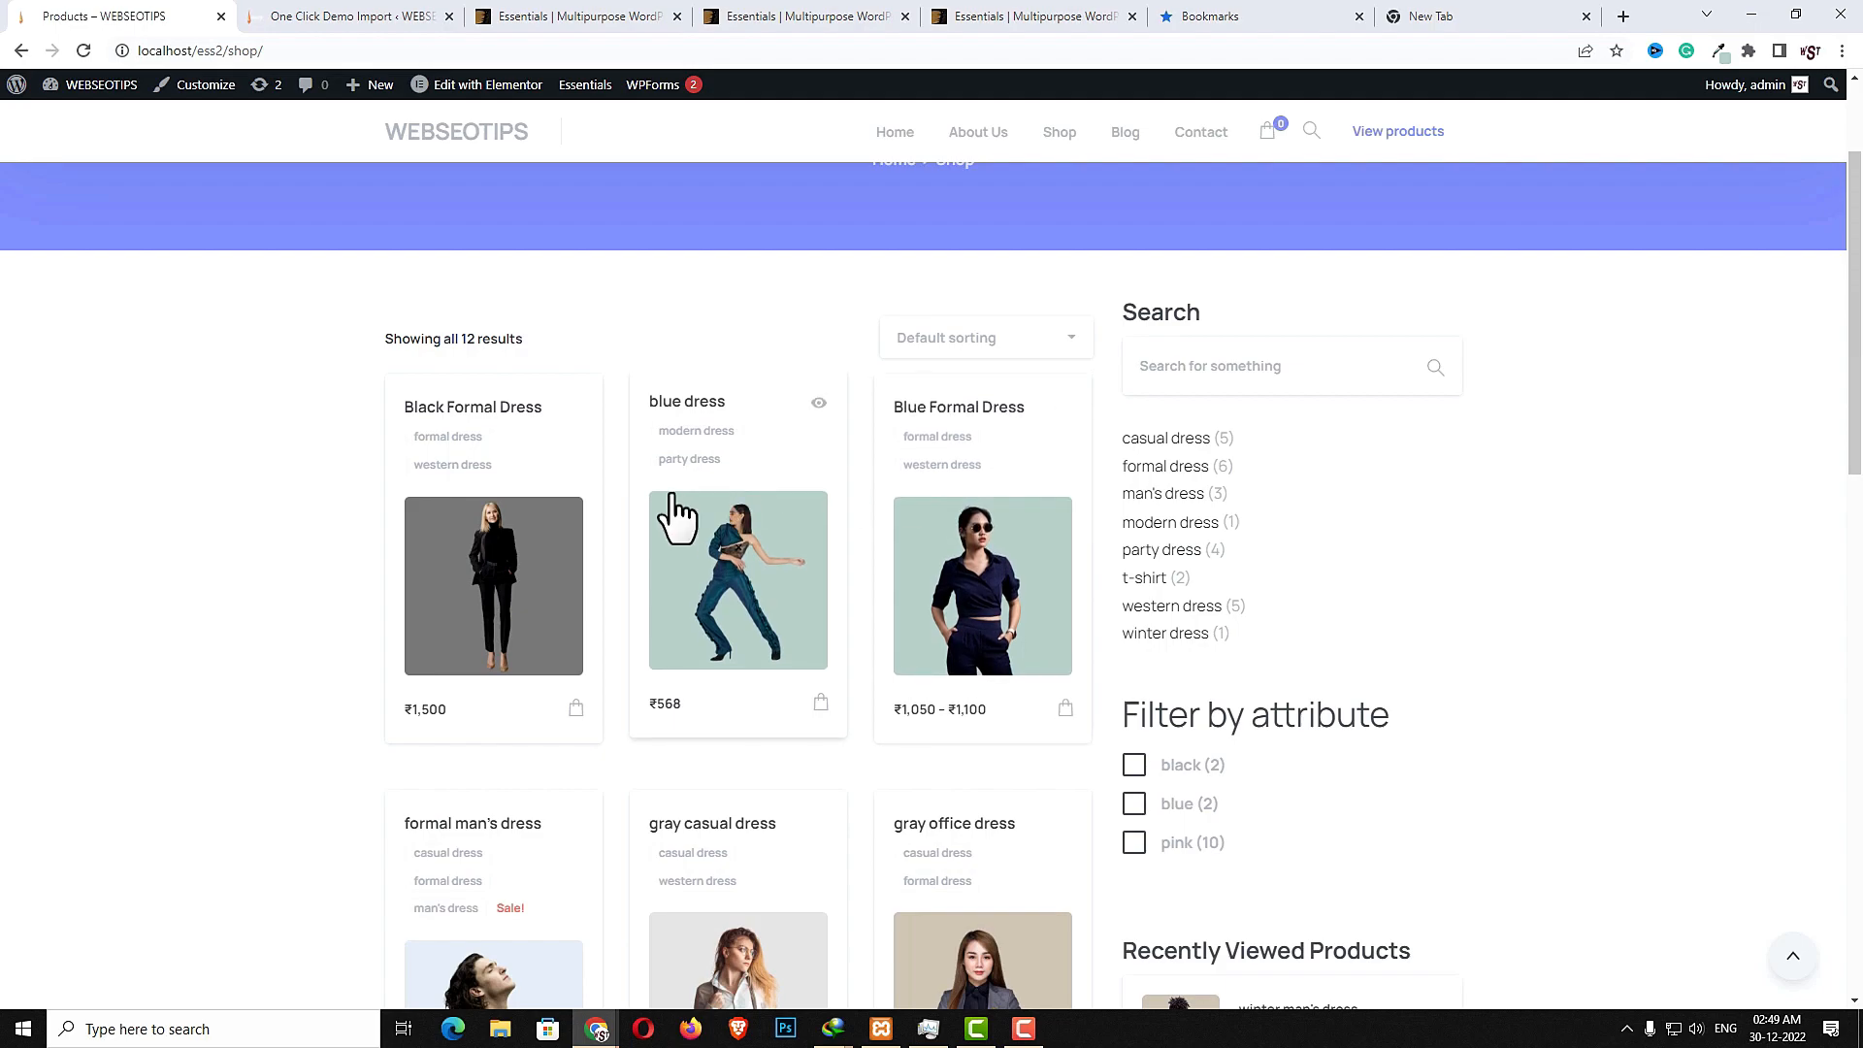
scroll(1325, 631, down, 5)
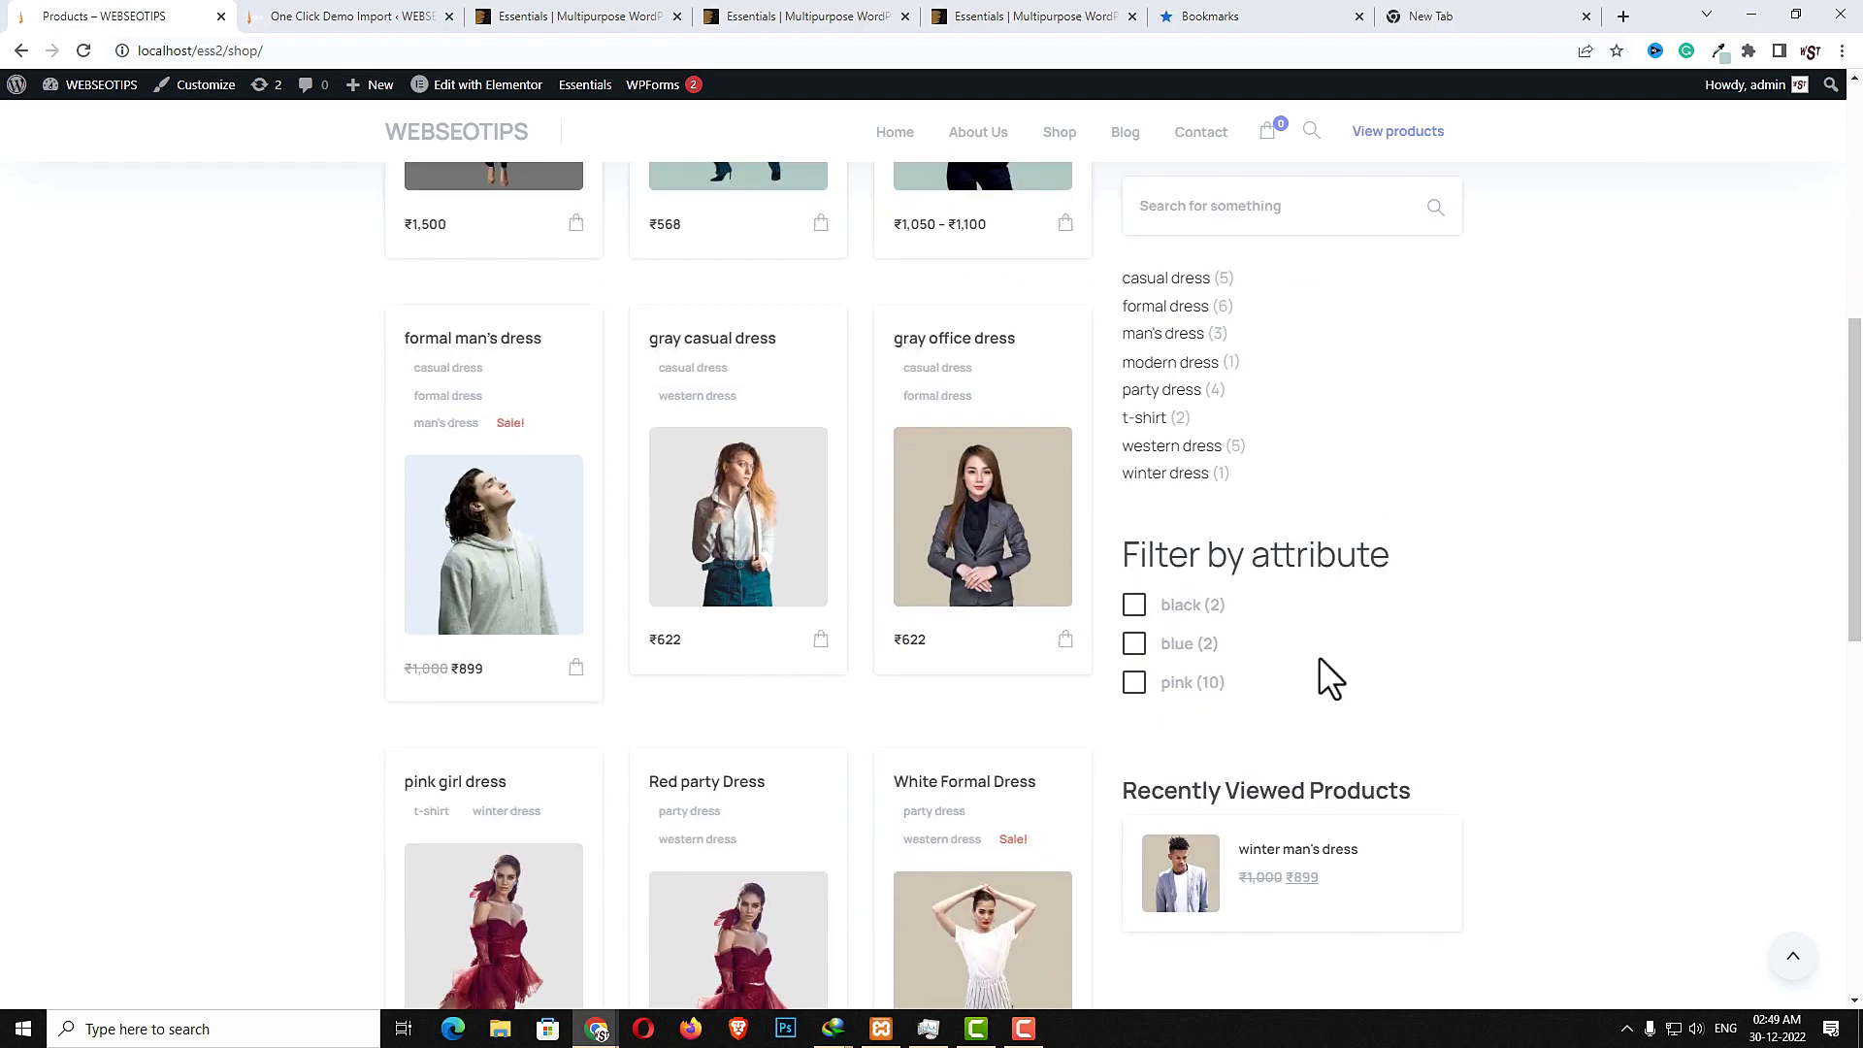
scroll(1349, 698, up, 5)
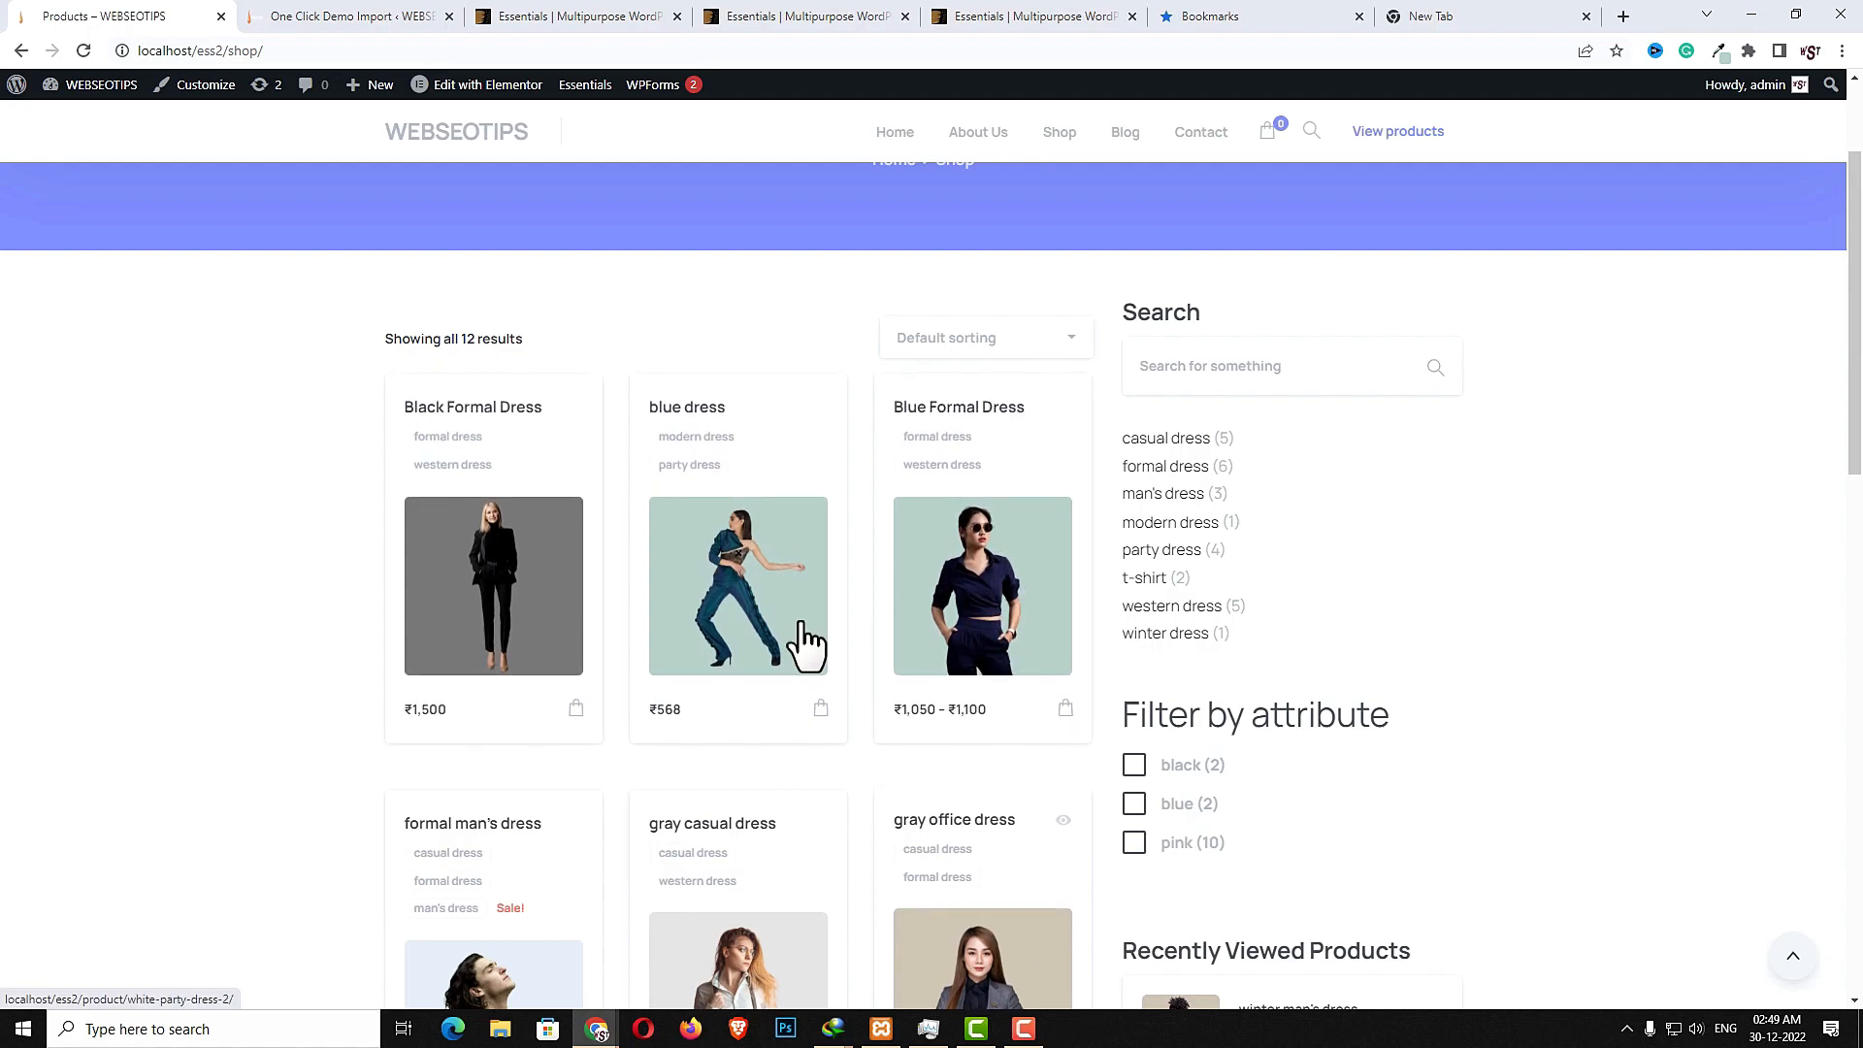
drag(394, 328, 553, 345)
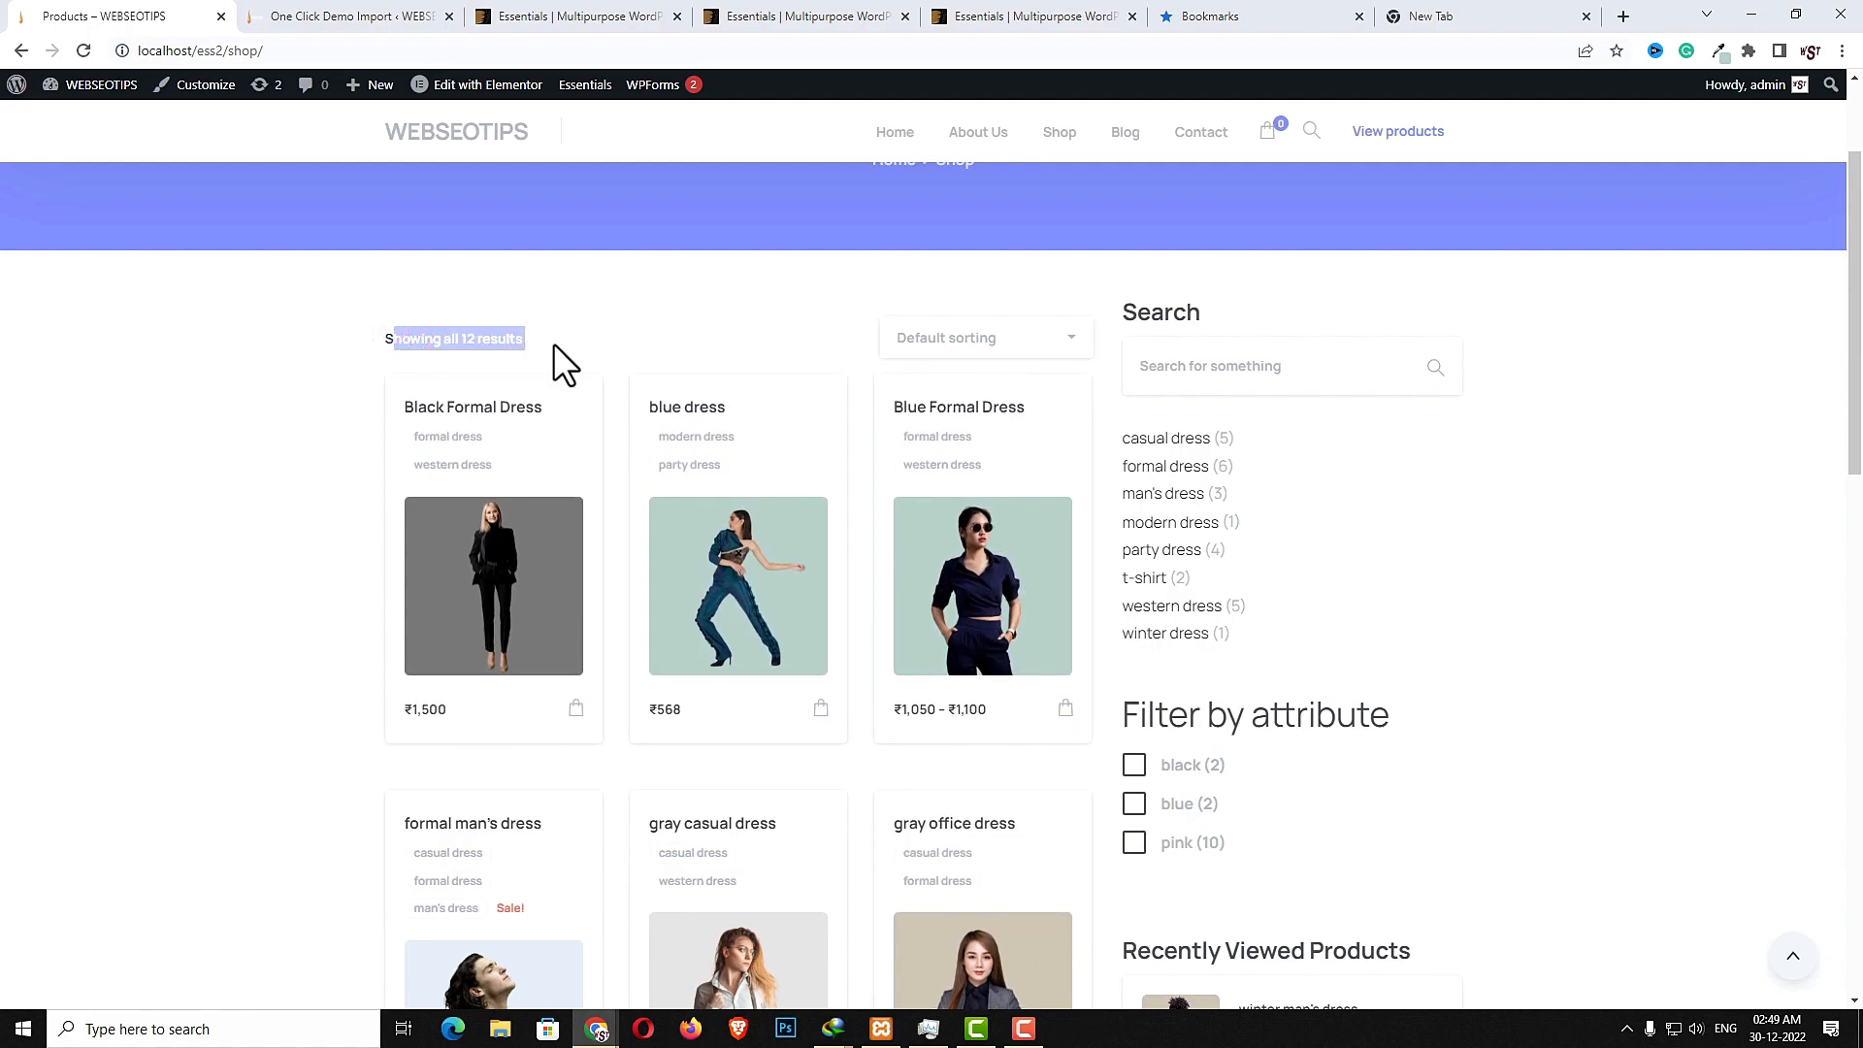
- Open the shop's sorting options and close them without choosing one
click(615, 333)
click(1038, 349)
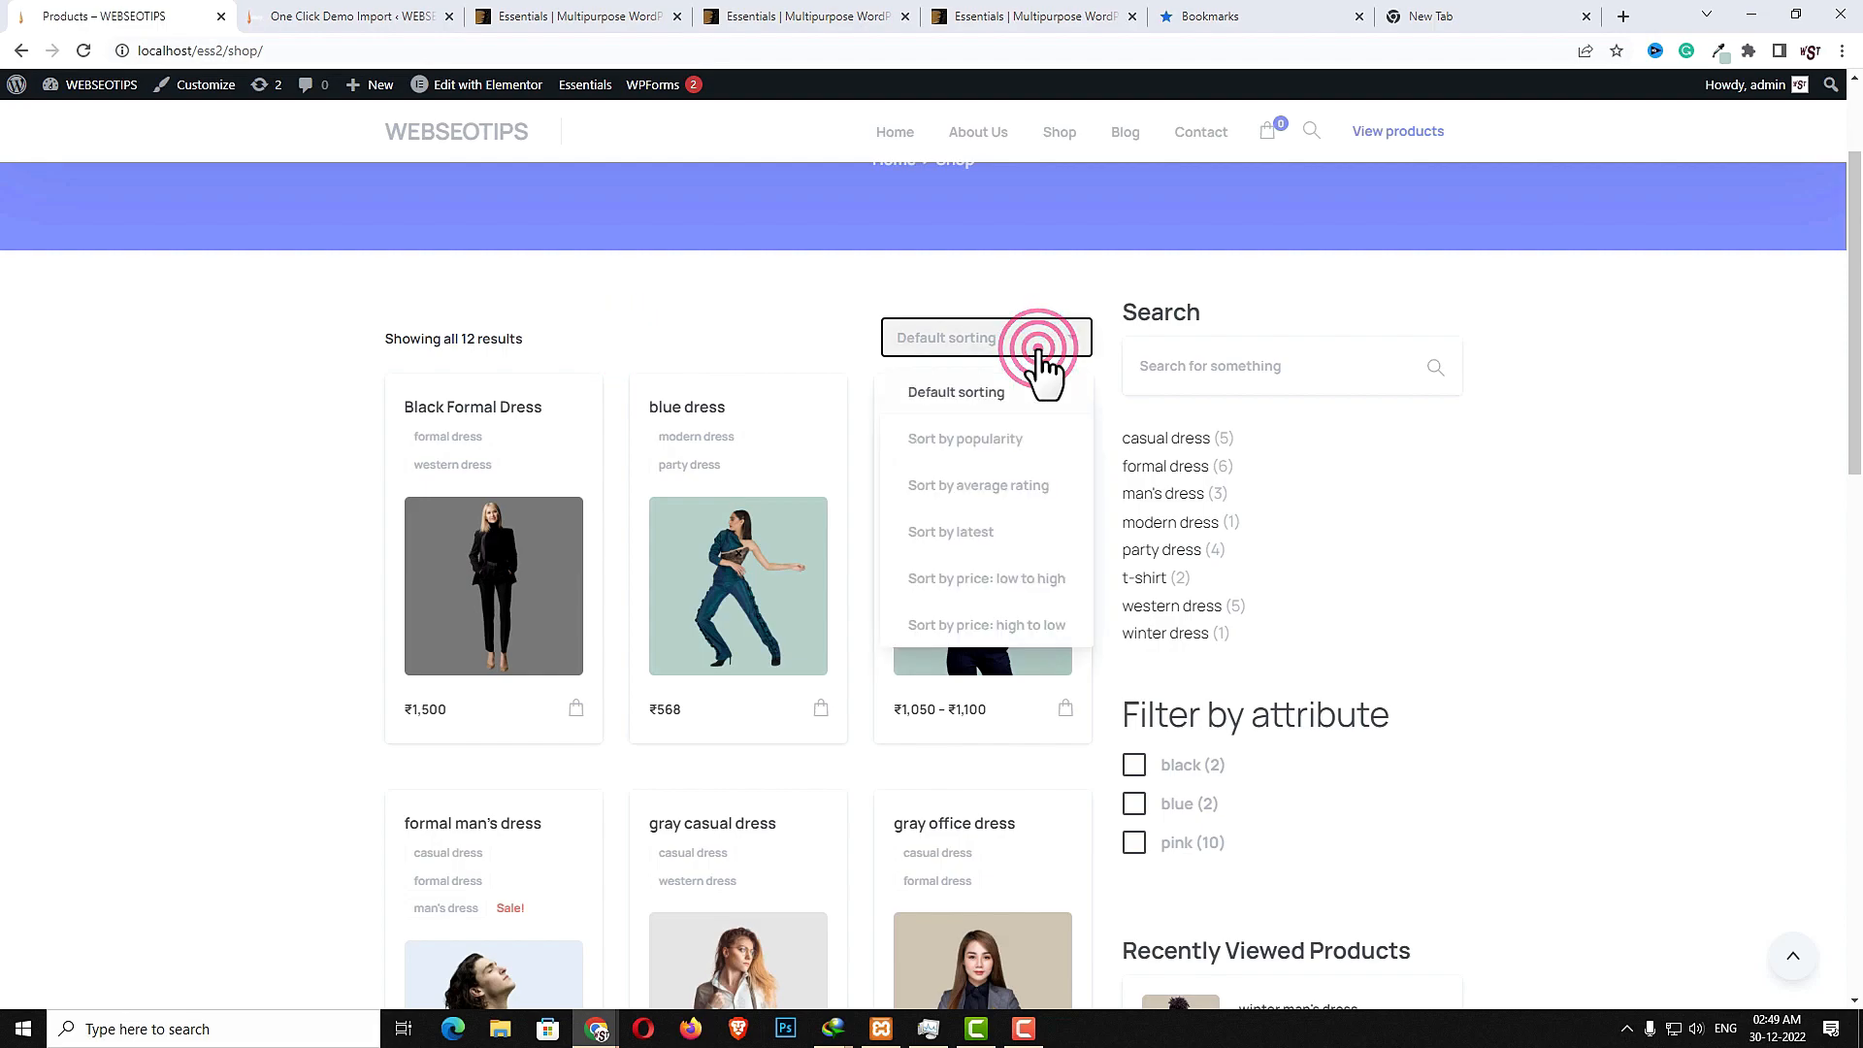
click(1529, 586)
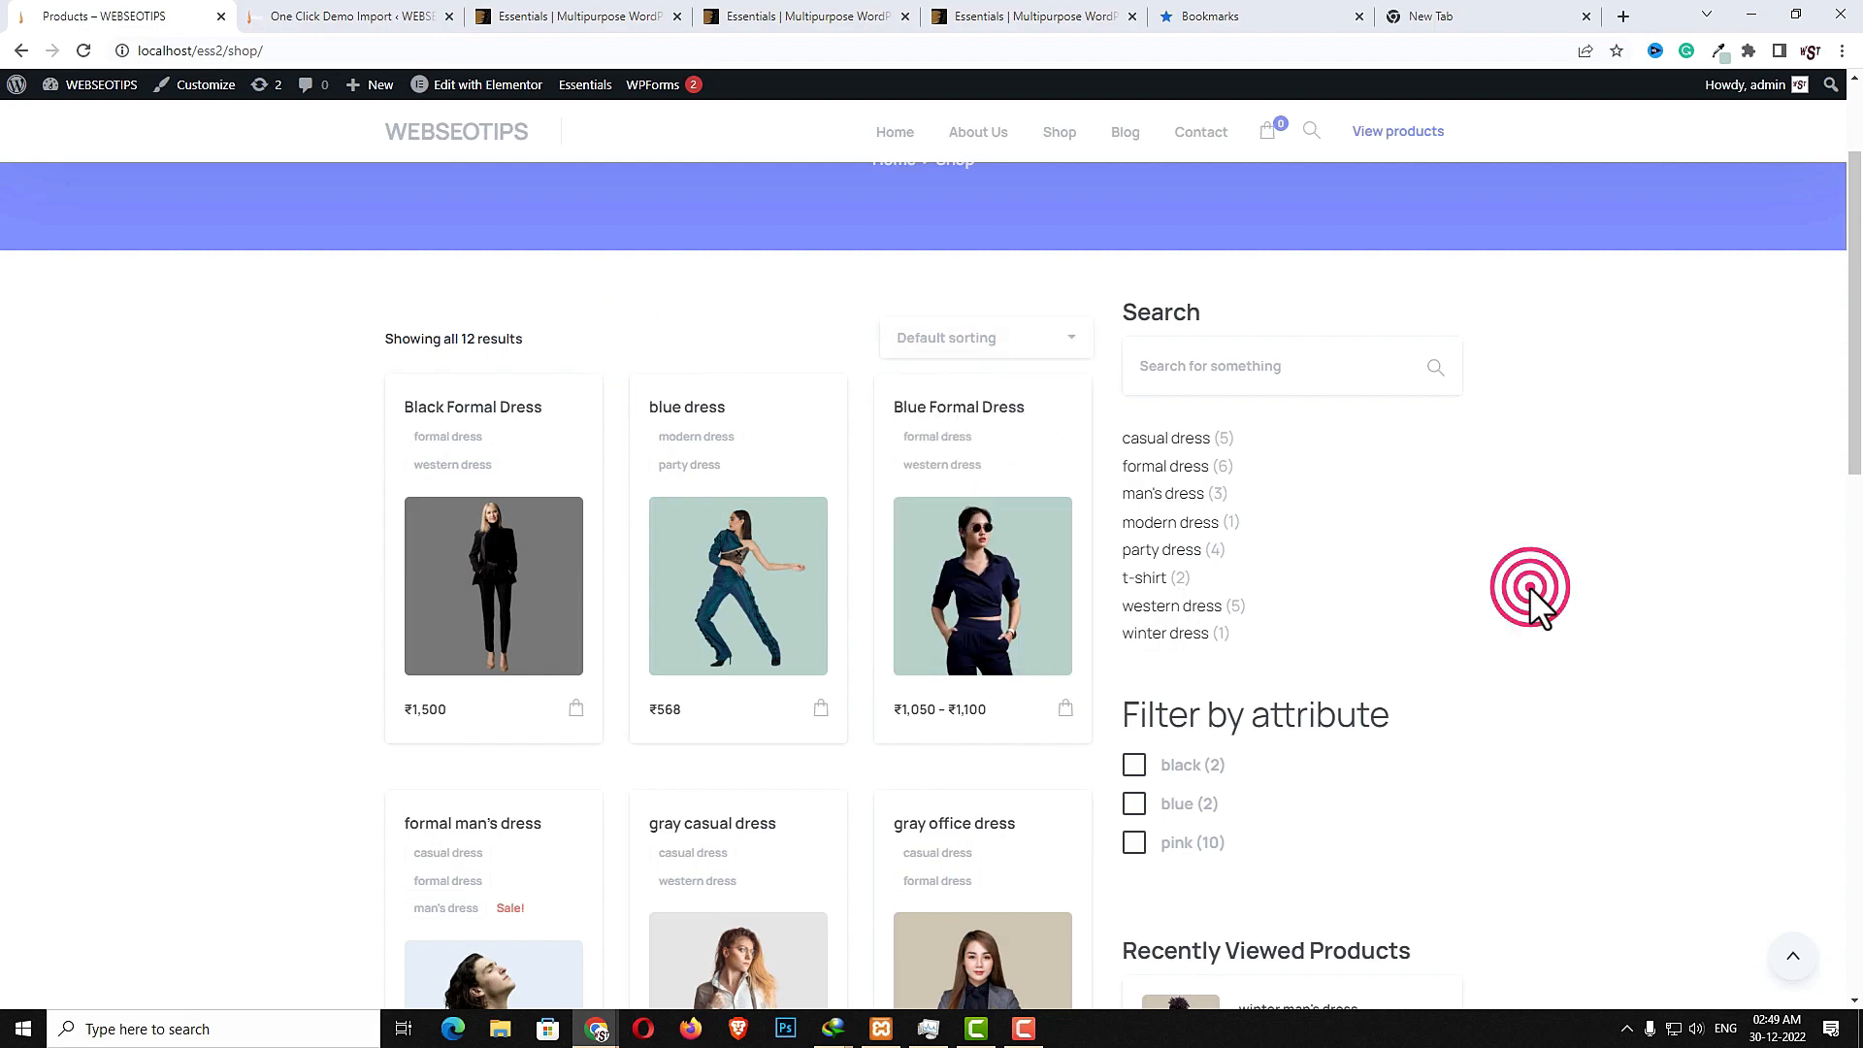
- Open the Blog page and scroll through its post cards, recent posts, archives and categories
scroll(1068, 728, down, 2)
scroll(1194, 706, up, 3)
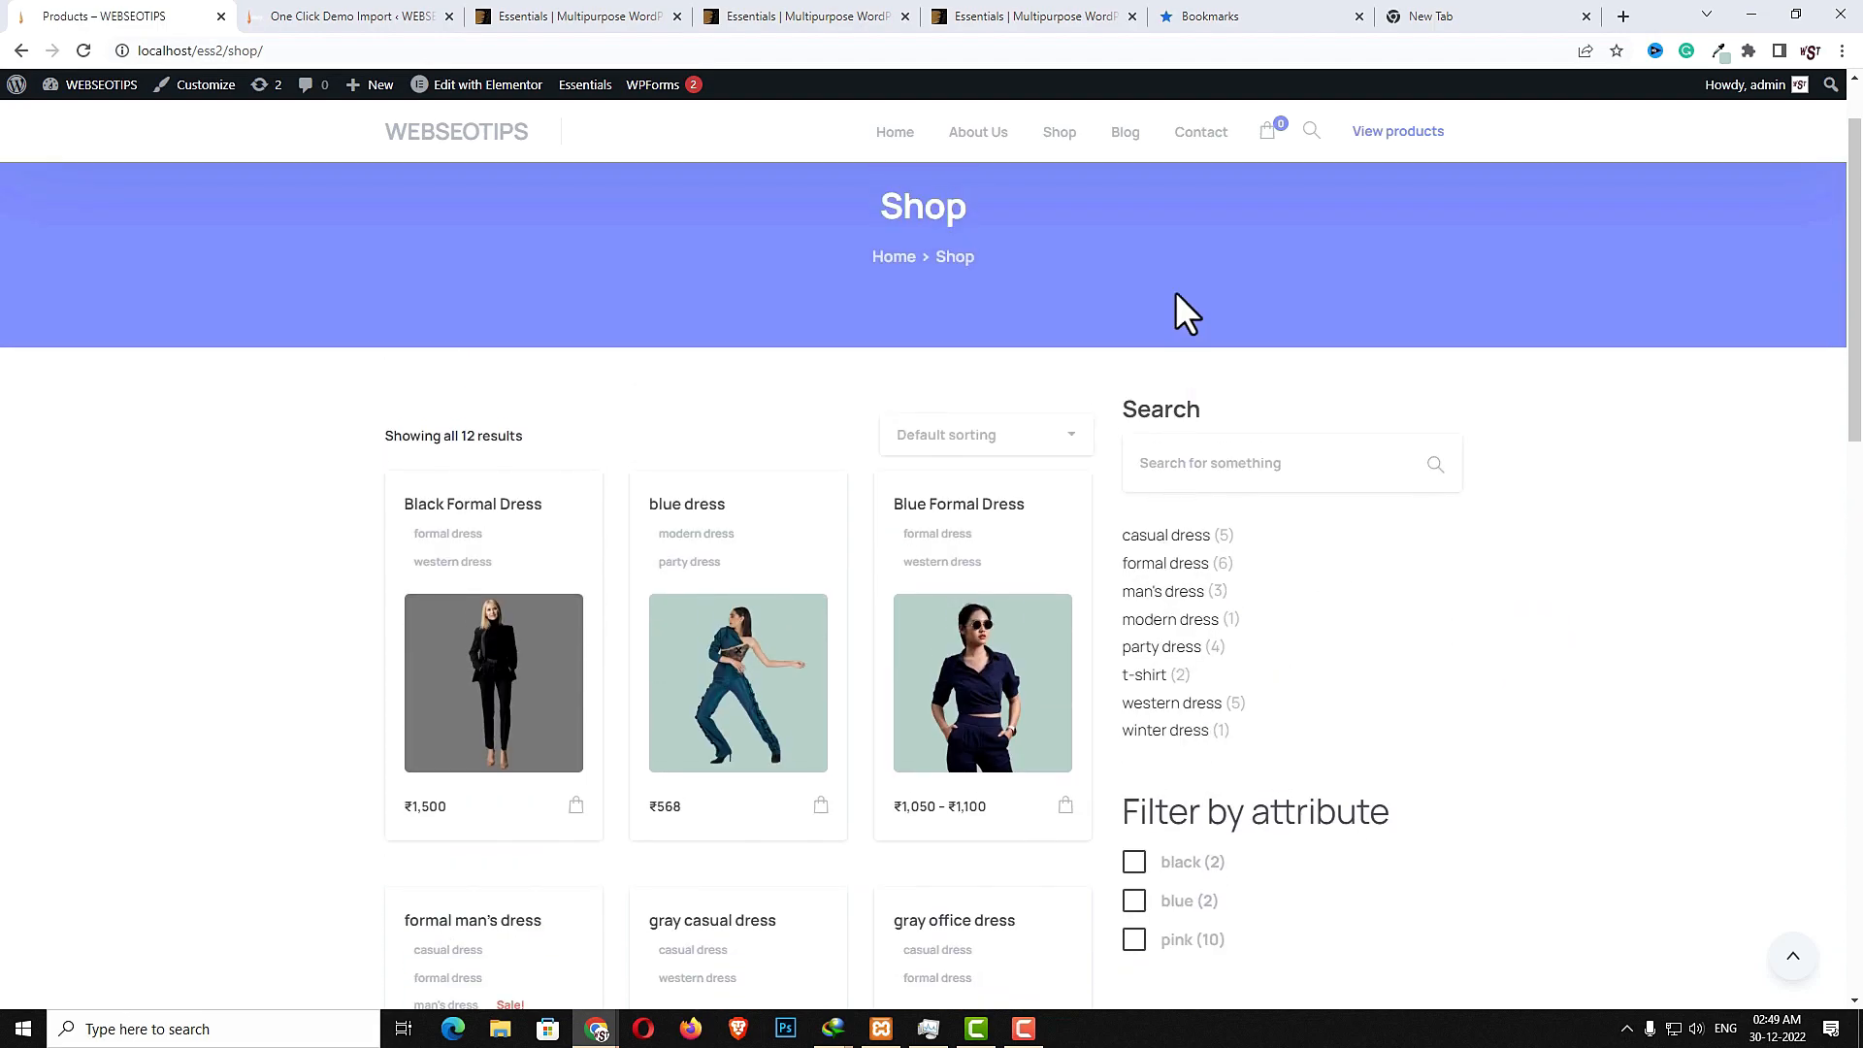
click(1126, 133)
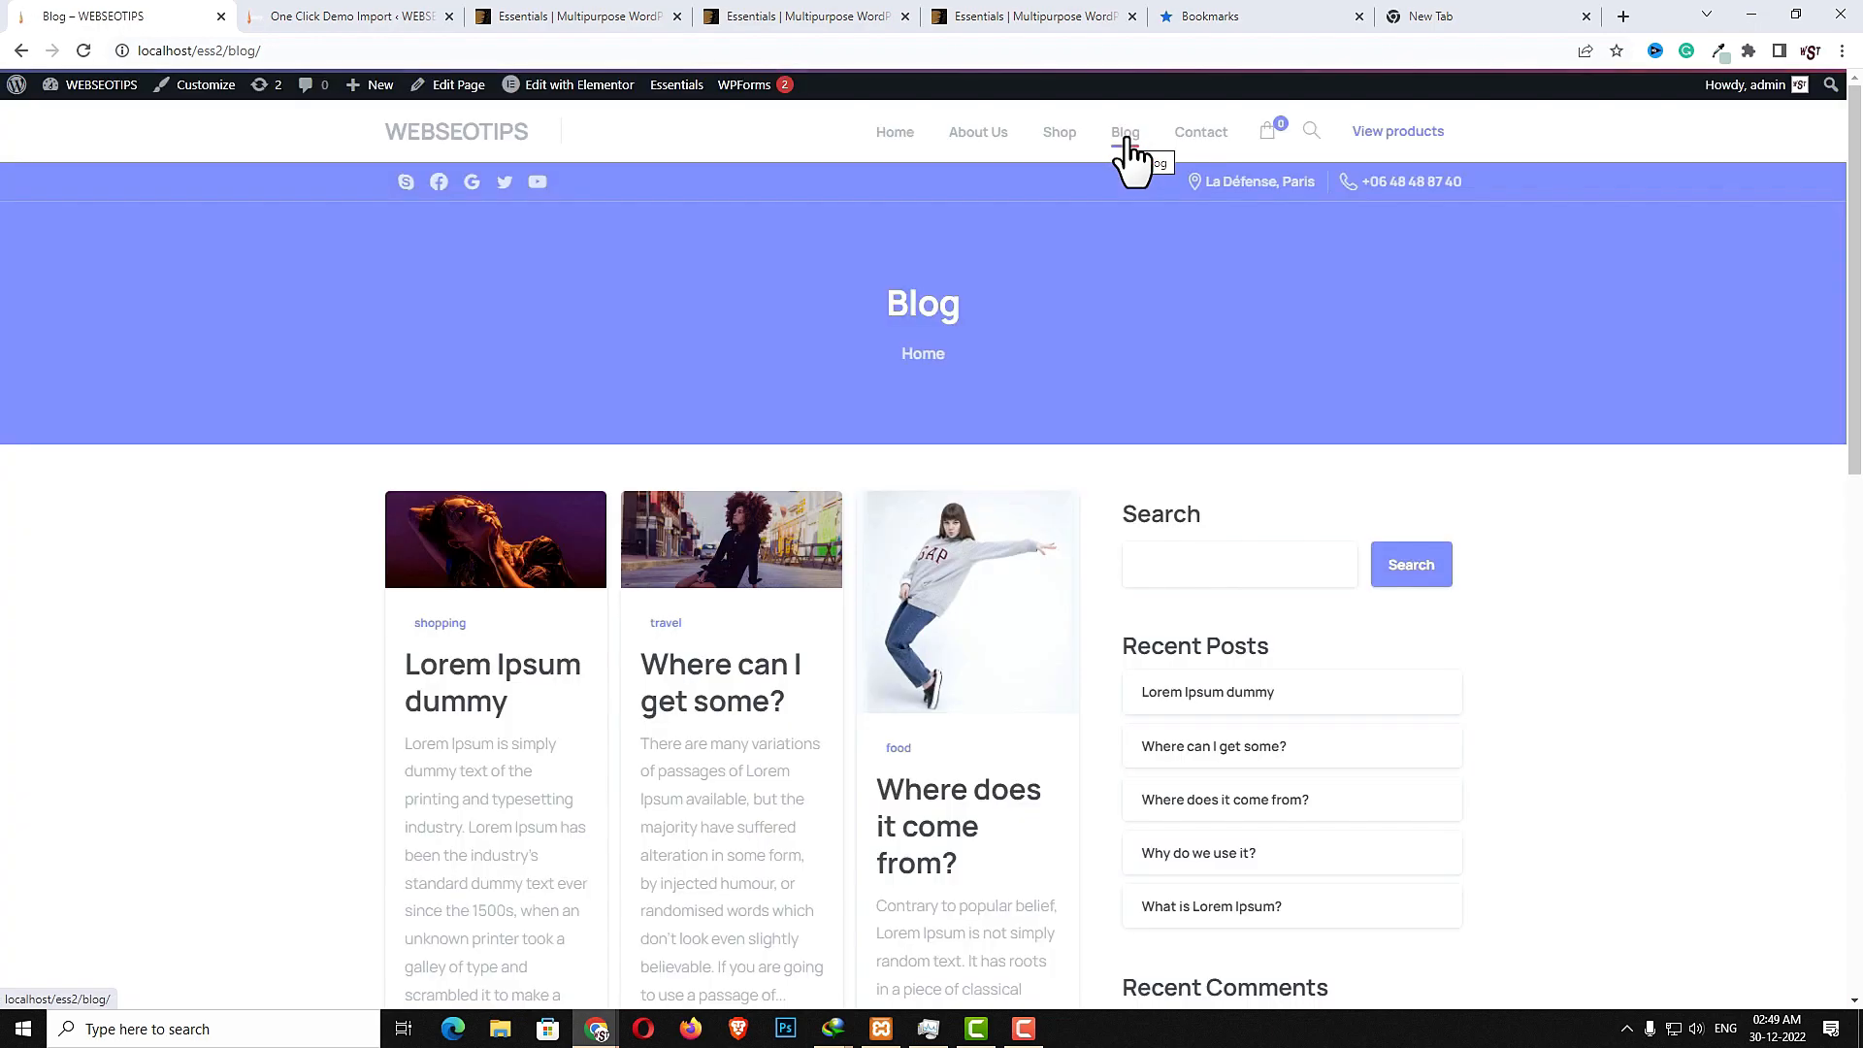
scroll(1330, 820, down, 3)
scroll(948, 781, down, 2)
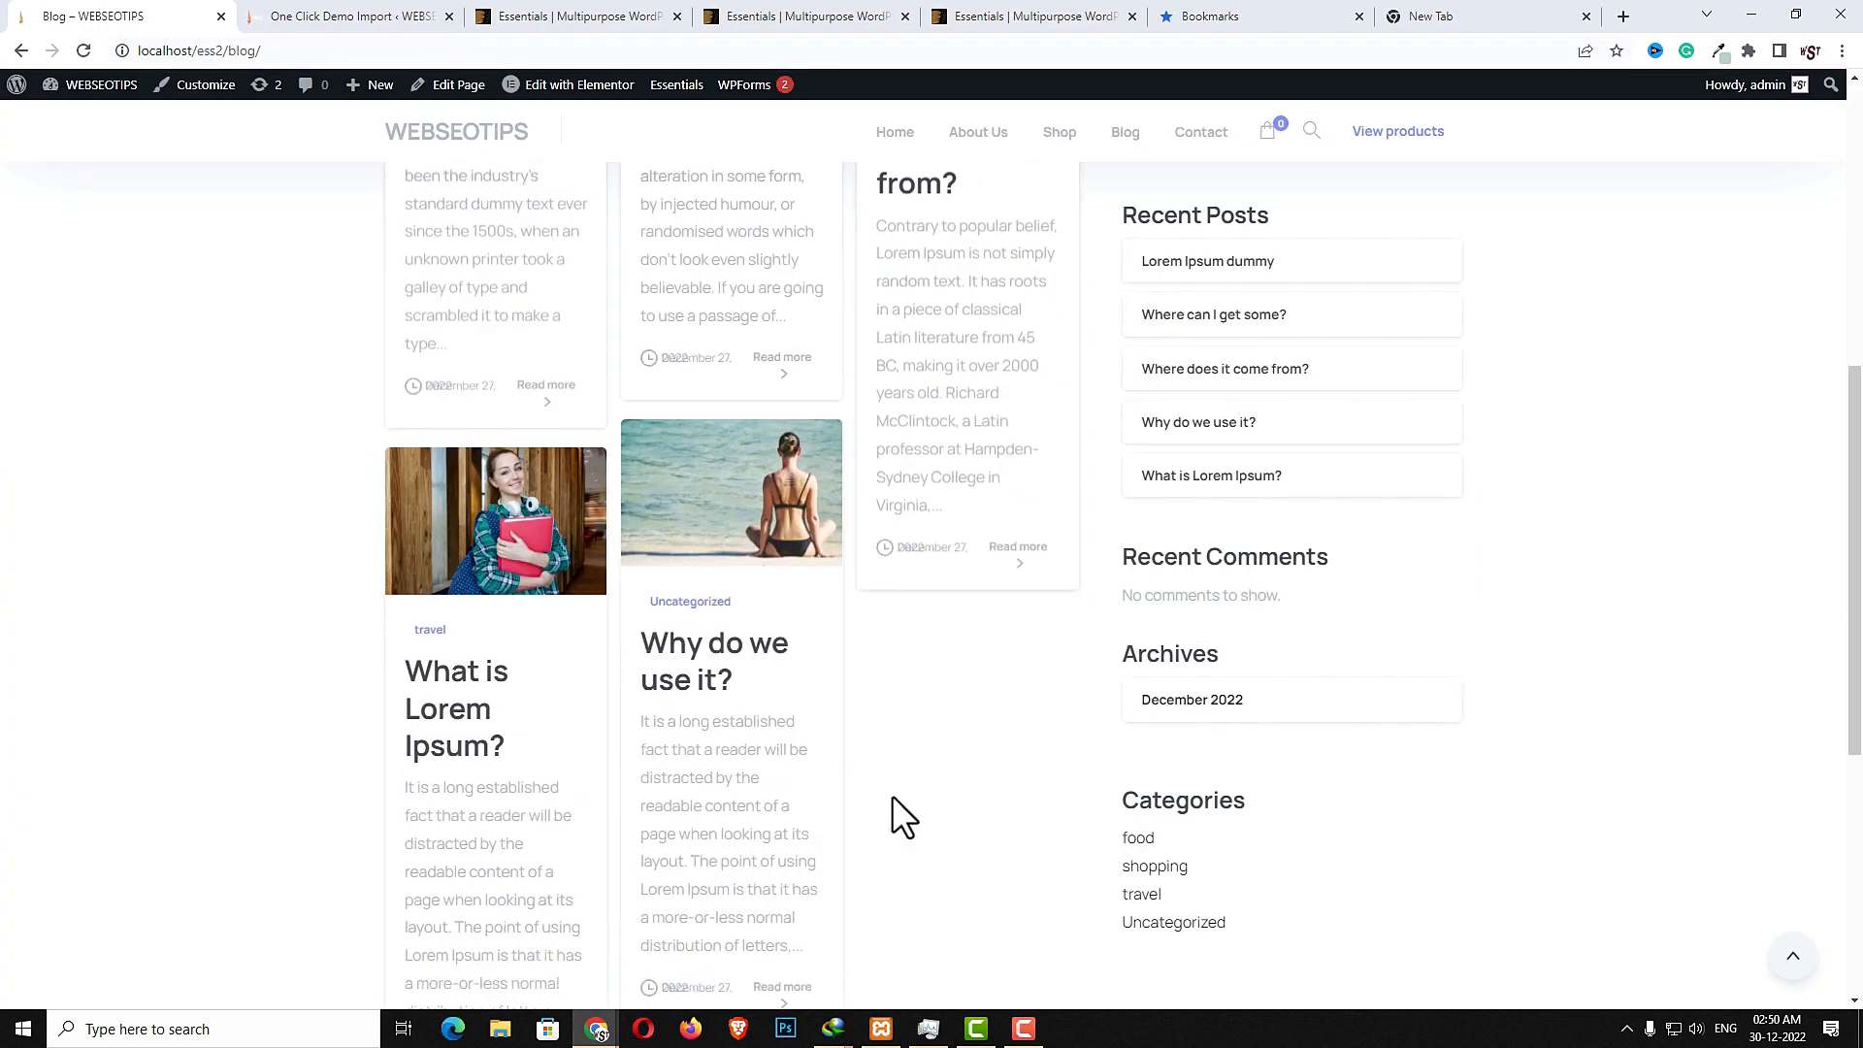
scroll(1022, 796, up, 4)
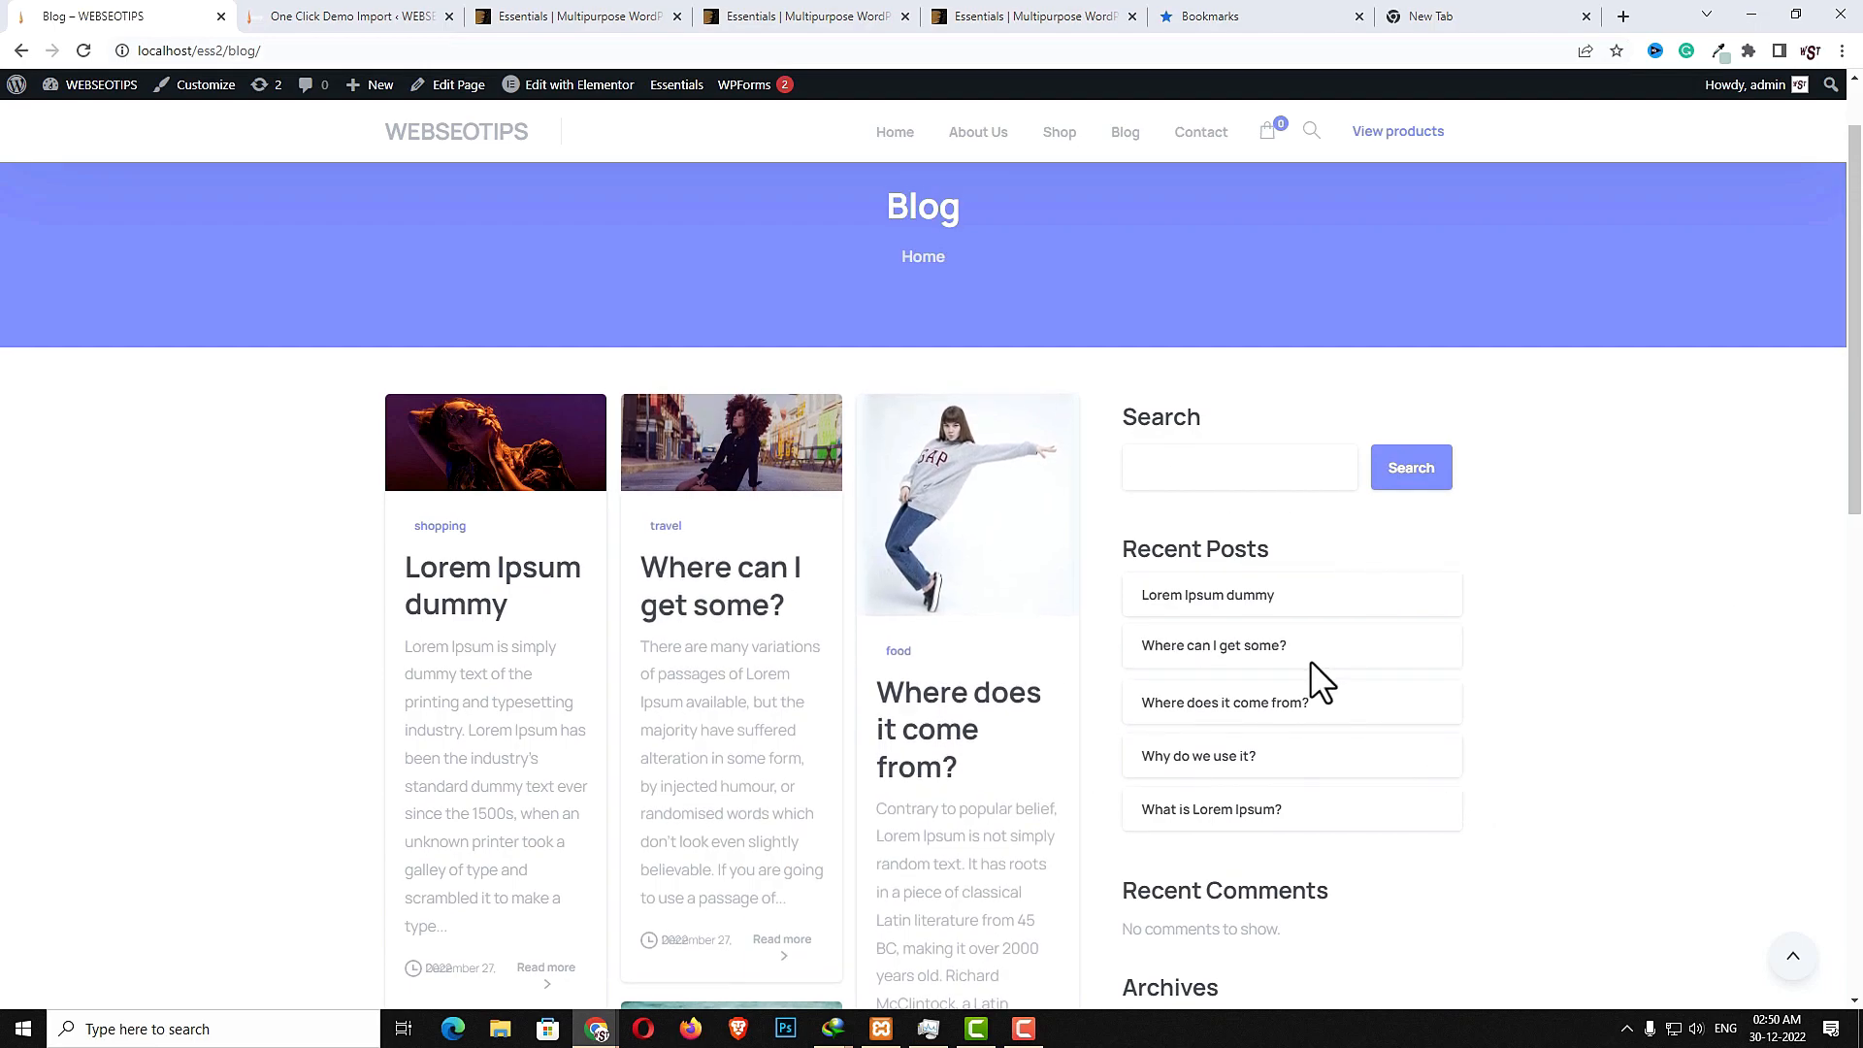
scroll(1310, 661, down, 4)
scroll(1294, 924, up, 4)
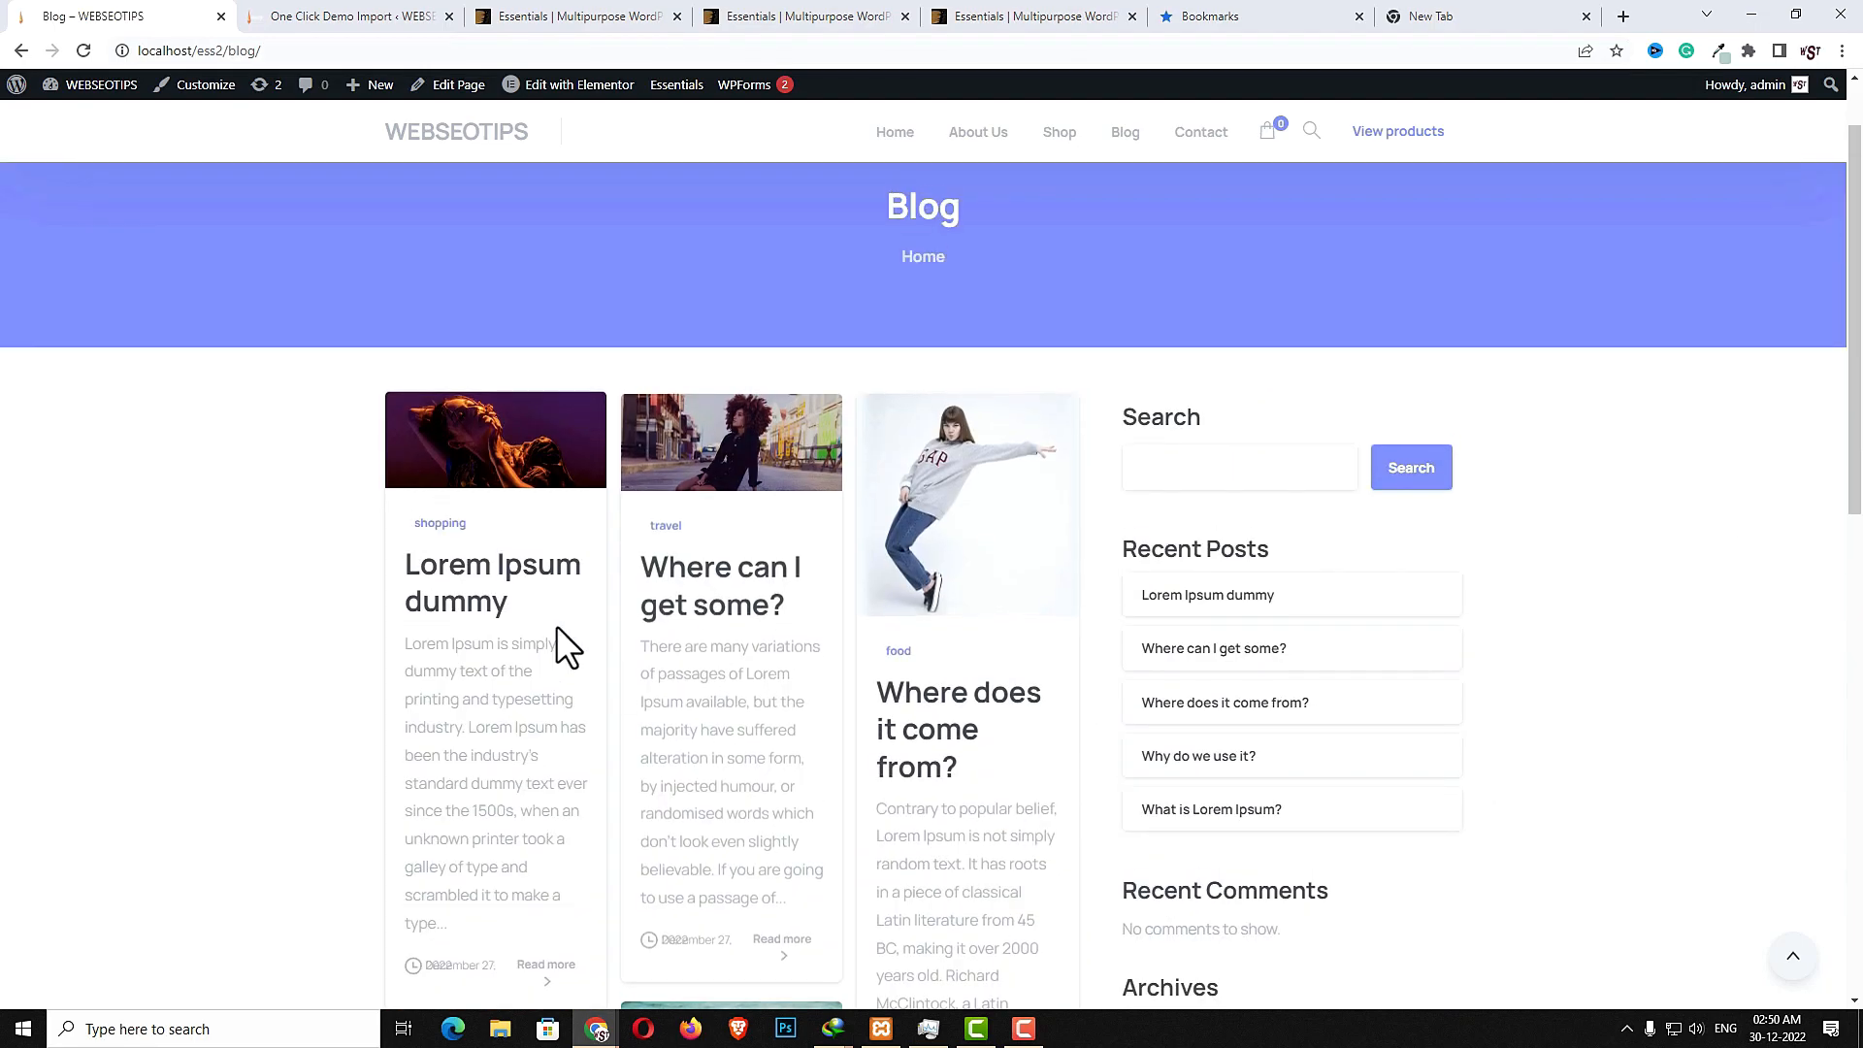
- Open the Lorem Ipsum dummy post and scroll through its text, author box and share links
click(481, 573)
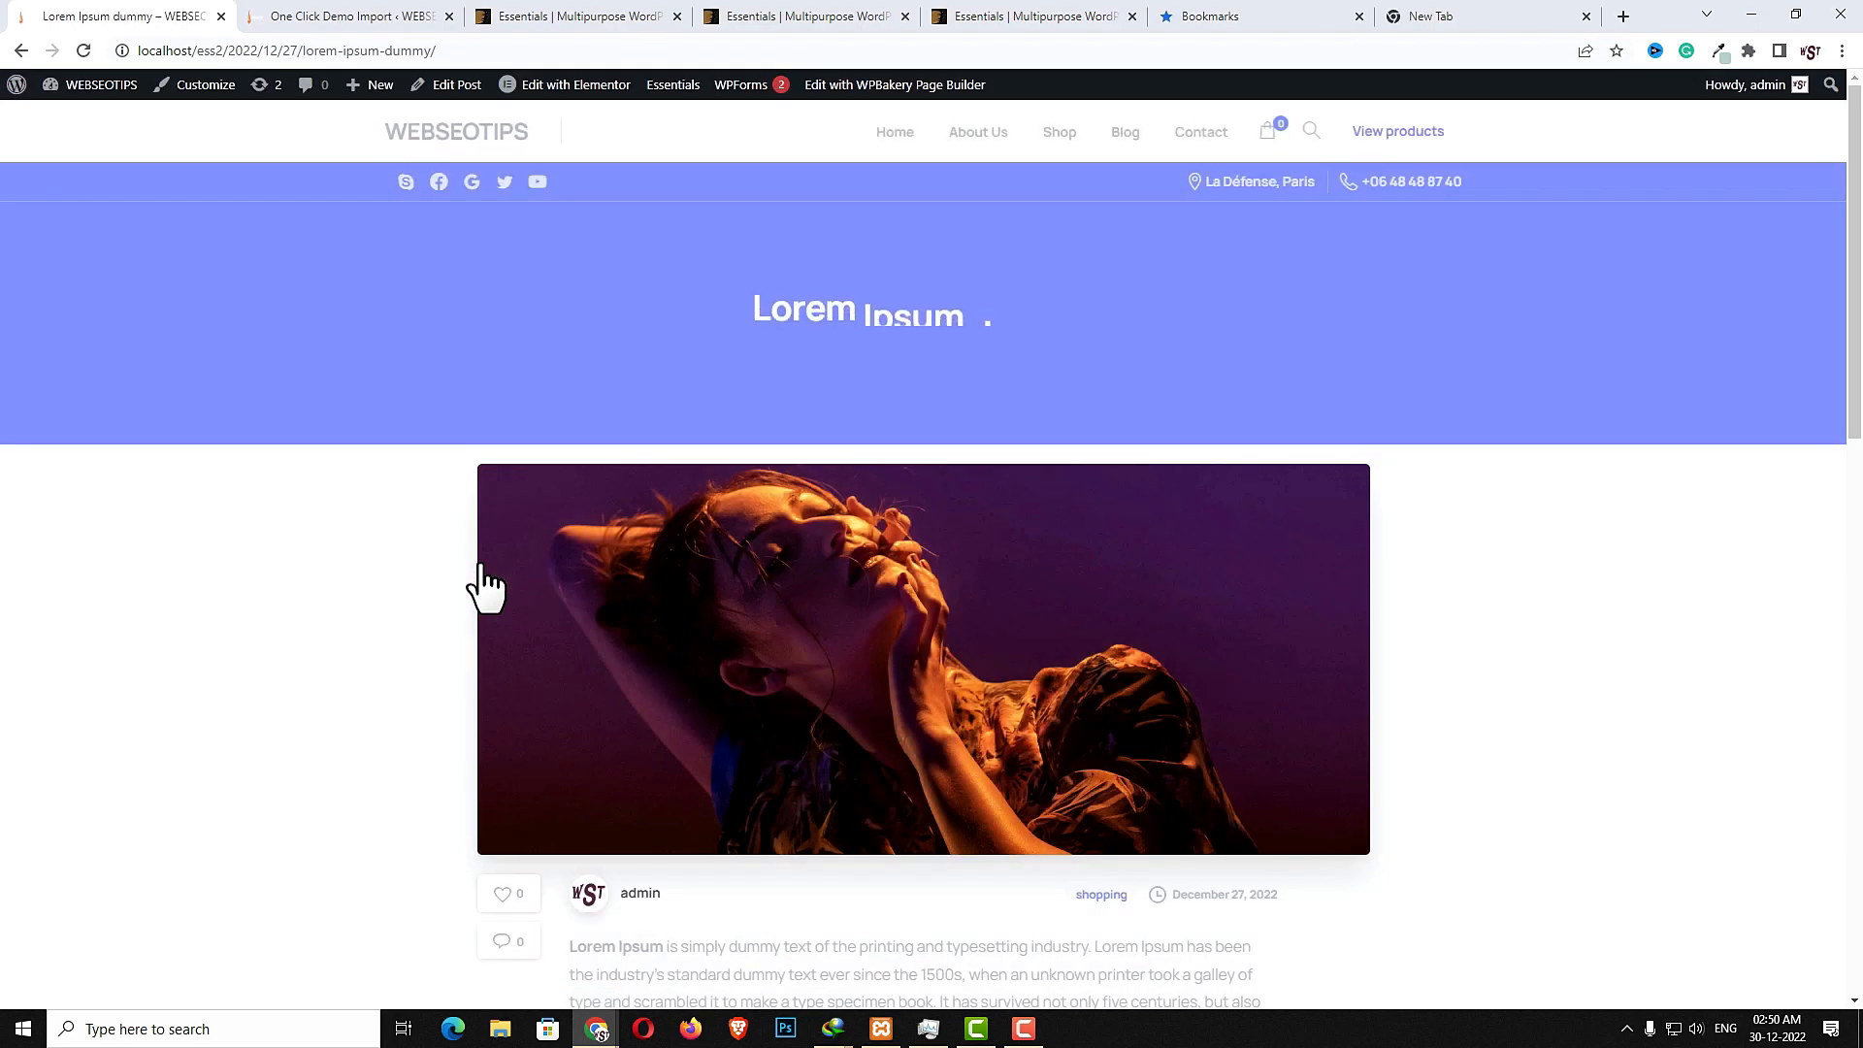
scroll(1118, 752, down, 7)
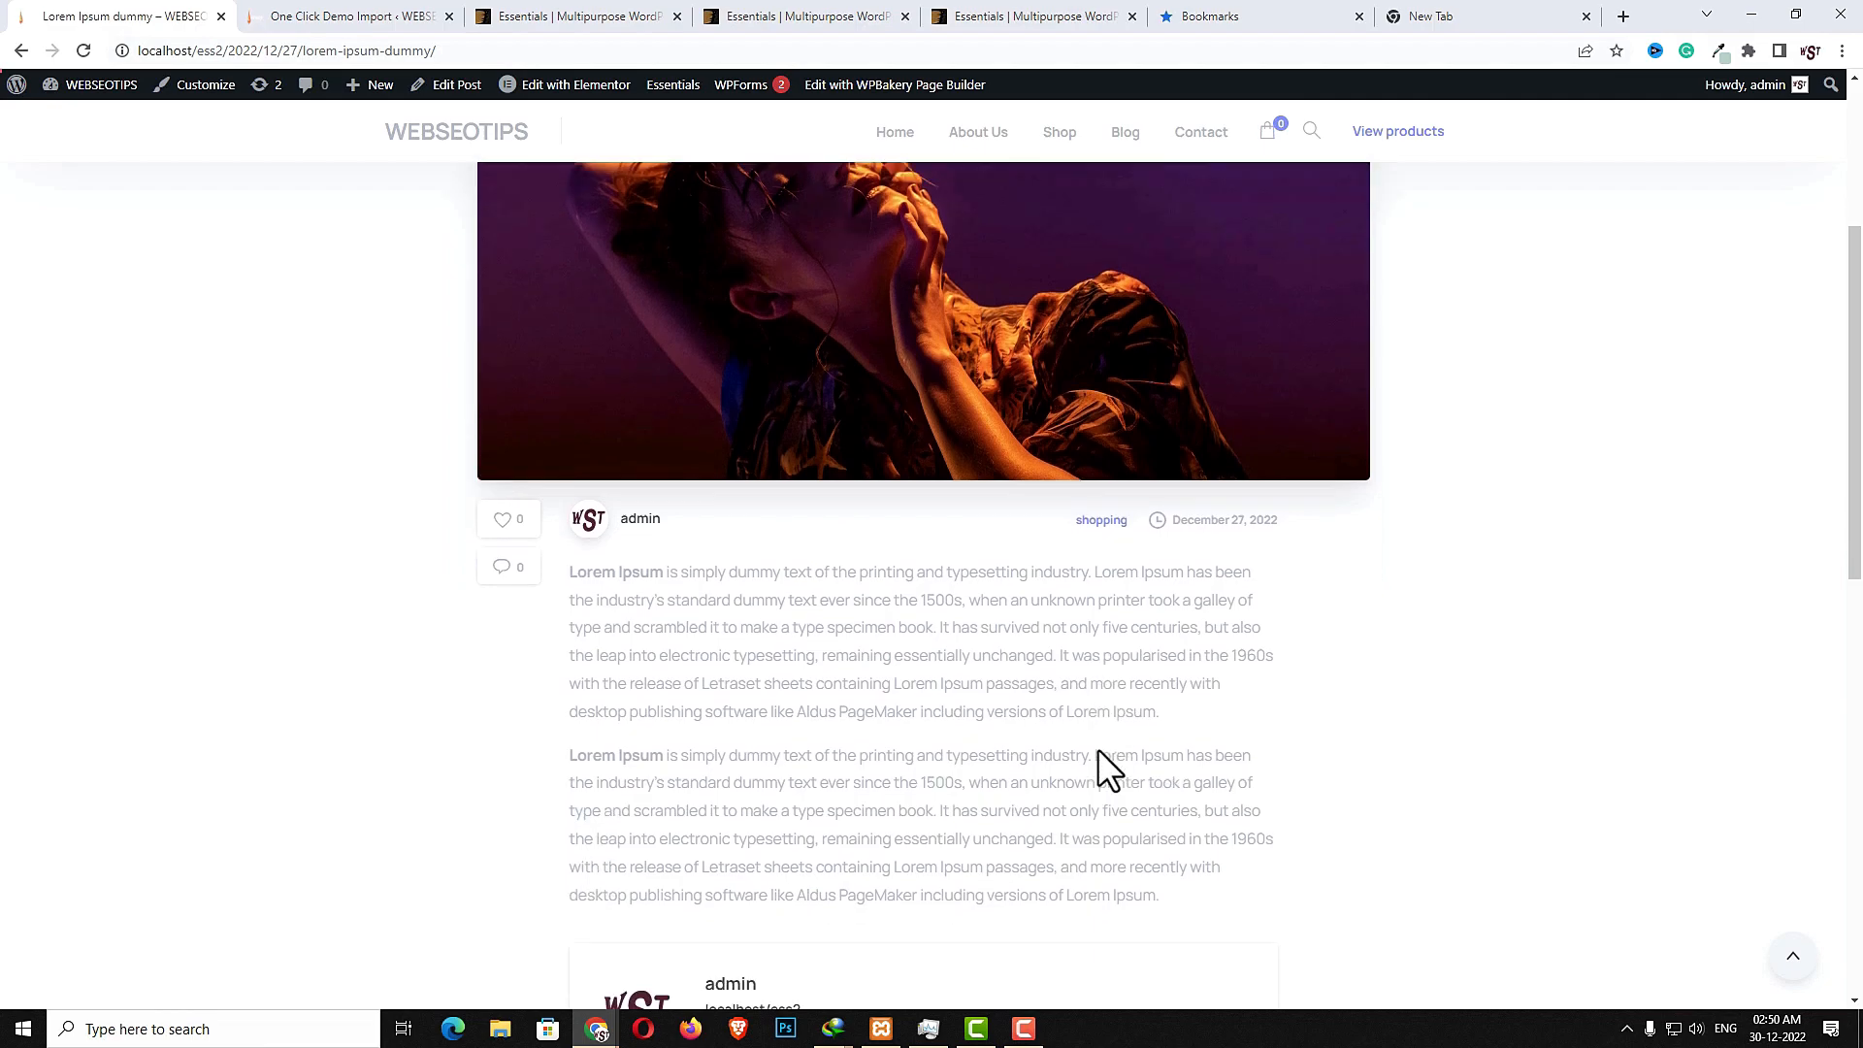
scroll(1098, 750, down, 3)
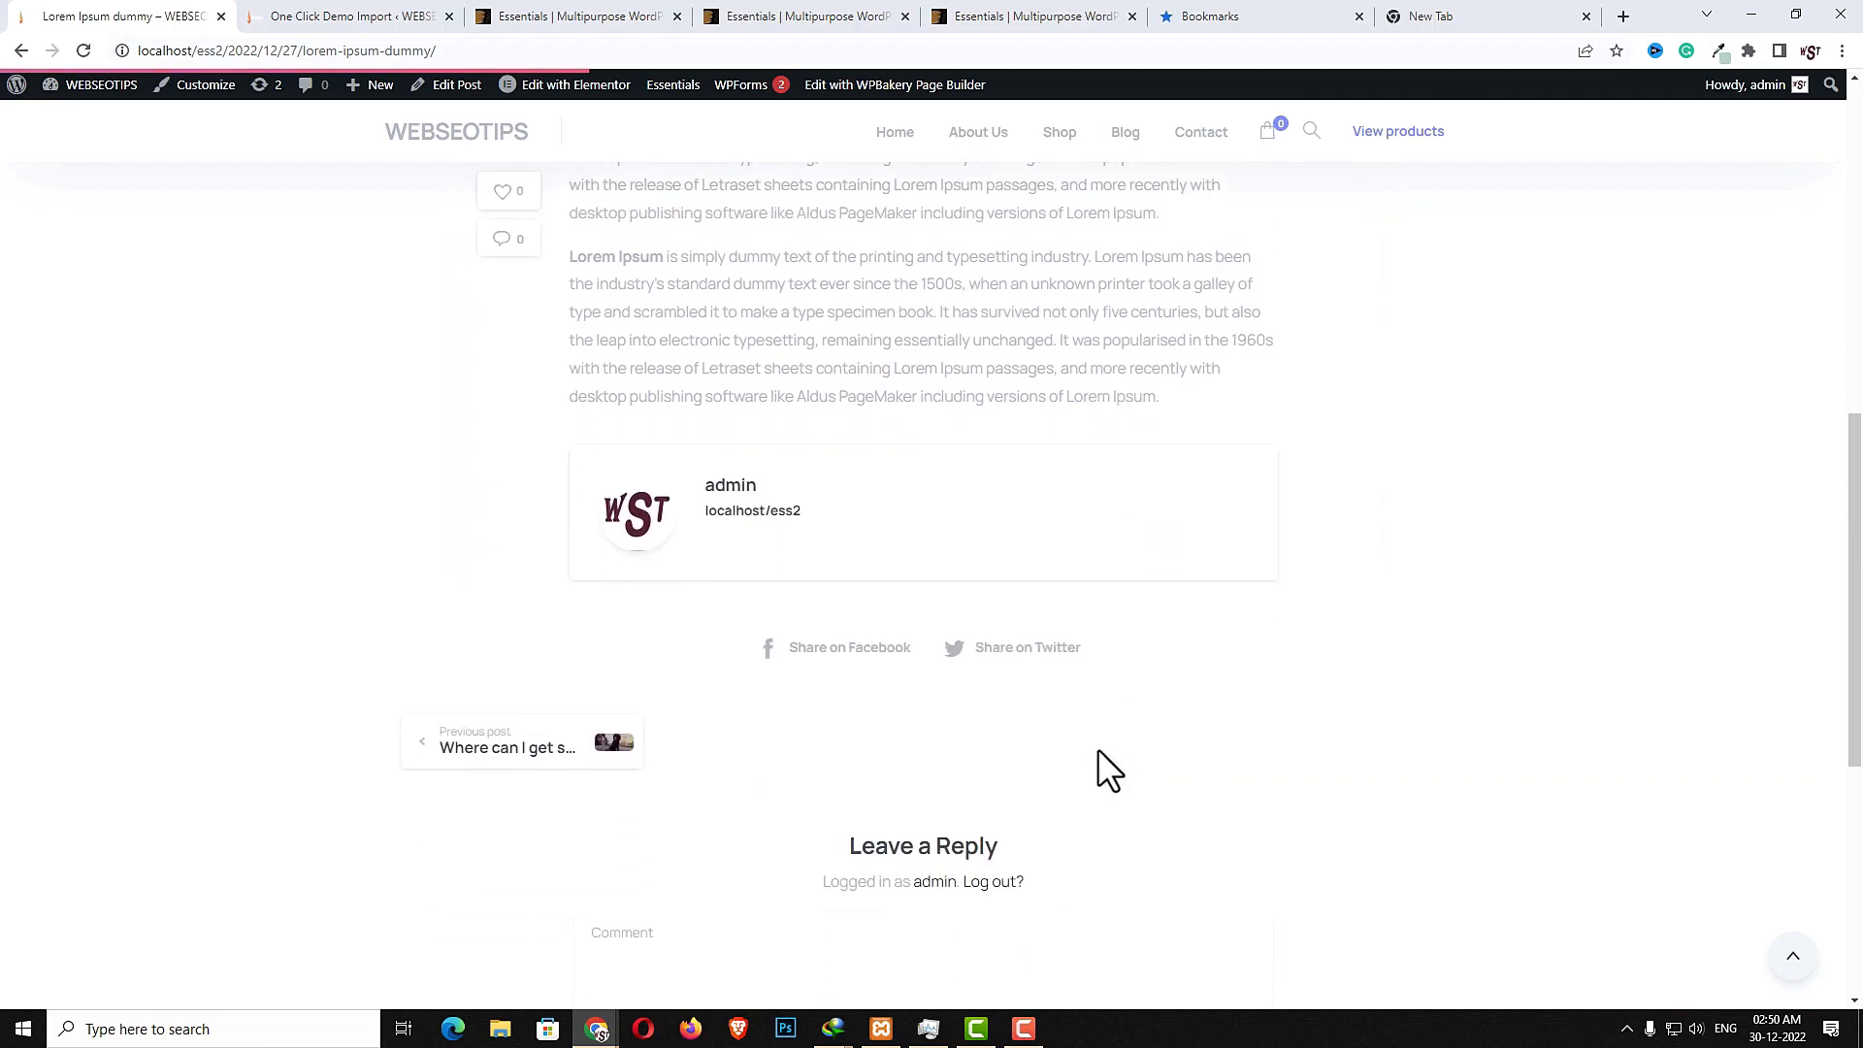
scroll(1098, 750, up, 2)
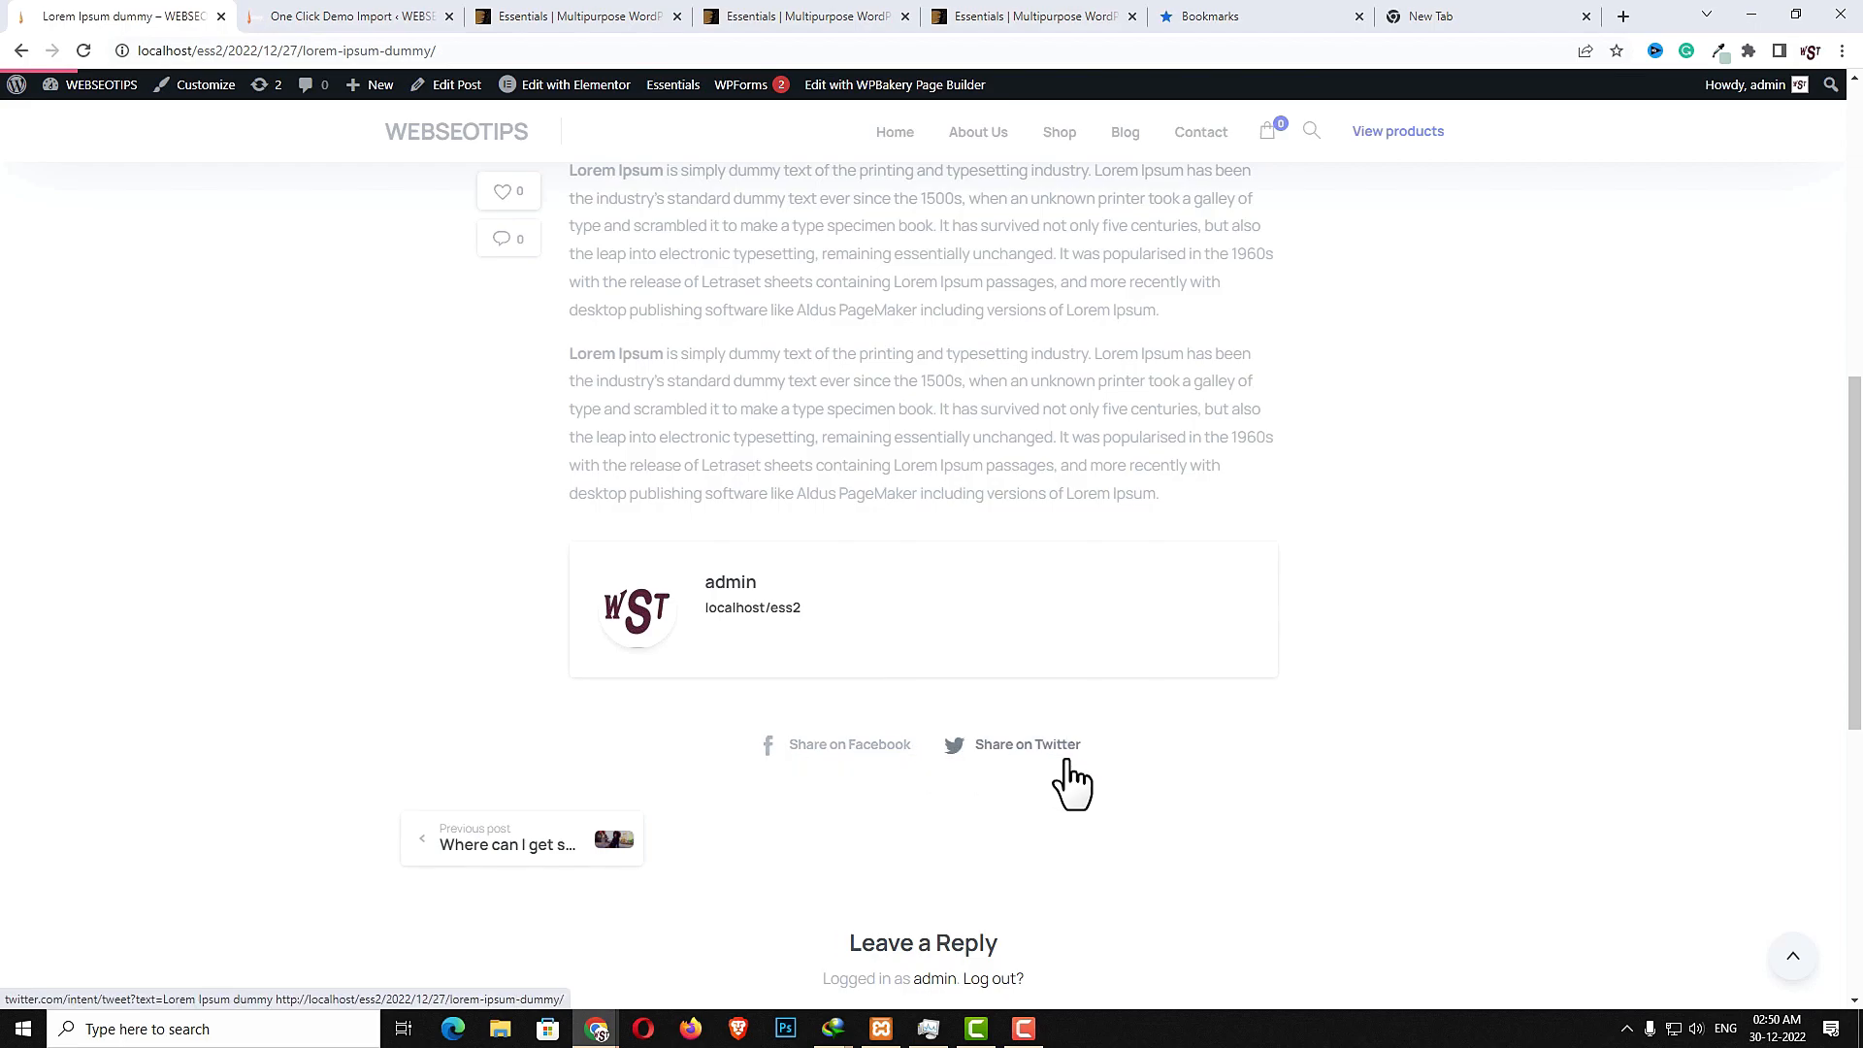
- Open the previous post, Where can I get some?, and scroll to its related posts and reply form
click(488, 849)
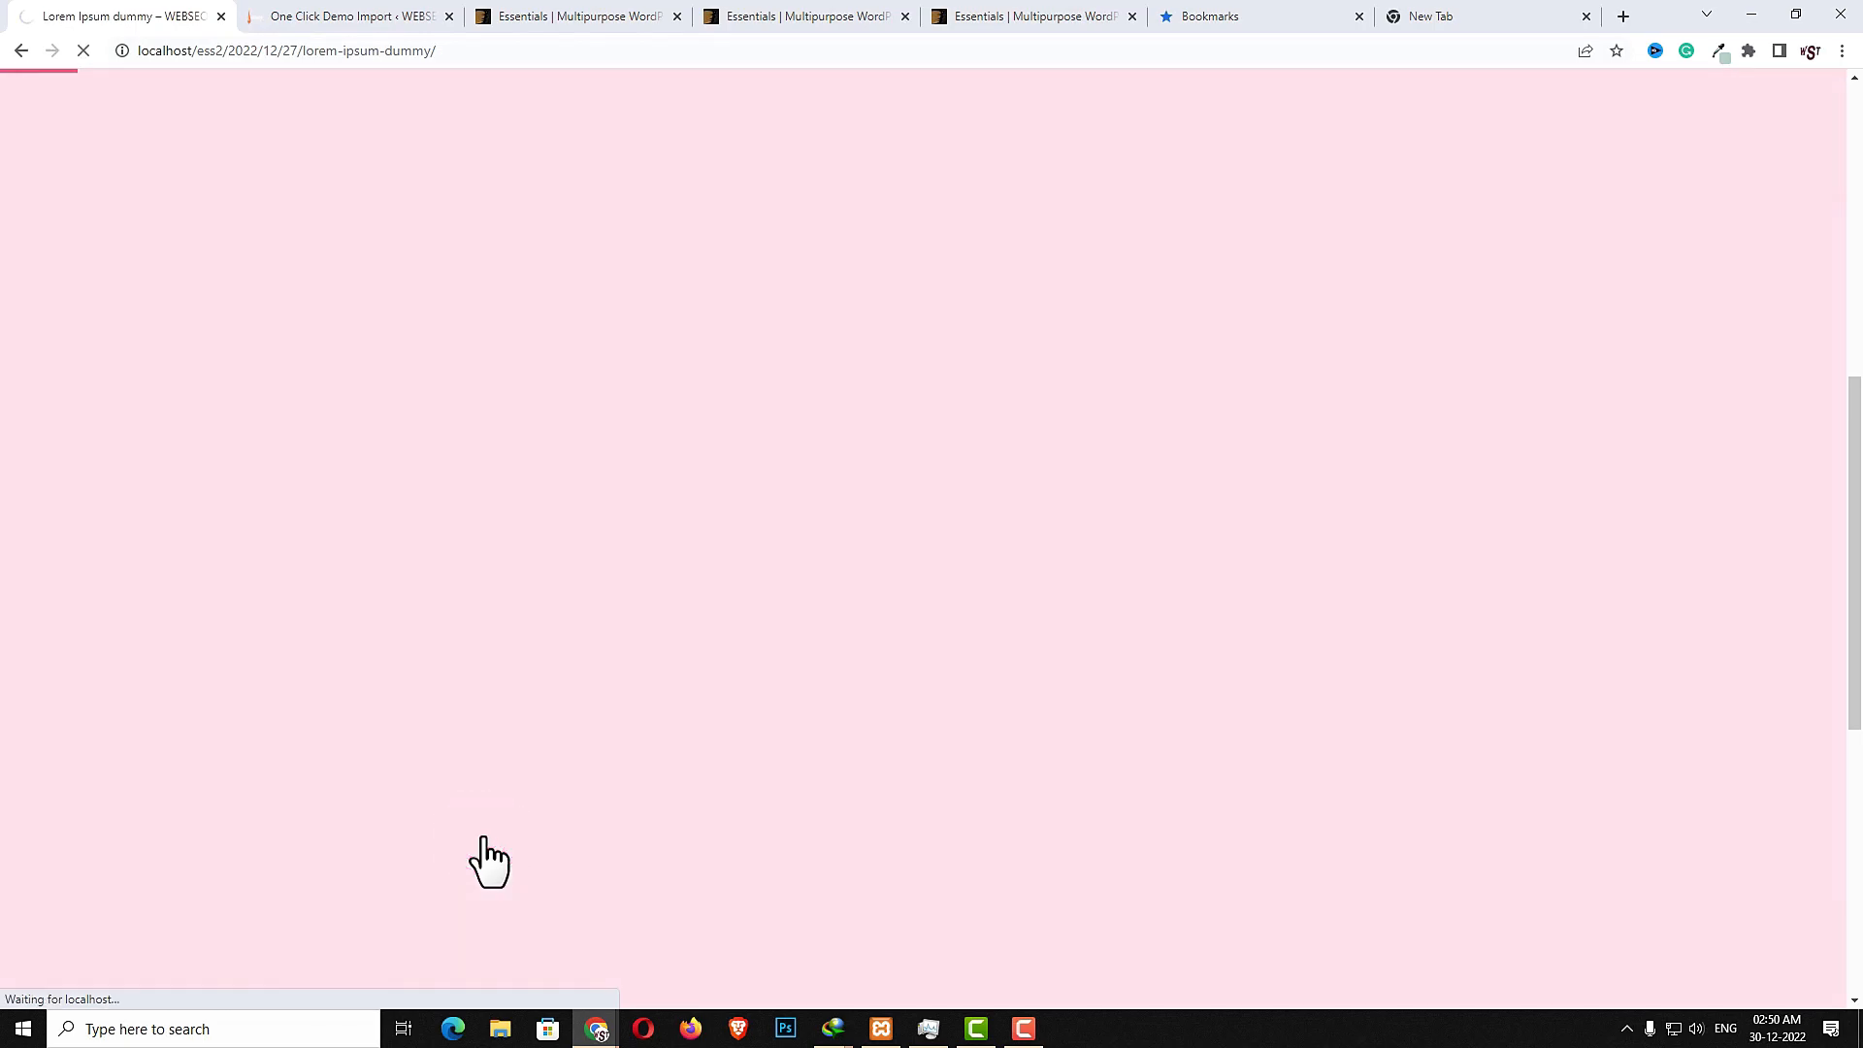
scroll(1013, 759, down, 7)
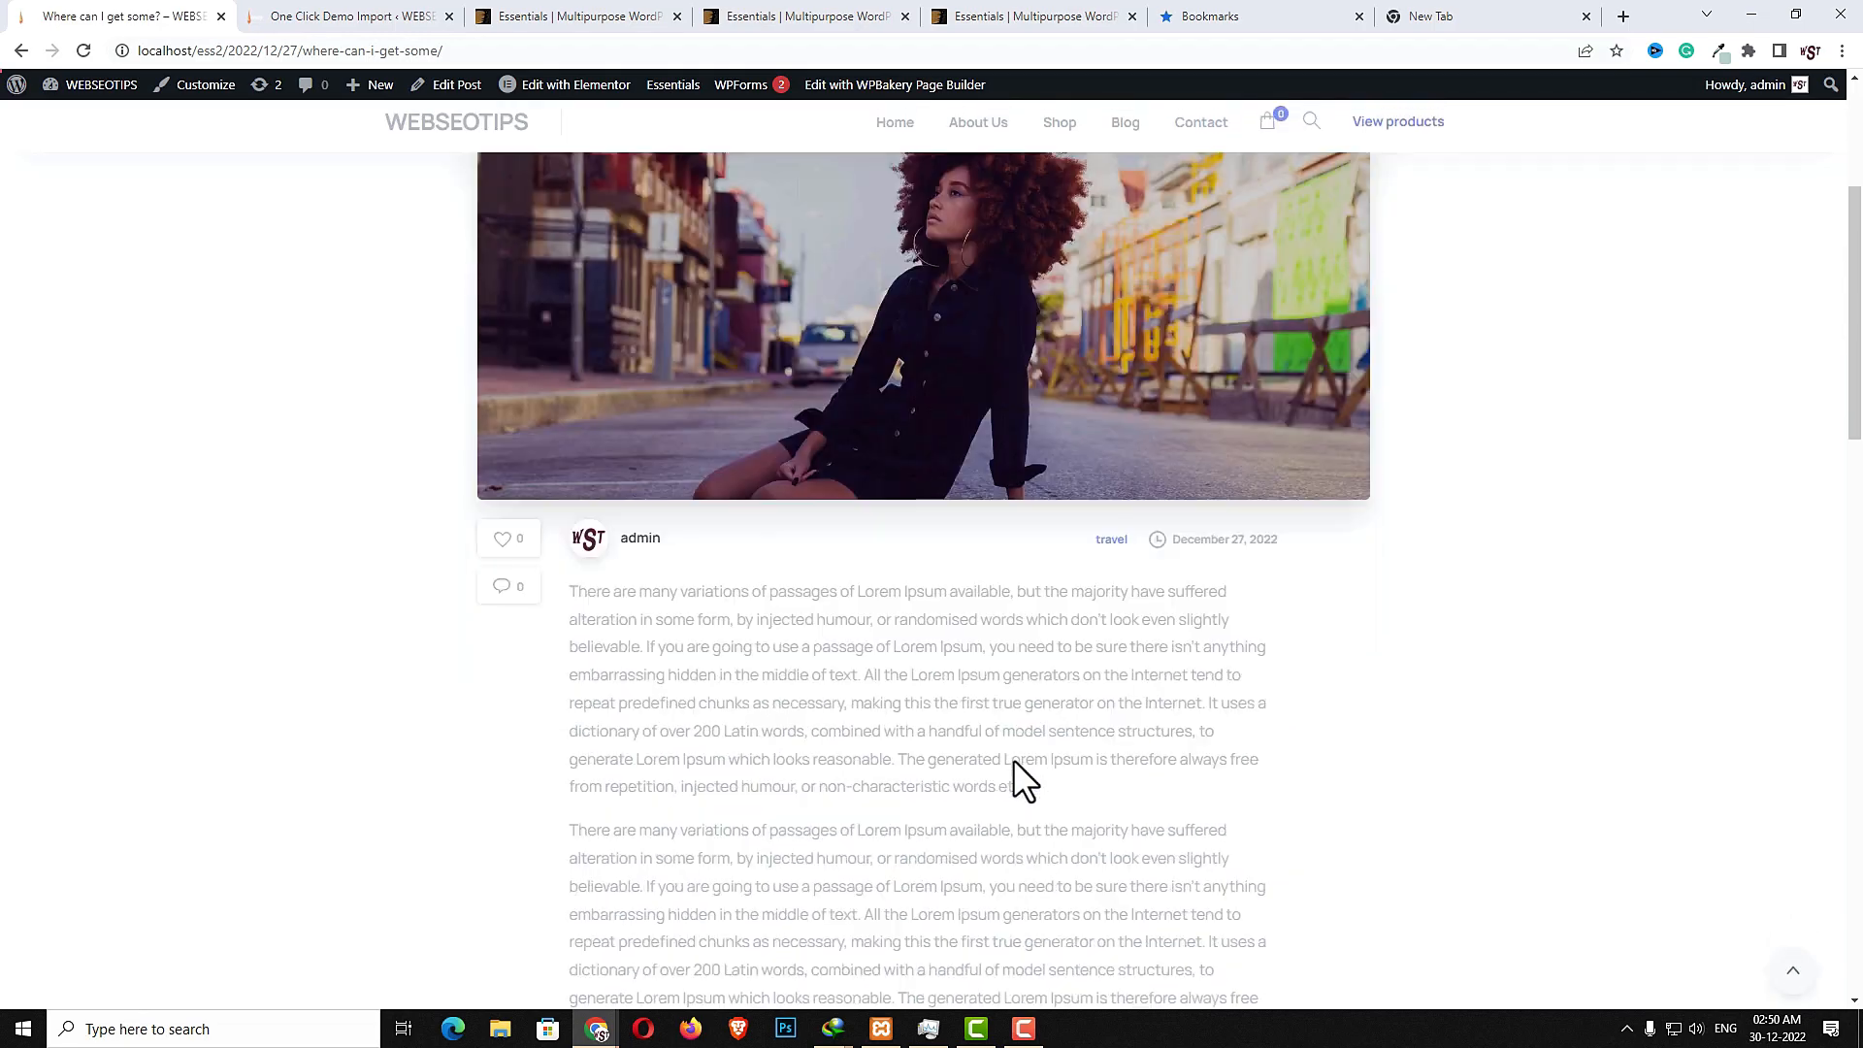
scroll(974, 602, down, 4)
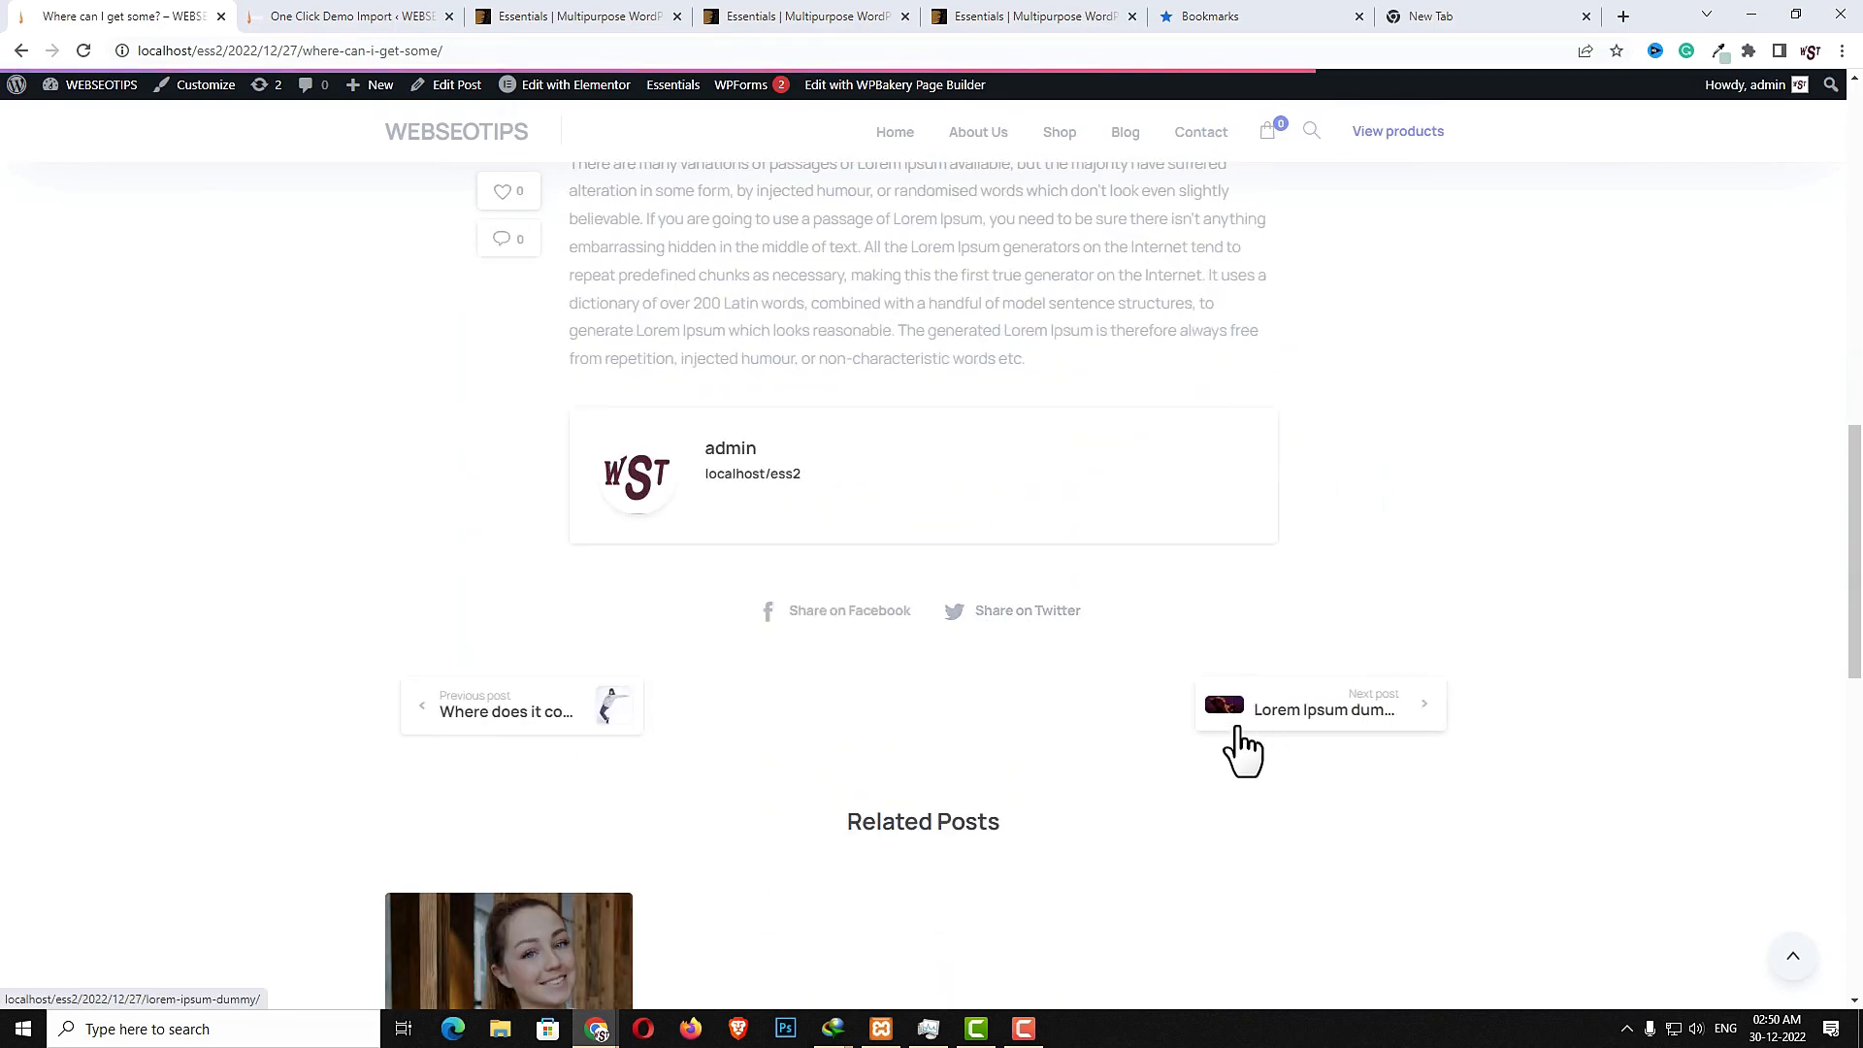
scroll(1301, 733, down, 2)
scroll(482, 708, down, 3)
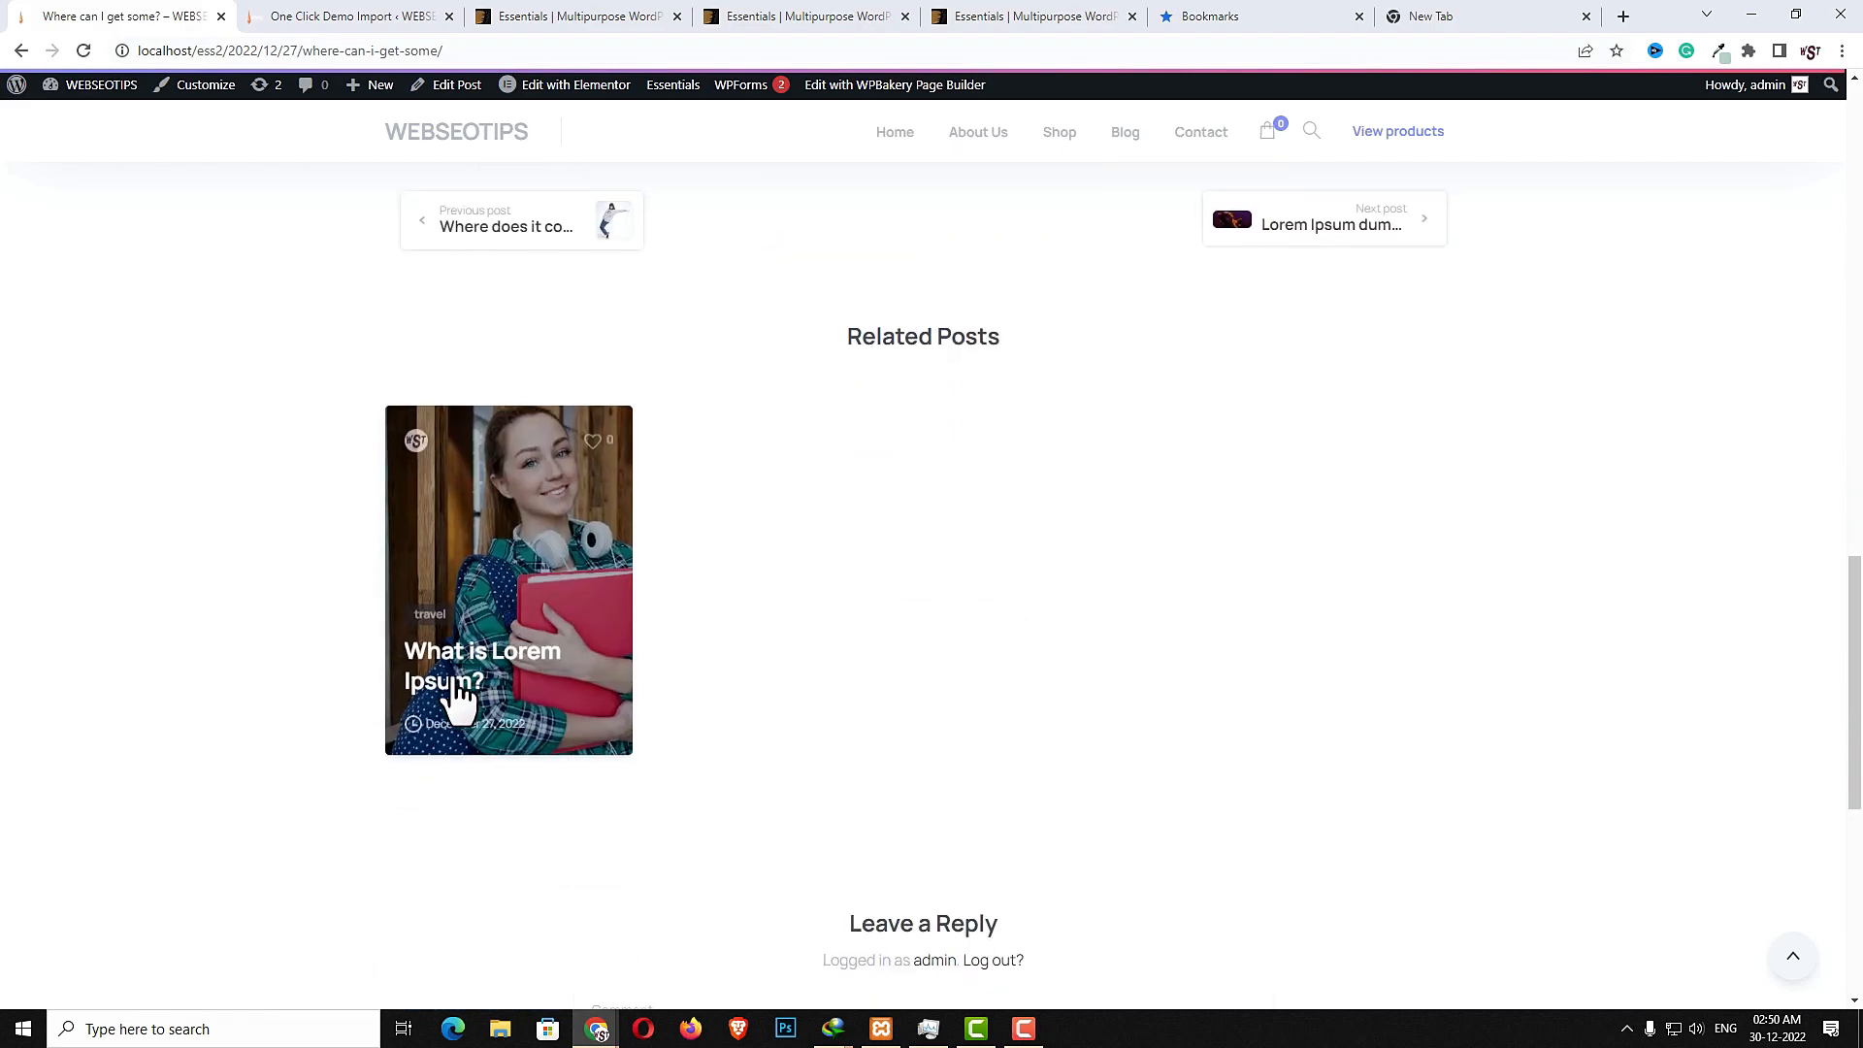
scroll(612, 695, down, 5)
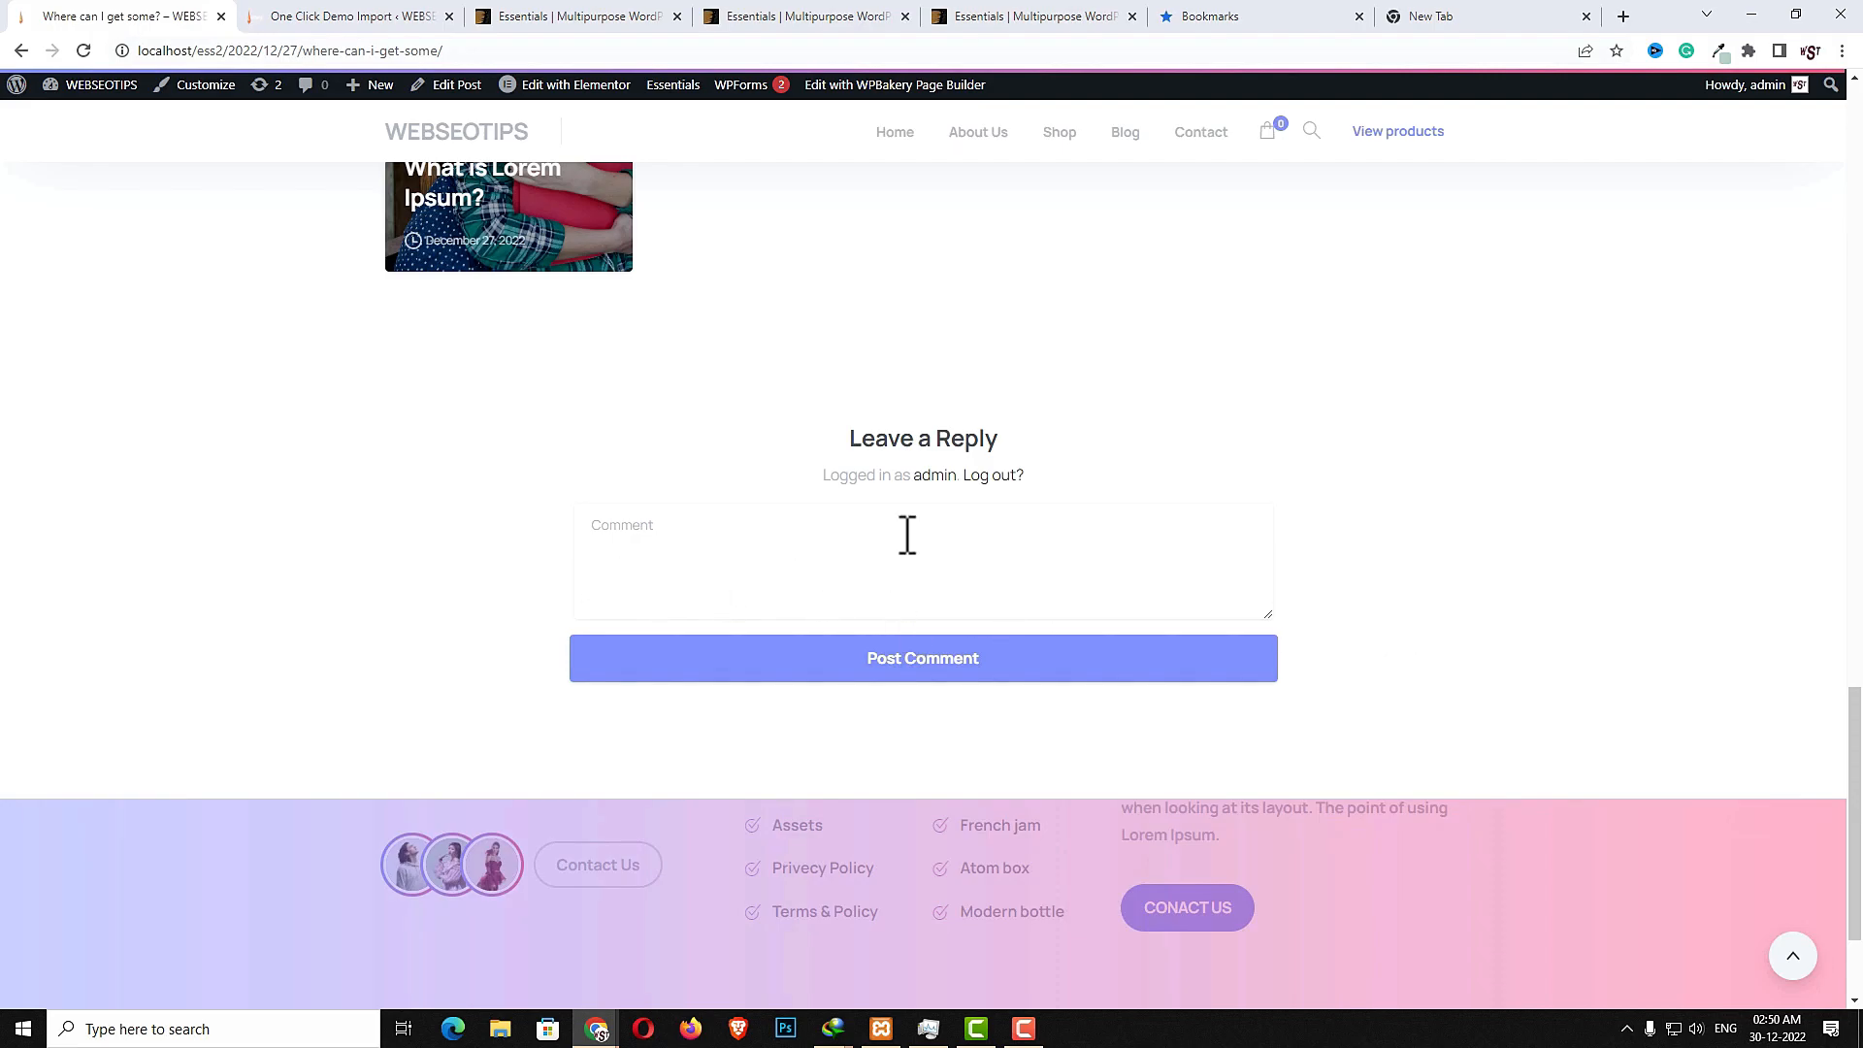
- Open the Contact page and scroll through its call cards, message form and map
click(1209, 143)
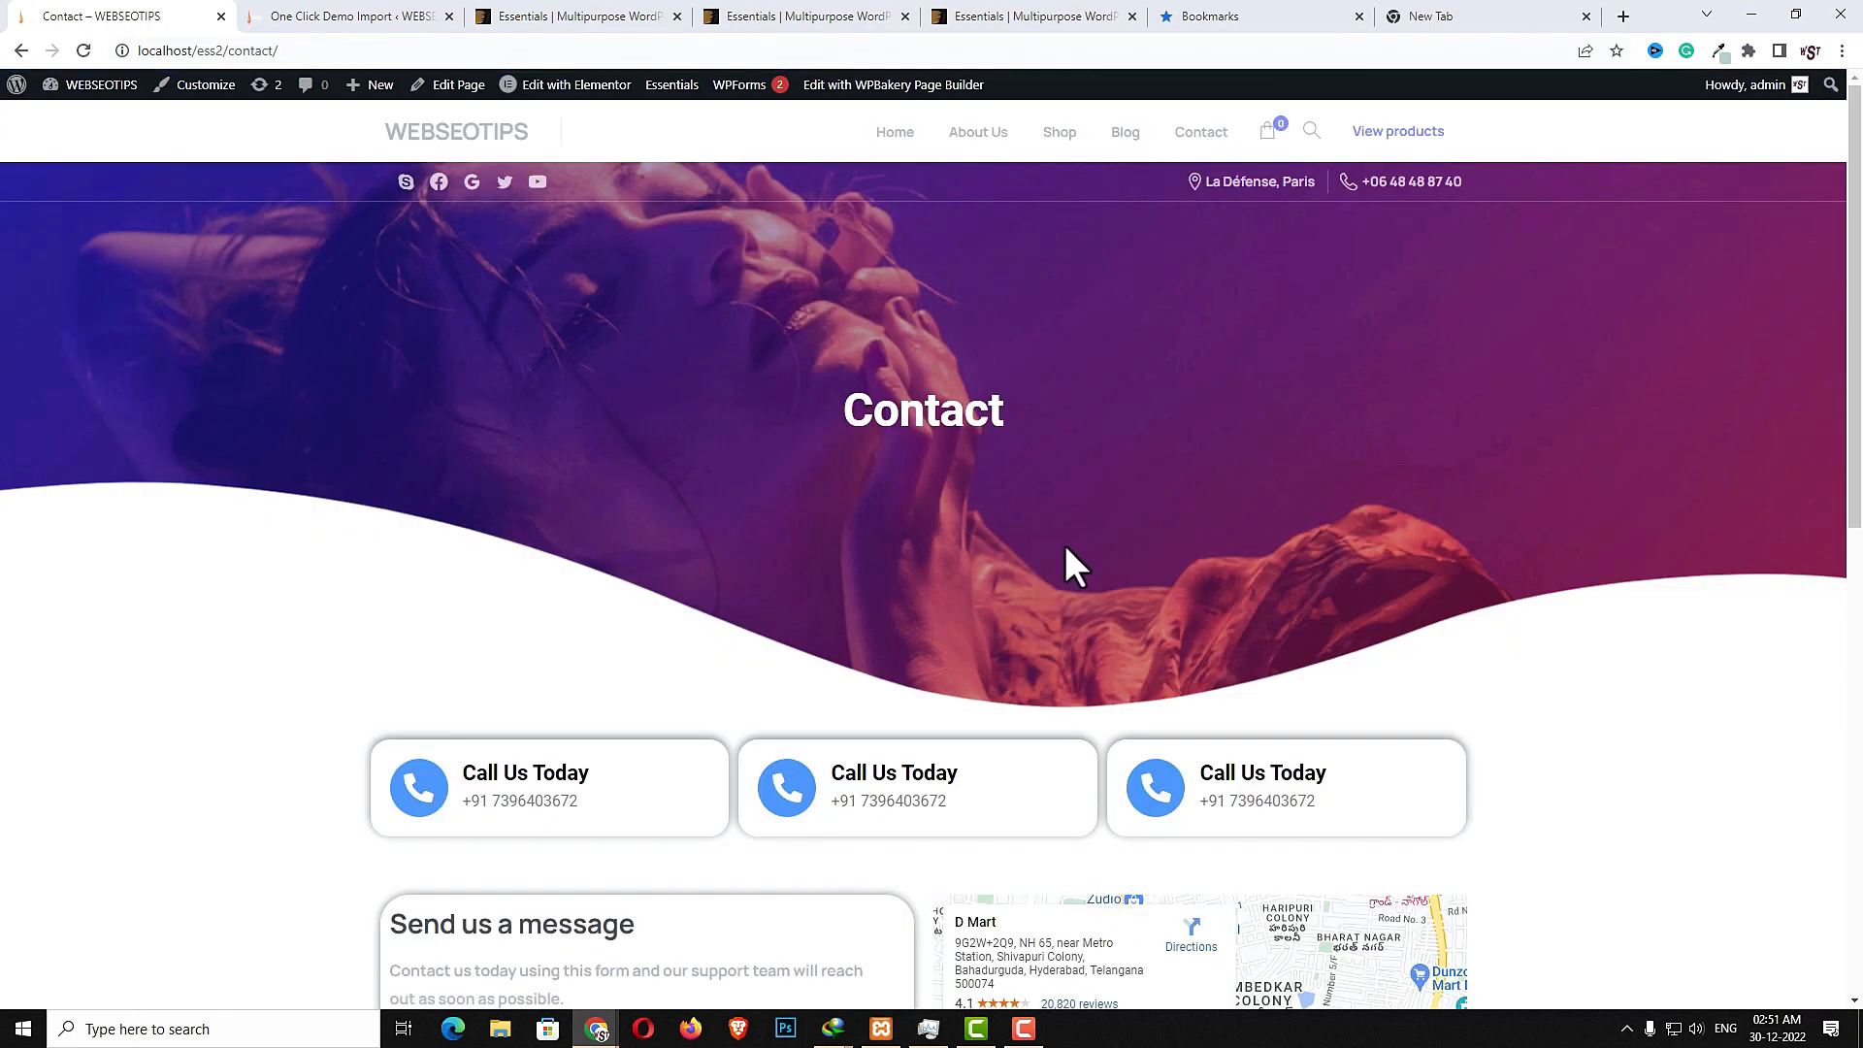
scroll(1064, 544, down, 2)
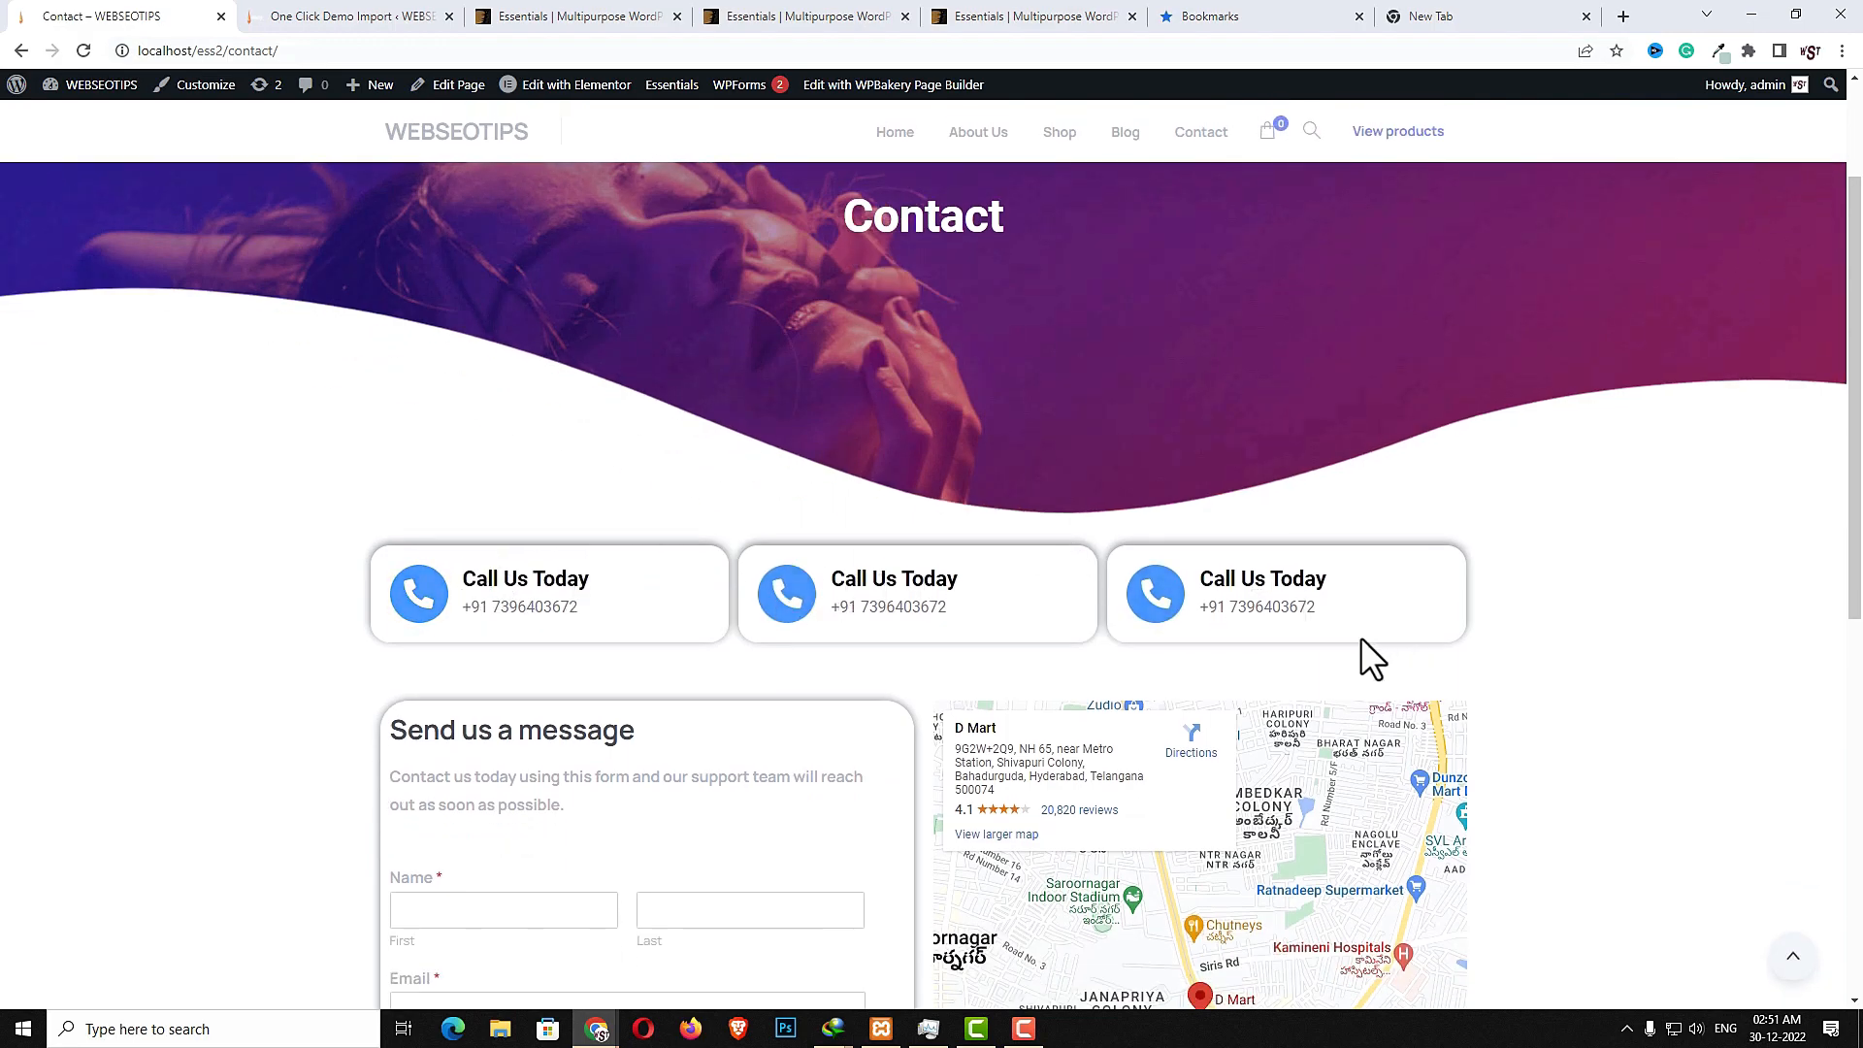
scroll(1376, 658, down, 3)
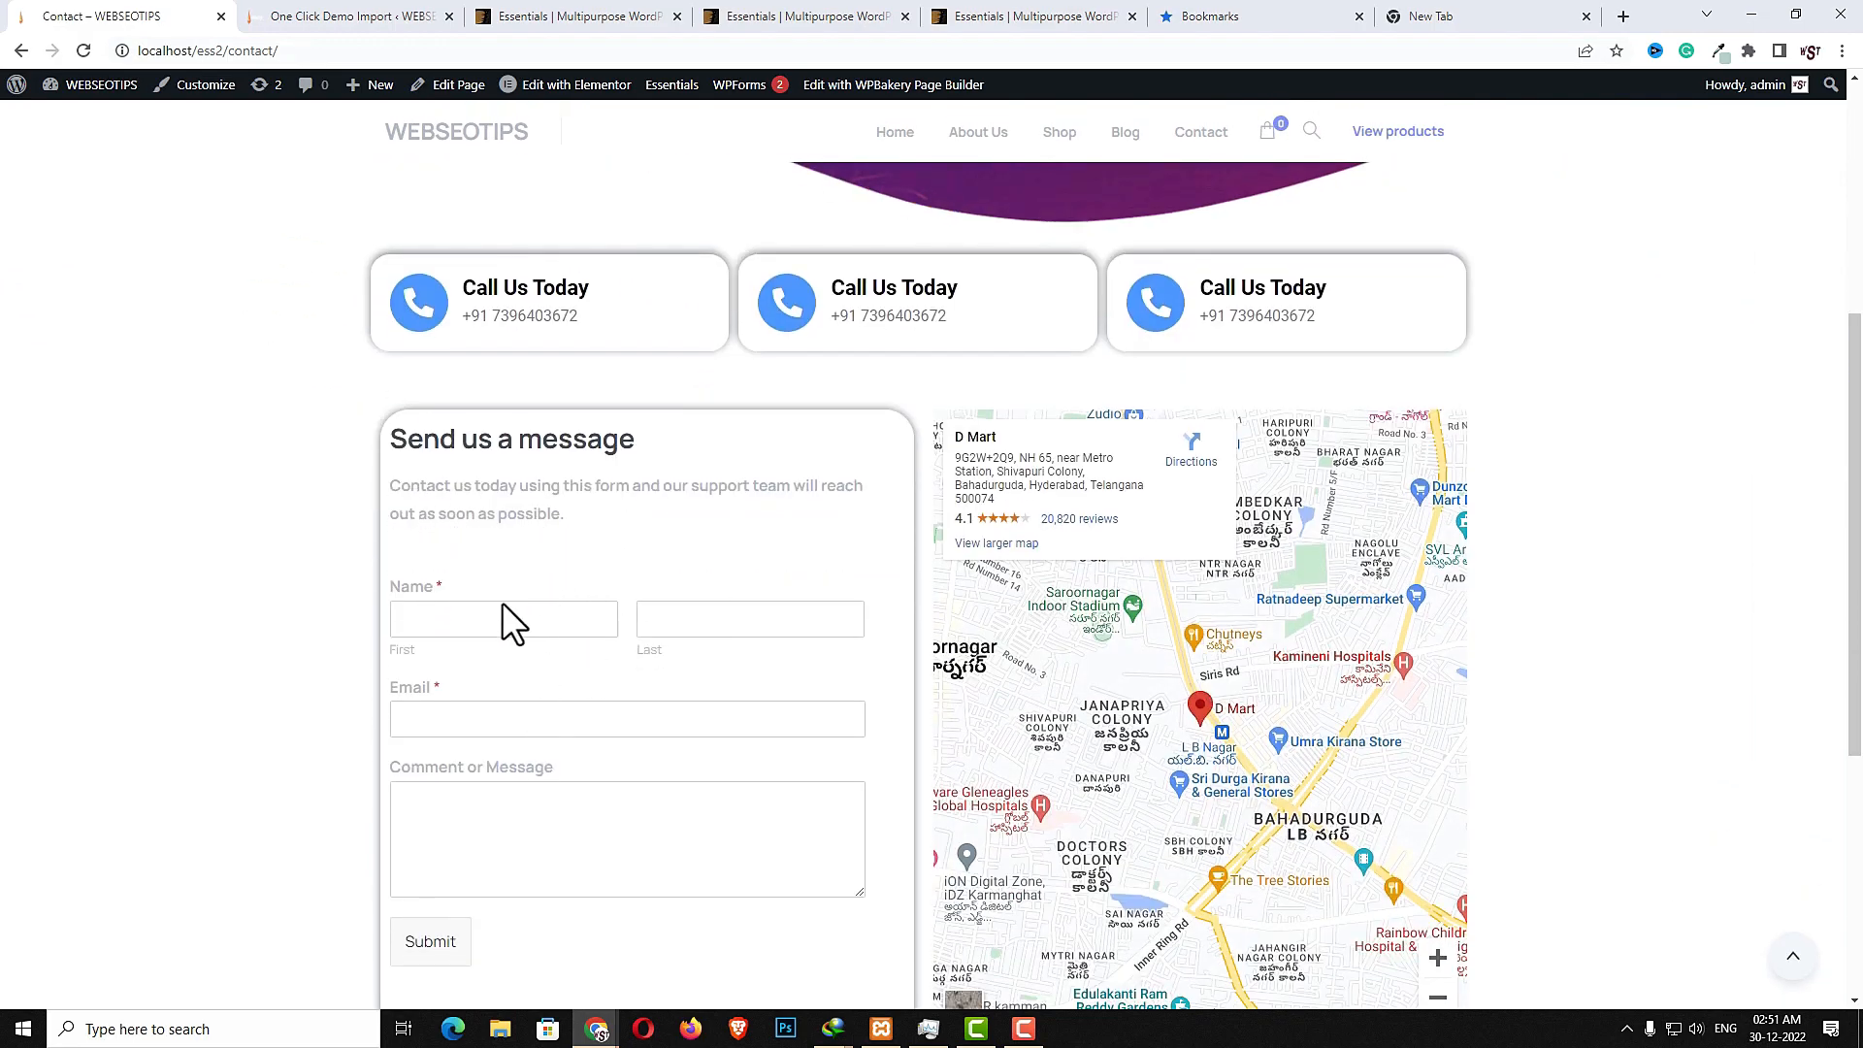
scroll(1093, 728, down, 4)
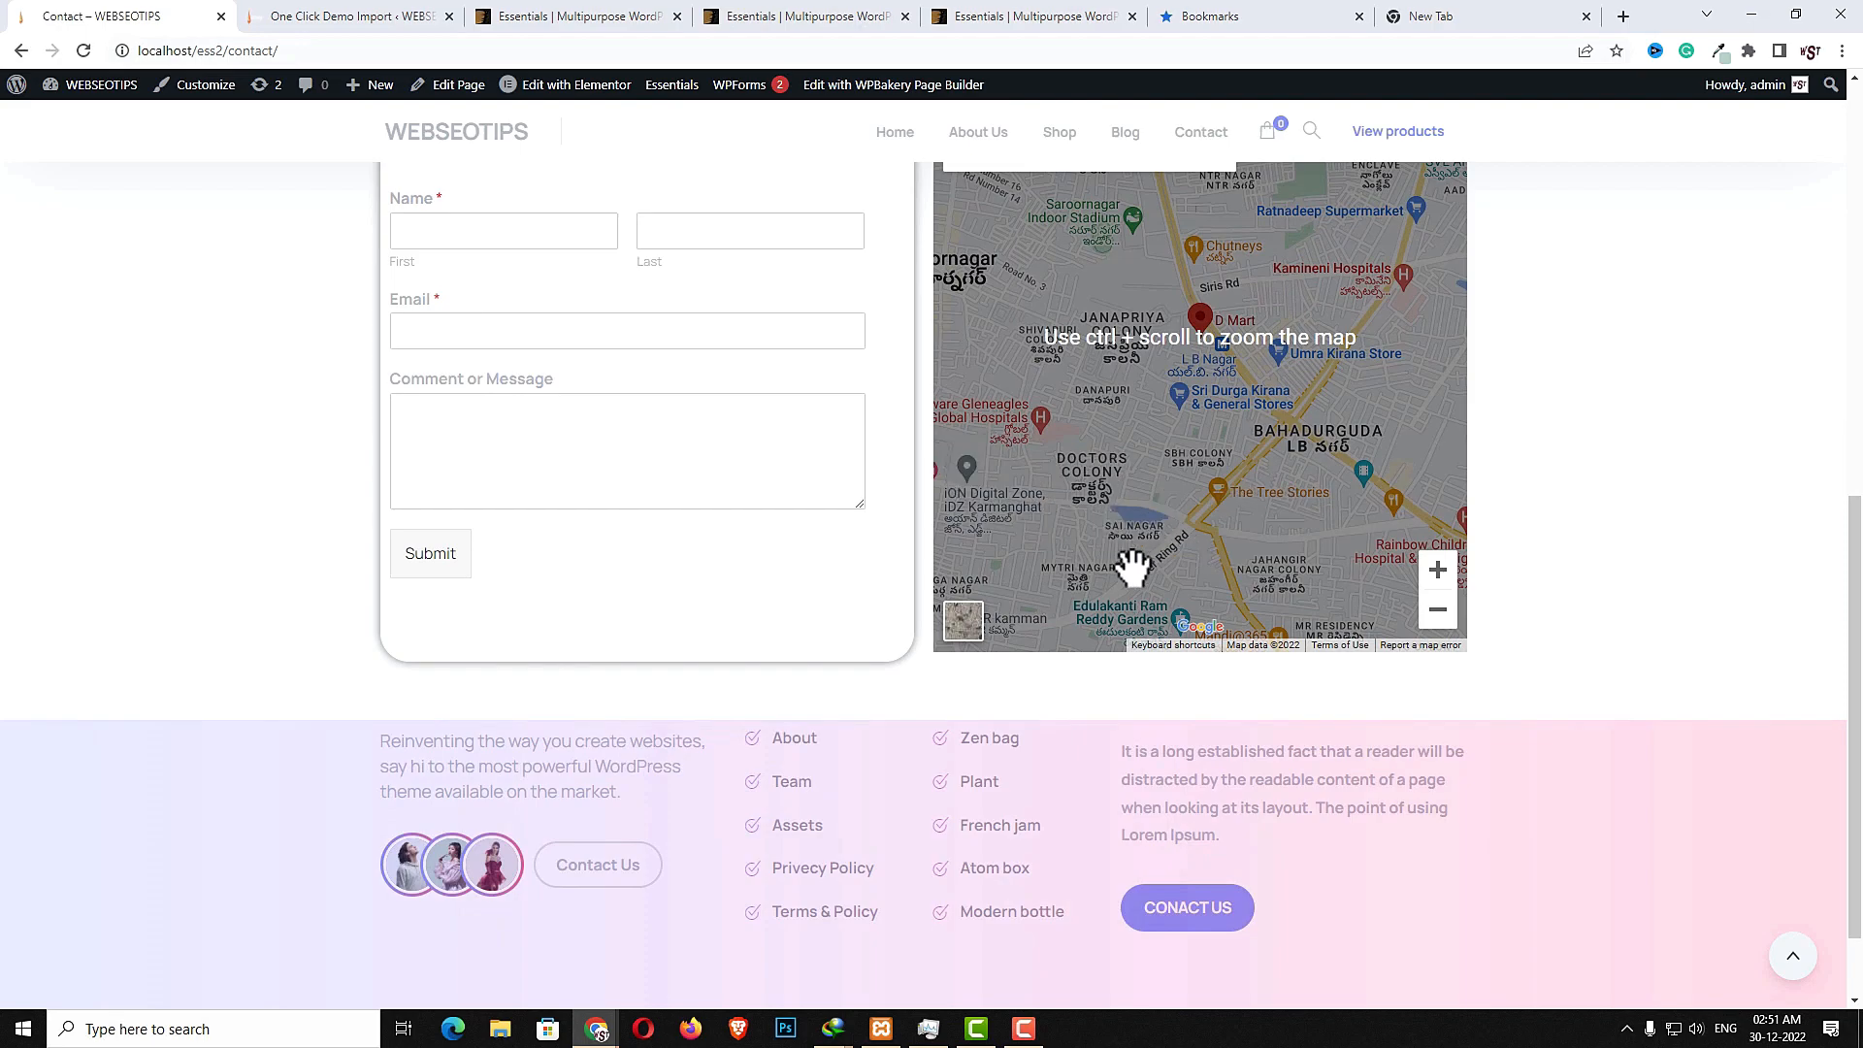
- Open the Black Formal Dress product from the Shop and highlight its price, title and short description
click(1060, 133)
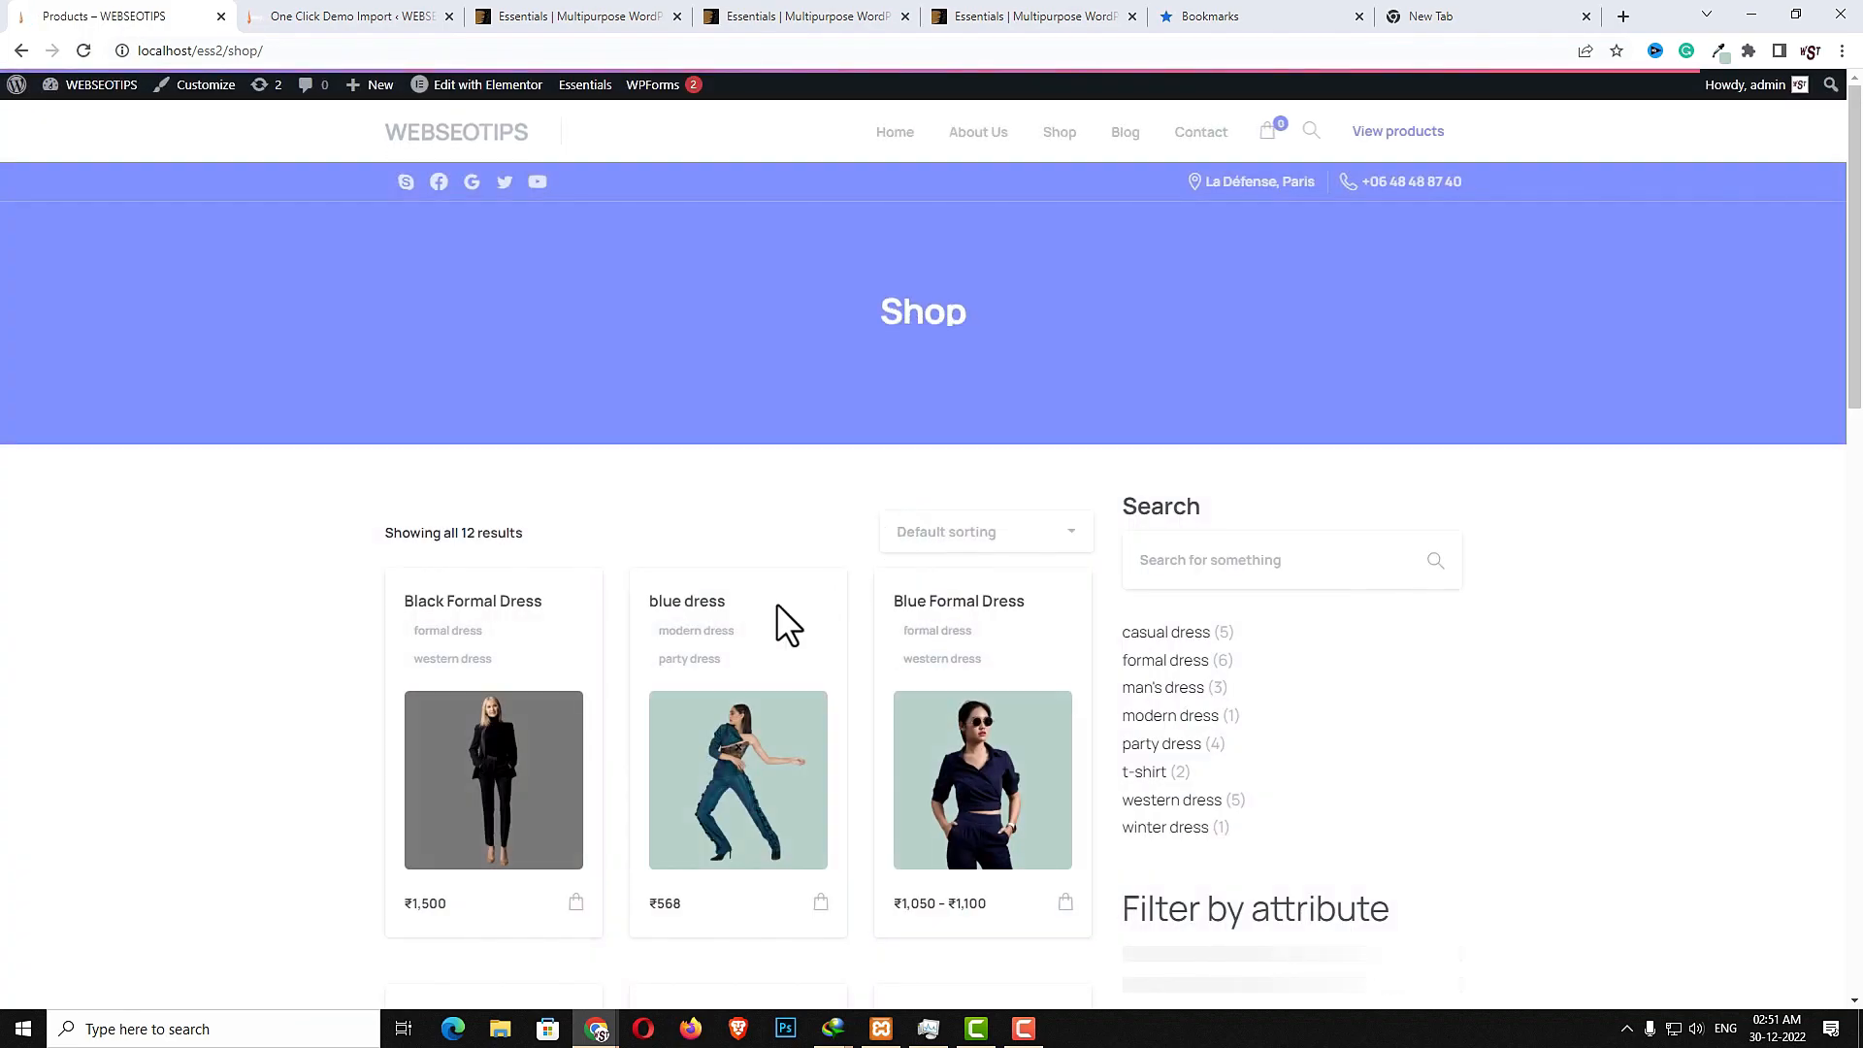
click(521, 740)
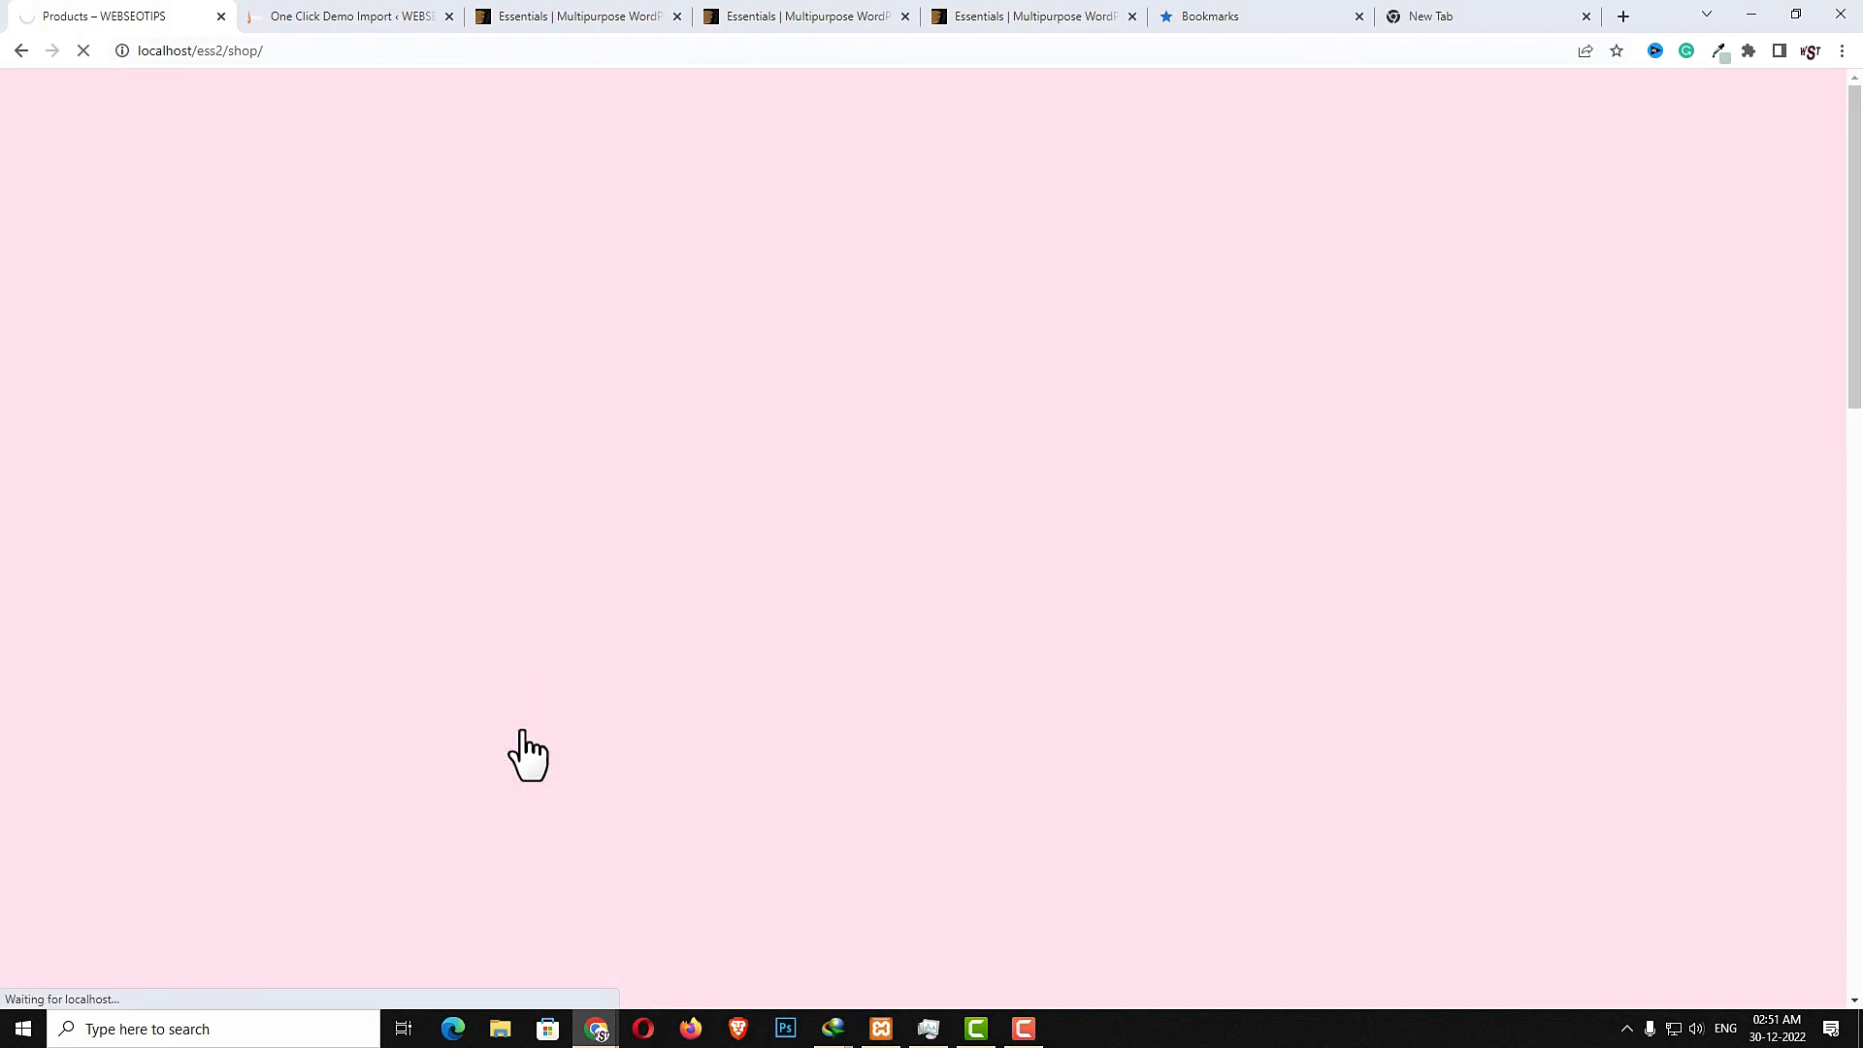
scroll(874, 679, down, 2)
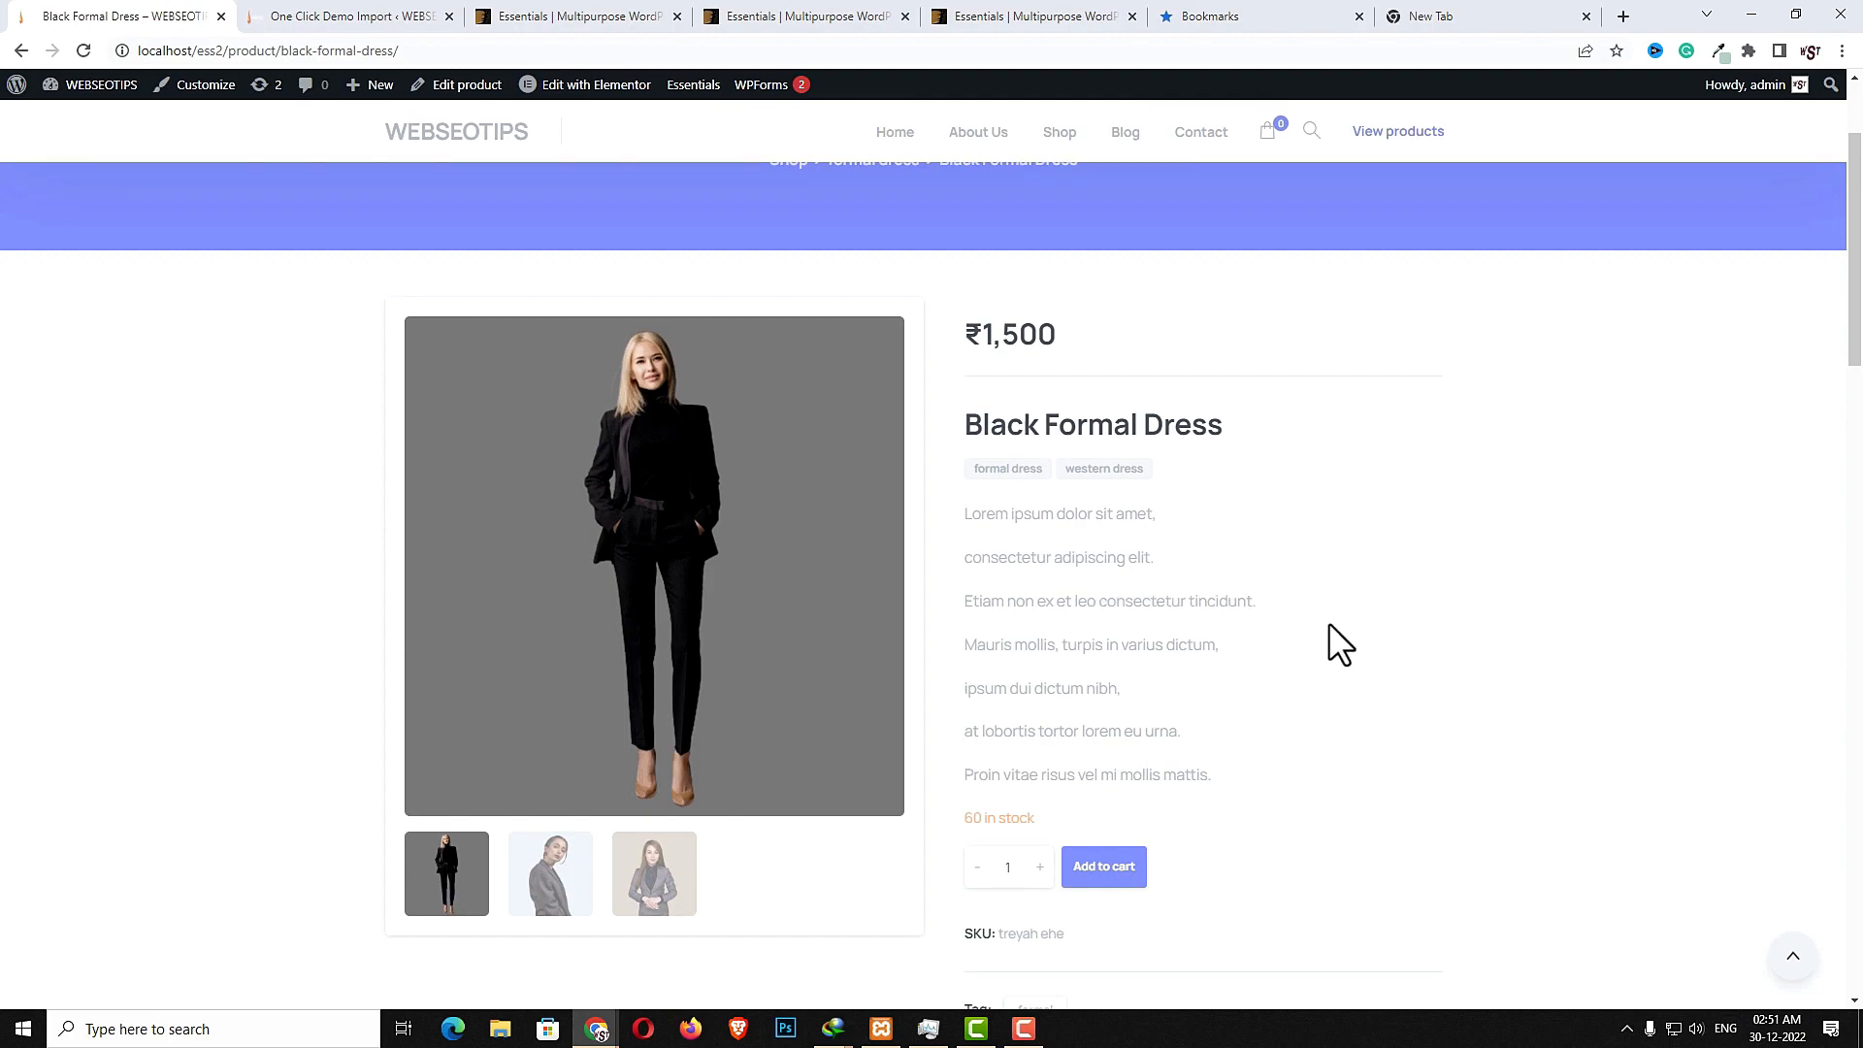
drag(961, 328, 1095, 346)
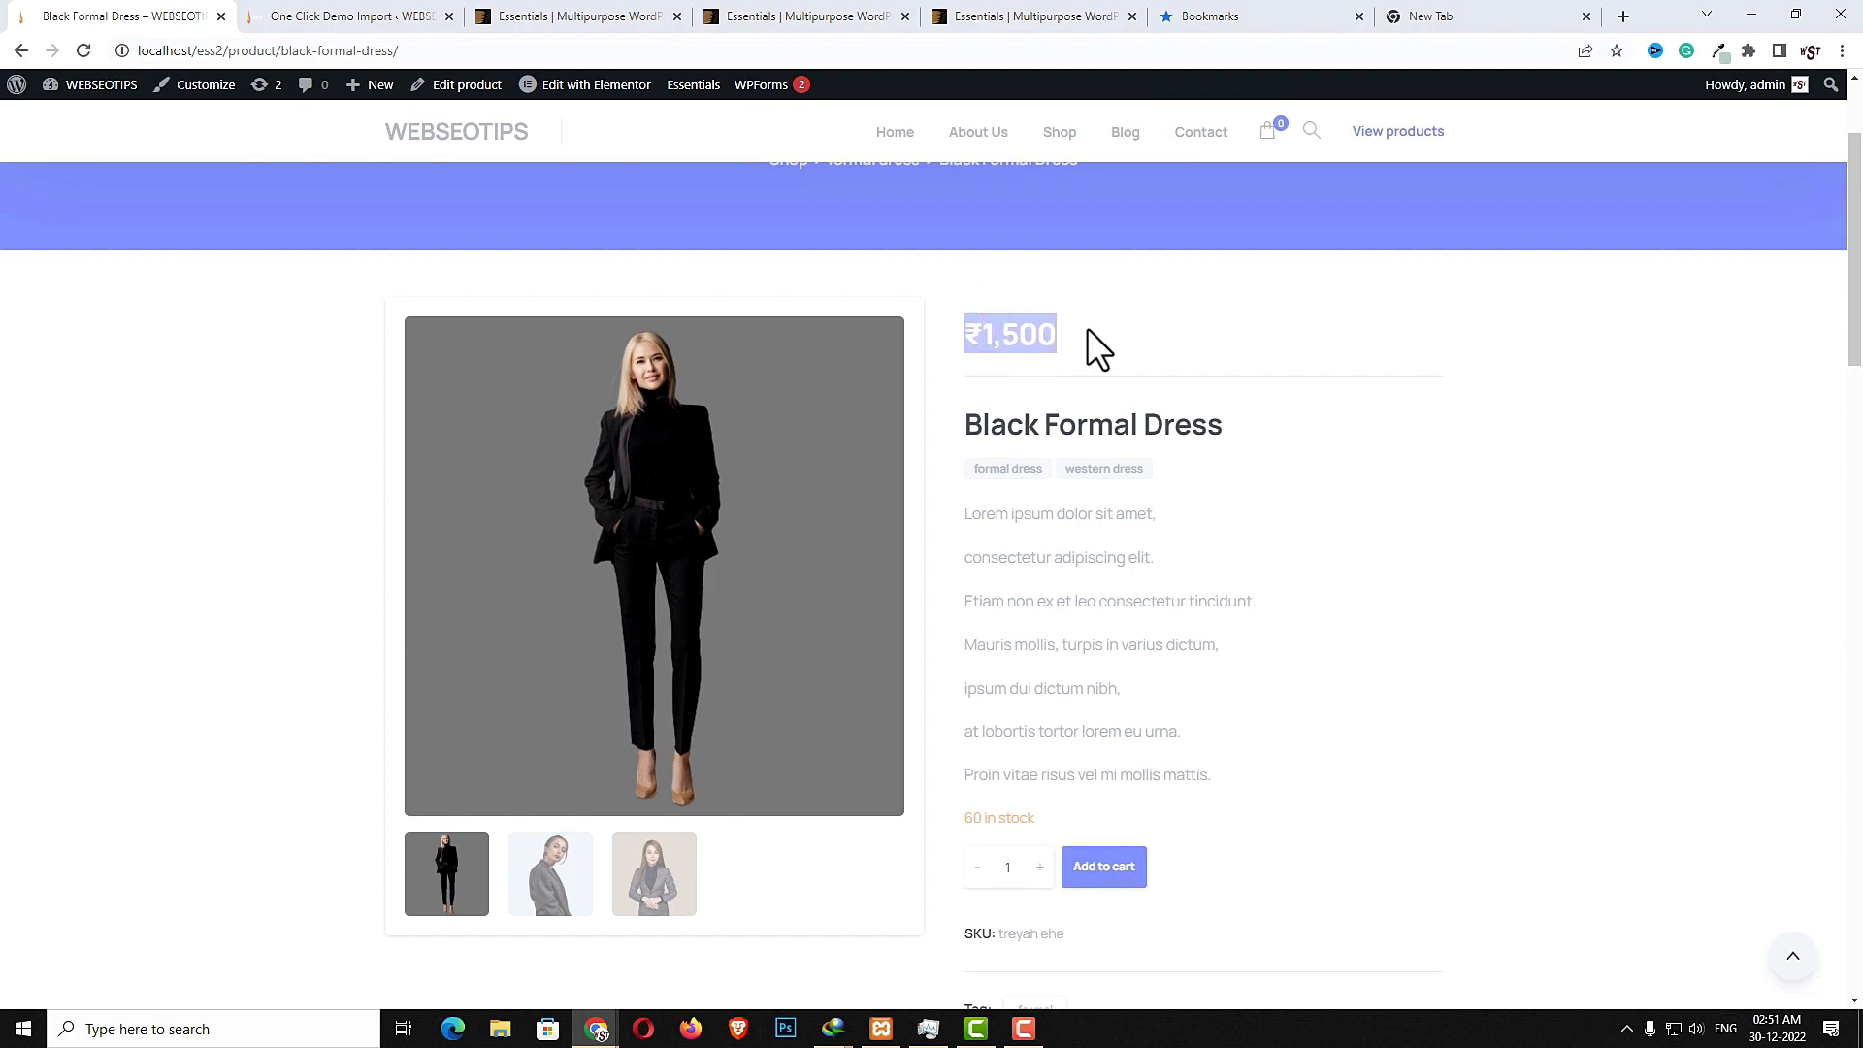
drag(970, 420, 1224, 424)
click(1247, 475)
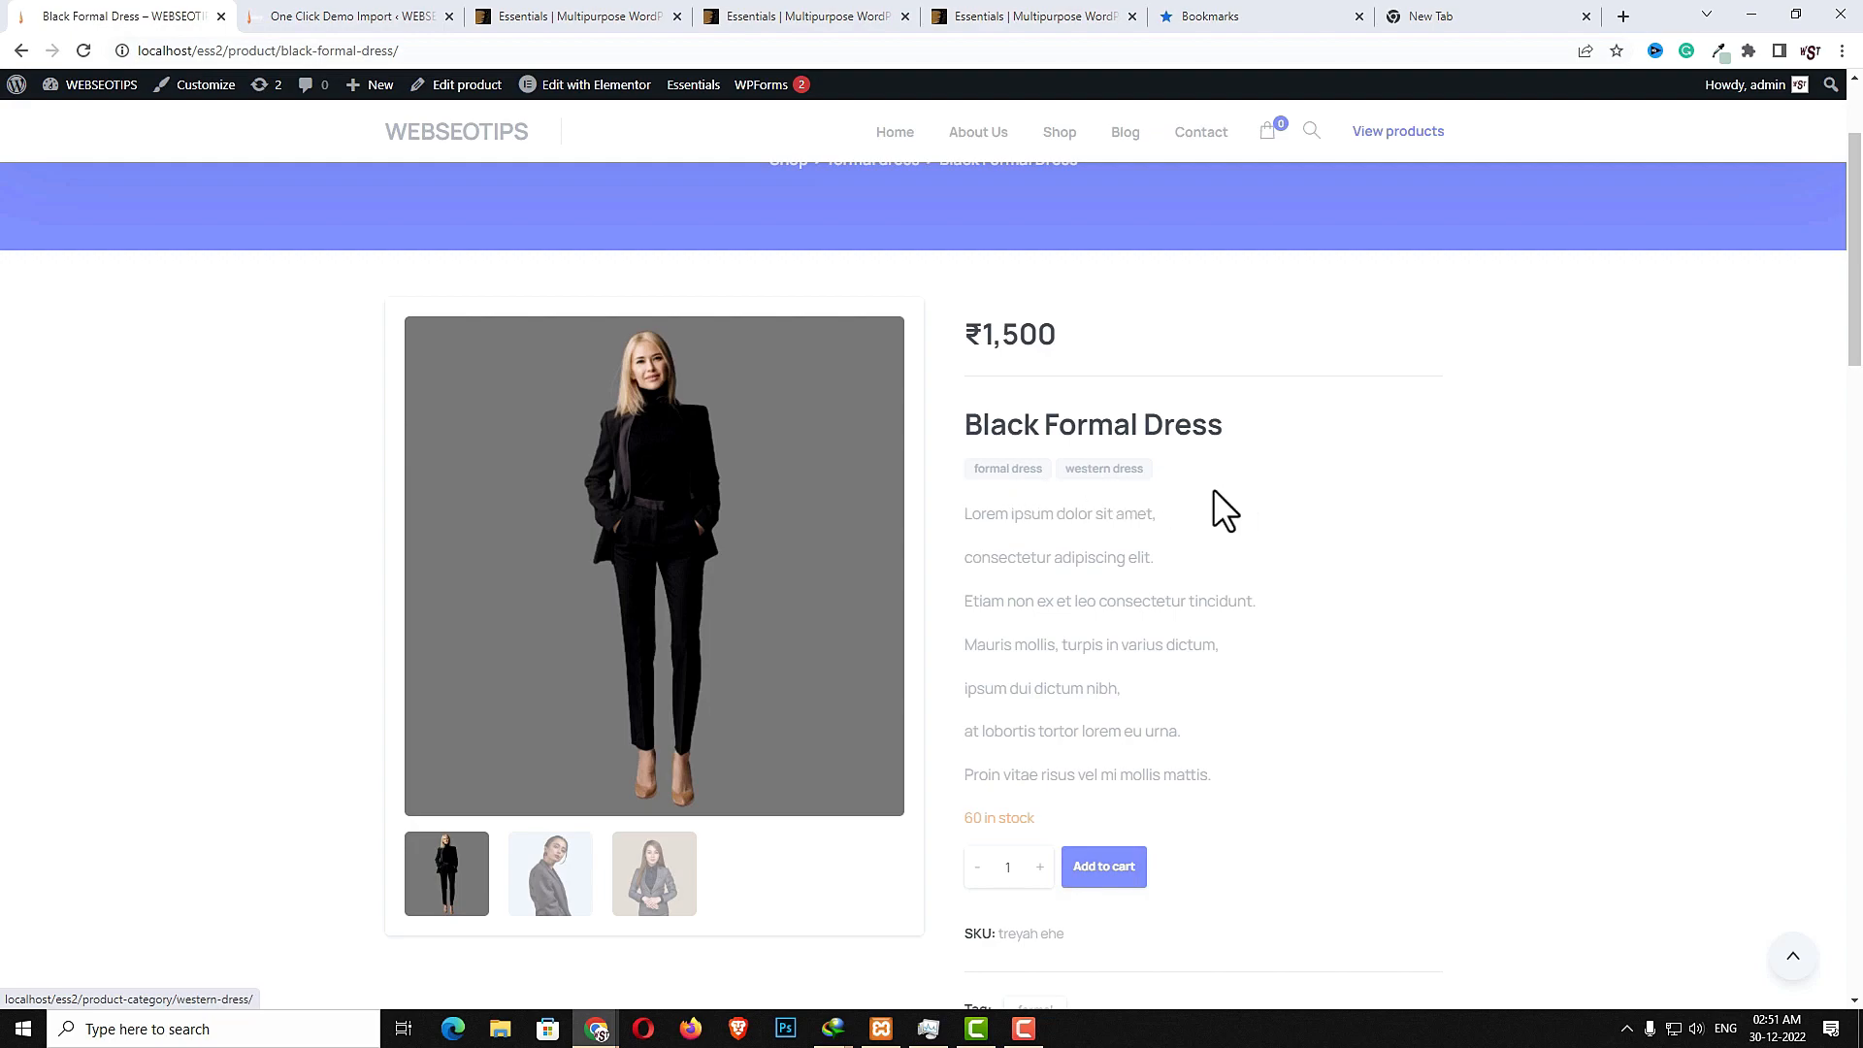
drag(963, 512, 1153, 775)
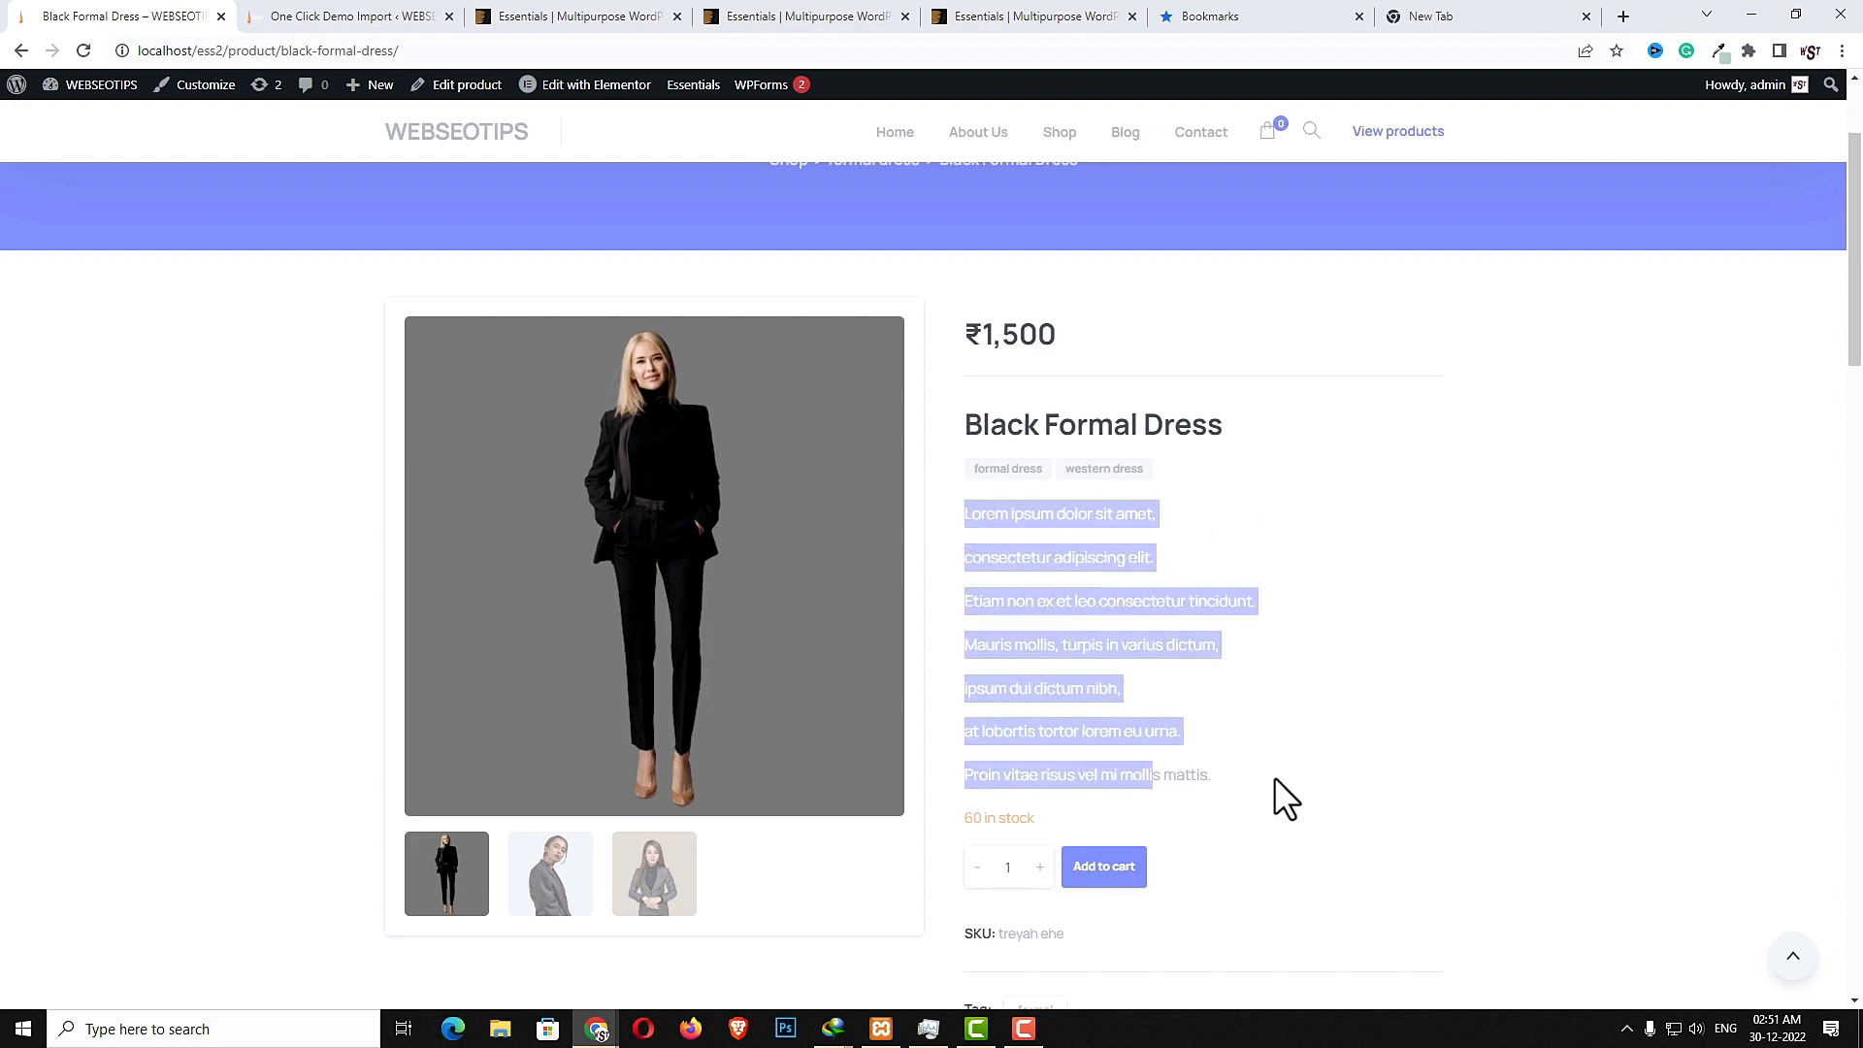
- Step the product quantity up and back down, and highlight the SKU and tag labels
scroll(1277, 778, down, 2)
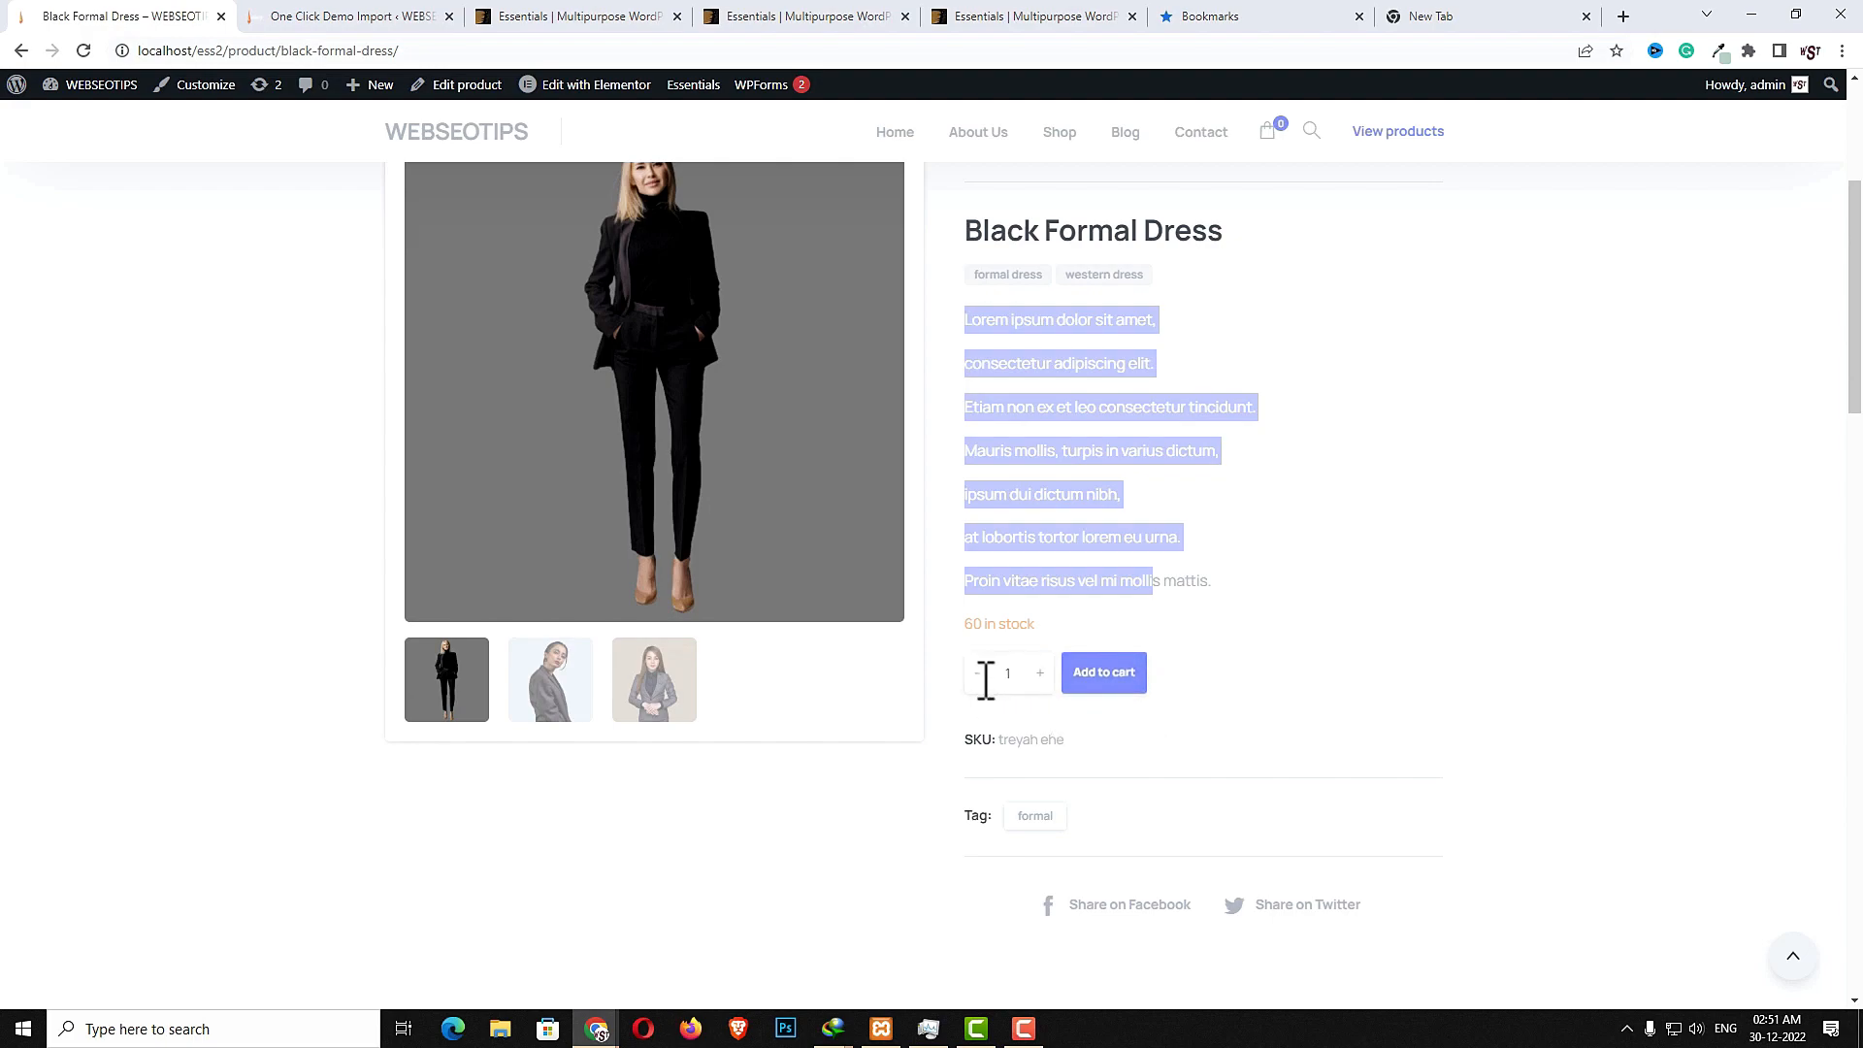
click(1039, 674)
click(979, 677)
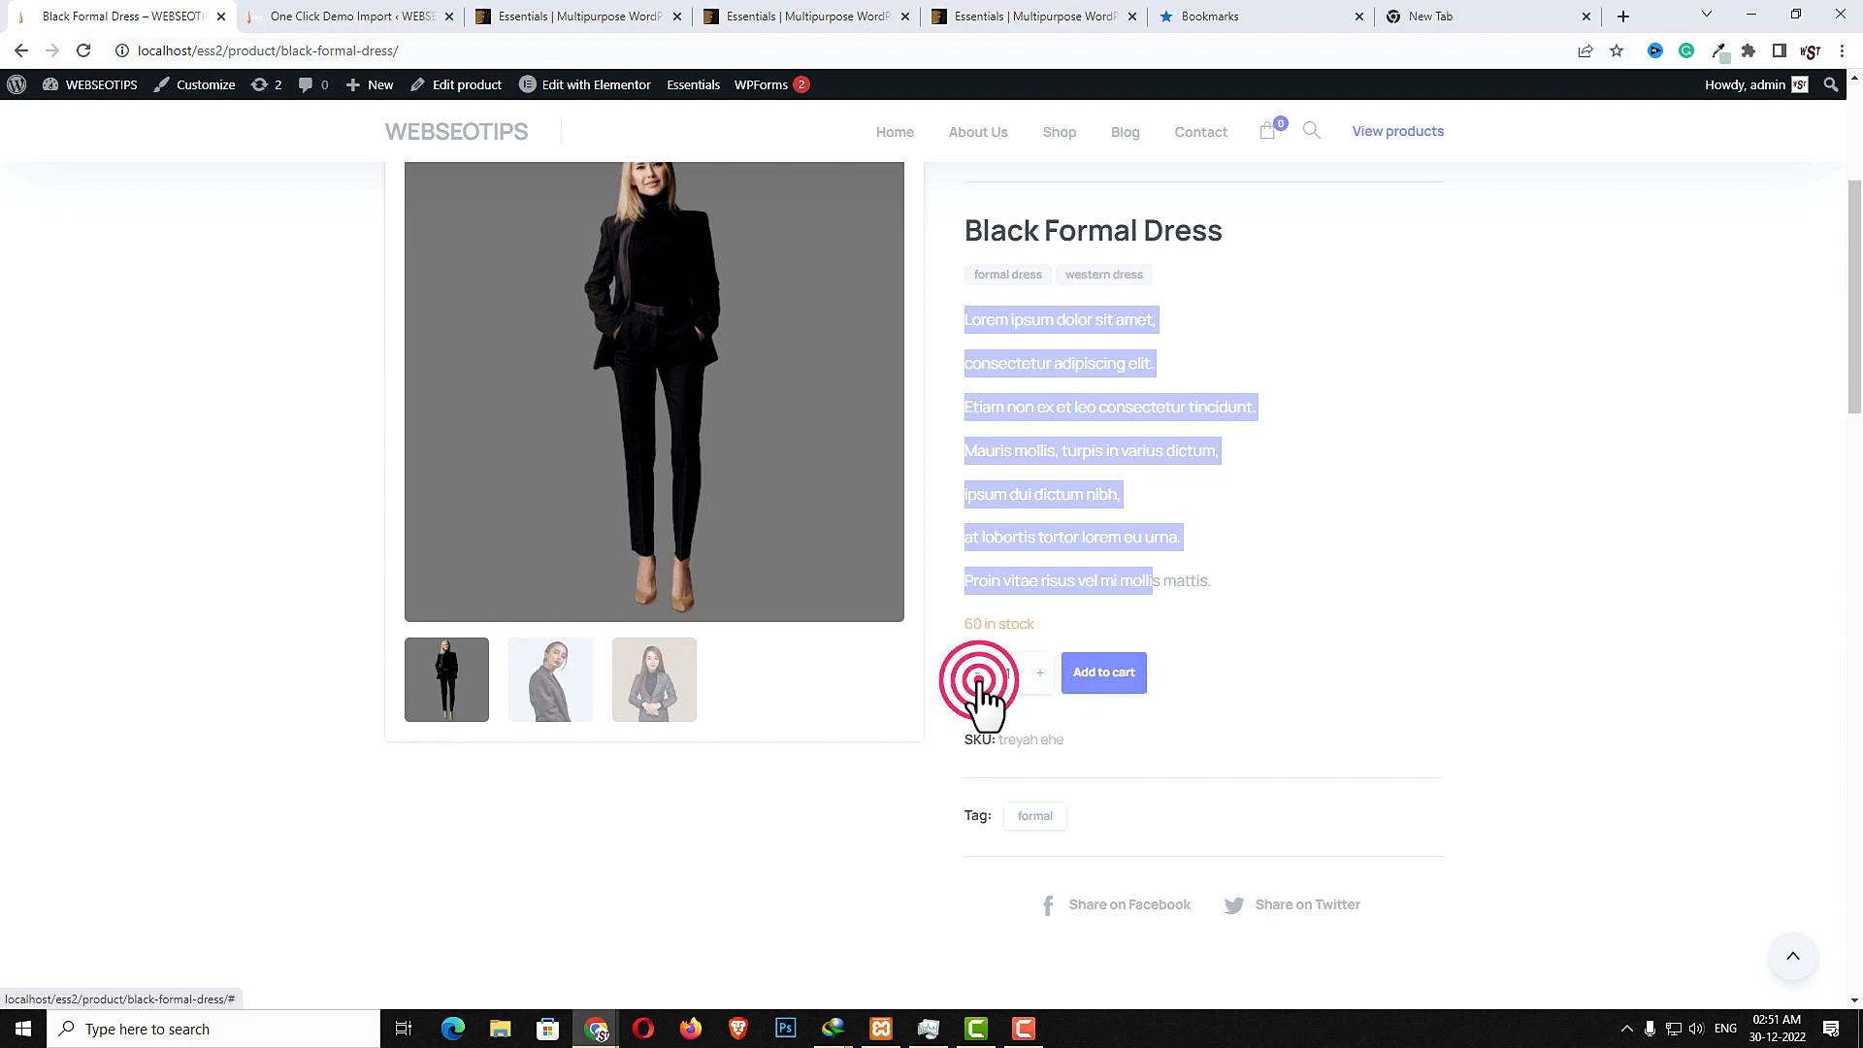
drag(974, 740, 1094, 761)
drag(972, 813, 997, 816)
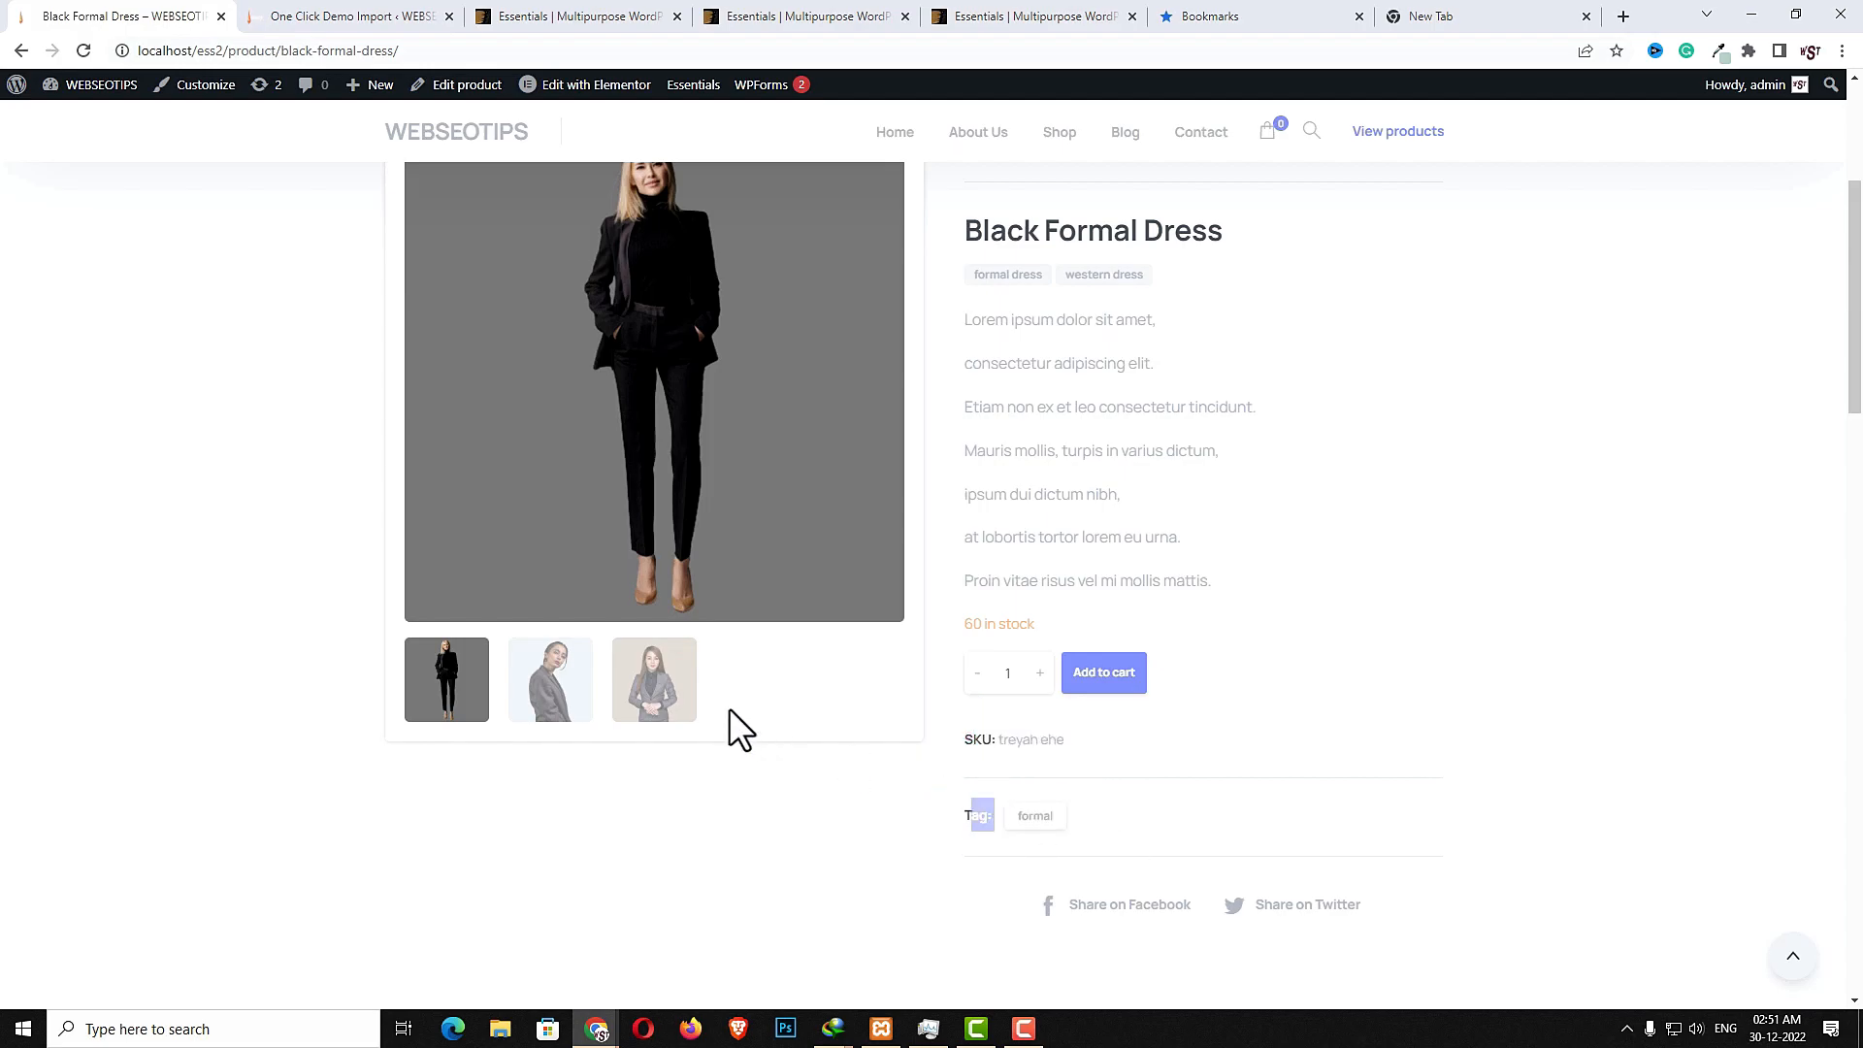
- Open the product image in the lightbox, then close it and the subscribe popup
scroll(886, 699, up, 3)
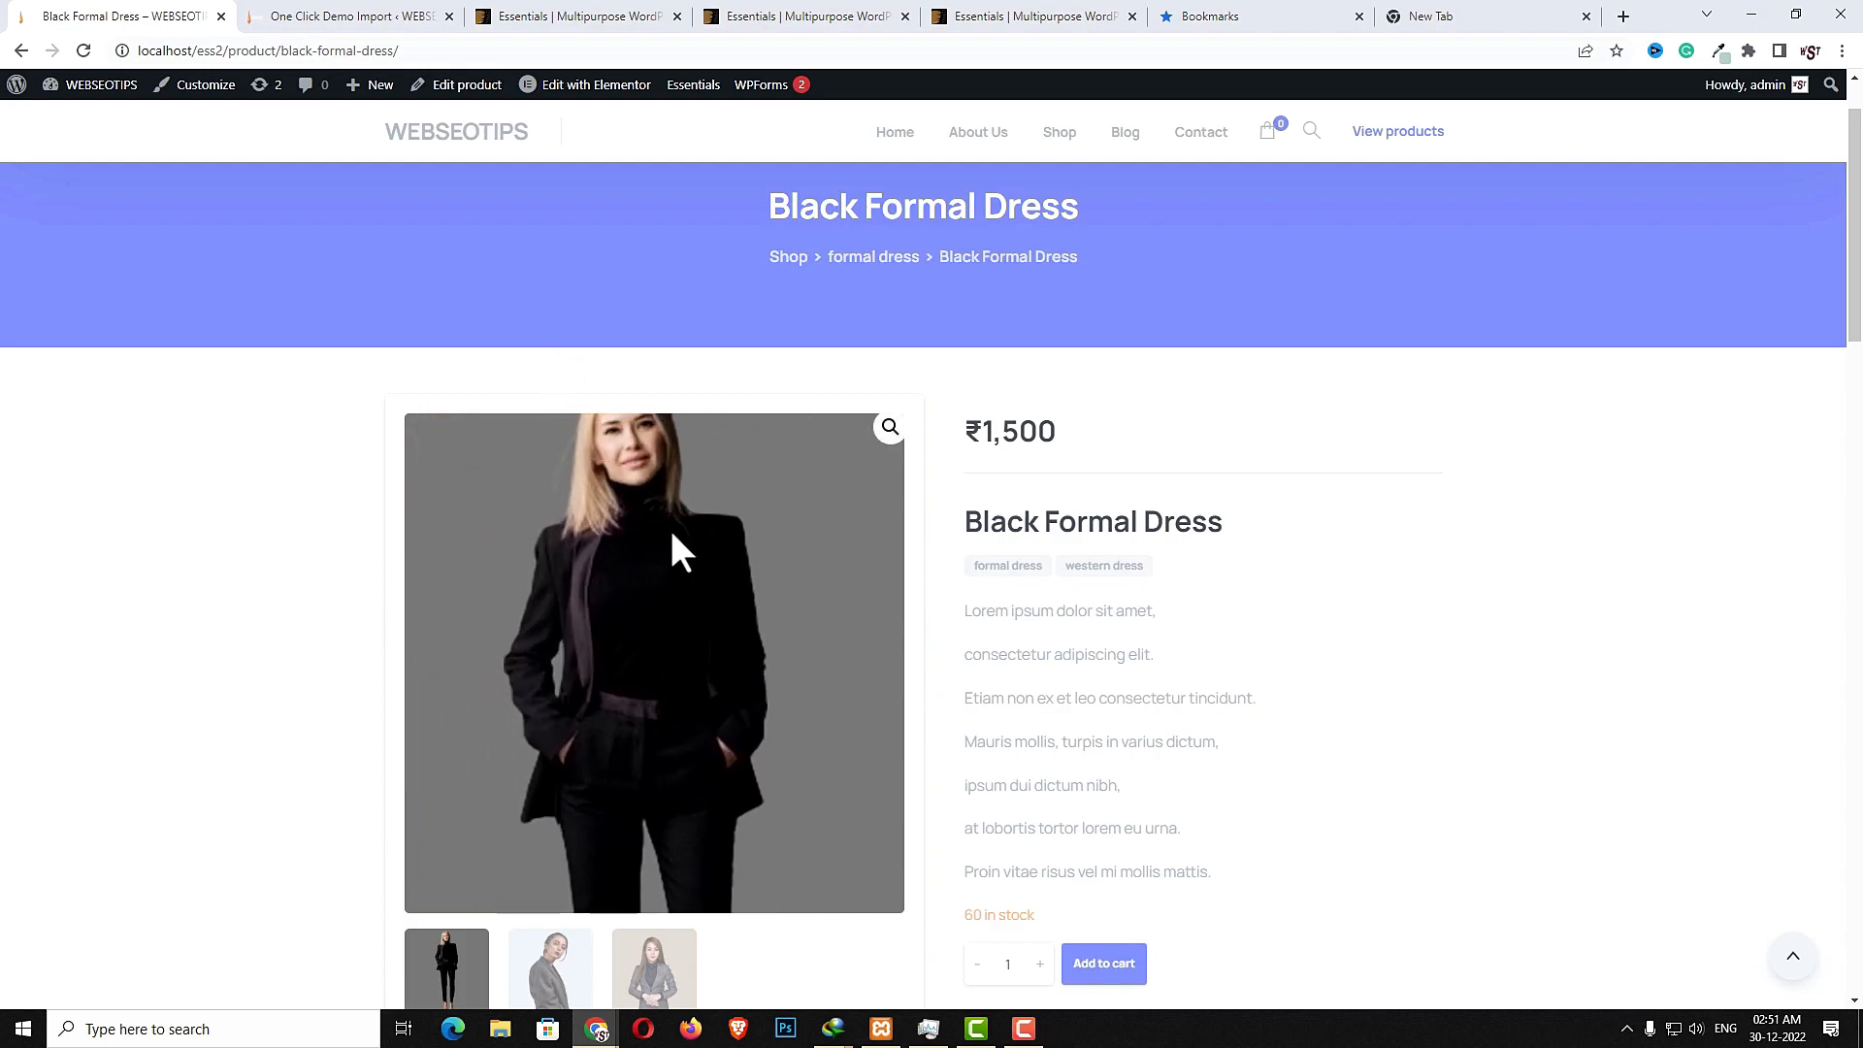
click(890, 427)
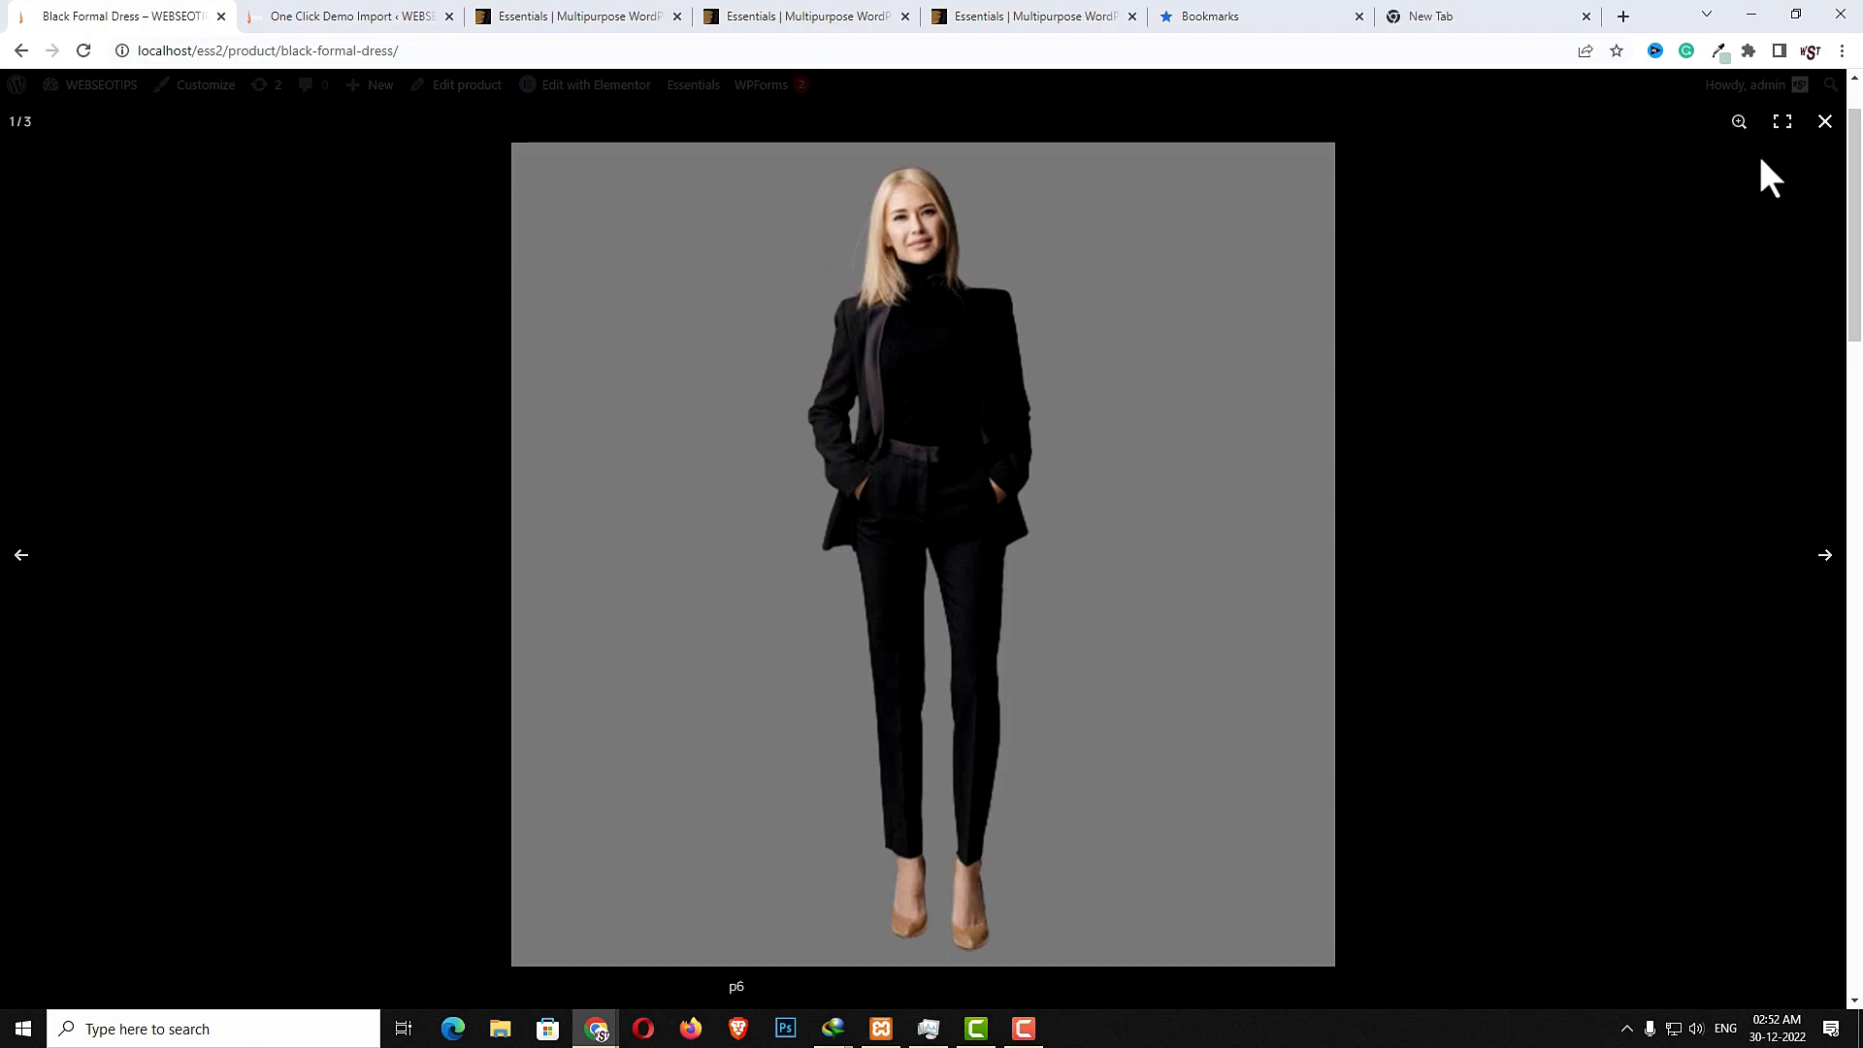
click(1823, 123)
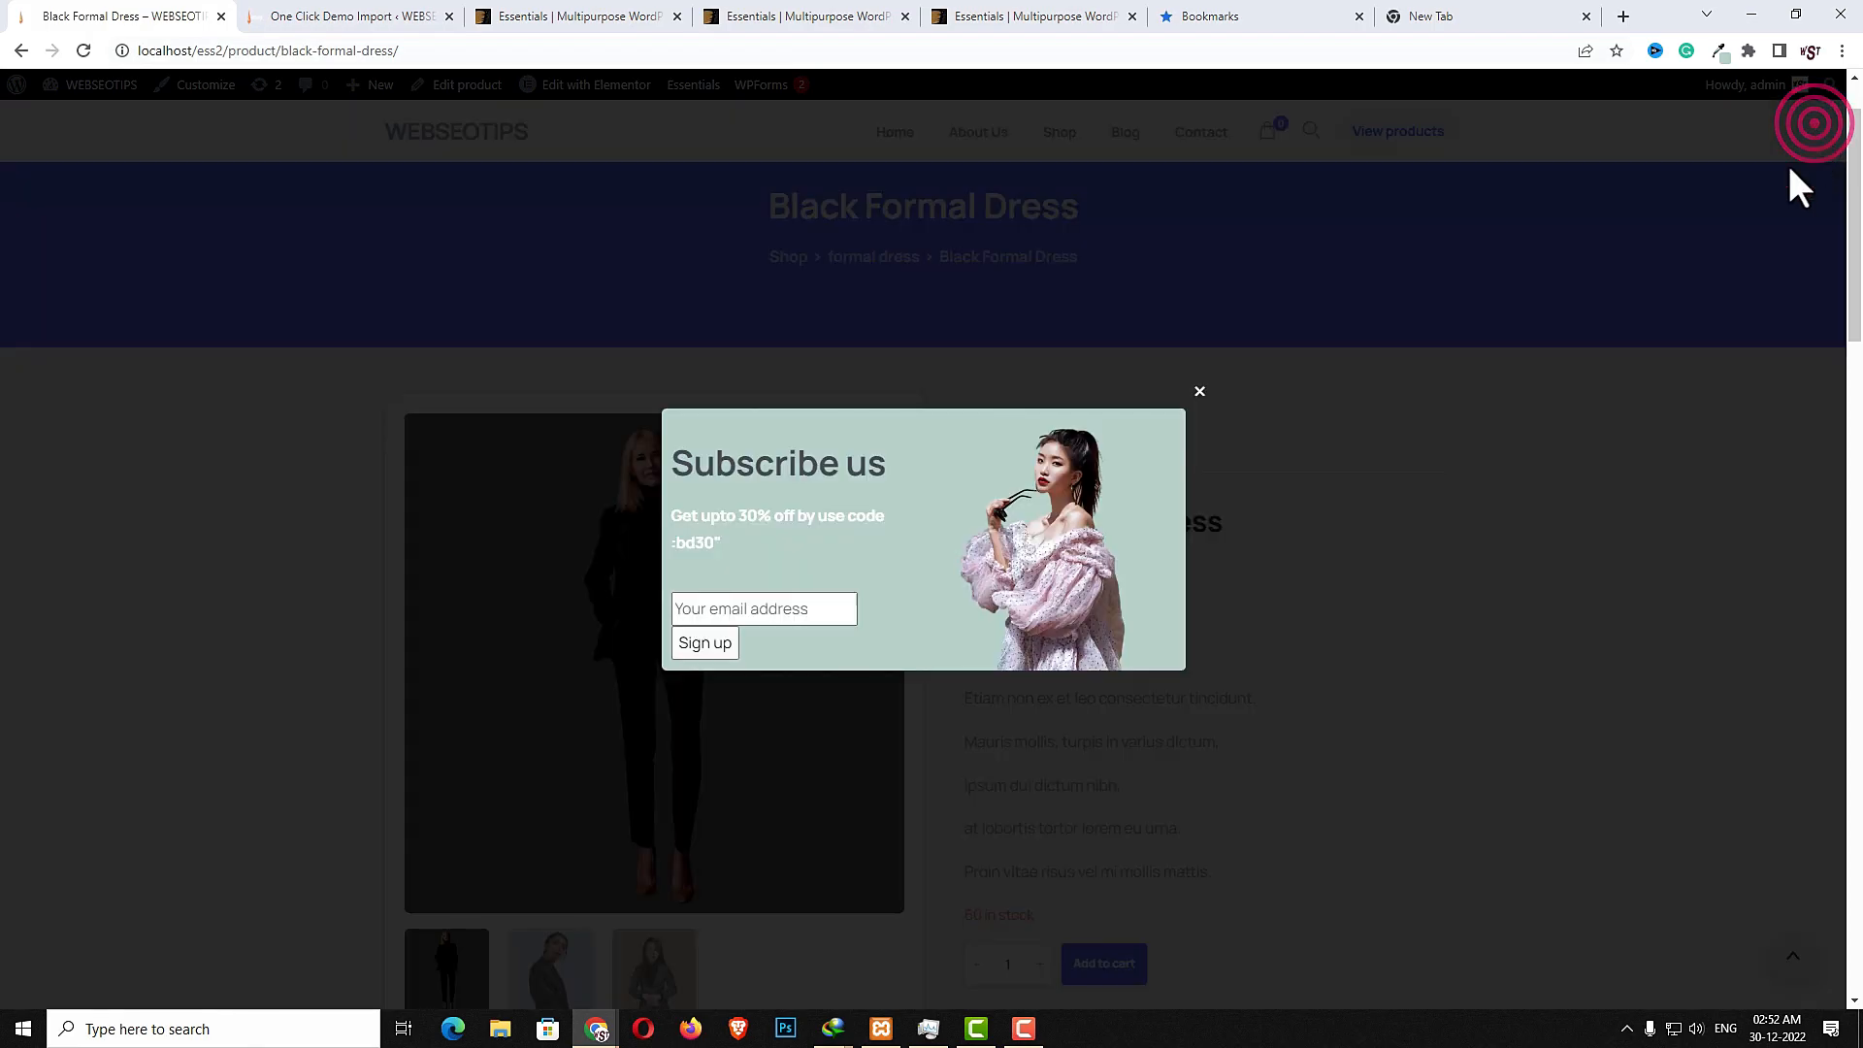
click(1200, 393)
- Switch the product gallery to the second and then the third thumbnail image
scroll(1277, 725, down, 4)
click(555, 685)
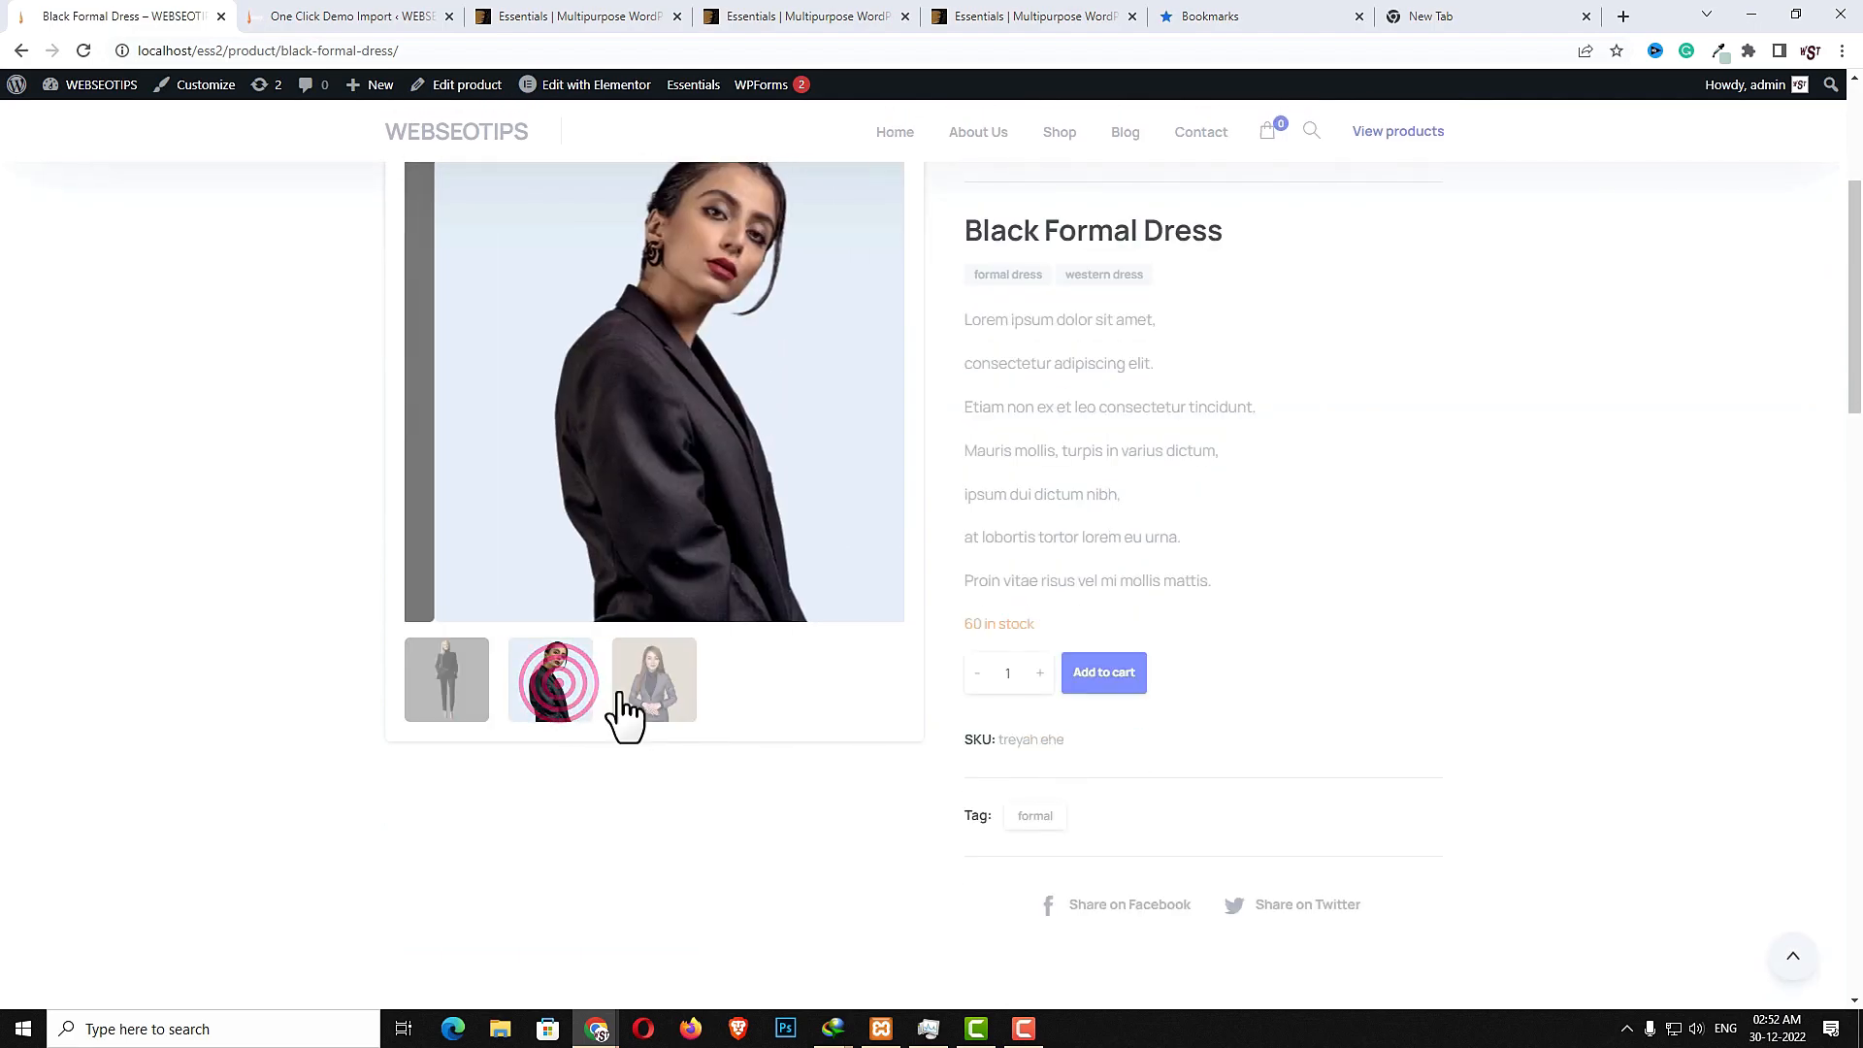
click(650, 711)
scroll(1035, 748, down, 4)
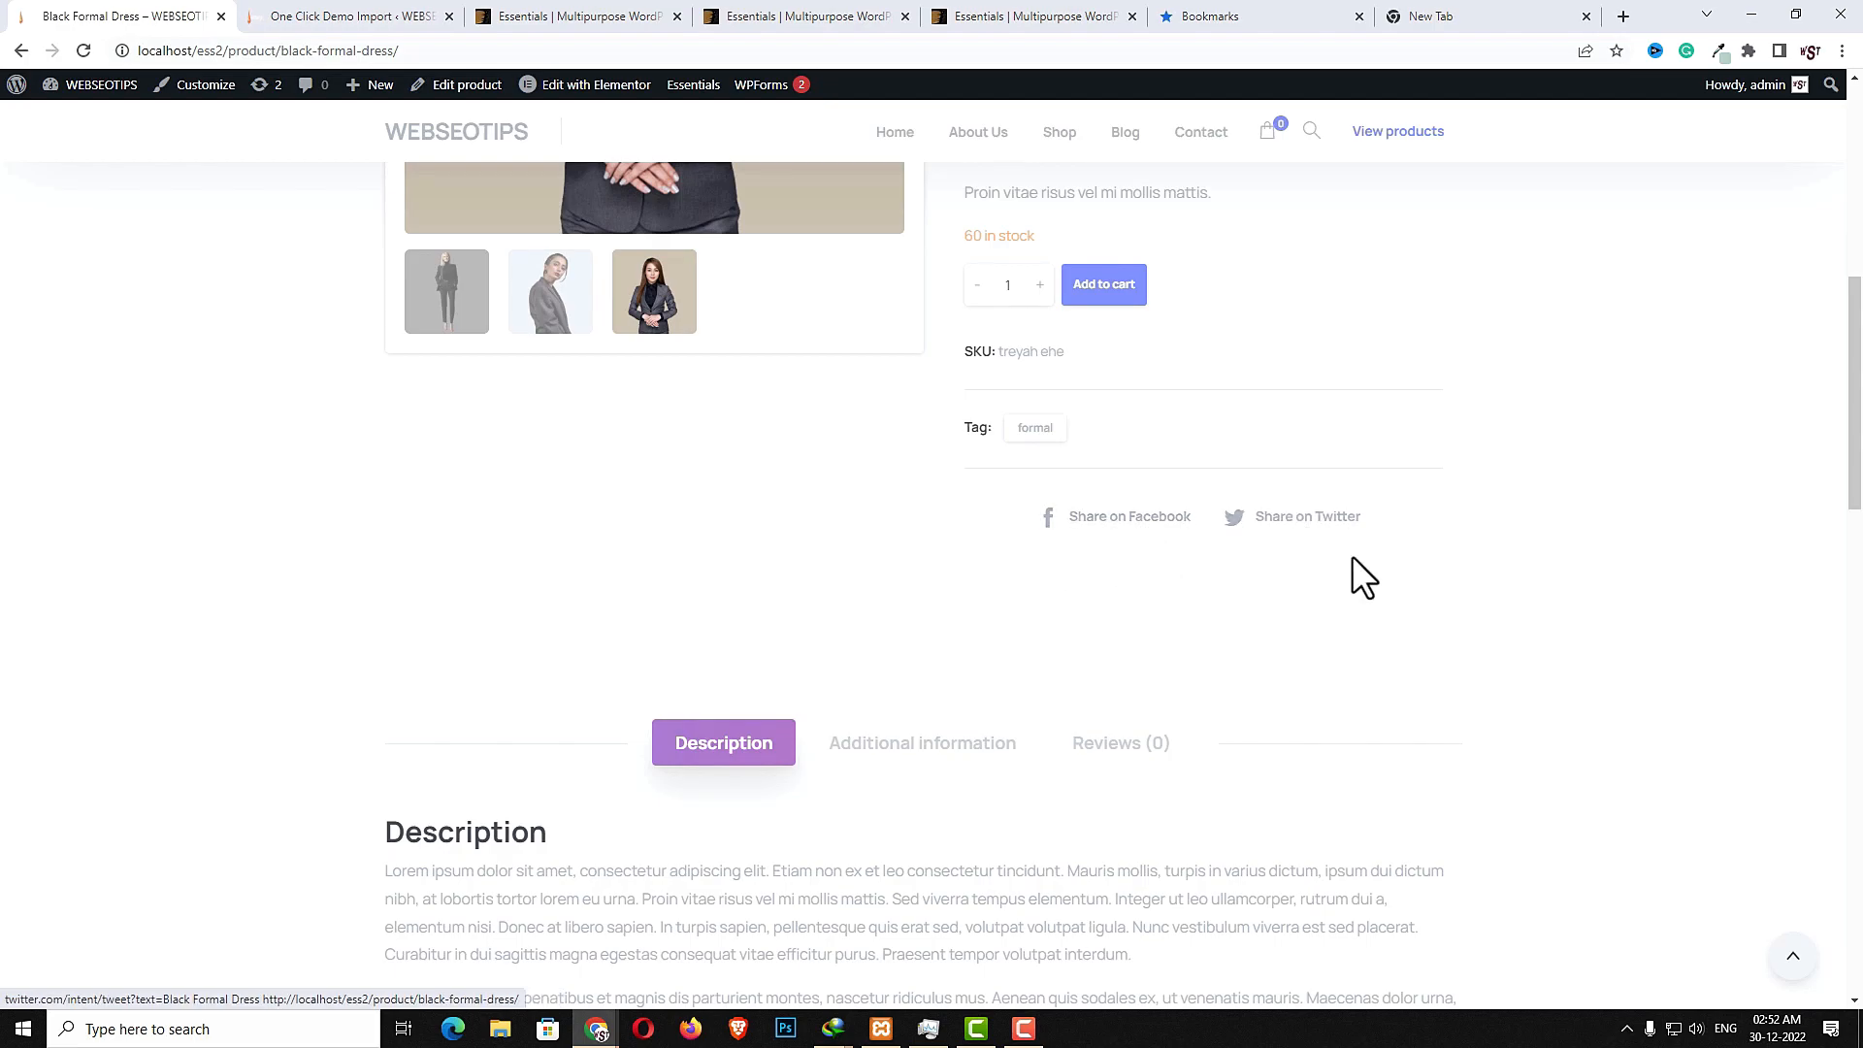
- Show the product's Additional information tab and then its Reviews tab
scroll(1257, 633, down, 2)
scroll(730, 594, down, 2)
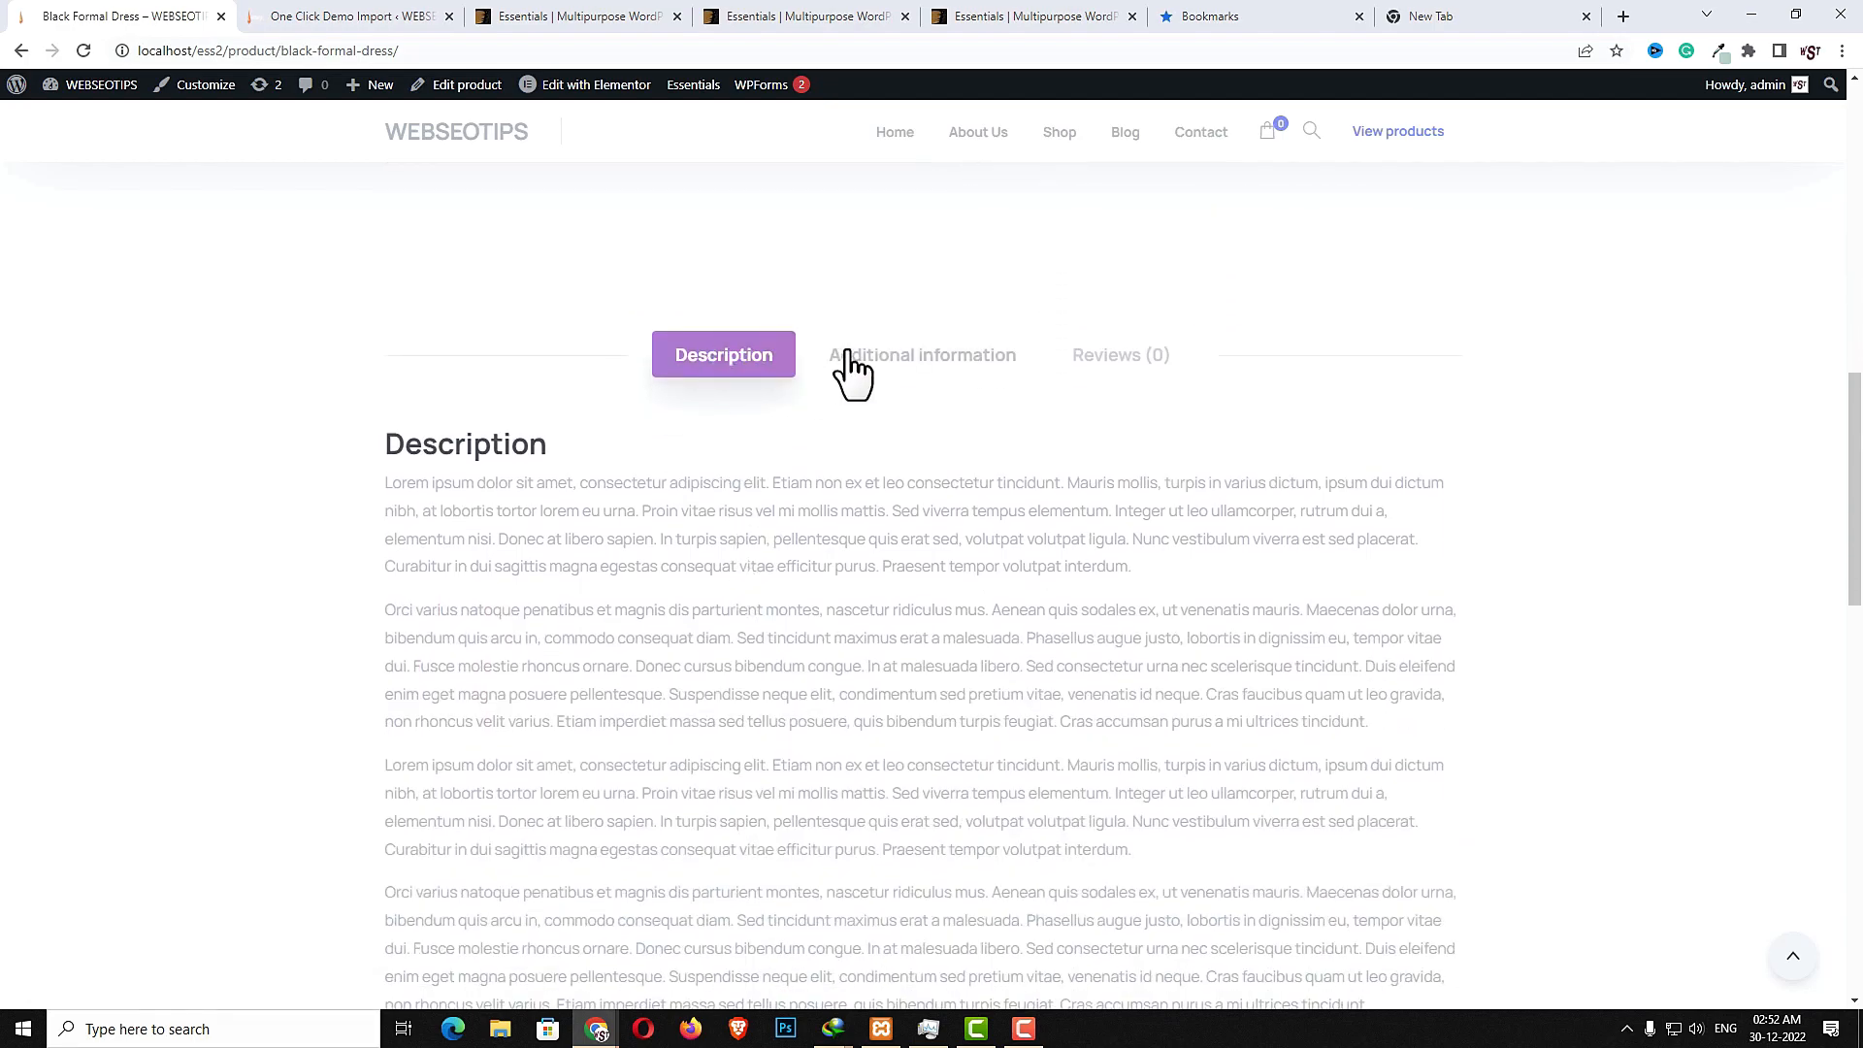
click(886, 355)
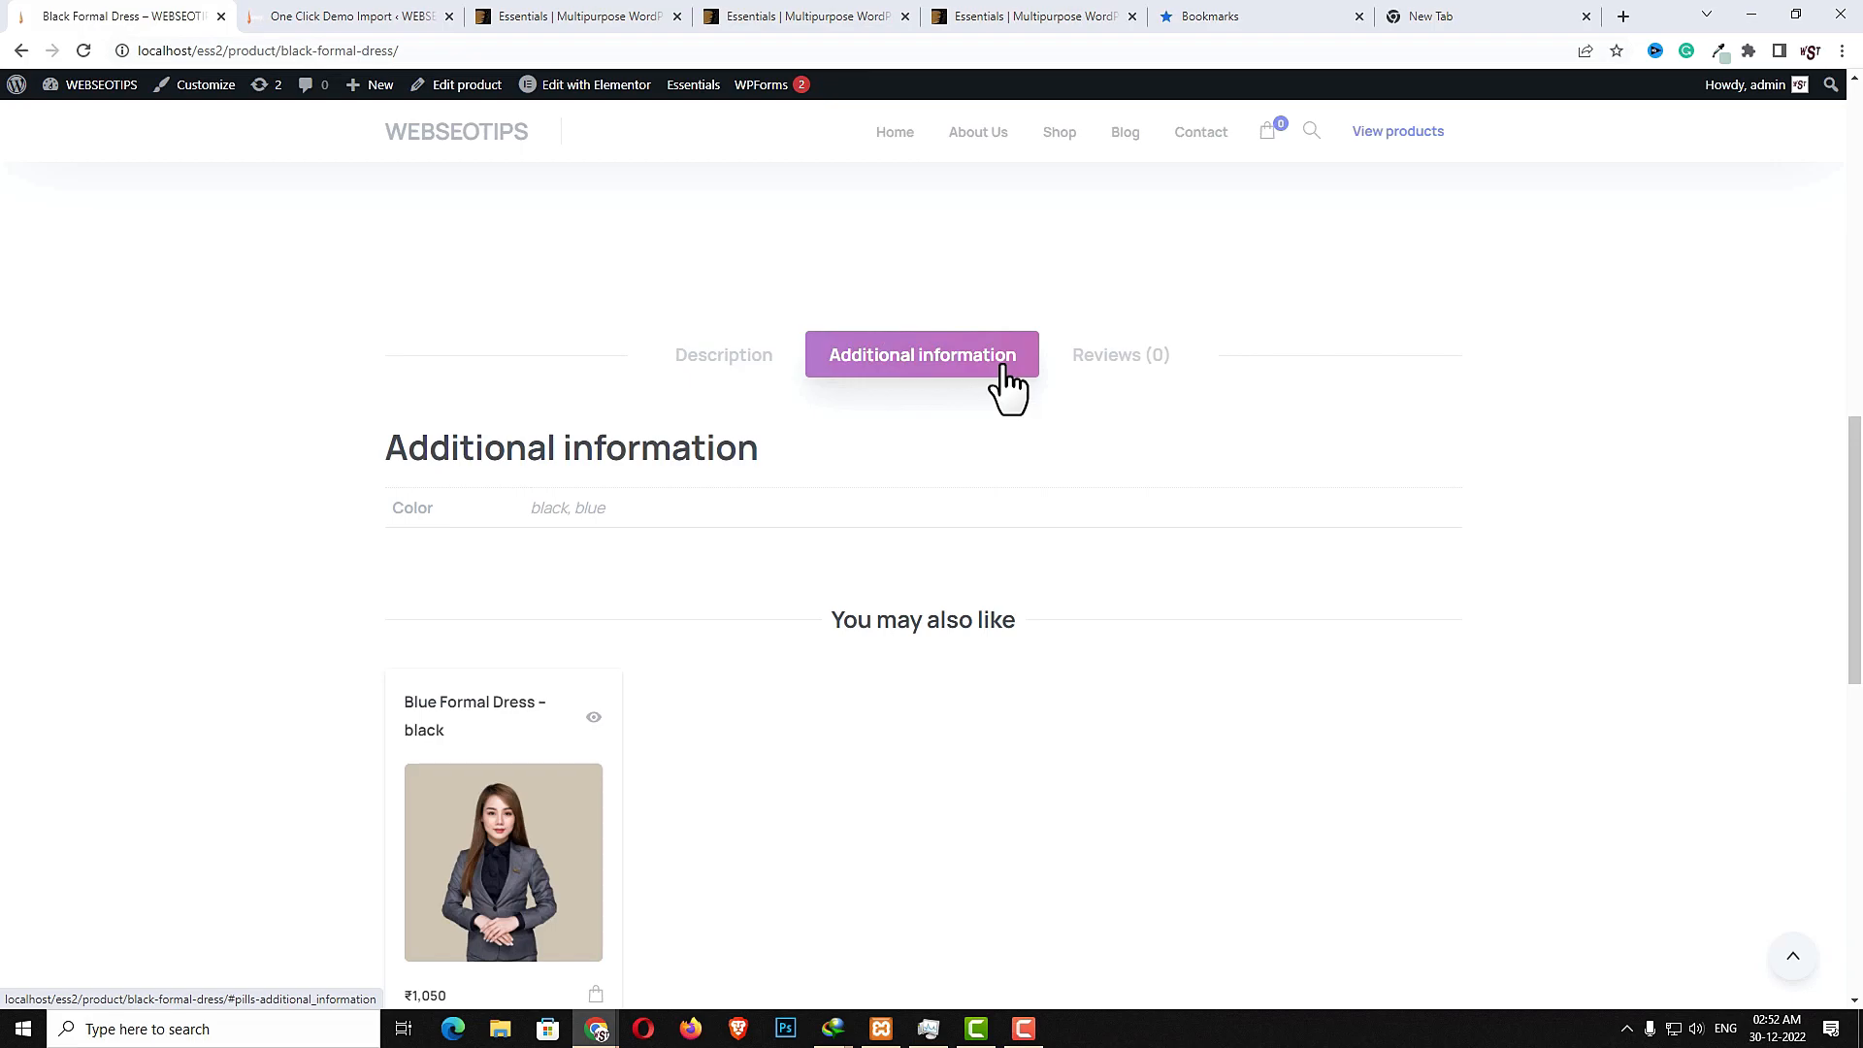
click(1126, 367)
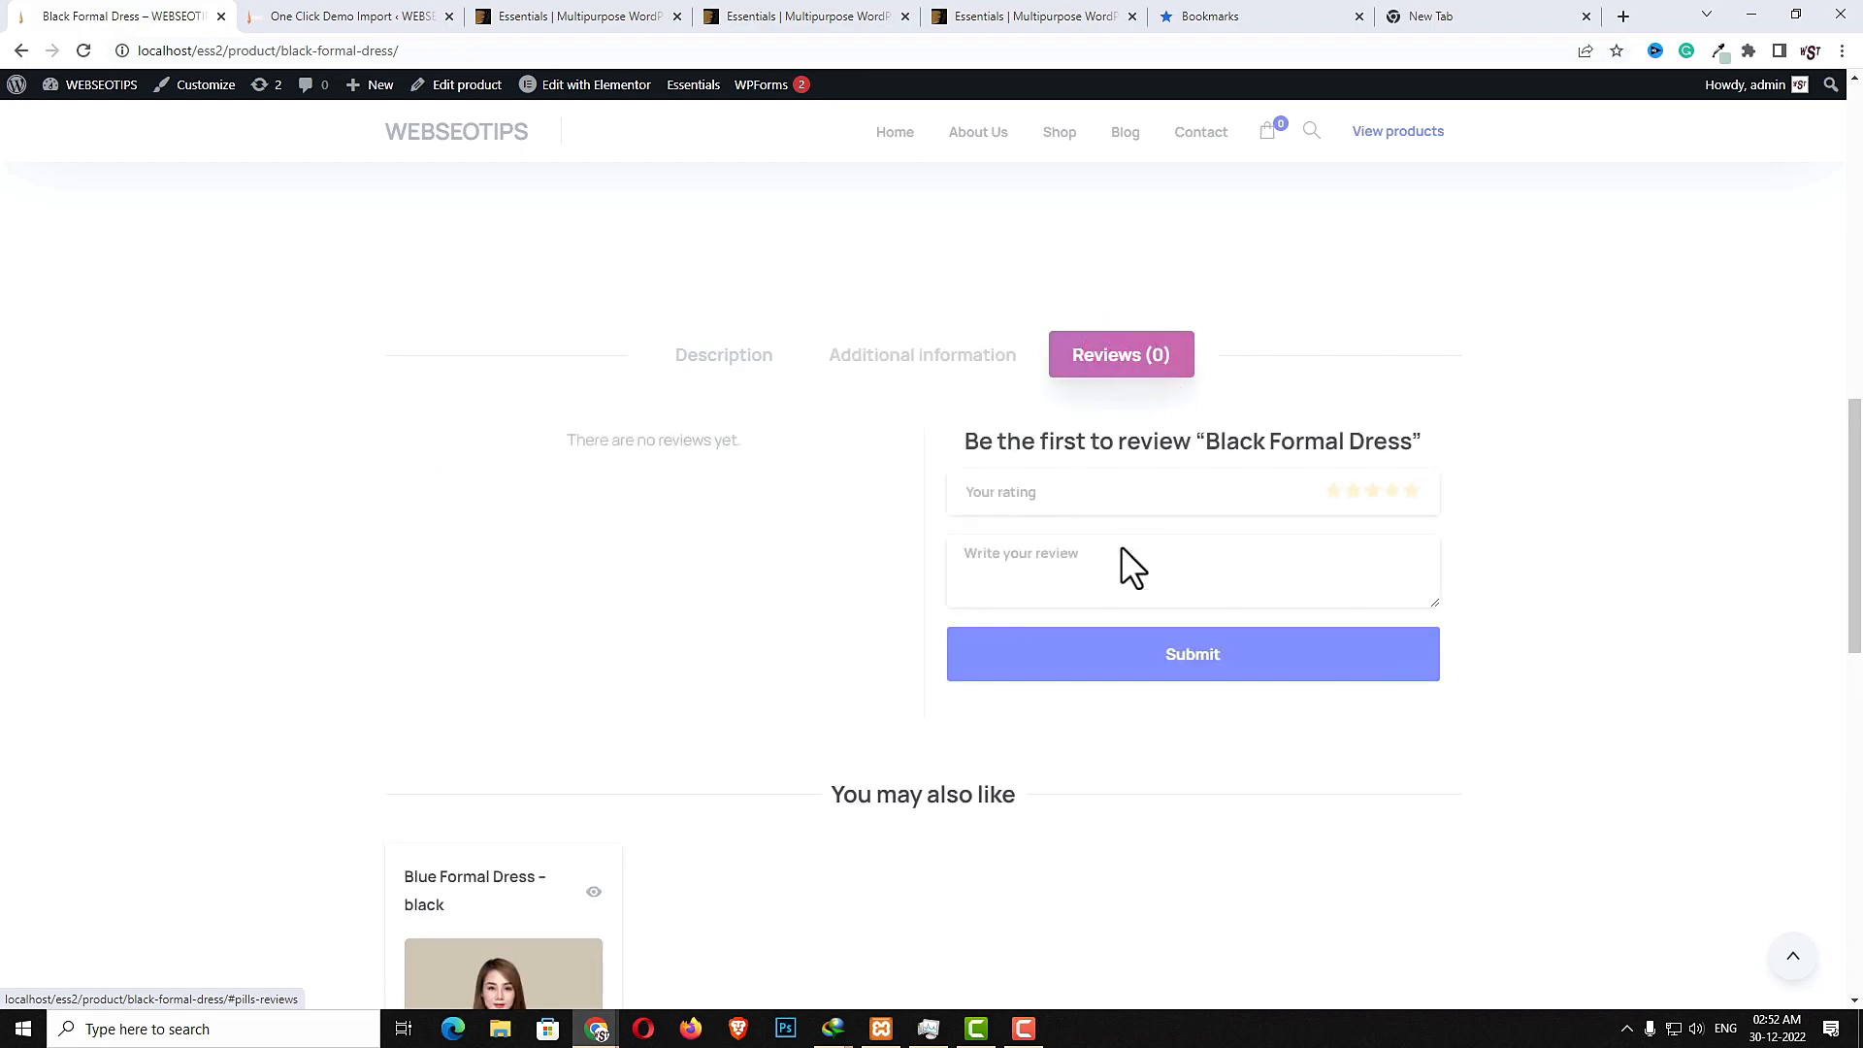
- Browse the product's 'You may also like' and Related Products sections, highlighting the 'You may also like' heading
scroll(1126, 601, down, 3)
scroll(1126, 609, down, 1)
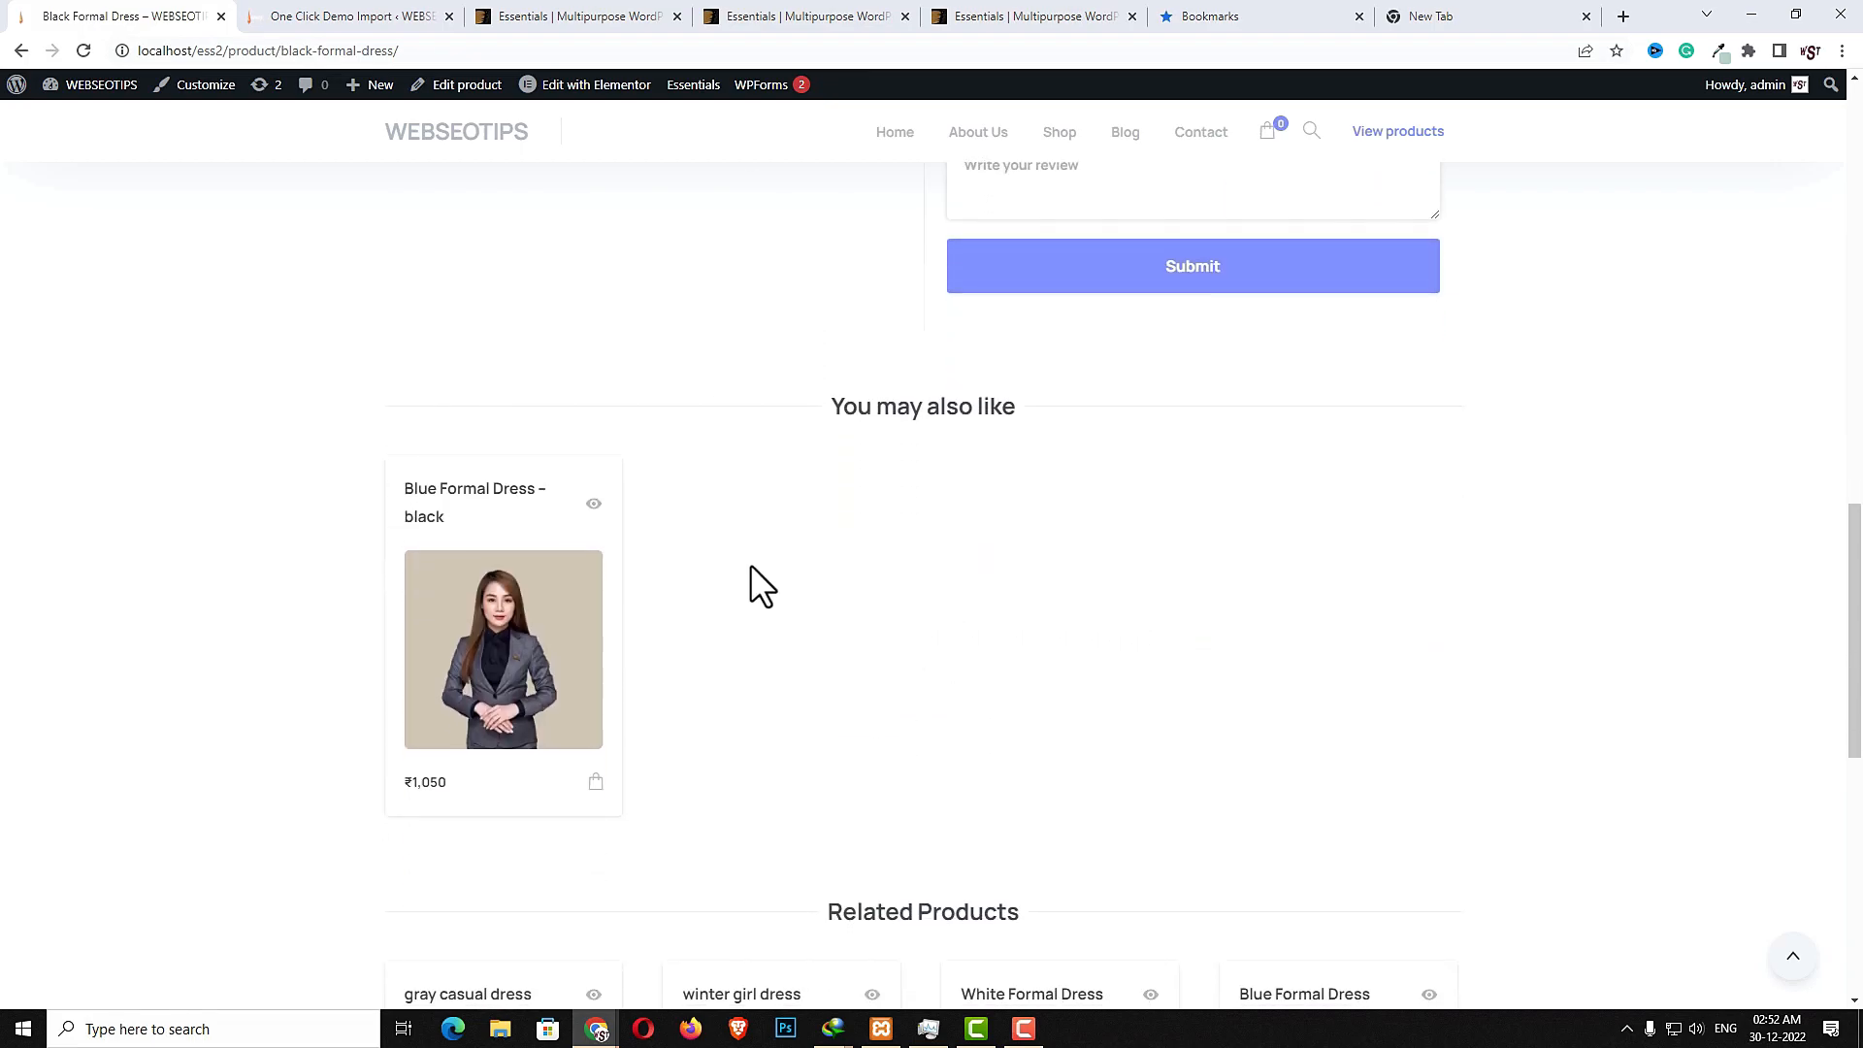
drag(832, 406, 1003, 405)
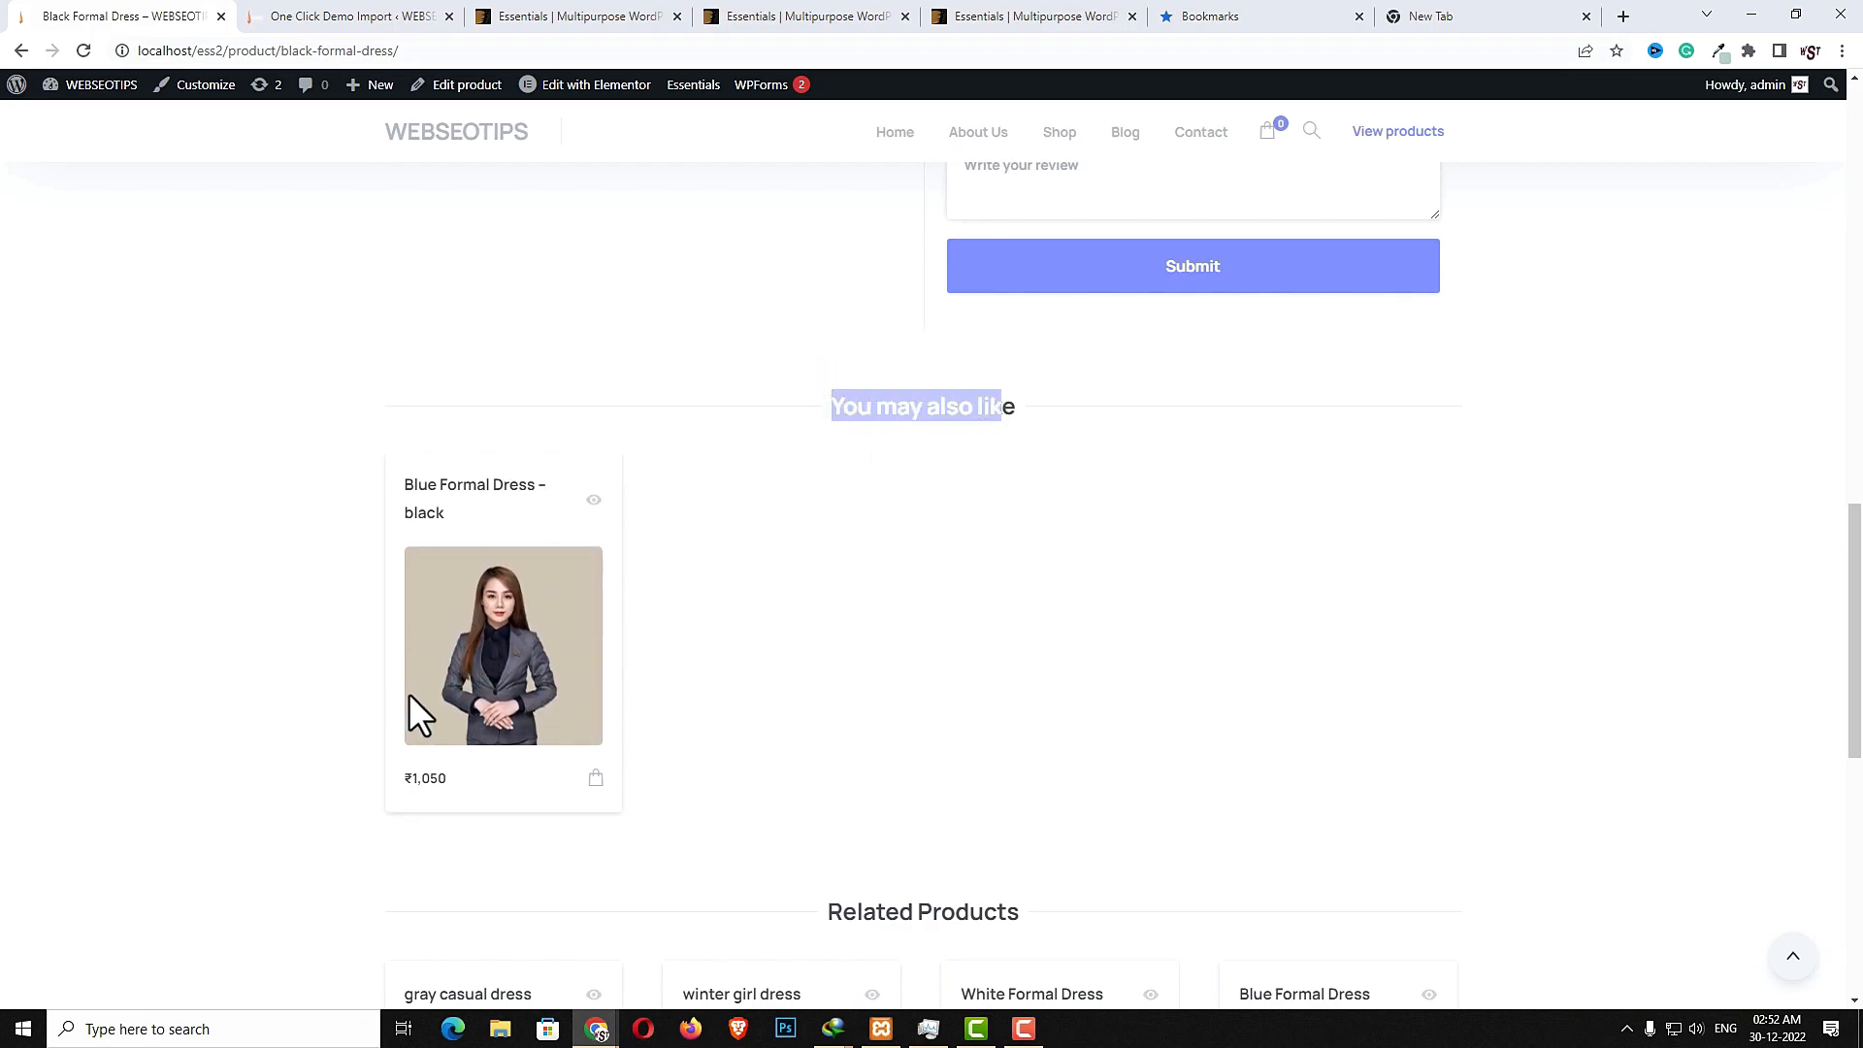
scroll(737, 712, down, 3)
scroll(1049, 670, down, 3)
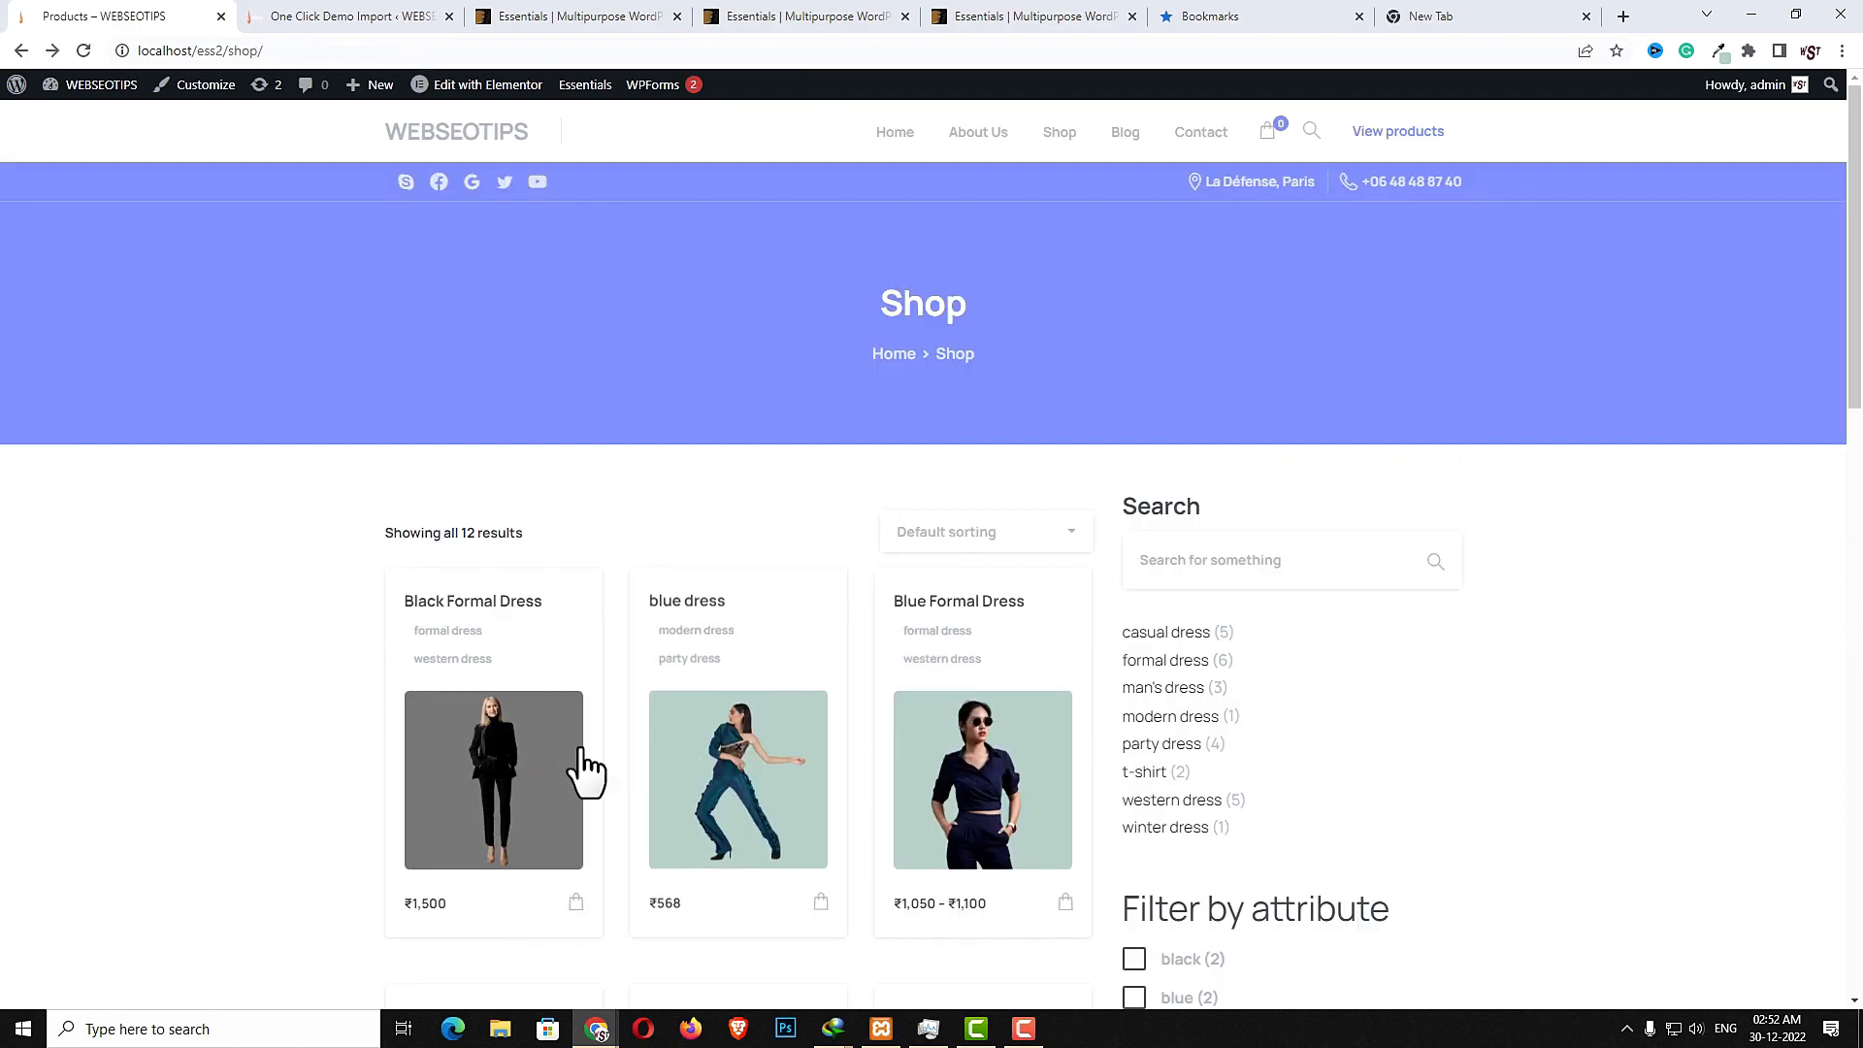
- Add one Black Formal Dress to the cart and open the cart page from the mini-cart
click(504, 774)
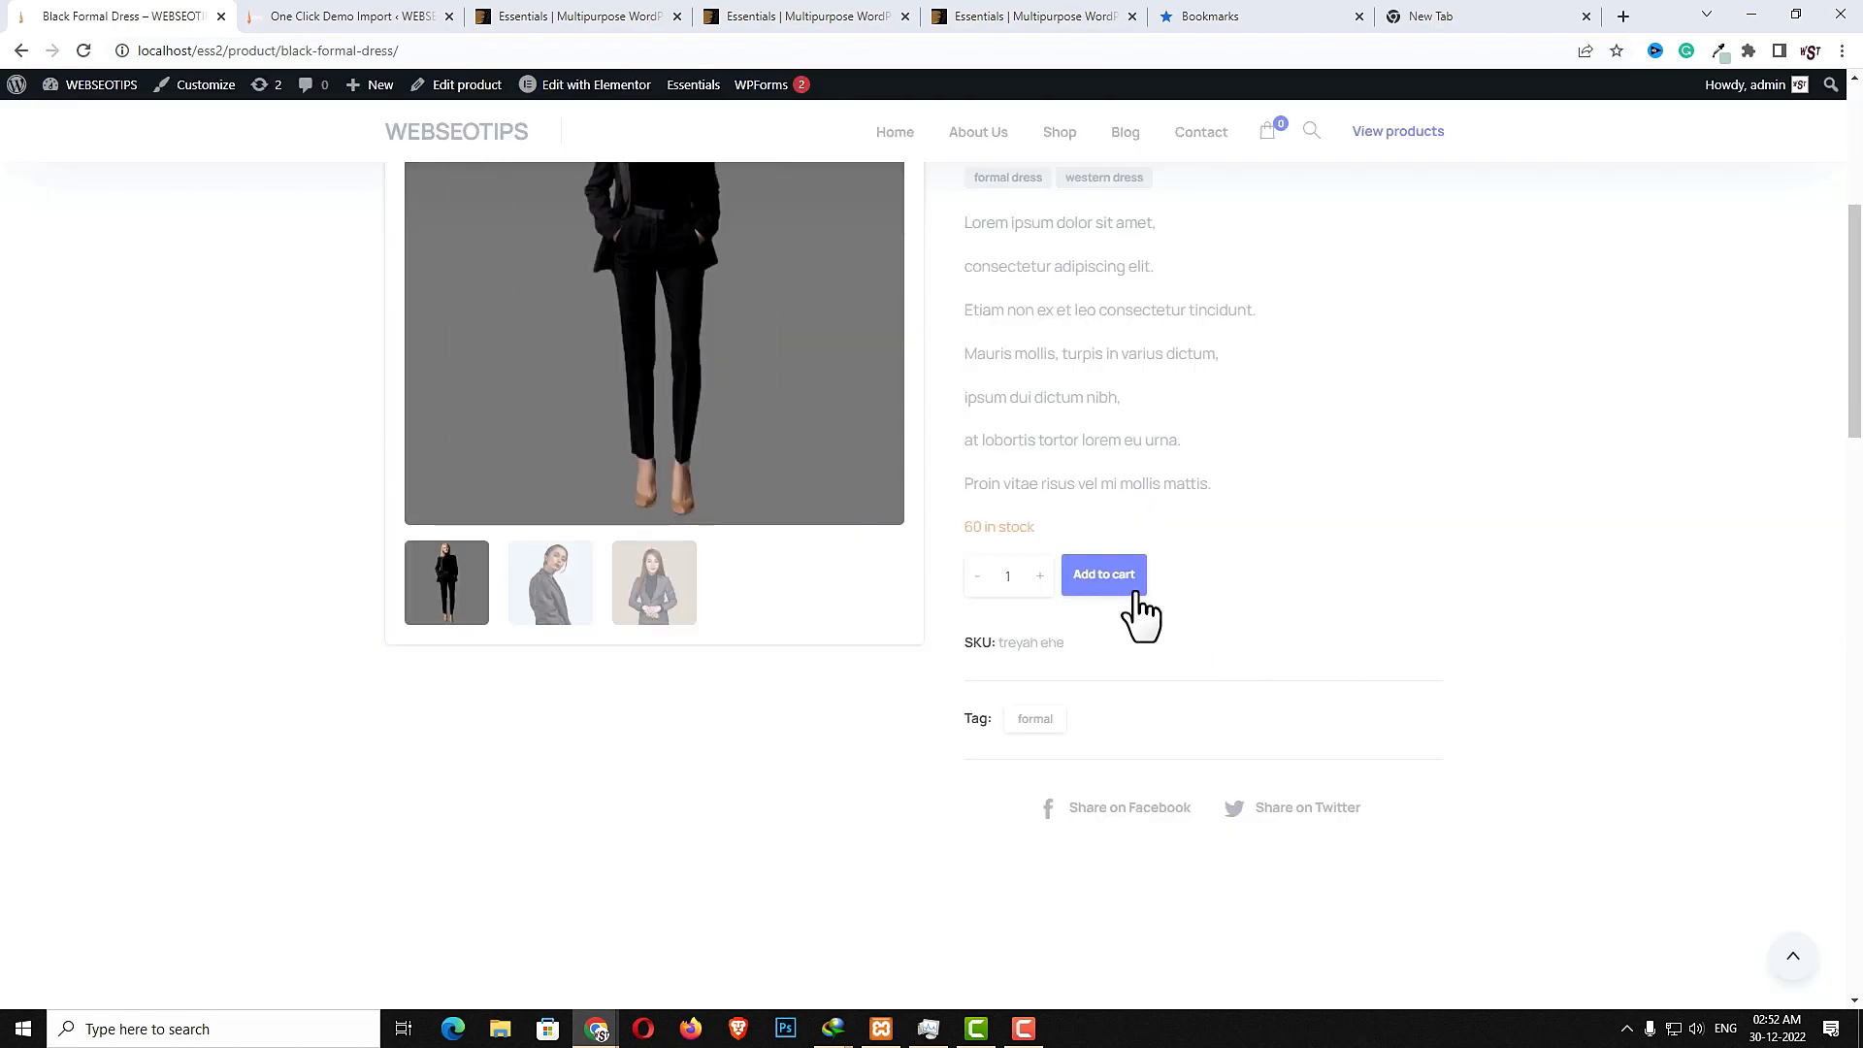
click(1132, 588)
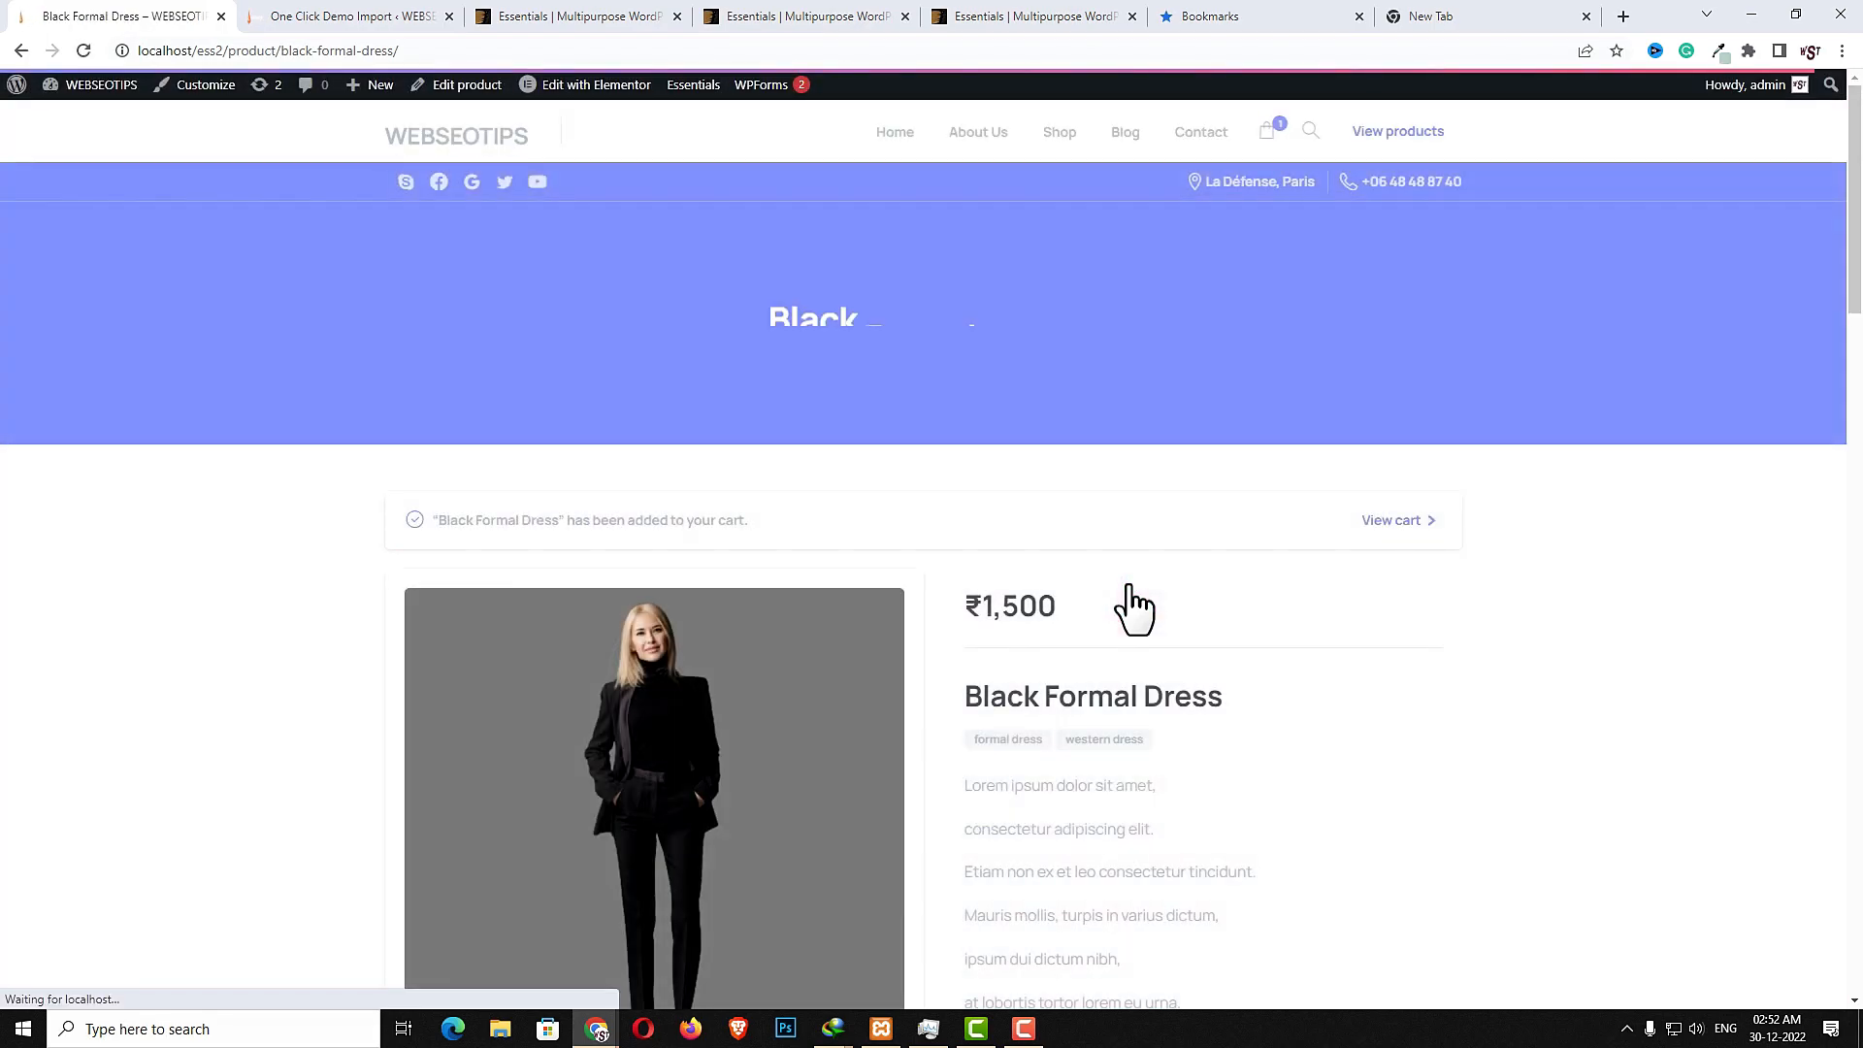
click(1810, 109)
click(1266, 129)
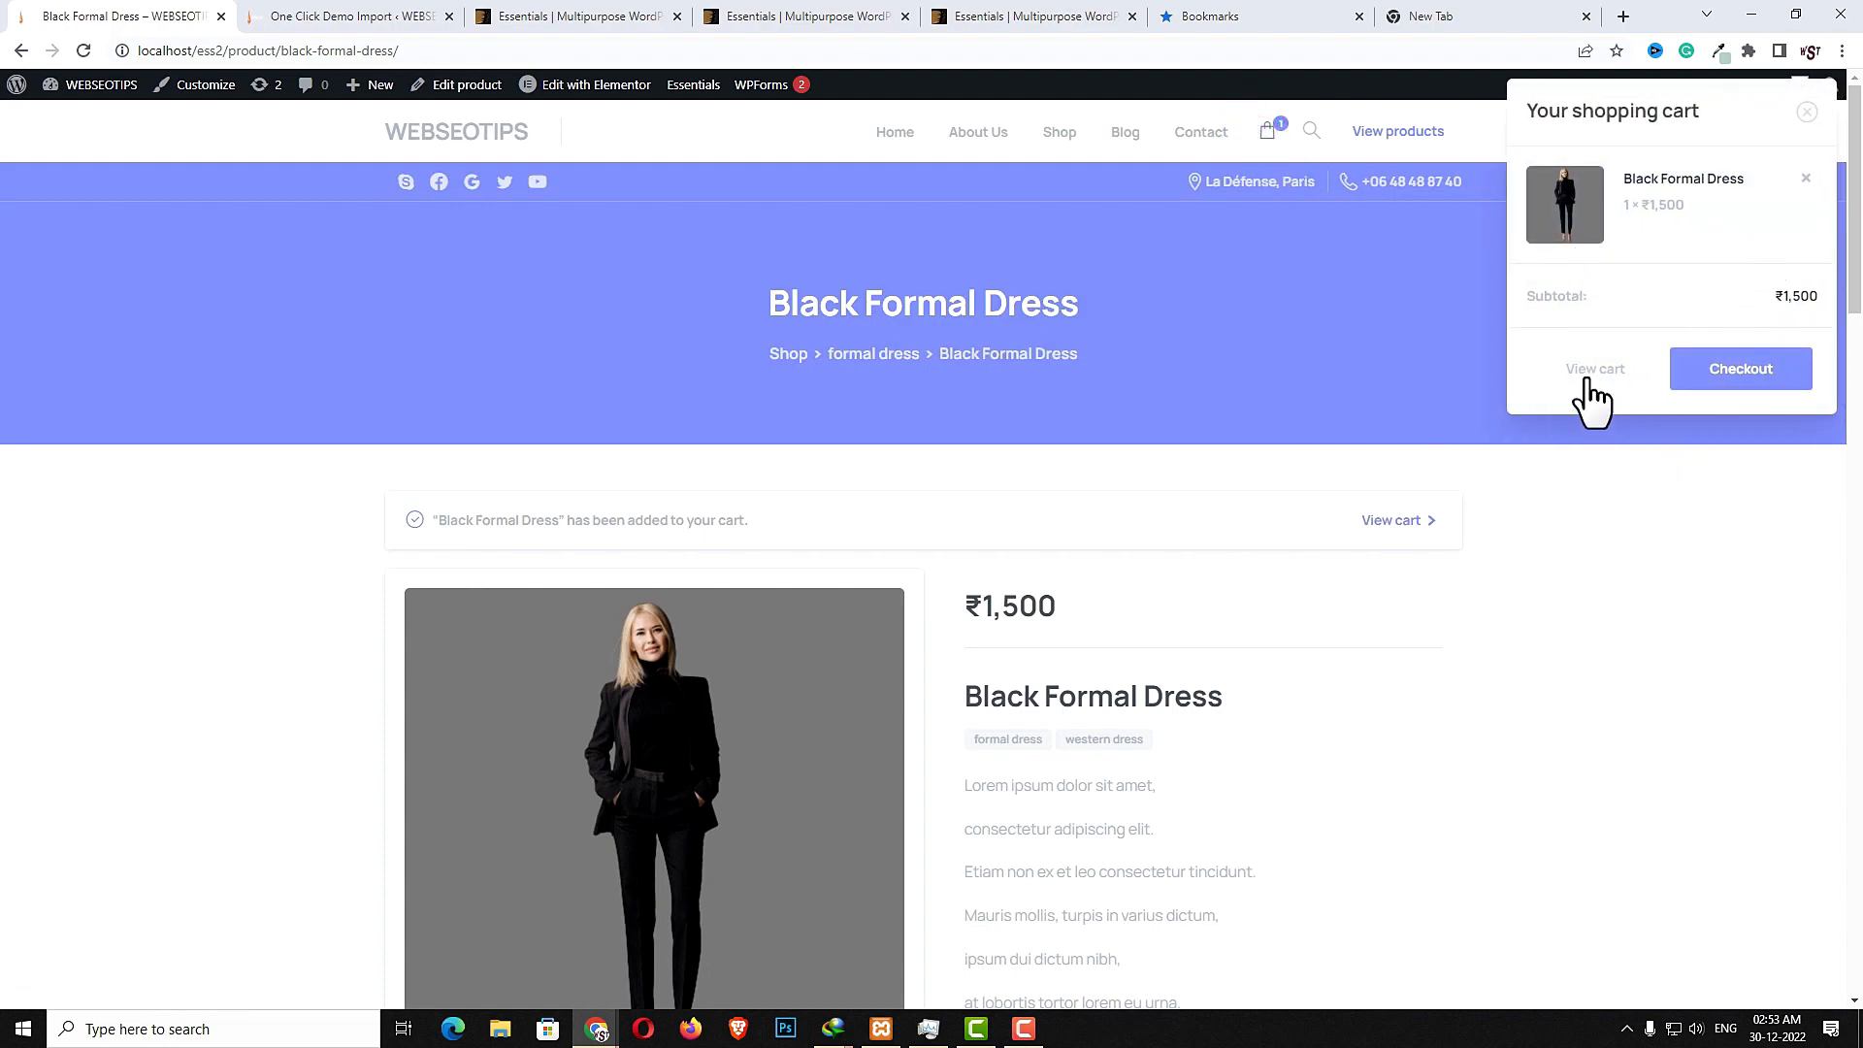
click(1394, 526)
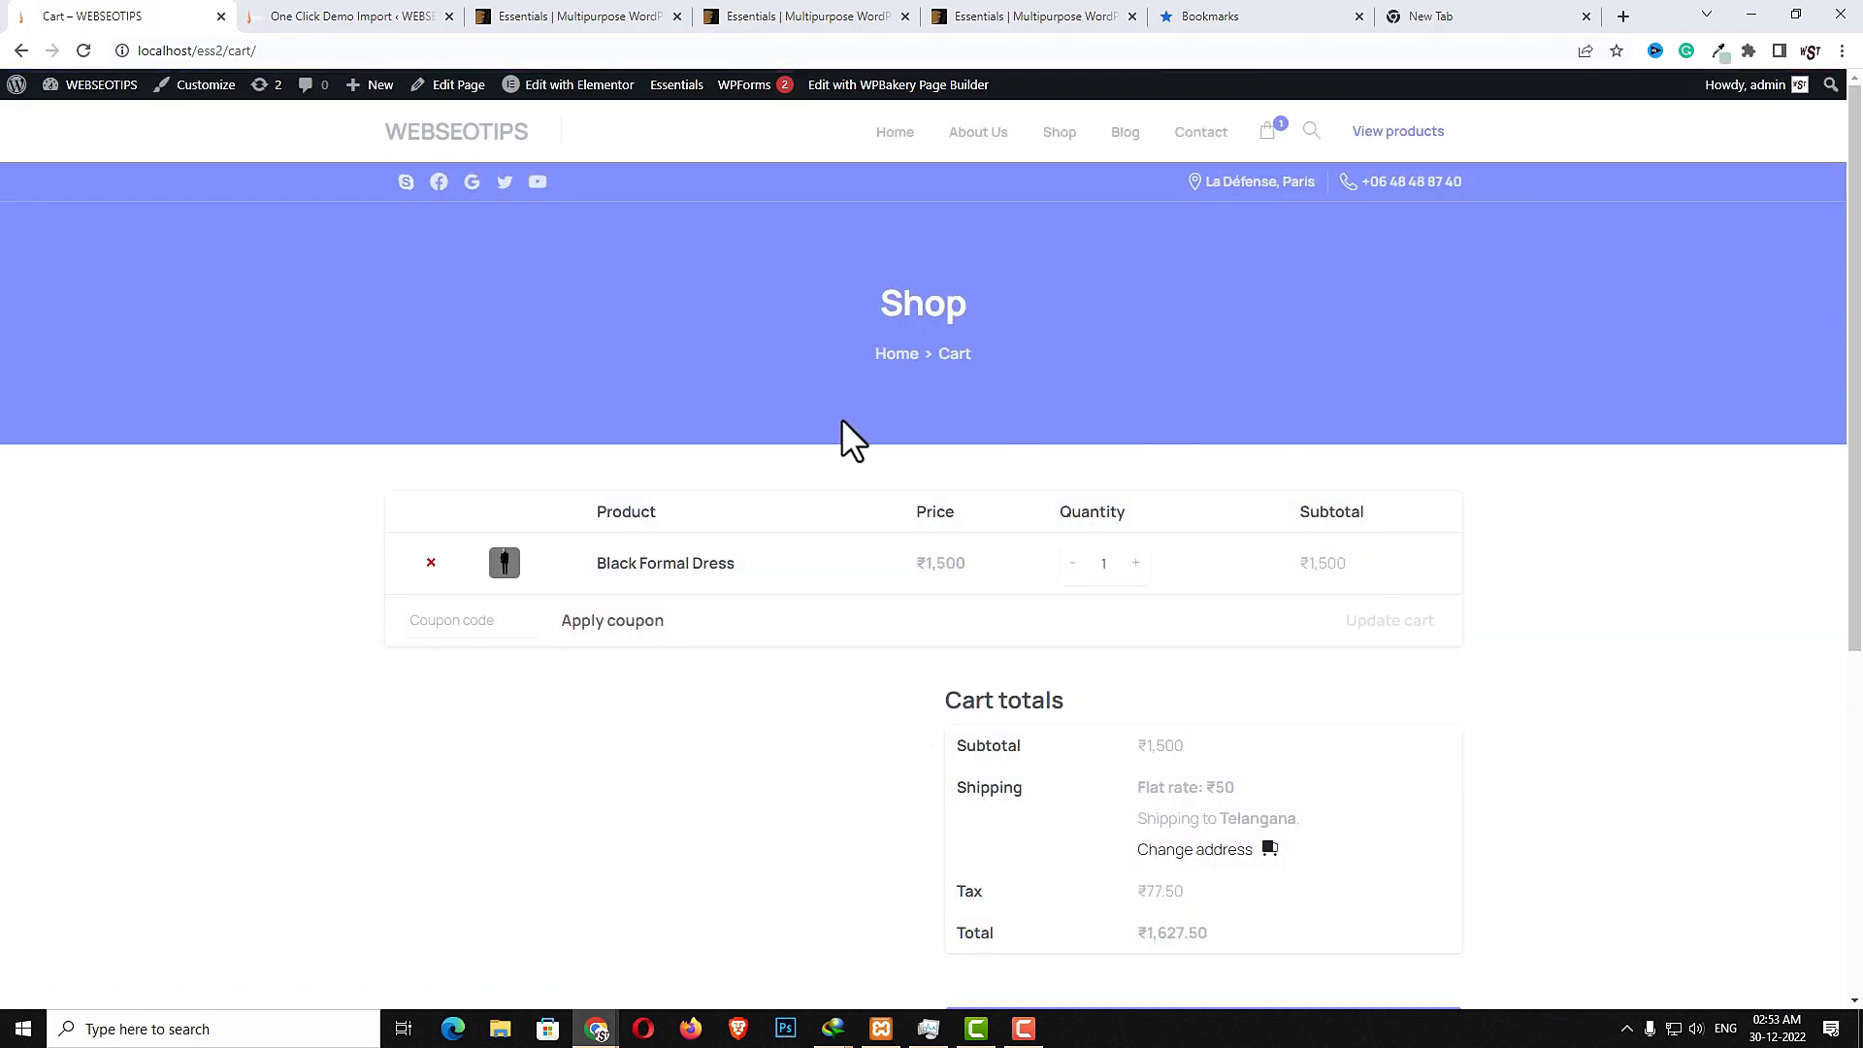
- Proceed from the cart to the checkout page
scroll(1189, 819, down, 3)
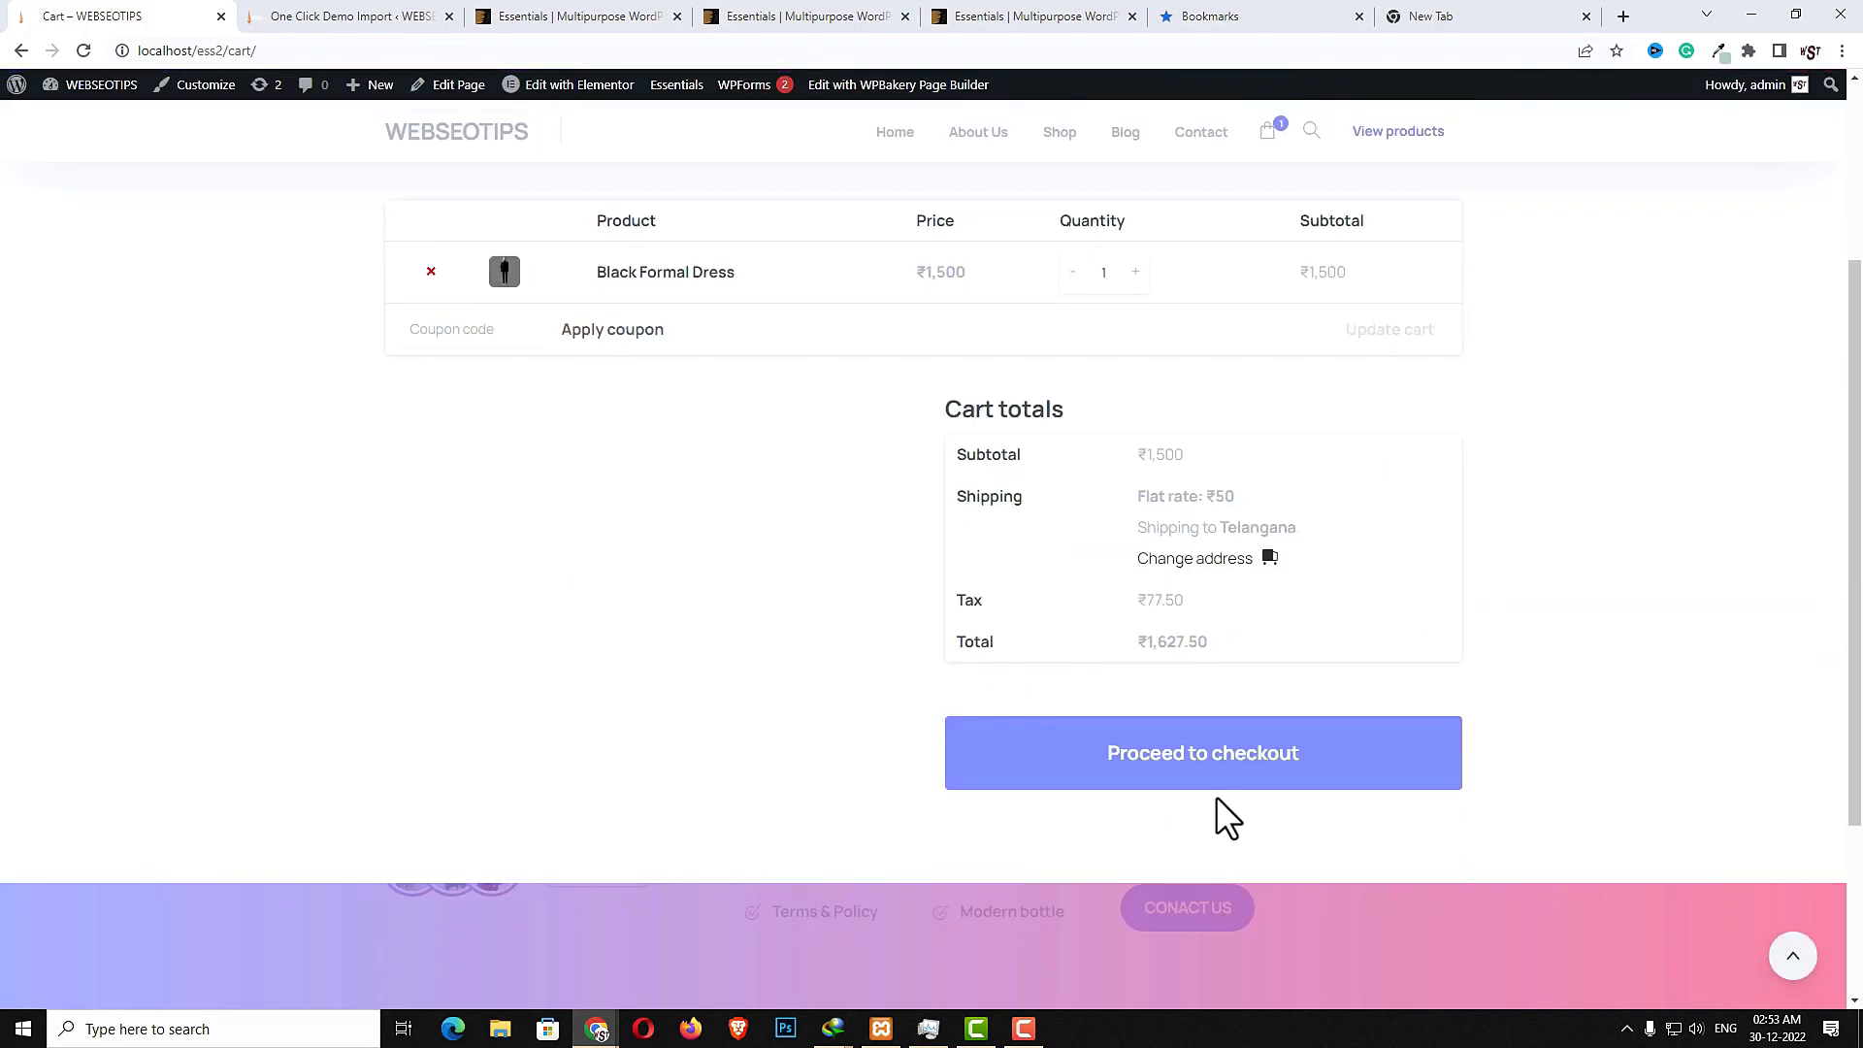
scroll(1378, 811, up, 2)
click(1235, 946)
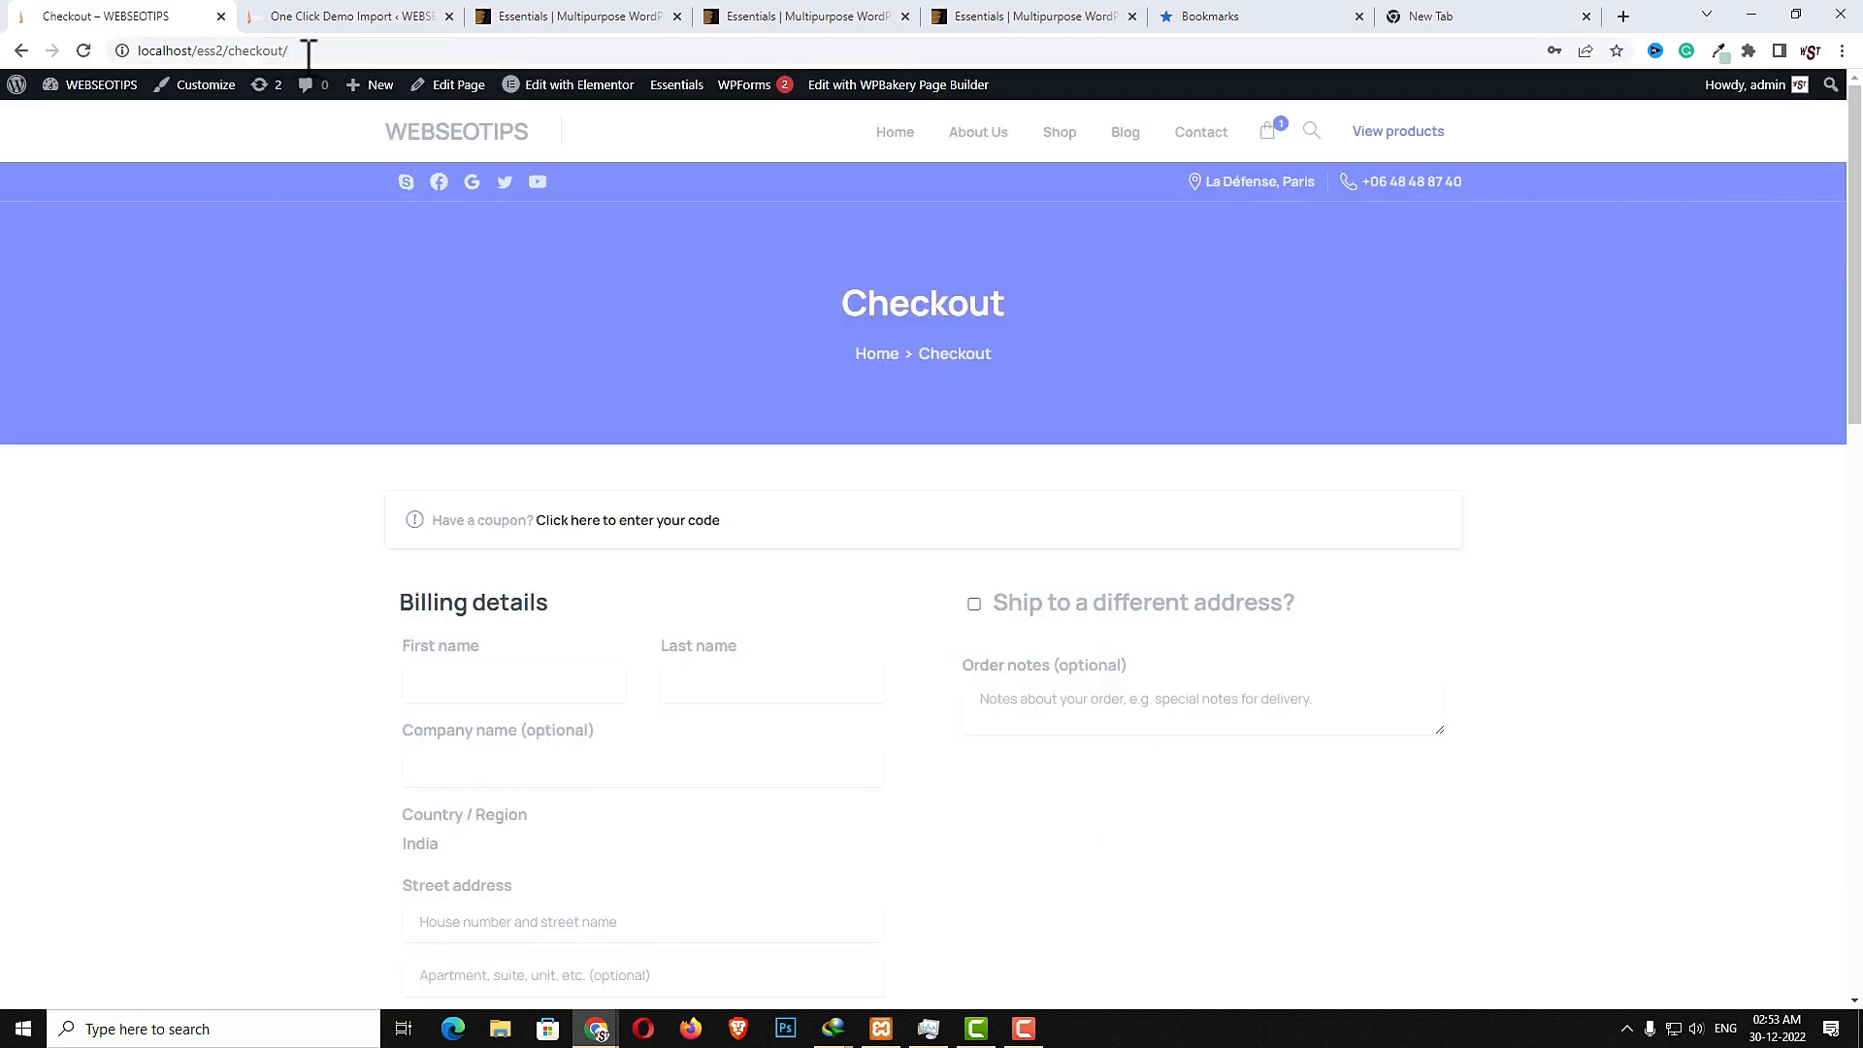
- Copy the checkout page URL and open it in a new incognito window
click(329, 51)
key(ctrl+c)
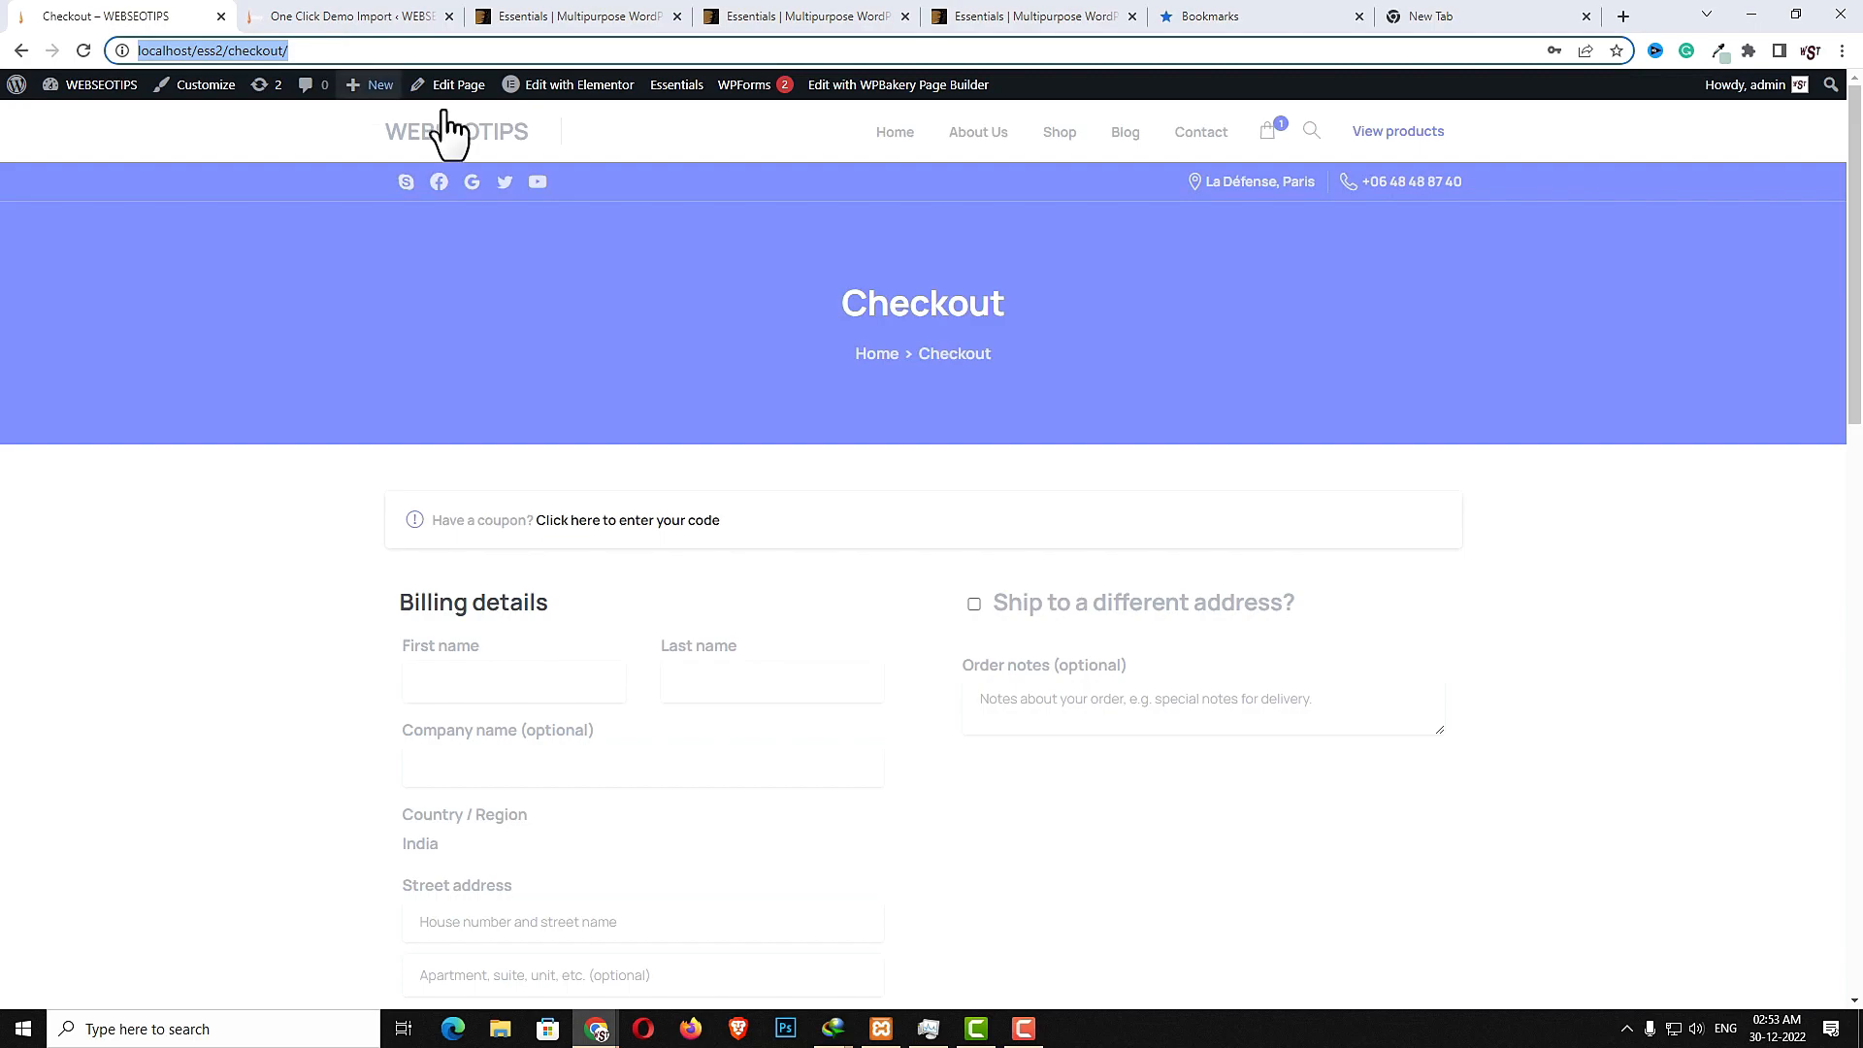
click(1842, 50)
click(1706, 122)
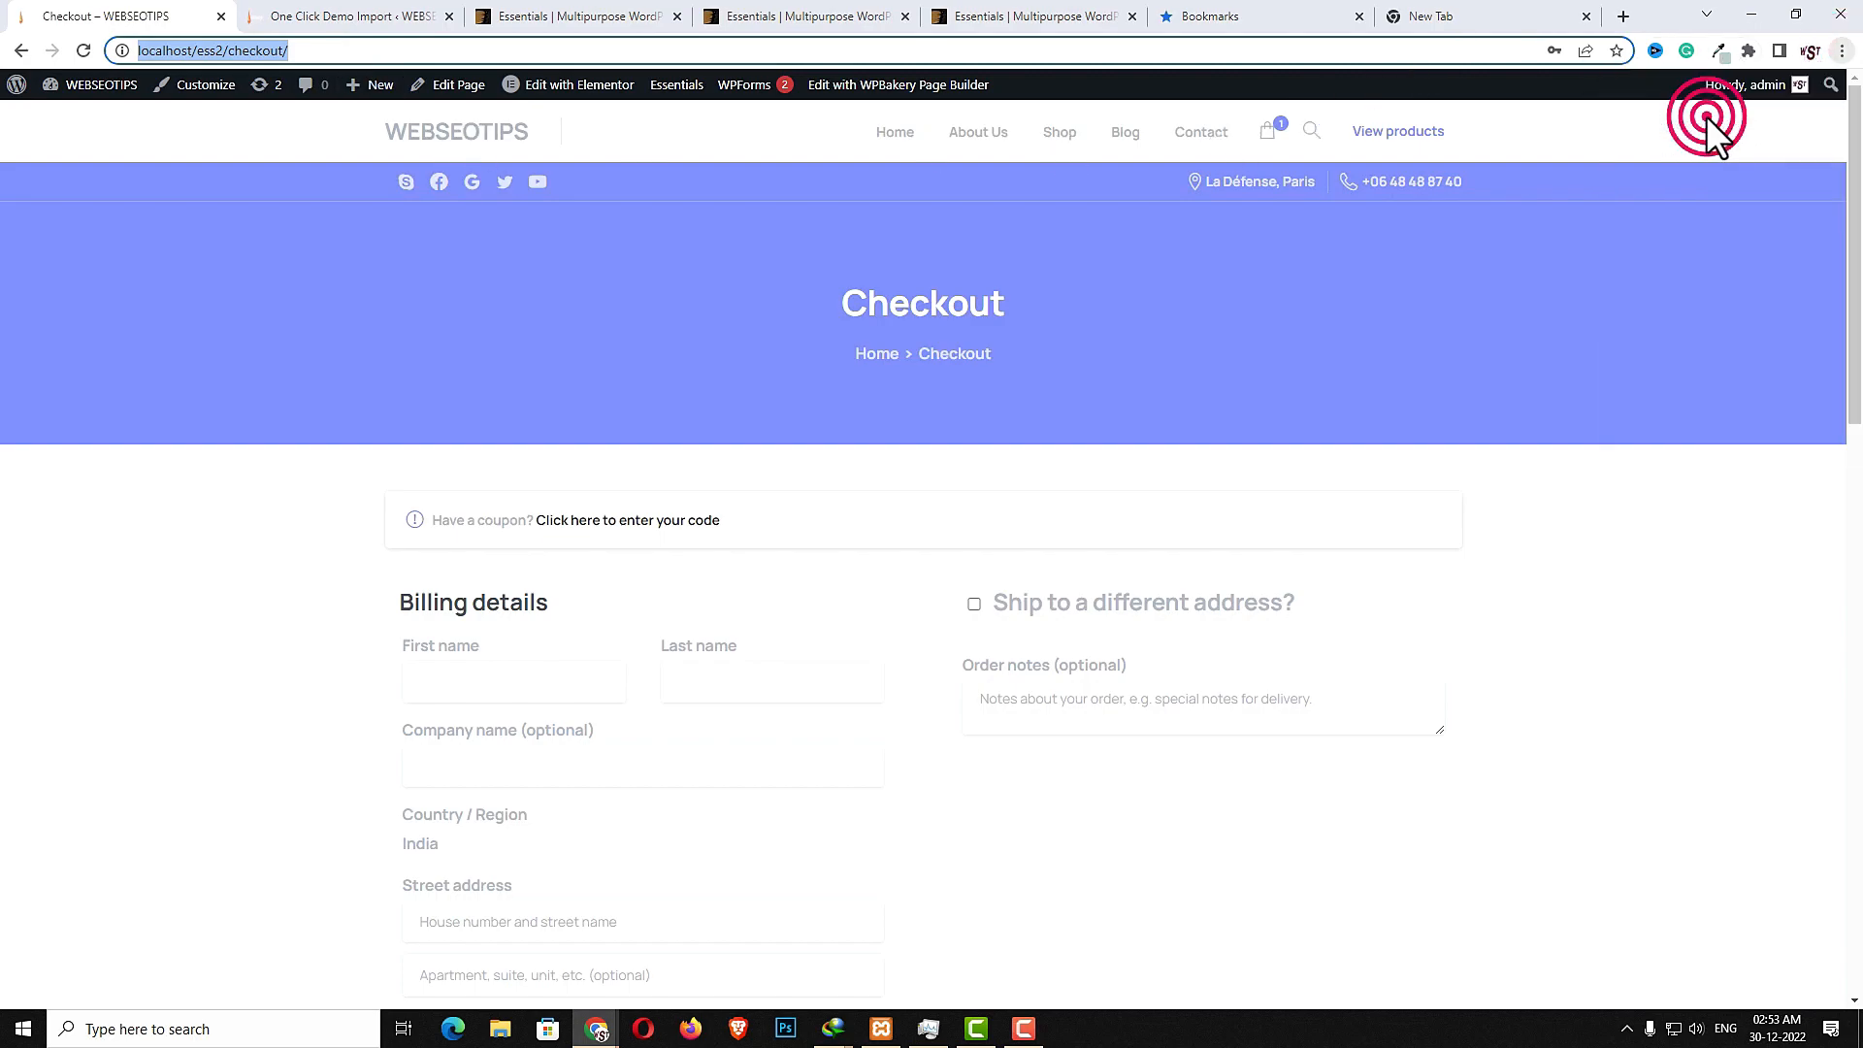
key(ctrl+v)
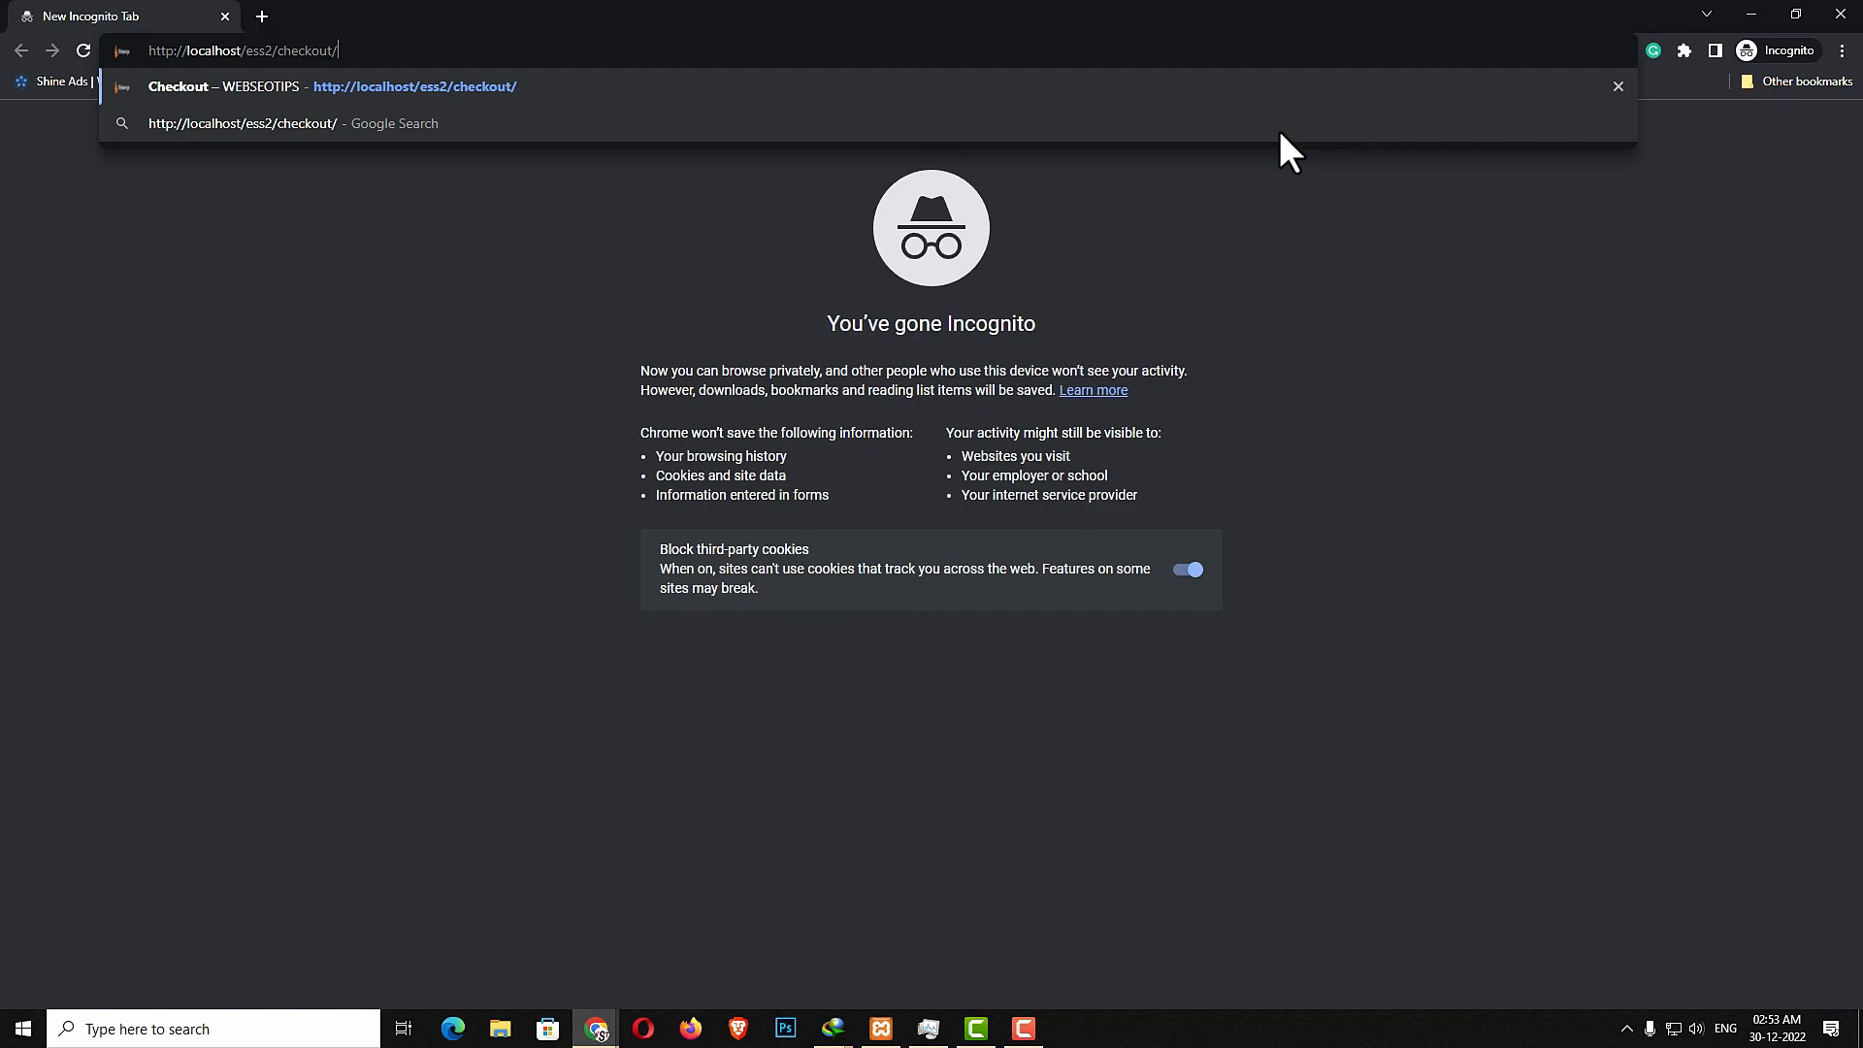
key(Return)
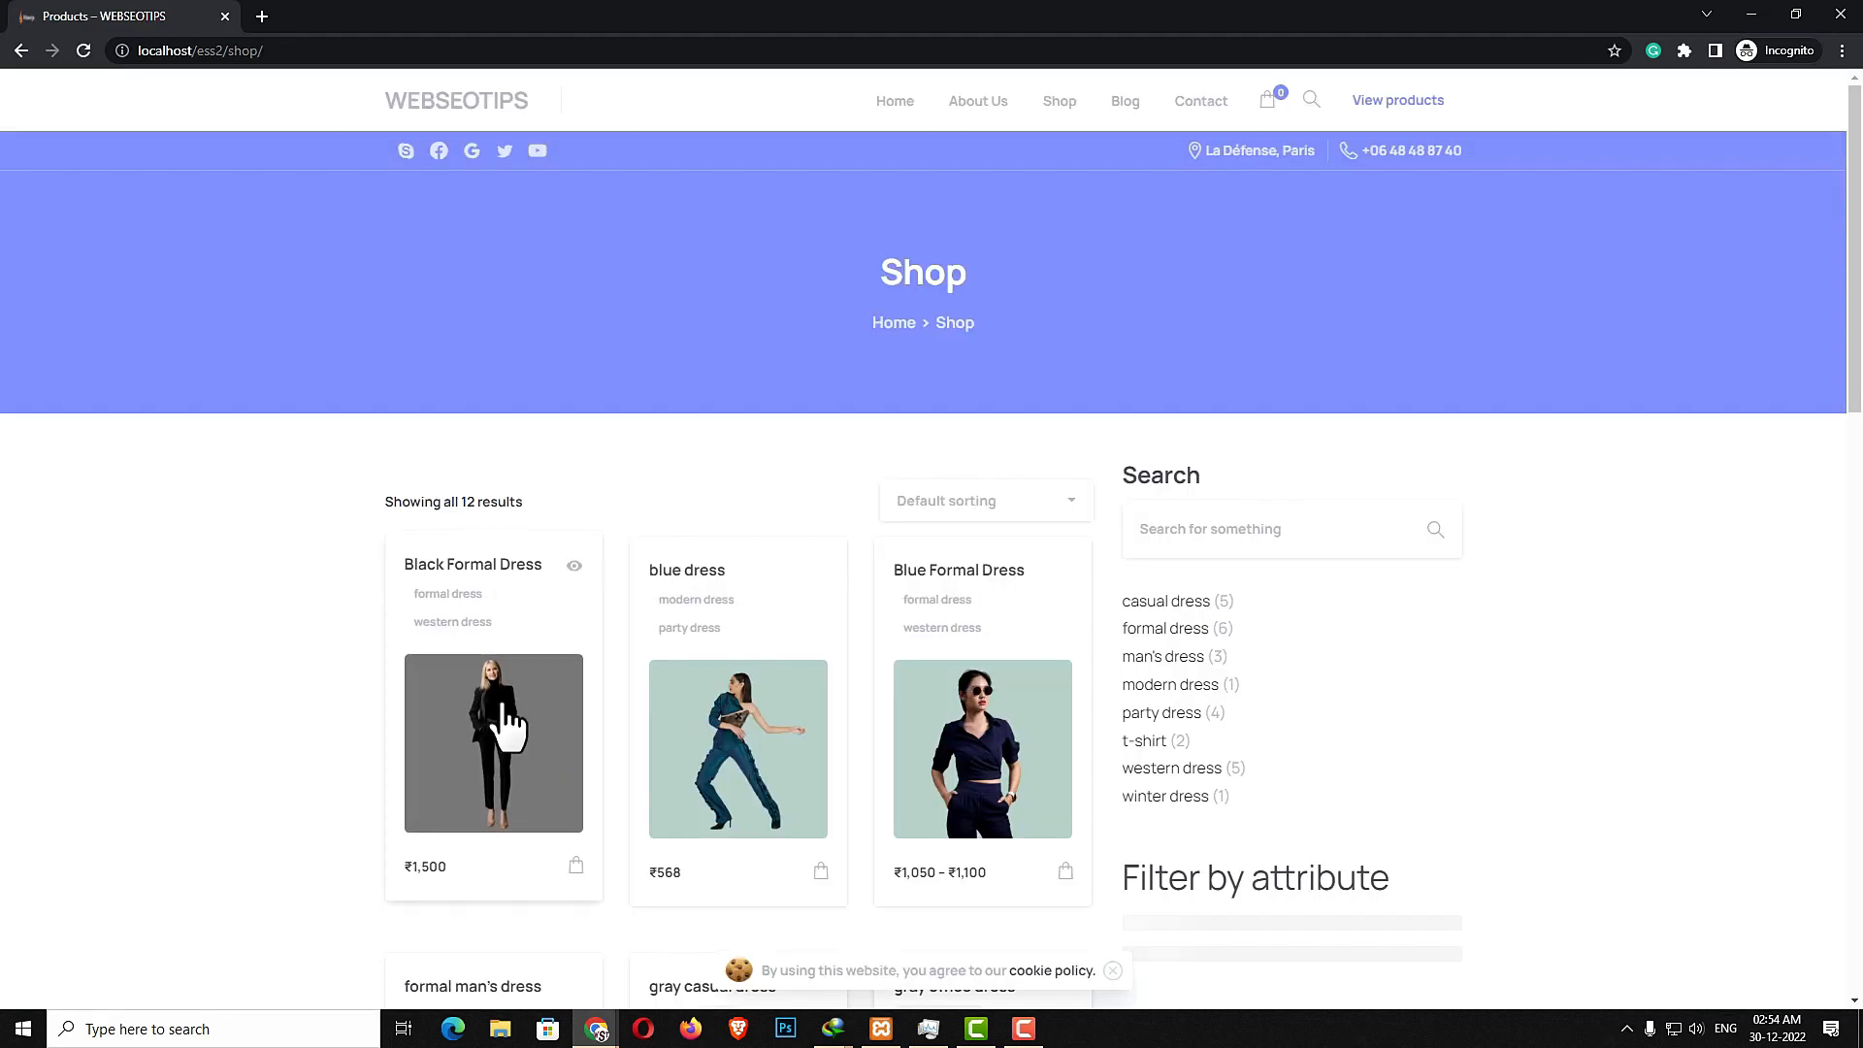
- As a guest, add the Black Formal Dress to the cart and go to checkout from the mini-cart
click(487, 757)
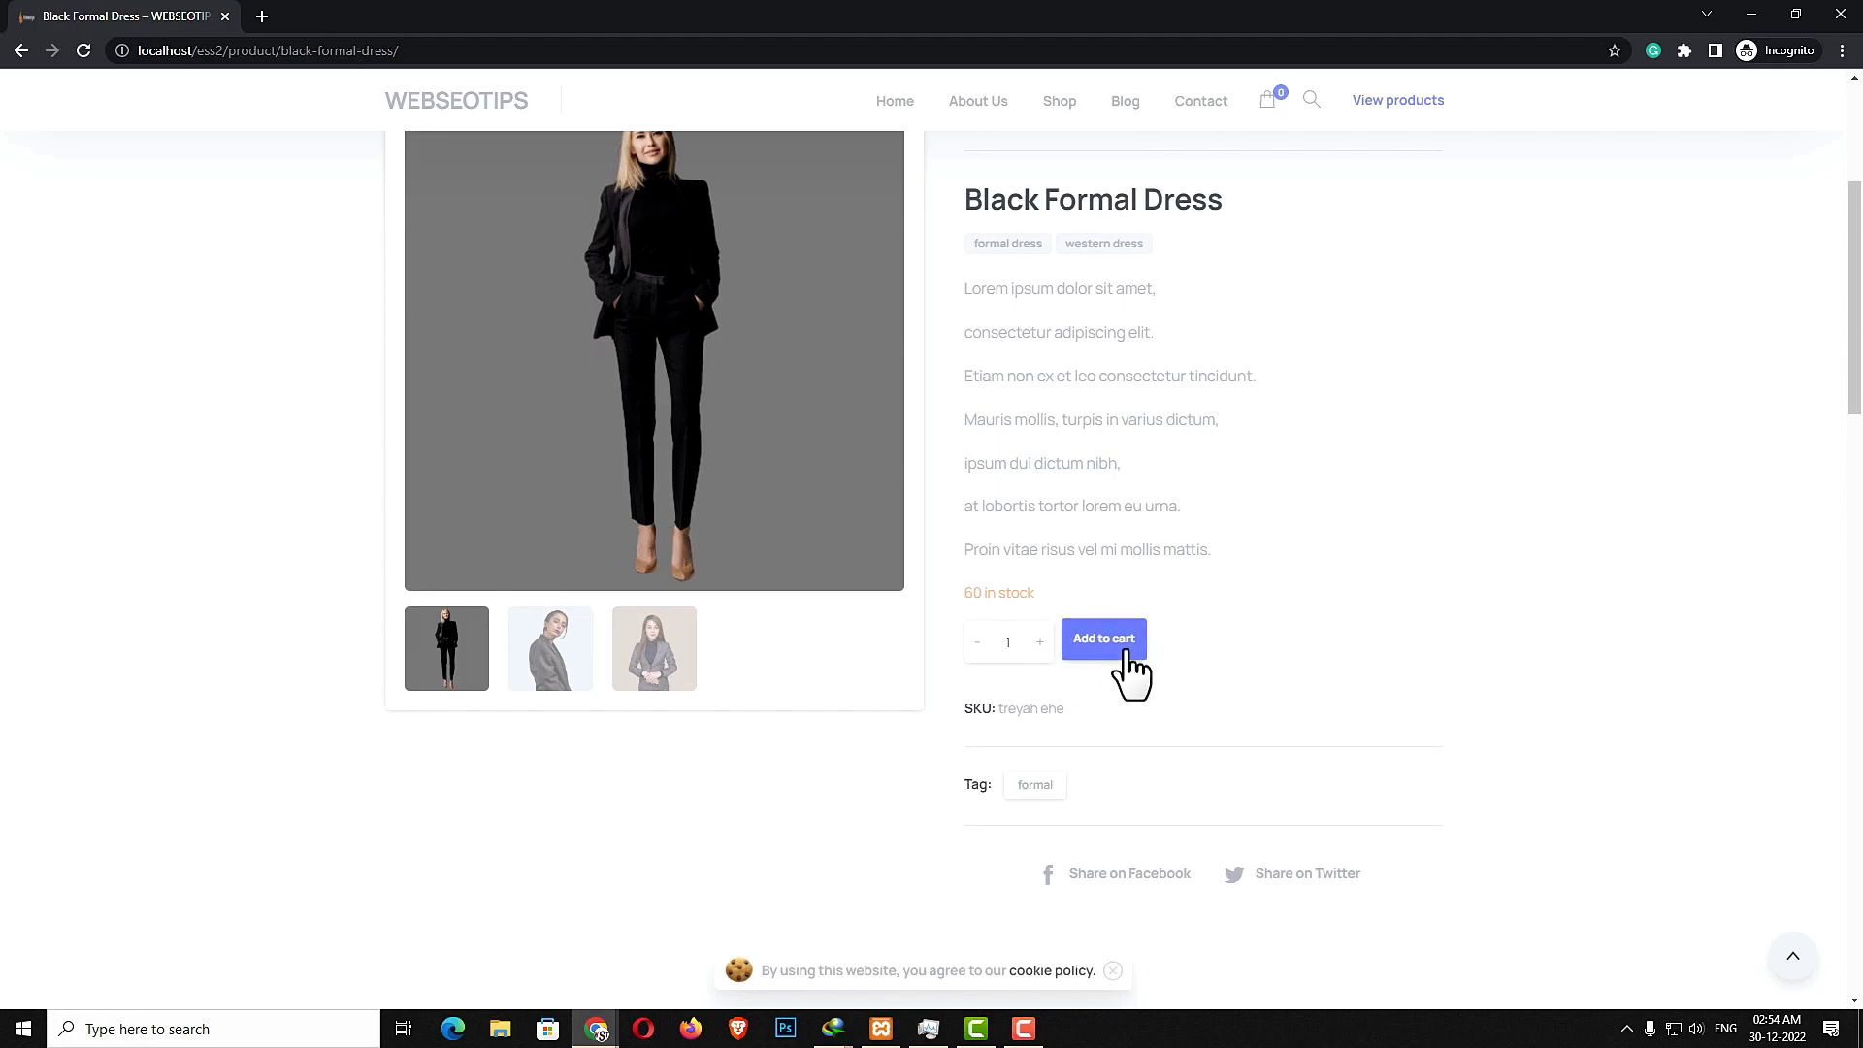
click(1126, 648)
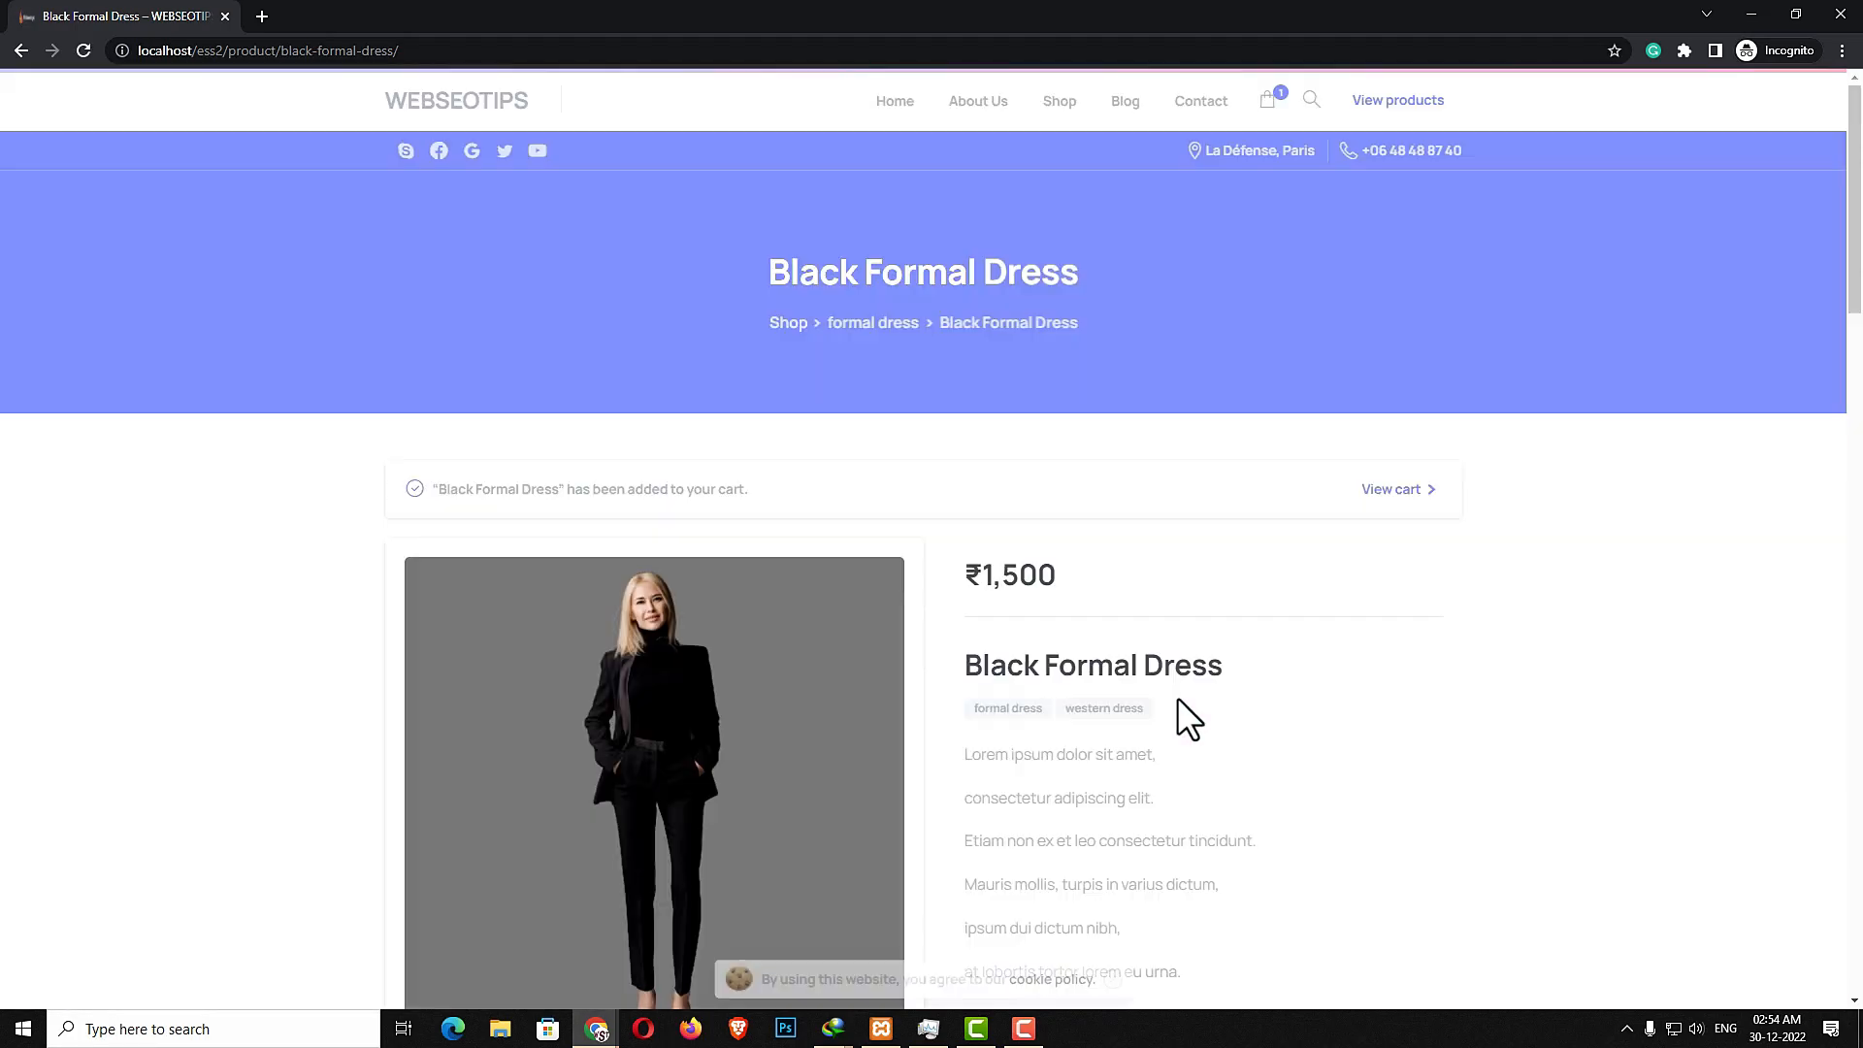
click(1274, 97)
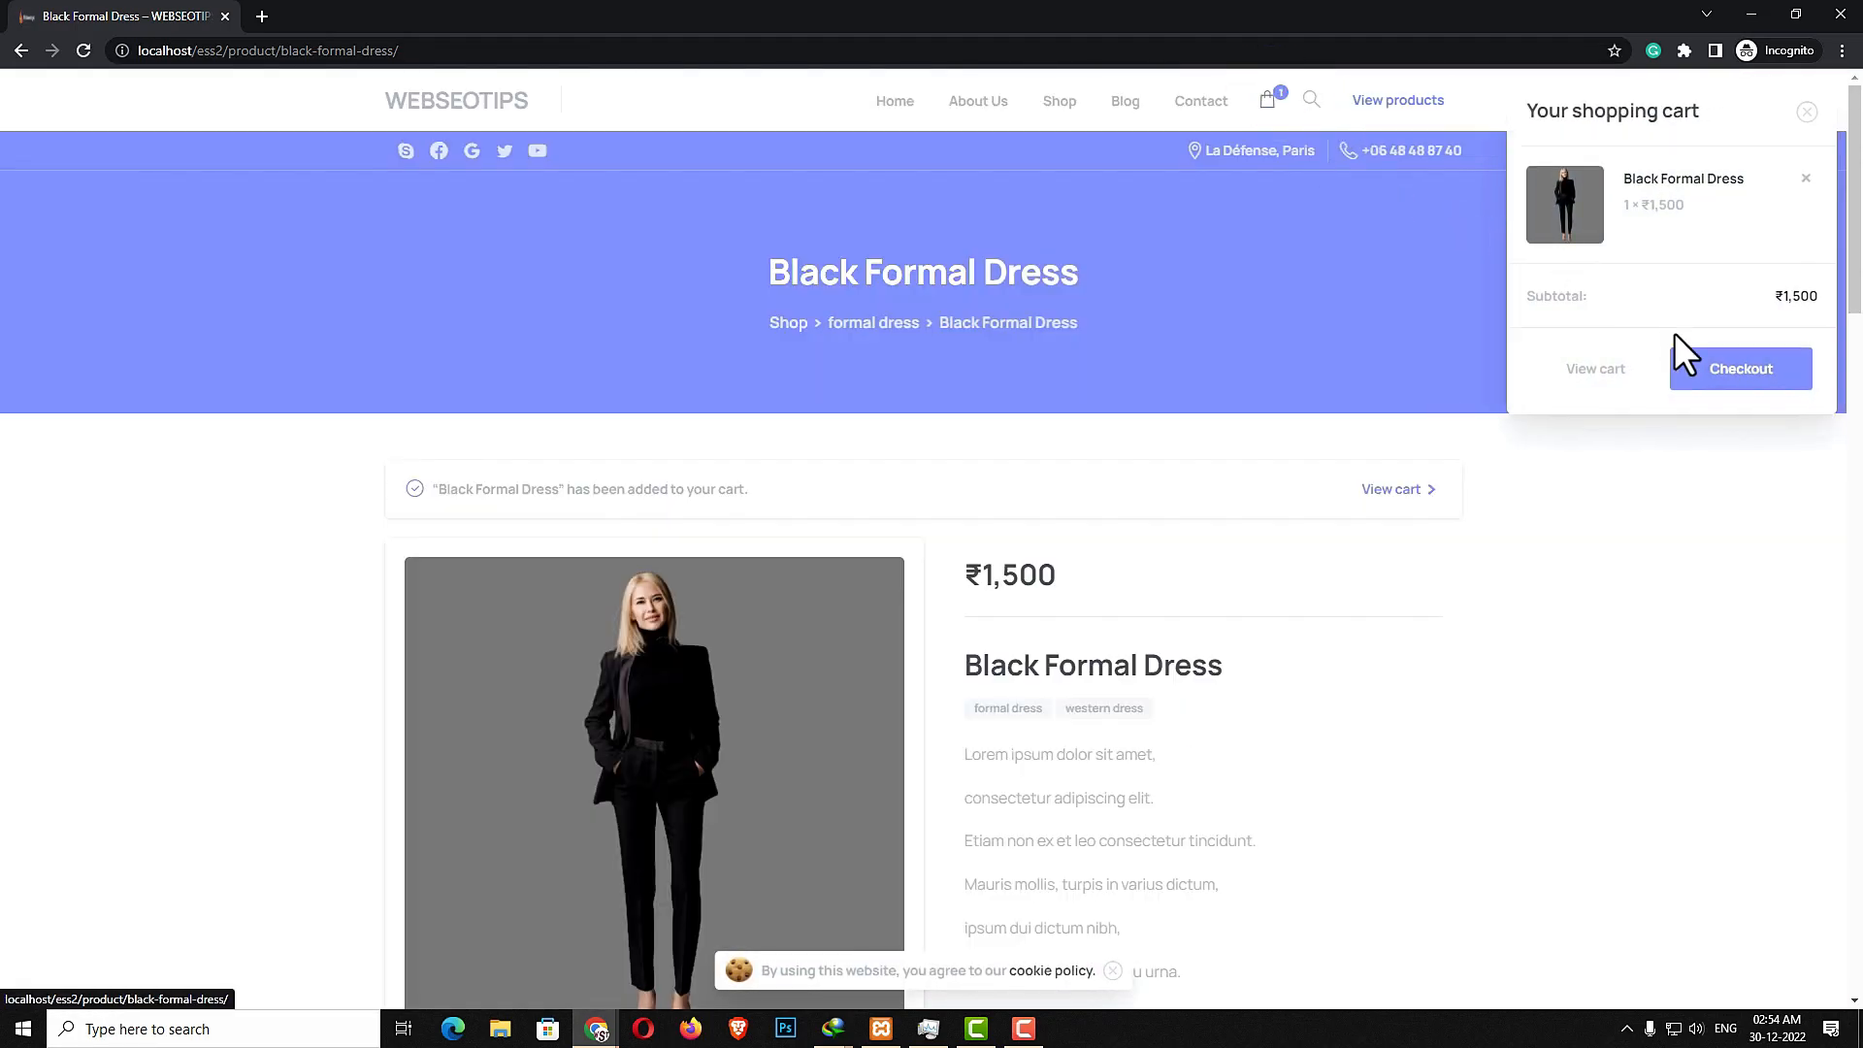
click(1738, 383)
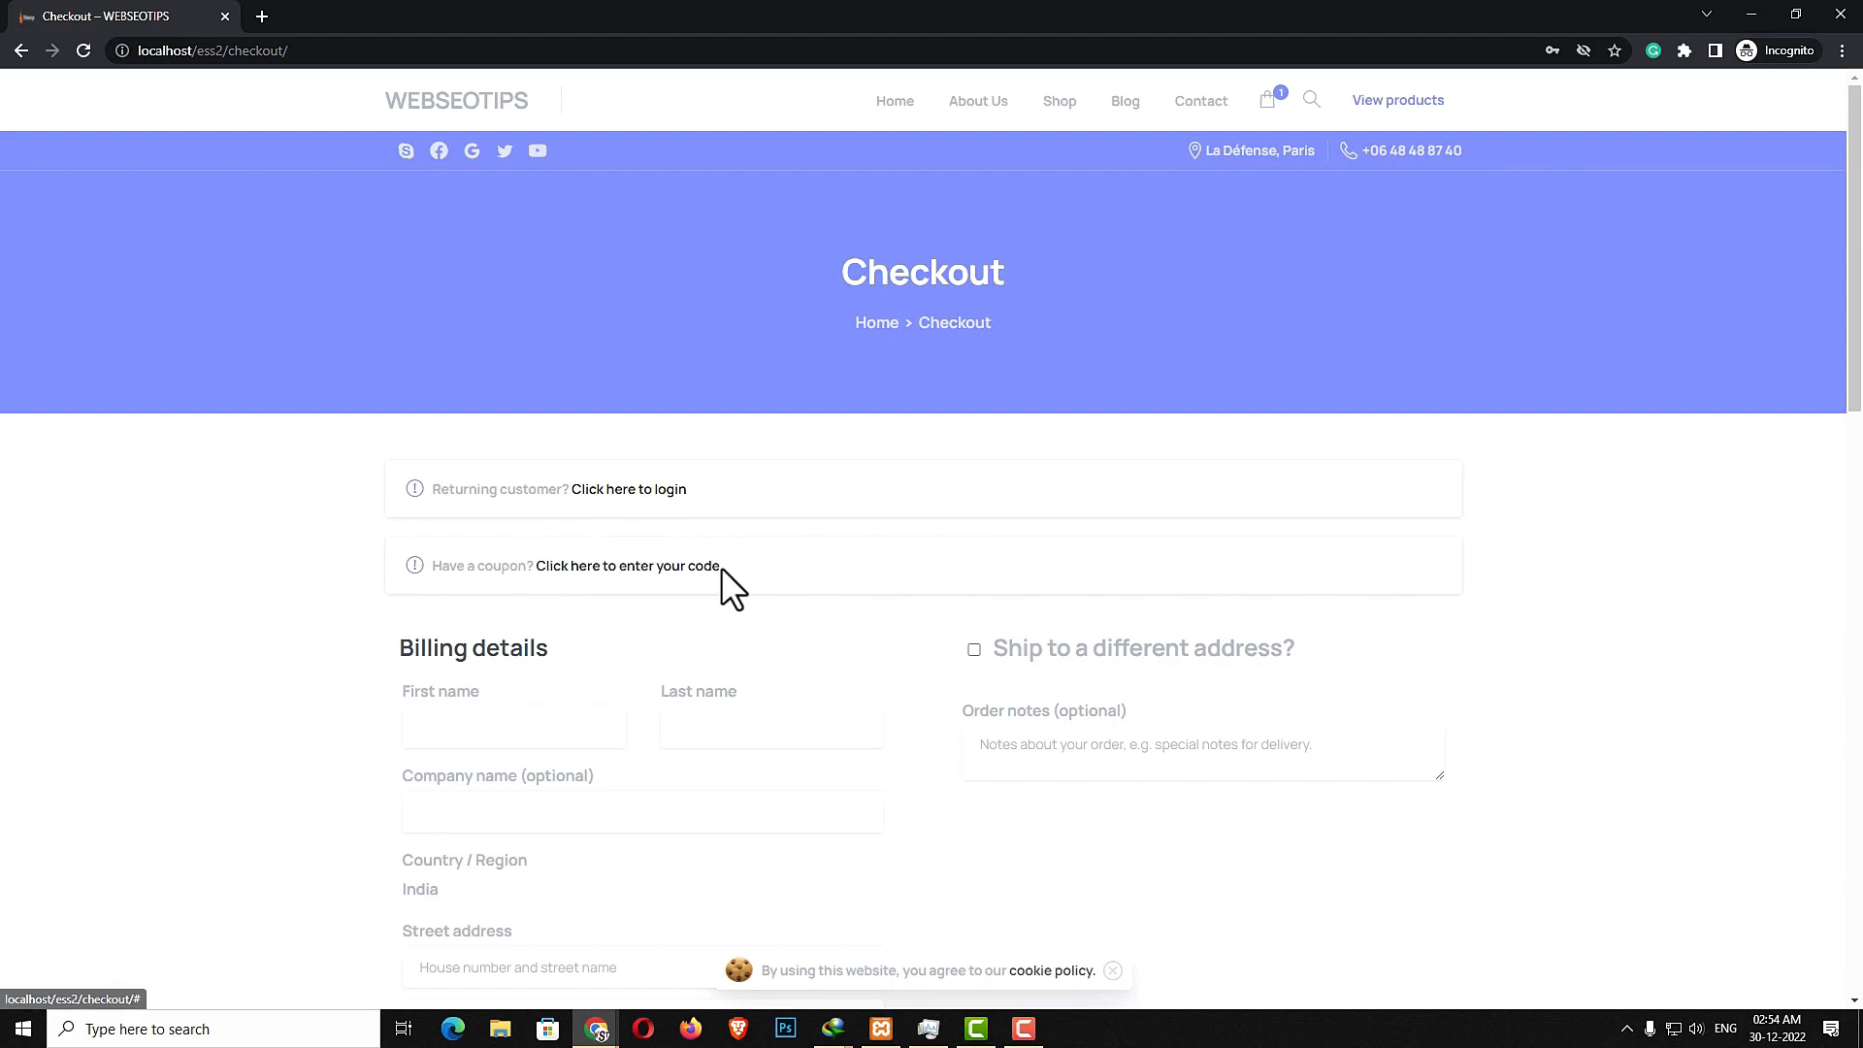
- Reveal the returning-customer login form, then fill in the billing name, street address, city, postcode, phone and e-mail
click(663, 490)
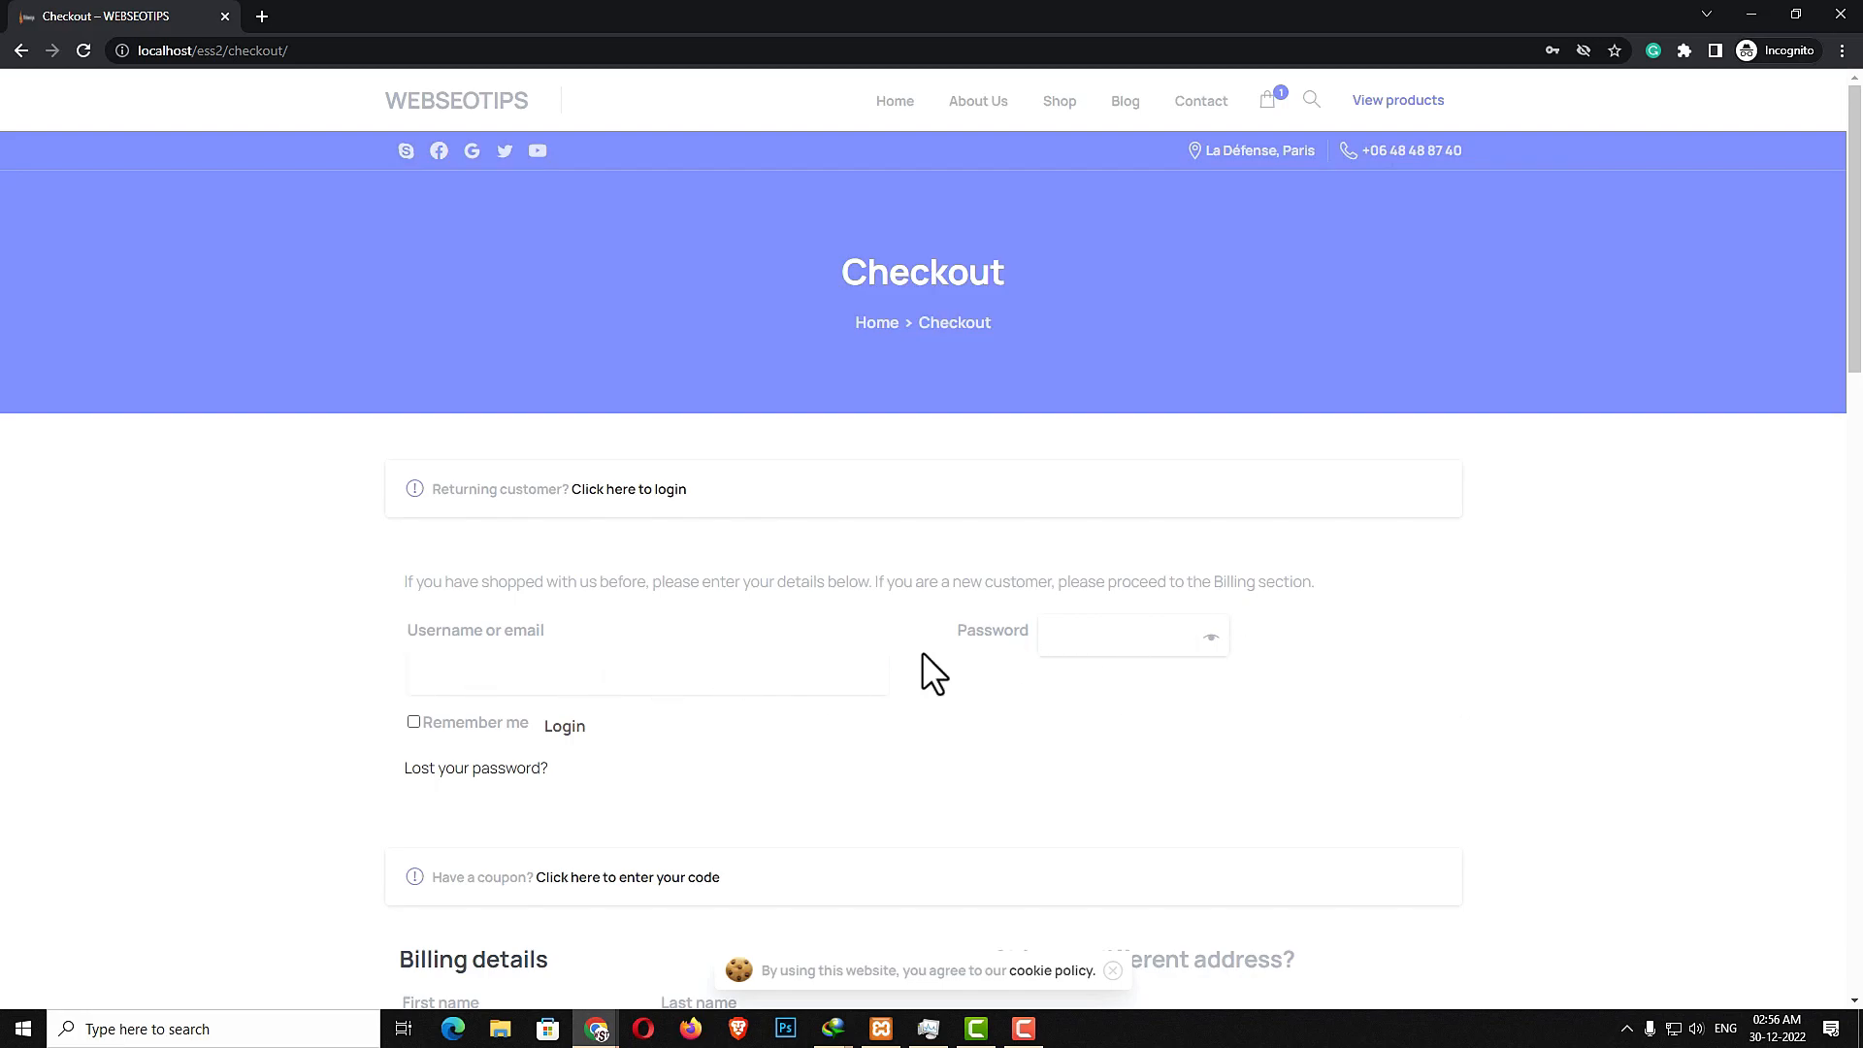
scroll(1383, 651, down, 4)
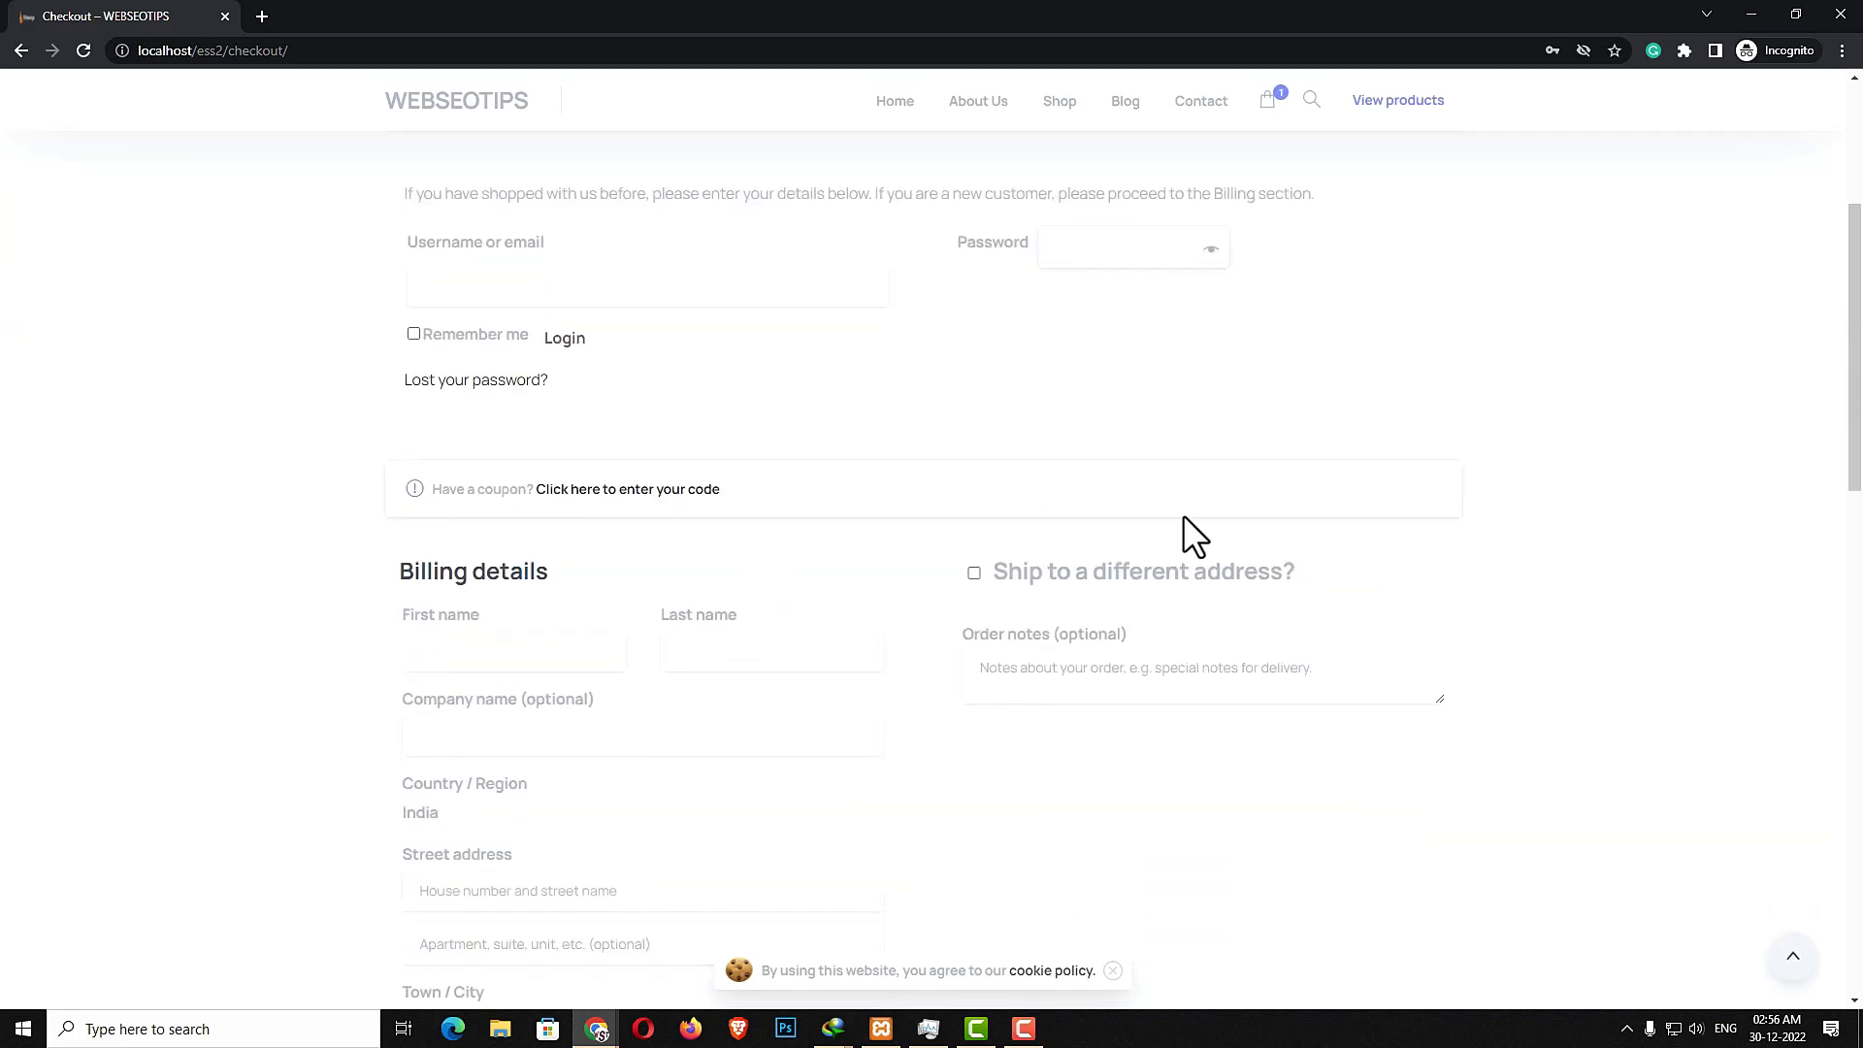
scroll(865, 569, down, 2)
click(509, 467)
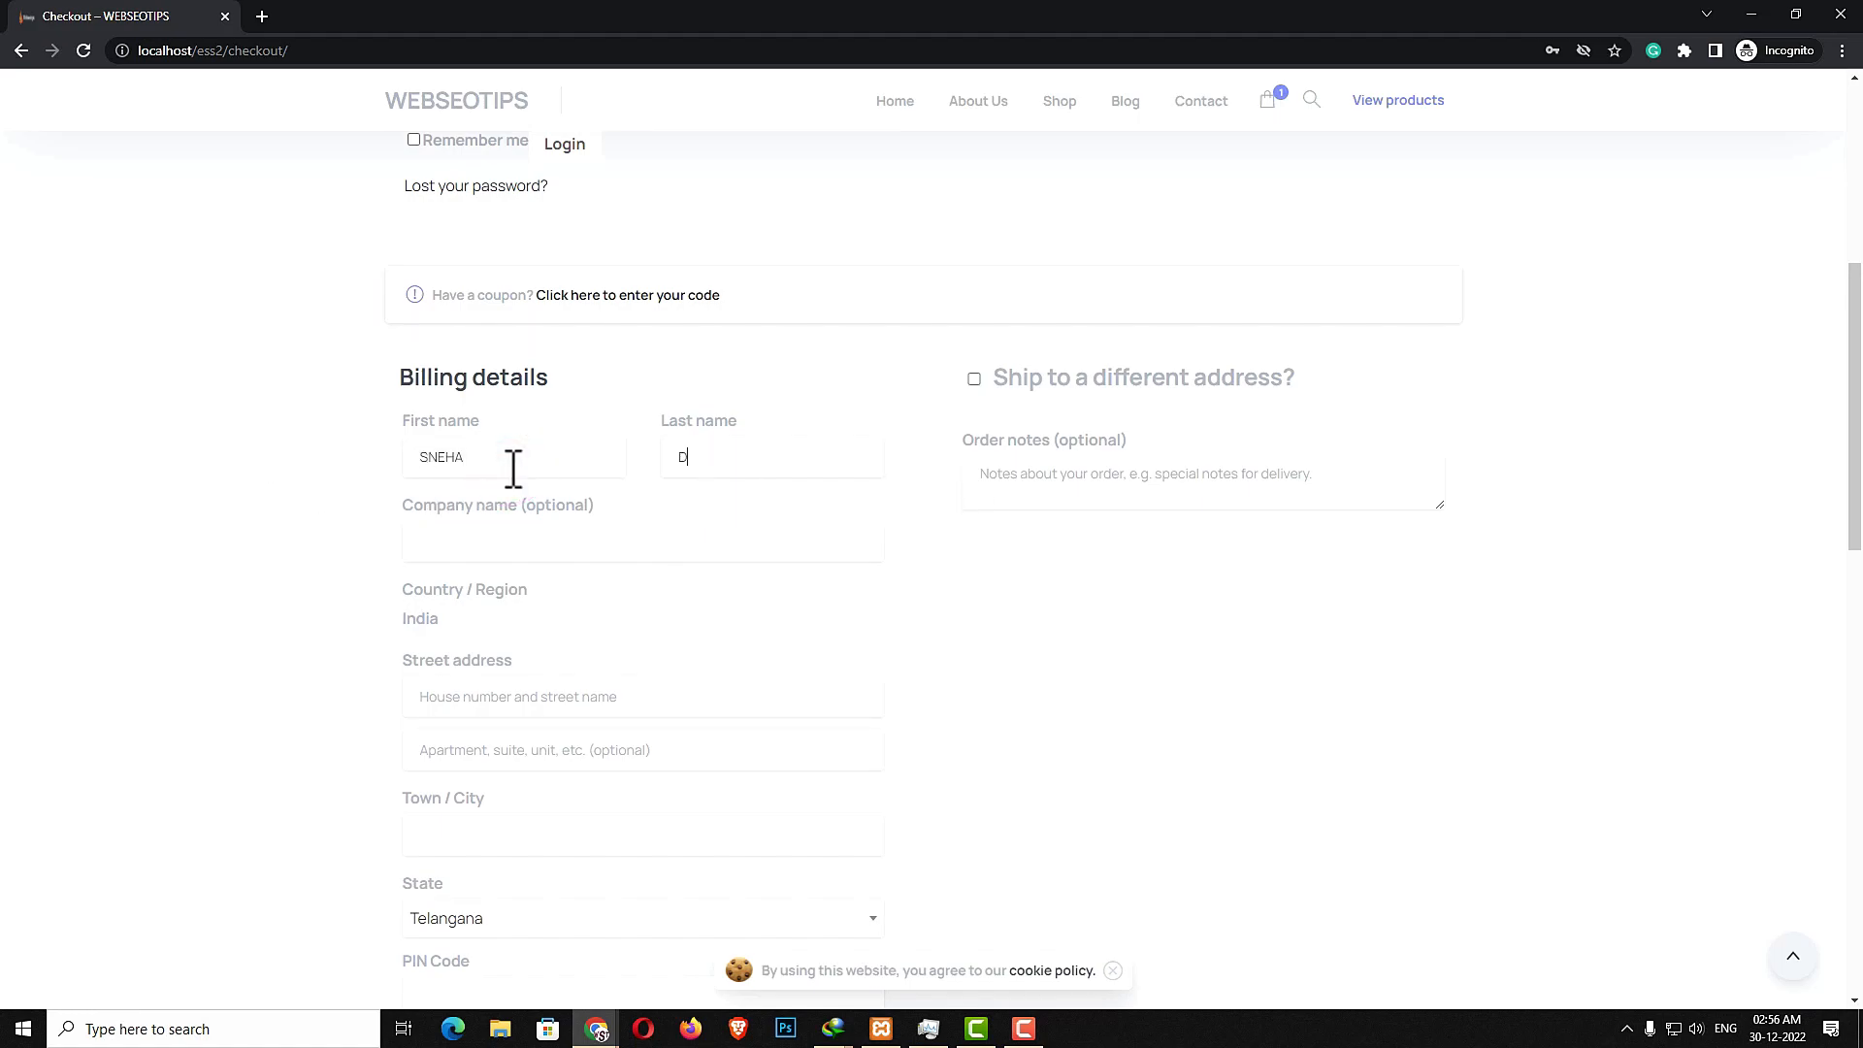
text(1-2)
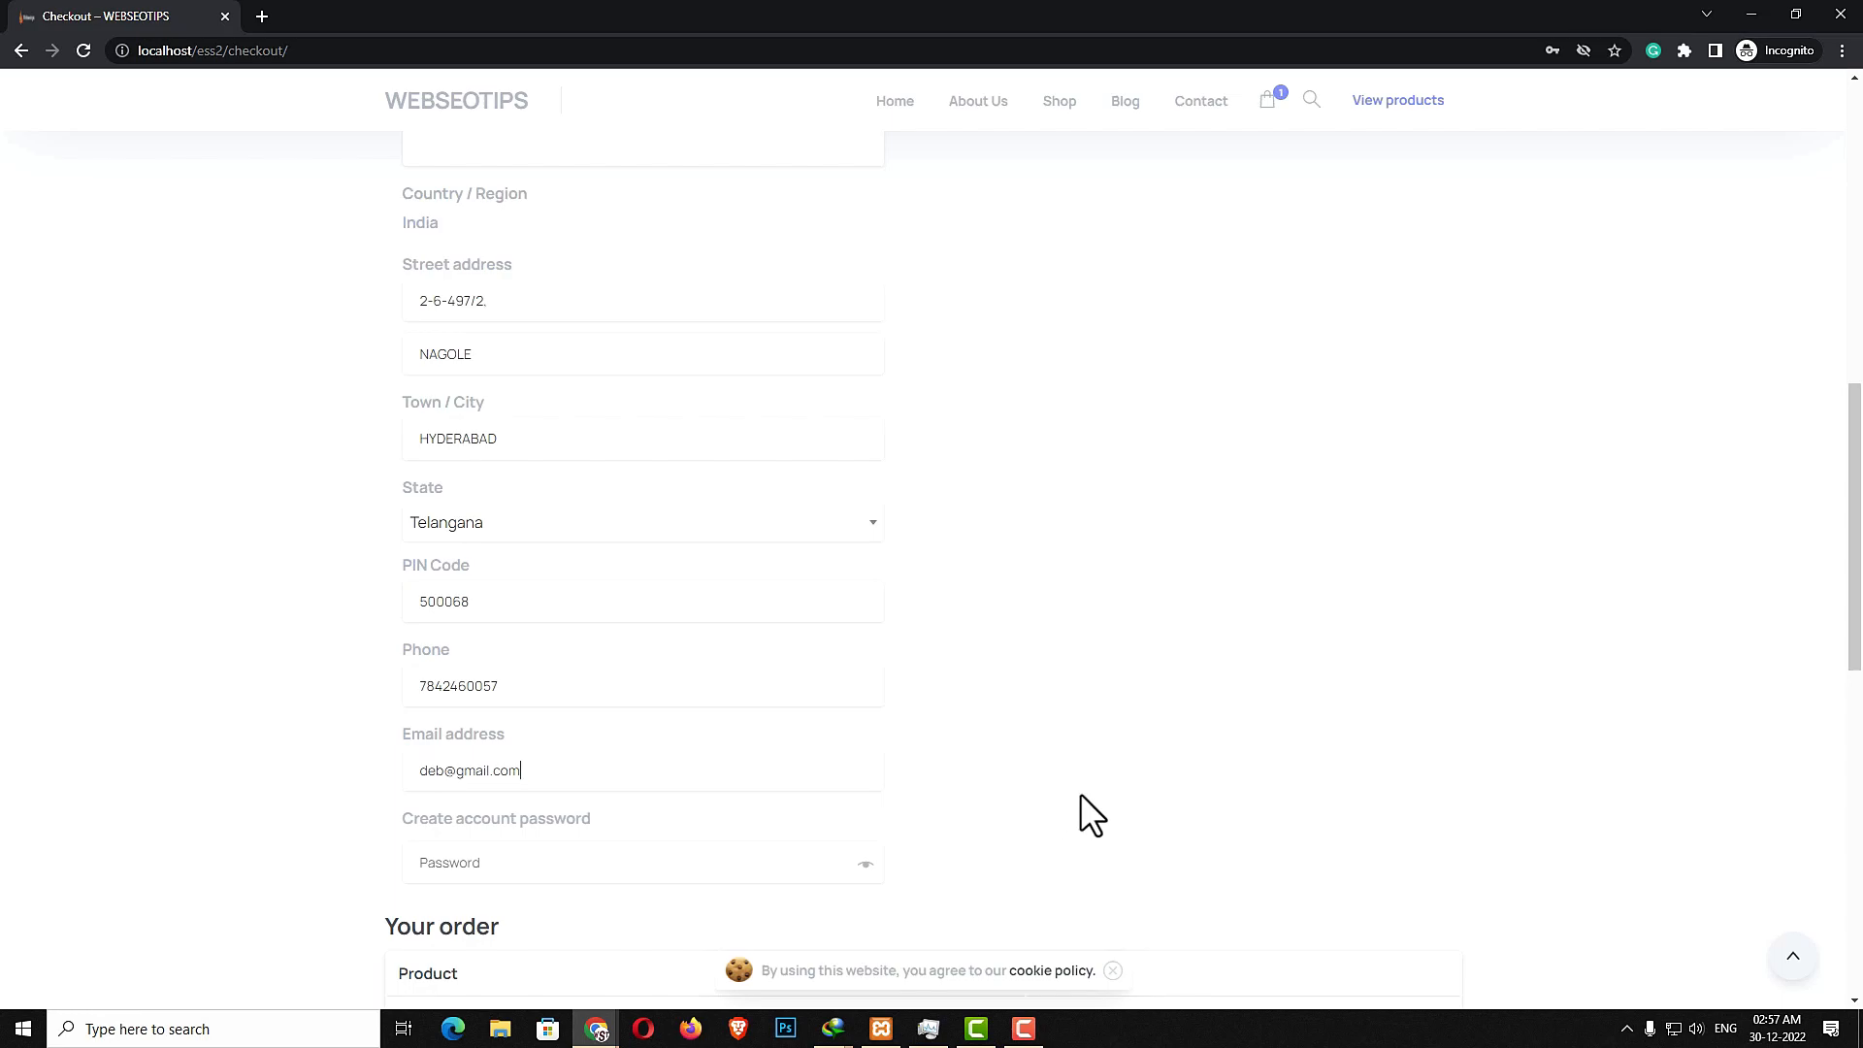
- Enter a password in the Create account password field
scroll(1142, 847, down, 2)
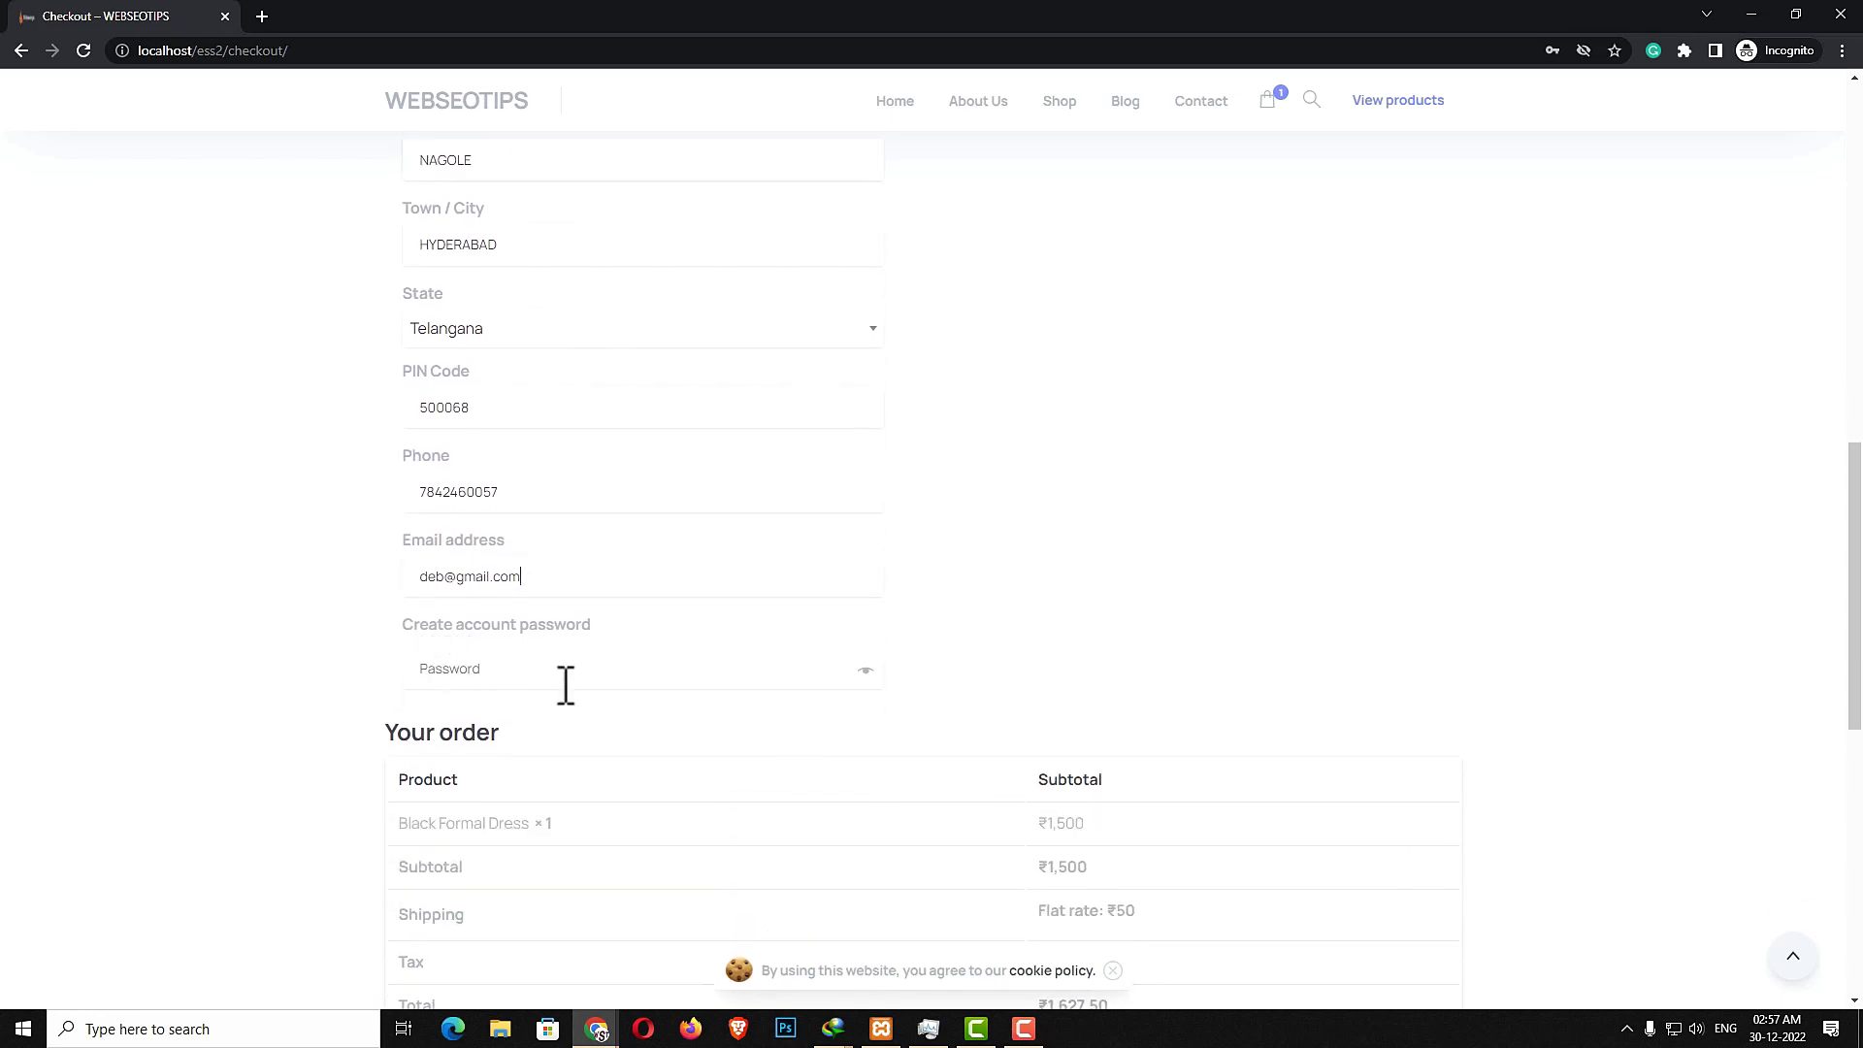
click(861, 672)
click(703, 669)
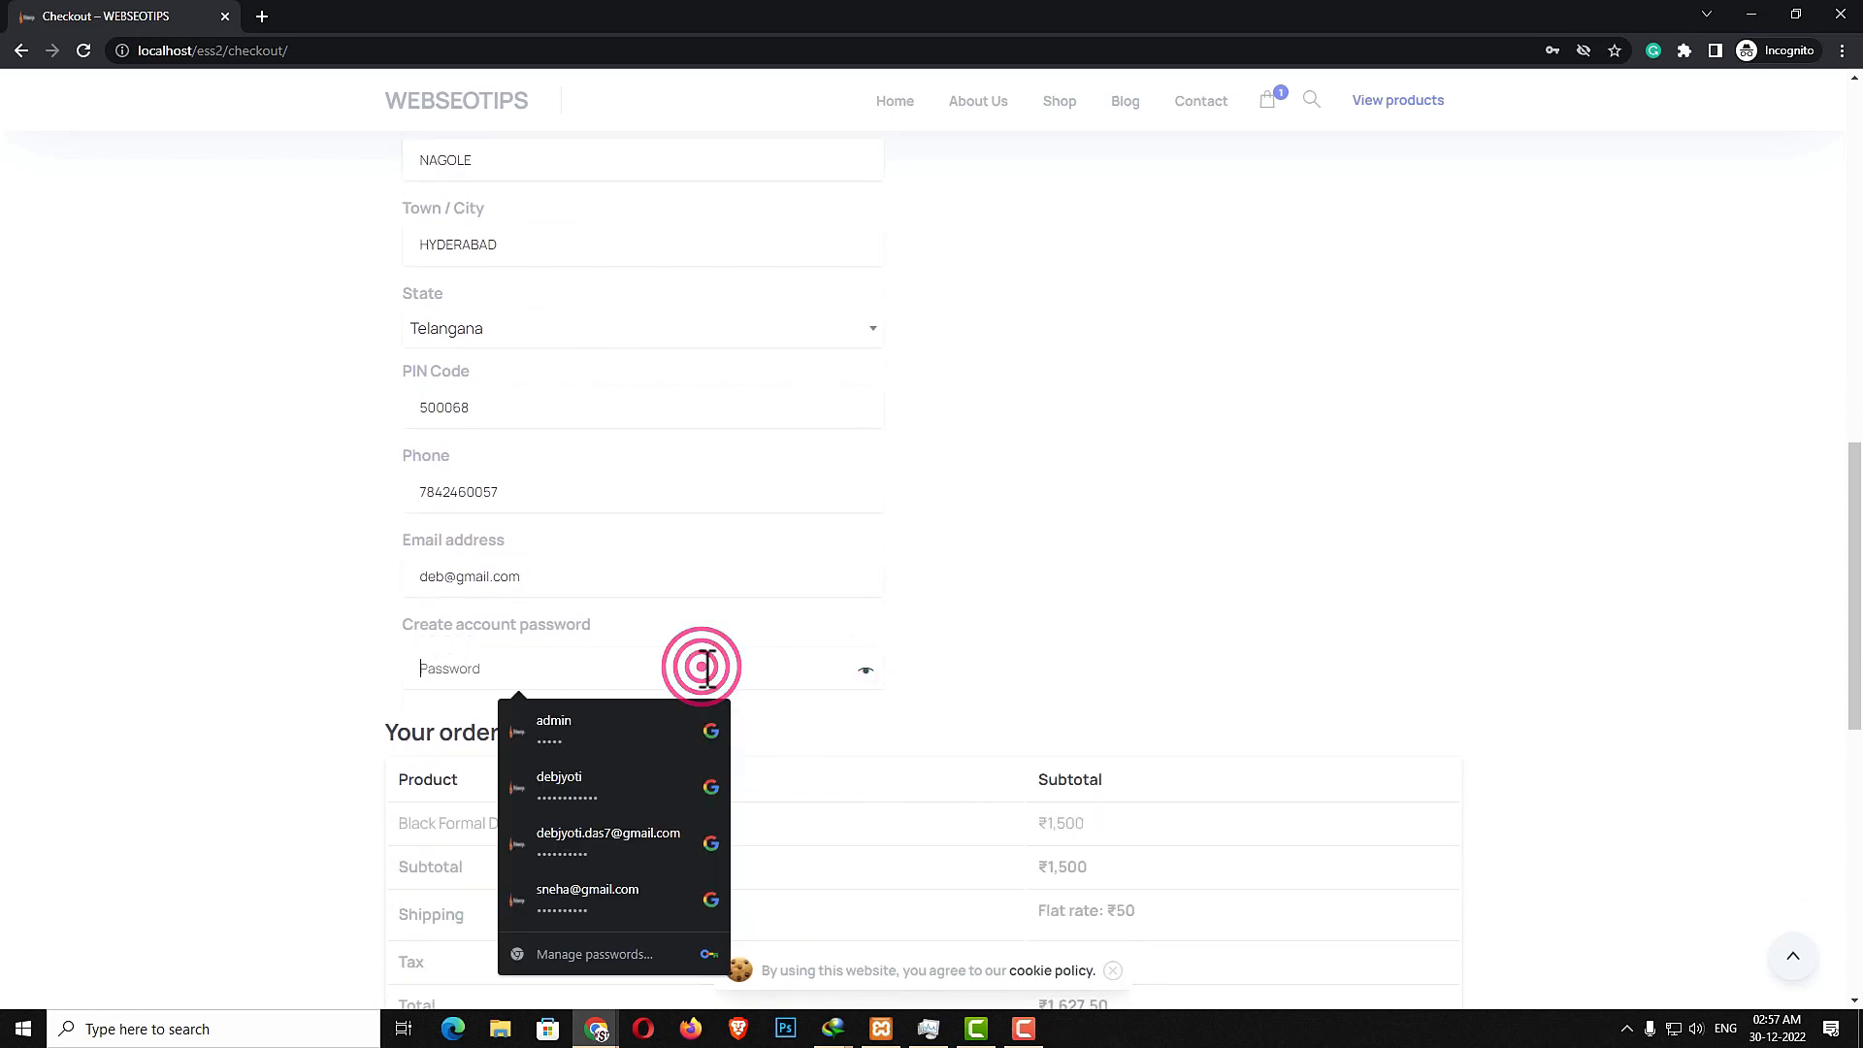
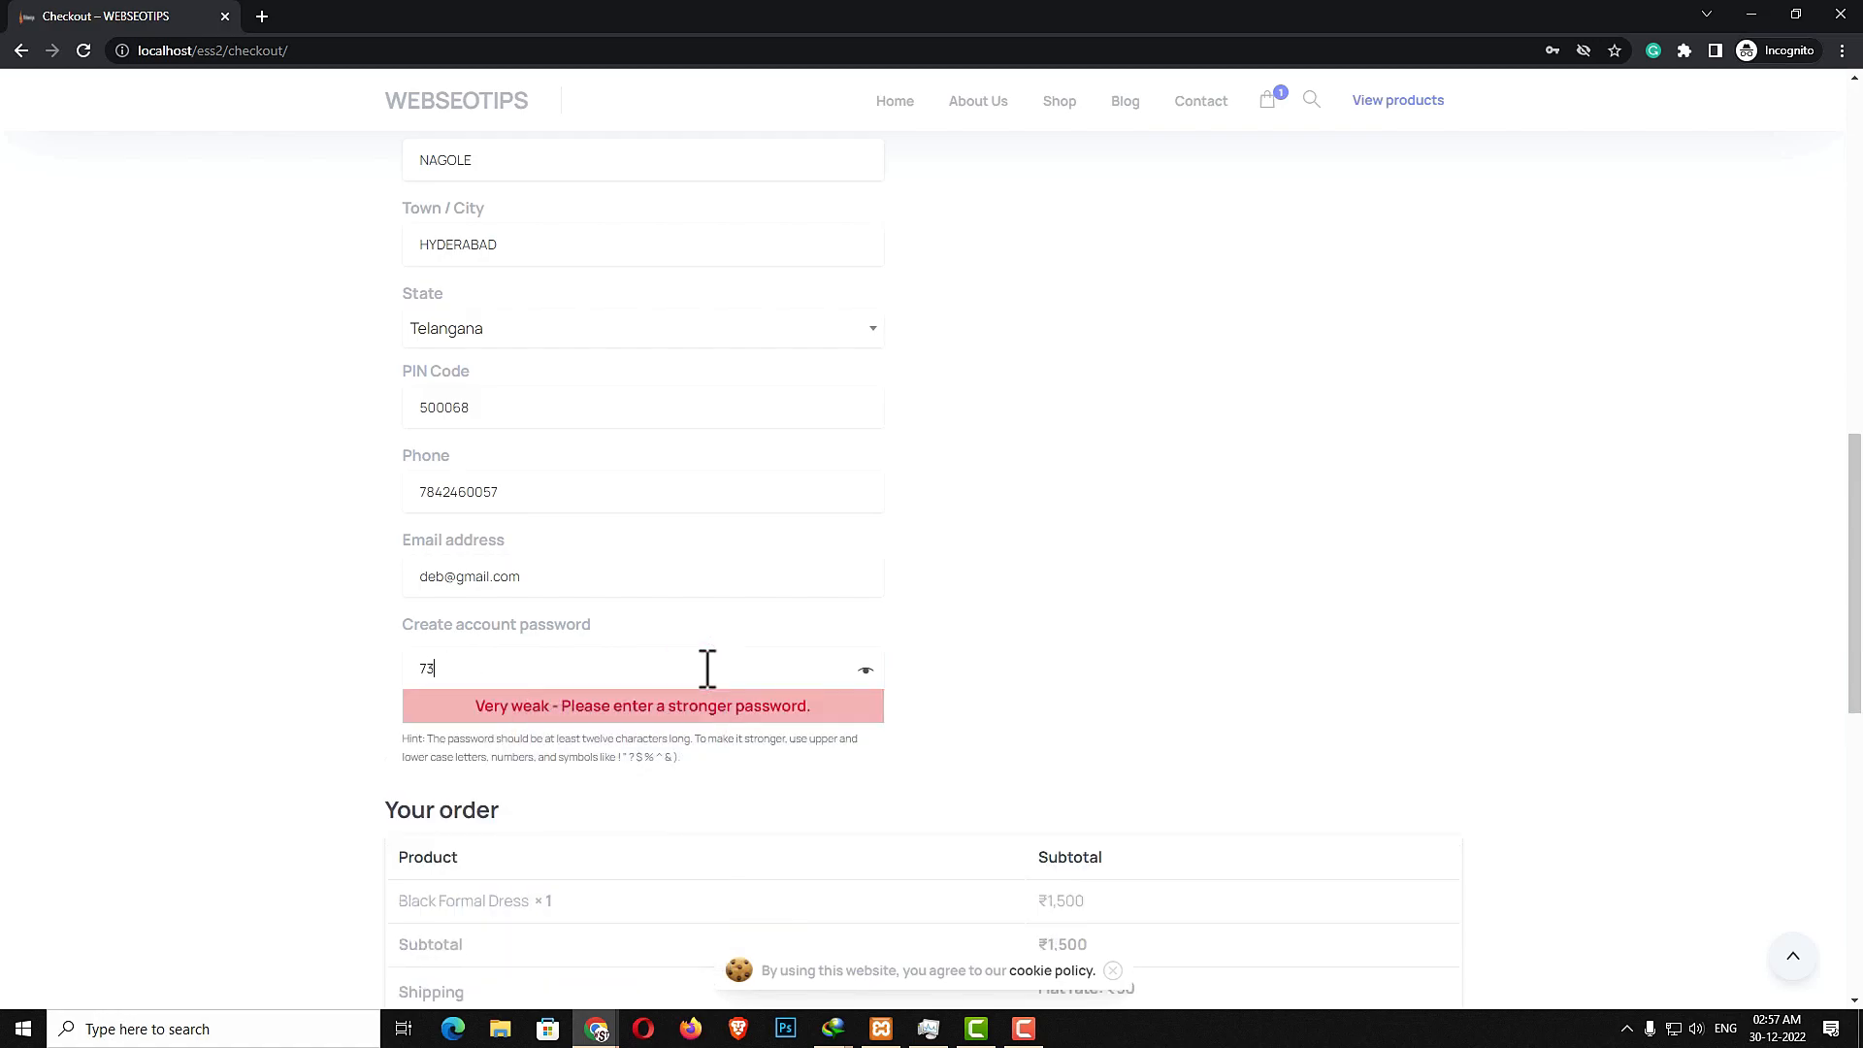
- Try the Credit/debit cards payment option, switch back to Cash on delivery, and place the order
scroll(1118, 676, down, 4)
scroll(901, 732, down, 2)
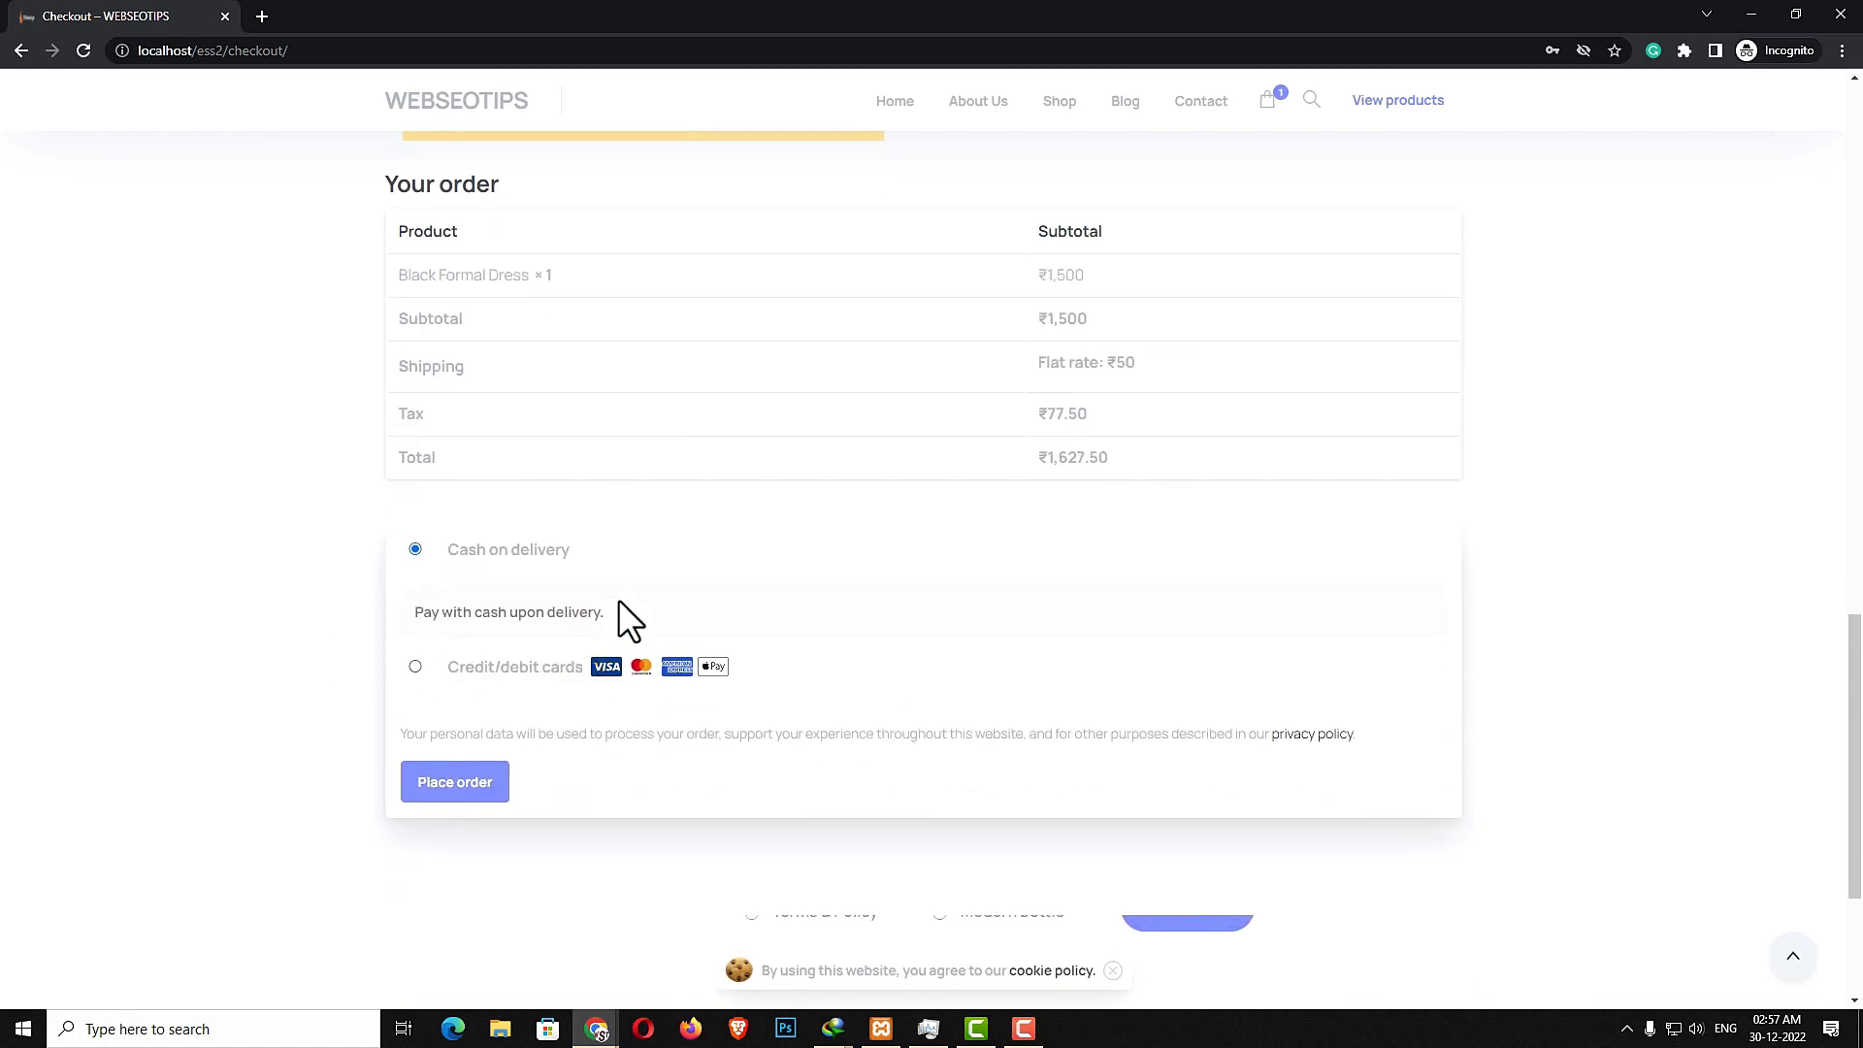
click(413, 667)
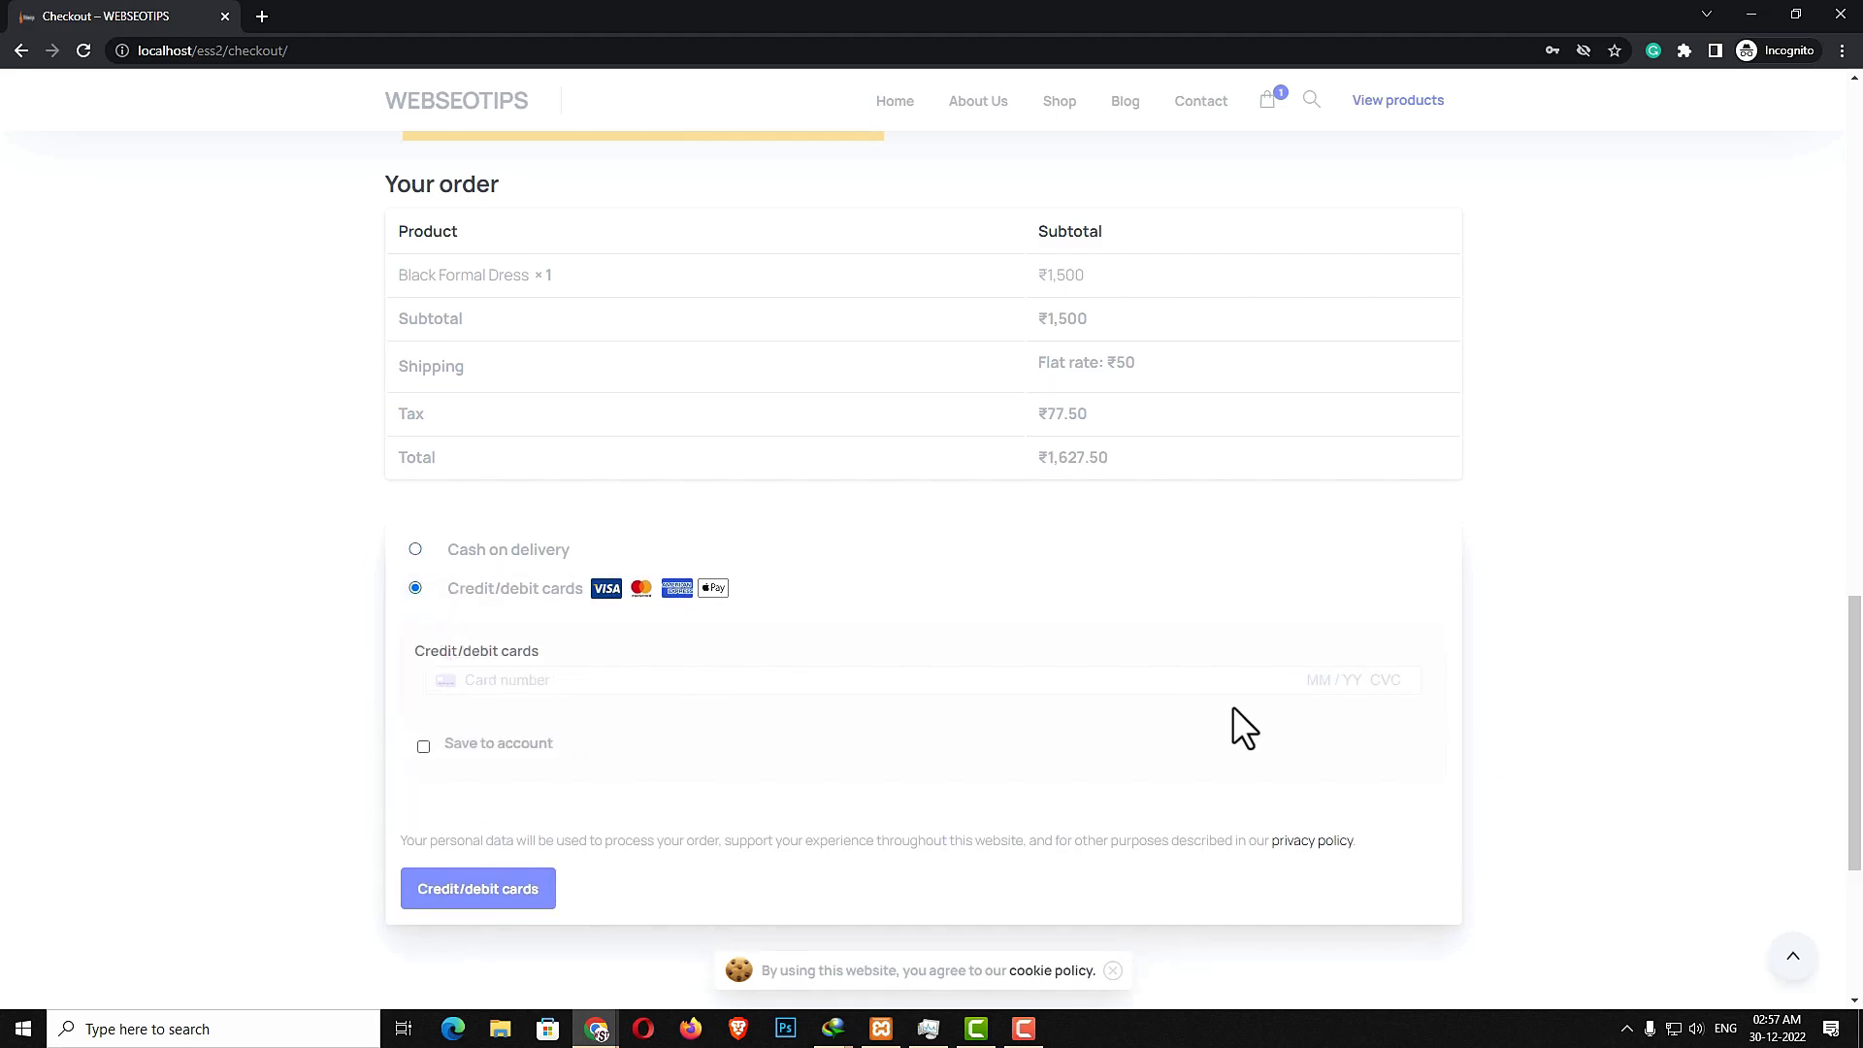
click(466, 551)
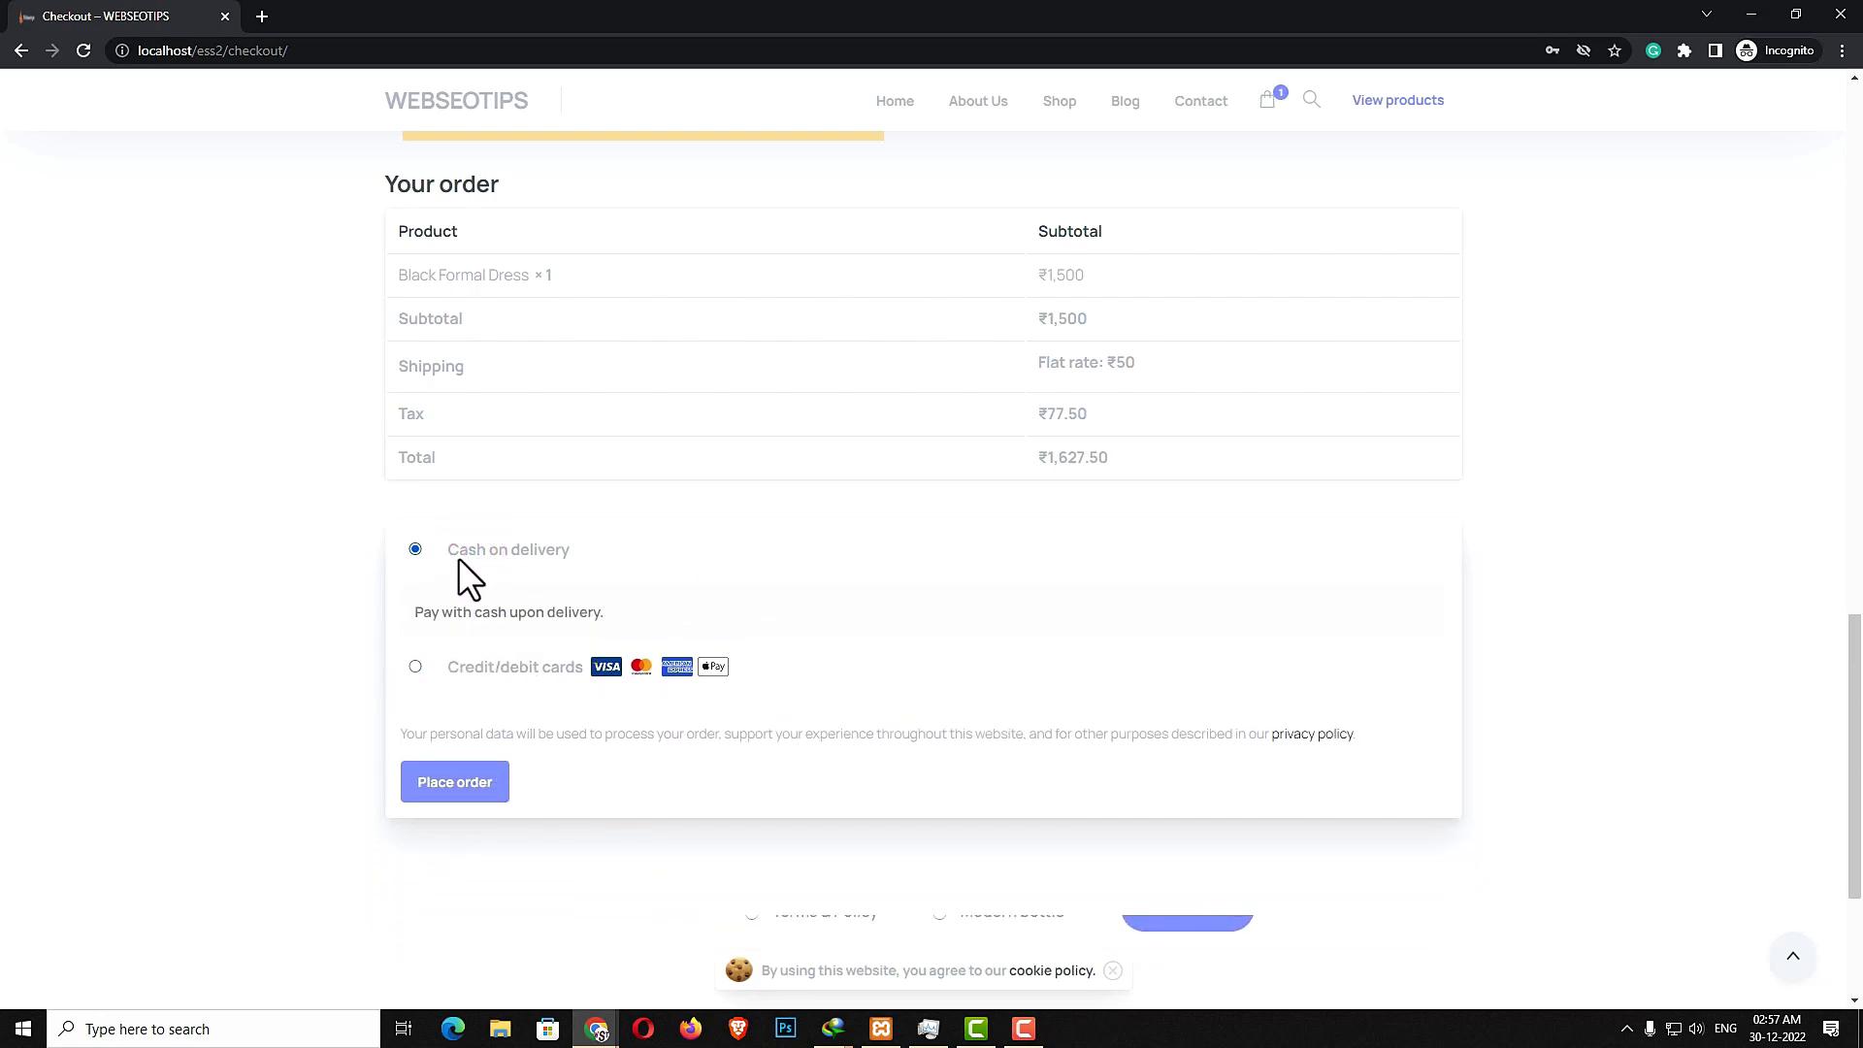
click(493, 788)
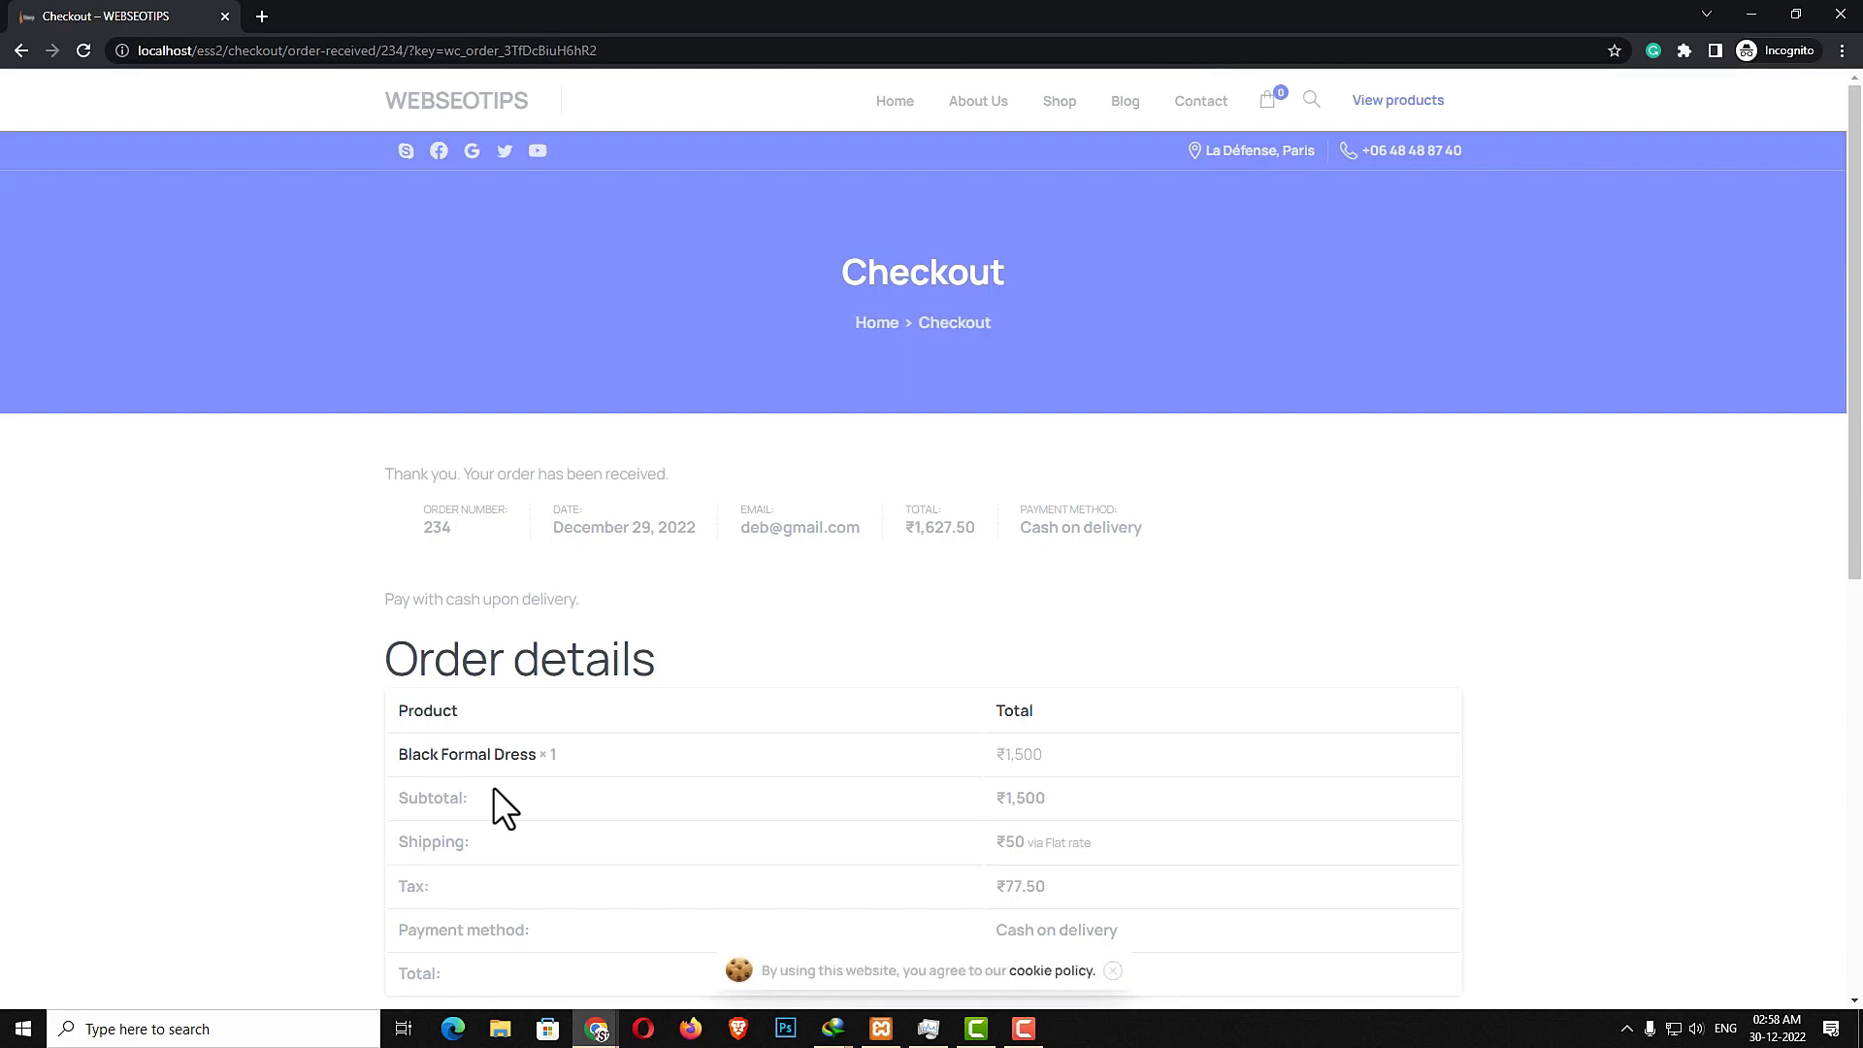
- Review the order confirmation details and the billing and shipping addresses
scroll(774, 874, down, 4)
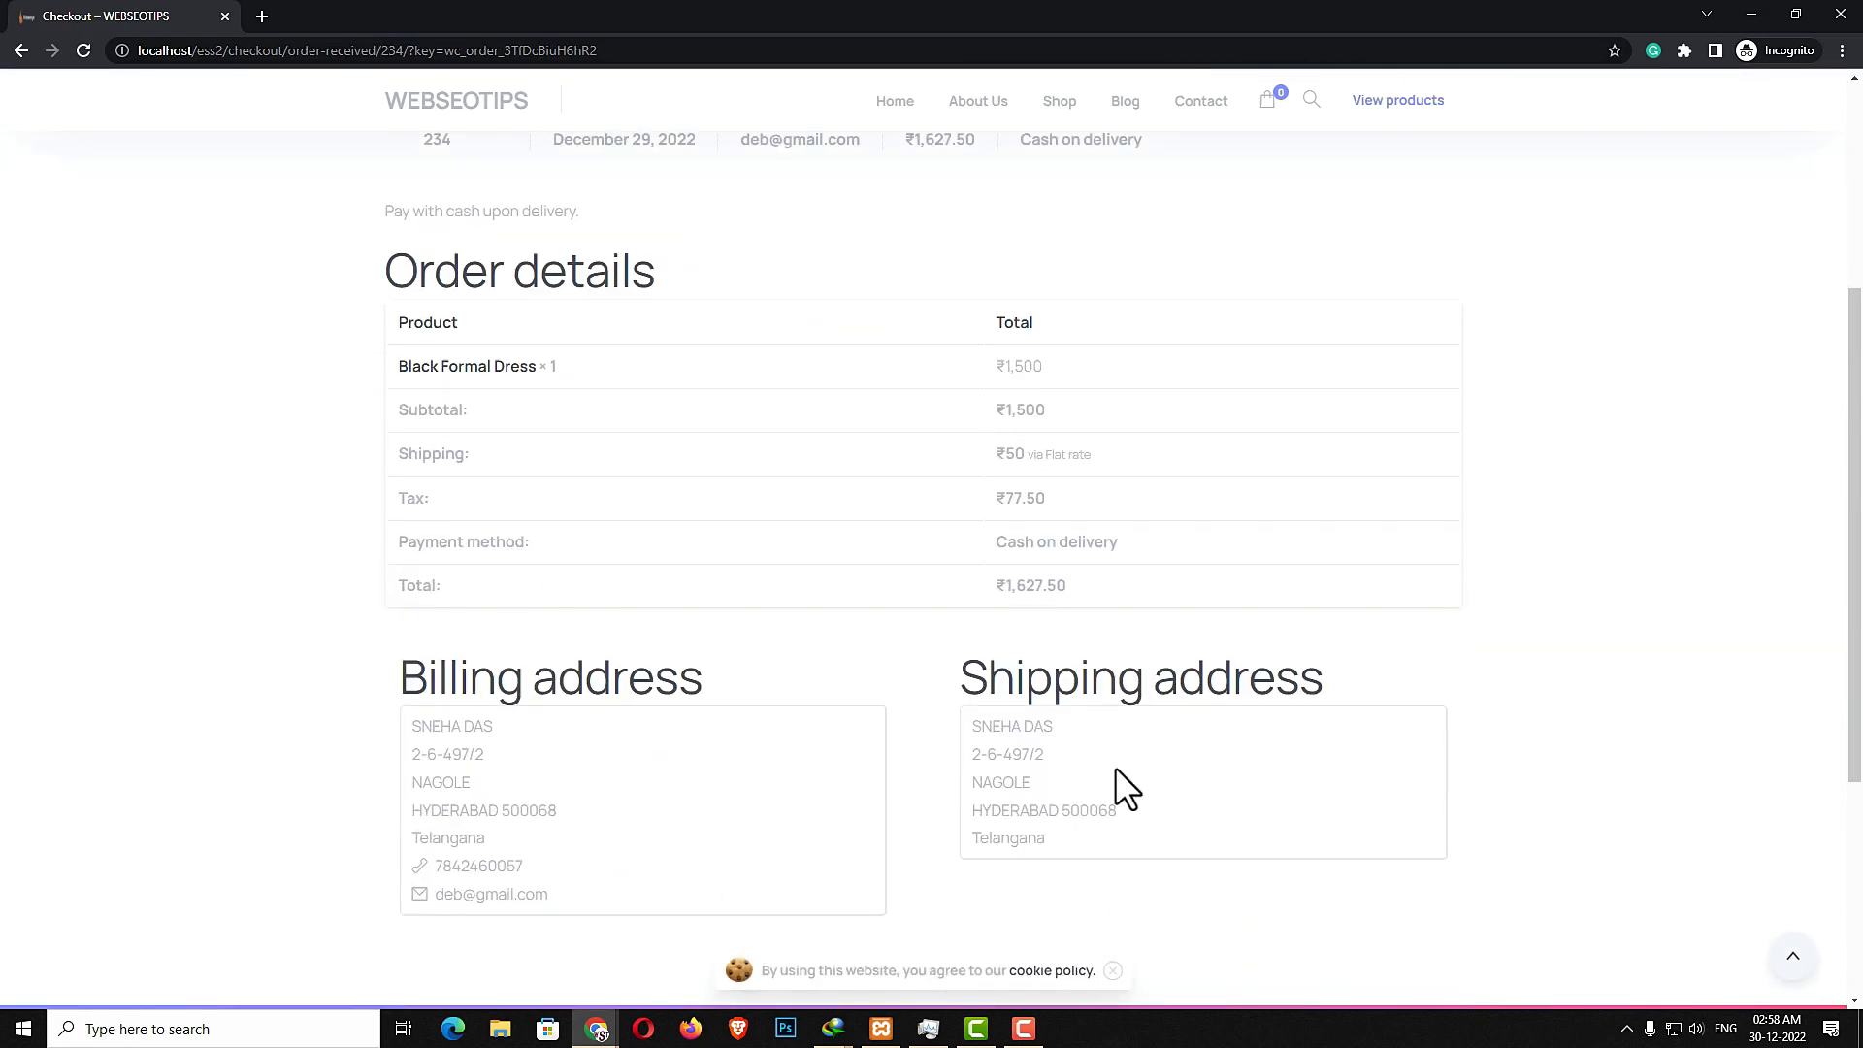
scroll(1068, 766, down, 1)
scroll(1033, 591, up, 2)
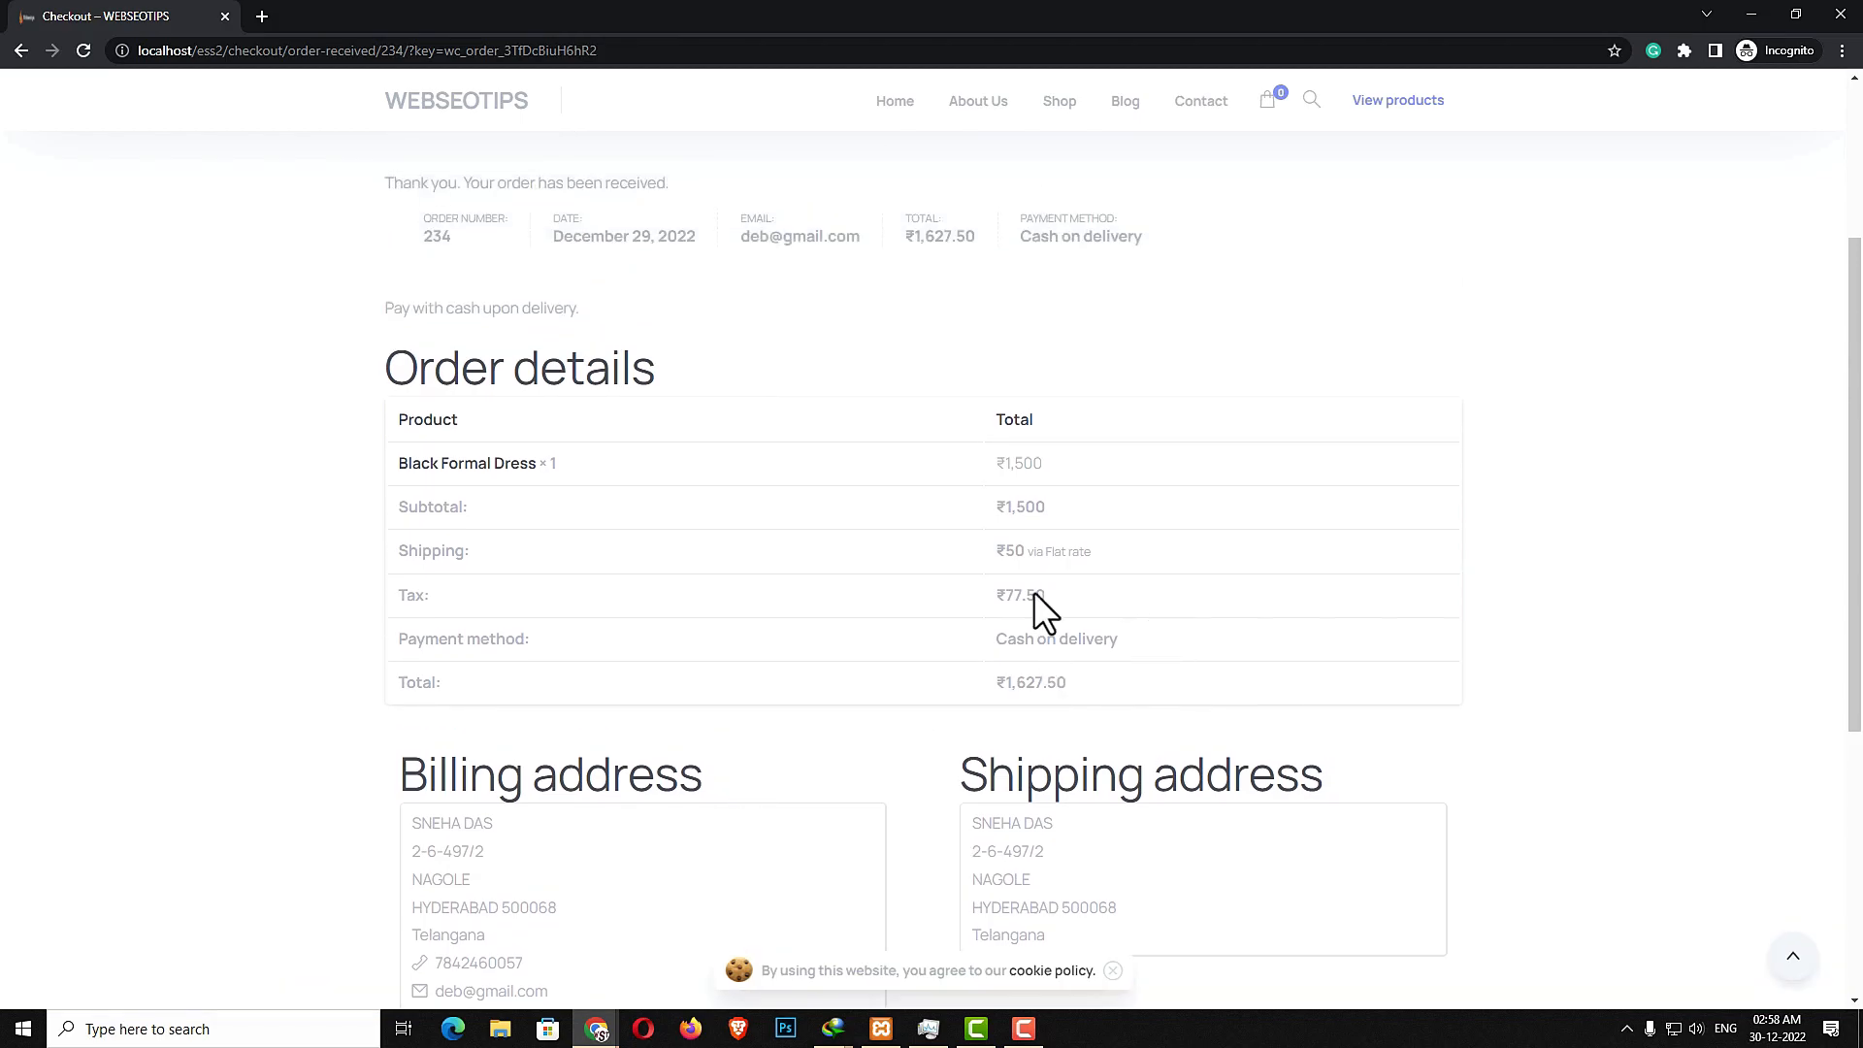
scroll(1191, 680, down, 2)
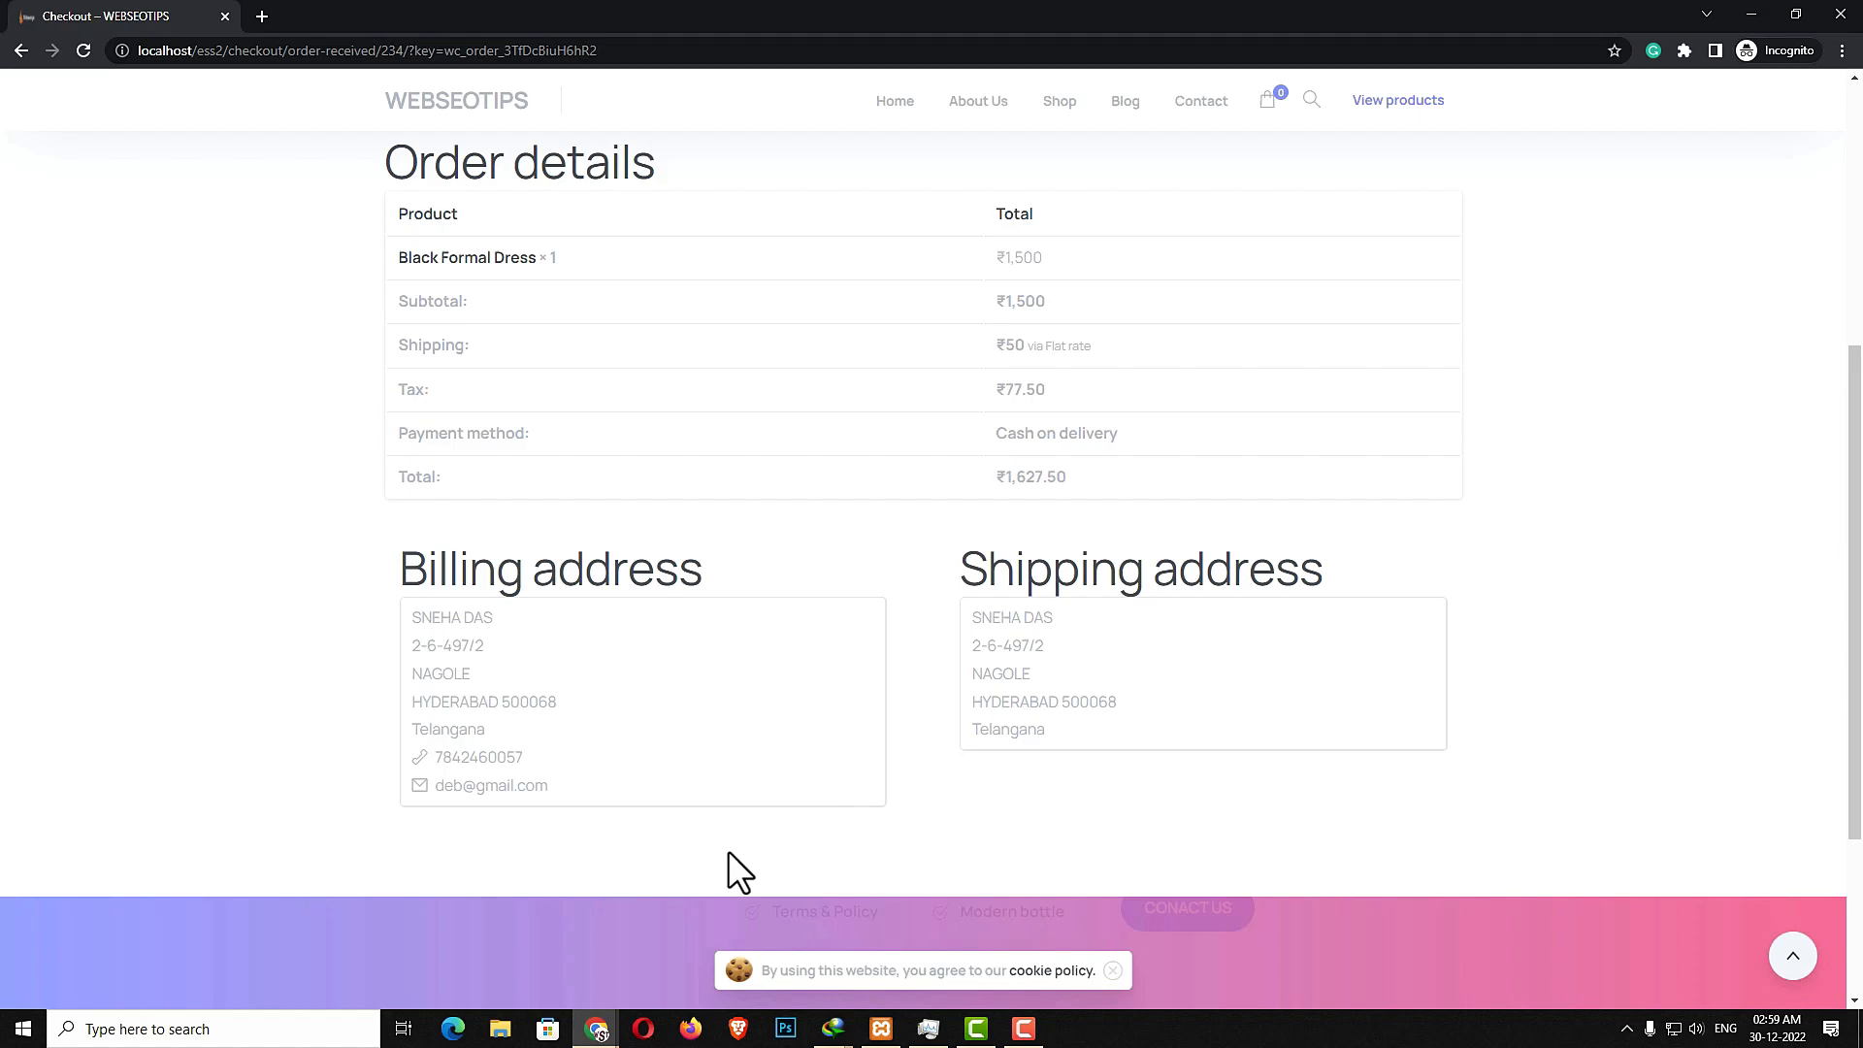
- Switch to the admin dashboard and open the new order from the WooCommerce Orders list
key(alt+Tab)
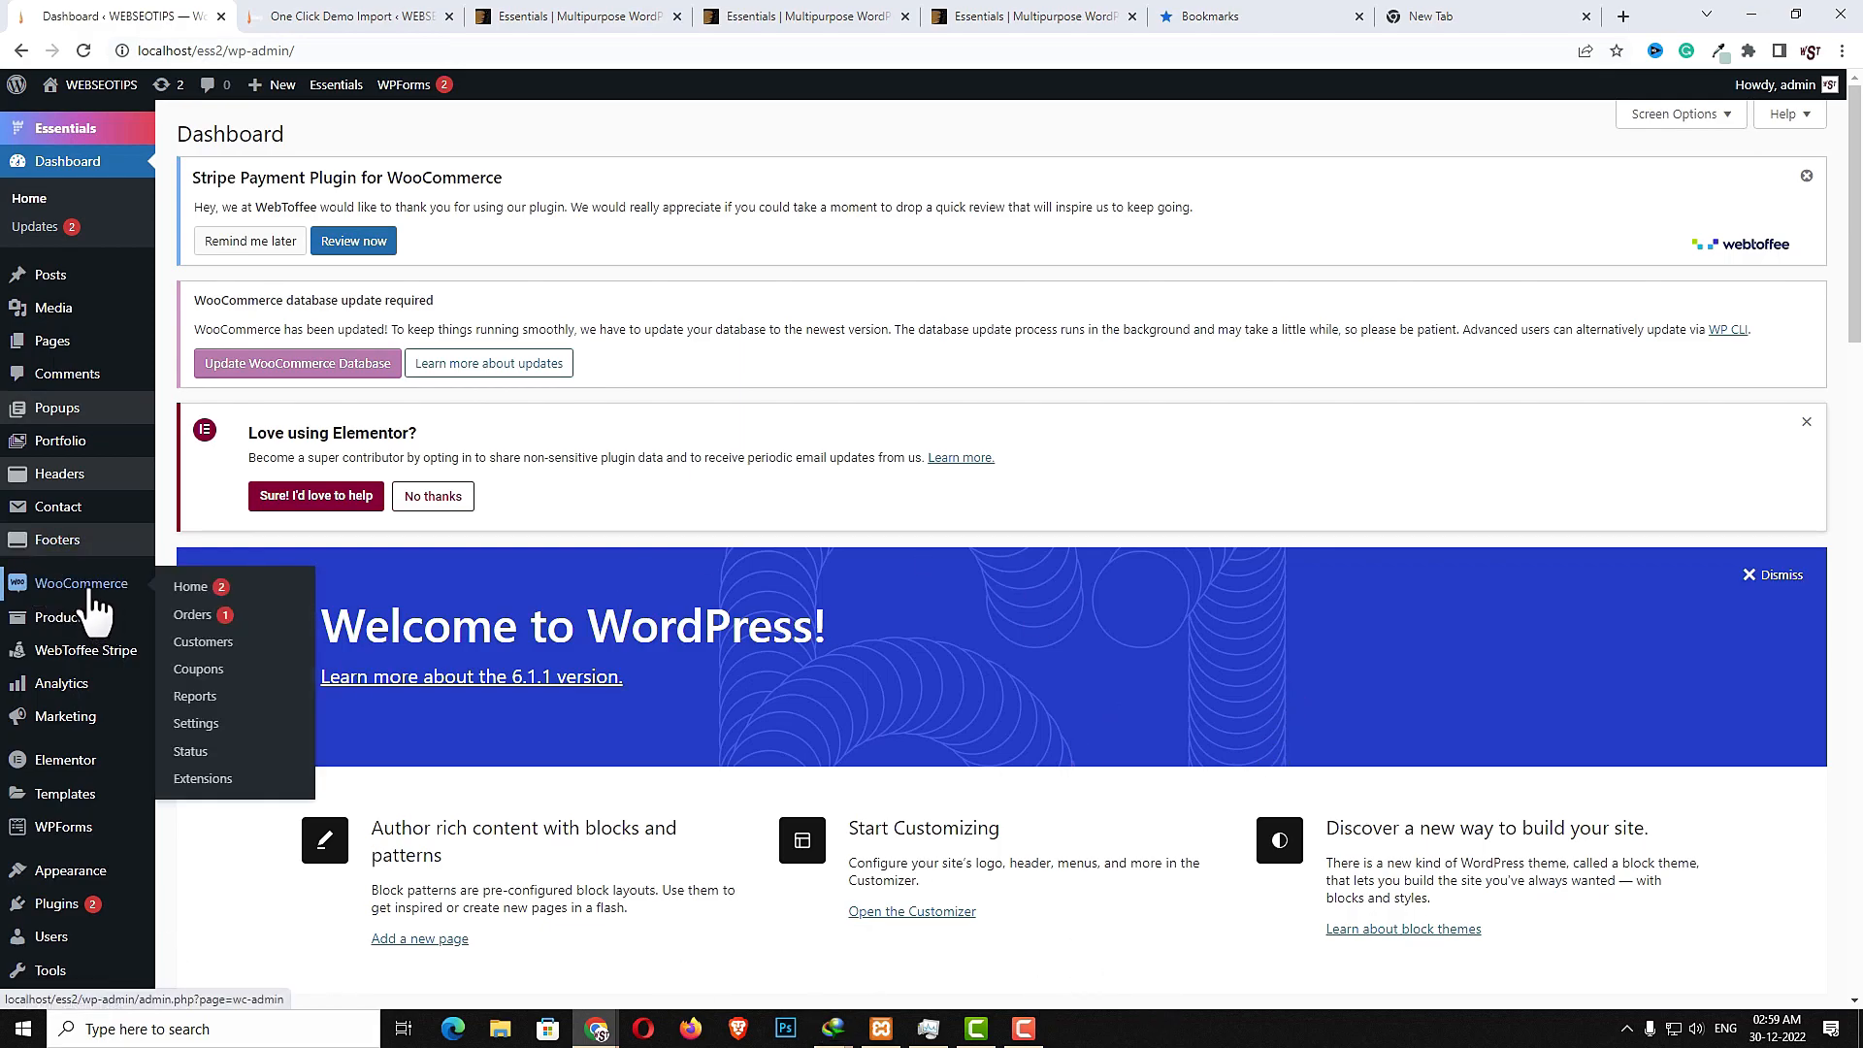
click(194, 616)
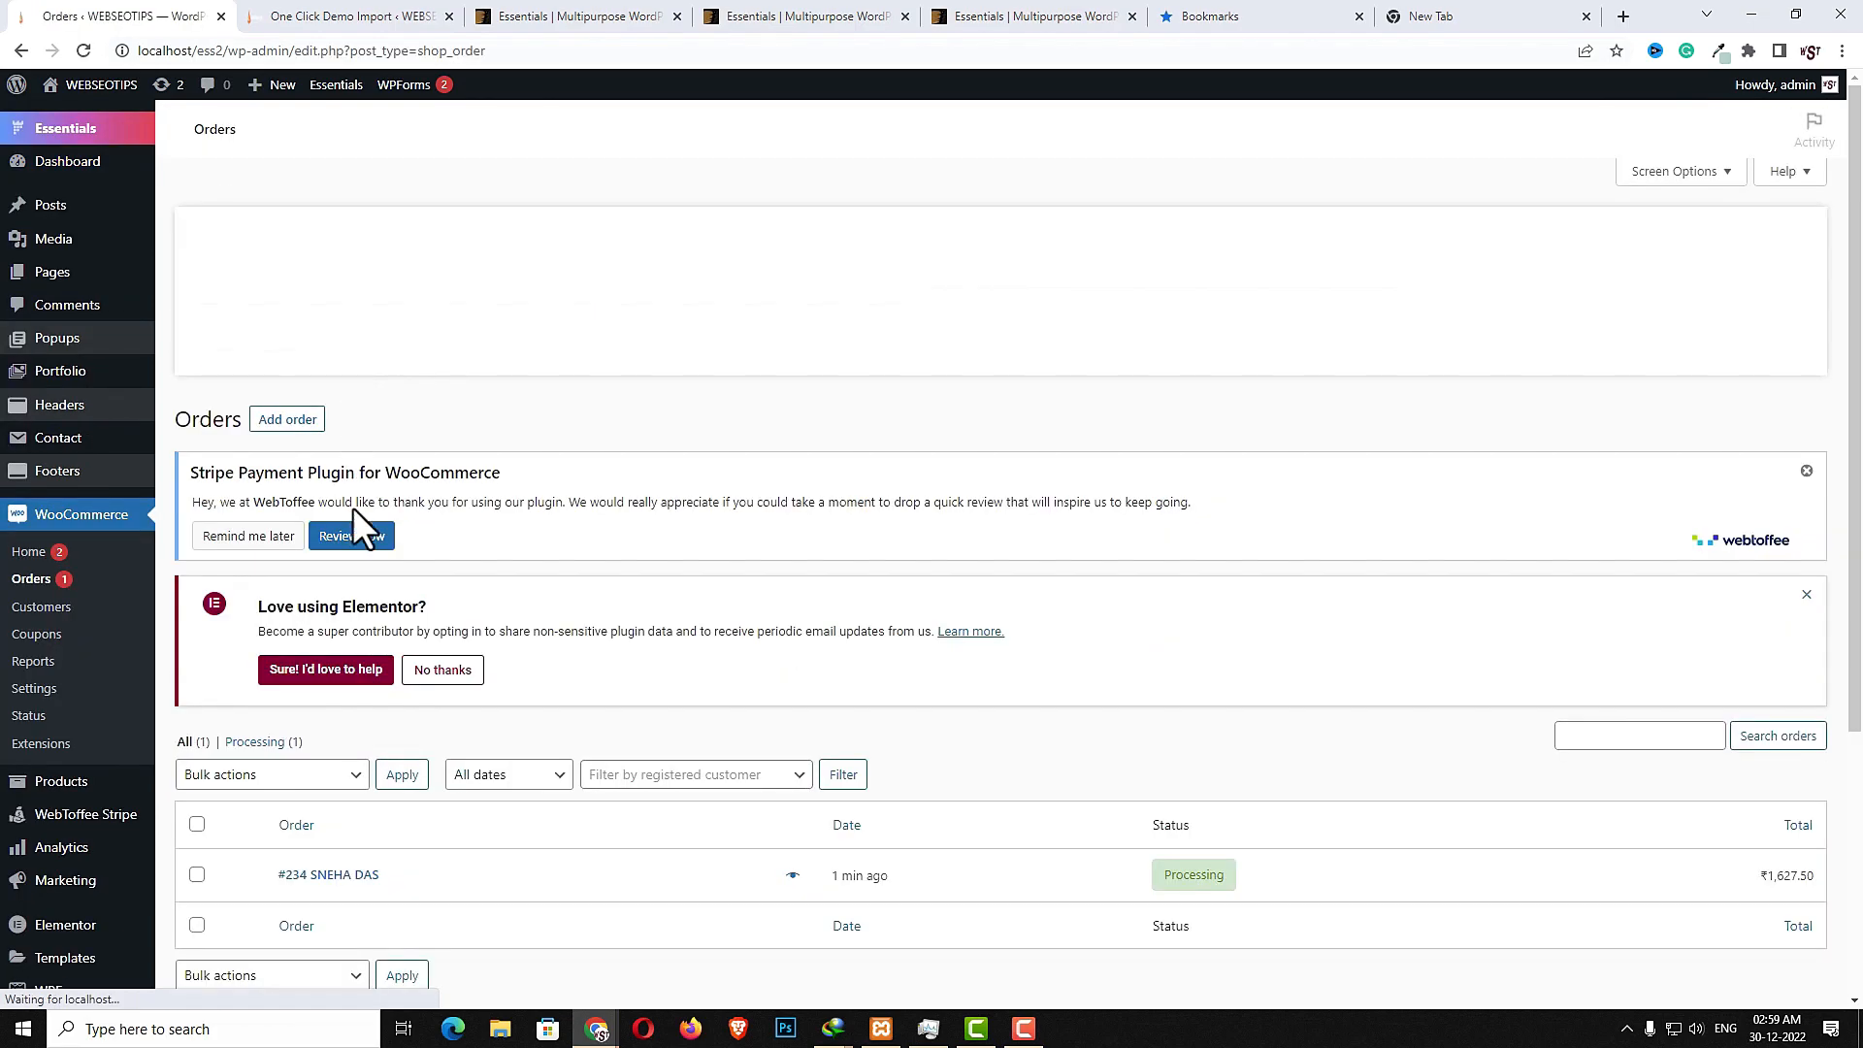
scroll(1231, 773, down, 3)
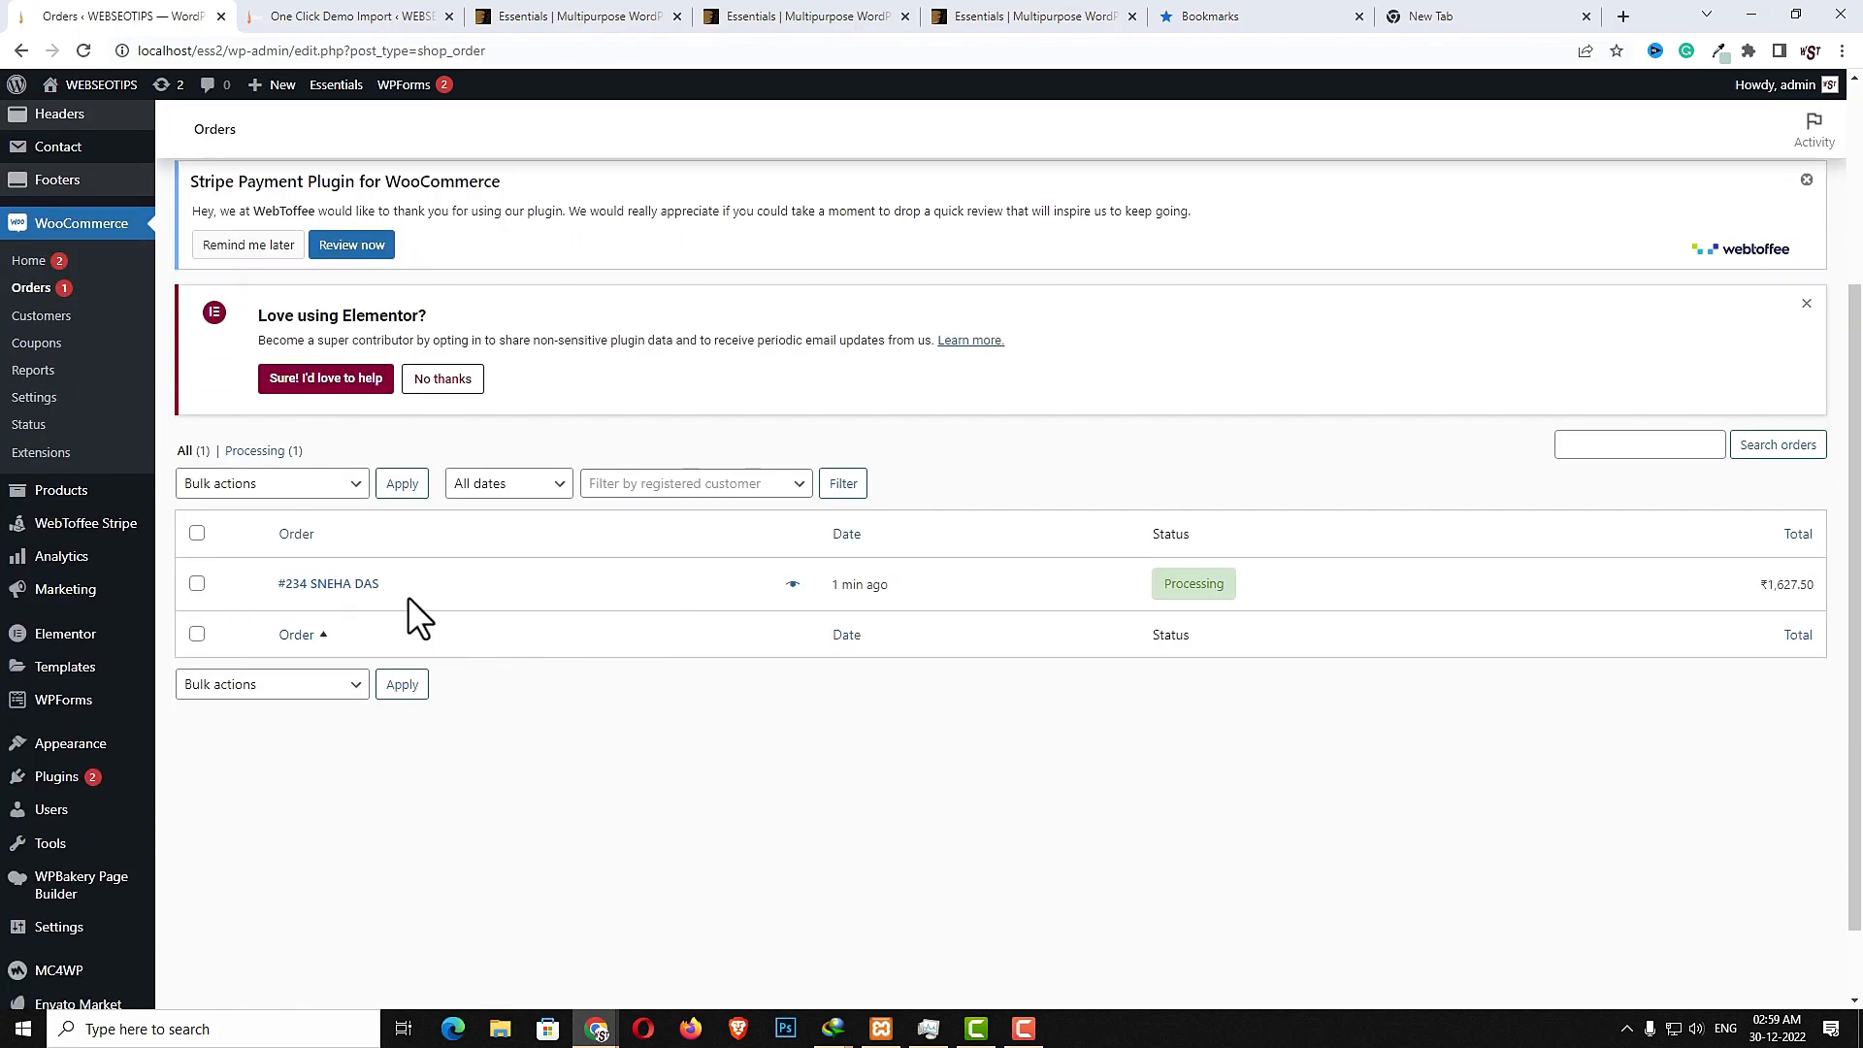
click(352, 585)
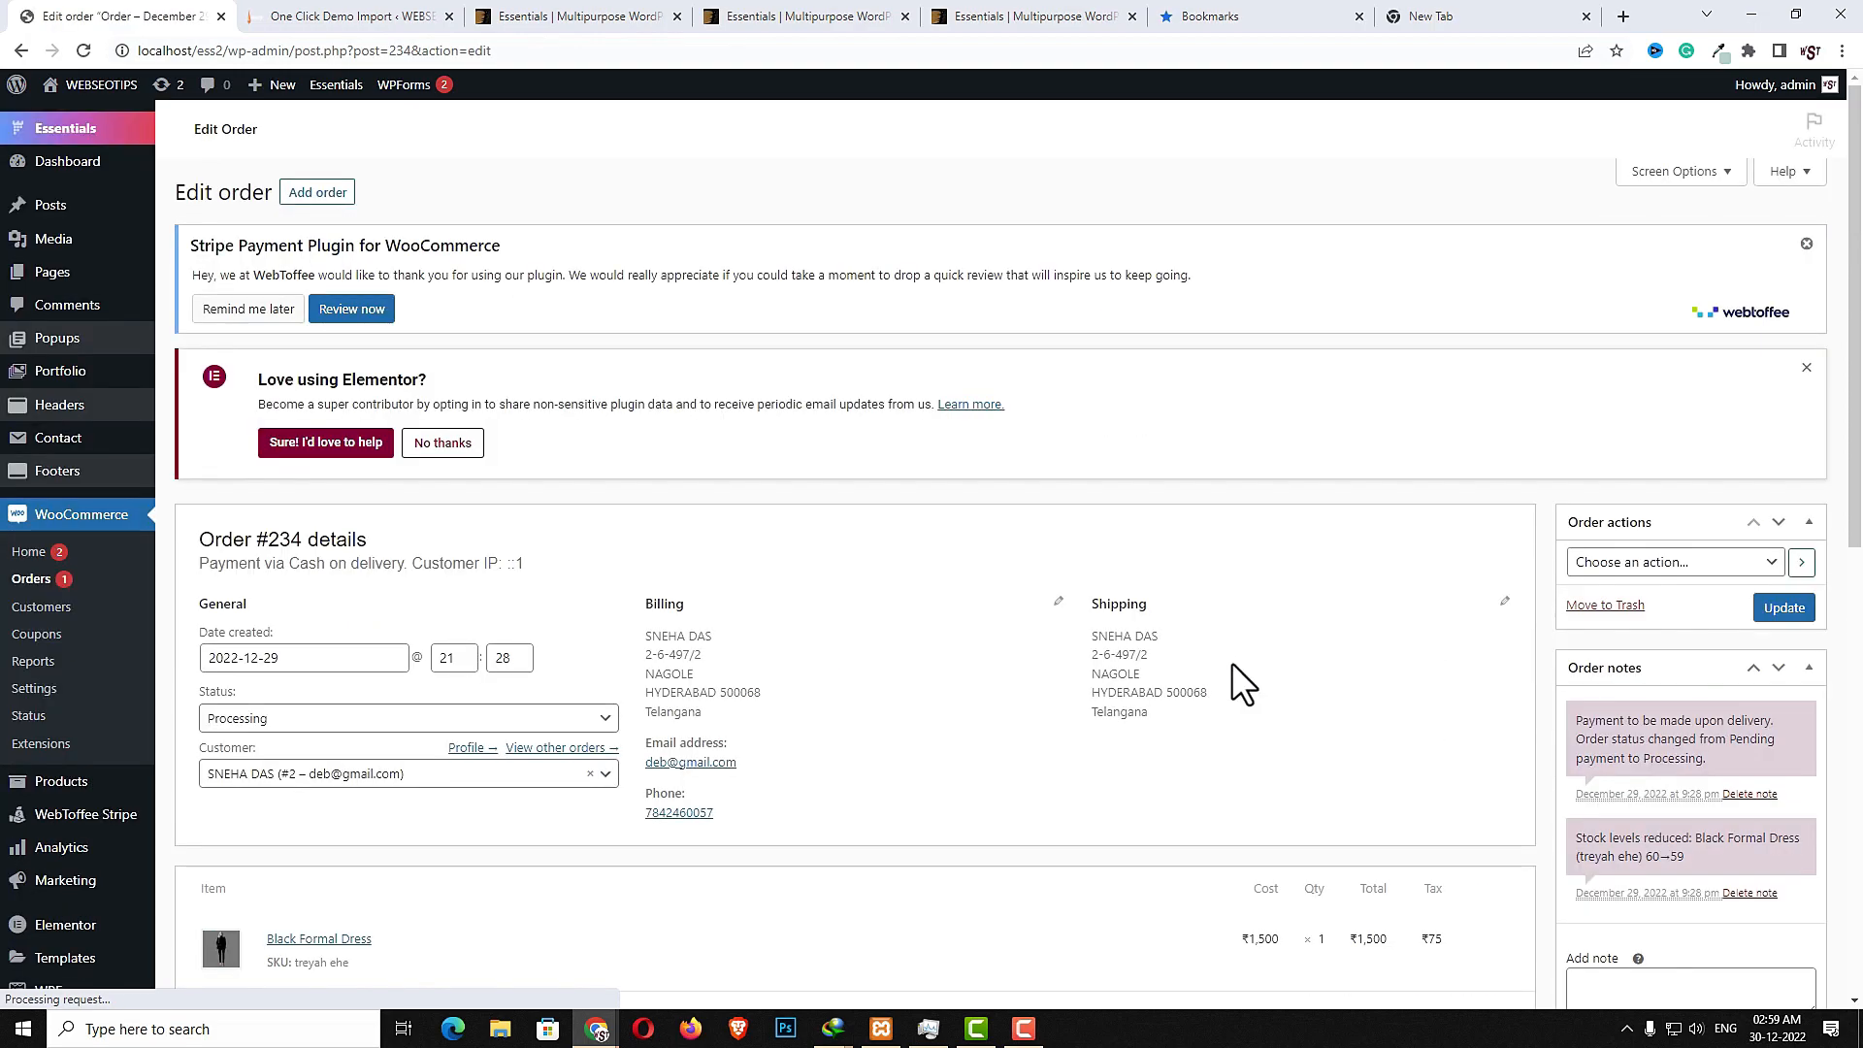
- Set the order status to Completed and update the order
scroll(1080, 664, down, 5)
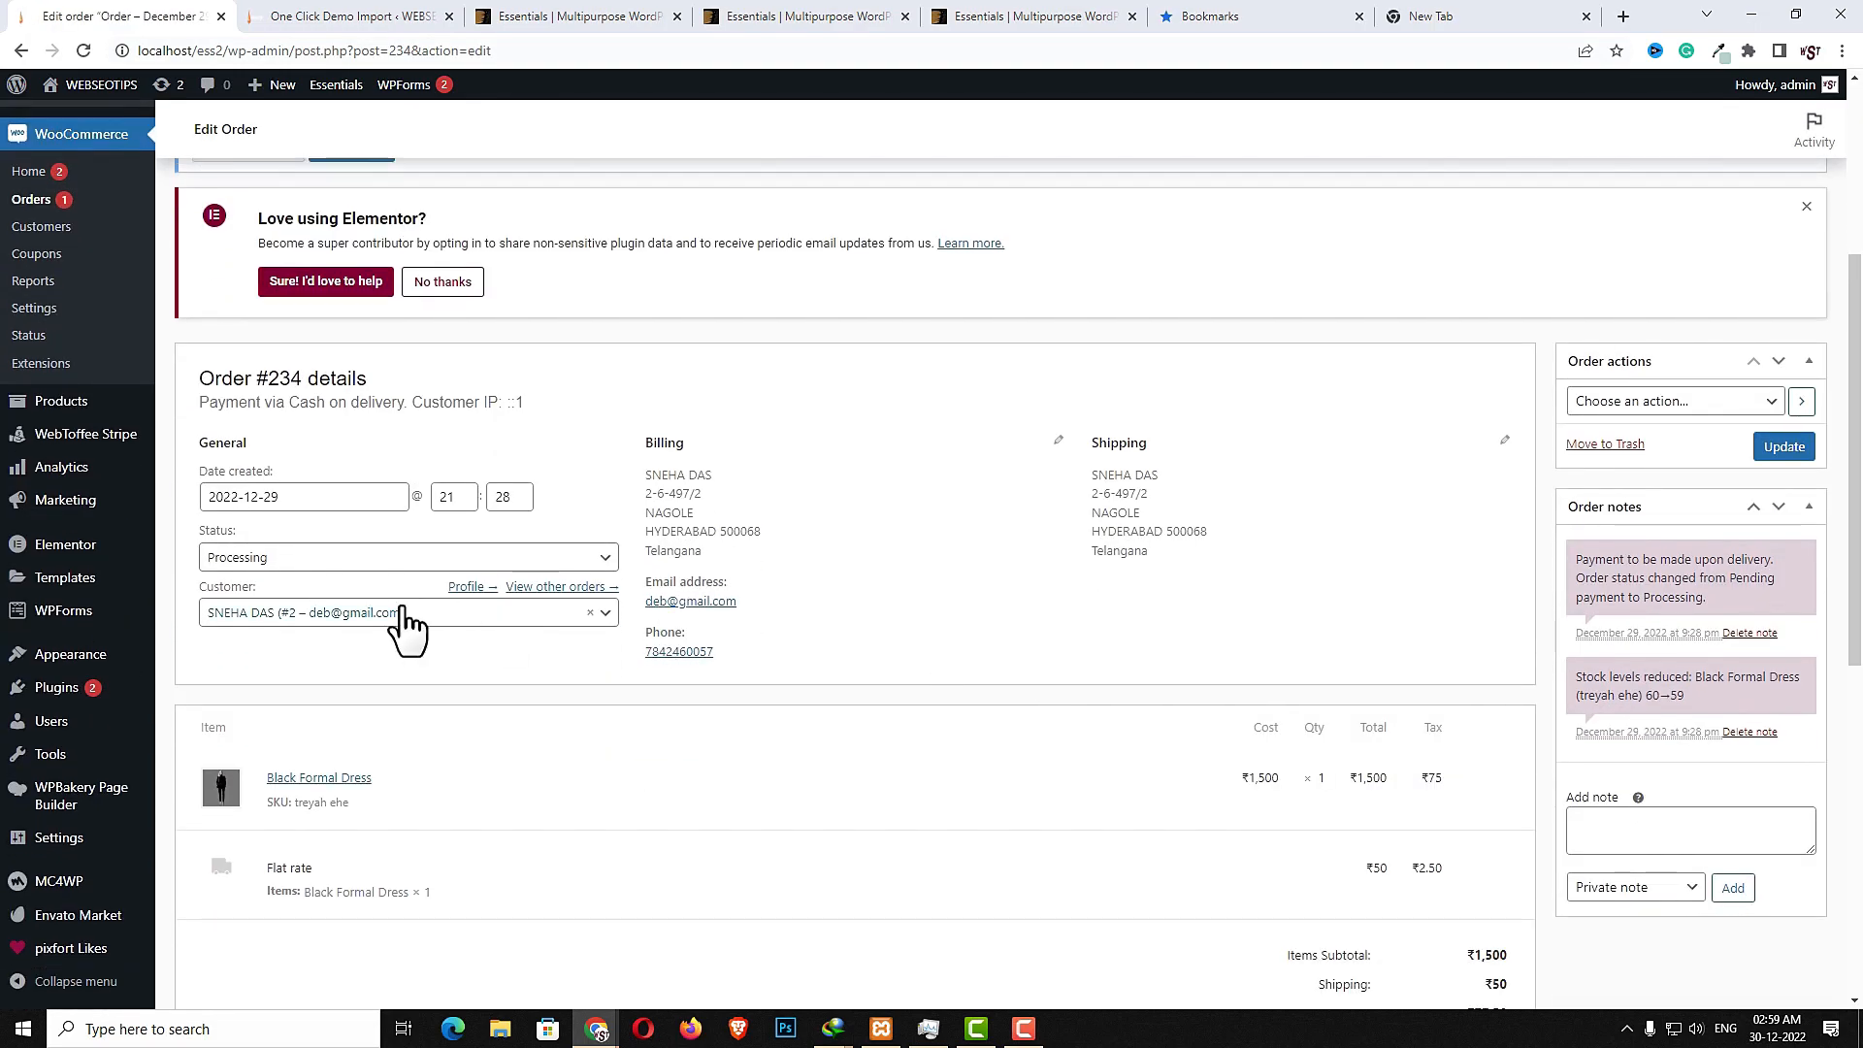
click(609, 558)
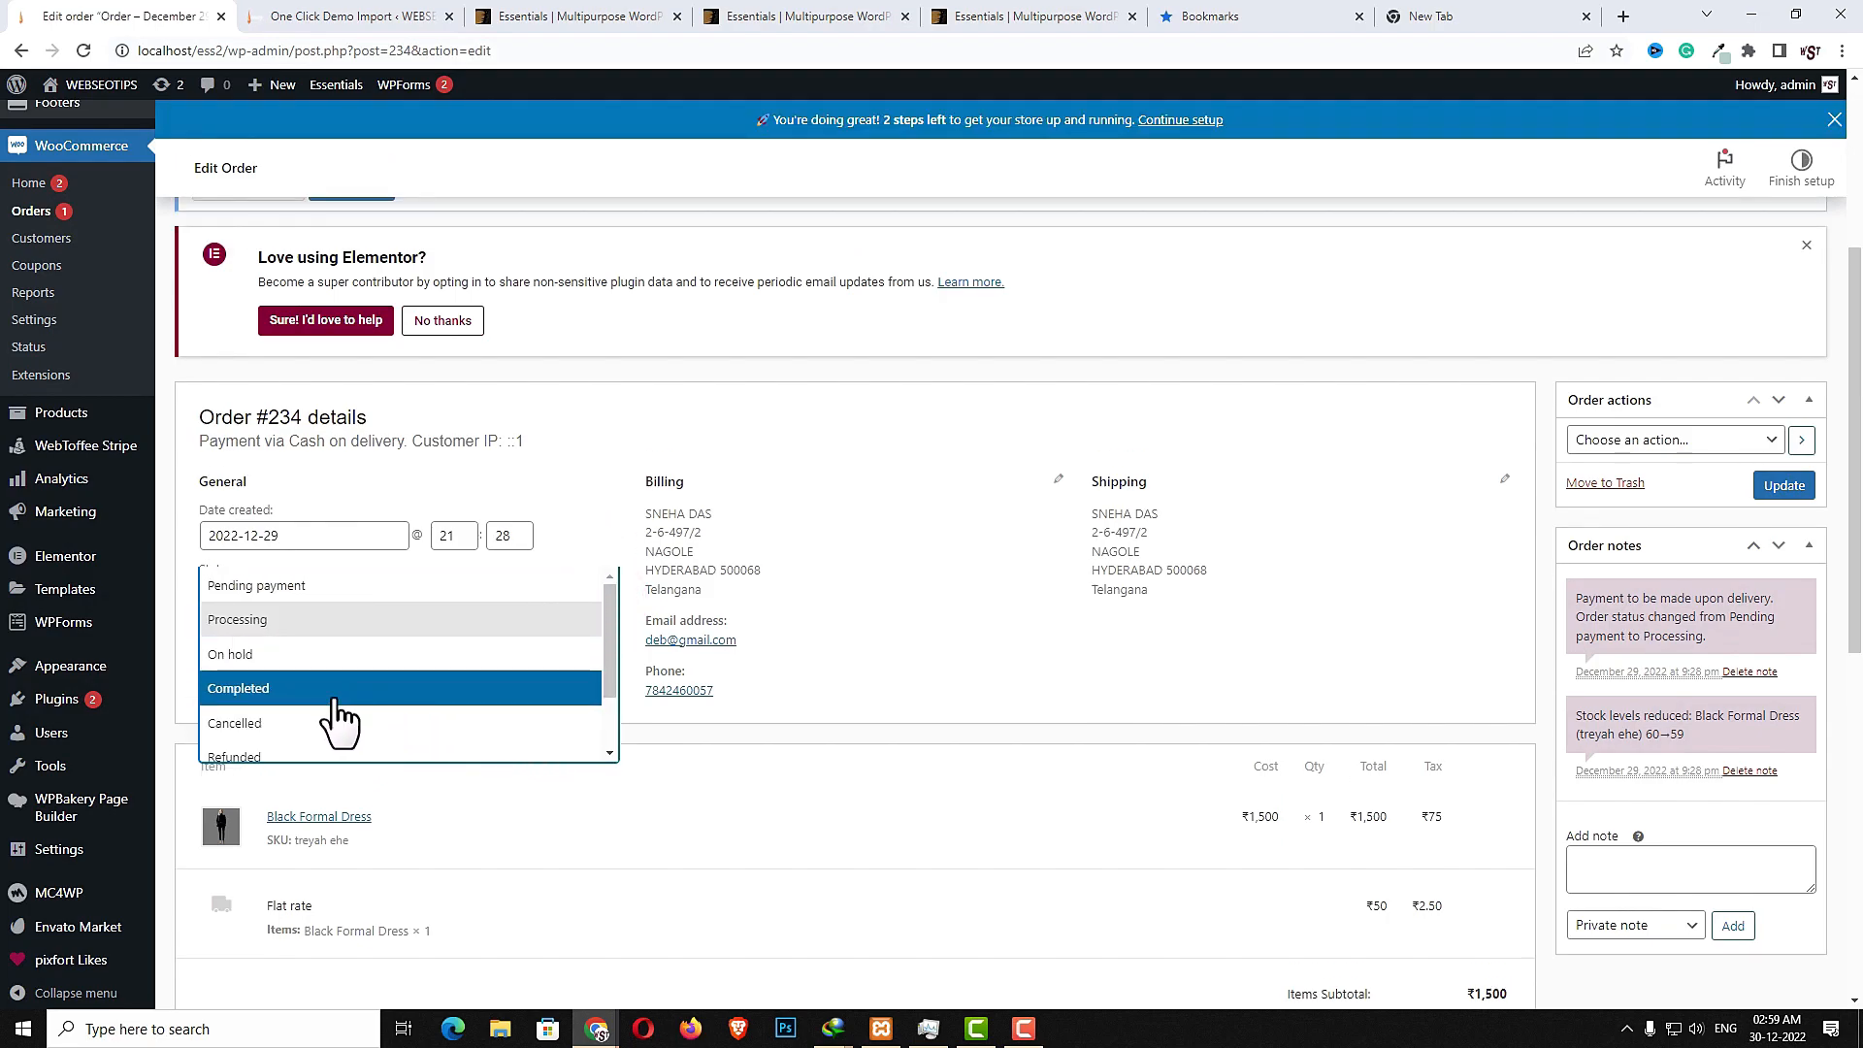
click(315, 689)
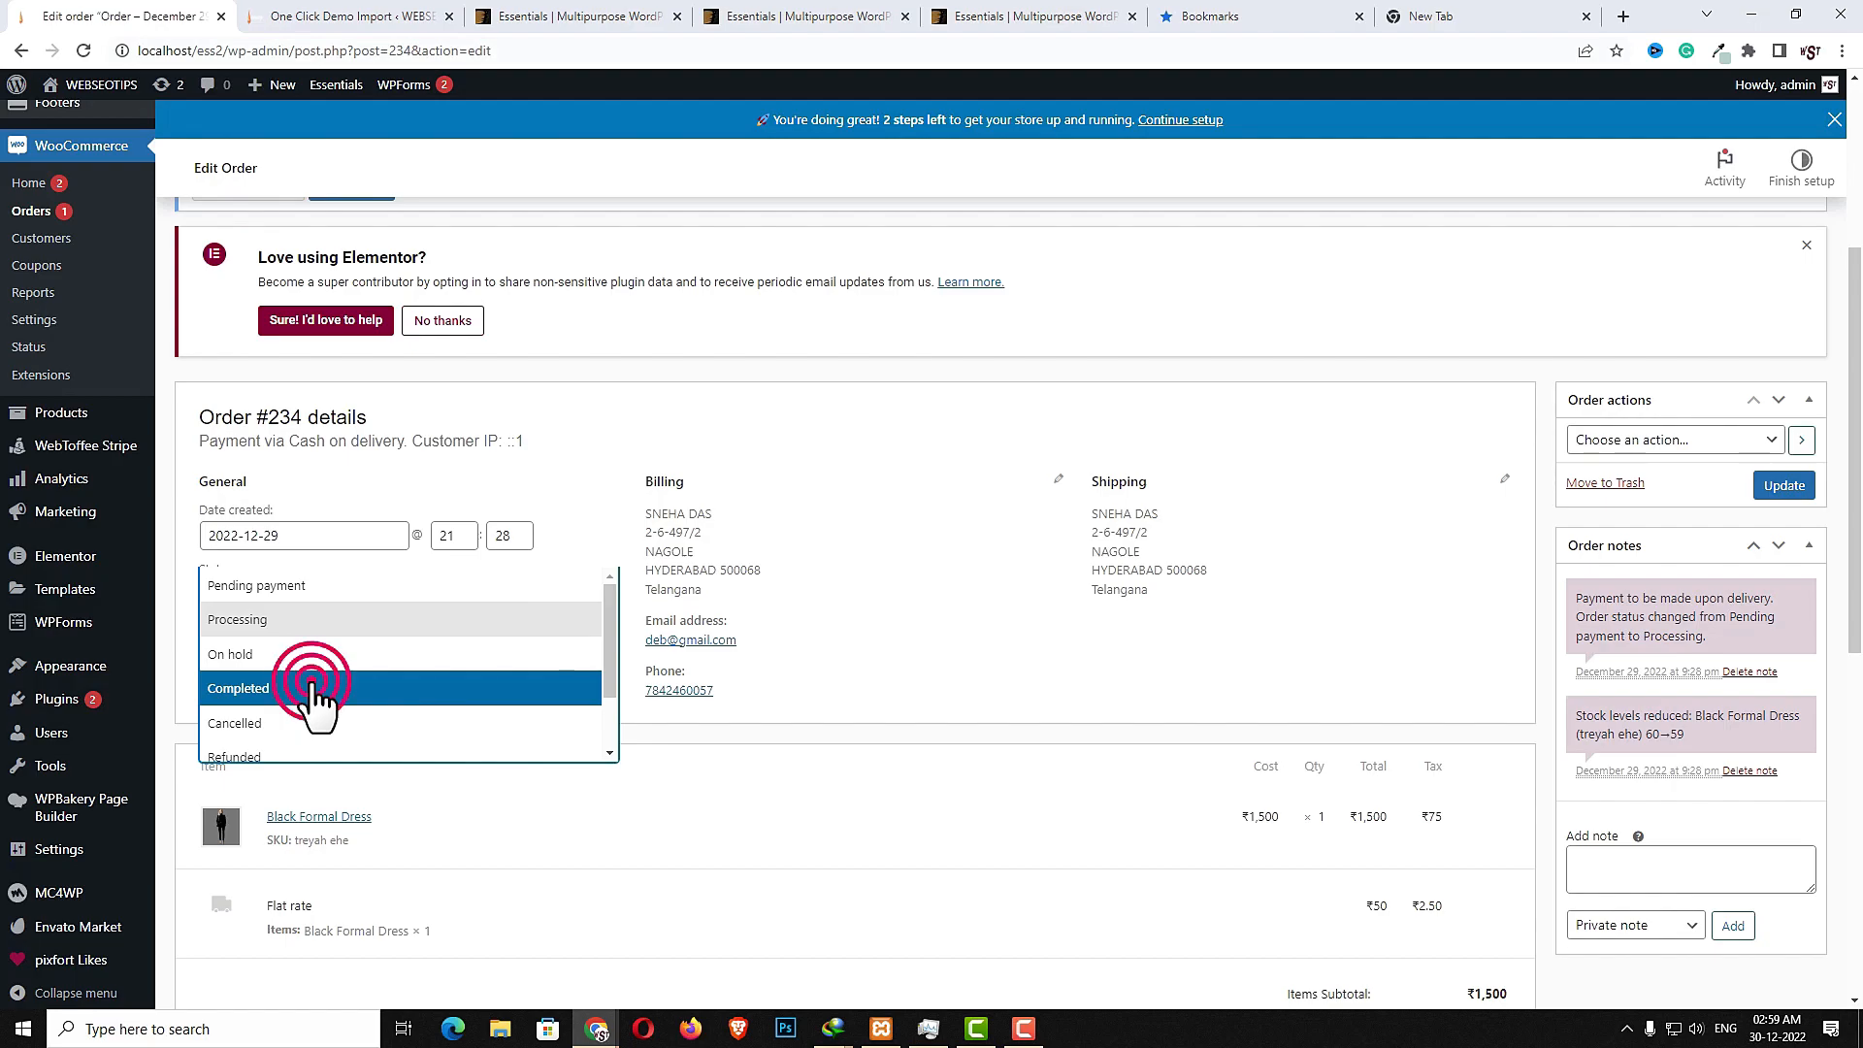
click(1782, 488)
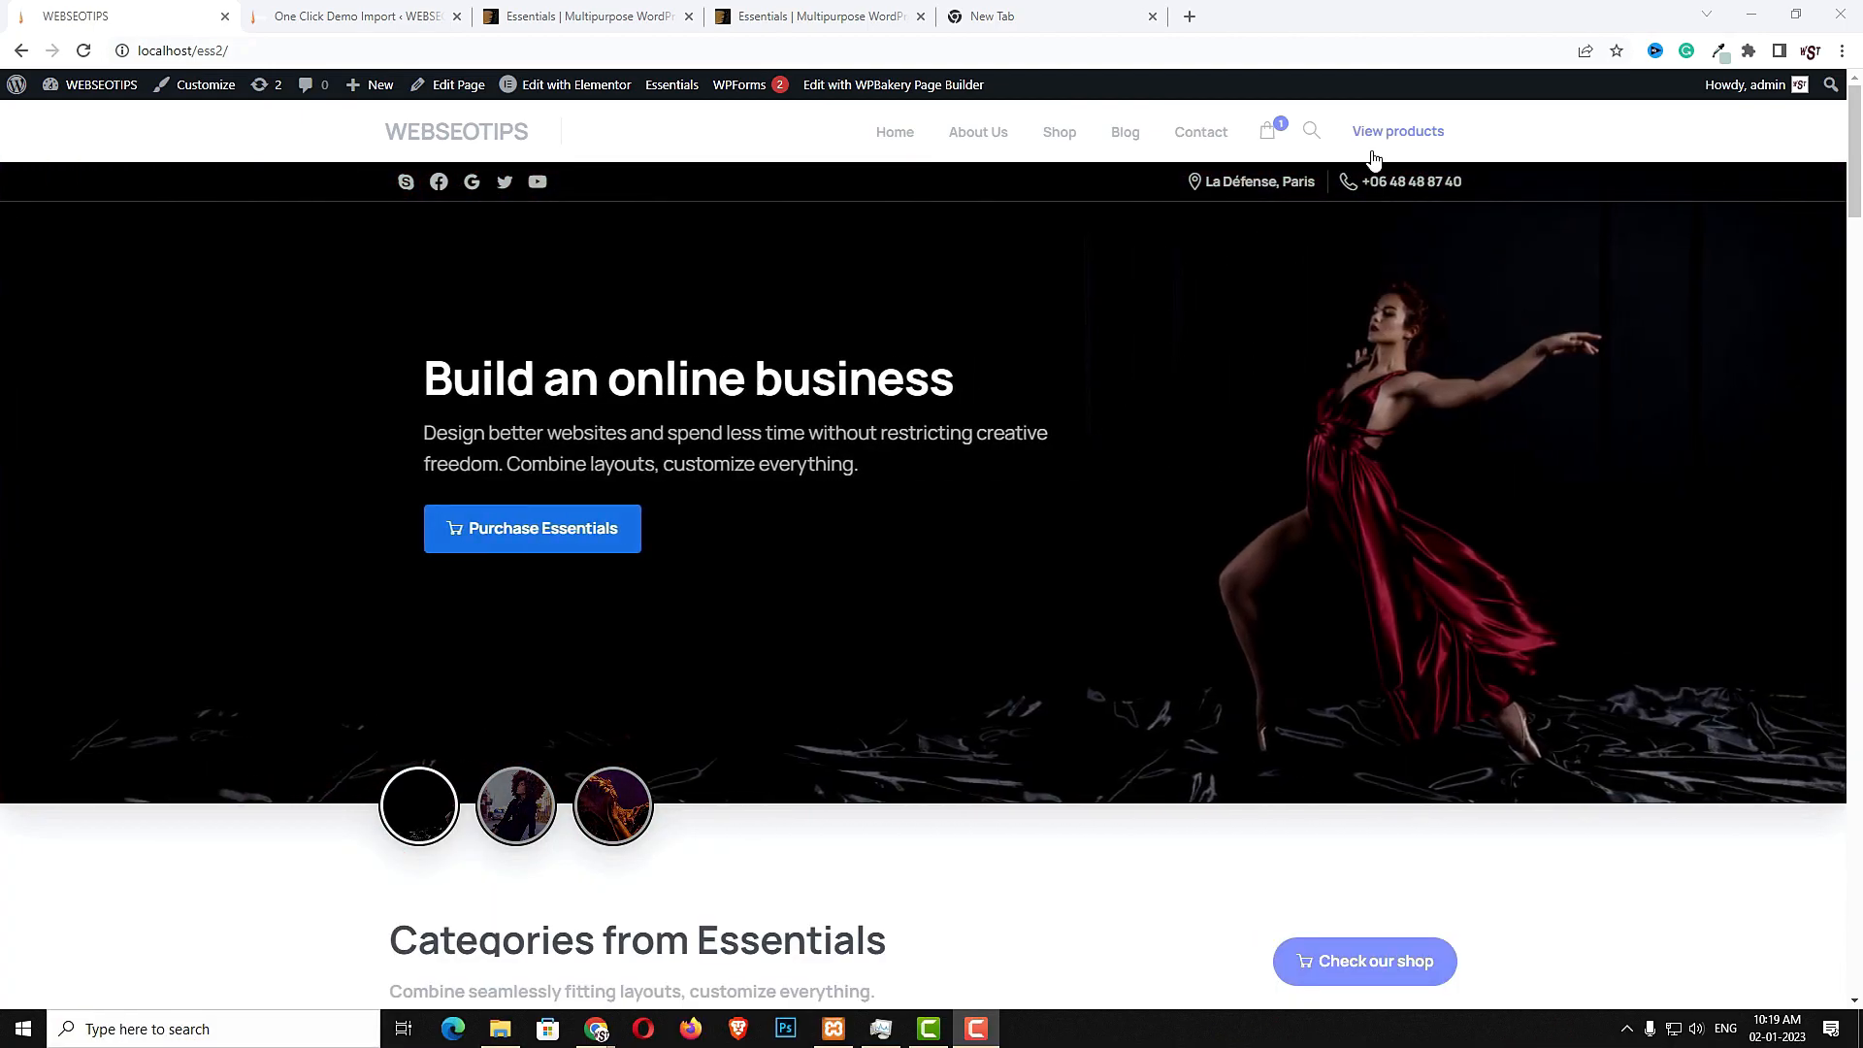
- Open a new tab and search the web for XAMPP
click(1077, 29)
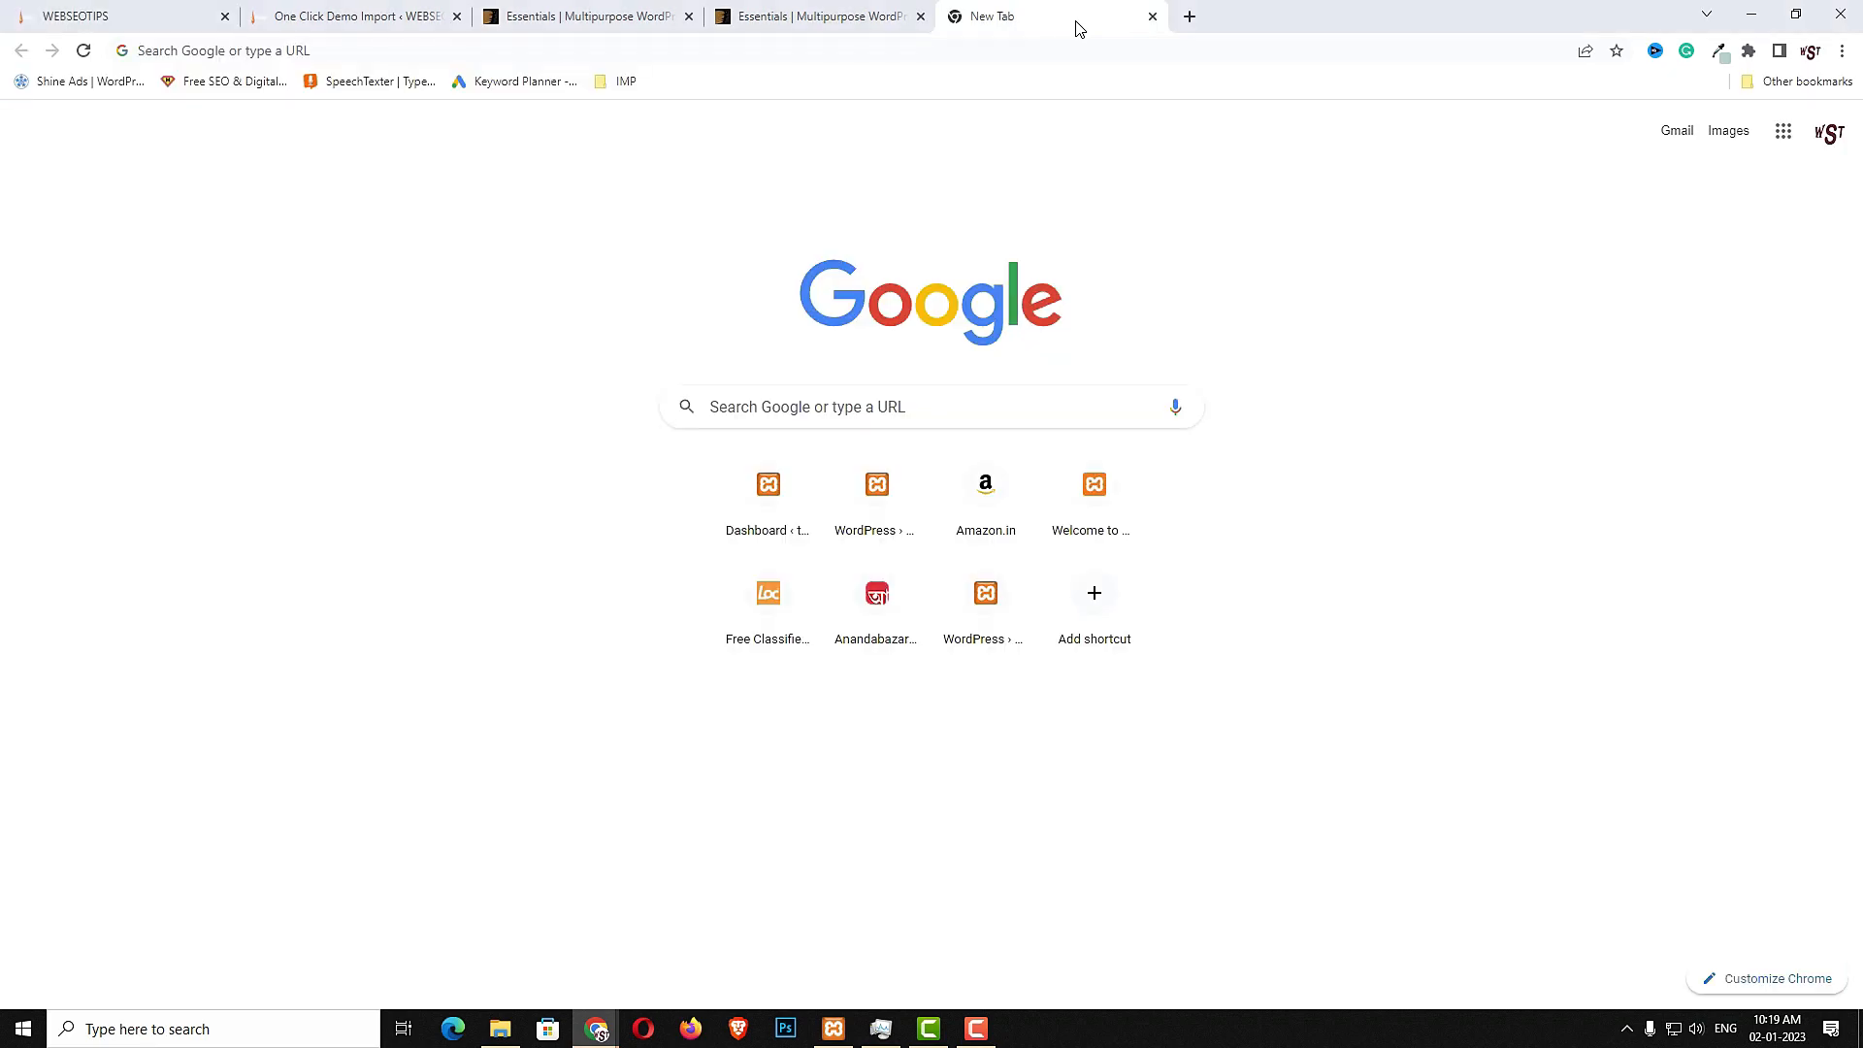
click(984, 406)
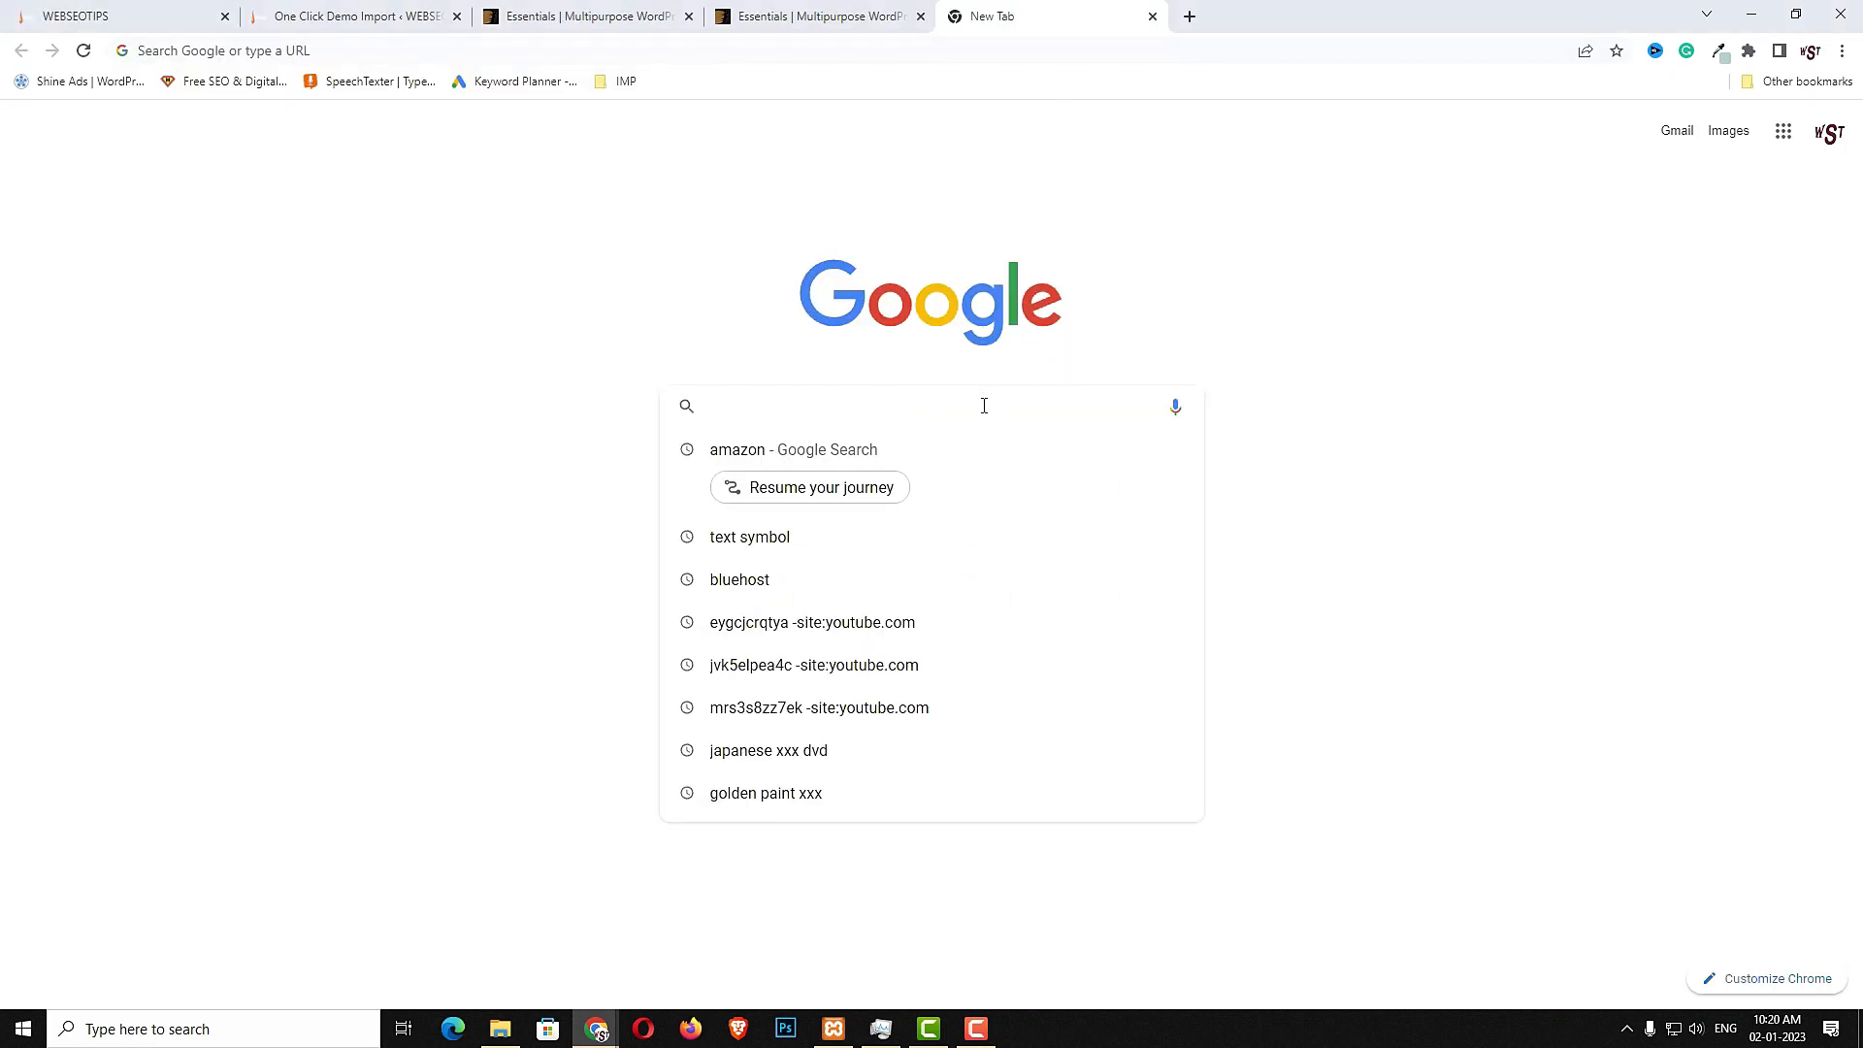
text(XAMPP)
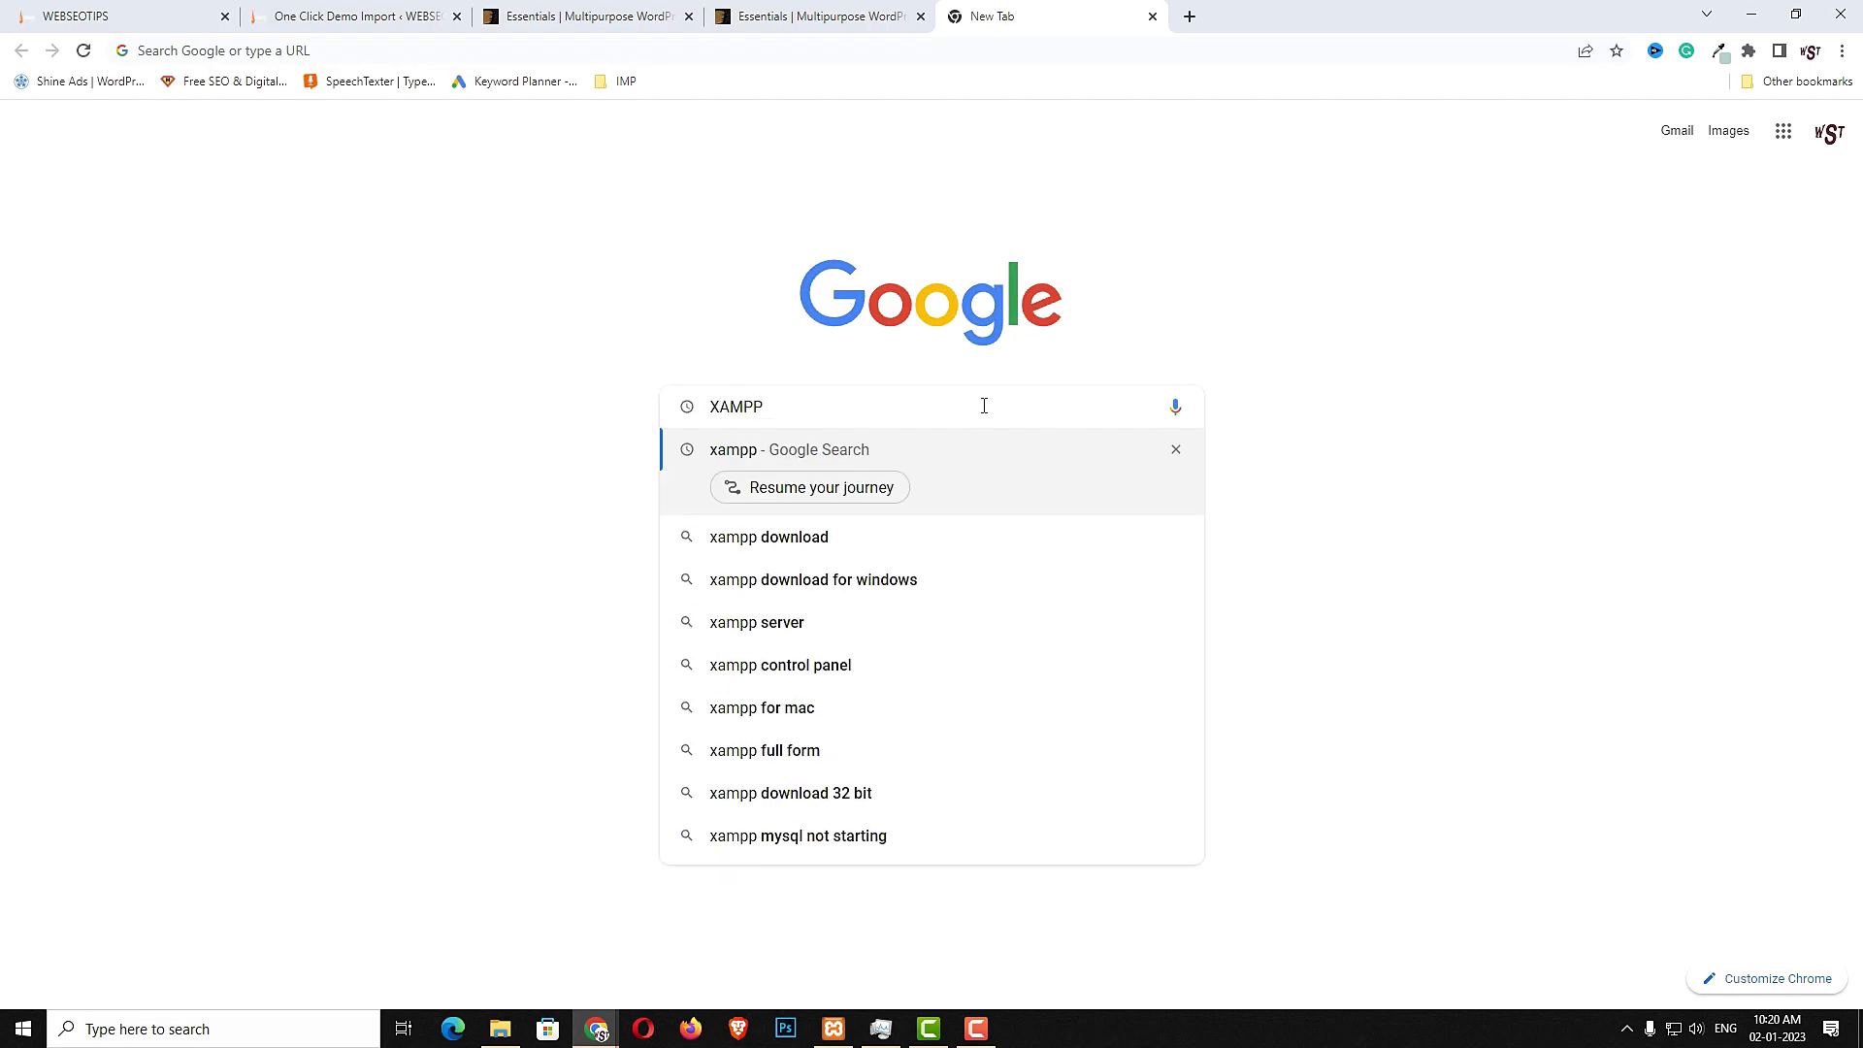
key(Return)
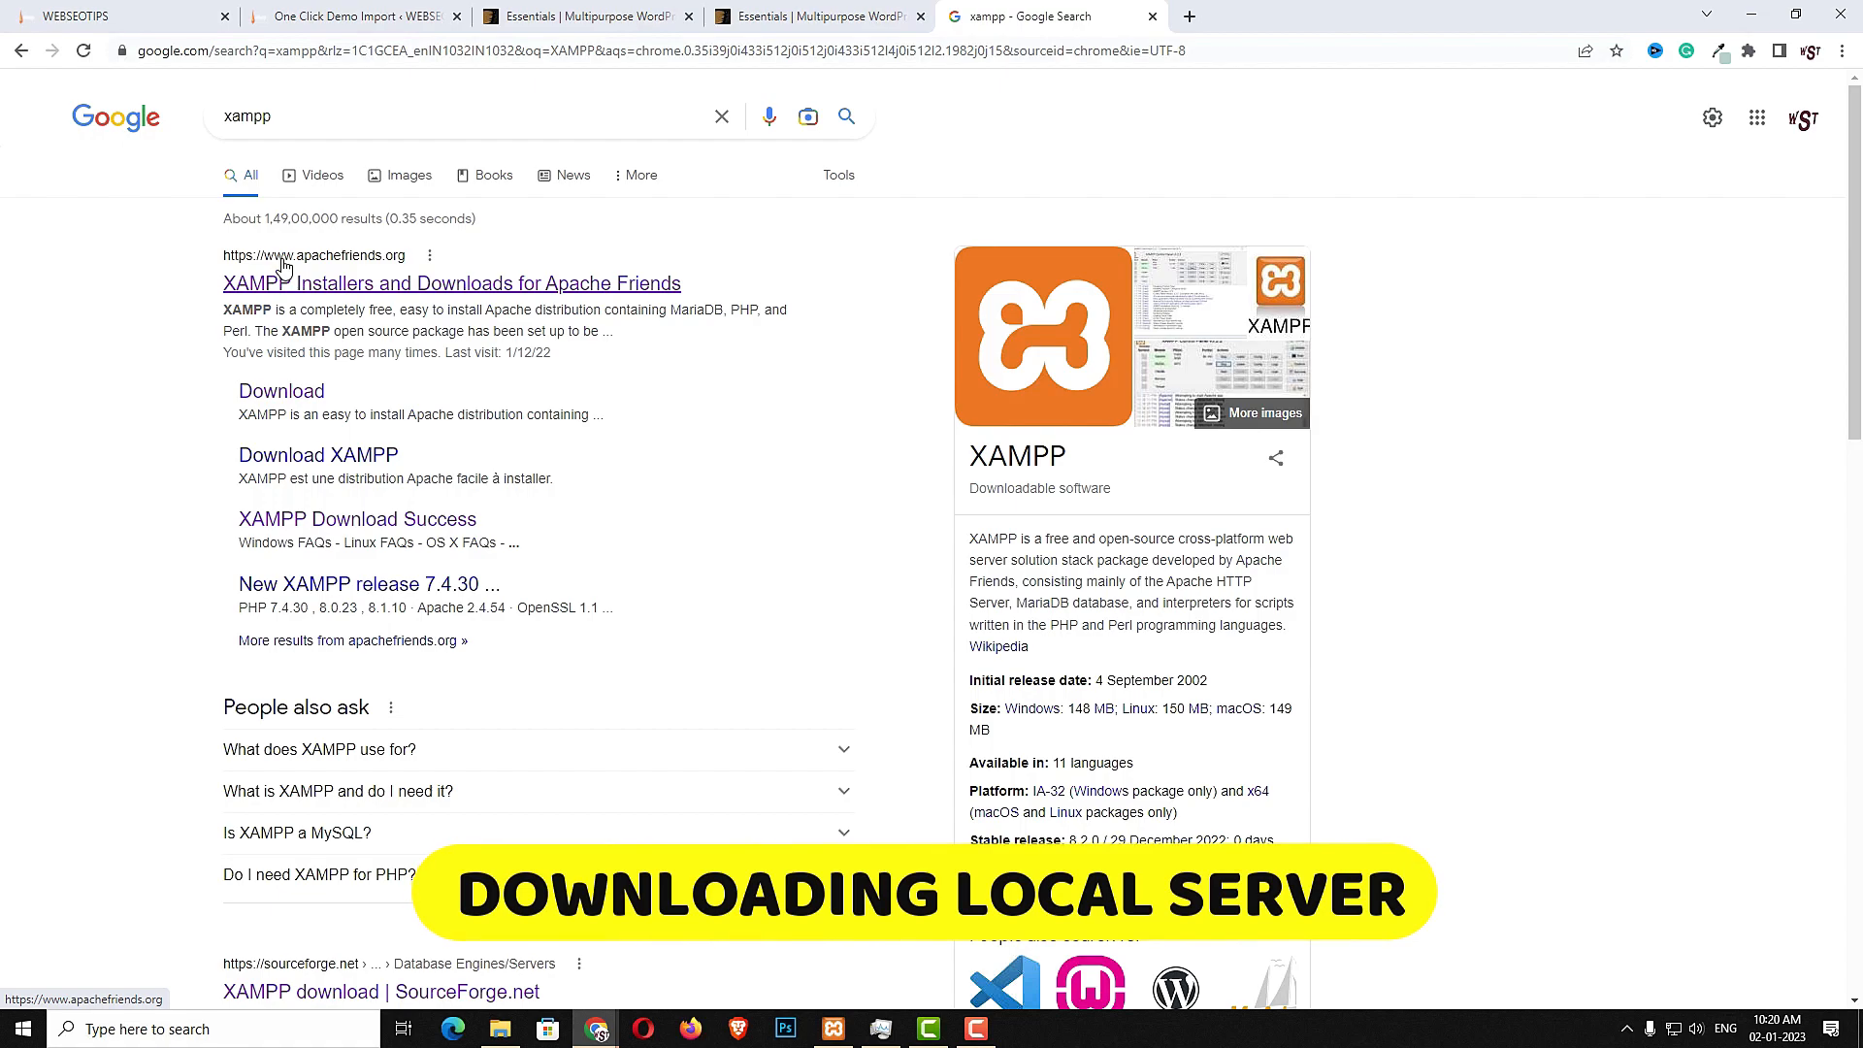
- Open the Apache Friends XAMPP download page and examine the Windows, Linux and OS X versions offered
click(570, 285)
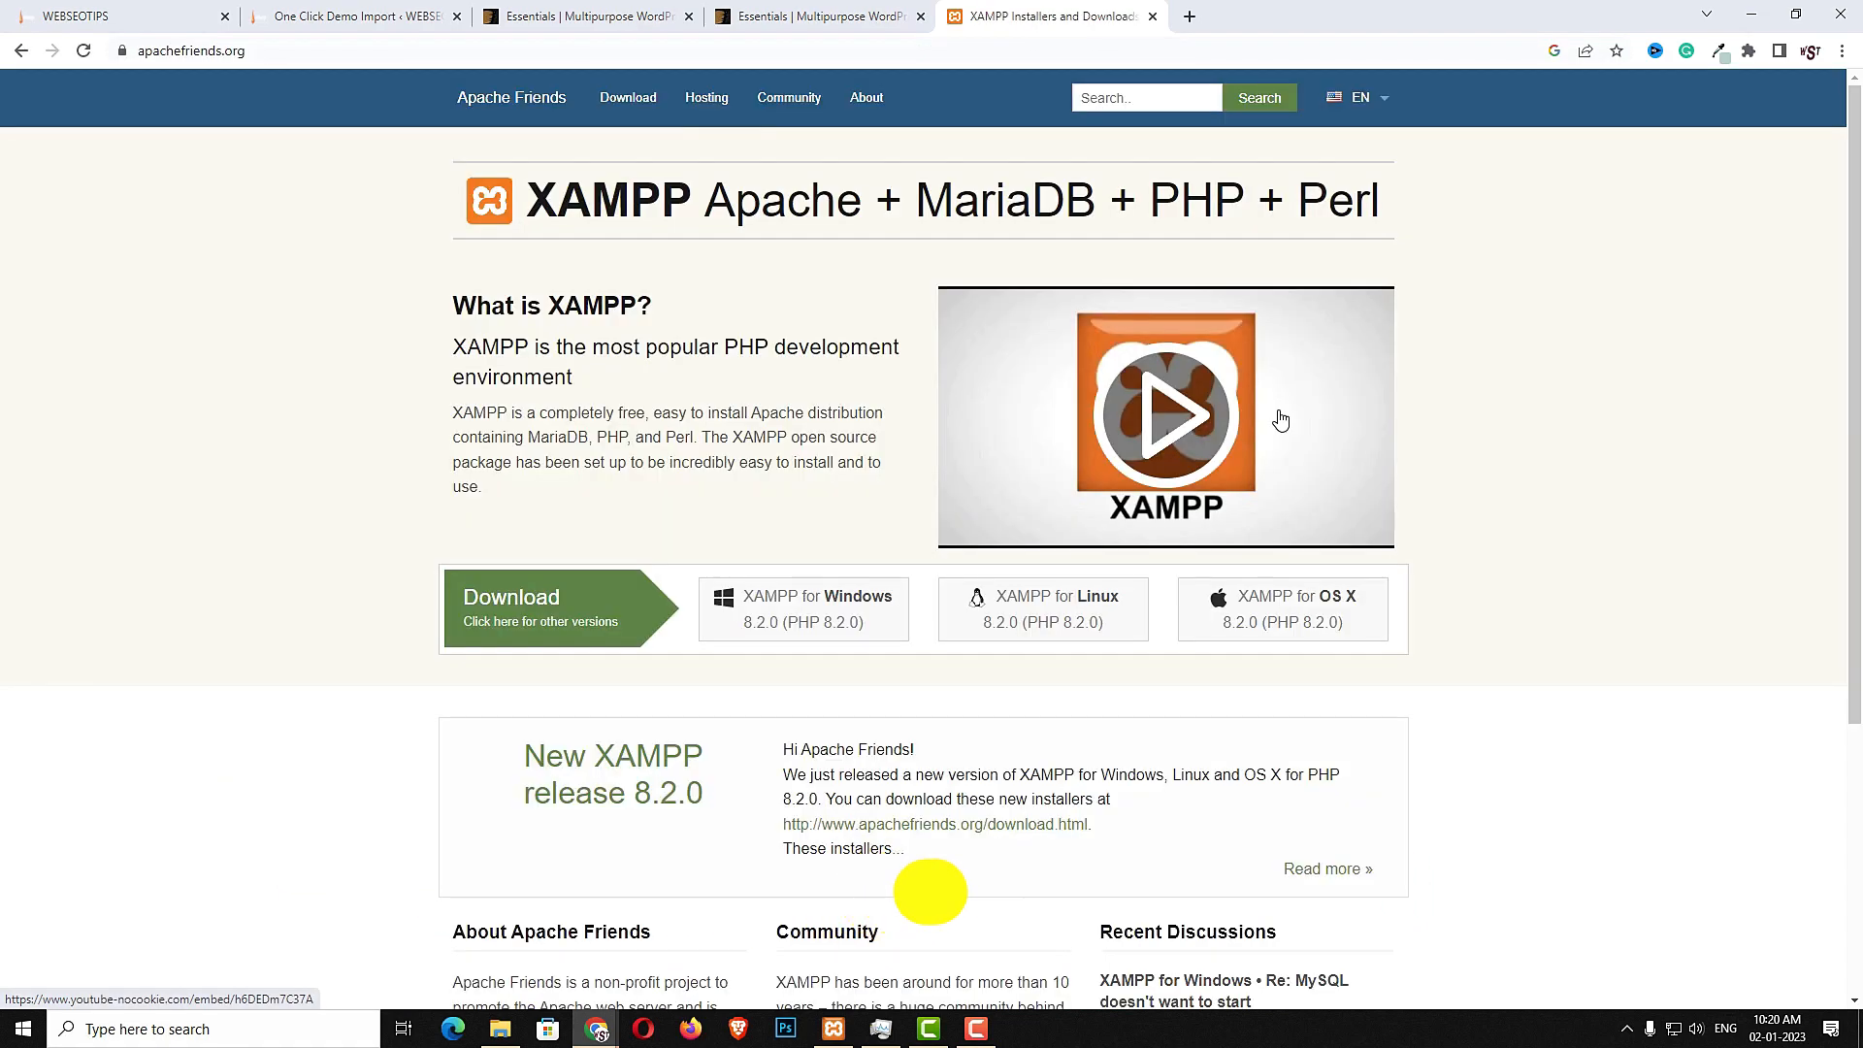
click(629, 98)
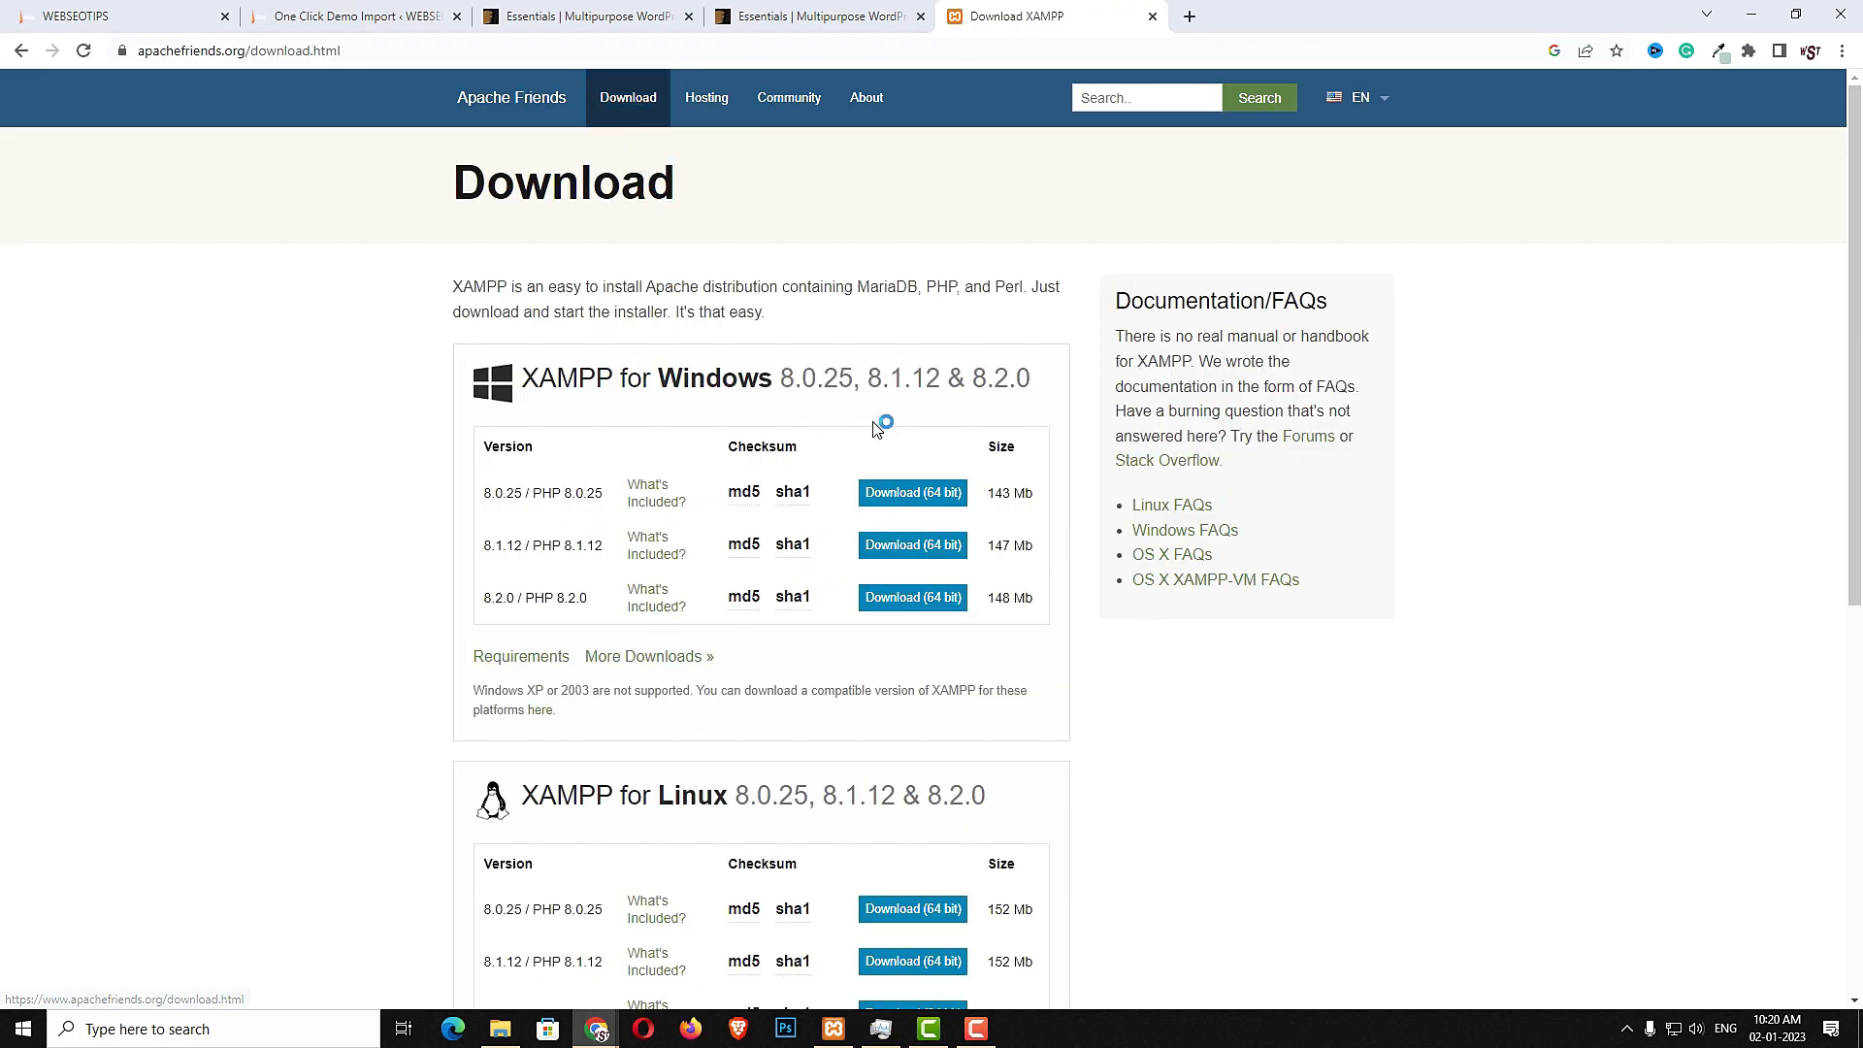
scroll(923, 491, down, 1)
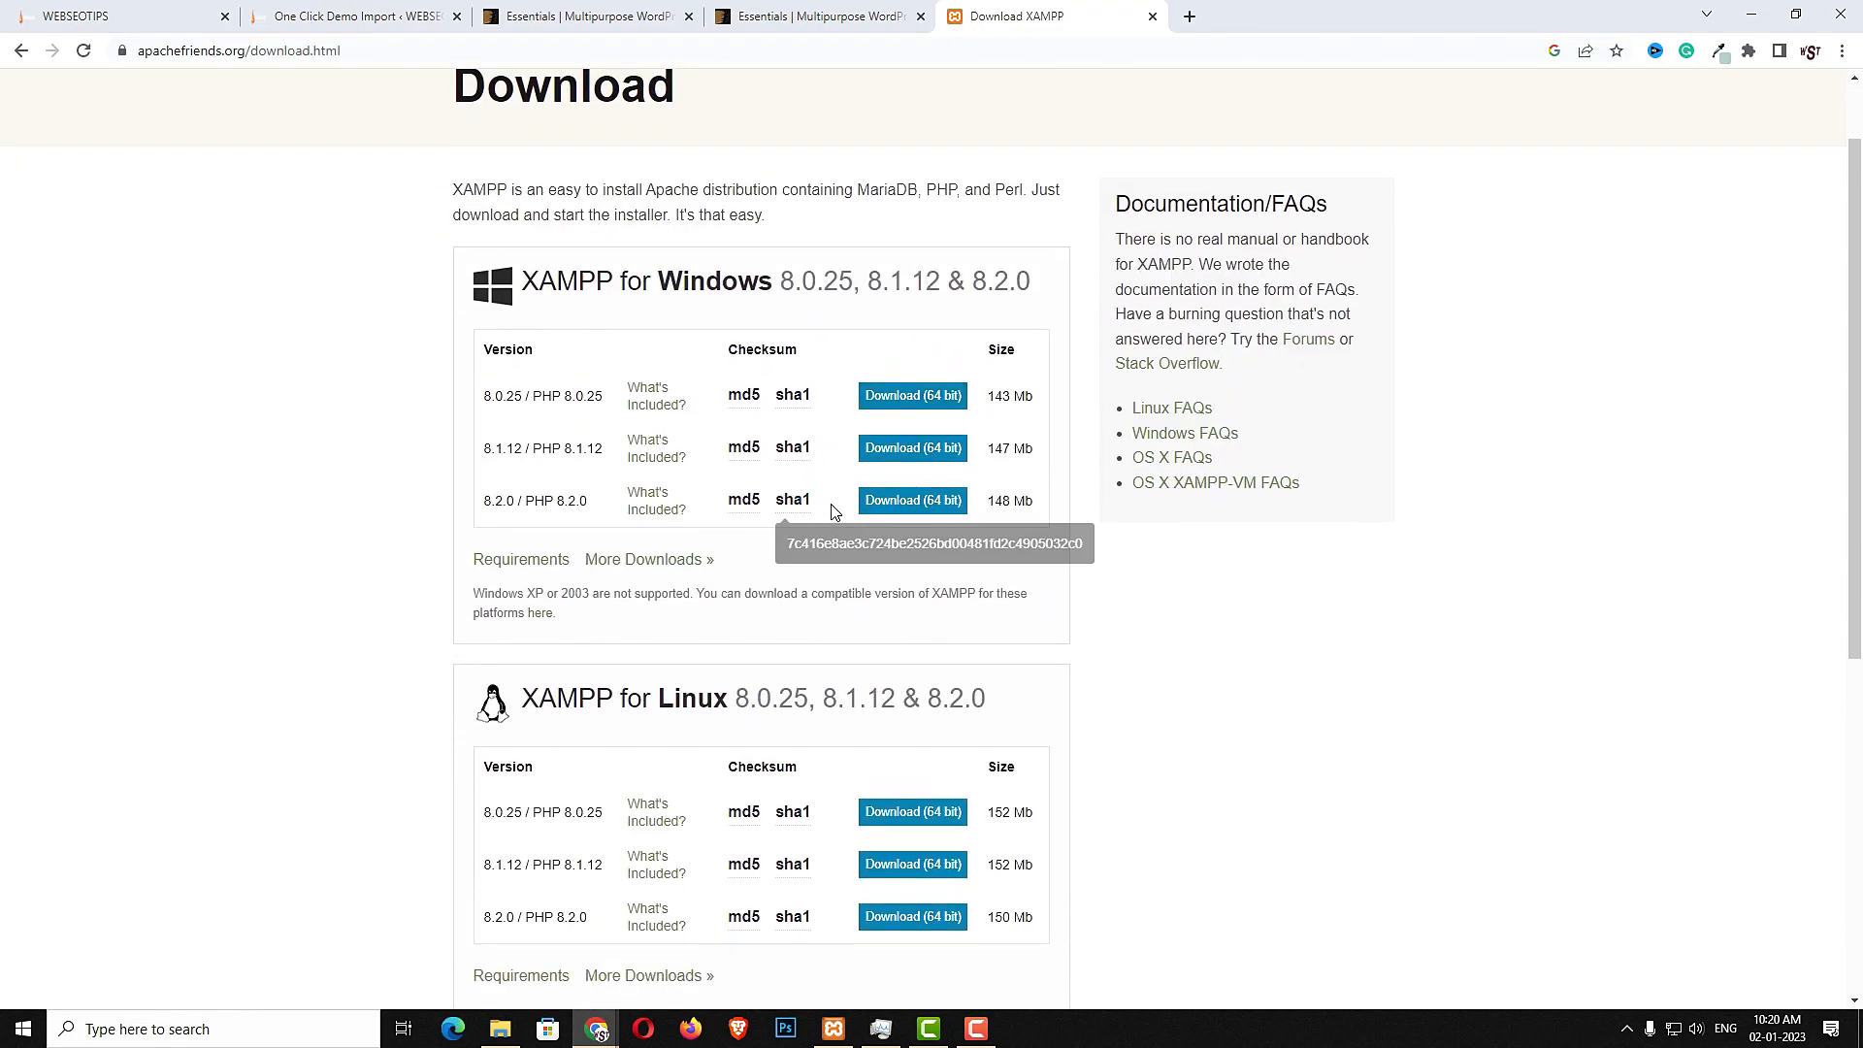
drag(557, 500, 569, 500)
scroll(713, 585, down, 2)
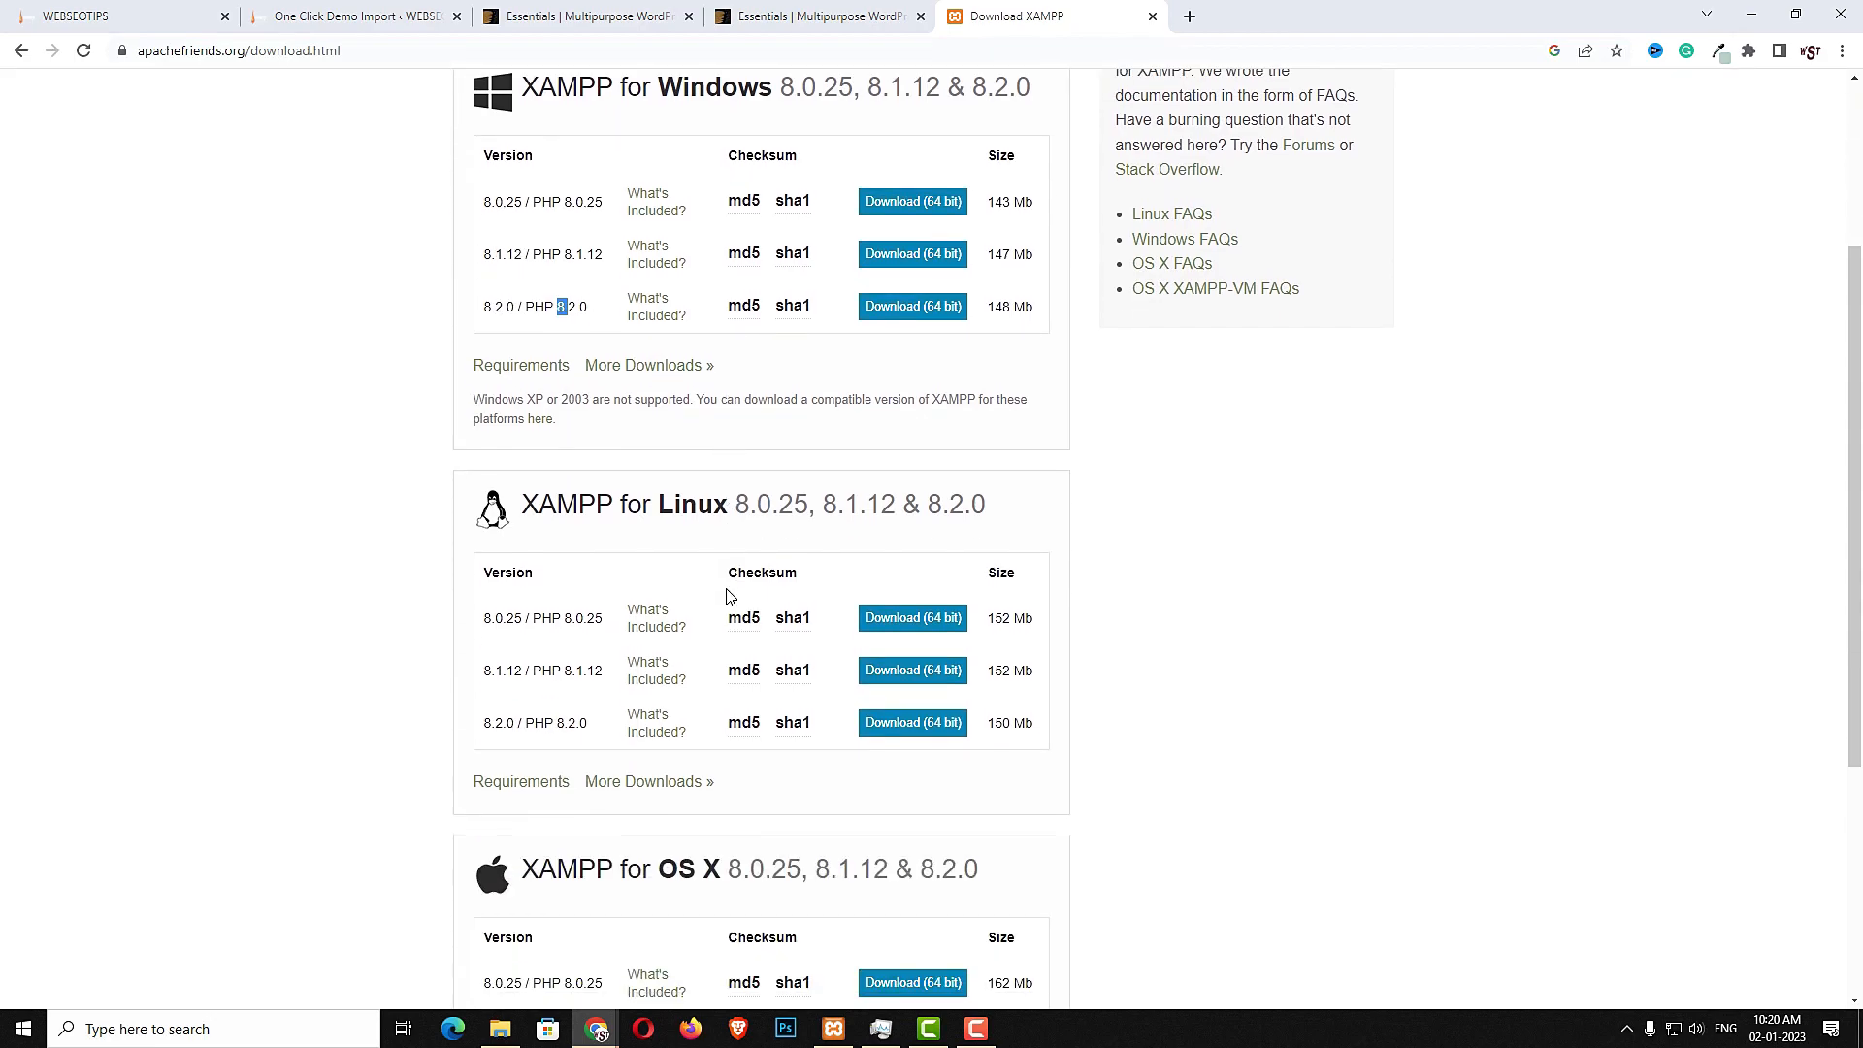
mouse_move(534, 724)
mouse_down()
mouse_move(572, 735)
mouse_move(564, 709)
mouse_up()
scroll(657, 743, down, 4)
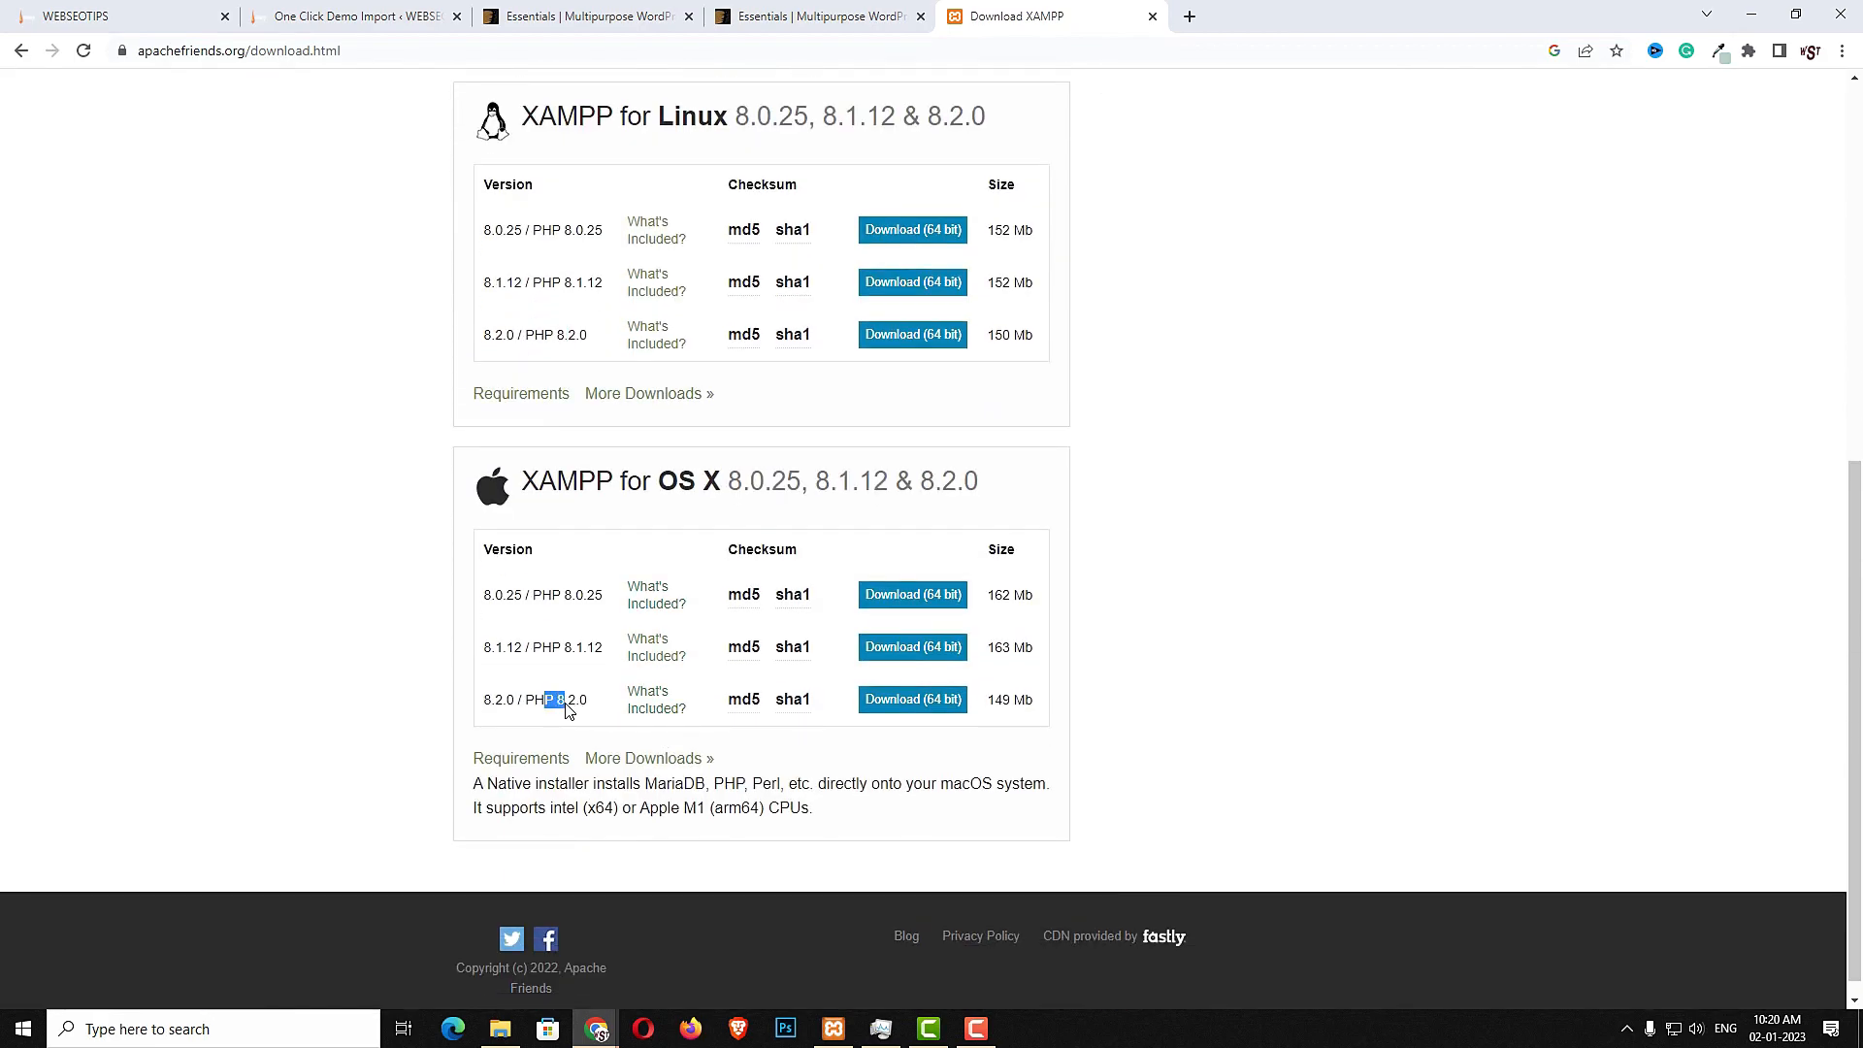
scroll(699, 728, up, 5)
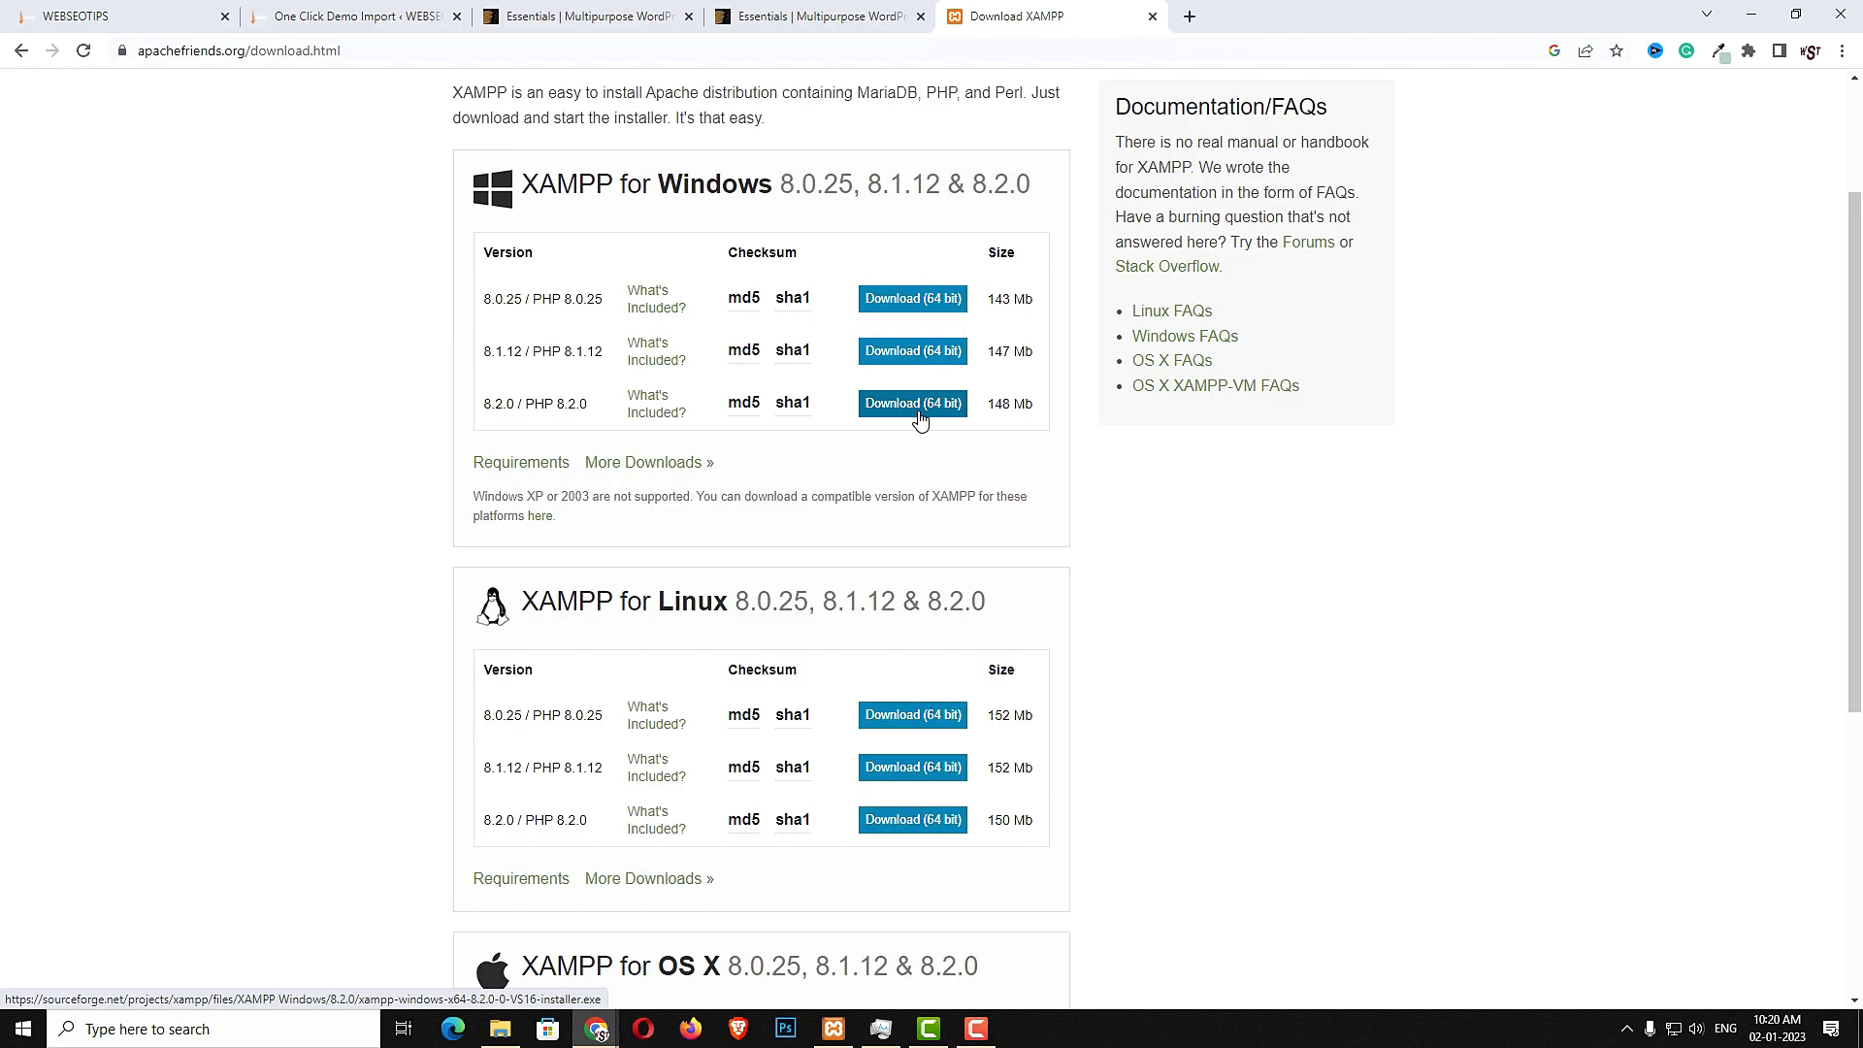
- Open the XAMPP Control Panel and start the Apache and MySQL modules
click(130, 1030)
text(XA)
key(BackSpace)
key(BackSpace)
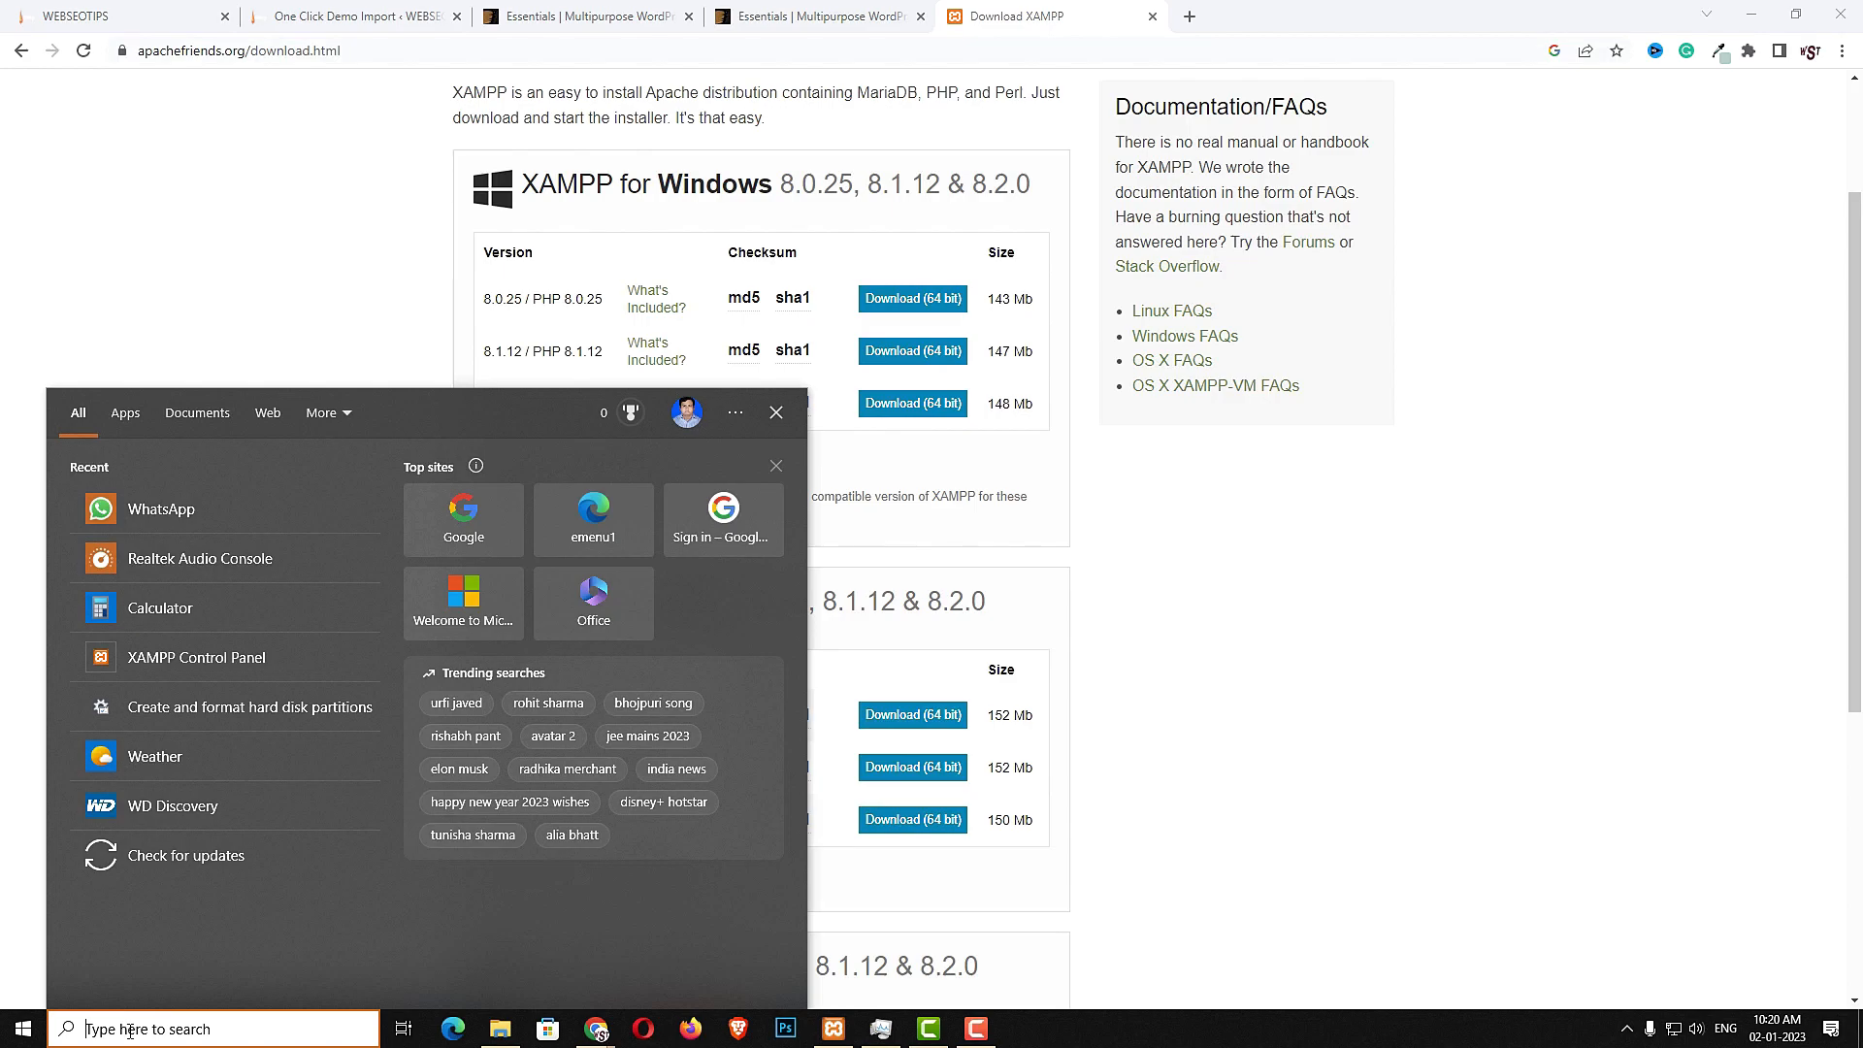
text(XAM)
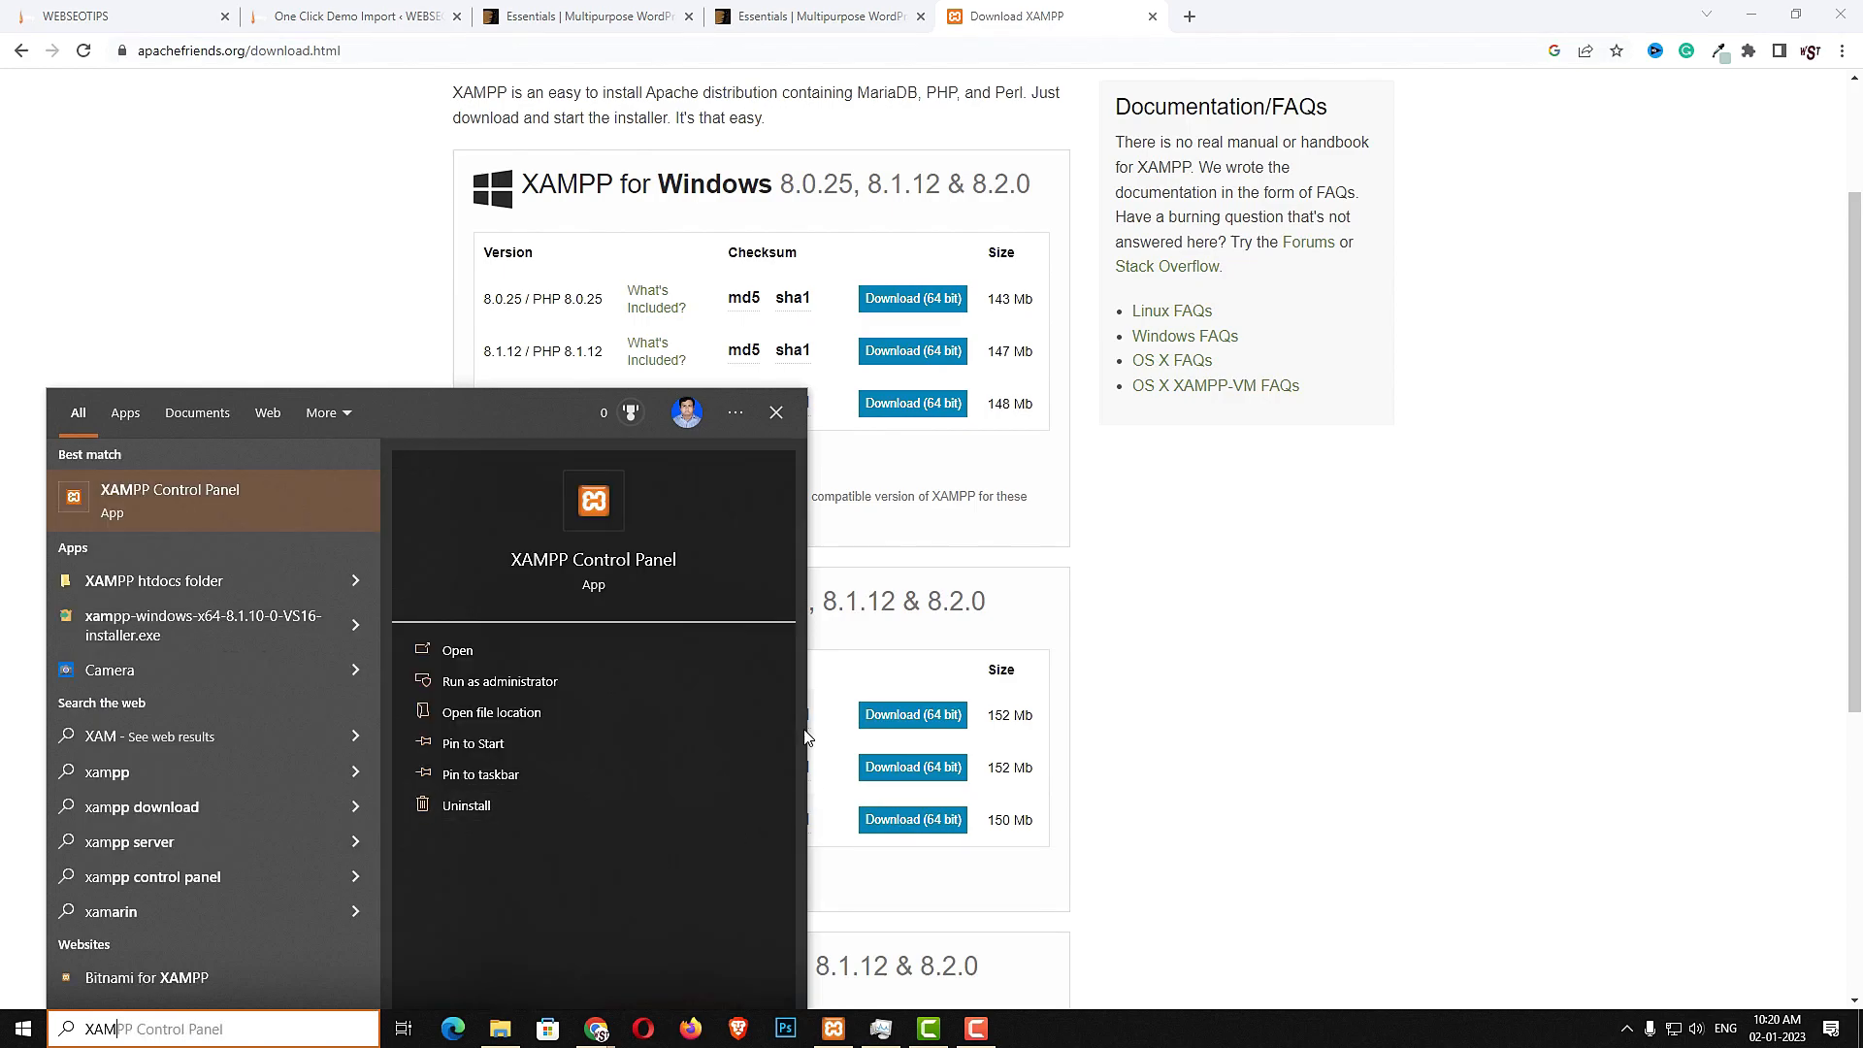
click(621, 532)
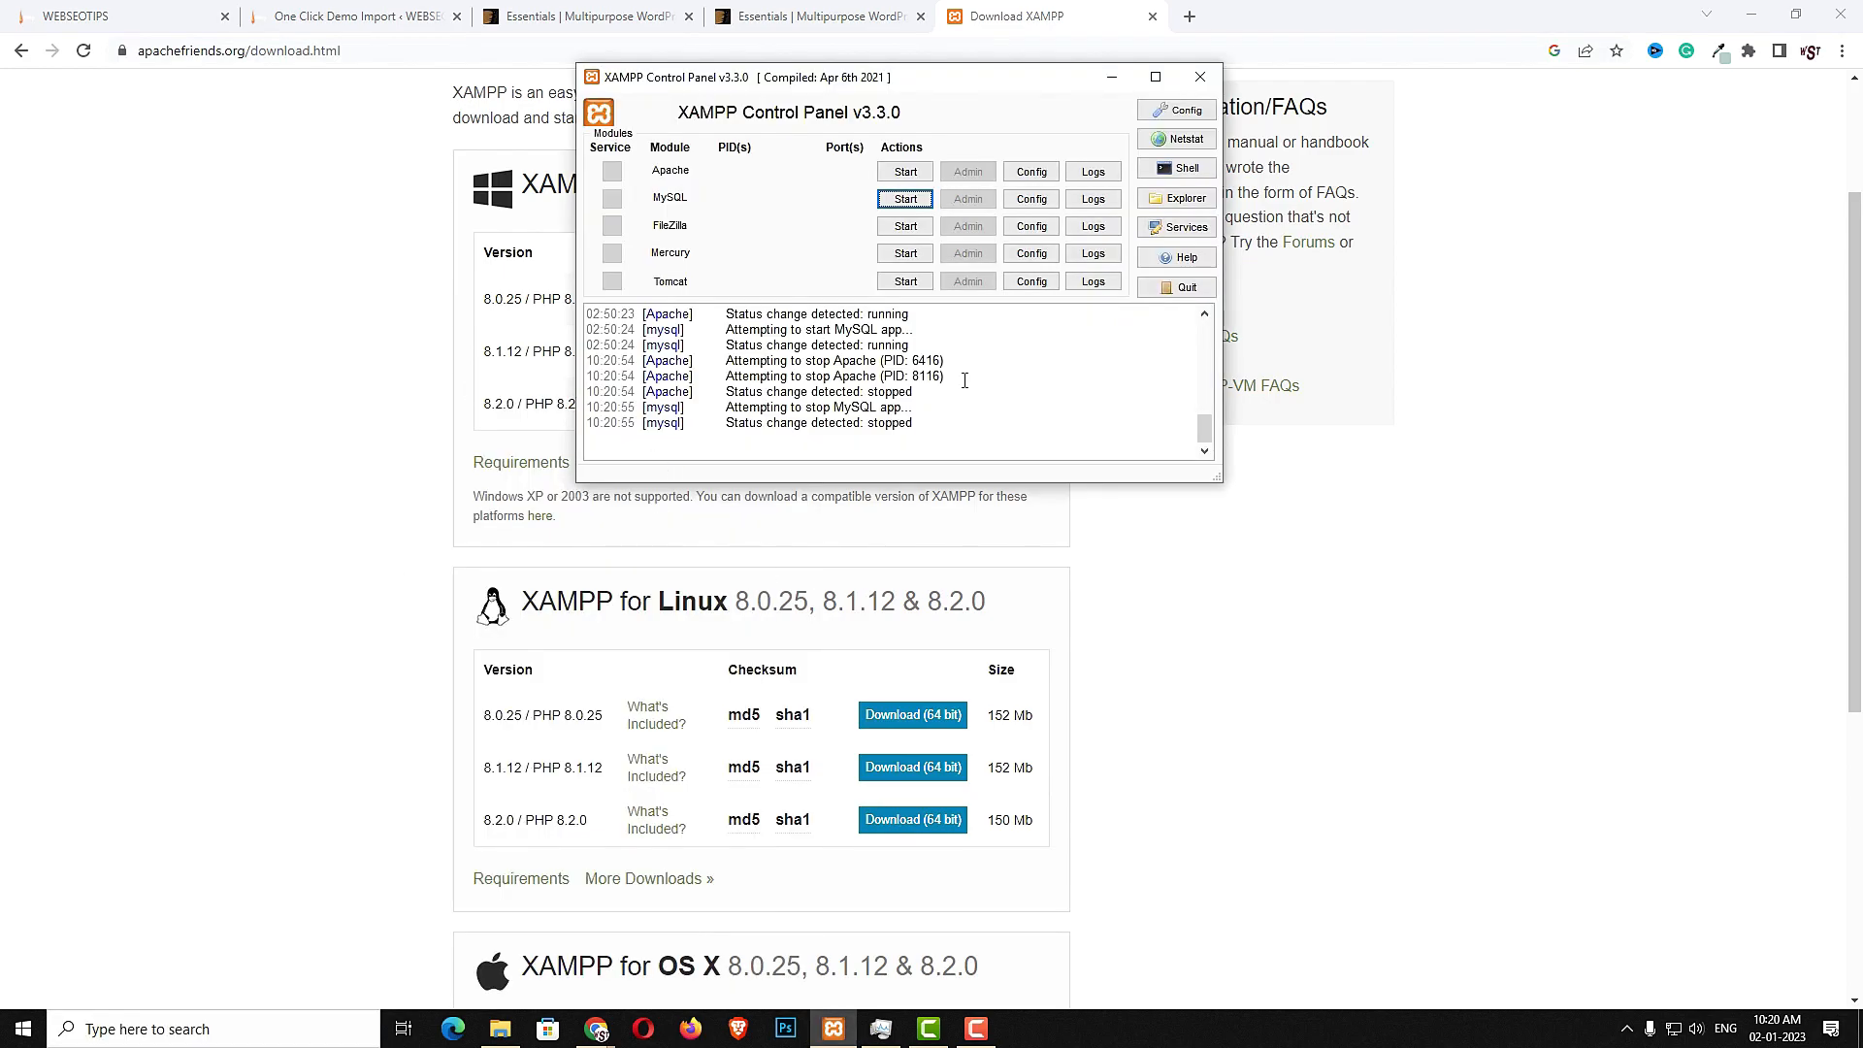
click(883, 173)
click(888, 201)
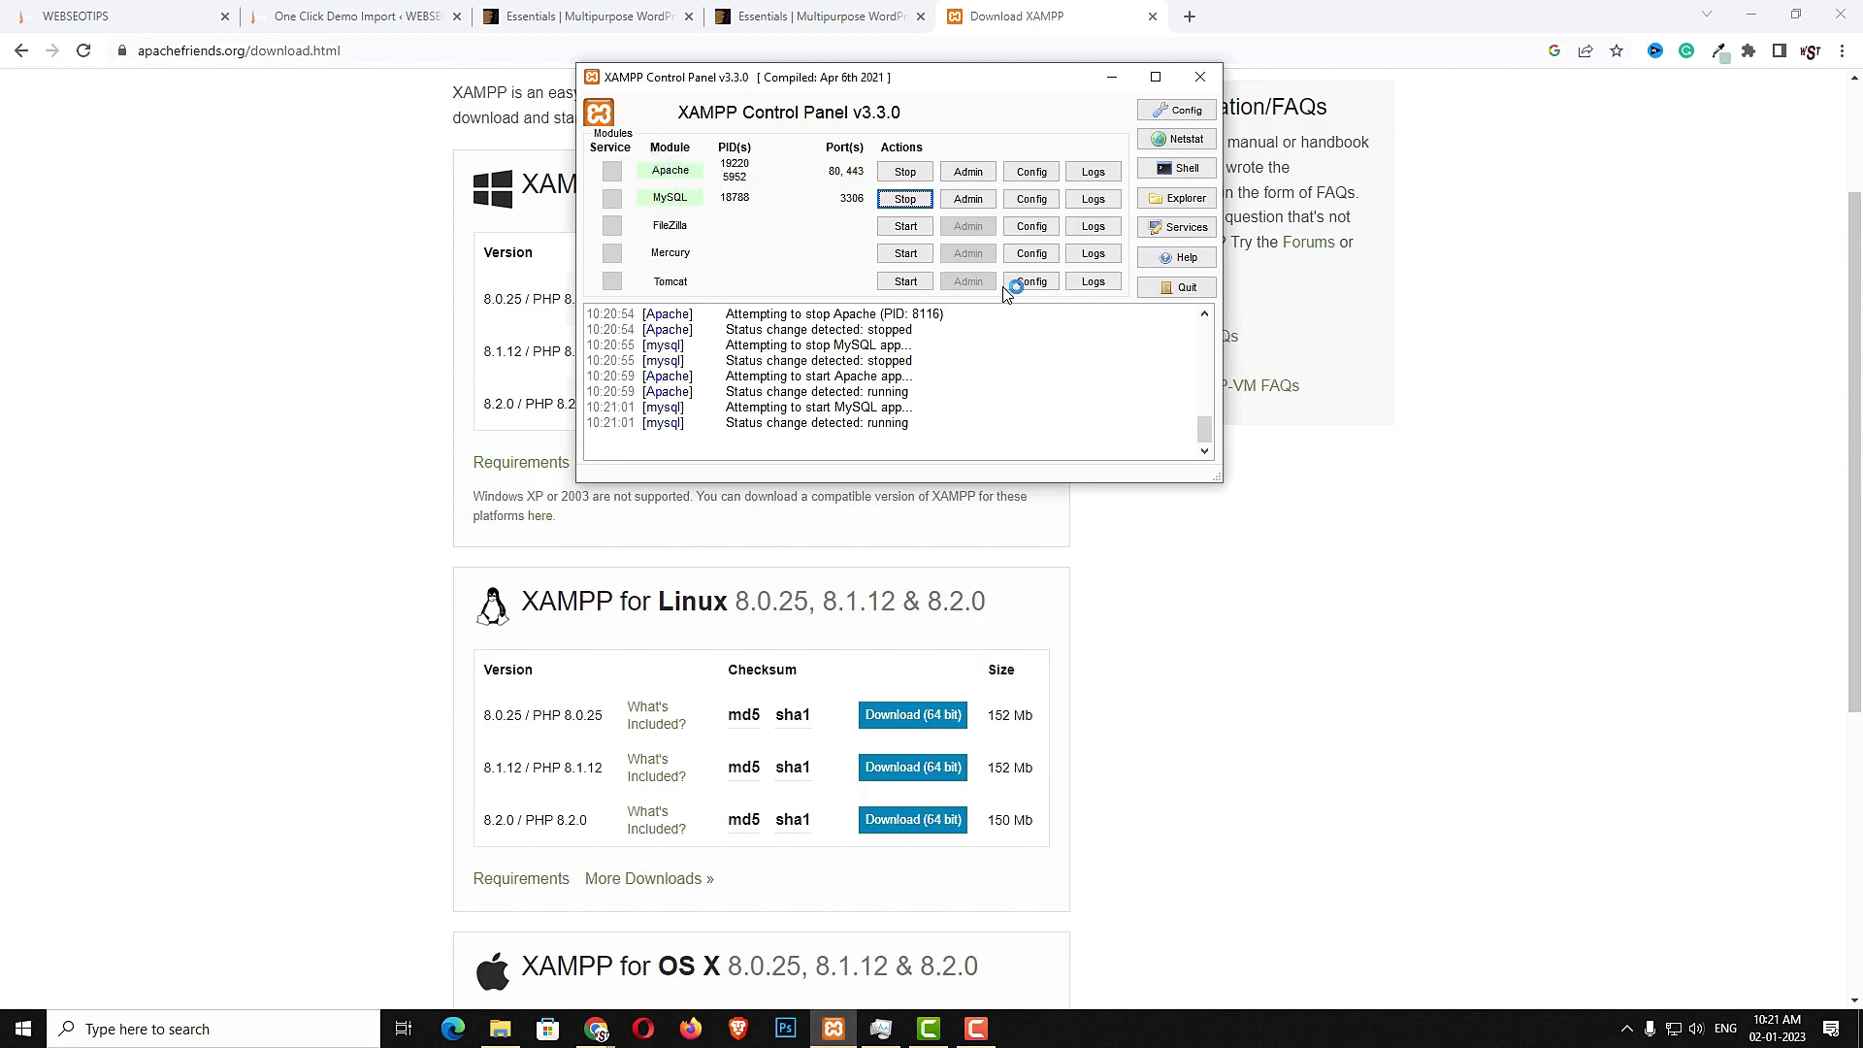
- Open localhost in a new tab and go to phpMyAdmin
click(1191, 18)
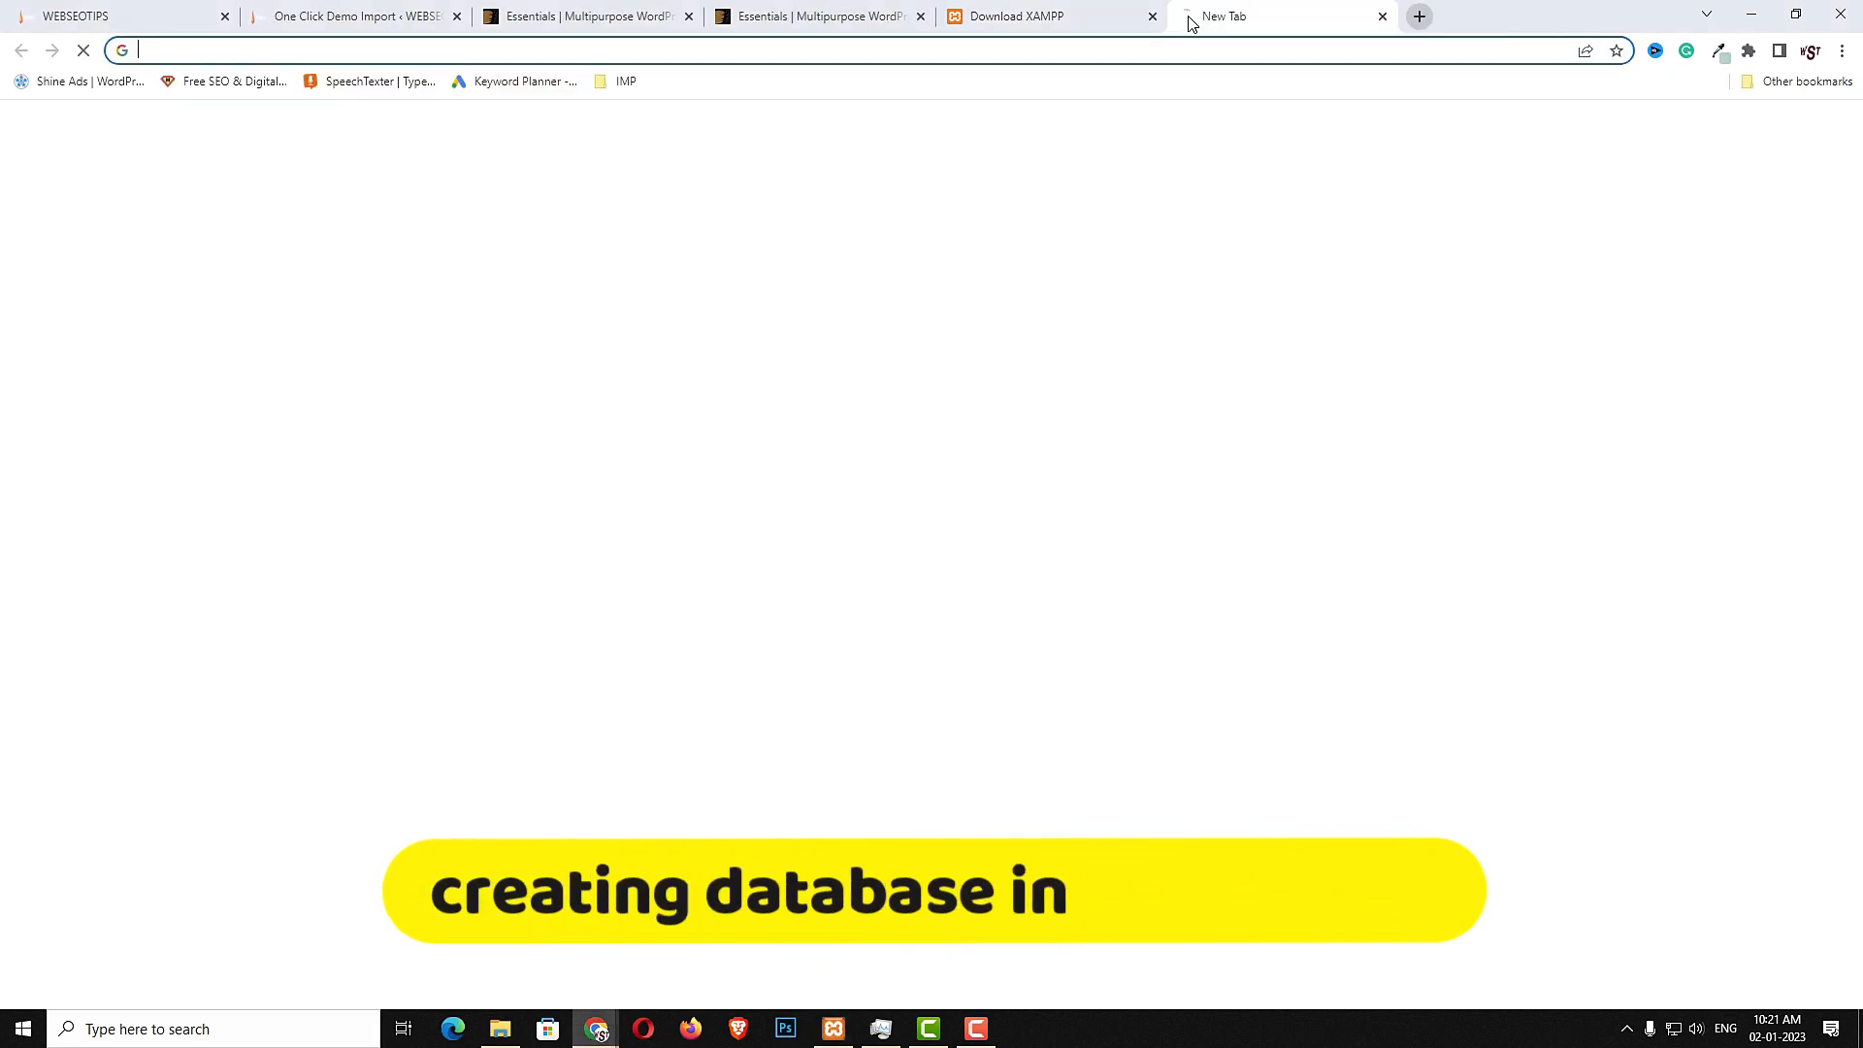
click(1109, 47)
text(LOCALHOST)
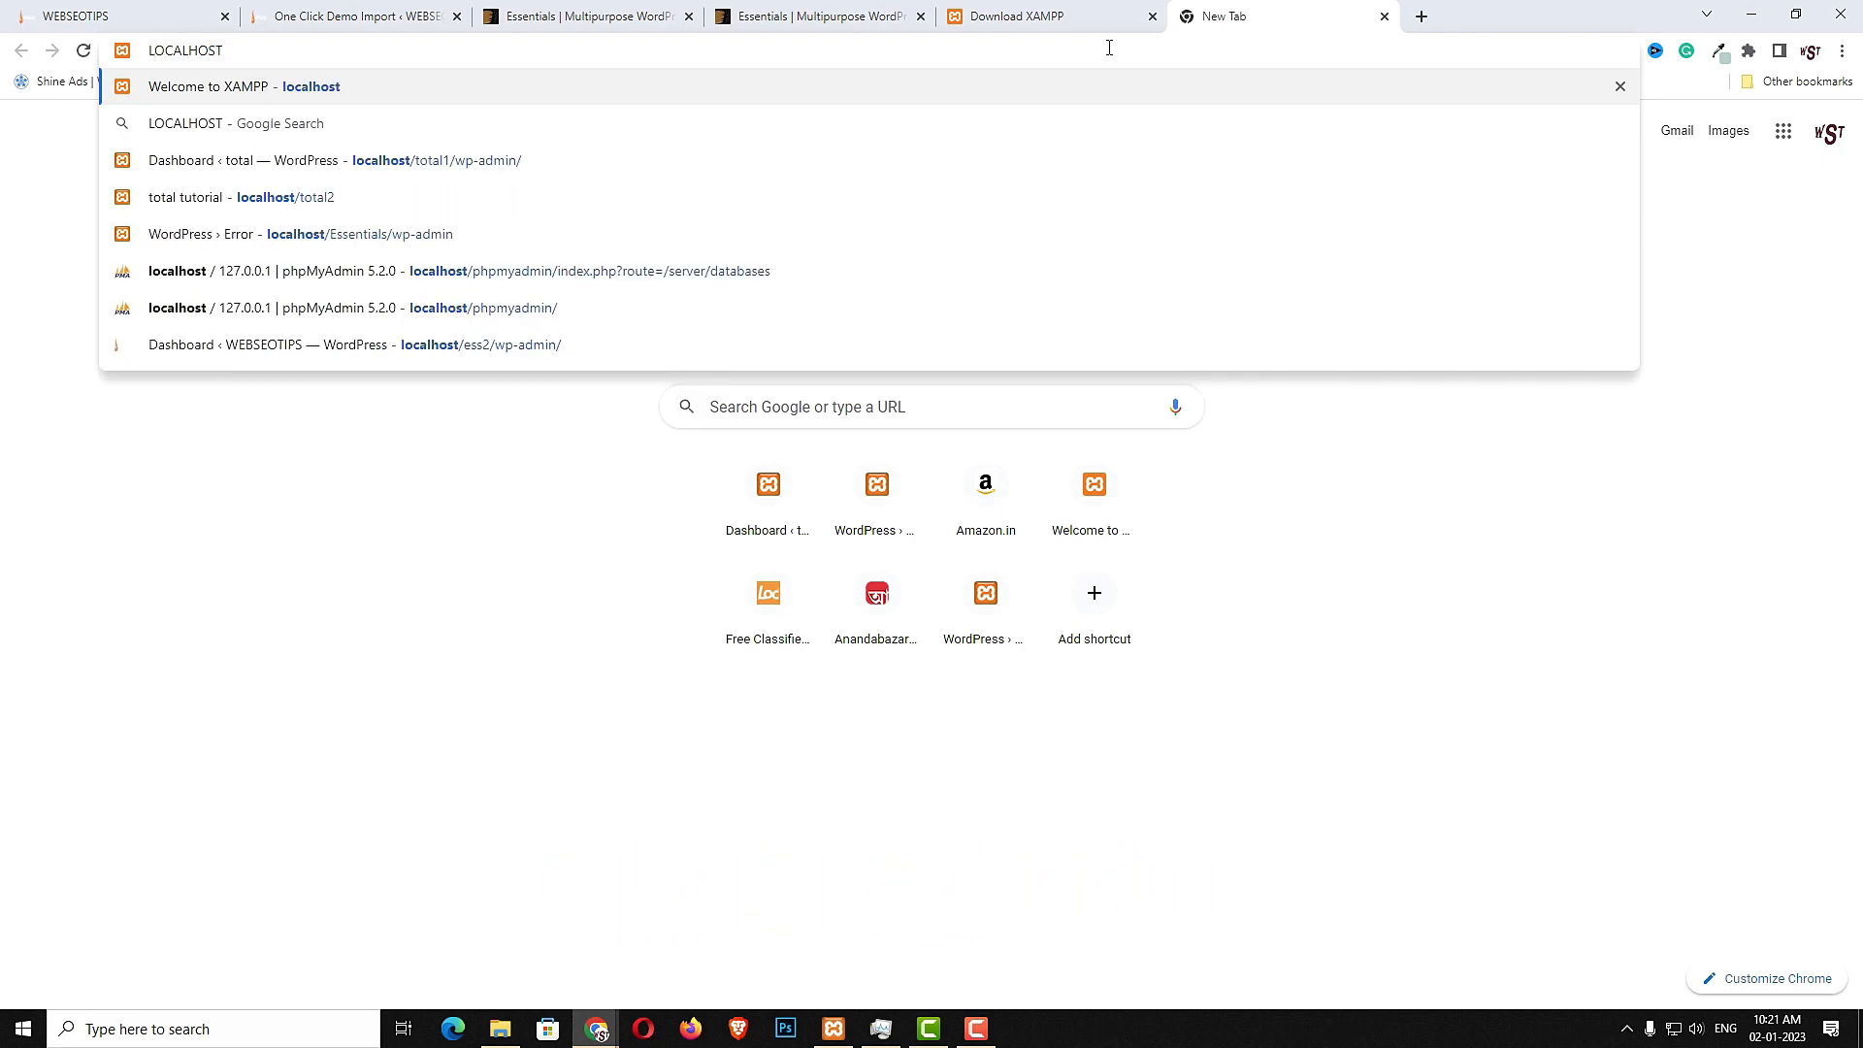
key(Return)
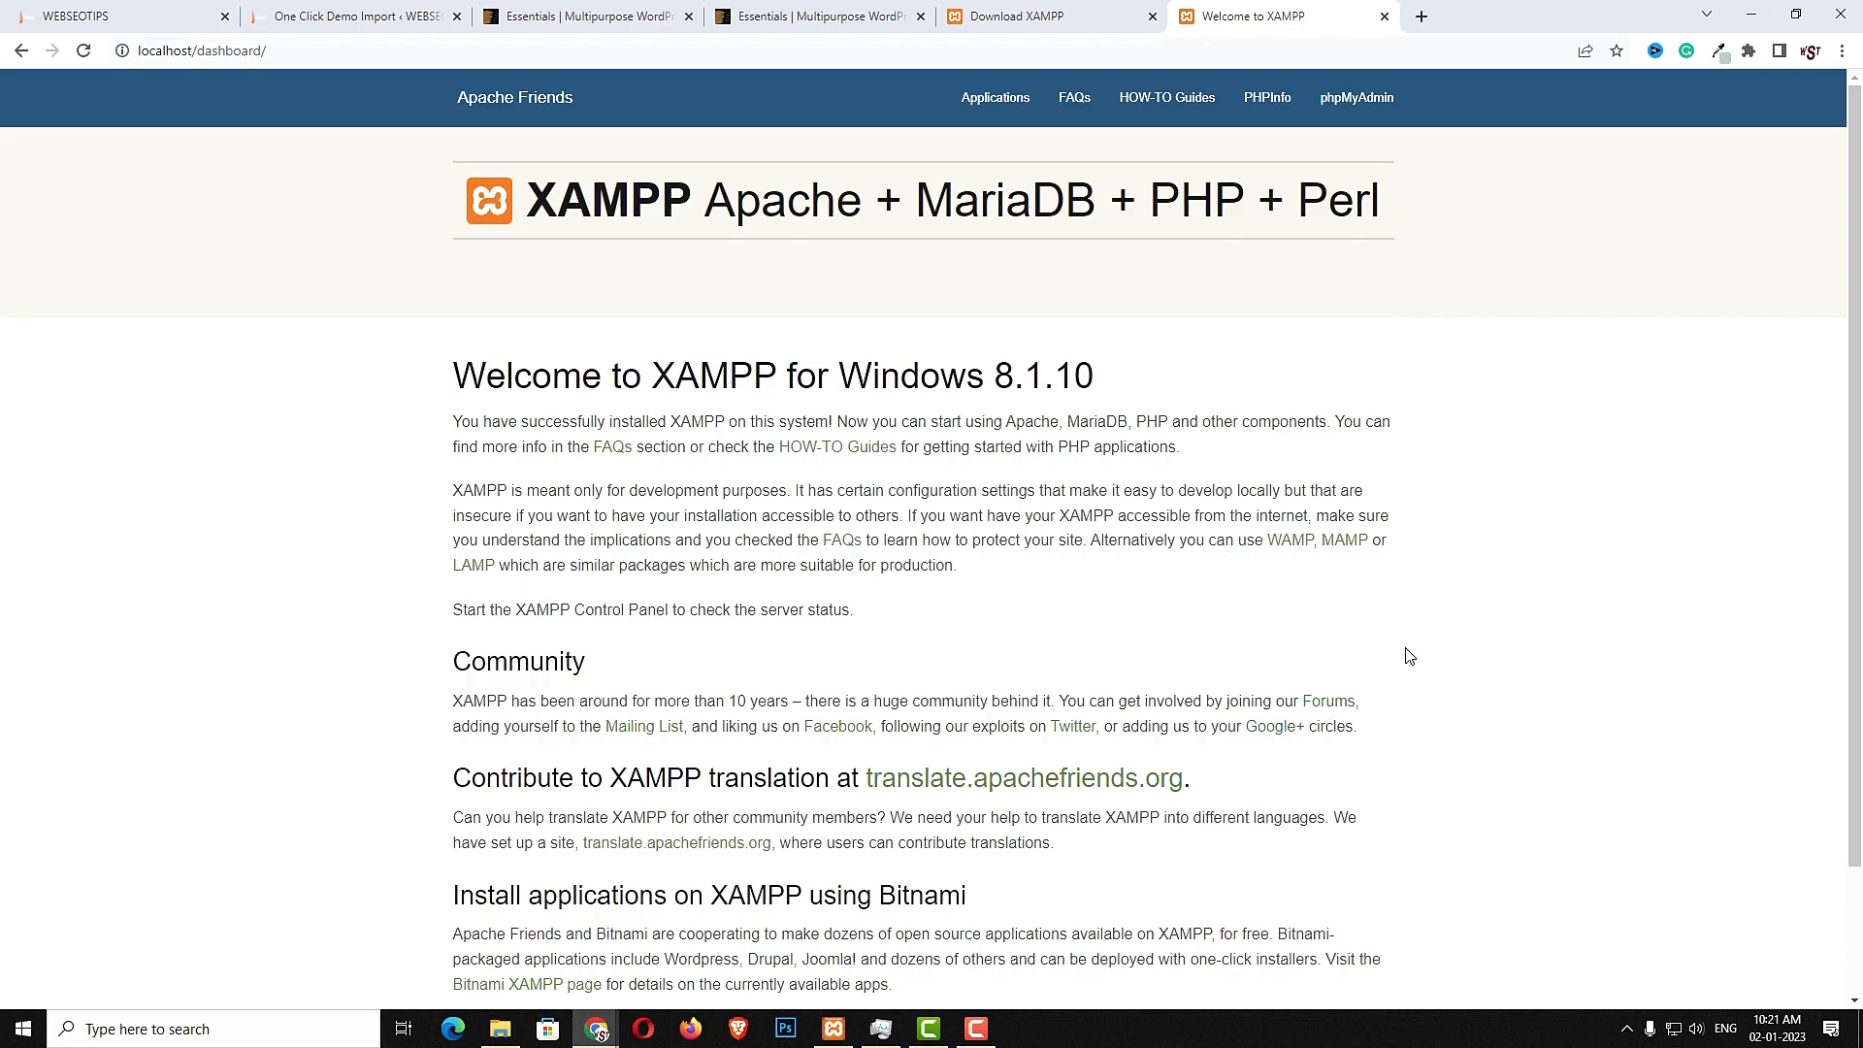
click(1351, 107)
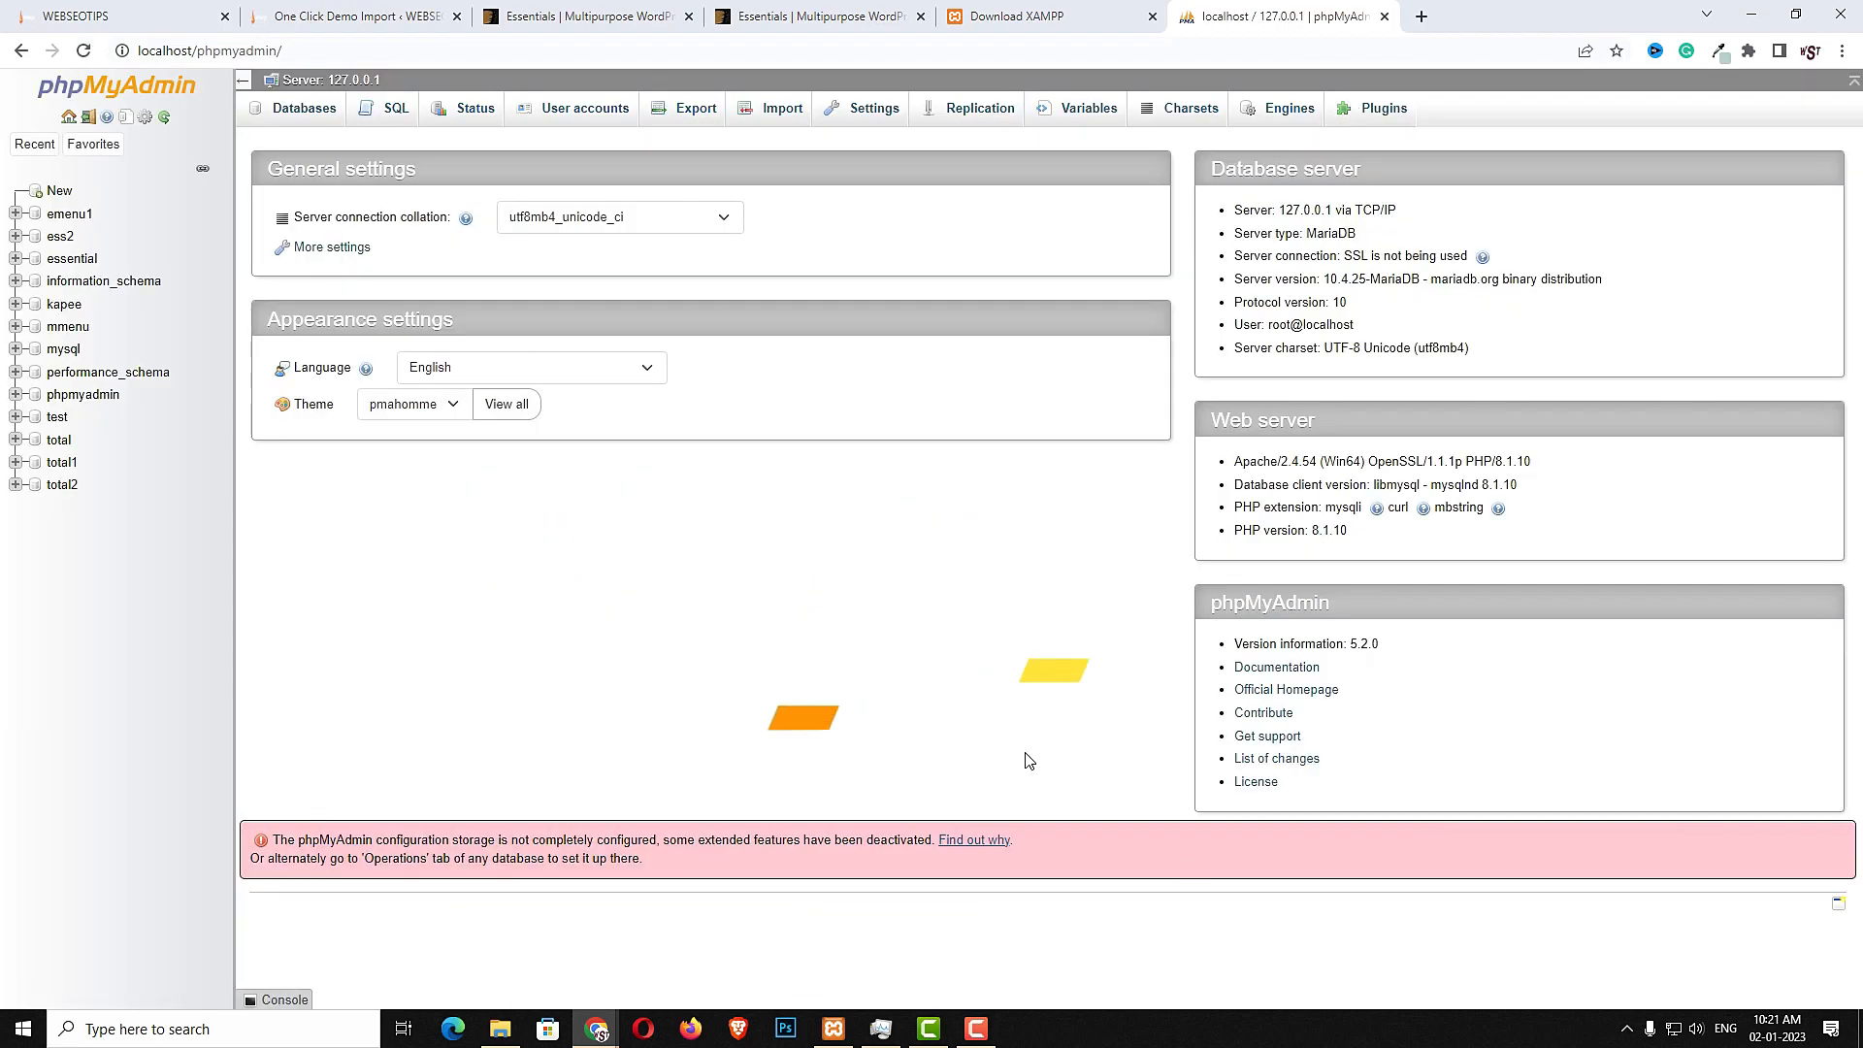
- Create a new database named ESSENTIAL1 in phpMyAdmin
click(62, 192)
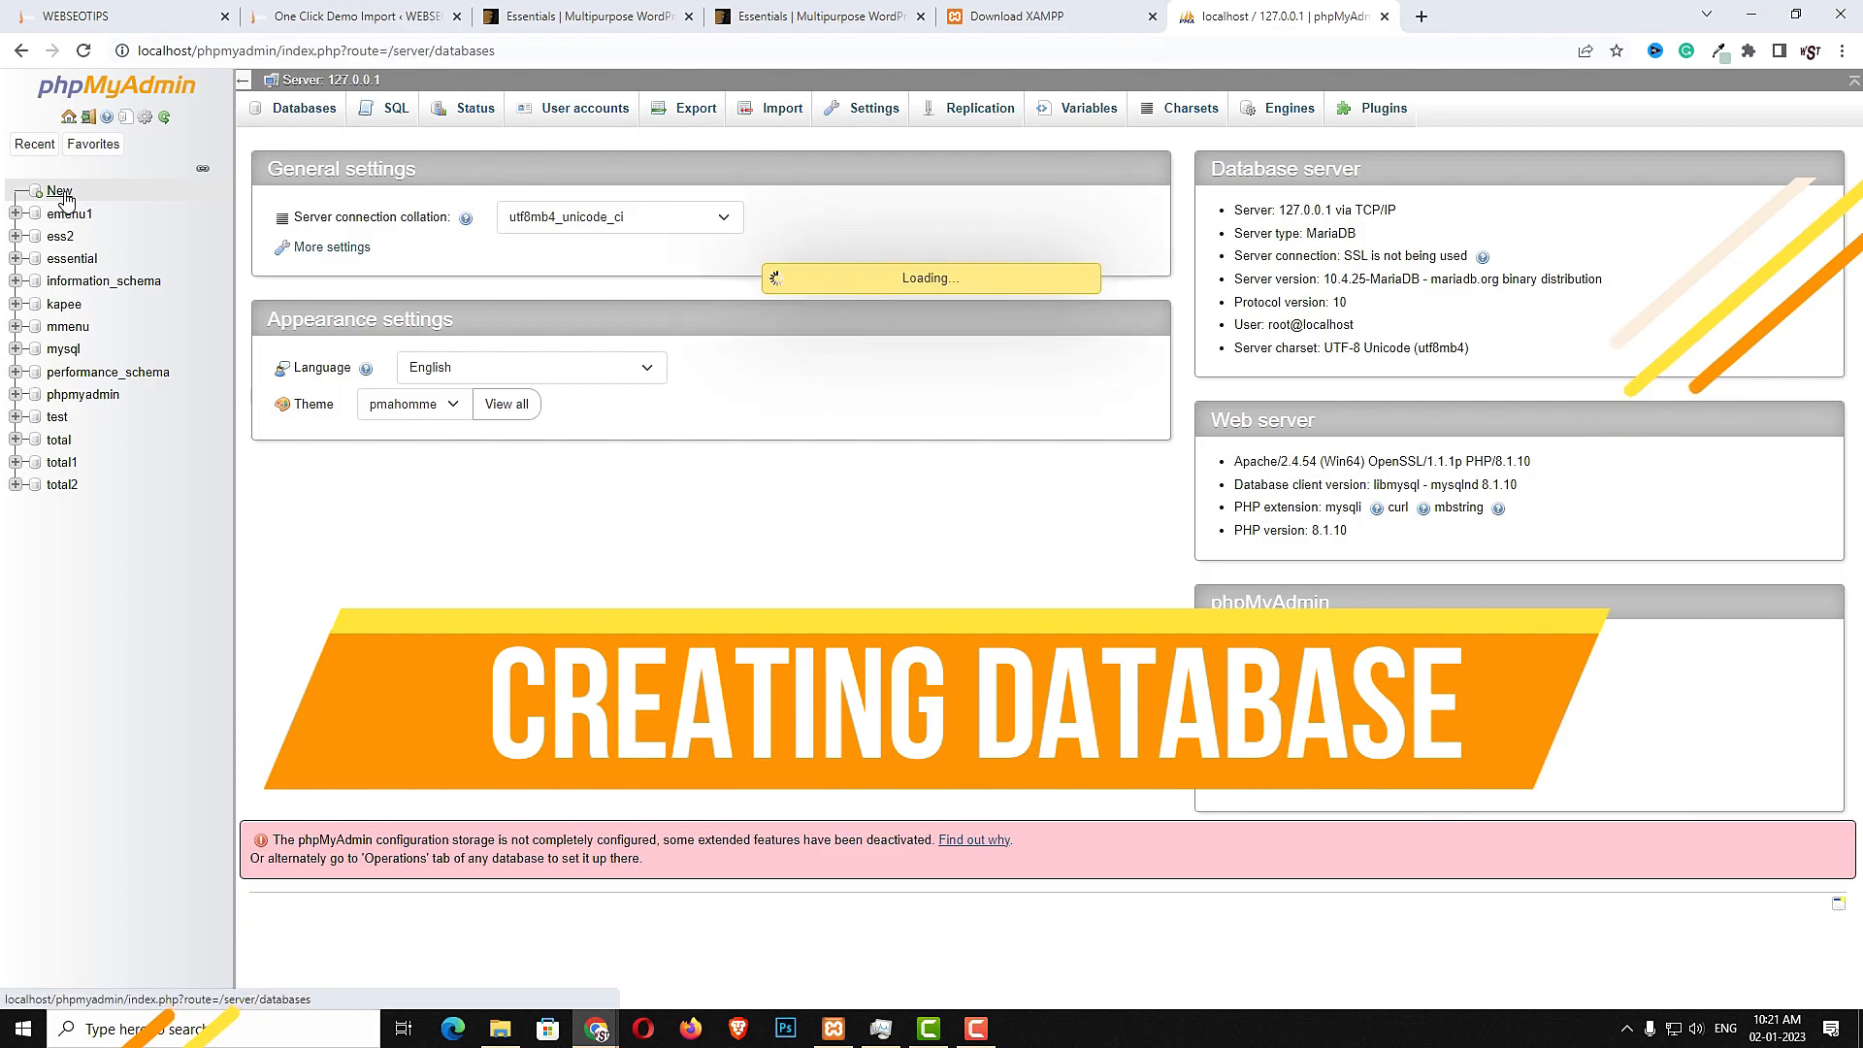
click(355, 272)
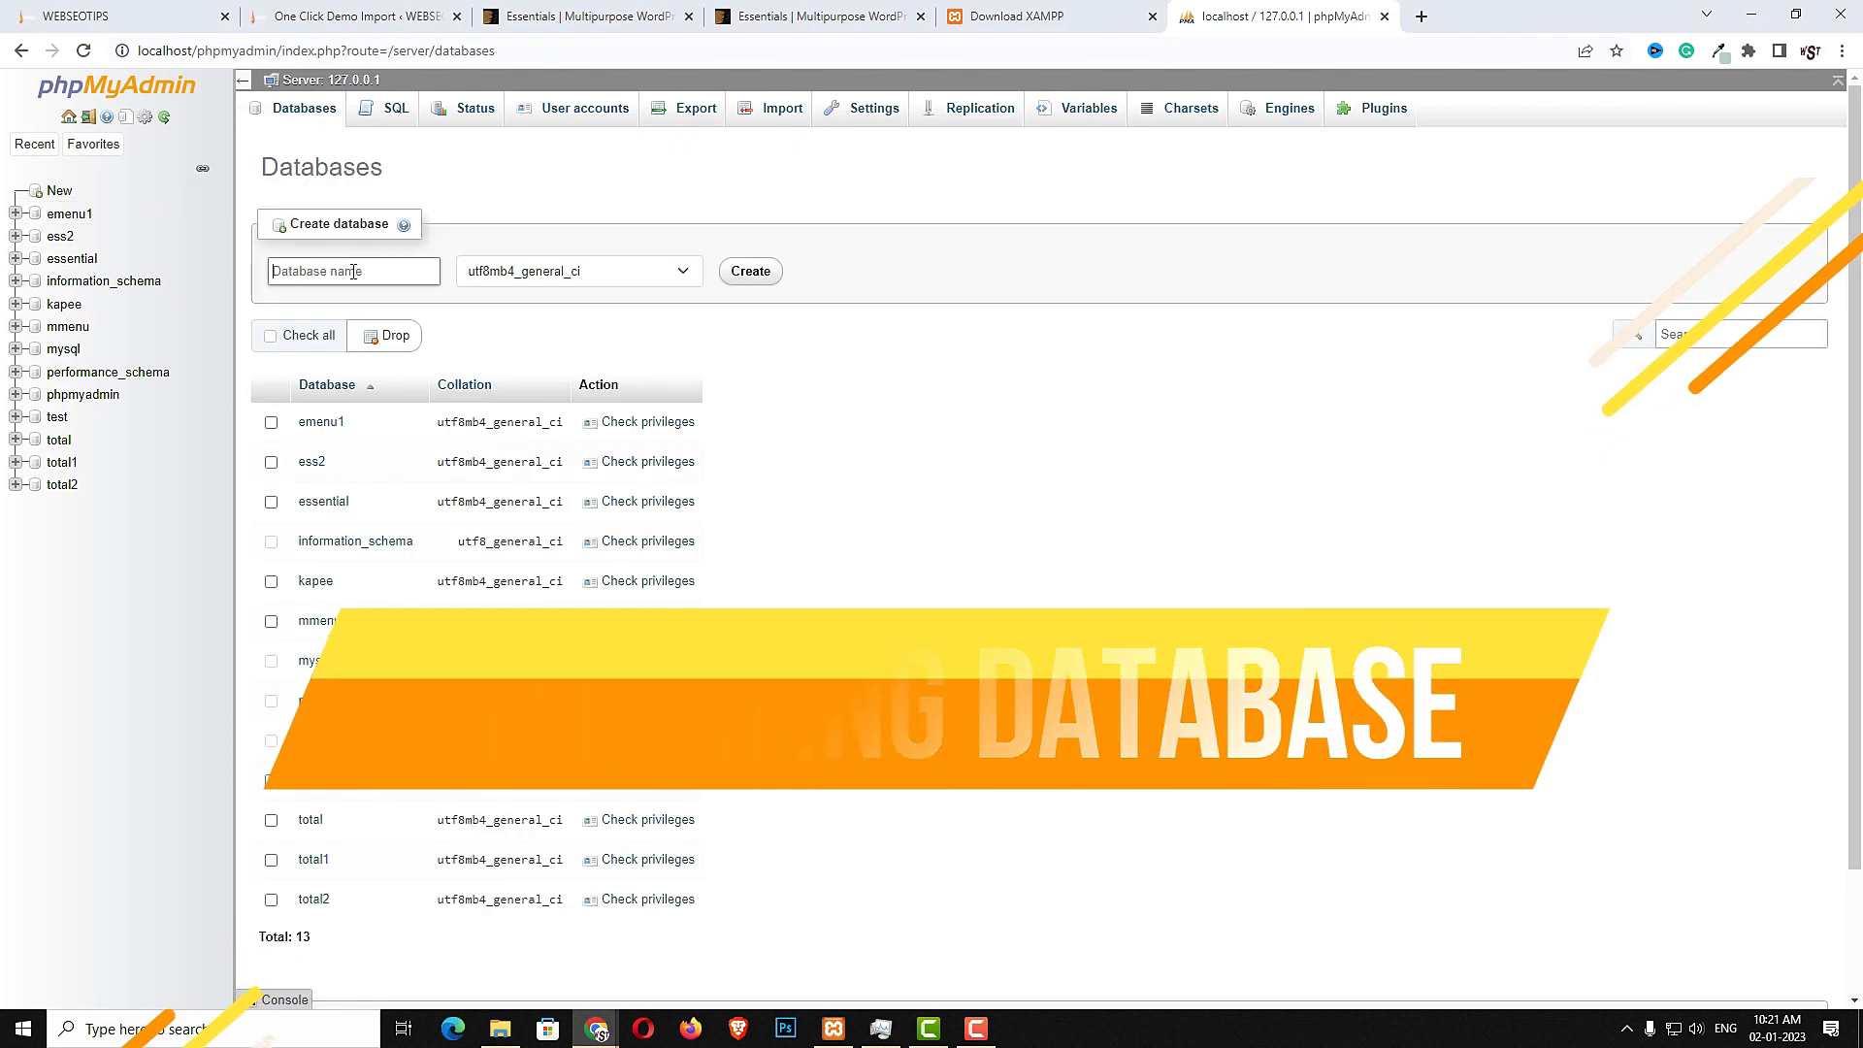
text(ESSENTIAL1)
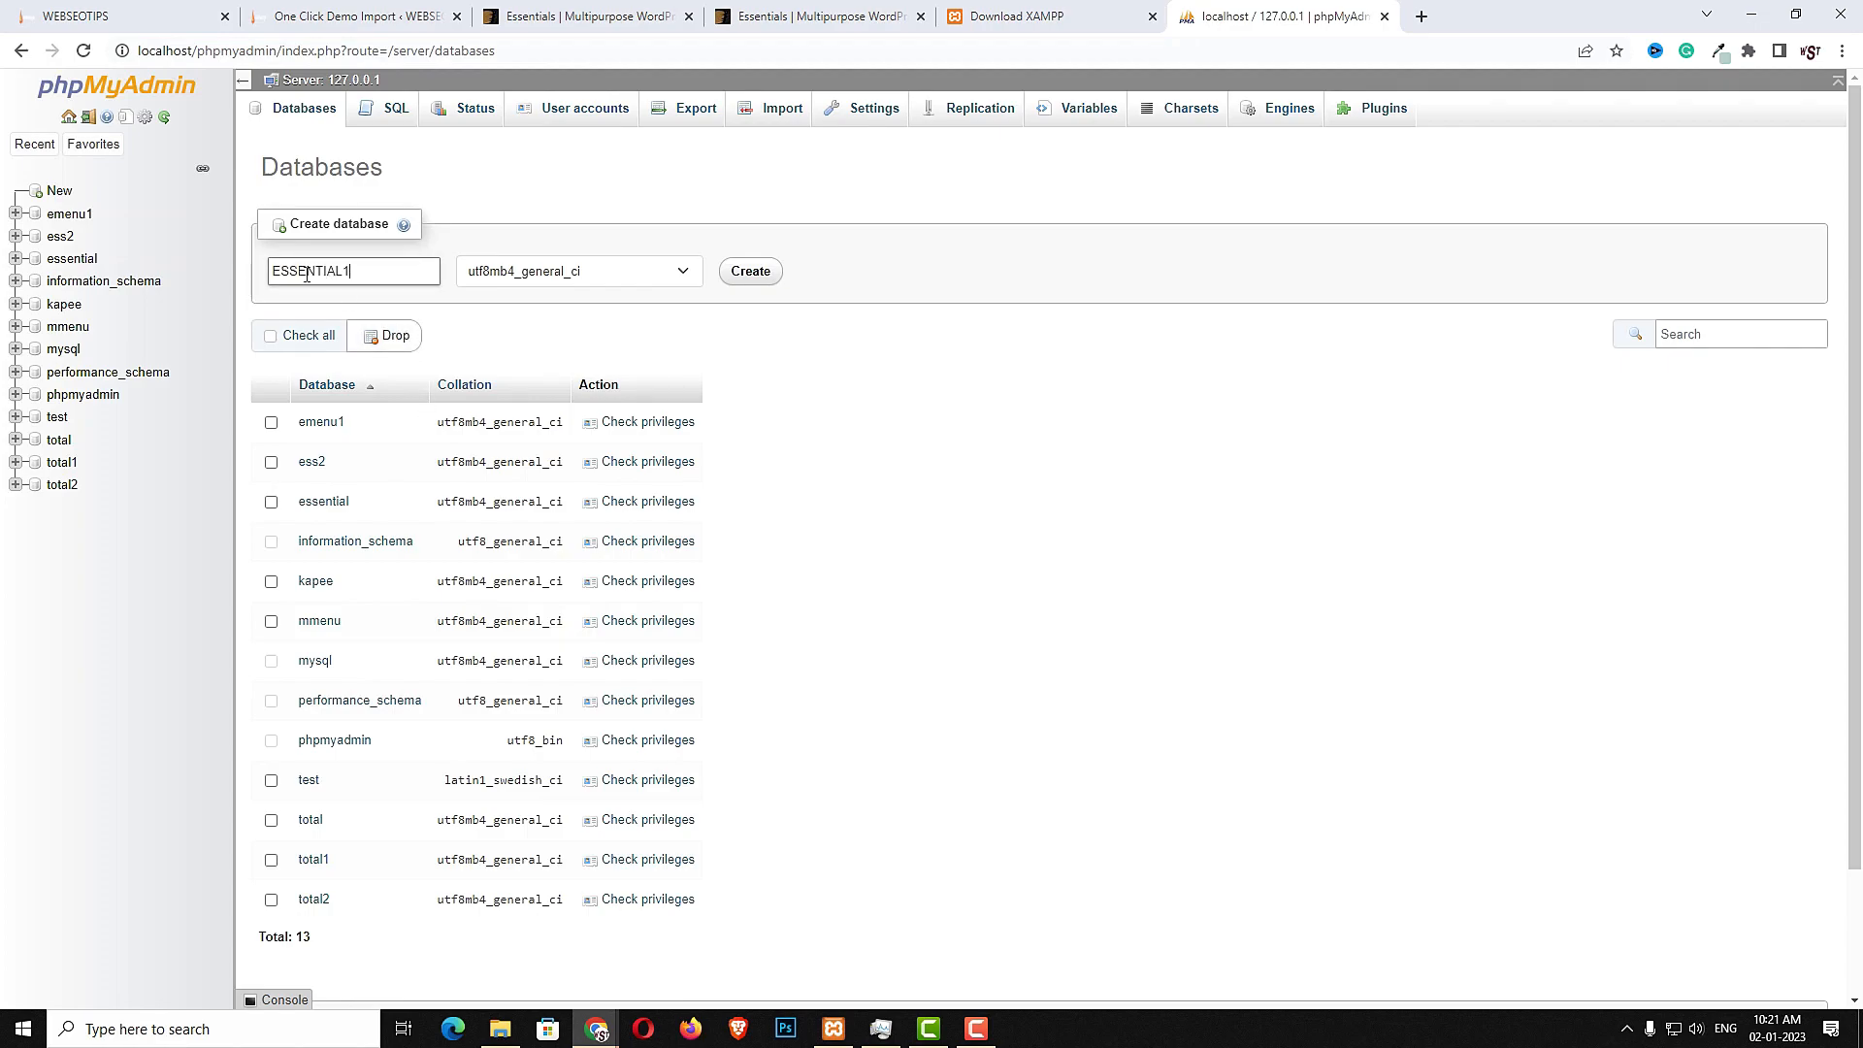
double_click(386, 272)
click(395, 279)
drag(396, 279, 277, 260)
click(764, 284)
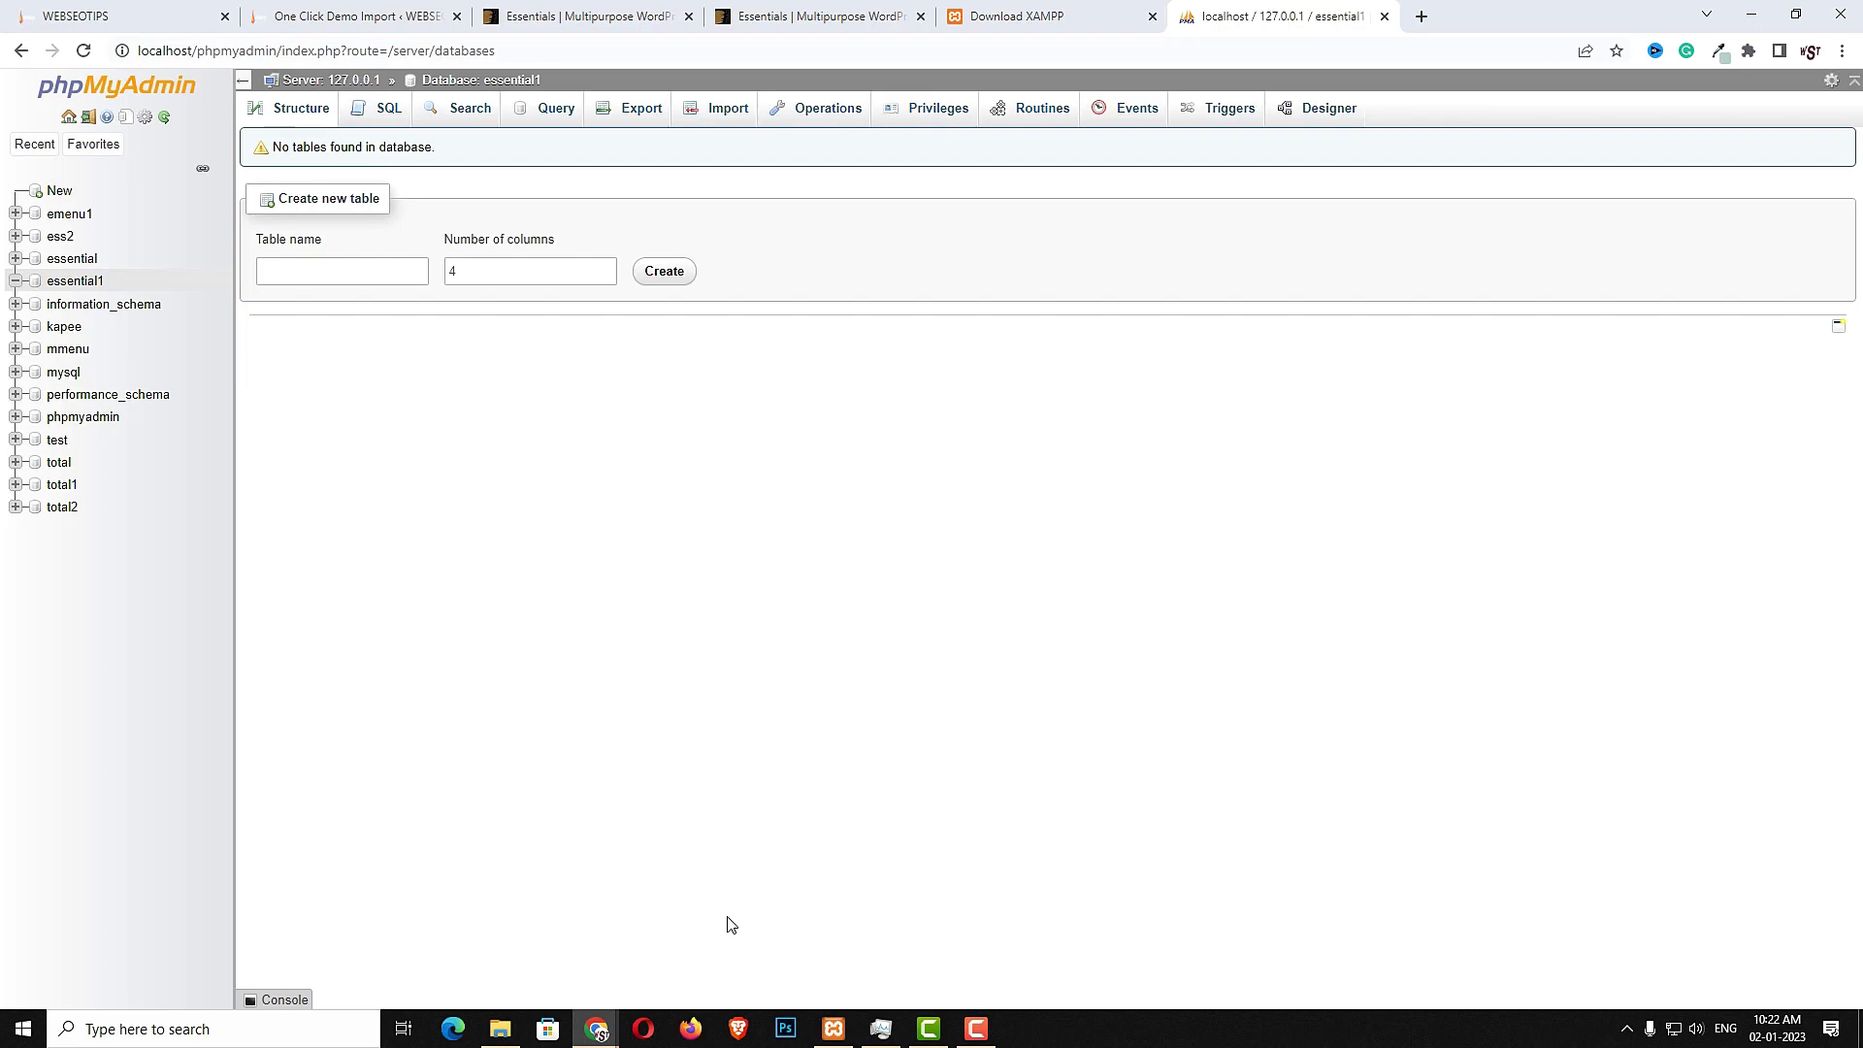
- Browse to the xampp htdocs folder on the New Volume (E:) drive in File Explorer
key(super+e)
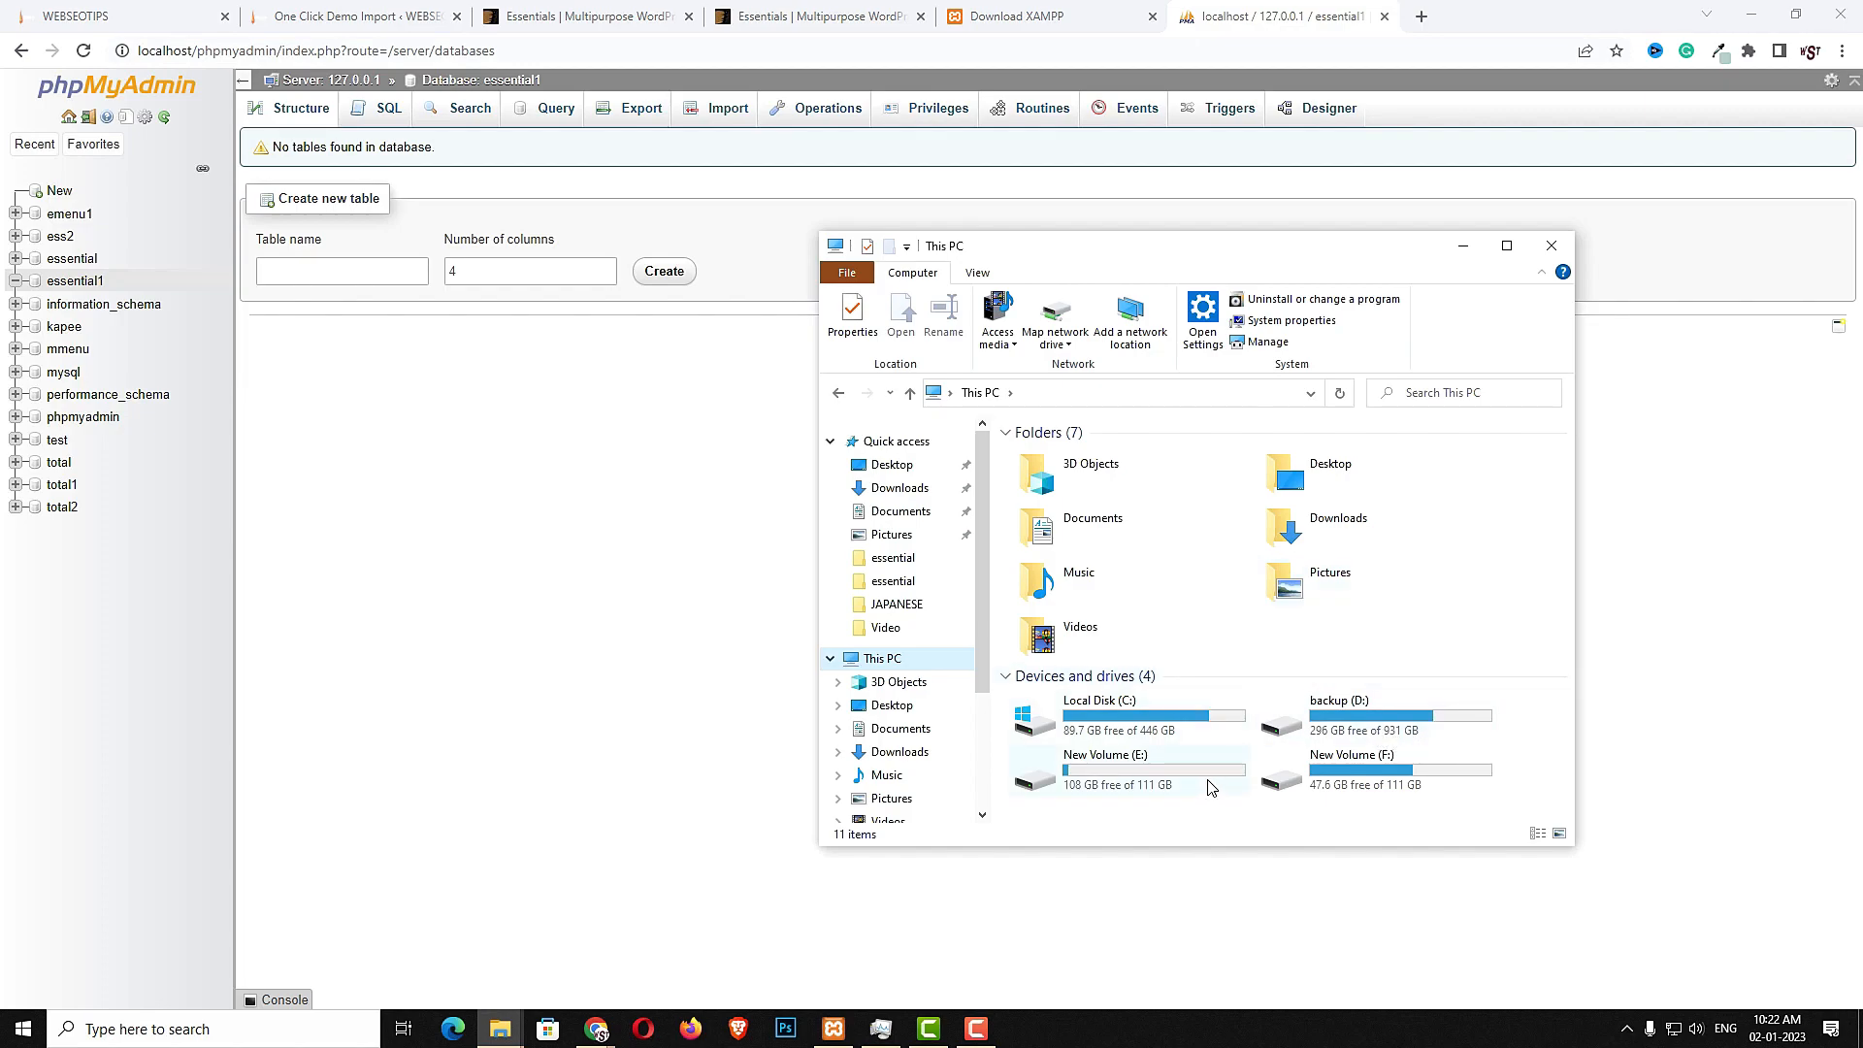
double_click(1160, 772)
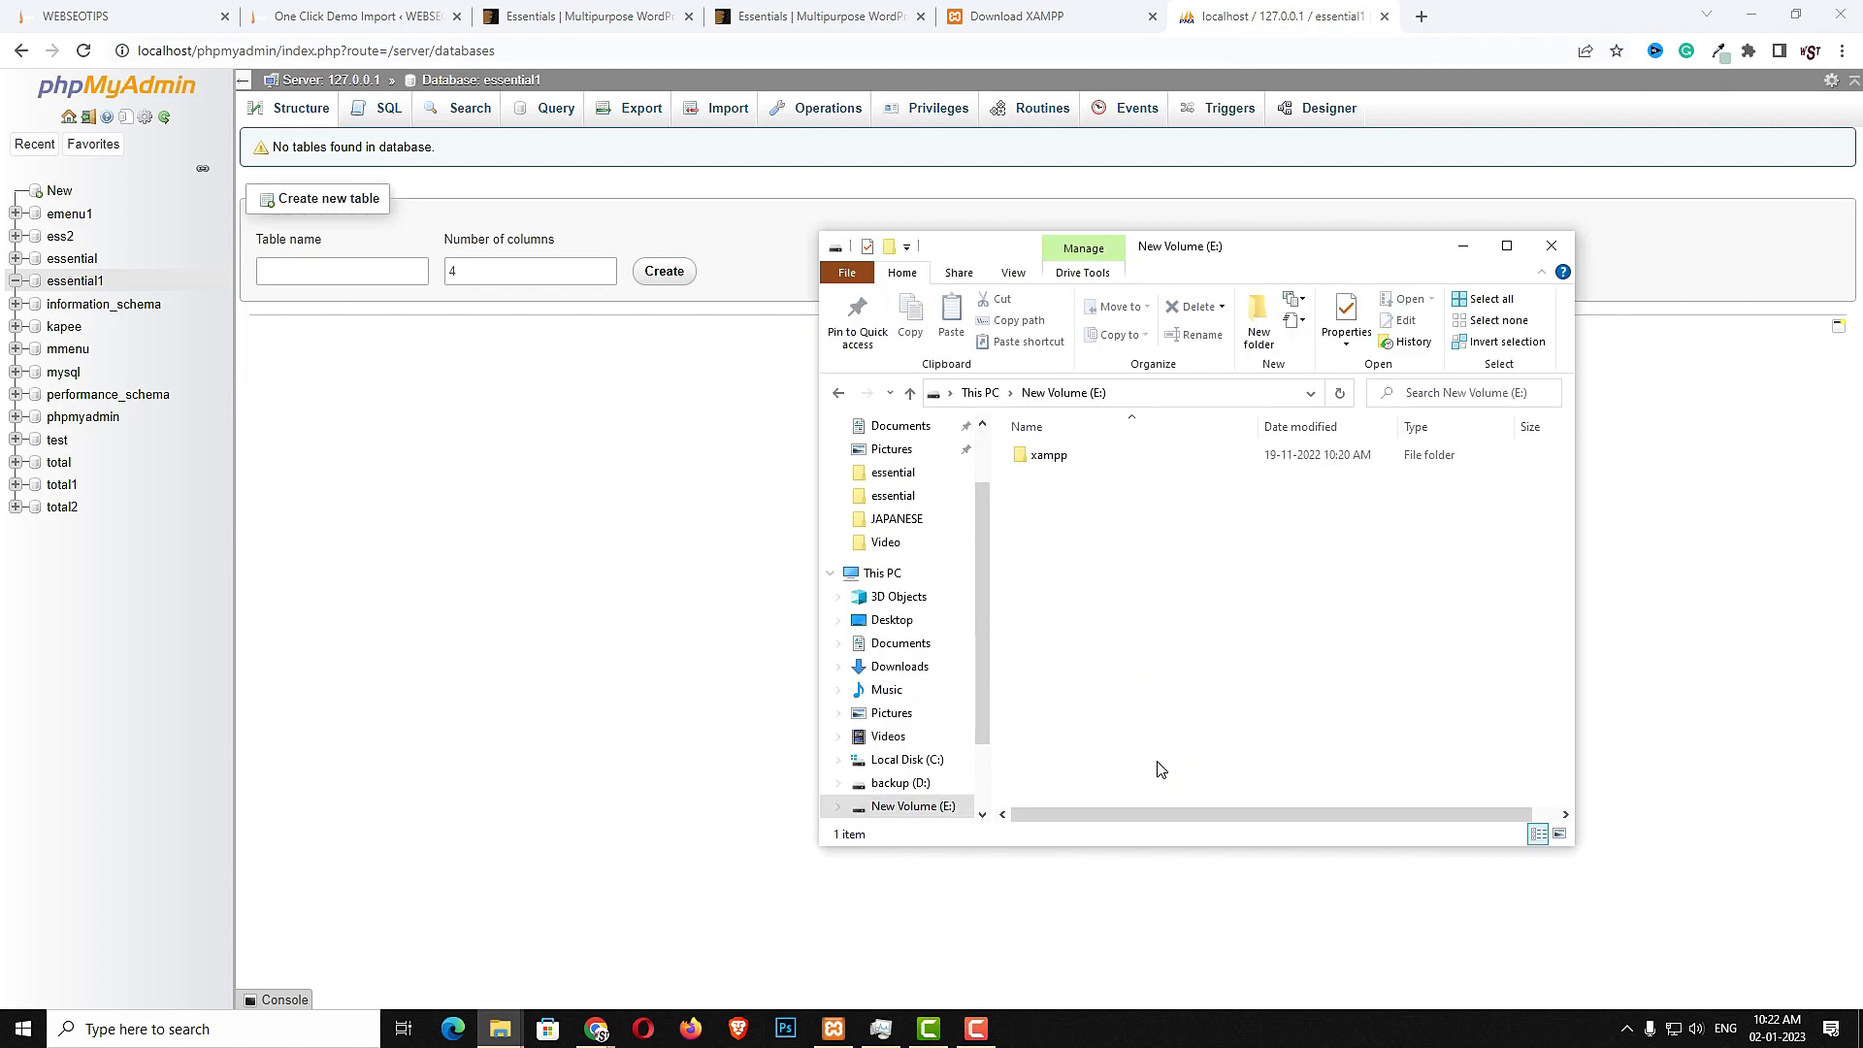
double_click(1137, 458)
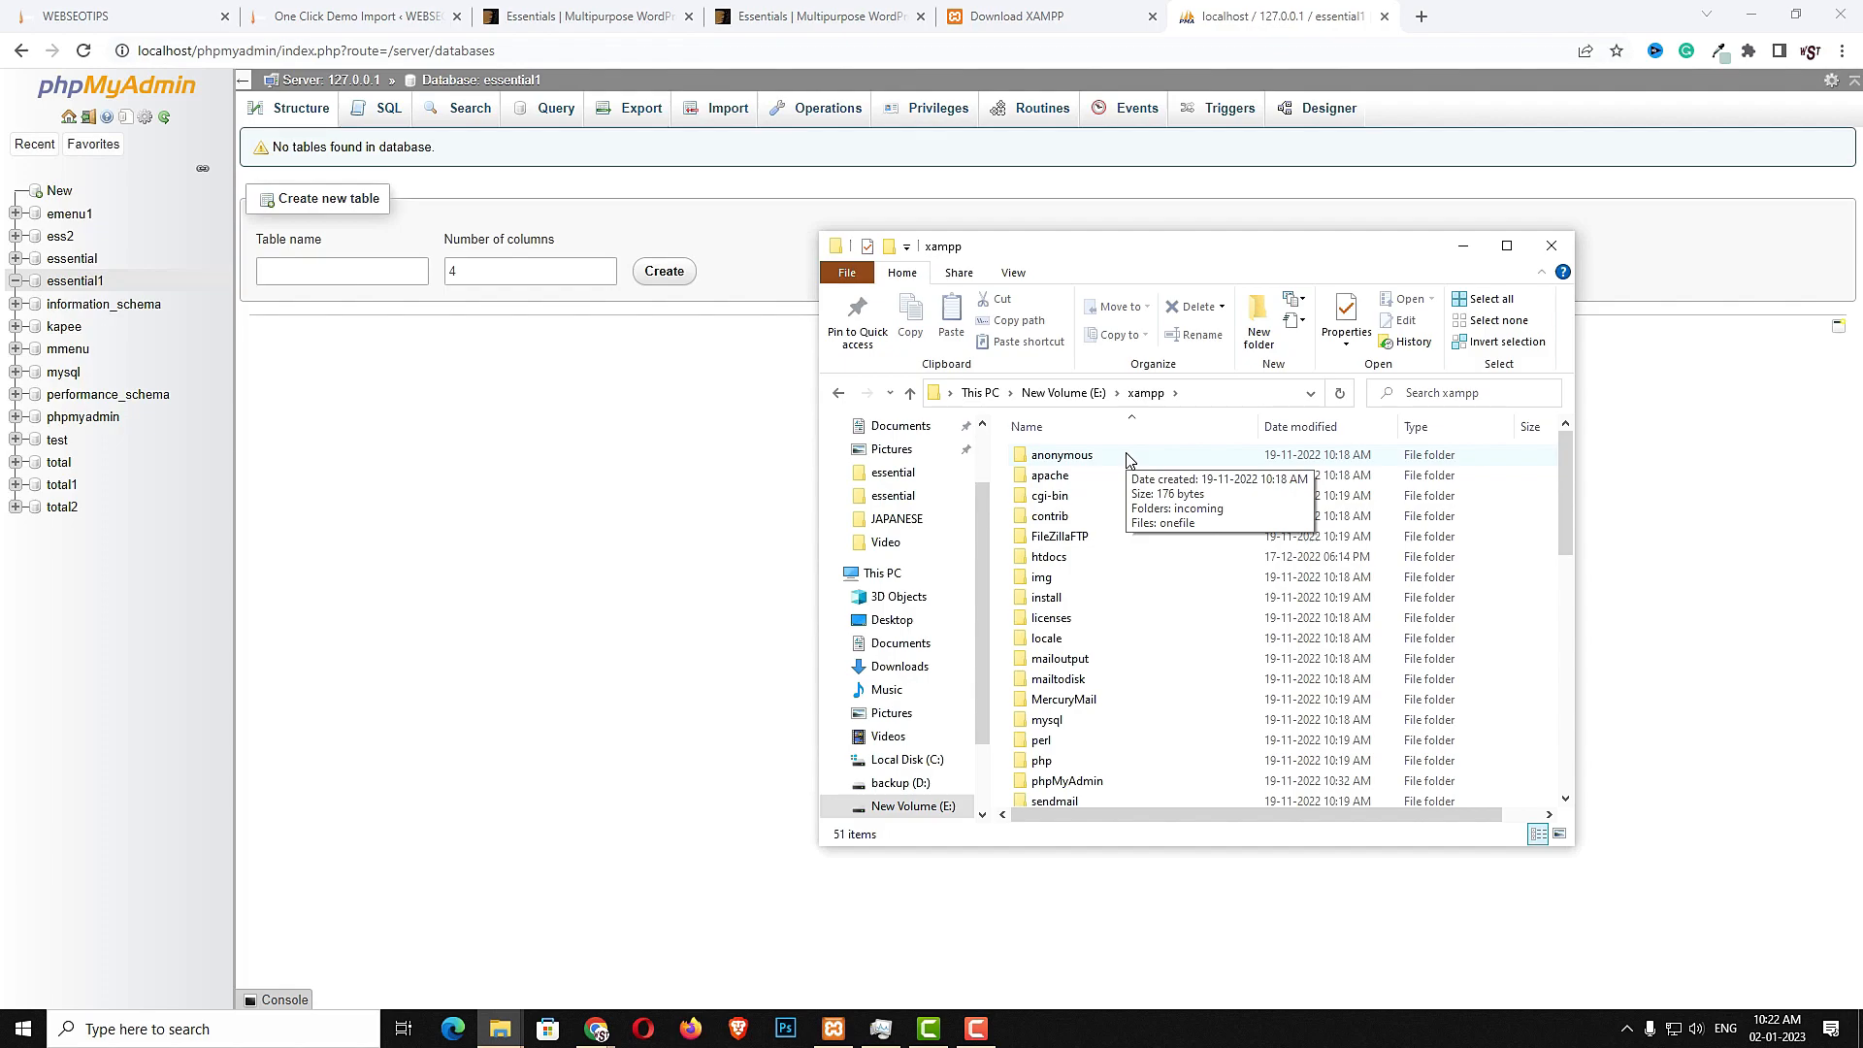
double_click(1048, 559)
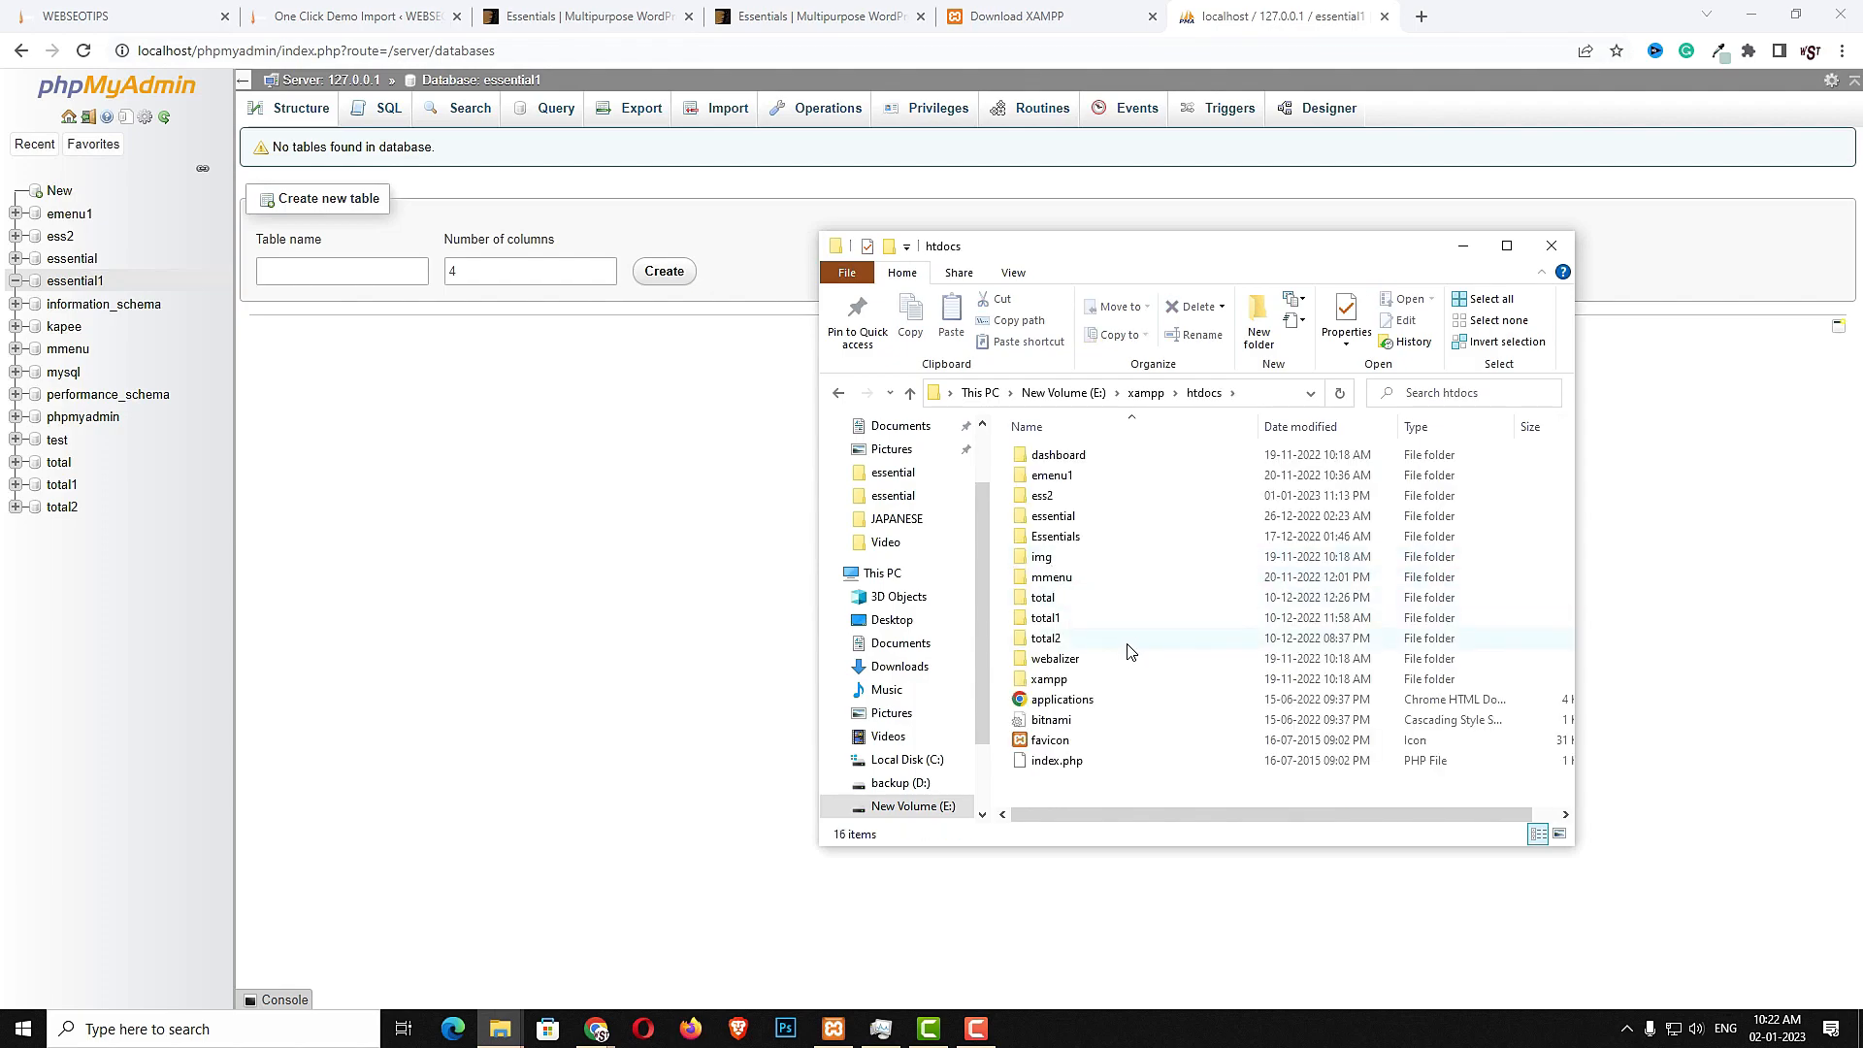
- Go to wordpress.org and download WordPress 6.1.1
click(1422, 23)
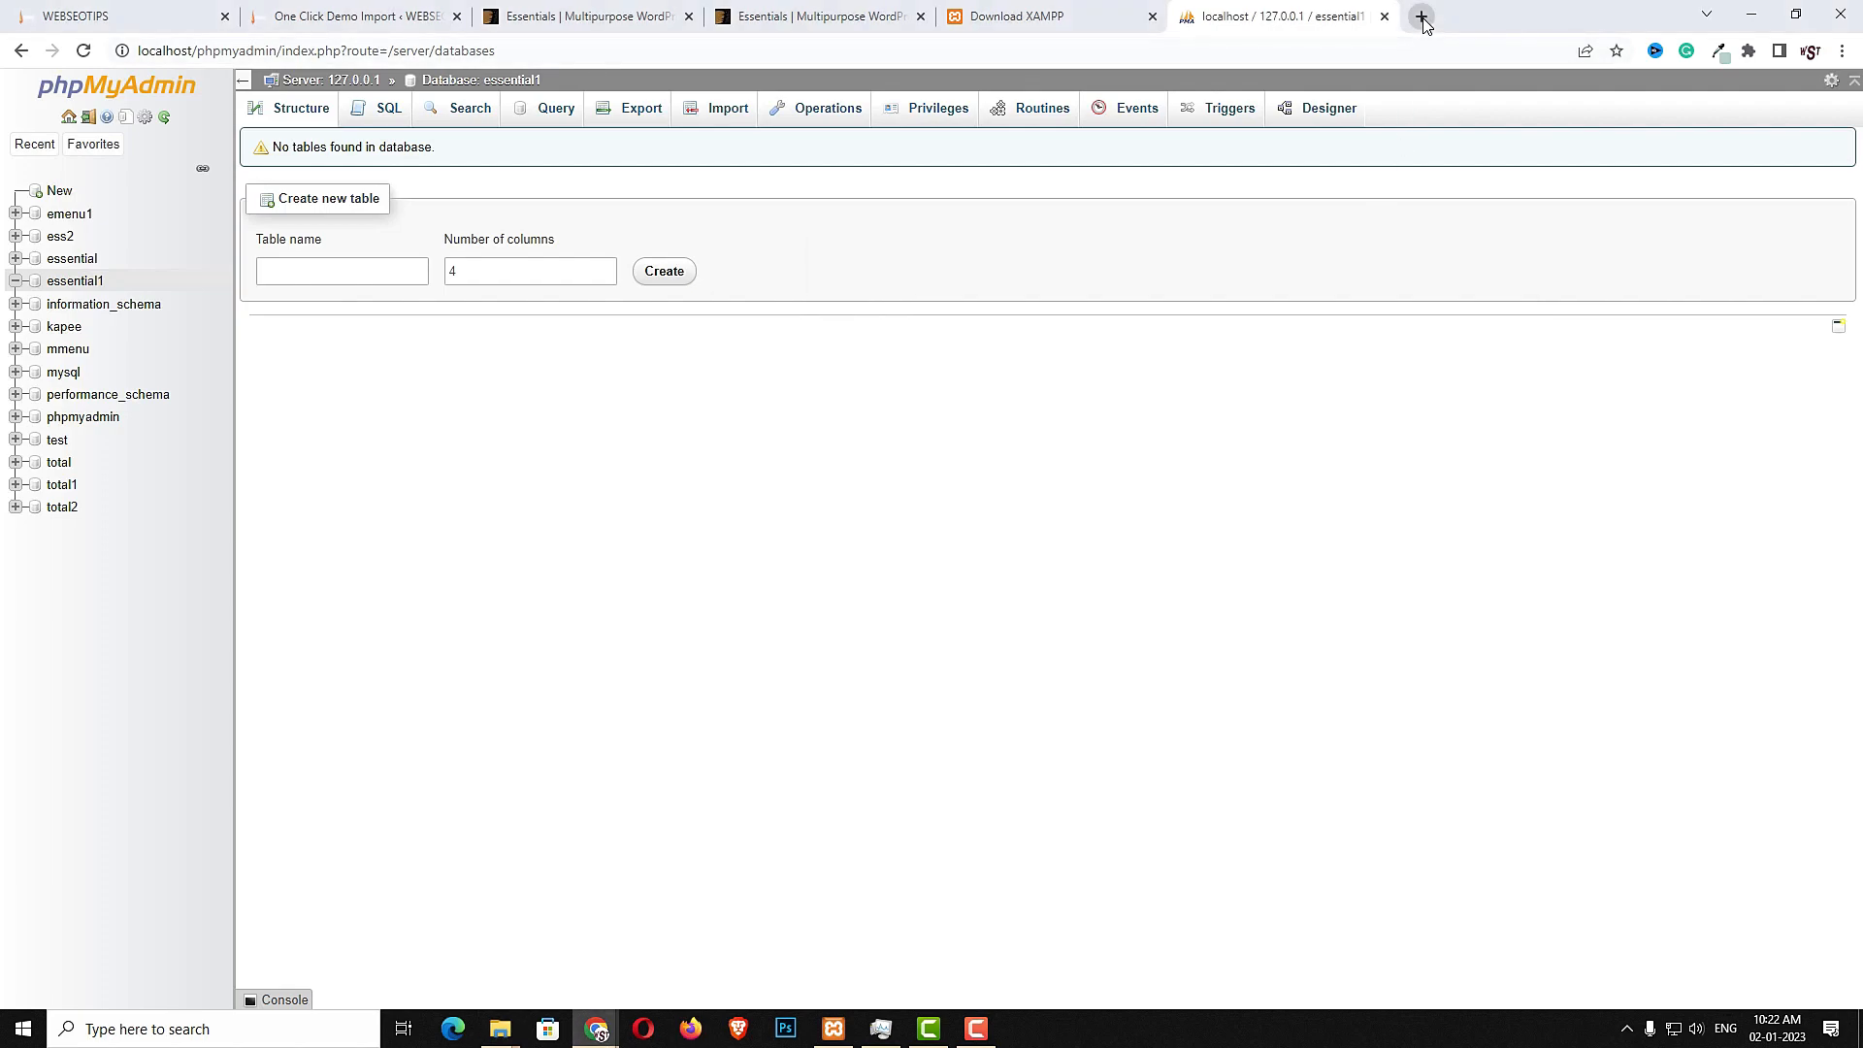
click(1416, 41)
text(wo)
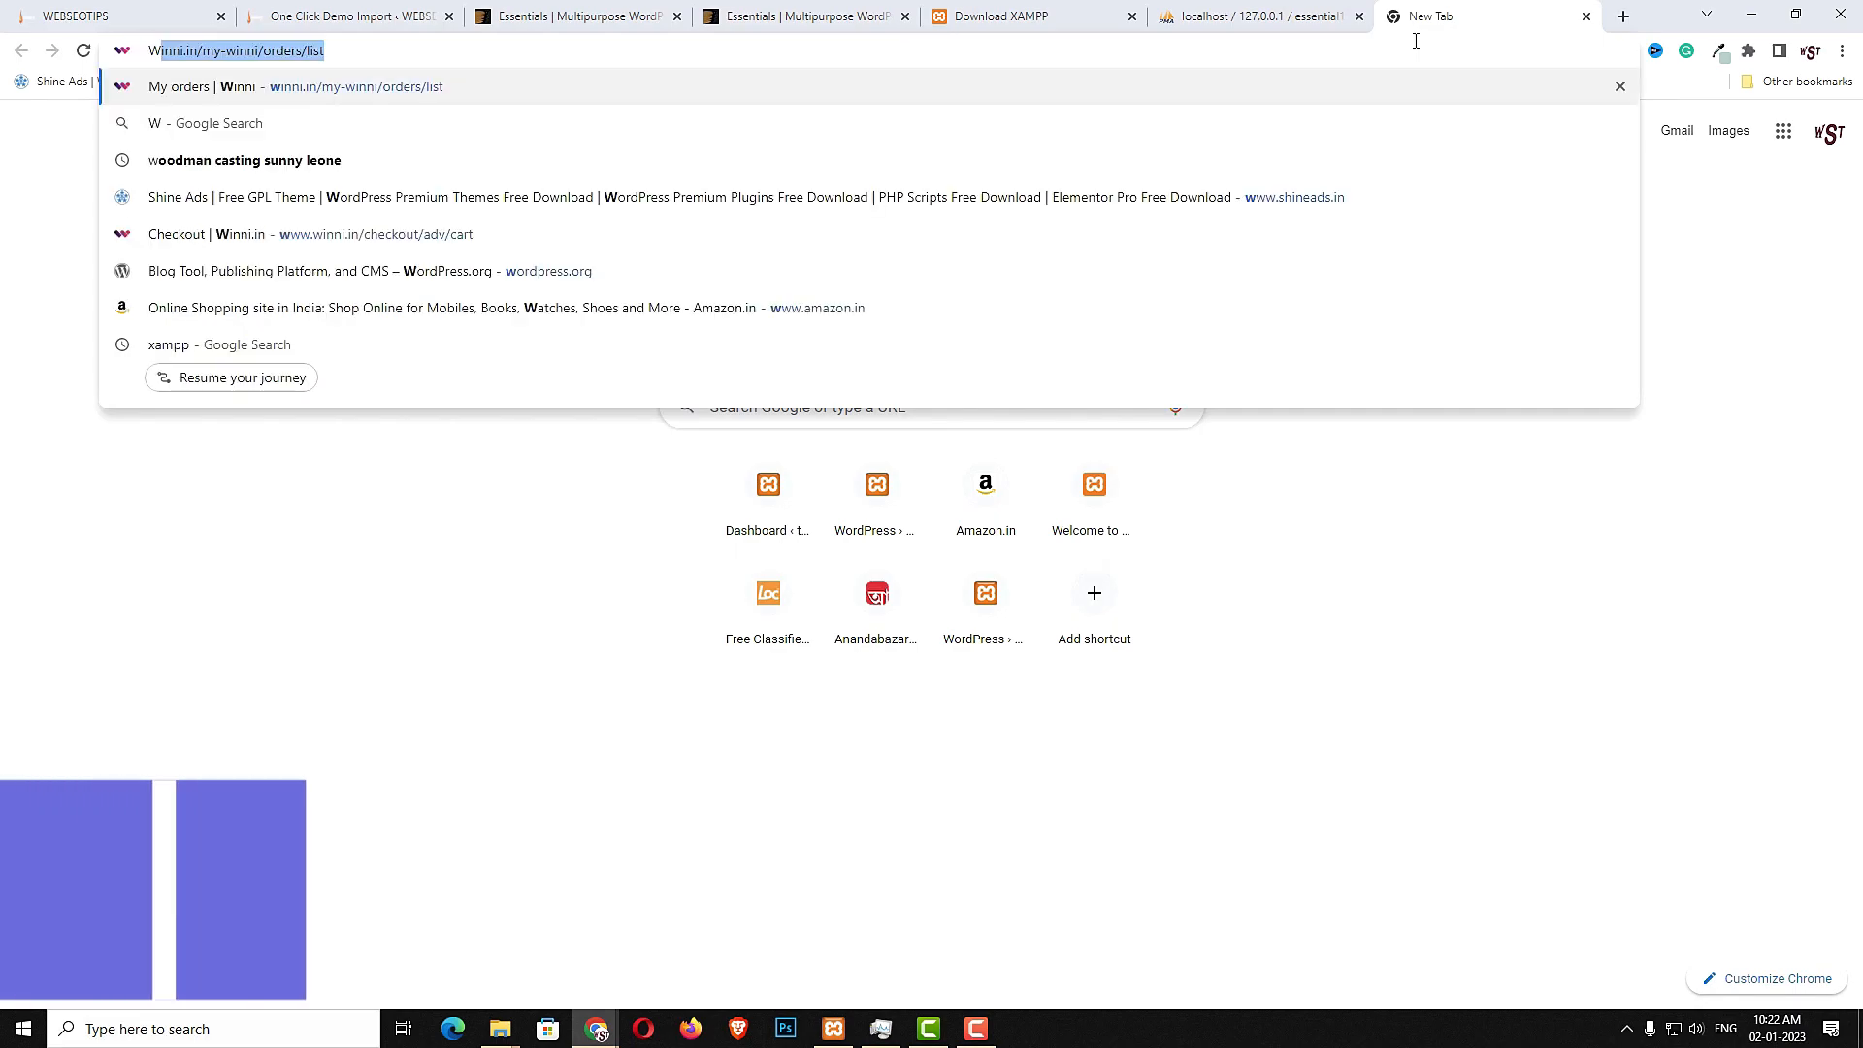
key(Return)
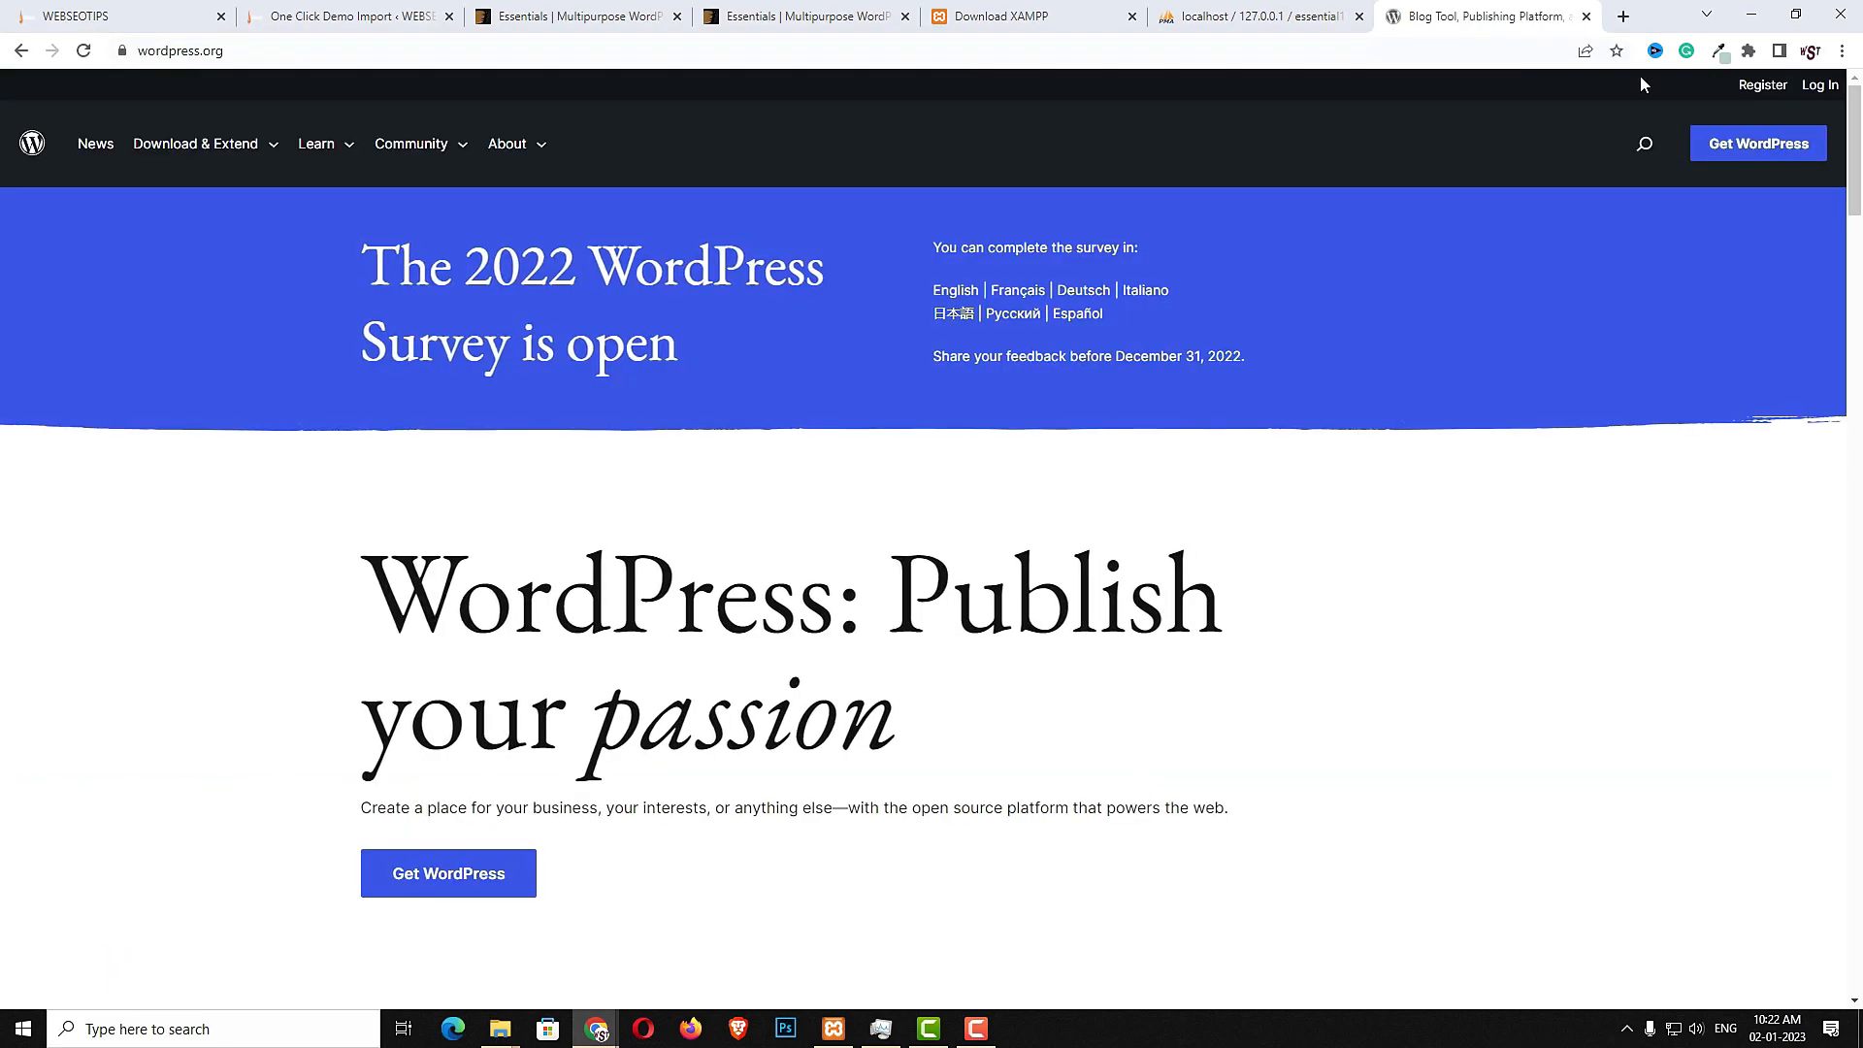
click(1732, 159)
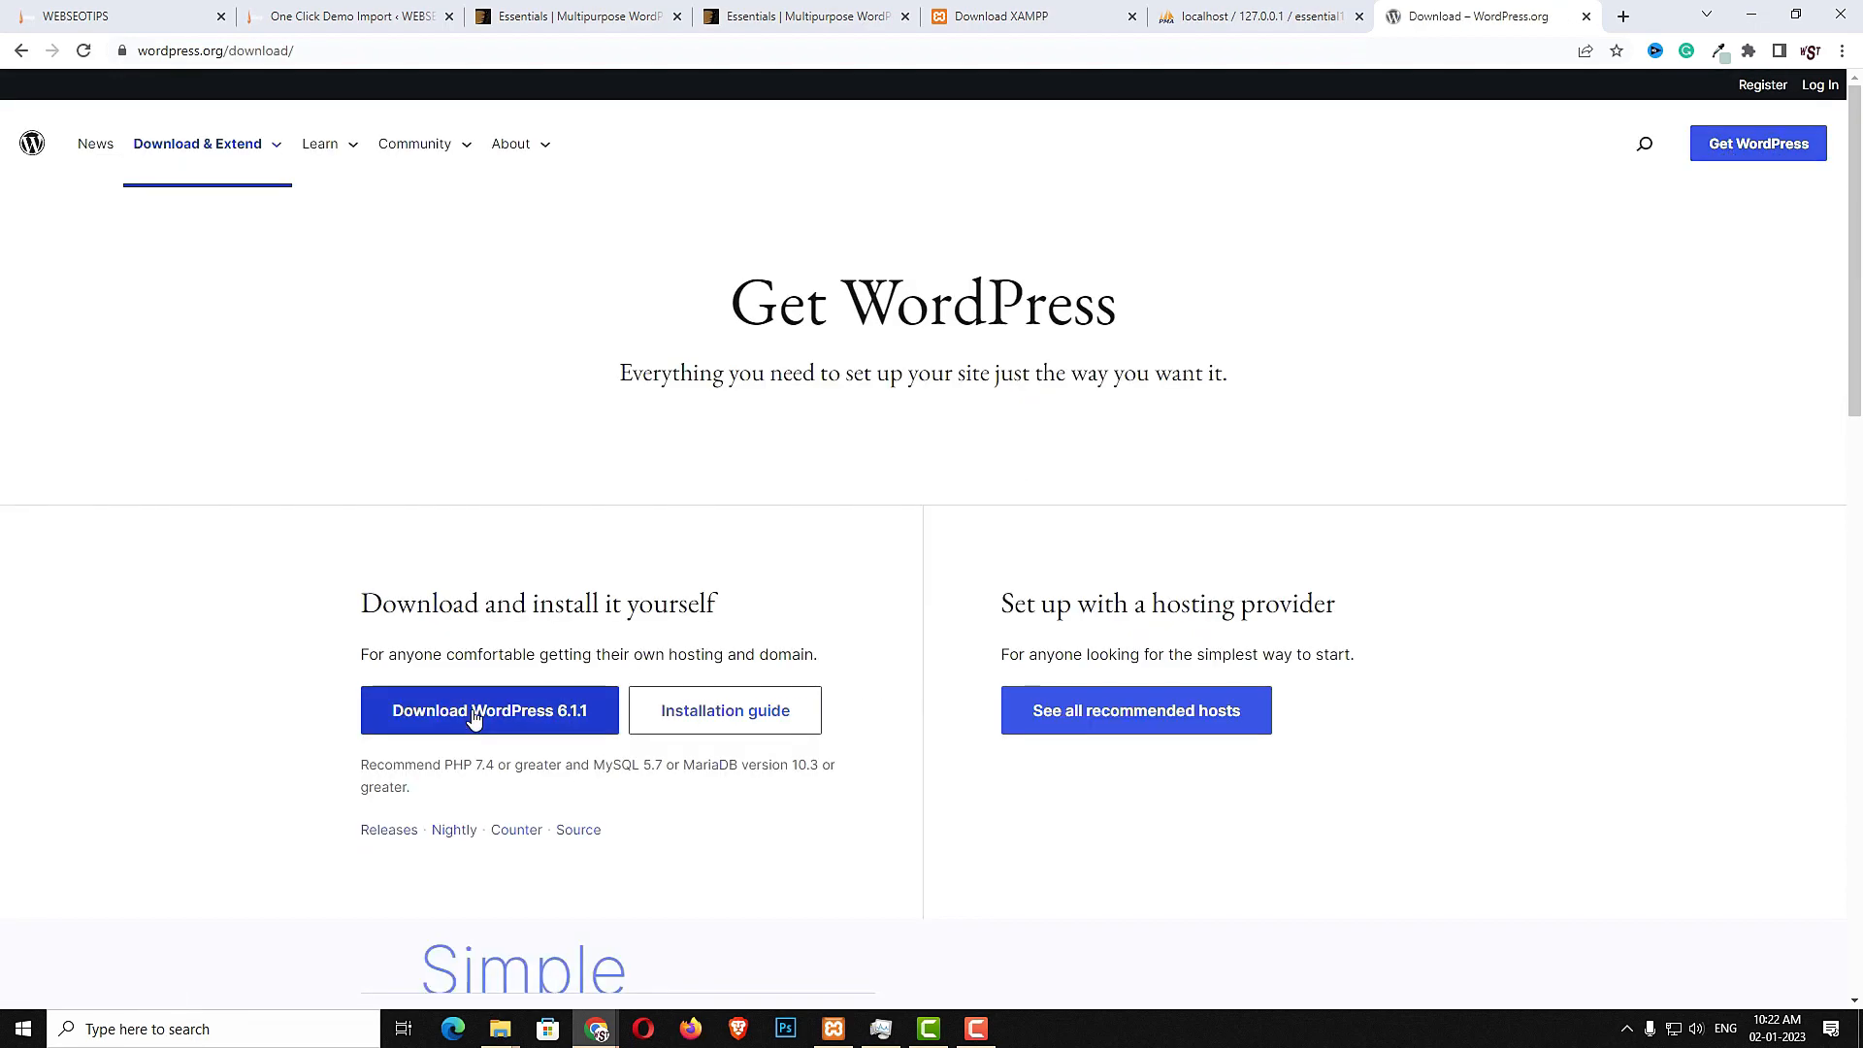
click(548, 718)
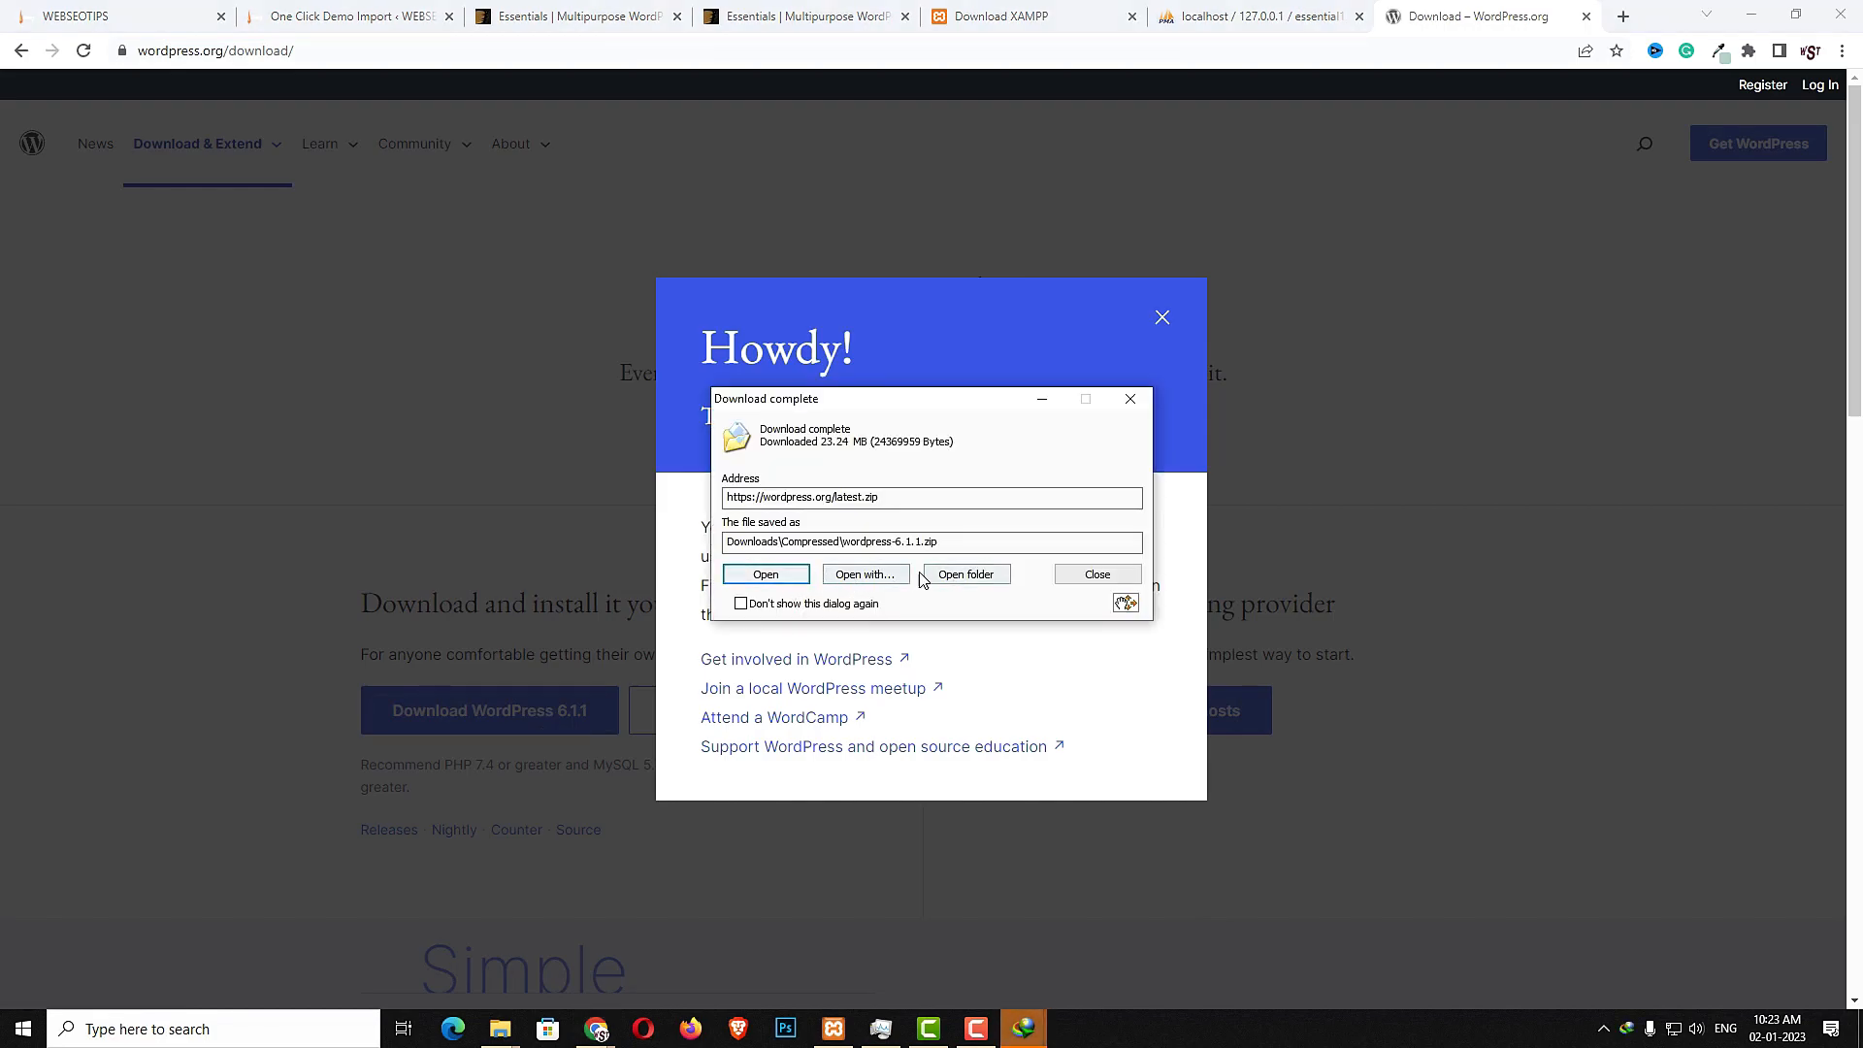
- Open the downloaded wordpress-6.1.1.zip archive and extract its wordpress folder into htdocs
click(785, 576)
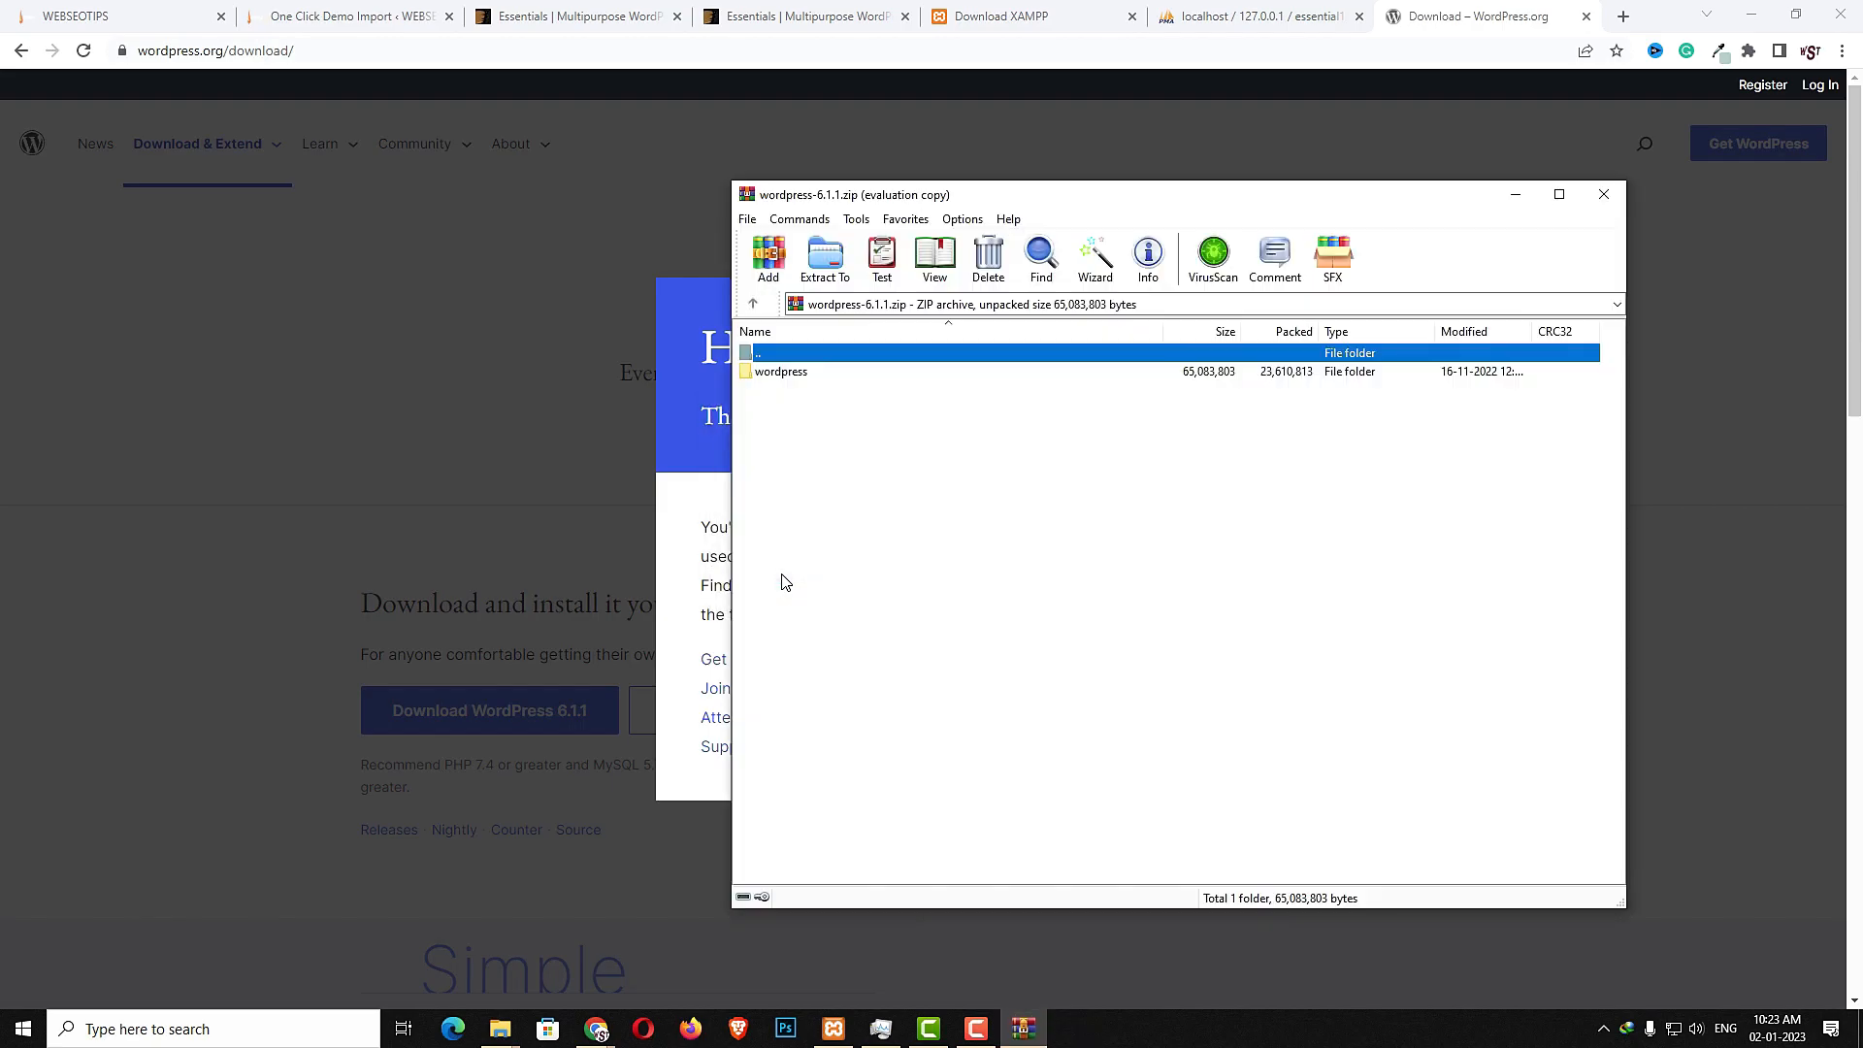
drag(996, 201, 353, 200)
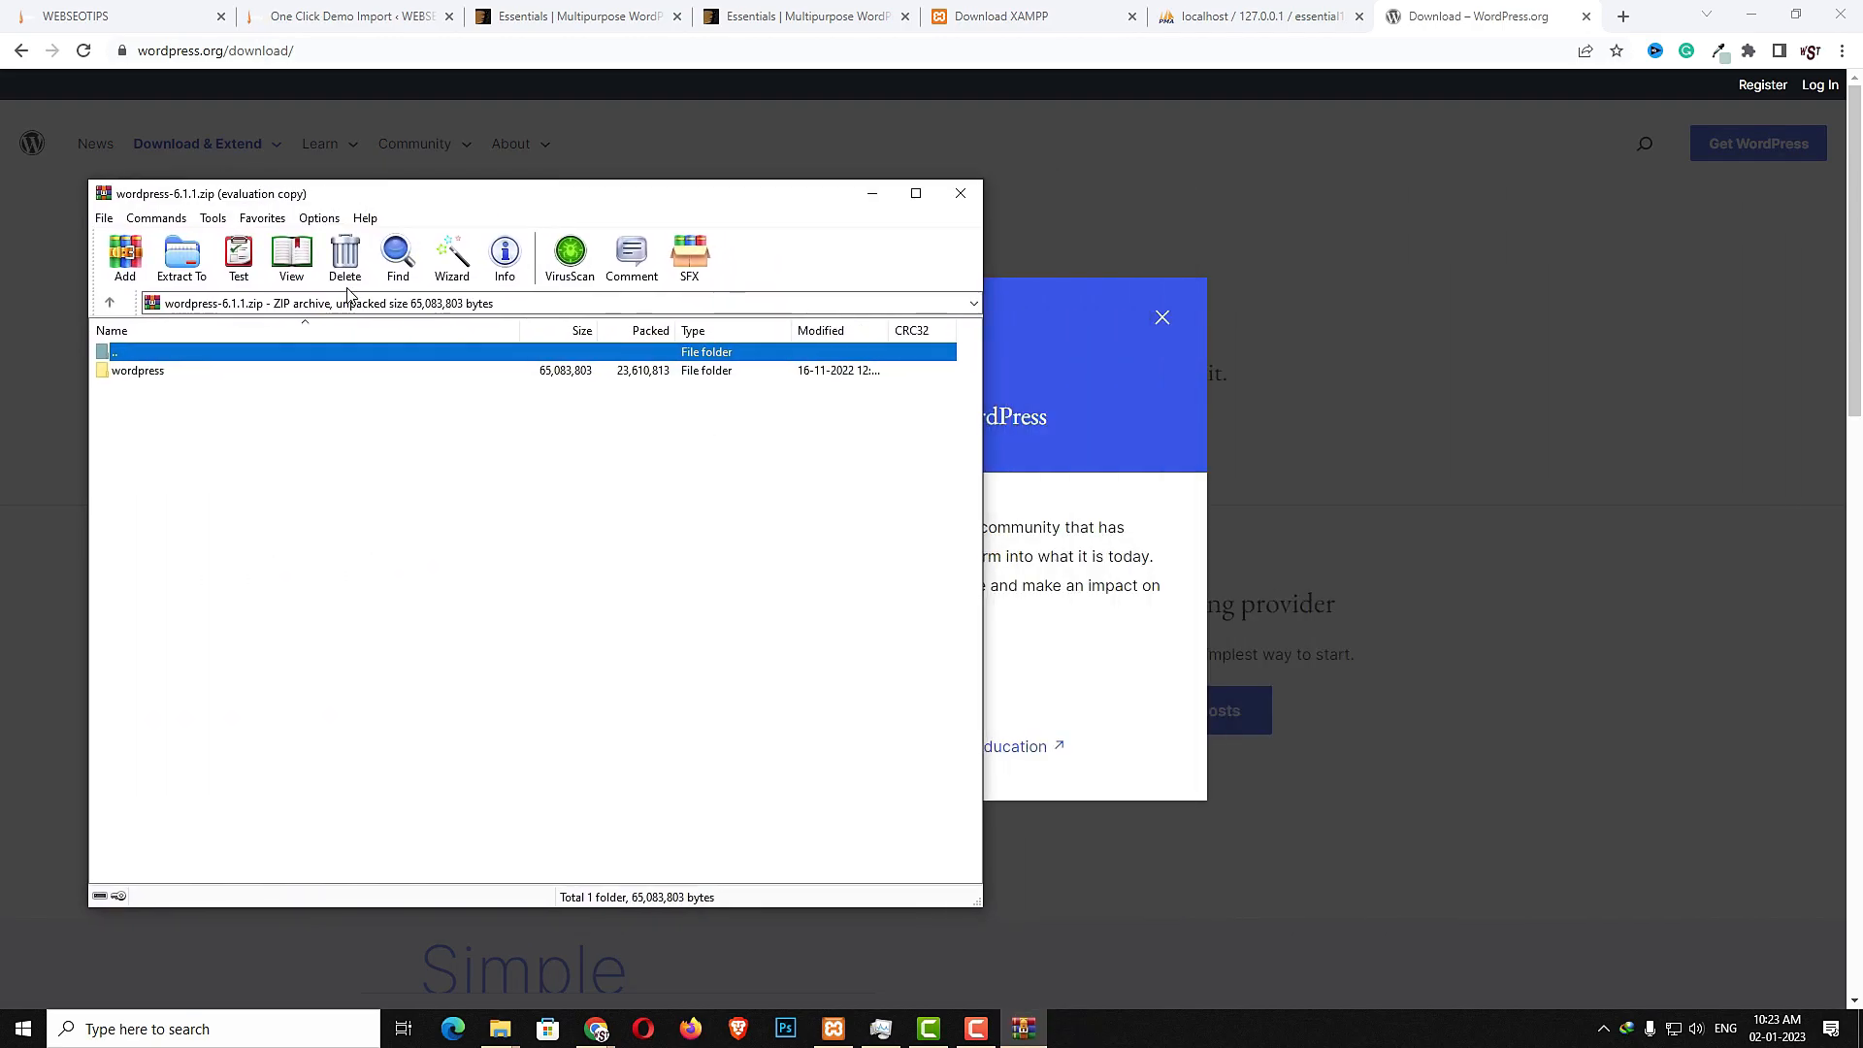
mouse_move(502, 1039)
click(557, 986)
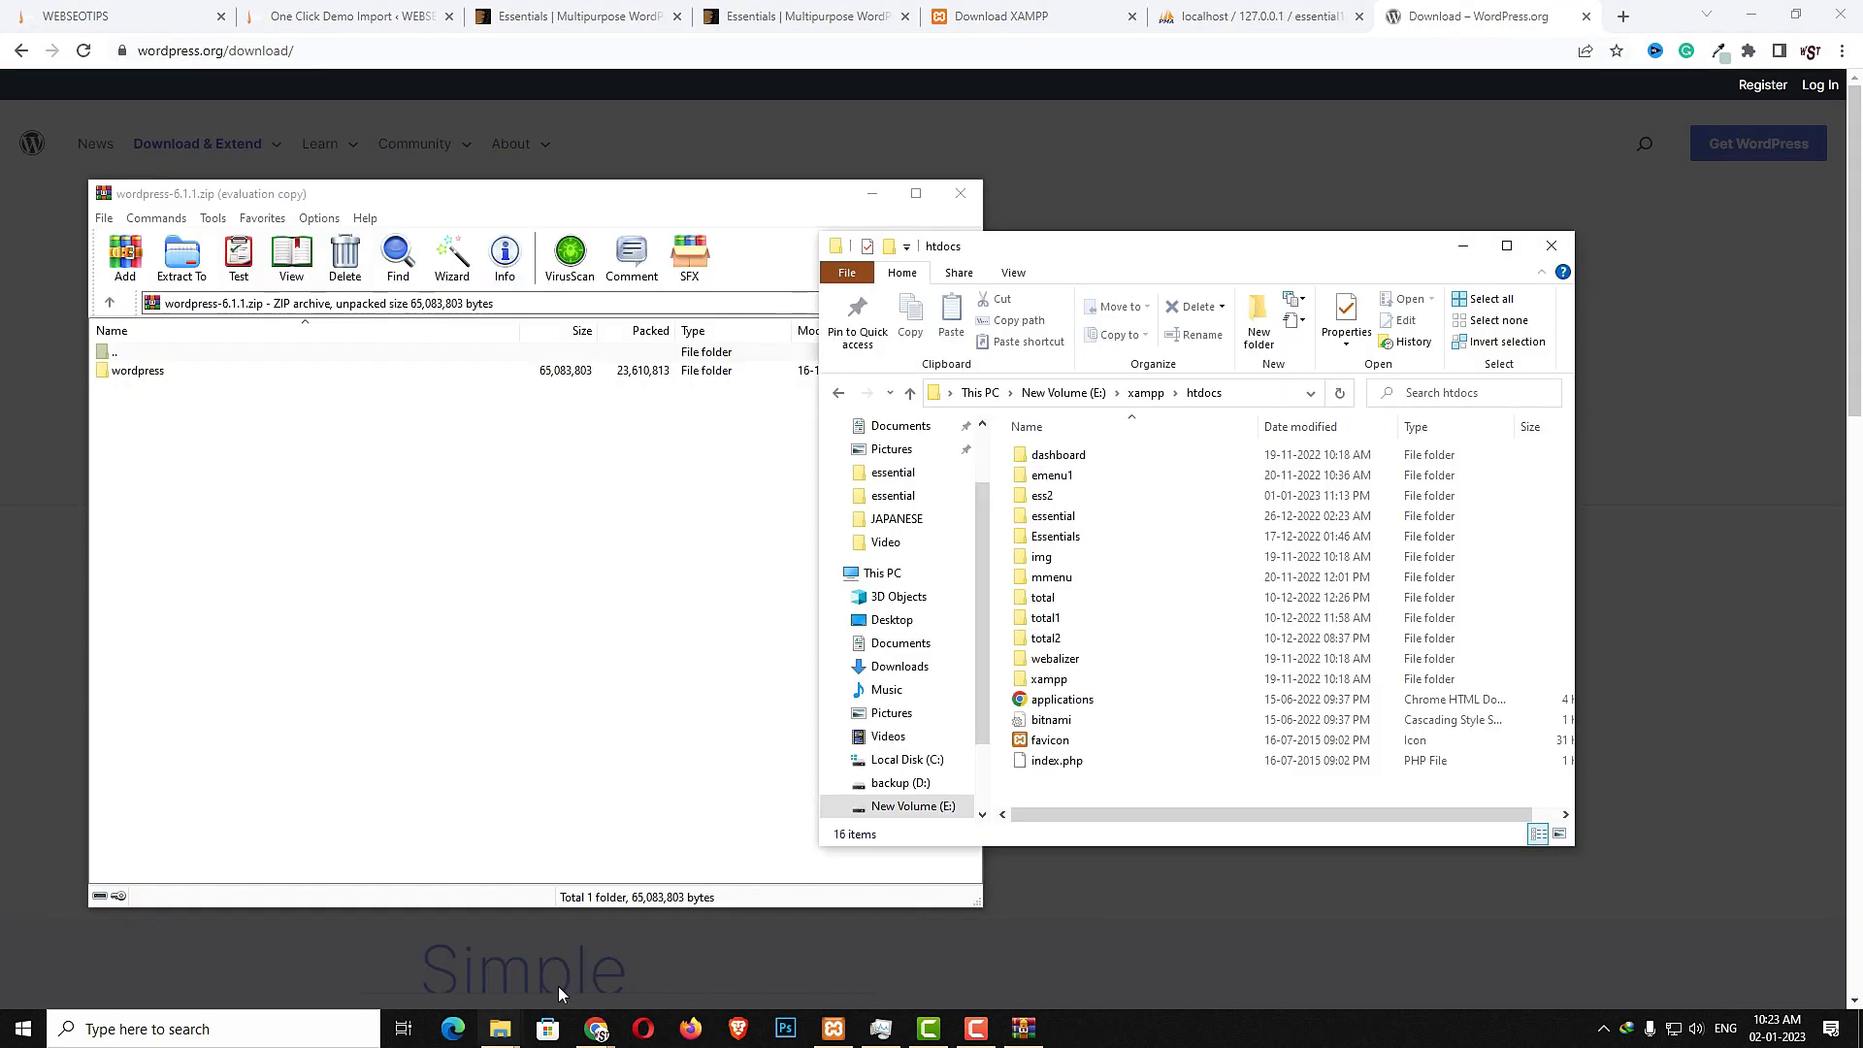
drag(138, 378, 1087, 791)
drag(1084, 788, 1085, 788)
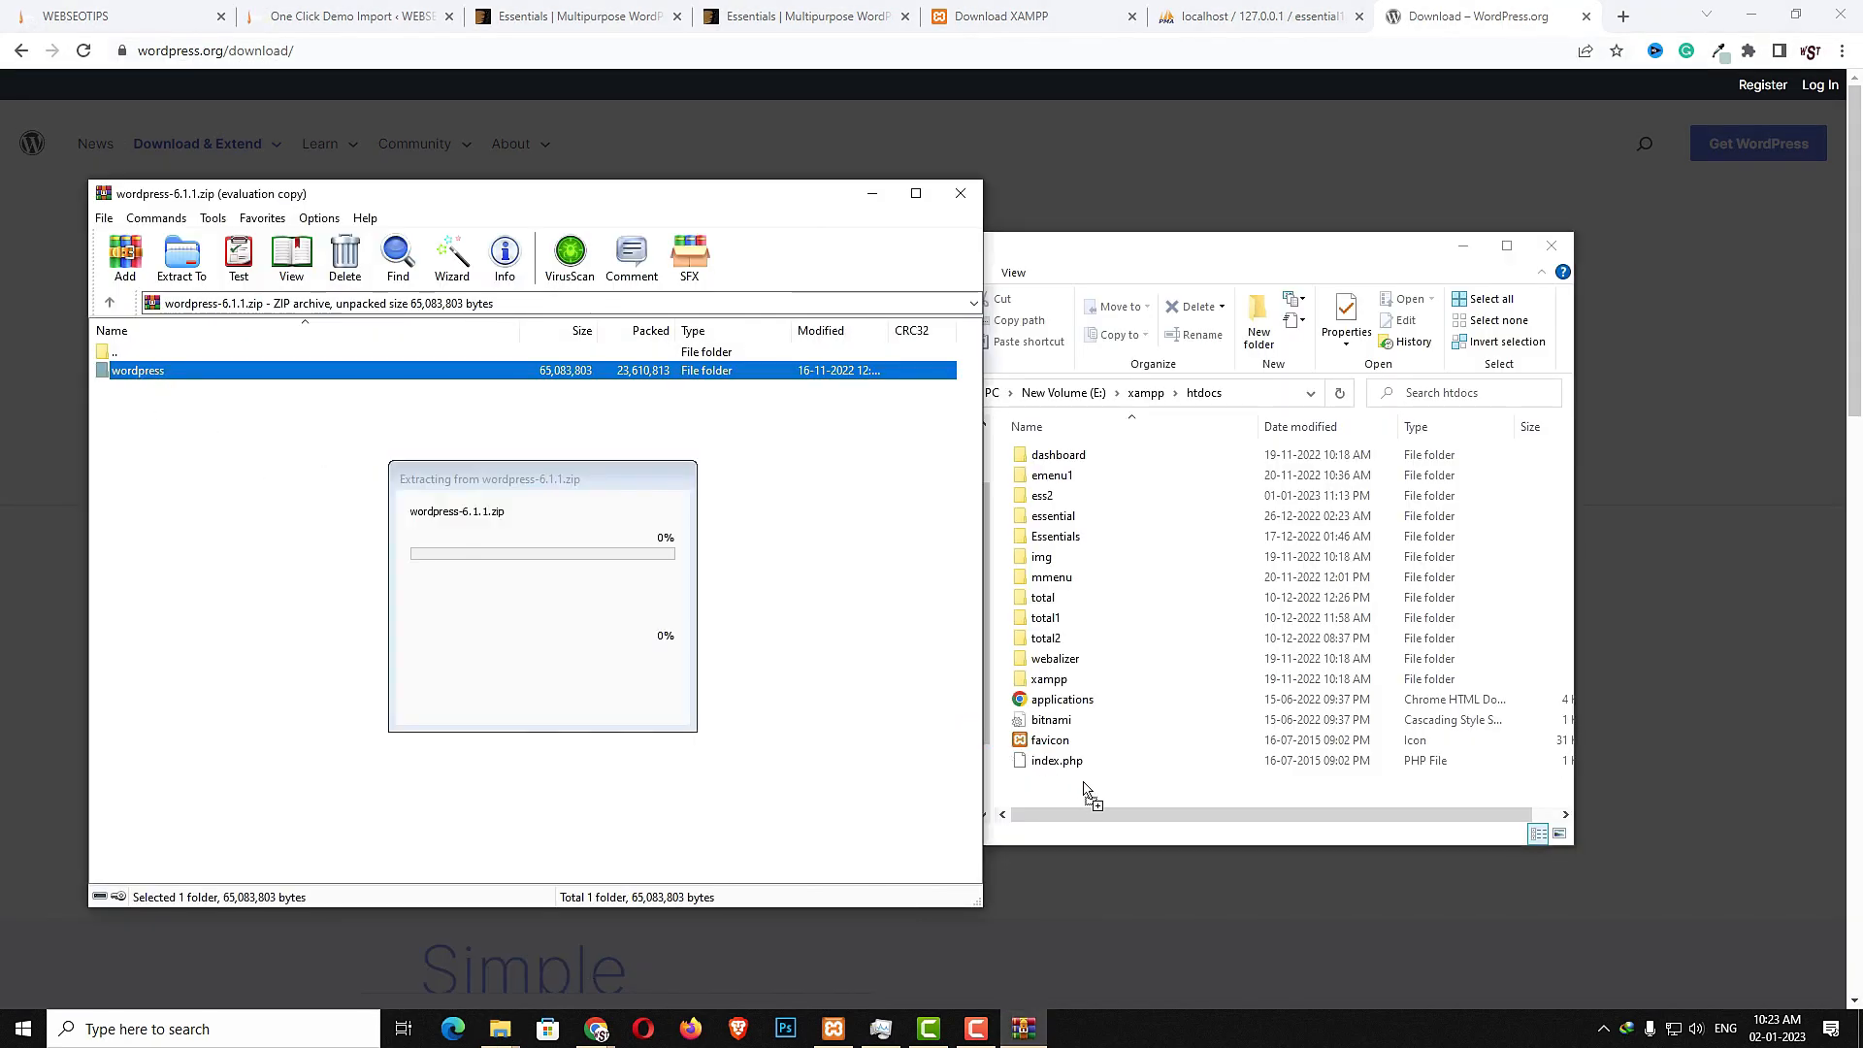
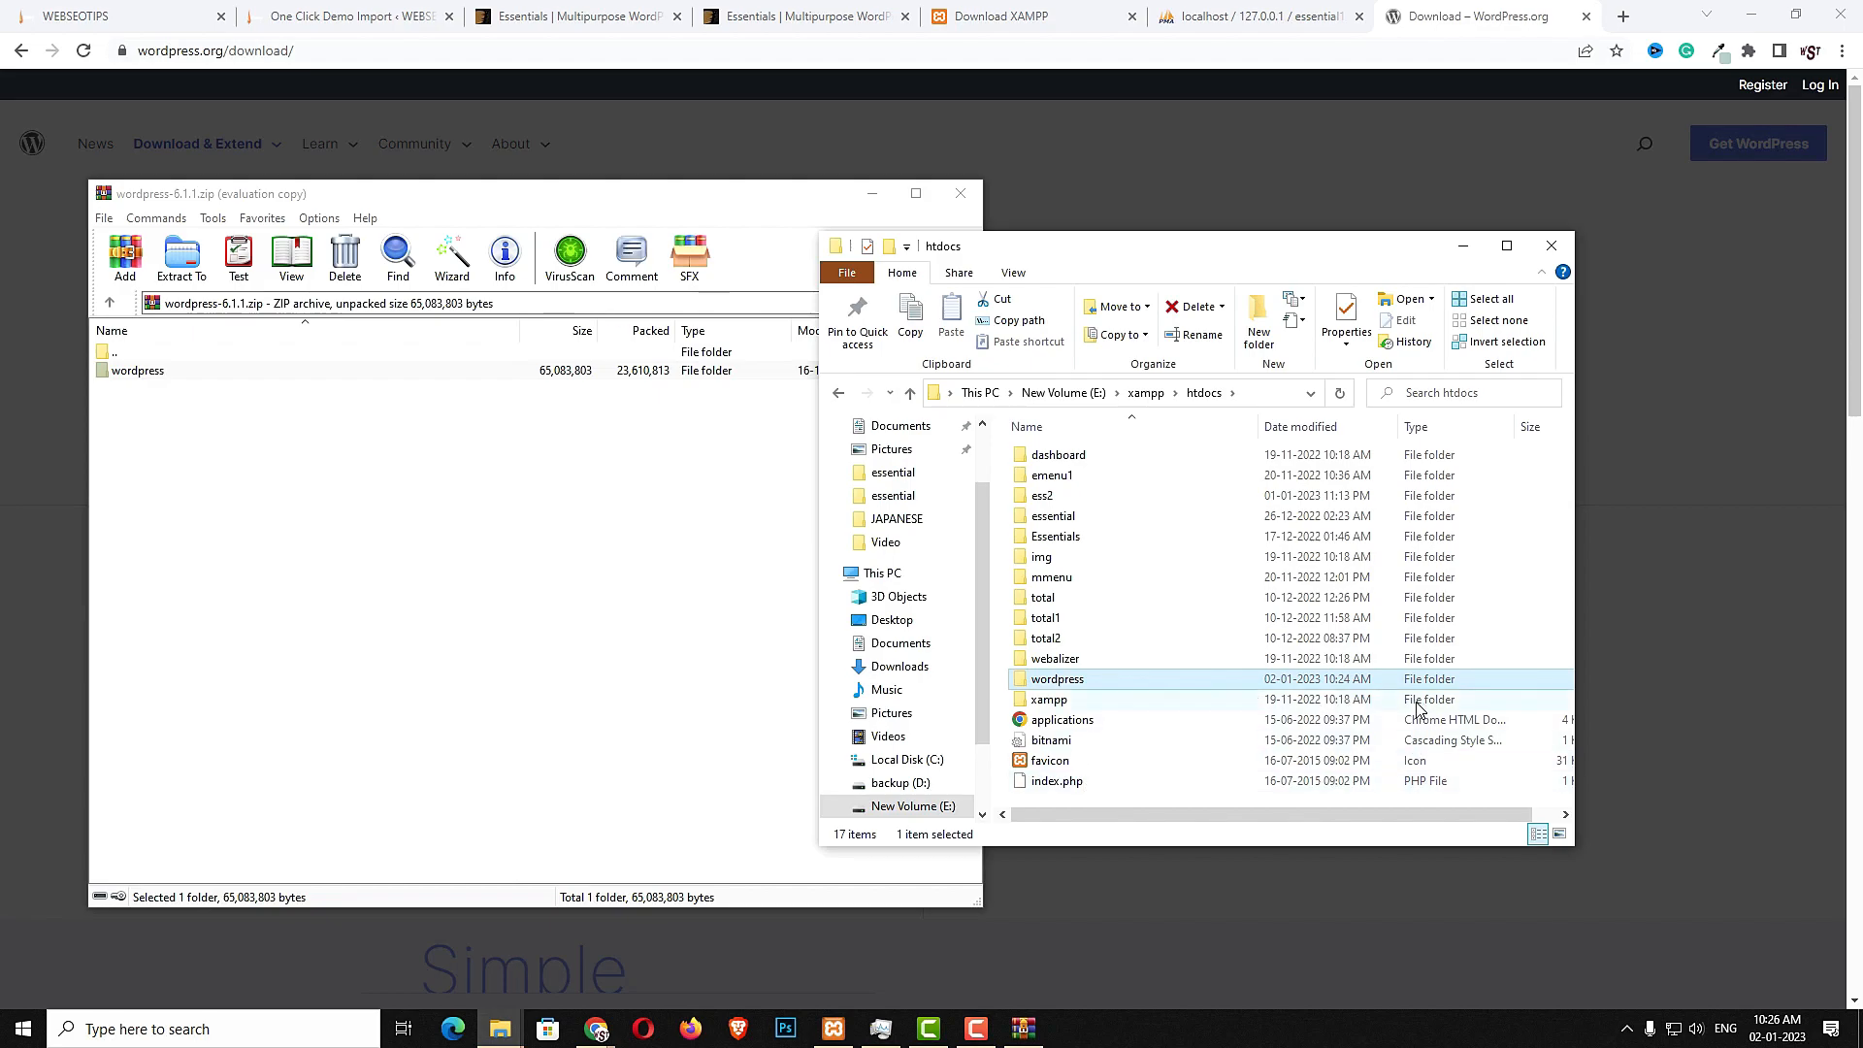
- Close the archive and rename the extracted wordpress folder in htdocs to essential1, then open it
click(962, 194)
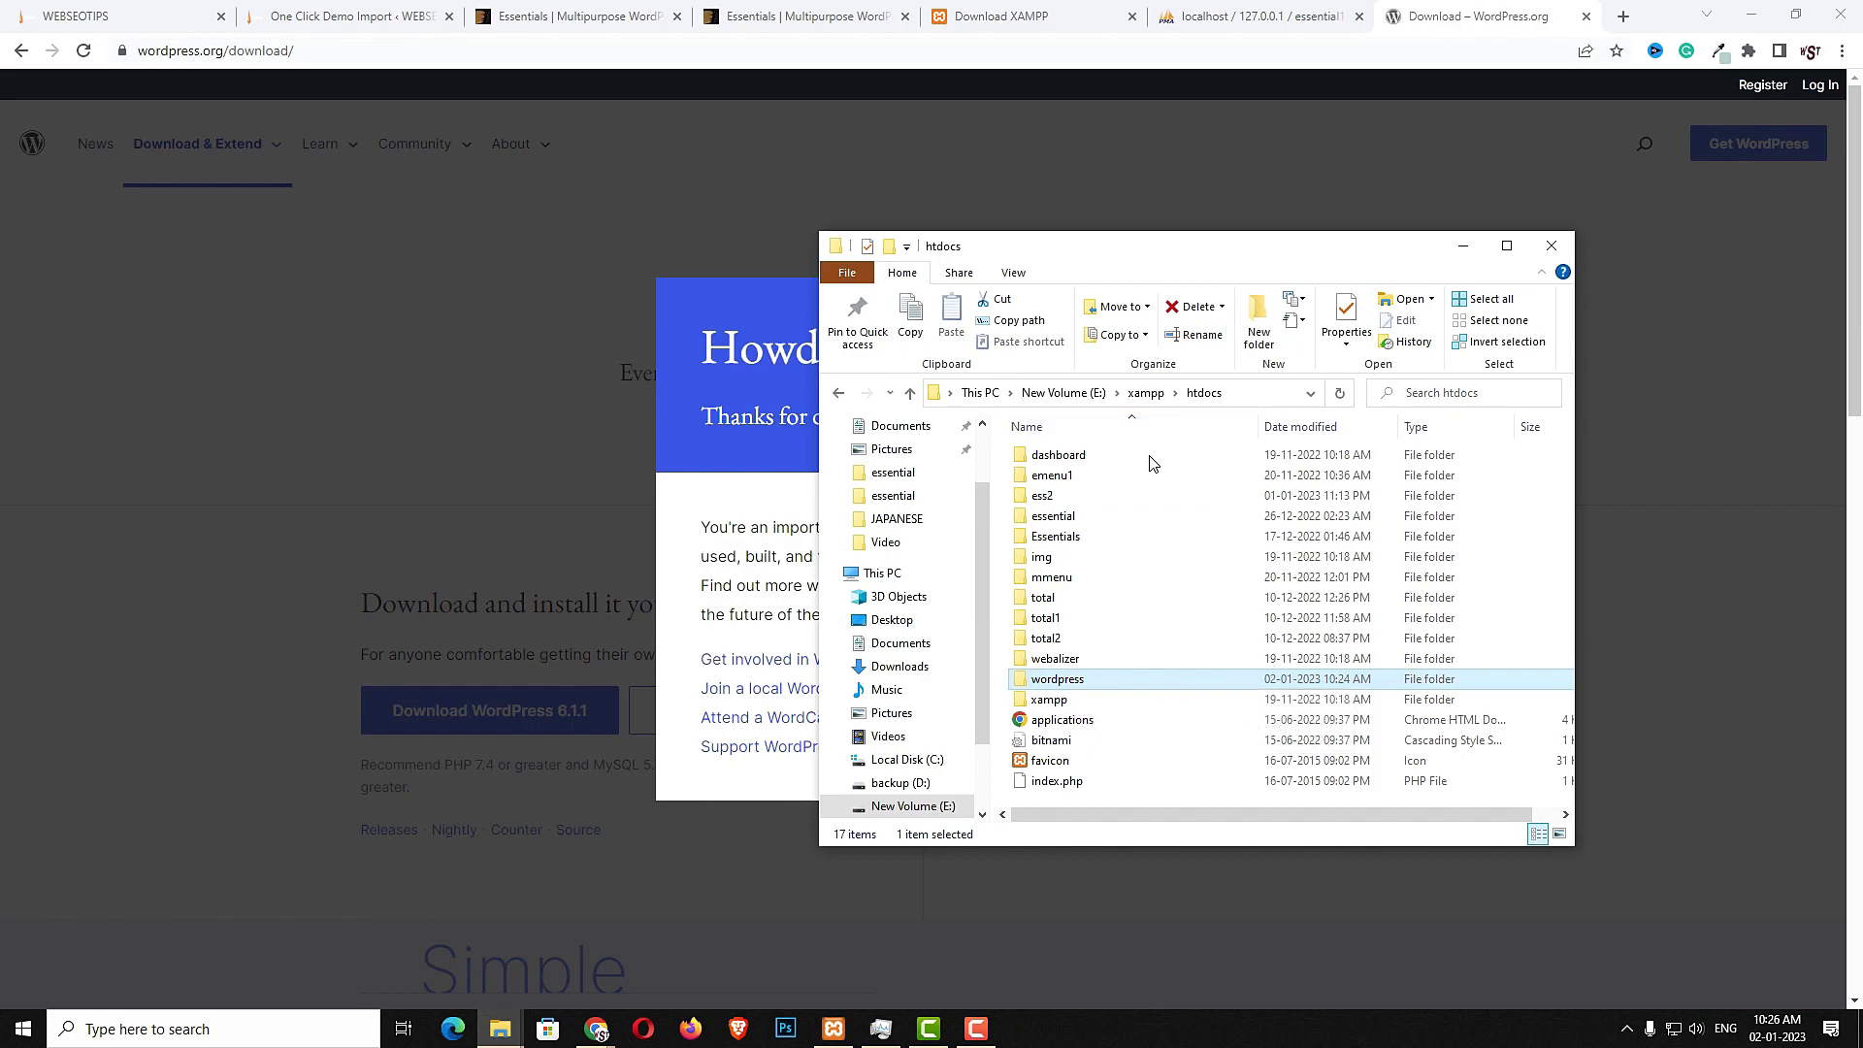
right_click(1084, 688)
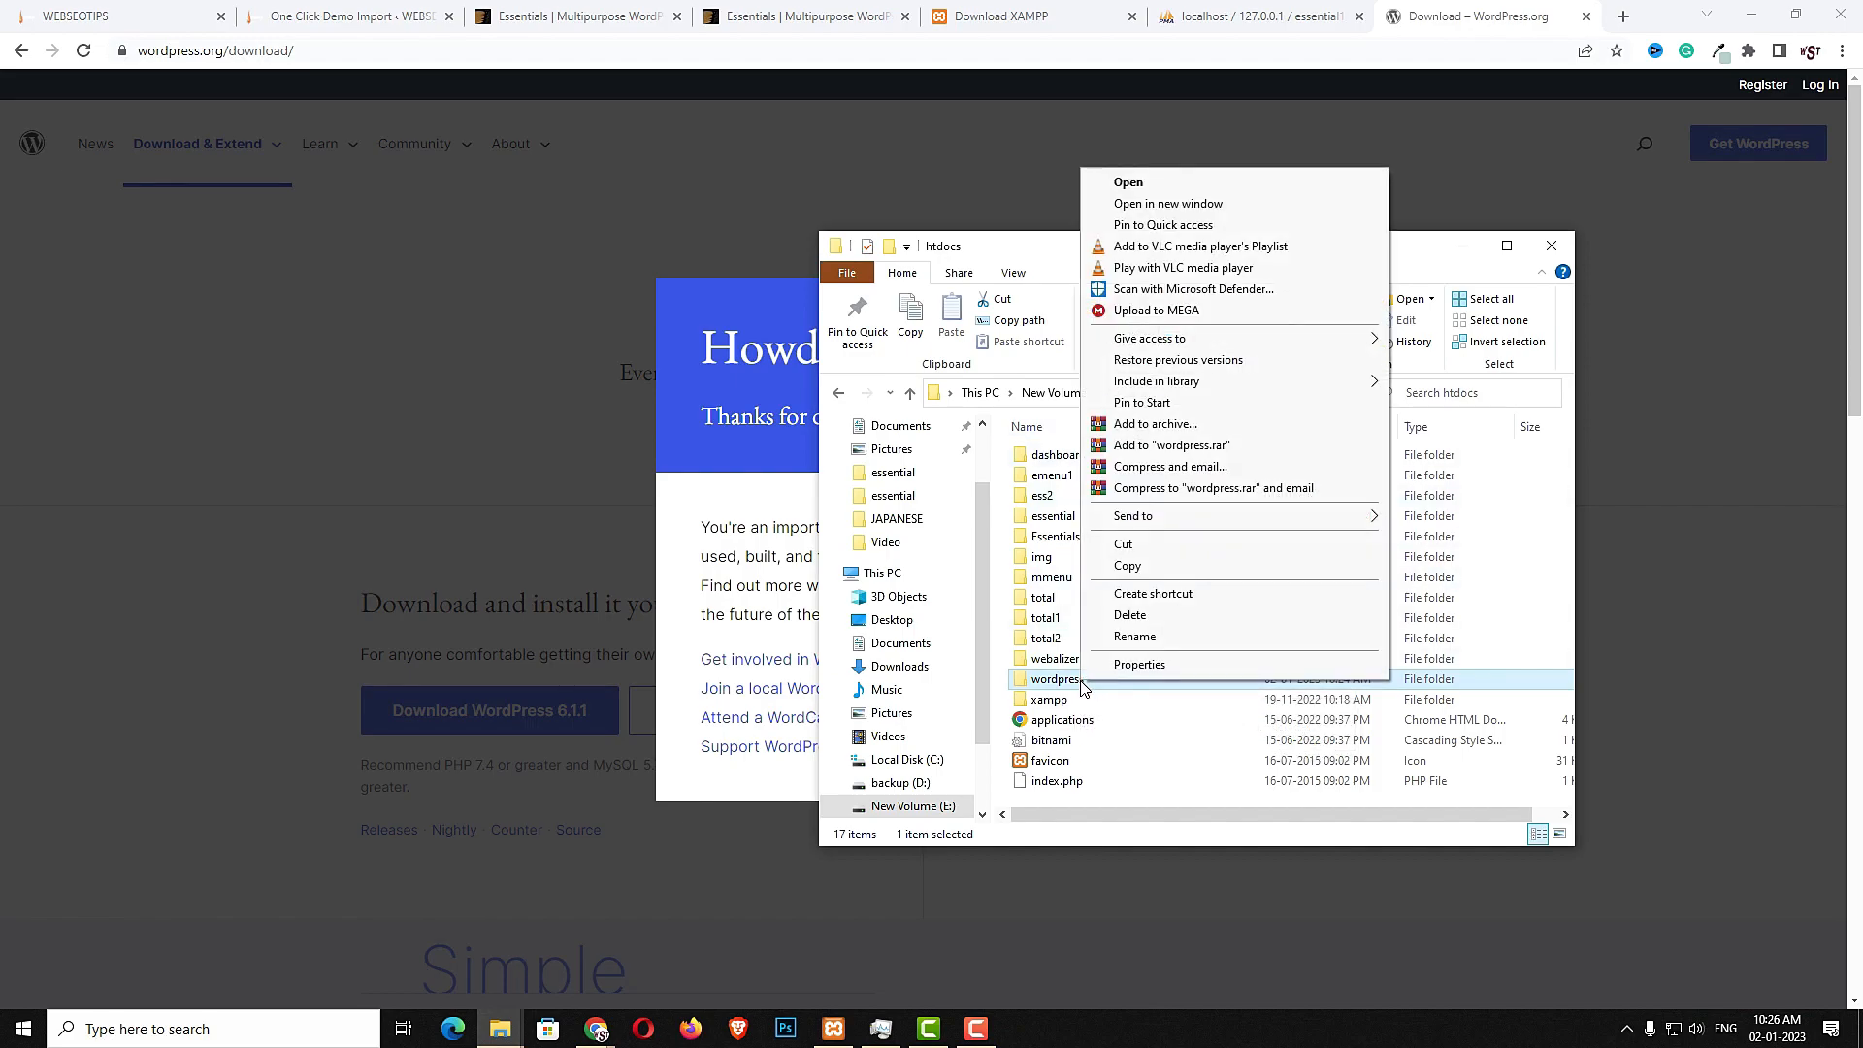
click(1143, 640)
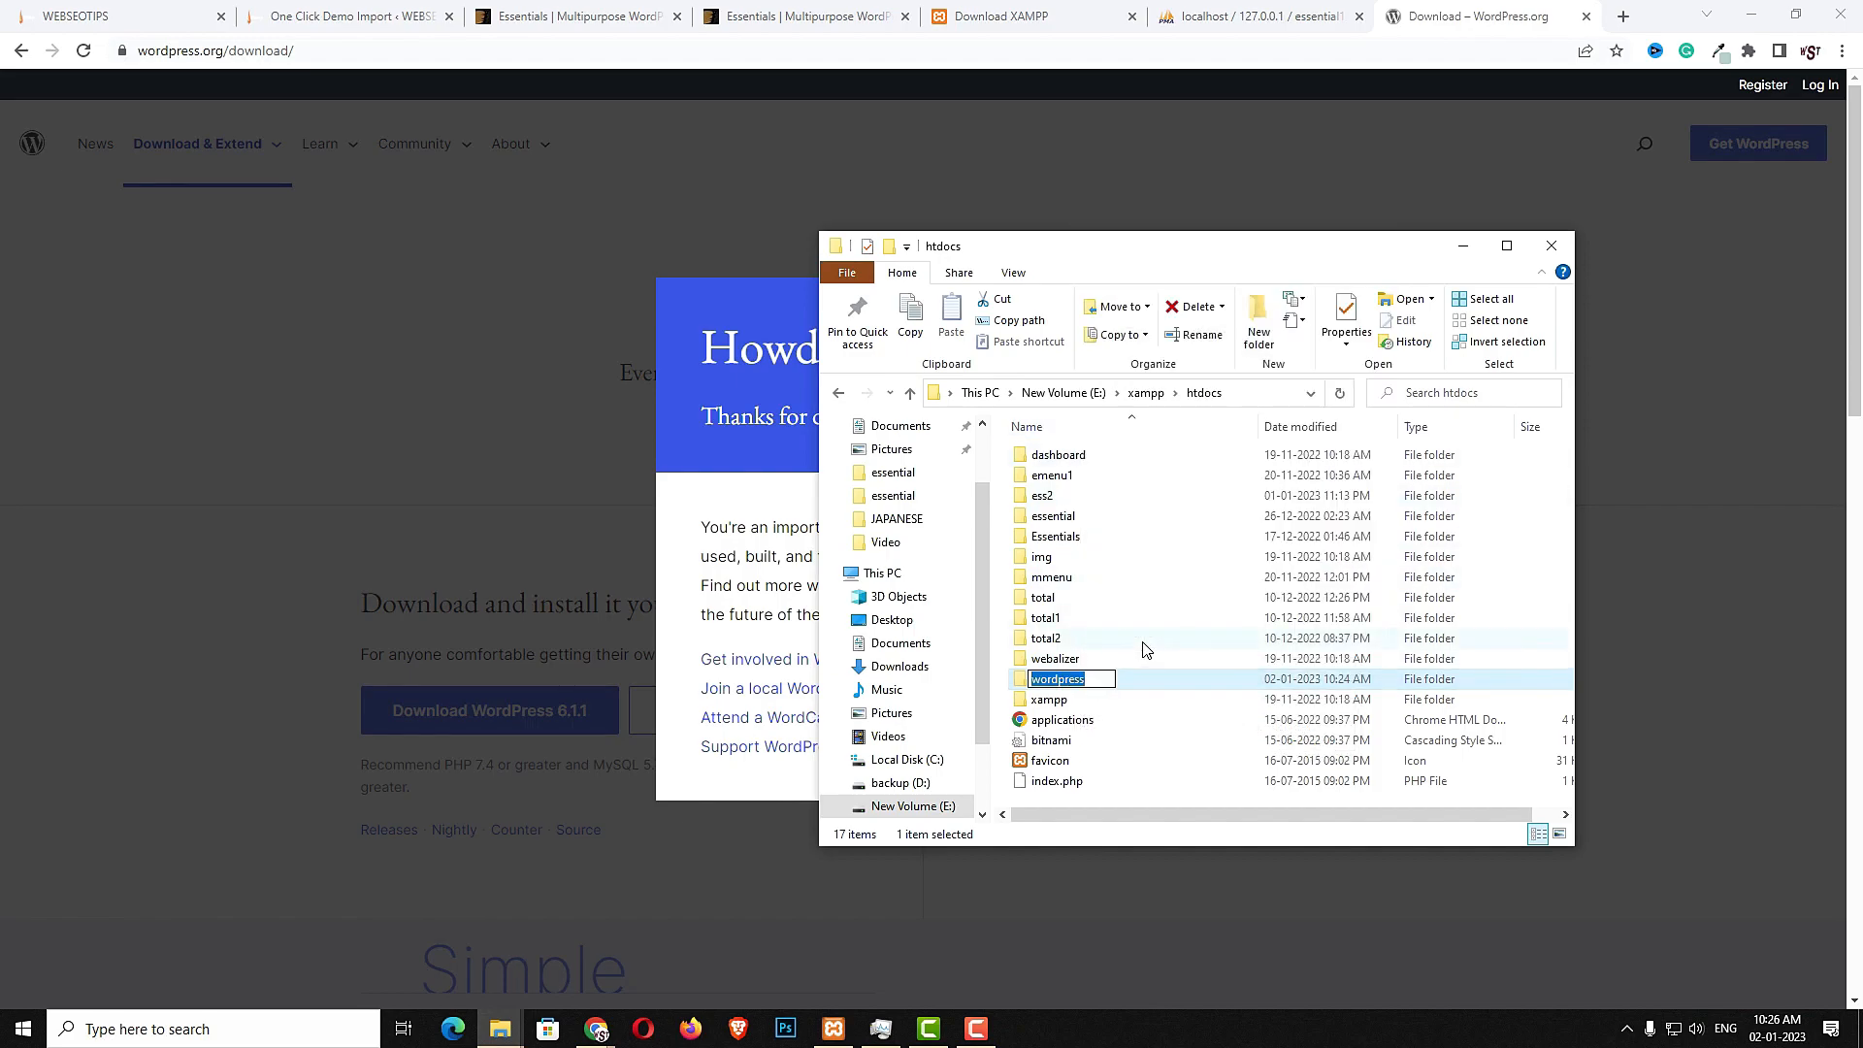
text(essential)
key(Return)
key(Return)
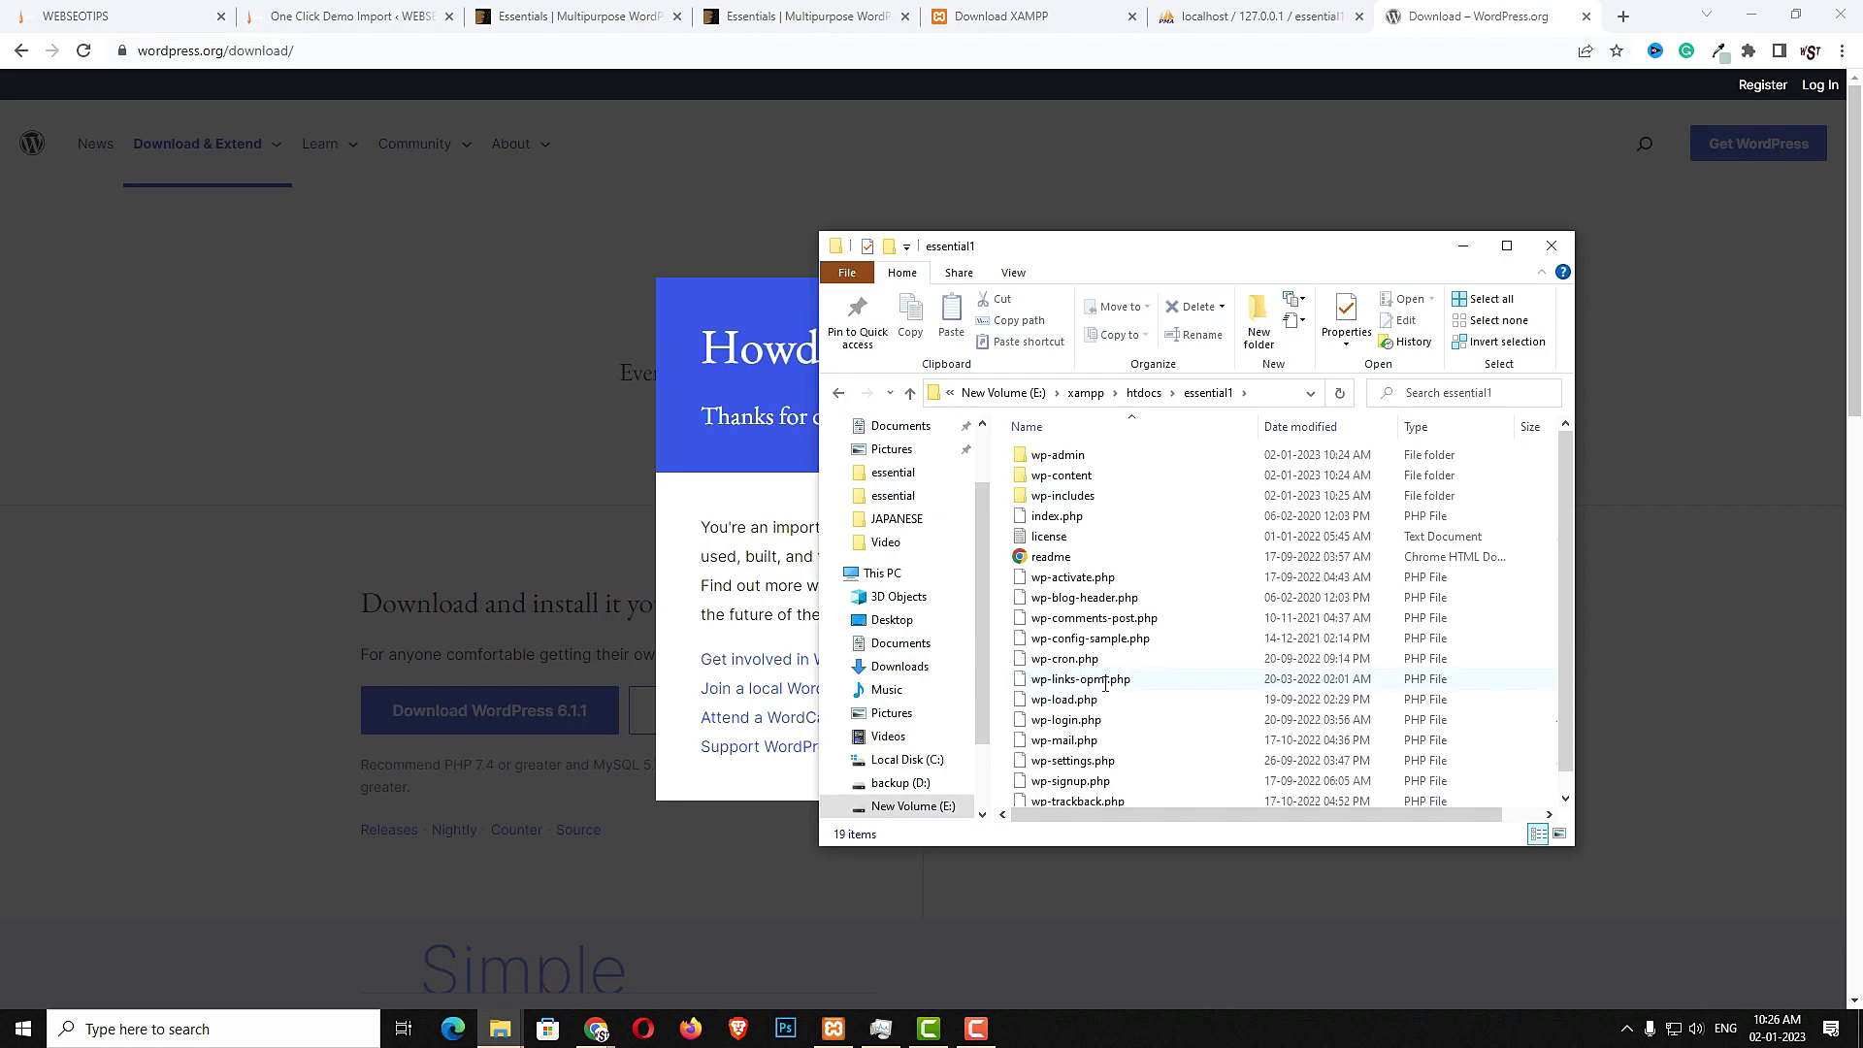
- Open the local essential folder beside the site folder and inspect its theme, image, plugins and product export contents
double_click(1099, 478)
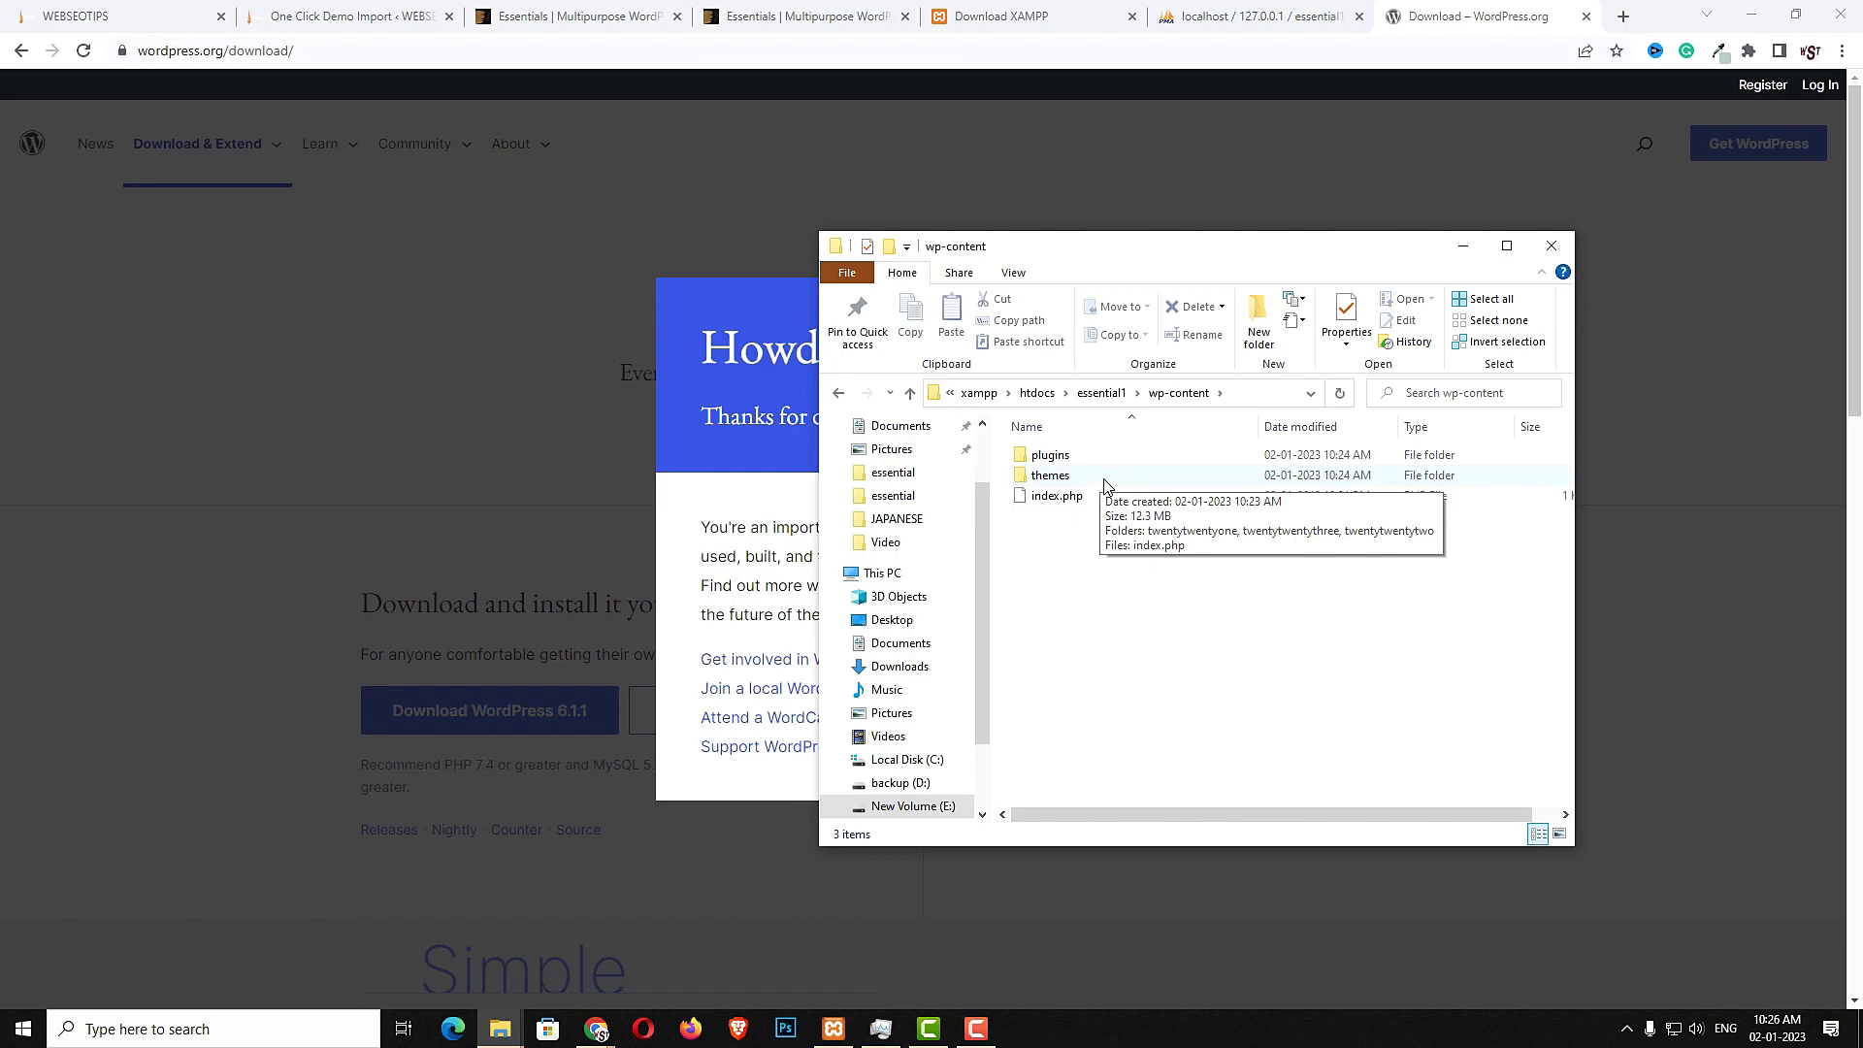
click(864, 8)
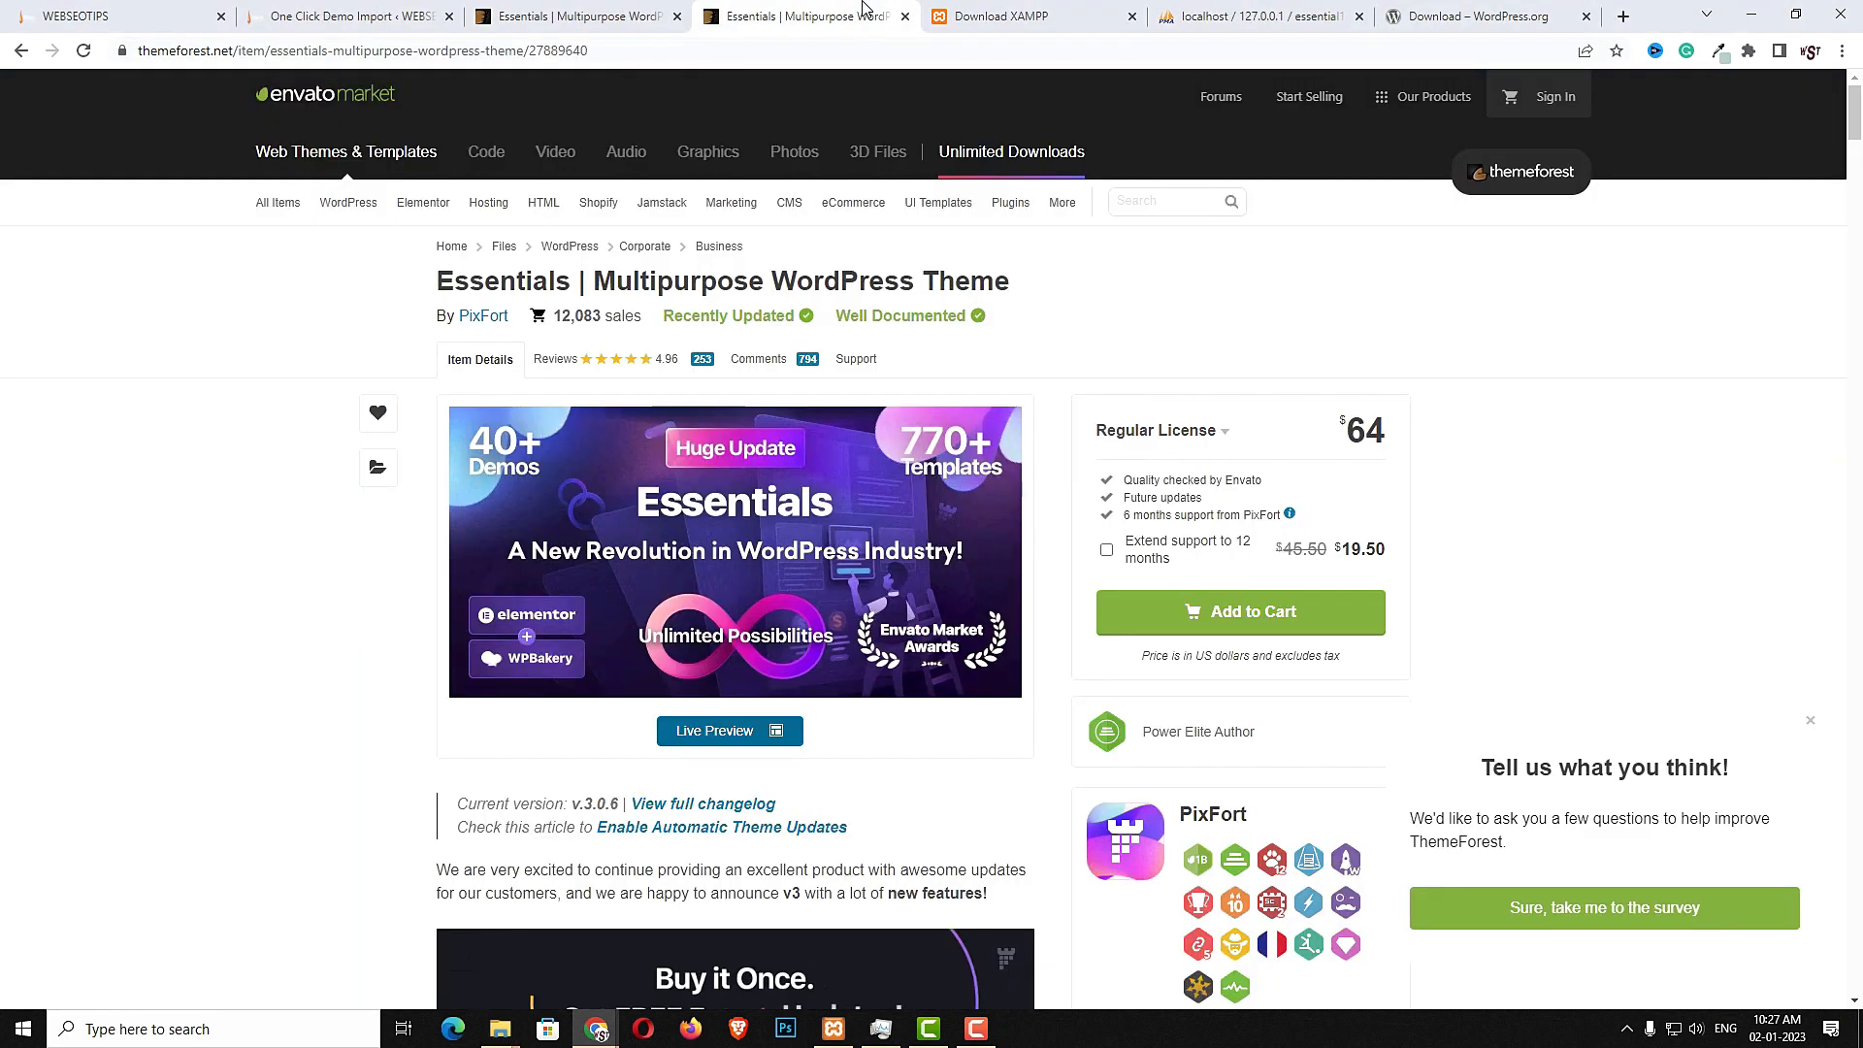
click(610, 54)
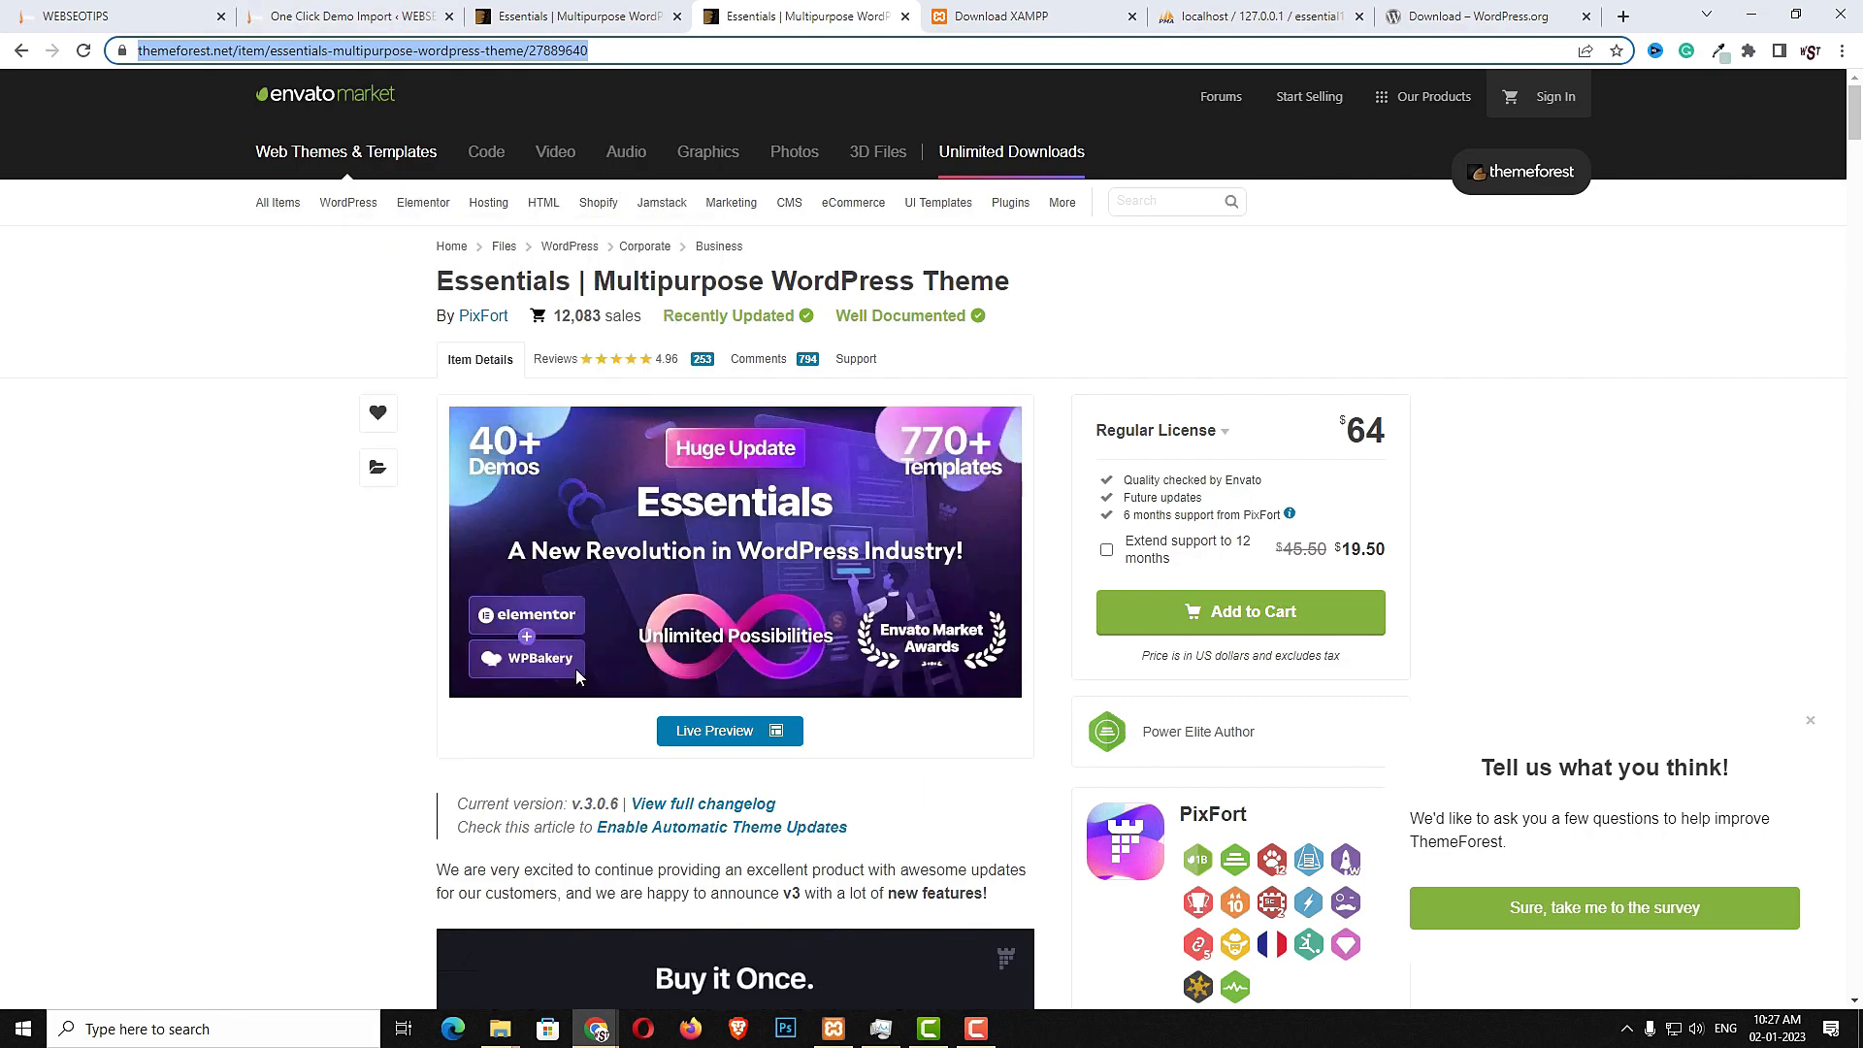
click(1553, 632)
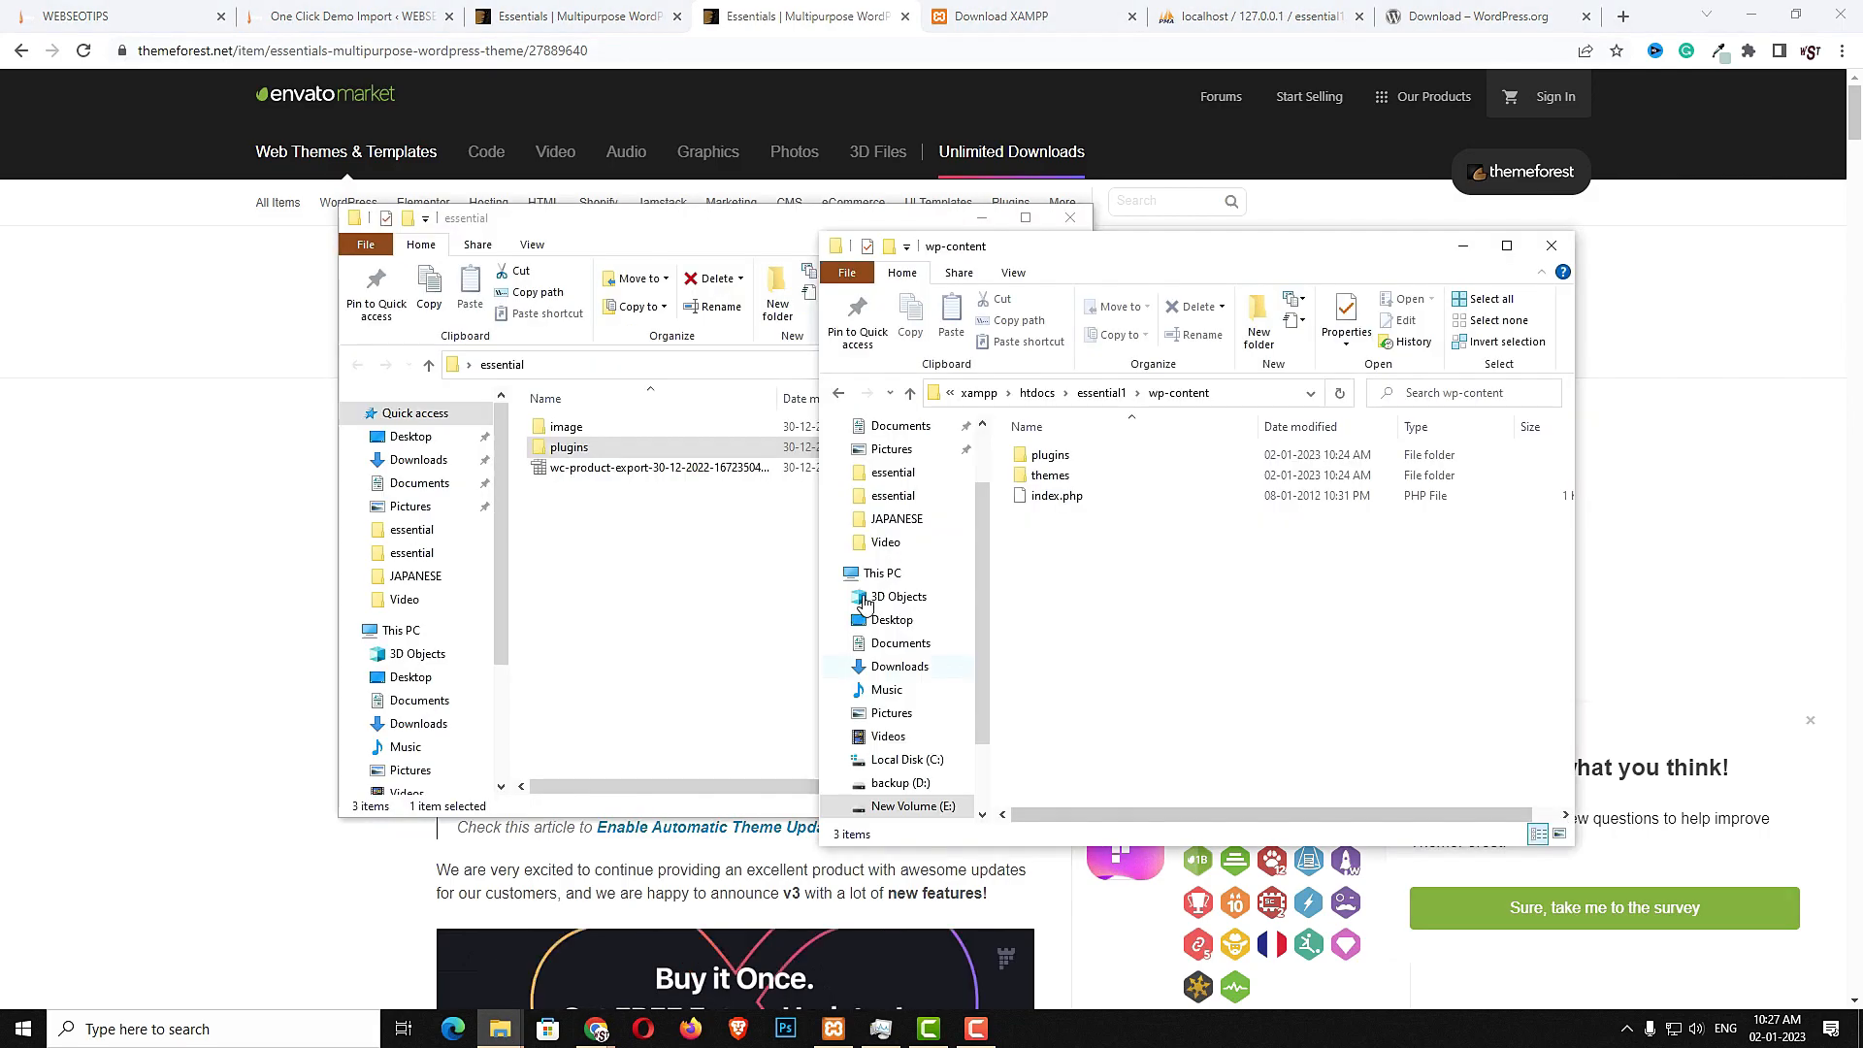
click(582, 233)
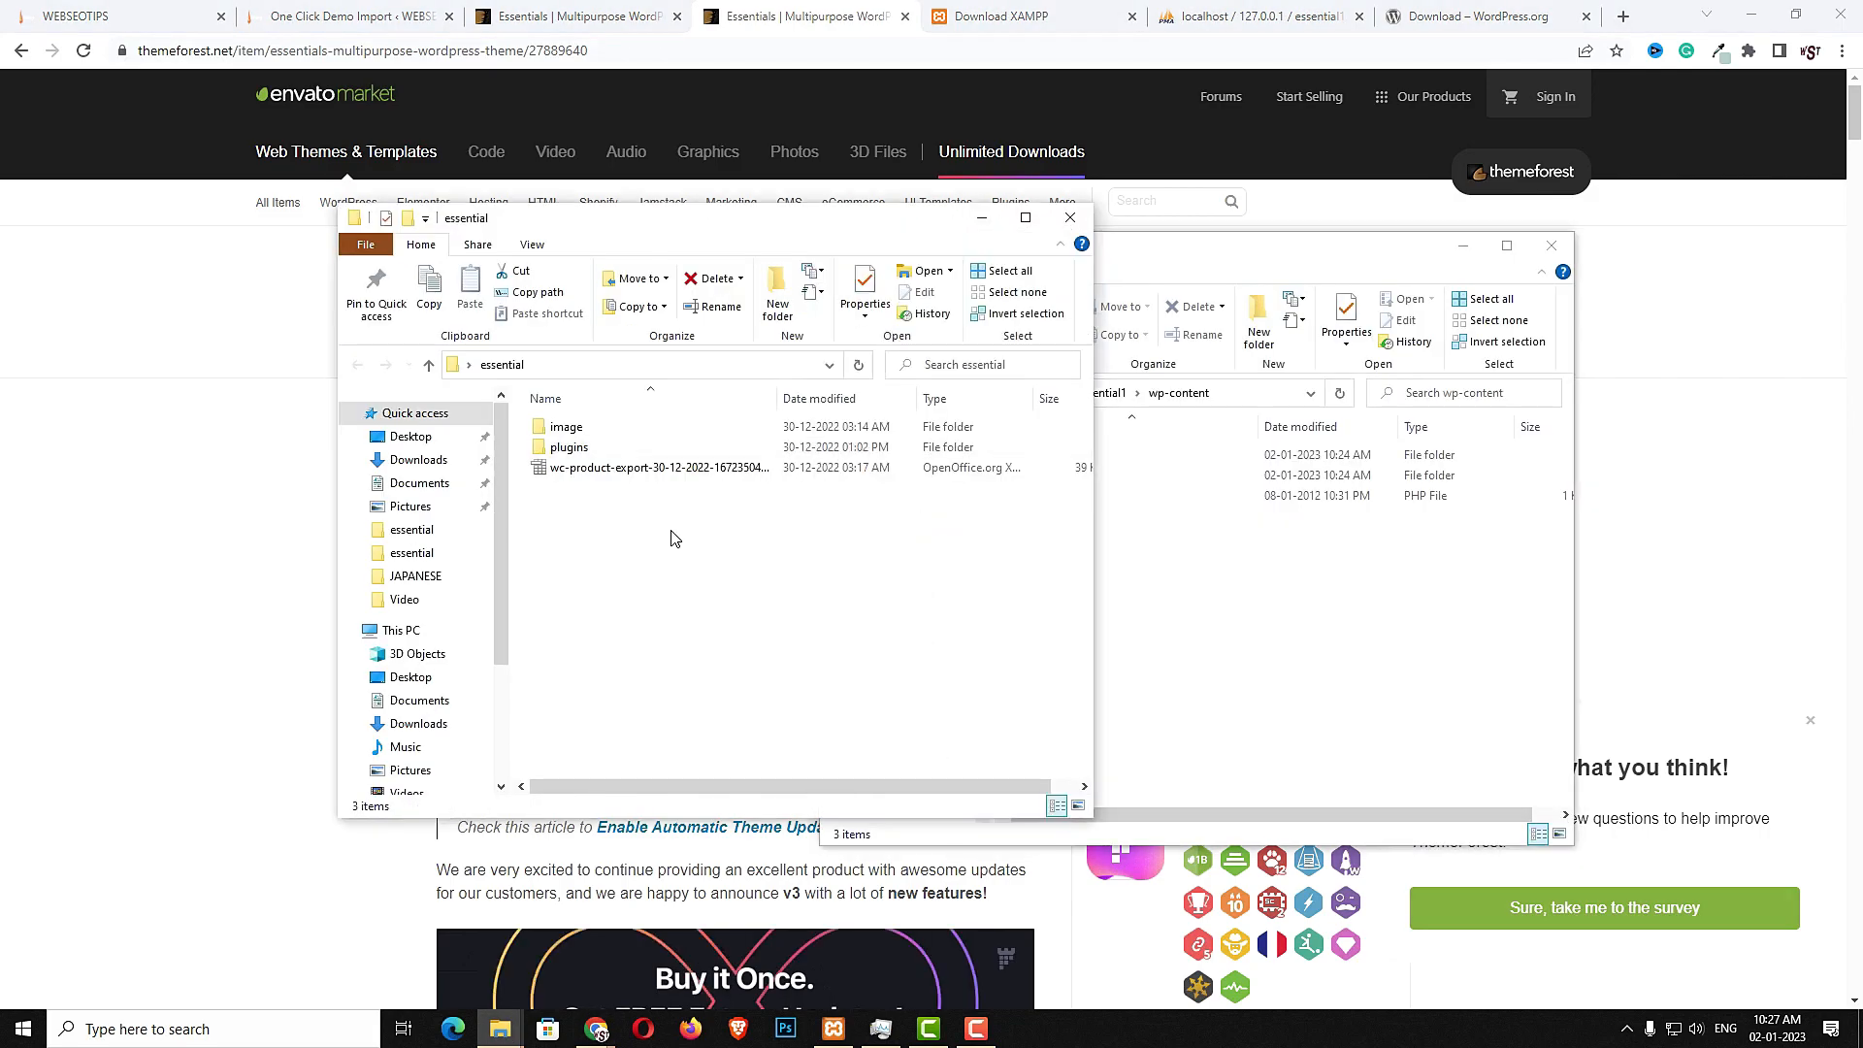
drag(583, 233, 421, 238)
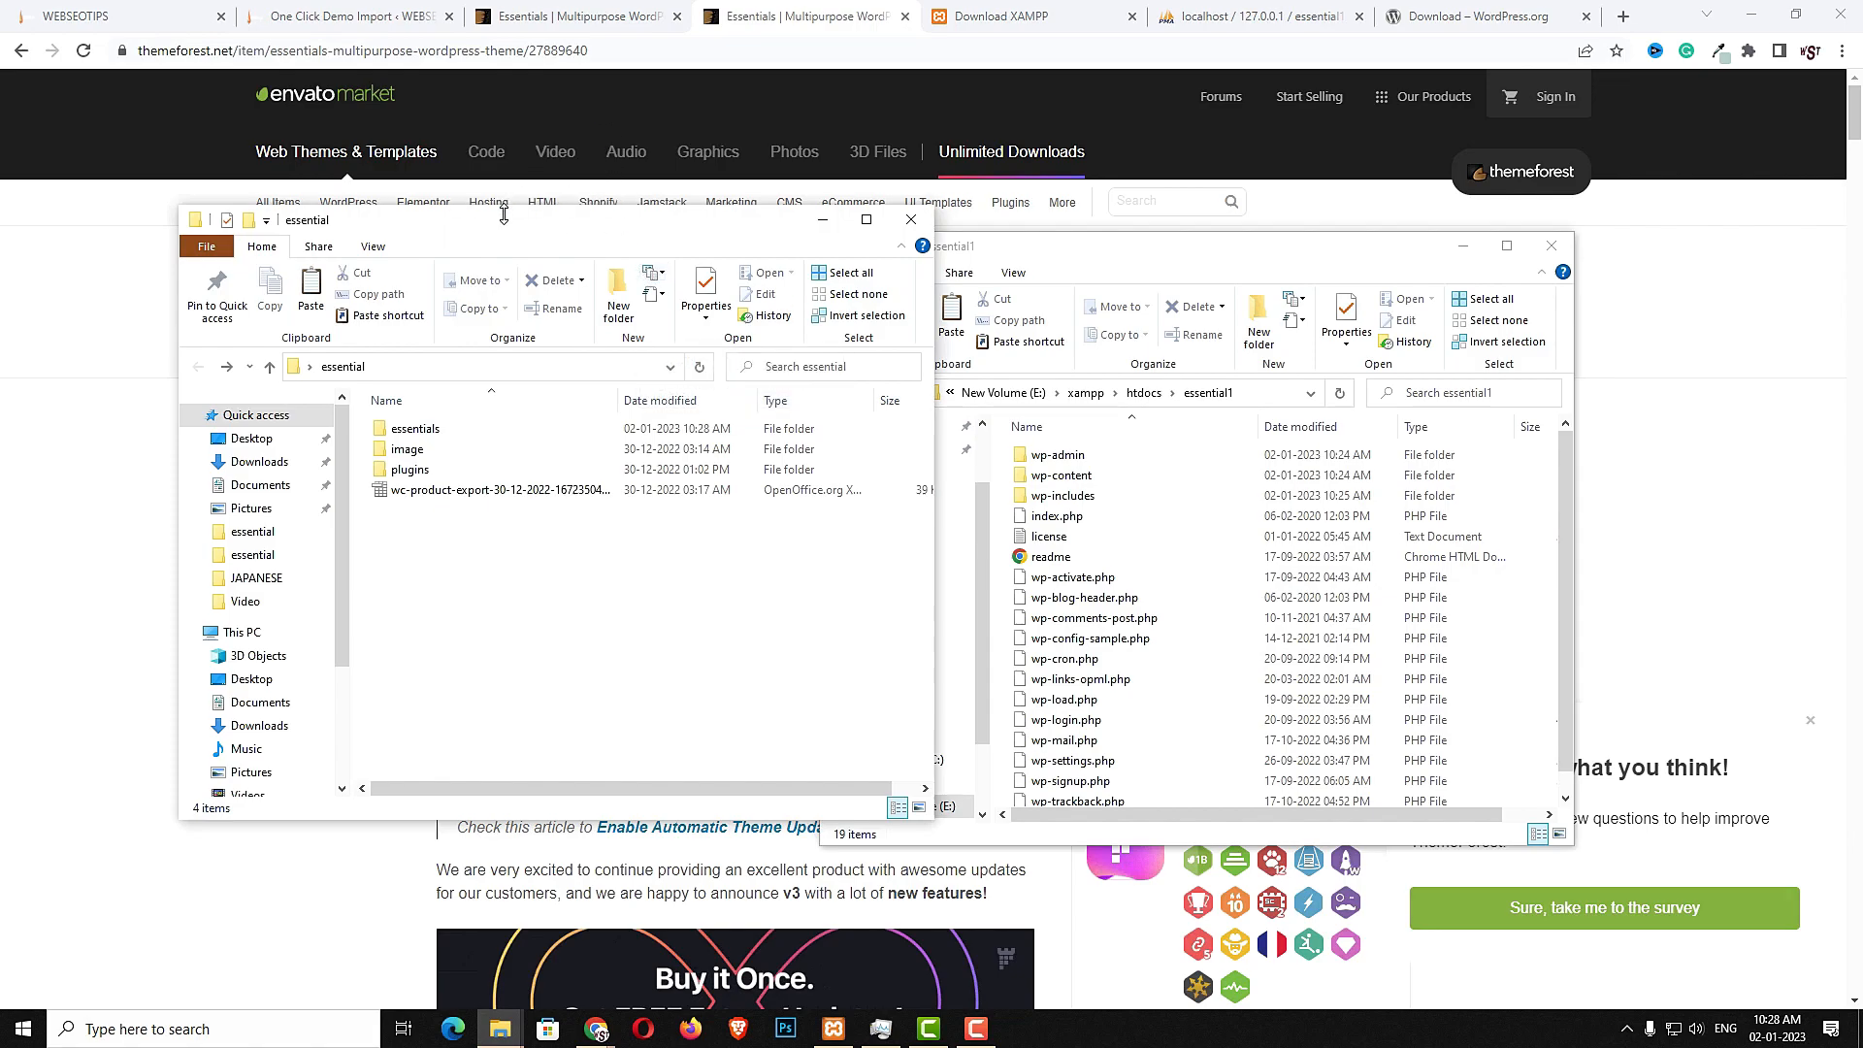
click(919, 807)
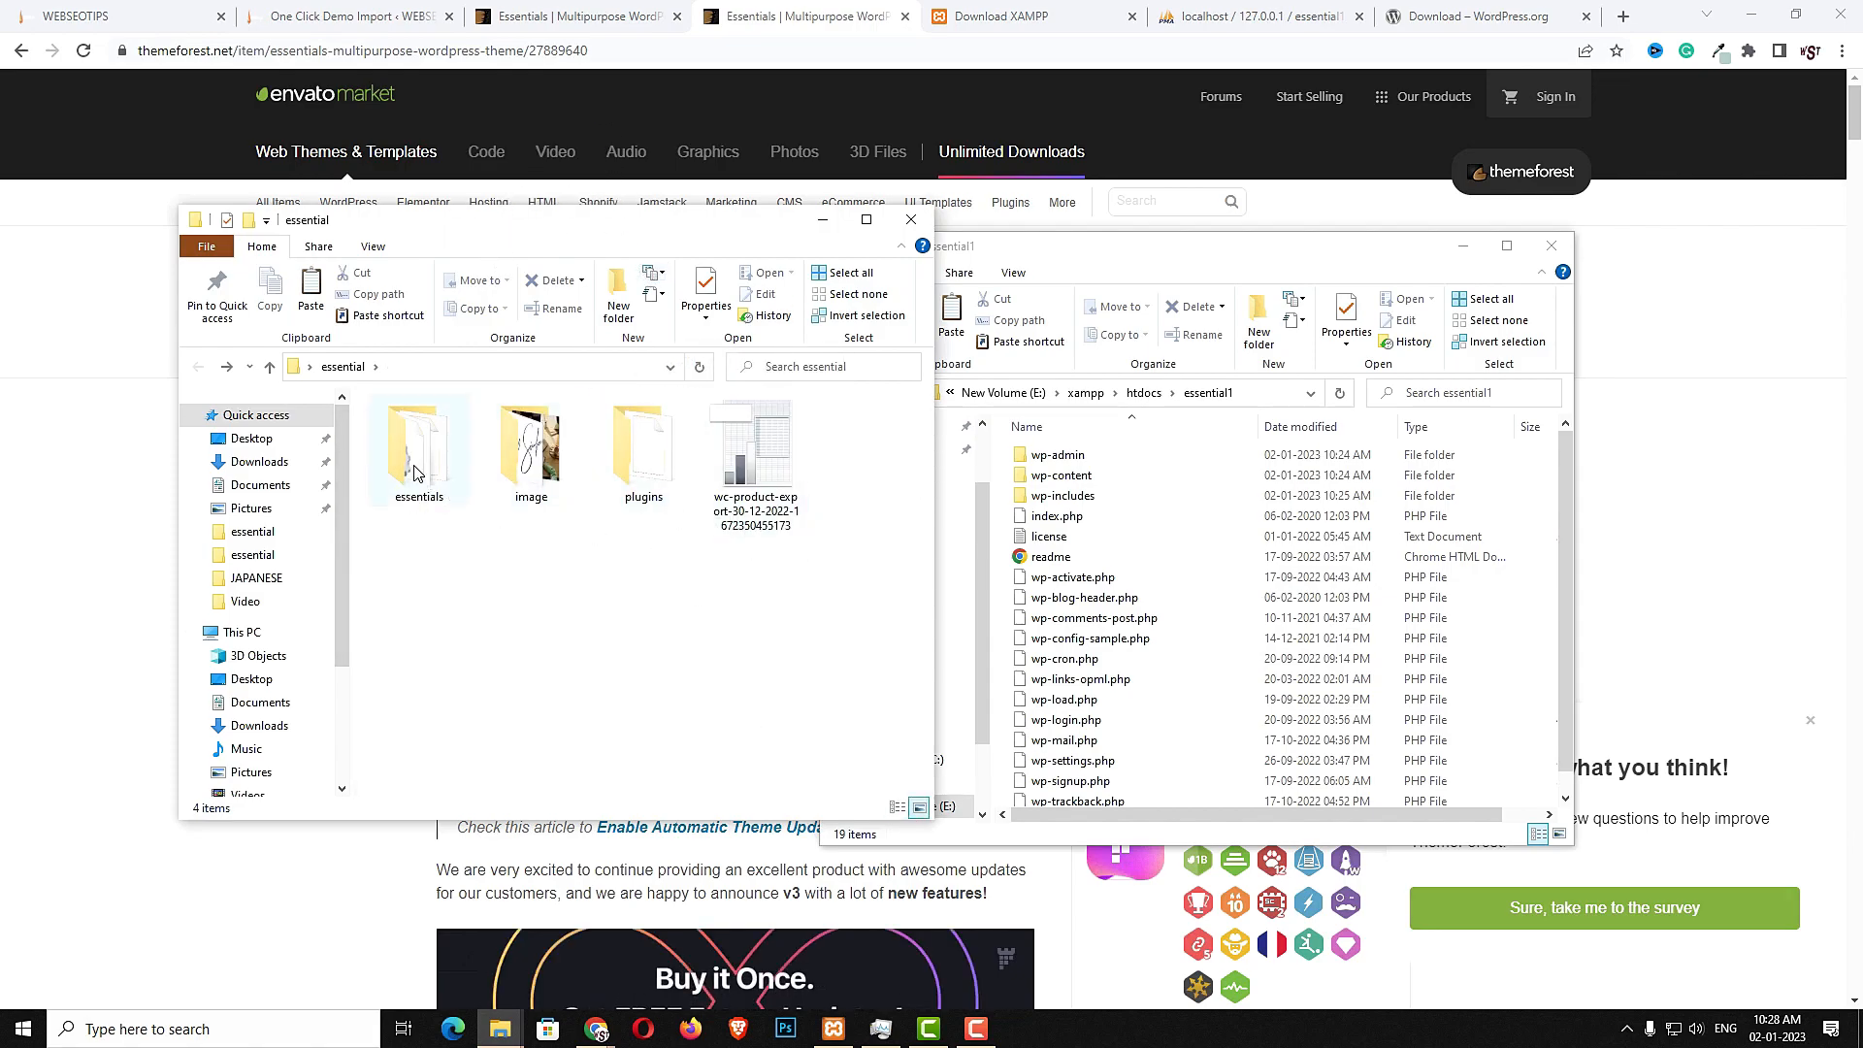
click(553, 477)
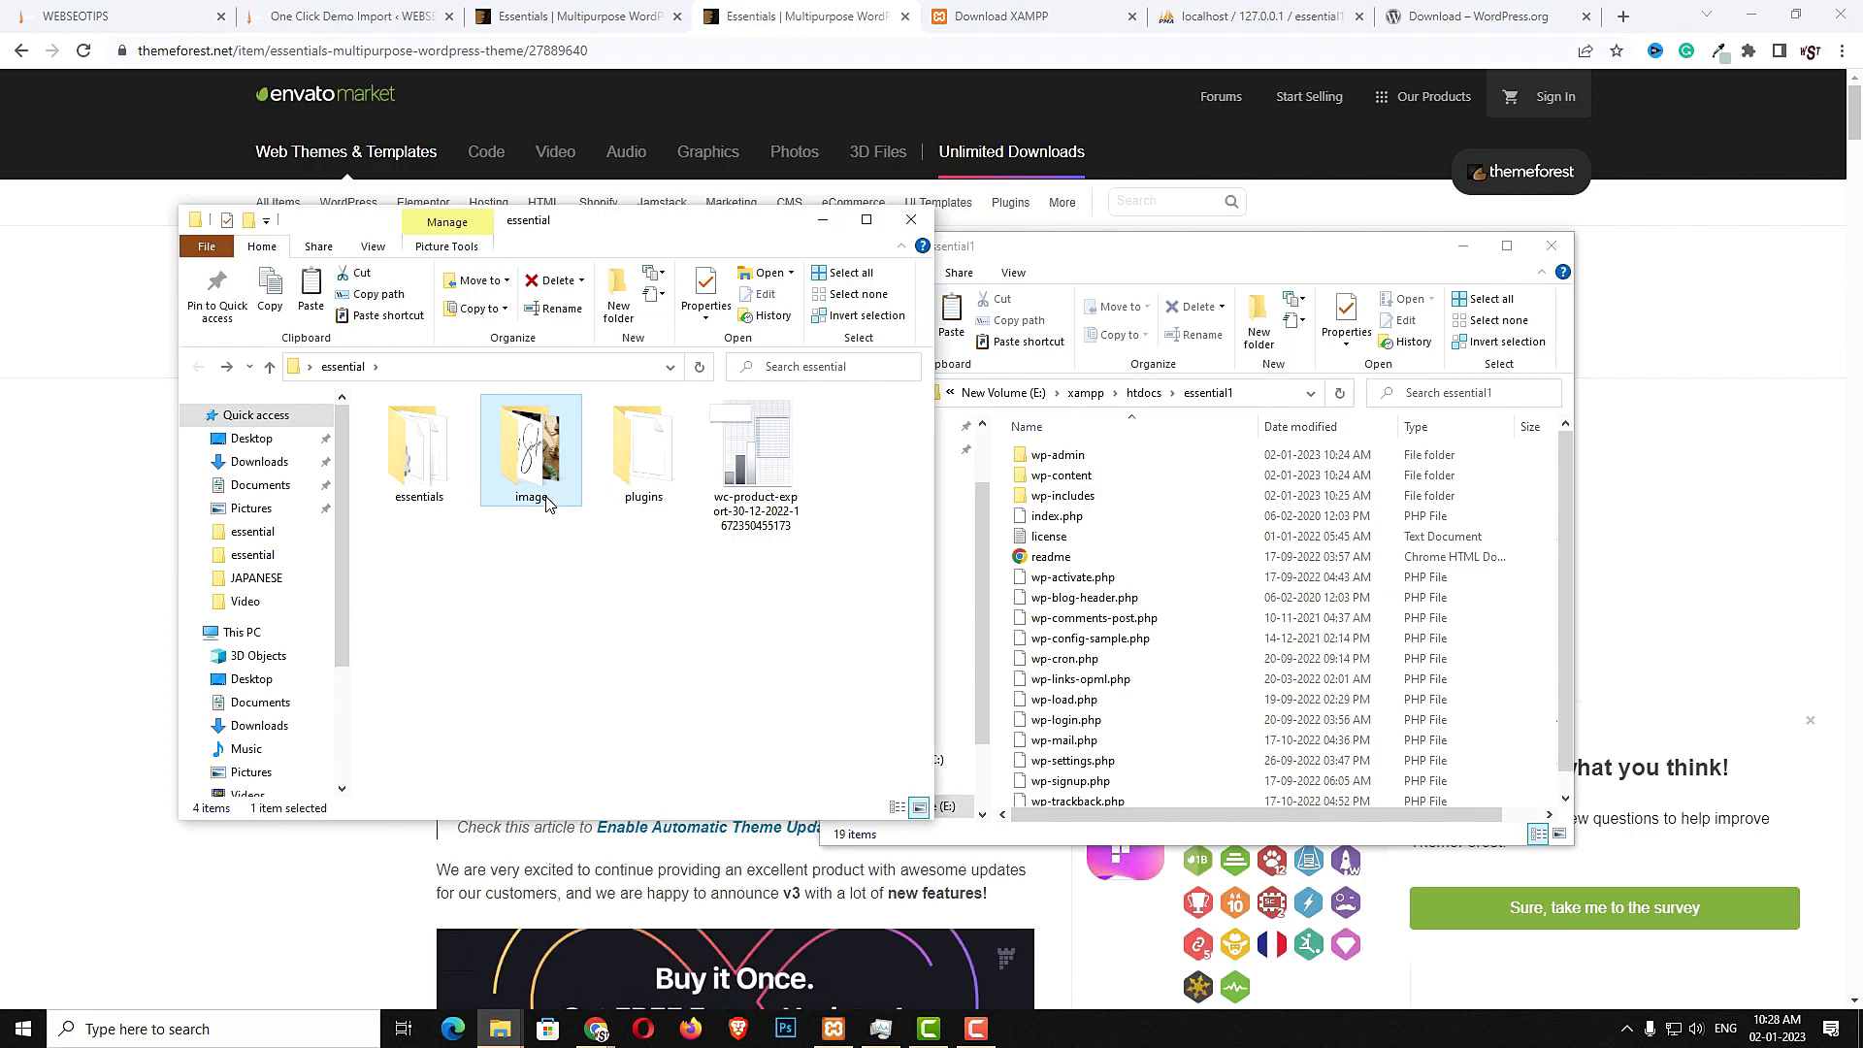
double_click(666, 455)
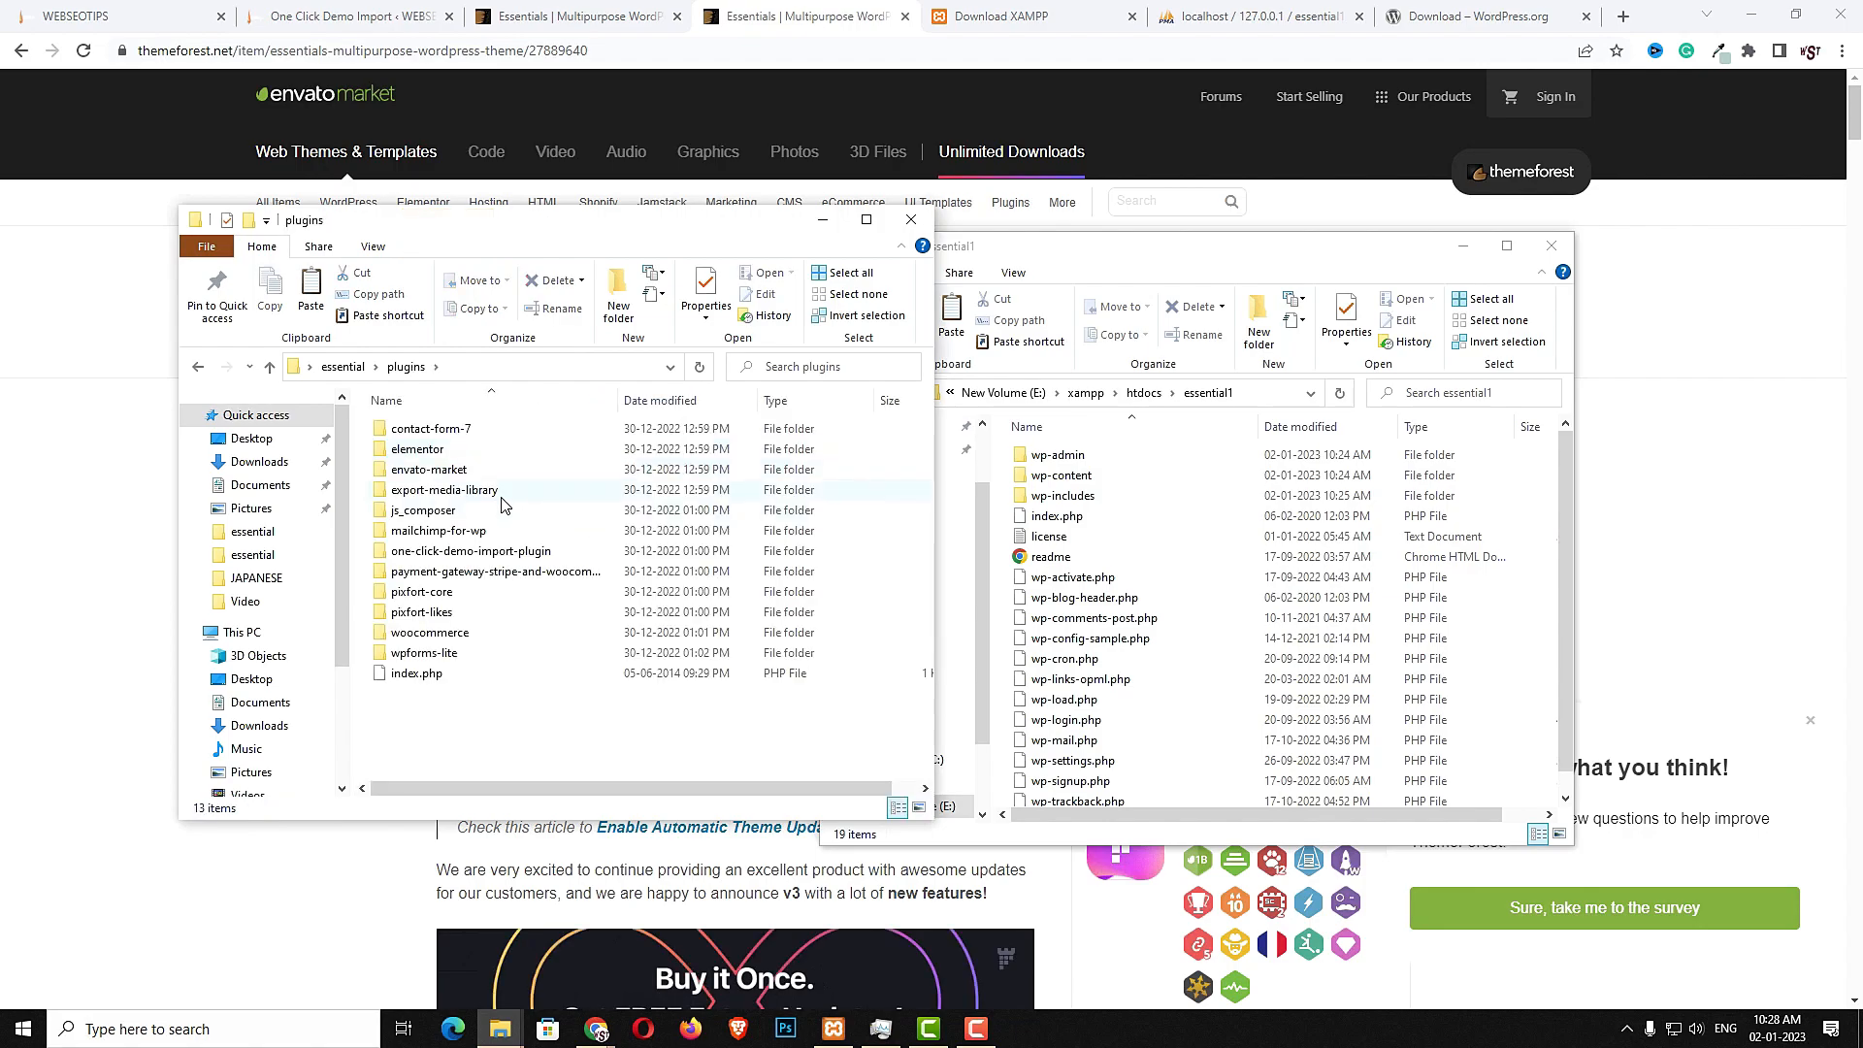
click(197, 368)
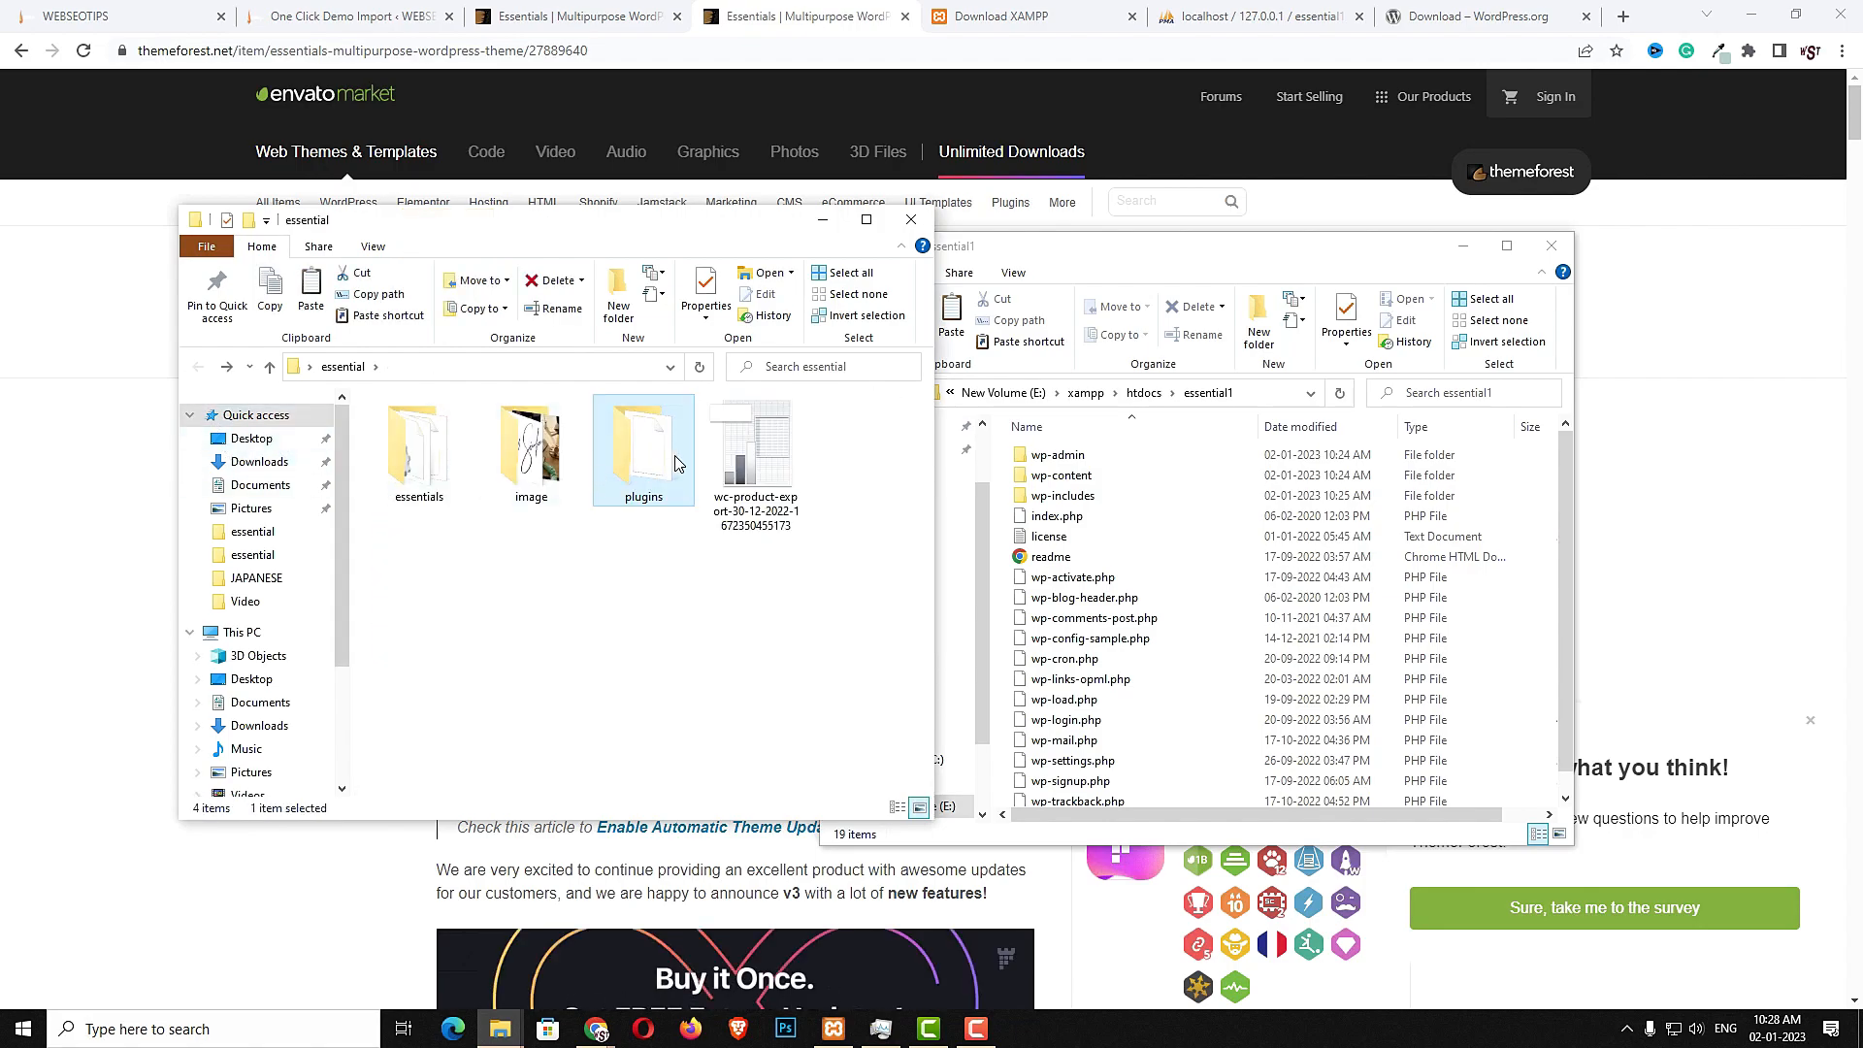
click(767, 469)
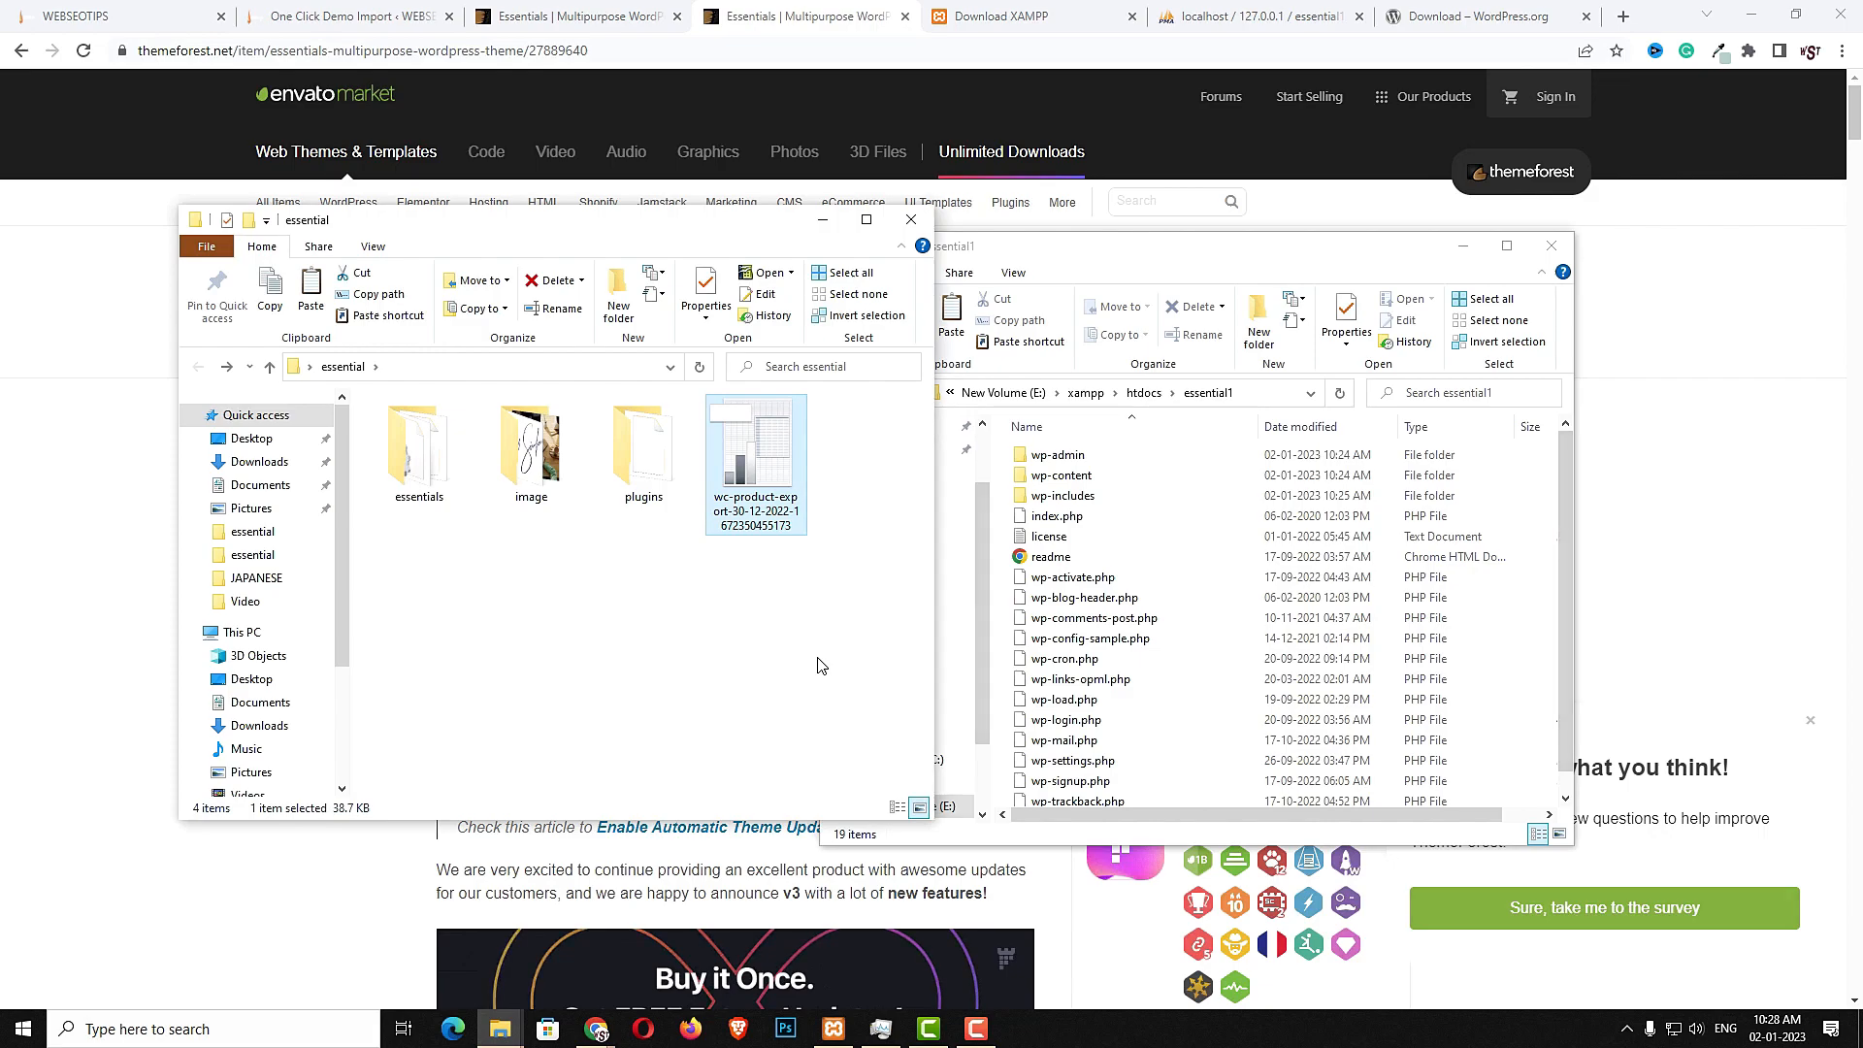
- Delete the three default Twenty themes from the site's wp-content themes folder
click(1435, 254)
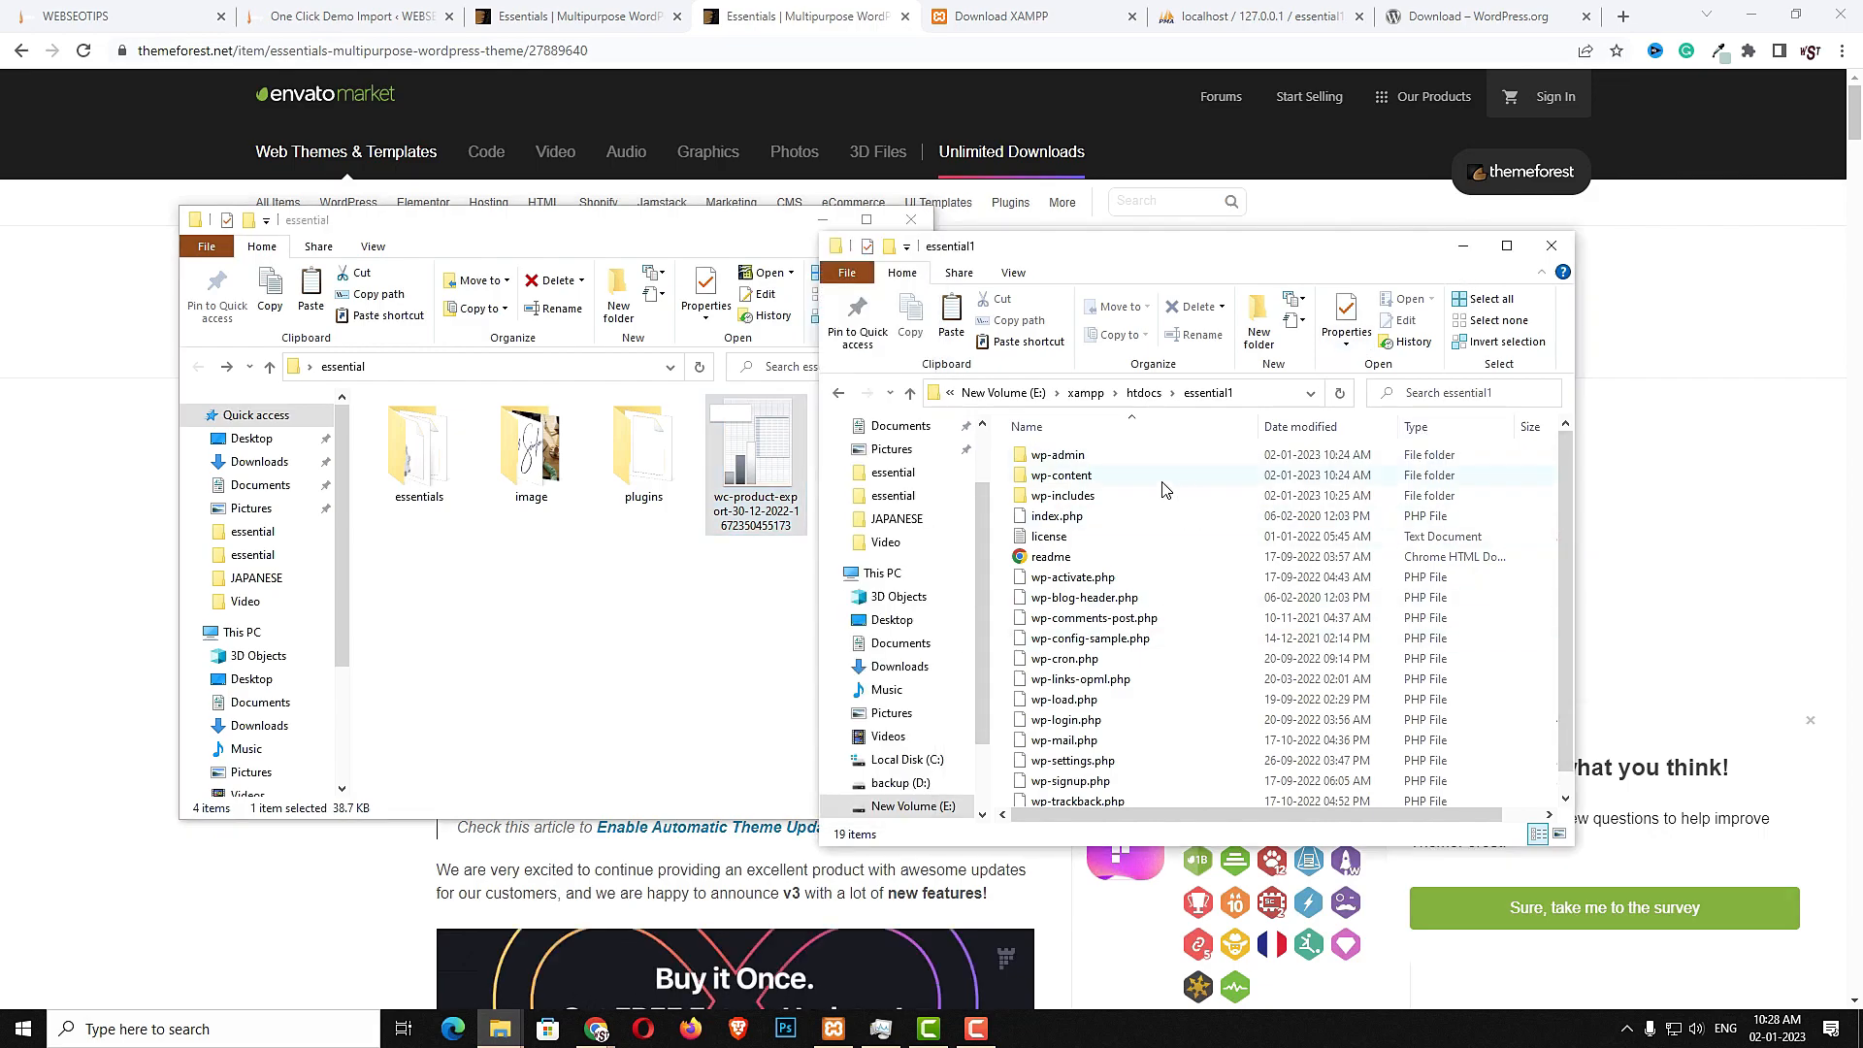
double_click(1067, 476)
double_click(1067, 476)
drag(1007, 448, 1039, 502)
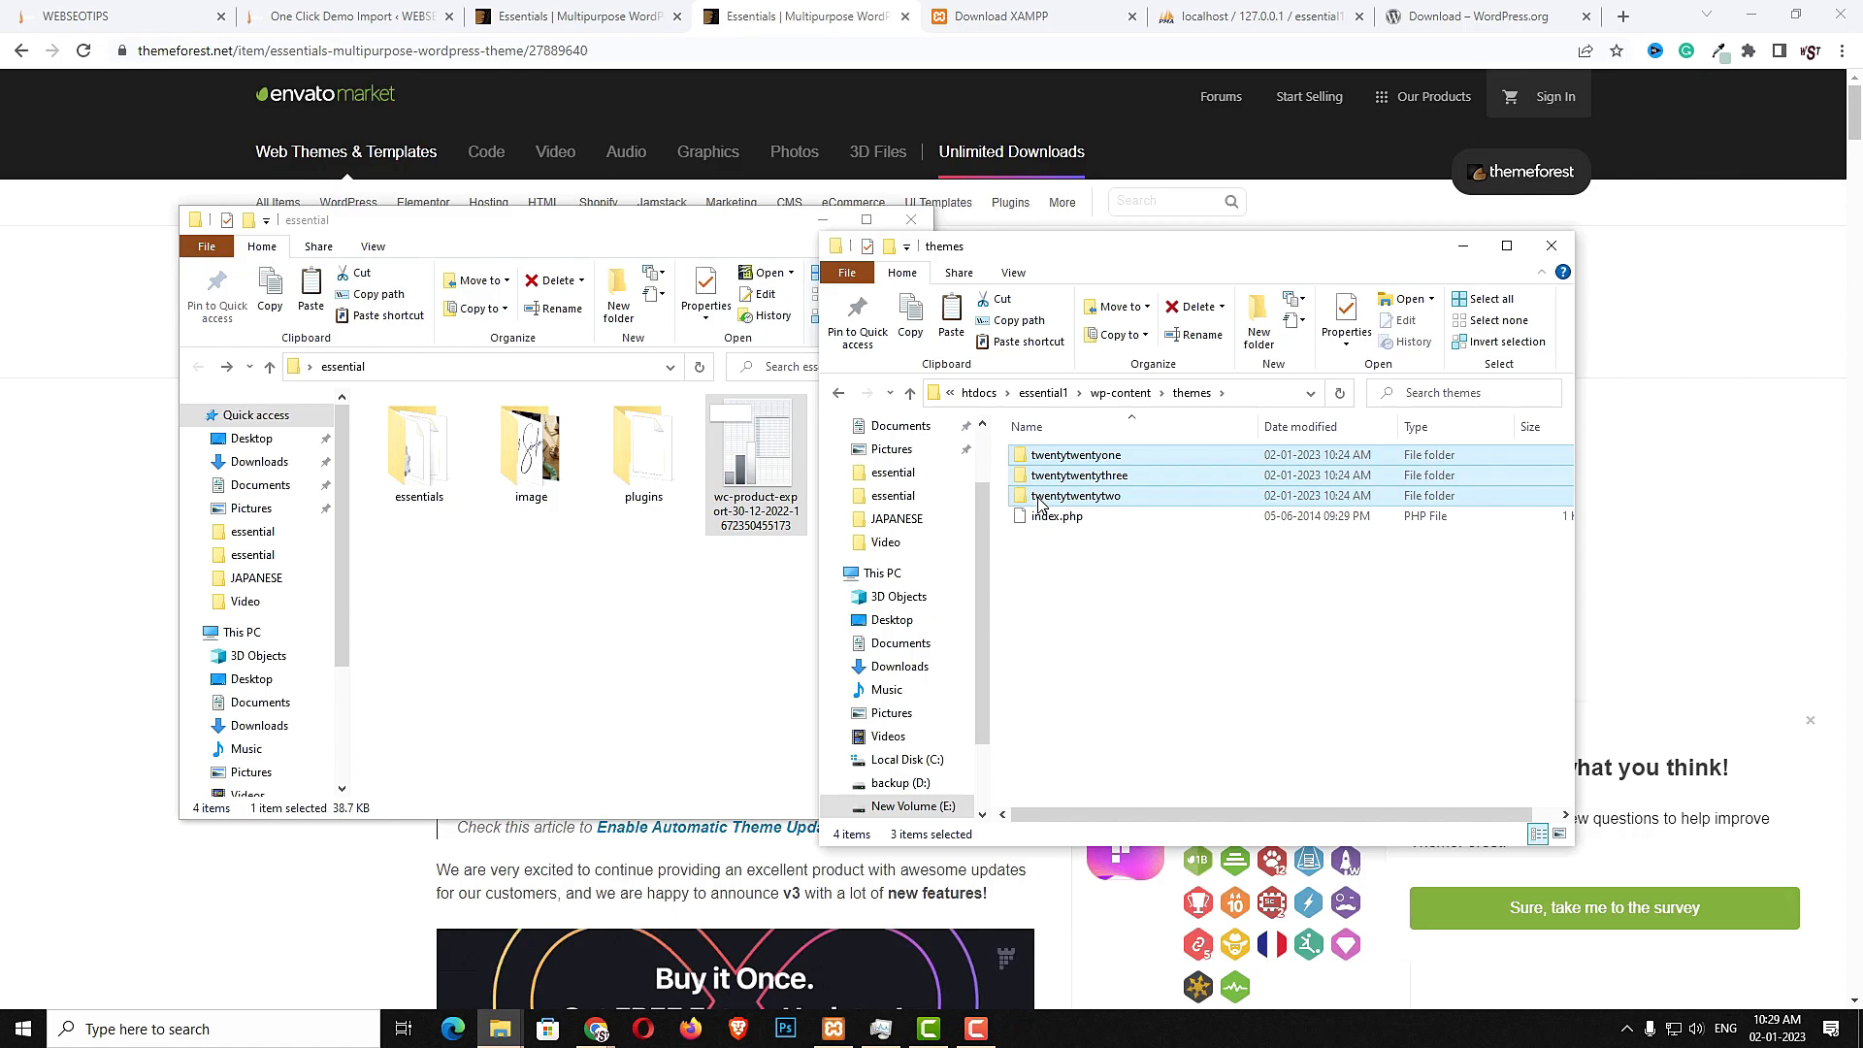
key(Delete)
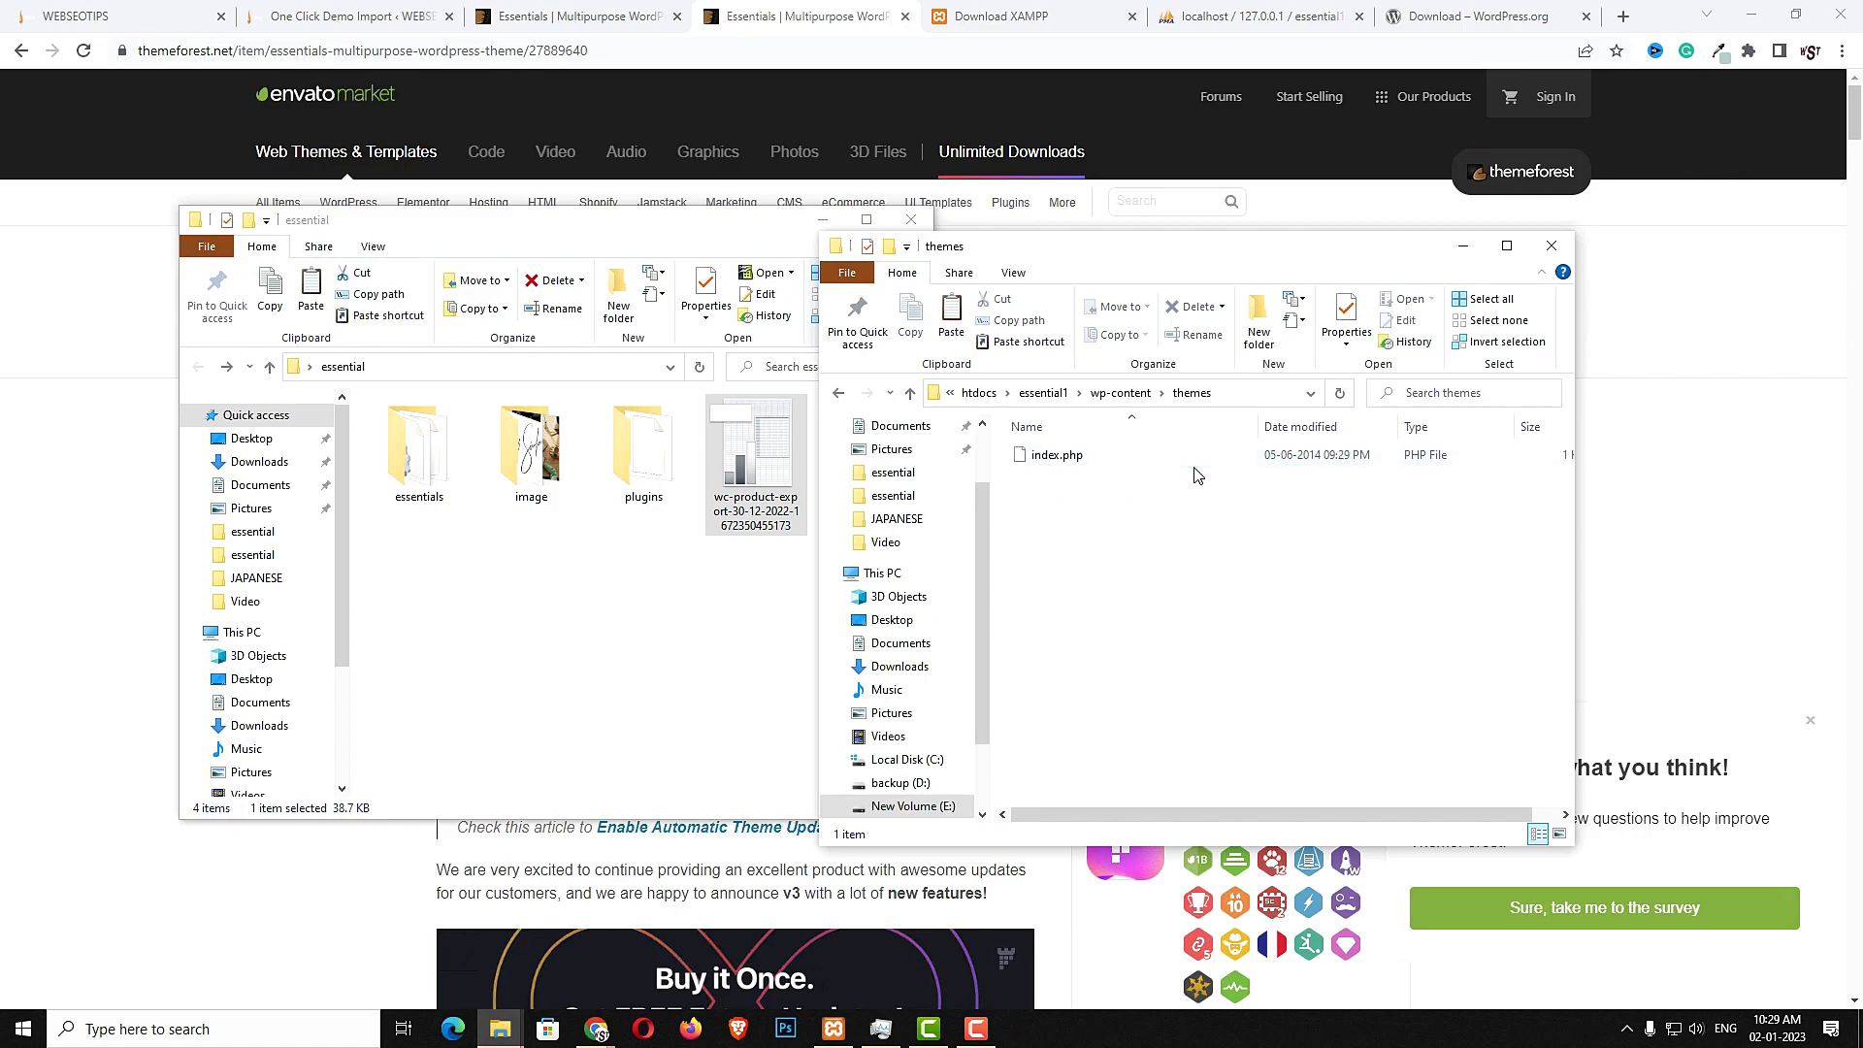
- Copy the essentials theme folder into the site's wp-content themes folder
click(433, 471)
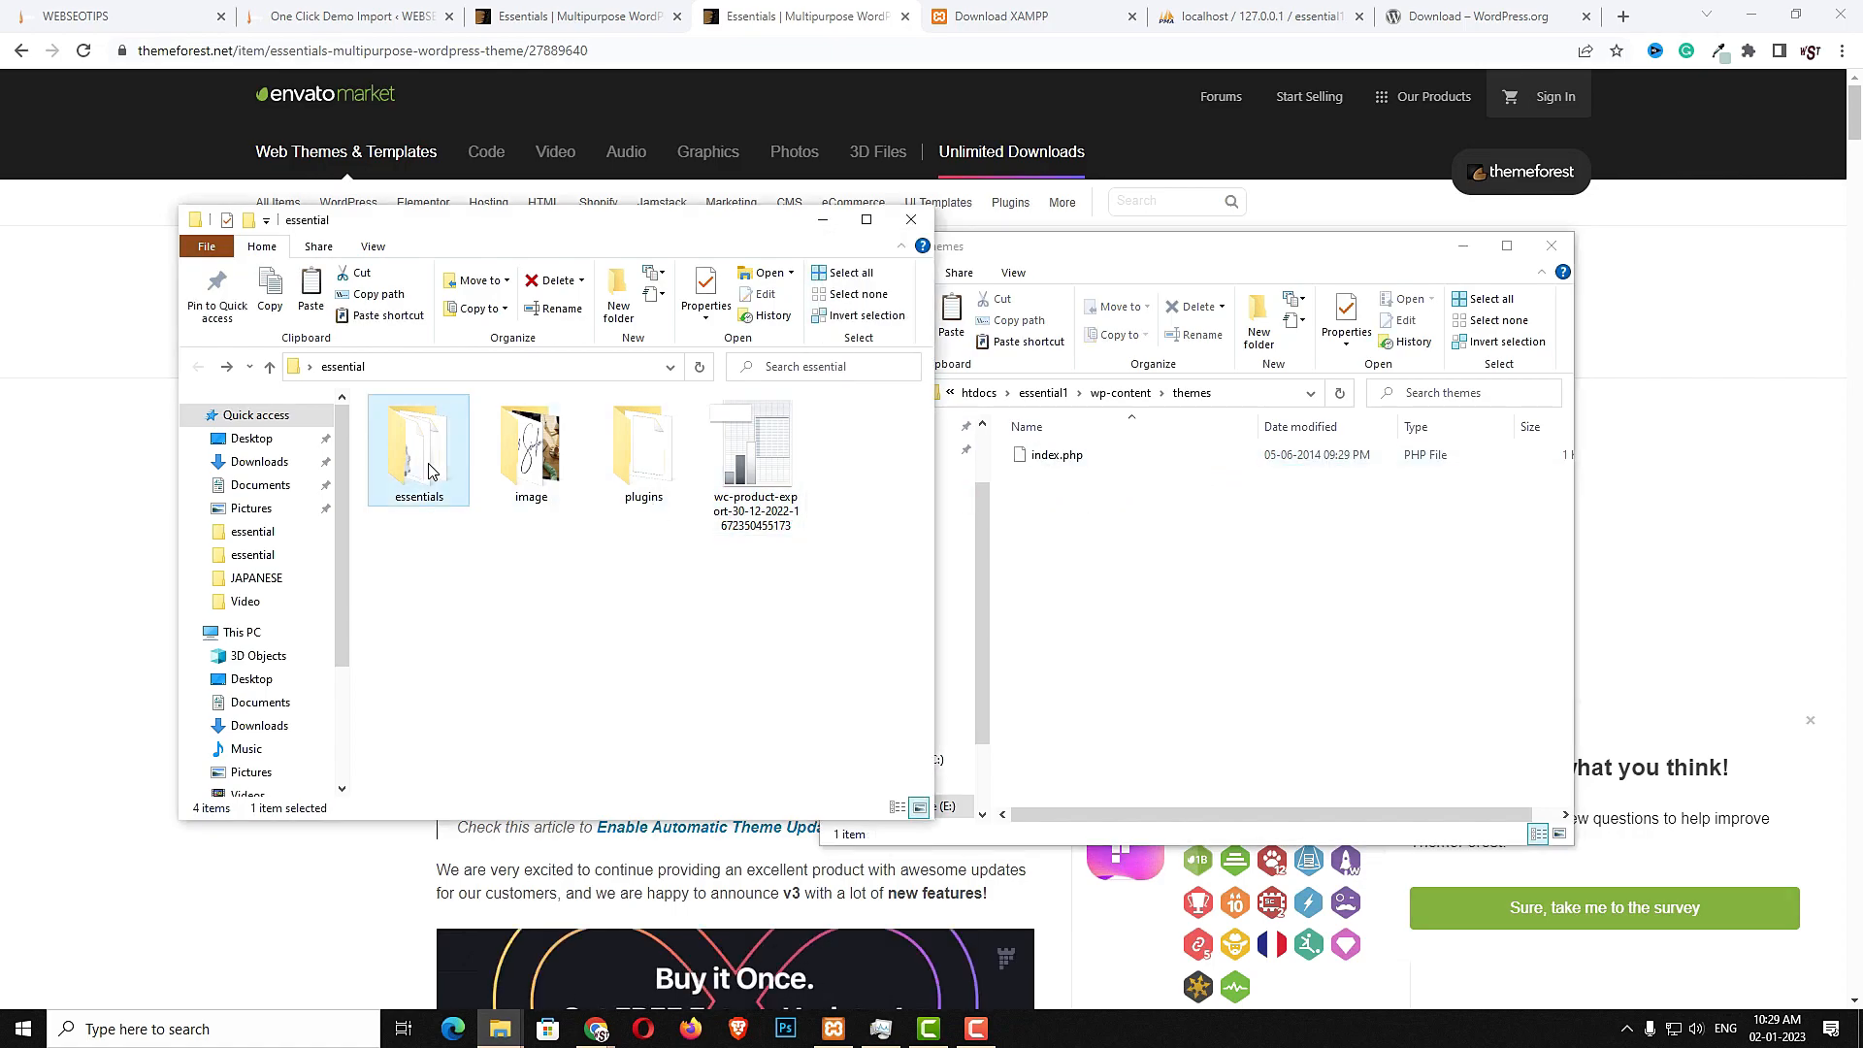
right_click(433, 470)
click(504, 862)
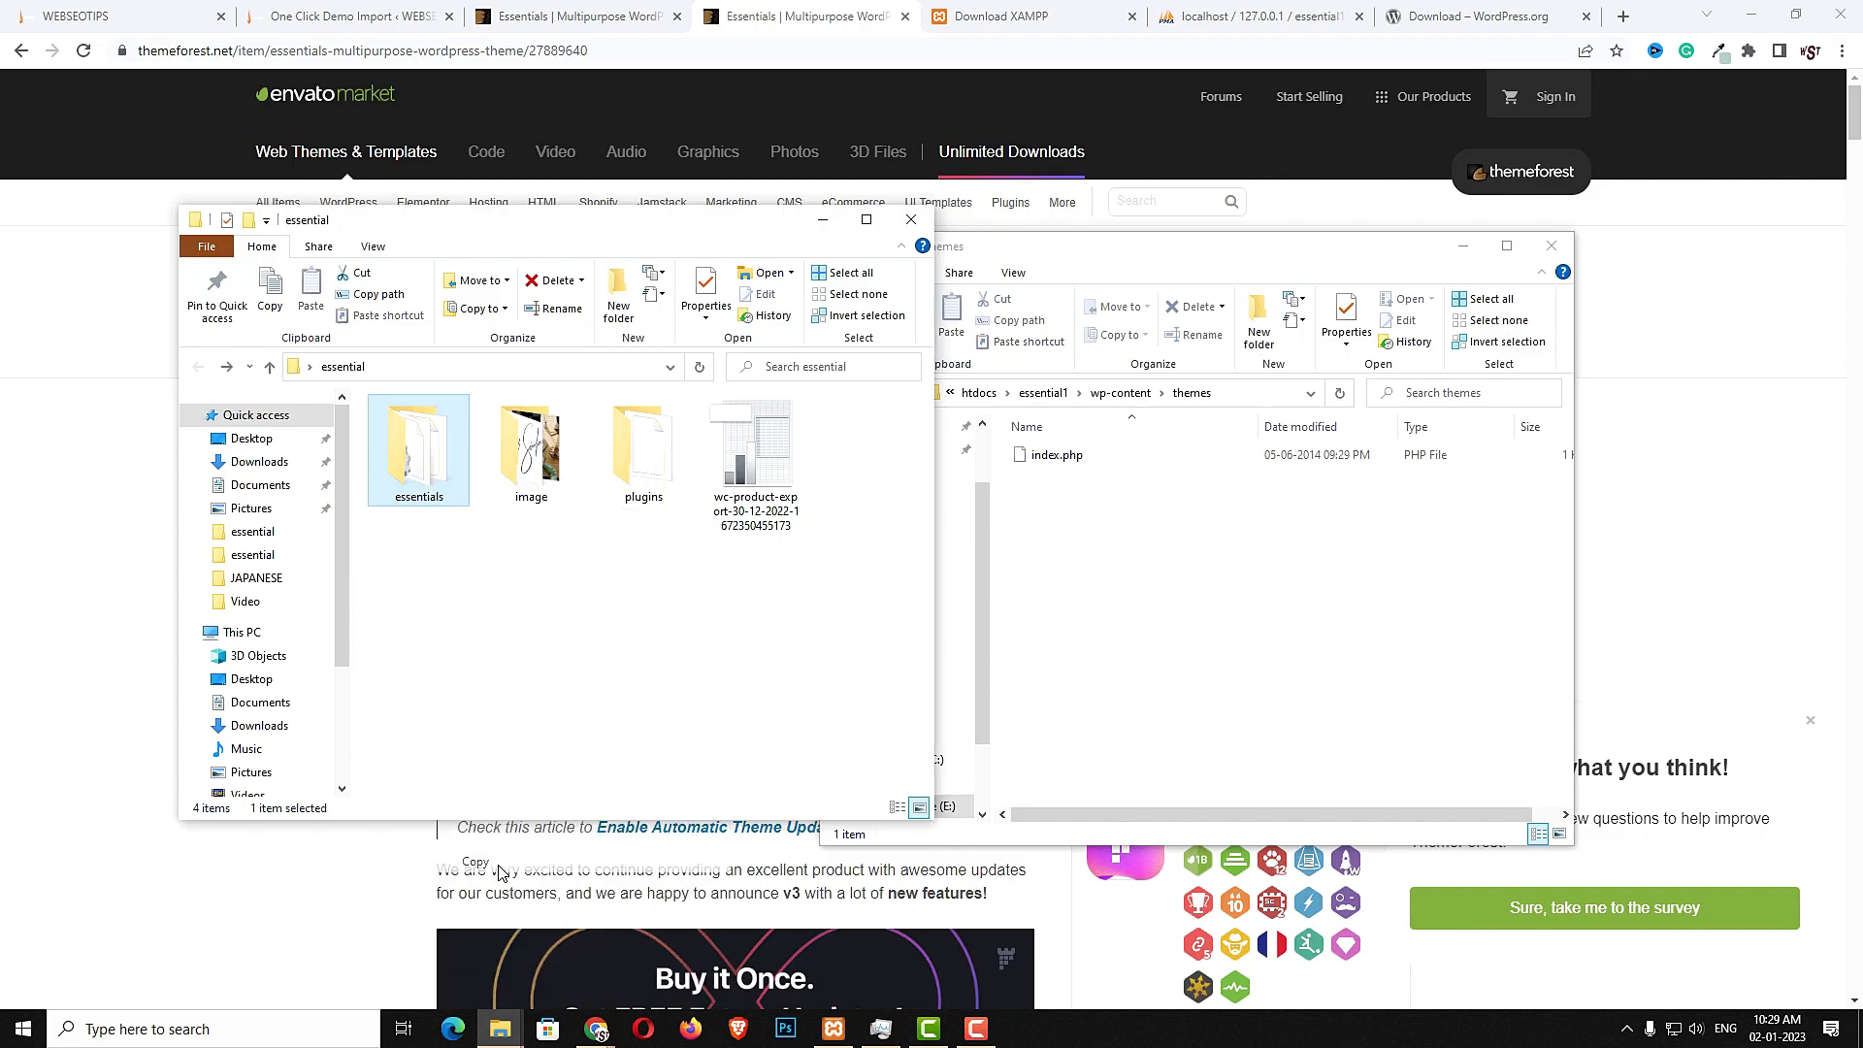
click(1177, 691)
right_click(1177, 691)
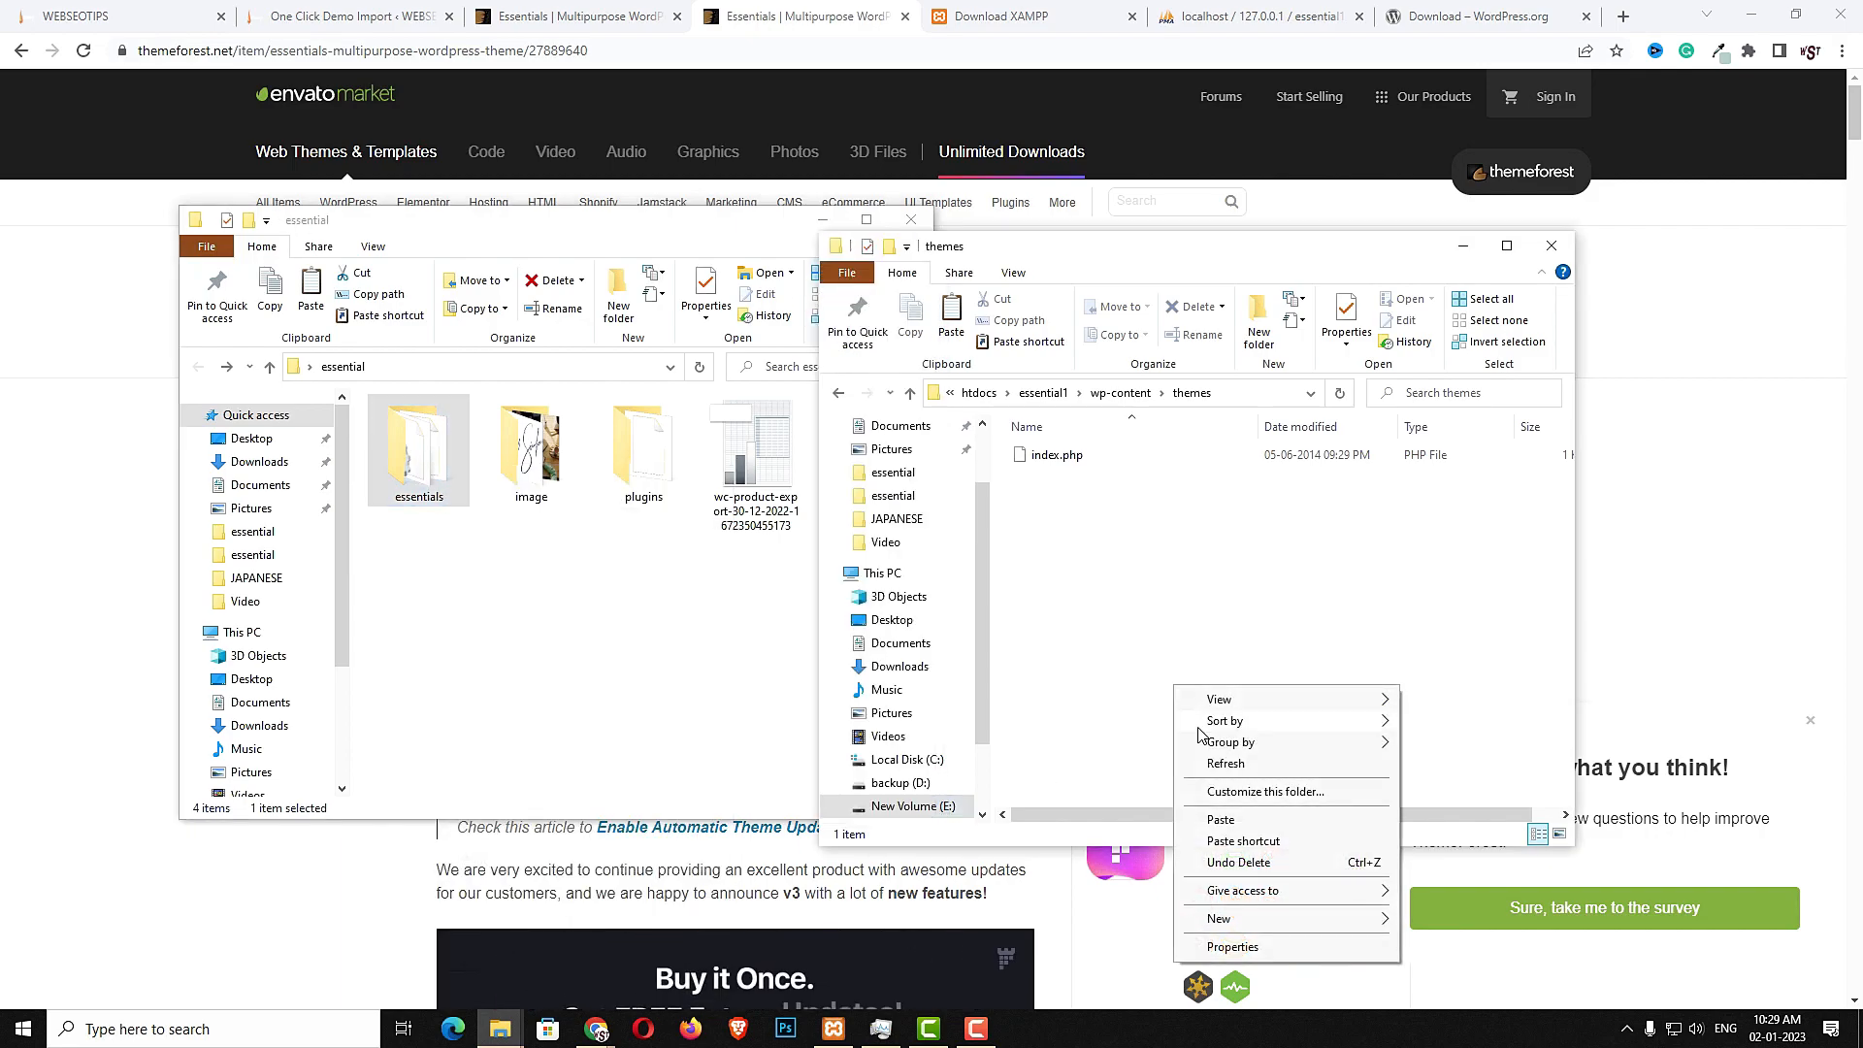
click(1203, 820)
click(1323, 611)
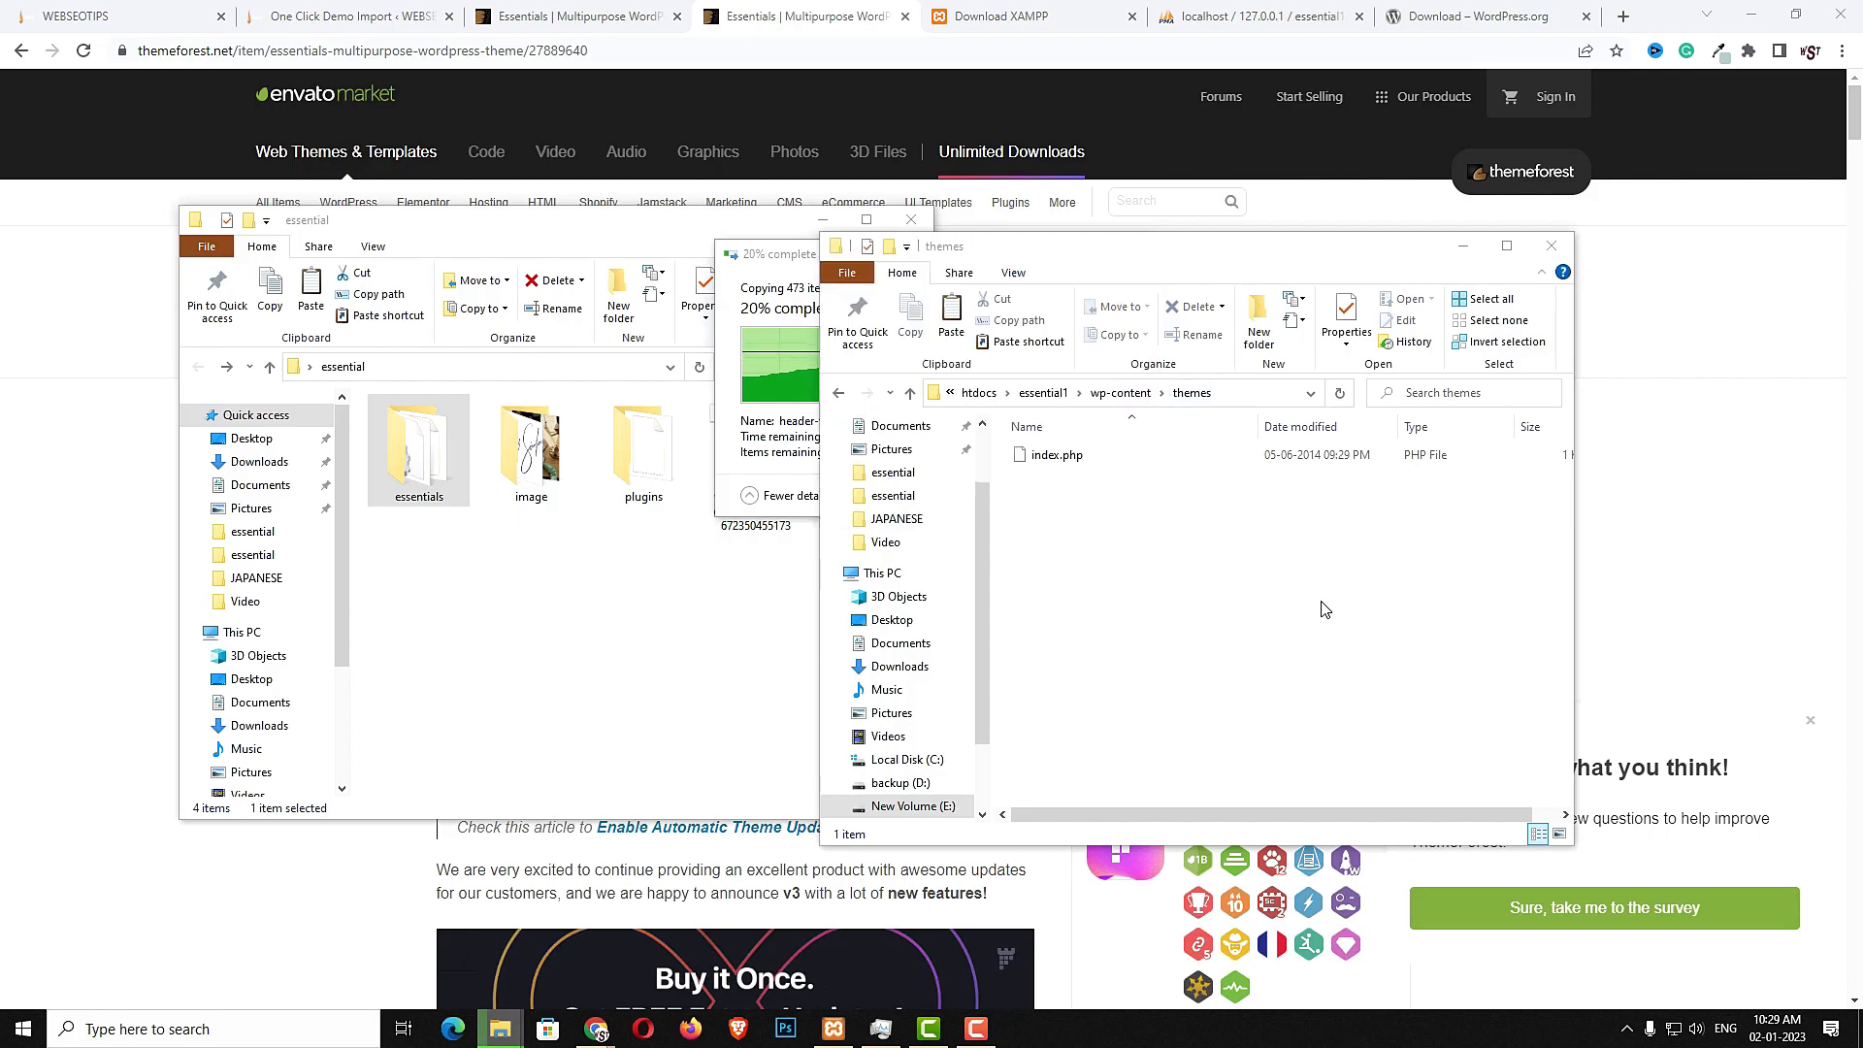
- Copy all folders from the local essential plugins folder into the site's wp-content plugins folder
click(1134, 400)
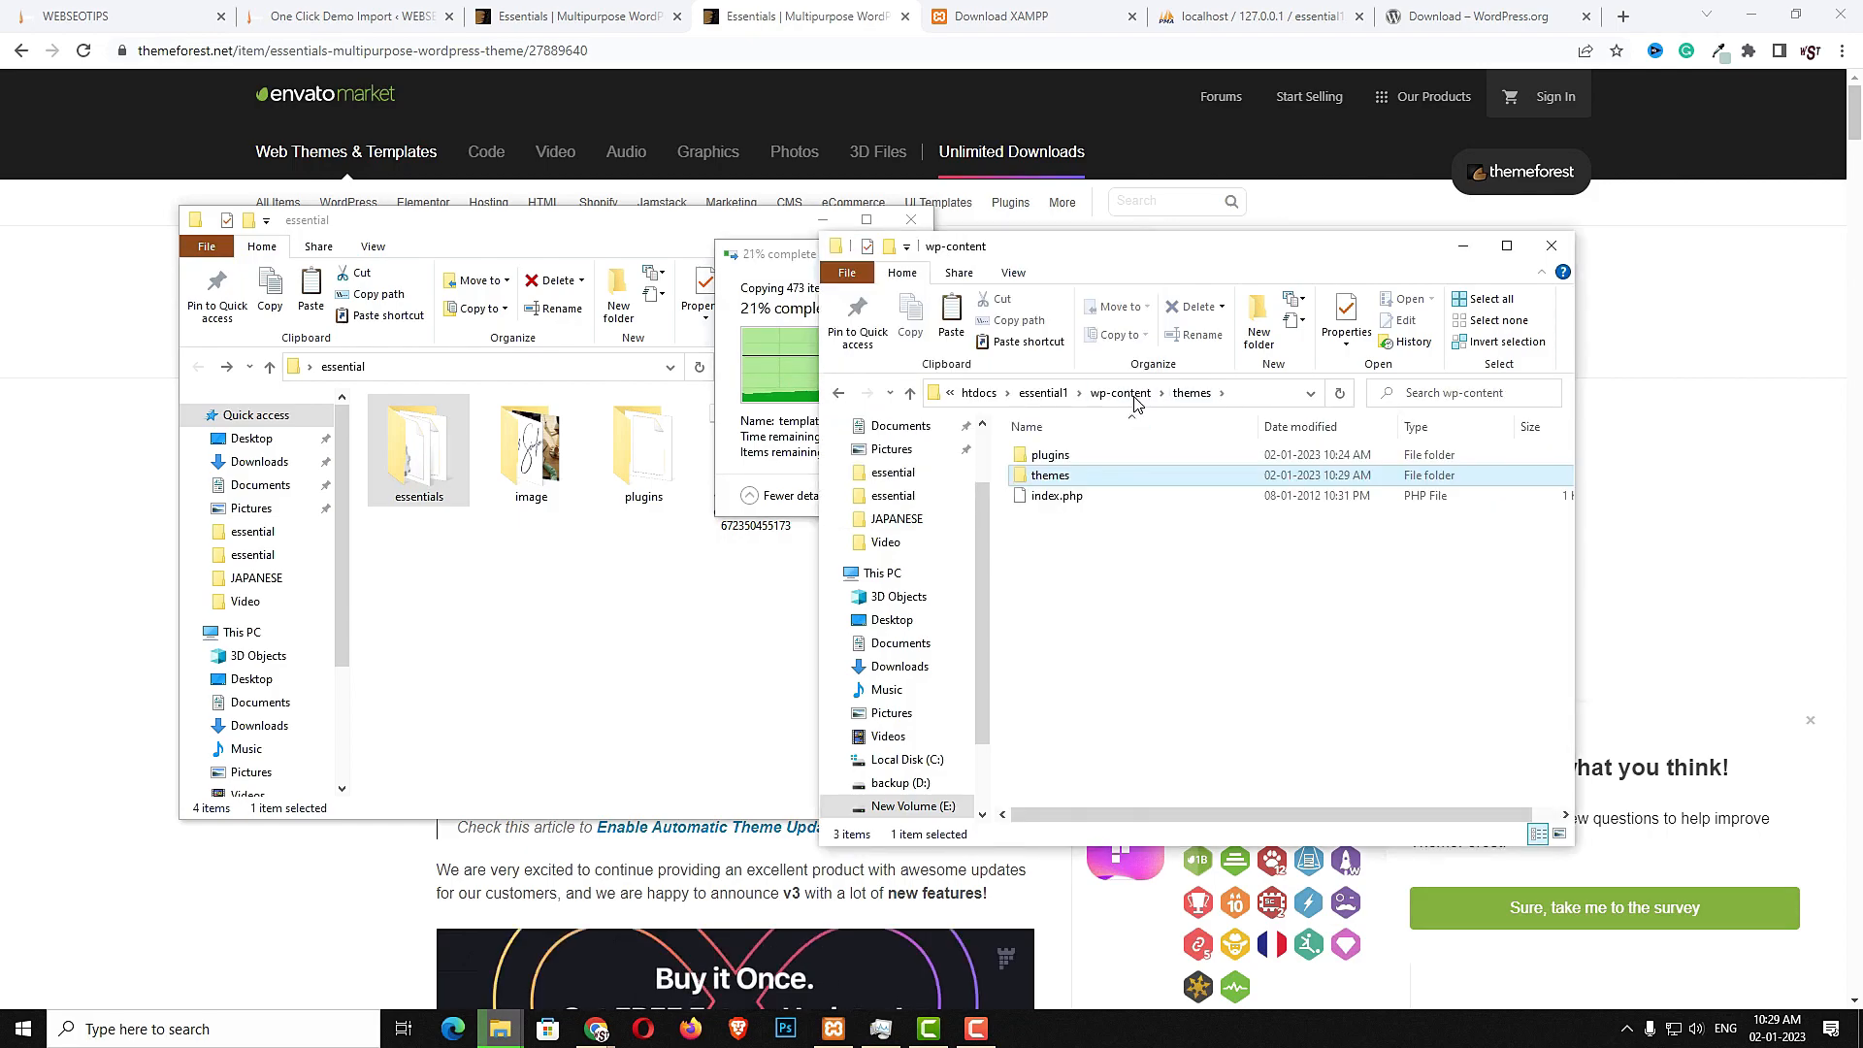
double_click(1066, 460)
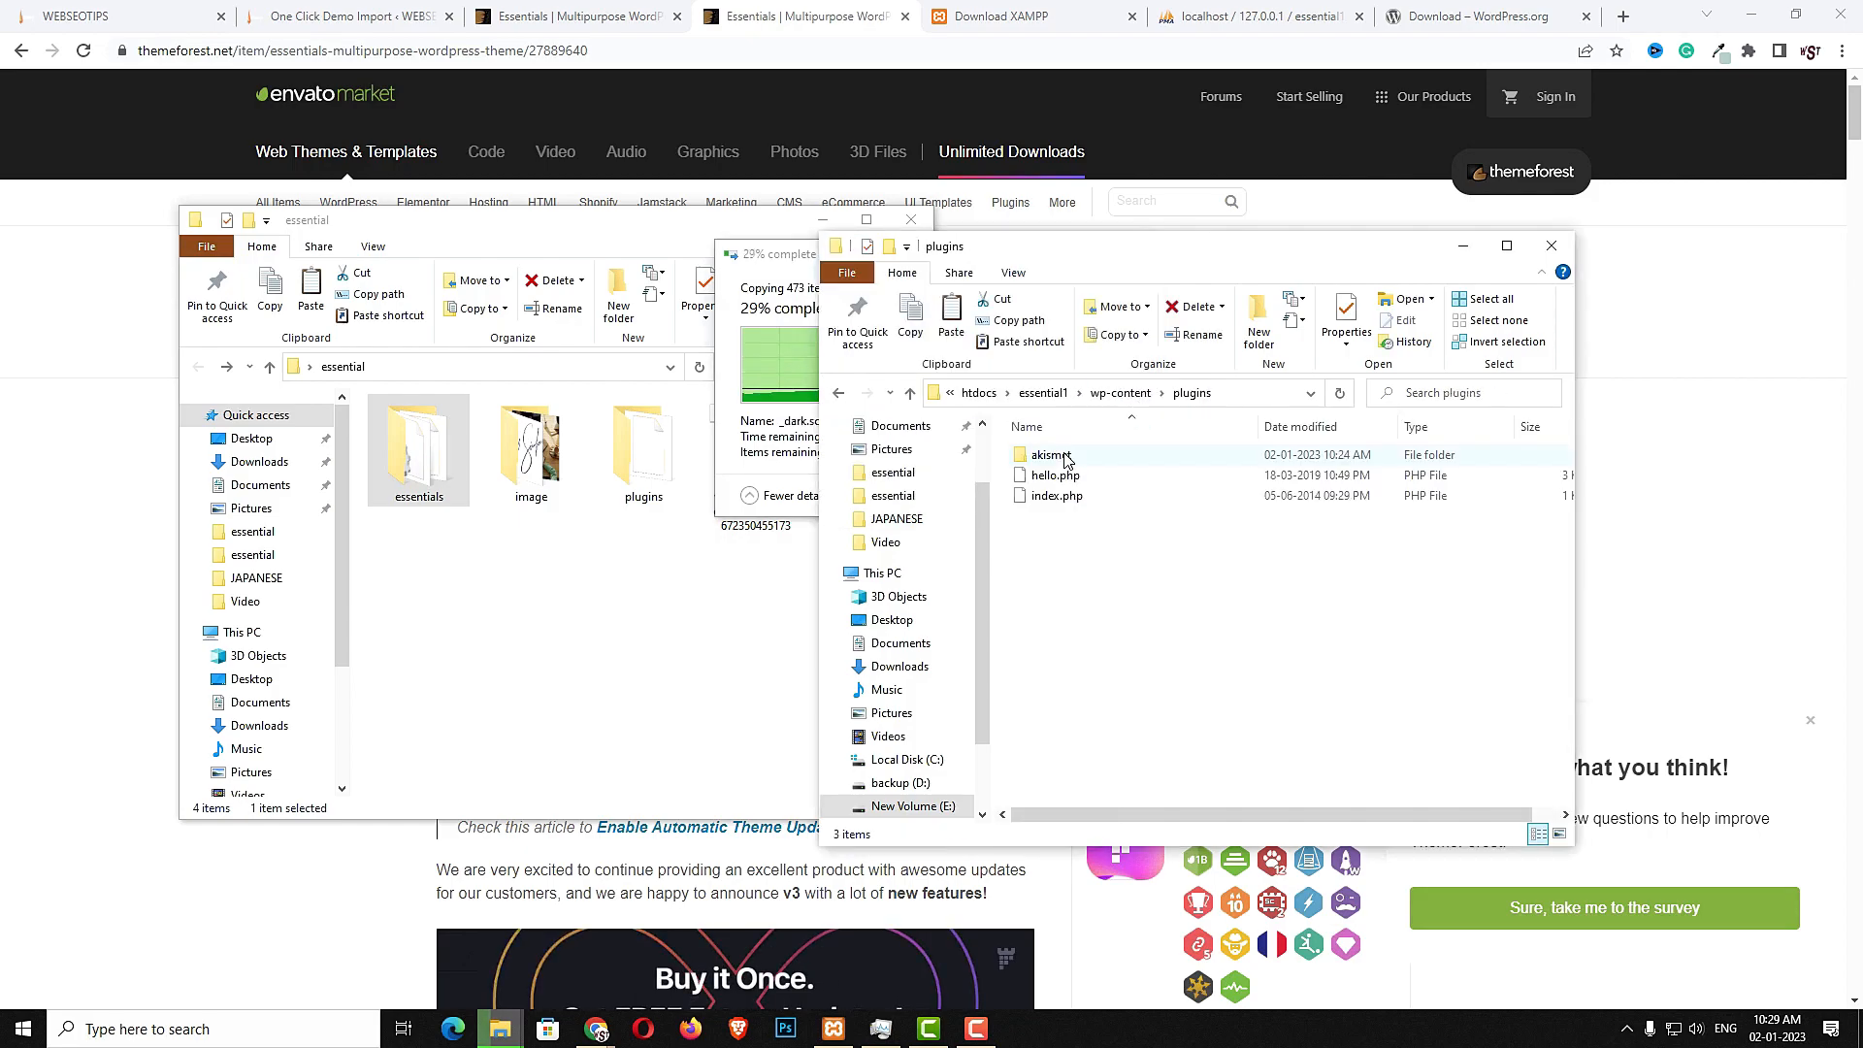
click(612, 605)
double_click(643, 447)
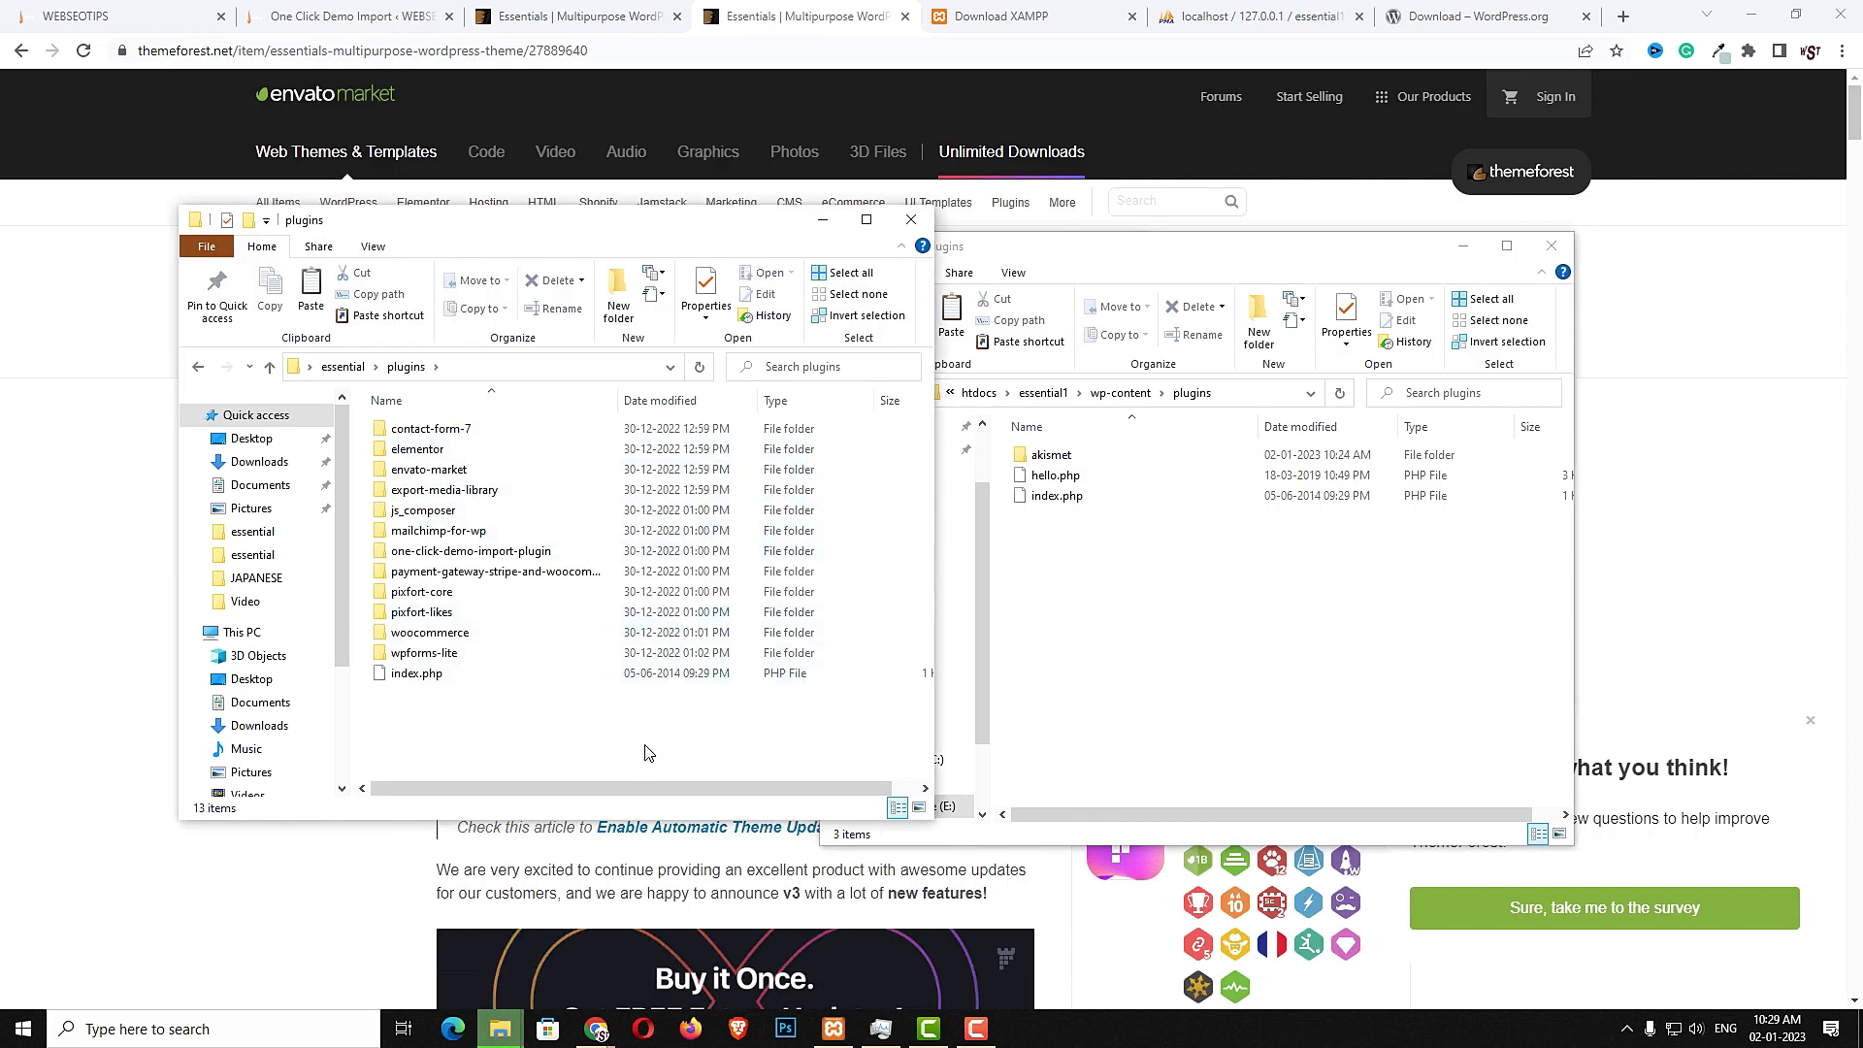
key(ctrl+a)
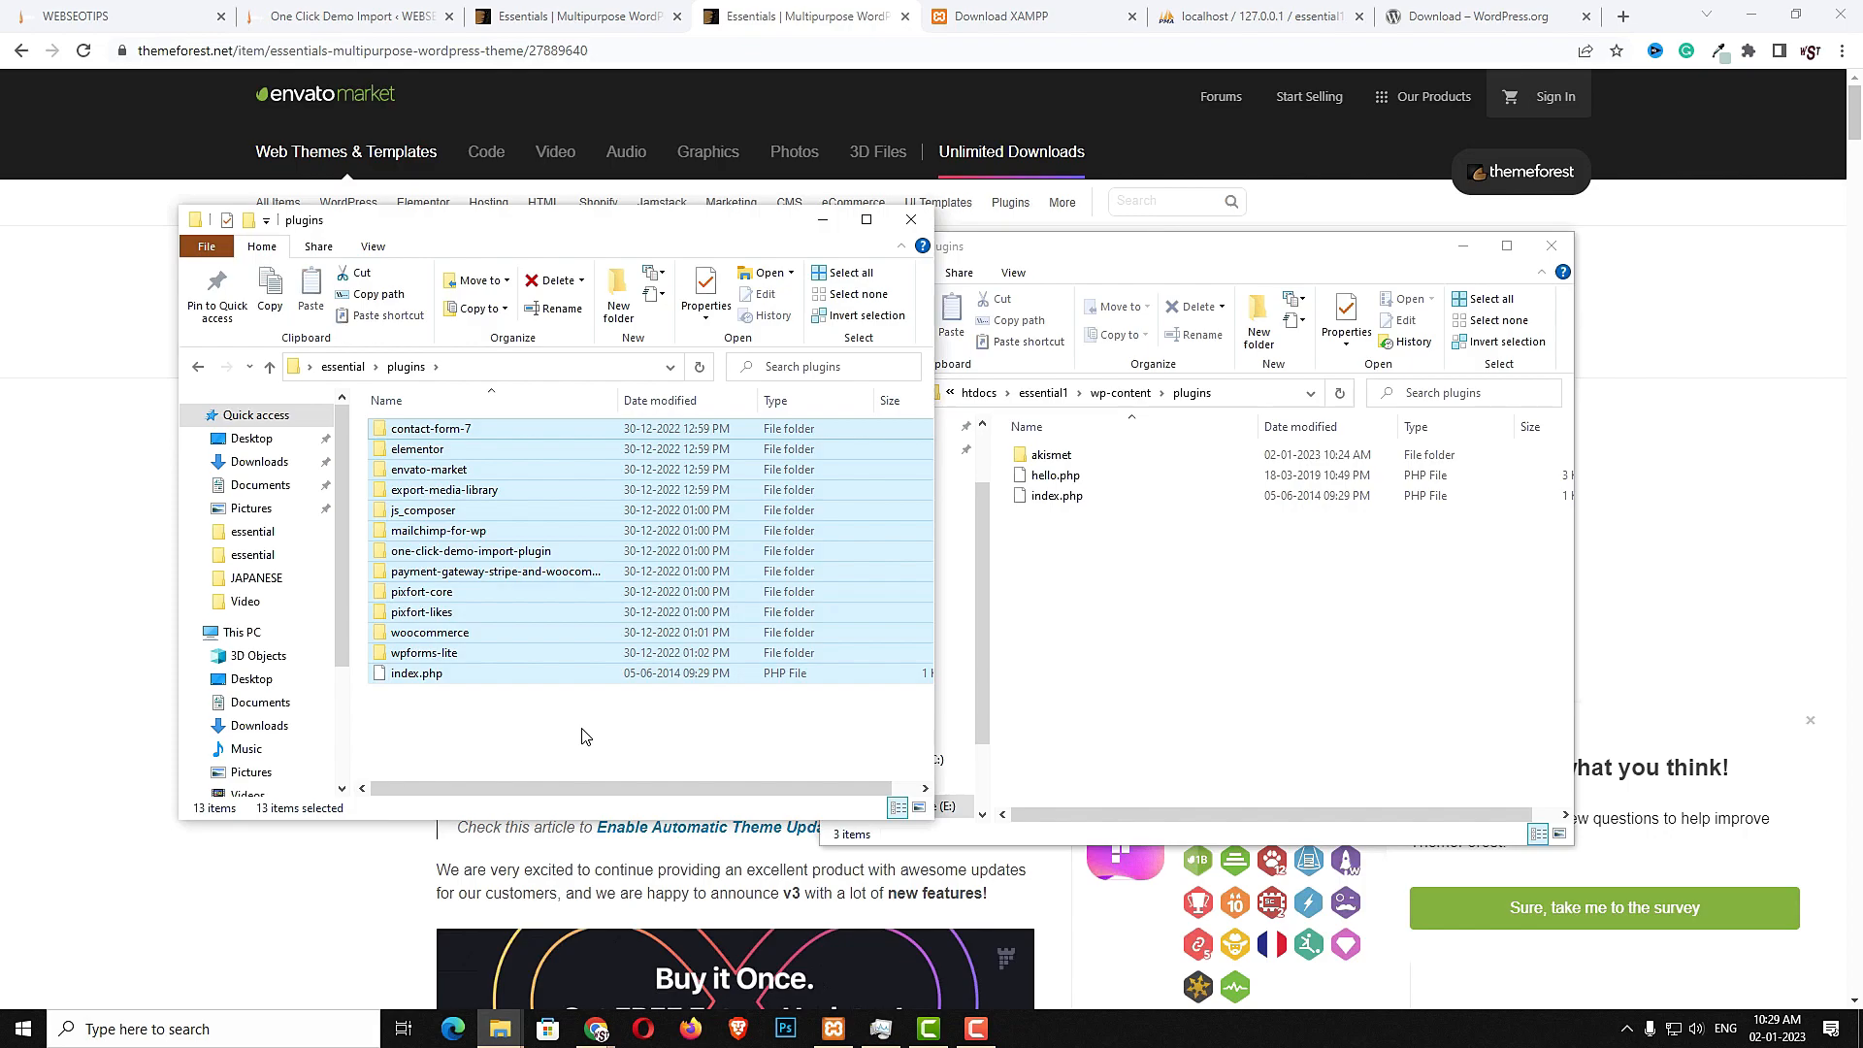
click(1229, 706)
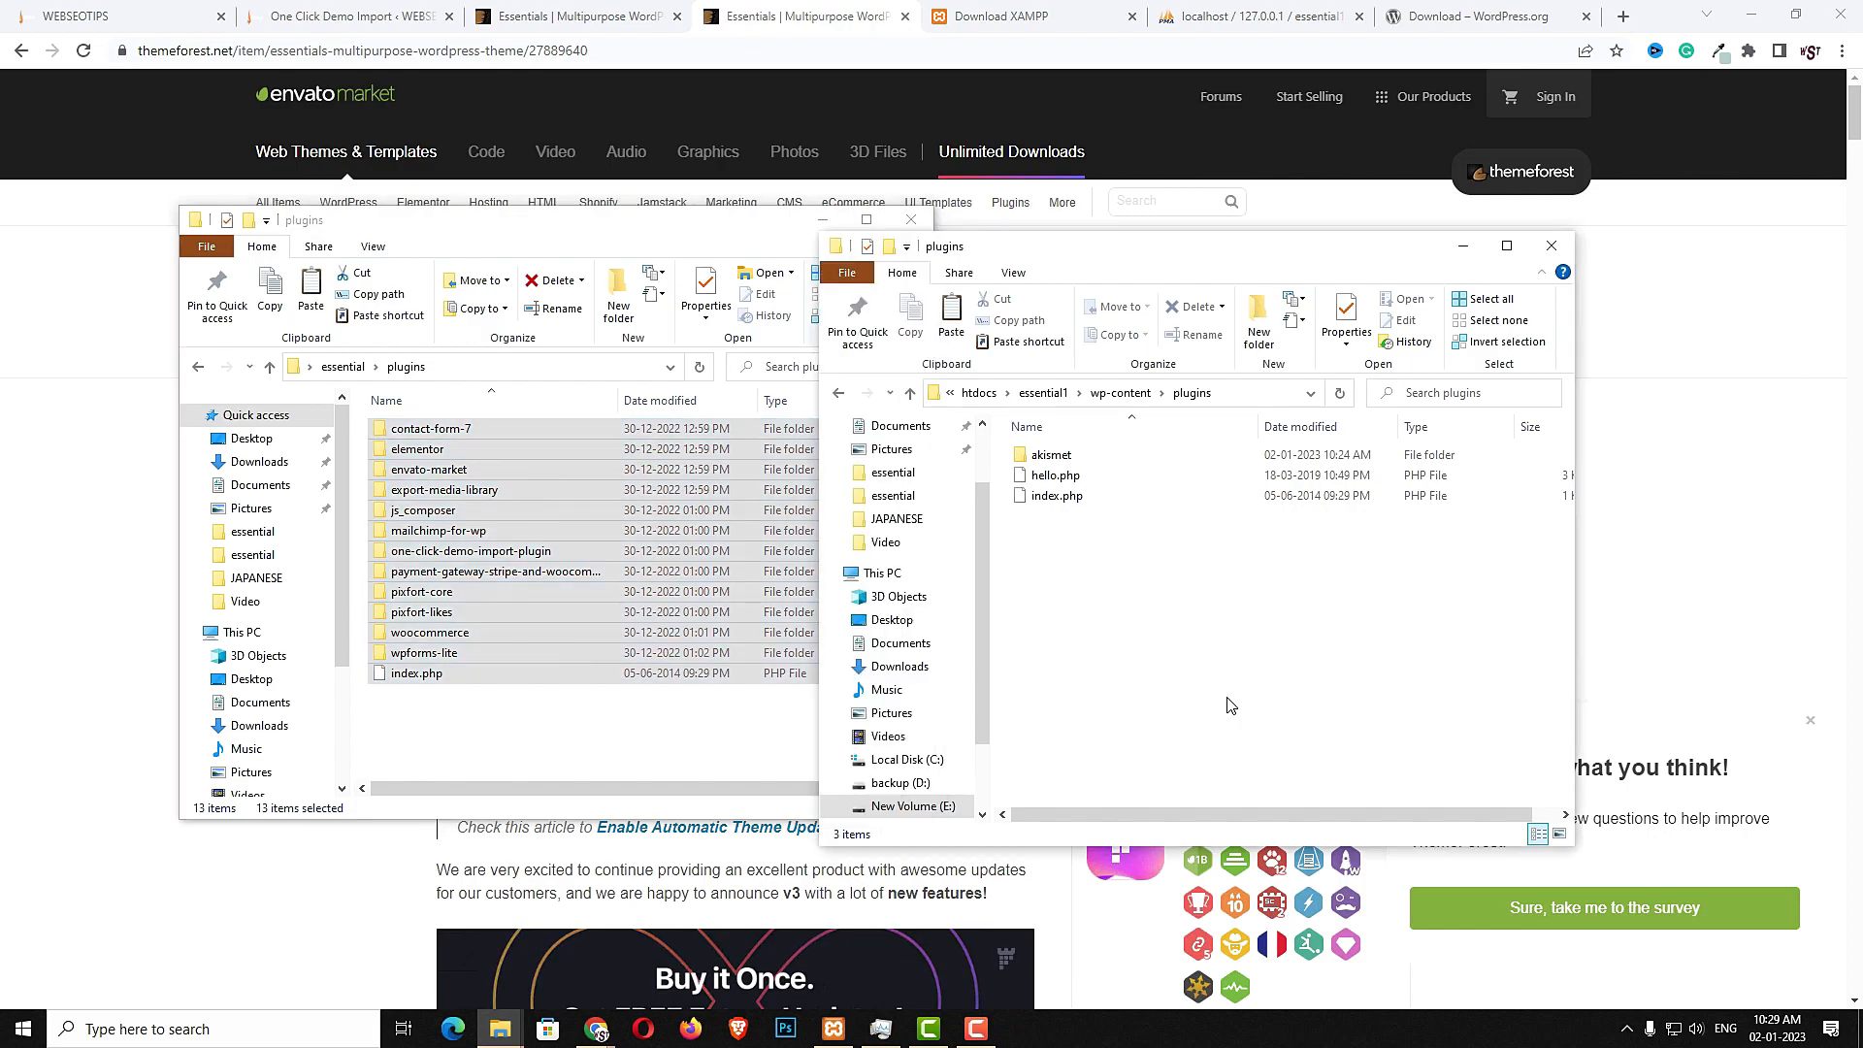
key(ctrl+v)
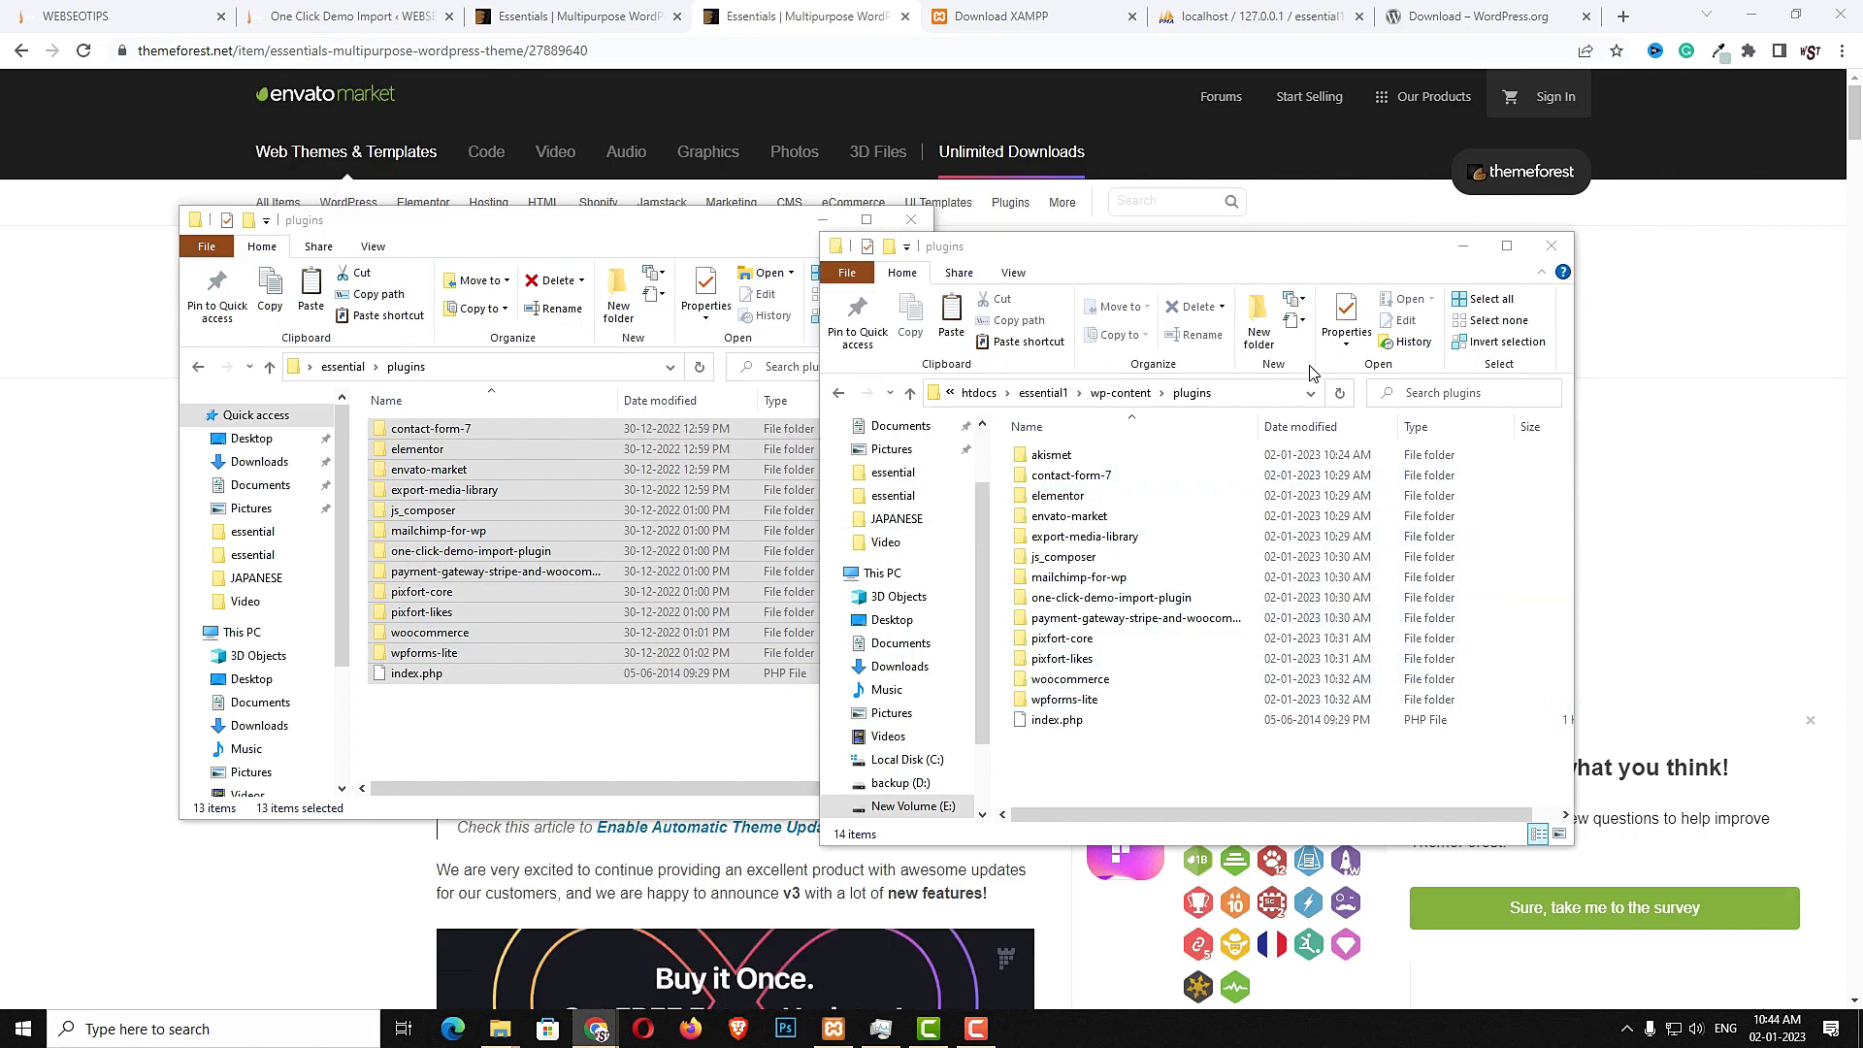
- Open localhost/essential1 in a new browser tab and continue the WordPress setup in English (United States)
click(911, 220)
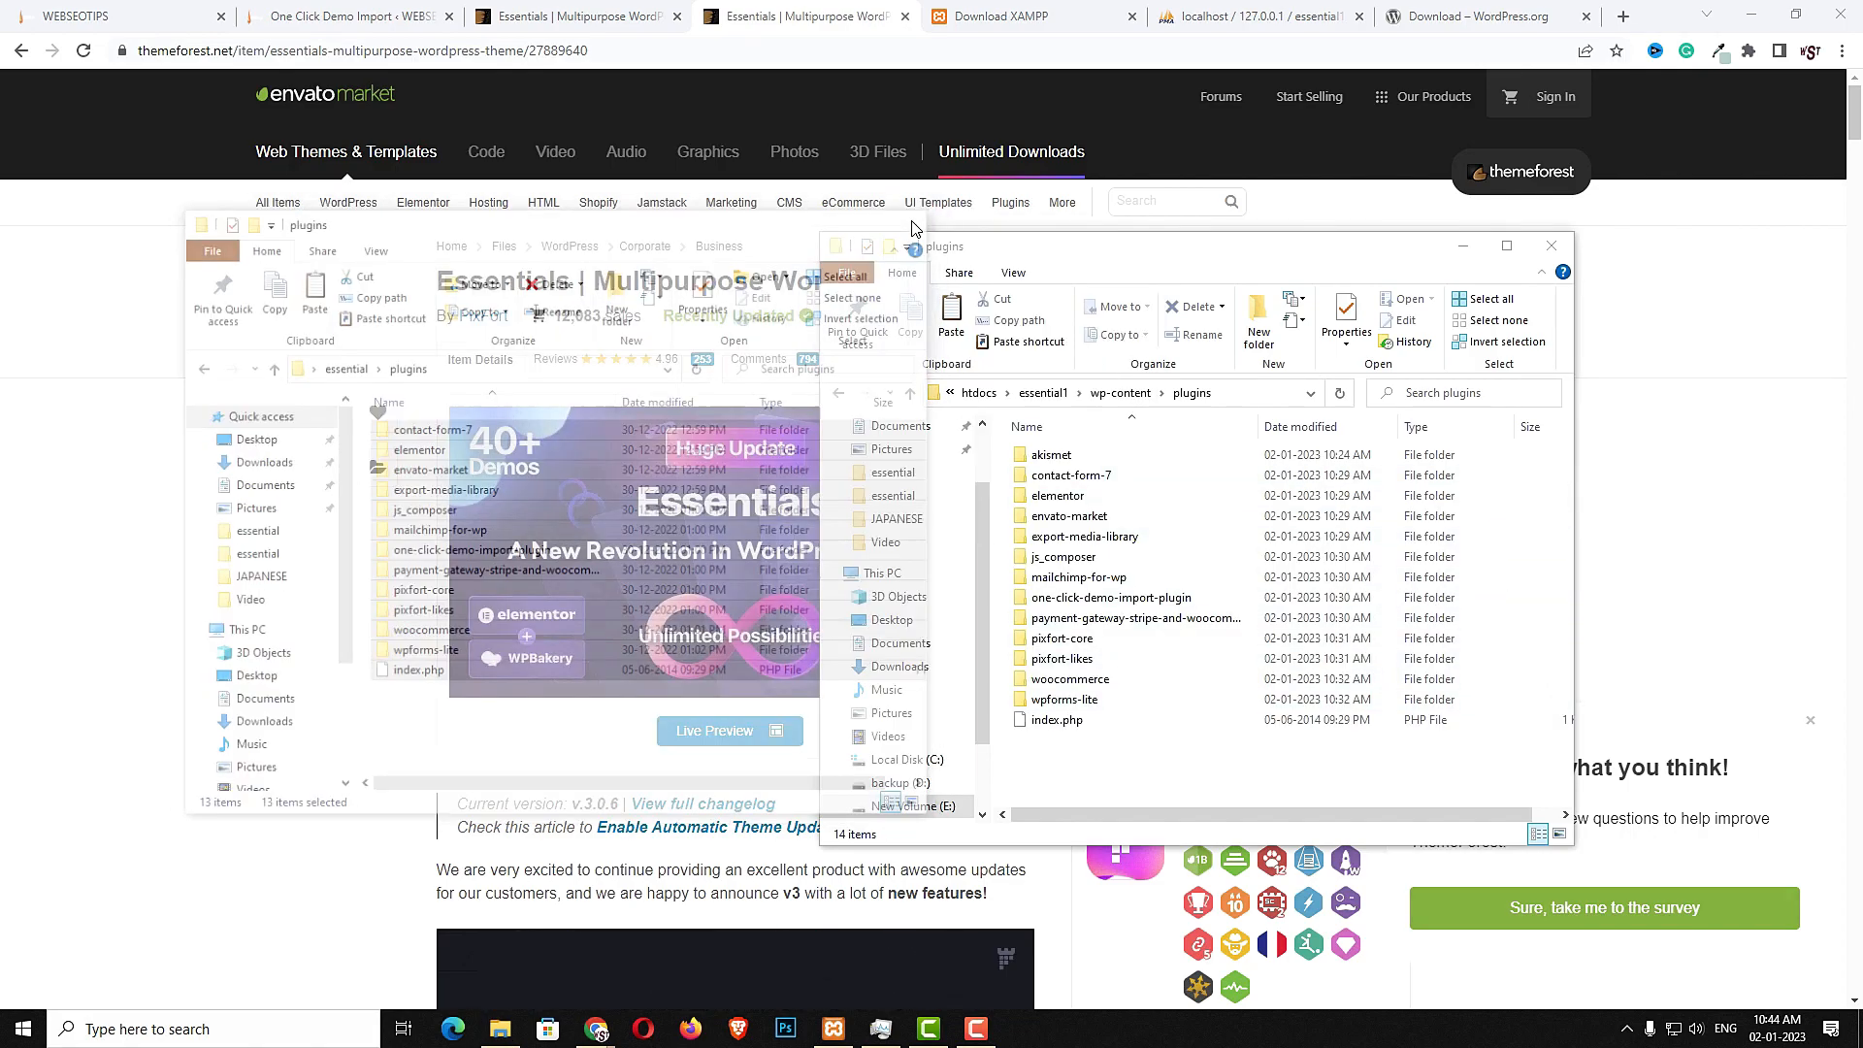
click(1622, 16)
click(1488, 46)
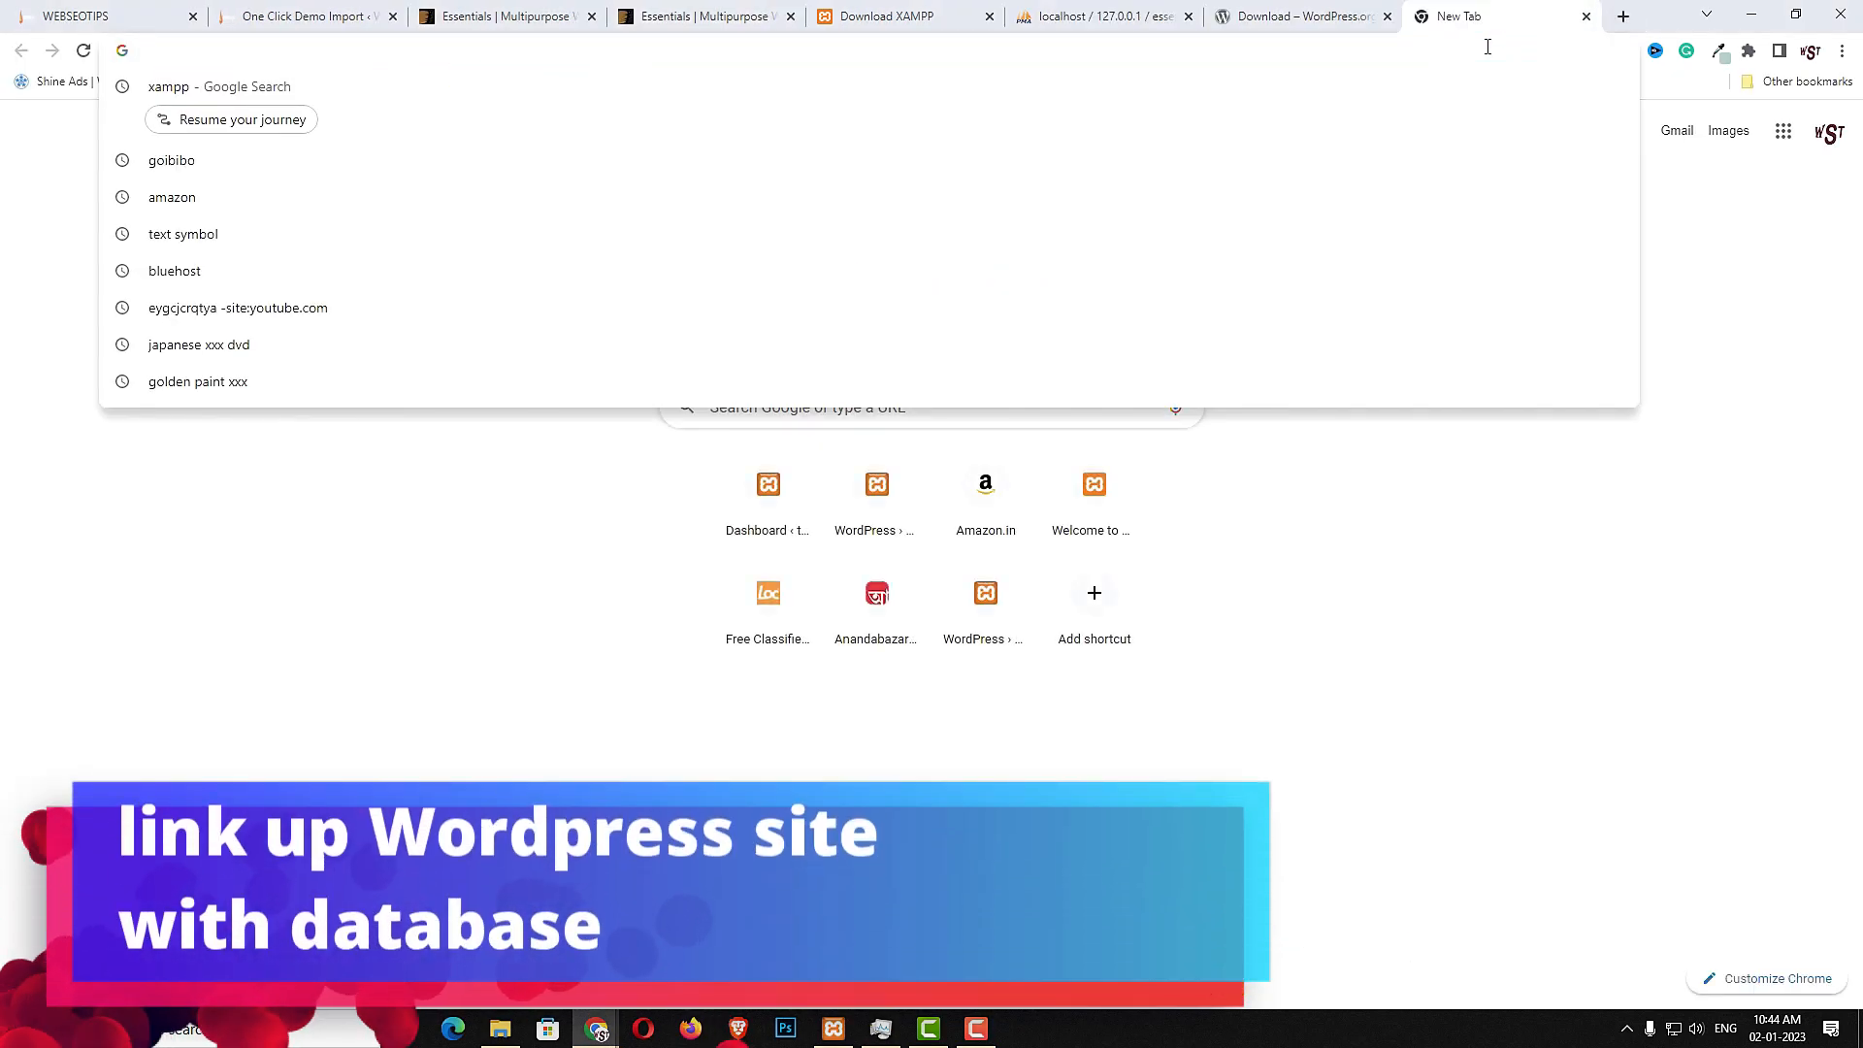
text(localhost)
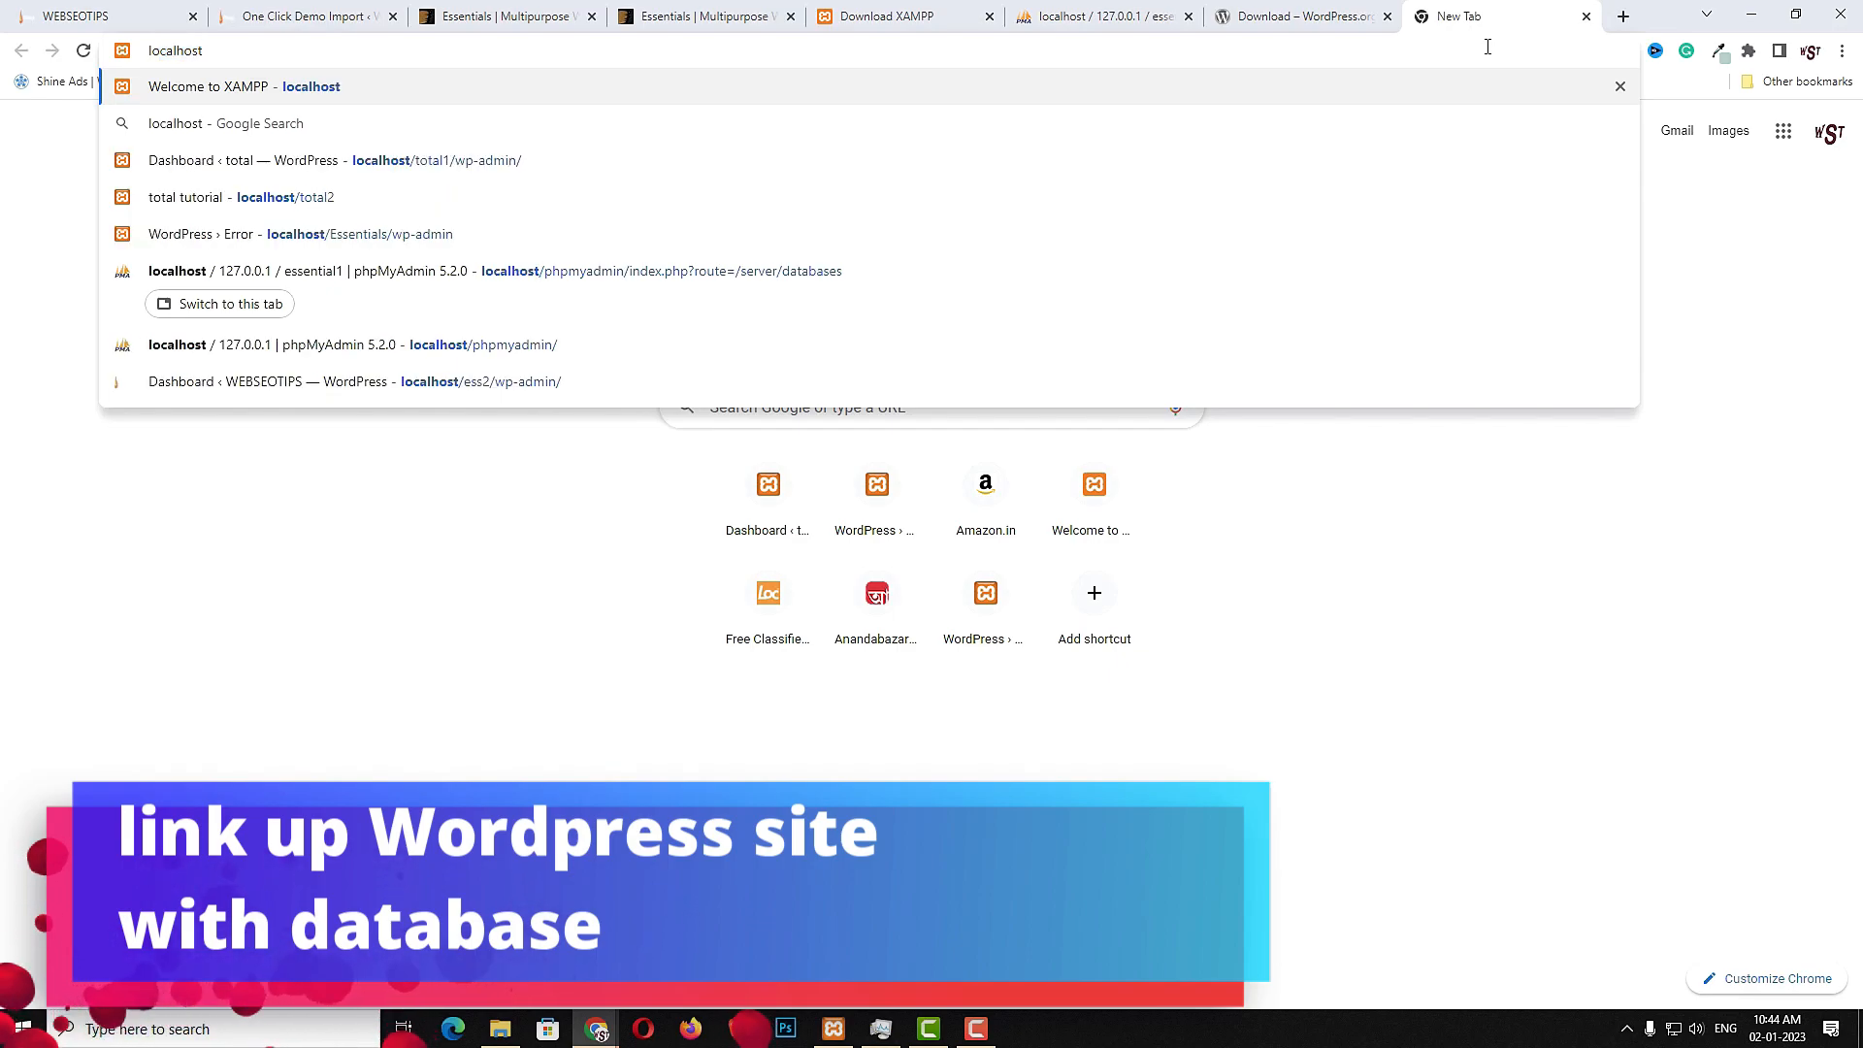
text(/)
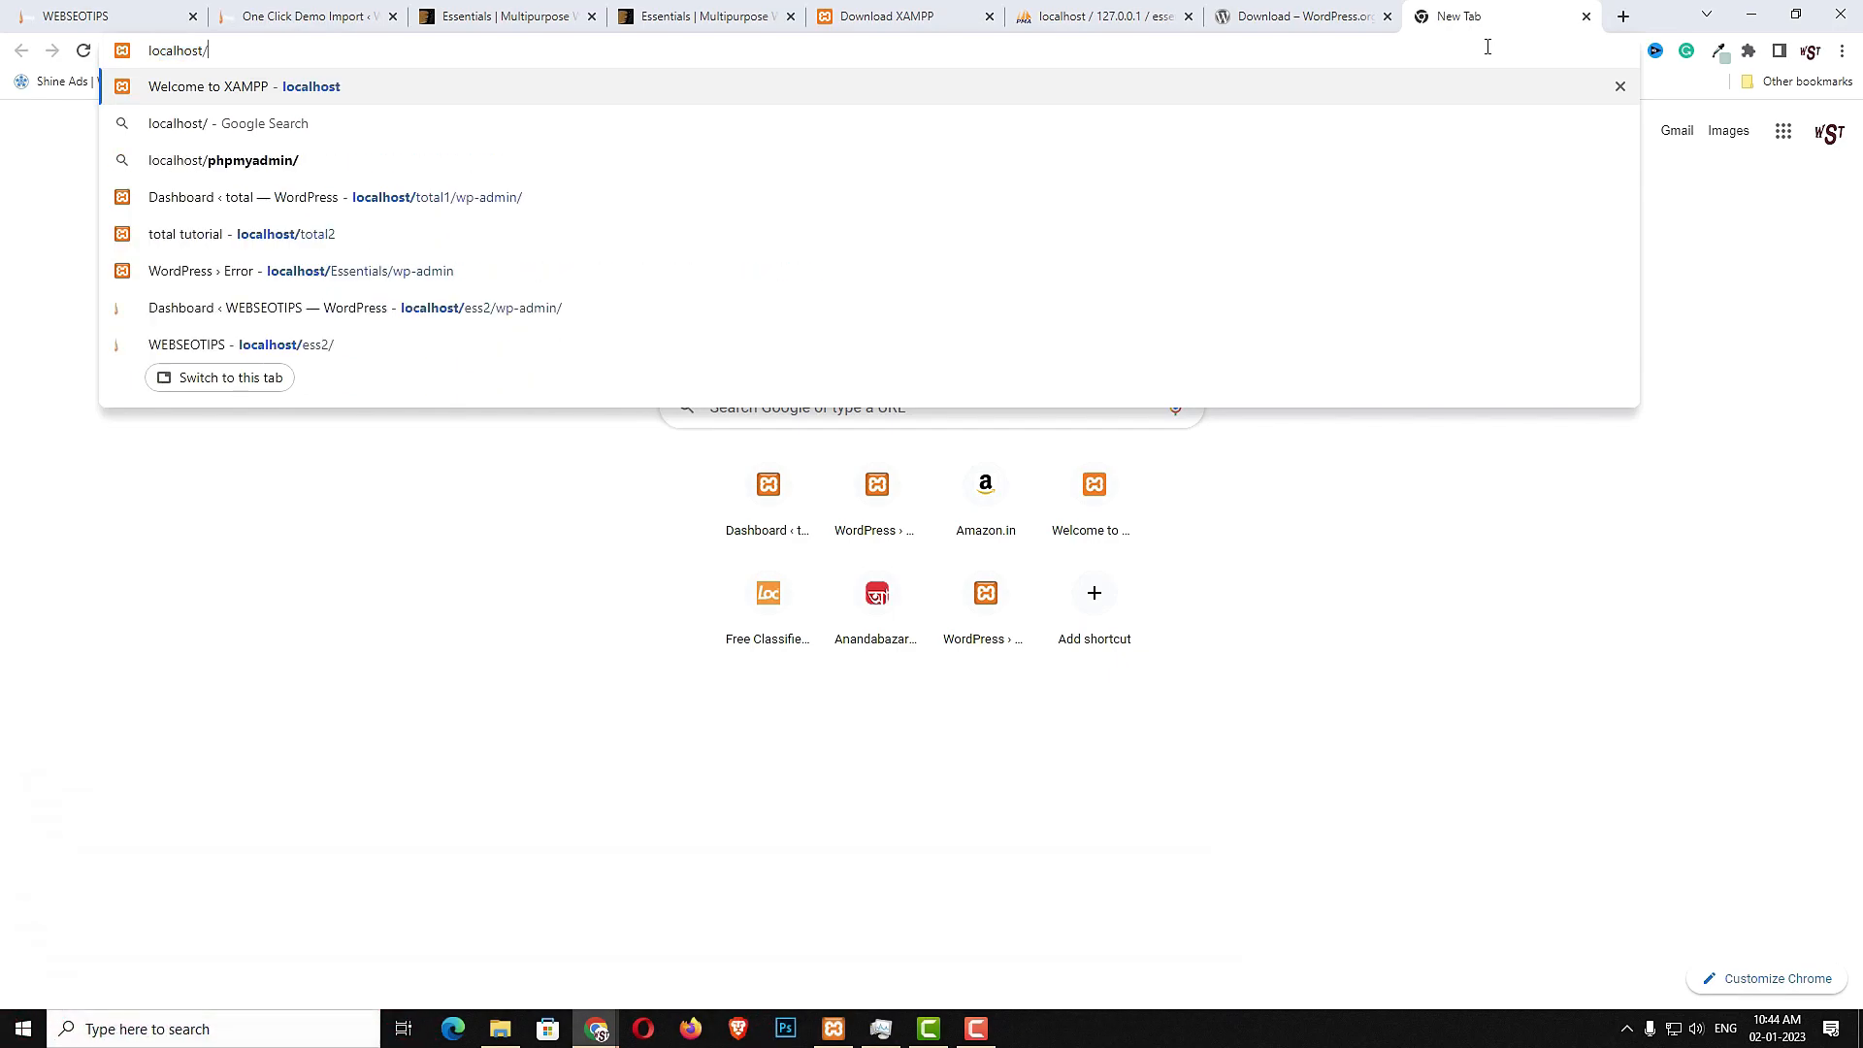
text(essential)
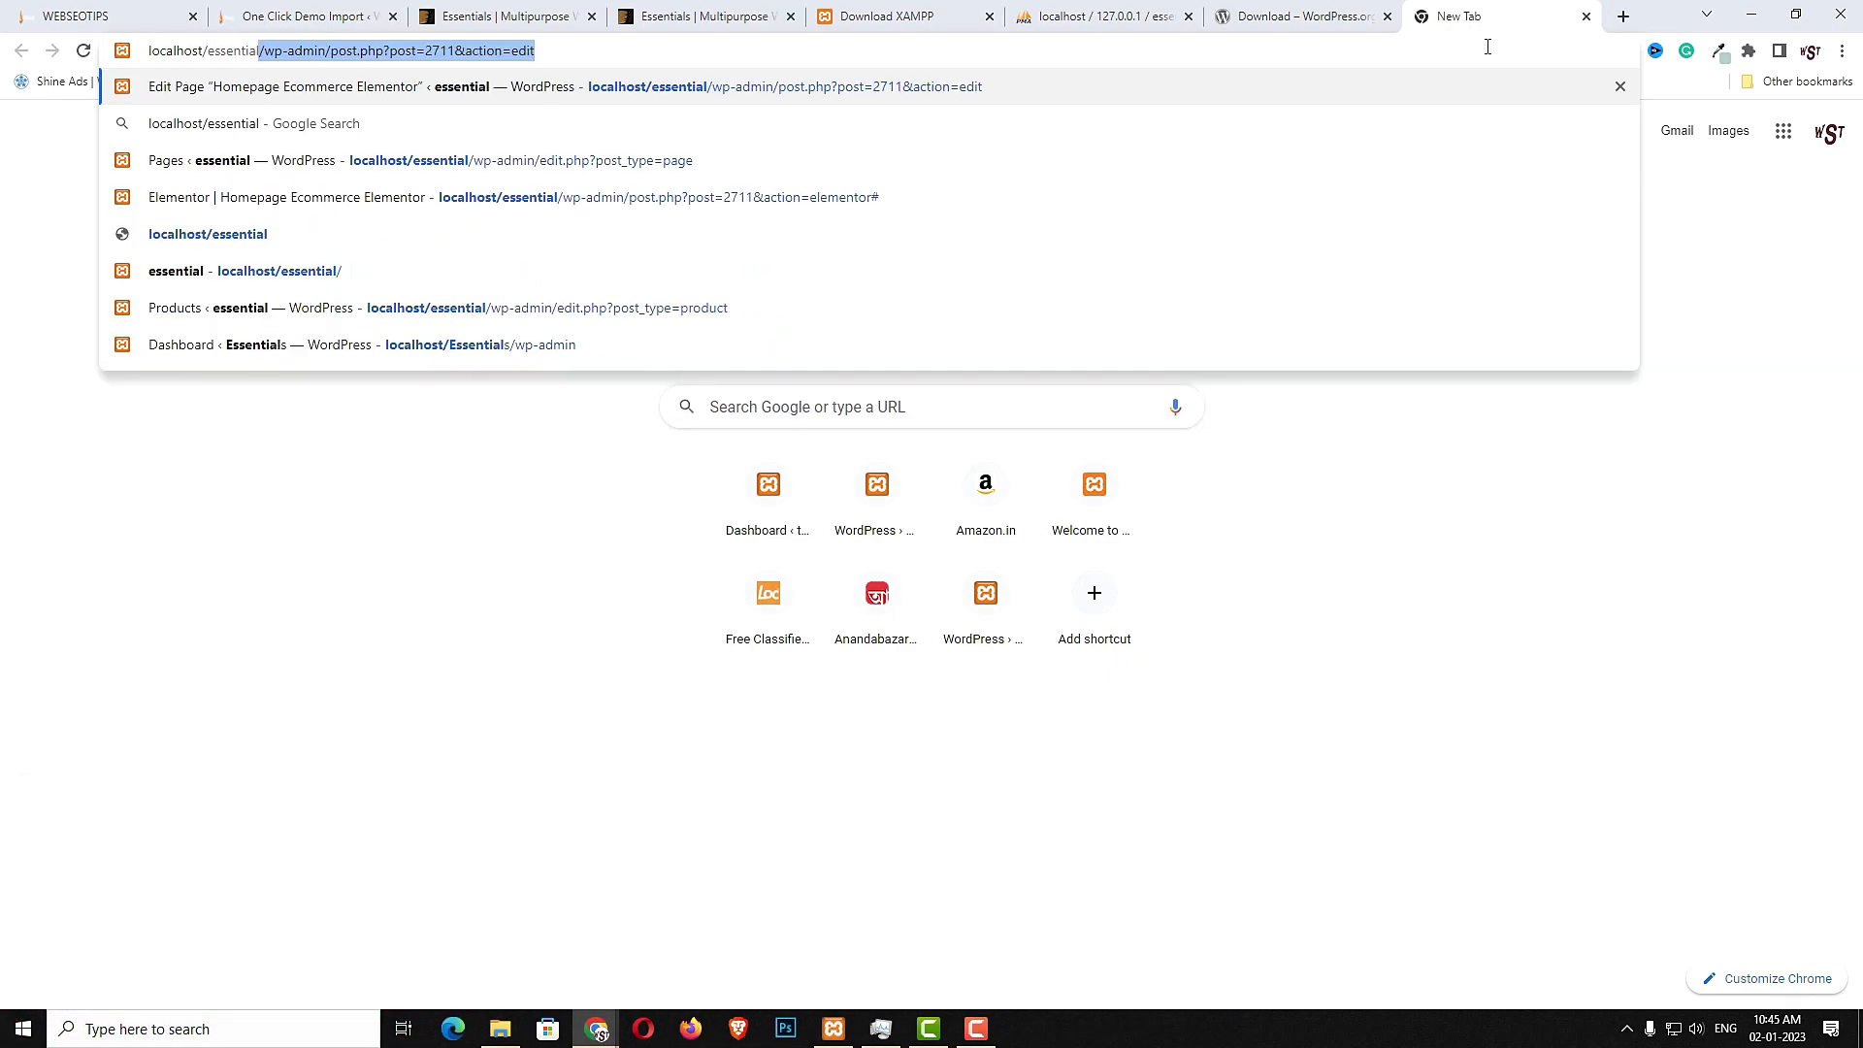
text(1)
key(Return)
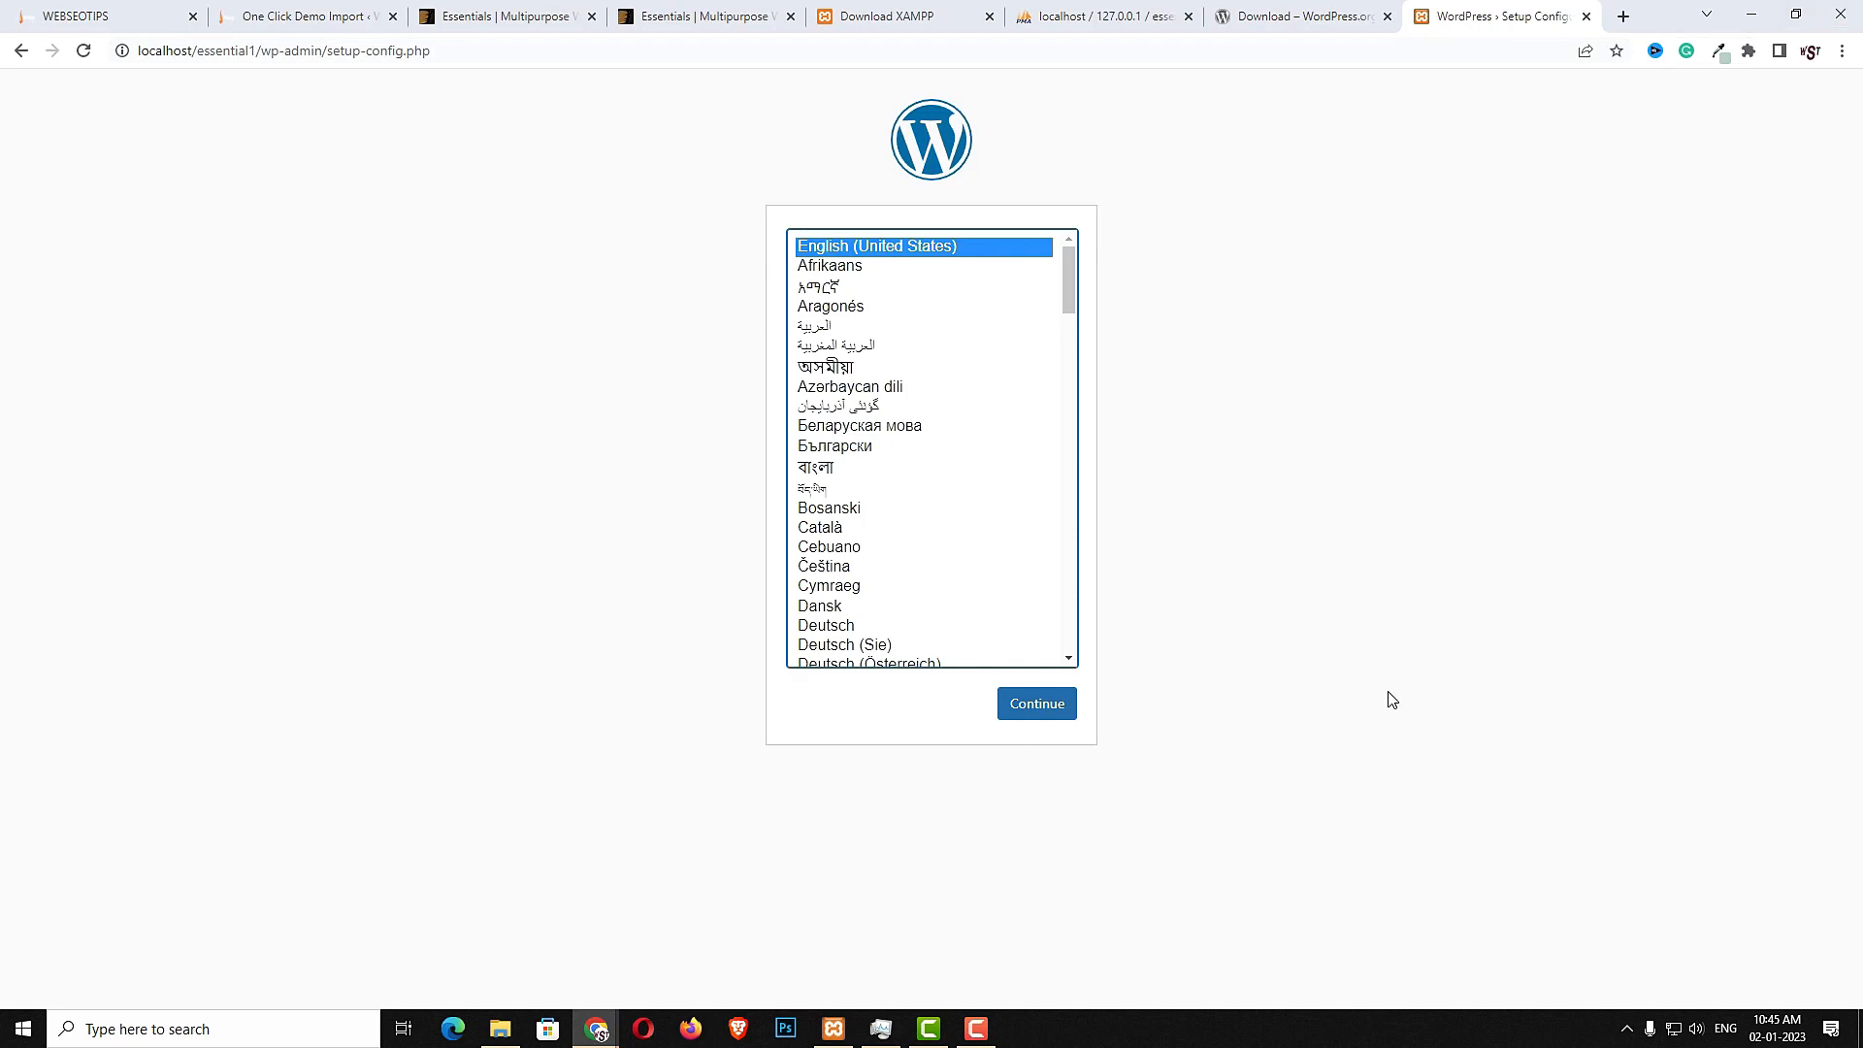
click(1055, 708)
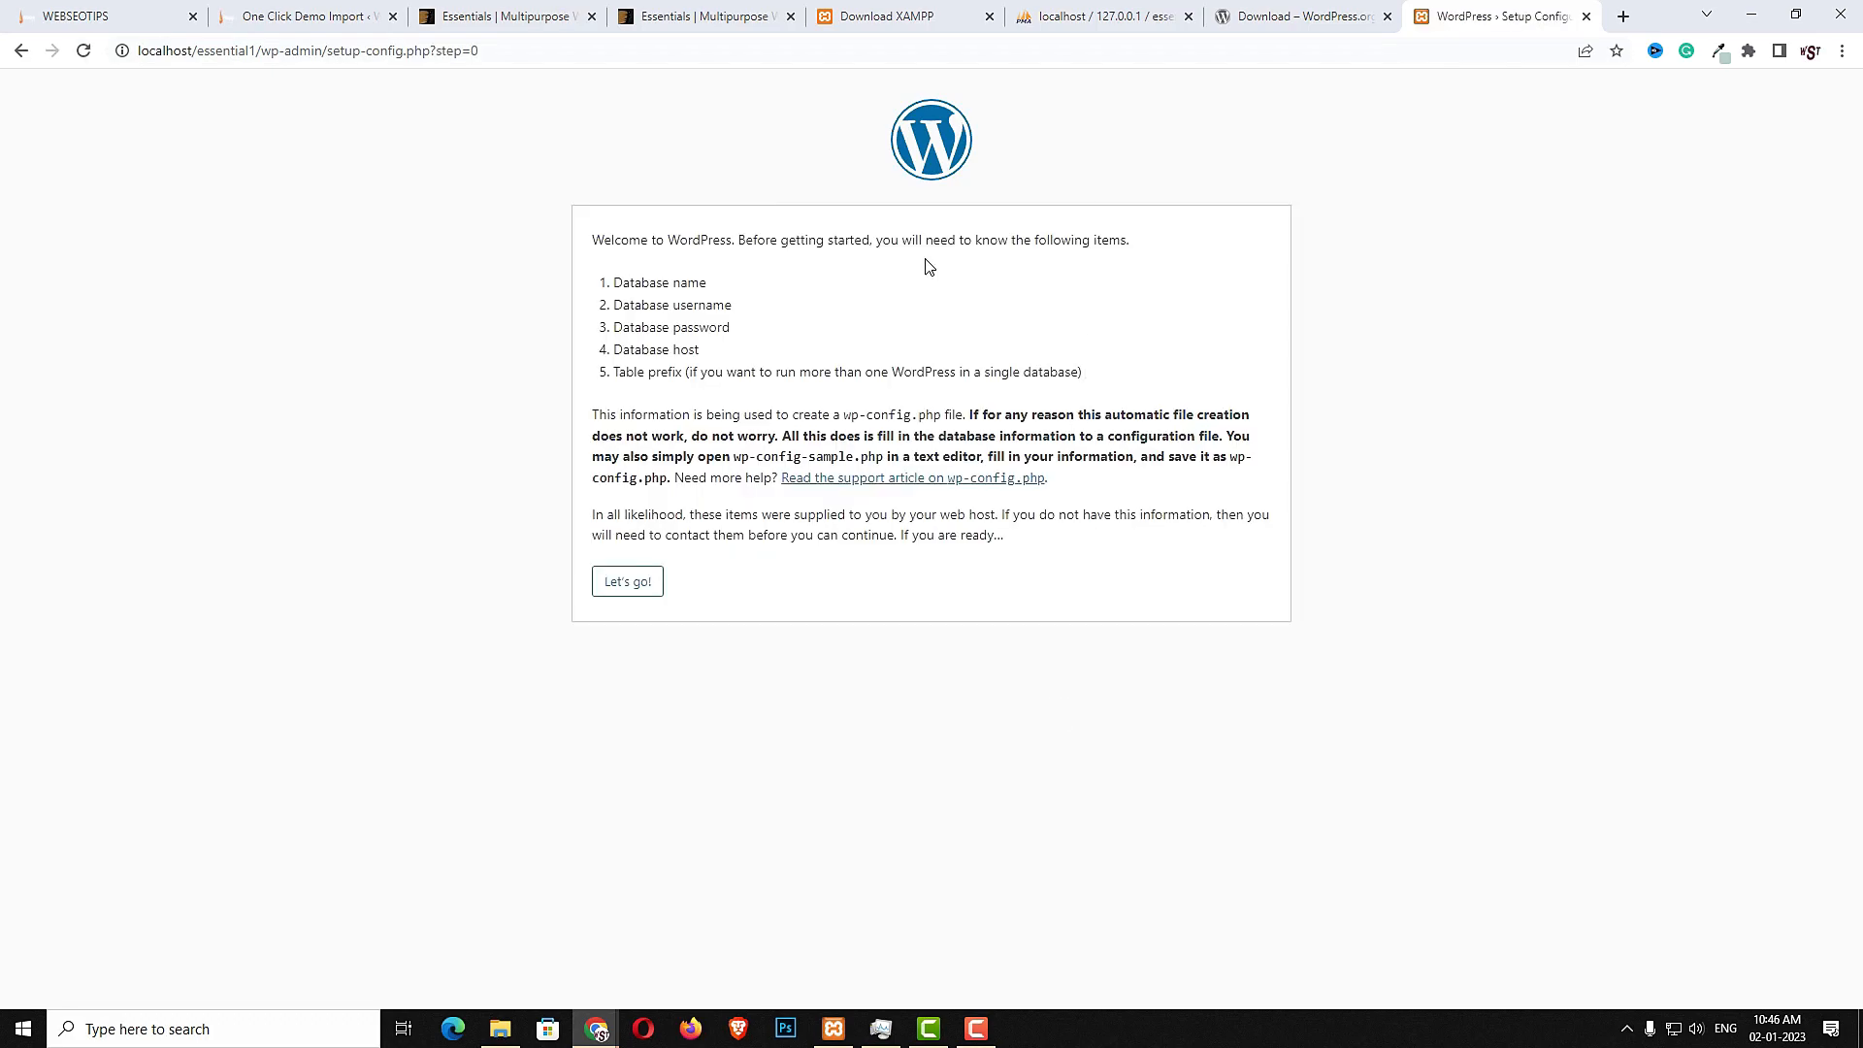
- Start the database configuration and fill in the database name essential1, copied from phpMyAdmin
click(633, 582)
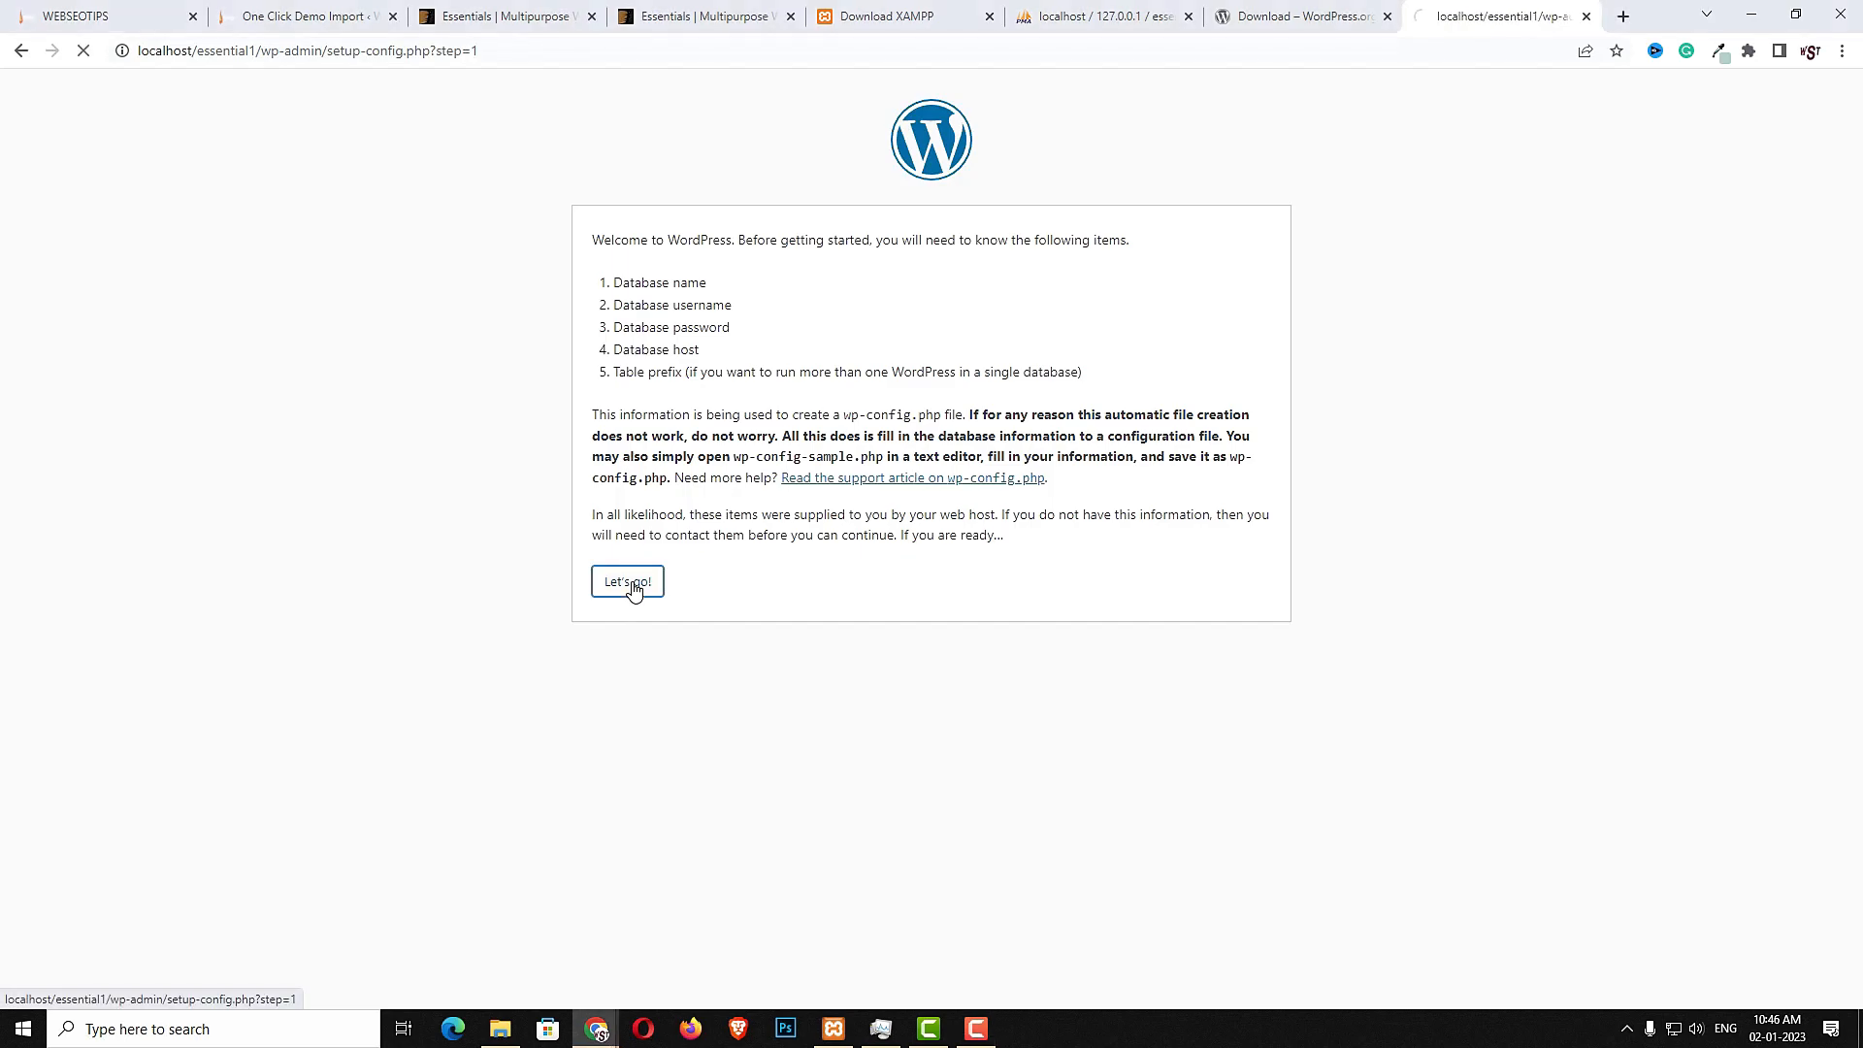
click(1089, 19)
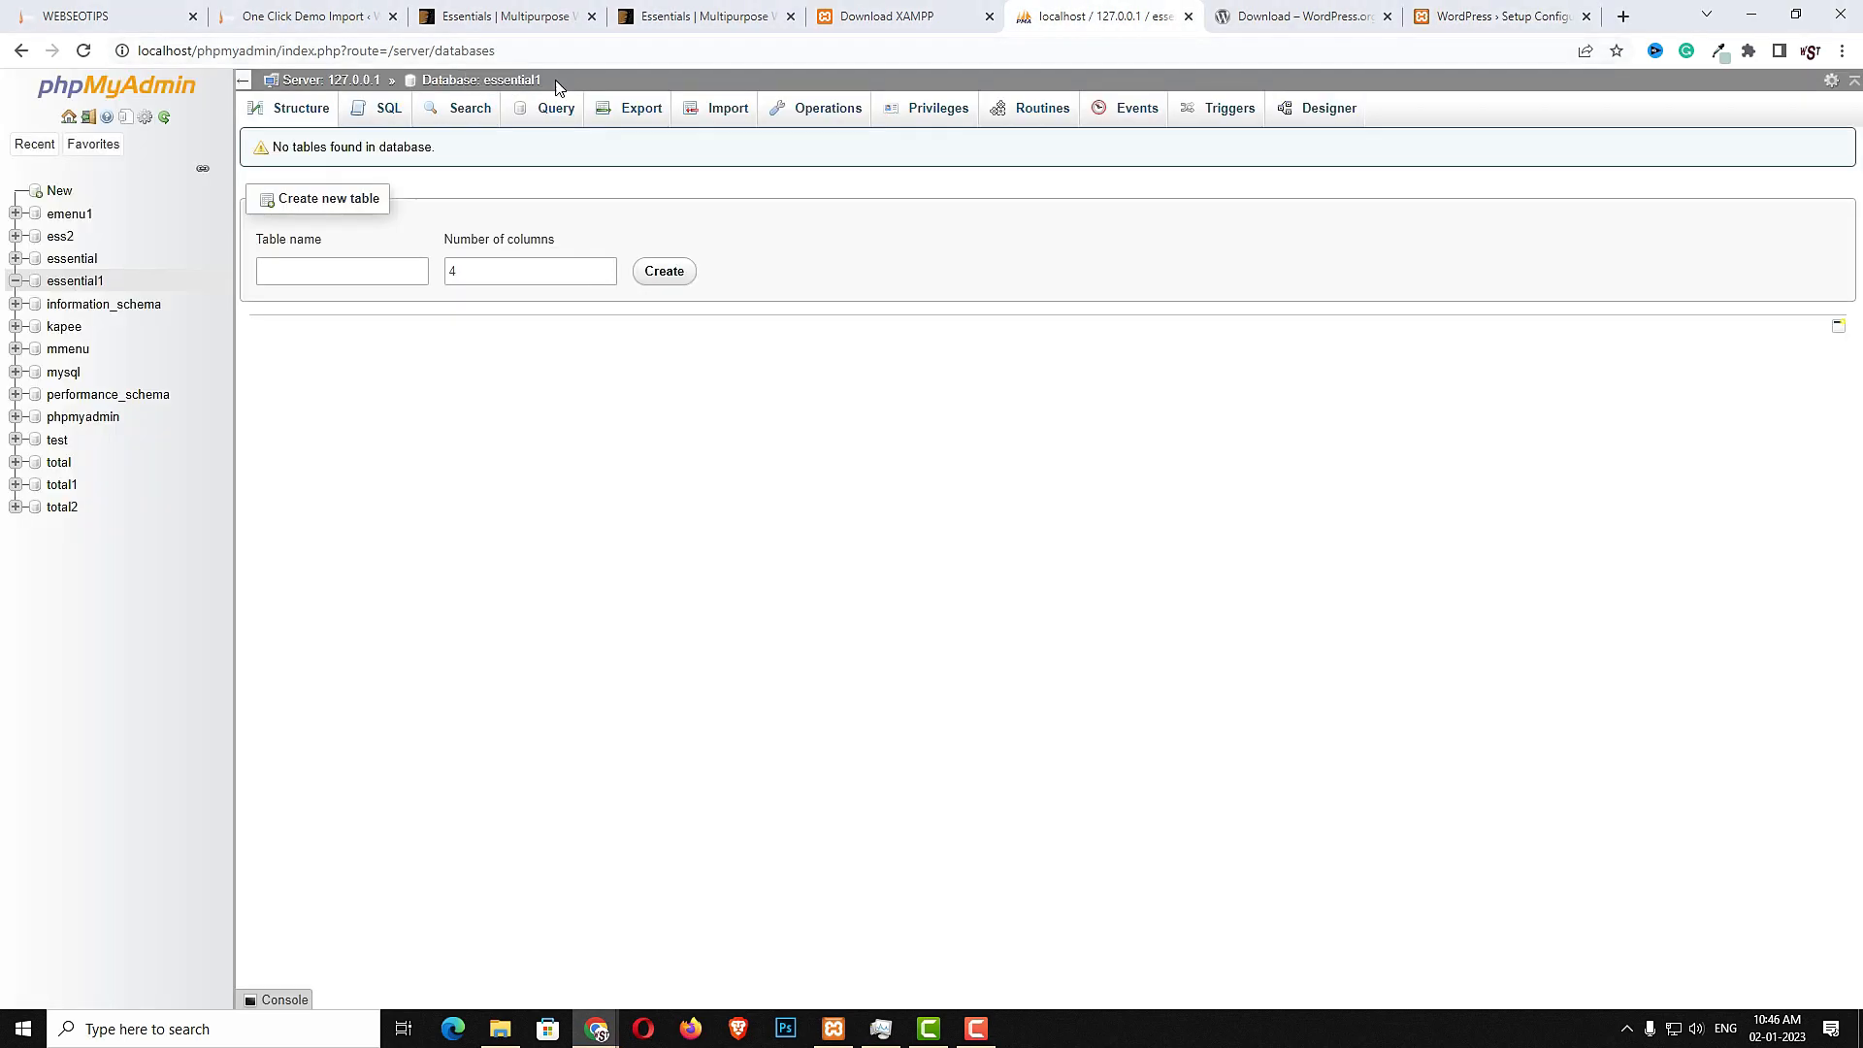
double_click(507, 82)
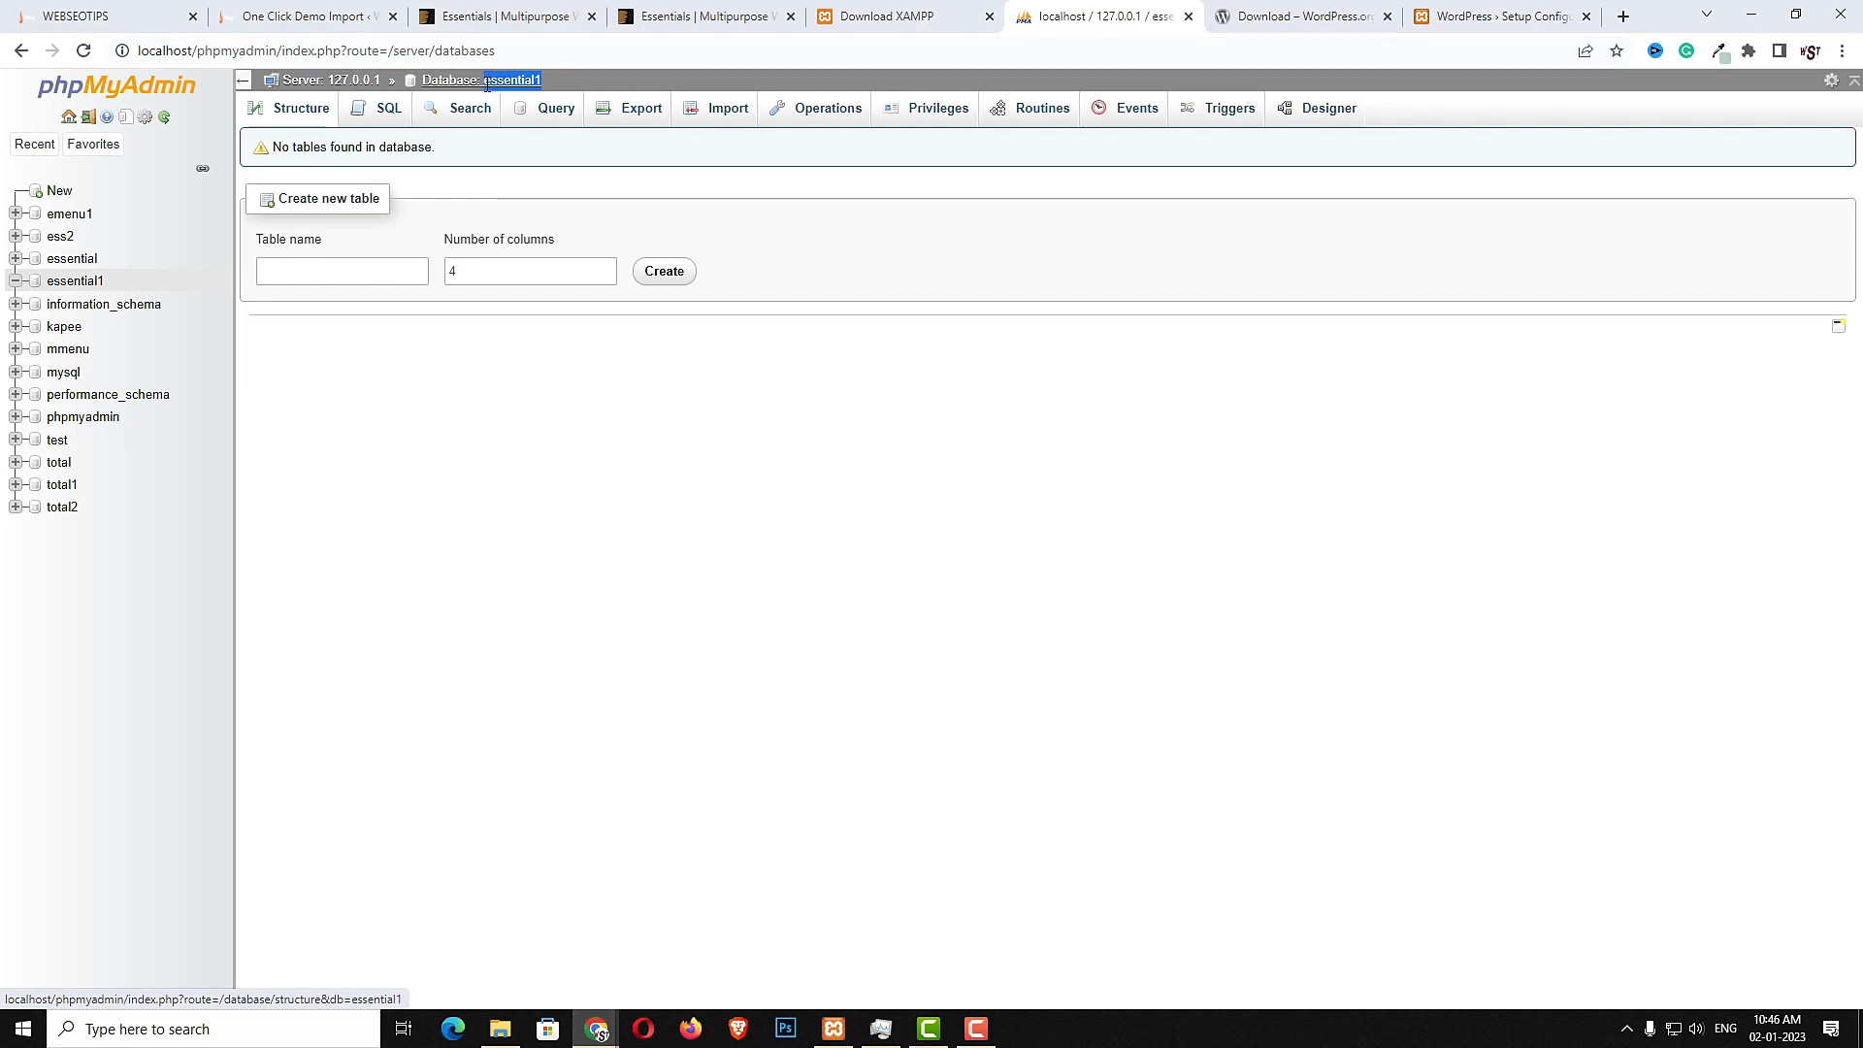
click(1438, 13)
key(ctrl+v)
- Set the database username to root, leave the password empty, and submit the connection details
click(821, 344)
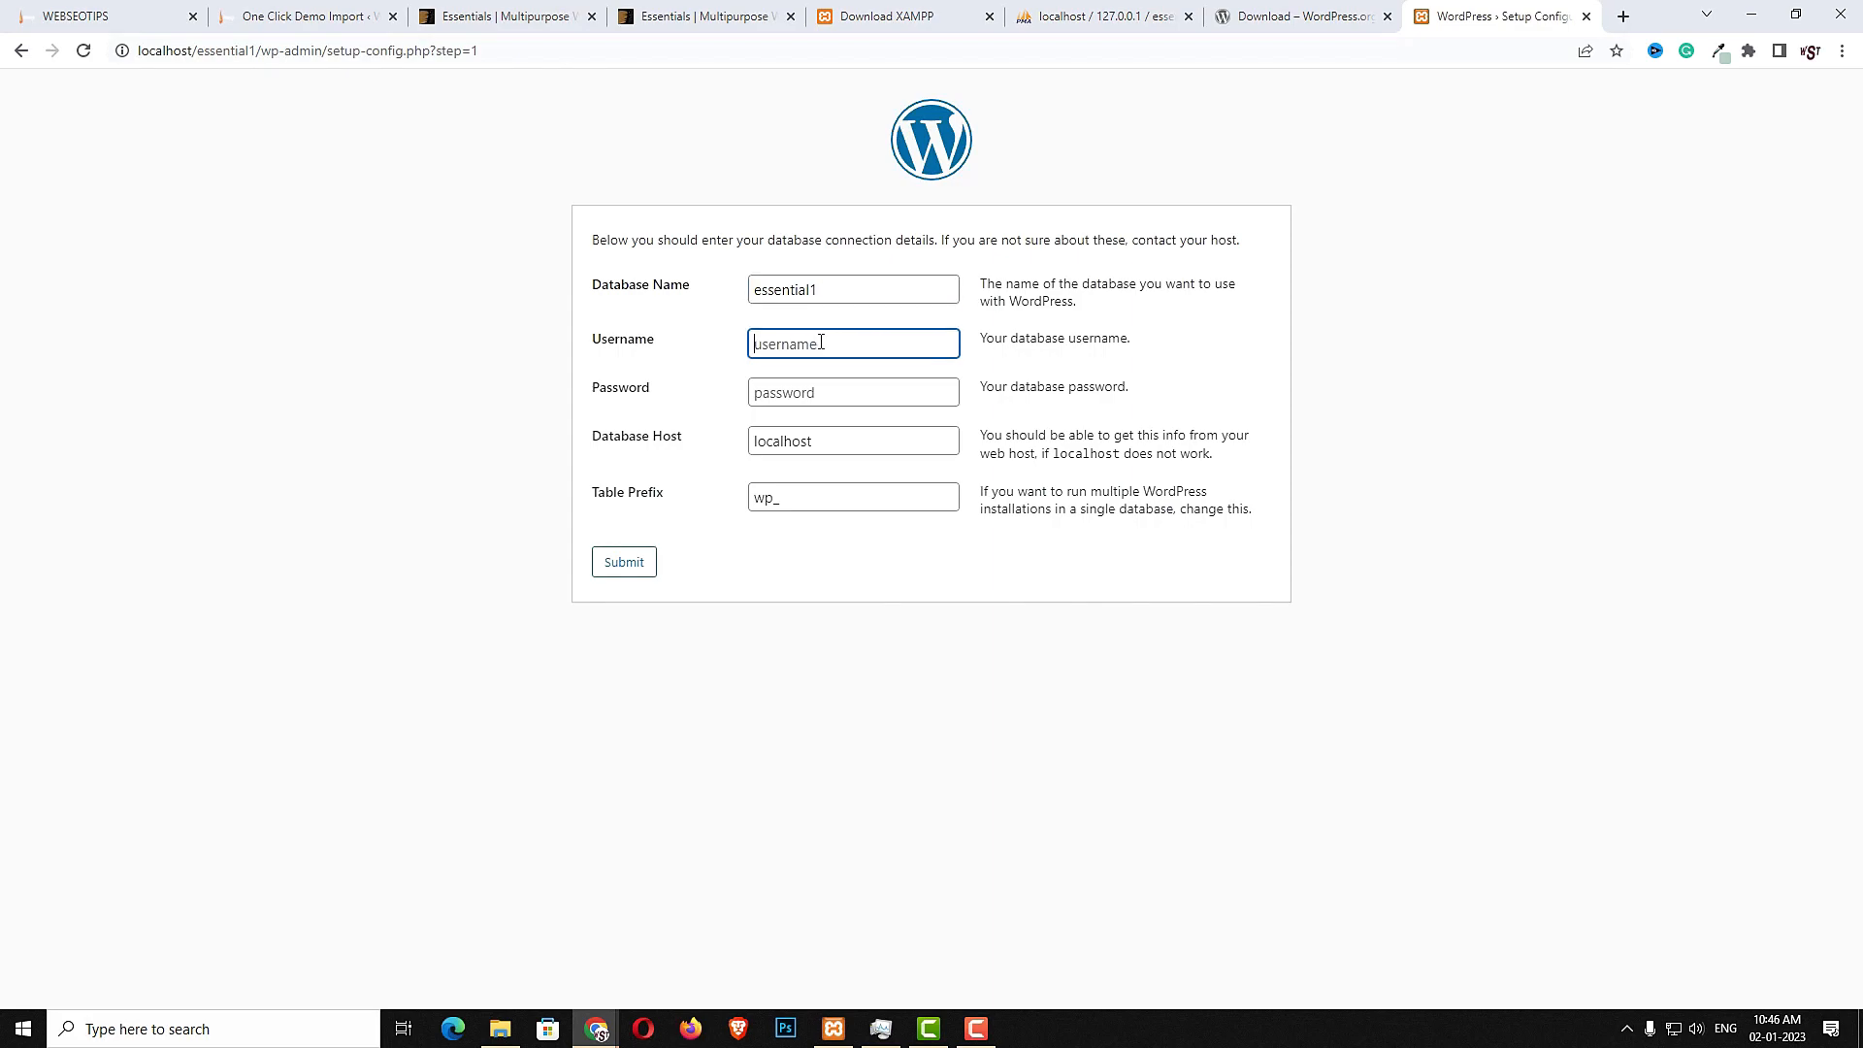
text(root)
click(825, 393)
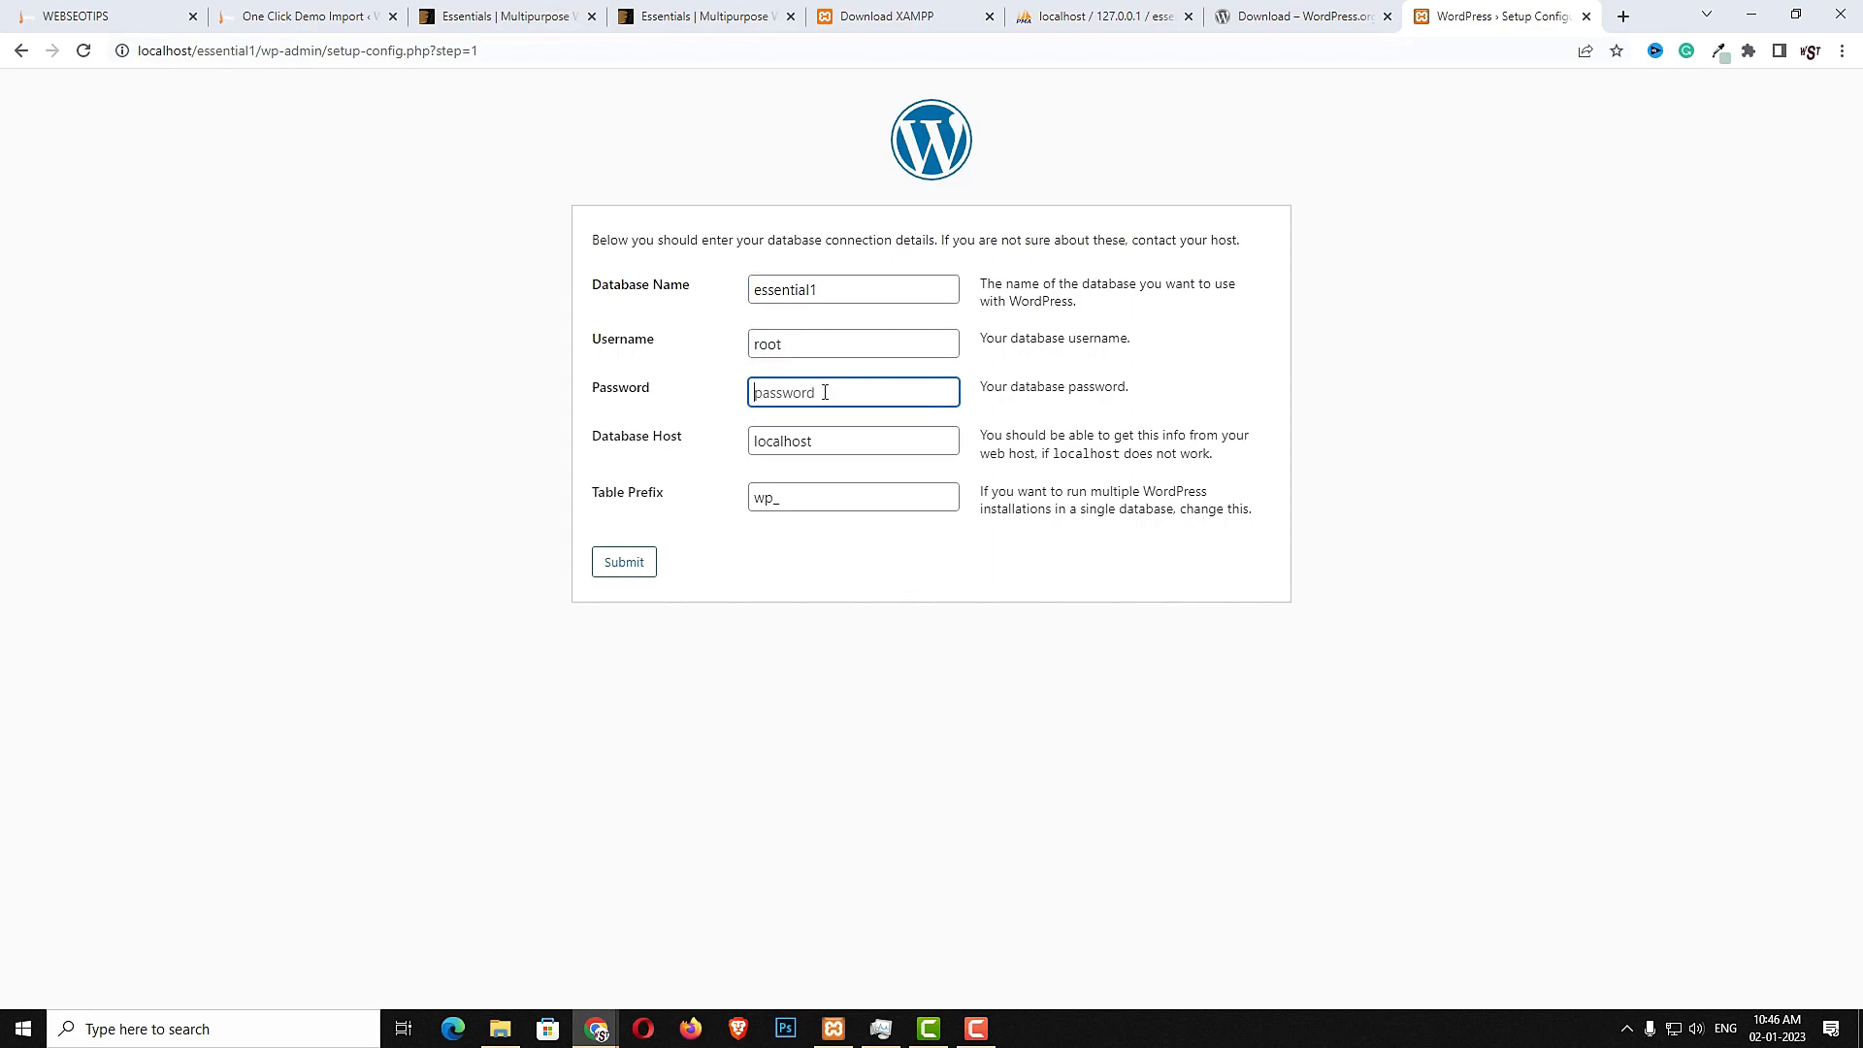
click(639, 573)
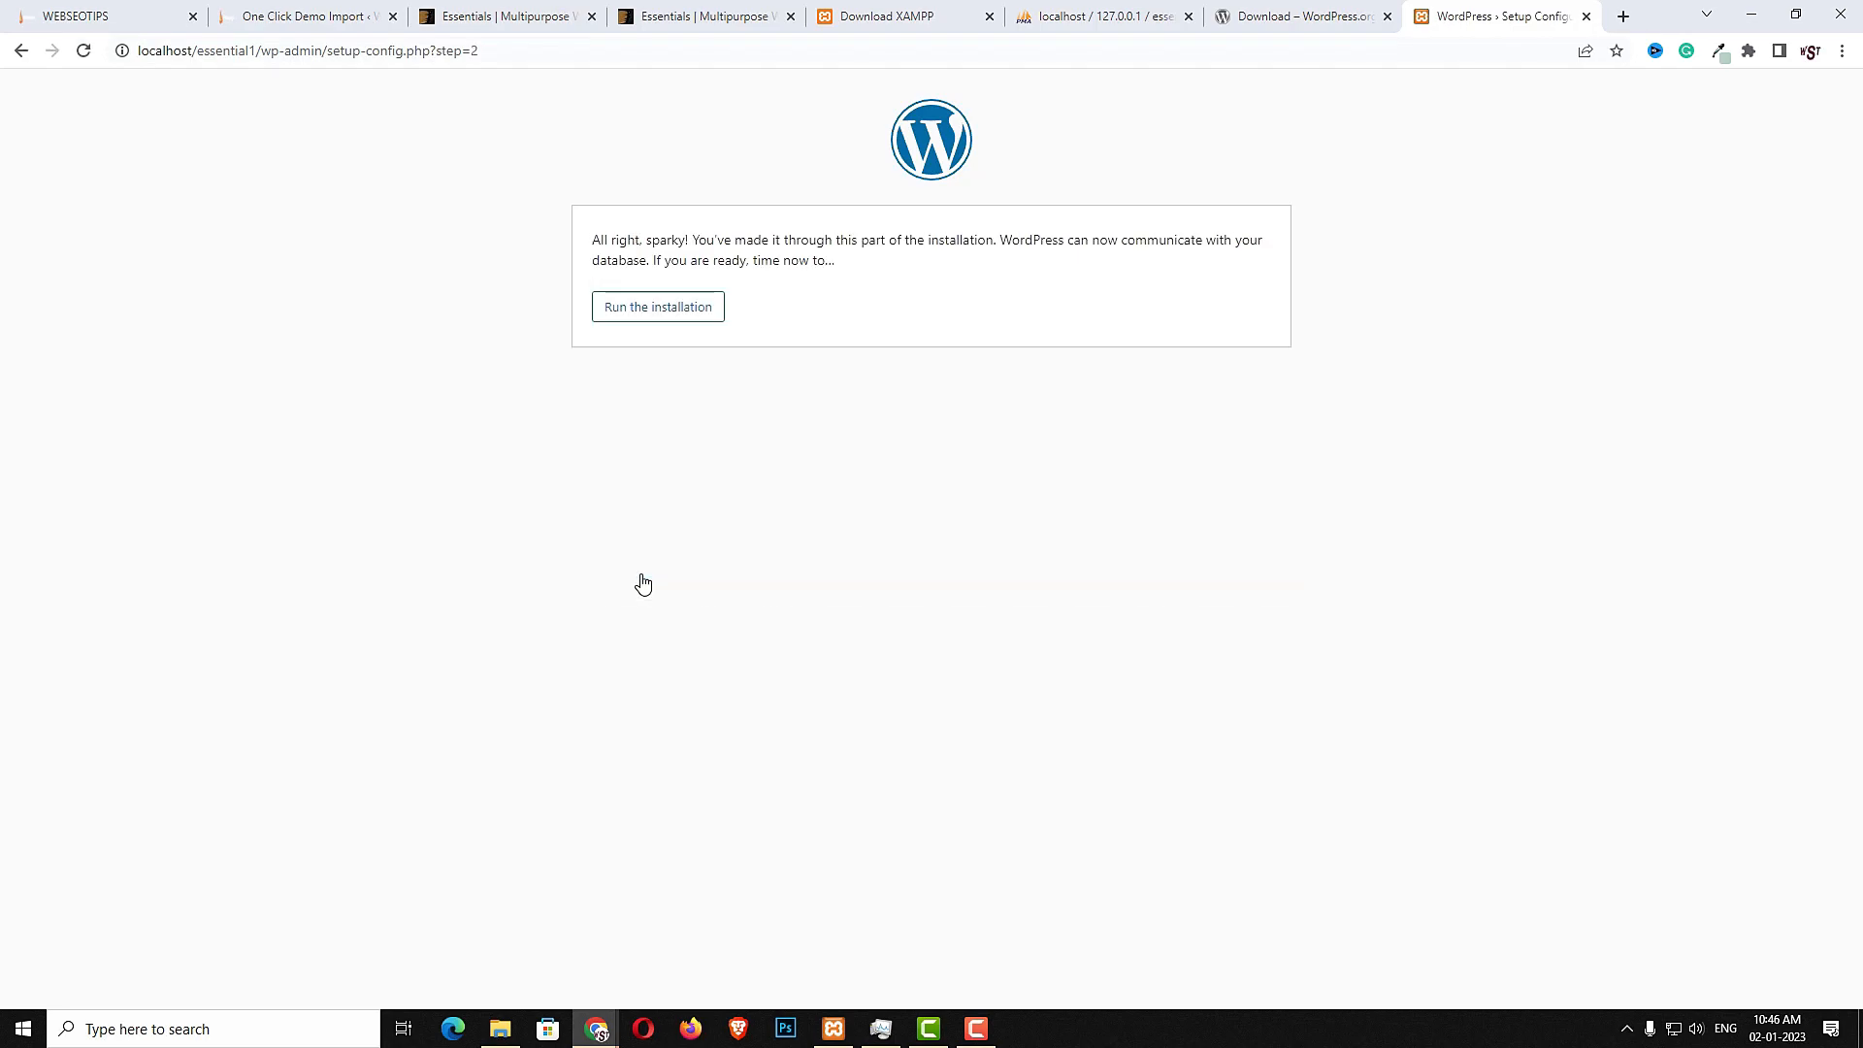
- Run the installation, set the site title to essential1 and the username to admin
click(668, 321)
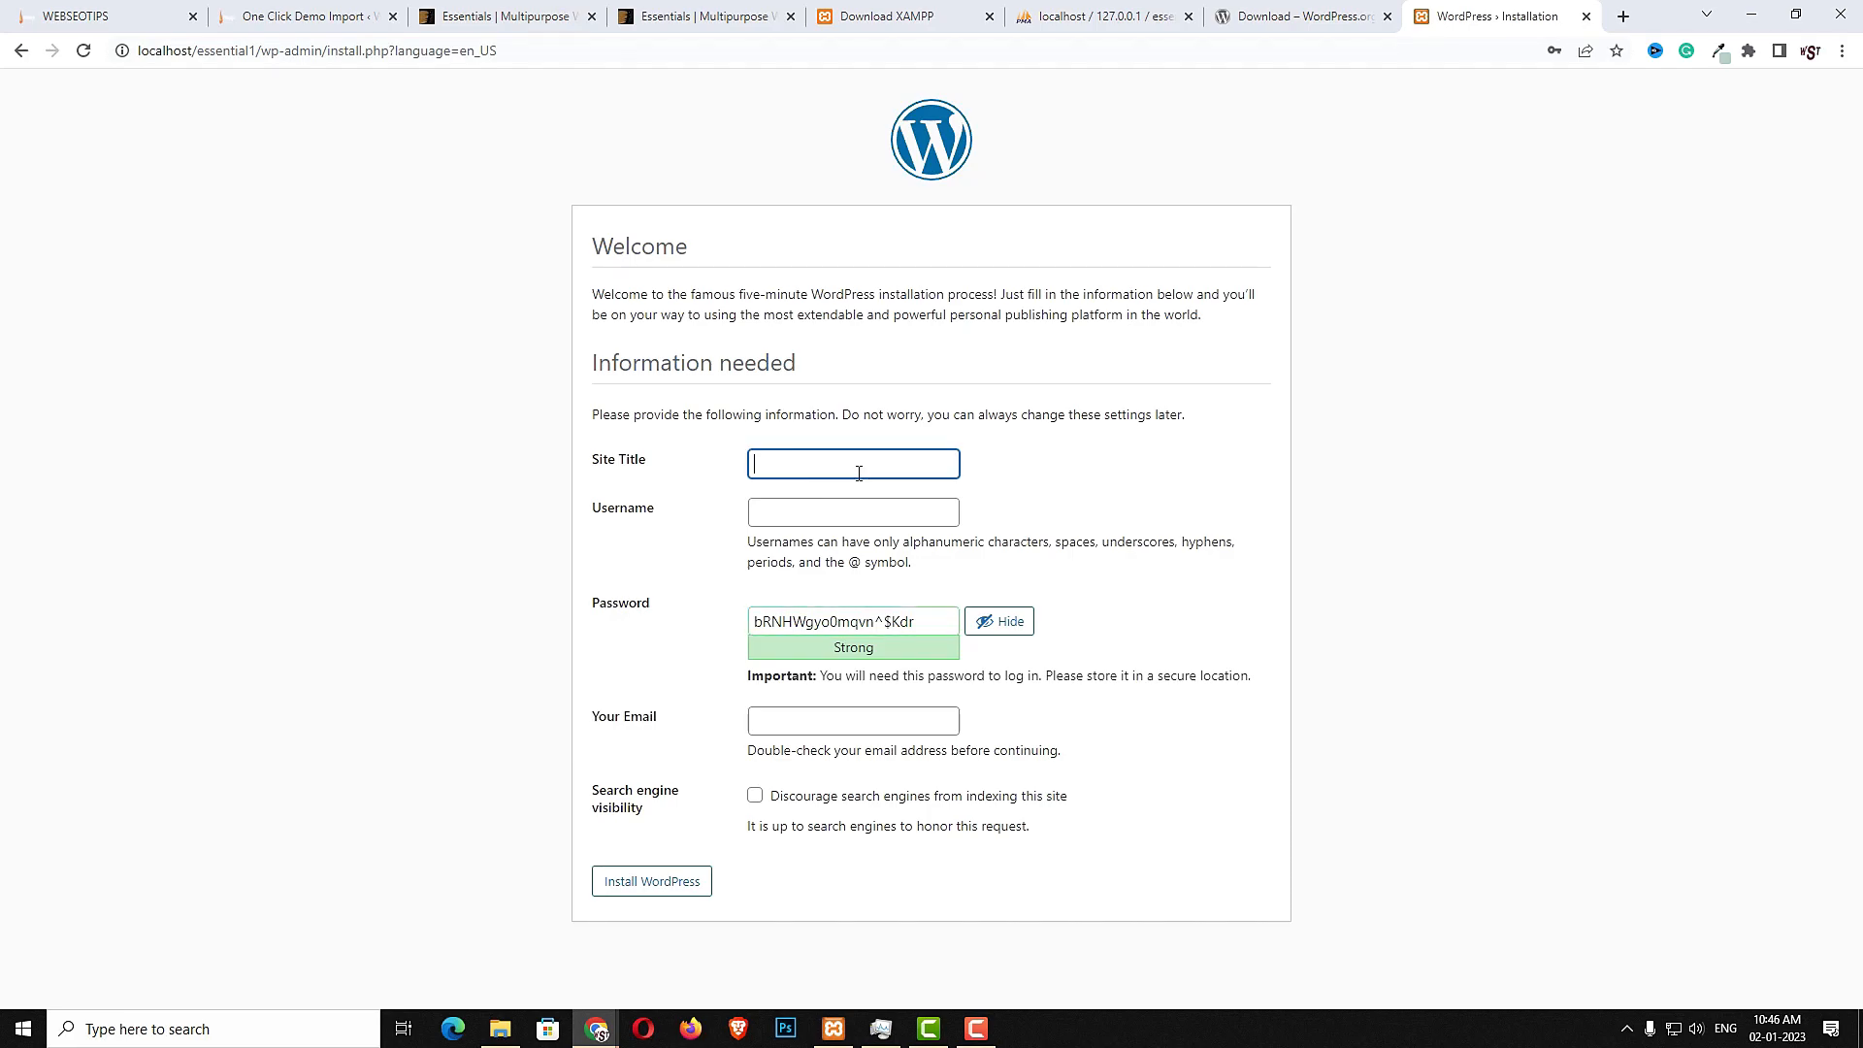
text(essential1)
click(835, 510)
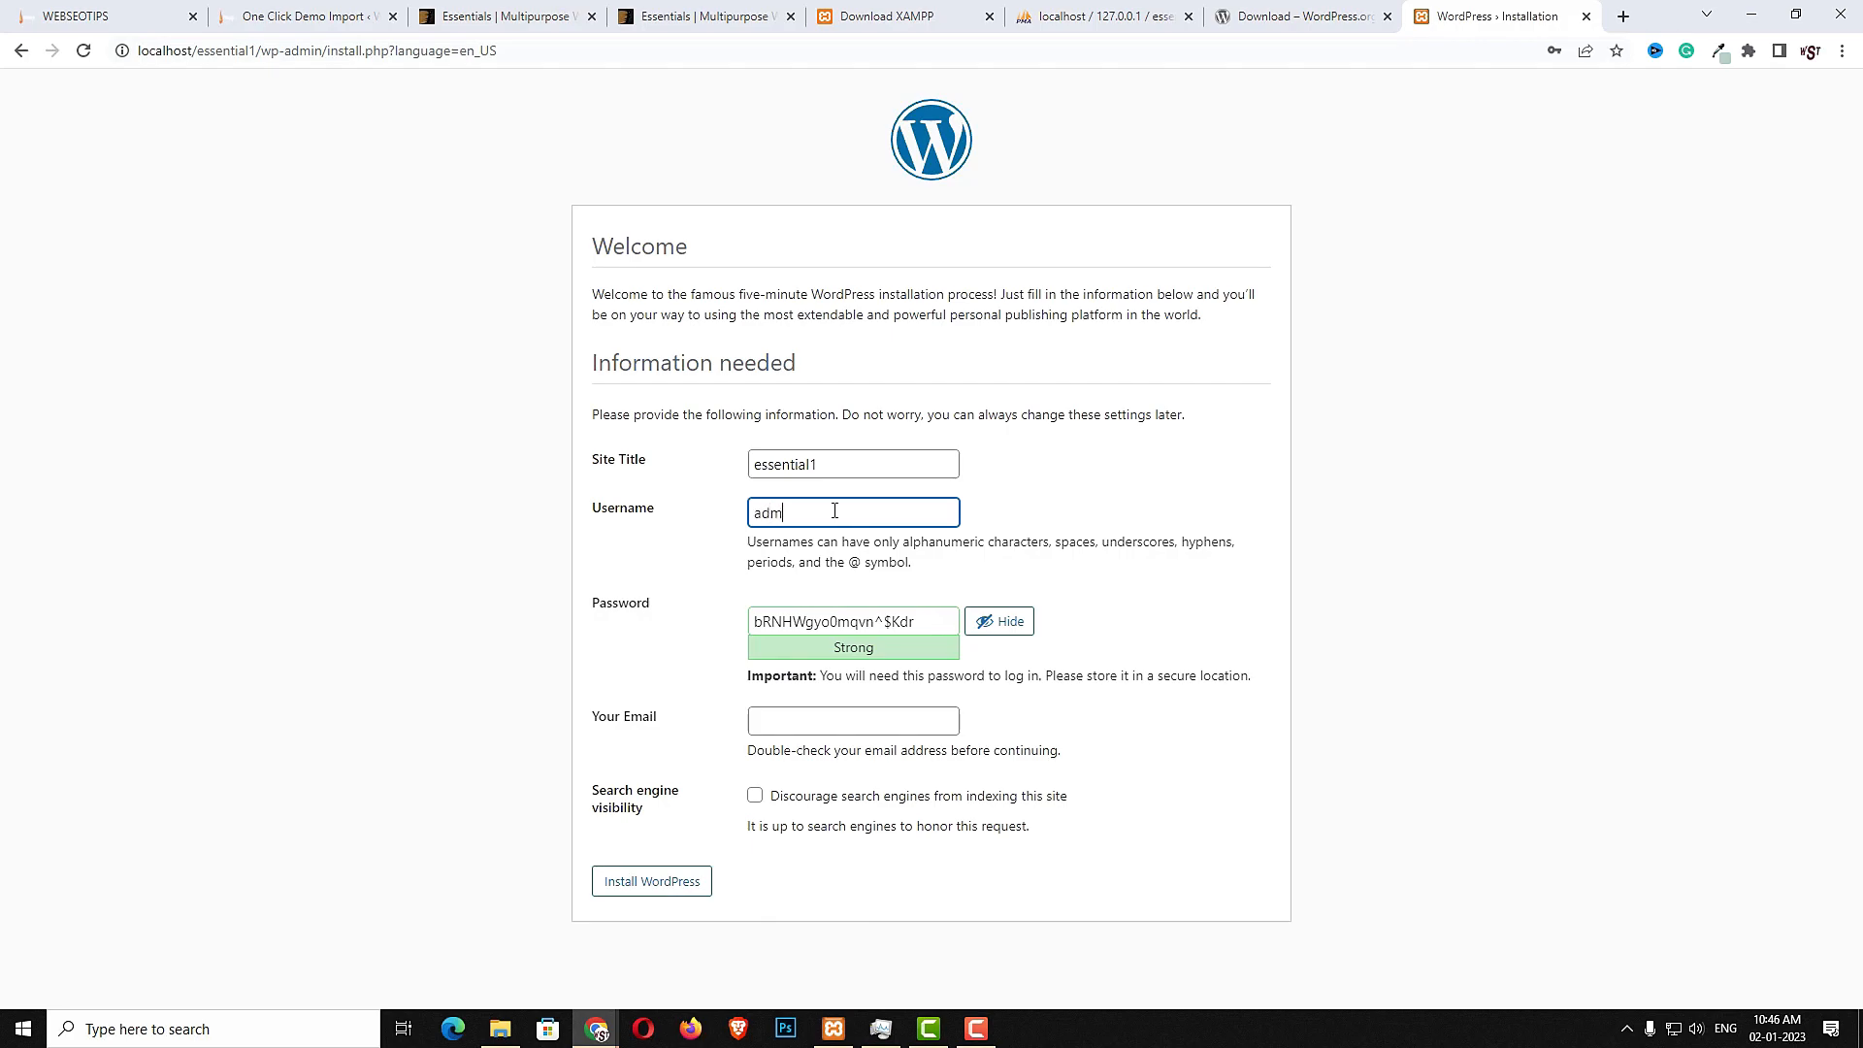
click(999, 621)
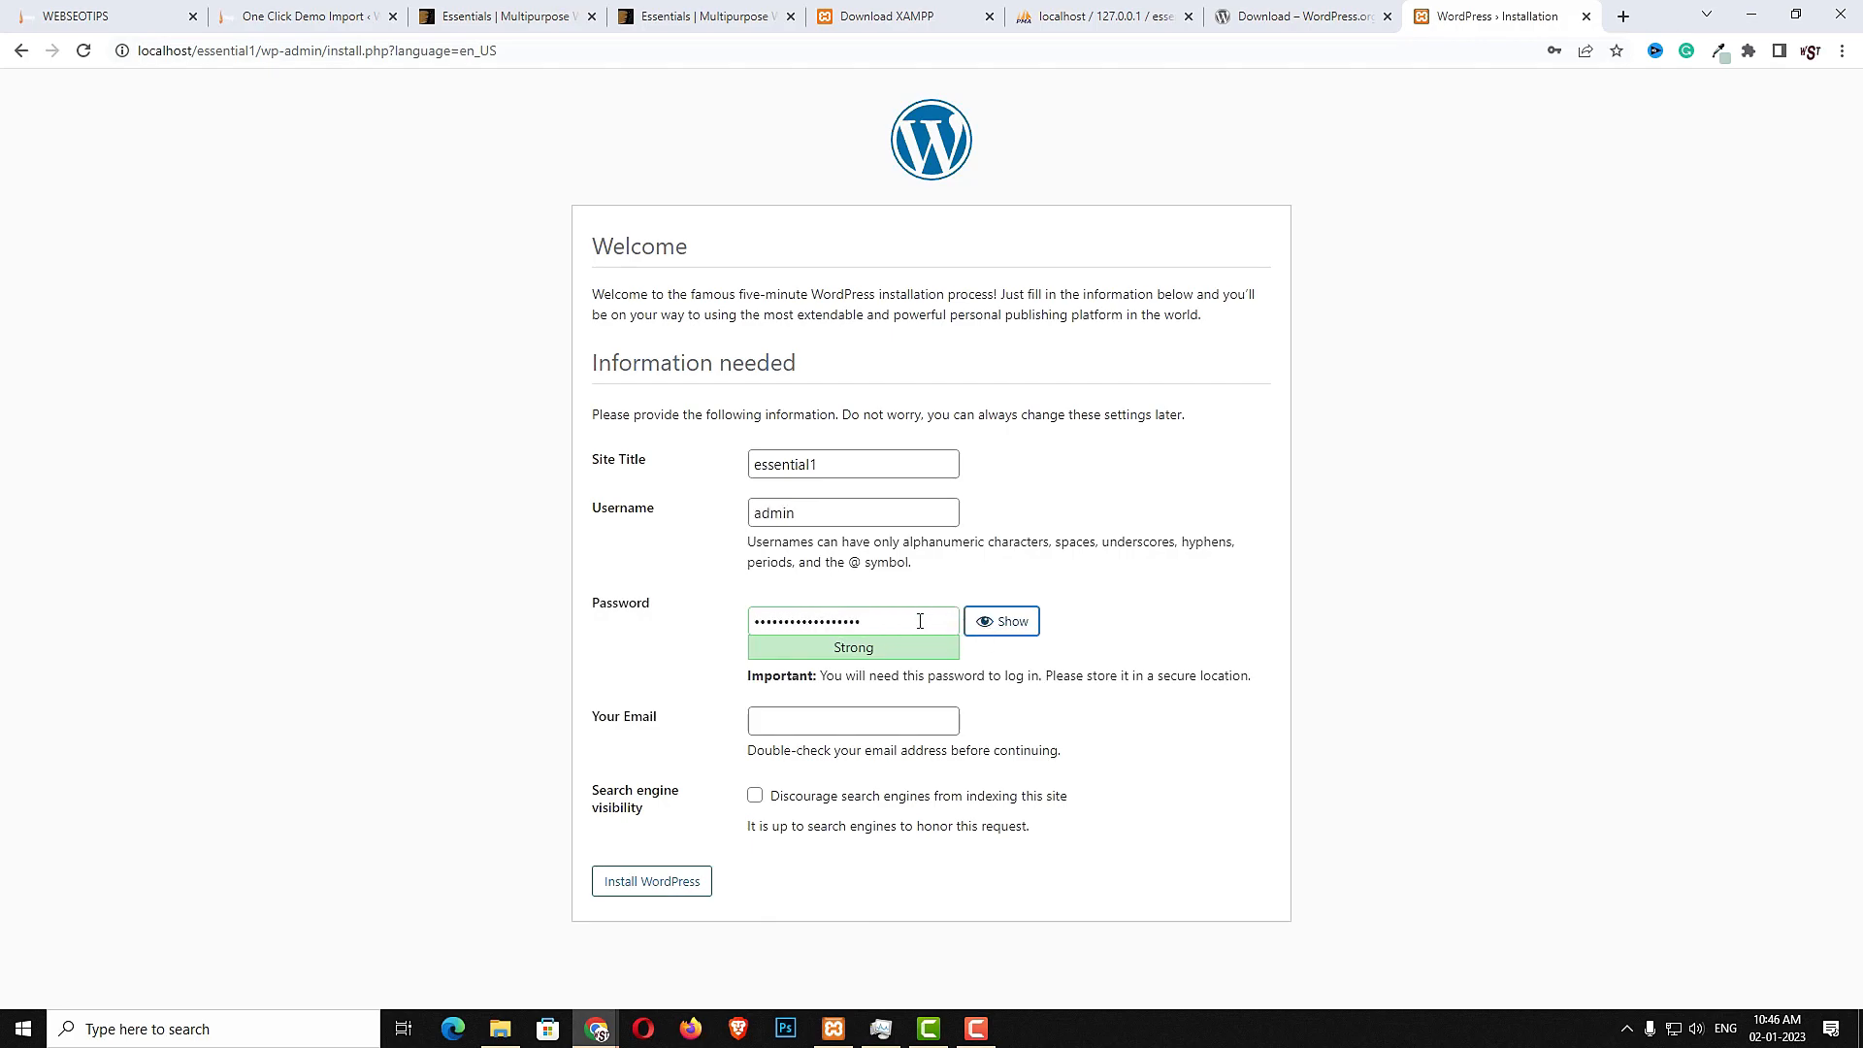
- Replace the generated password with your own admin password and confirm use of a weak password
double_click(920, 621)
text(a)
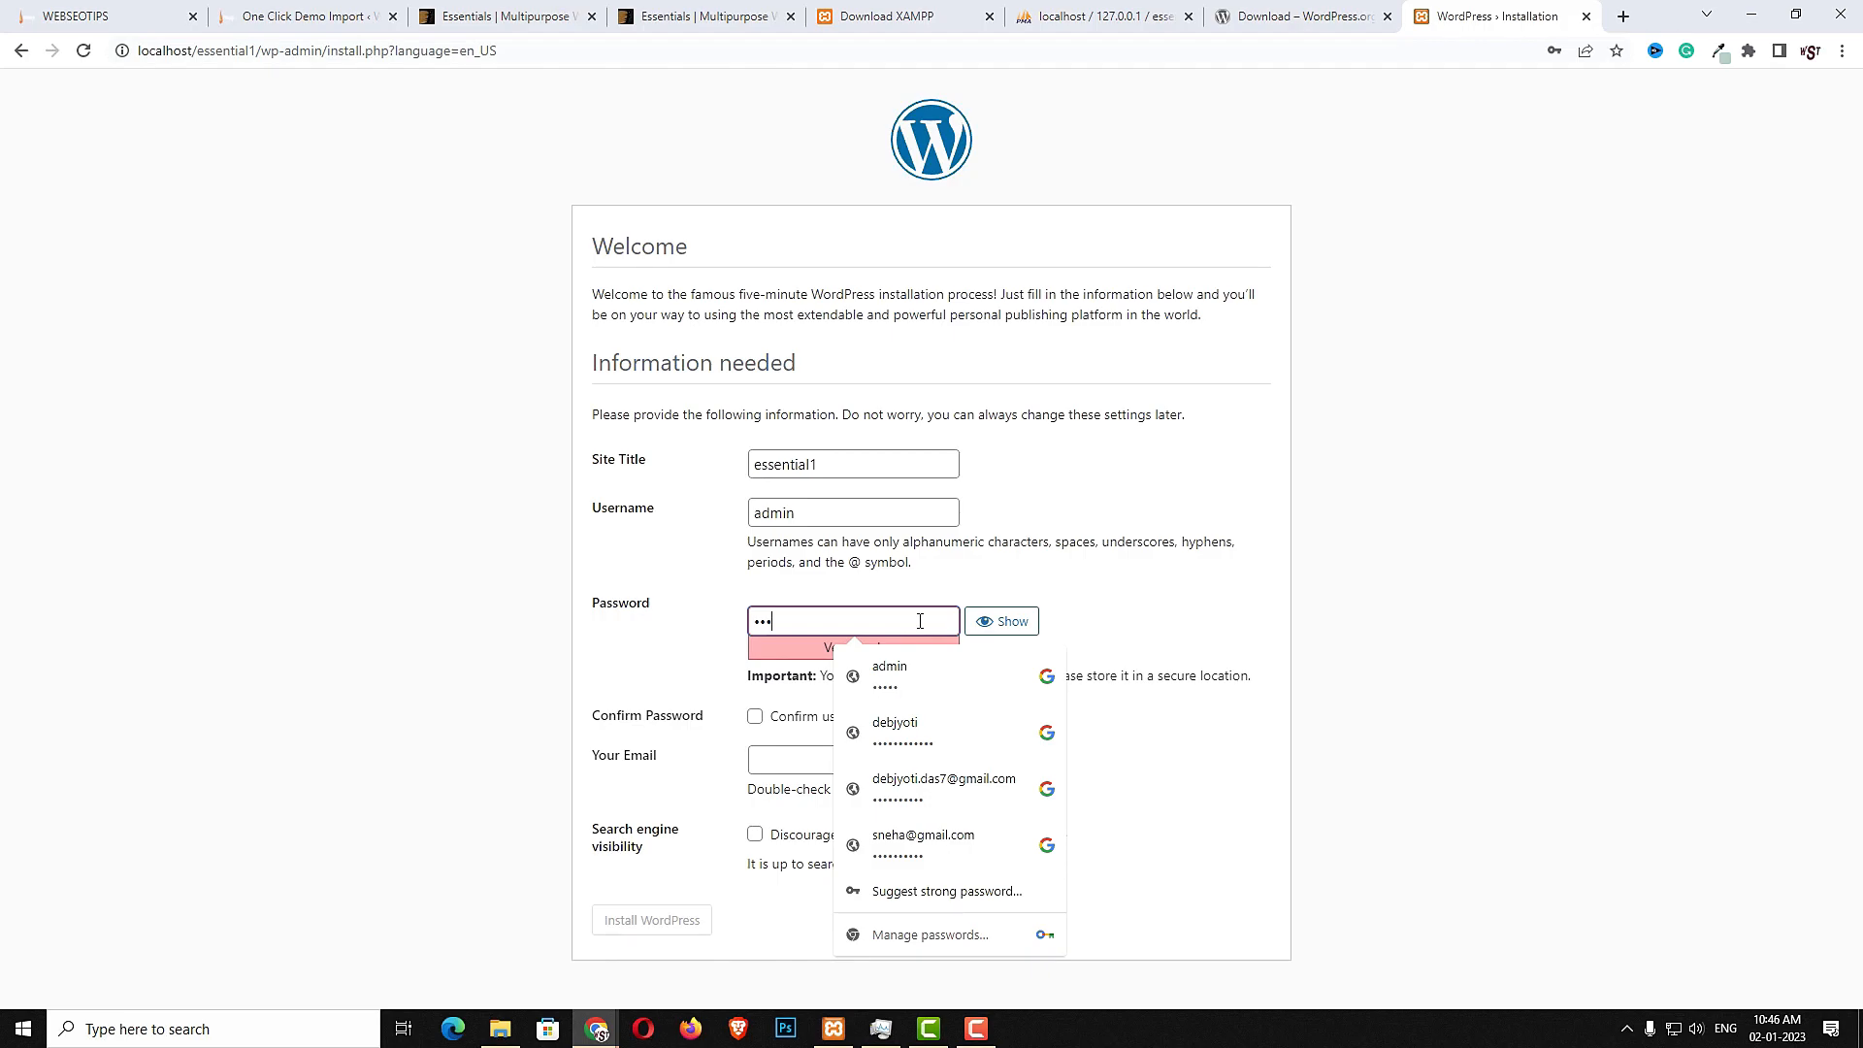
click(753, 719)
- Fill in the admin e-mail address and install WordPress
click(774, 758)
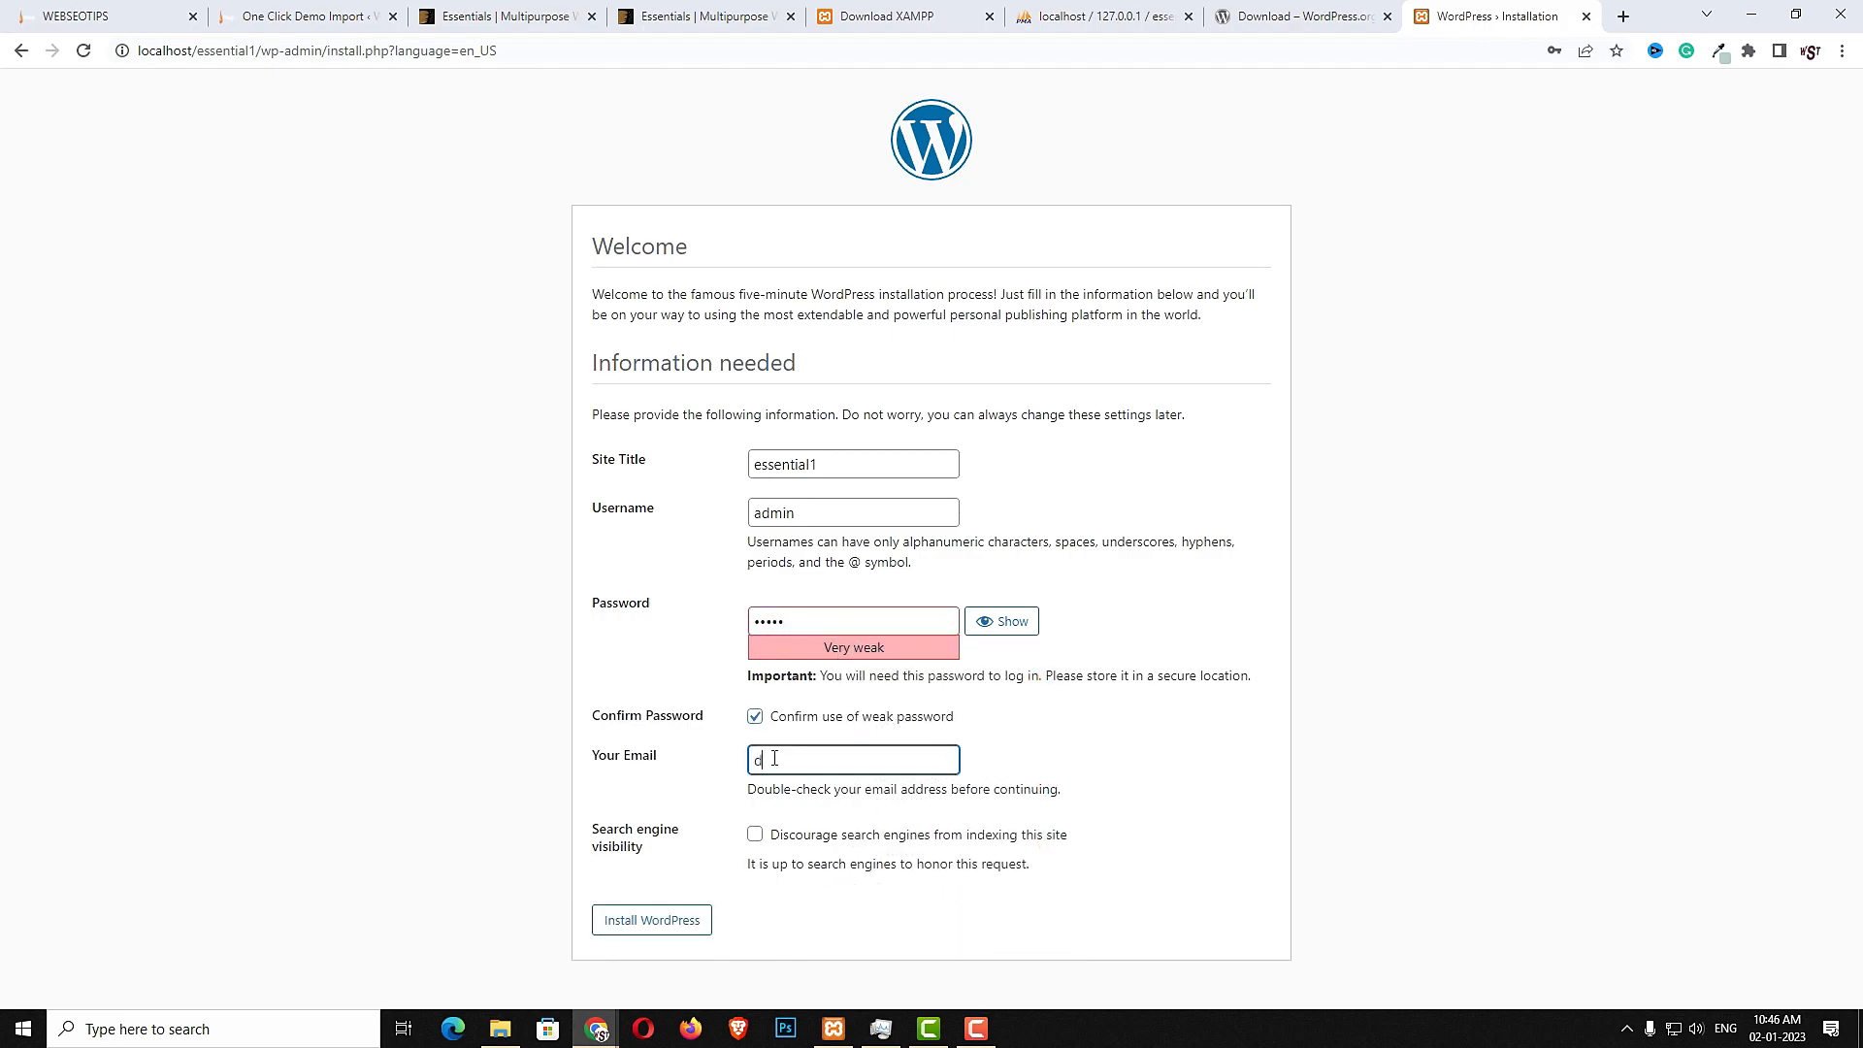
click(626, 924)
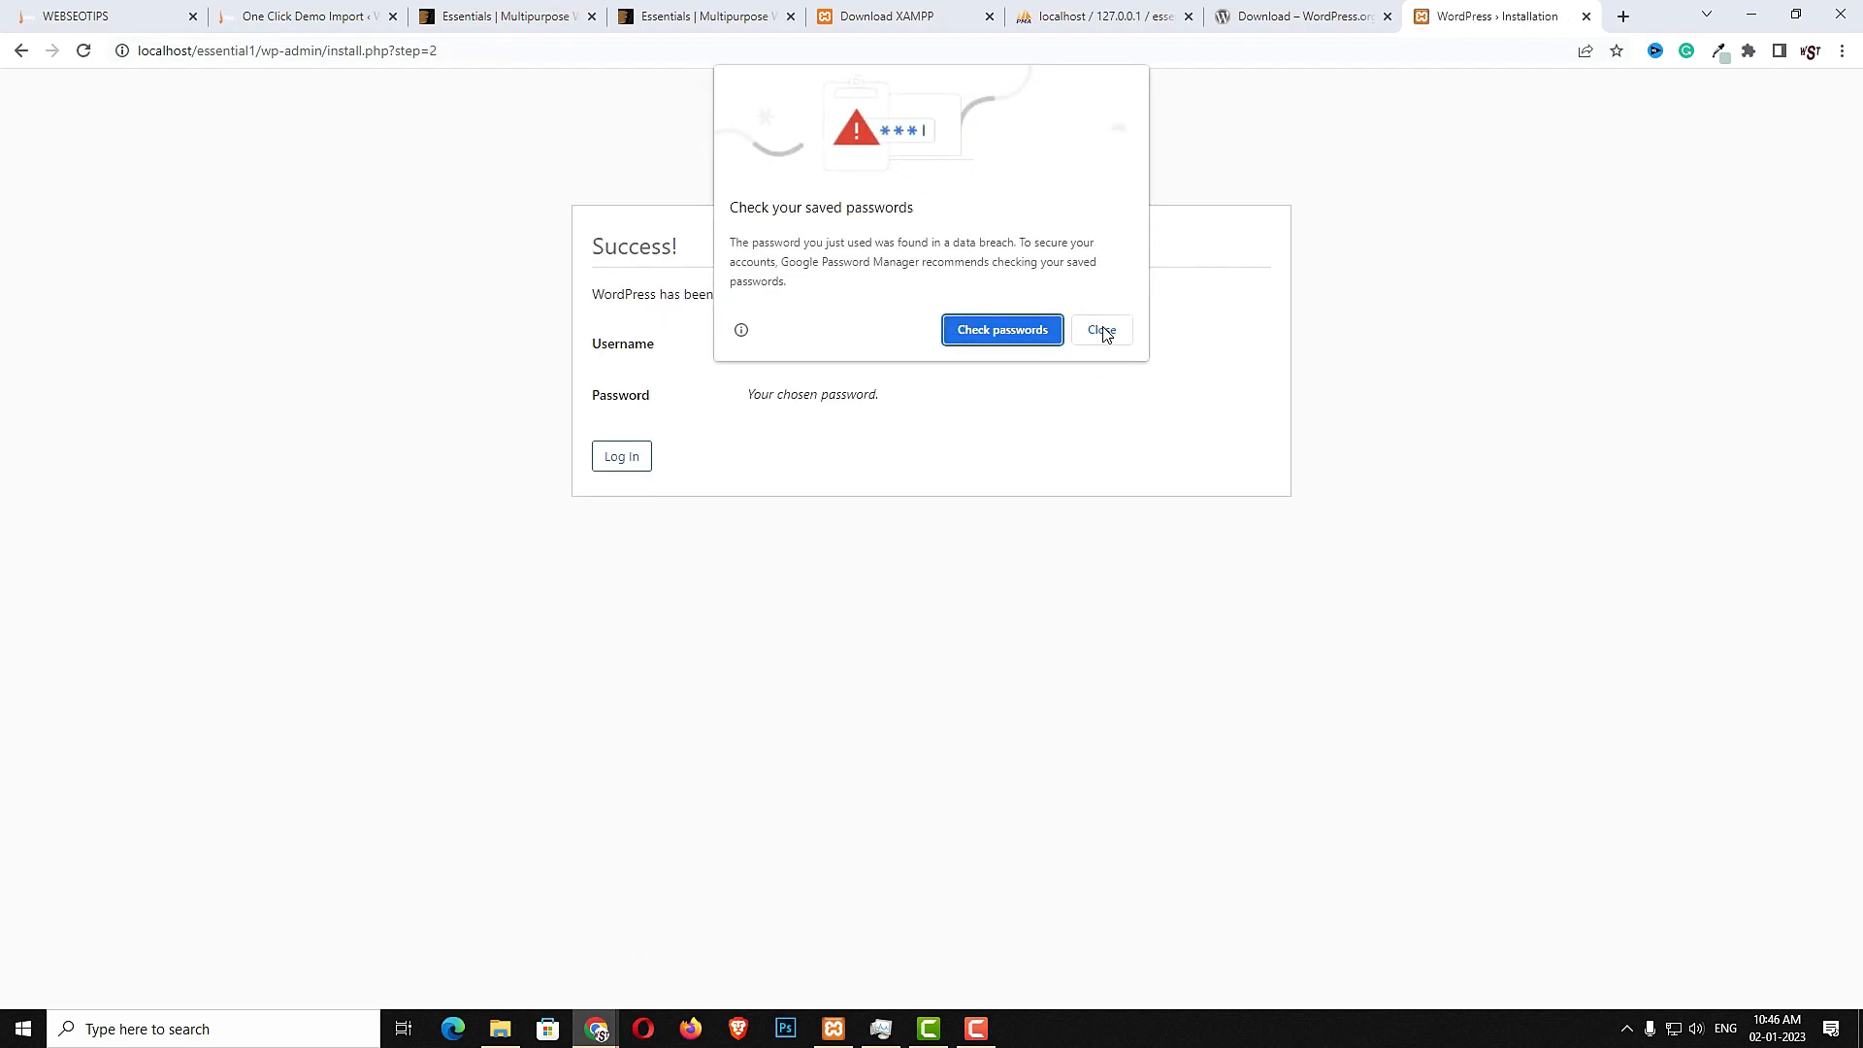
- Log in to the new site's dashboard as admin, dismissing the browser password notices
click(1103, 330)
click(624, 464)
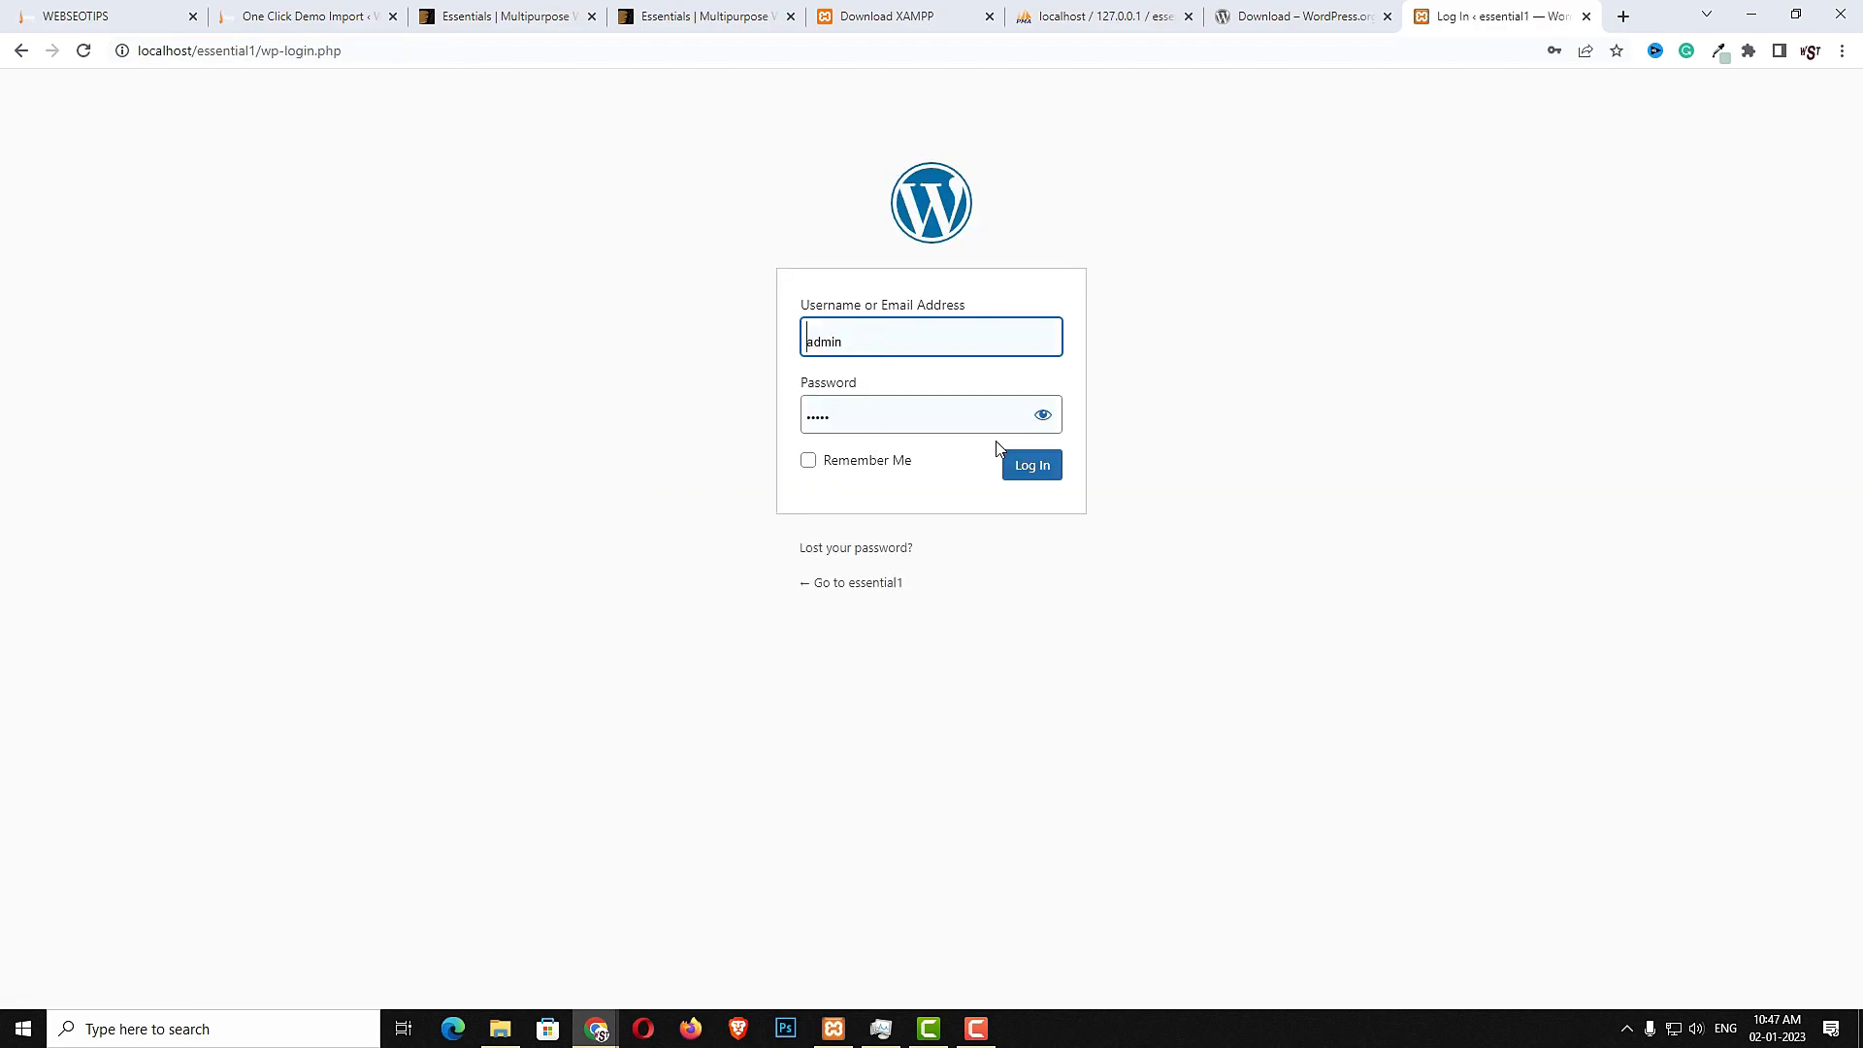
click(1023, 466)
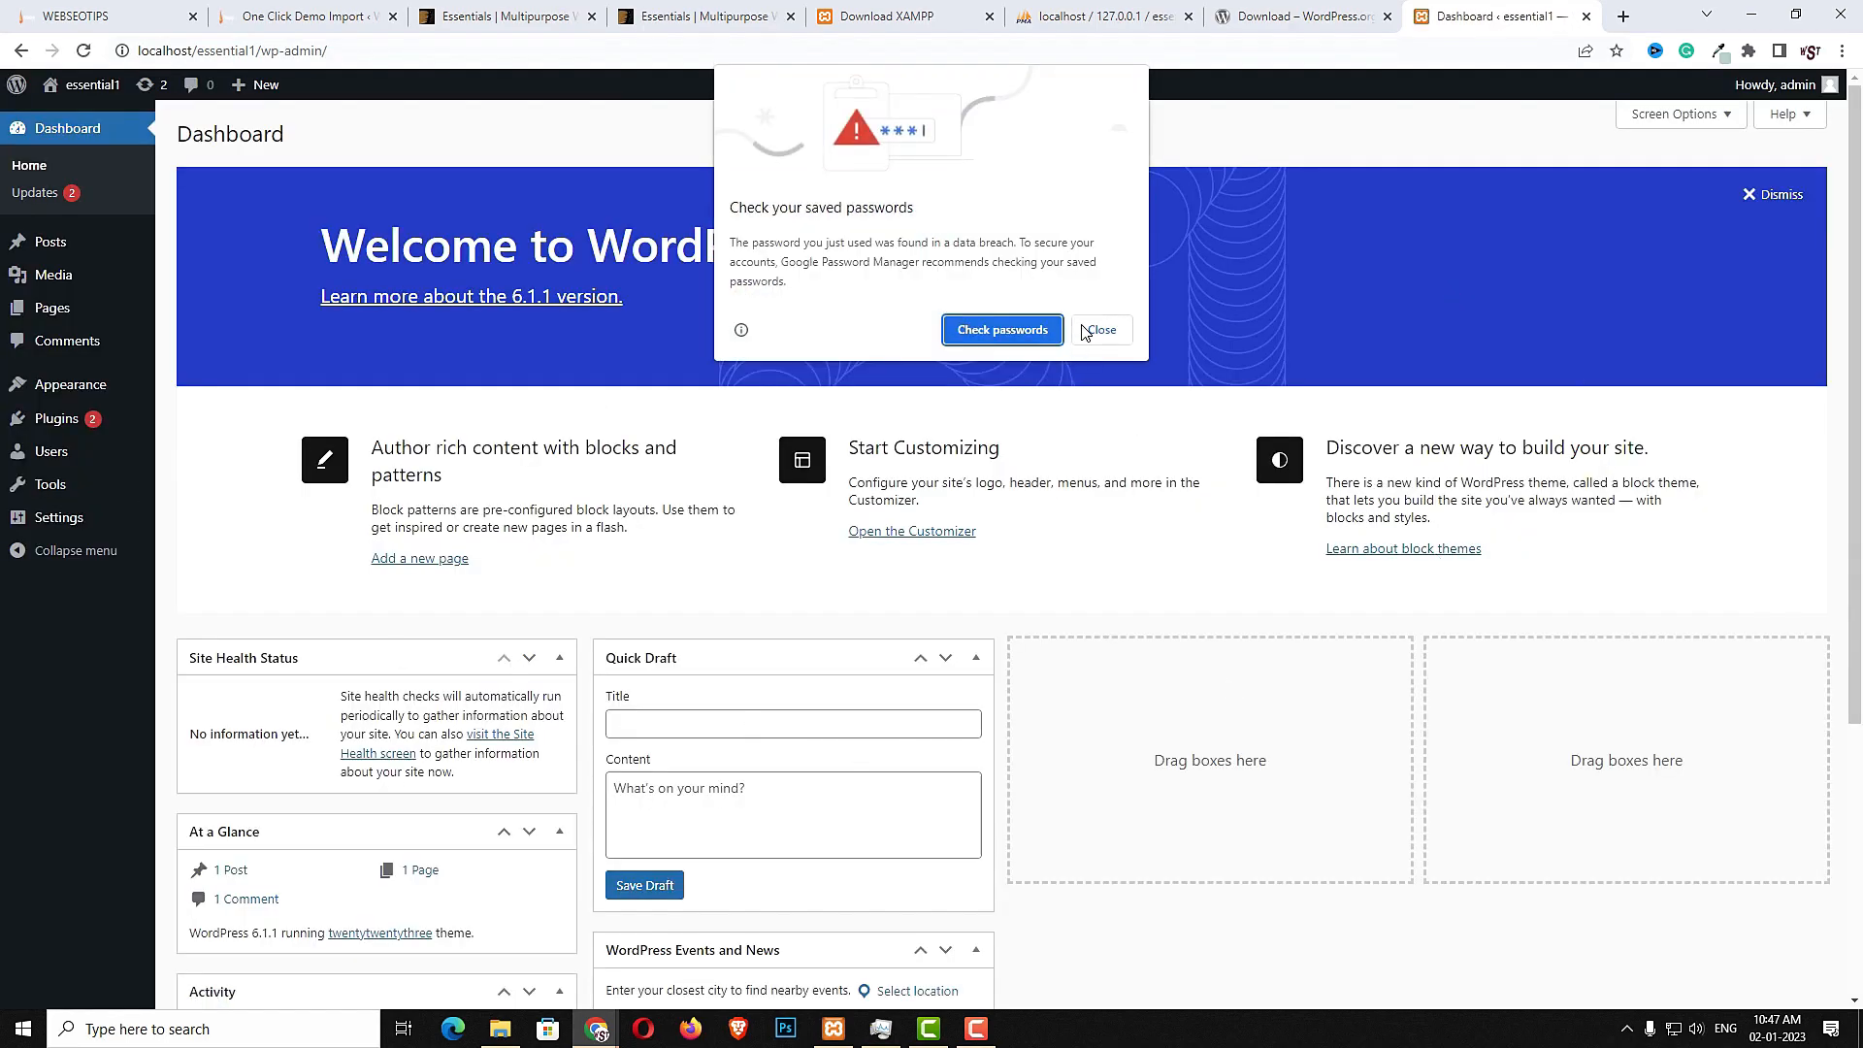
click(1102, 329)
- Activate the Essentials theme from the installed themes
mouse_move(73, 393)
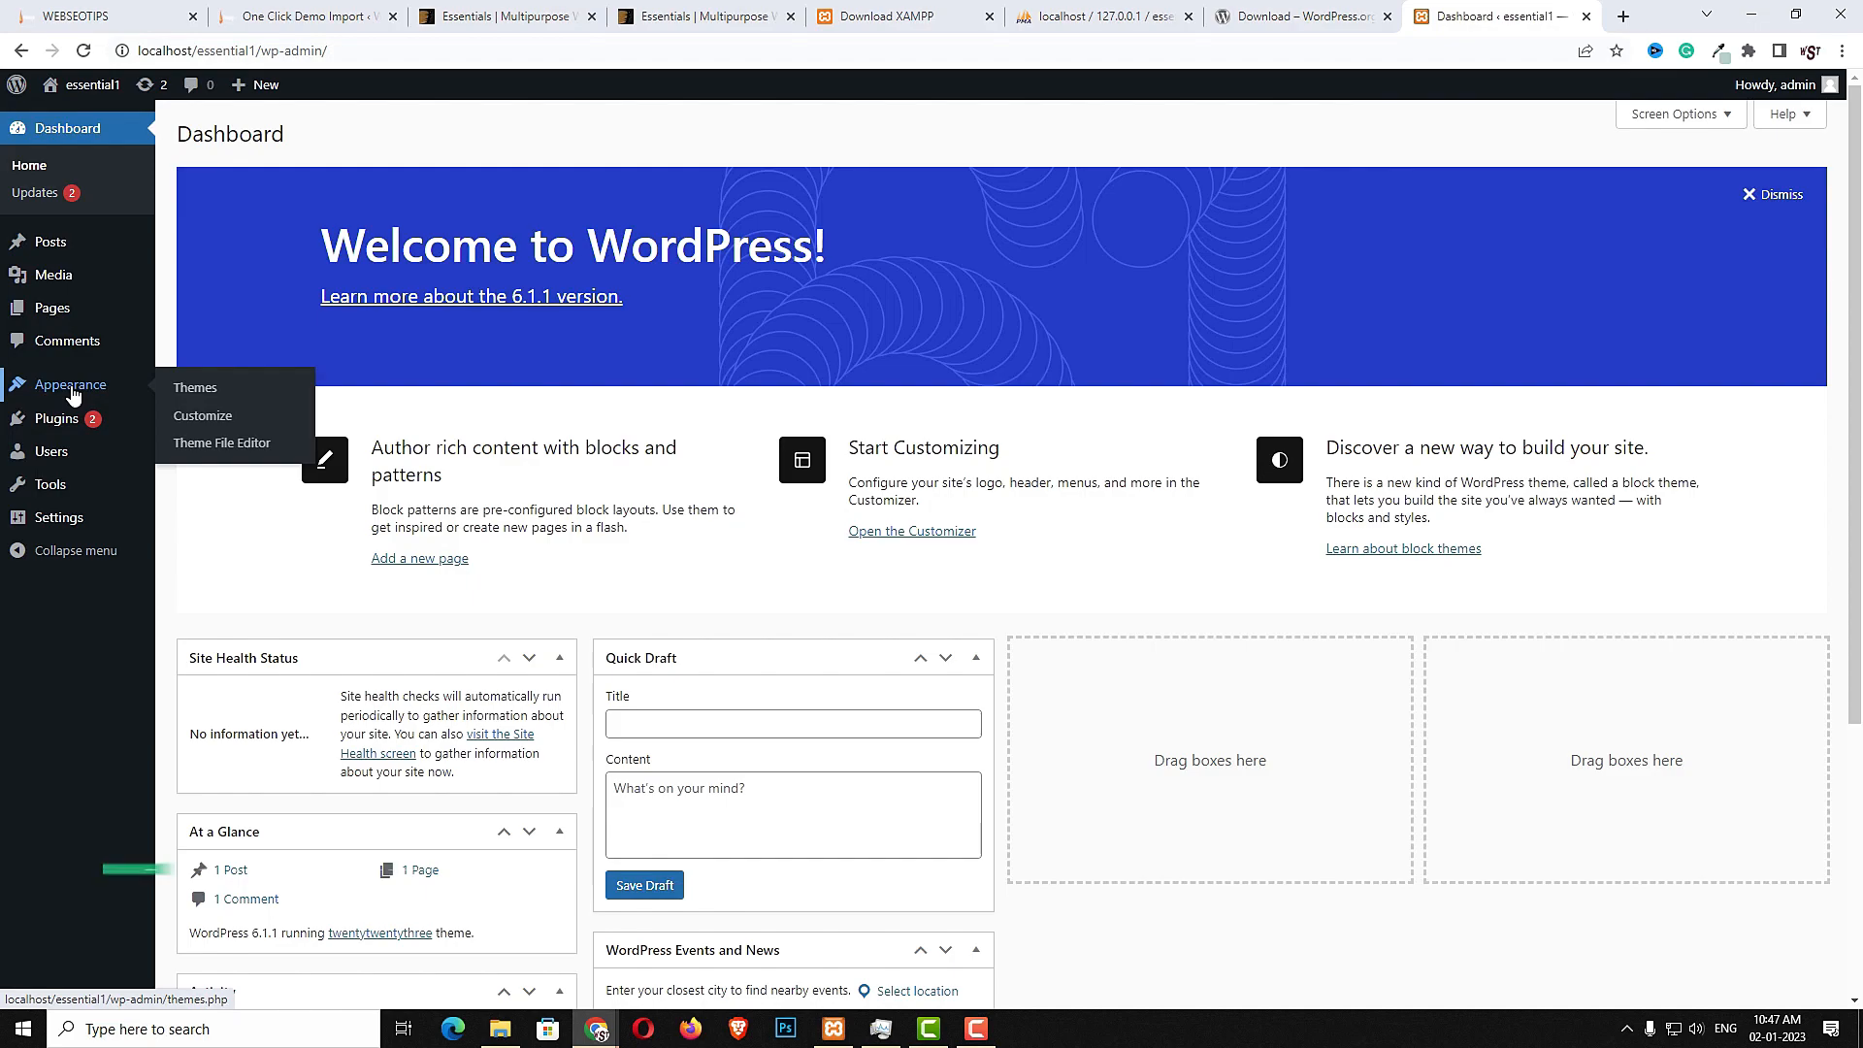
click(184, 390)
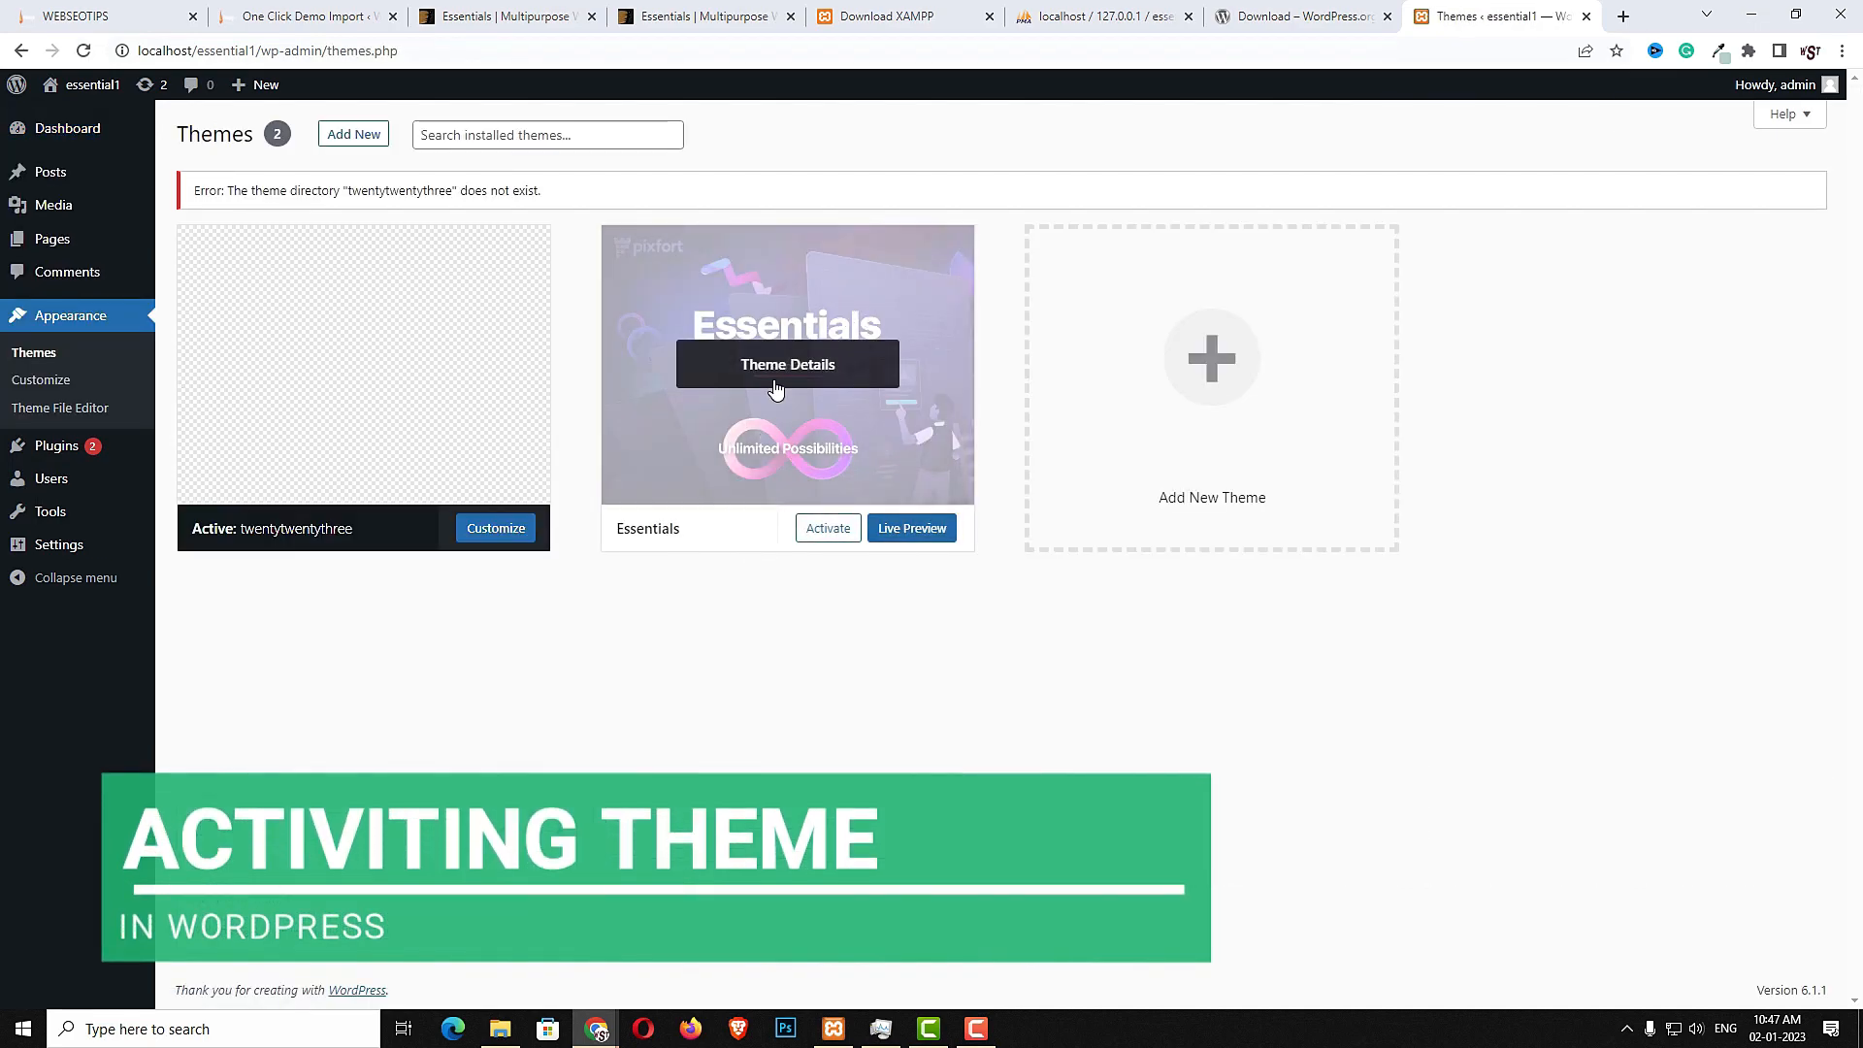
click(829, 531)
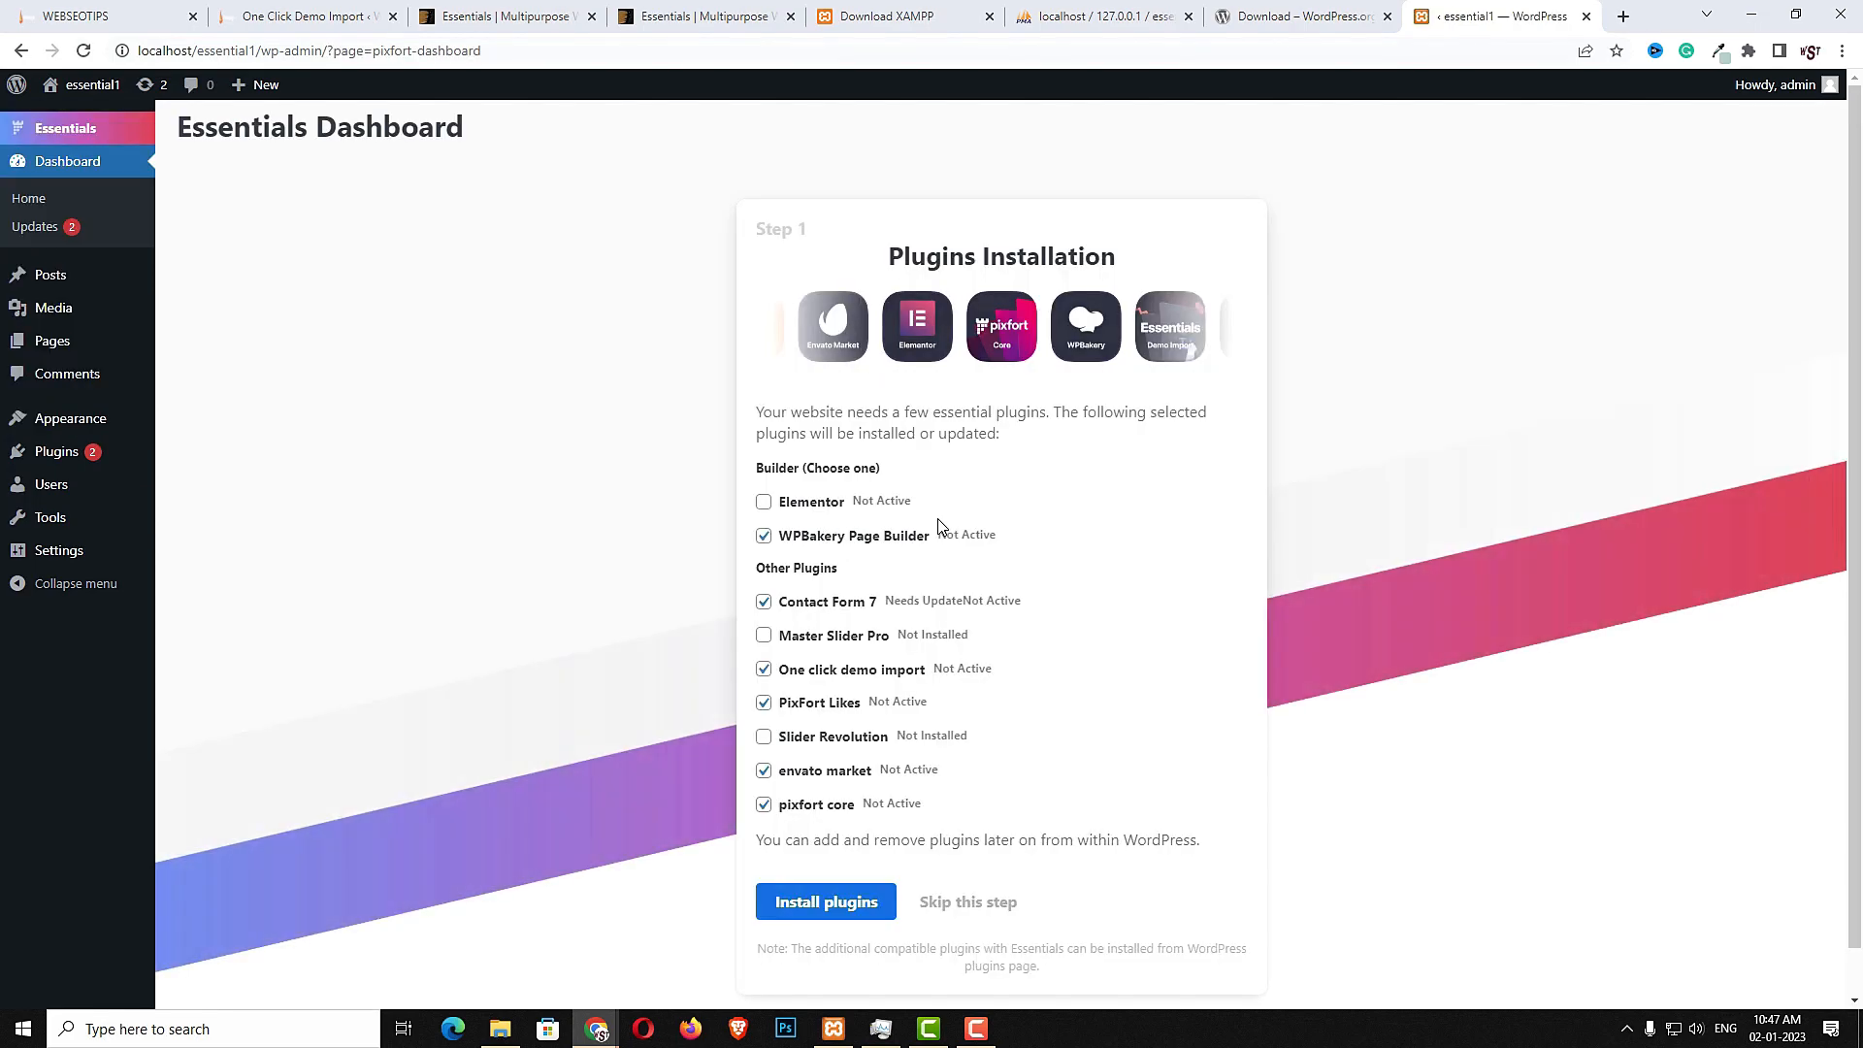
- Select Elementor instead of WPBakery Page Builder as the builder and install the selected plugins
click(764, 502)
scroll(879, 705, down, 1)
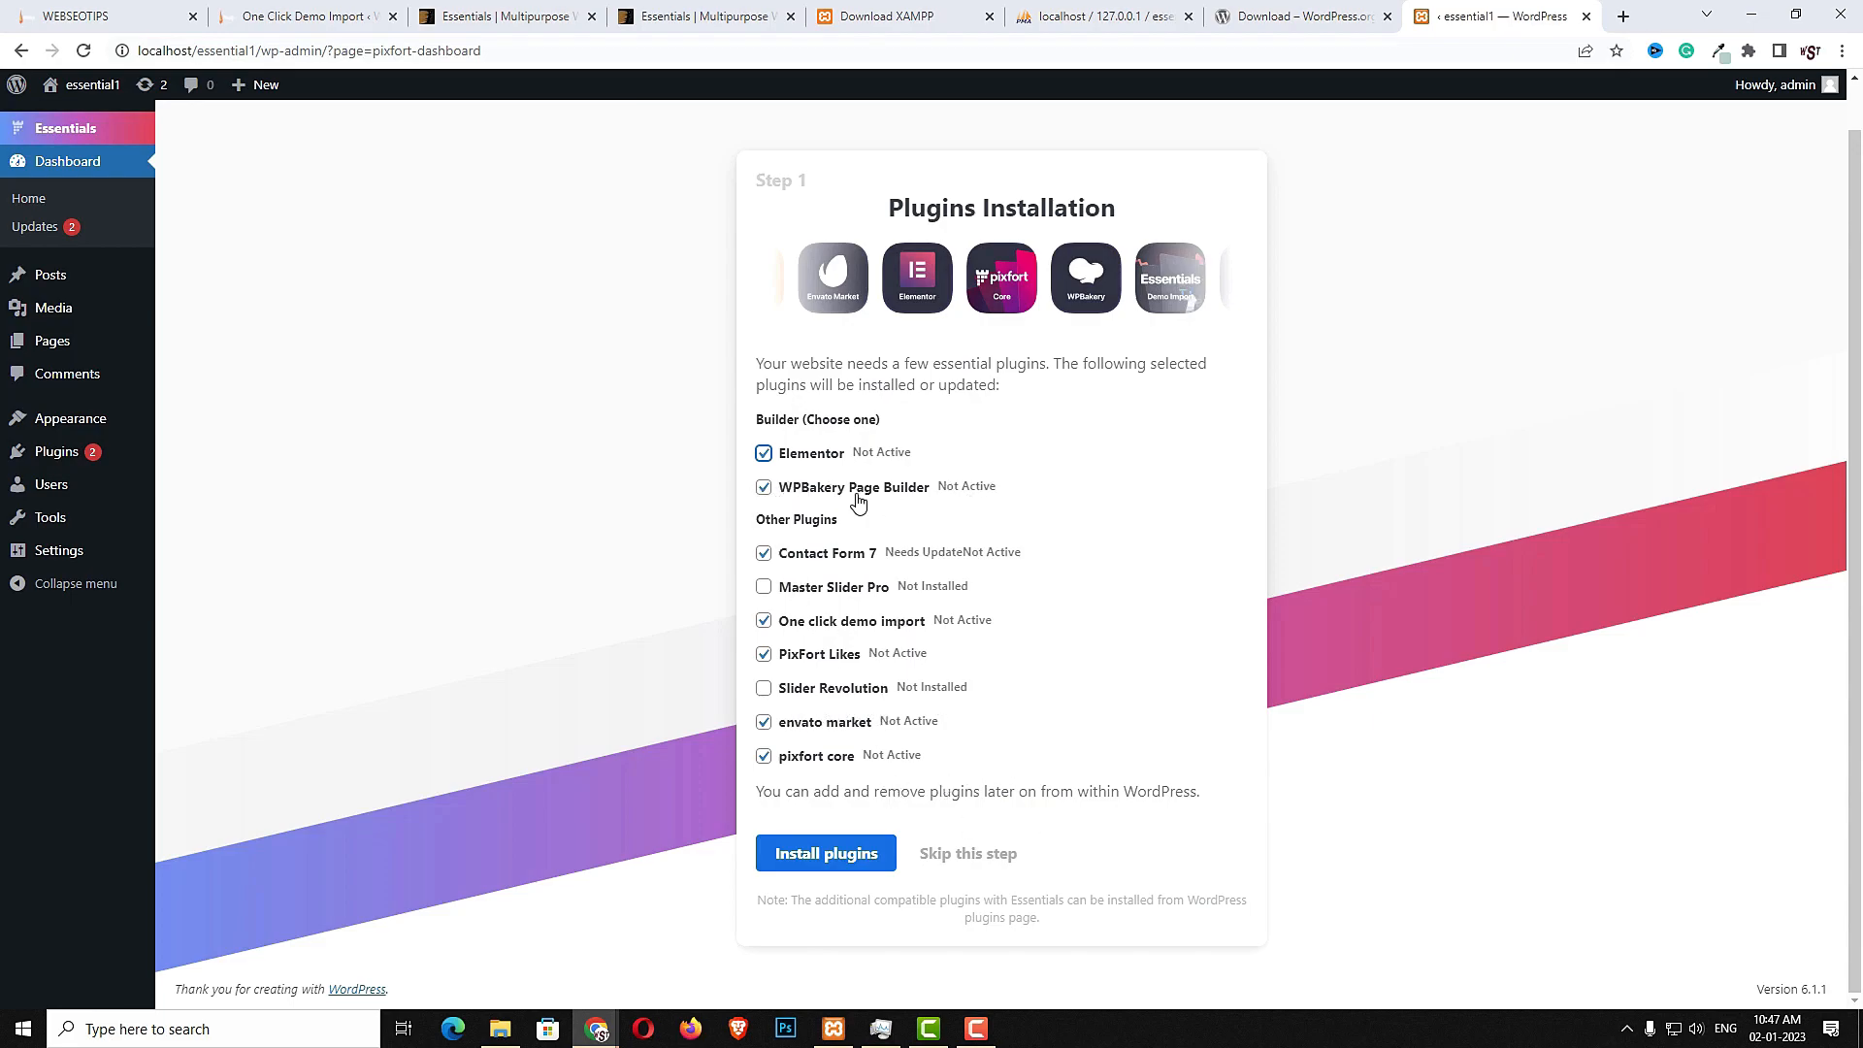
click(764, 488)
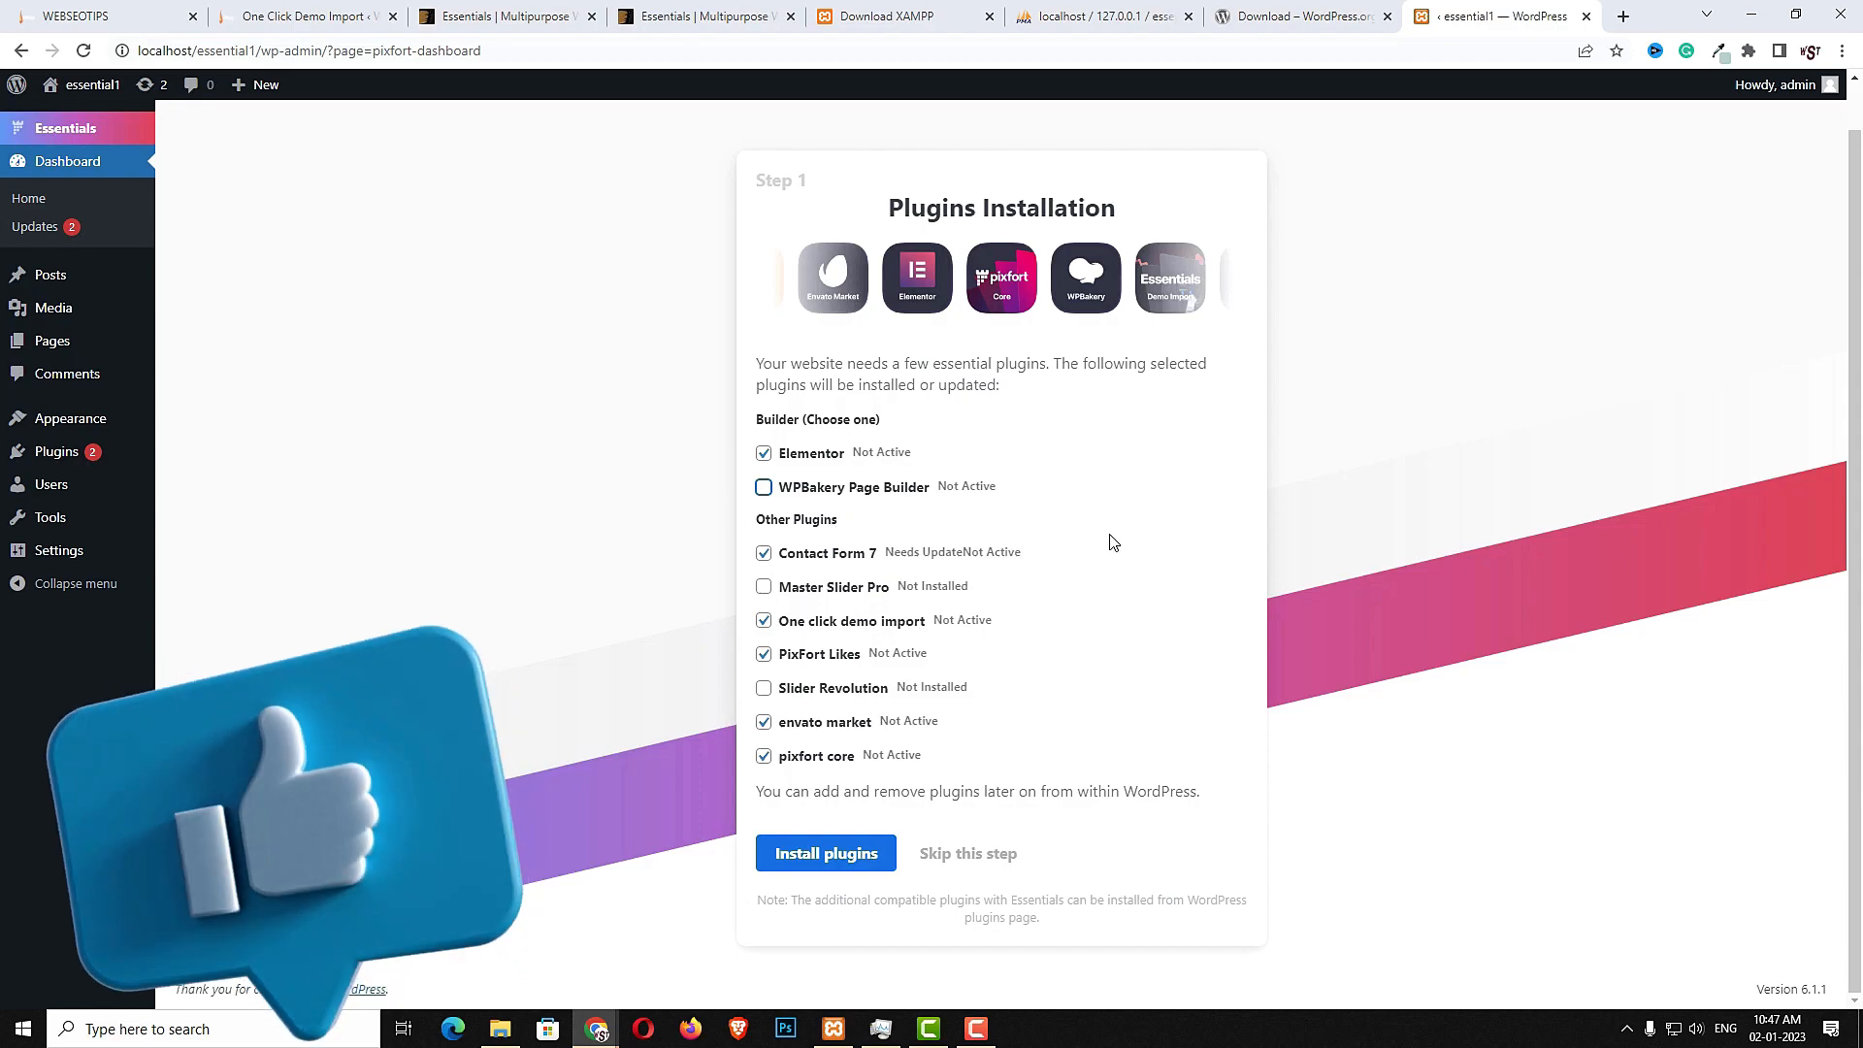
click(867, 865)
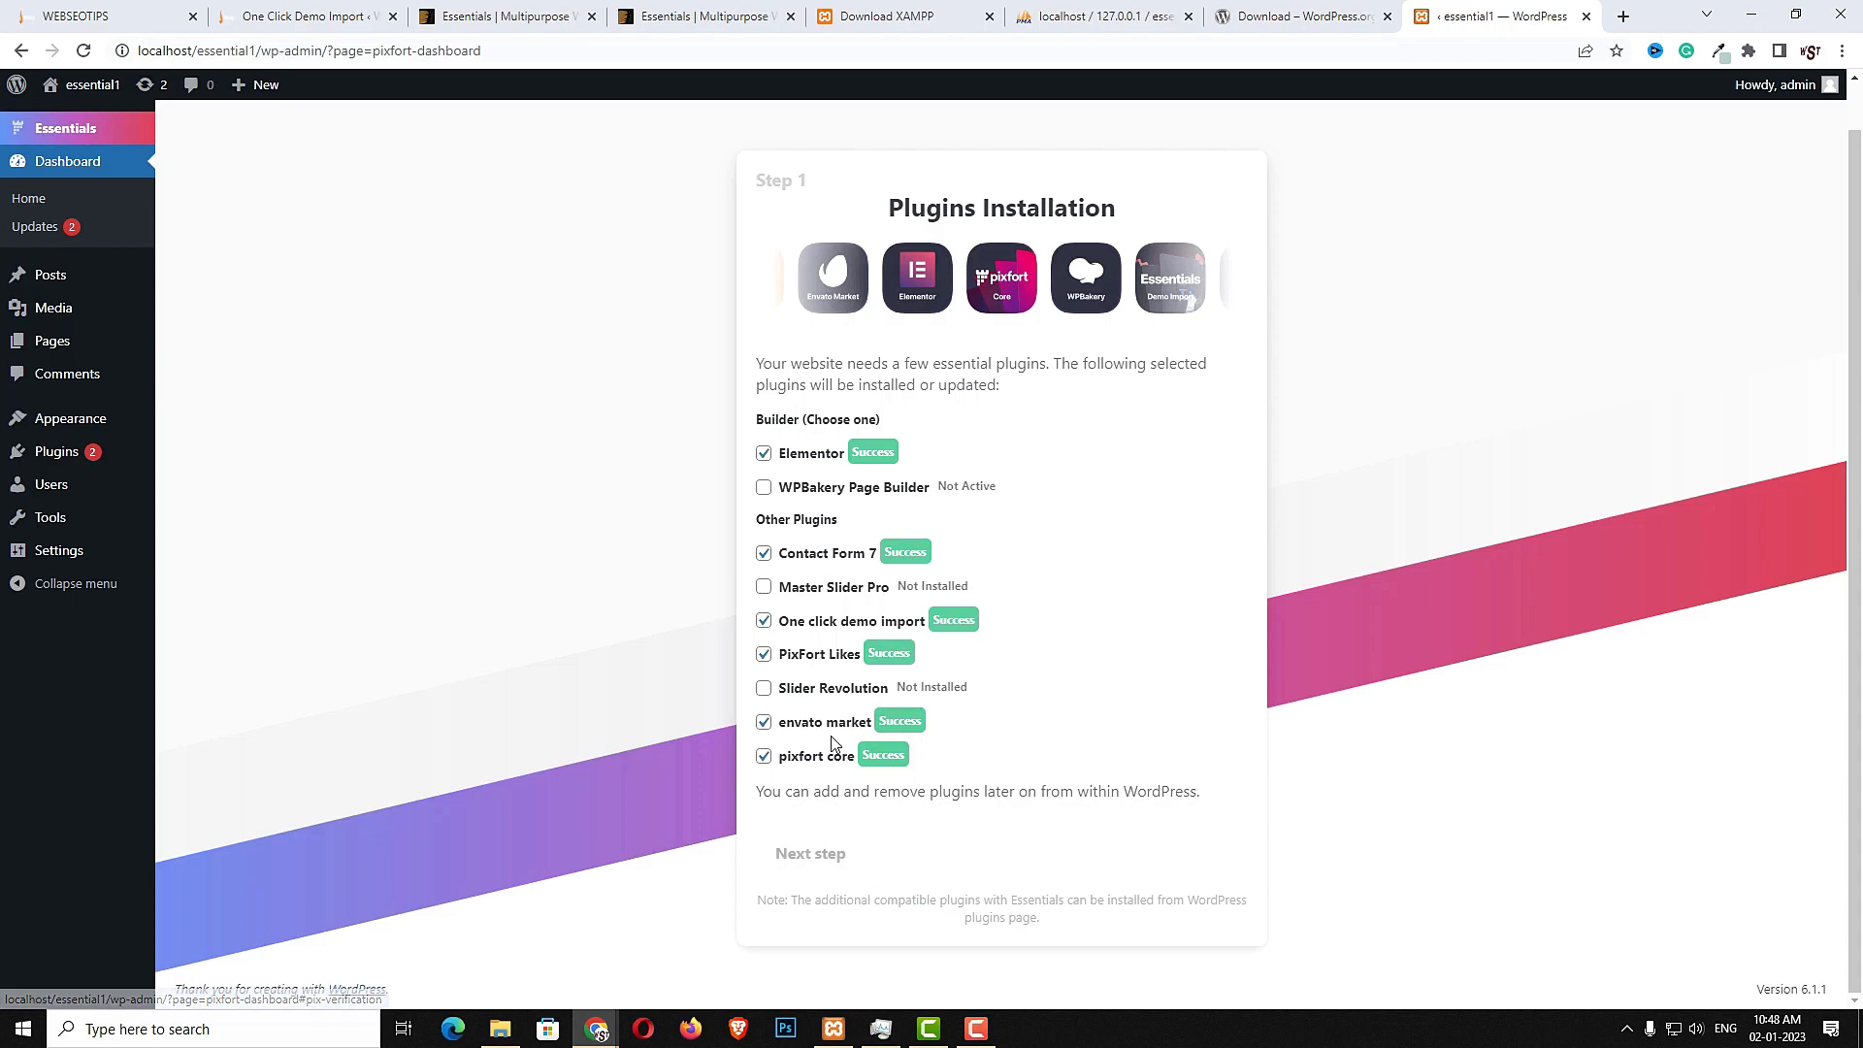
- Continue past the theme activation step and open the Import Demo Content page
click(826, 858)
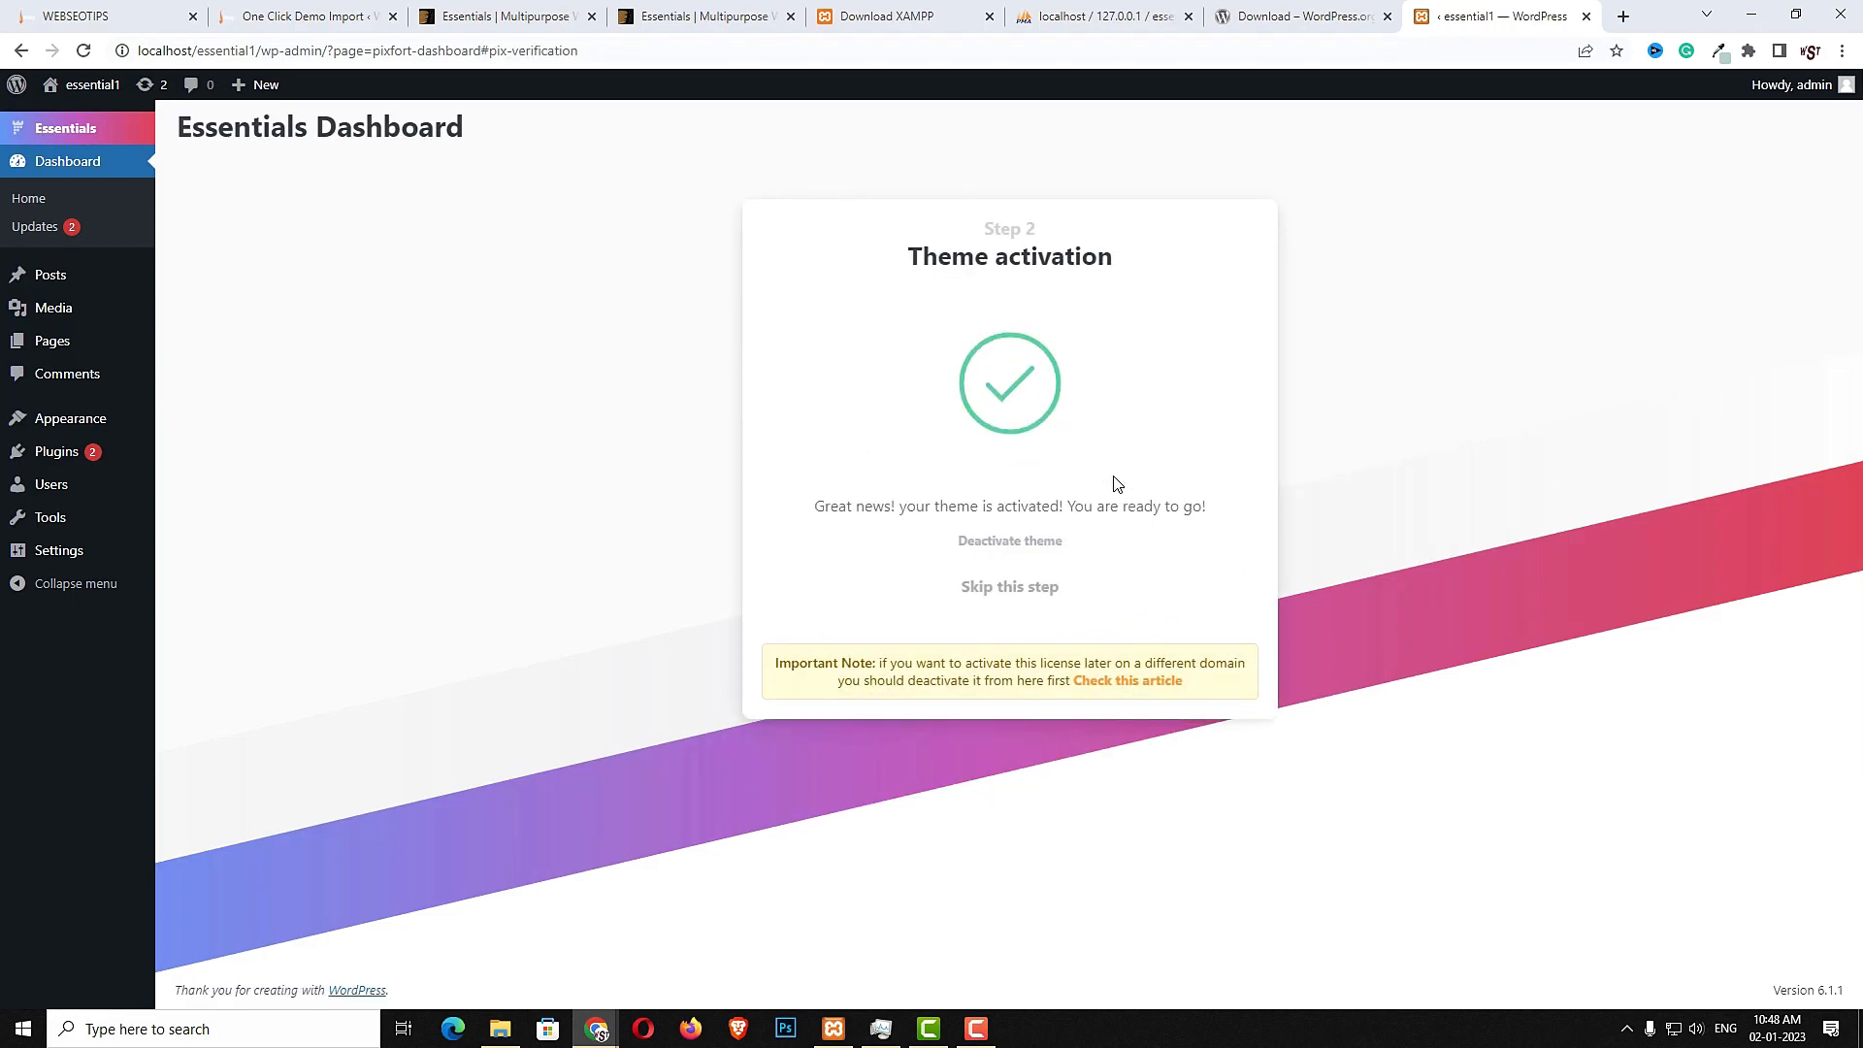
click(1014, 590)
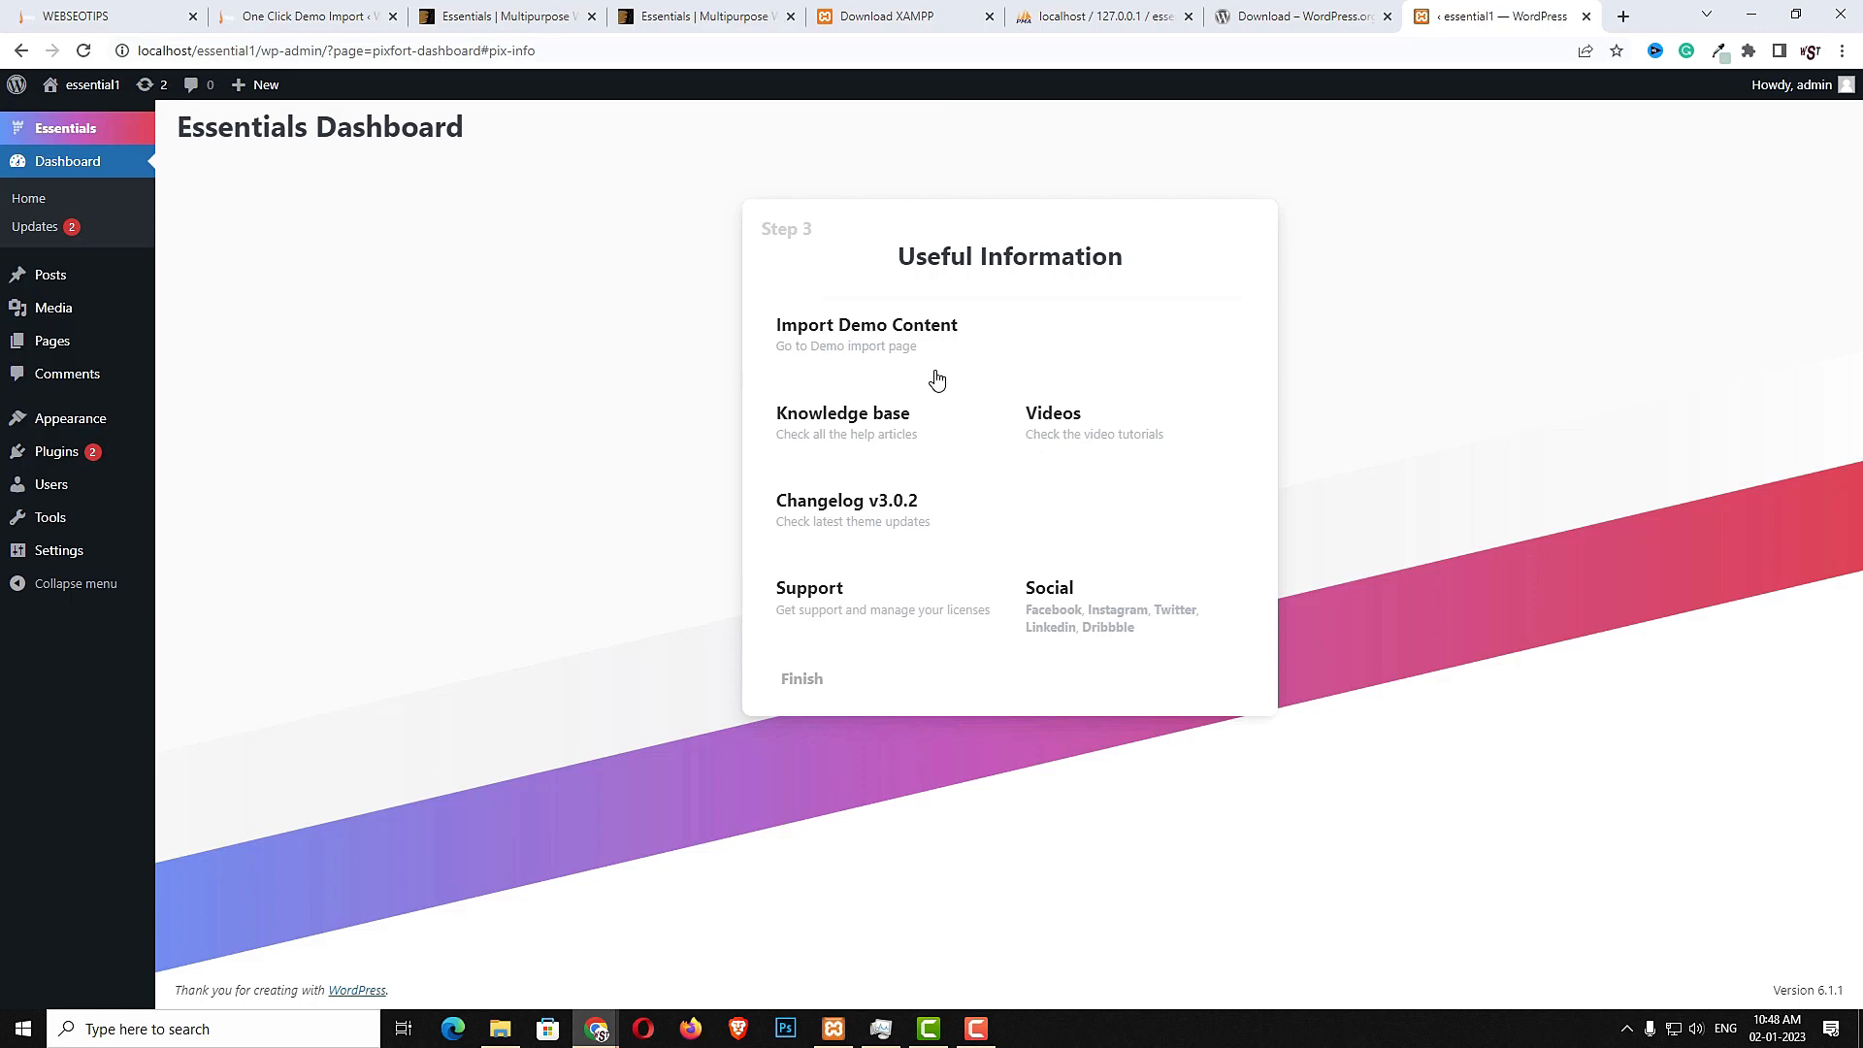
click(893, 345)
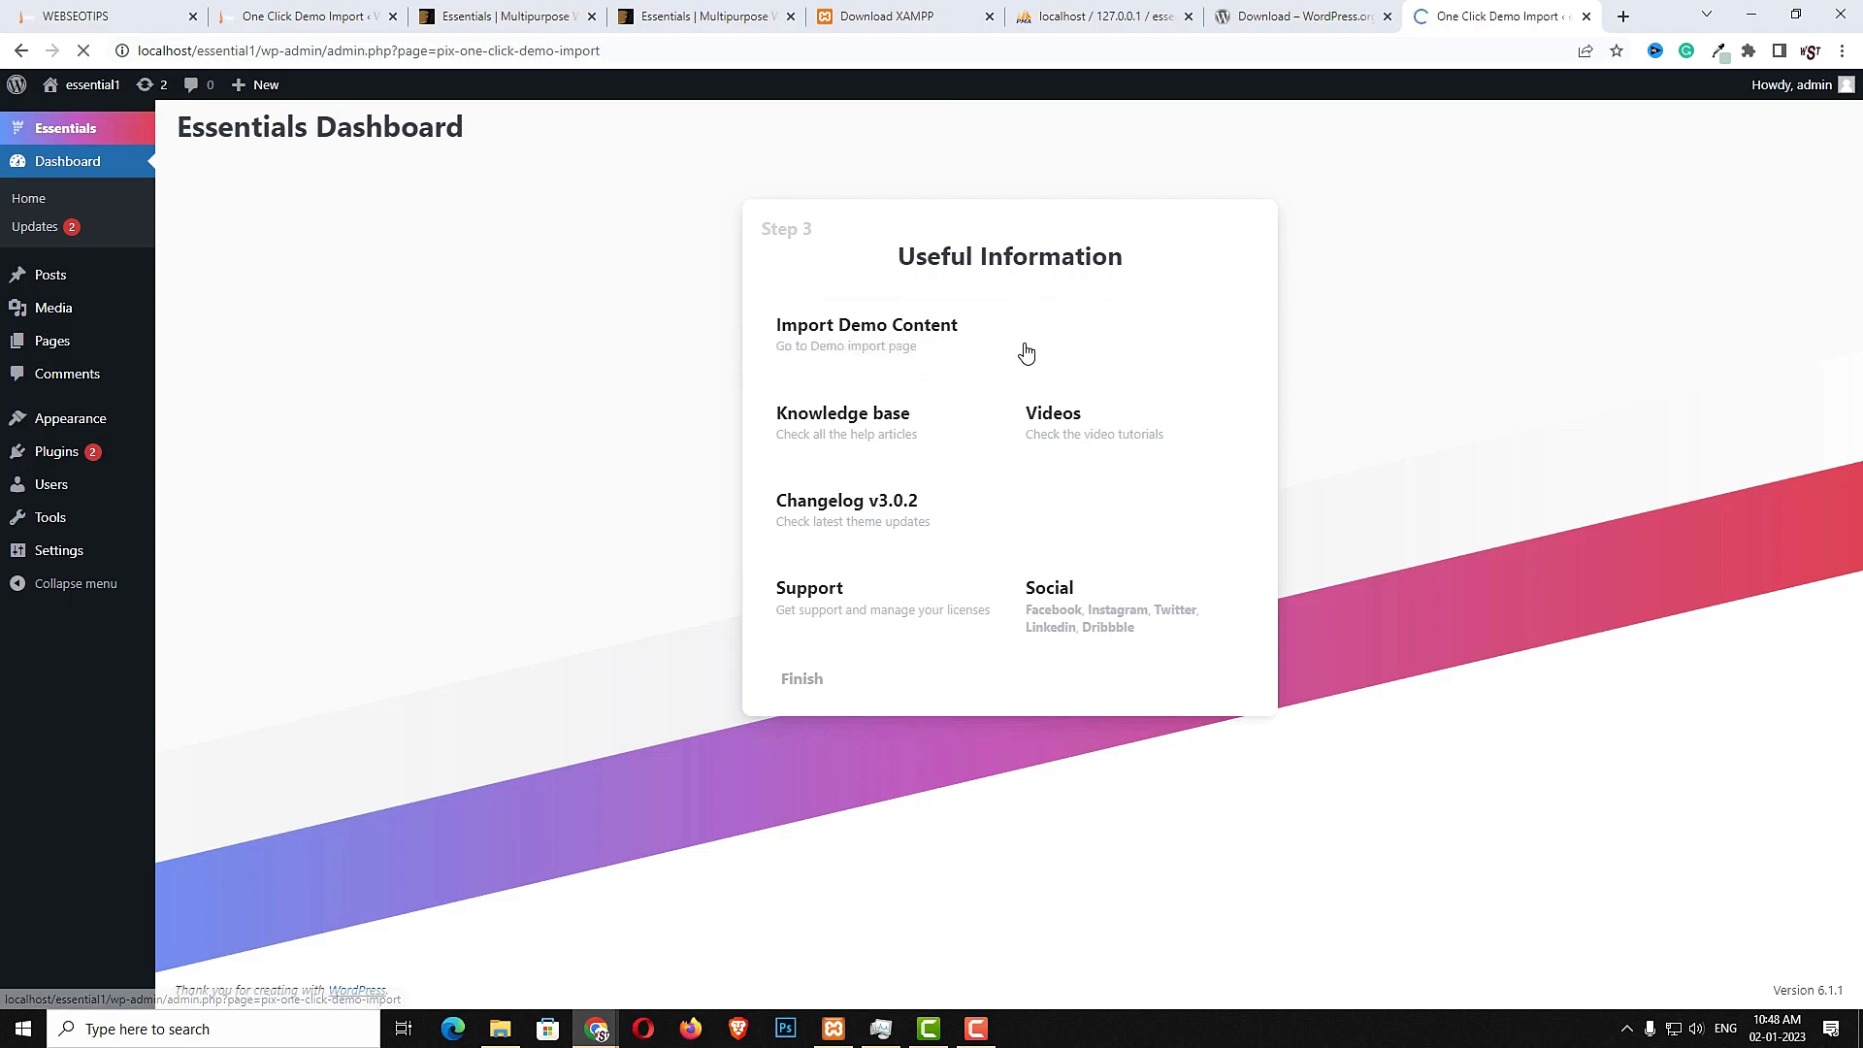
- Browse the available demos, switching between the category filters
scroll(1203, 706, down, 12)
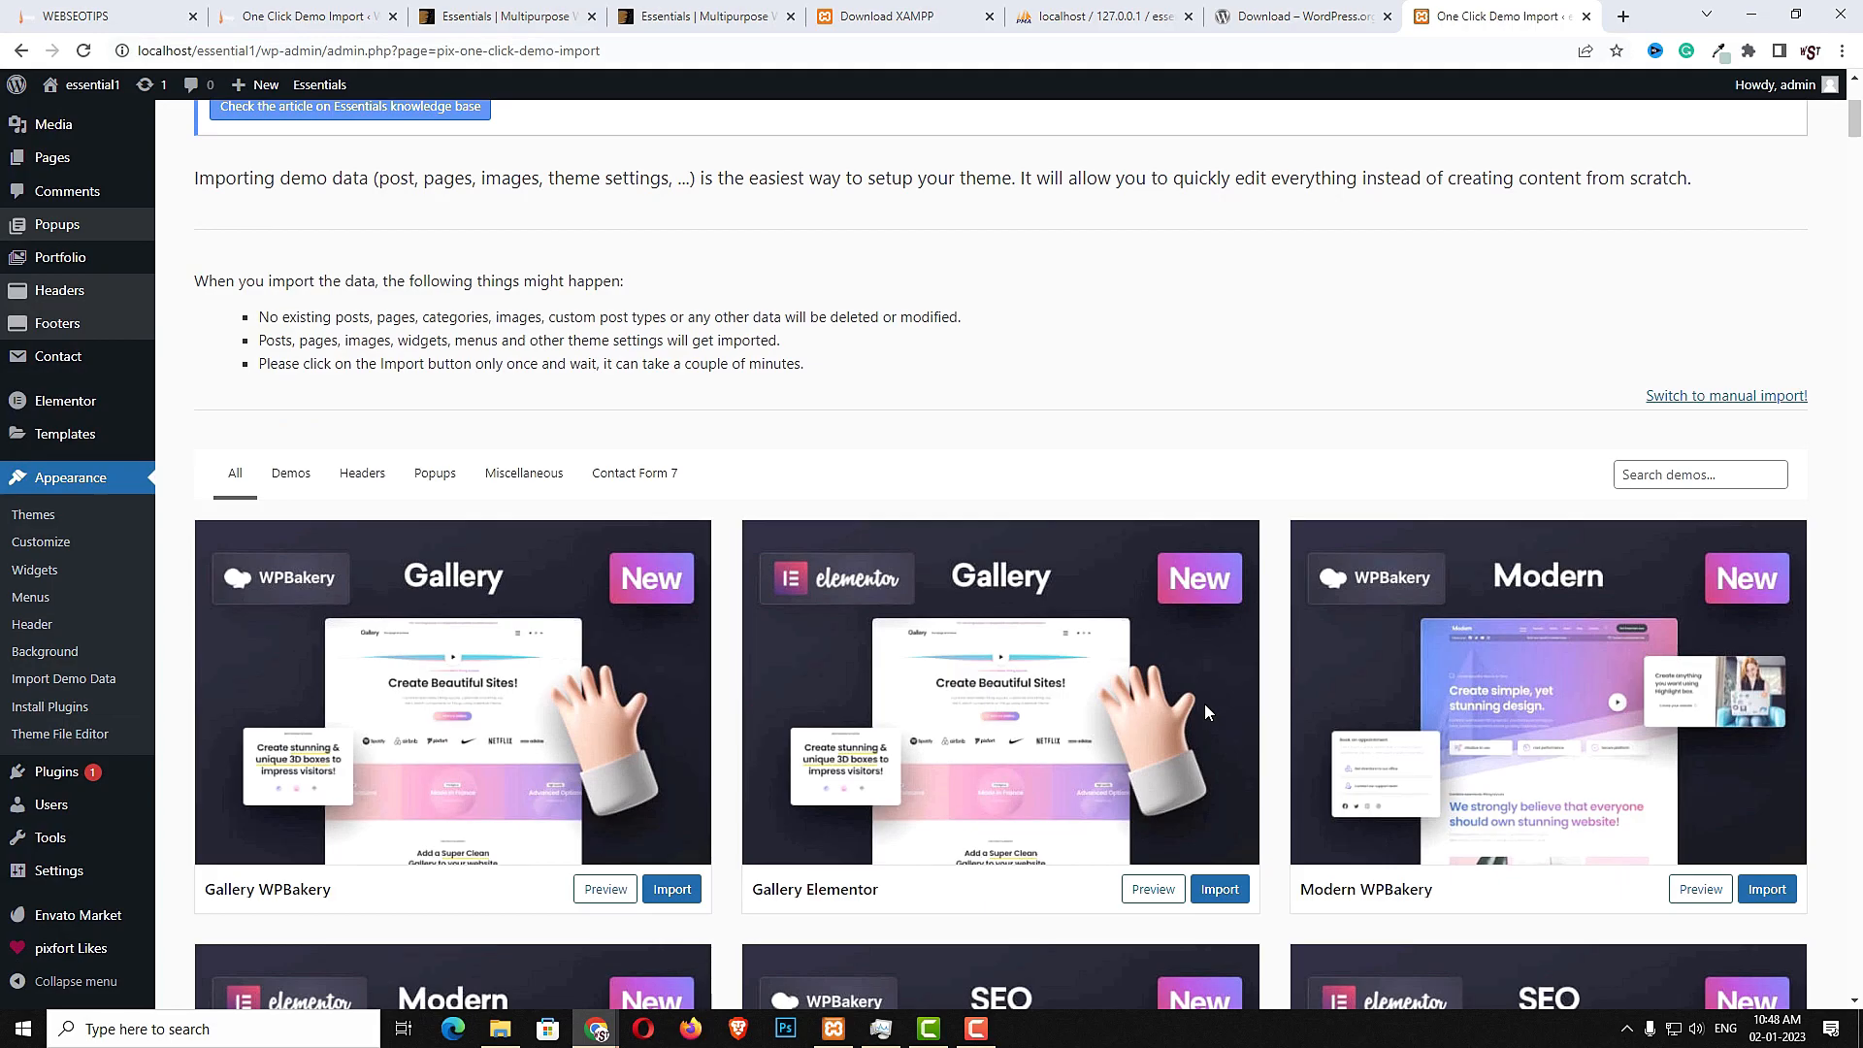
scroll(1142, 713, down, 10)
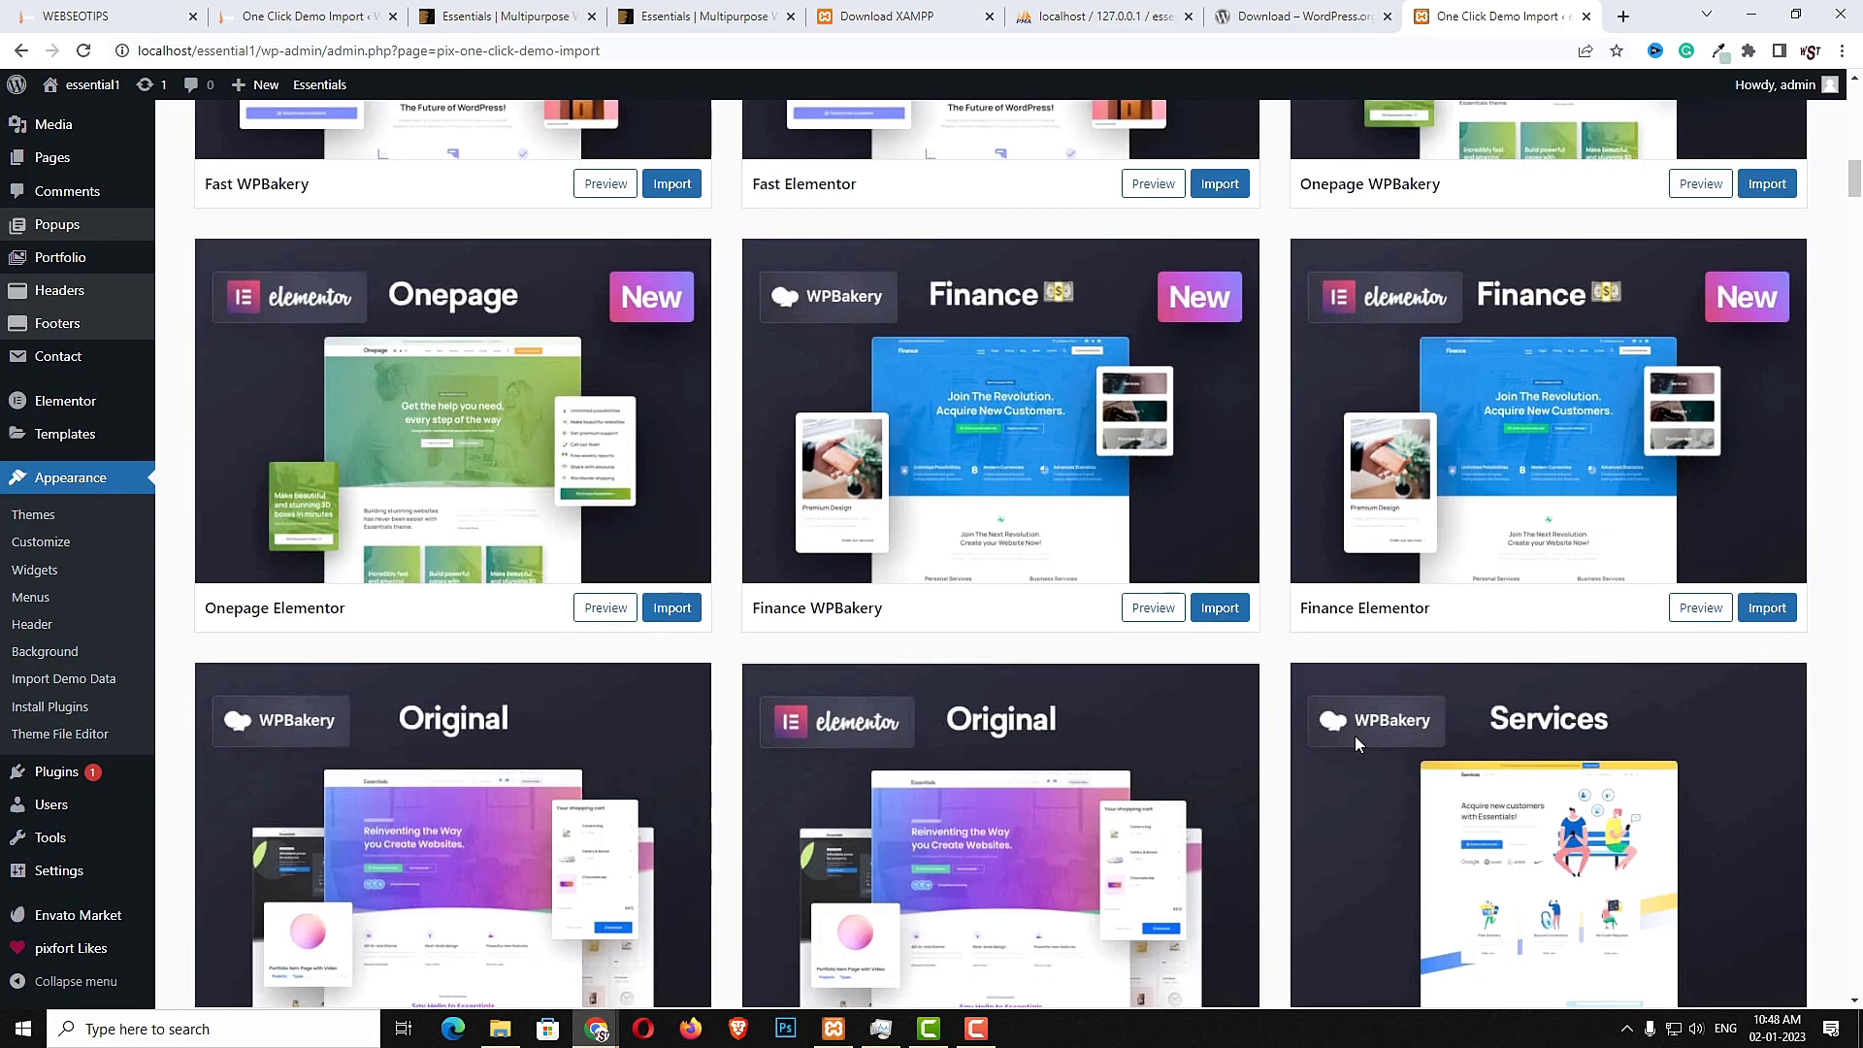
scroll(1354, 738, up, 3)
scroll(1354, 738, up, 15)
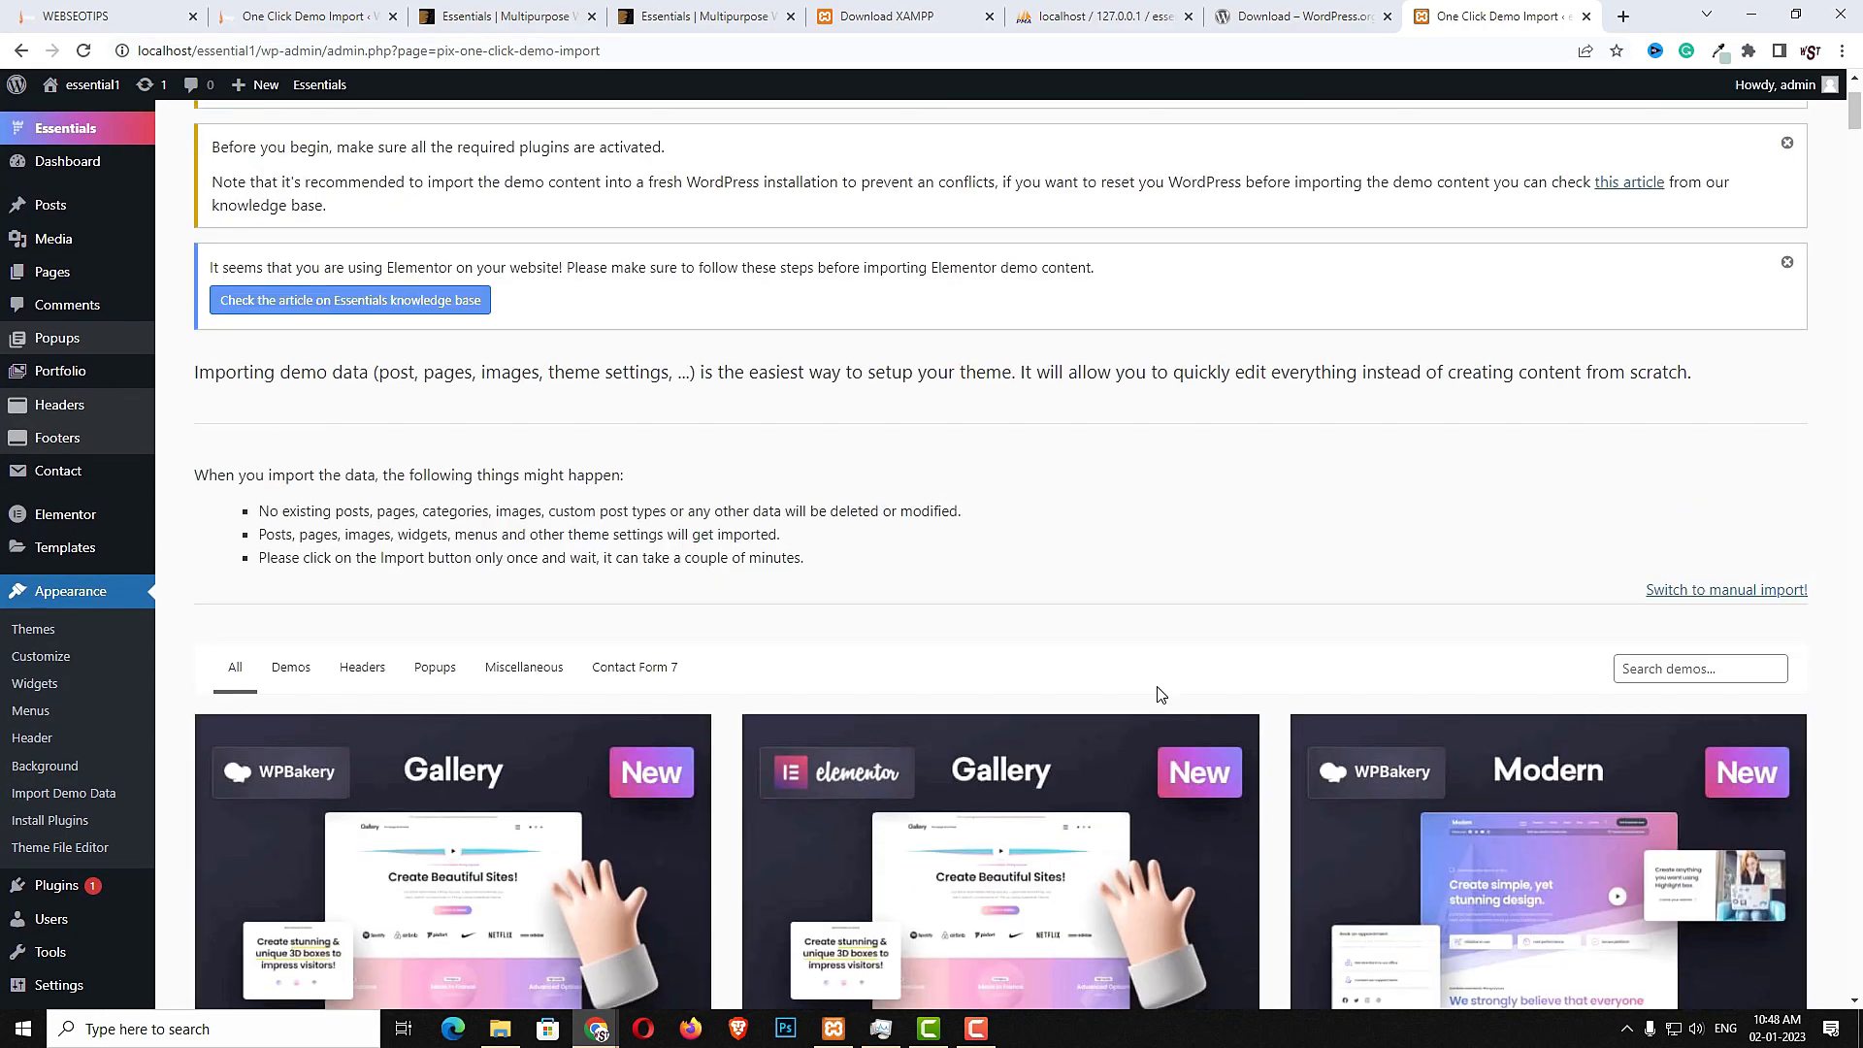
scroll(1078, 187, down, 4)
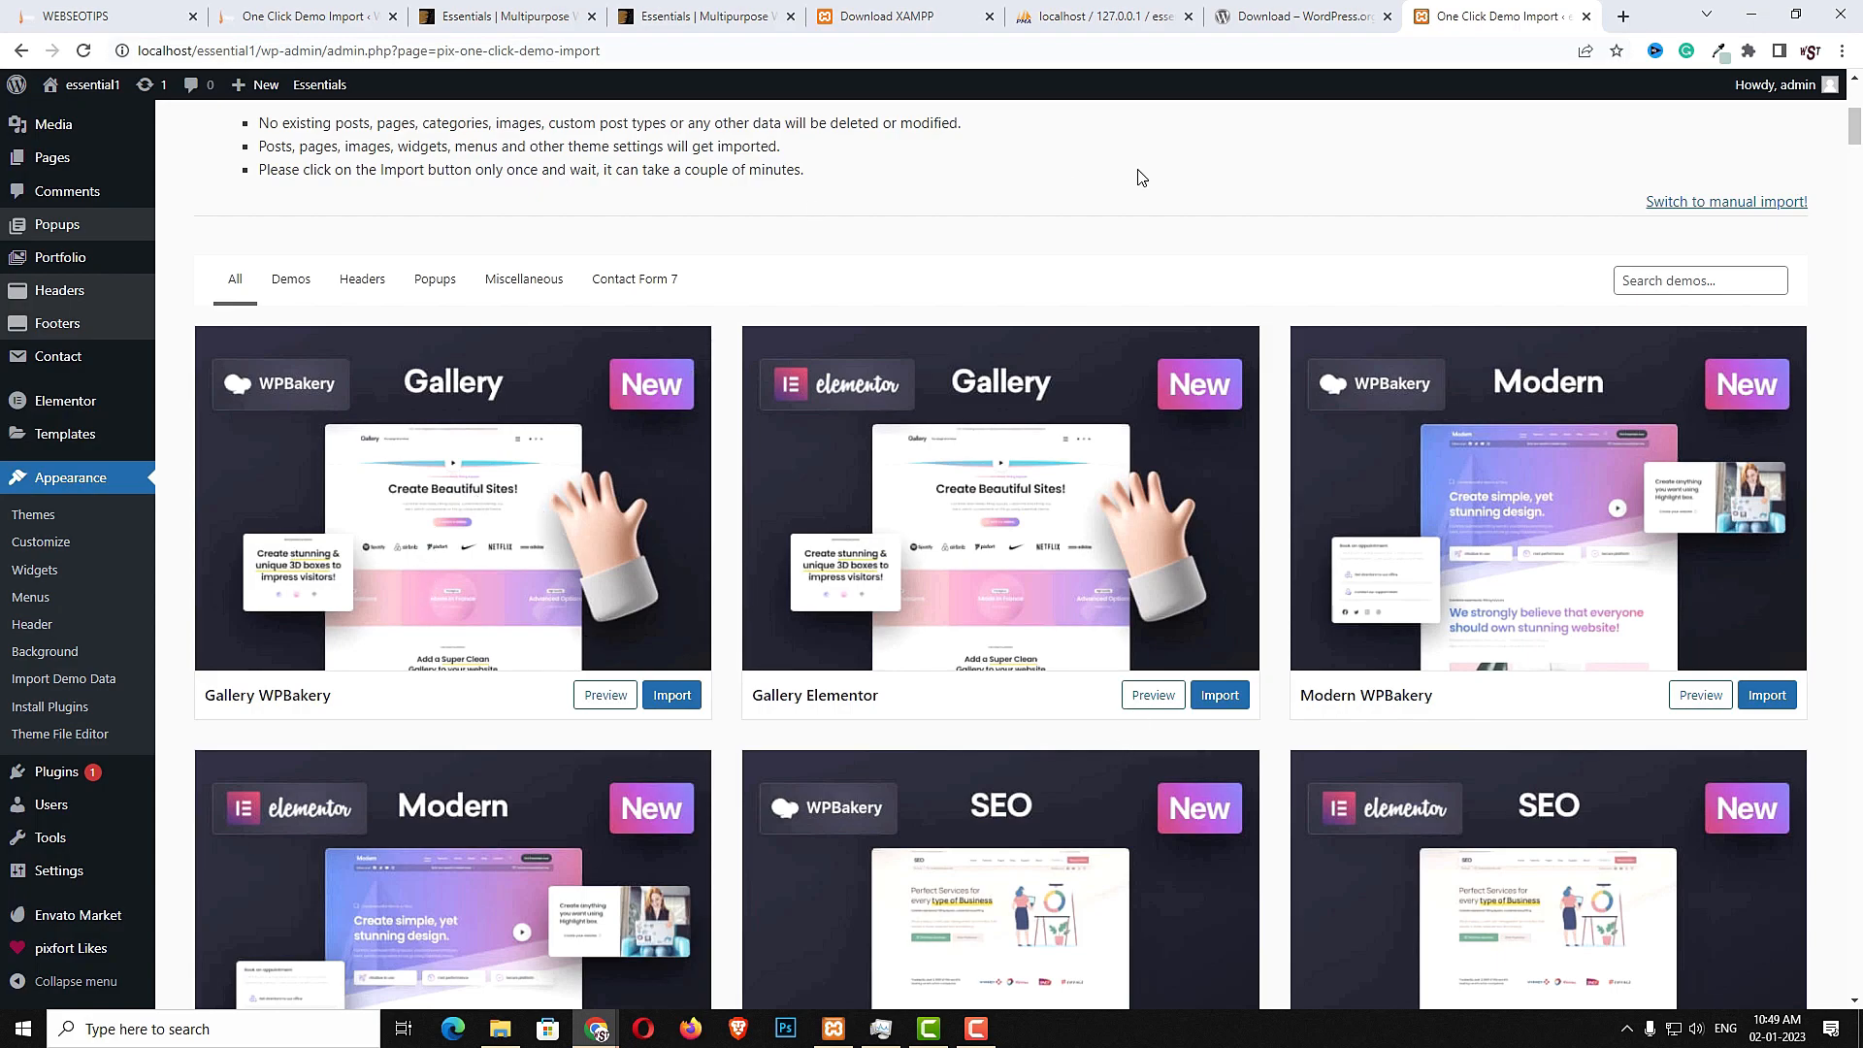
click(375, 294)
click(422, 287)
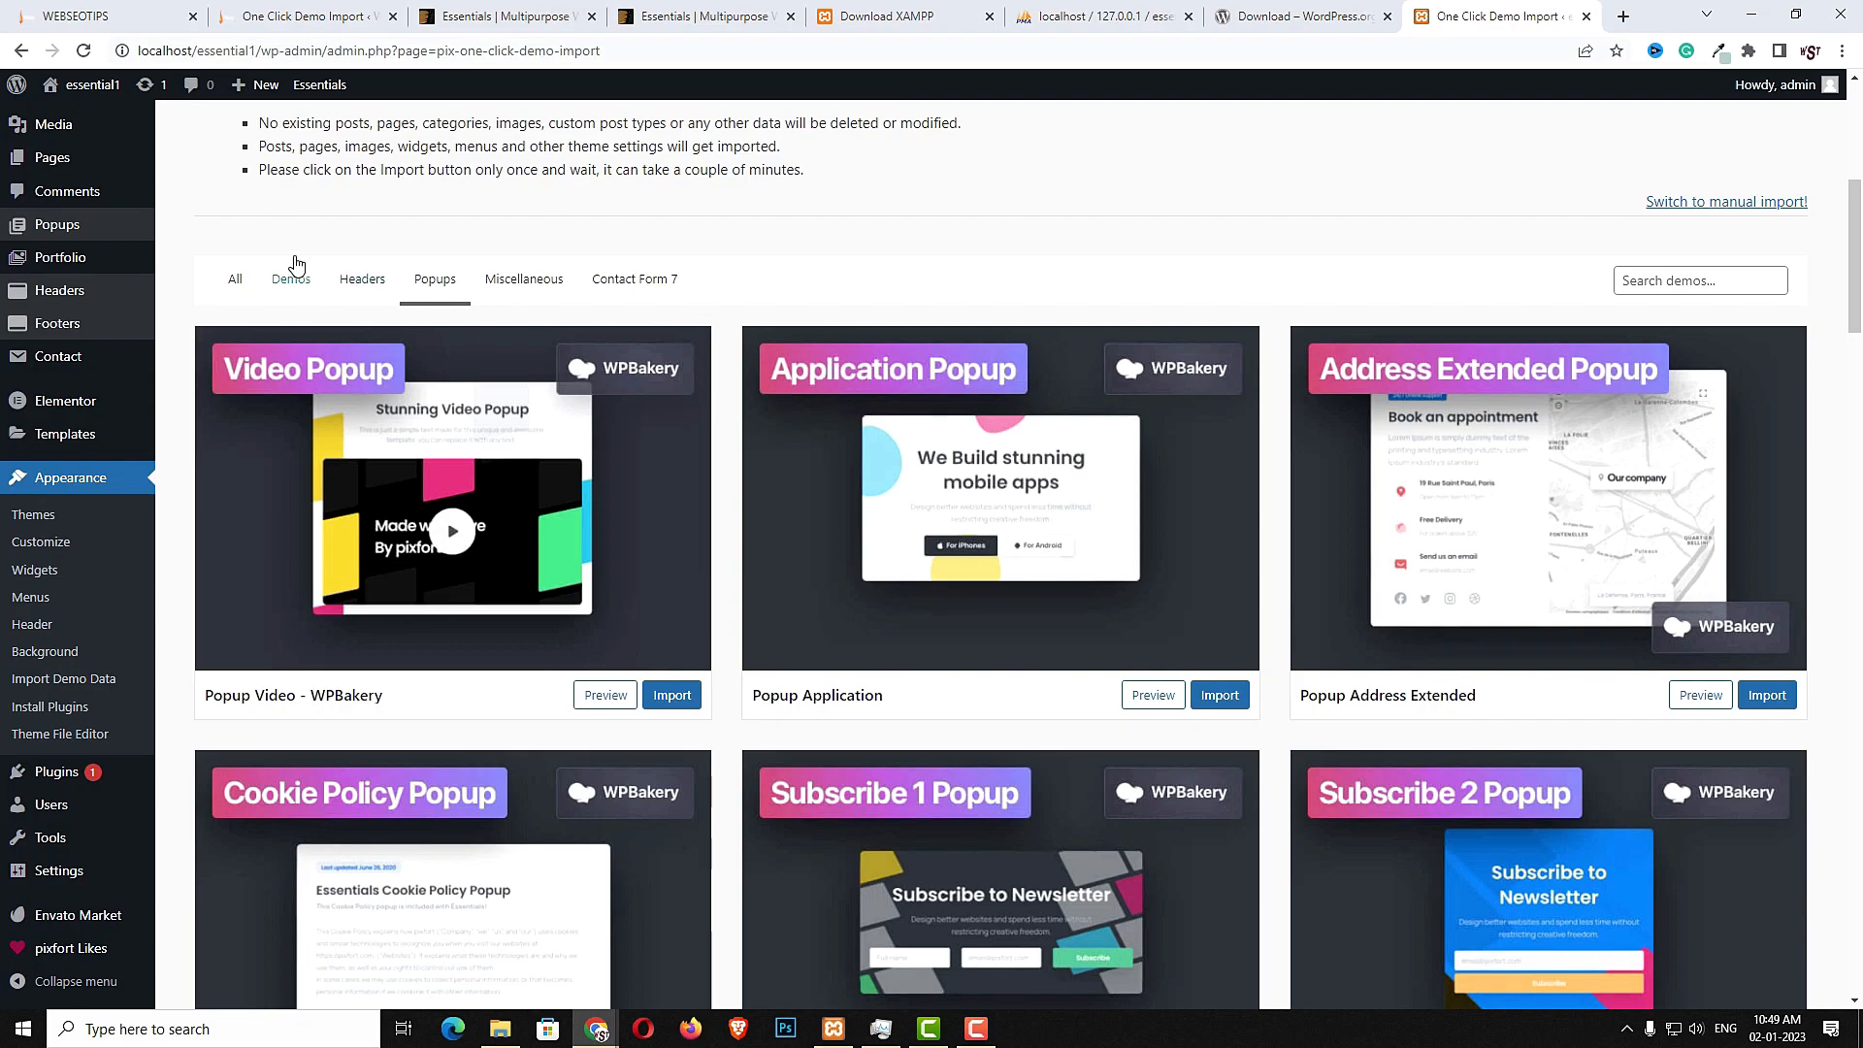
click(235, 281)
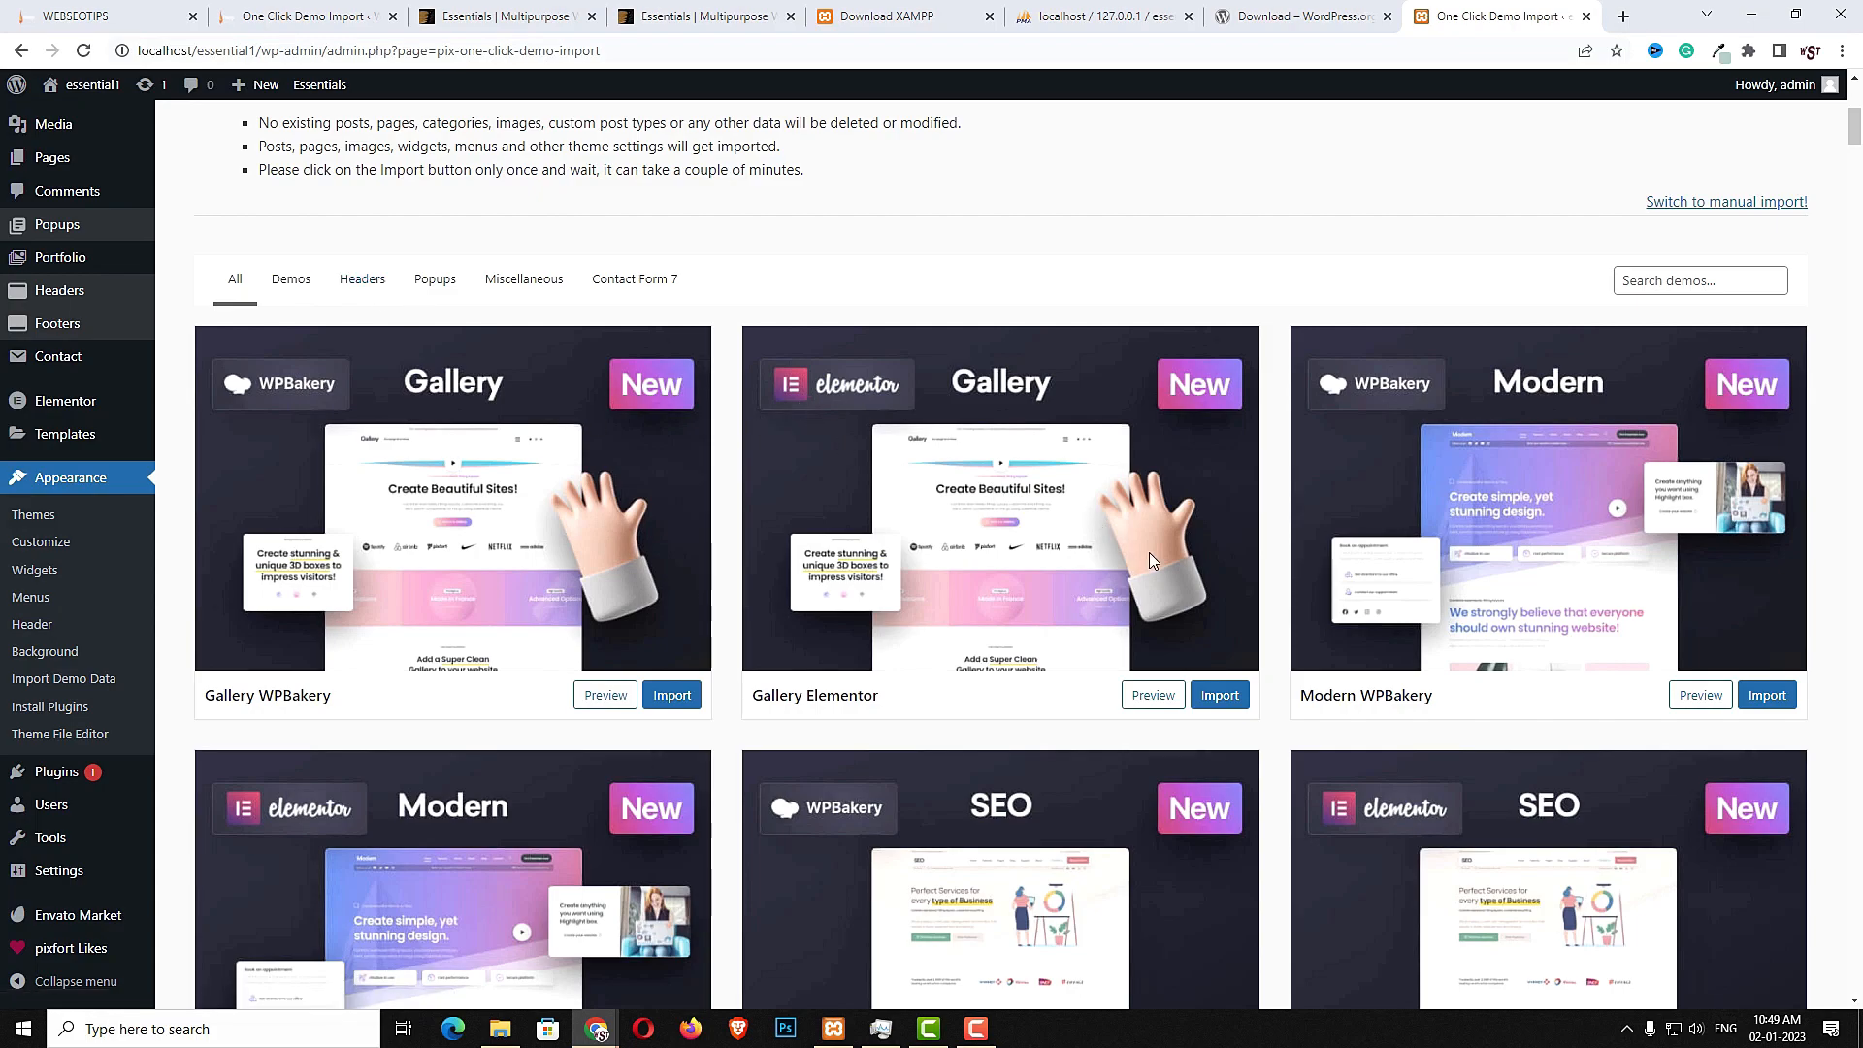
scroll(854, 508, up, 3)
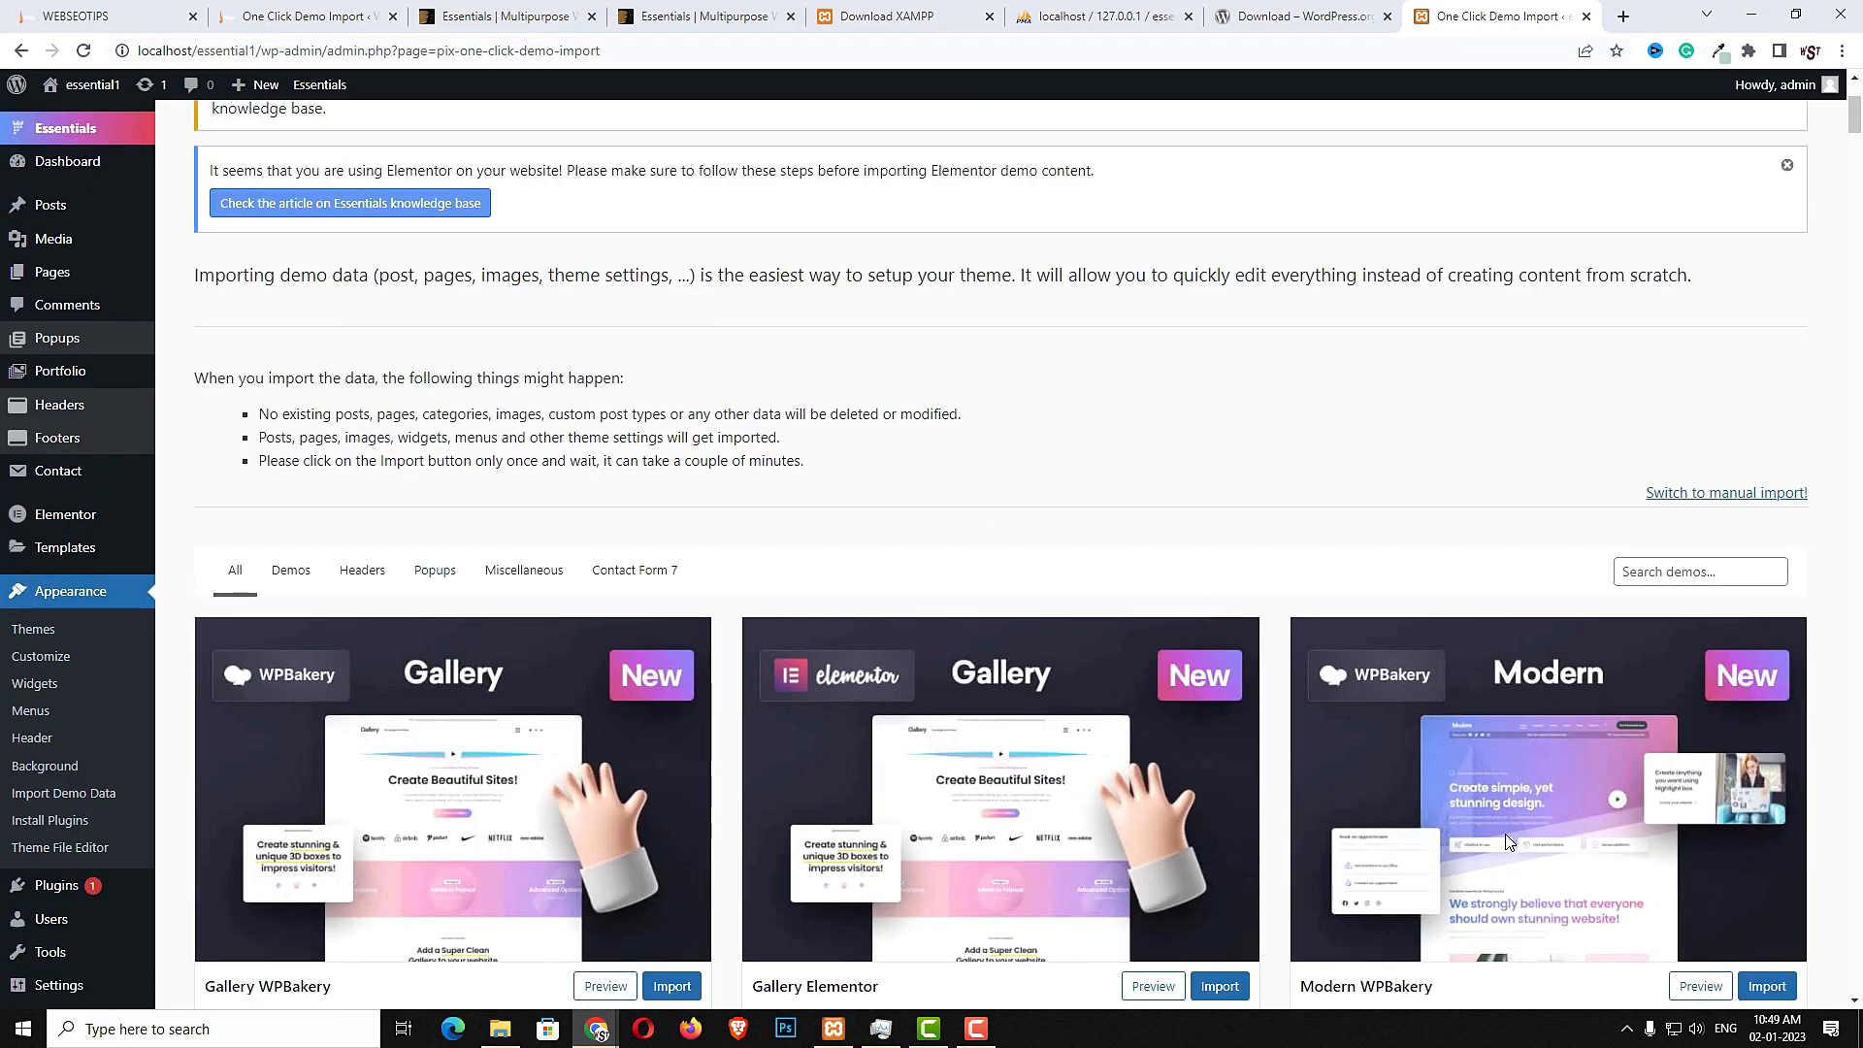
scroll(1509, 842, down, 3)
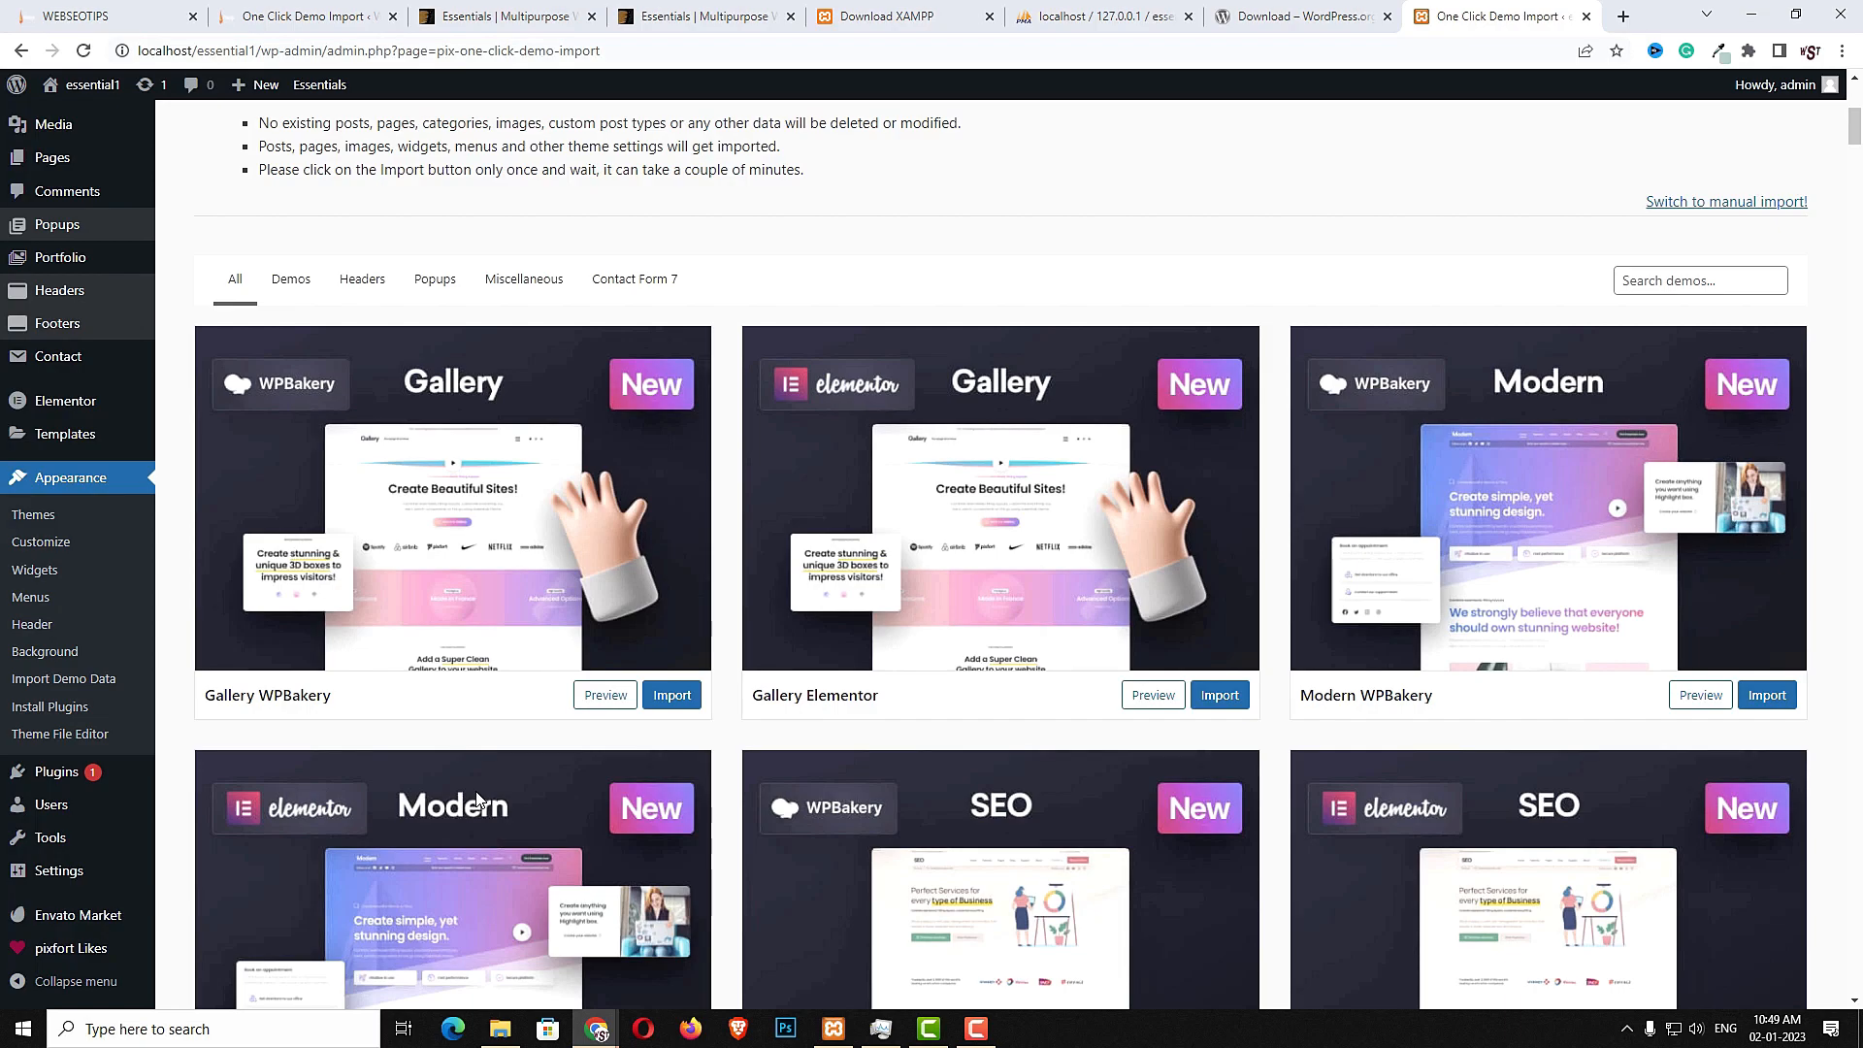
- Activate the WooCommerce plugin from the installed plugins list
click(50, 782)
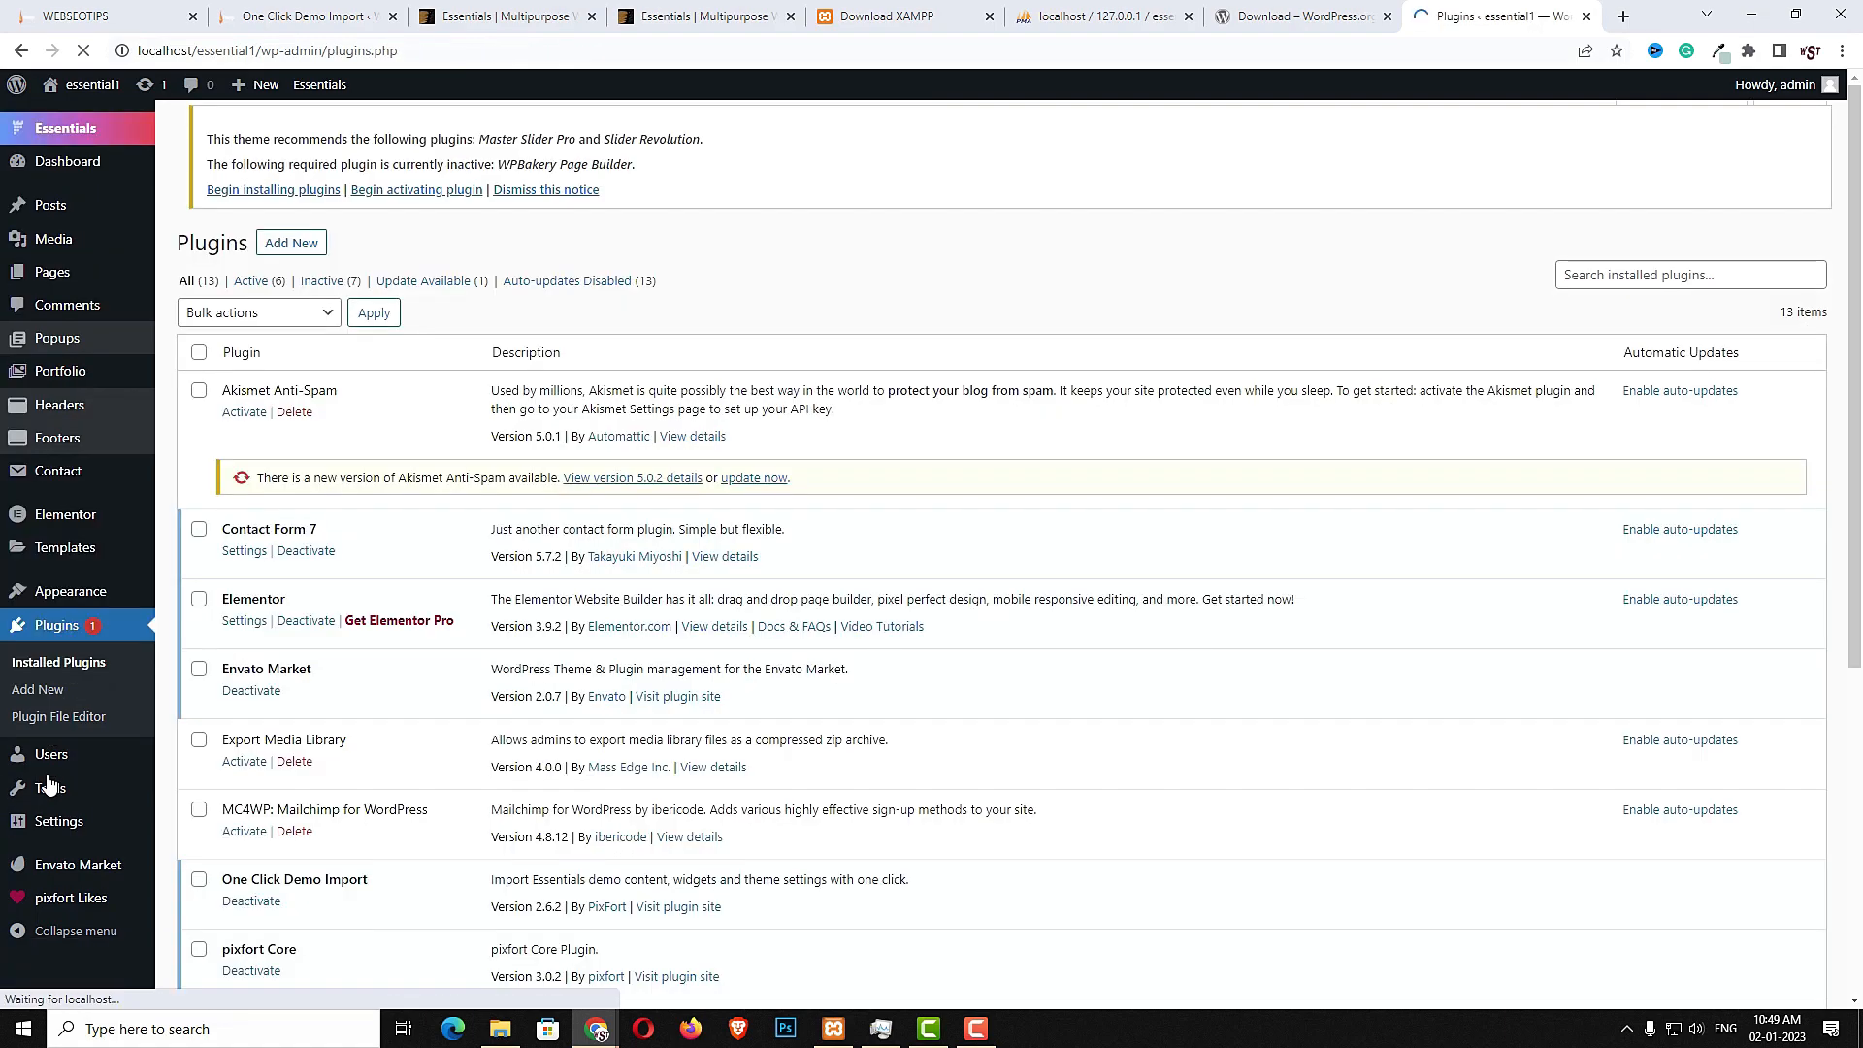
scroll(636, 728, down, 4)
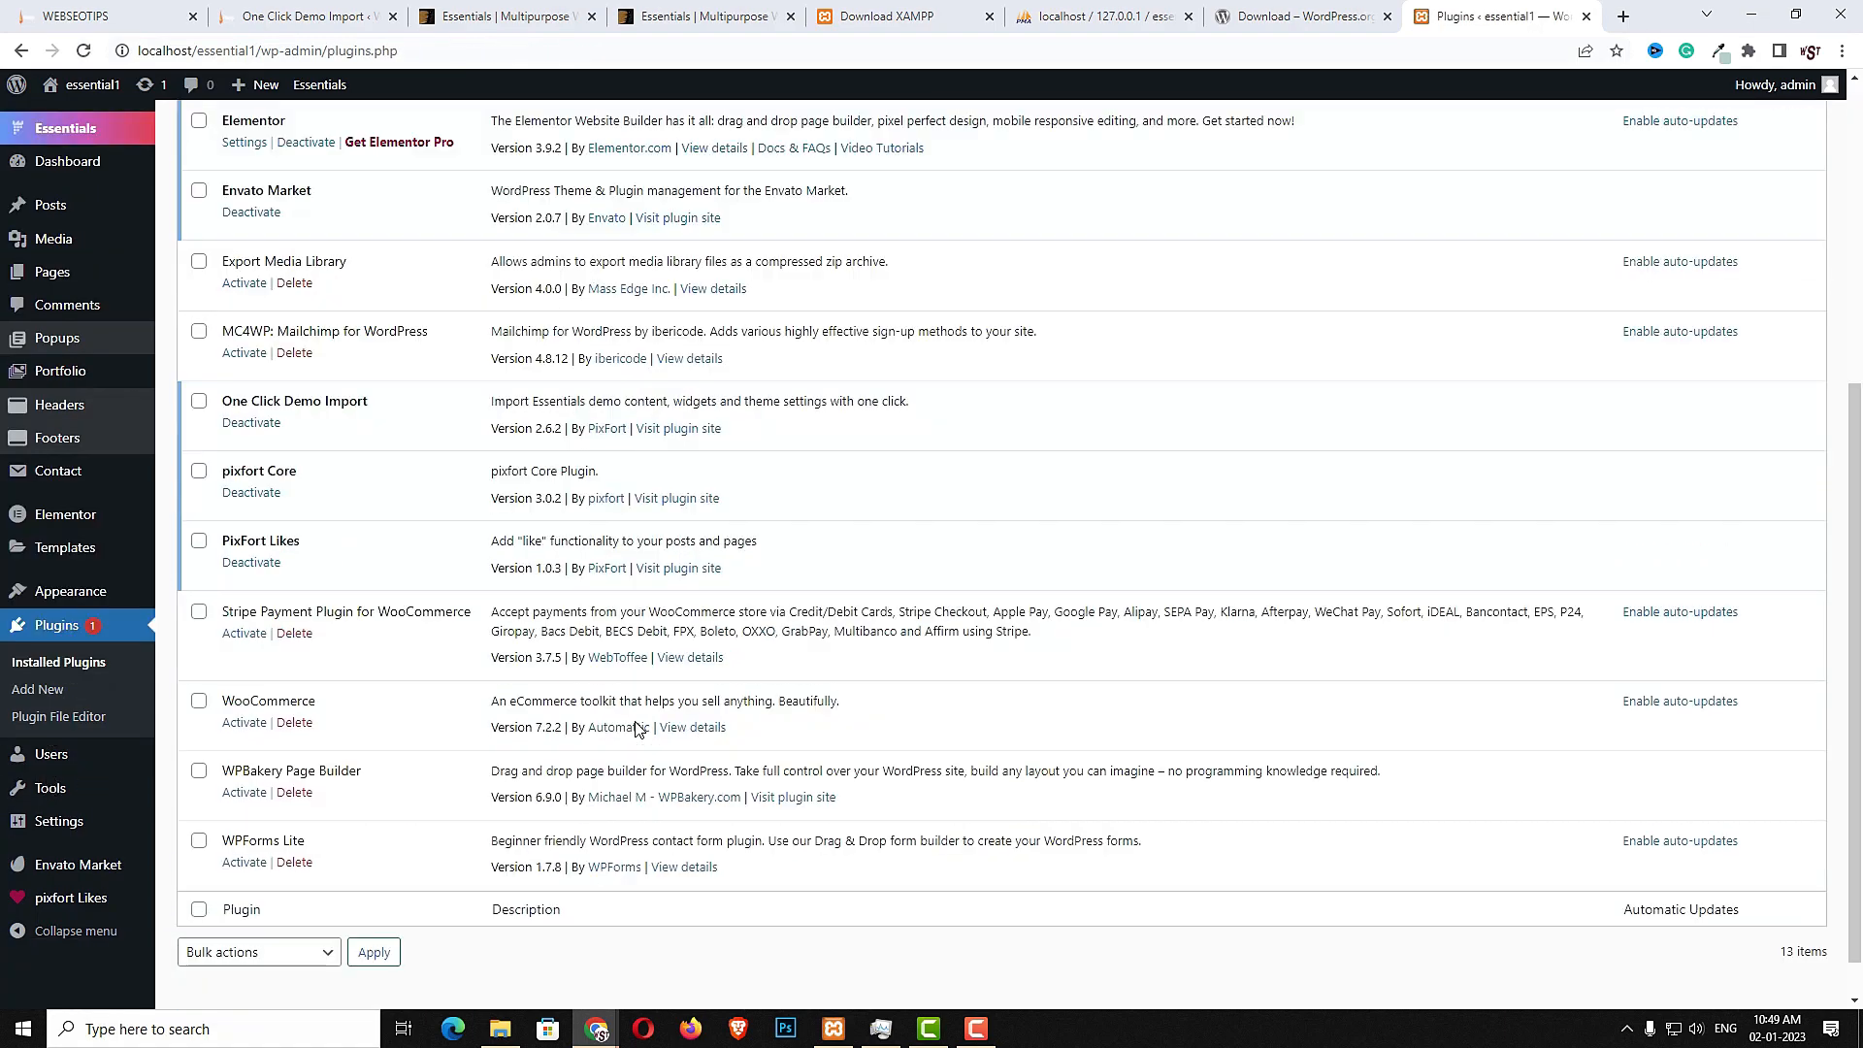
click(233, 728)
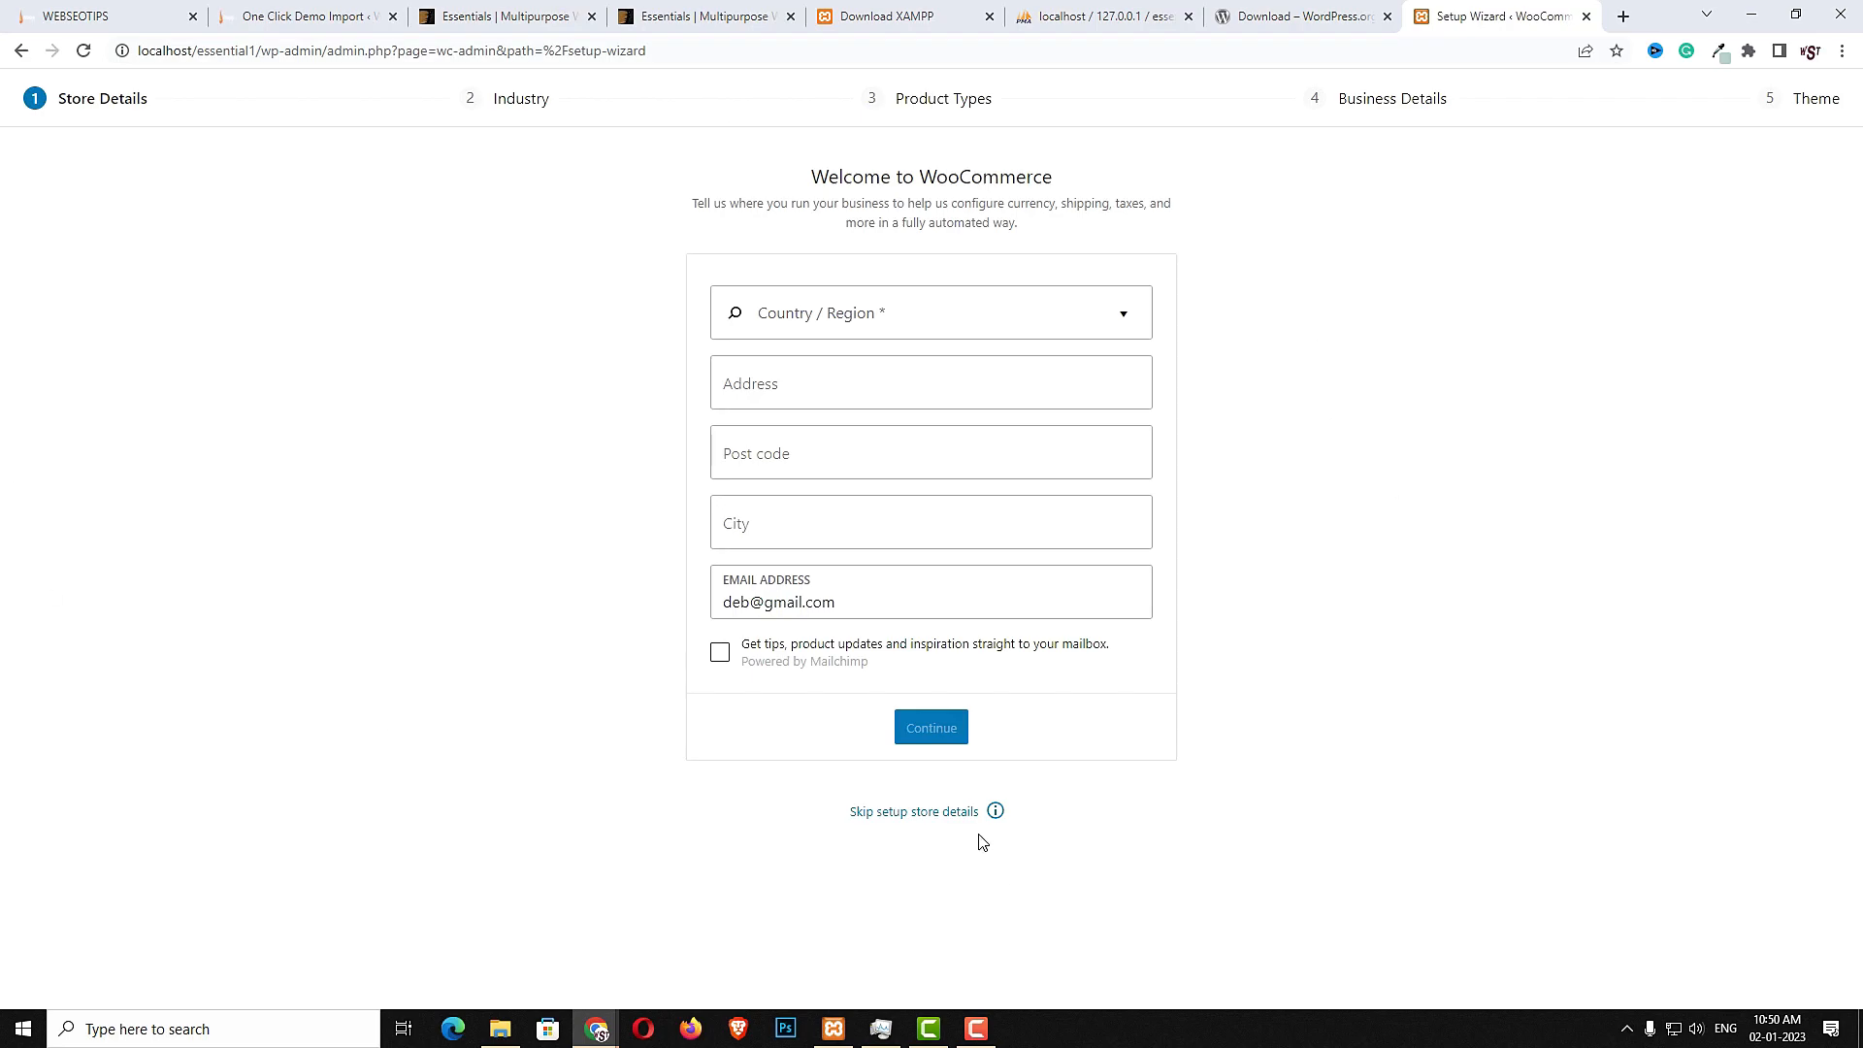
- Skip the WooCommerce store details setup and decline usage tracking
click(927, 818)
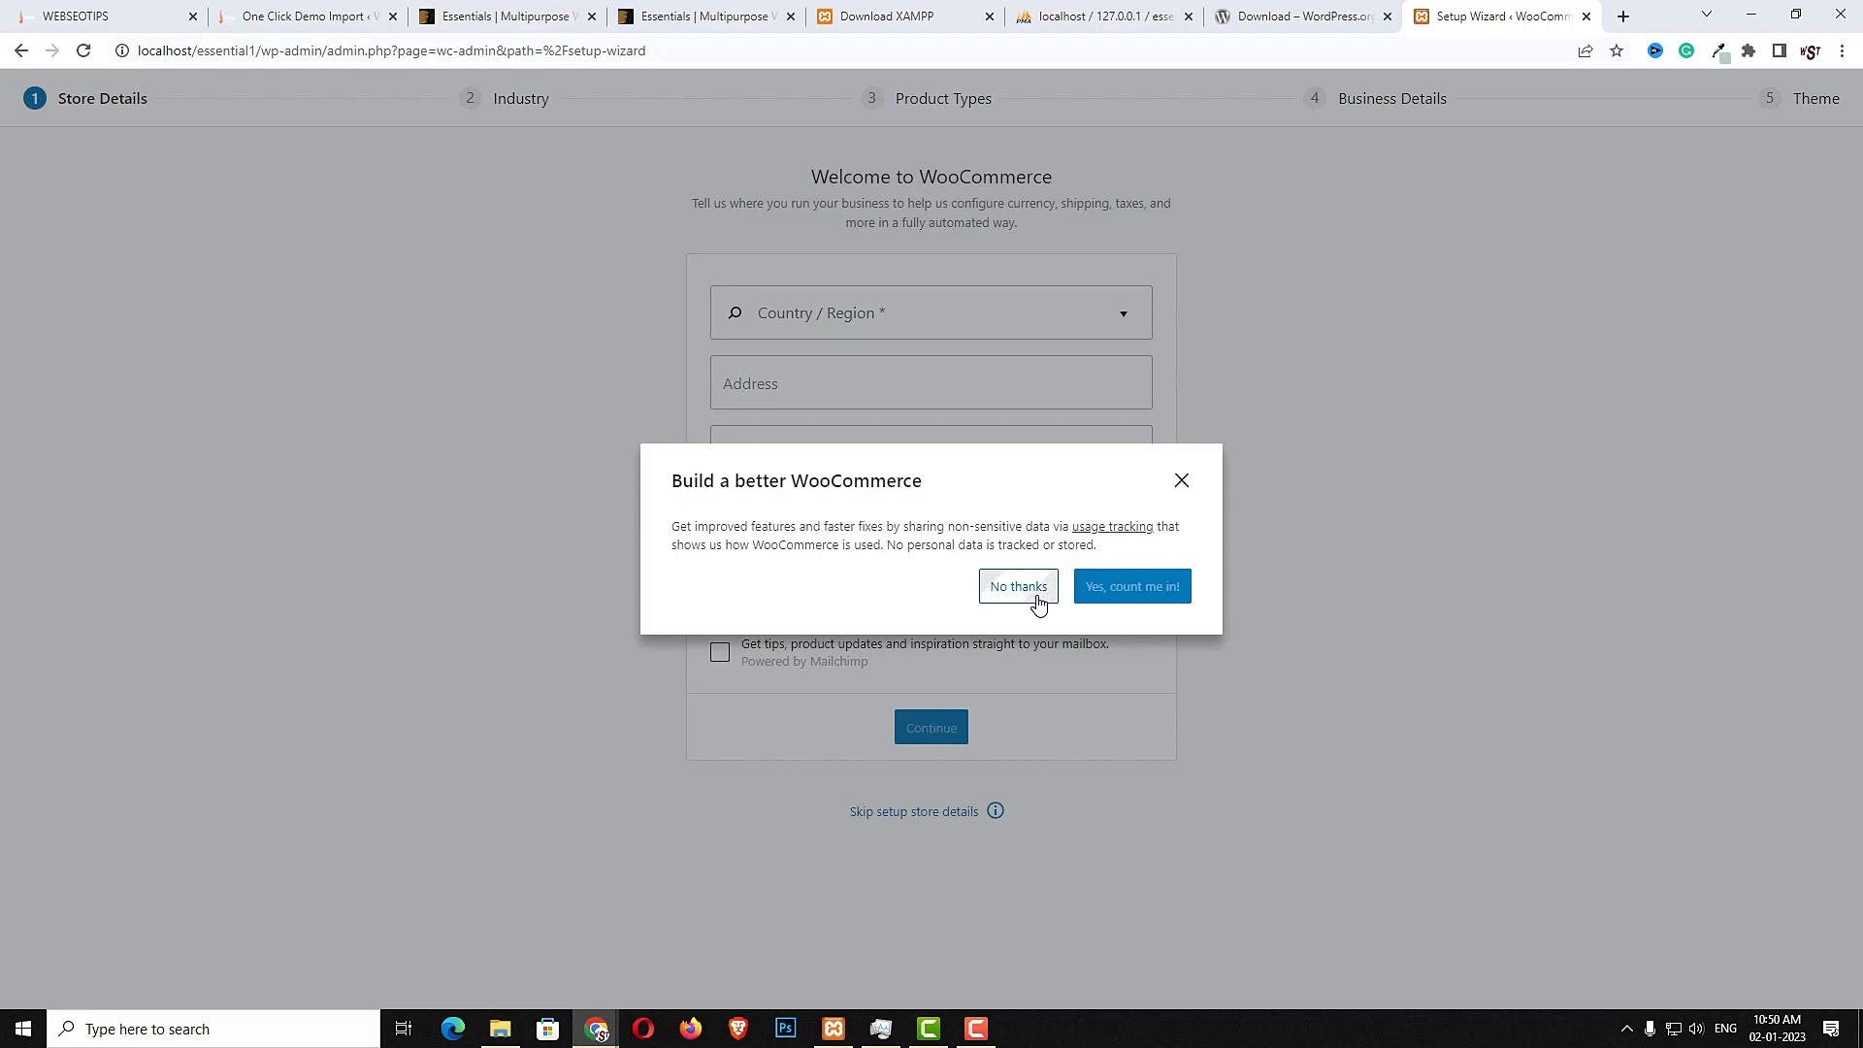
click(1018, 587)
- Delete the Akismet Anti-Spam and Export Media Library plugins from the installed plugins
scroll(631, 666, down, 3)
mouse_move(88, 1009)
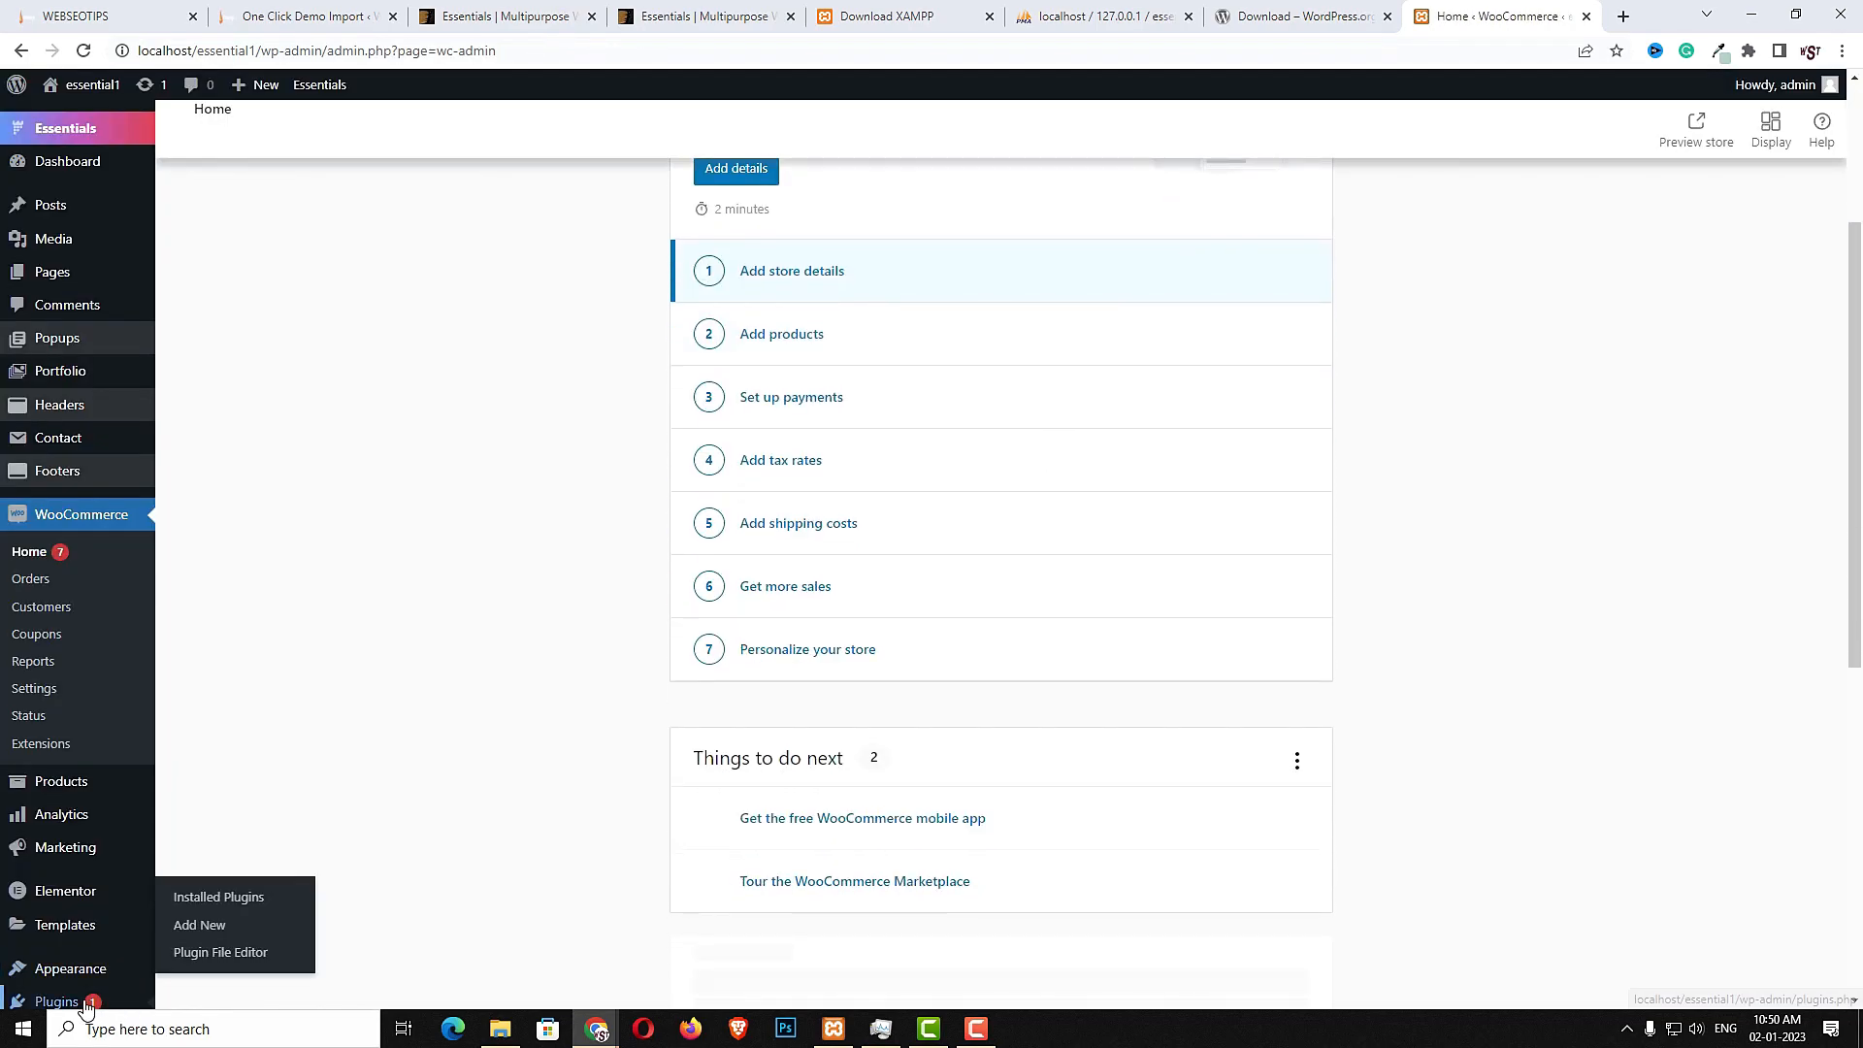
click(225, 898)
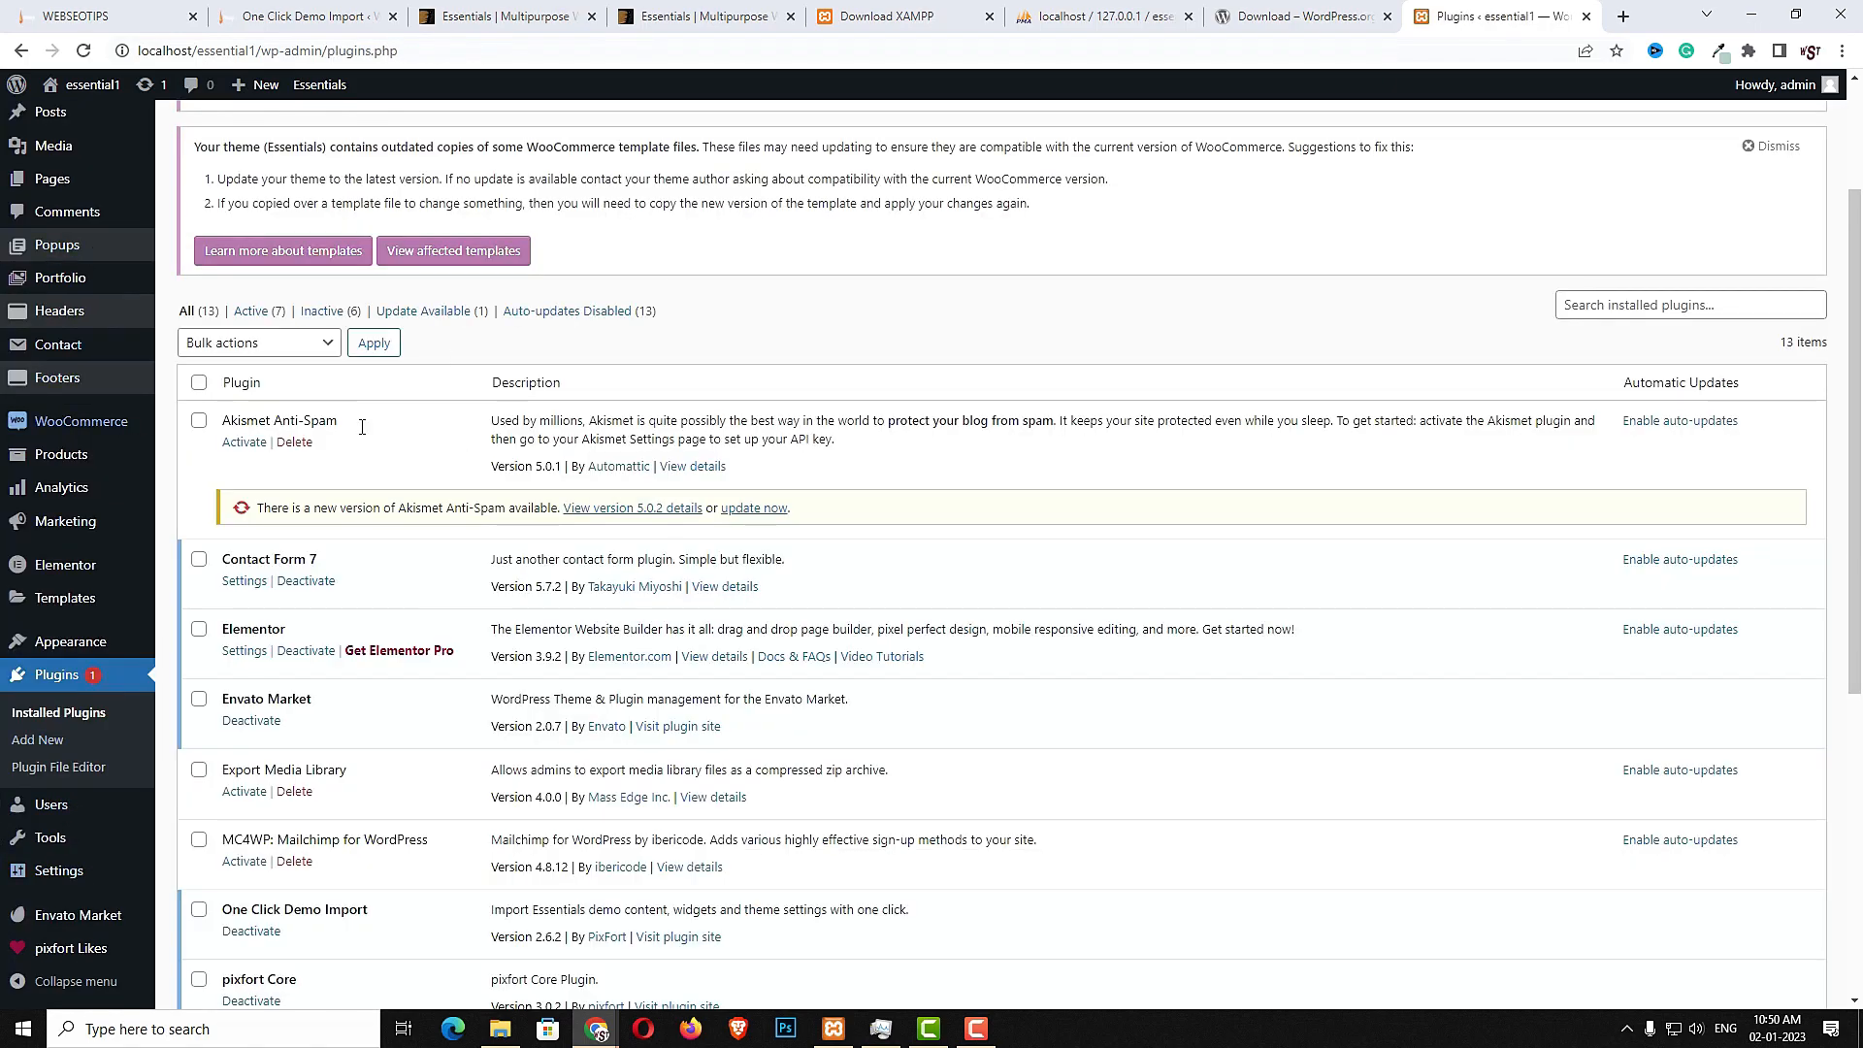
click(295, 443)
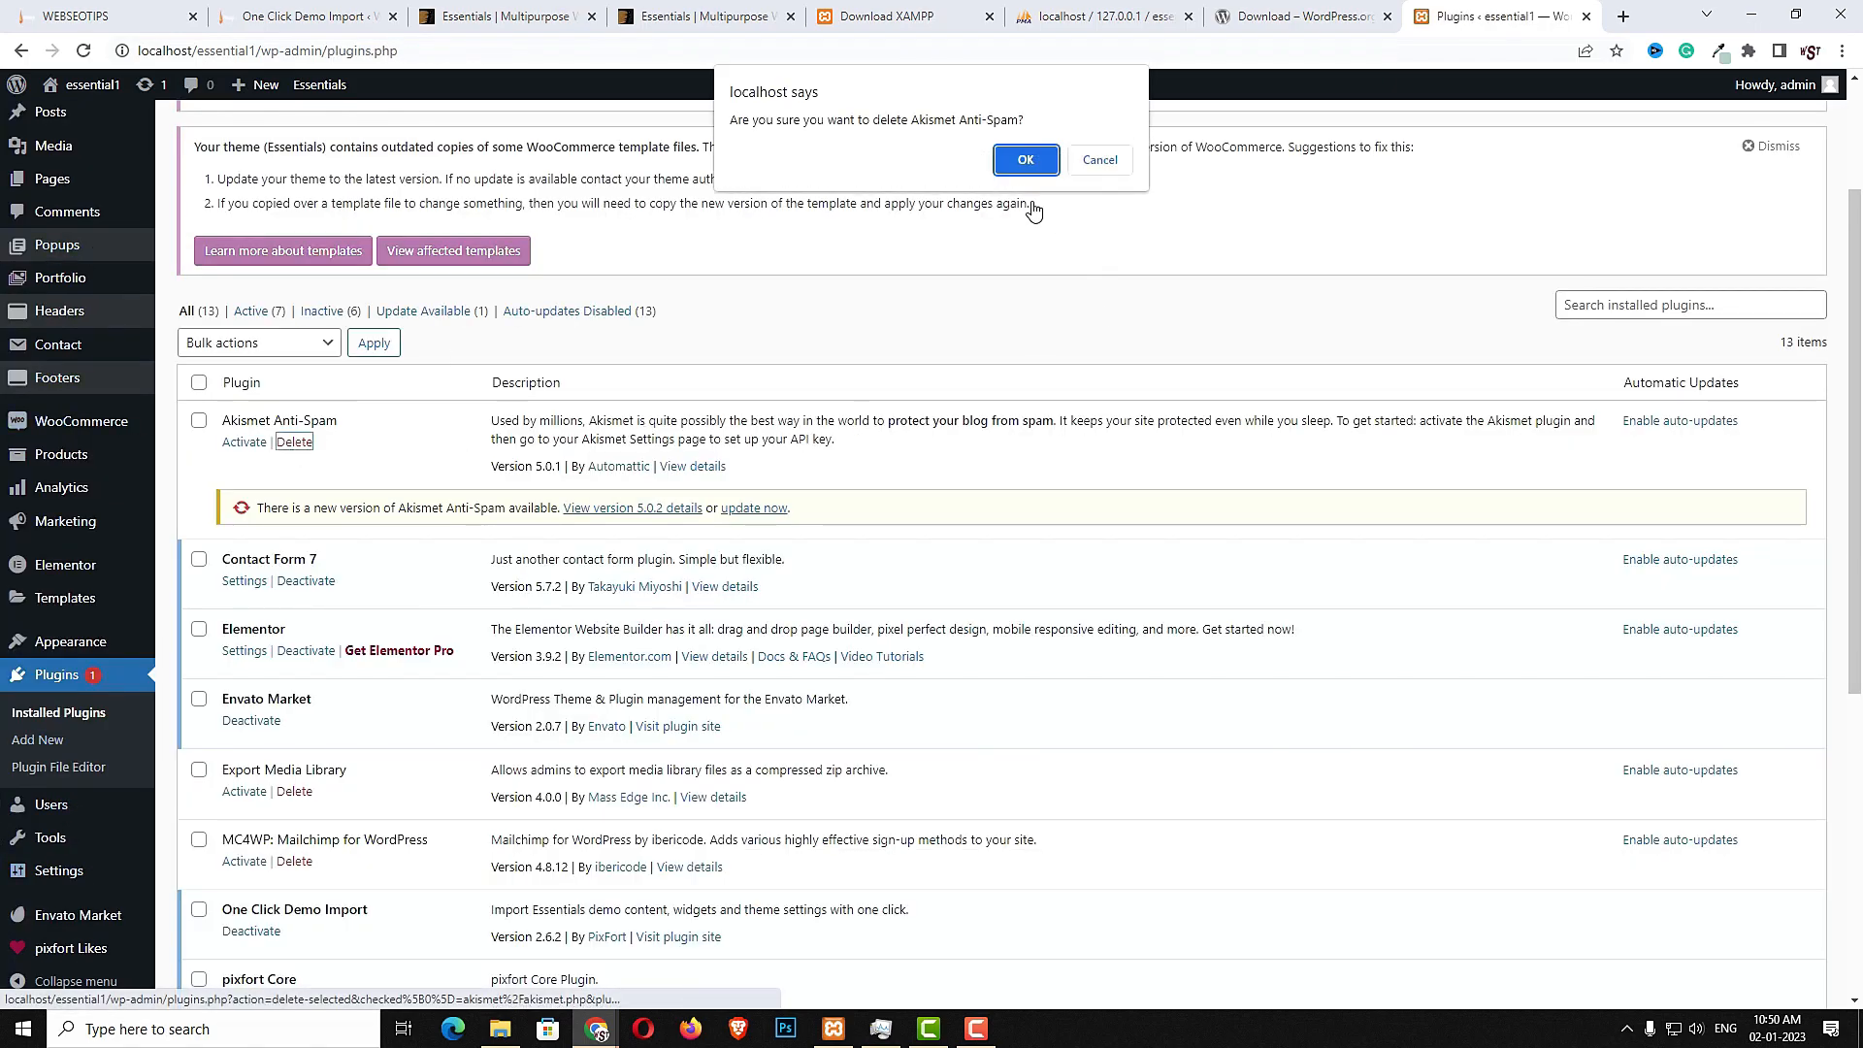
click(1026, 160)
click(295, 791)
click(1045, 173)
- Activate the Stripe Payment Plugin for WooCommerce and WPForms Lite plugins
scroll(325, 568, down, 2)
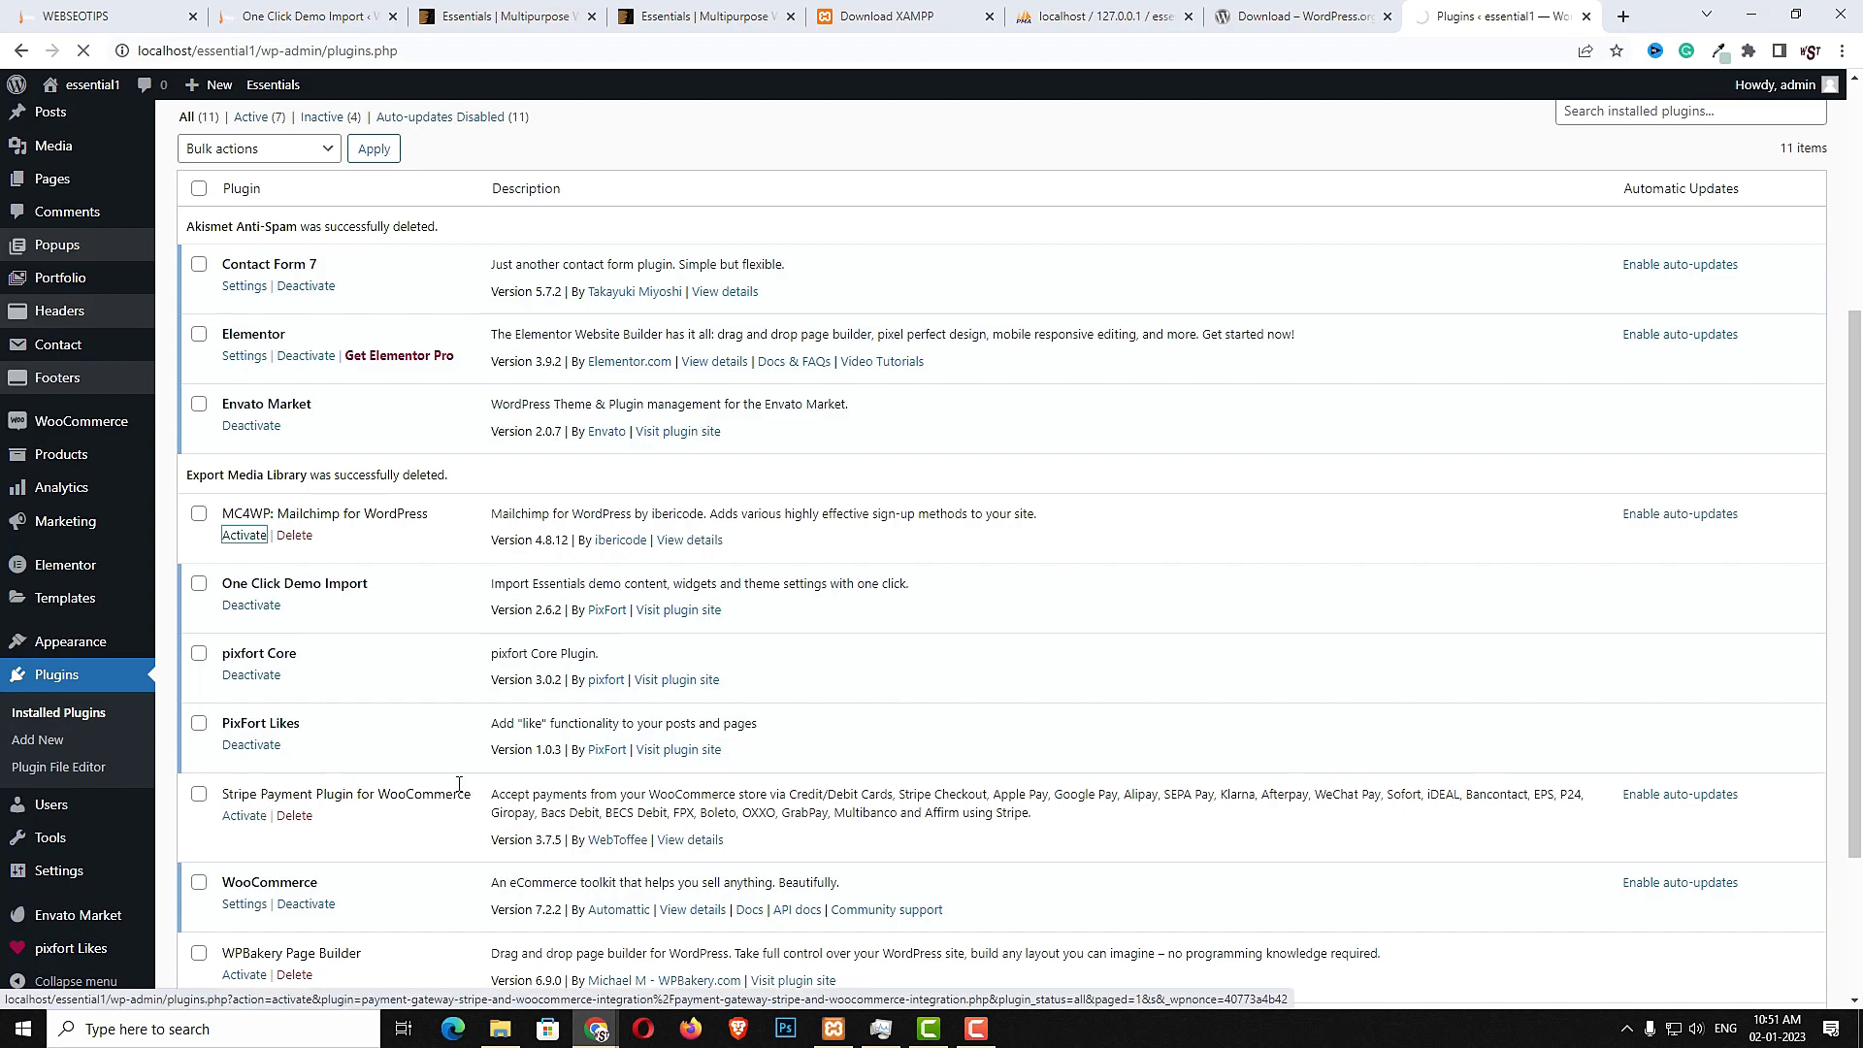
click(243, 816)
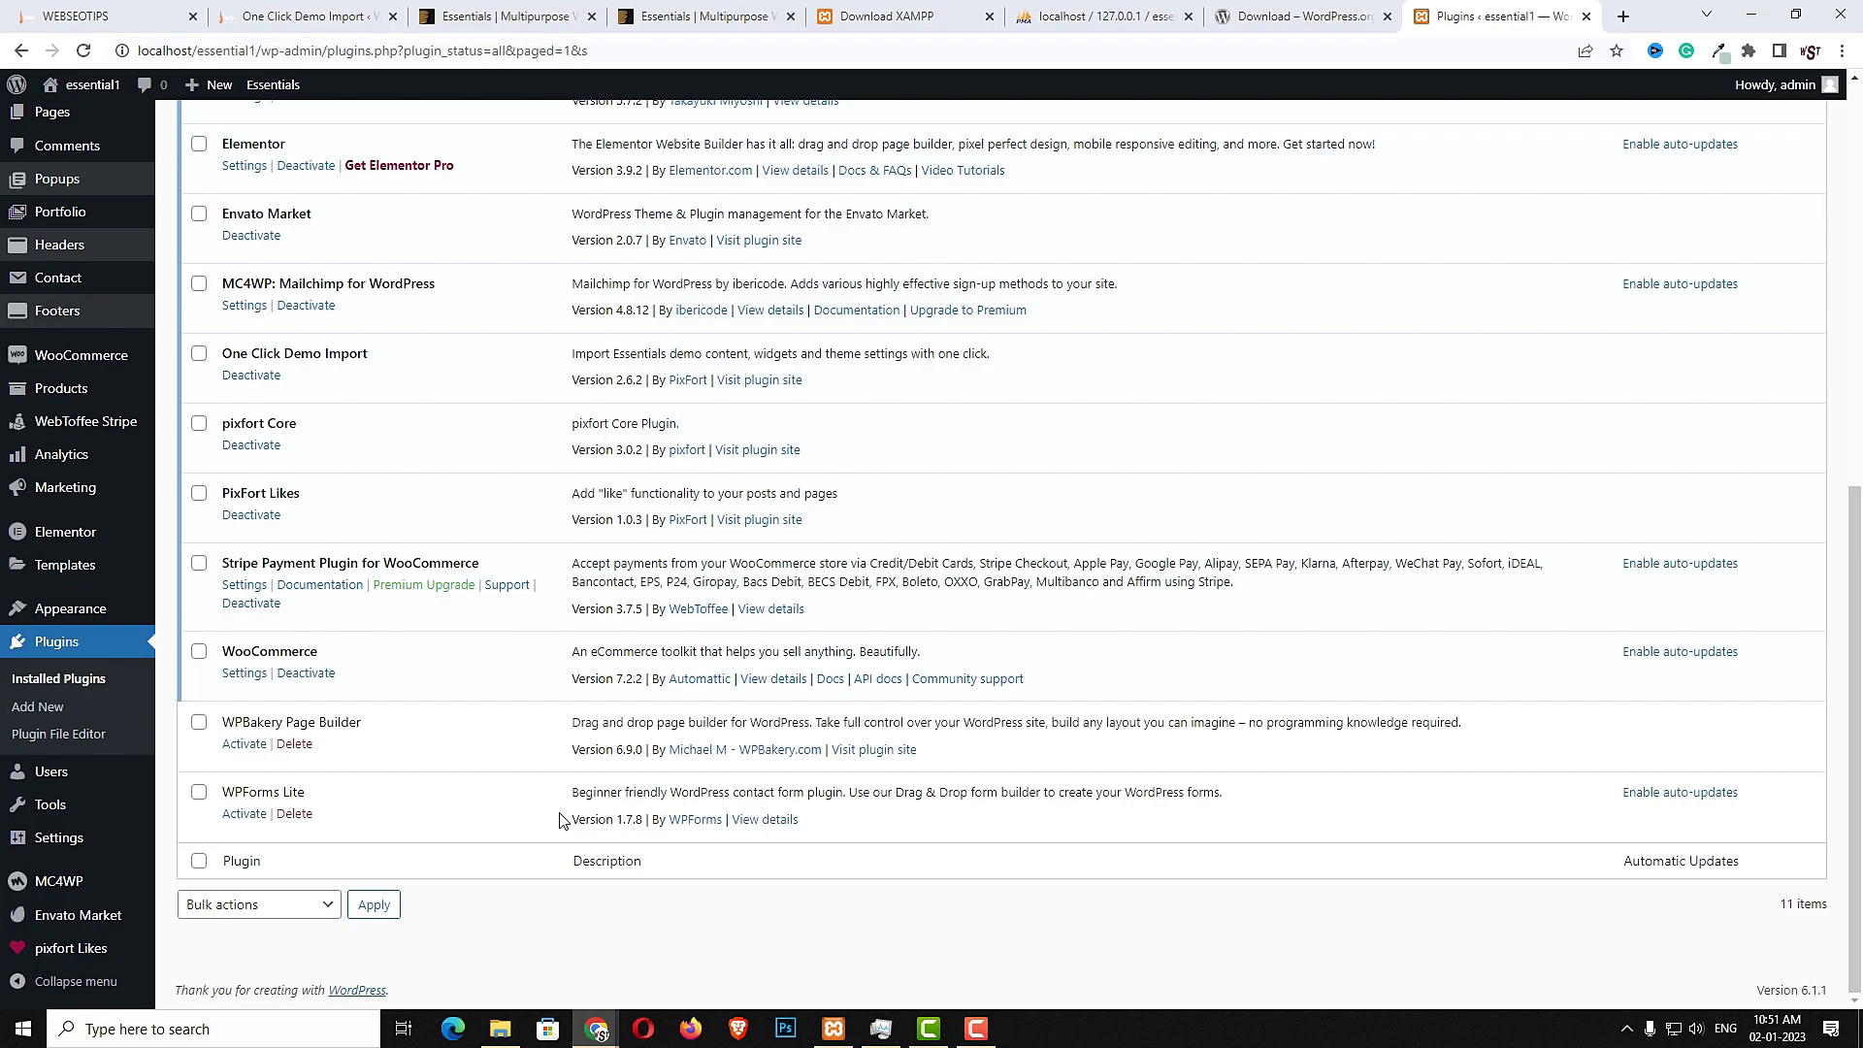
click(245, 815)
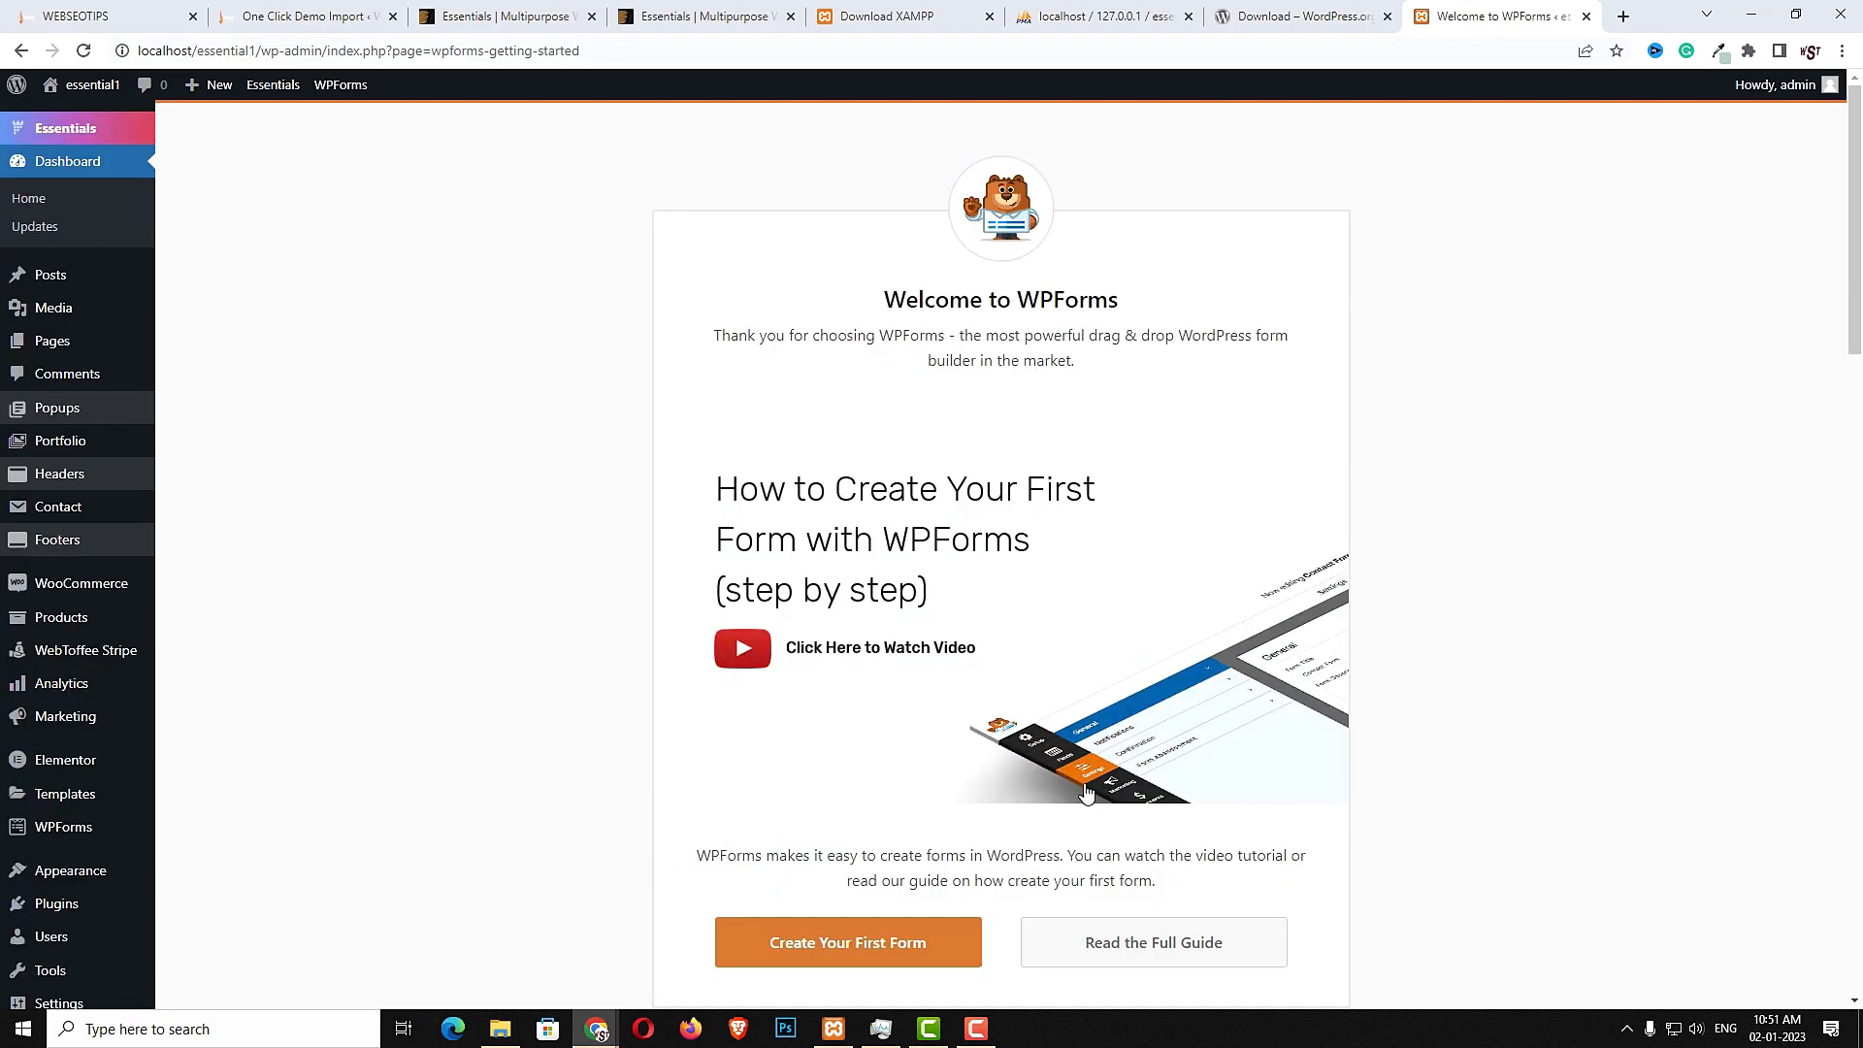
- Upload all images from the Desktop essential\image folder into the Media Library
click(509, 1035)
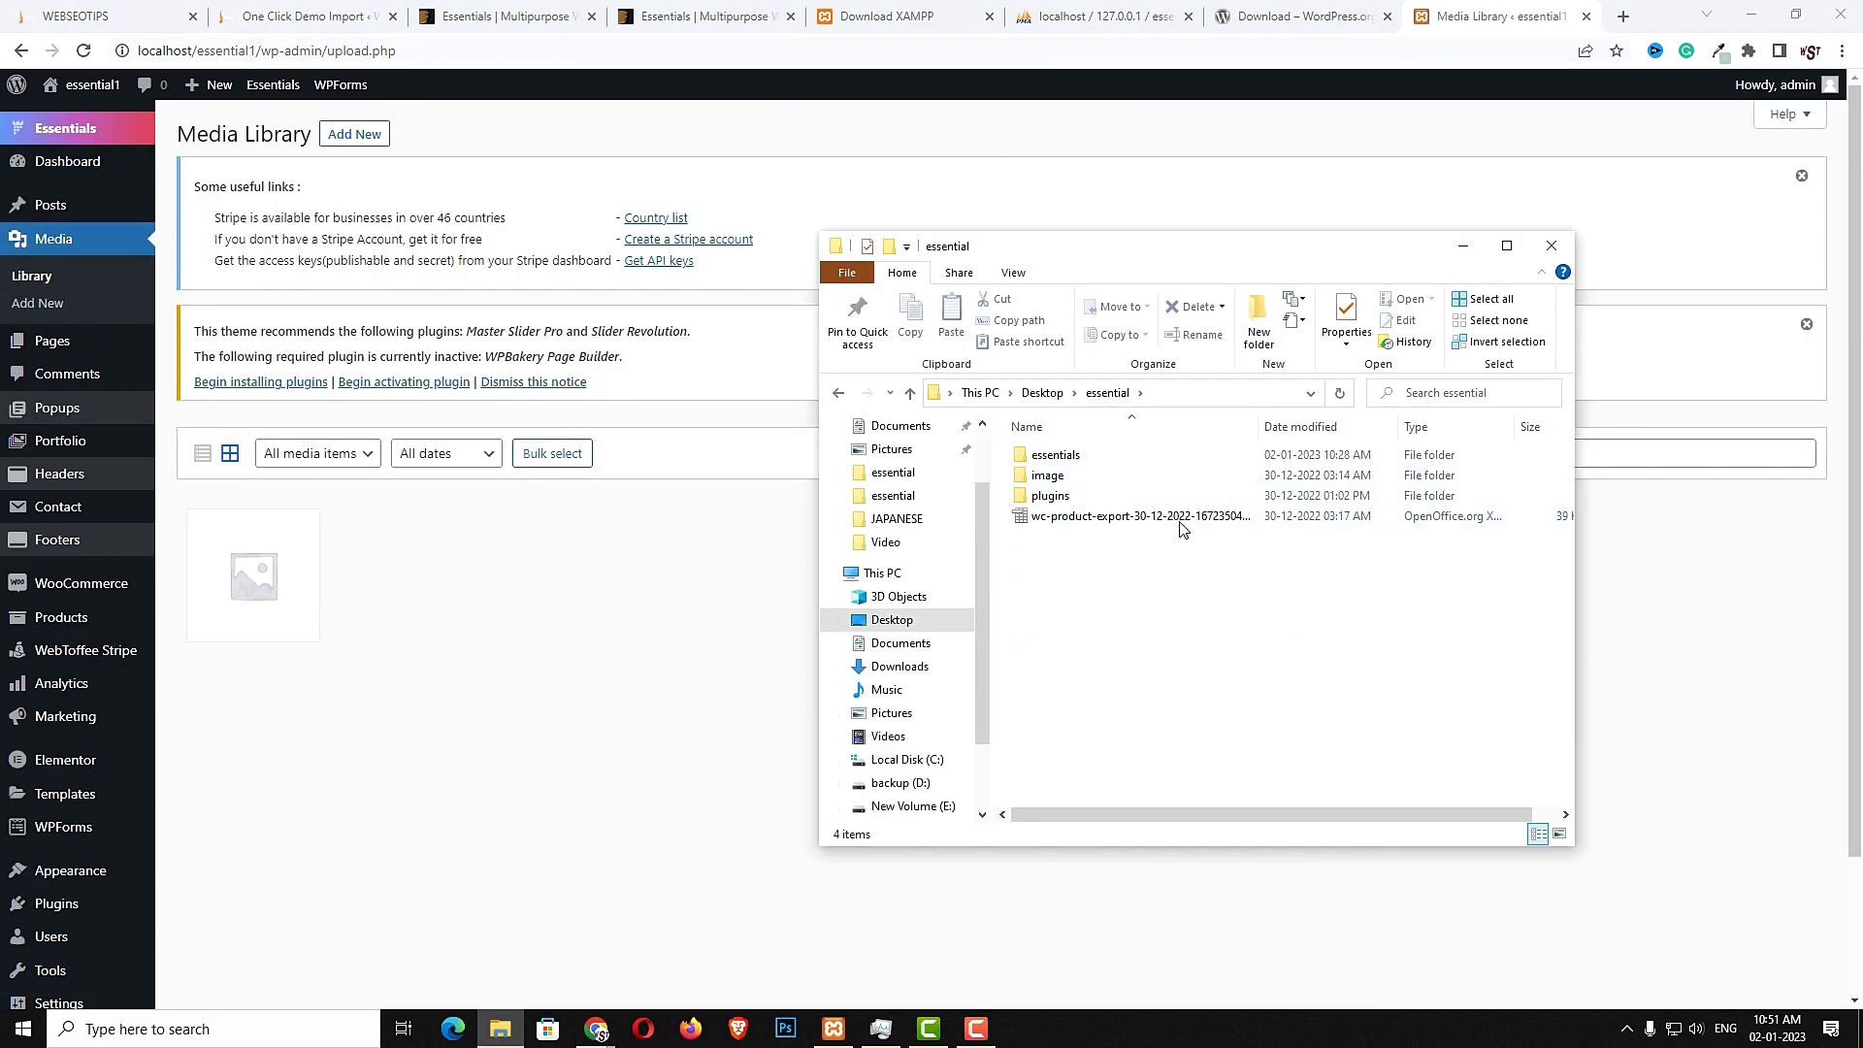
click(1072, 478)
double_click(1072, 477)
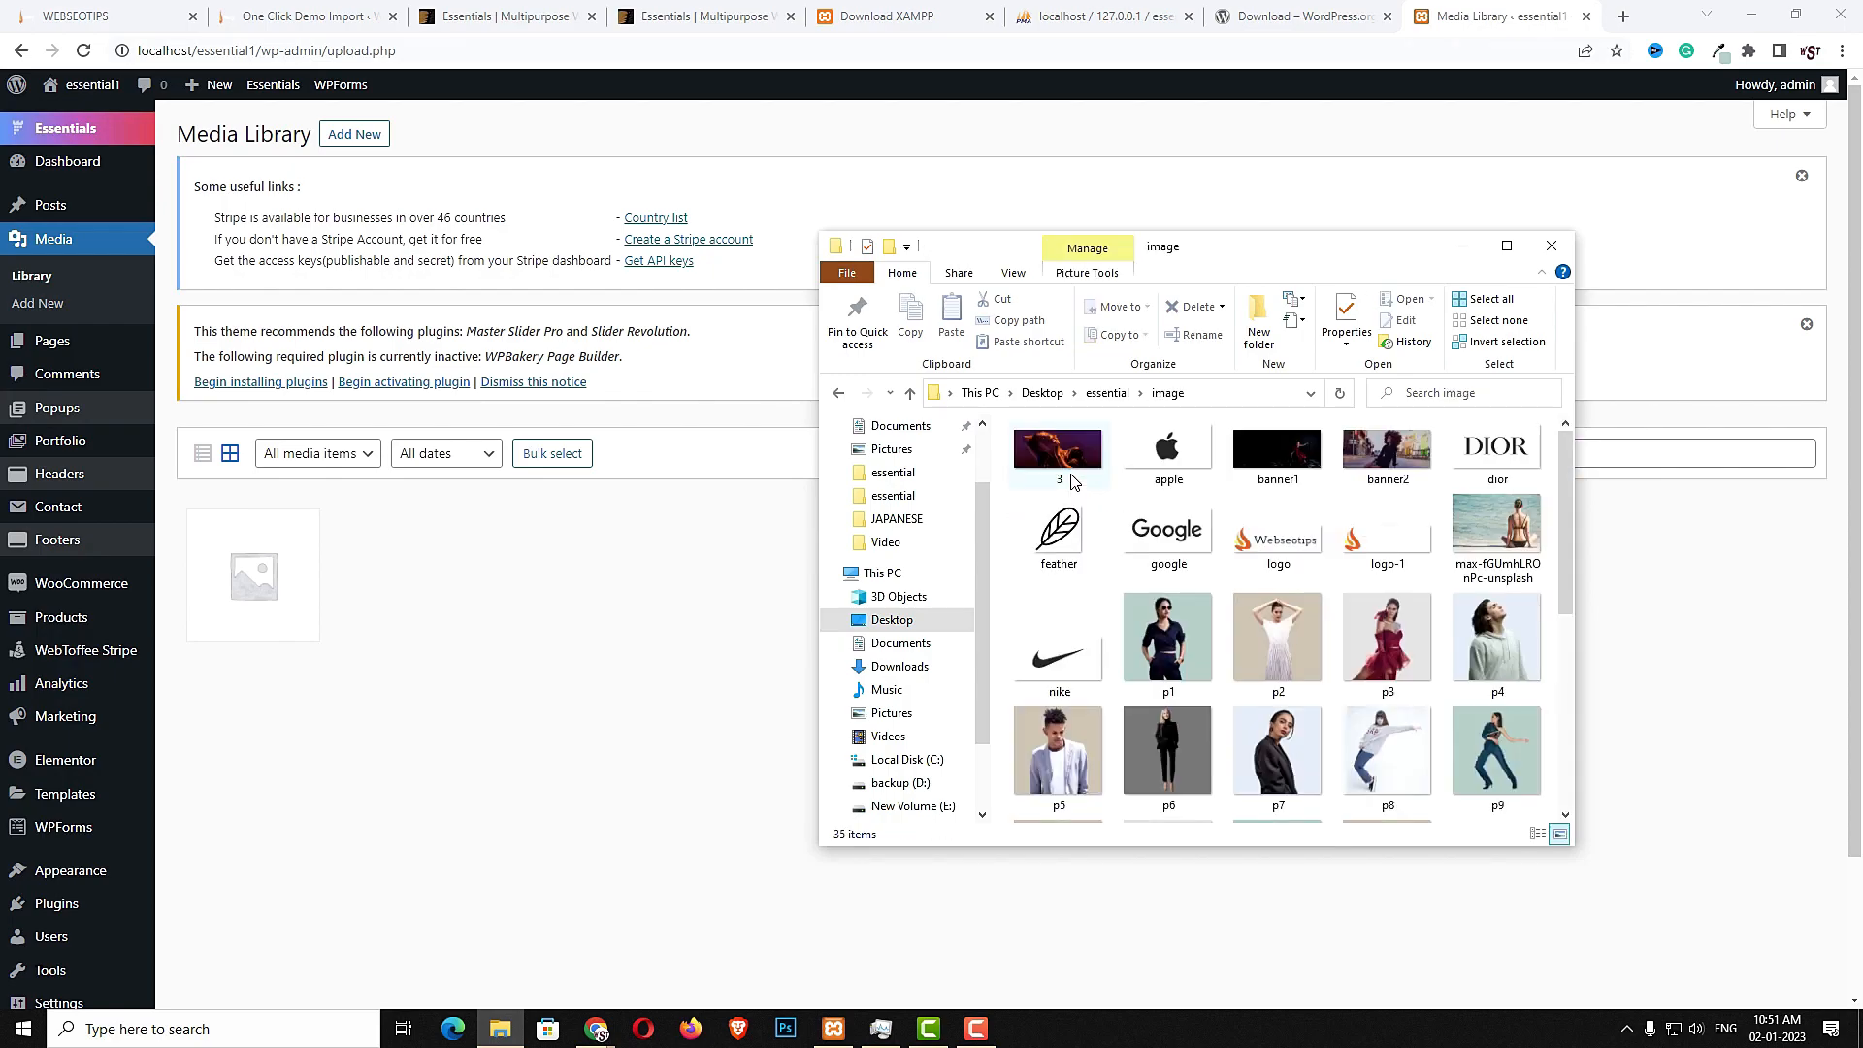
key(ctrl+a)
drag(1036, 490, 667, 635)
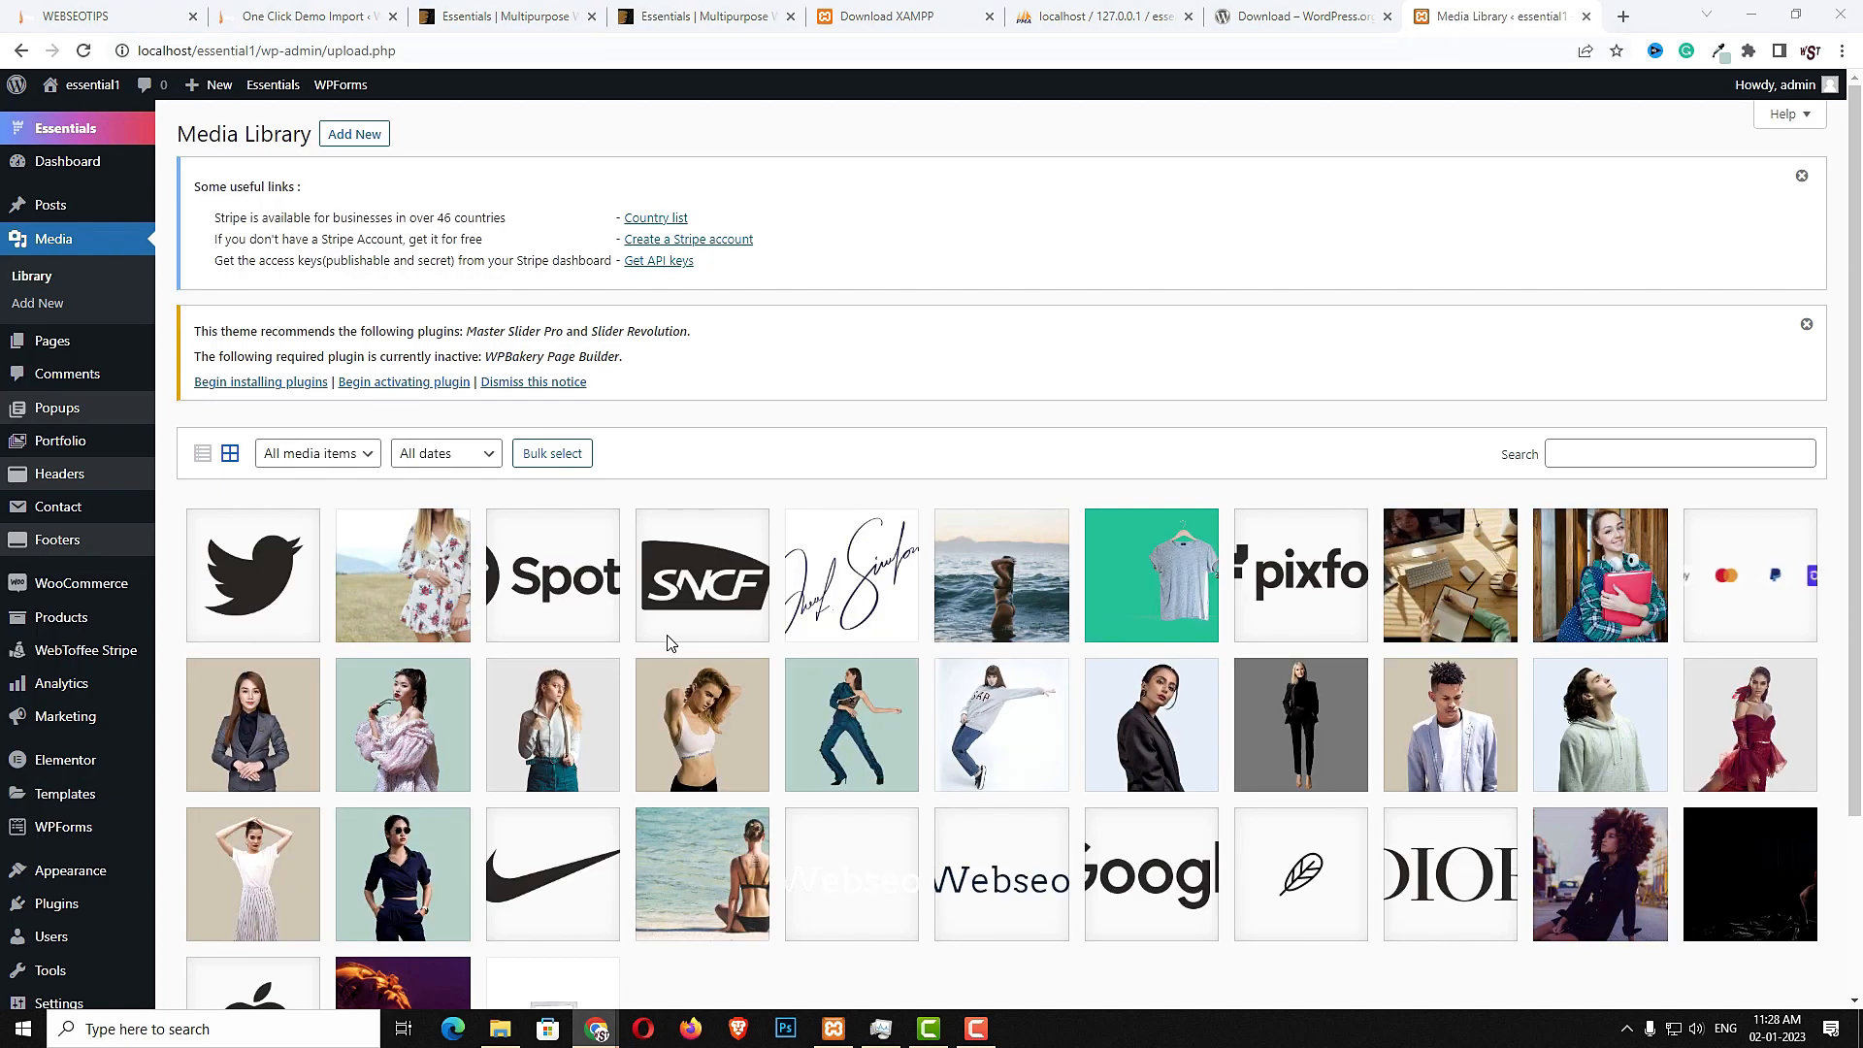
- Open the WooCommerce general settings and fill in the store's address lines and city
scroll(981, 650, down, 3)
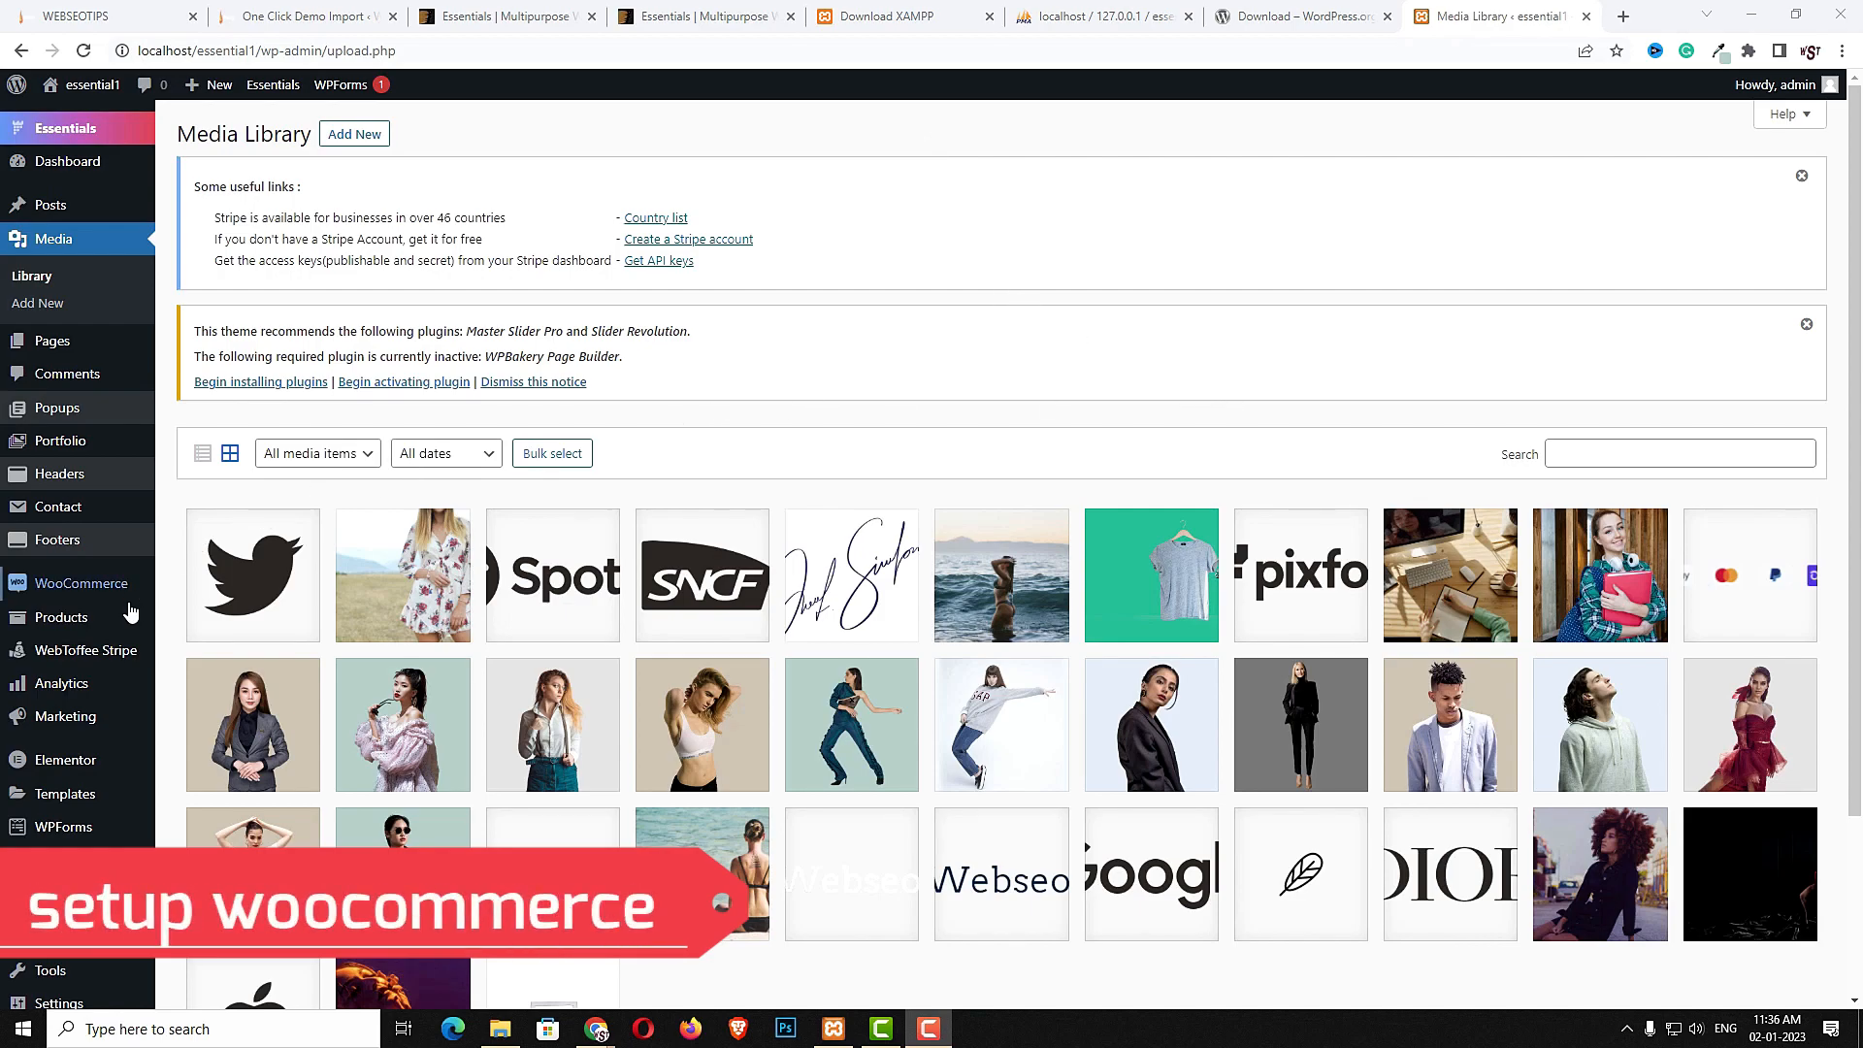
mouse_move(95, 592)
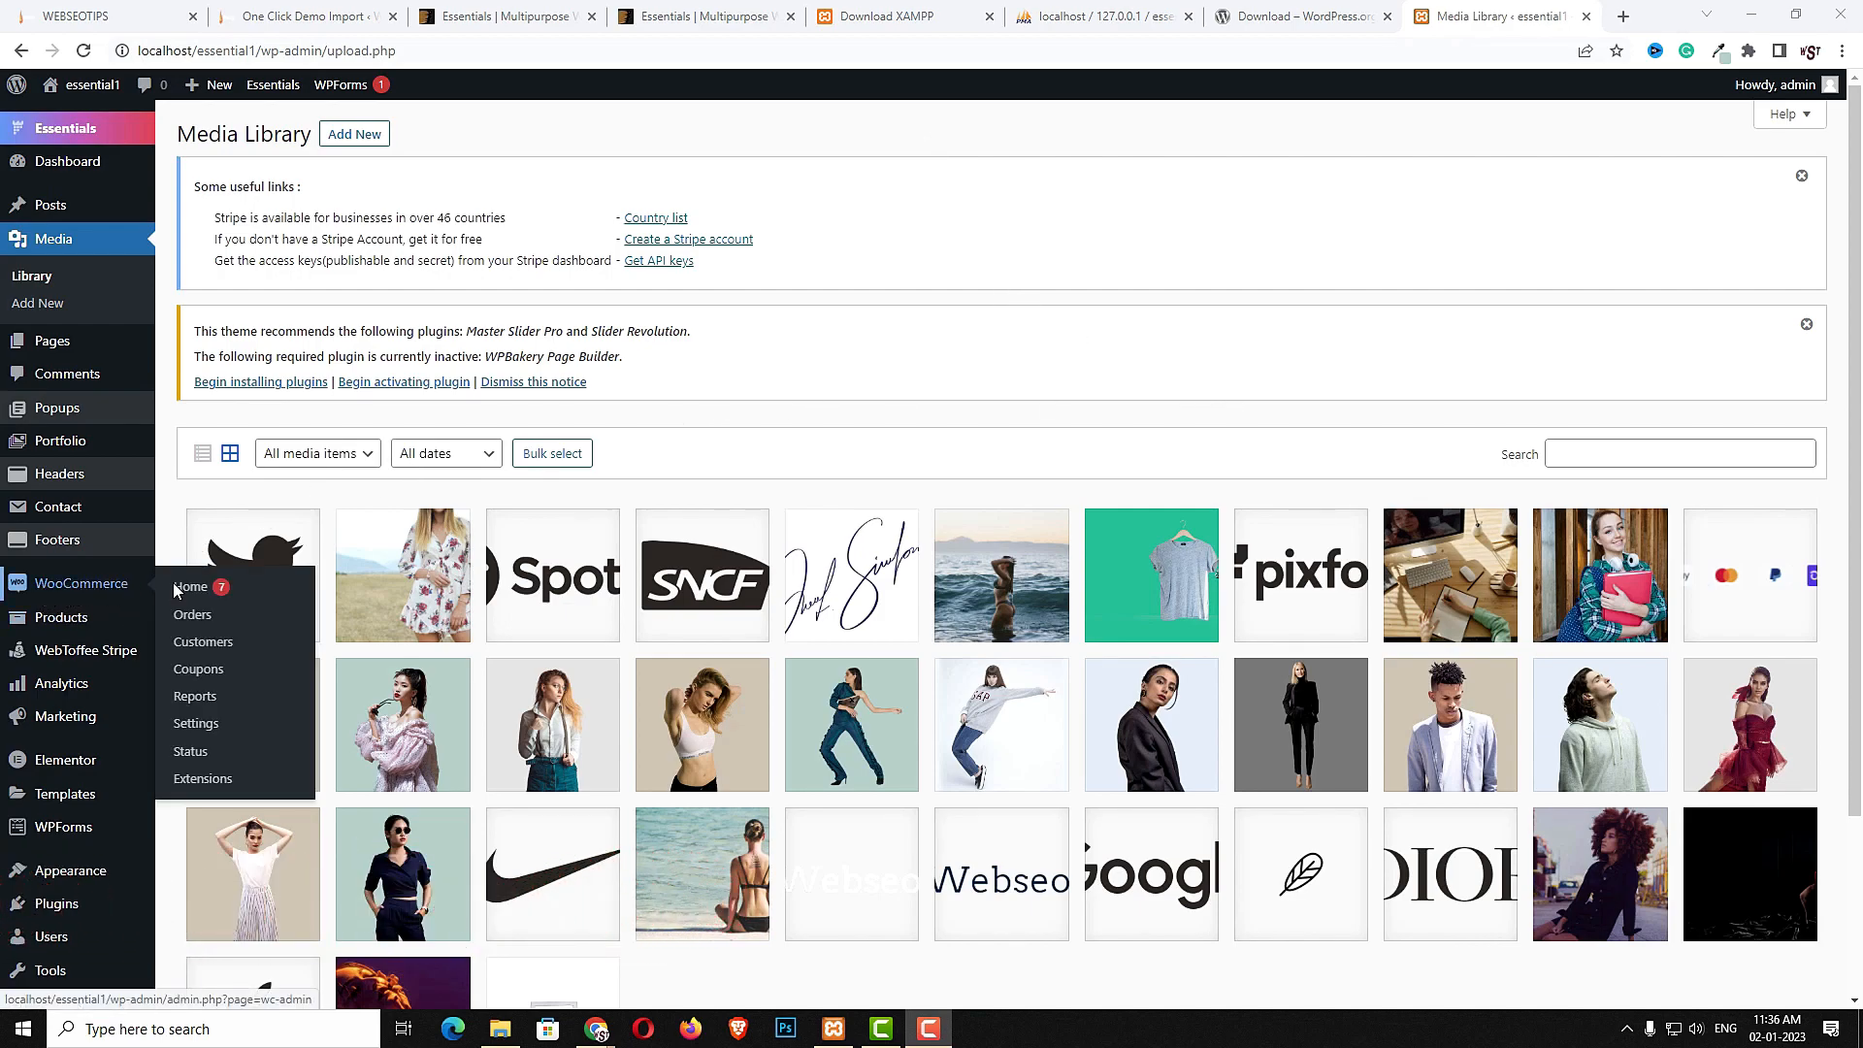
click(208, 728)
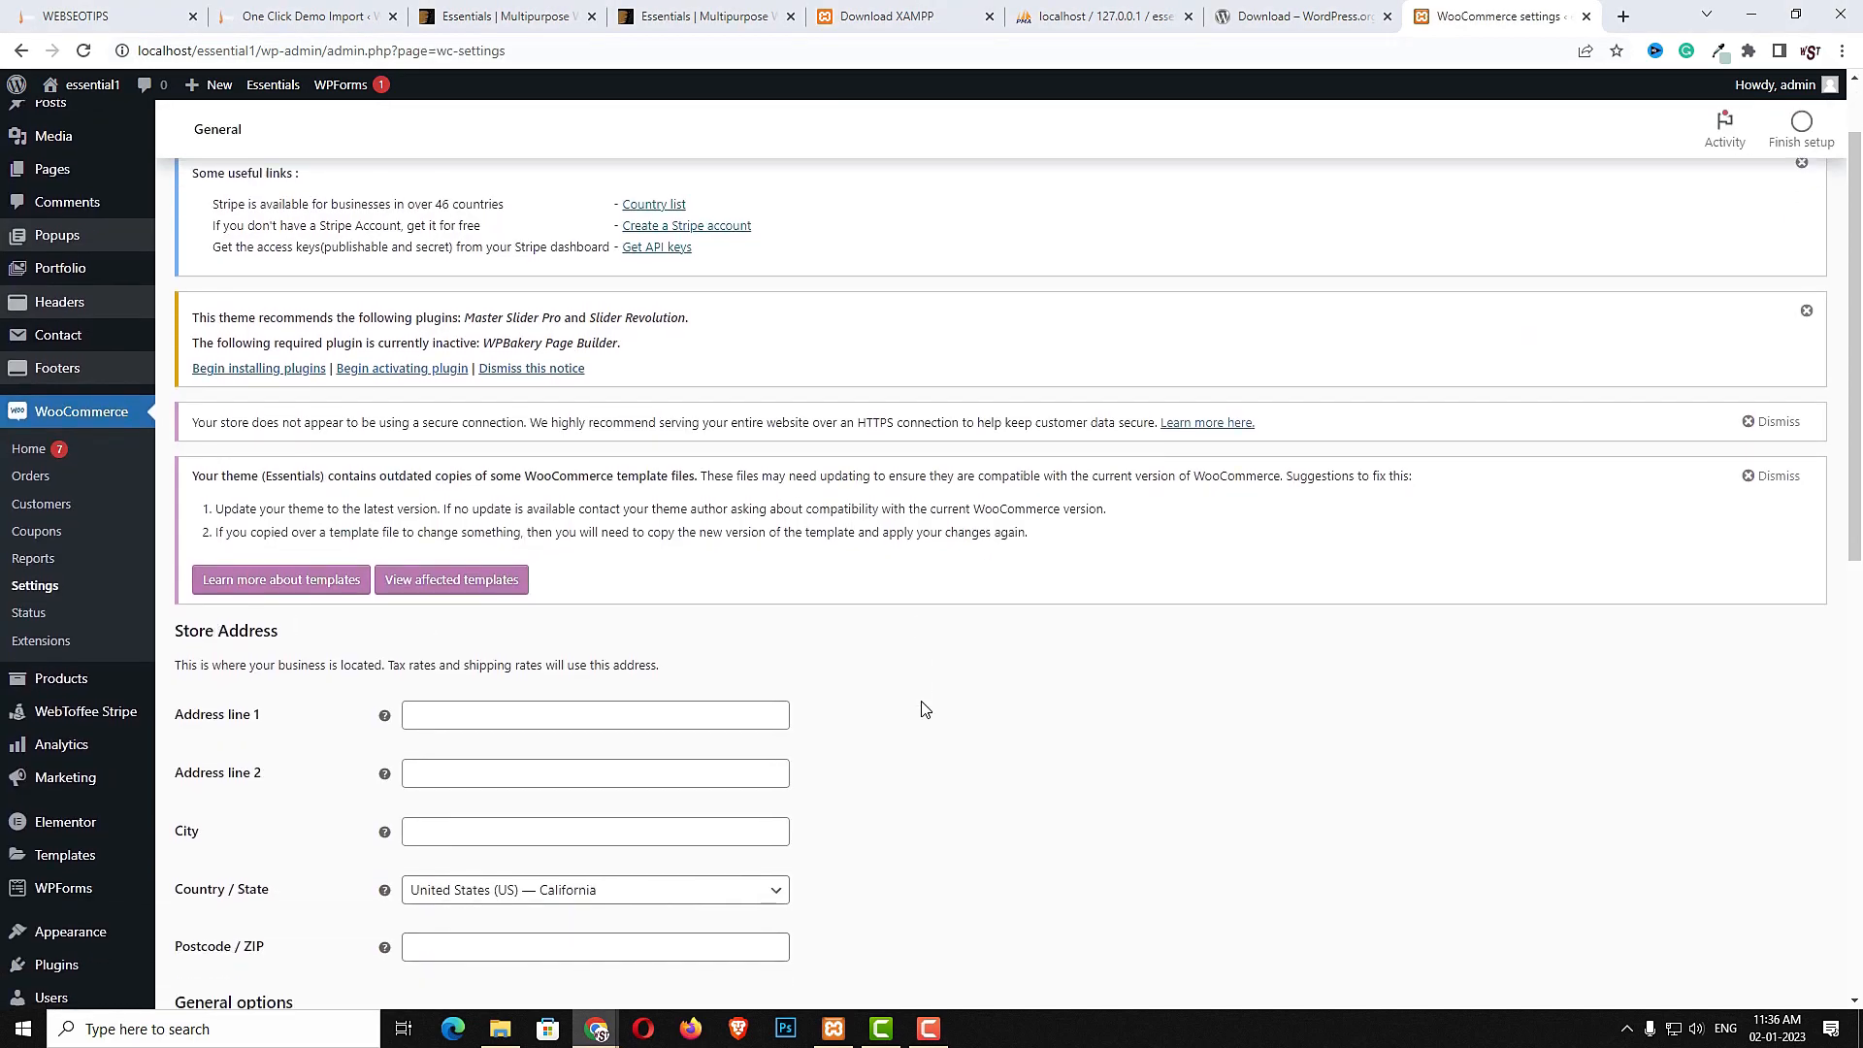
scroll(1135, 661, down, 4)
click(548, 432)
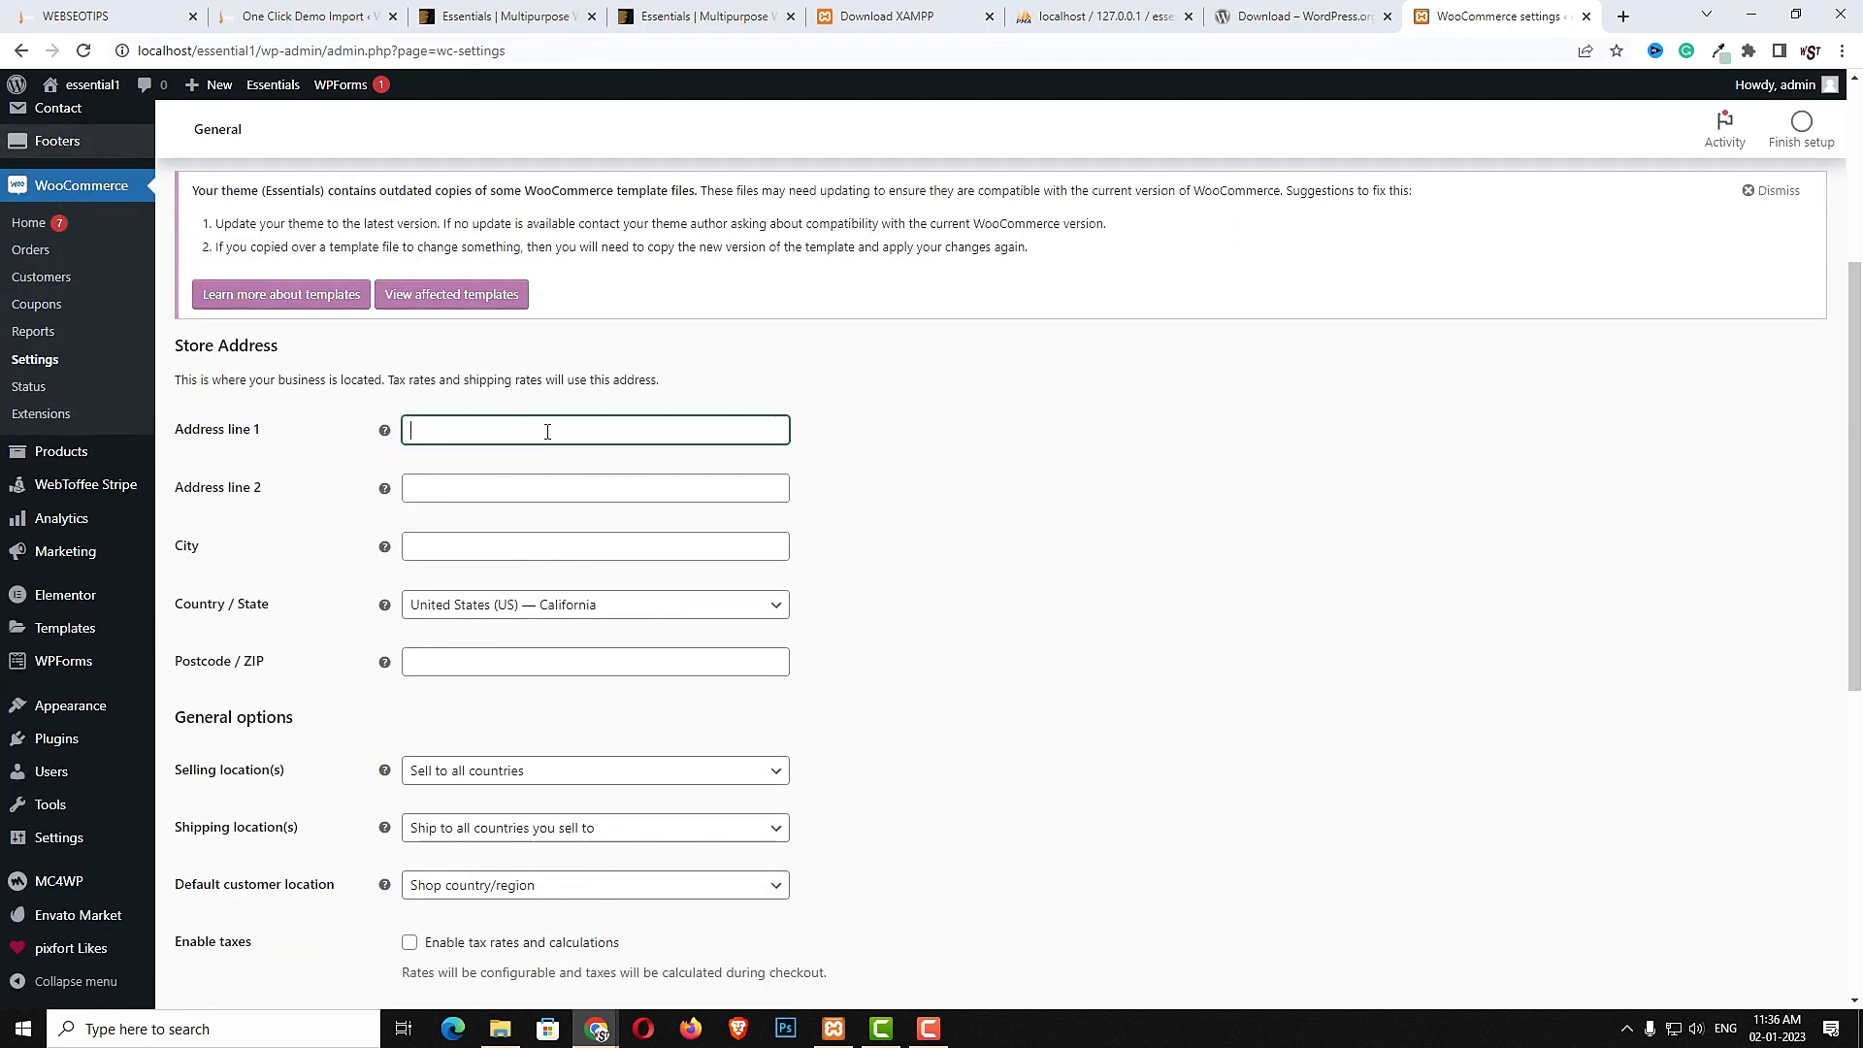
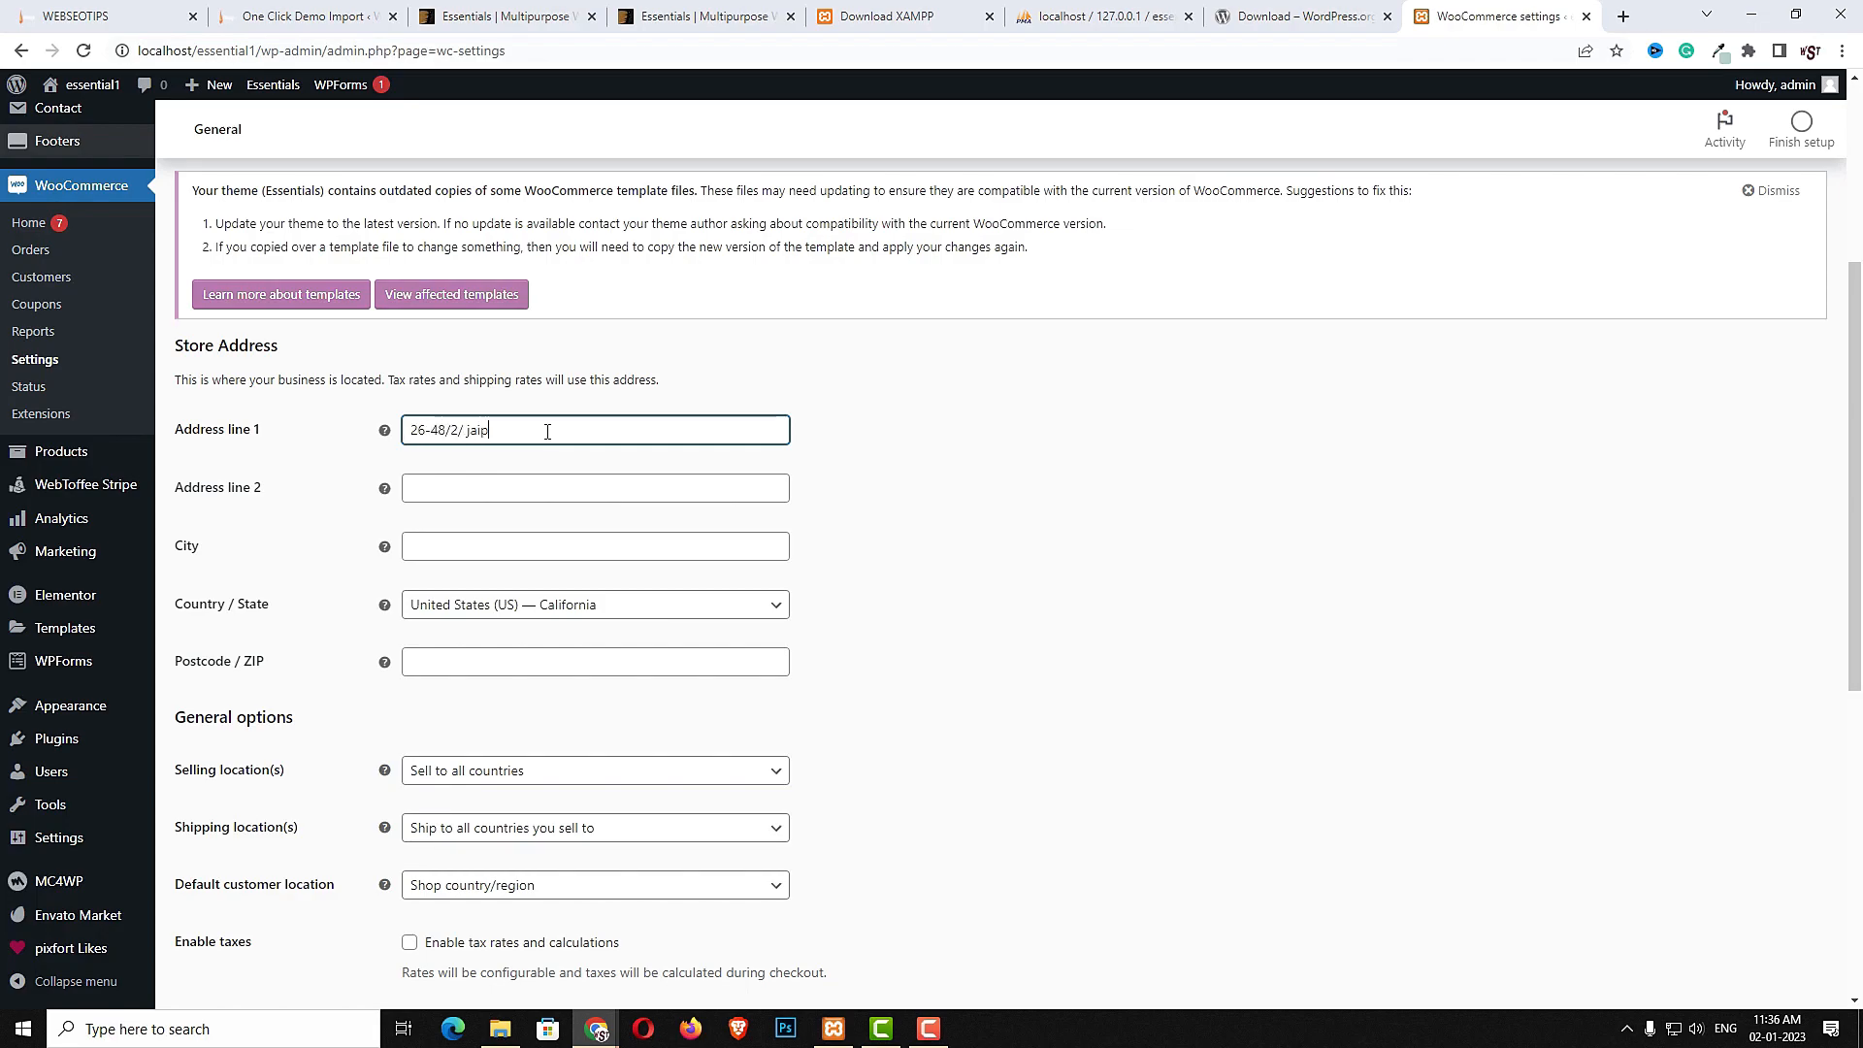
key(Tab)
text(nagole)
key(Tab)
text(hyderabad)
key(Tab)
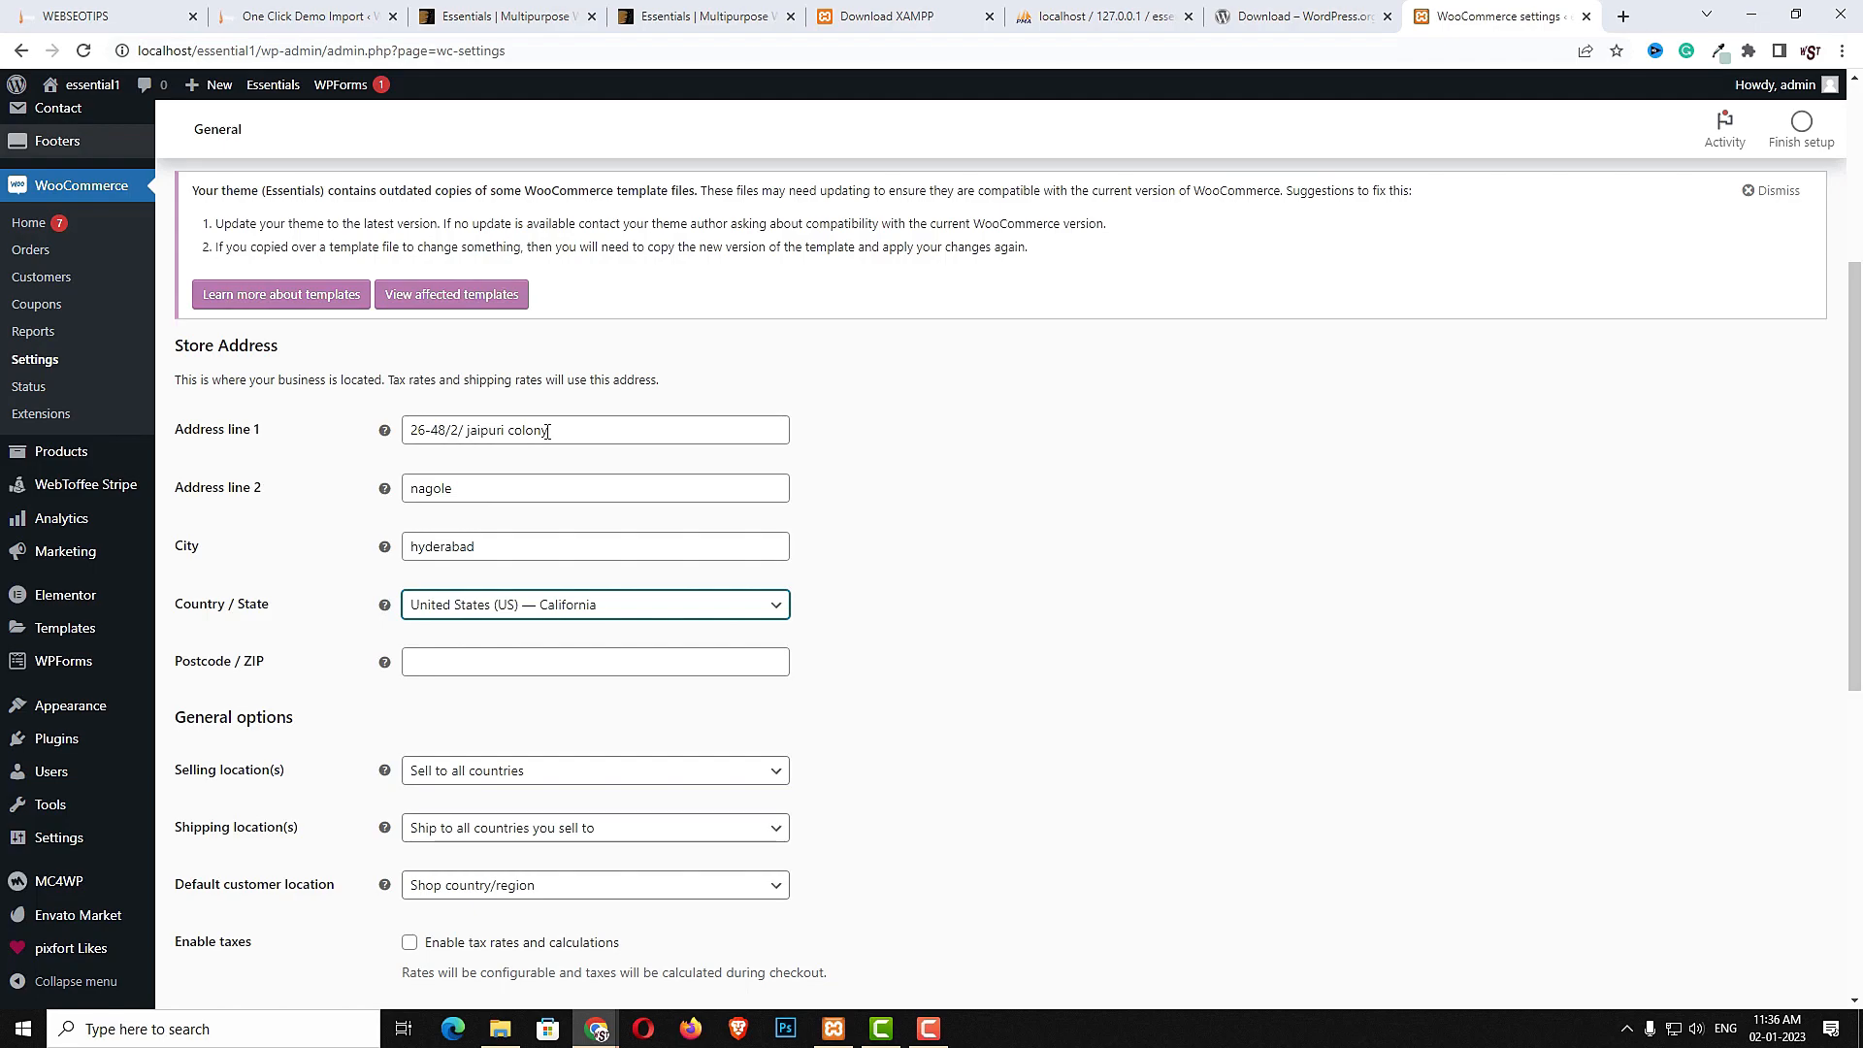
- Set the store's Country / State to India — Telangana and enter the store's postcode
text(te)
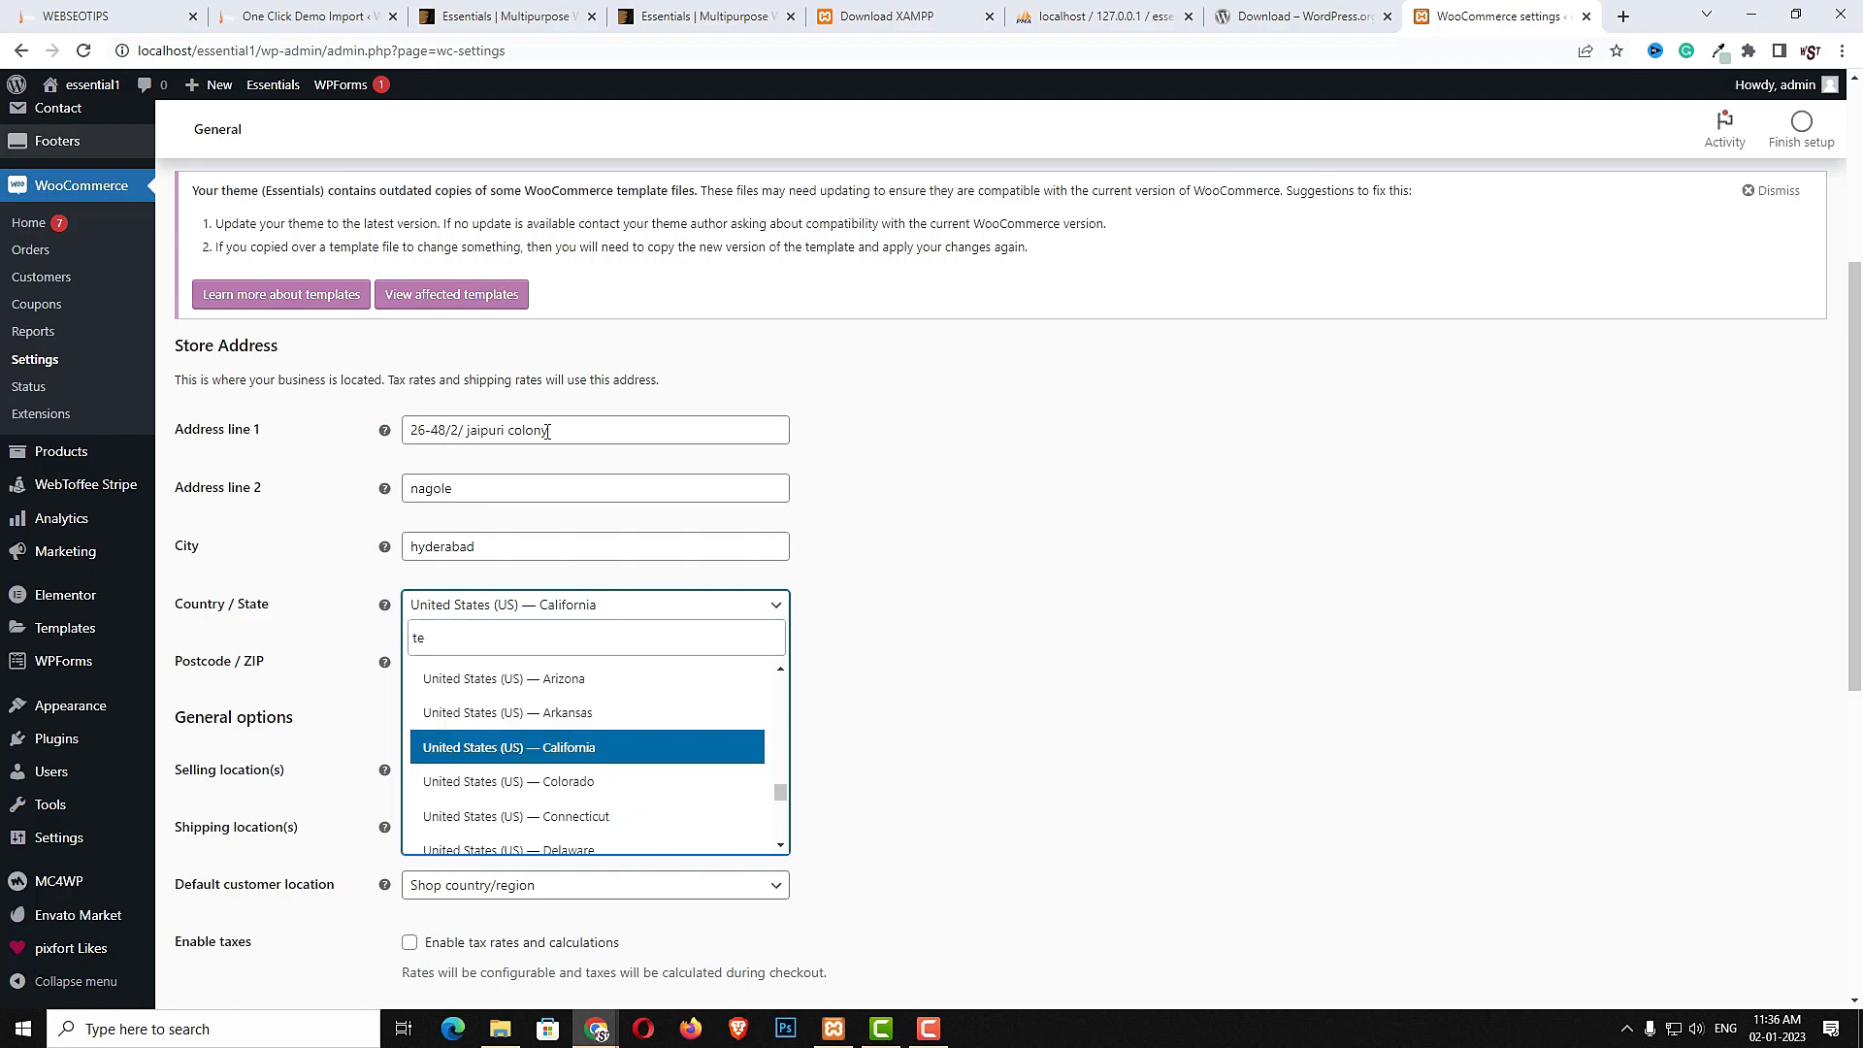
text(la)
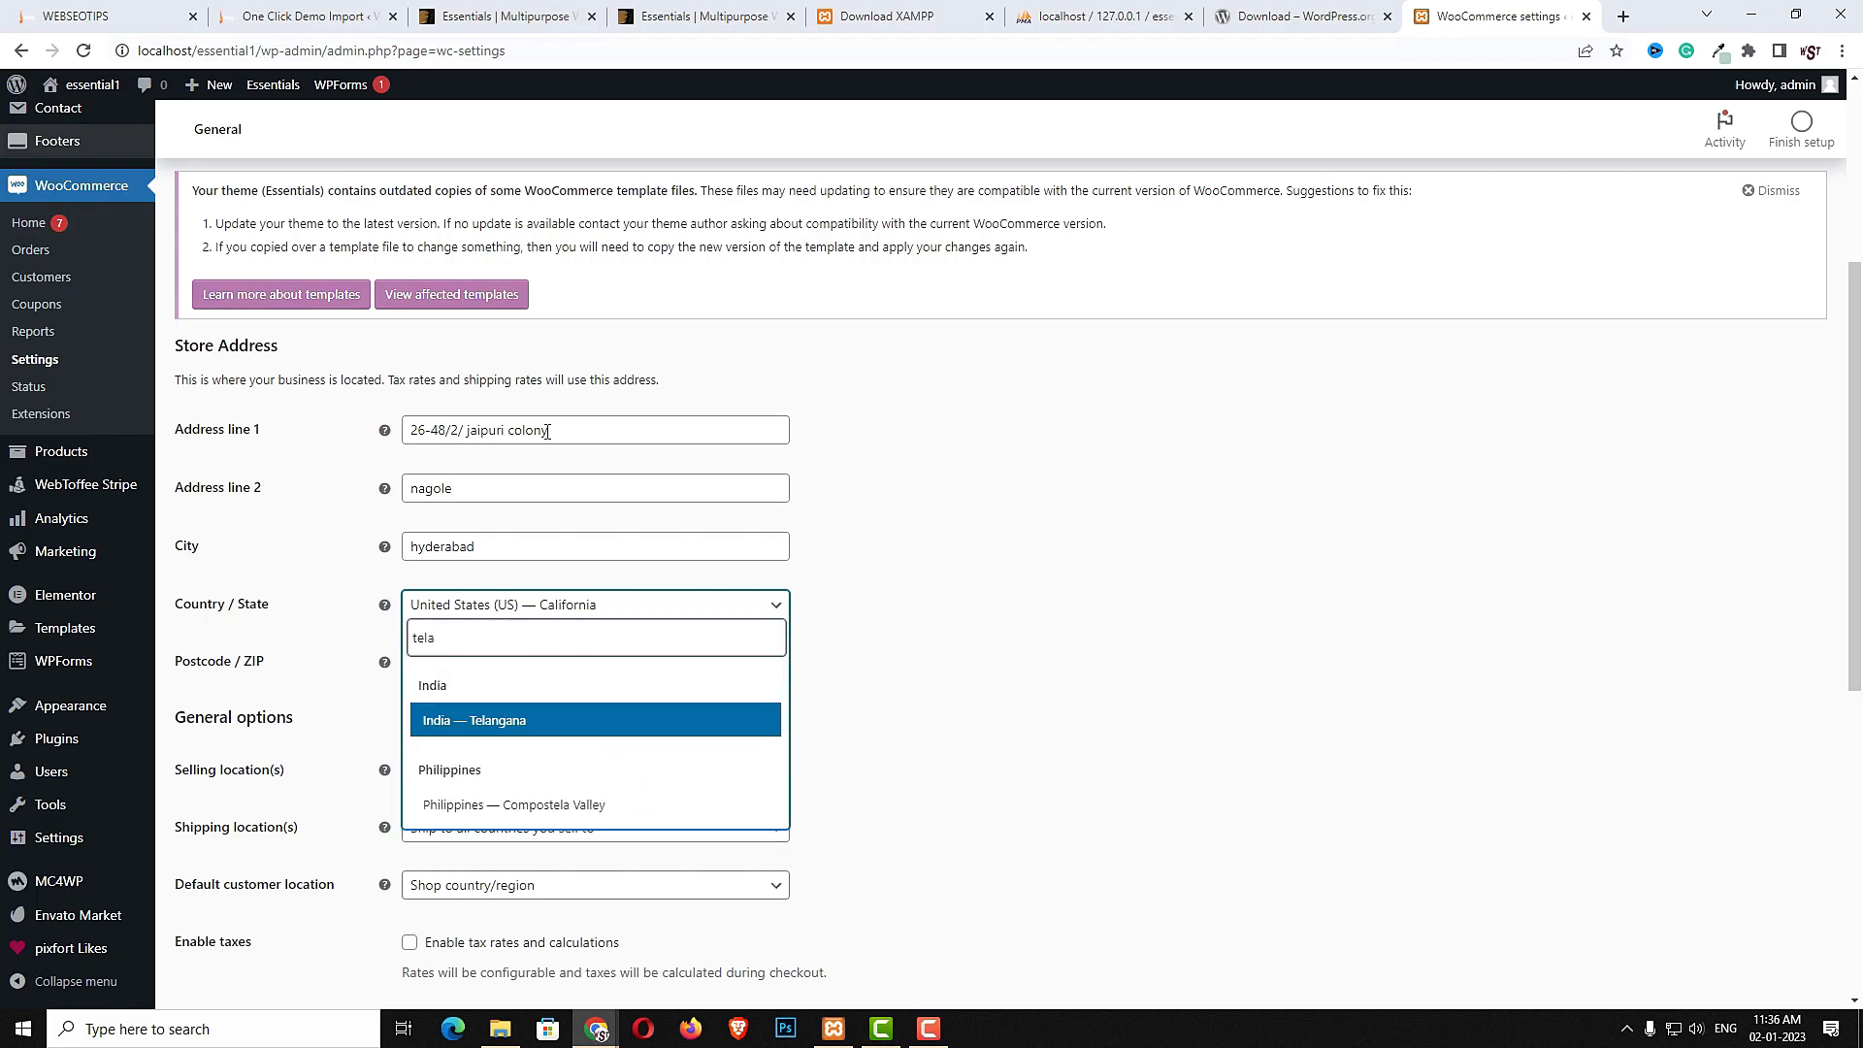
click(531, 726)
click(440, 653)
text(50)
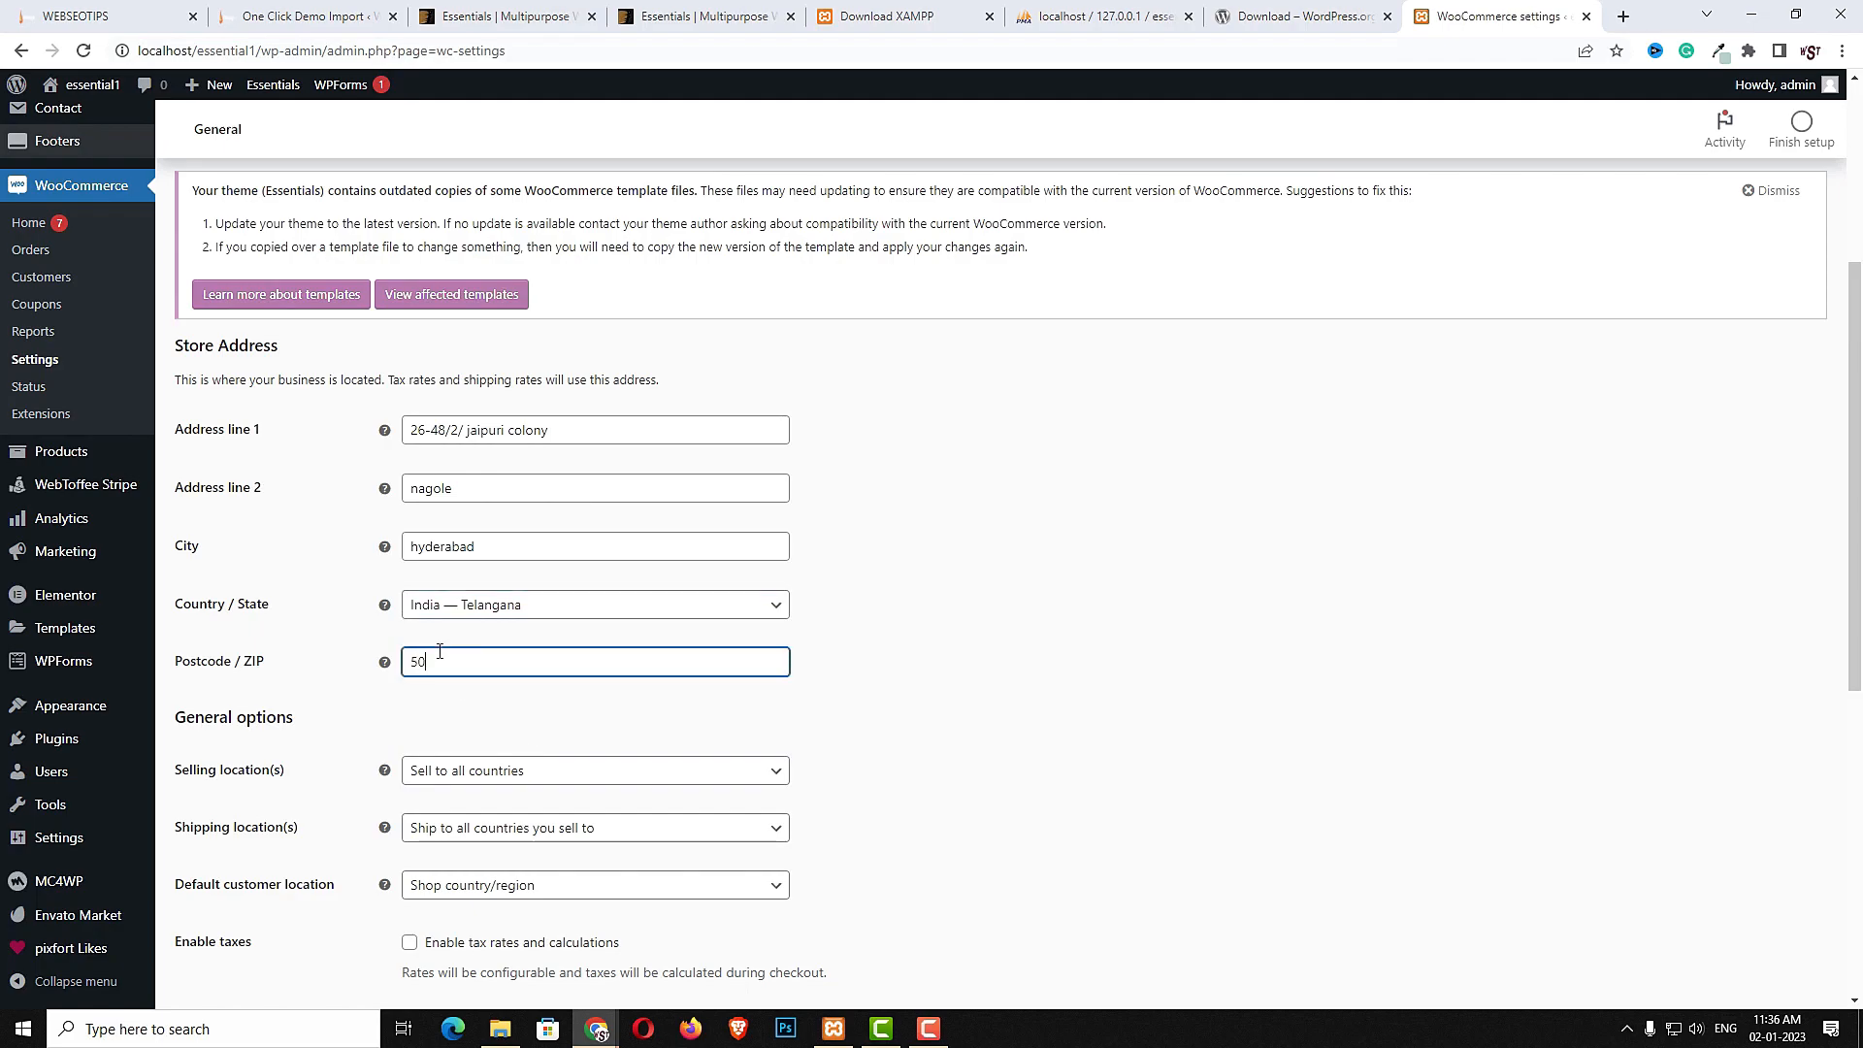
text(000)
key(BackSpace)
text(68)
- Set selling locations to sell to specific countries, choosing India
scroll(820, 776, down, 3)
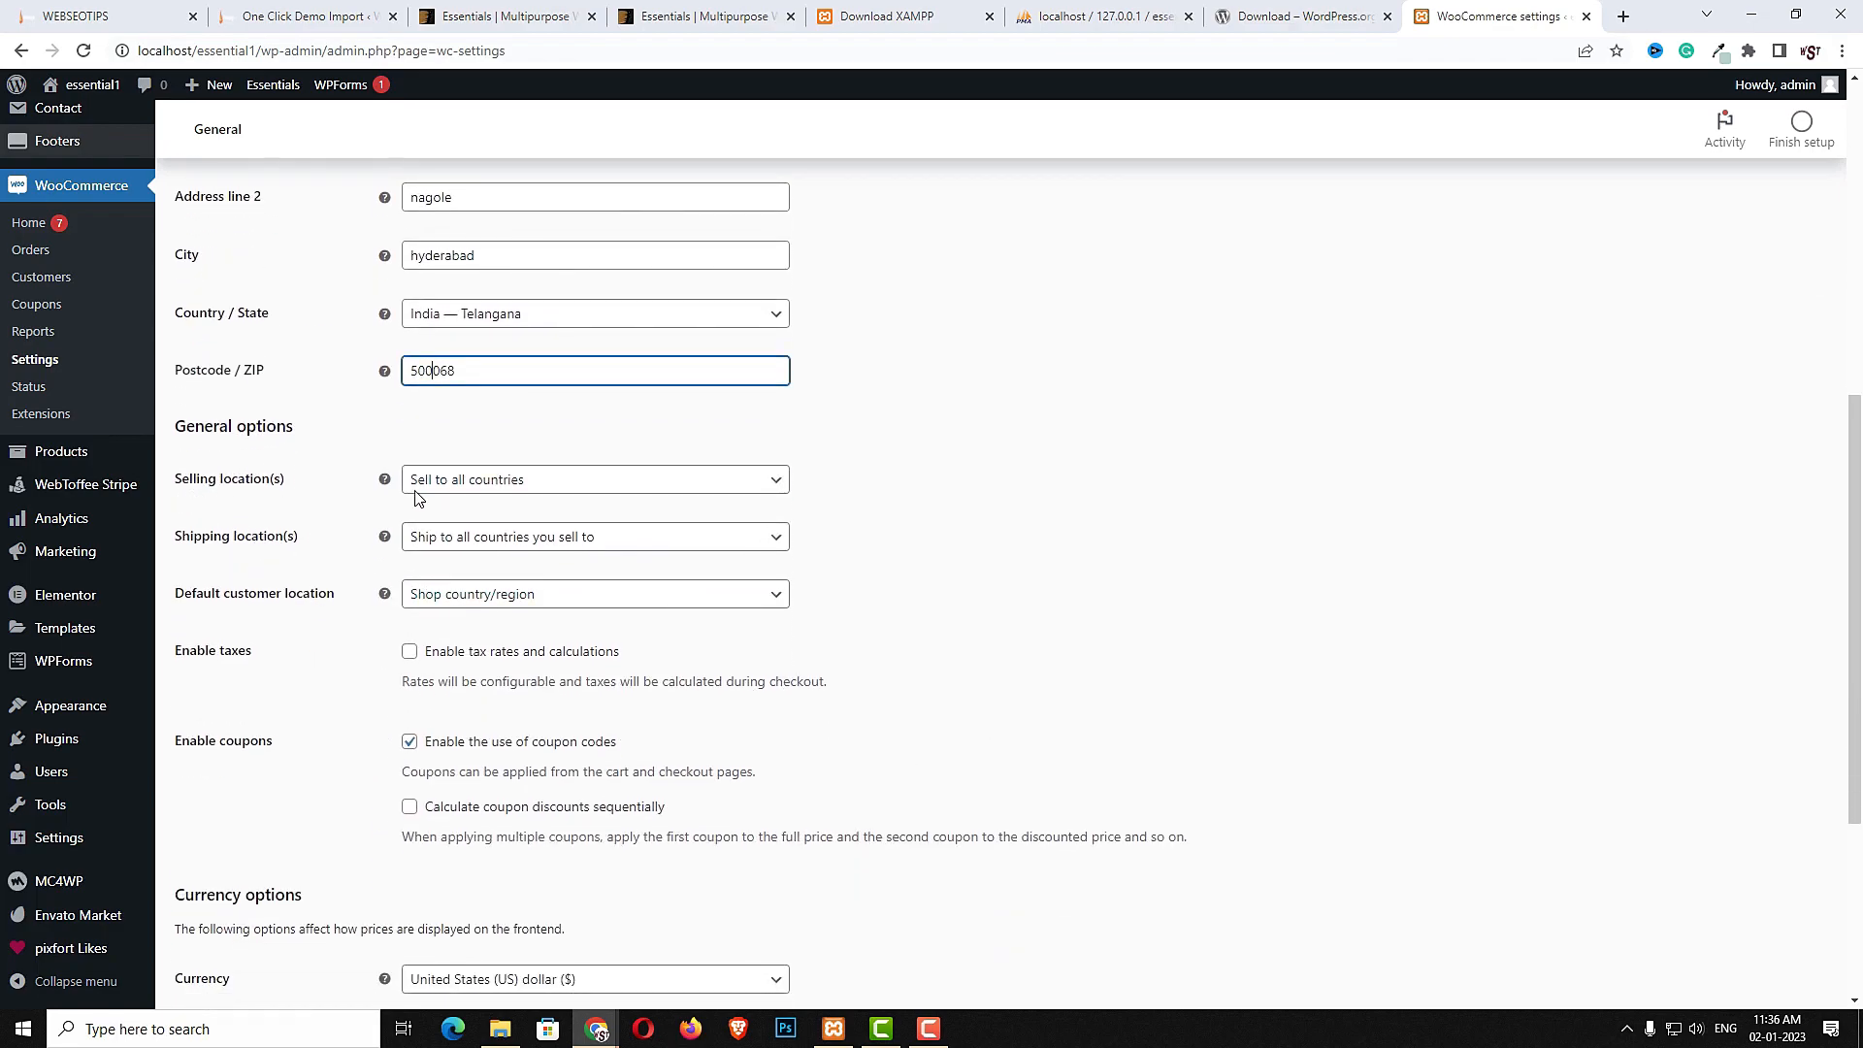
click(491, 486)
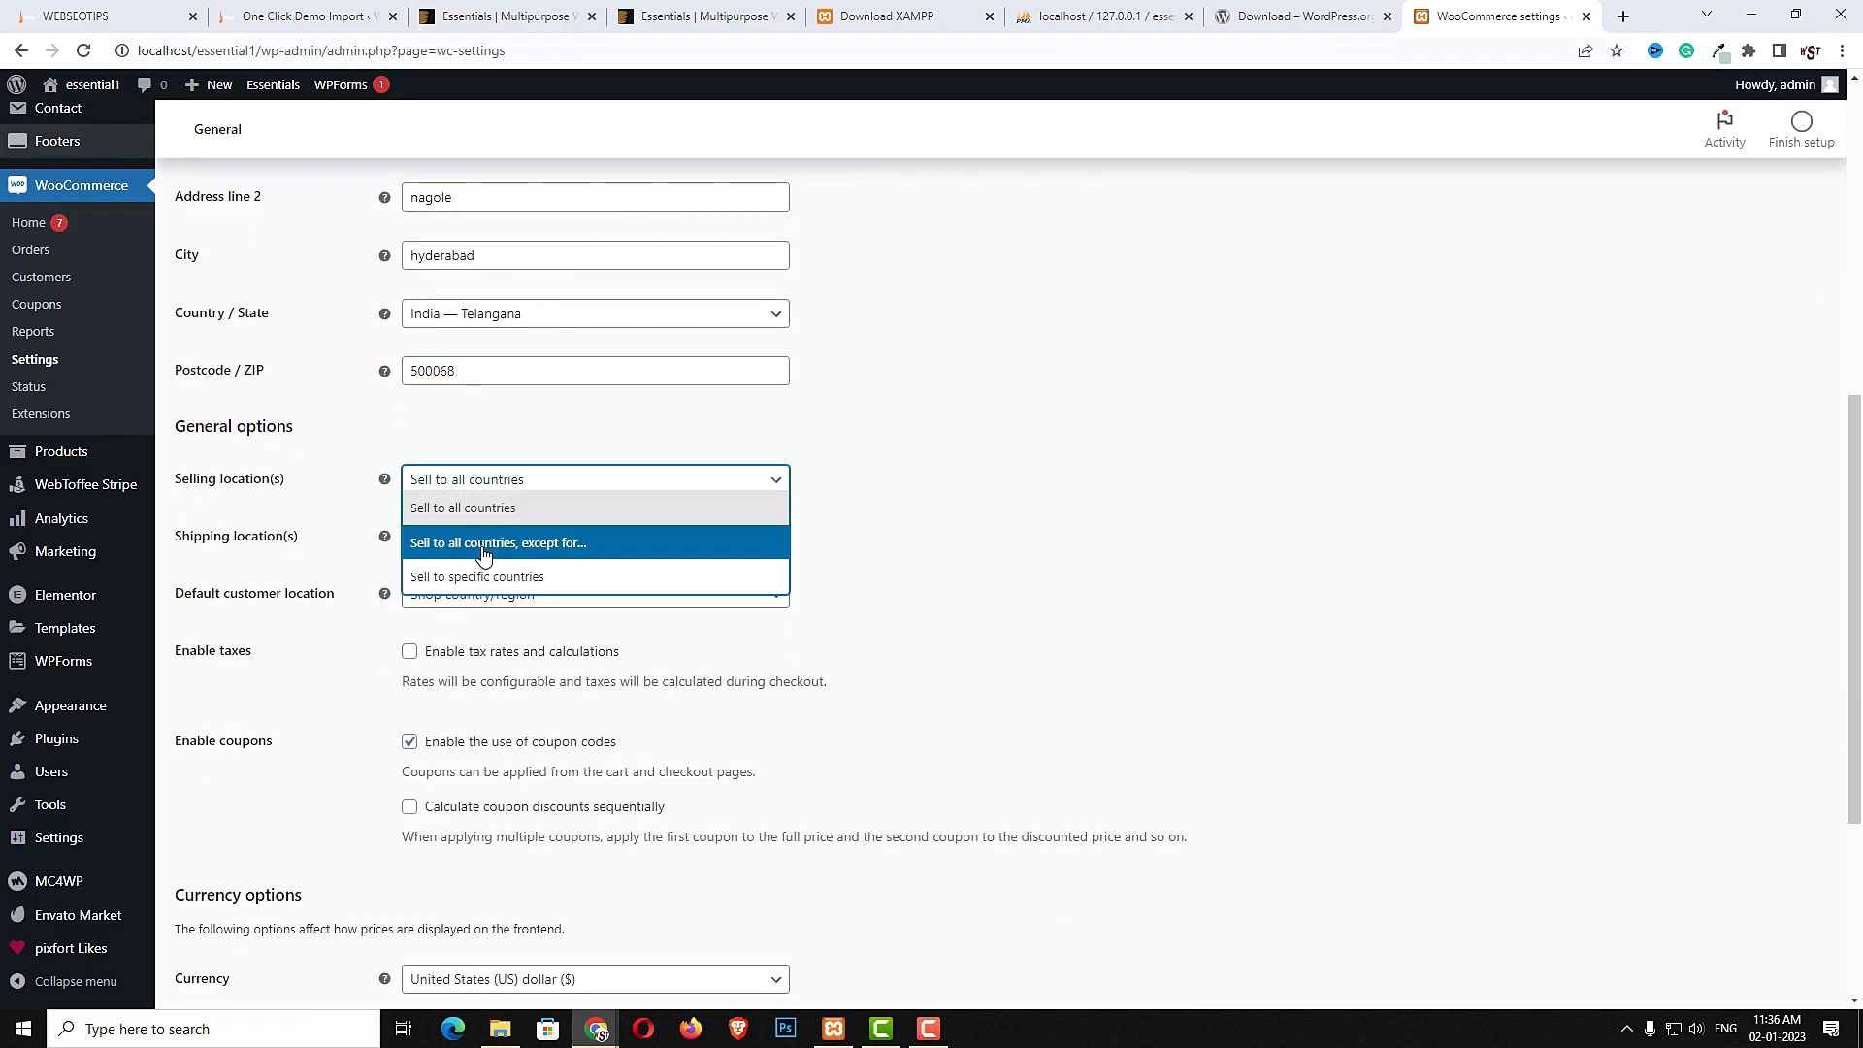
click(511, 577)
click(521, 541)
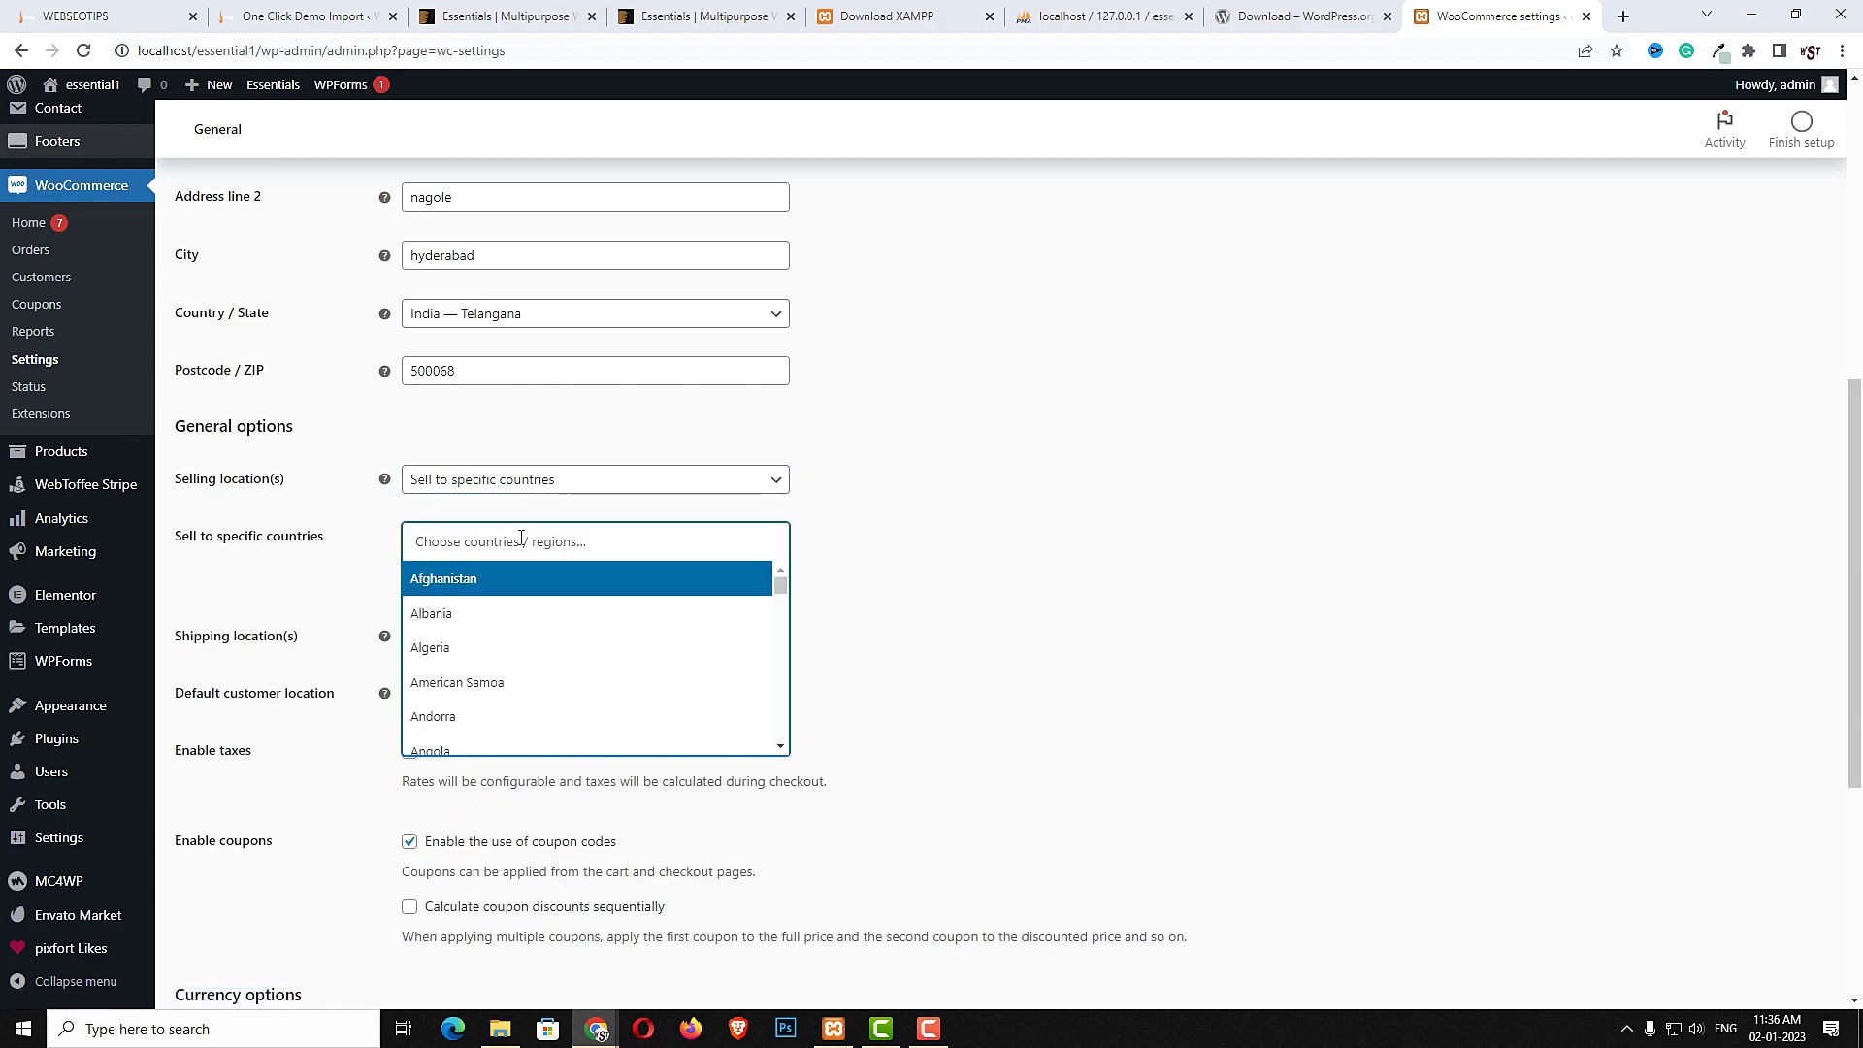
text(inda)
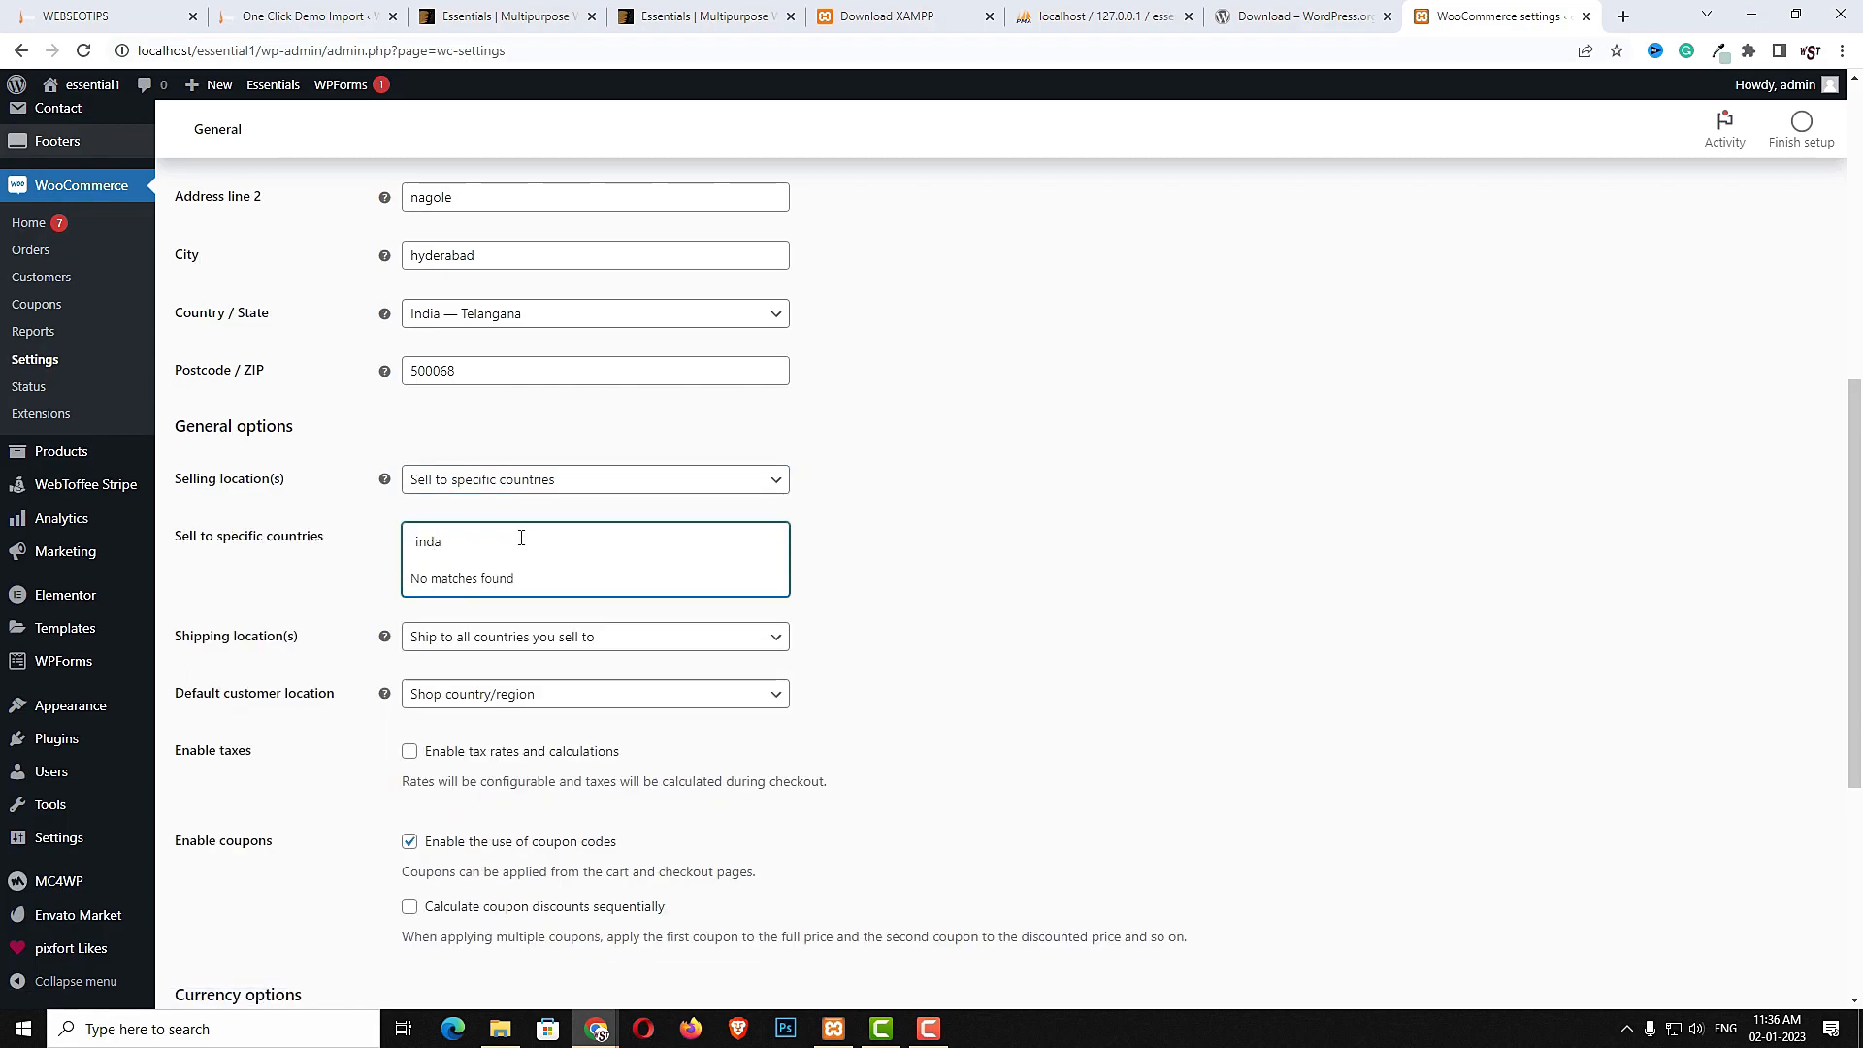
key(BackSpace)
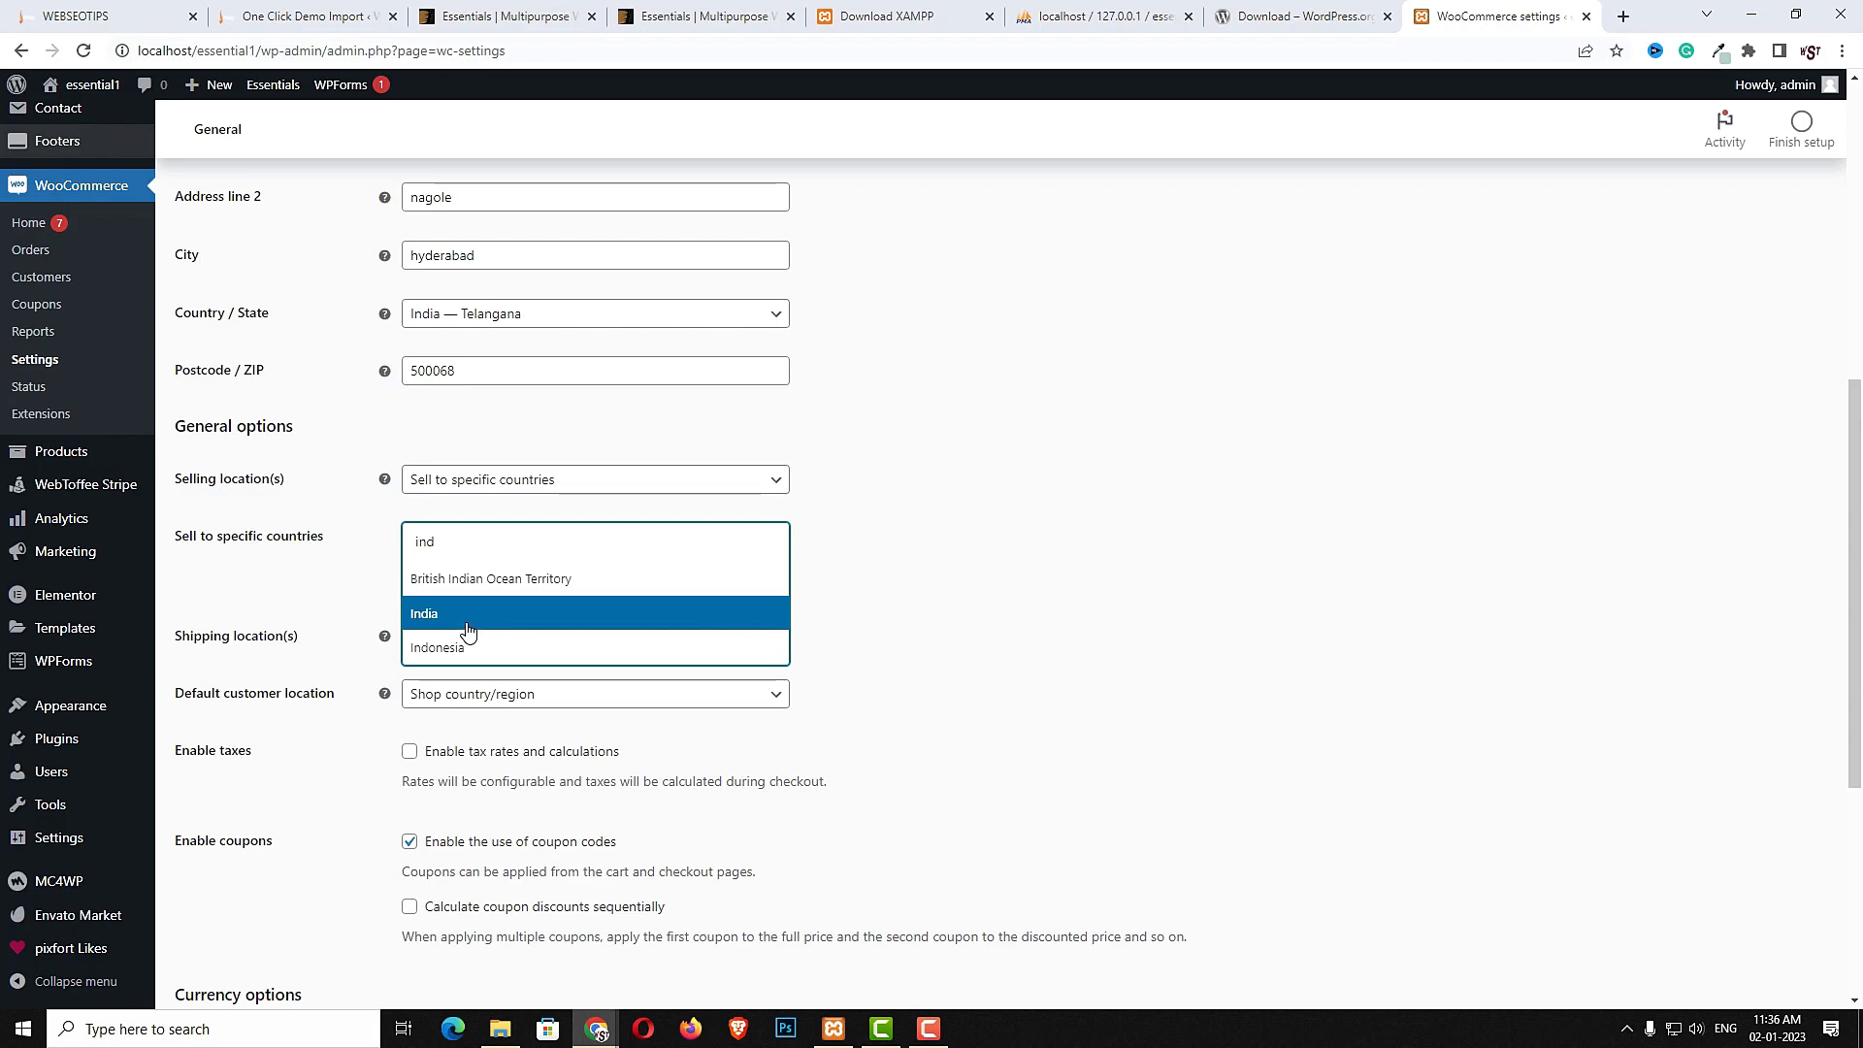
click(466, 632)
- Set shipping to specific countries only with India, and enable tax rates and calculations
click(544, 637)
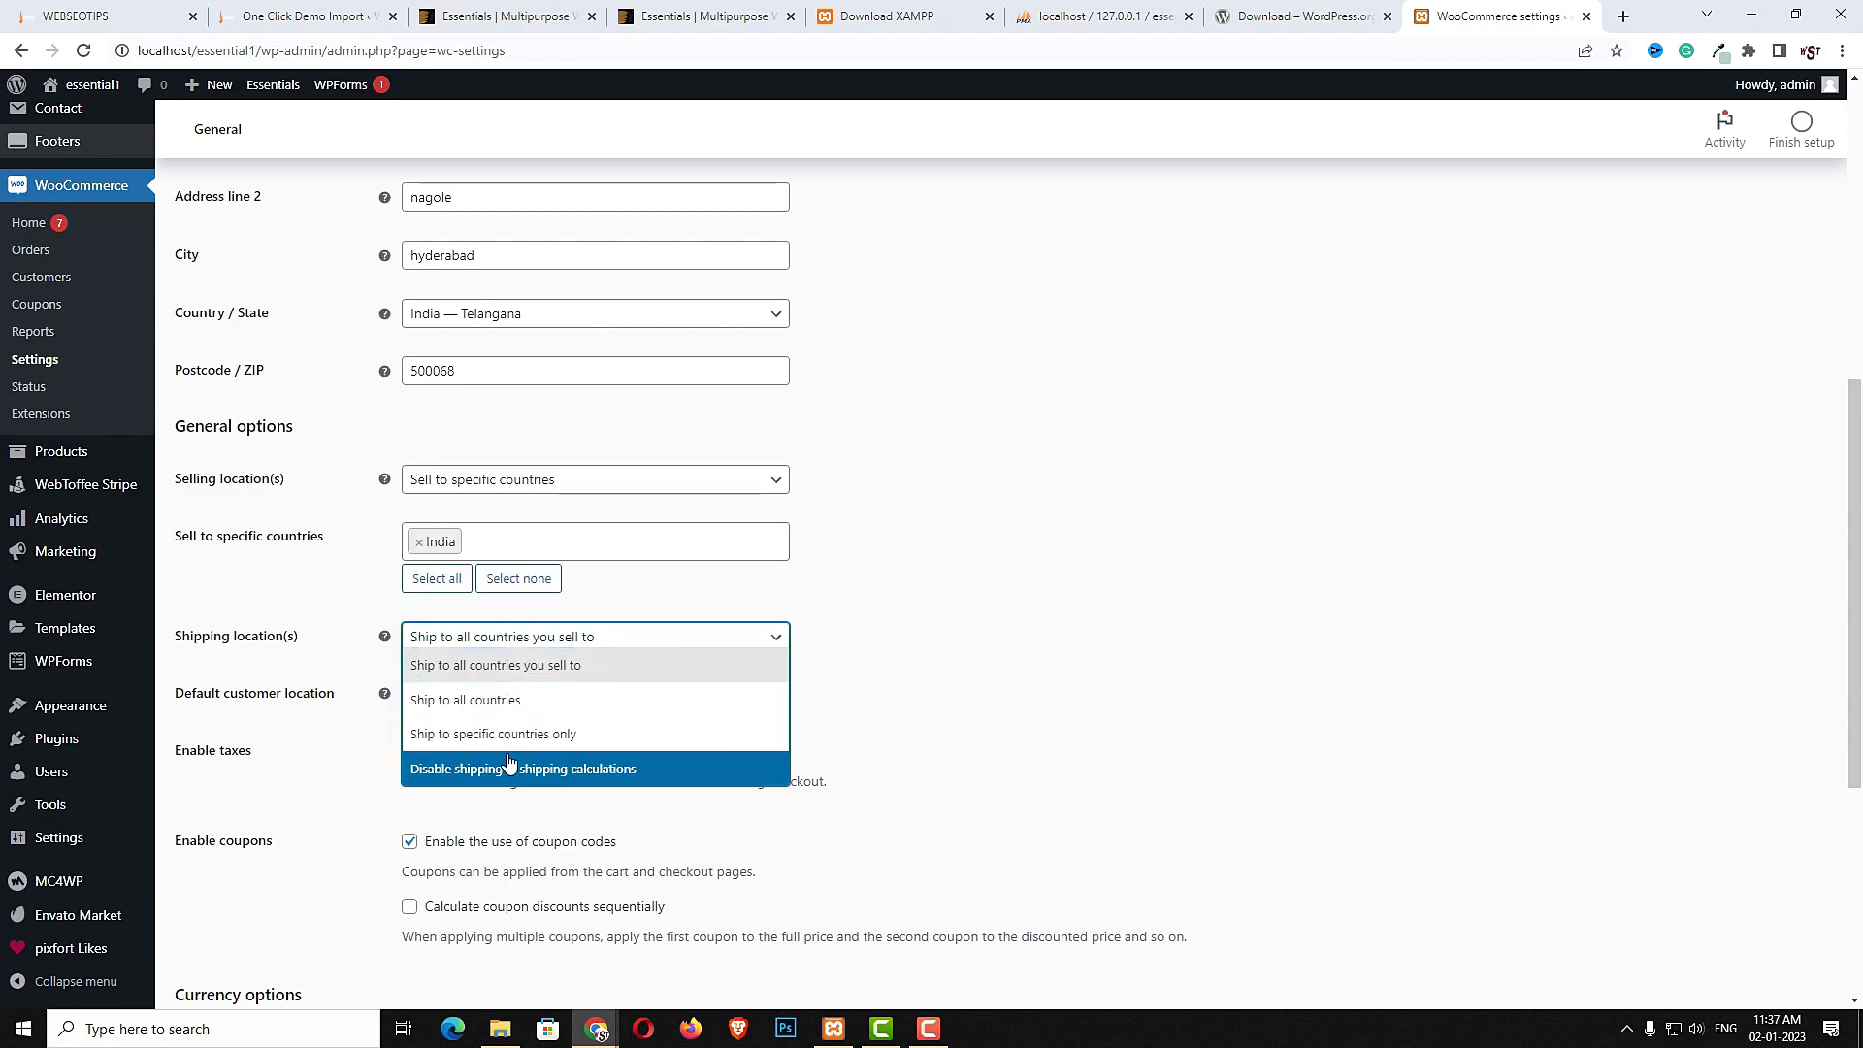
click(563, 735)
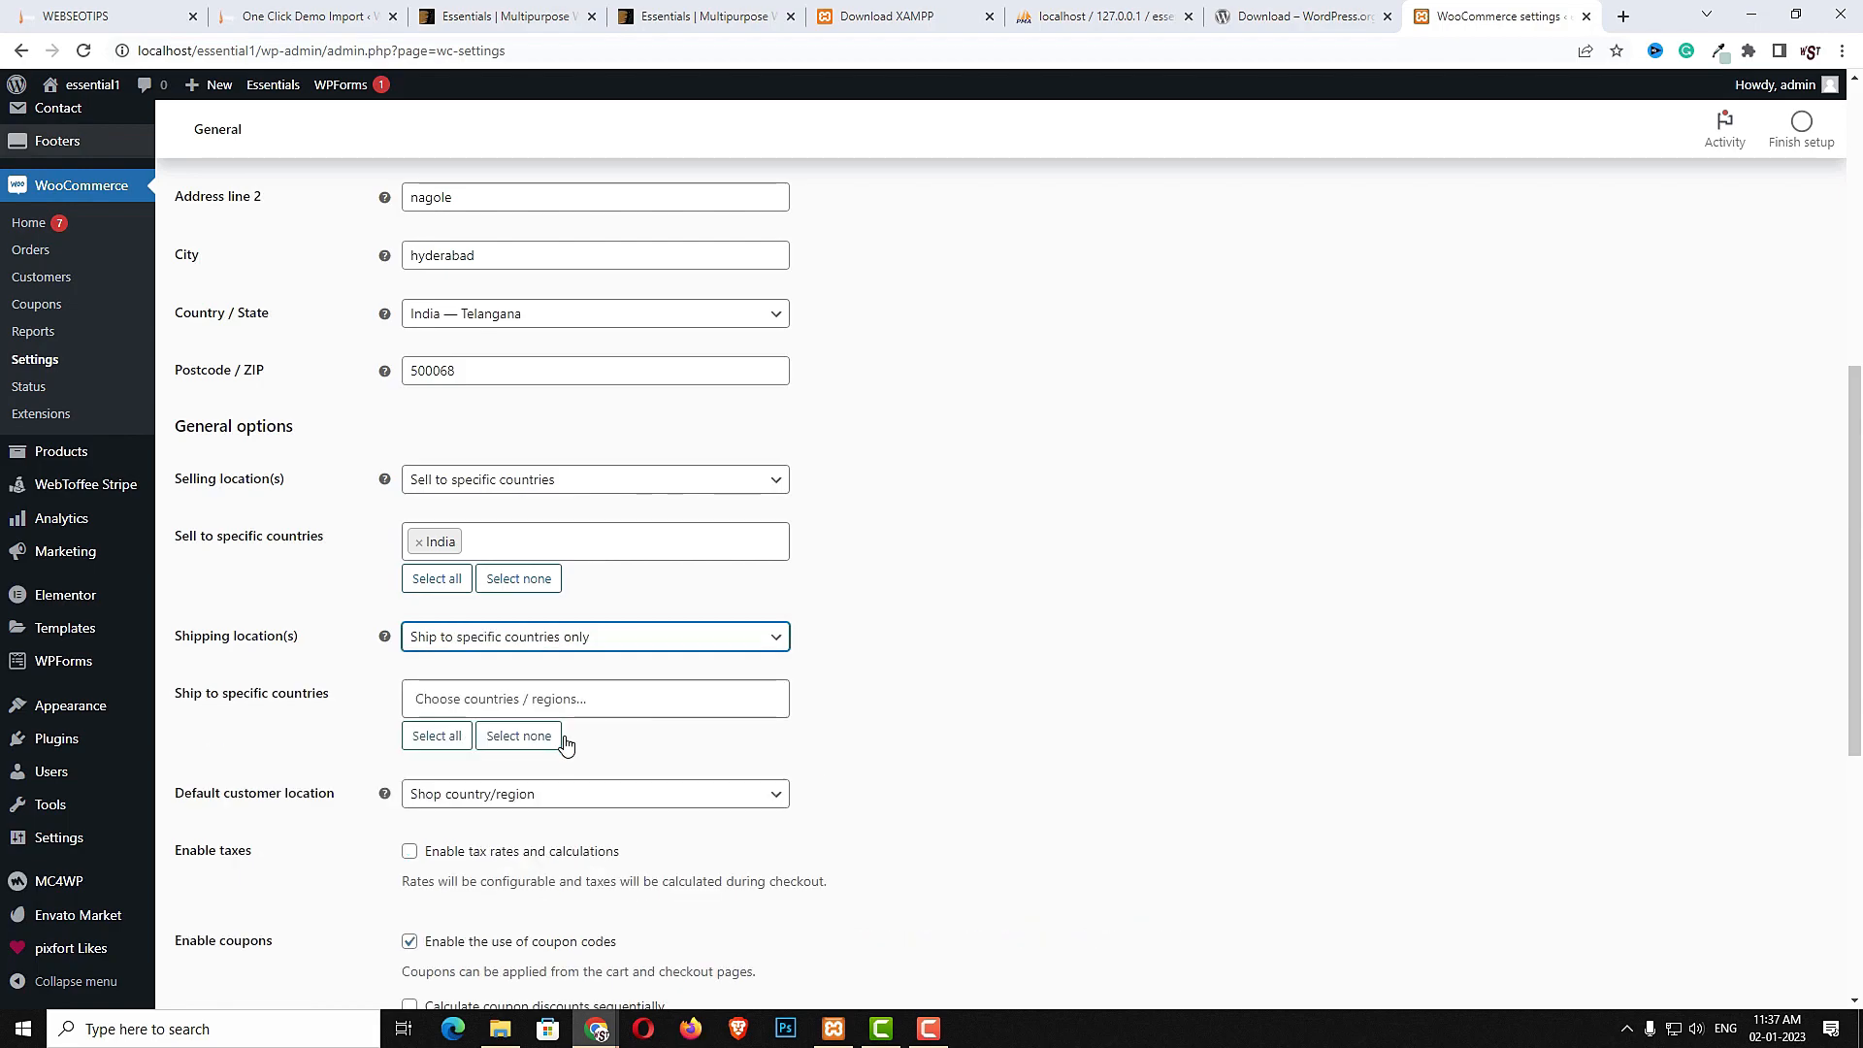
click(510, 699)
text(ind)
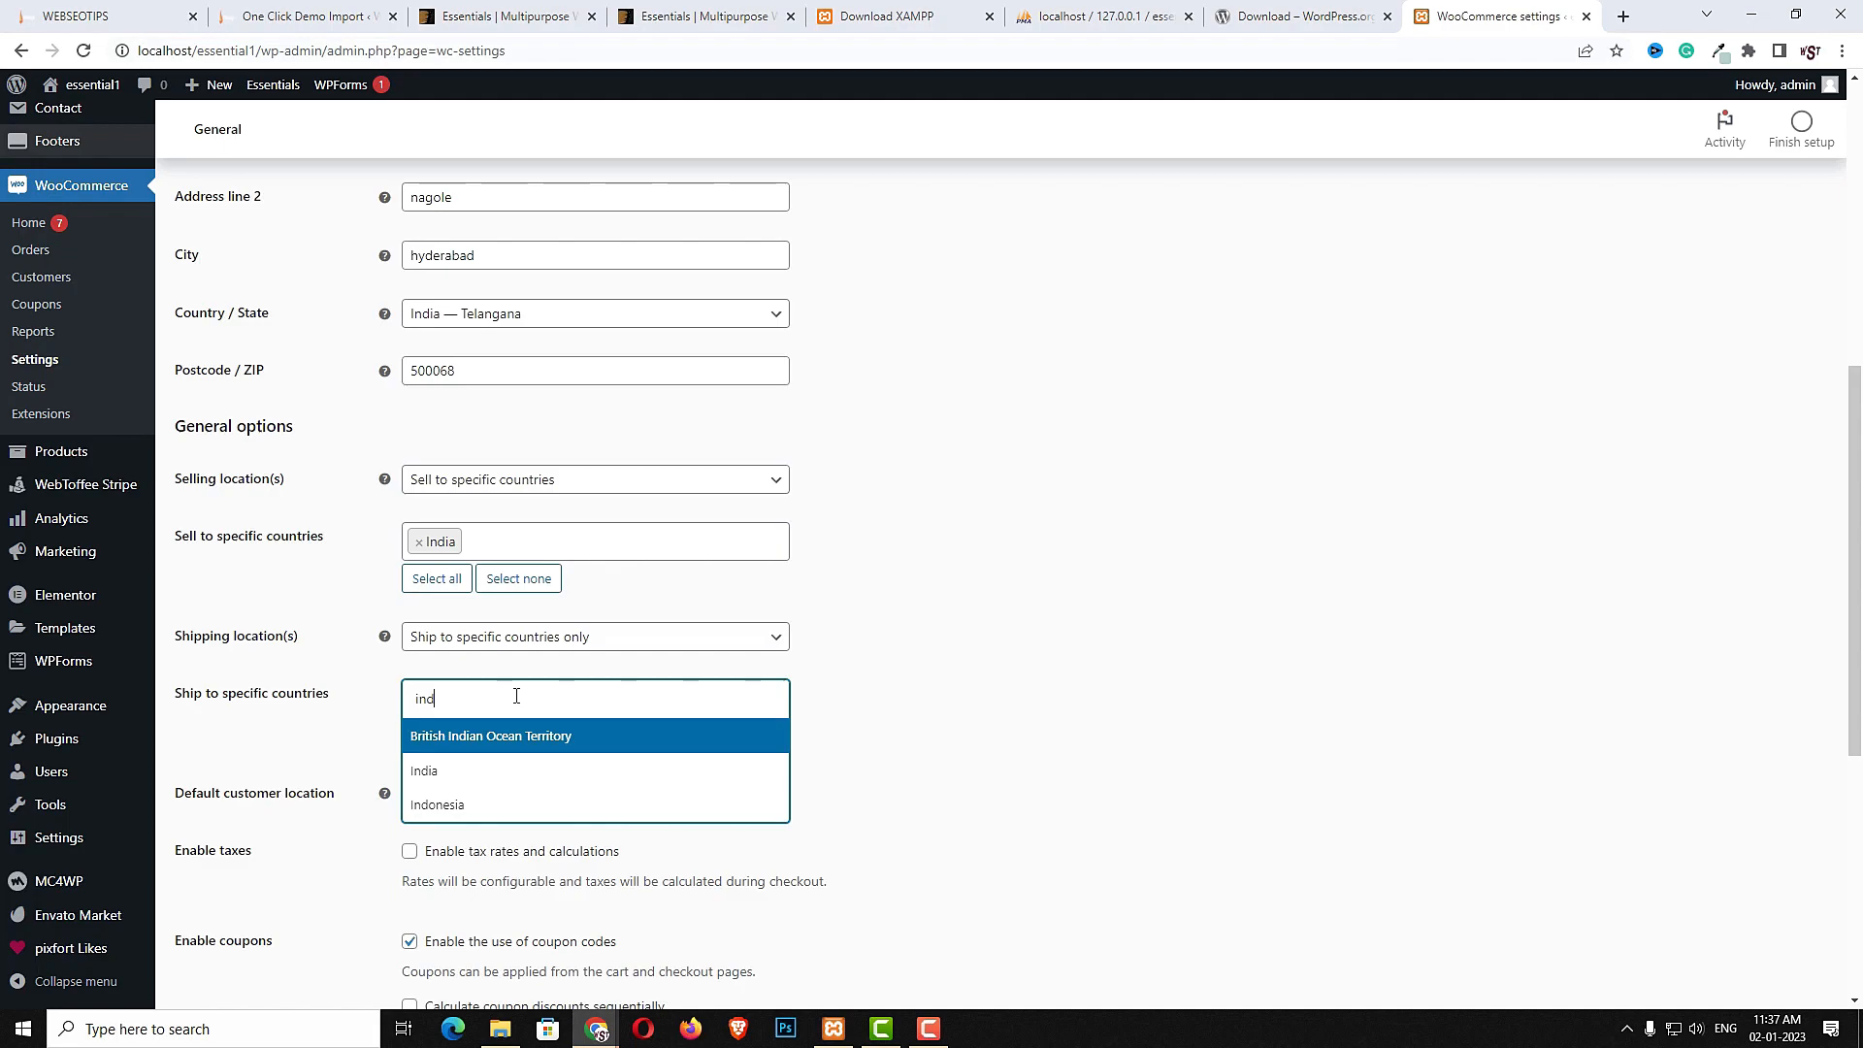
text(i)
click(427, 770)
scroll(427, 771, down, 2)
click(409, 650)
- Set the store currency to Indian rupee (₹) and save the general settings
scroll(1048, 766, down, 3)
click(770, 695)
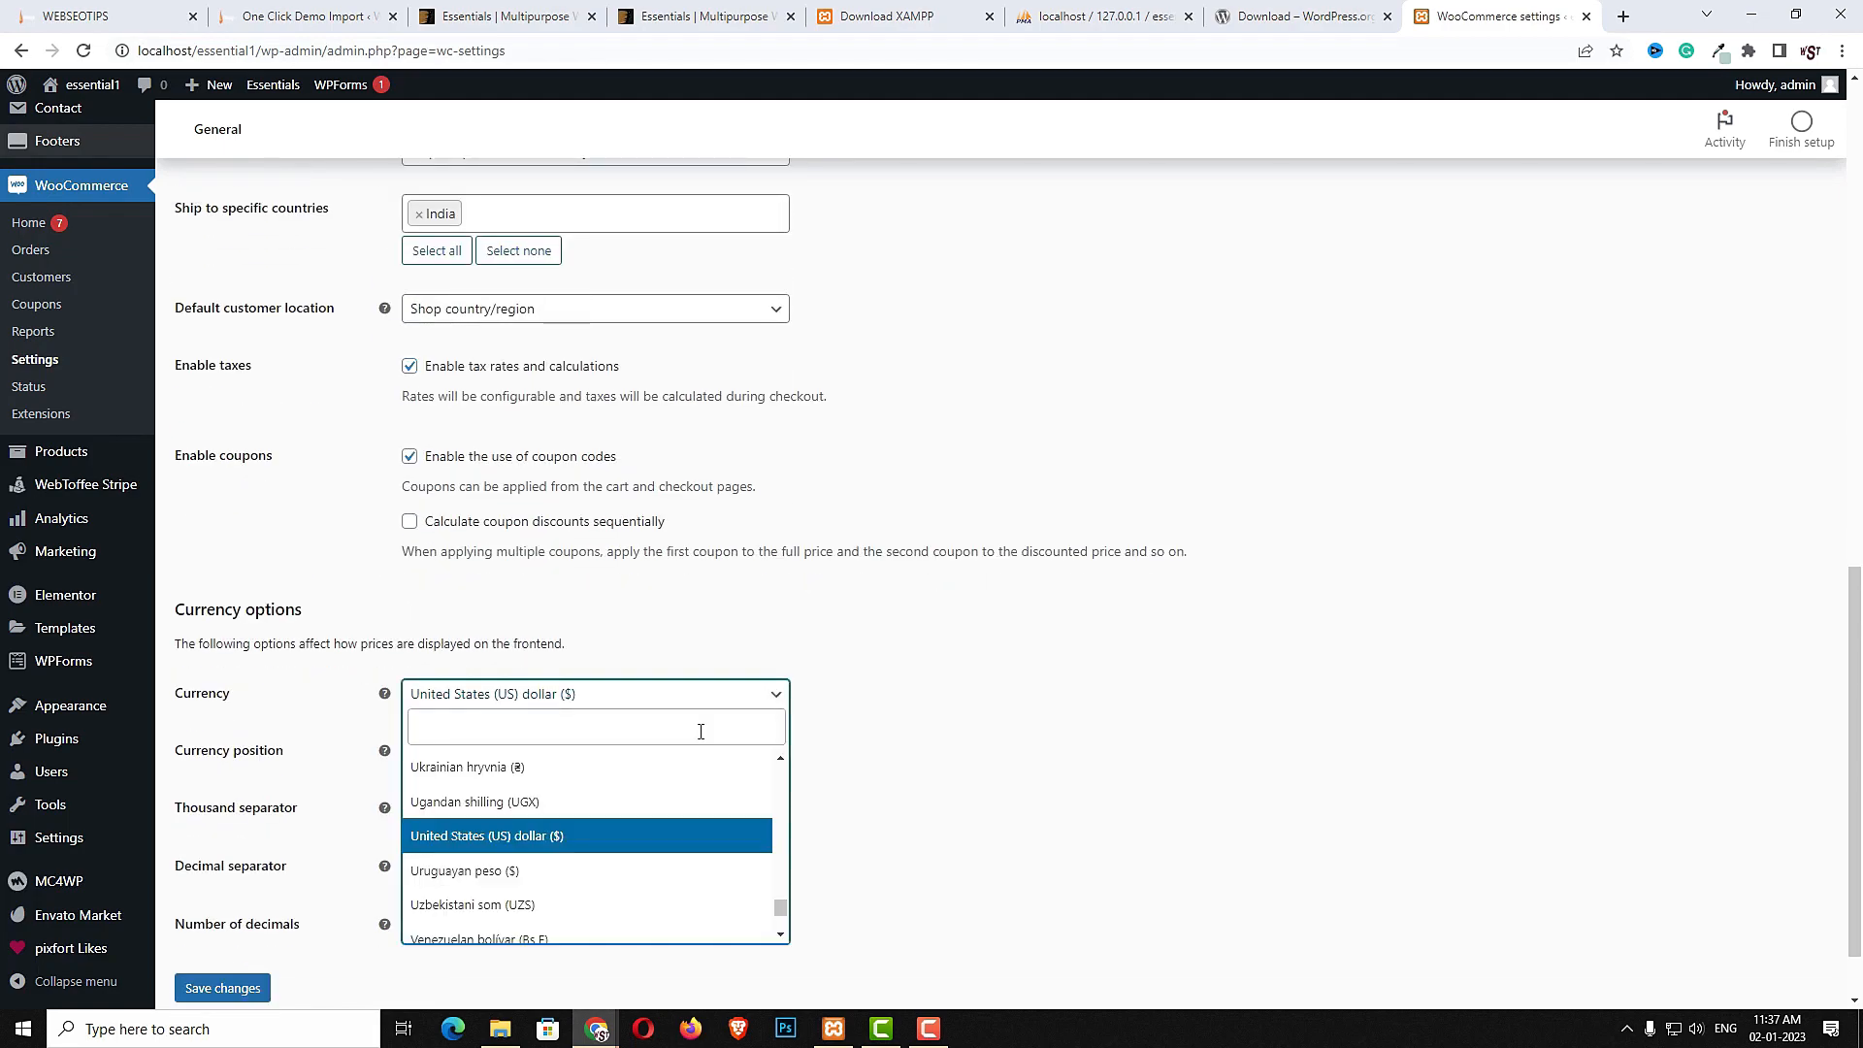
text(i)
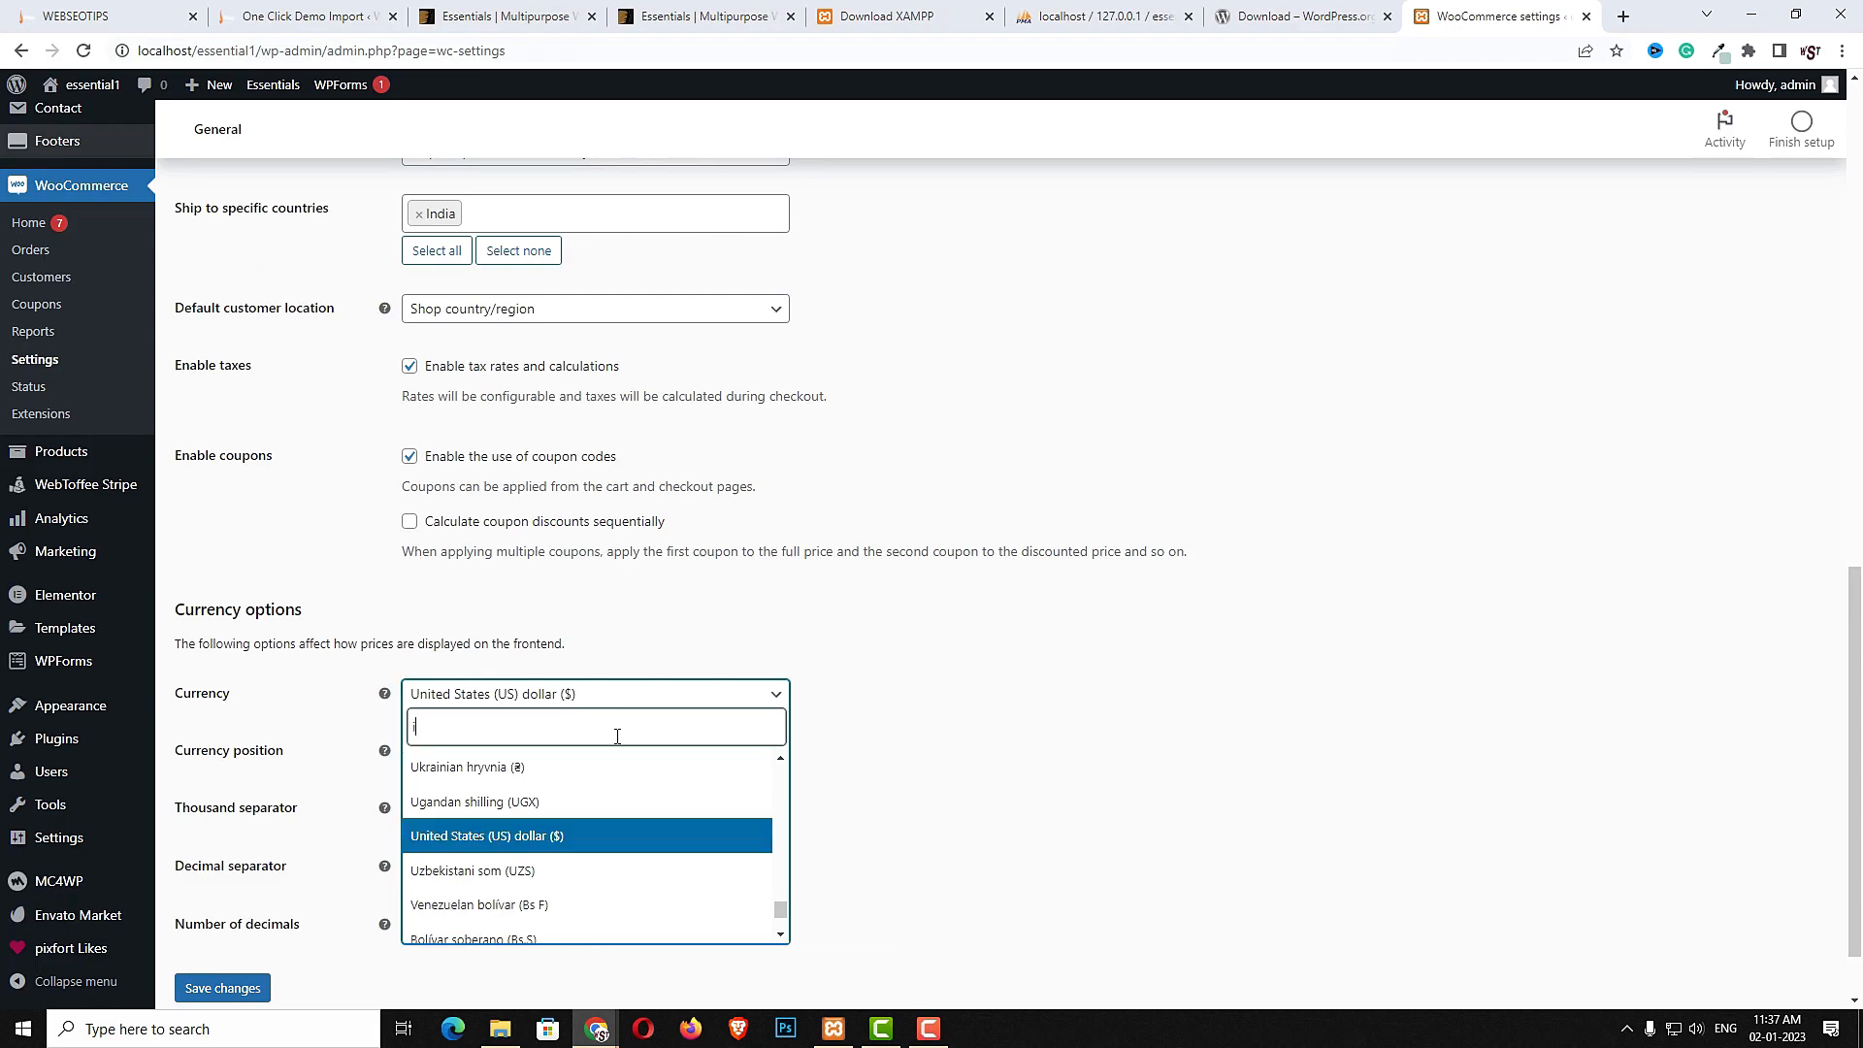
text(nd)
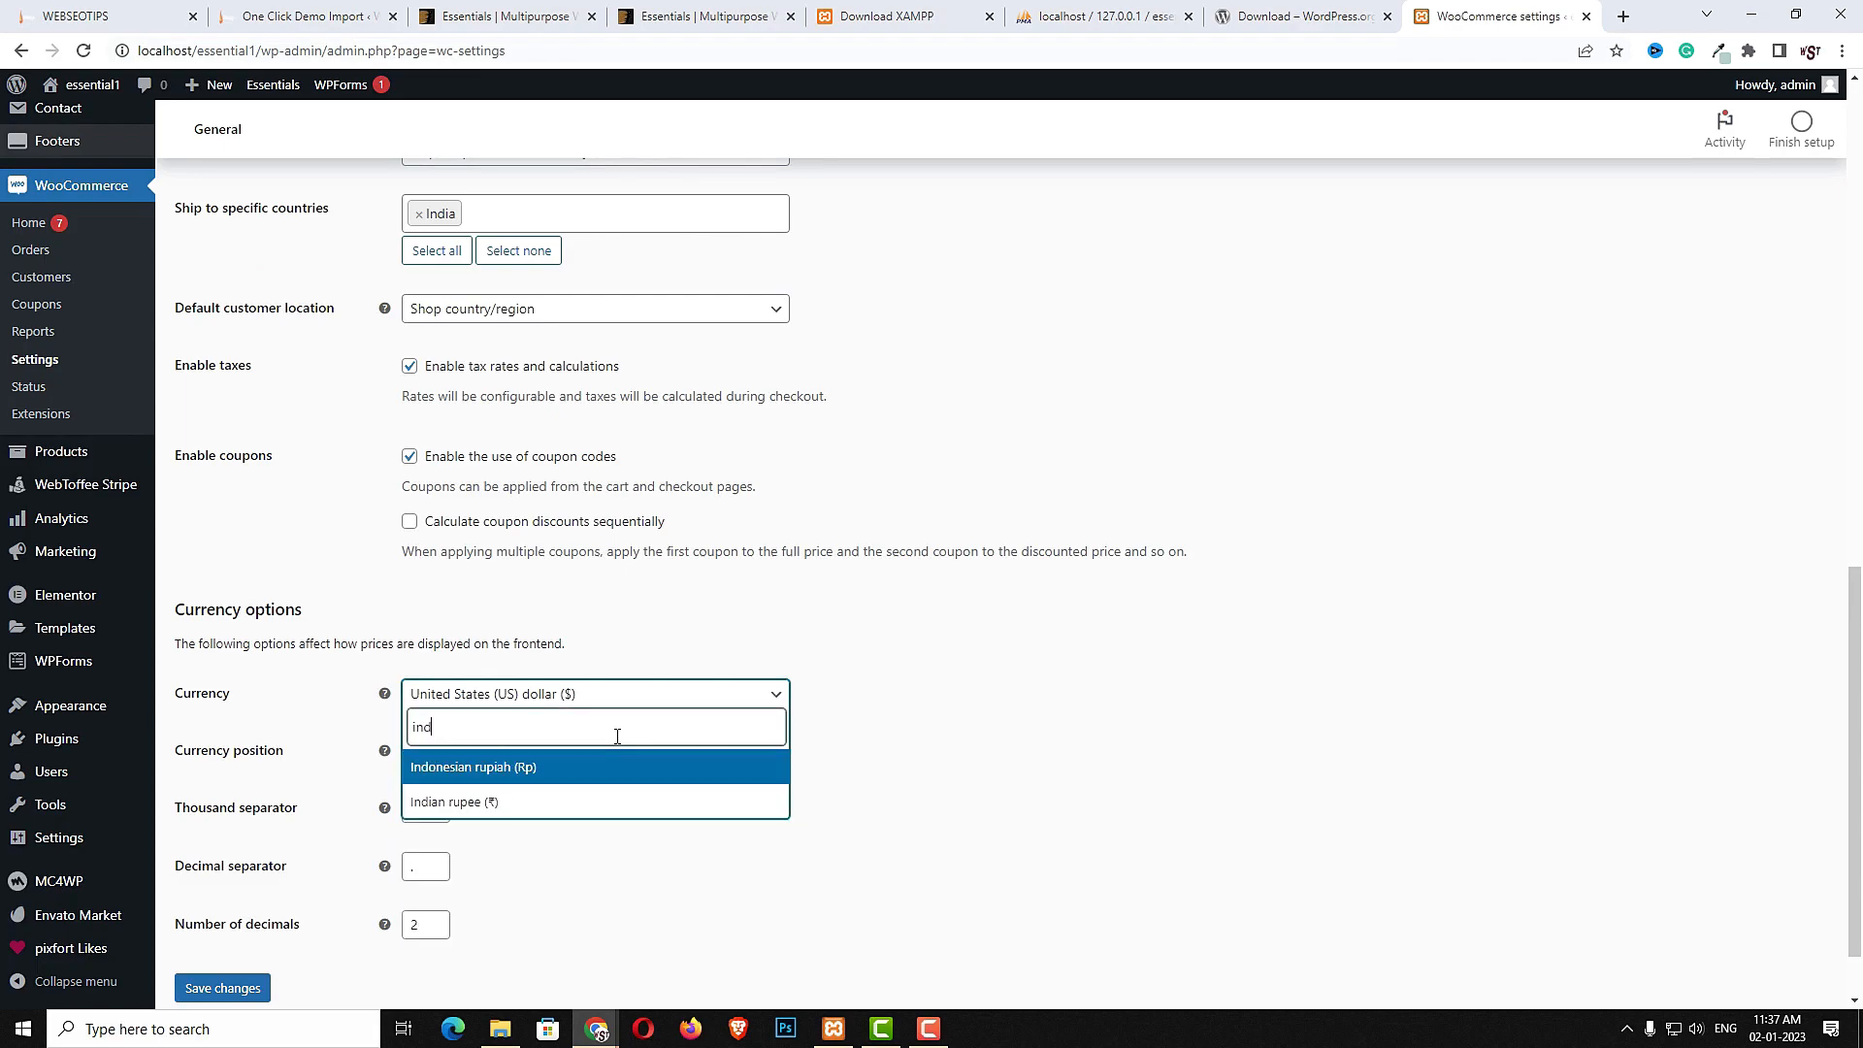
click(529, 802)
scroll(532, 799, down, 1)
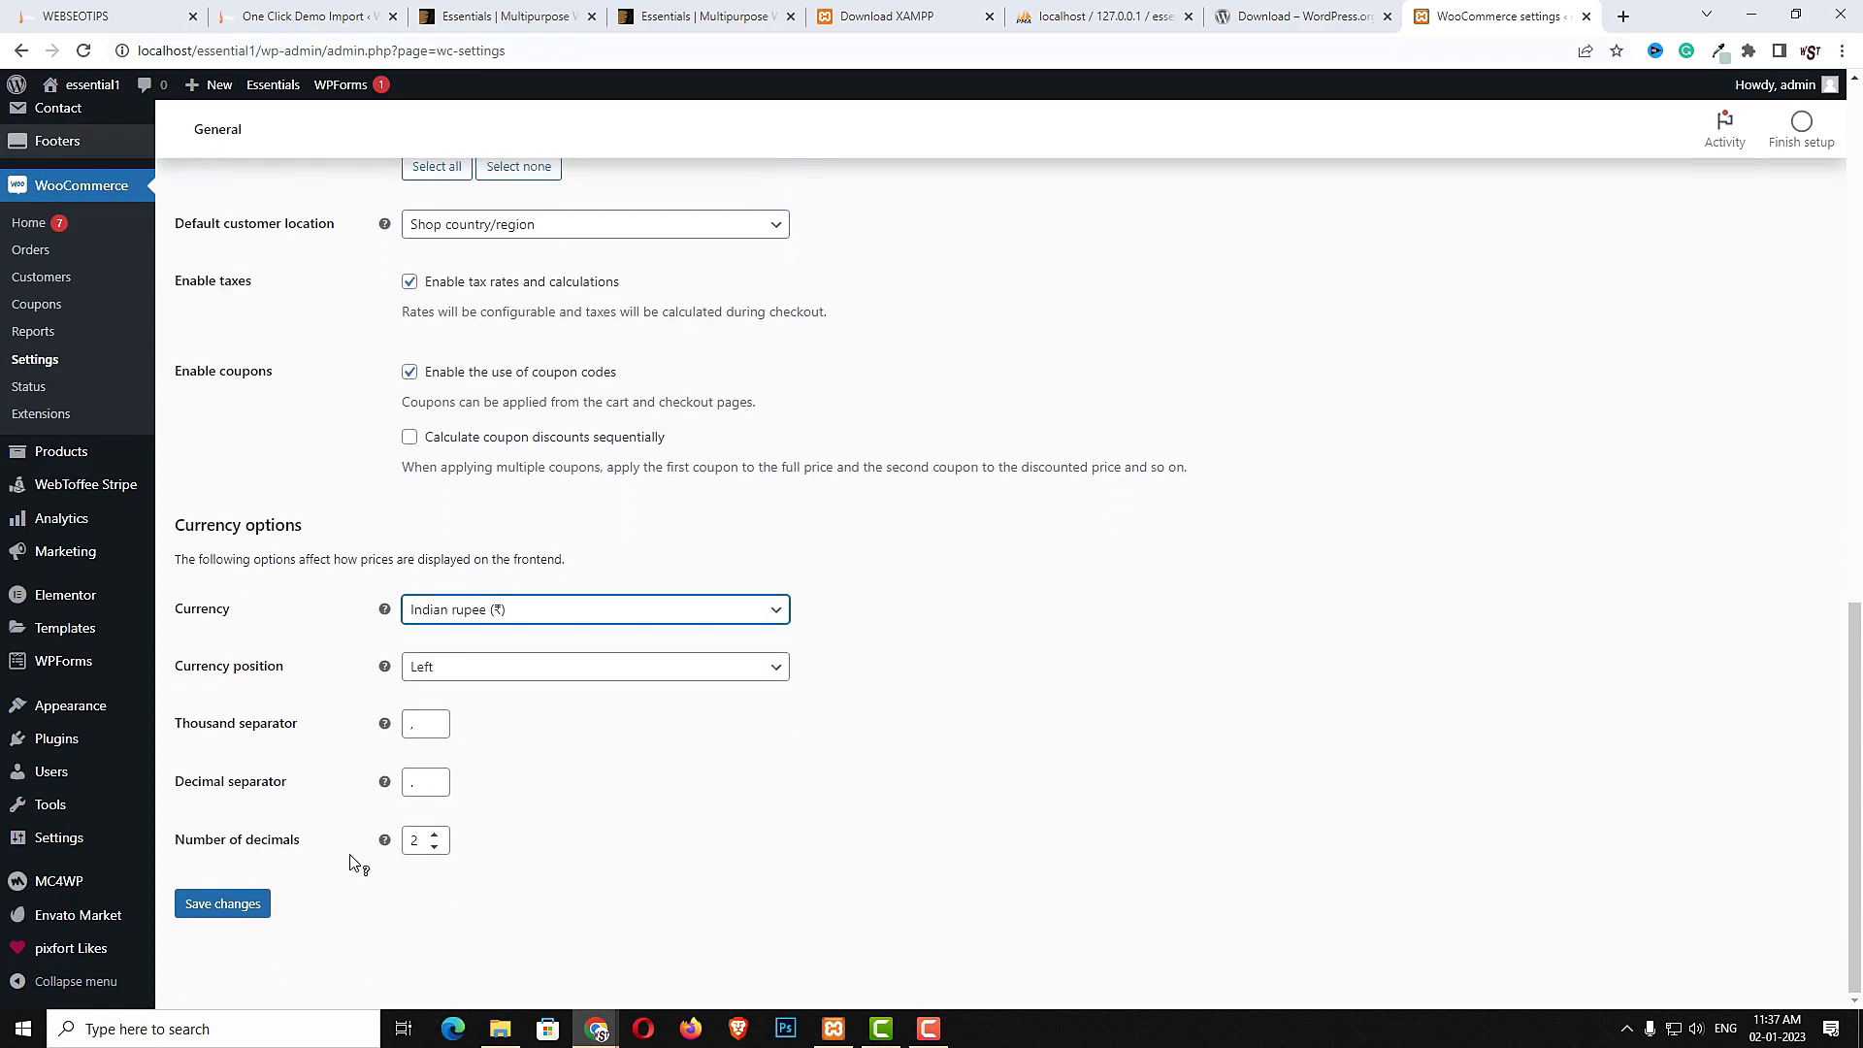
click(254, 907)
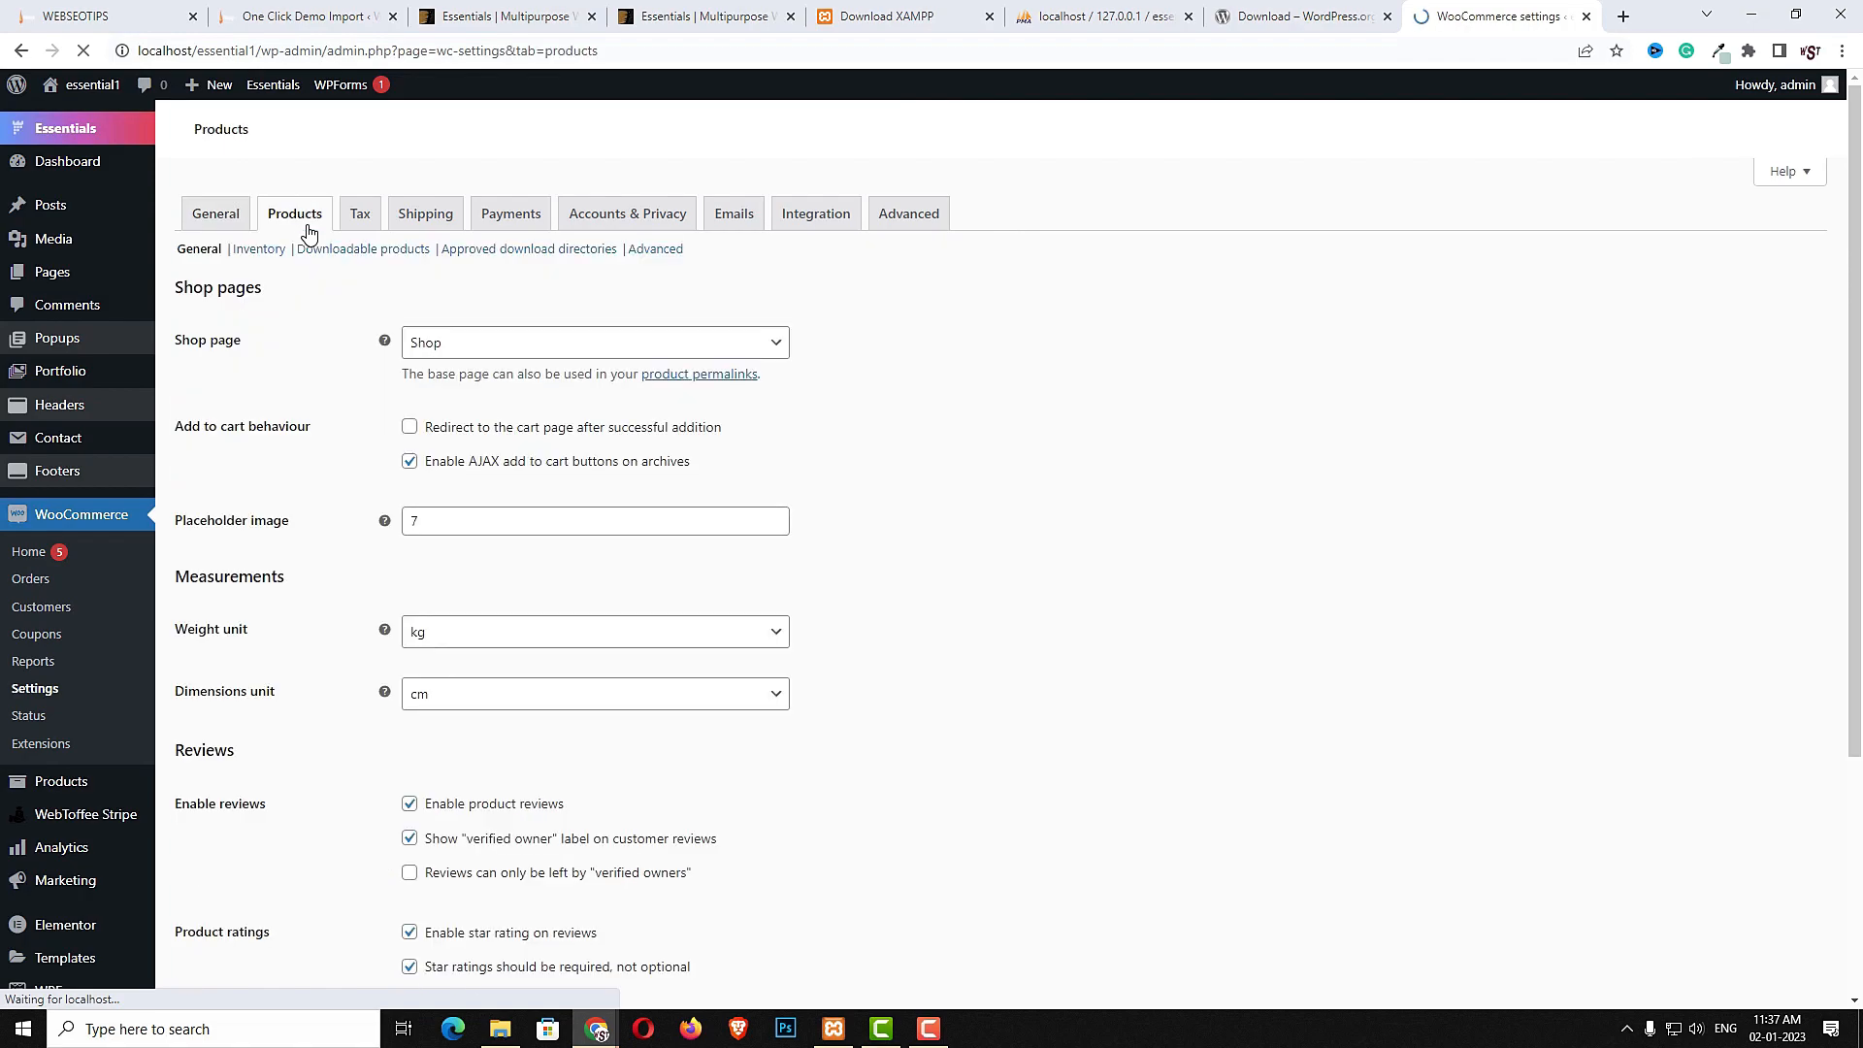
- Set the product weight unit to g and save the product settings
scroll(888, 607, down, 4)
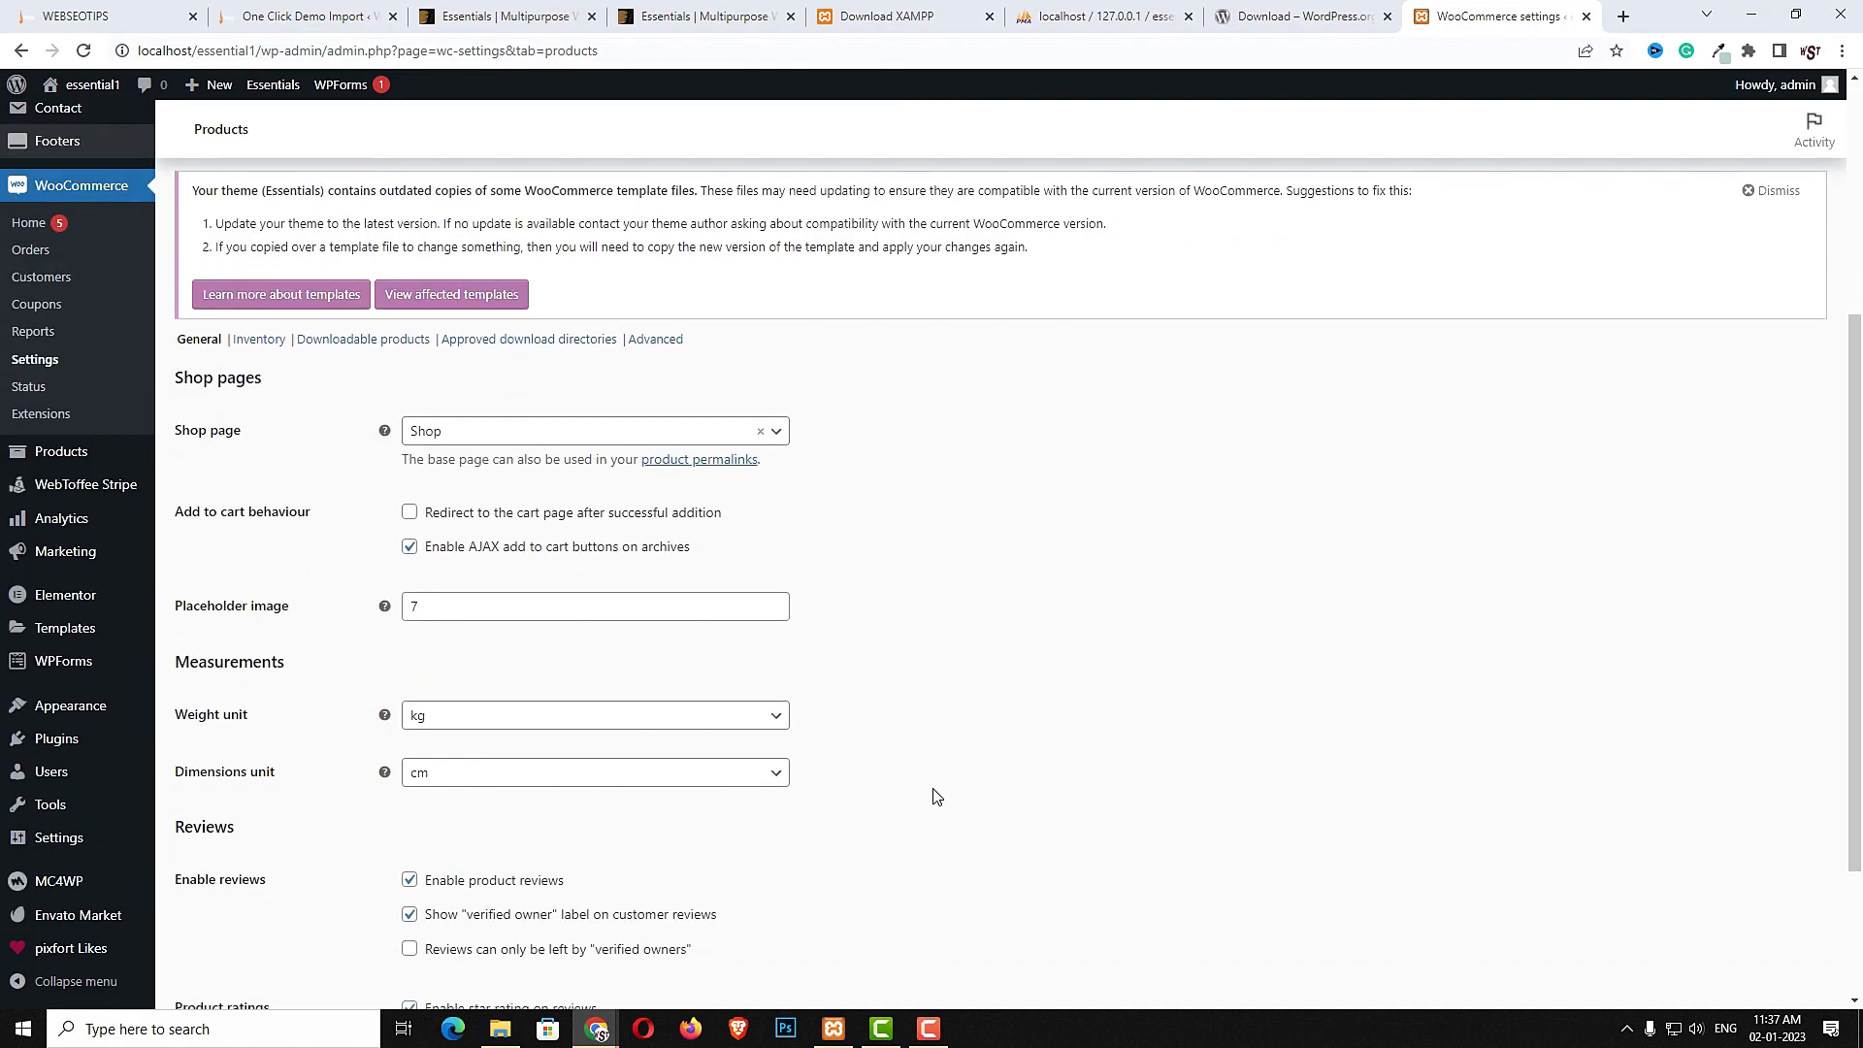
scroll(678, 777, down, 3)
click(524, 522)
click(475, 594)
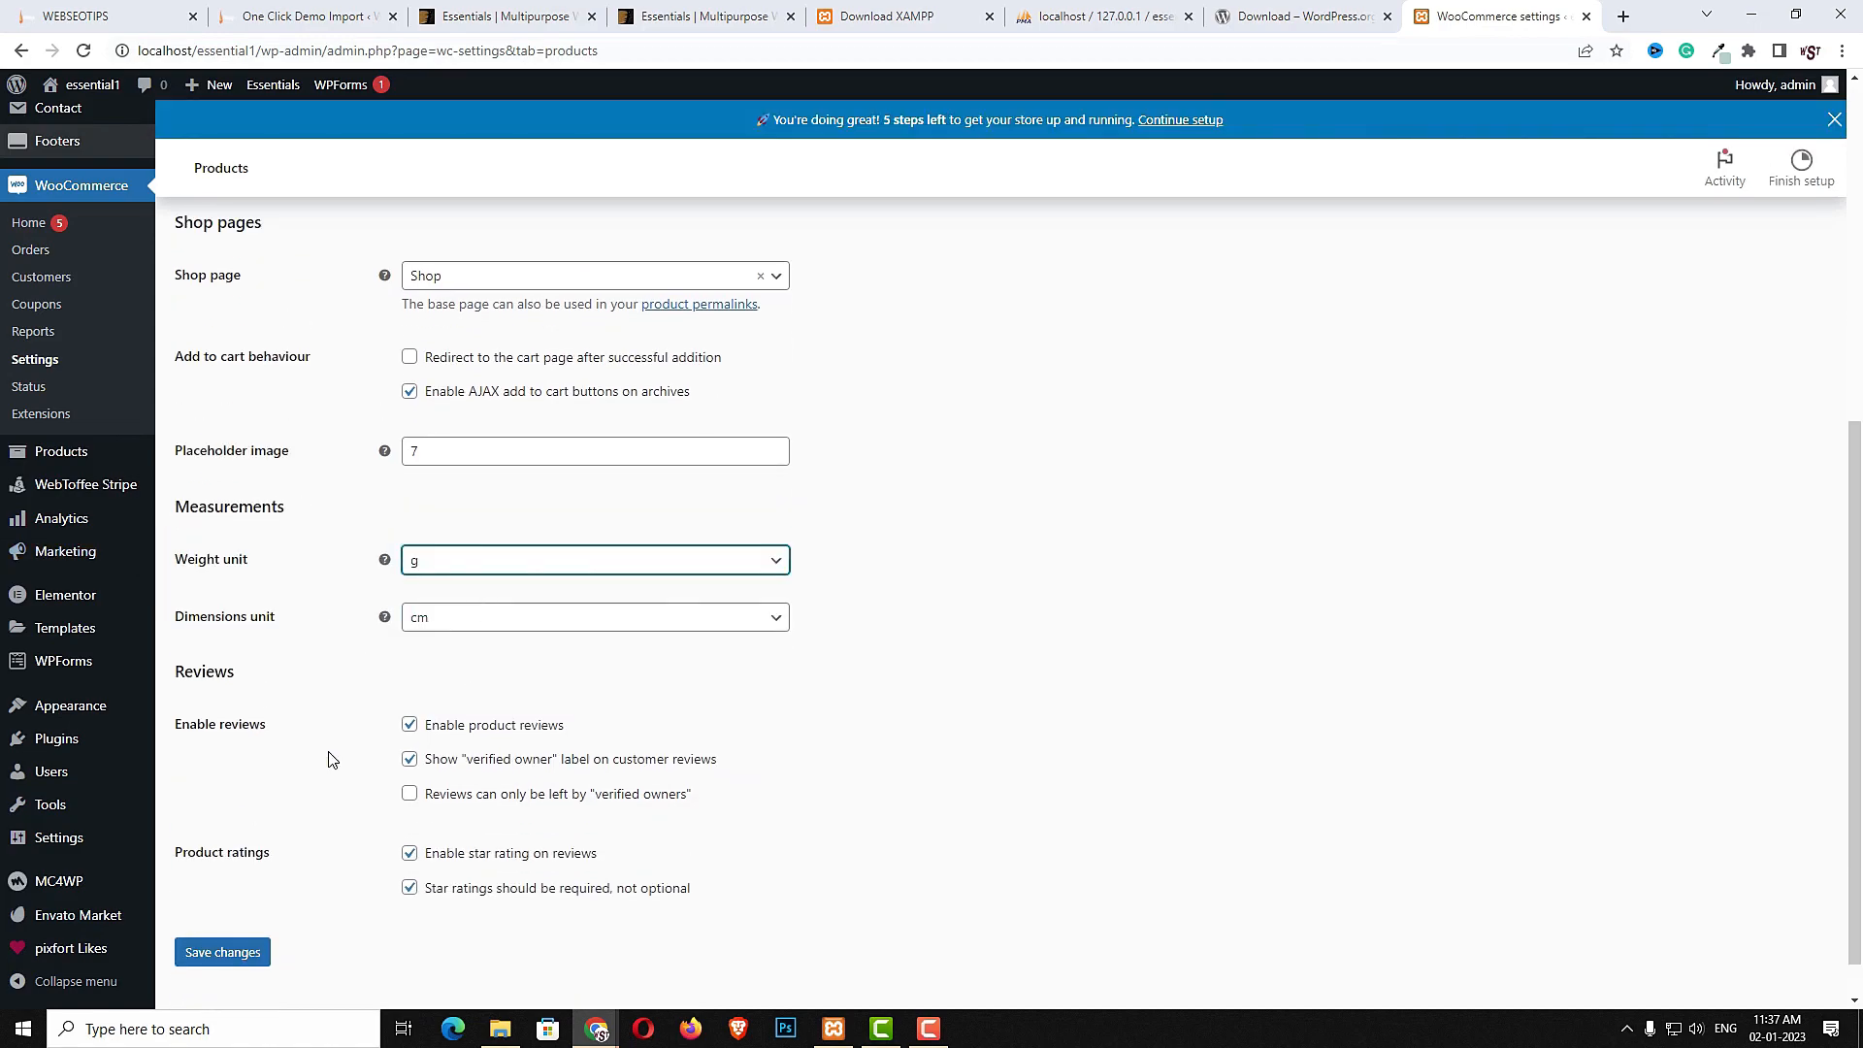
click(228, 960)
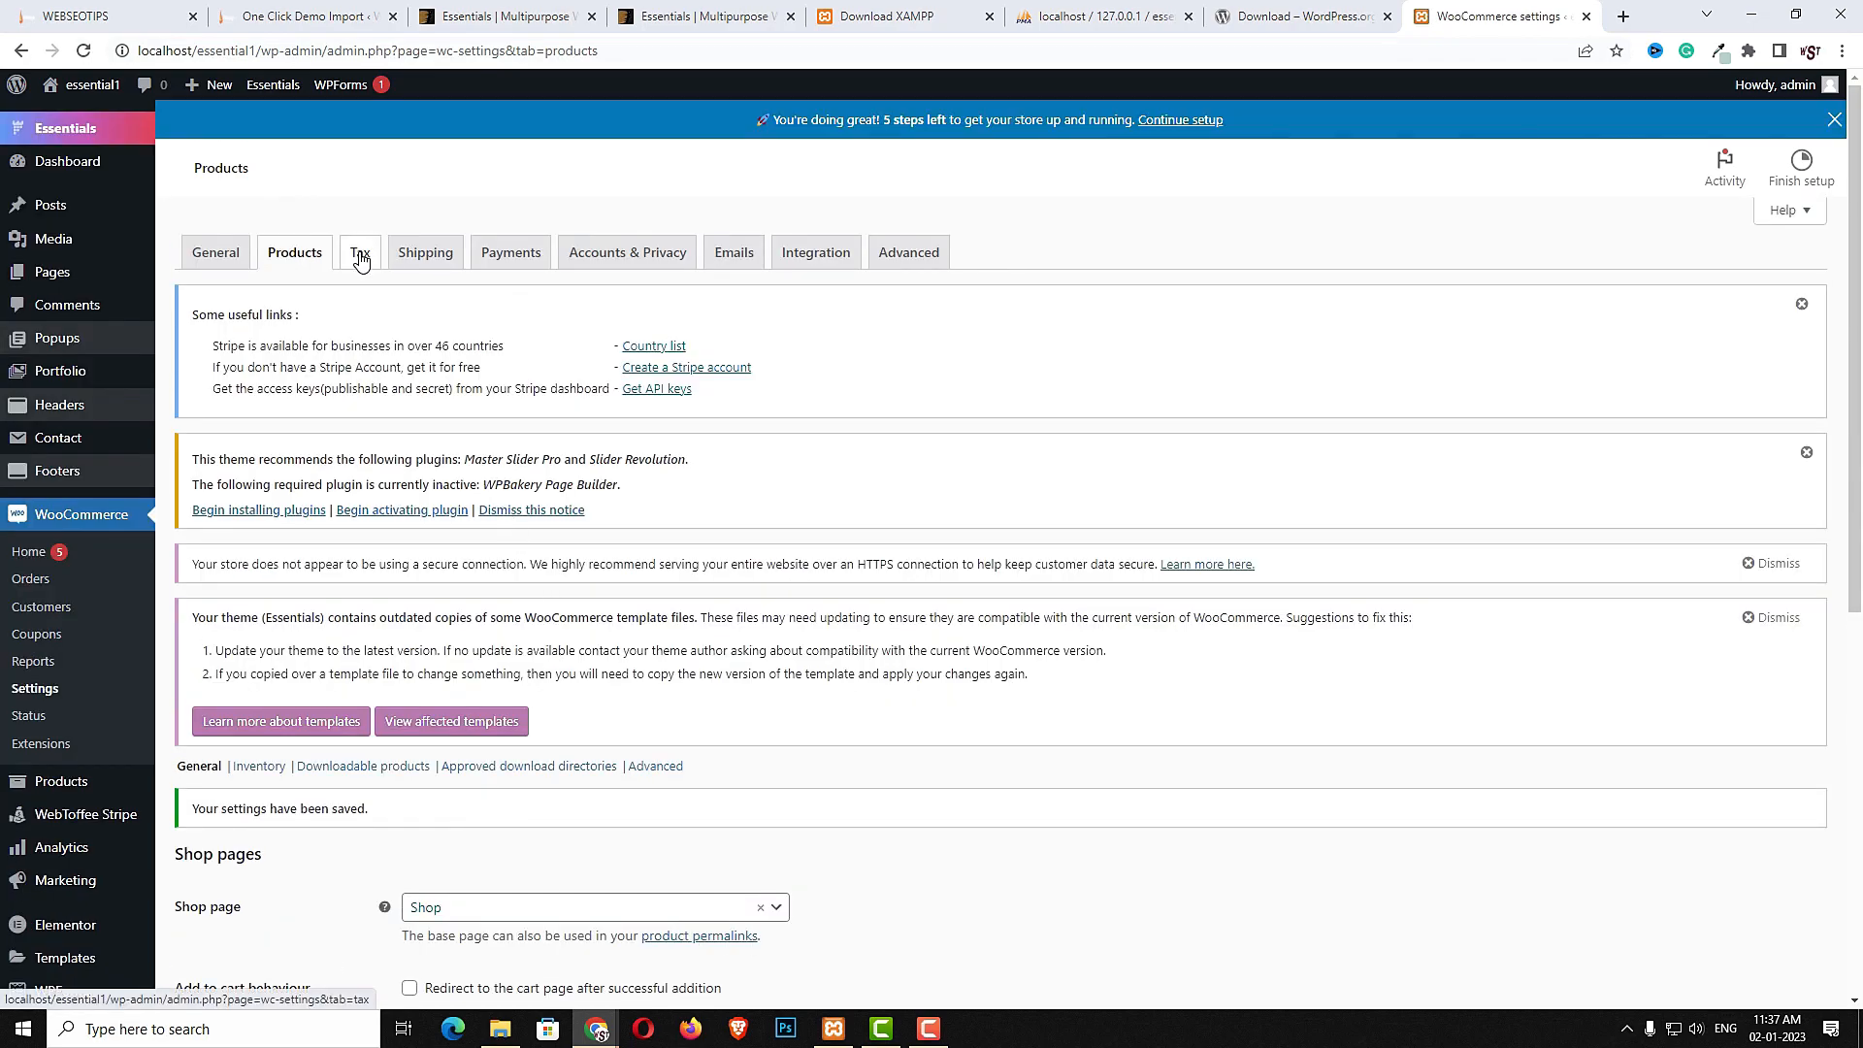
- Add a GST class to the additional tax classes and save the tax options
click(360, 255)
scroll(727, 622, down, 5)
click(529, 574)
key(Return)
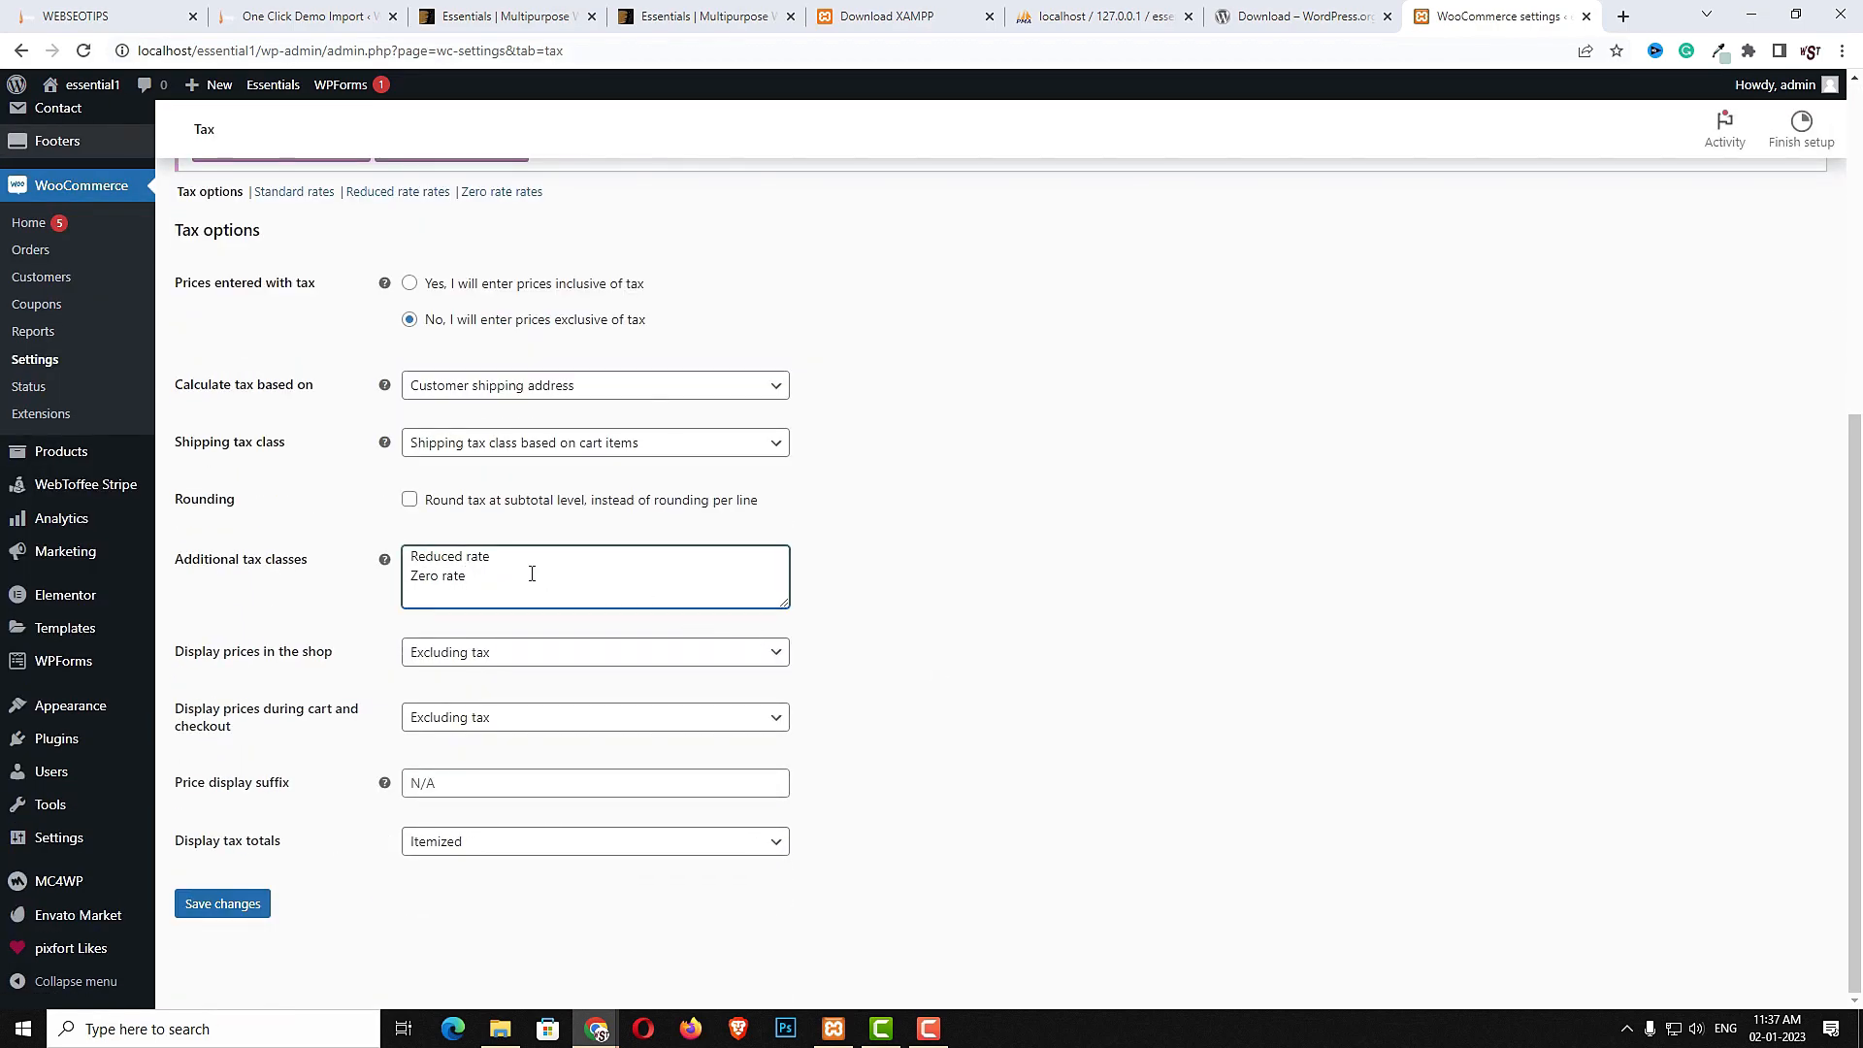
text(GST)
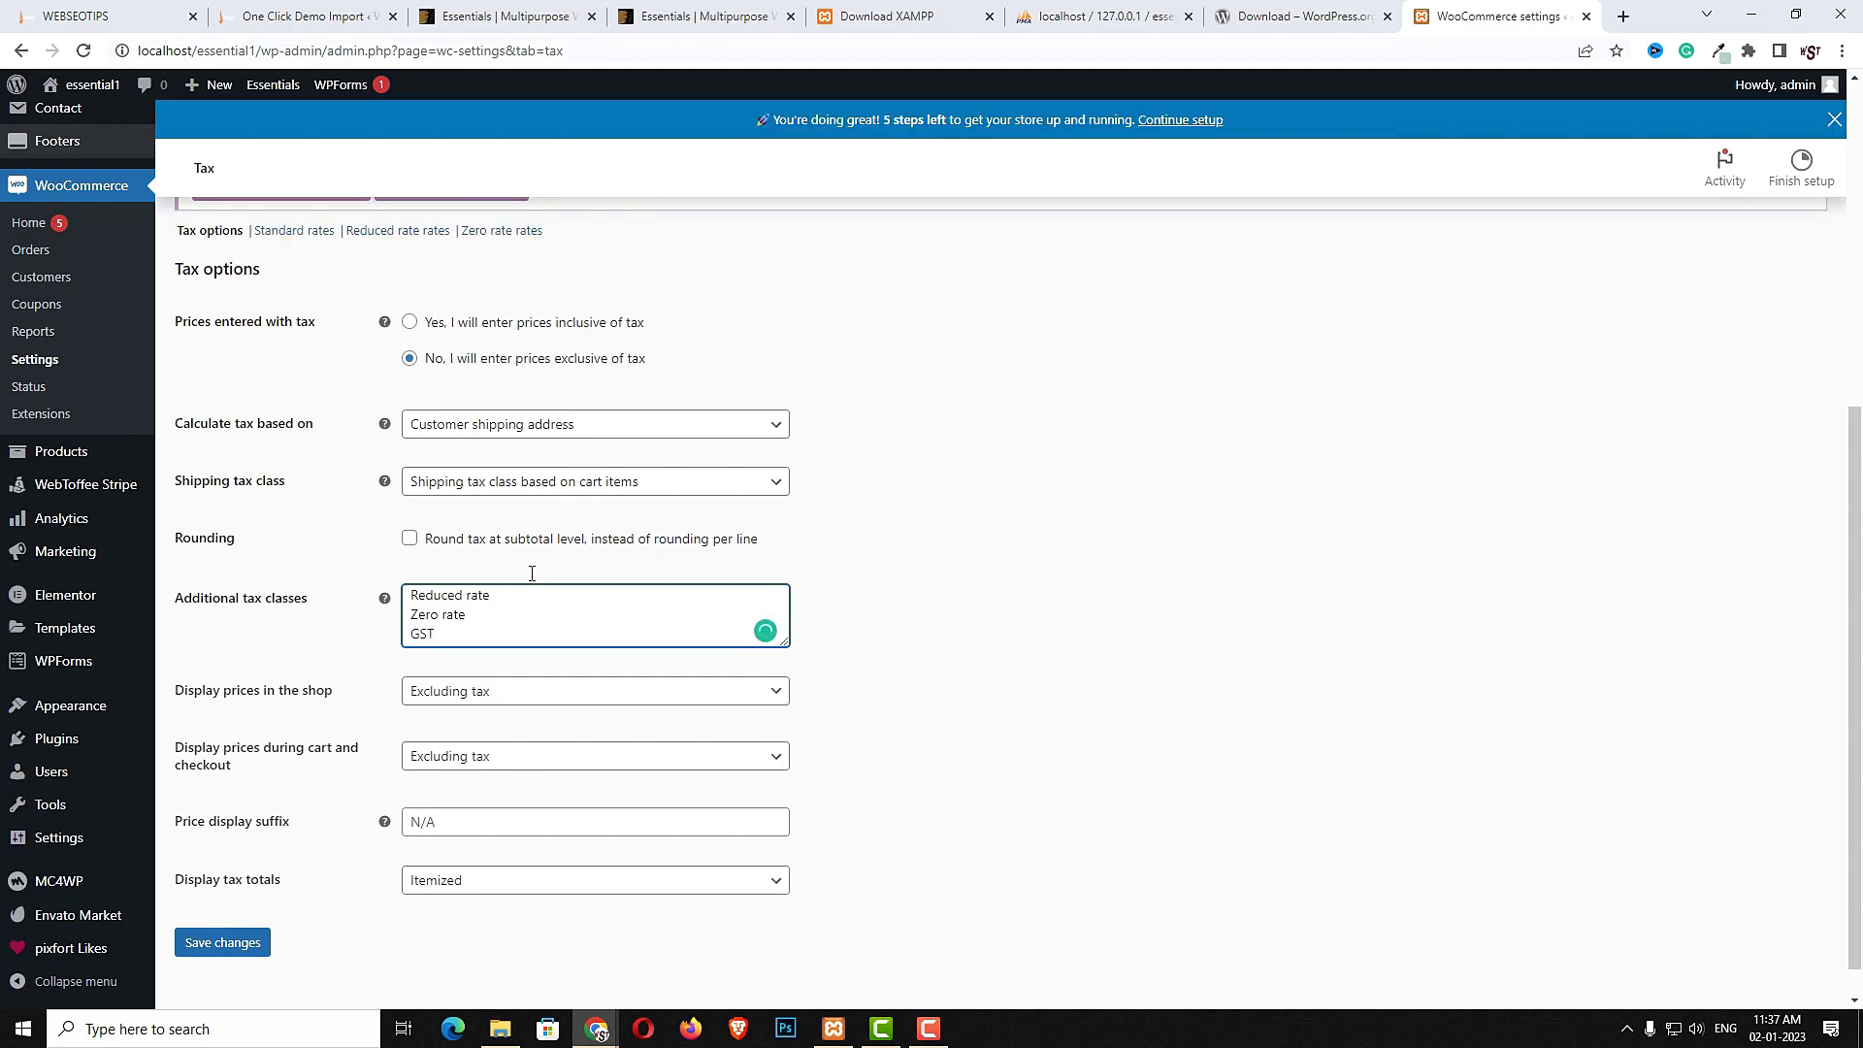
click(241, 944)
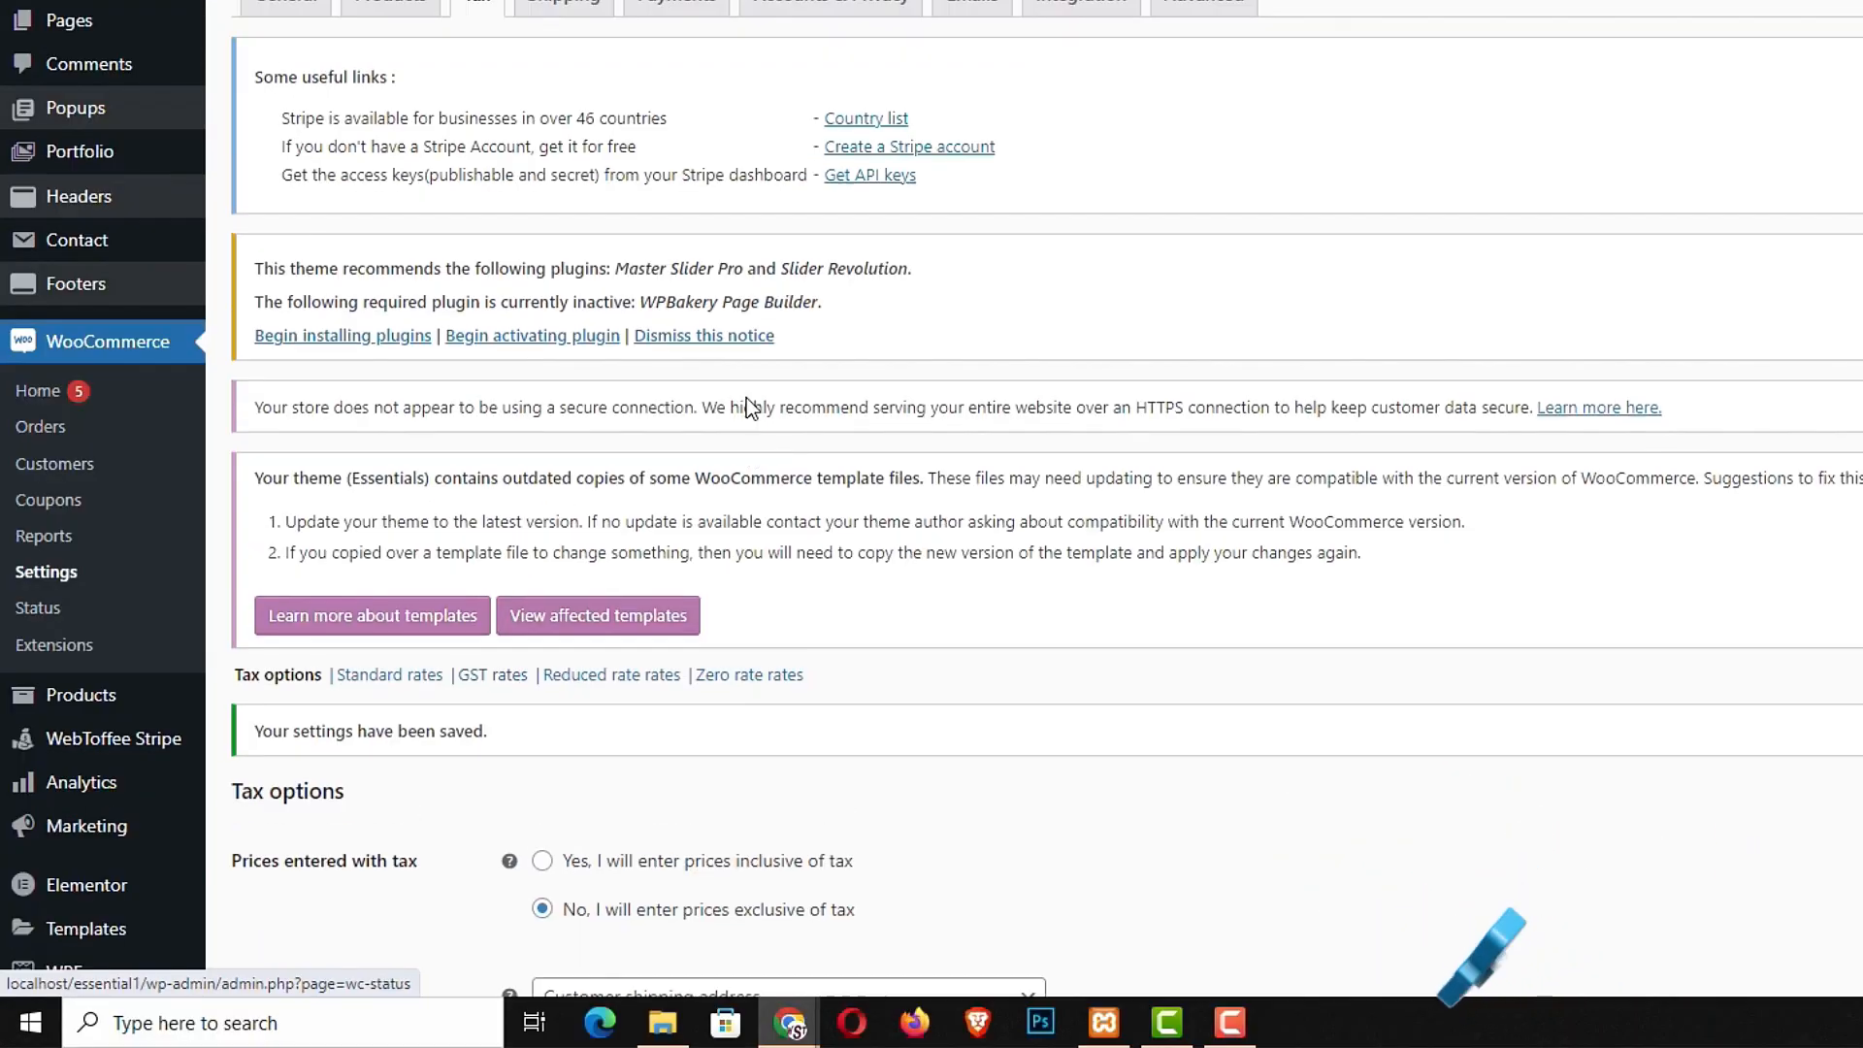
- Open the GST rates section and dismiss the Stripe and theme template notices
click(490, 684)
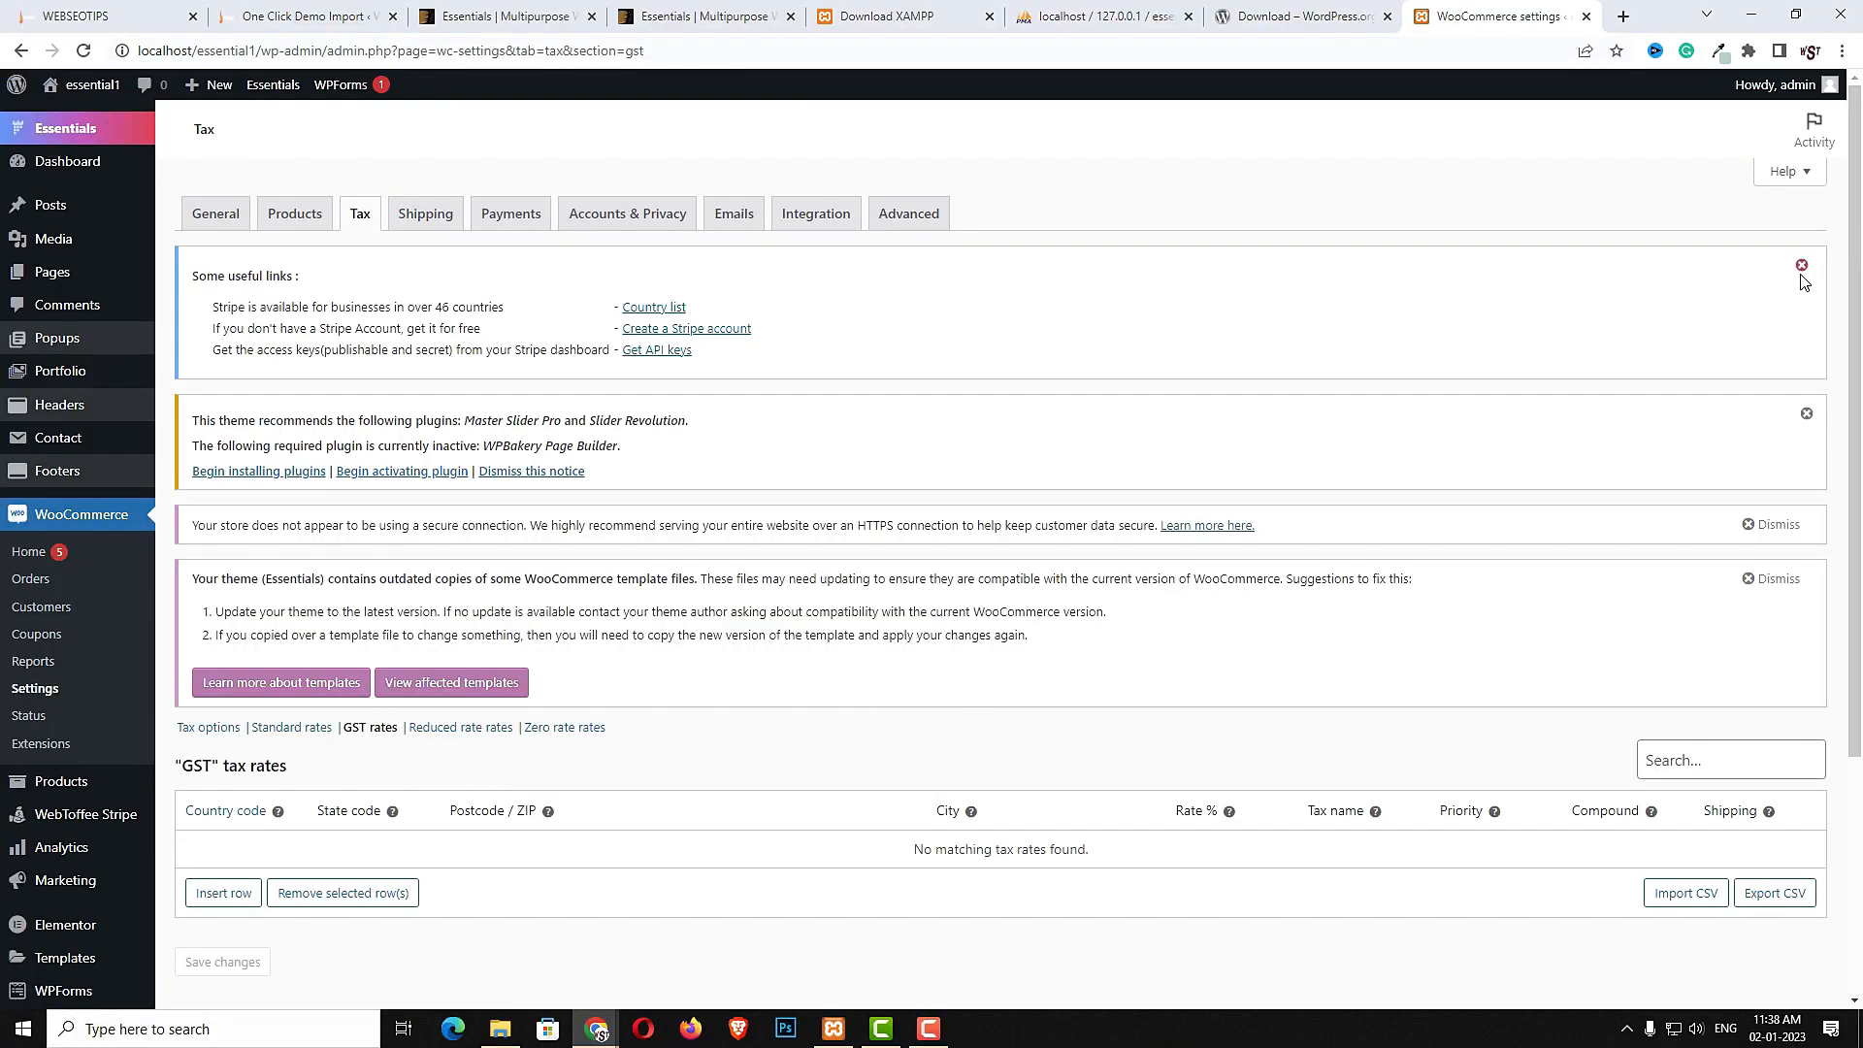
click(1806, 414)
click(1753, 425)
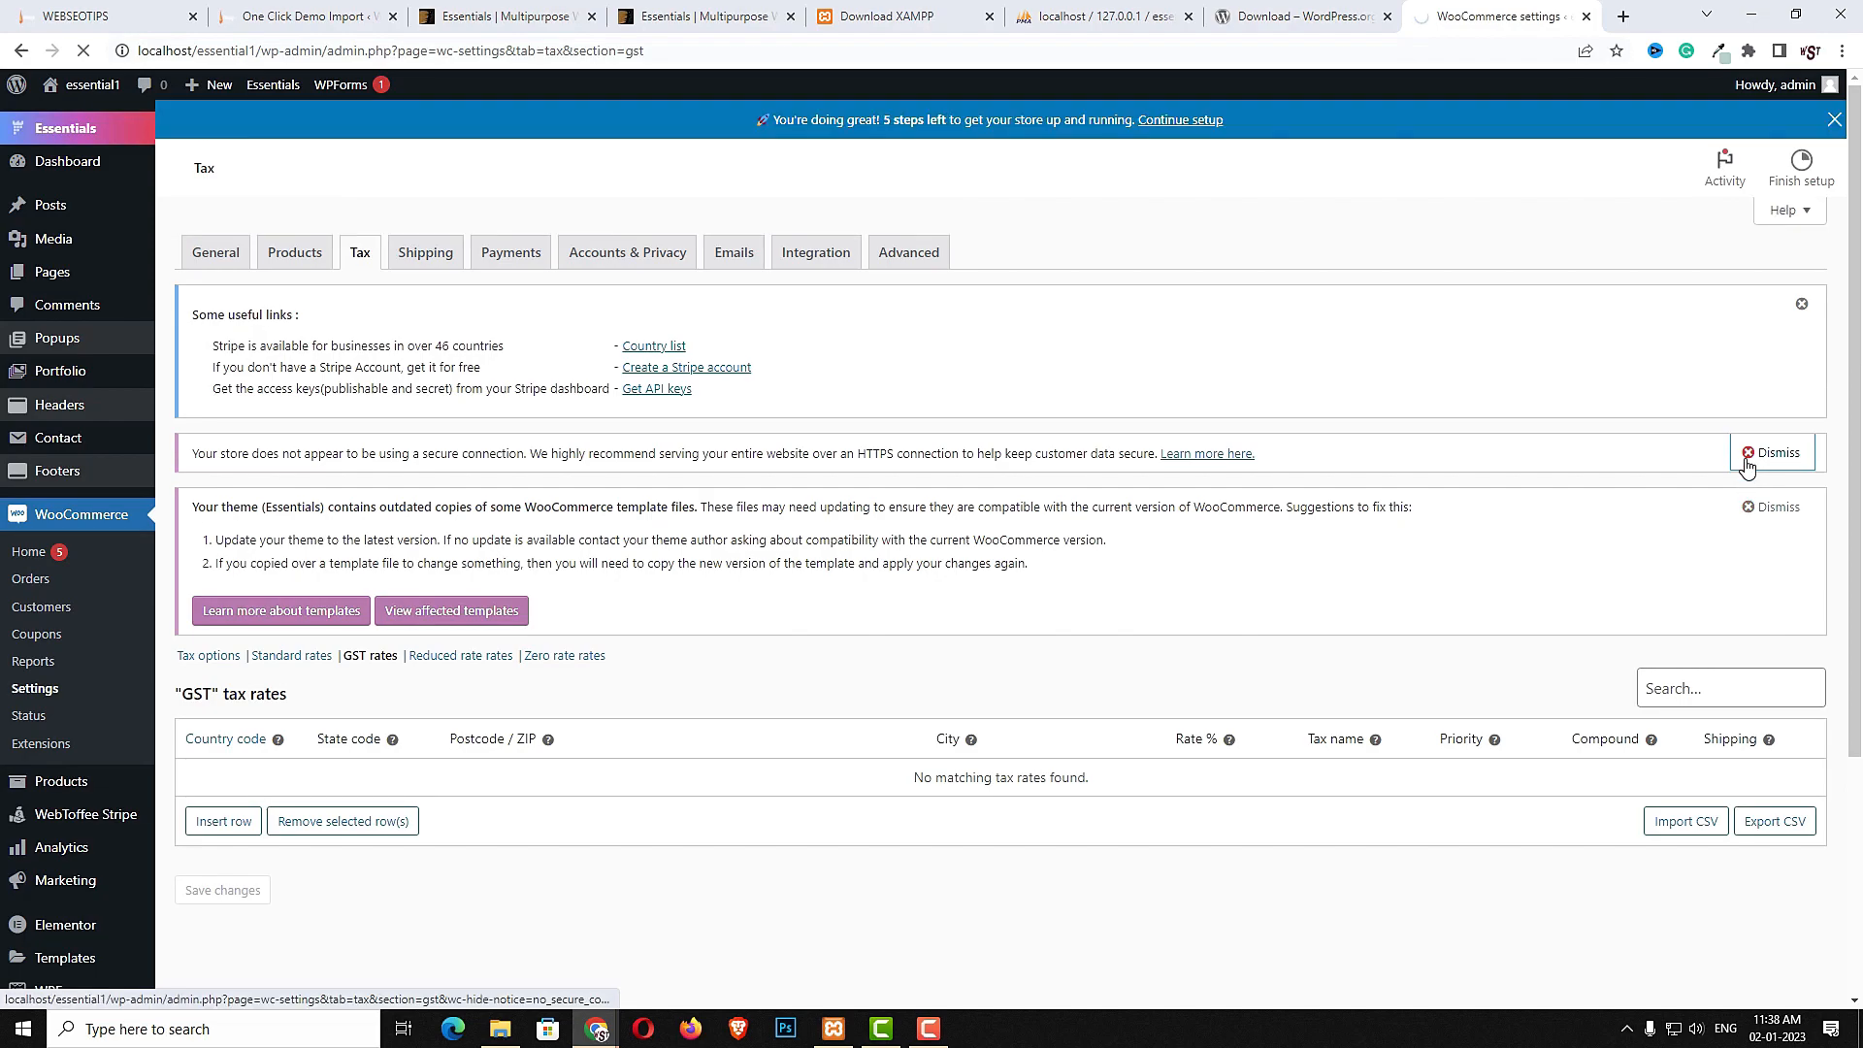
click(1750, 512)
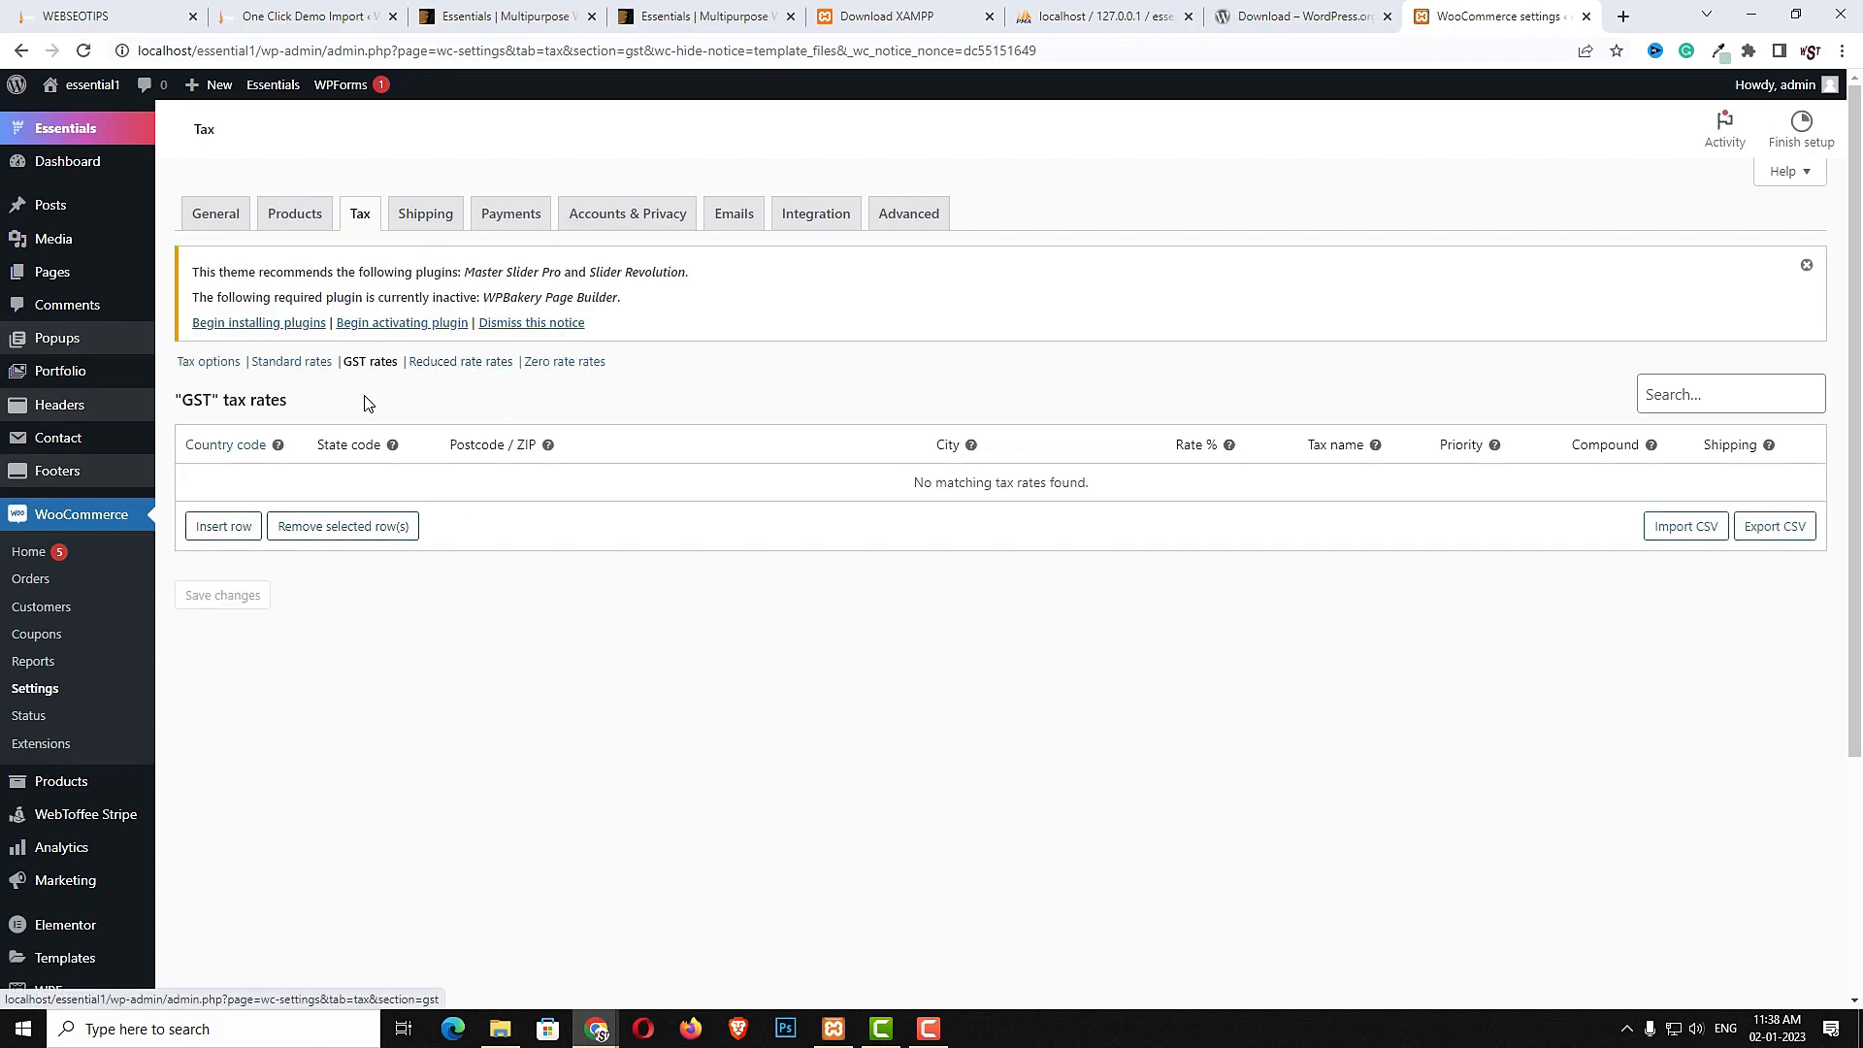
- Insert a GST tax rate row for country IN at 5% named Tax, mark it compound, and save
click(225, 567)
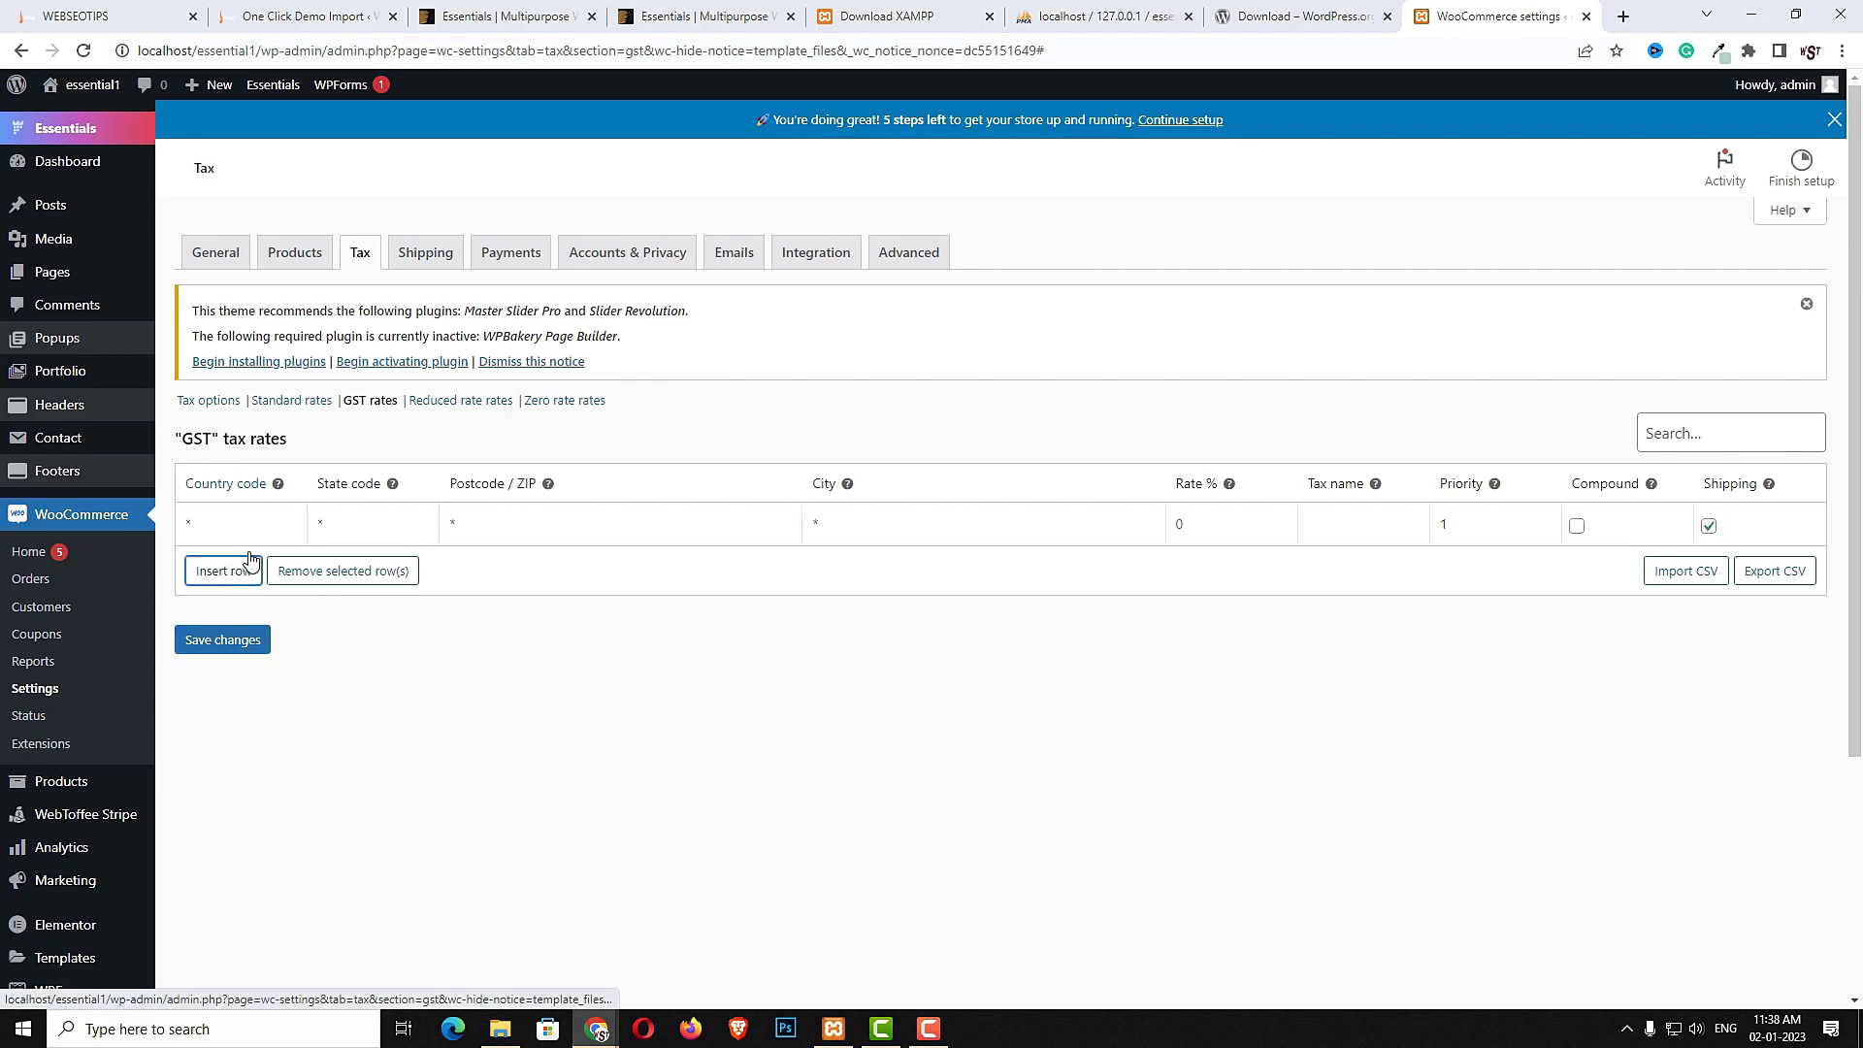
text(IN)
click(204, 557)
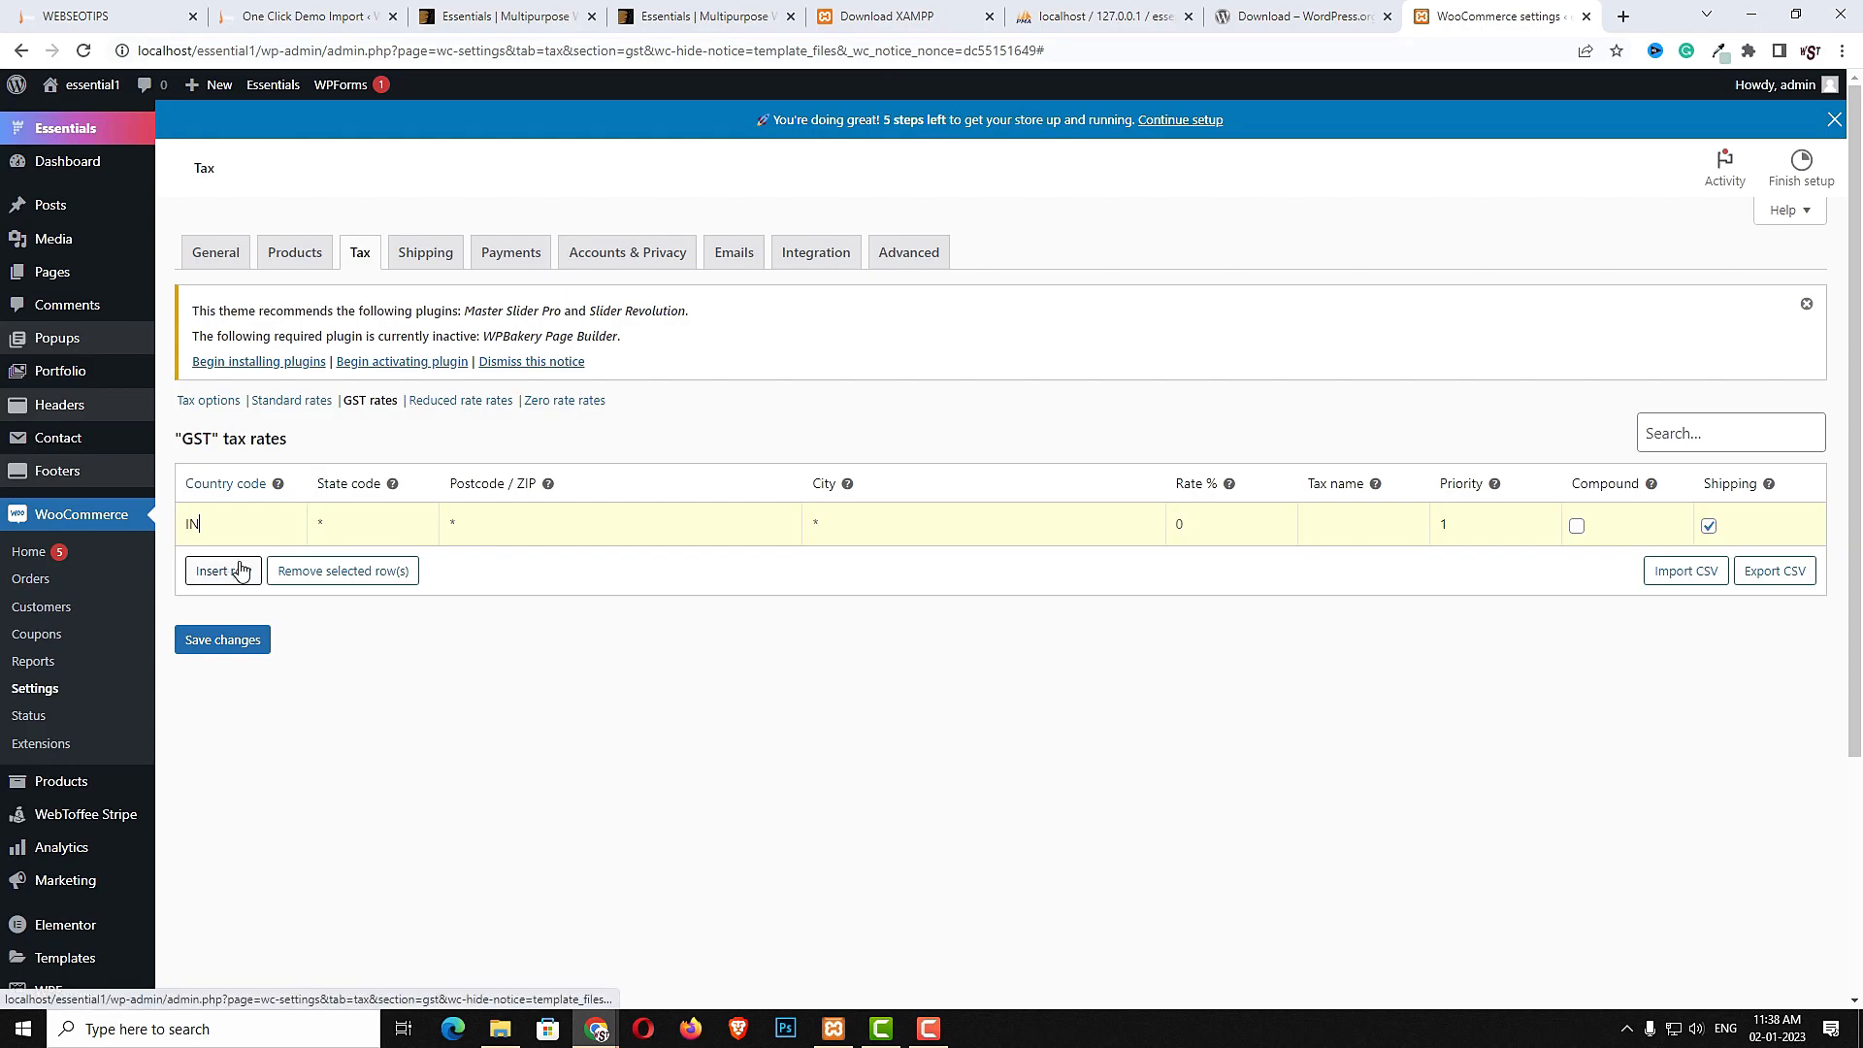
click(1178, 525)
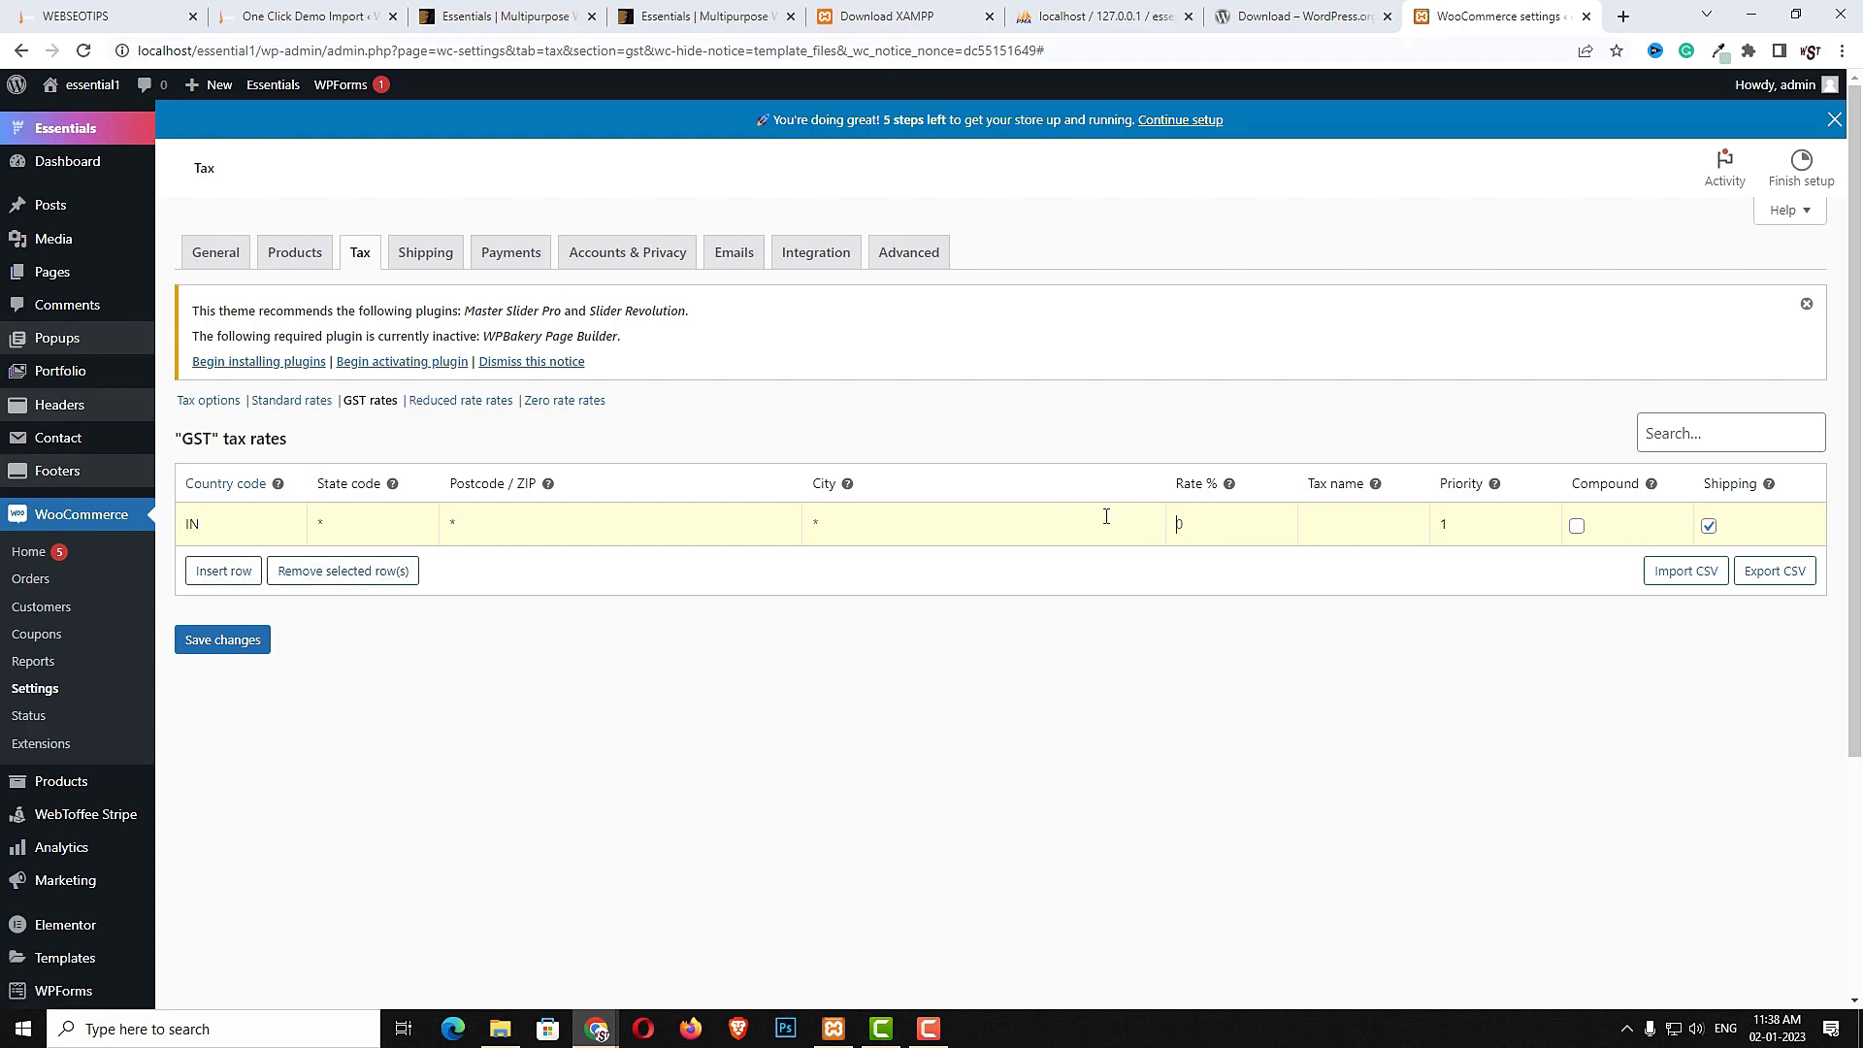
click(1577, 526)
click(249, 649)
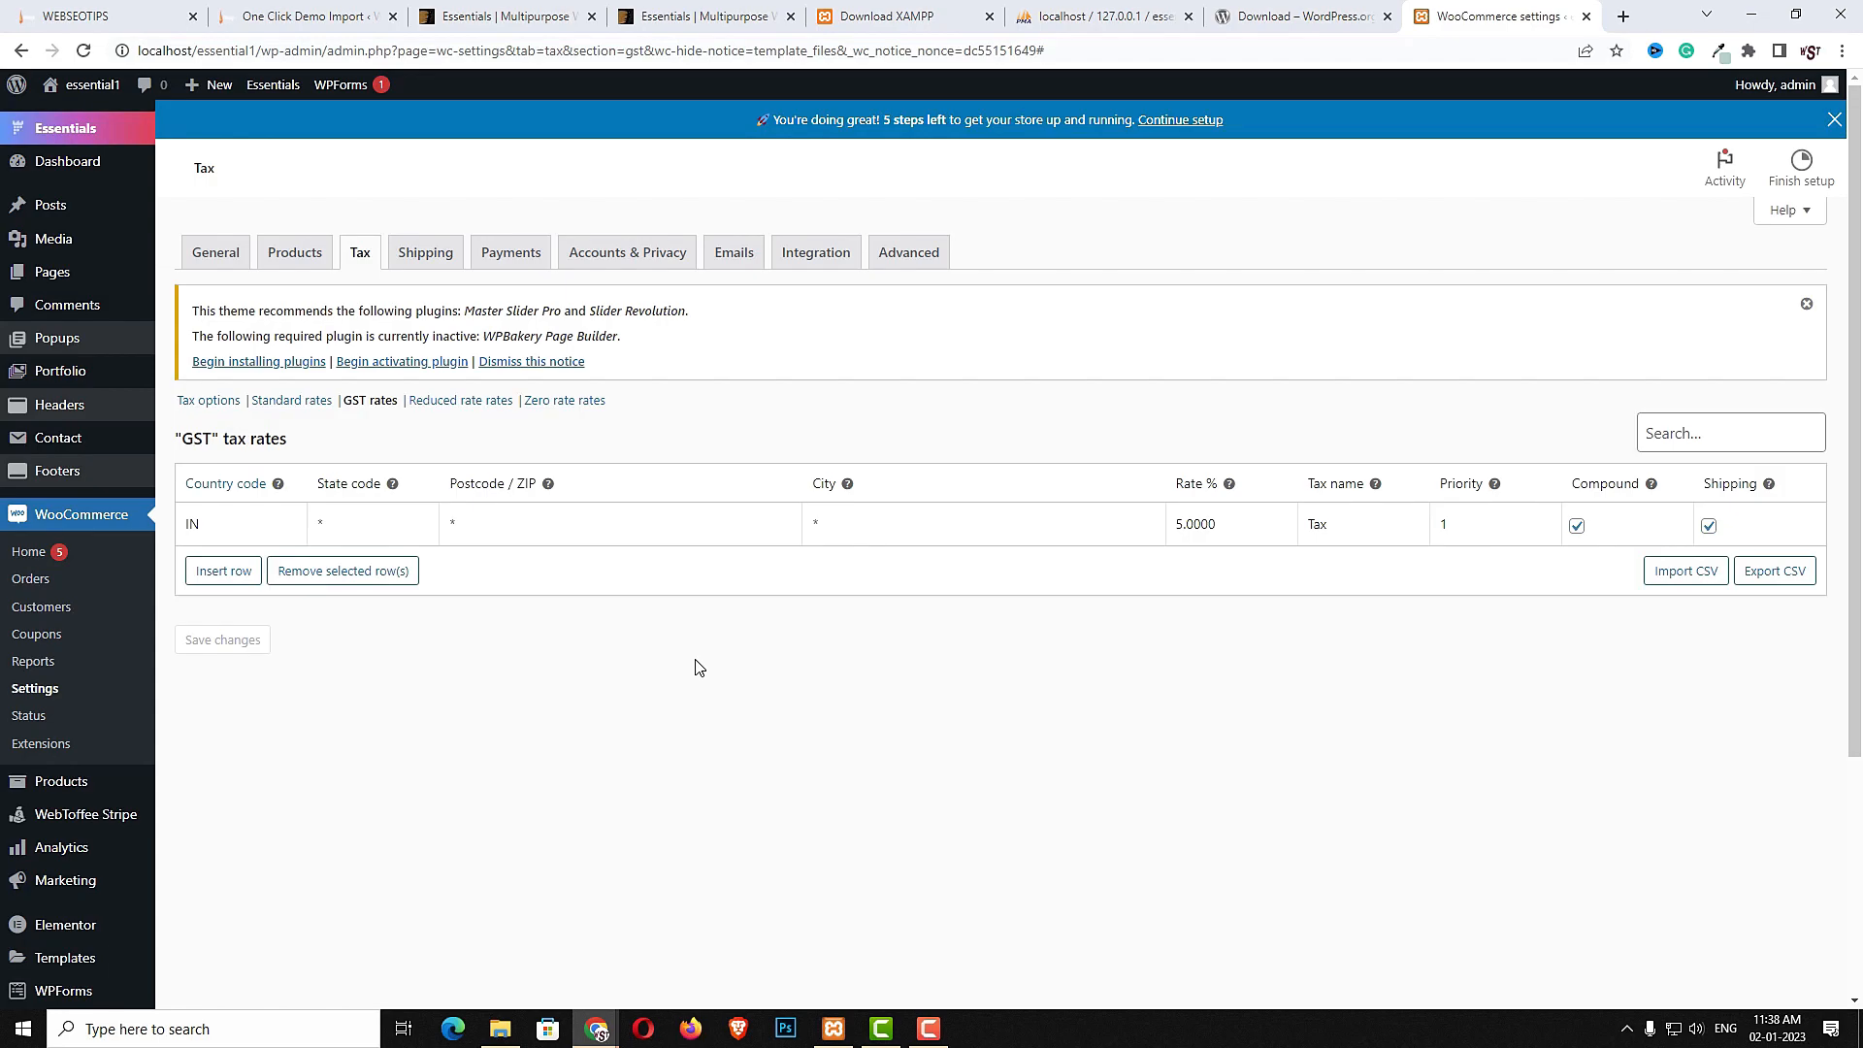
- Create a shipping zone named india and add a Flat rate shipping method to it
click(454, 262)
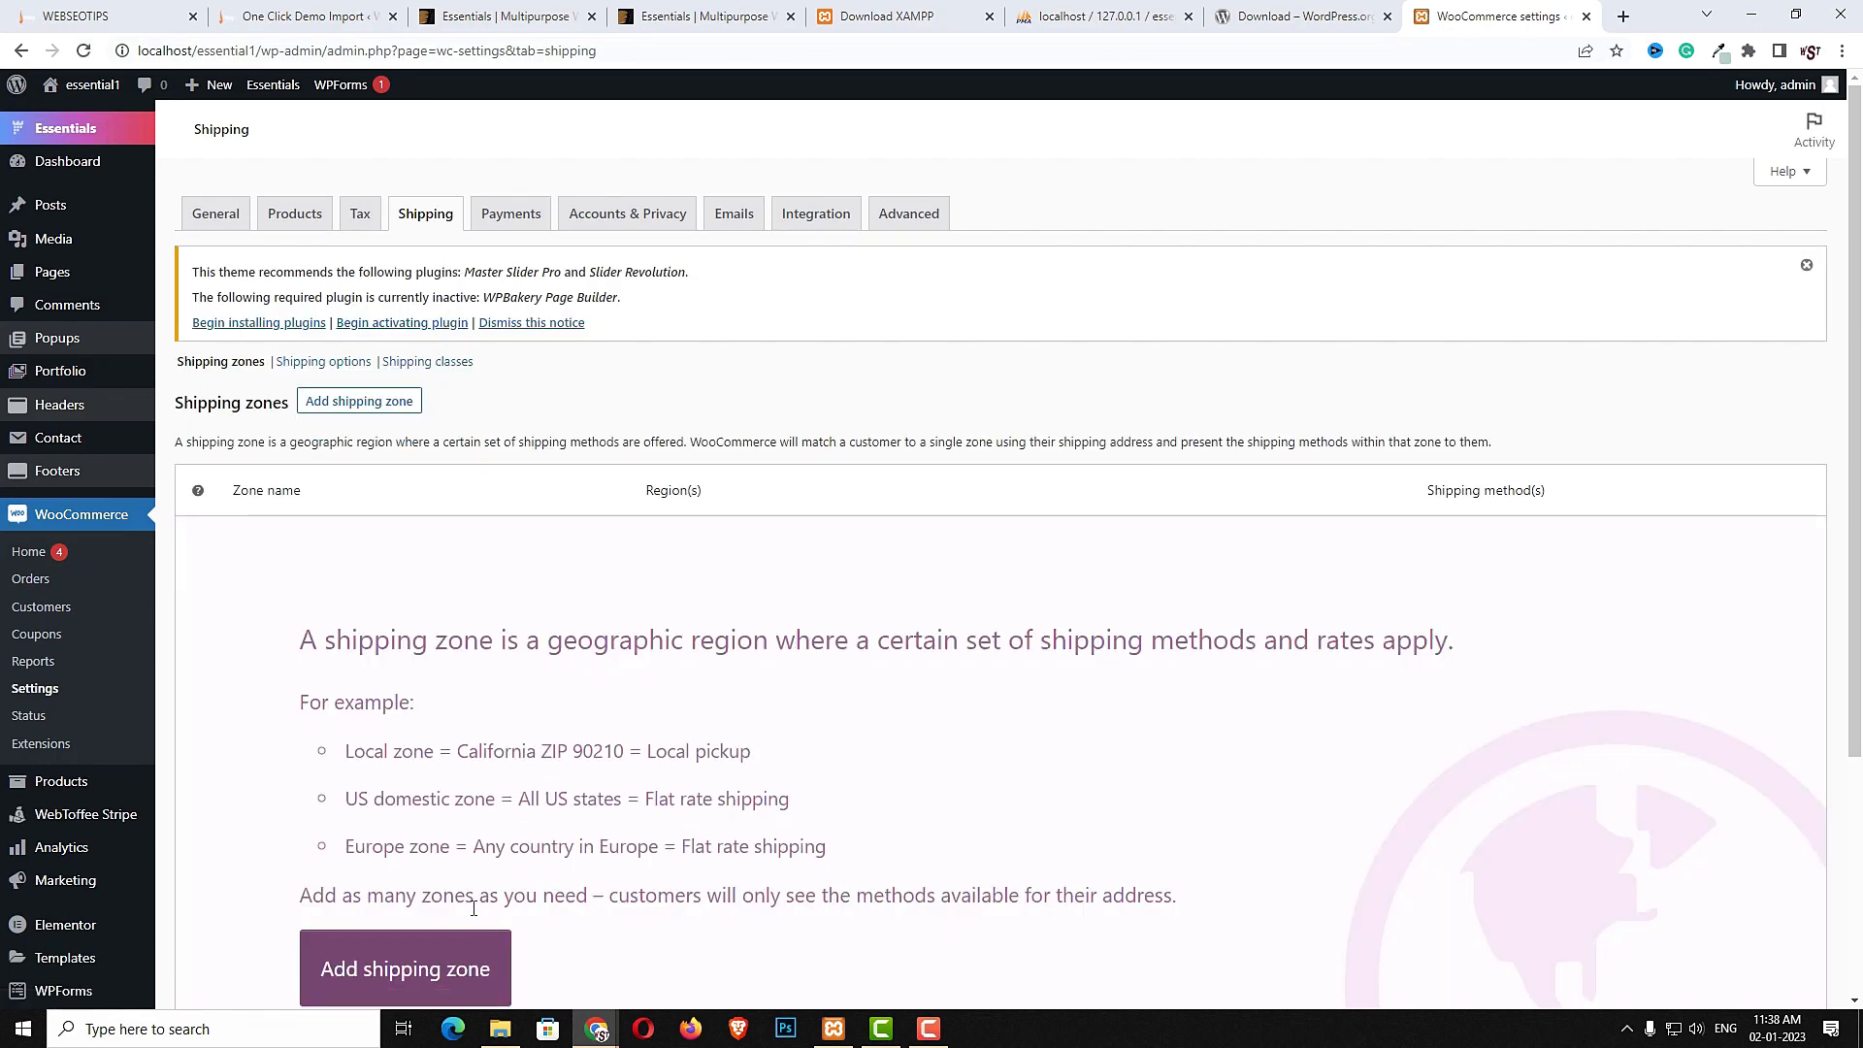
click(369, 971)
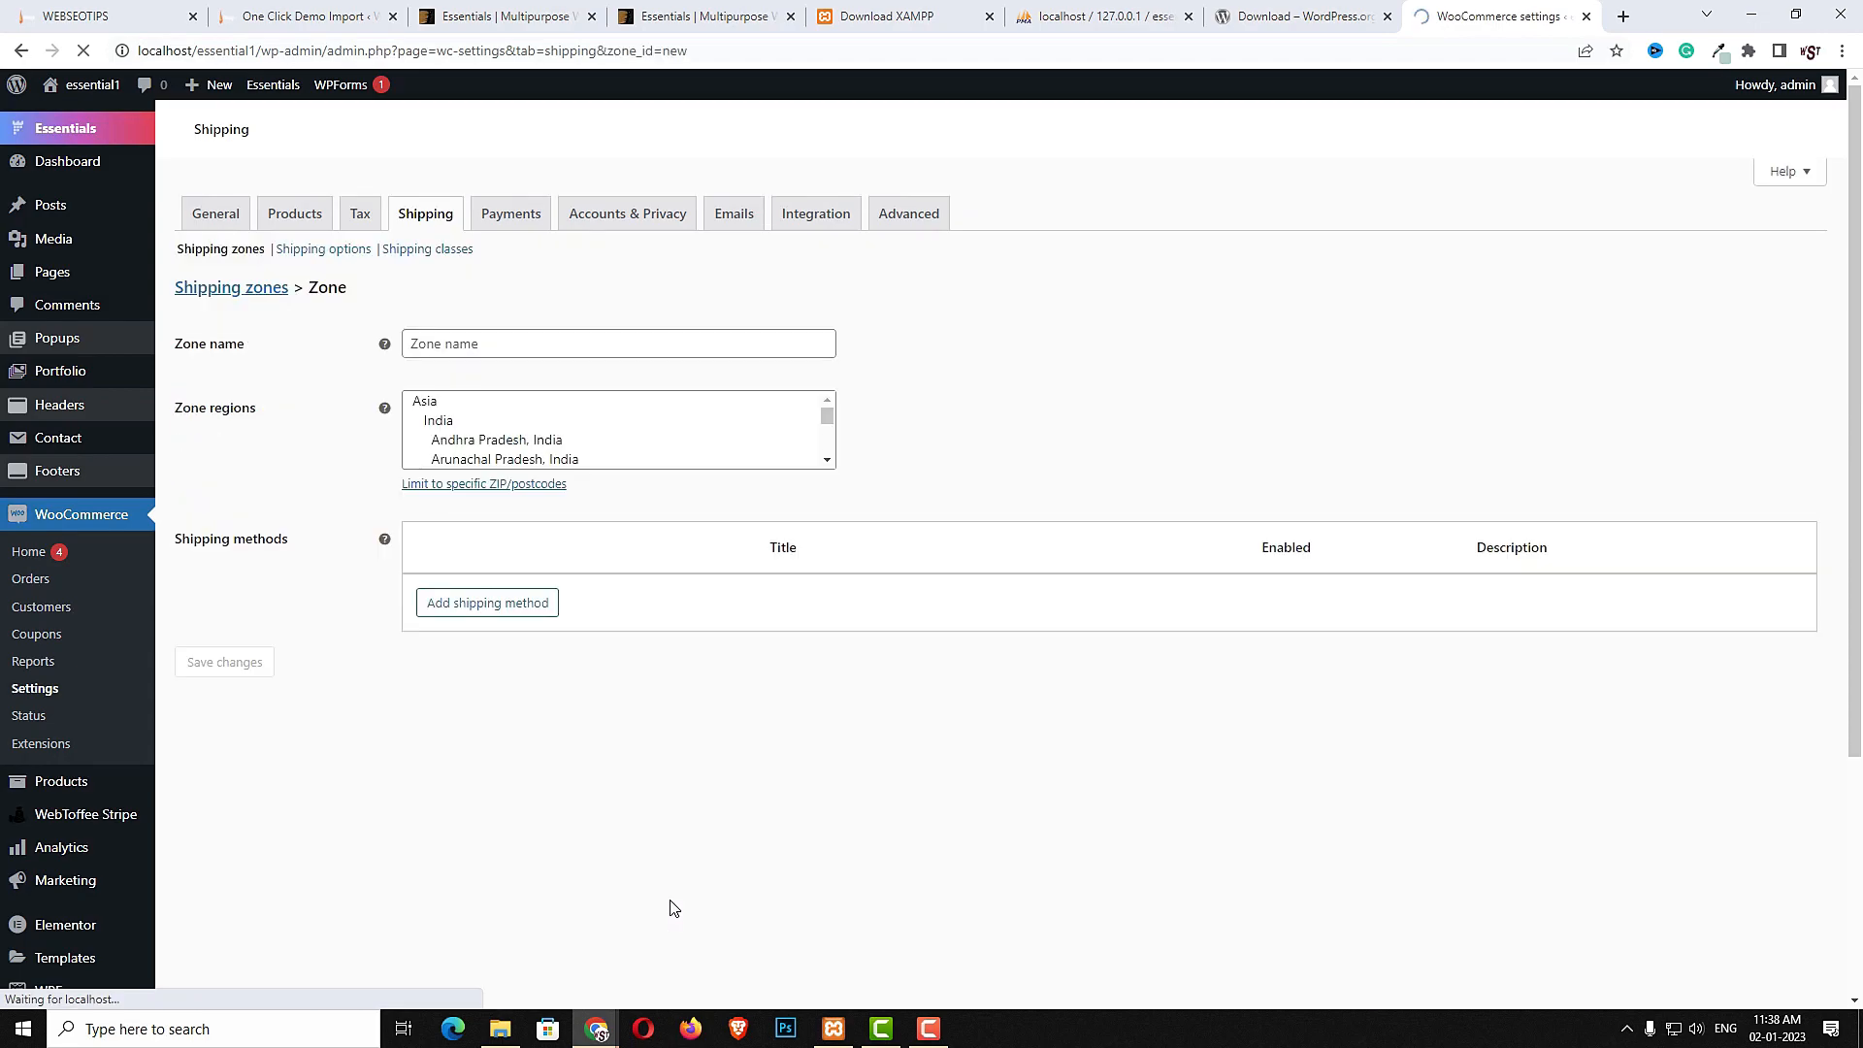
click(520, 456)
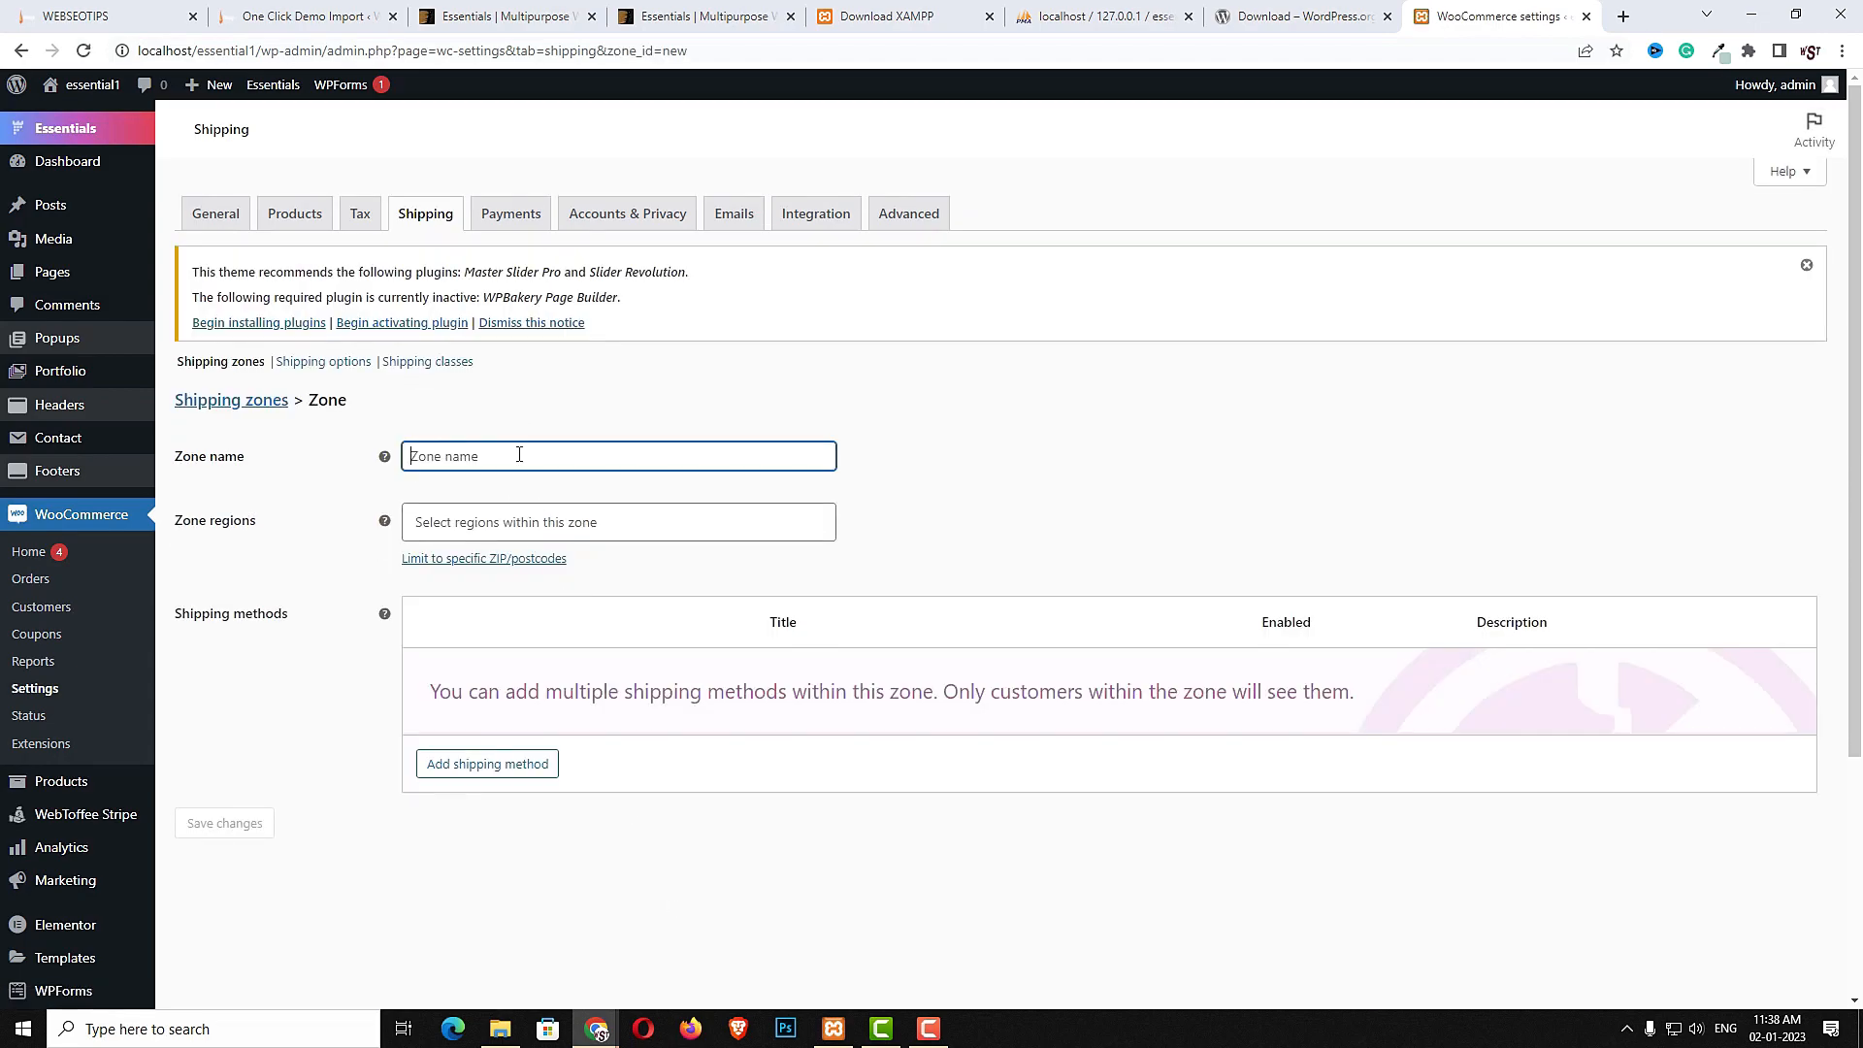
text(ind)
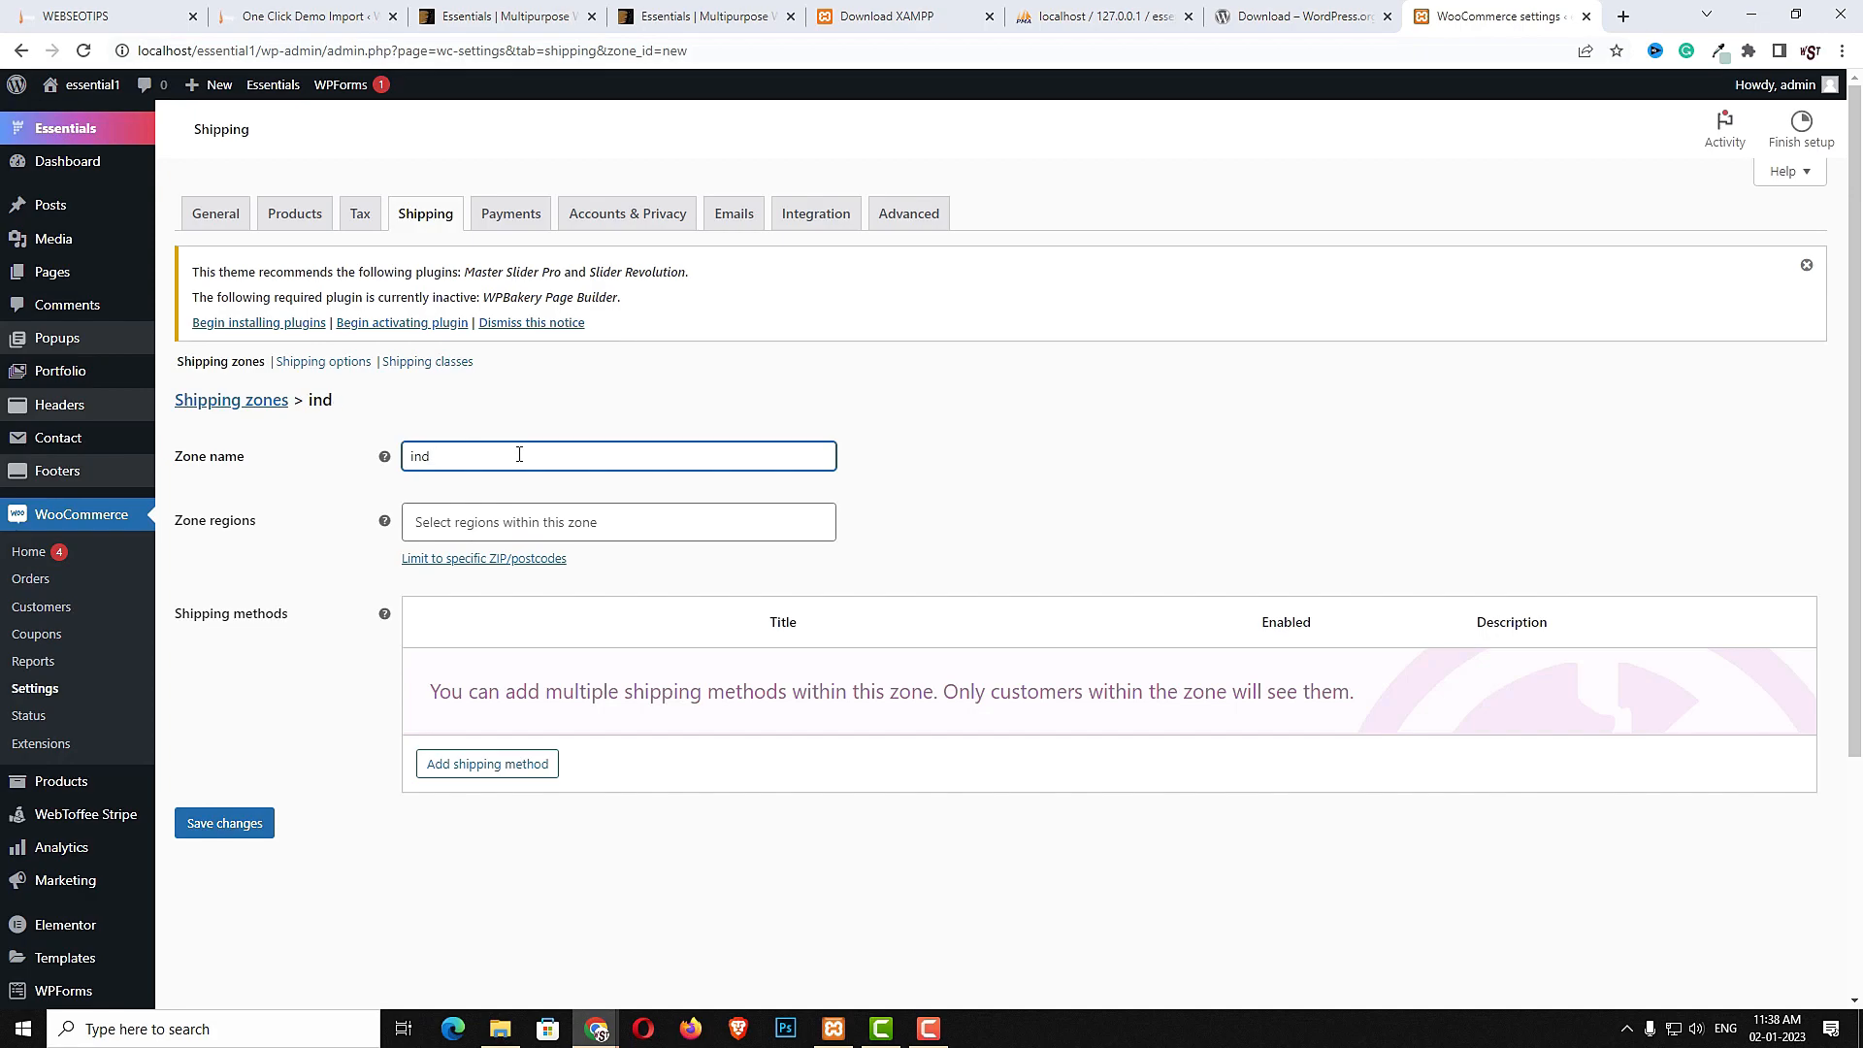
text(adia)
click(469, 806)
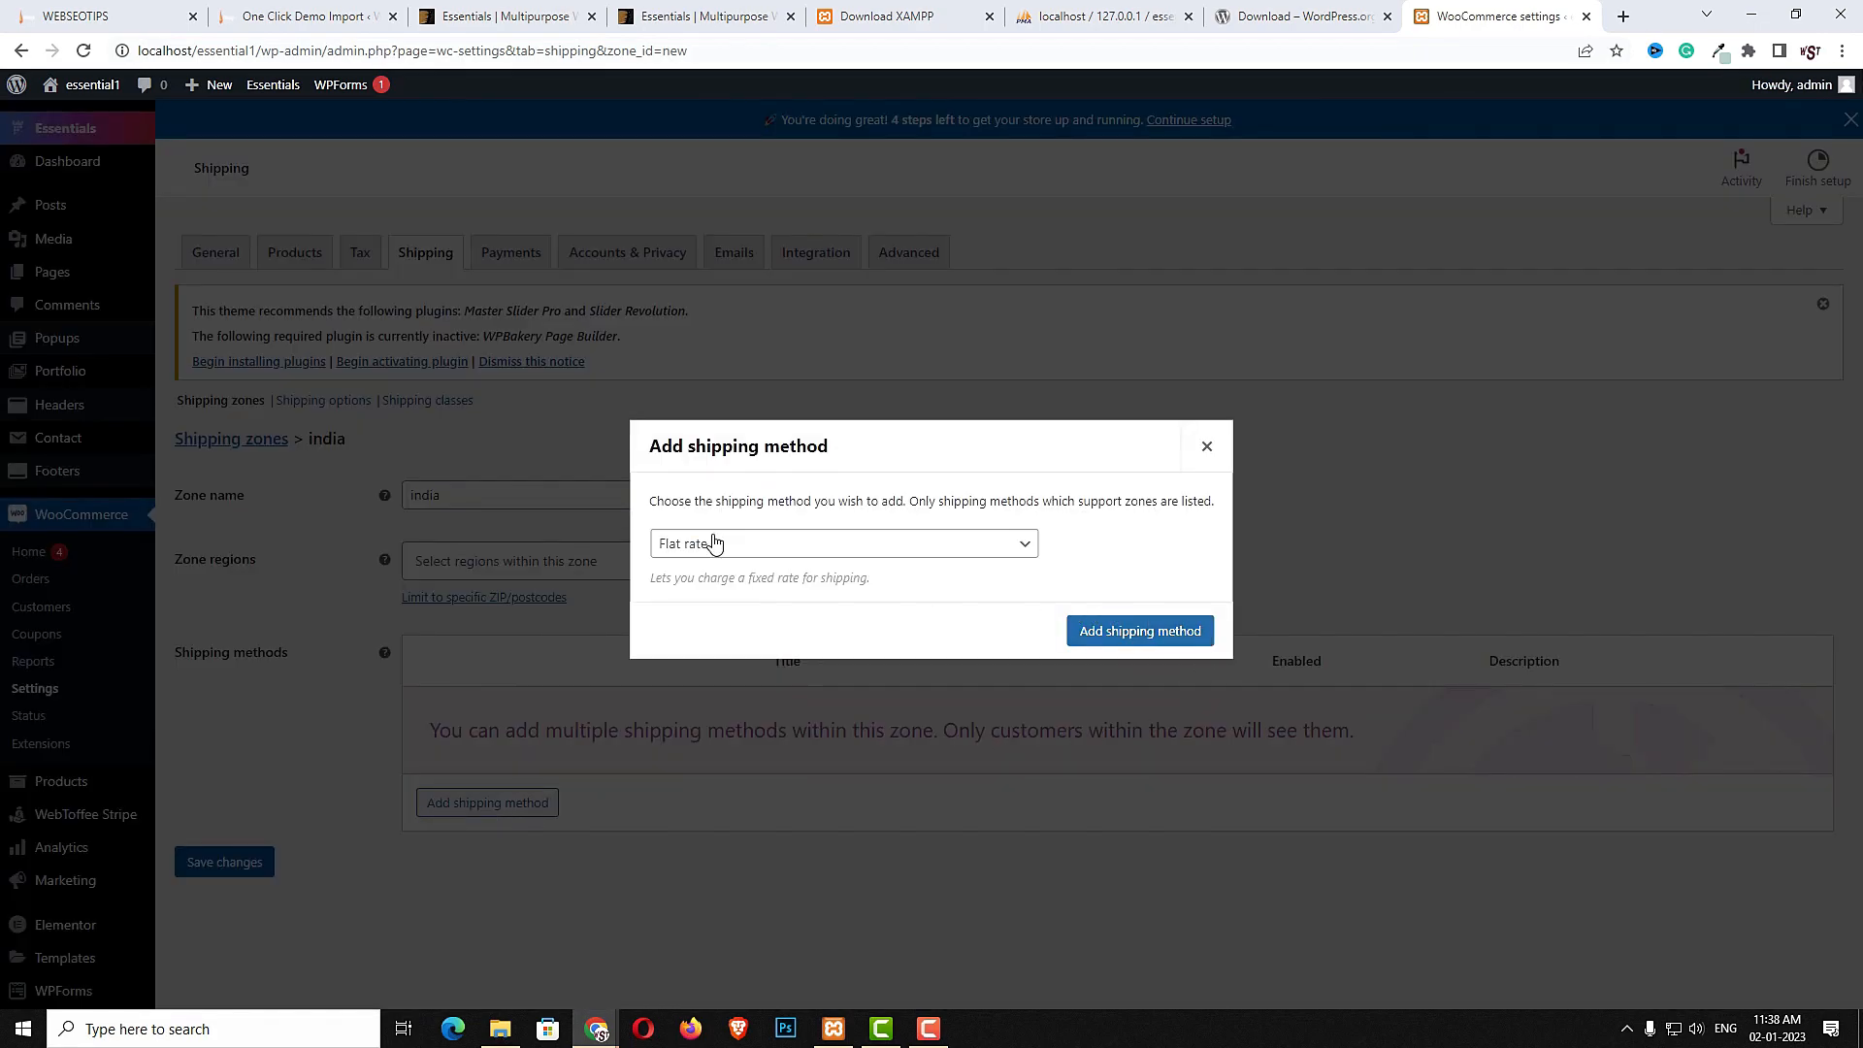
click(1113, 633)
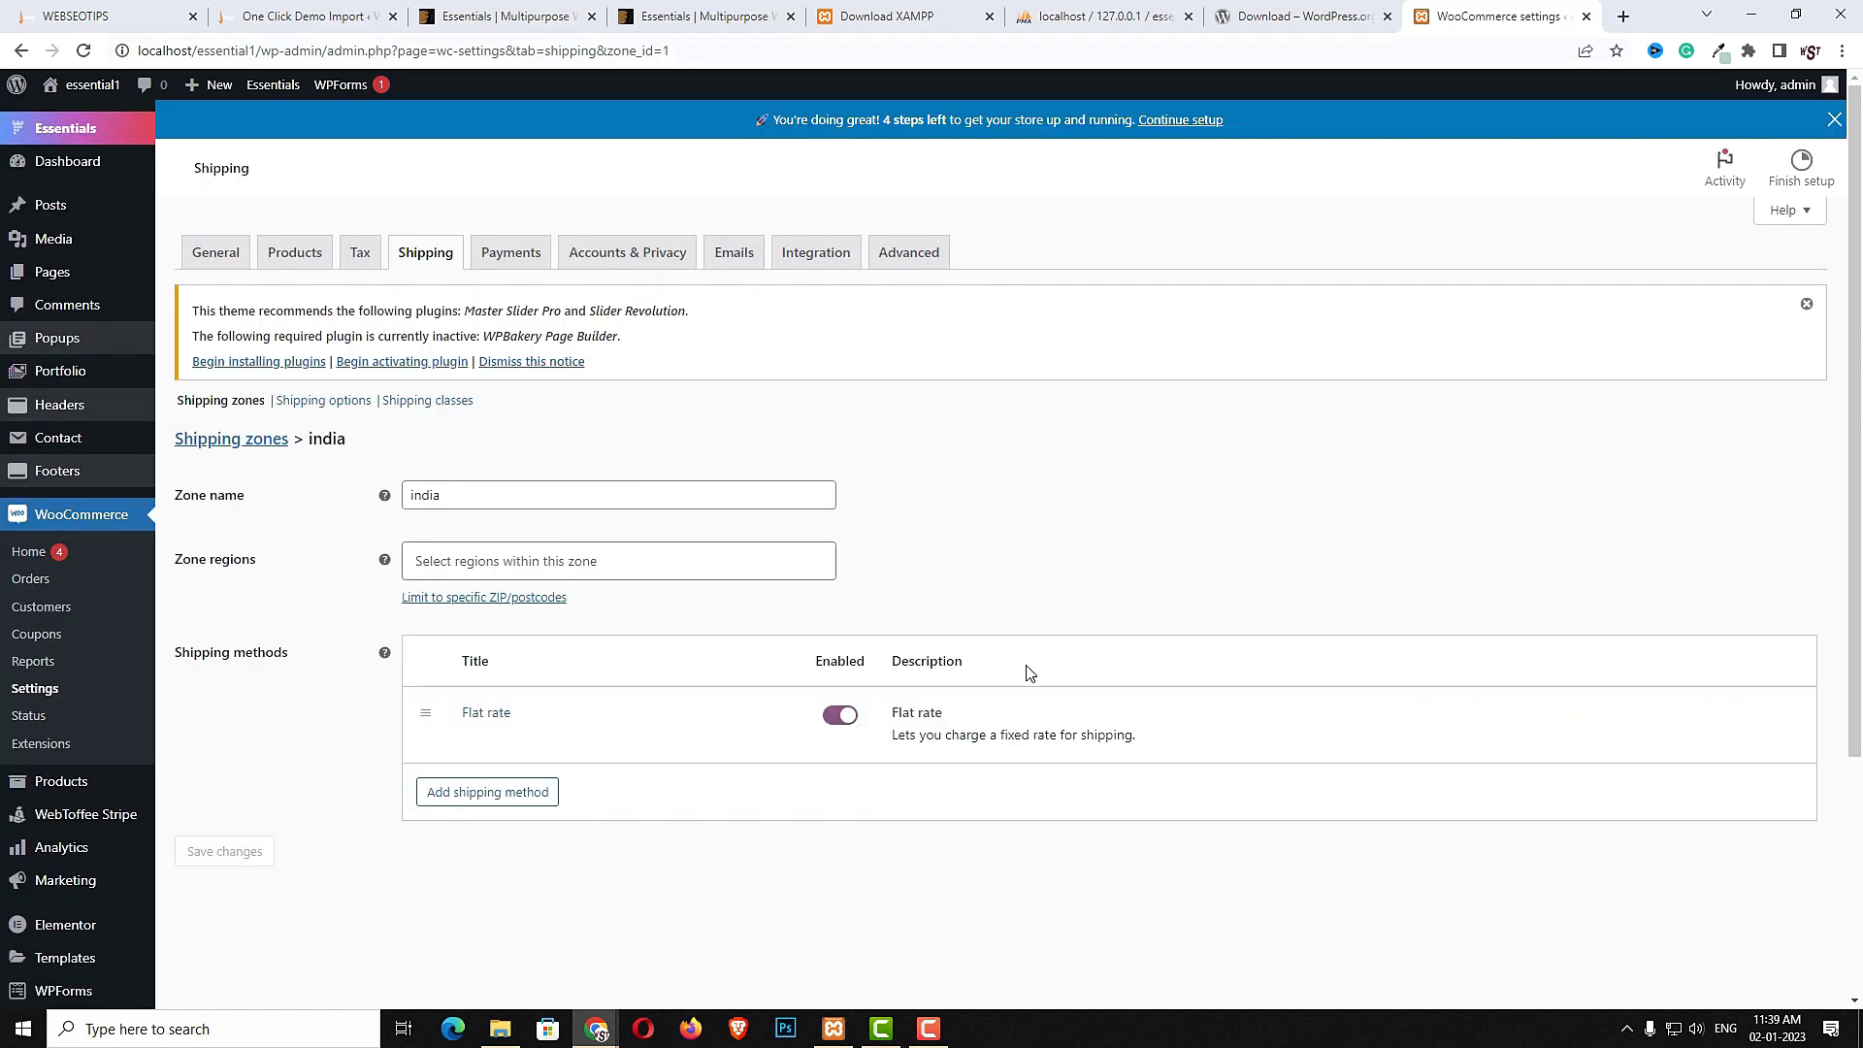
- Set the Flat rate cost to 50*[qty] and save the method settings
click(483, 718)
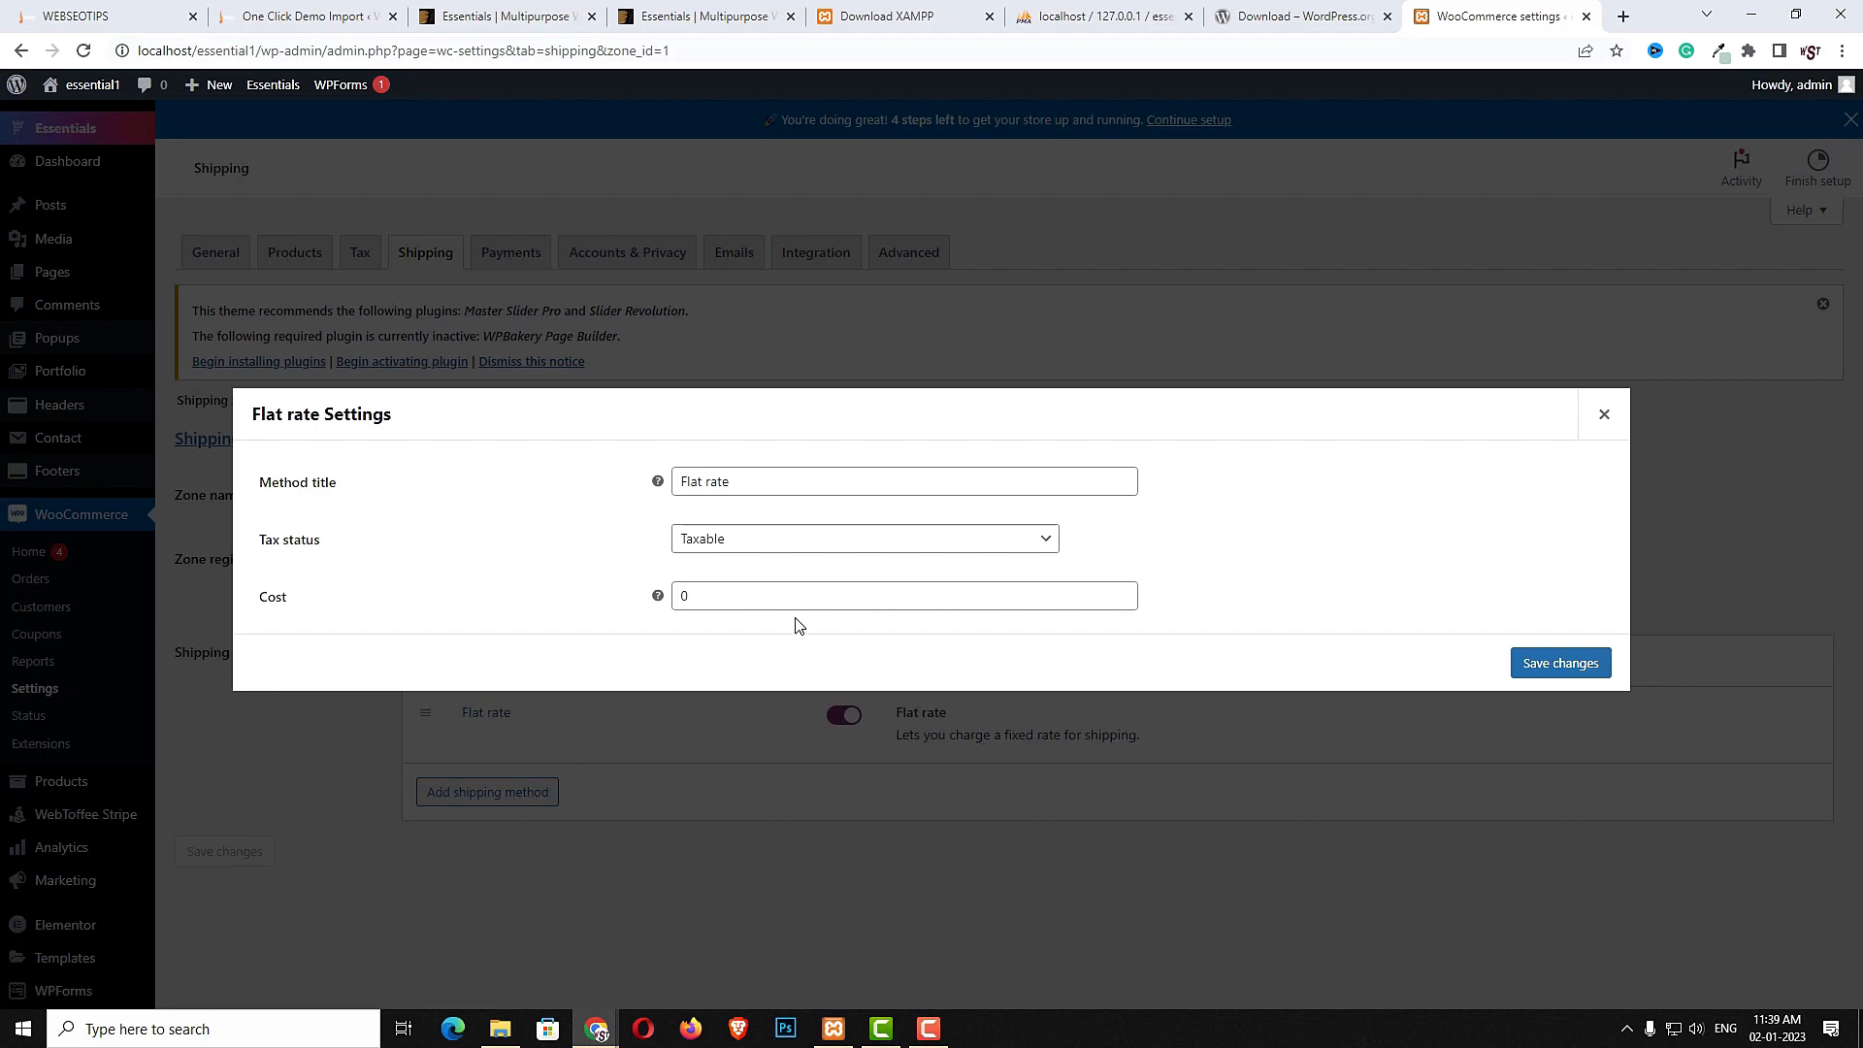
drag(727, 604, 532, 590)
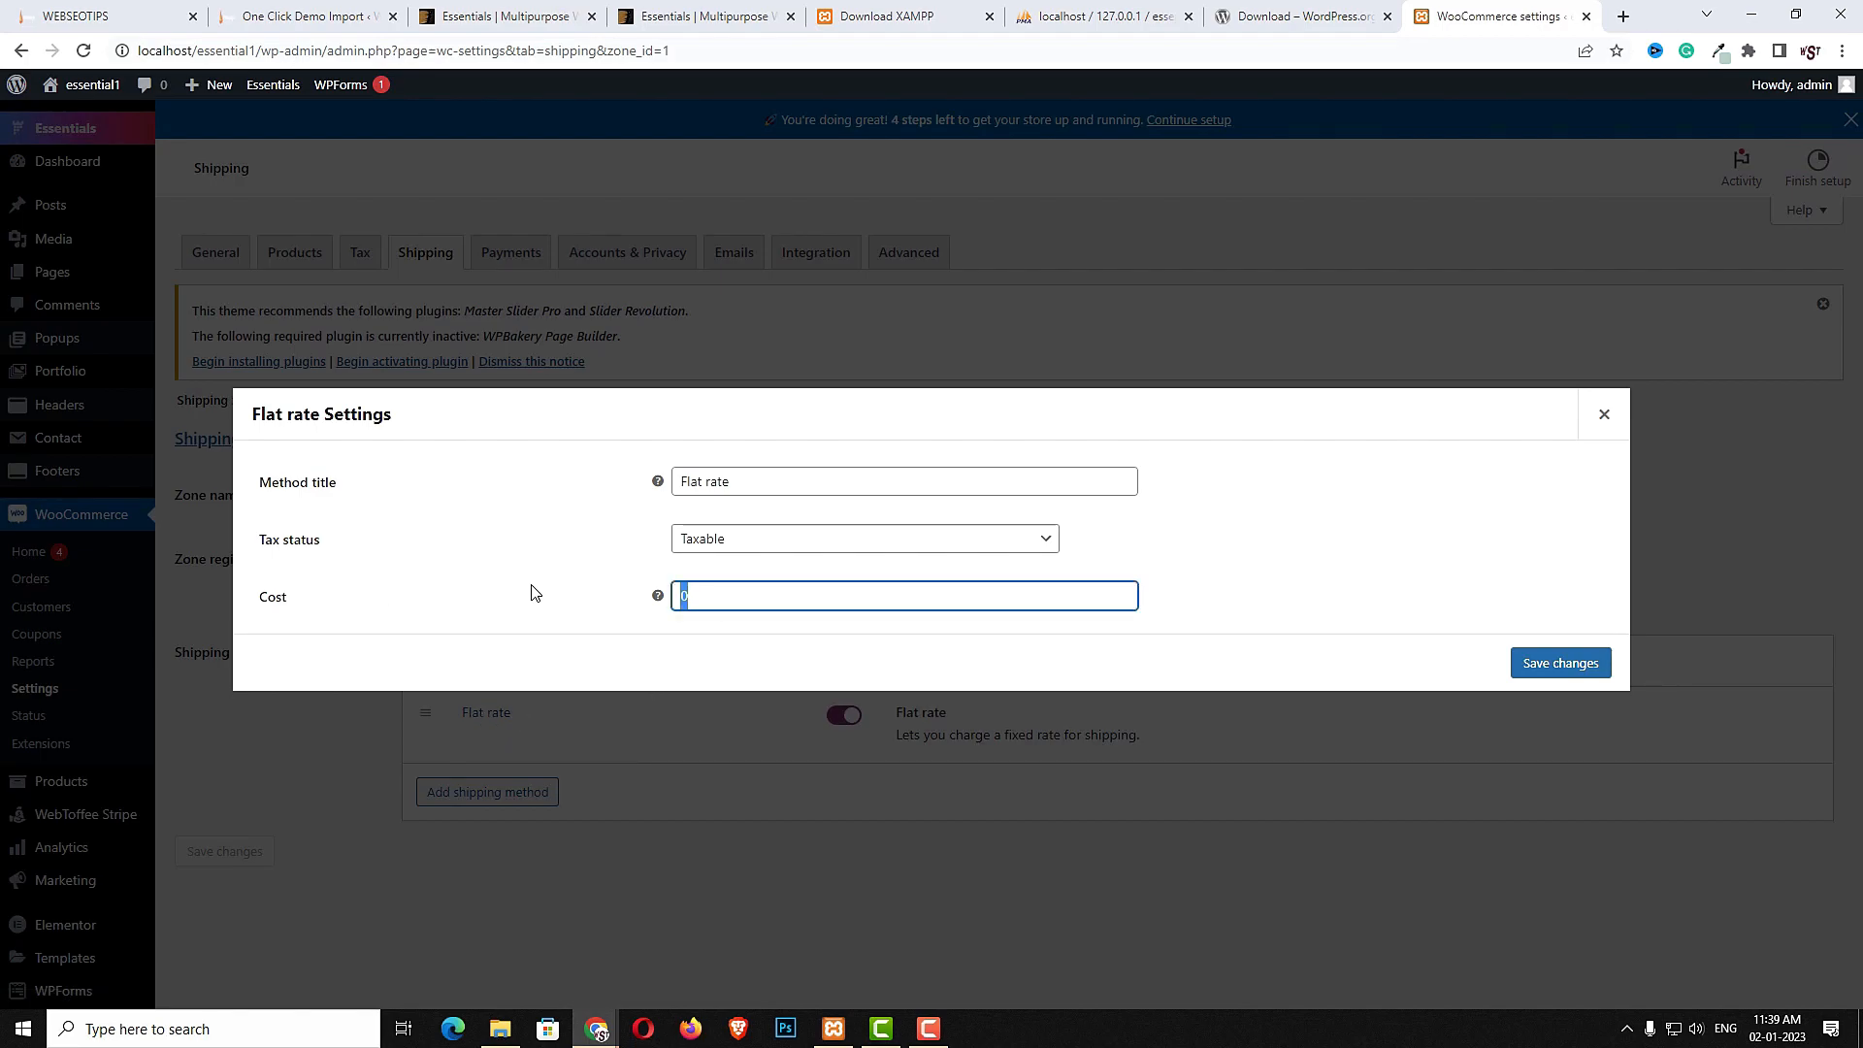
text(50)
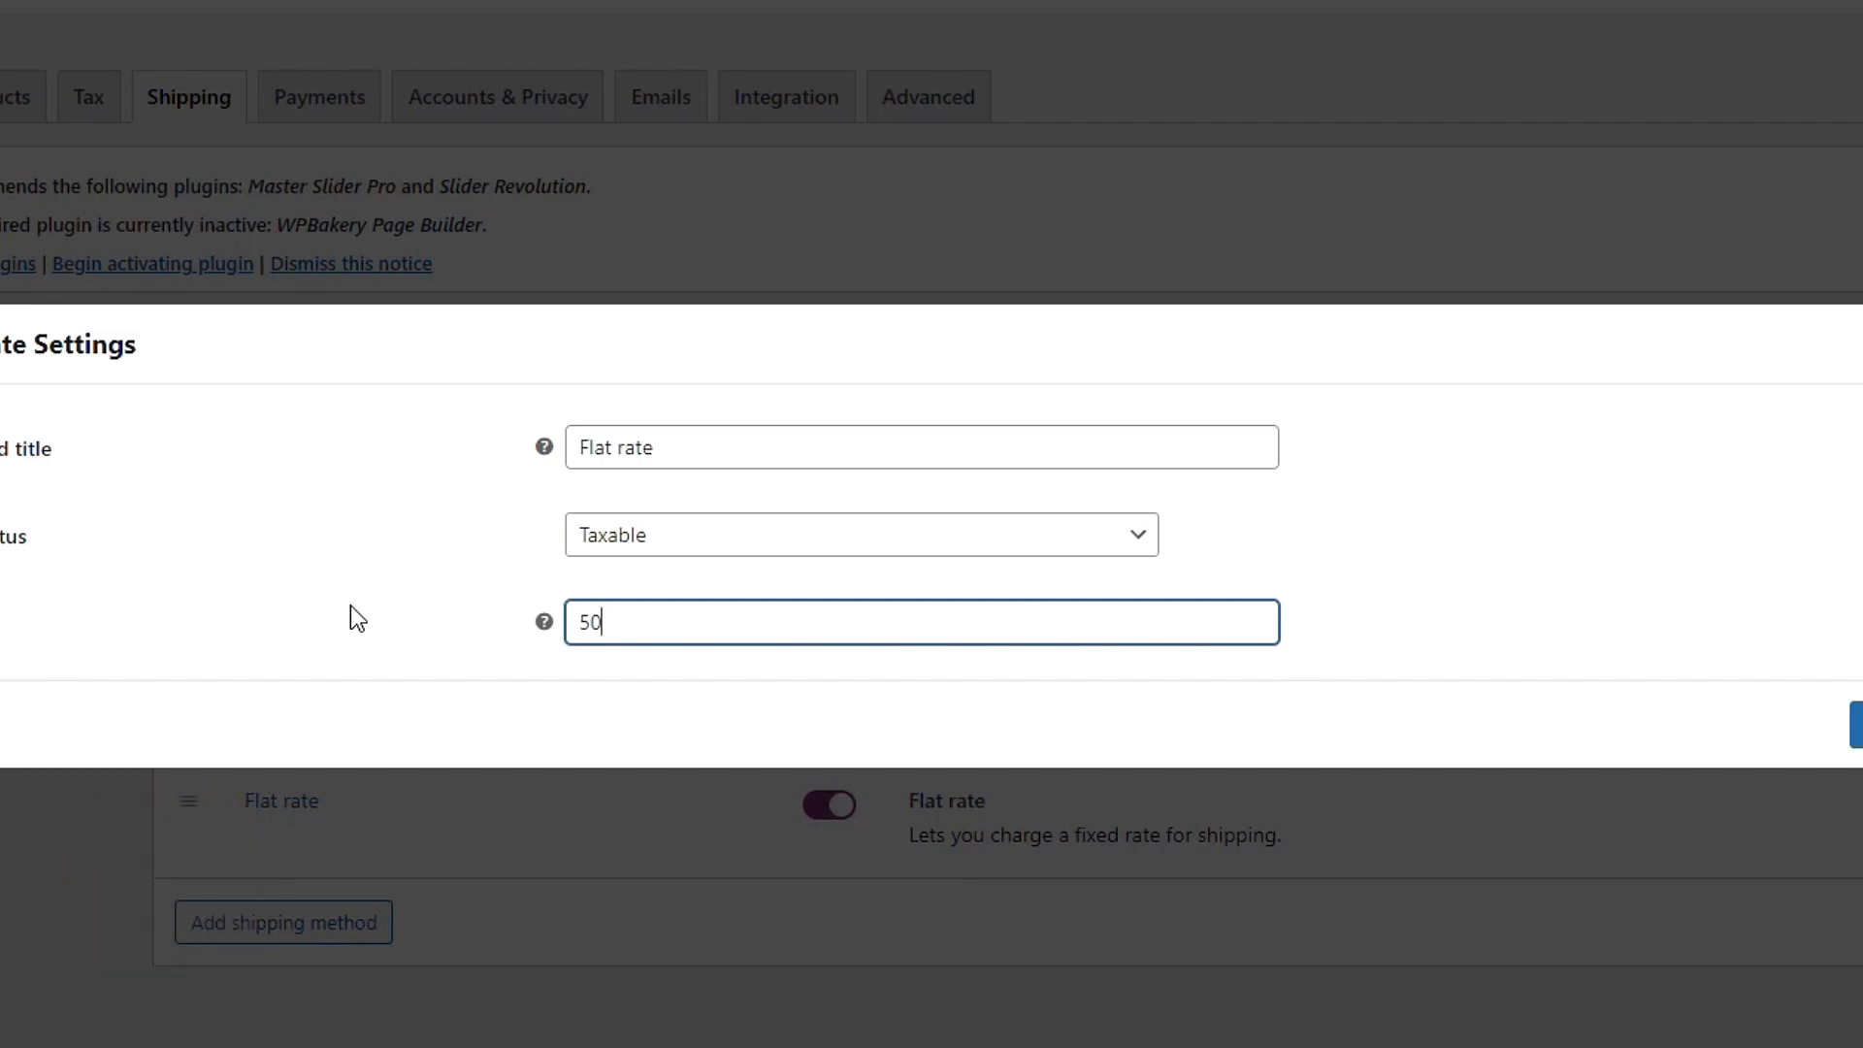
text(*[qty])
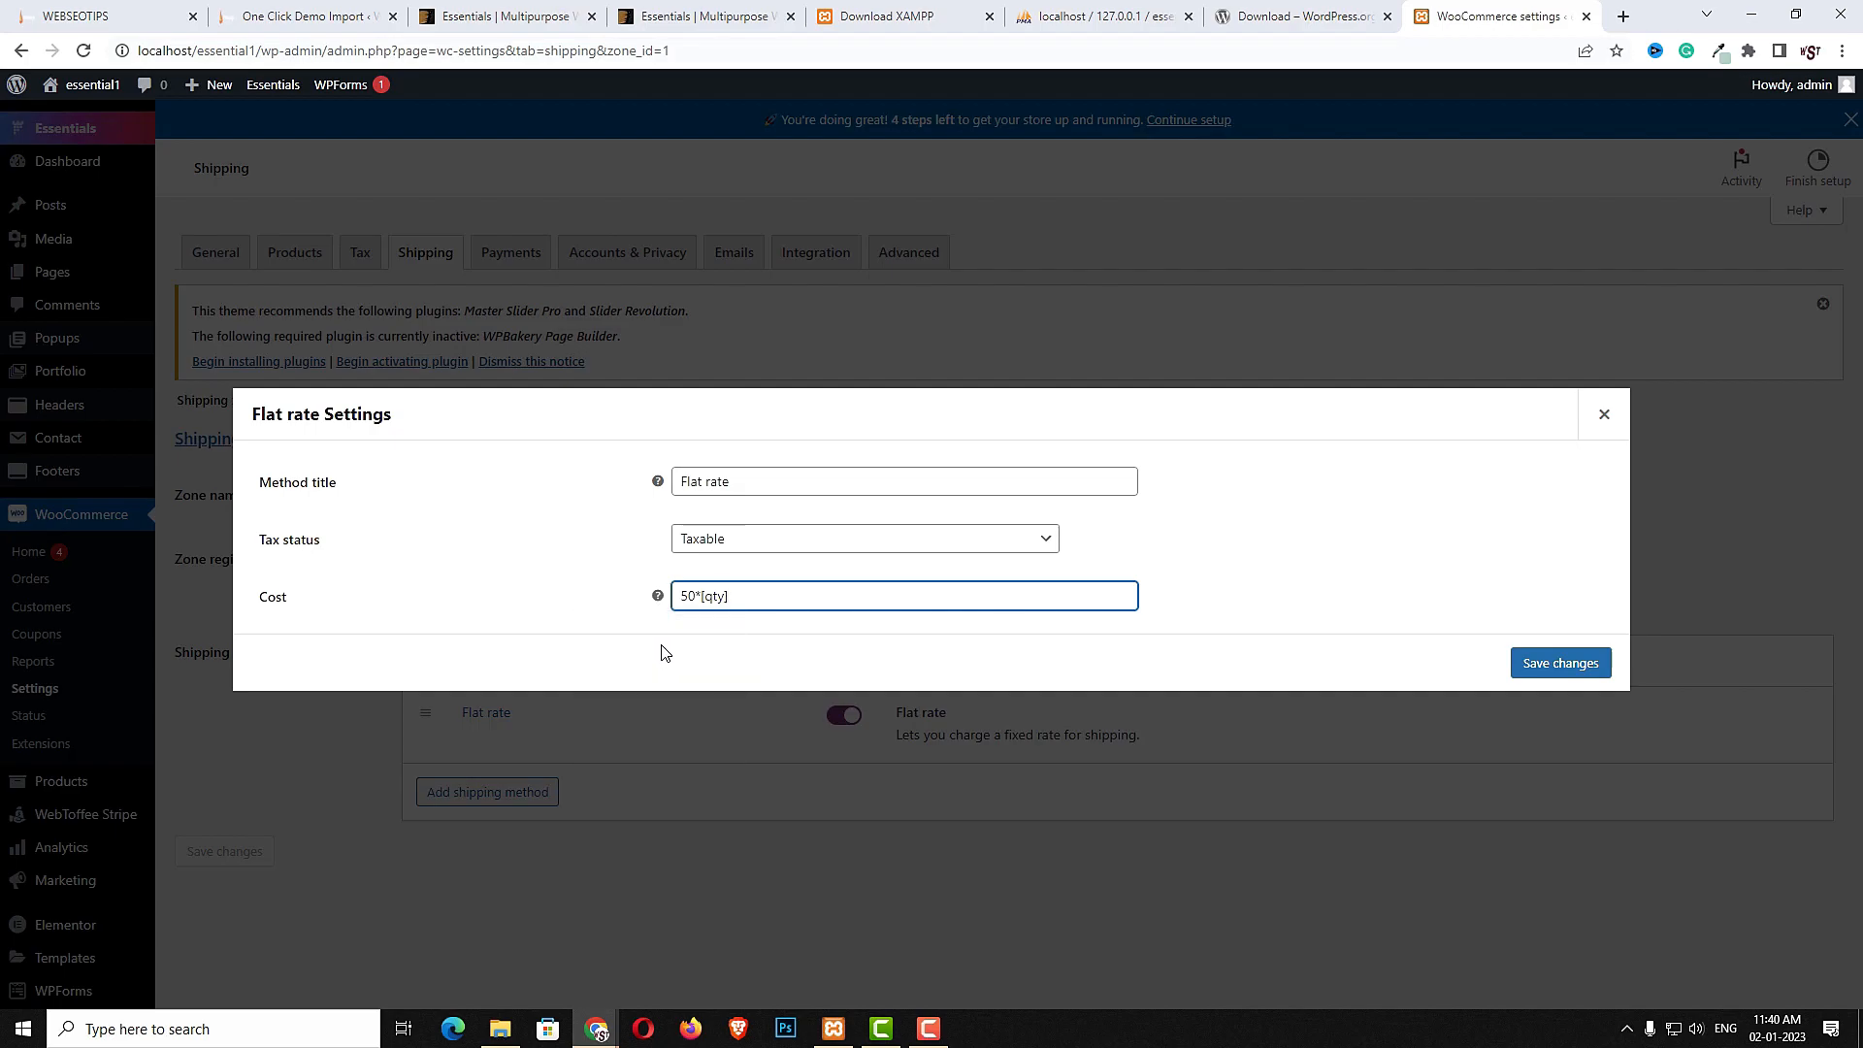
mouse_move(659, 597)
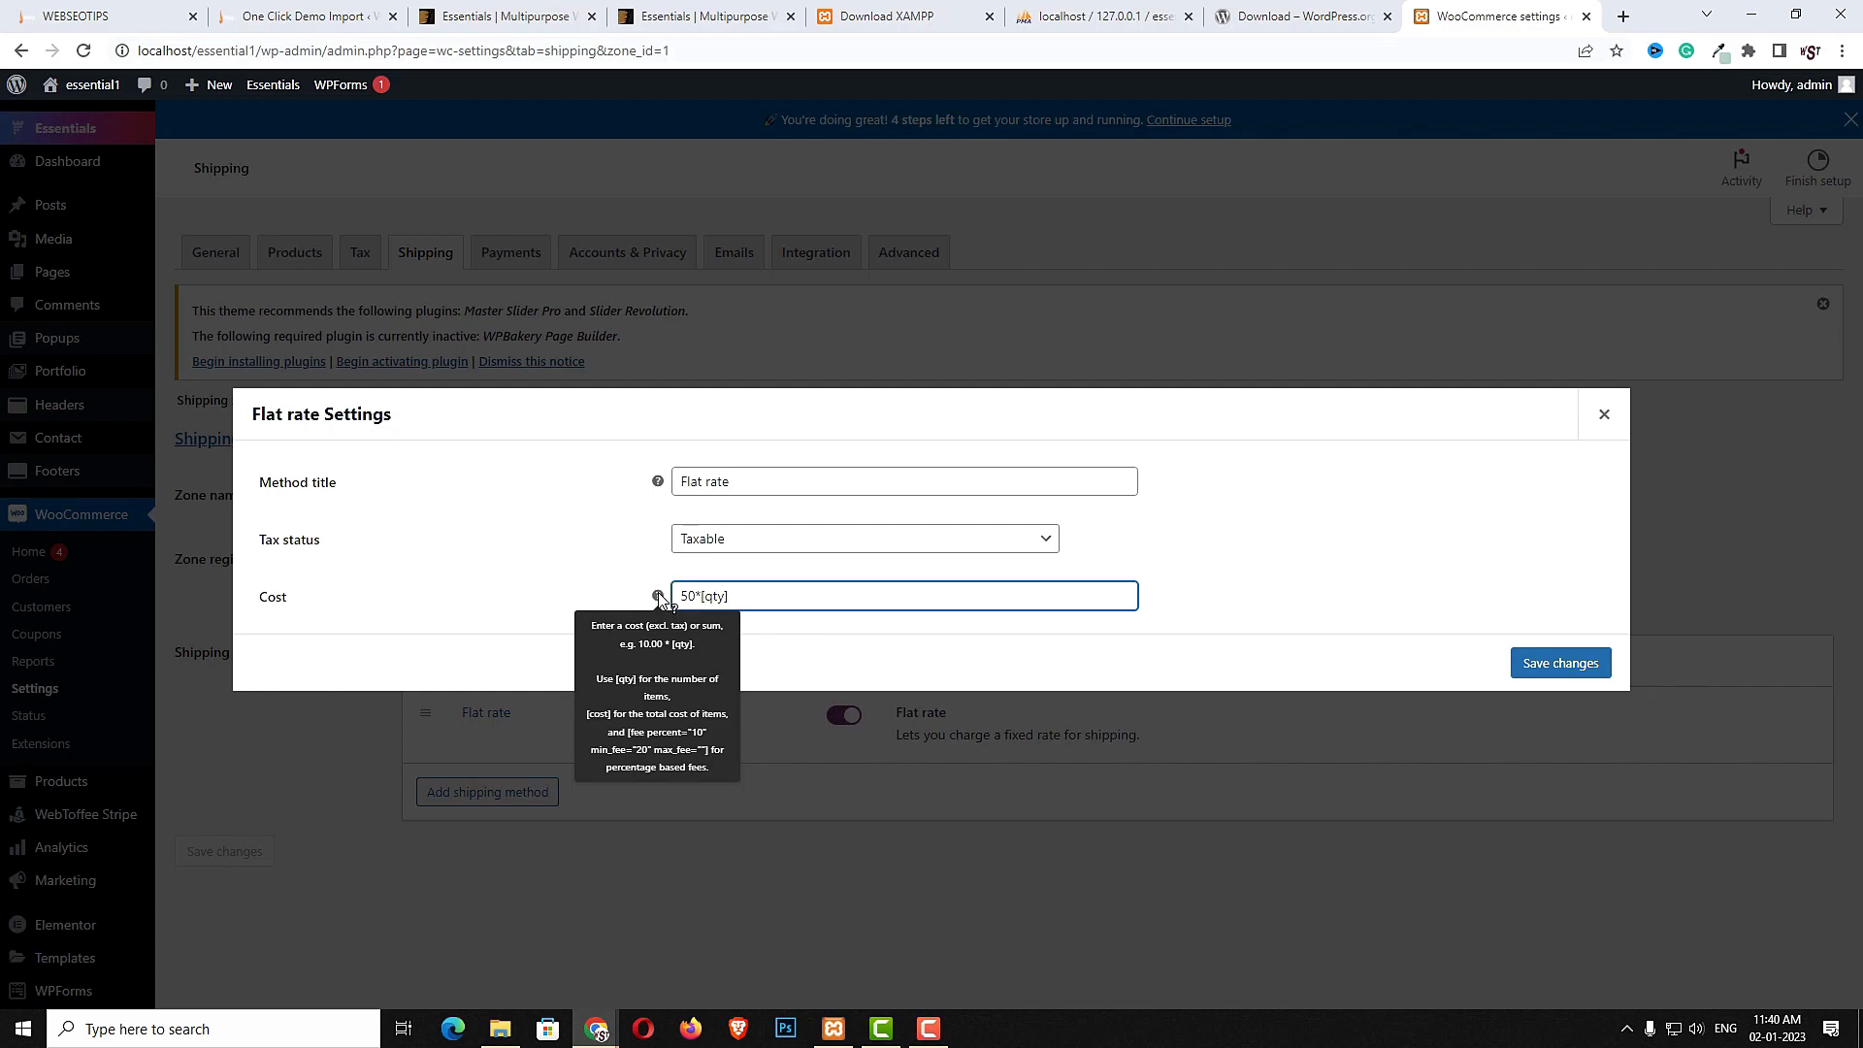
click(1577, 666)
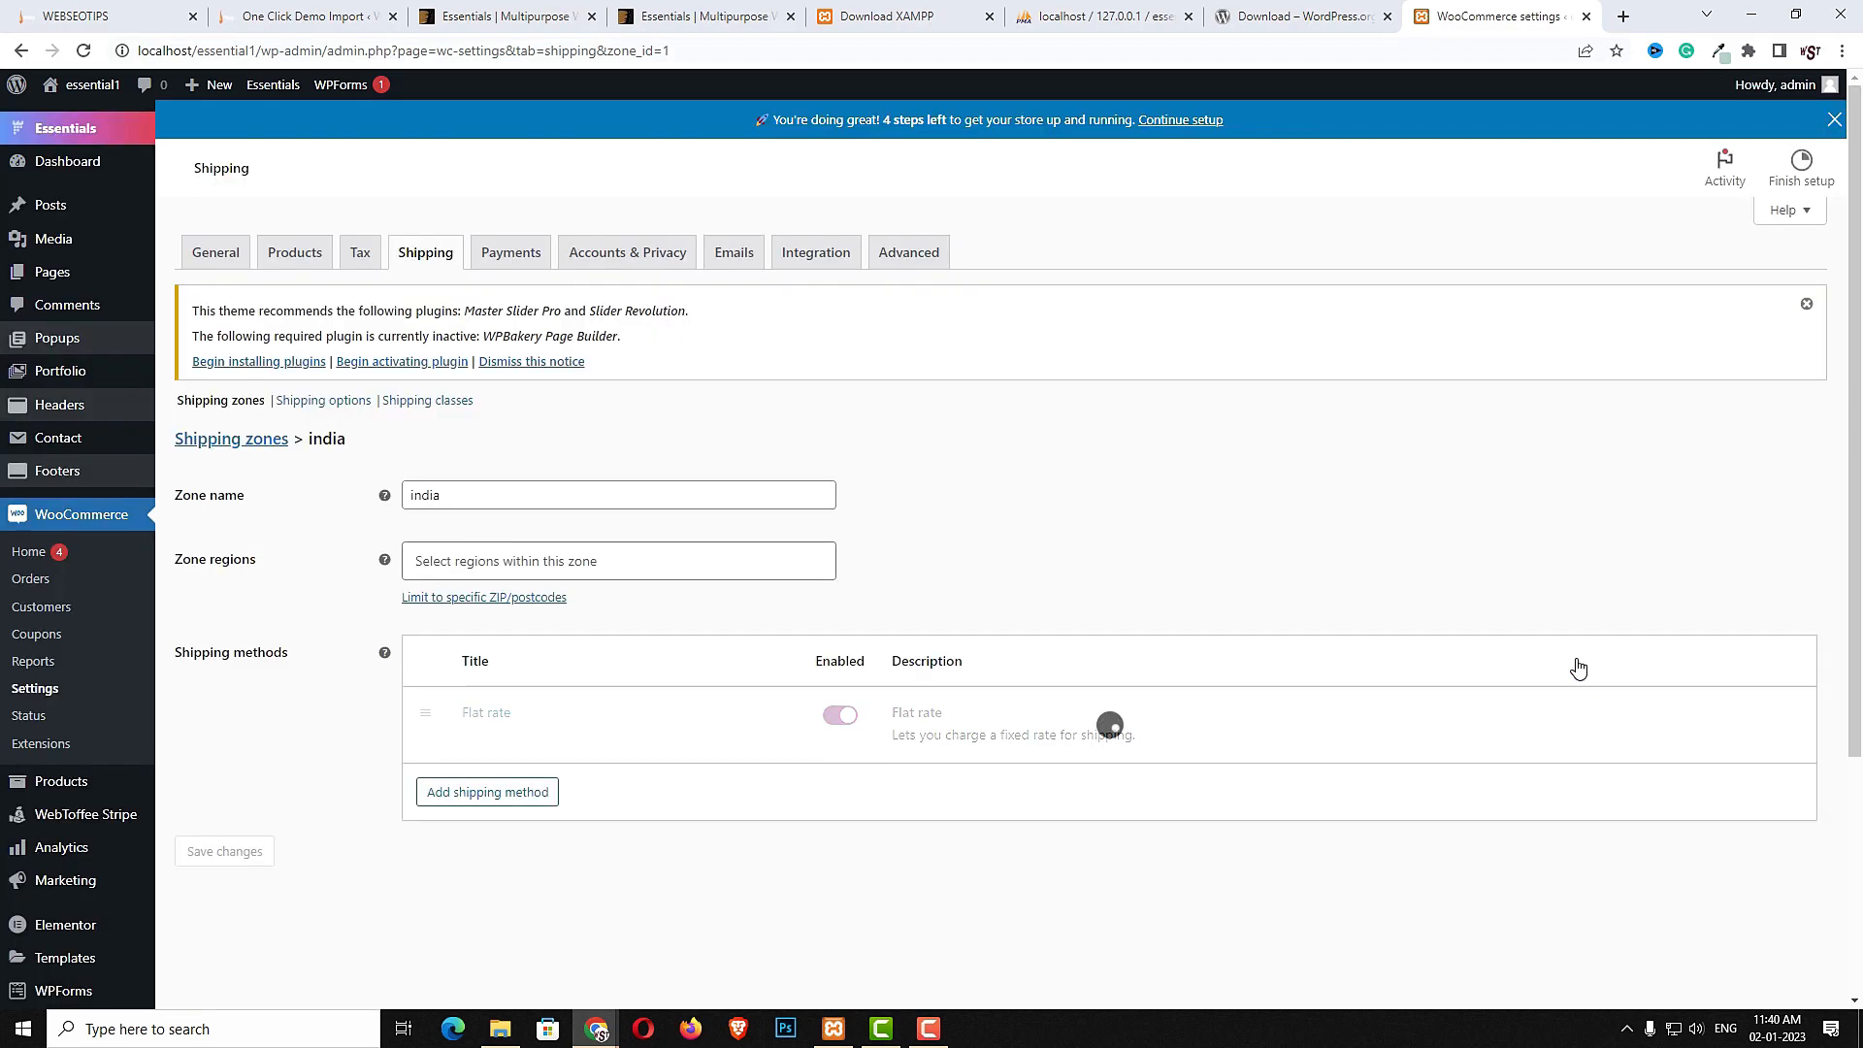
- Add a shipping class named heavy and save the shipping classes
click(424, 407)
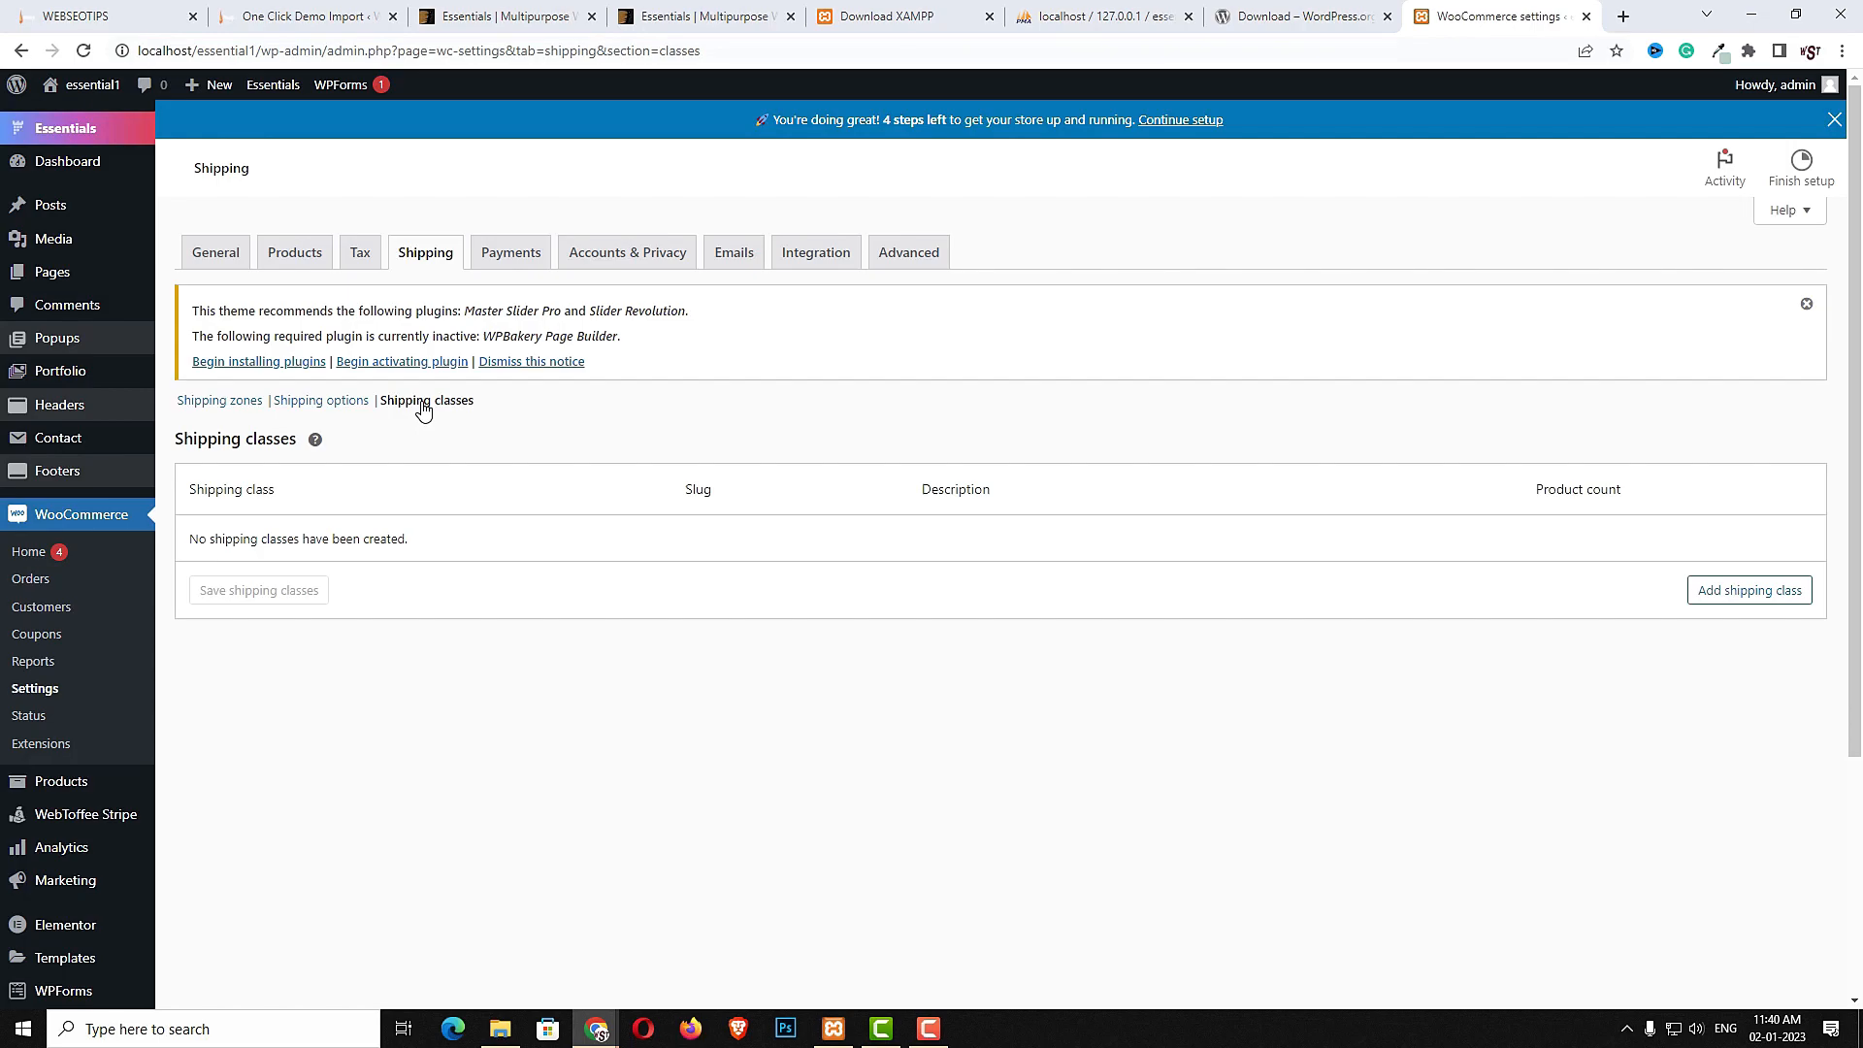
click(1737, 594)
click(592, 553)
text(heavy)
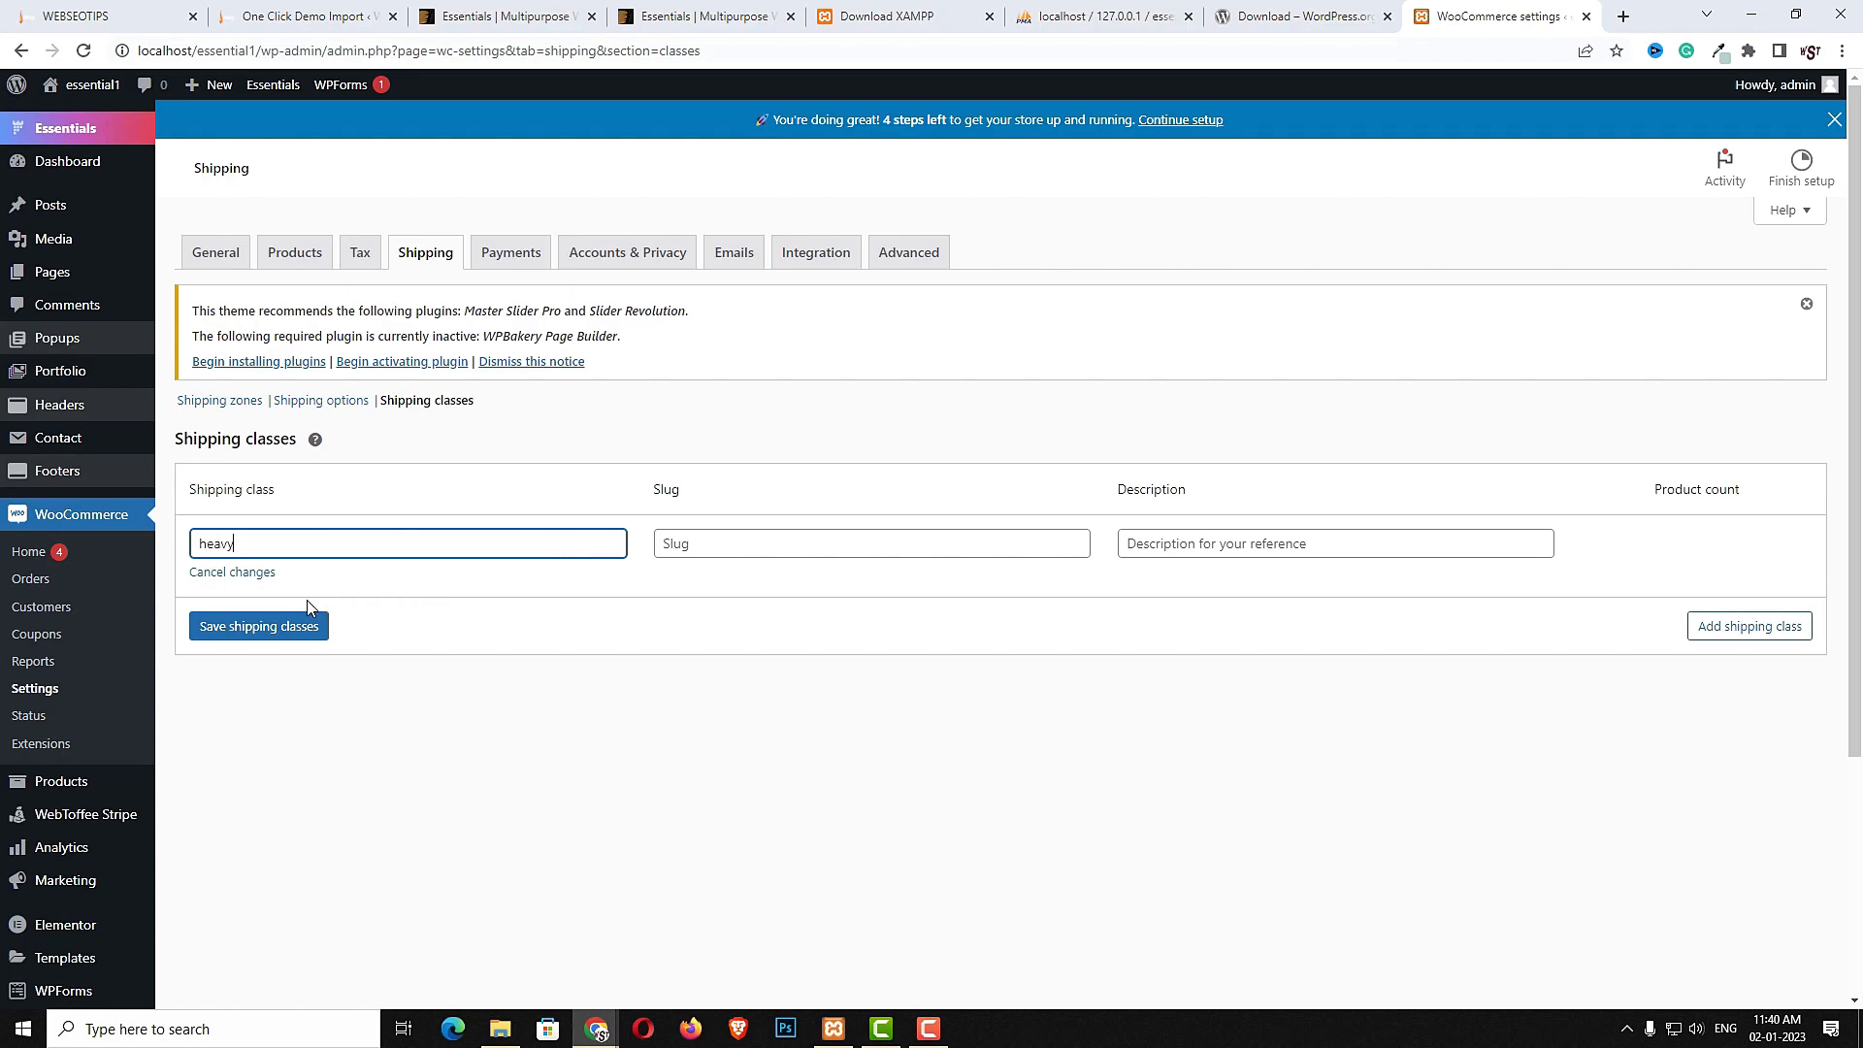
click(275, 627)
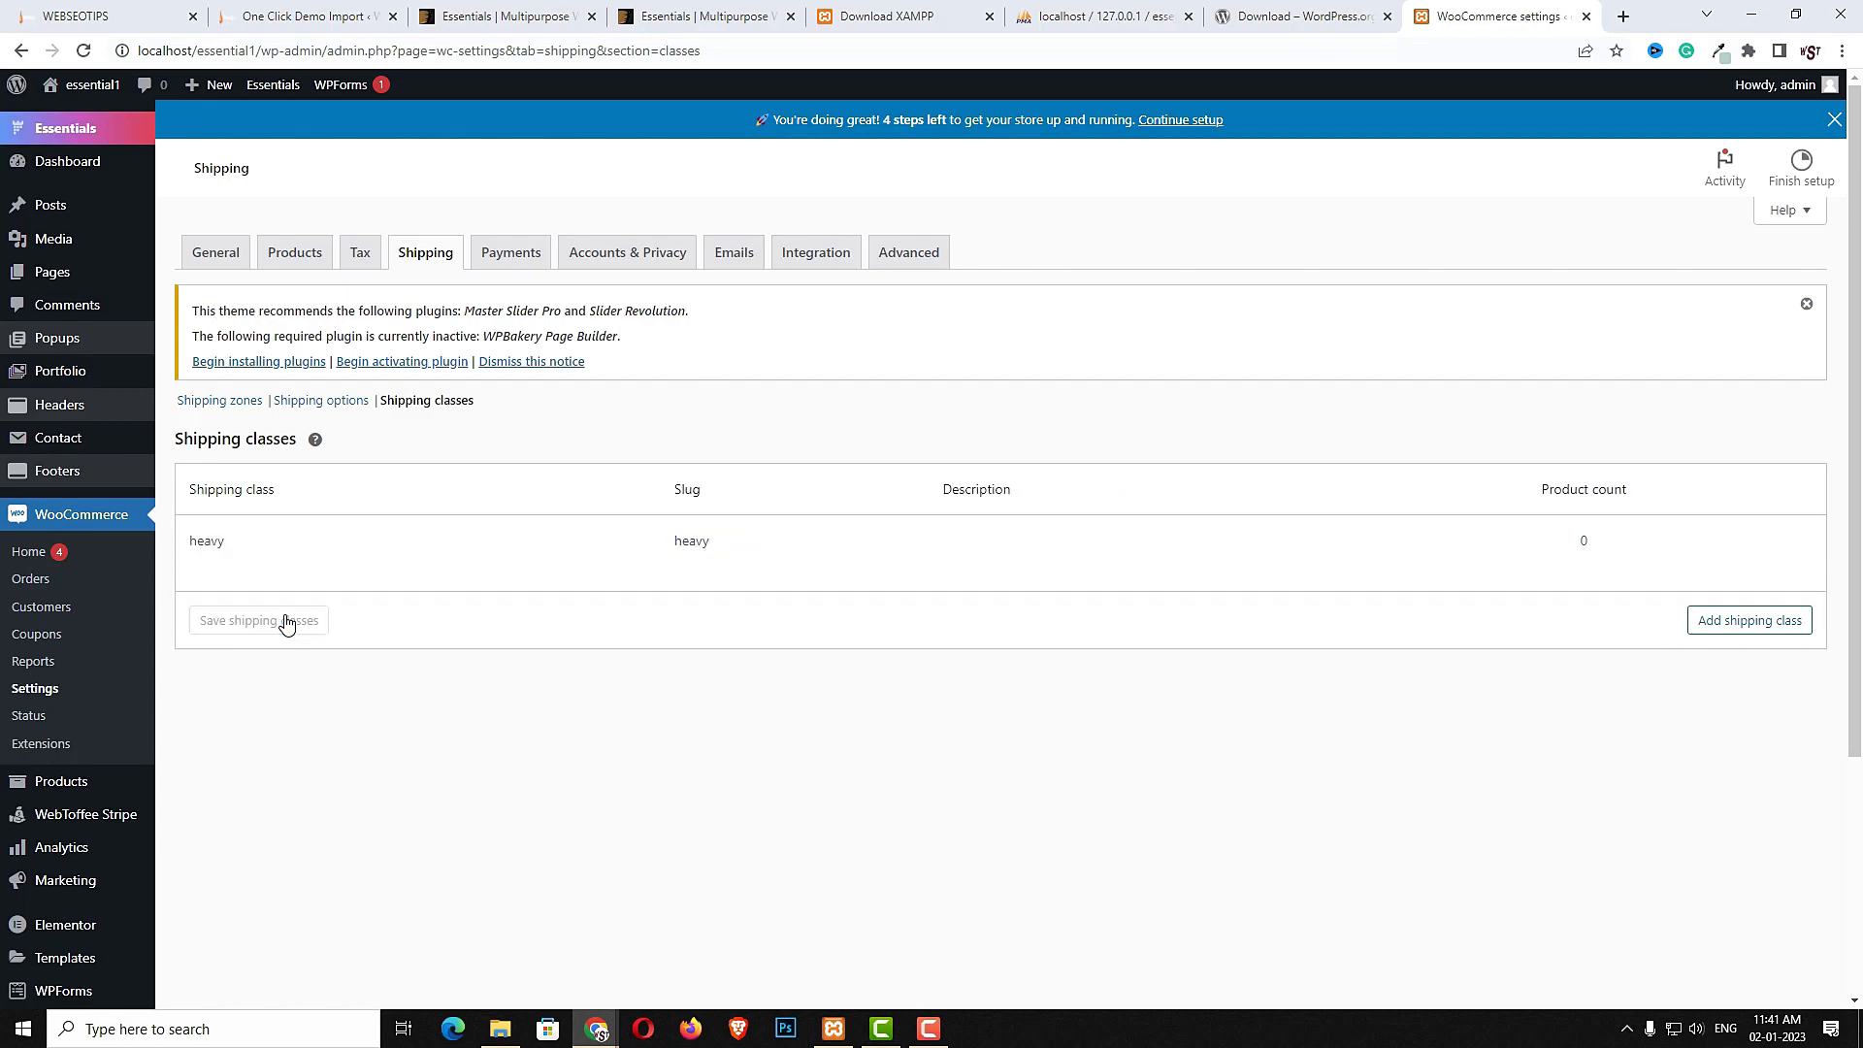
- Edit the india zone's Flat rate: clear the base cost, set heavy class cost 150*[qty] and no-class cost 50*[qty], and save
click(223, 401)
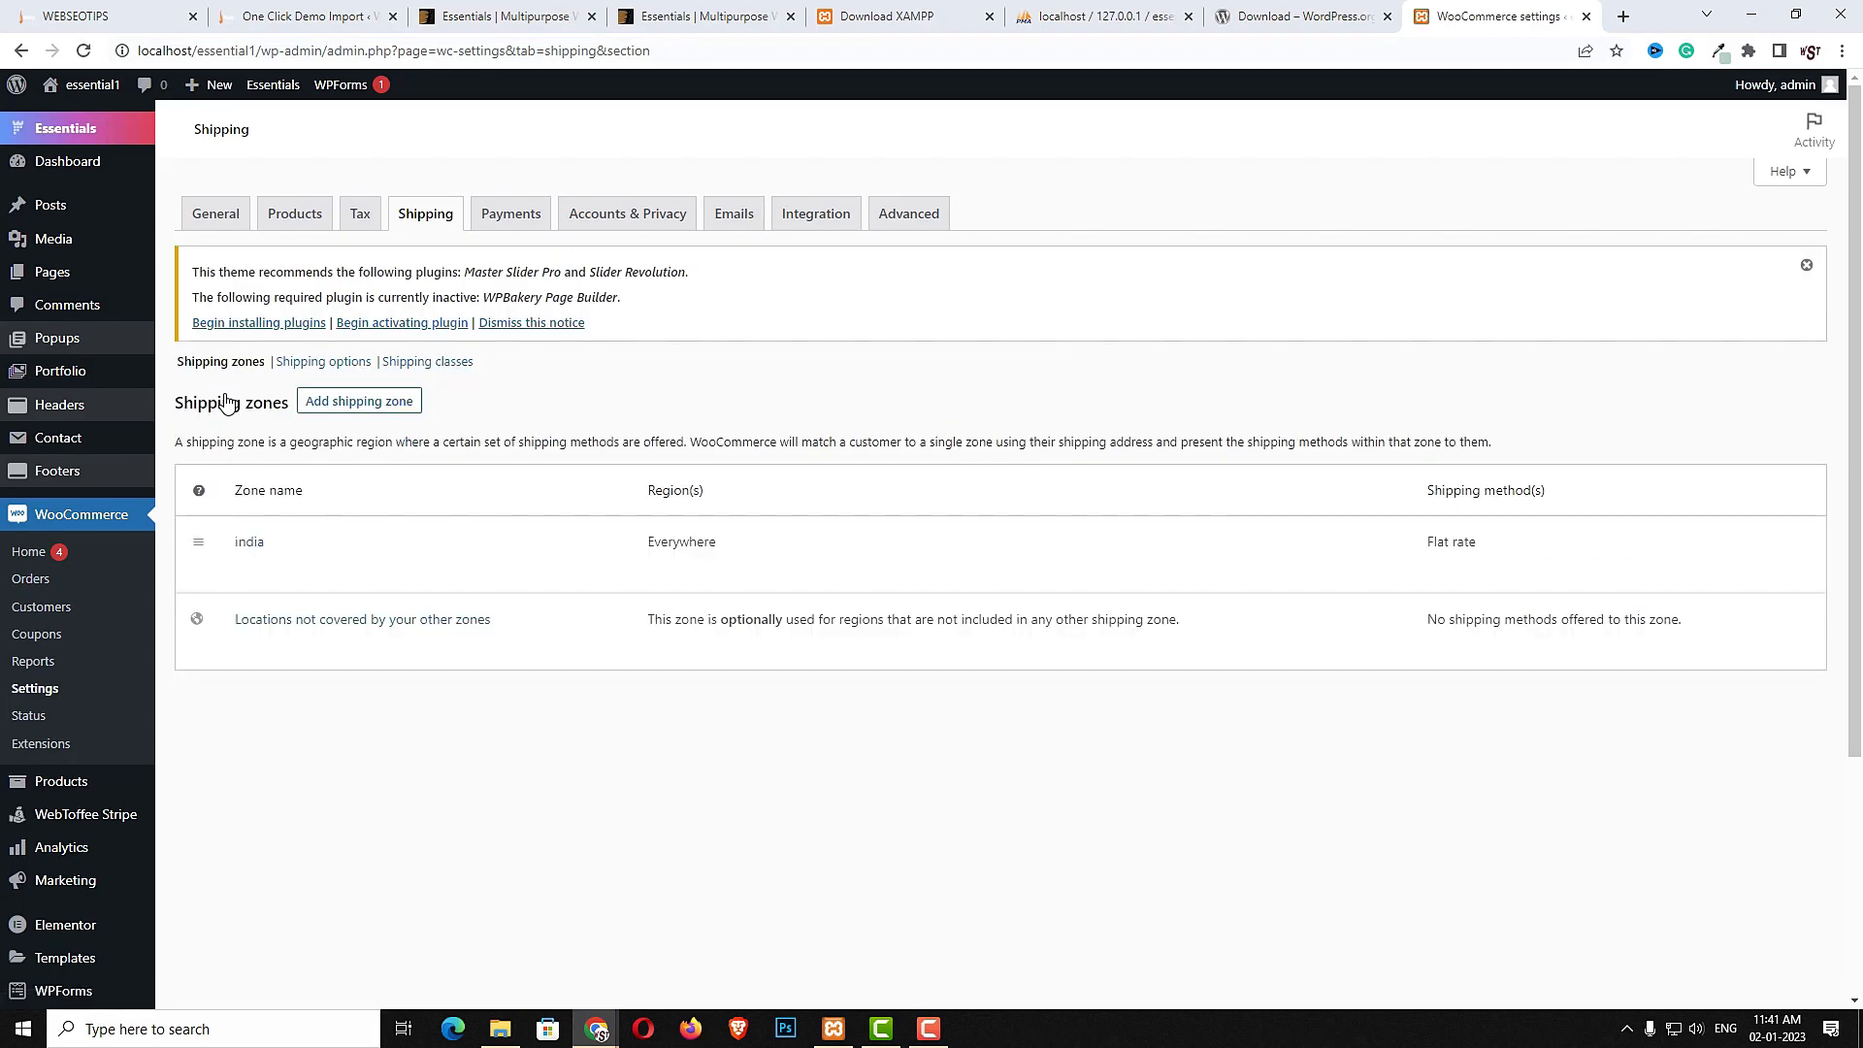
click(258, 547)
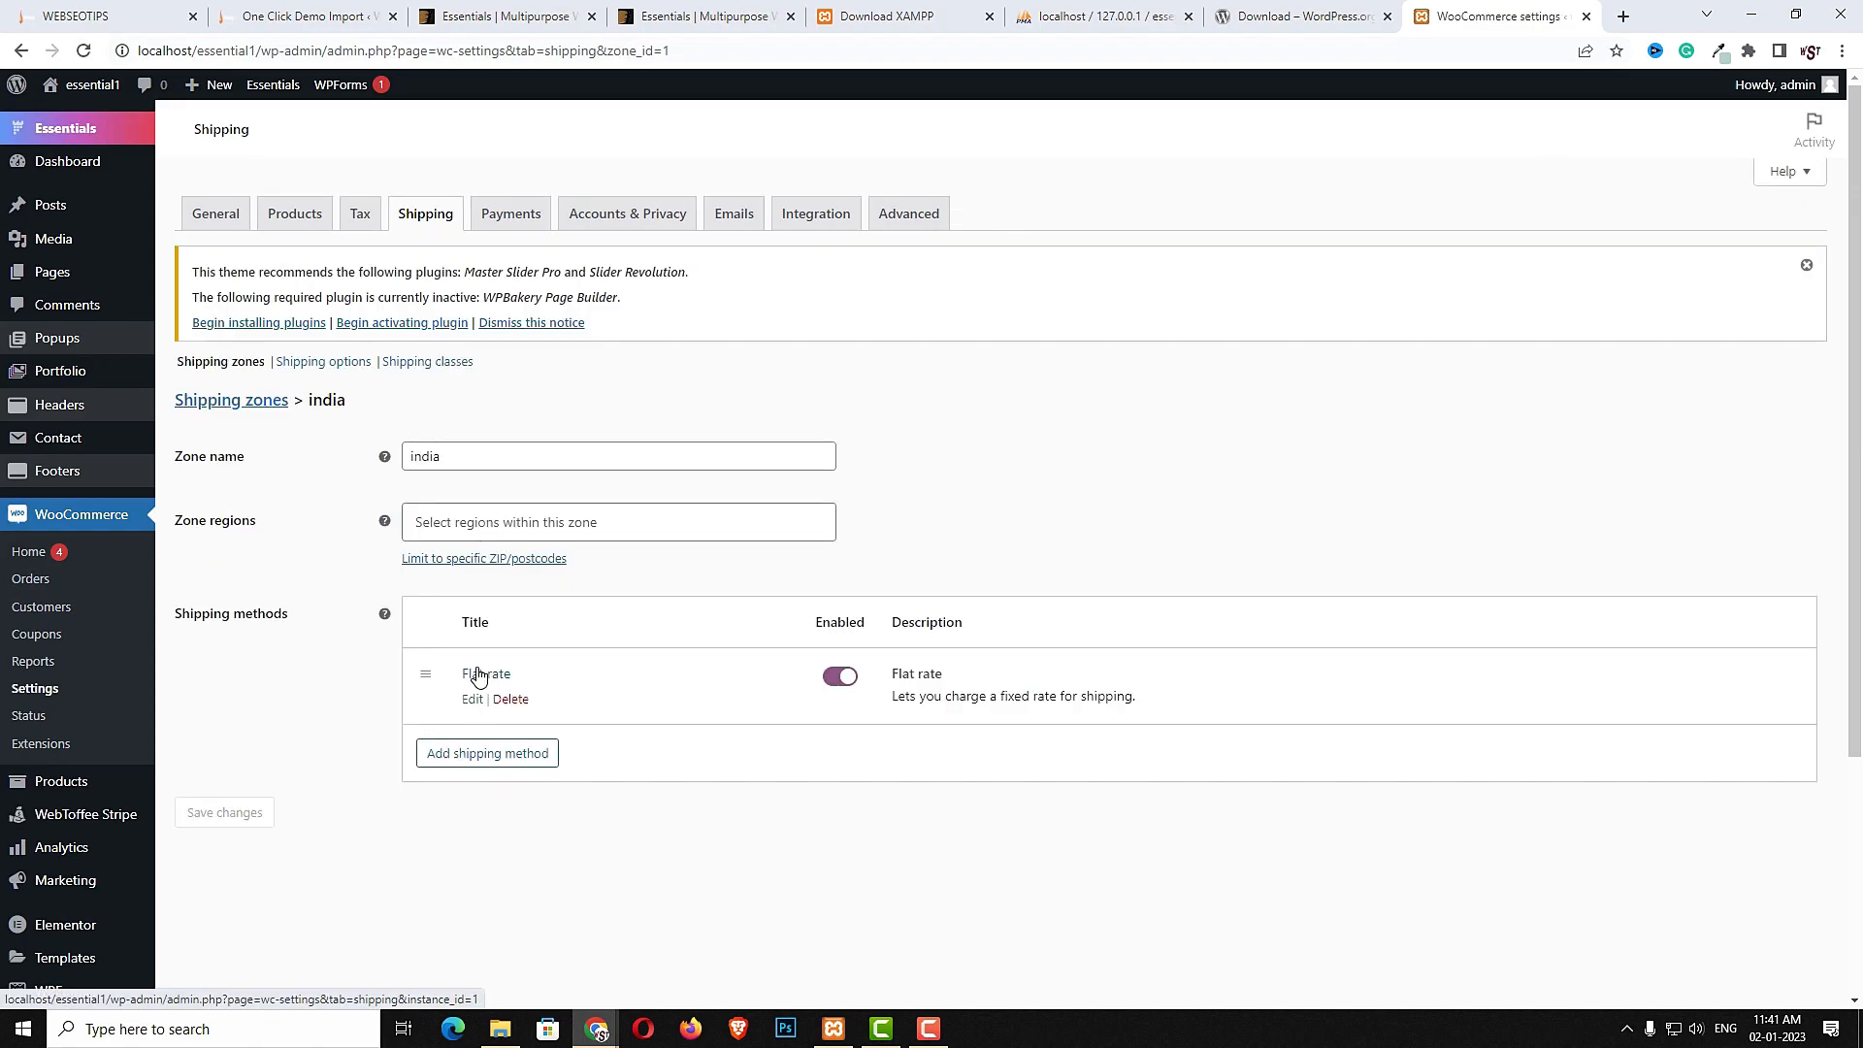
click(477, 676)
drag(747, 464, 655, 462)
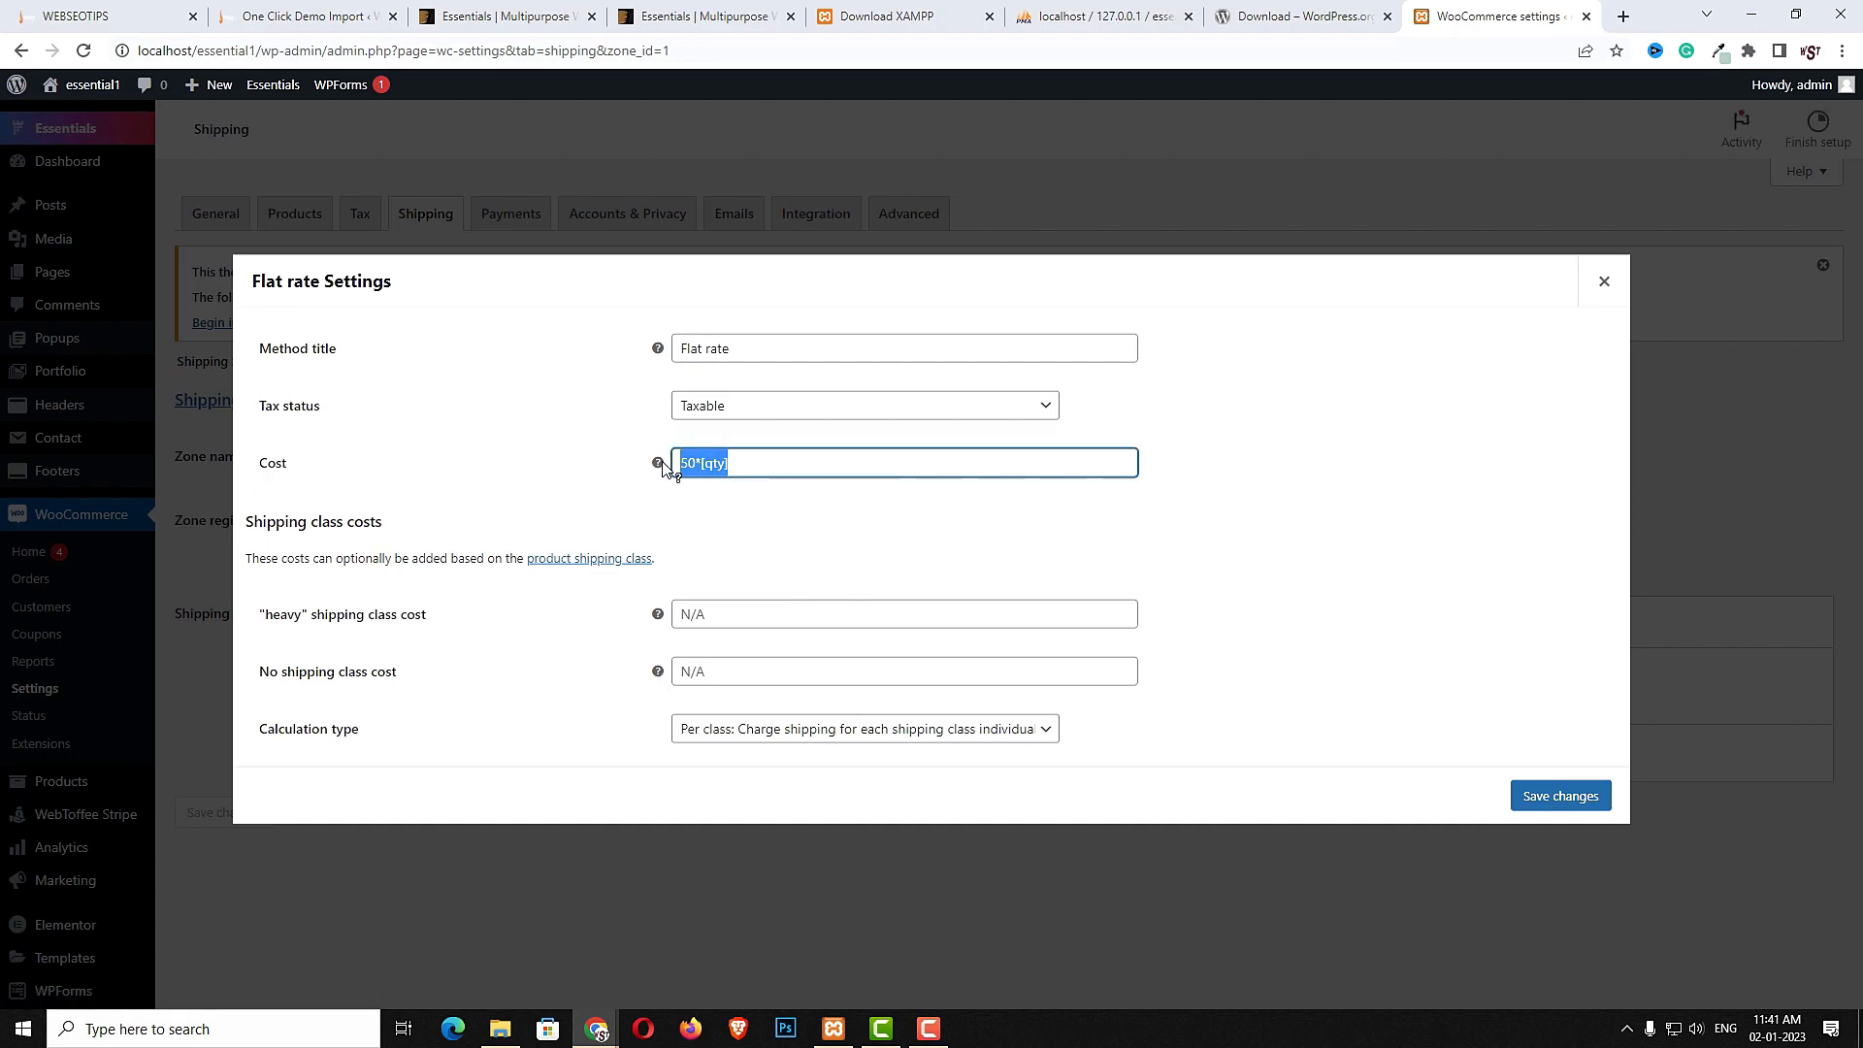
mouse_move(663, 467)
key(ctrl+x)
click(793, 612)
key(ctrl+v)
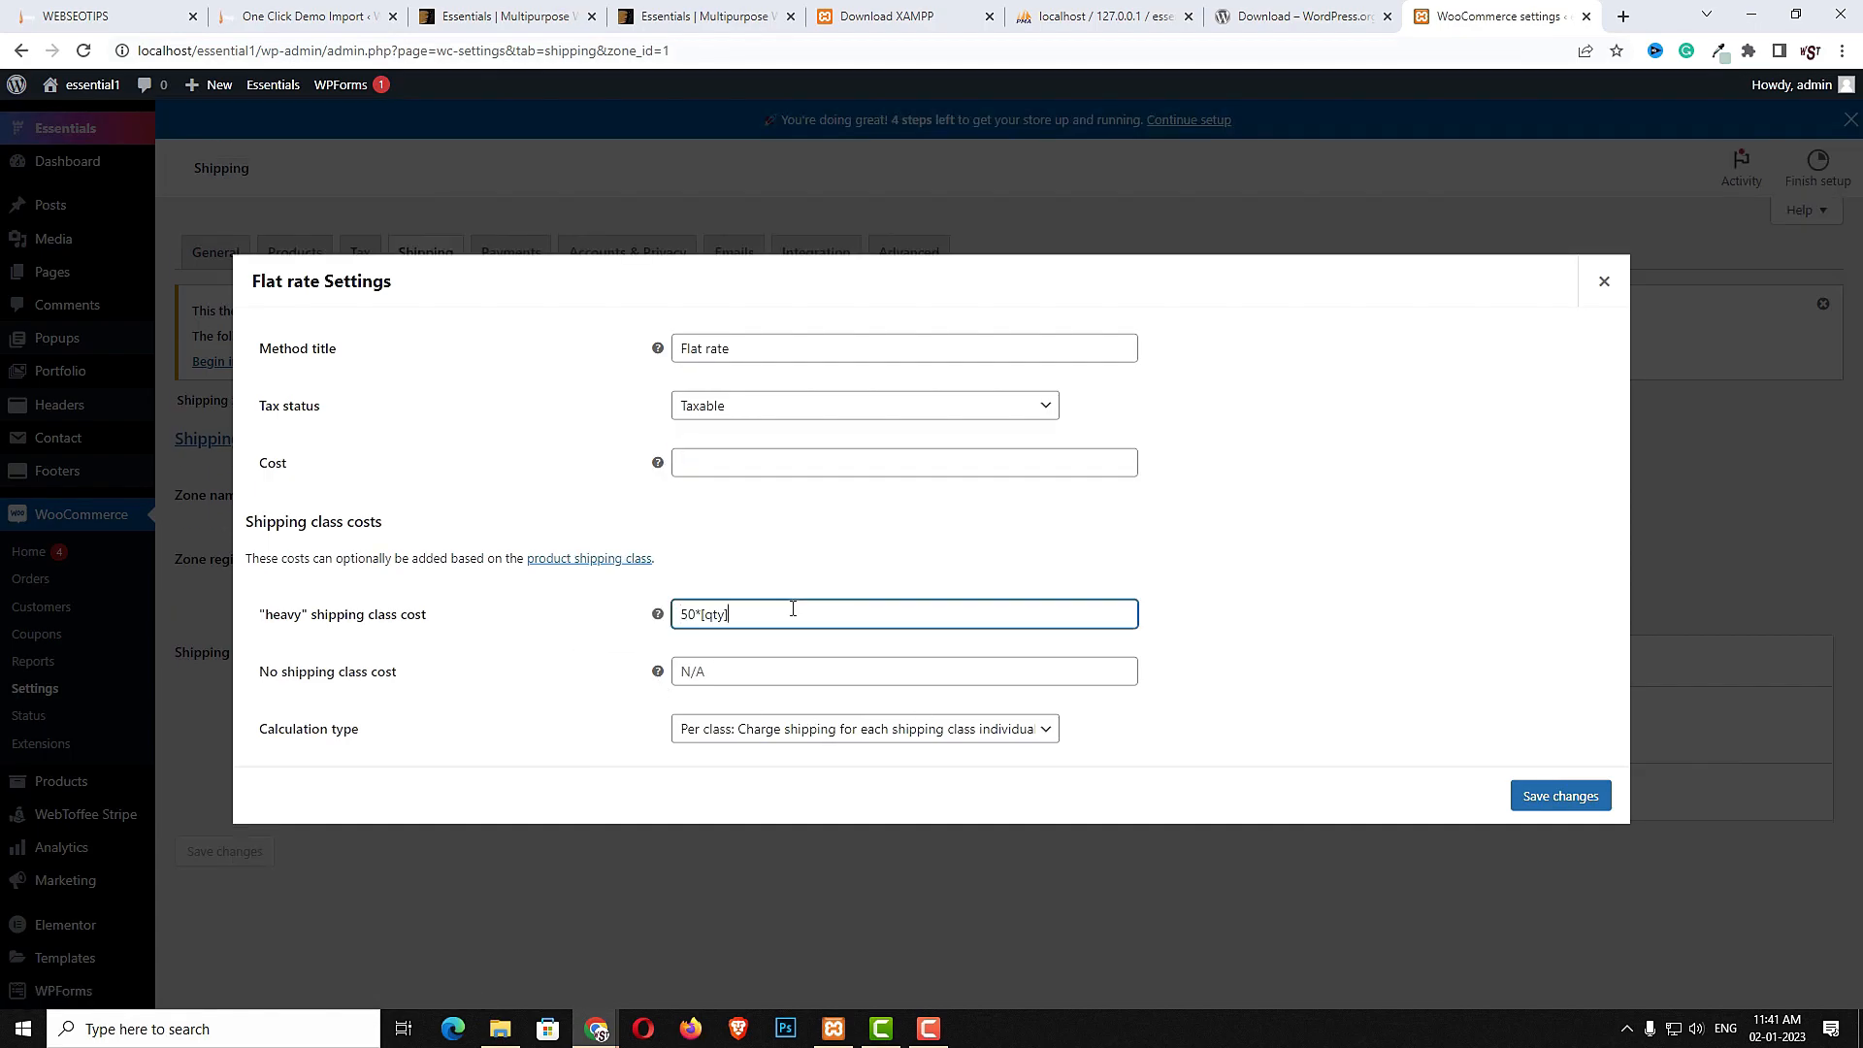
click(683, 616)
text(1)
click(818, 672)
key(ctrl+v)
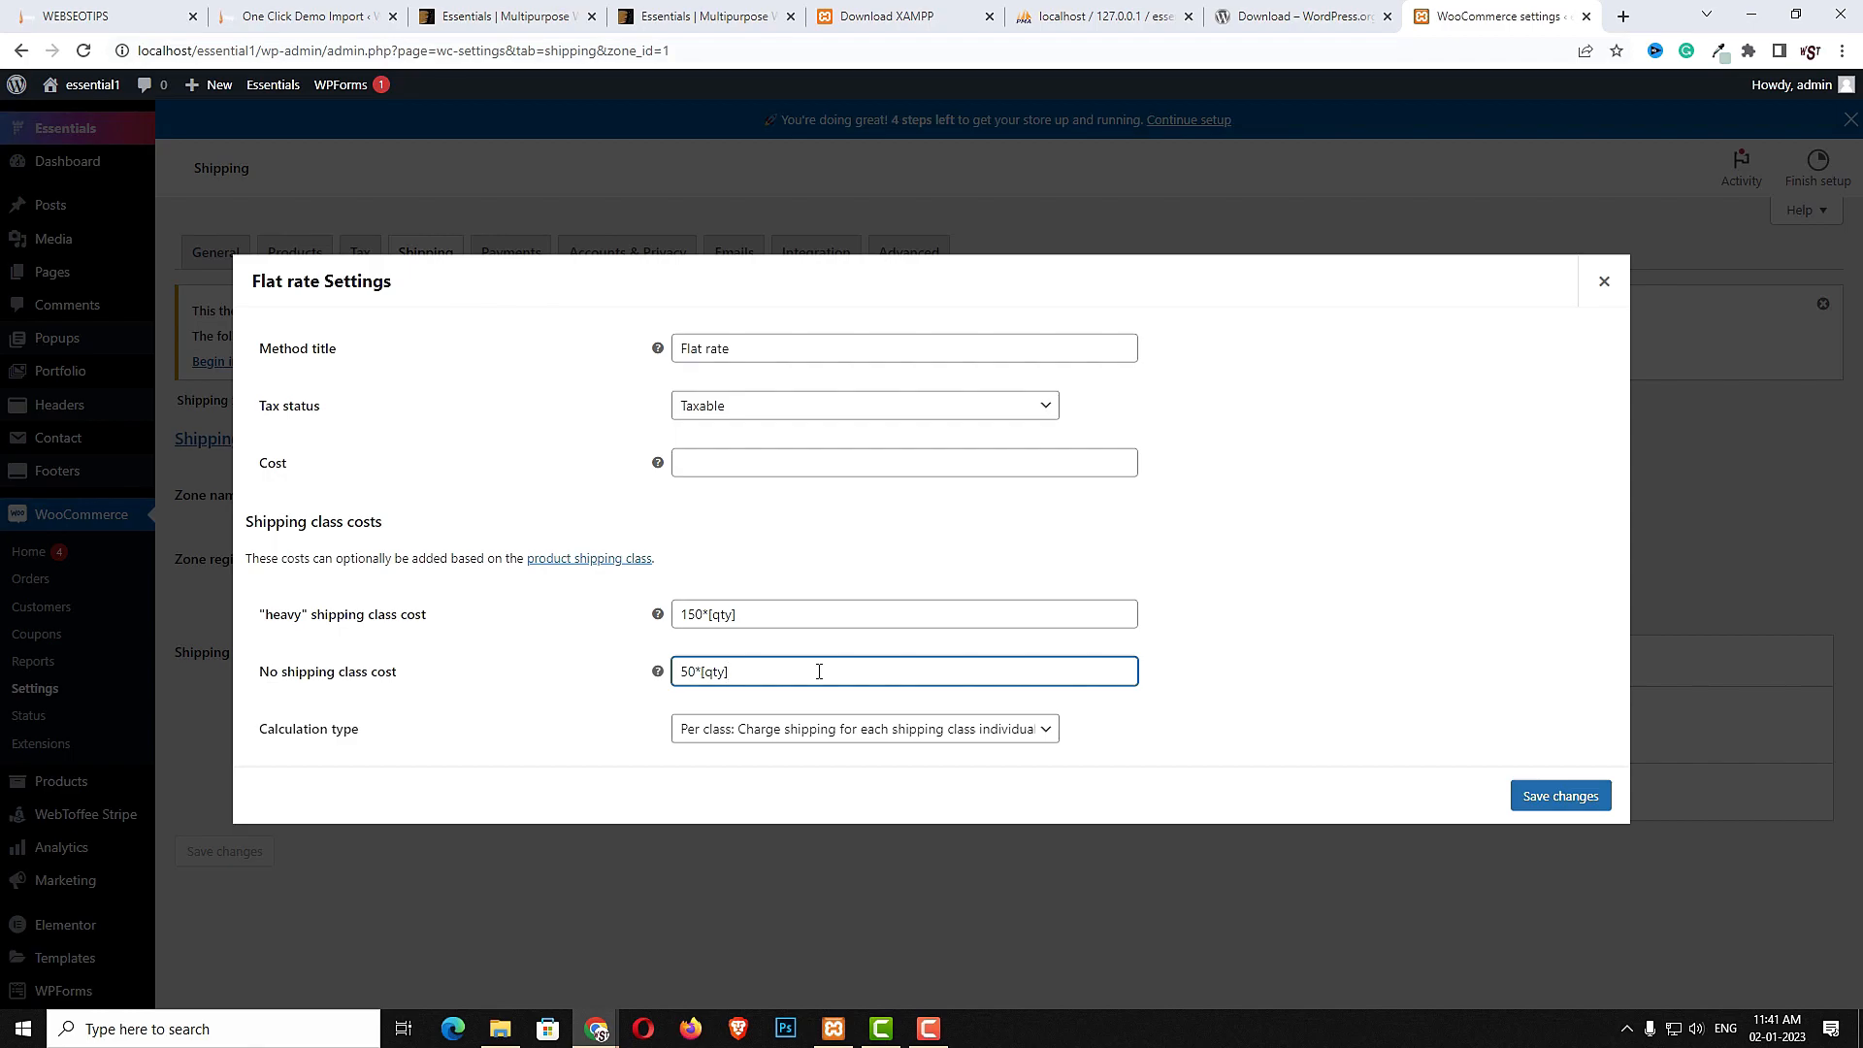
click(1519, 796)
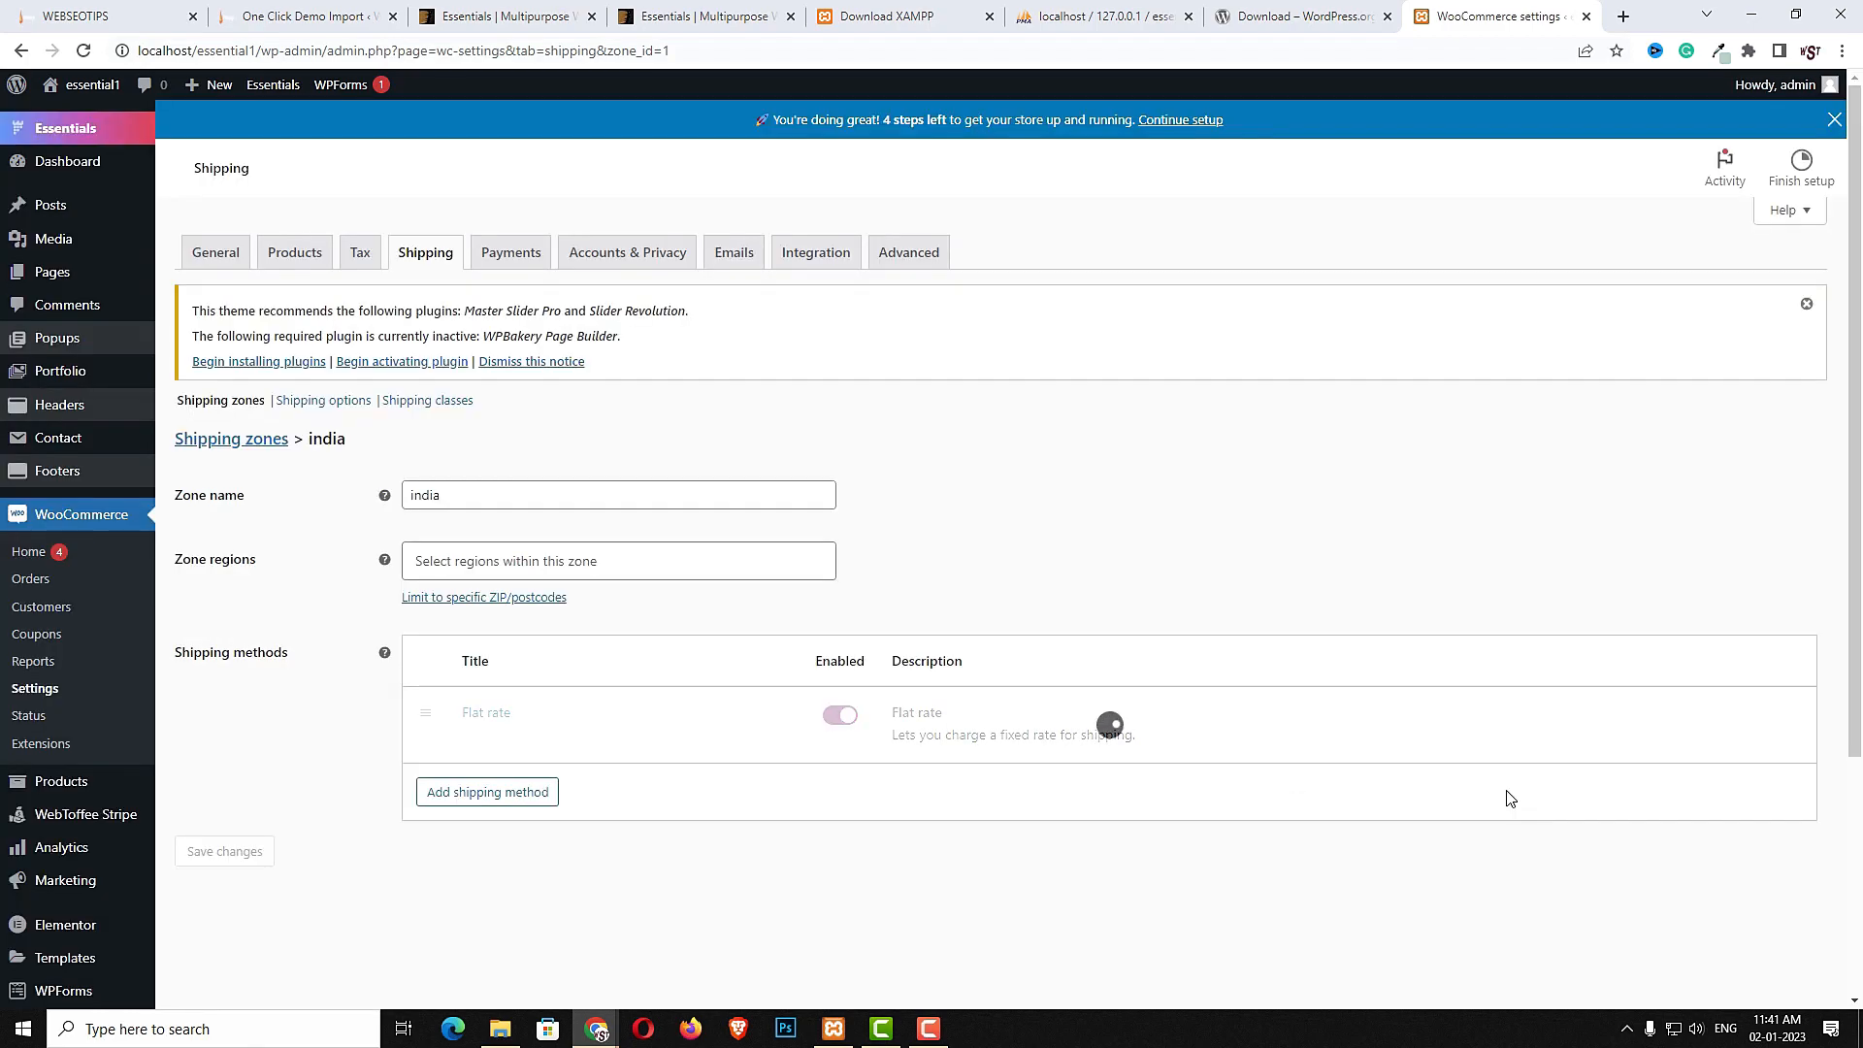
- Enable Cash on delivery in the payment methods
click(521, 260)
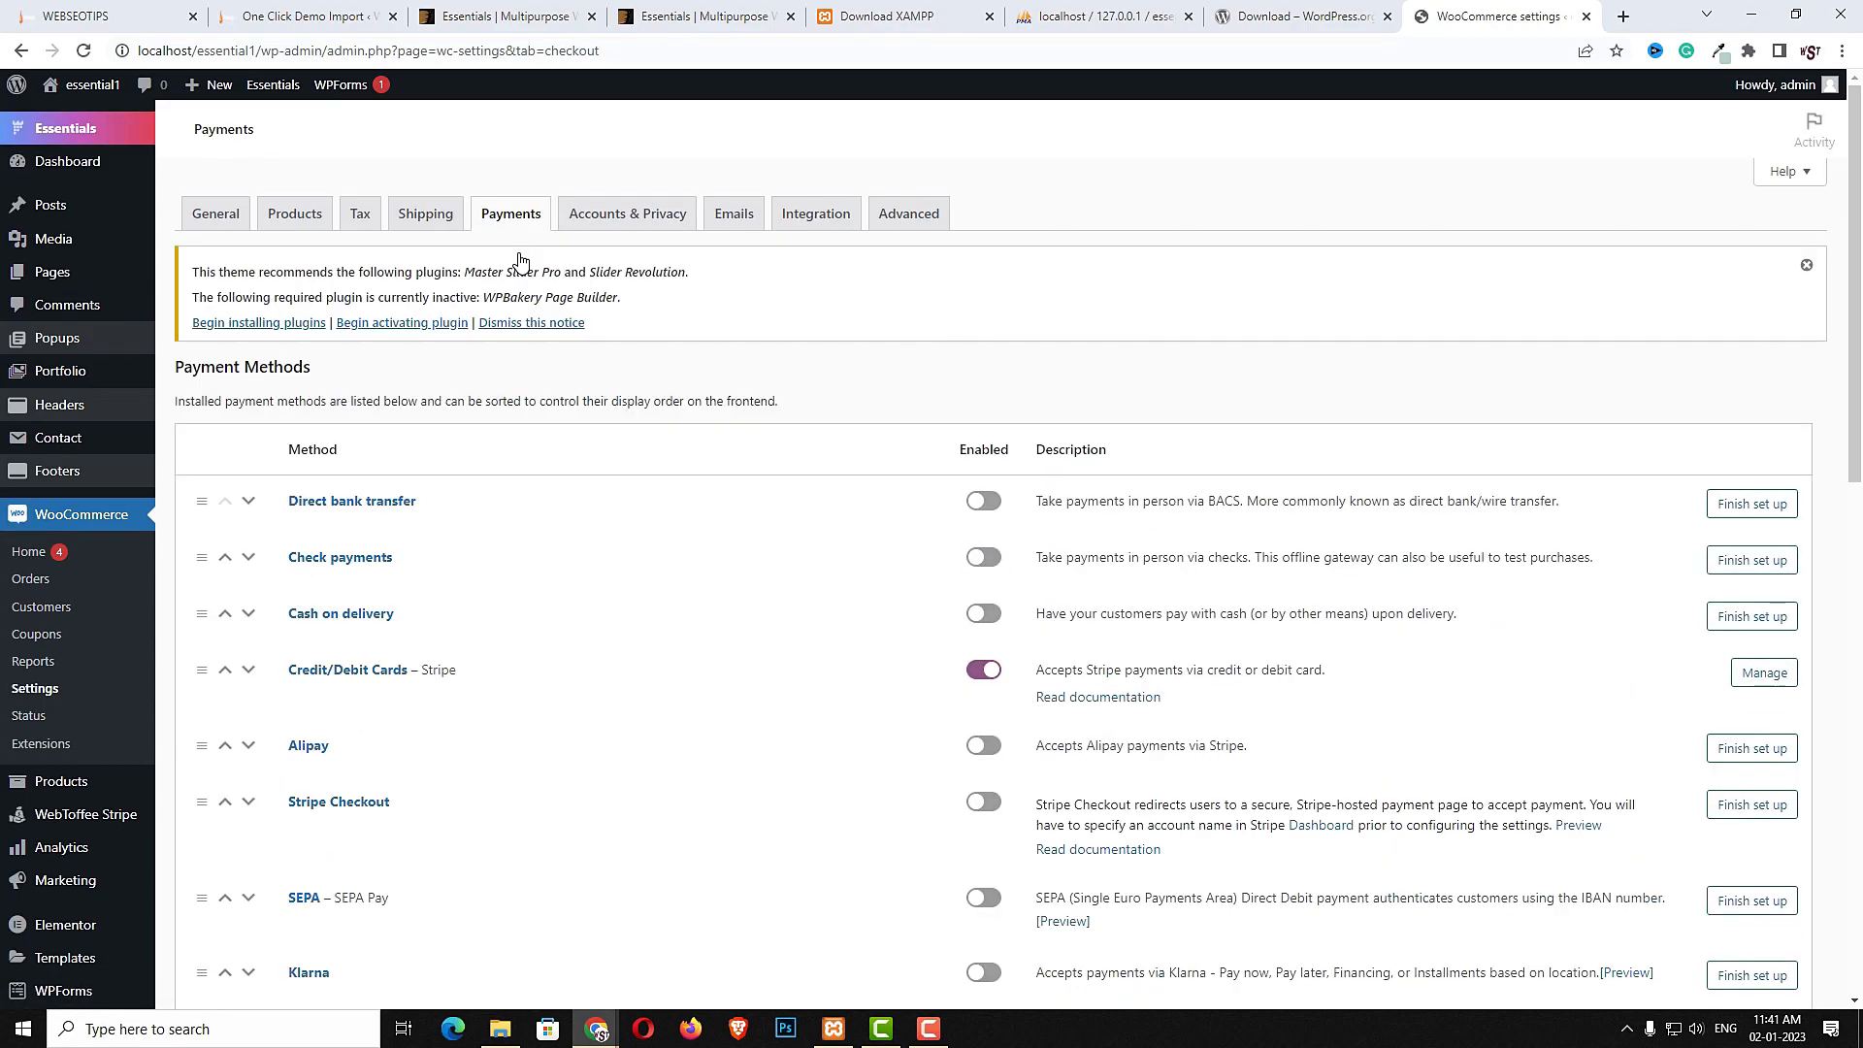
click(985, 614)
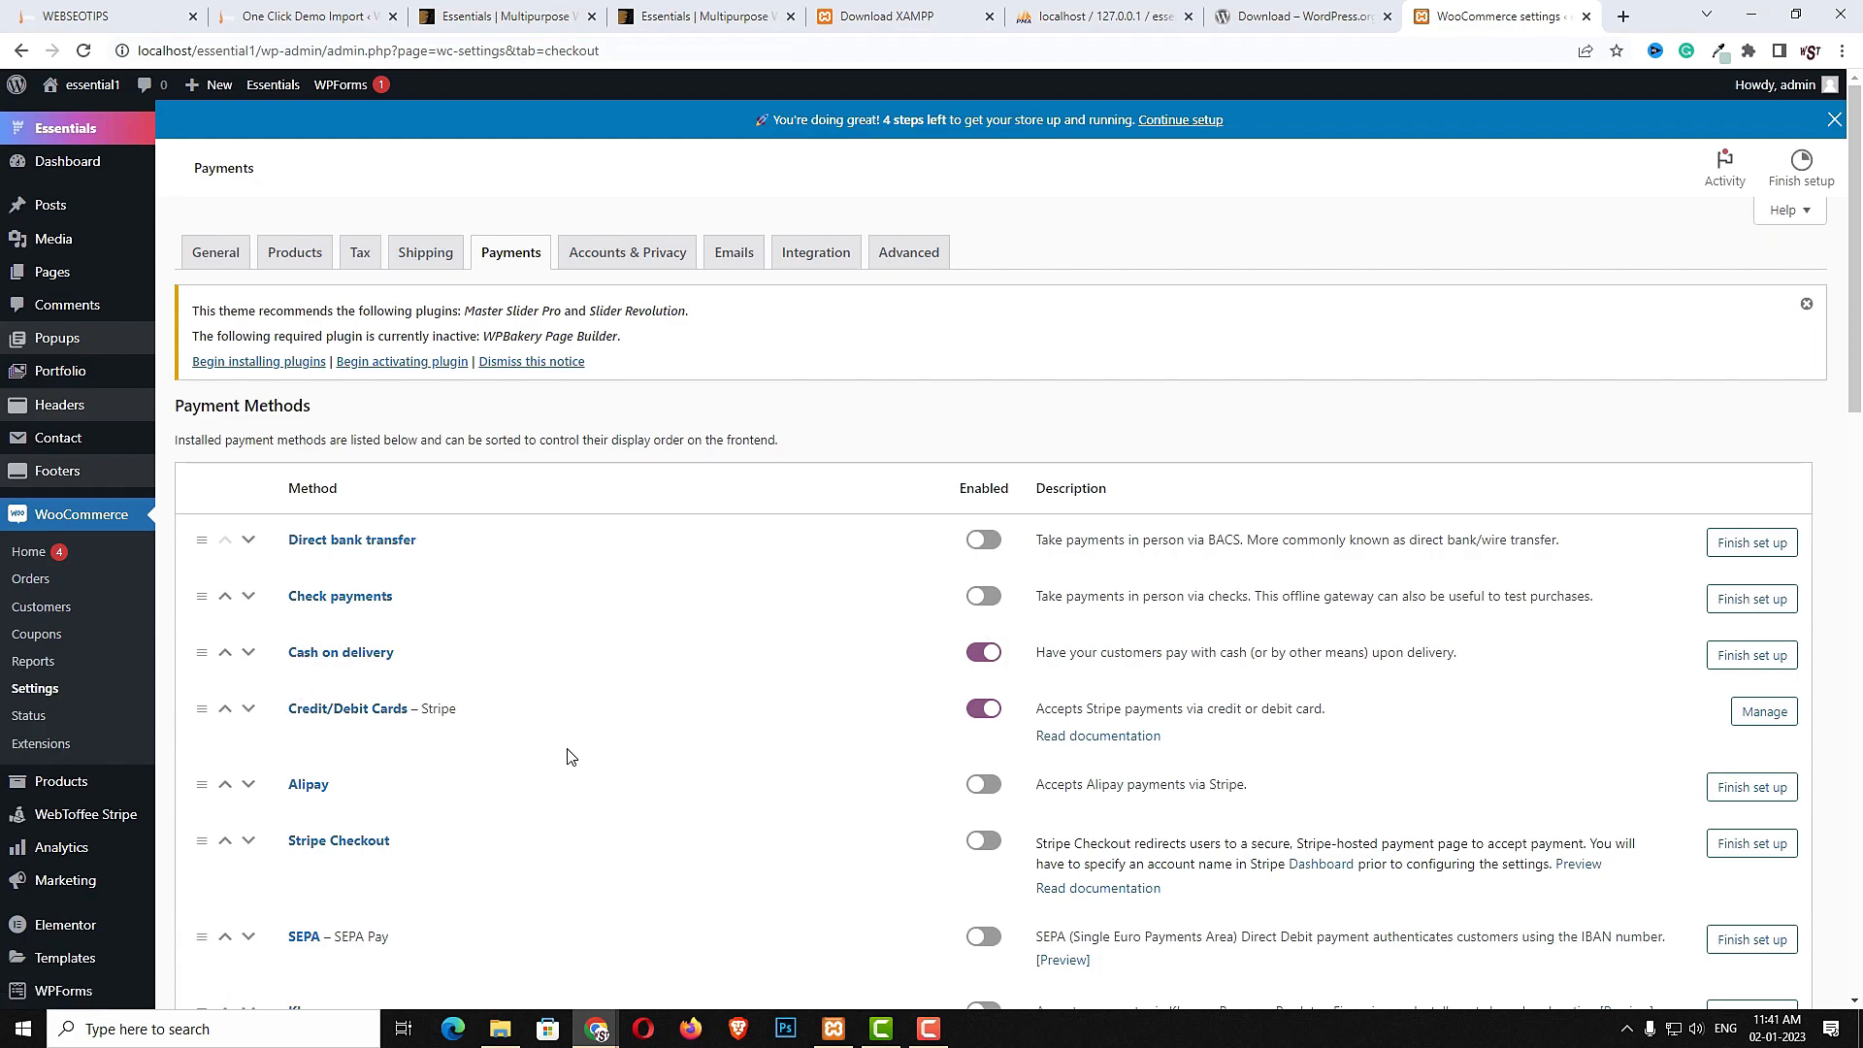
- Open the Stripe Credit/Debit Cards payment settings and set its title to Credit/debit cards
scroll(544, 757, down, 7)
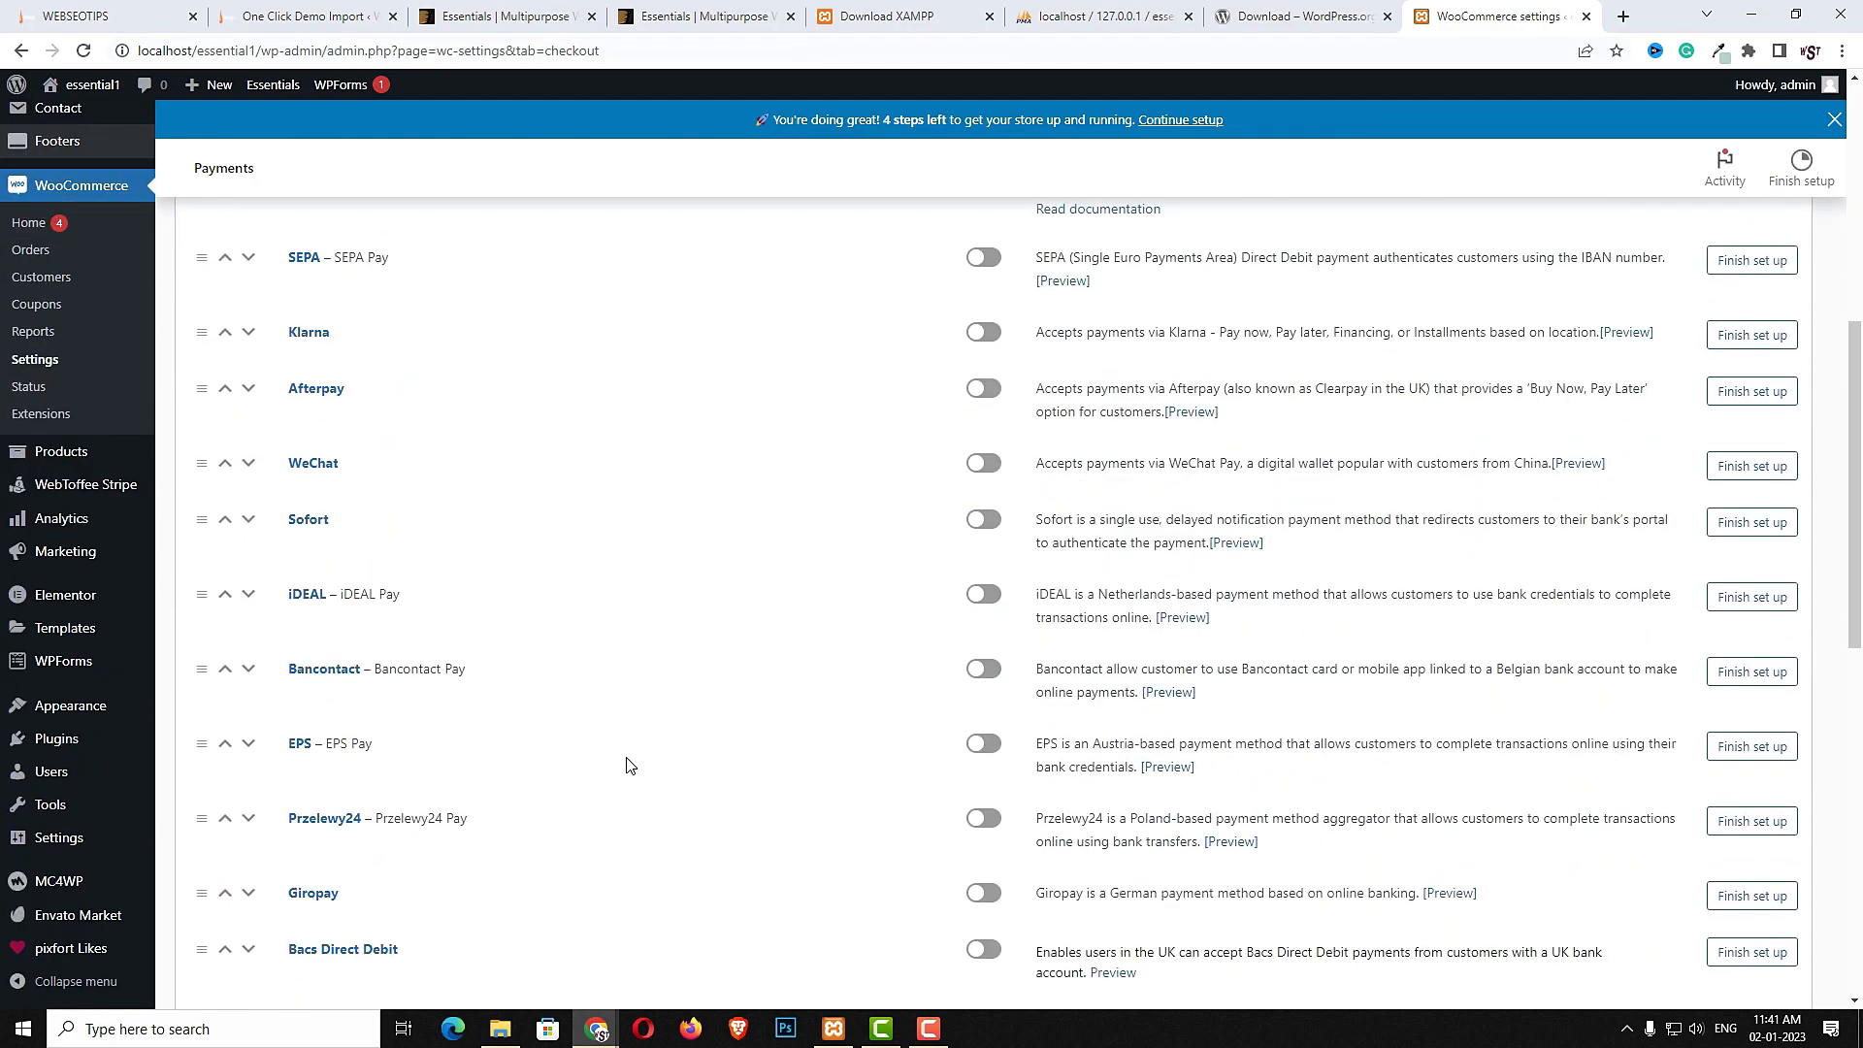
scroll(628, 764, up, 7)
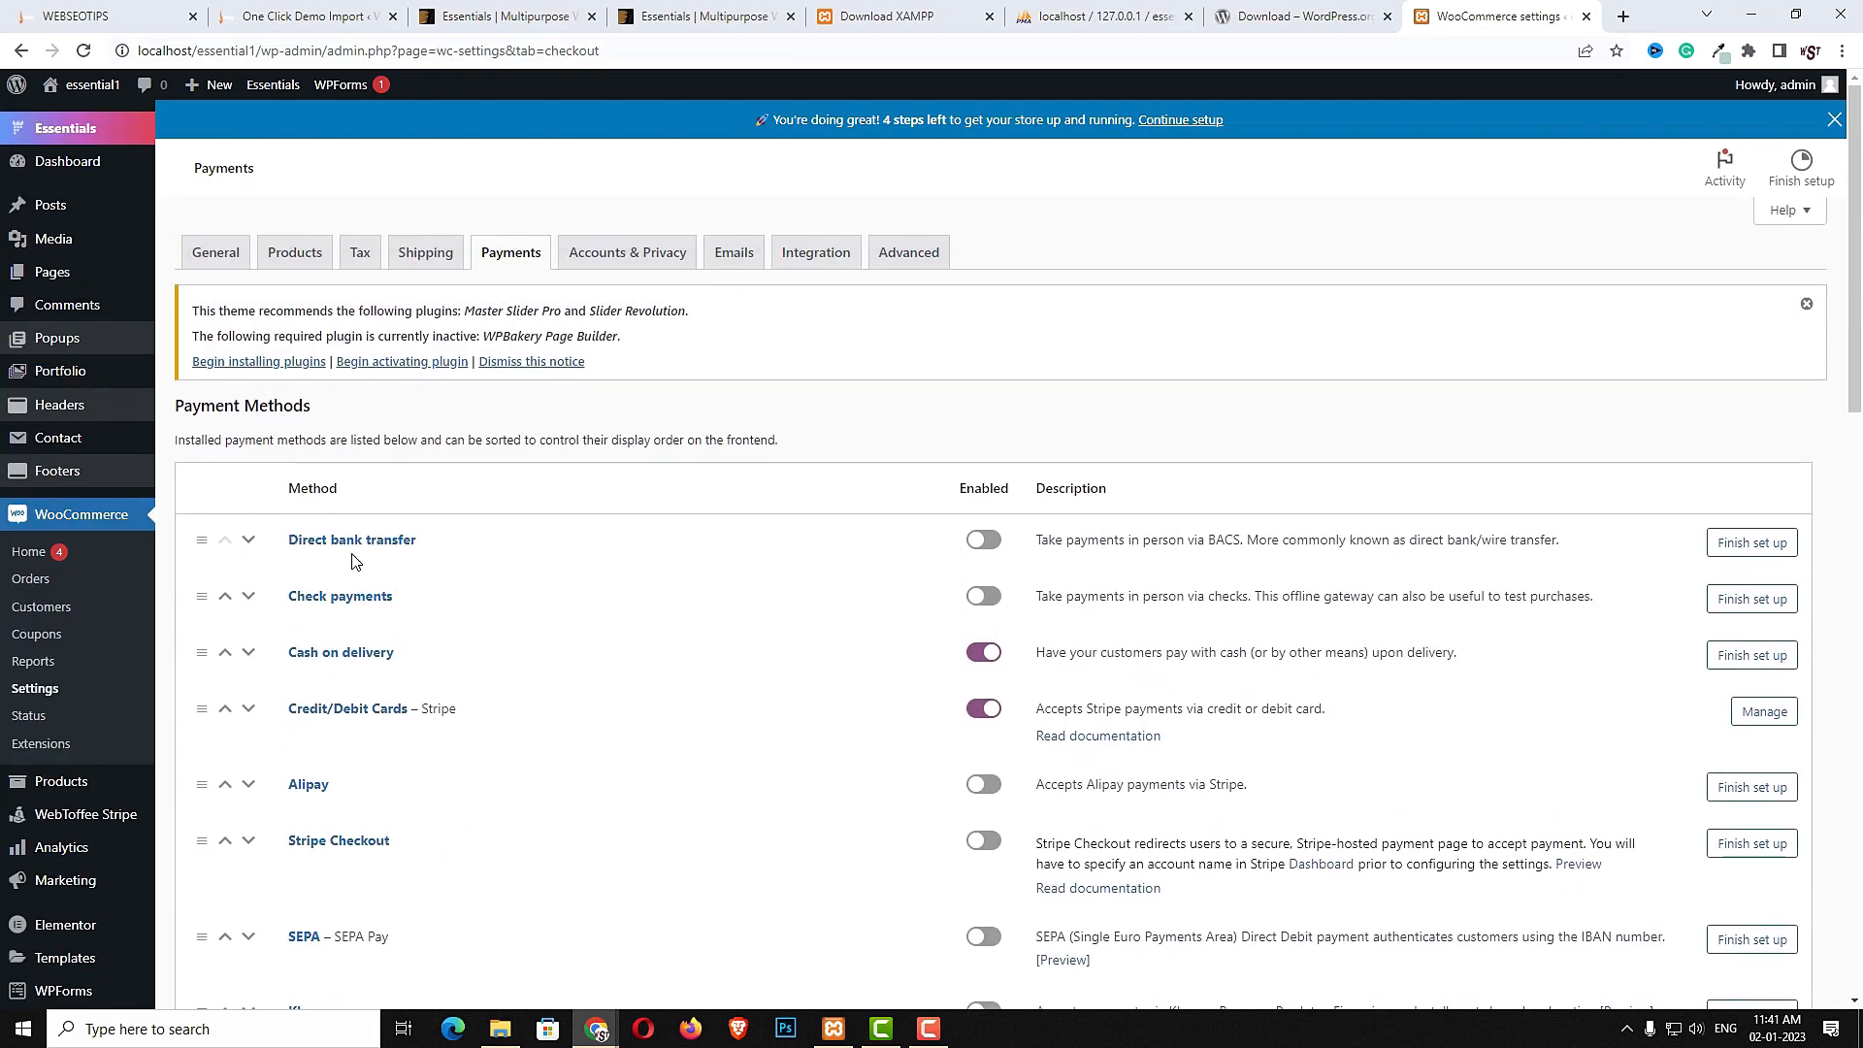
drag(417, 543, 286, 542)
double_click(339, 599)
double_click(374, 655)
click(1765, 713)
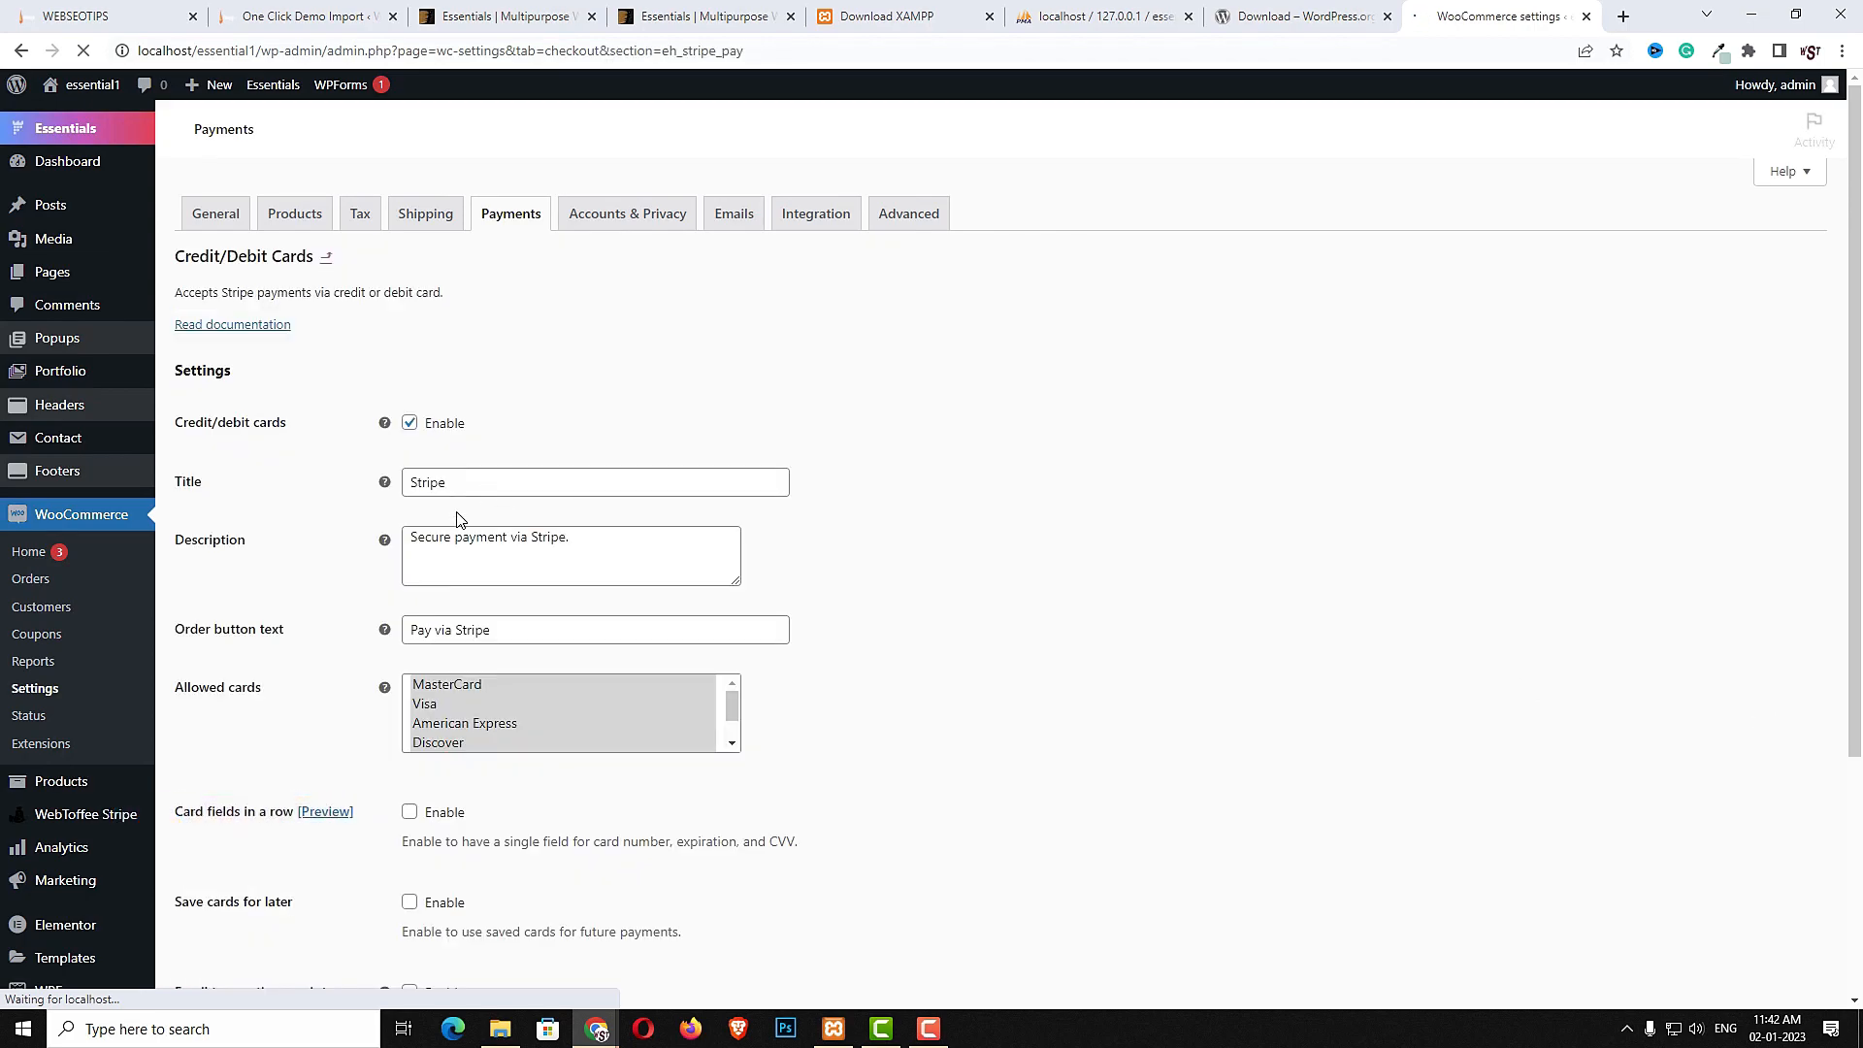
drag(297, 551, 183, 549)
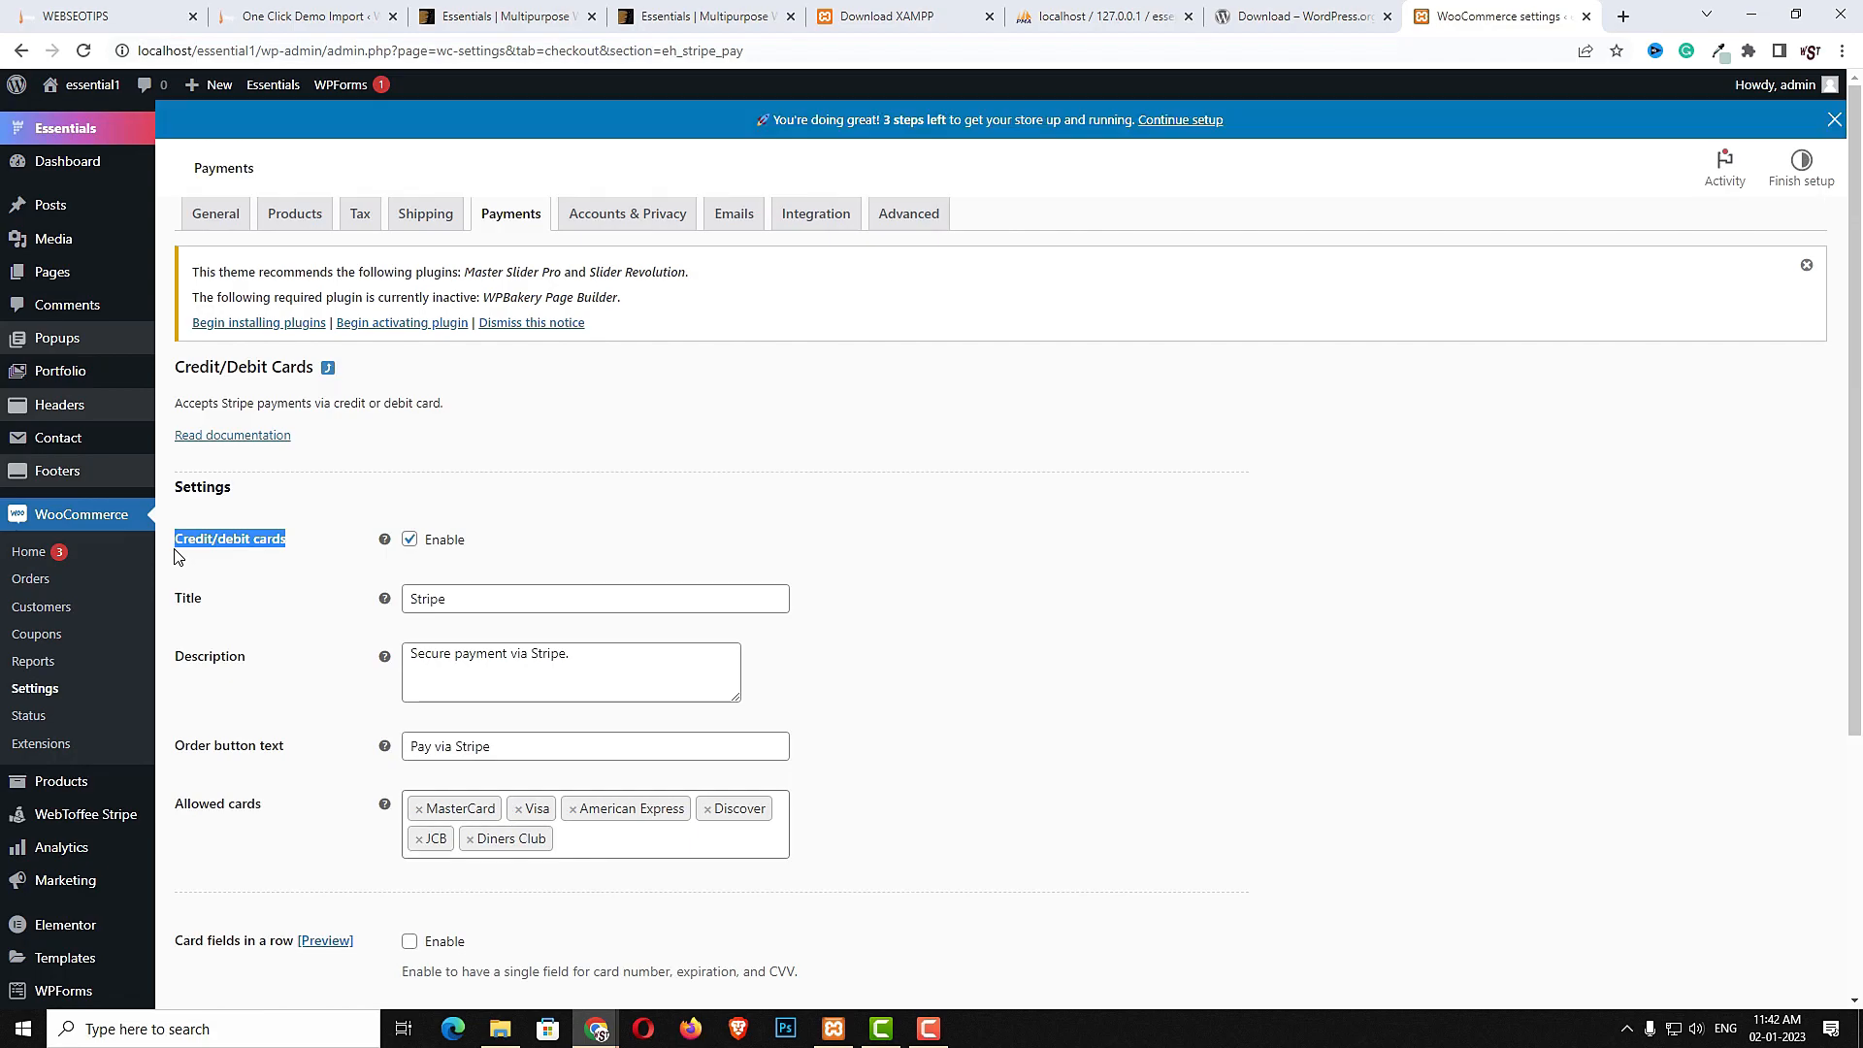
double_click(403, 631)
key(ctrl+v)
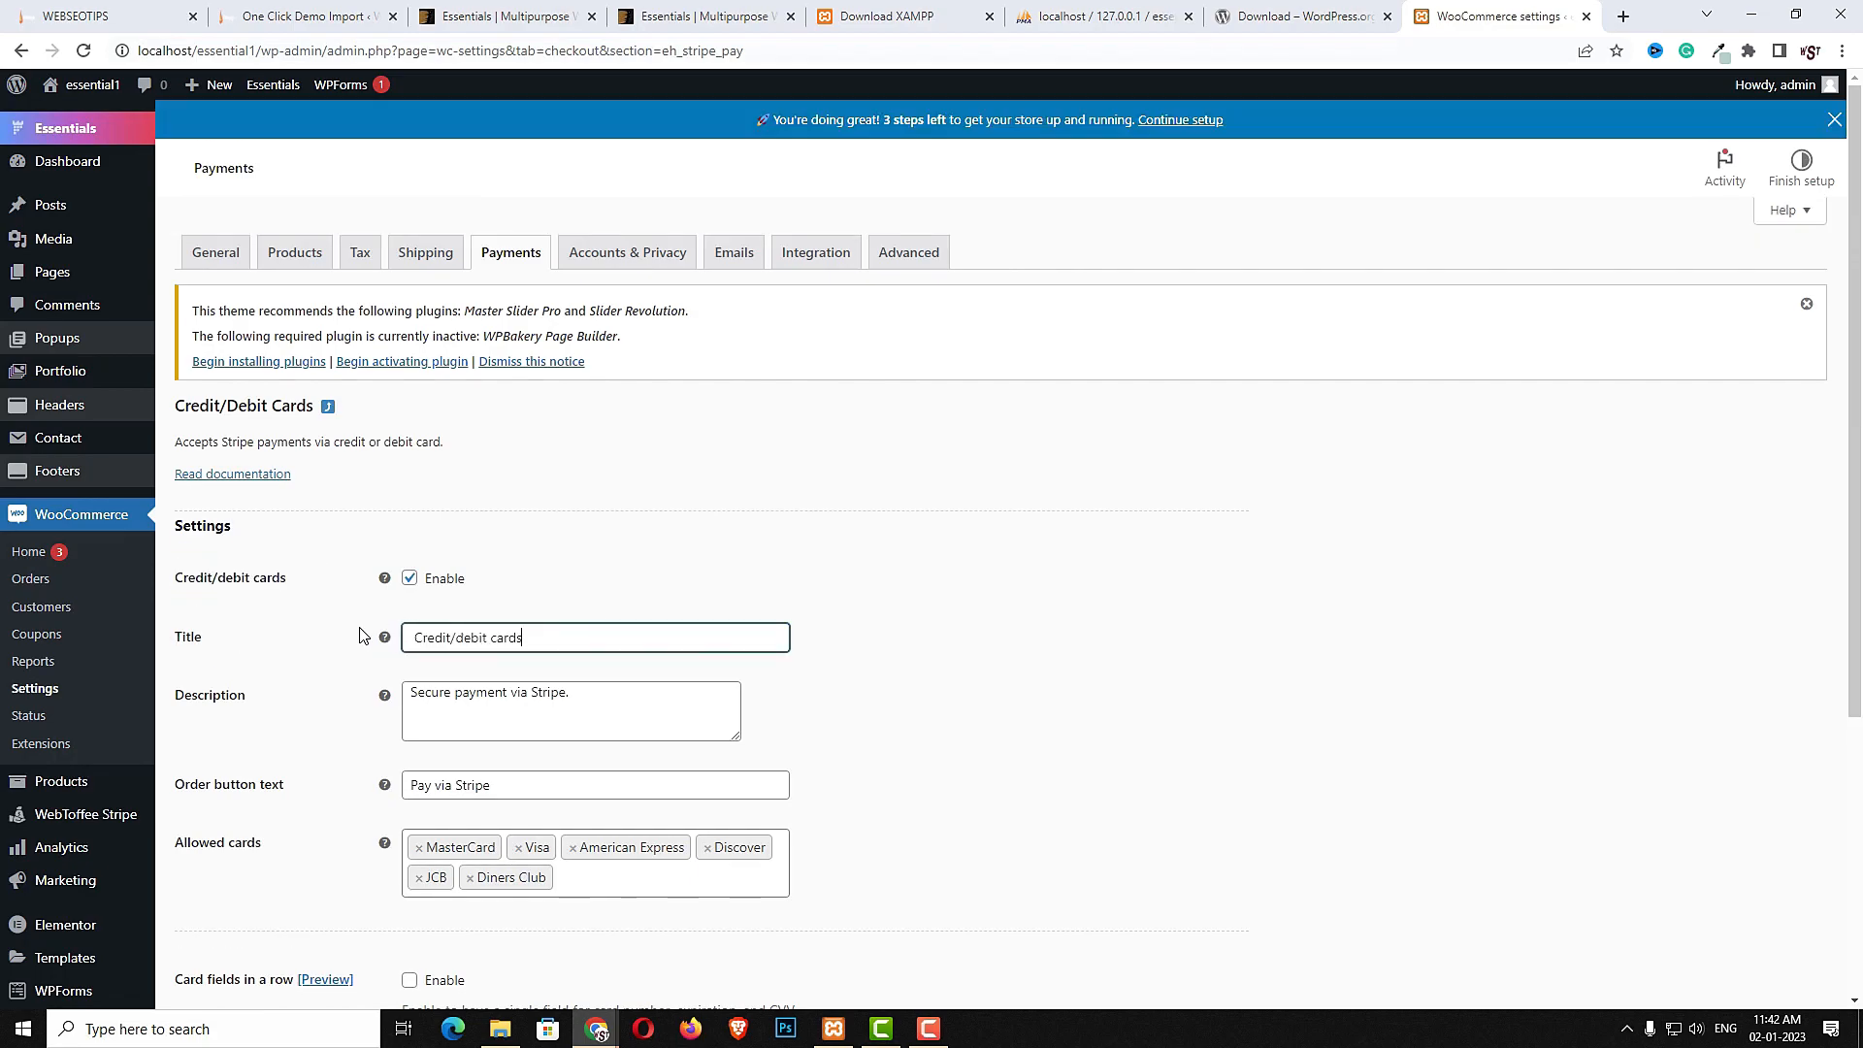
- Set the description and order button text to Credit/debit cards, enable card fields in a row, and save
drag(650, 701, 233, 681)
key(ctrl+v)
drag(504, 786, 307, 774)
key(ctrl+v)
scroll(446, 793, down, 3)
click(412, 691)
scroll(416, 718, down, 2)
click(230, 907)
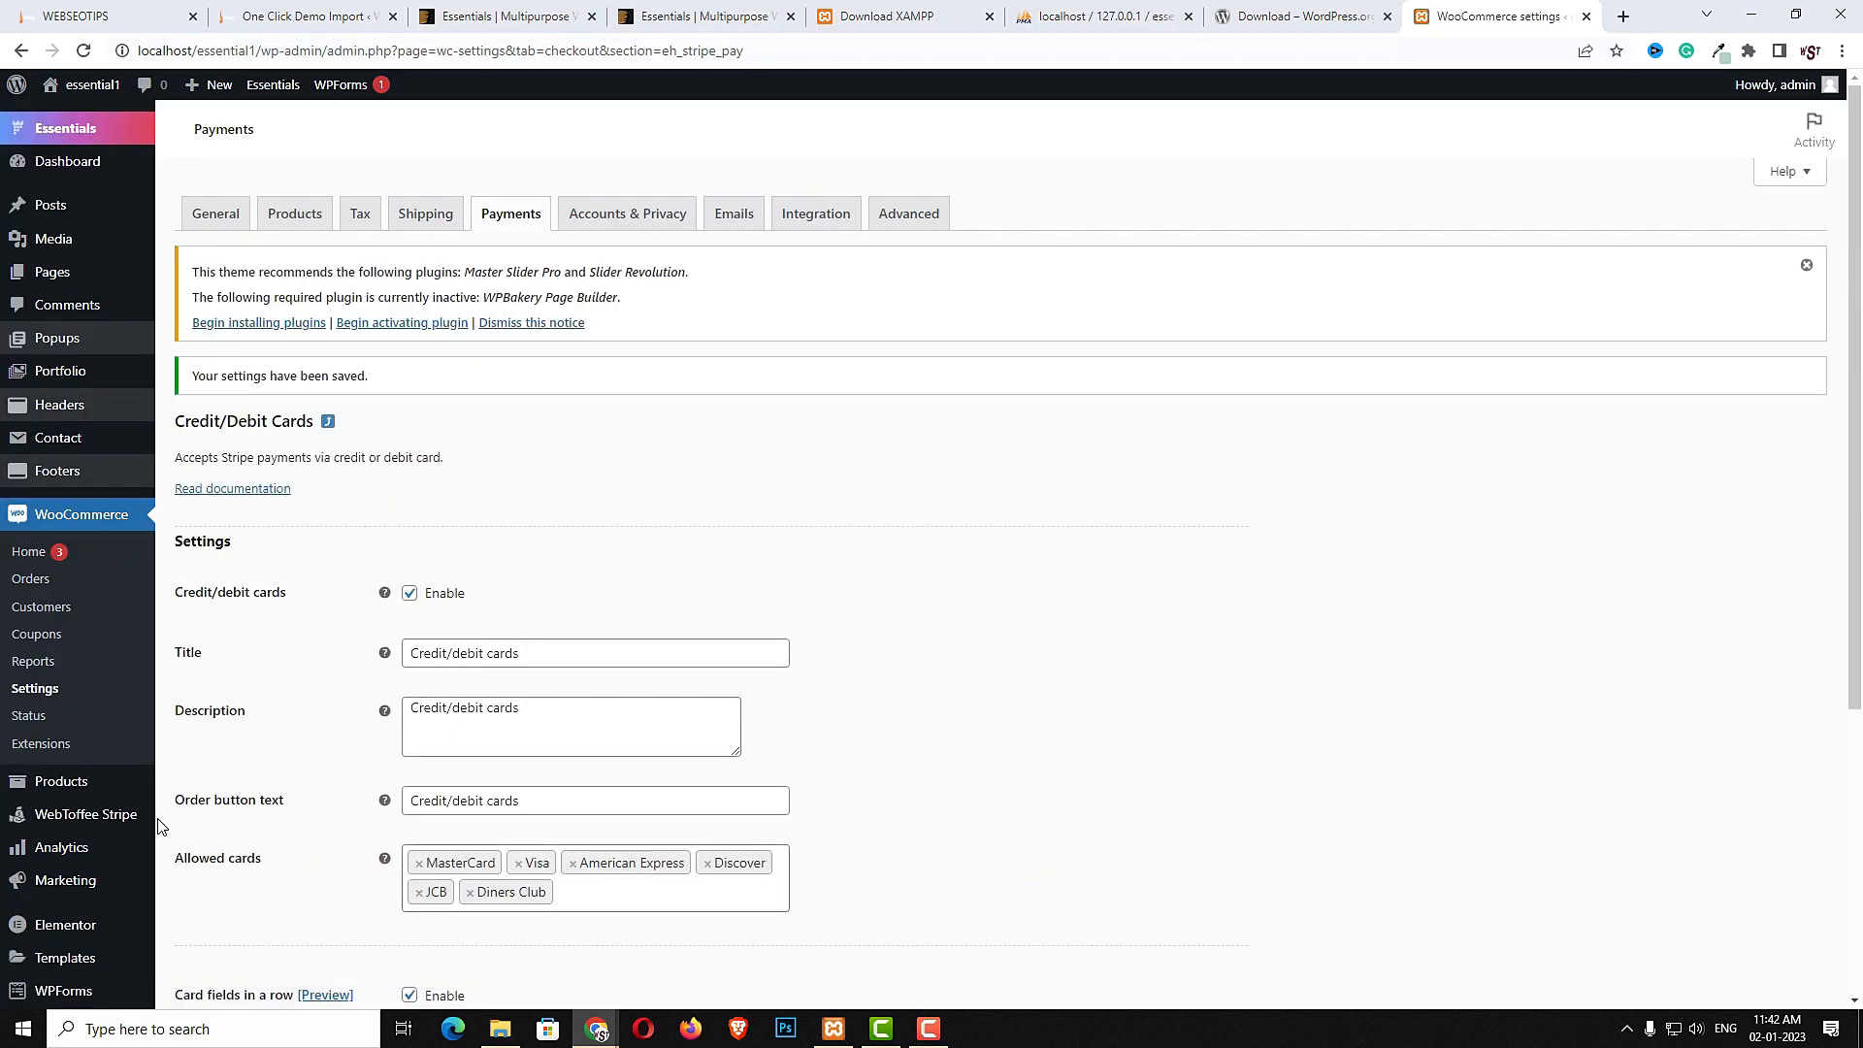
- Open the WebToffee Stripe settings in a new tab, then search for Stripe and sign in to the Stripe dashboard
right_click(122, 824)
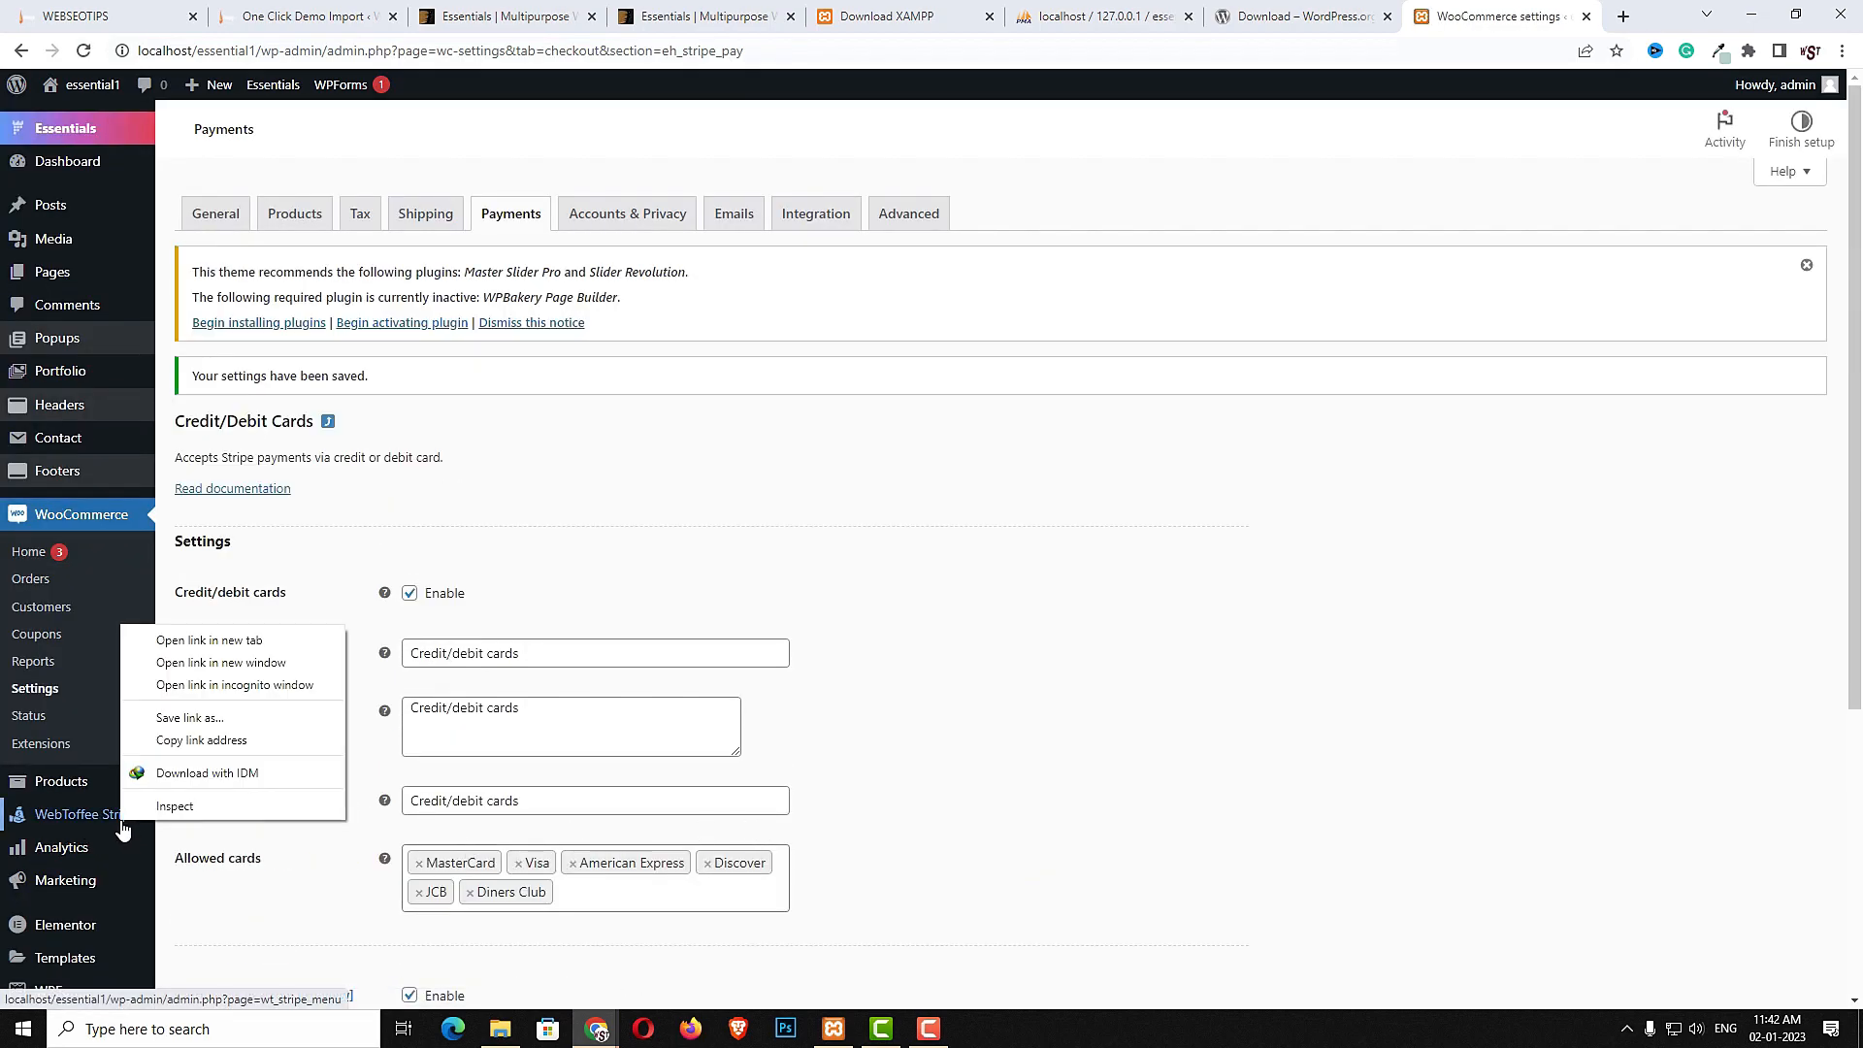
click(208, 643)
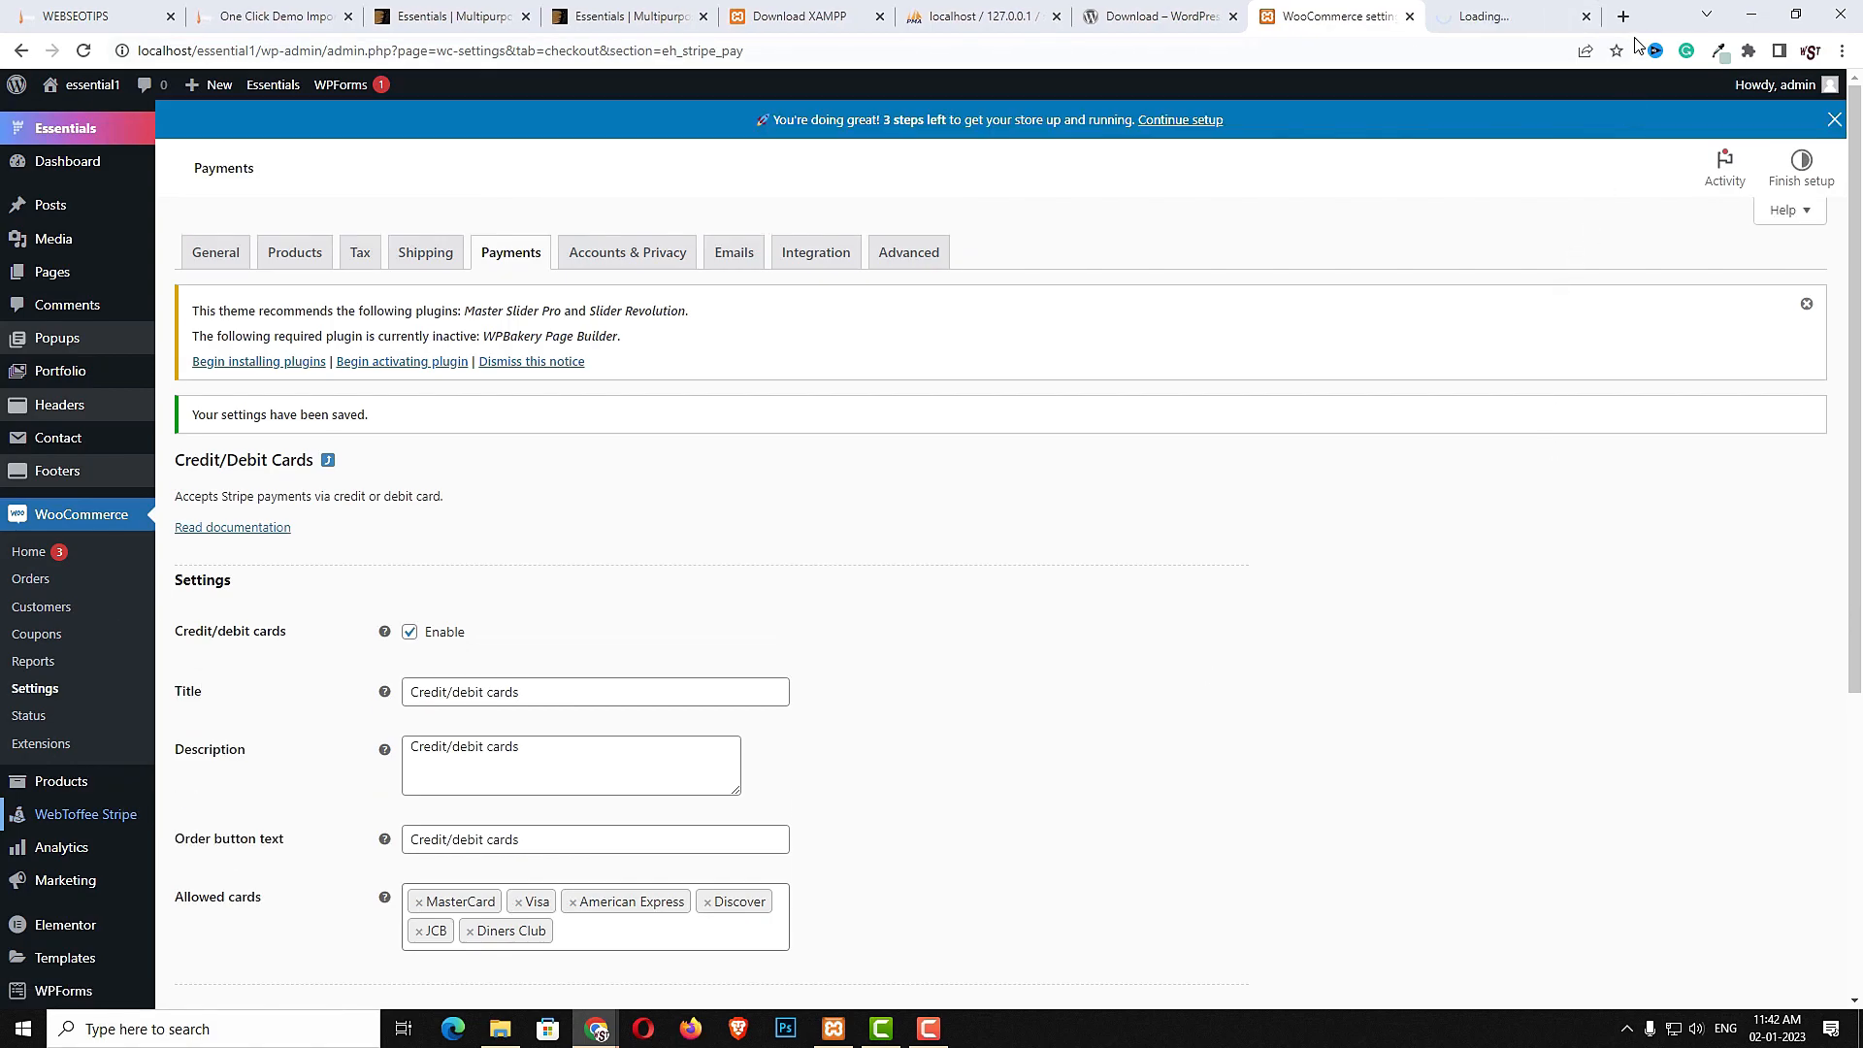
click(1624, 16)
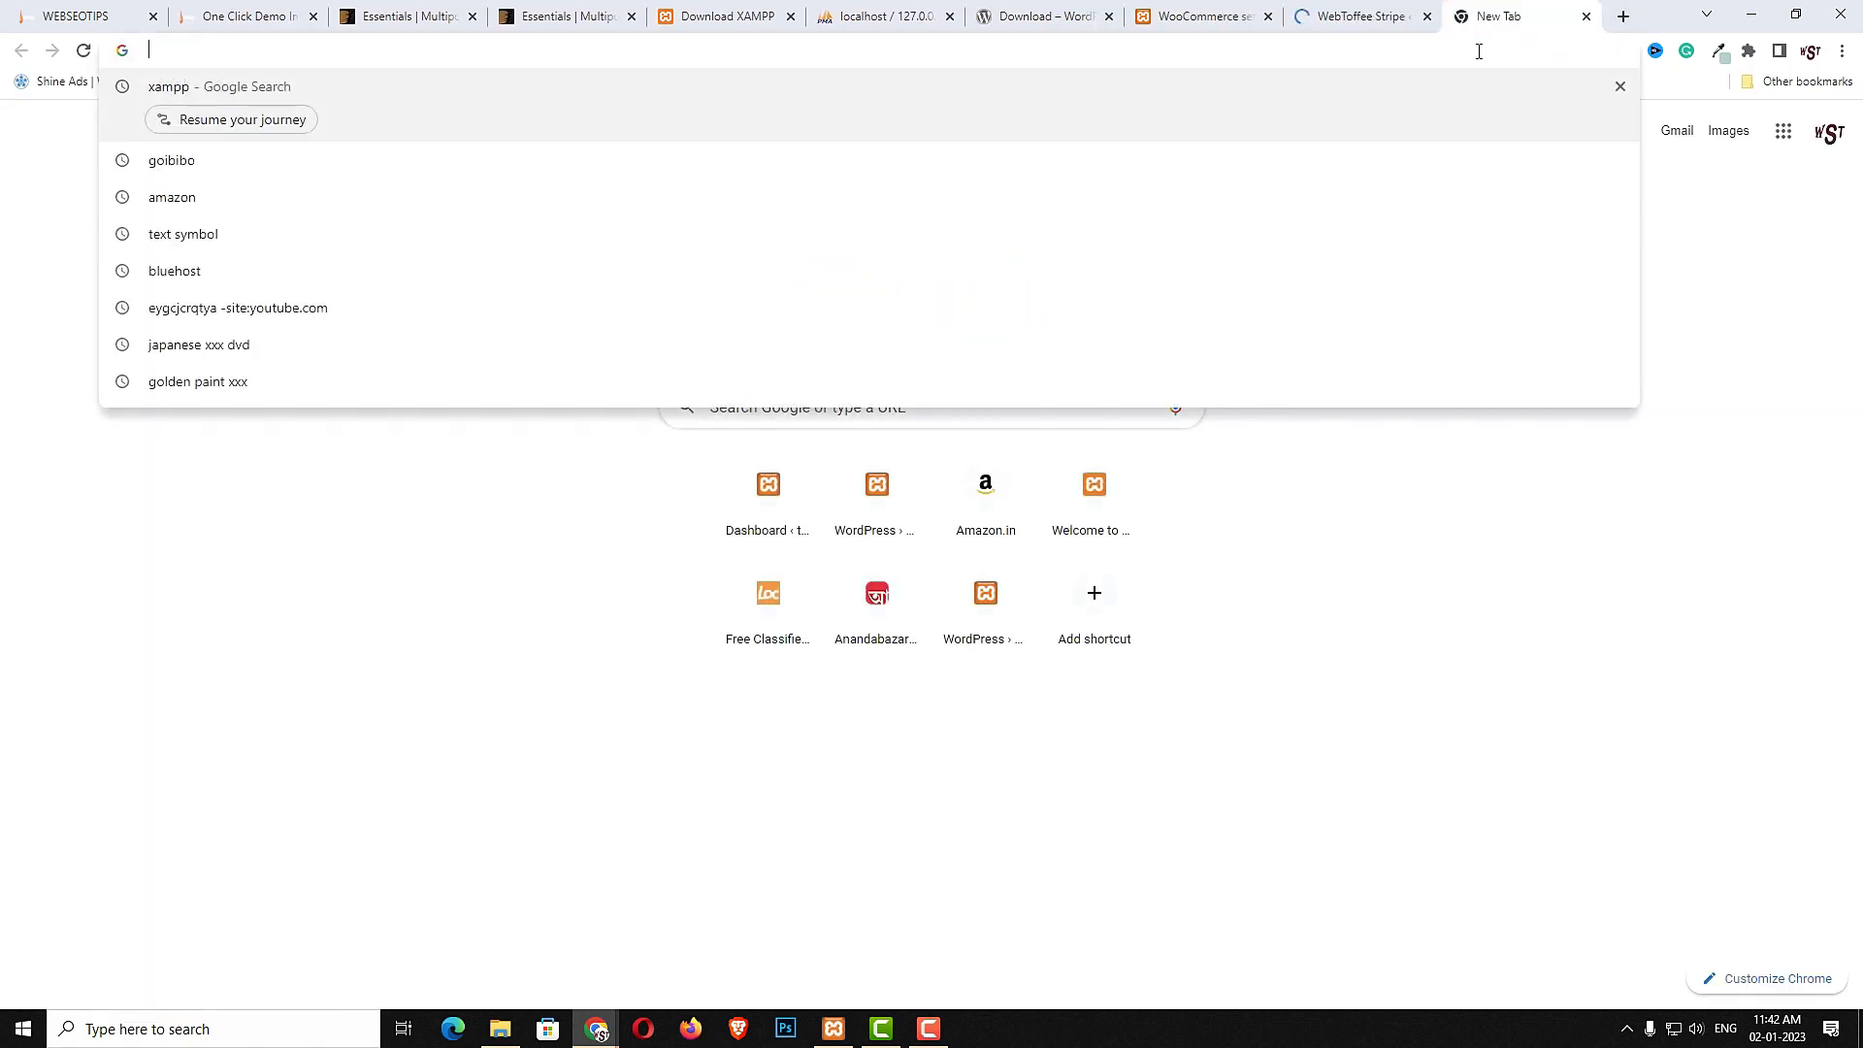
text(sy)
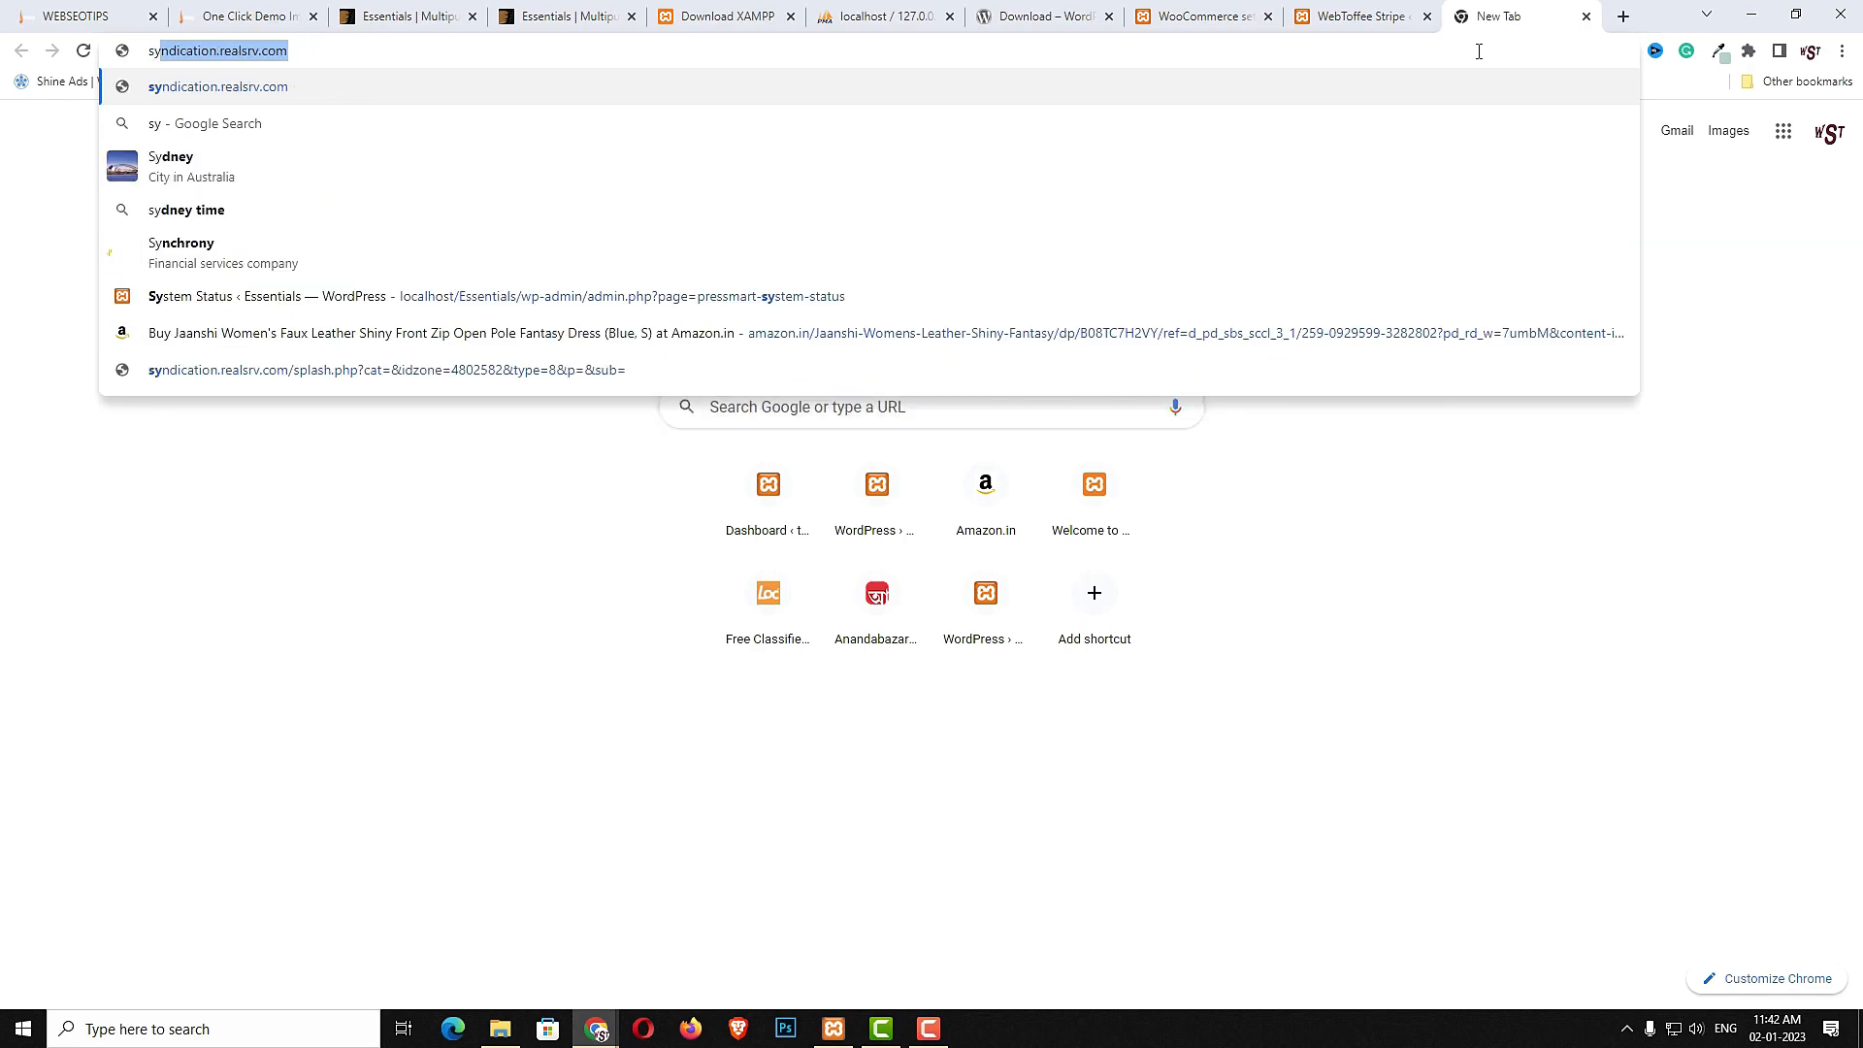
key(BackSpace)
text(t)
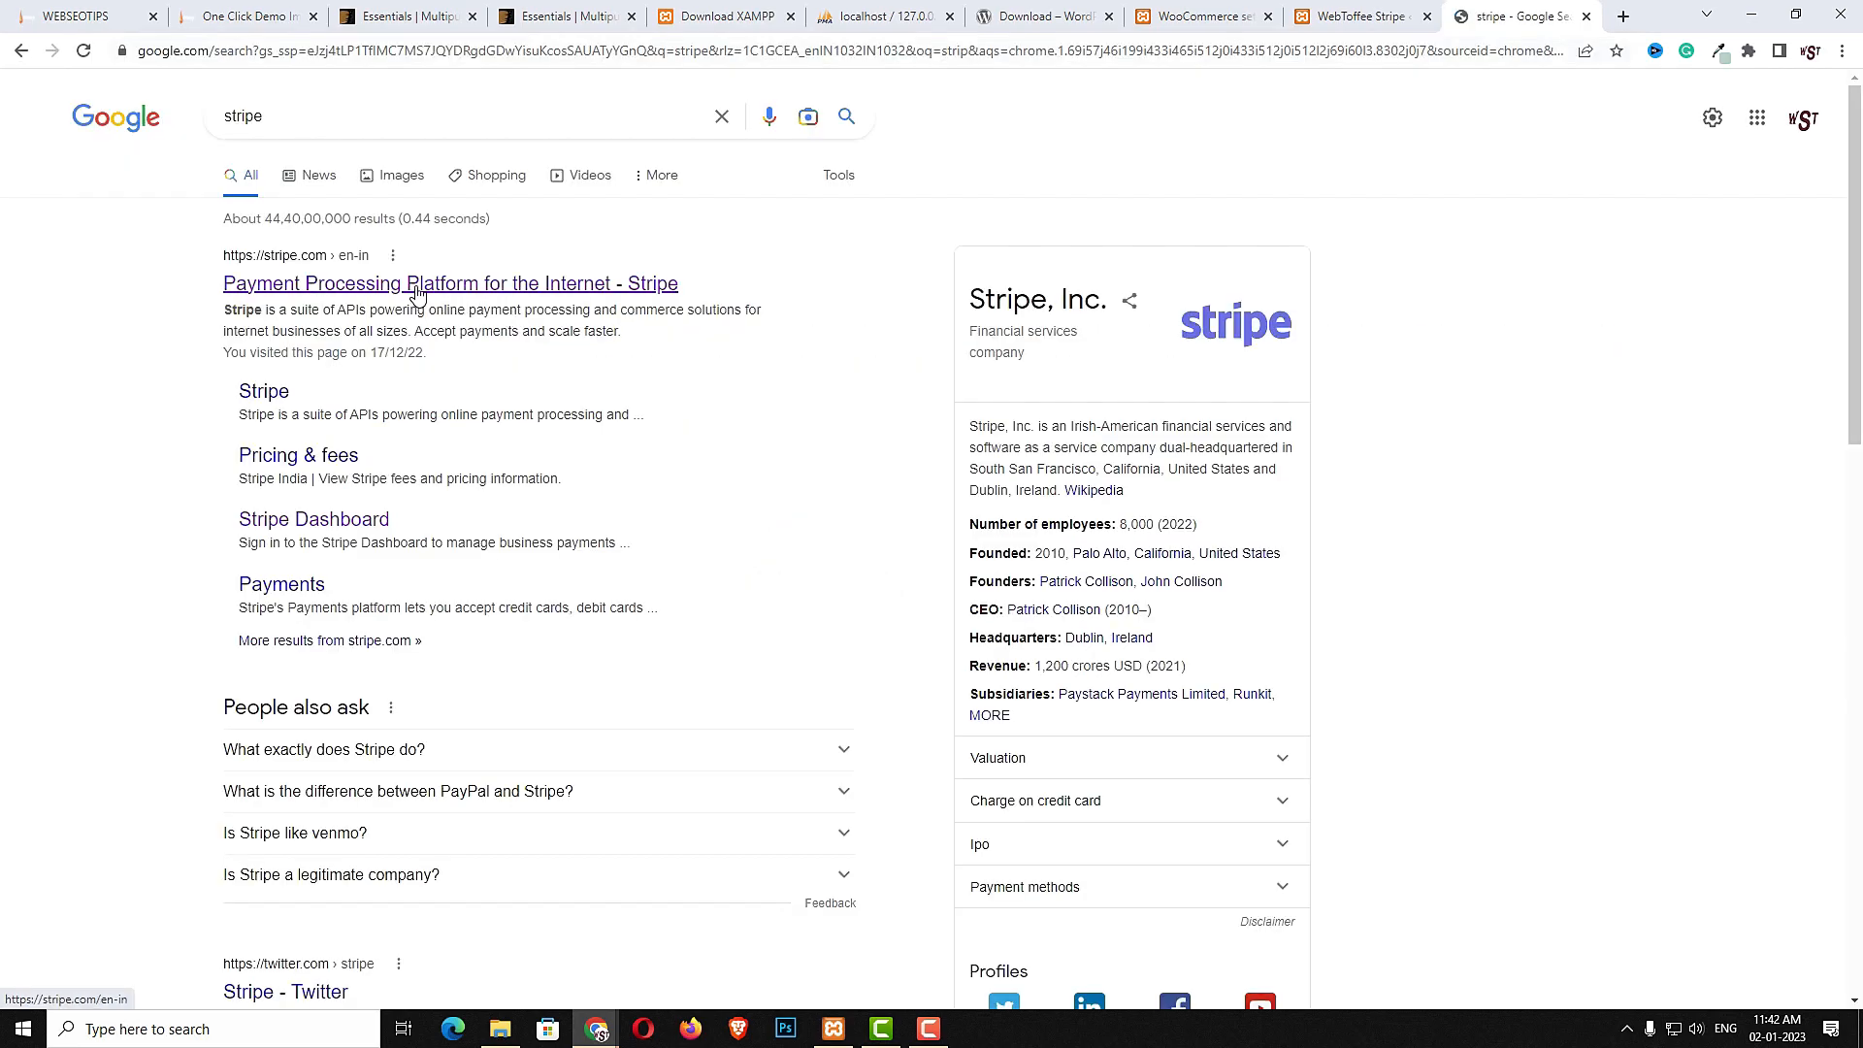
click(419, 293)
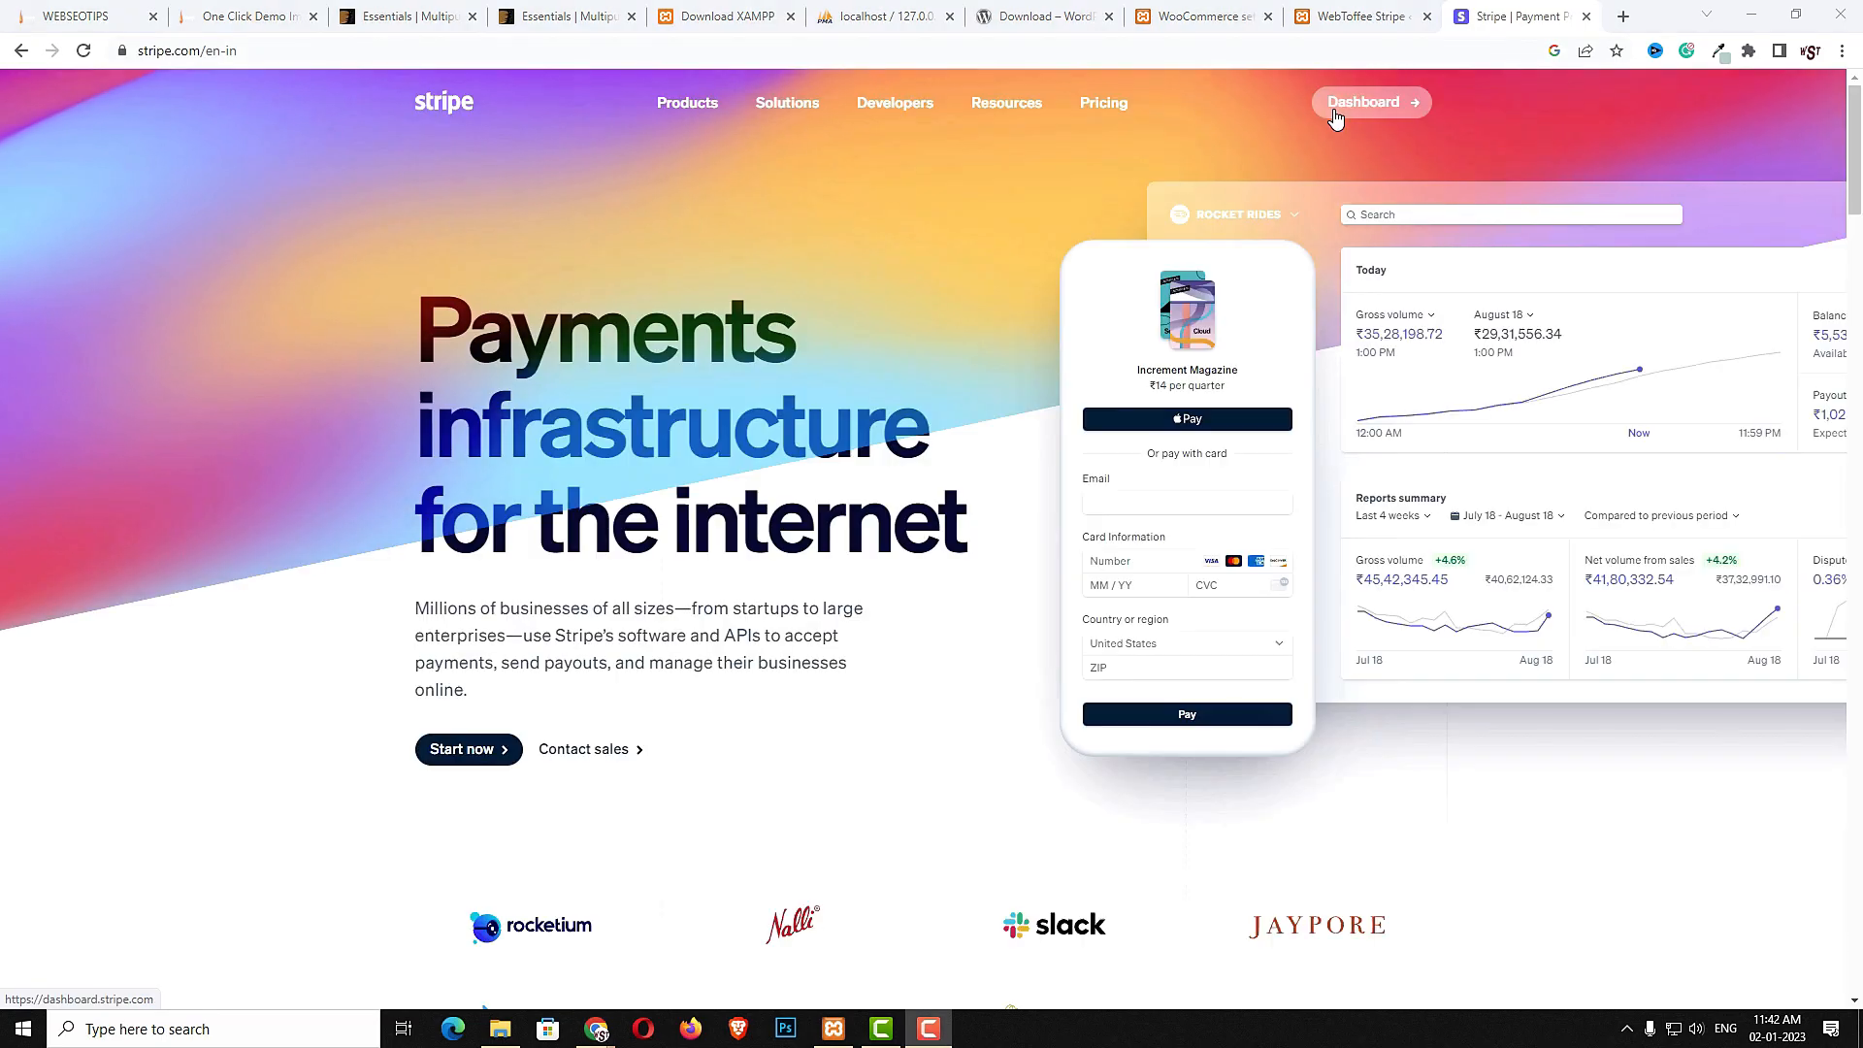
click(1383, 101)
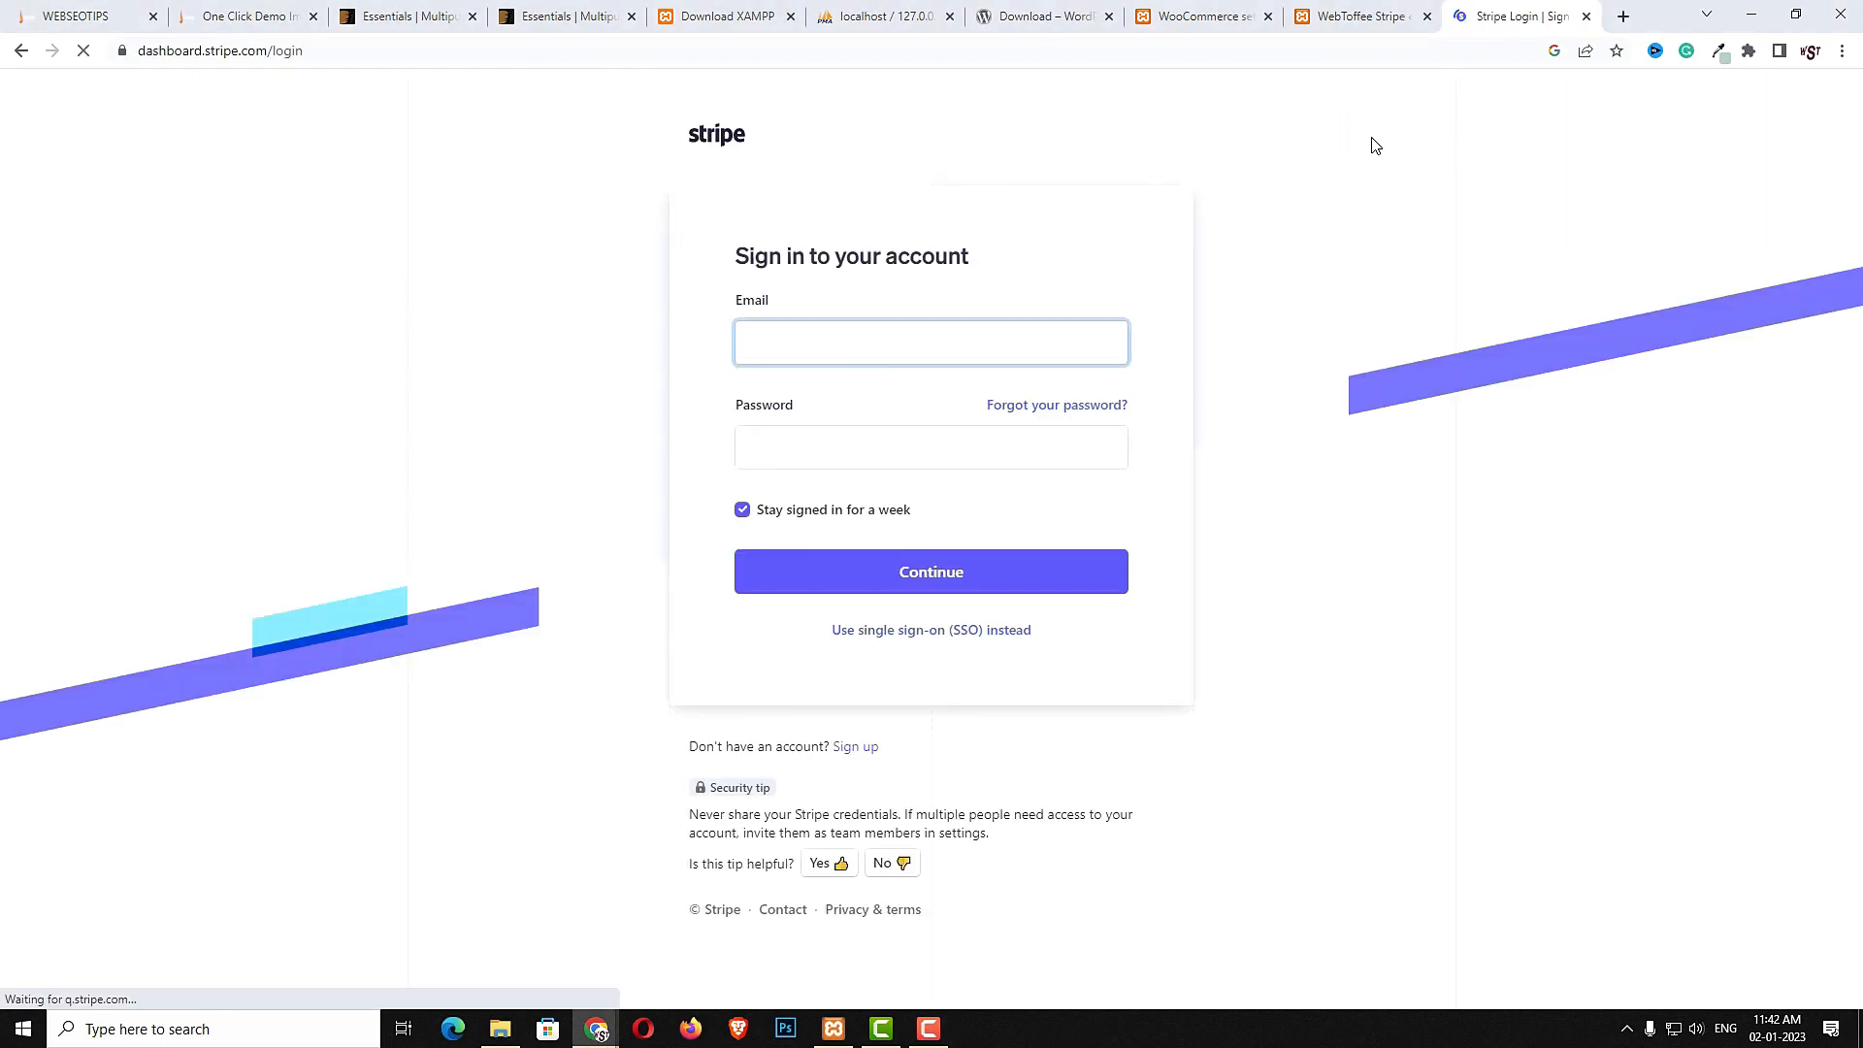
click(846, 572)
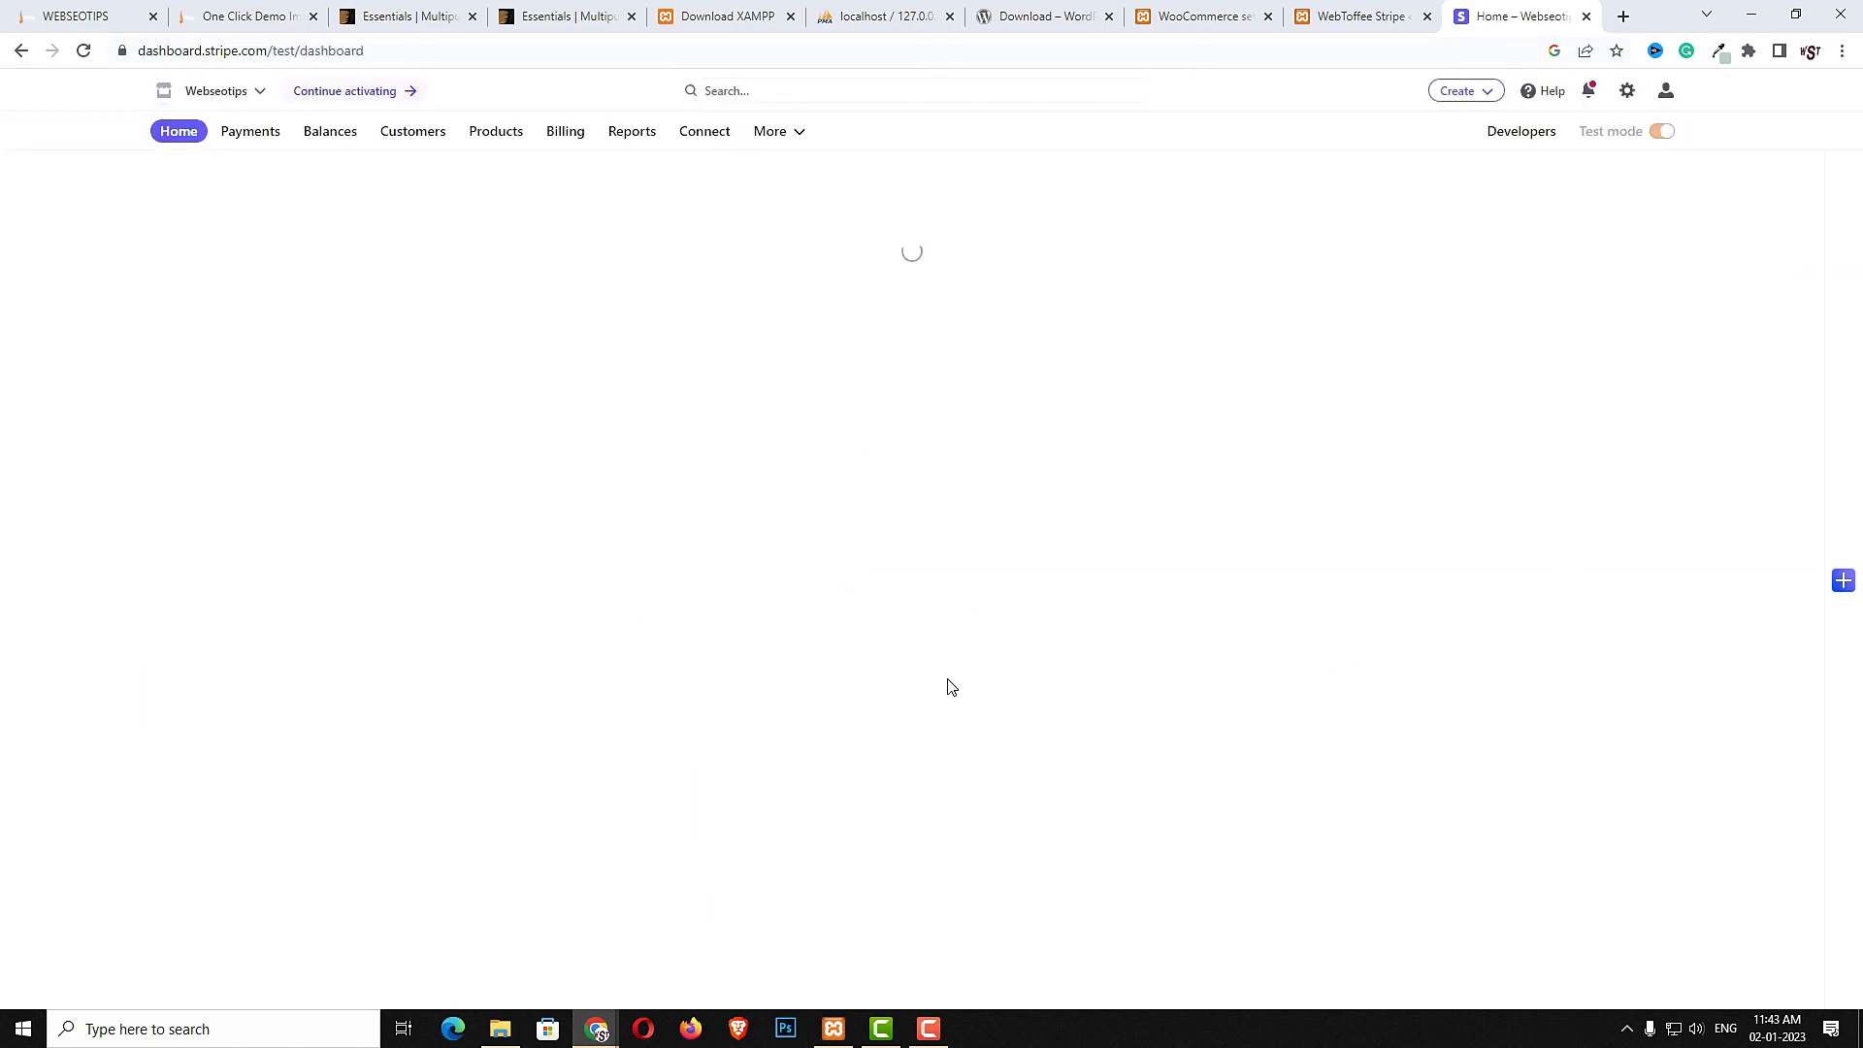
- Open the developer API keys page, reveal the secret key and copy the publishable key
click(1517, 143)
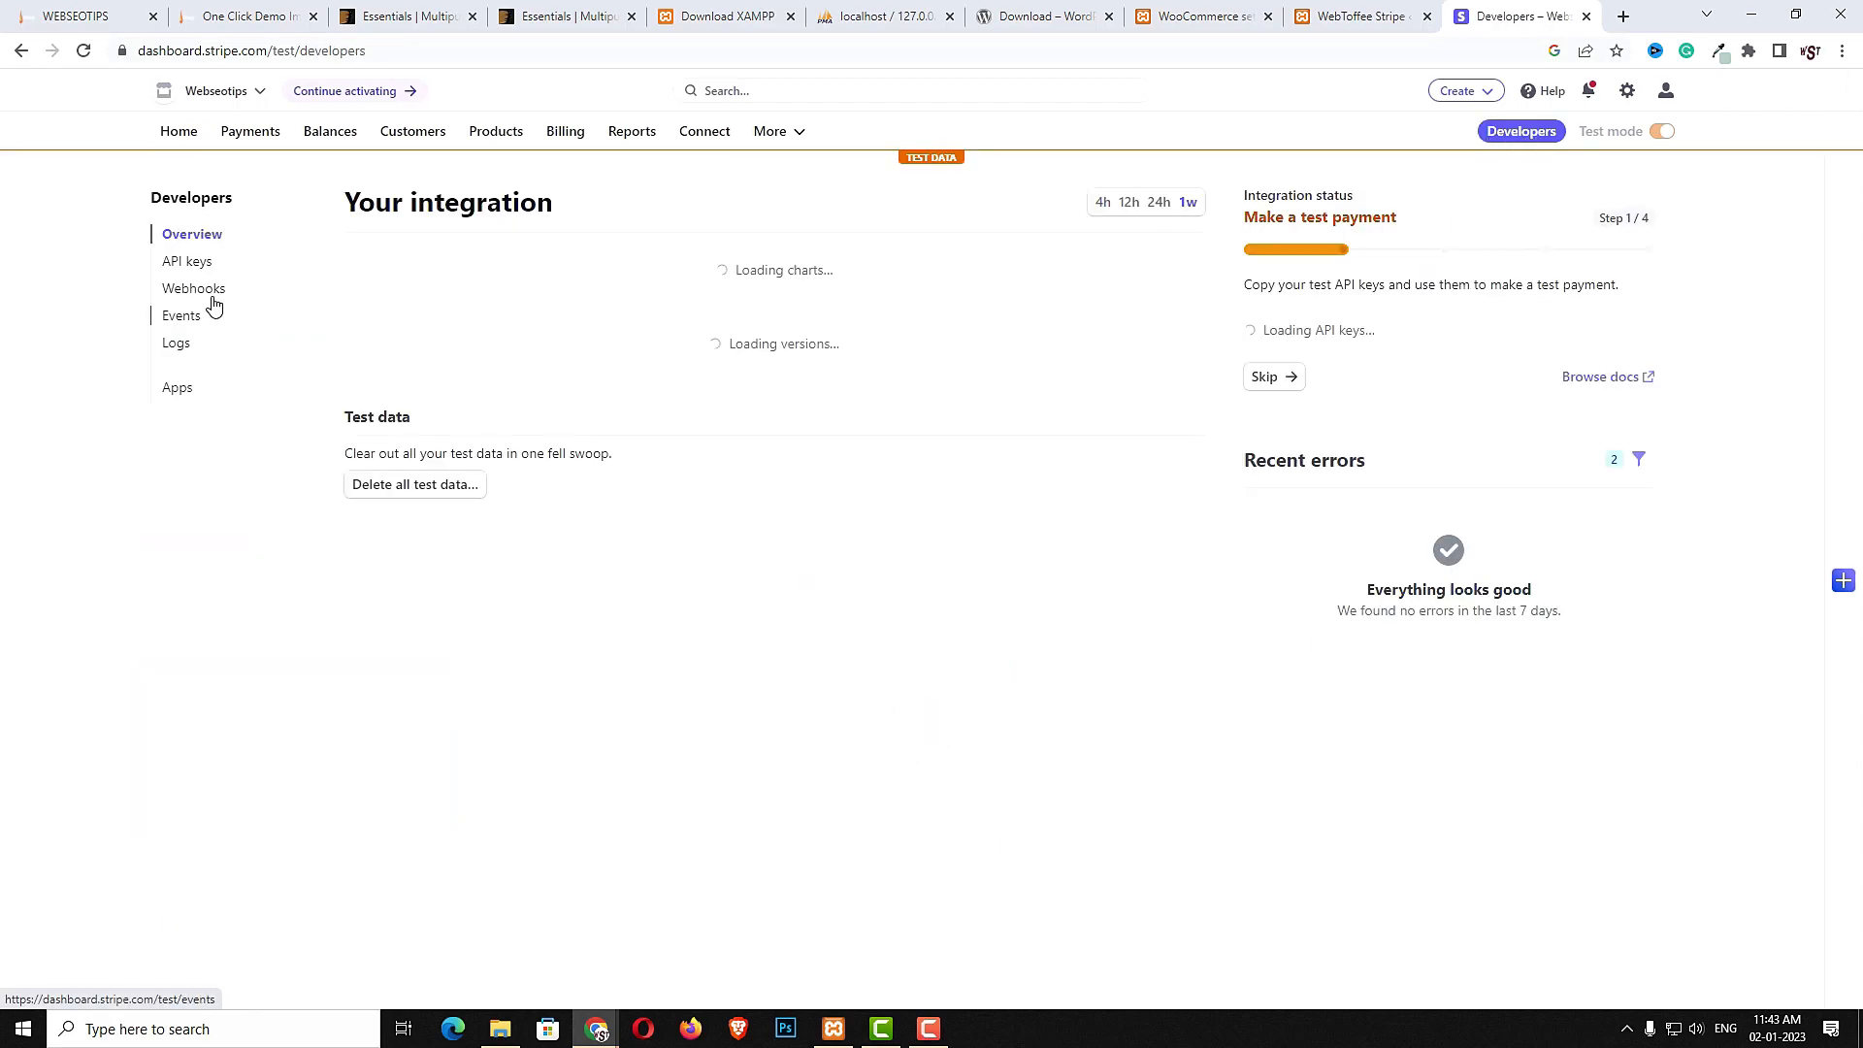
click(190, 263)
click(746, 468)
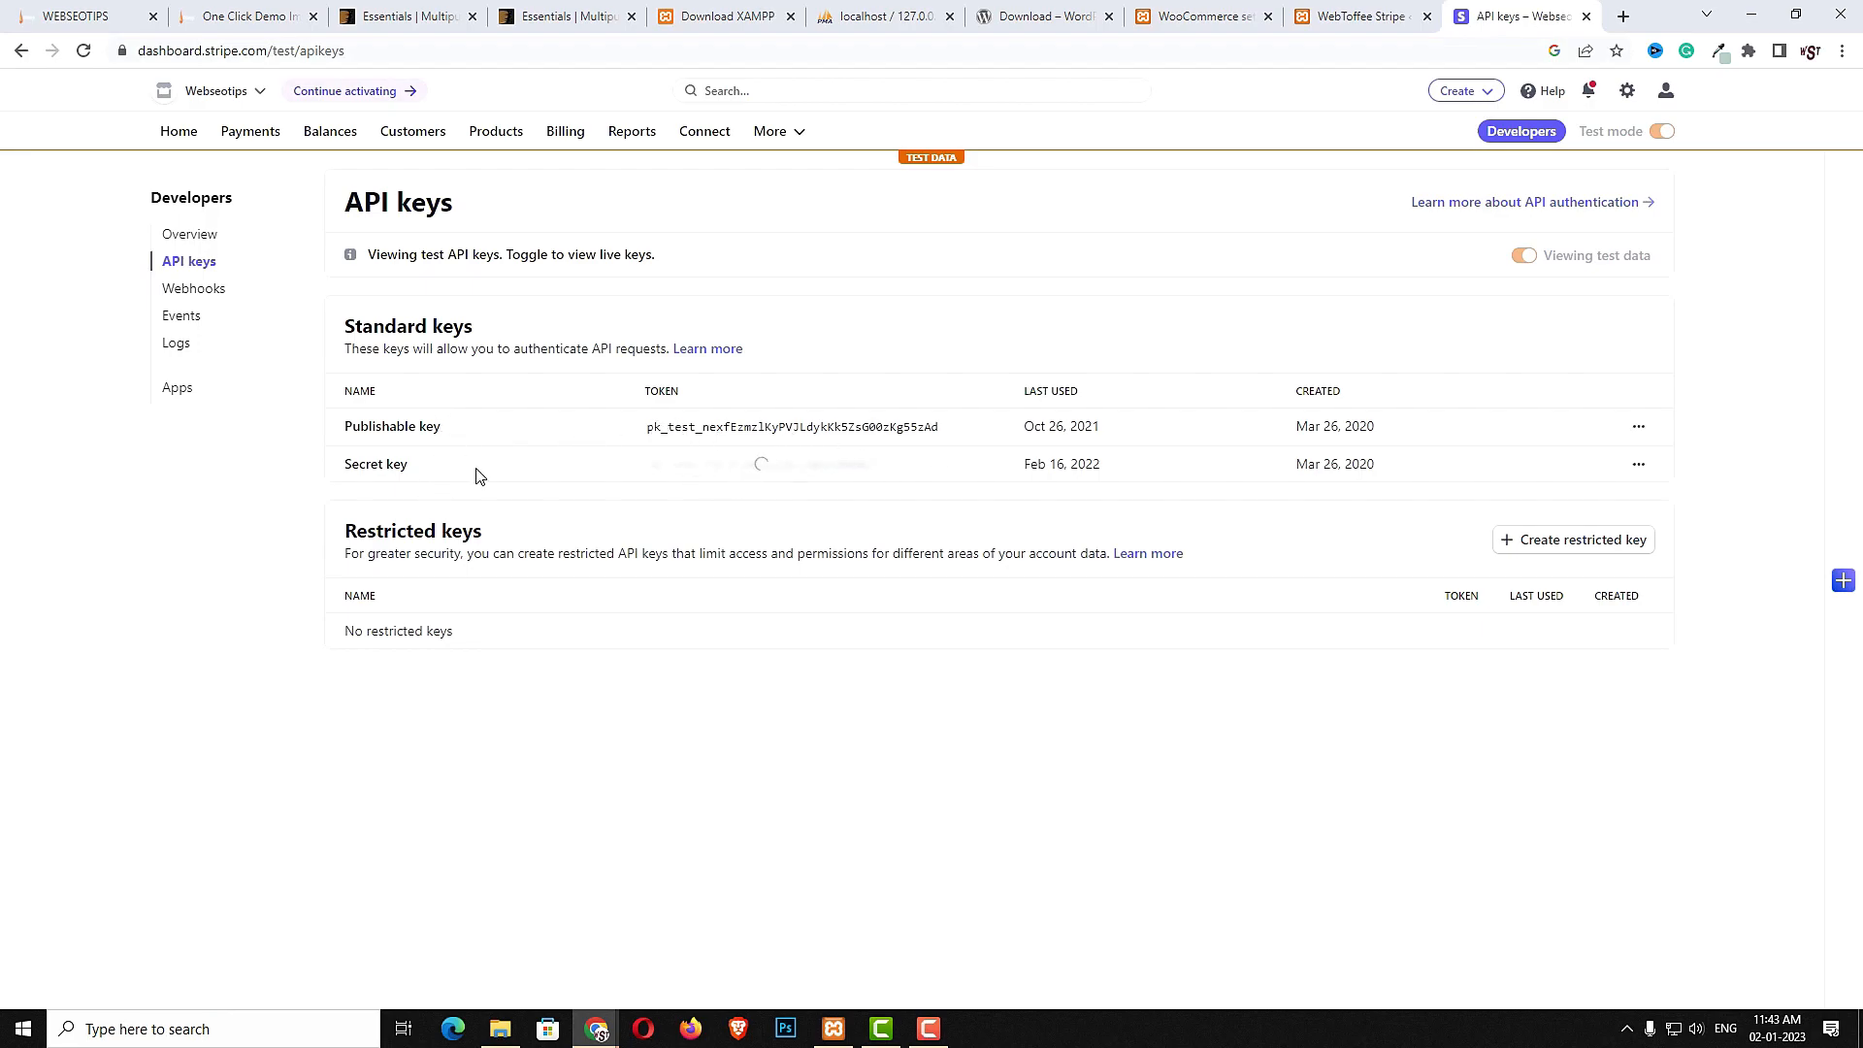
click(742, 431)
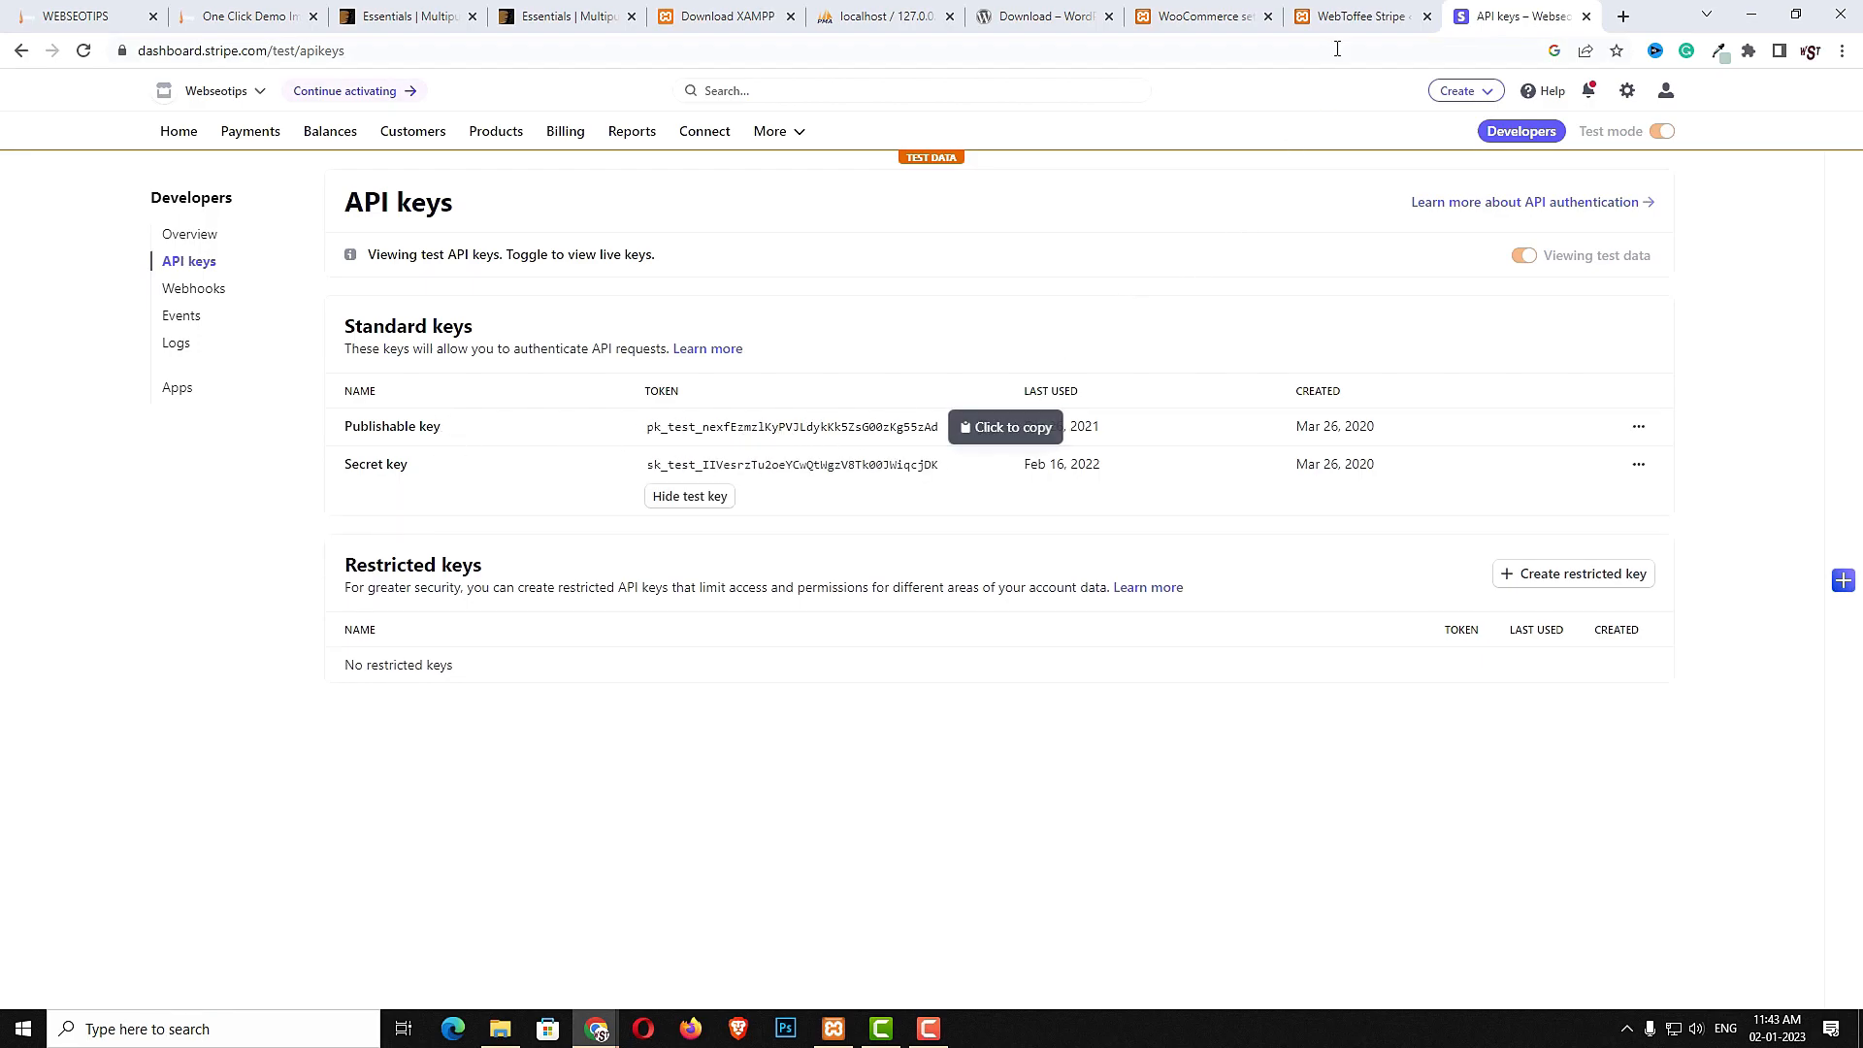
- Set the WebToffee Stripe transaction mode to Live mode and paste the publishable key
click(1355, 9)
click(706, 618)
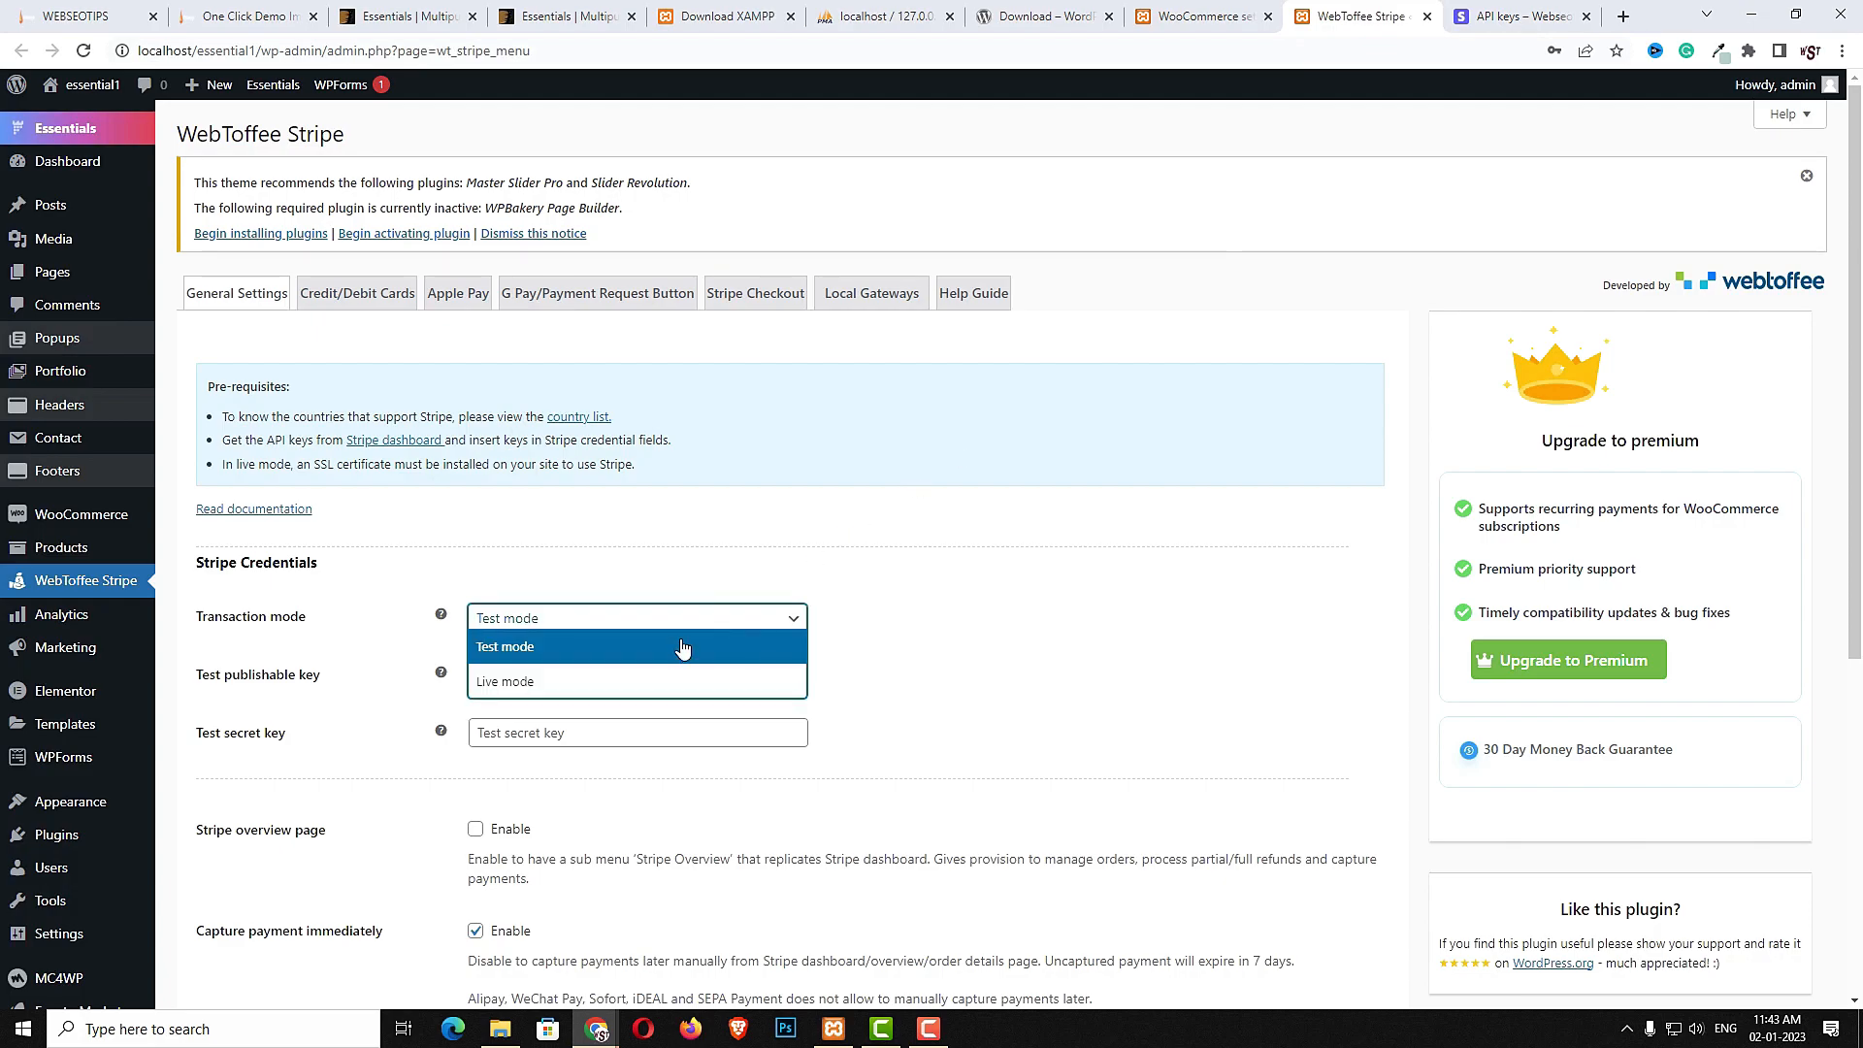
click(613, 681)
click(612, 686)
key(ctrl+v)
- Copy the Stripe secret key, paste it as the live secret key, and save the WebToffee Stripe settings
click(1494, 17)
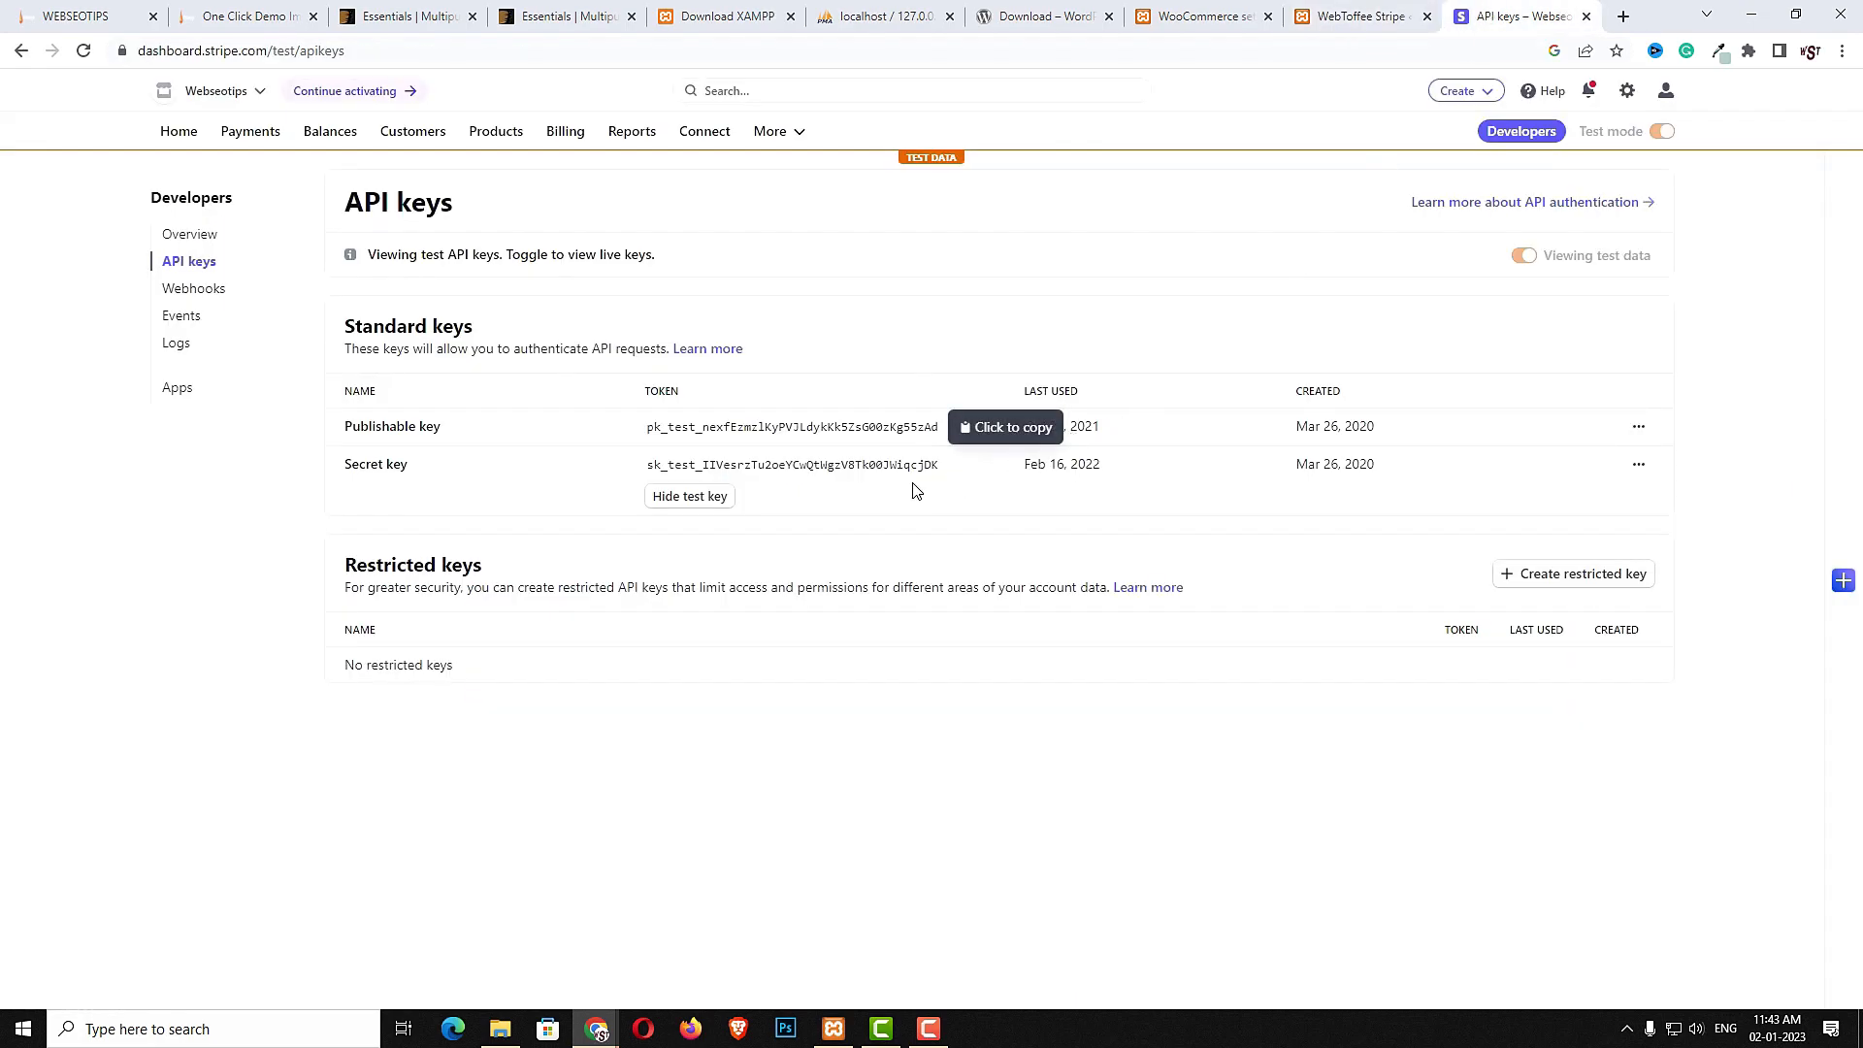
click(824, 468)
click(1415, 17)
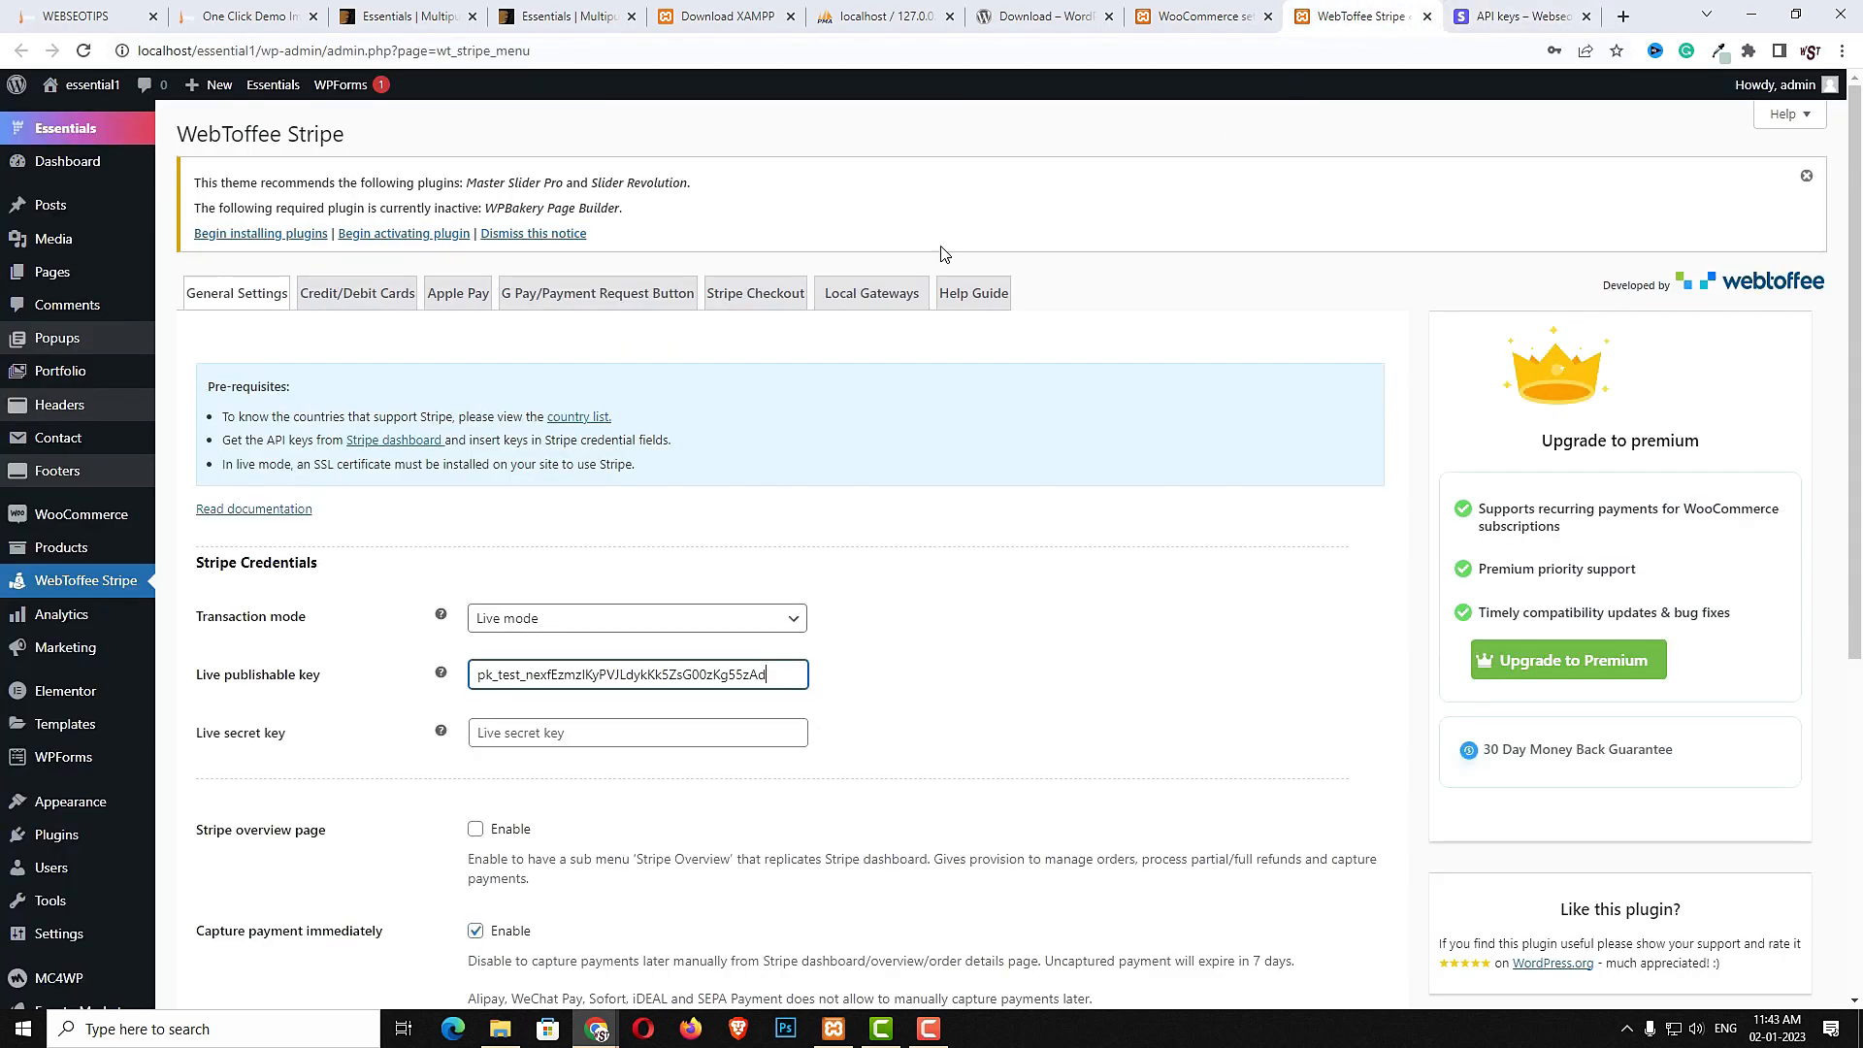
click(612, 731)
key(ctrl+v)
scroll(582, 776, down, 6)
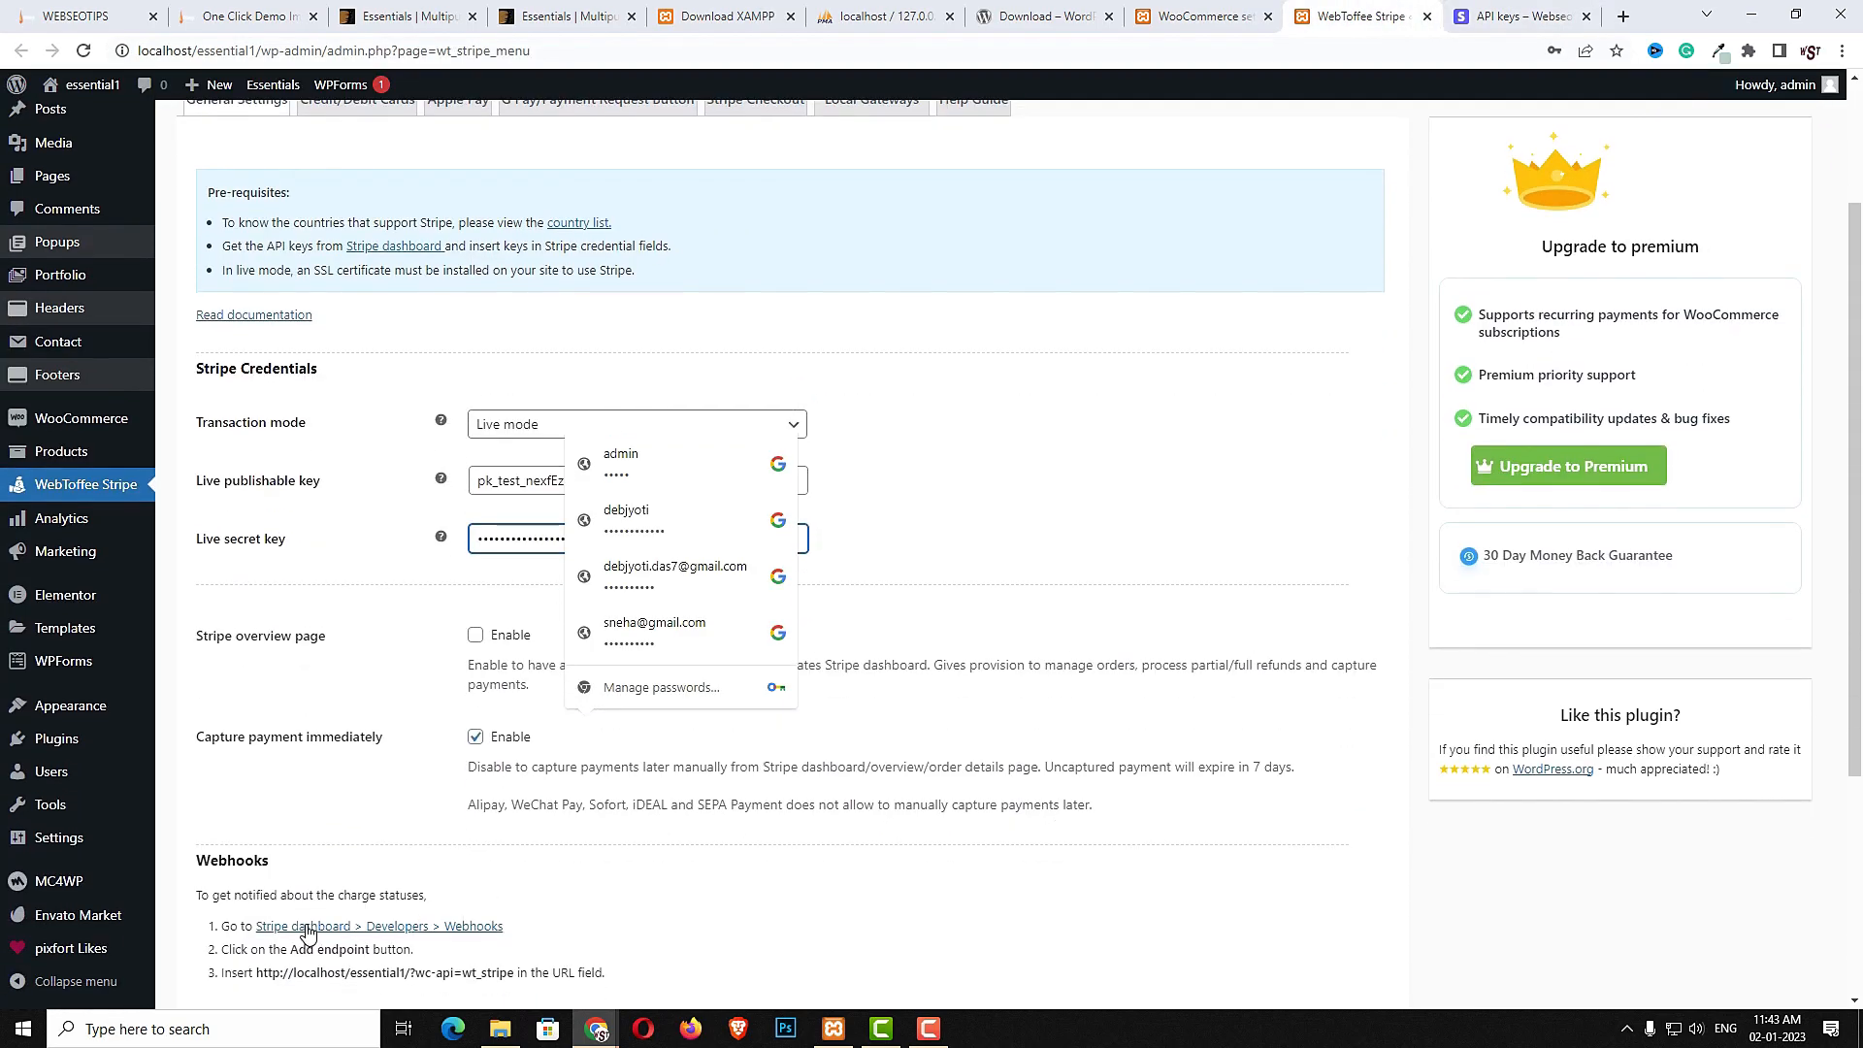
click(262, 883)
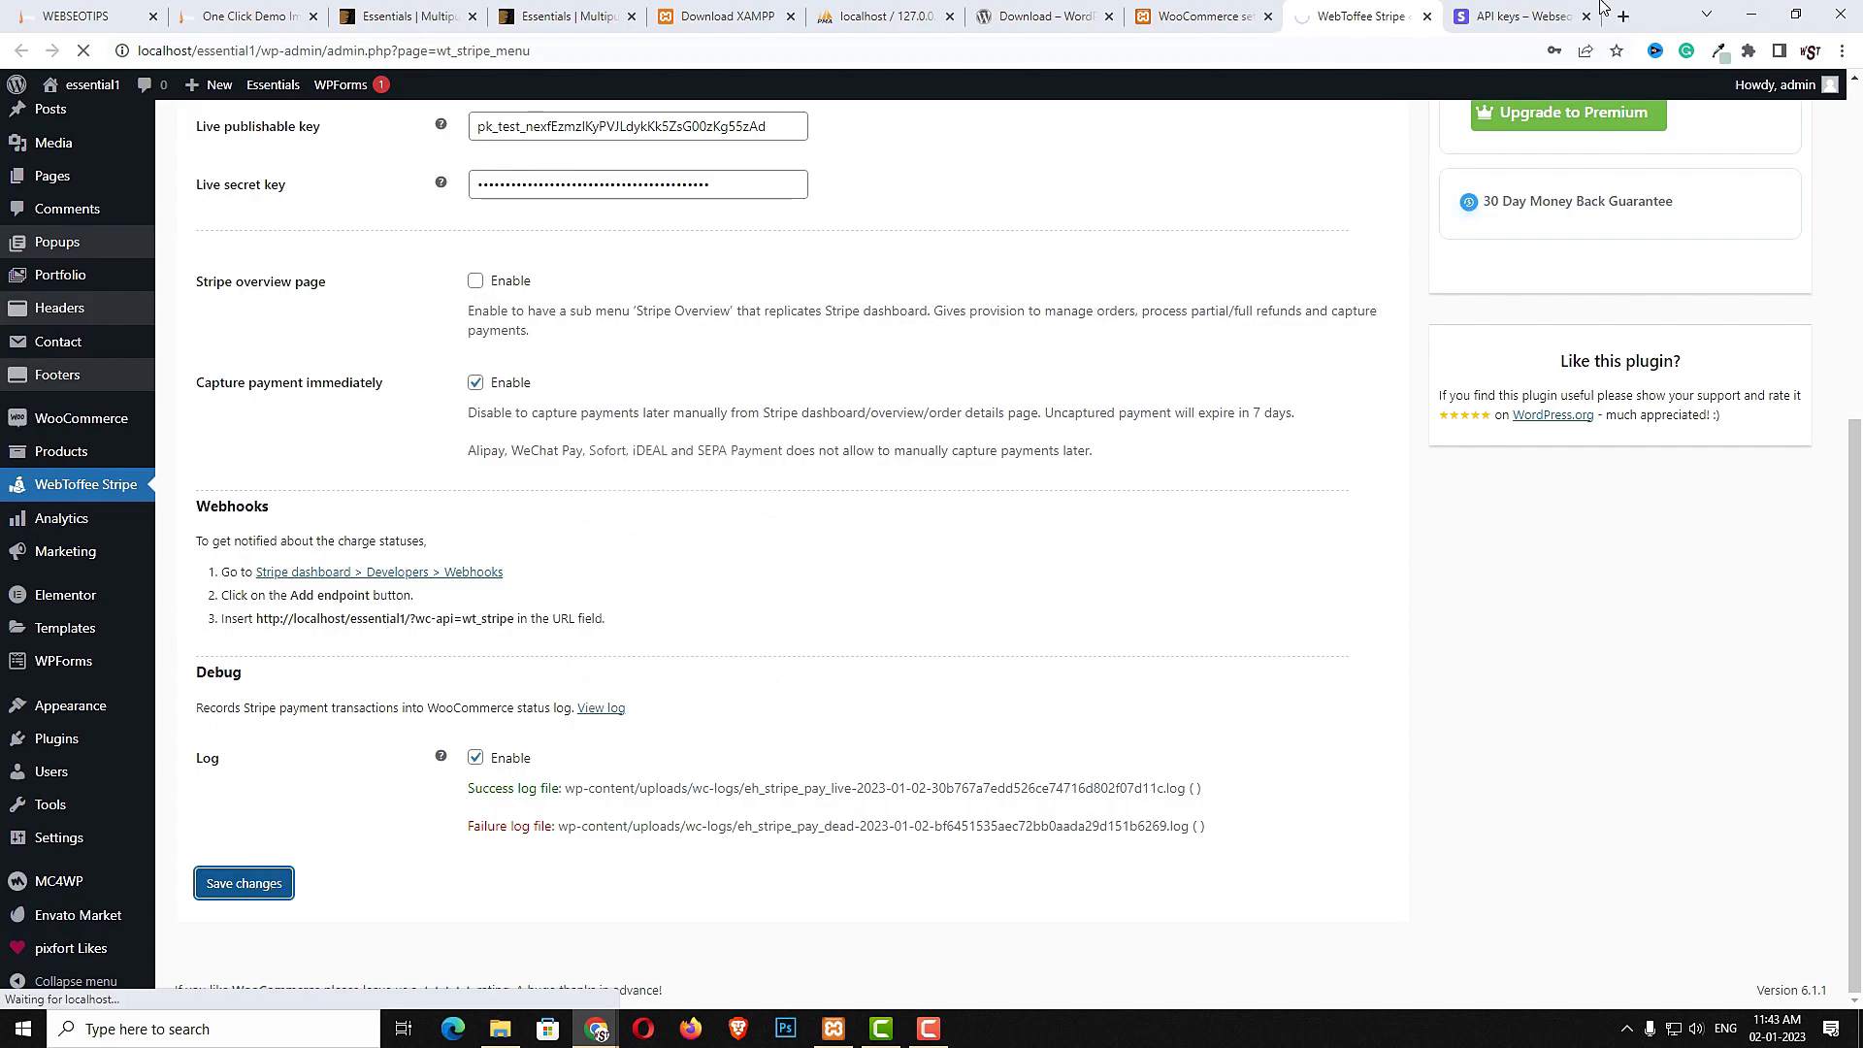
- Return to the WooCommerce Credit/Debit Cards settings and save them again
click(1514, 16)
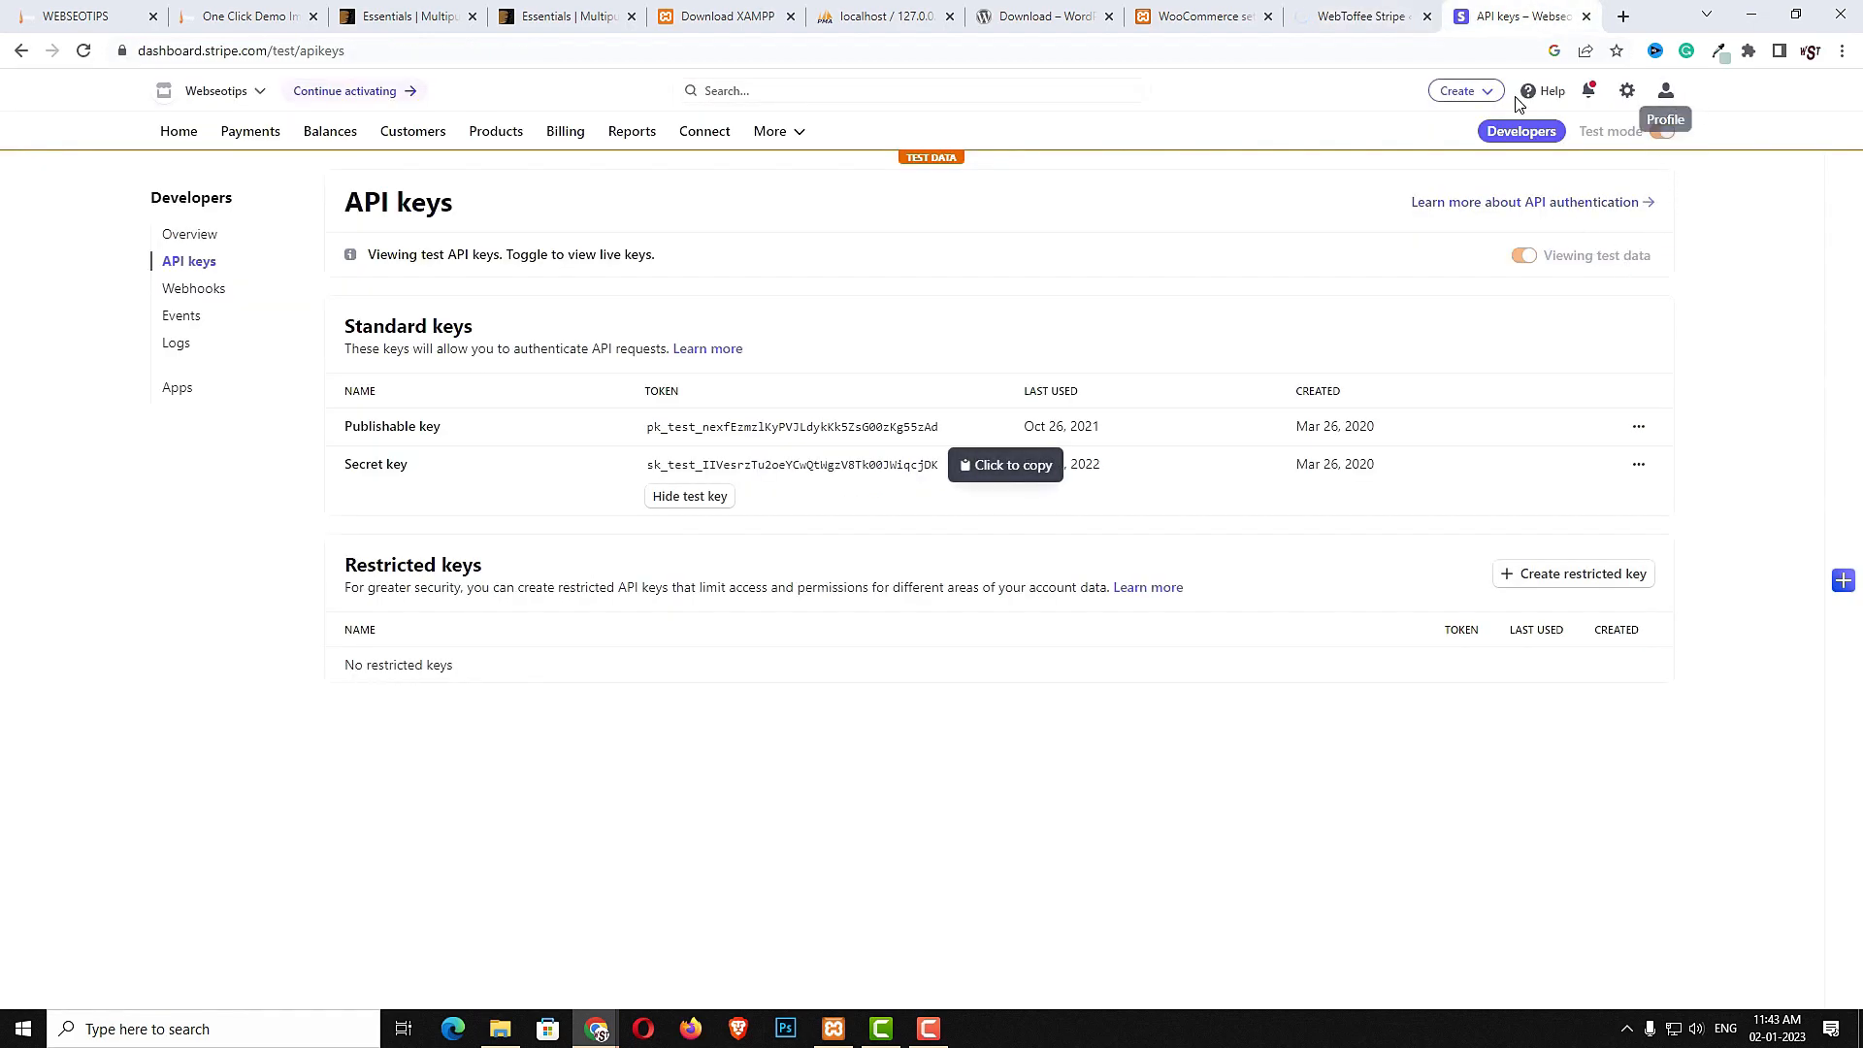
click(1587, 16)
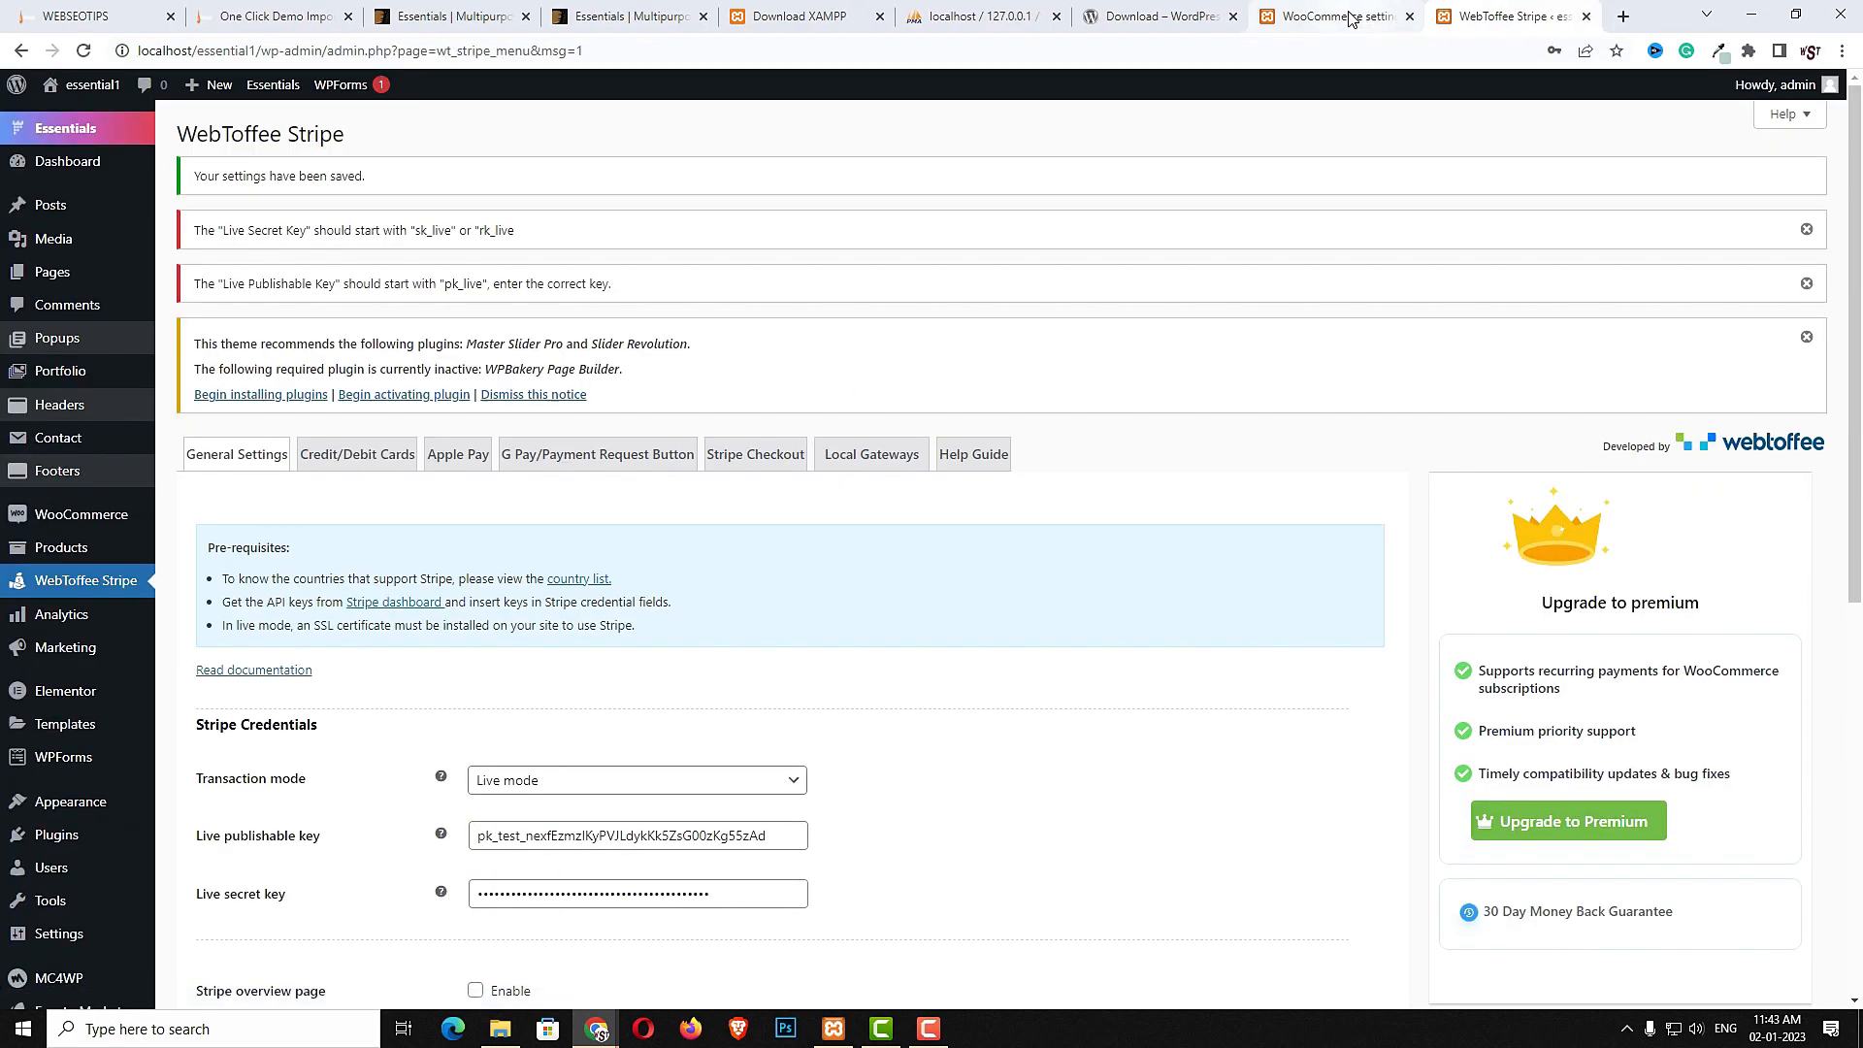
click(1352, 17)
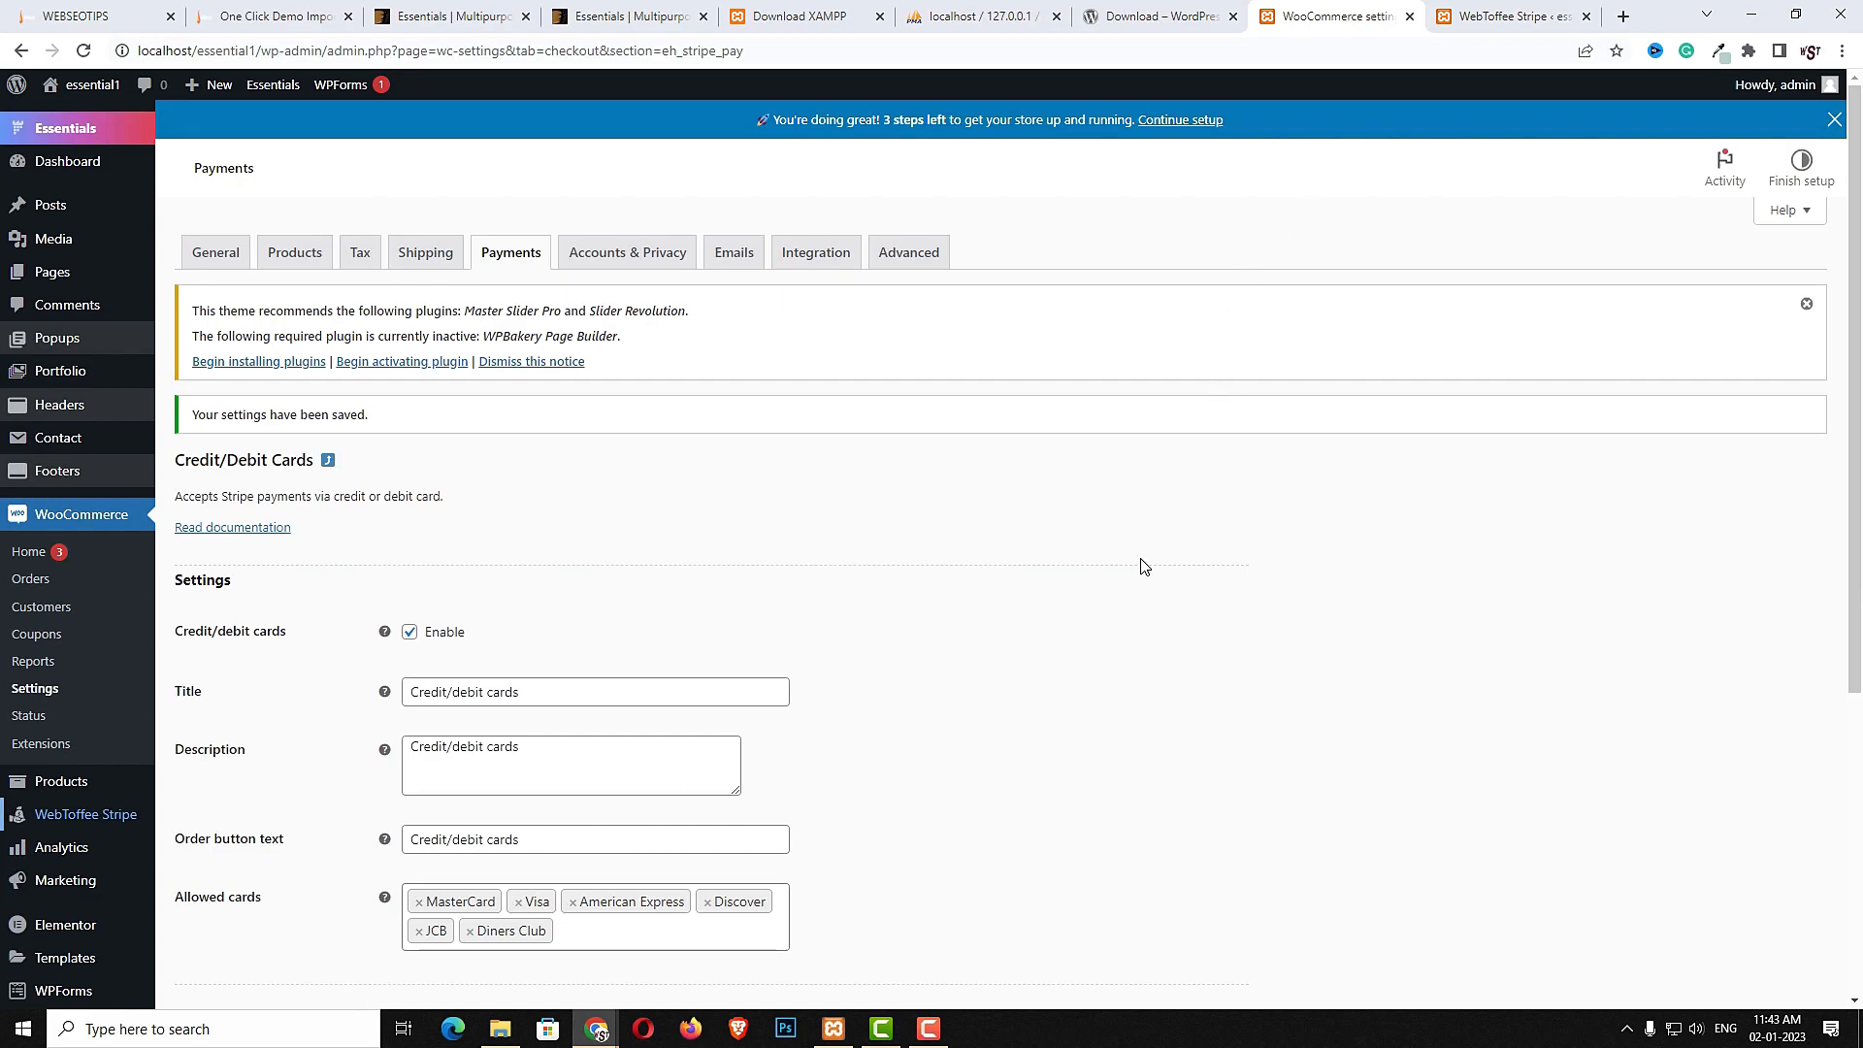
scroll(1143, 566, down, 5)
click(244, 915)
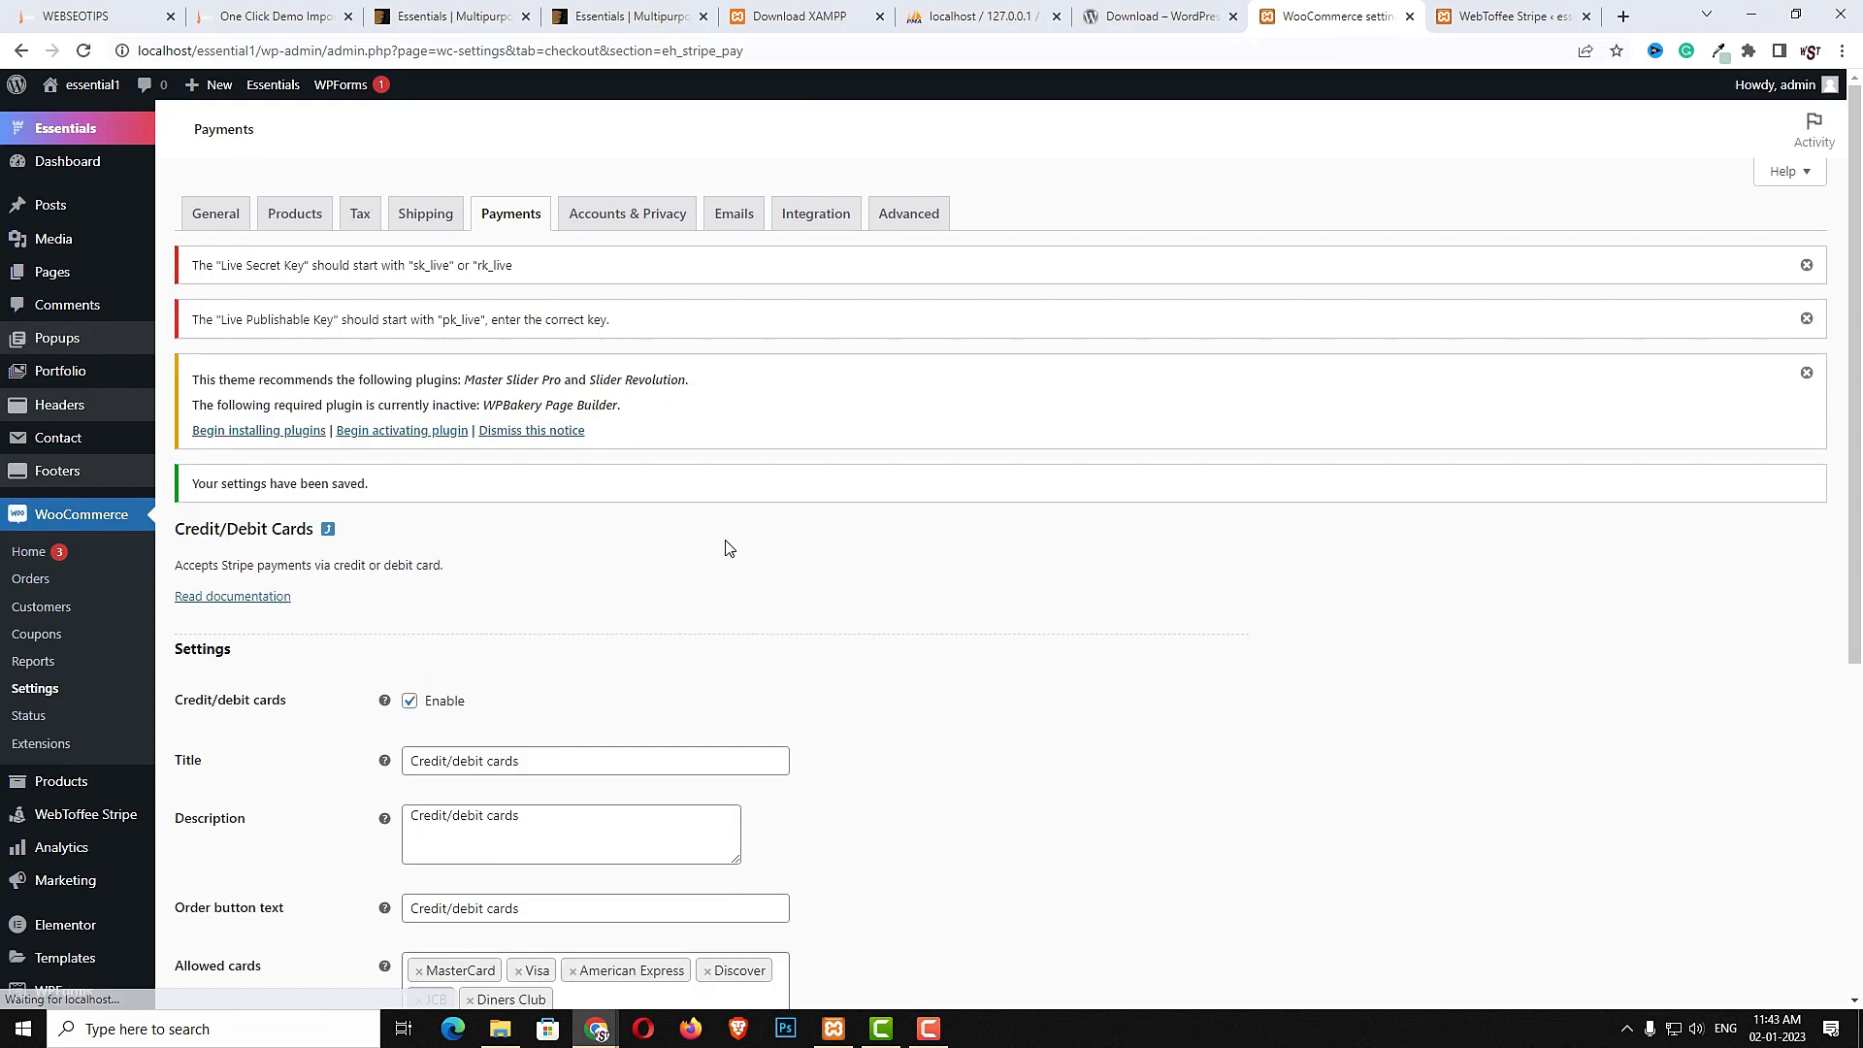
- In Accounts & Privacy, allow checkout login and account creation at checkout and on My account, disable guest orders and password-link emails, and save
click(612, 218)
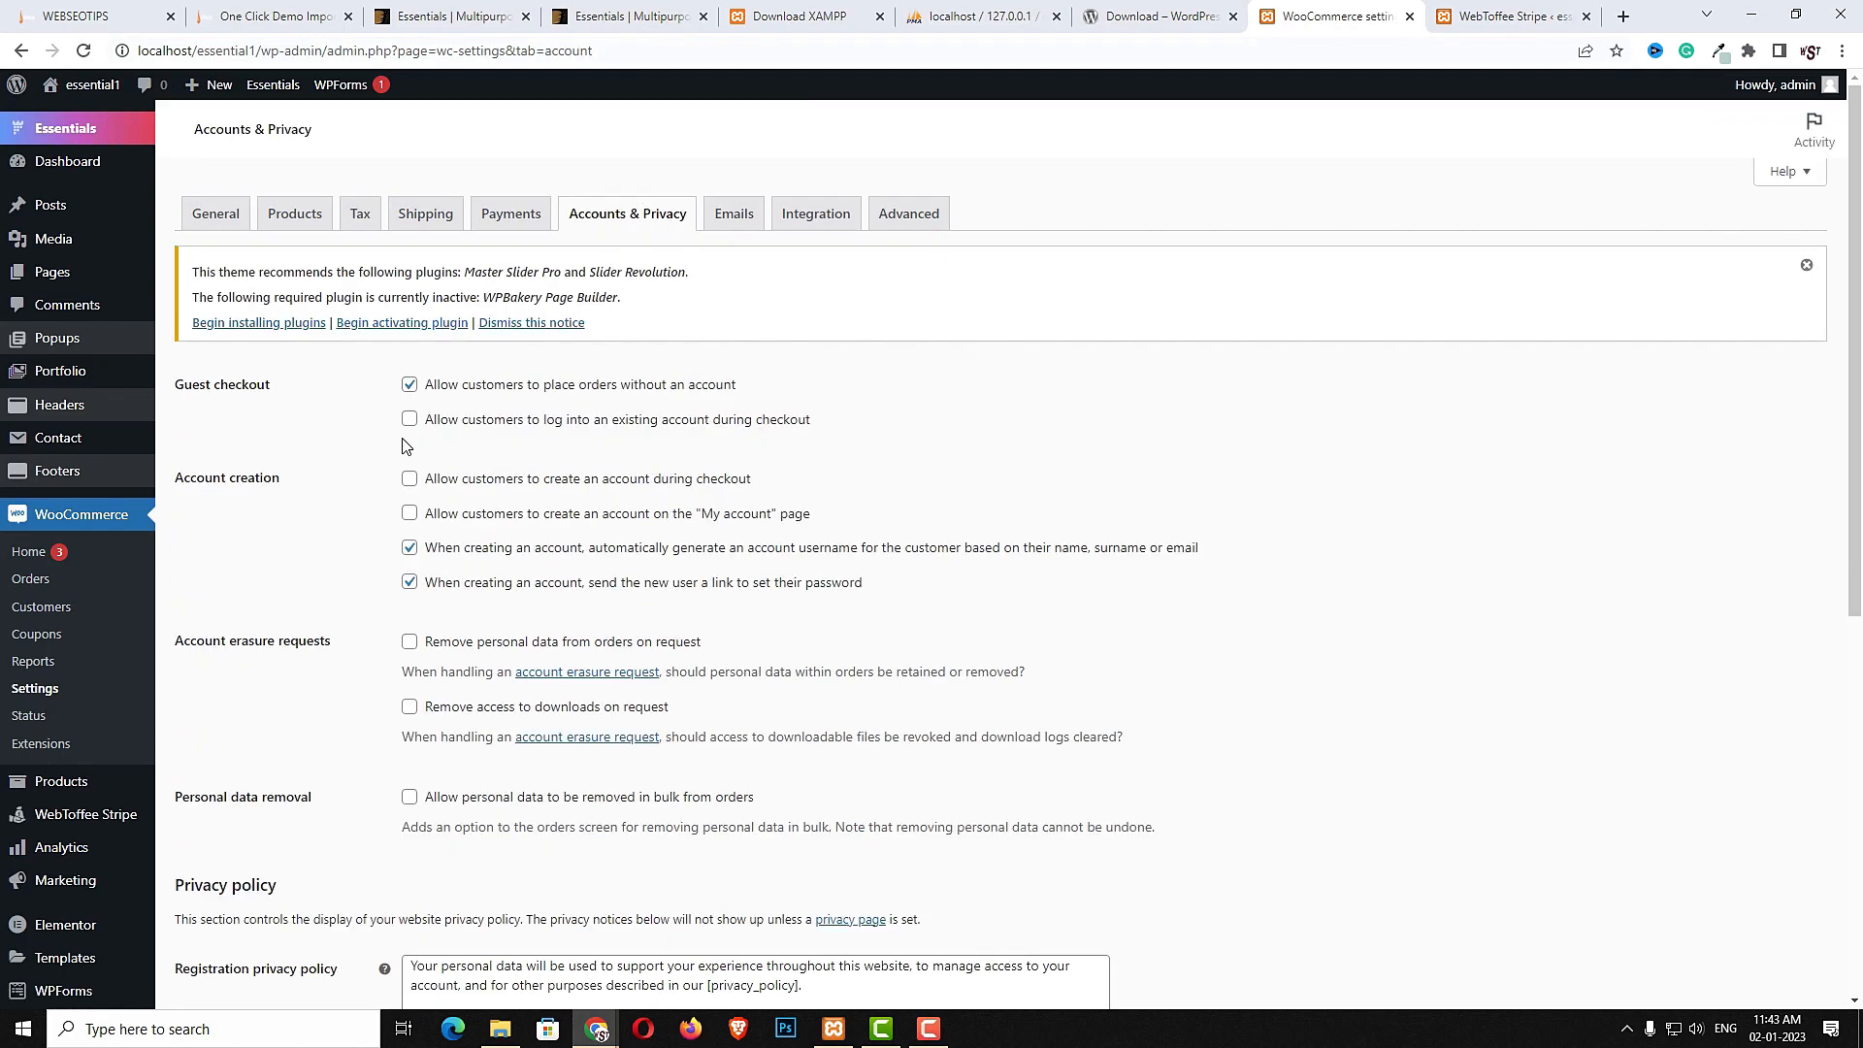
click(409, 420)
click(410, 479)
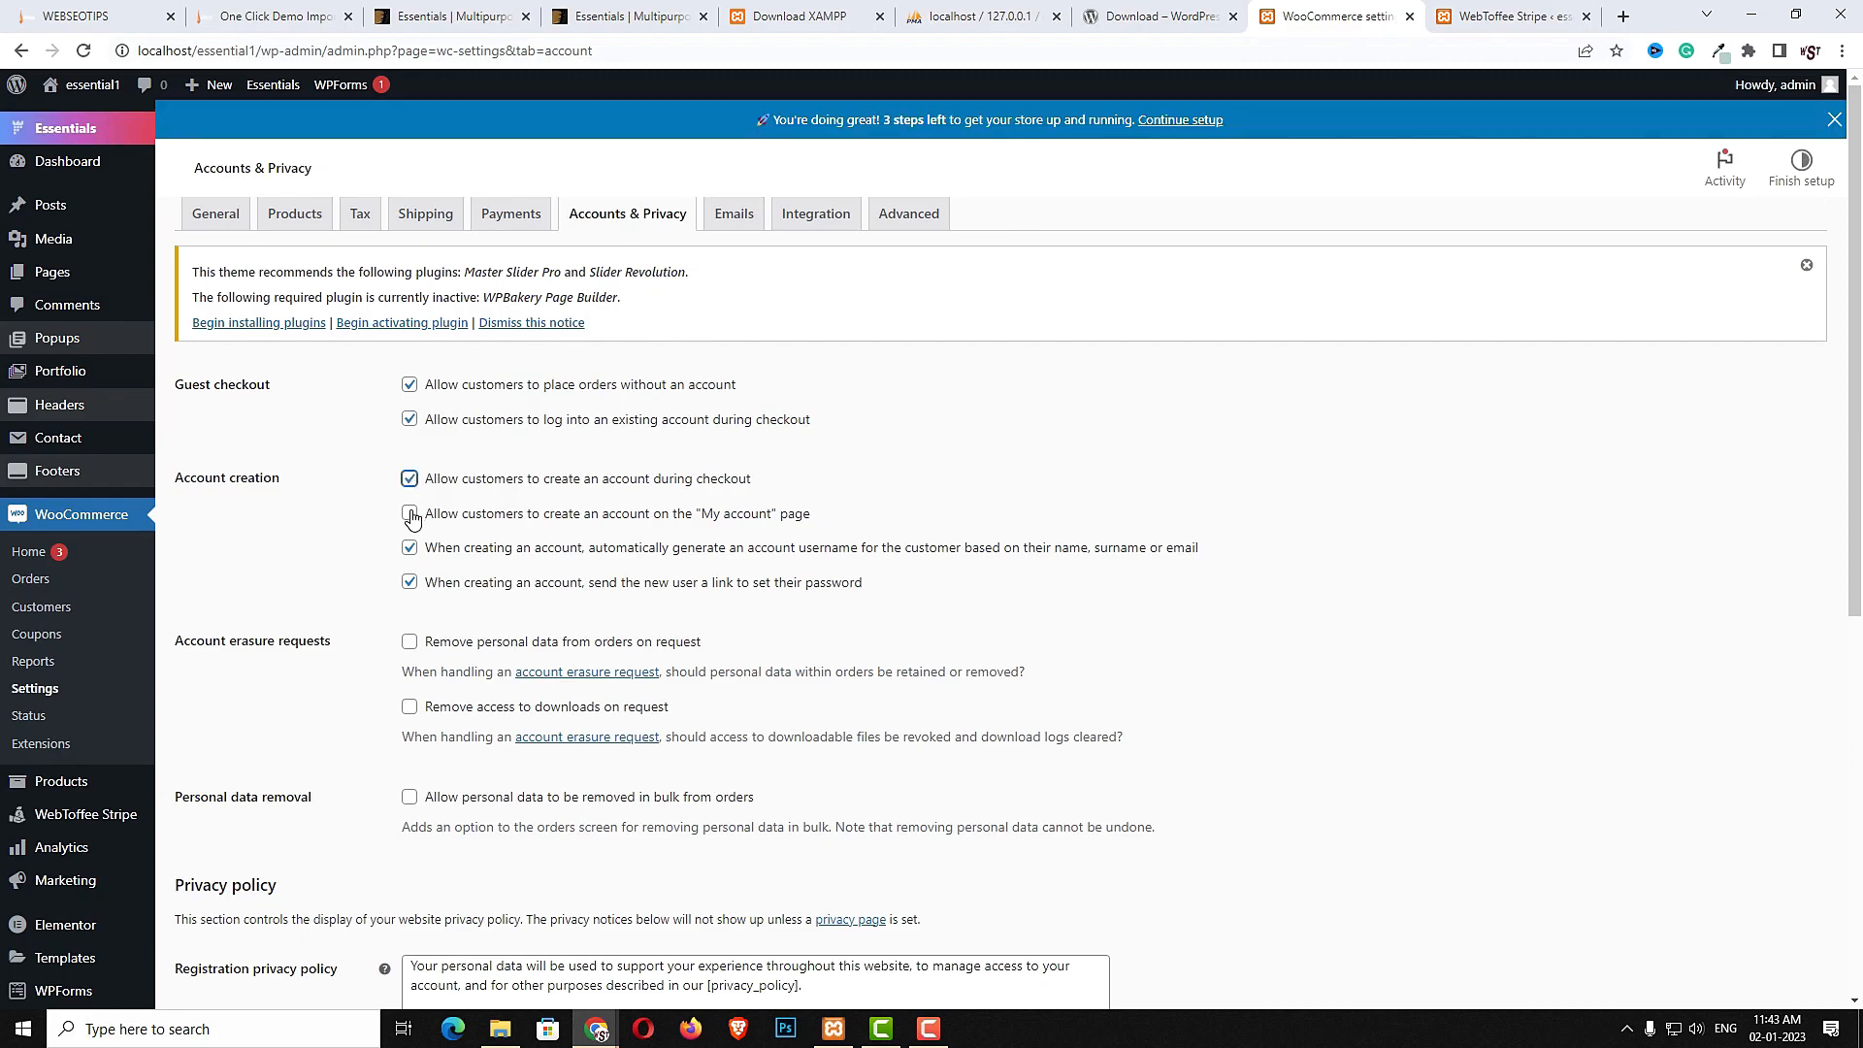
click(411, 517)
click(410, 623)
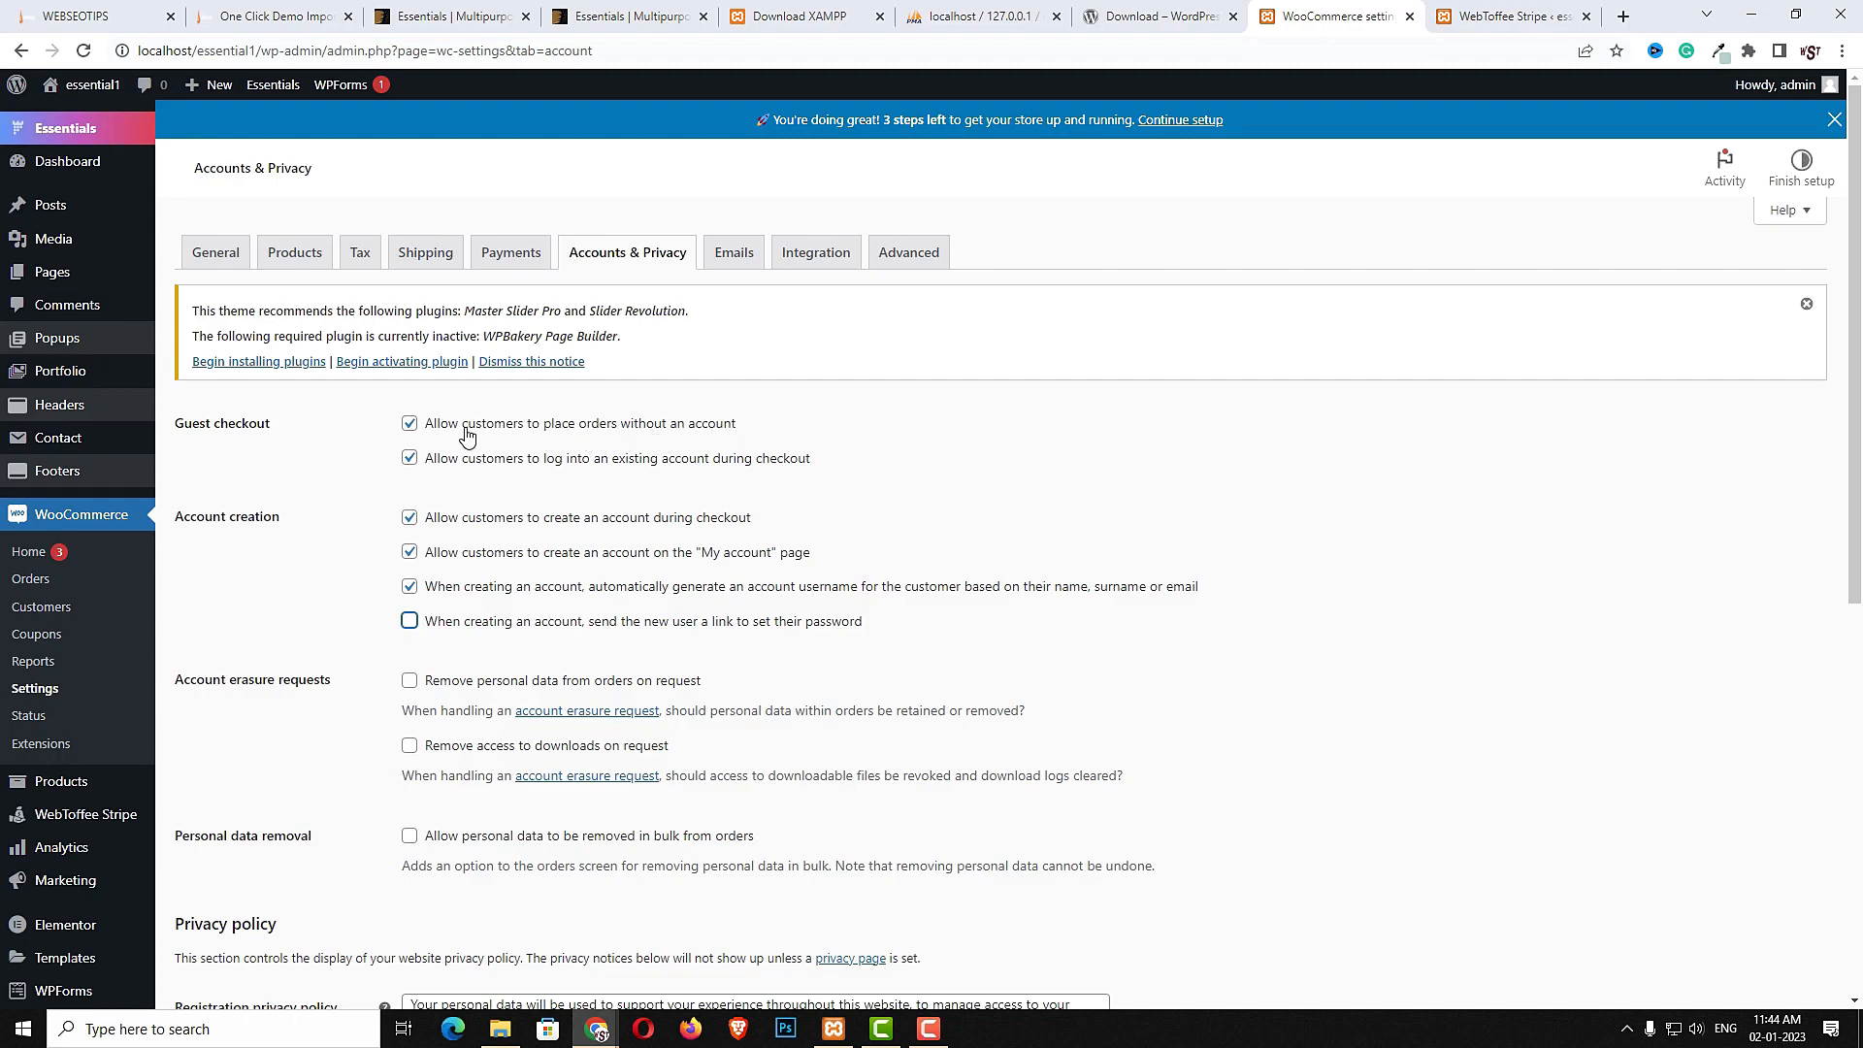
click(410, 424)
scroll(720, 641, down, 3)
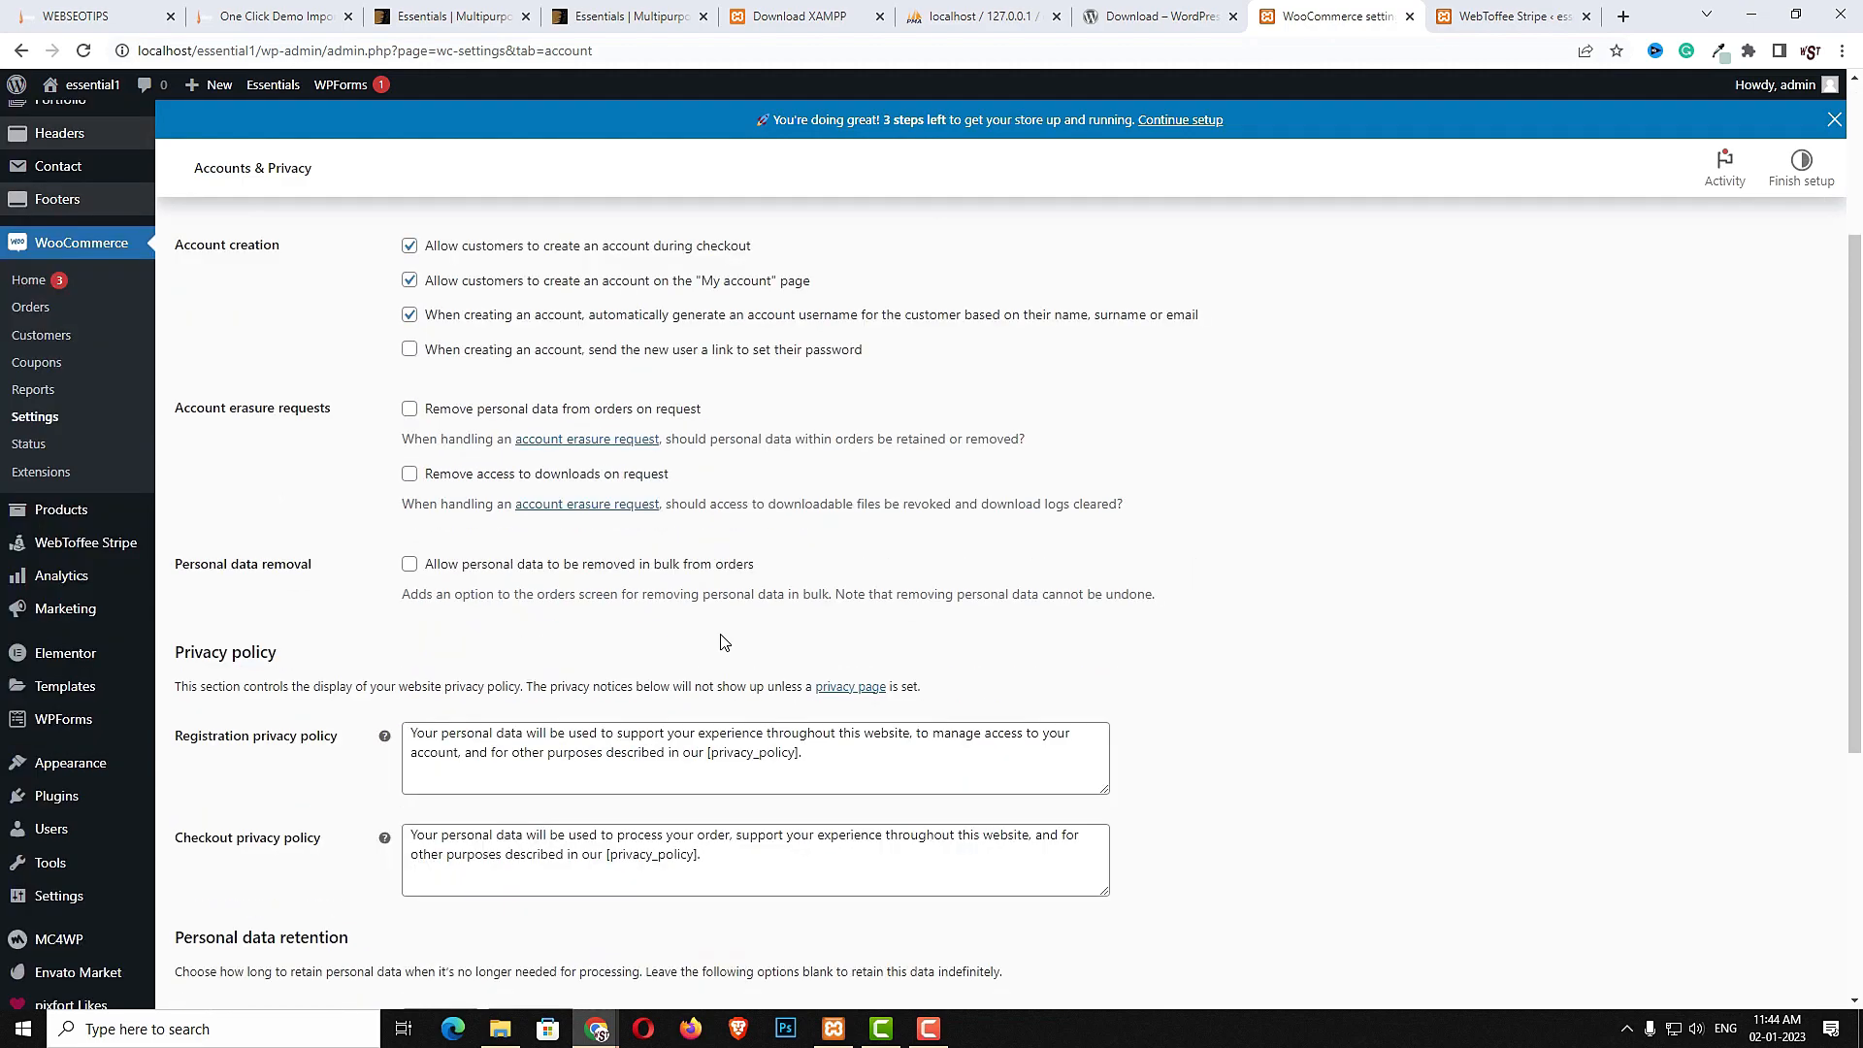
scroll(720, 640, down, 5)
click(222, 911)
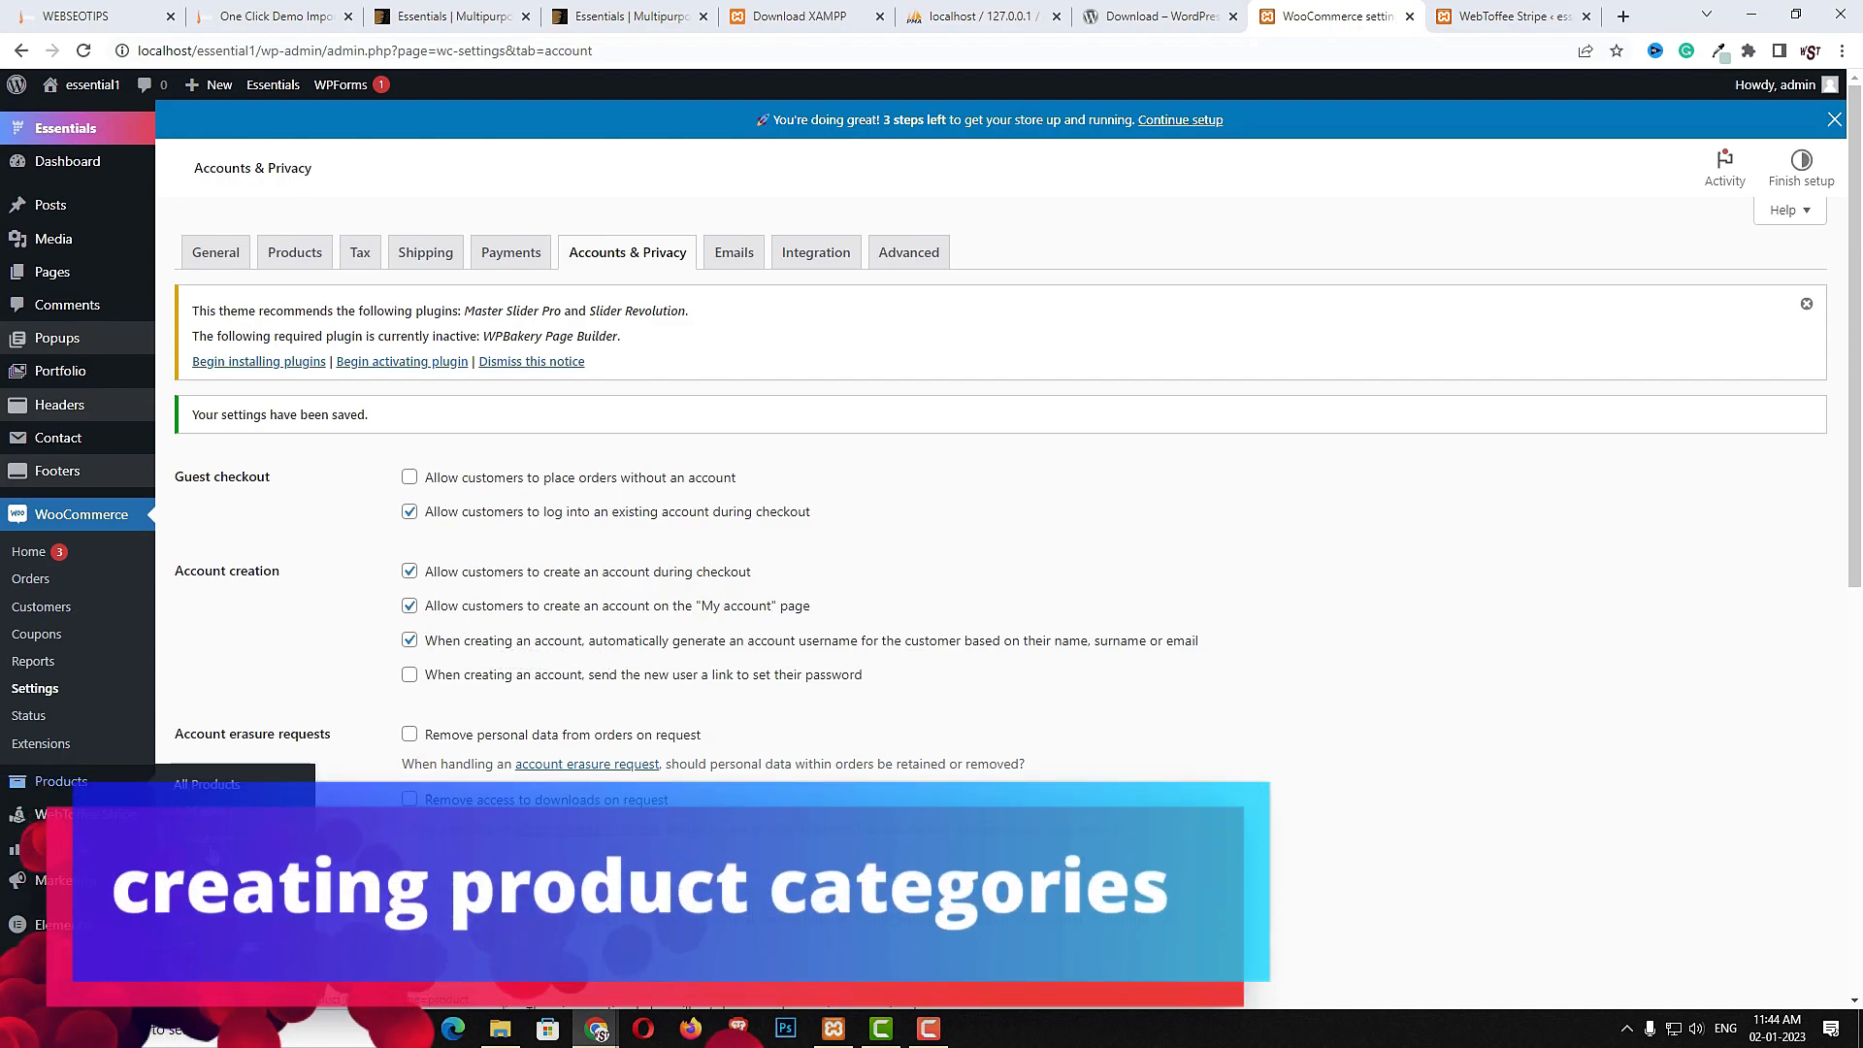
- Create a product category named "casual dress" with the p7 image as its thumbnail
click(61, 781)
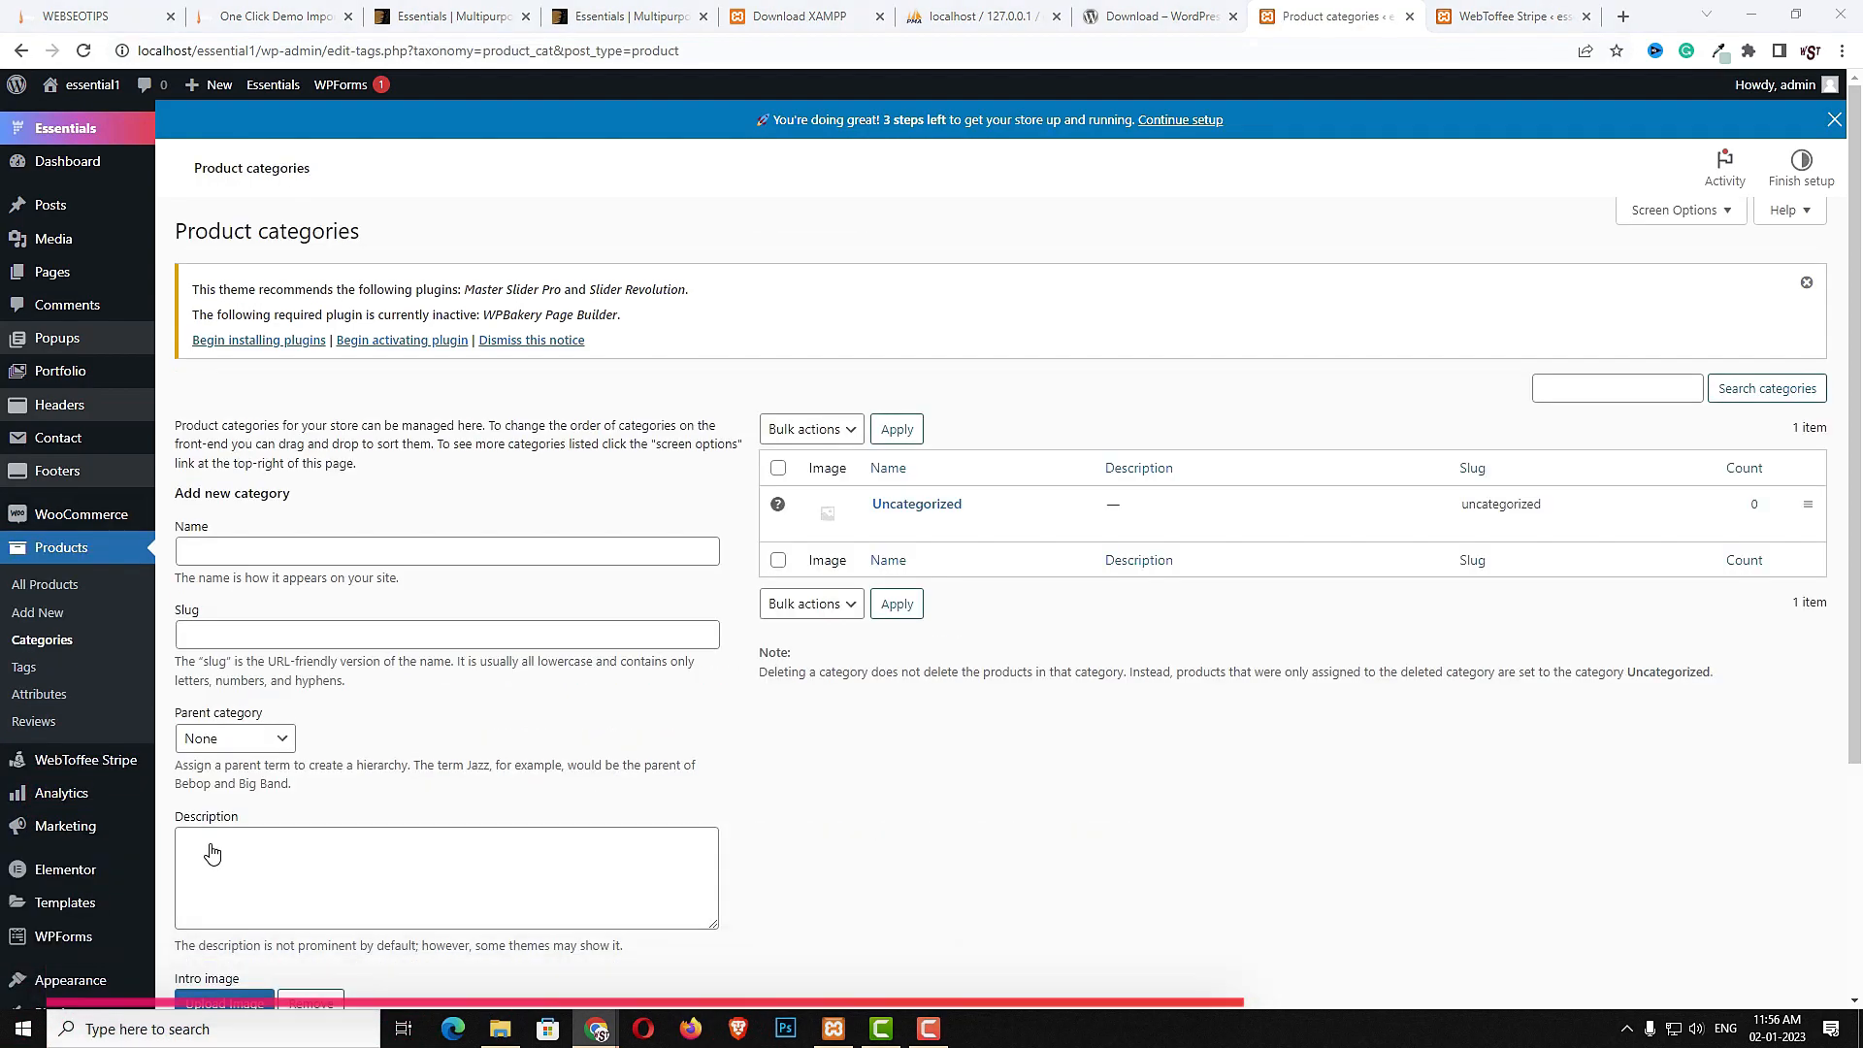
click(335, 552)
text(casual dress)
scroll(336, 560, down, 3)
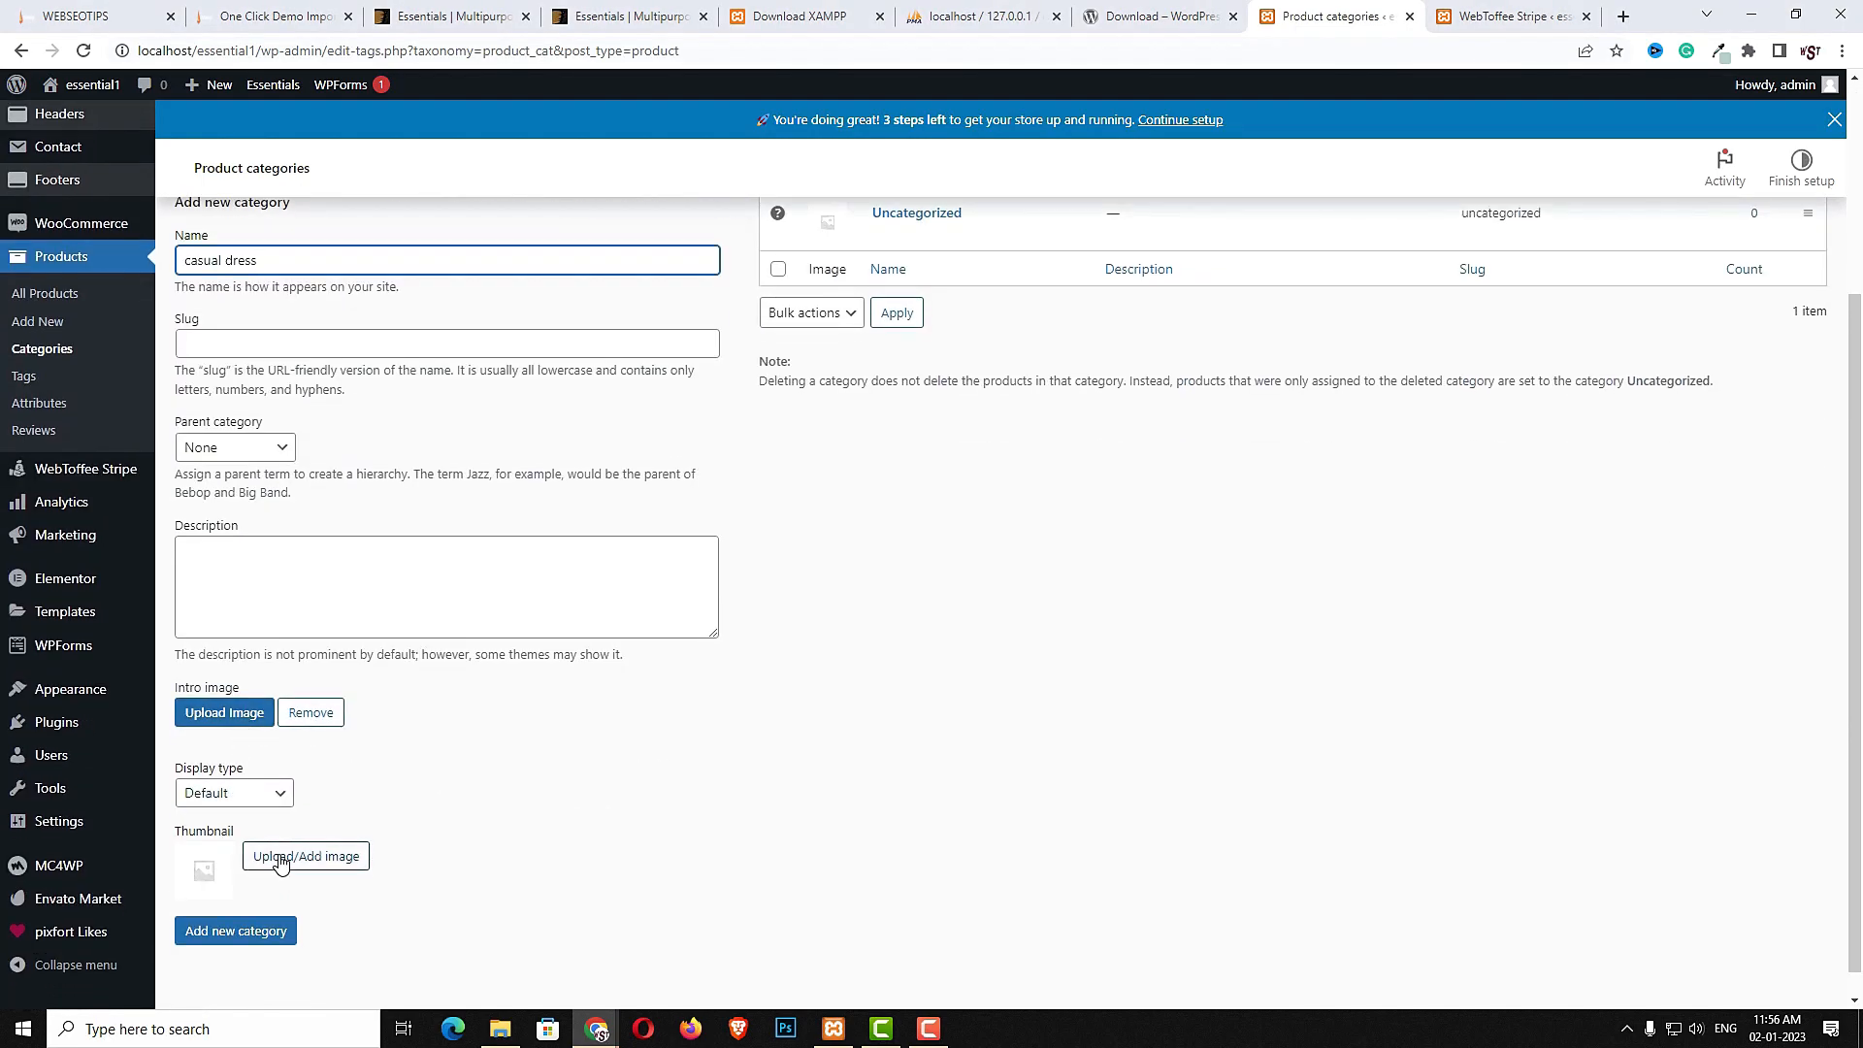
click(282, 860)
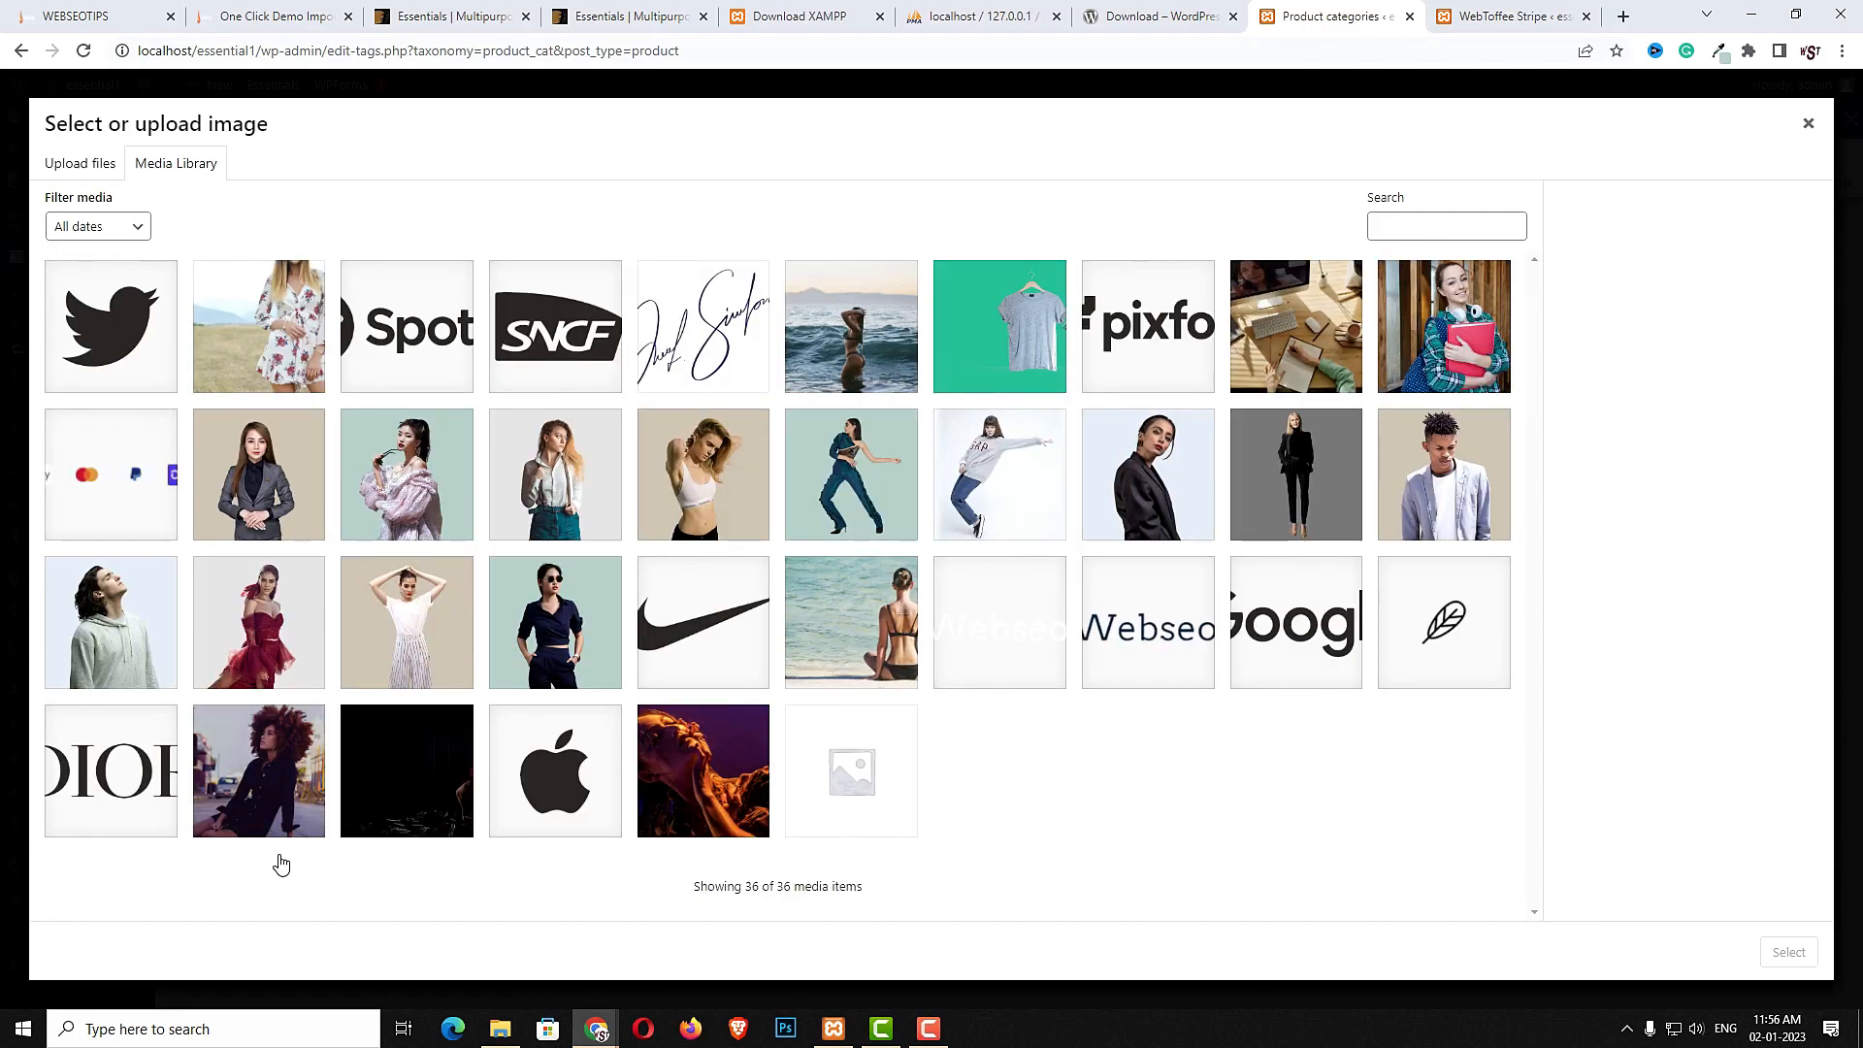
click(1174, 492)
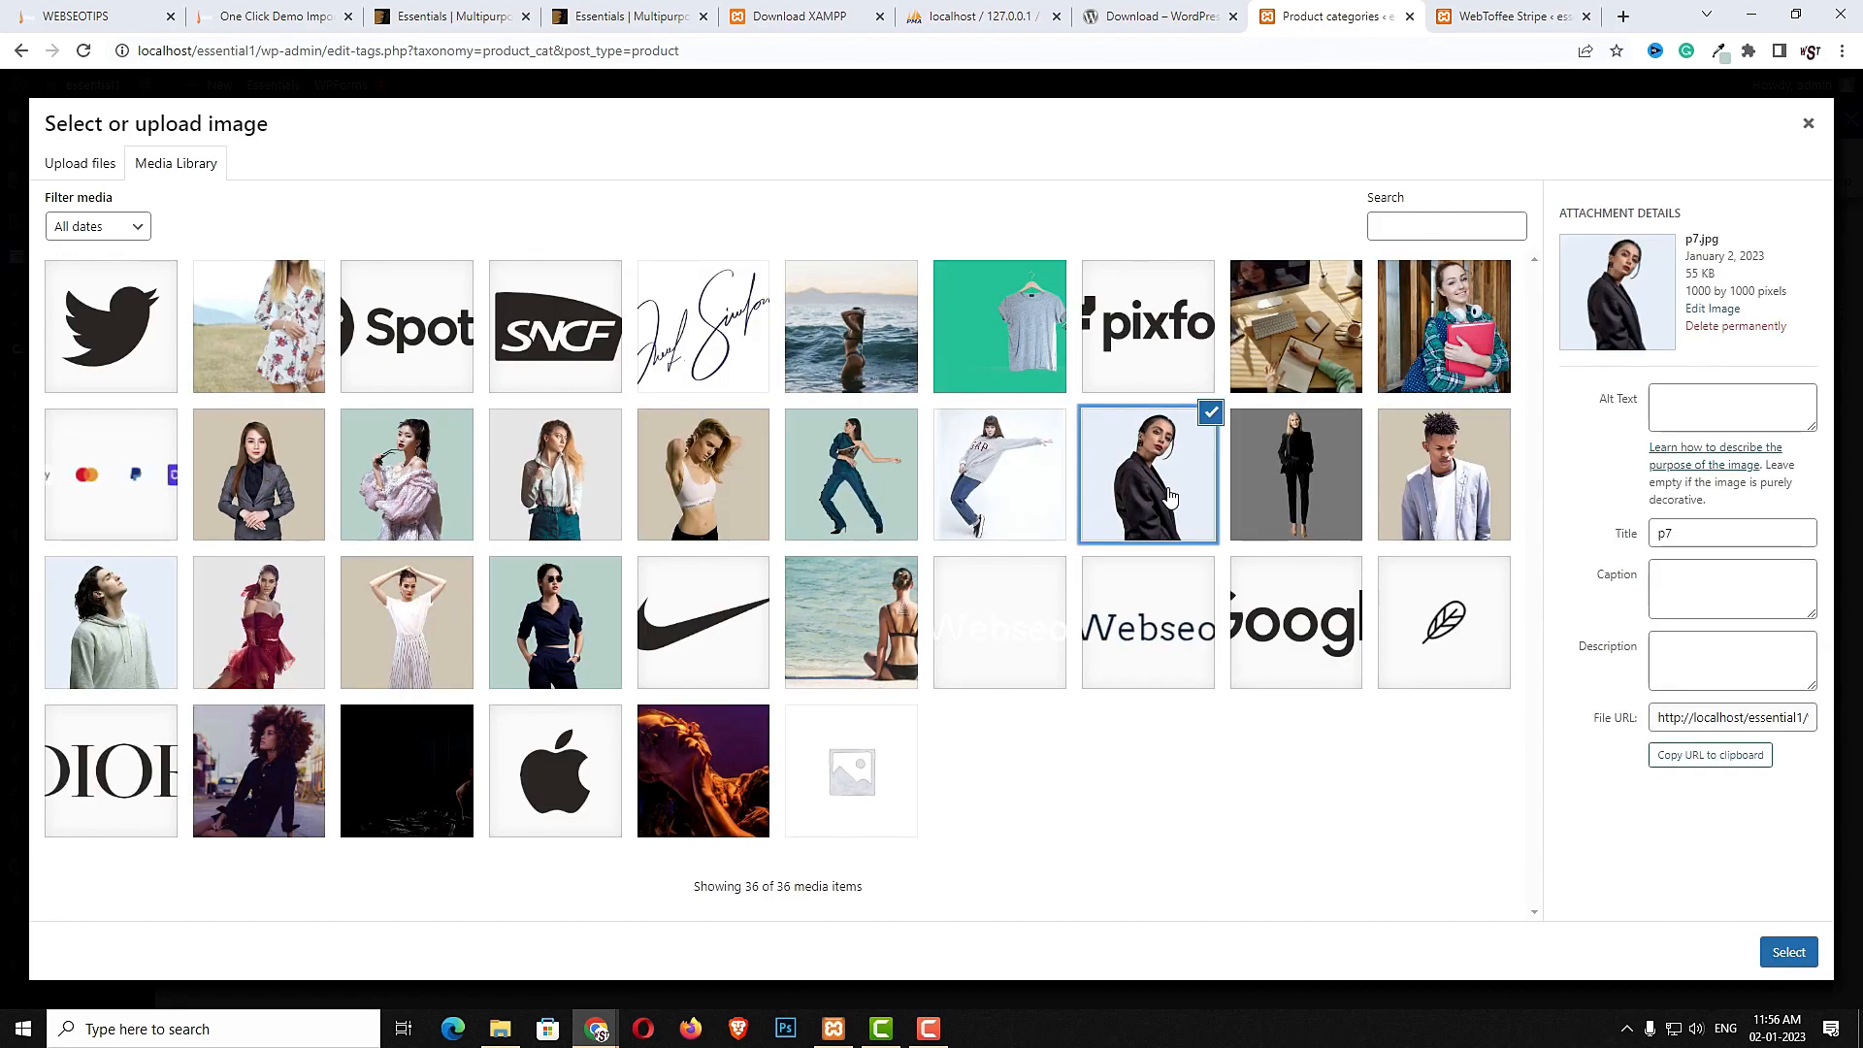
click(1791, 953)
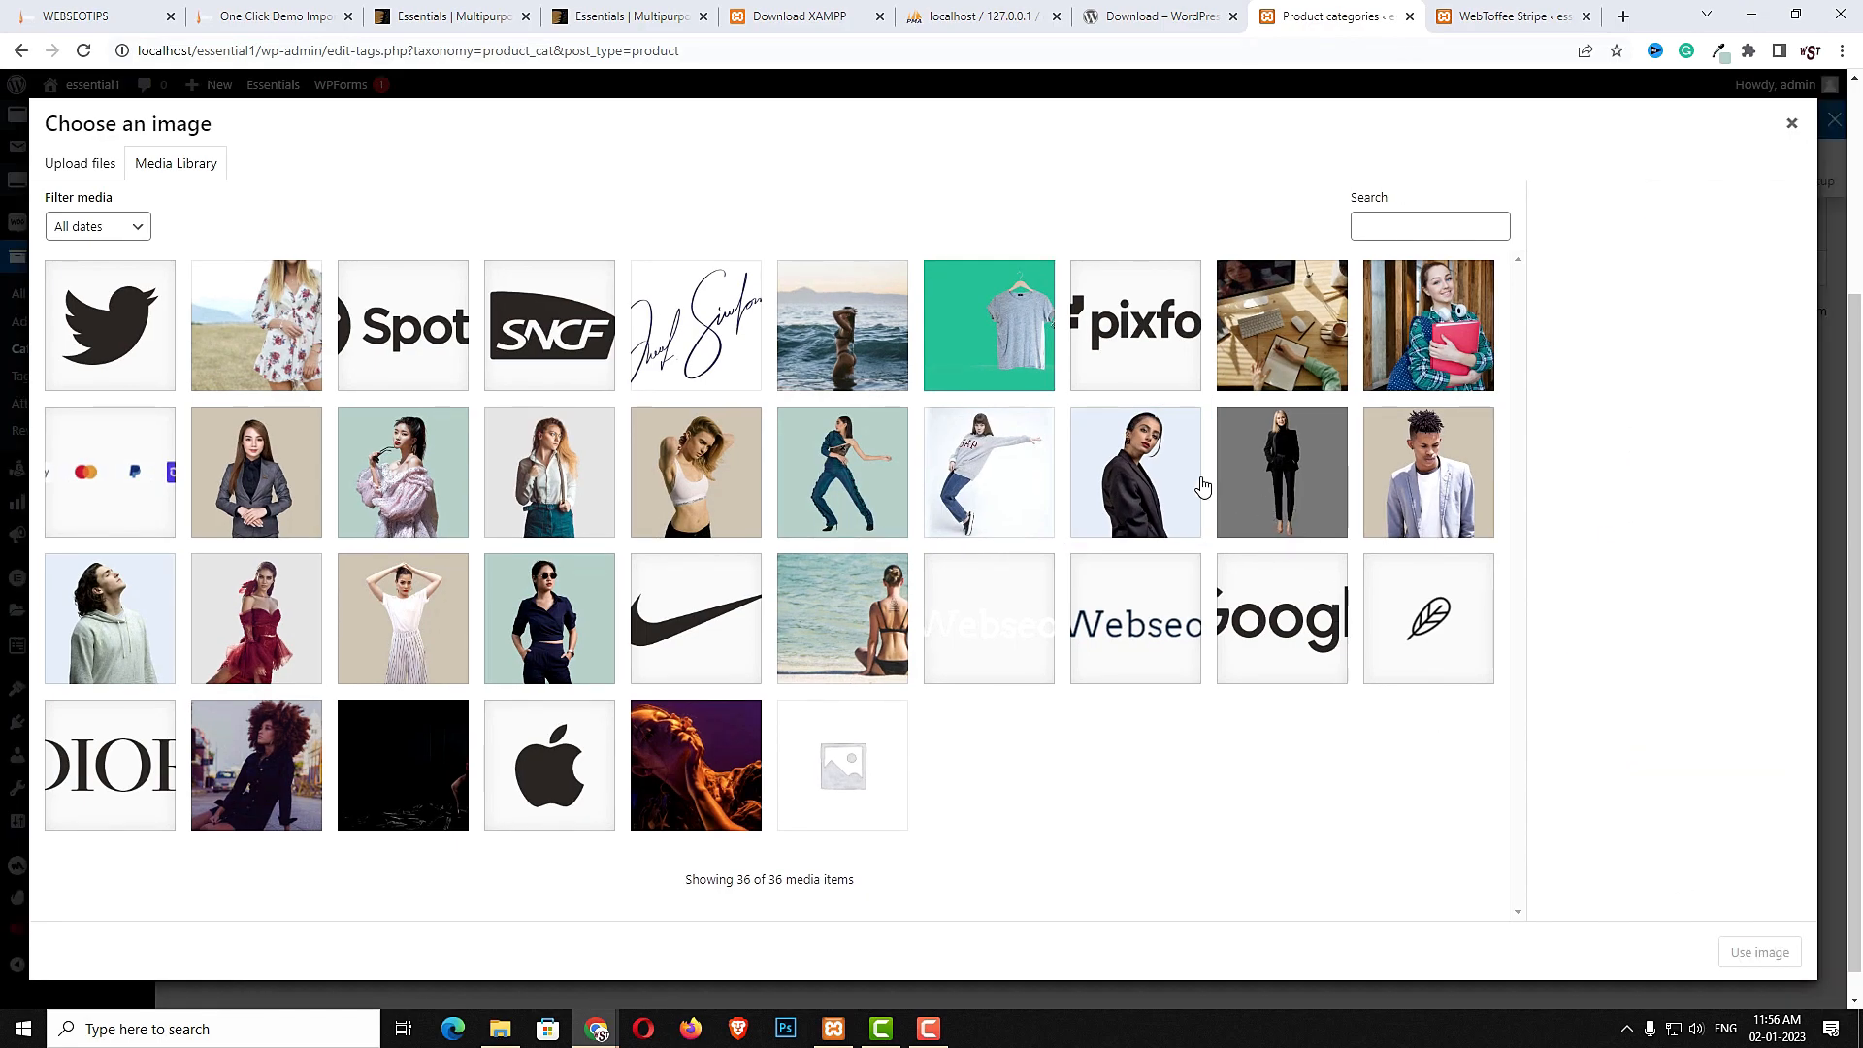
click(1145, 473)
click(1738, 954)
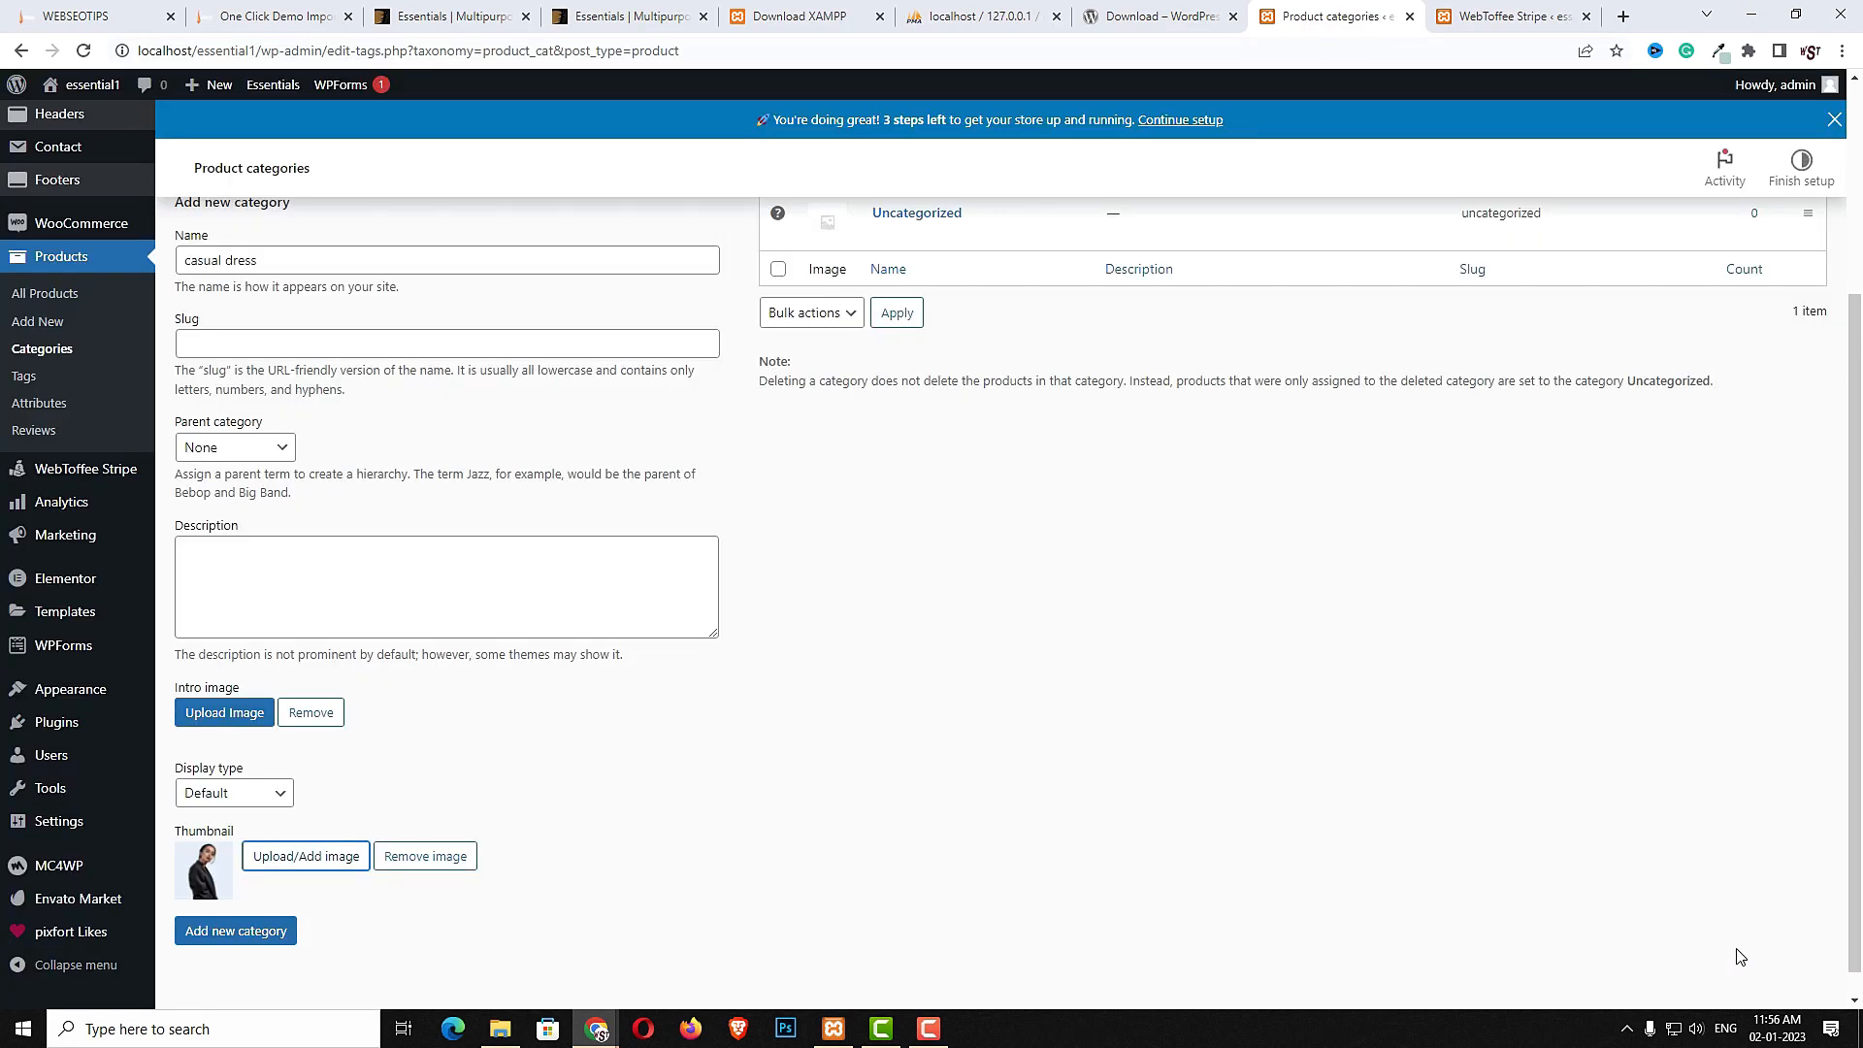
click(242, 934)
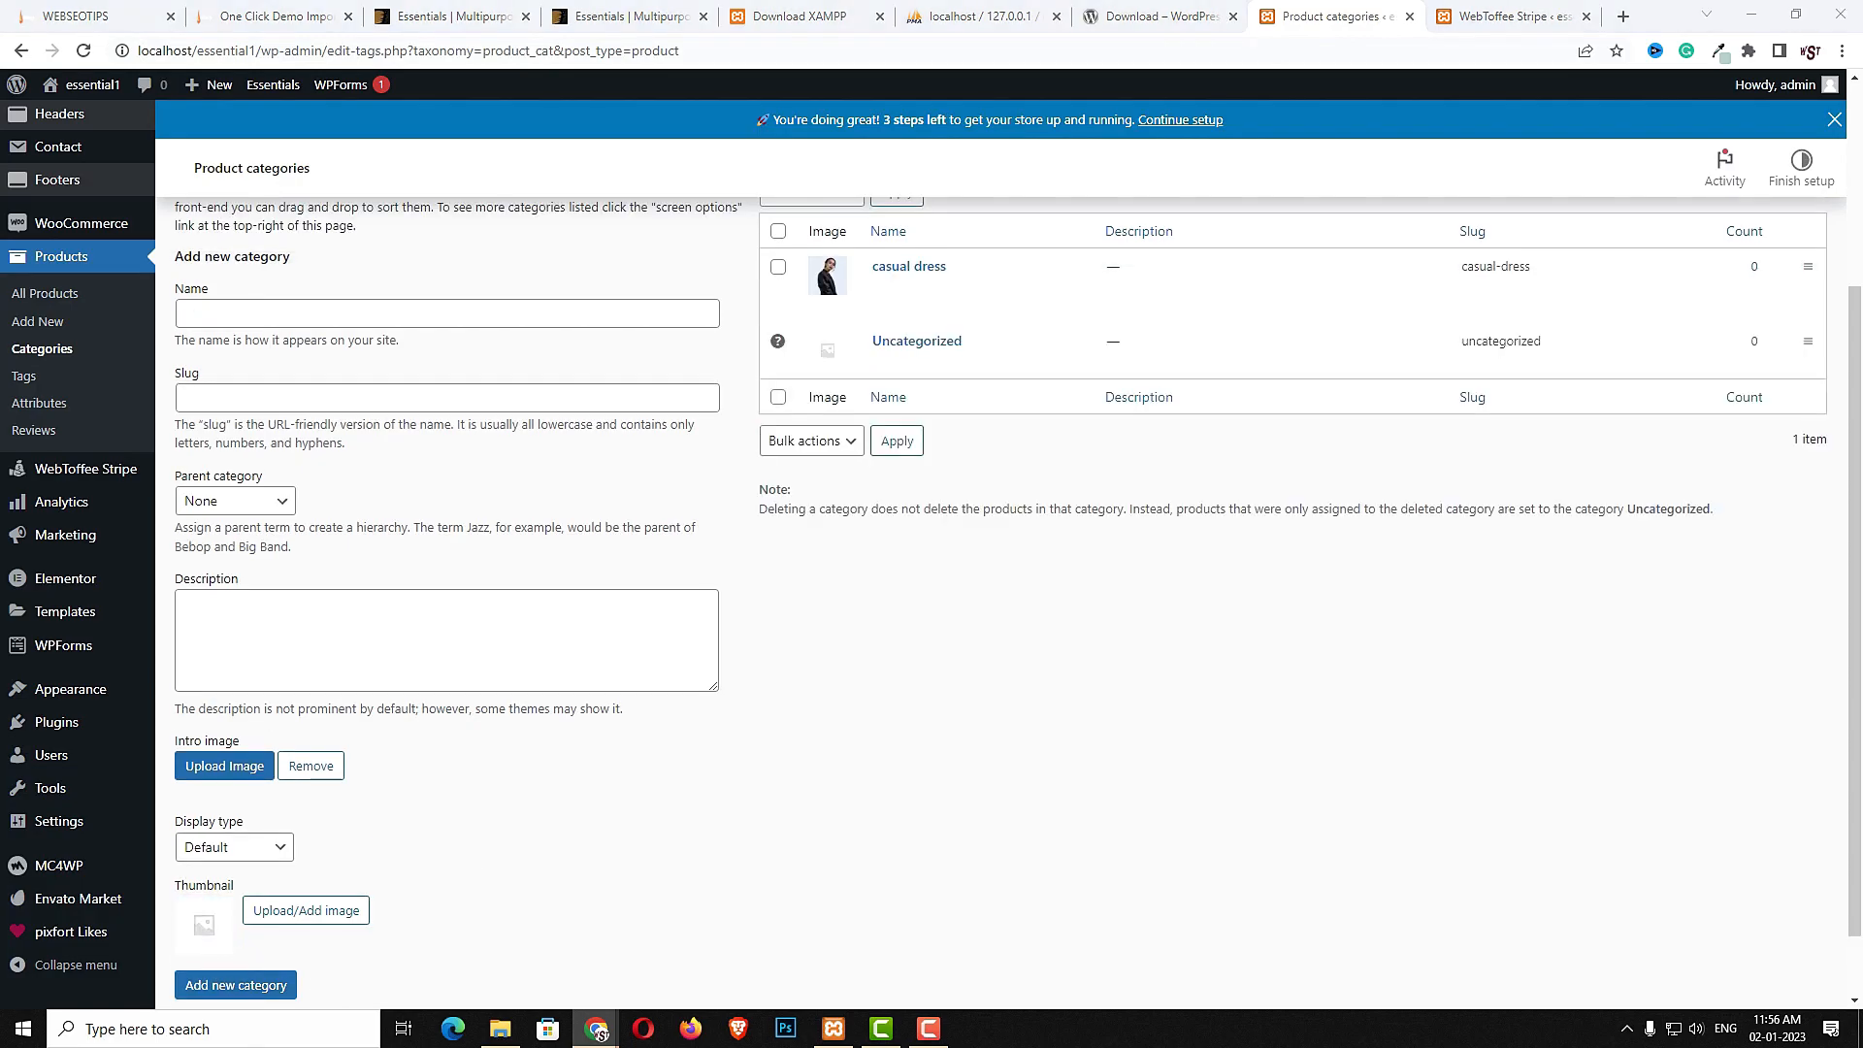
- Add a "formal dress" product category using the p6 image as its thumbnail
click(528, 312)
text(formal dress)
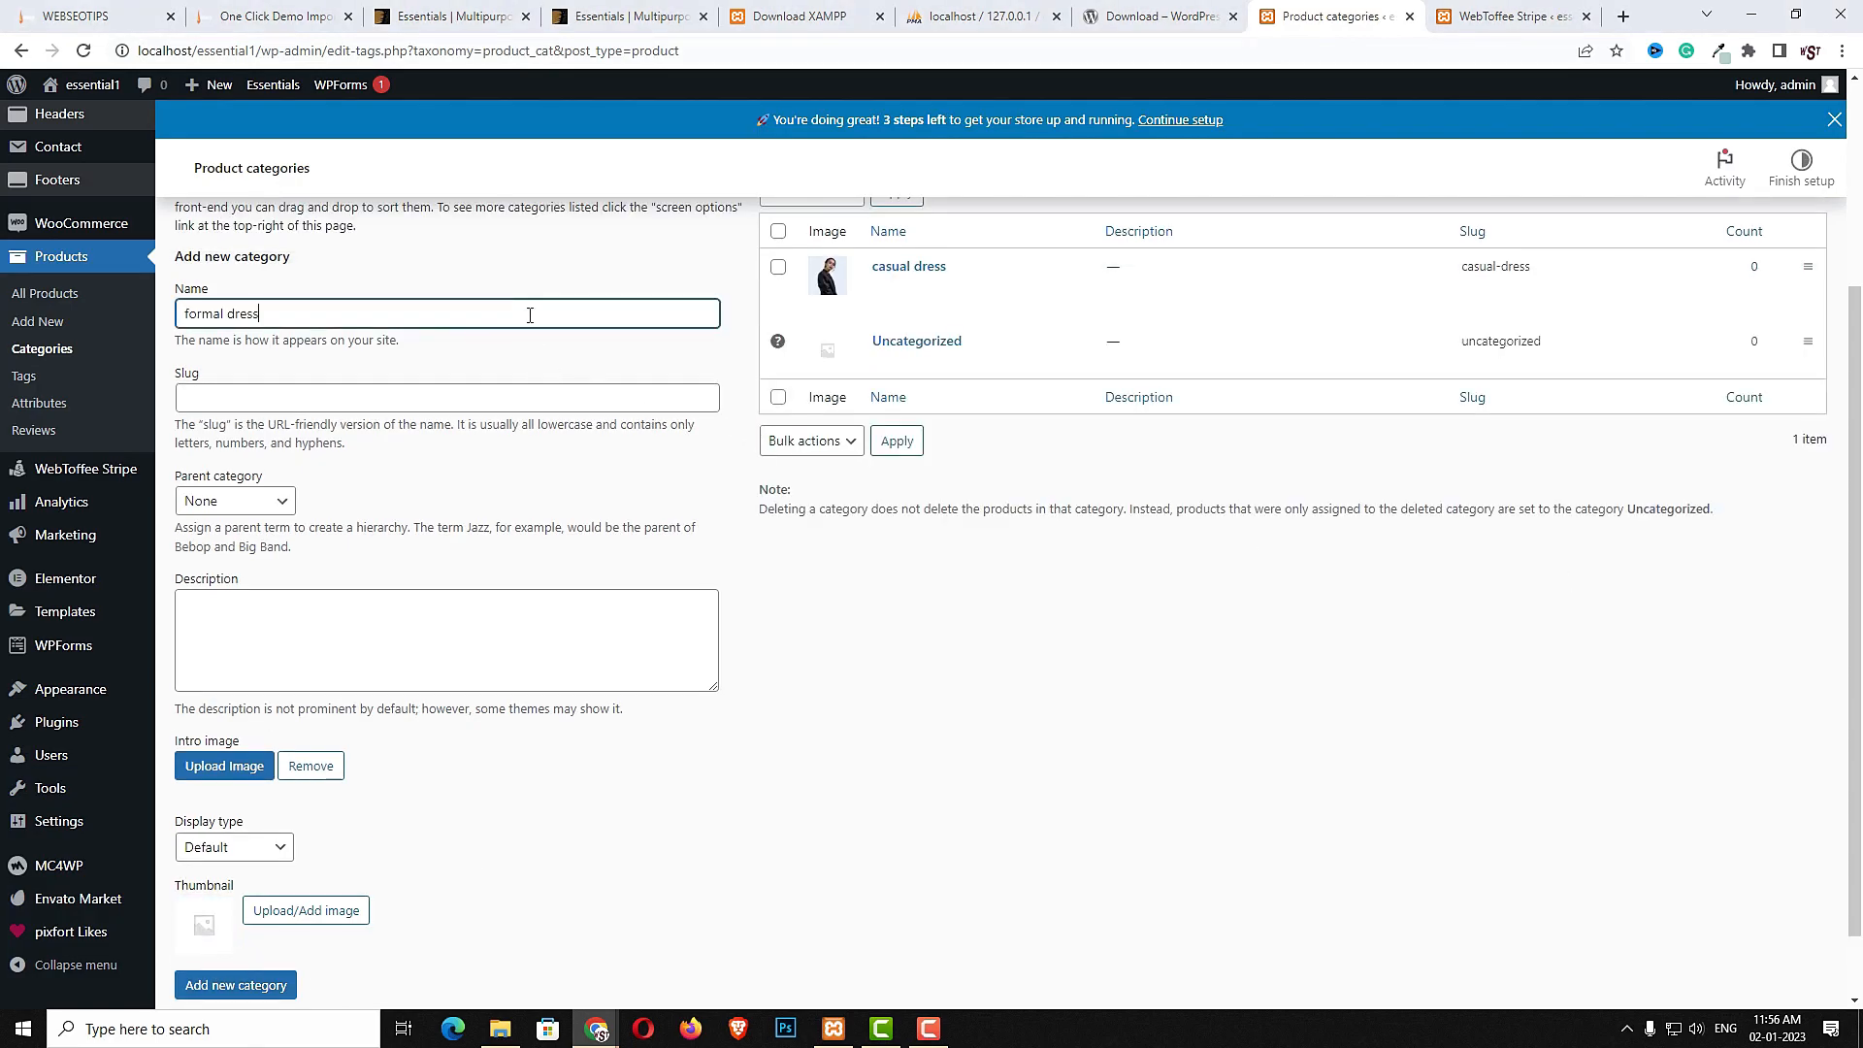
click(296, 912)
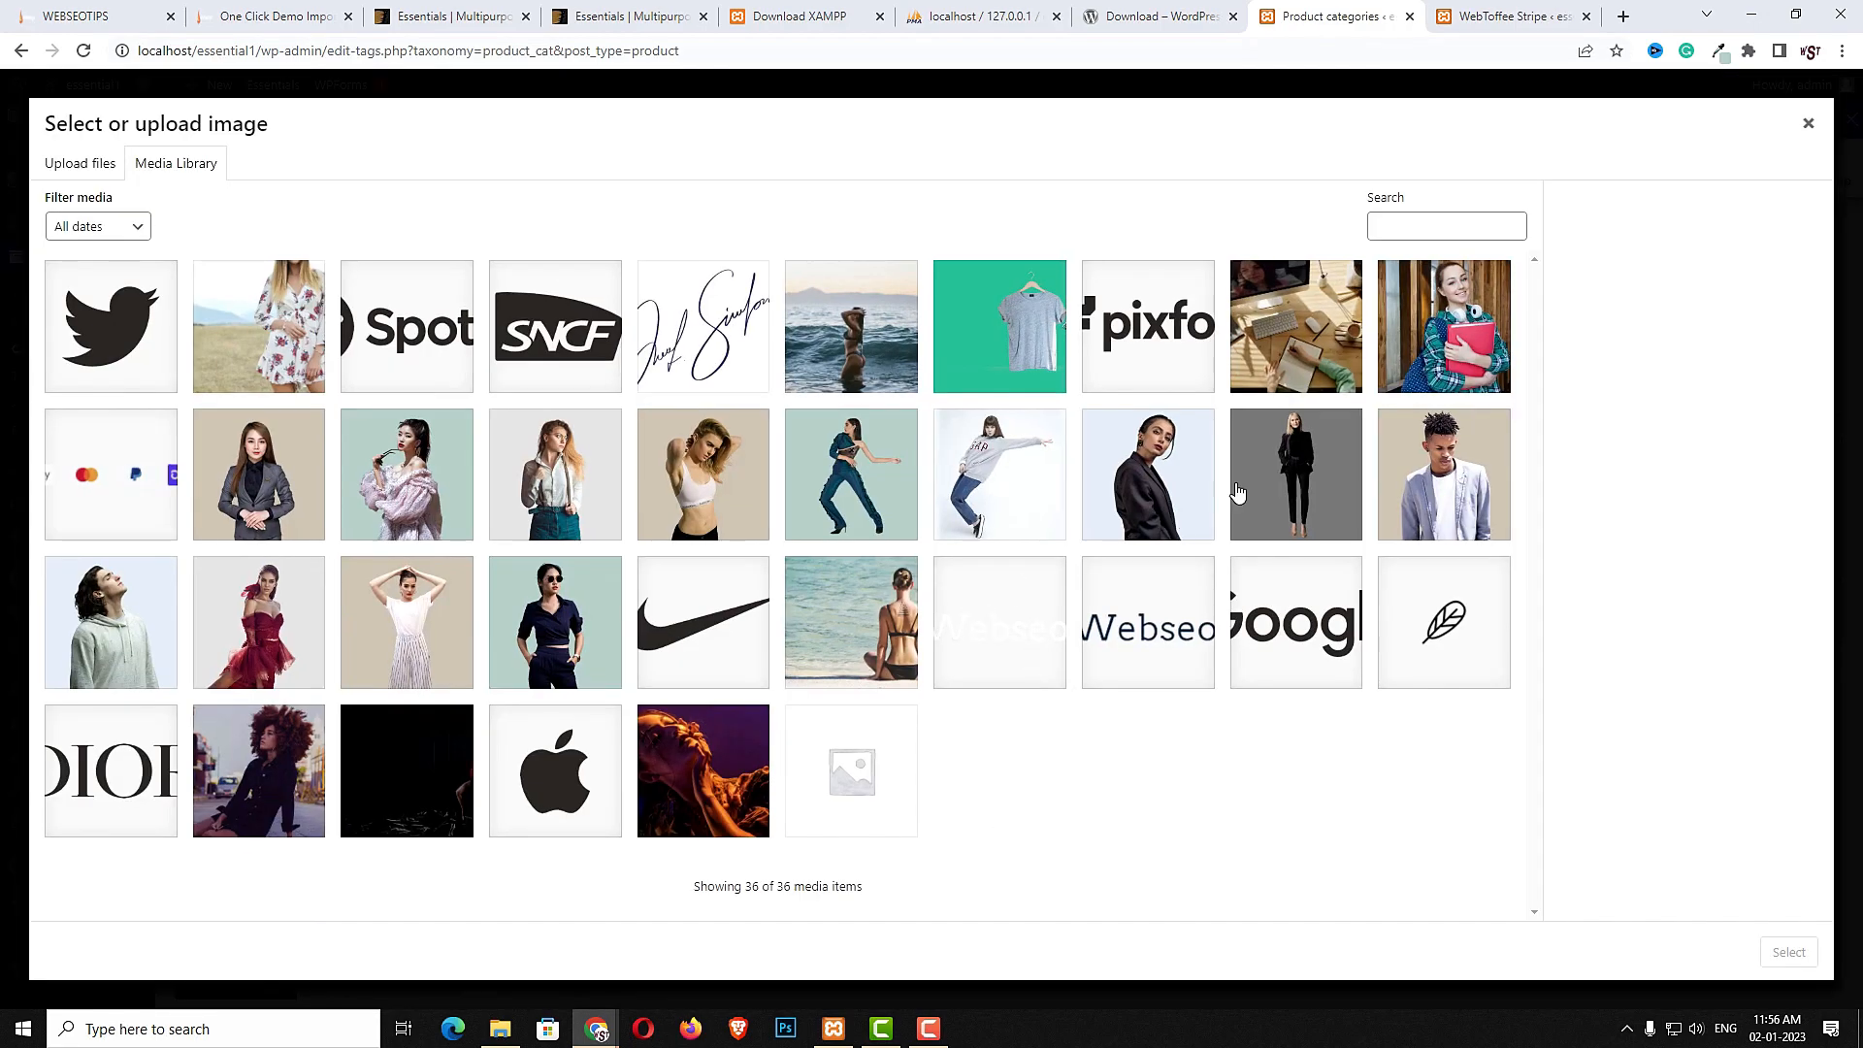
click(1264, 477)
click(1790, 951)
click(1322, 503)
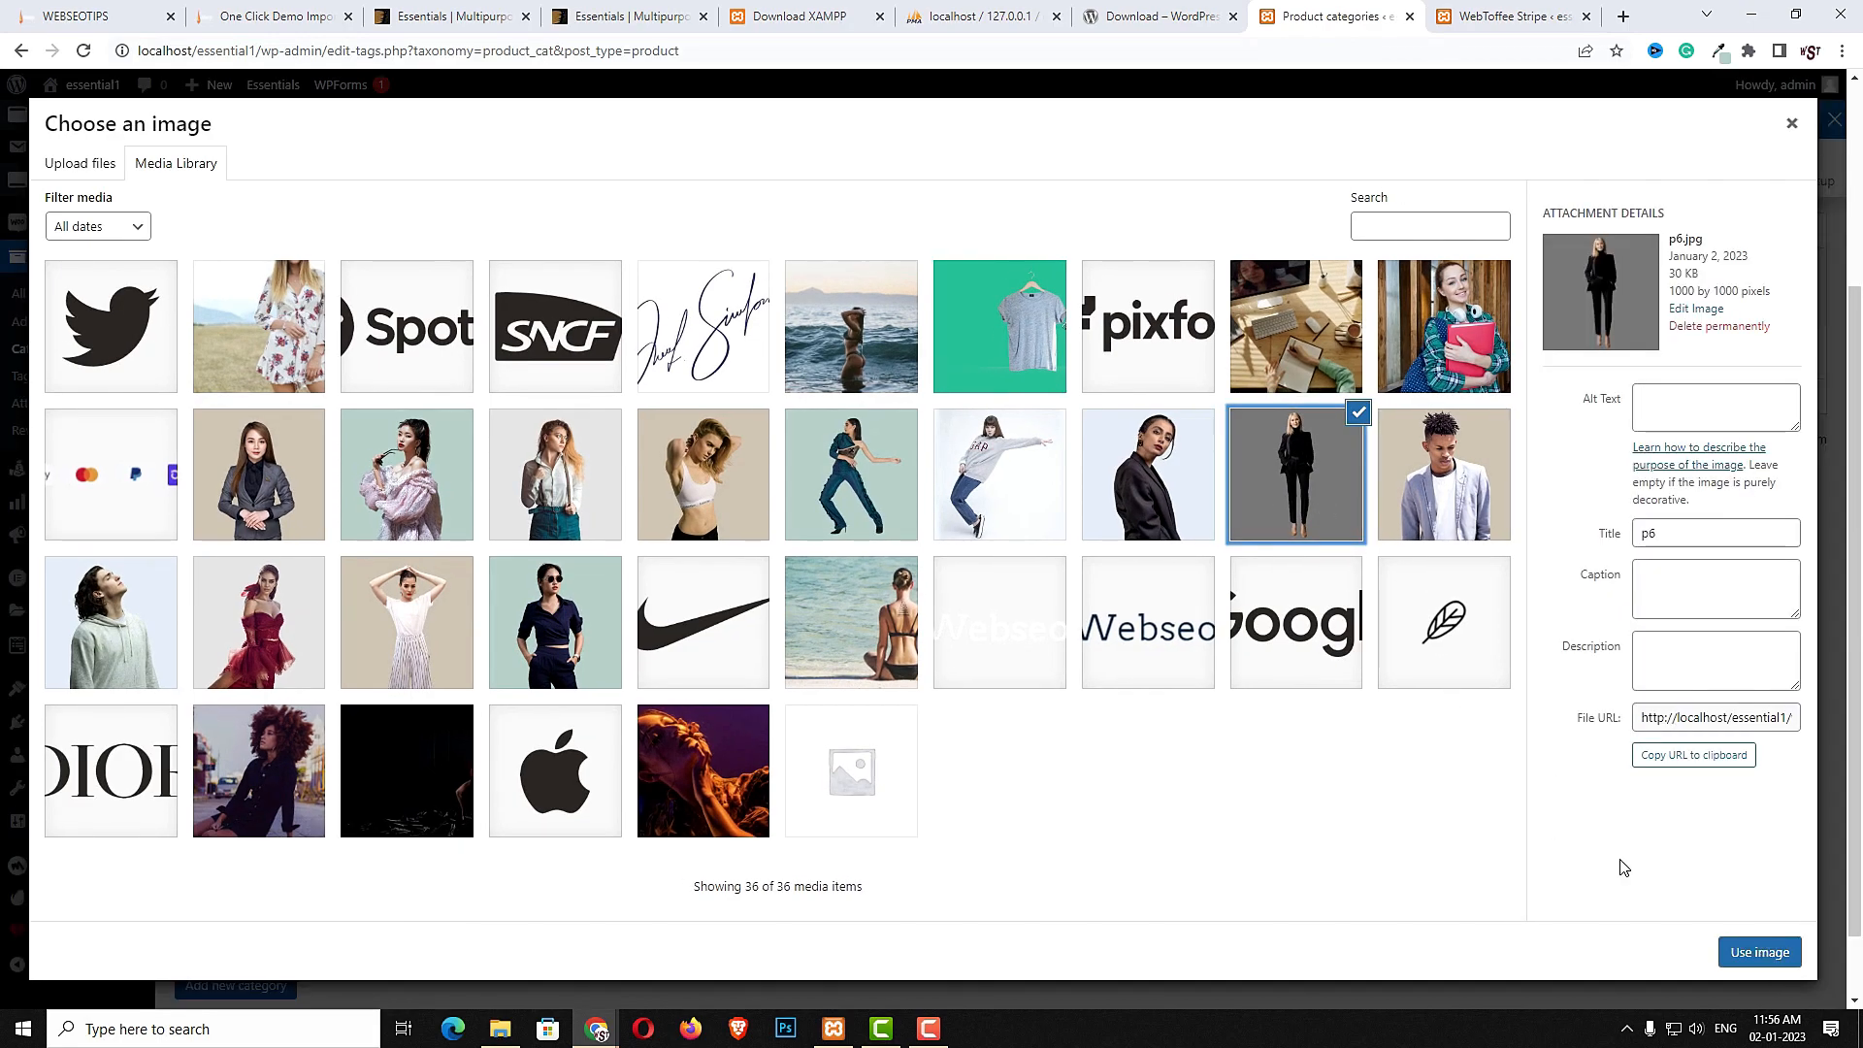
click(1752, 956)
click(260, 986)
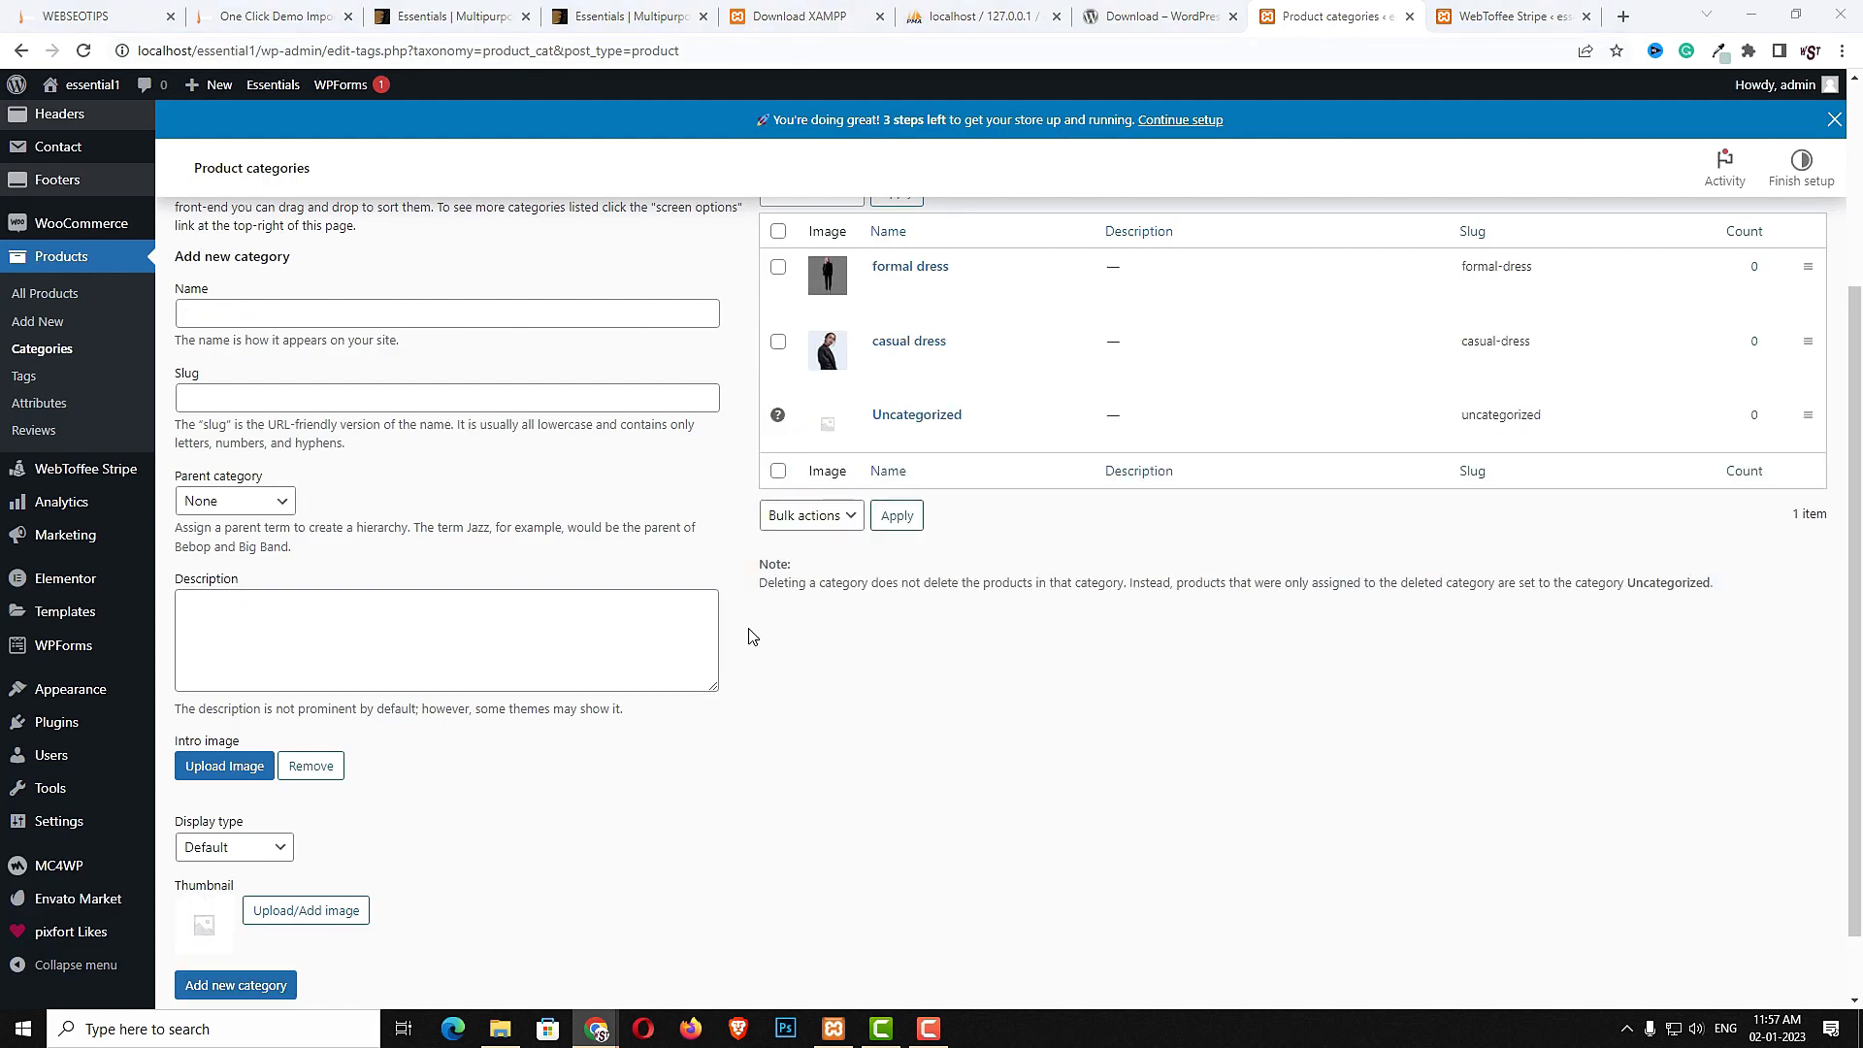
- Paste in the name "man's dress" for a new product category with the p5 image as thumbnail, and add it
click(434, 303)
key(ctrl+v)
click(283, 917)
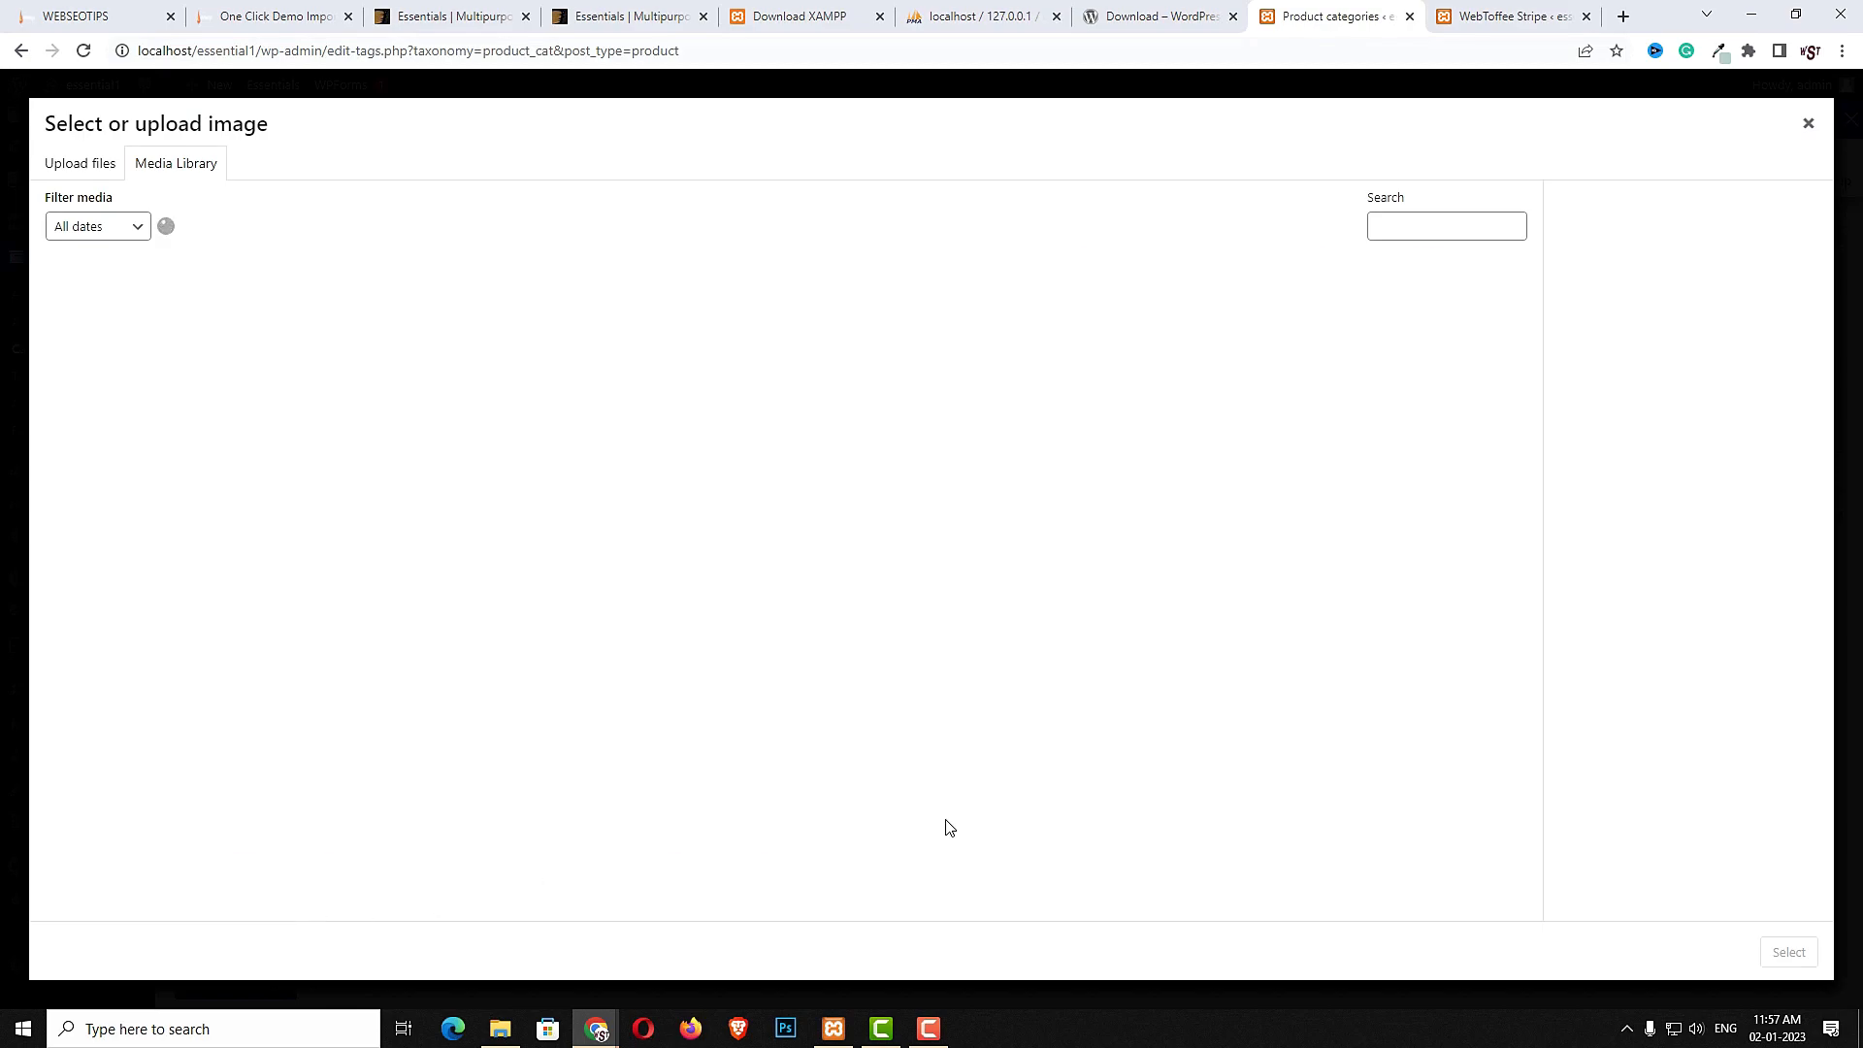
click(1458, 475)
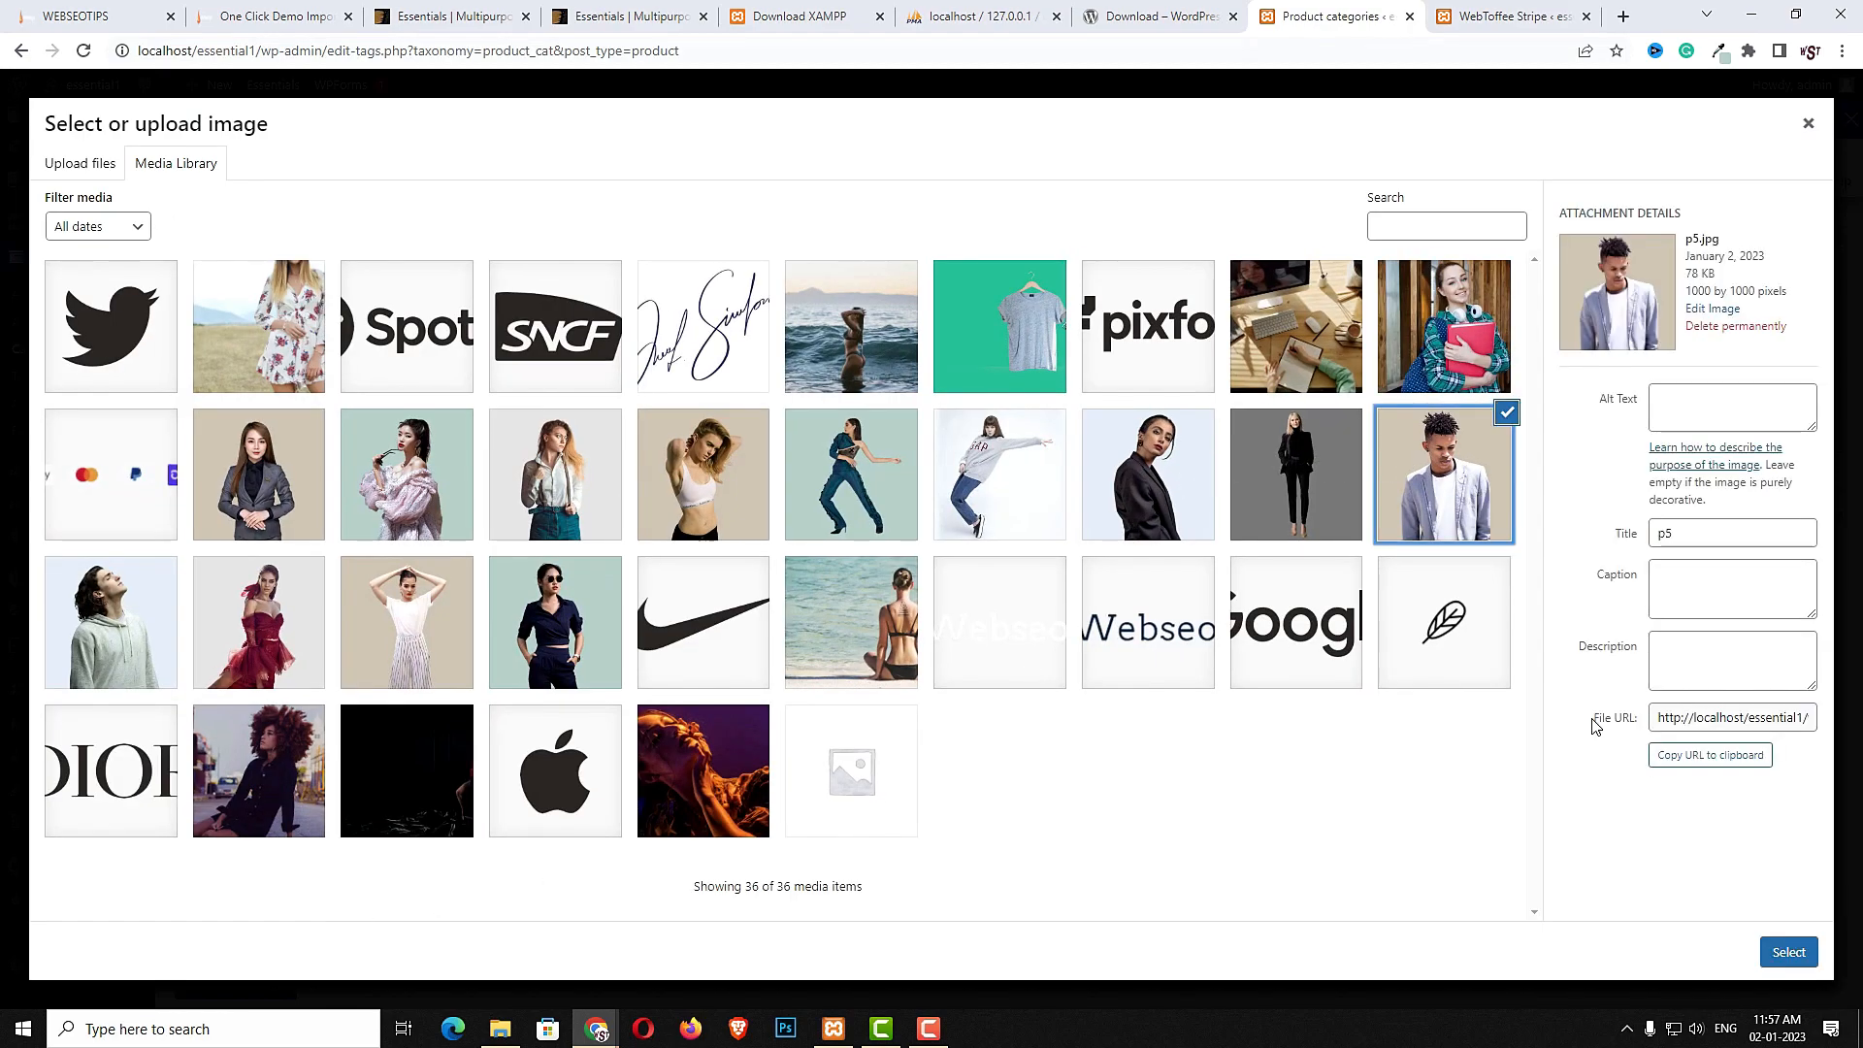
click(1768, 951)
click(1462, 519)
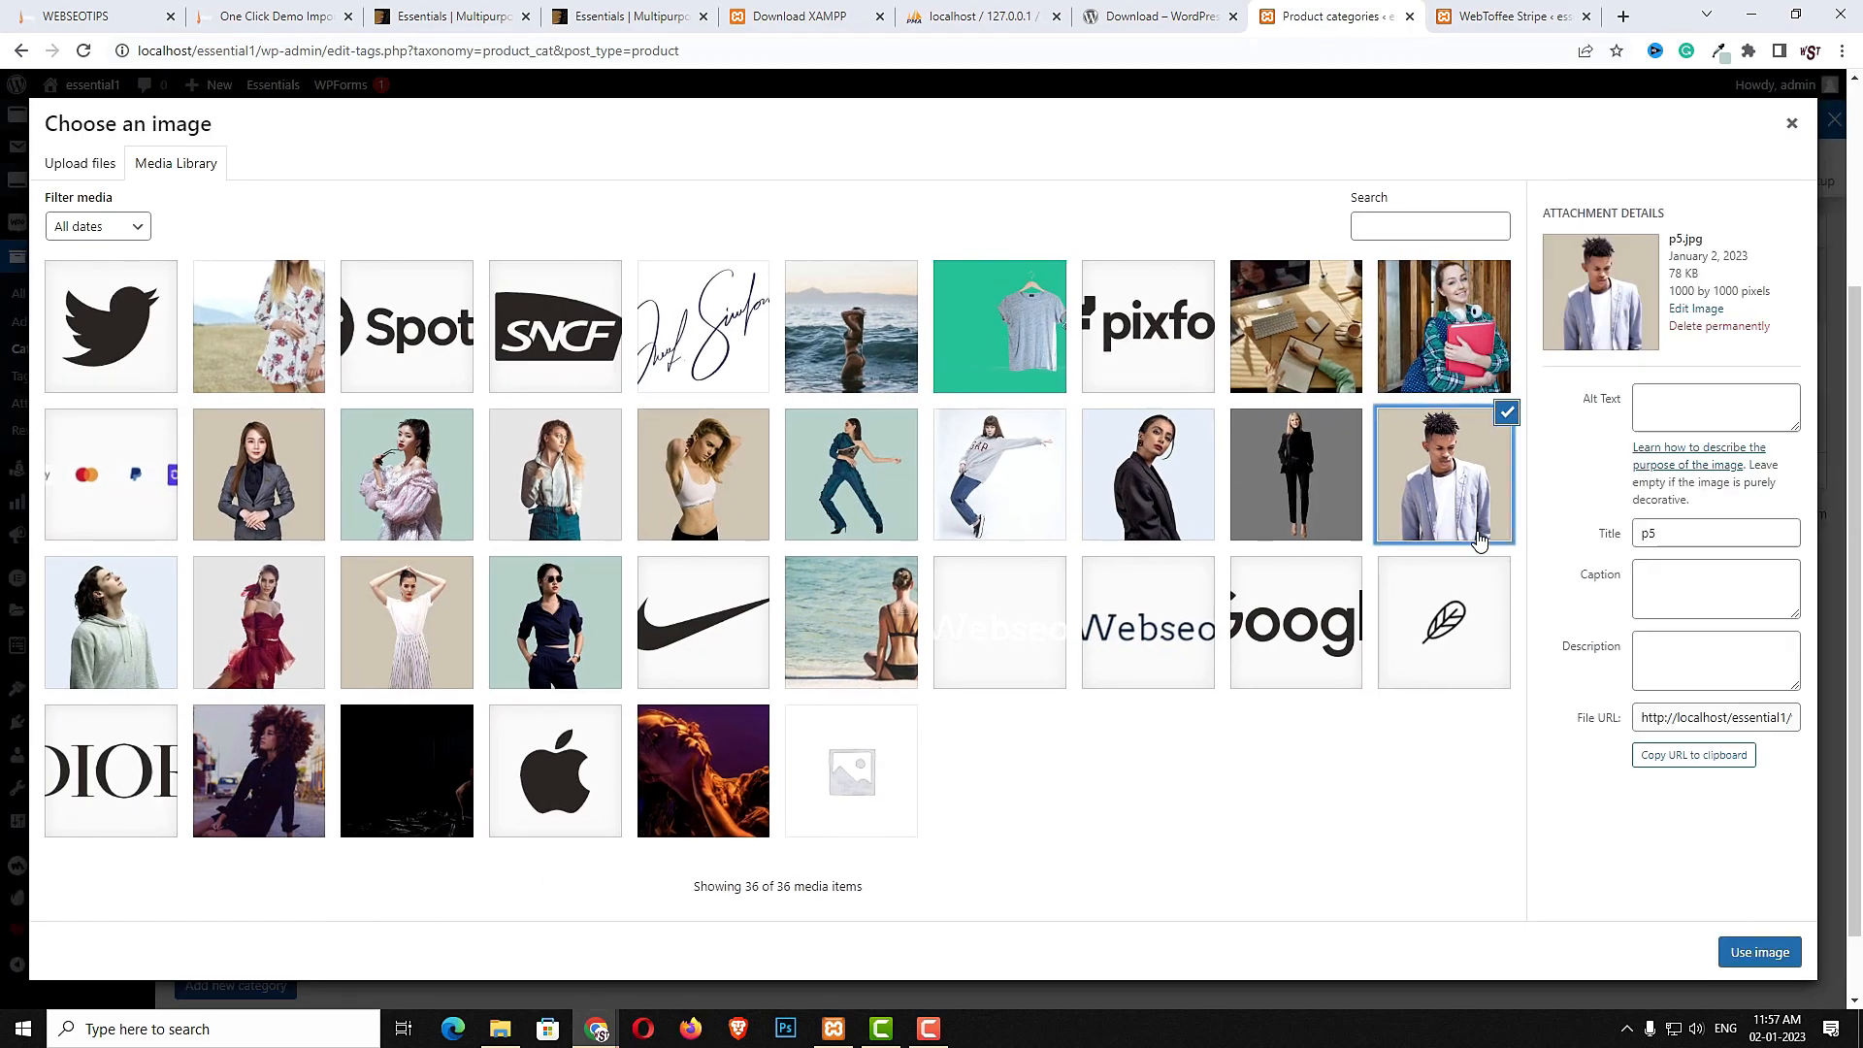
click(1737, 956)
click(264, 990)
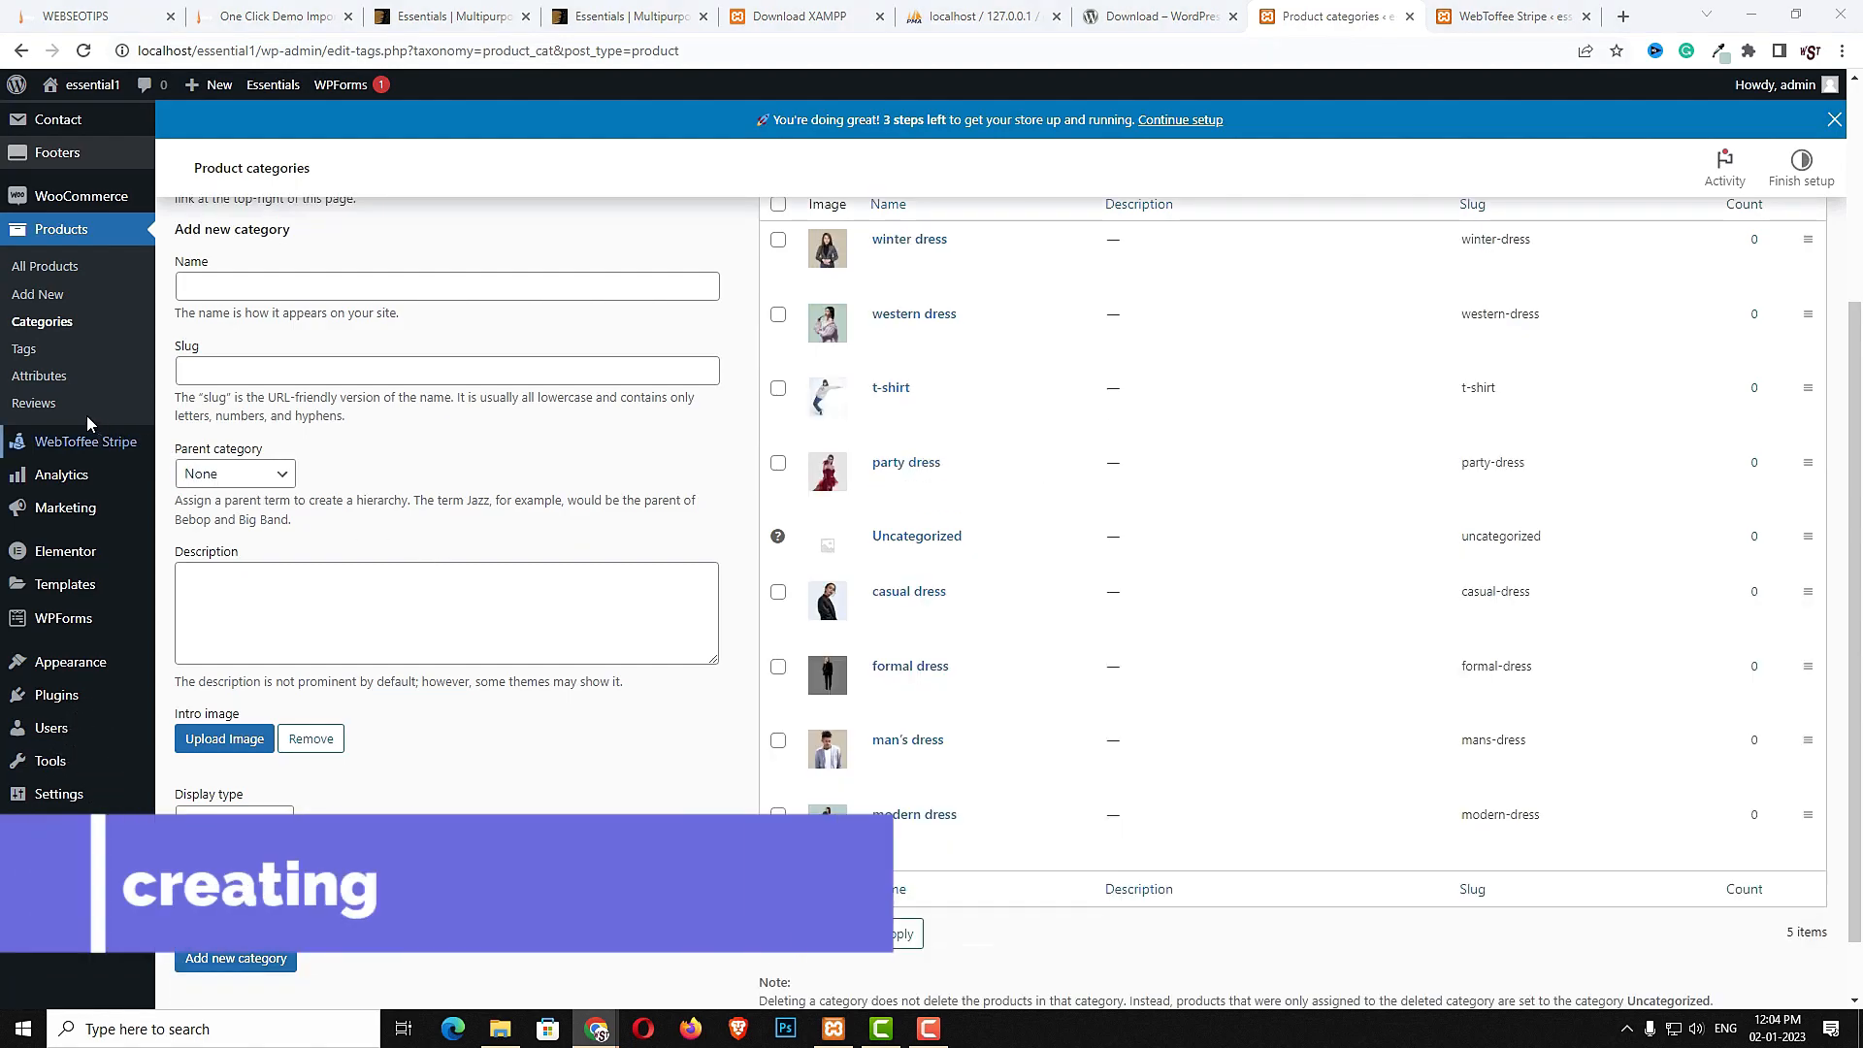
- Create a product attribute named "color"
click(36, 385)
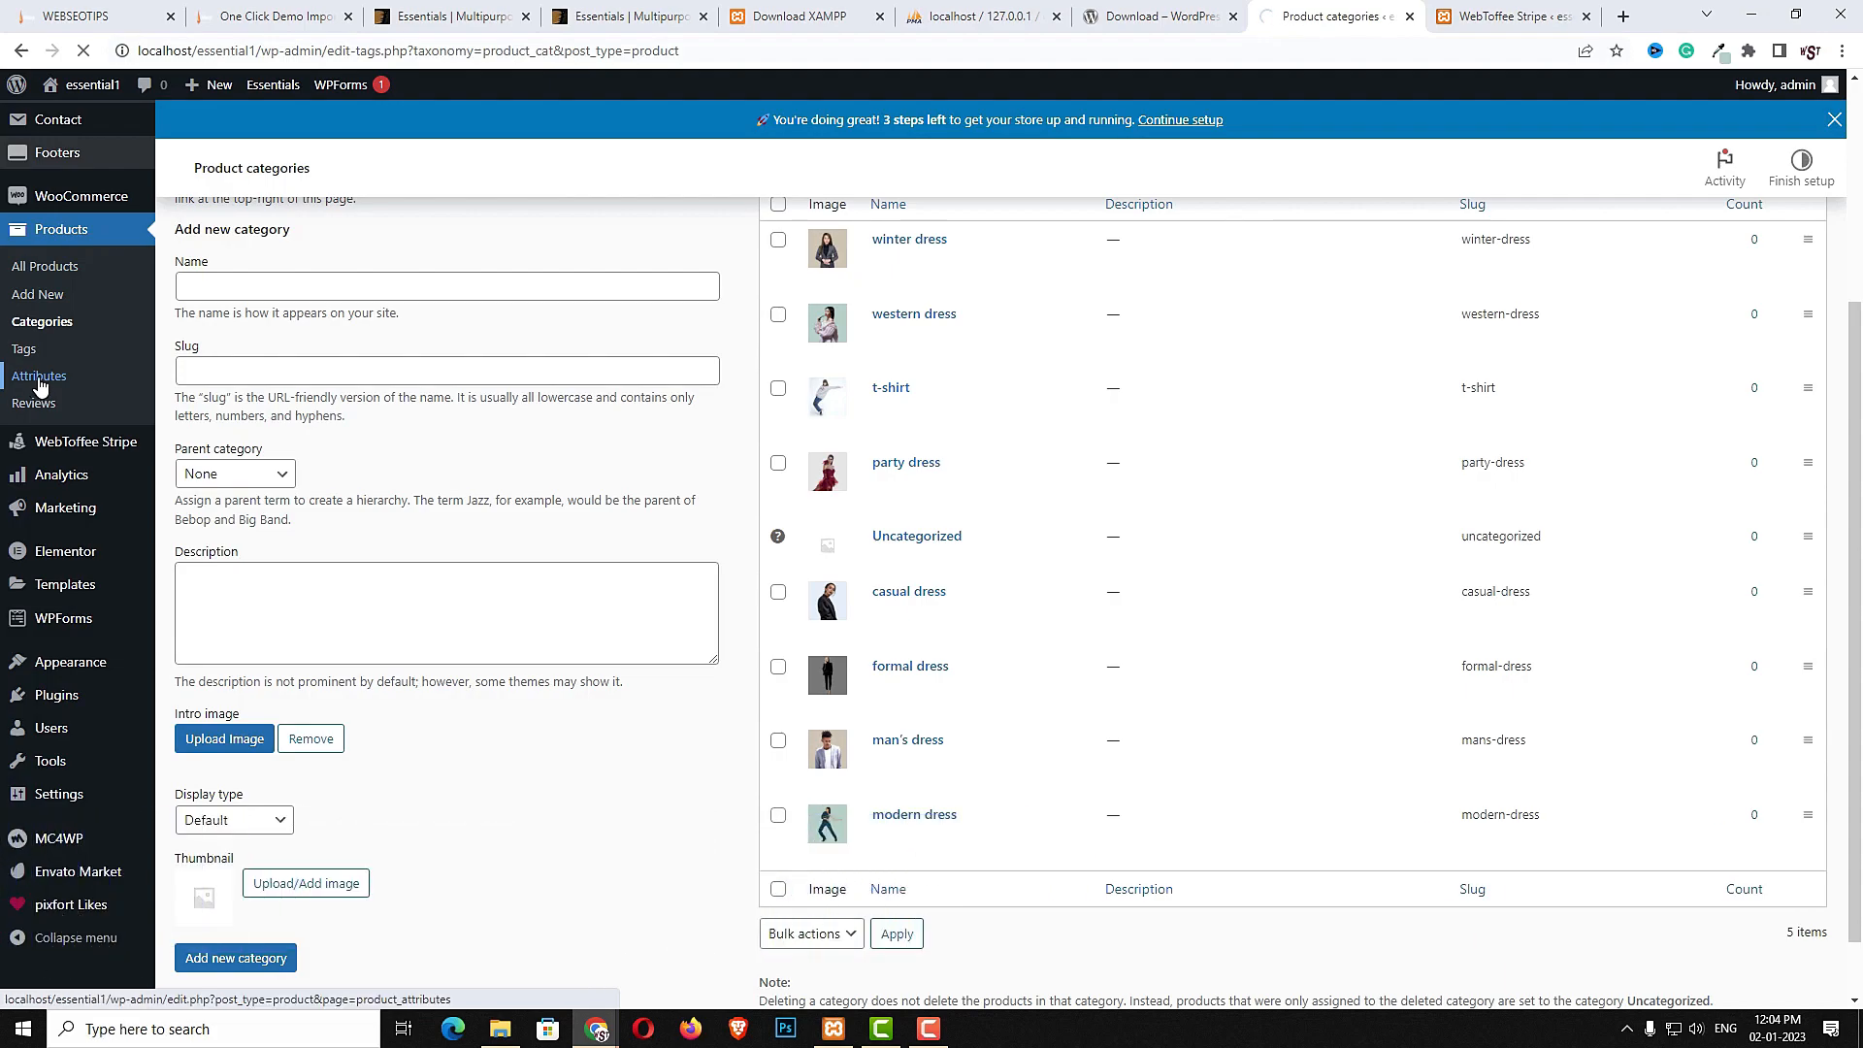
click(416, 571)
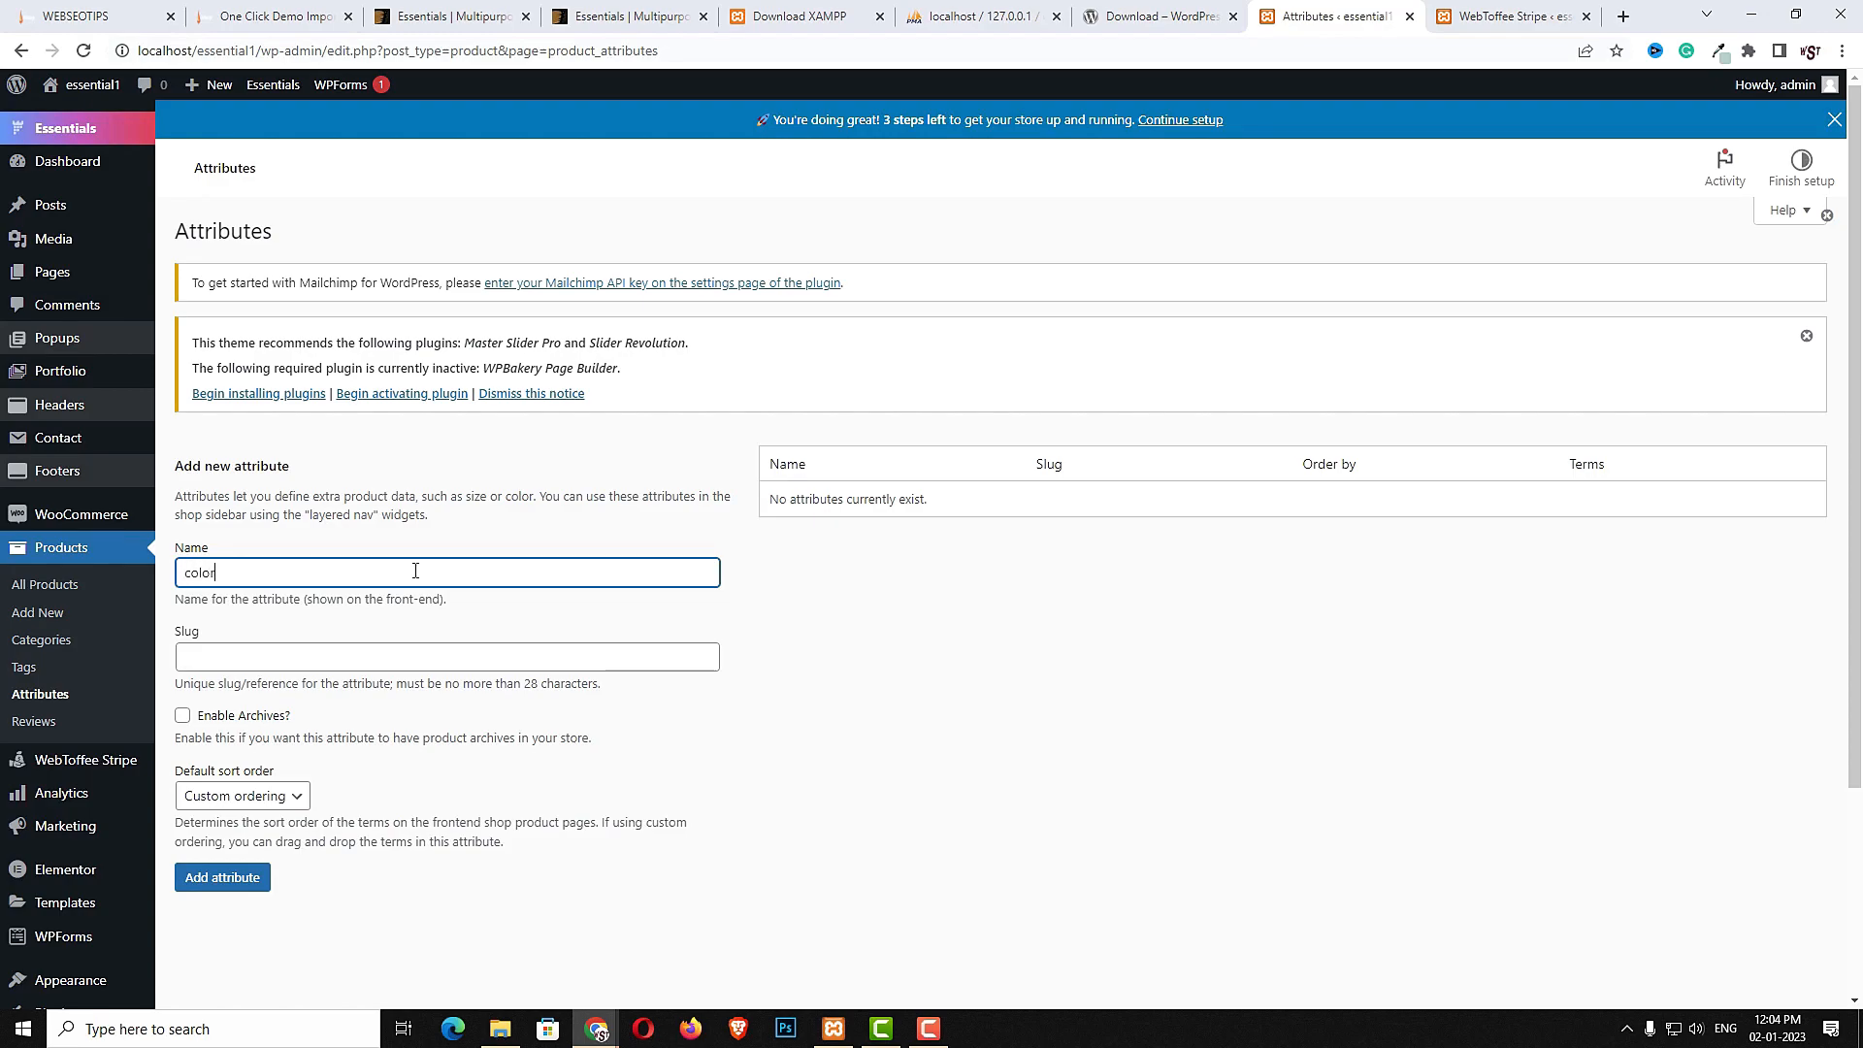
click(245, 885)
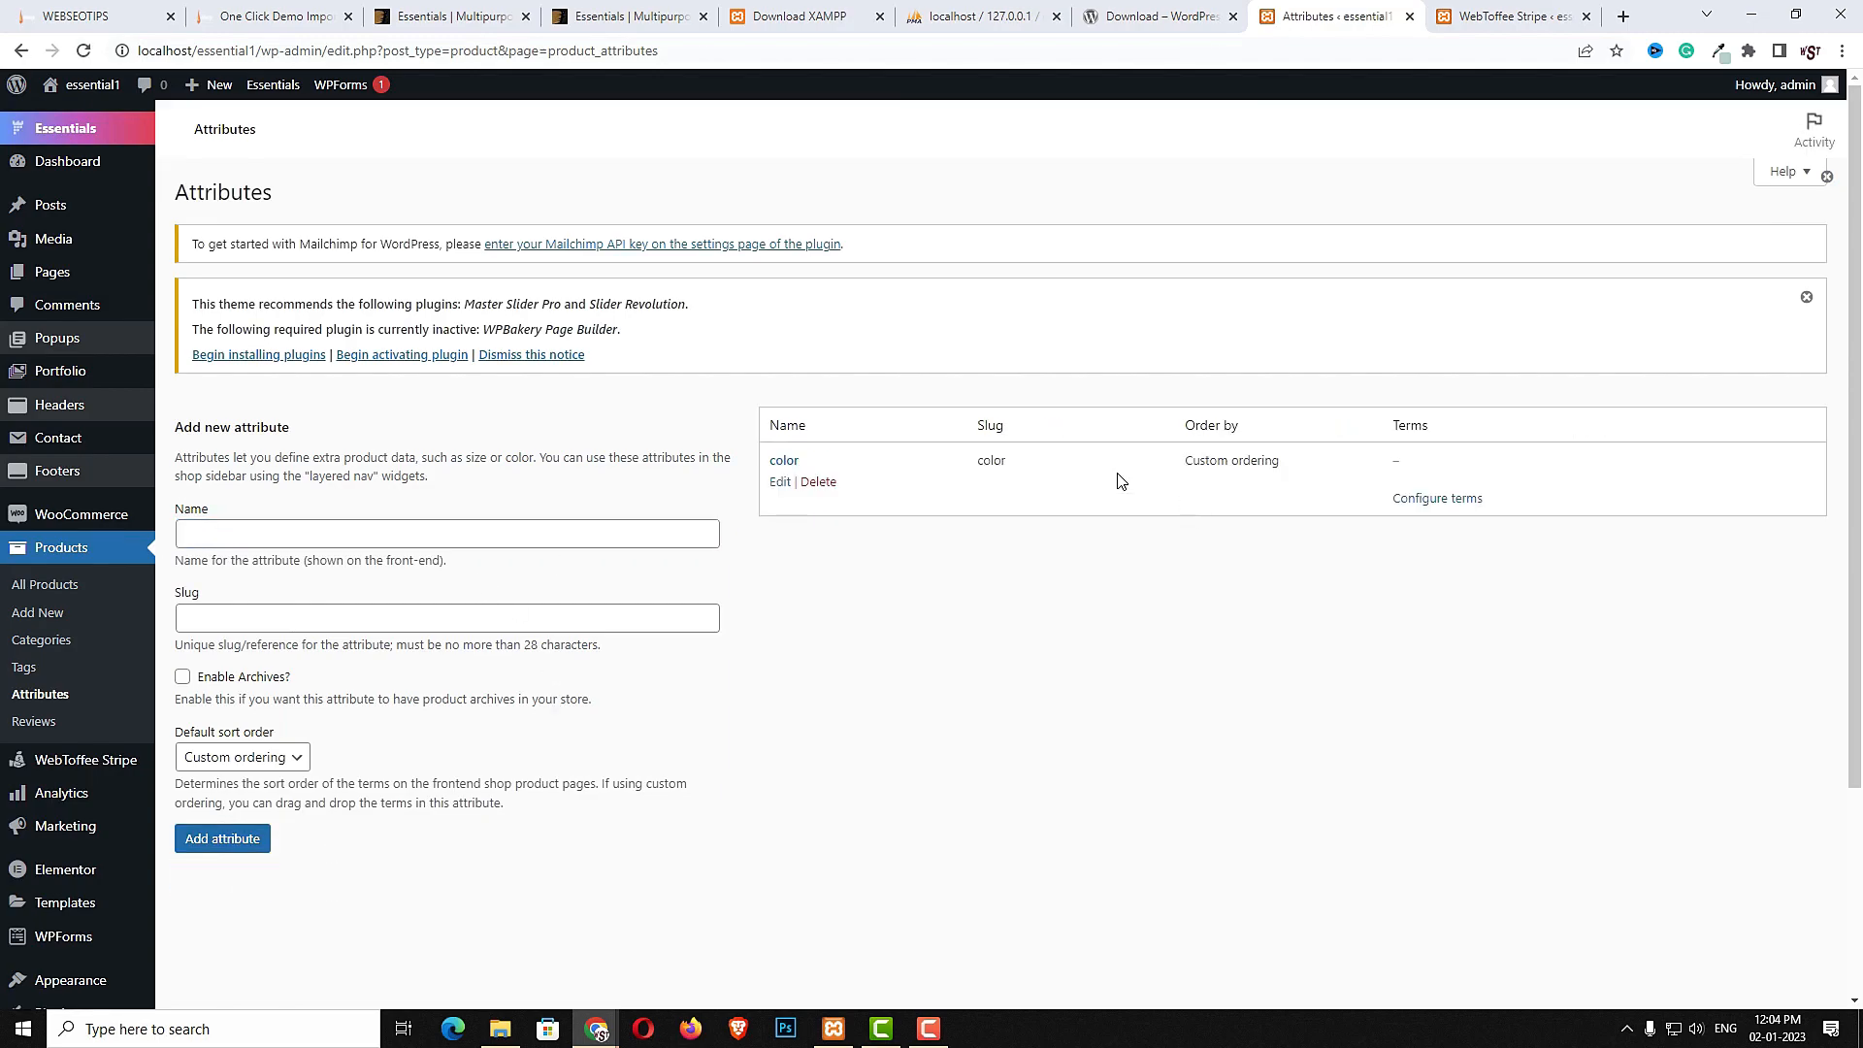
- Add the color terms blue, red, green, yellow and pink to the color attribute
click(782, 463)
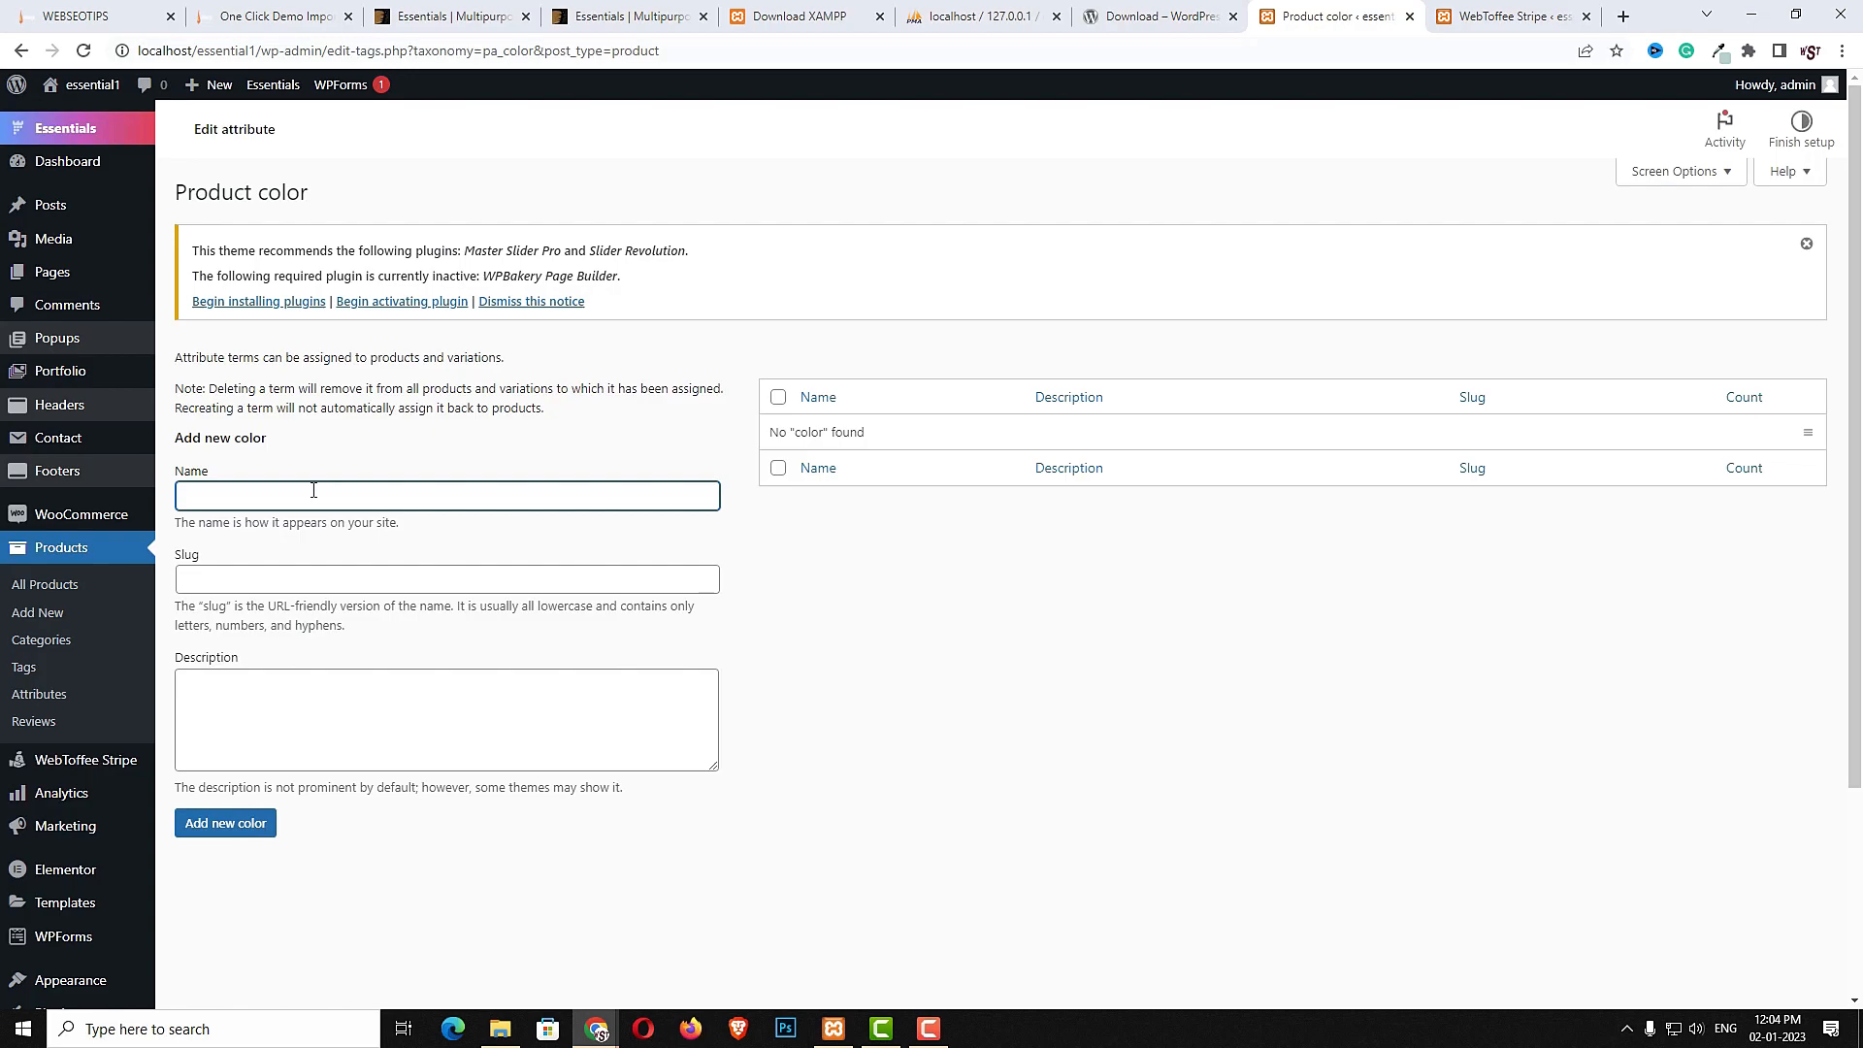
text(blue)
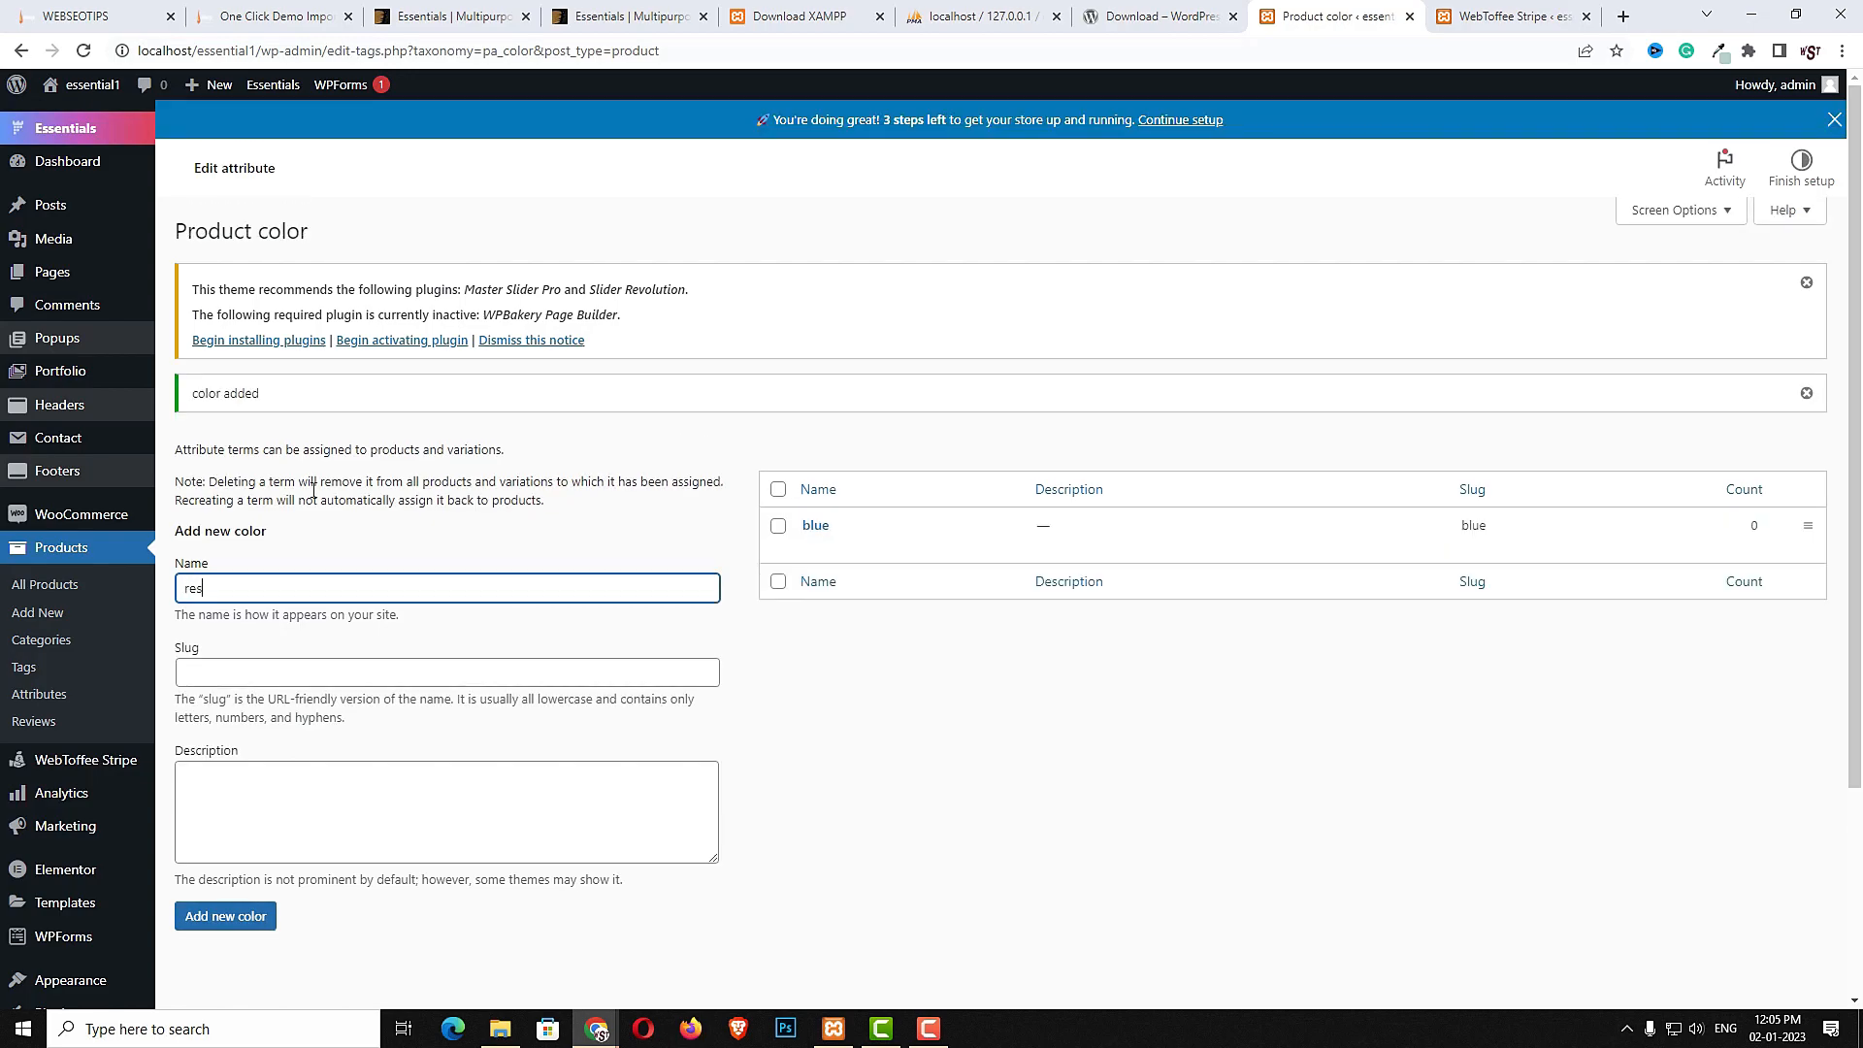
key(Return)
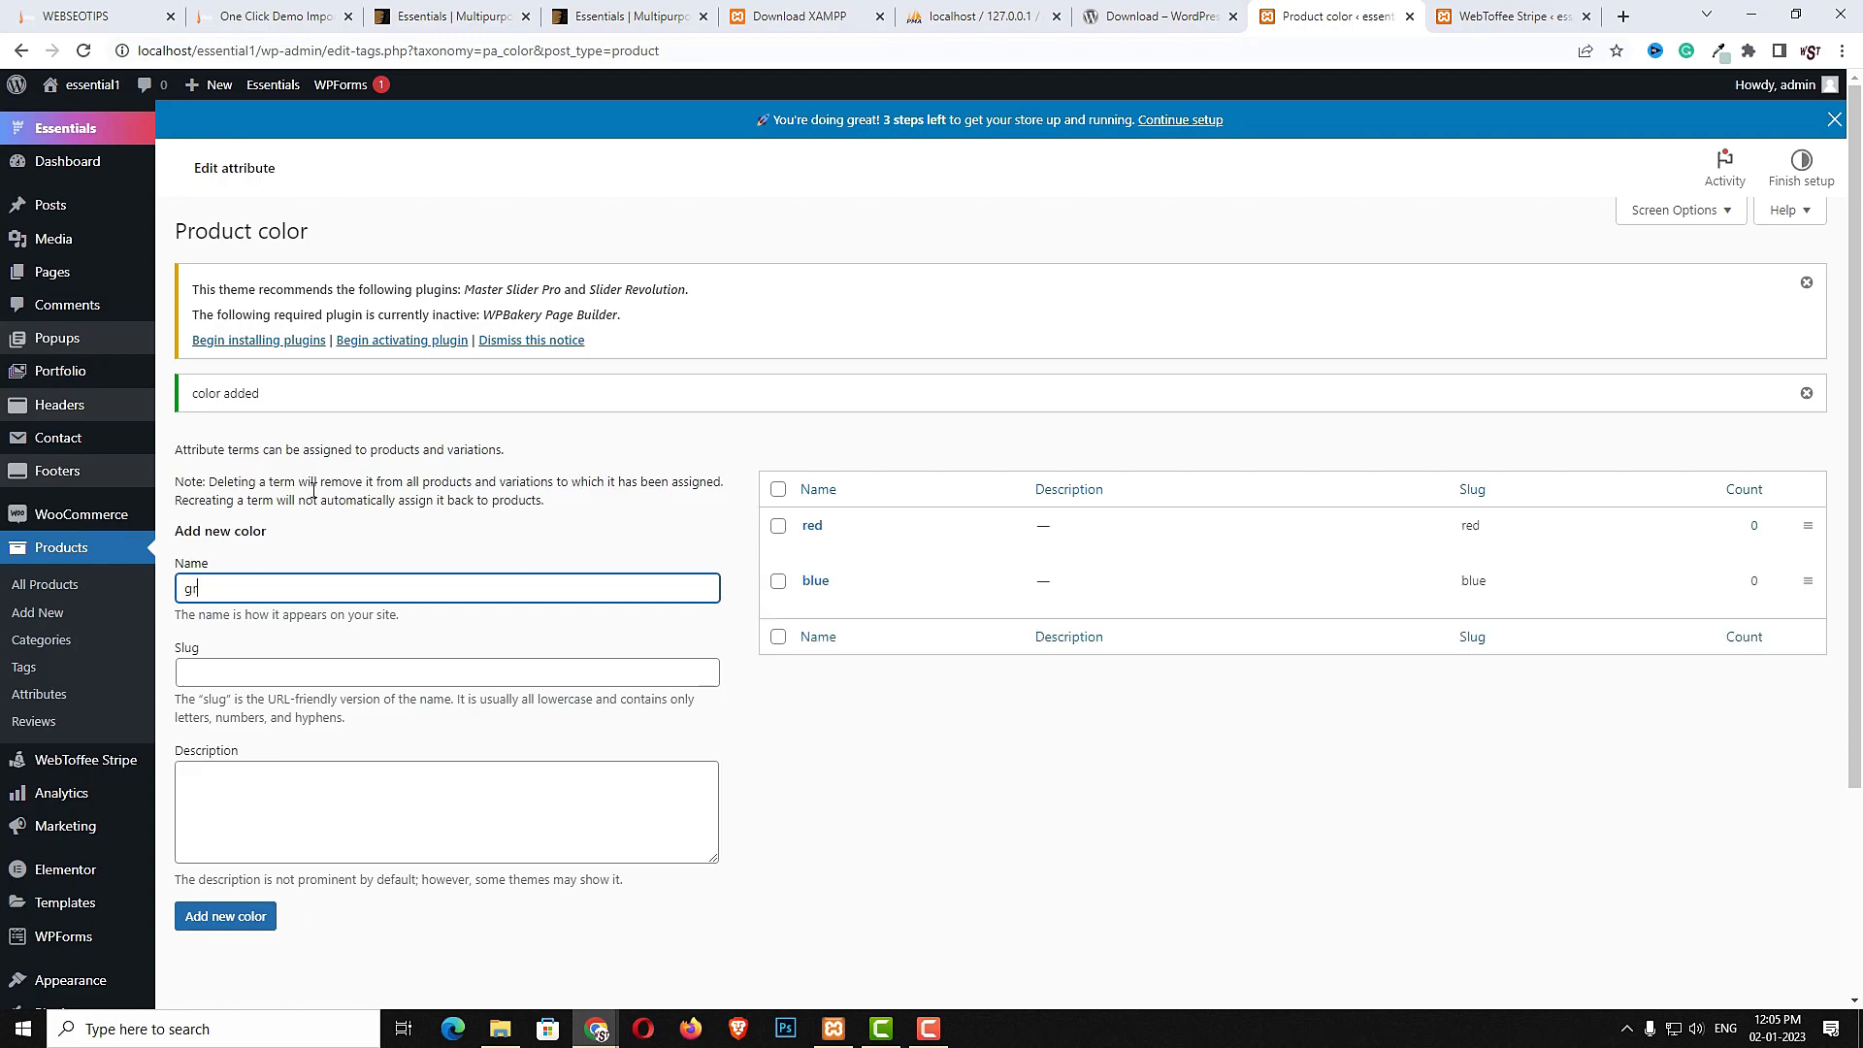
text(green)
key(Return)
text(yellow)
key(Return)
text(pin)
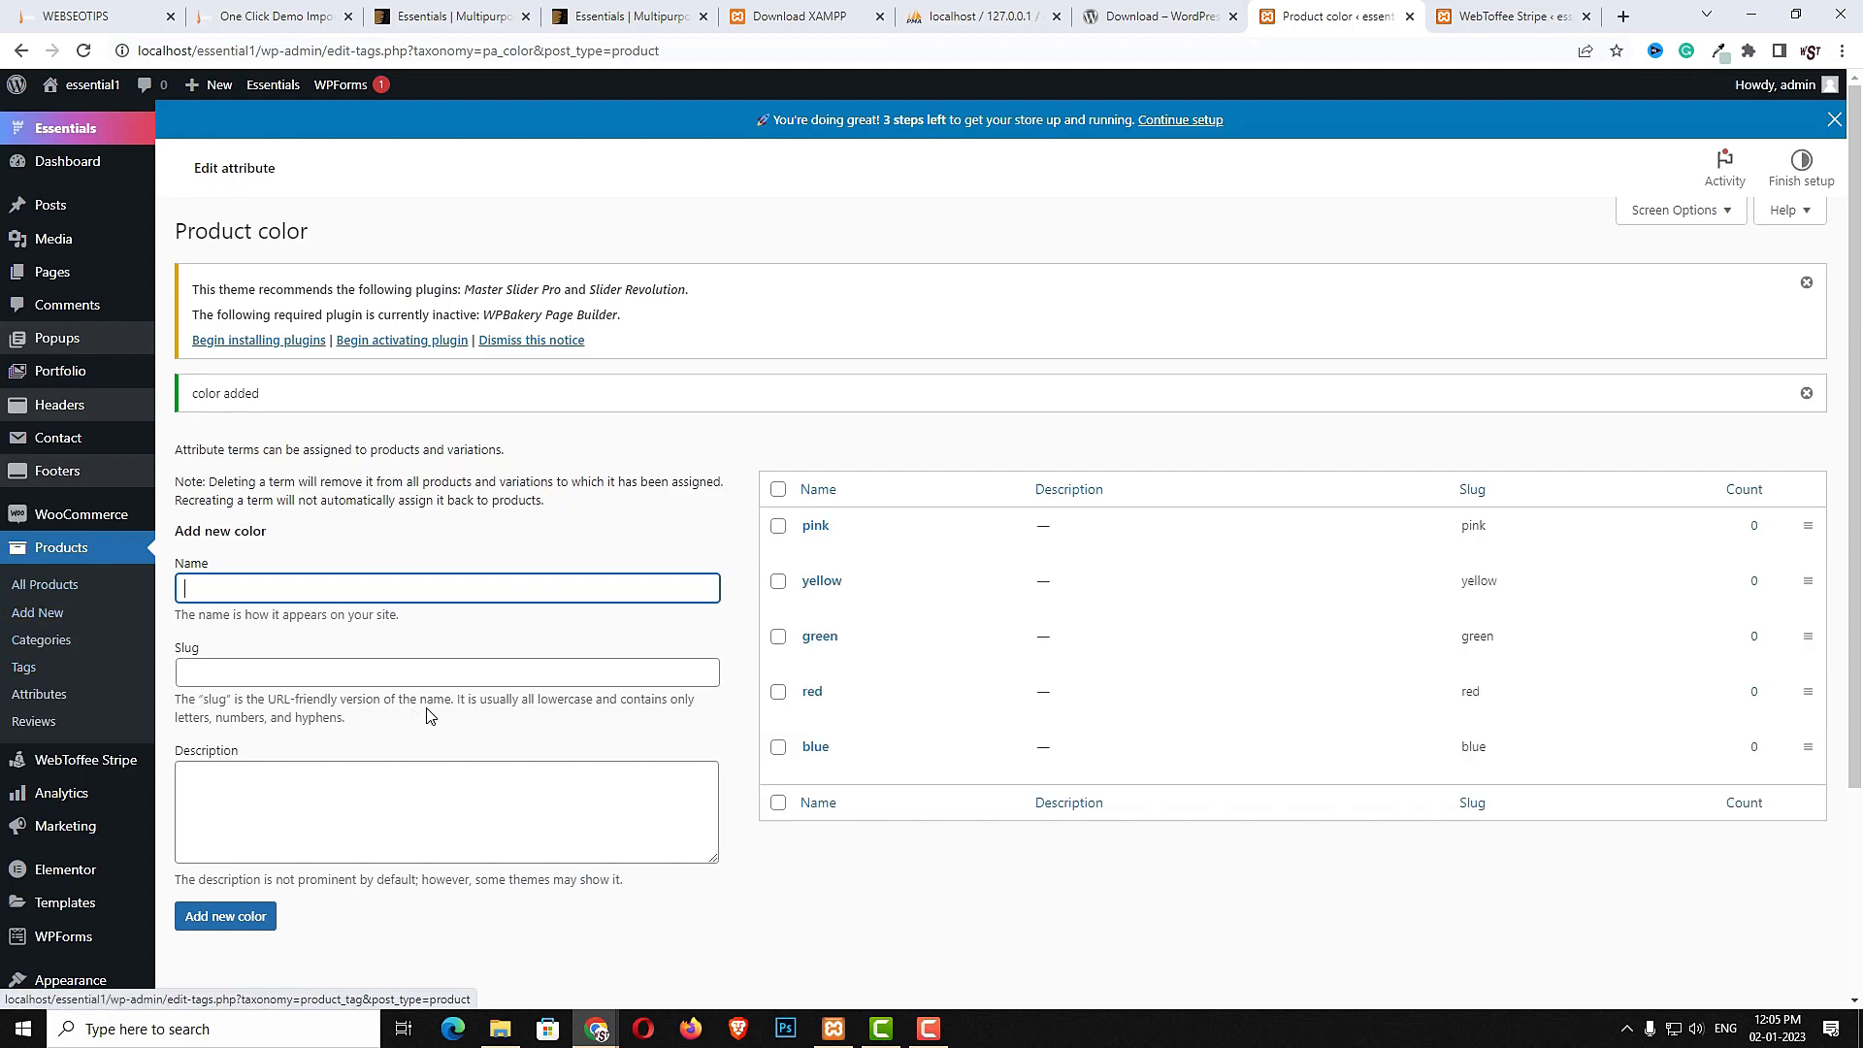
- Create a second product attribute named "size"
click(39, 695)
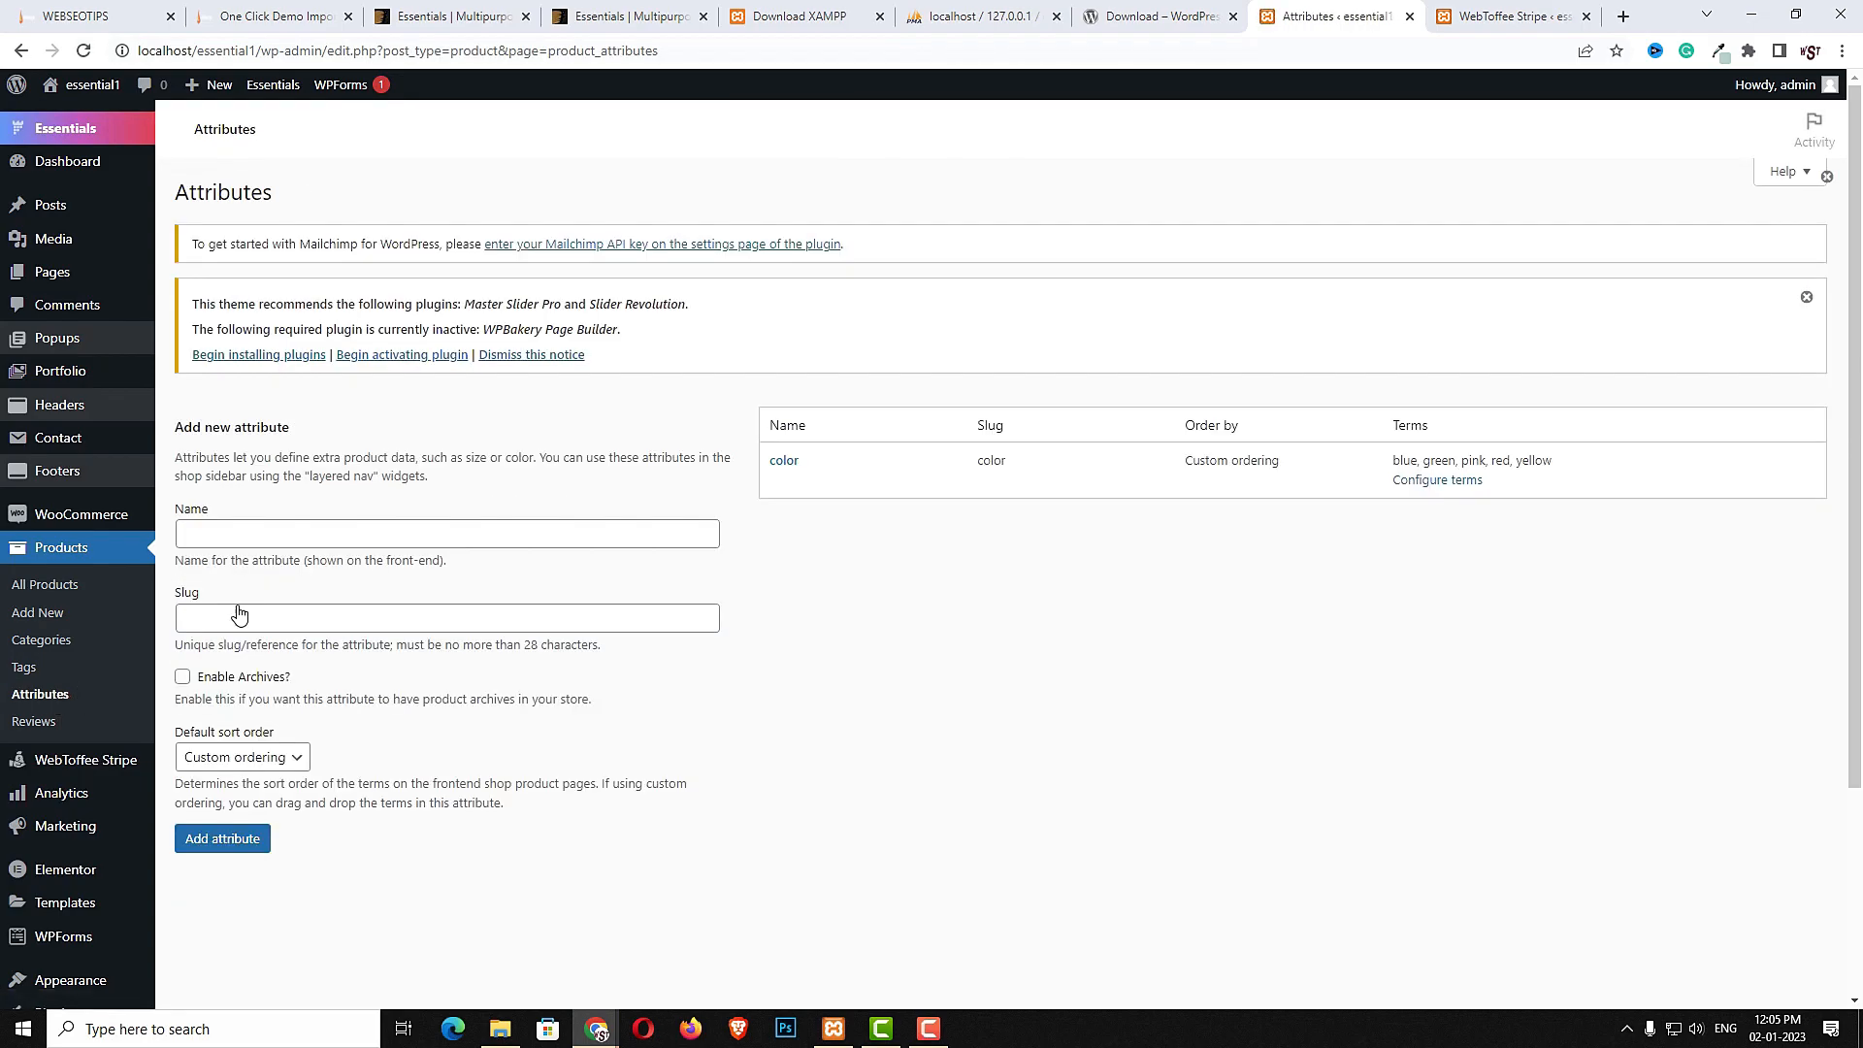
click(276, 542)
text(si)
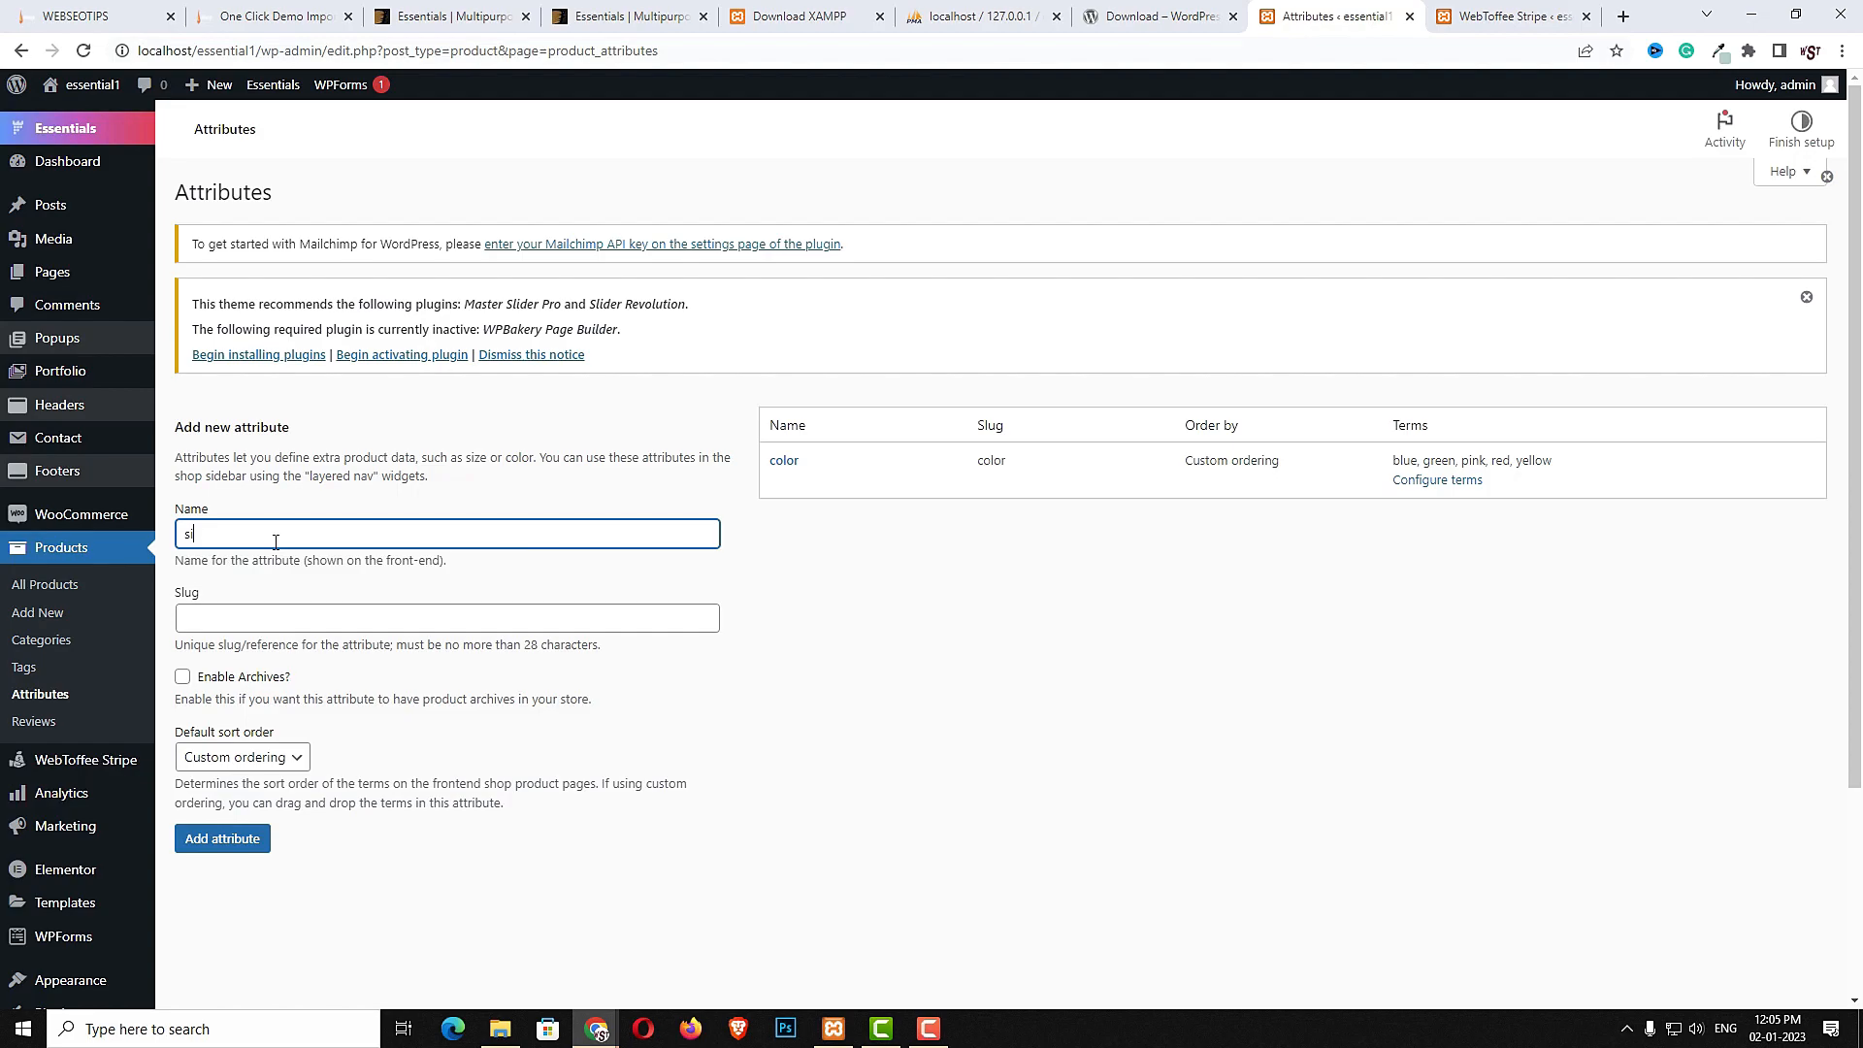
text(ze)
click(240, 878)
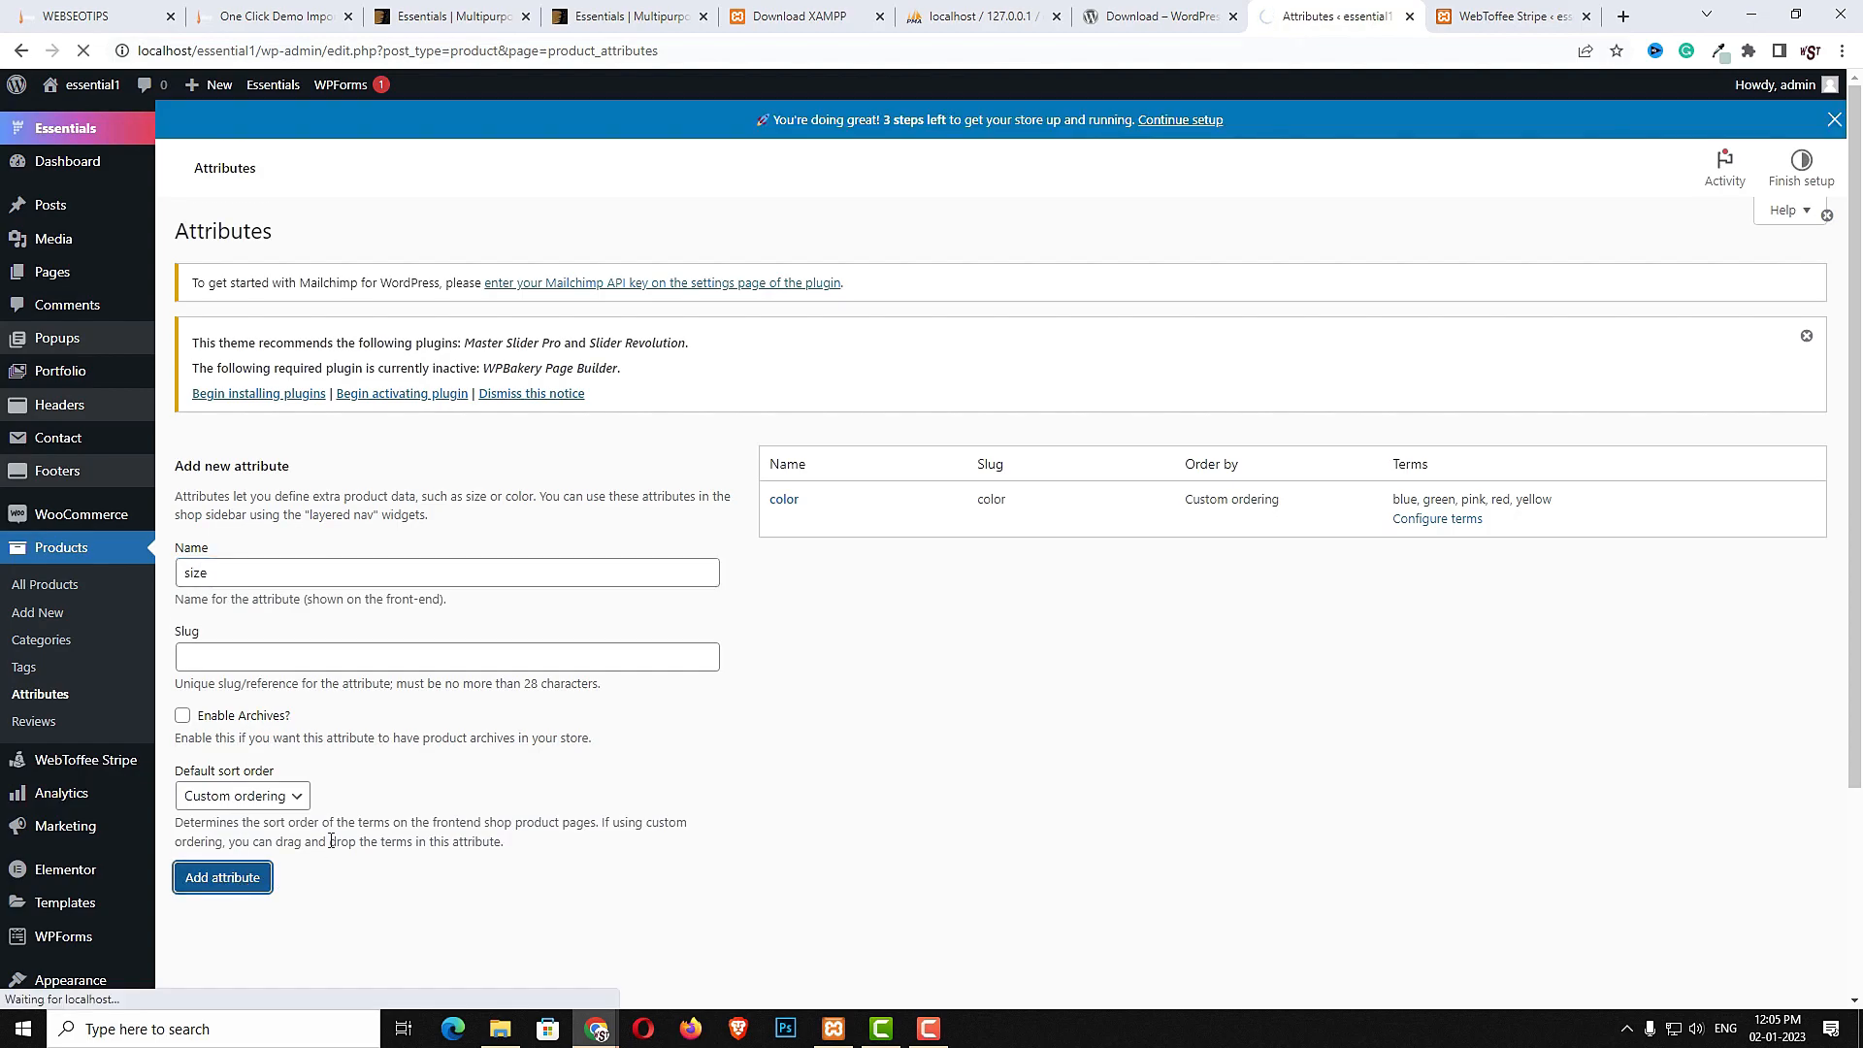
- Add the size terms L, M and XL to the size attribute
click(283, 536)
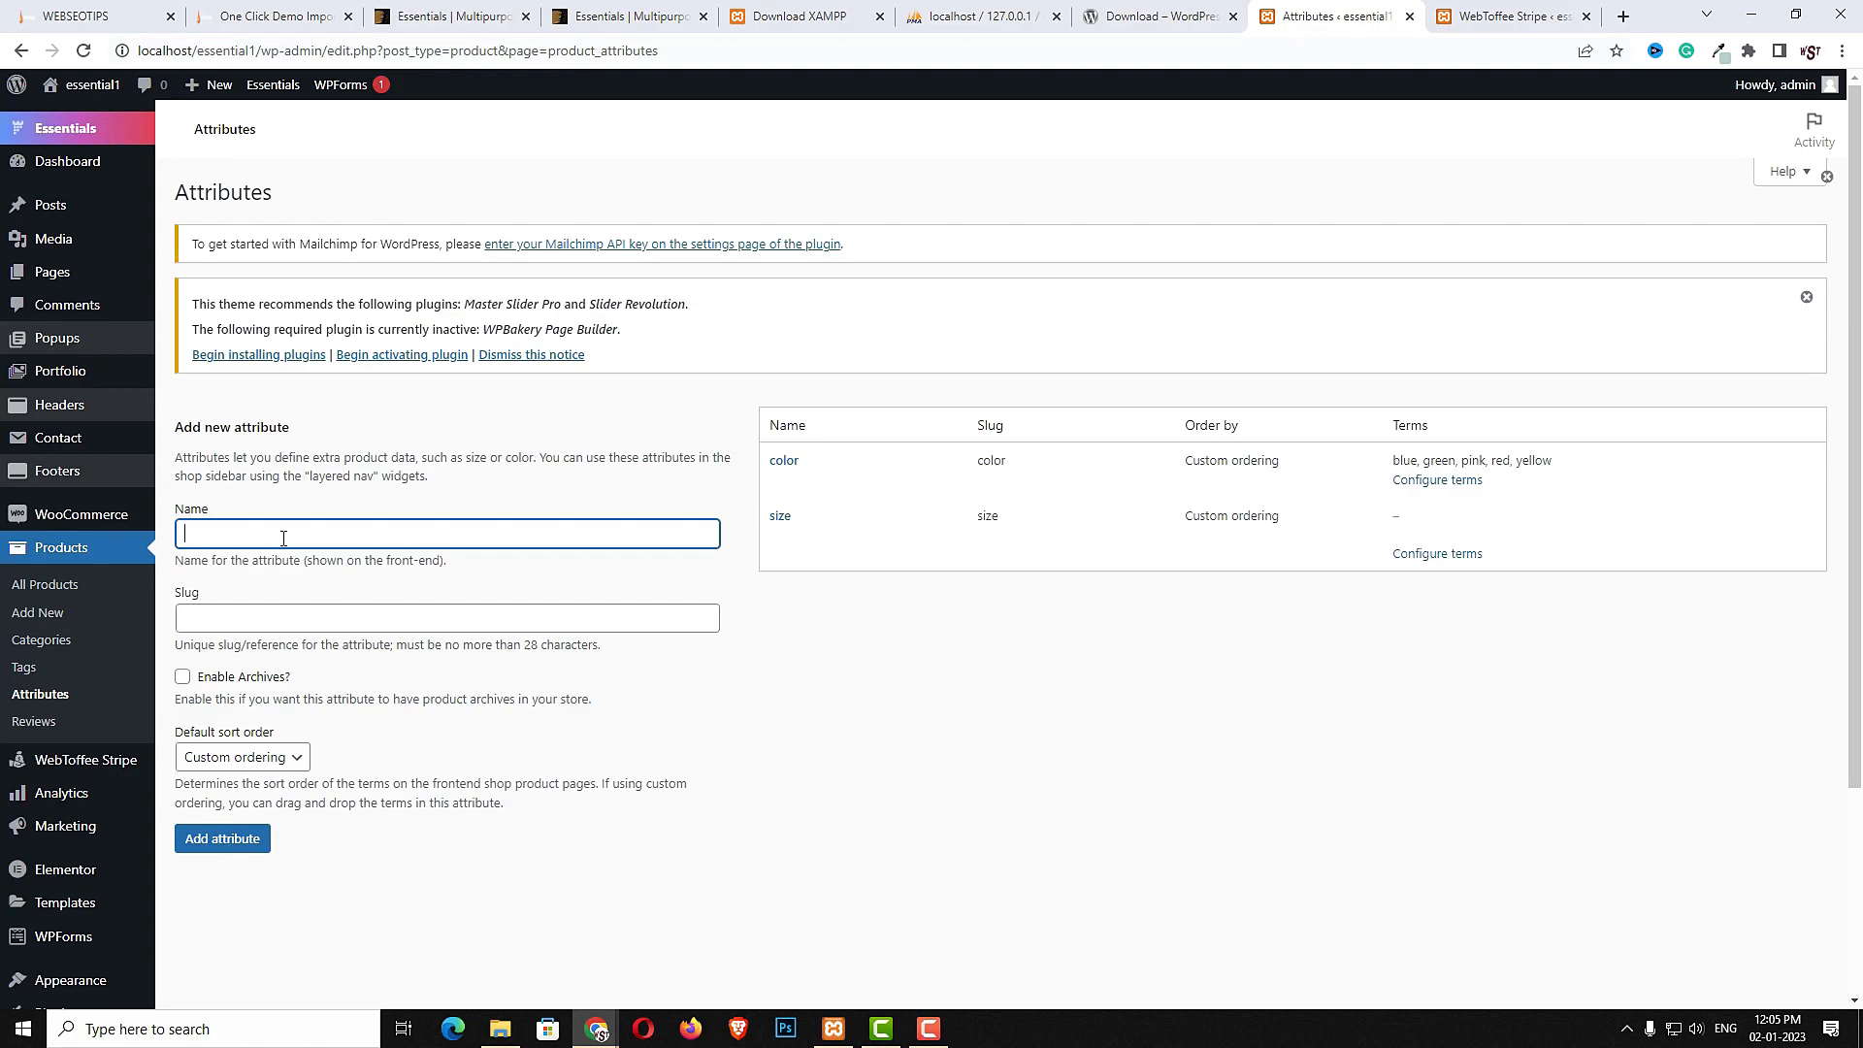
click(781, 522)
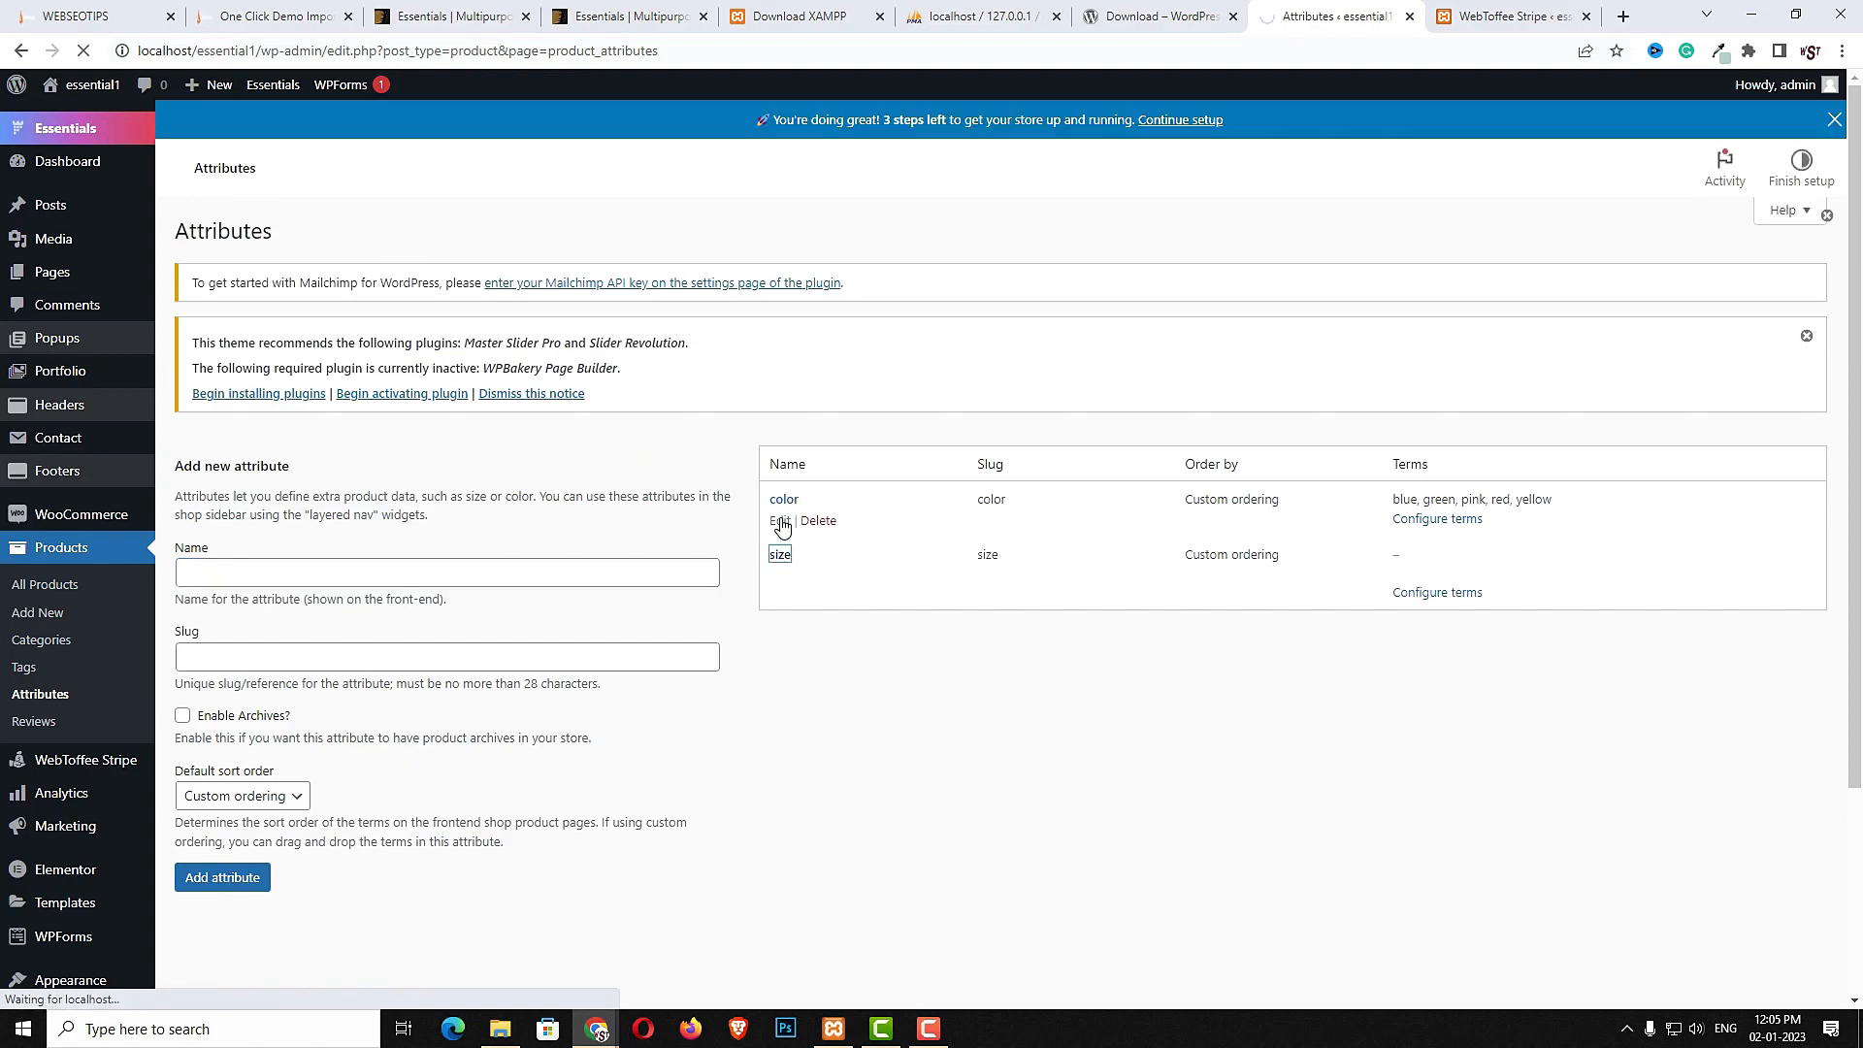
click(400, 496)
key(Caps_Lock)
text(L)
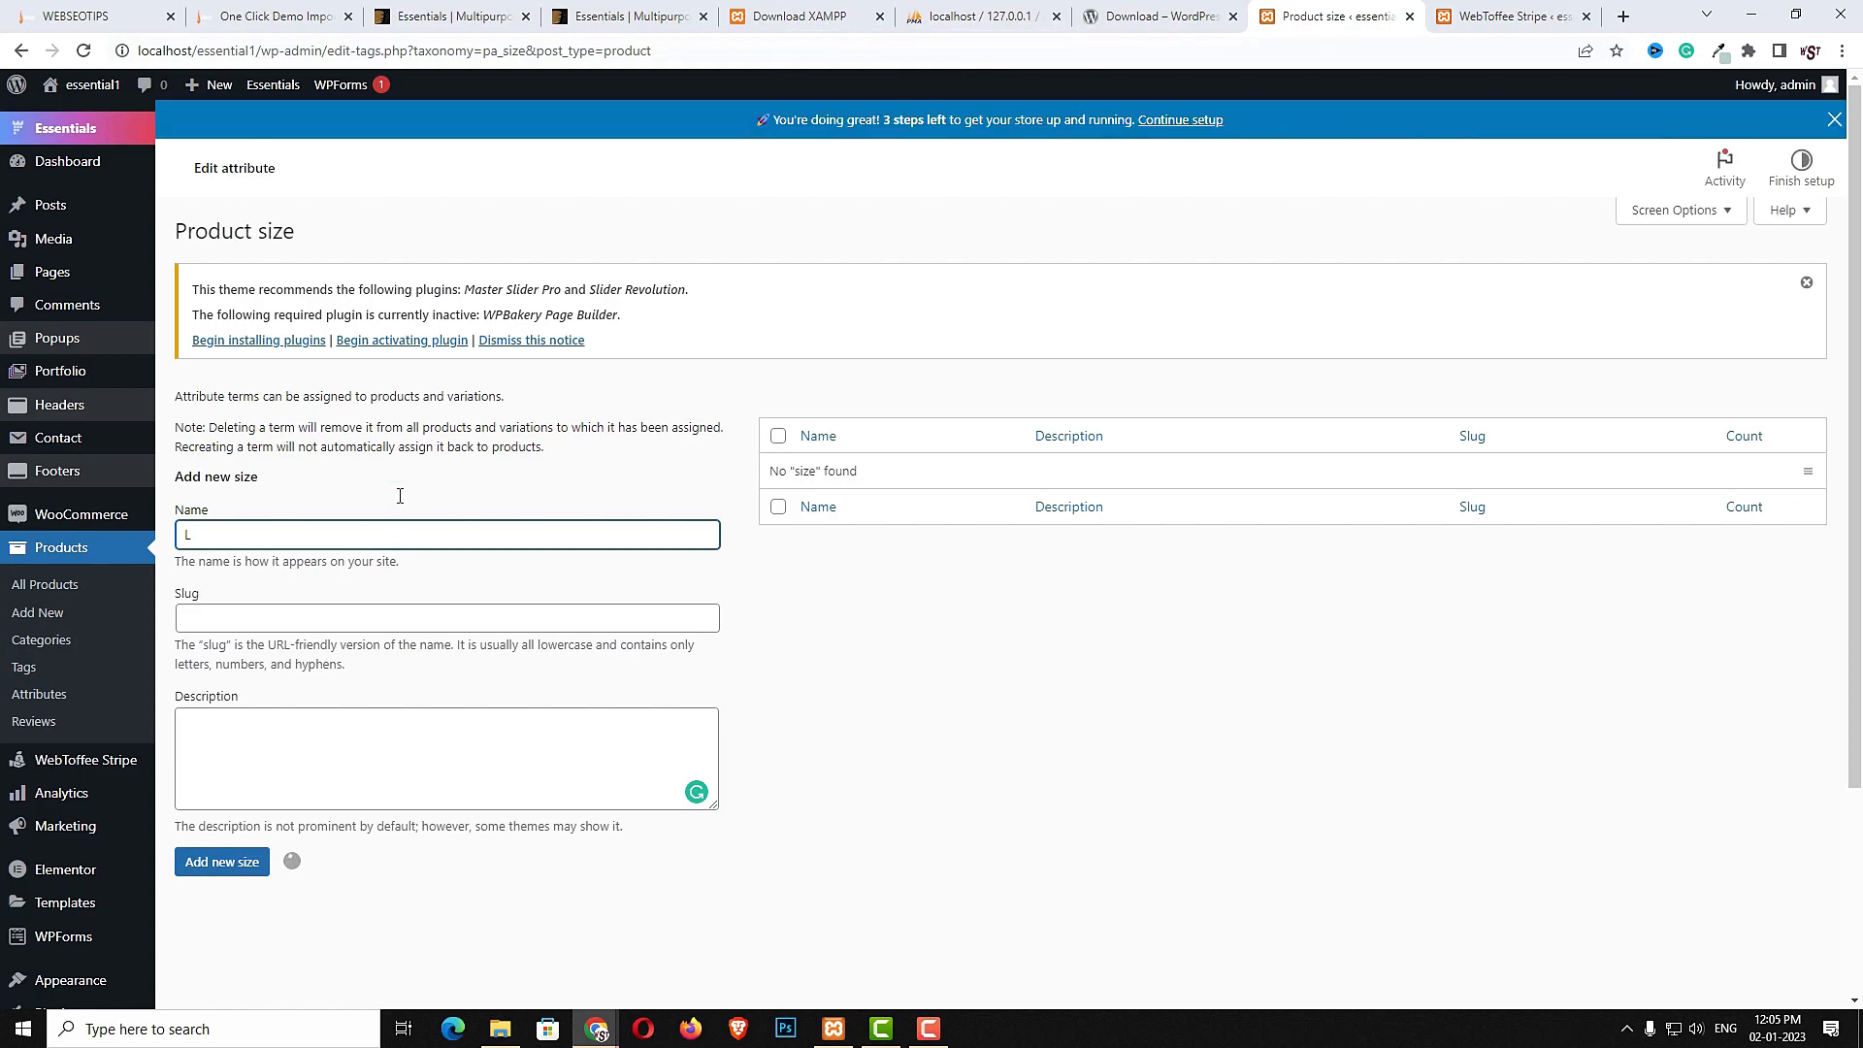
text(M)
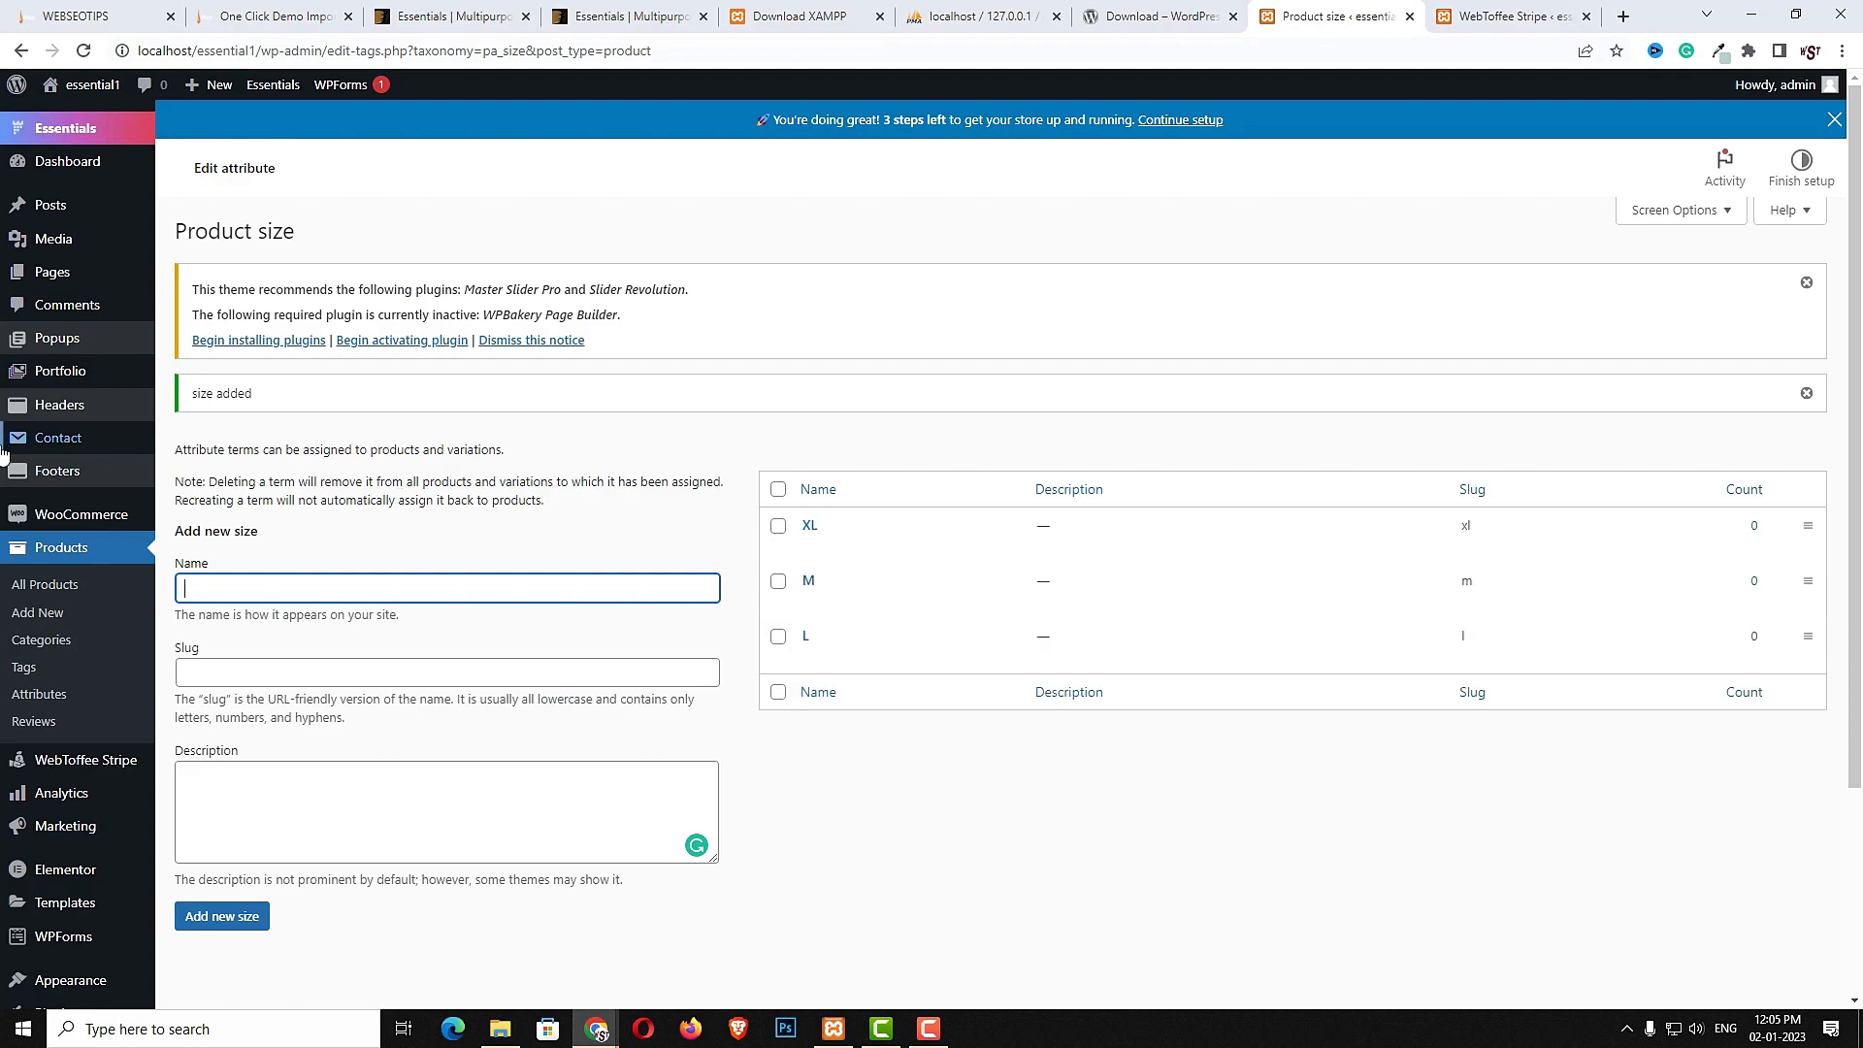
- Add a new product titled gray office dress and paste placeholder text as its description
mouse_move(1060, 645)
click(60, 588)
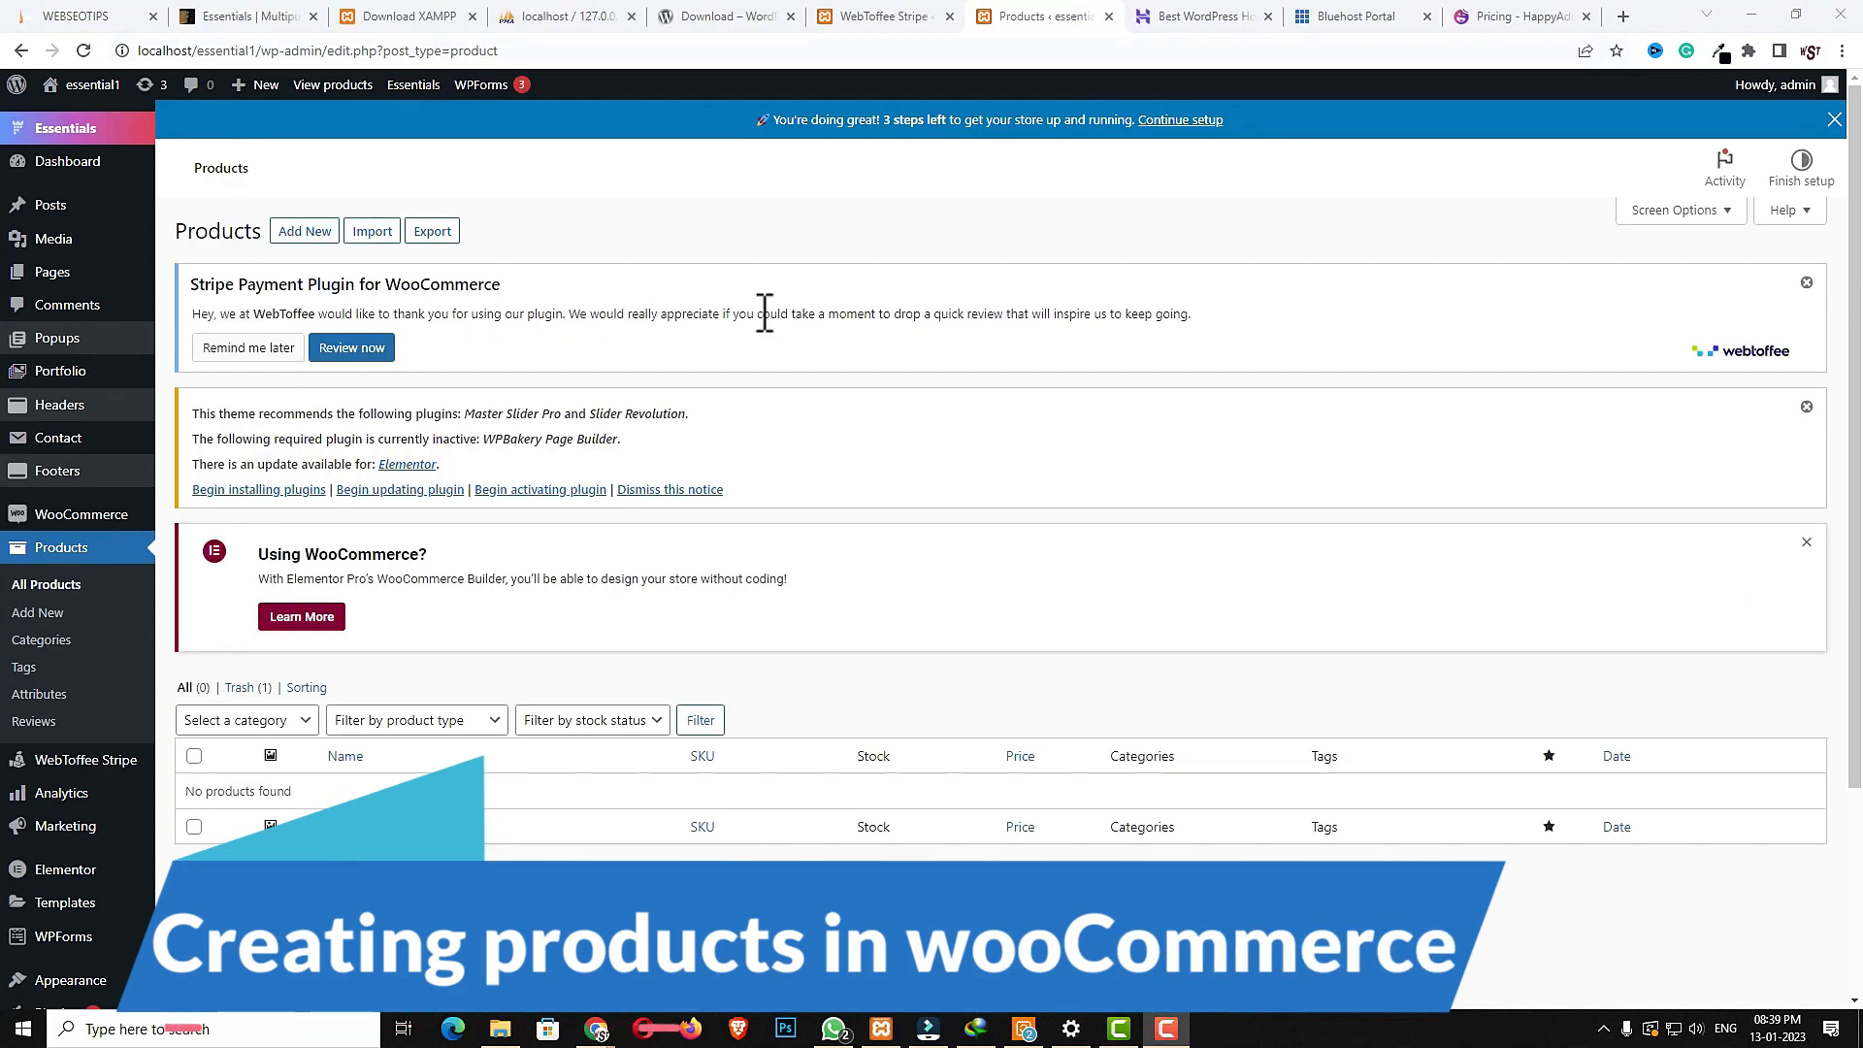
click(298, 246)
click(318, 238)
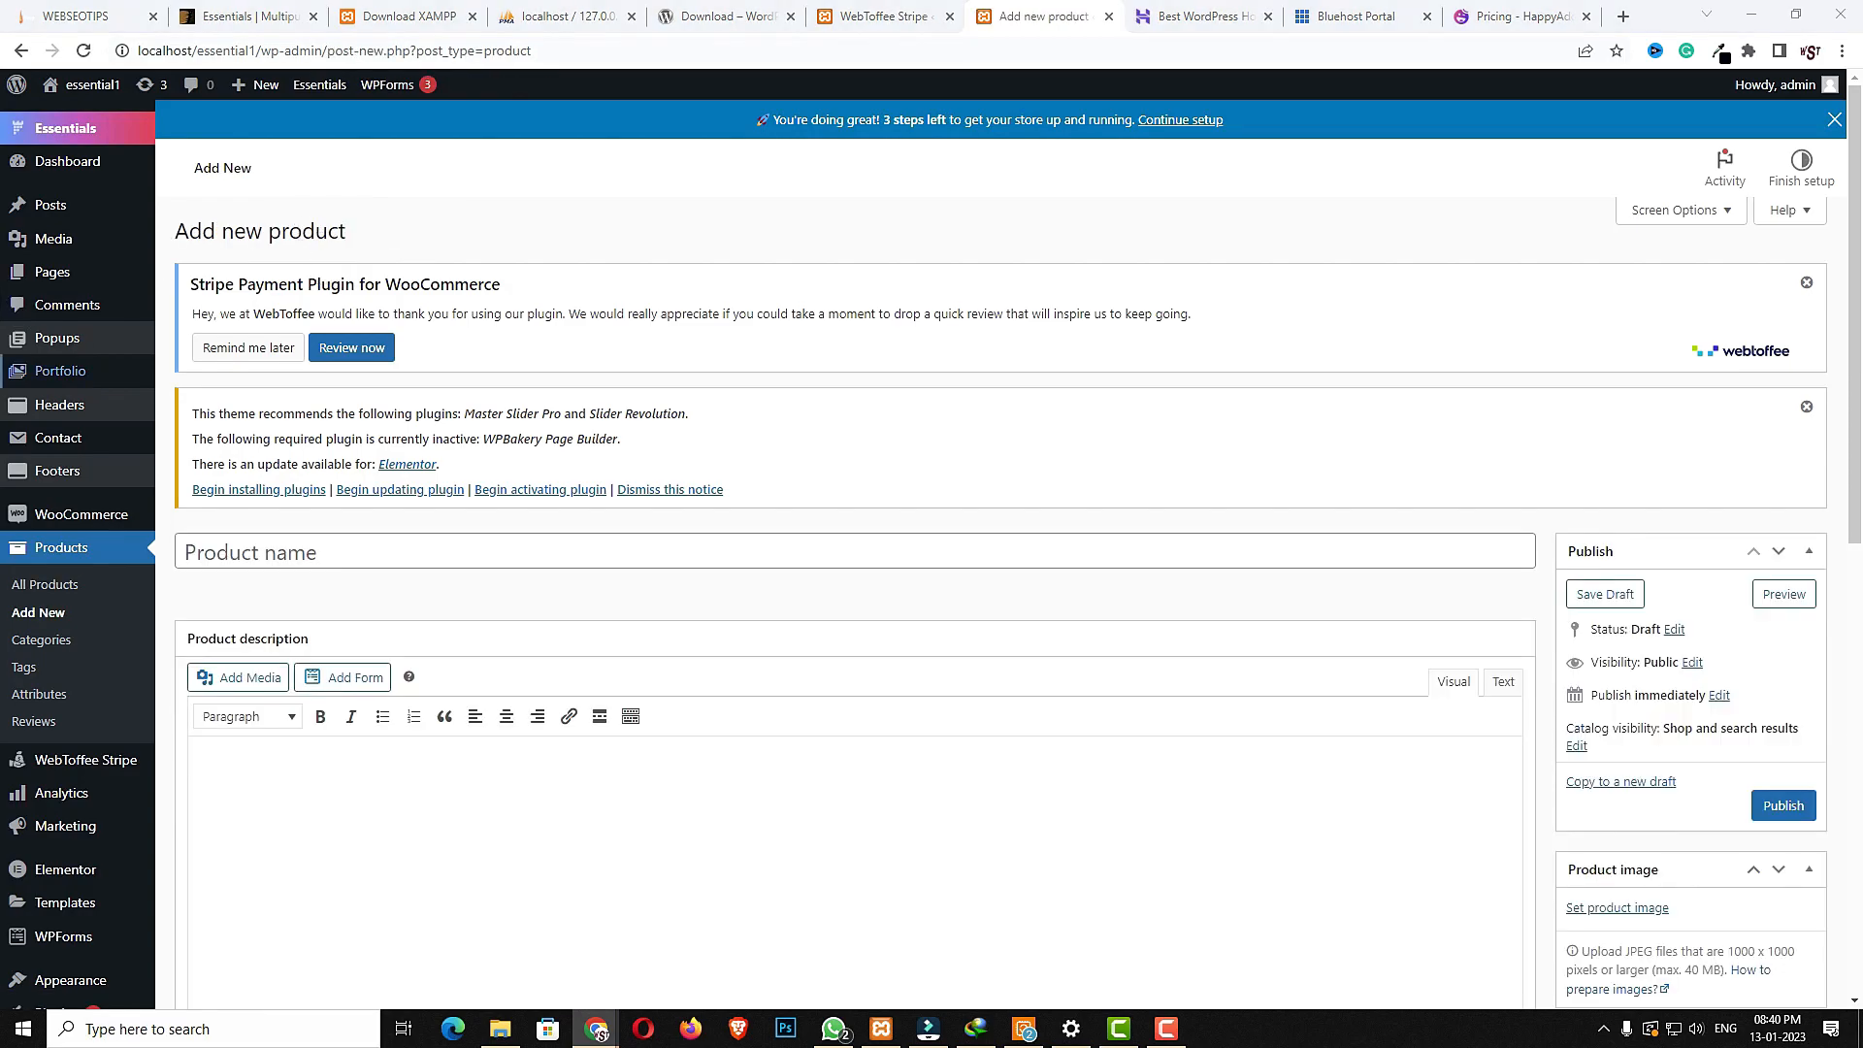
click(524, 549)
text(gray office dress)
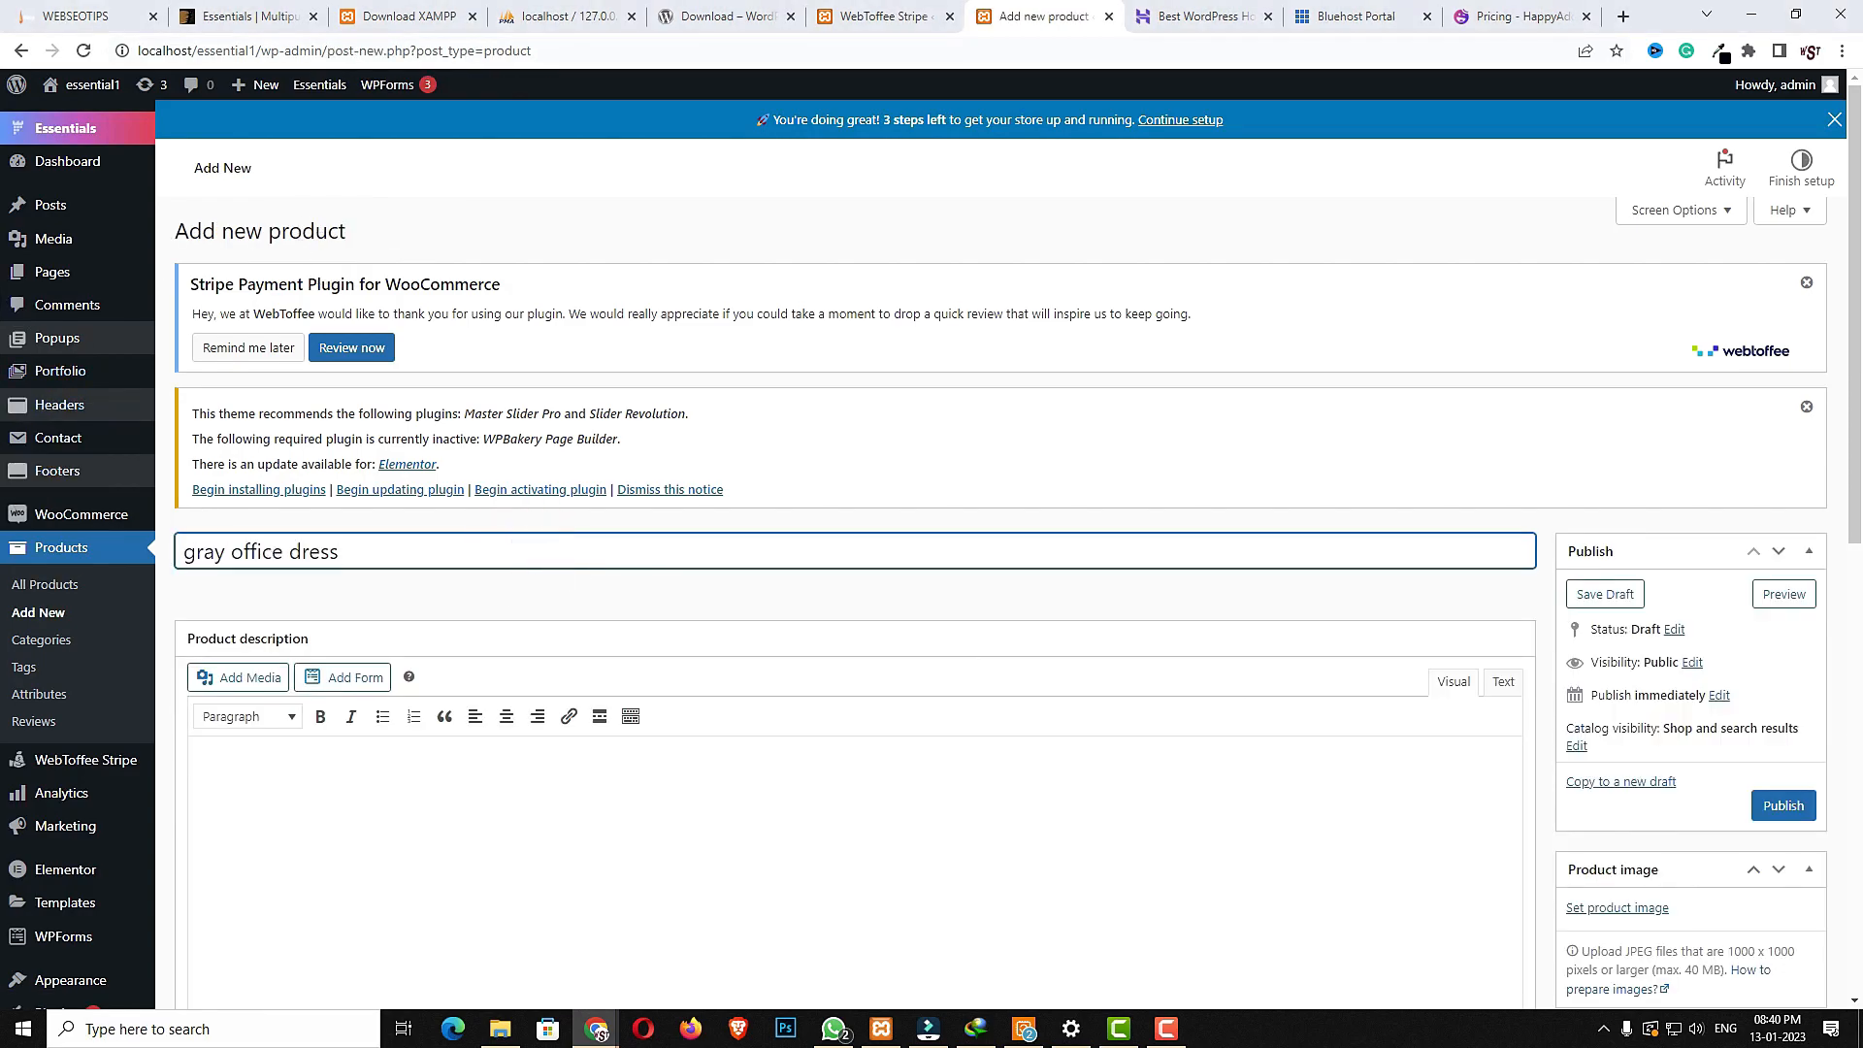
click(689, 883)
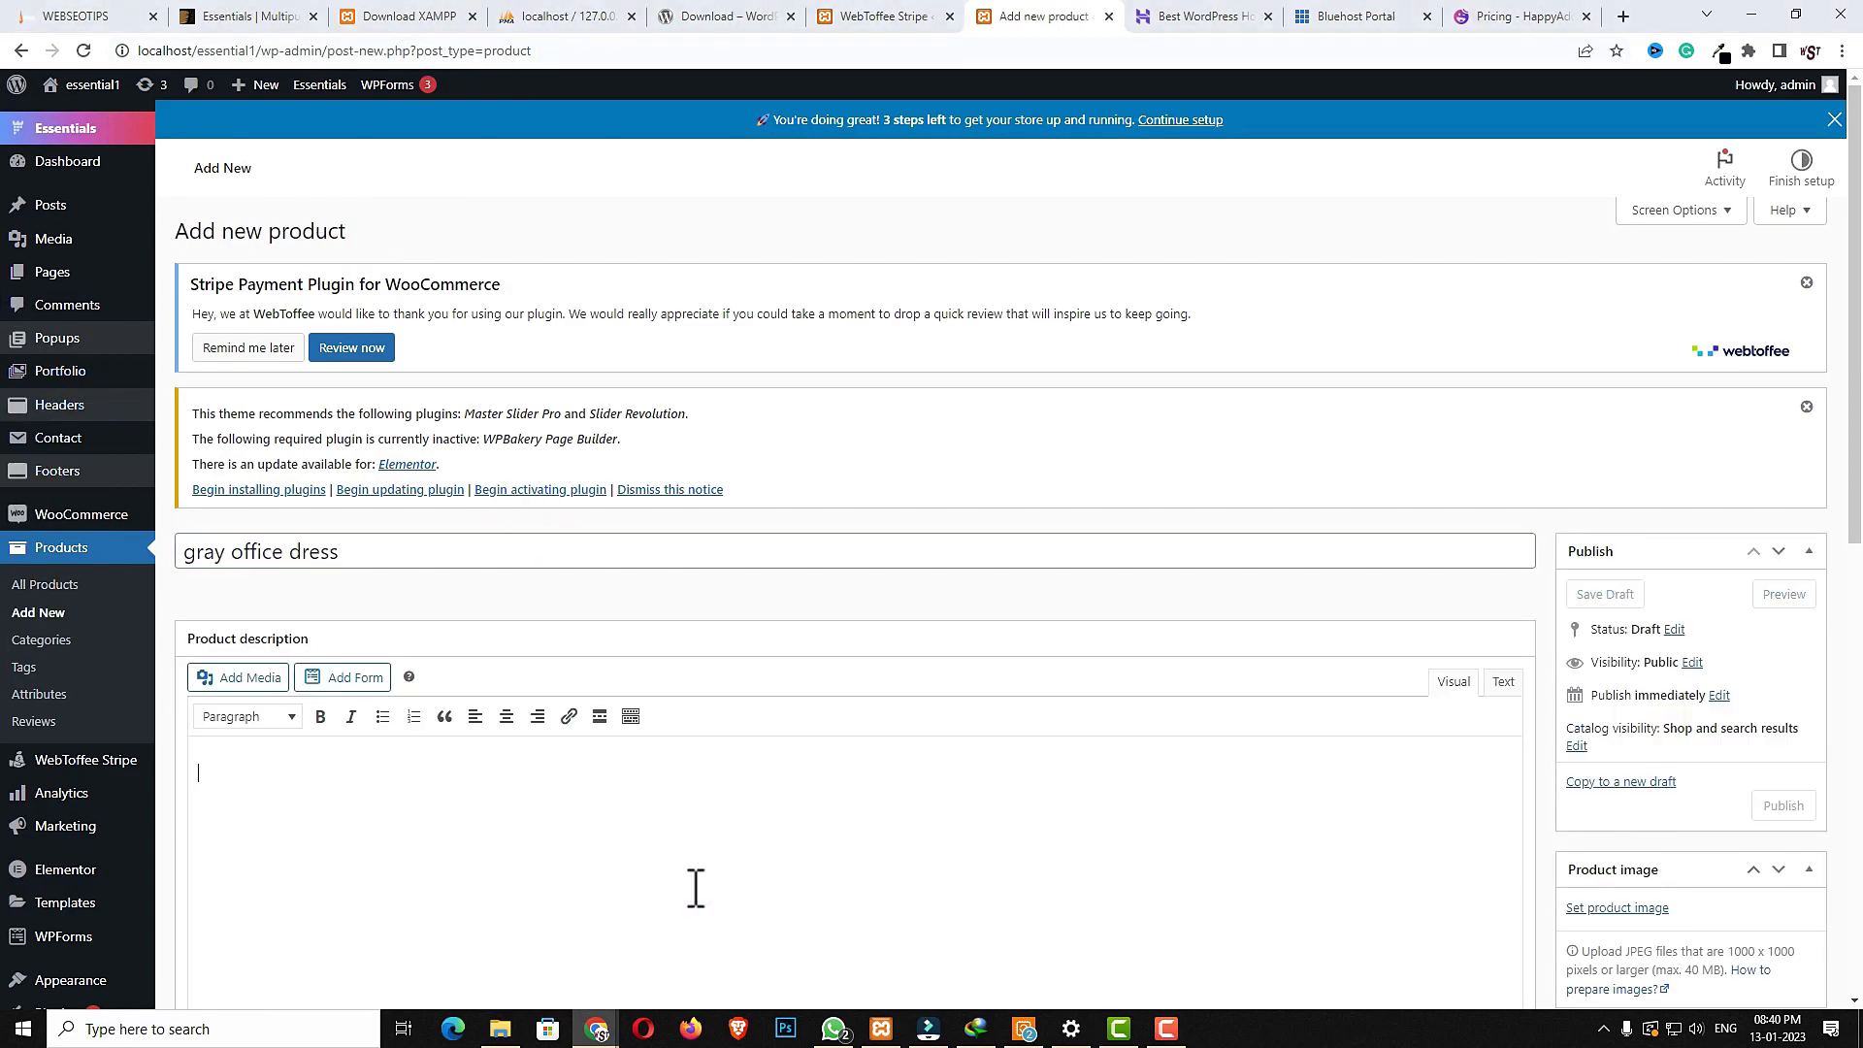
key(ctrl+v)
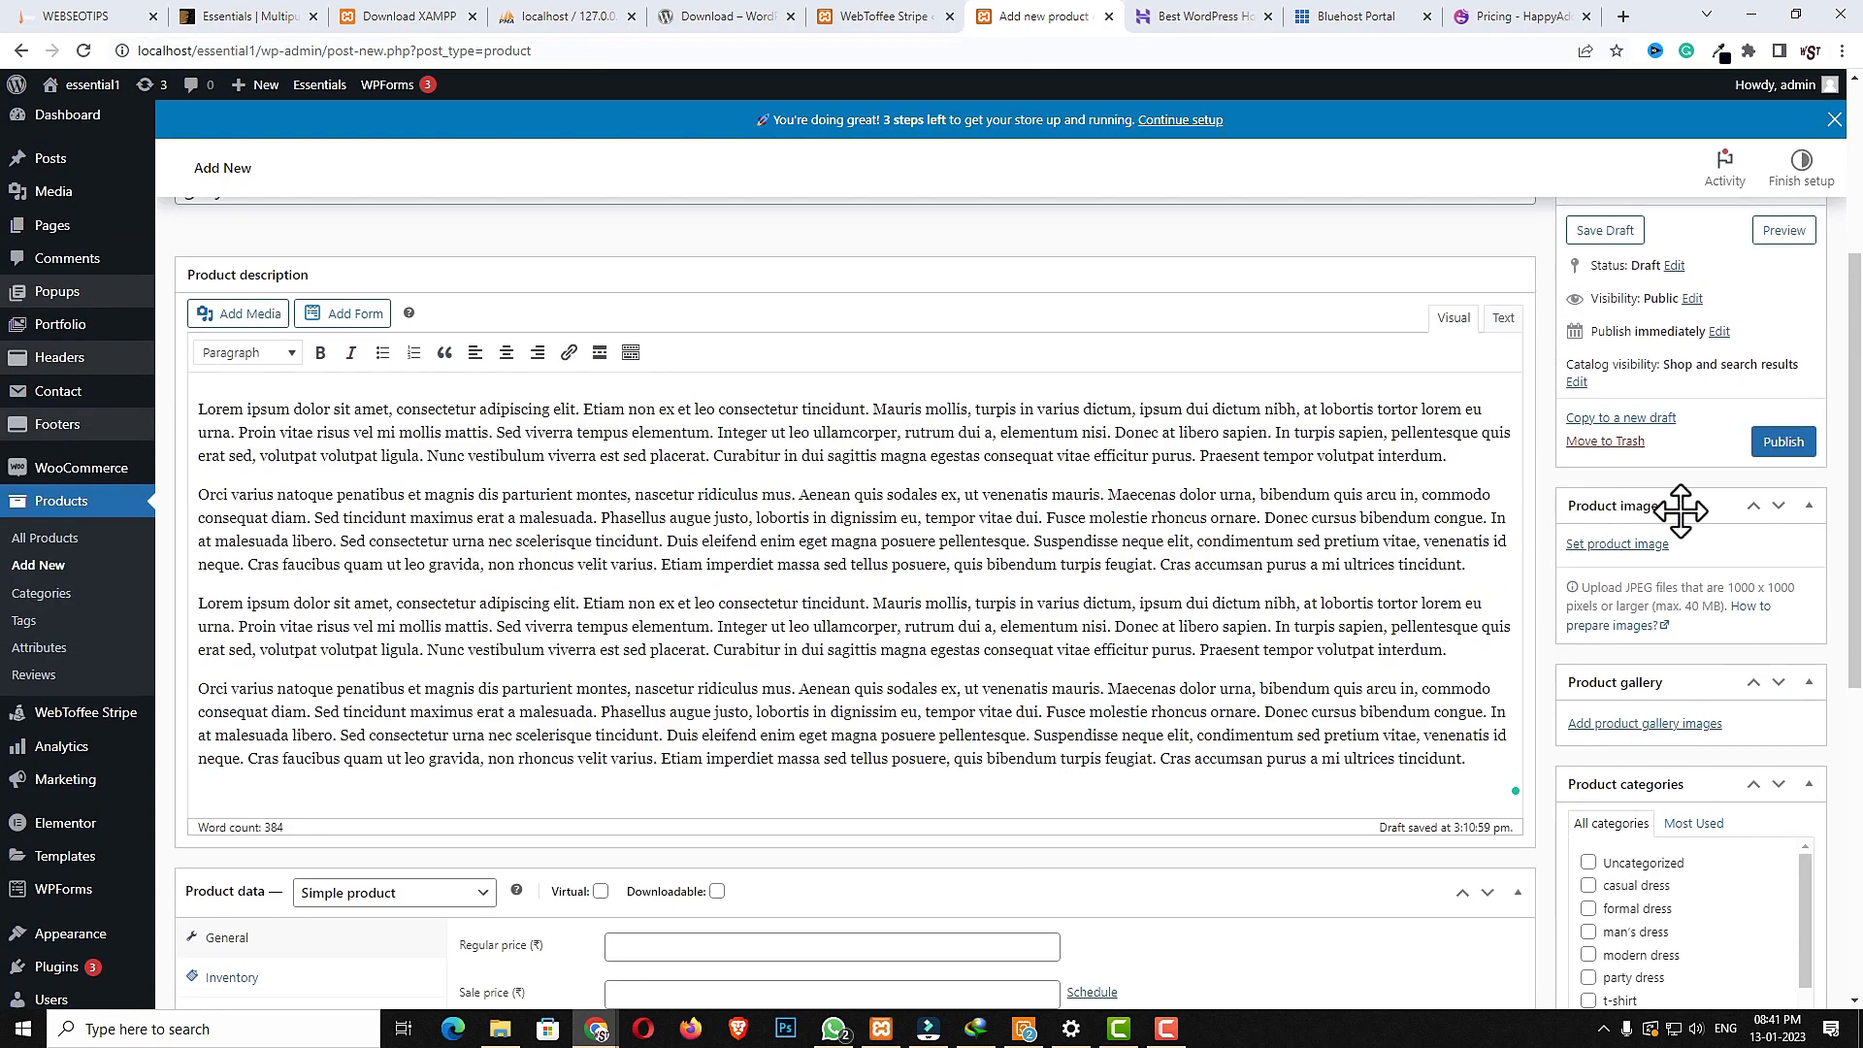
- Set the product image to the woman in a gray suit (p14) from the media library
click(1617, 545)
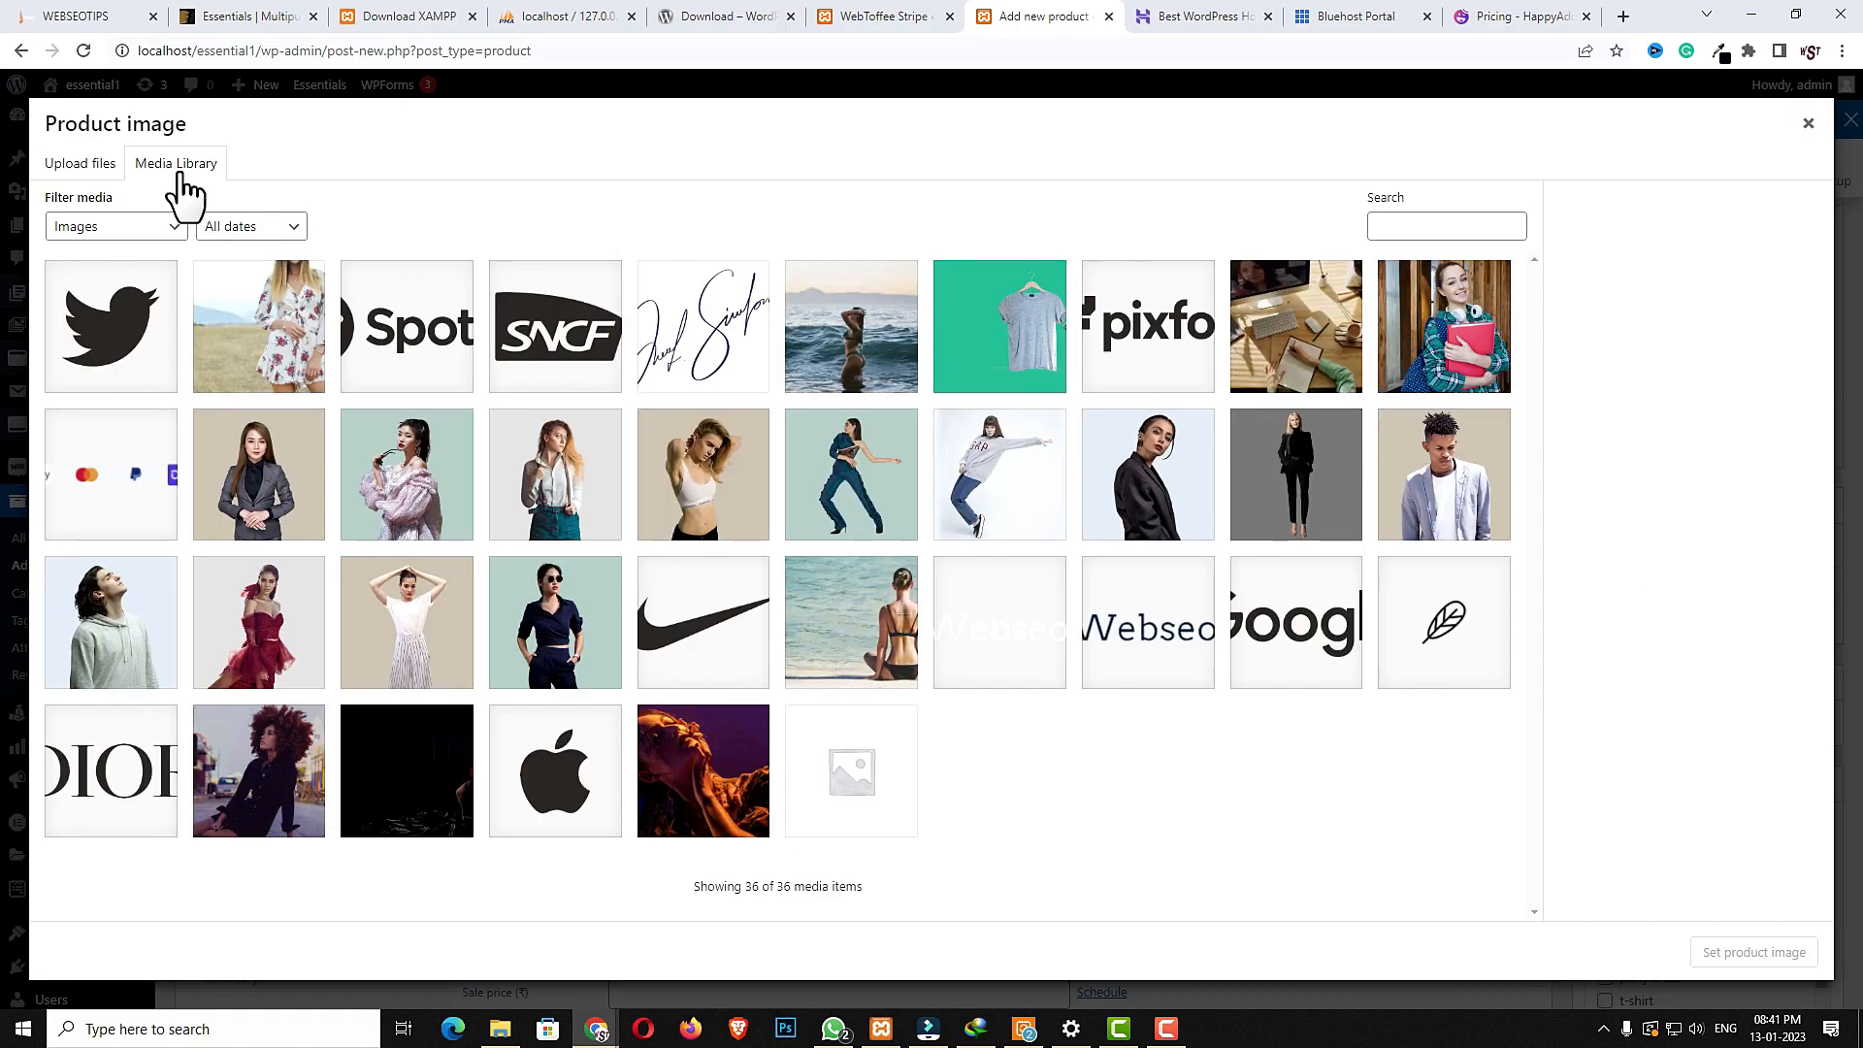
click(310, 529)
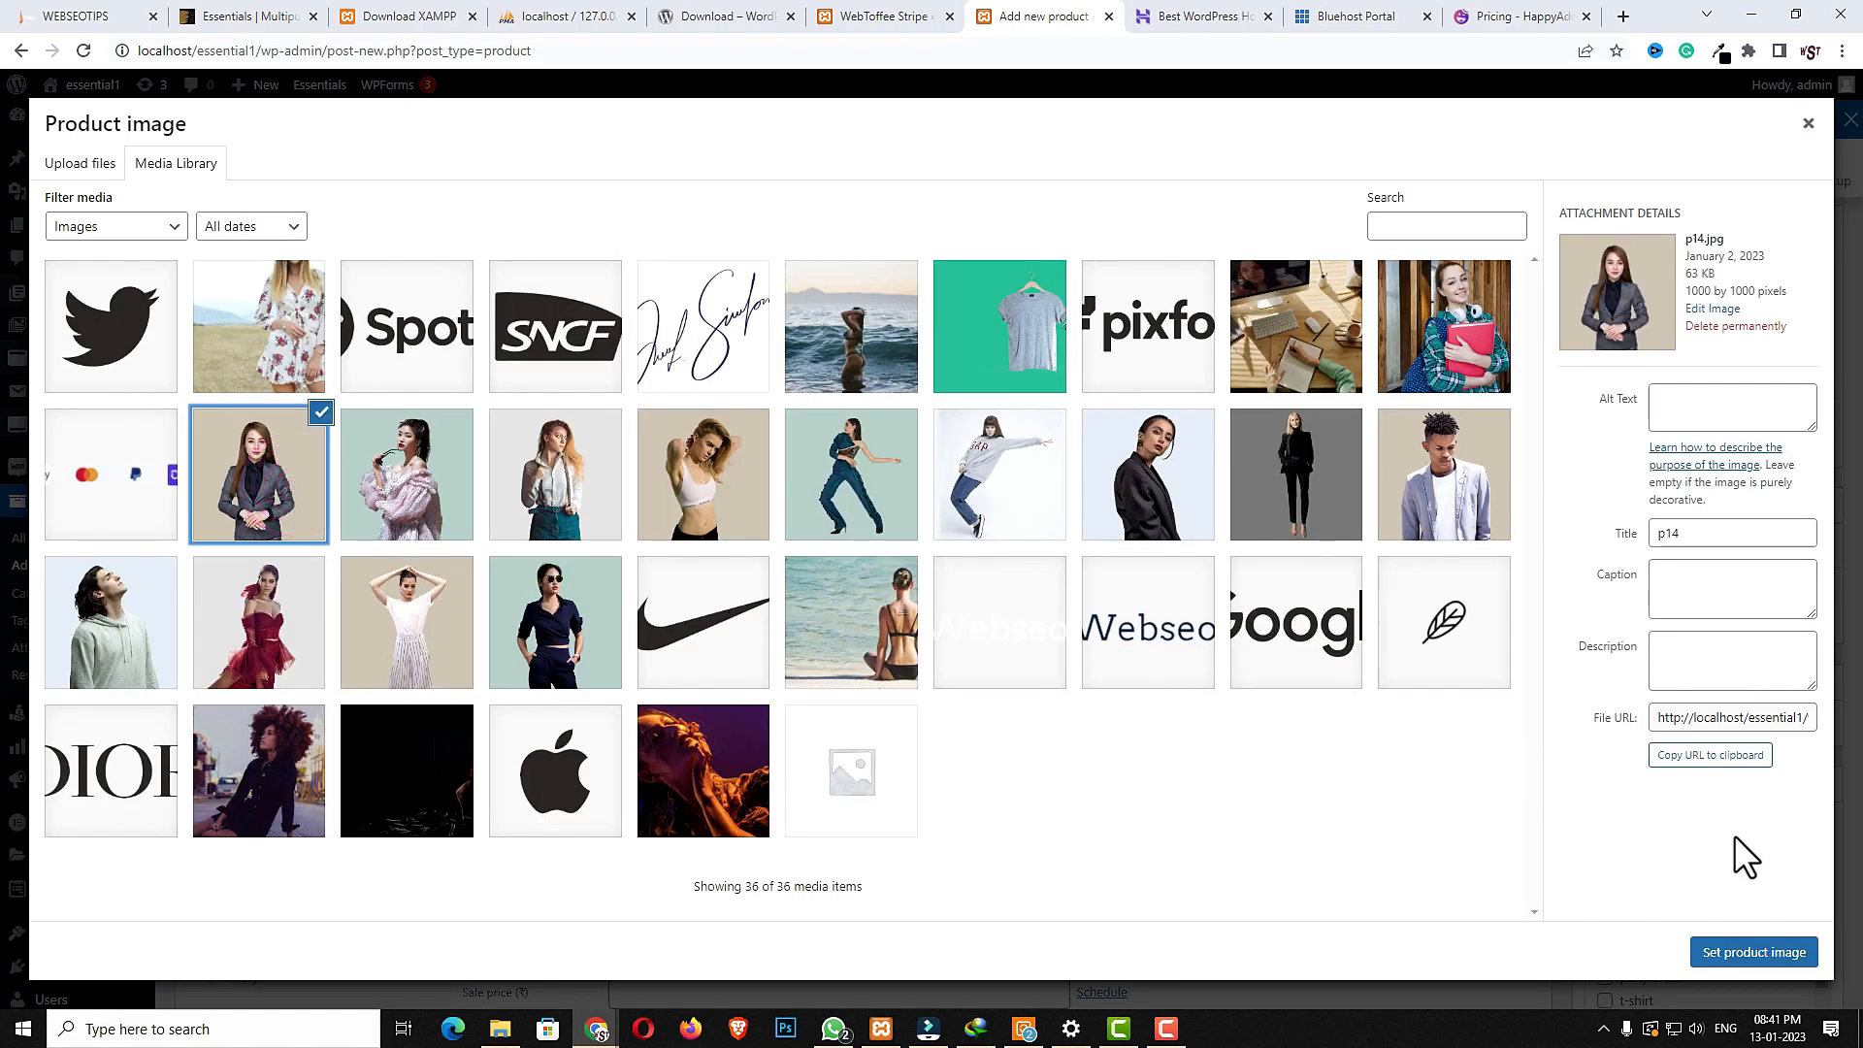
click(1736, 954)
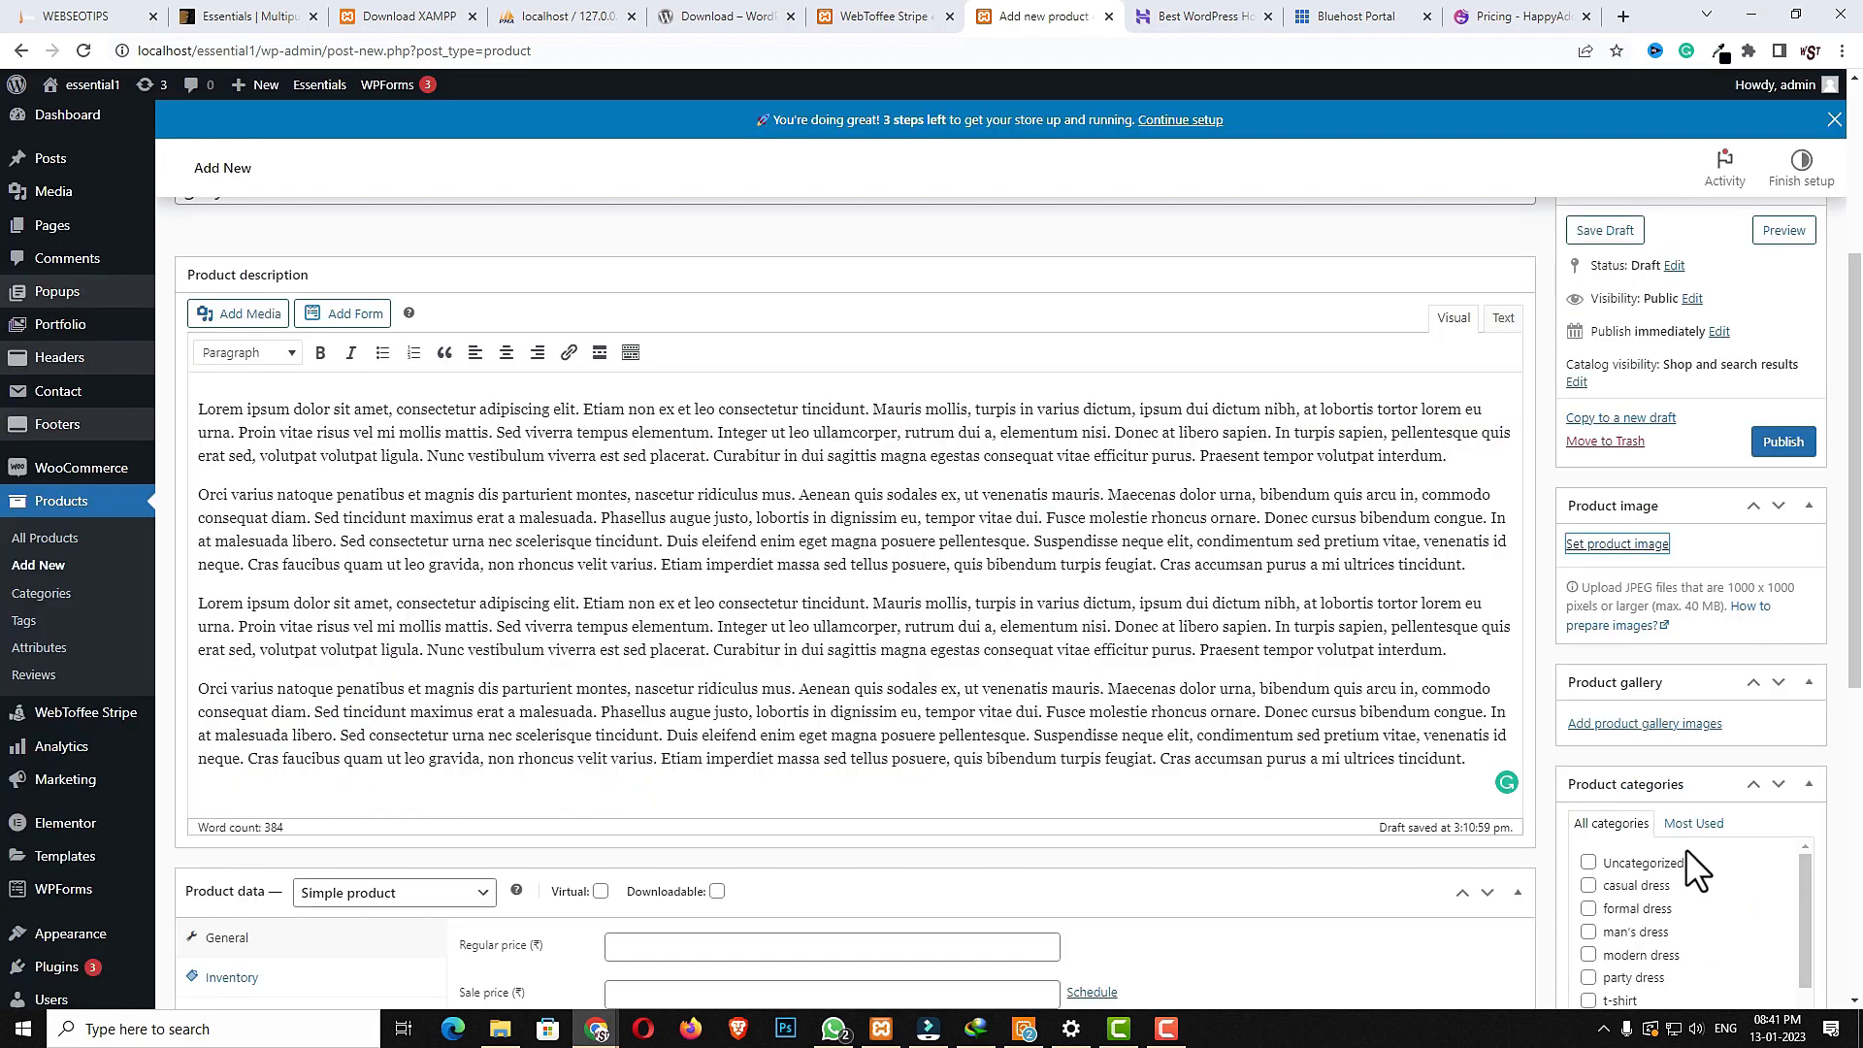
- Add two images, the woman in a white shirt and p10, to the product gallery
scroll(1693, 878, down, 2)
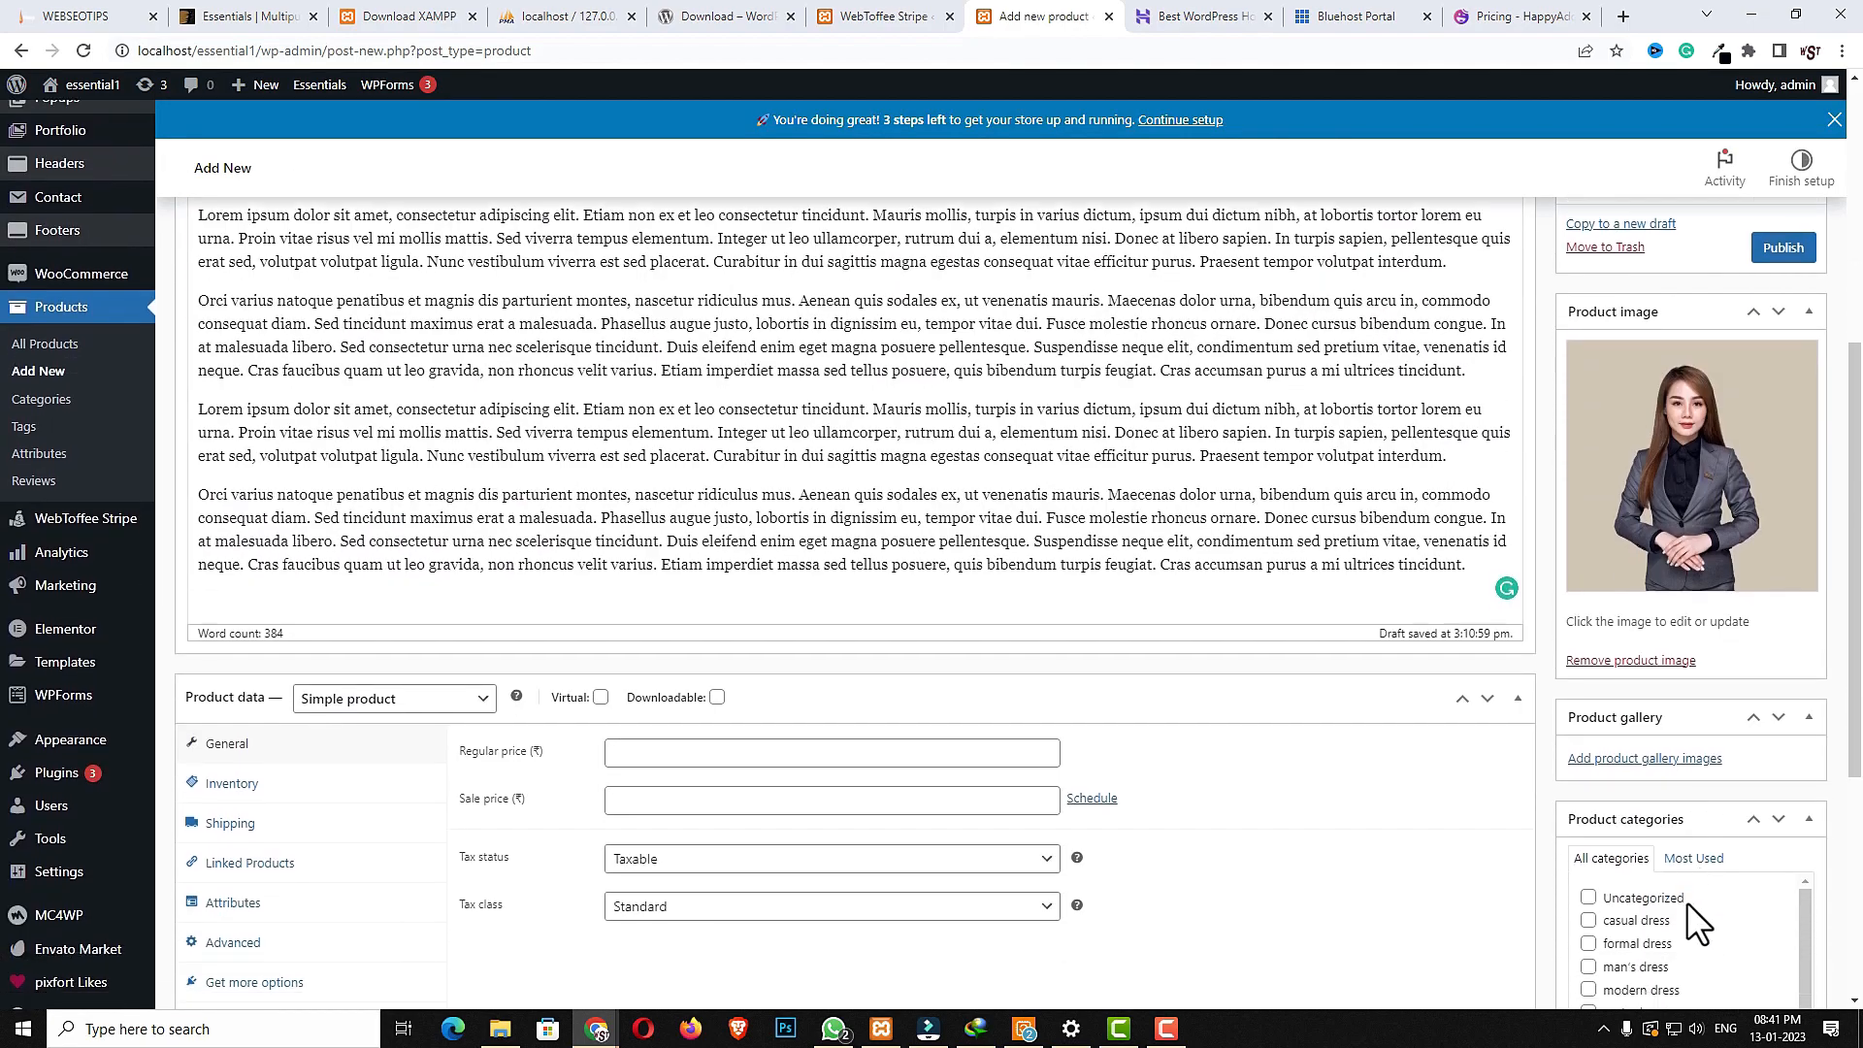
click(1630, 759)
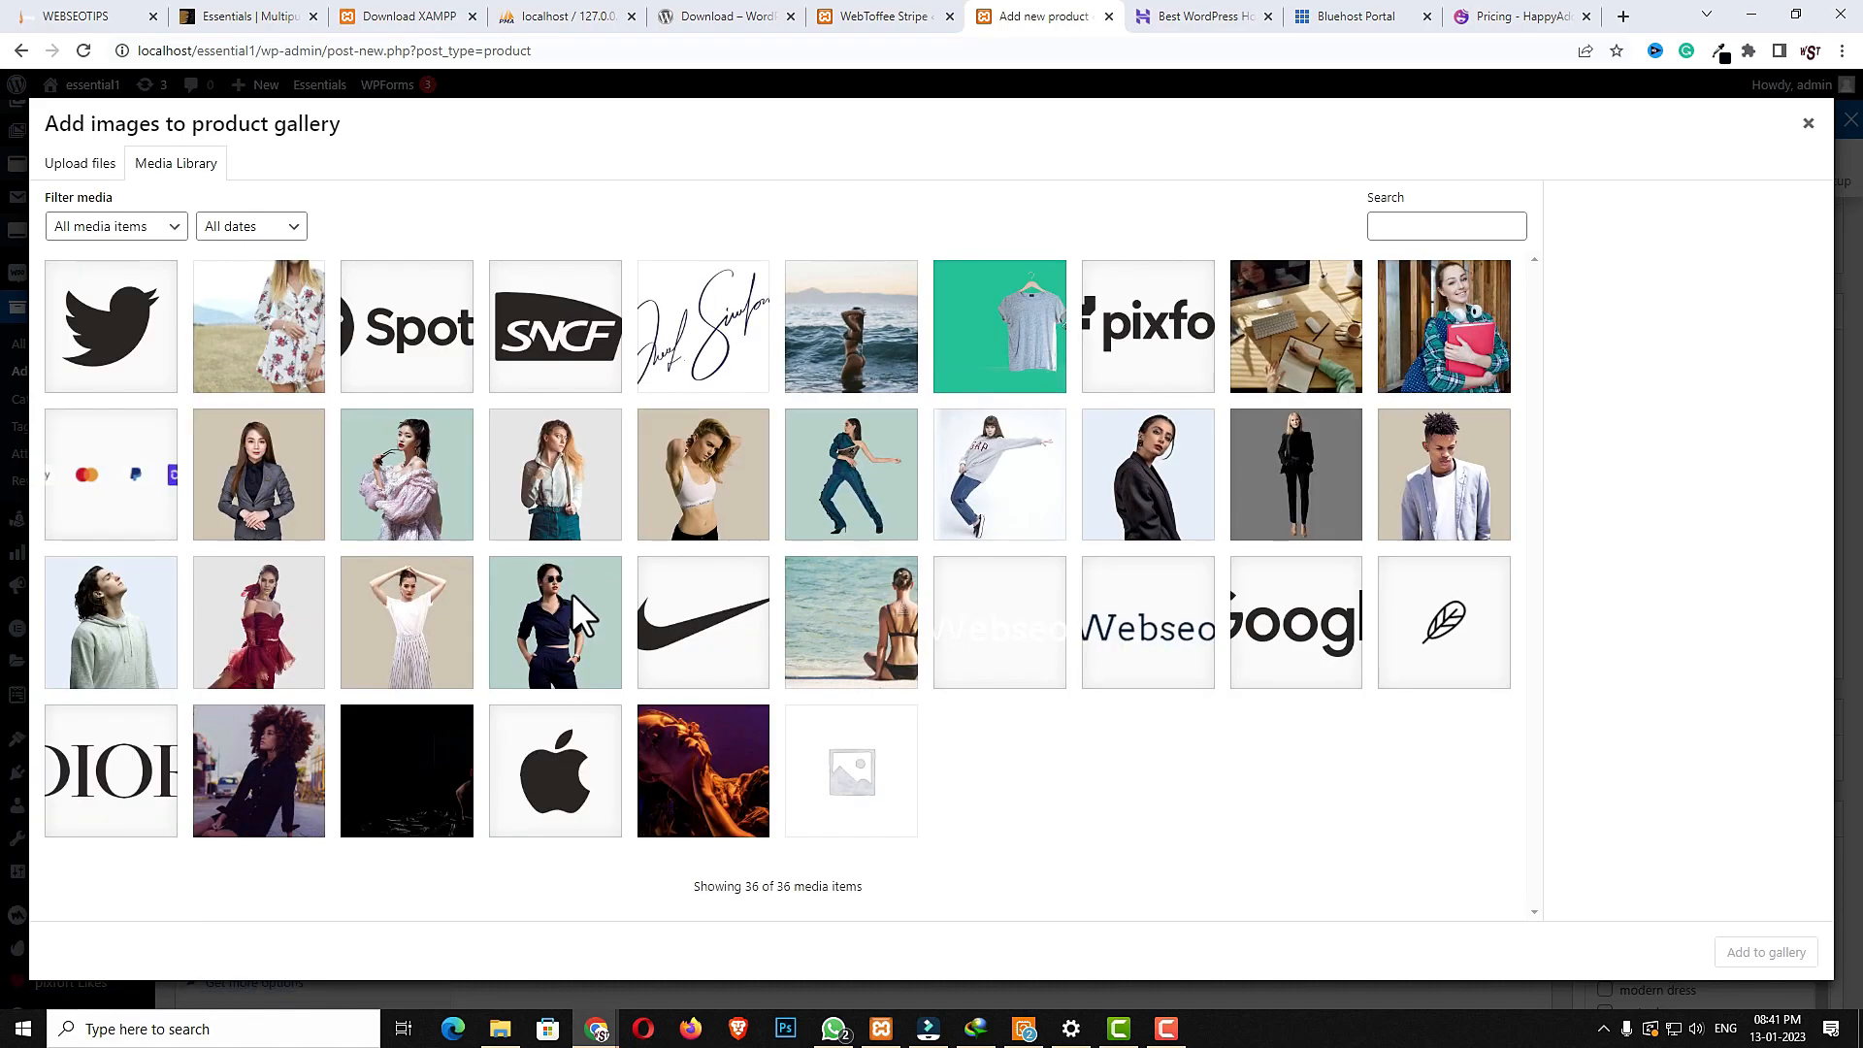
click(570, 479)
click(672, 486)
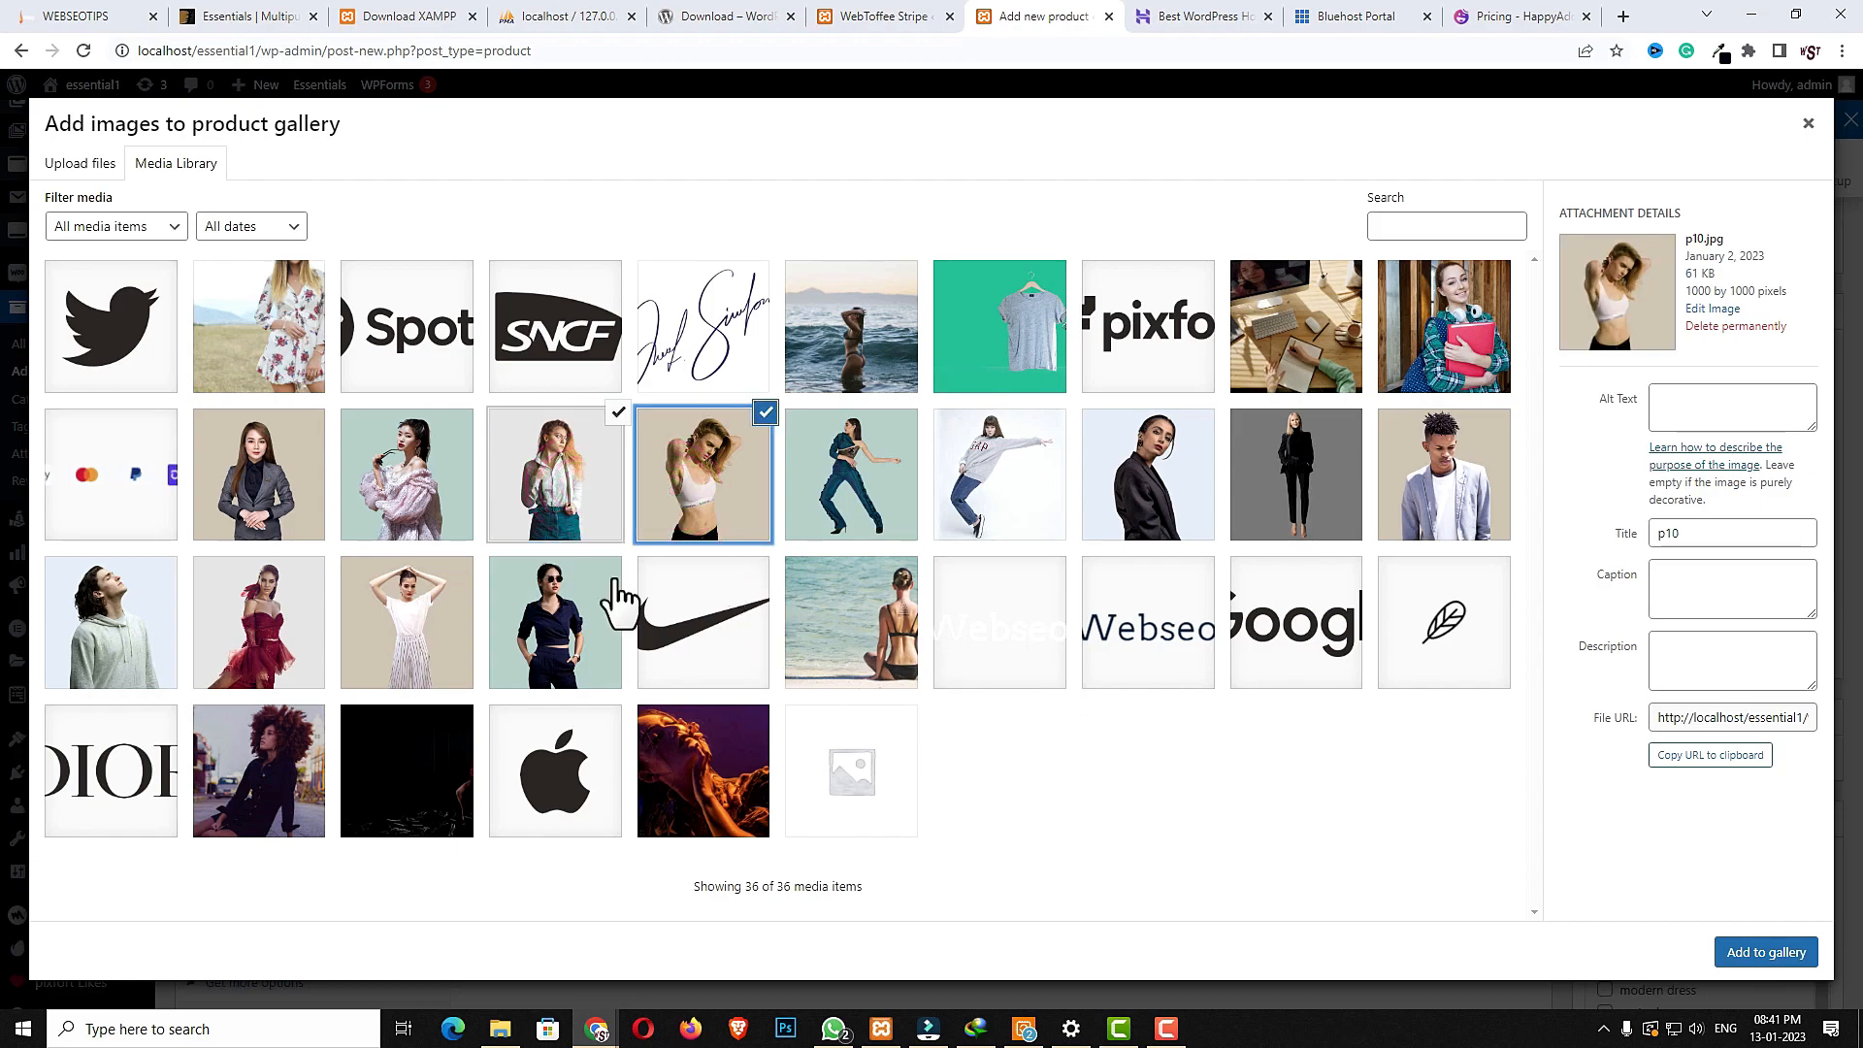
click(1764, 953)
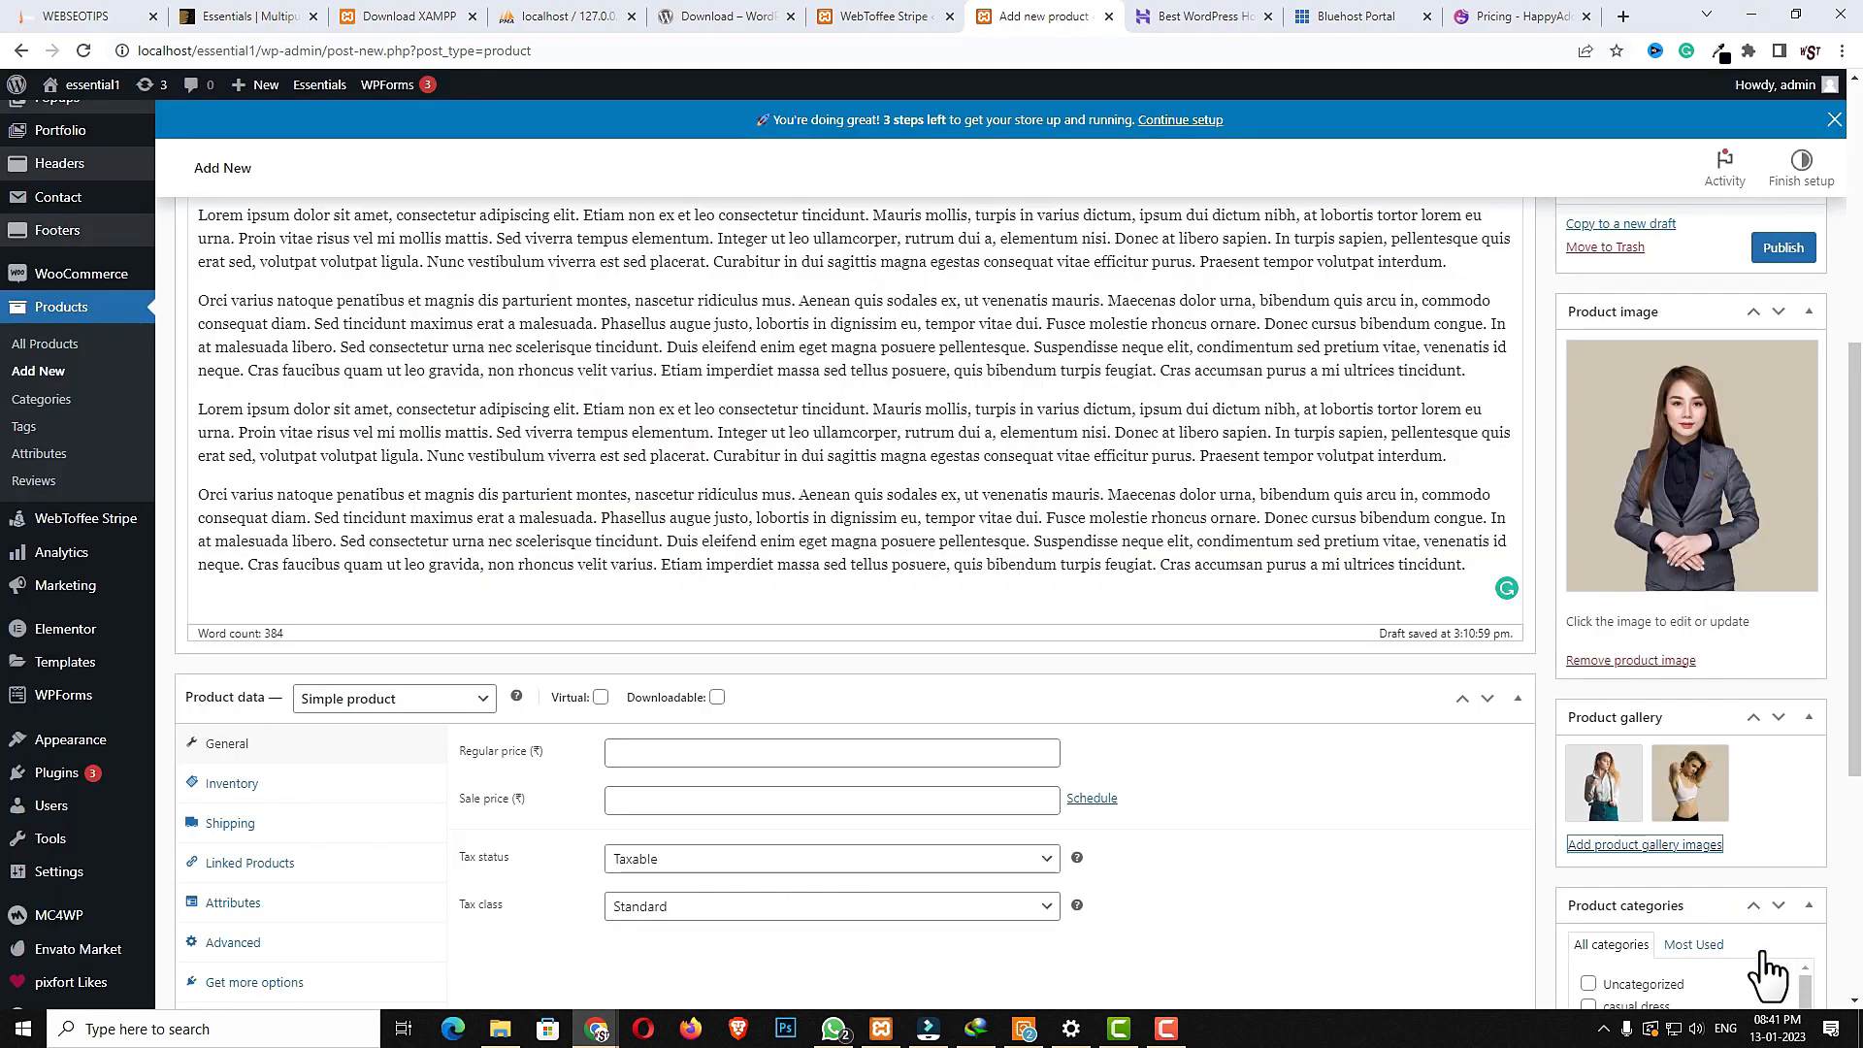
- Assign the product to the casual dress and formal dress categories
scroll(1523, 858, down, 2)
scroll(1514, 767, down, 2)
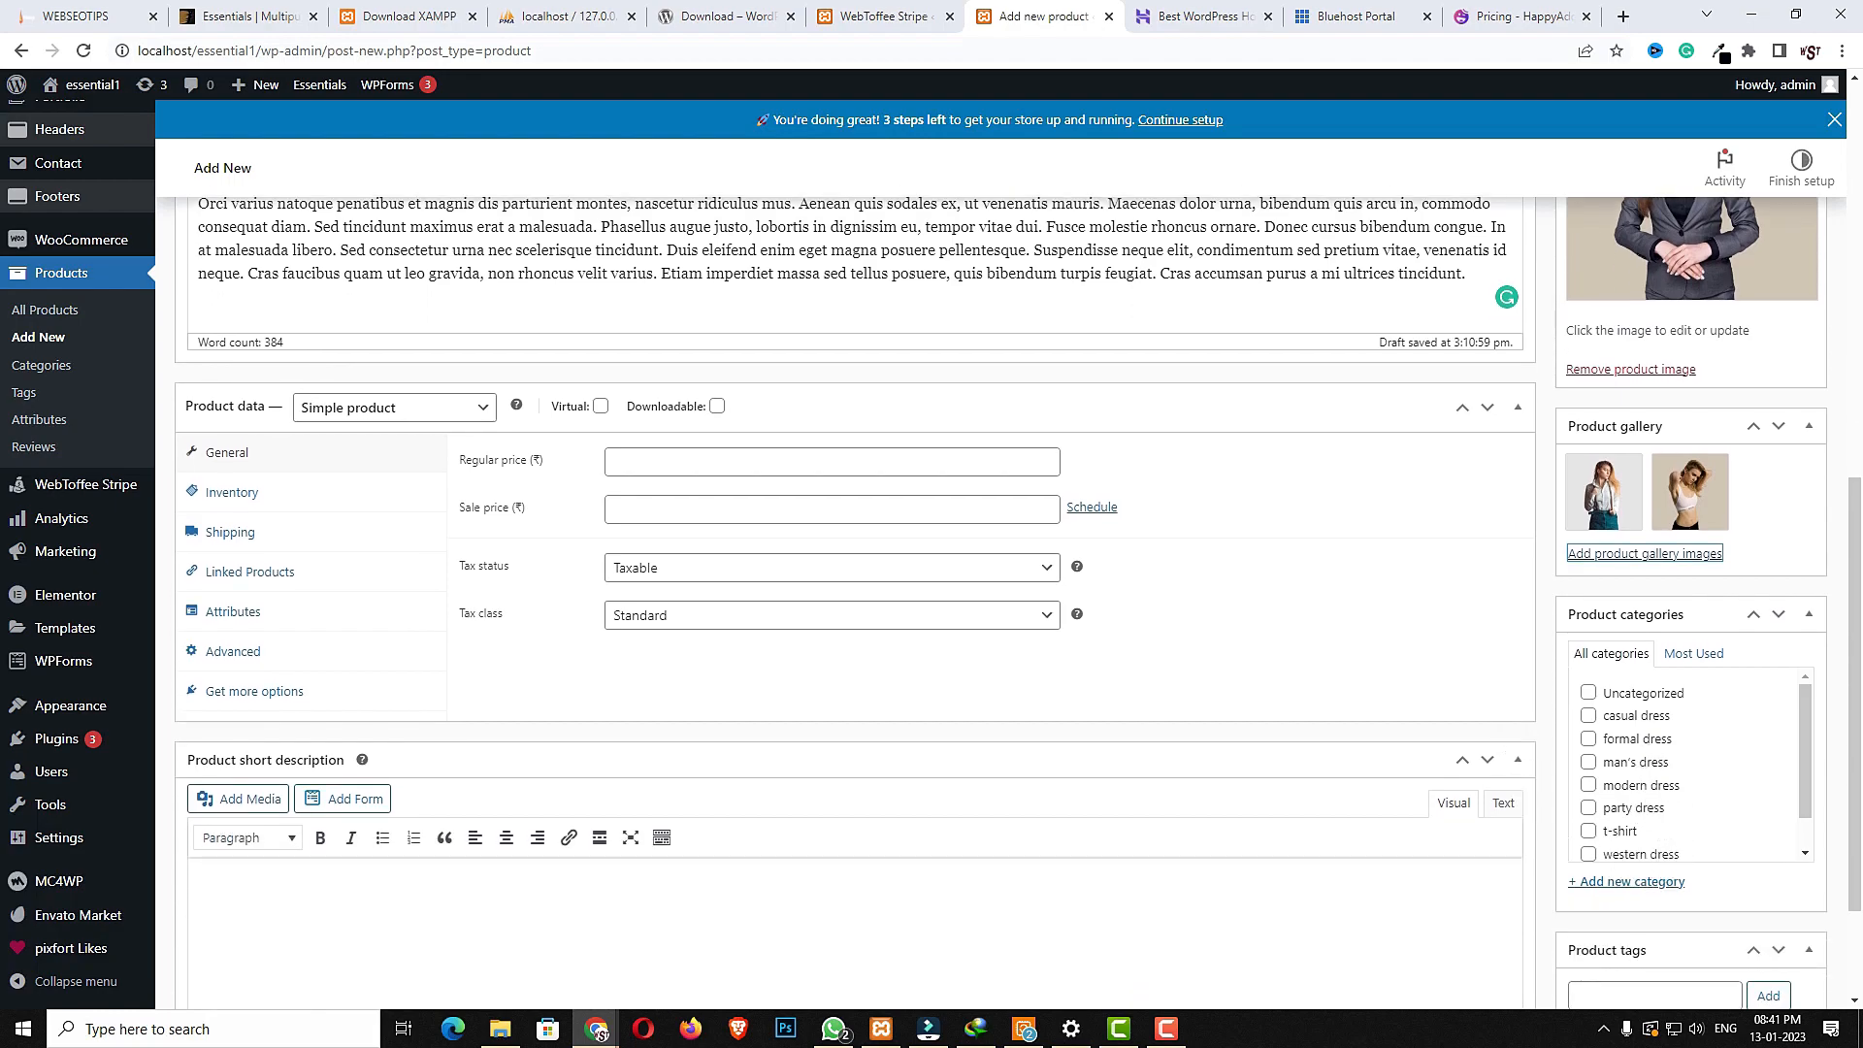
click(1588, 740)
click(1588, 717)
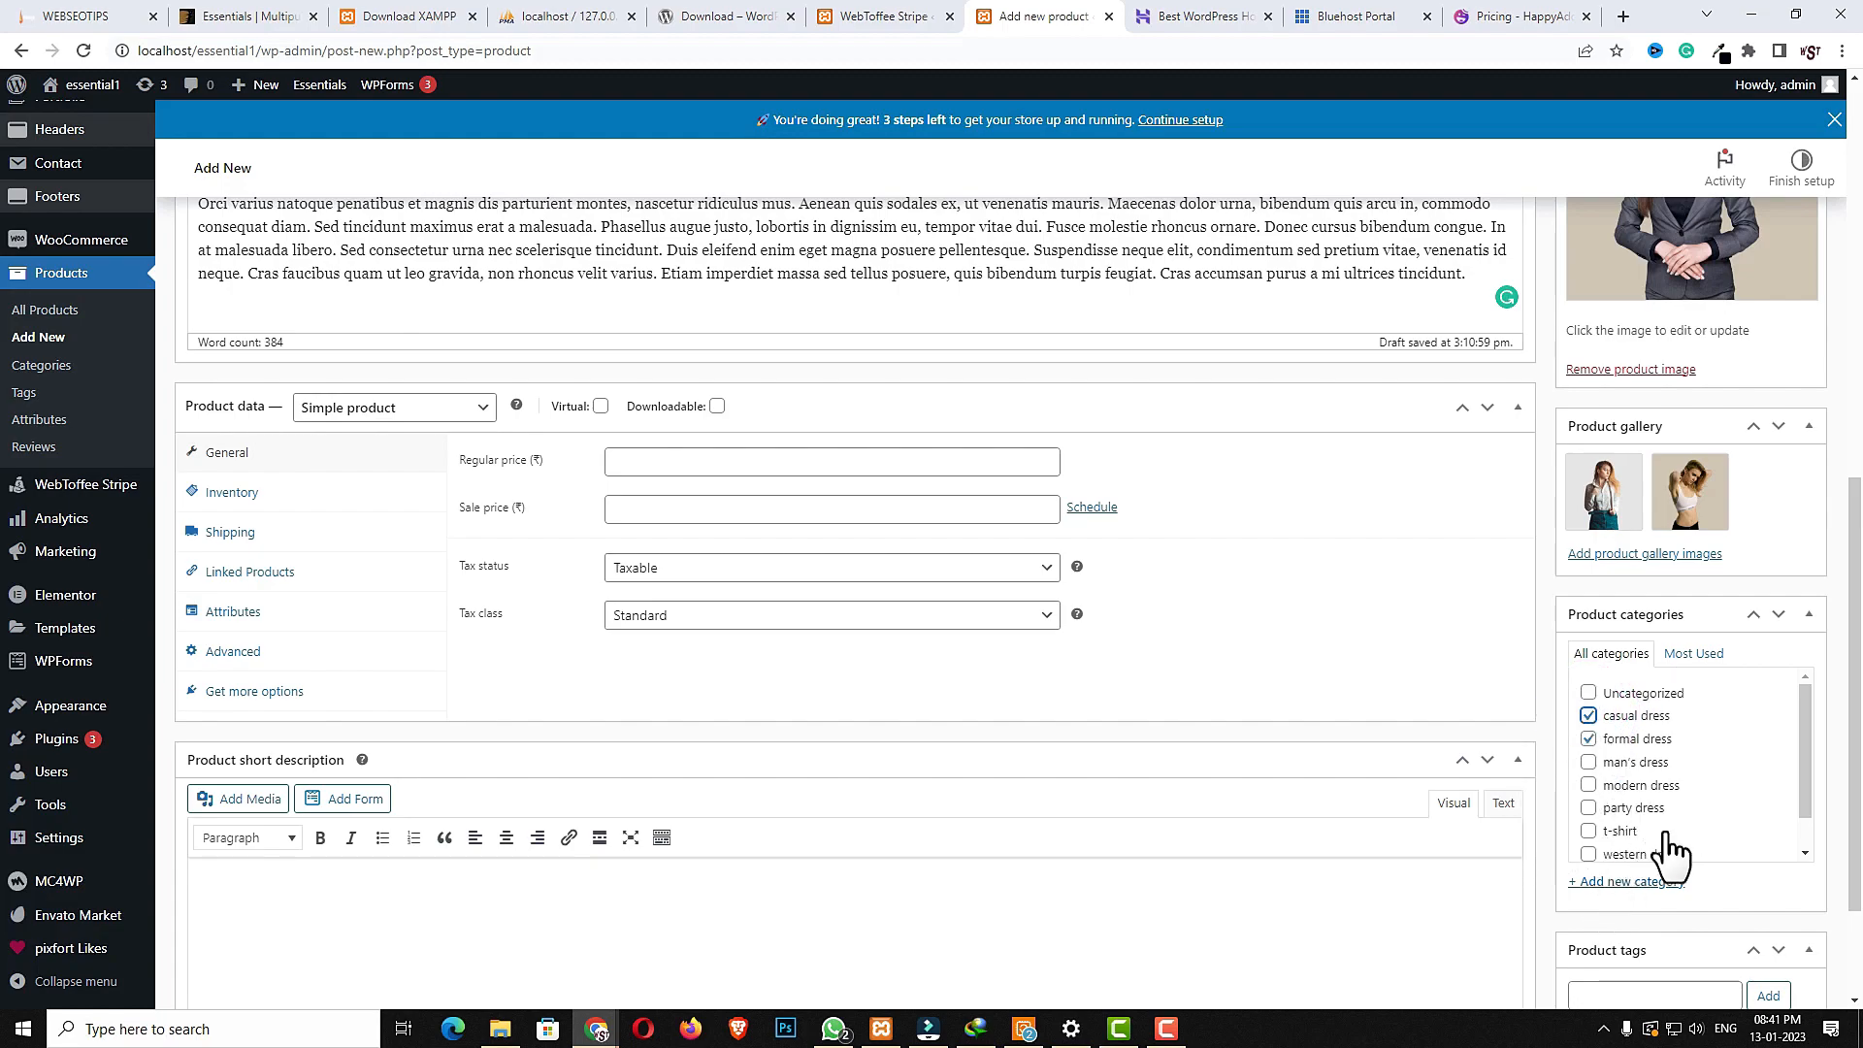
- Add the product tag FORMAL
scroll(1656, 831, down, 1)
click(1655, 991)
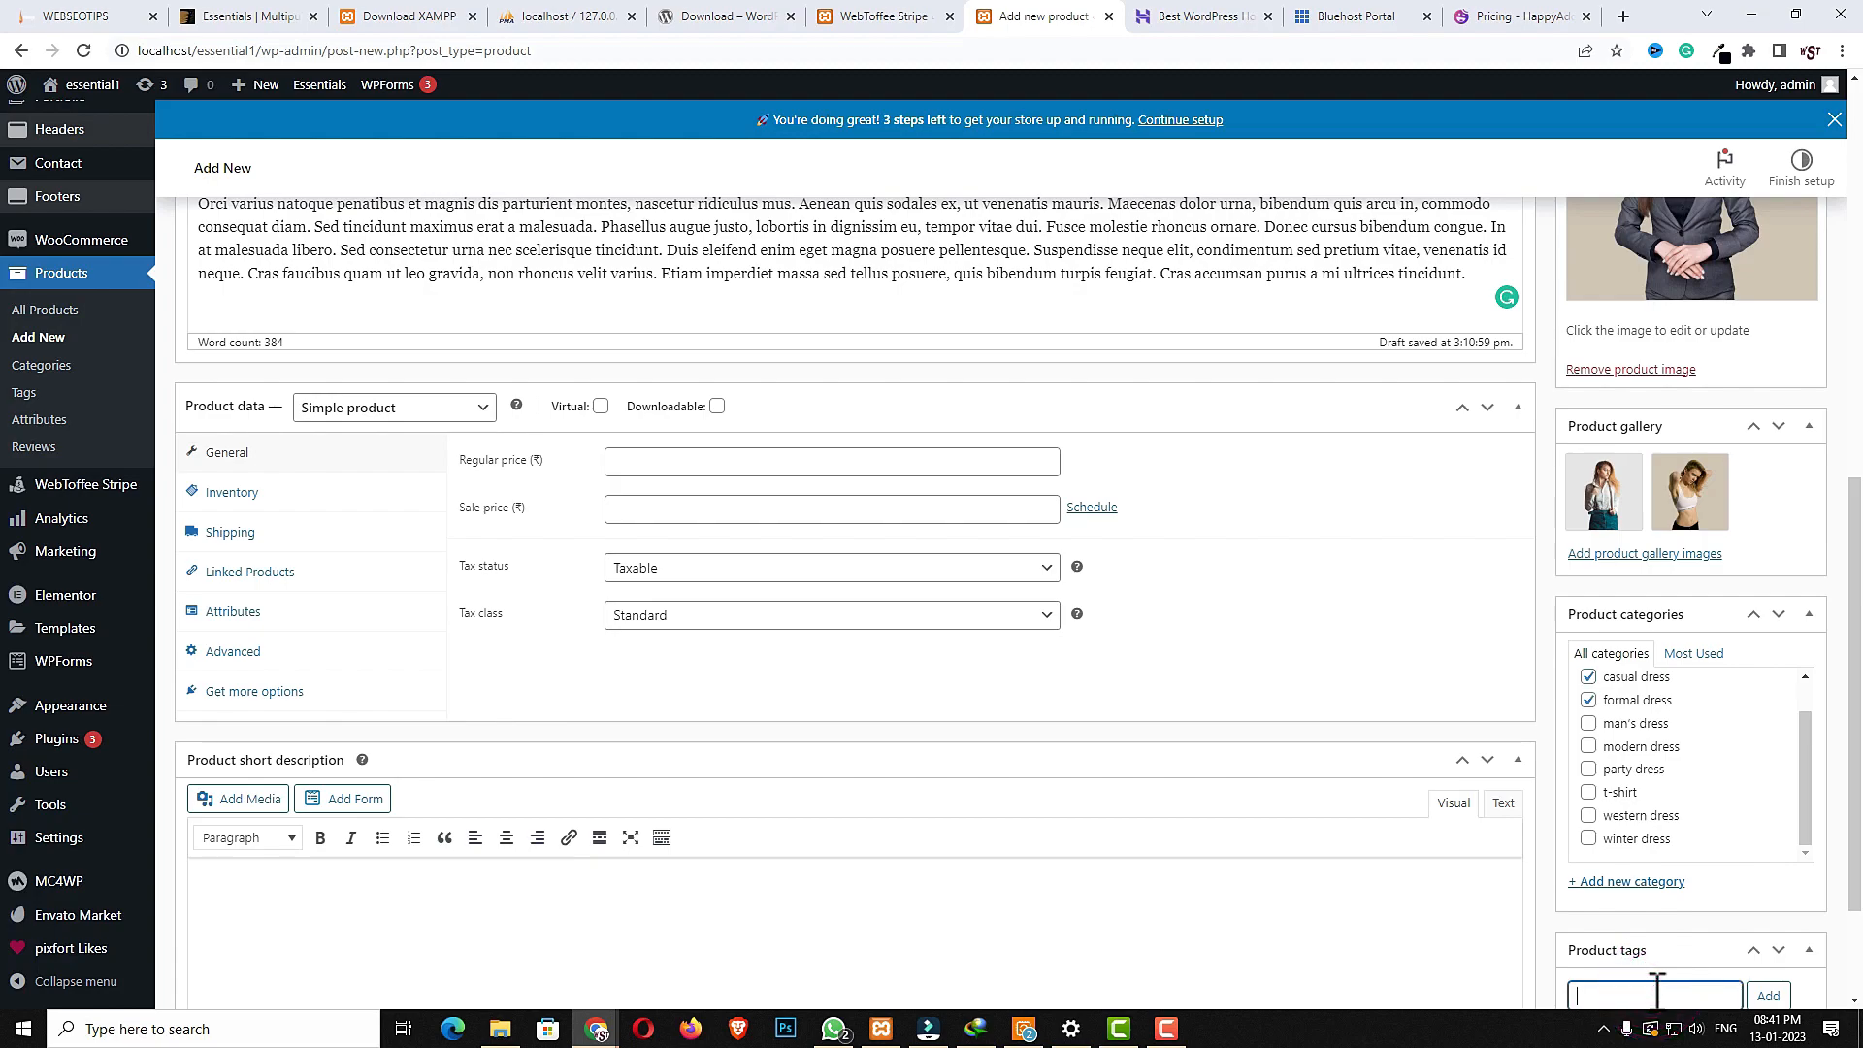
text(FORMAL)
scroll(1727, 971, down, 2)
click(1770, 820)
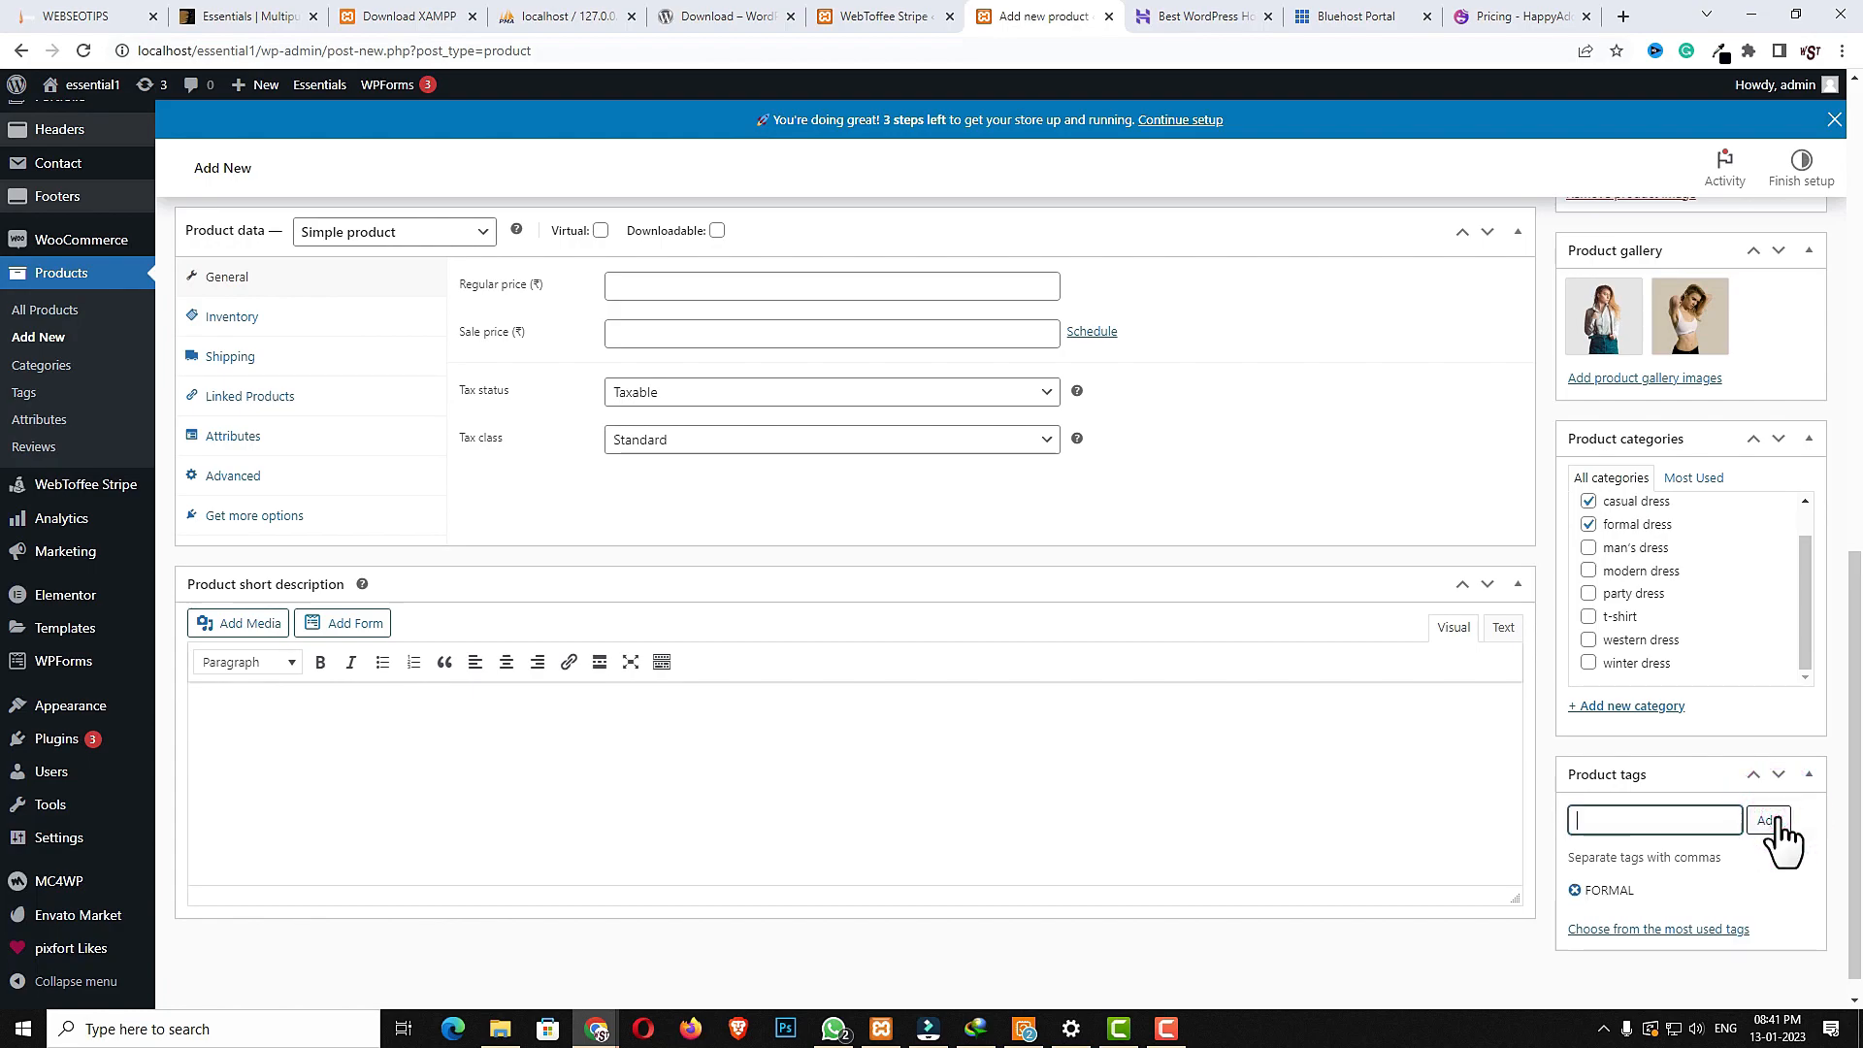
- As a simple product, set the regular price to 650, the sale price to 450 and the tax class to GST
scroll(853, 603, up, 2)
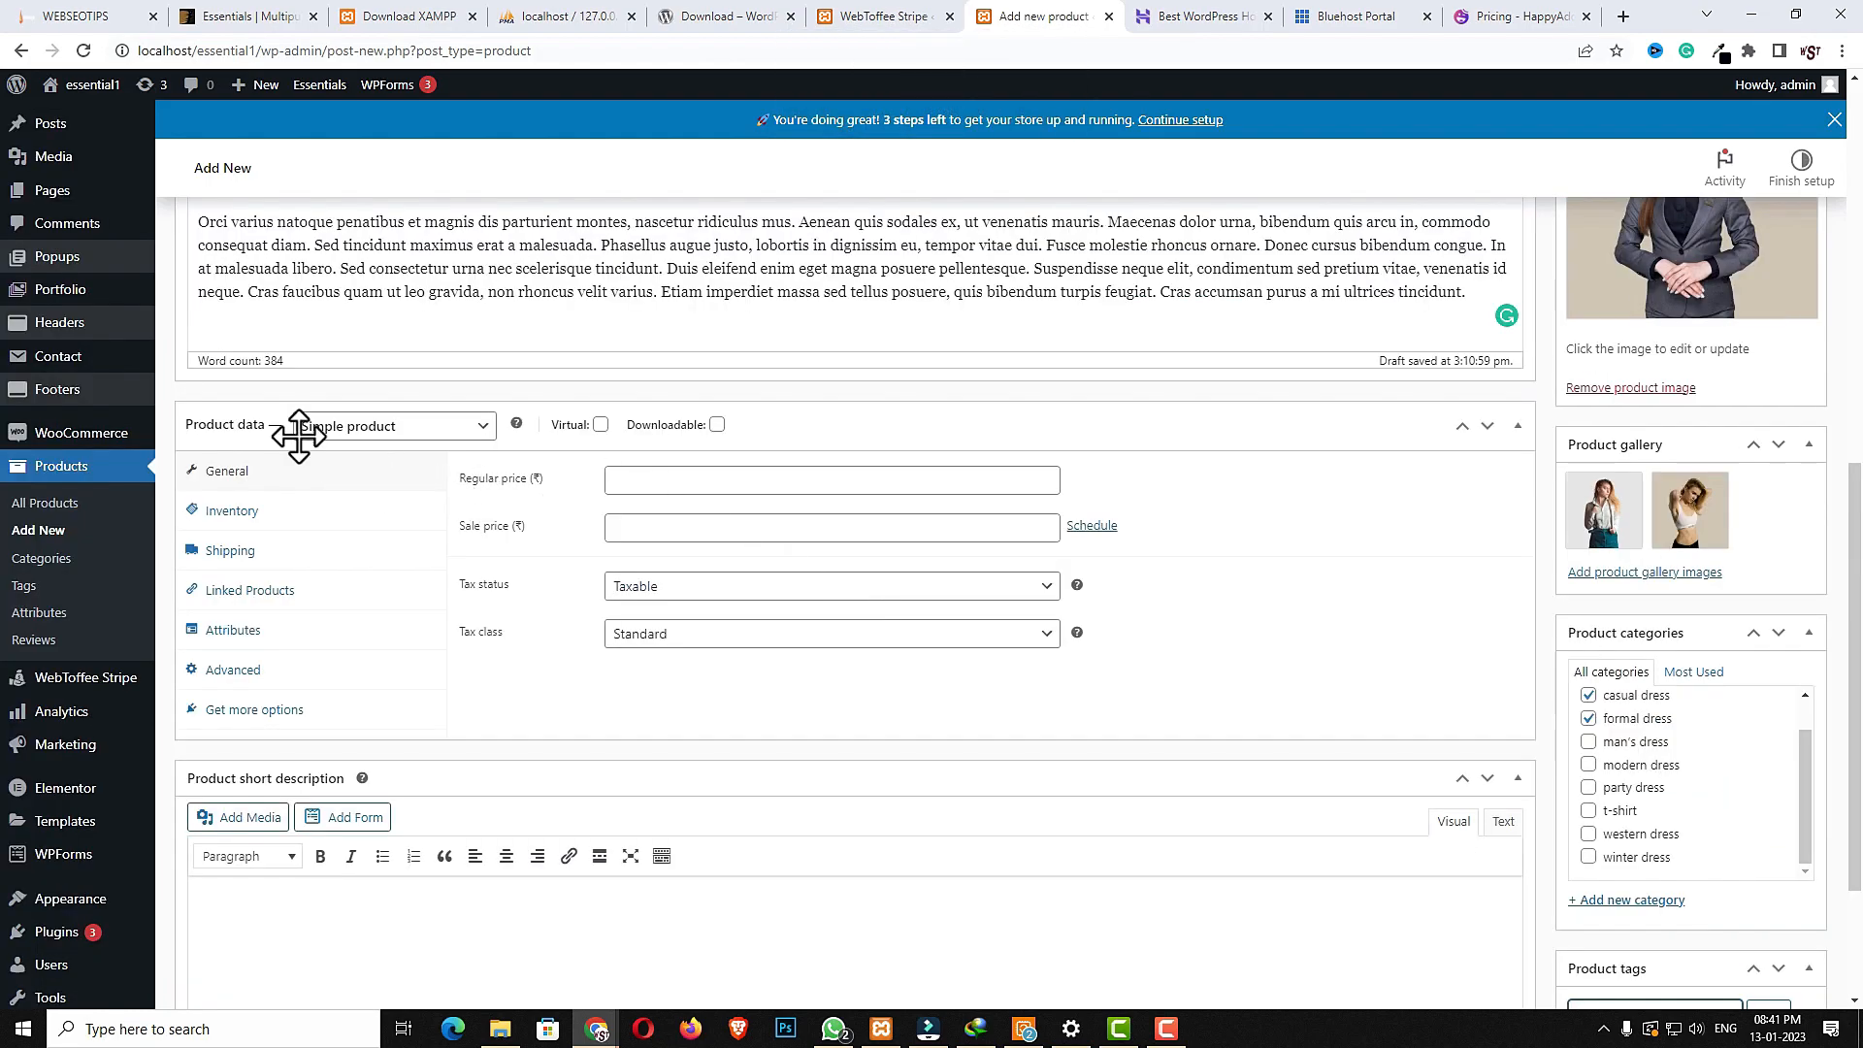
click(412, 429)
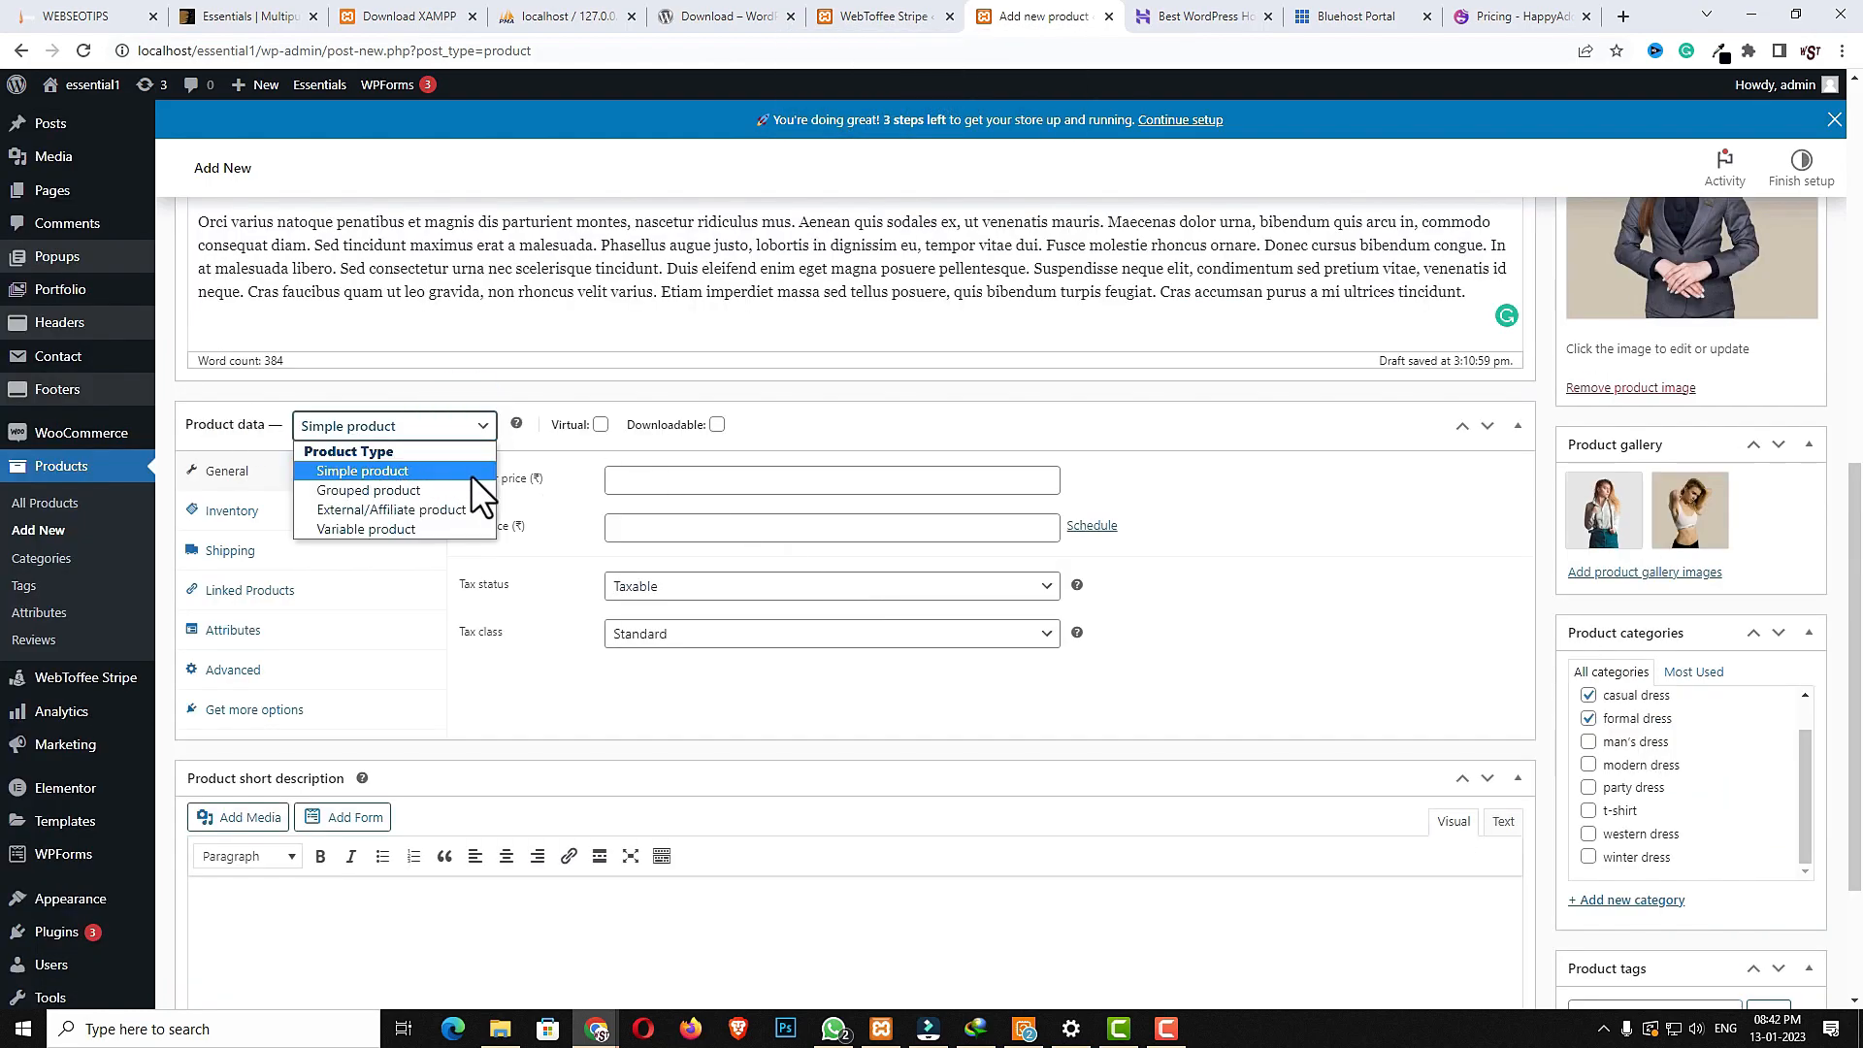
click(412, 471)
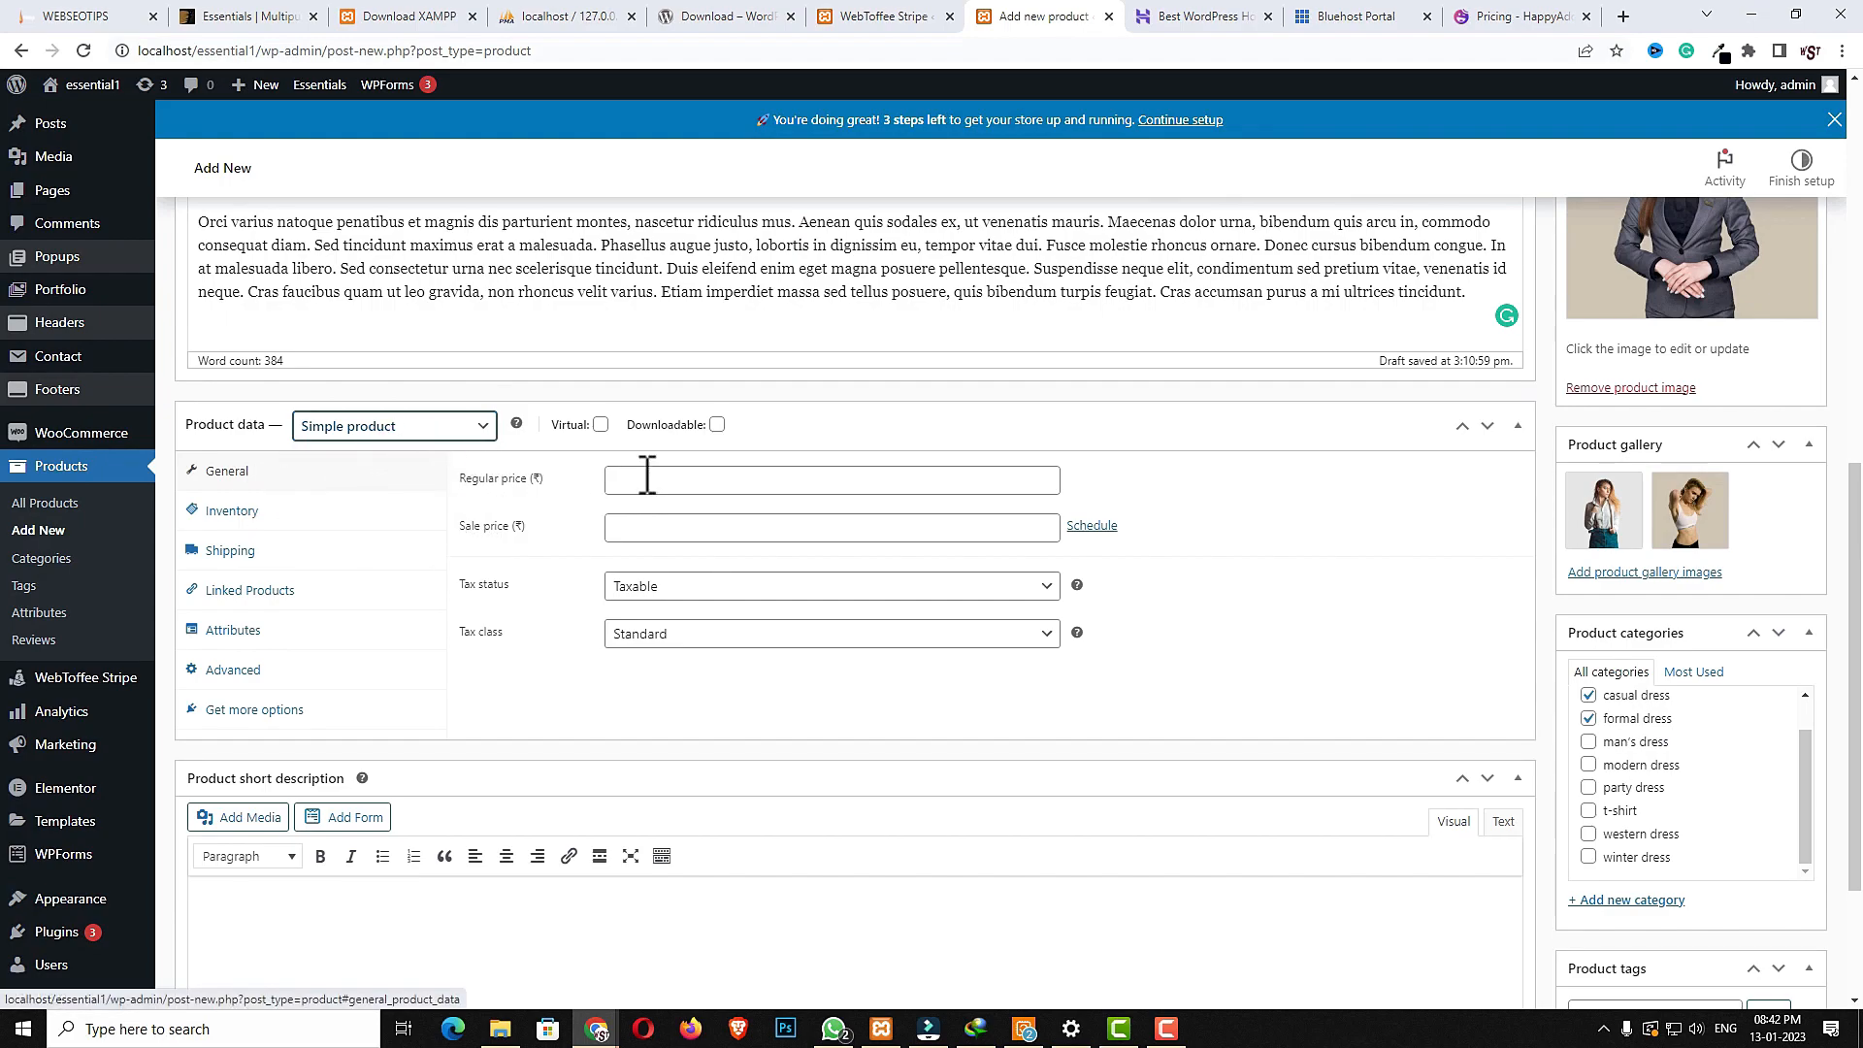
click(688, 478)
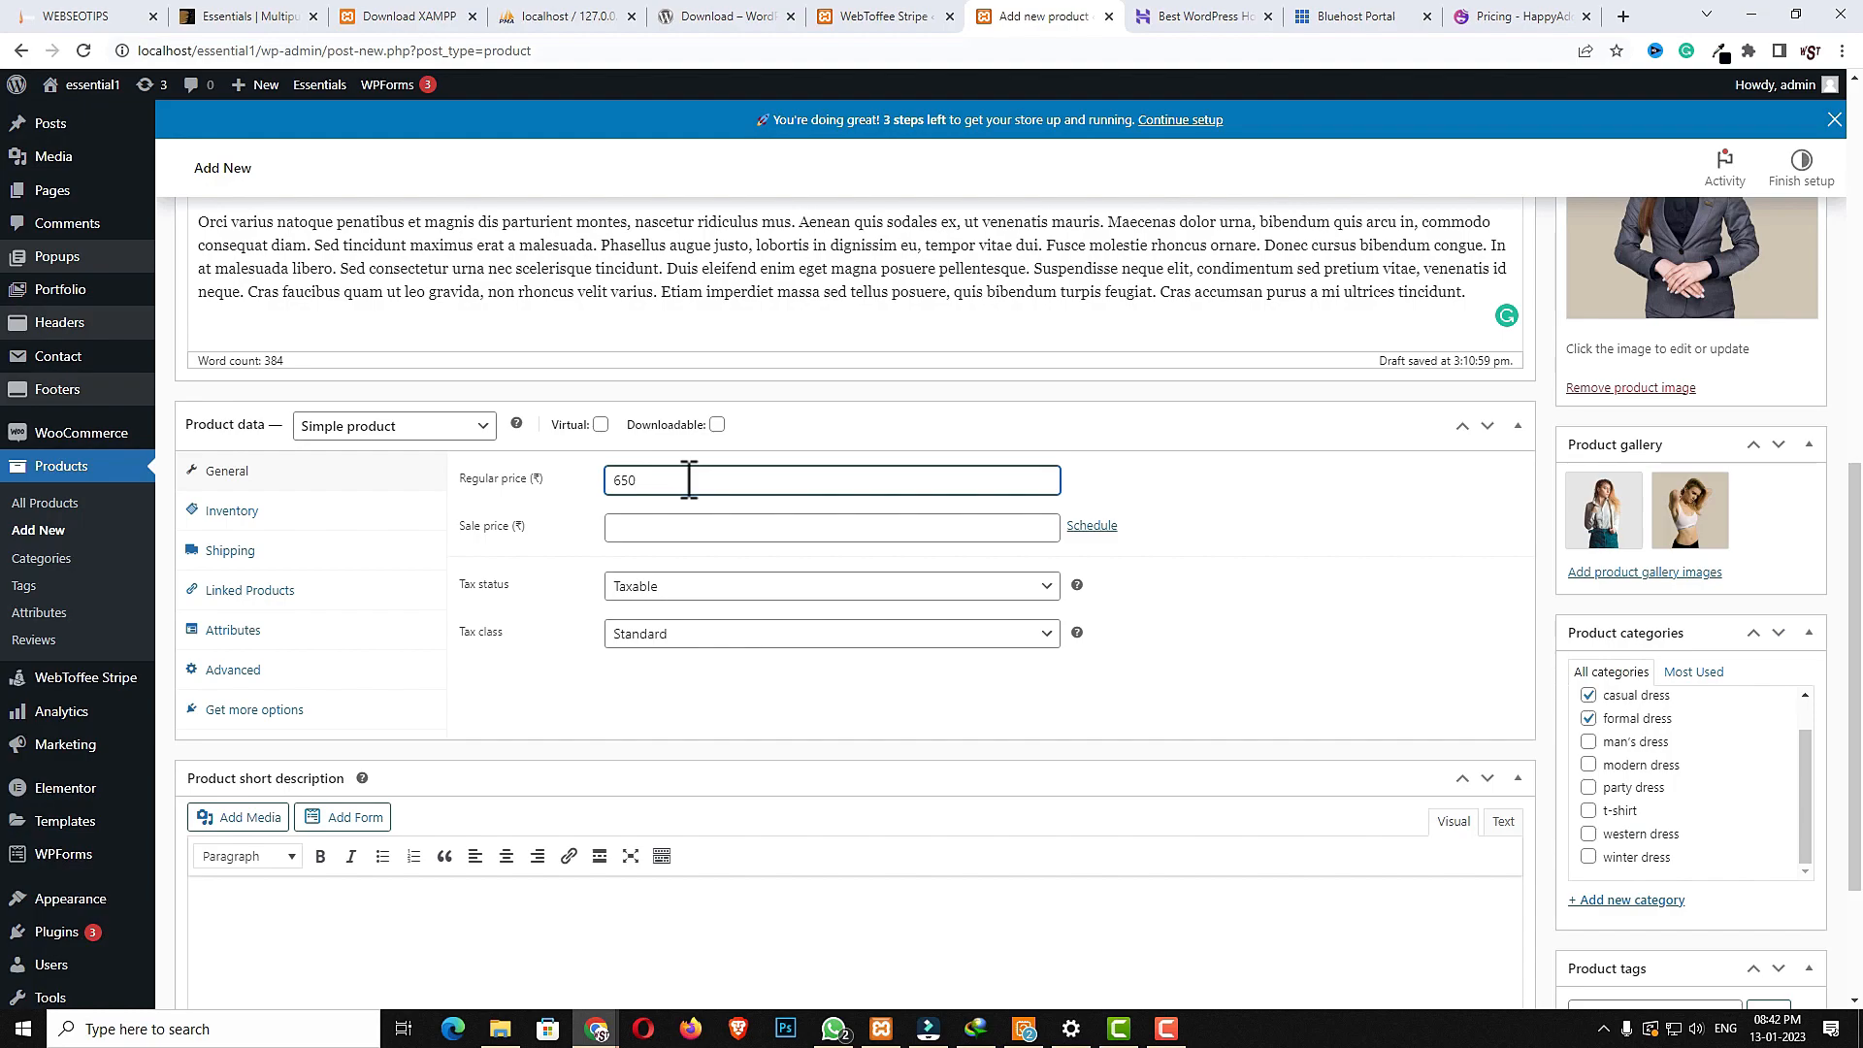
click(662, 525)
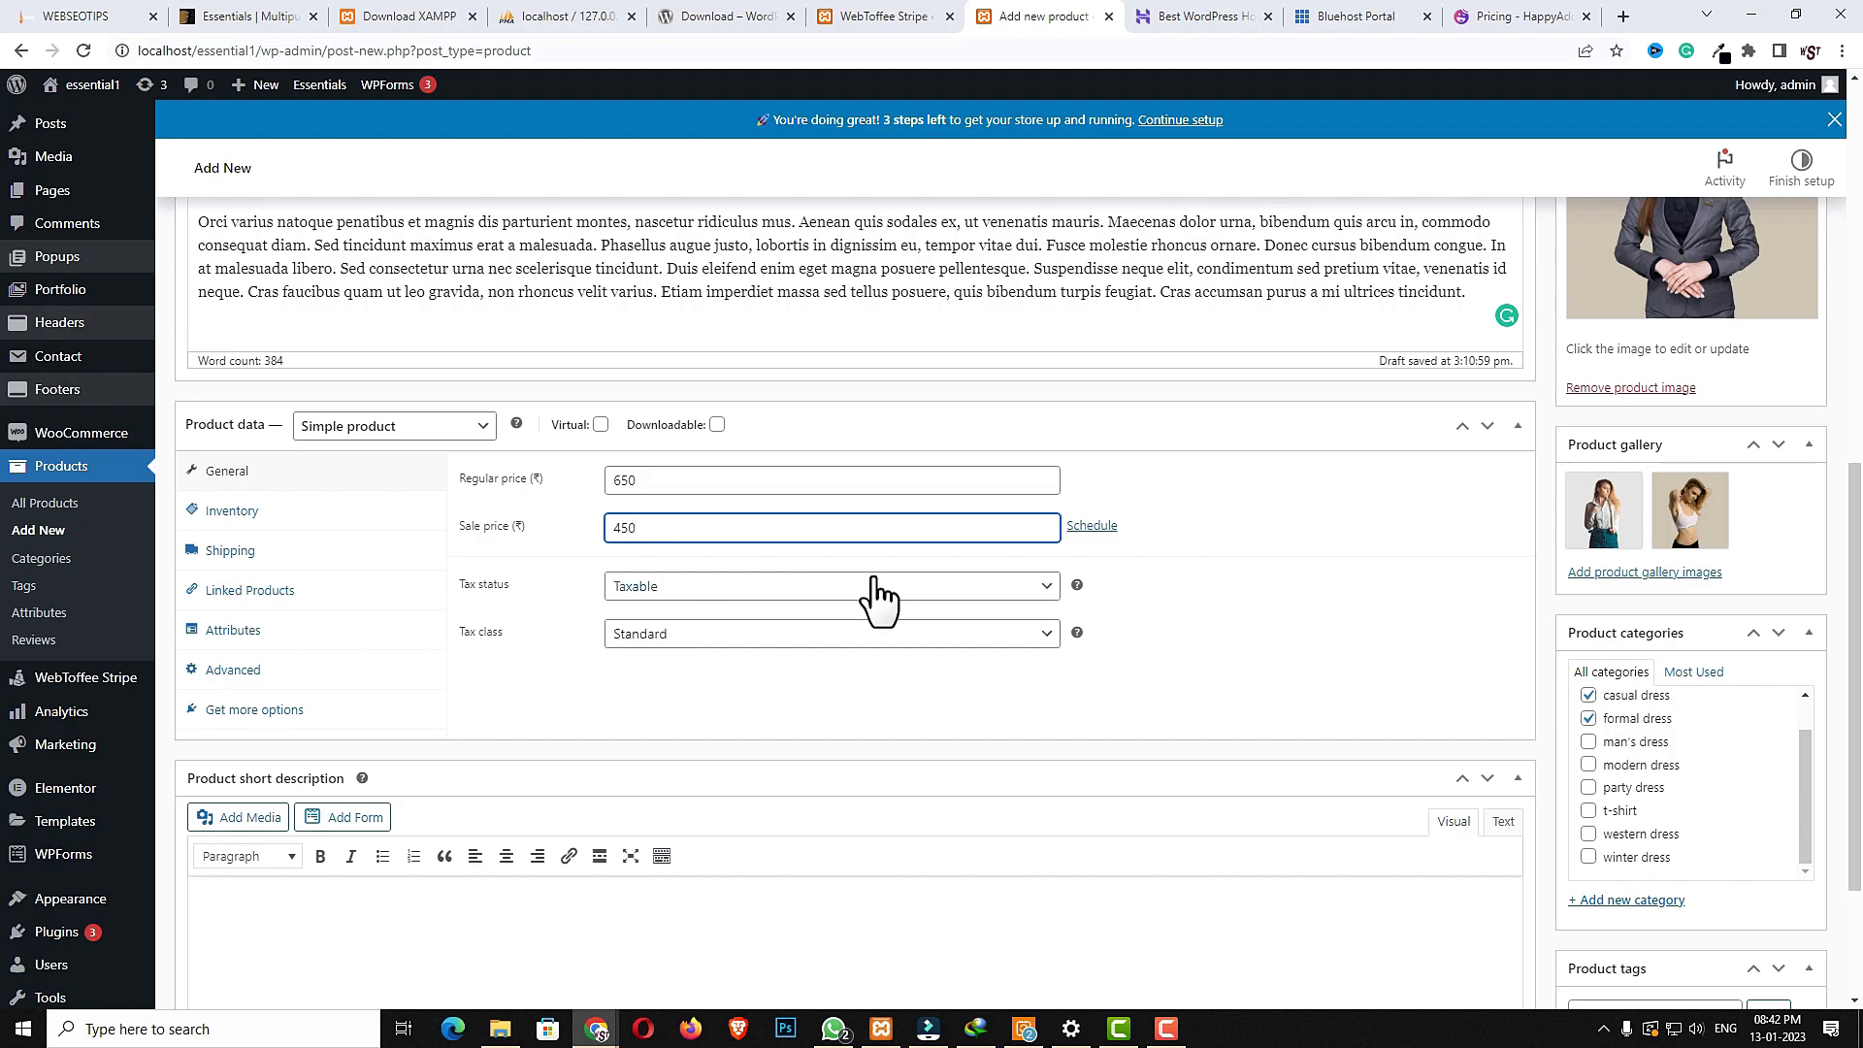
click(713, 635)
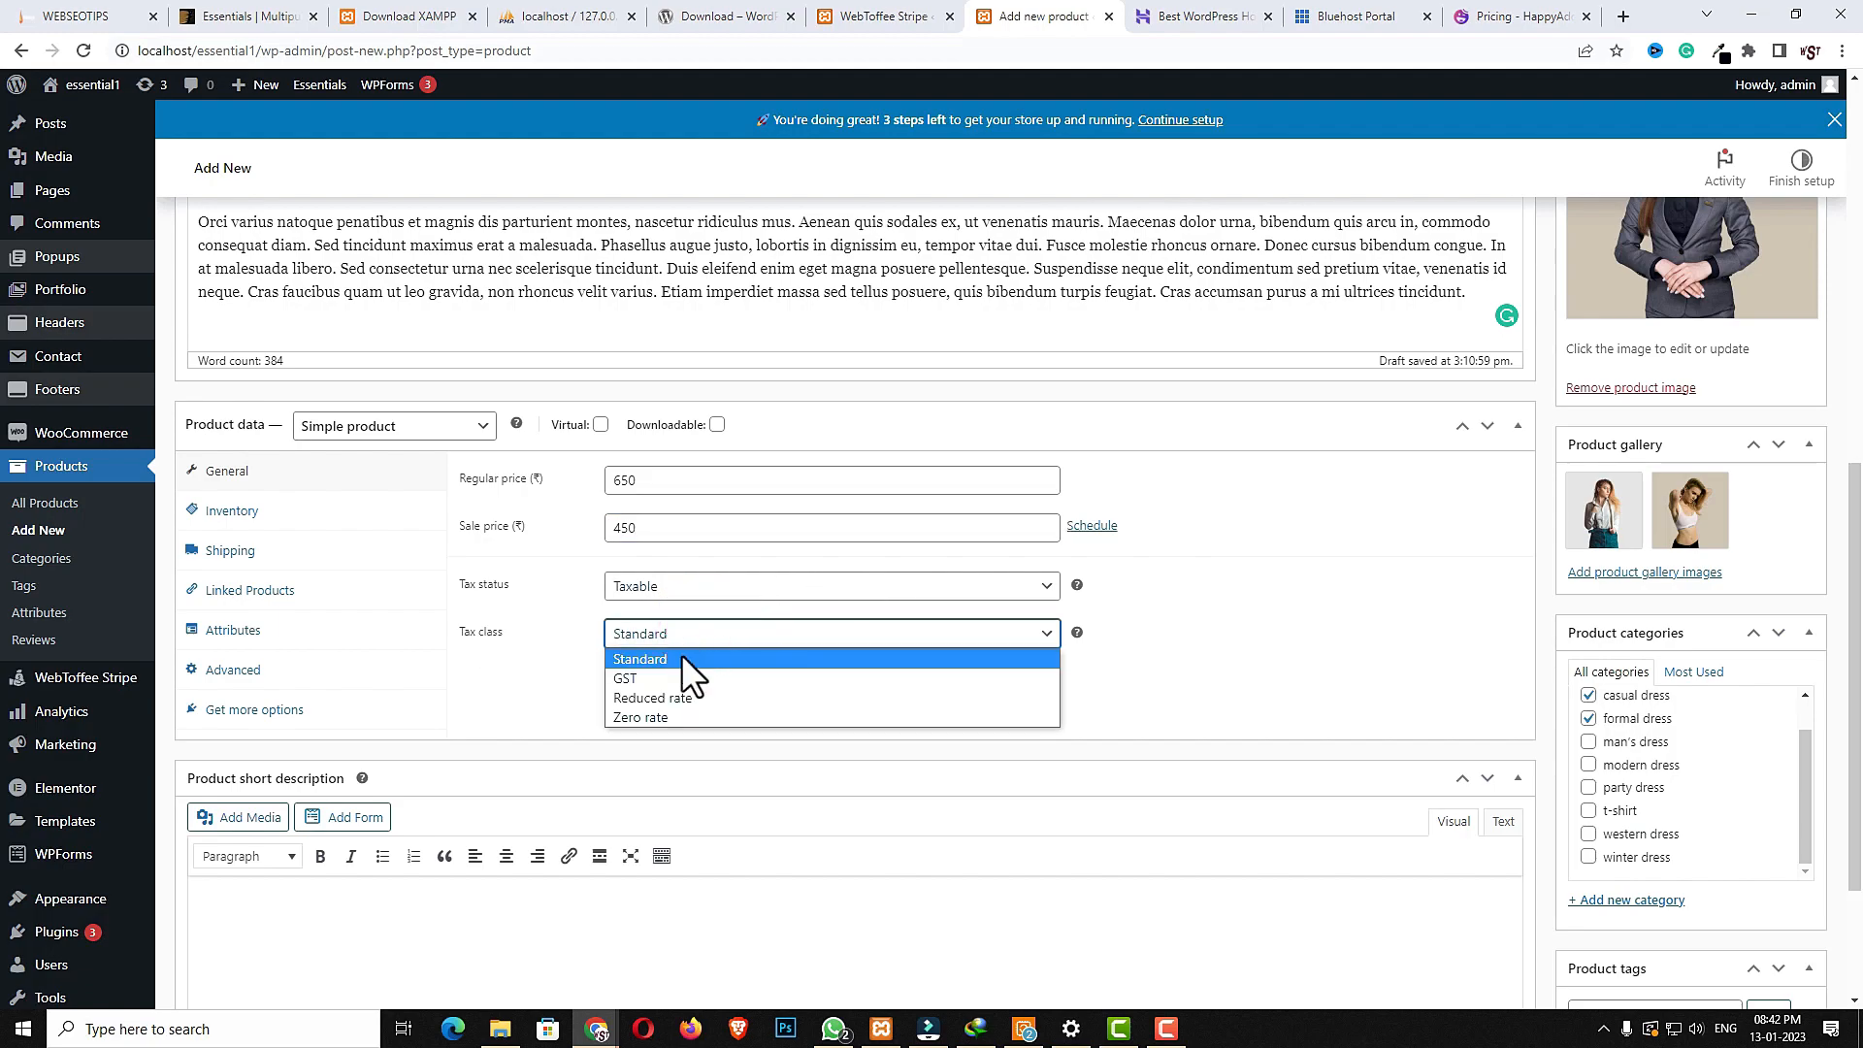
click(675, 677)
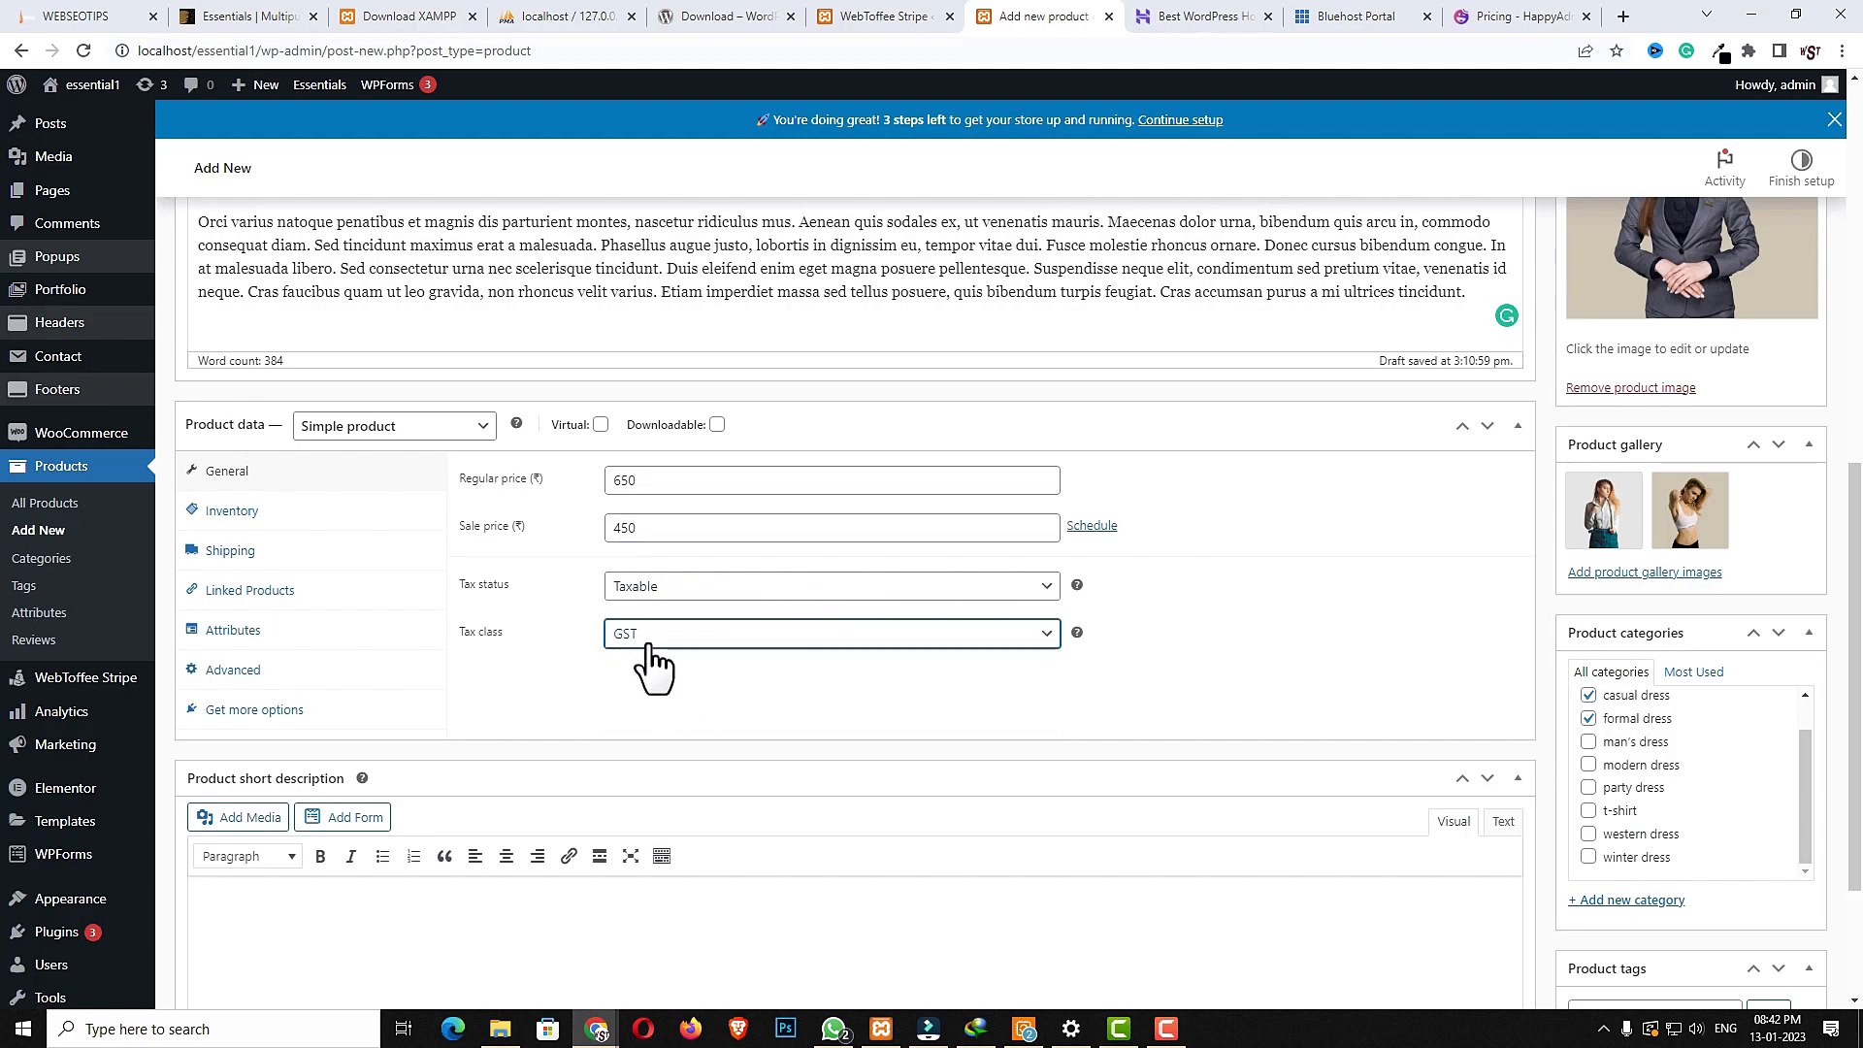
- In inventory, set the SKU to vgfsdGG, enable stock management and set stock quantity to 180
click(267, 519)
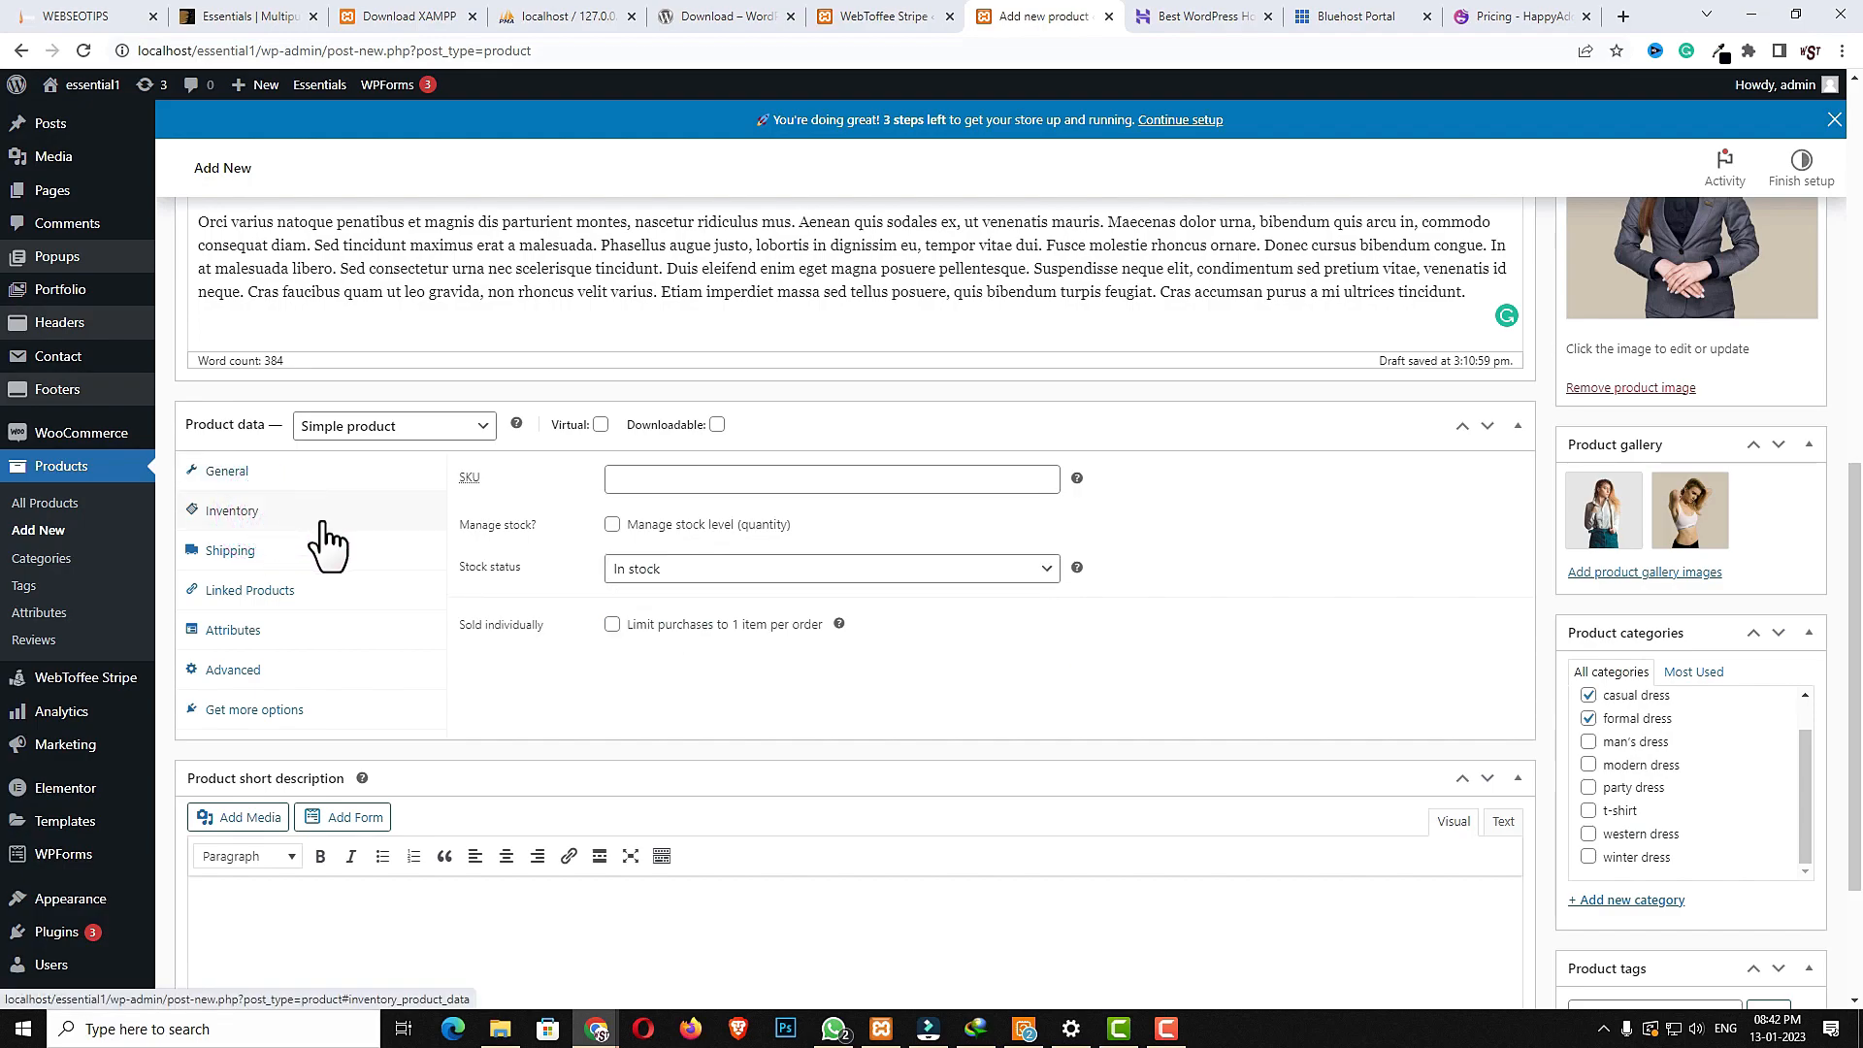
click(644, 479)
text(vgfsdGG)
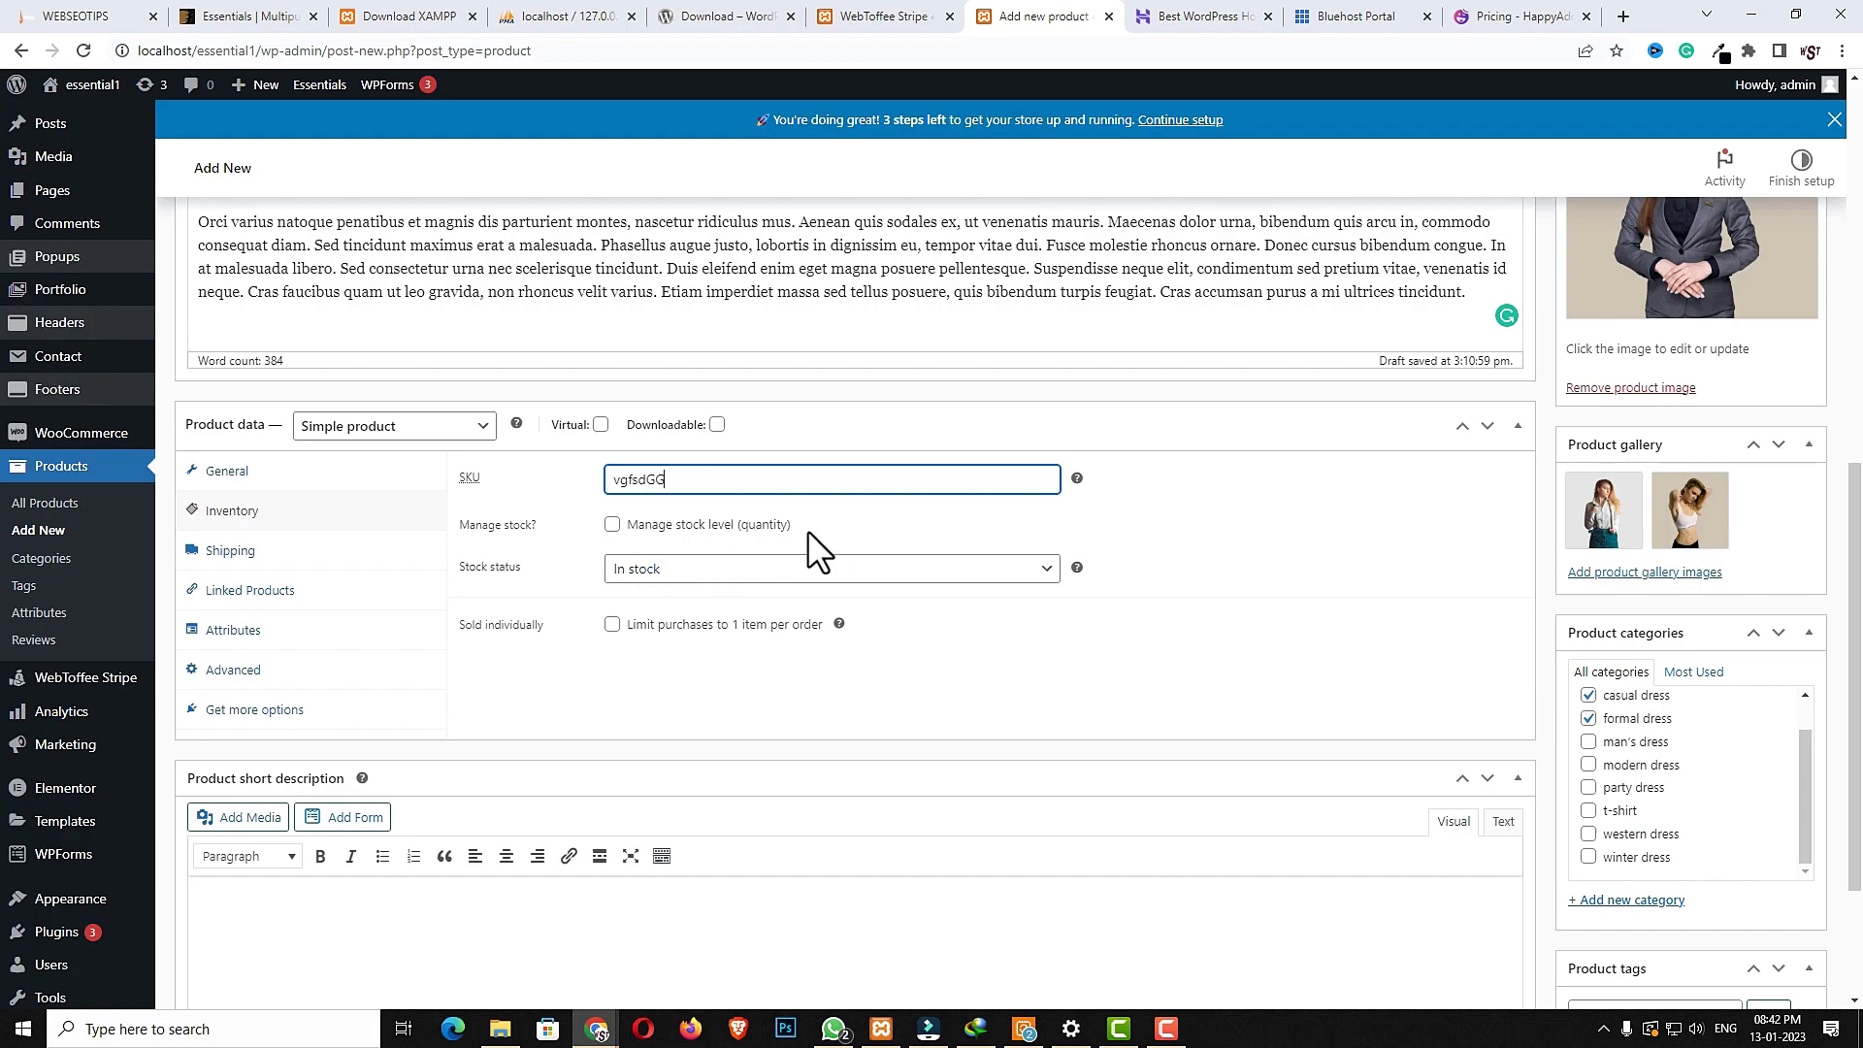
click(611, 525)
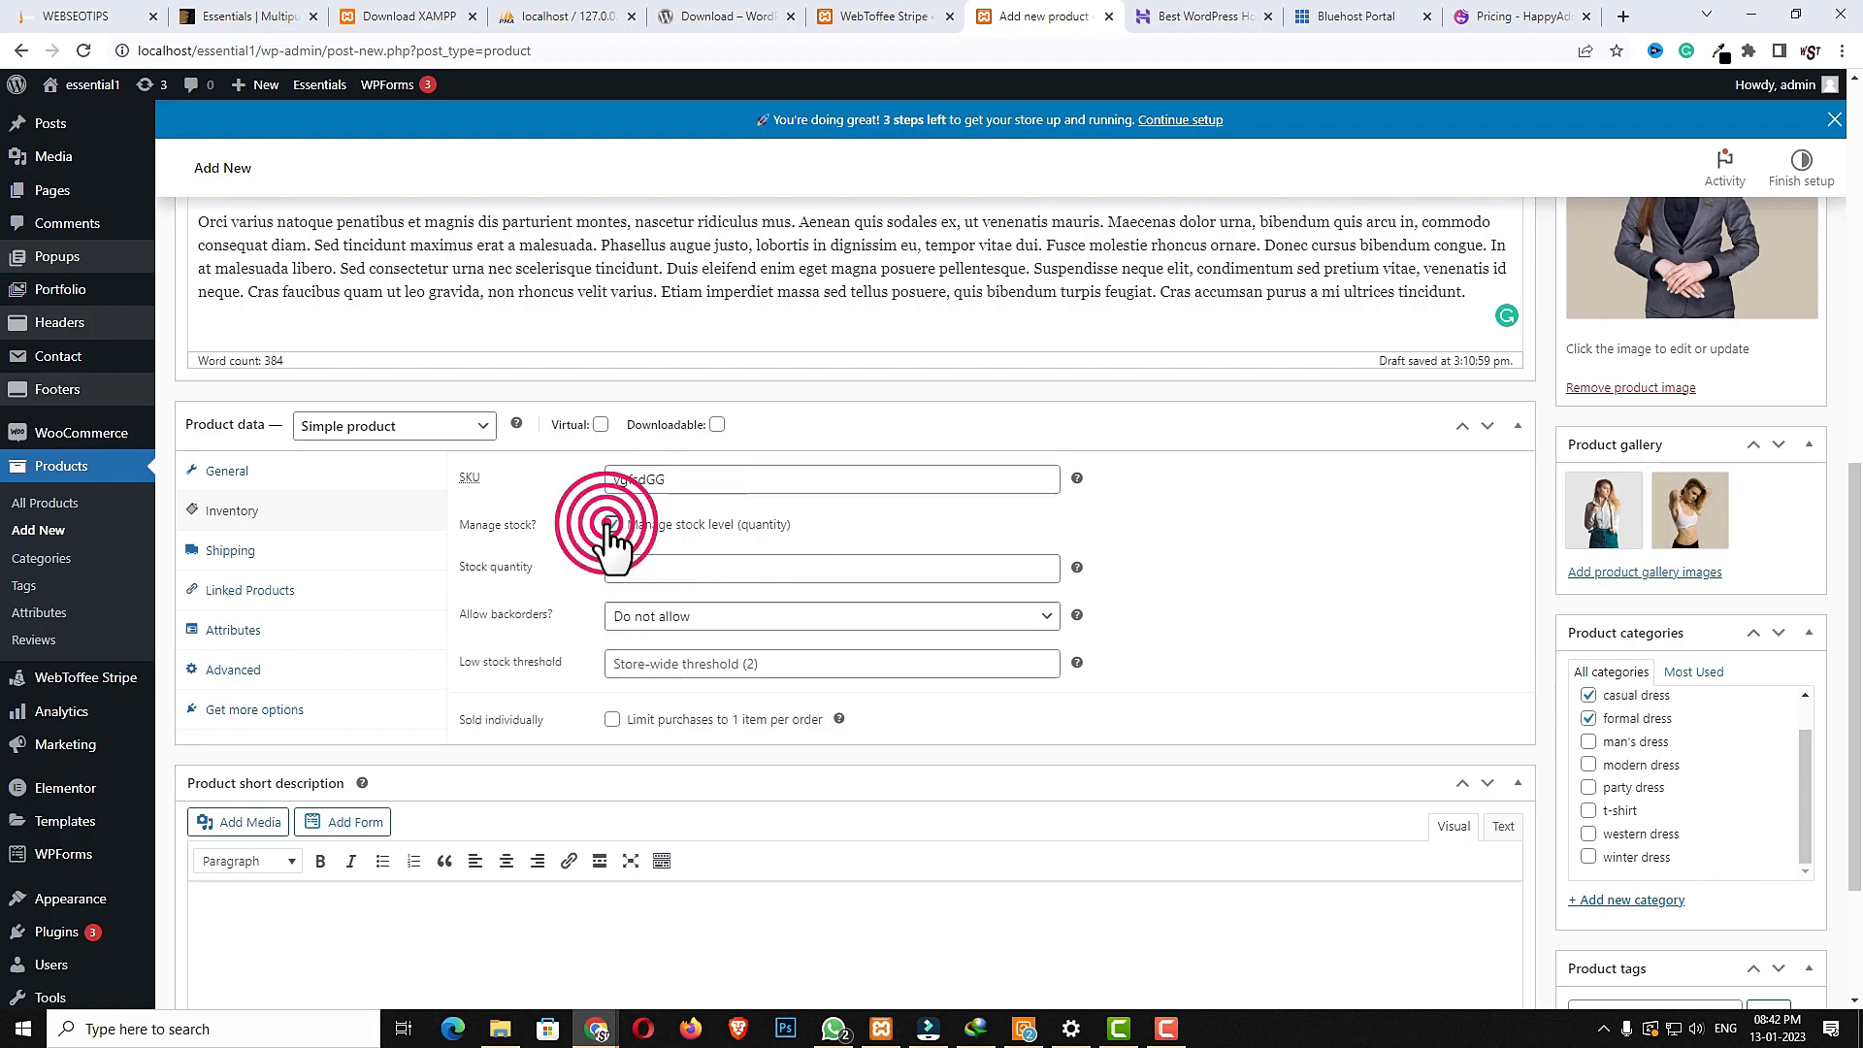
click(561, 572)
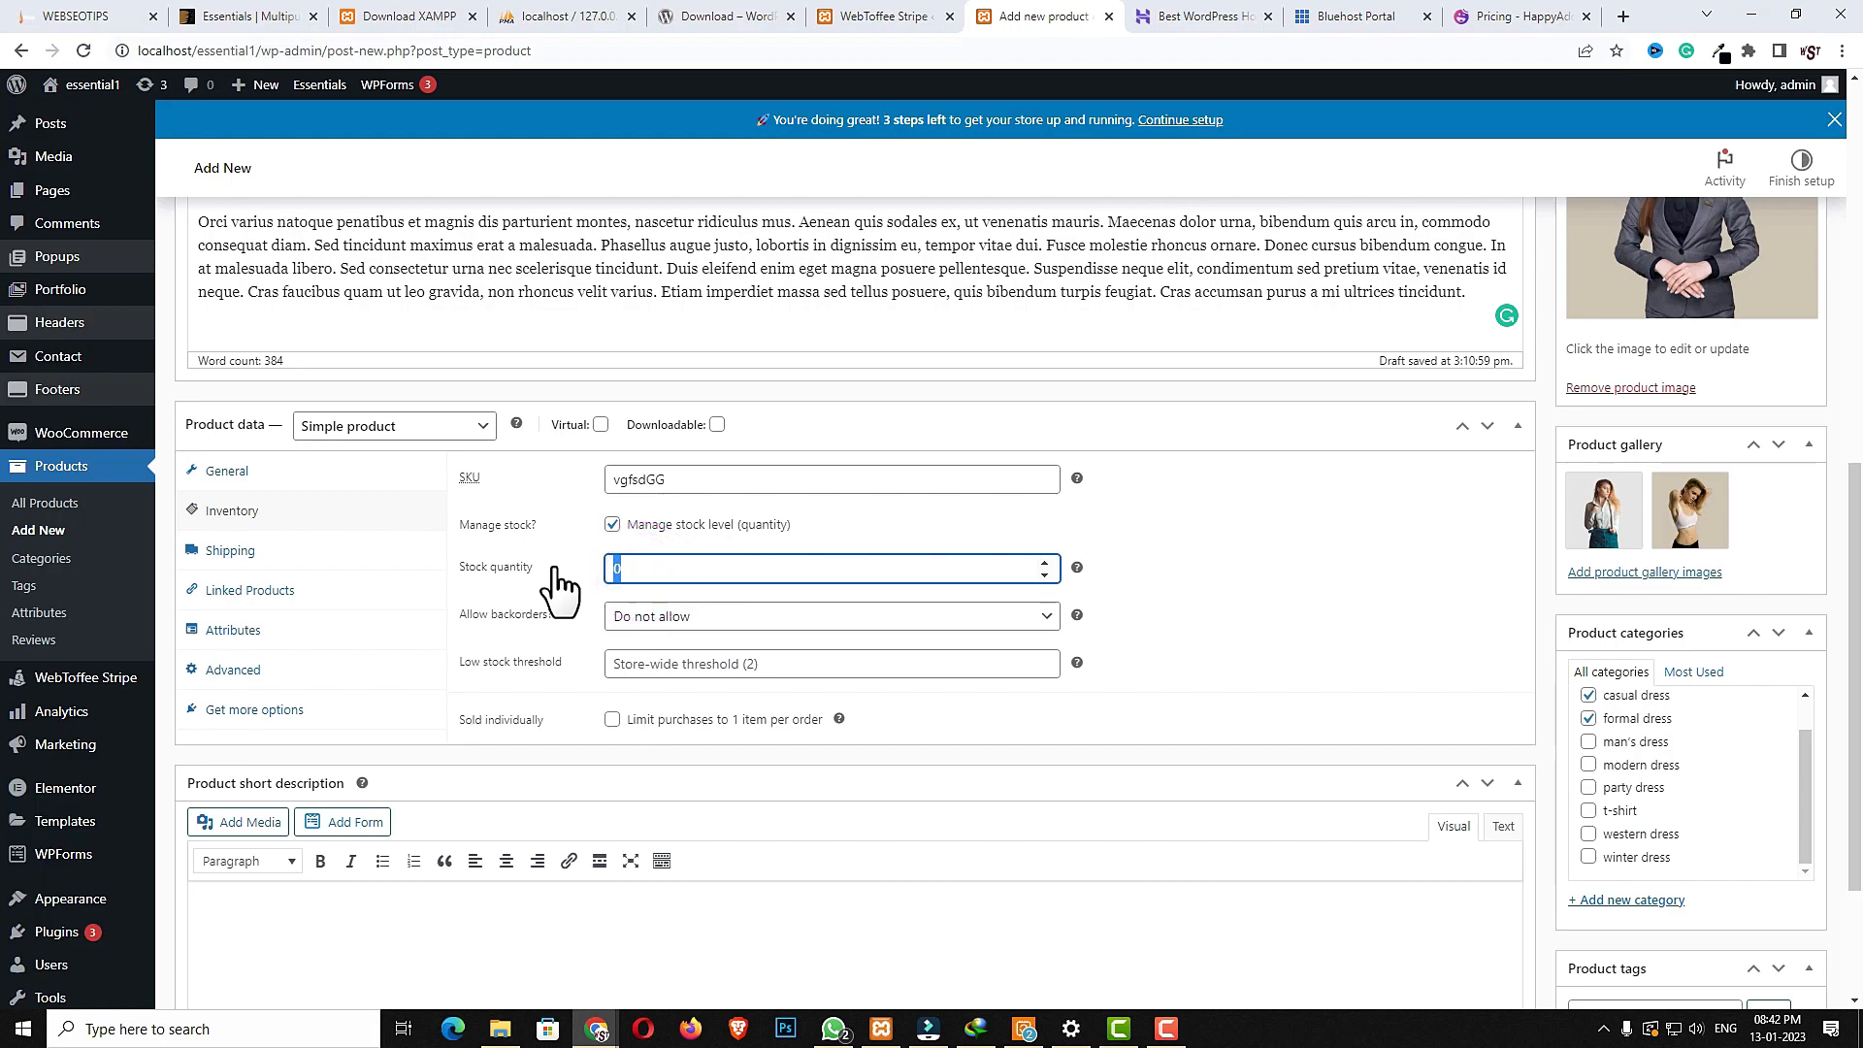
text(180)
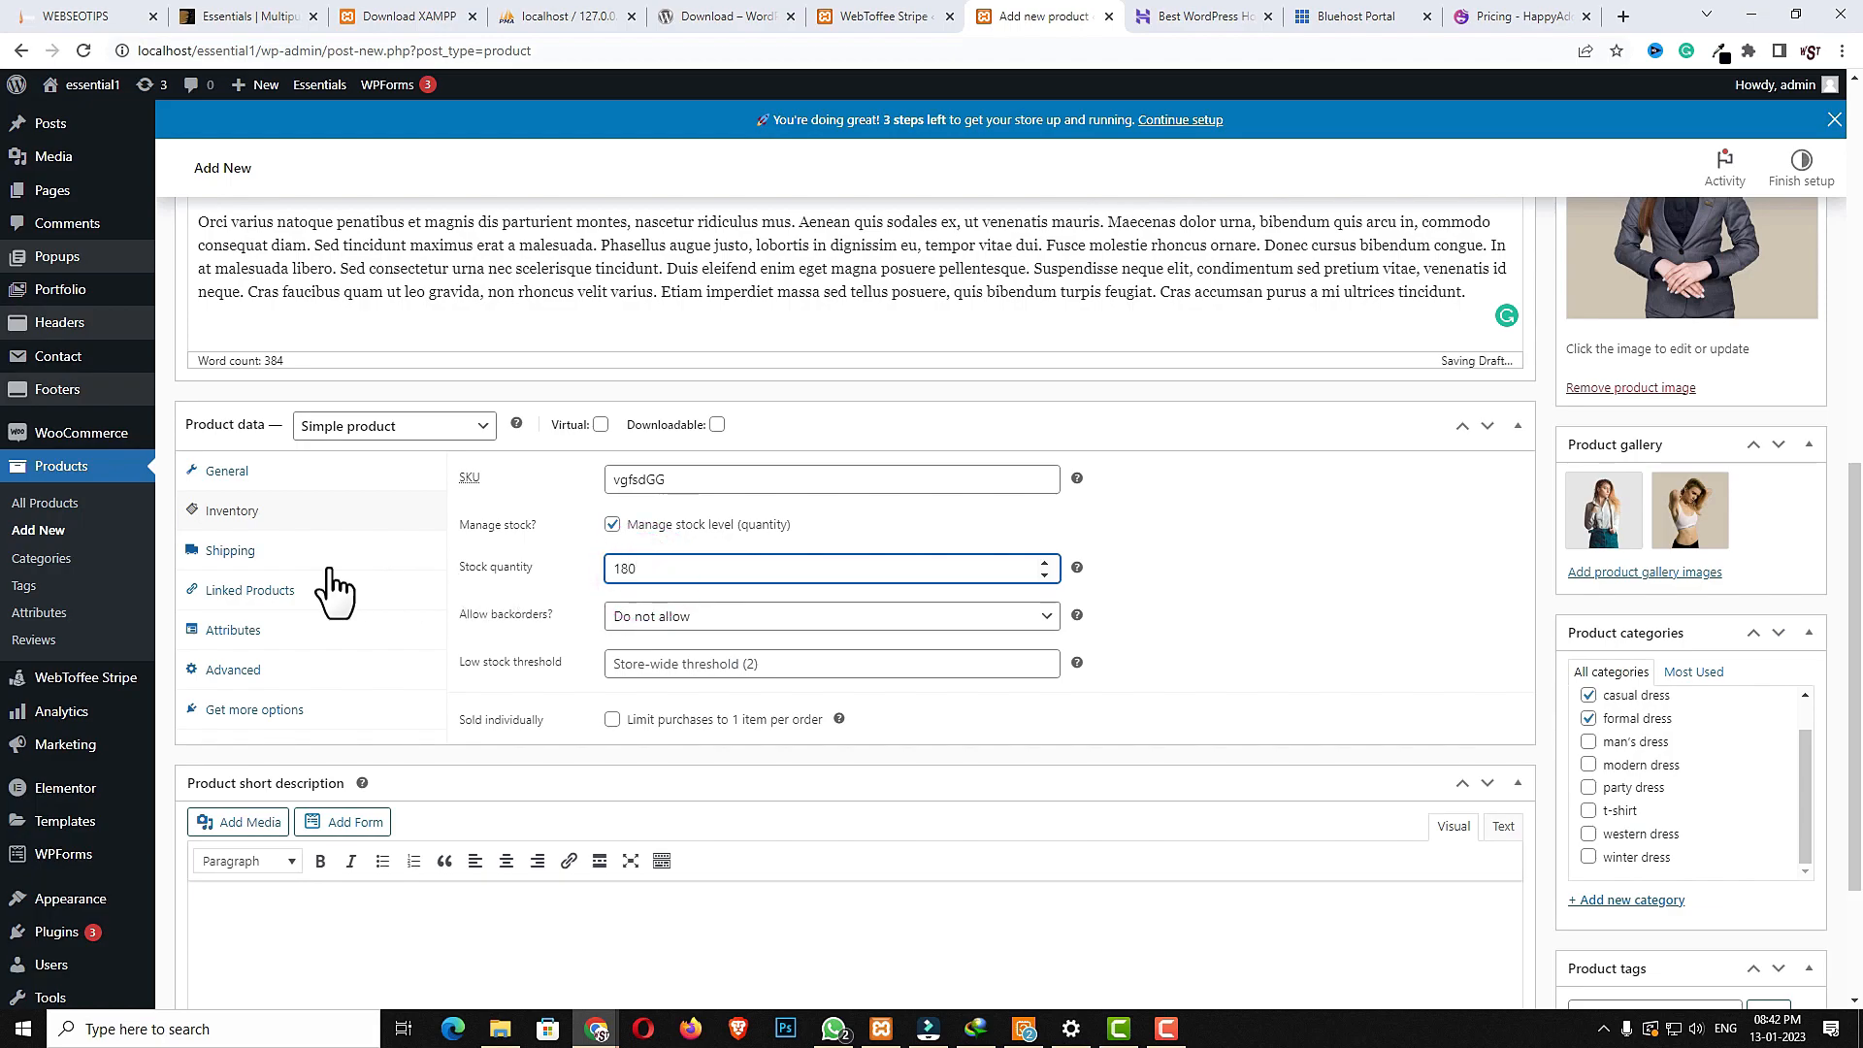
- In shipping, set the weight to 550 g and dimensions to 100 × 80 × 120 cm
click(279, 563)
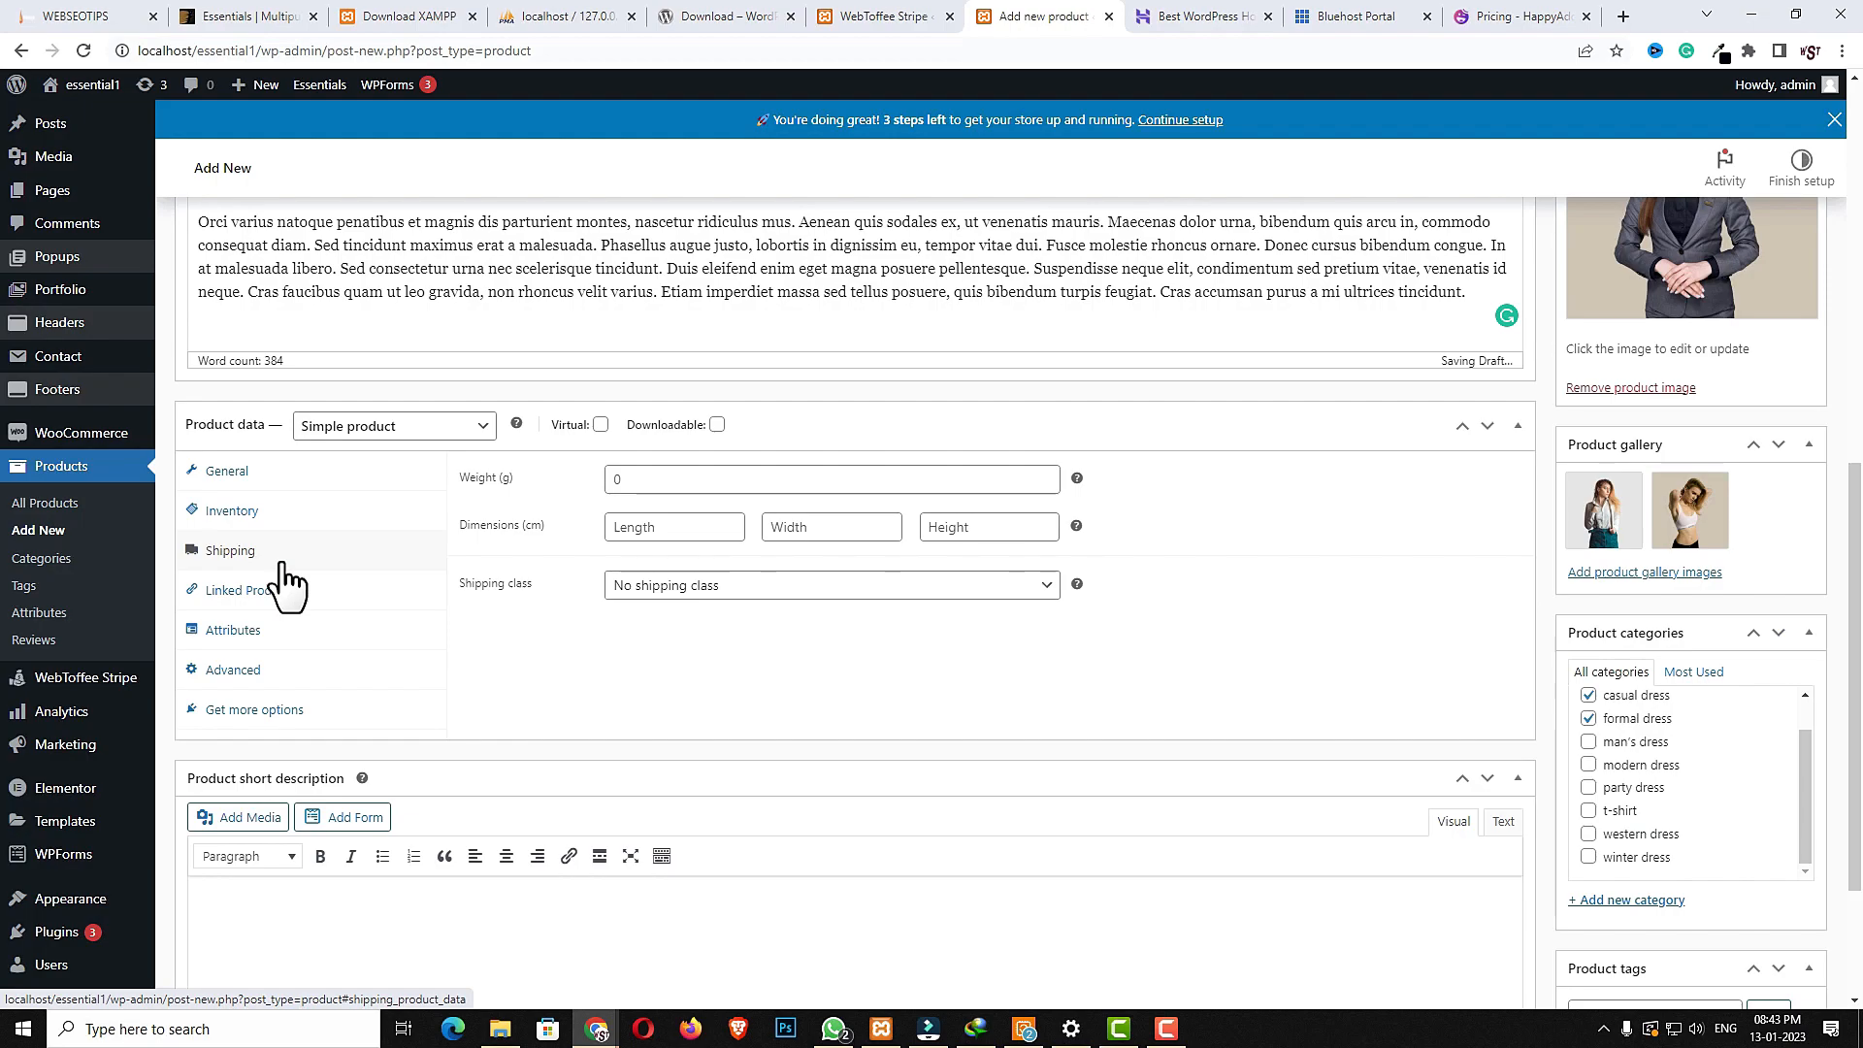
click(673, 473)
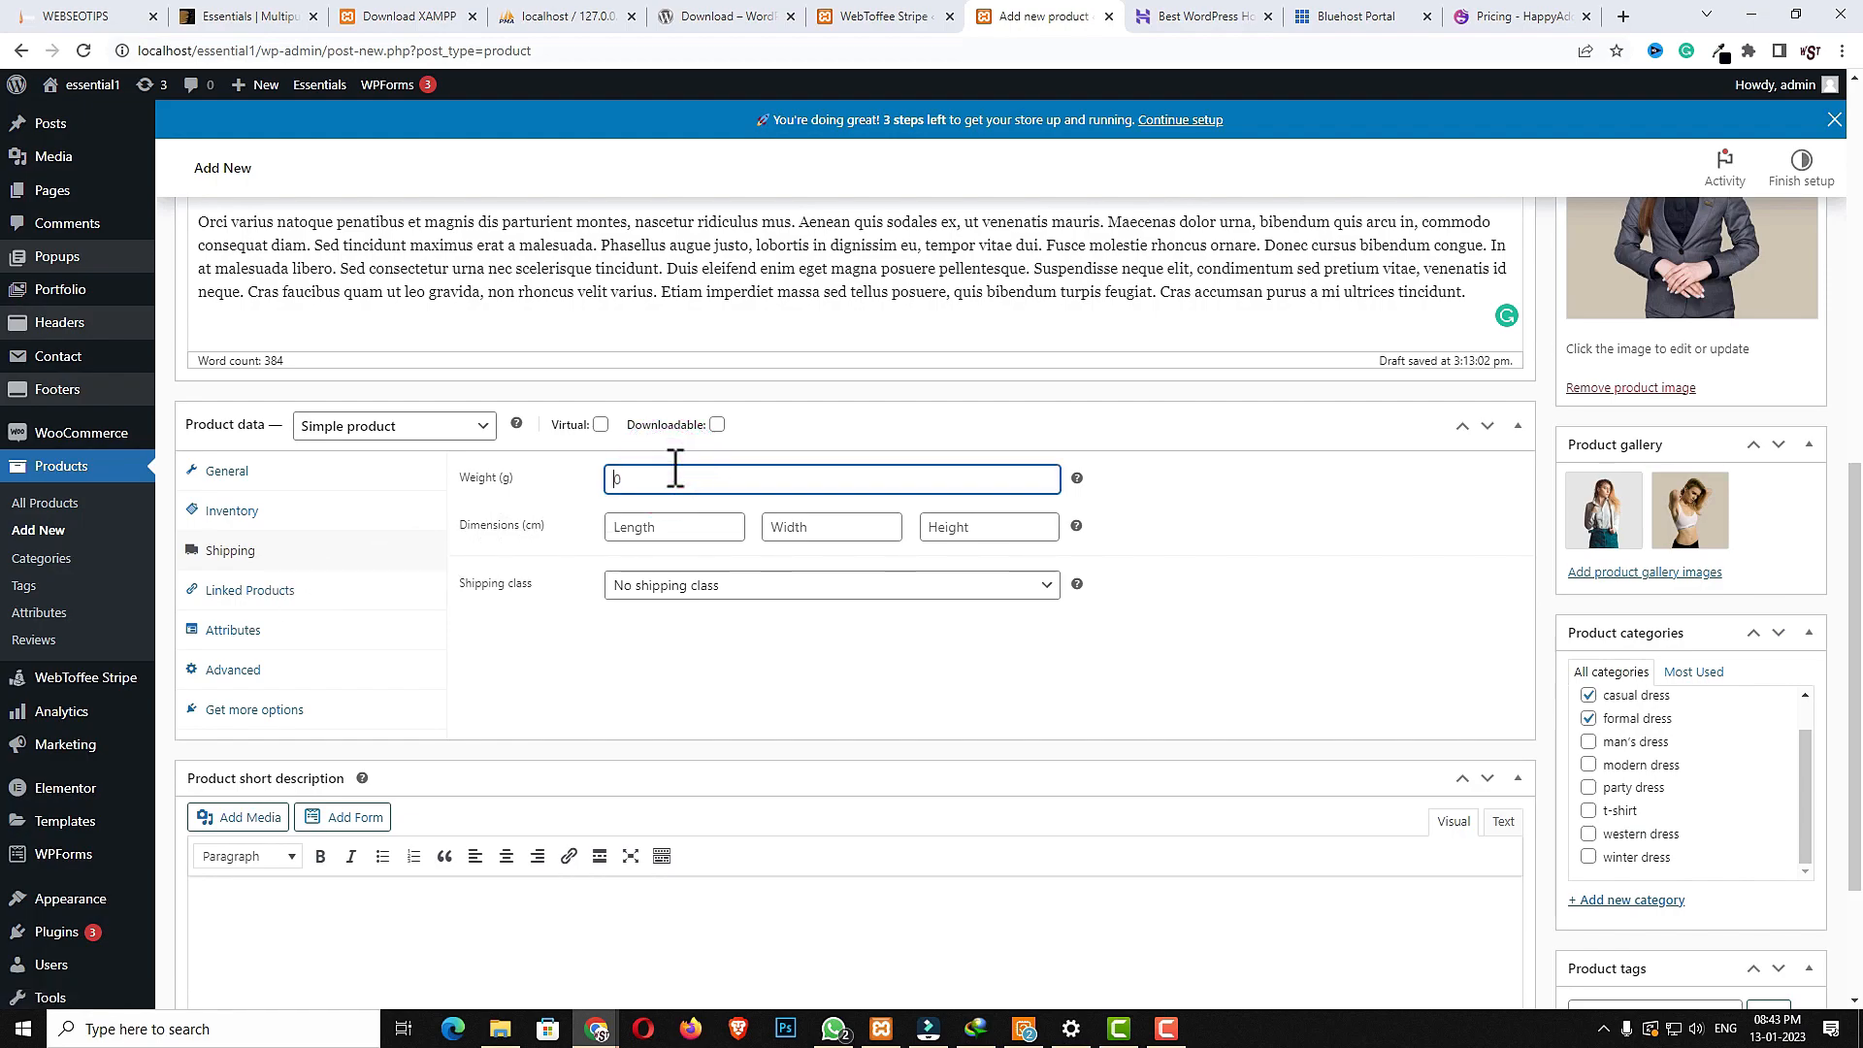
text(550)
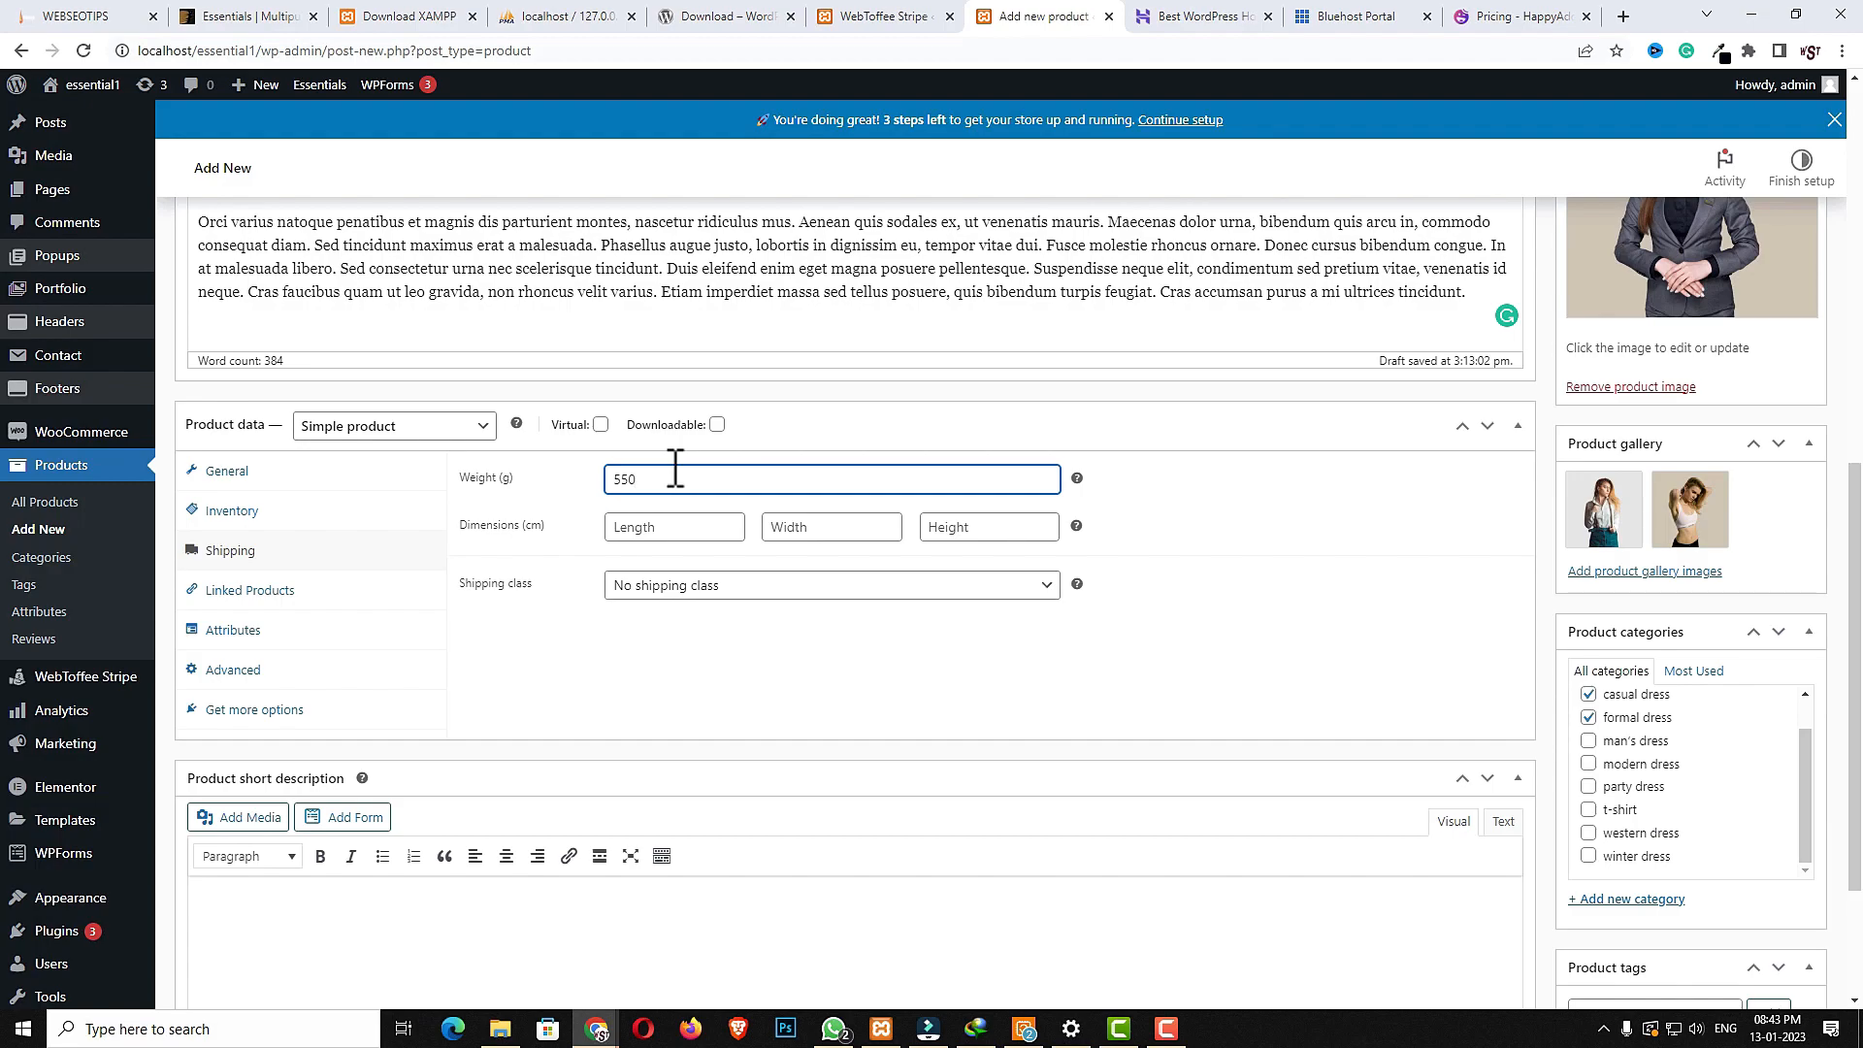
click(692, 529)
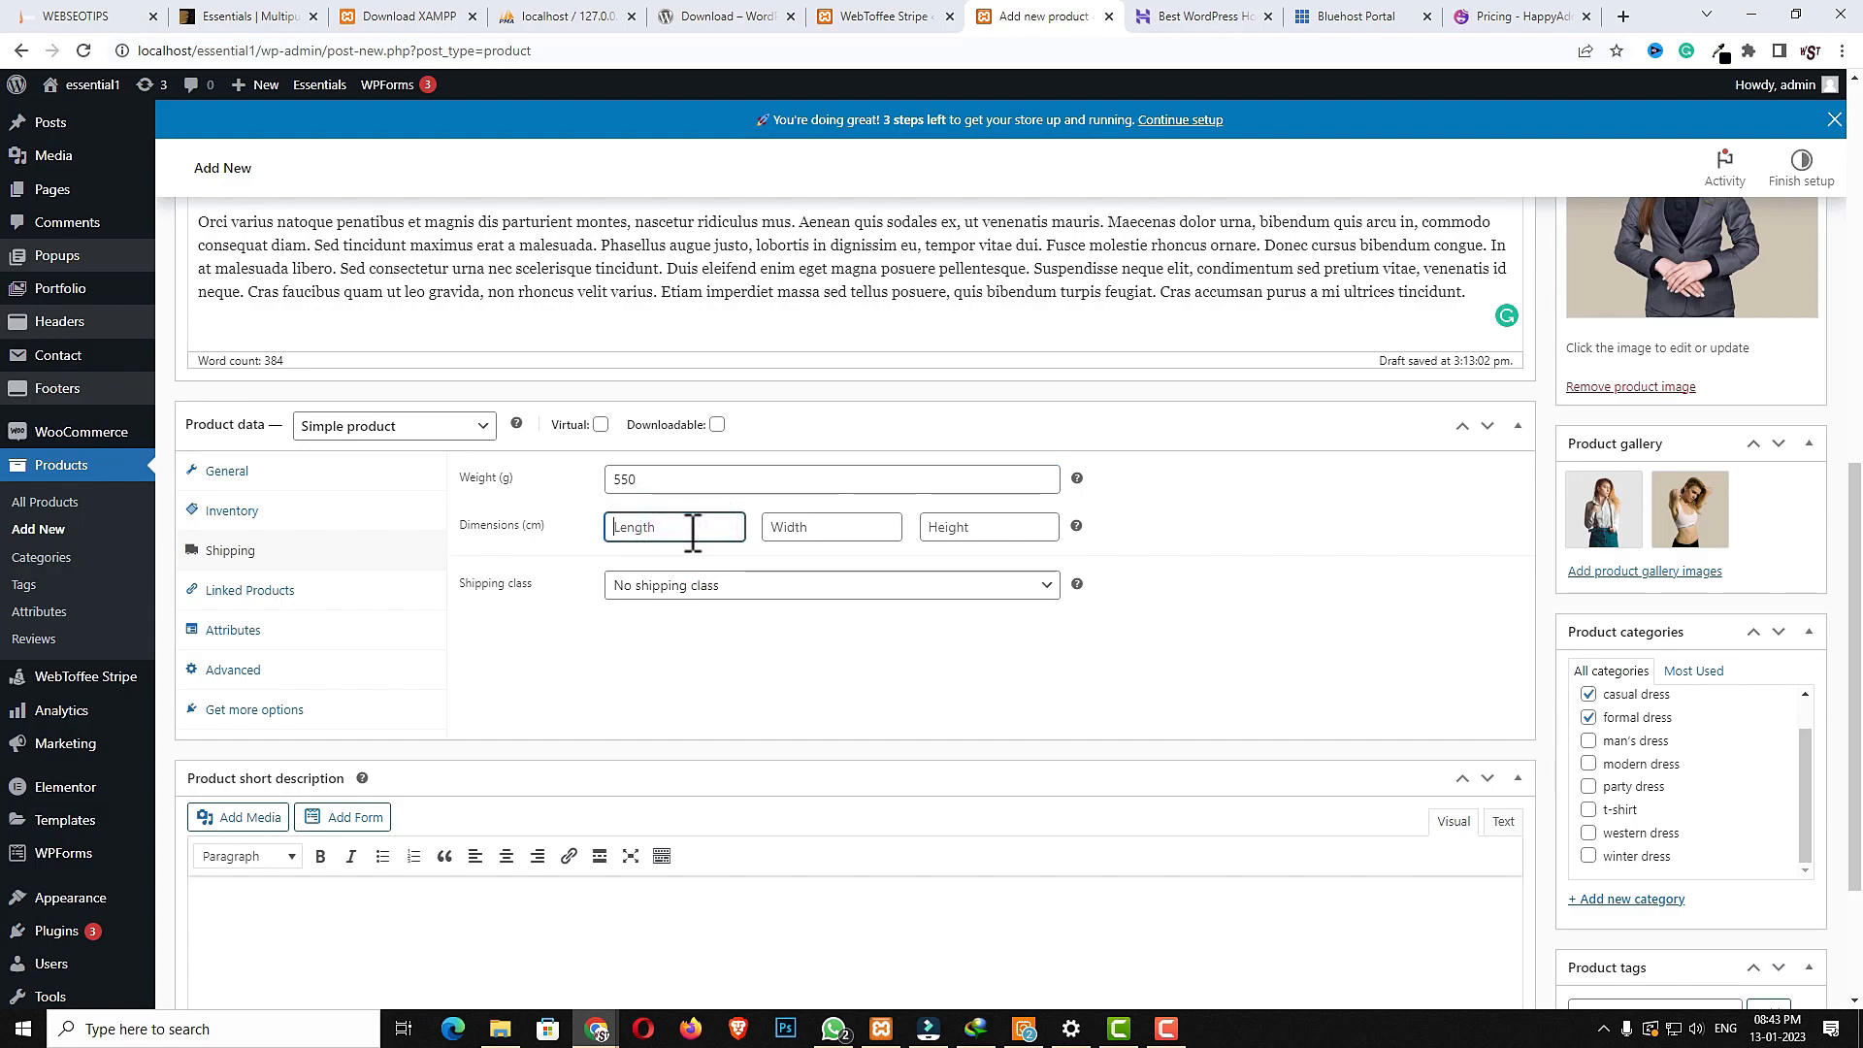
text(100)
scroll(767, 568, up, 1)
click(791, 624)
text(80)
click(949, 624)
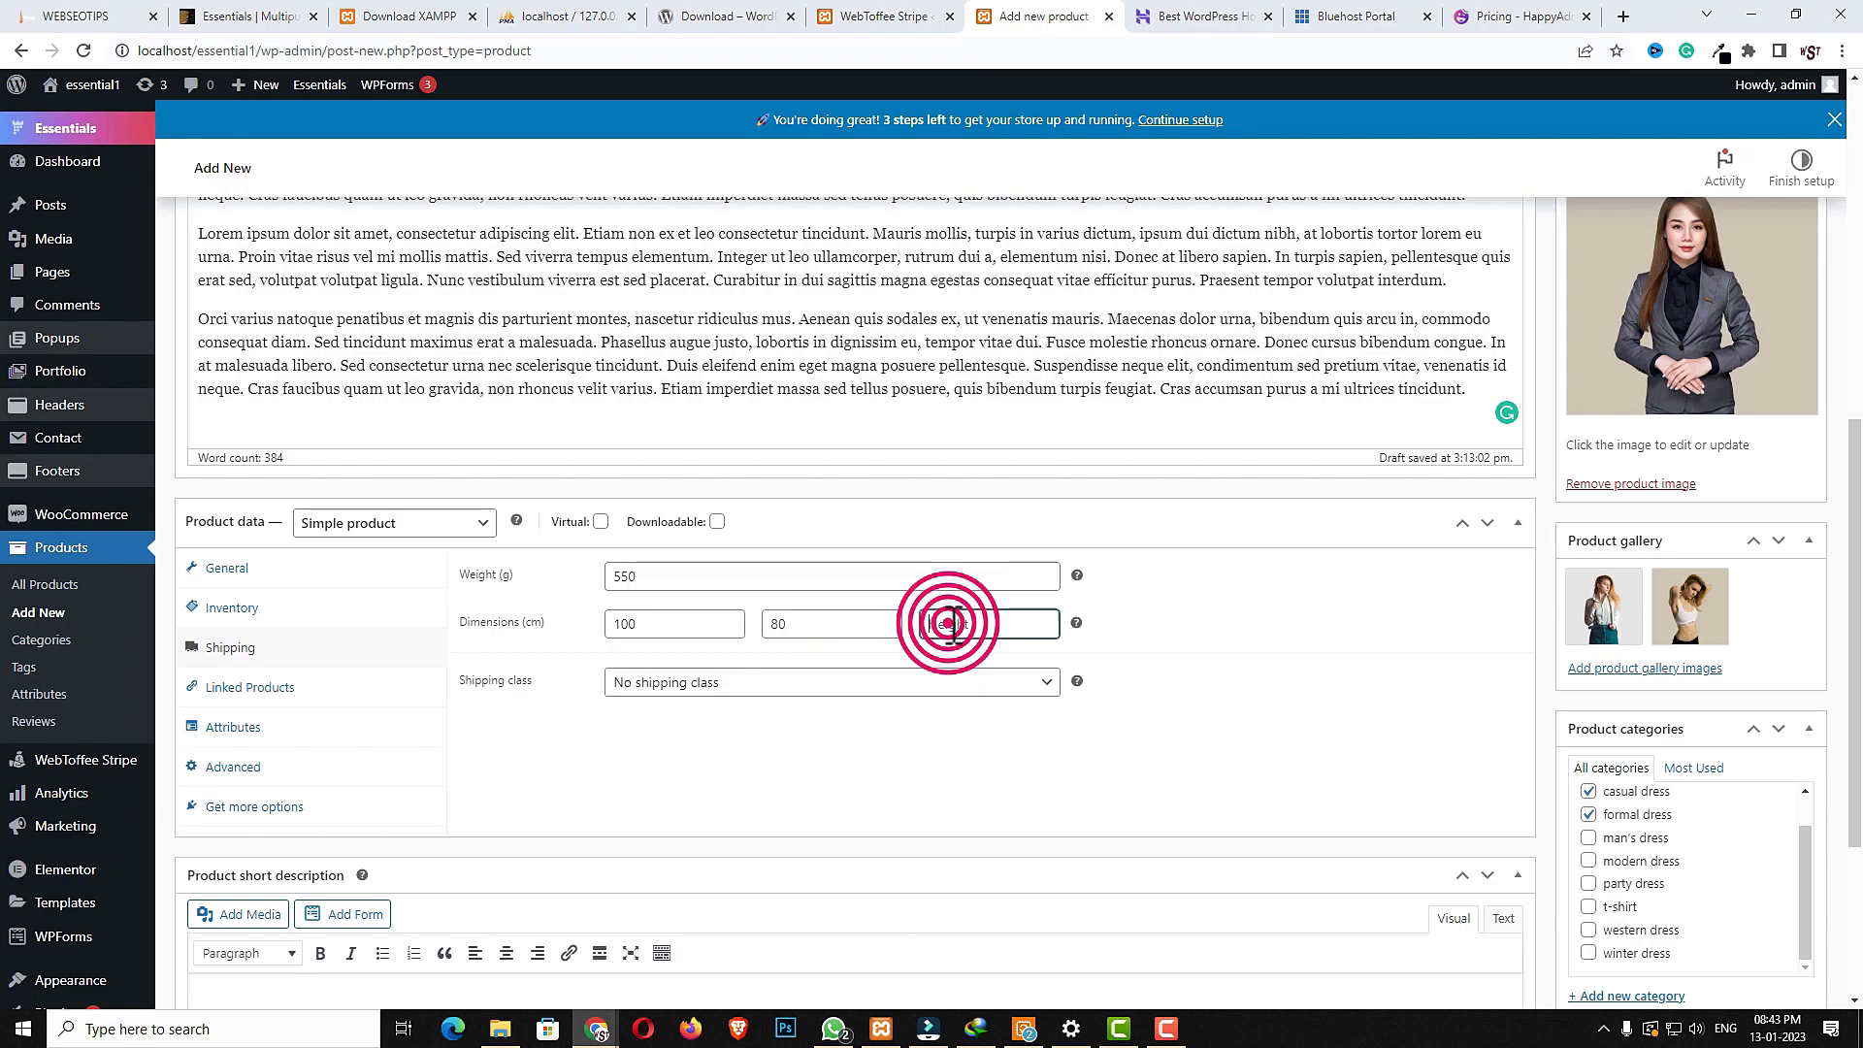
text(120)
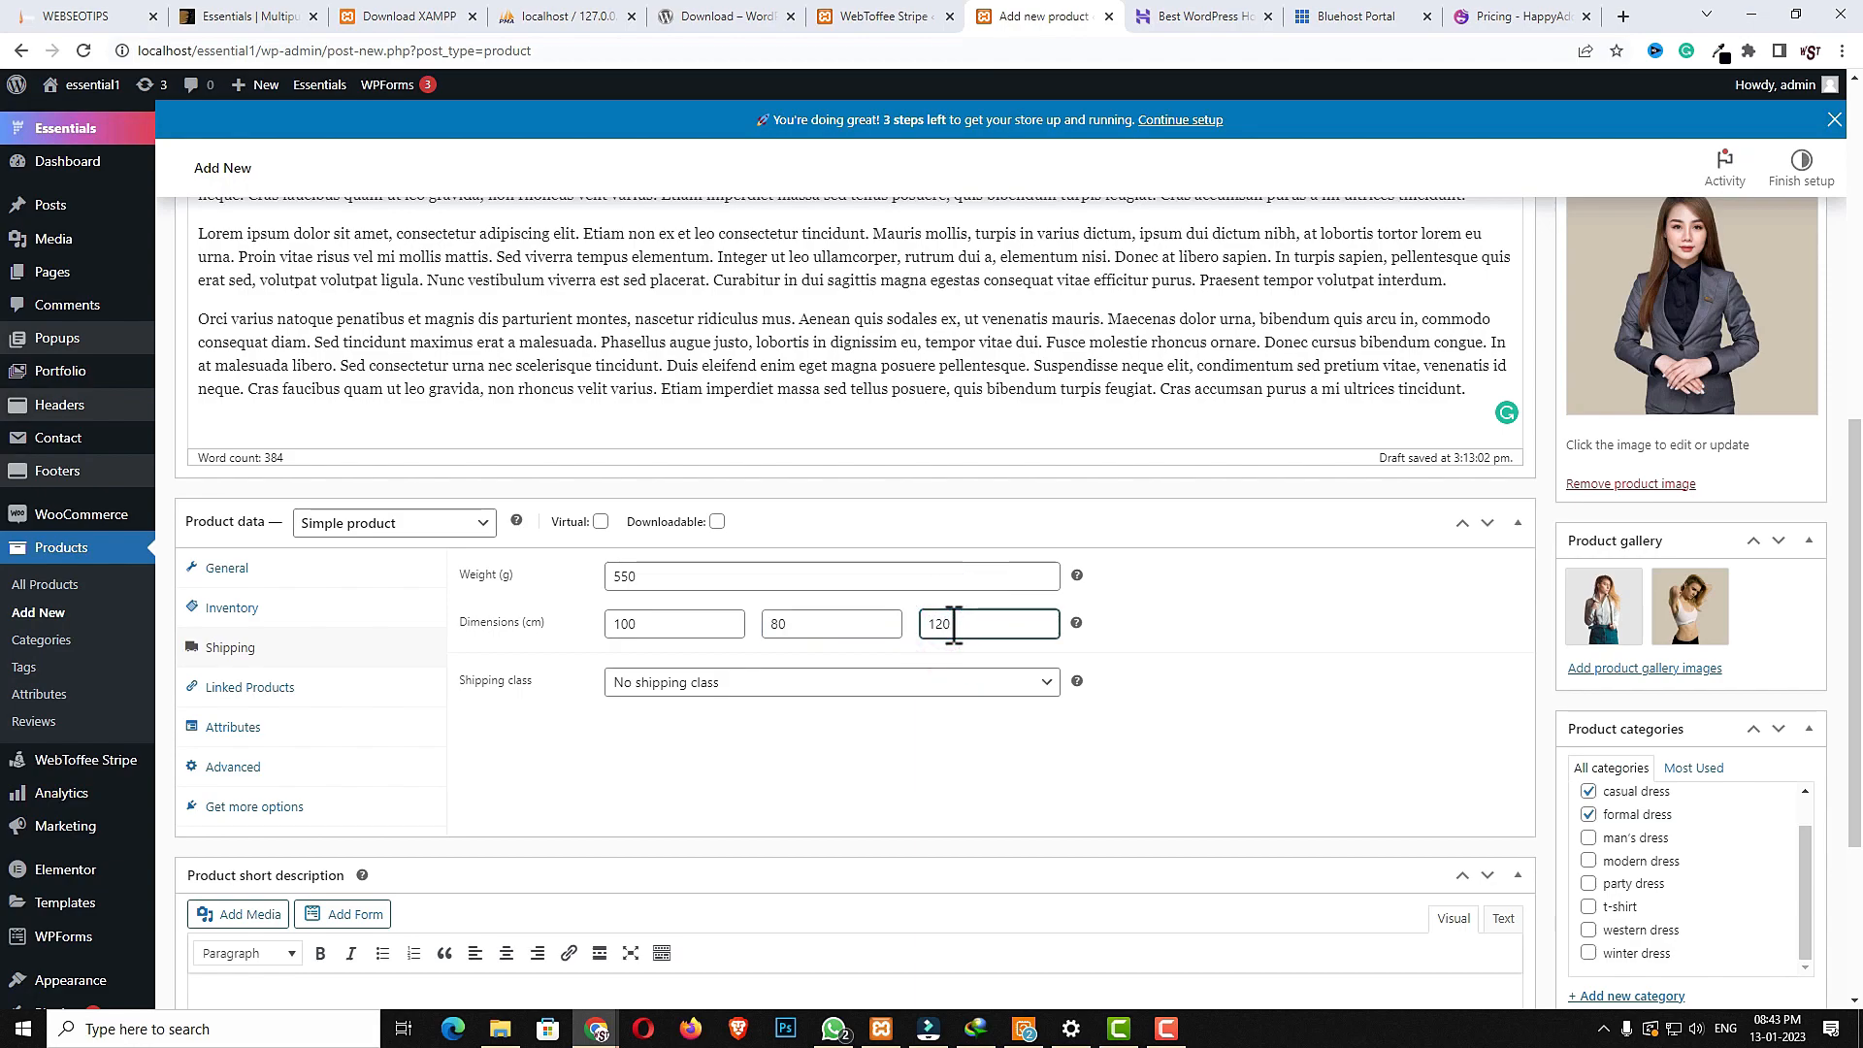
click(935, 686)
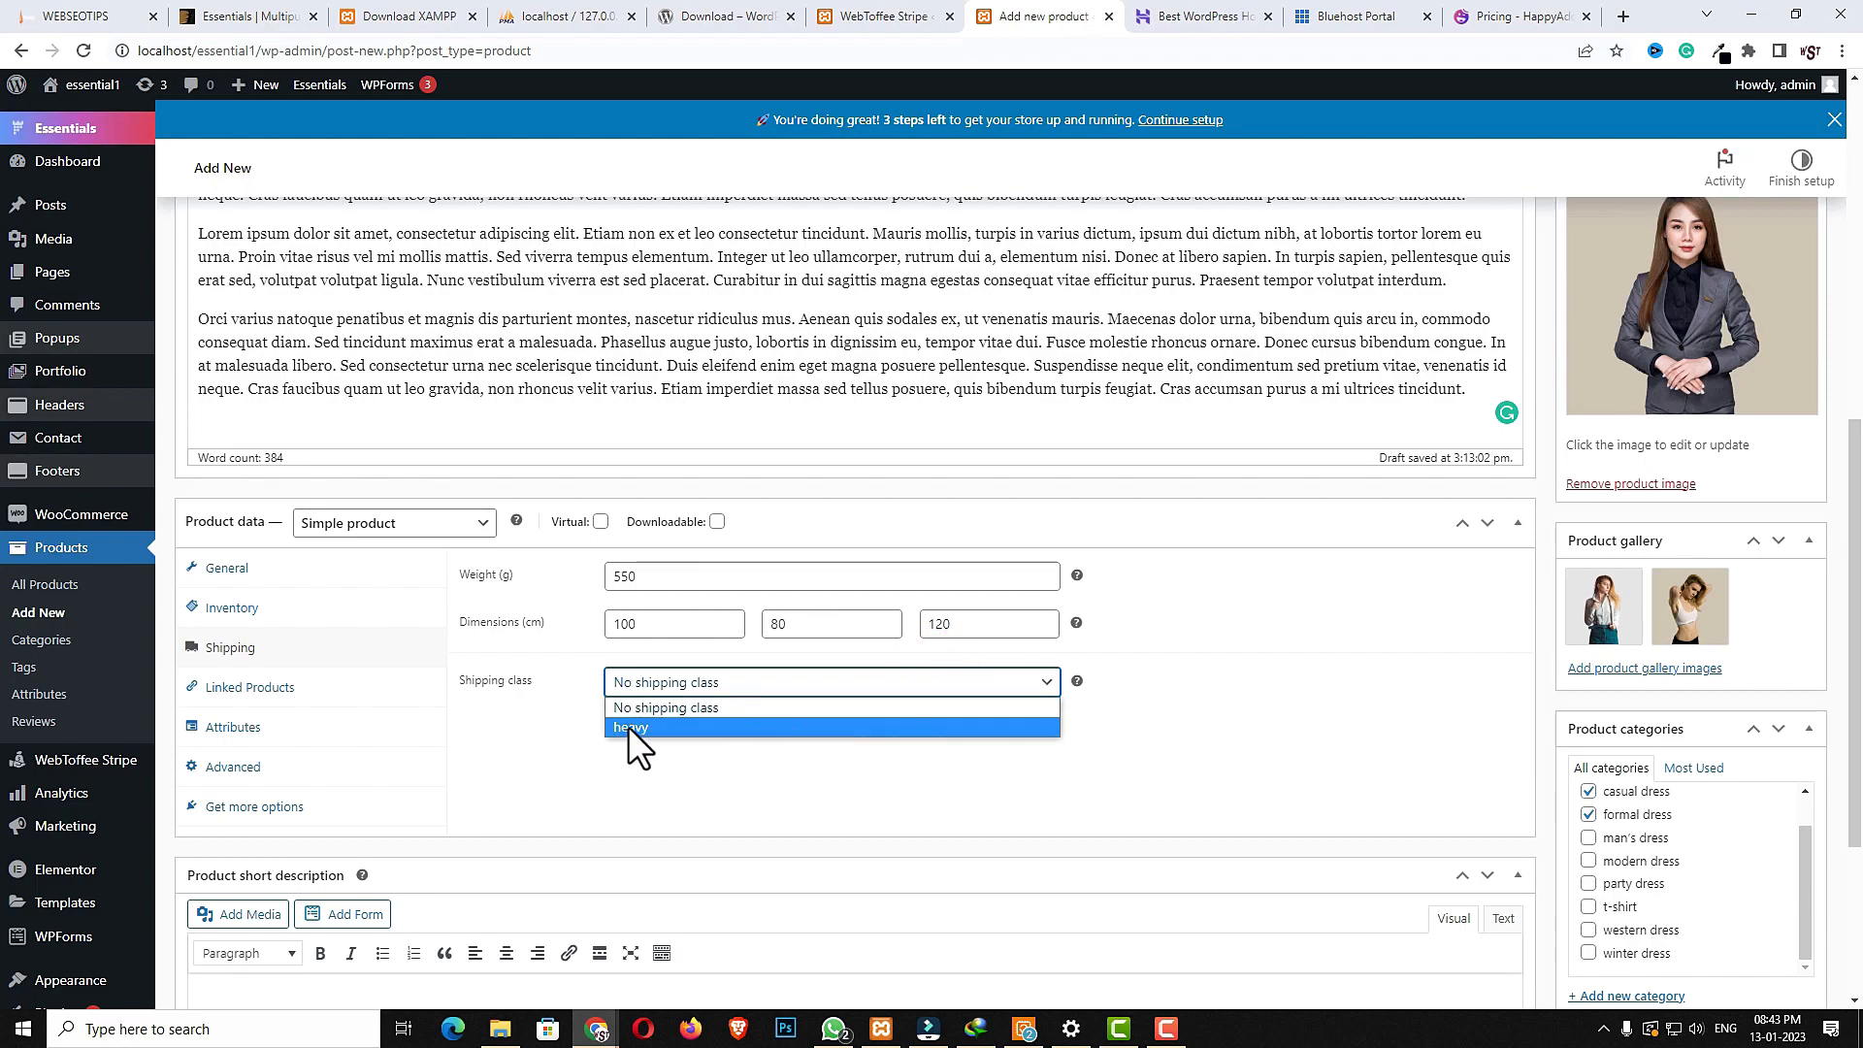
click(692, 711)
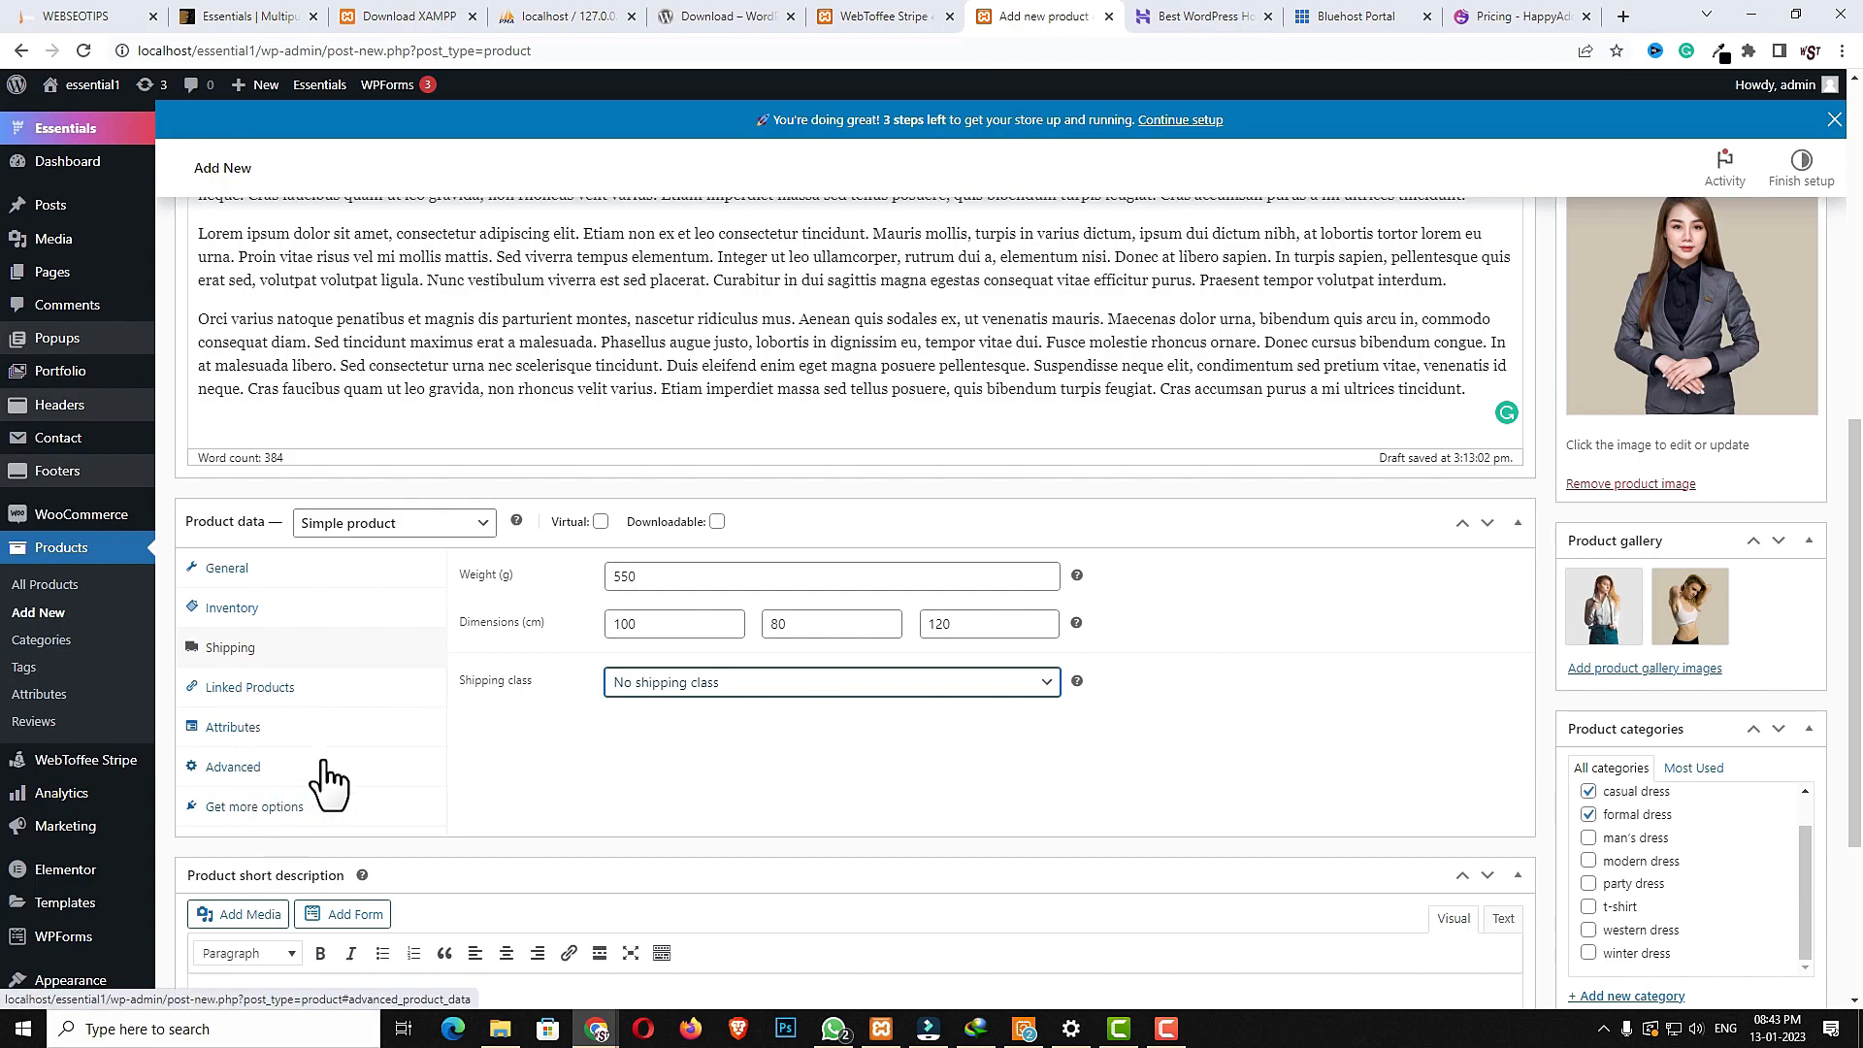
- Paste the lorem ipsum lines into the product short description and format them all as a bulleted list
scroll(965, 778, down, 3)
click(538, 815)
key(ctrl+v)
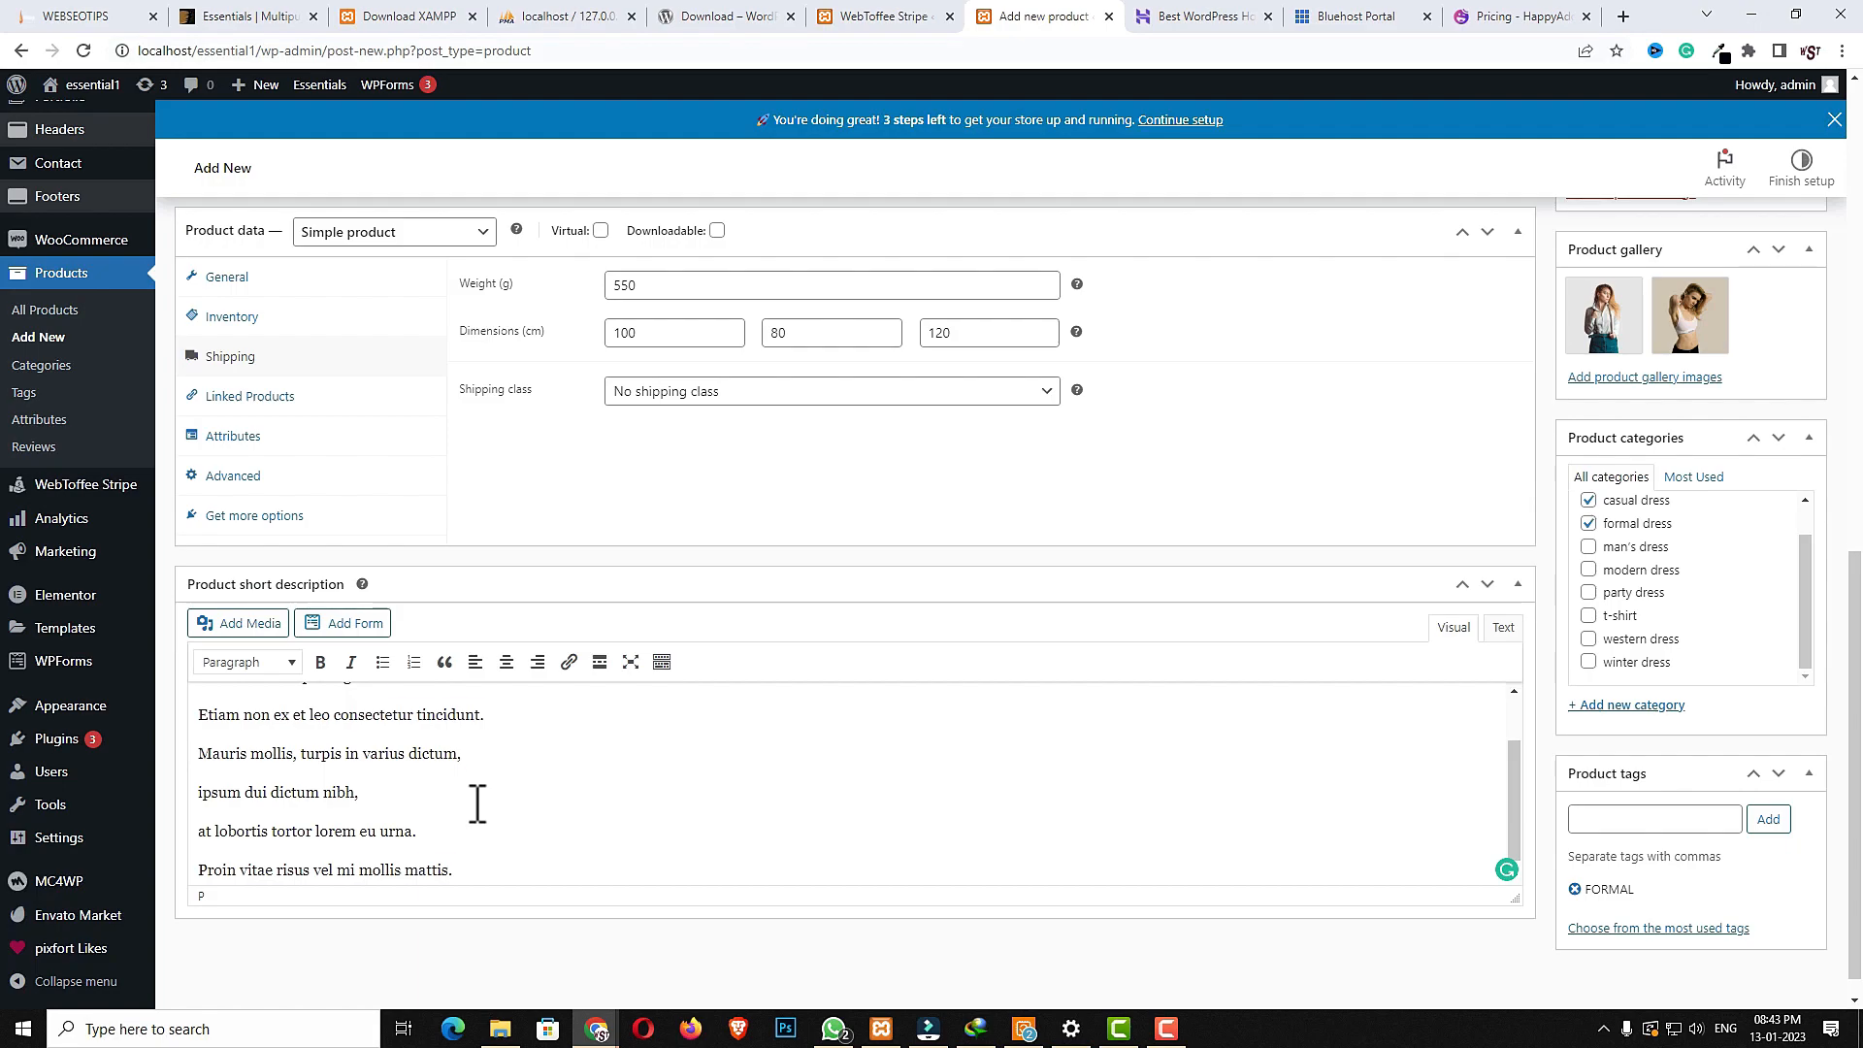
key(ctrl+a)
click(380, 661)
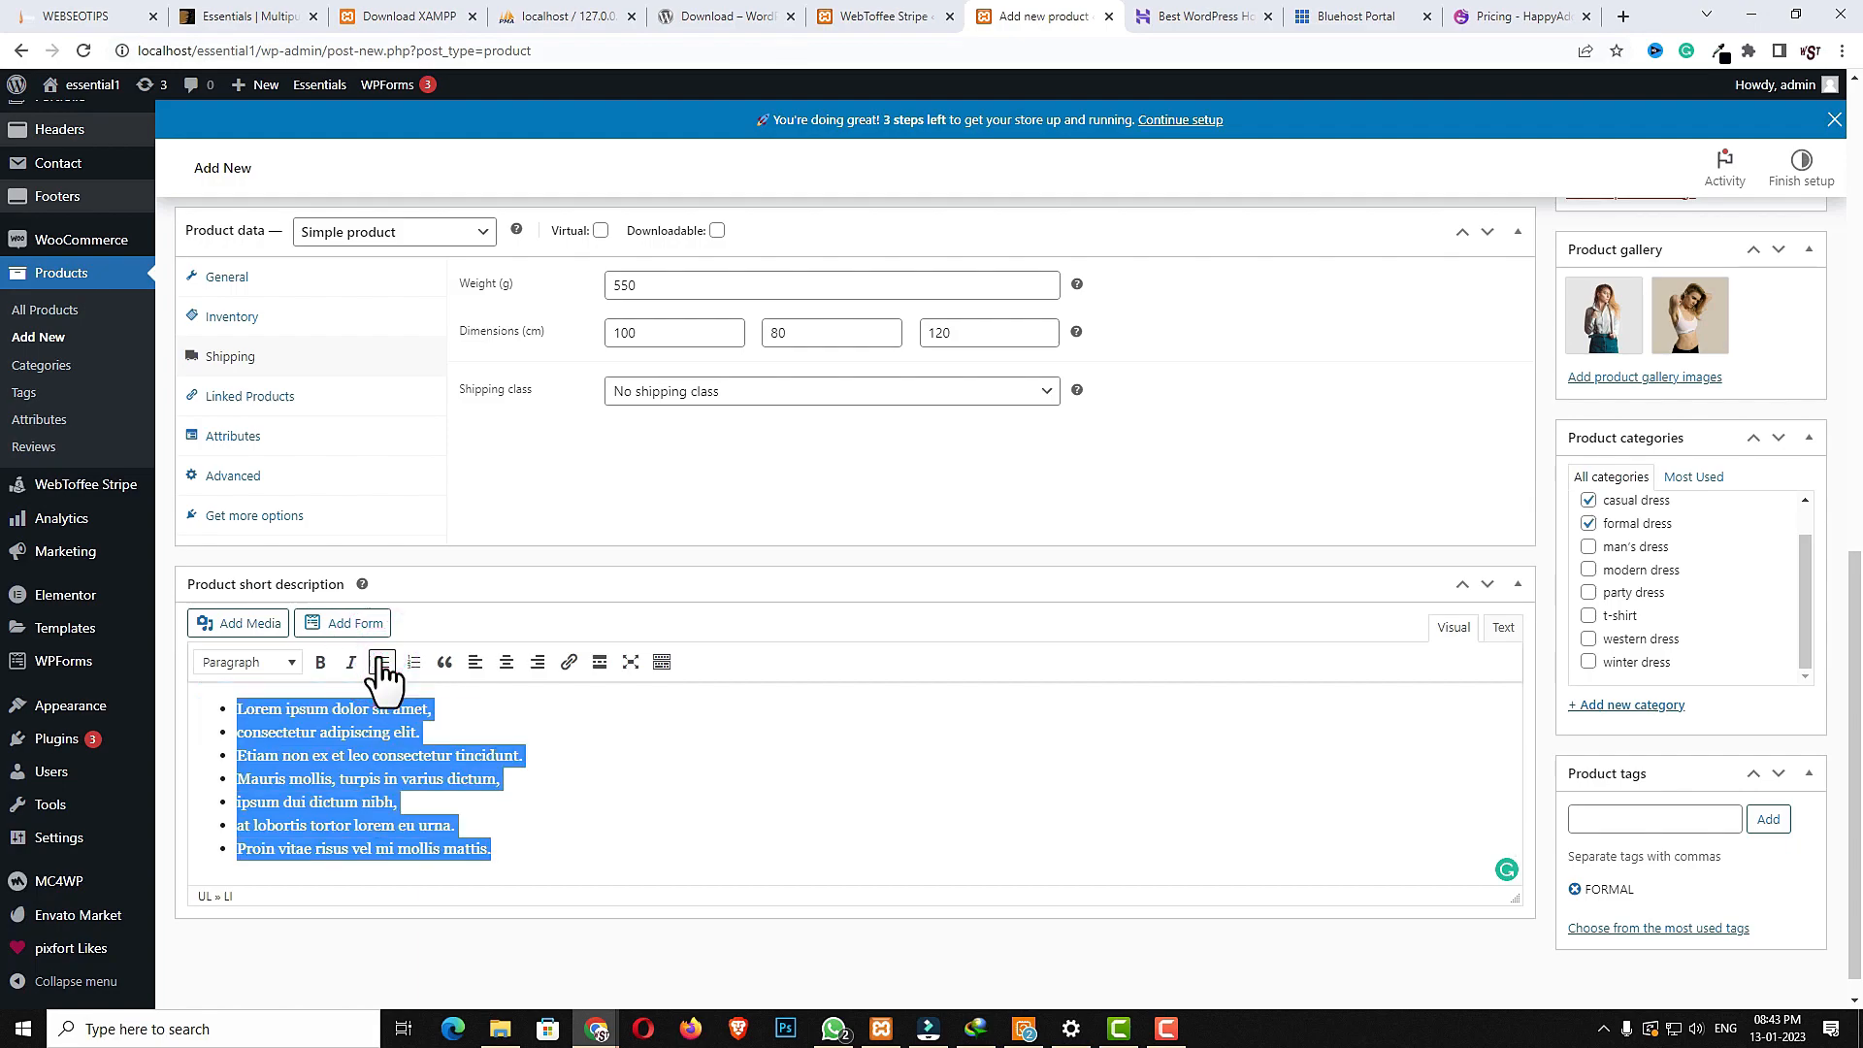
click(806, 821)
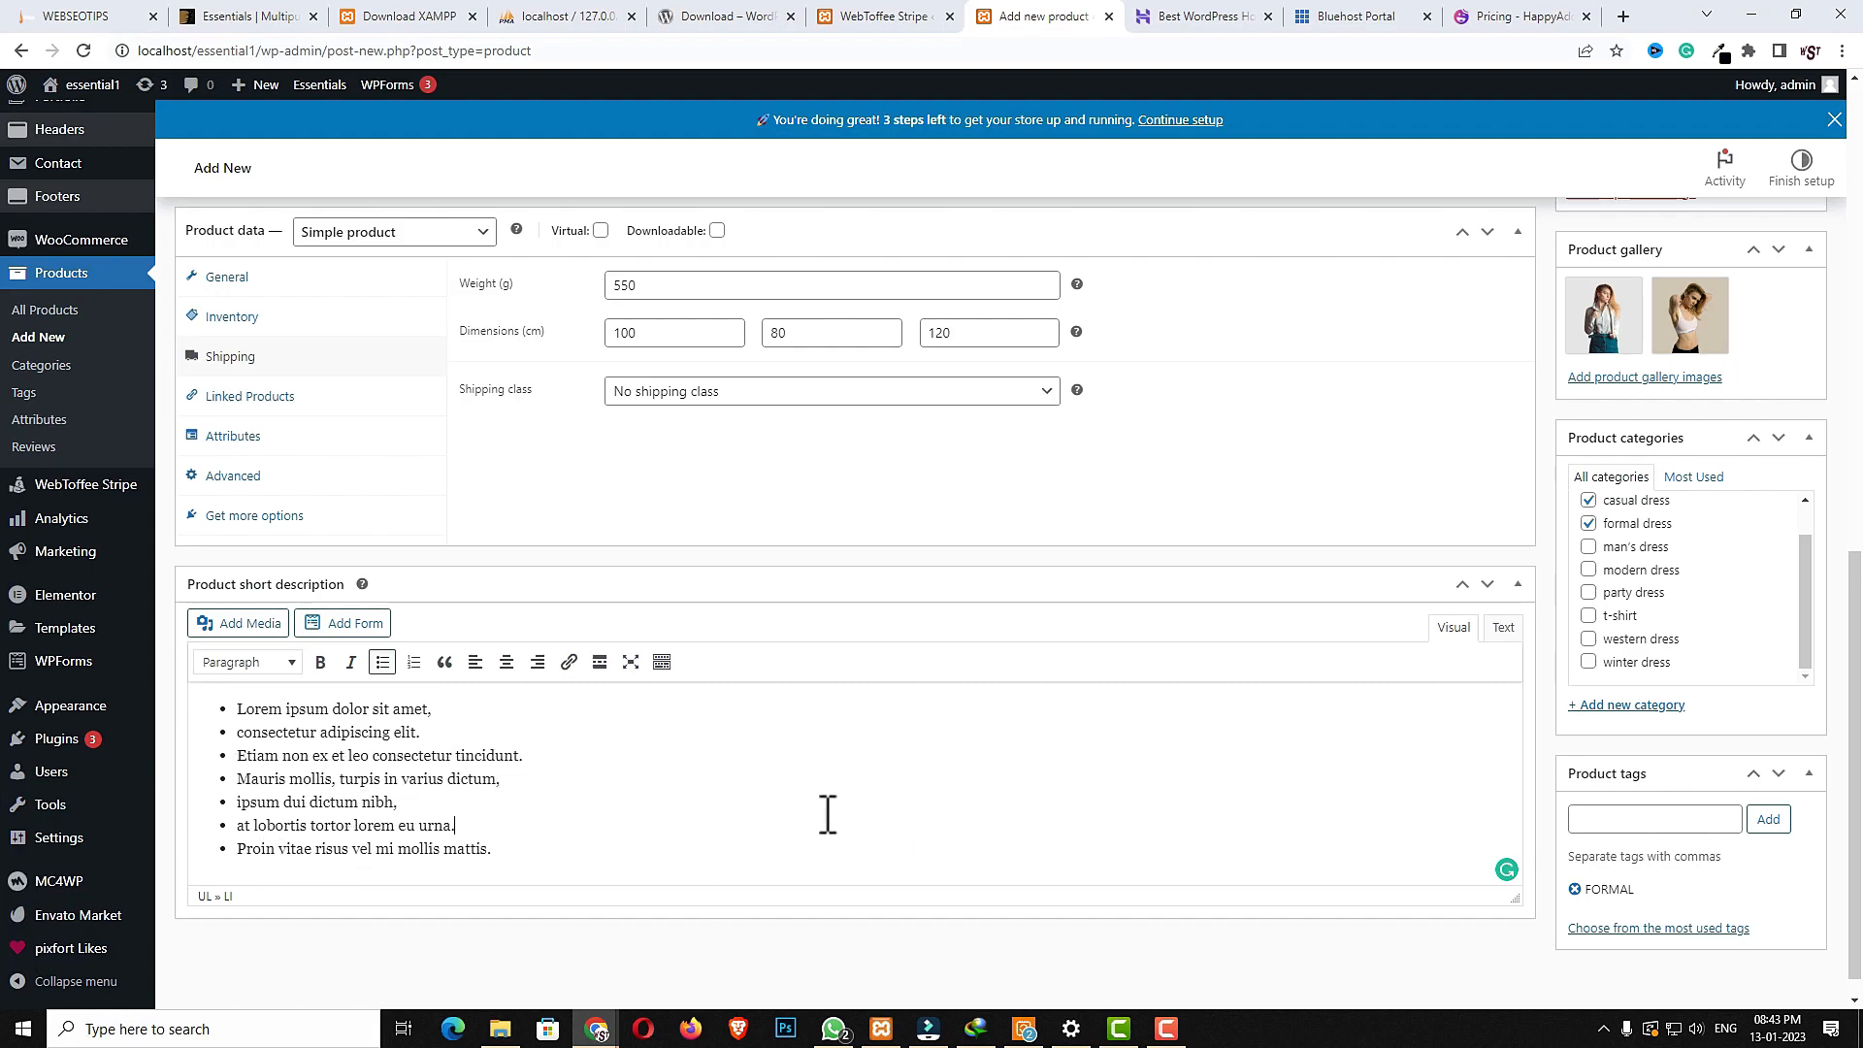
- Publish the gray office dress product
scroll(1698, 912, down, 1)
scroll(1693, 907, up, 7)
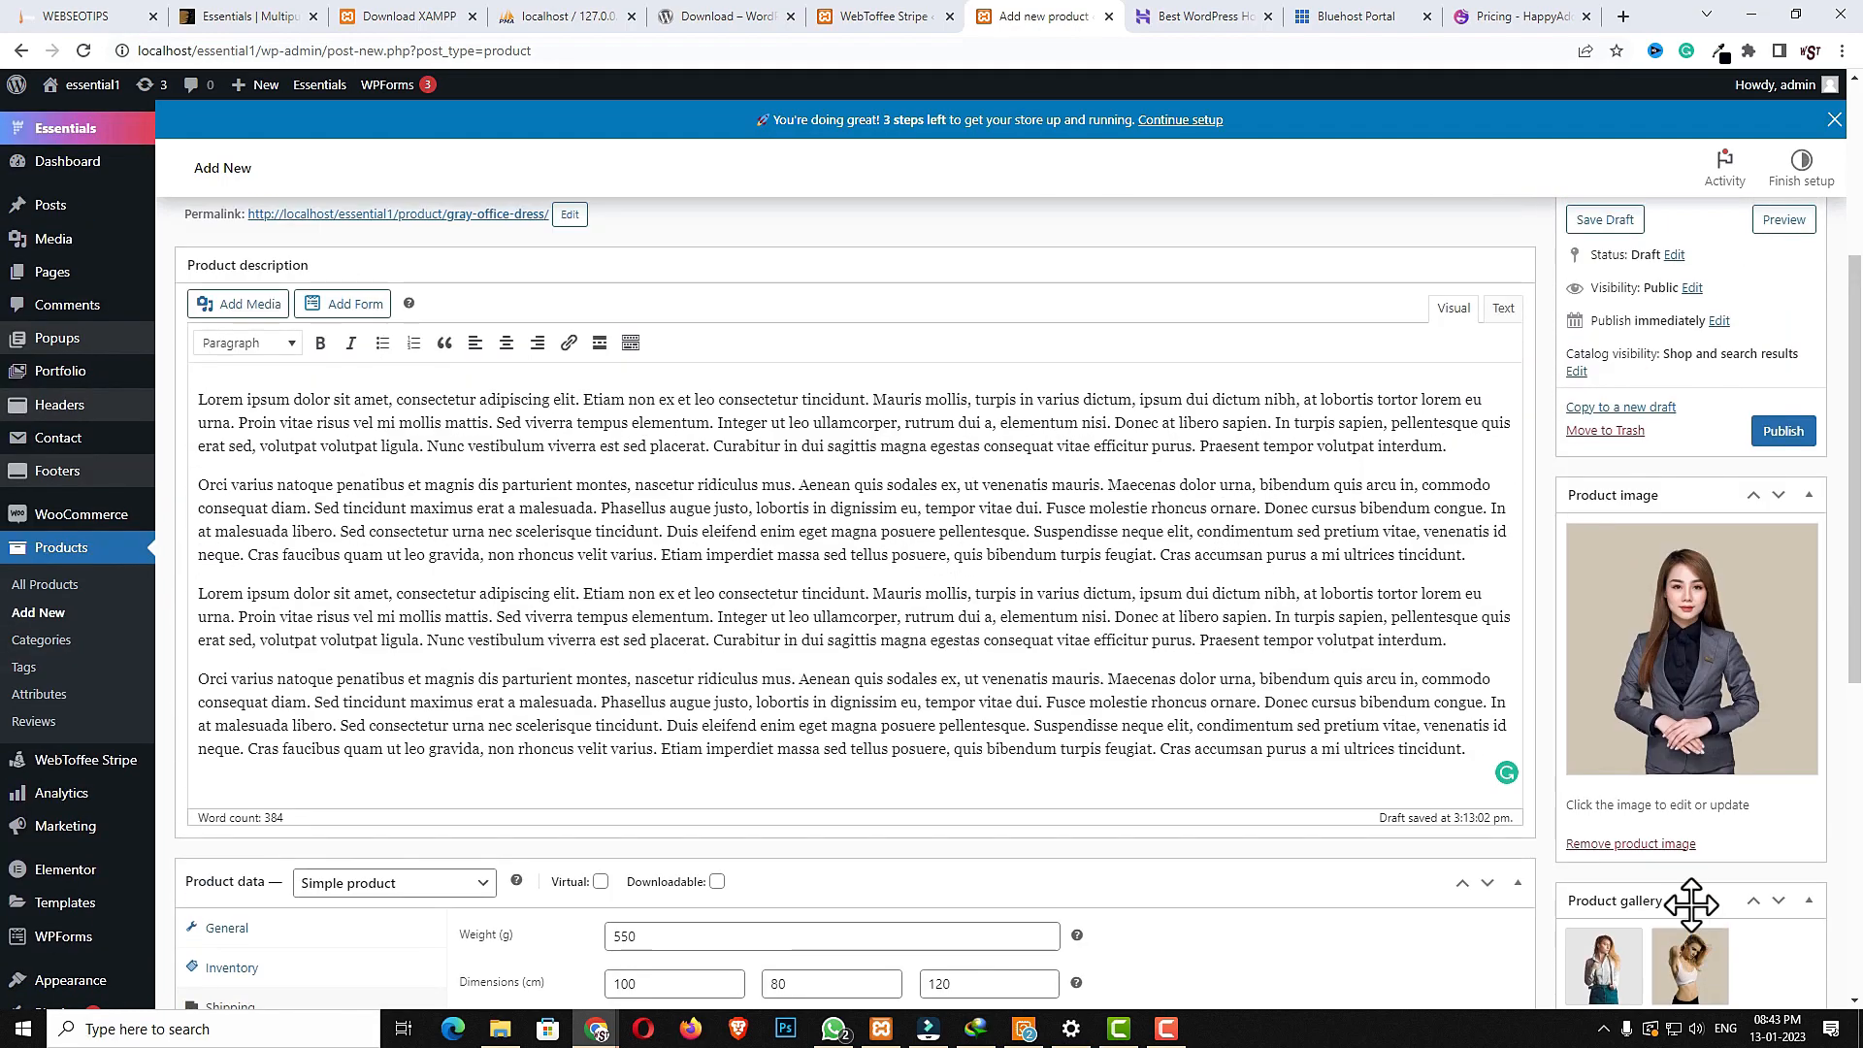
scroll(1692, 905, up, 2)
click(1782, 626)
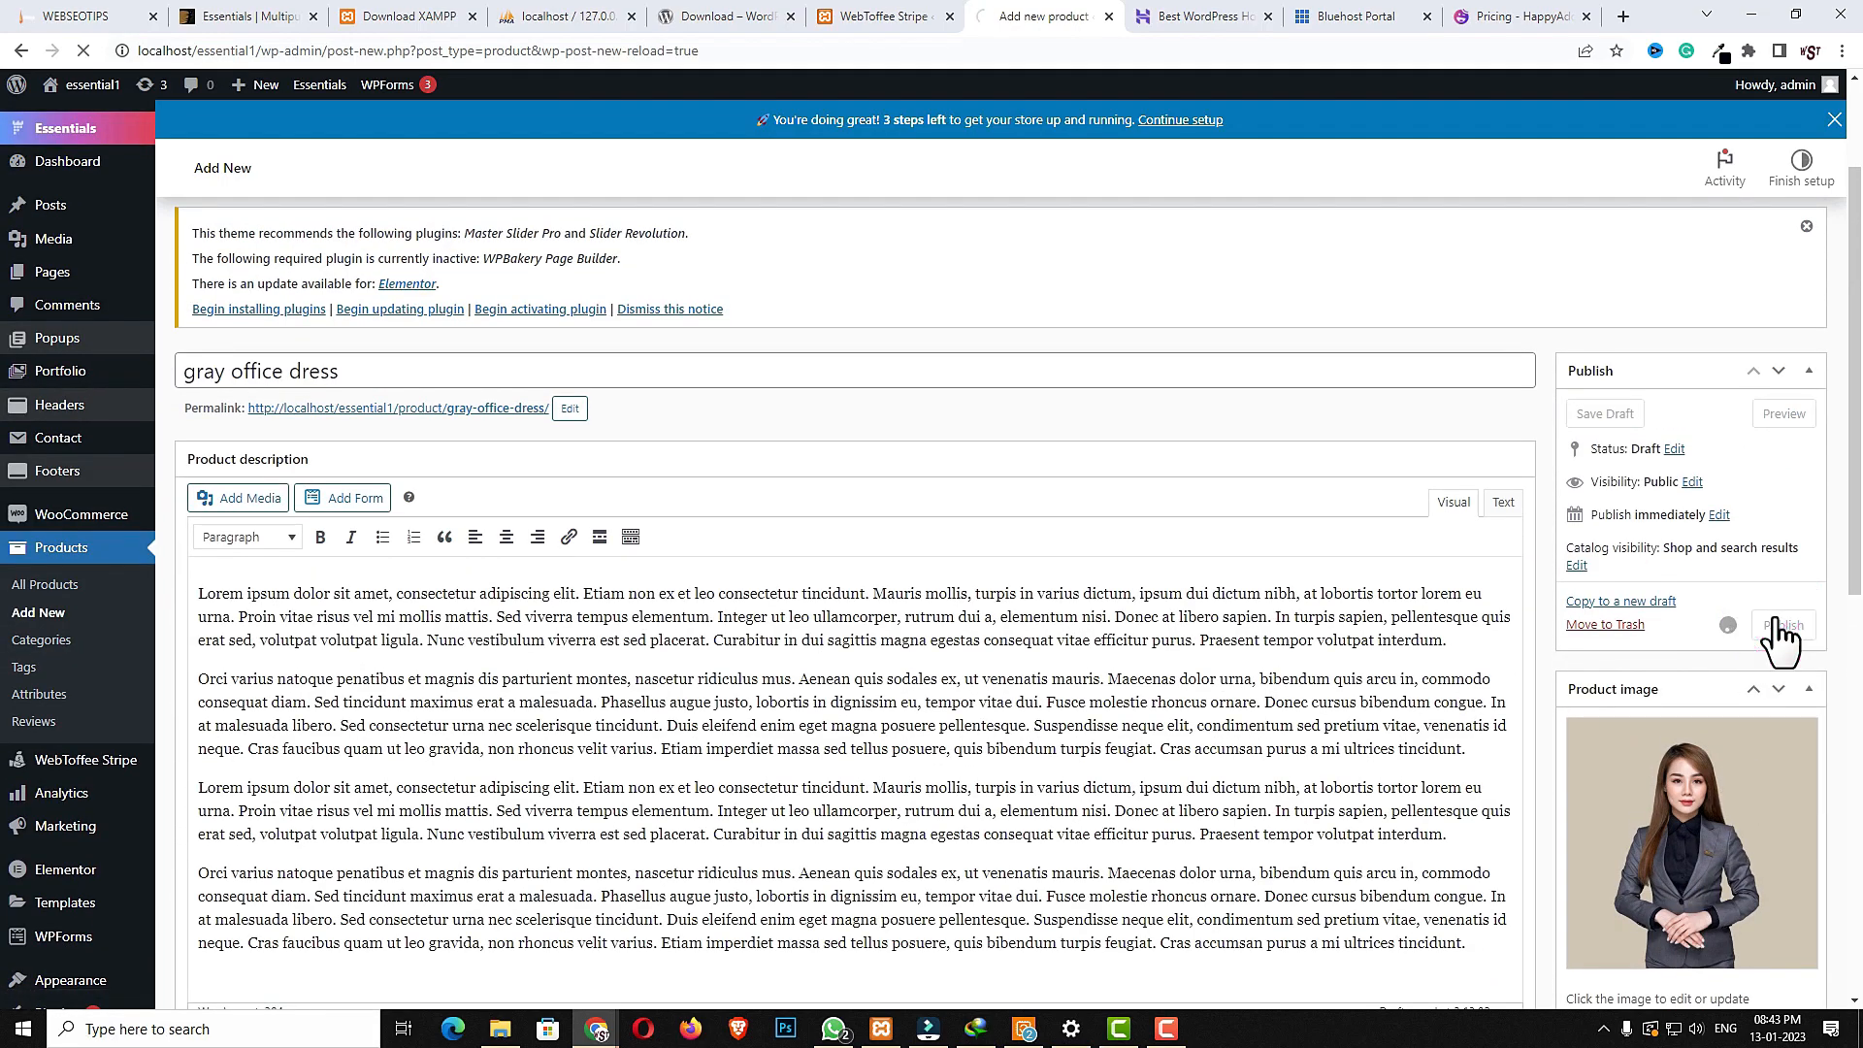
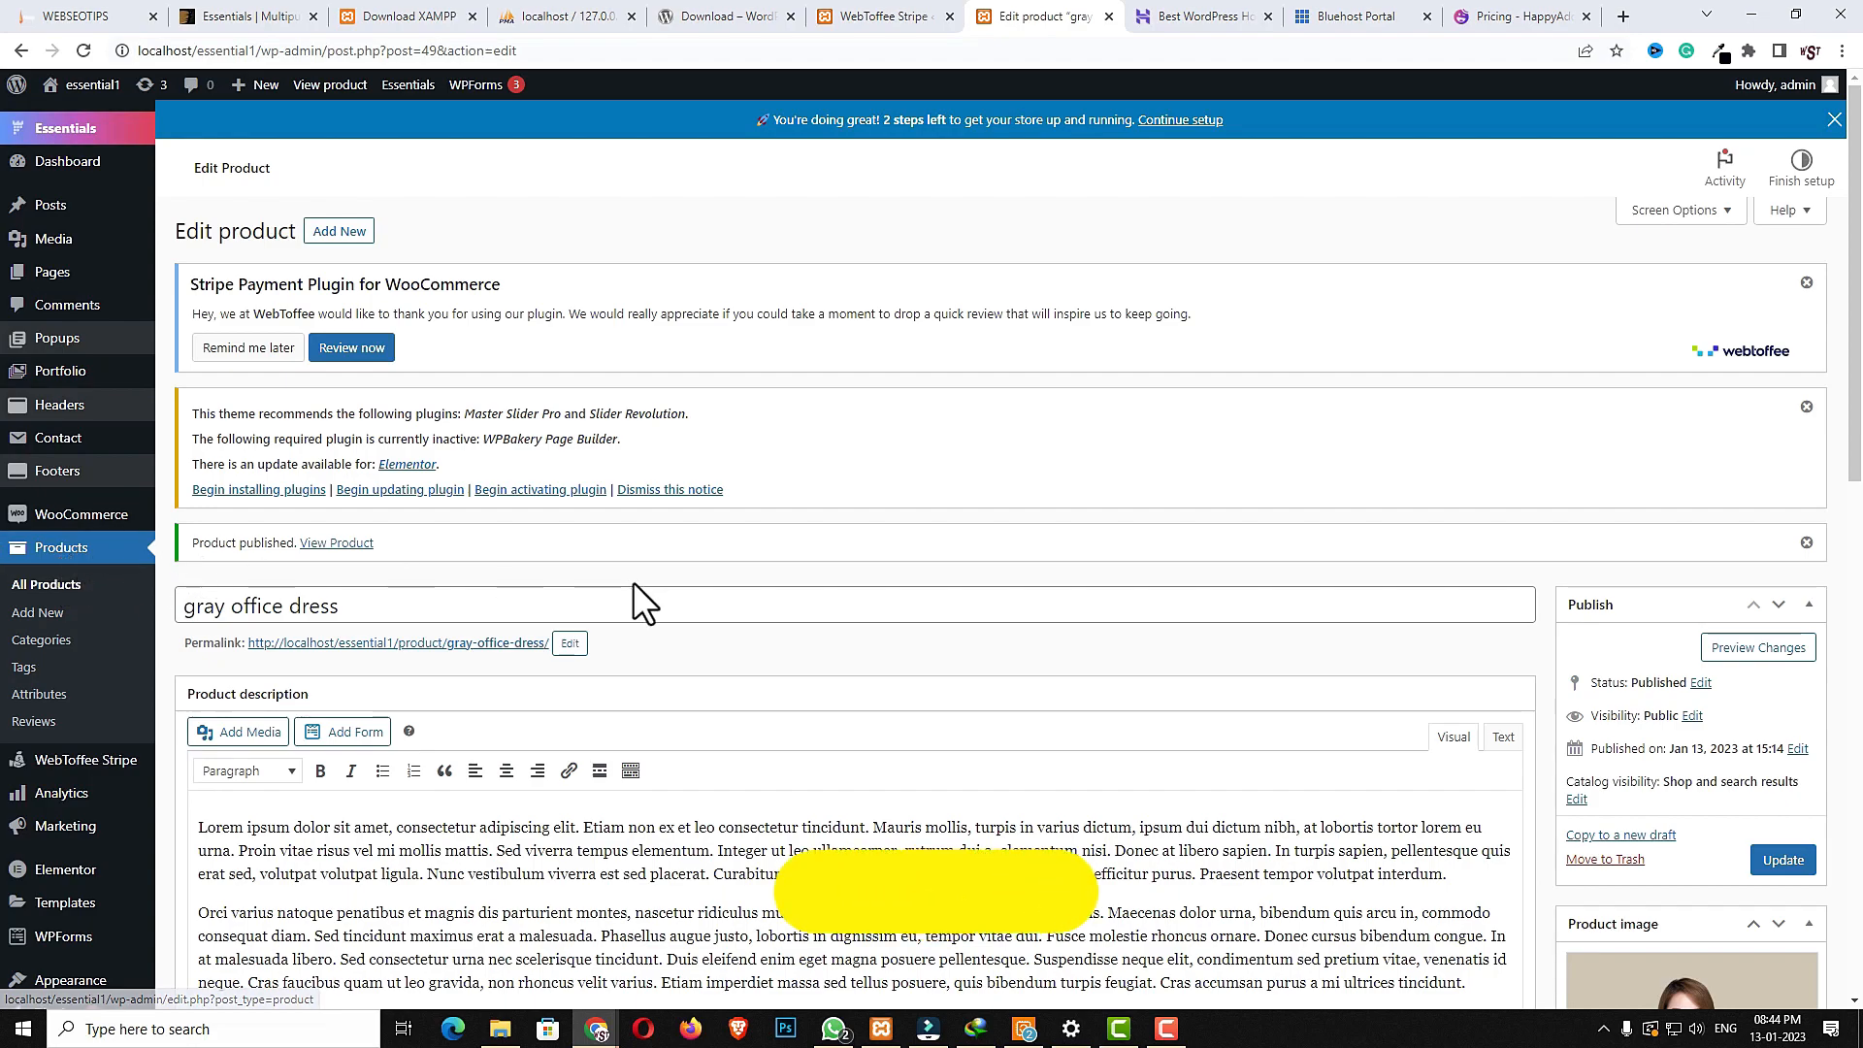
- Open the product importer and choose the CSV file wc-product-export-30-12-2022-1672350455173.csv from the essential folder
click(70, 549)
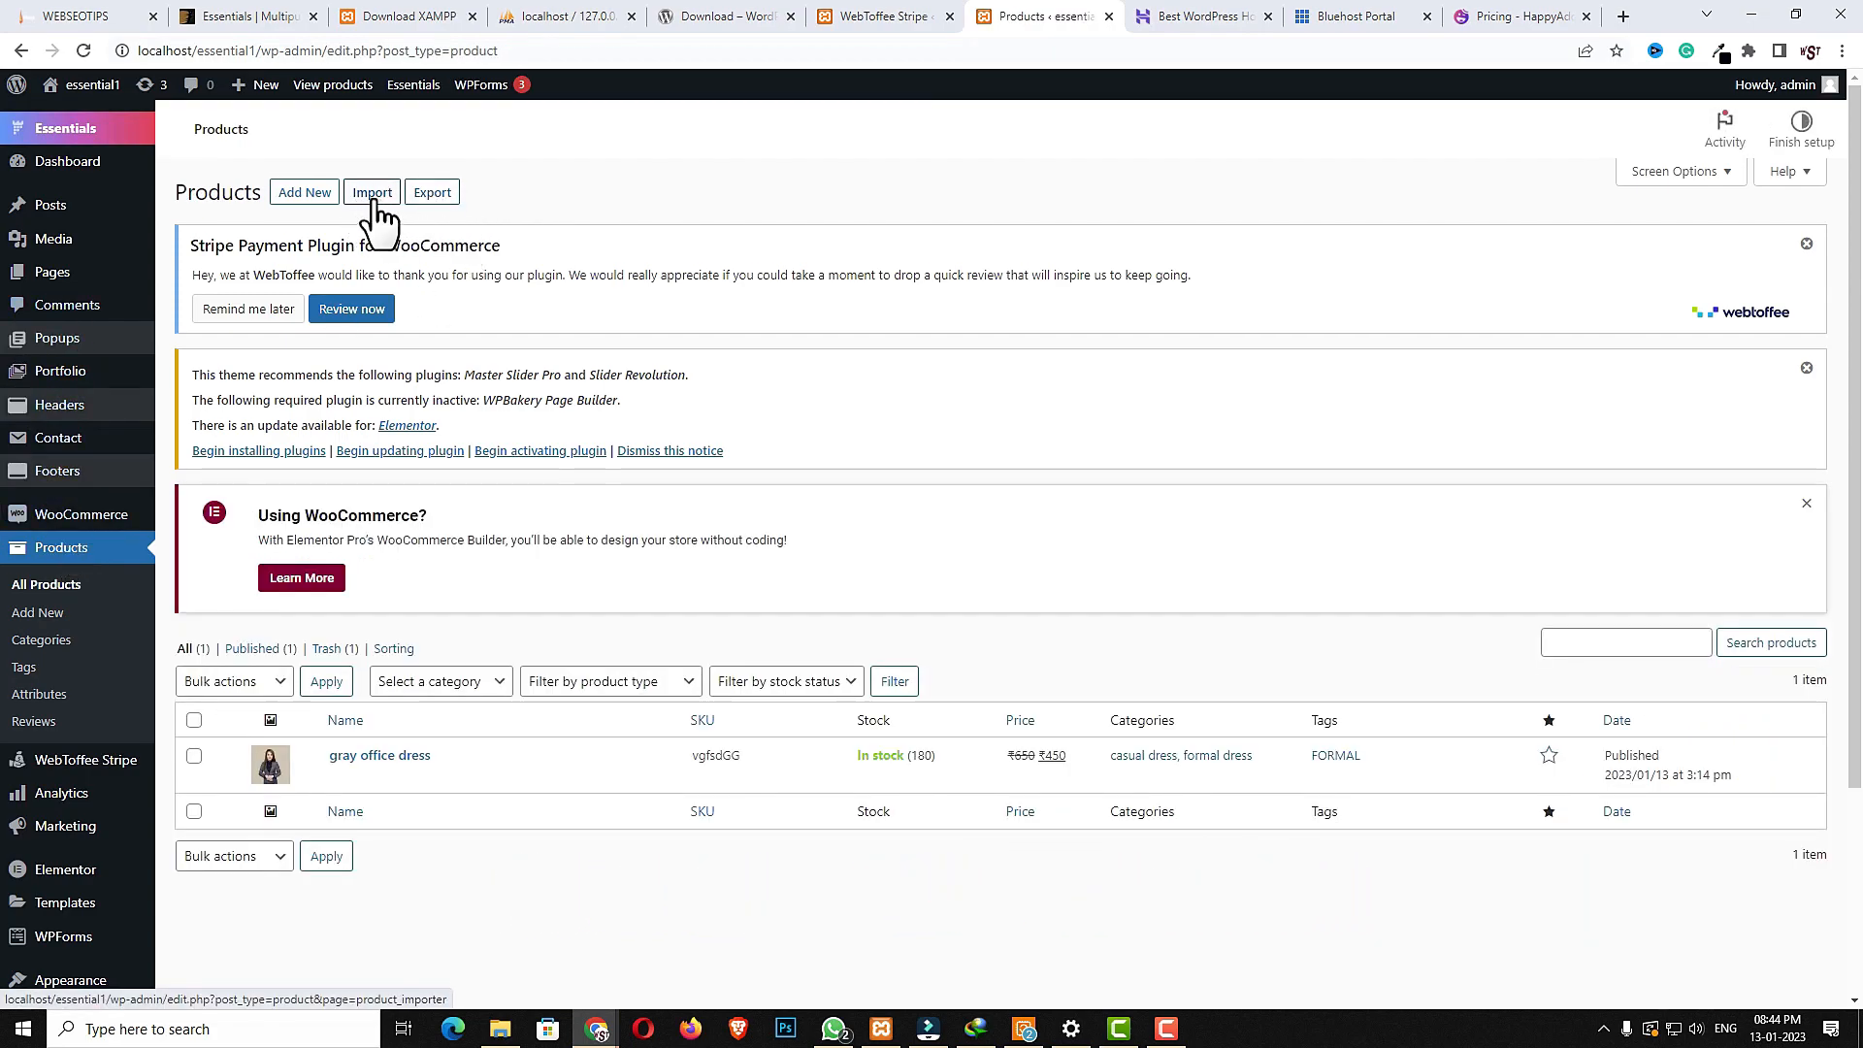
click(373, 197)
click(371, 231)
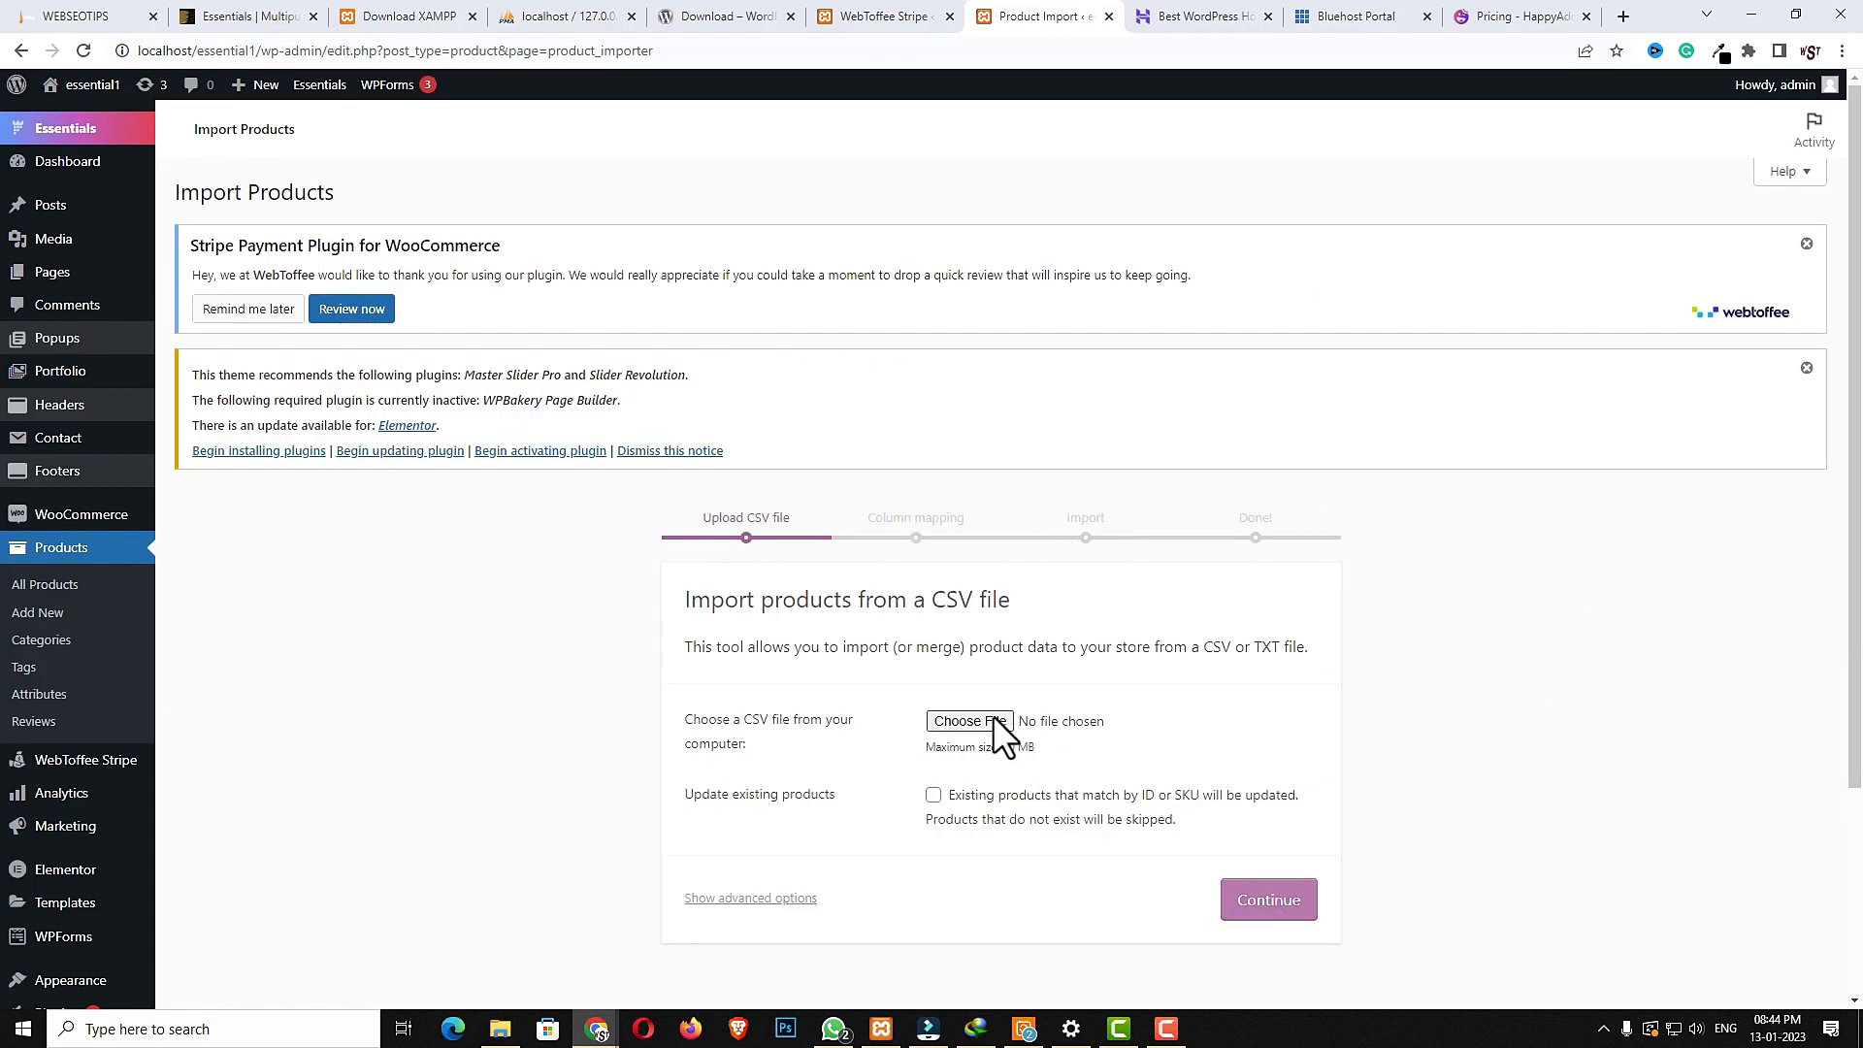
click(993, 718)
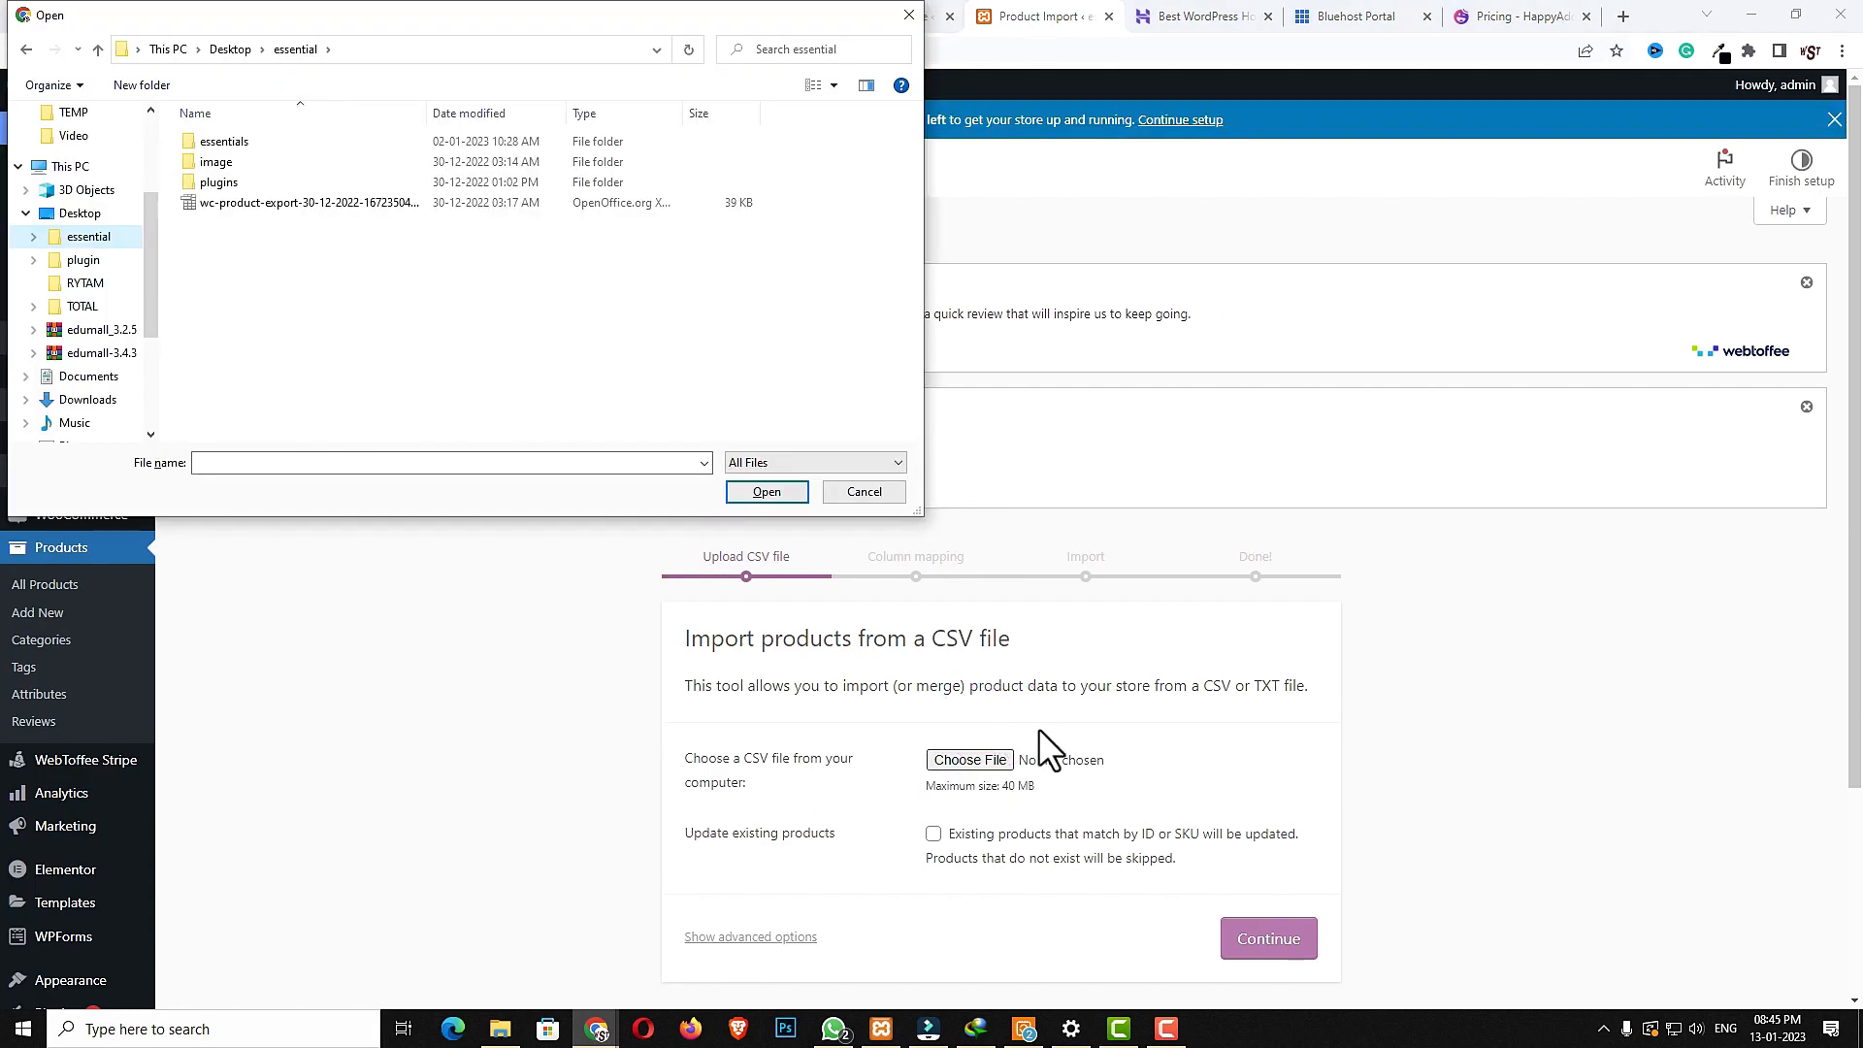
click(256, 200)
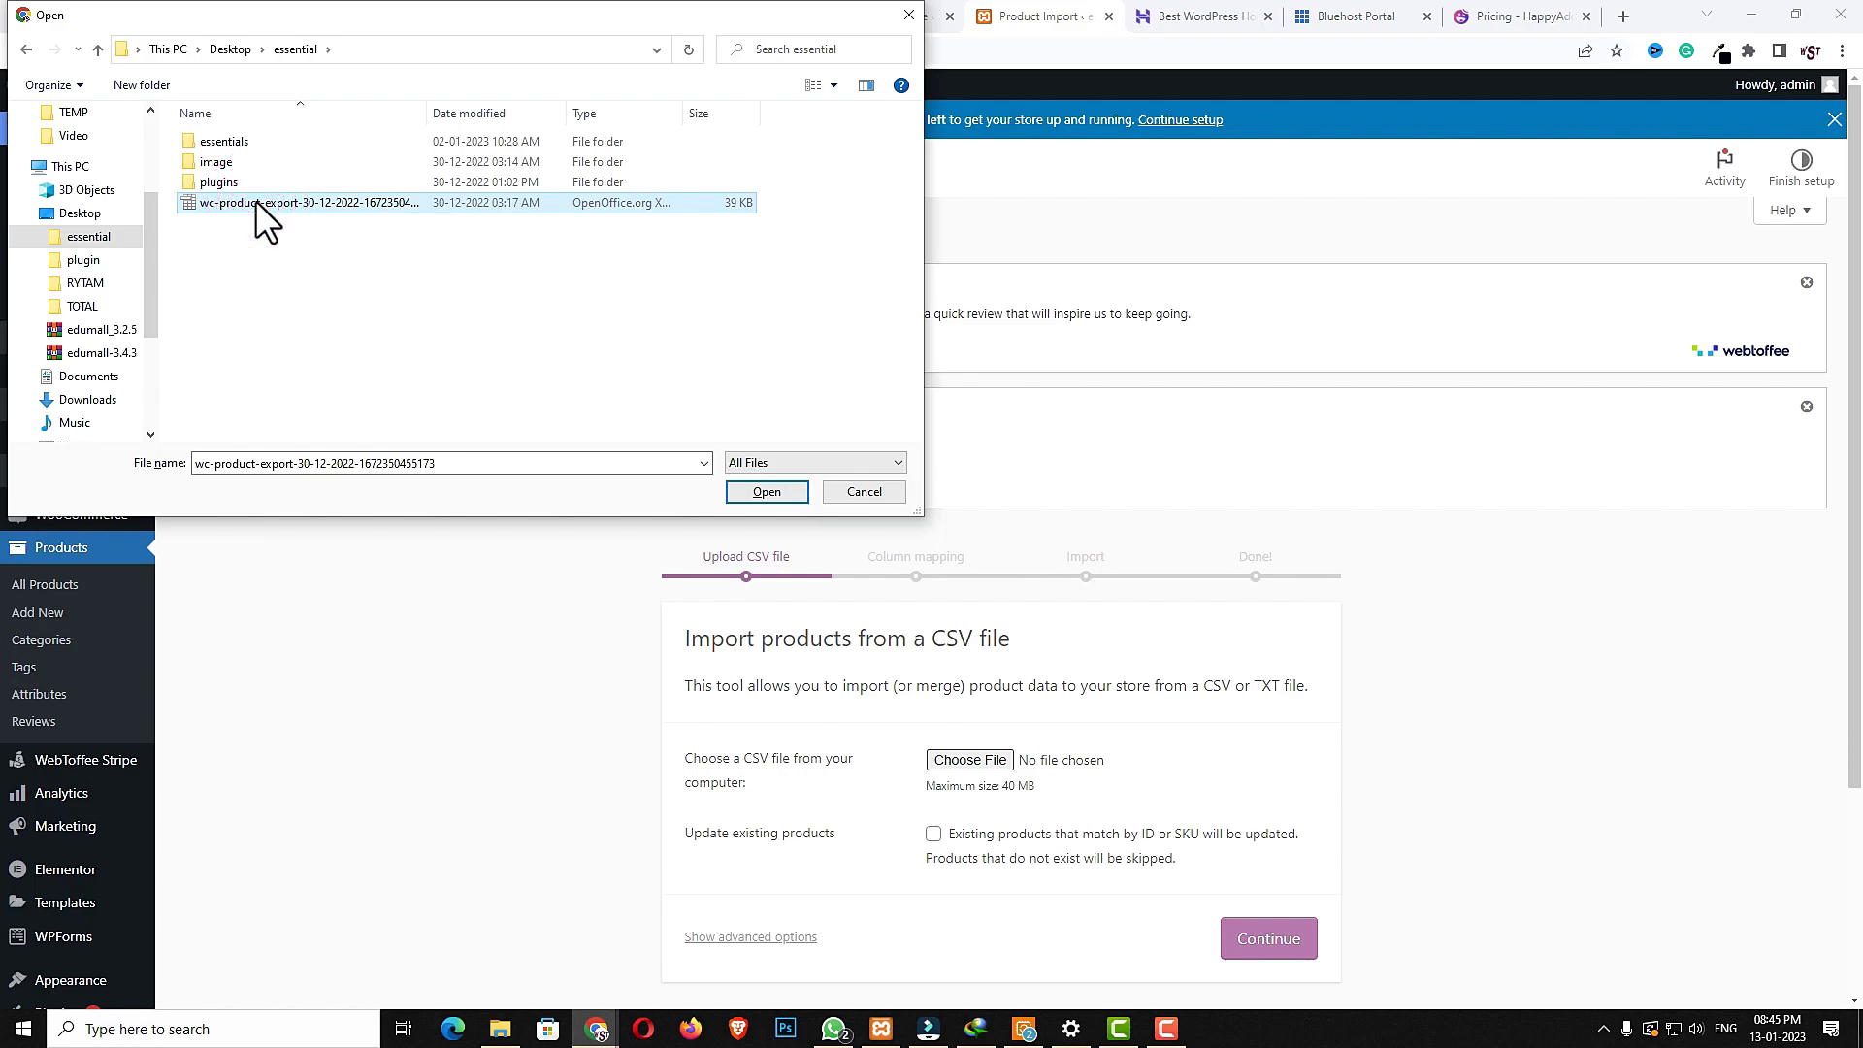
click(782, 493)
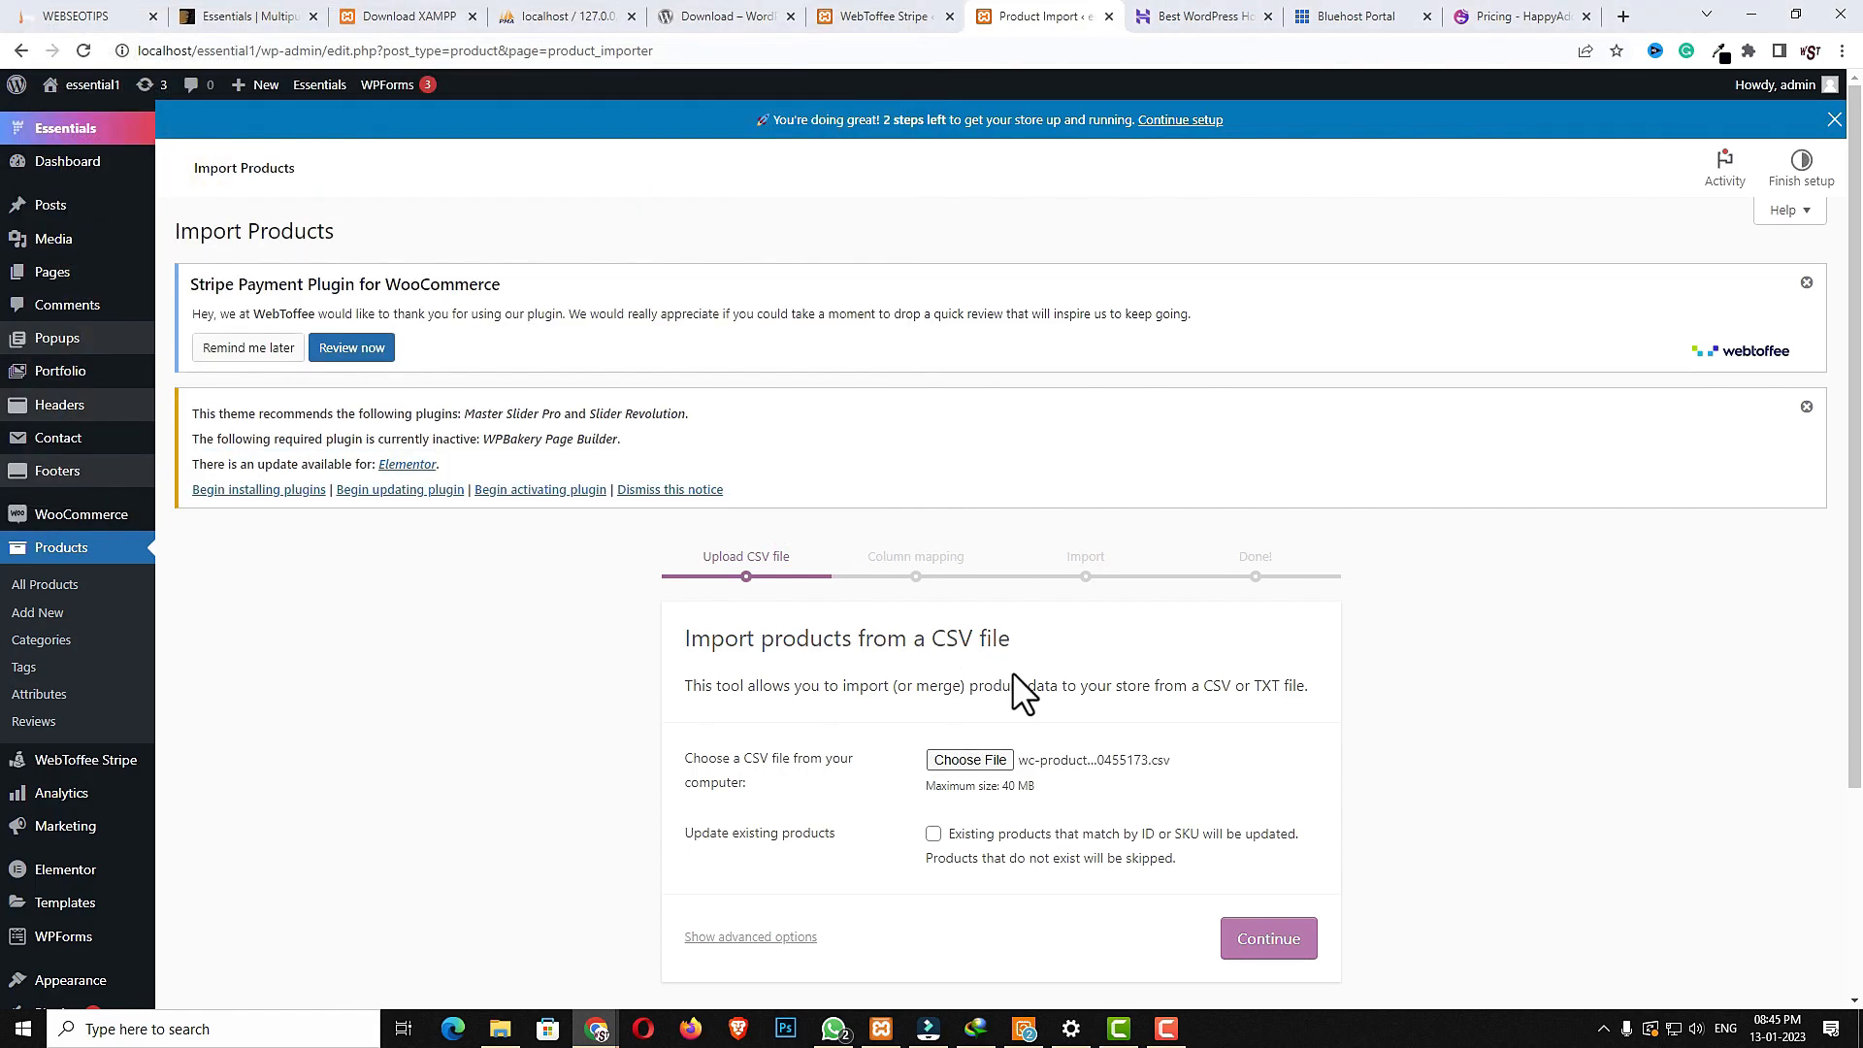
- Continue to column mapping and run the importer with the default mappings
scroll(1075, 730, down, 3)
click(1270, 670)
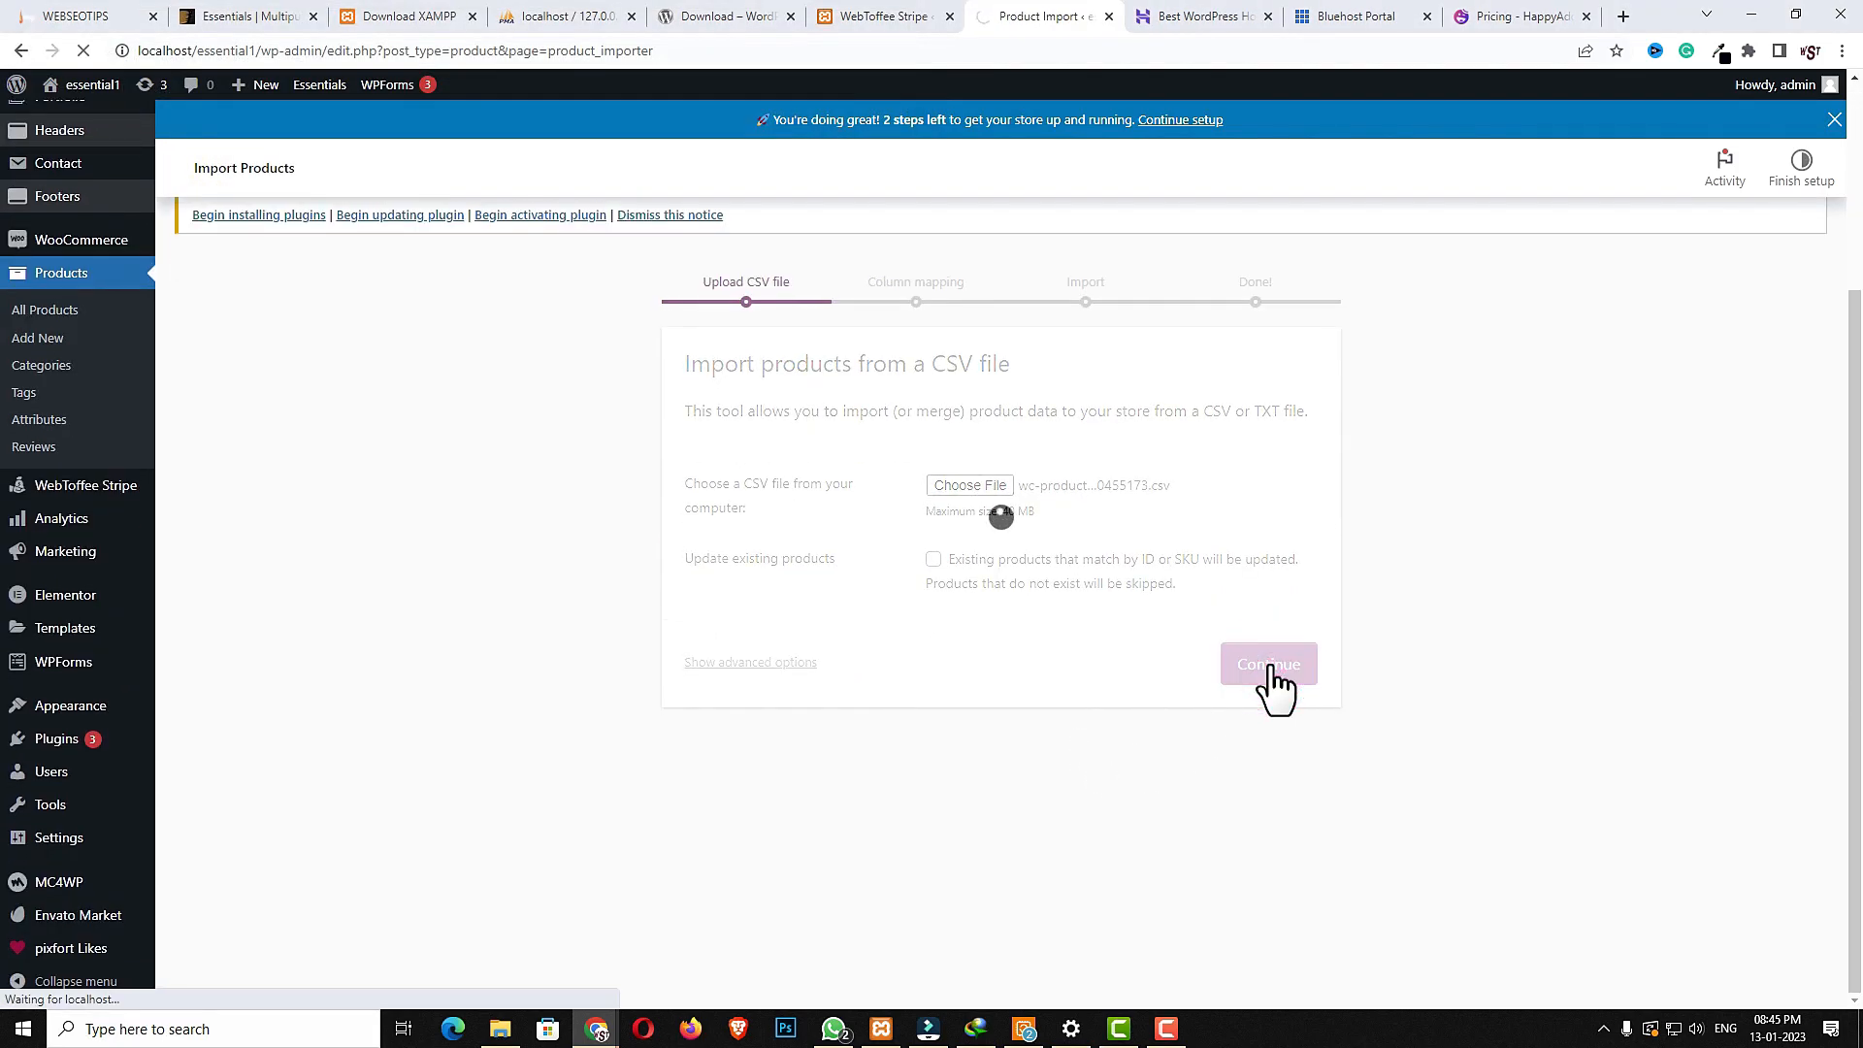
scroll(1349, 728, down, 10)
scroll(1326, 738, down, 15)
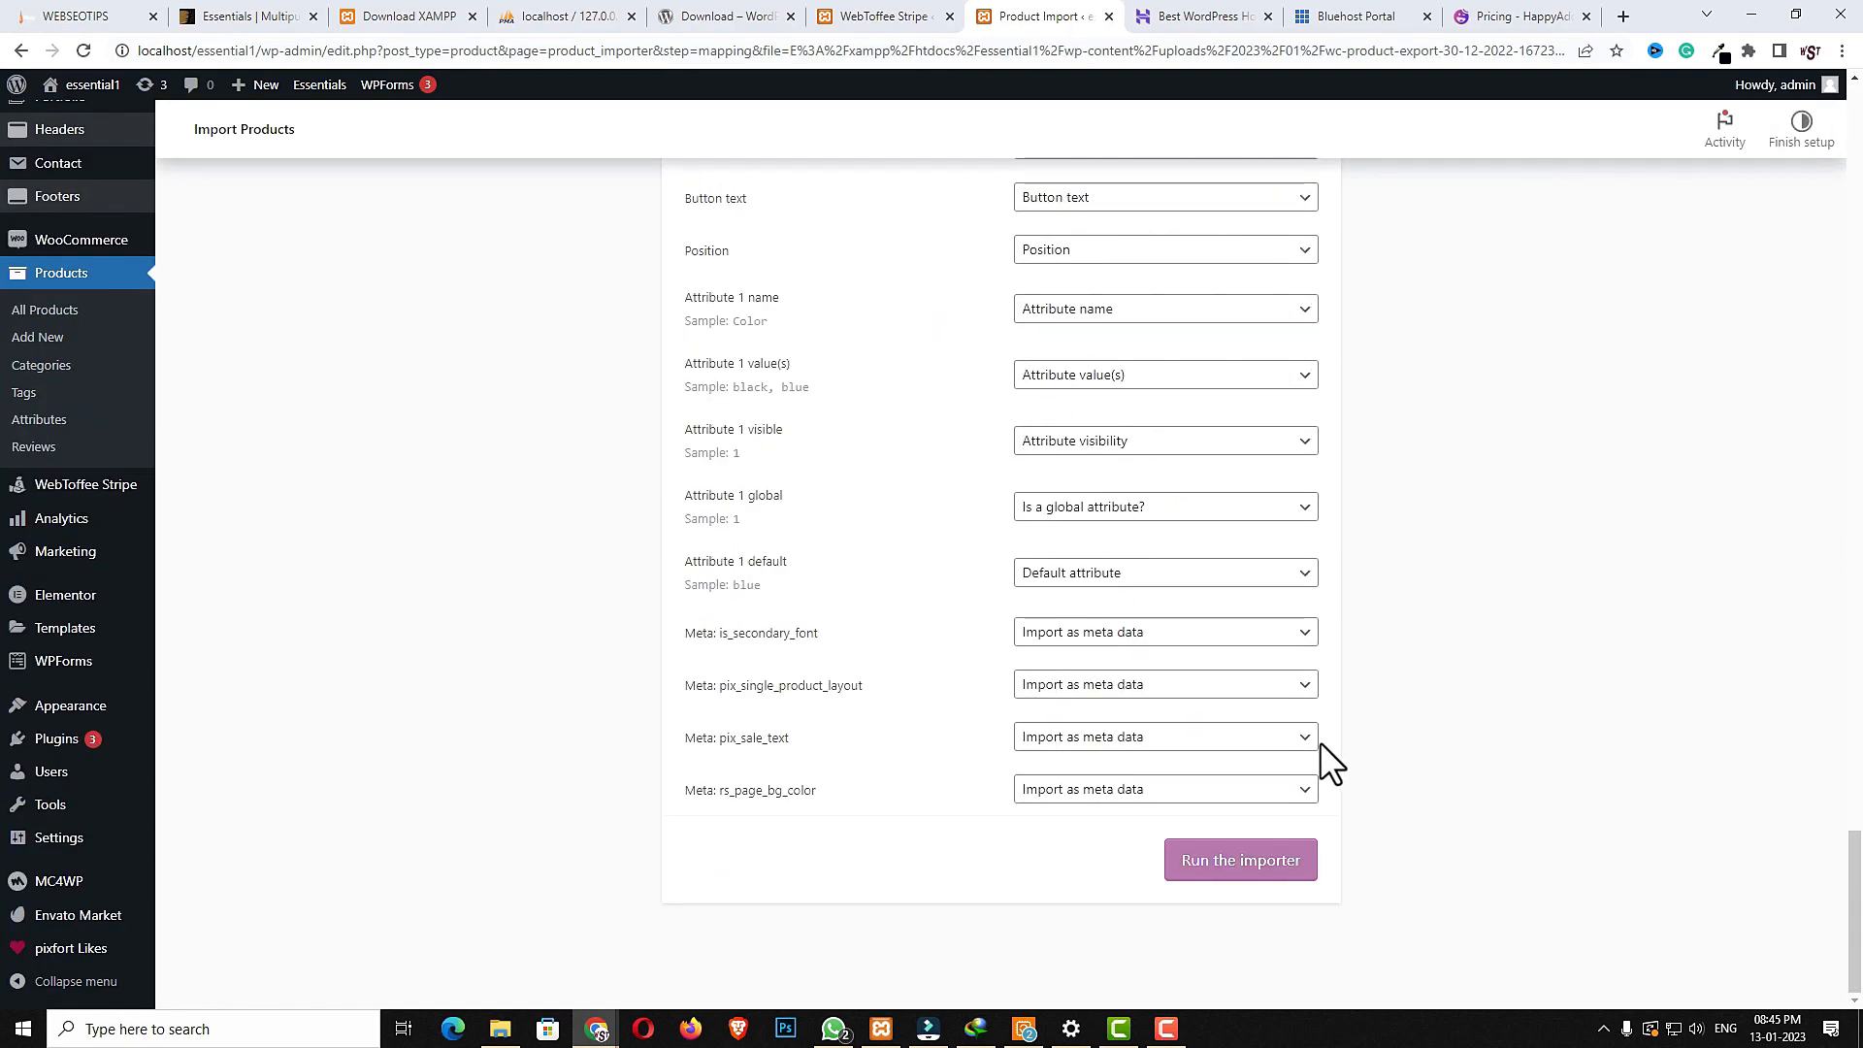
click(1235, 867)
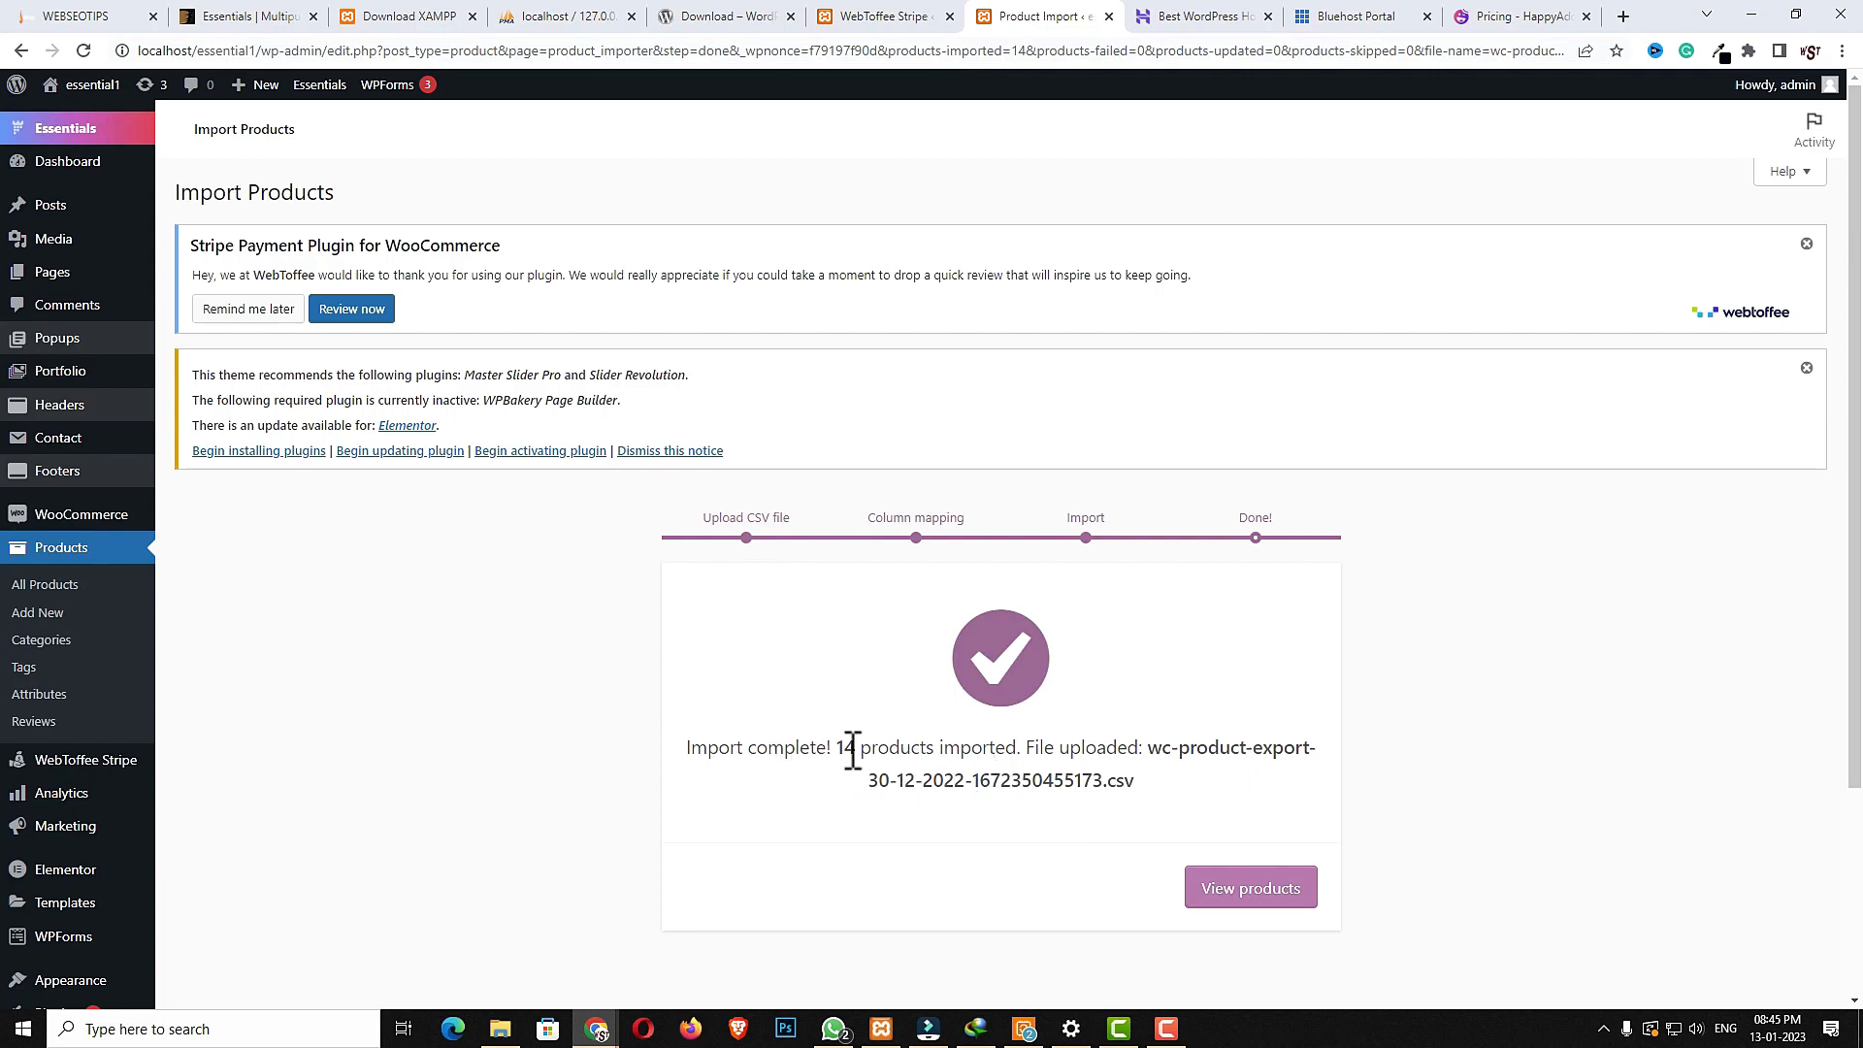
- Open the products list and review the imported products
click(56, 587)
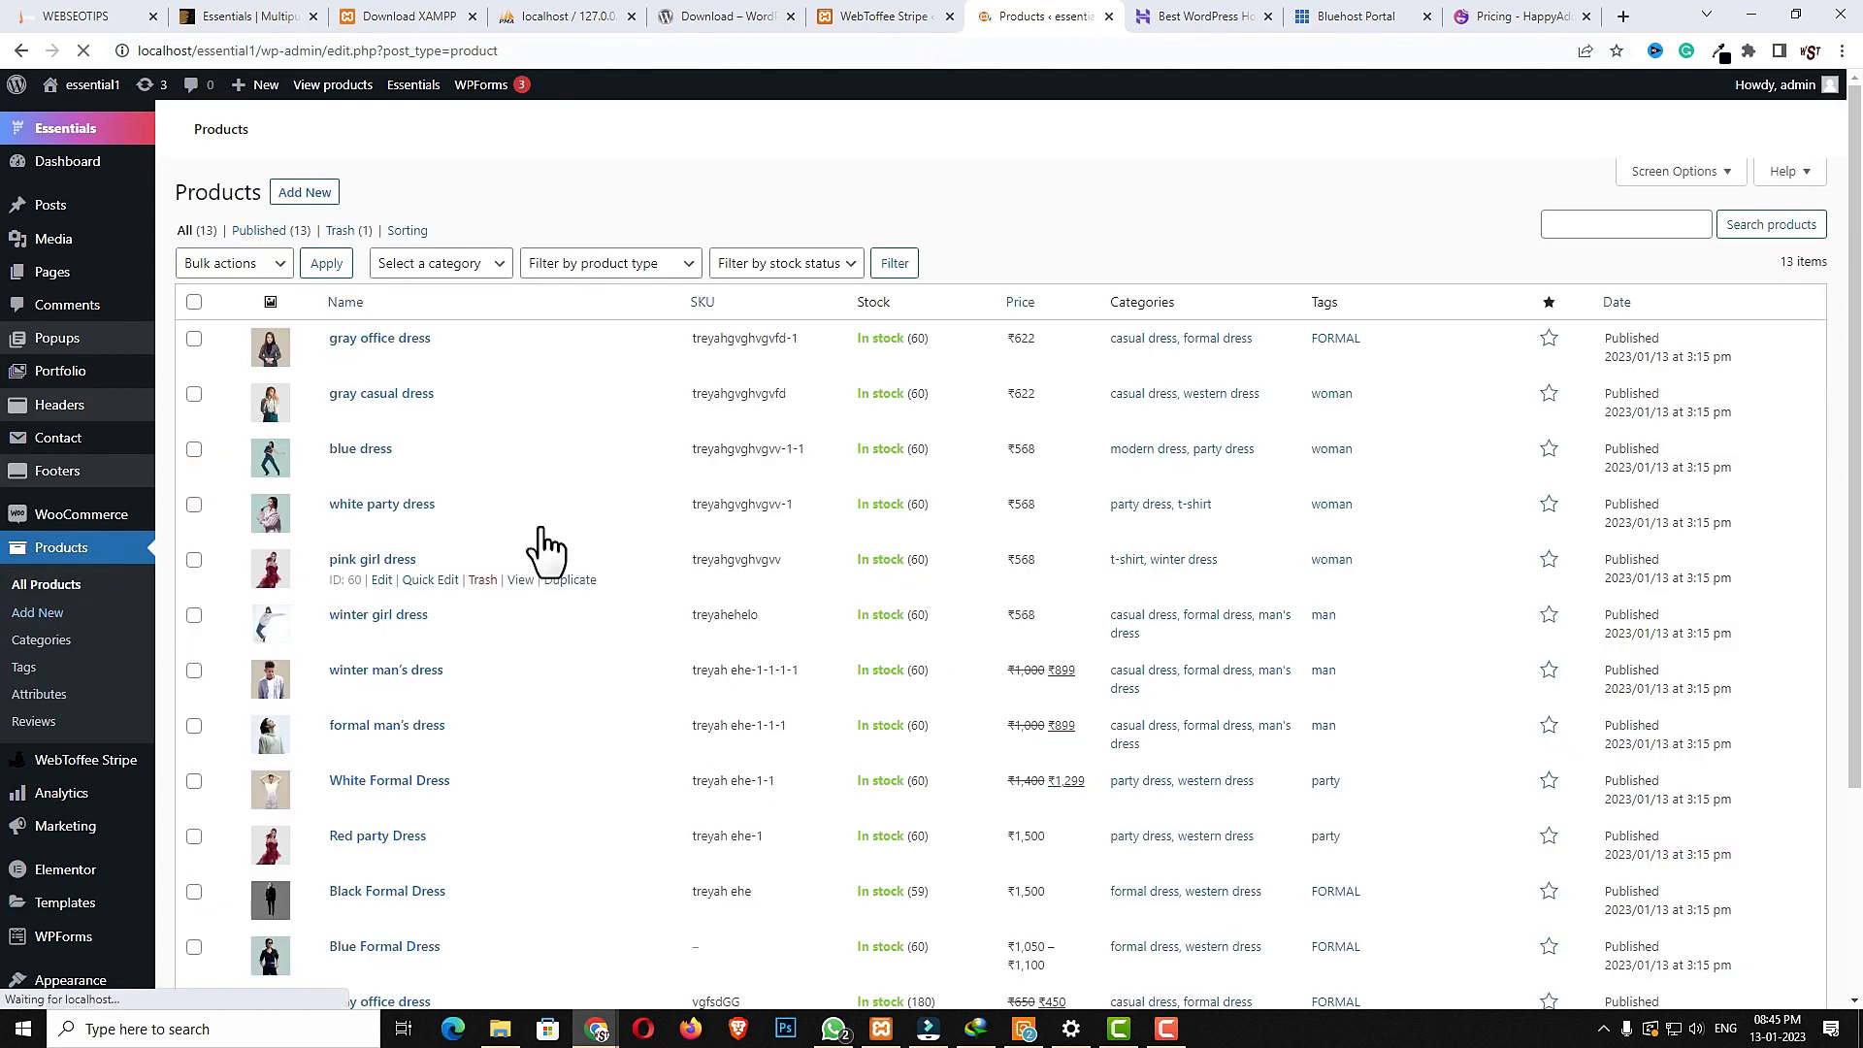
scroll(541, 540, down, 3)
scroll(702, 854, up, 5)
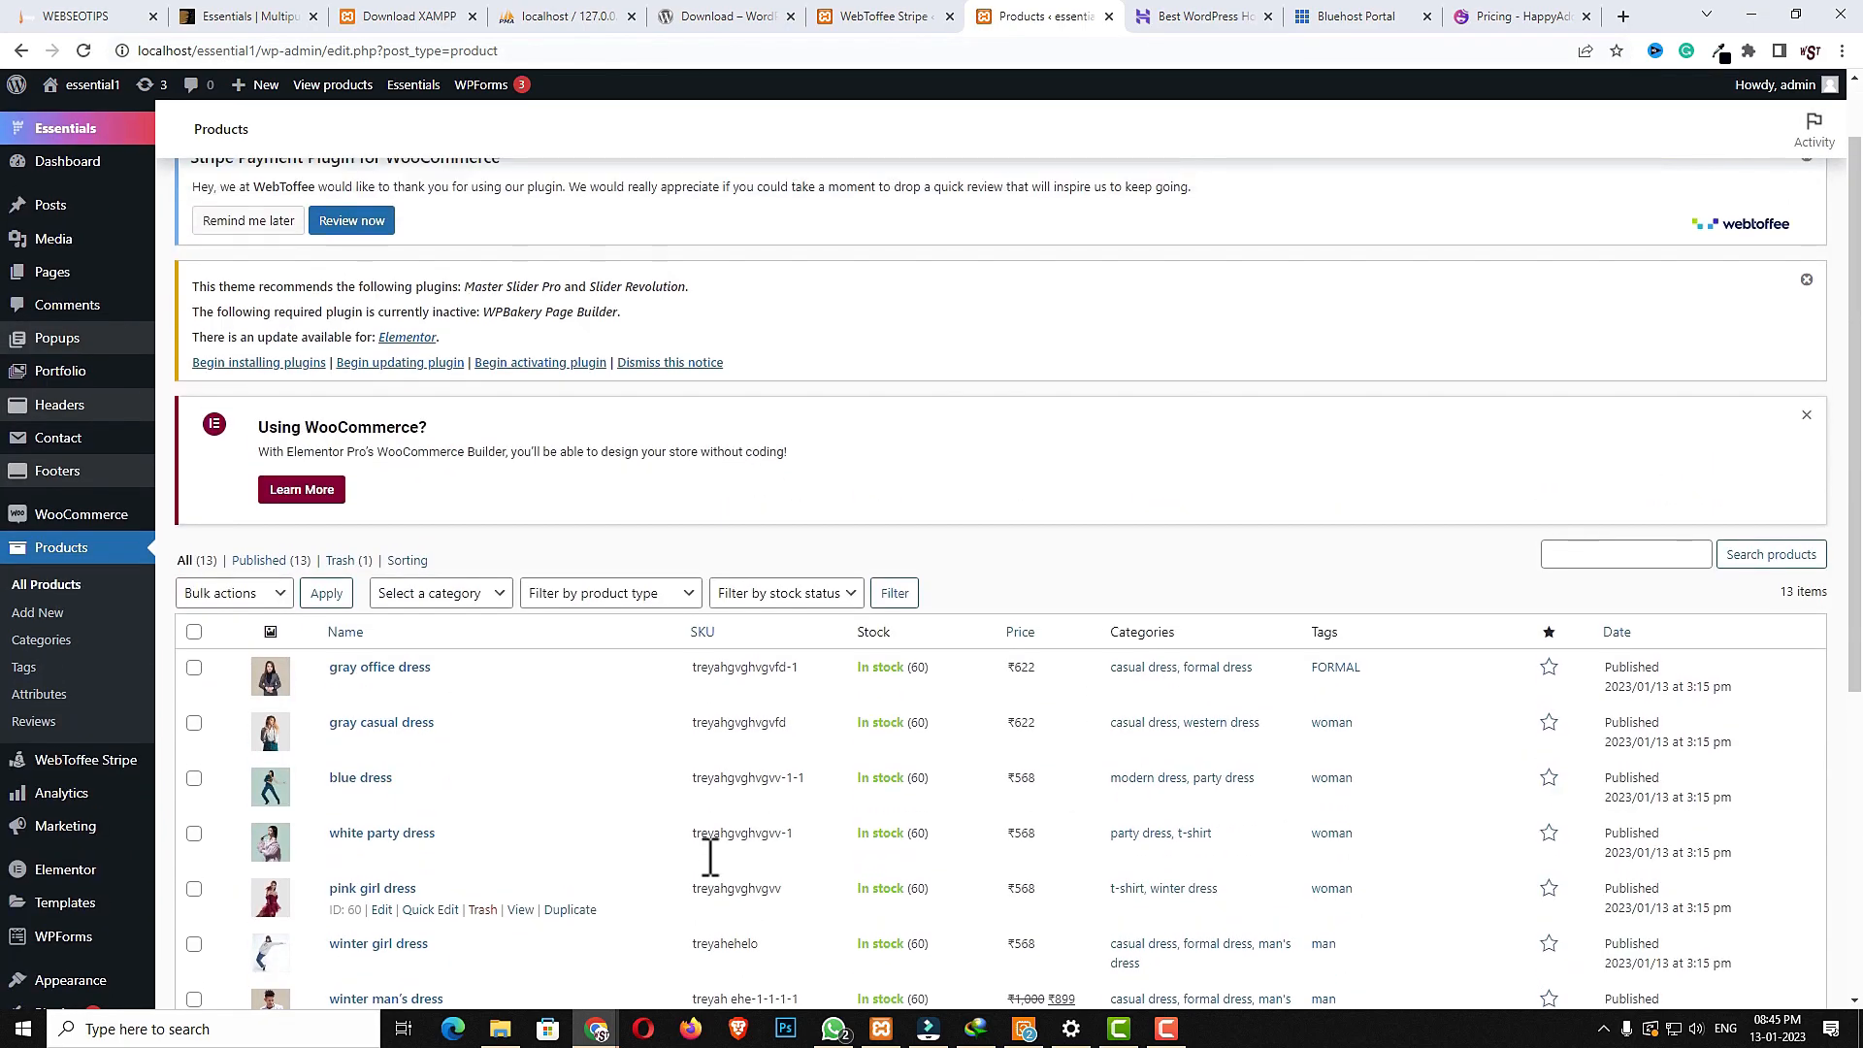
scroll(870, 771, up, 1)
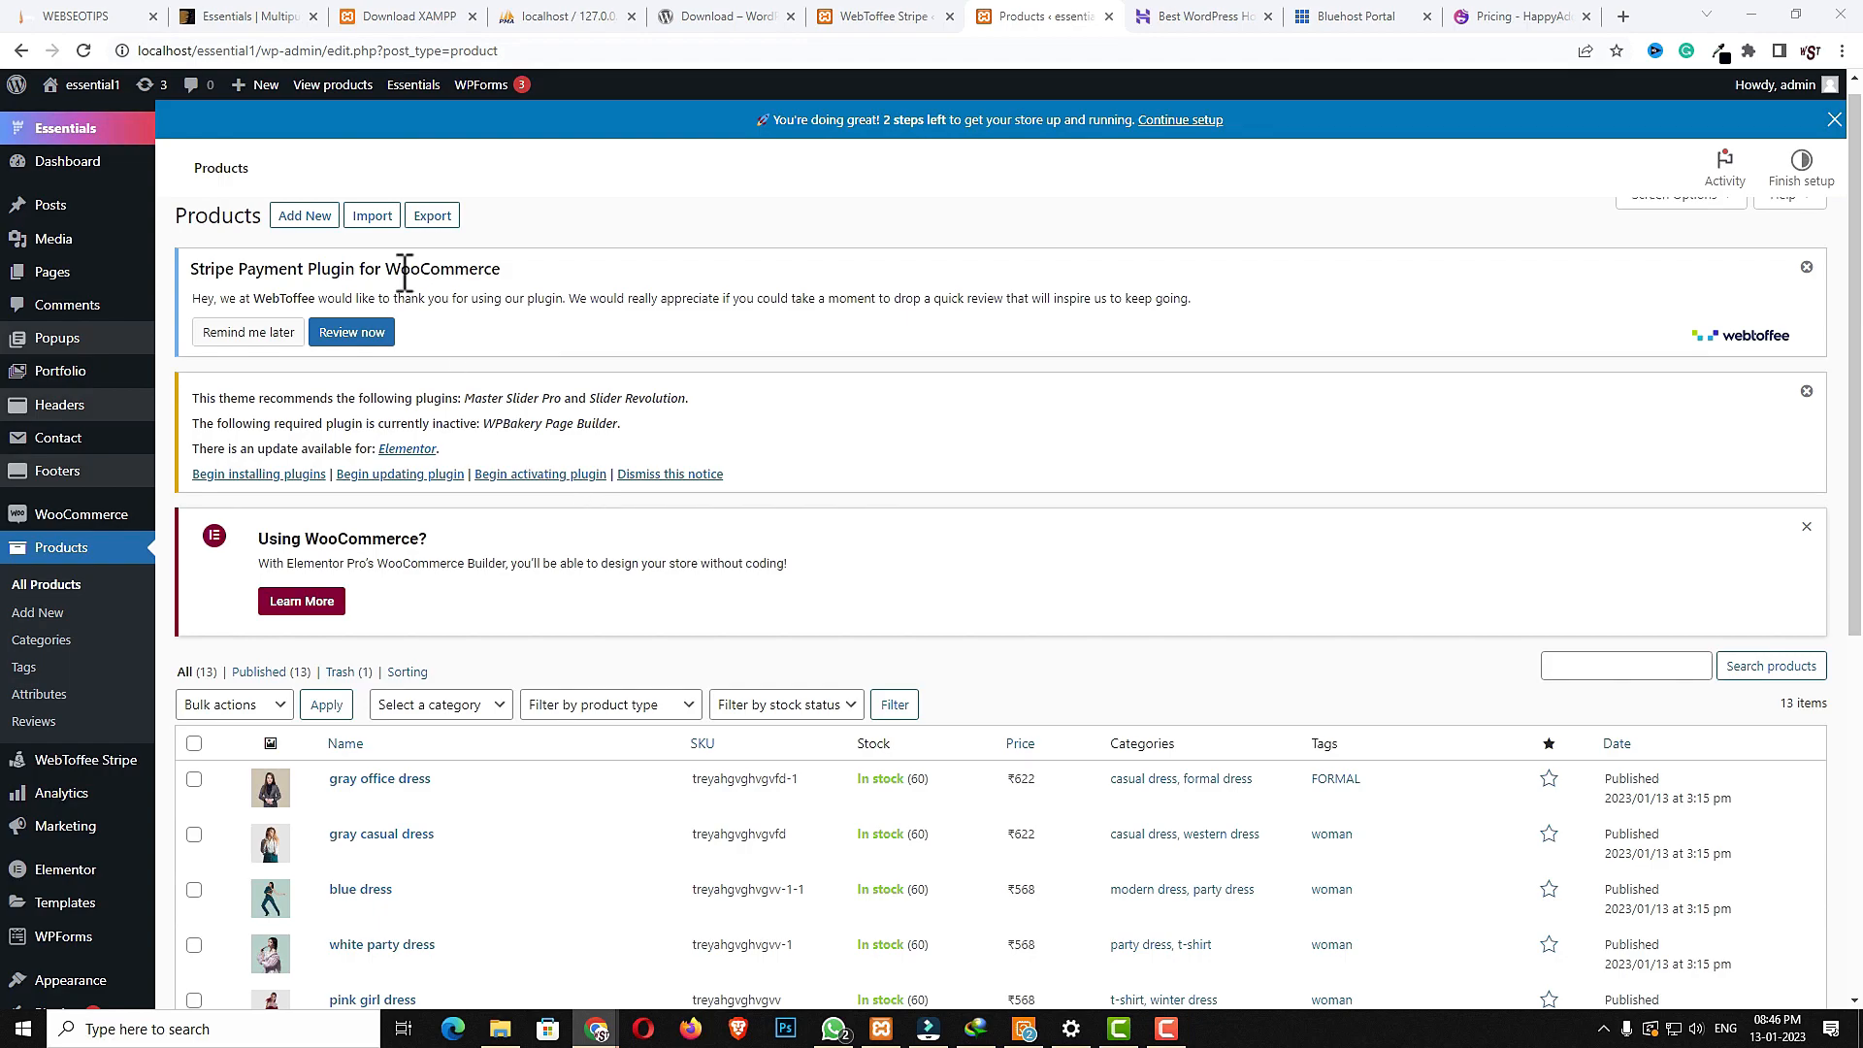
- Add a new post category named Travel
mouse_move(39, 209)
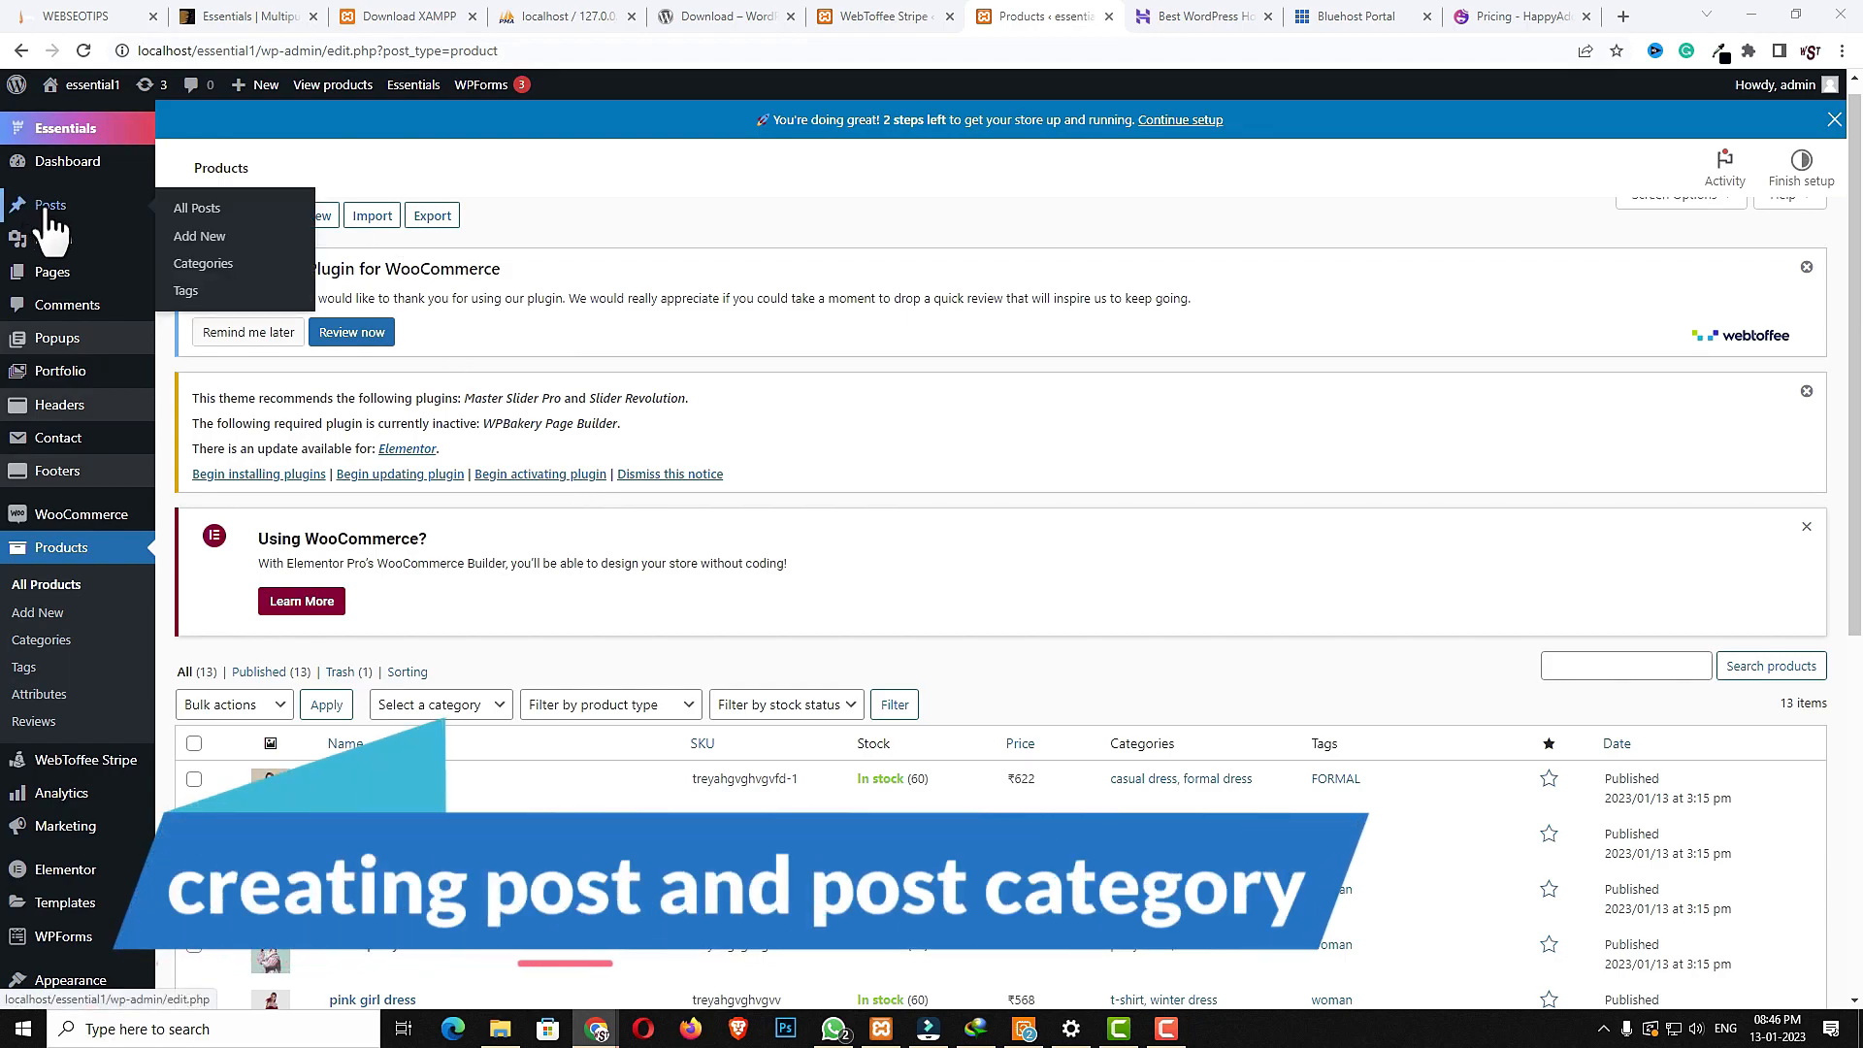
click(199, 264)
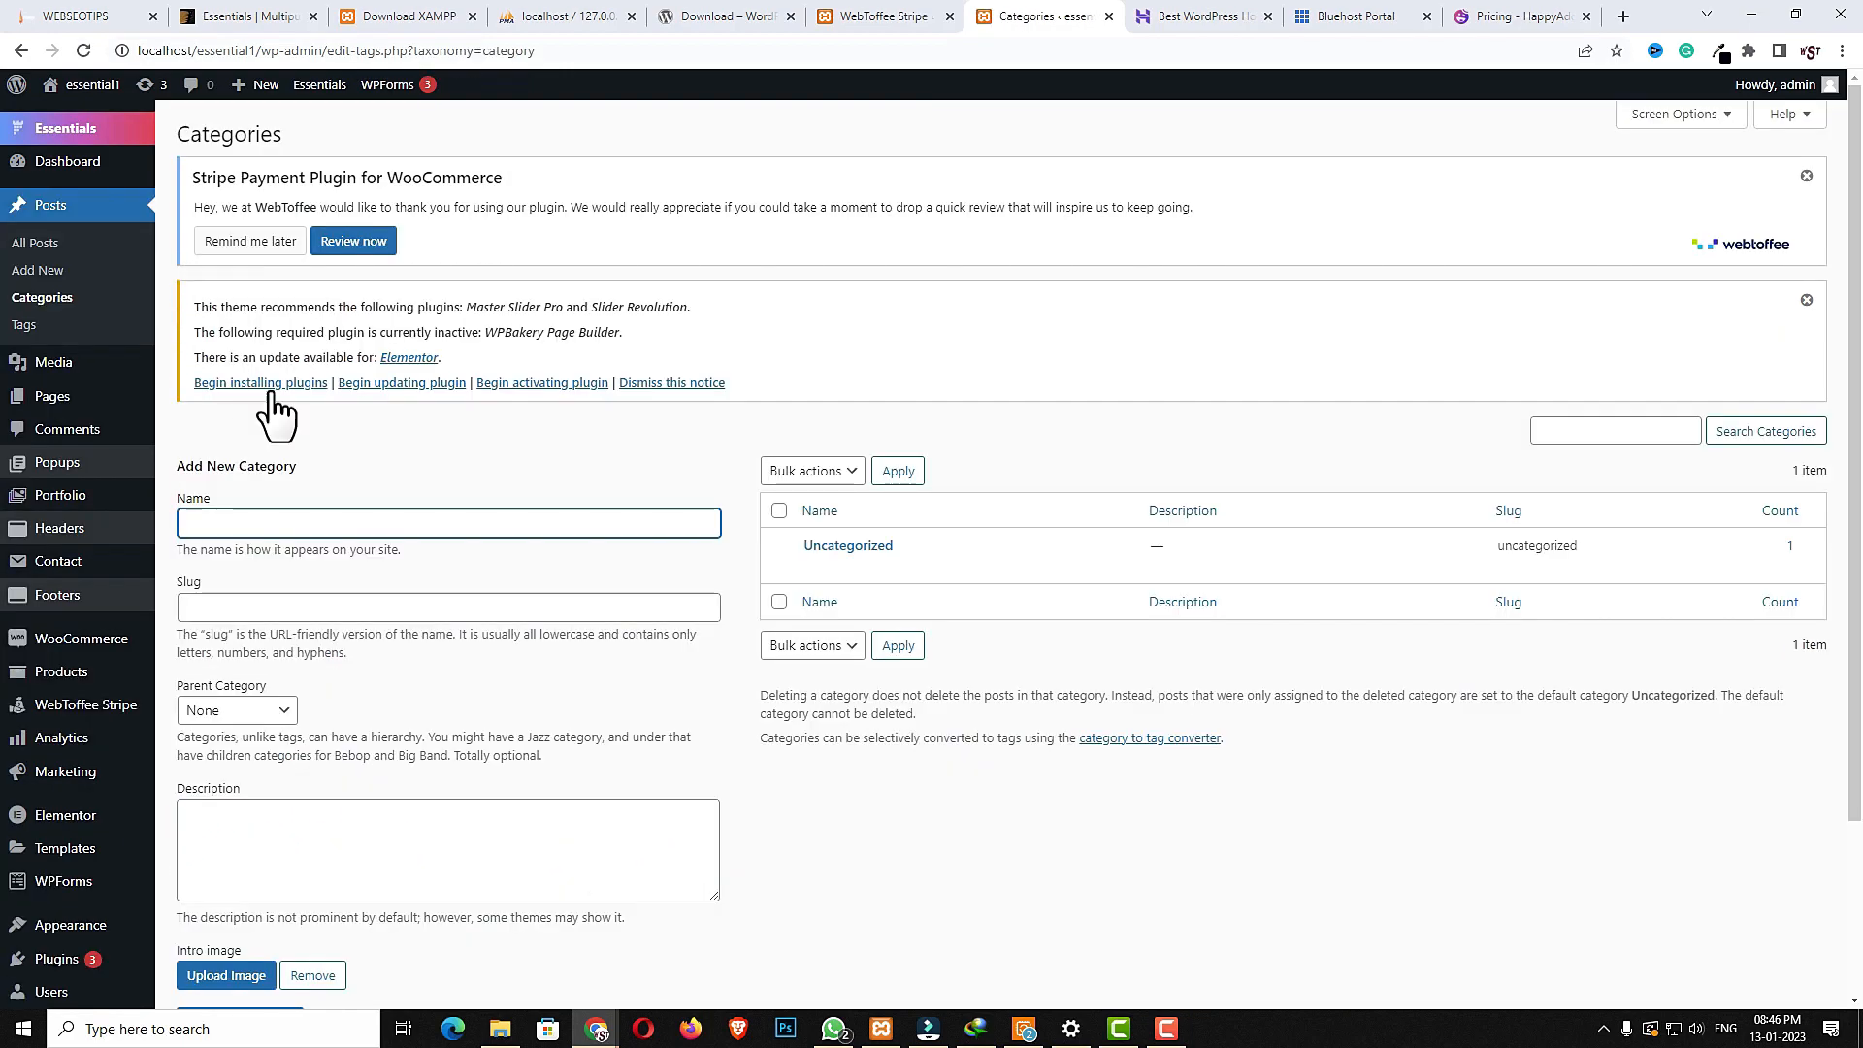
click(295, 528)
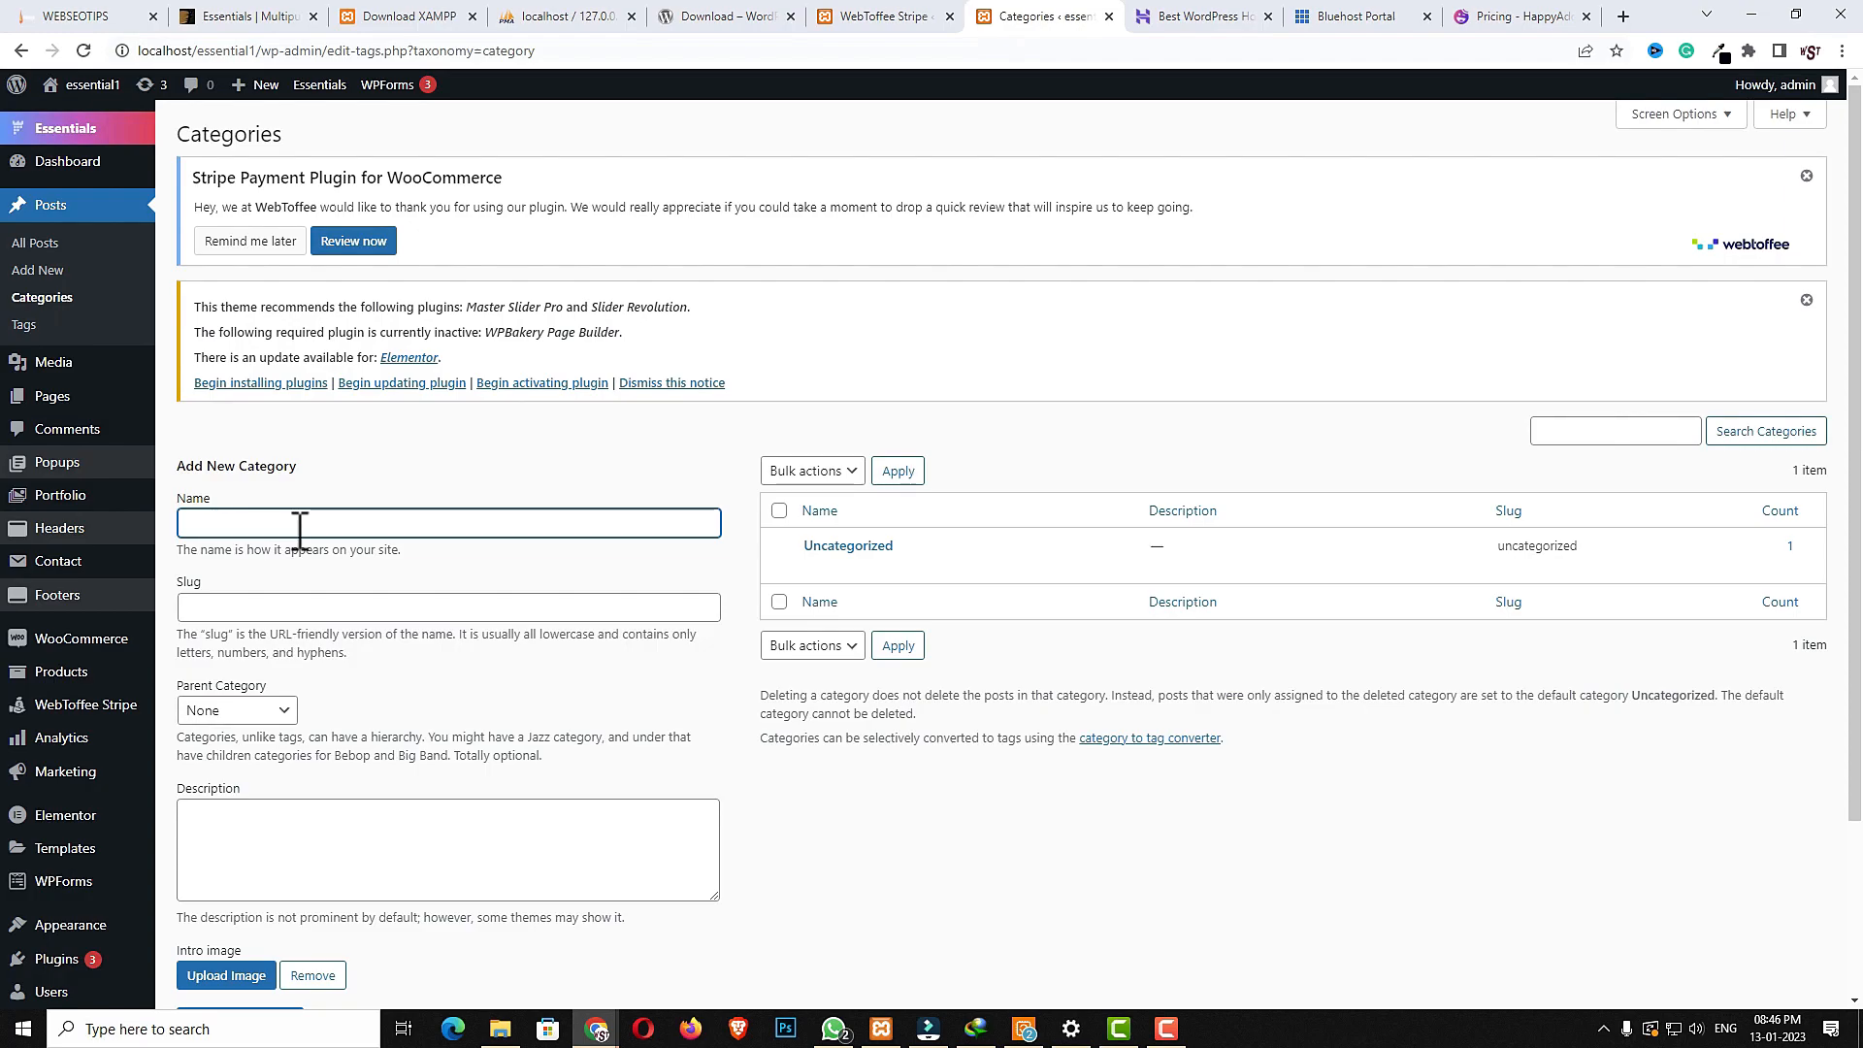
text(Travel)
scroll(273, 776, down, 3)
click(262, 808)
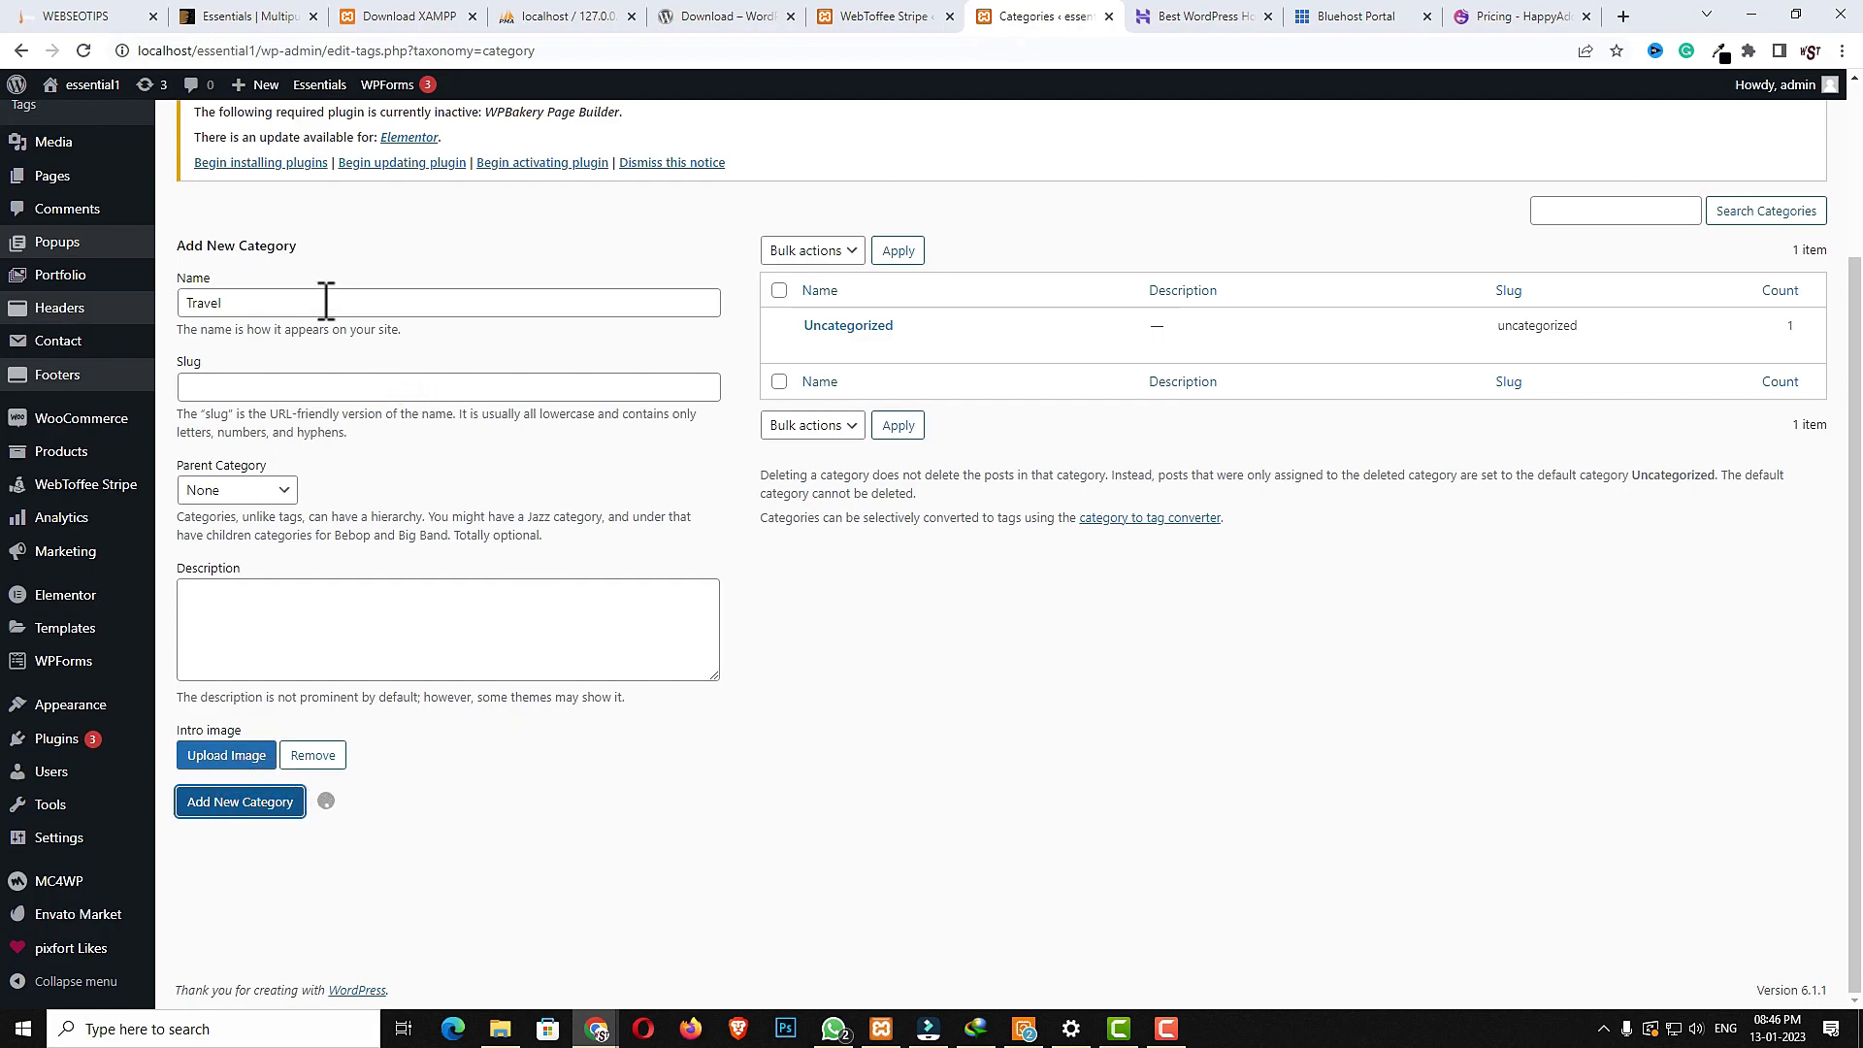
- Add another post category named food
click(309, 353)
text(food)
click(254, 856)
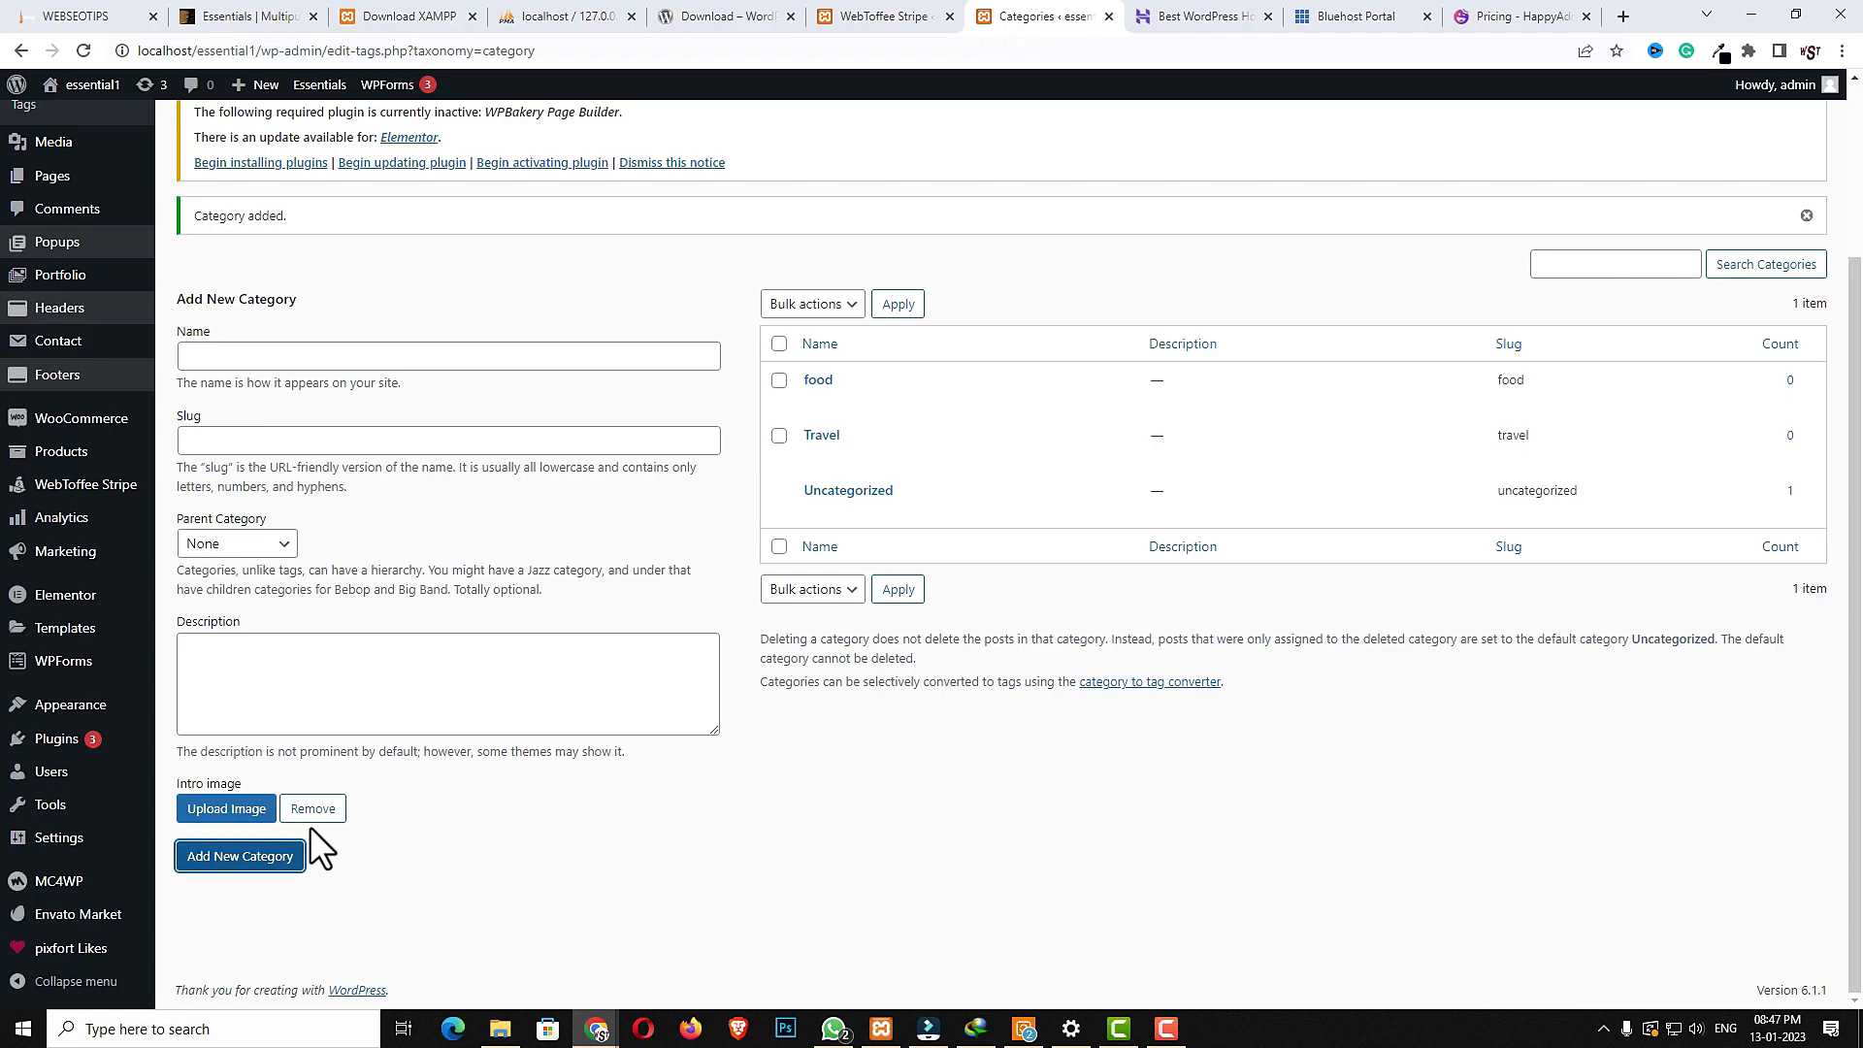
- Move the default Hello world! post to the trash
scroll(709, 741, up, 3)
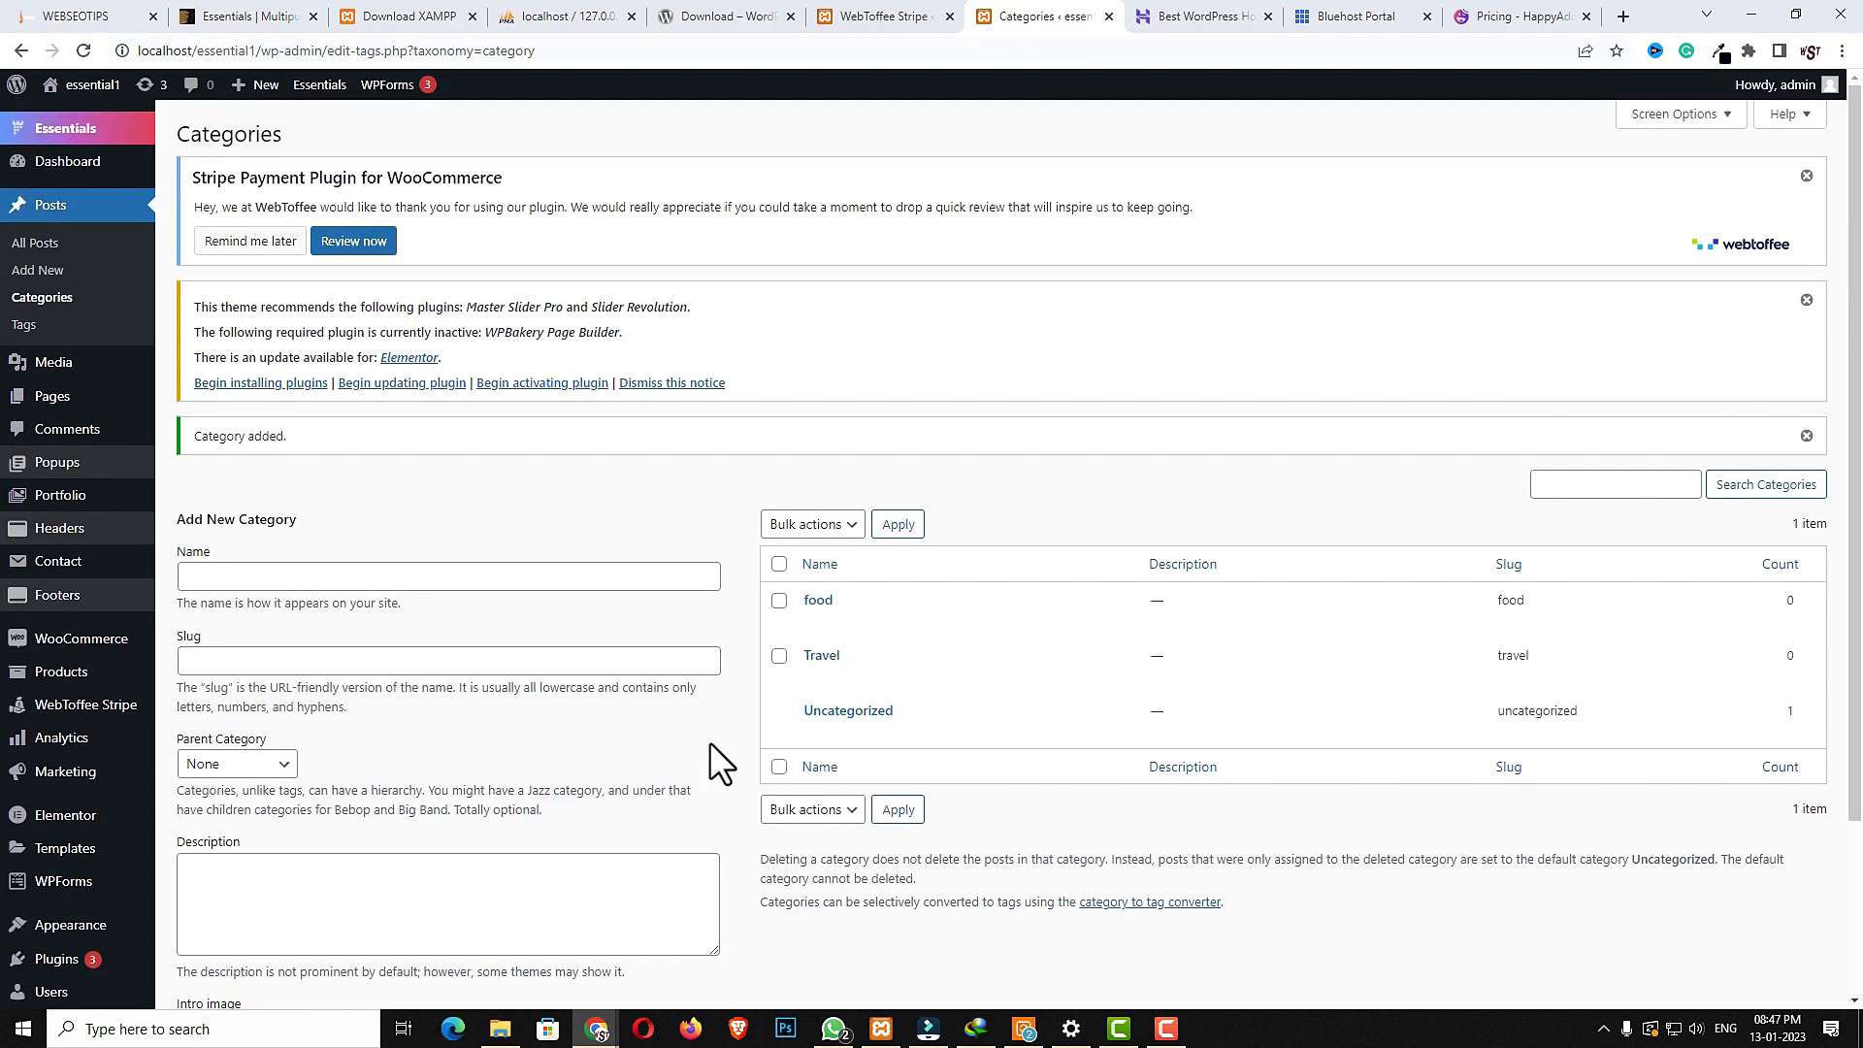
click(43, 244)
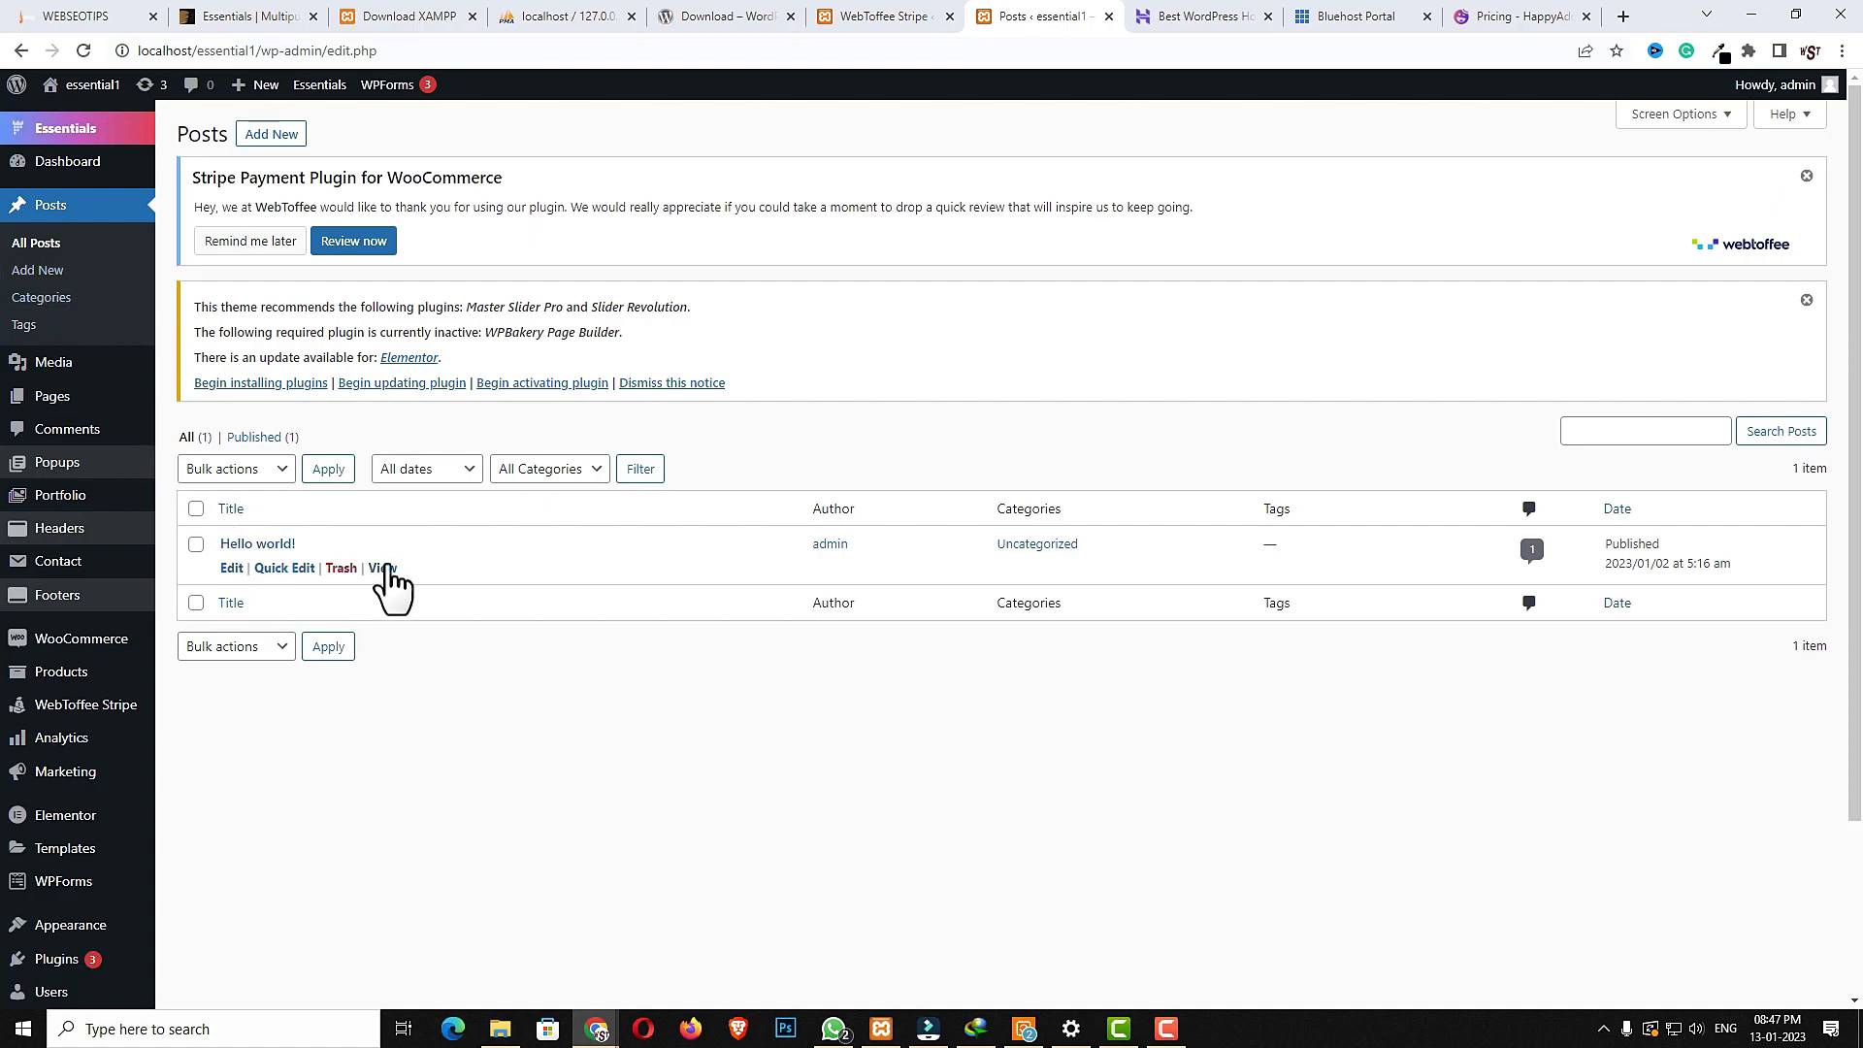
click(341, 569)
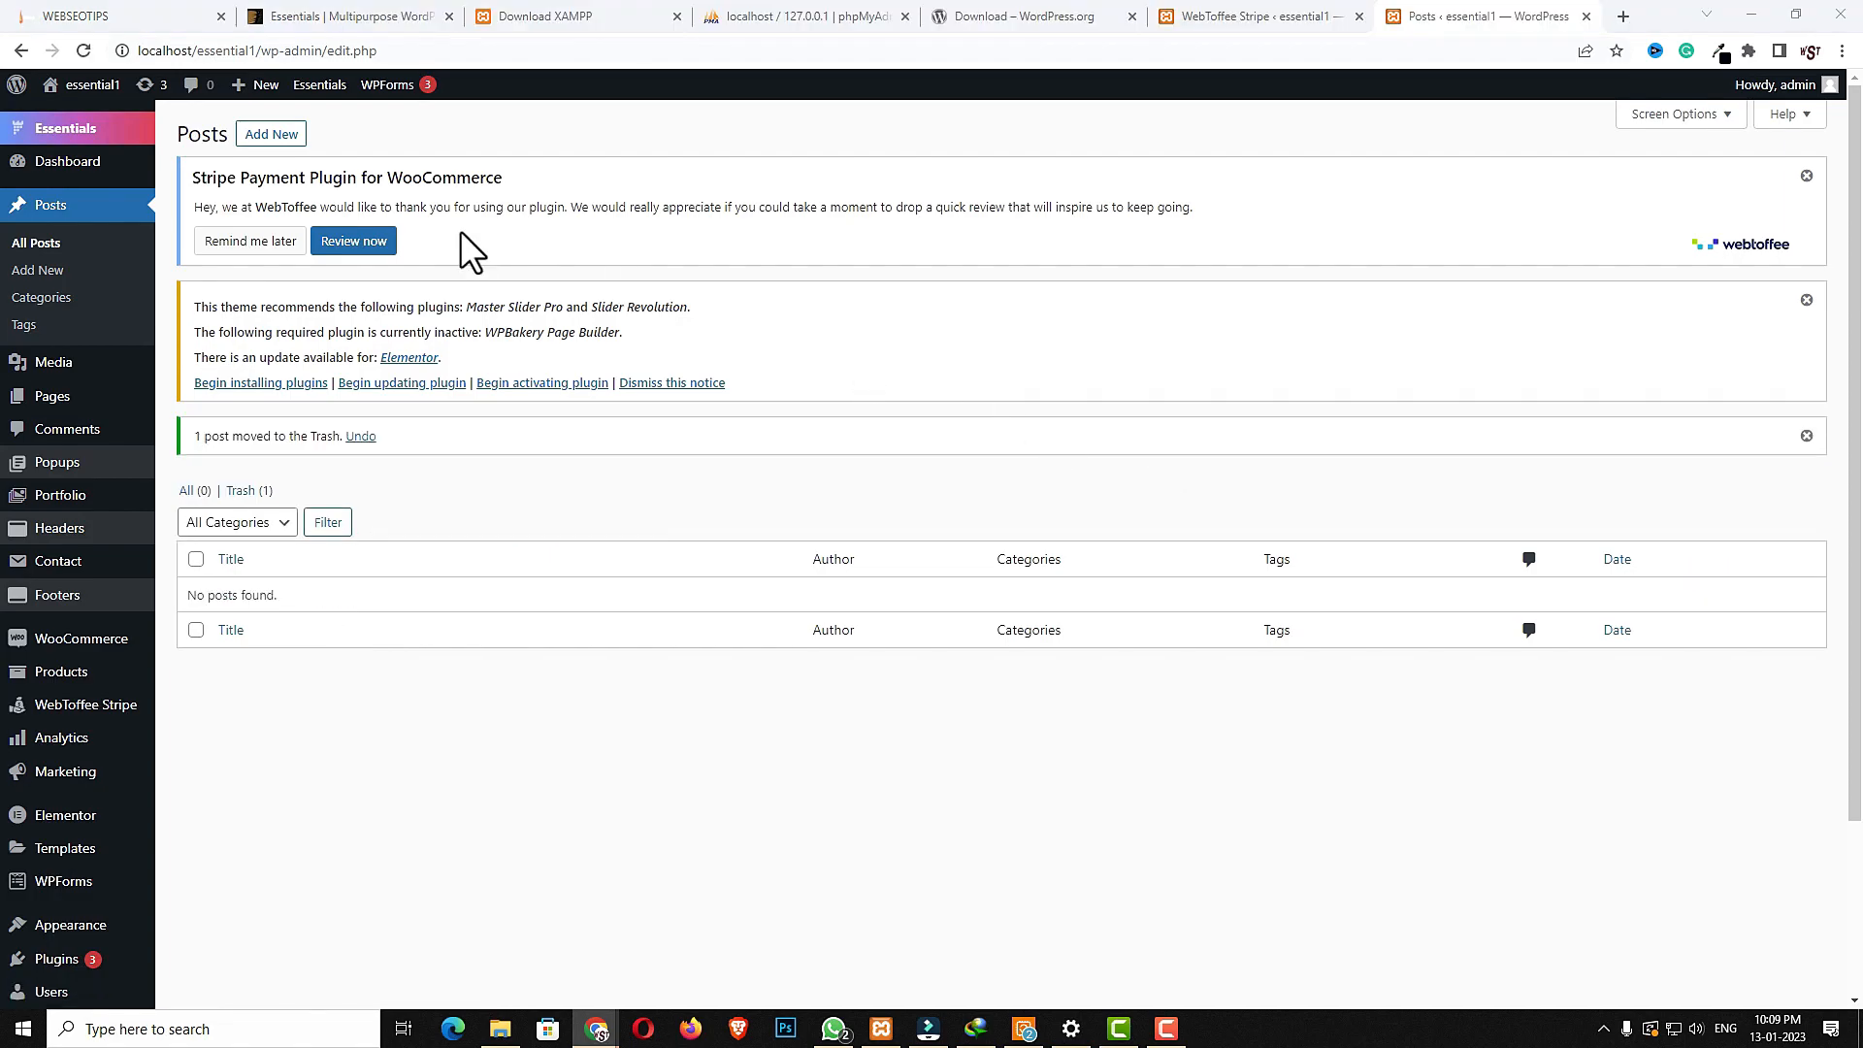
- Create a new post titled Lorem Ipsum dummy and paste the lorem ipsum paragraph three times into its body
click(277, 136)
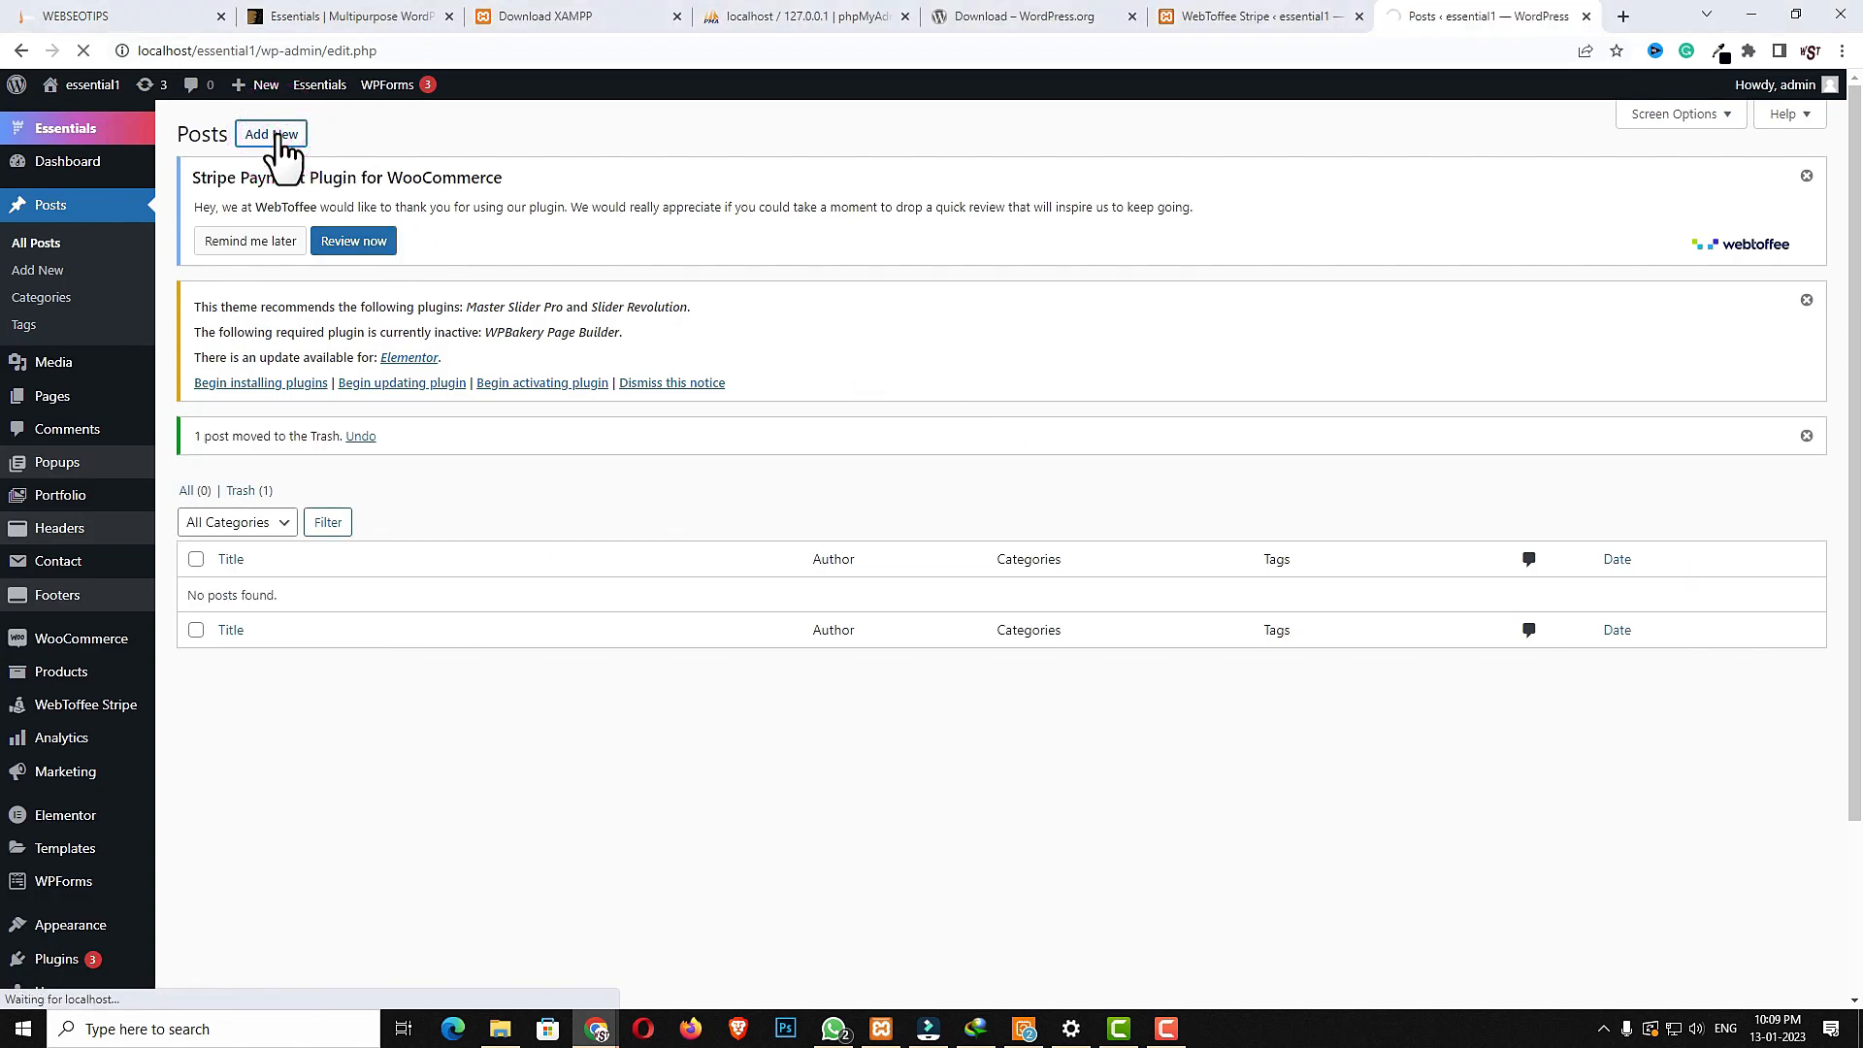
text(Lorem Ipsum dummy)
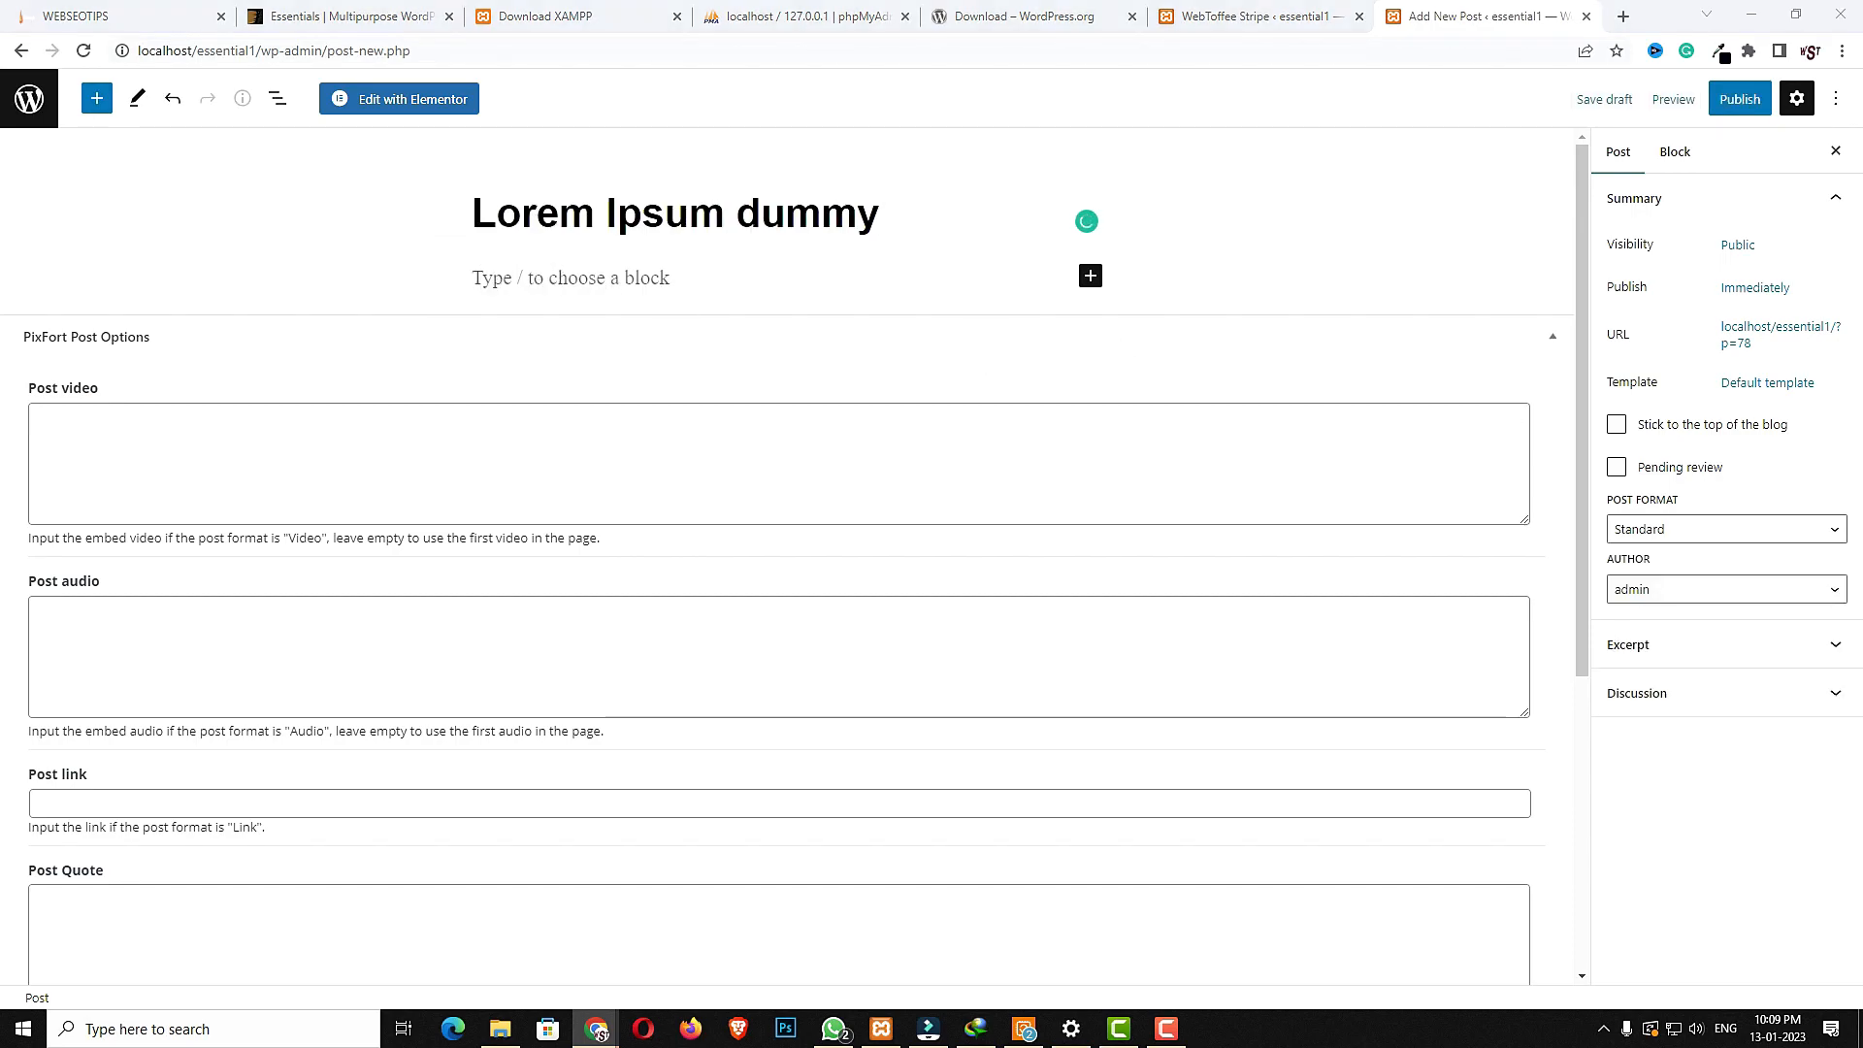
click(637, 279)
text(Lorem Ipsum is simply dummy text of the printing and typesetting industry. Lorem Ipsum has been the industry's standard dummy text ever since the 1500s, when an unknown printer took a galley of type and scrambled it to make a type specimen book. It has survived not only five centuries, but also the leap into electronic typesetting, remaining essentially unchanged. It was popularised in the 1960s with the release of Letraset sheets containing Lorem Ipsum passages, and more recently with desktop publishing software like Aldus PageMaker including versions of Lorem Ipsum.)
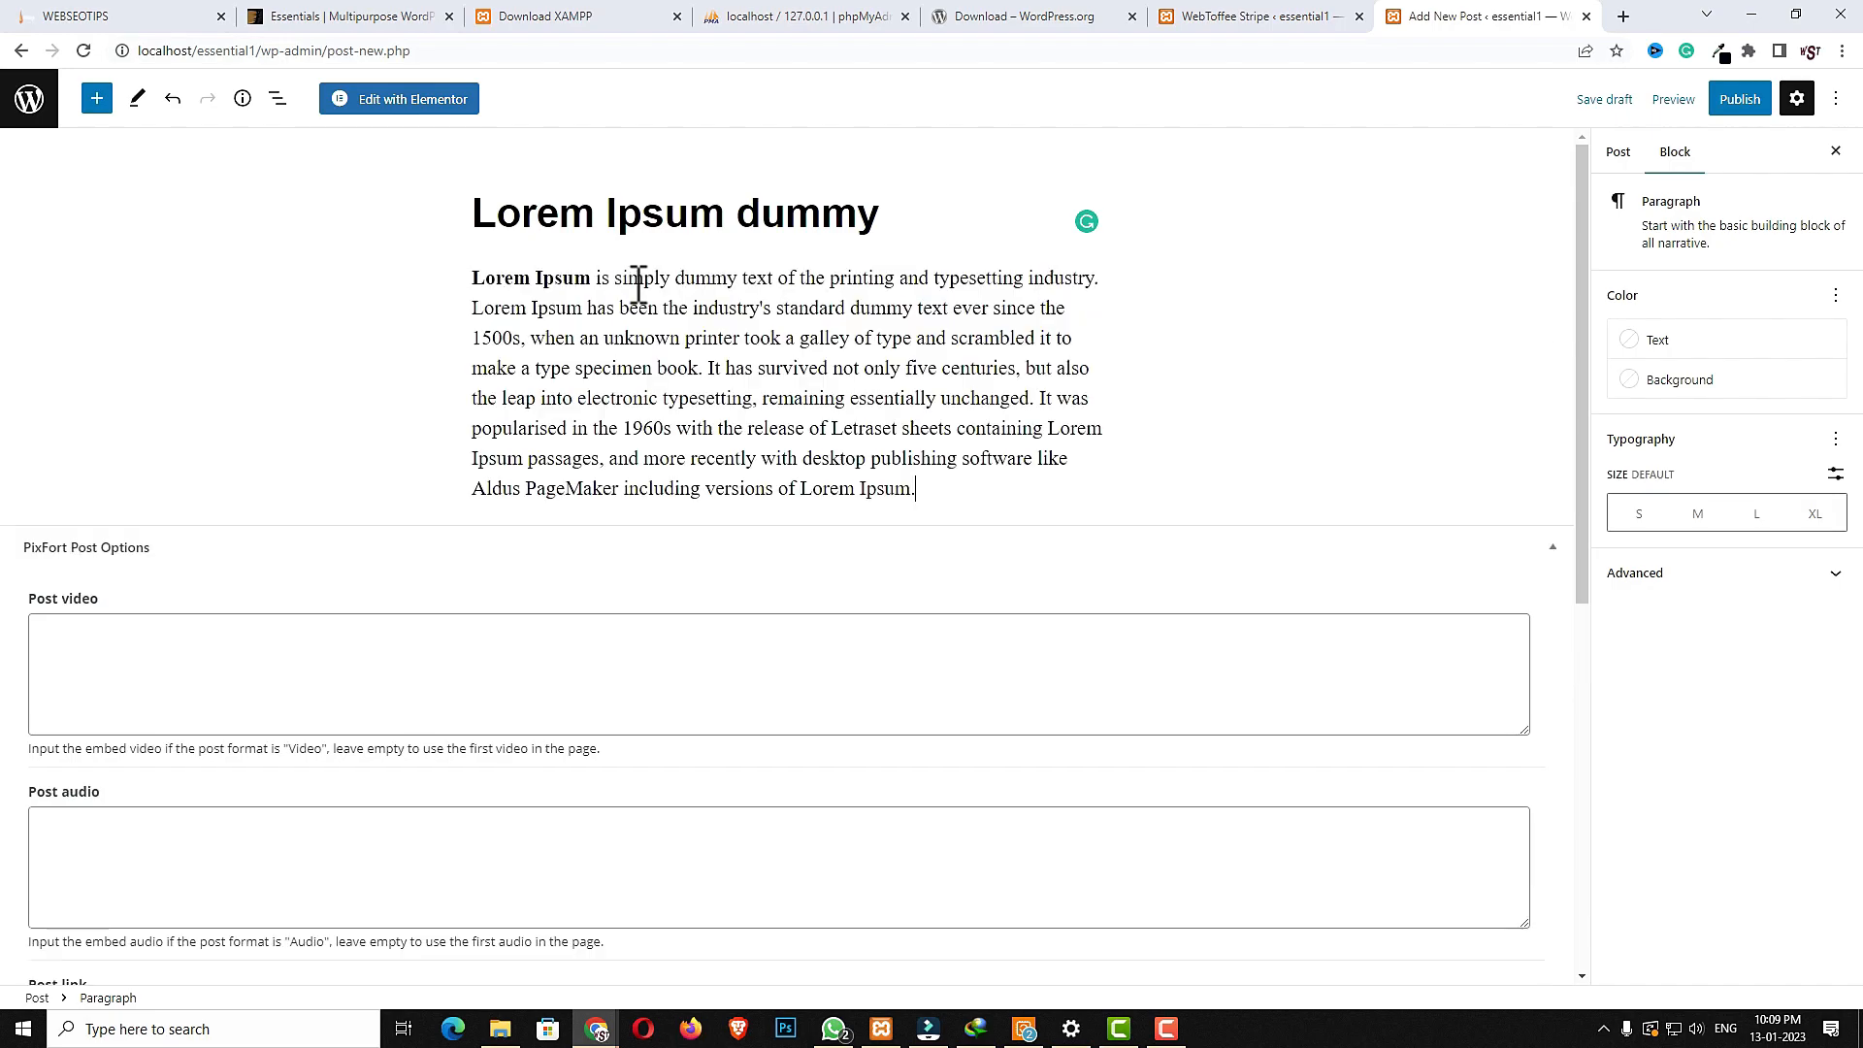
text(Lorem Ipsum is simply dummy text of the printing and typesetting industry. Lorem Ipsum has been the industry's standard dummy text ever since the 1500s, when an unknown printer took a galley of type and scrambled it to make a type specimen book. It has survived not only five centuries, but also the leap into electronic typesetting, remaining essentially unchanged. It was popularised in the 1960s with the release of Letraset sheets containing Lorem Ipsum passages, and more recently with desktop publishing software like Aldus PageMaker including versions of Lorem Ipsum.)
text(Lorem Ipsum is simply dummy text of the printing and typesetting industry. Lorem Ipsum has been the industry's standard dummy text ever since the 1500s, when an unknown printer took a galley of type and scrambled it to make a type specimen book. It has survived not only five centuries, but also the leap into electronic typesetting, remaining essentially unchanged. It was popularised in the 1960s with the release of Letraset sheets containing Lorem Ipsum passages, and more recently with desktop publishing software like Aldus PageMaker including versions of Lorem Ipsum.)
- Examine the PixFort Post Options fields below the post content
scroll(1221, 737, down, 4)
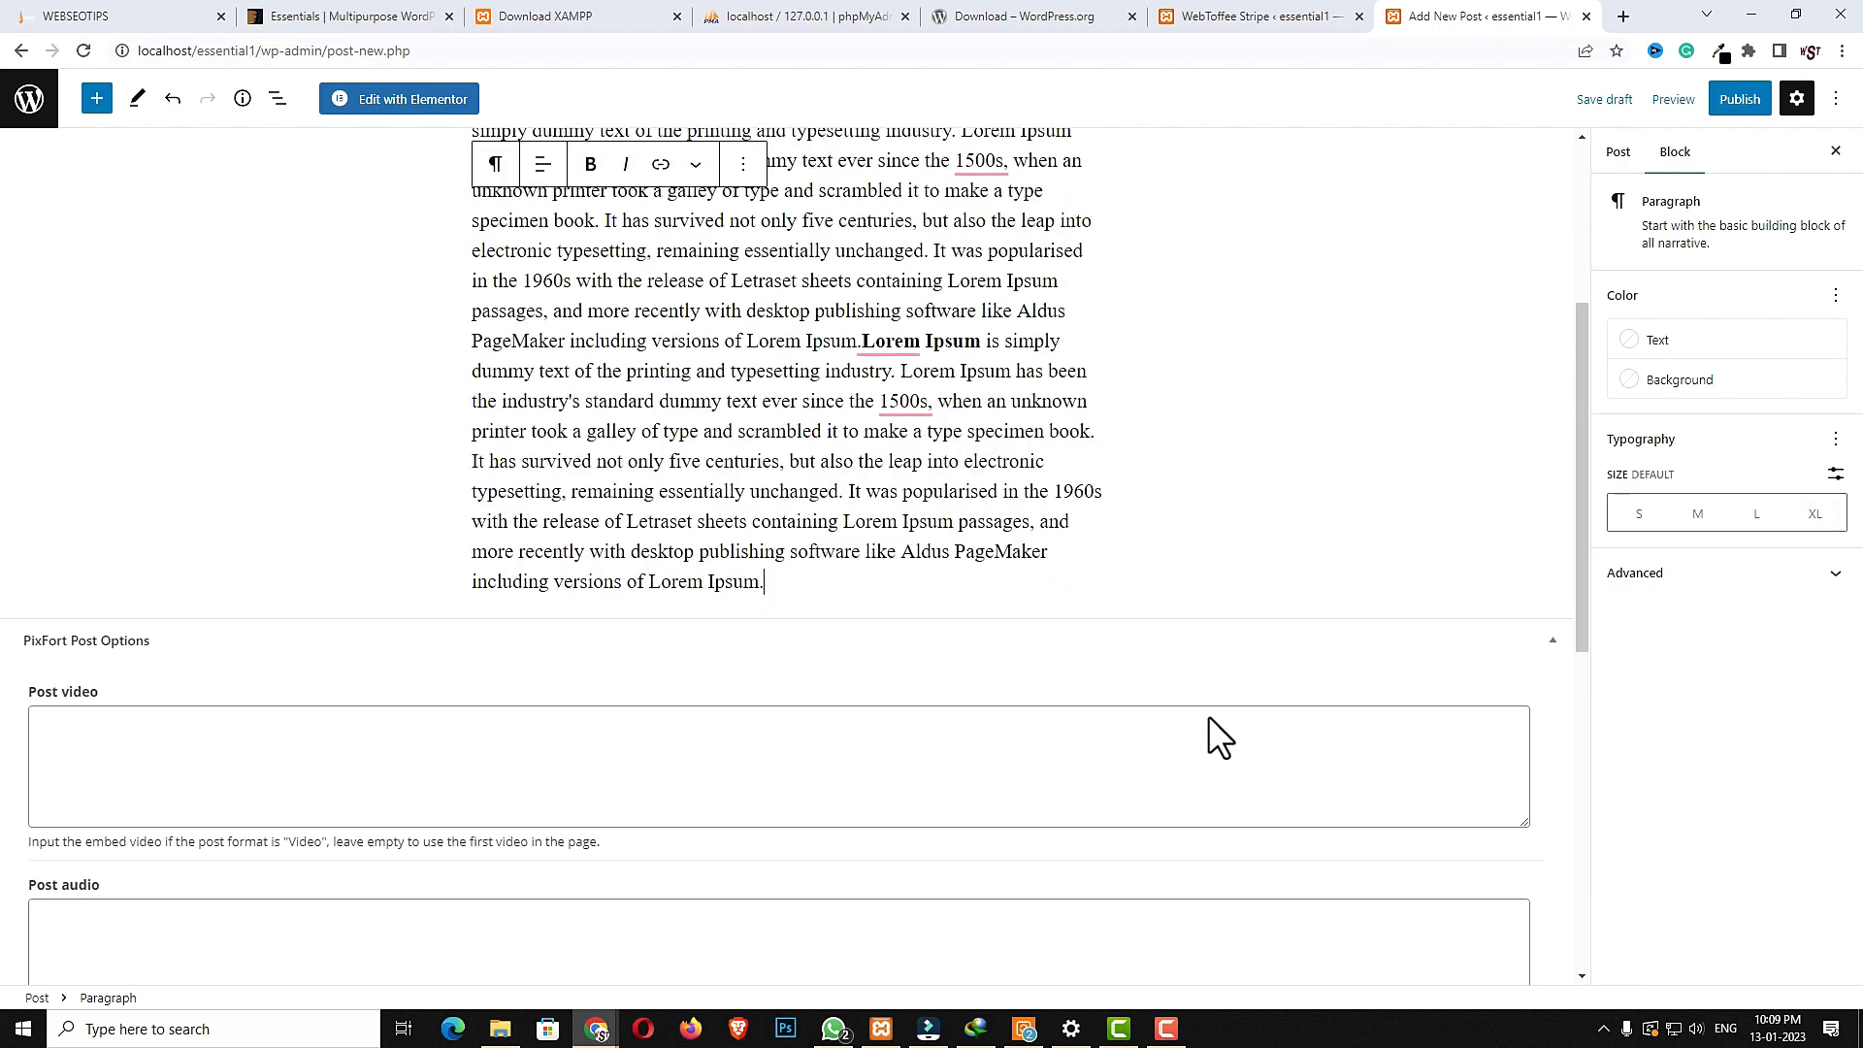
scroll(1213, 728, down, 3)
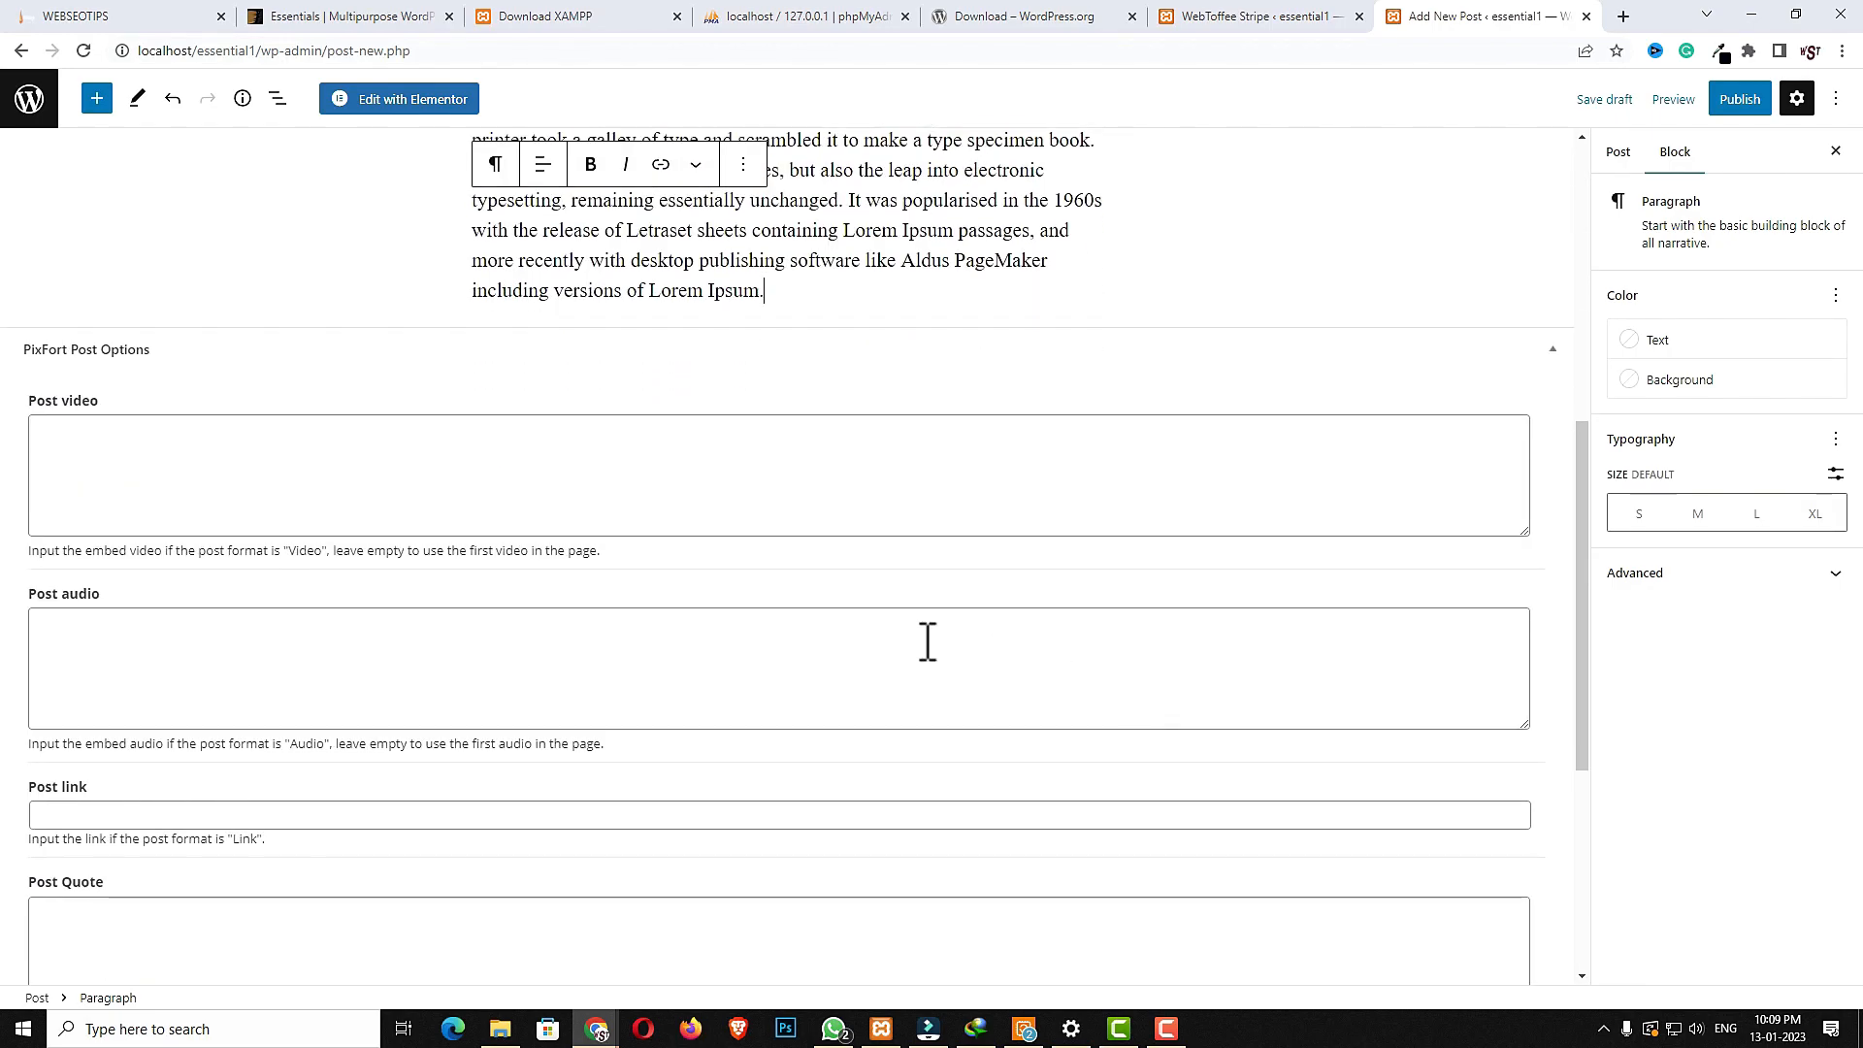
click(204, 455)
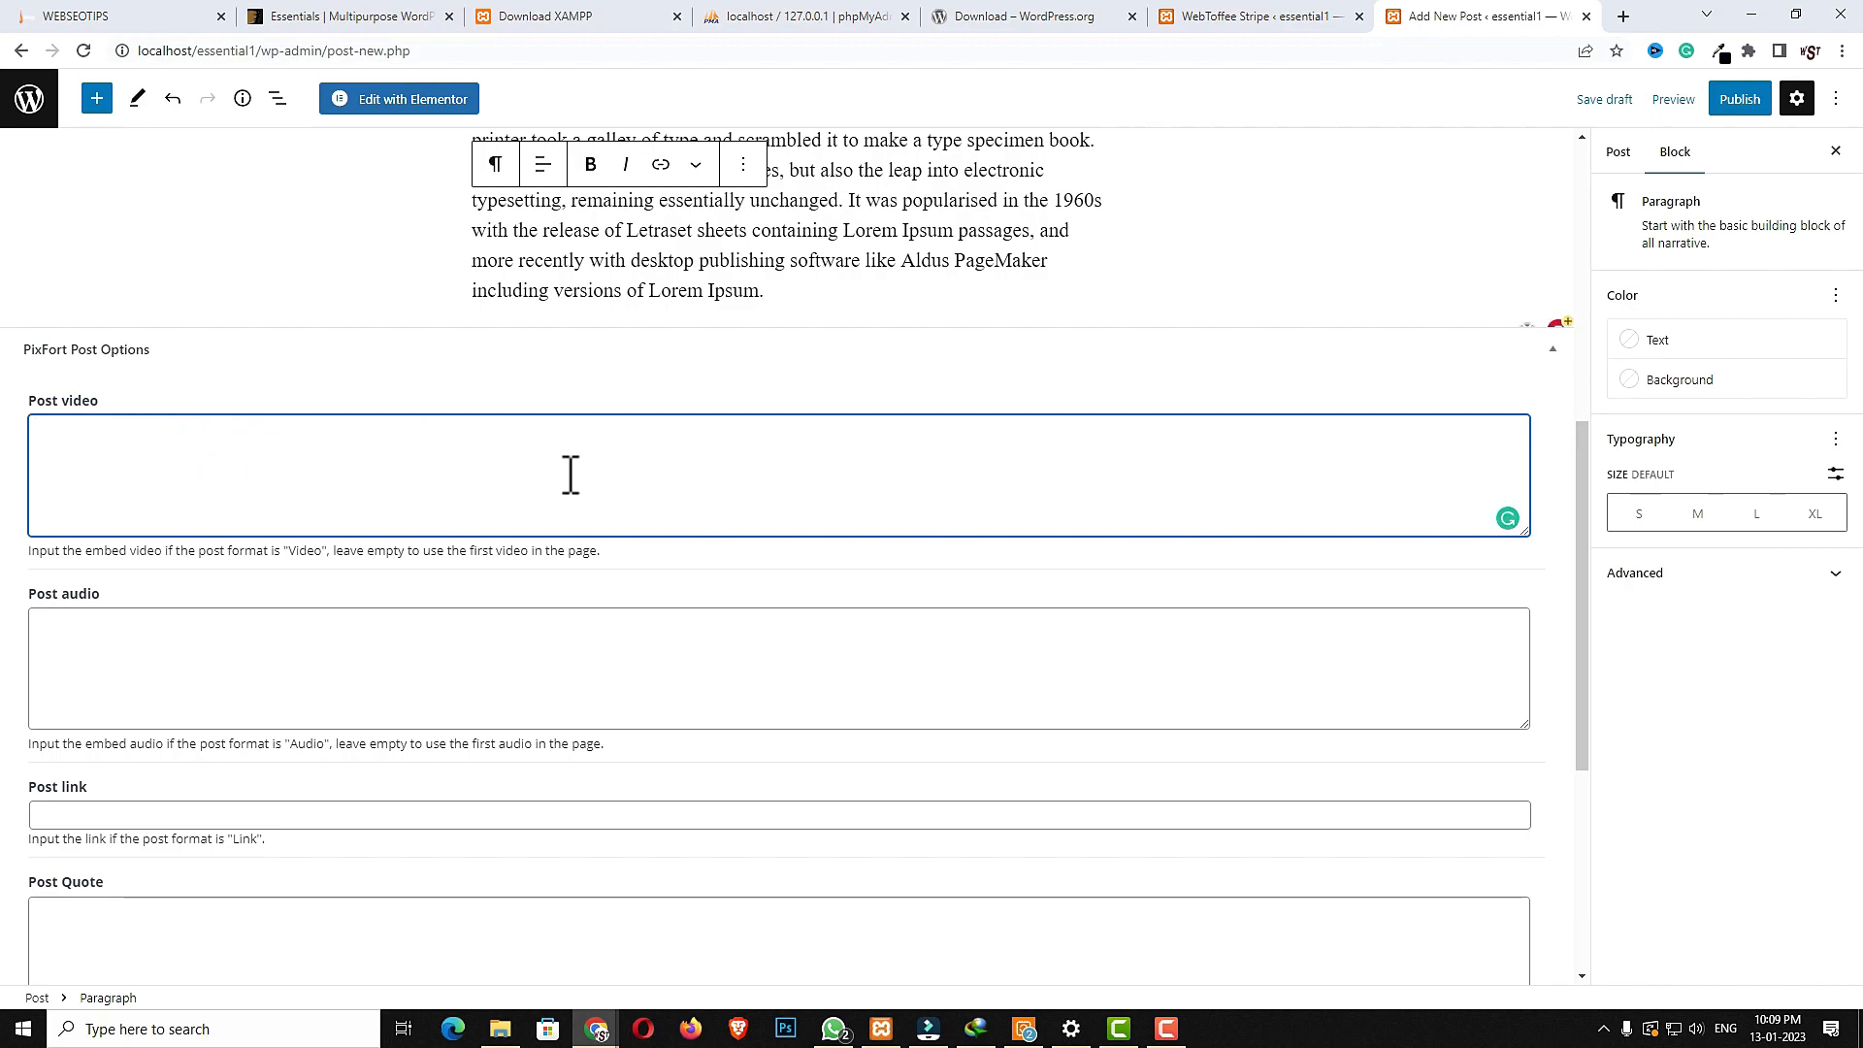
click(460, 660)
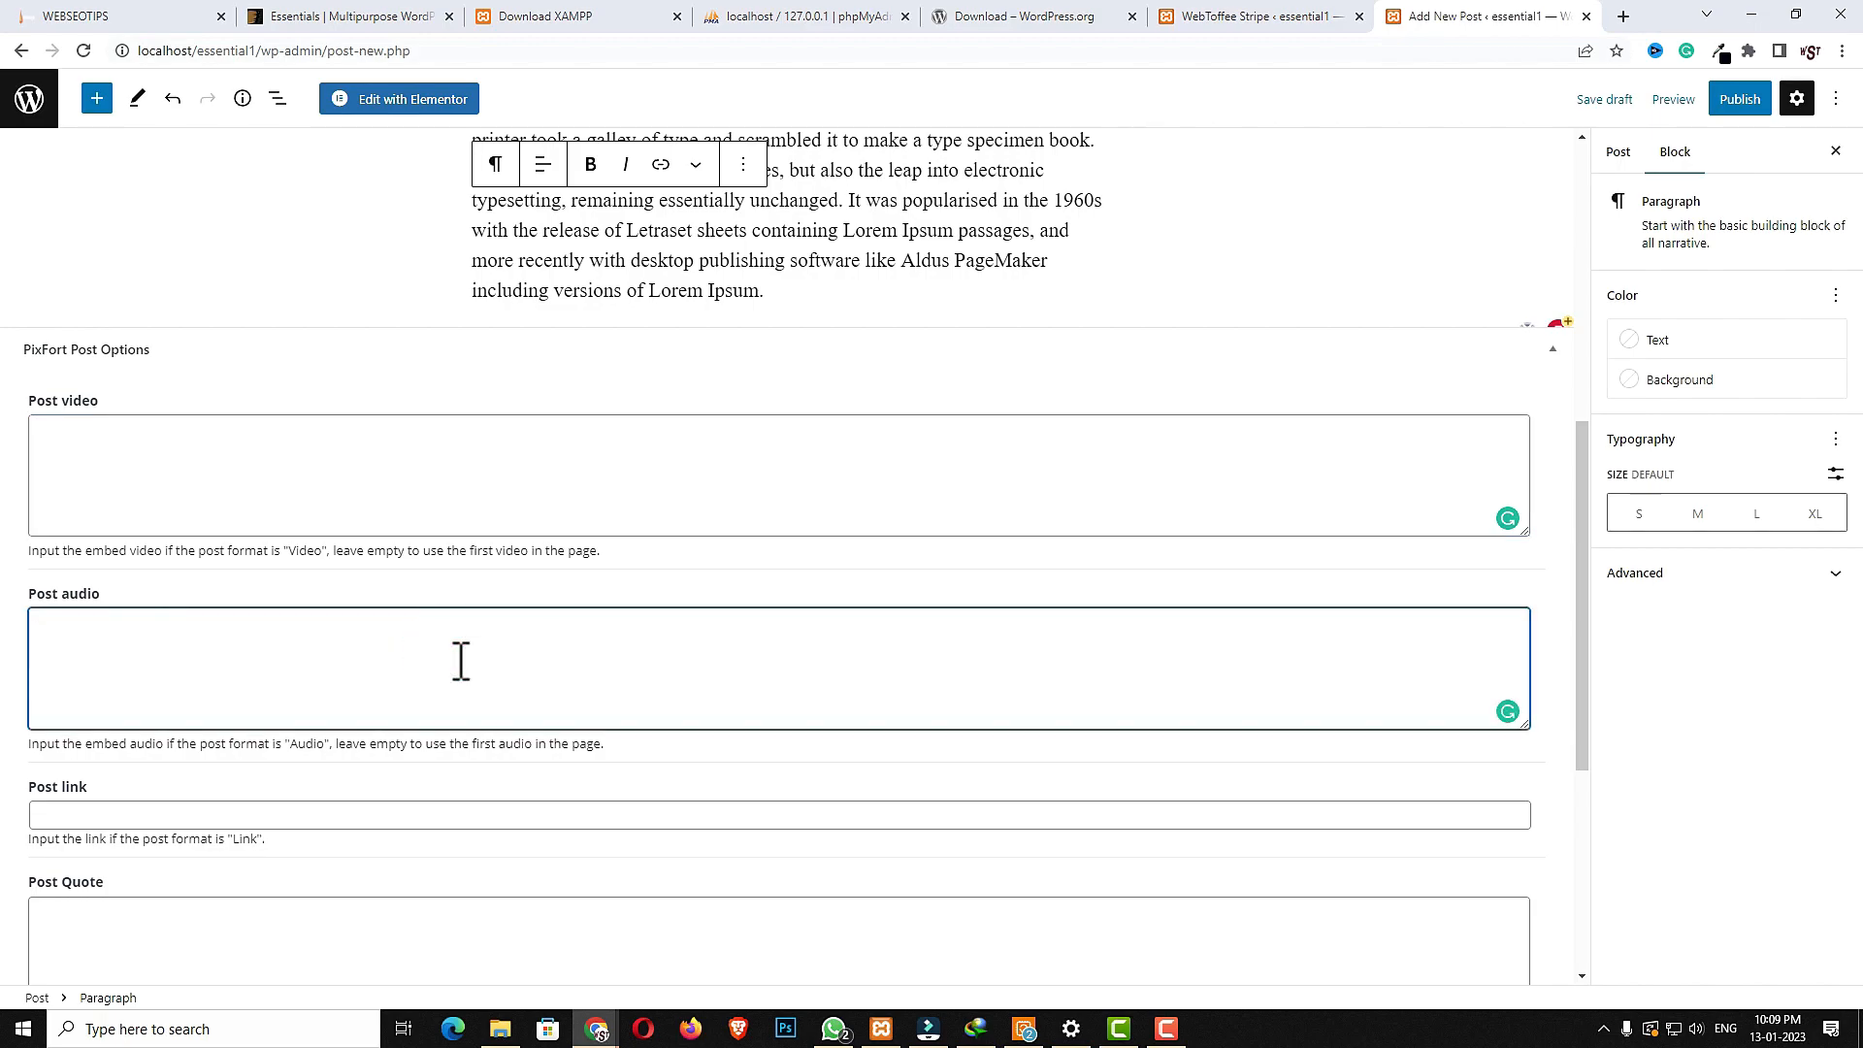
click(285, 819)
scroll(436, 832, down, 4)
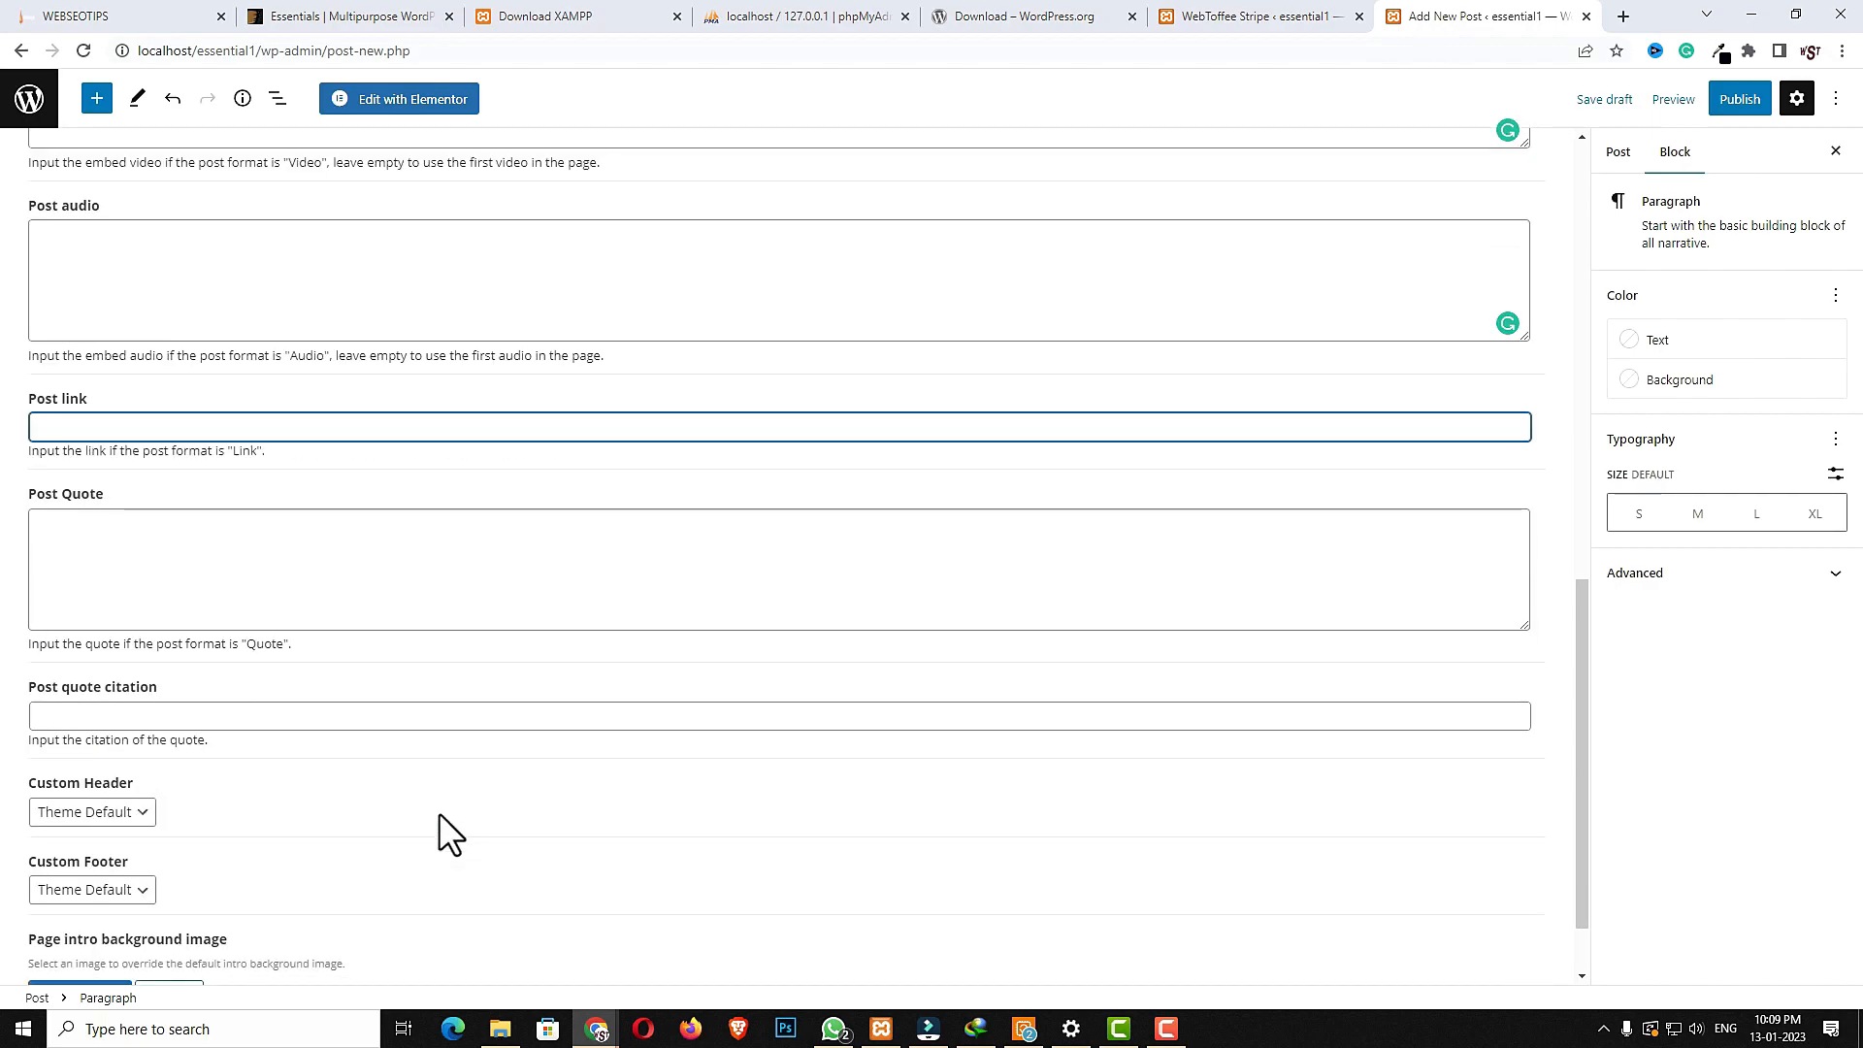
click(149, 570)
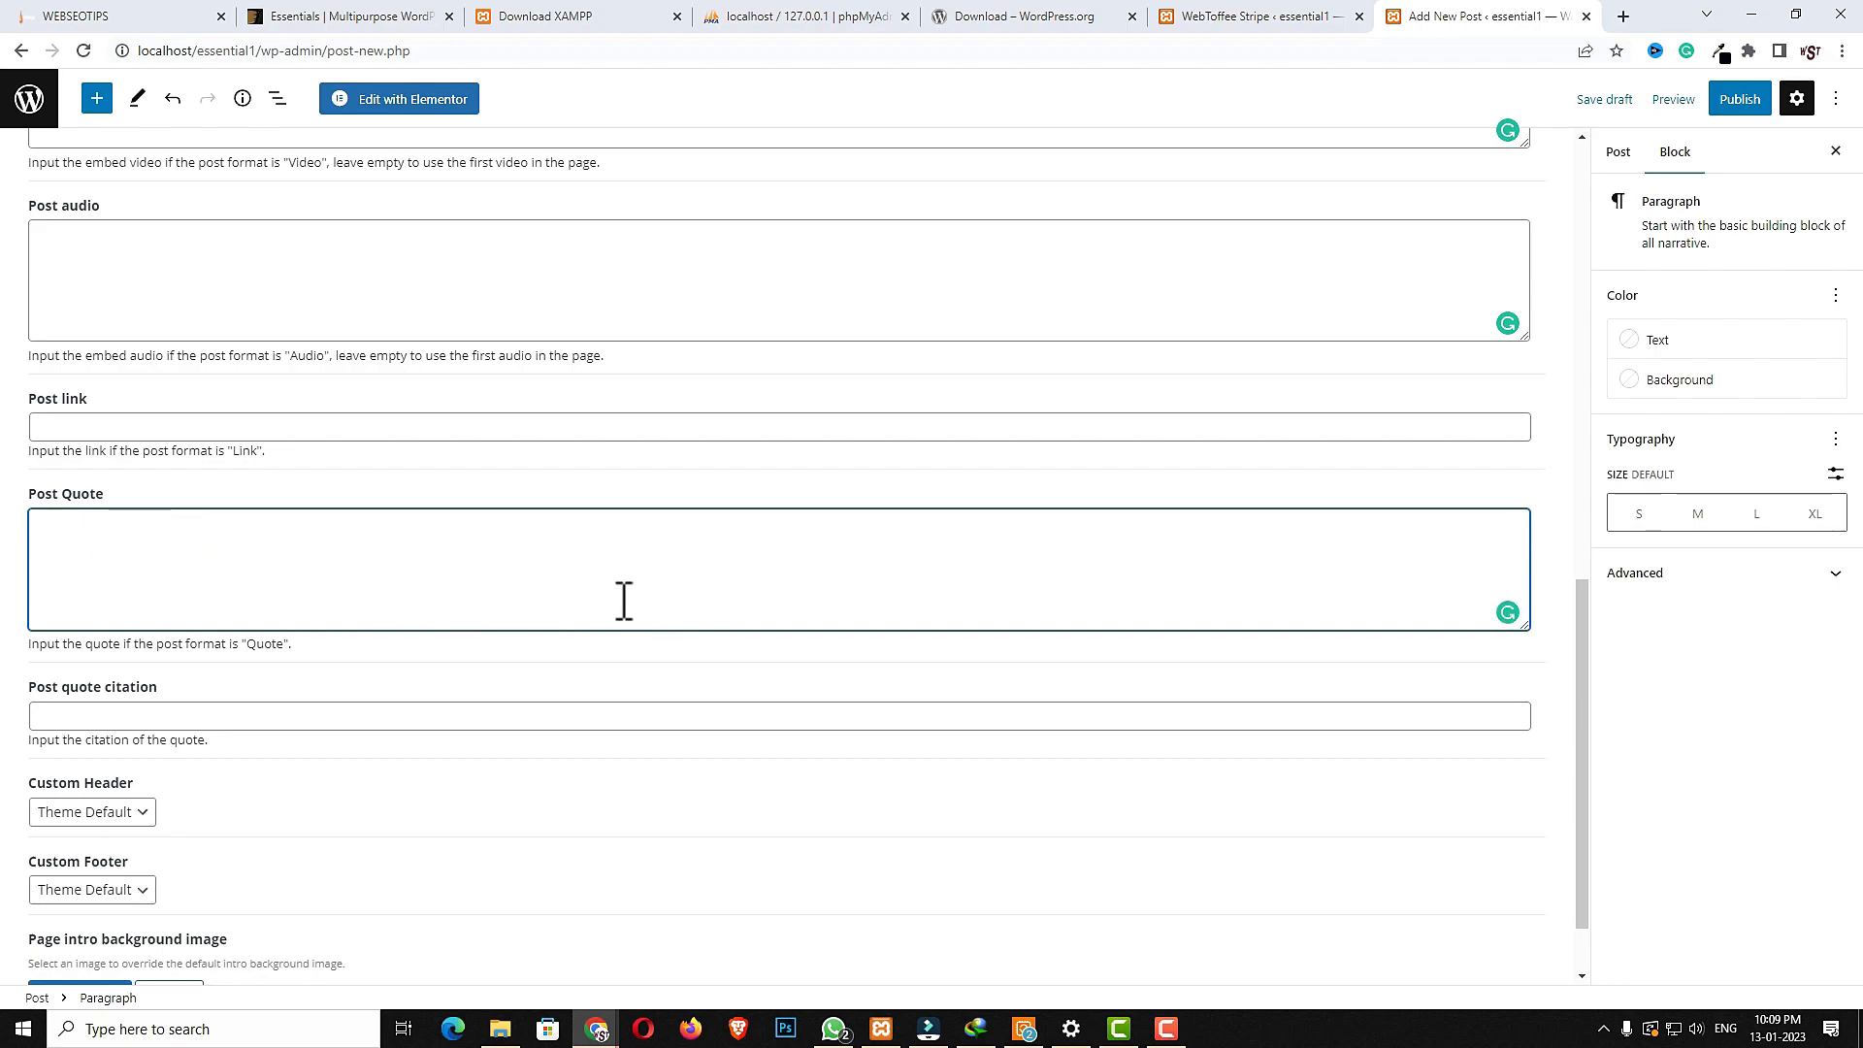
scroll(1188, 608, up, 9)
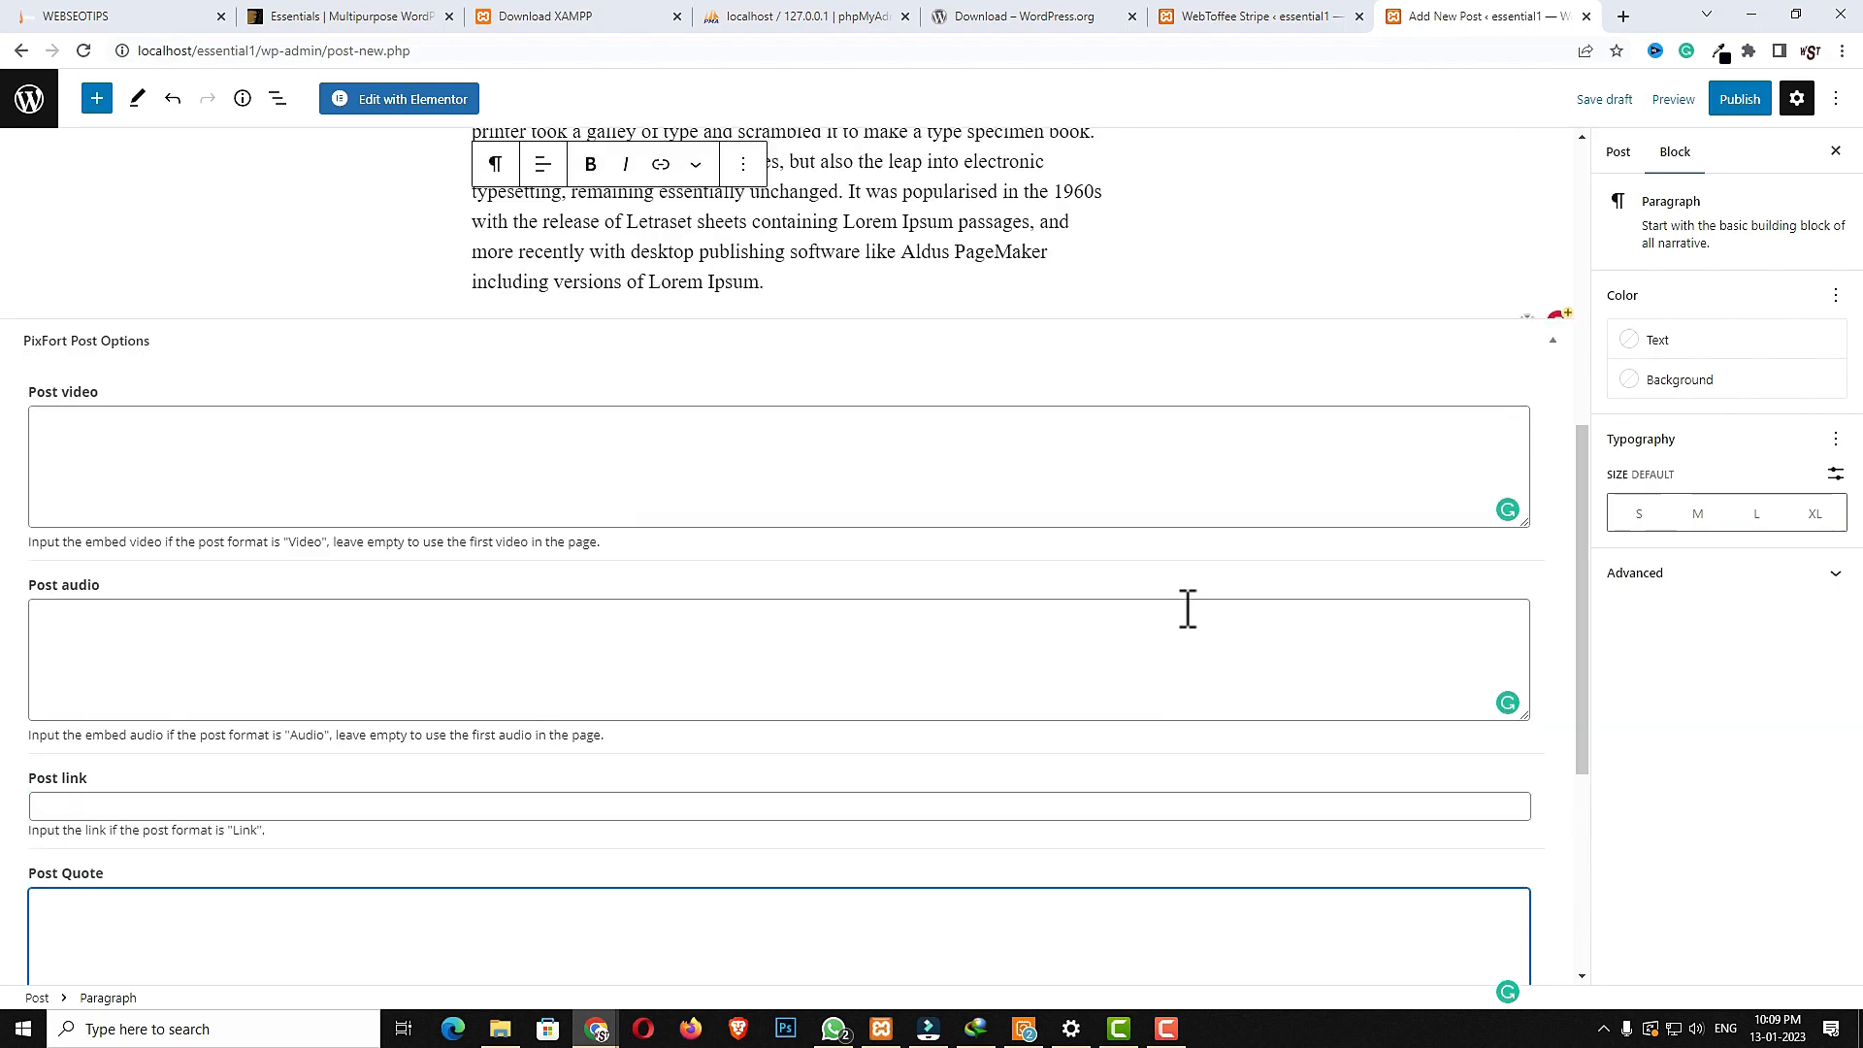
- Assign the post to the food and Travel categories
click(1607, 158)
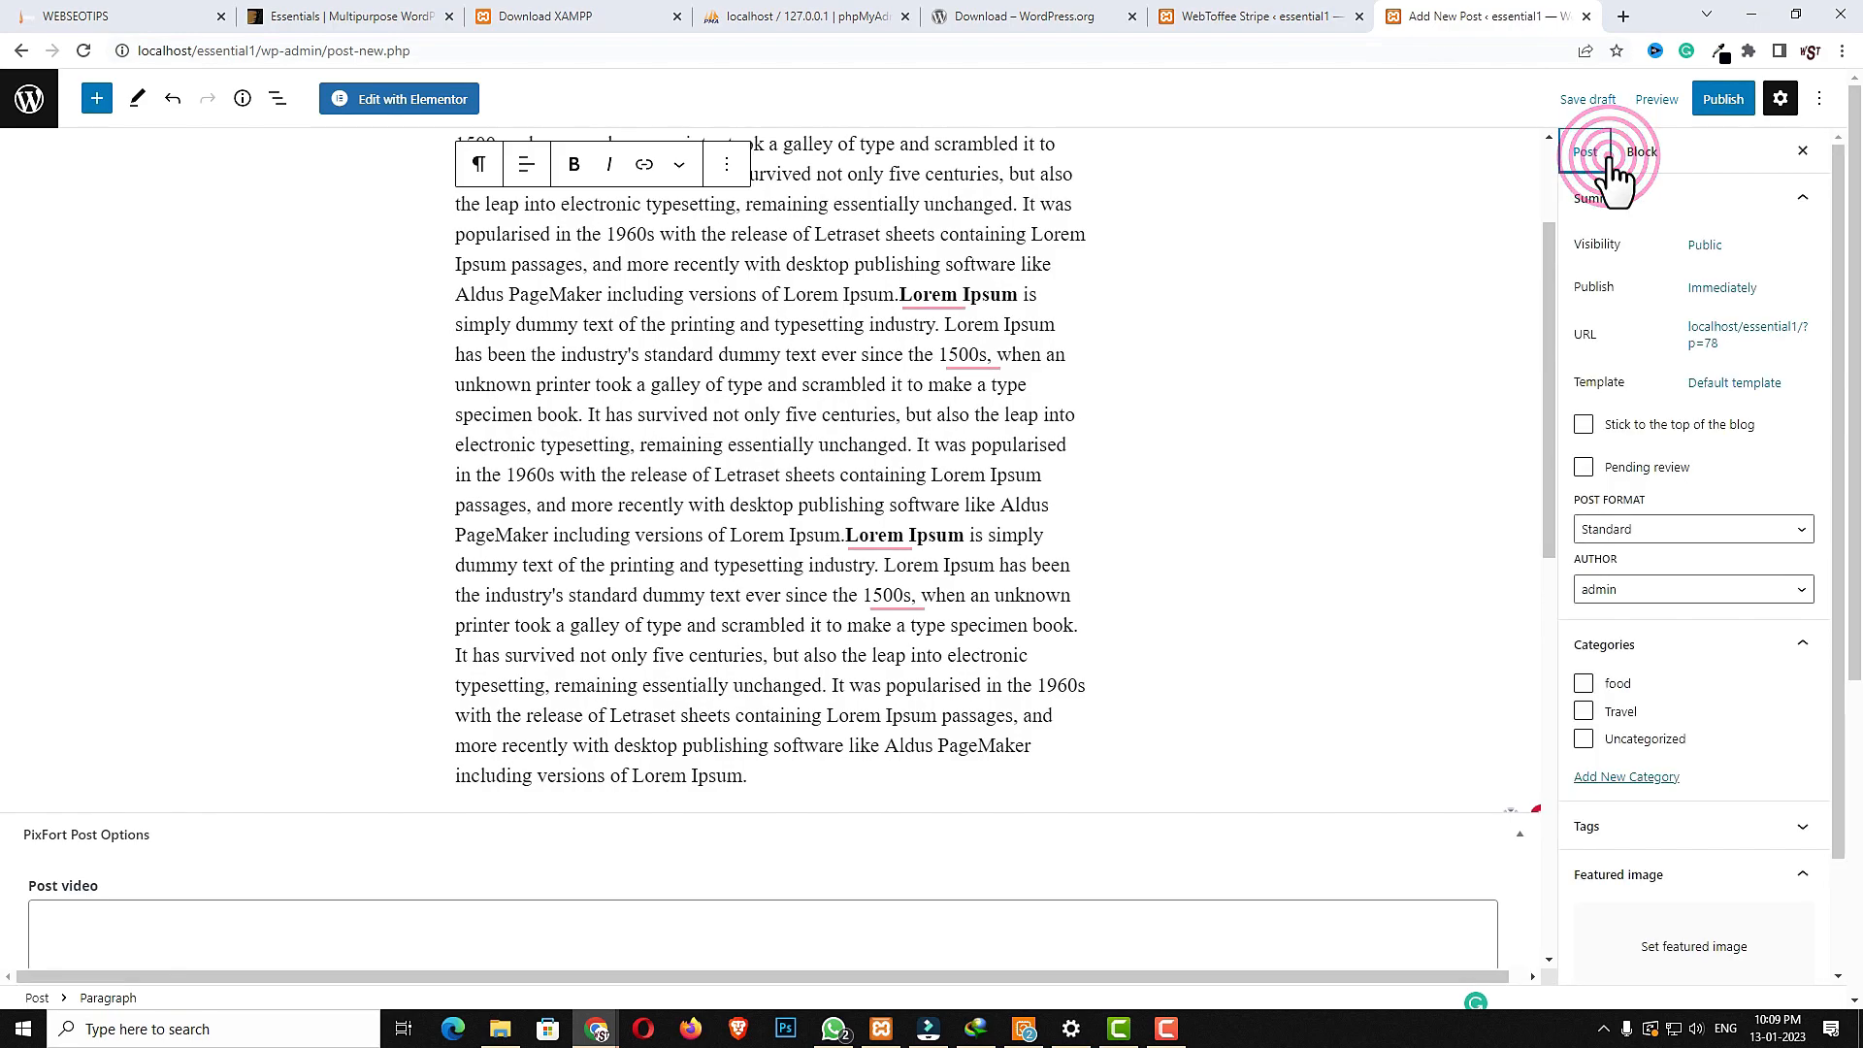
click(1586, 687)
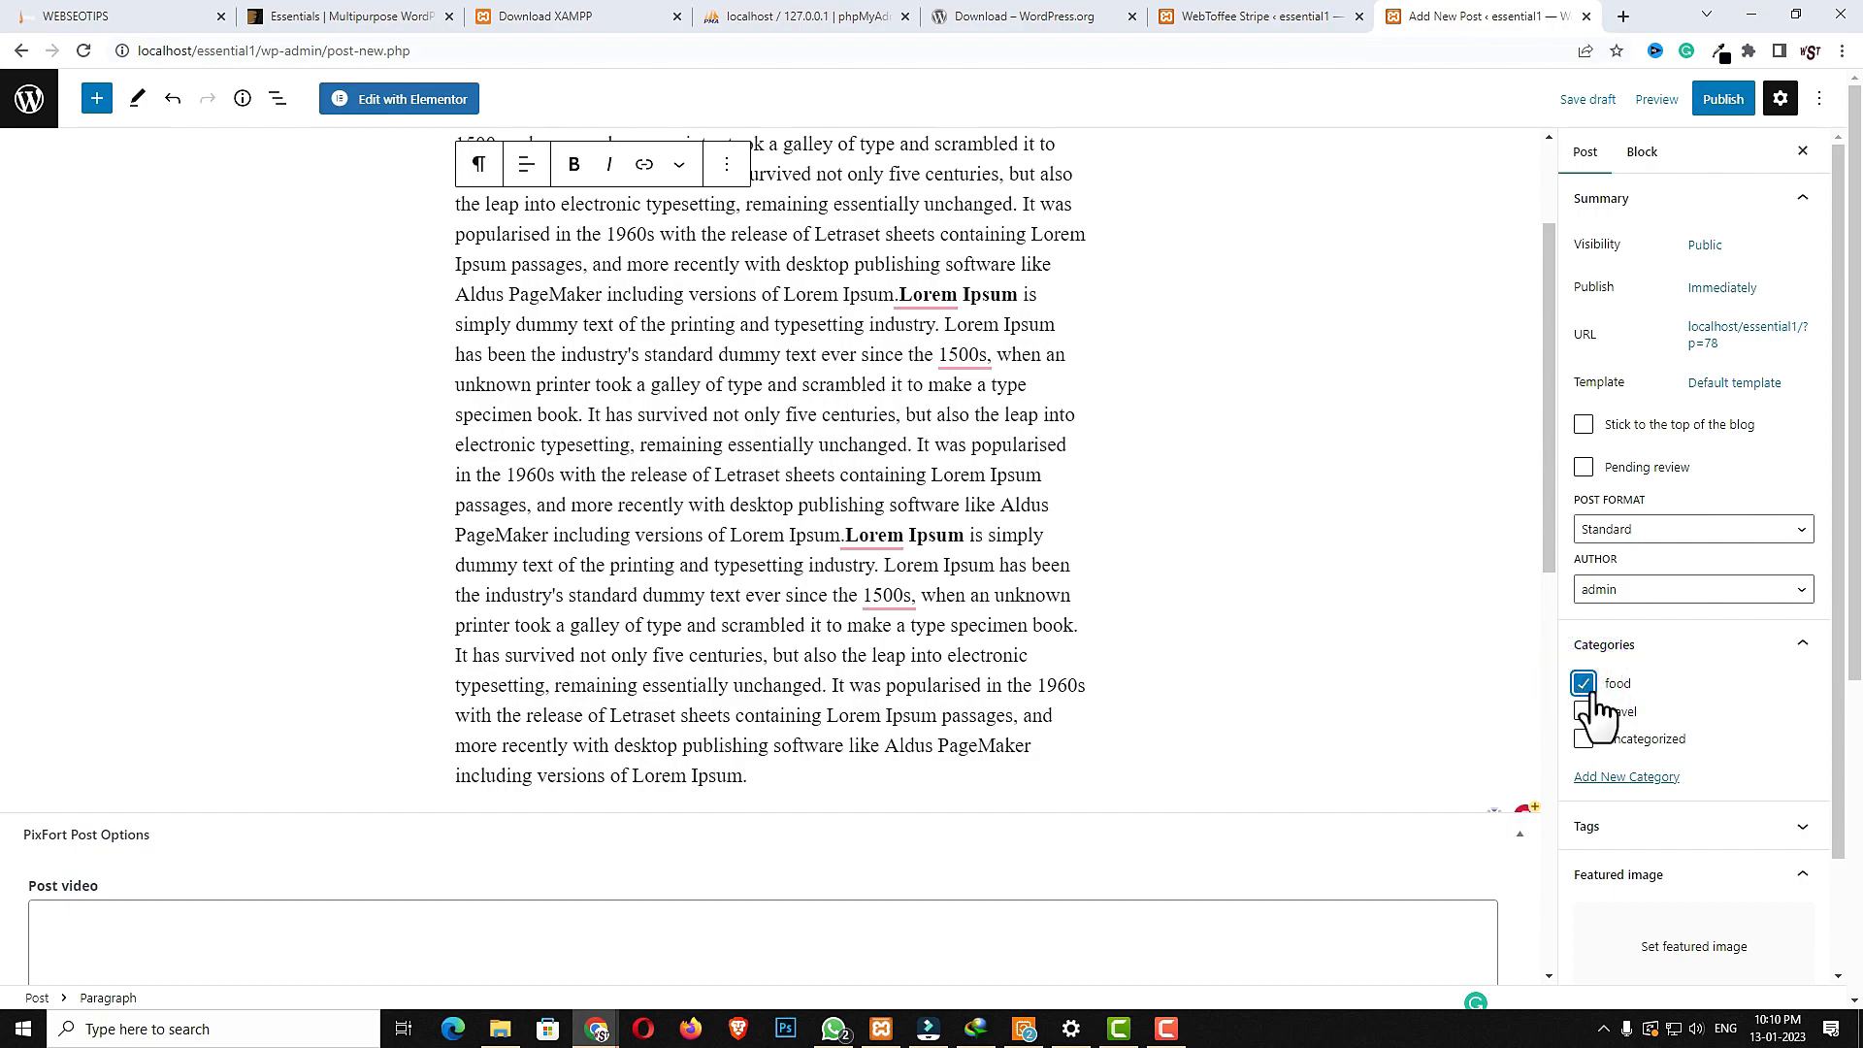
click(1584, 712)
- Set a featured image from the media library and publish the post
click(1666, 951)
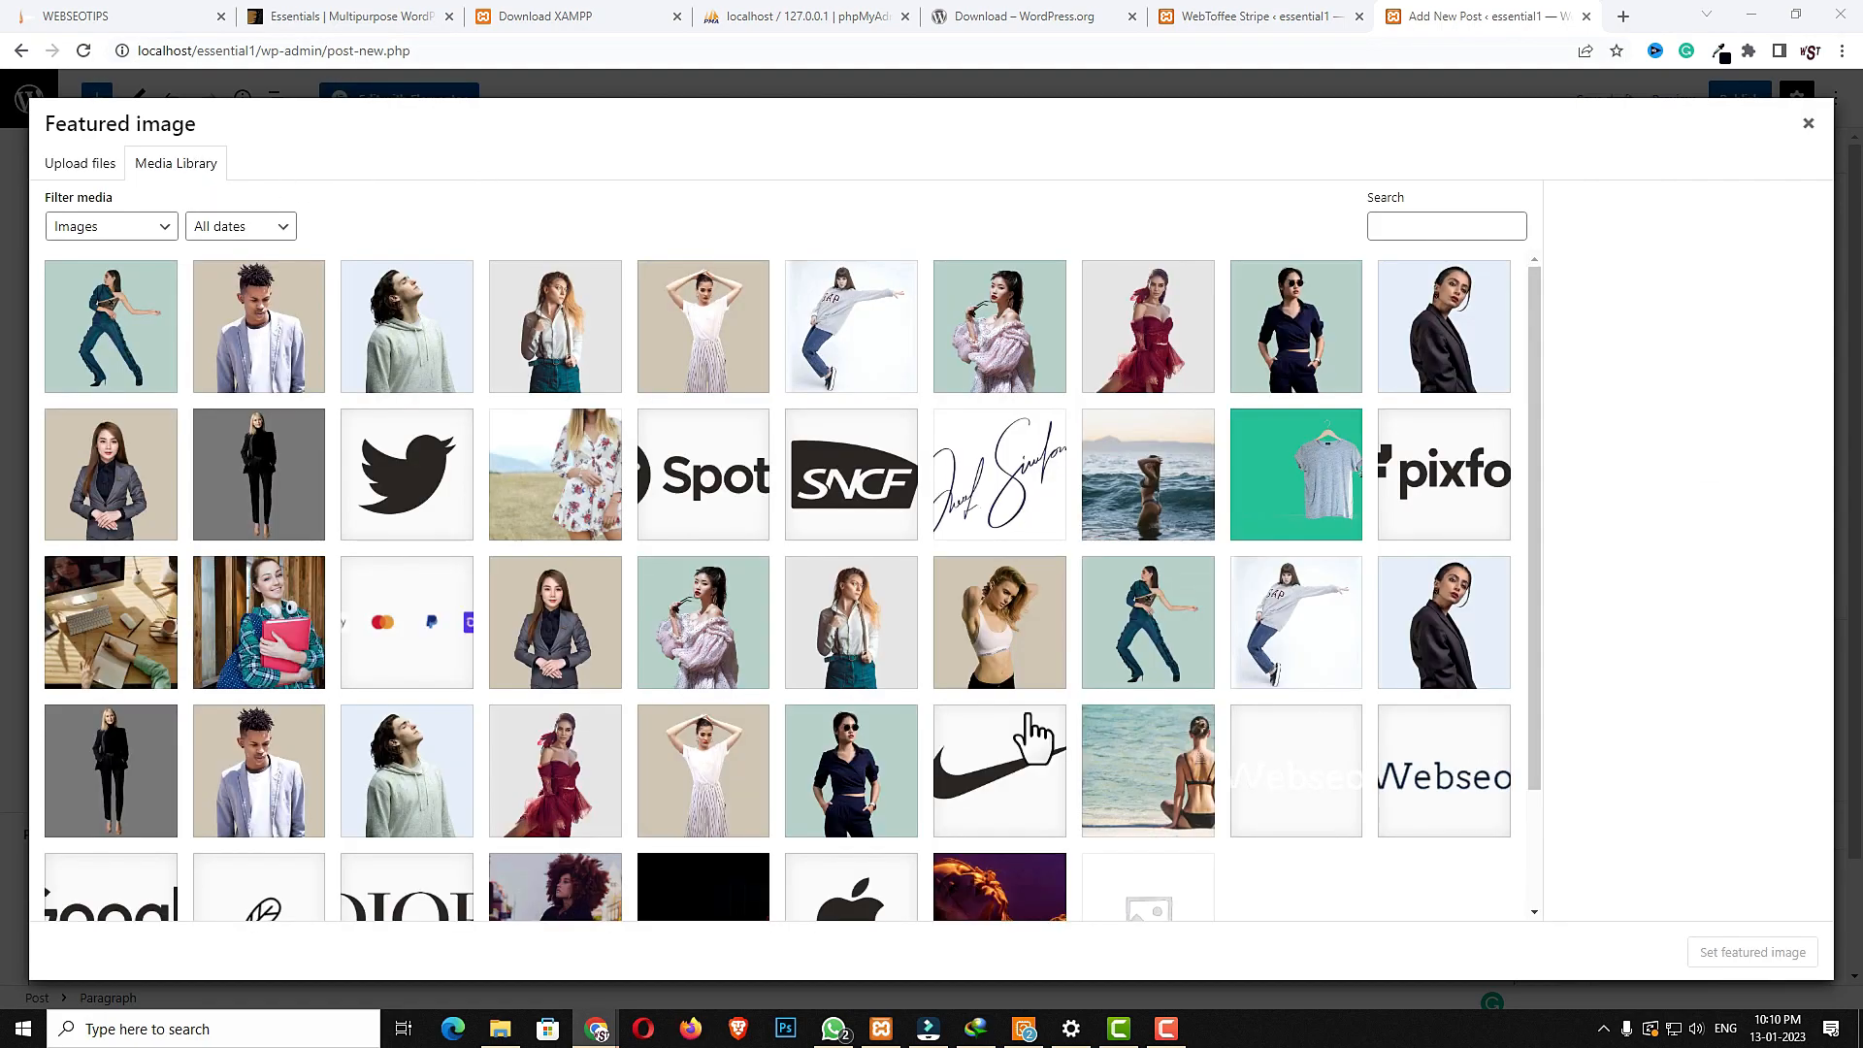
click(1019, 915)
click(1750, 940)
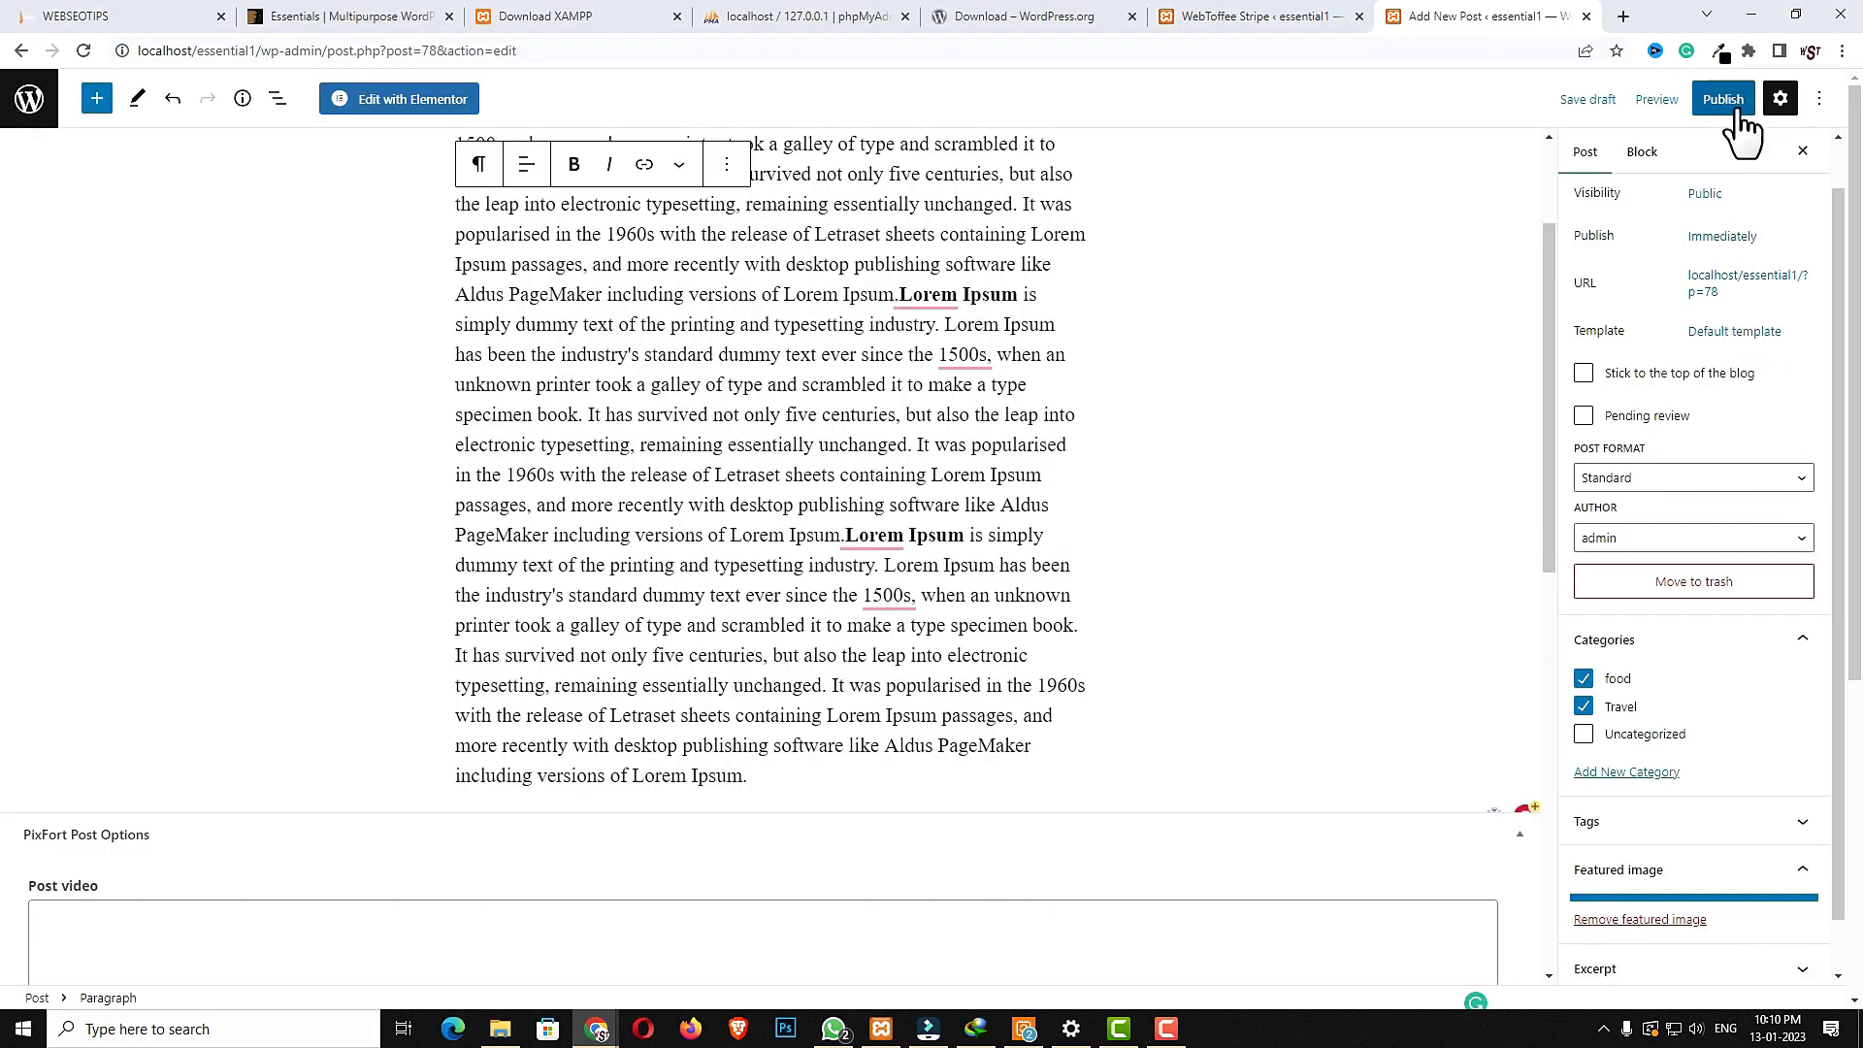
click(1727, 101)
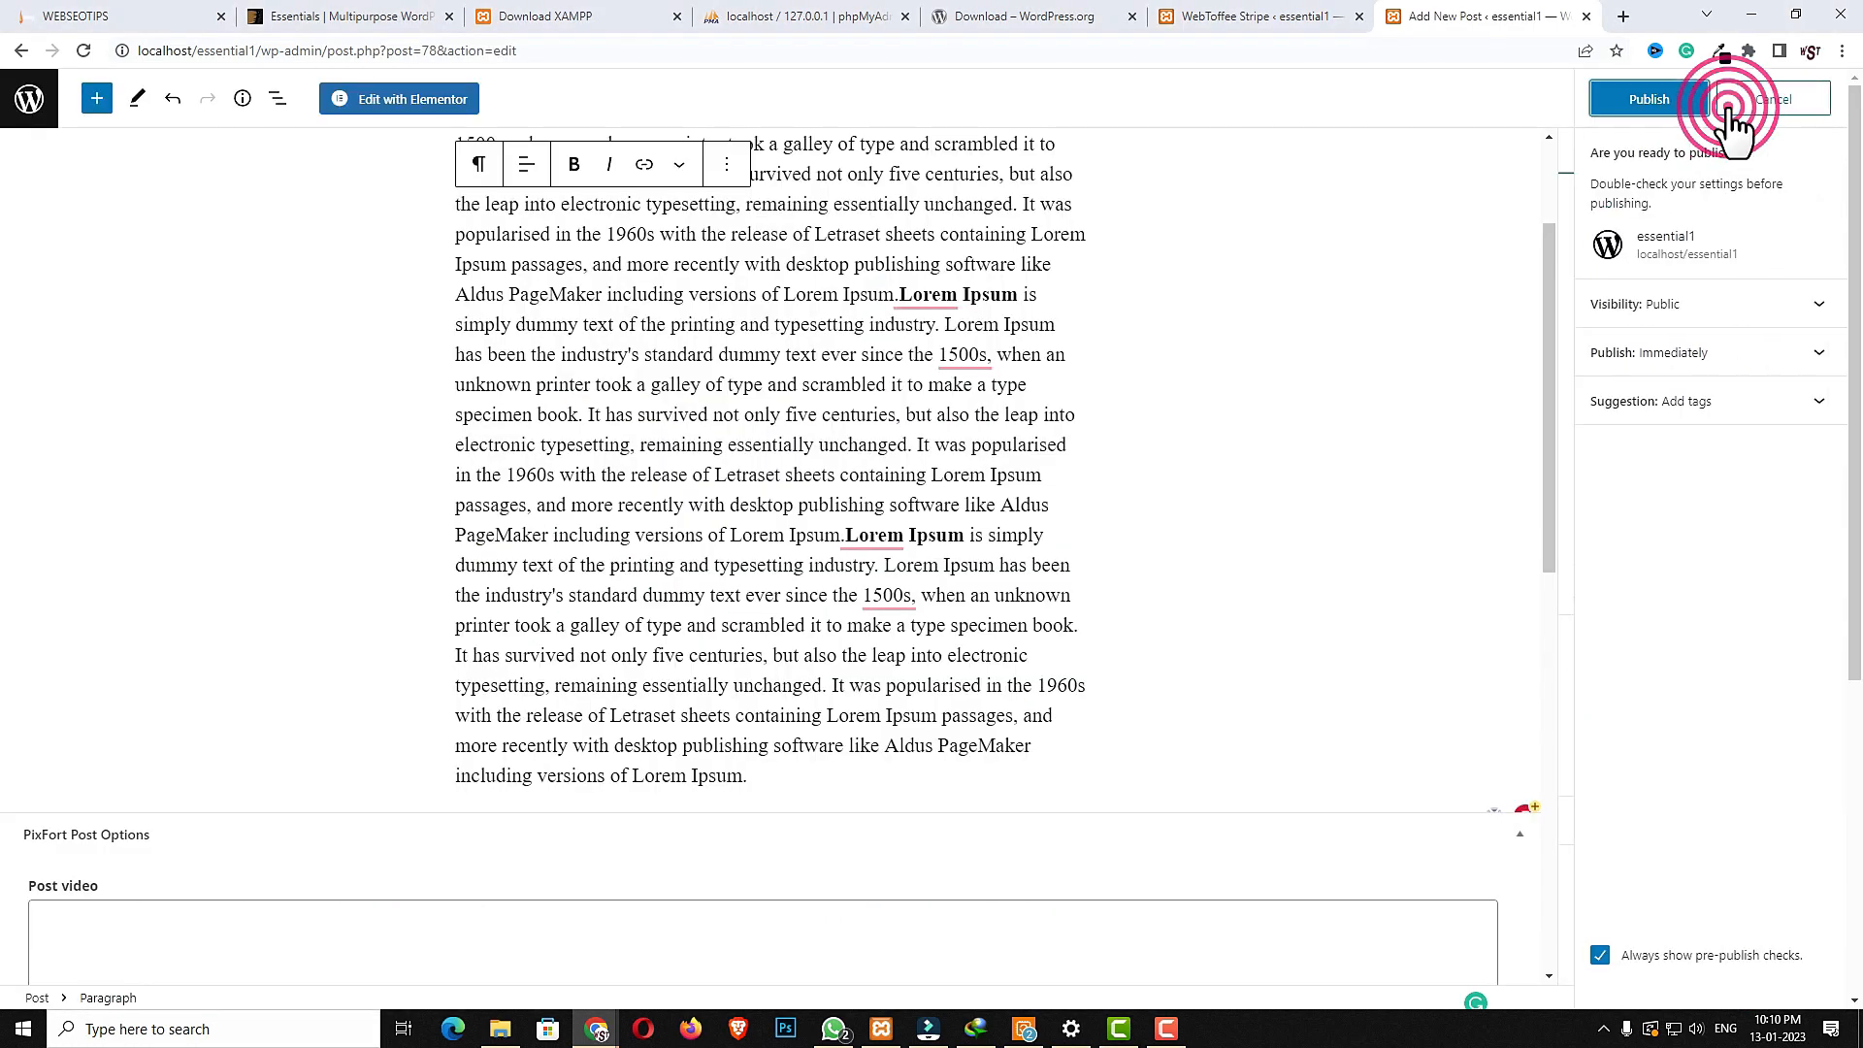
click(1680, 105)
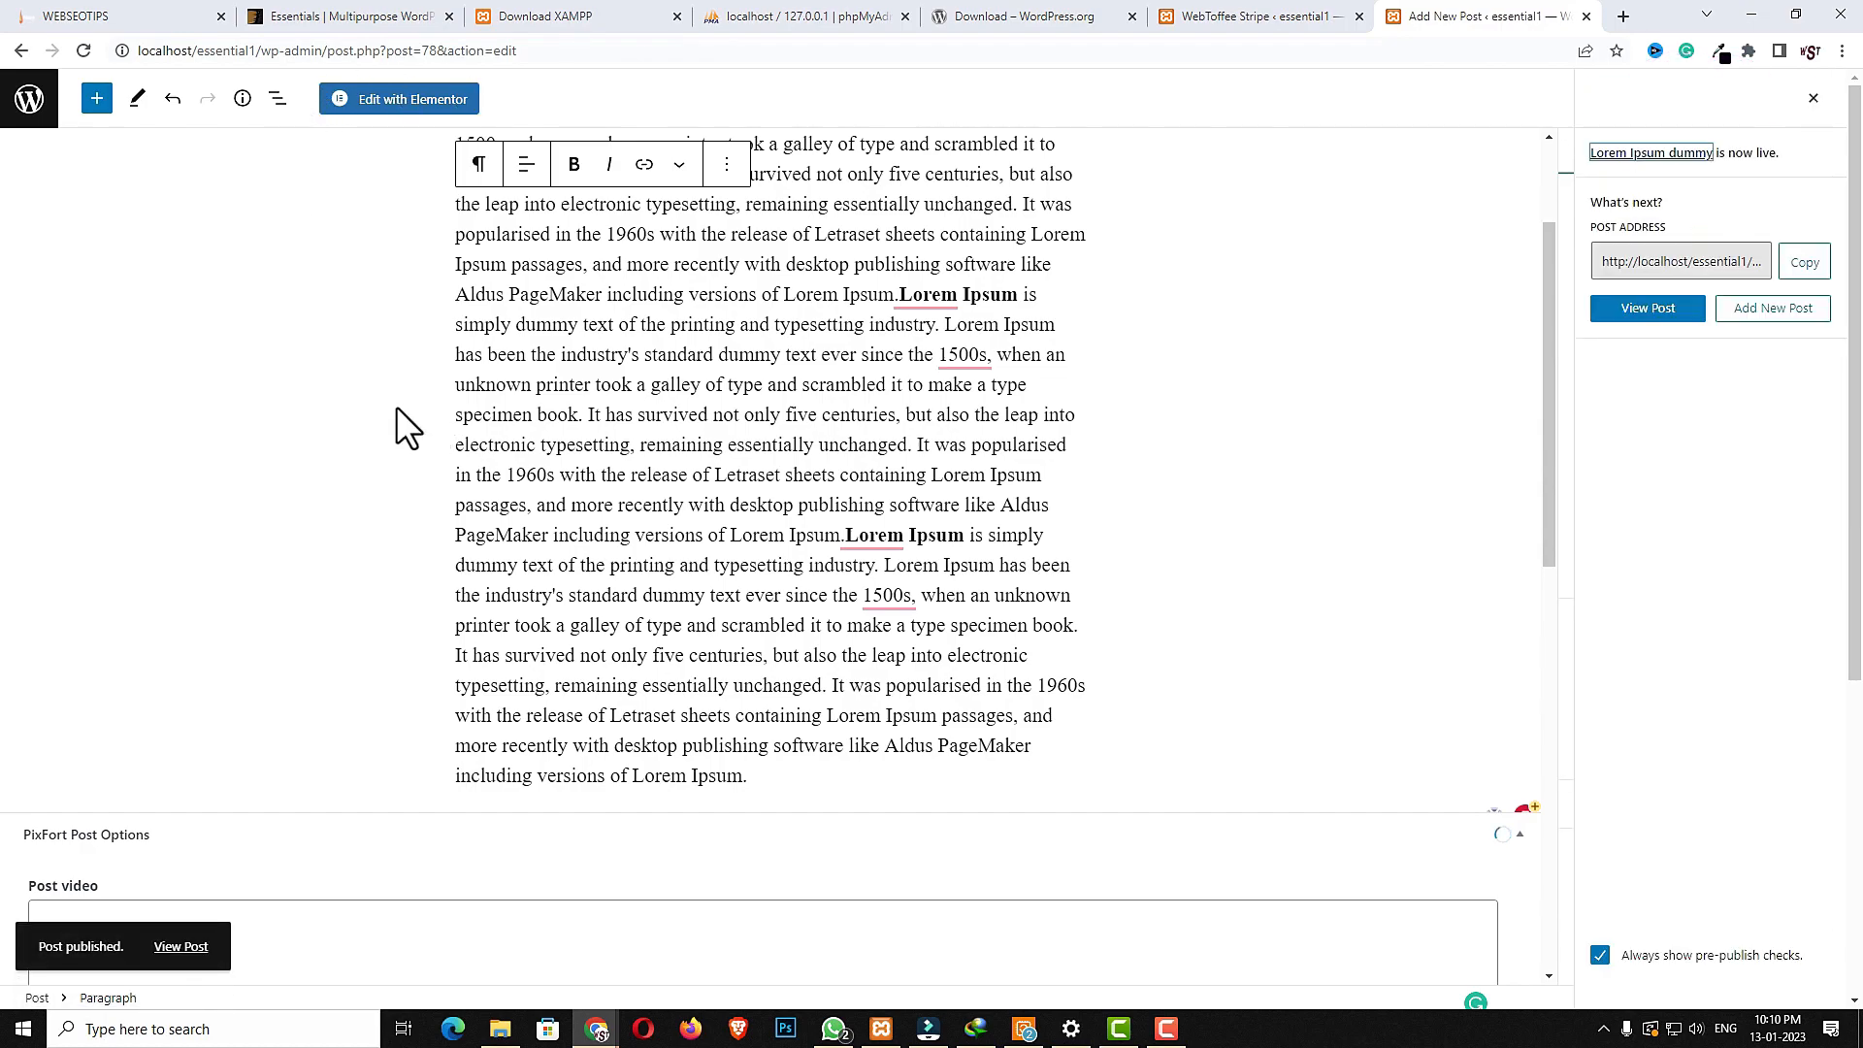
- Create a new post titled Where can I get some? and paste the lorem ipsum text into its body
click(27, 101)
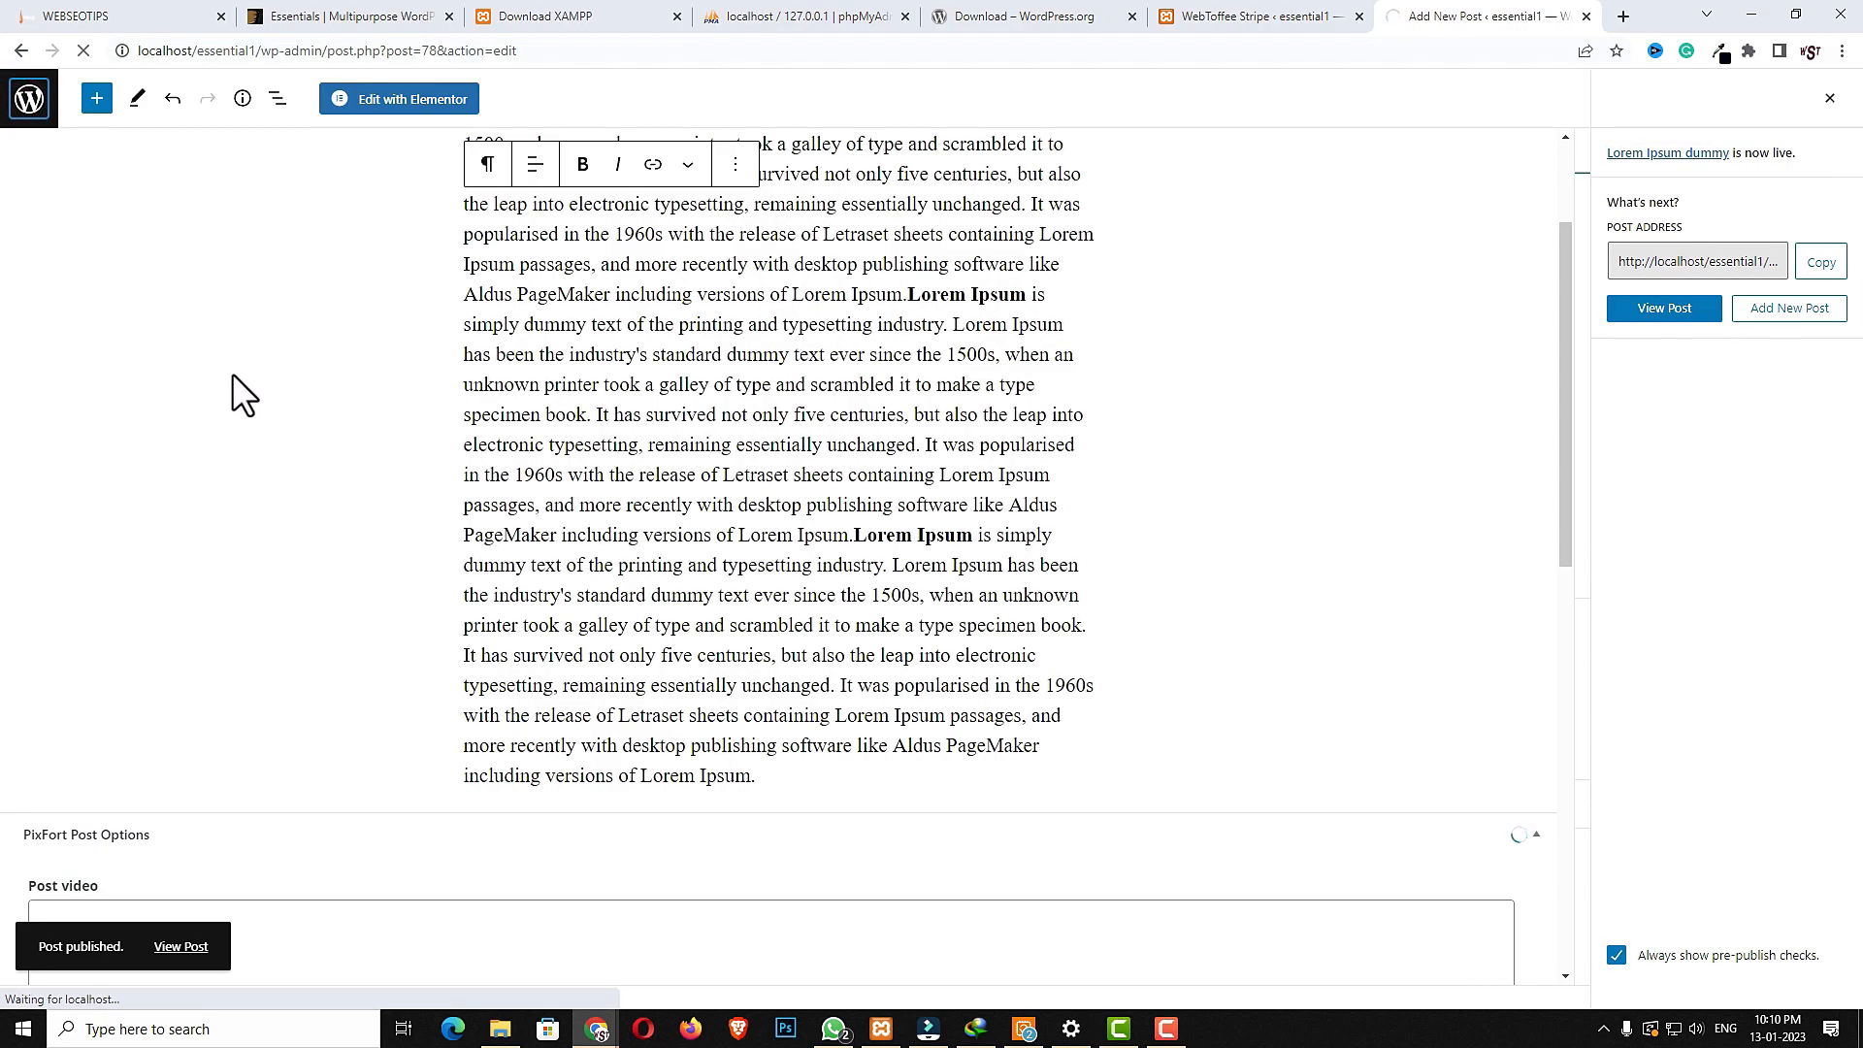
click(274, 138)
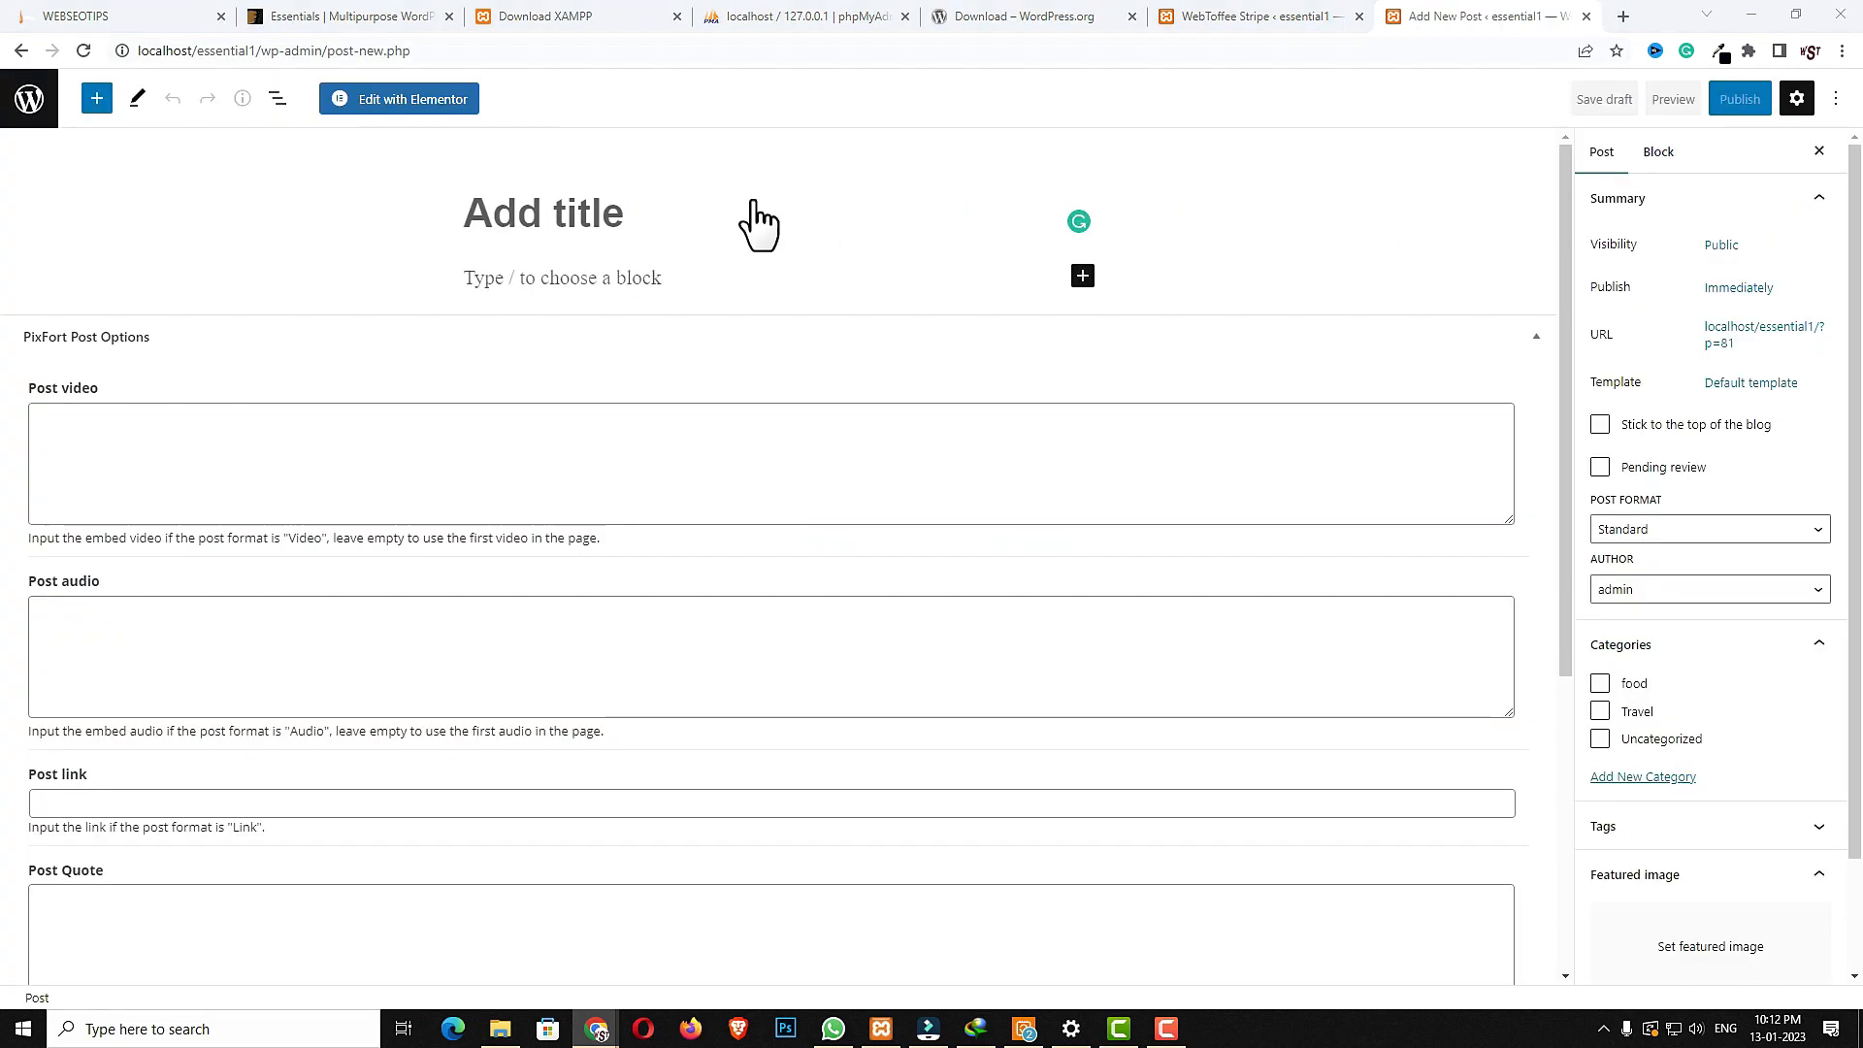
click(622, 193)
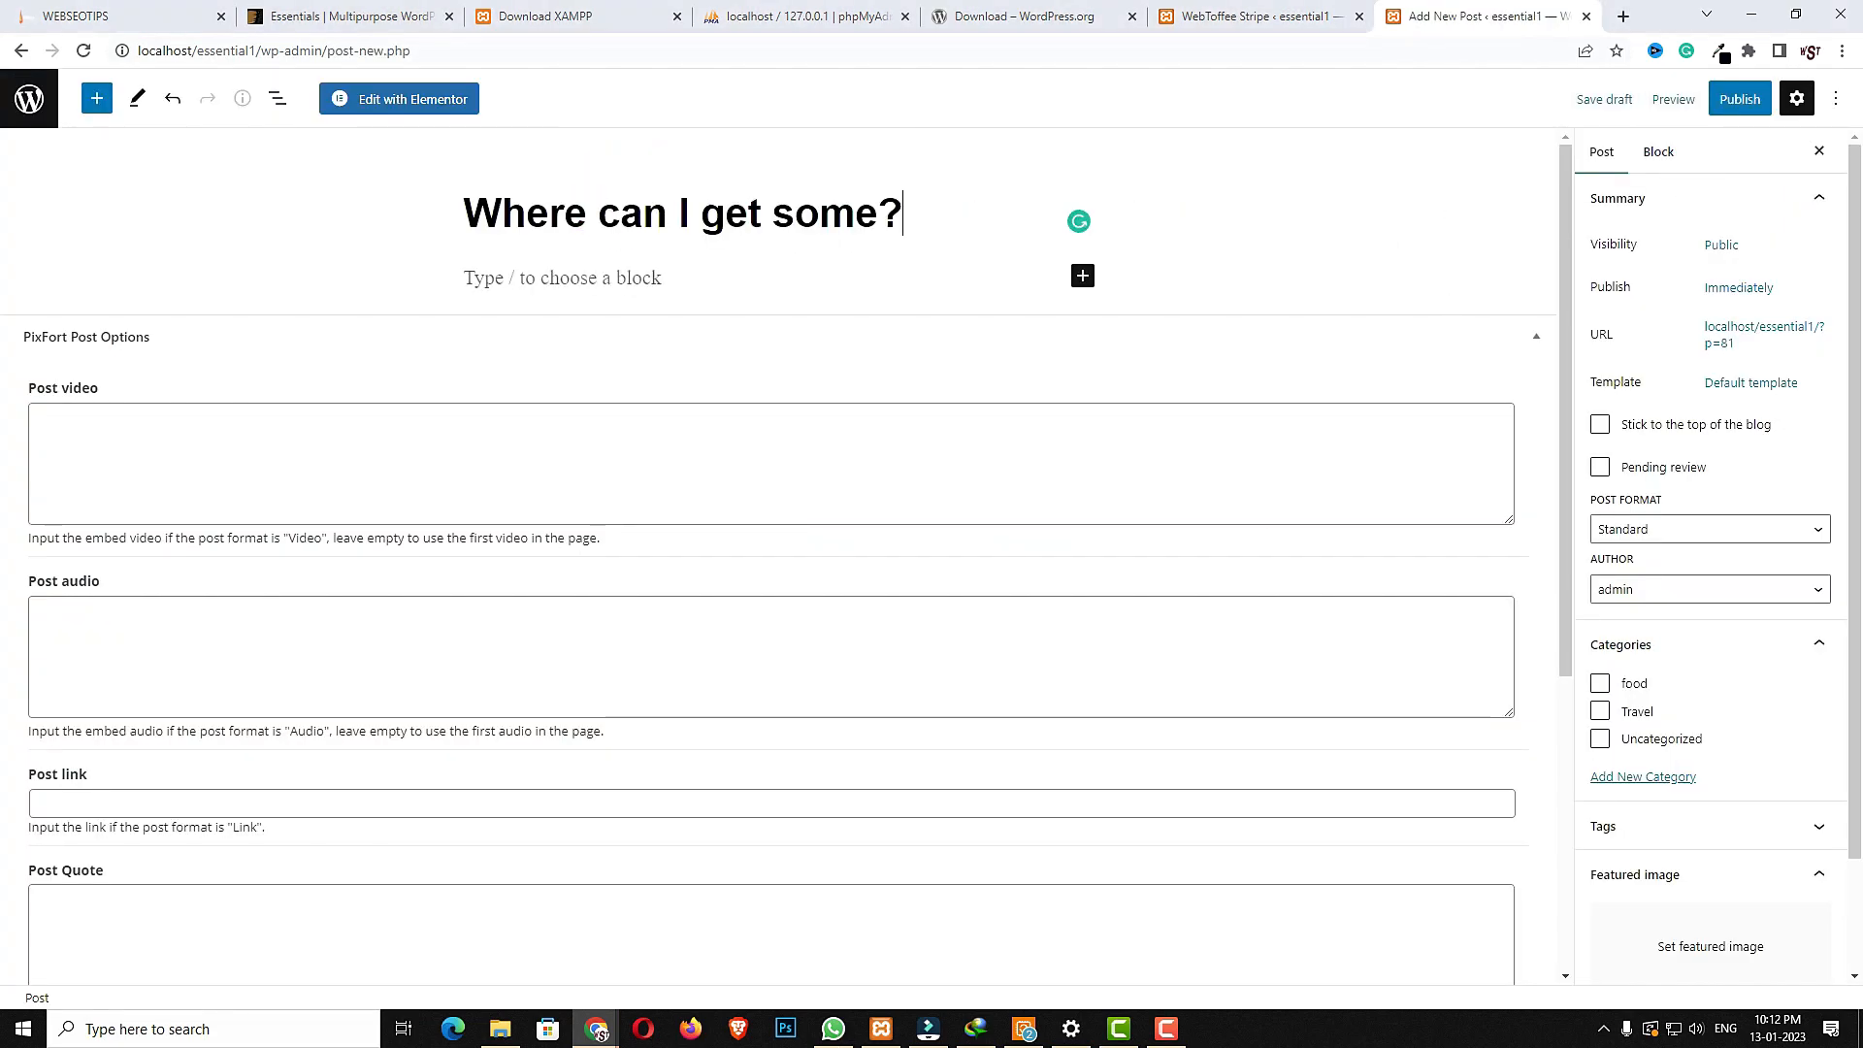
click(615, 277)
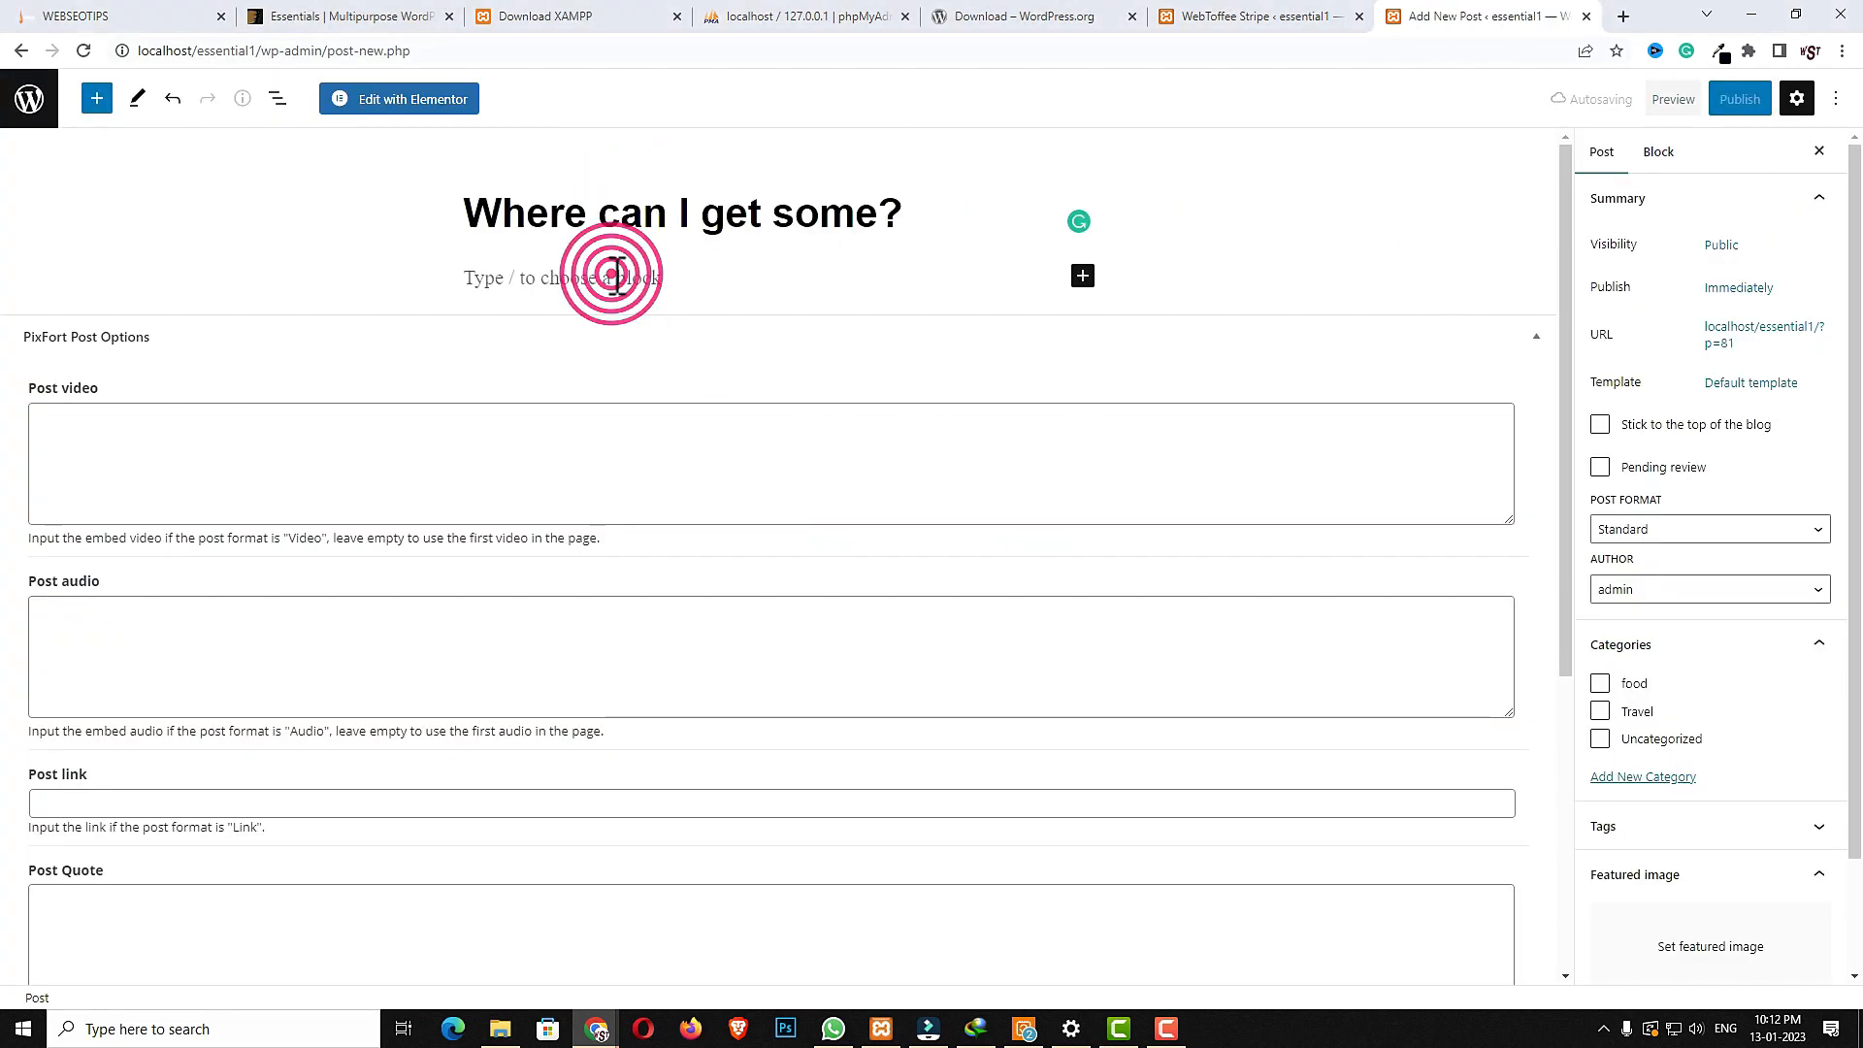
text(There are many variations of passages of Lorem Ipsum available, but the majority have suffered alteration in some form, by injected humour, or randomised words which don't look even slightly believable. If you are going to use a passage of Lorem Ipsum, you need to be sure there isn't anything embarrassing hidden in the middle of text. All the Lorem Ipsum generators on the Internet tend to repeat predefined chunks as necessary, making this the first true generator on the Internet. It uses a dictionary of over 200 Latin words, combined with a handful of model sentence structures, to generate Lorem Ipsum which looks reasonable. The generated Lorem Ipsum is therefore always free from repetition, injected humour, or non-characteristic words etc.There are many variations of passages of Lorem Ipsum available, but the majority have suffered alteration in some form, by injected humour, or randomised words which don't look even slightly believable. If you are going to use a passage of Lorem Ipsum, you need to be sure there isn't anything embarrassing hidden in the middle of text. All the Lorem Ipsum generators on the Internet tend to repeat predefined chunks as necessary, making this the first true generator on the Internet. It uses a dictionary of over 200 Latin words, combined with a handful of model sentence structures, to generate Lorem Ipsum which looks reasonable. The generated Lorem Ipsum is therefore always free from repetition, injected humour, or non-characteristic words etc.)
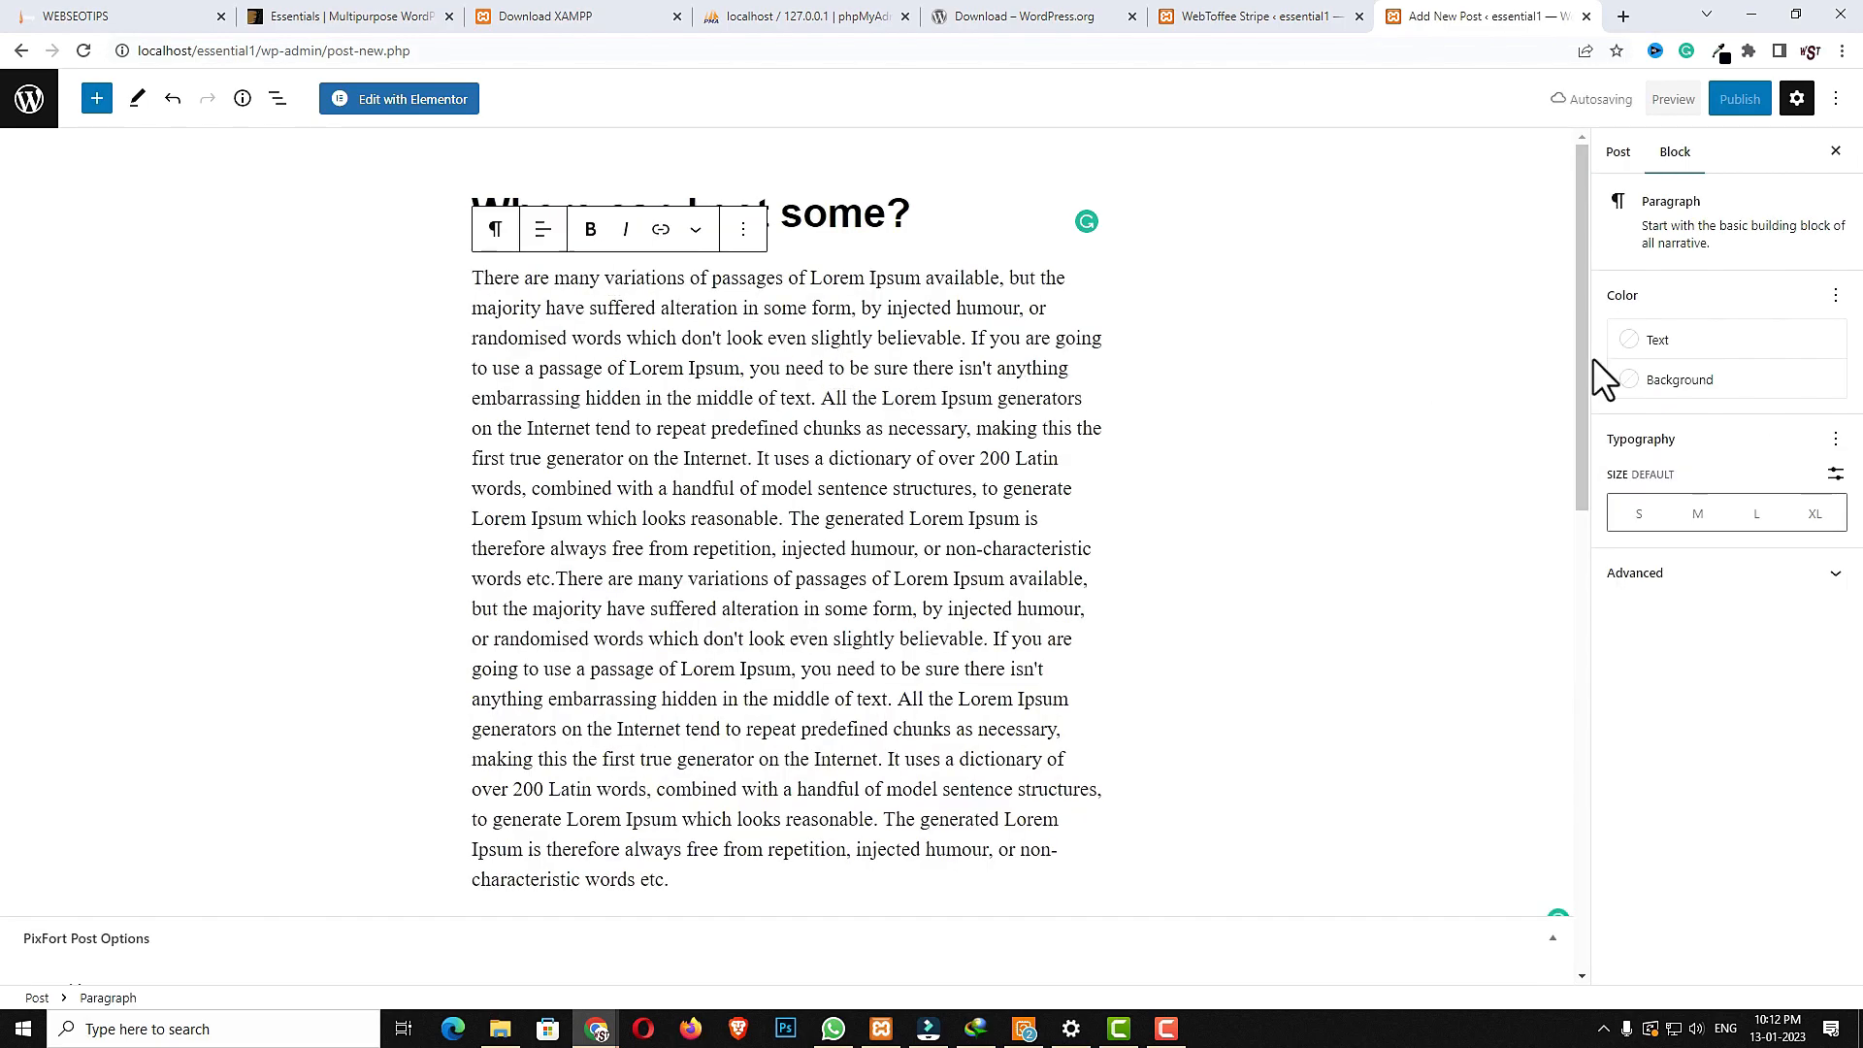
- Assign the post to the Travel category
click(1618, 151)
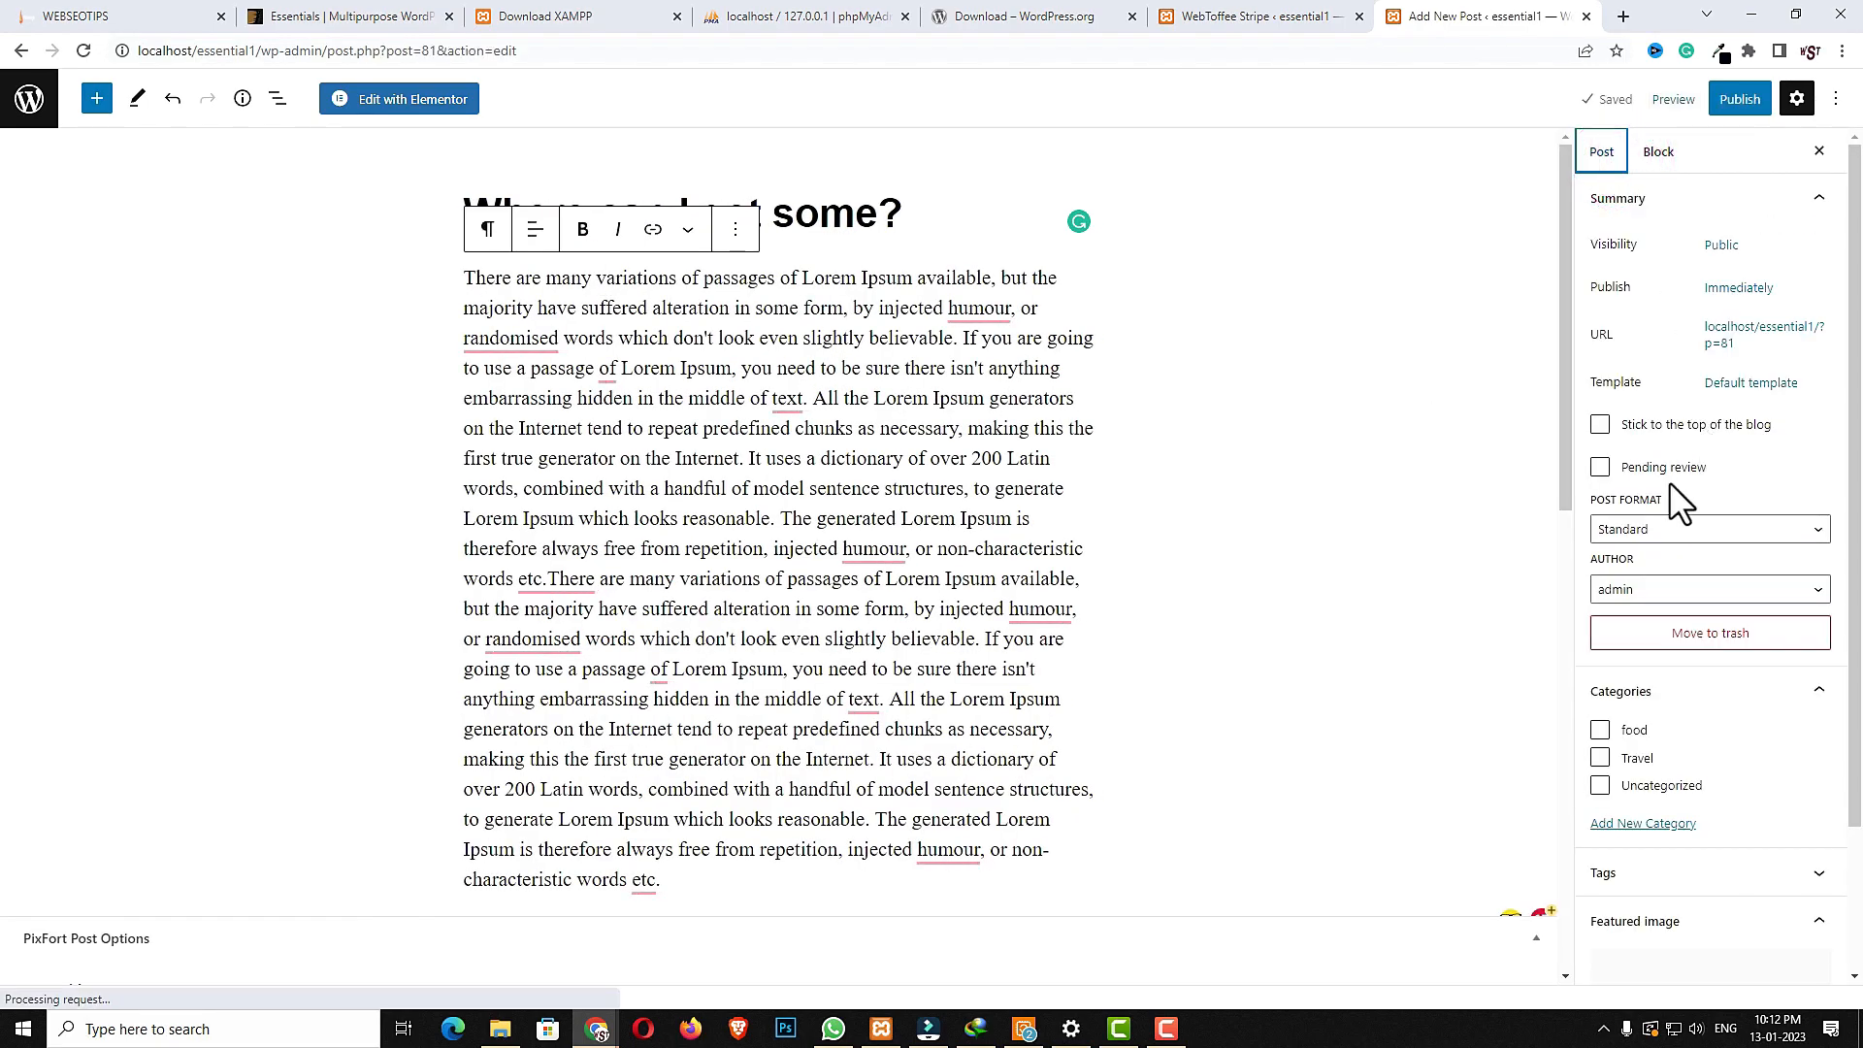
click(1607, 756)
scroll(1721, 763, down, 2)
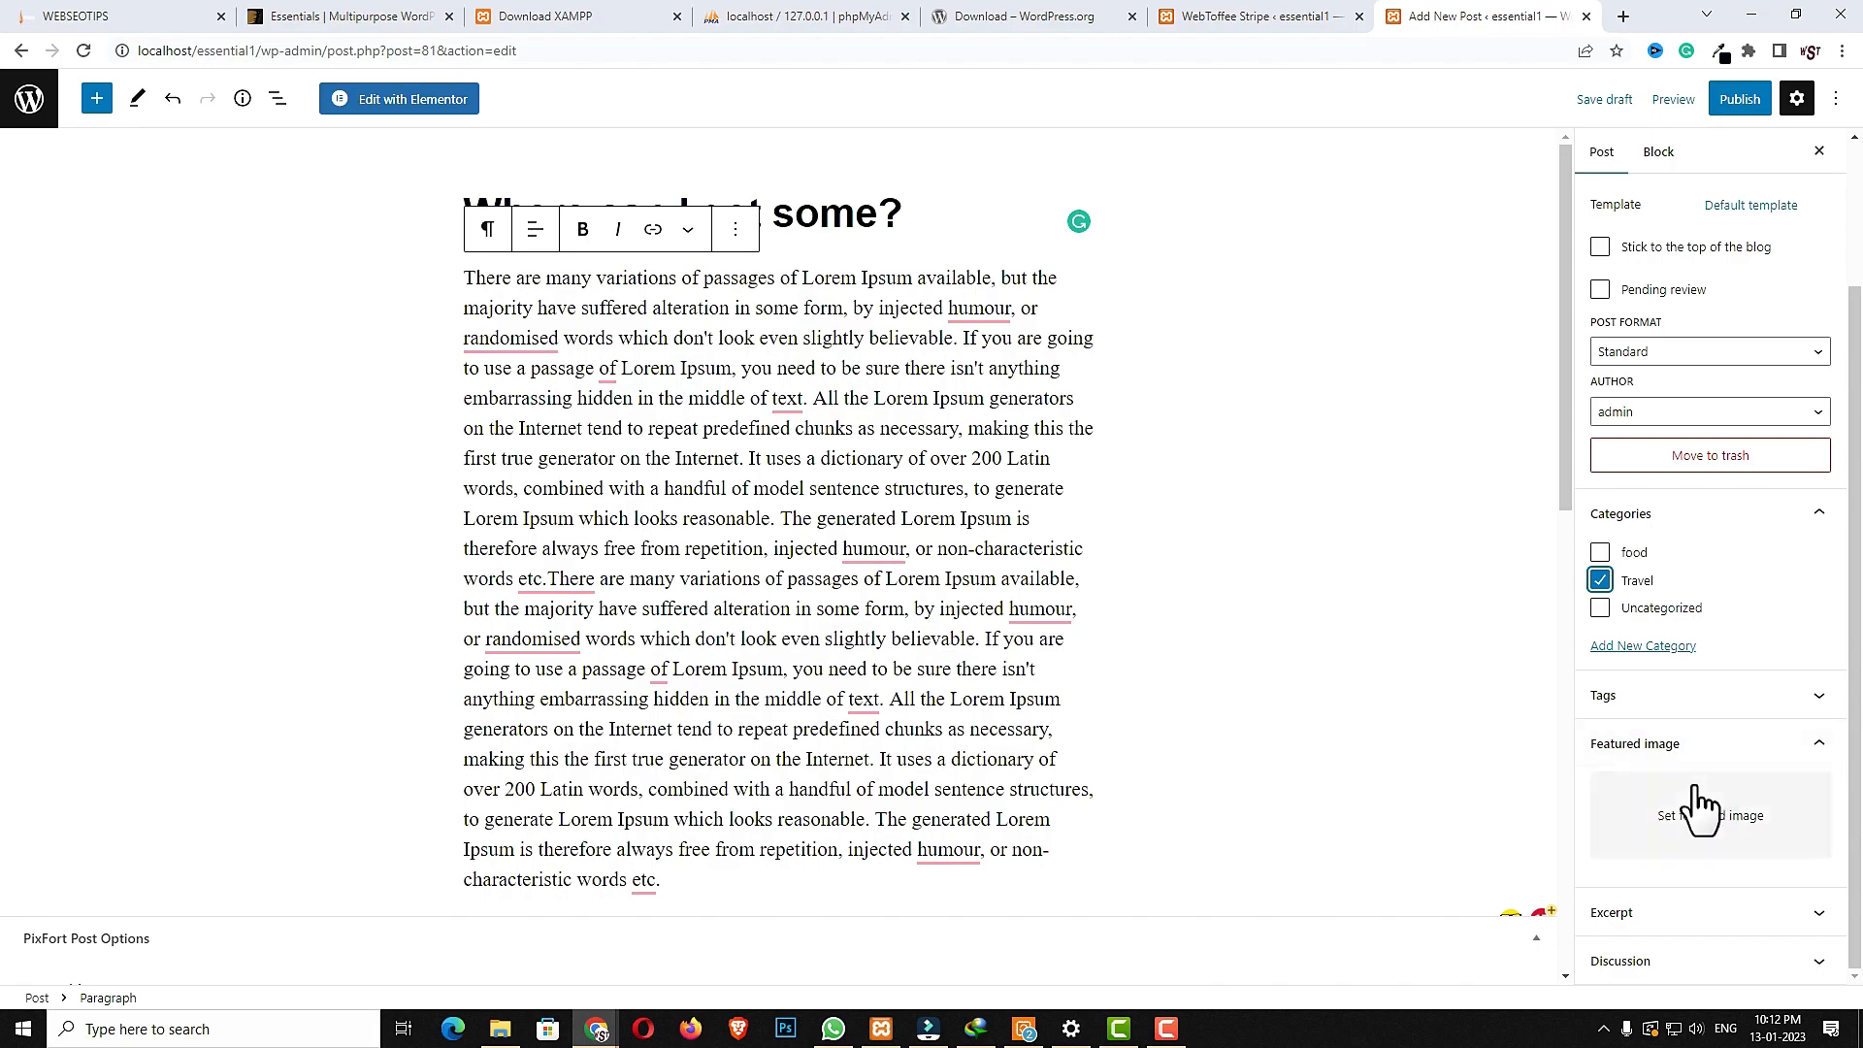
- Set a featured image from the media library and publish the post
click(1693, 816)
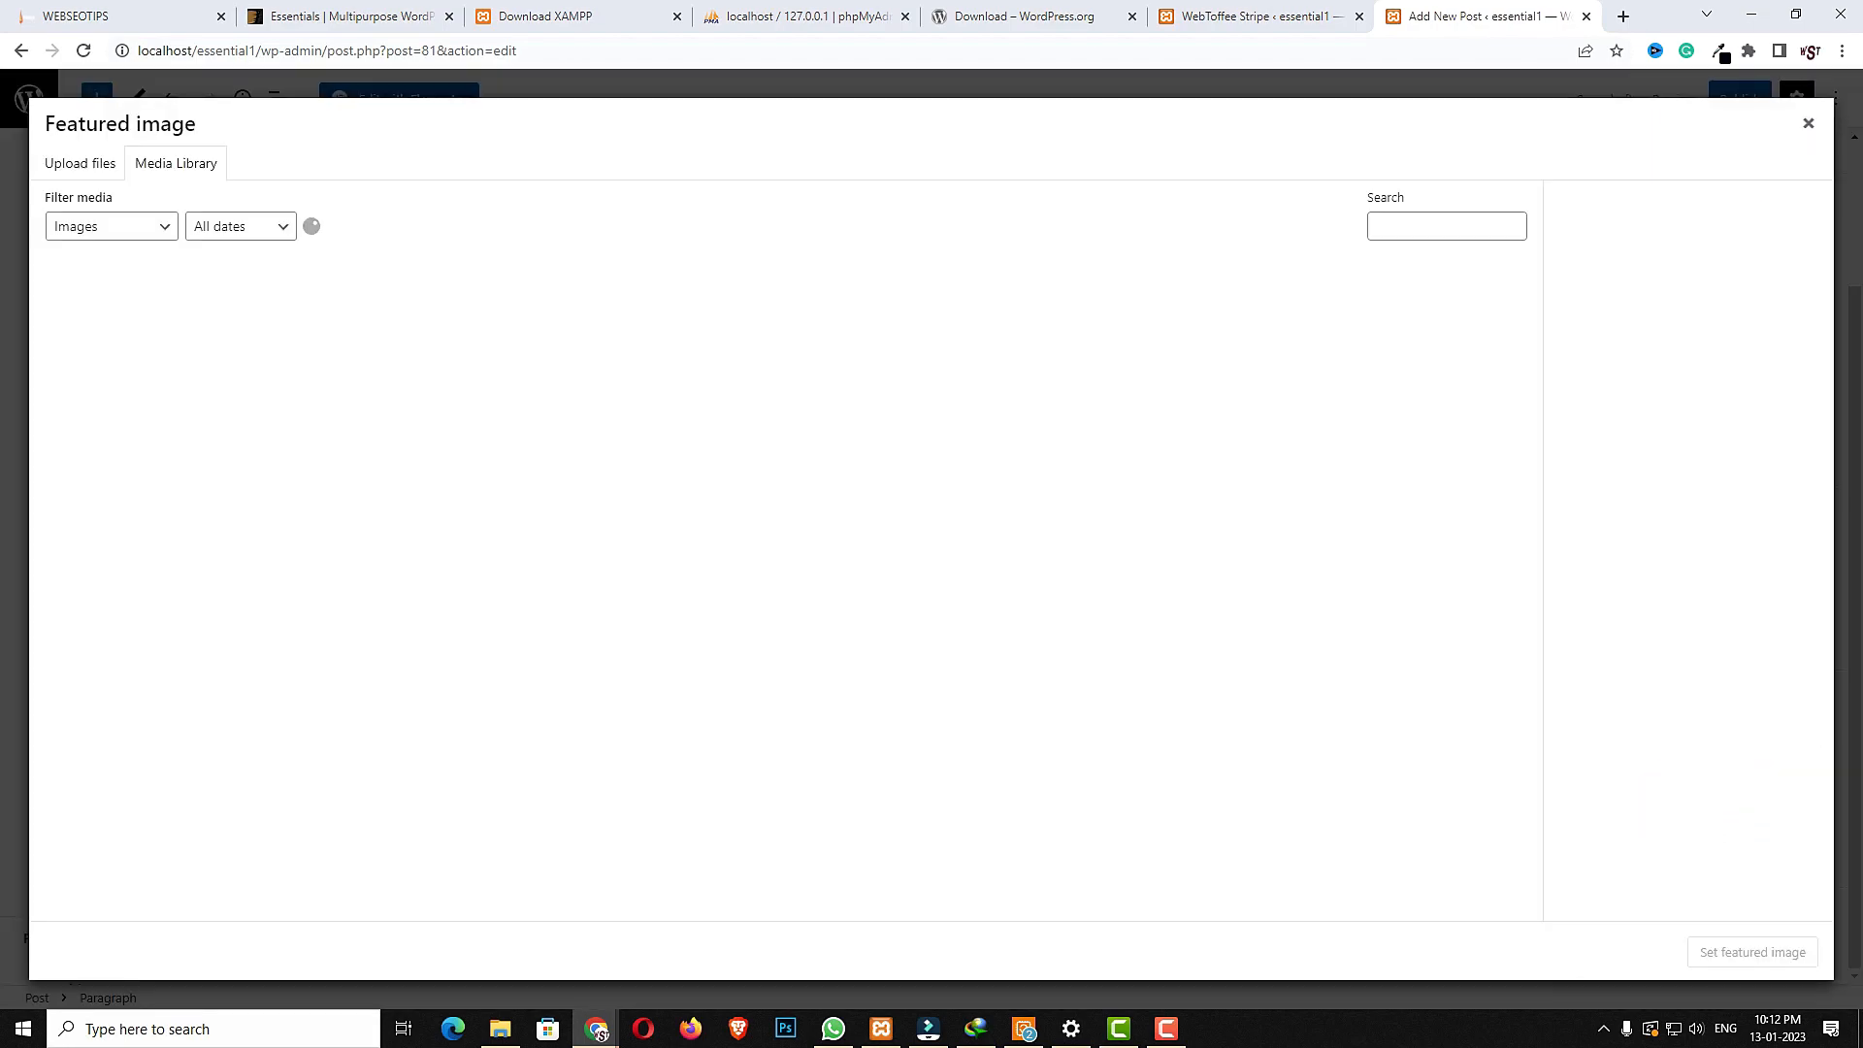
scroll(611, 845, down, 2)
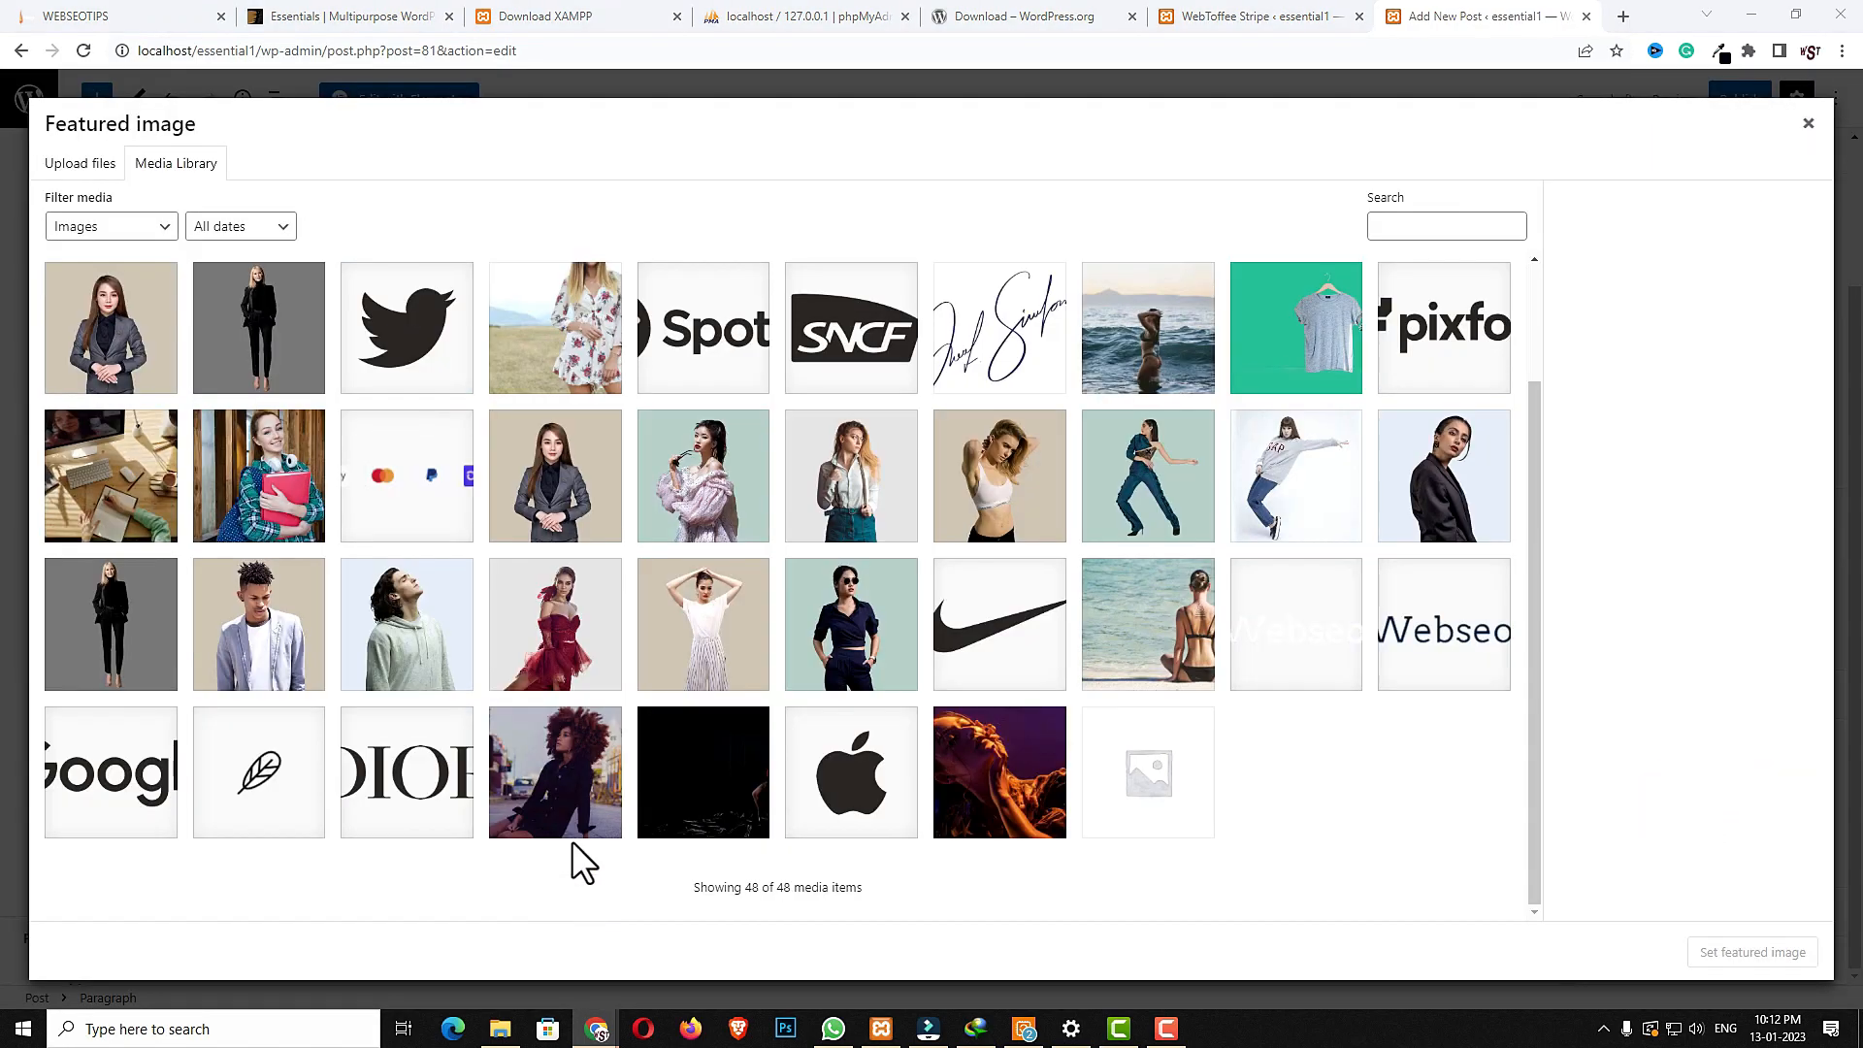
click(572, 815)
click(1753, 952)
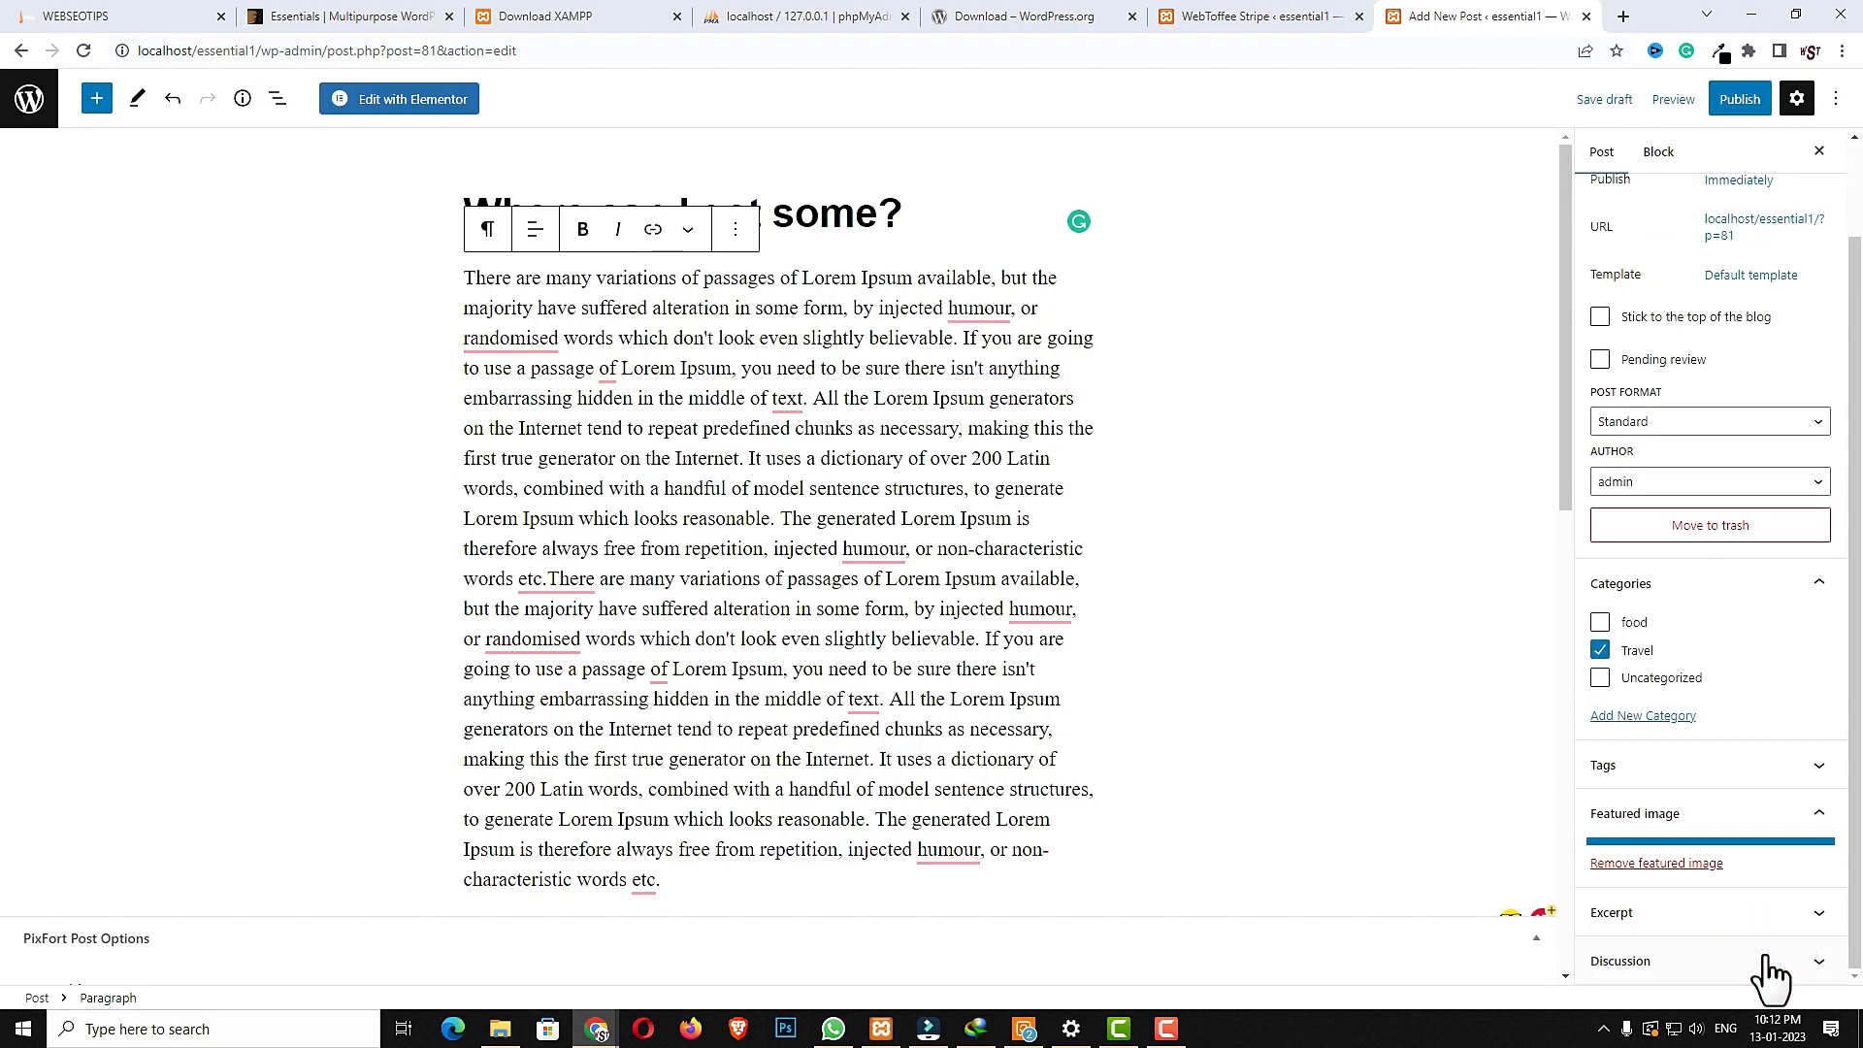
click(1740, 98)
click(1689, 101)
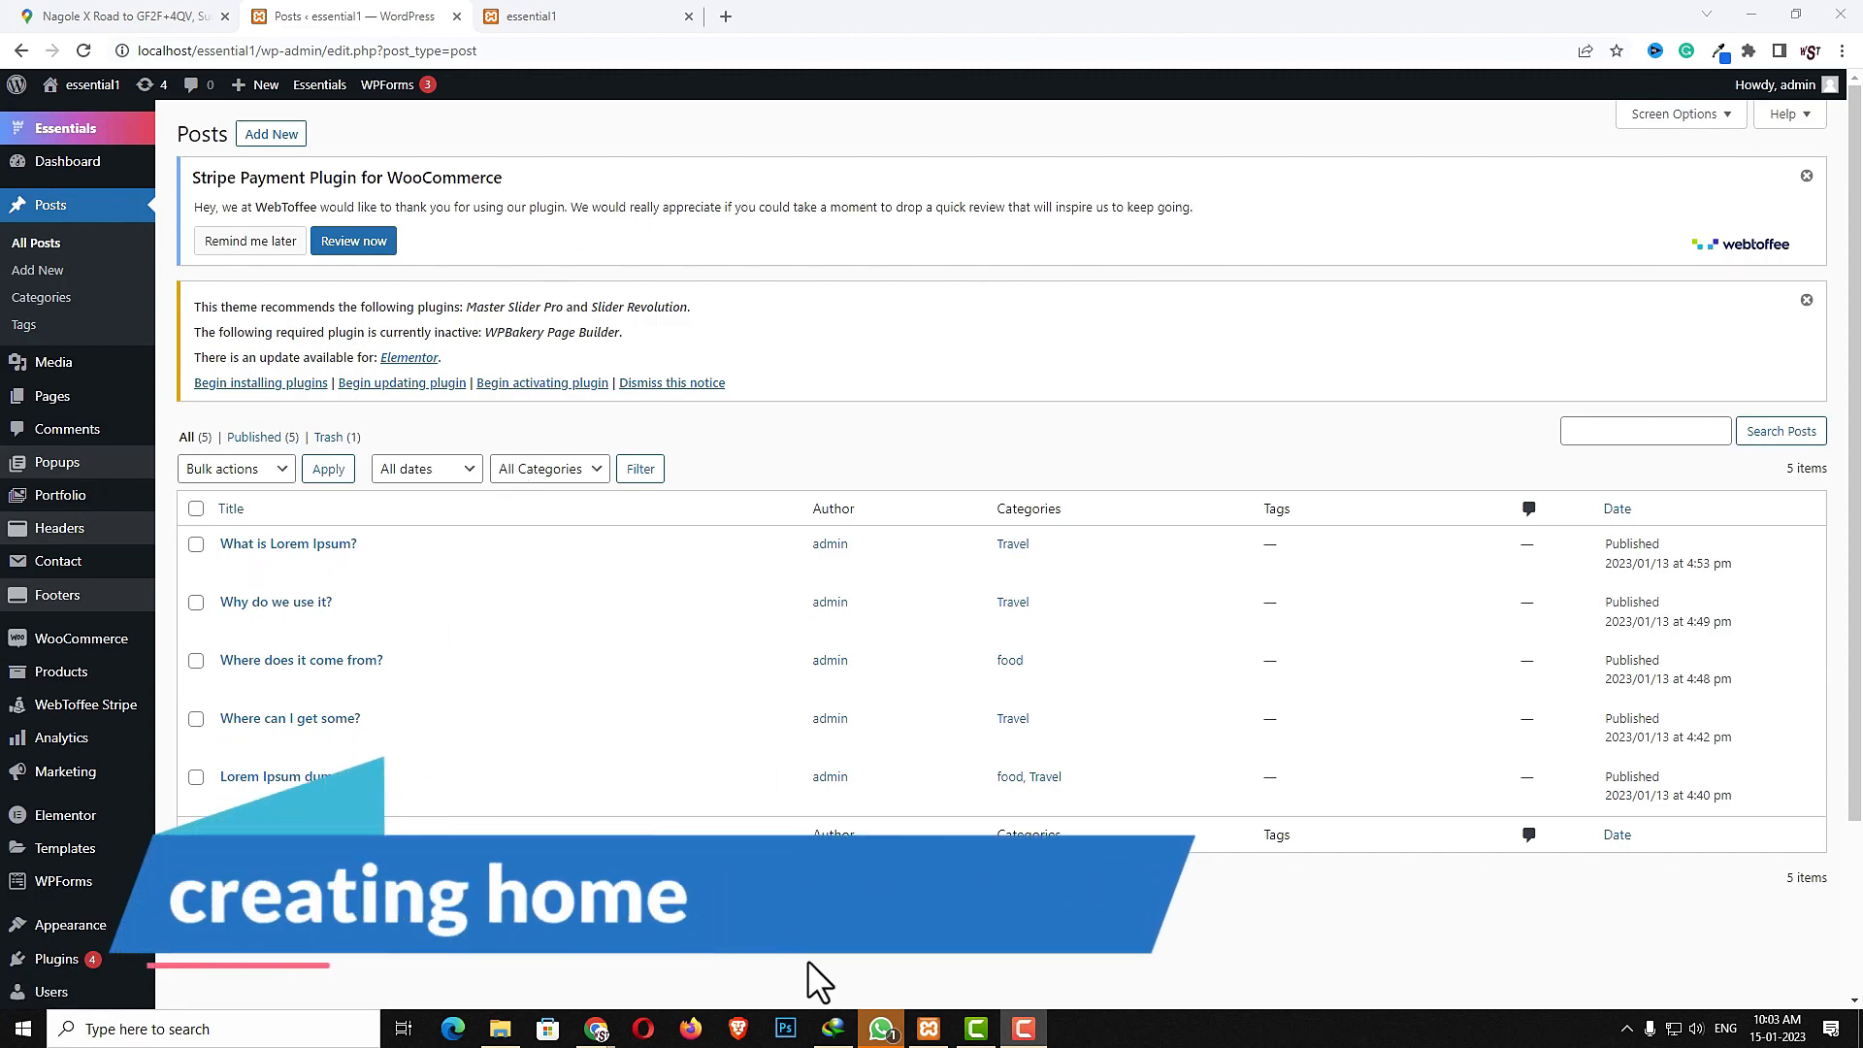
- Create a new page titled Home
mouse_move(57, 400)
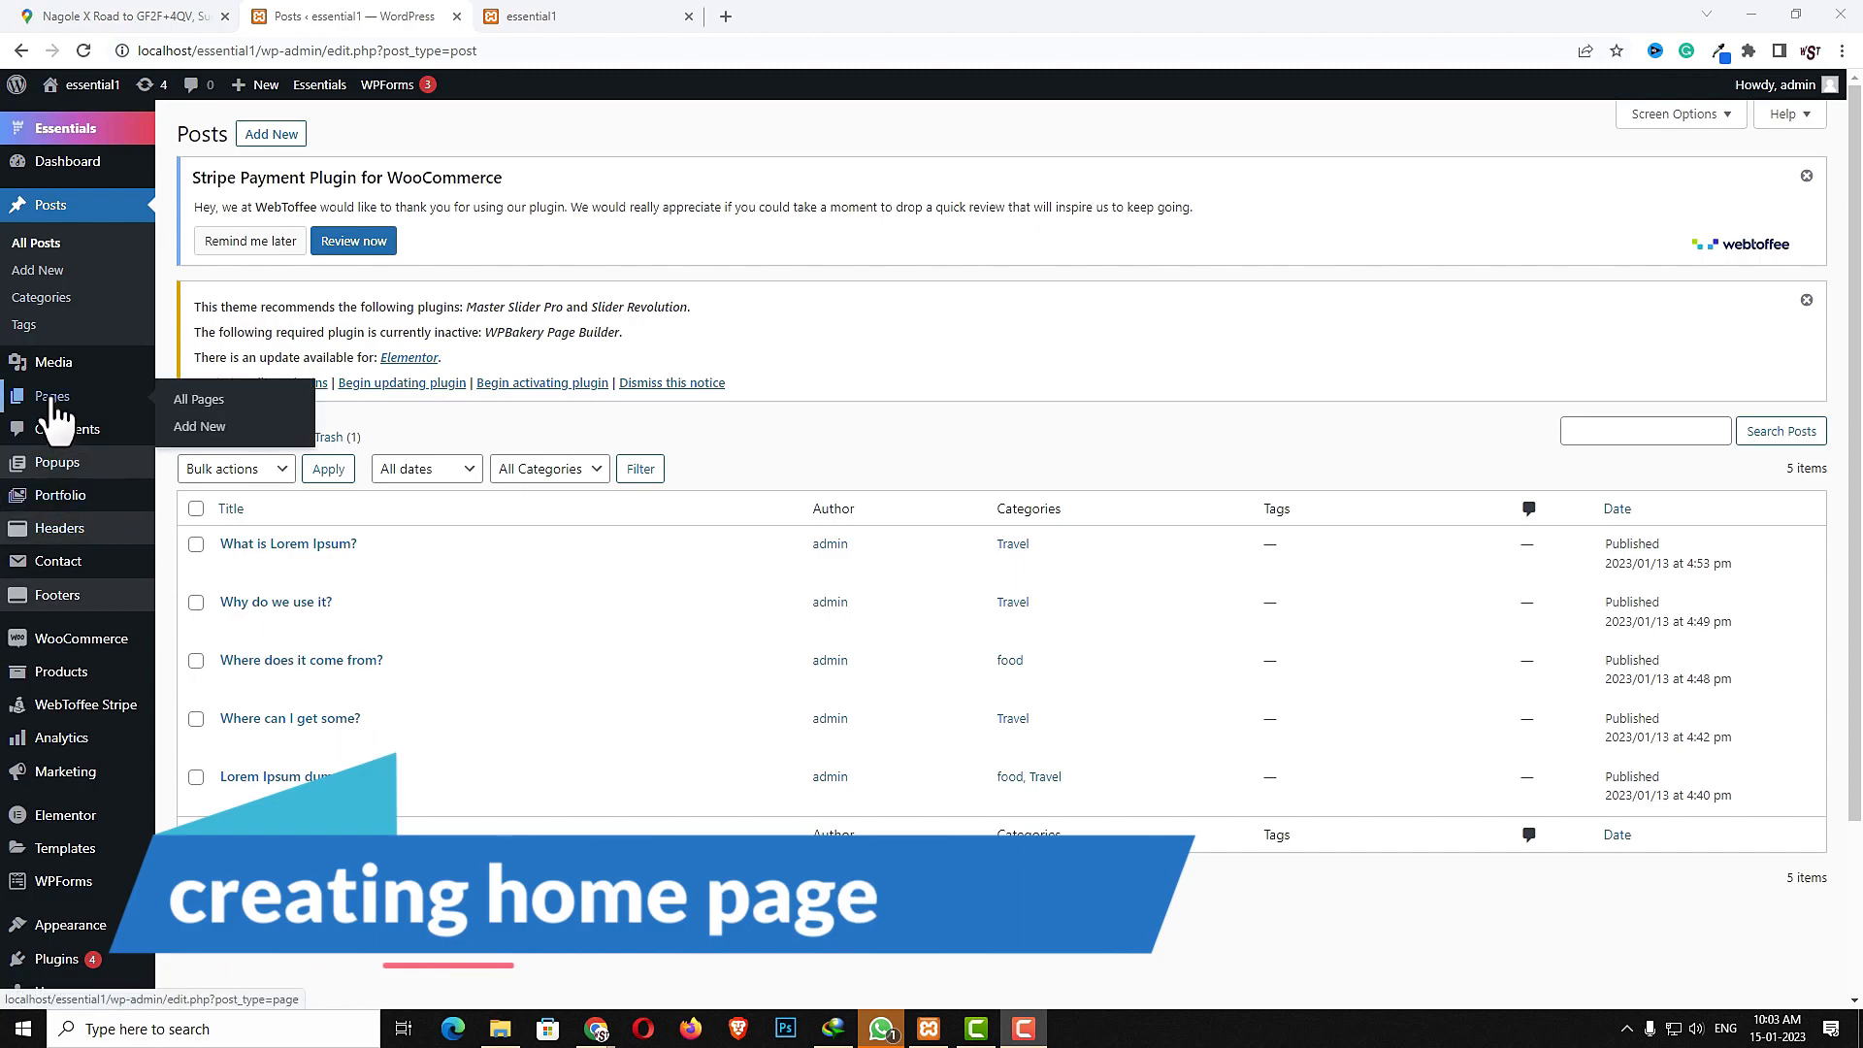
click(210, 429)
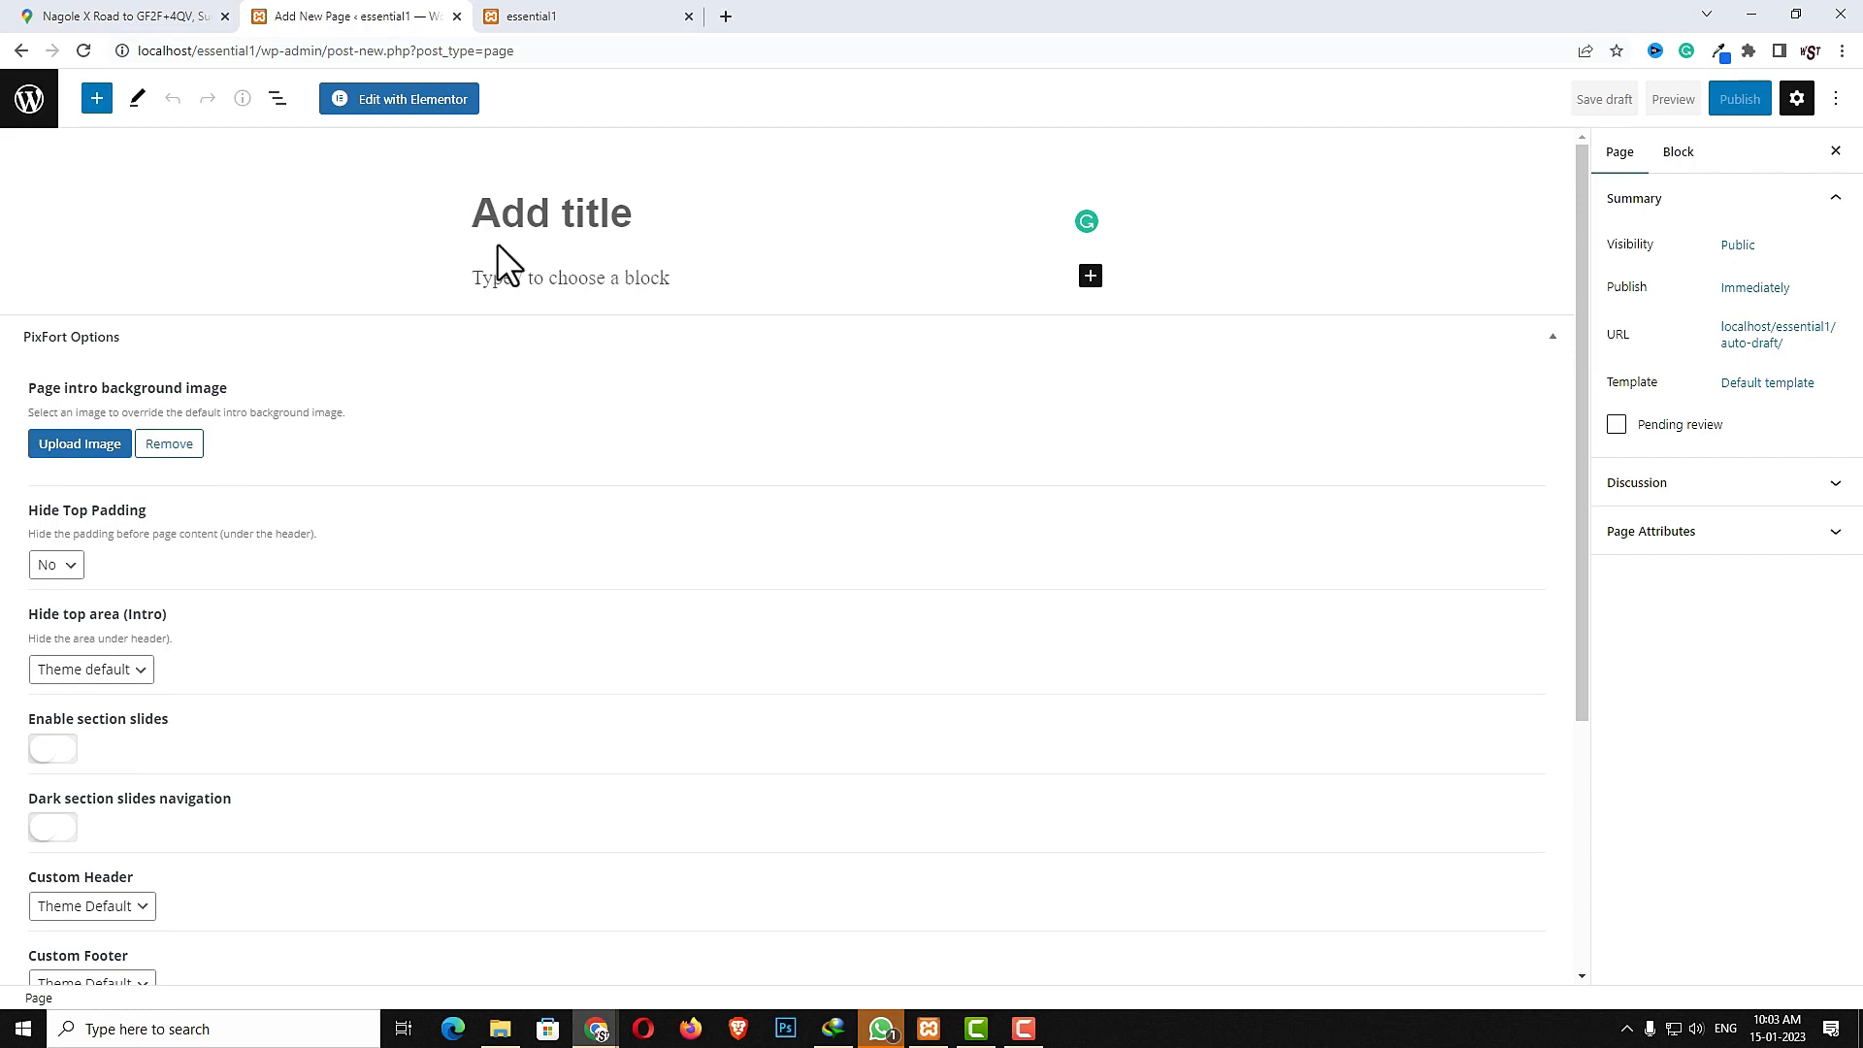
text(h)
key(Caps_Lock)
key(BackSpace)
text(Home)
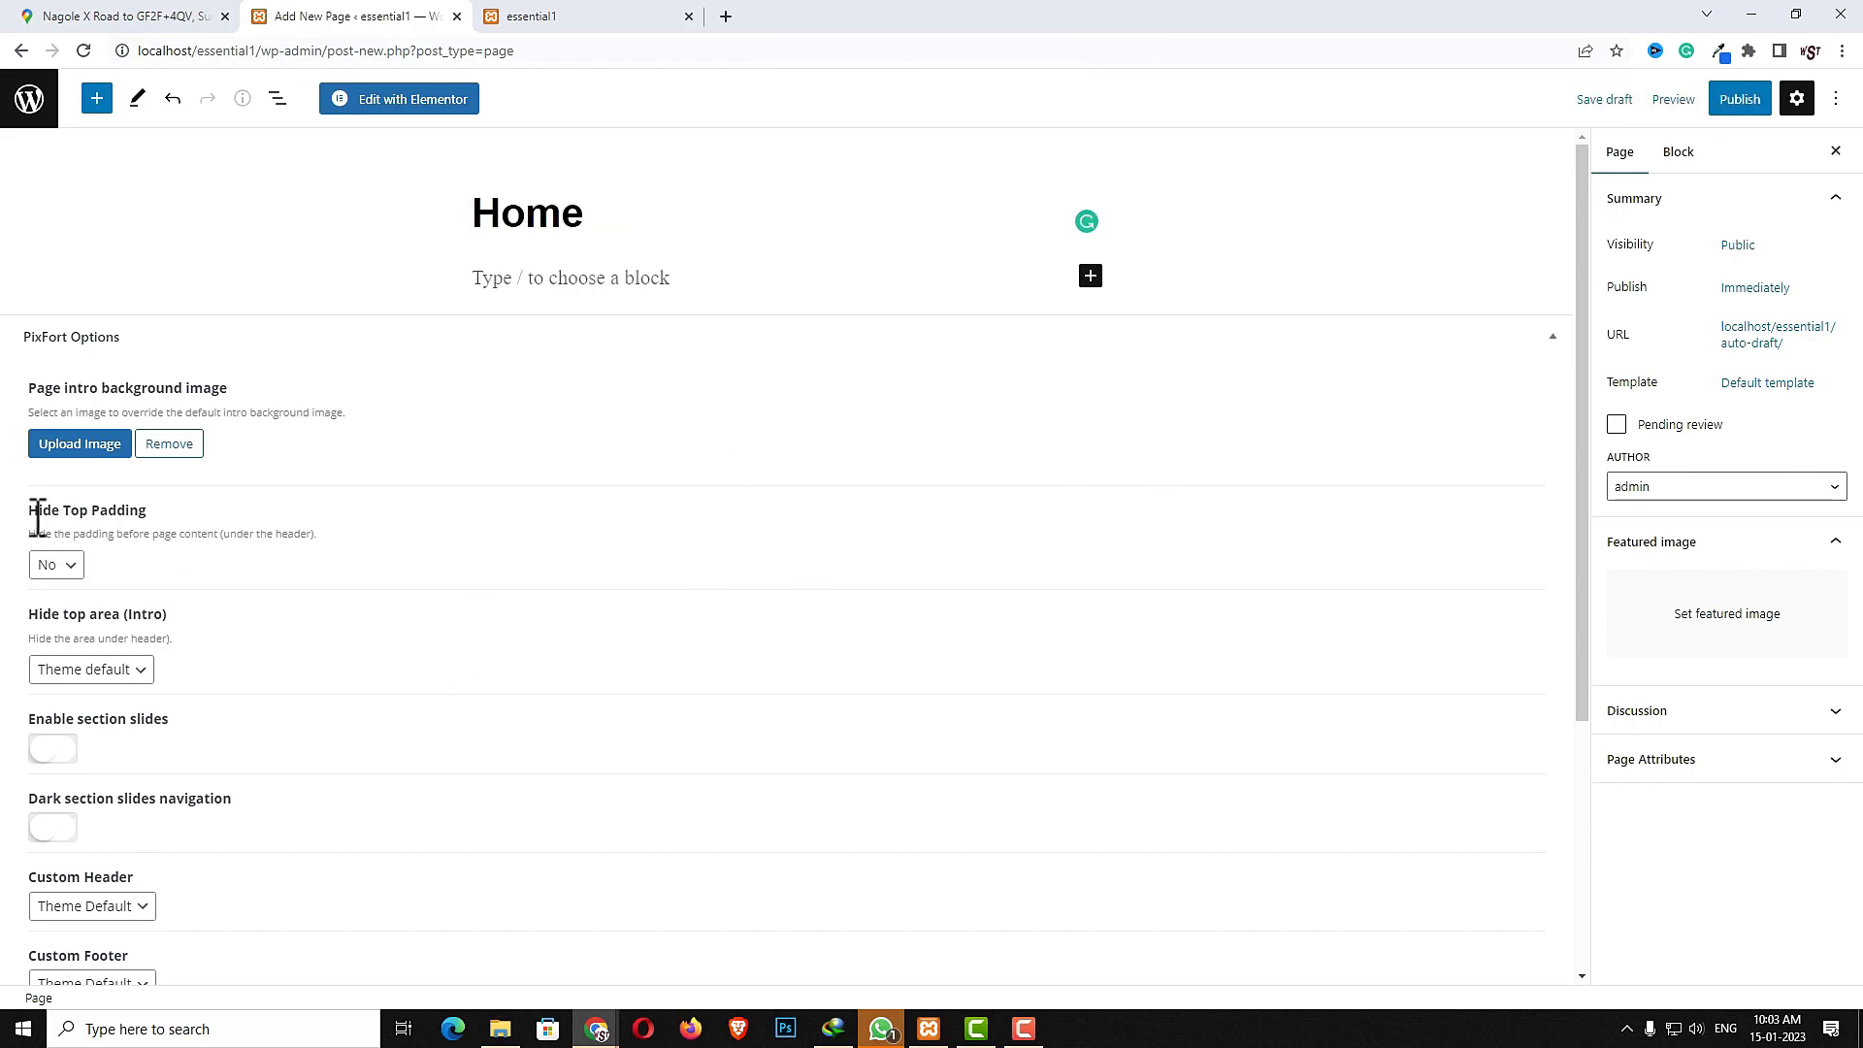
- Set Hide Top Padding and Hide top area (Intro) to Yes, then publish the page
click(69, 570)
click(119, 669)
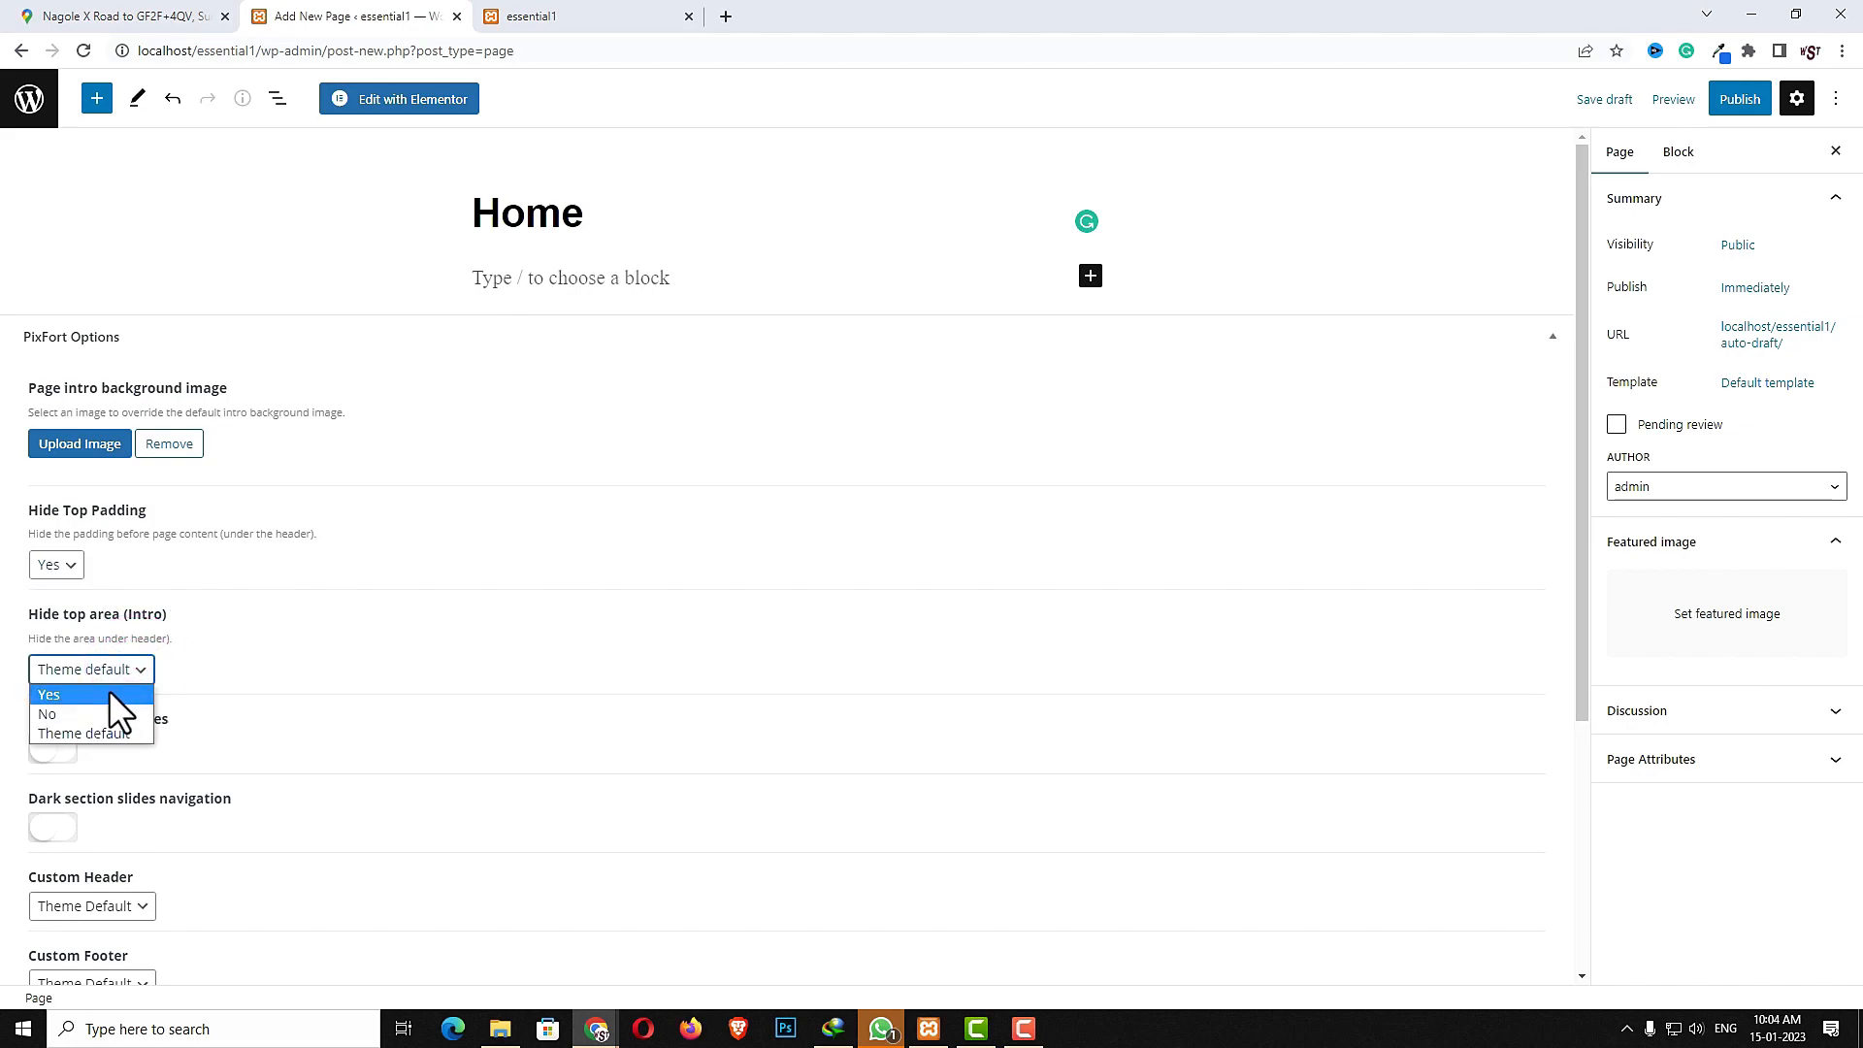
click(109, 693)
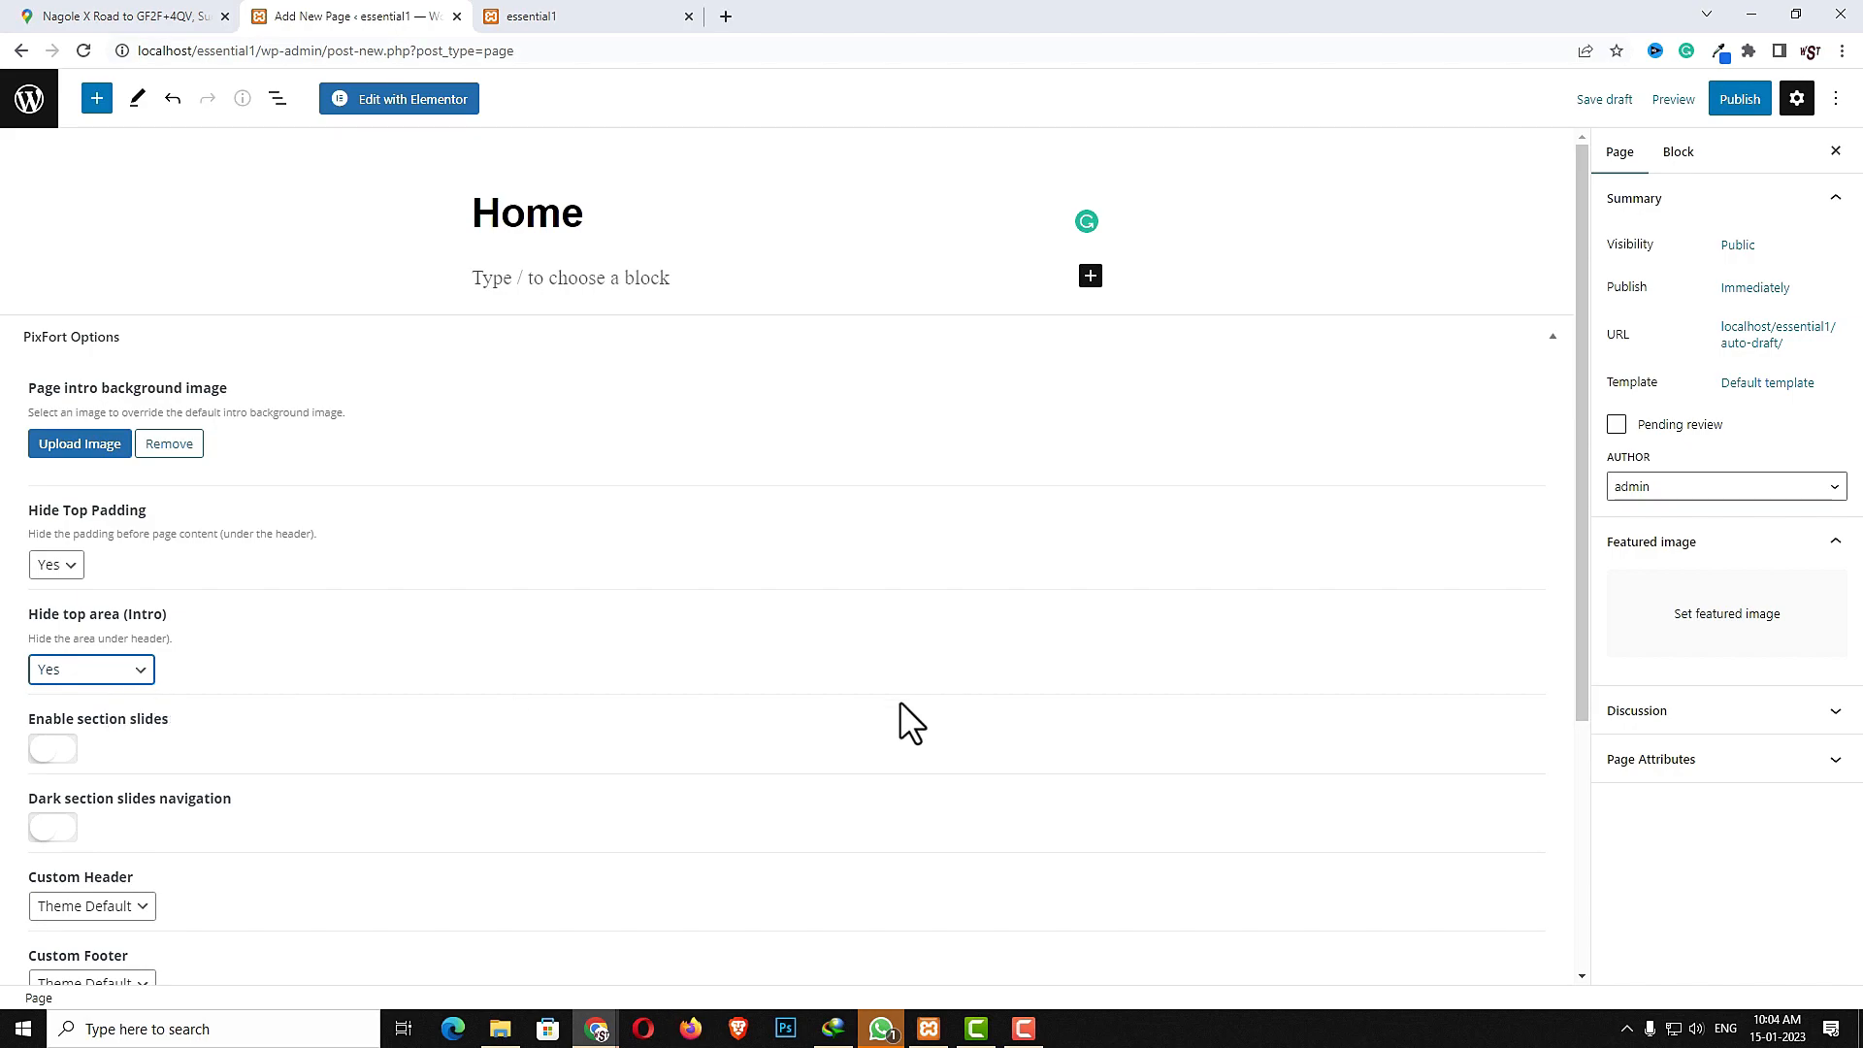
click(1740, 99)
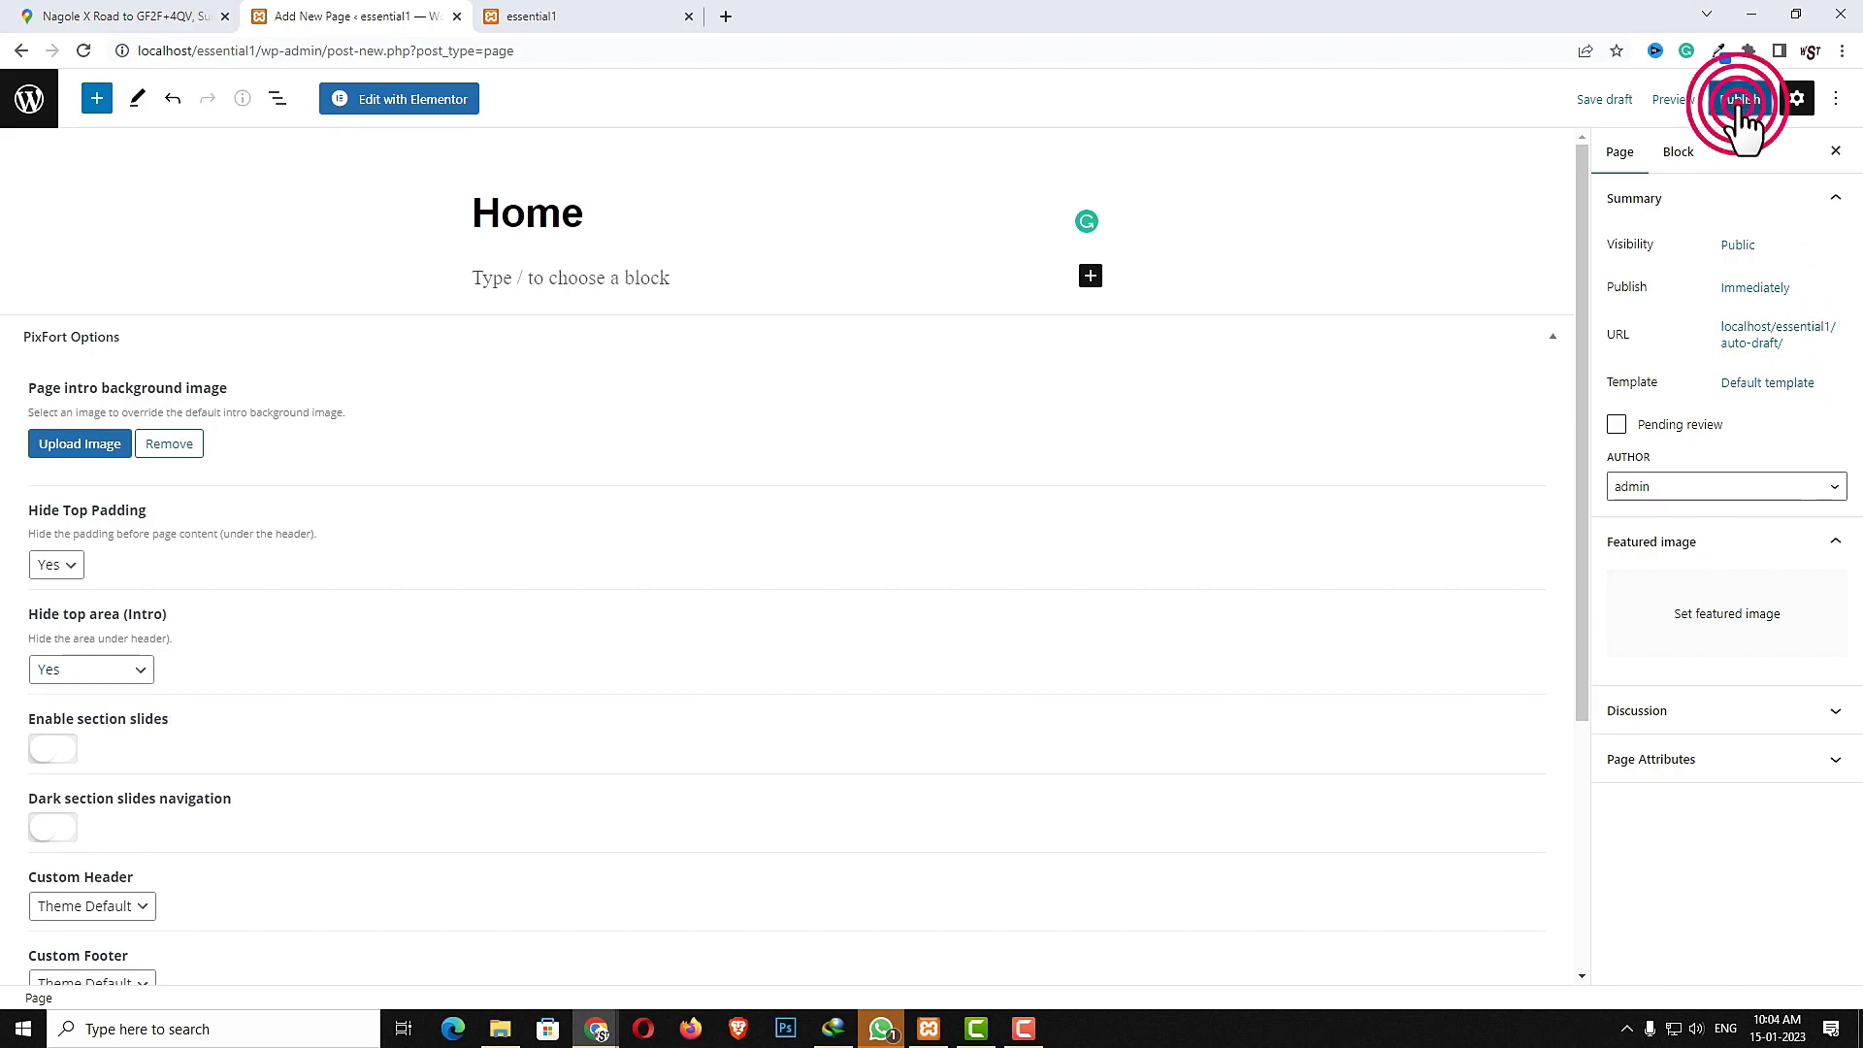
click(1673, 103)
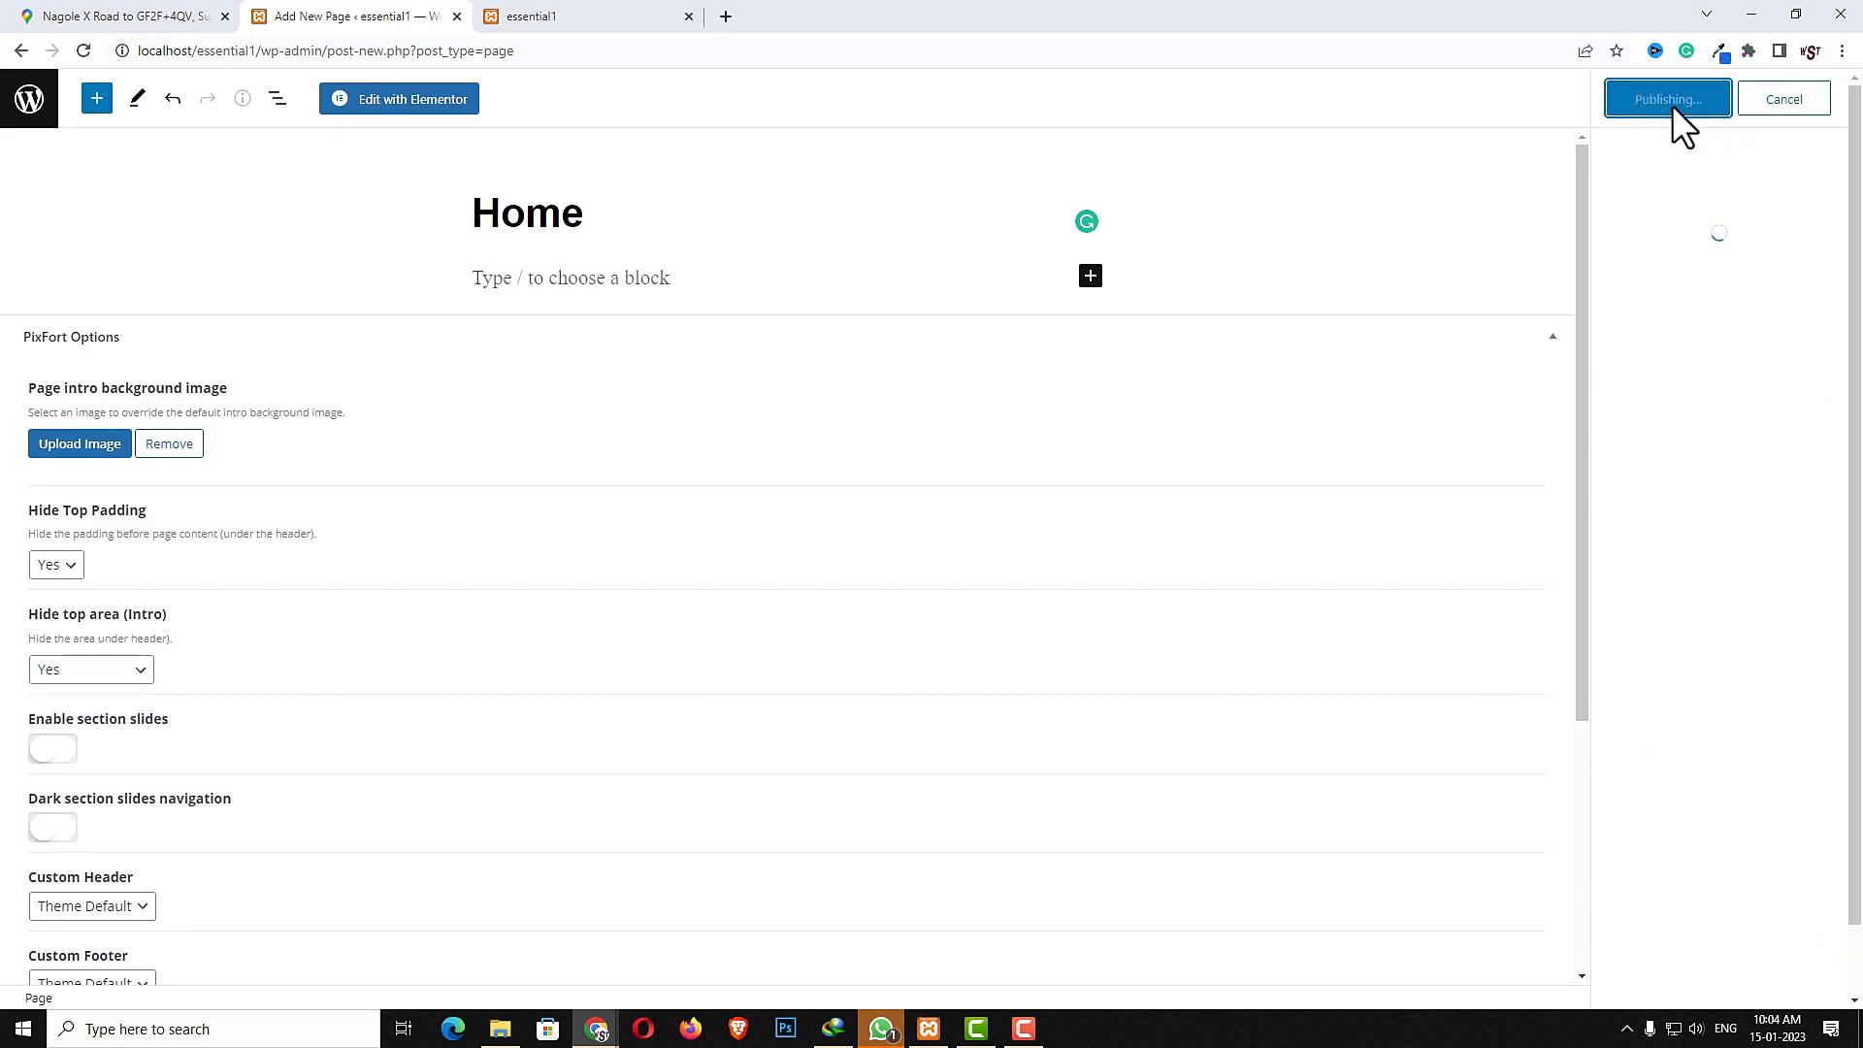
- Open the Home page in Elementor, comparing with the demo site, and add a single-column section
click(436, 99)
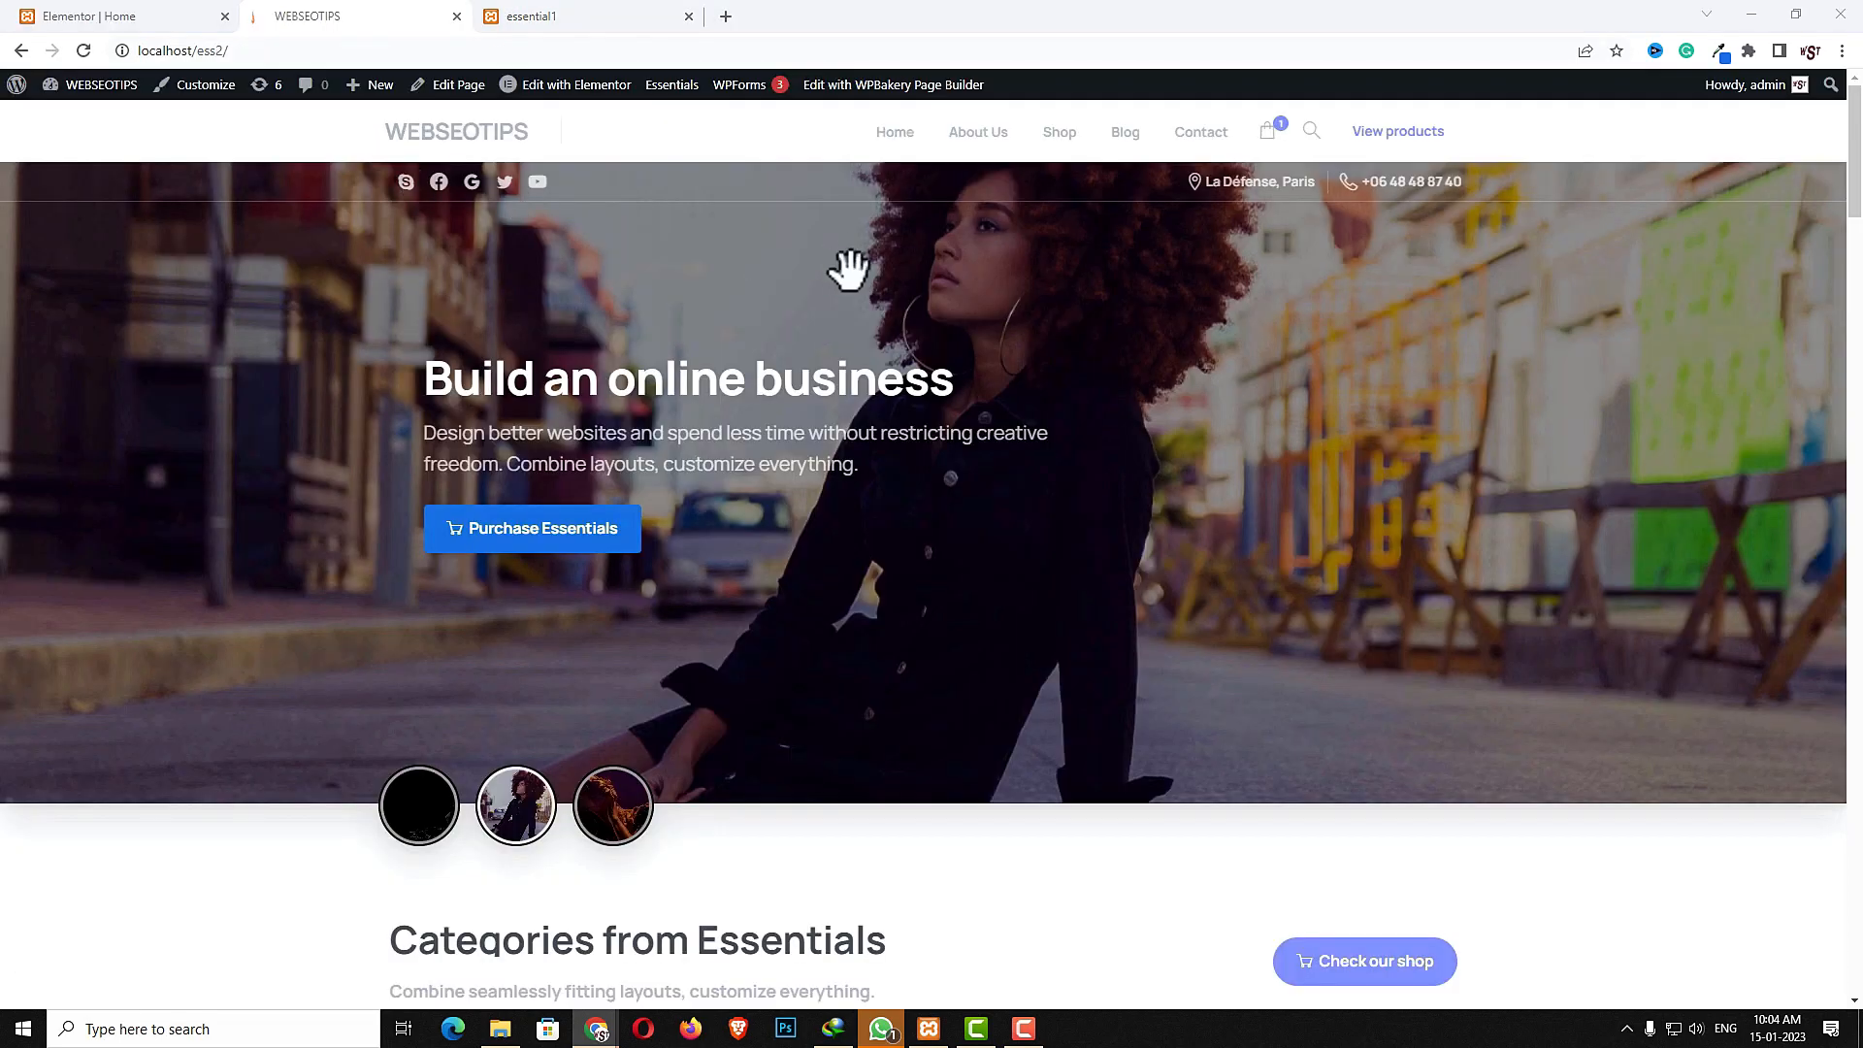
scroll(974, 441, down, 7)
scroll(973, 442, down, 7)
scroll(969, 437, up, 14)
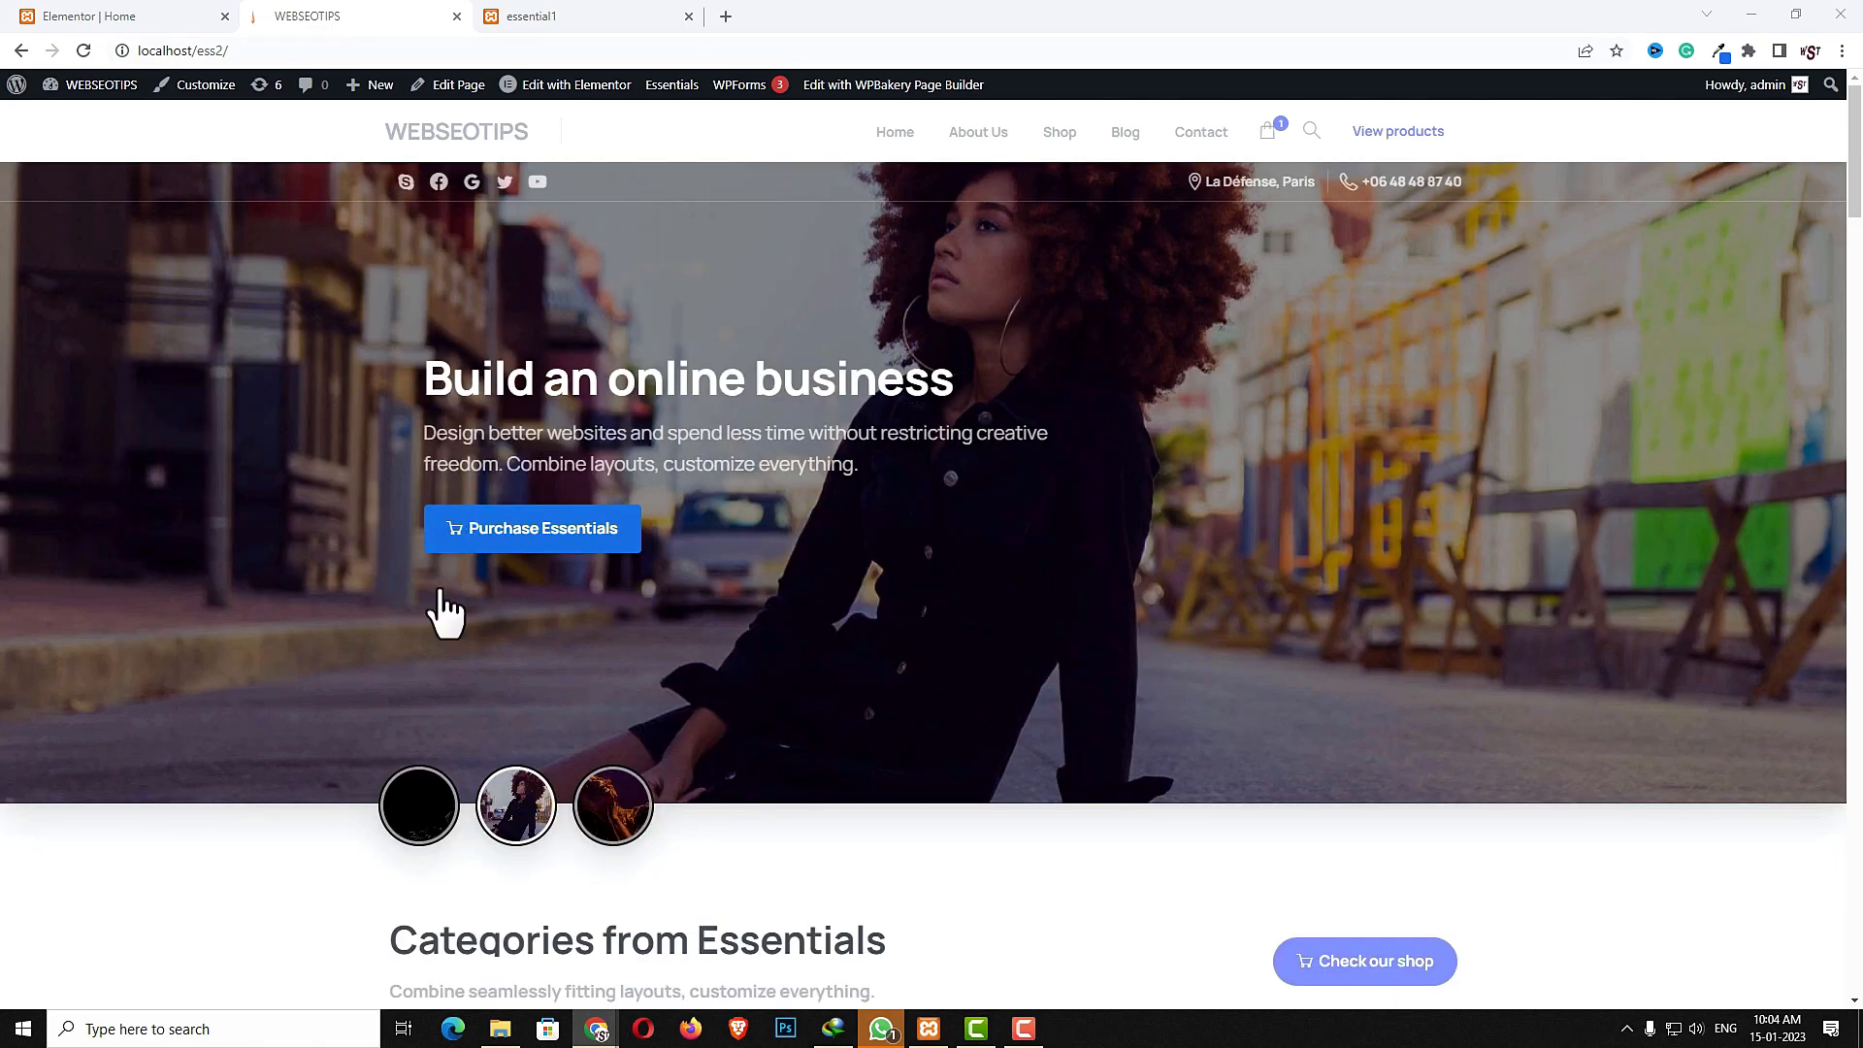
click(126, 20)
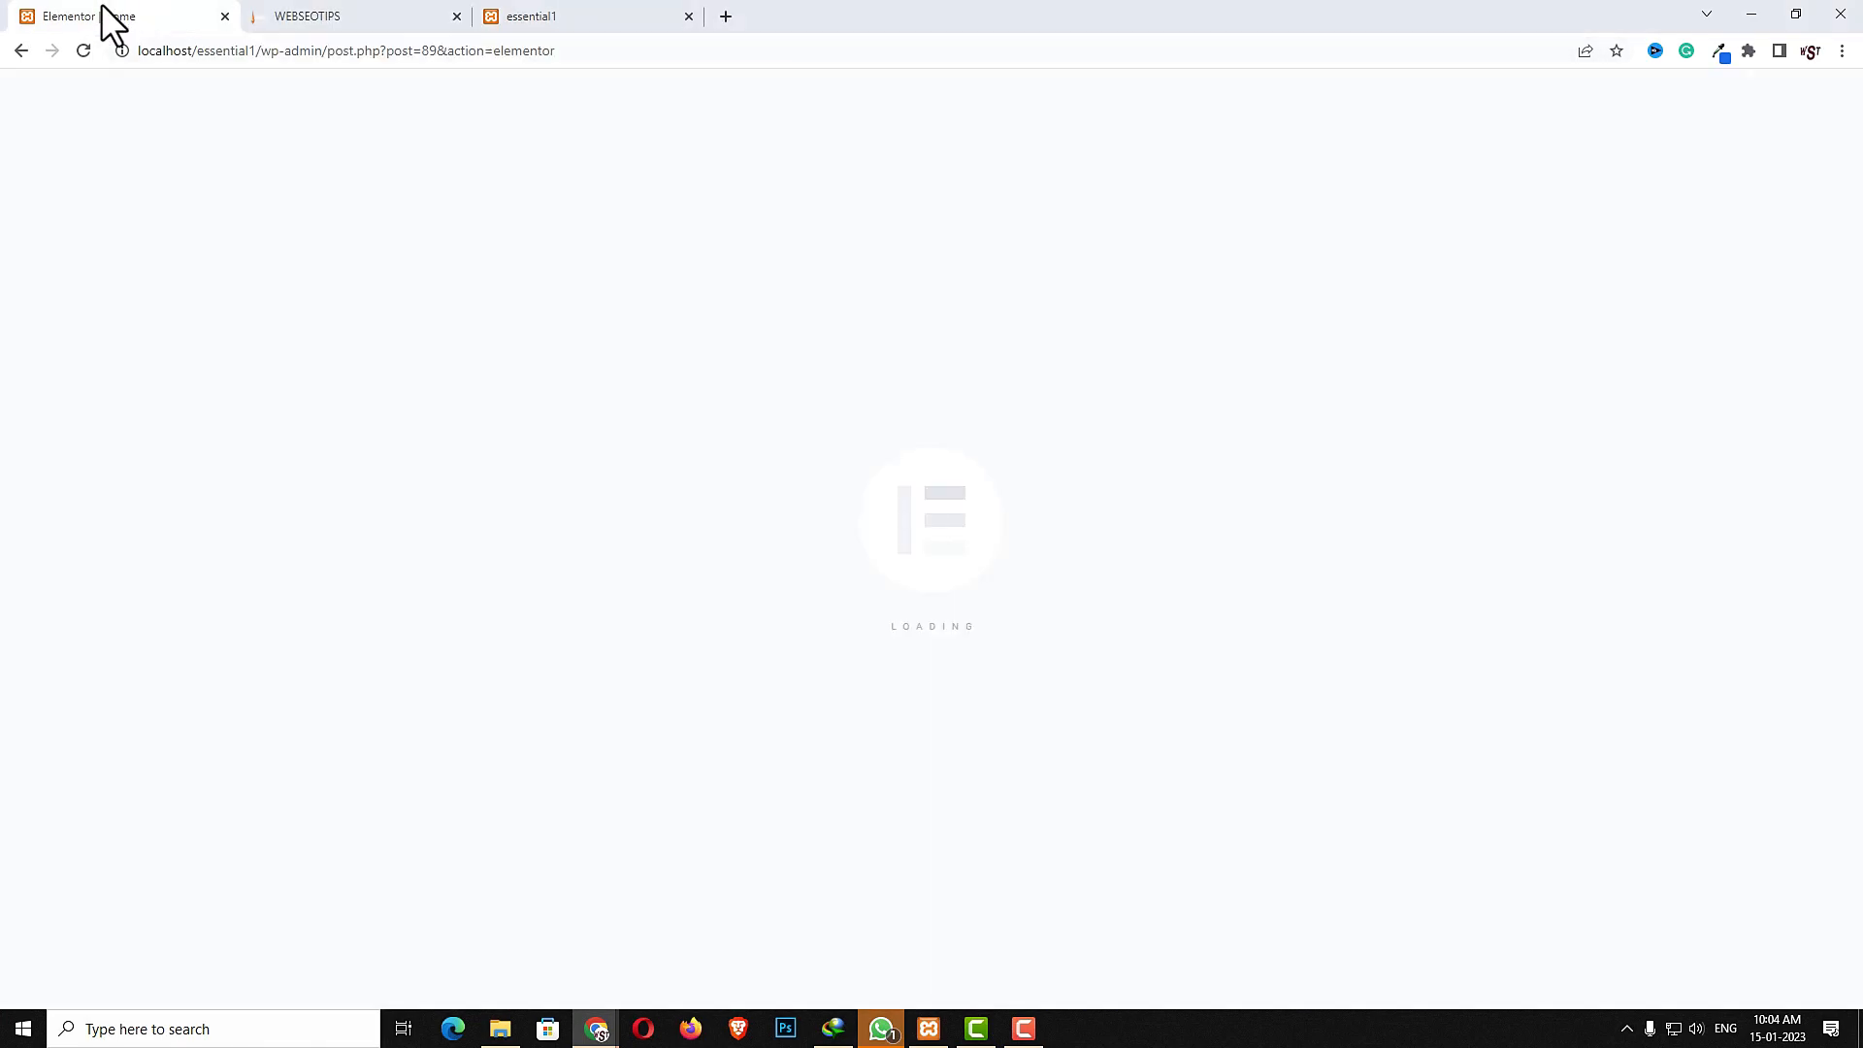
click(939, 296)
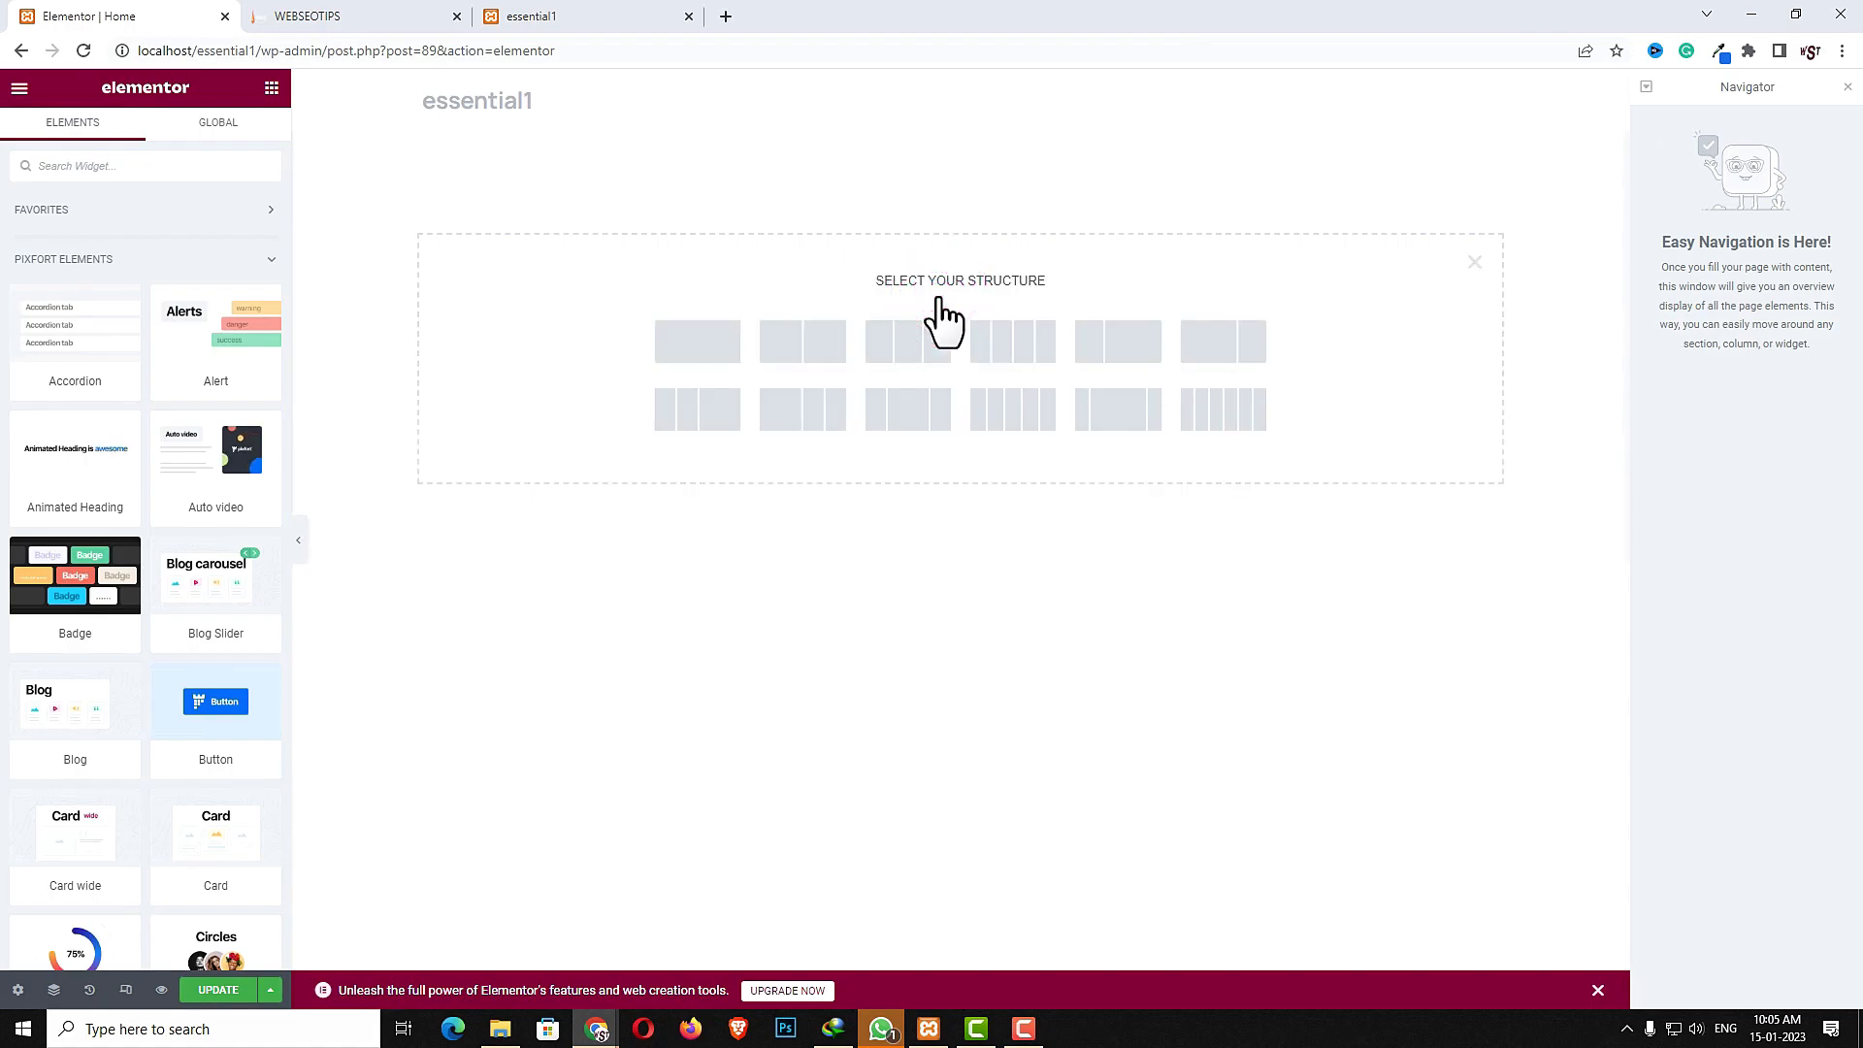
click(693, 355)
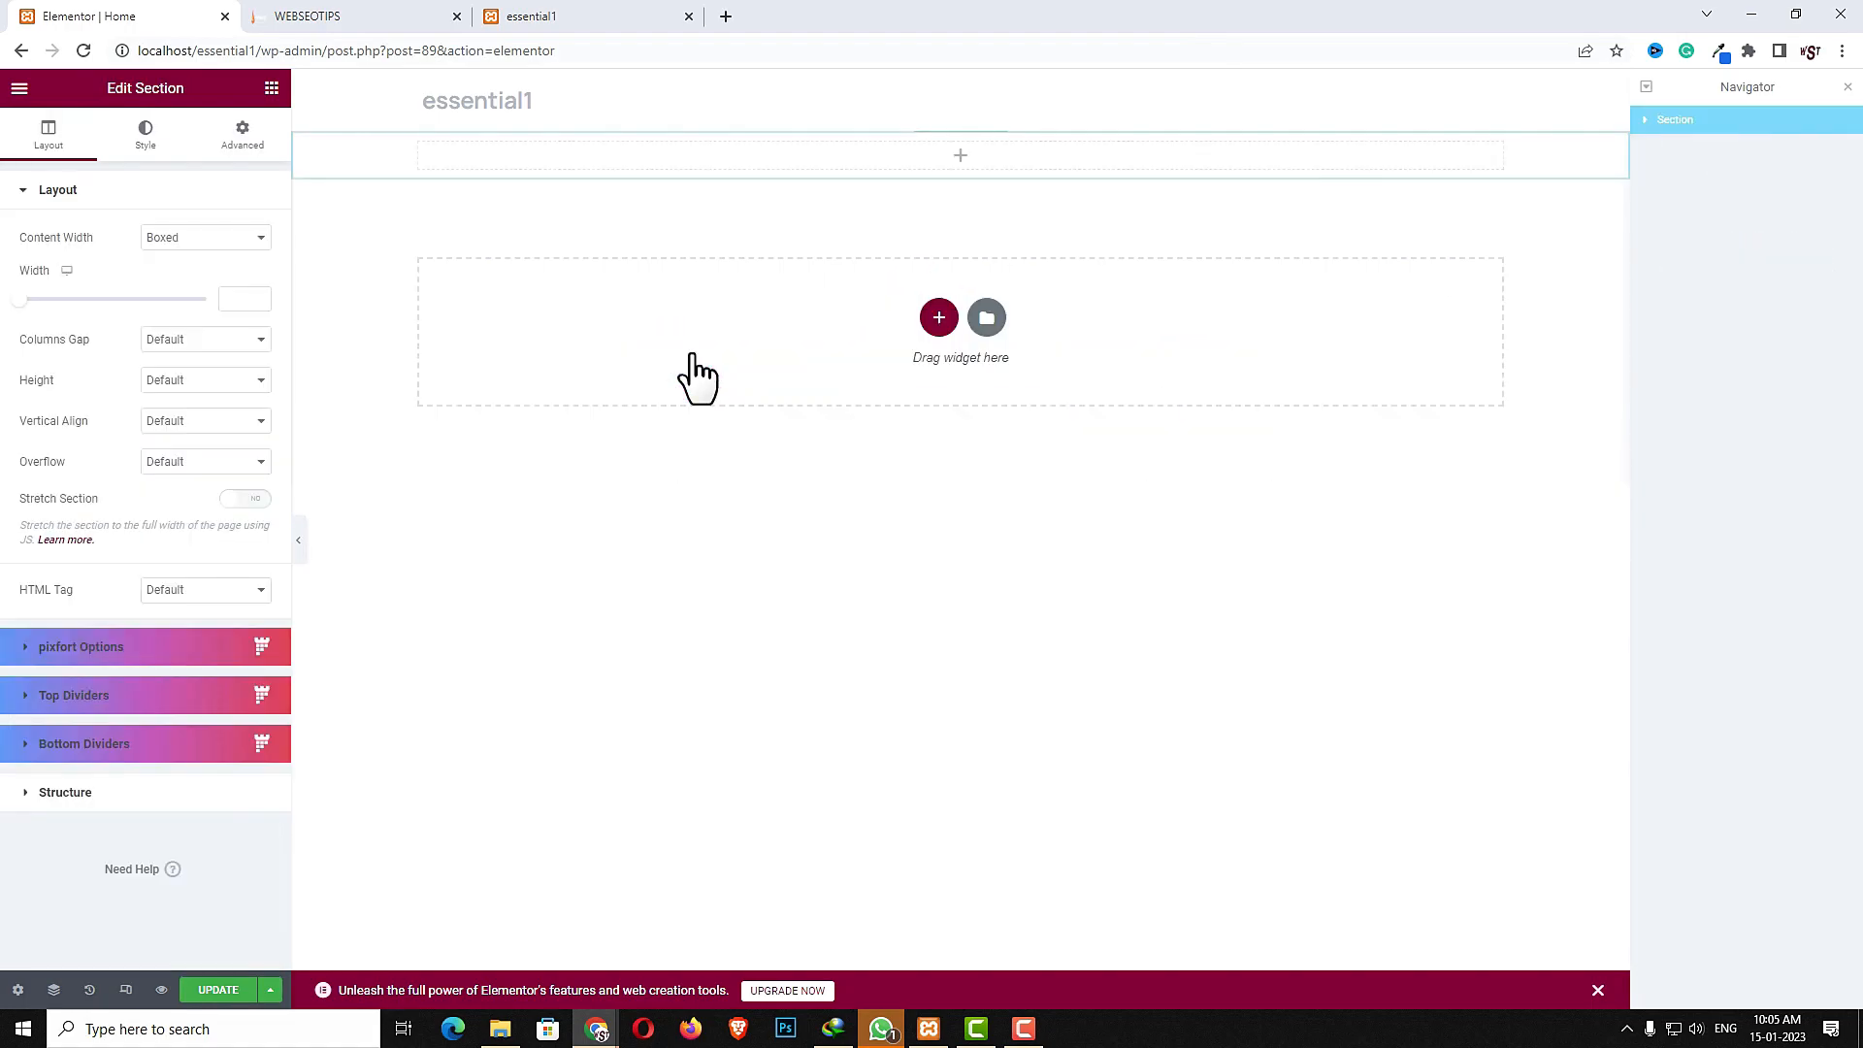
- Set the section's content width to Full Width and its columns gap to No Gap
click(1680, 120)
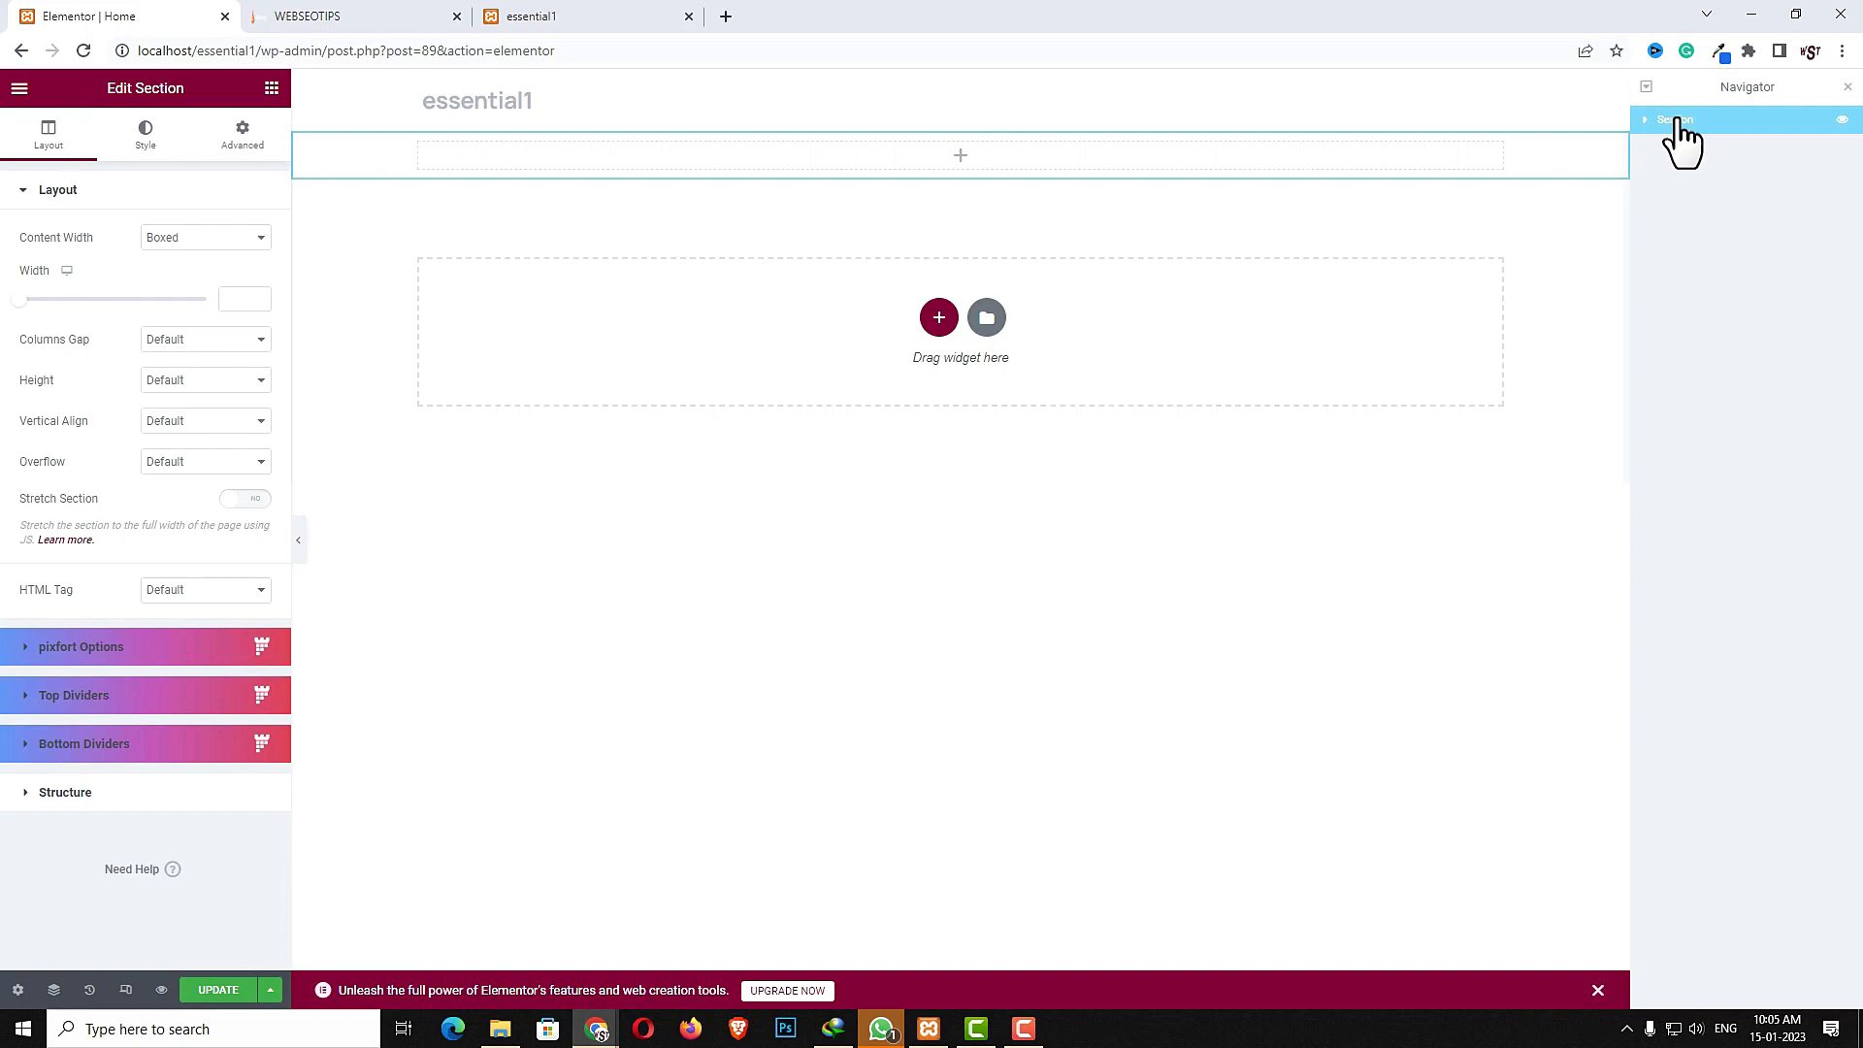
click(242, 238)
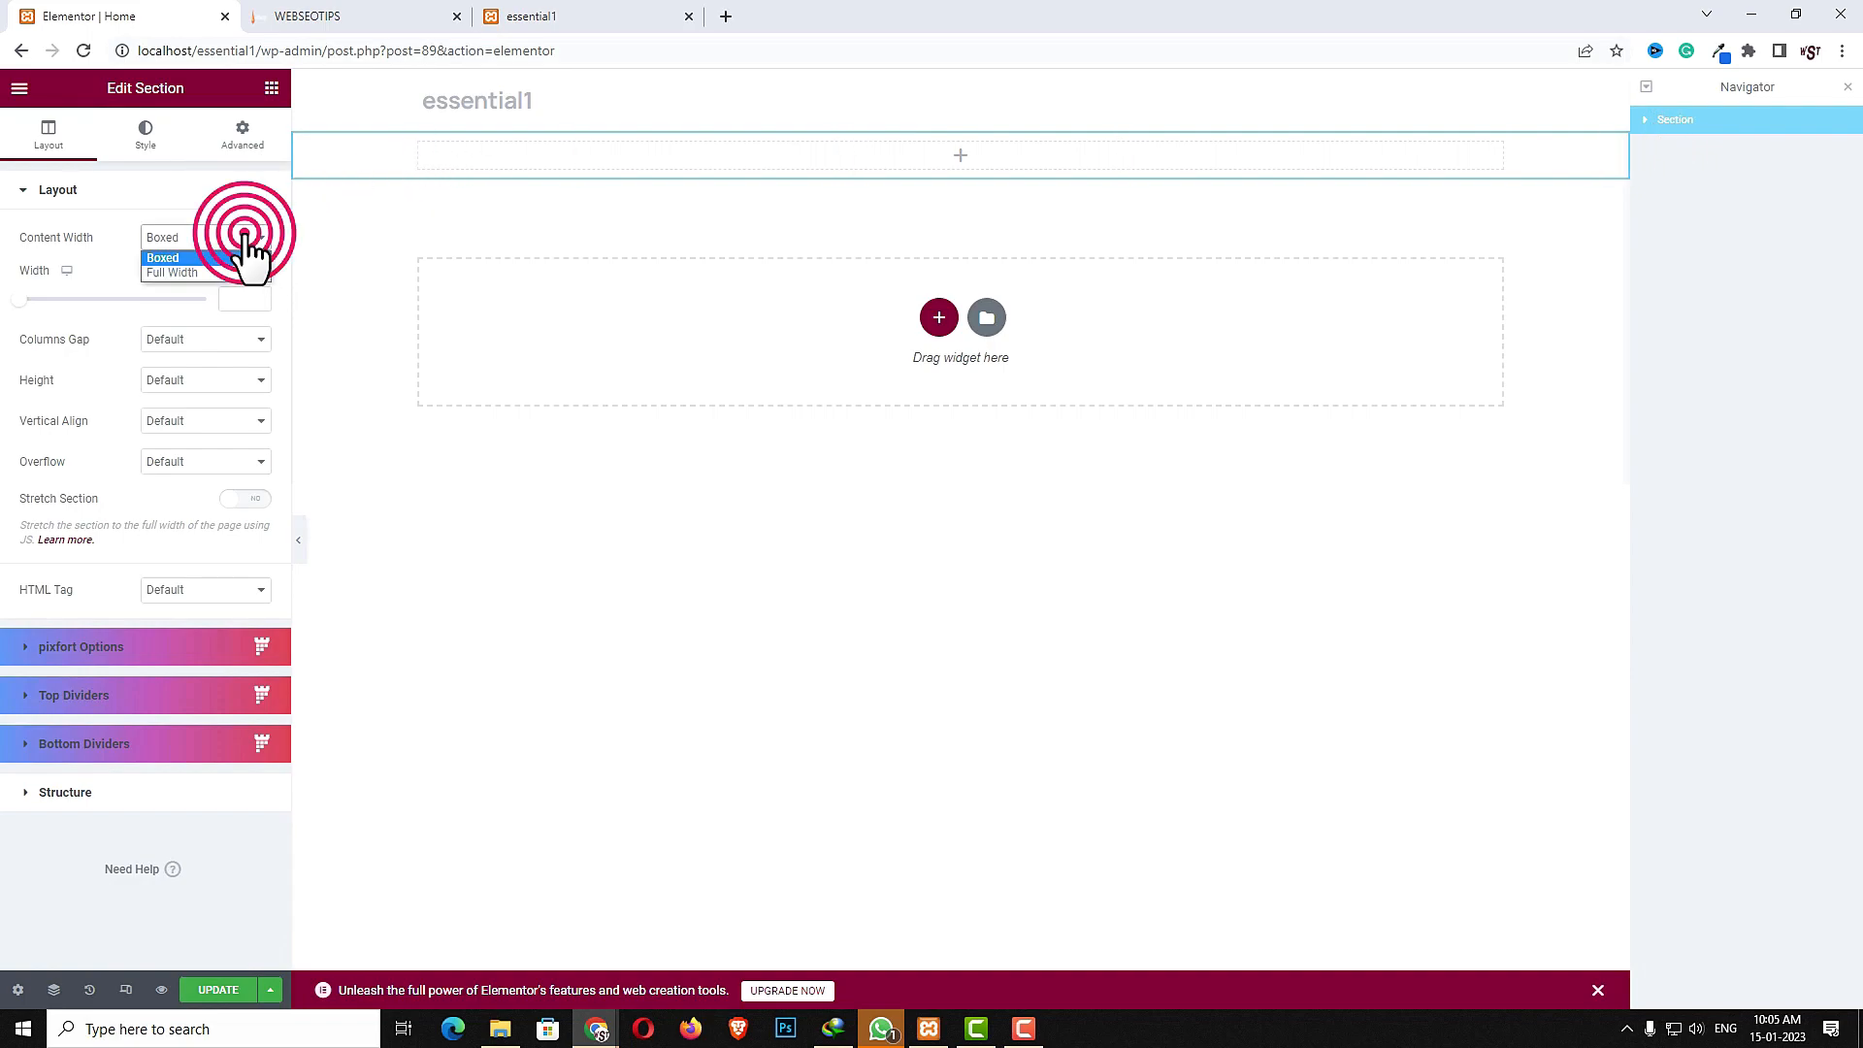
click(200, 276)
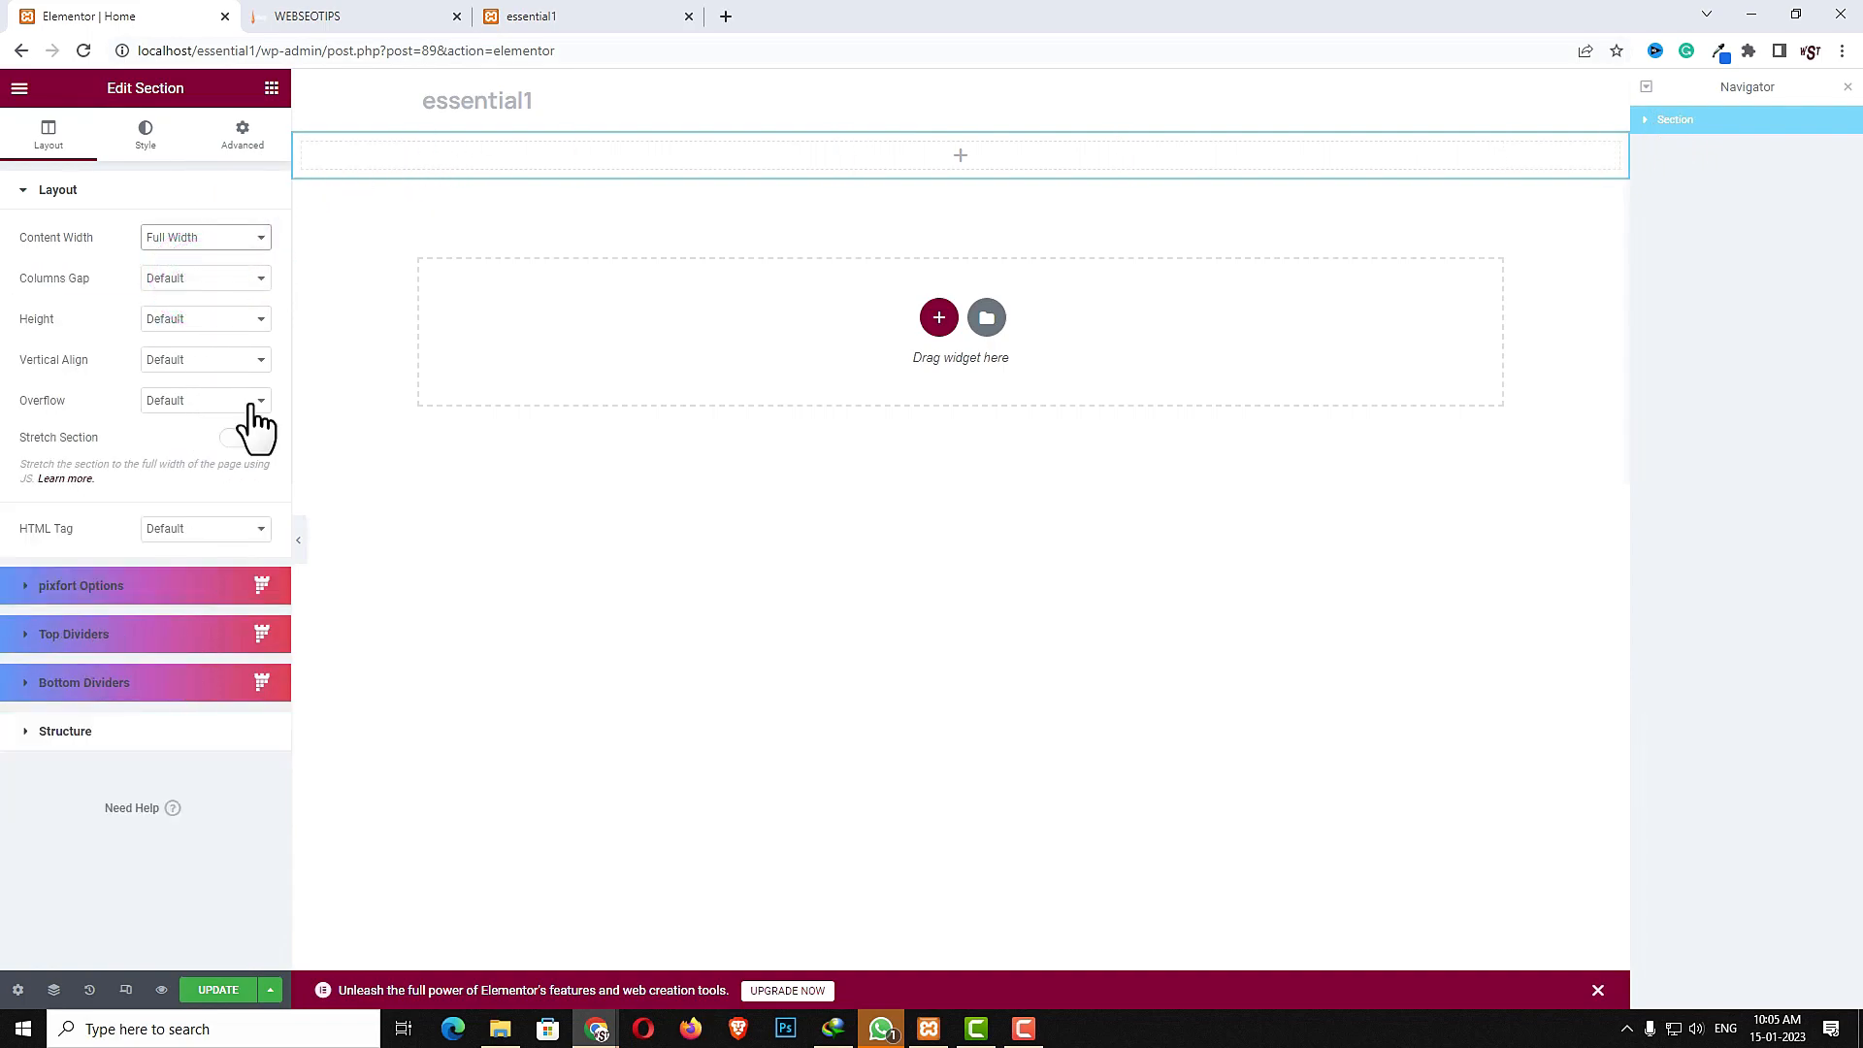
click(206, 281)
click(202, 311)
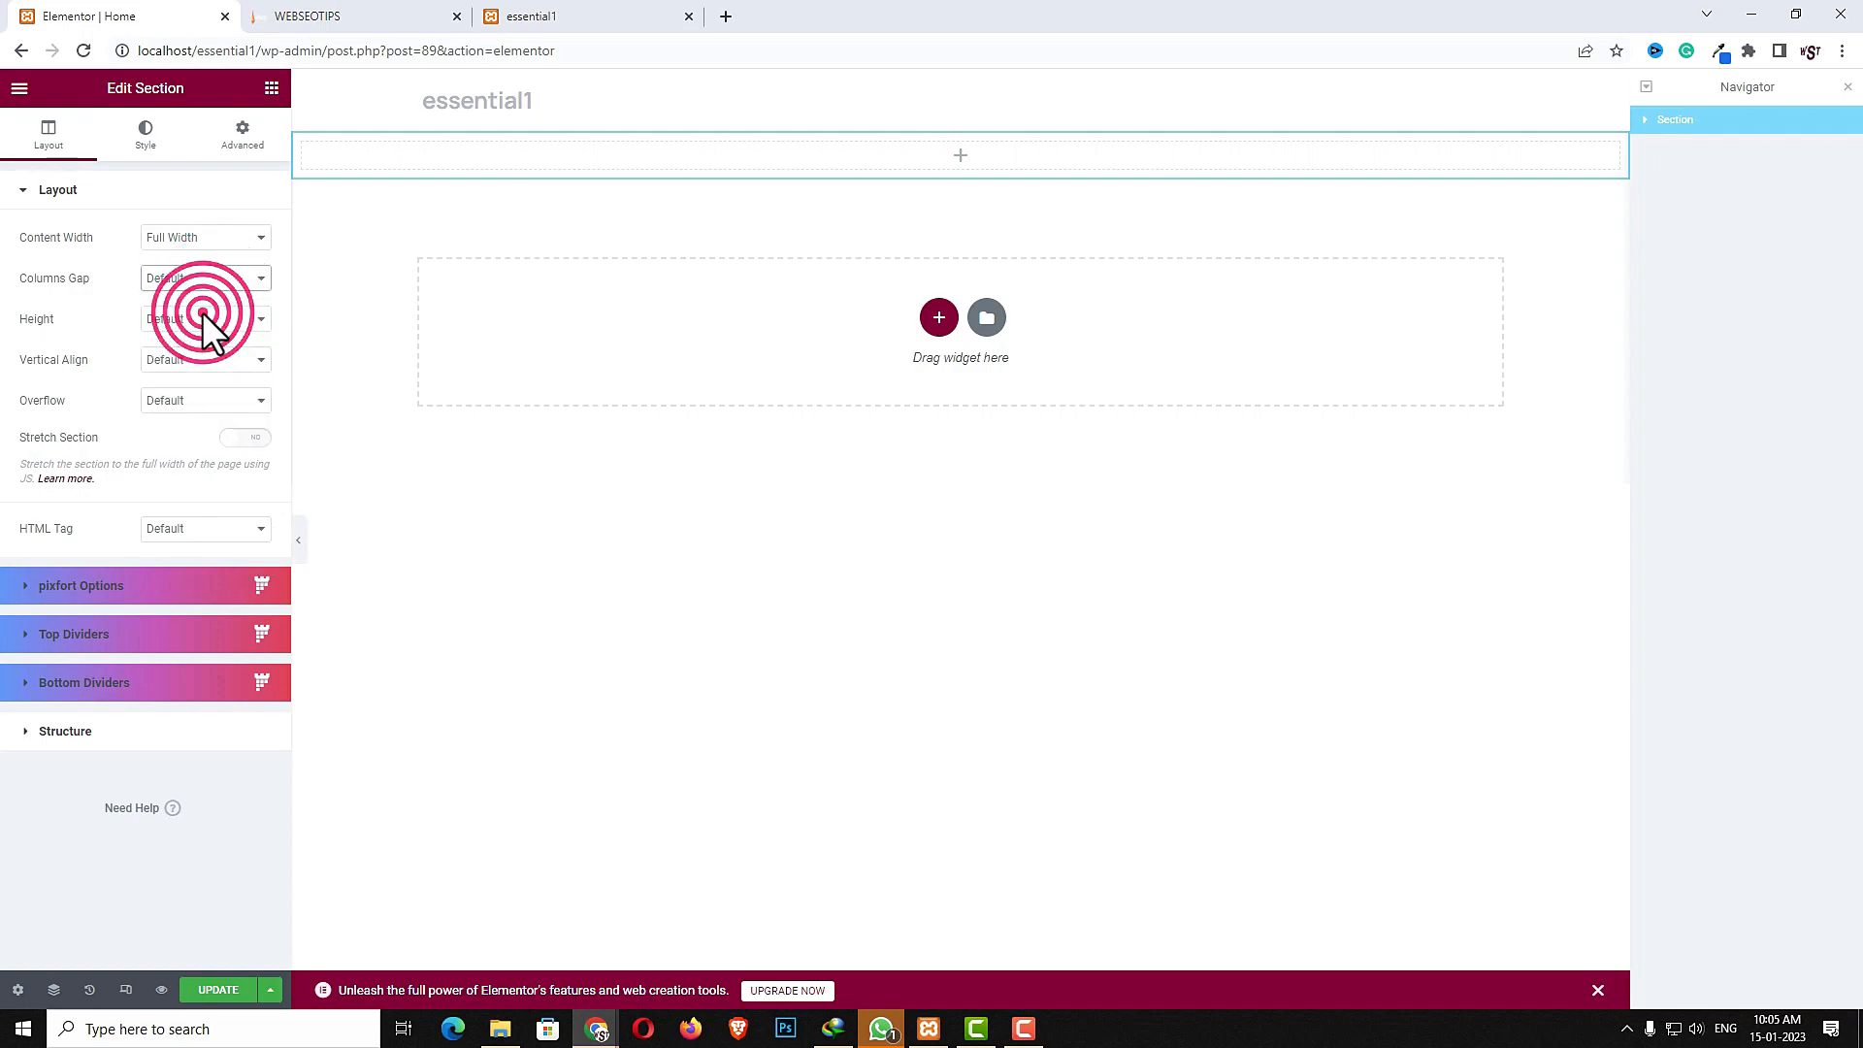
- Search the widgets for slid and place a Slider widget into the section
click(266, 89)
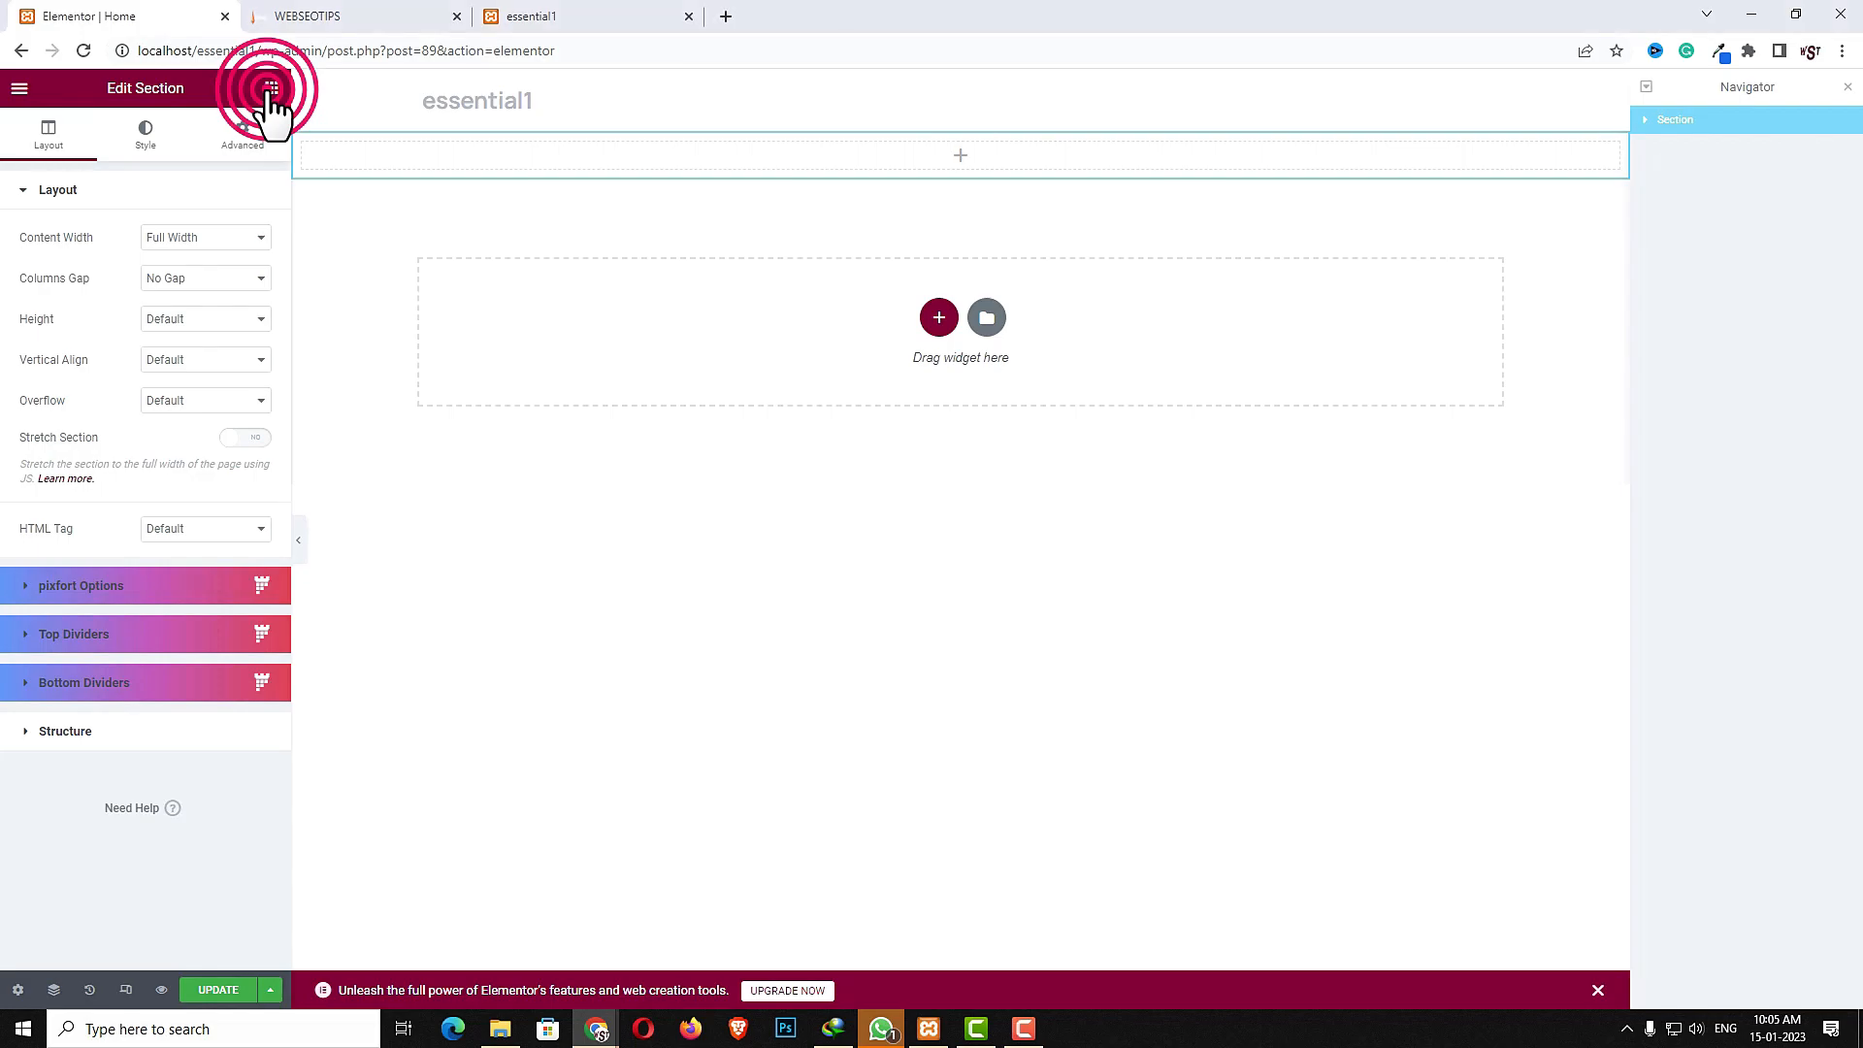
click(194, 165)
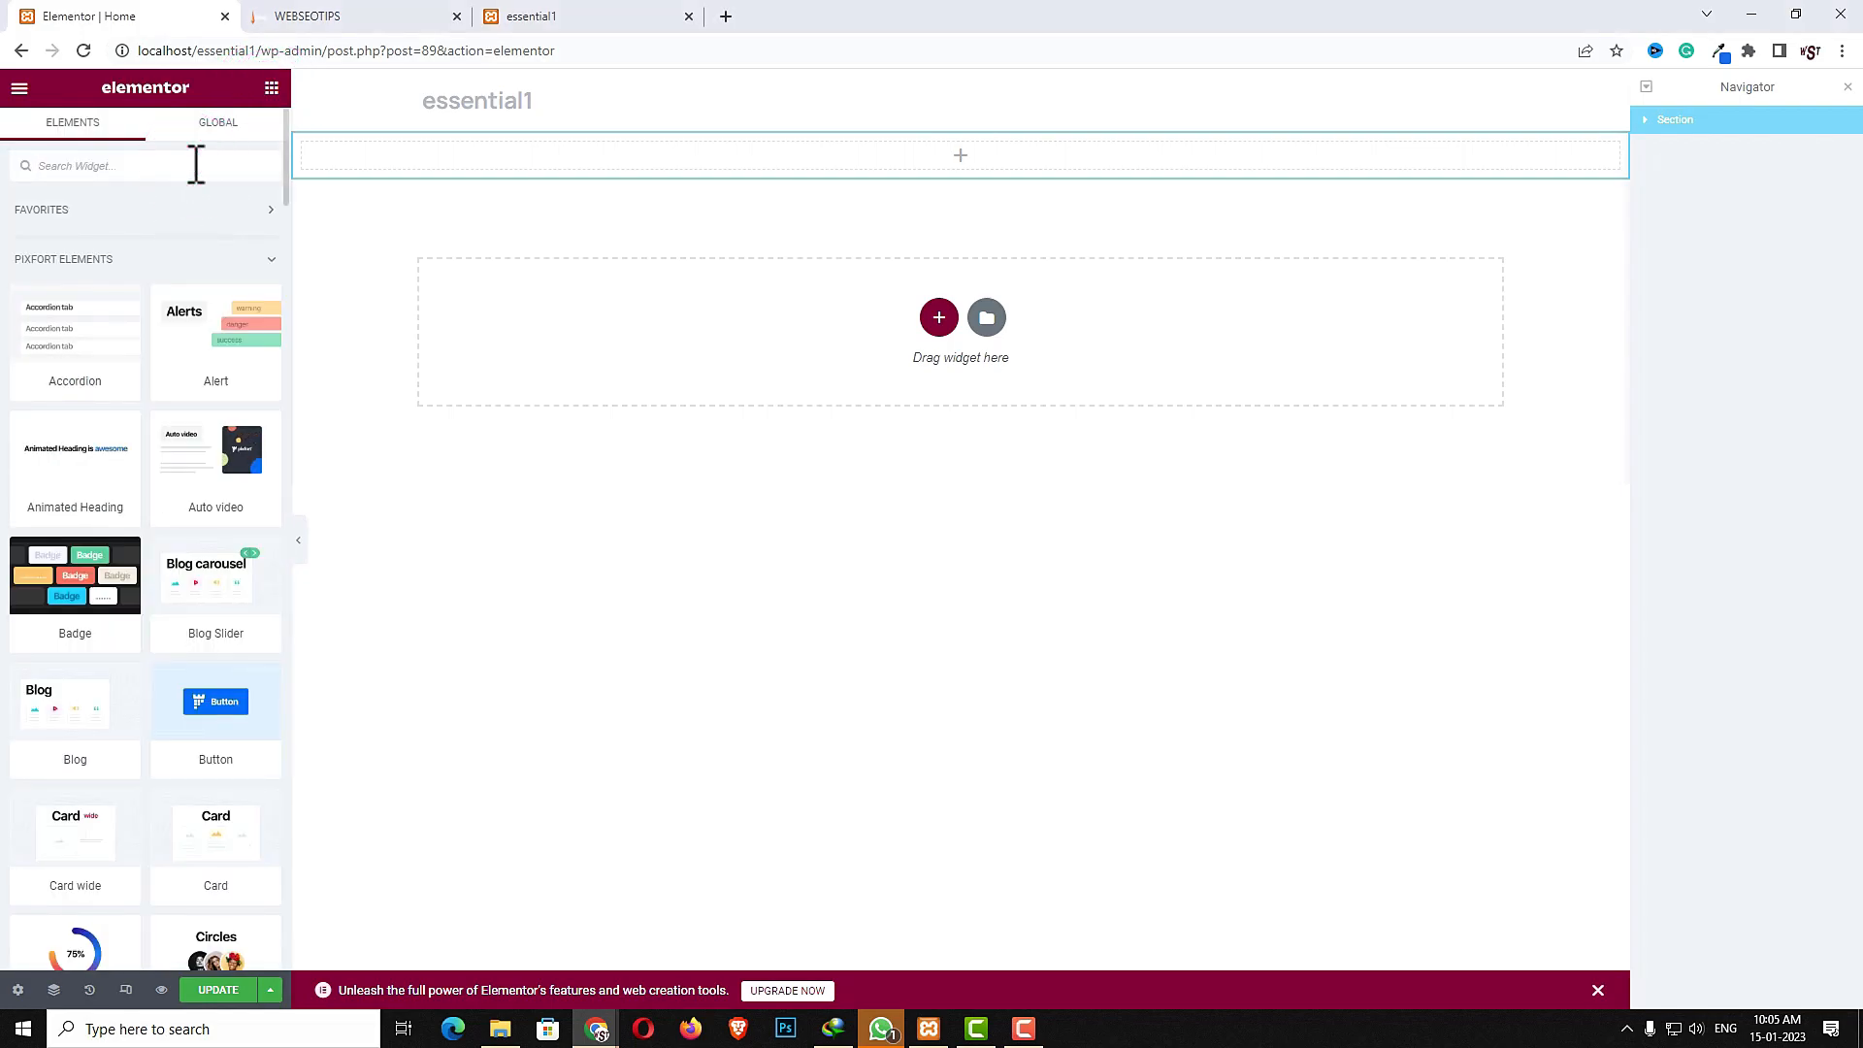
text(slid)
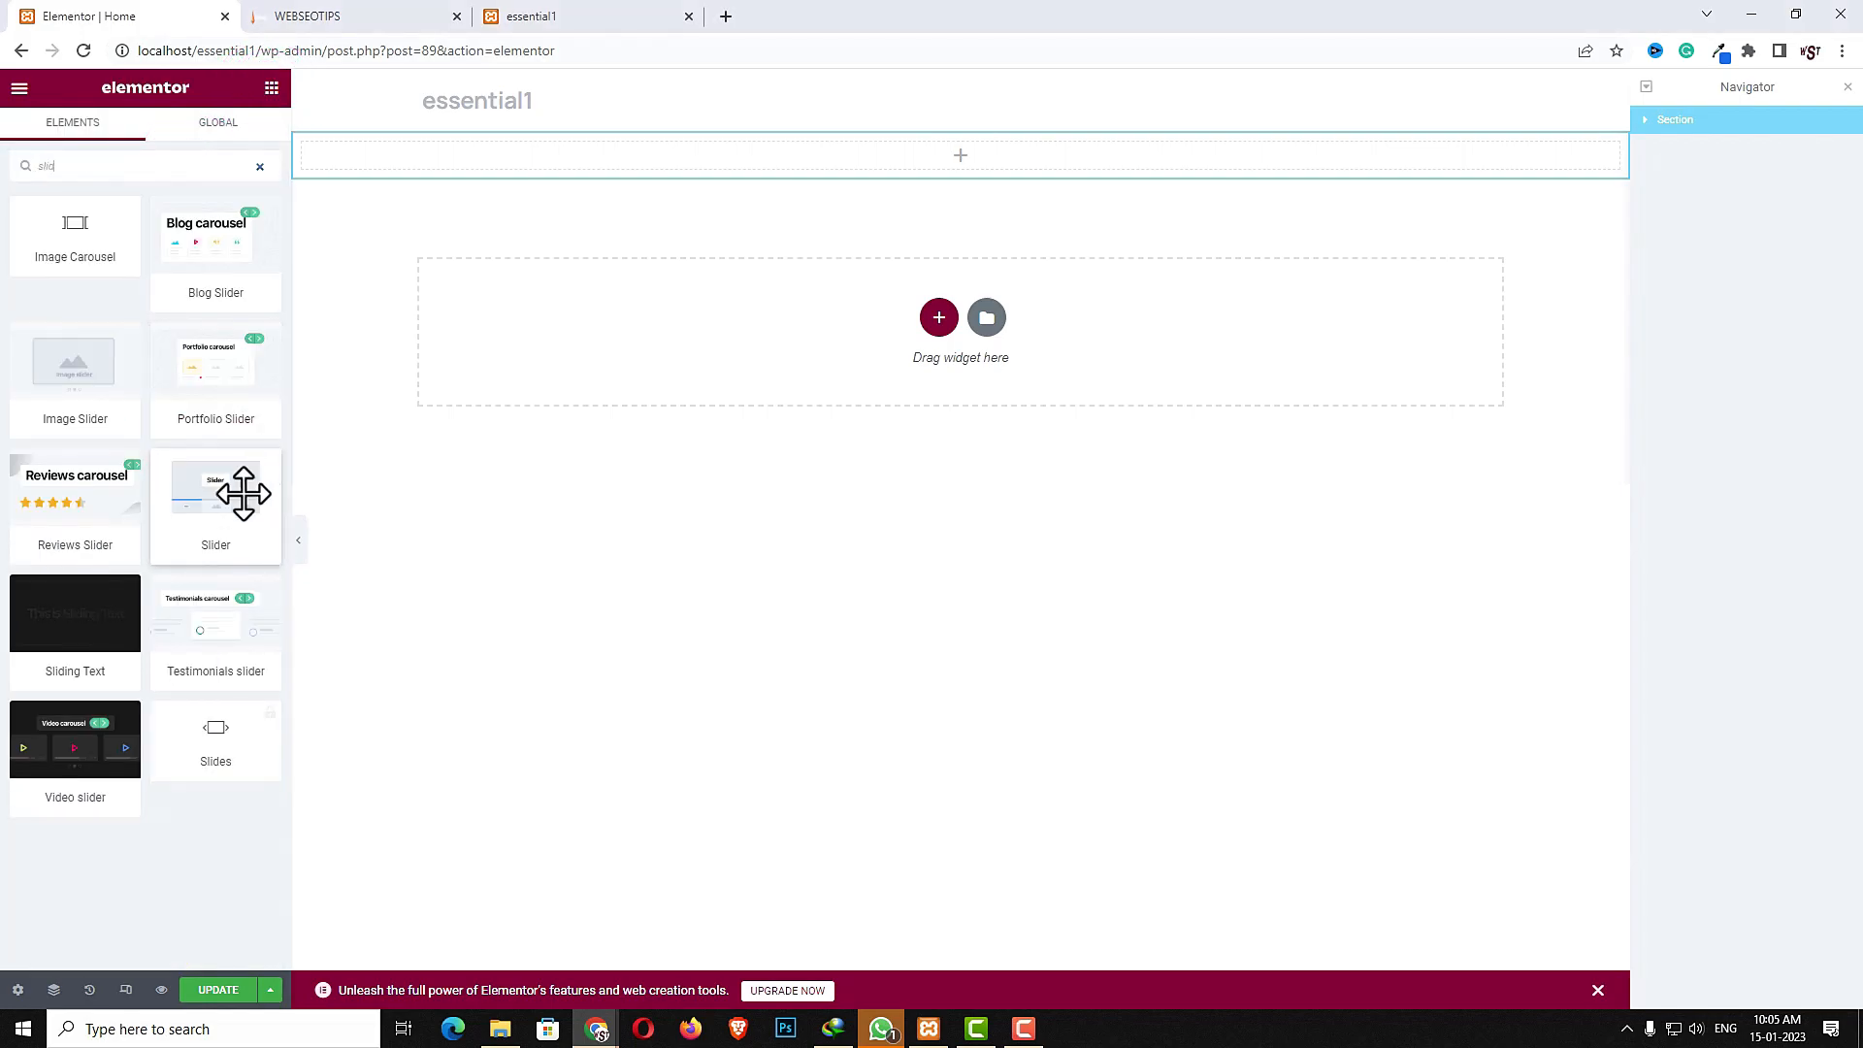
drag(216, 495, 597, 151)
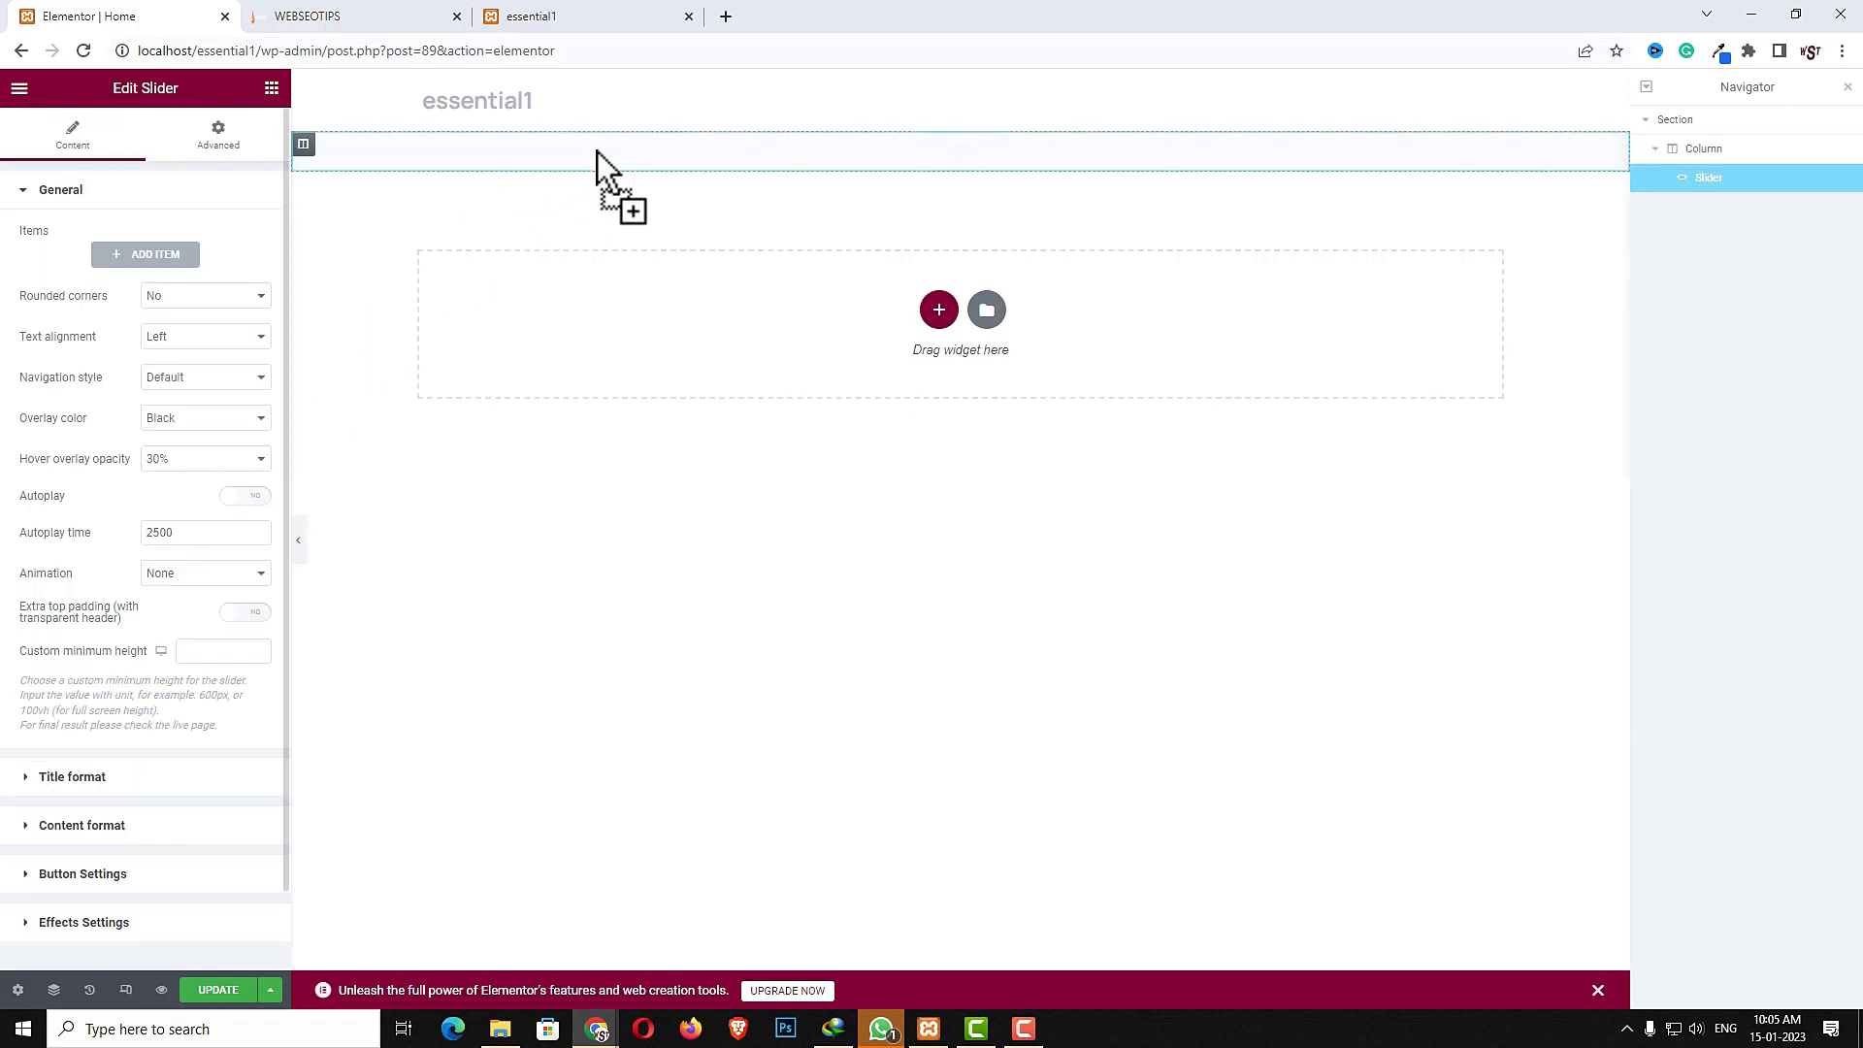
- Add a slider item and set its image to banner1.jpg from the media library
click(155, 257)
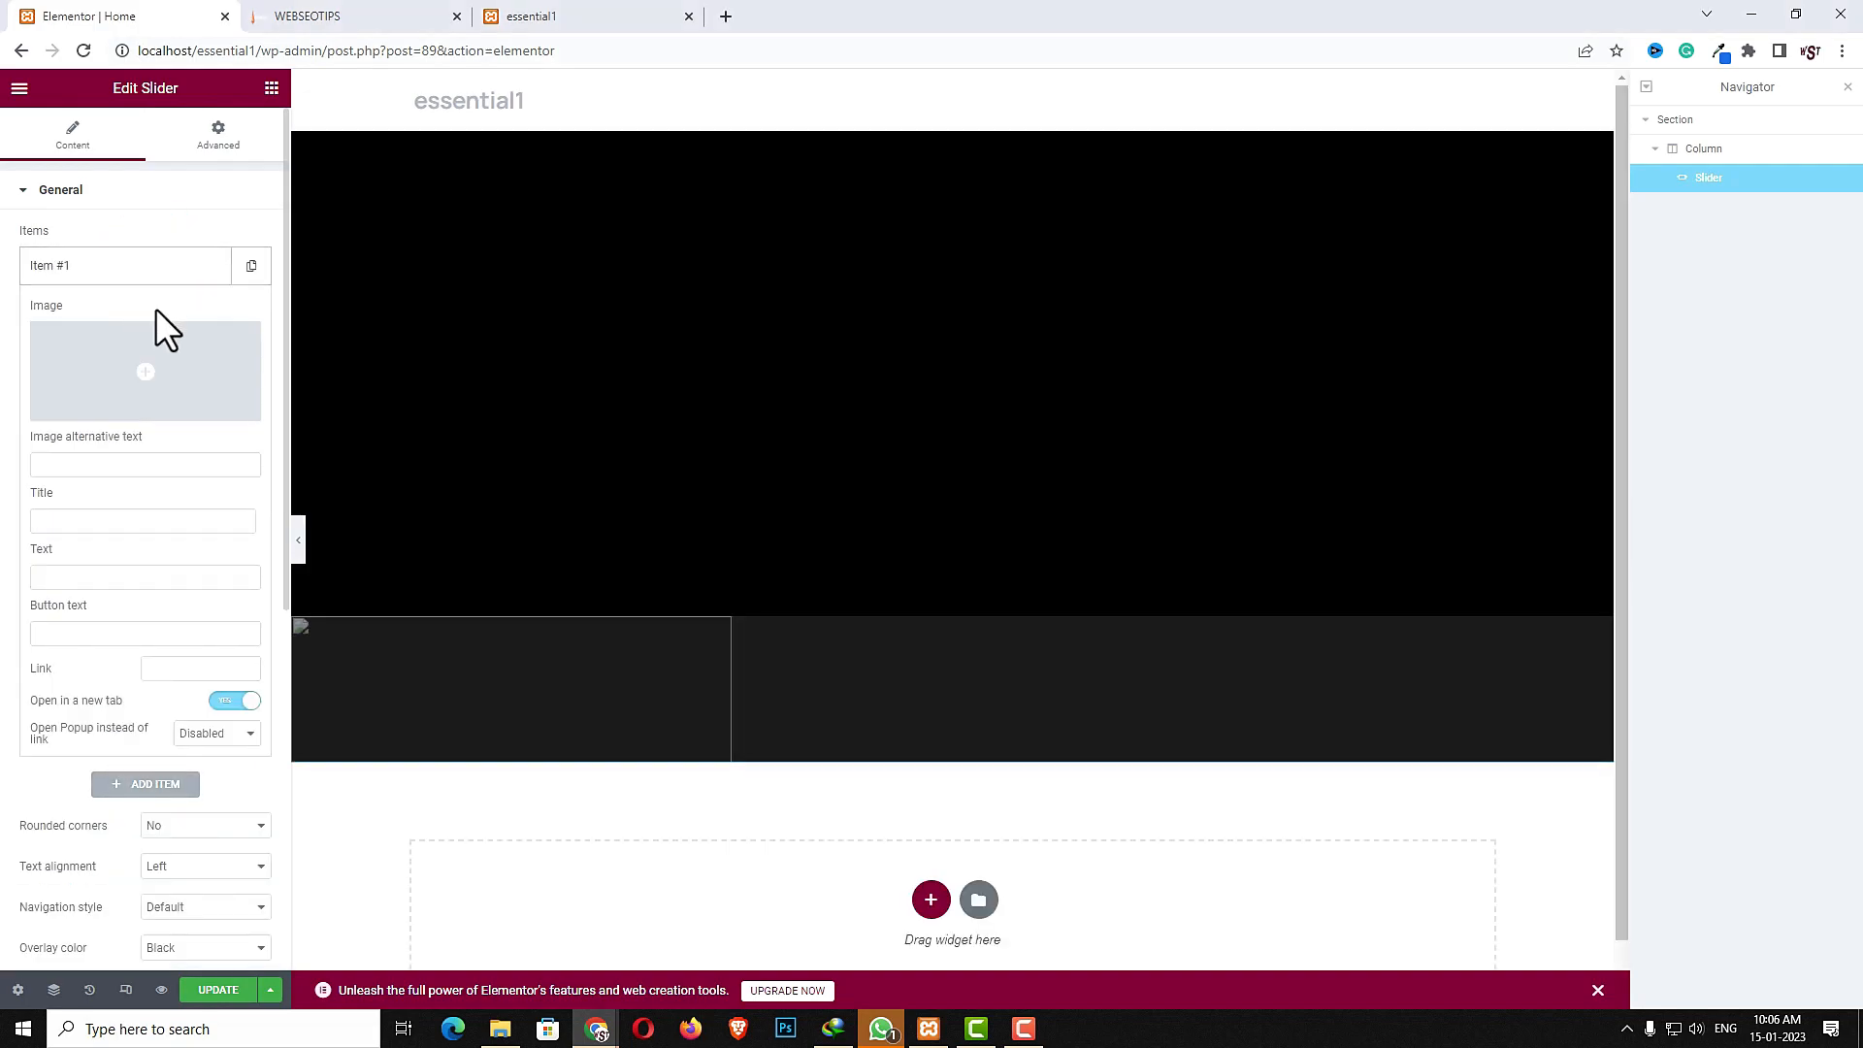
click(205, 348)
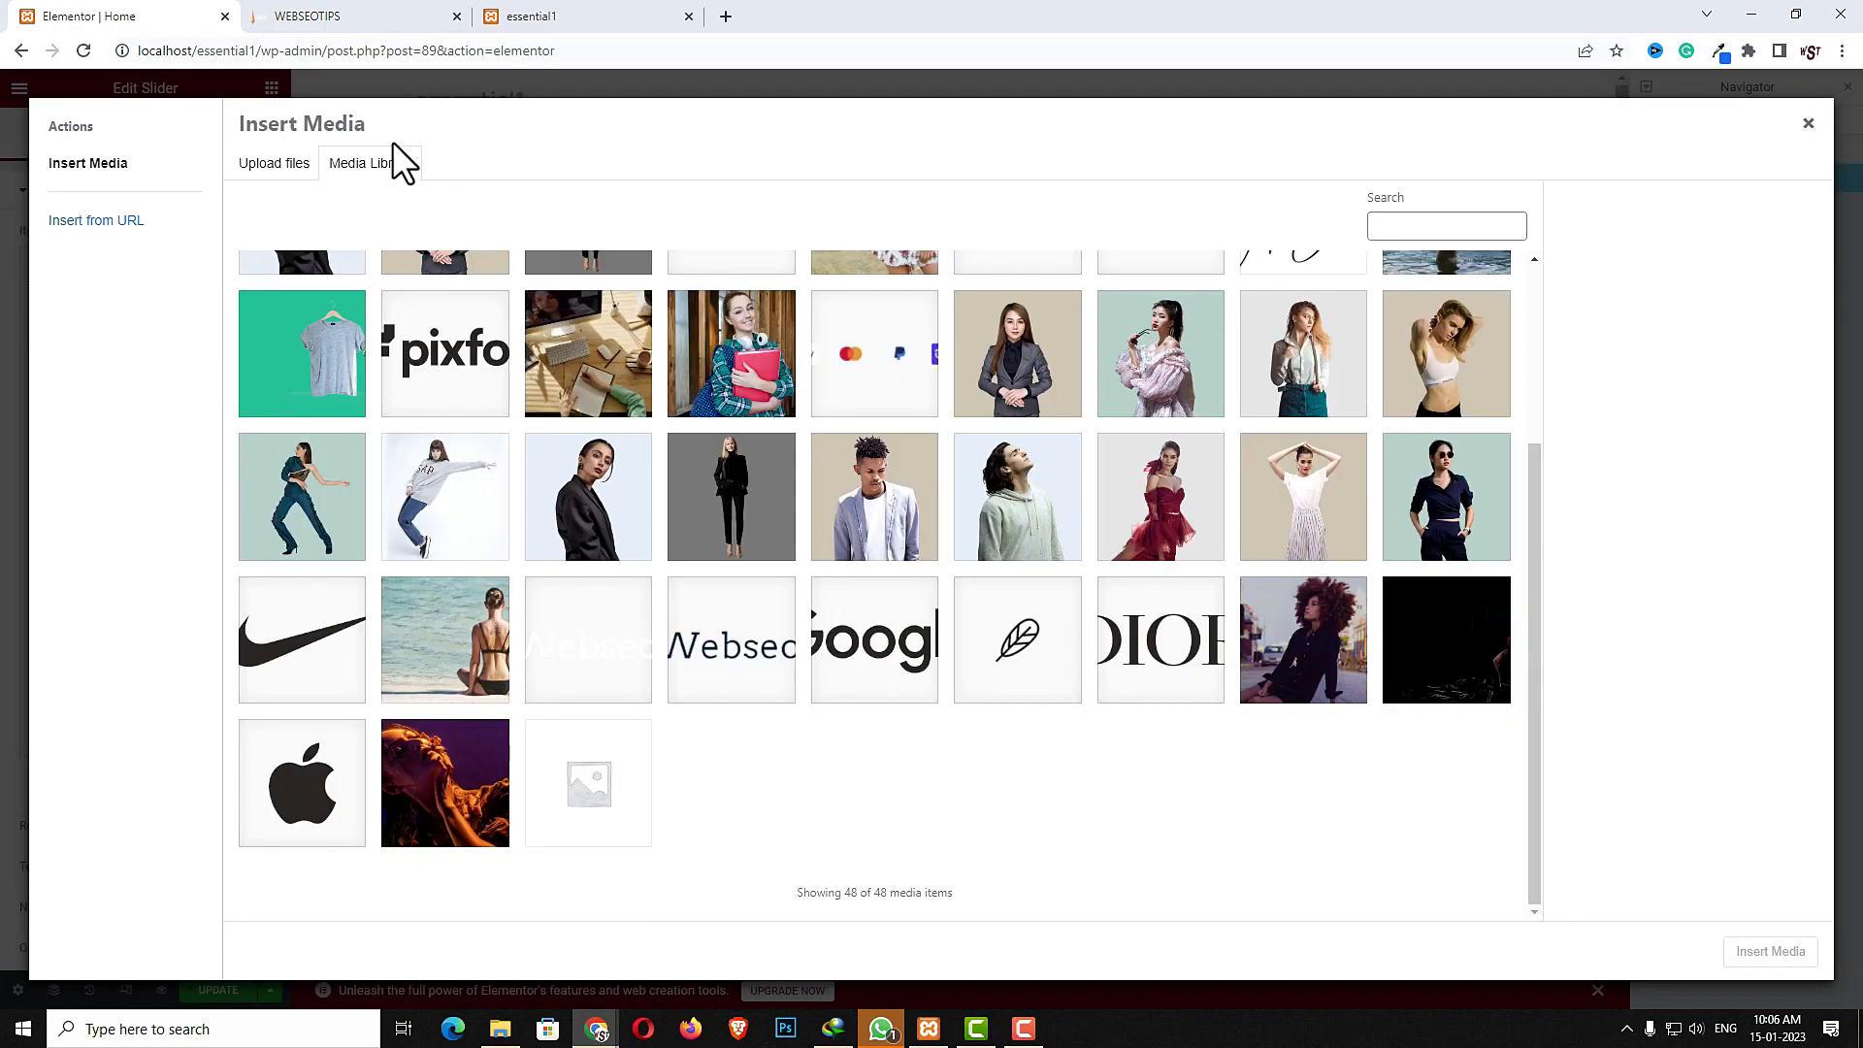
click(1438, 679)
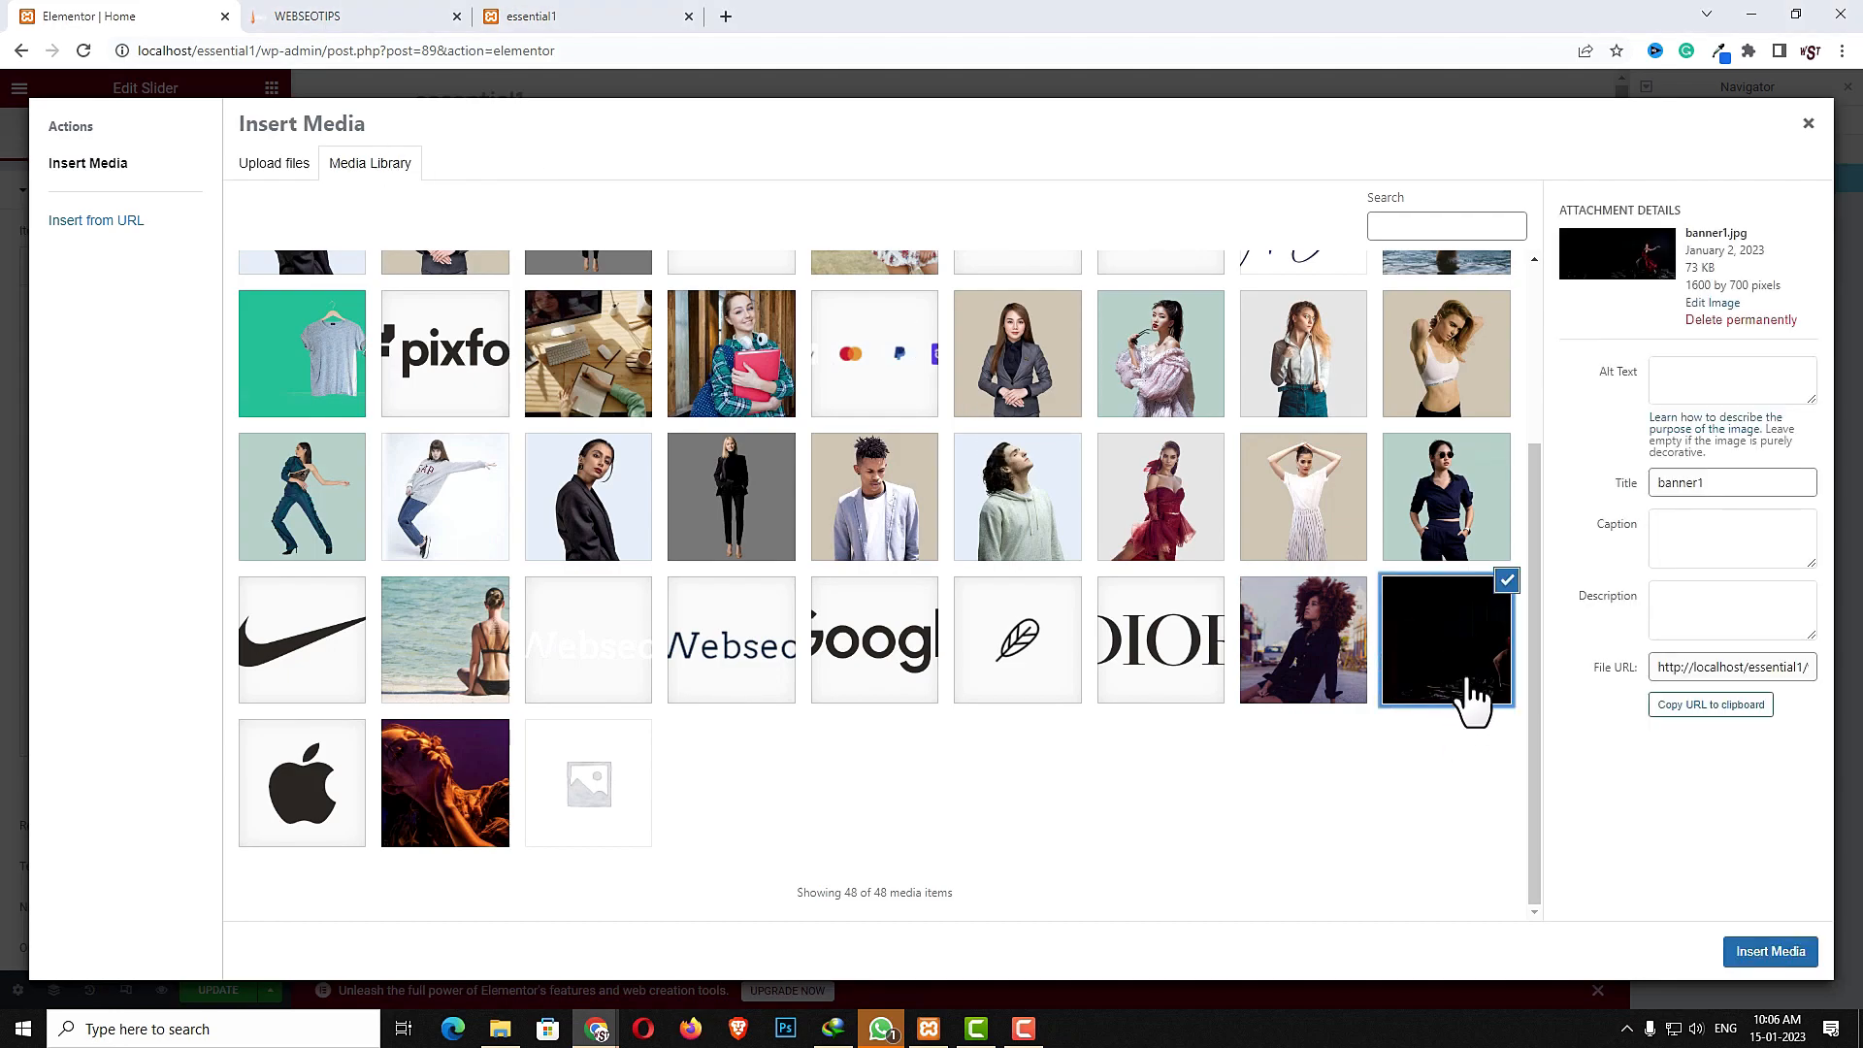
click(1768, 960)
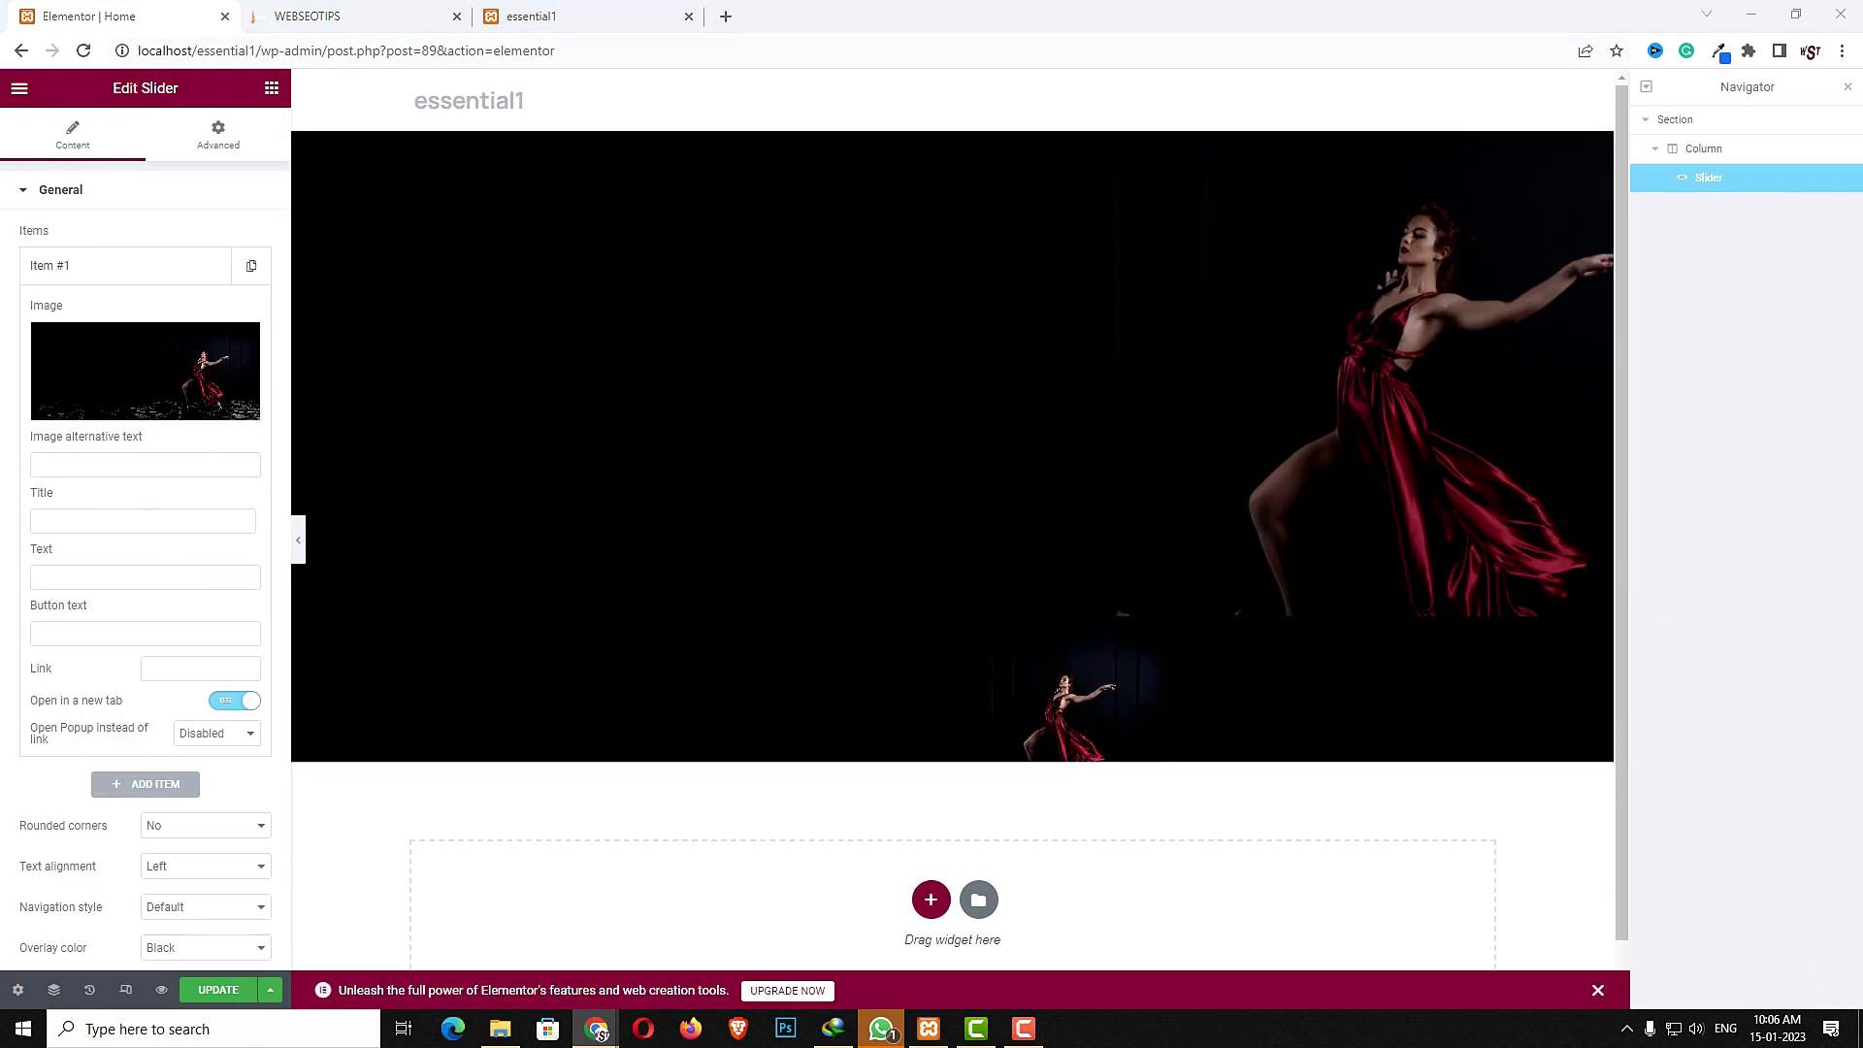
- Paste the first slide's title, description text and button text from the demo site
click(112, 522)
text(Build an online business)
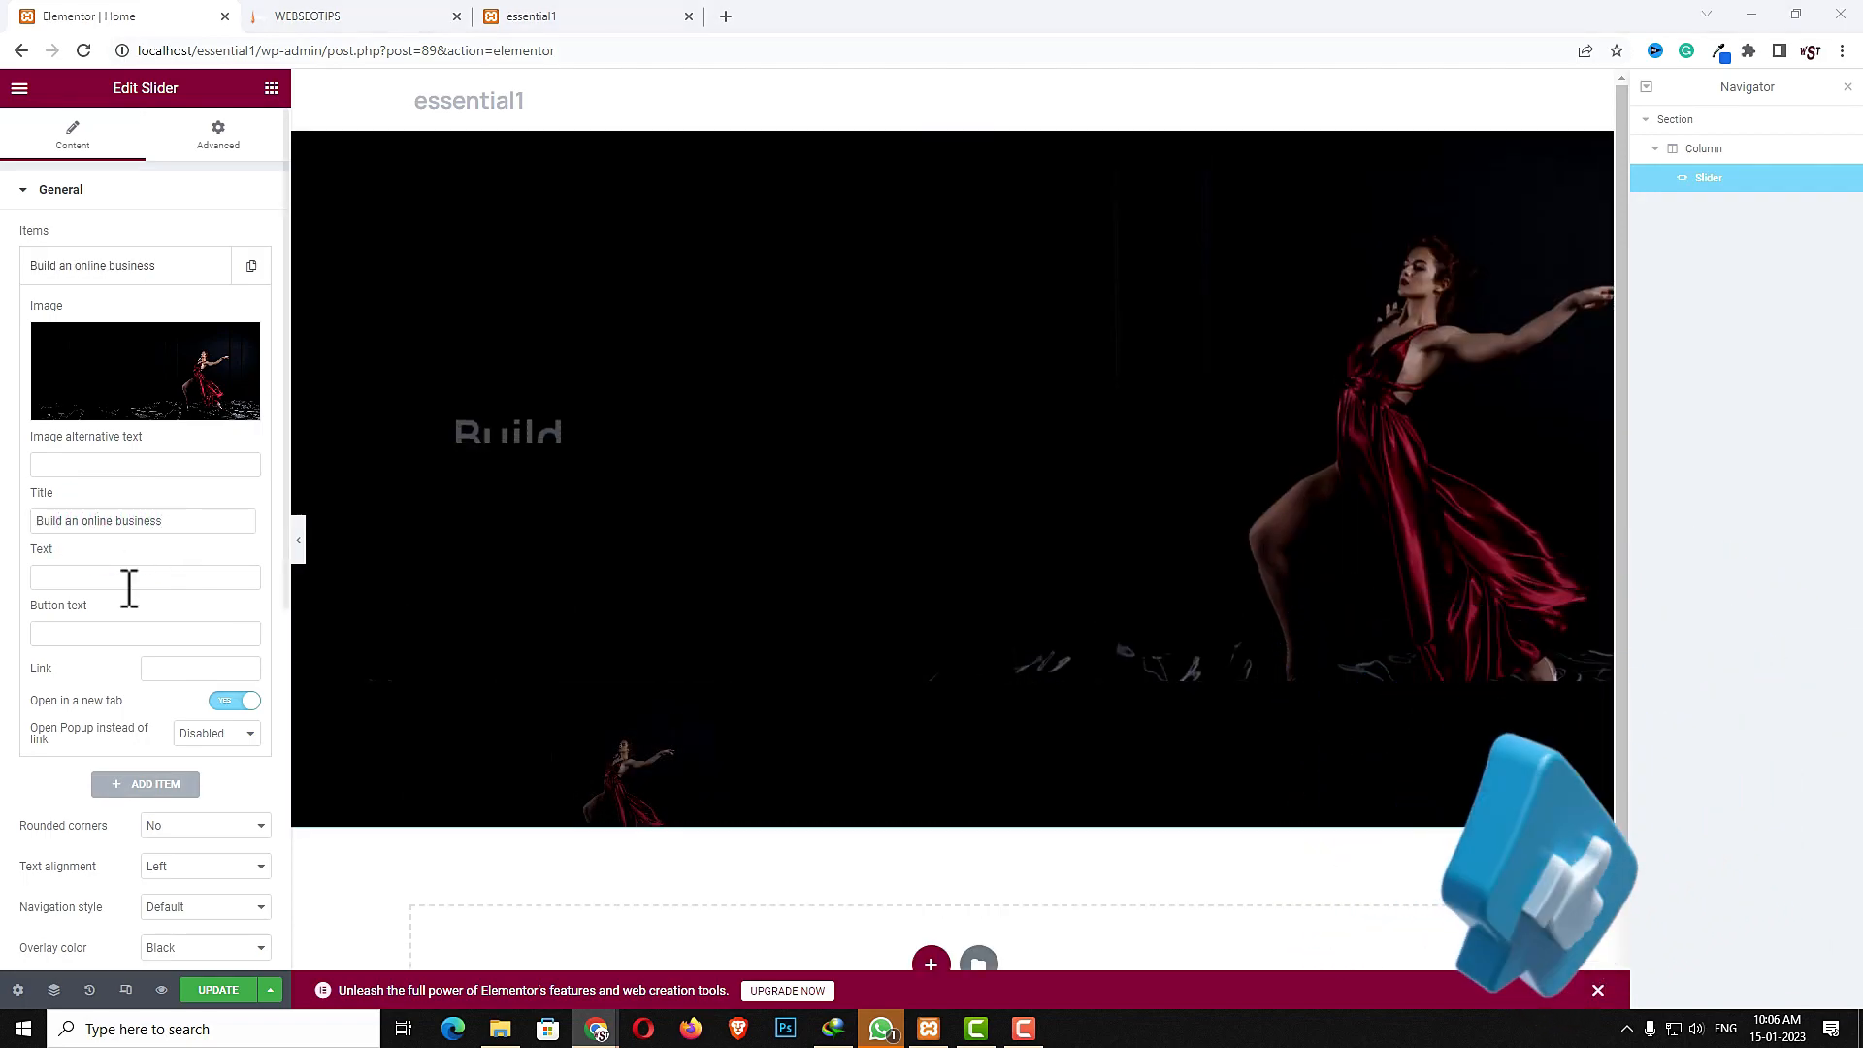
click(85, 572)
key(ctrl+v)
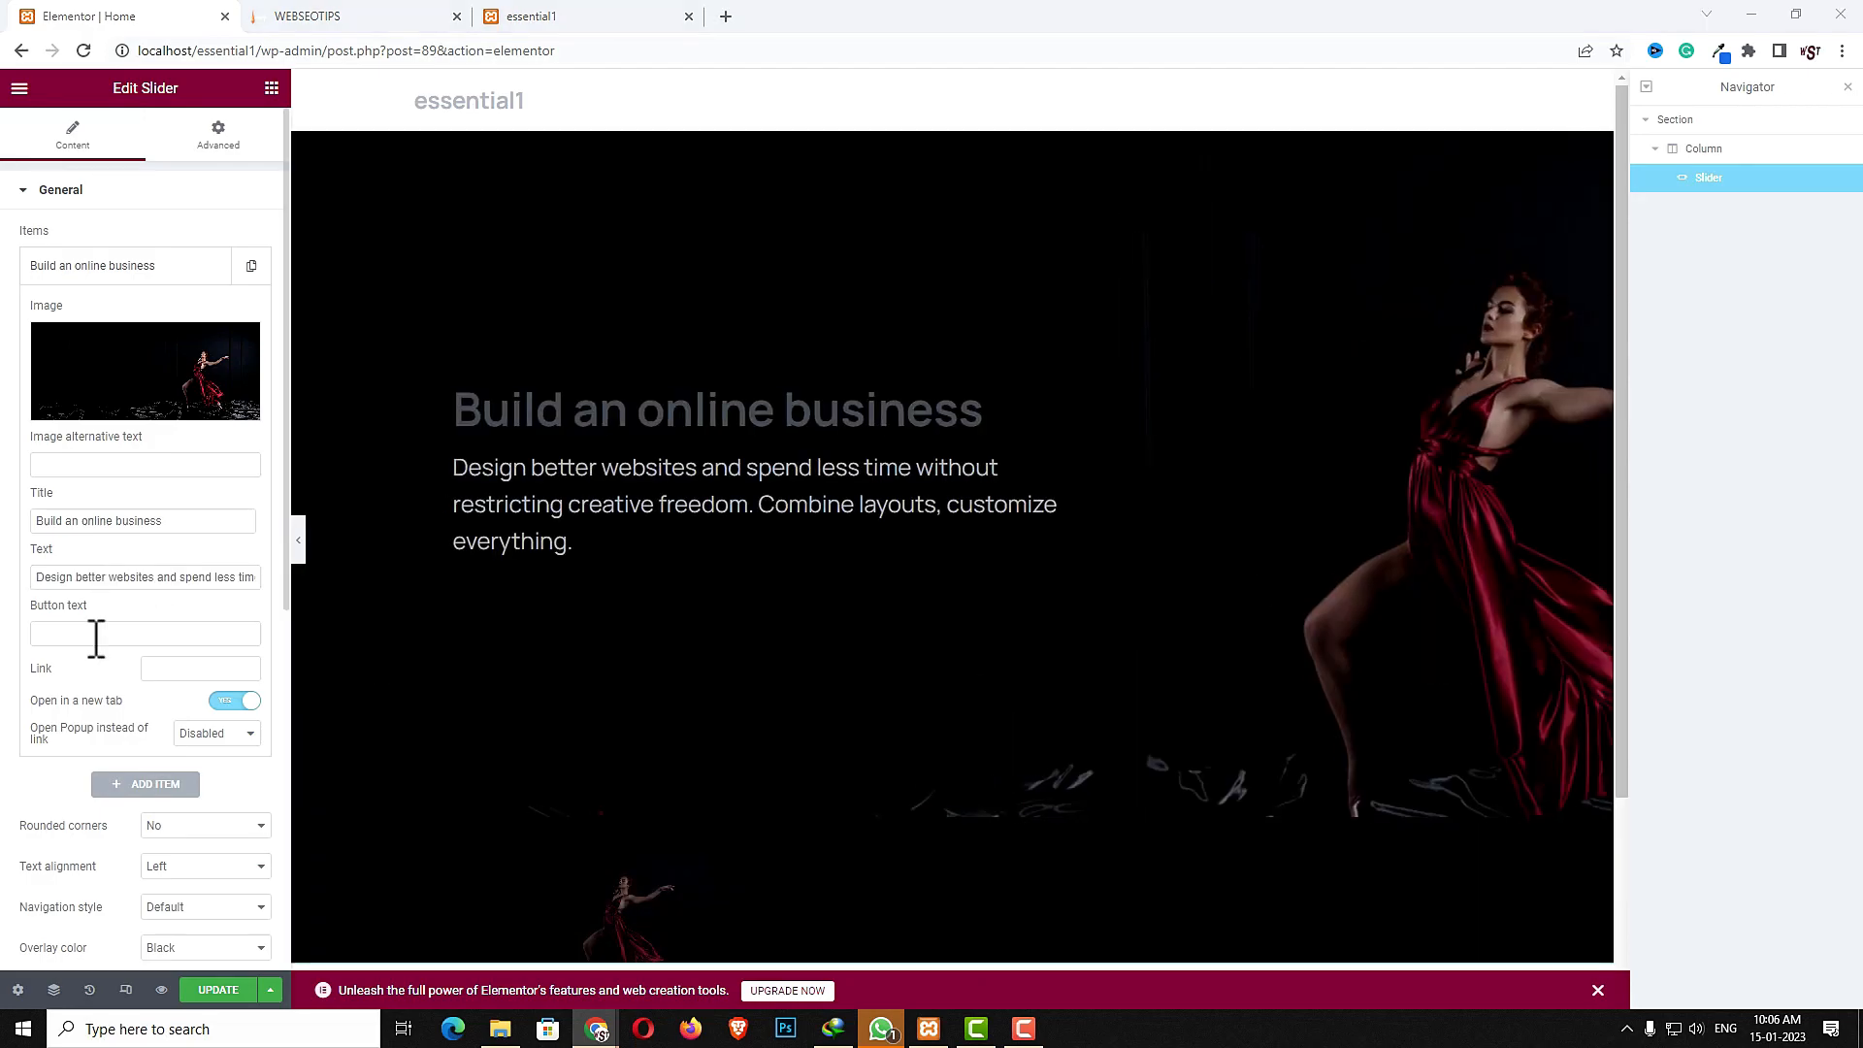
click(96, 638)
text(Purchase Essentials)
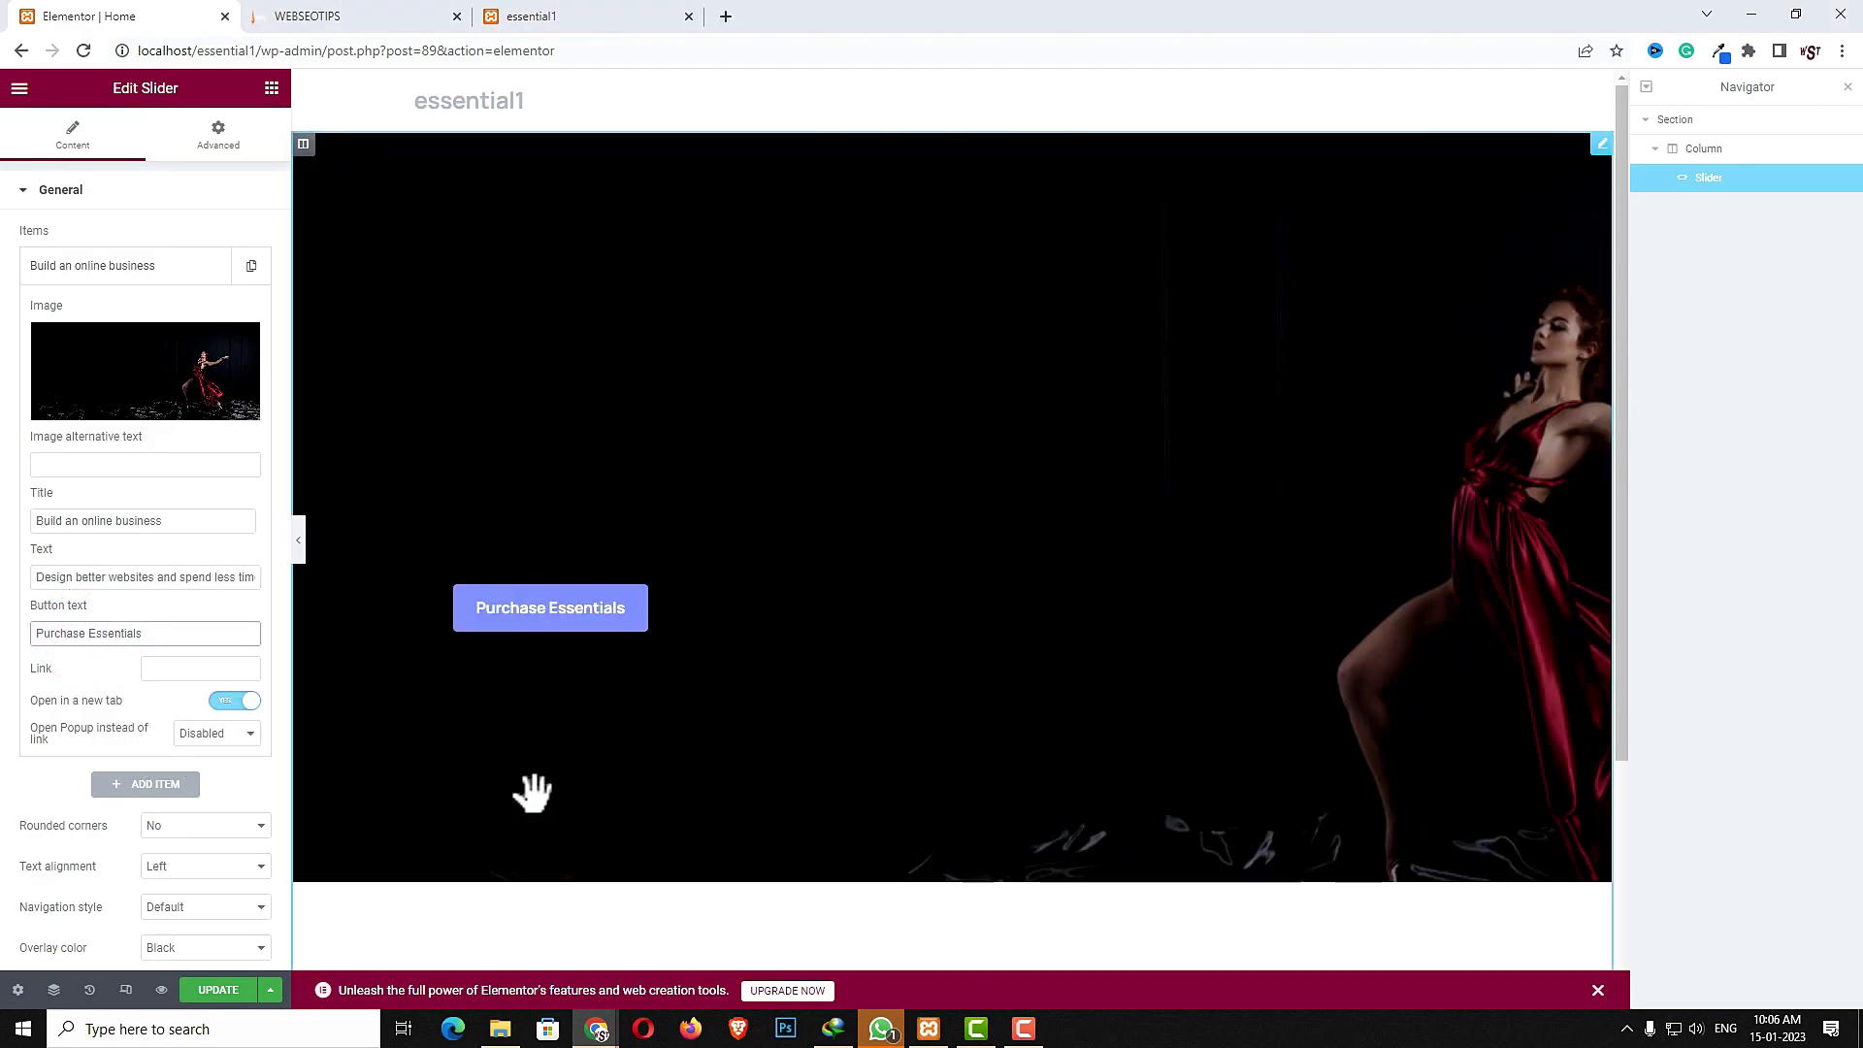
- Change the first slide's button text to Purchase Now and set its link to #
double_click(114, 632)
text(N)
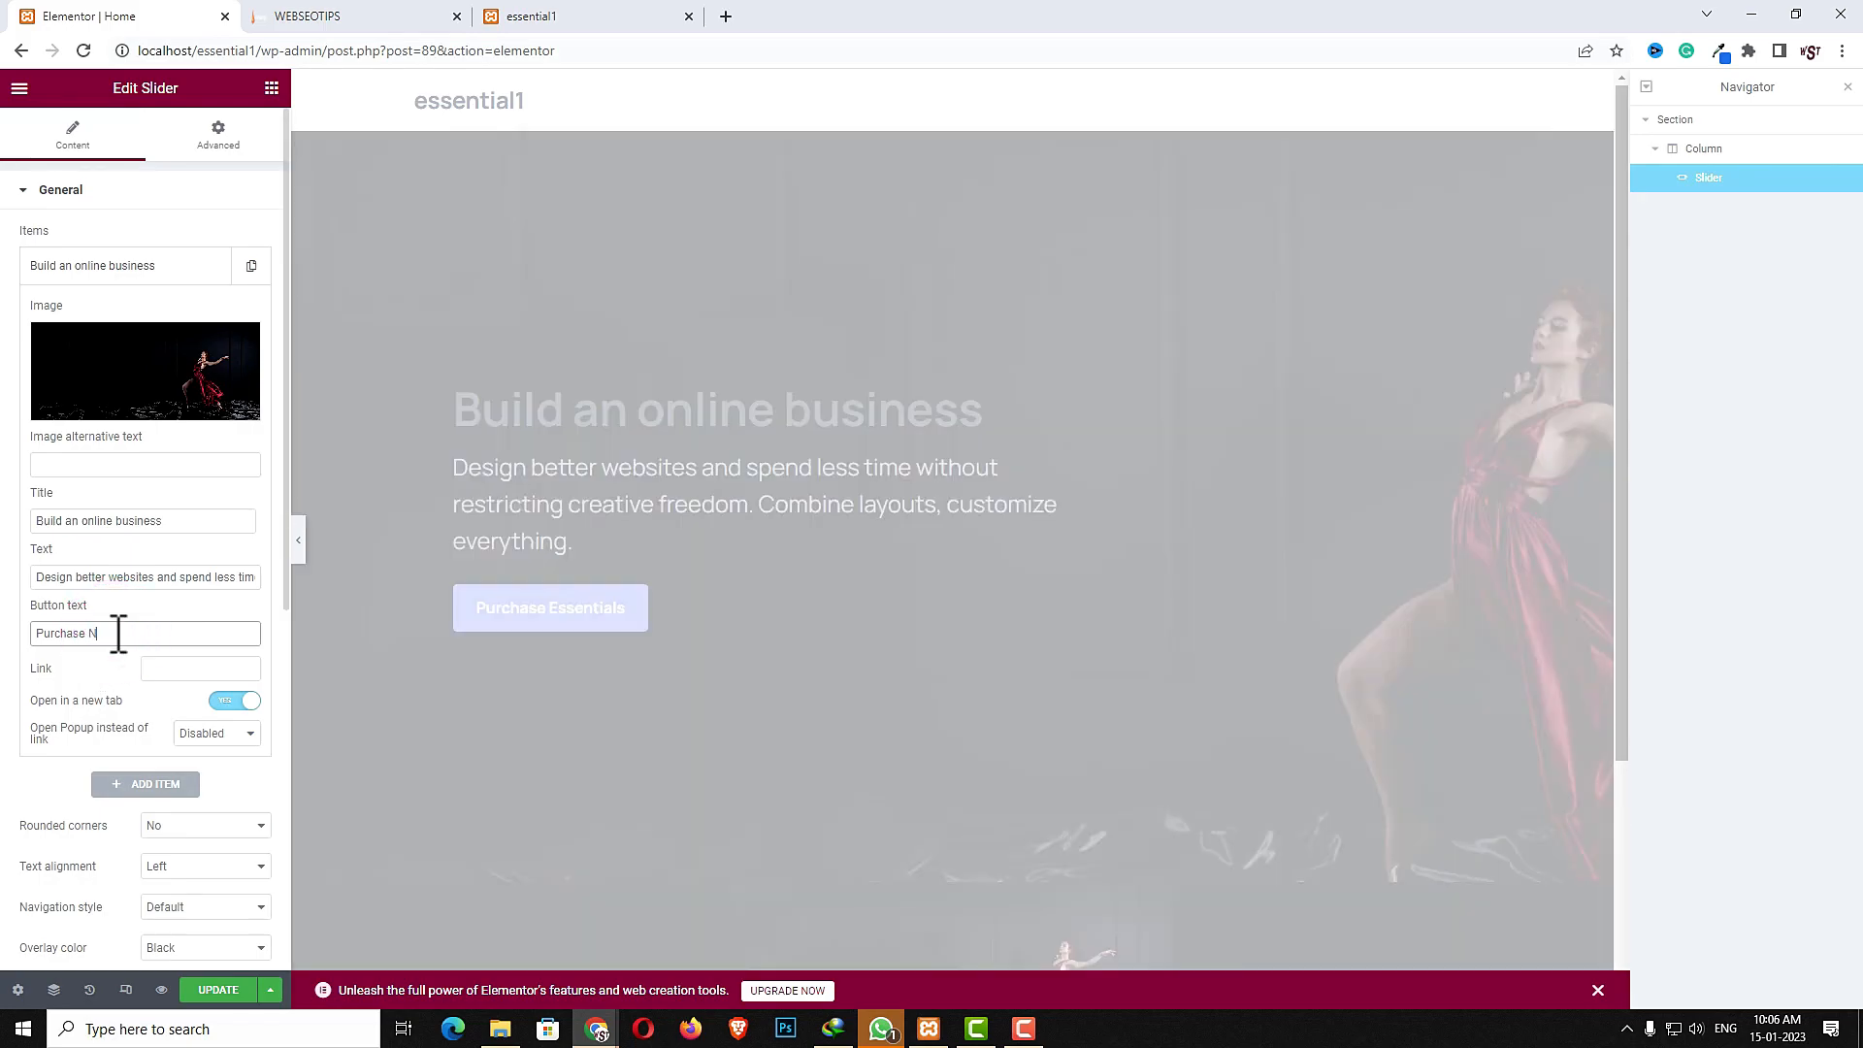
text(ow)
click(168, 670)
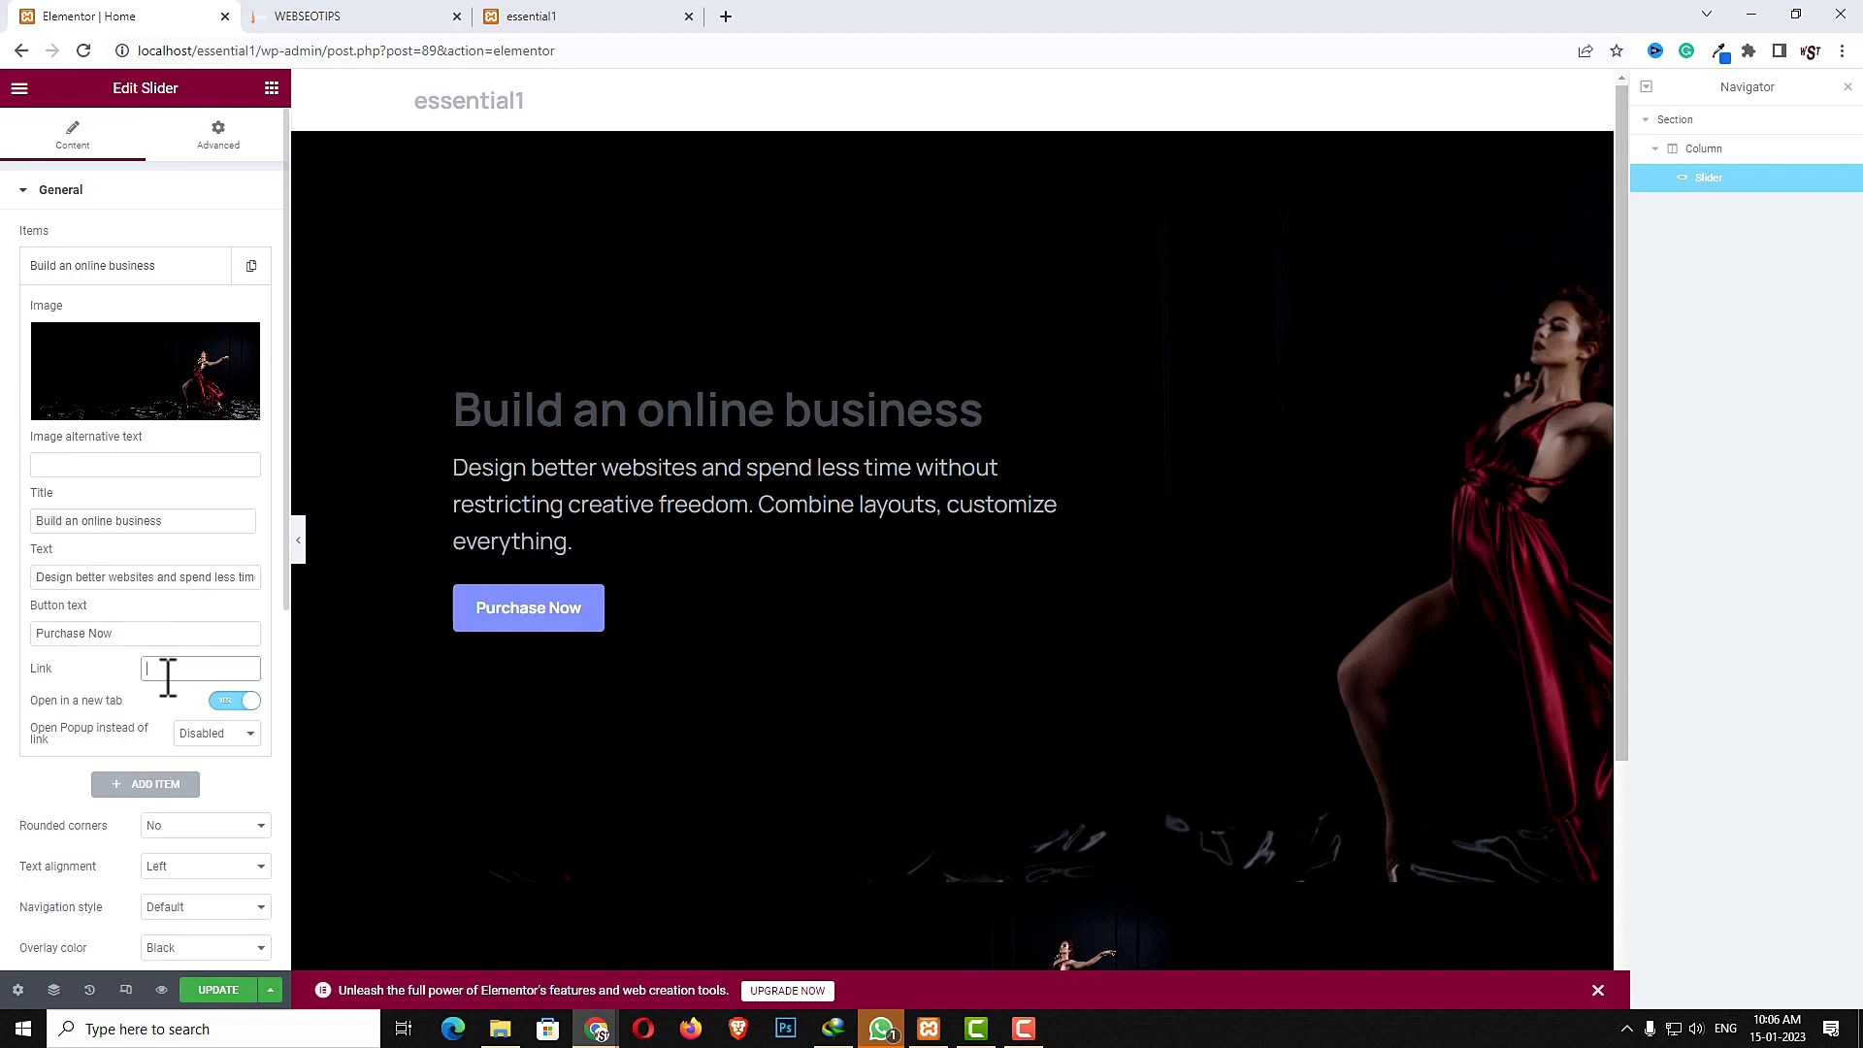
text(#)
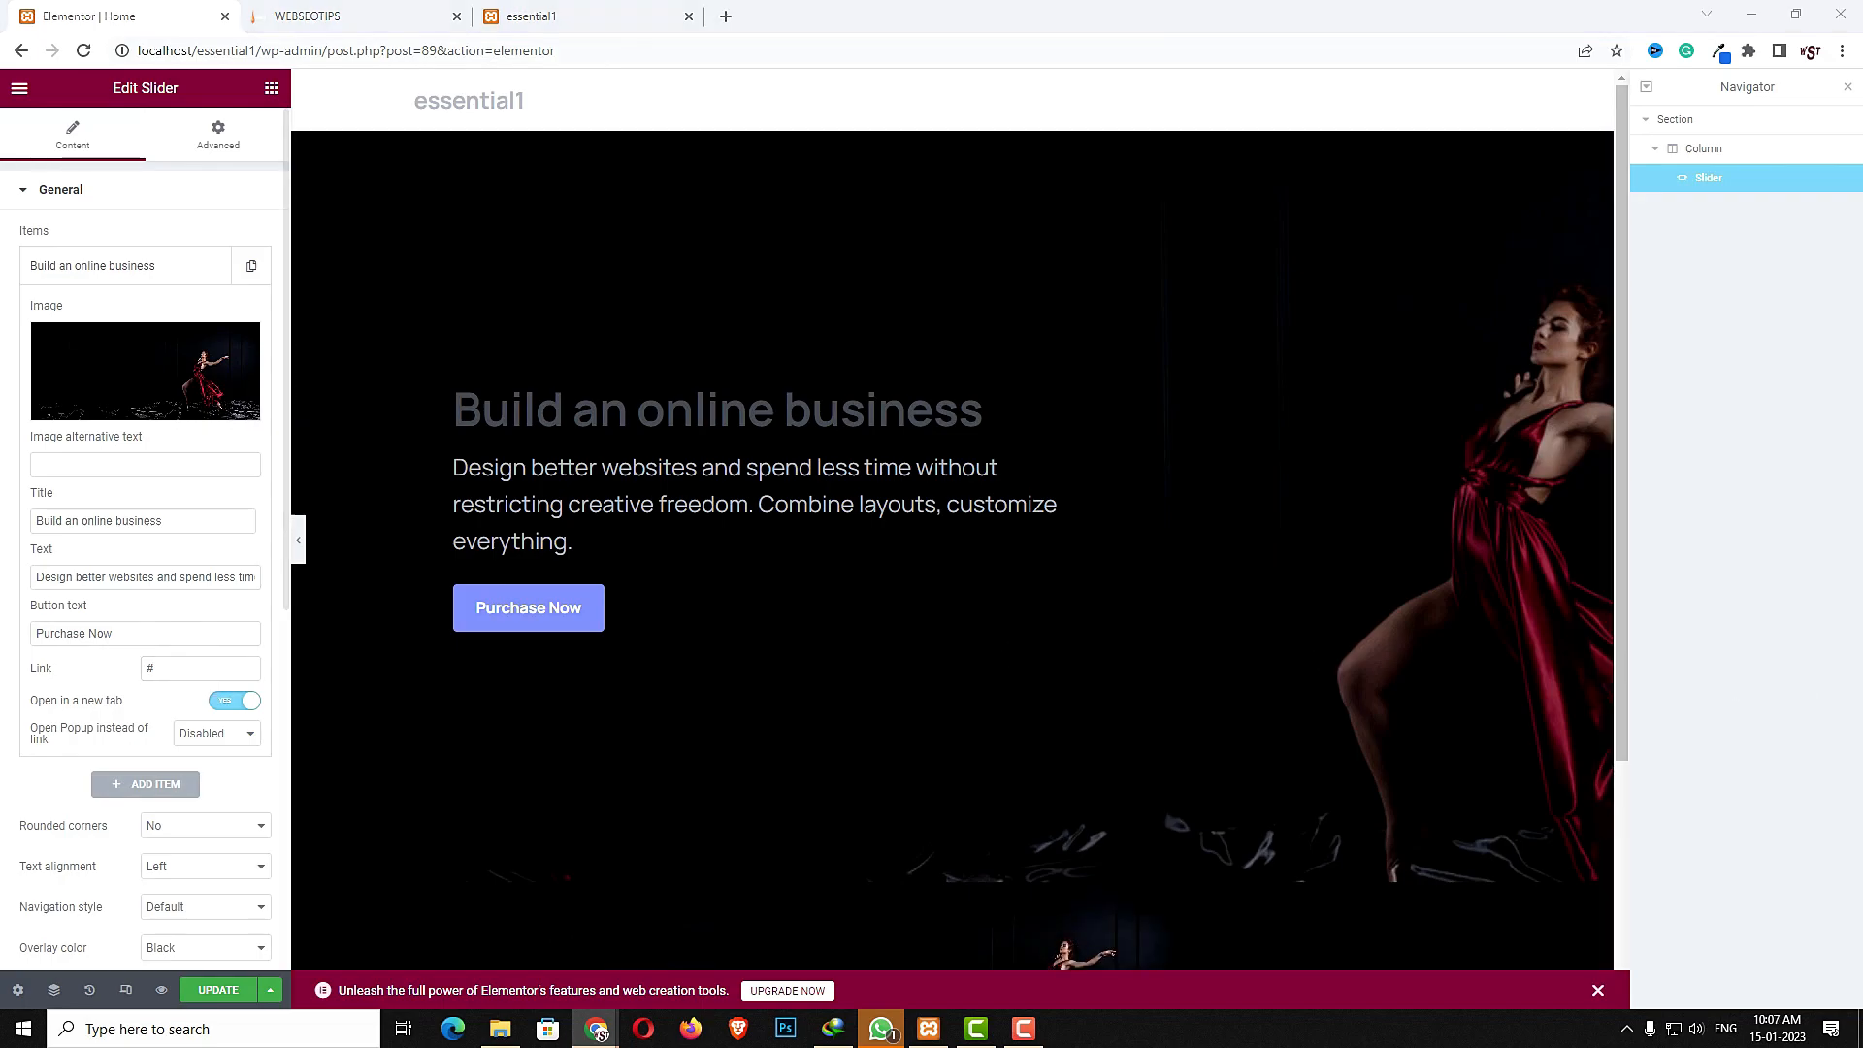
- Add two more slider items and set the second item's image to the curly-haired woman photo
click(155, 786)
click(165, 833)
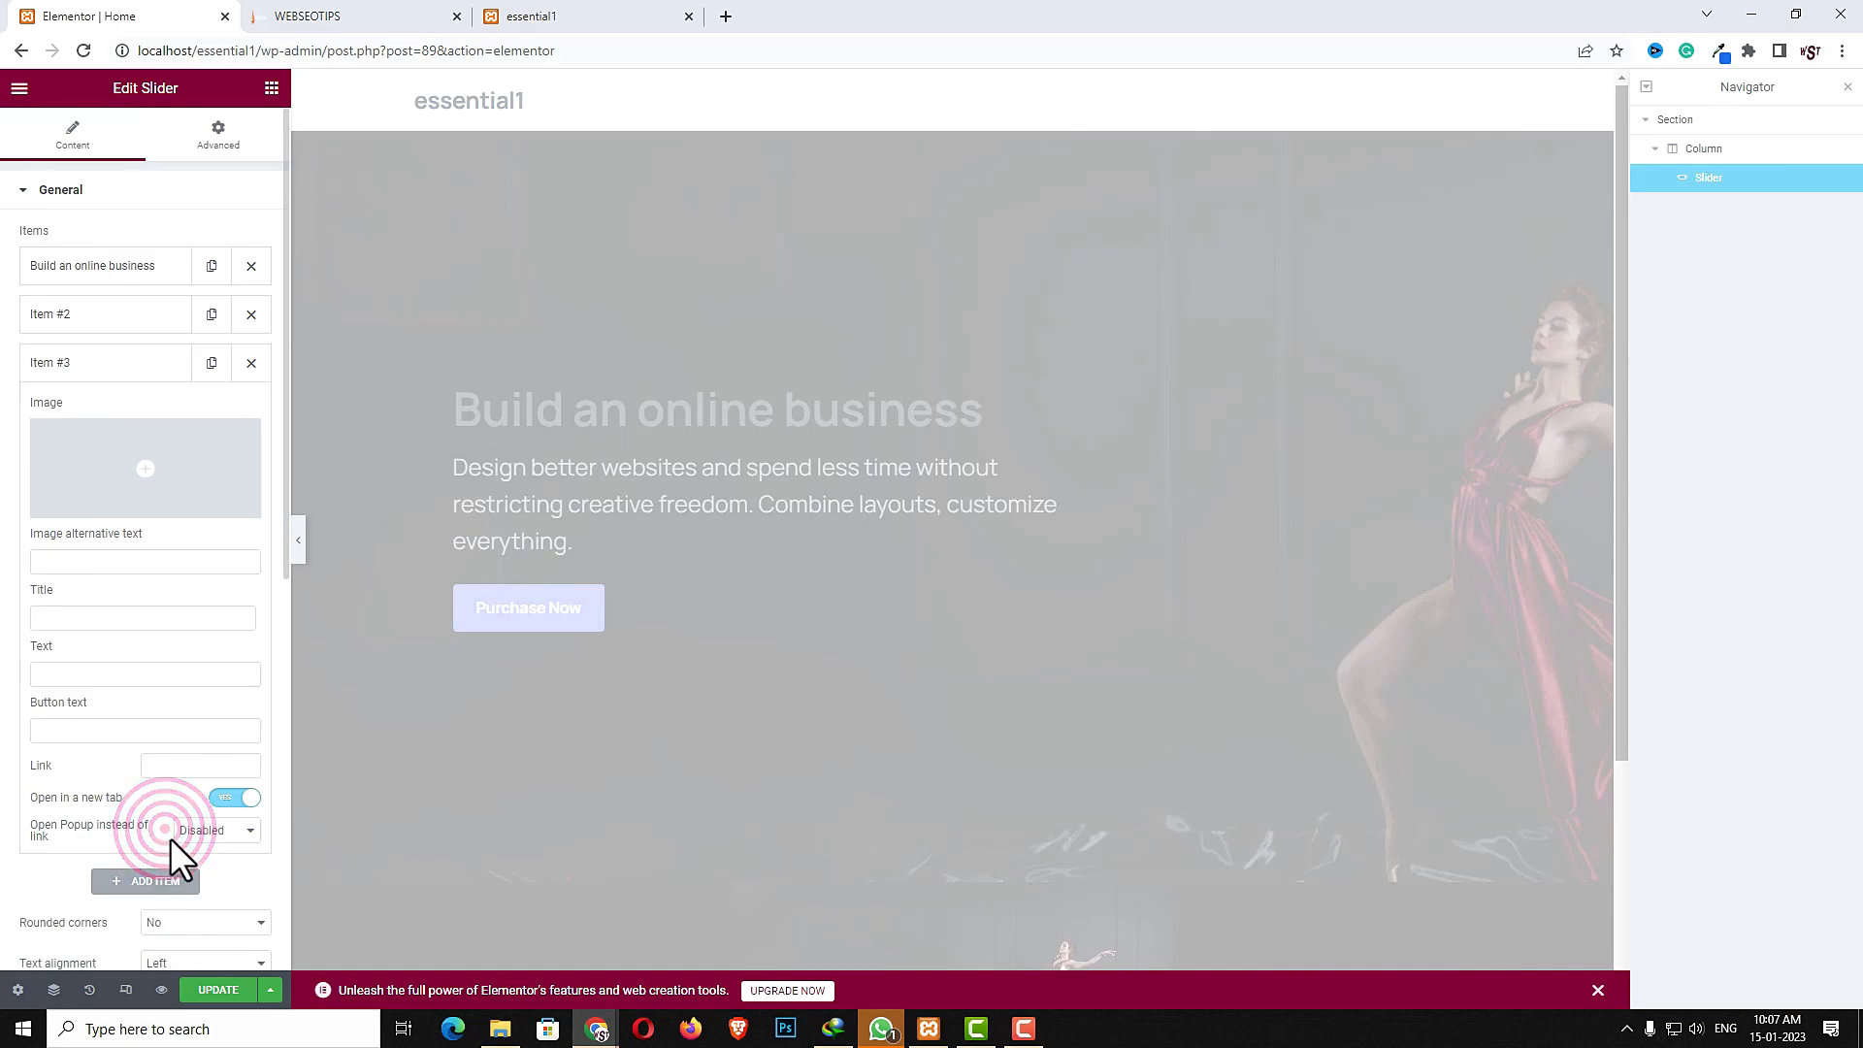
click(126, 315)
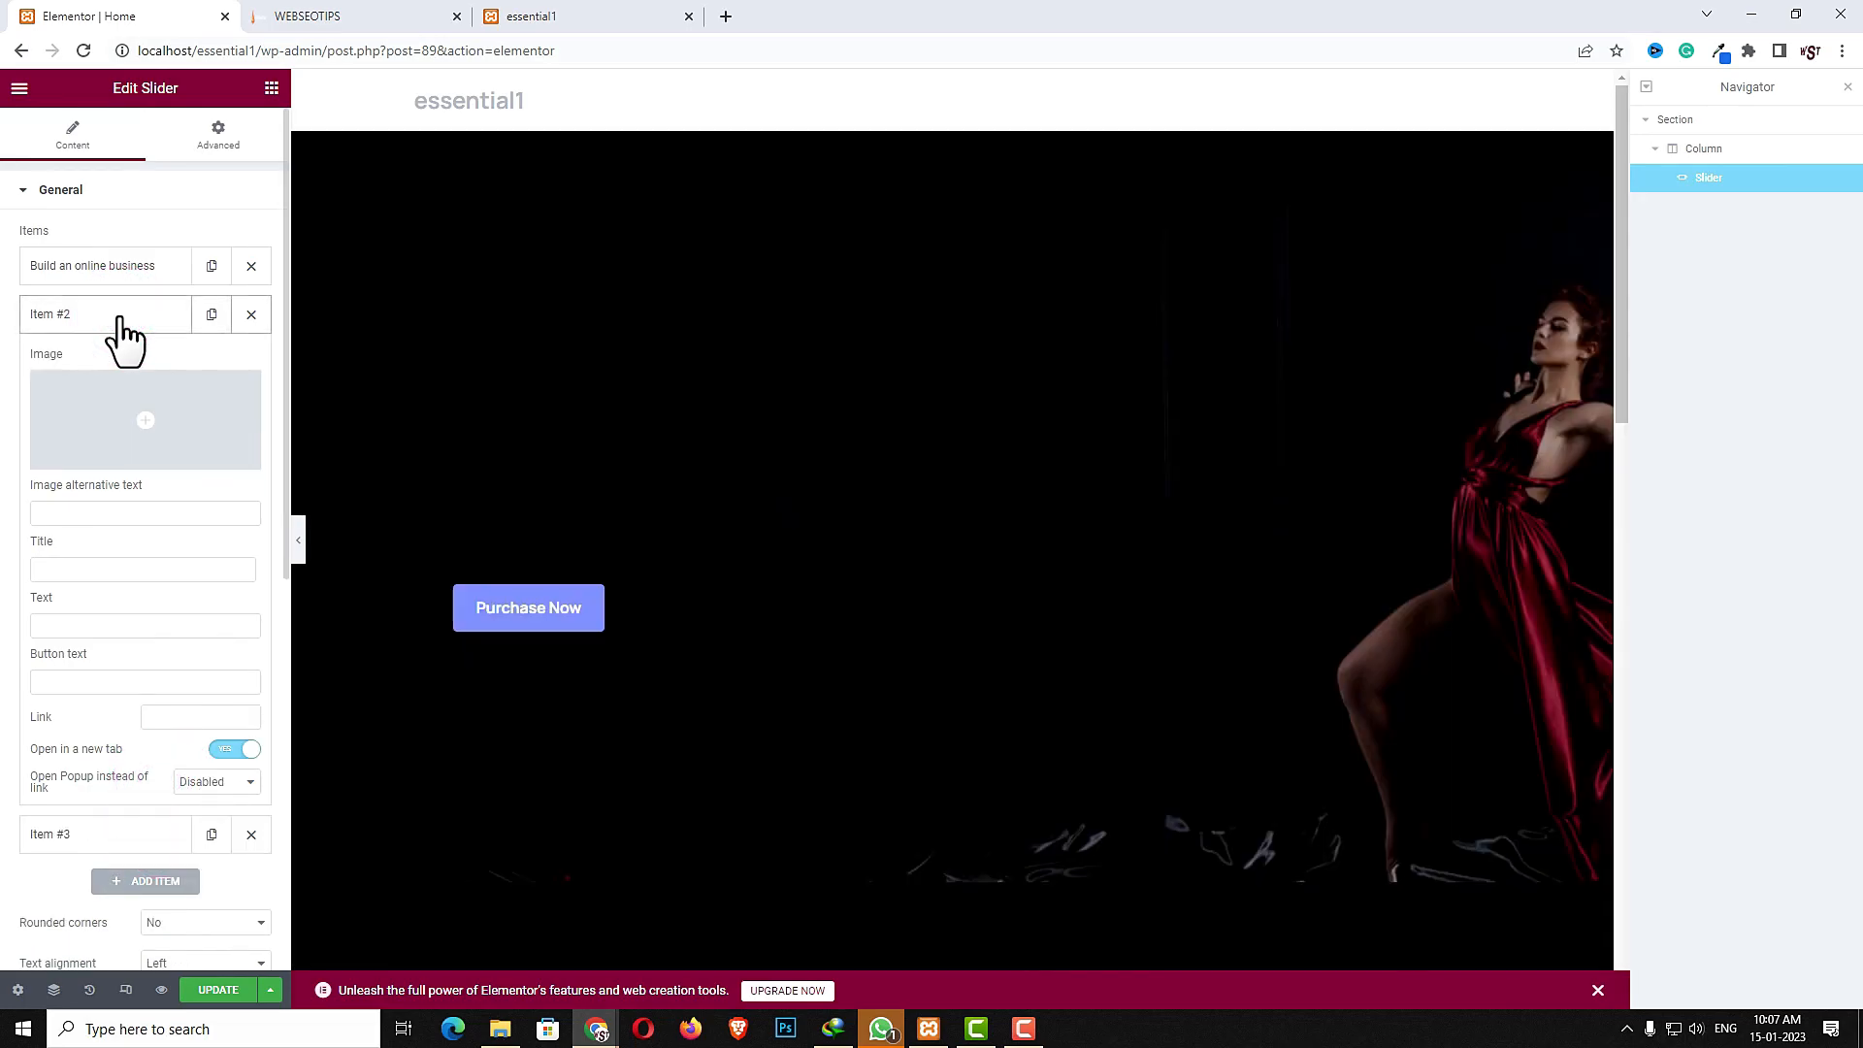
click(131, 432)
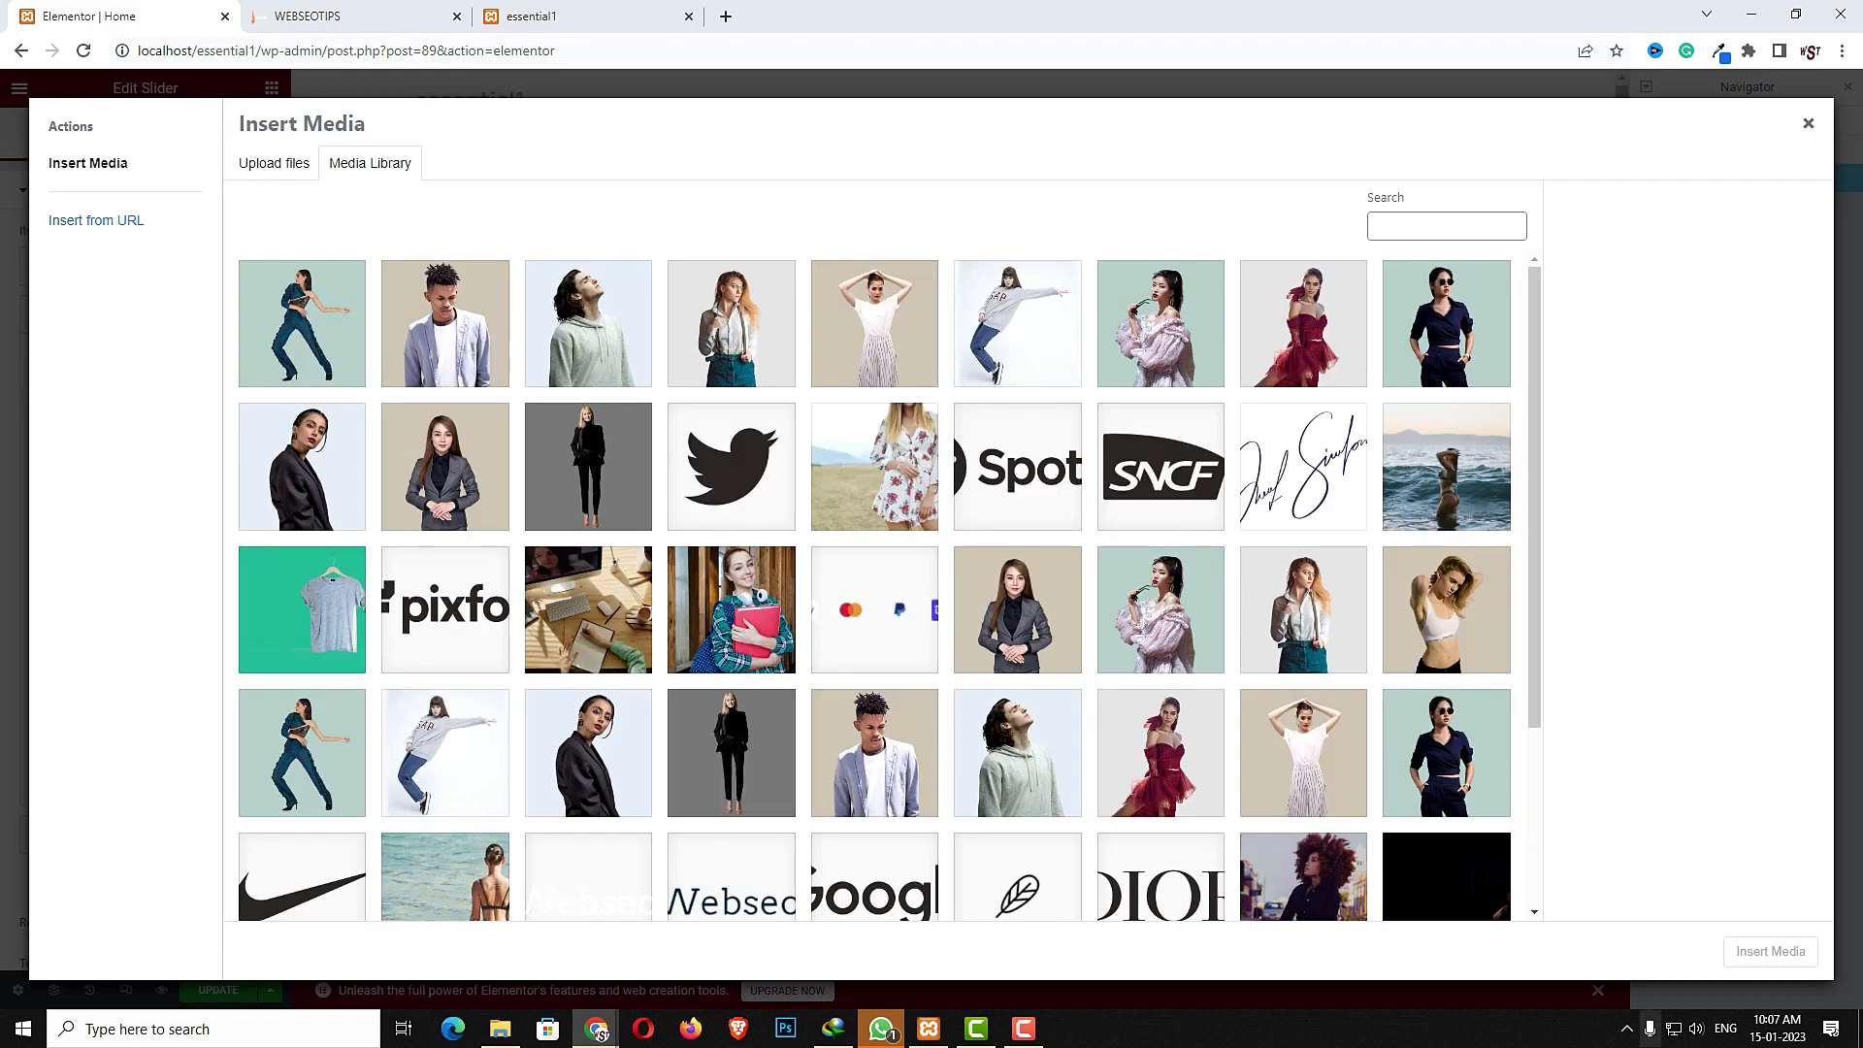
click(1342, 897)
click(1742, 959)
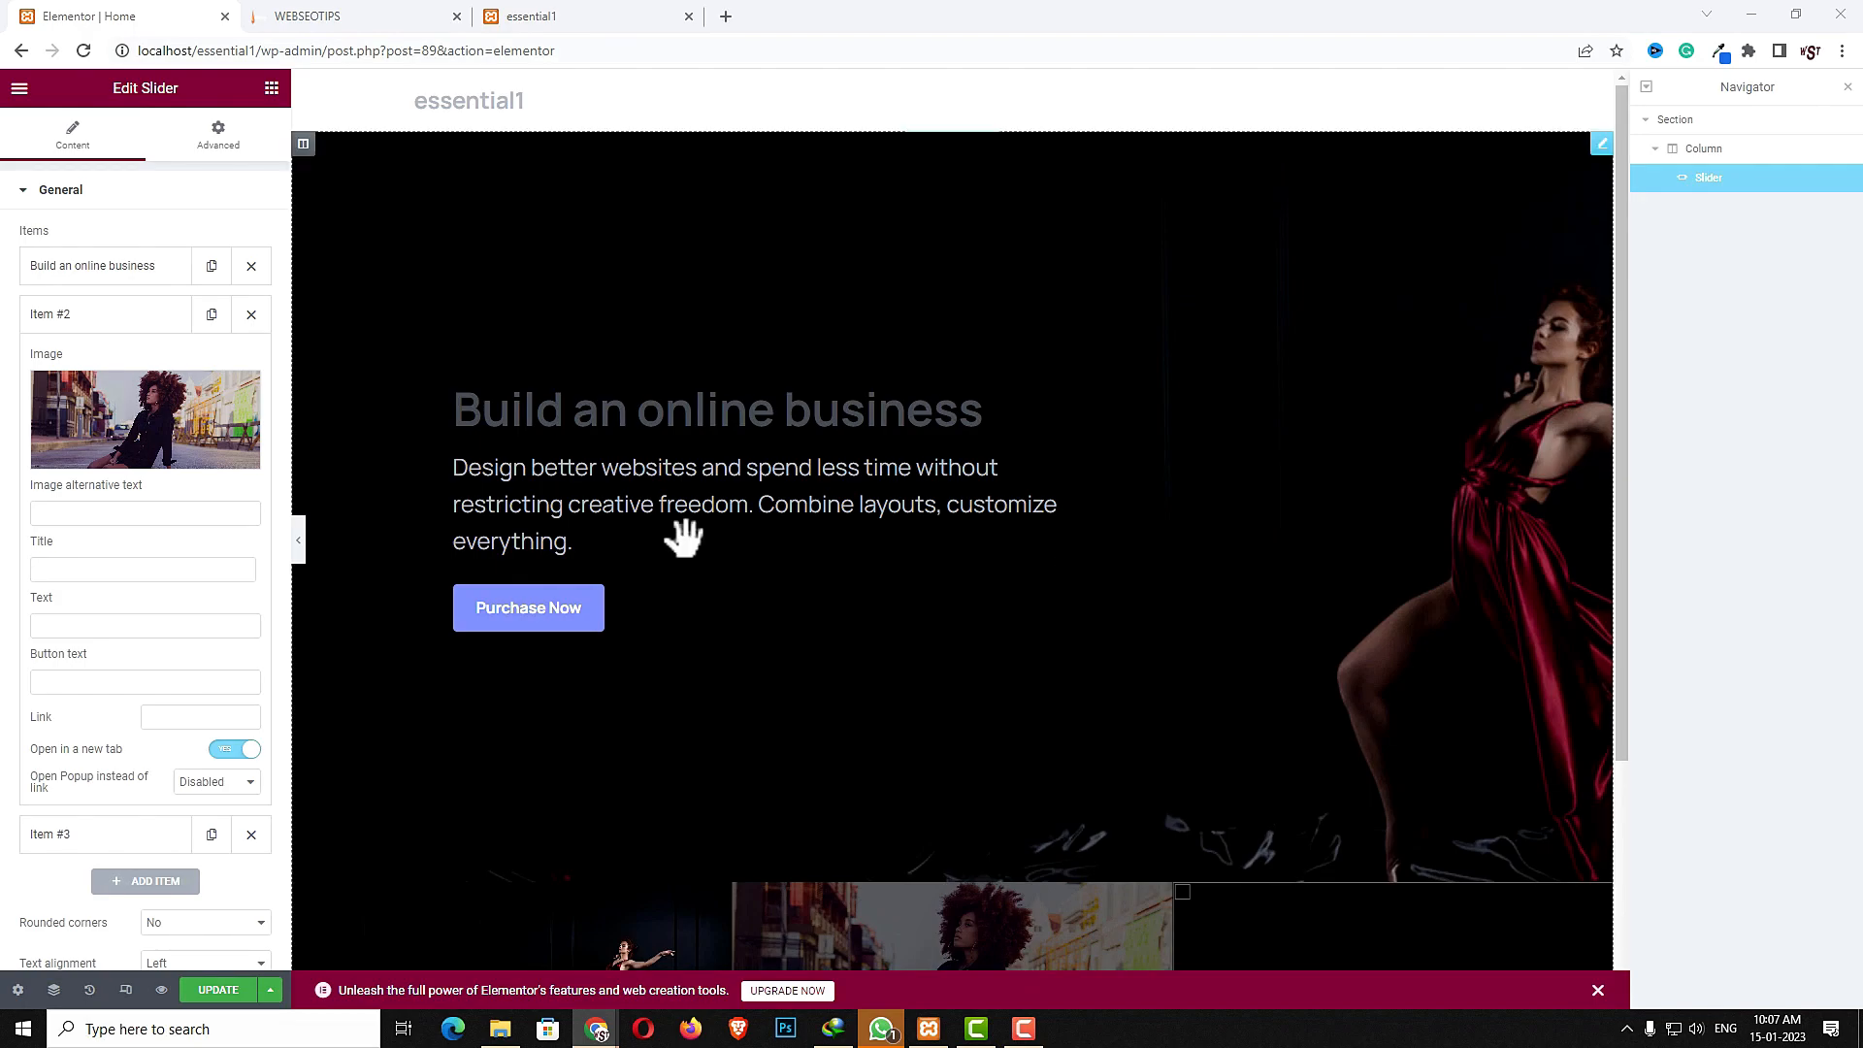
- Paste the title, description text and button text into the second slider item
click(120, 572)
text(Build an online business)
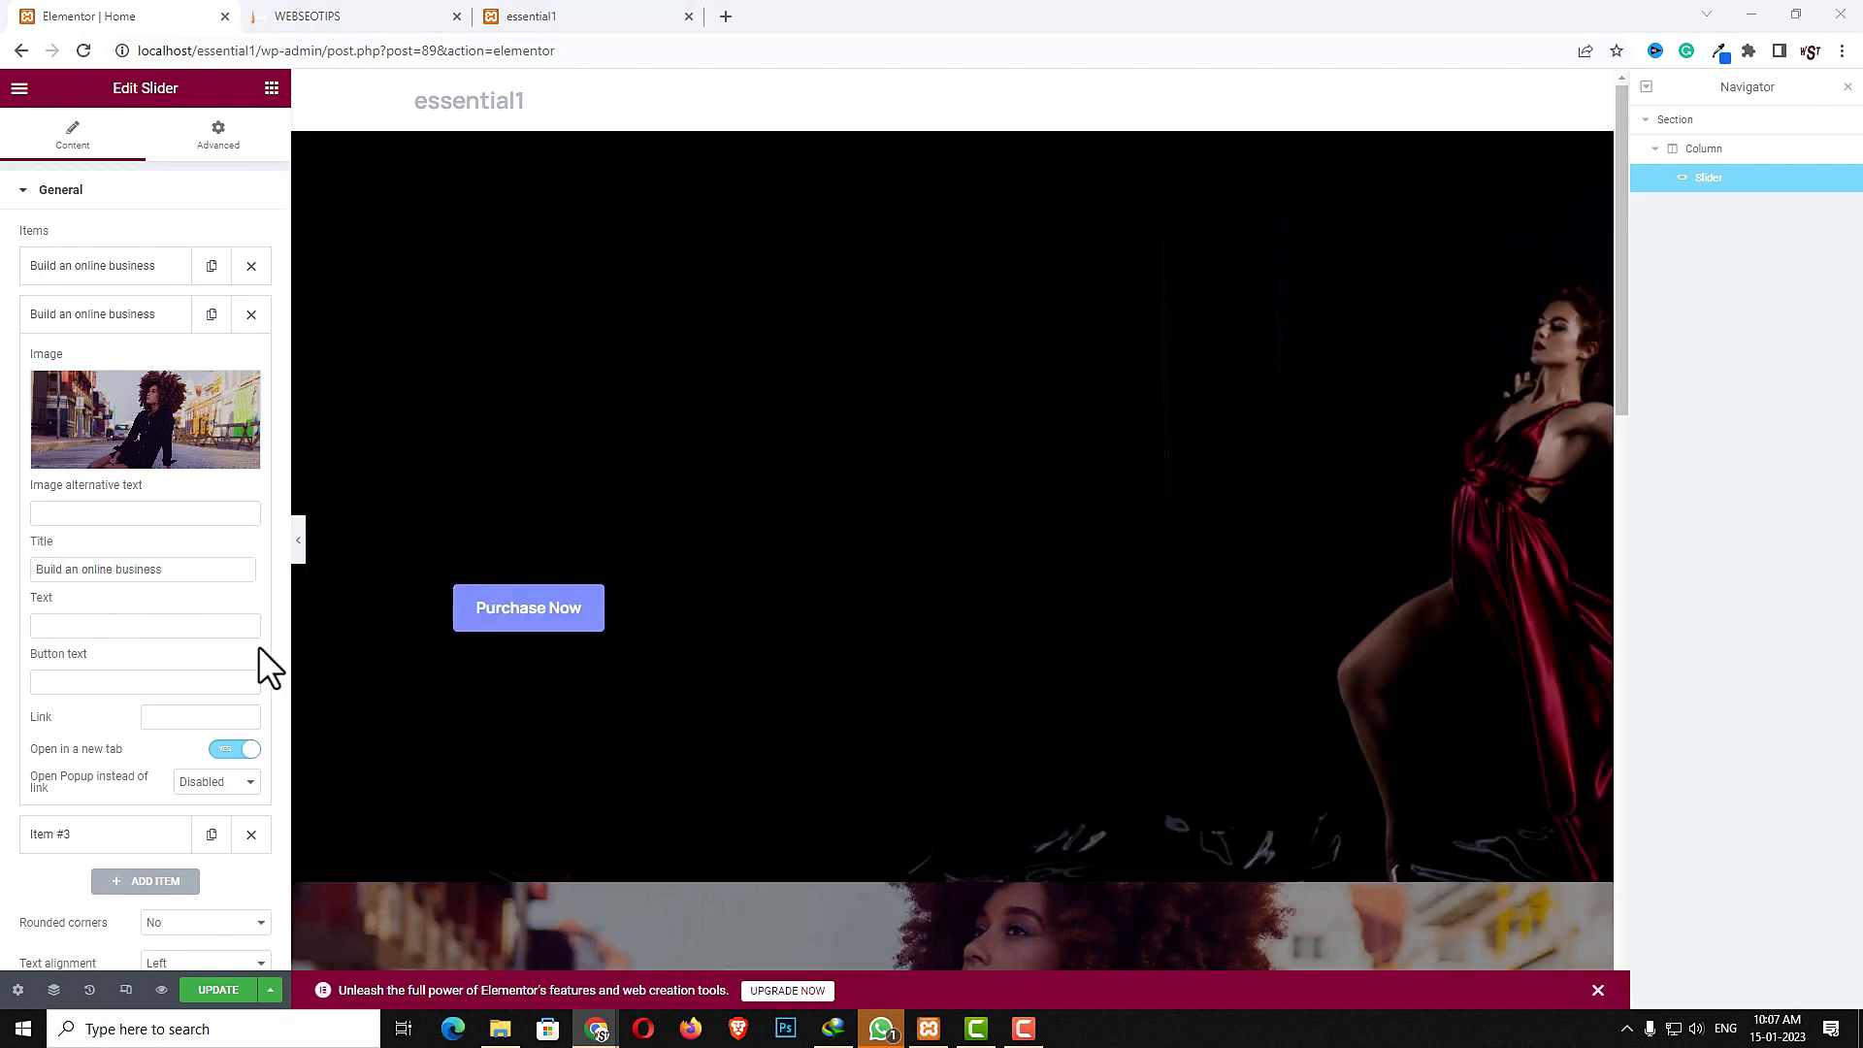
click(159, 625)
key(ctrl+v)
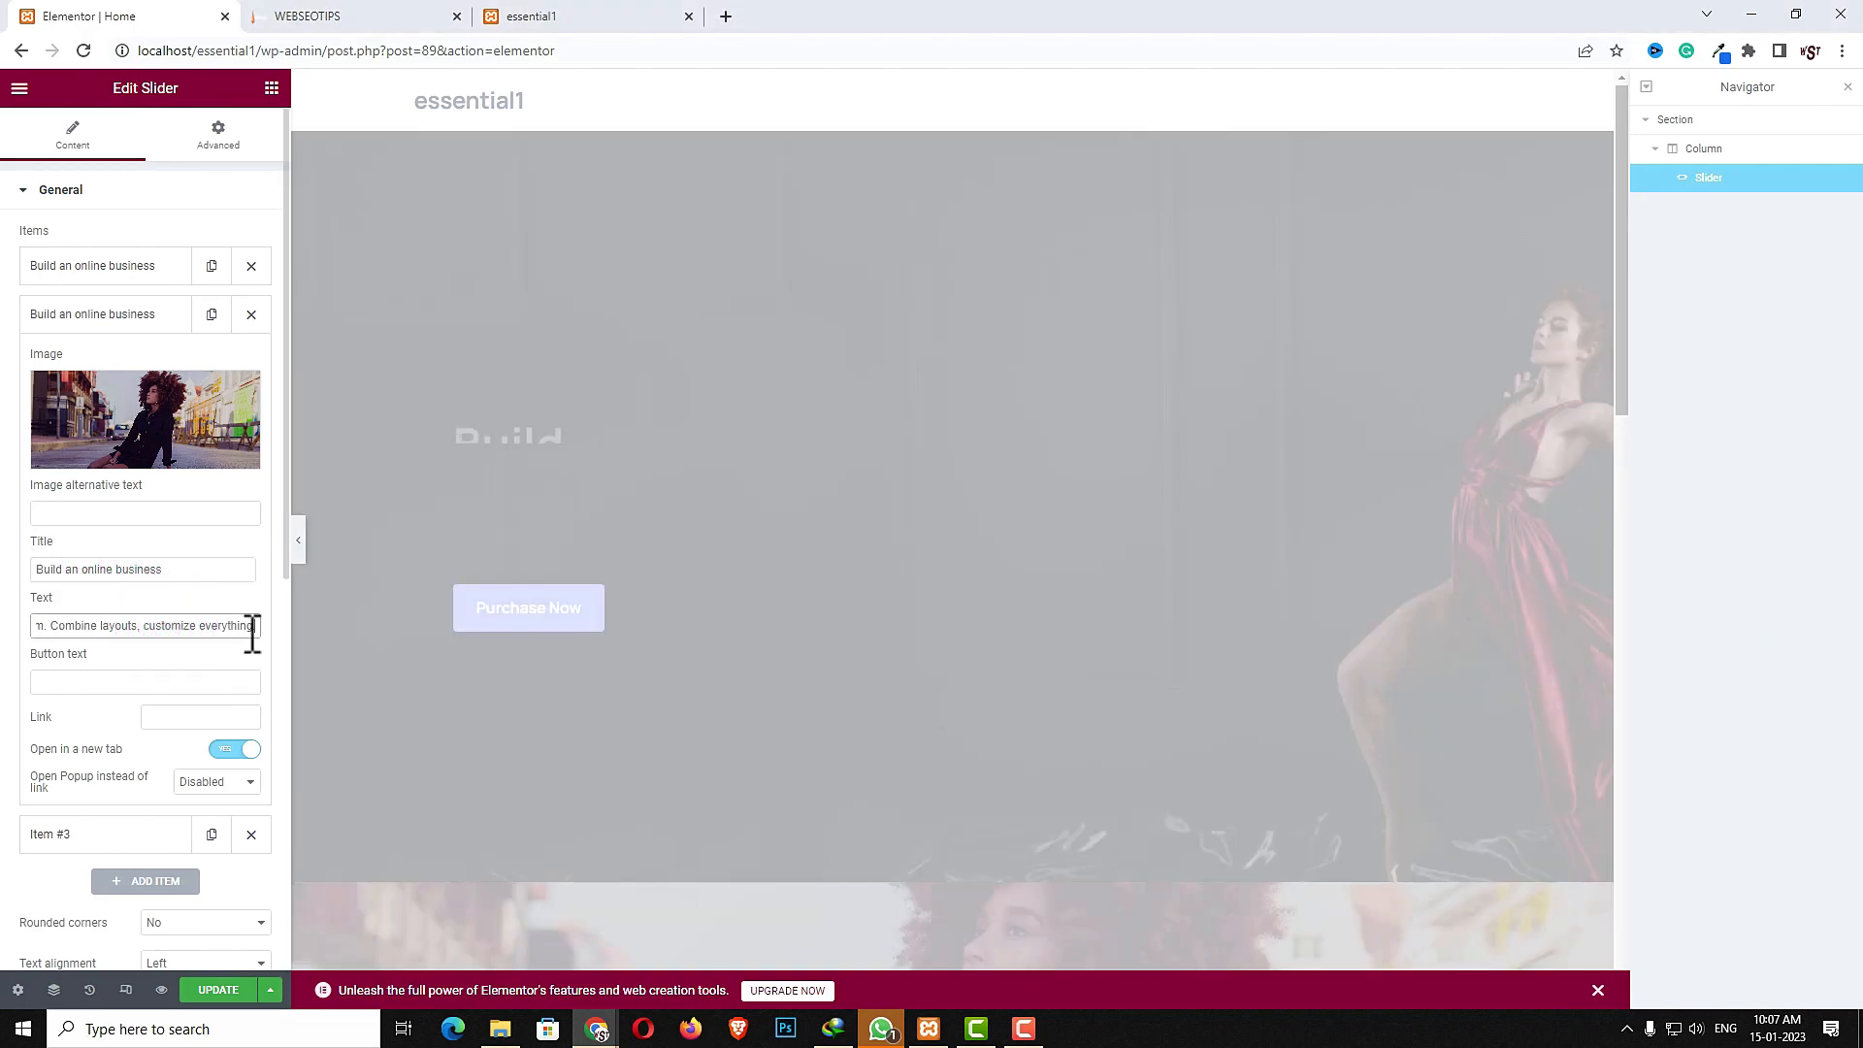
key(alt+Tab)
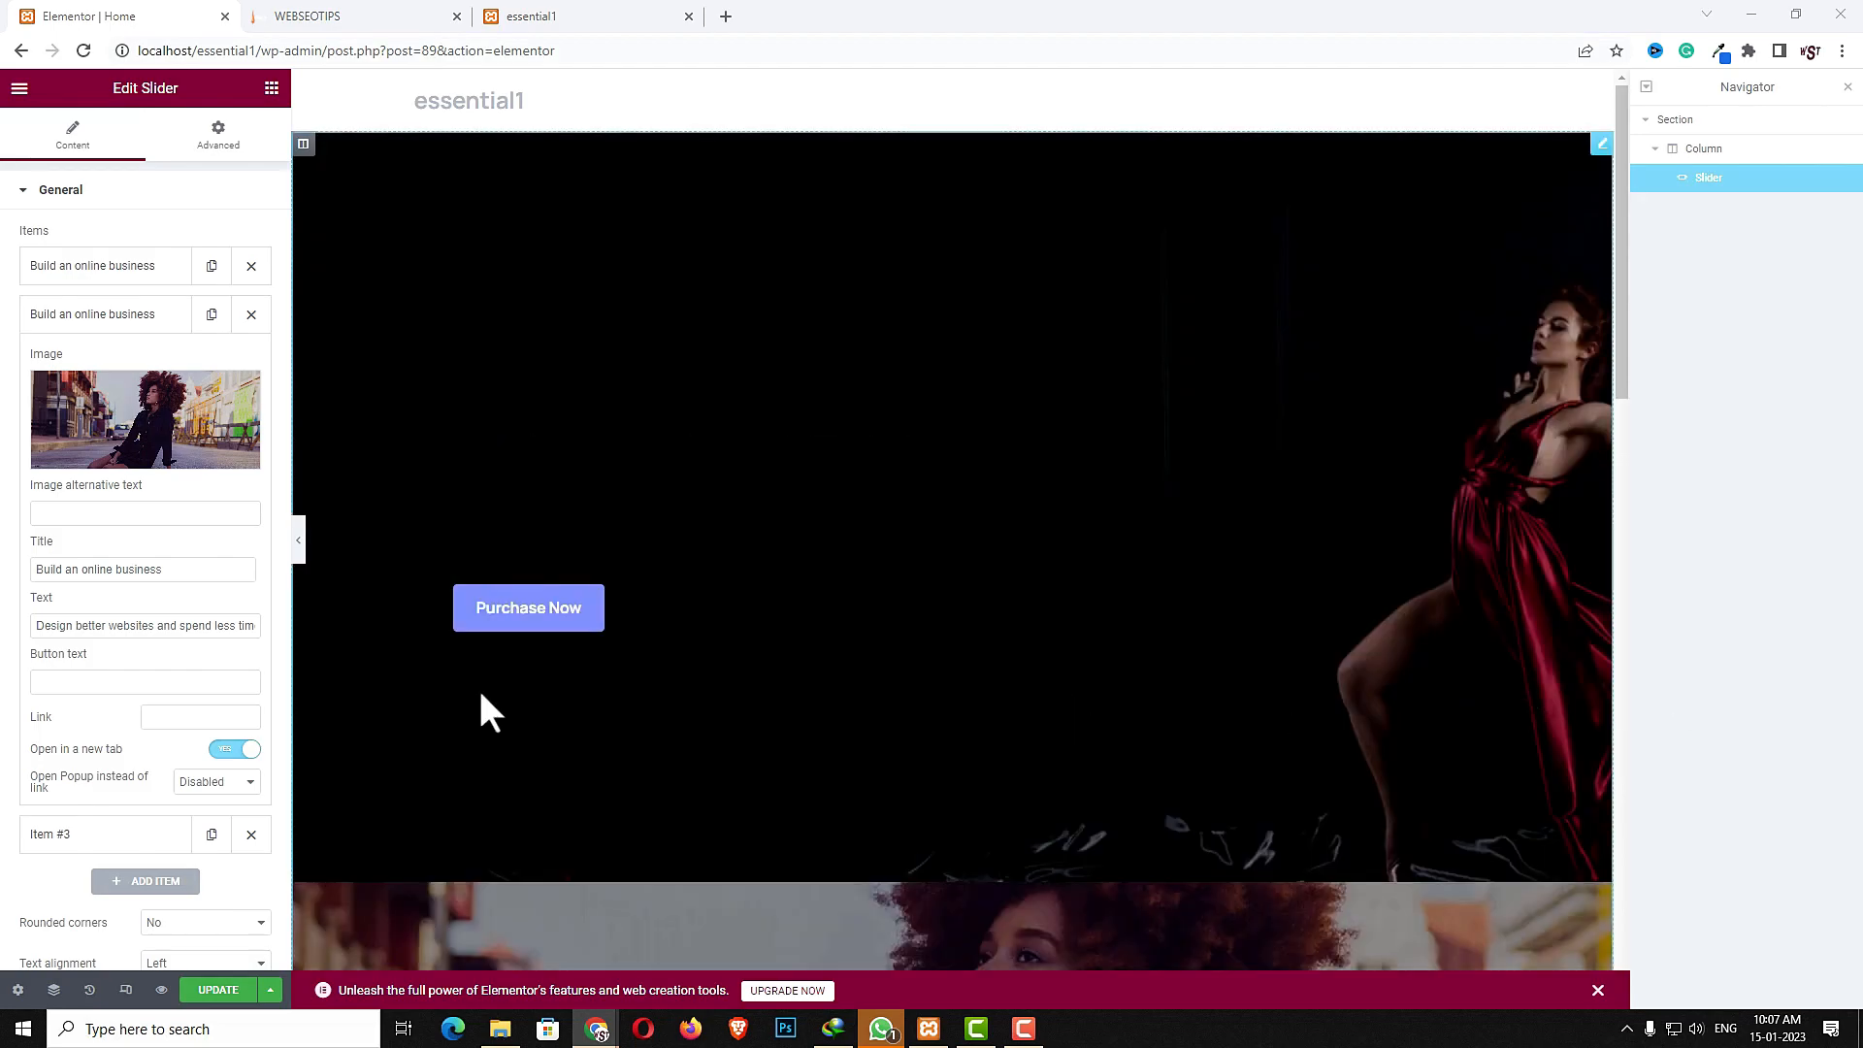
click(141, 684)
text(Purchase Essentials)
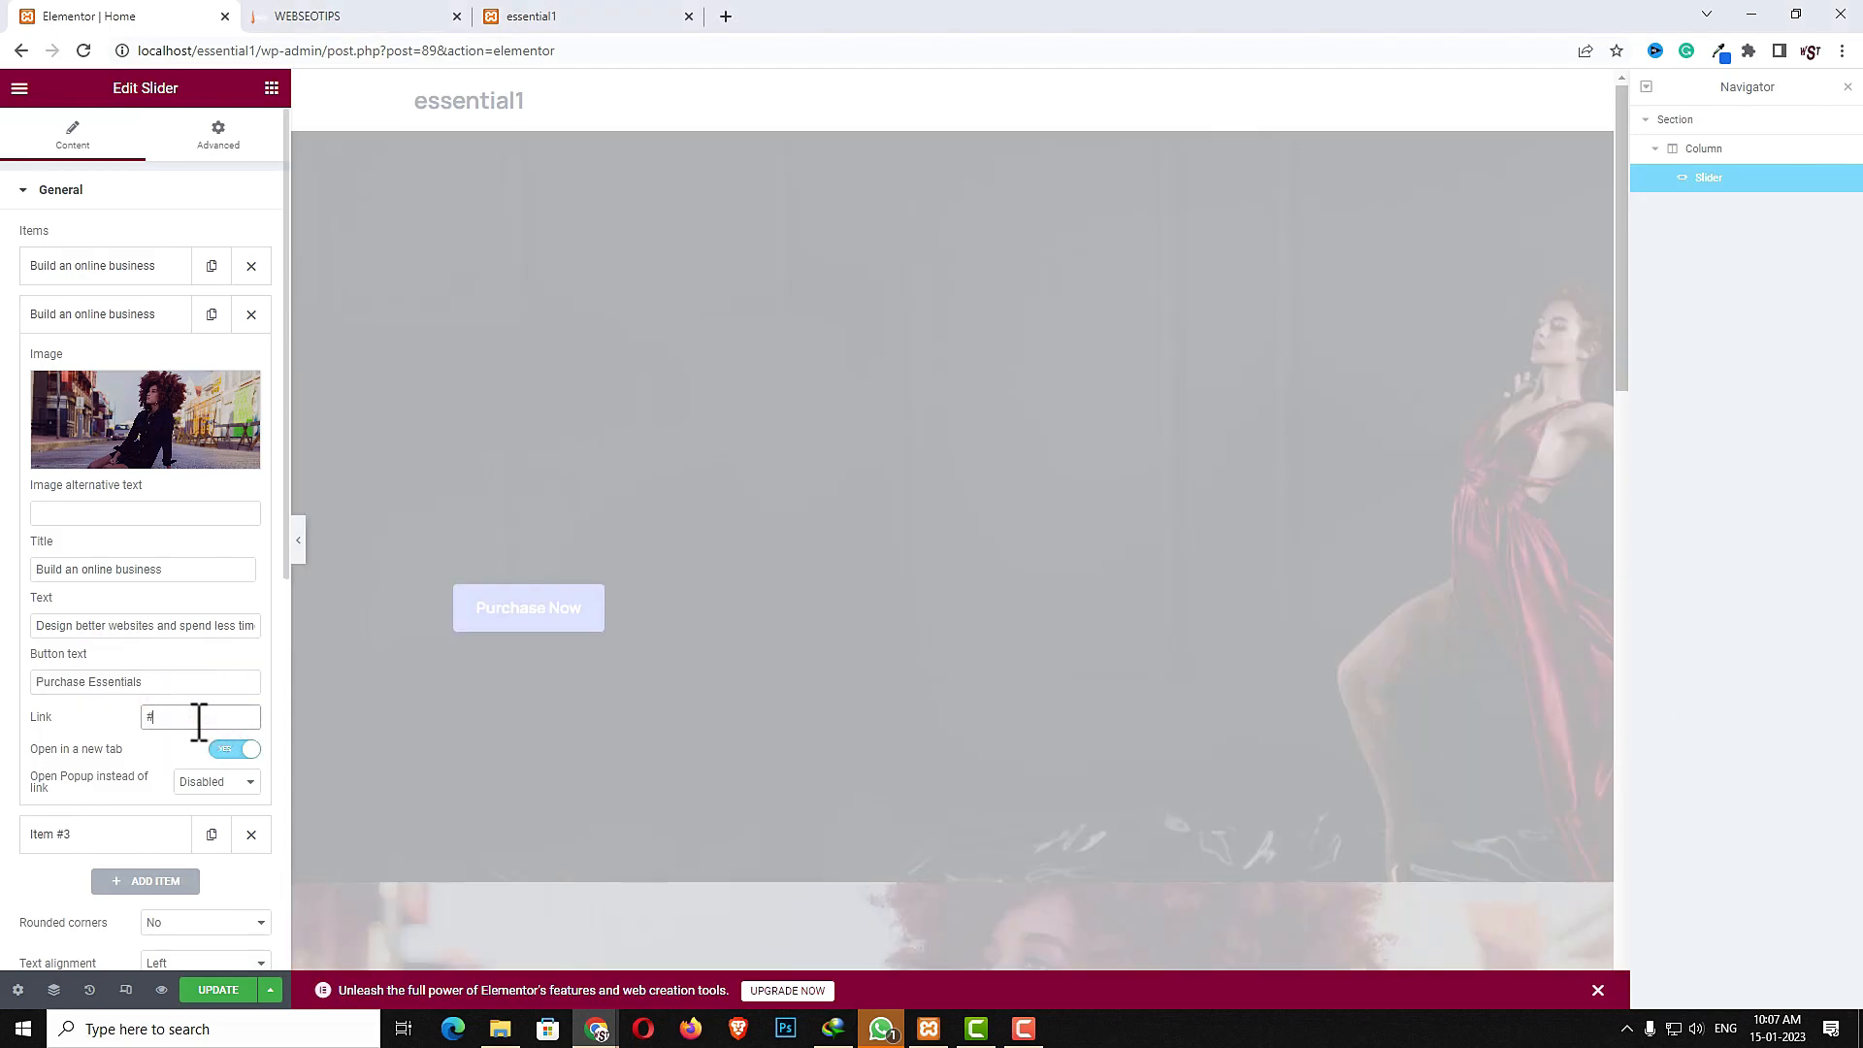
- Open the third slider item and set its image to 3.jpg from the media library
click(87, 836)
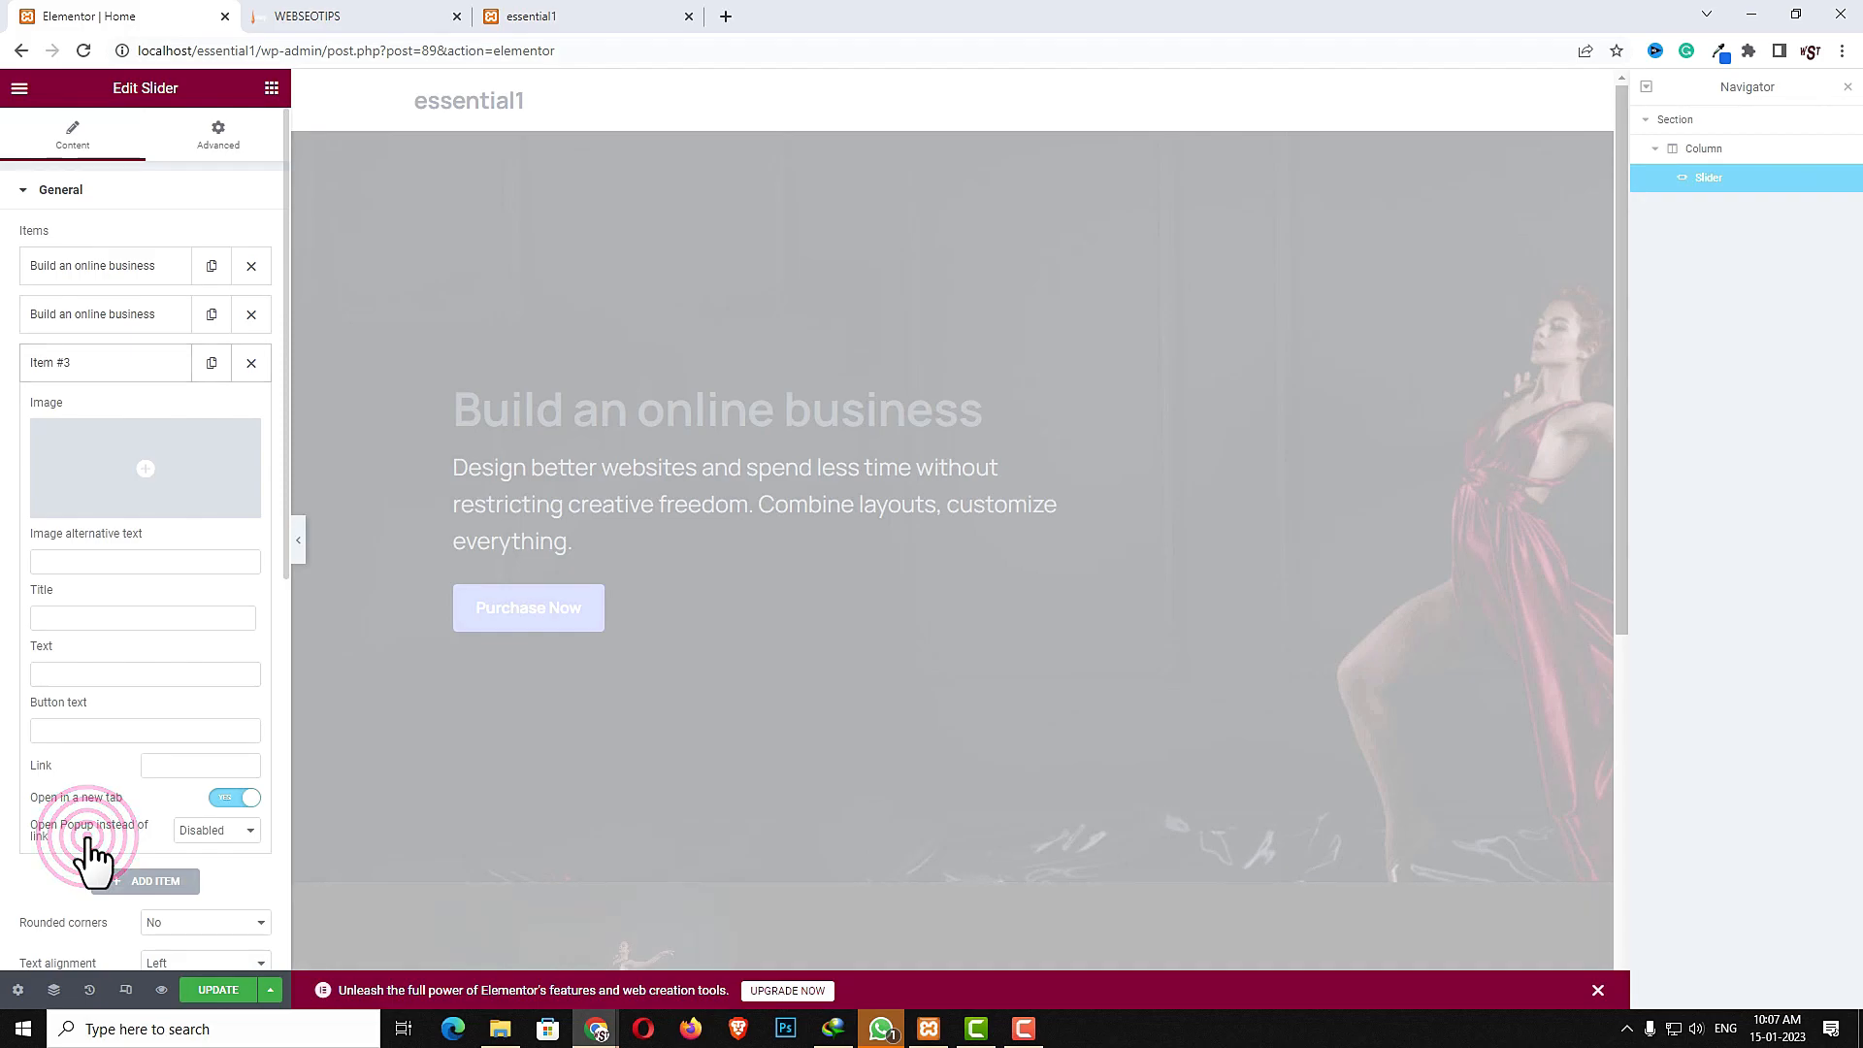
click(163, 470)
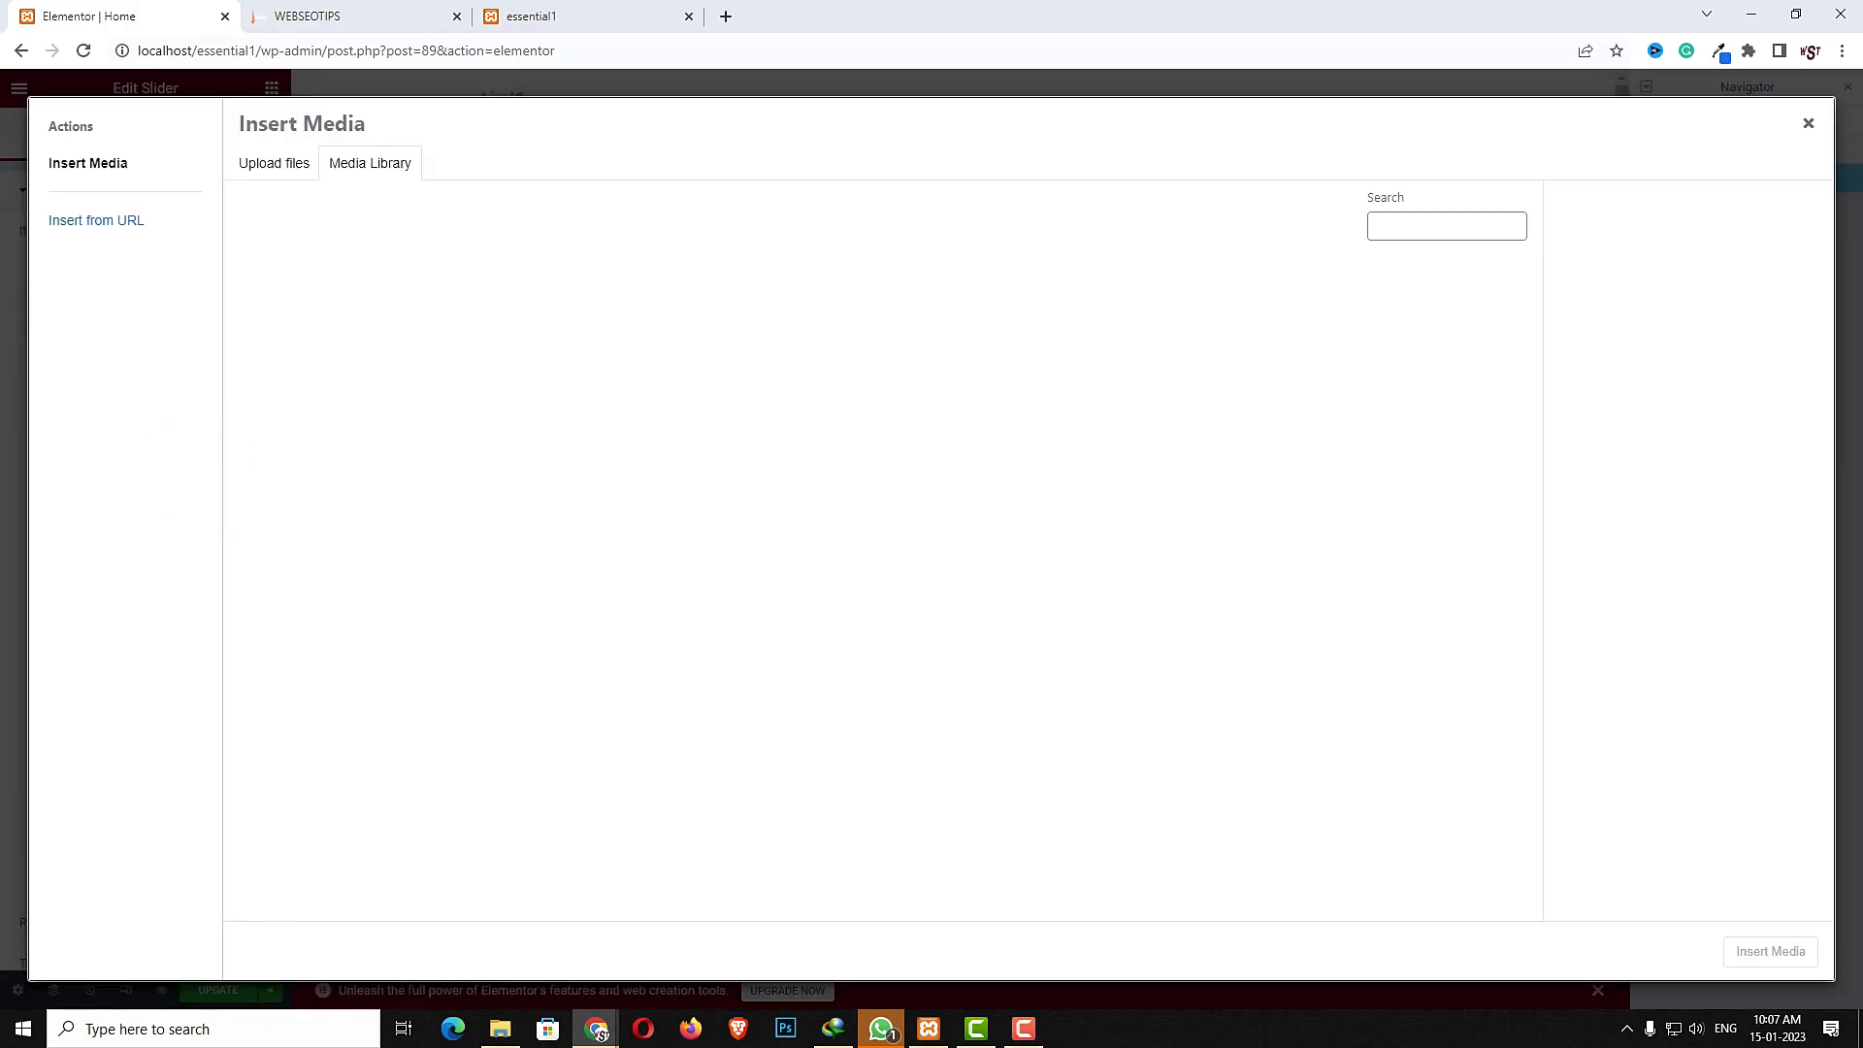
scroll(964, 631, down, 2)
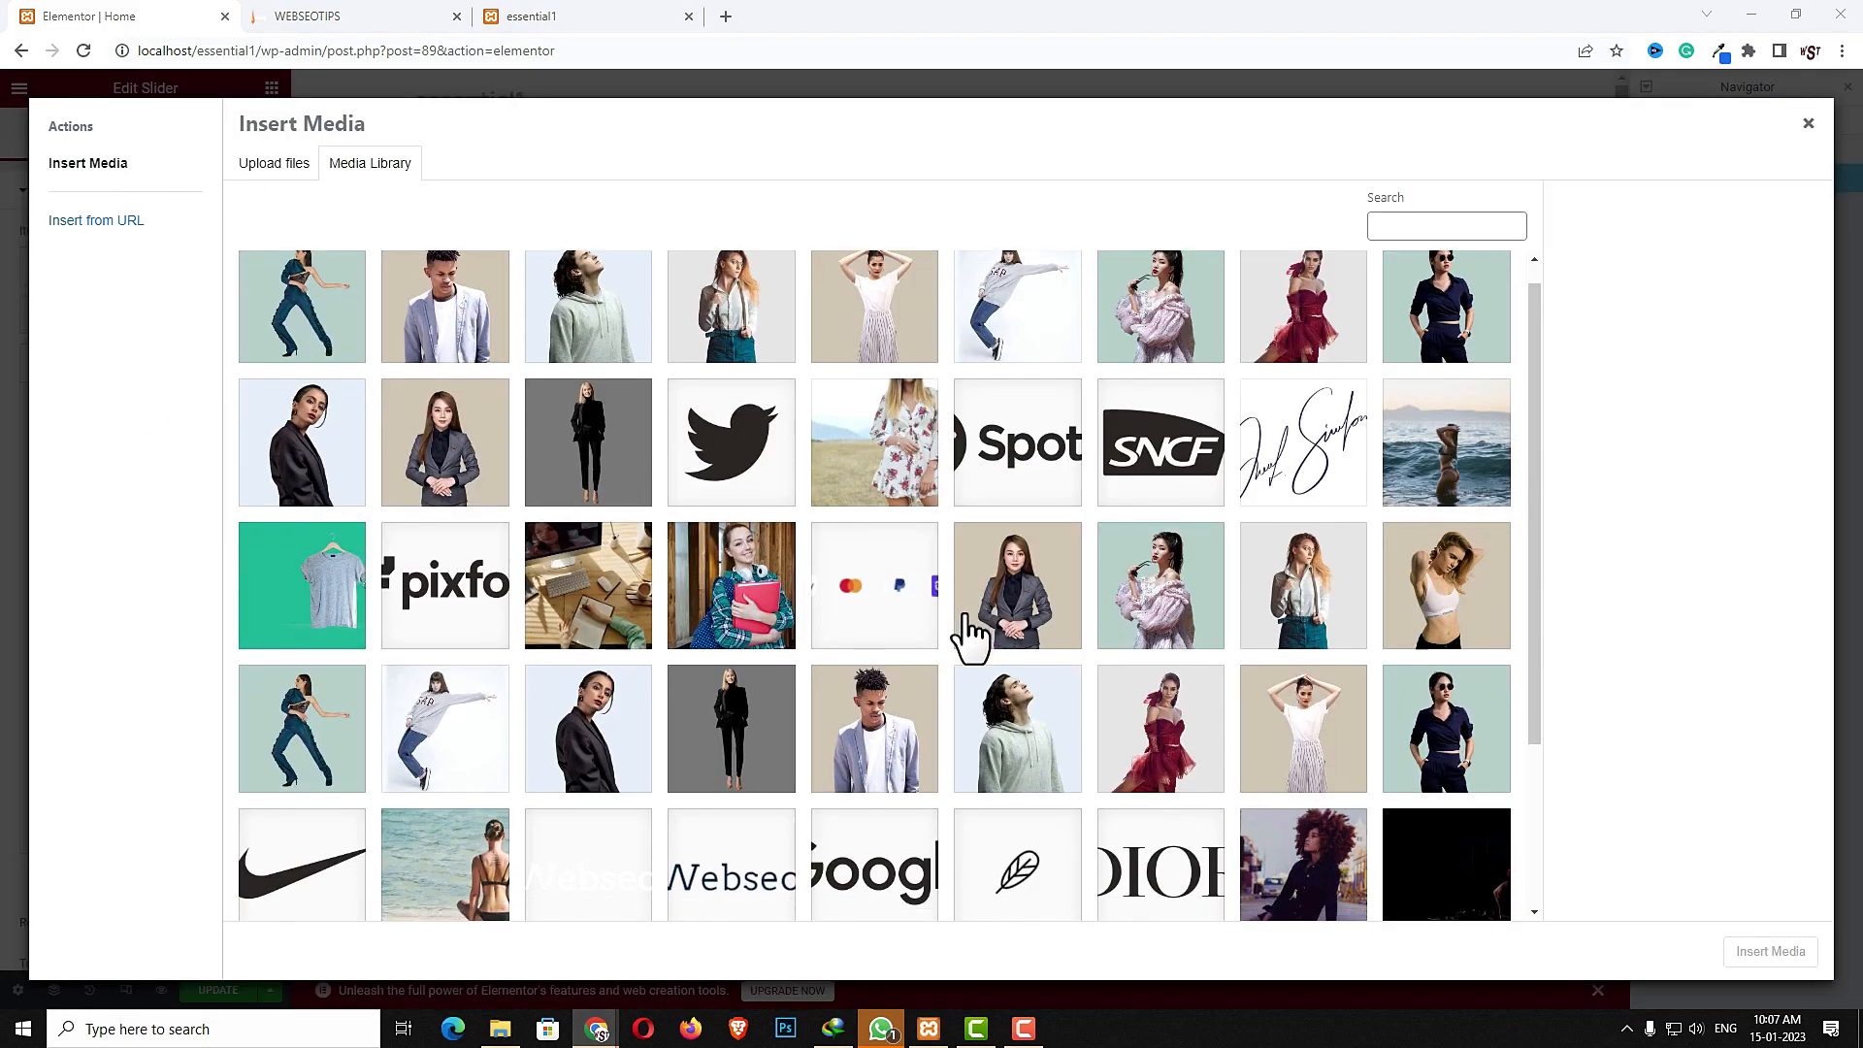
click(483, 815)
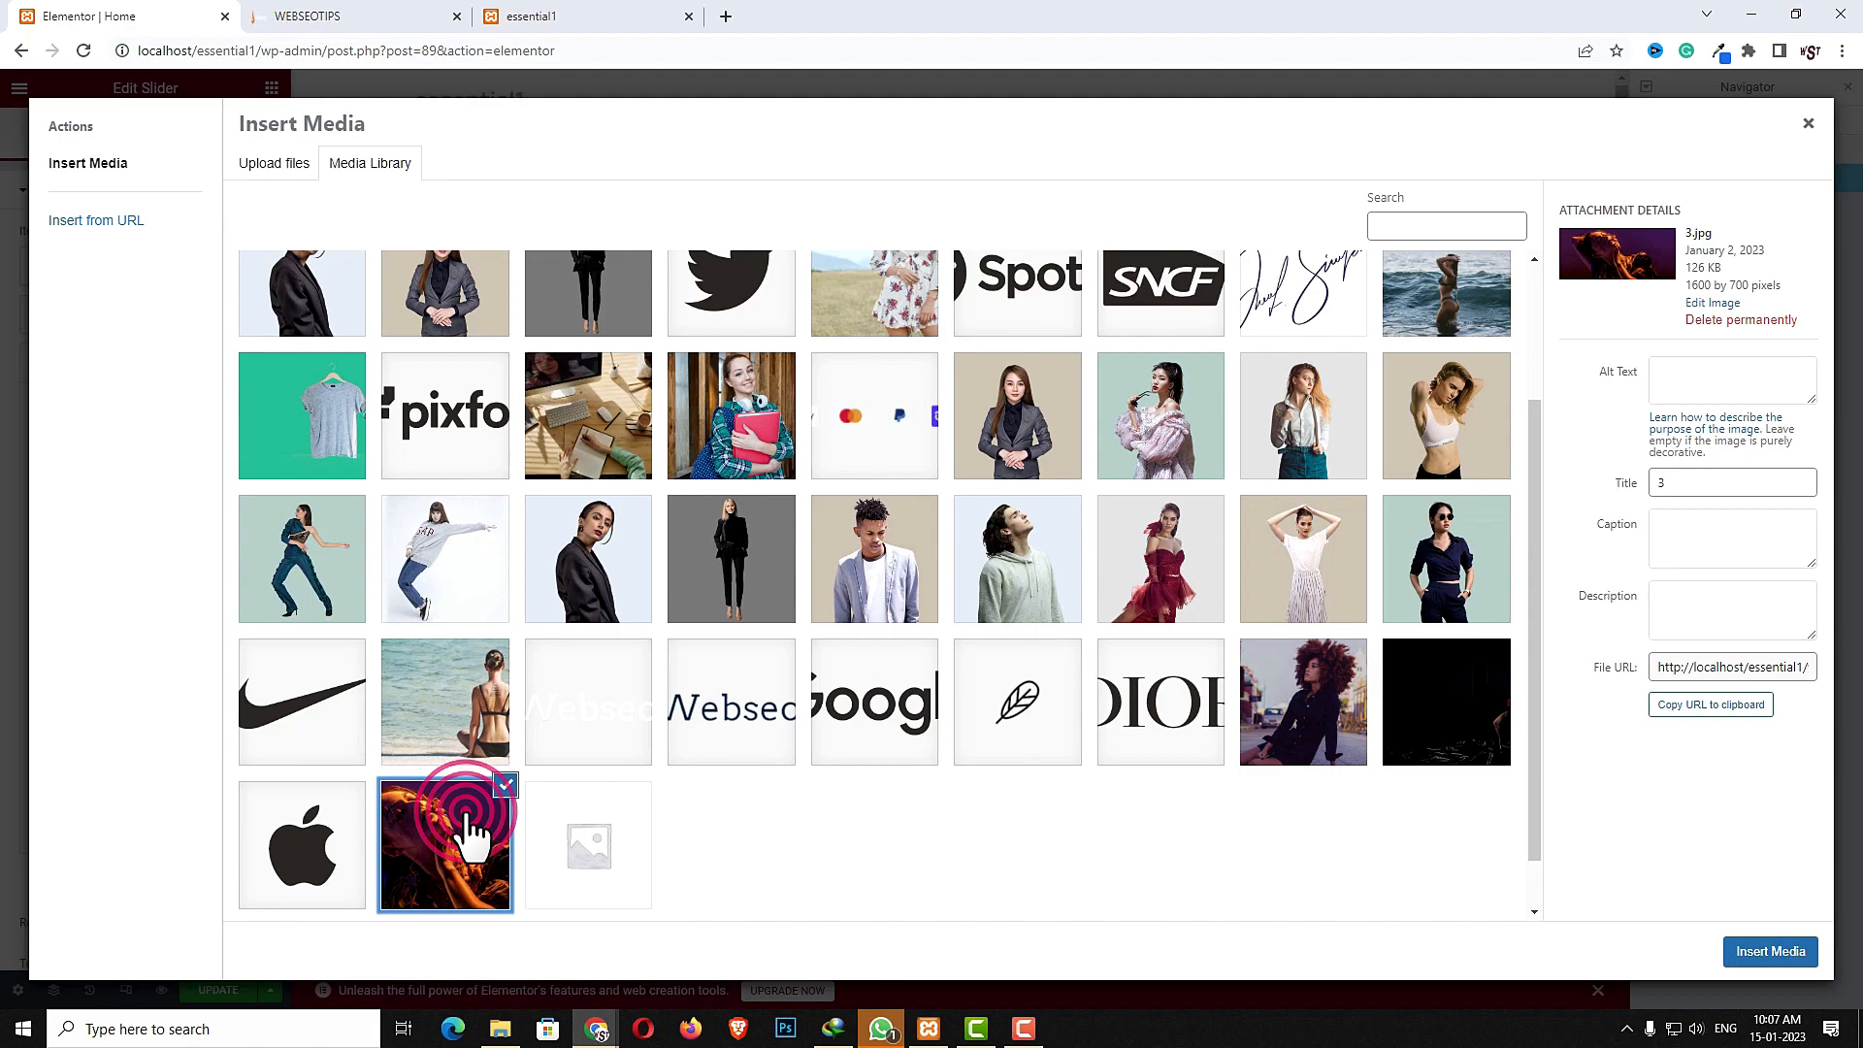
click(1770, 952)
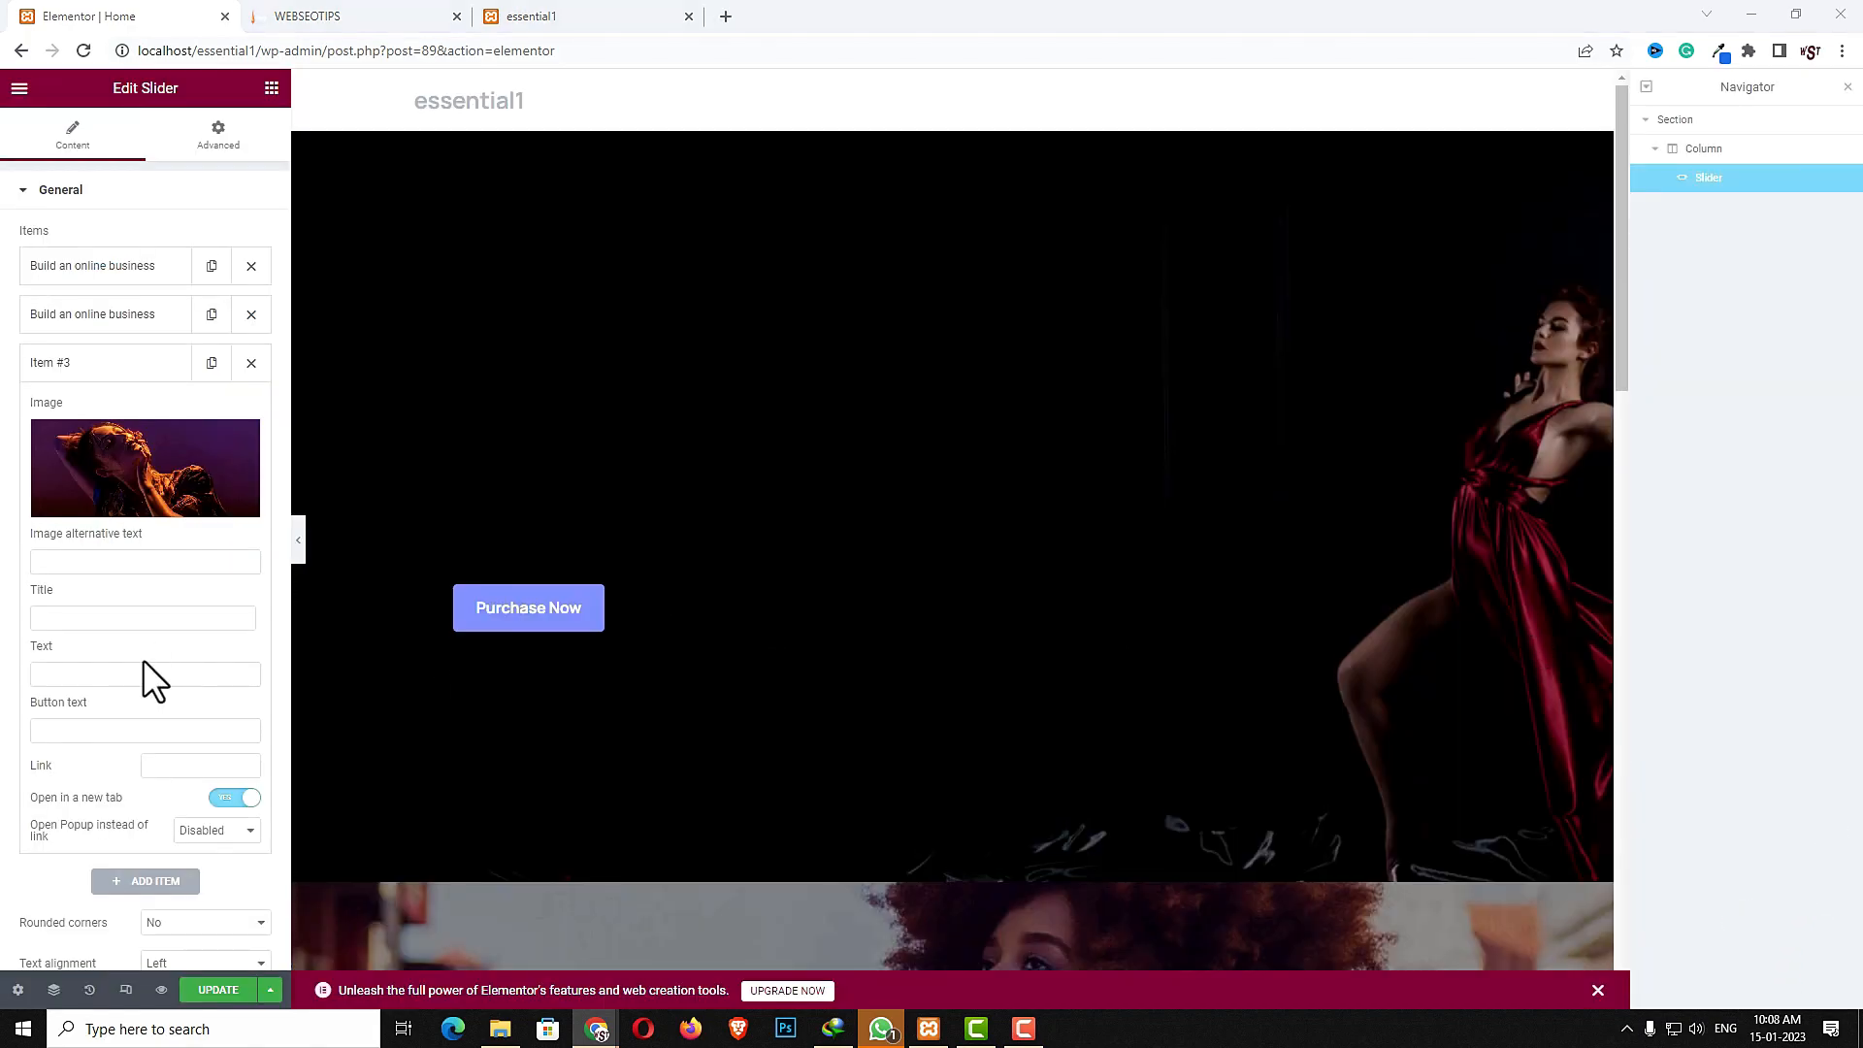
- Paste the title and description text into the third slider item
click(124, 618)
text(Build an online business)
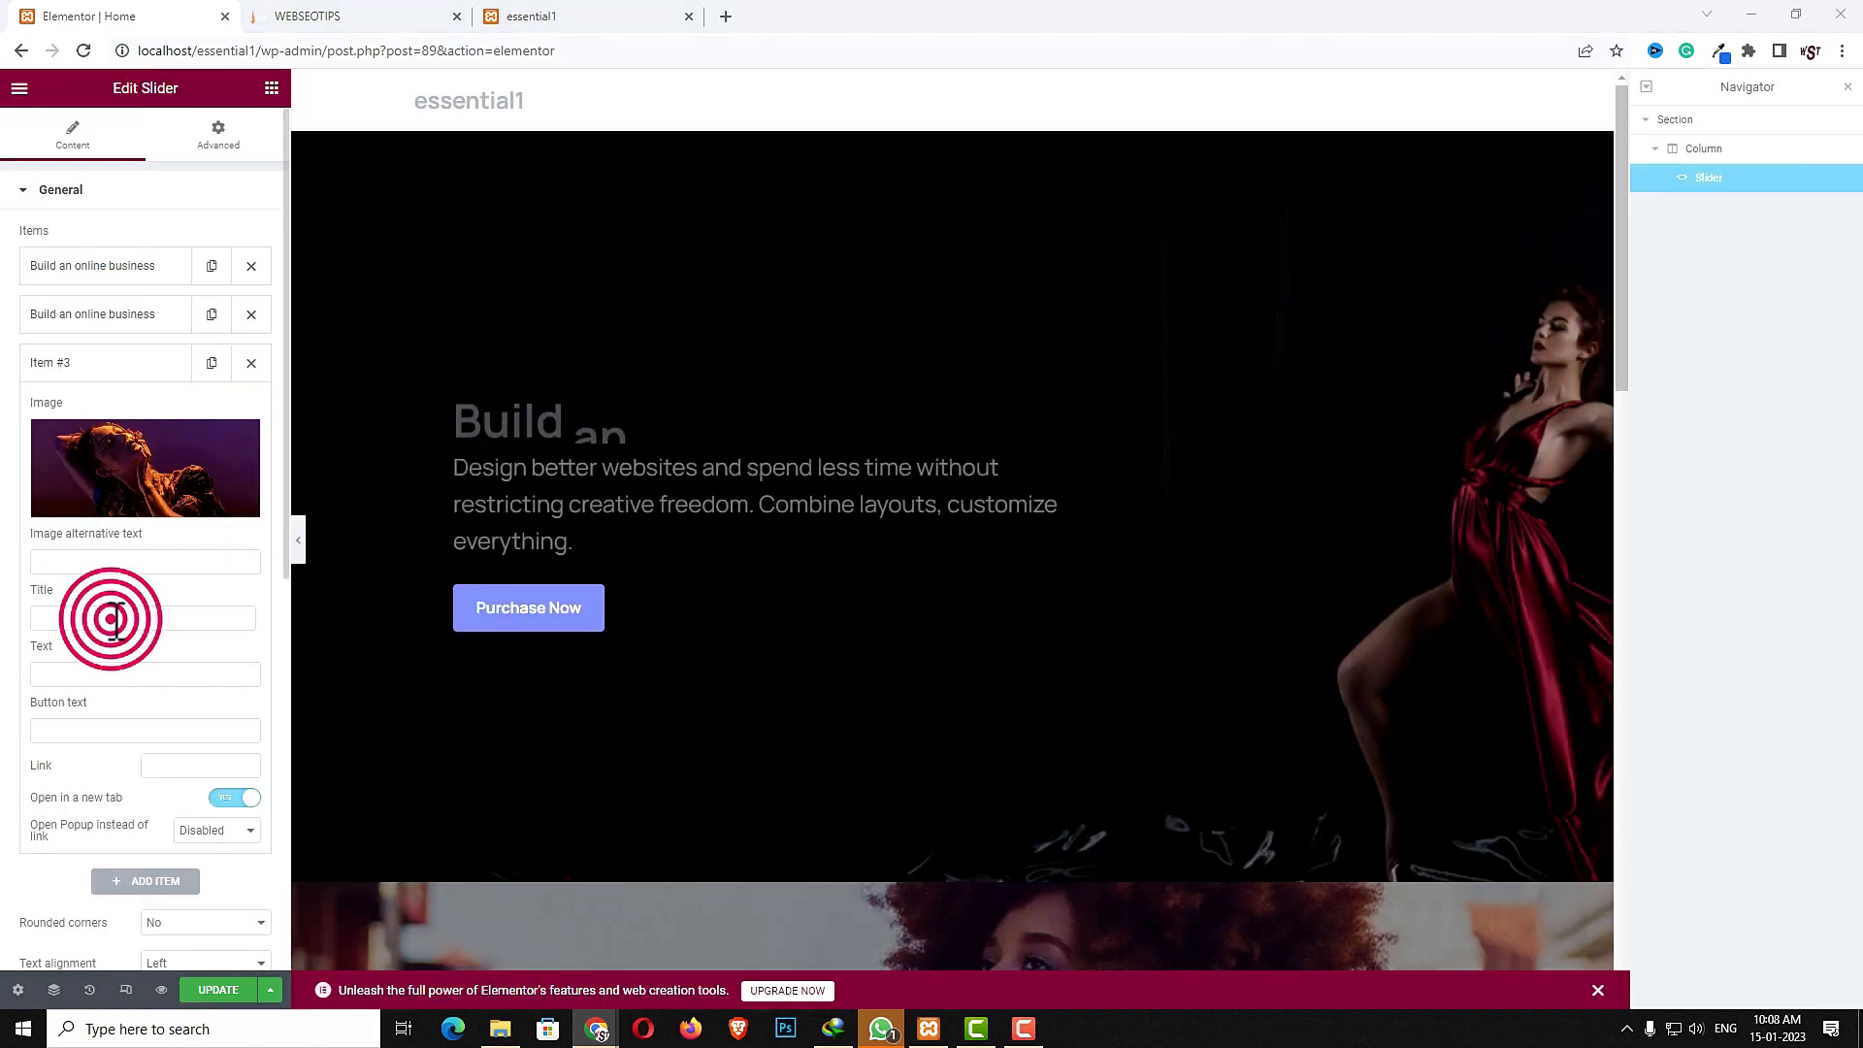
key(Tab)
key(ctrl+v)
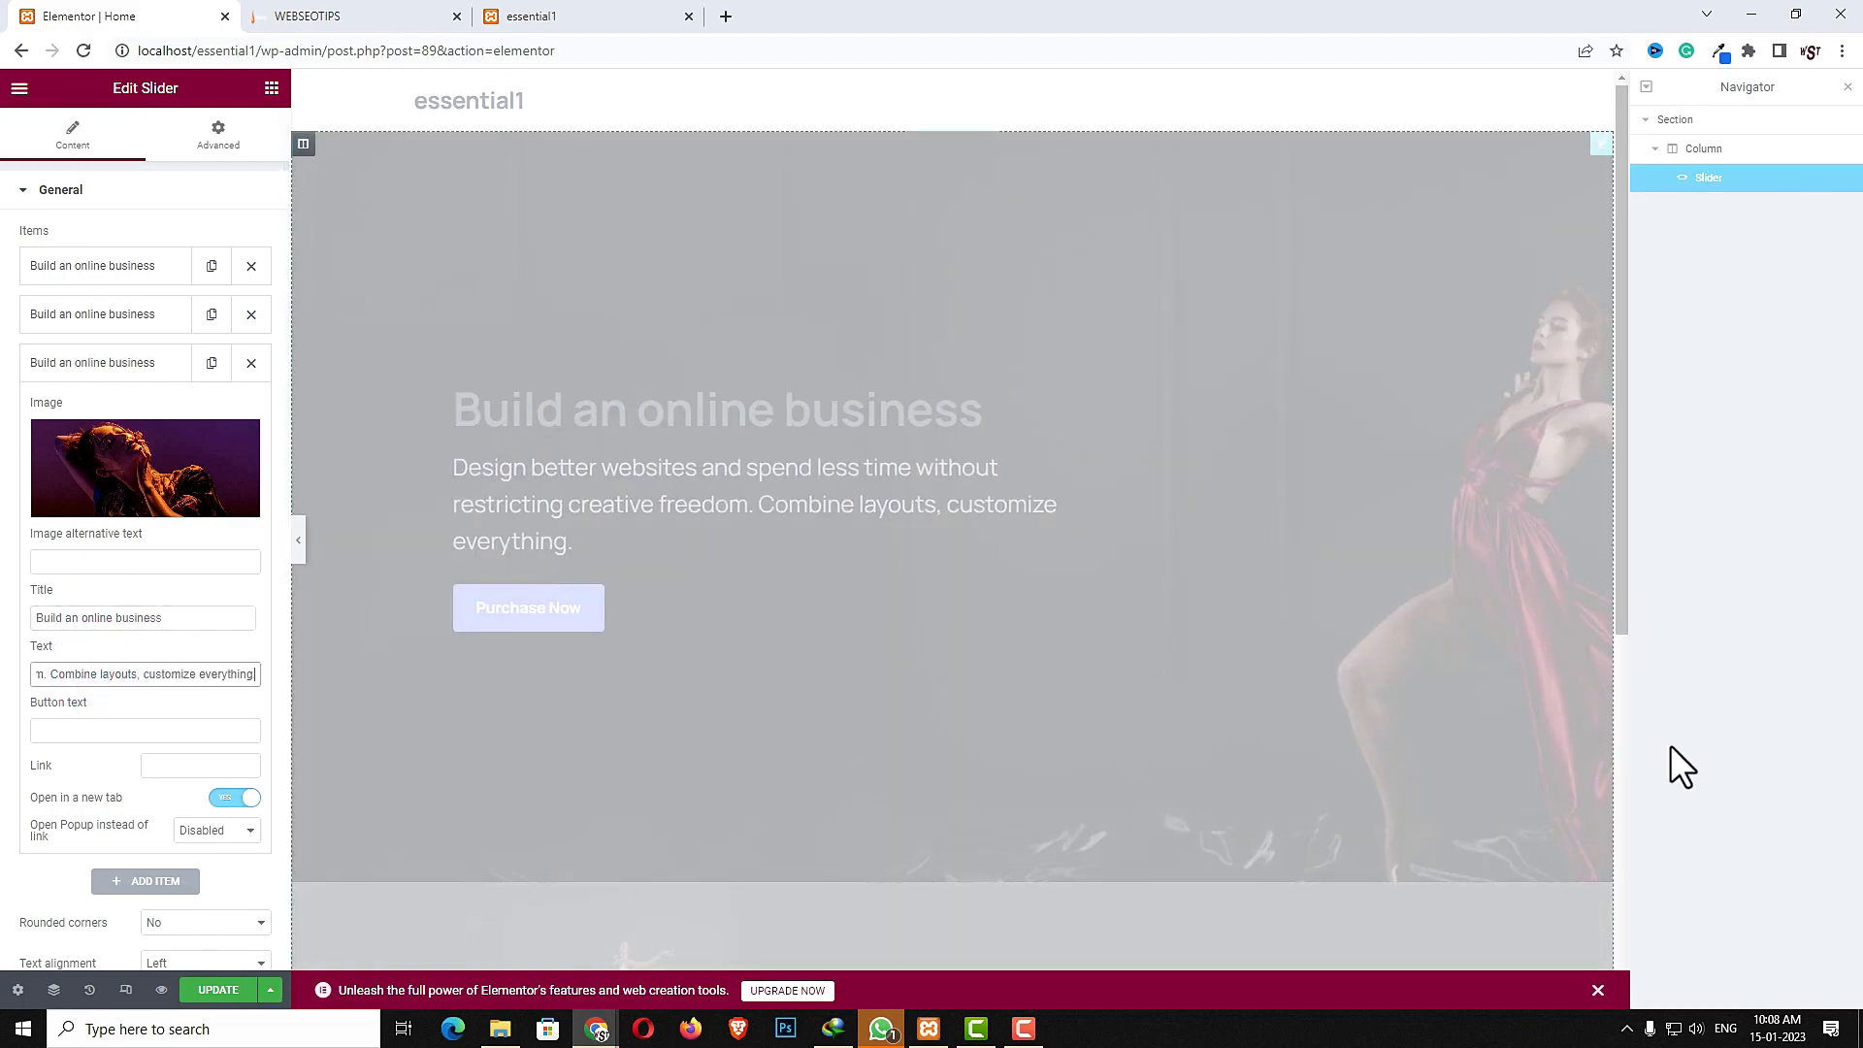
- Set the third item's button text to Shop Now and its link to #
click(132, 730)
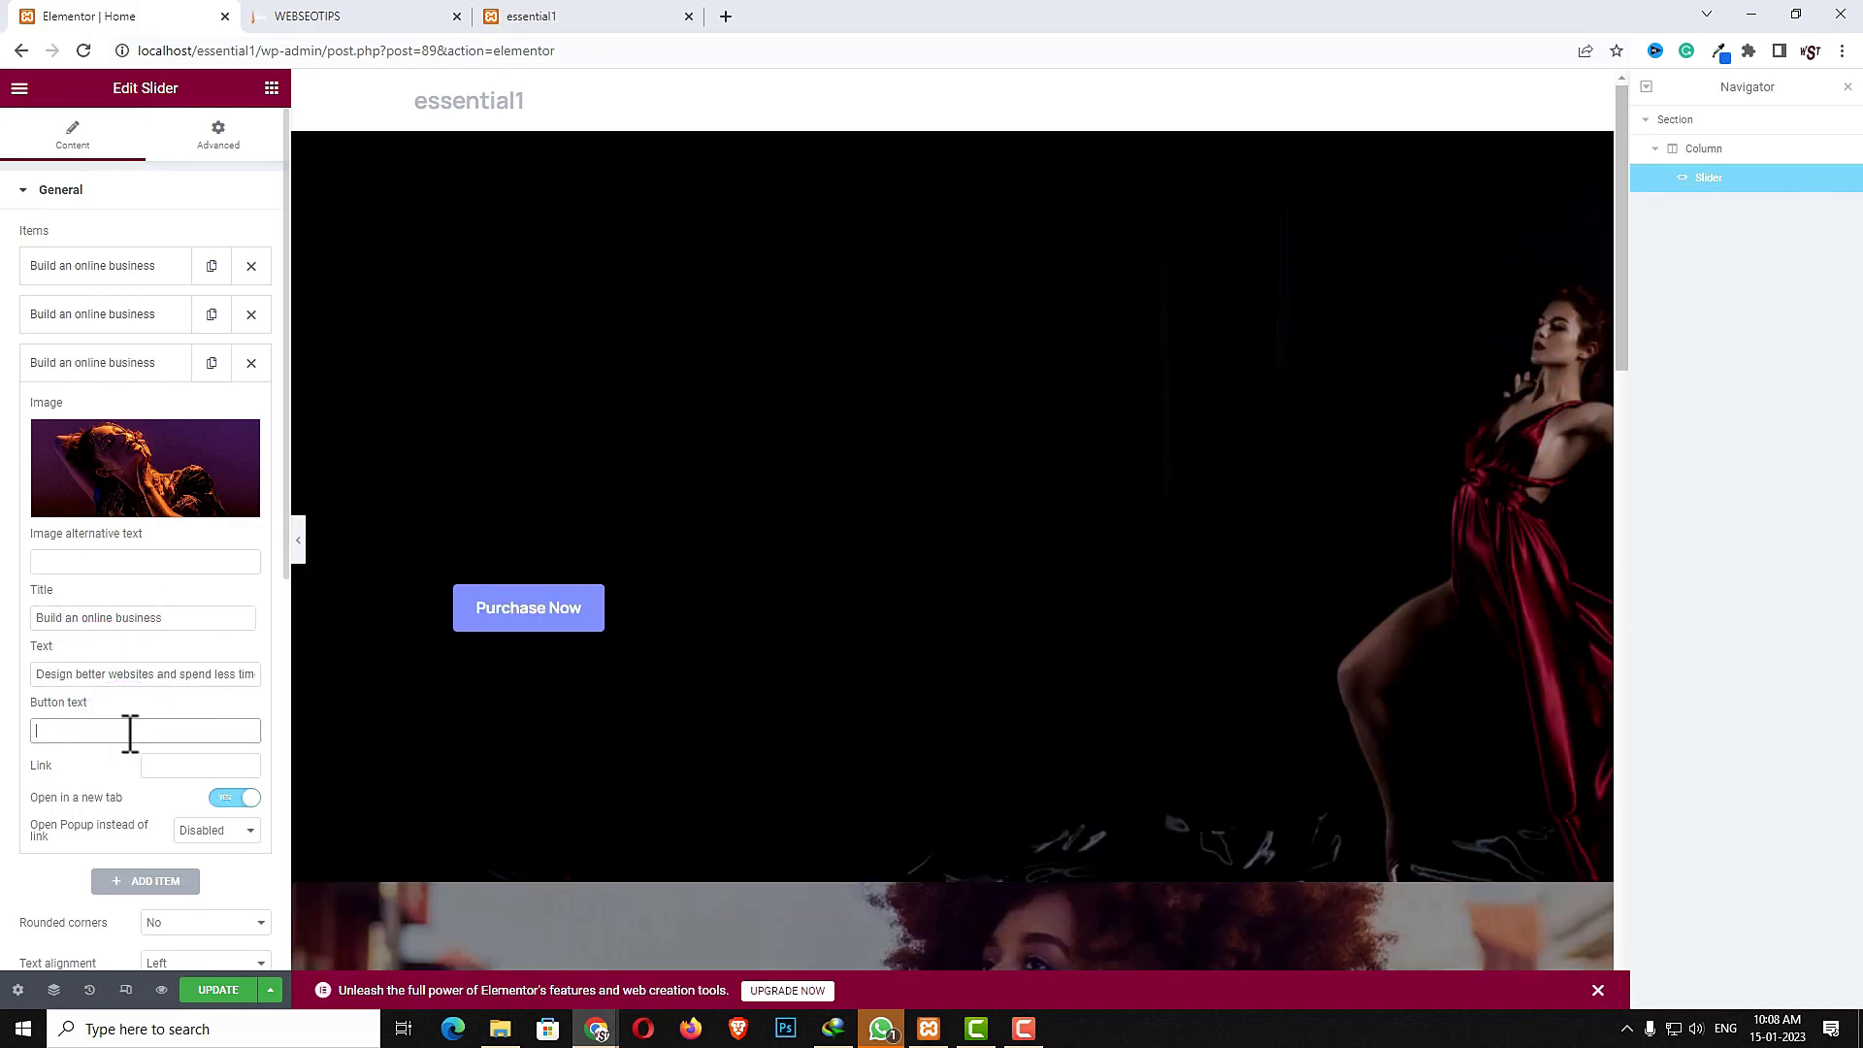
text(Shop Now)
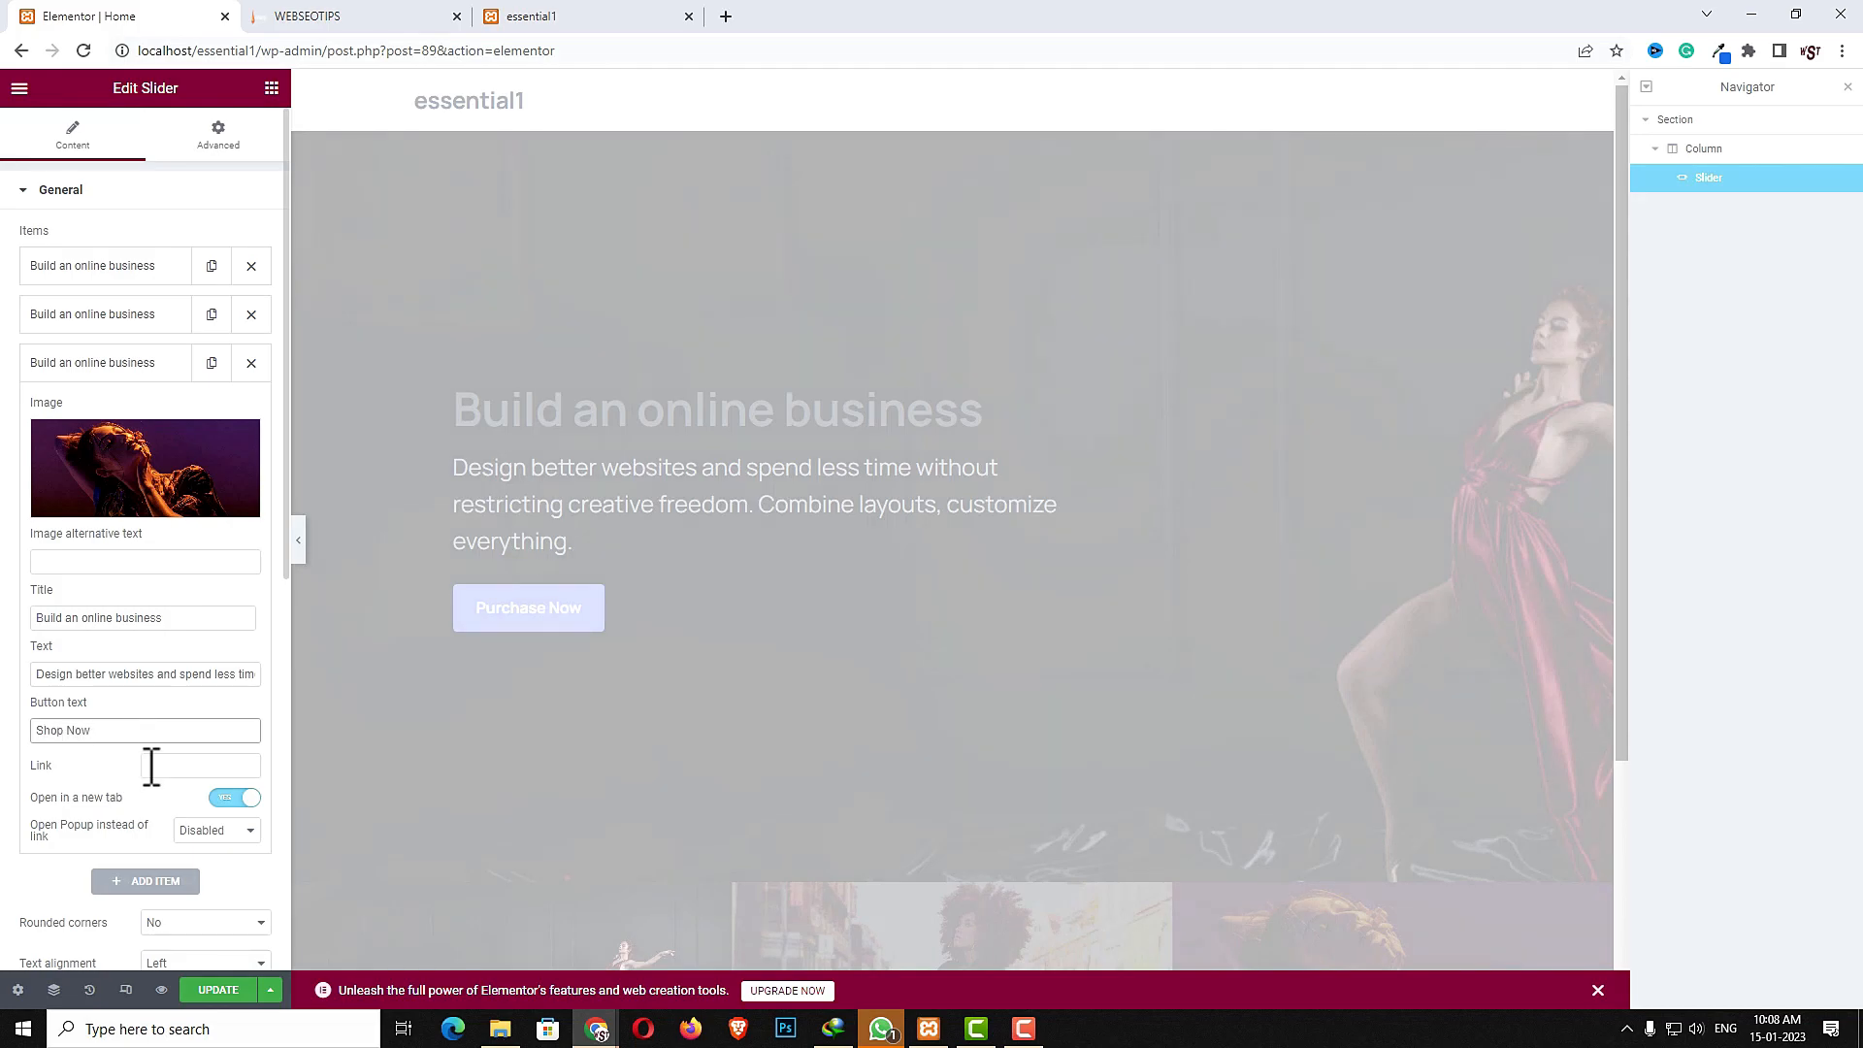
click(151, 766)
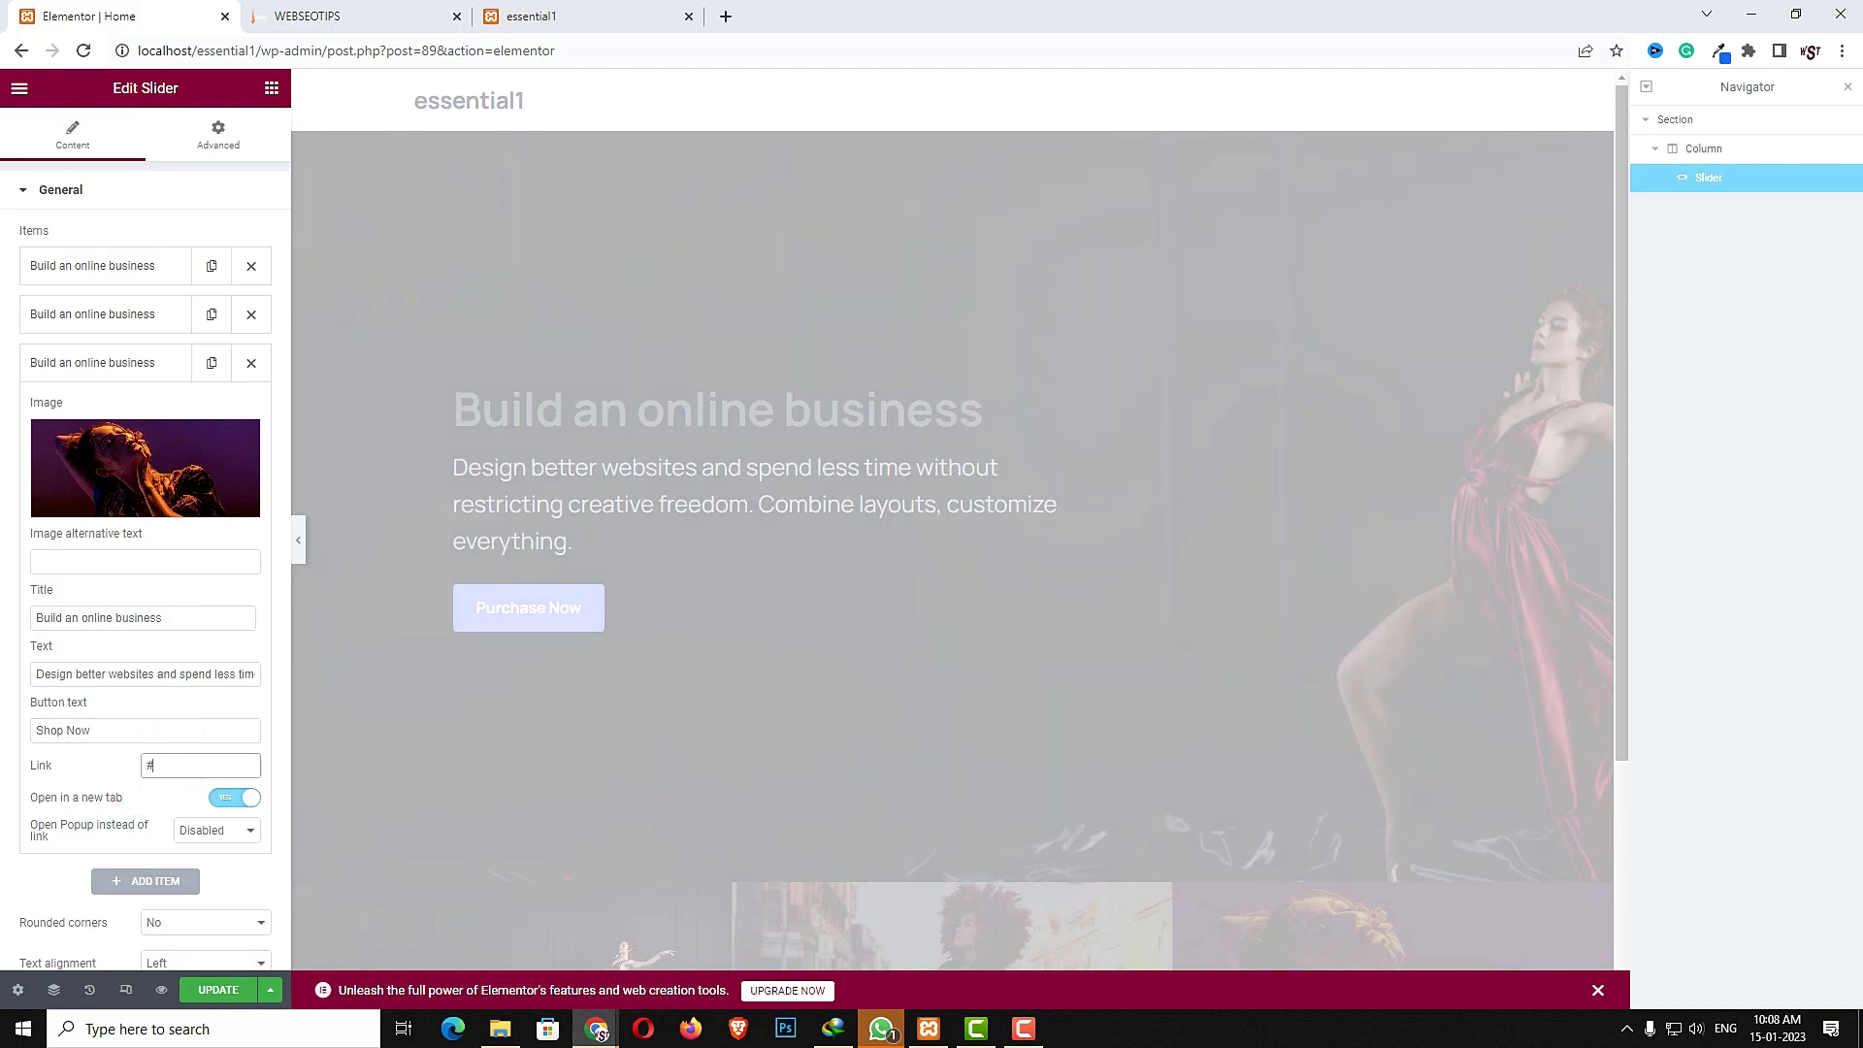
- Set the slider's navigation style to Circles
scroll(54, 781, down, 3)
scroll(50, 767, down, 2)
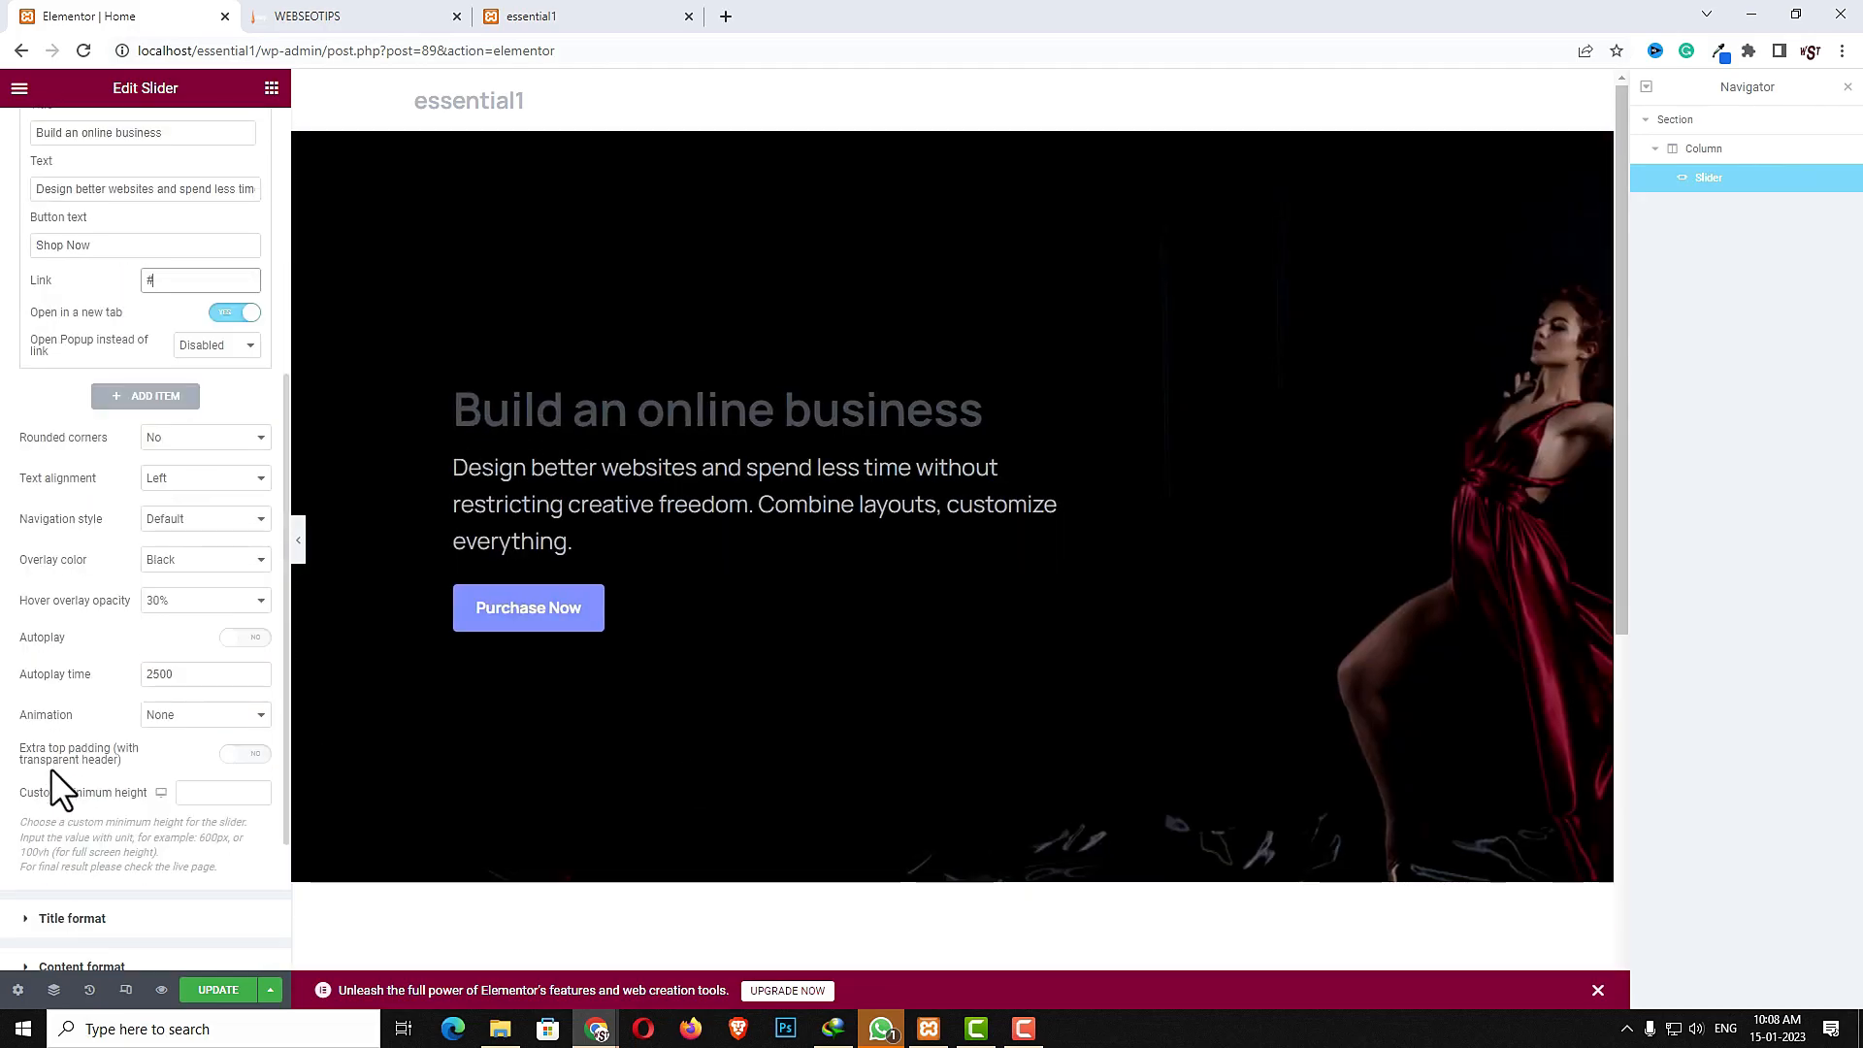
click(193, 520)
click(182, 558)
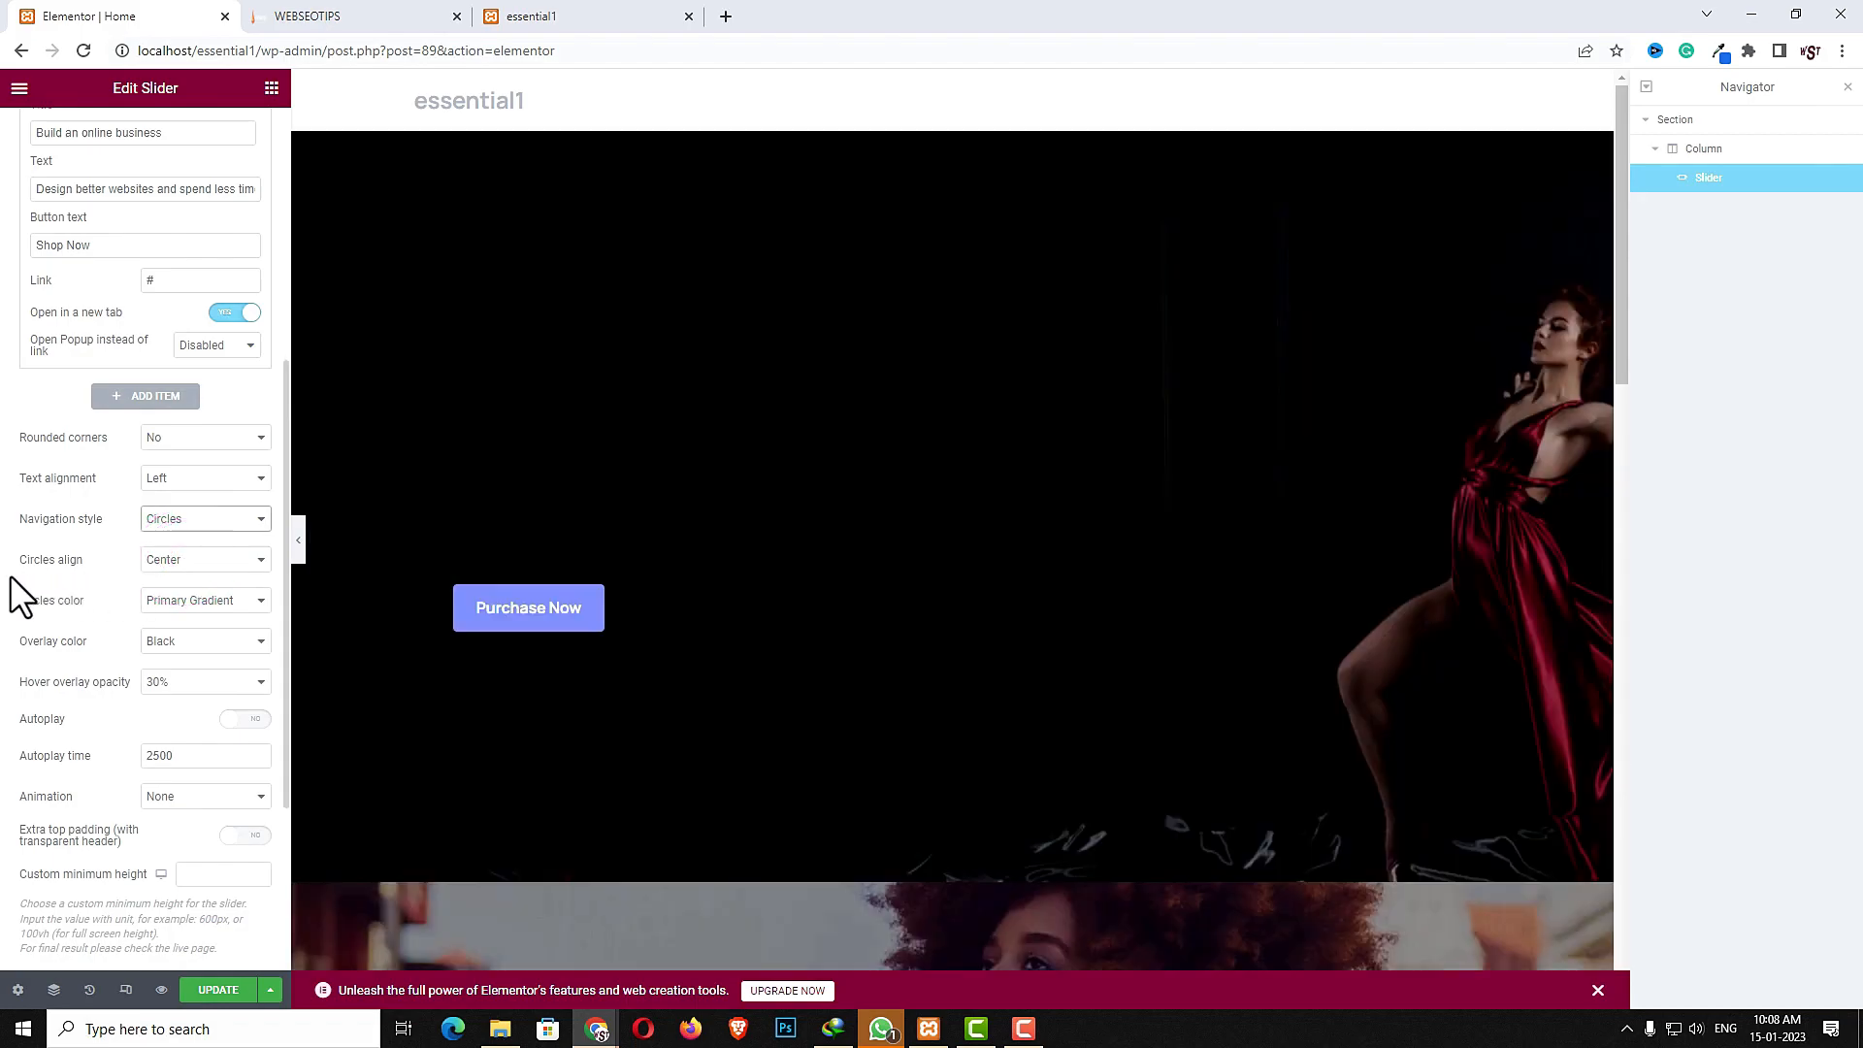
- Set the navigation circles alignment to Left and the circles color to Black
click(189, 560)
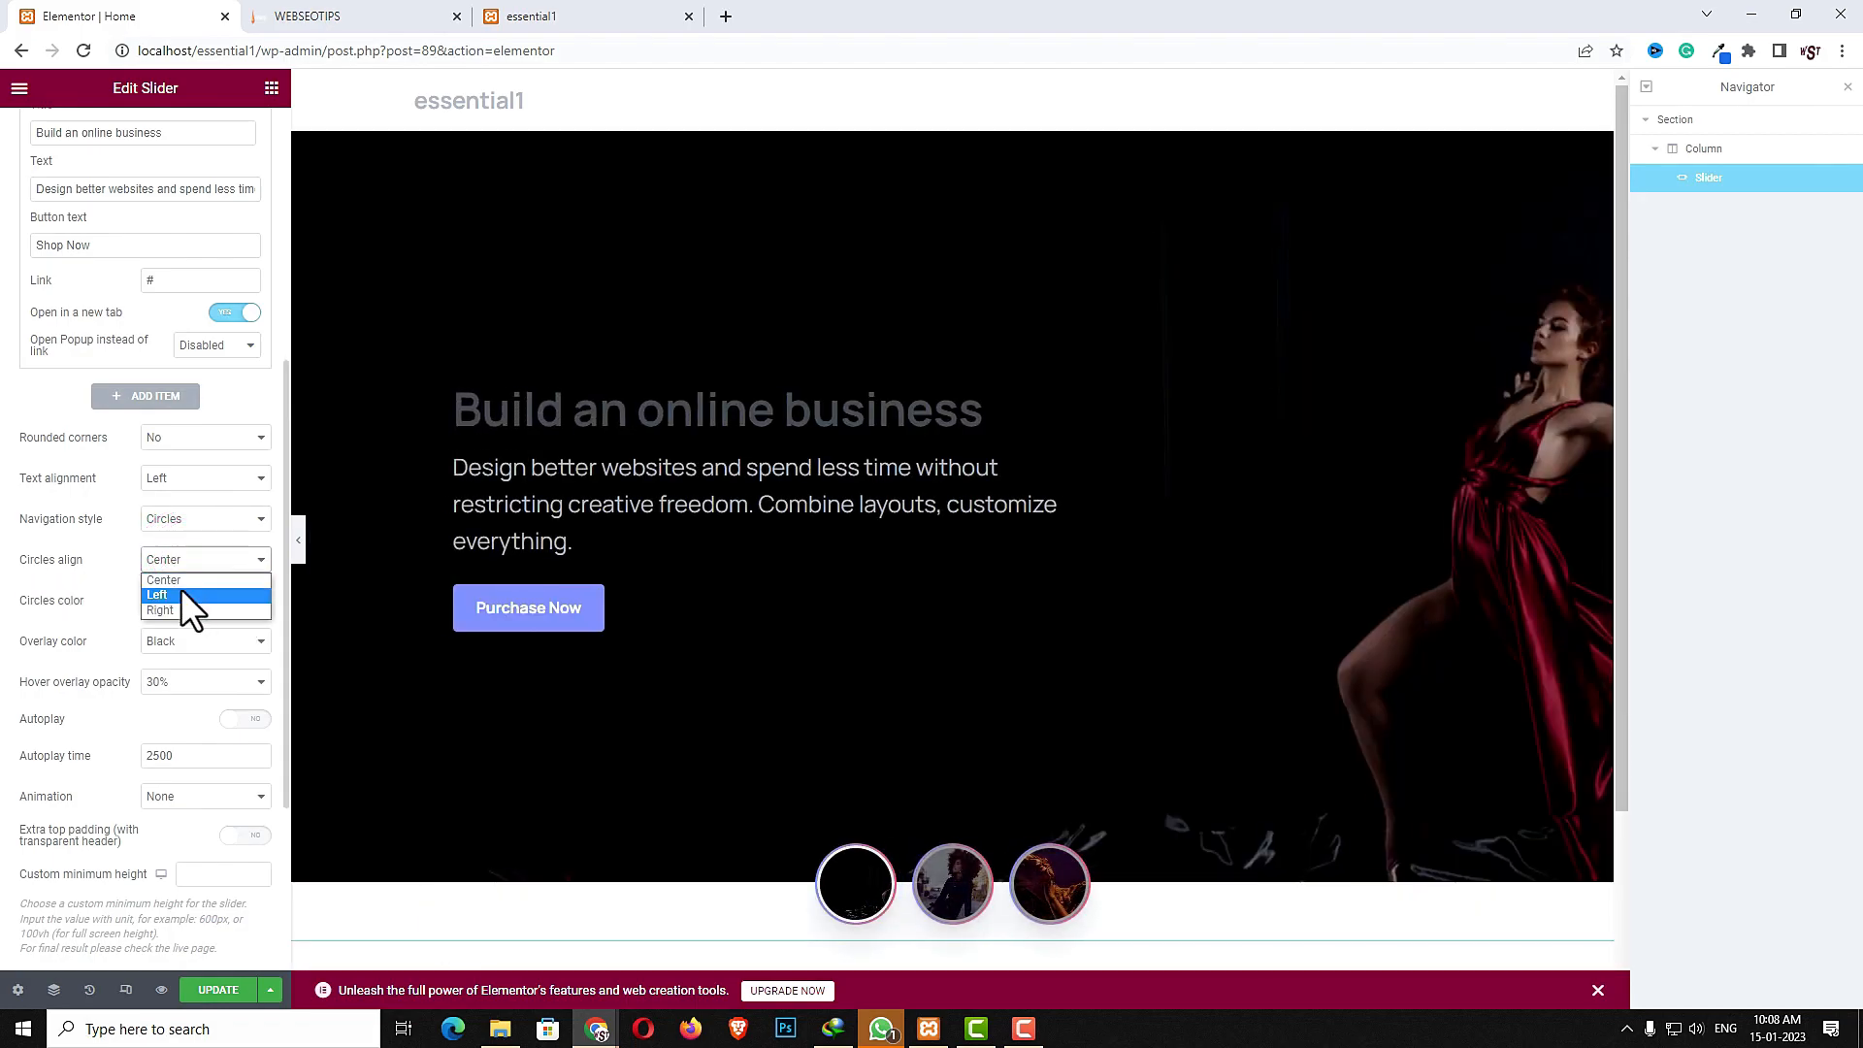
click(178, 594)
click(178, 607)
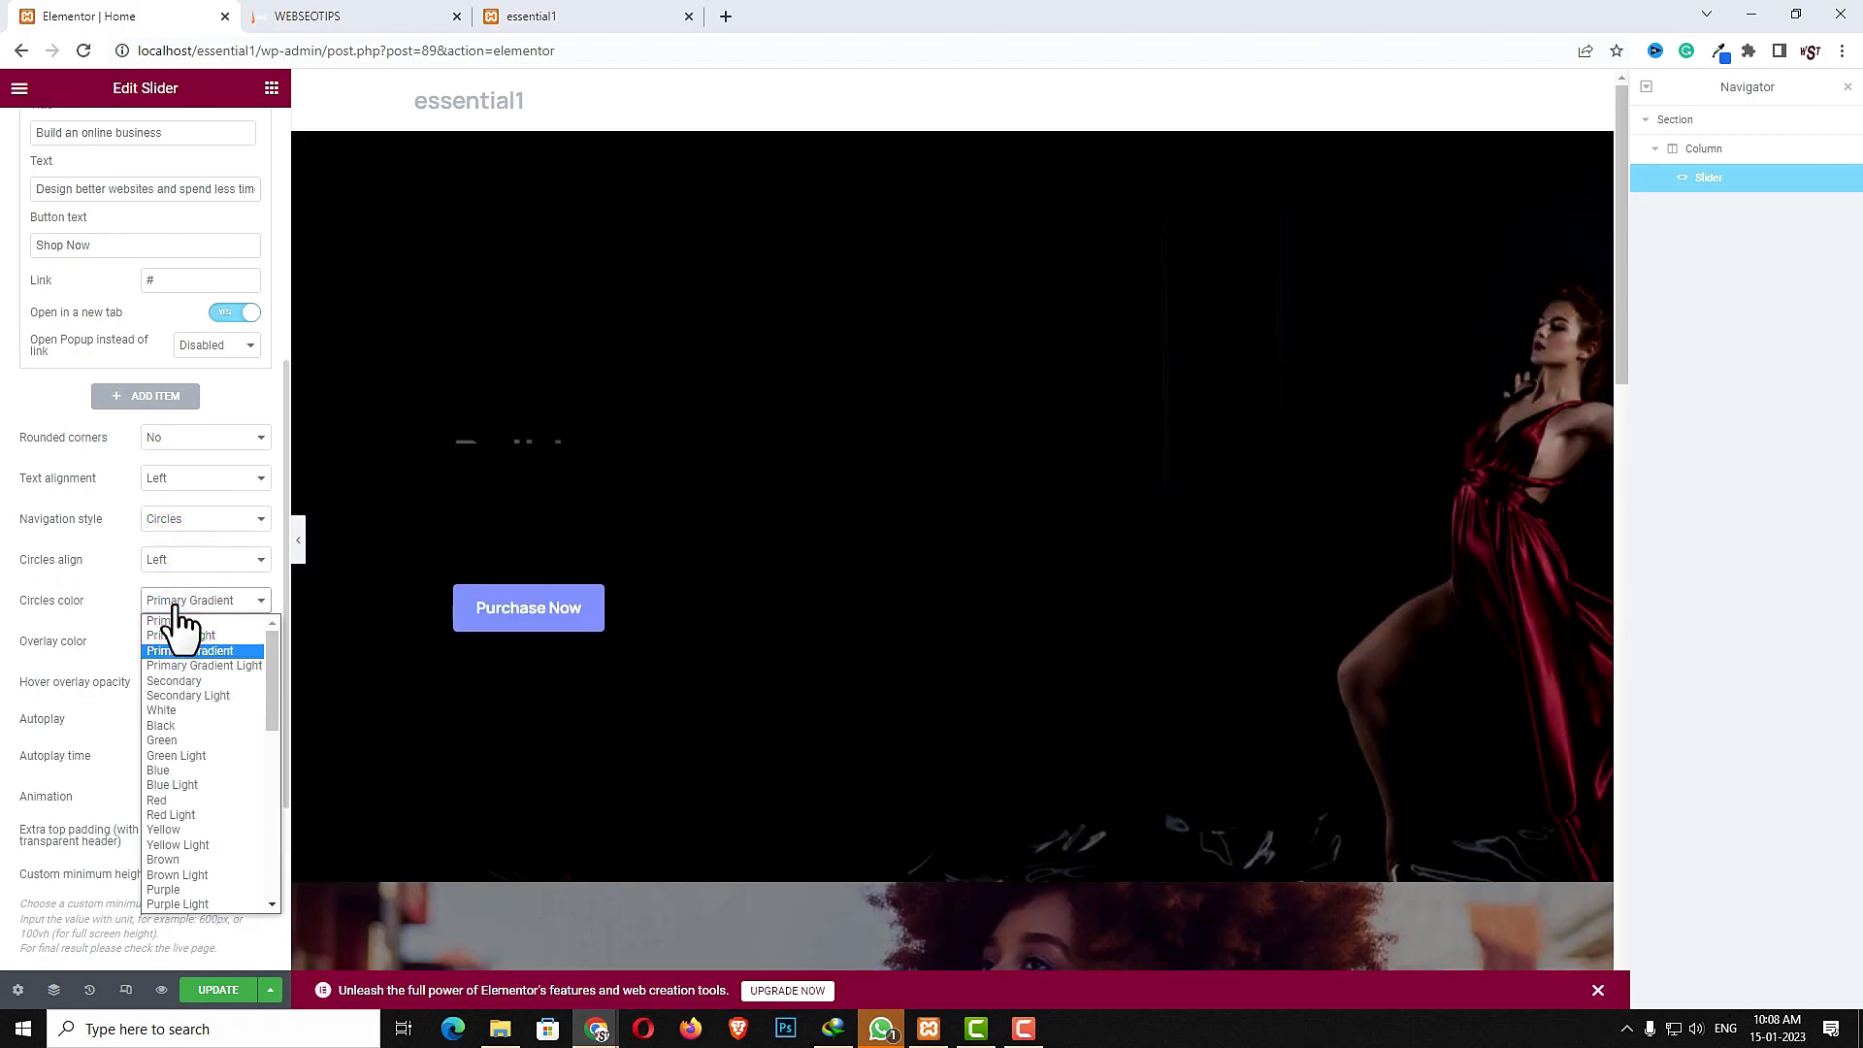
click(170, 724)
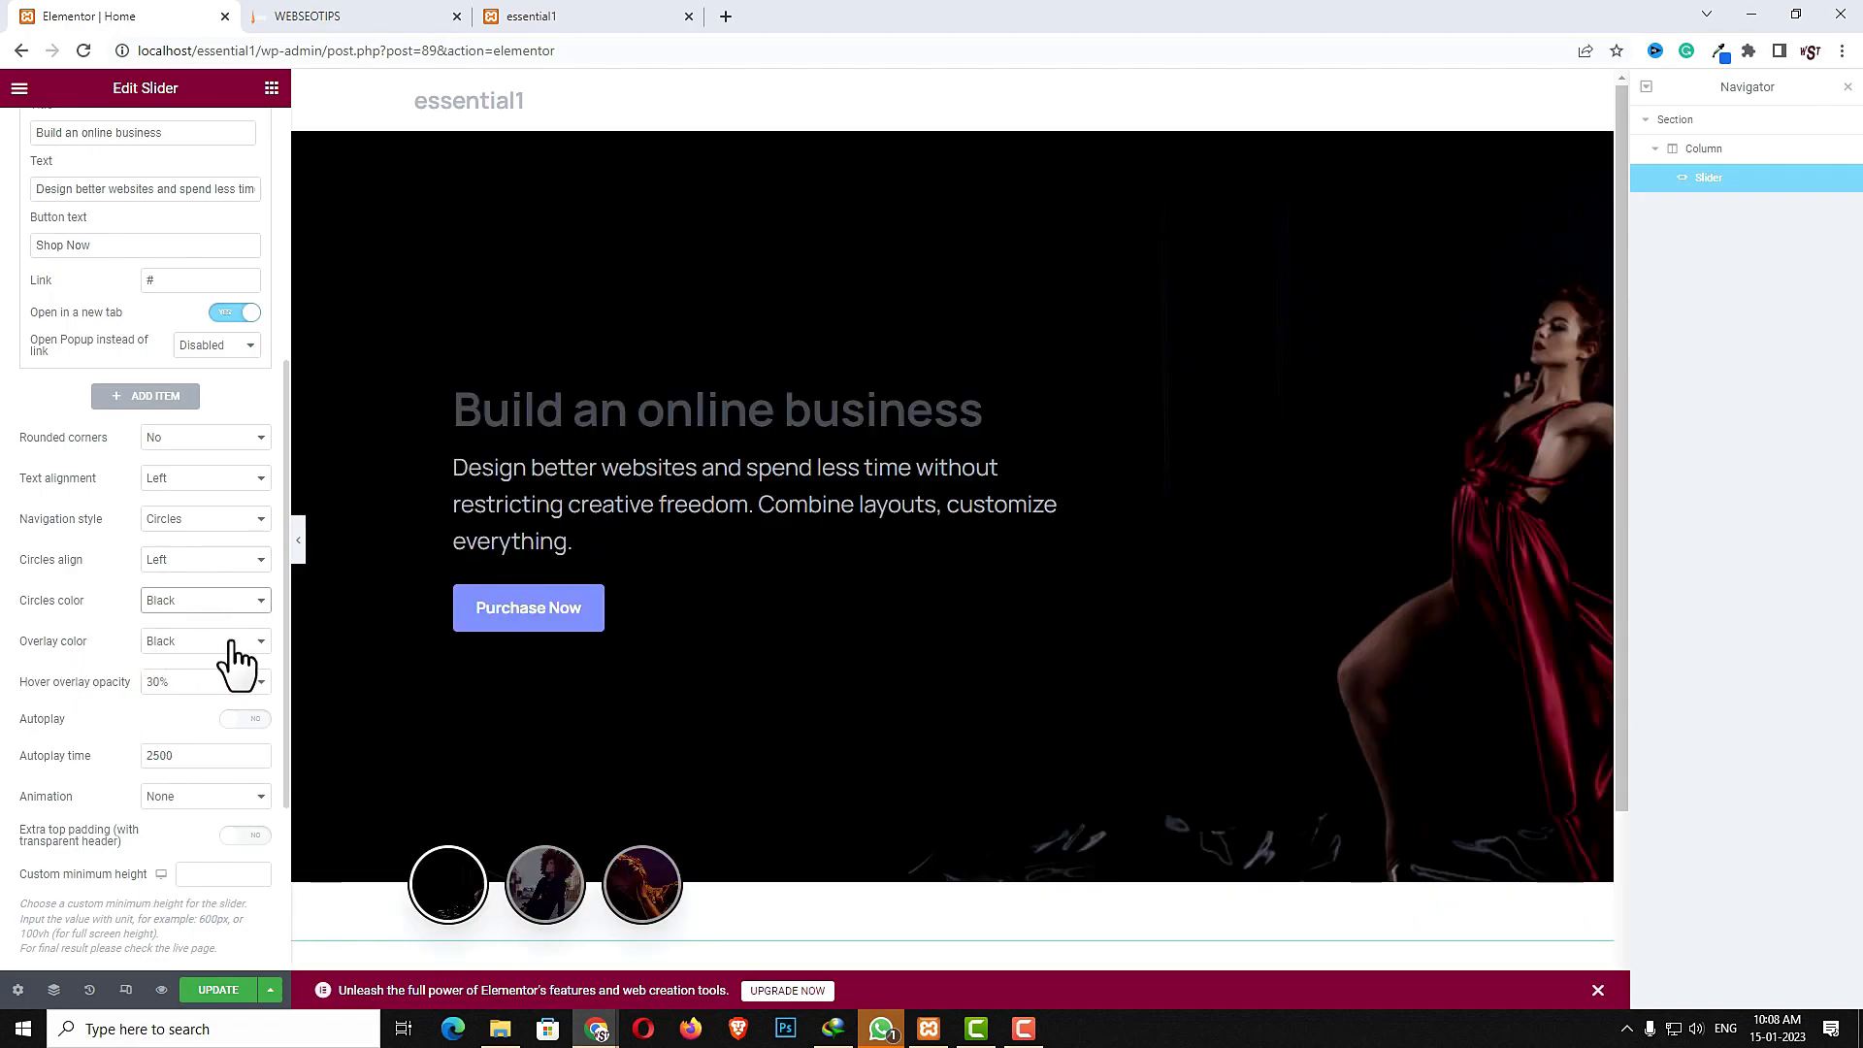
- Set the slider's title color to White in the title format settings
click(173, 682)
click(174, 682)
scroll(178, 759, down, 3)
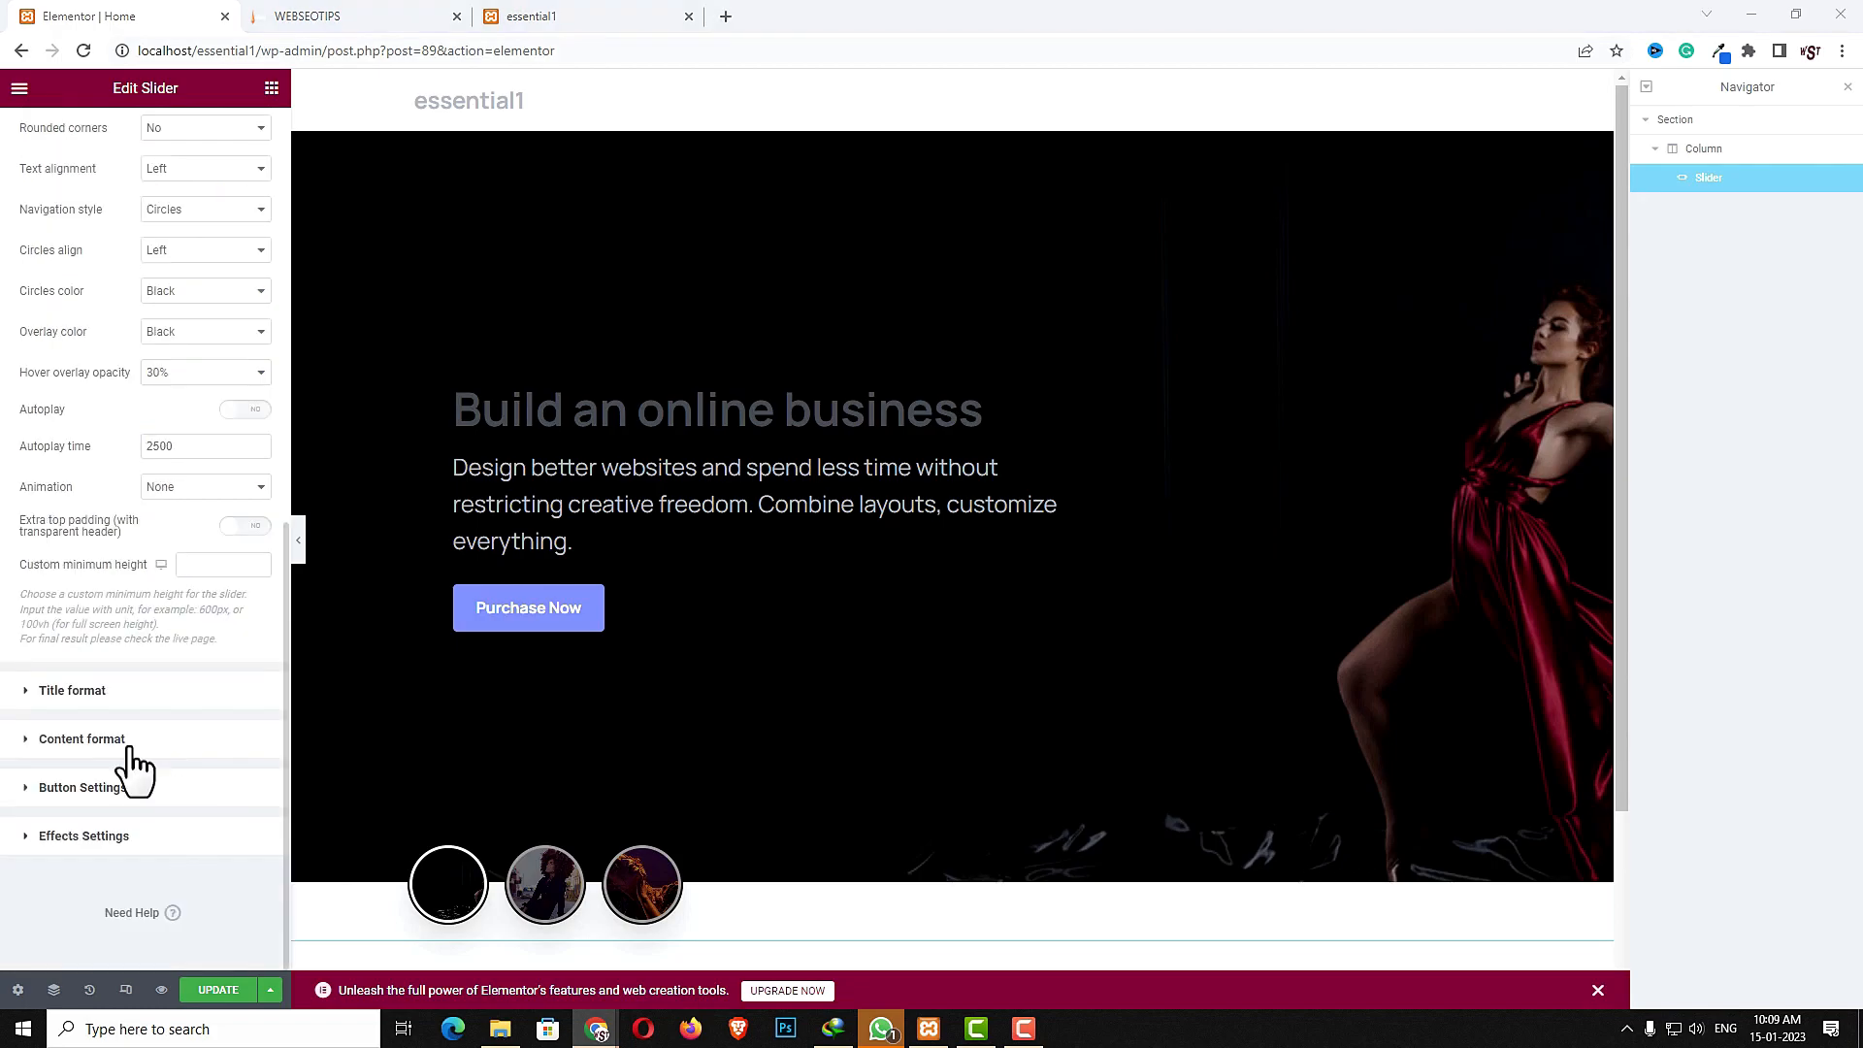
click(103, 691)
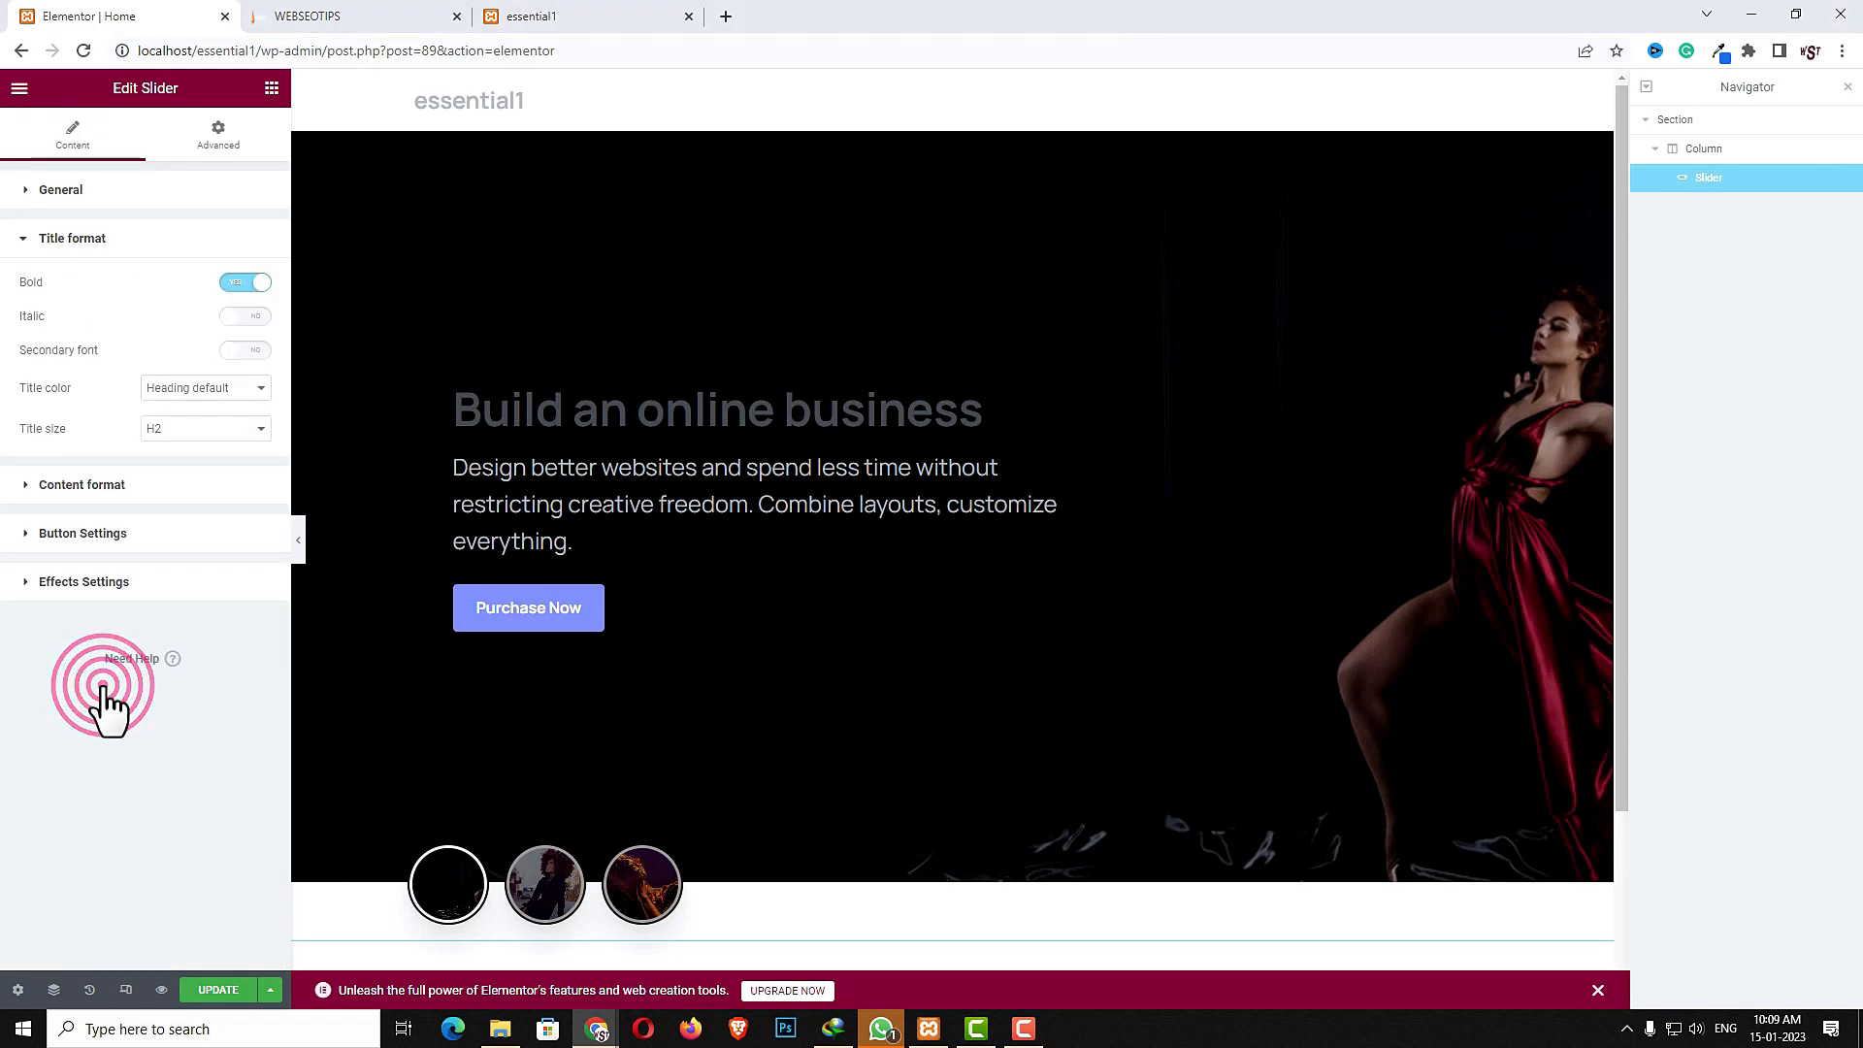
click(206, 387)
click(194, 483)
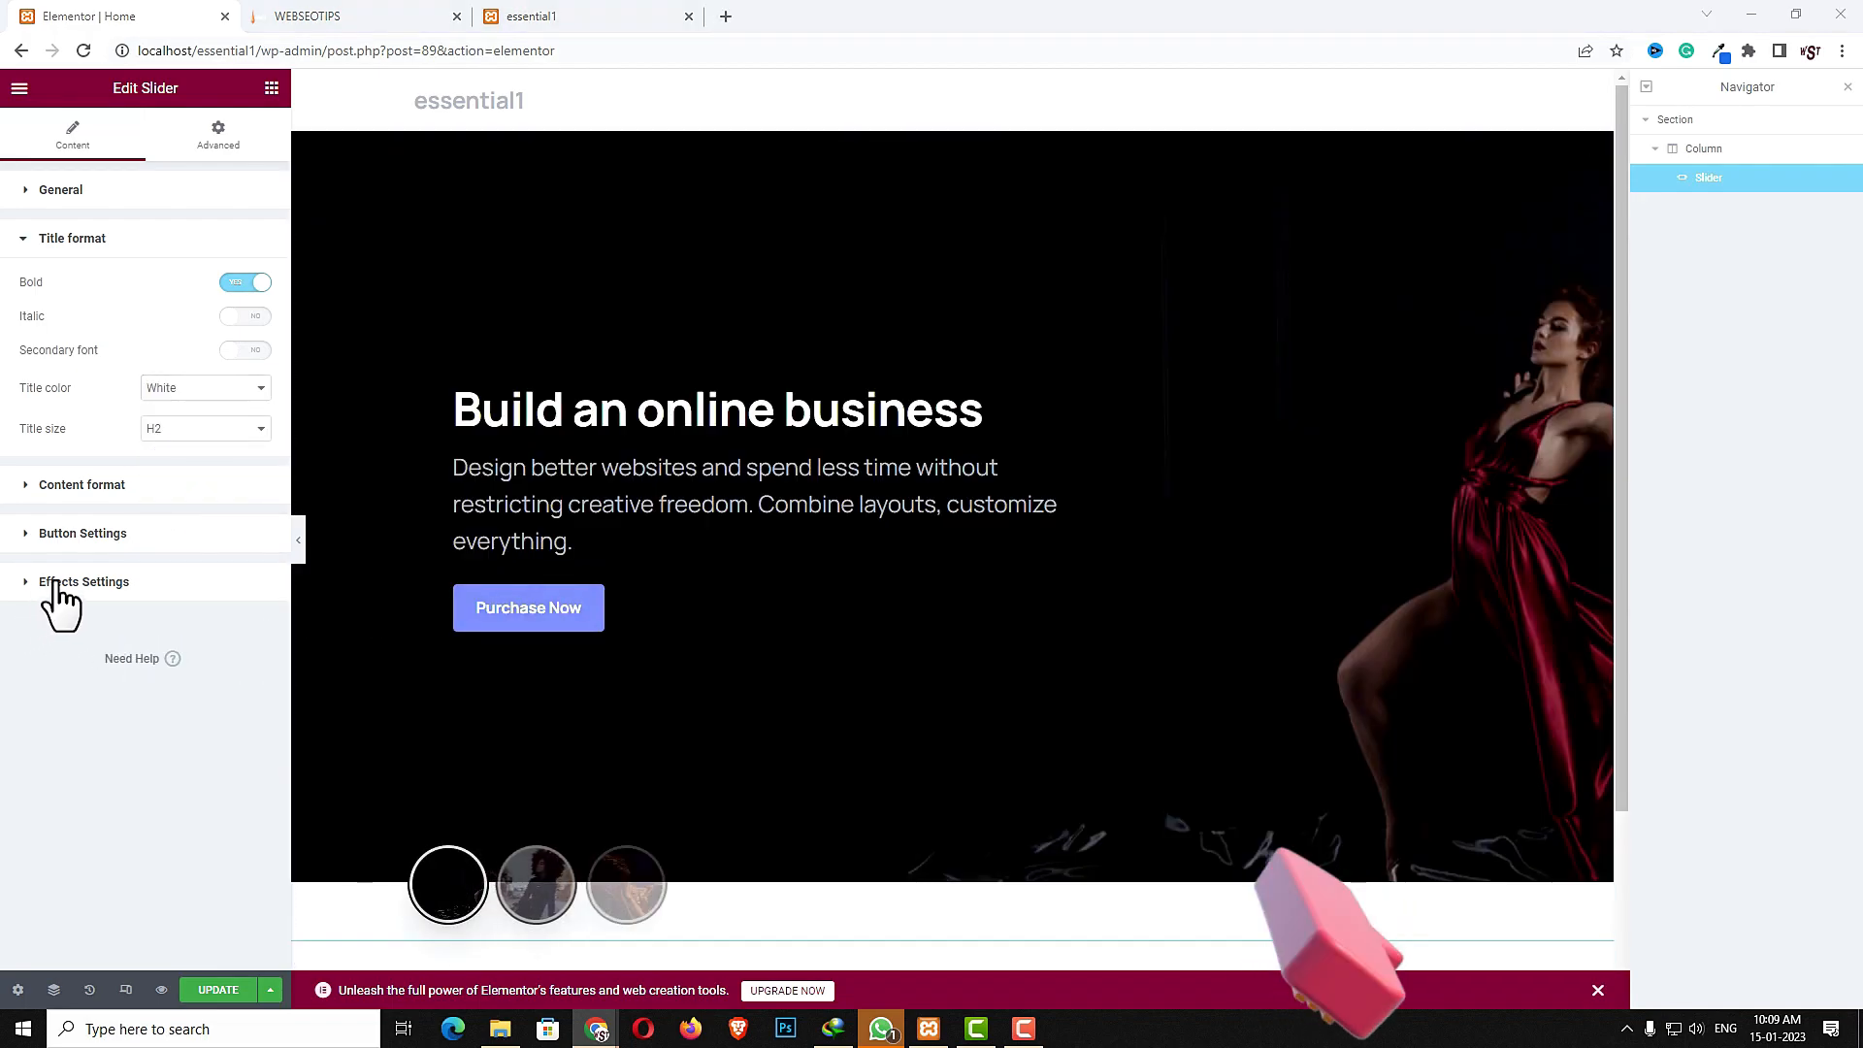
- Set the slider's content color to Light opacity 7 and its content size to 20px
click(84, 487)
click(229, 339)
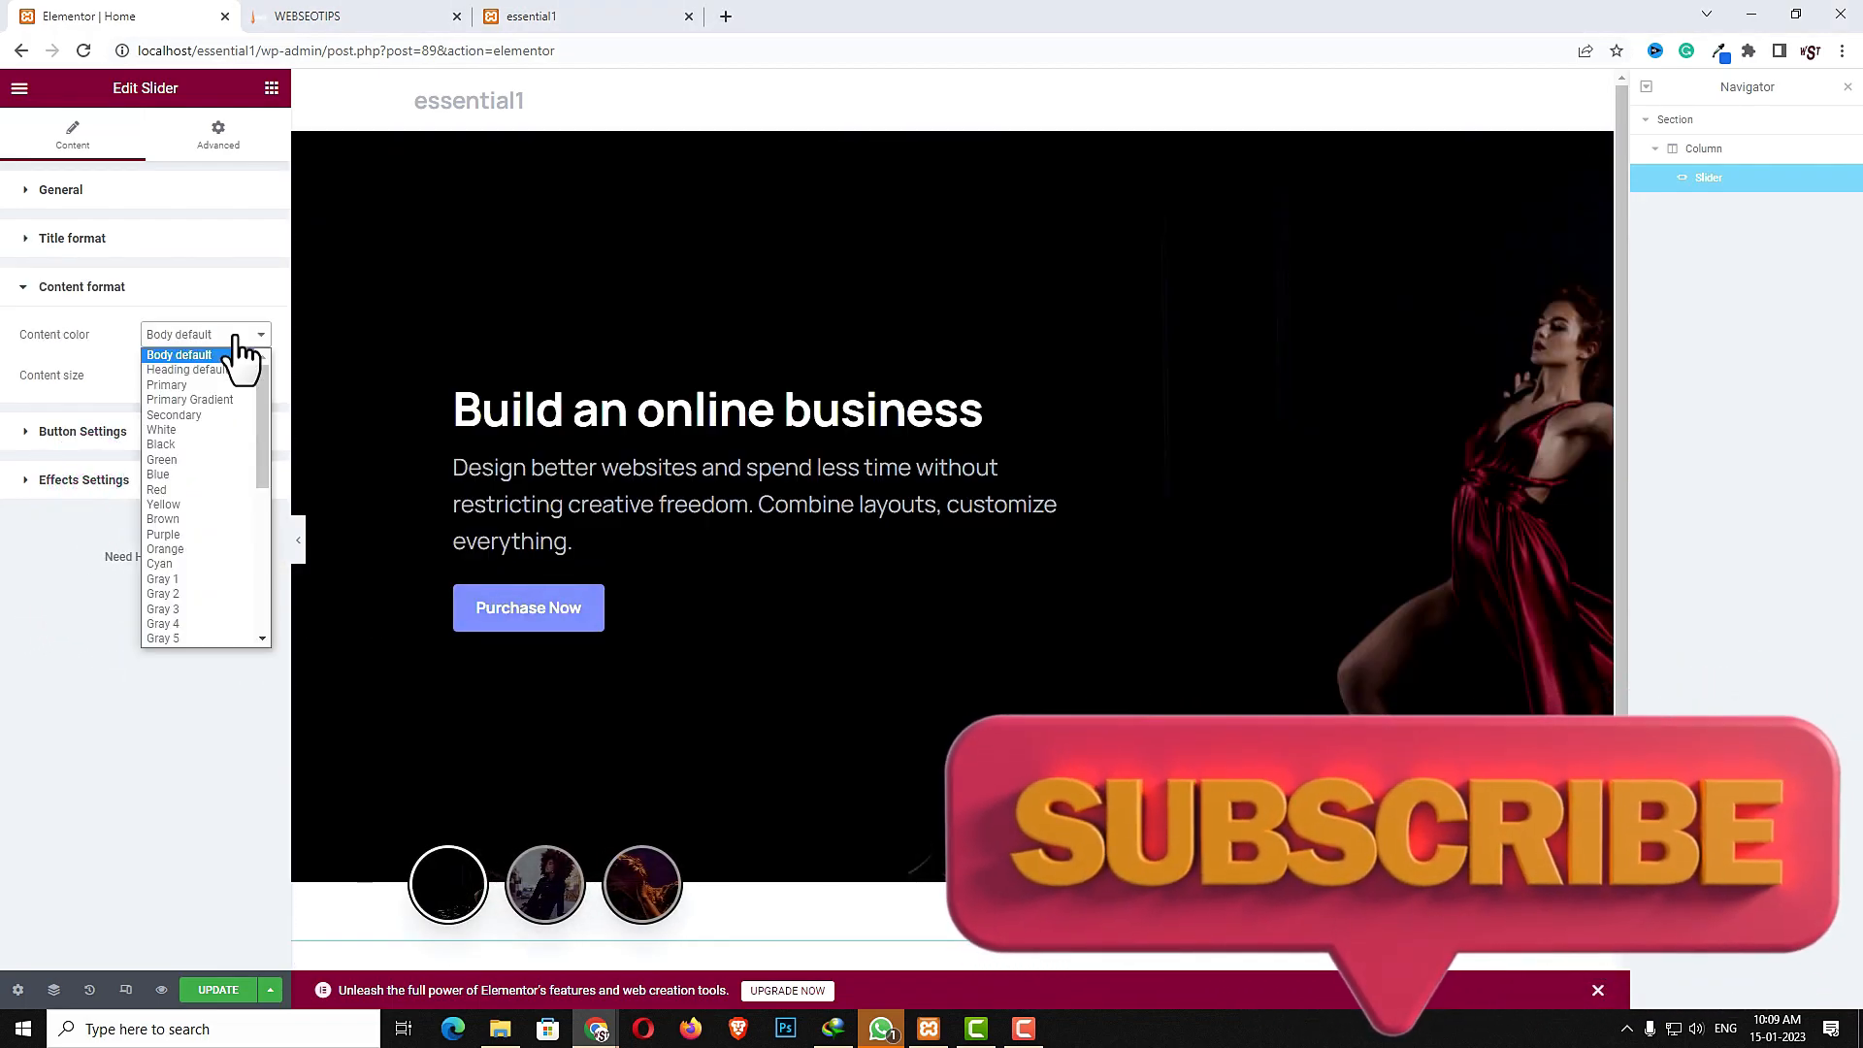
scroll(203, 533, down, 5)
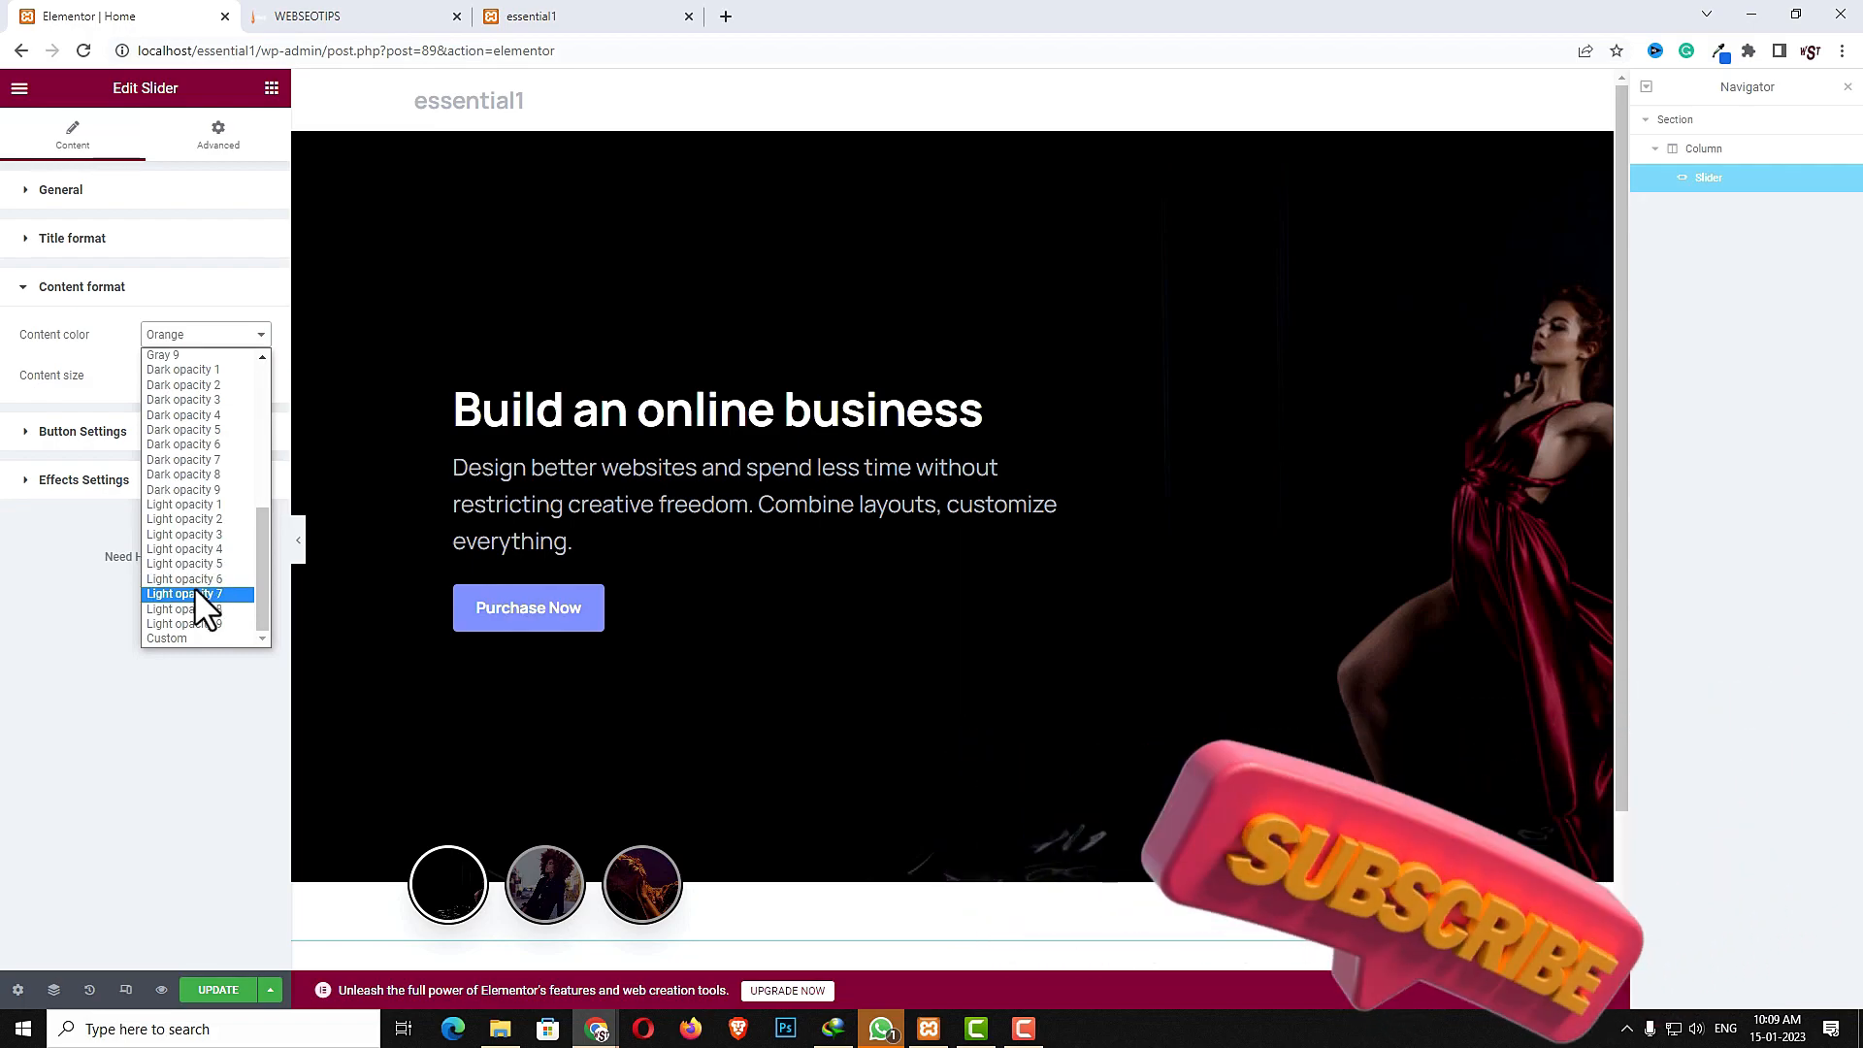
click(195, 591)
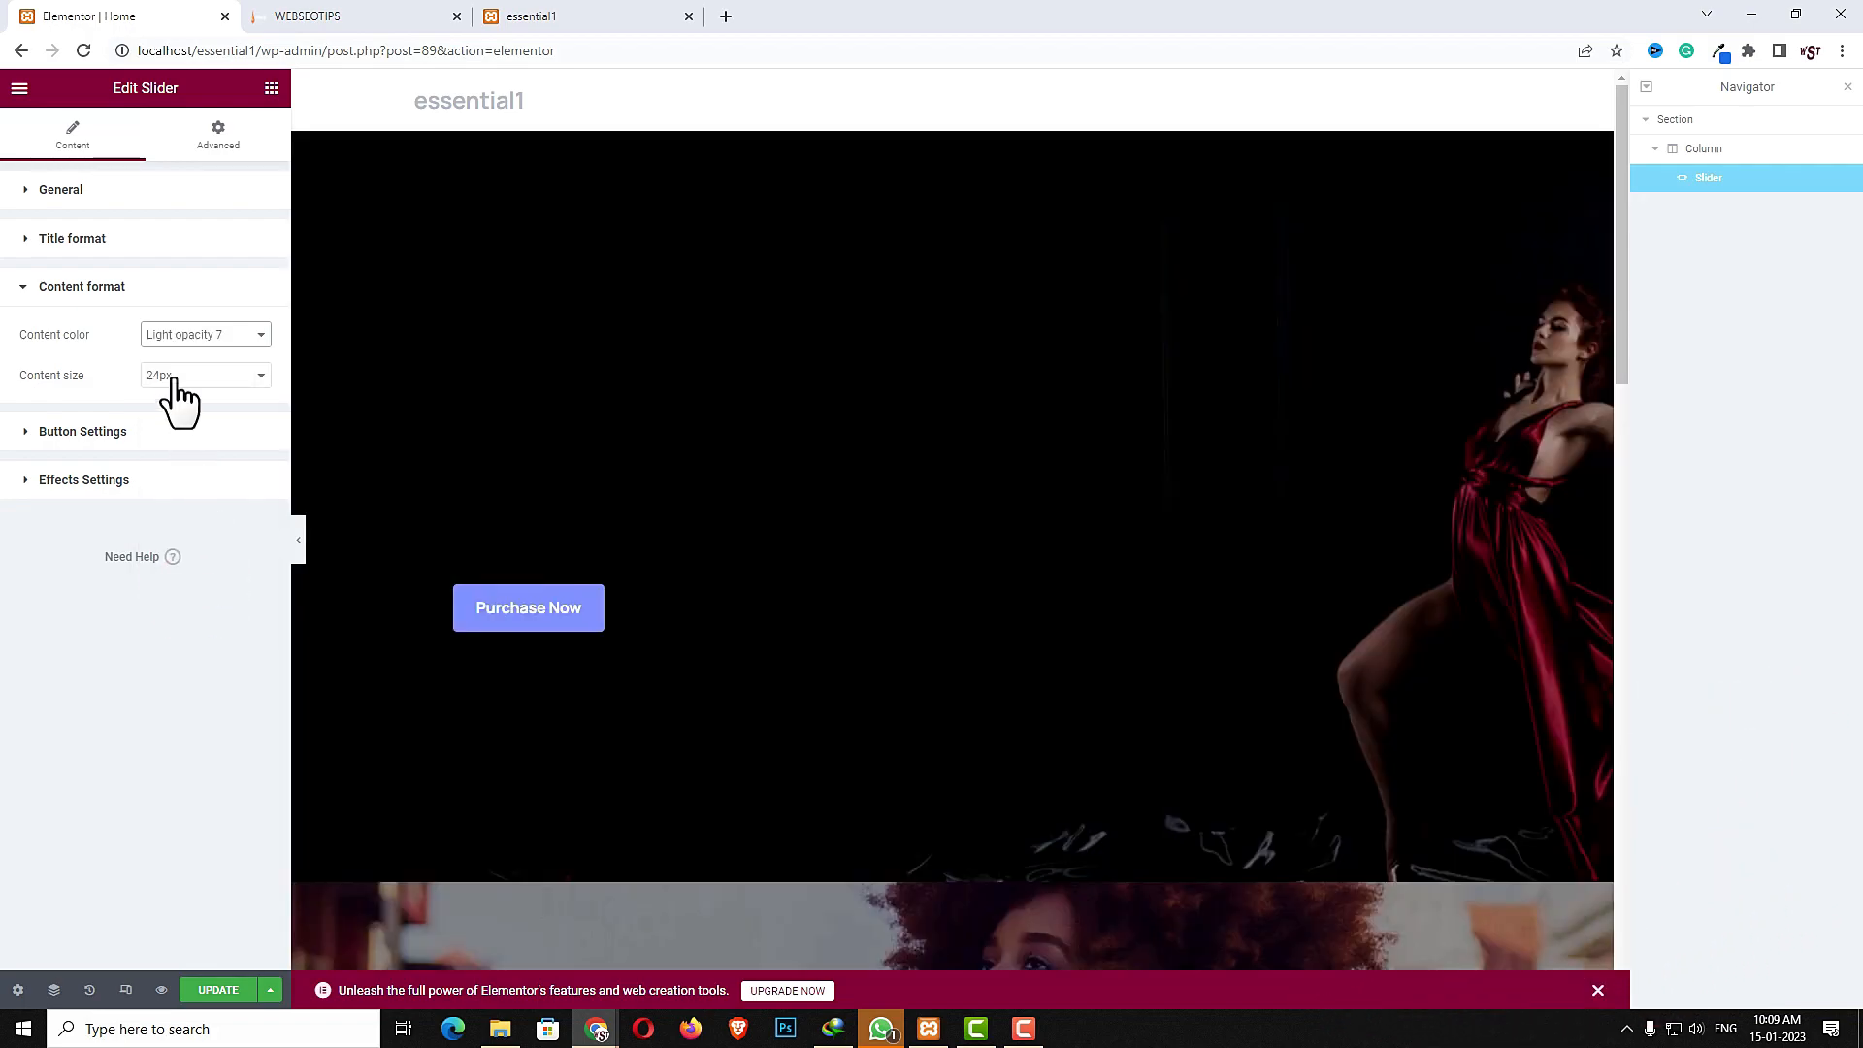
click(176, 372)
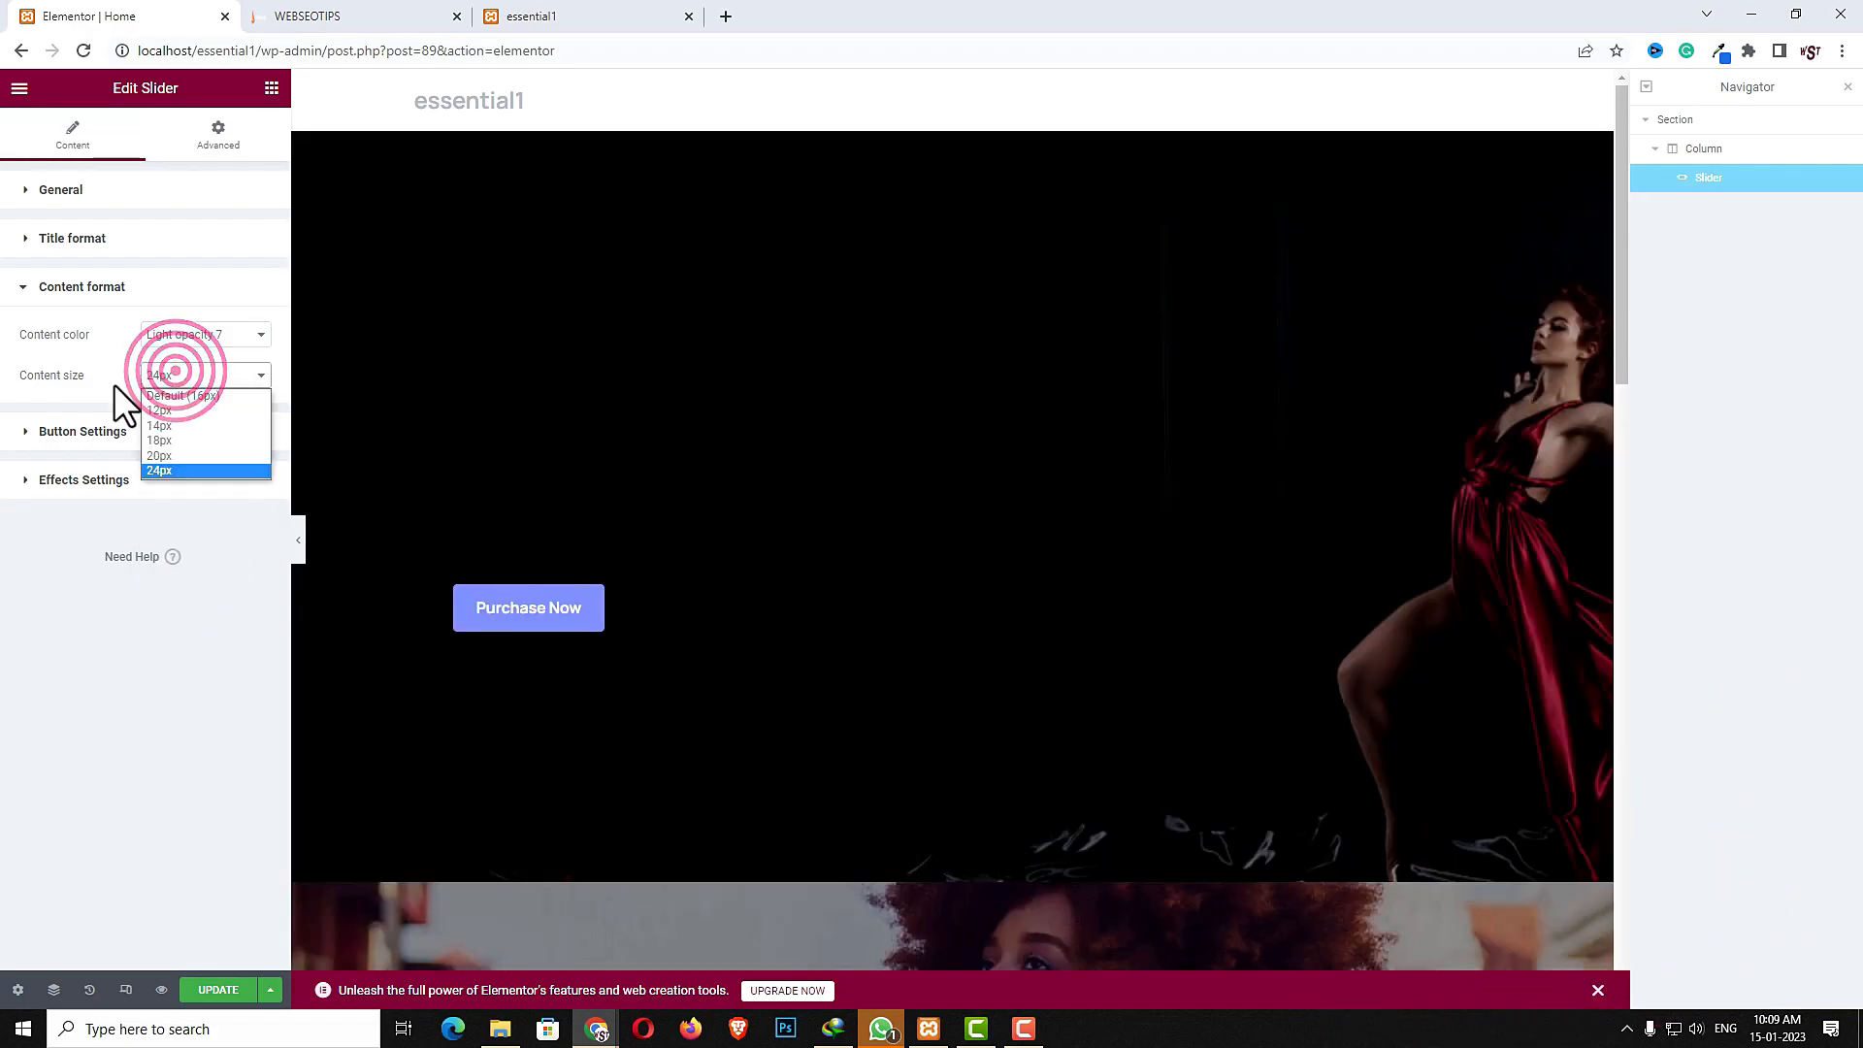
click(186, 455)
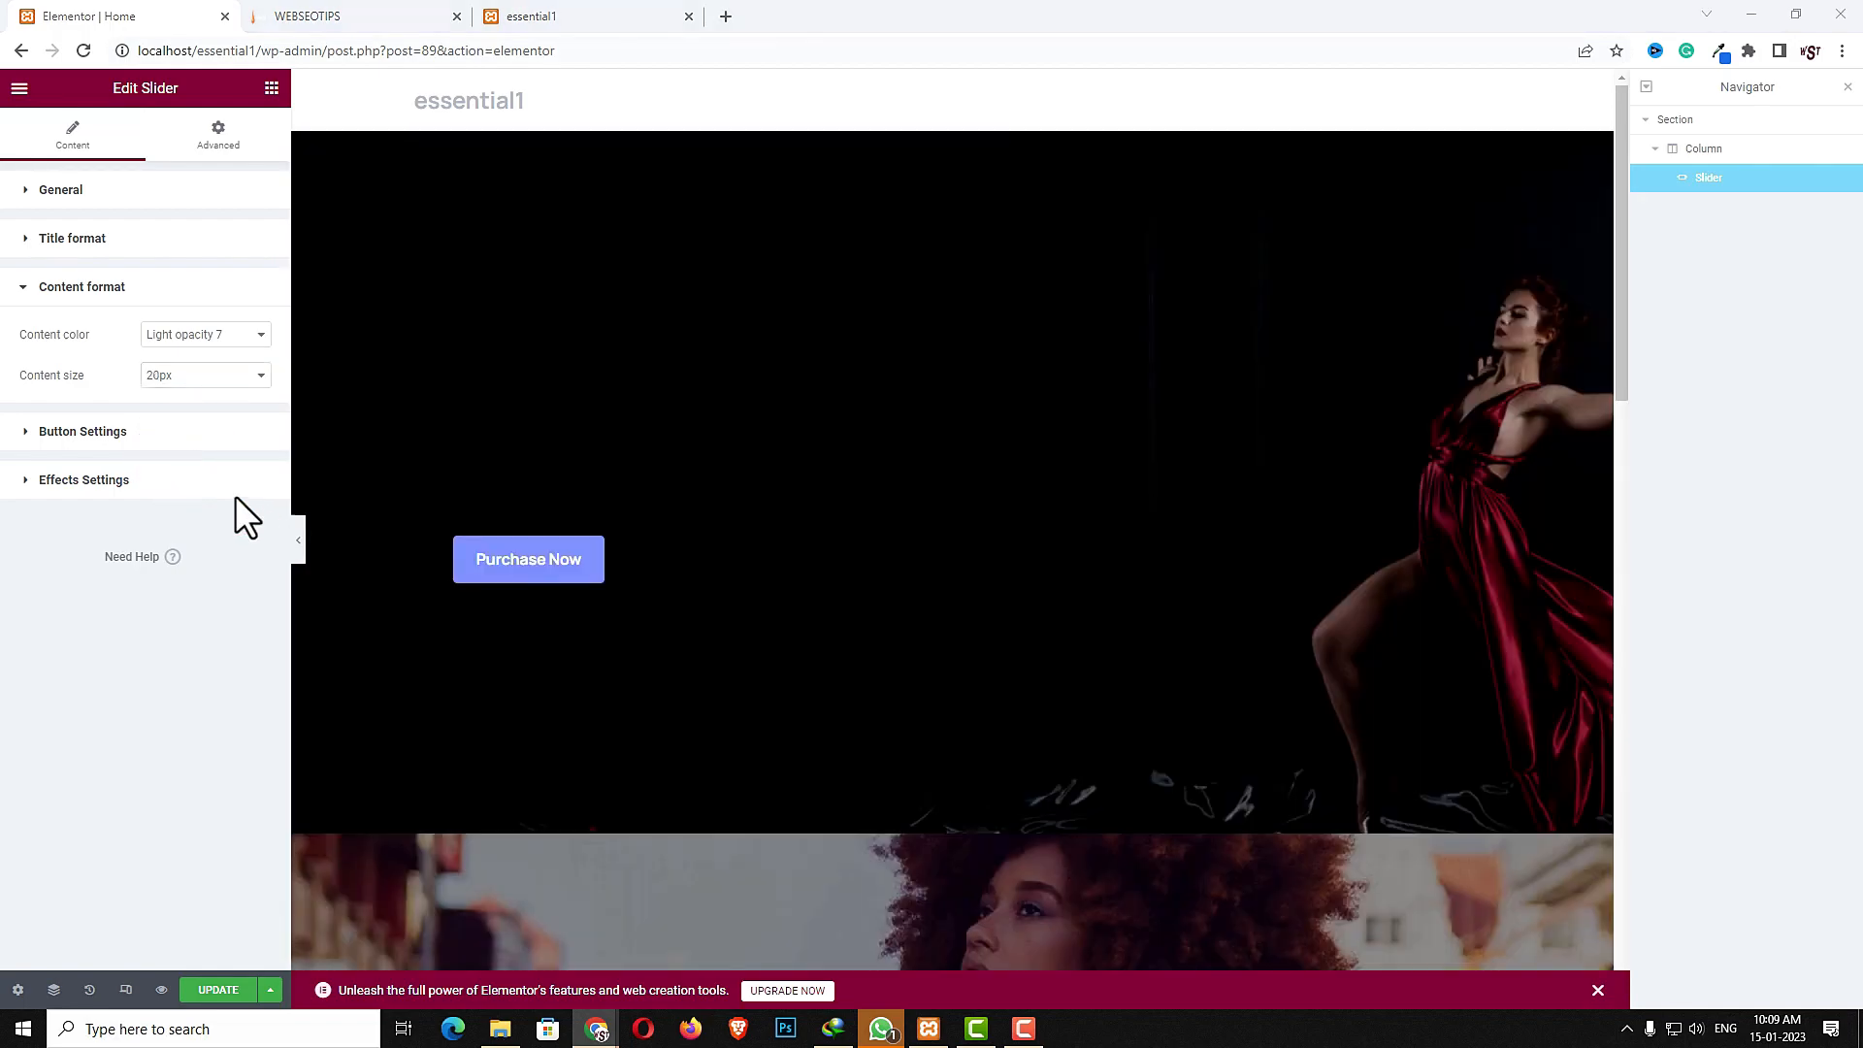
- Search the button icons for cart and give the slider buttons the third cart icon
click(128, 433)
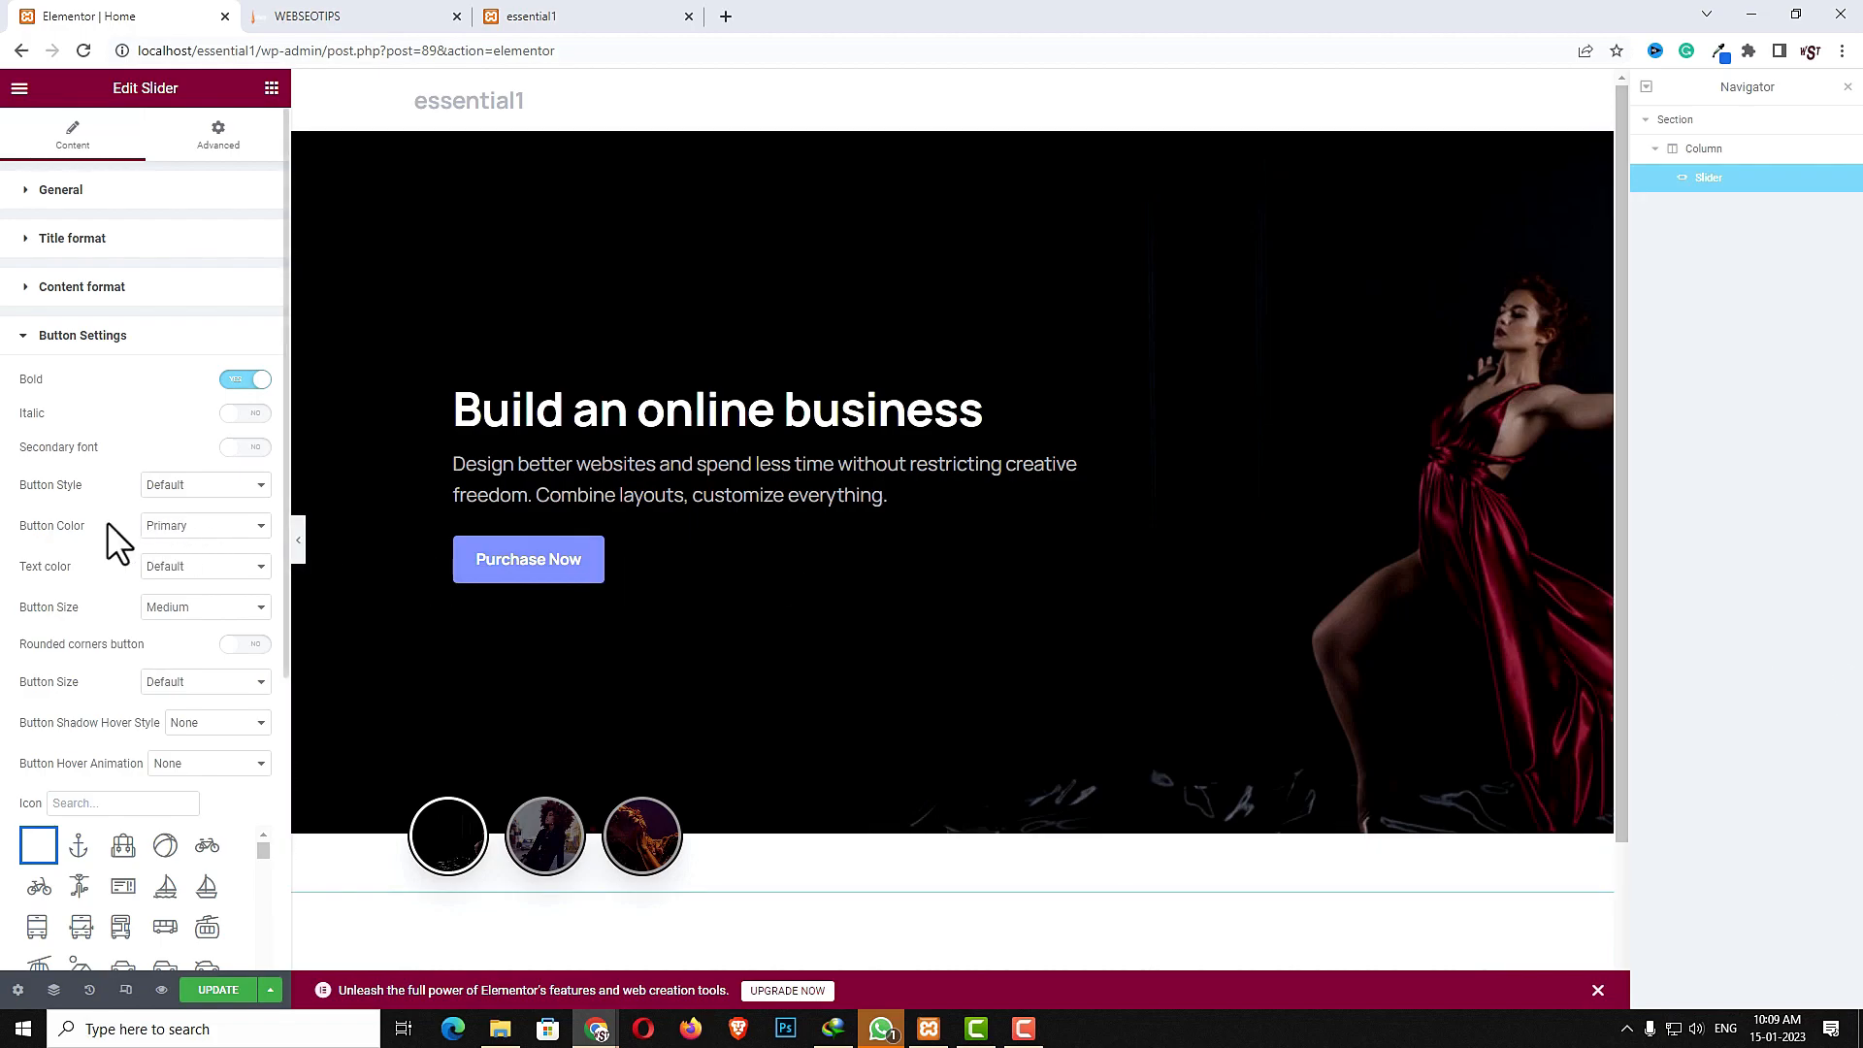
scroll(107, 524, down, 2)
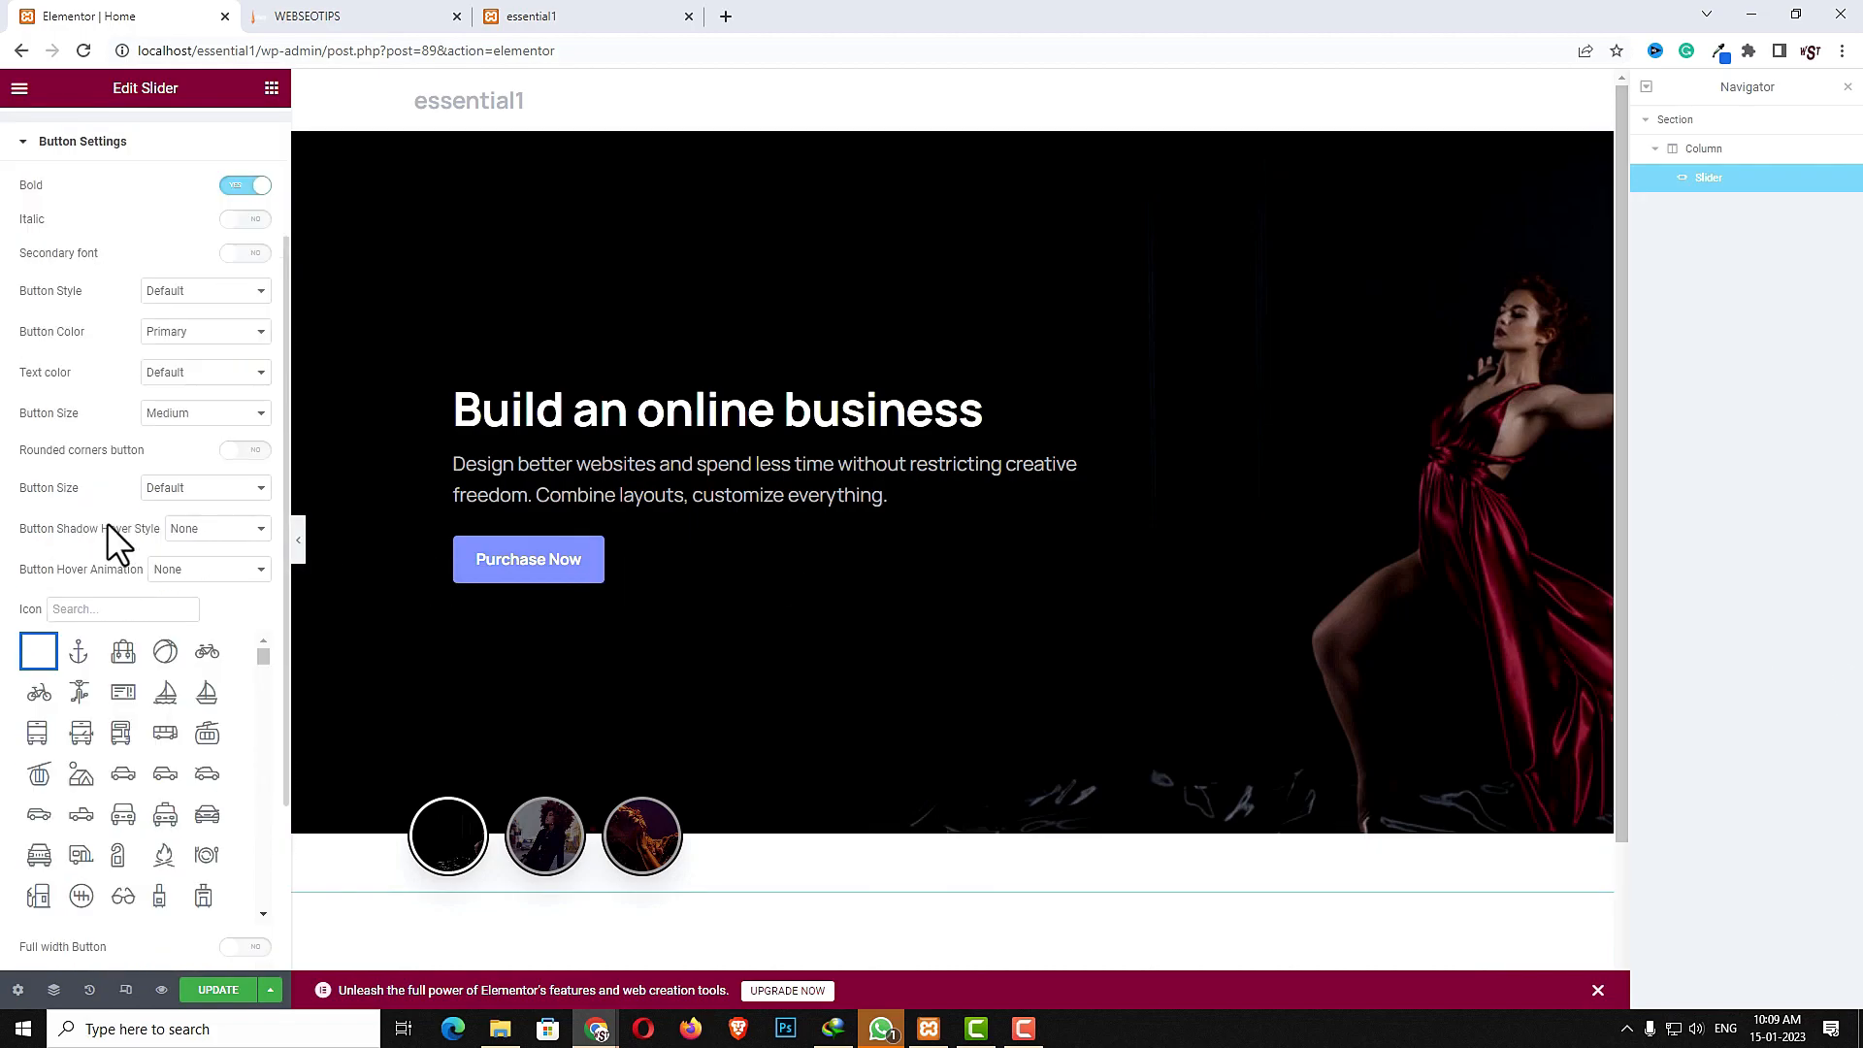
click(107, 608)
text(cart)
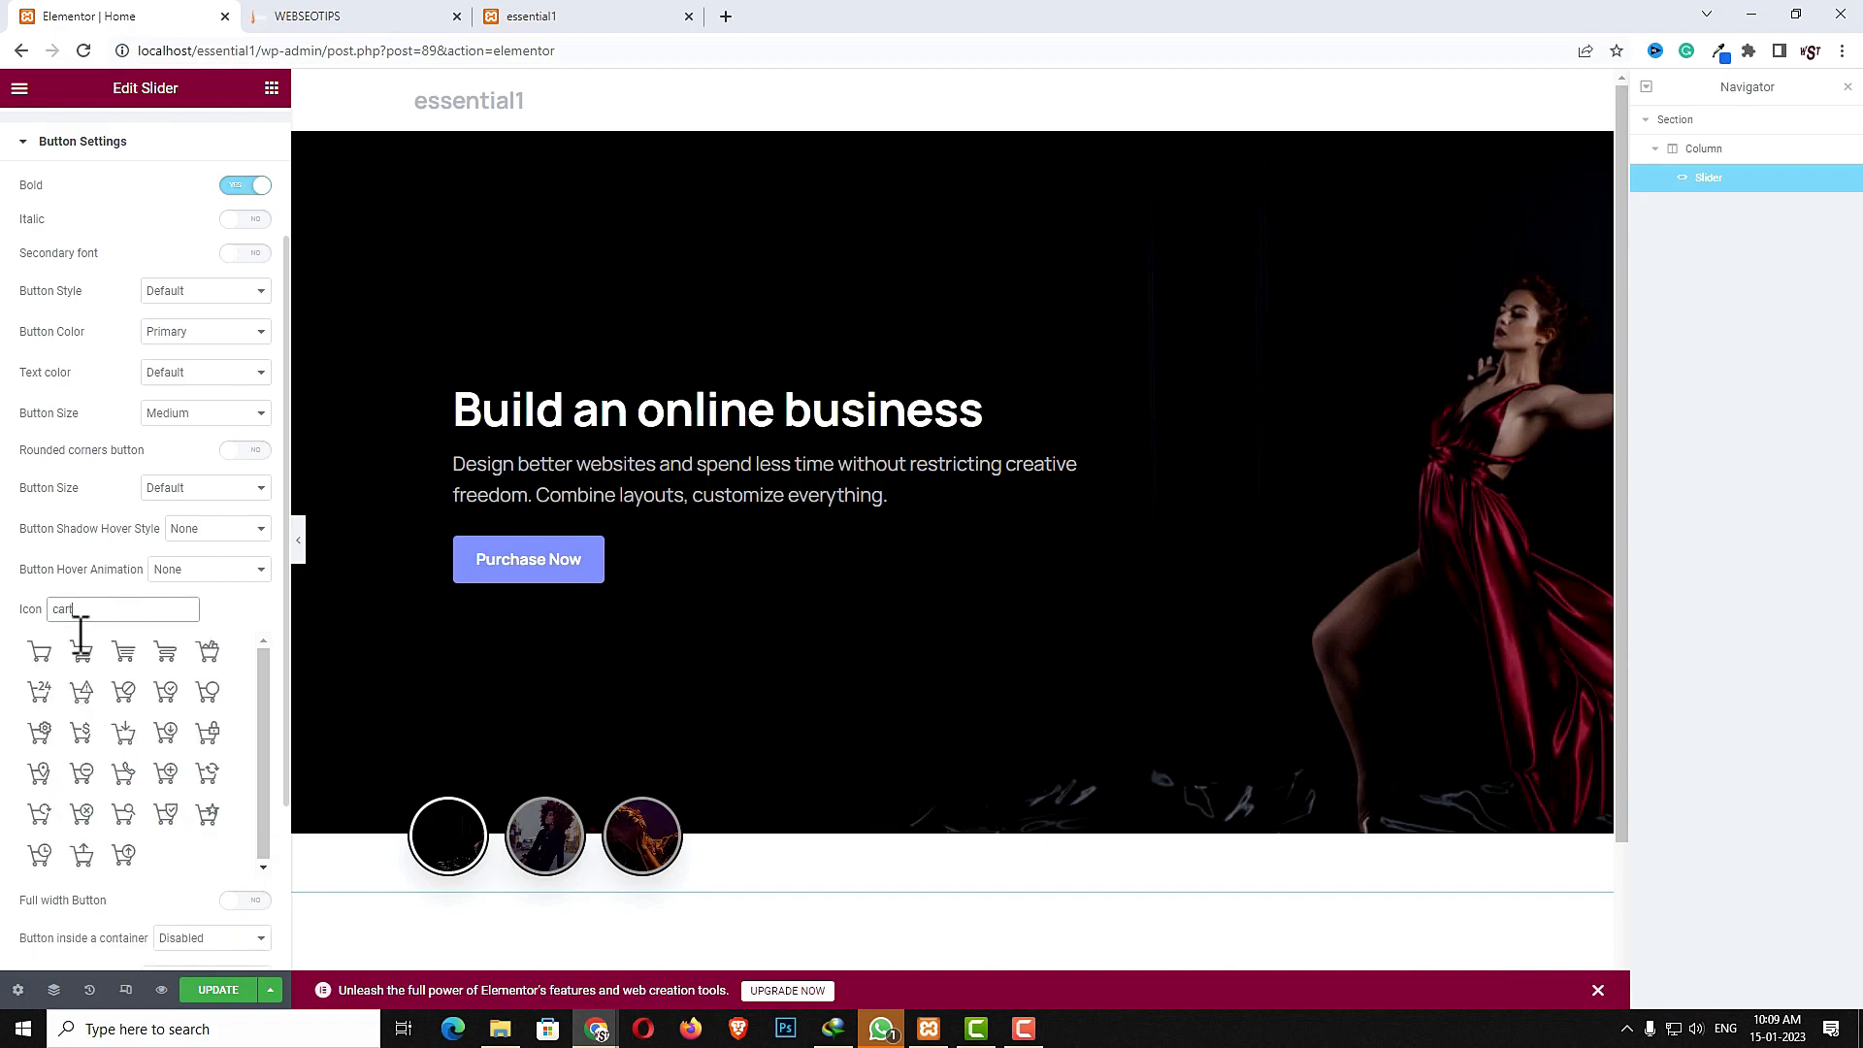
click(119, 651)
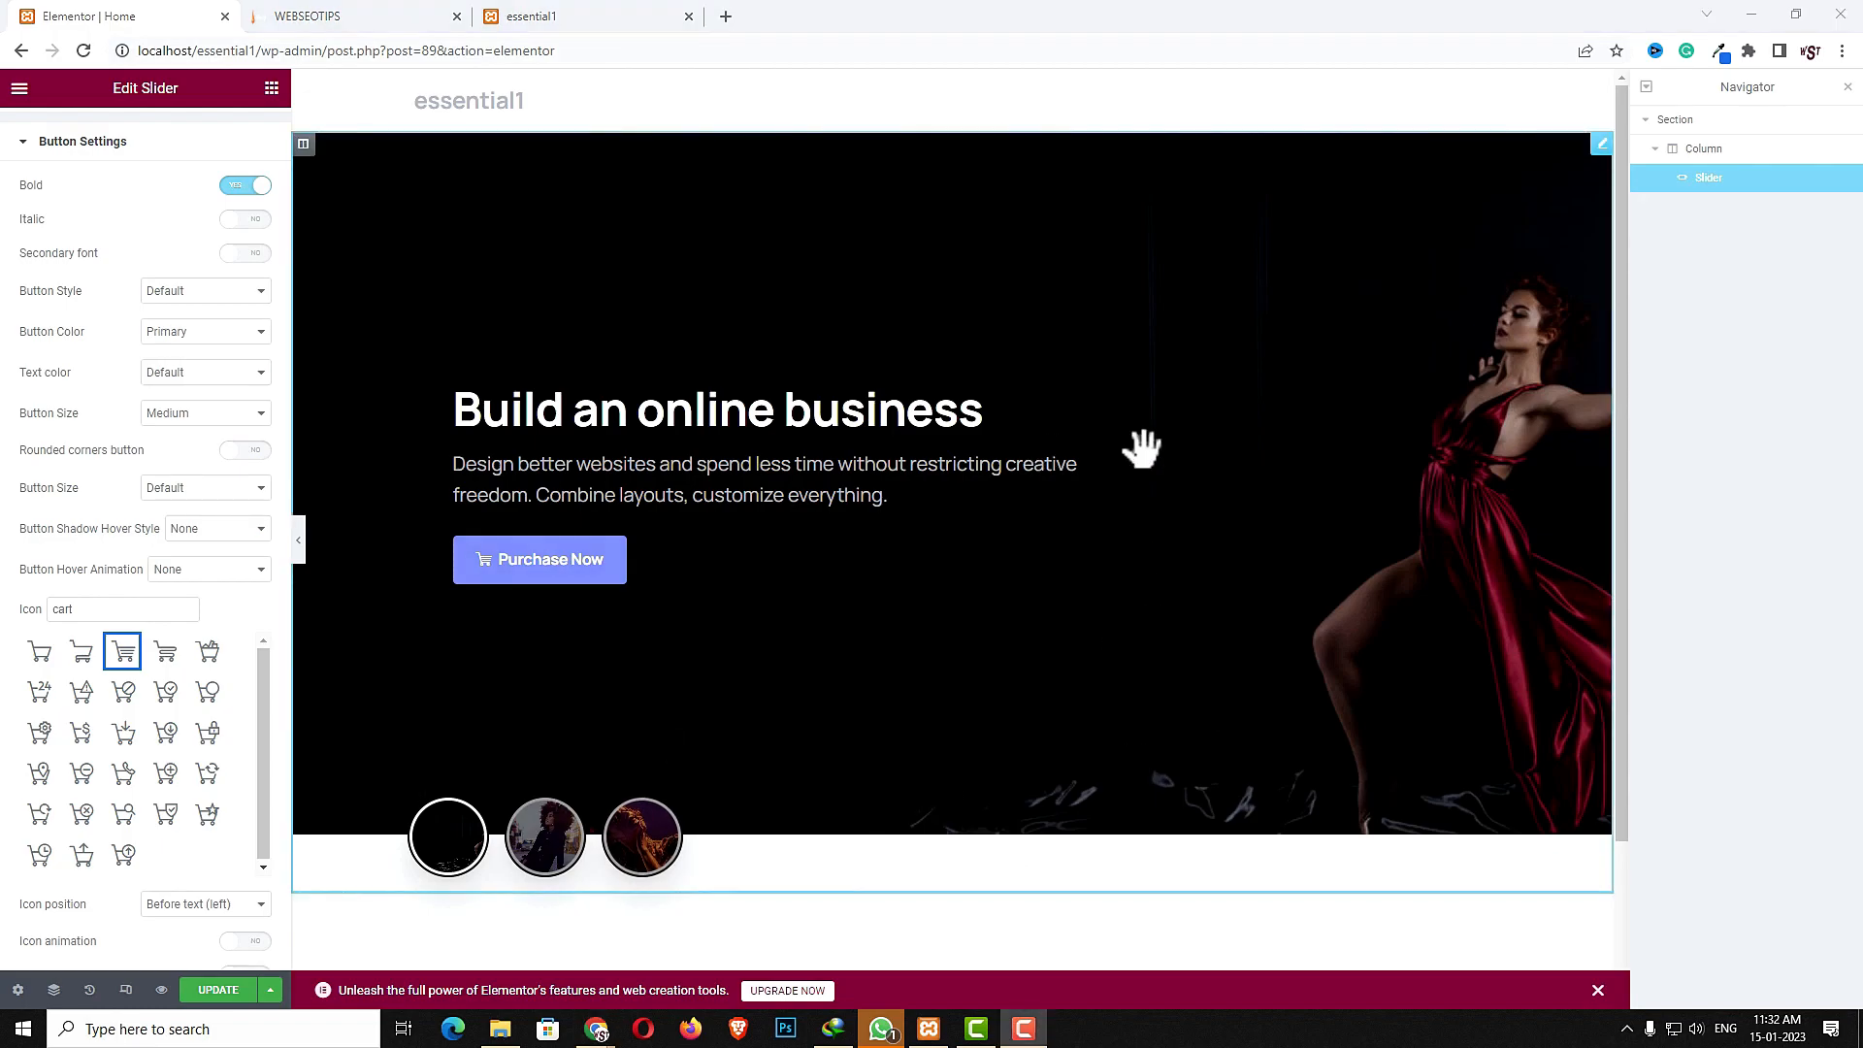
- Preview the slider in tablet and mobile views, then switch back to desktop view
click(126, 990)
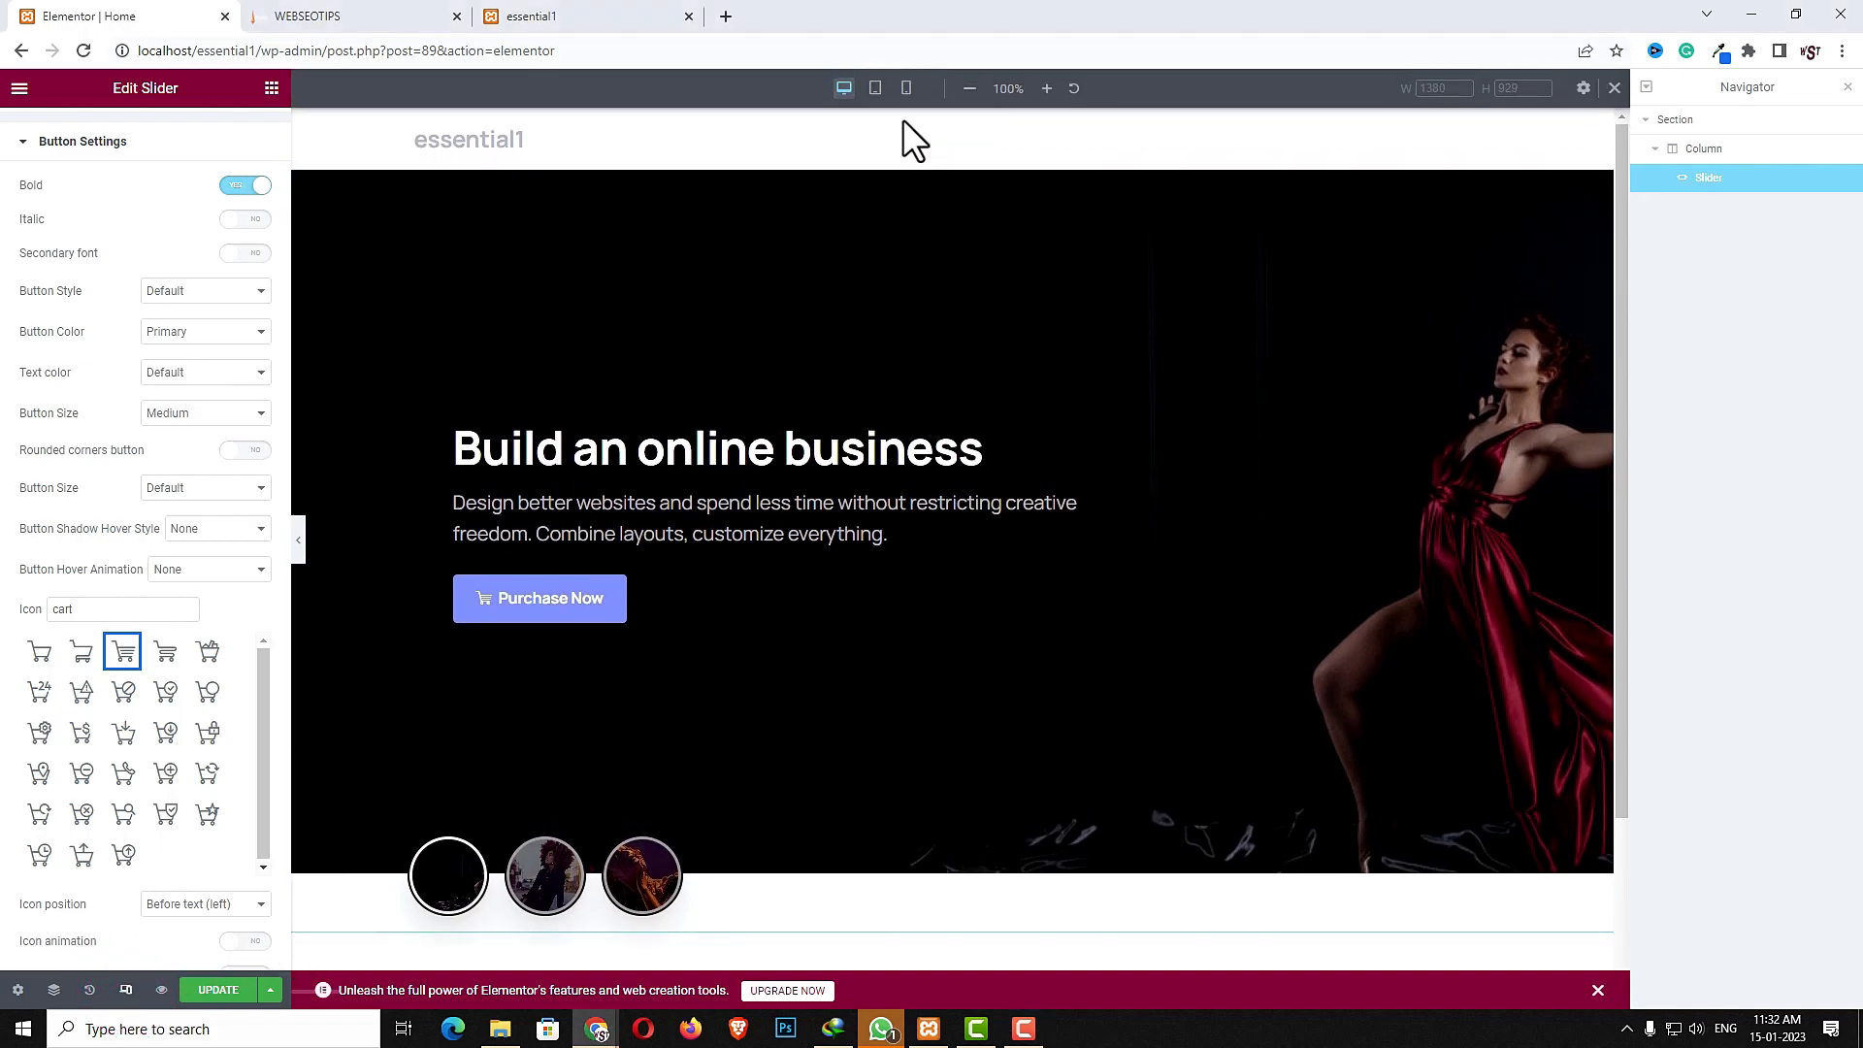
click(878, 90)
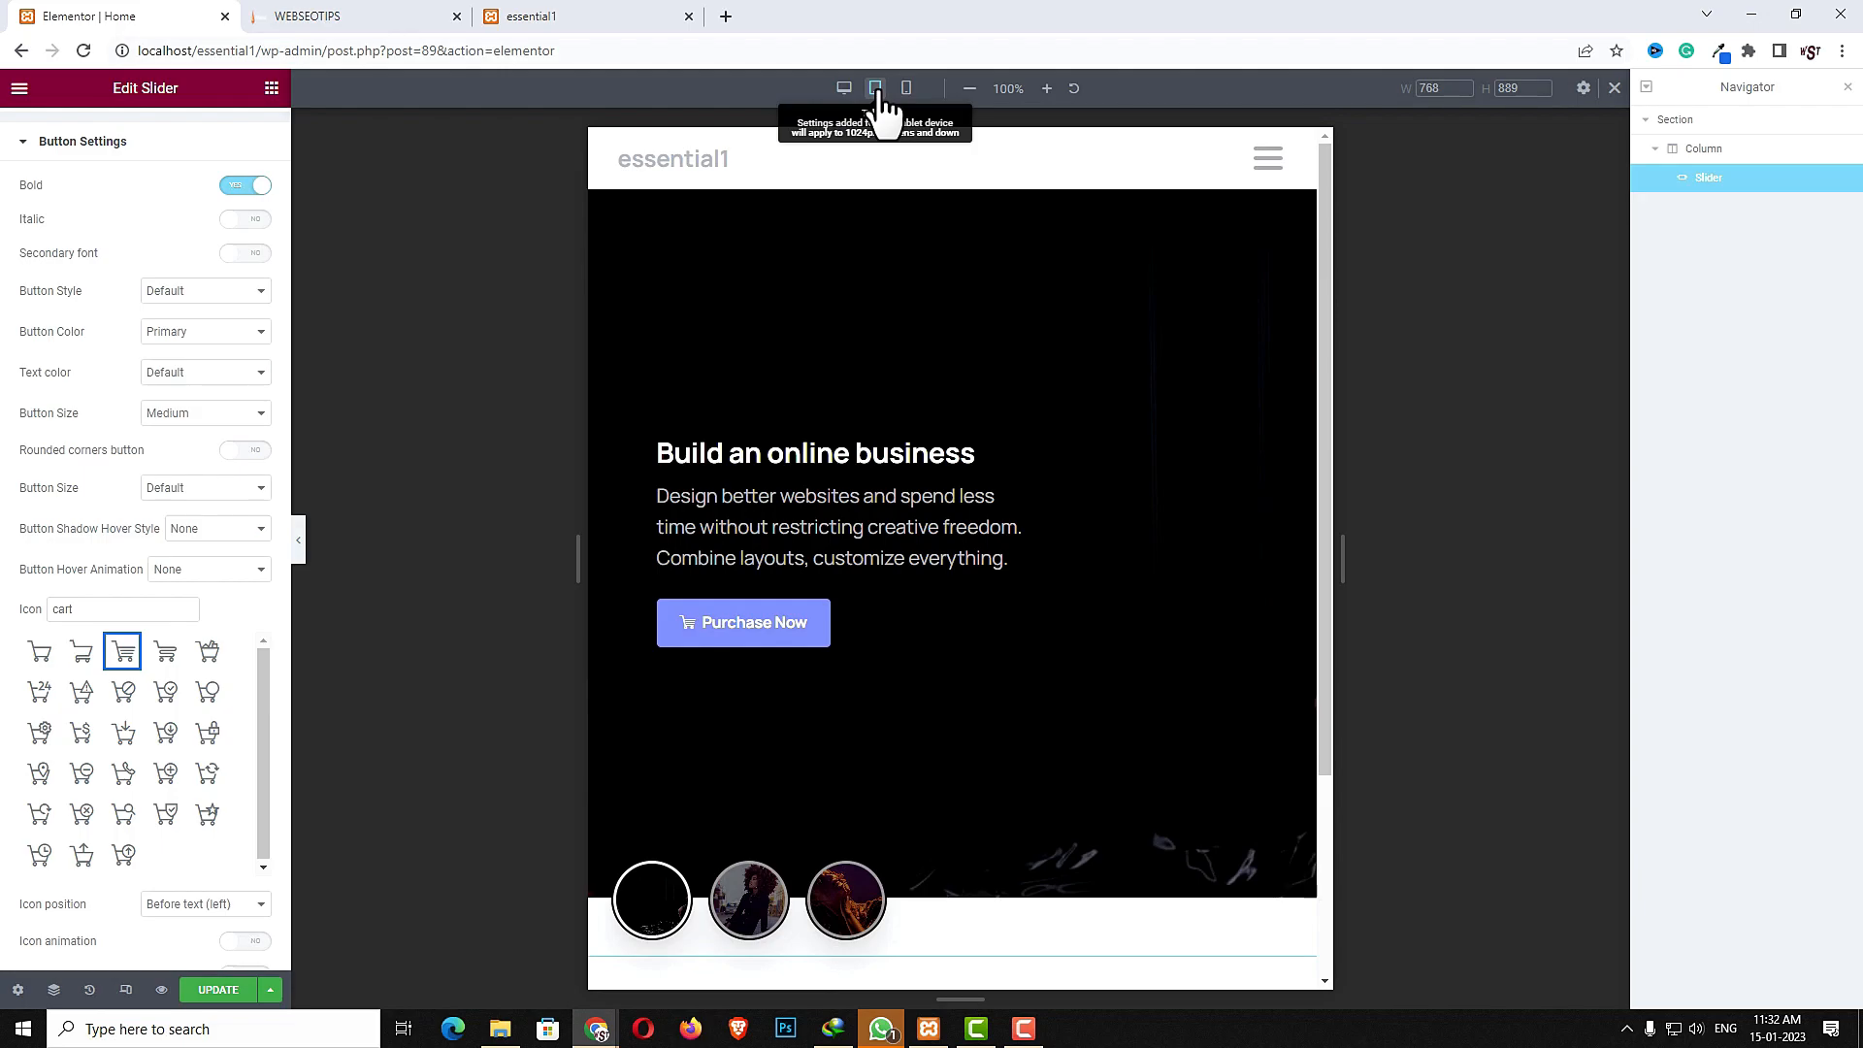
click(906, 88)
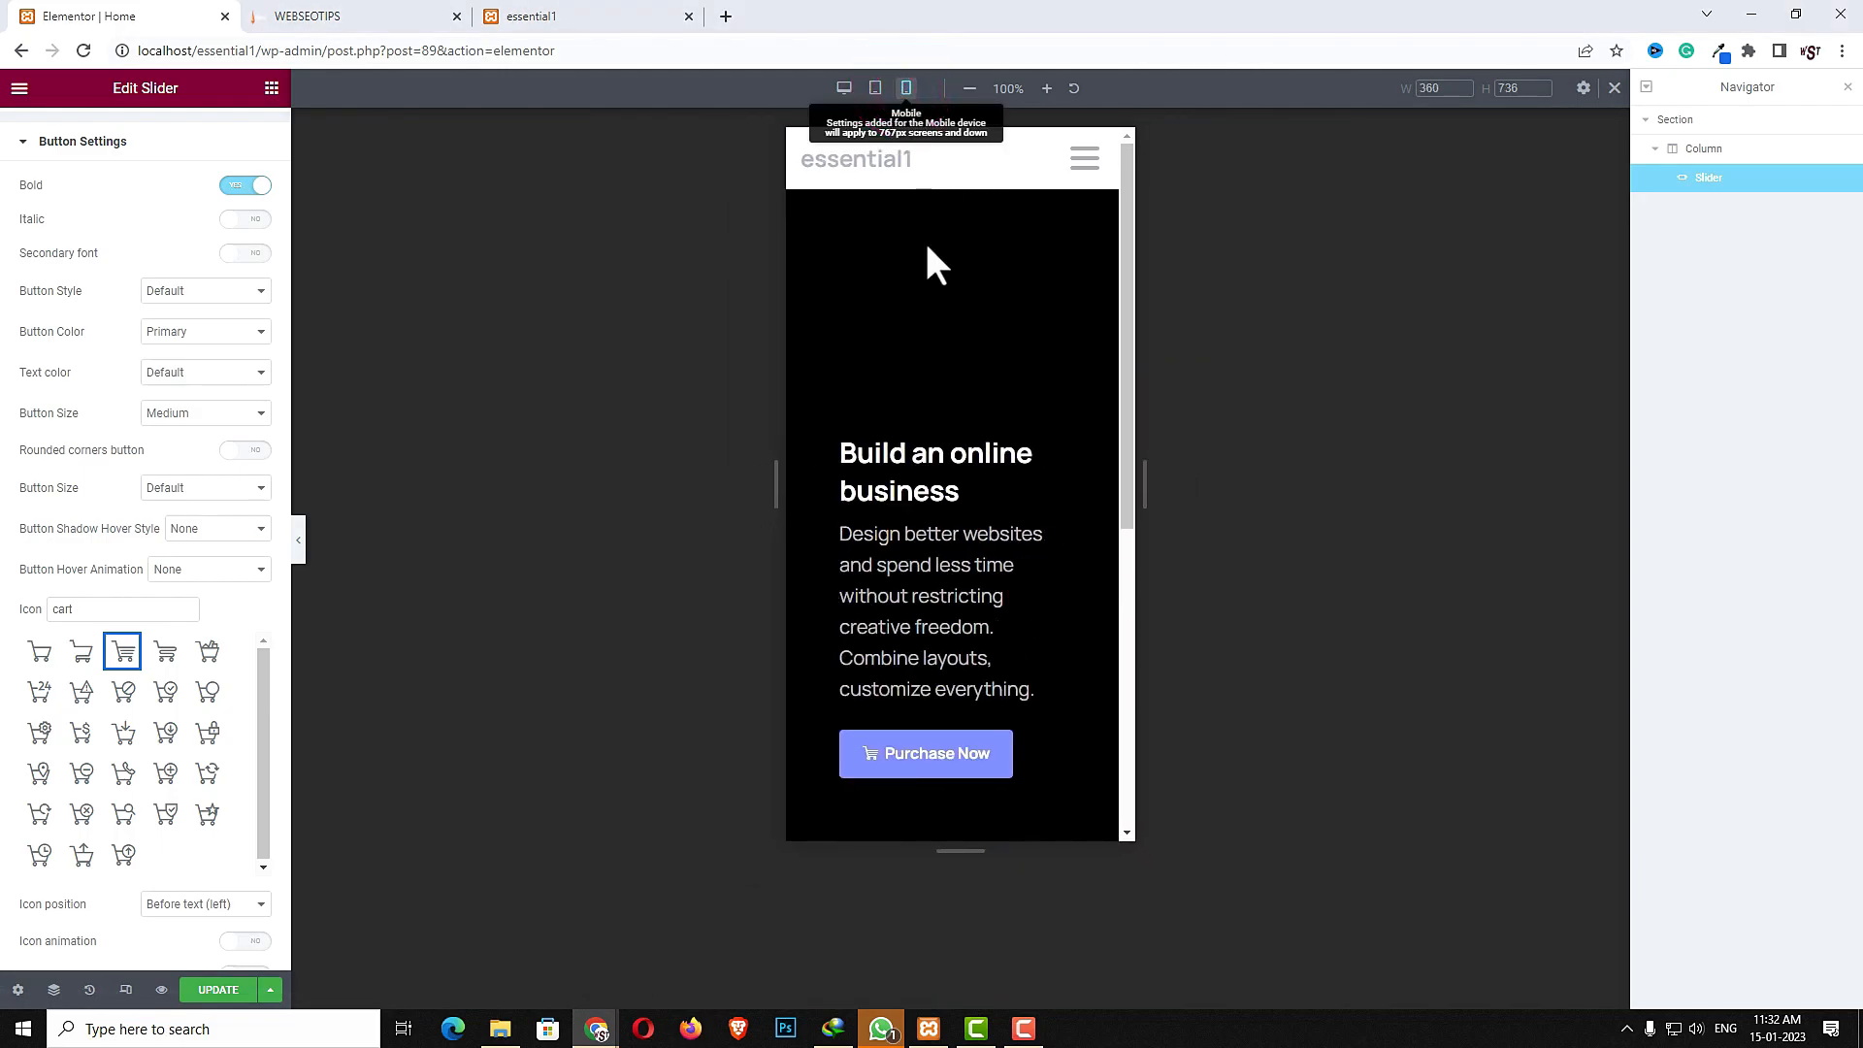
scroll(986, 386, down, 5)
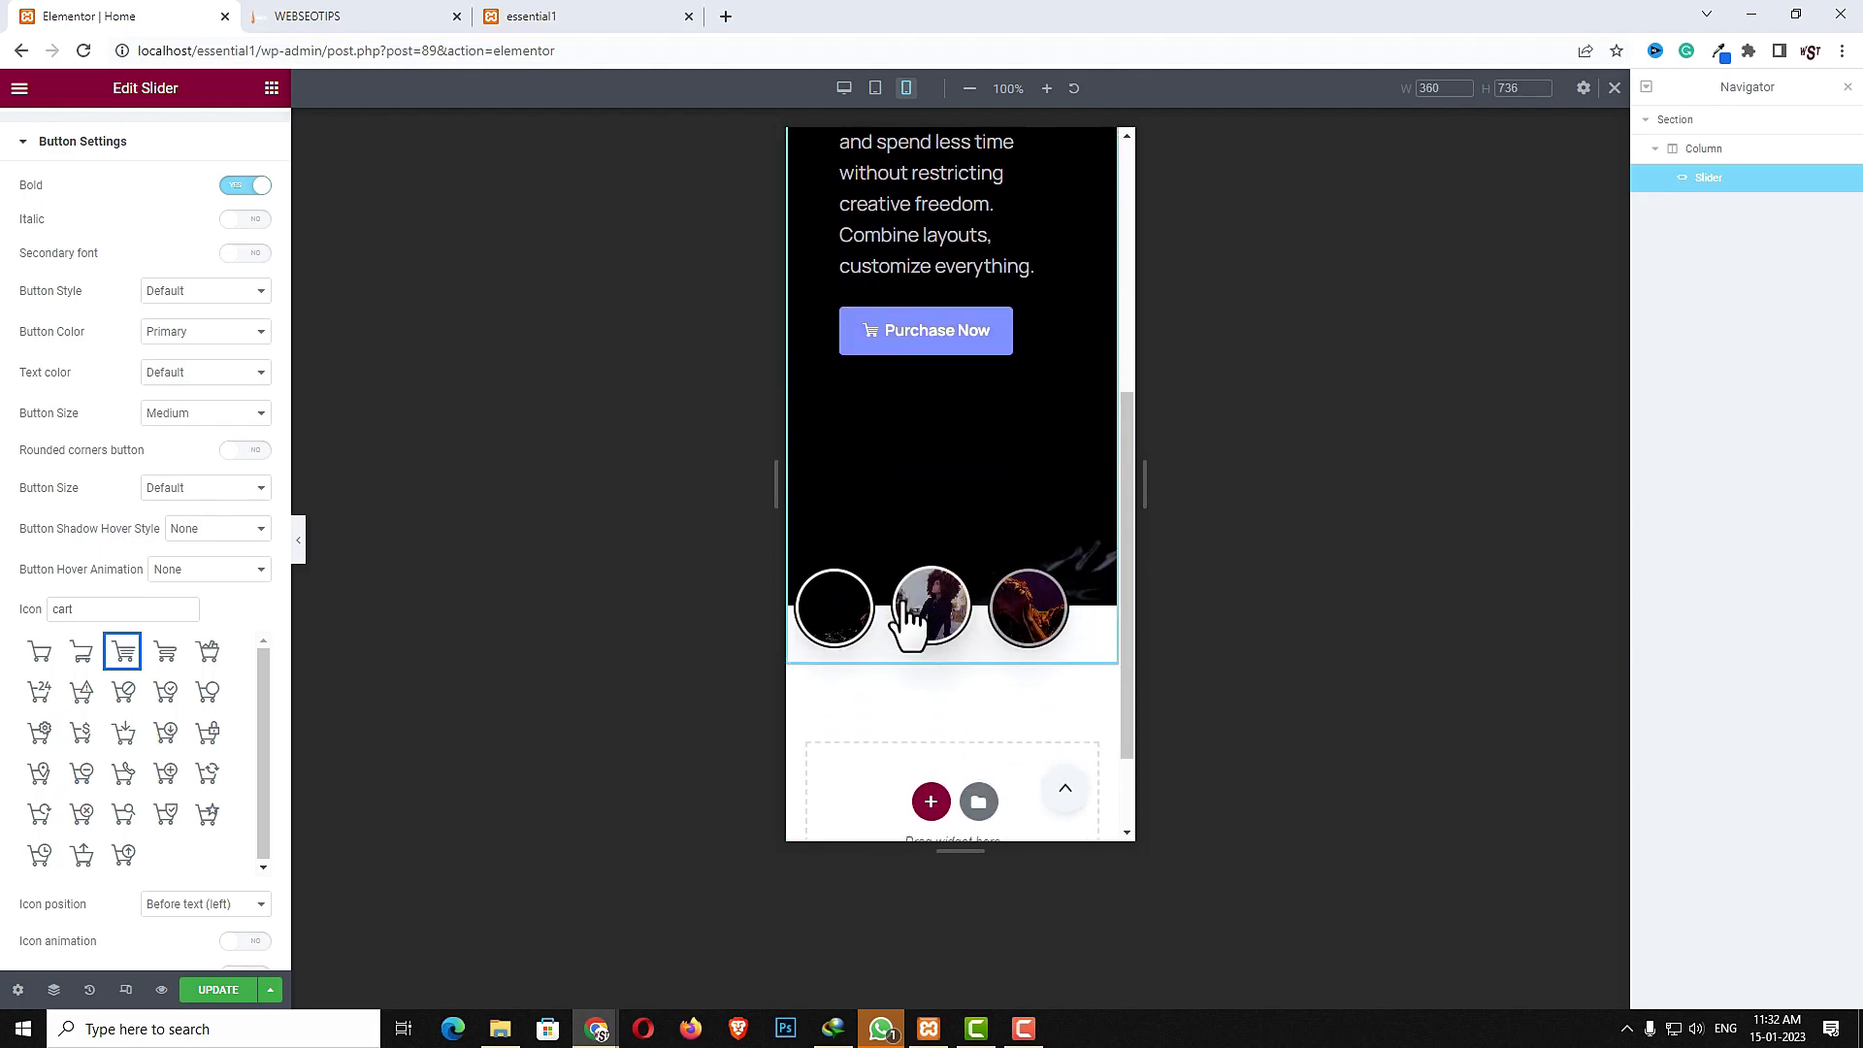
click(844, 89)
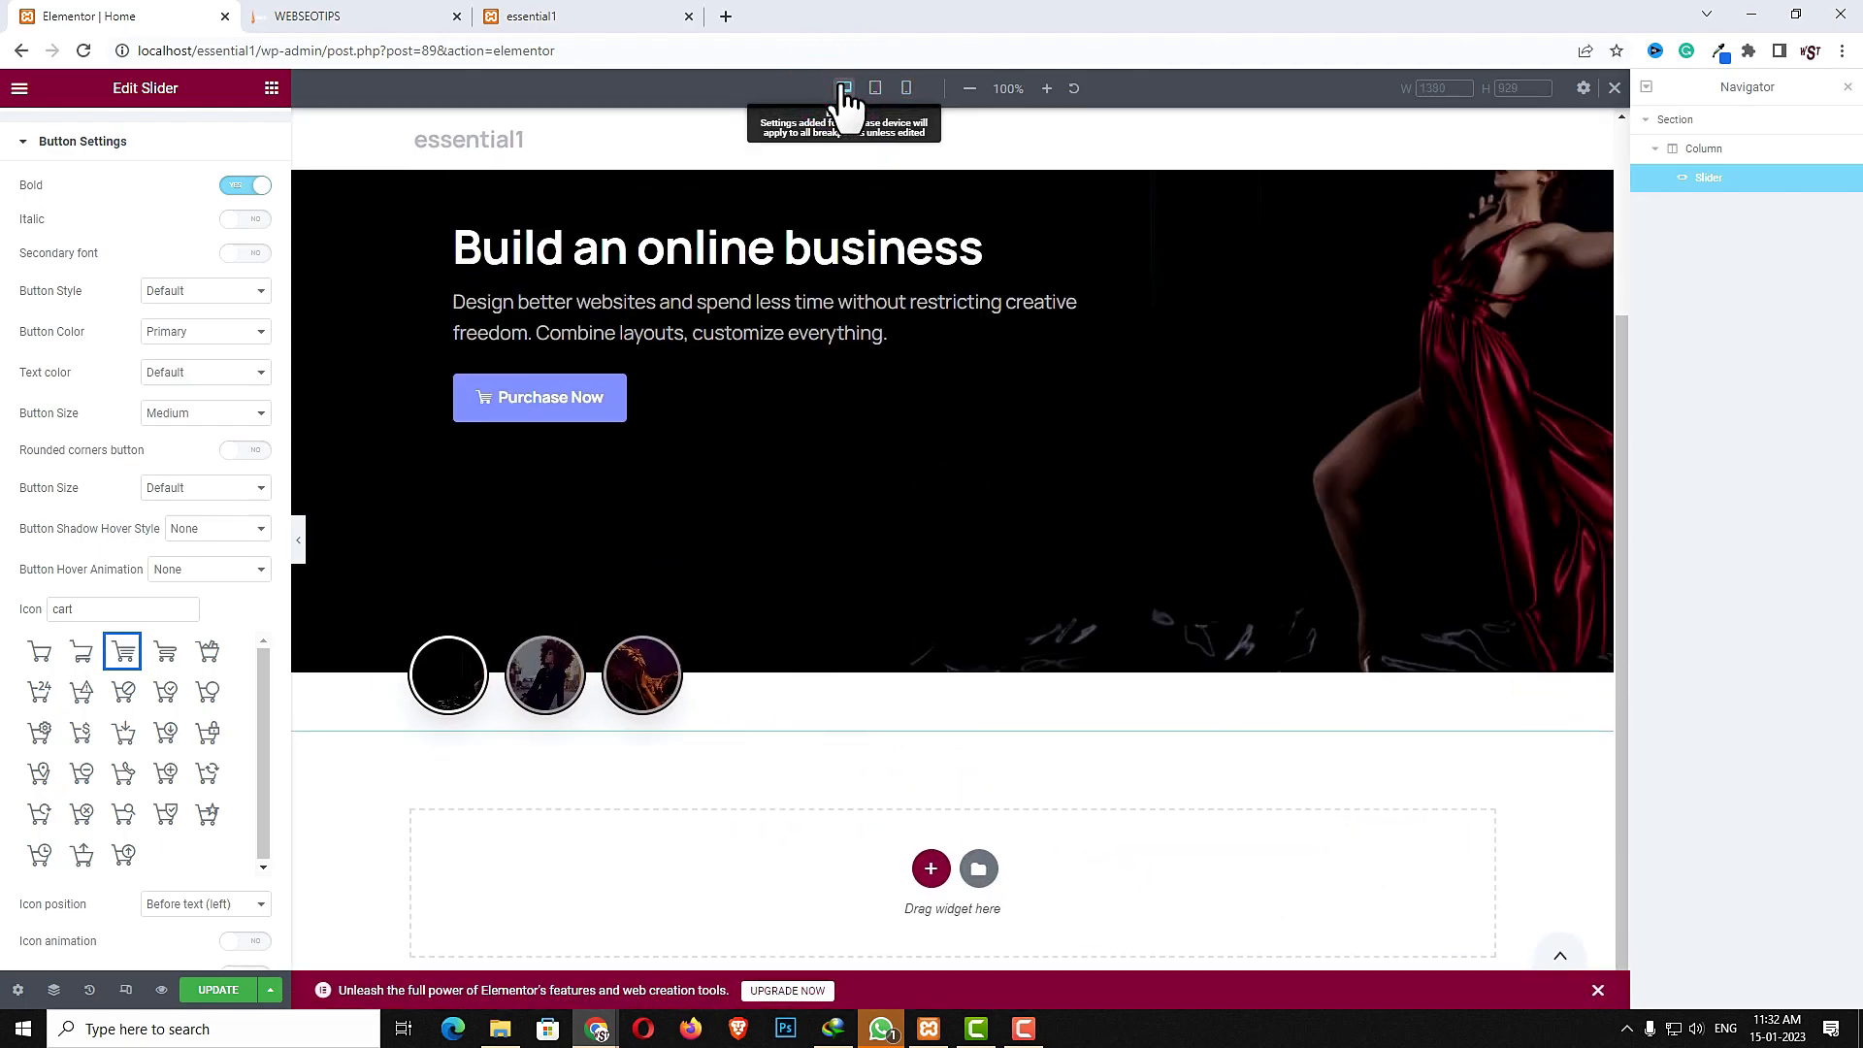
- Copy the Categories from Essentials heading text from the reference site and return to the editor
click(375, 18)
scroll(432, 631, down, 1)
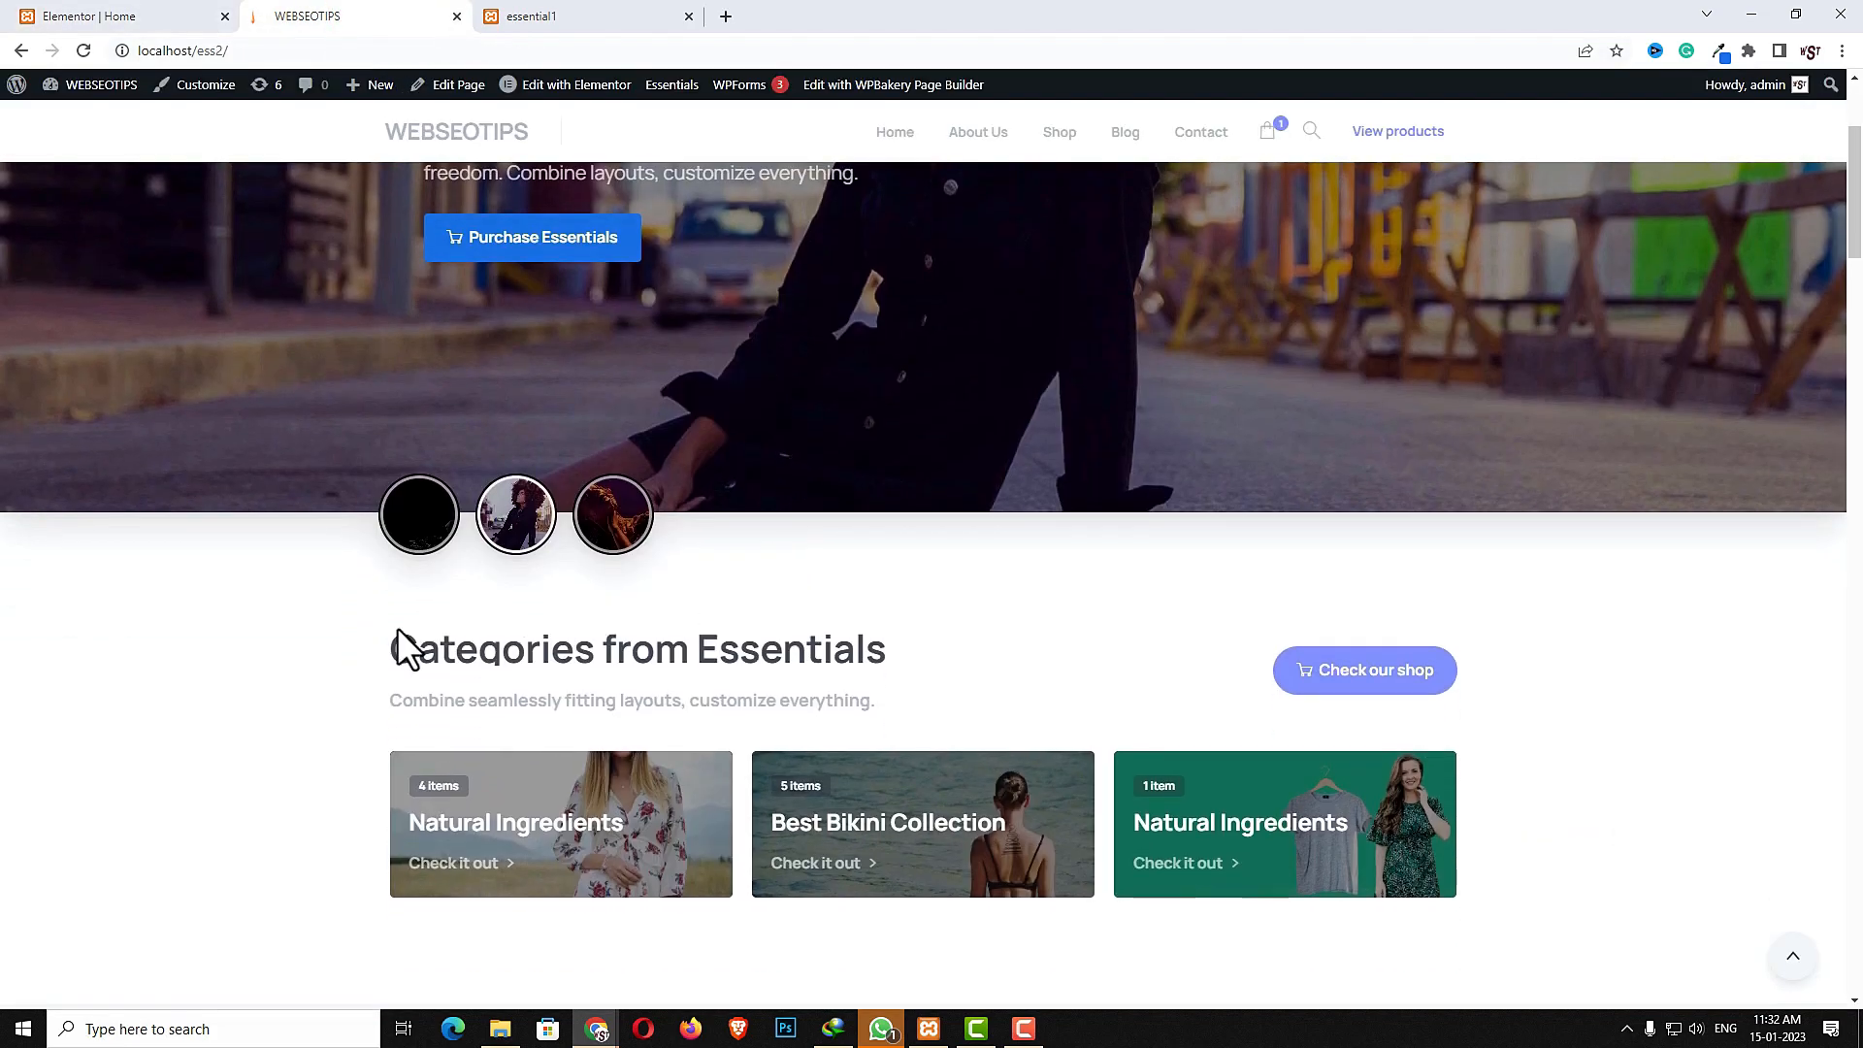
scroll(993, 708, down, 4)
scroll(993, 696, up, 1)
drag(307, 354, 1226, 572)
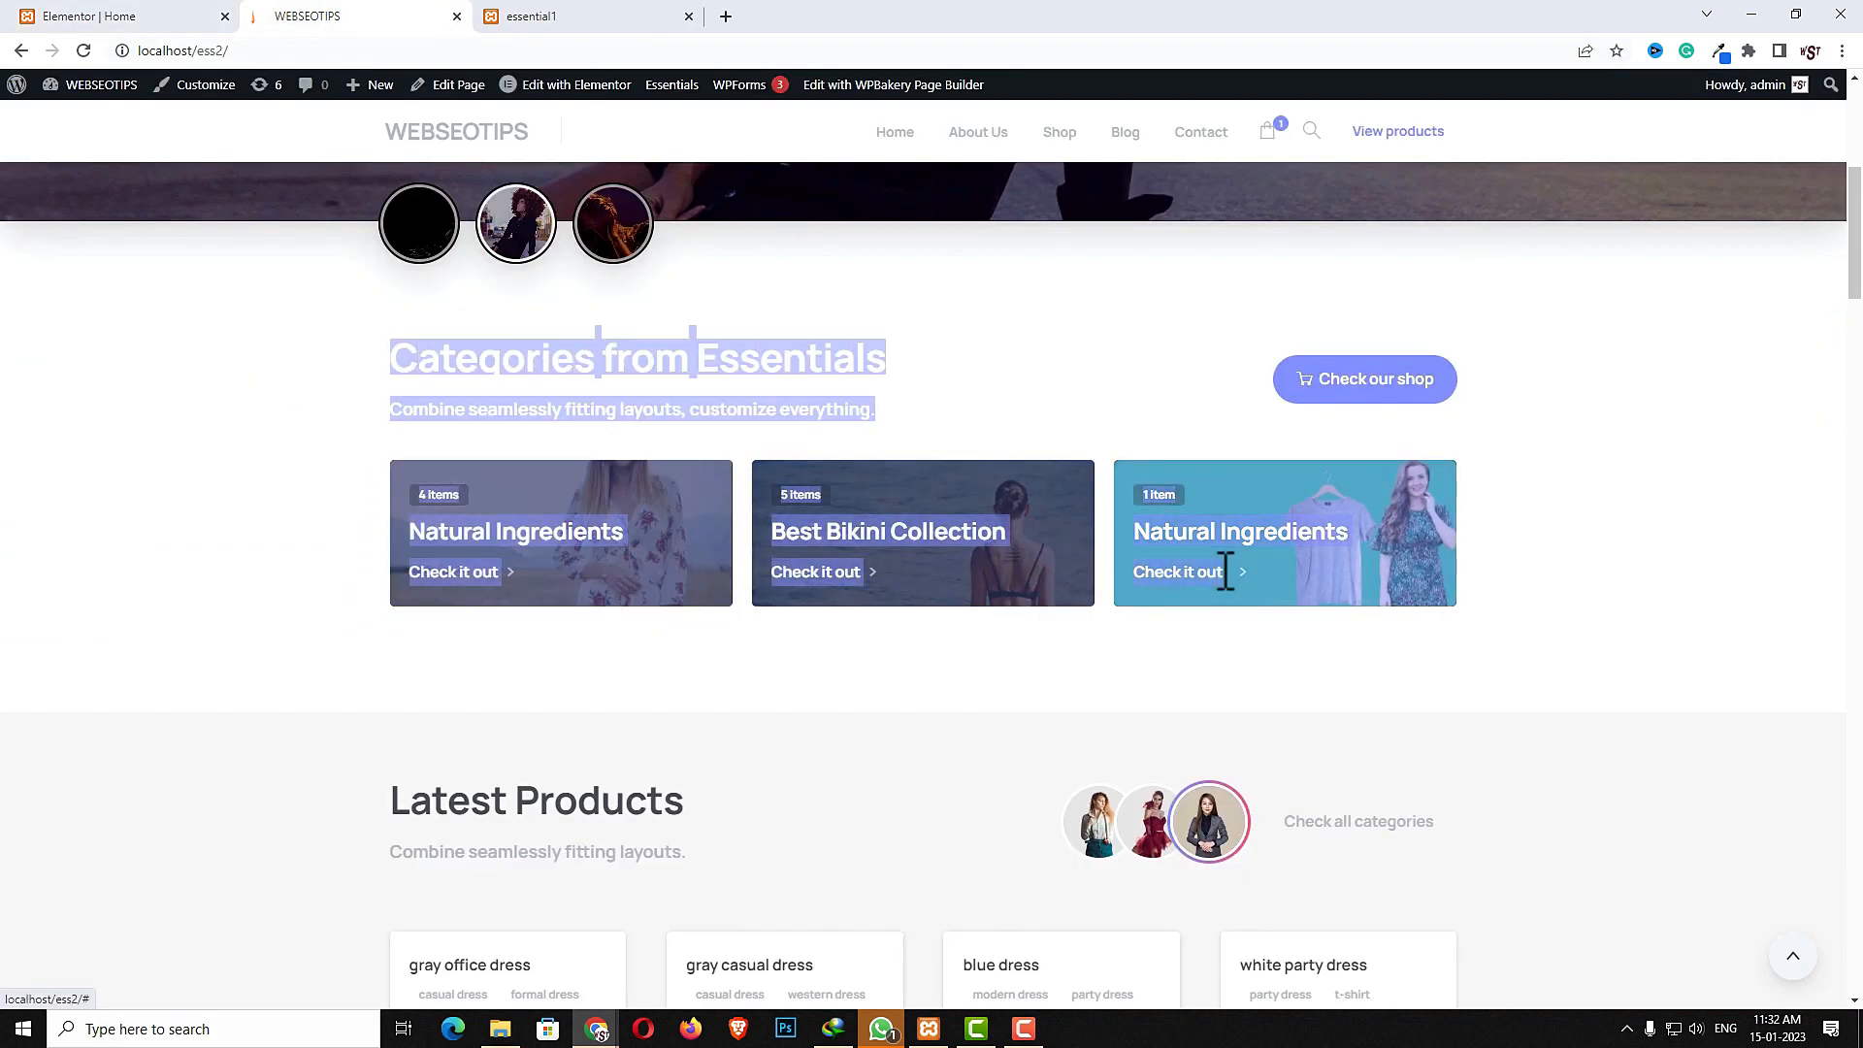
click(140, 16)
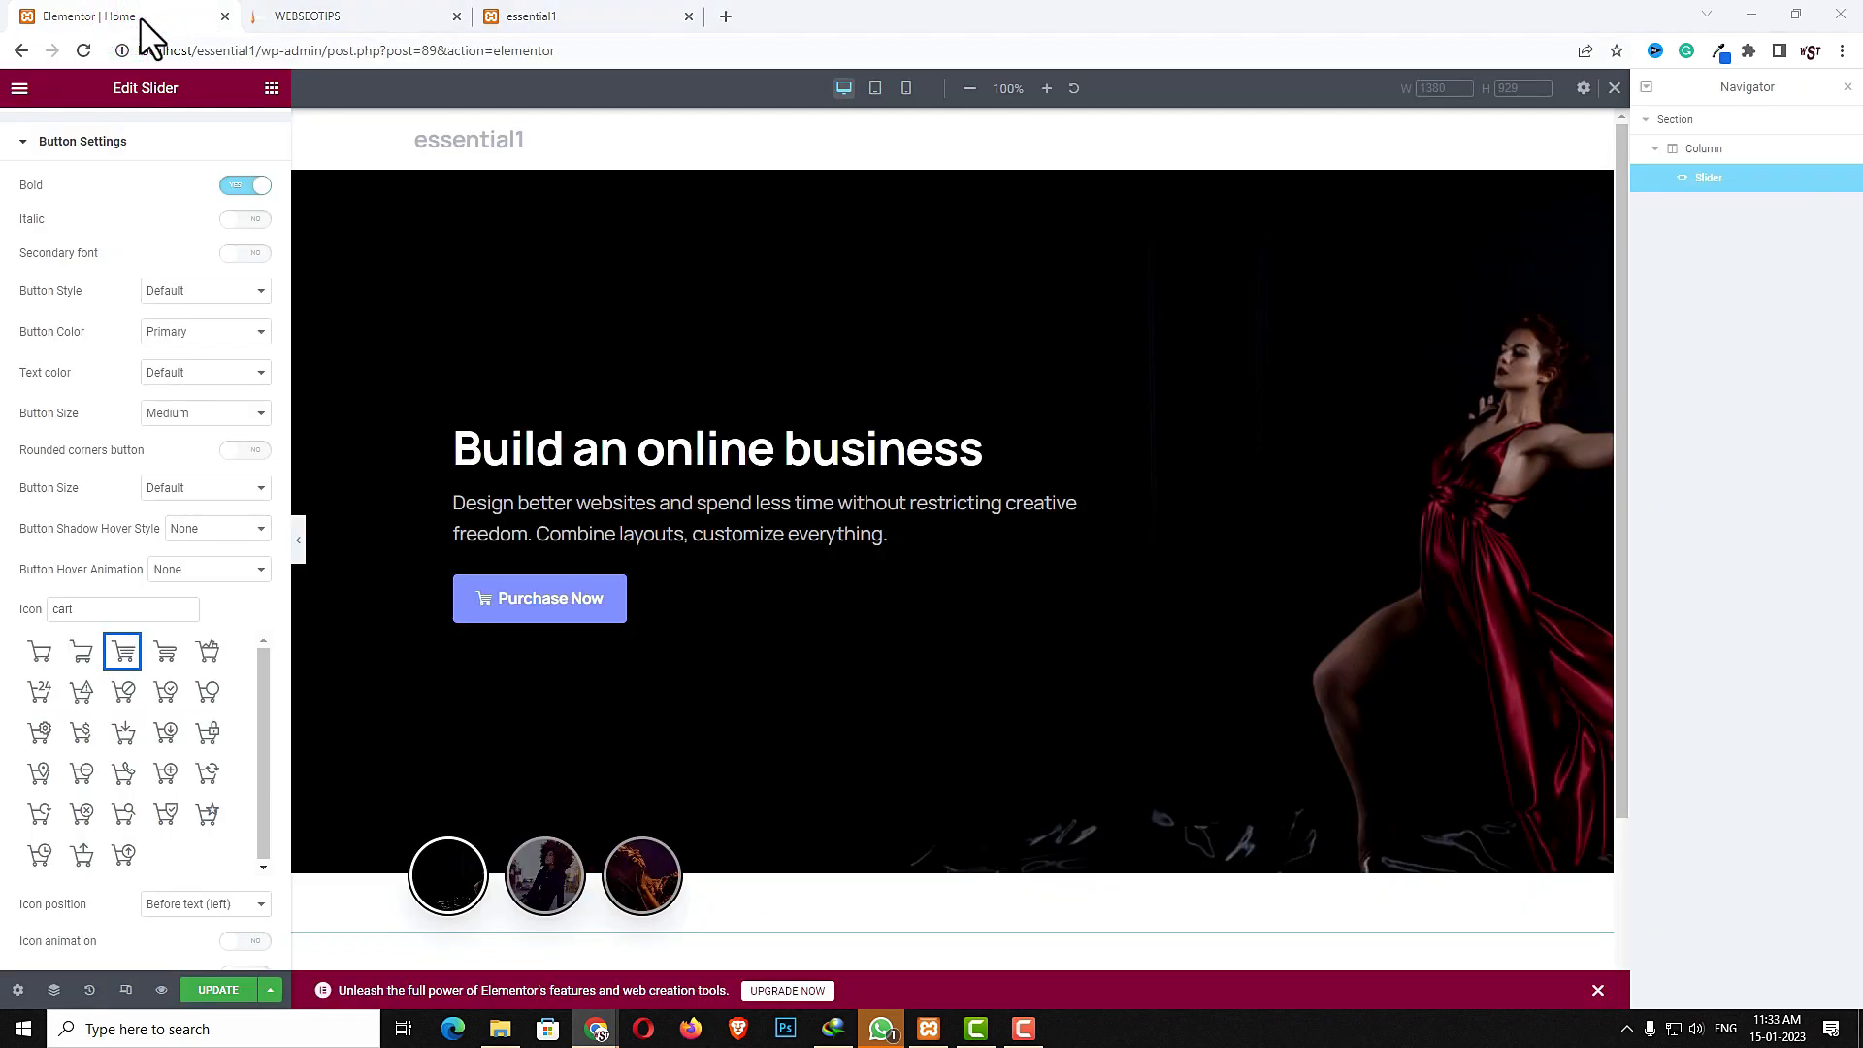
- Add a new one-column section below the slider
scroll(274, 266, down, 3)
scroll(1177, 699, down, 2)
click(930, 842)
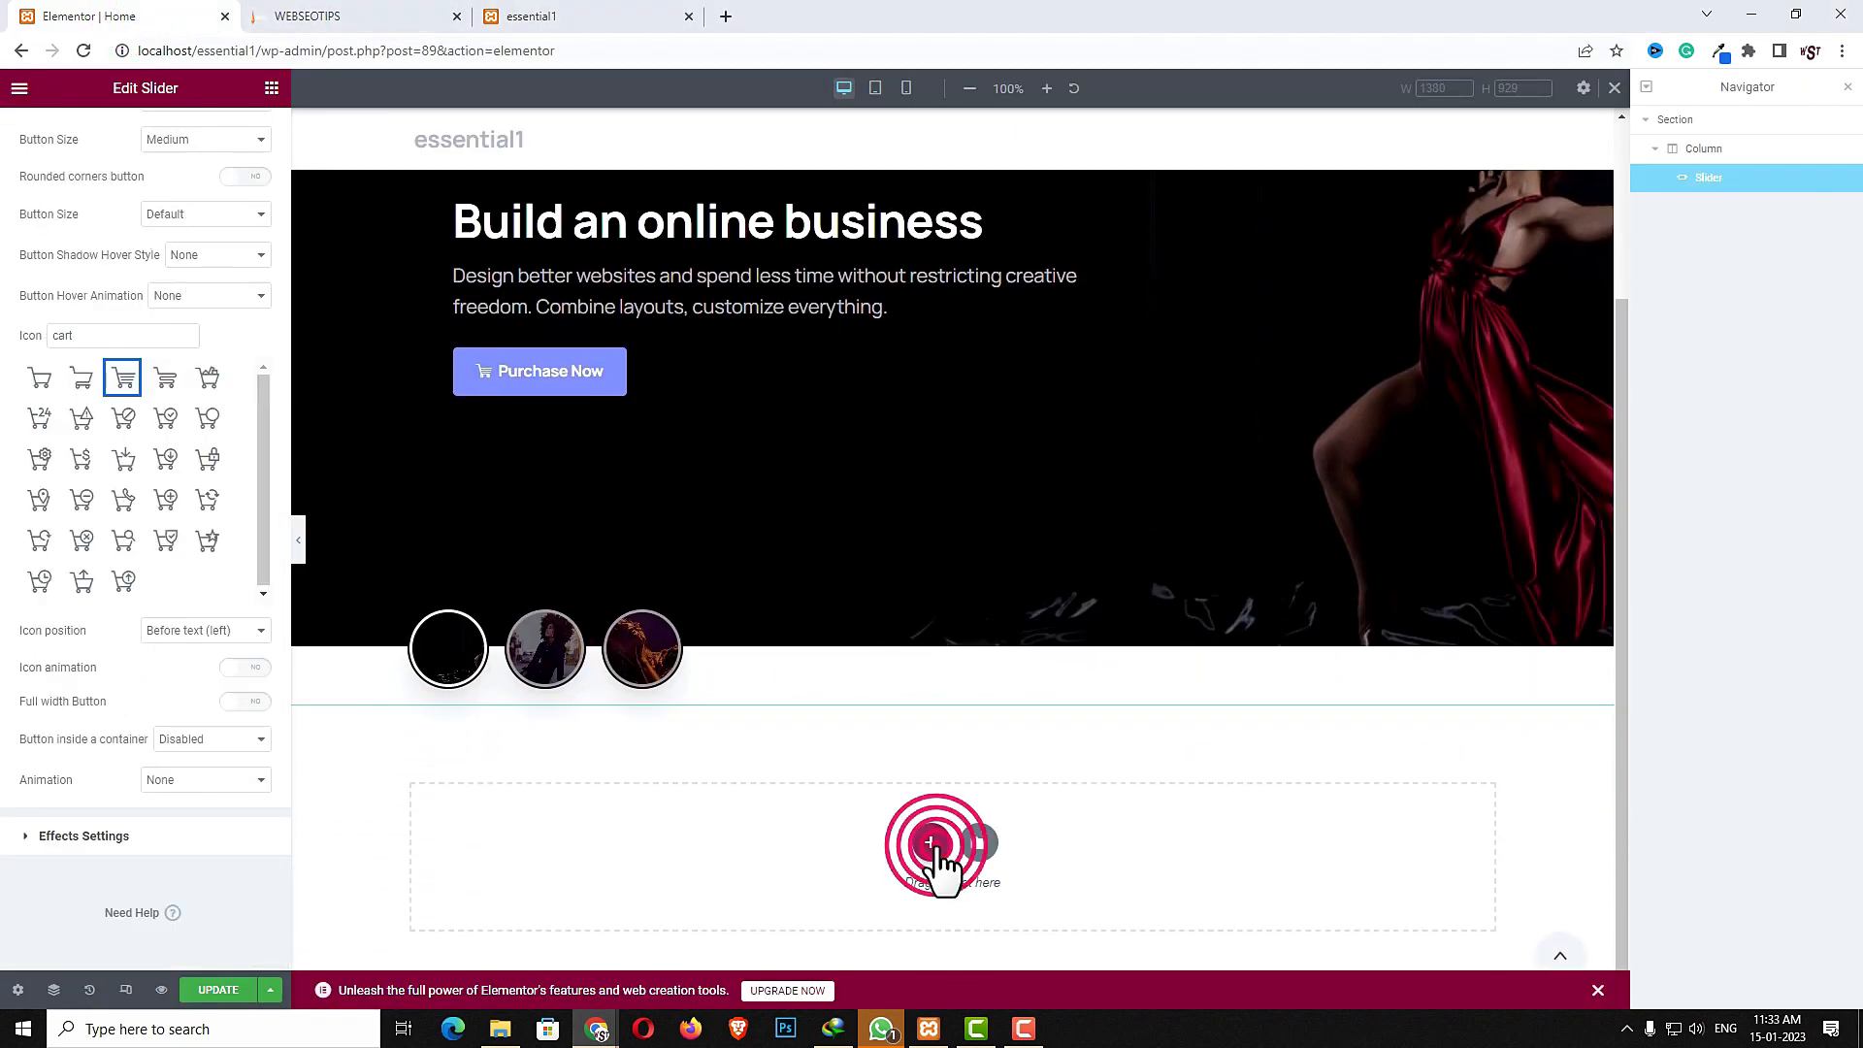
click(695, 898)
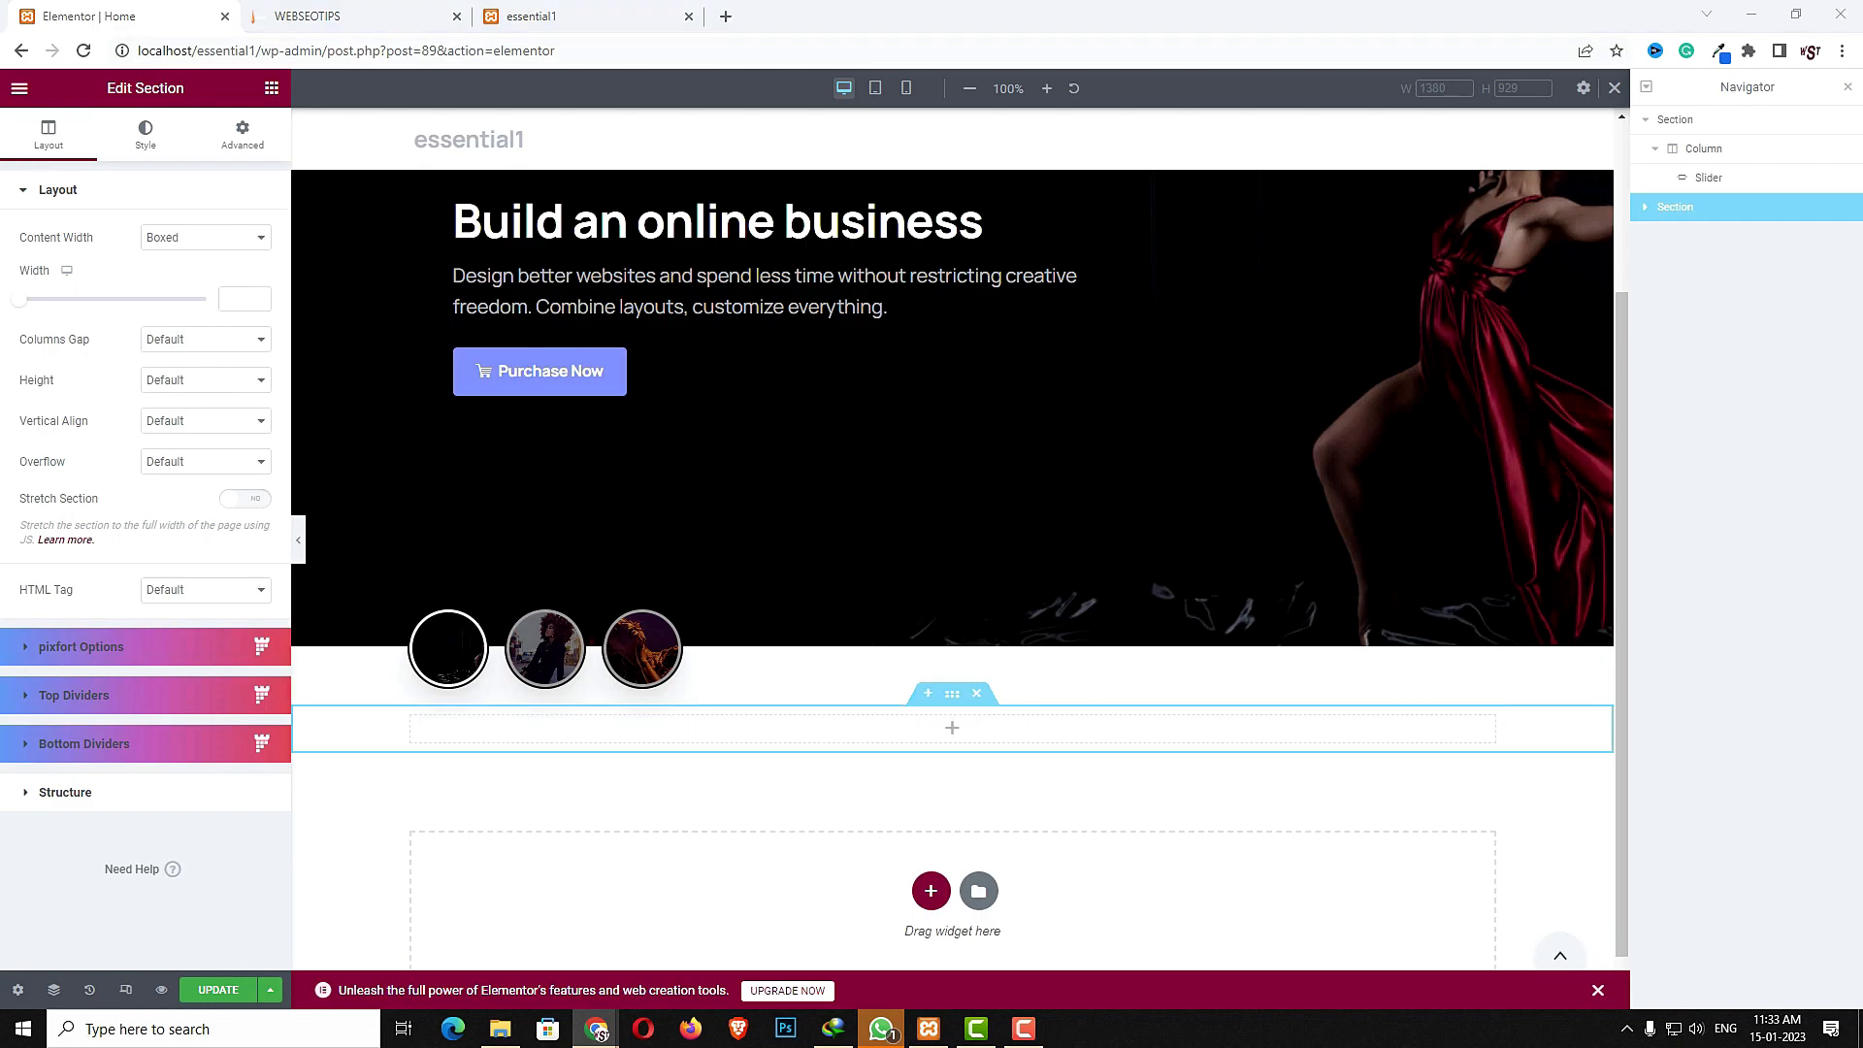
- Unlink the new section's padding and set its top padding to 40 and bottom padding to 80
click(952, 694)
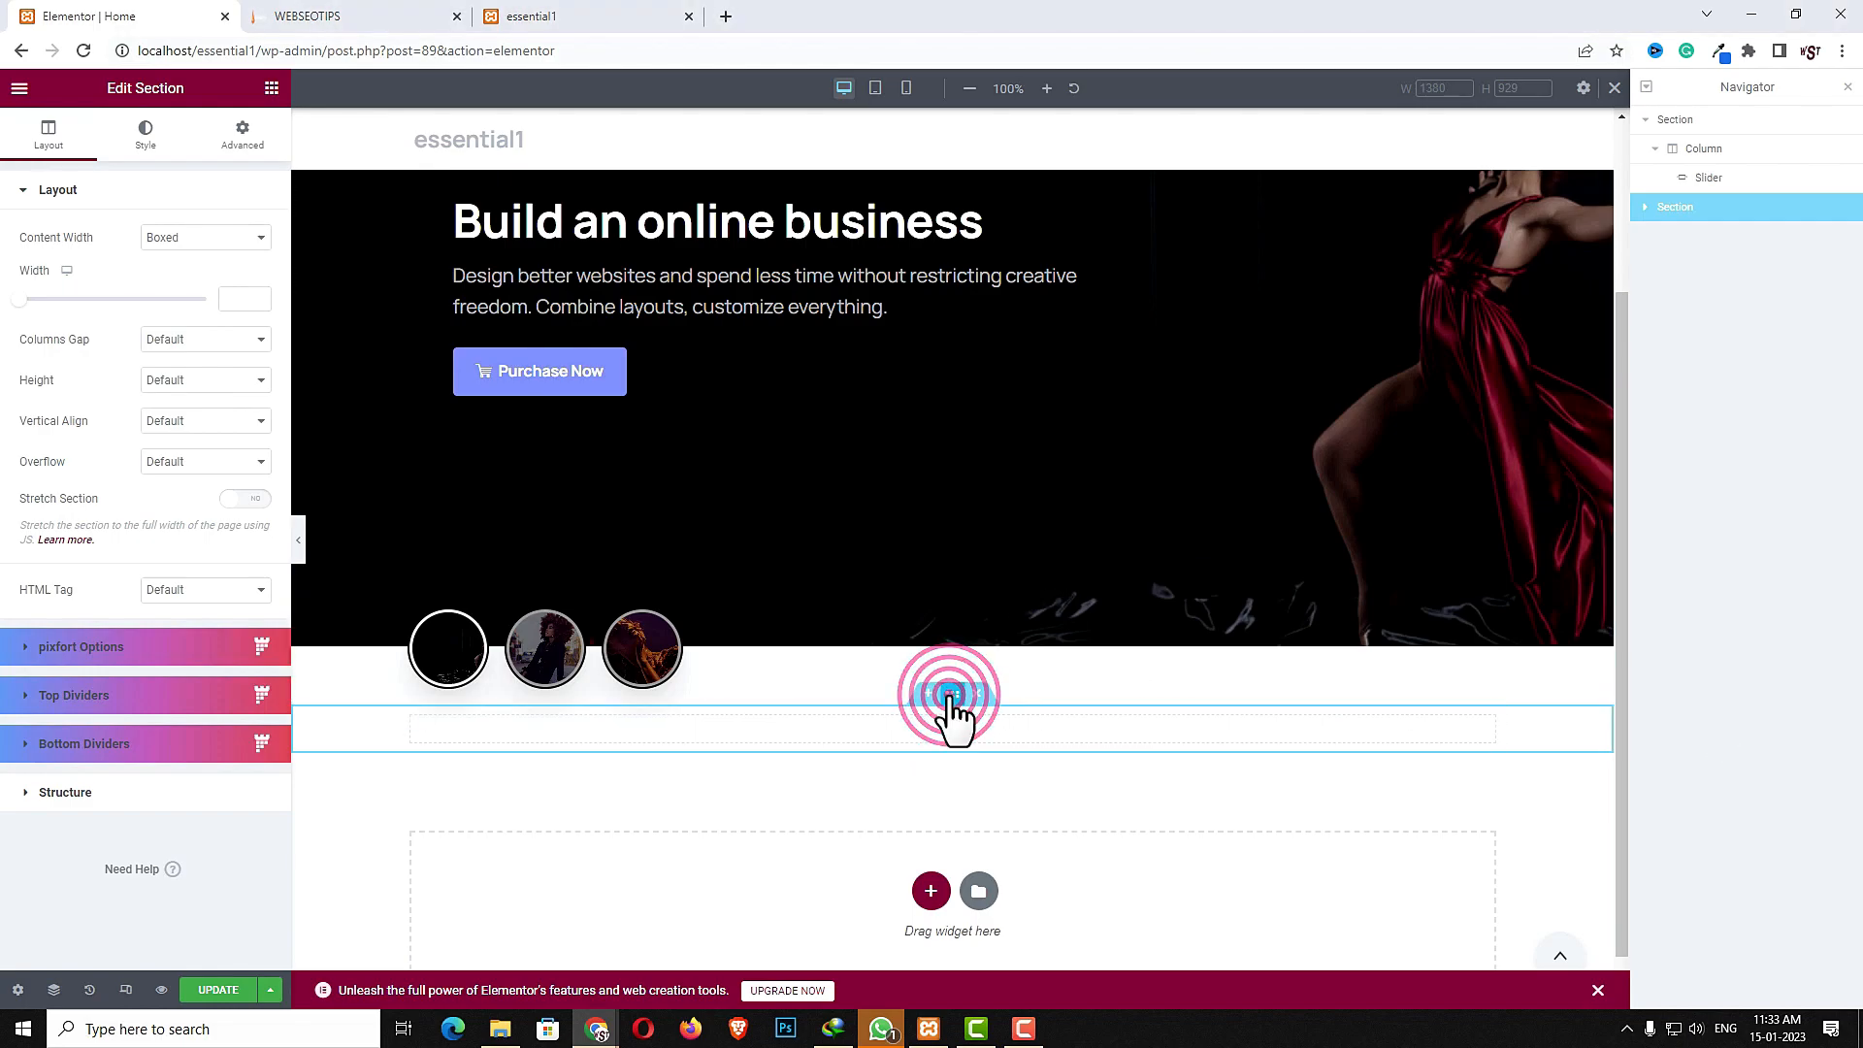
click(244, 135)
click(247, 335)
click(32, 337)
text(40)
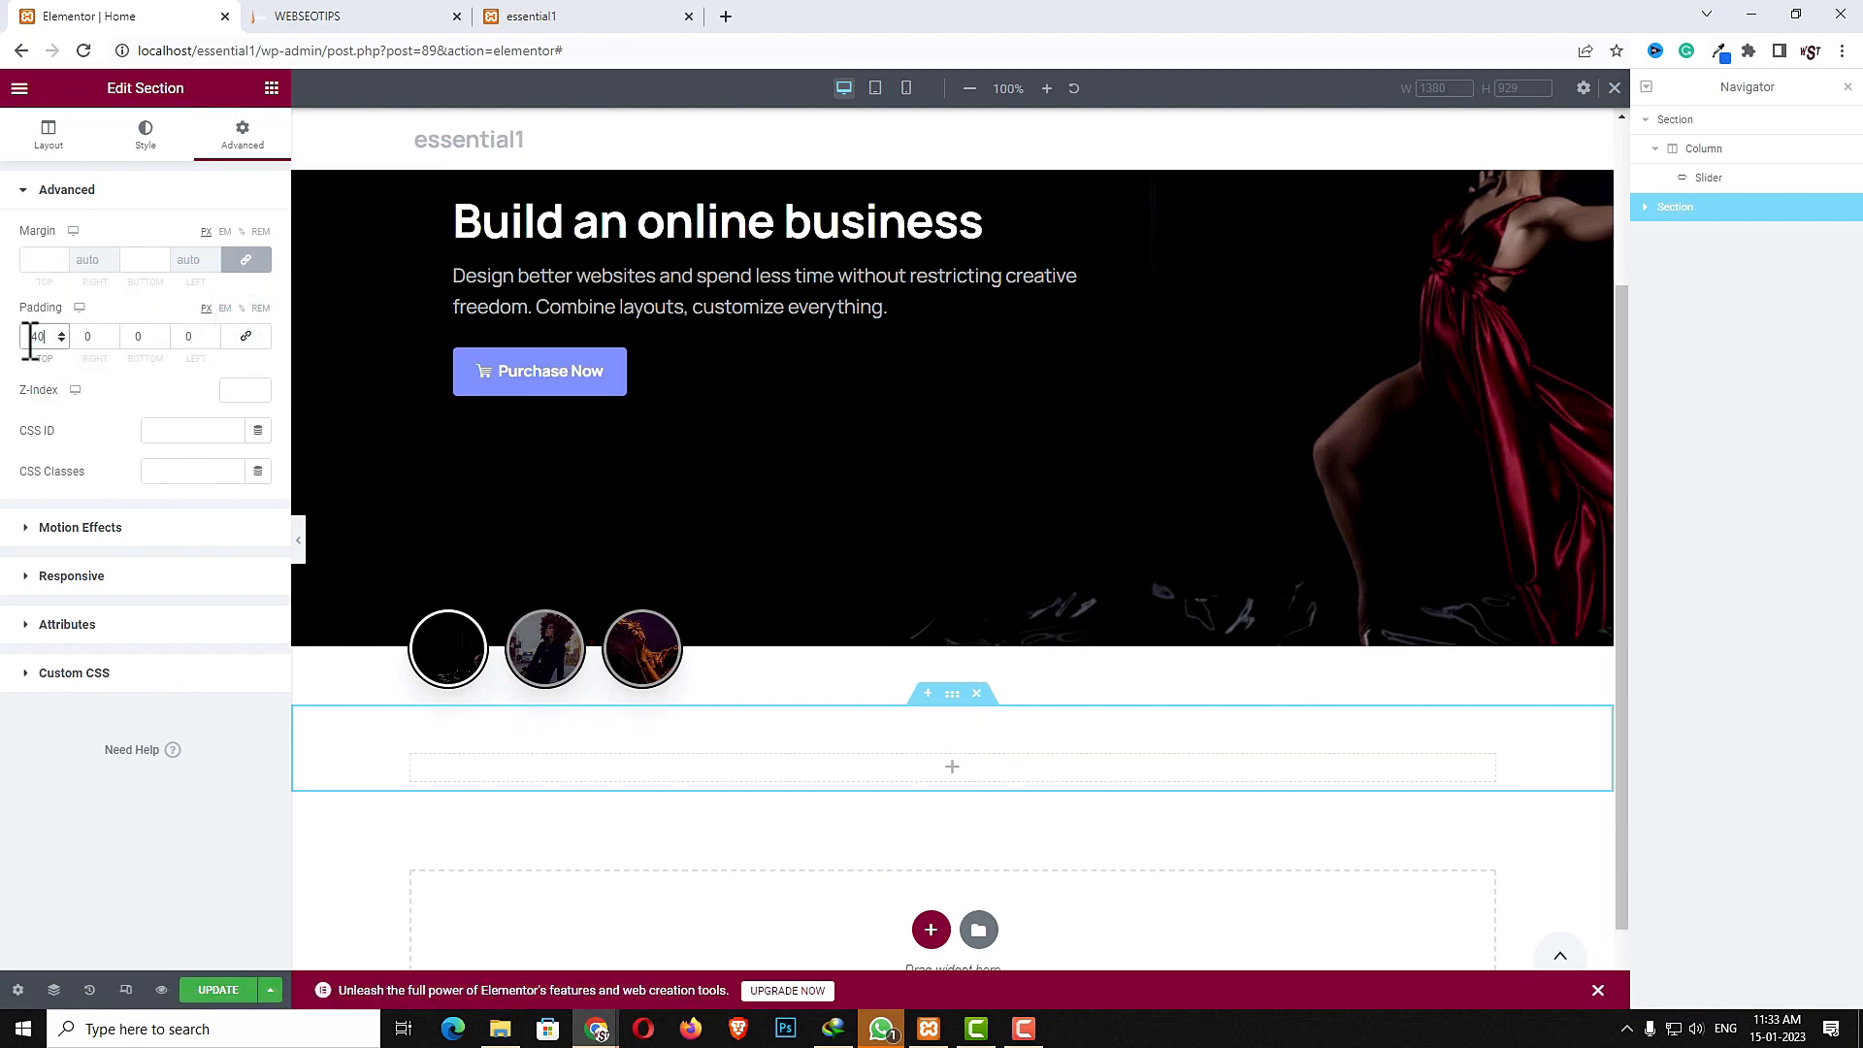
click(145, 335)
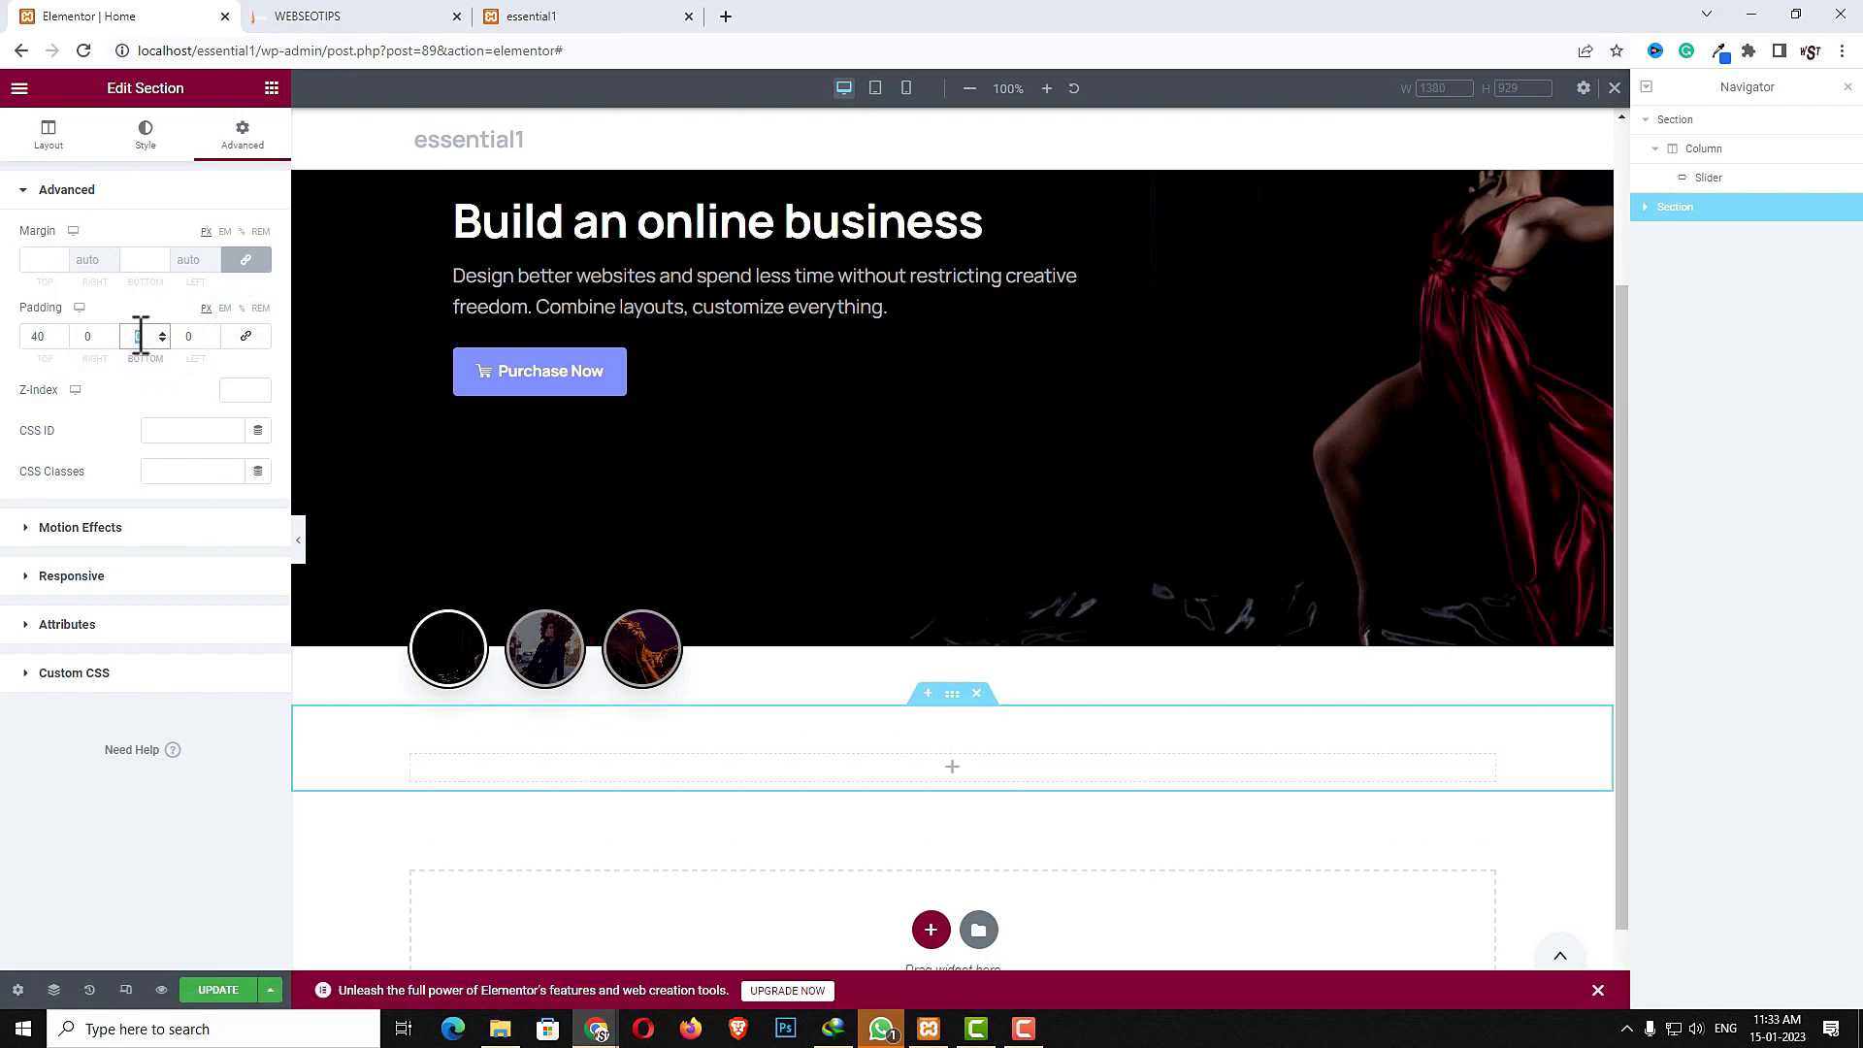
text(80)
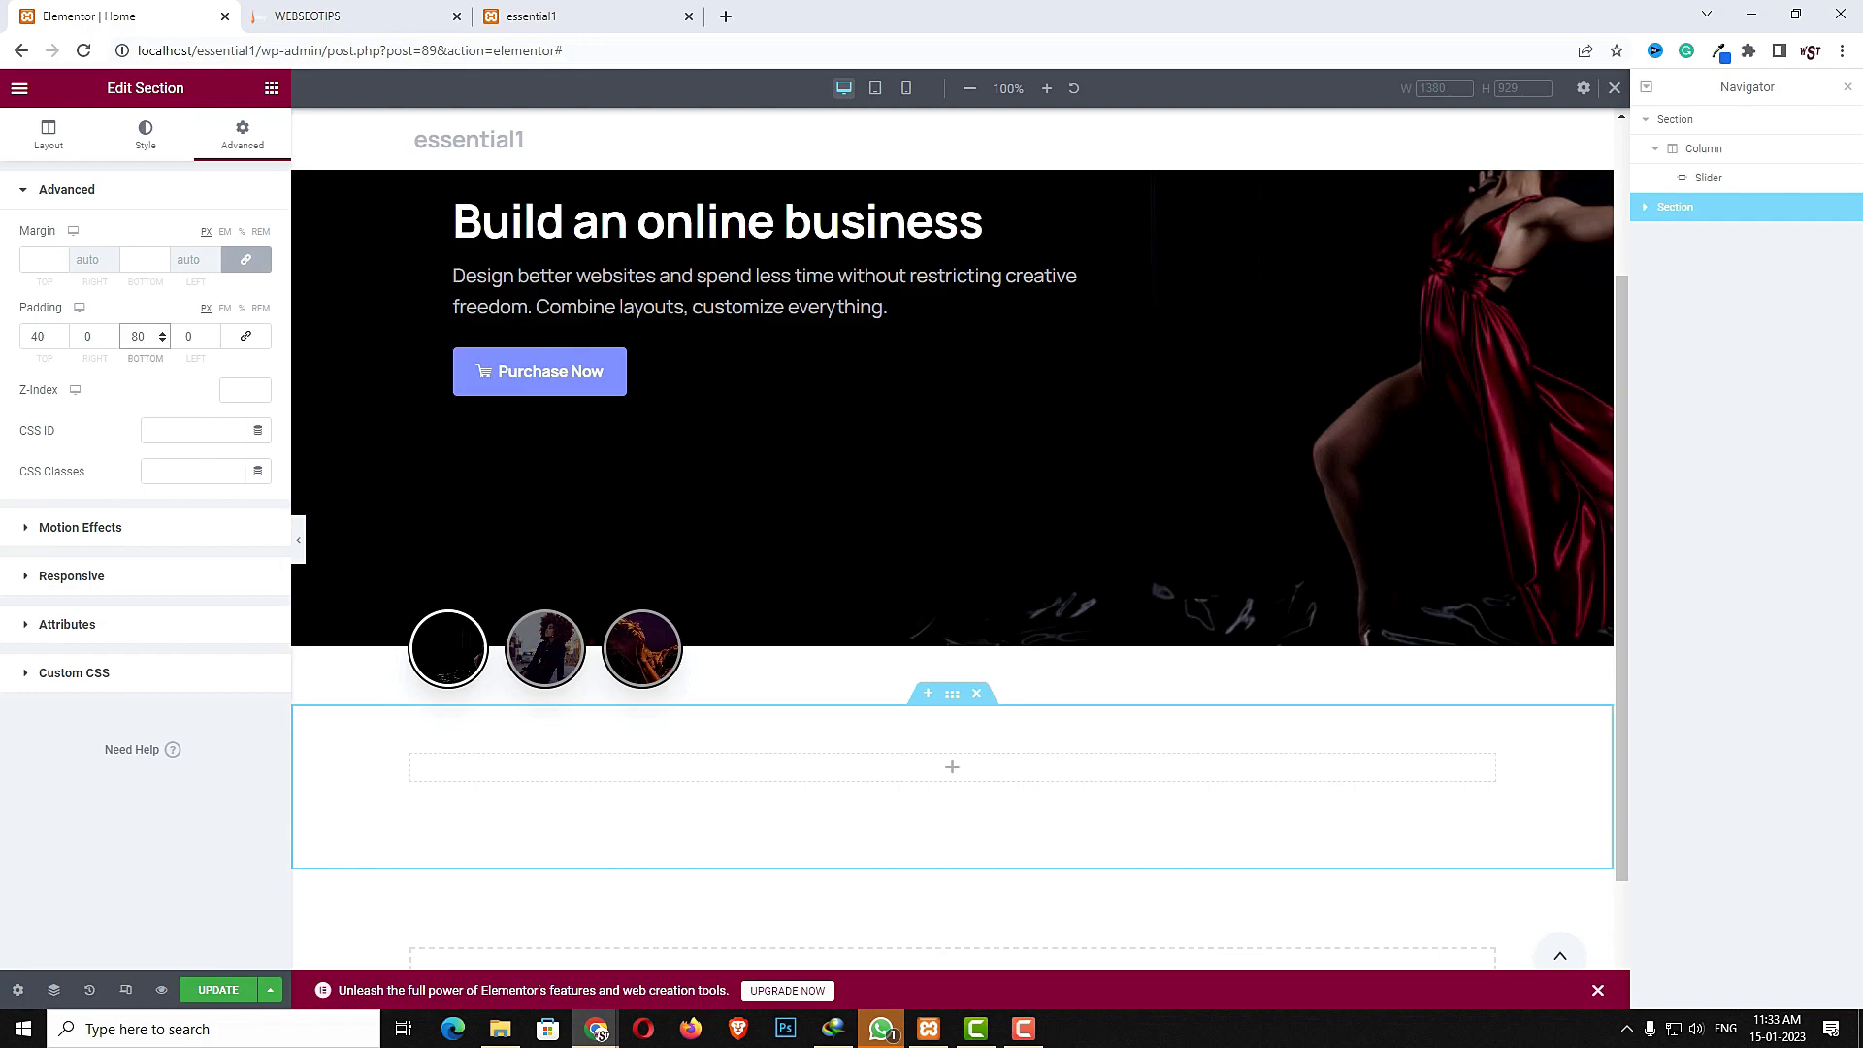
- Insert an Inner Section widget into the new section
click(956, 769)
click(269, 94)
click(156, 167)
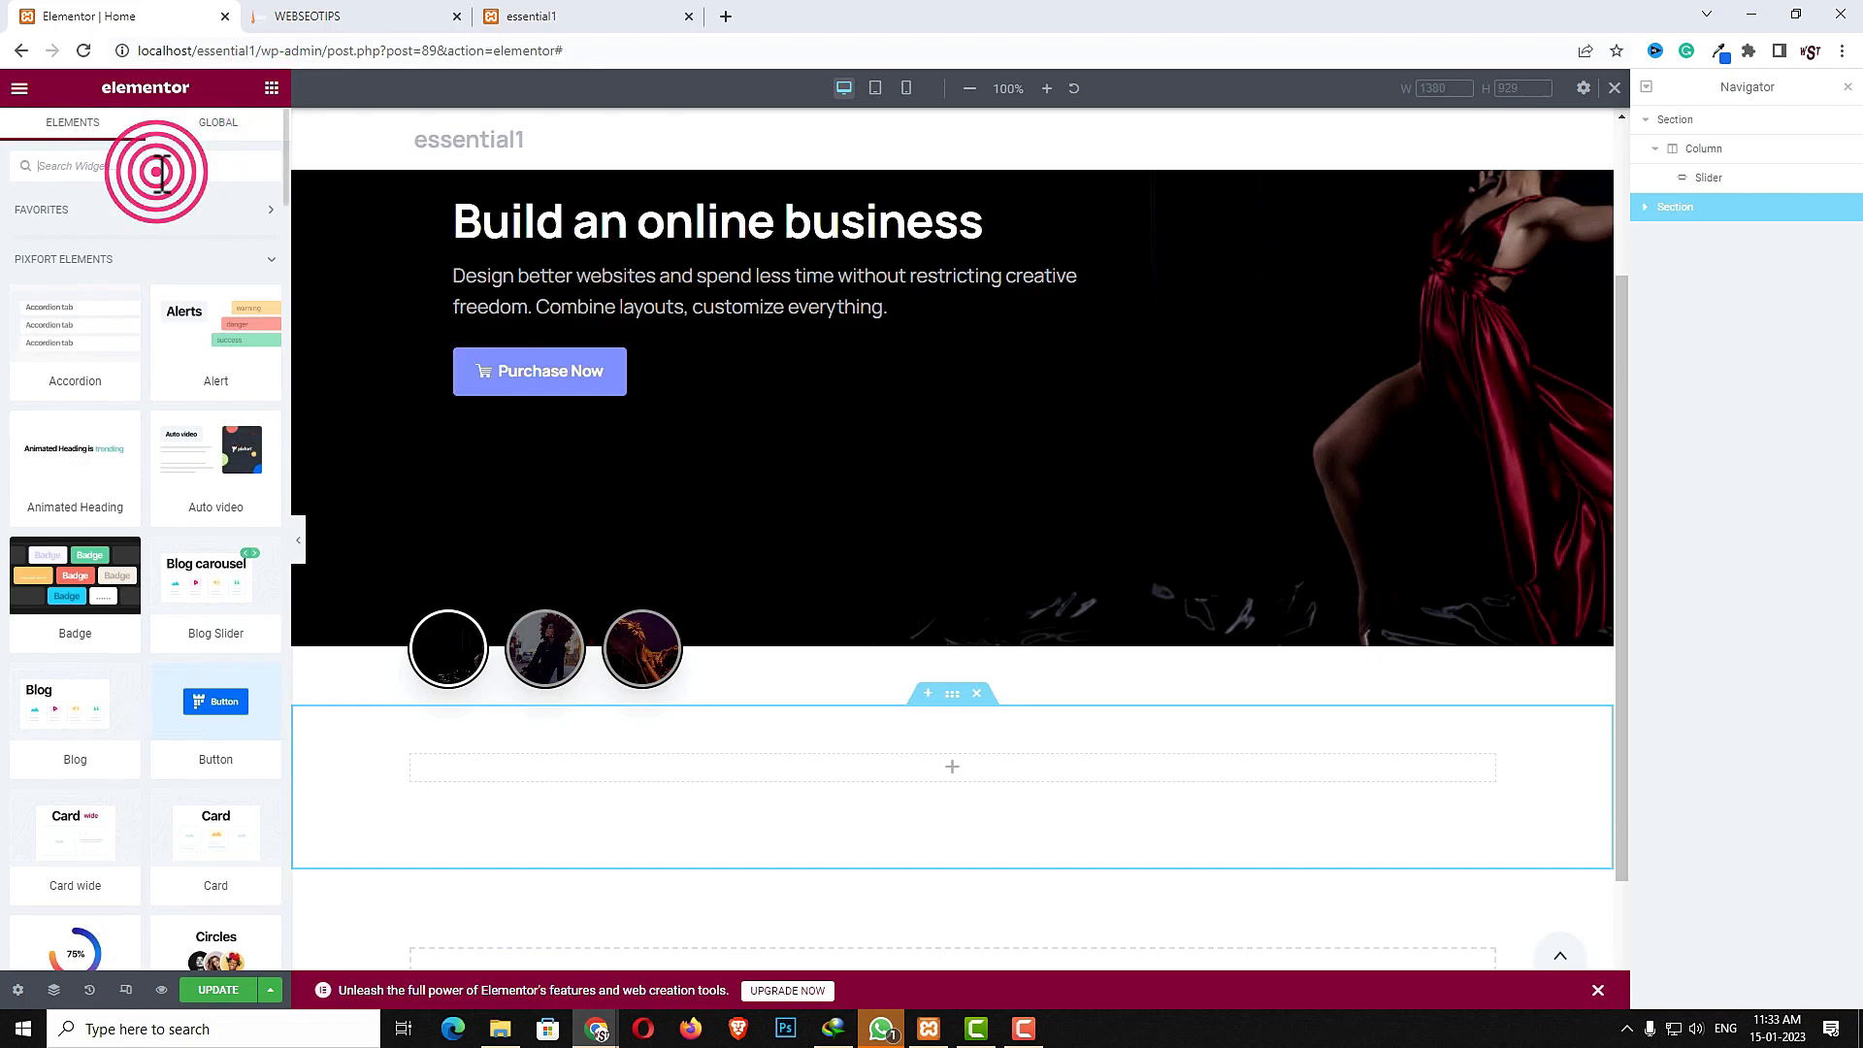
text(inn)
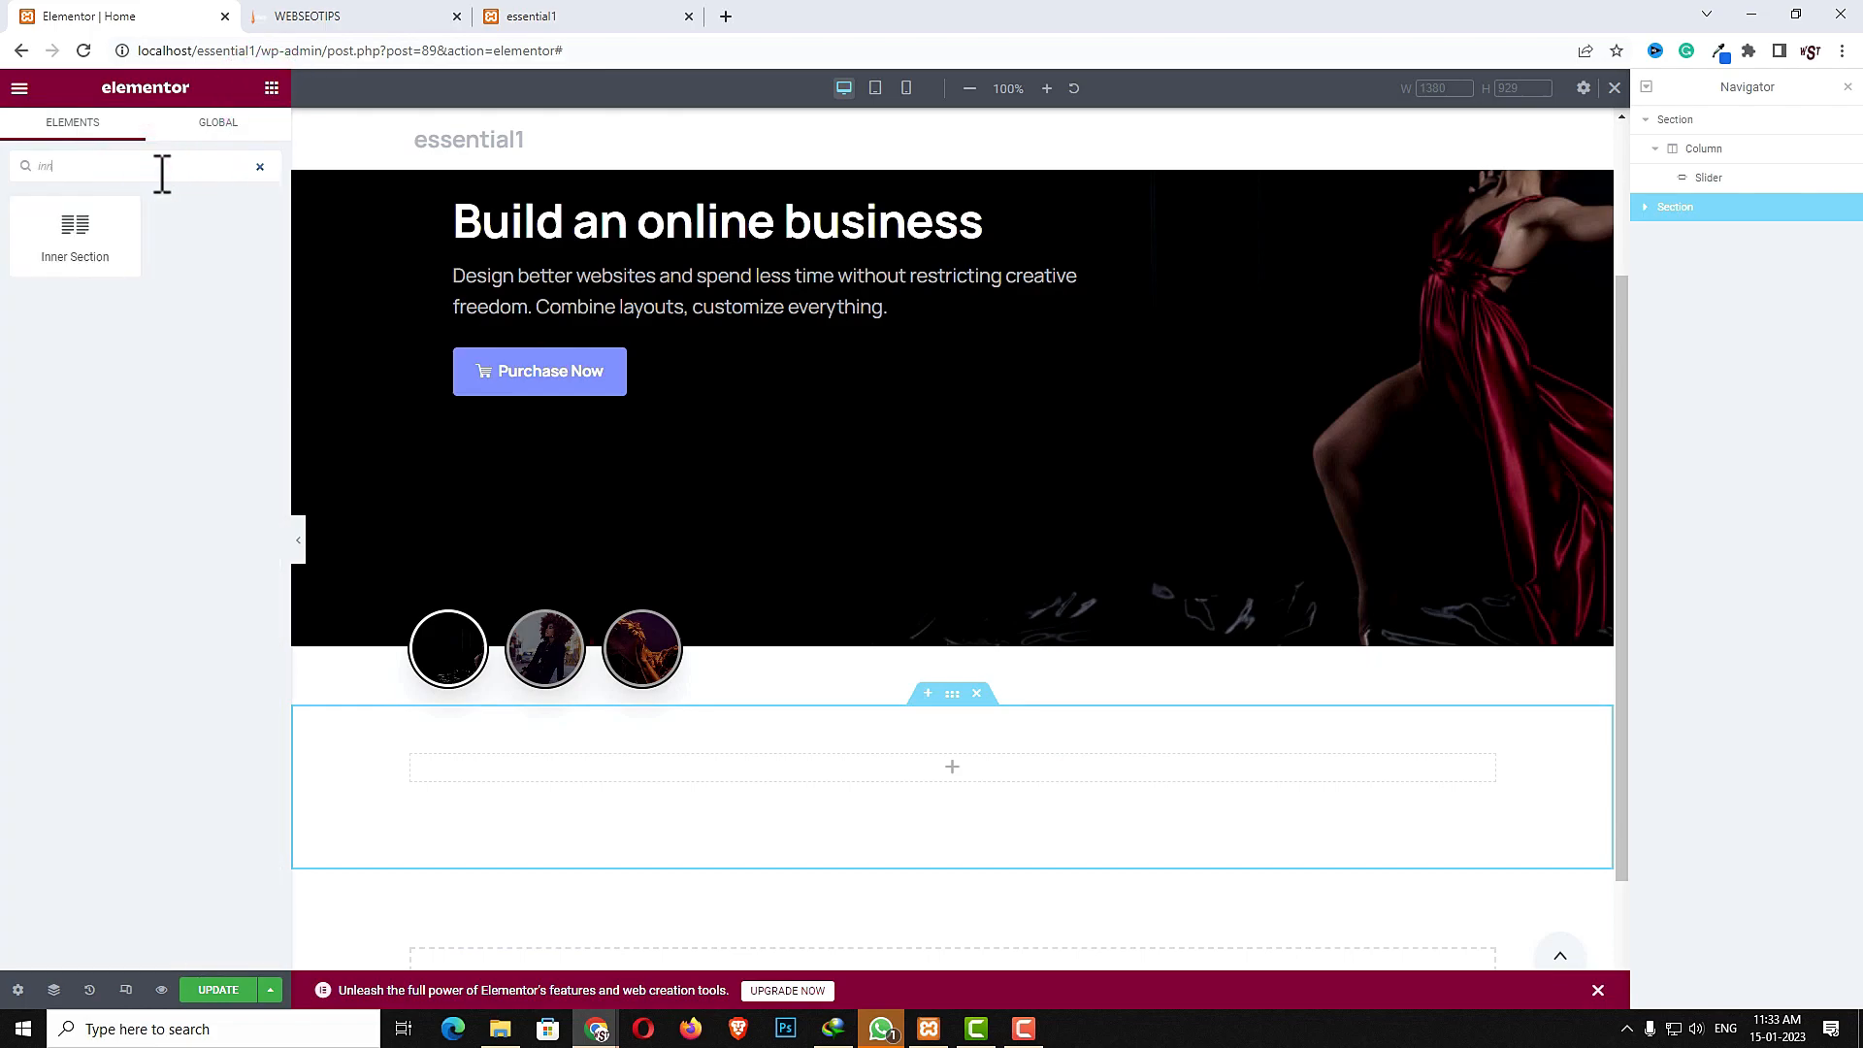
drag(104, 225, 894, 769)
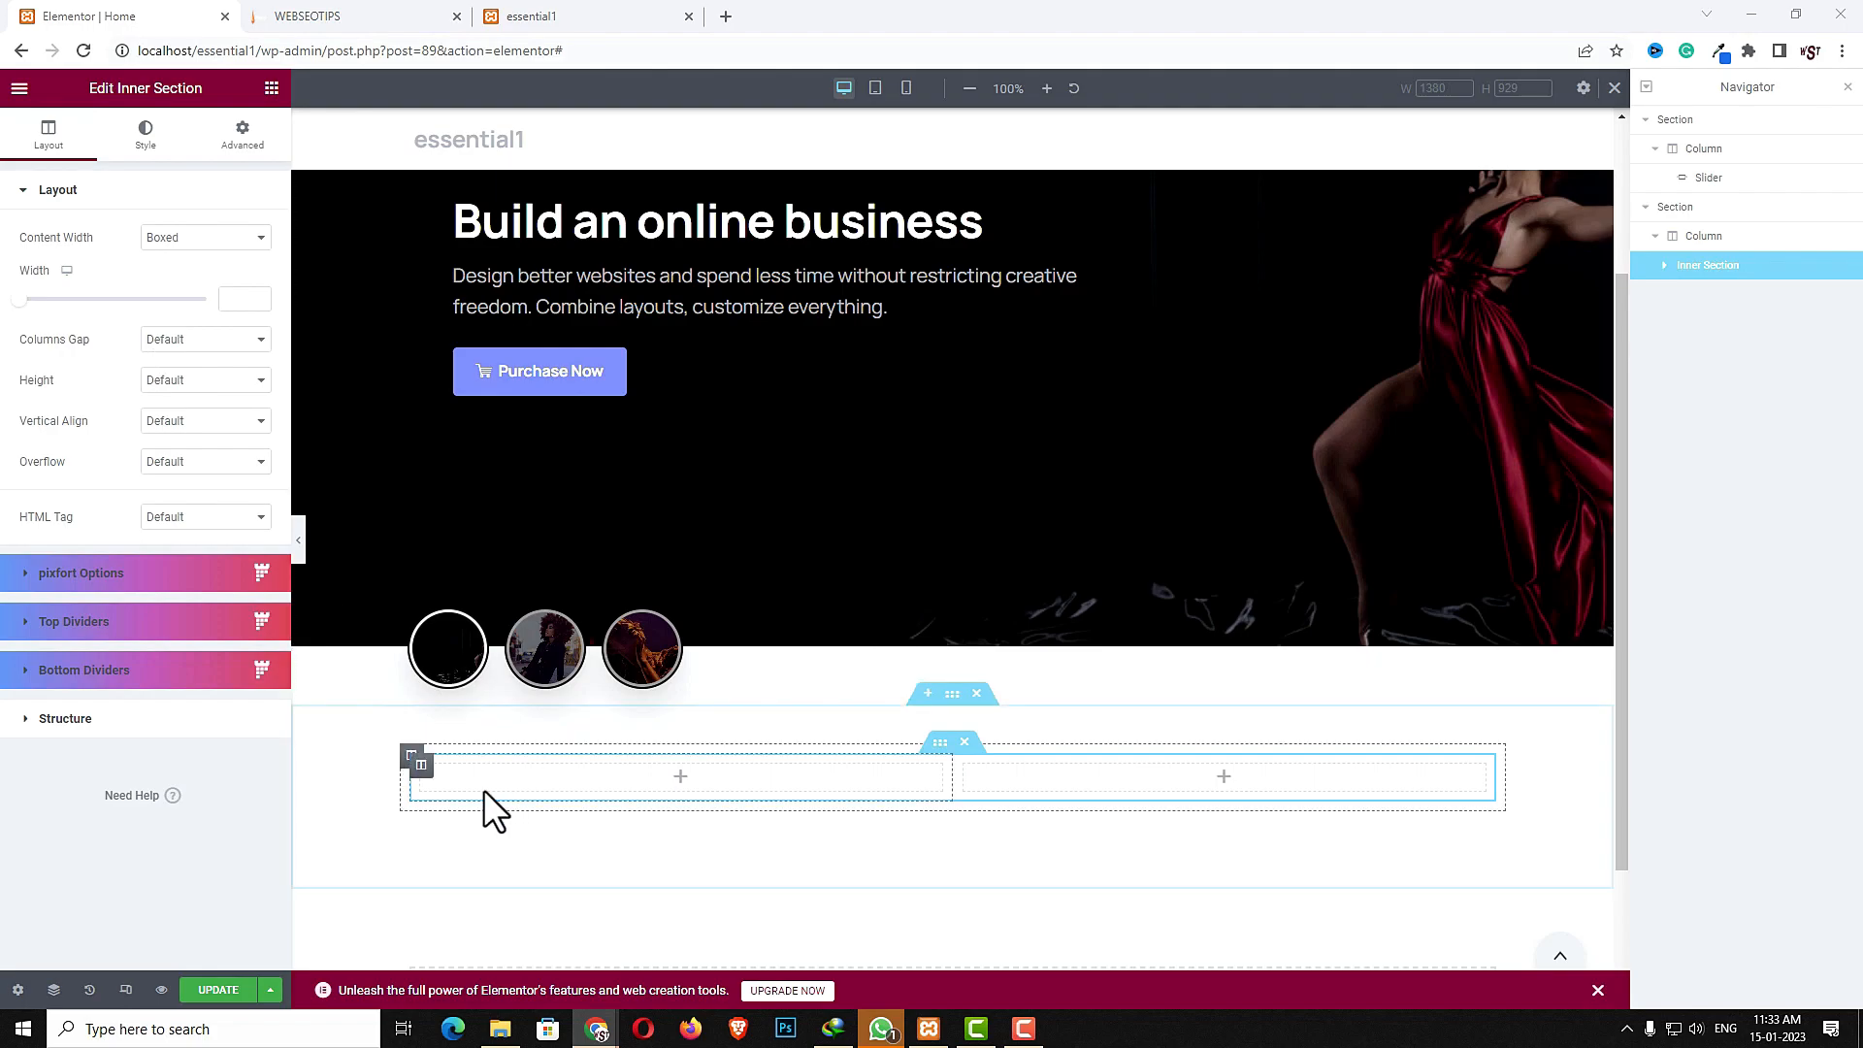
- Set the inner section's left column width to 70%
click(419, 764)
click(244, 246)
text(70)
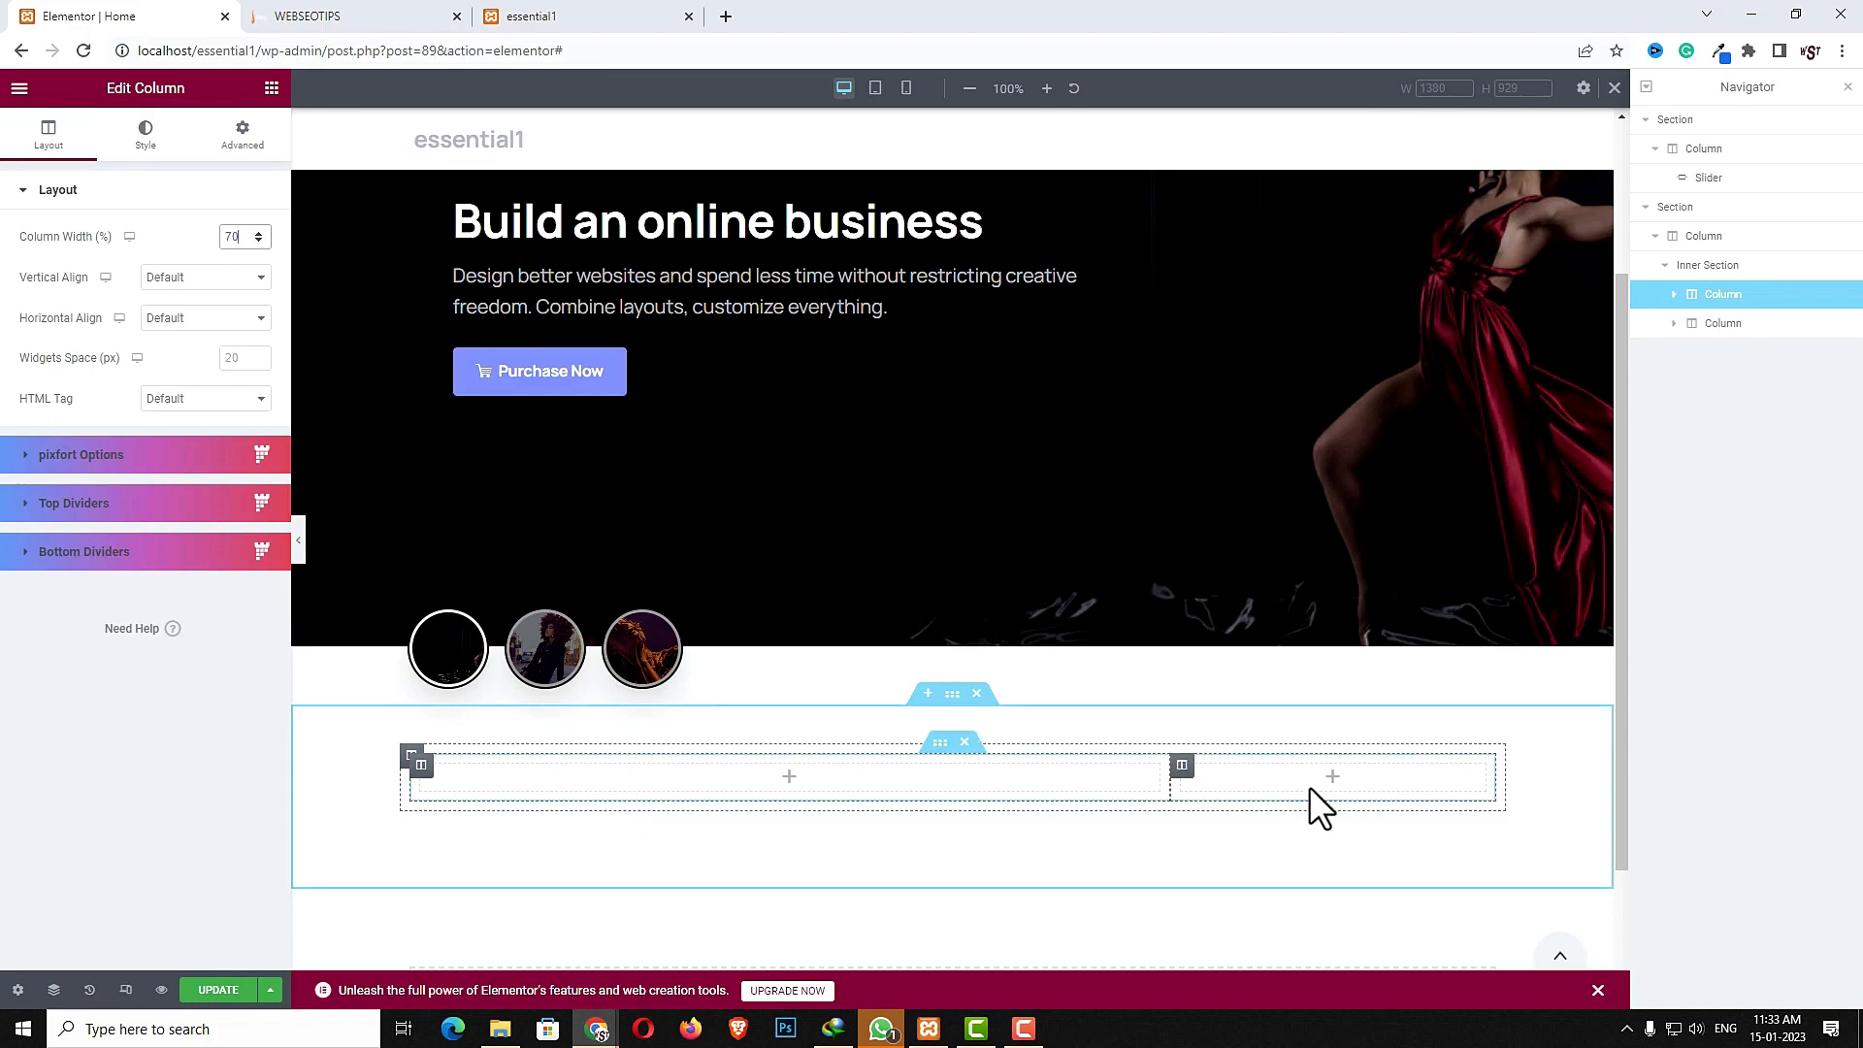
- Add a Sliding Text widget into the left column of the inner section
click(271, 88)
click(168, 166)
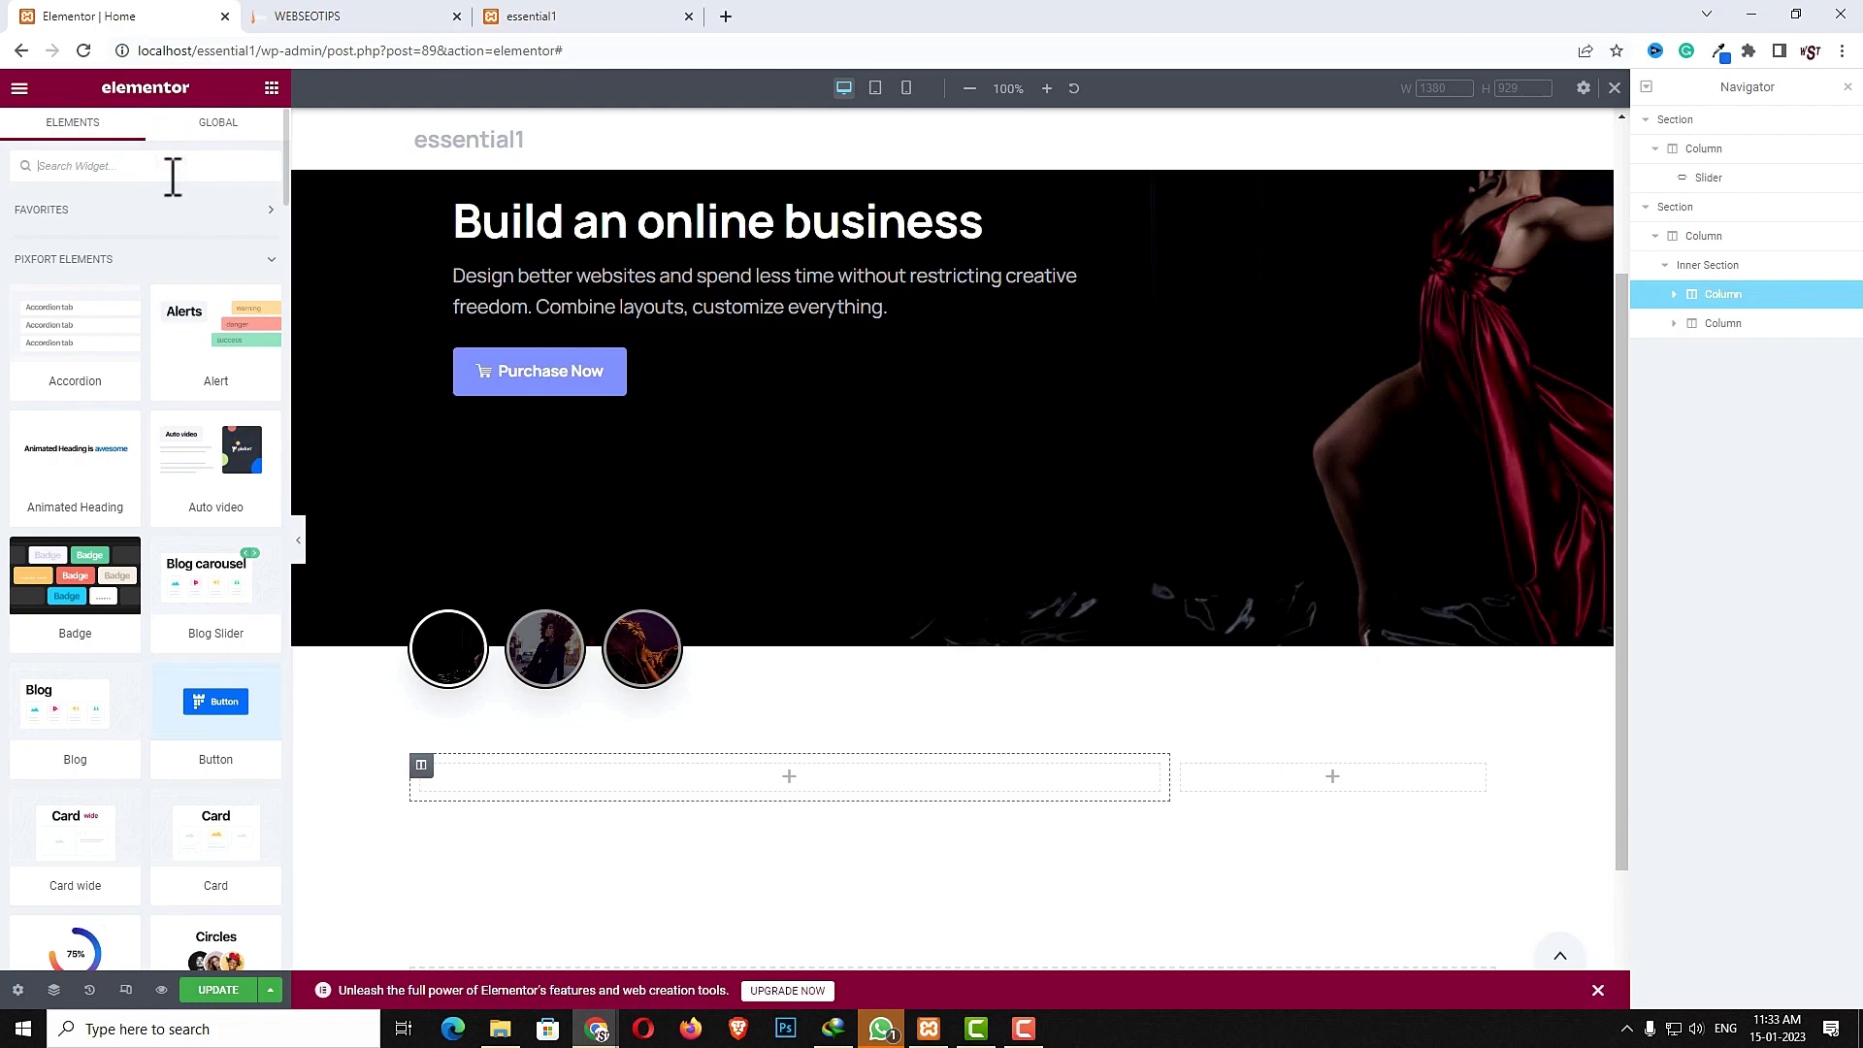
text(slid)
drag(59, 613, 632, 783)
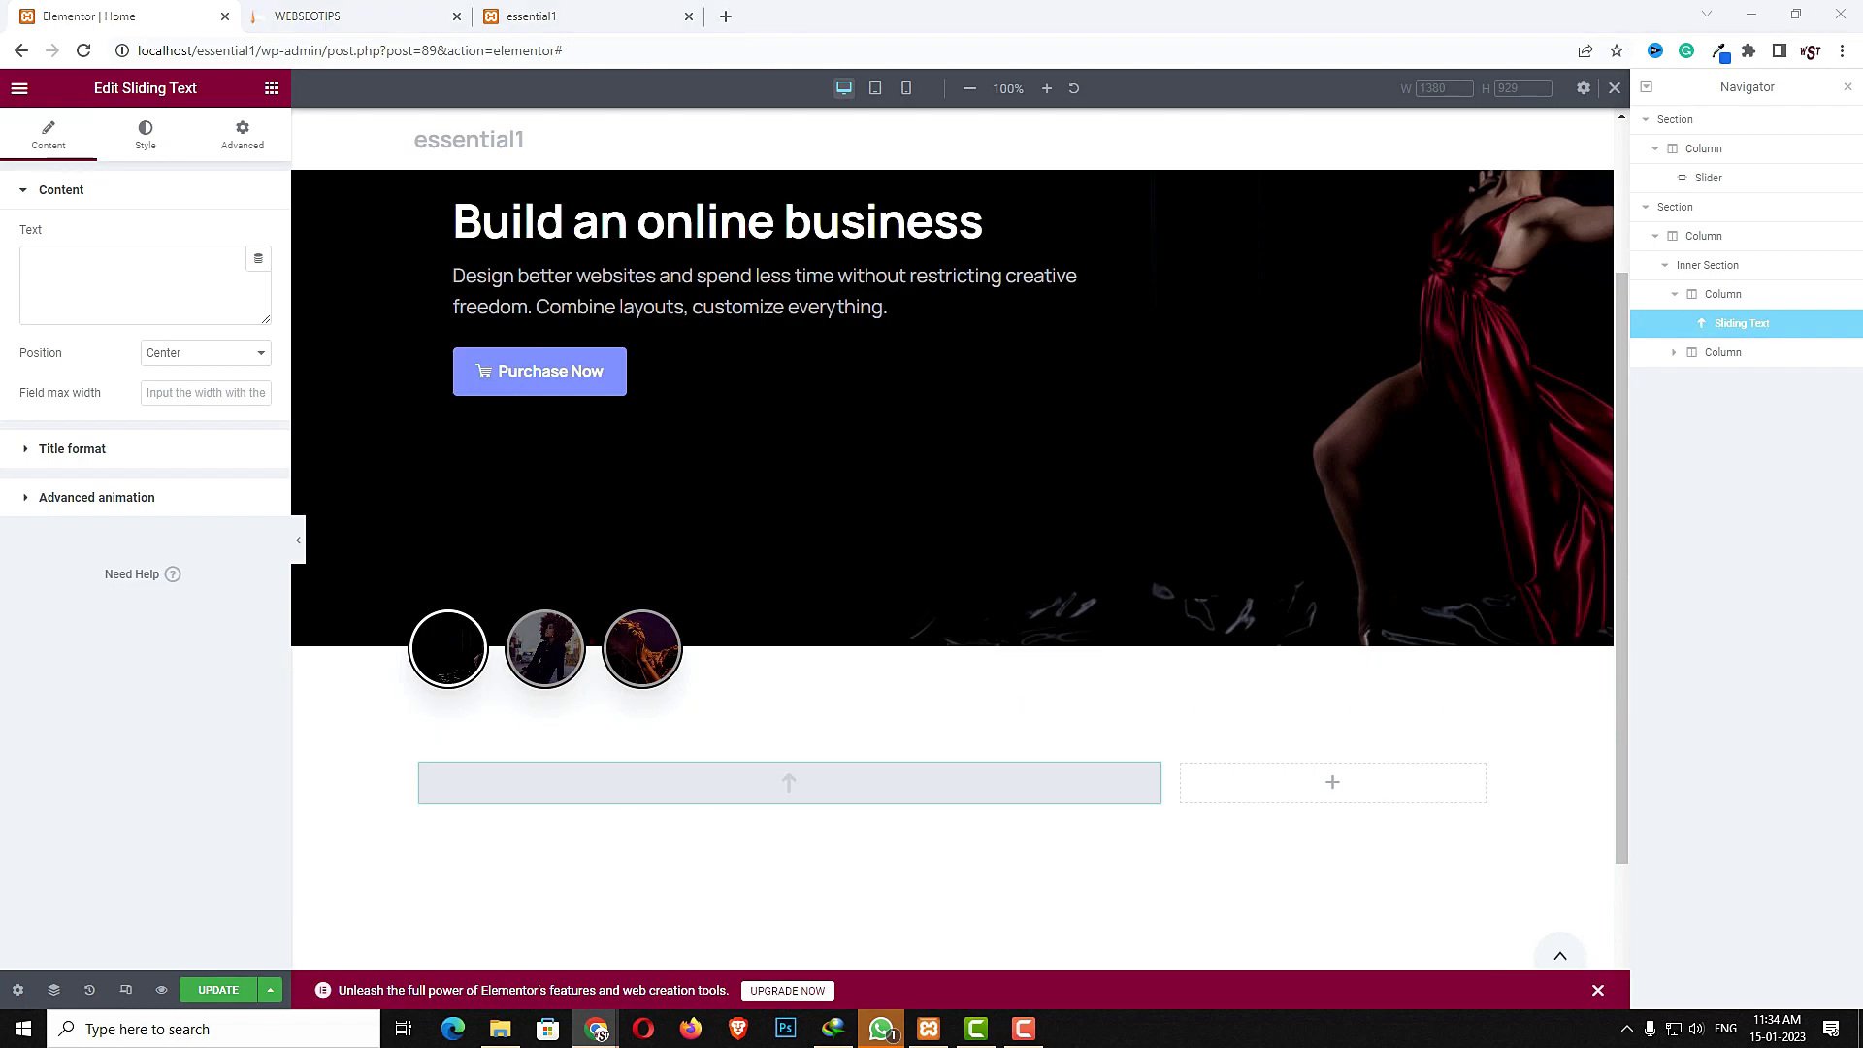
- Paste Categories from Essentials as the sliding text and set its position to Left
click(62, 299)
text(Categories from Essentials)
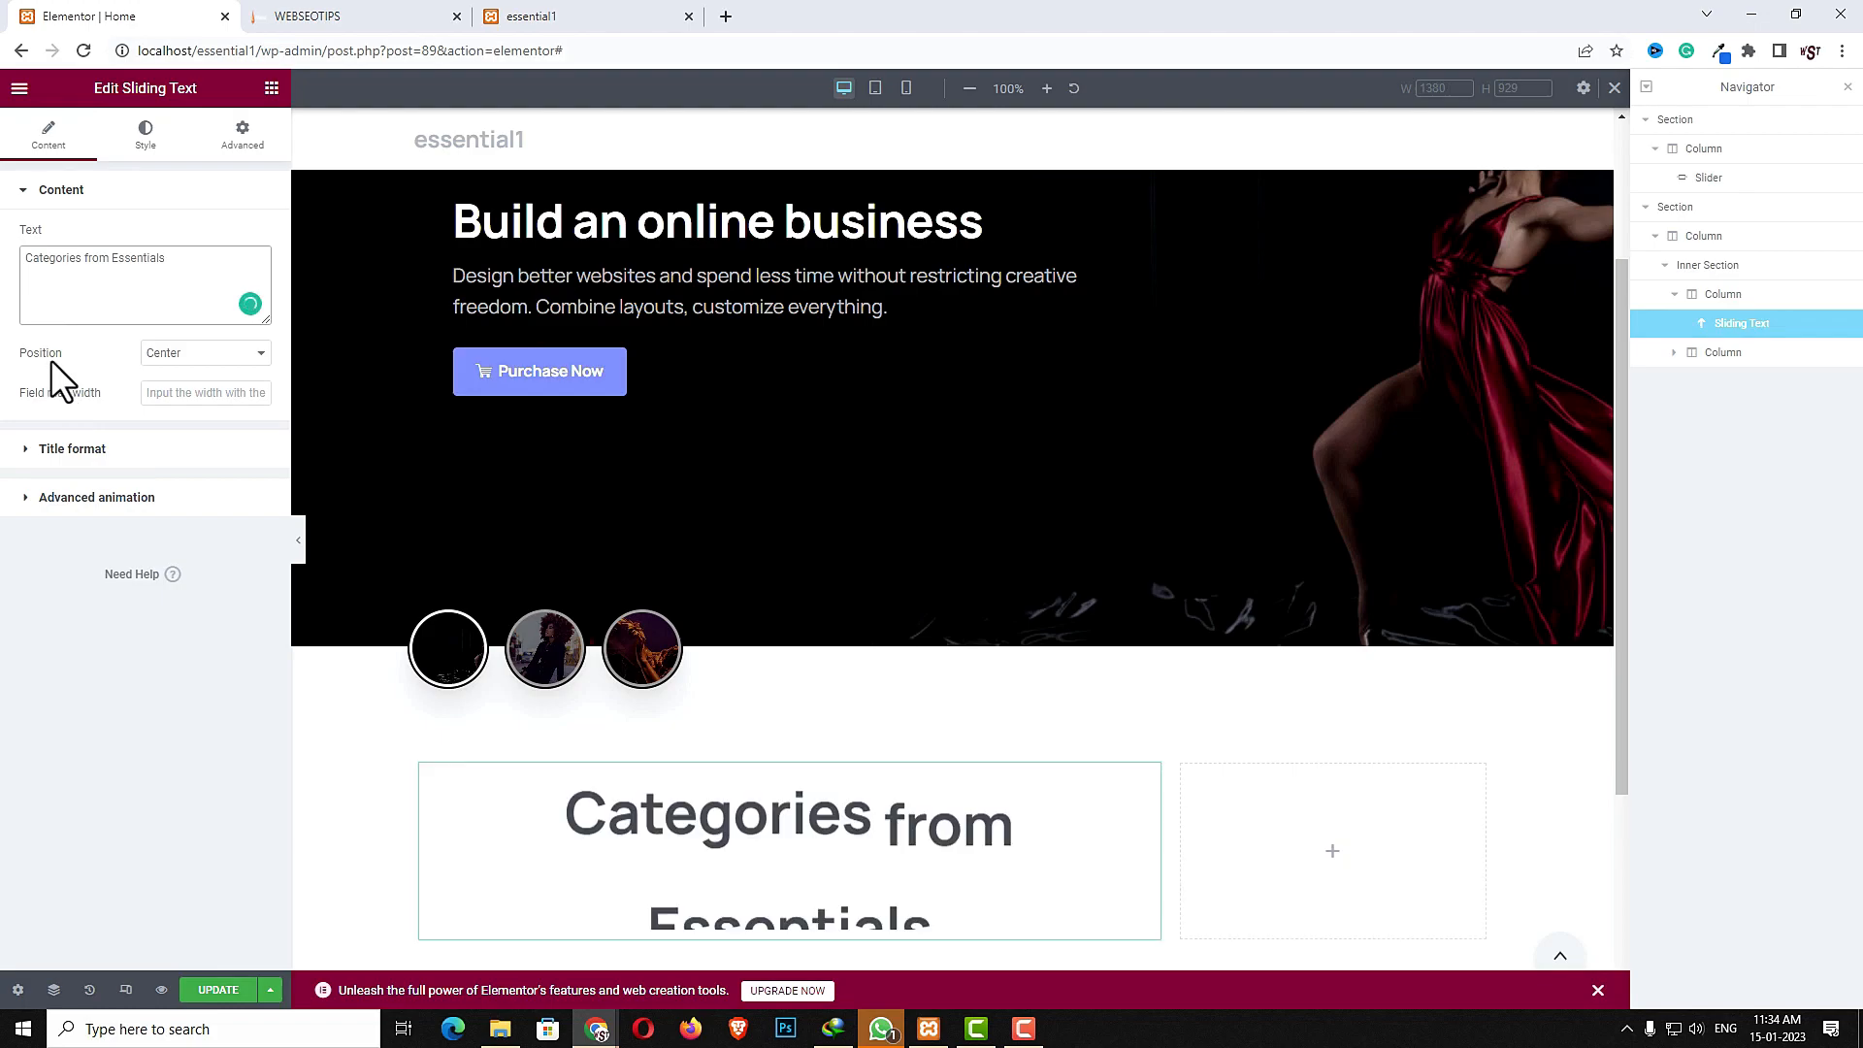
click(227, 355)
click(186, 392)
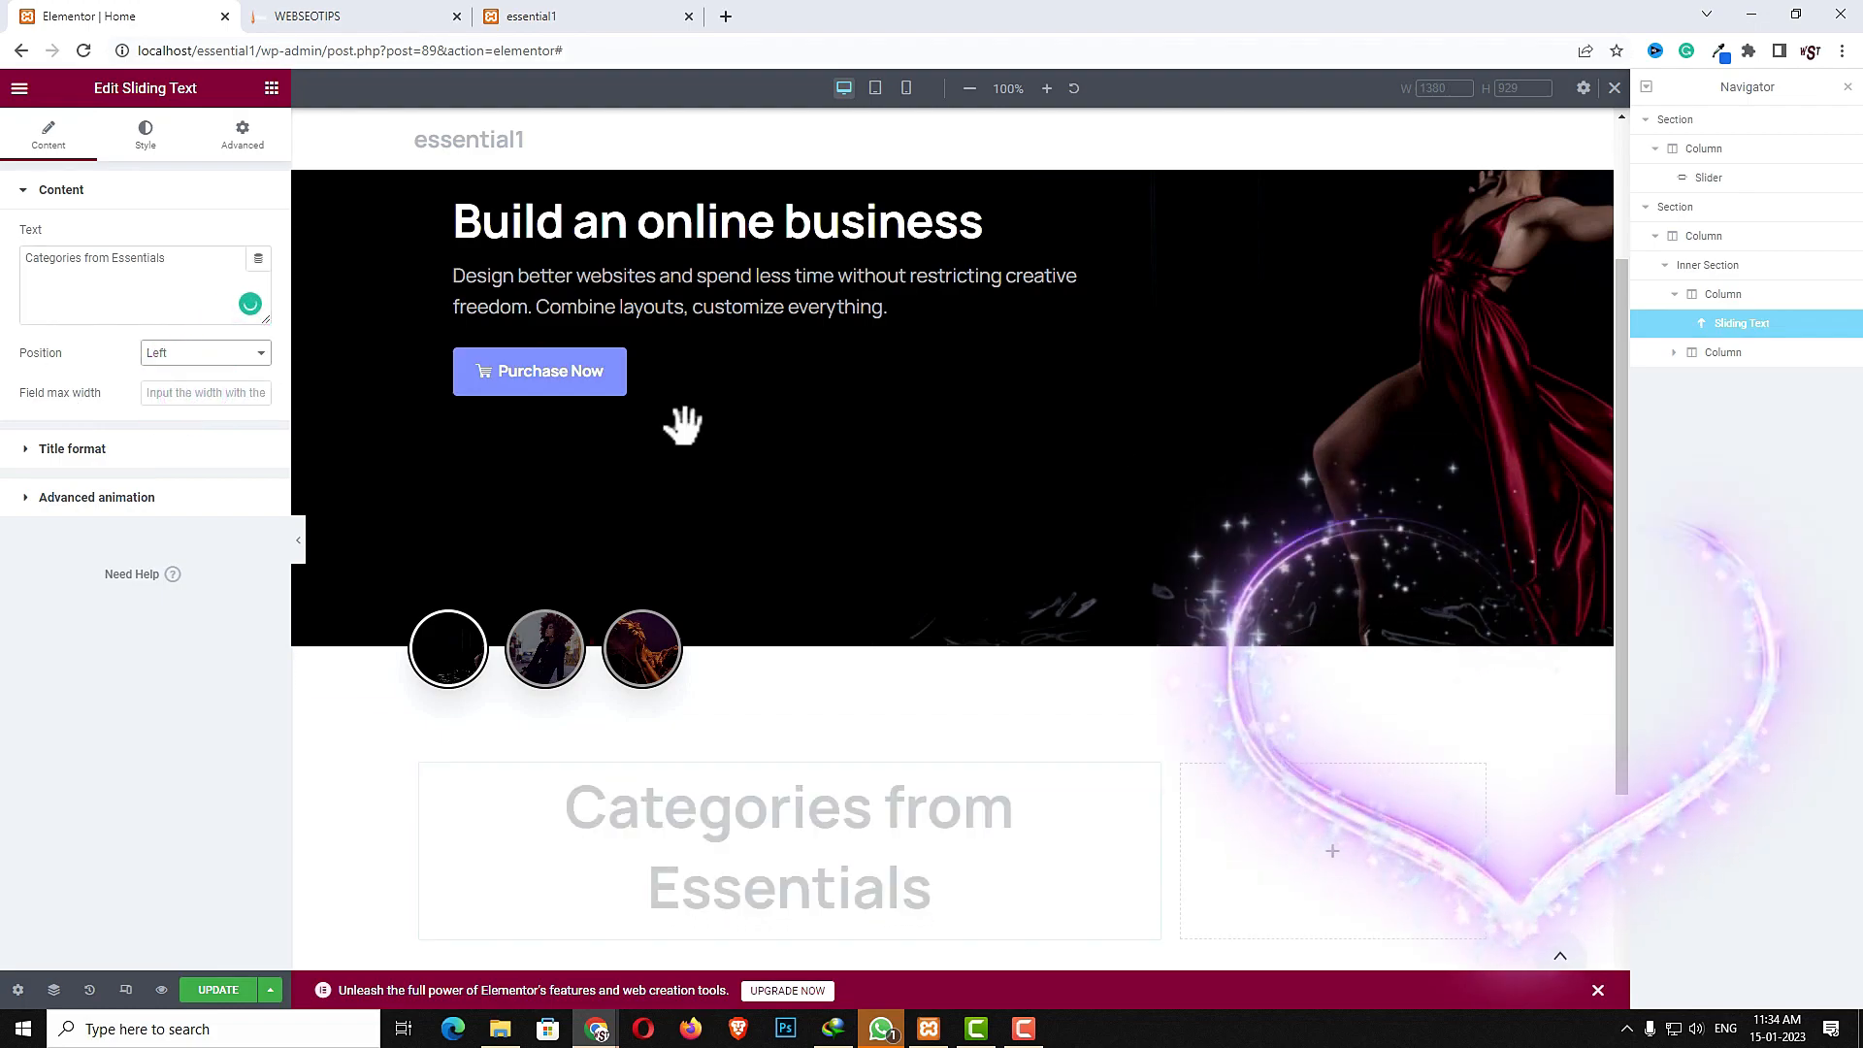
- Turn on the secondary font in the sliding text's title format
click(72, 448)
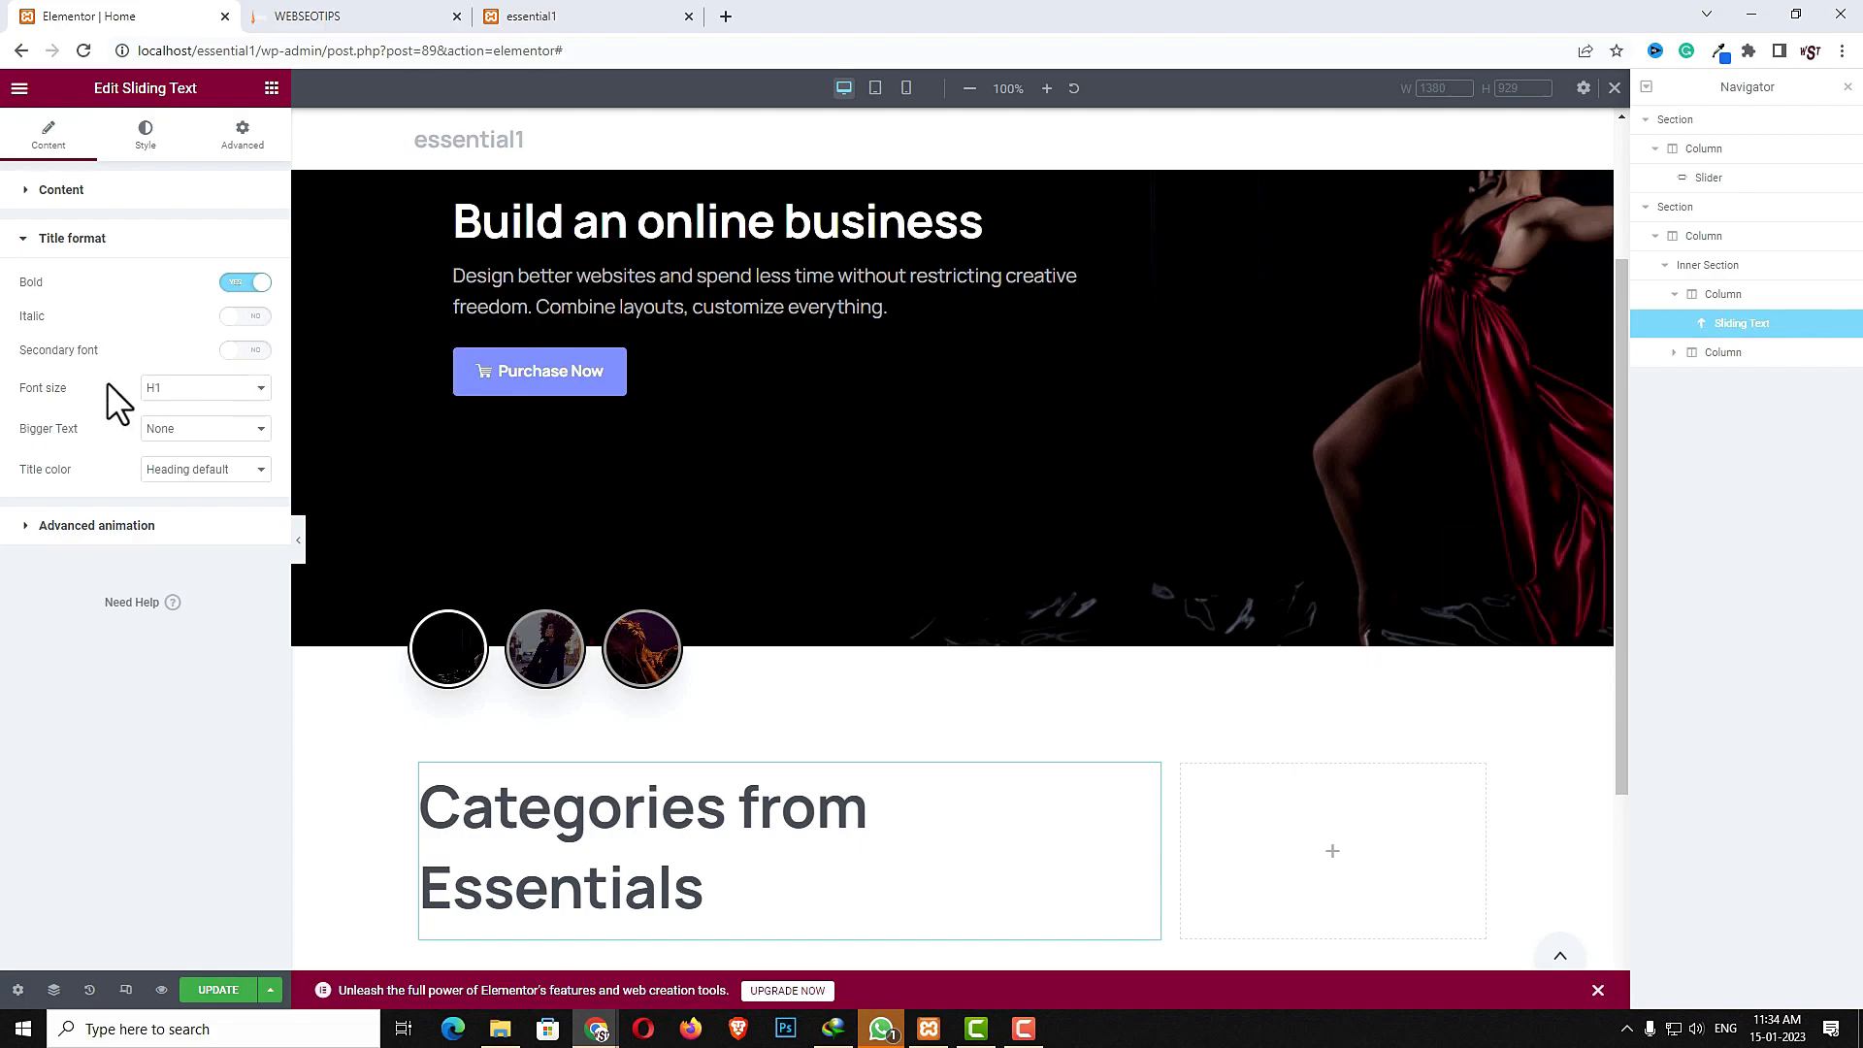
click(254, 353)
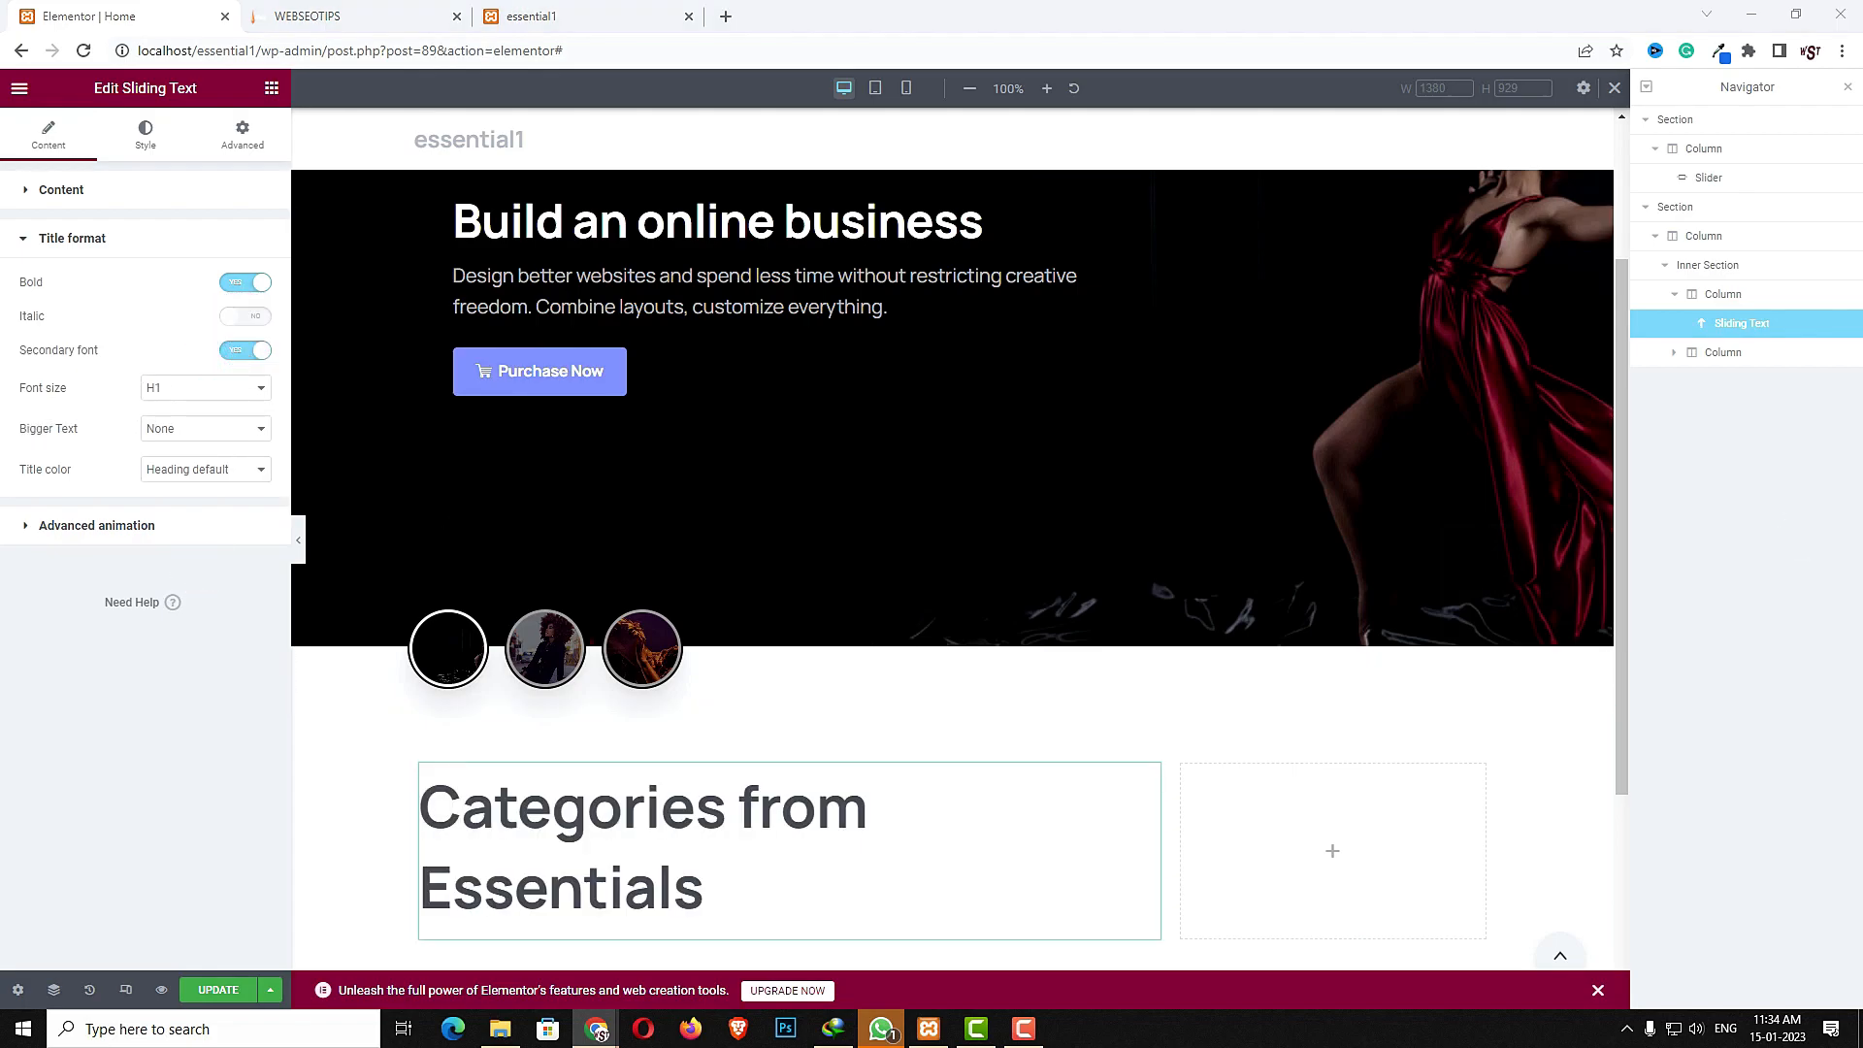
click(163, 529)
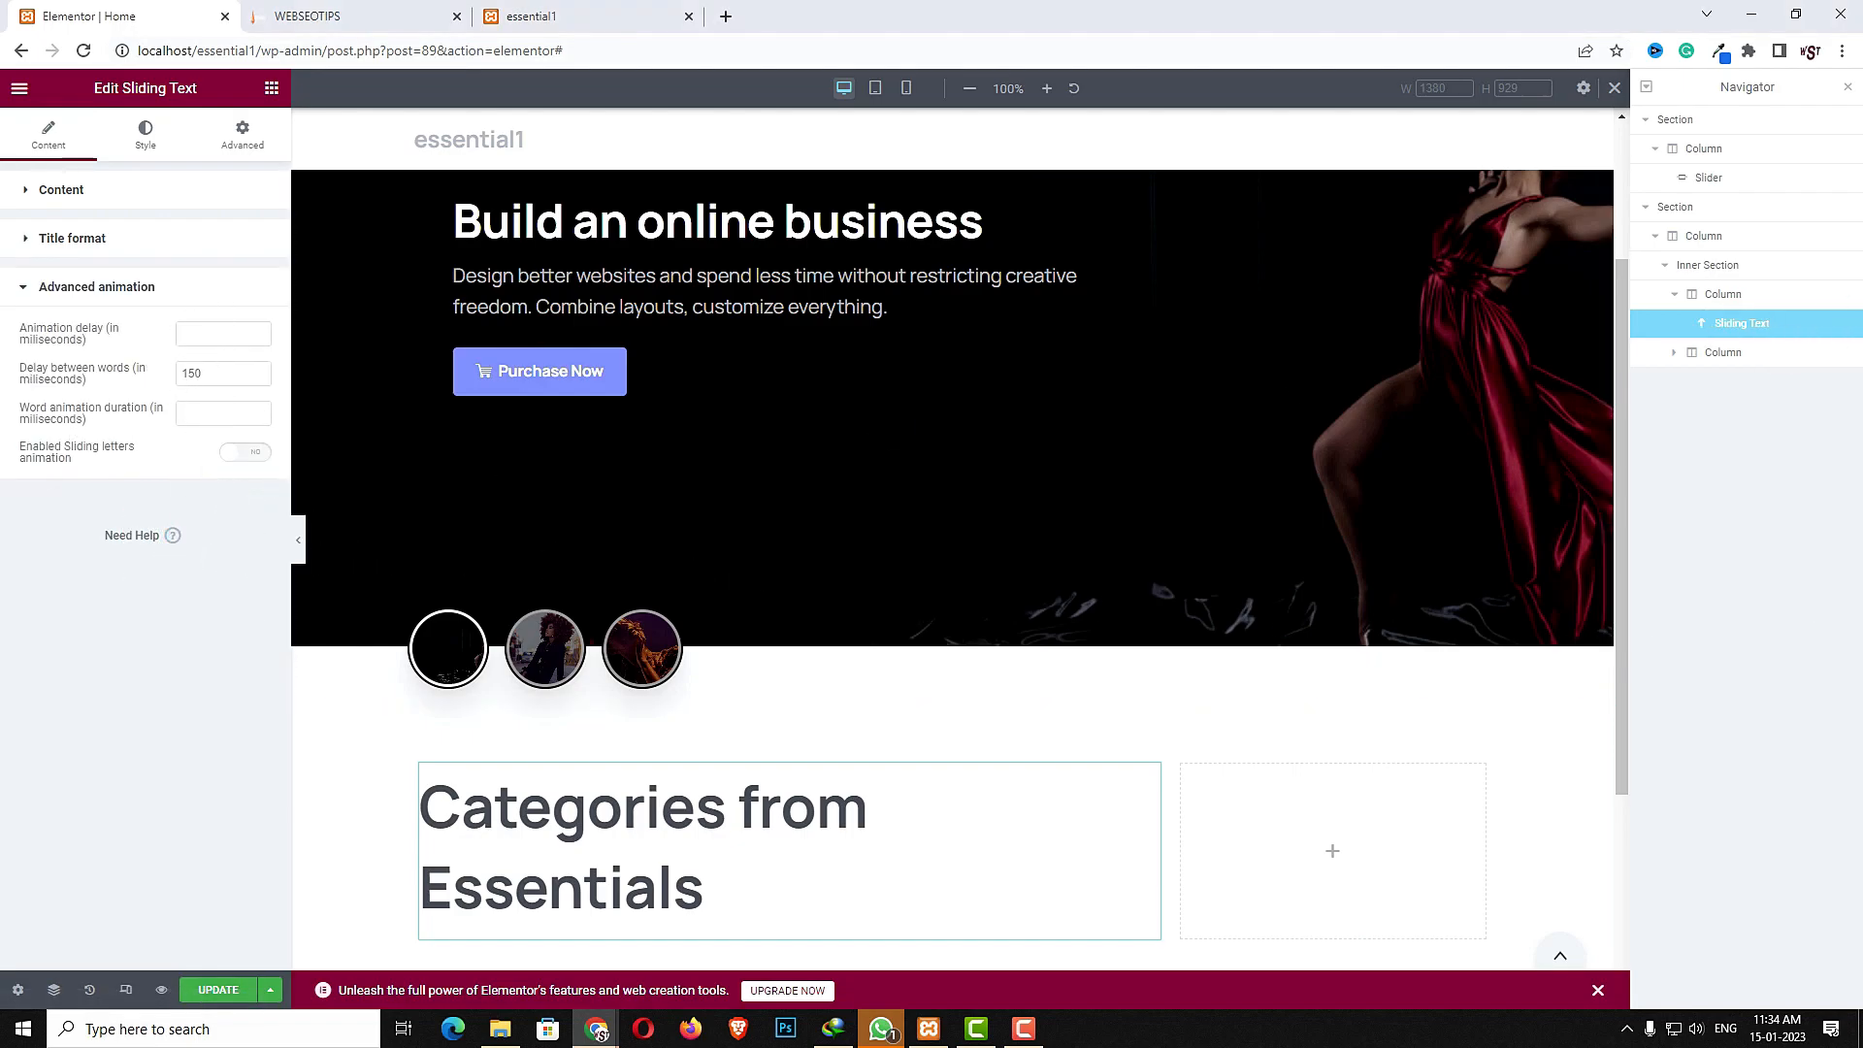
- Set the sliding text's typography size to 40 px
click(141, 129)
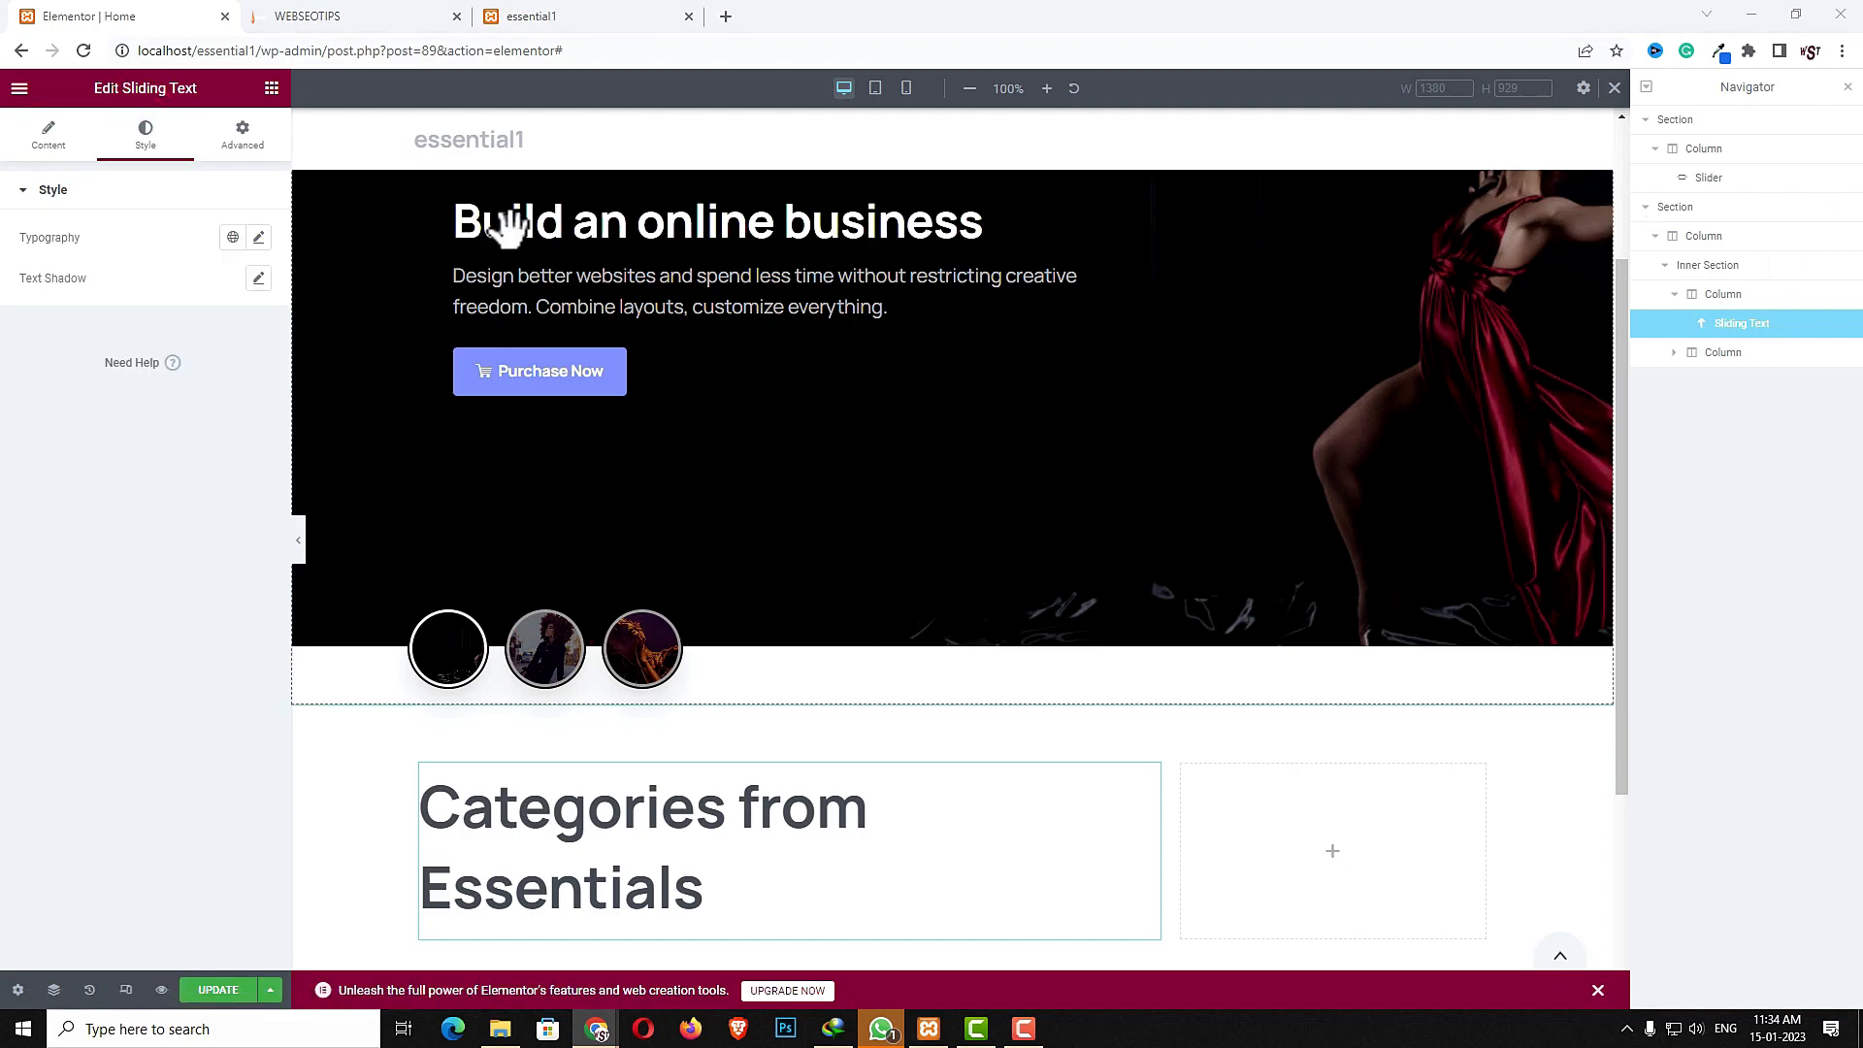
click(258, 237)
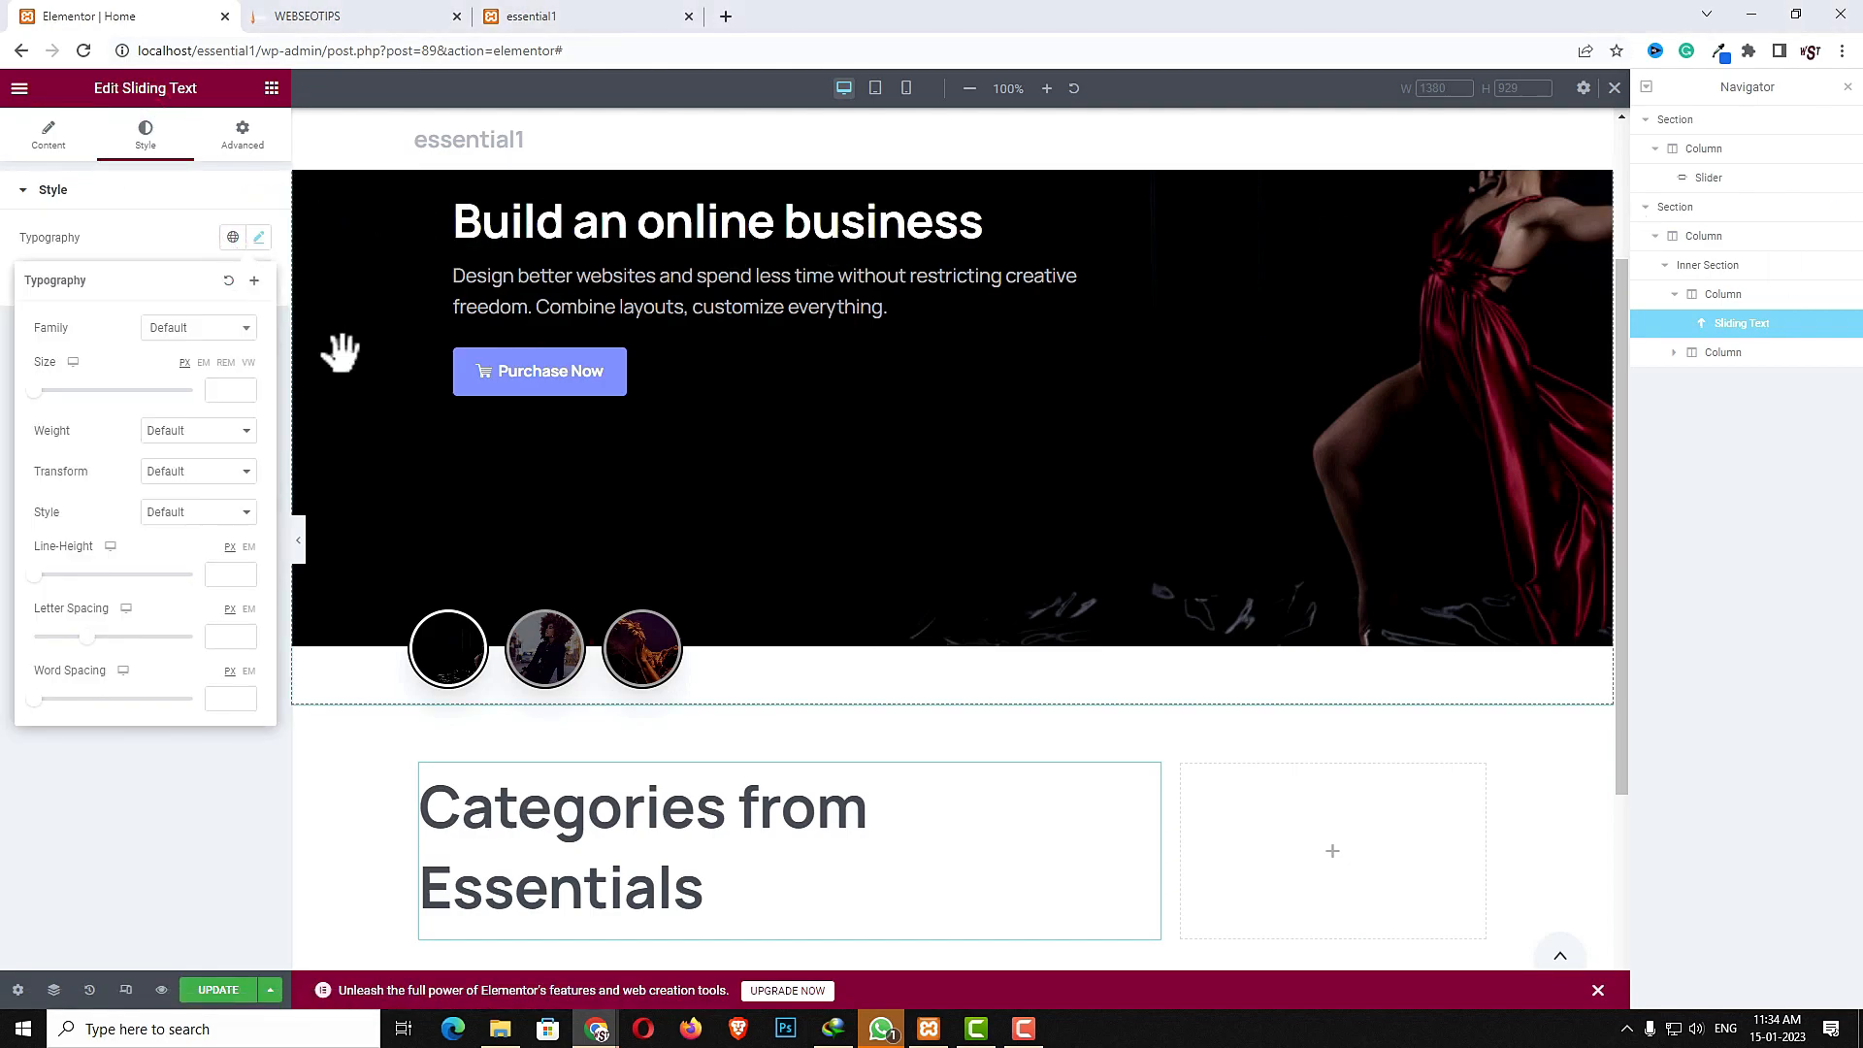
click(215, 392)
text(40)
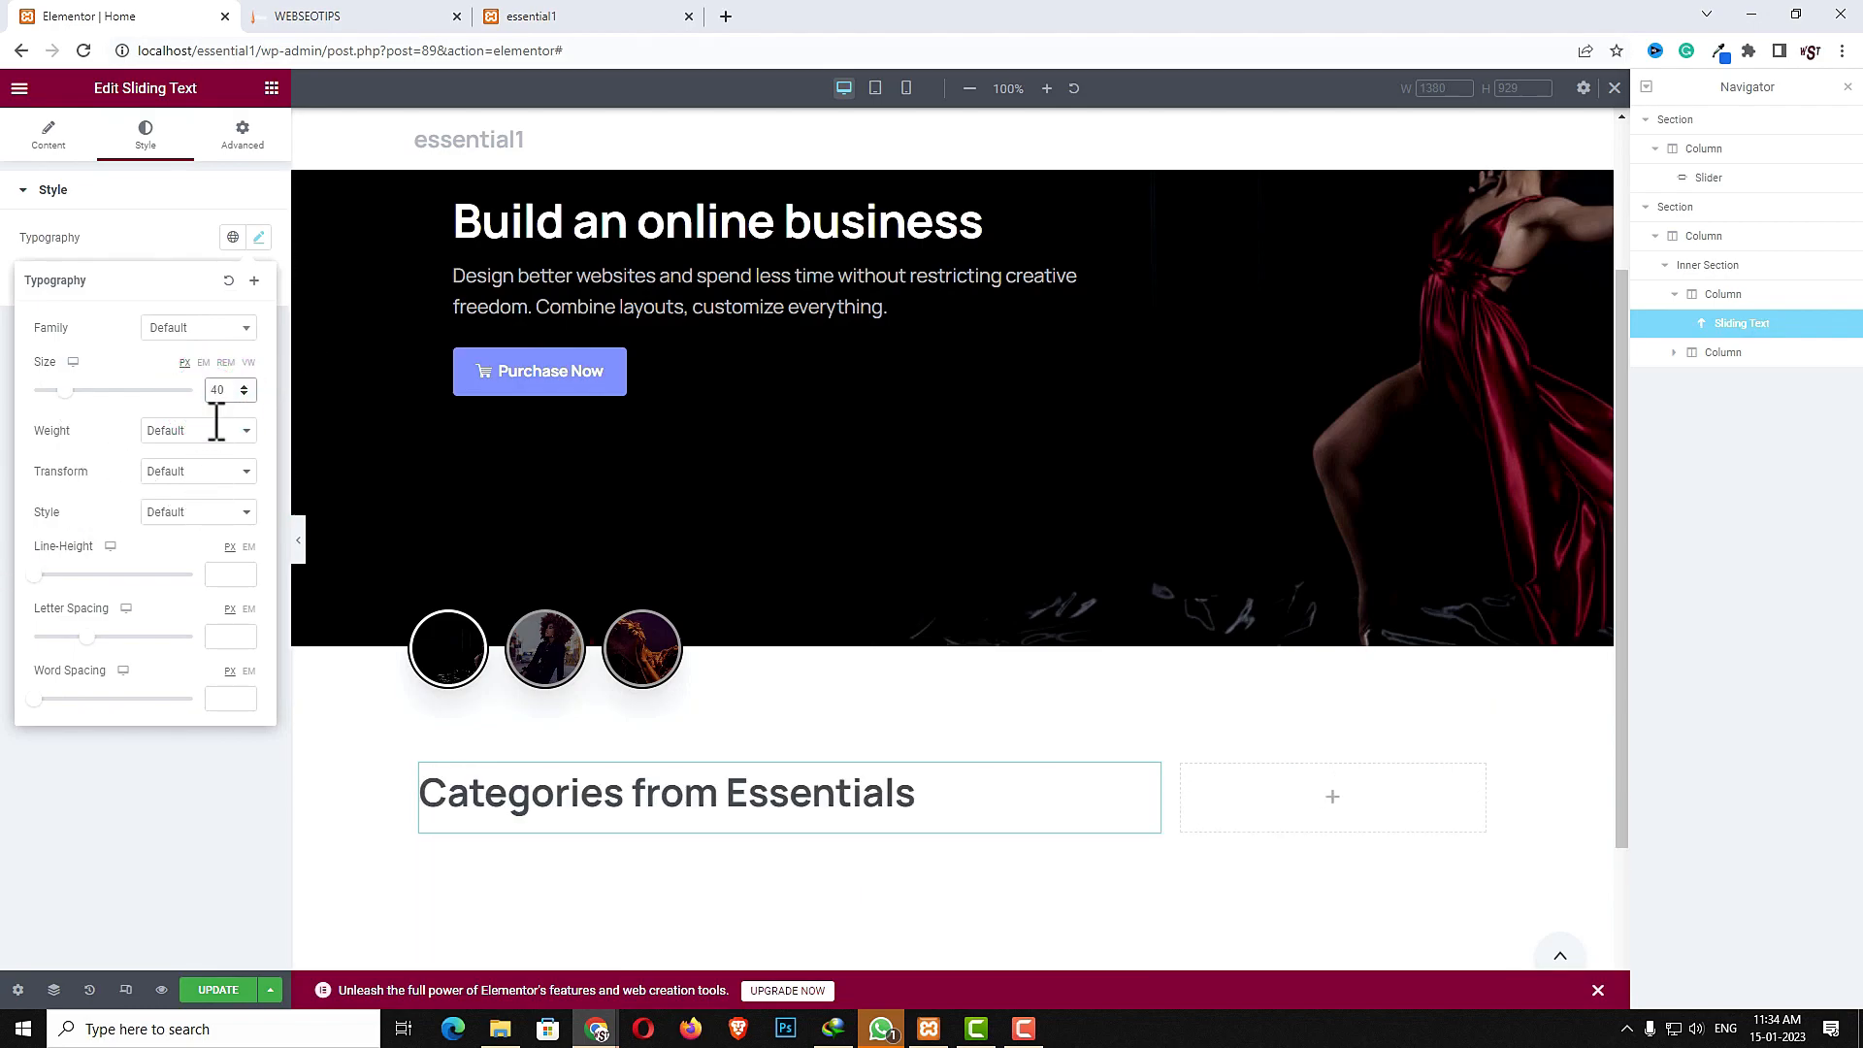
- Set the sliding text's line height to 30 and preview its size in tablet and mobile views
click(222, 578)
text(30)
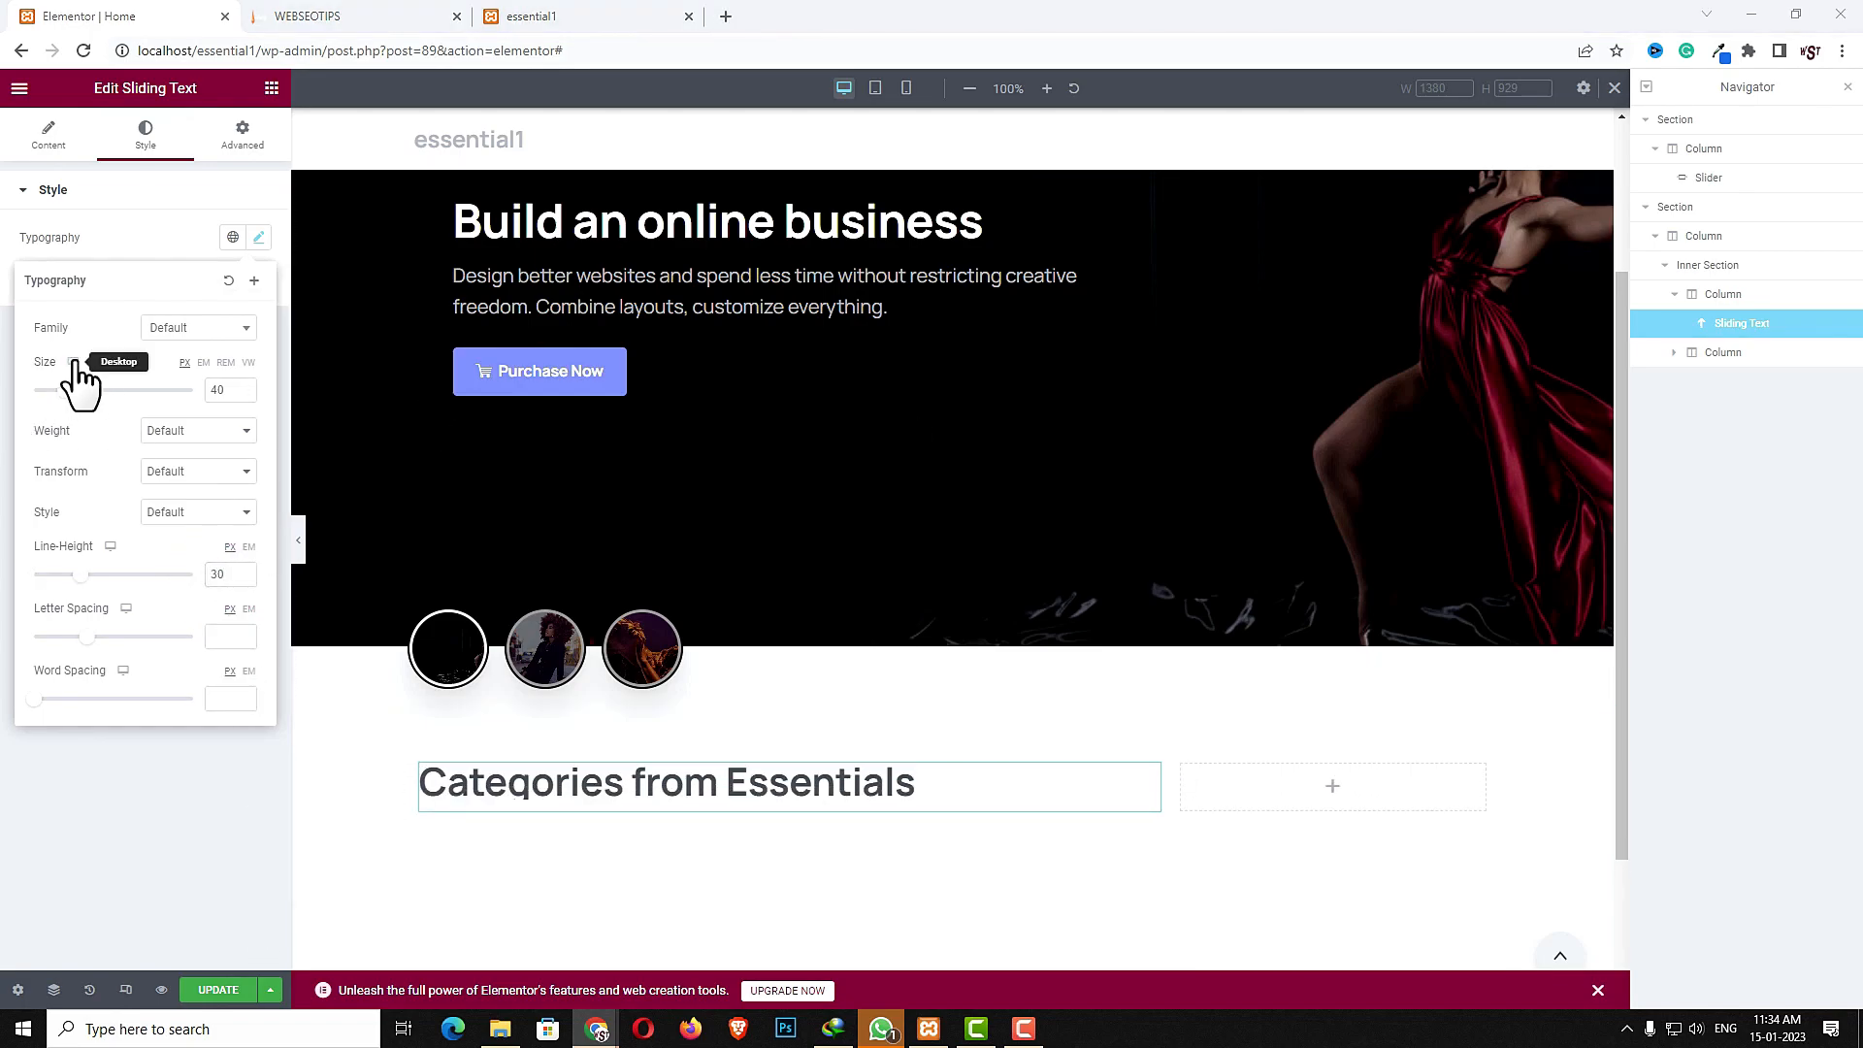
click(70, 384)
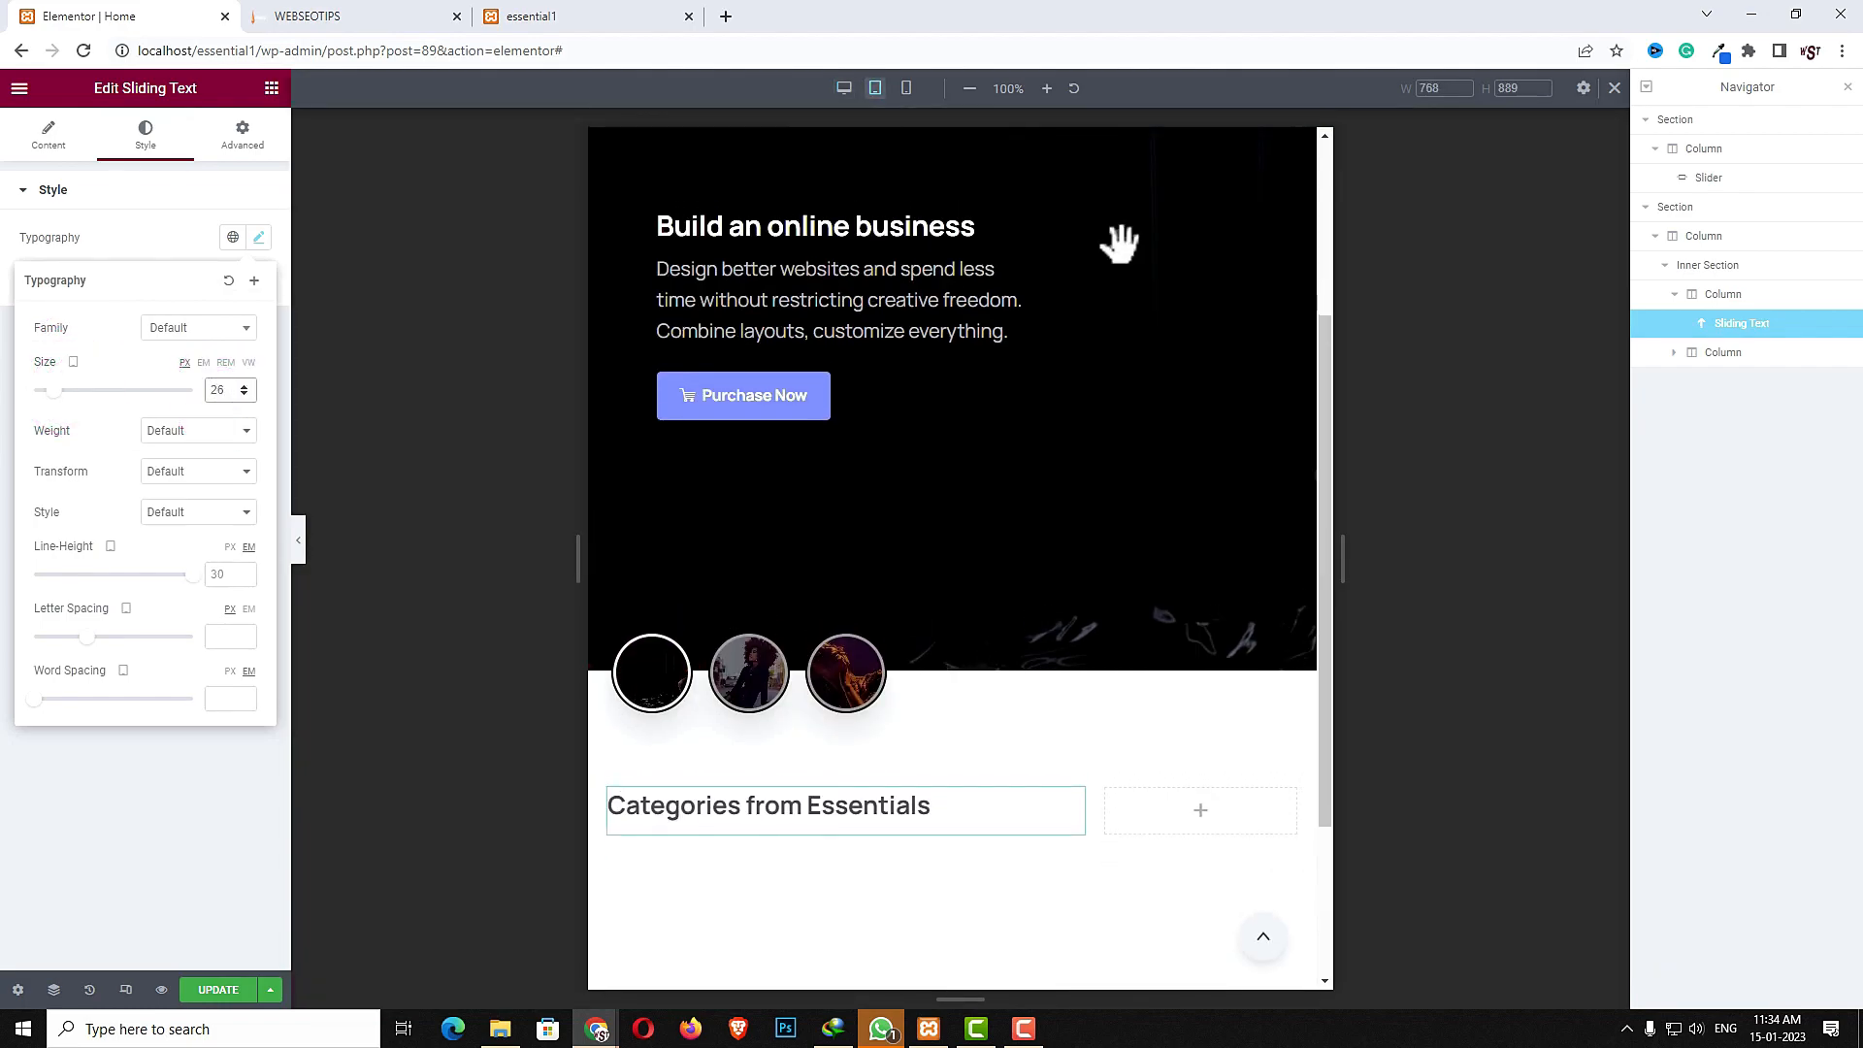
click(73, 363)
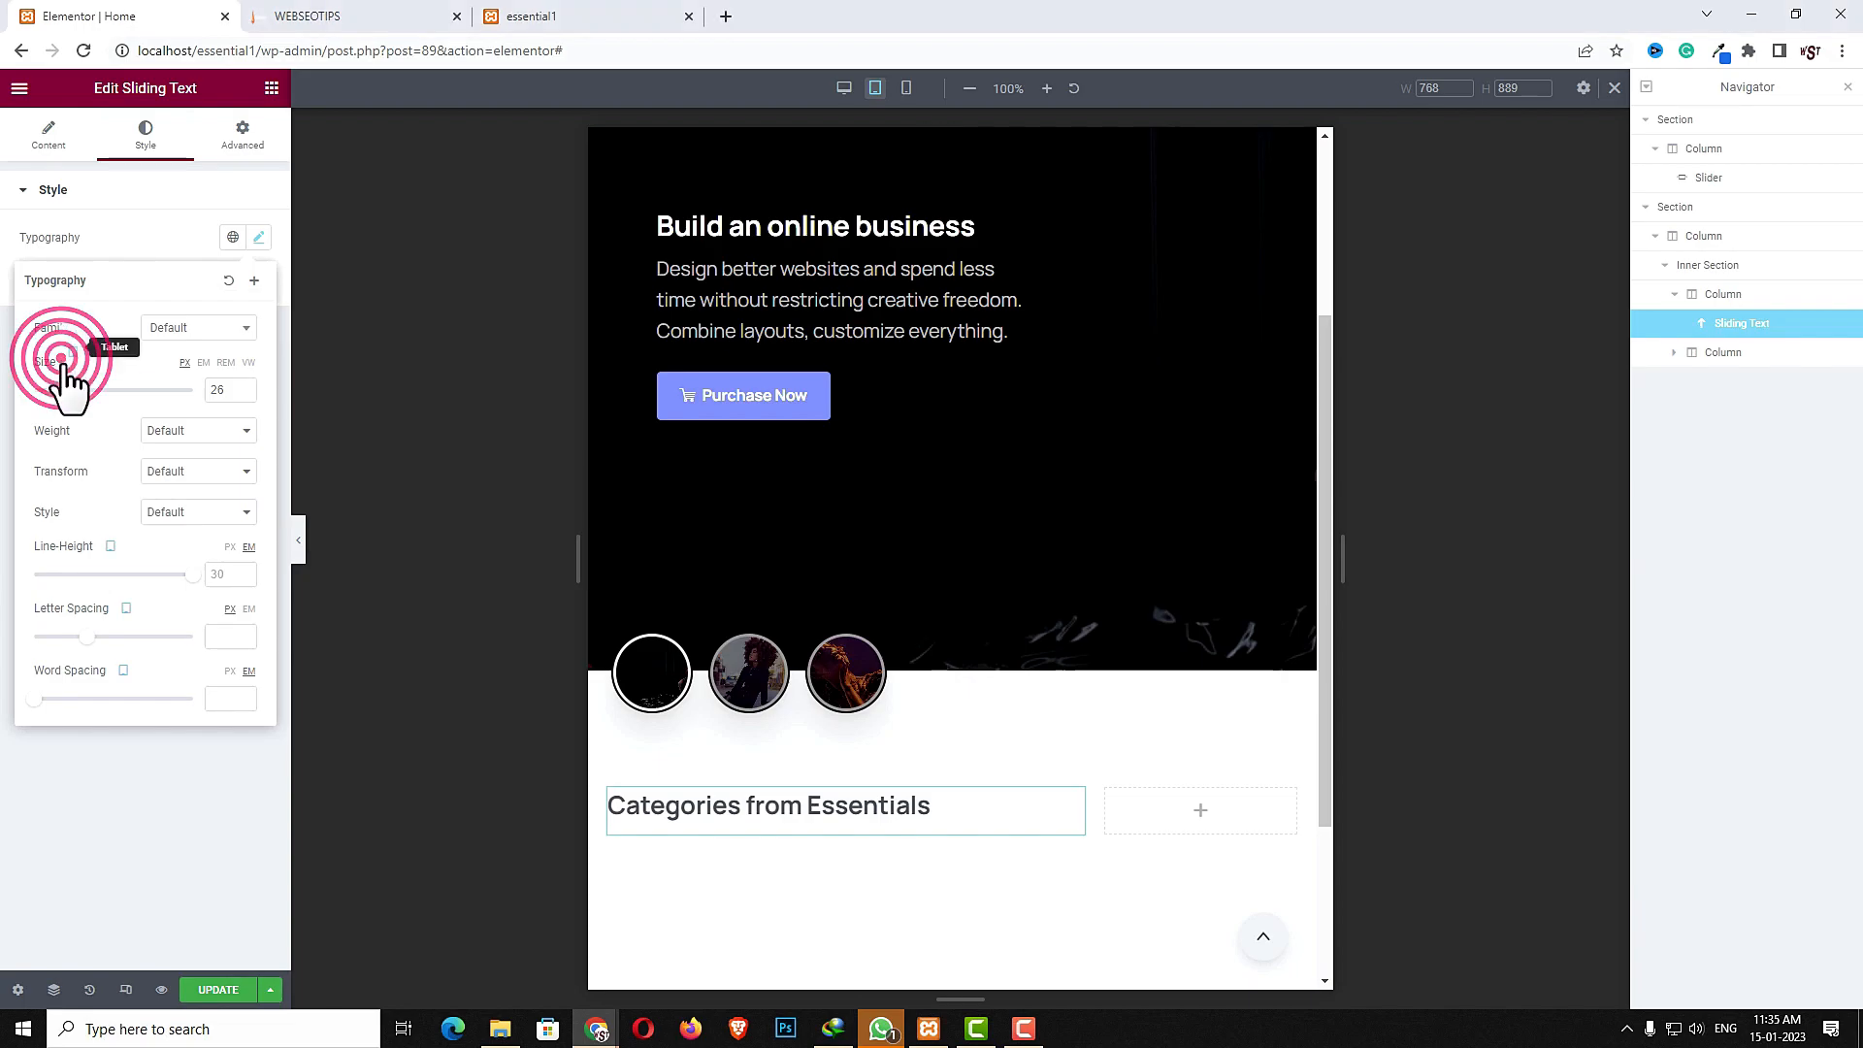
click(73, 383)
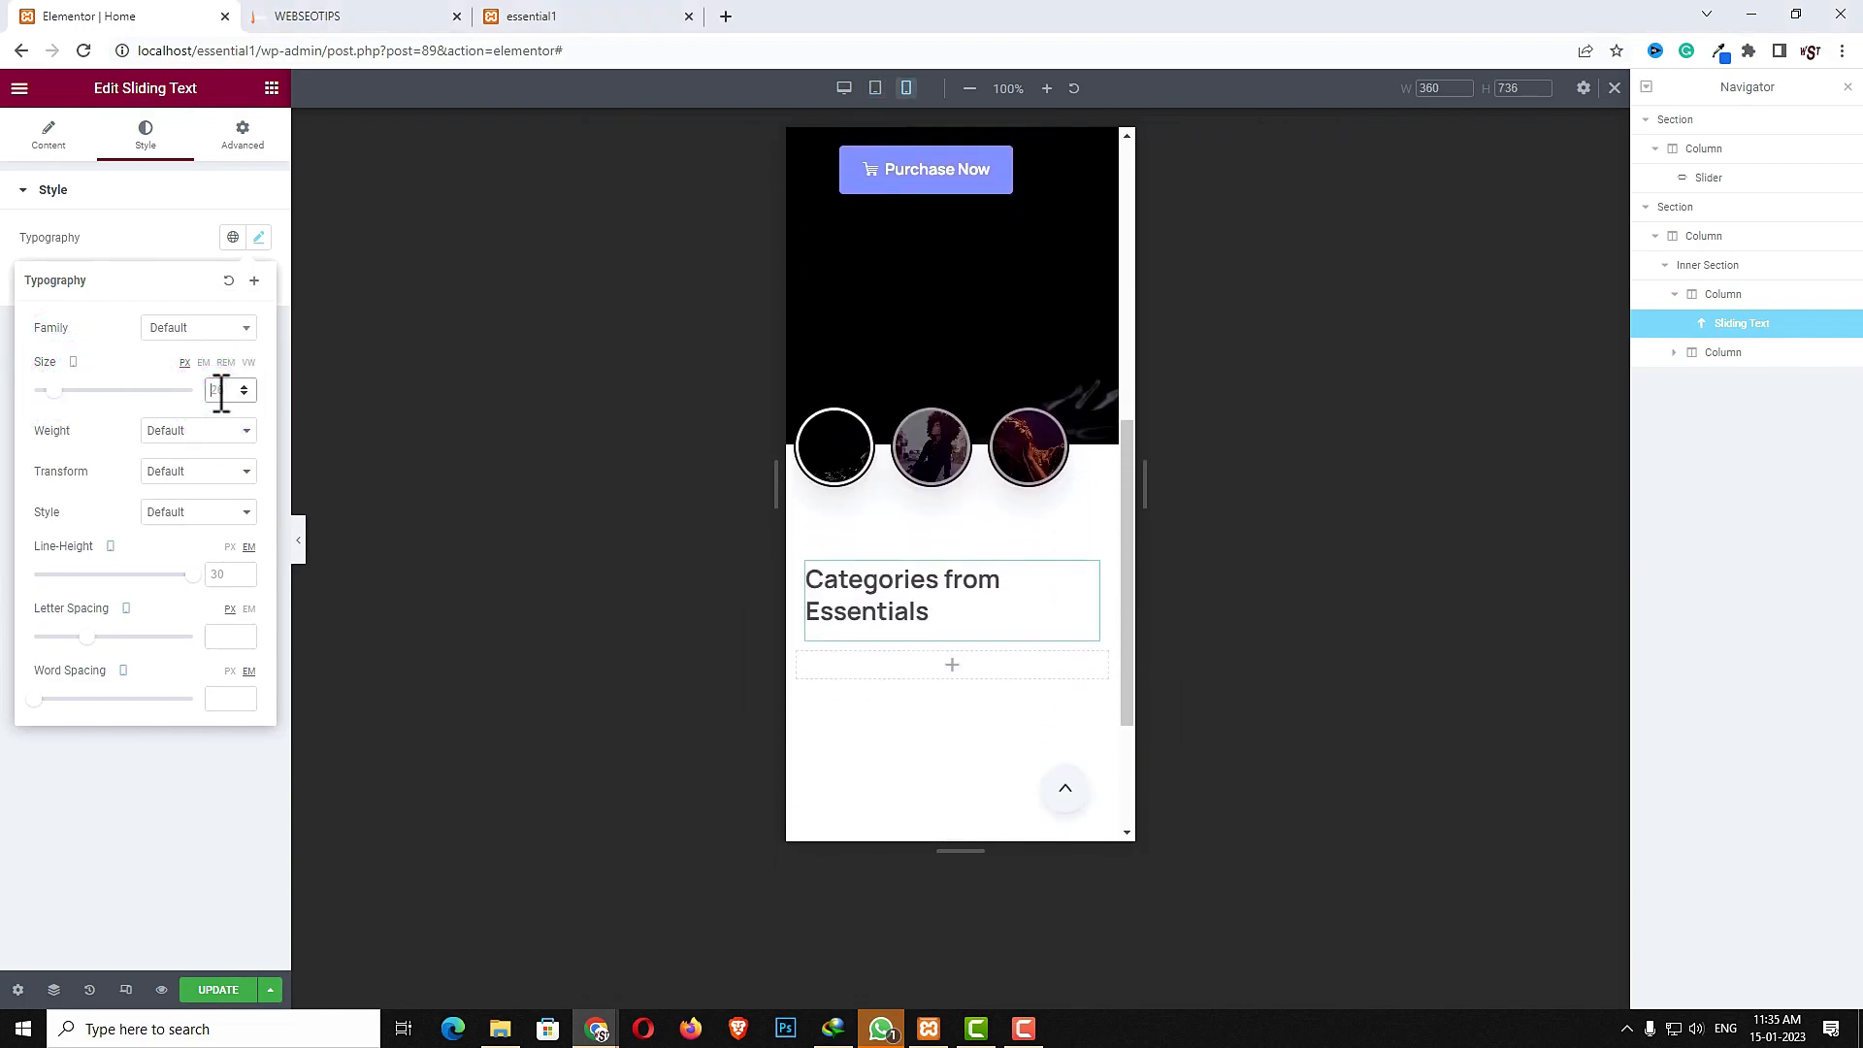
click(843, 89)
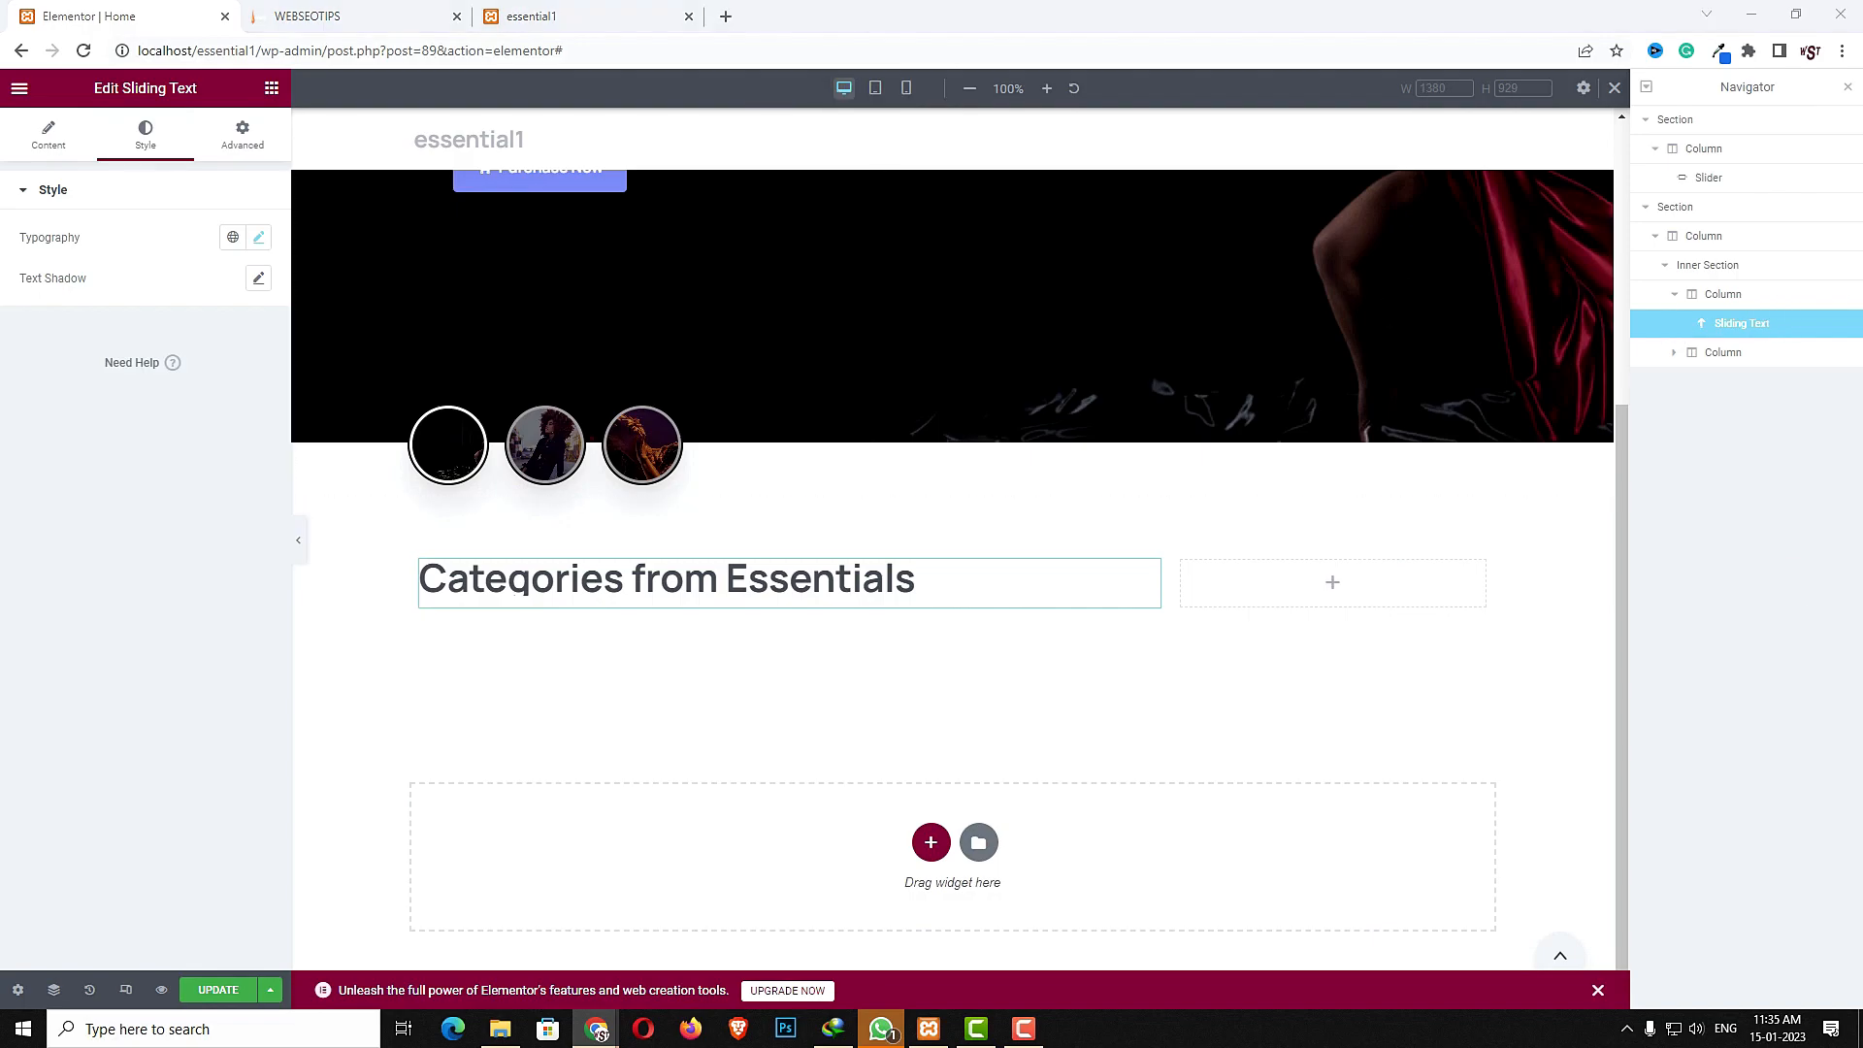
- Add a text widget below the sliding text and paste "Combine seamlessly fitting layouts, customize everything." as its content
click(274, 93)
click(171, 167)
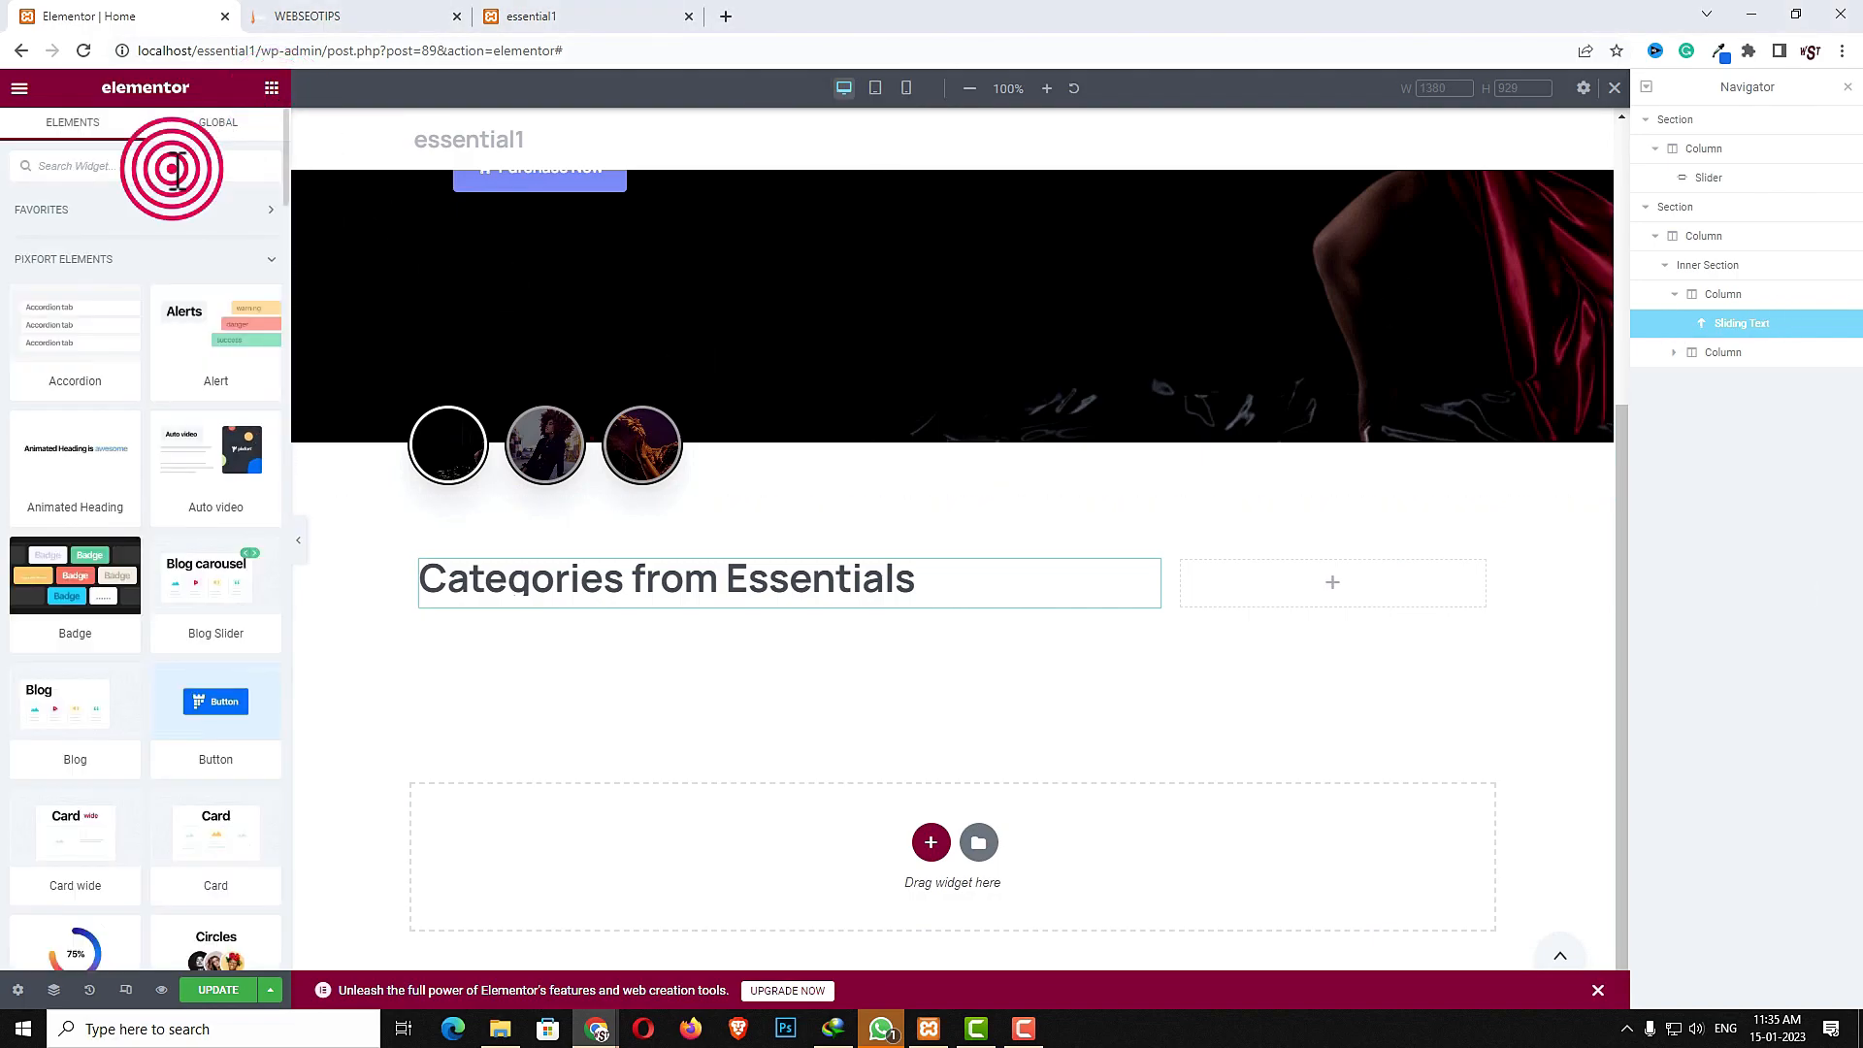
text(text)
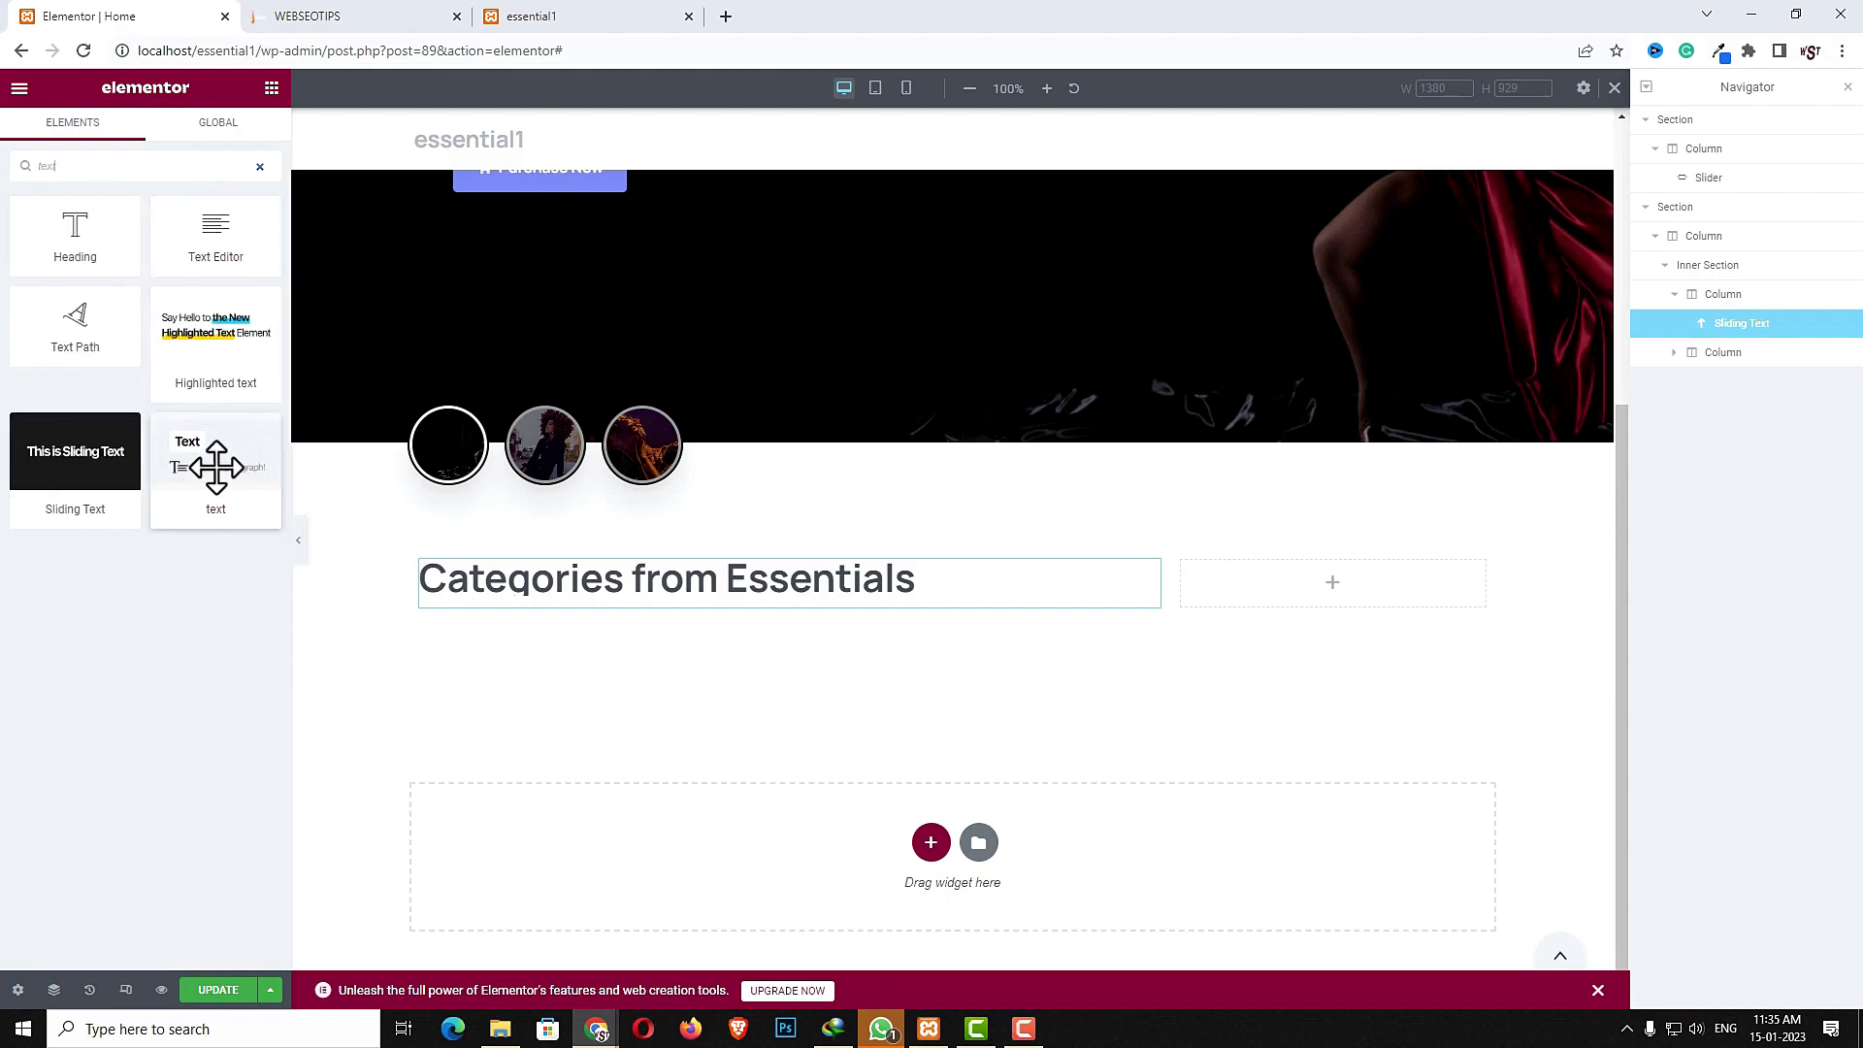
drag(211, 464, 617, 585)
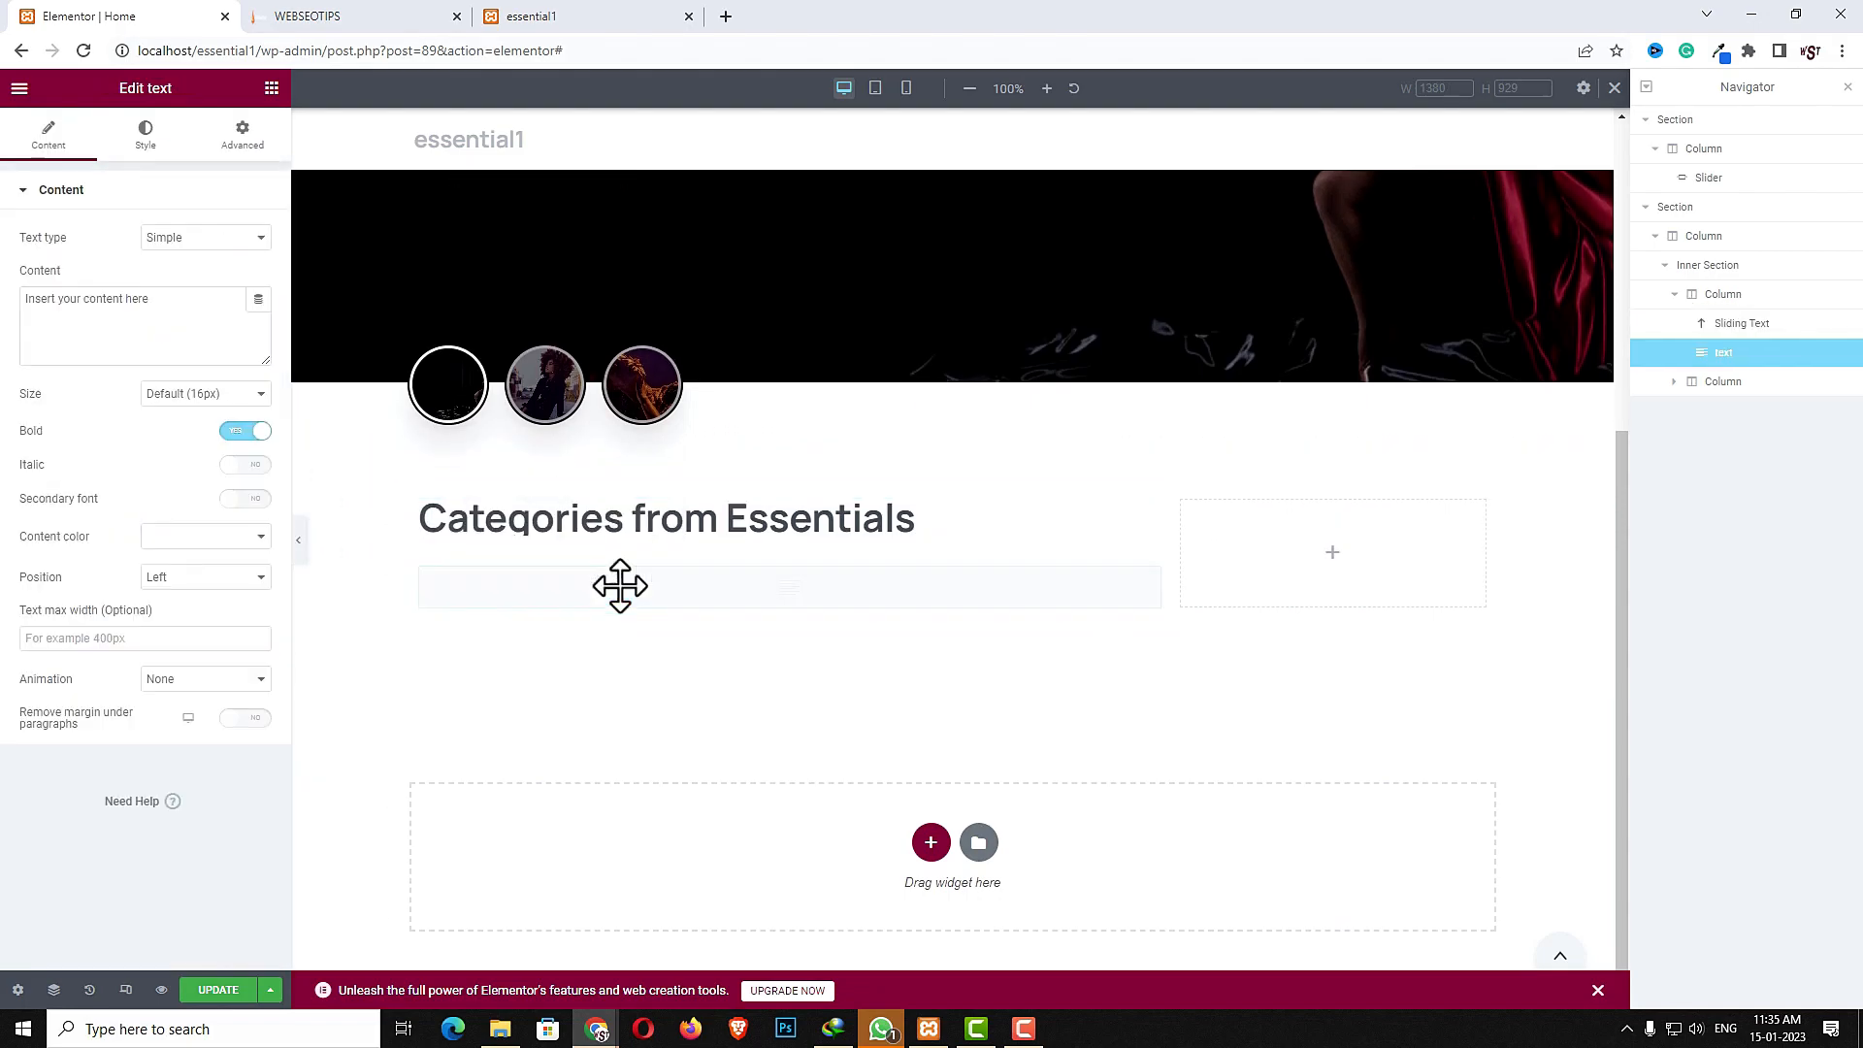
click(178, 340)
text(Combine seamlessly fitting layouts, customize everything.)
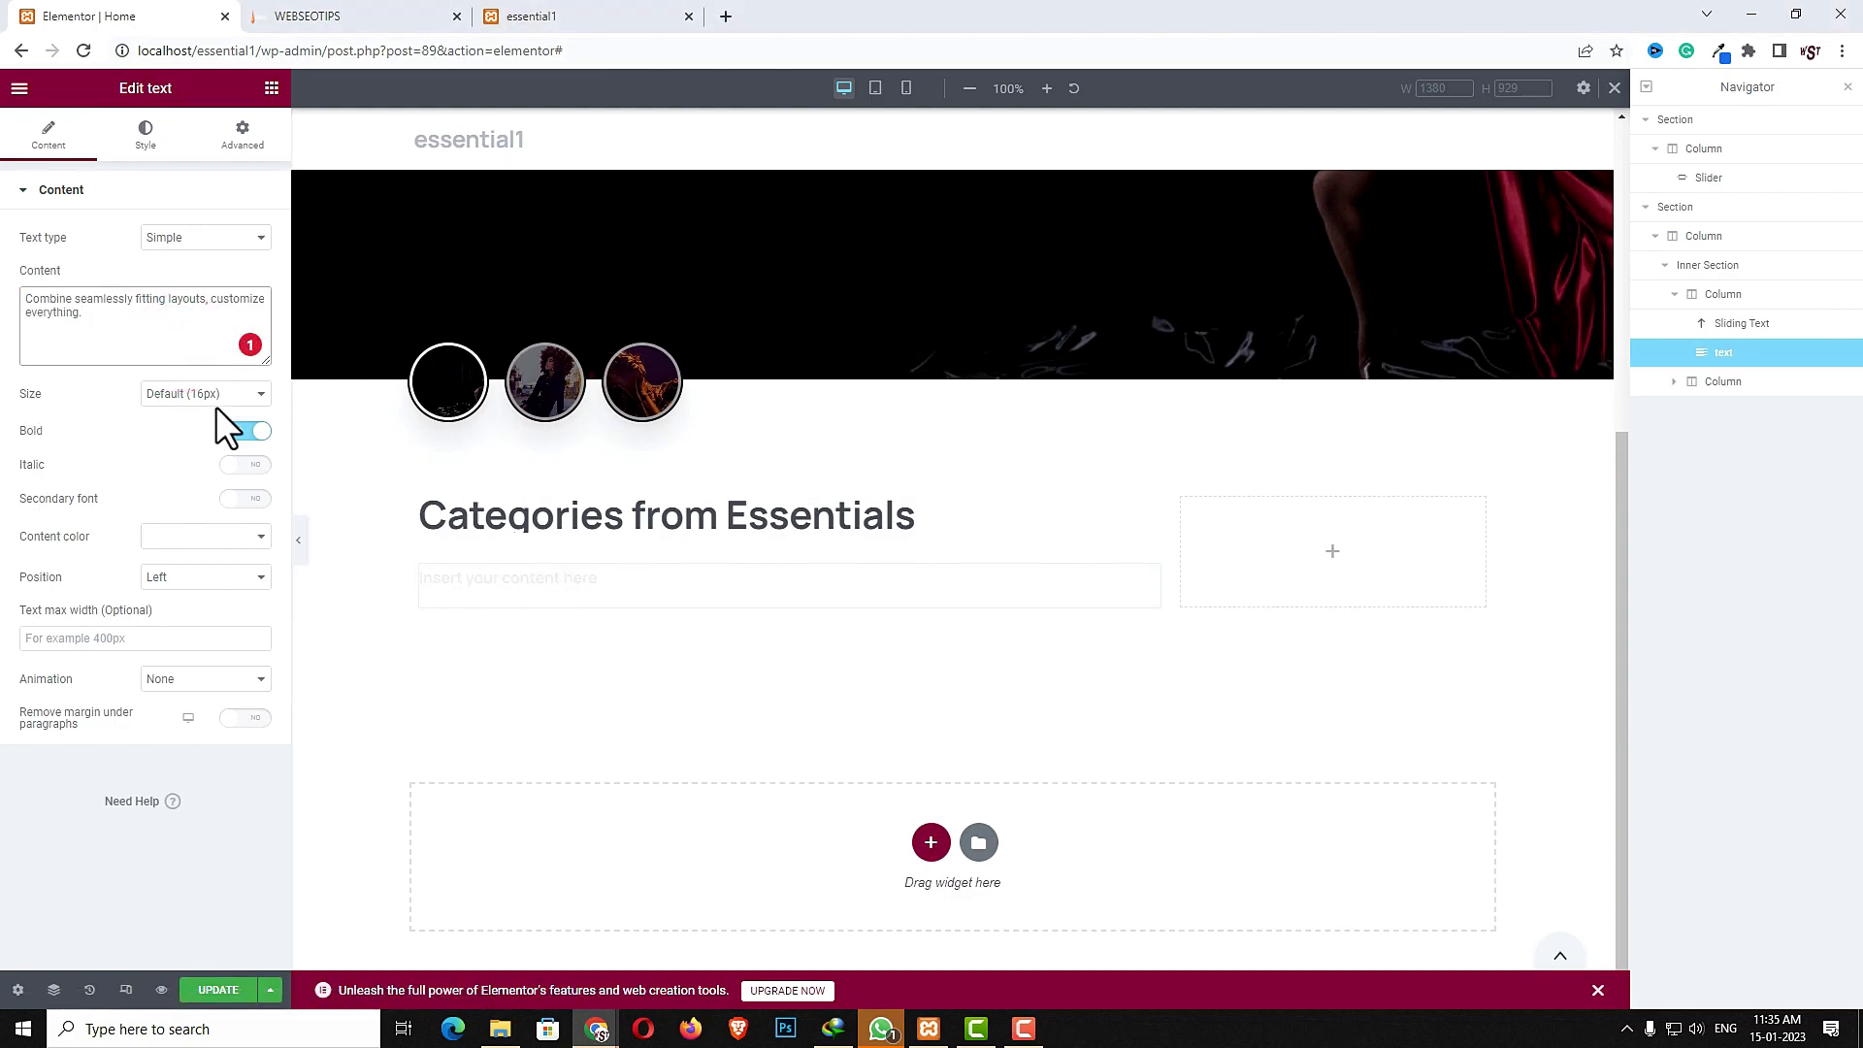
- Set the text's size to 18px and its content color to Body default
click(233, 395)
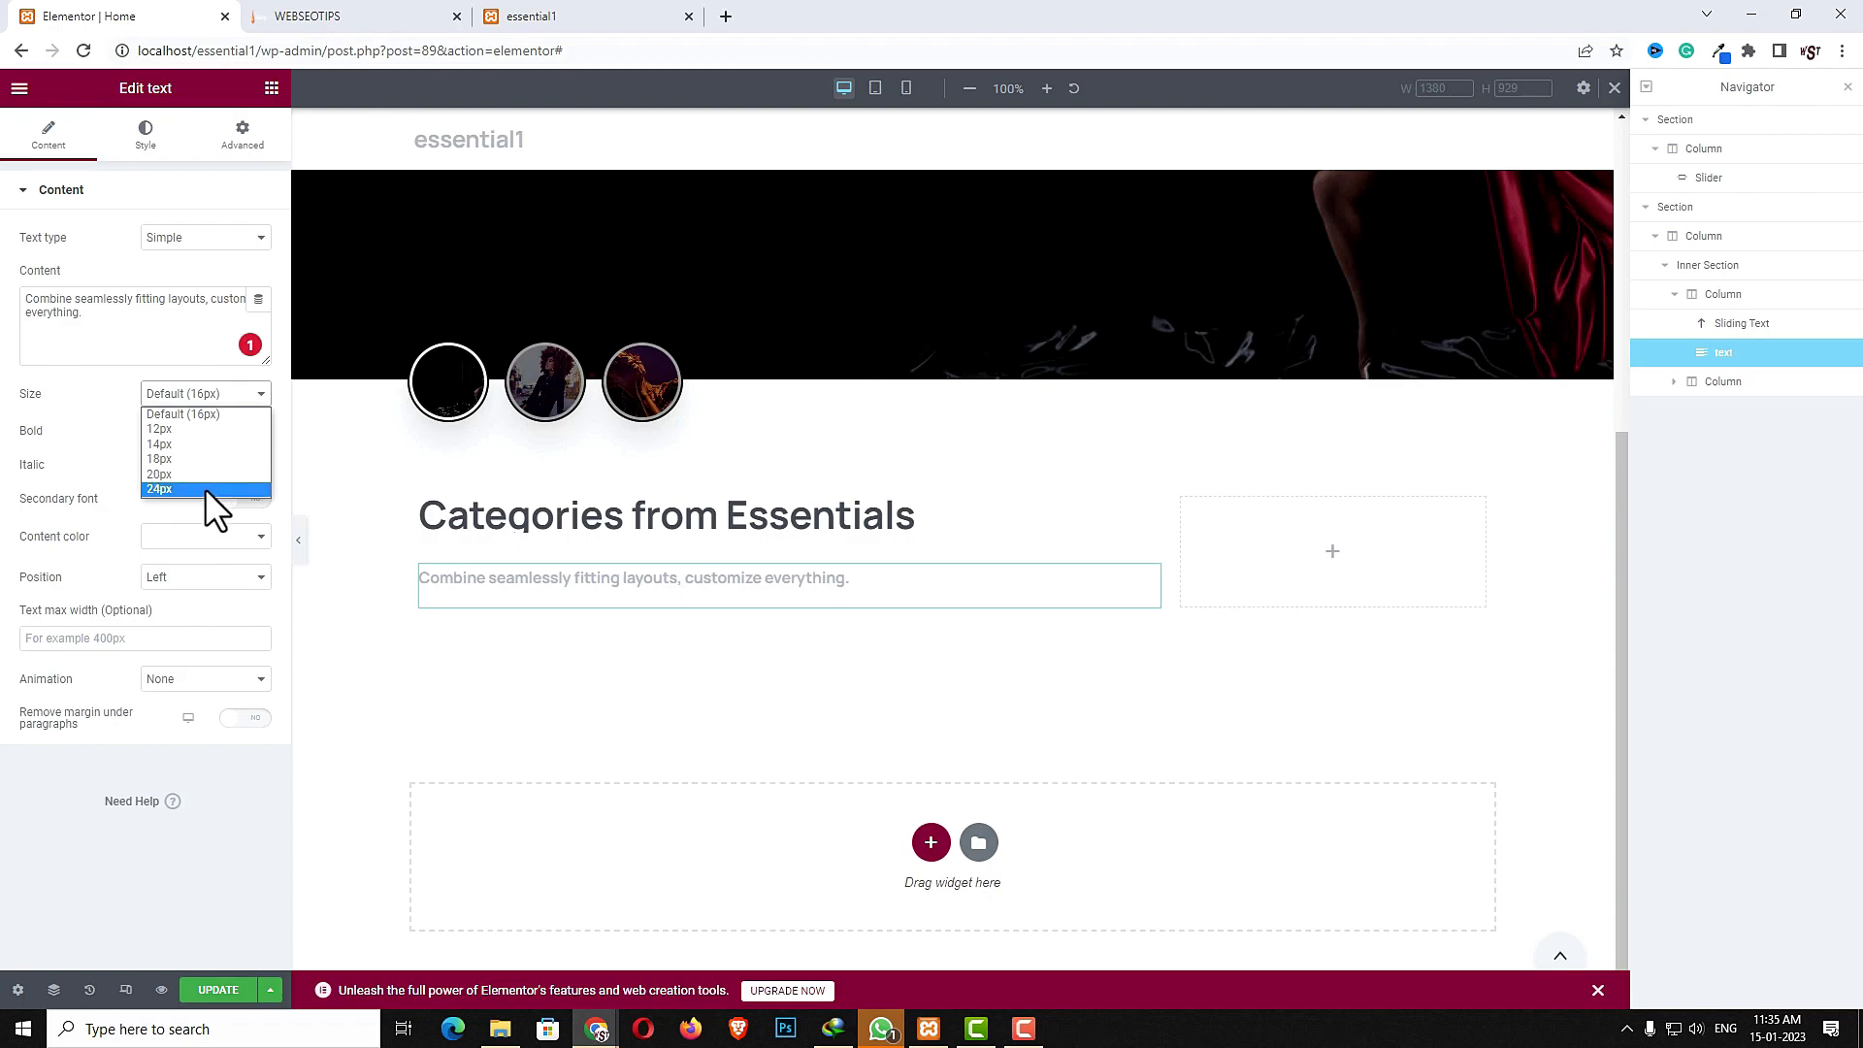
click(204, 460)
click(189, 535)
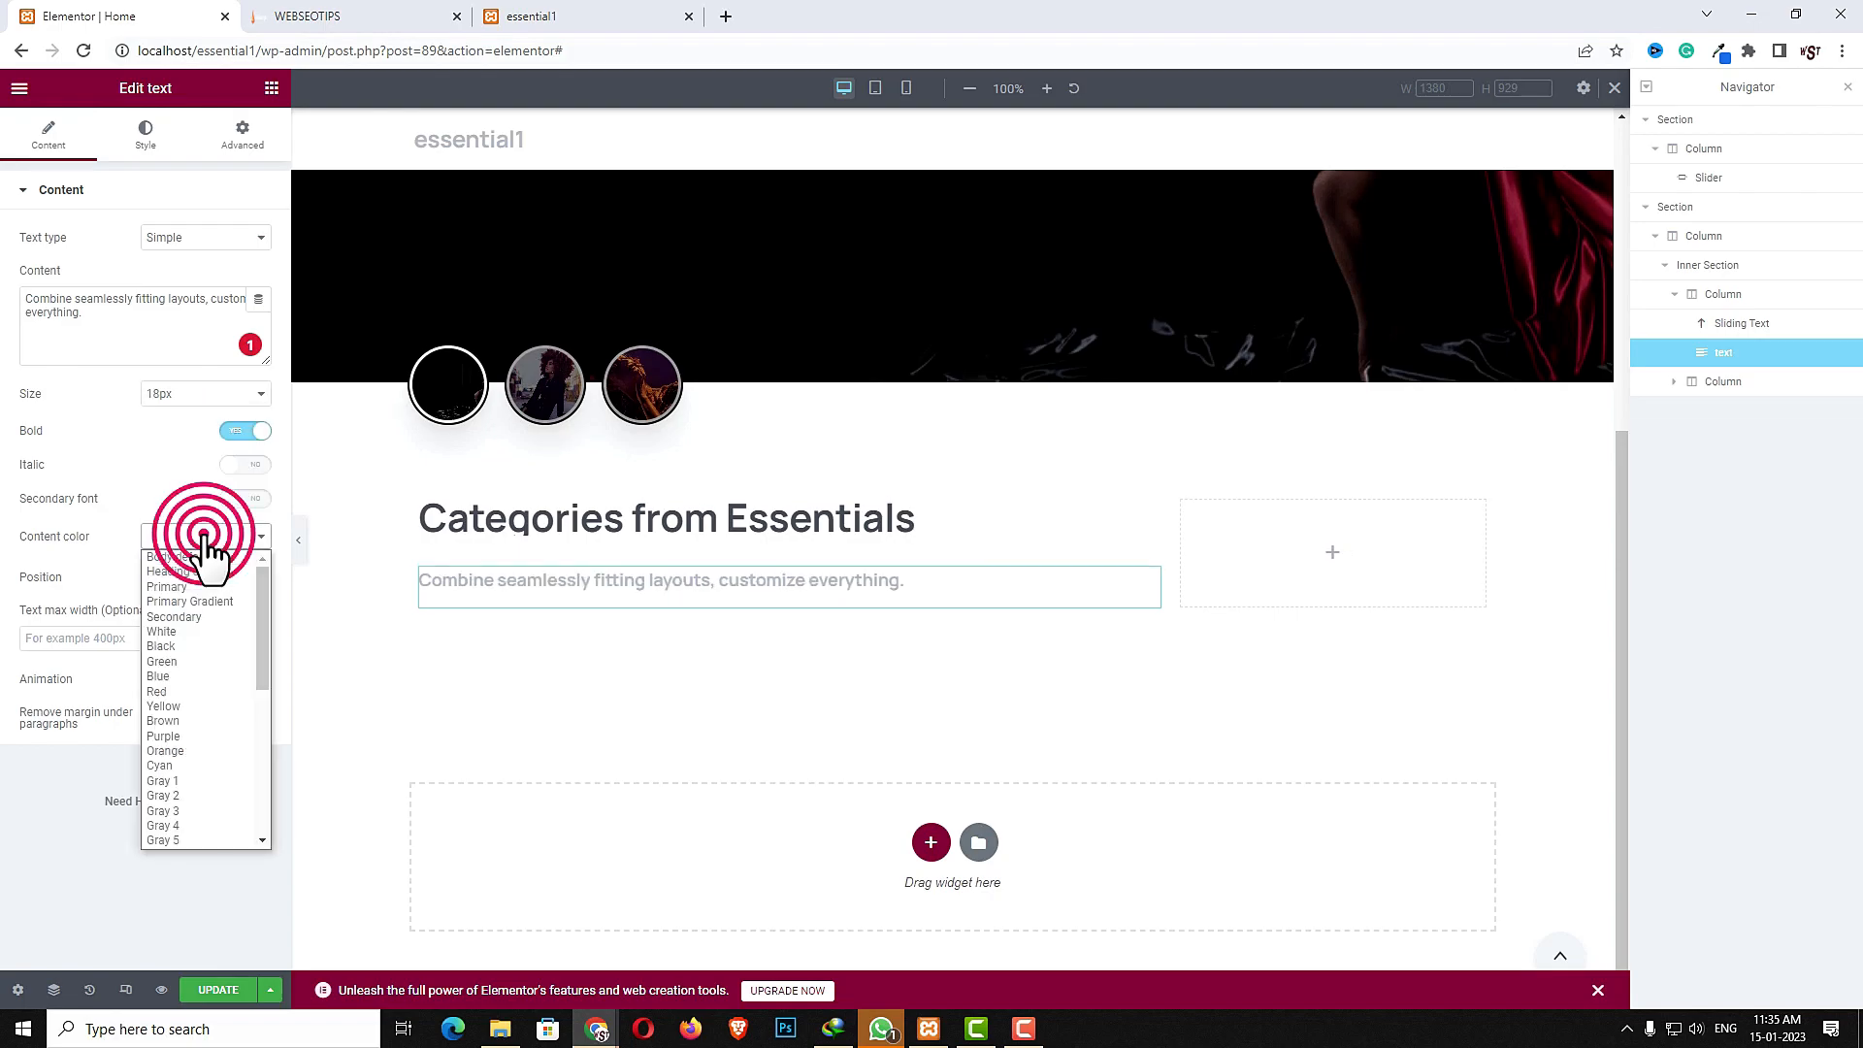
click(173, 557)
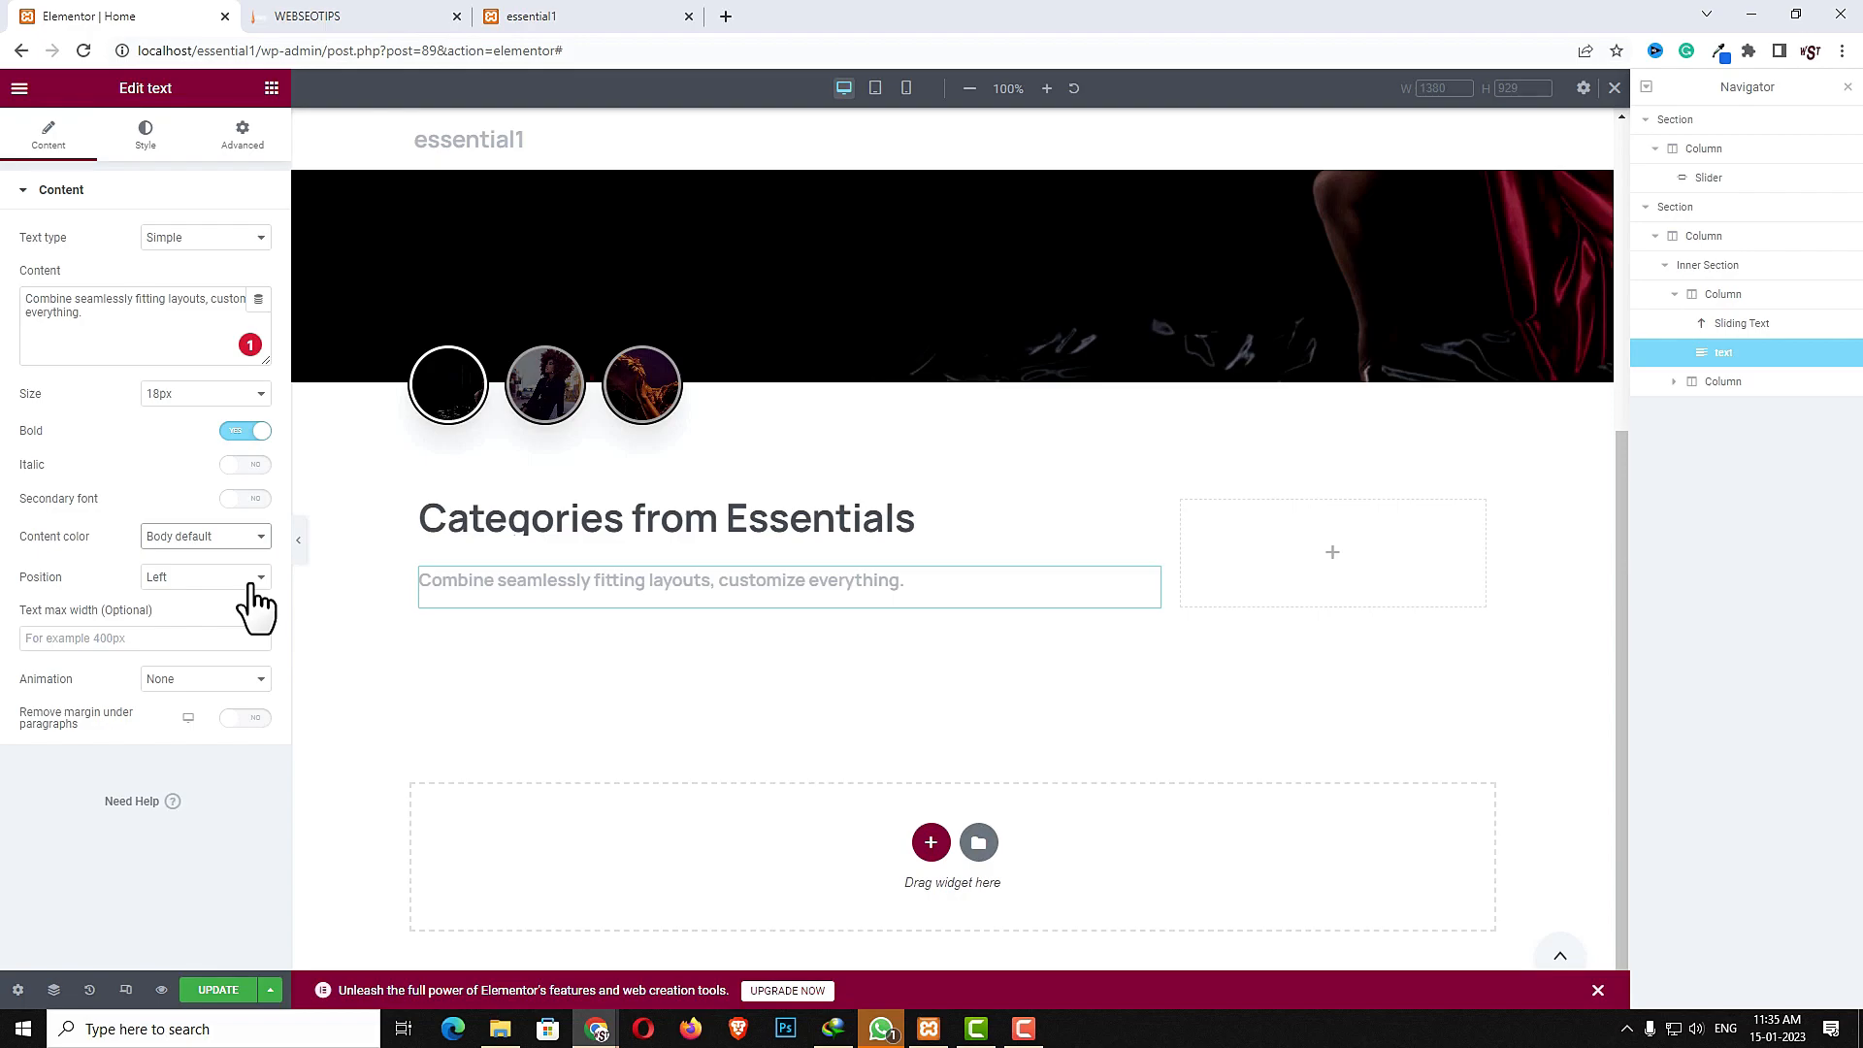
- Apply a Fade in left animation with a 600 ms delay and turn on removing the margin under paragraphs
click(223, 672)
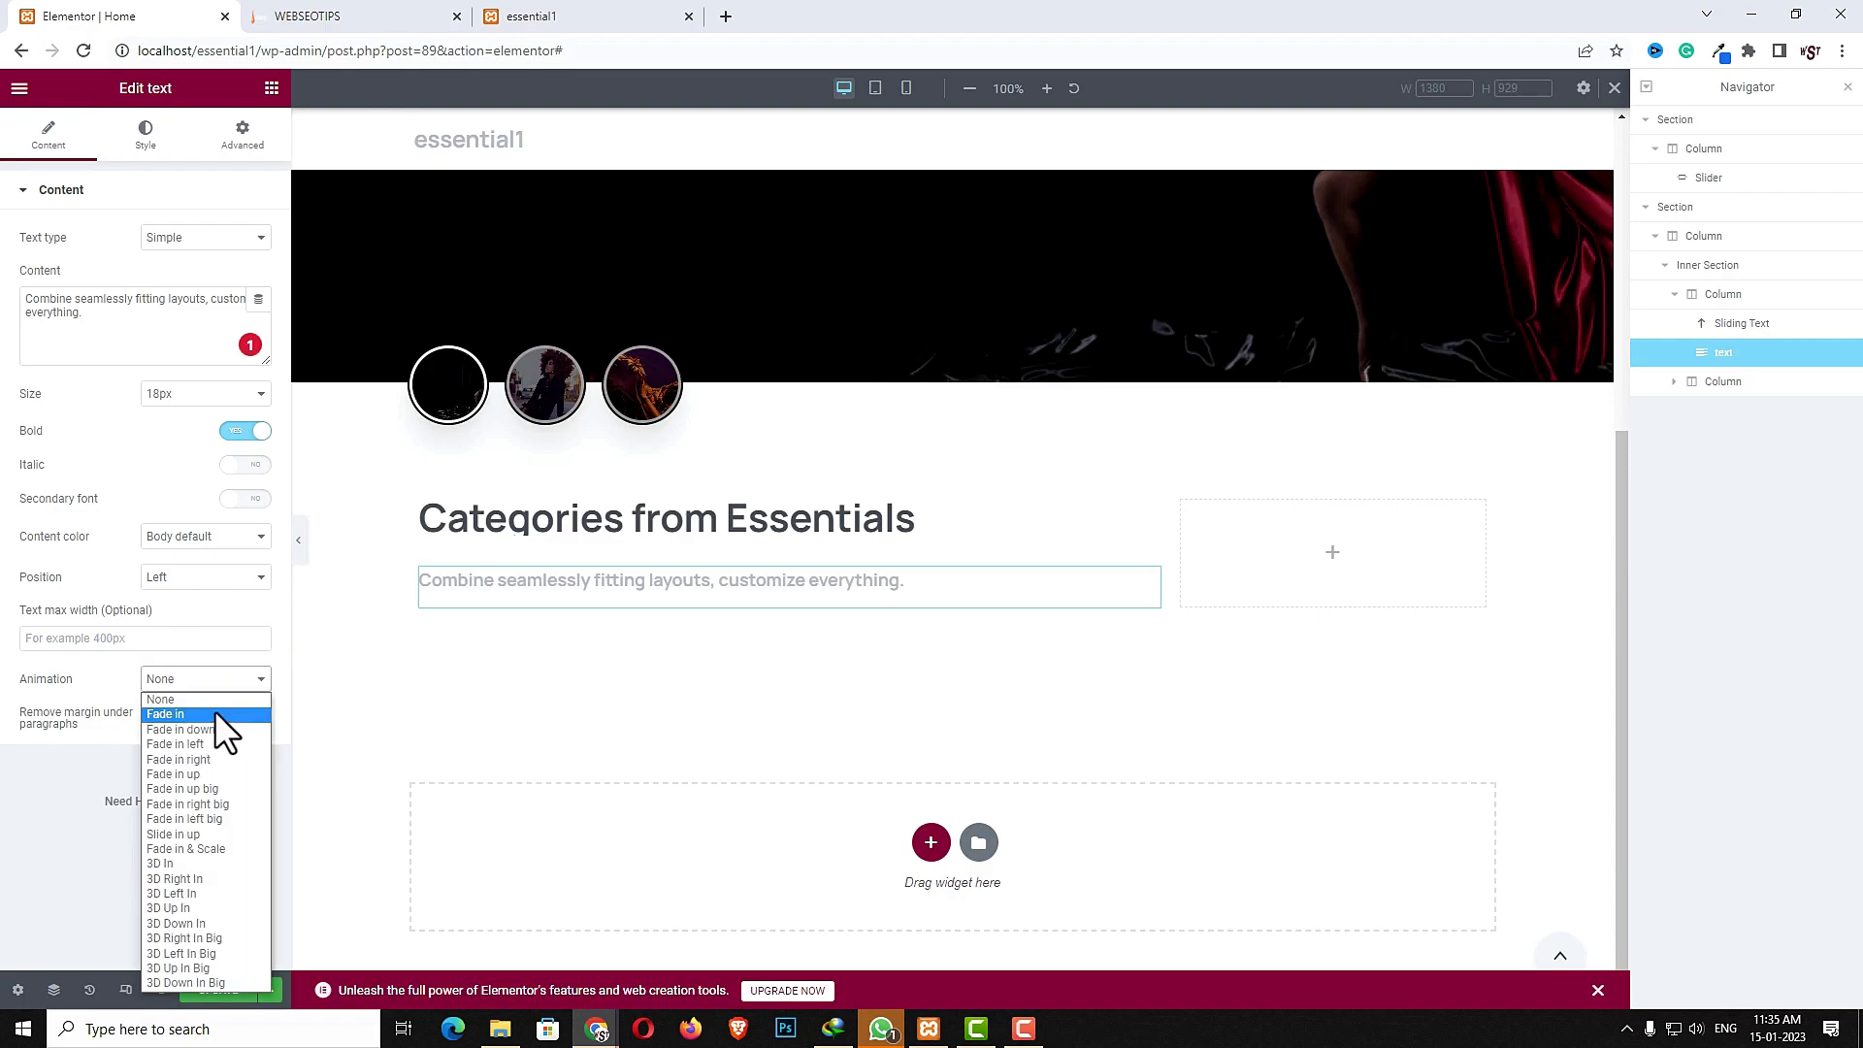
click(211, 746)
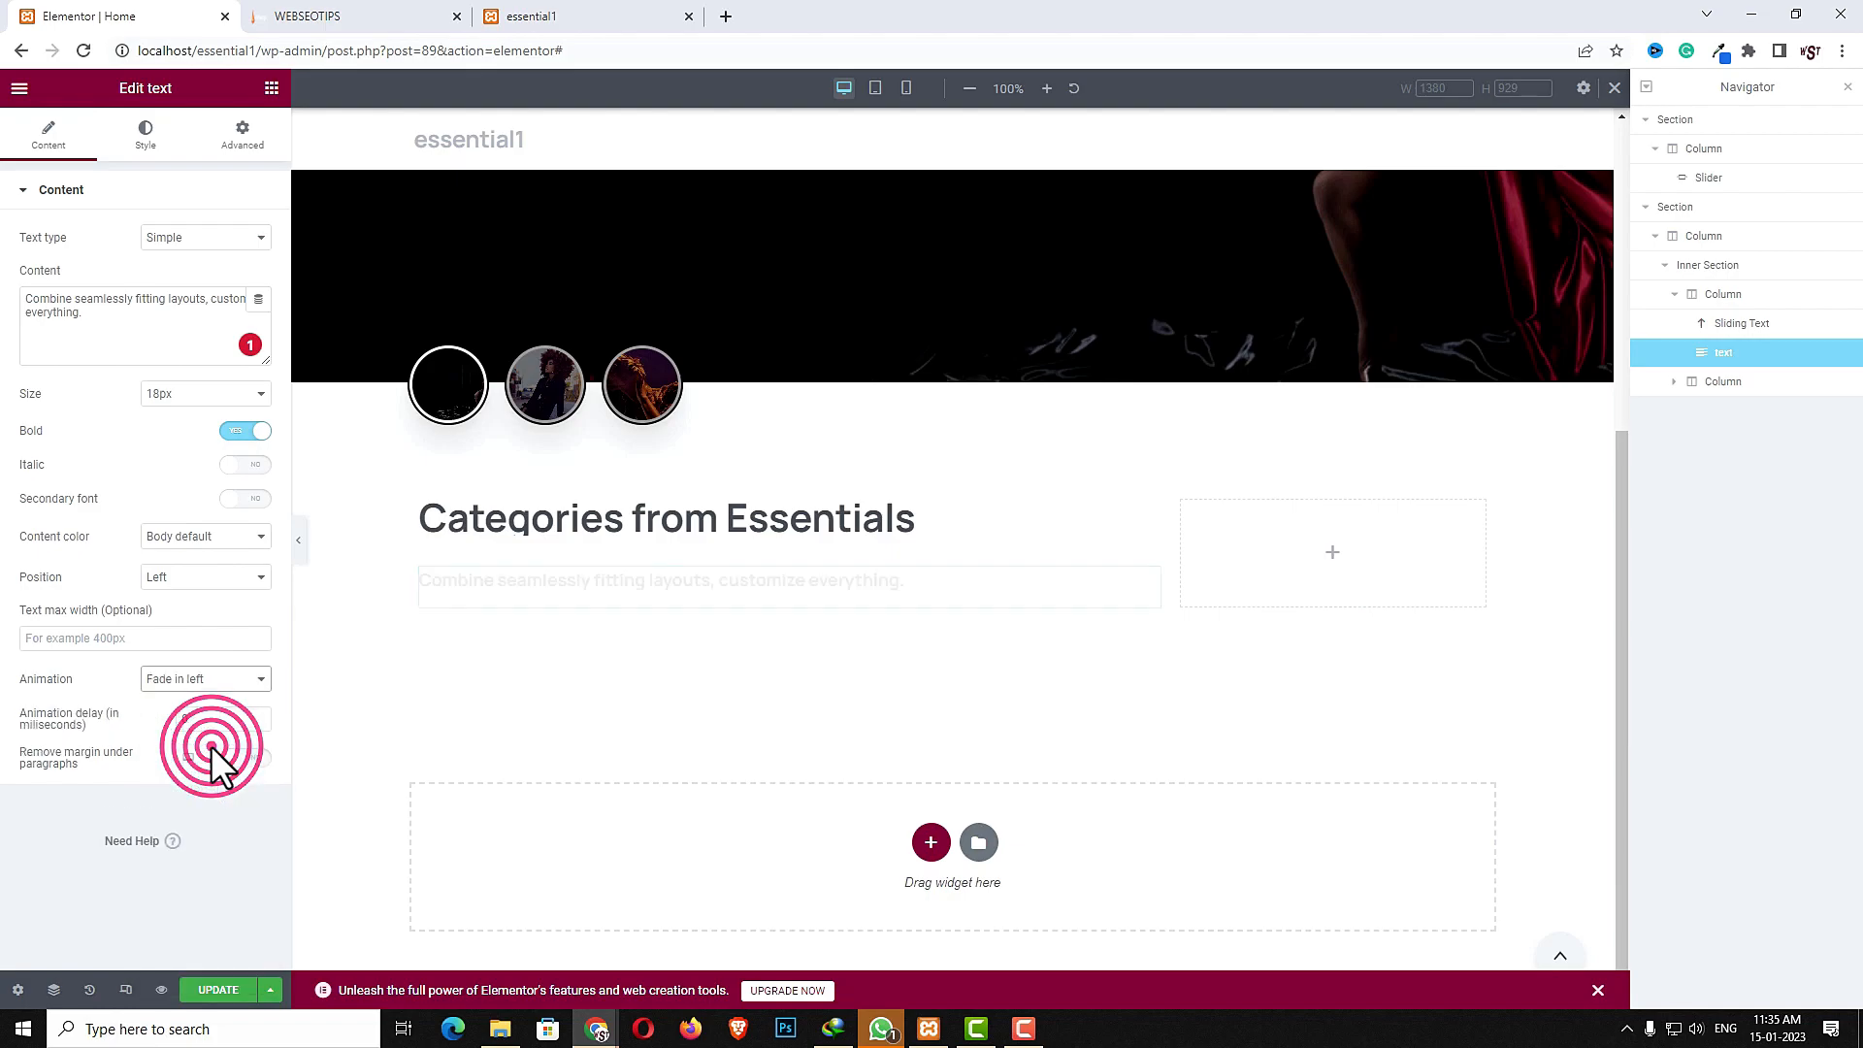
double_click(185, 722)
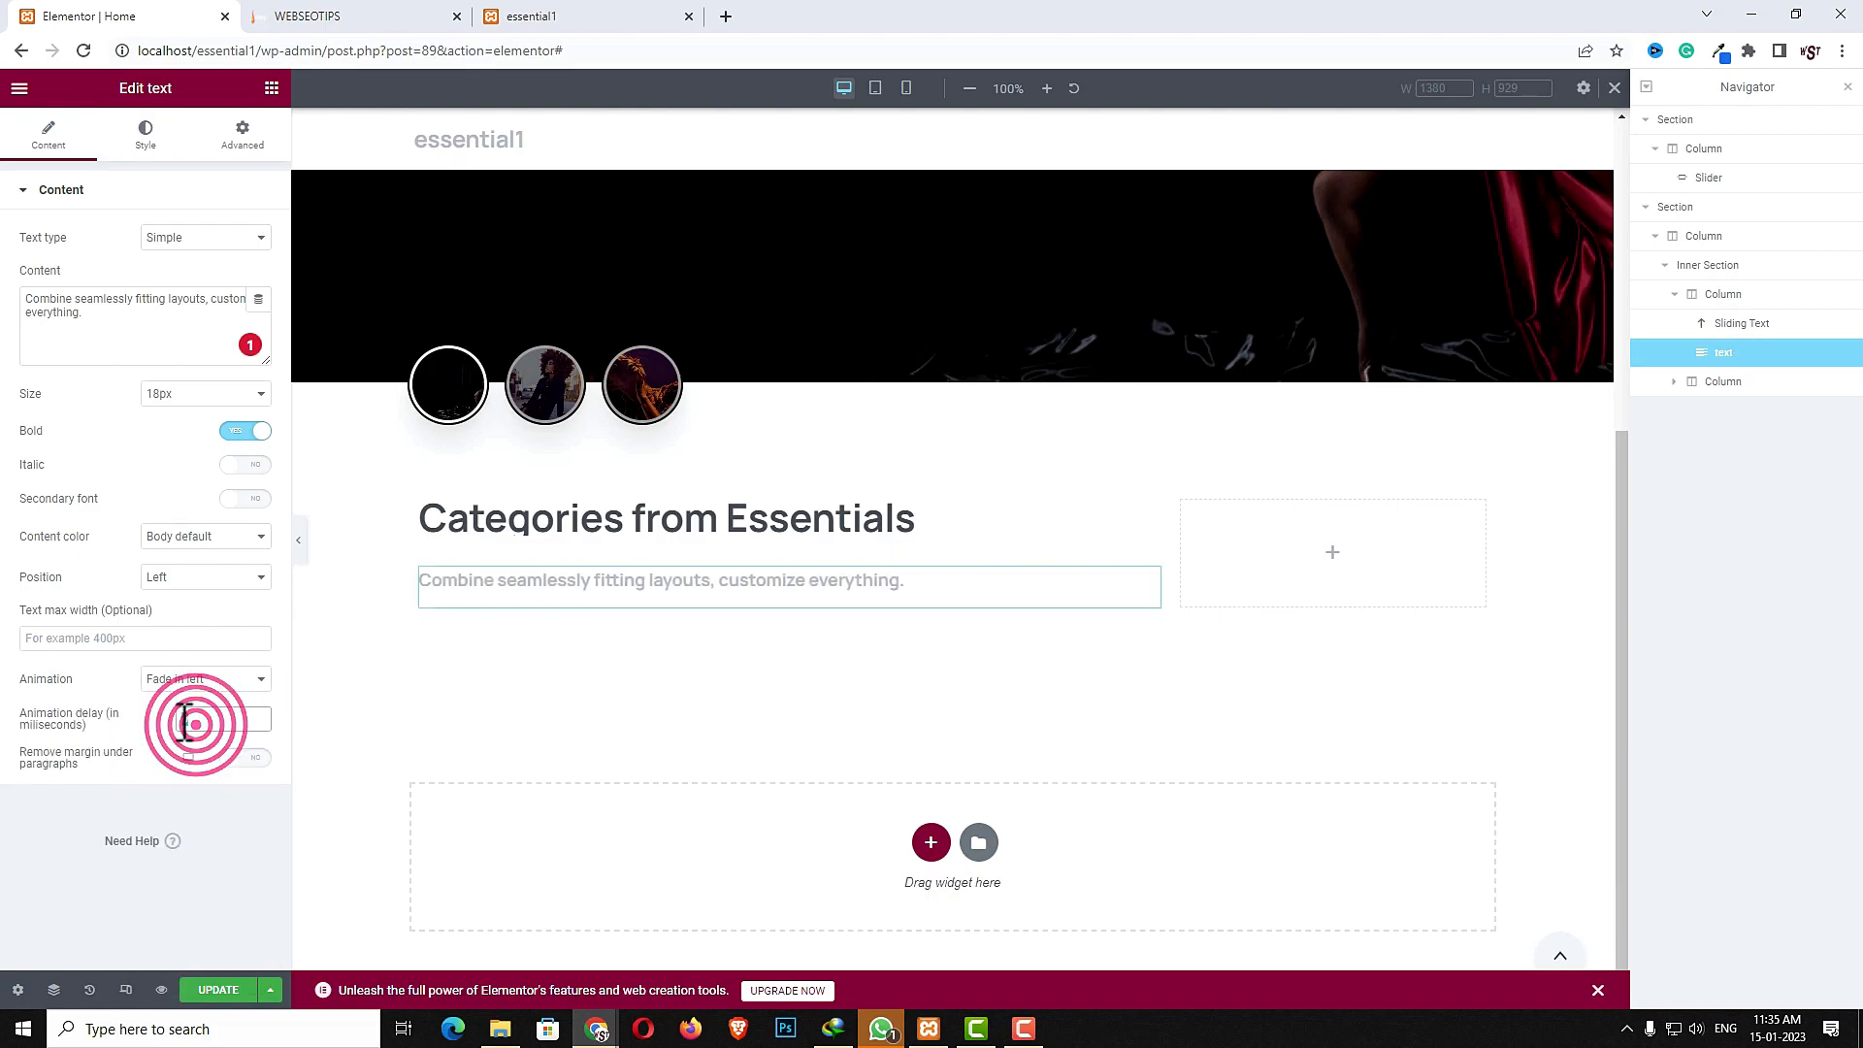
text(600)
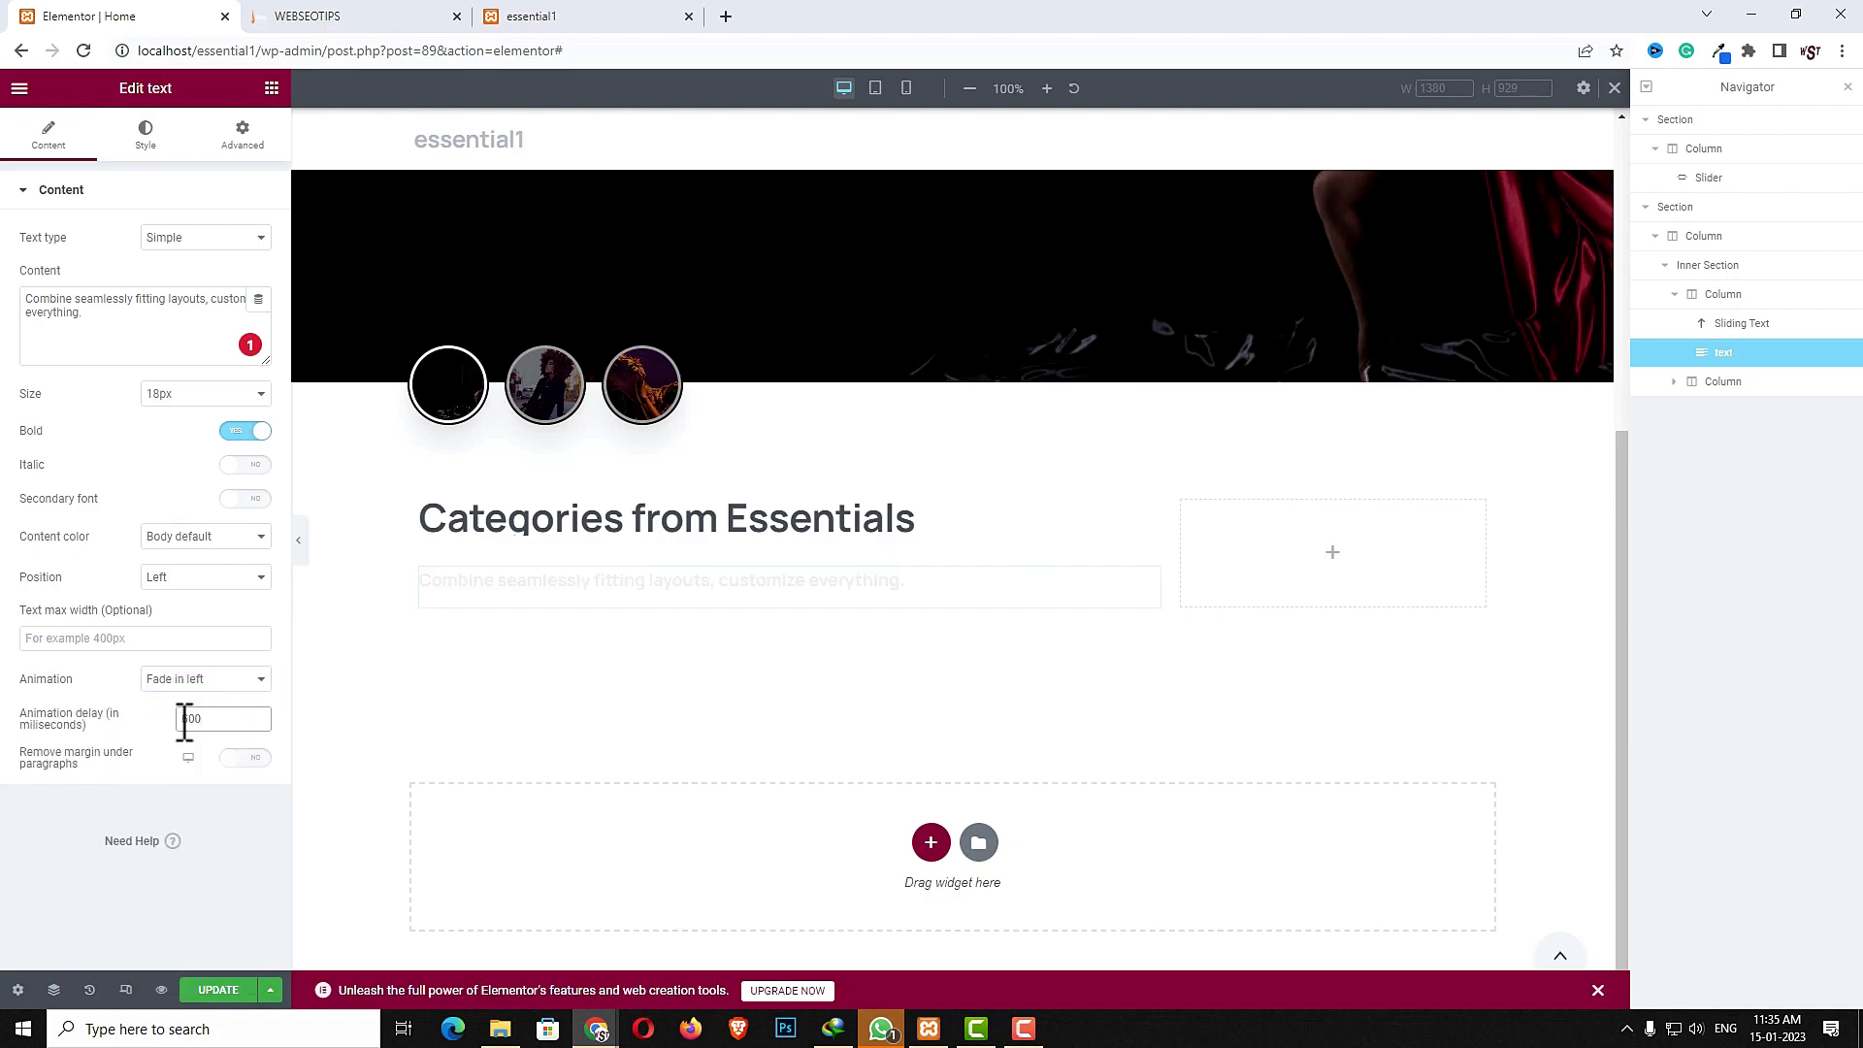
click(259, 759)
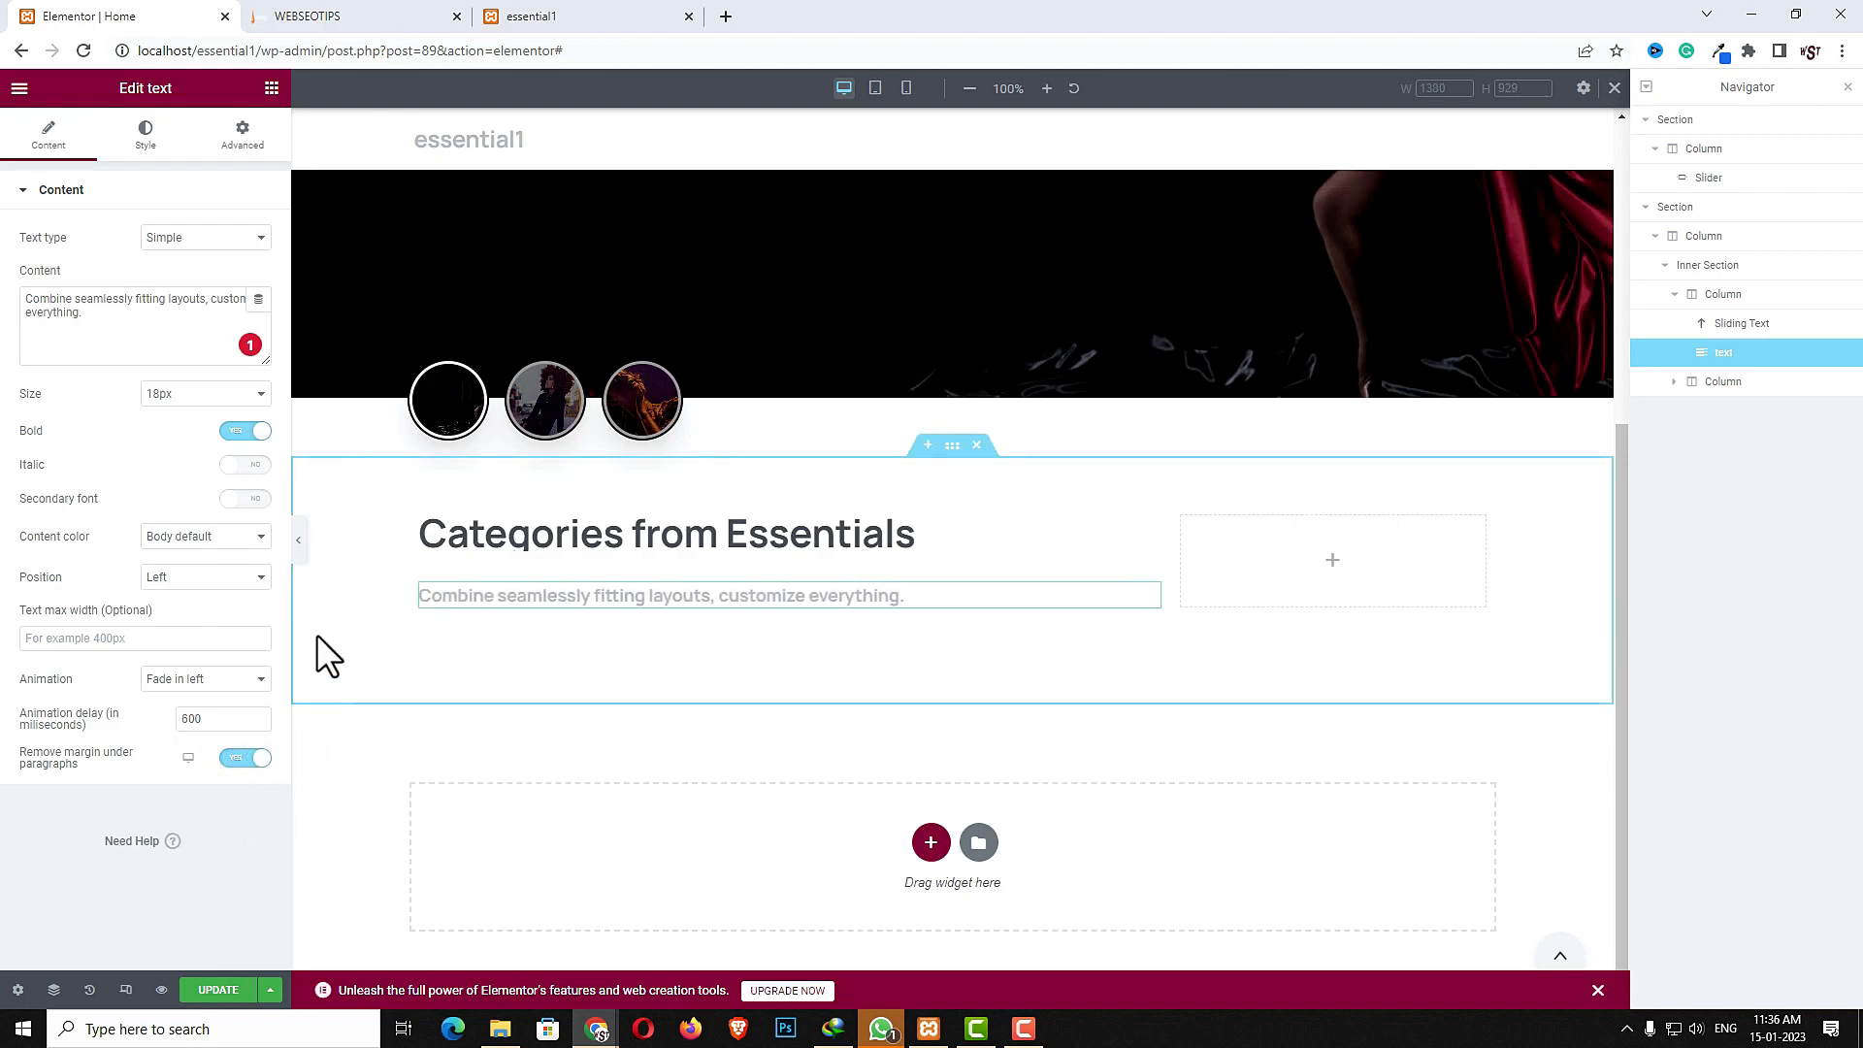
- Unlink the text's margins and set its top margin to -10
click(242, 138)
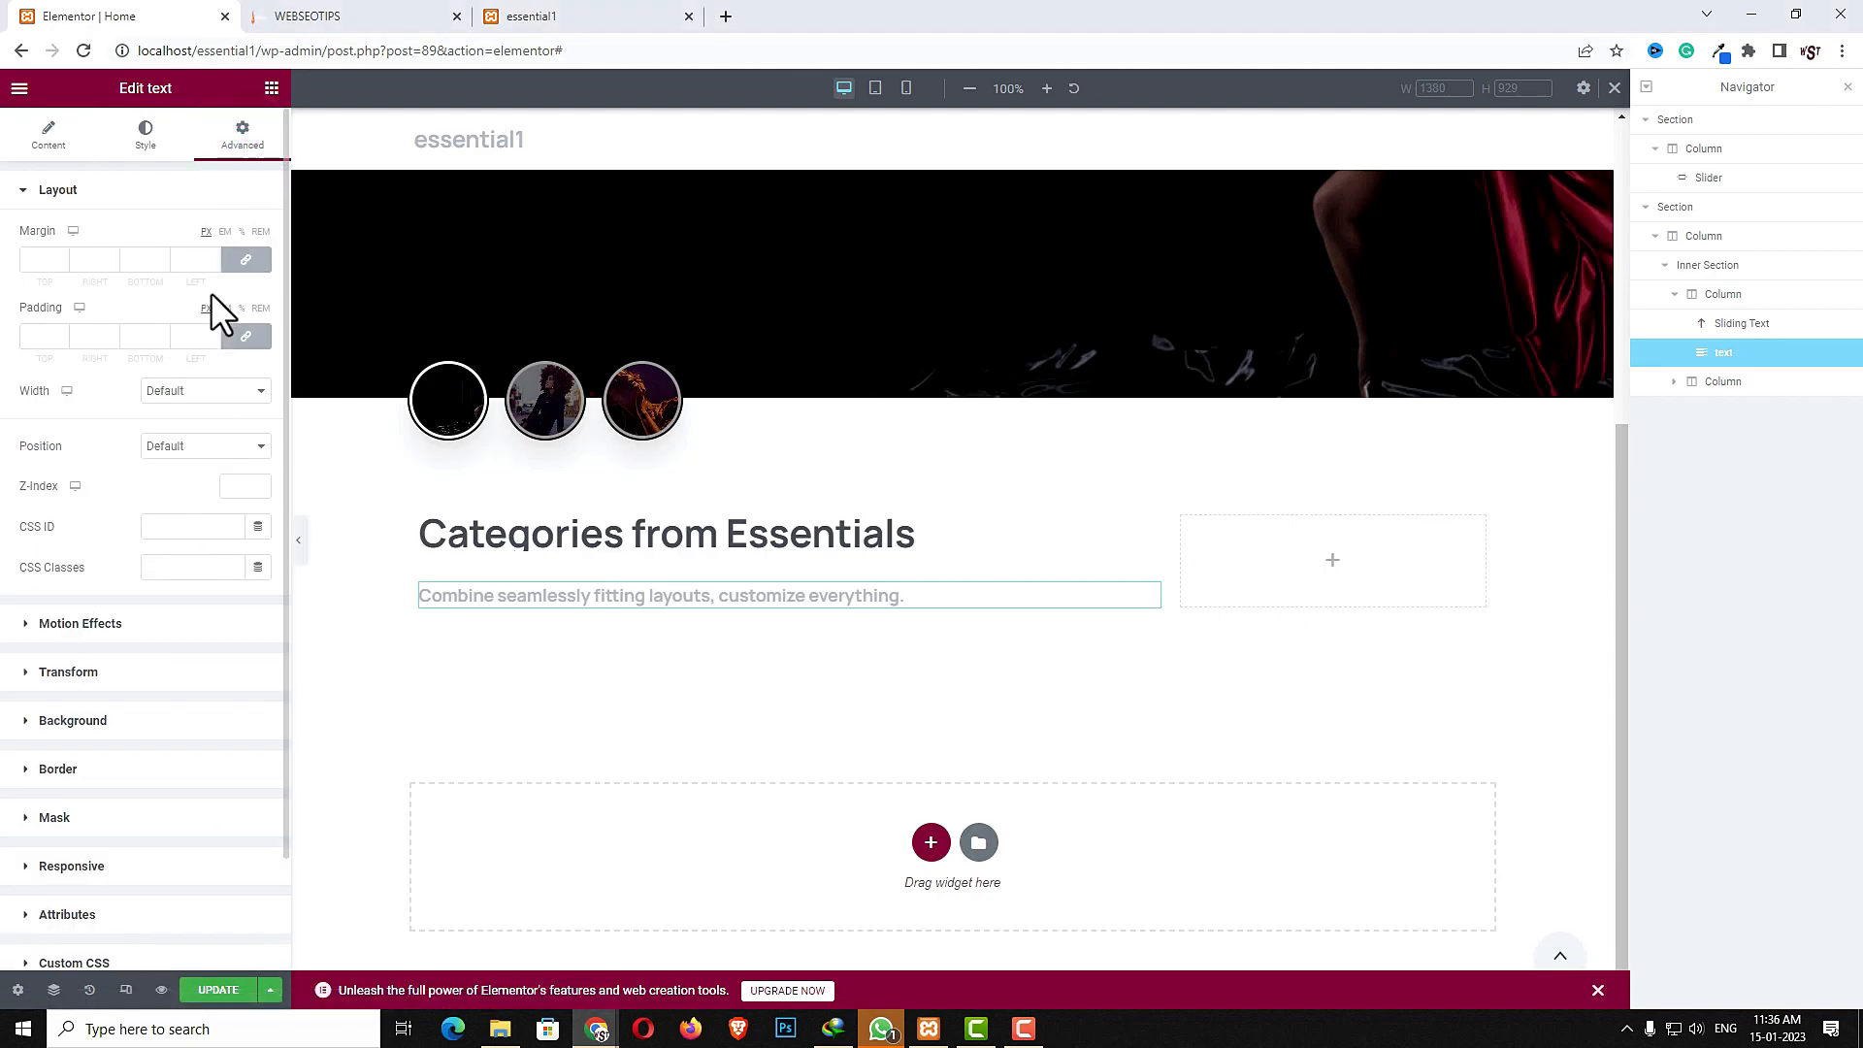
click(245, 259)
click(37, 259)
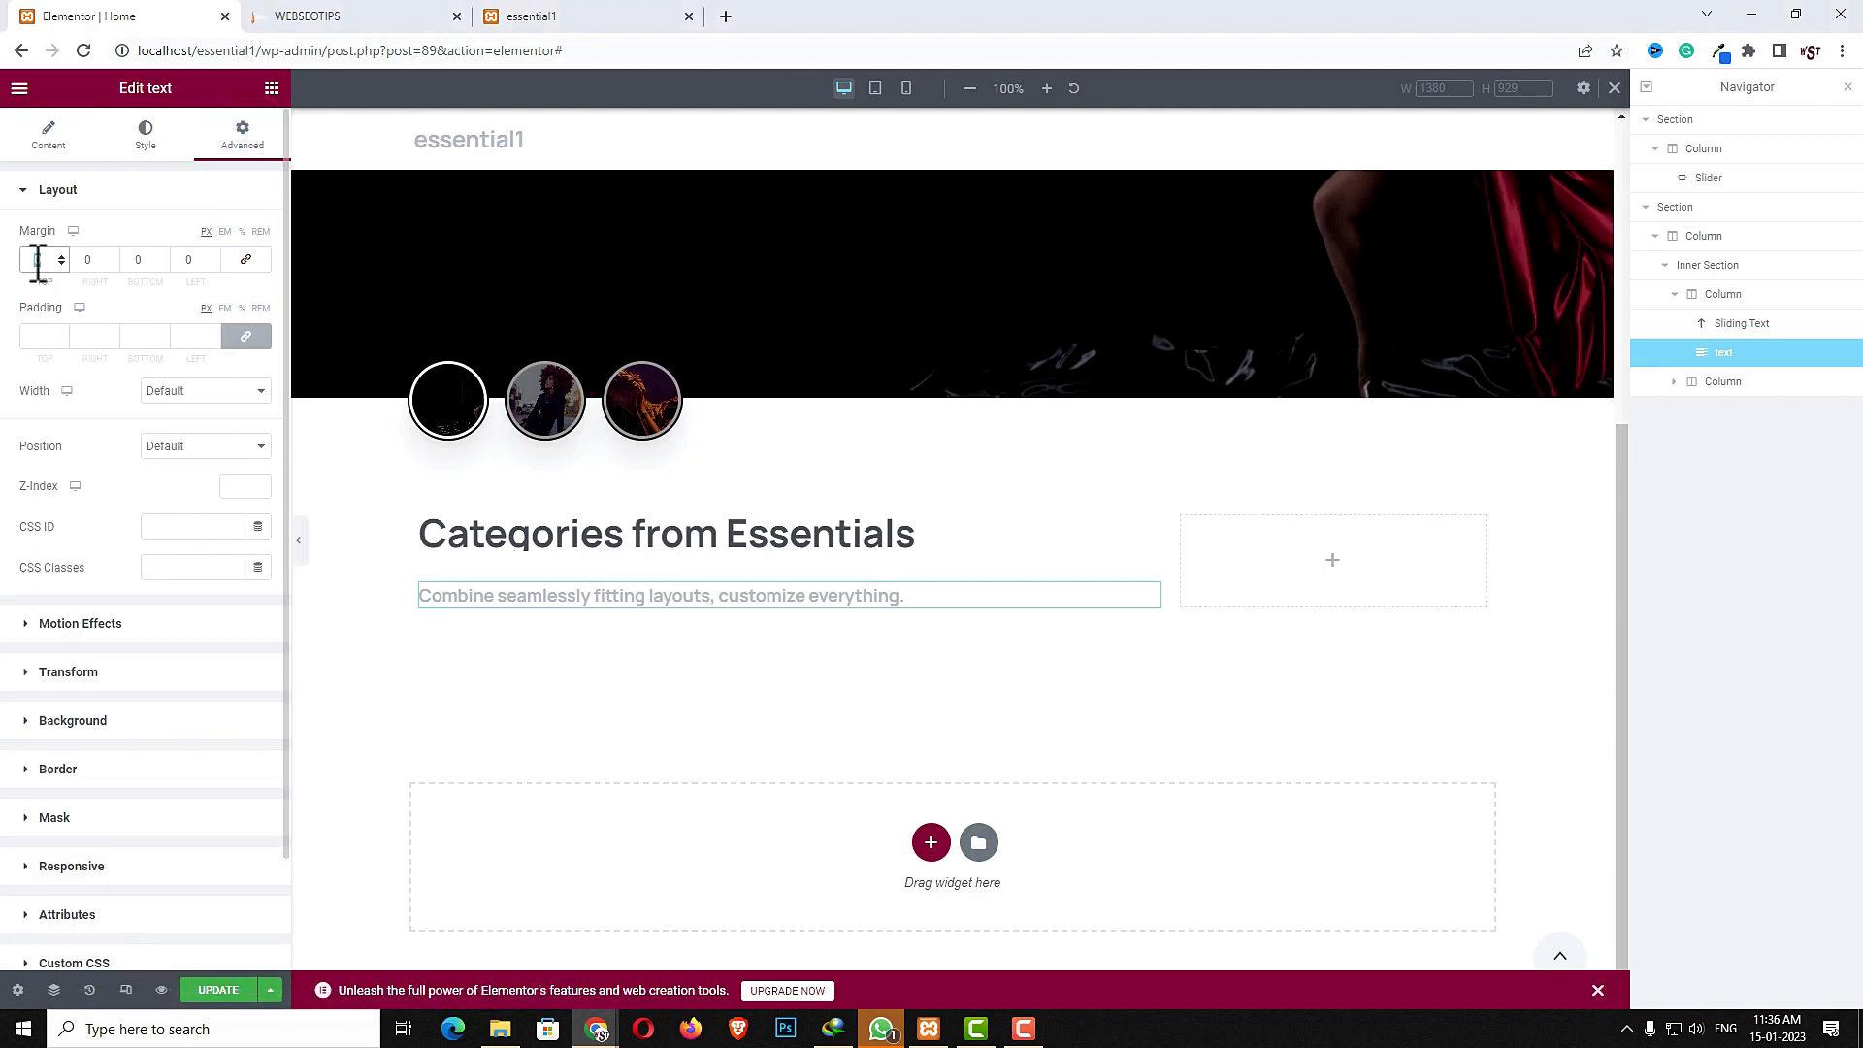
text(-10)
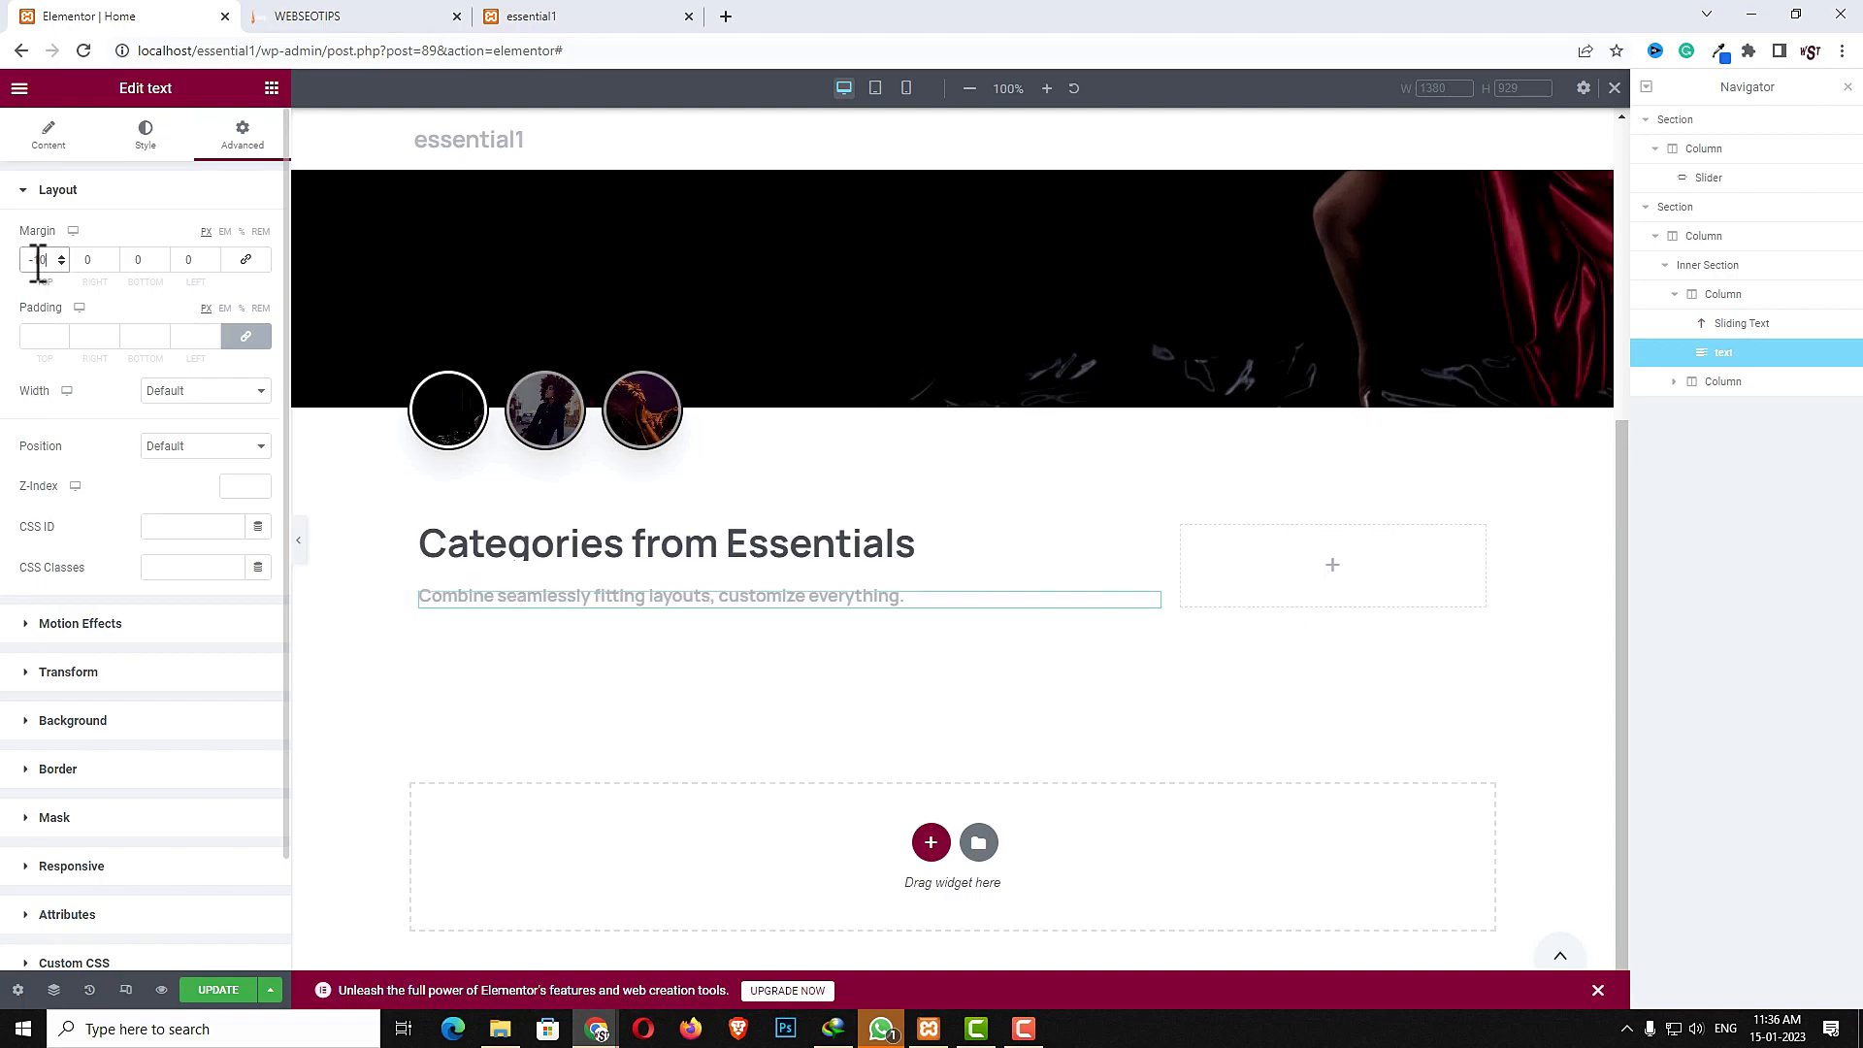
- Add a Button widget into the right column of the inner section
click(1335, 566)
click(156, 166)
text(butt)
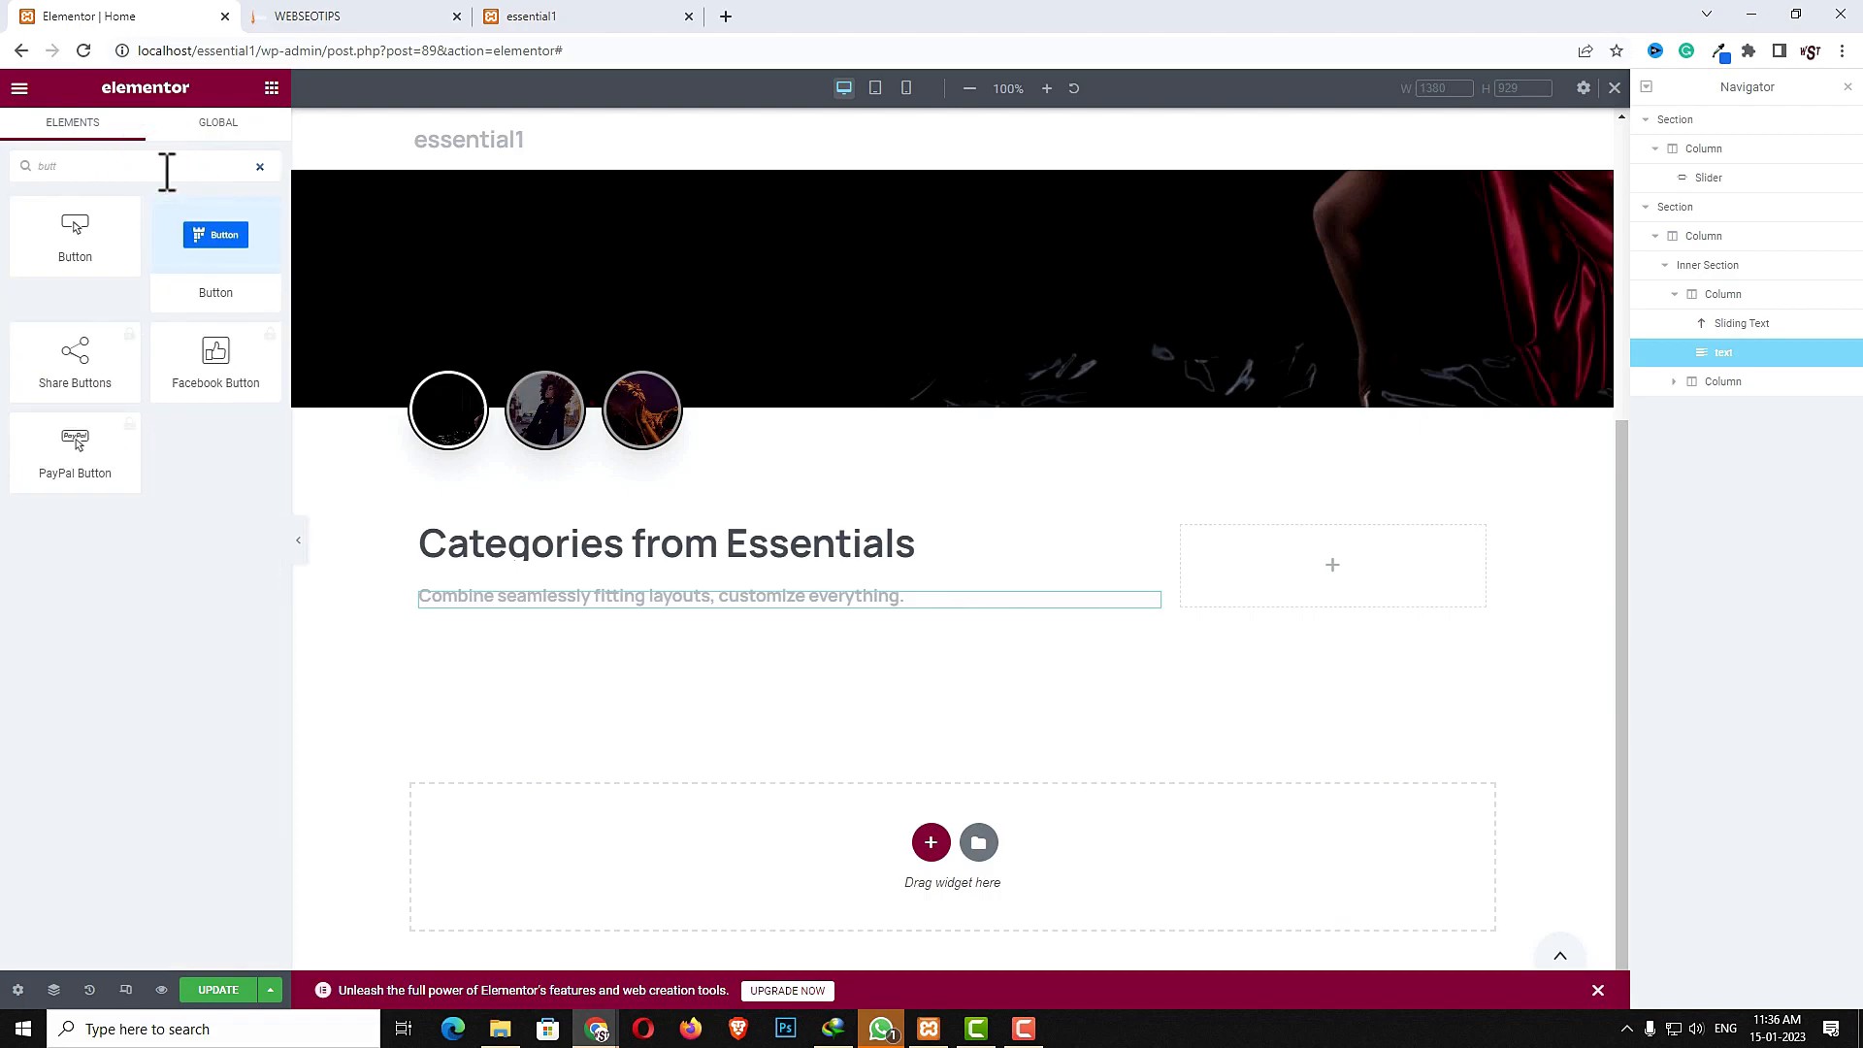
drag(213, 260, 1291, 580)
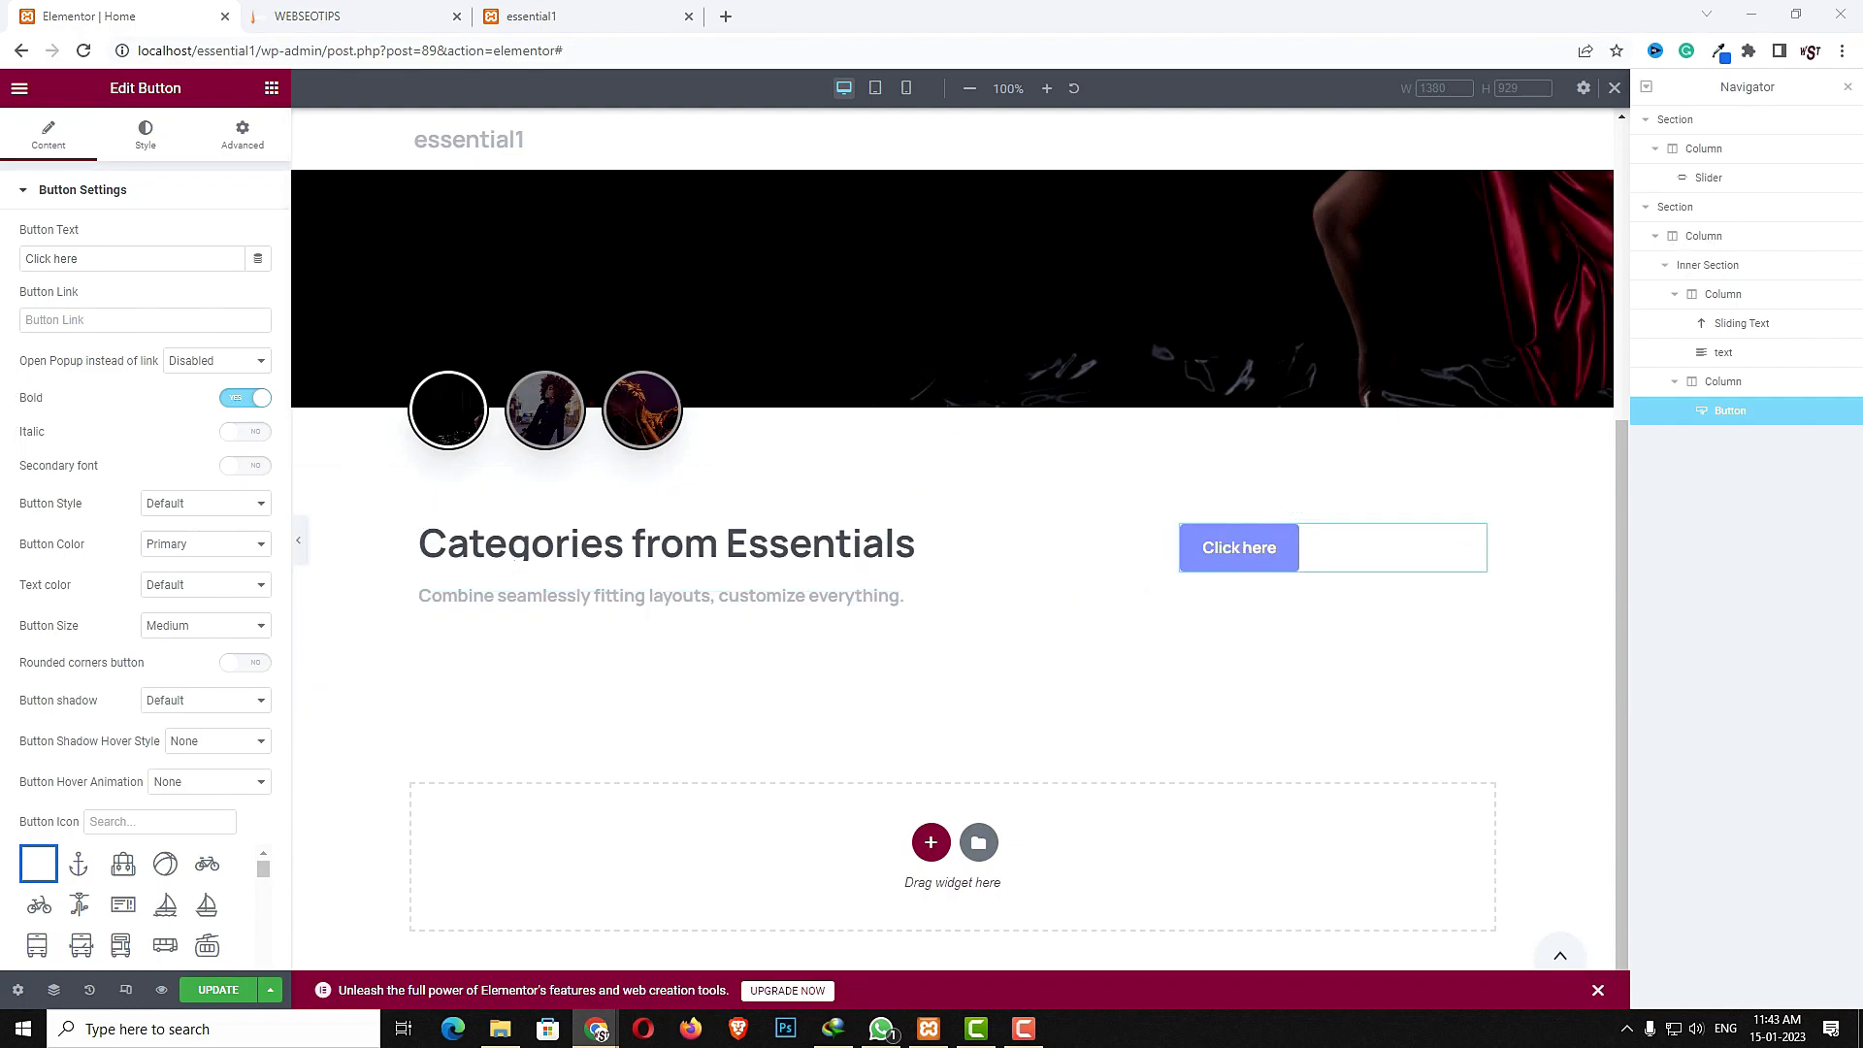
- Copy "Check our shop" from the reference demo page and paste it as the button text
click(325, 16)
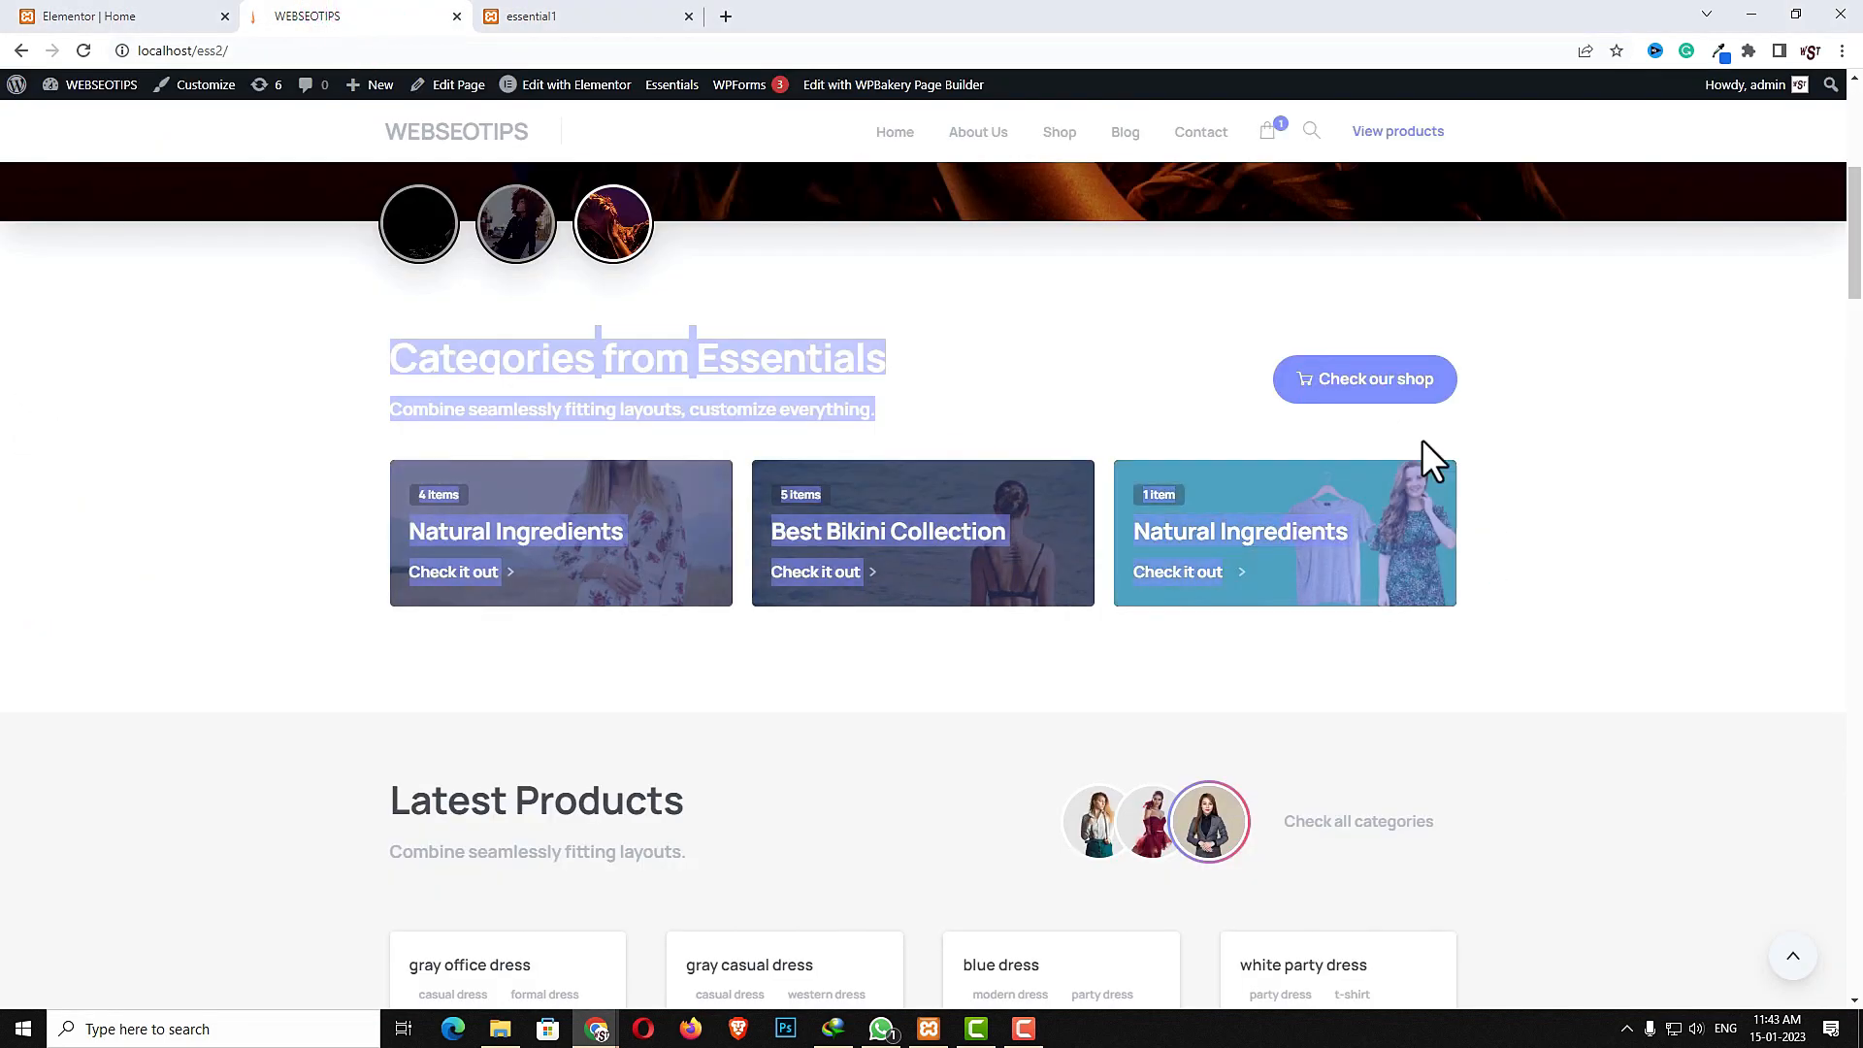
click(1646, 458)
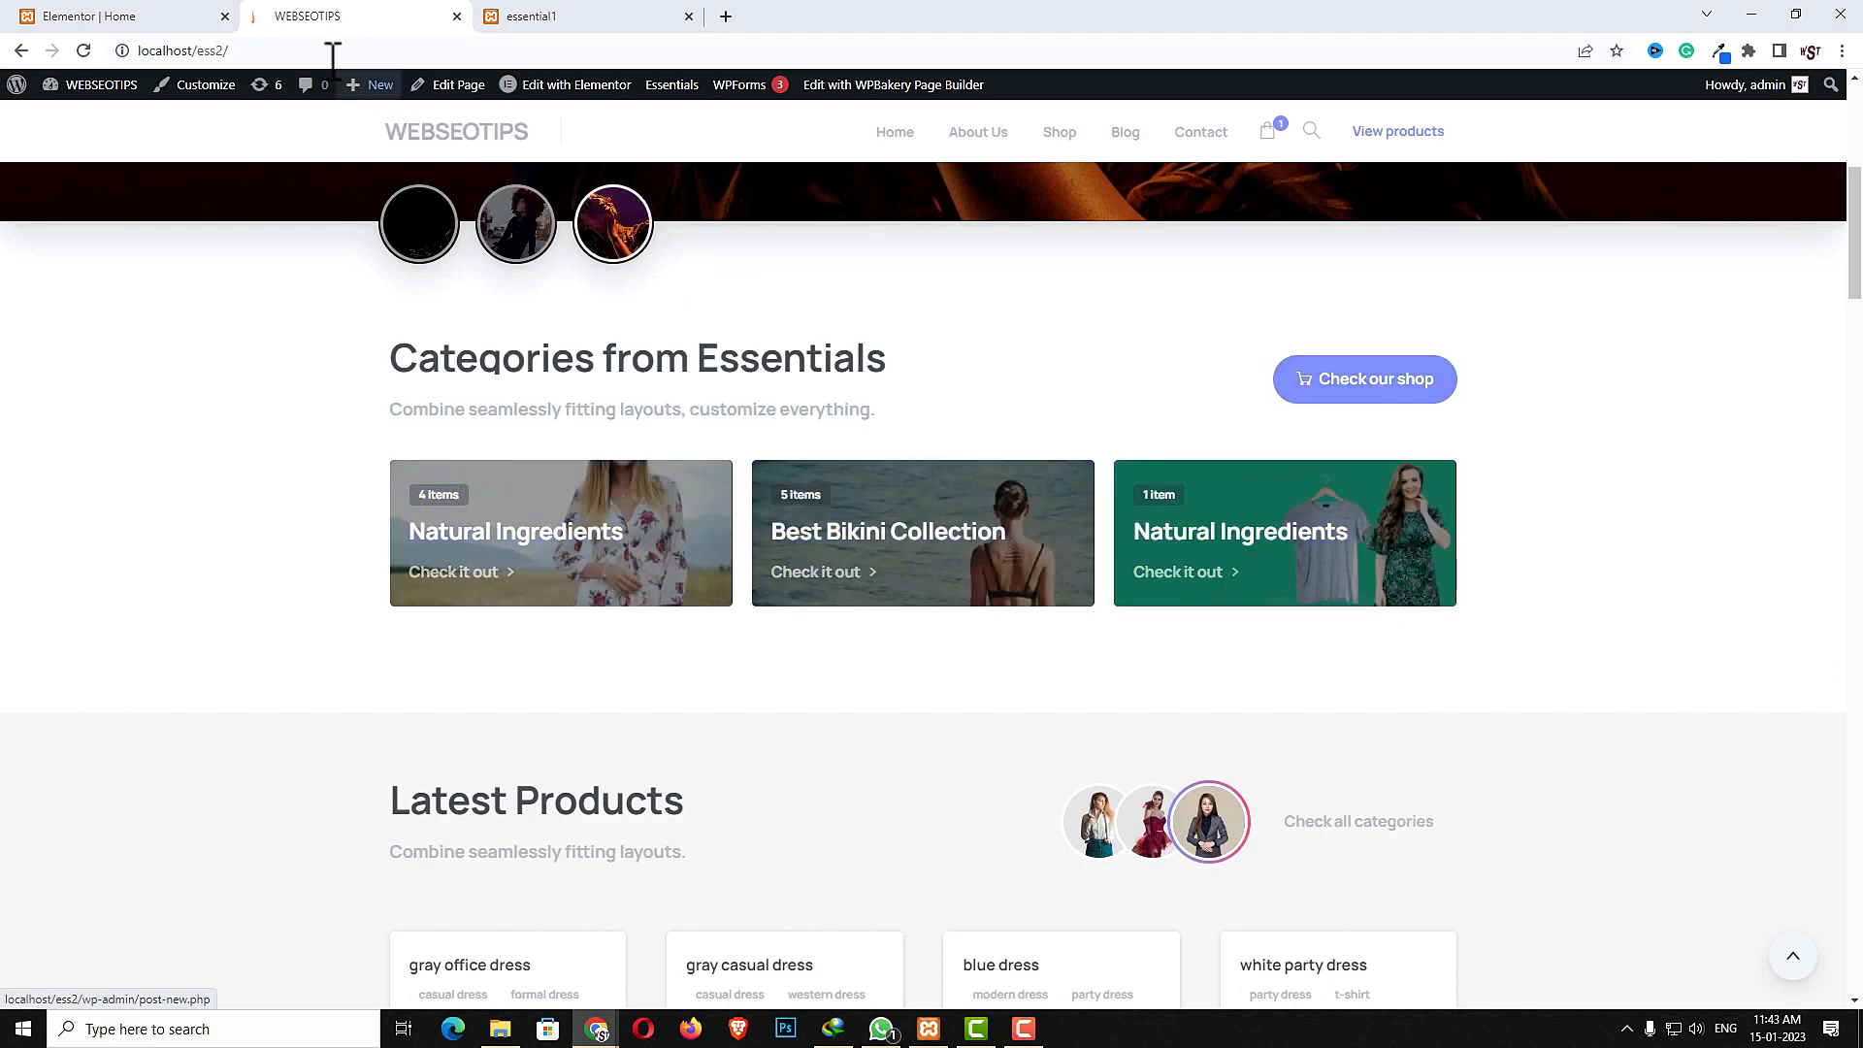
click(103, 16)
triple_click(137, 258)
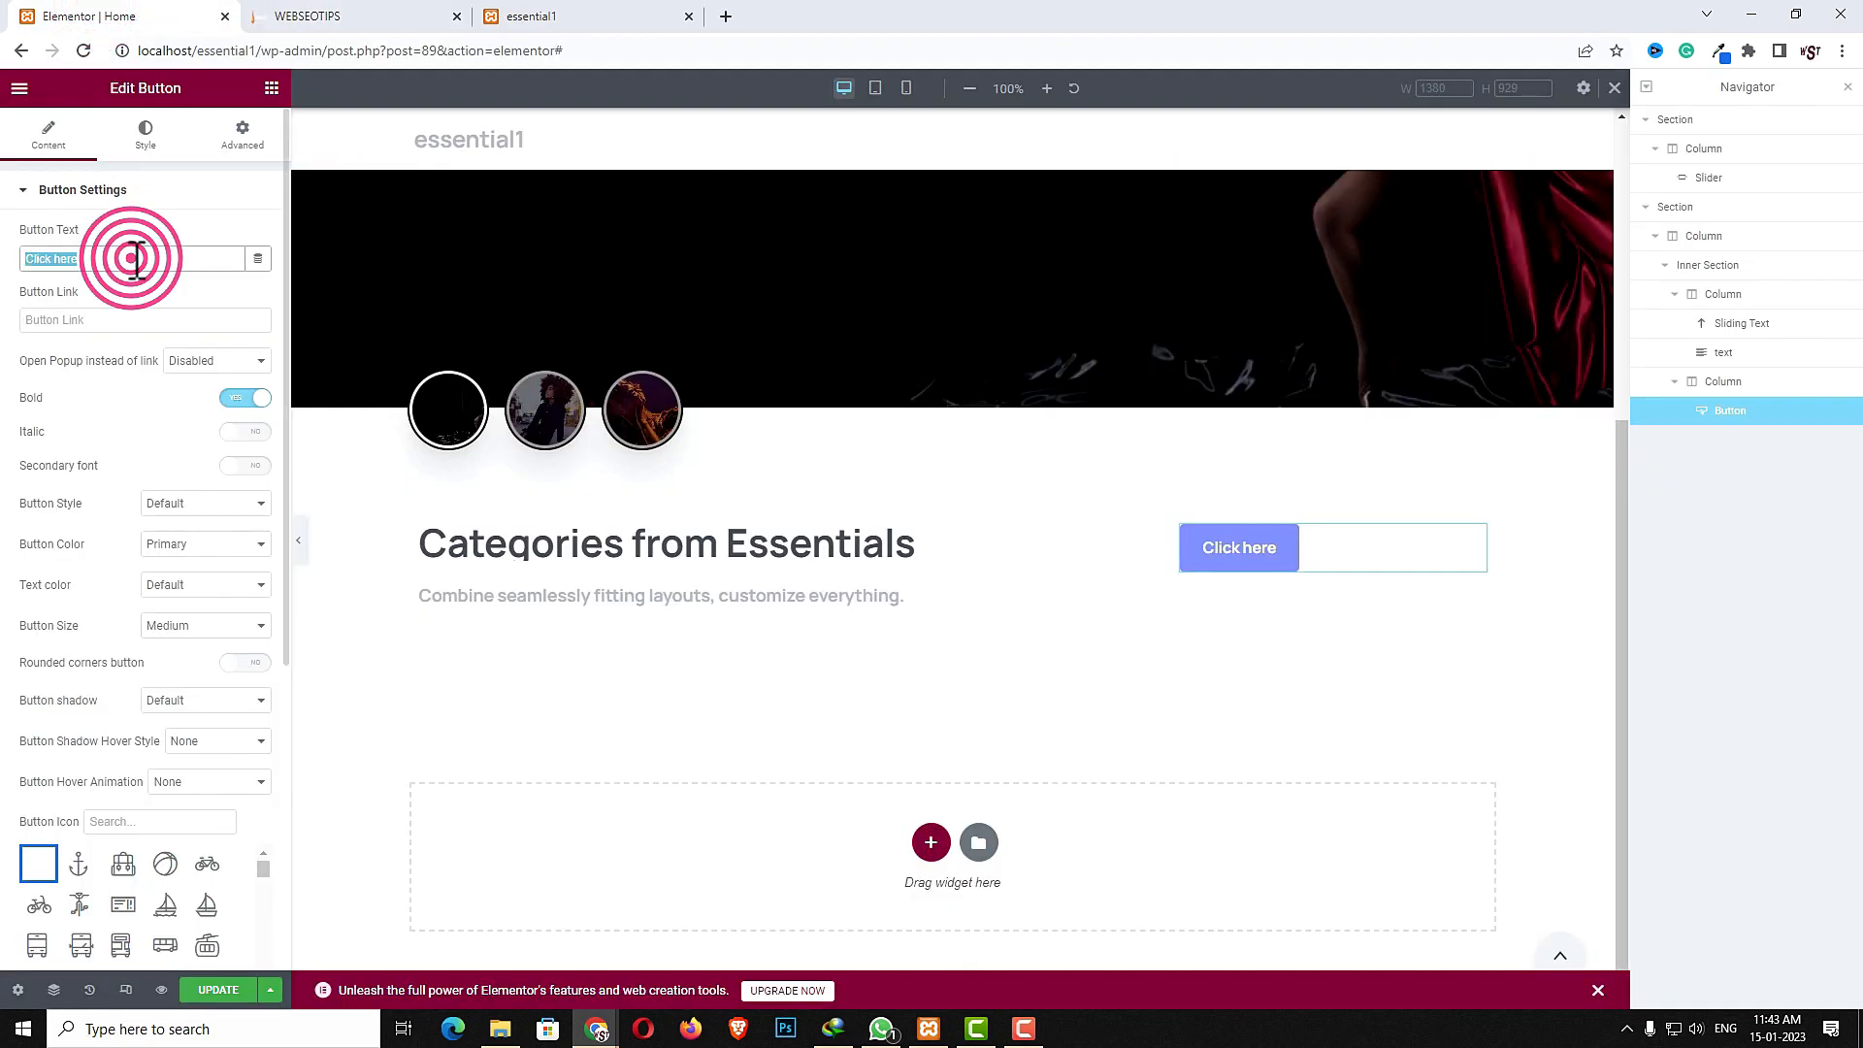
text(Check our shop)
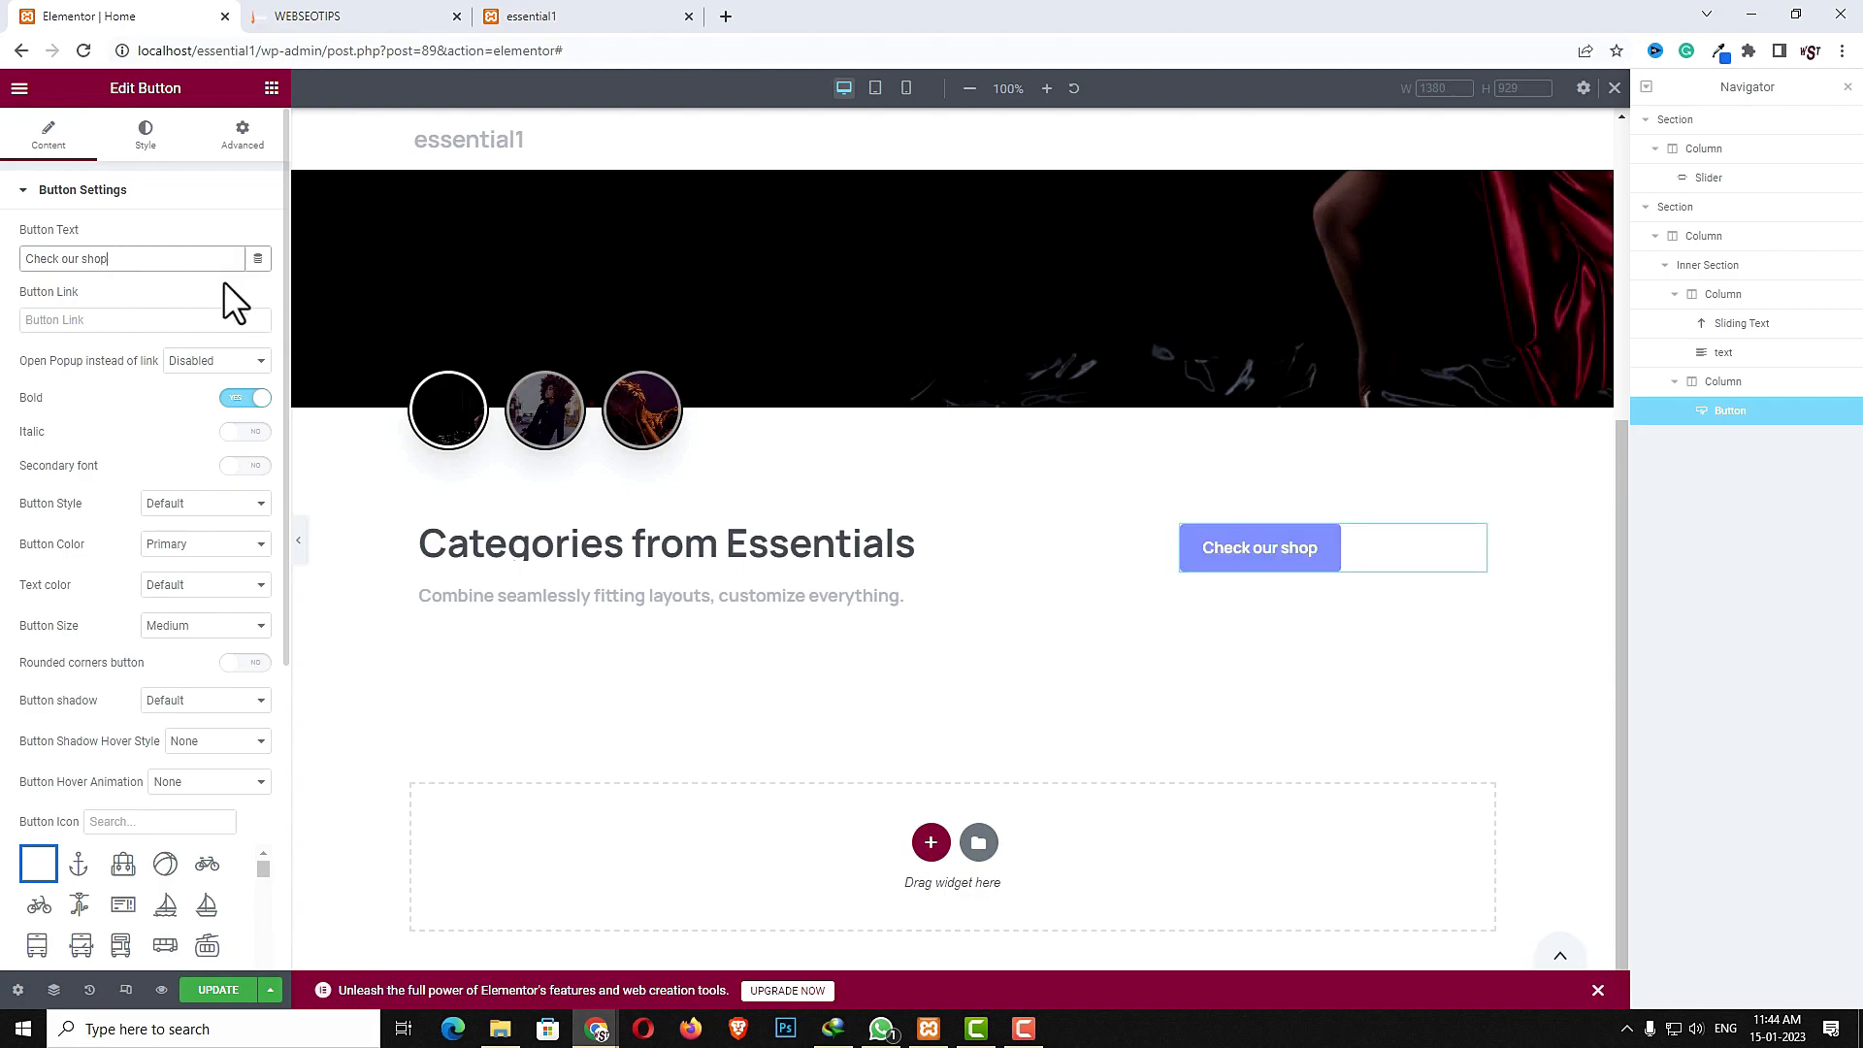
- Set the button link to # and turn on rounded corners
click(91, 320)
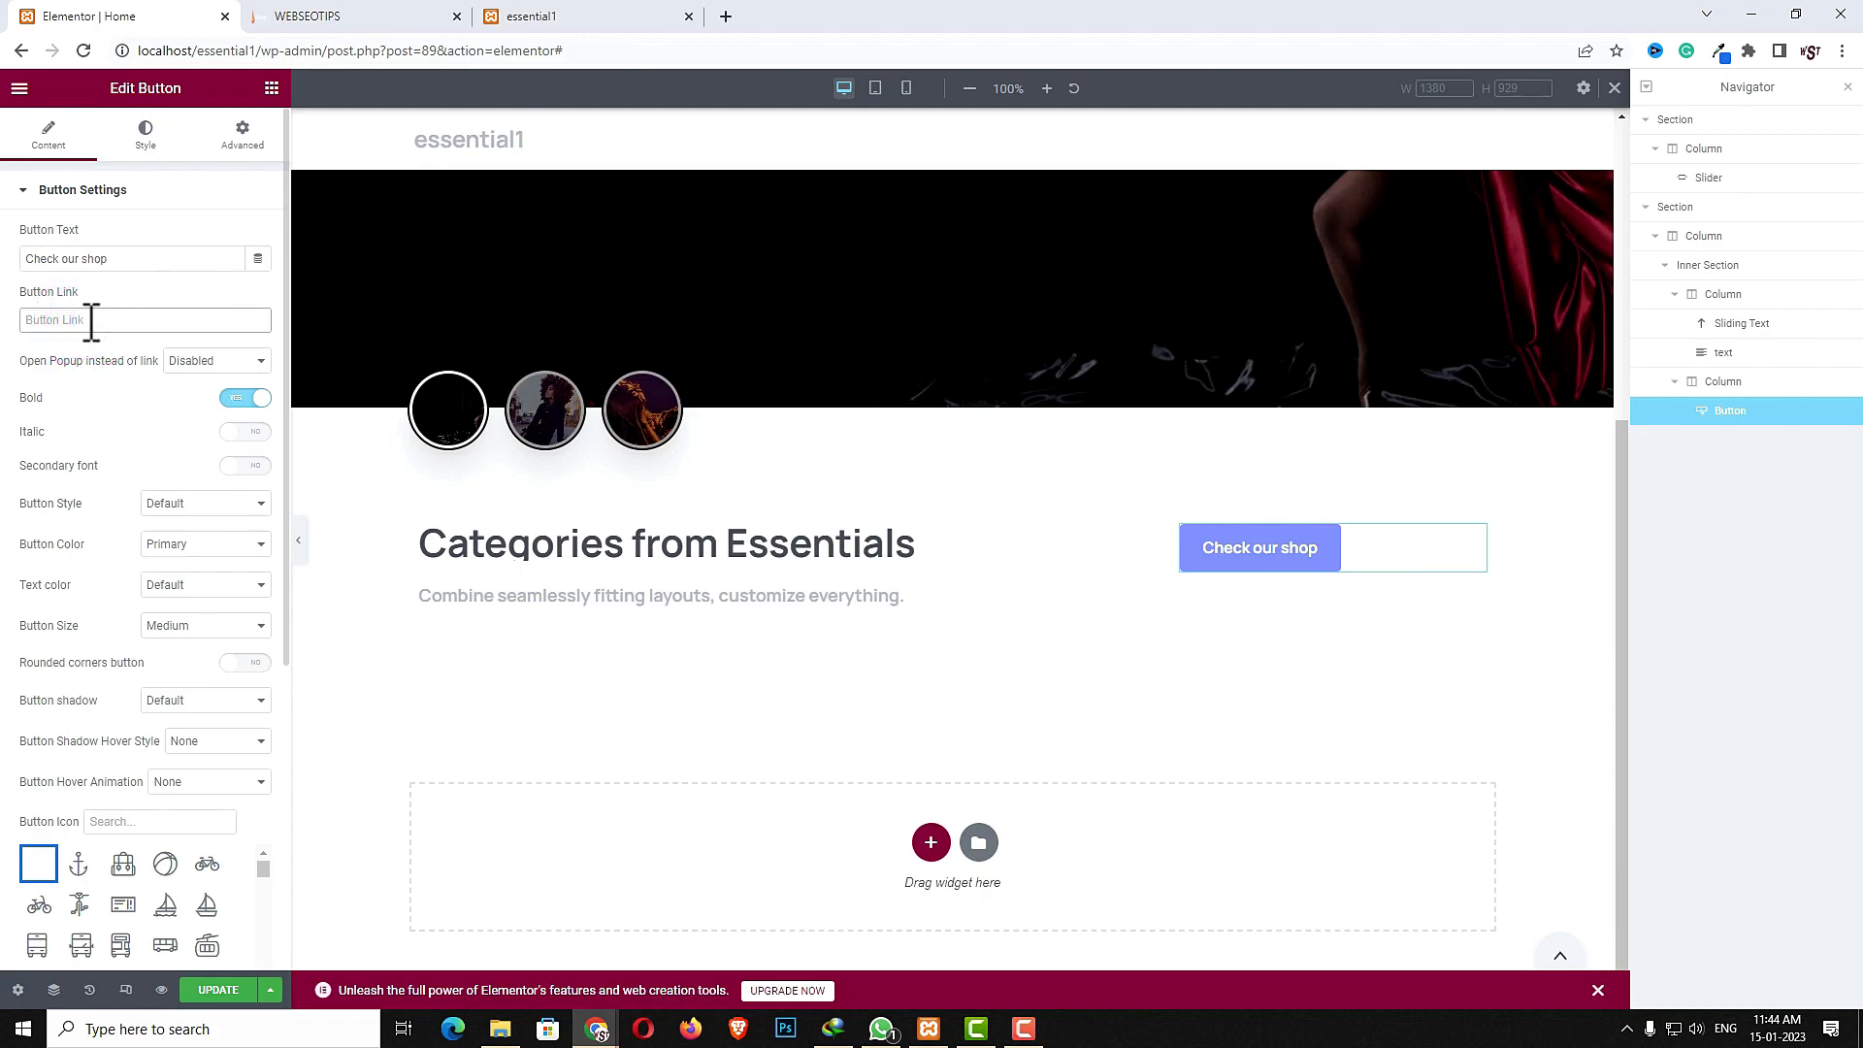
text(#)
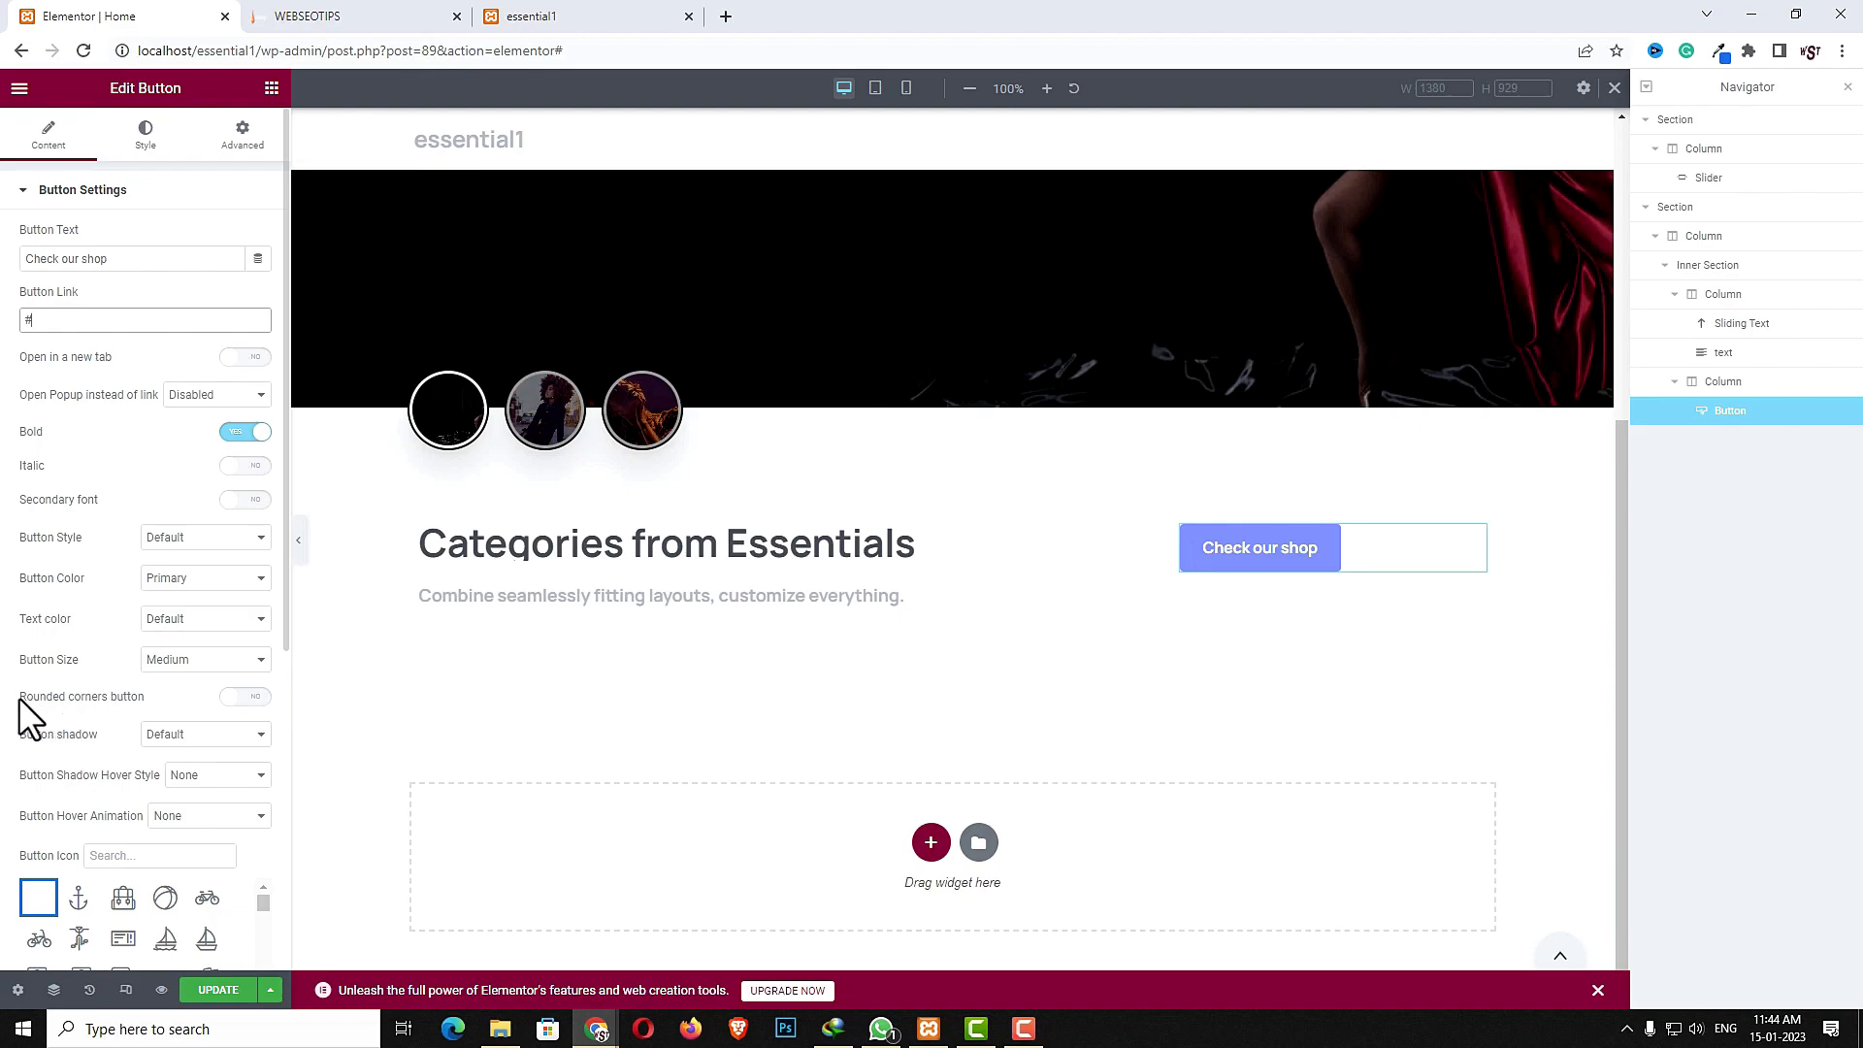
click(244, 698)
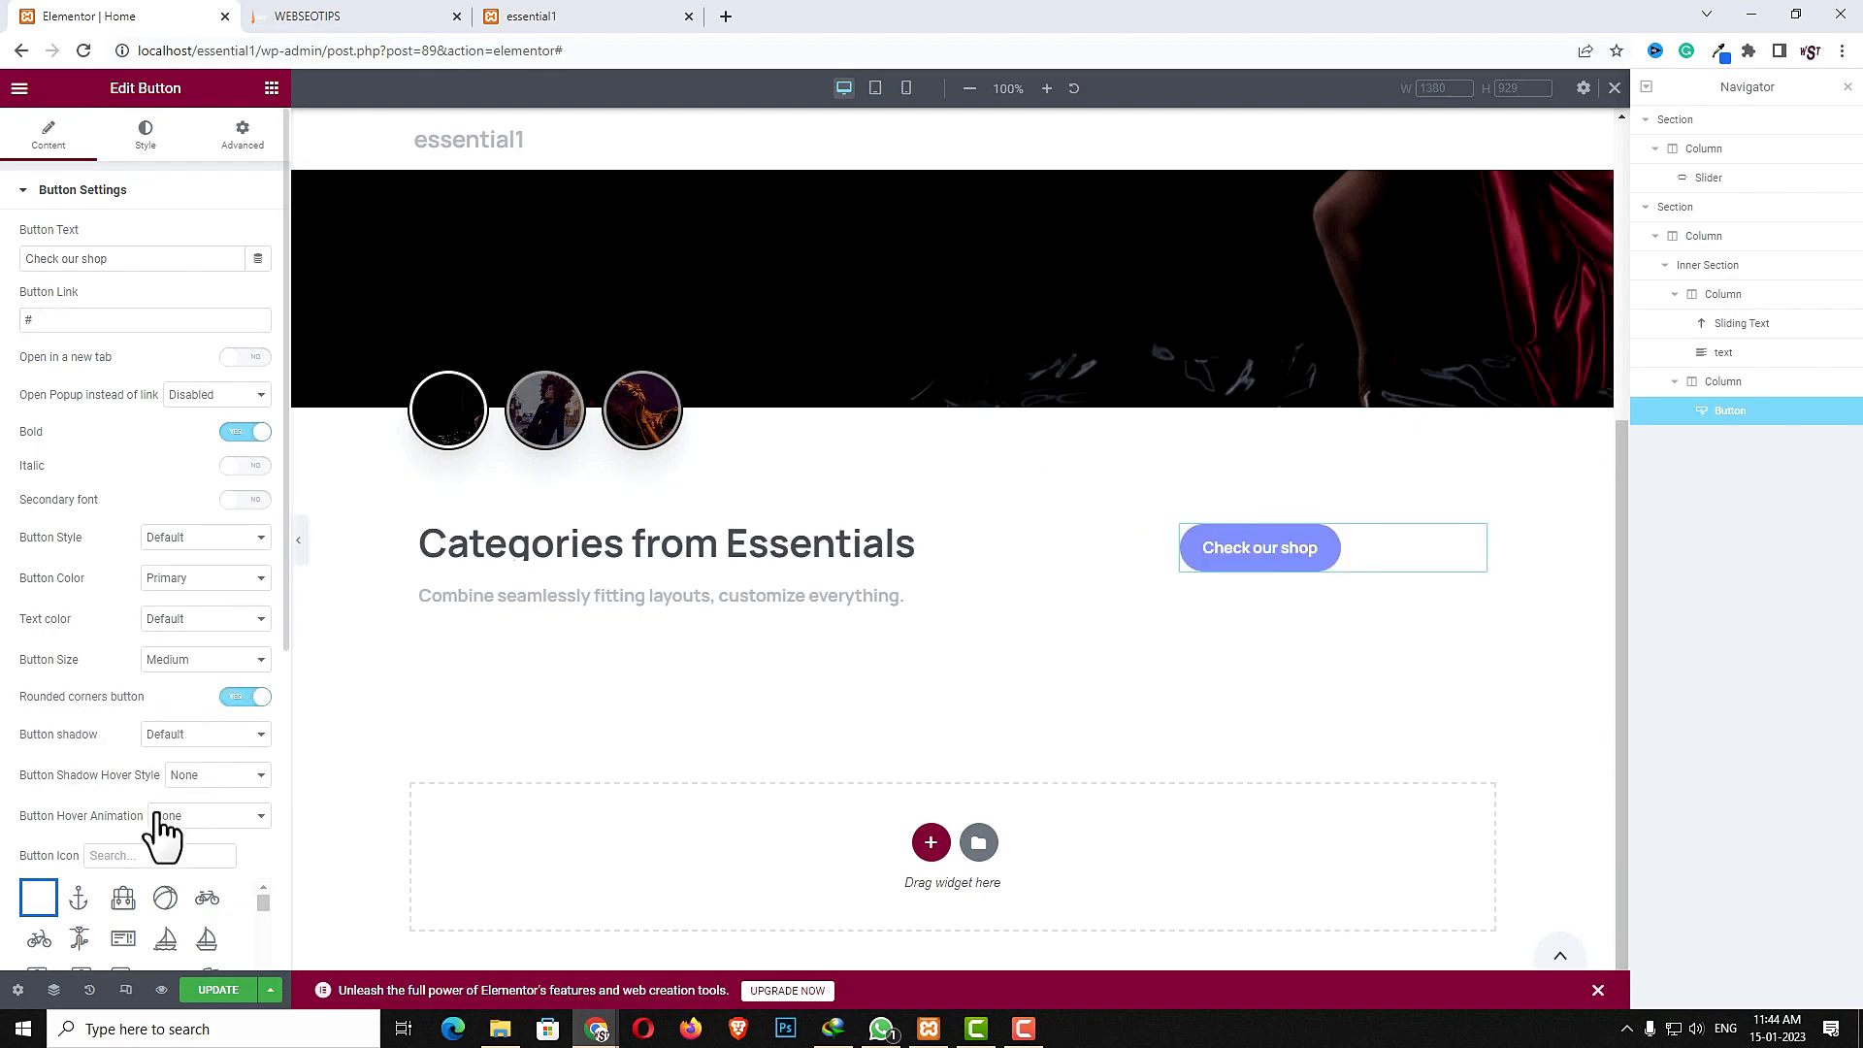
- Compare with the reference page, then search the icon list for cart and give the button a cart icon
click(315, 17)
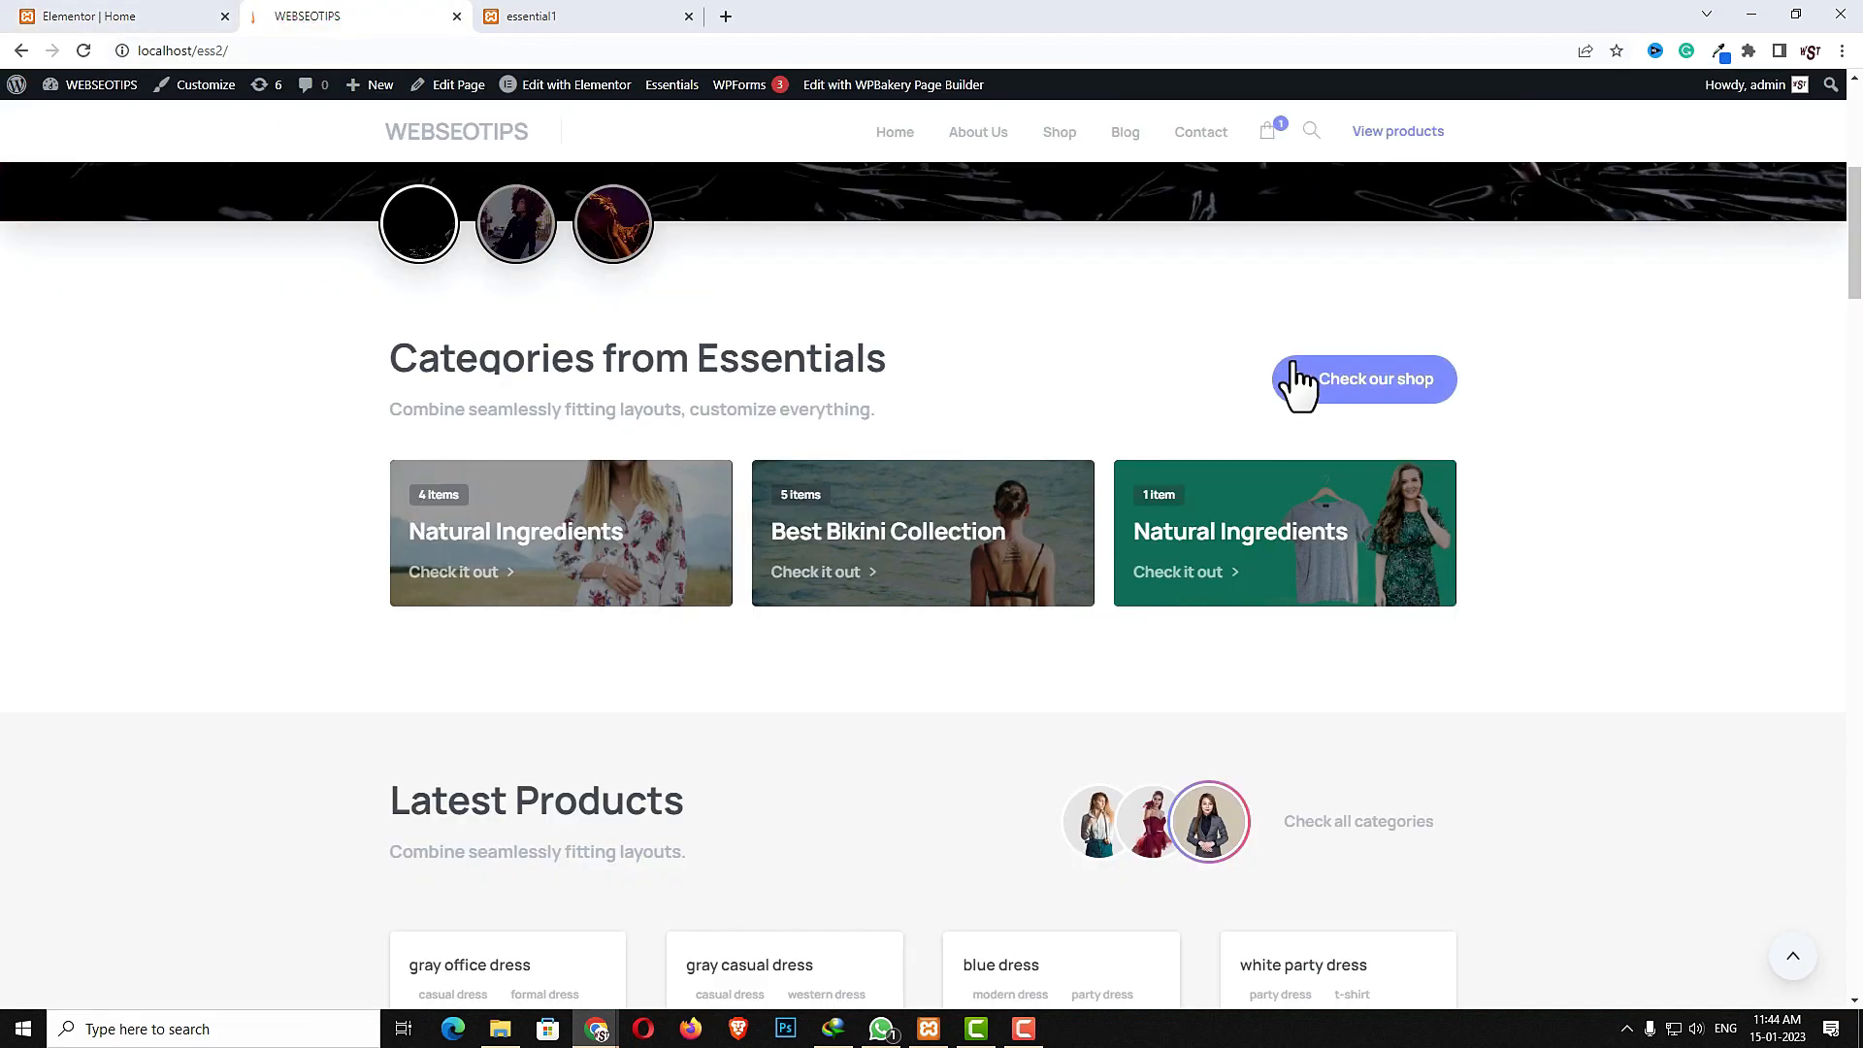
click(124, 16)
click(133, 852)
text(cart)
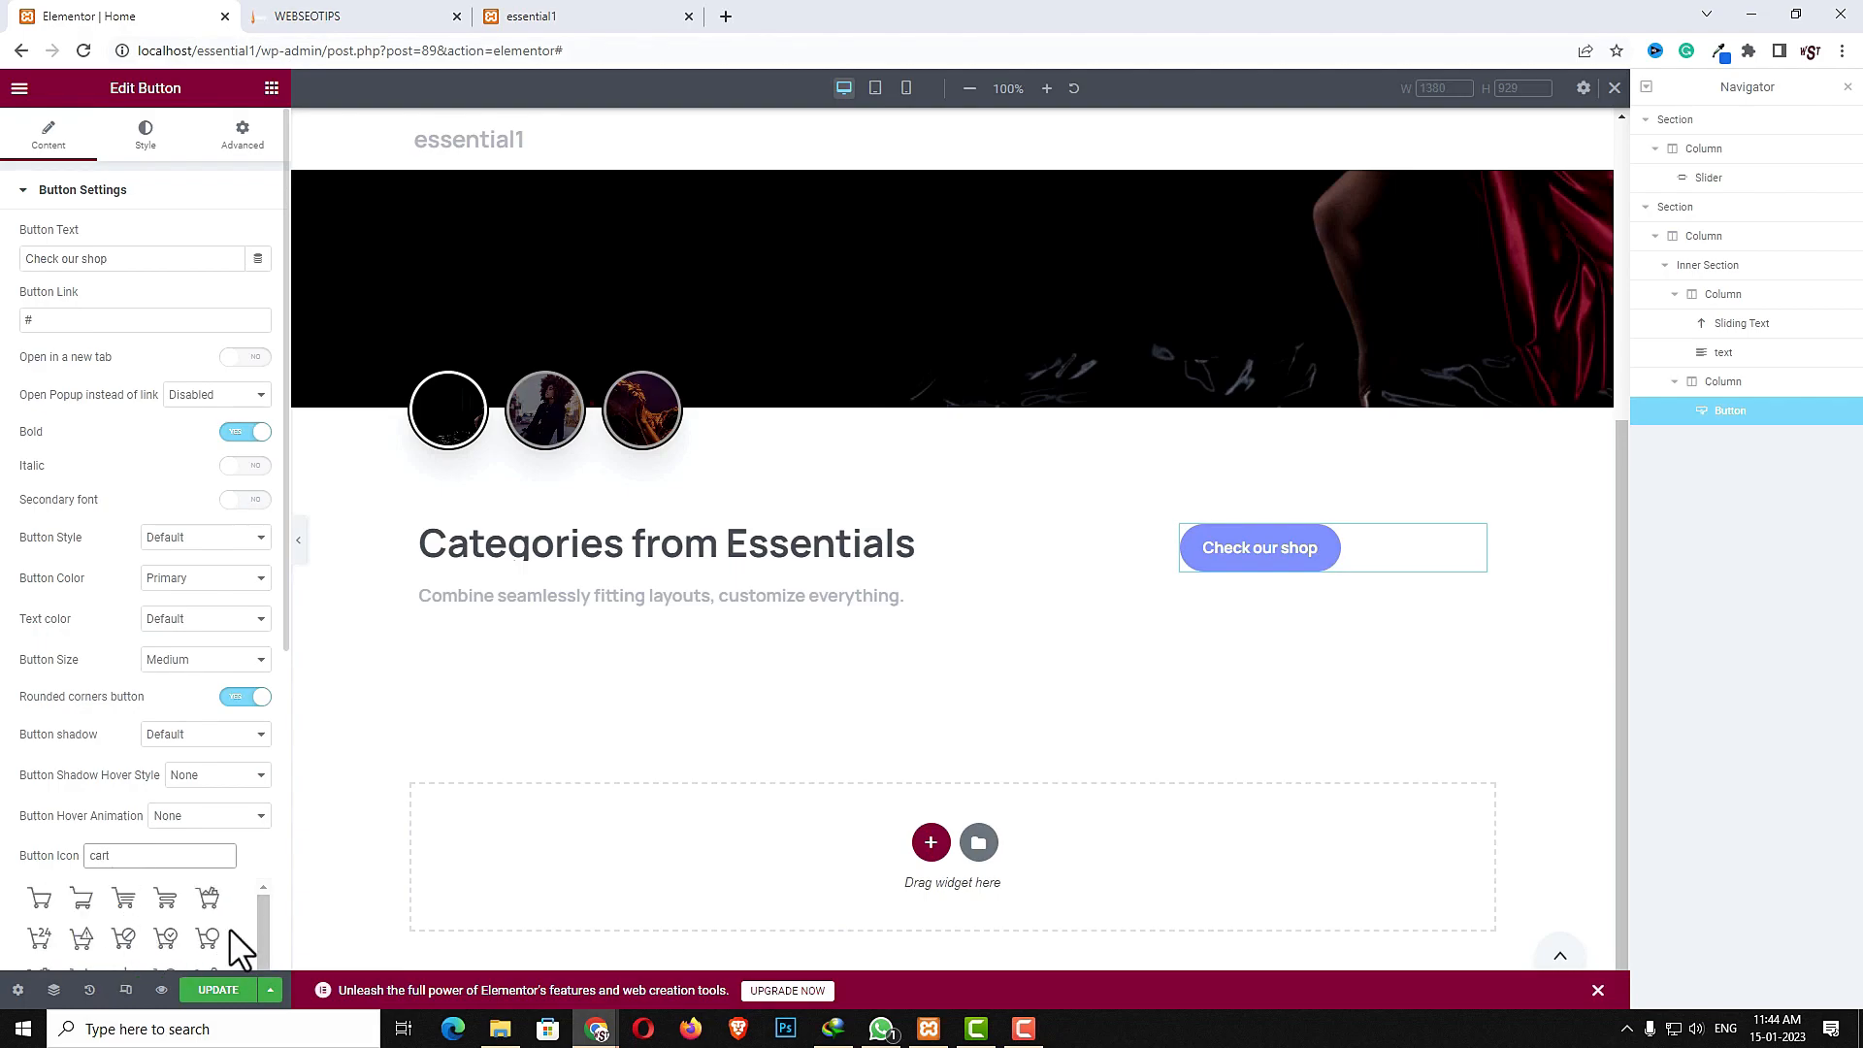
click(167, 902)
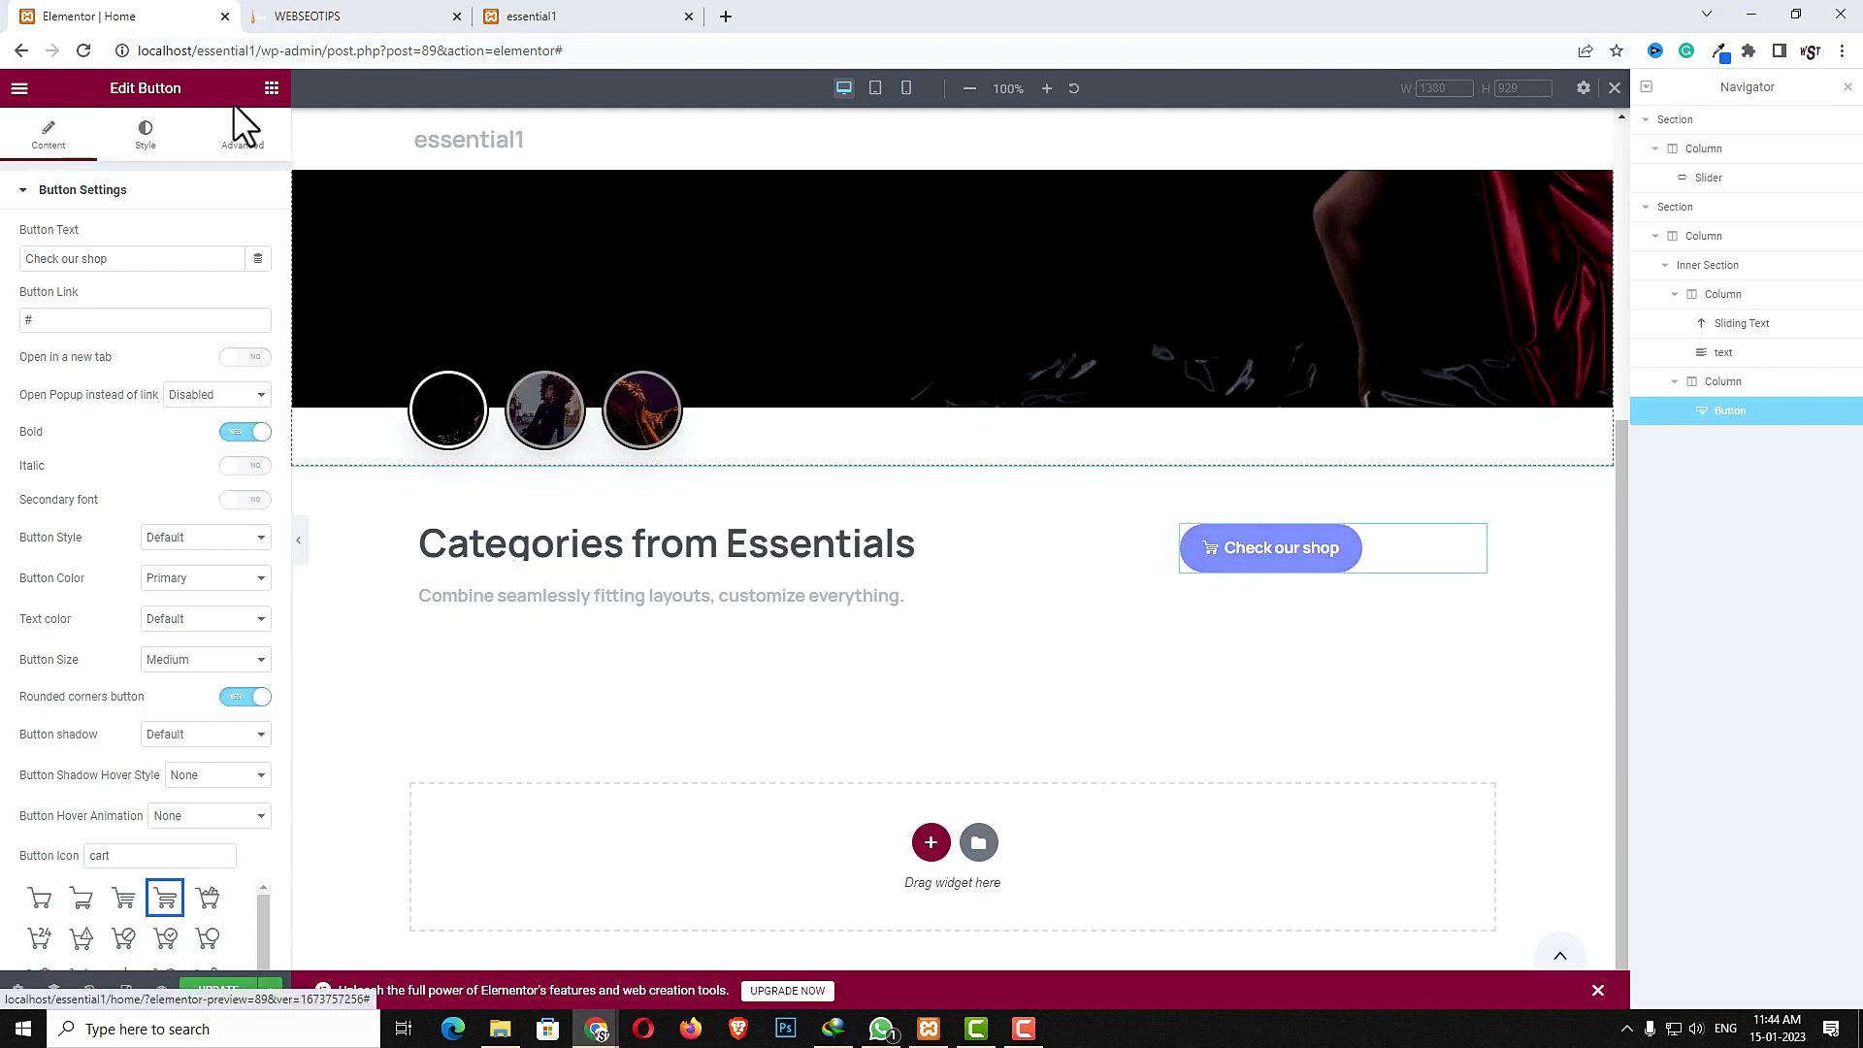
click(247, 141)
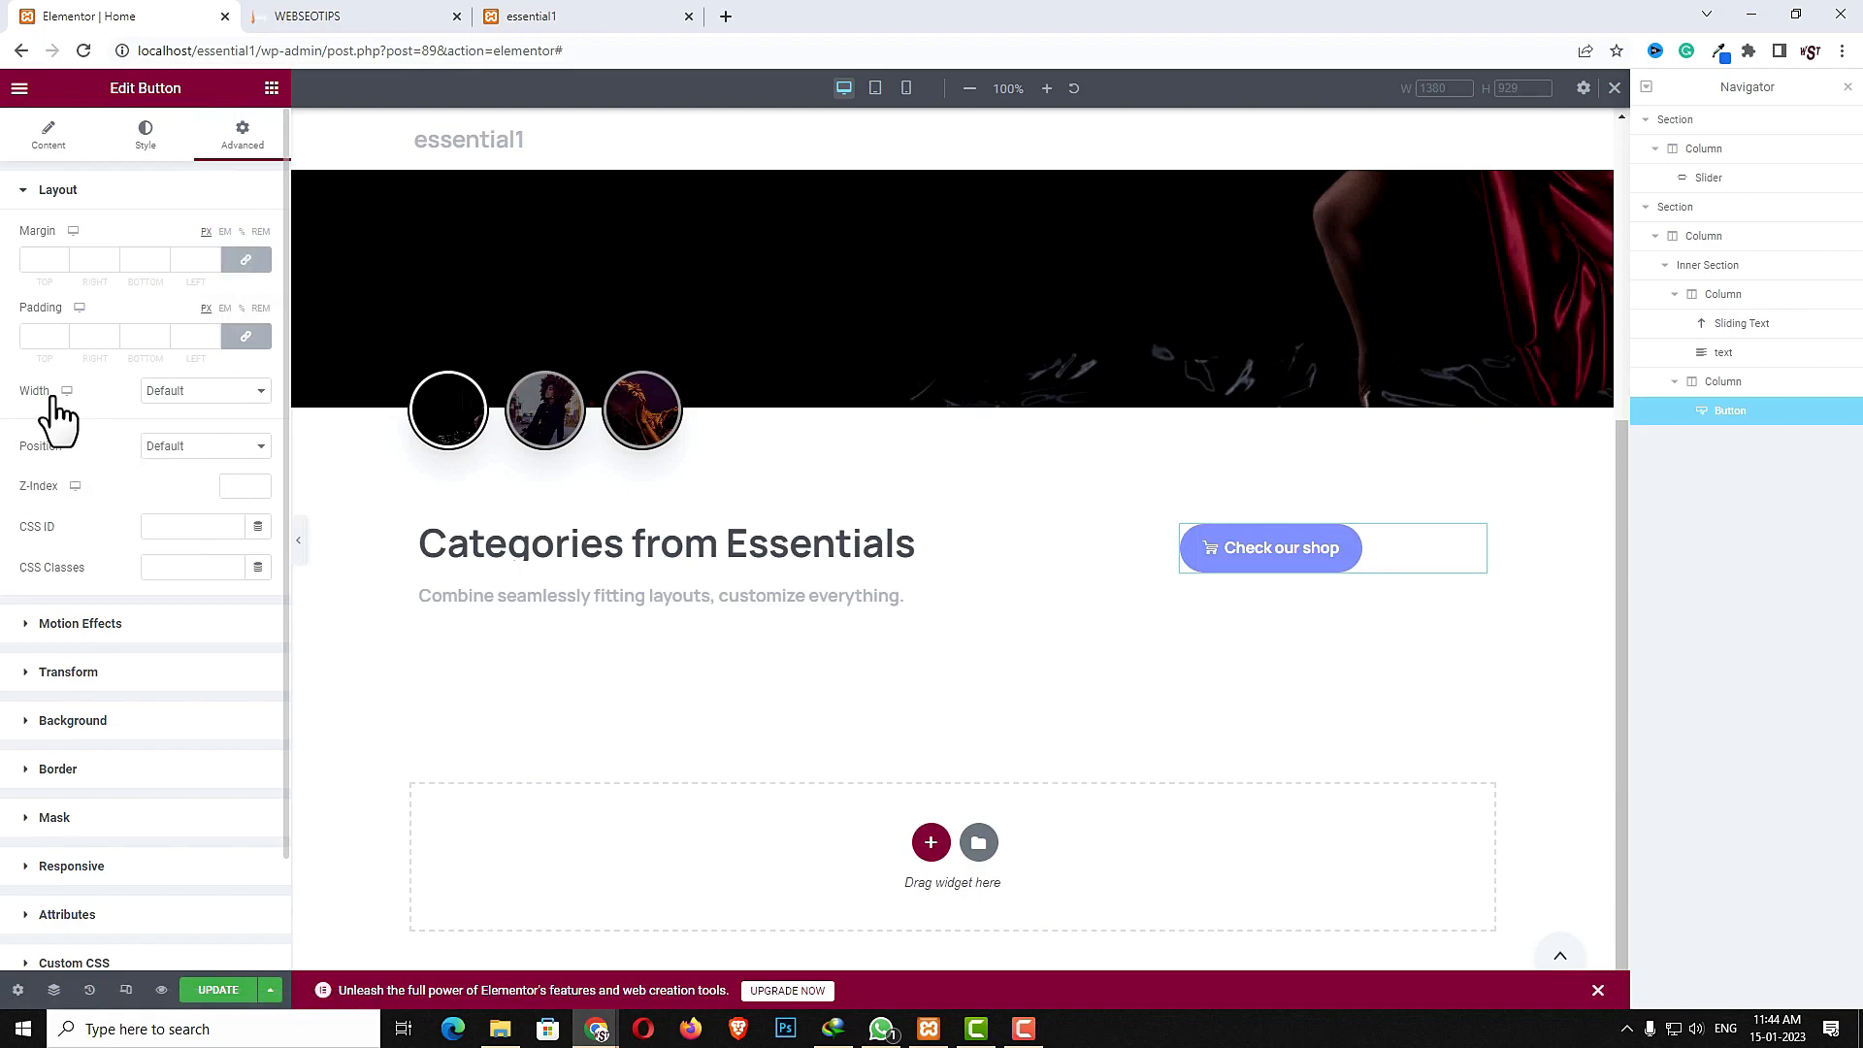
click(223, 393)
click(194, 442)
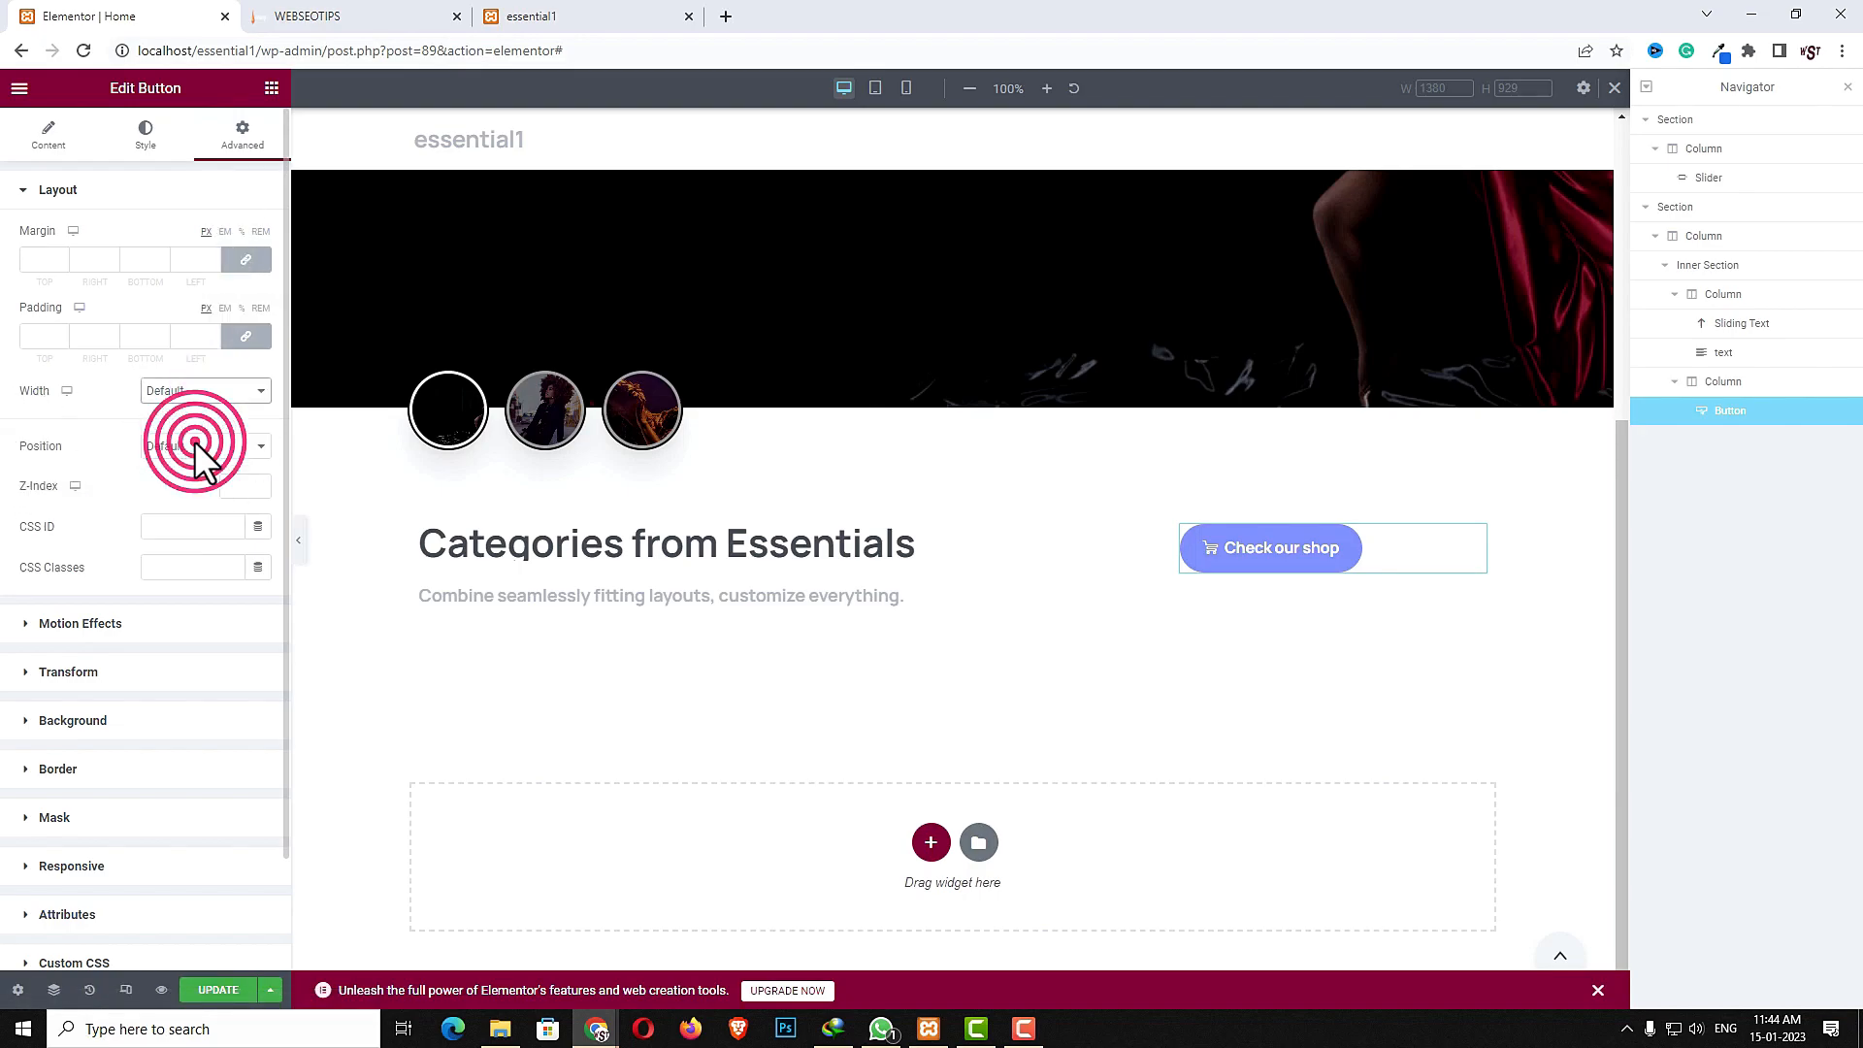
- Set the horizontal alignment of the button's column to End
click(1179, 525)
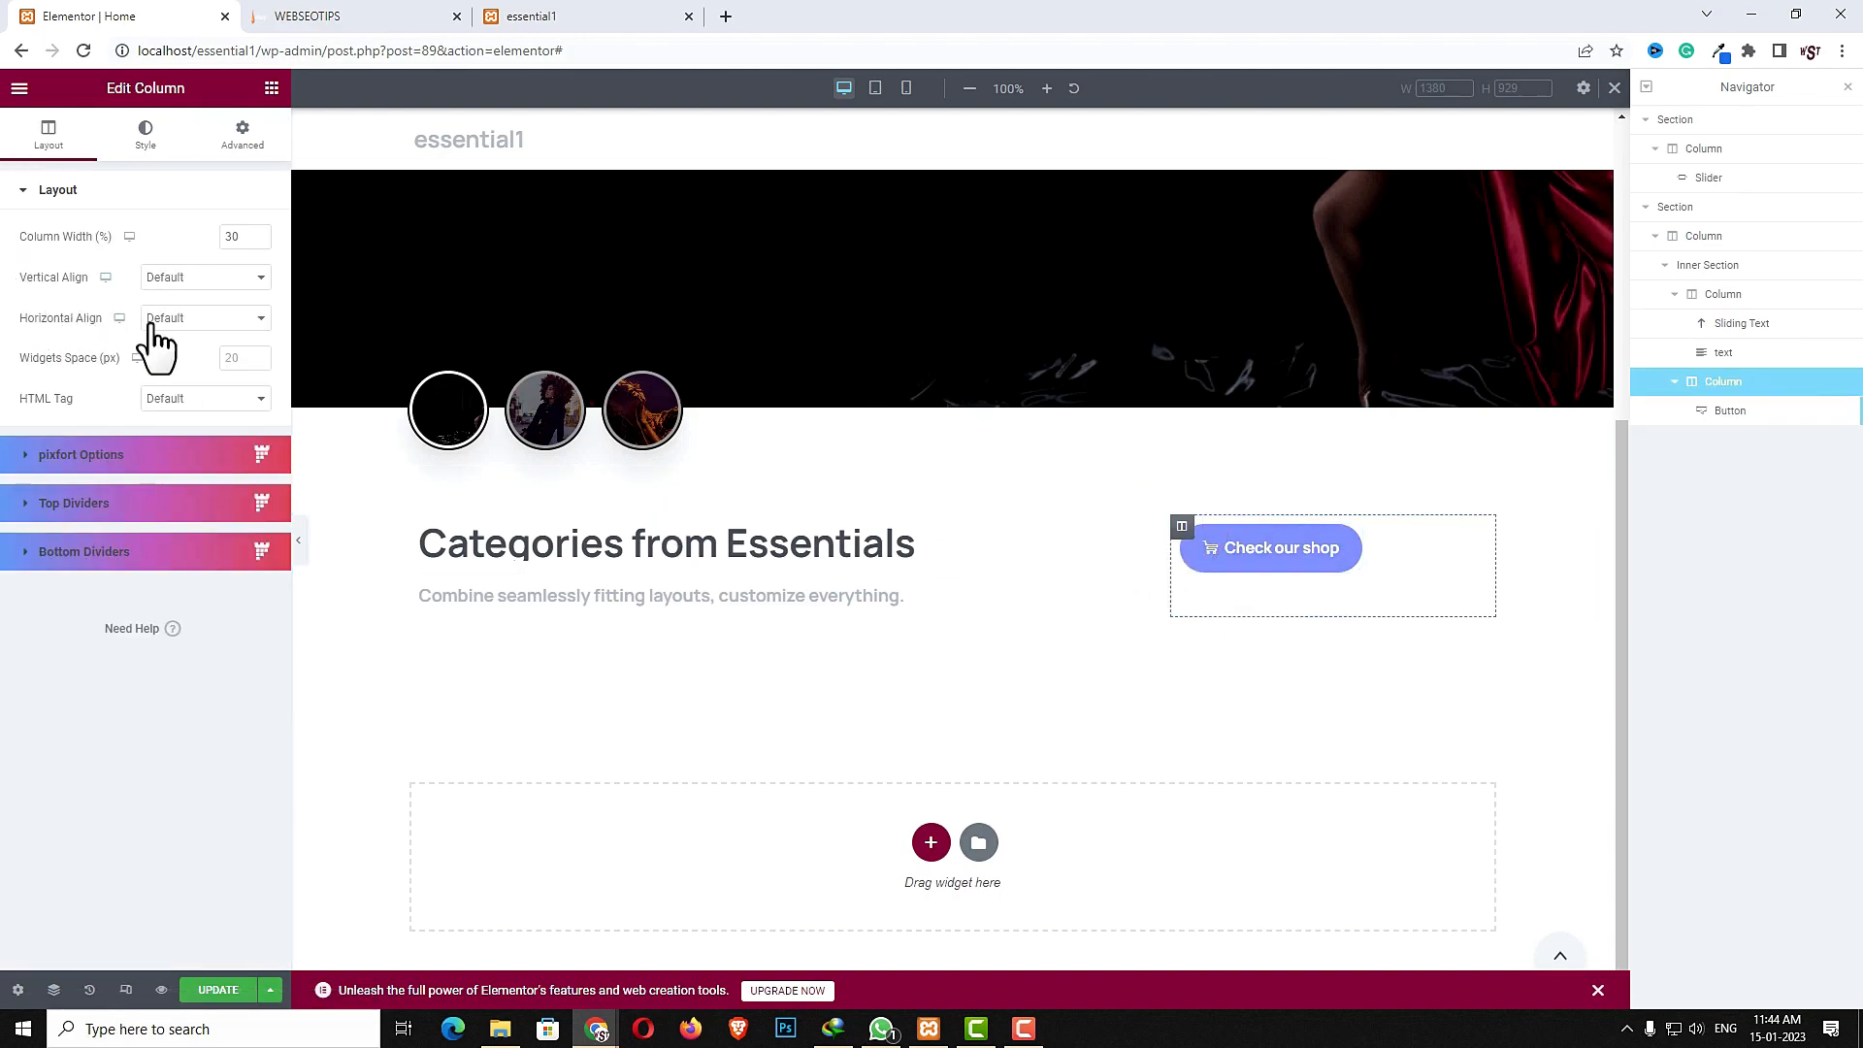
click(189, 320)
click(192, 379)
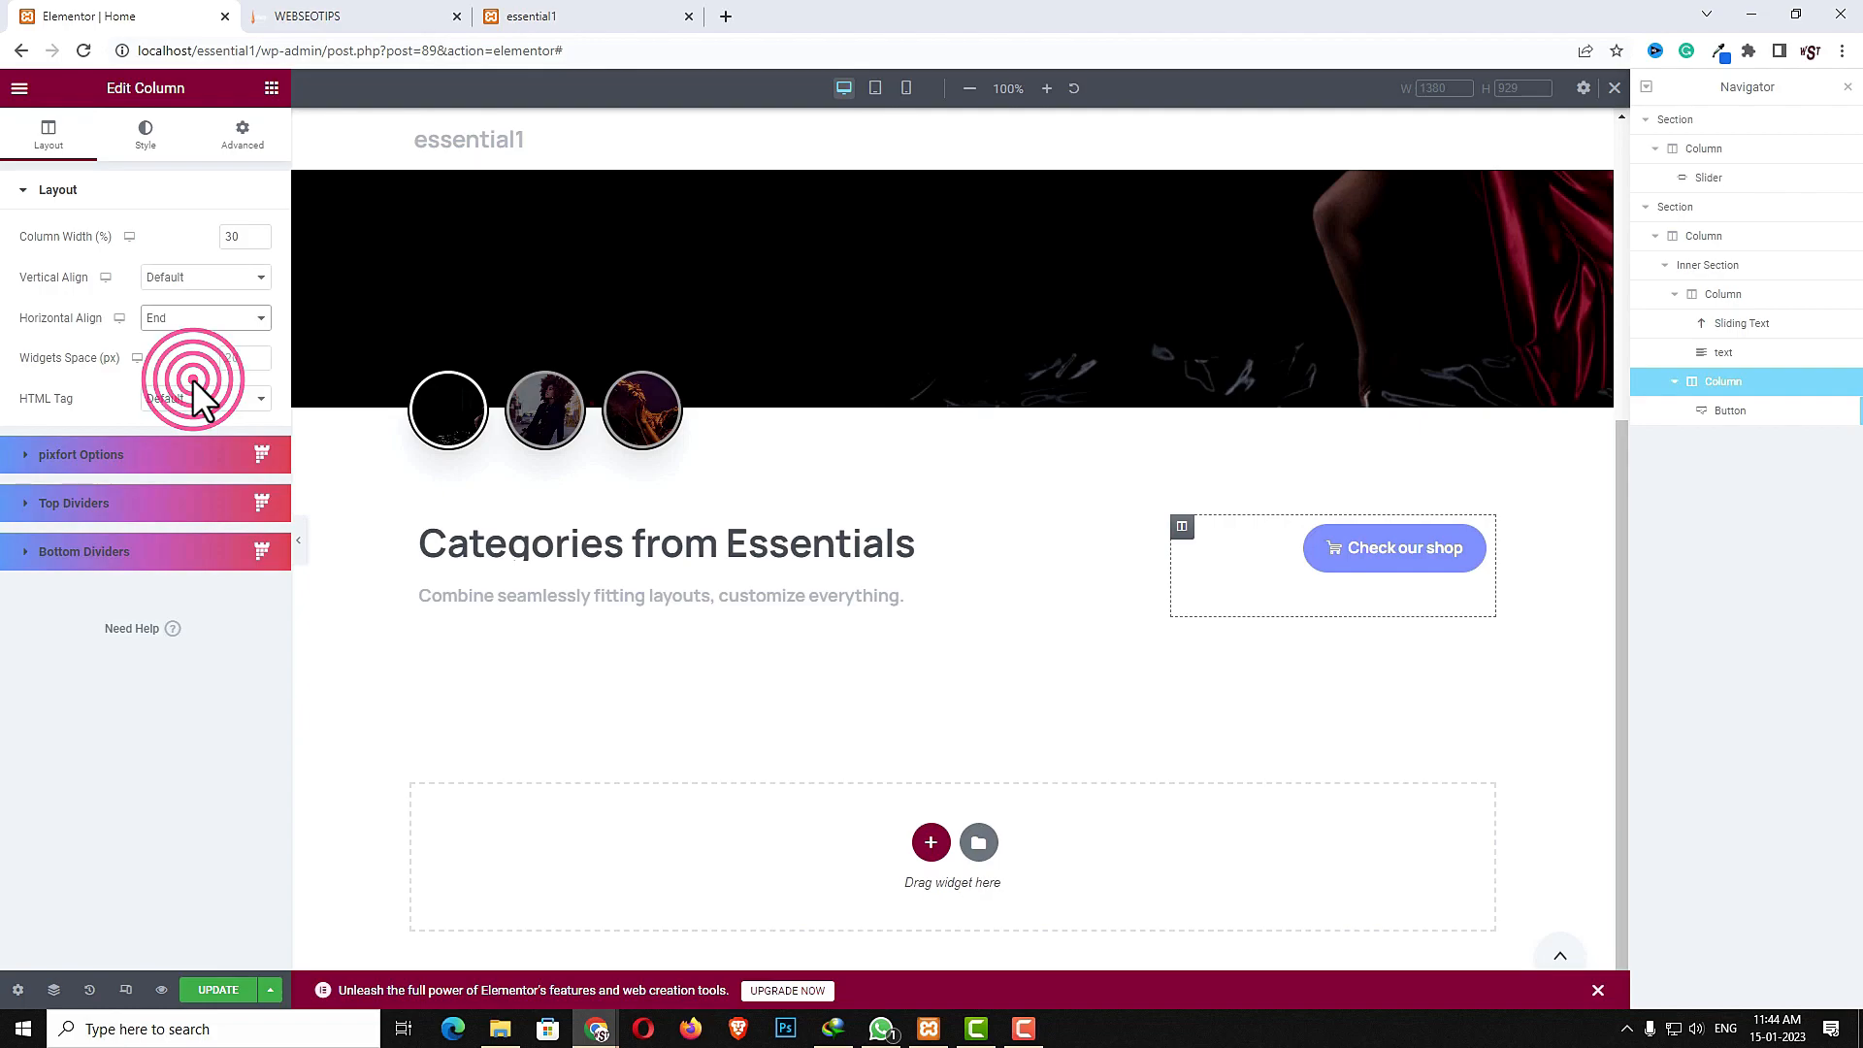
- Set the inner section's vertical alignment to Middle
click(941, 504)
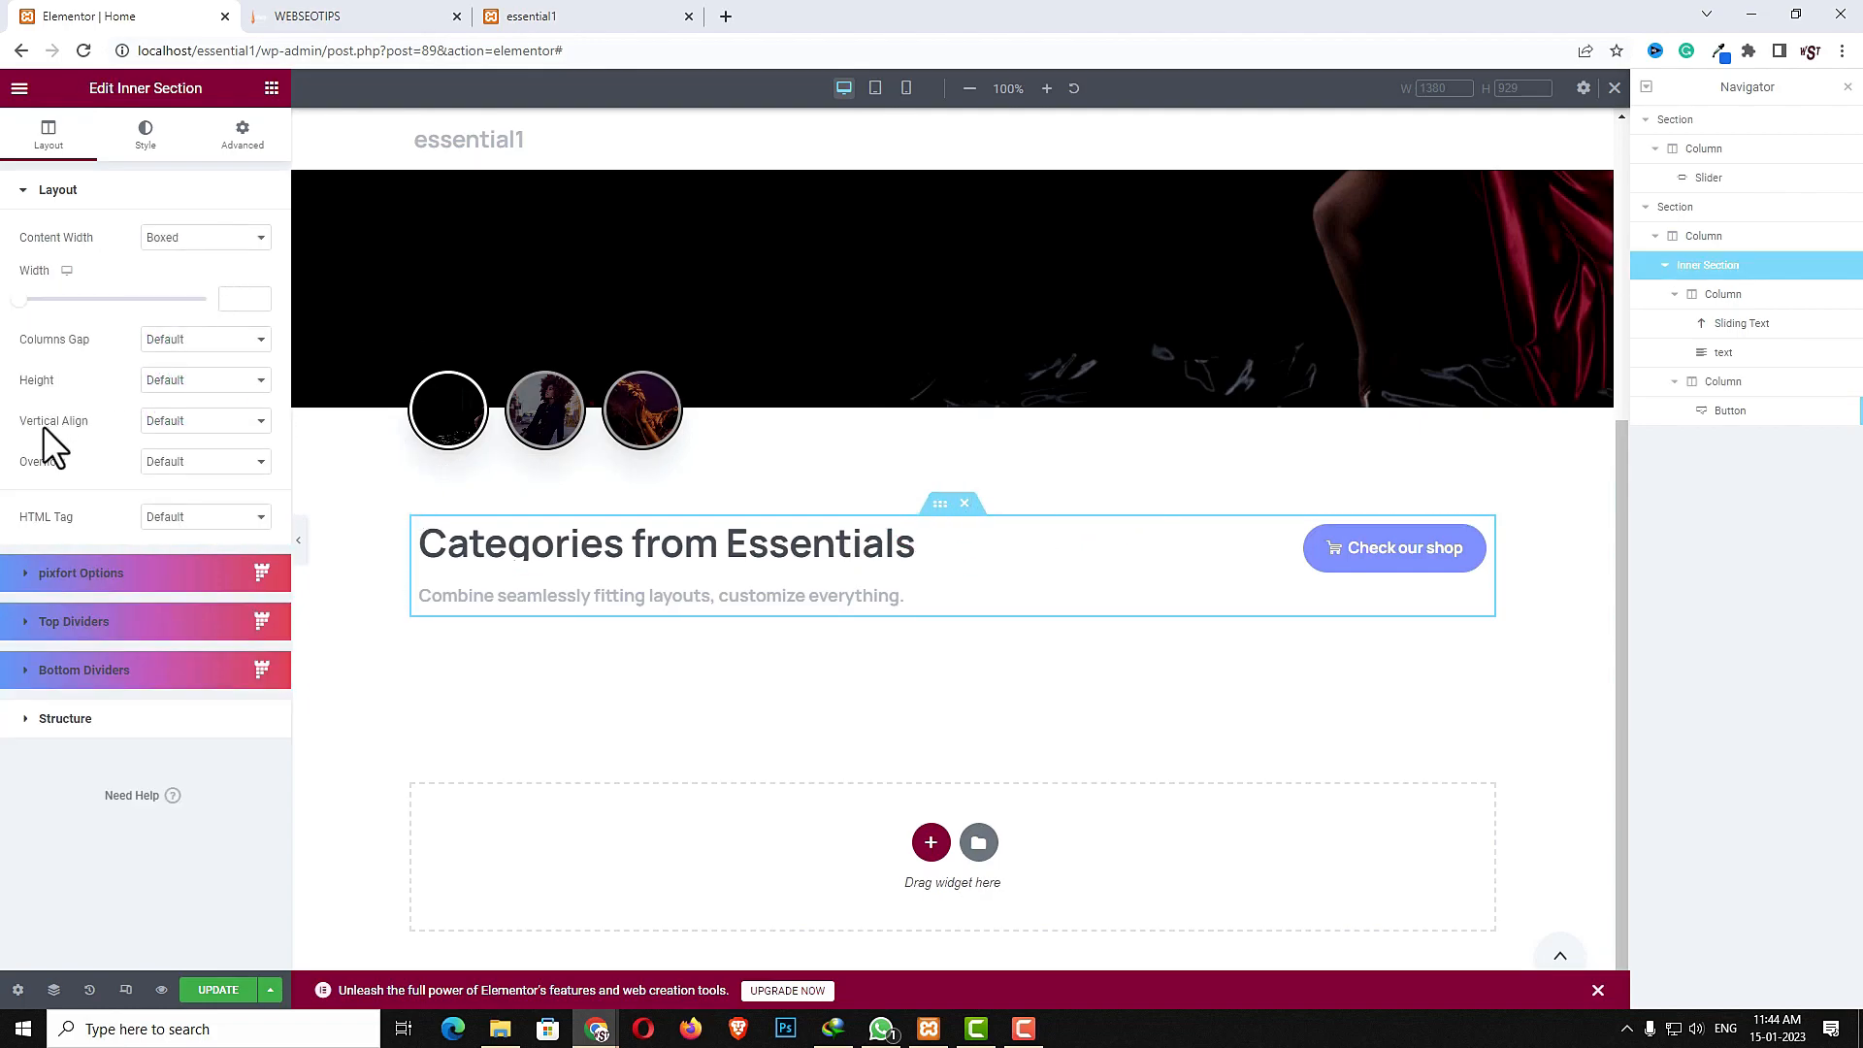
click(229, 420)
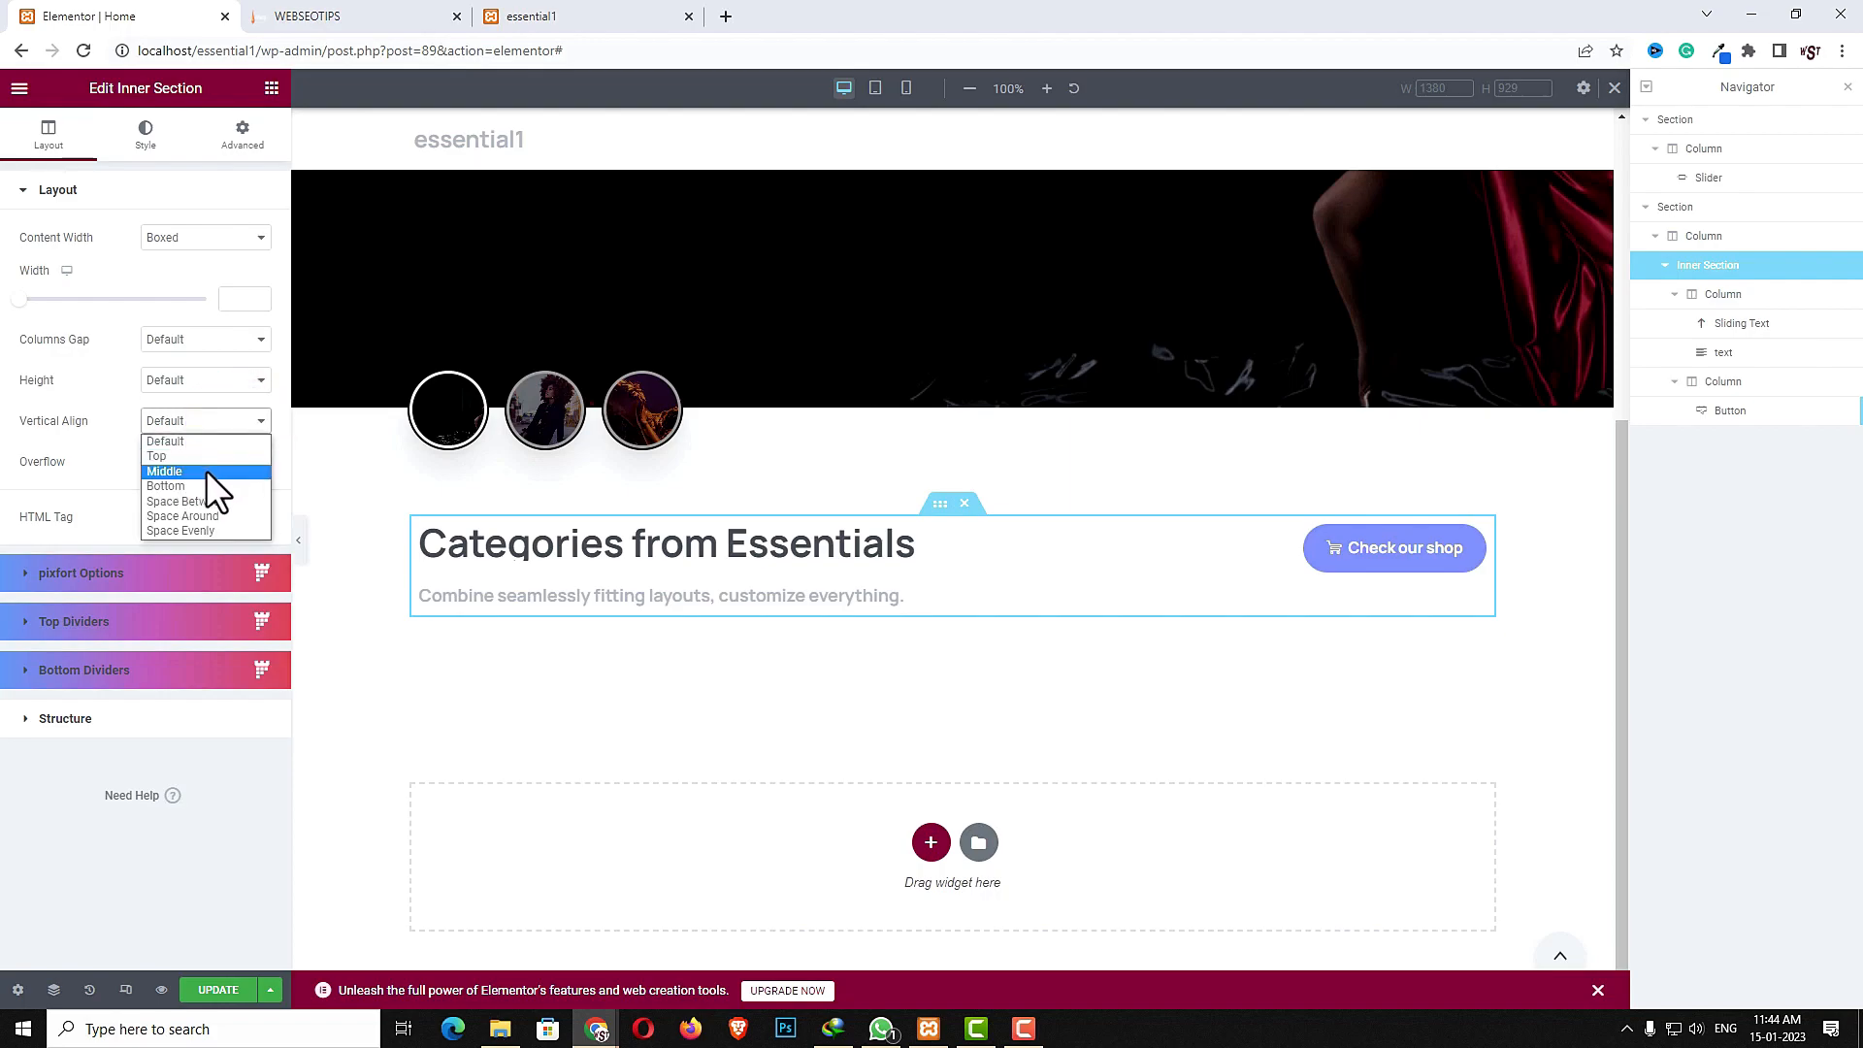
click(206, 469)
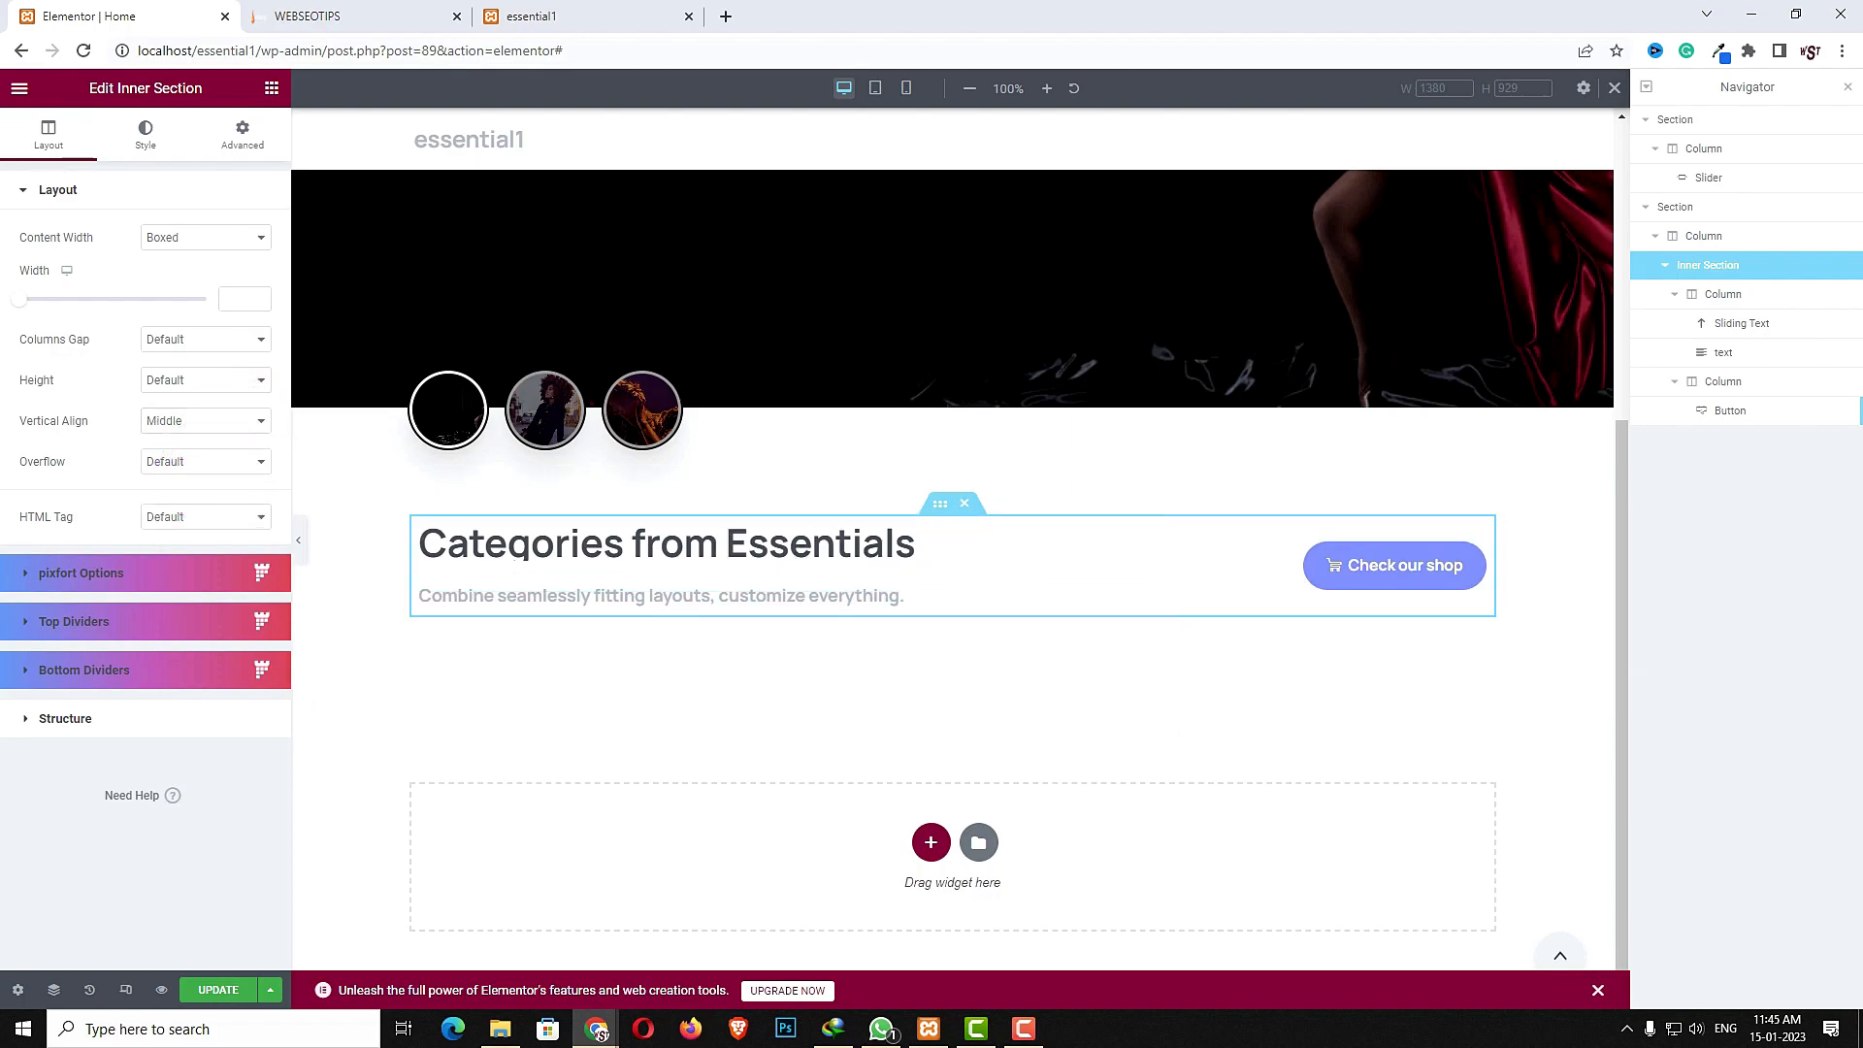
- Search the widgets for inner and add a new Inner Section below the heading row
click(271, 89)
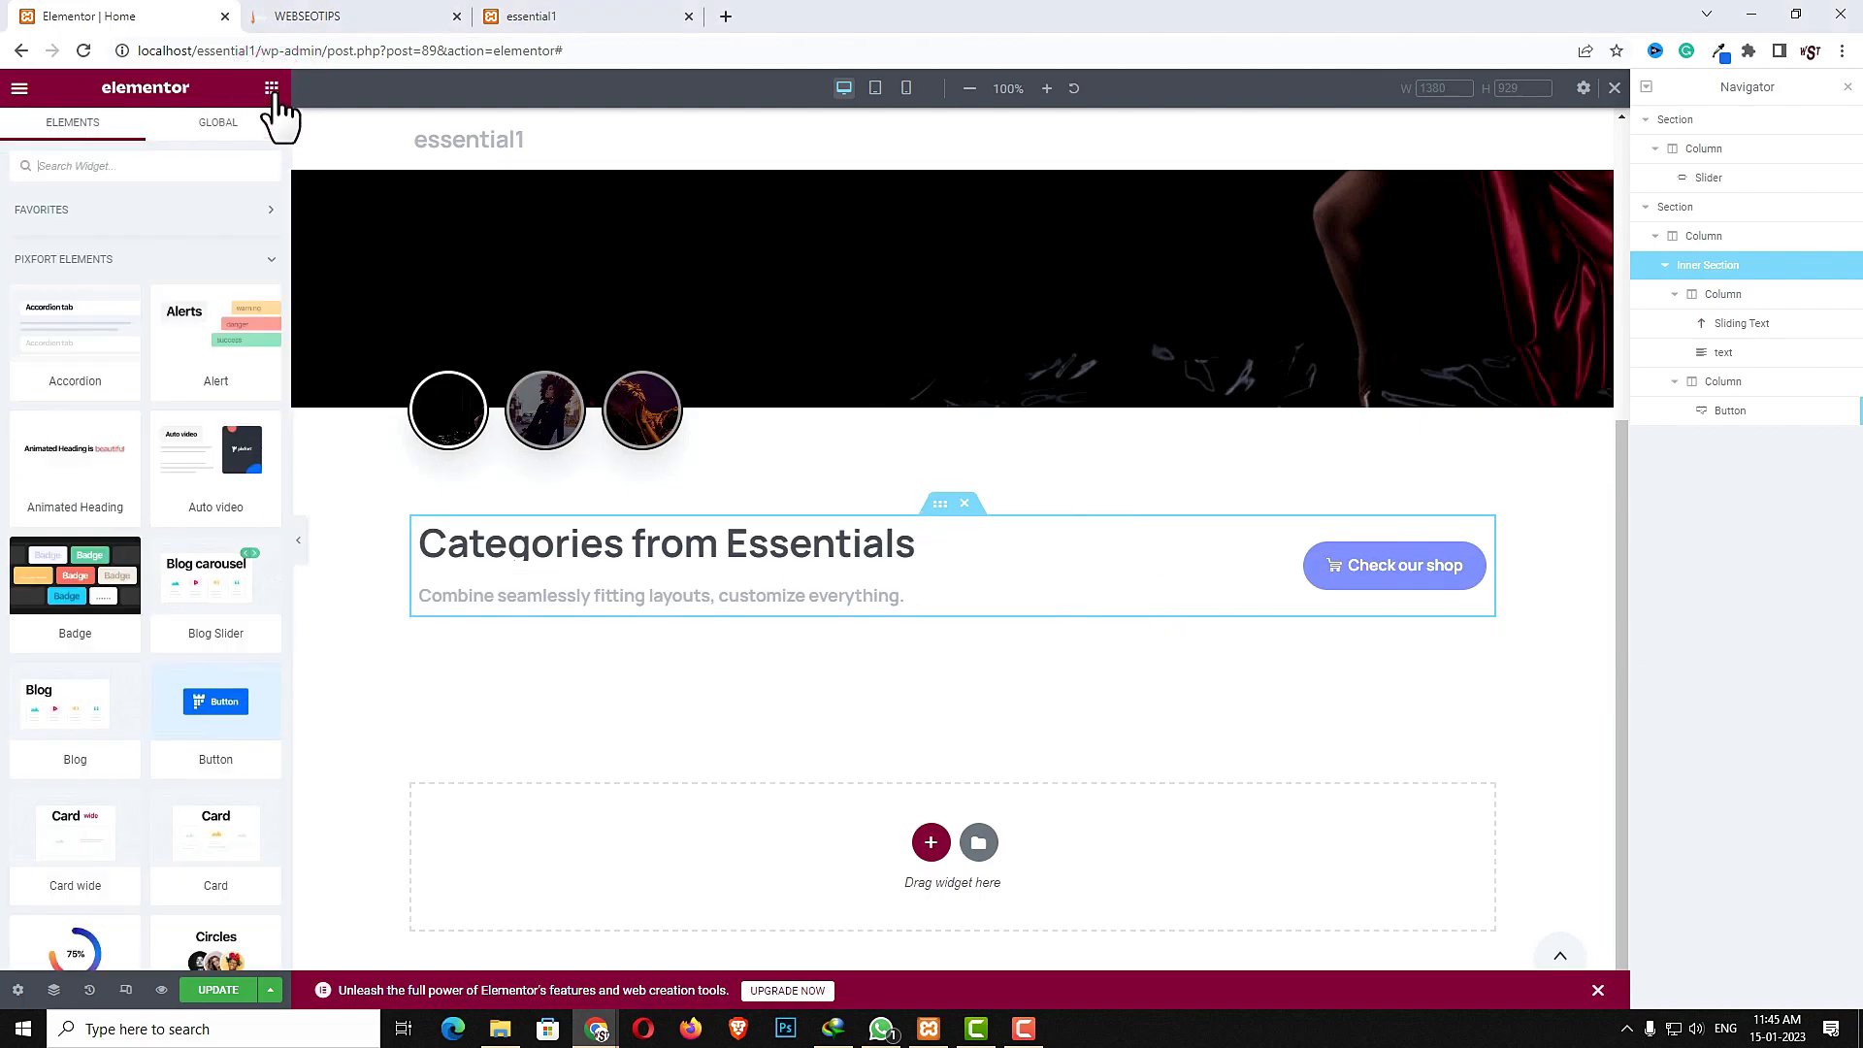
click(210, 156)
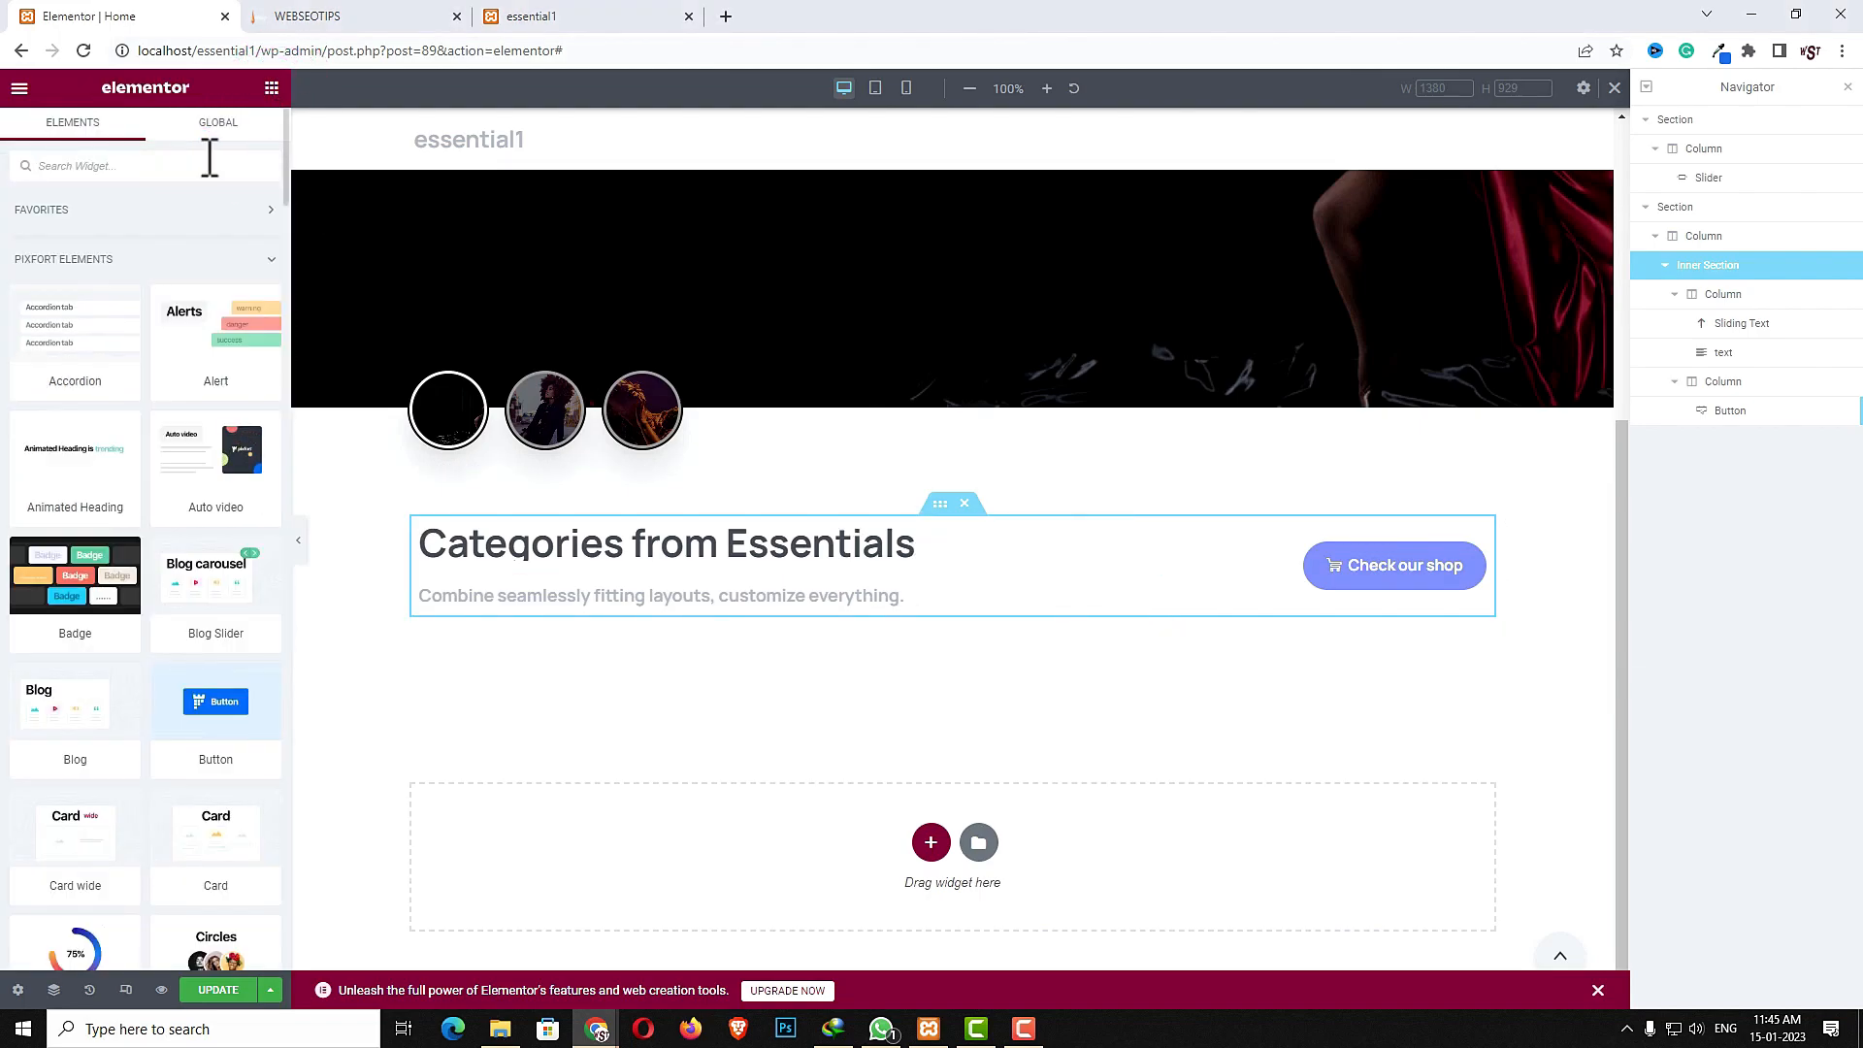
text(inn)
drag(82, 229, 990, 614)
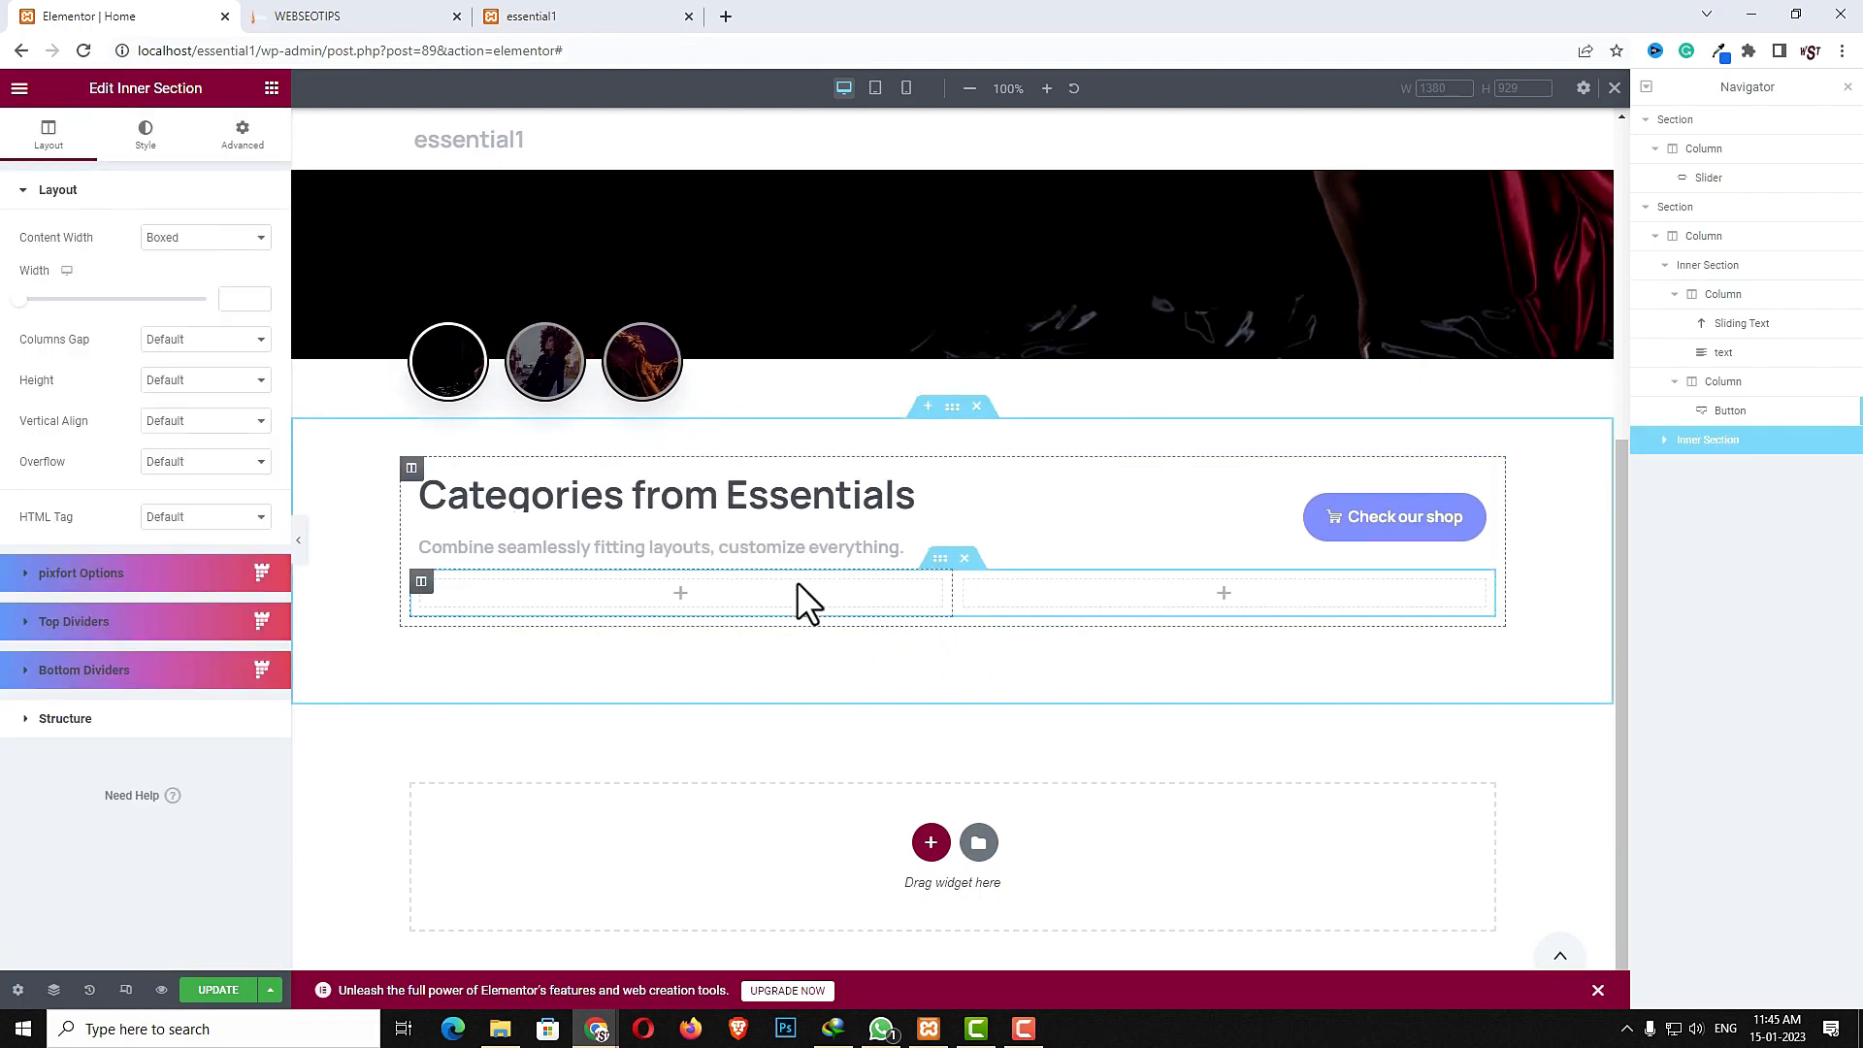
- Compare with the reference demo page, then add a third column to the new inner section
click(446, 17)
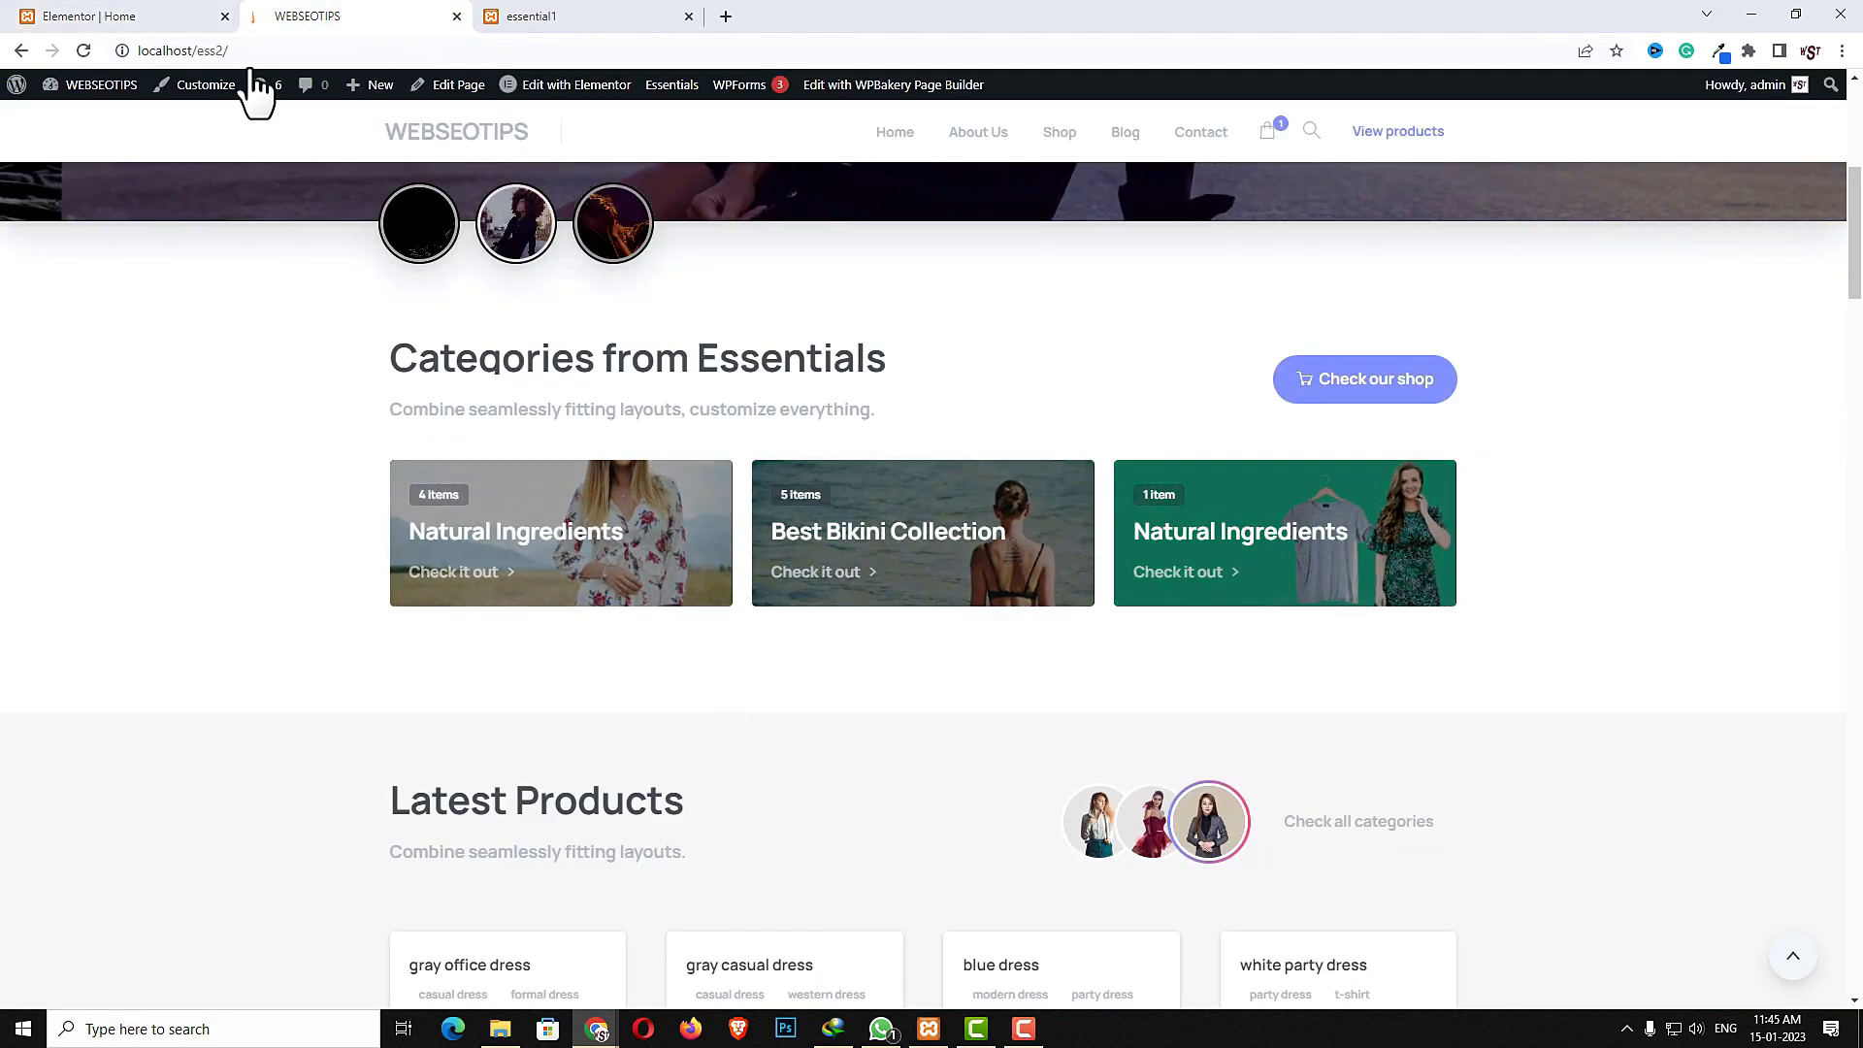
click(107, 14)
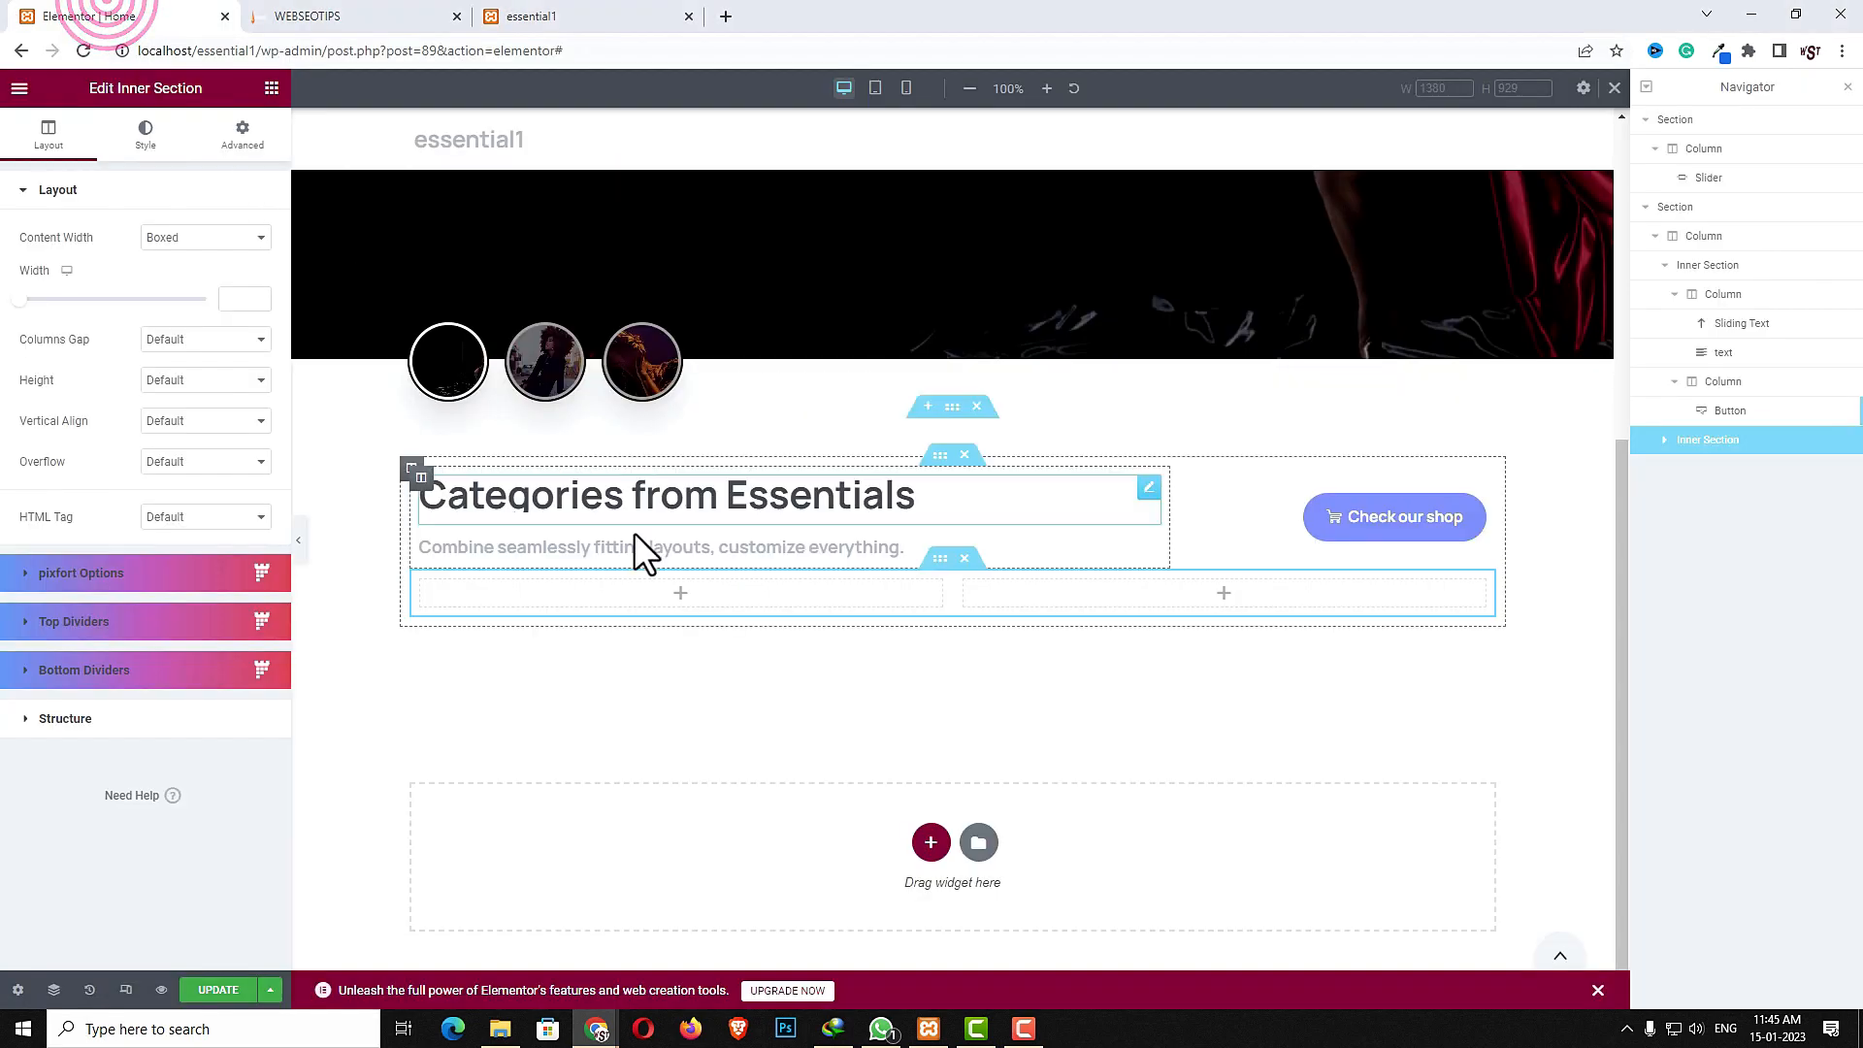
right_click(615, 596)
click(664, 636)
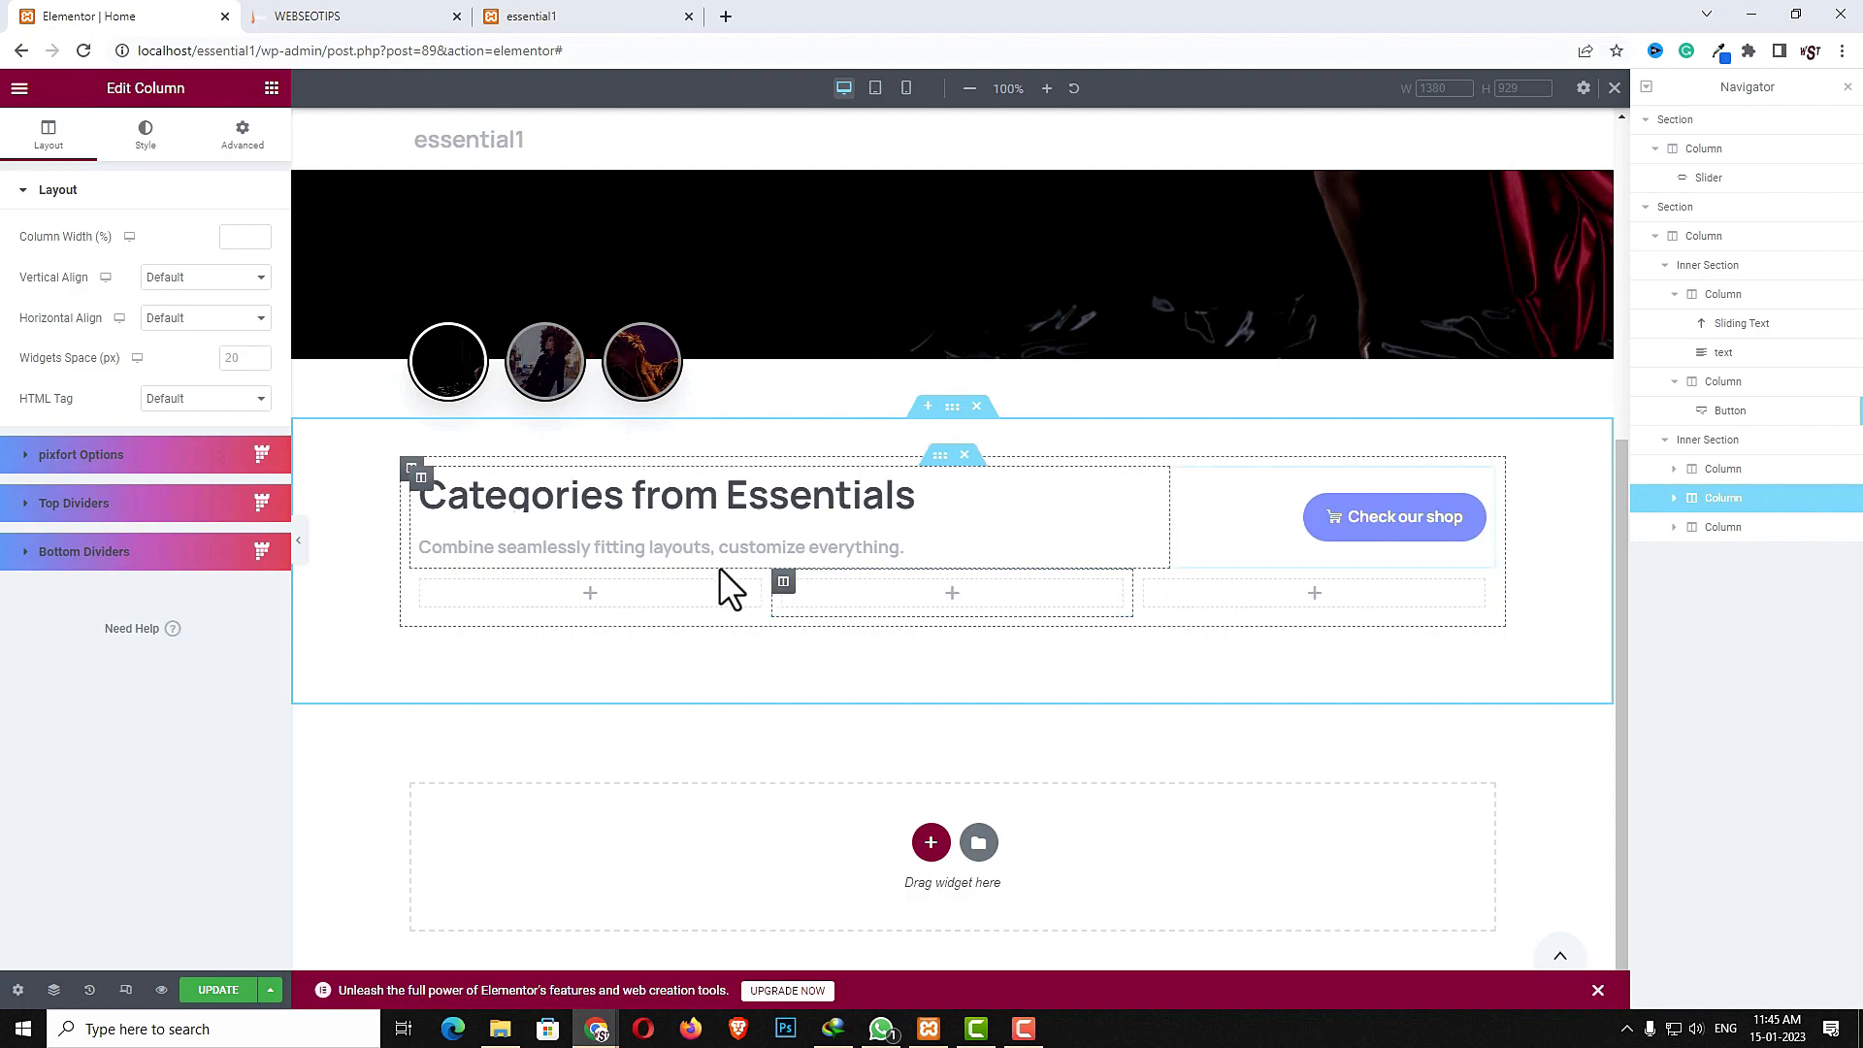
- Search the widgets for shop and place a Shop Category widget in the first column of the new inner section
click(587, 599)
click(141, 167)
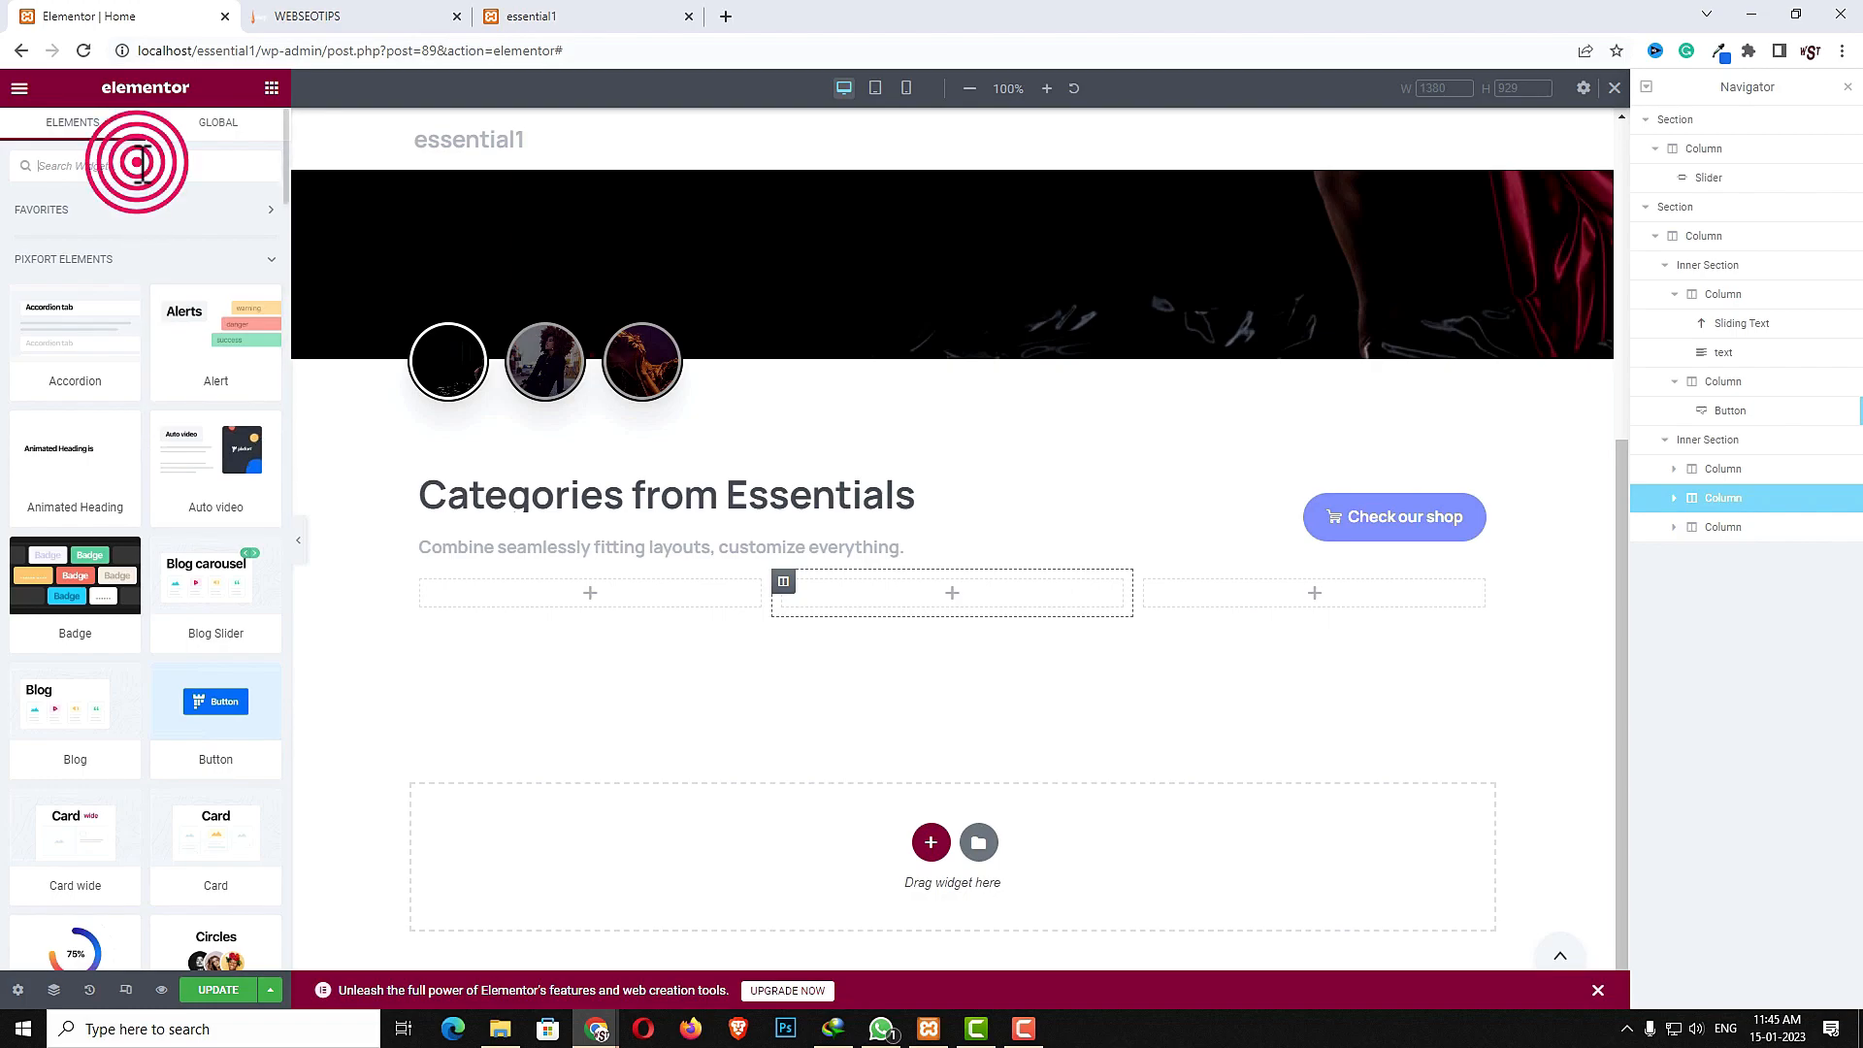
text(shop)
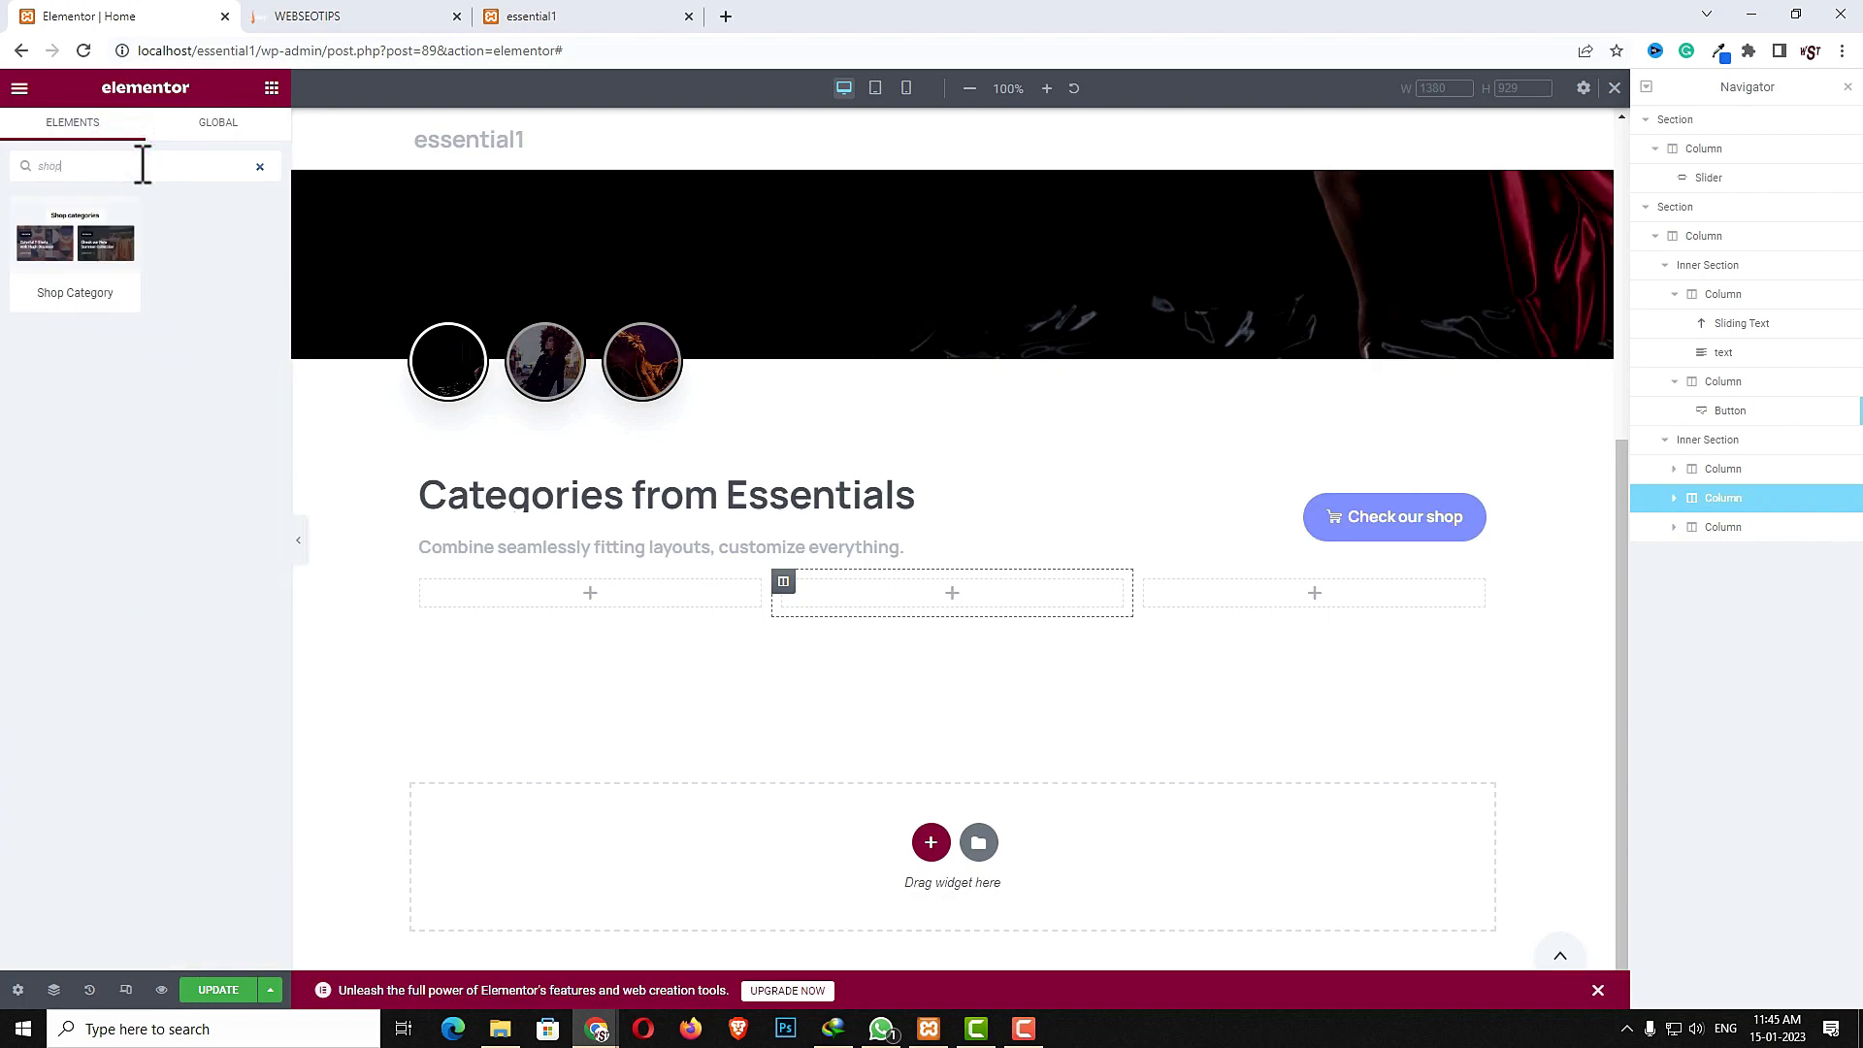
drag(59, 255, 597, 601)
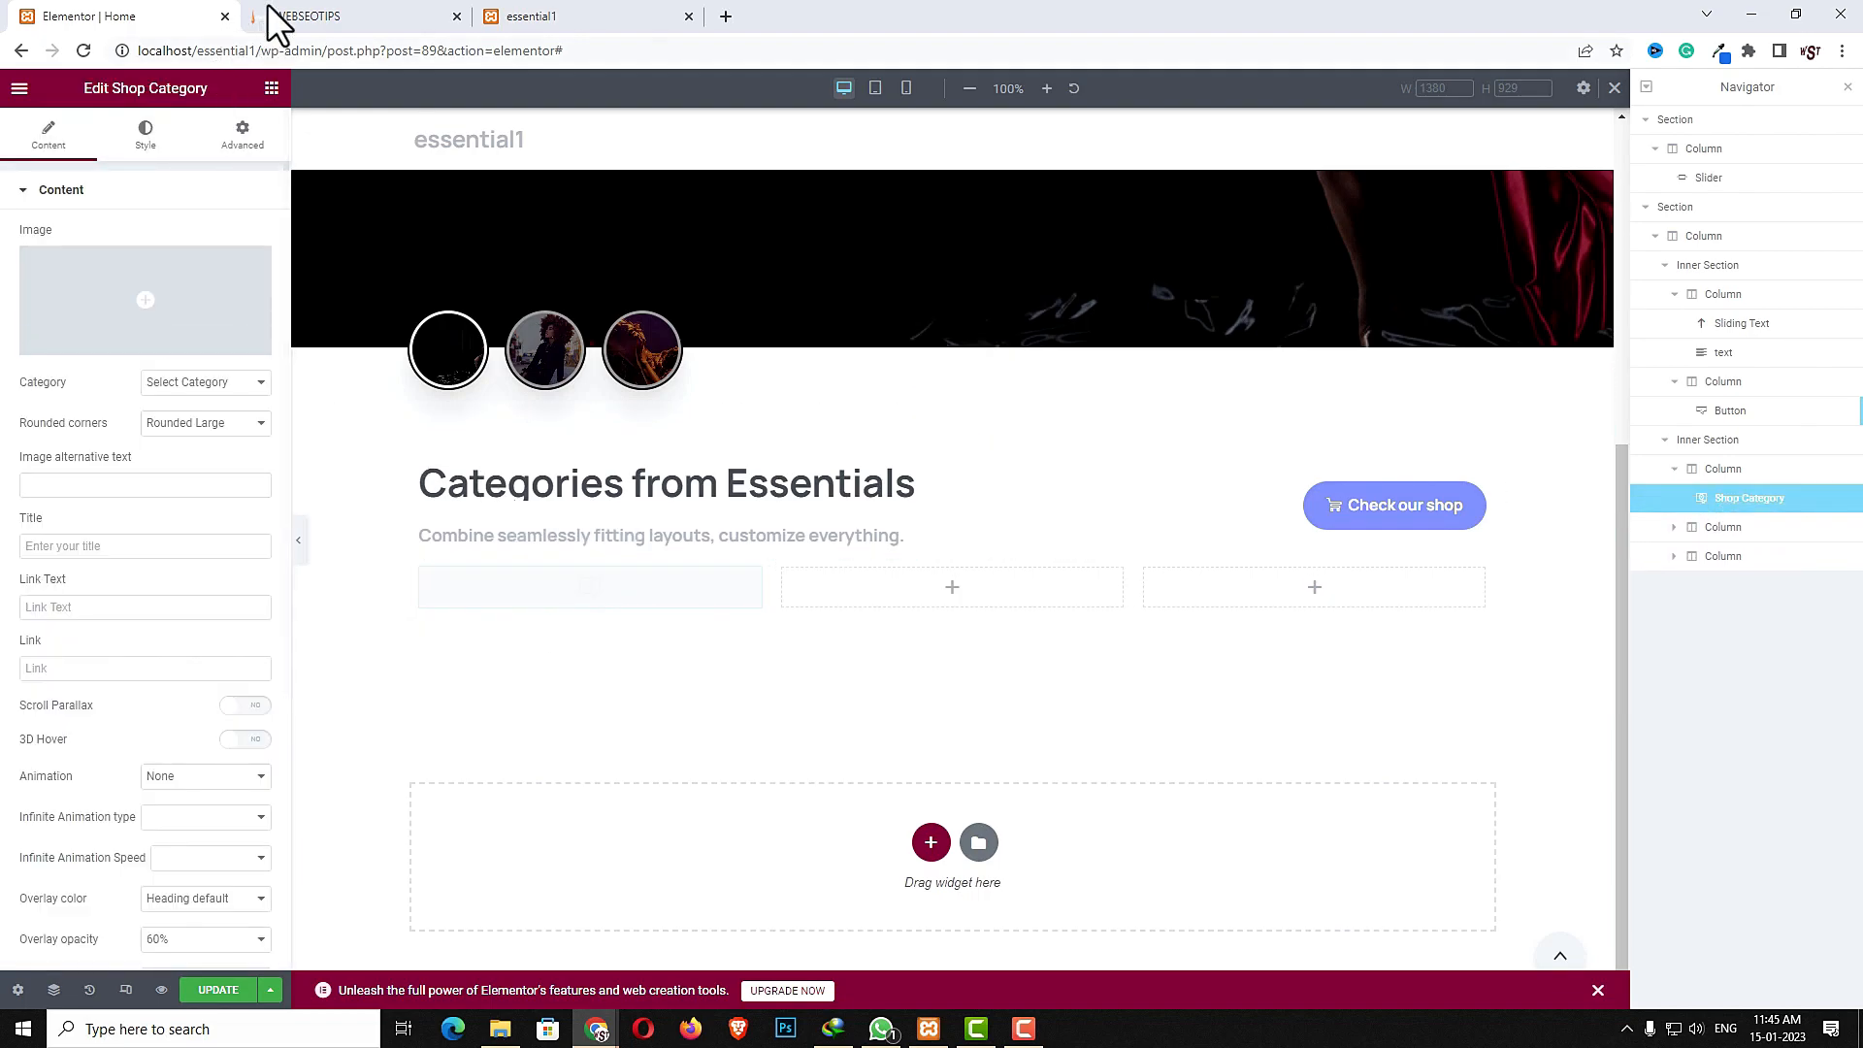
- Check the reference page, then set the category widget's image to the floral dress photo from the media library
click(340, 15)
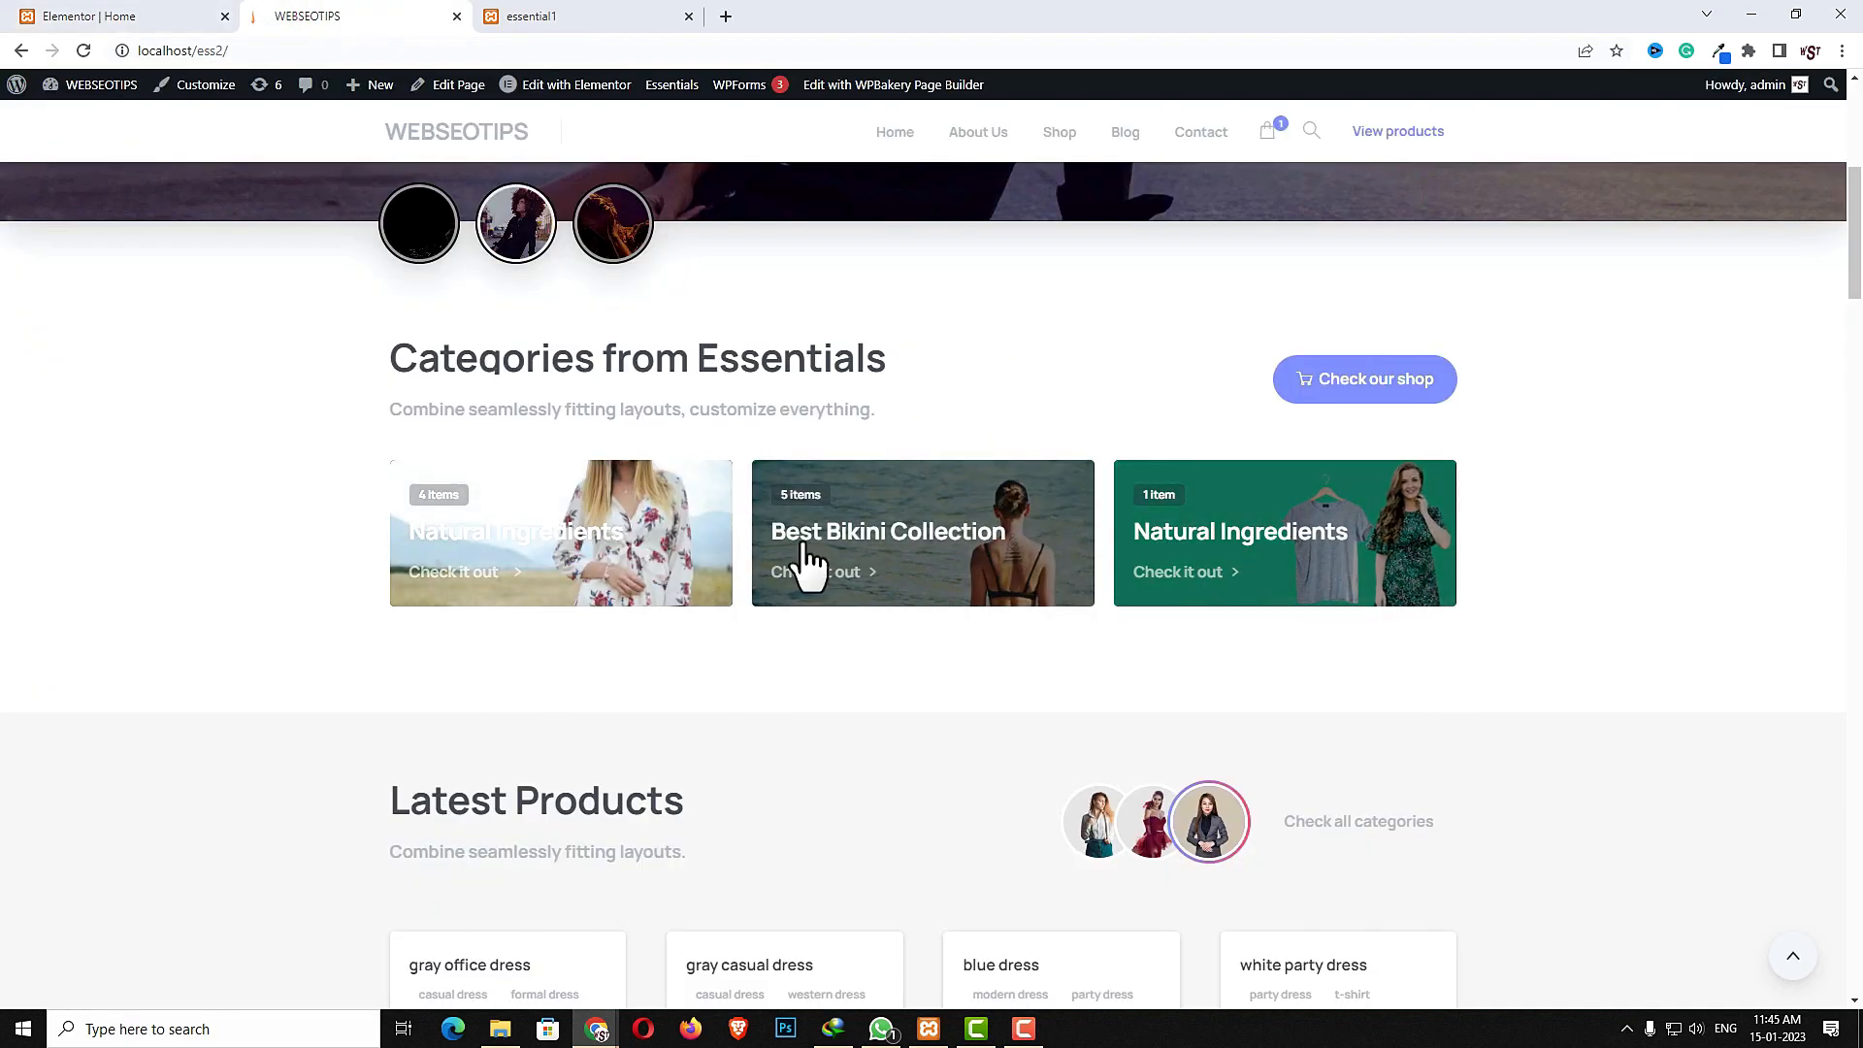
click(135, 15)
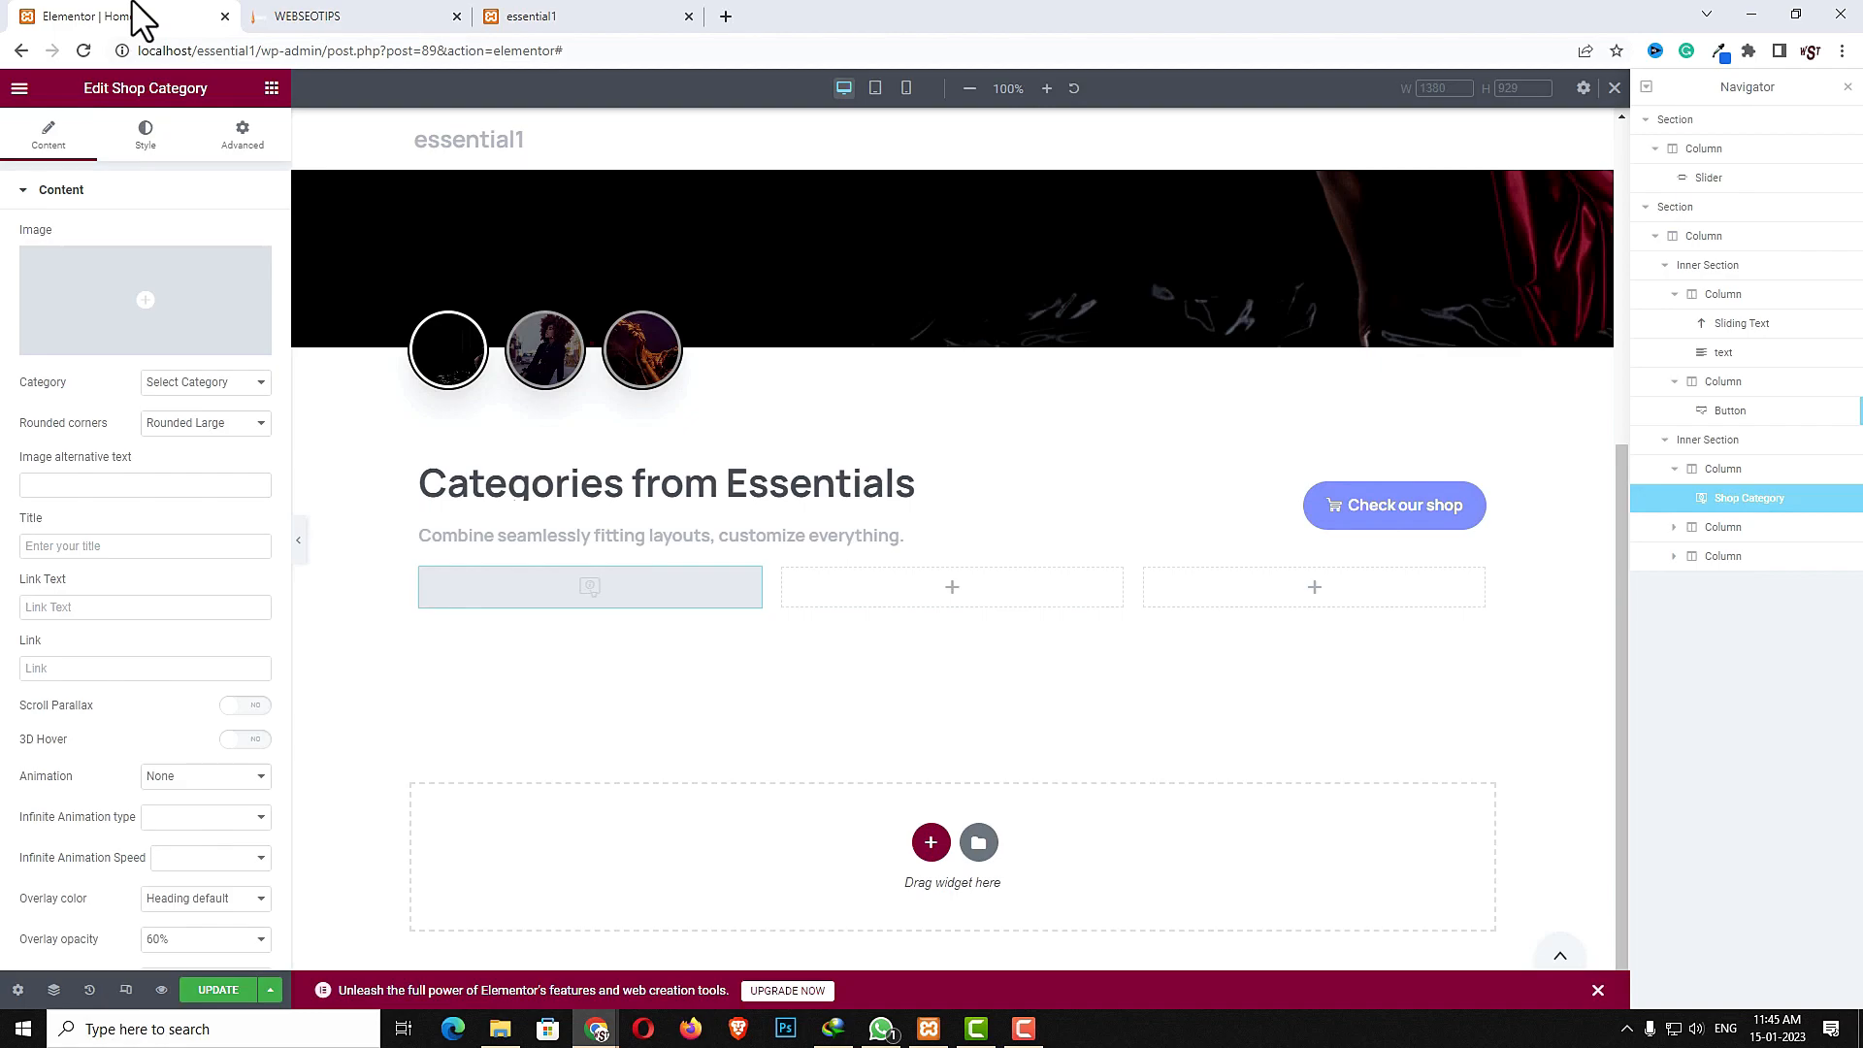
click(142, 306)
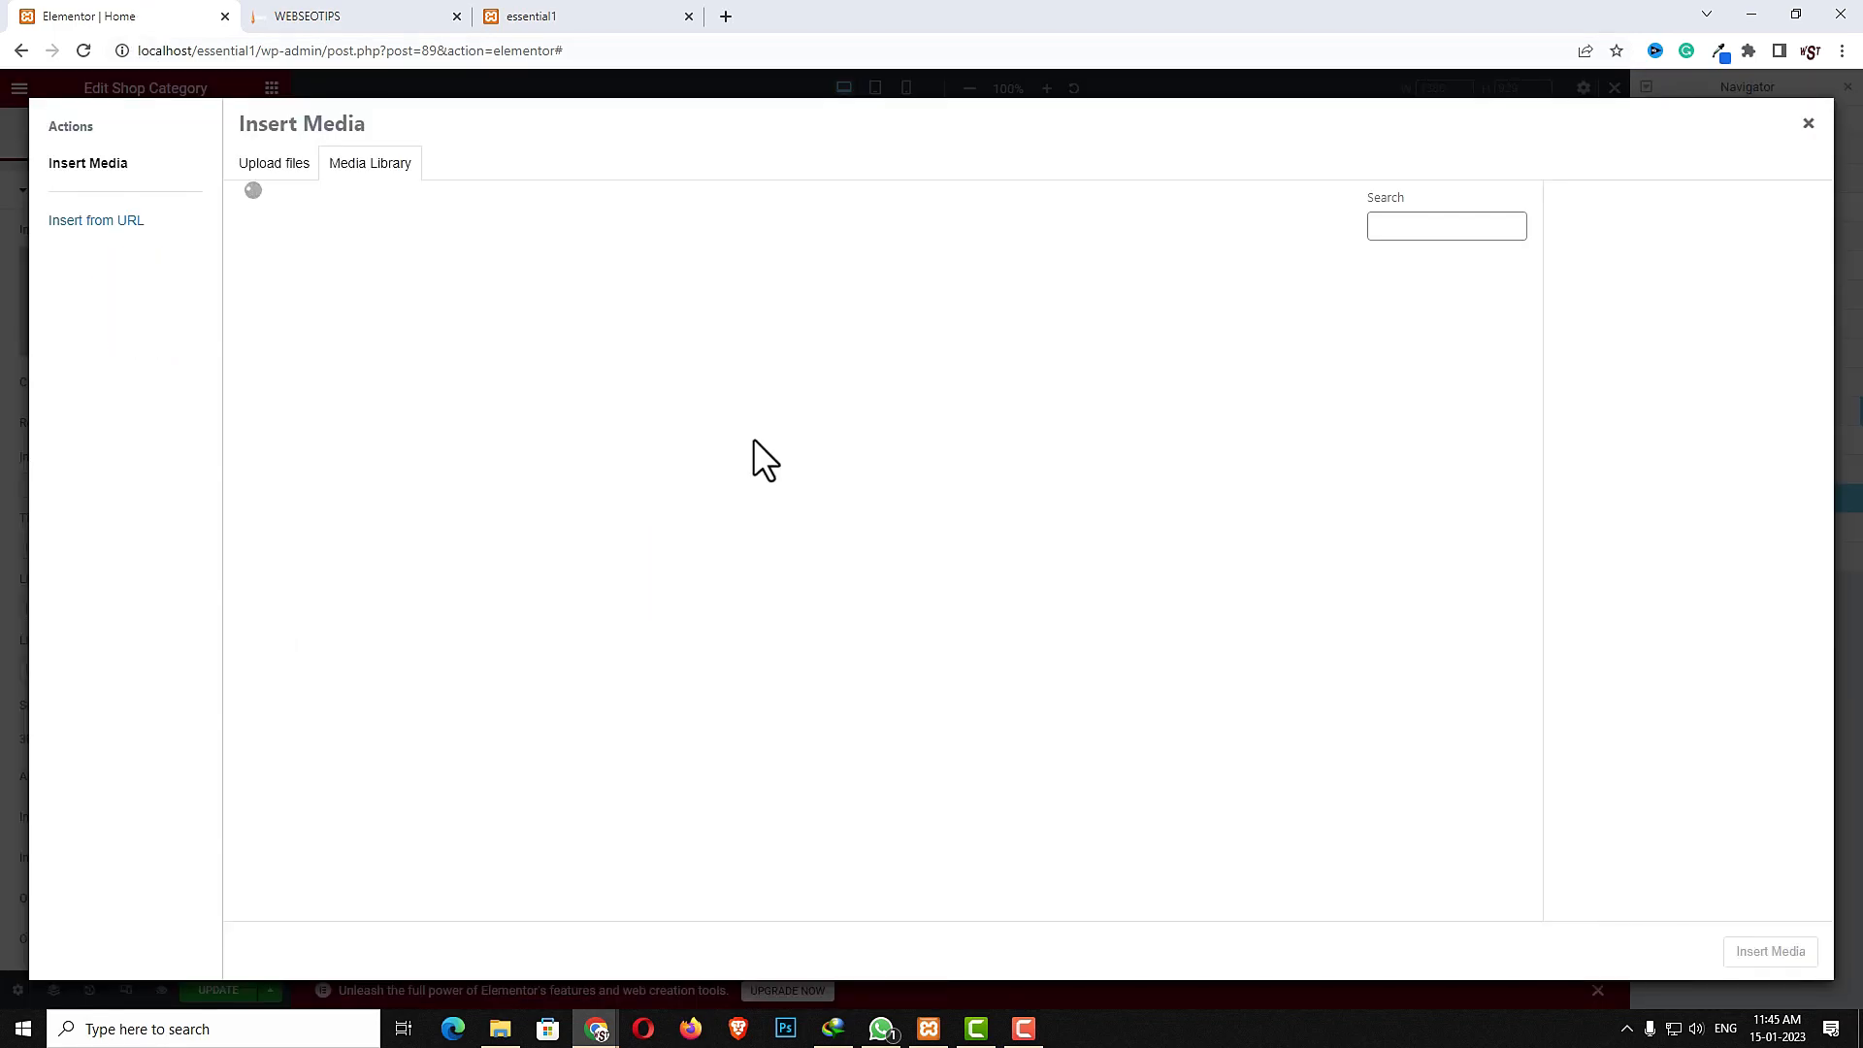
scroll(1389, 774, down, 3)
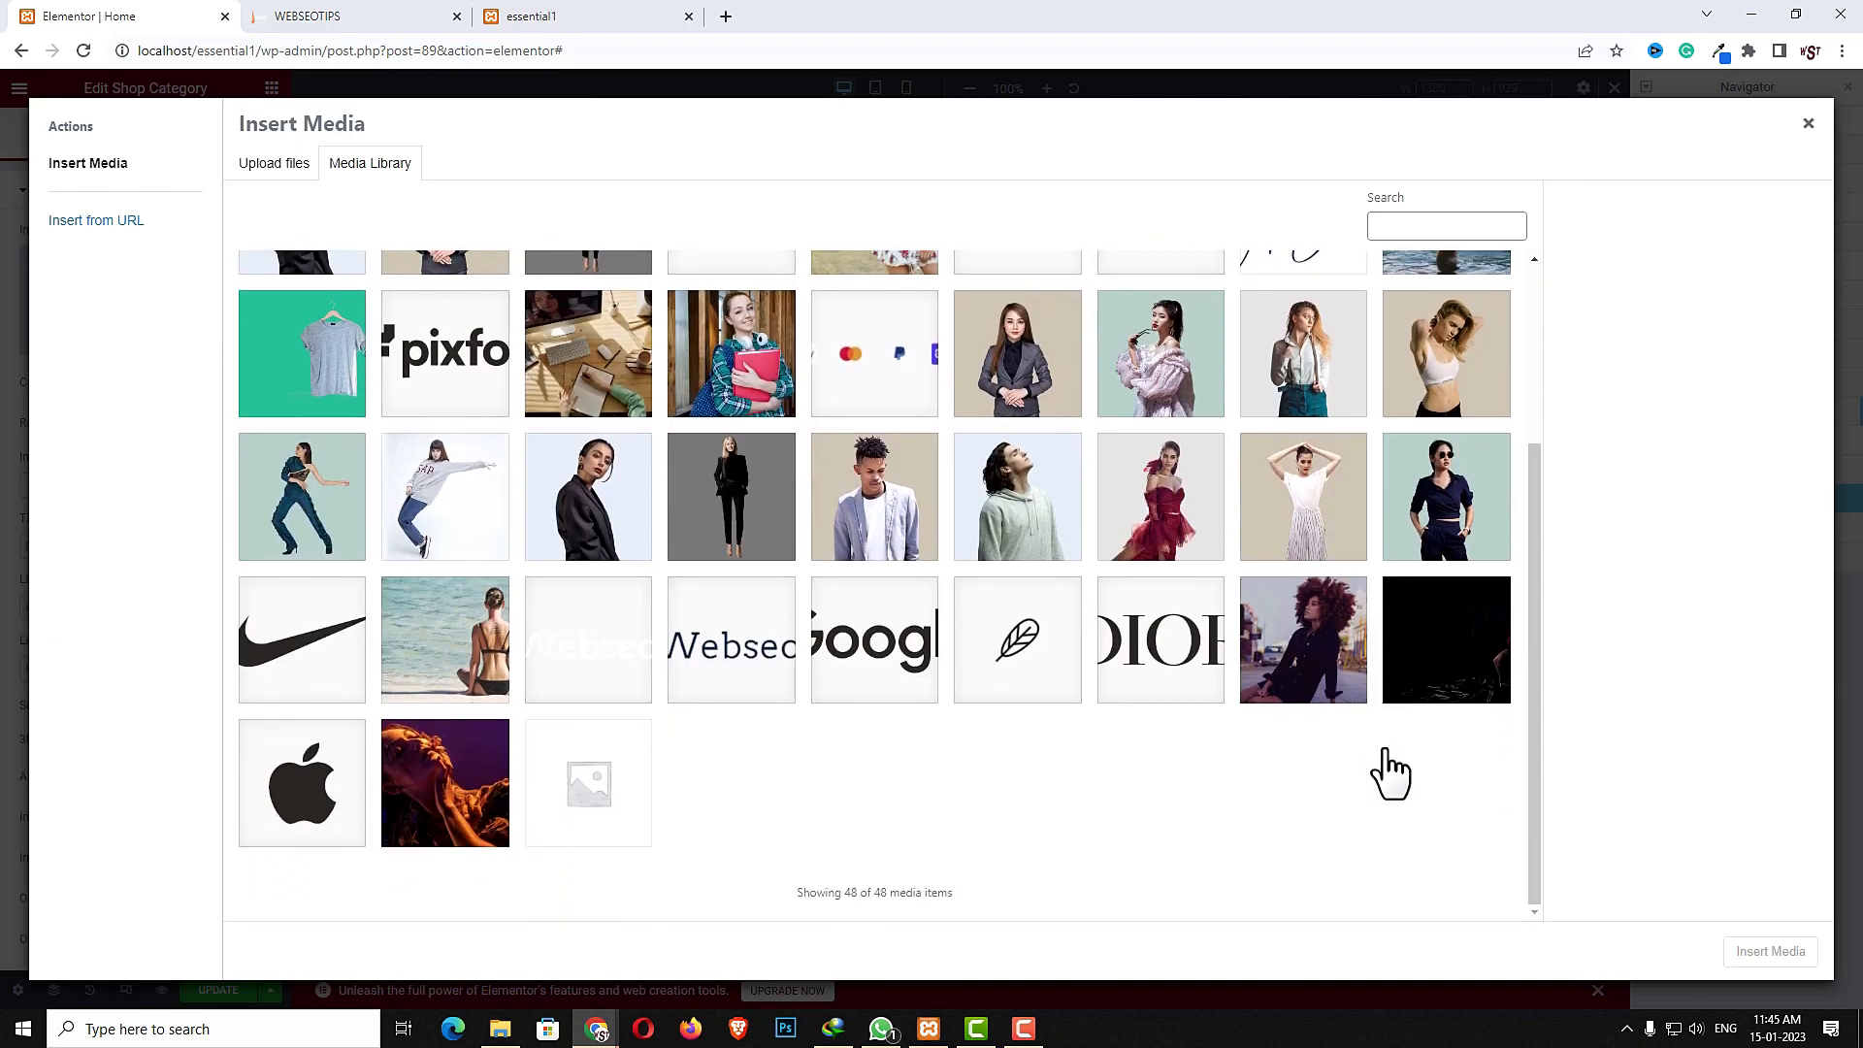
scroll(1389, 773, up, 2)
click(879, 412)
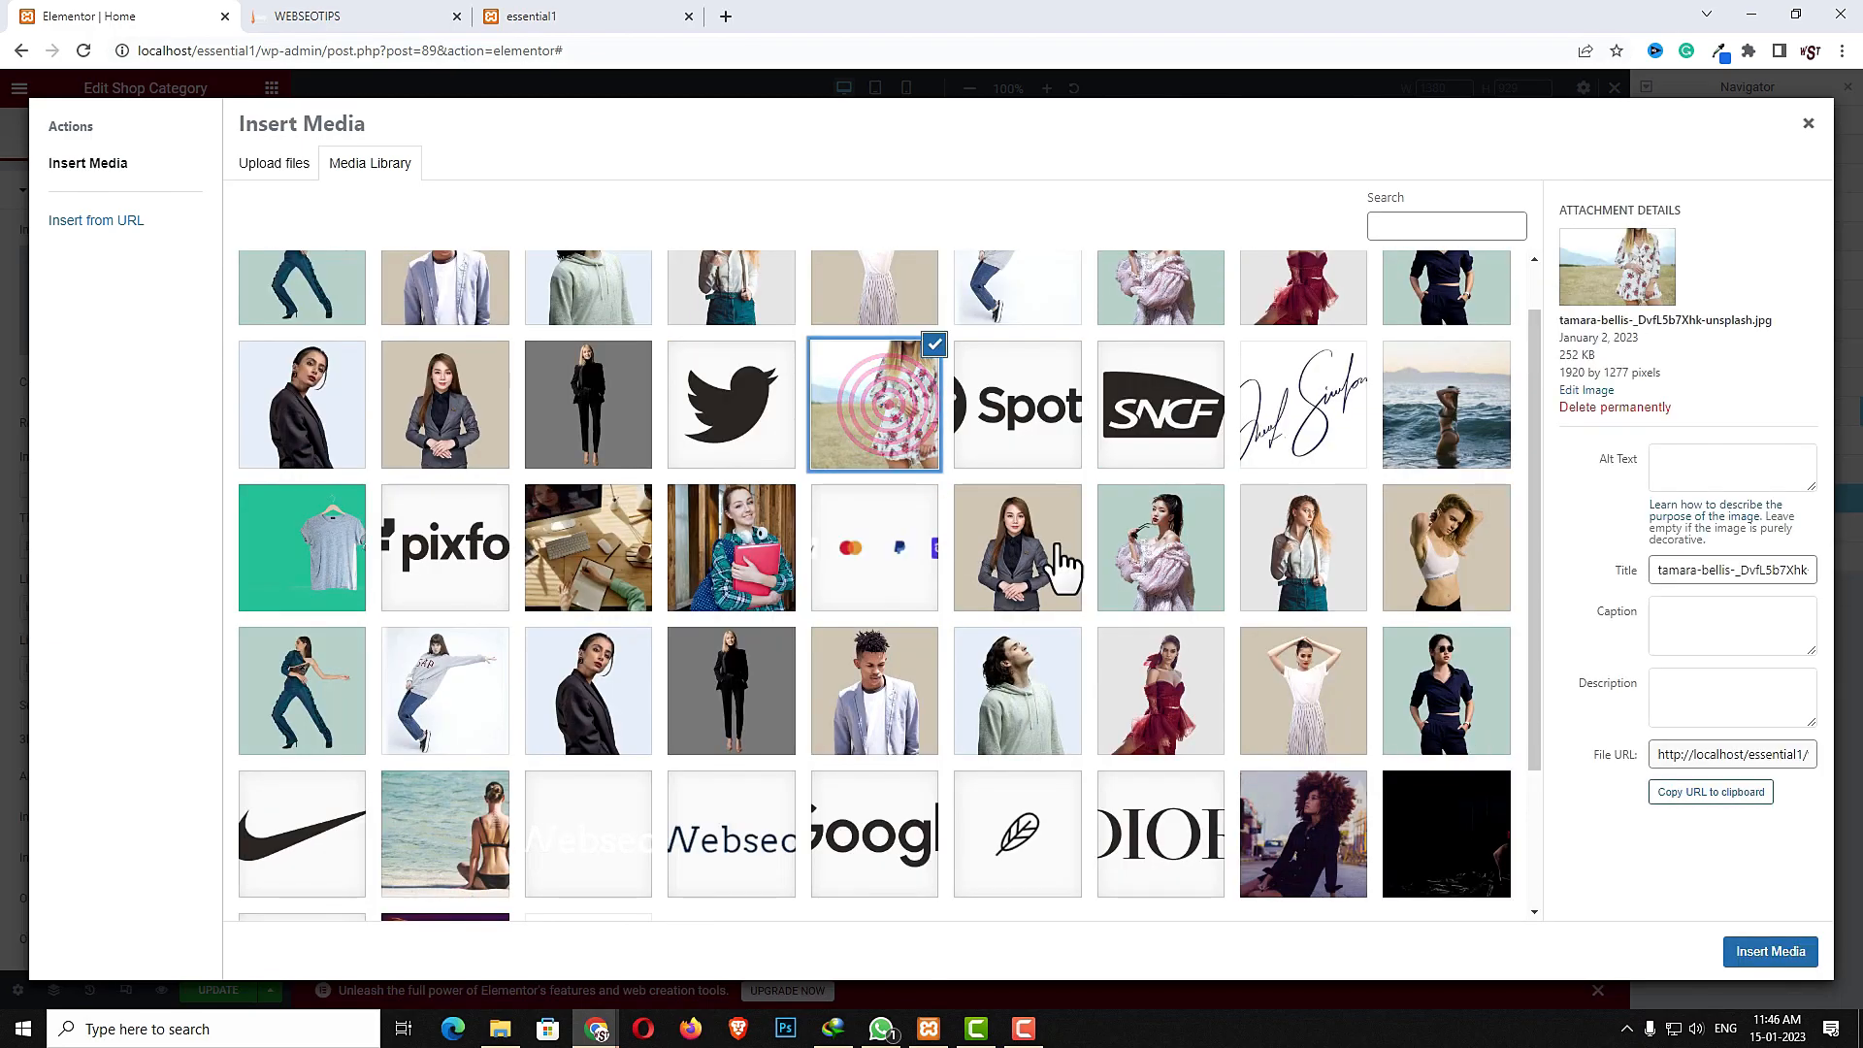
click(1763, 956)
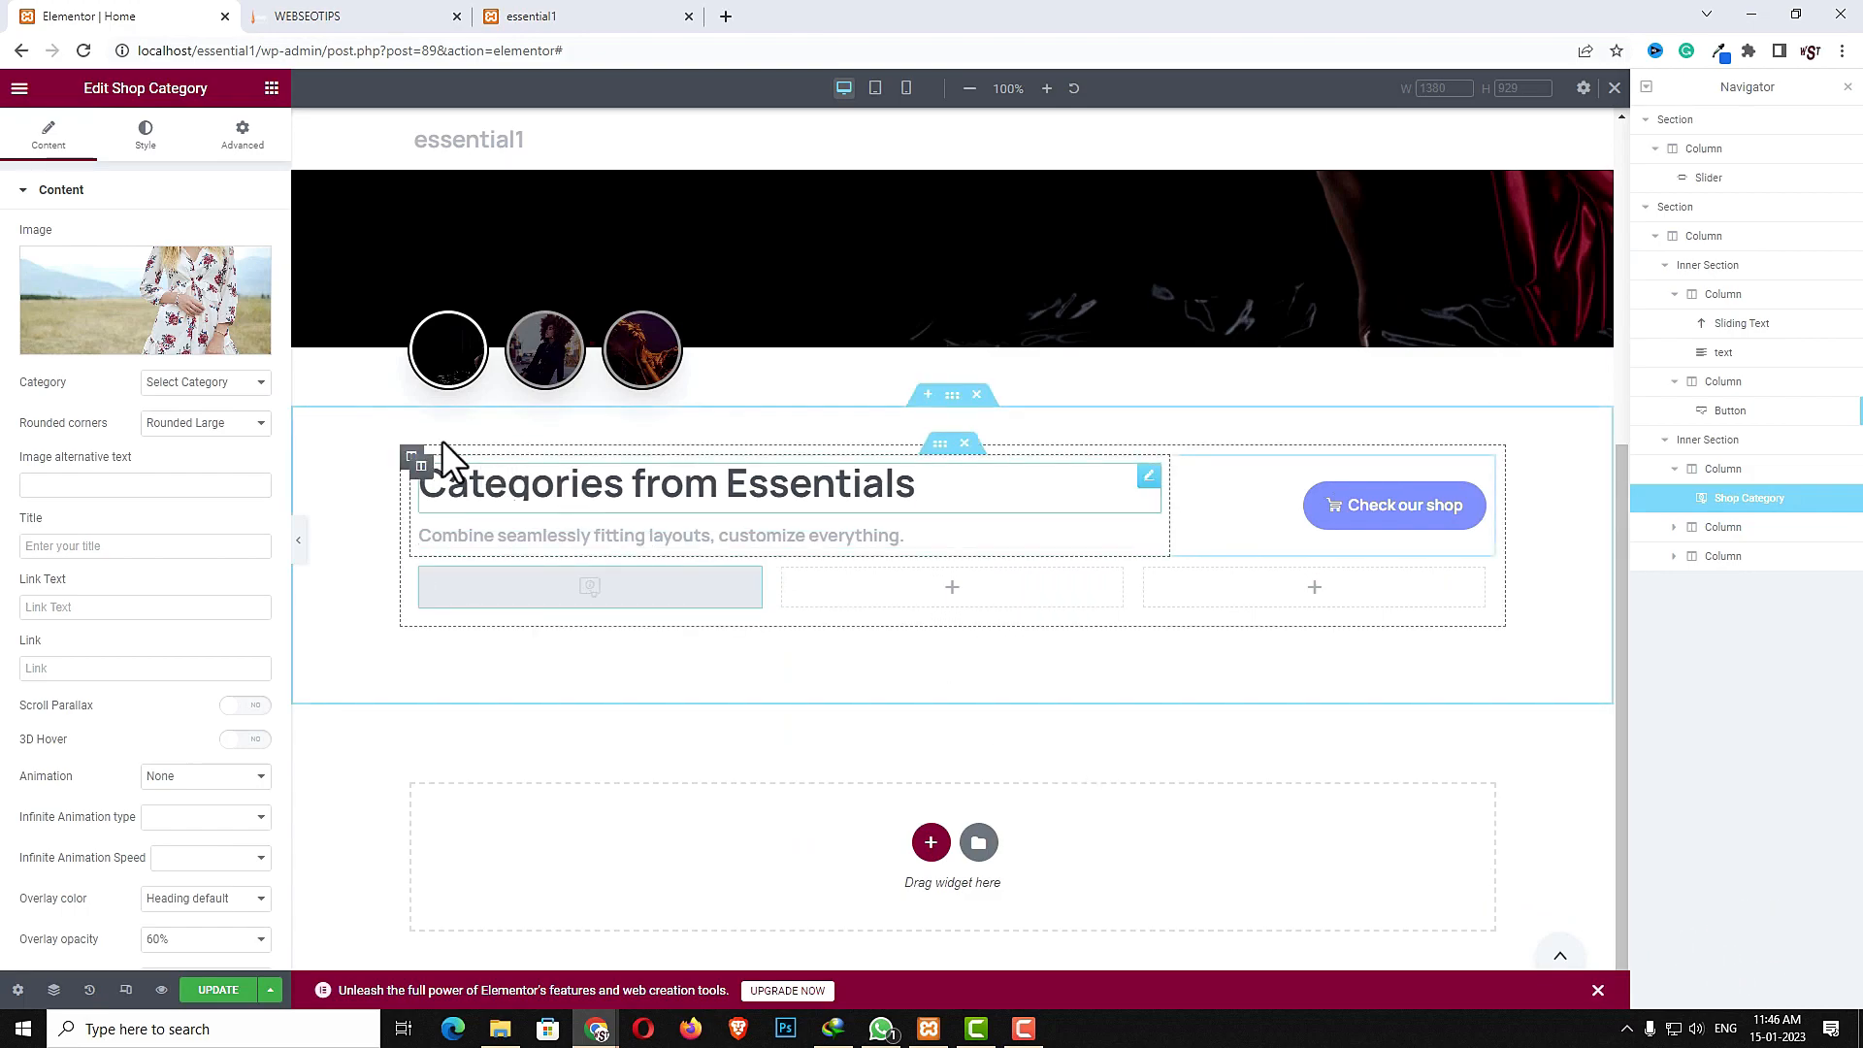
- Set the widget's category to party dress and paste Natural Ingredients as its title
click(230, 384)
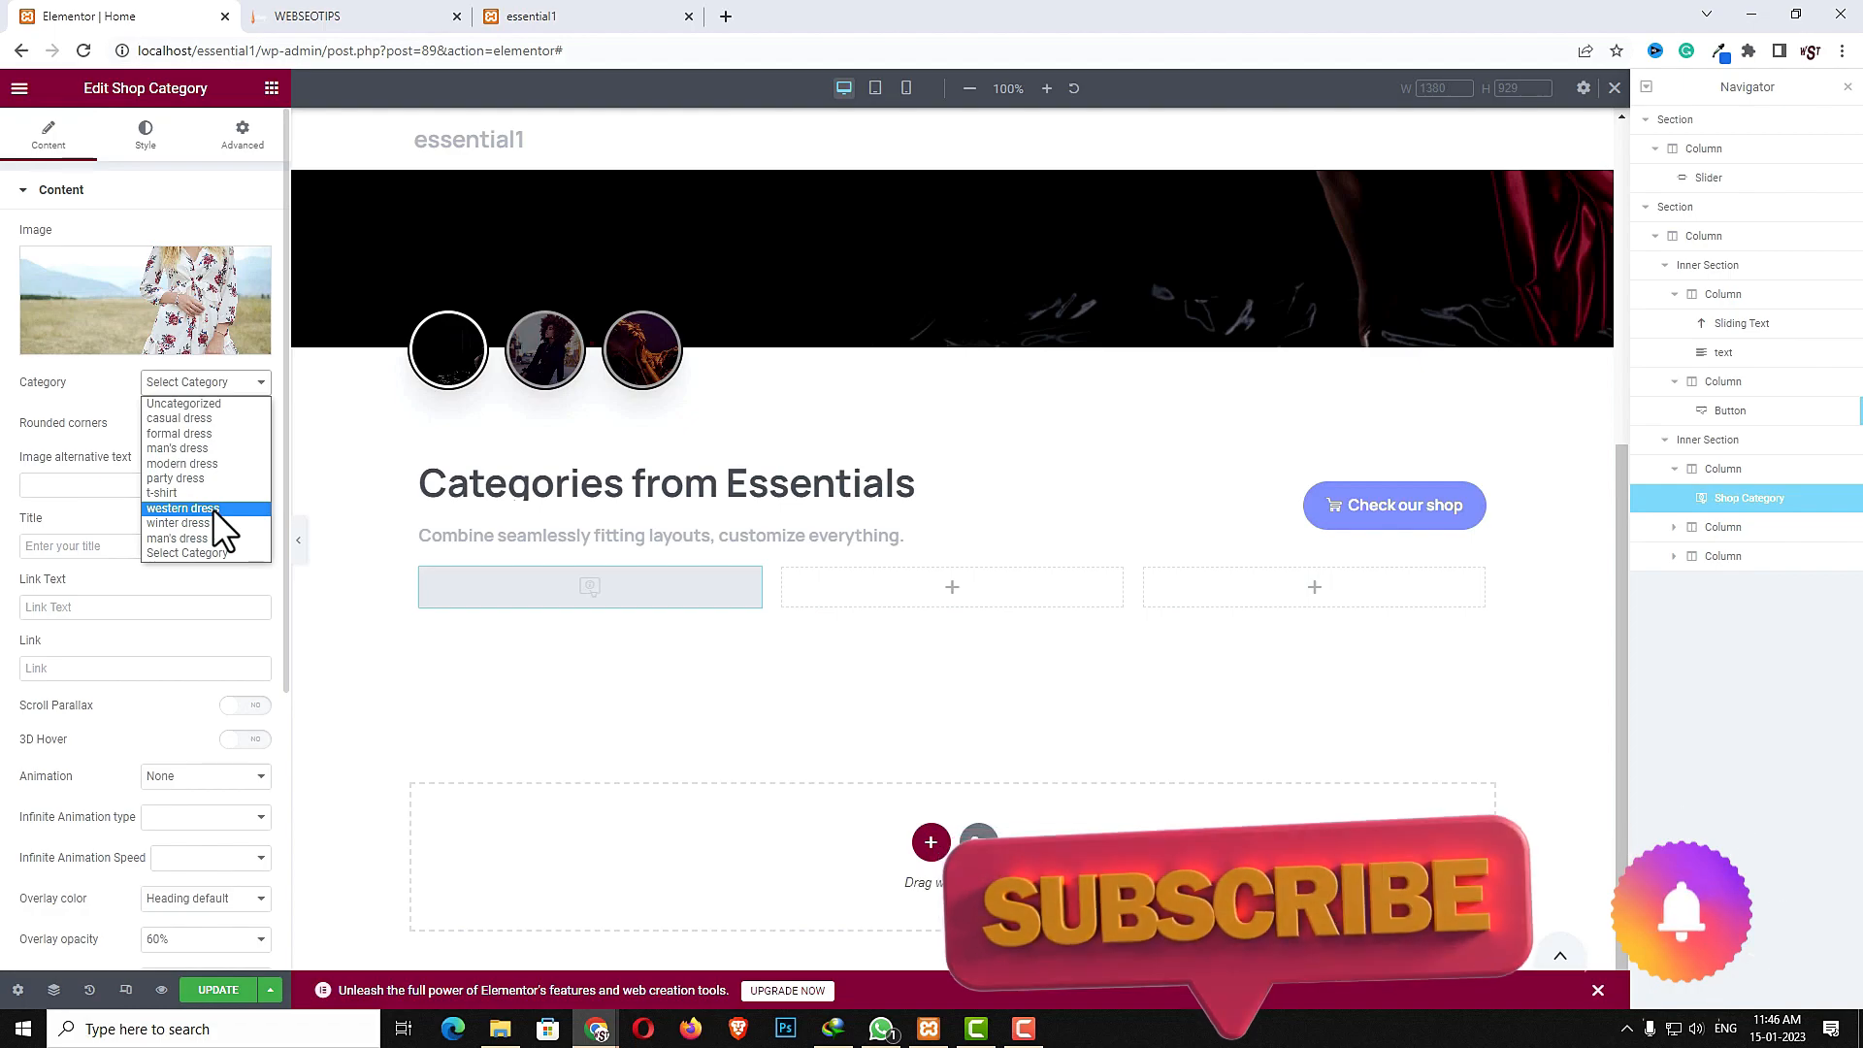
click(208, 477)
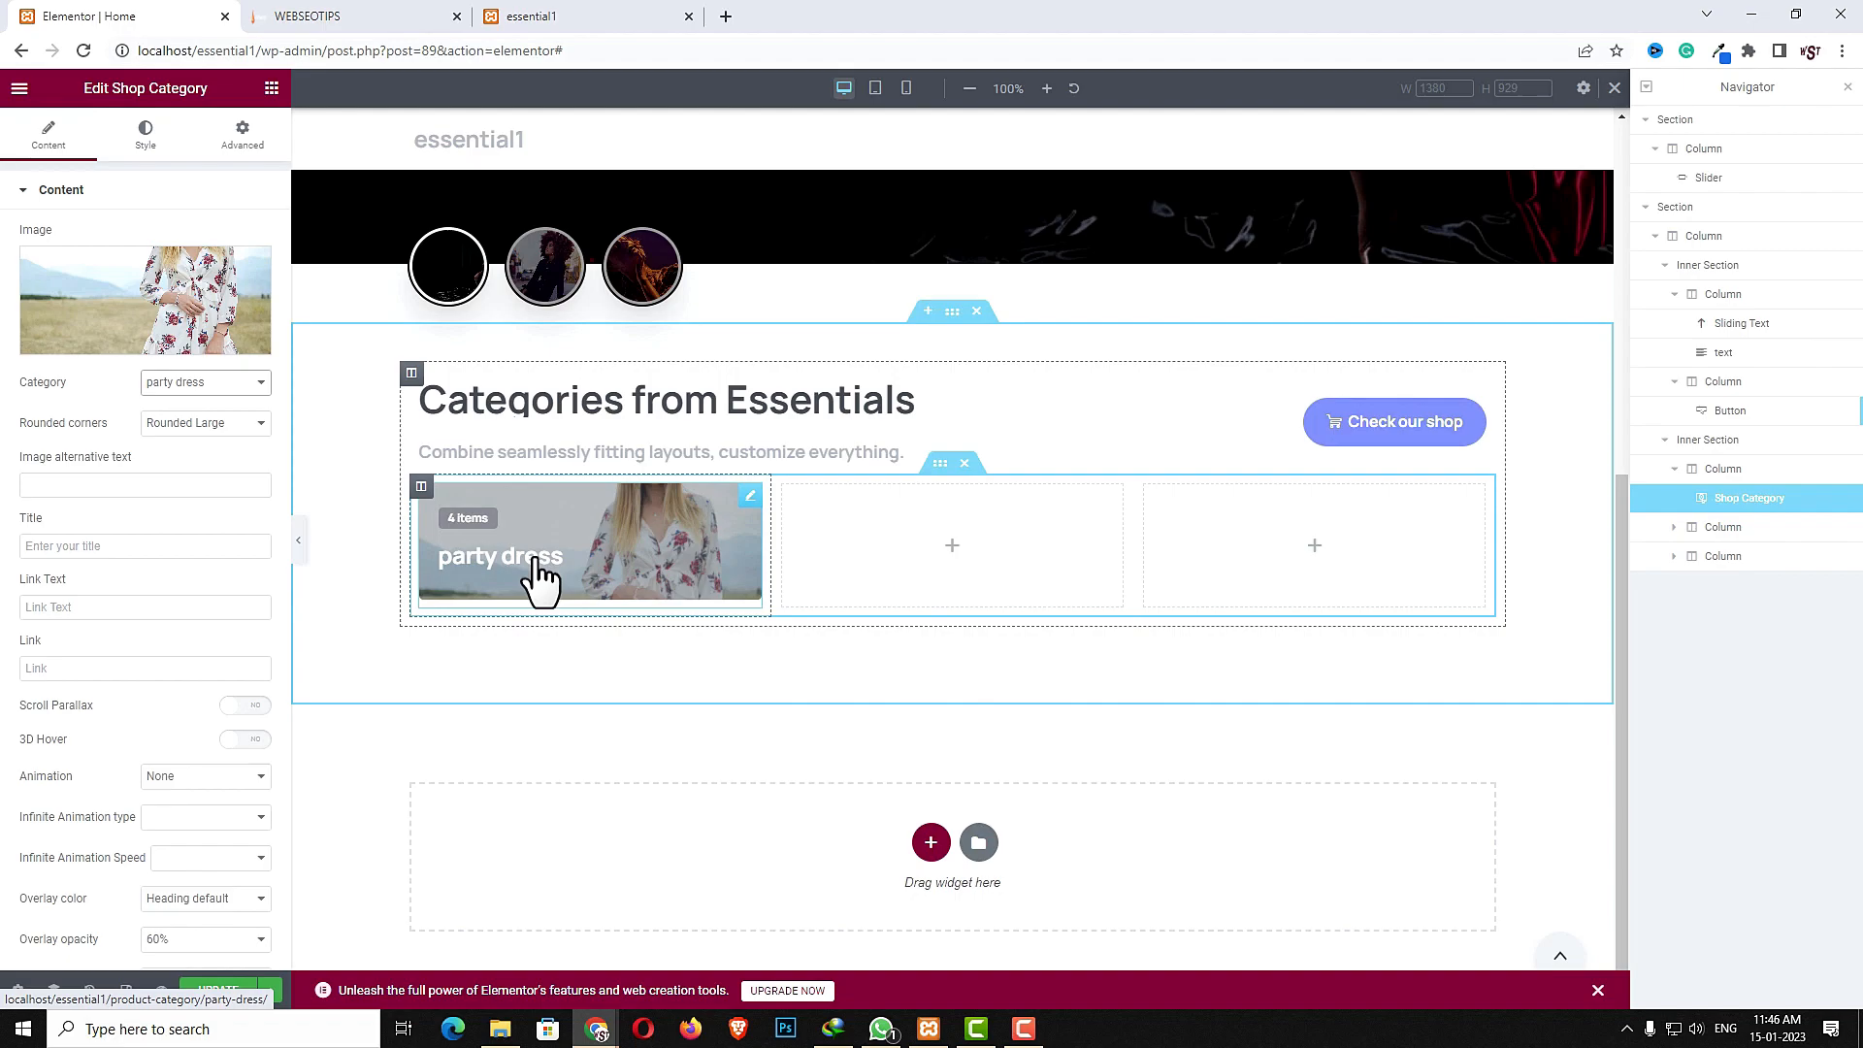
click(85, 546)
text(Natural Ingredients)
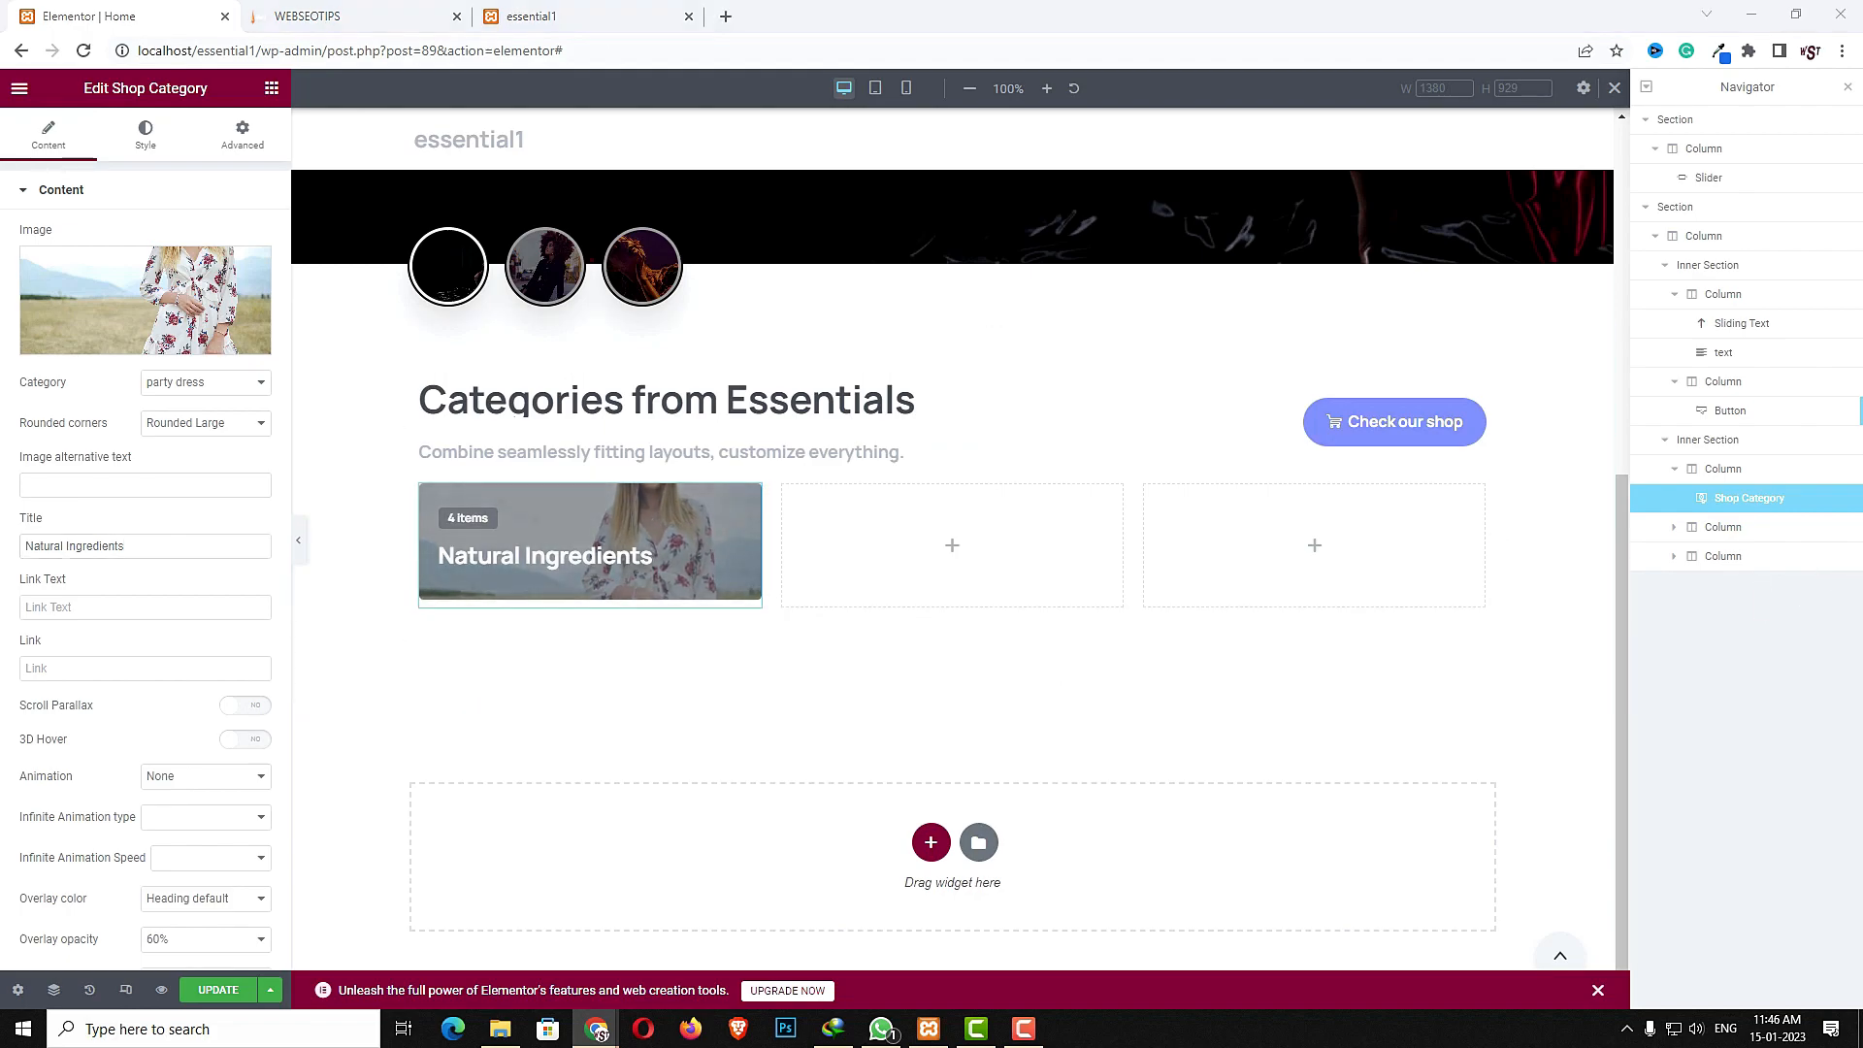
- Set the category widget's link text to Check it out and its link to #
click(71, 606)
text(Check it out)
click(61, 668)
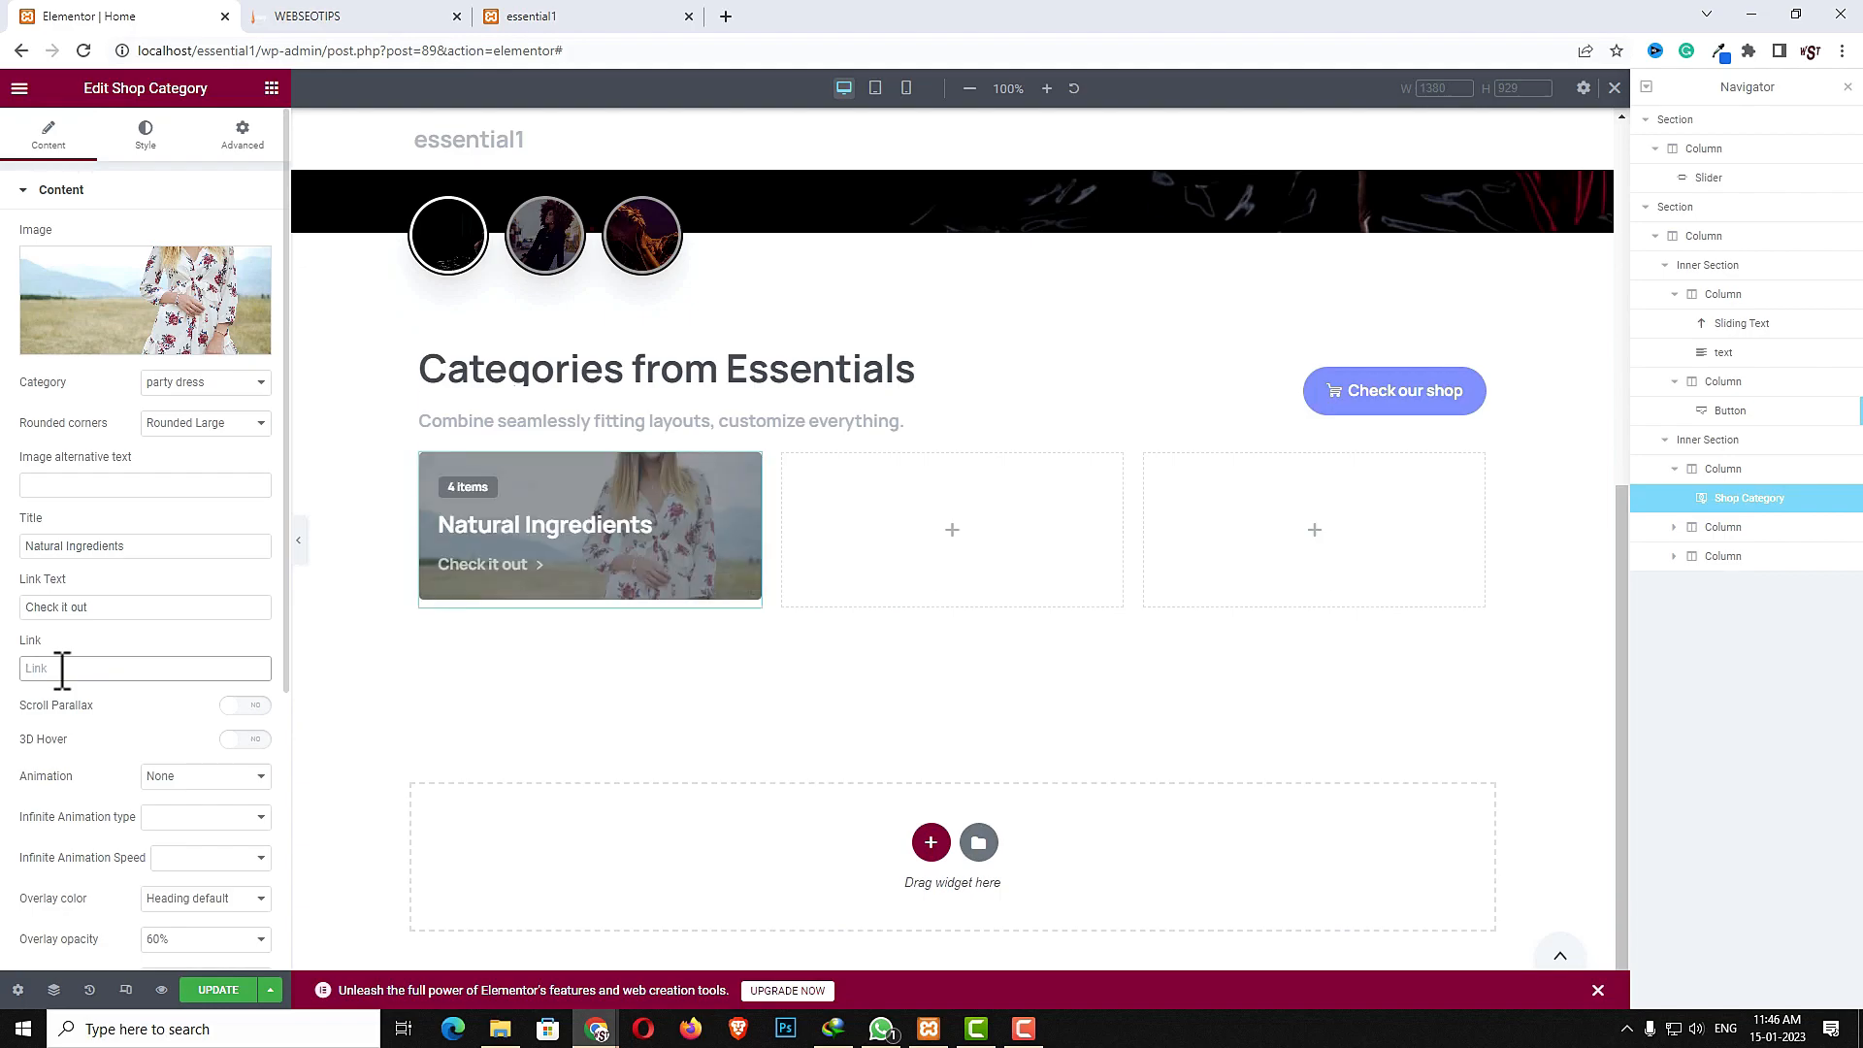
text(#)
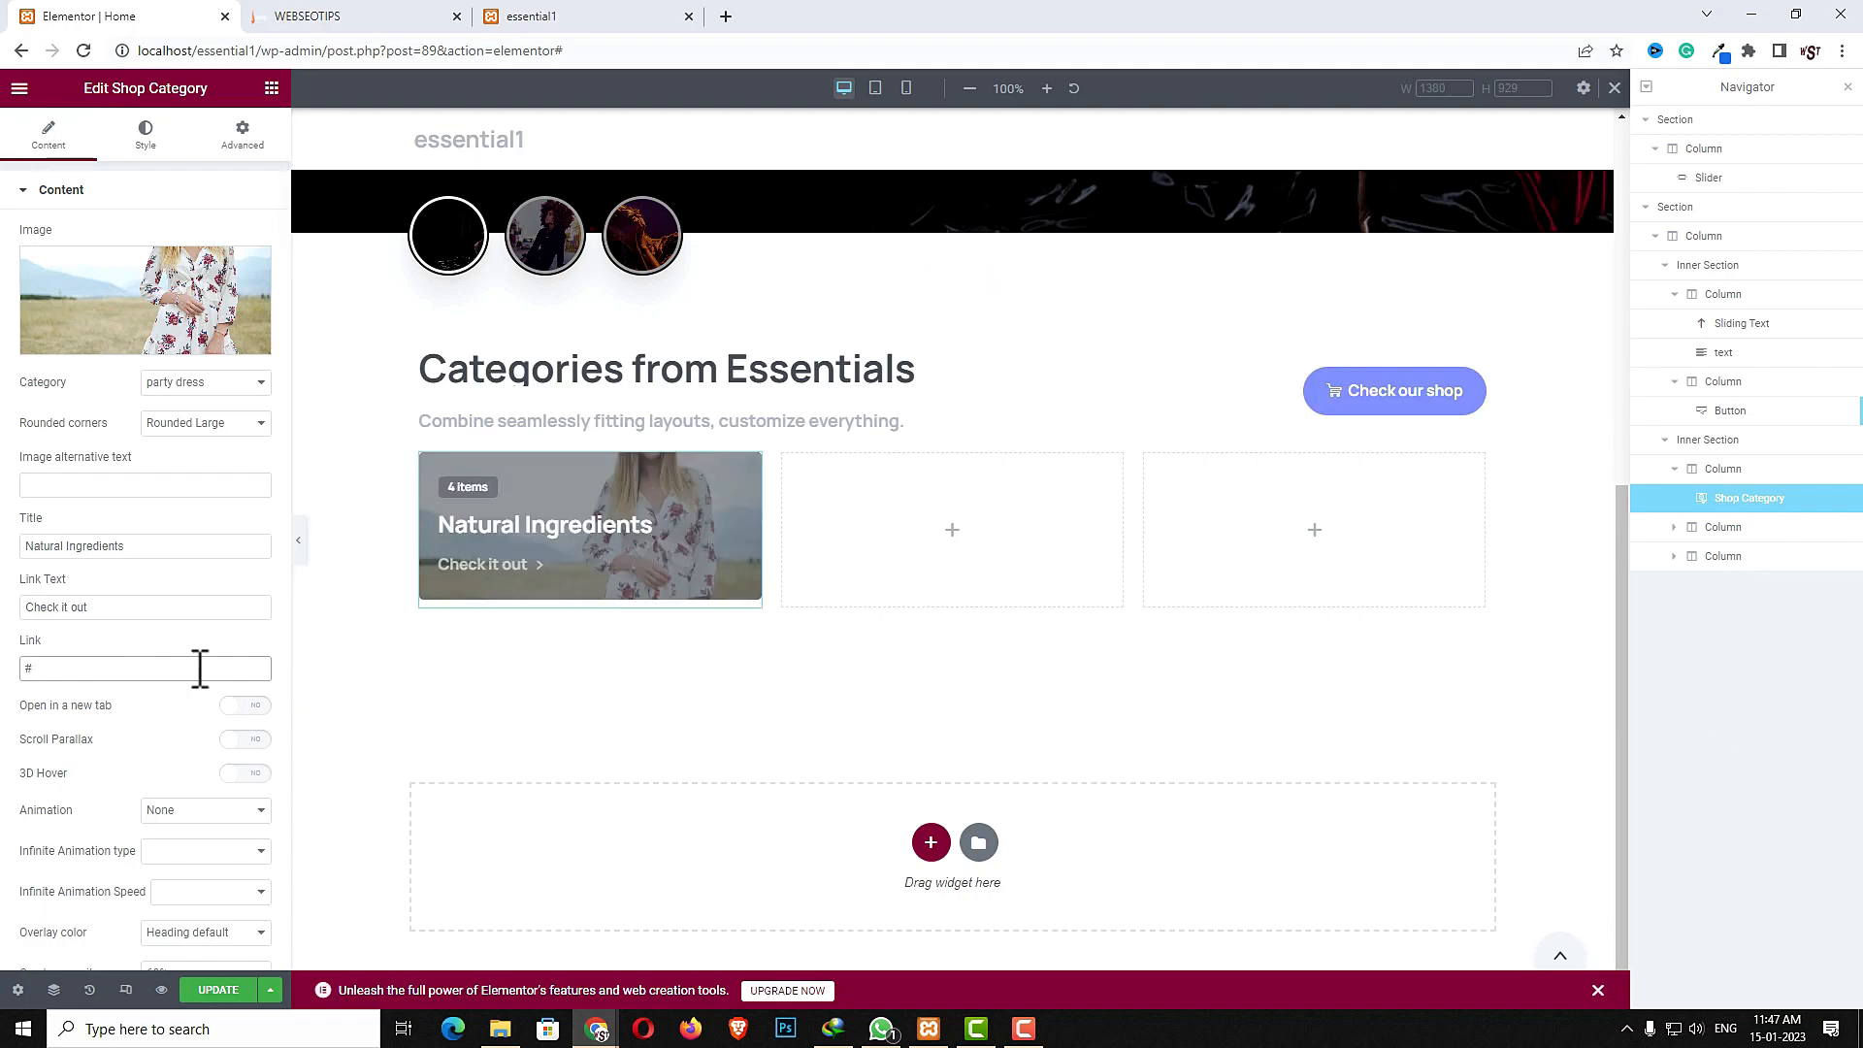
- Set the widget's animation to Fade in up with a 600 millisecond delay
click(197, 810)
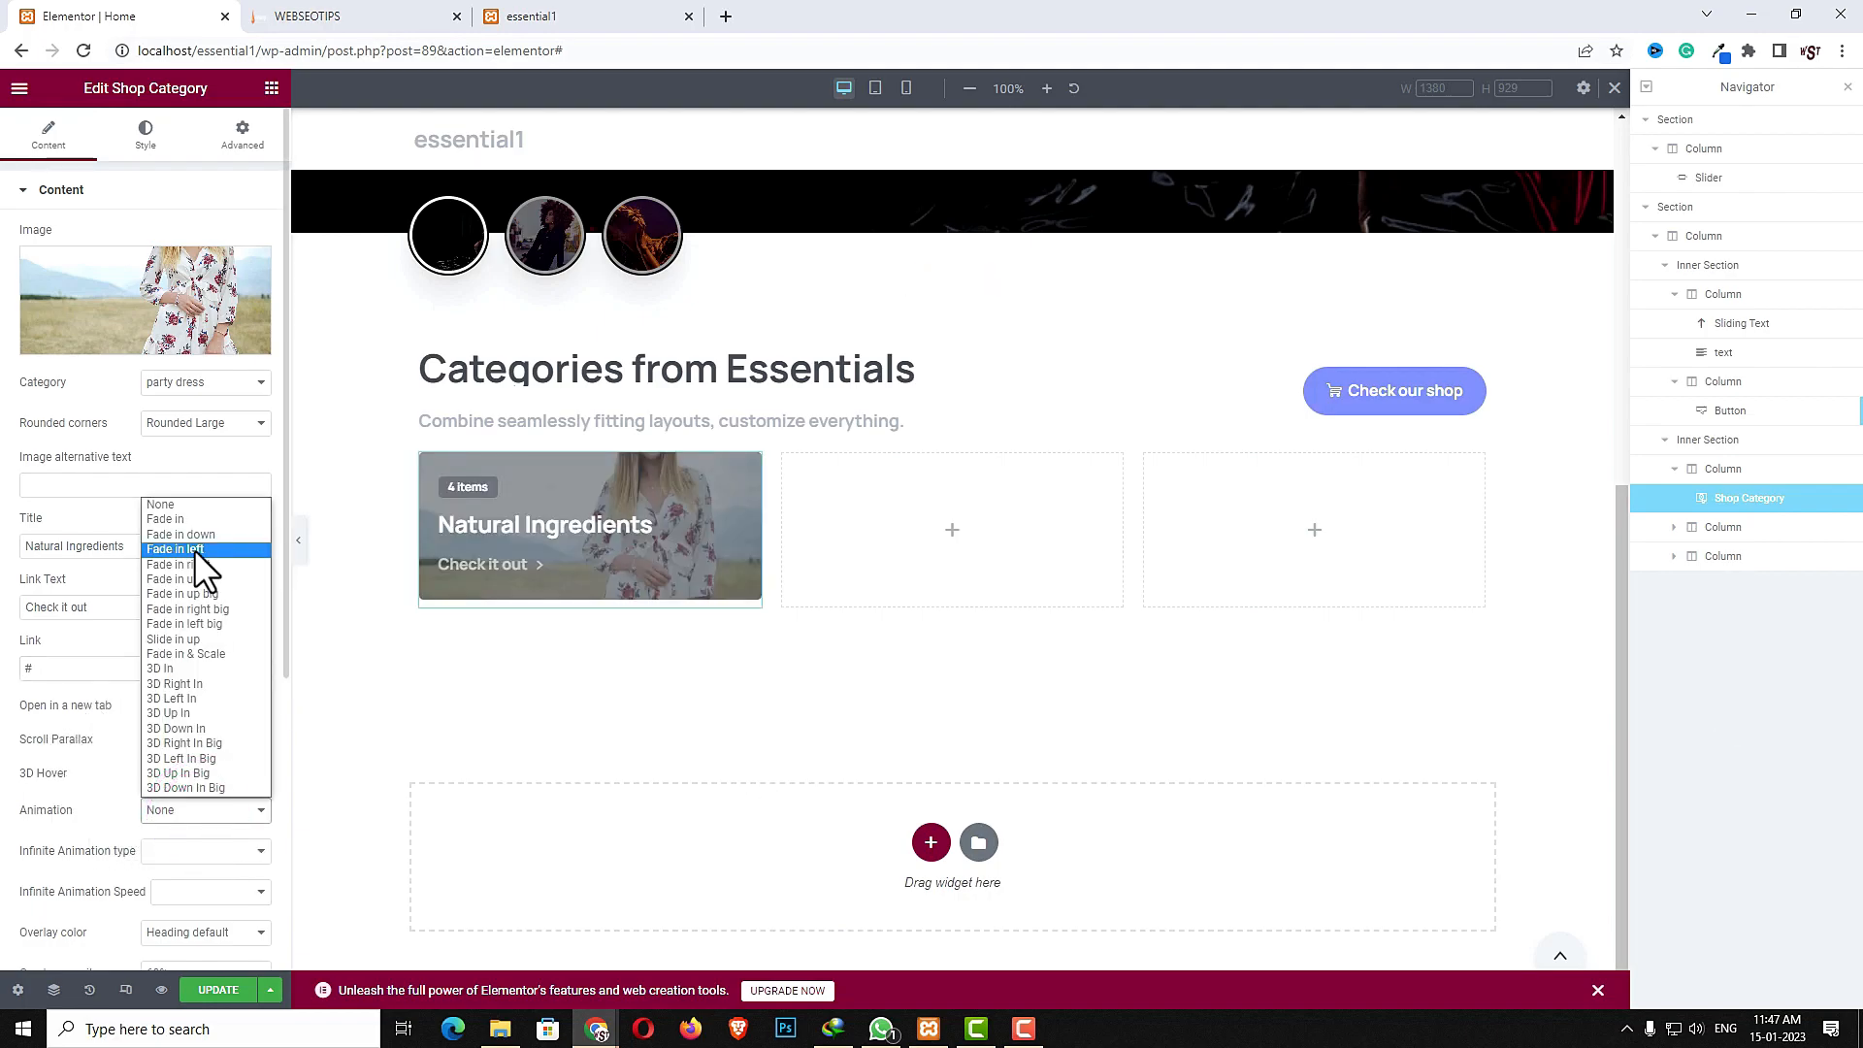
click(196, 578)
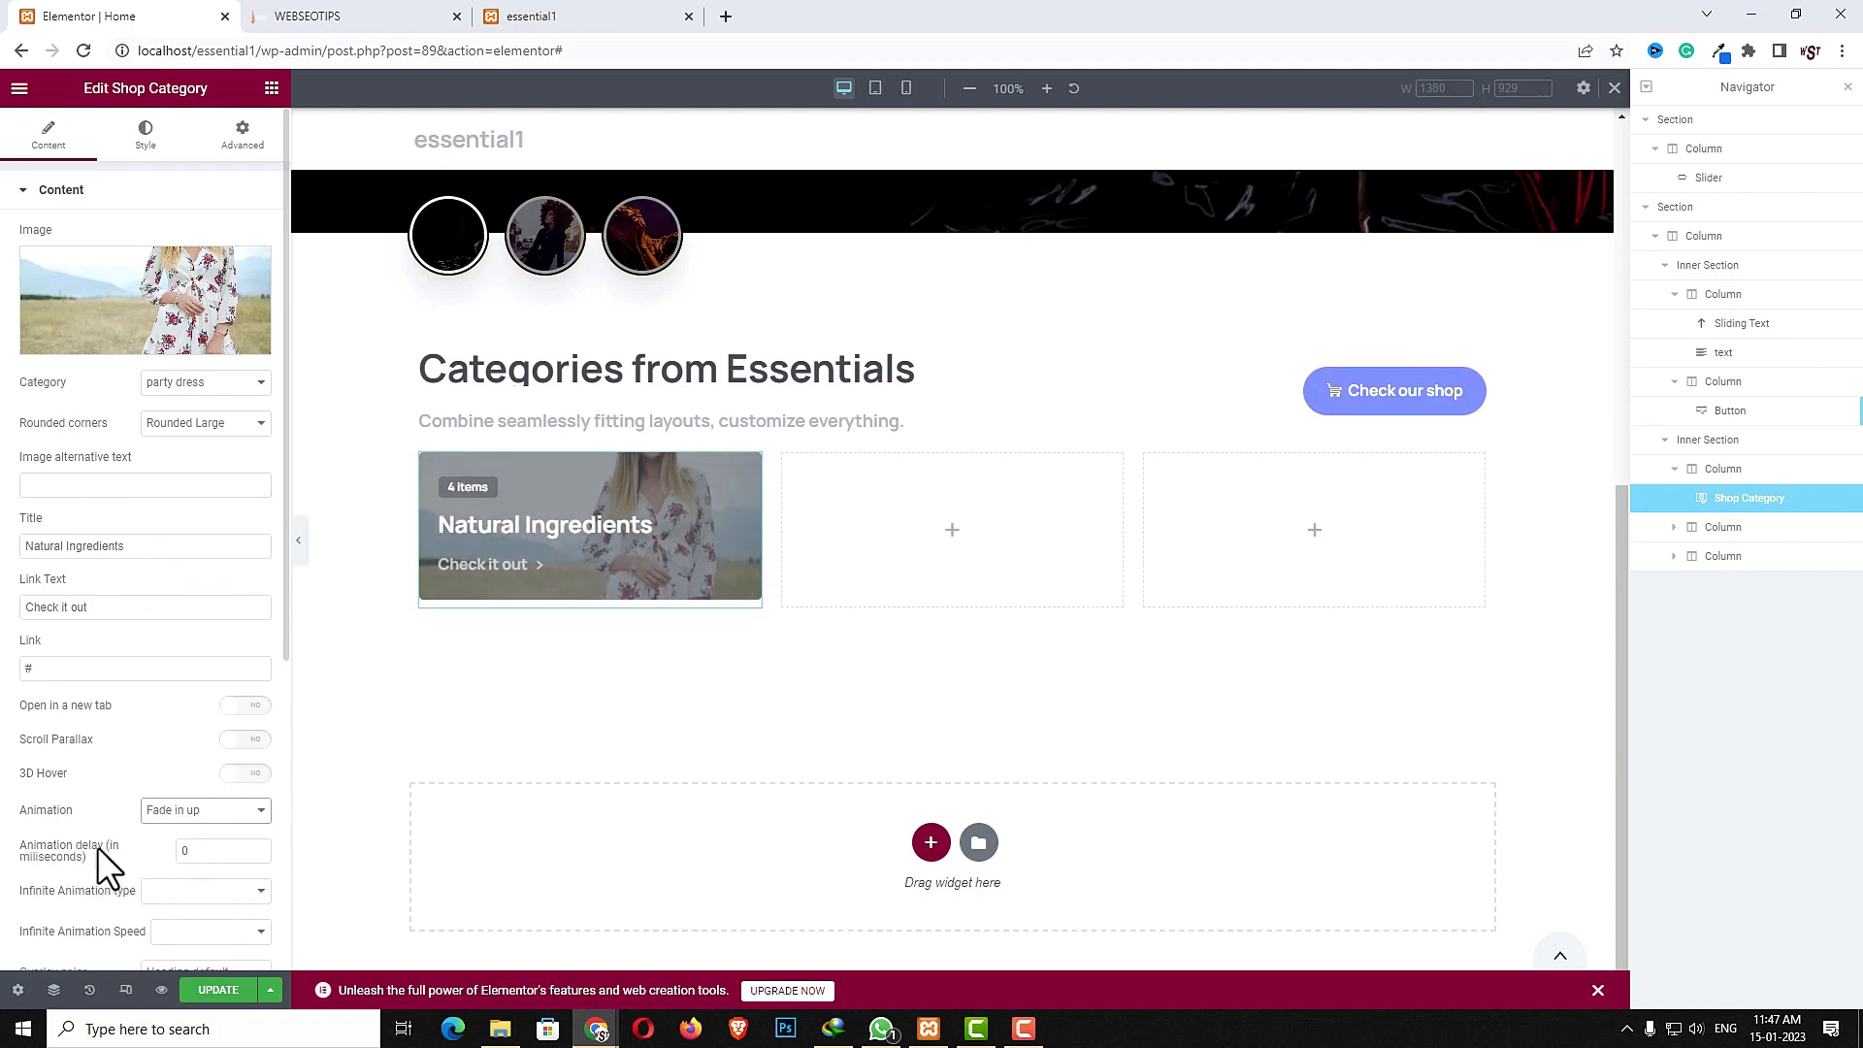
click(193, 851)
text(600)
scroll(184, 708, down, 5)
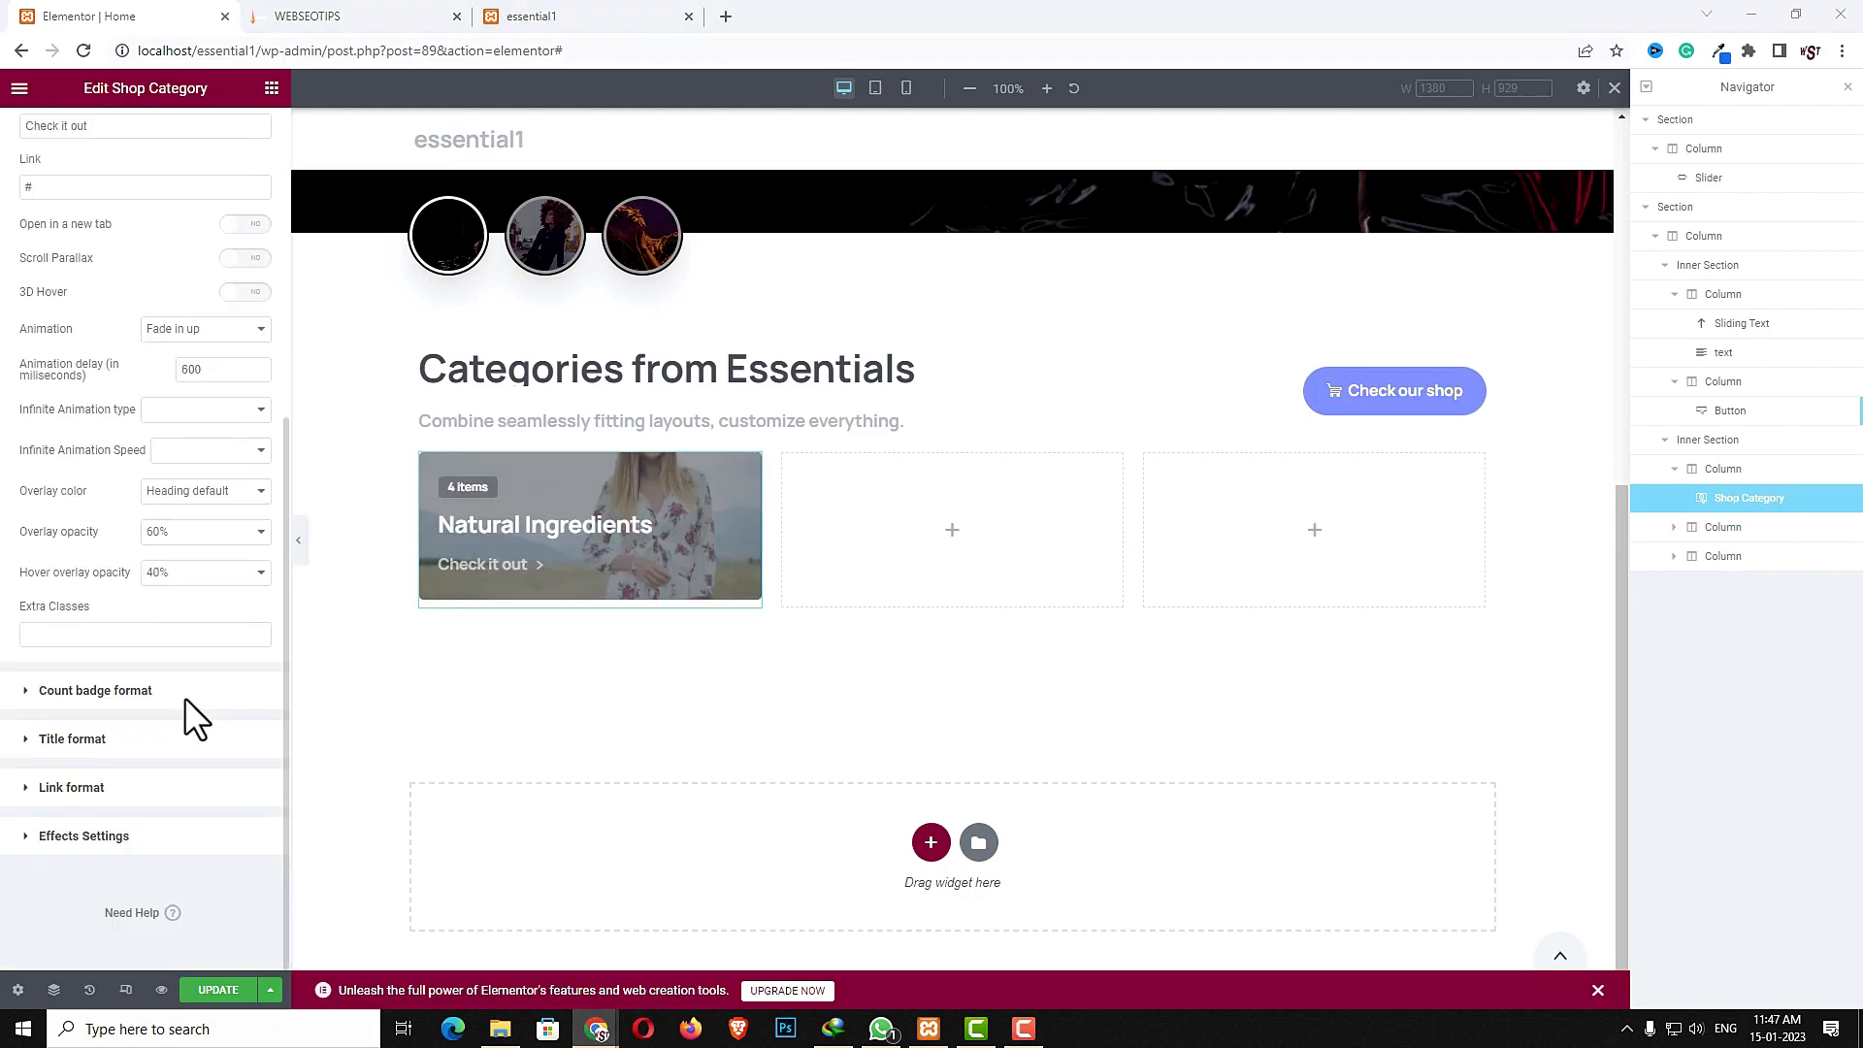
- Review the widget's format sections, then set its shadow style to Large shadow and hover shadow to Large hover shadow
click(117, 691)
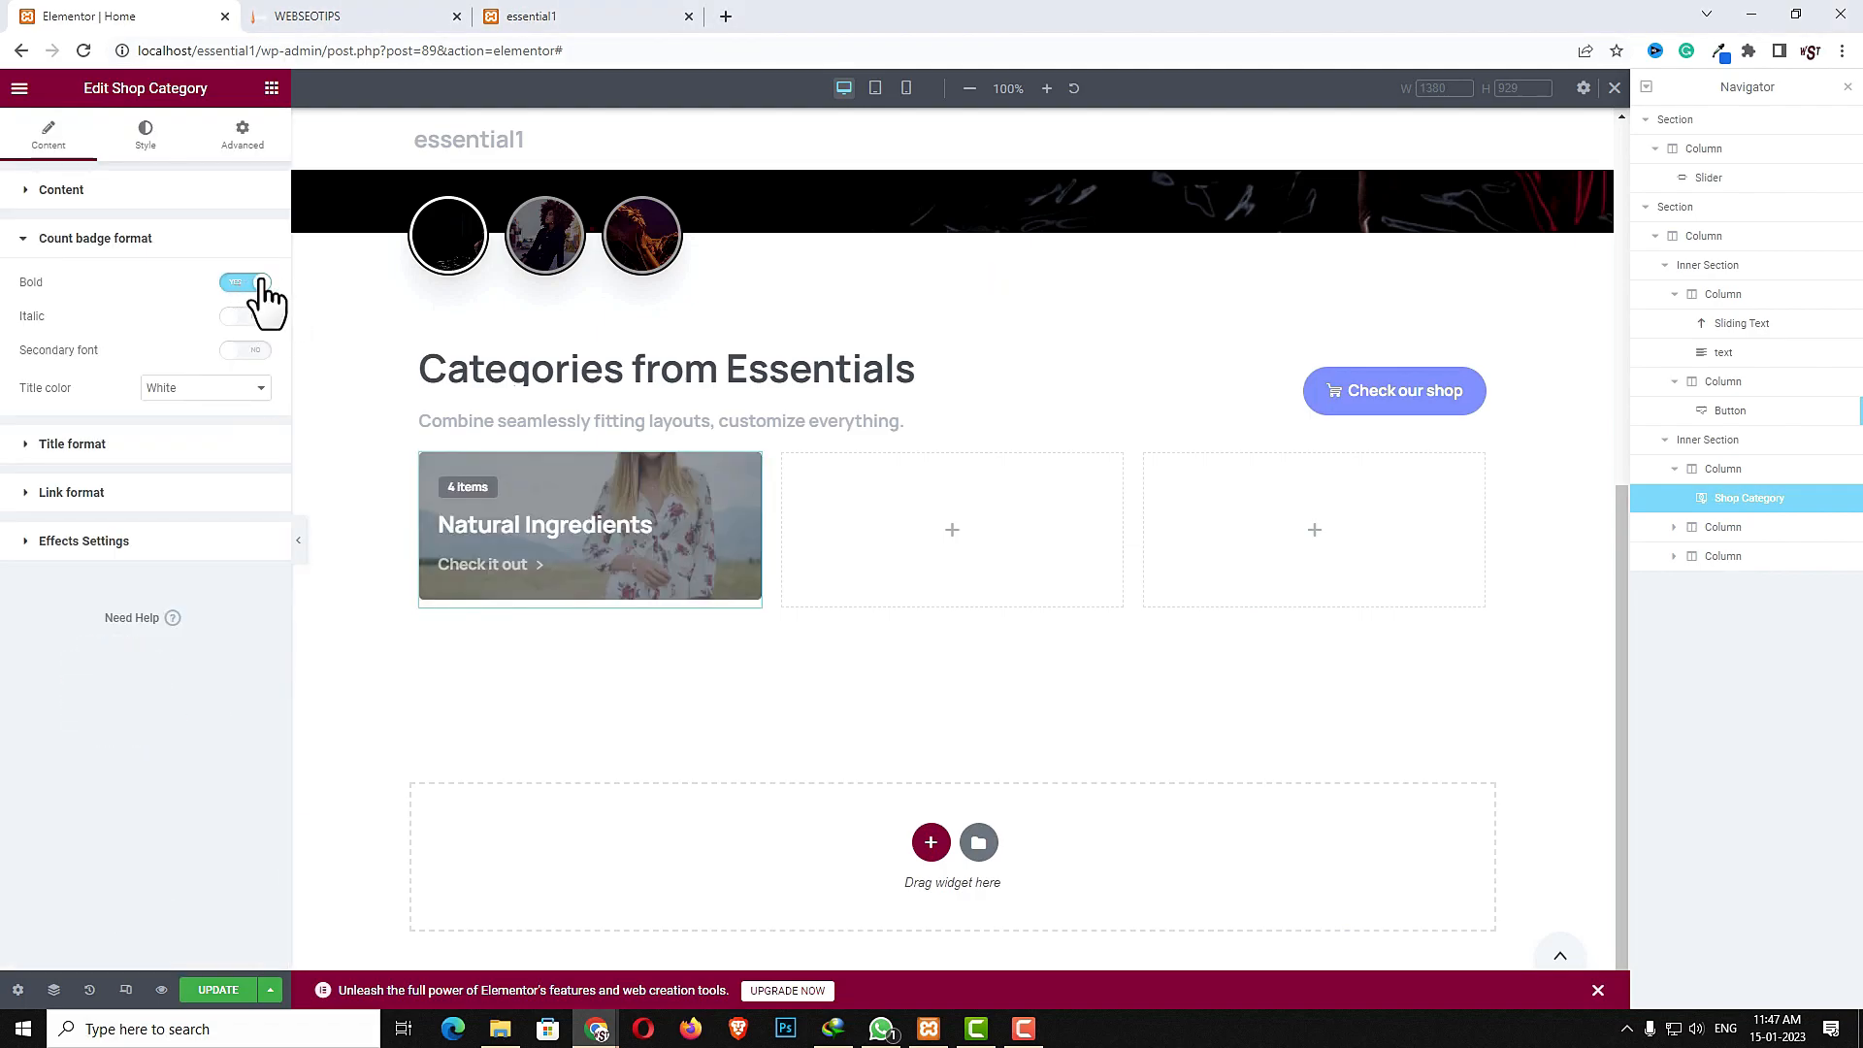
click(136, 442)
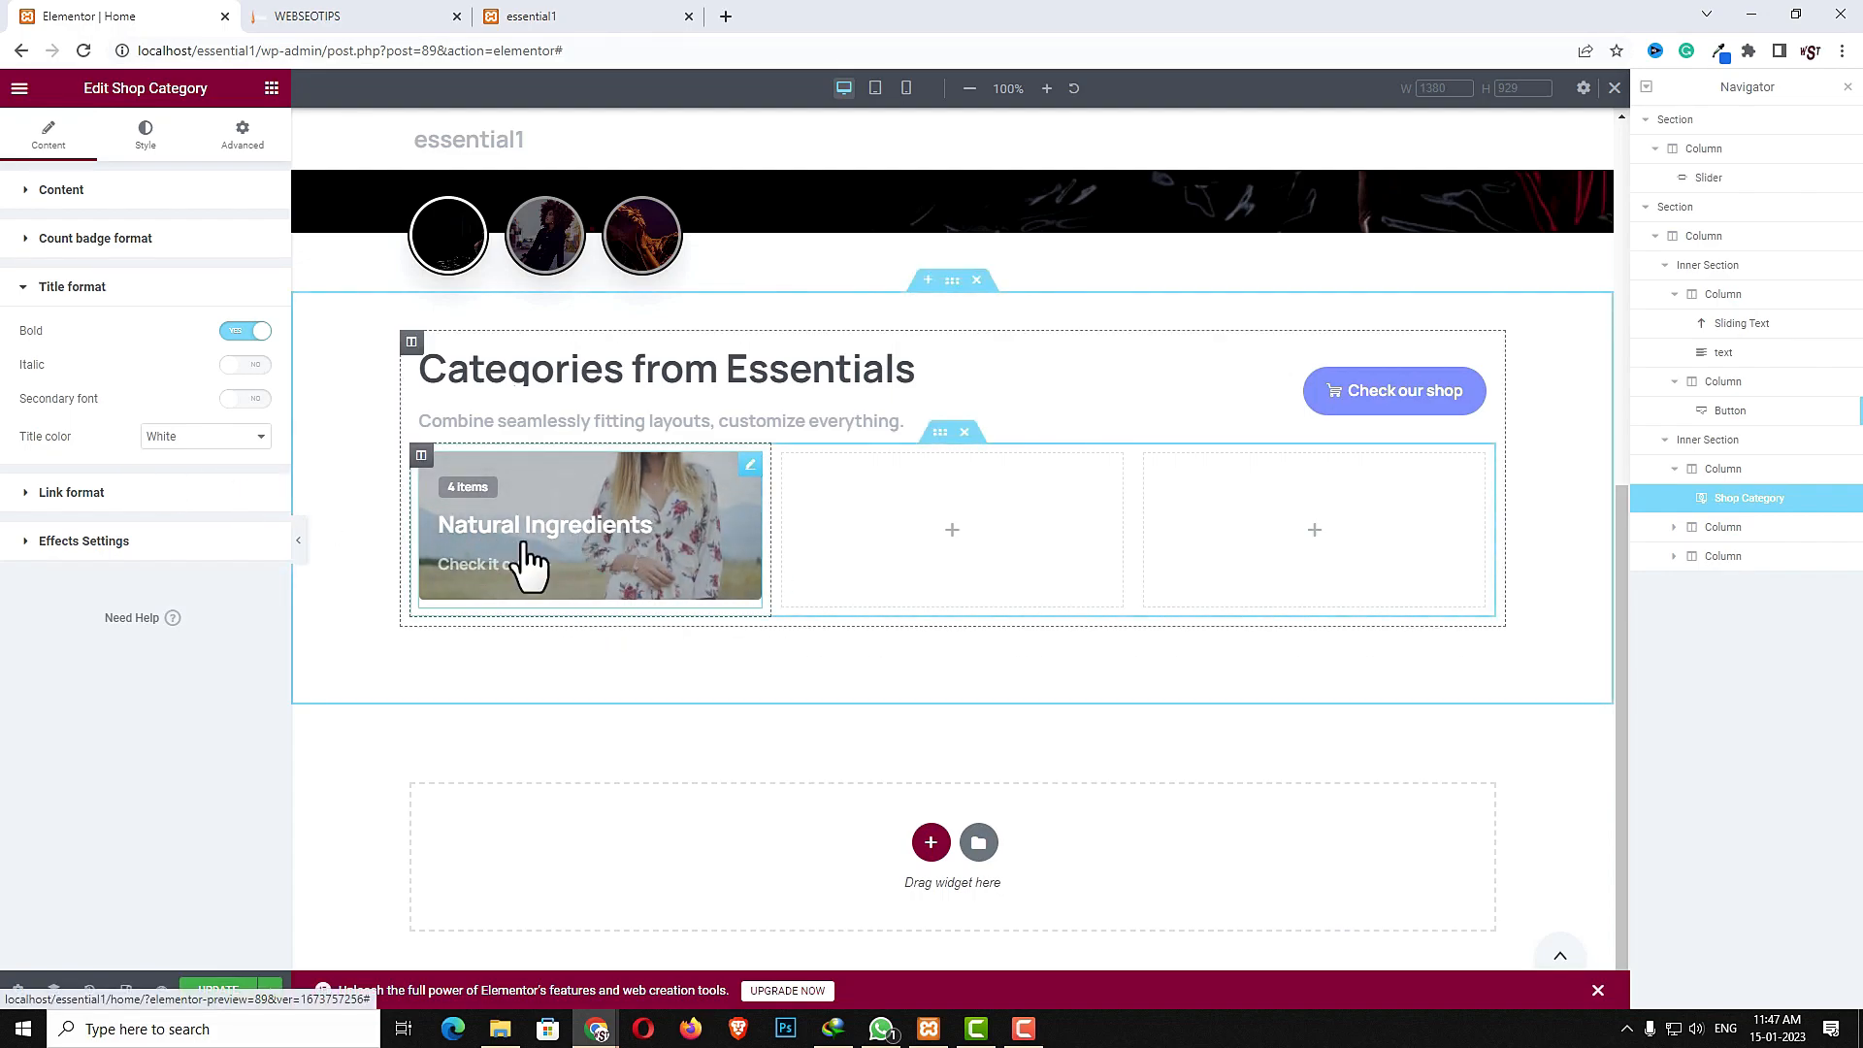
click(200, 439)
click(200, 441)
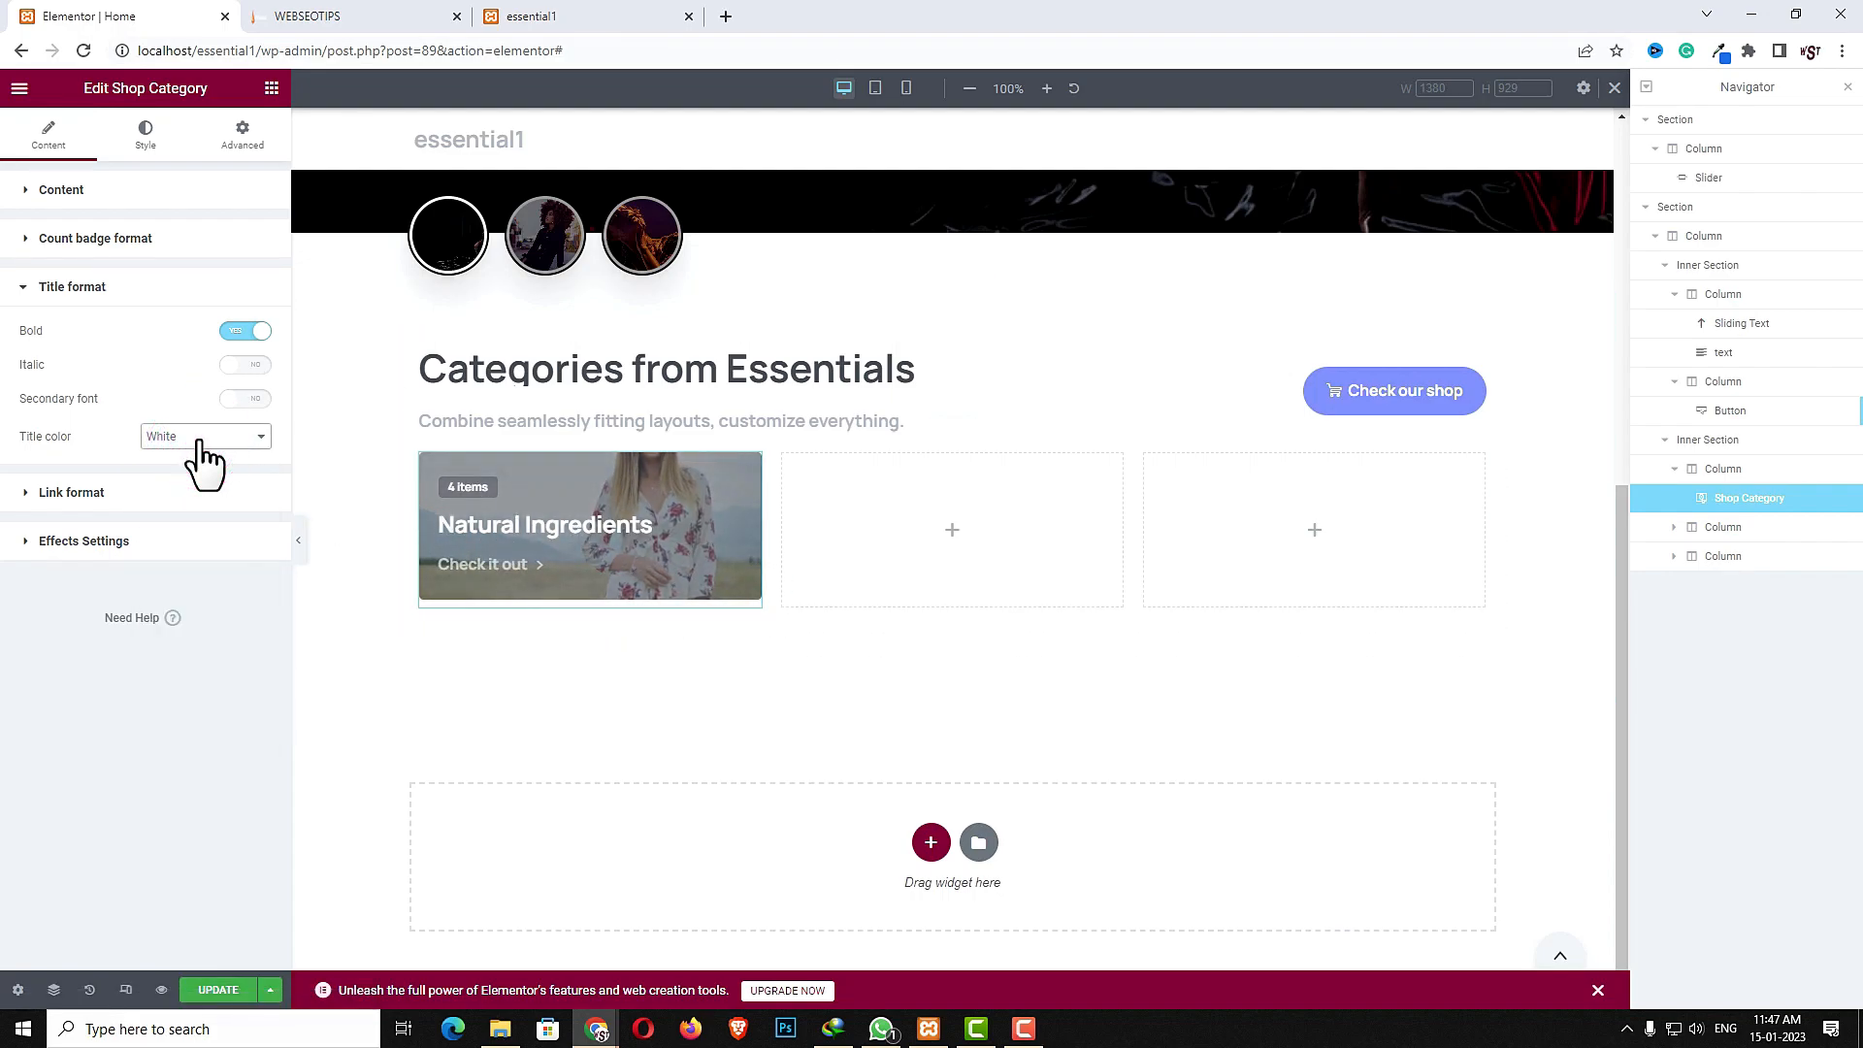
click(111, 544)
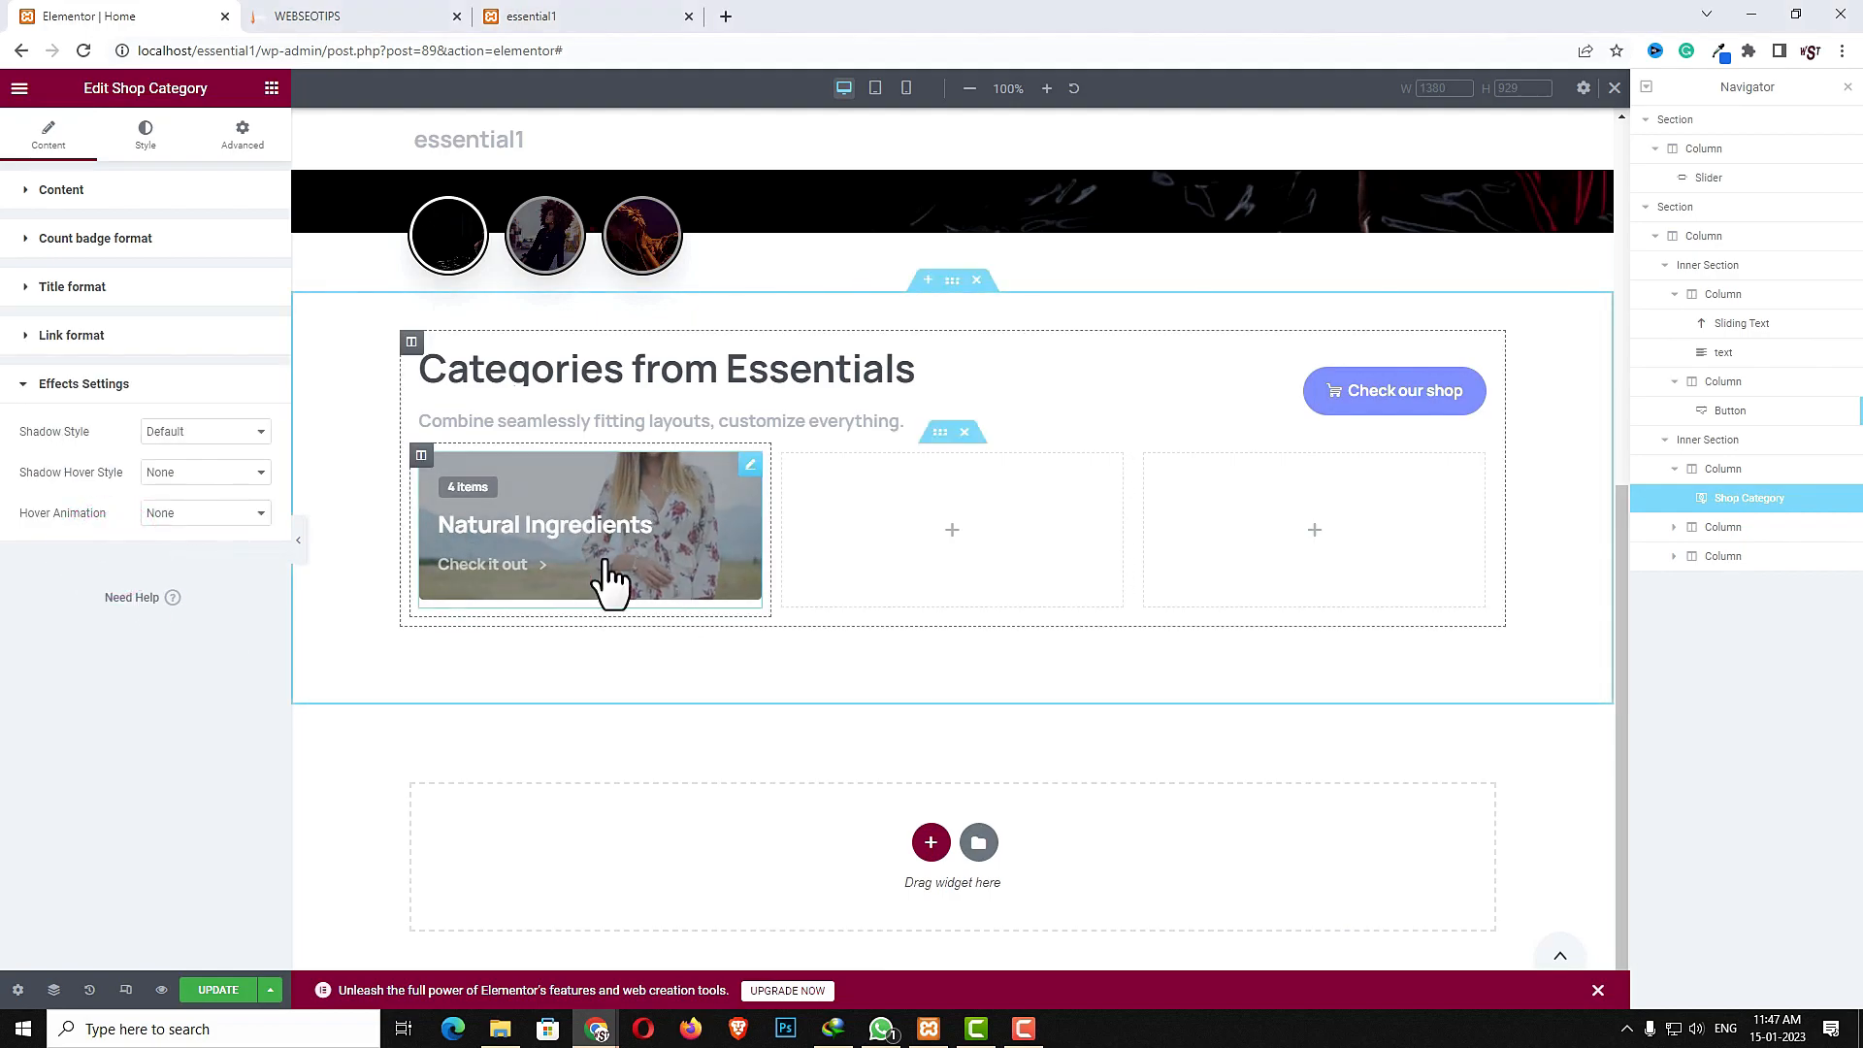
click(200, 437)
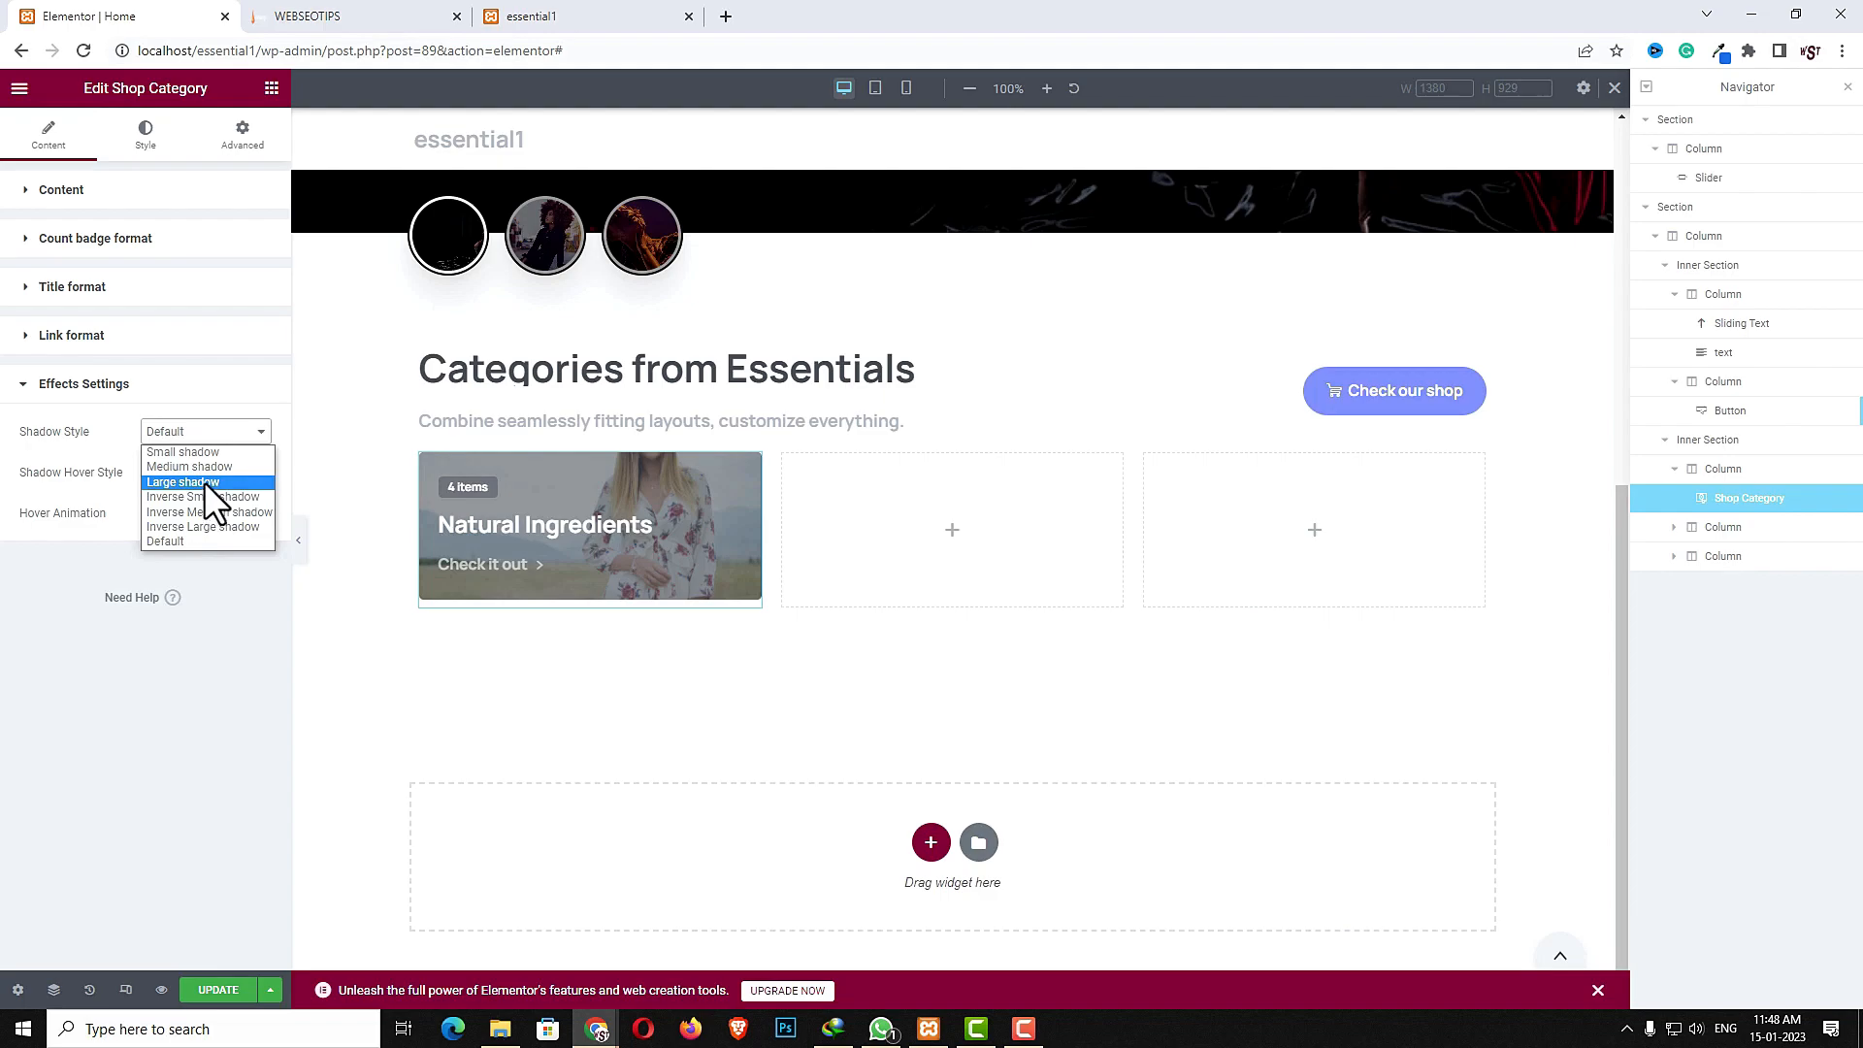
click(204, 482)
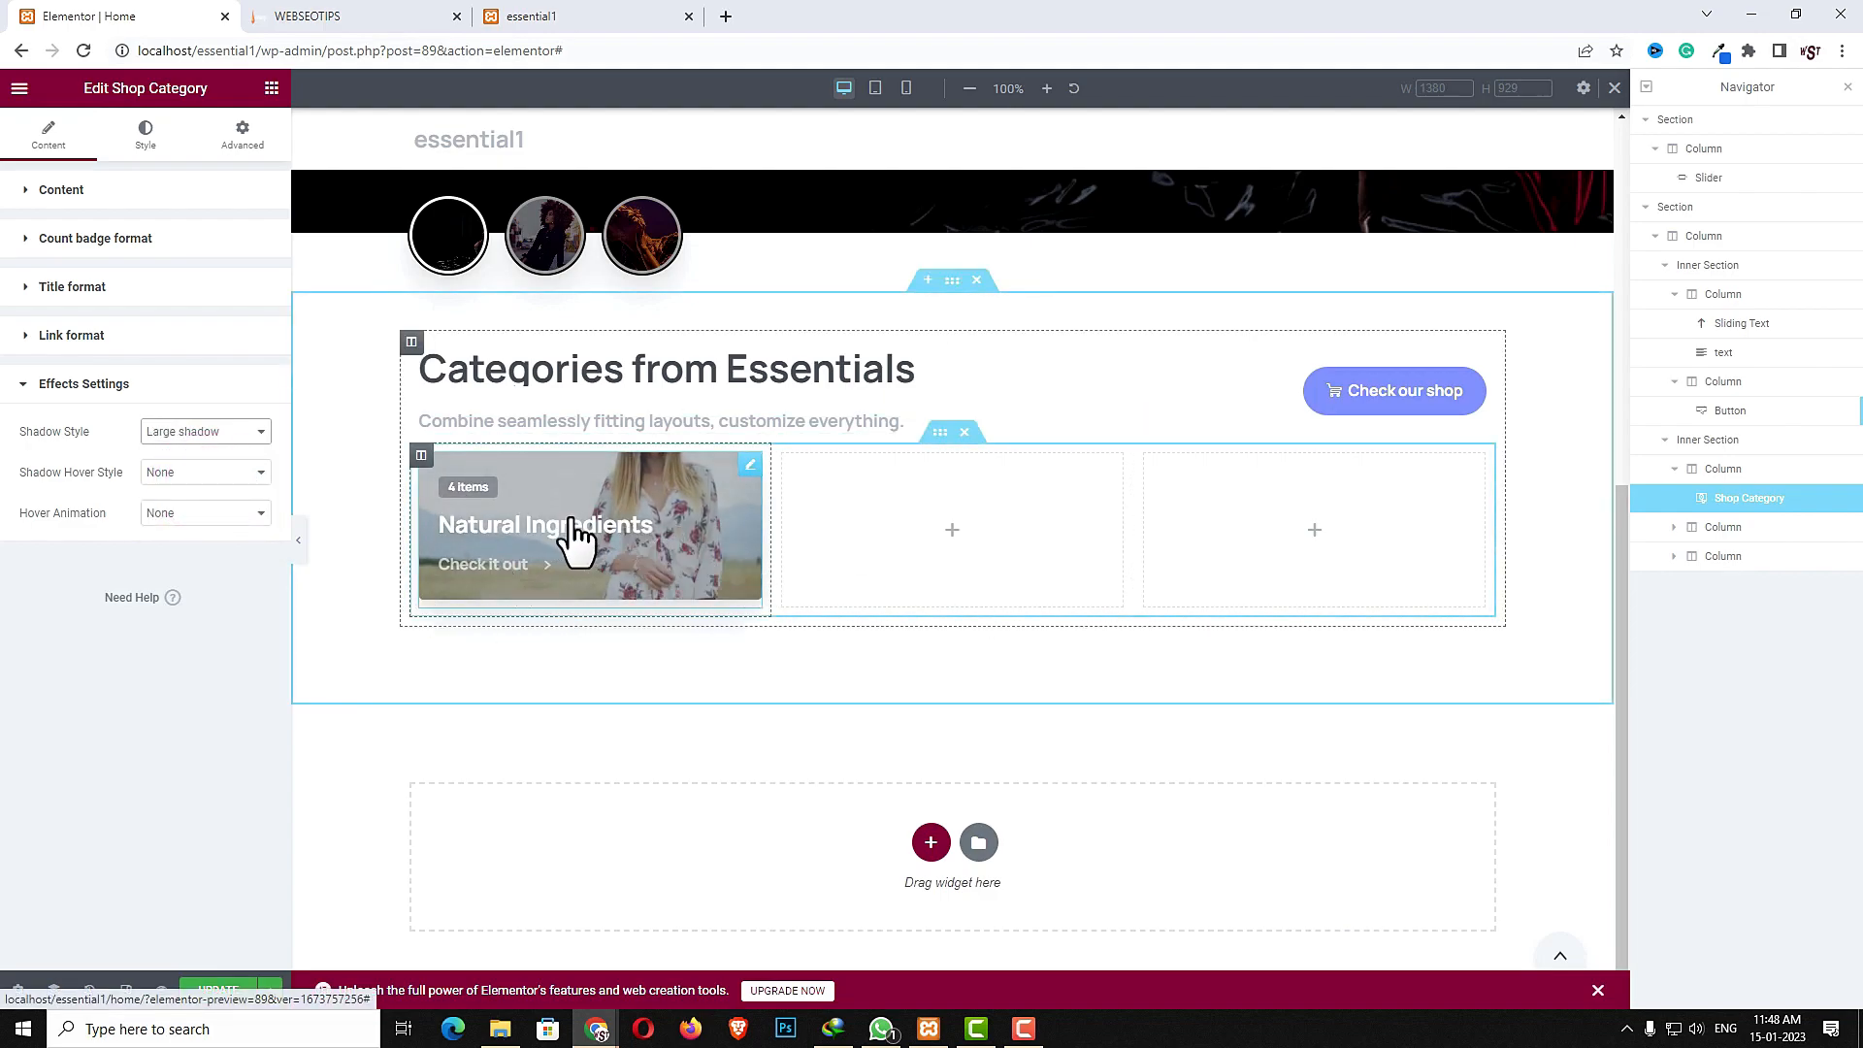
click(250, 472)
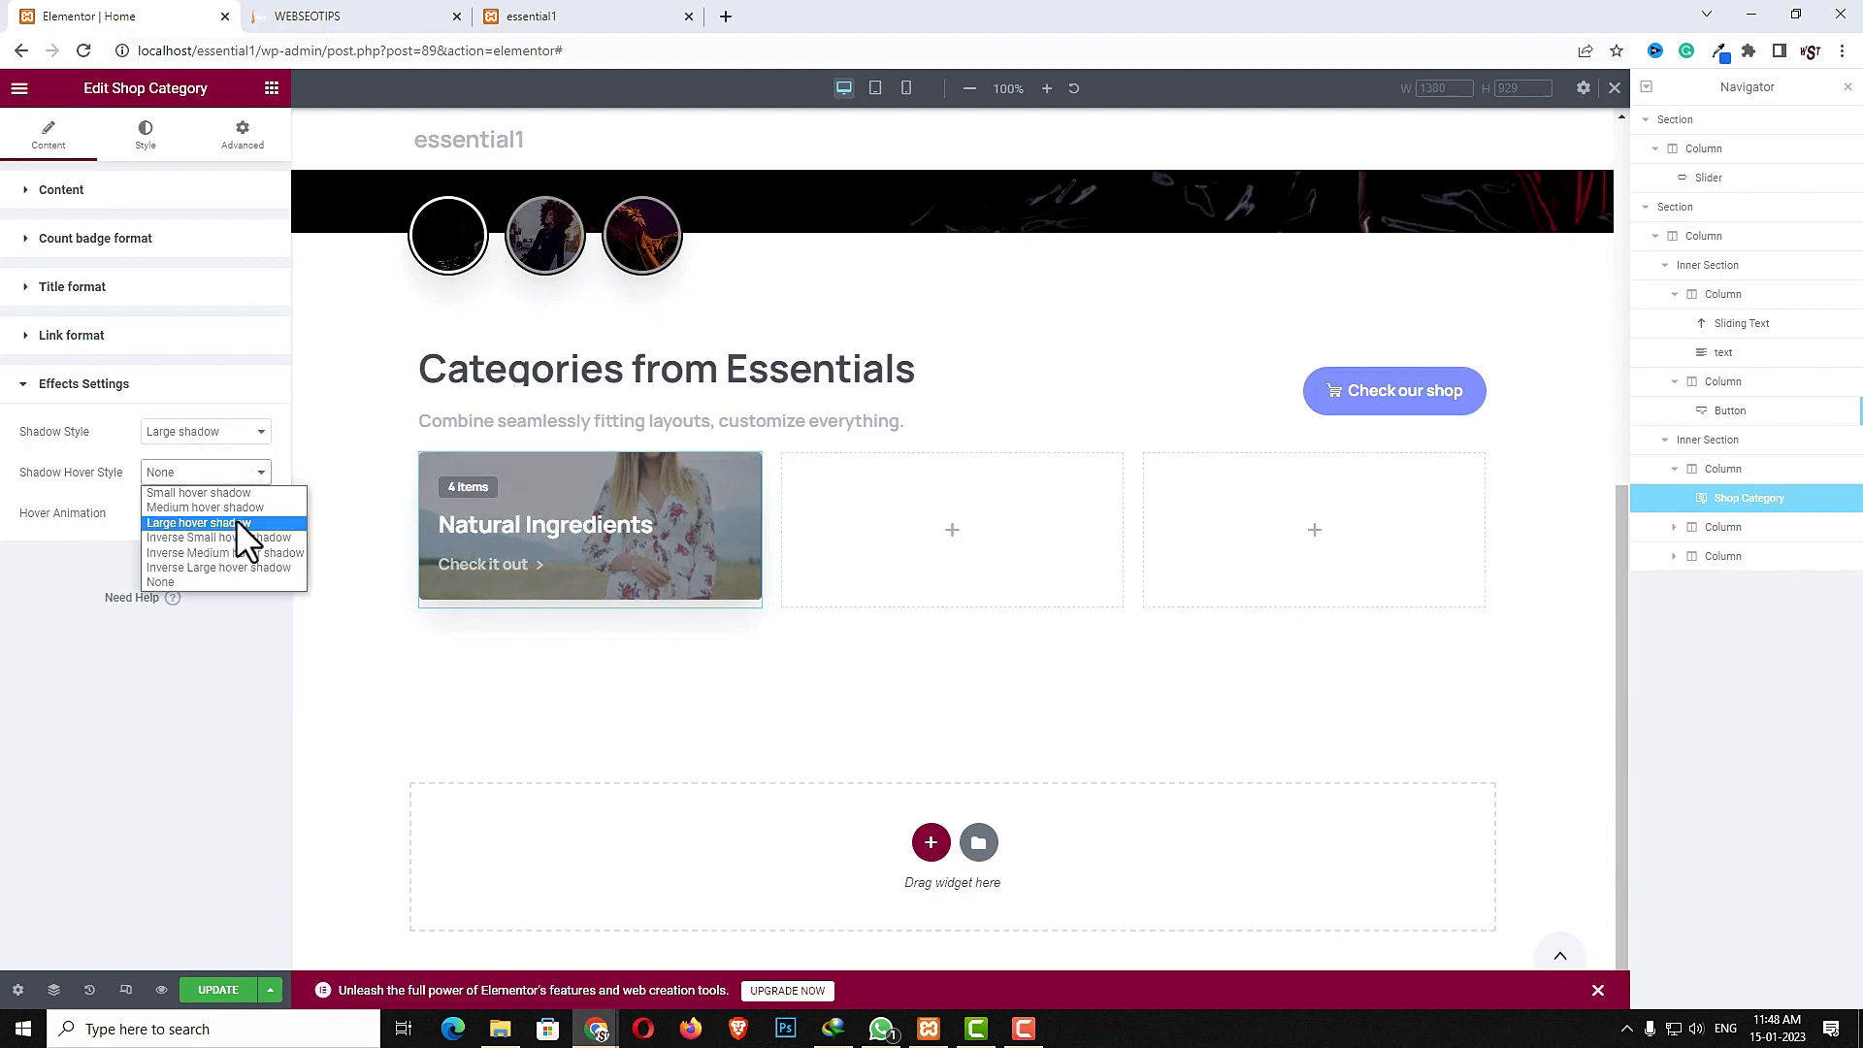
click(242, 524)
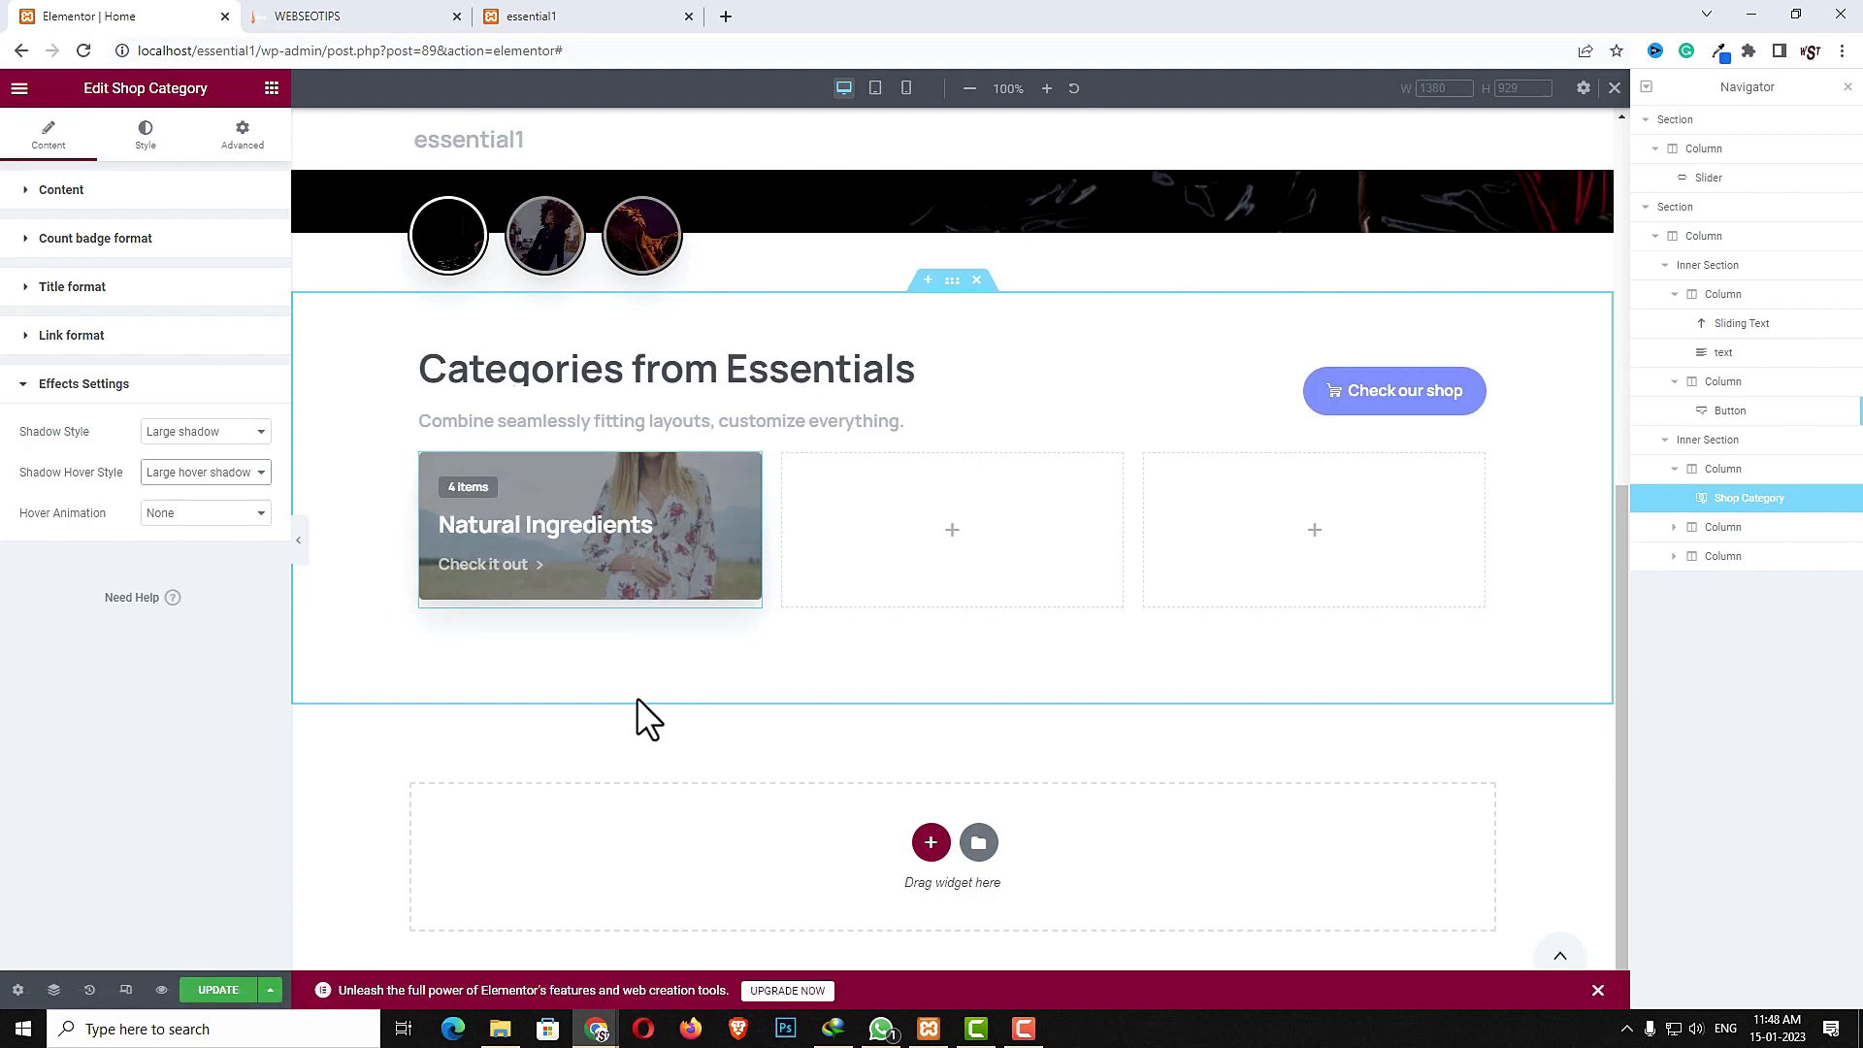
- Set the category widget's link color to Gray 1
click(92, 338)
click(230, 488)
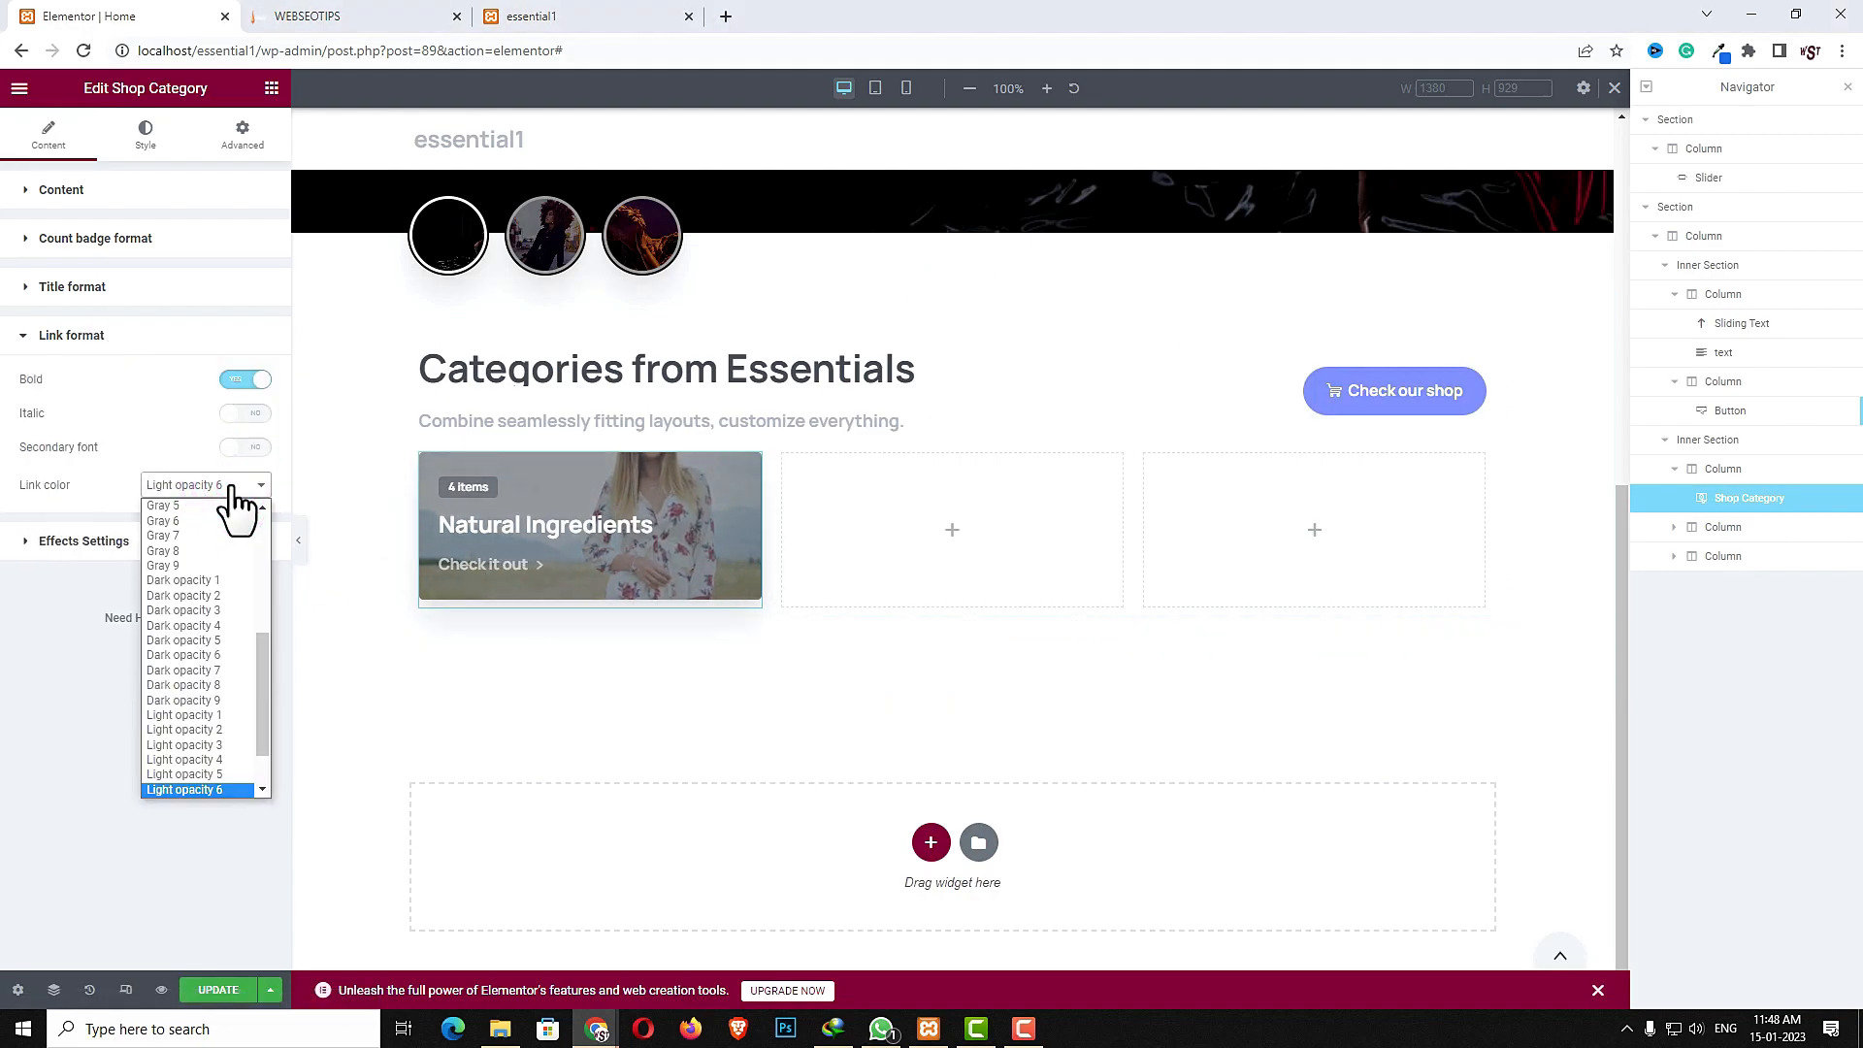
scroll(184, 698, up, 5)
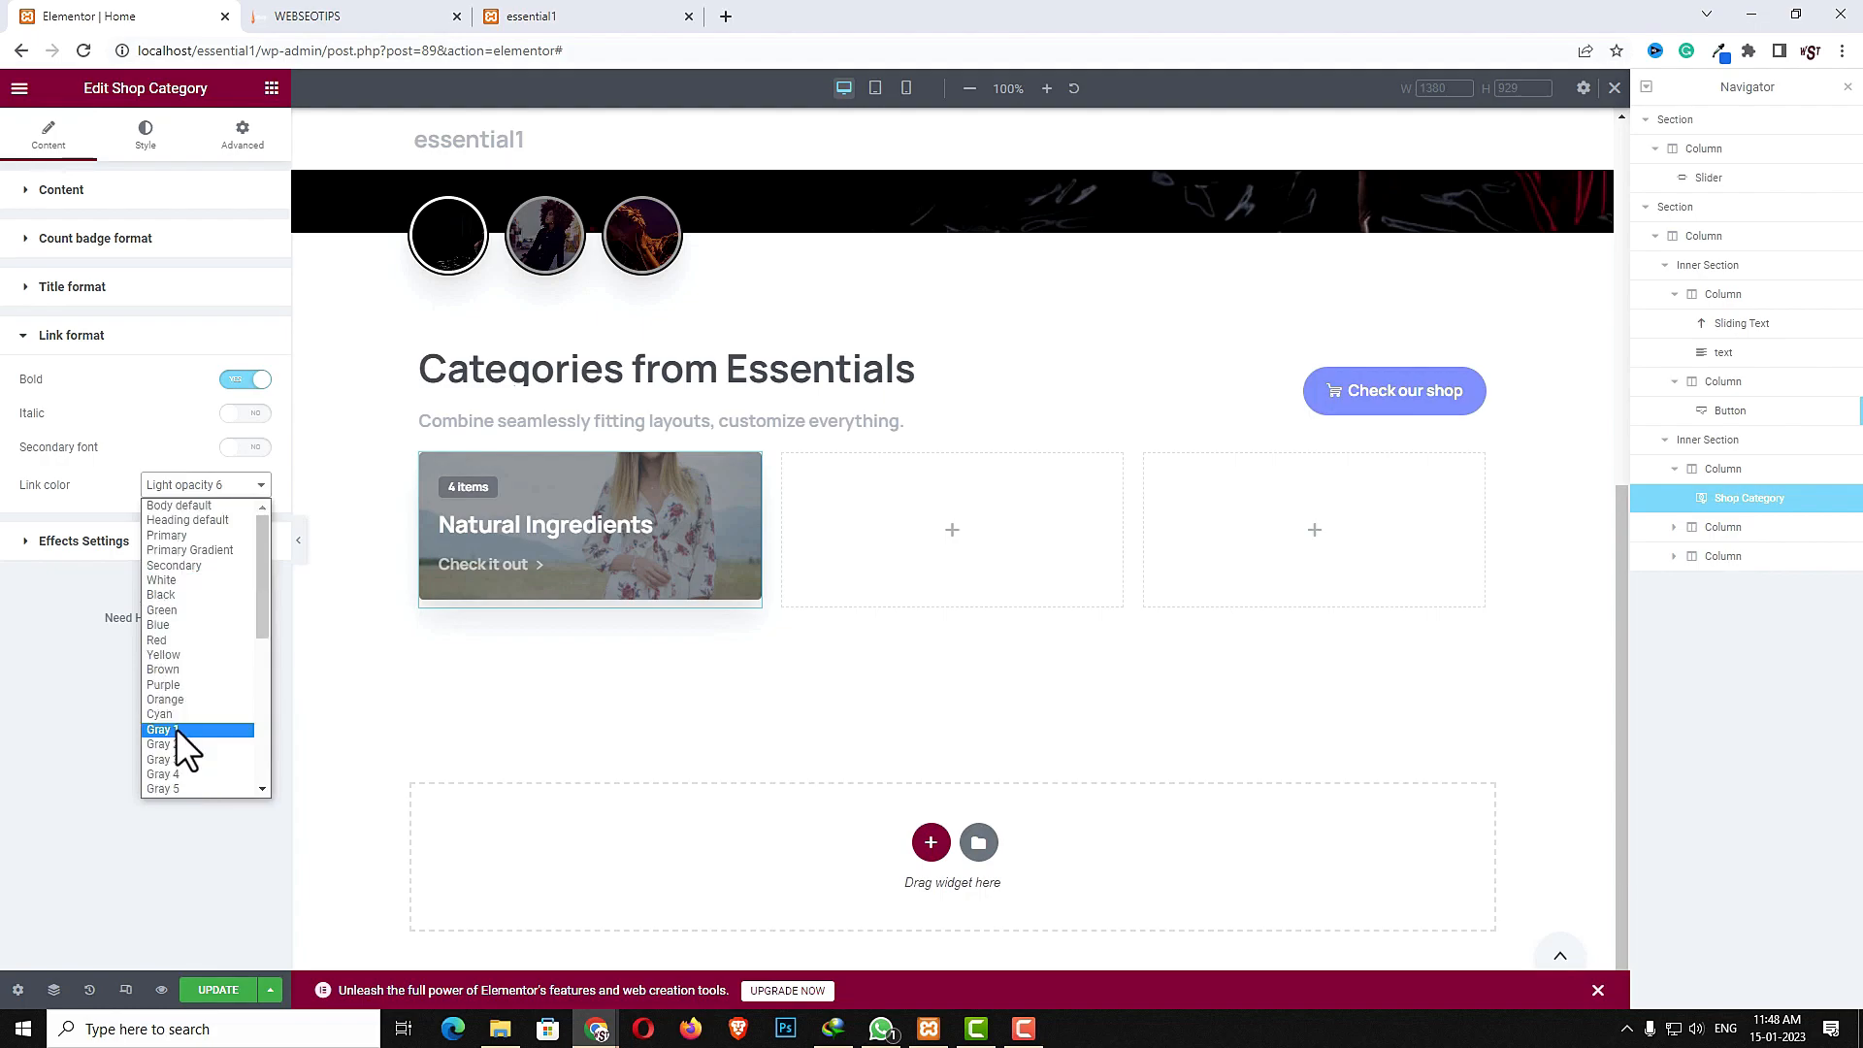
click(174, 724)
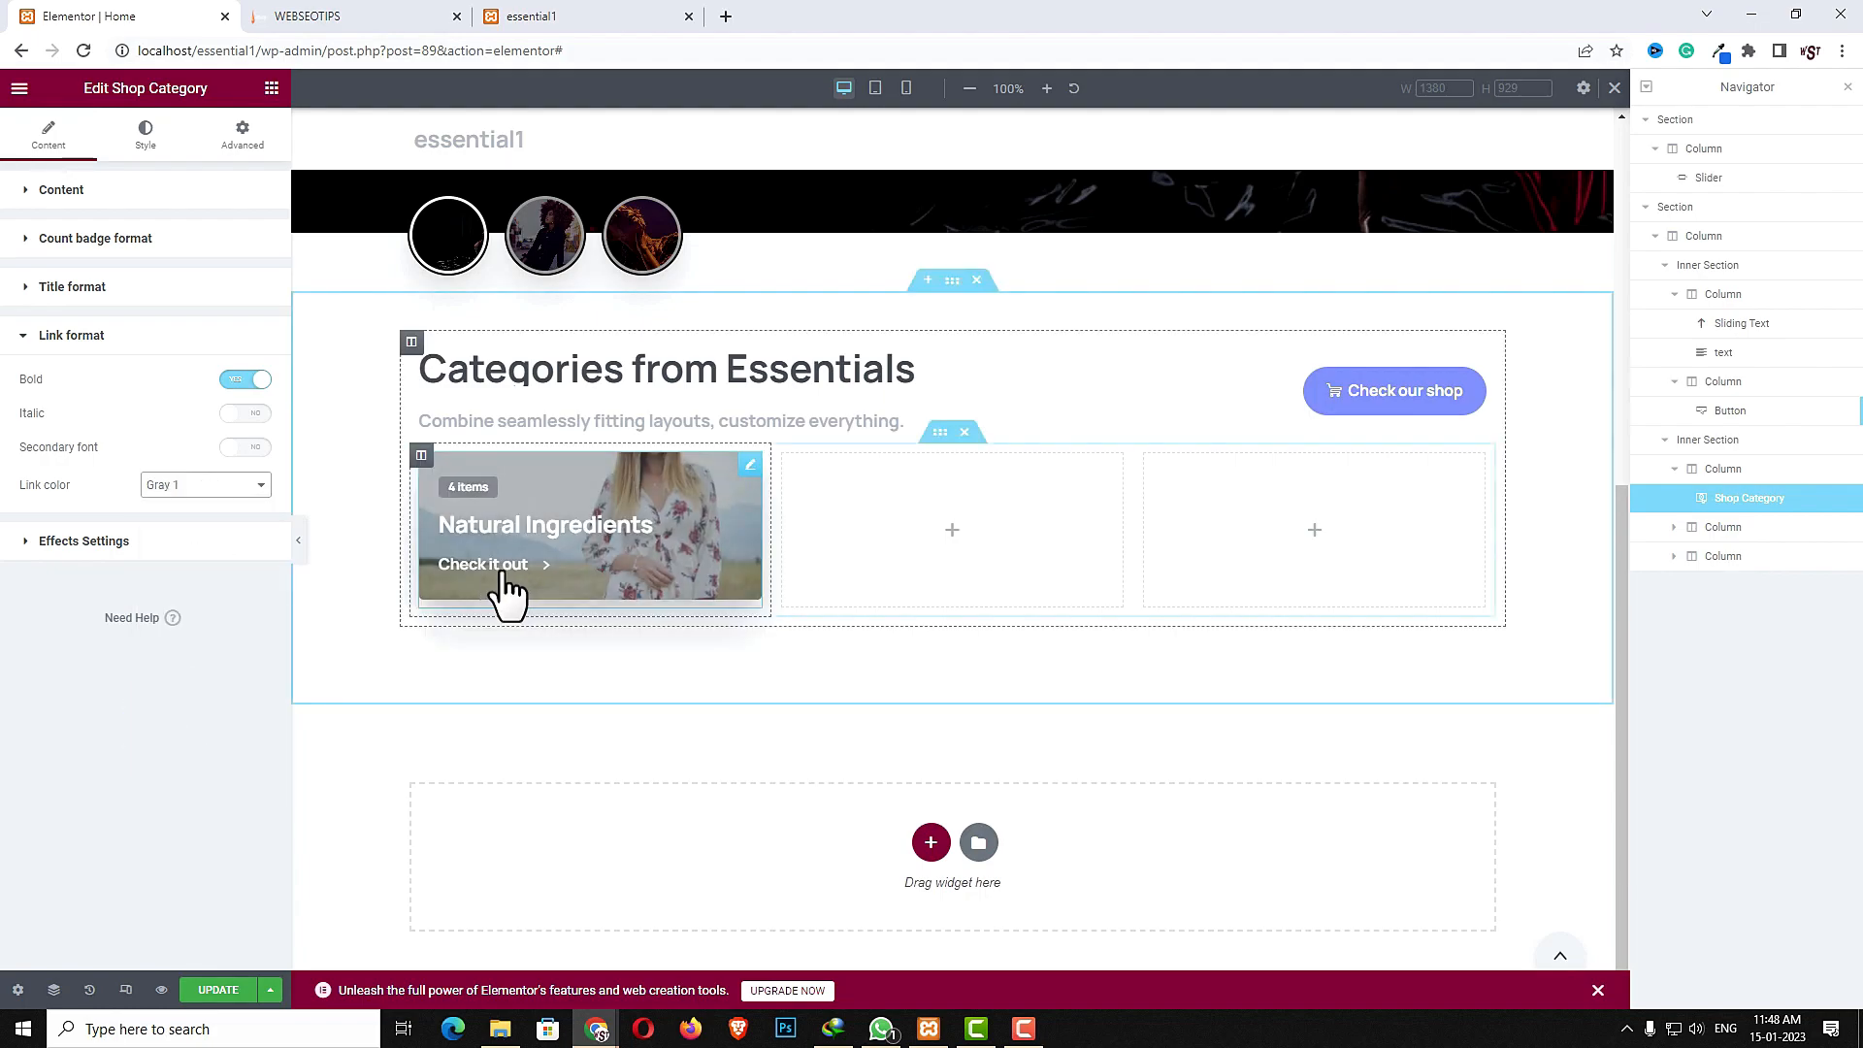
- Copy the category widget and paste it into the second and third columns
right_click(666, 503)
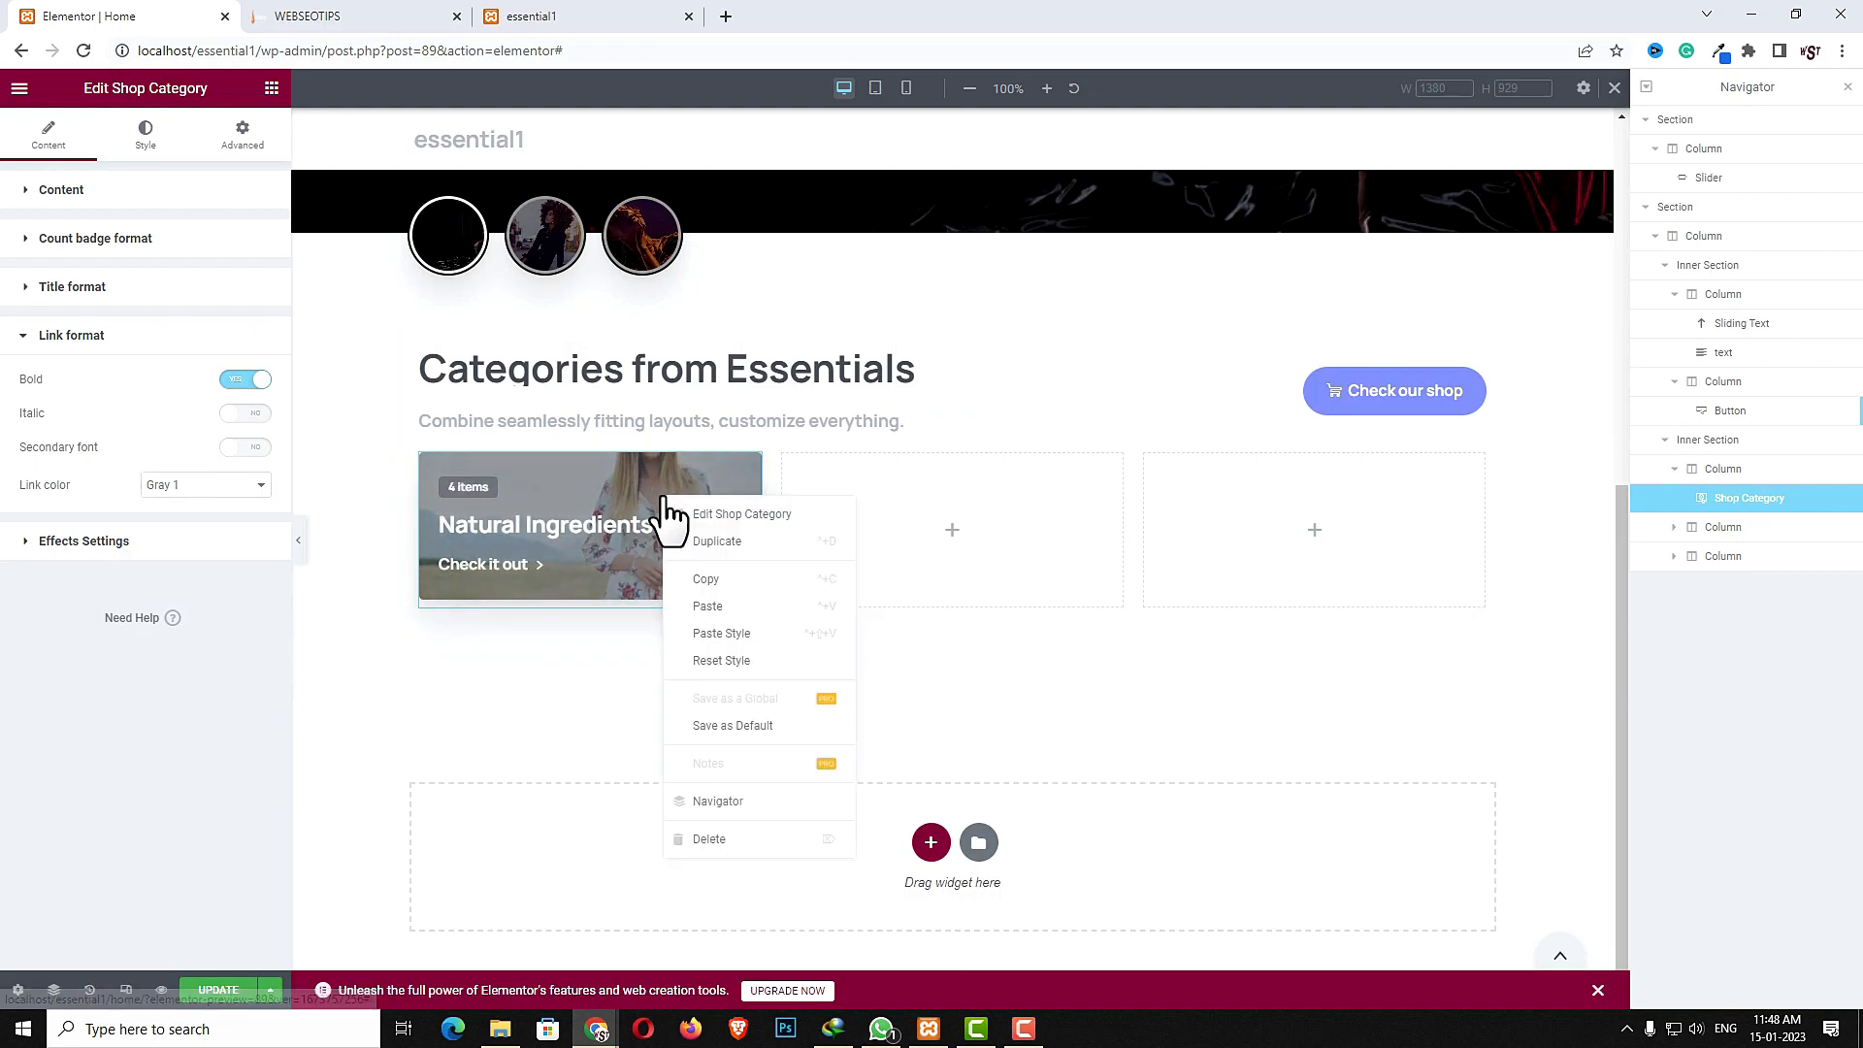
click(713, 582)
right_click(863, 538)
click(913, 685)
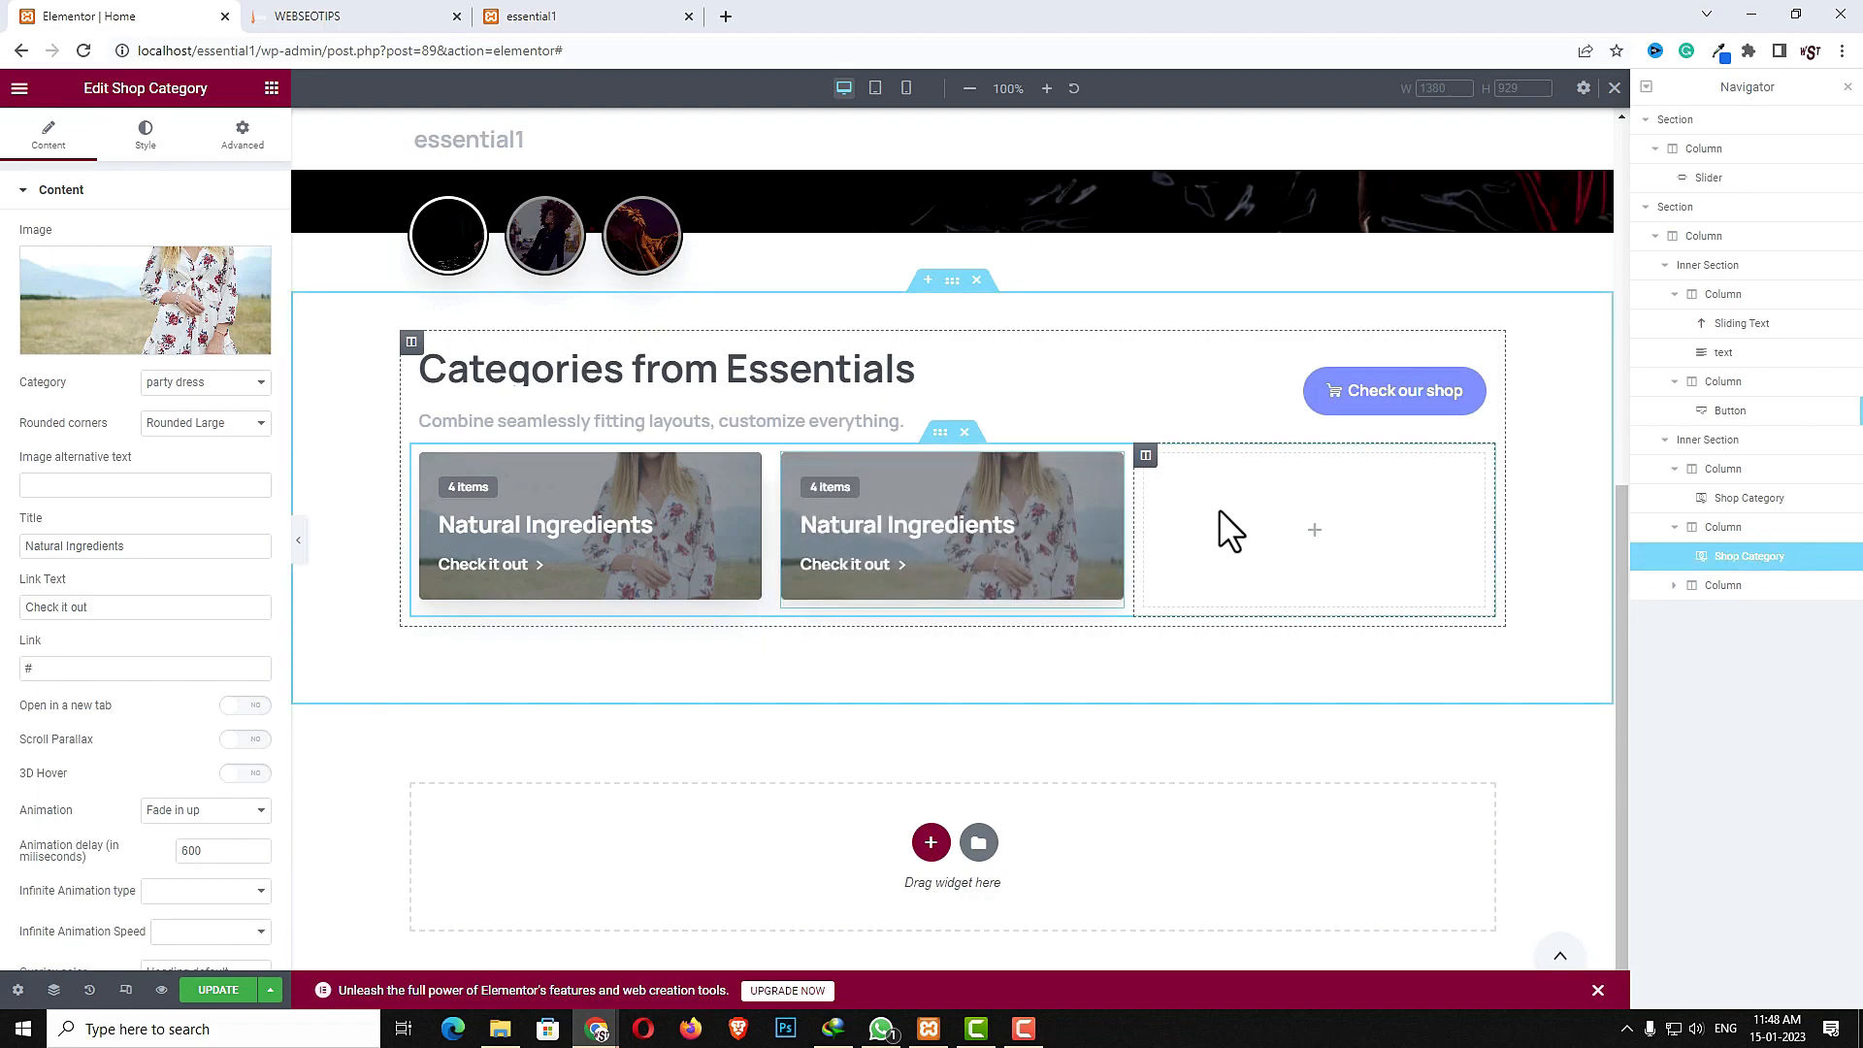
right_click(1219, 508)
click(1256, 656)
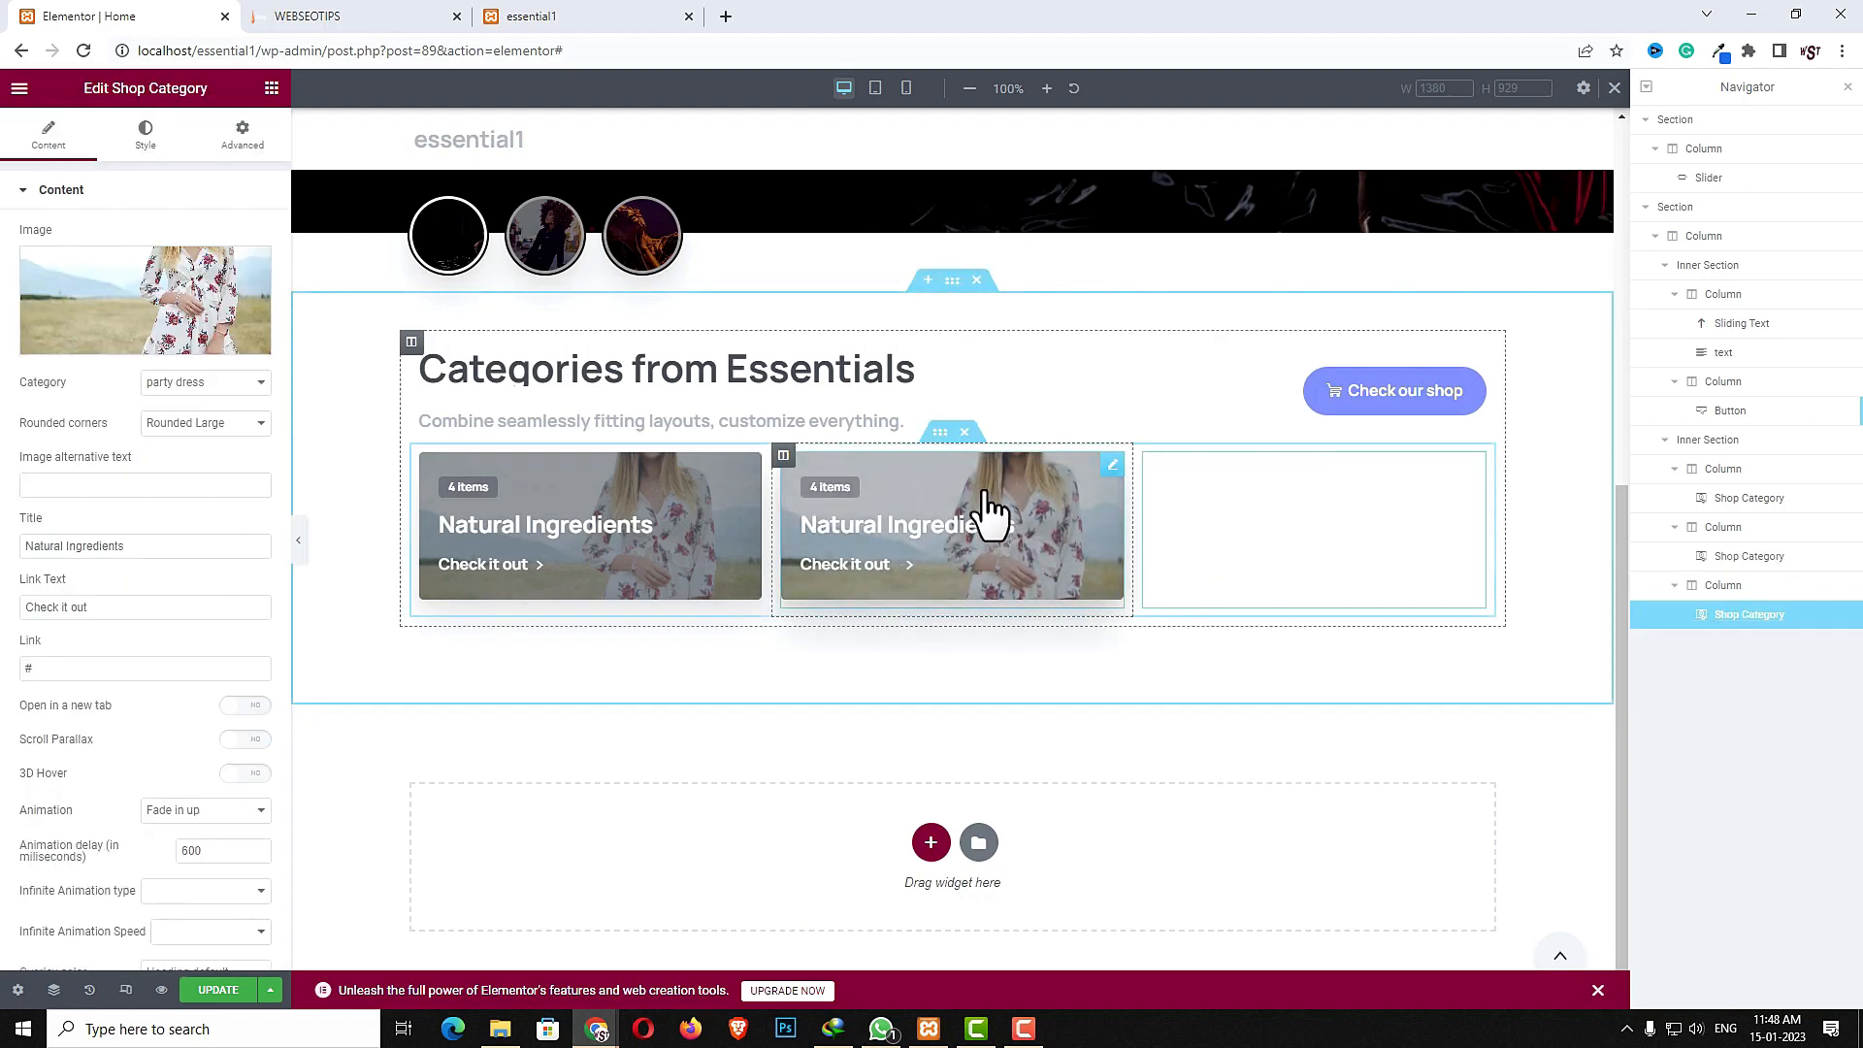
- Replace the second category widget's image with the beach bikini photo from the media library
click(1114, 468)
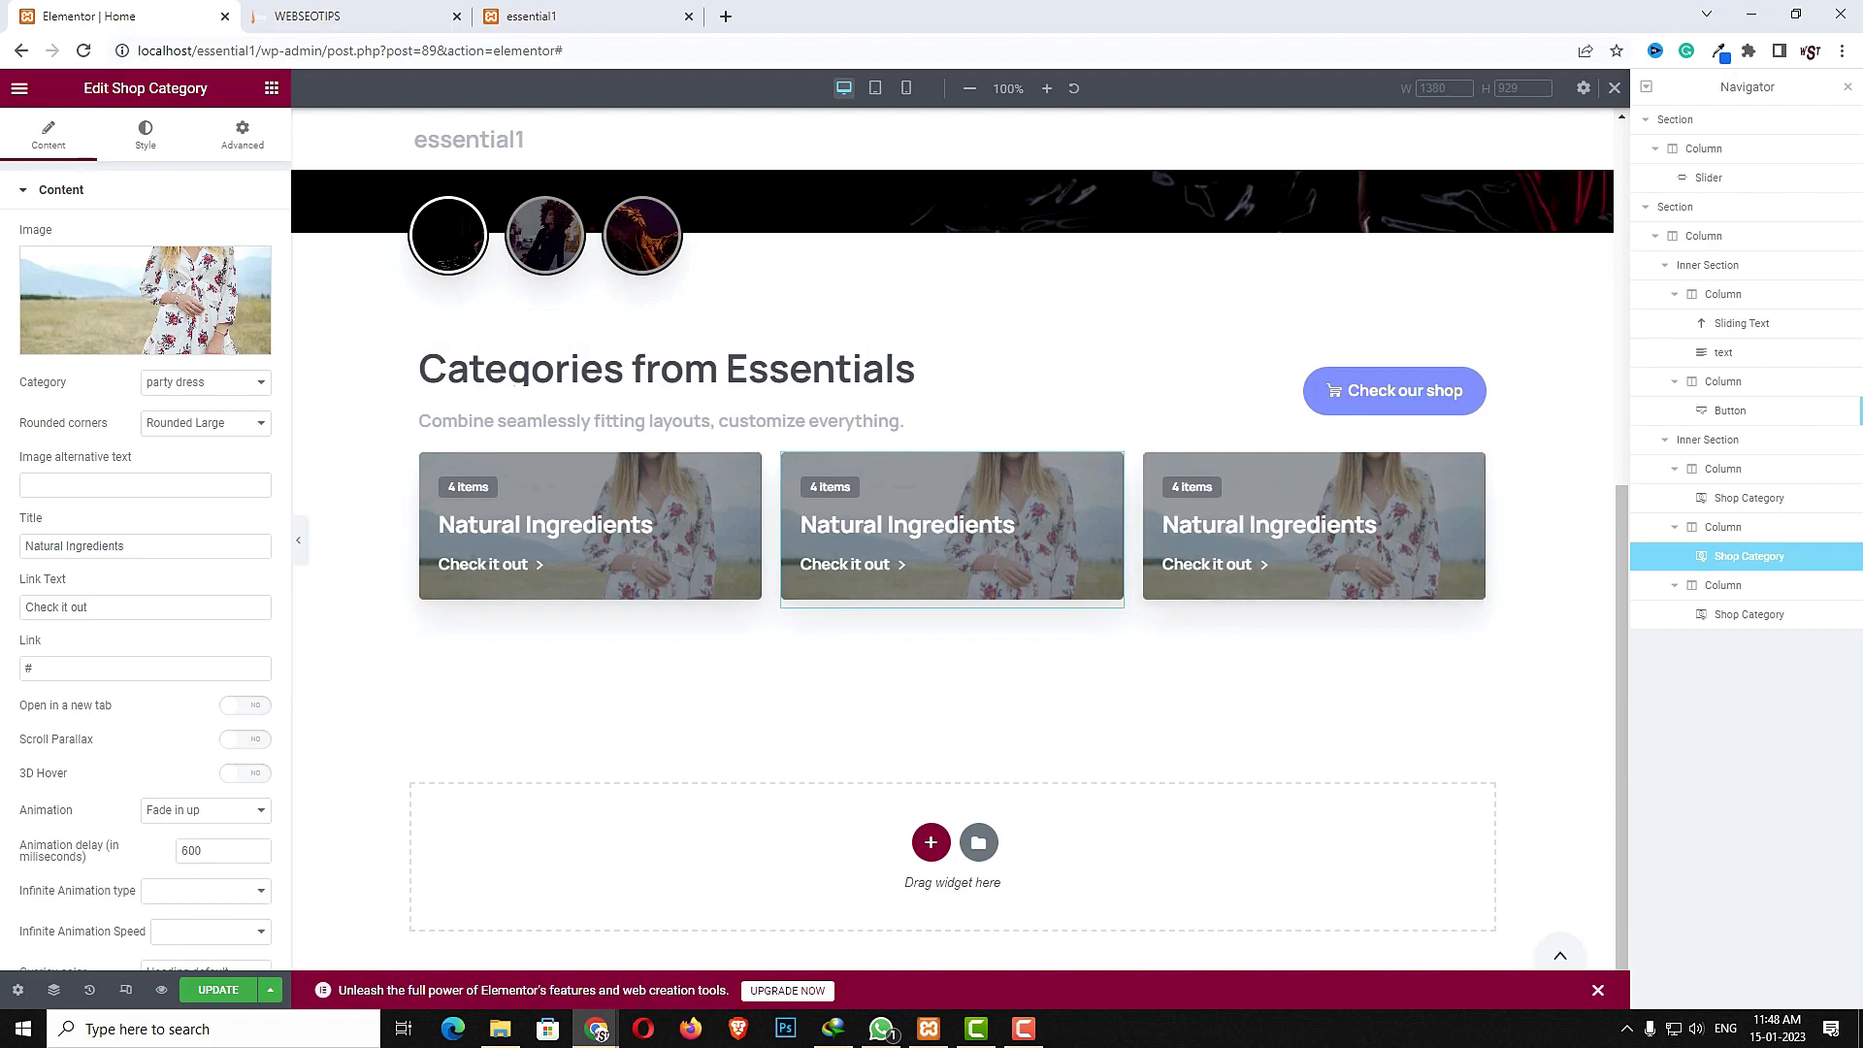
click(149, 292)
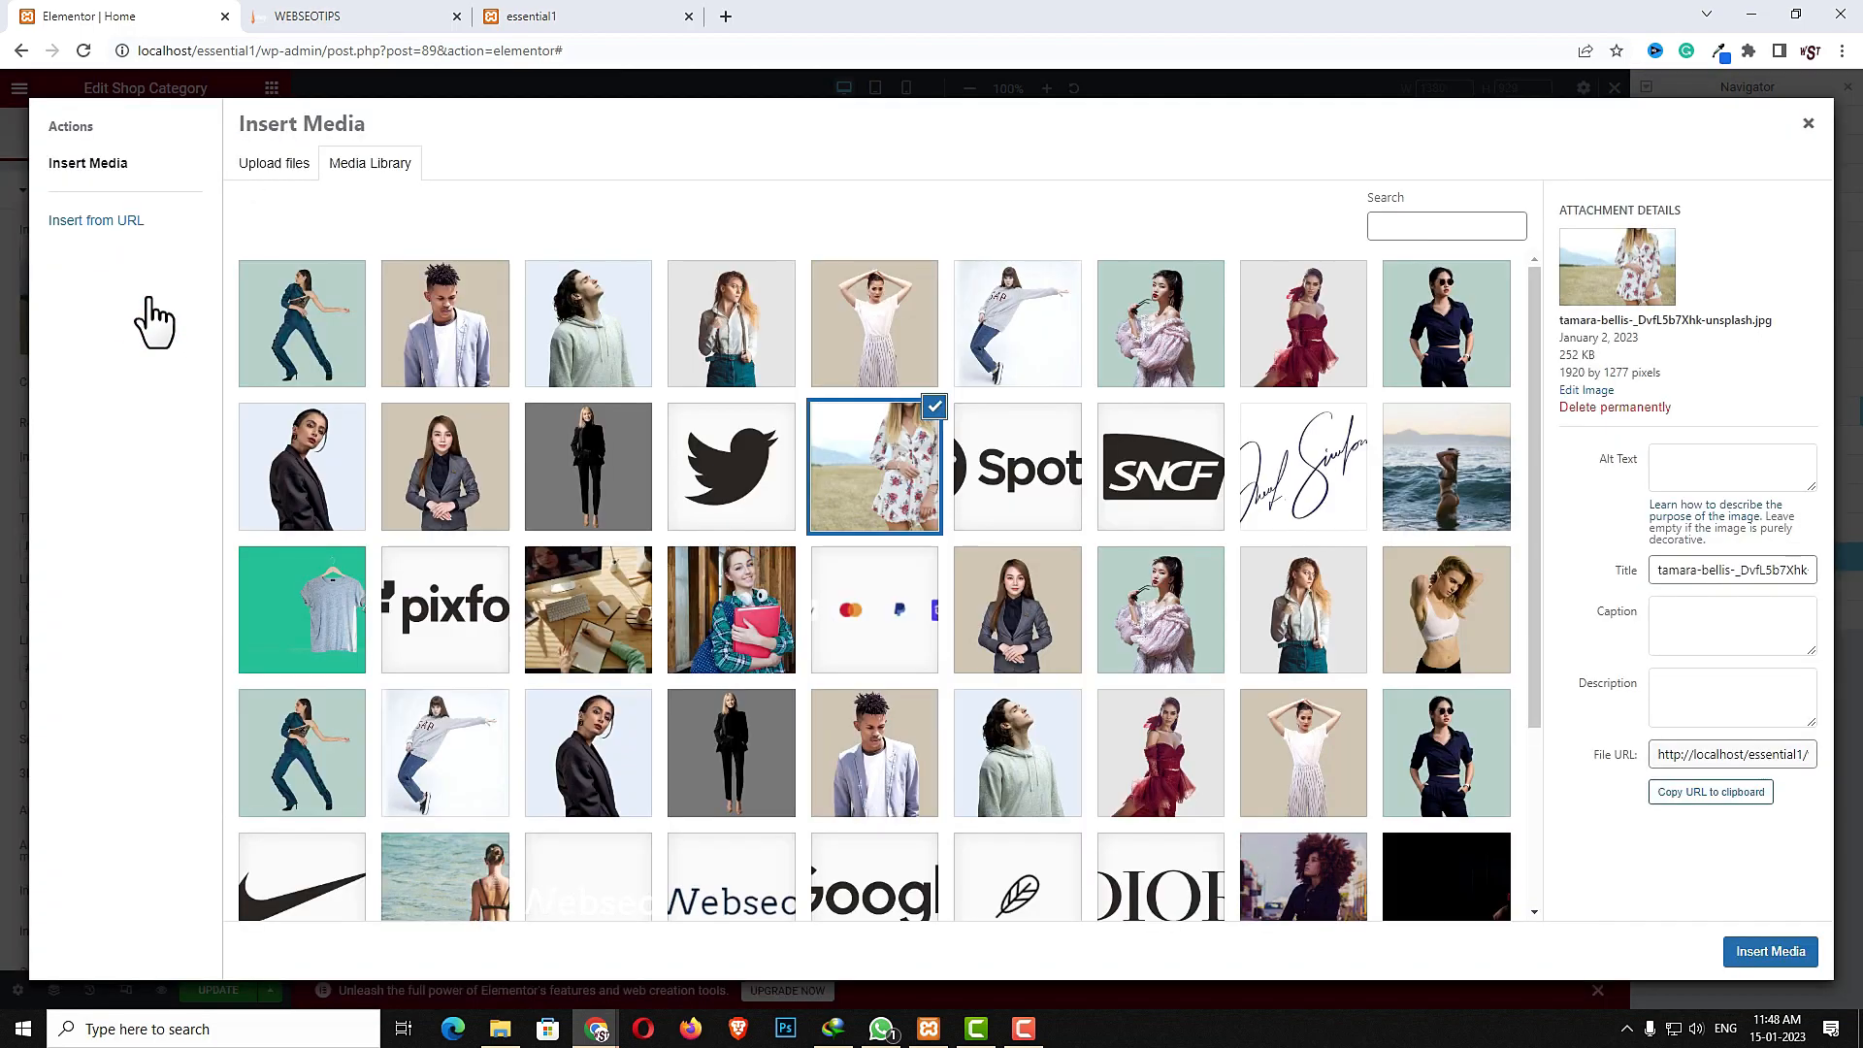
scroll(927, 601, down, 3)
click(447, 653)
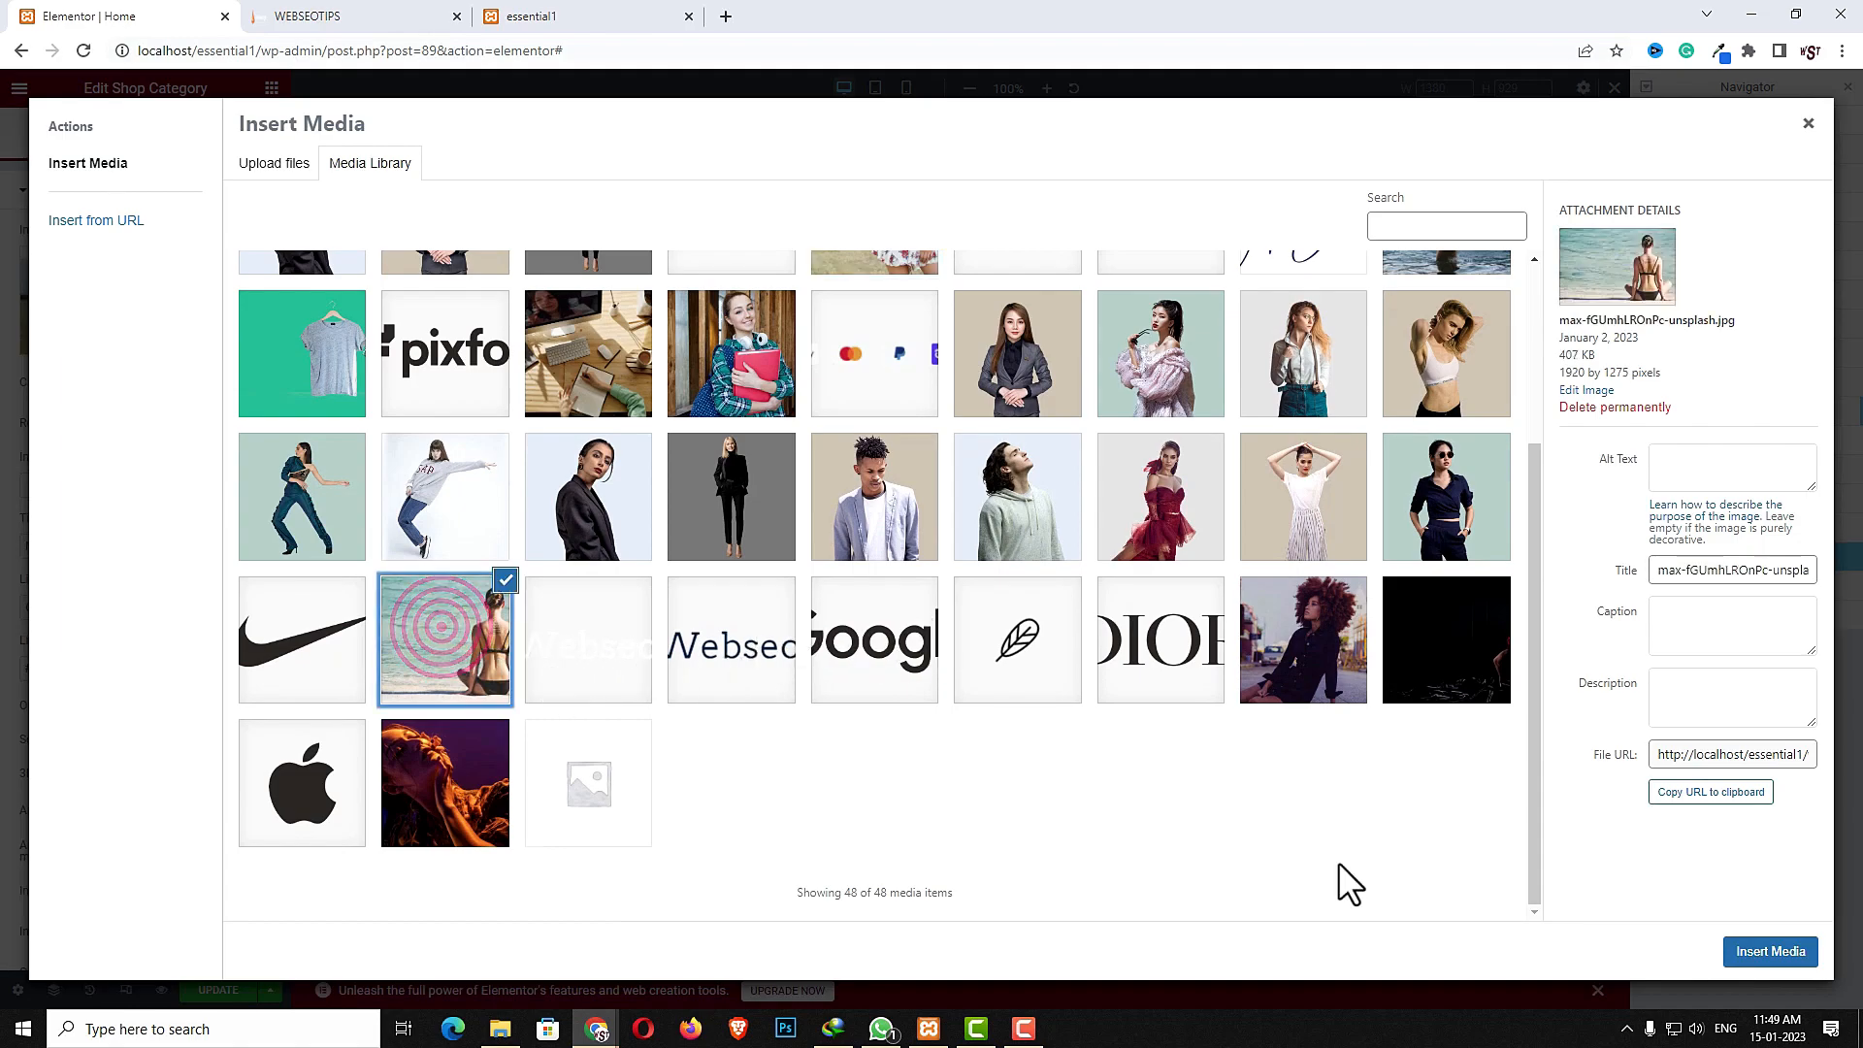
click(1751, 953)
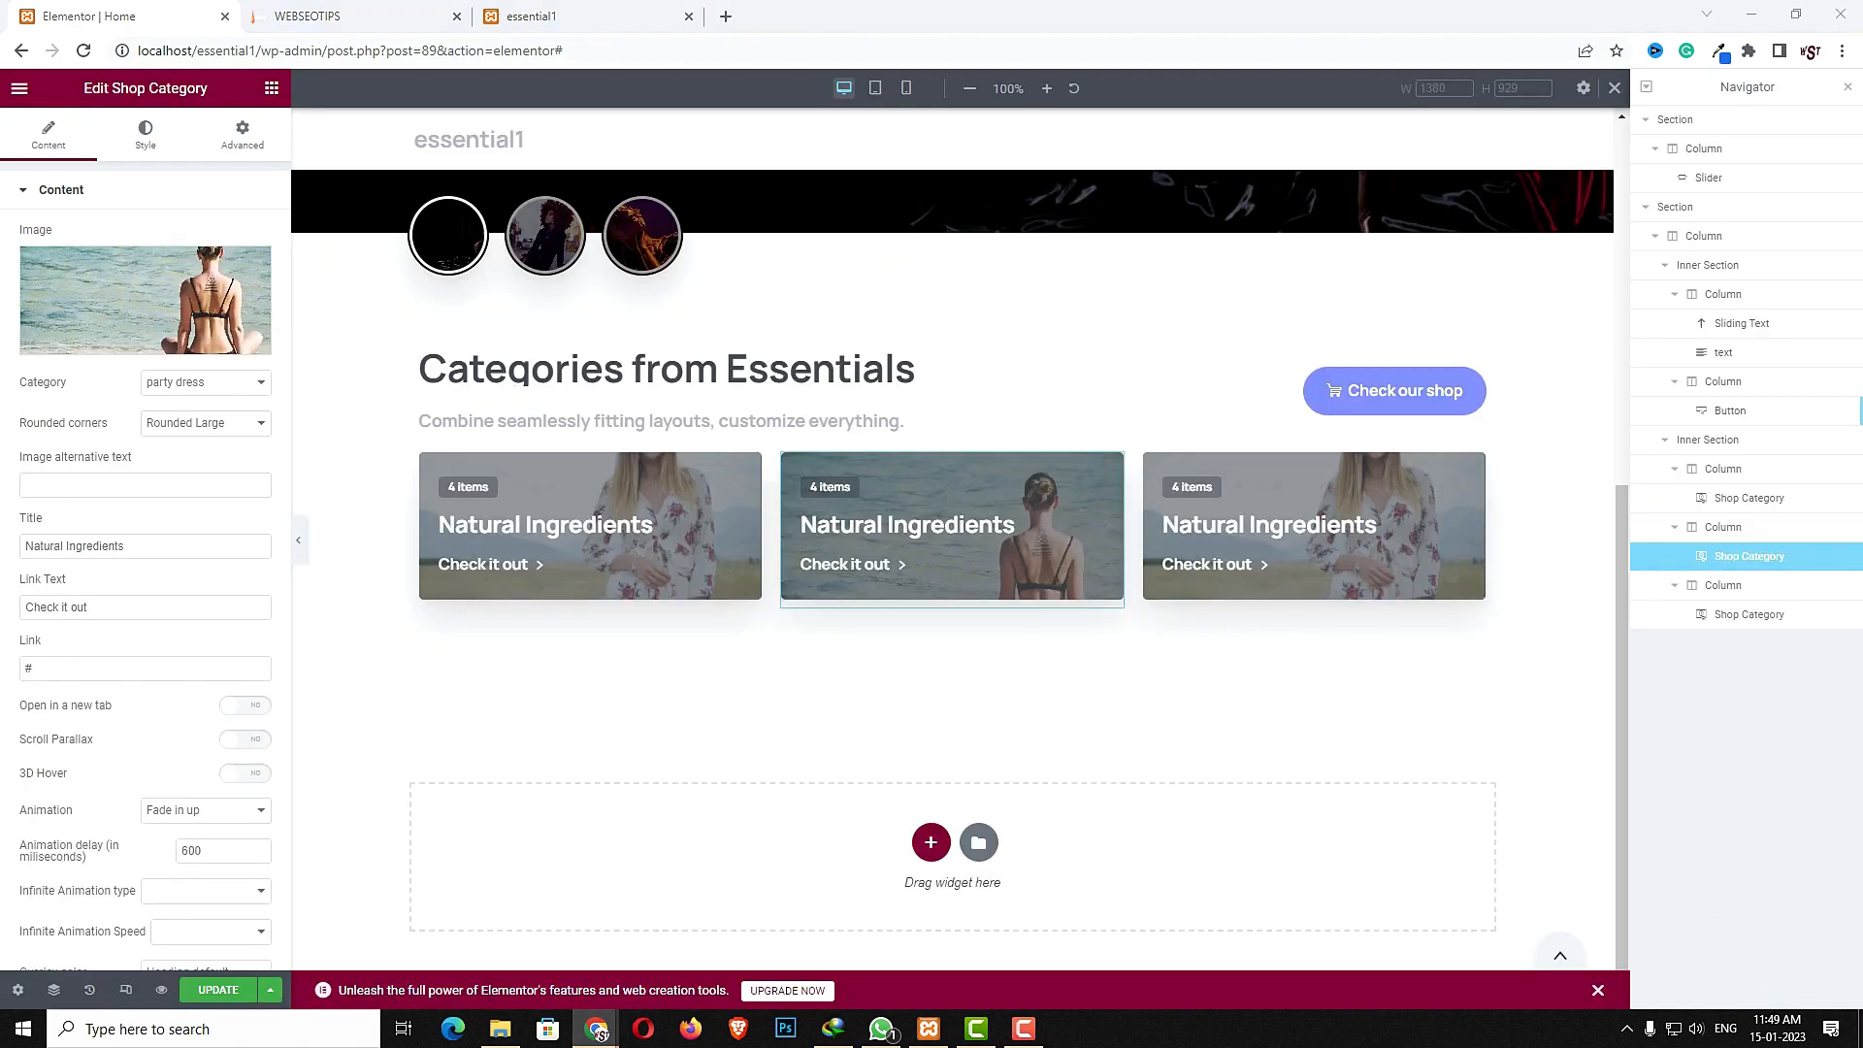
- Set the second widget's category to casual dress and paste Best Bikini Collection as its title
click(219, 384)
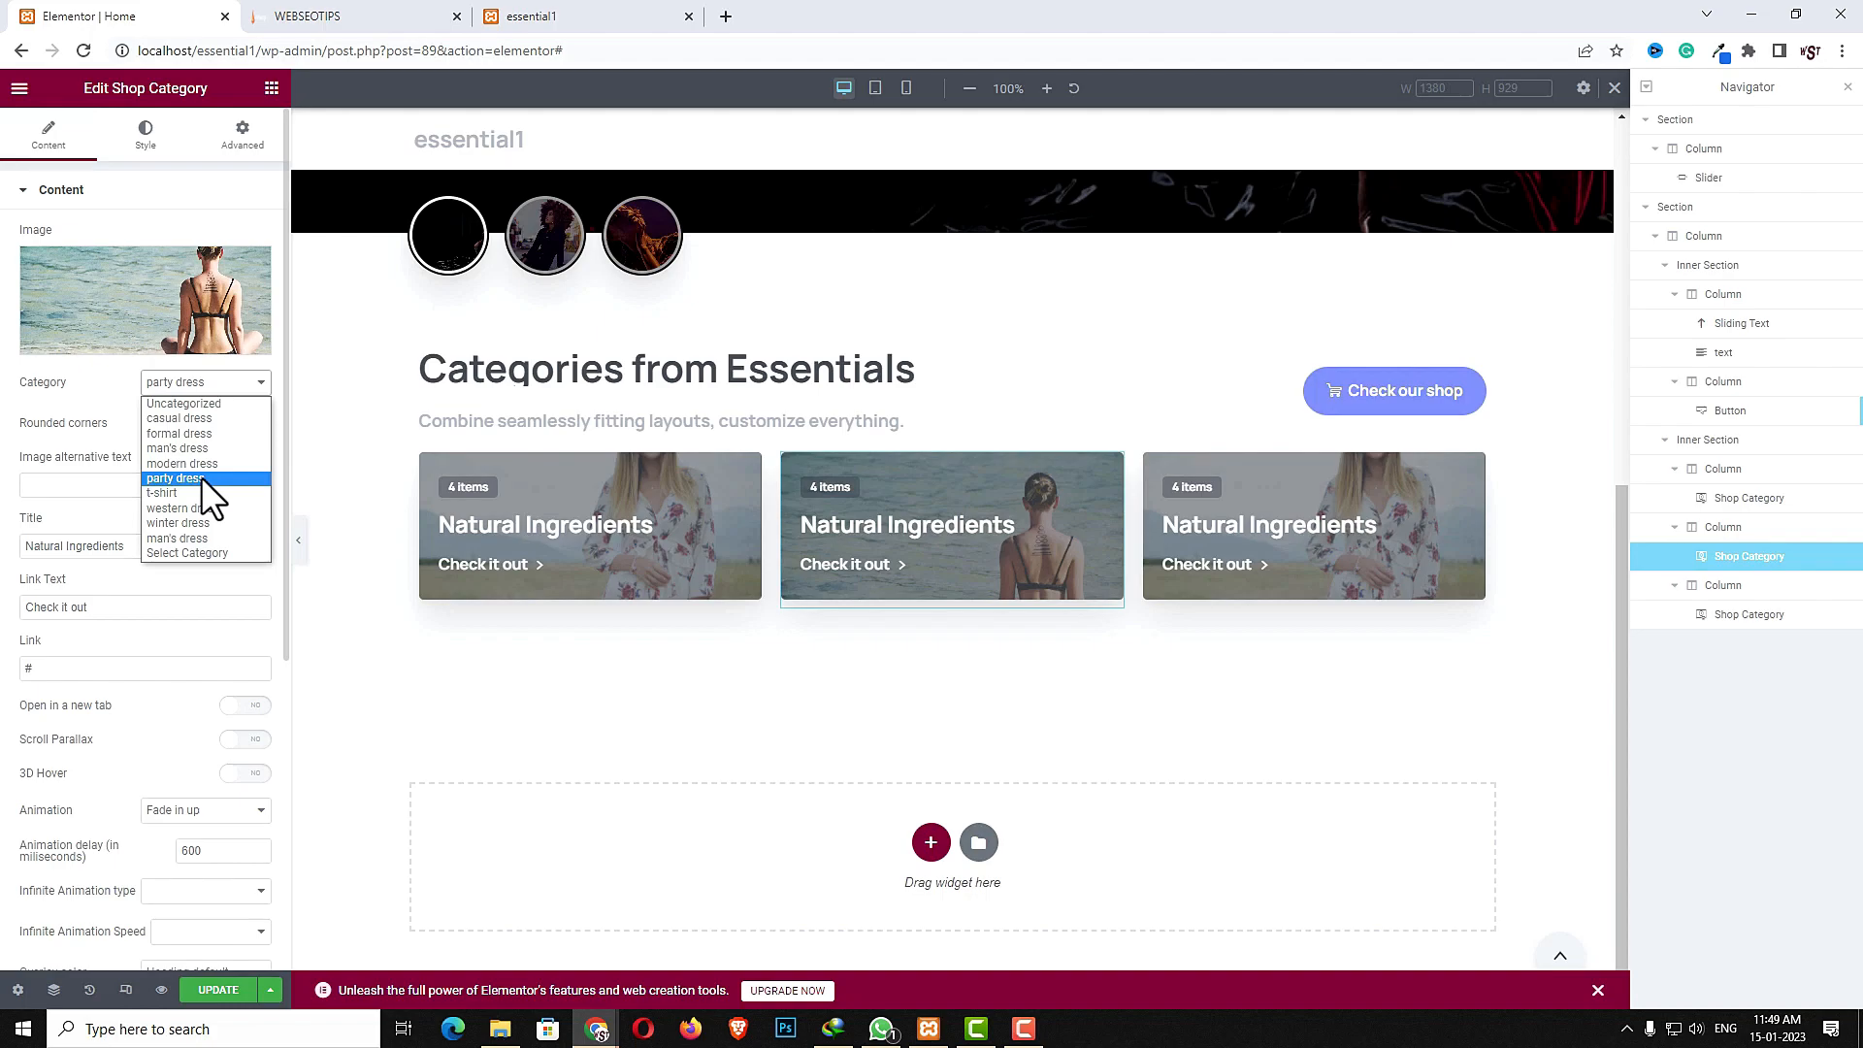
click(206, 419)
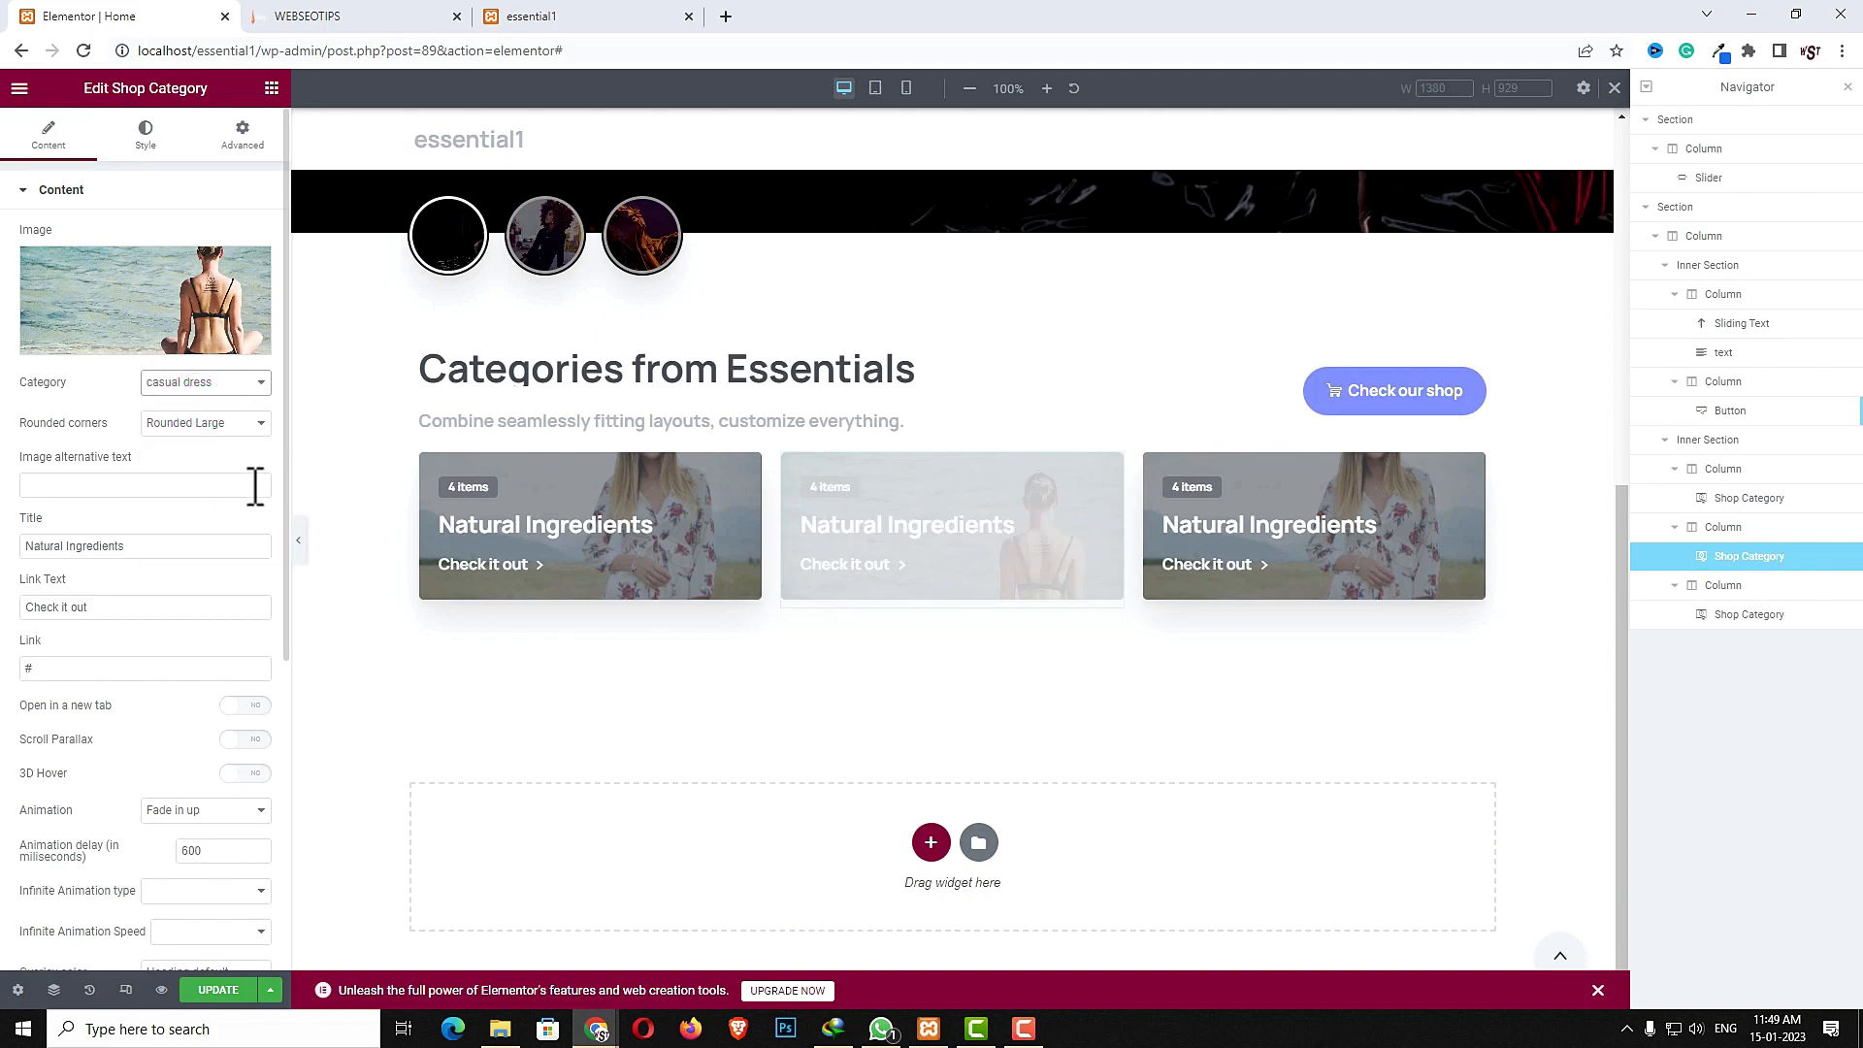
triple_click(182, 545)
key(ctrl+v)
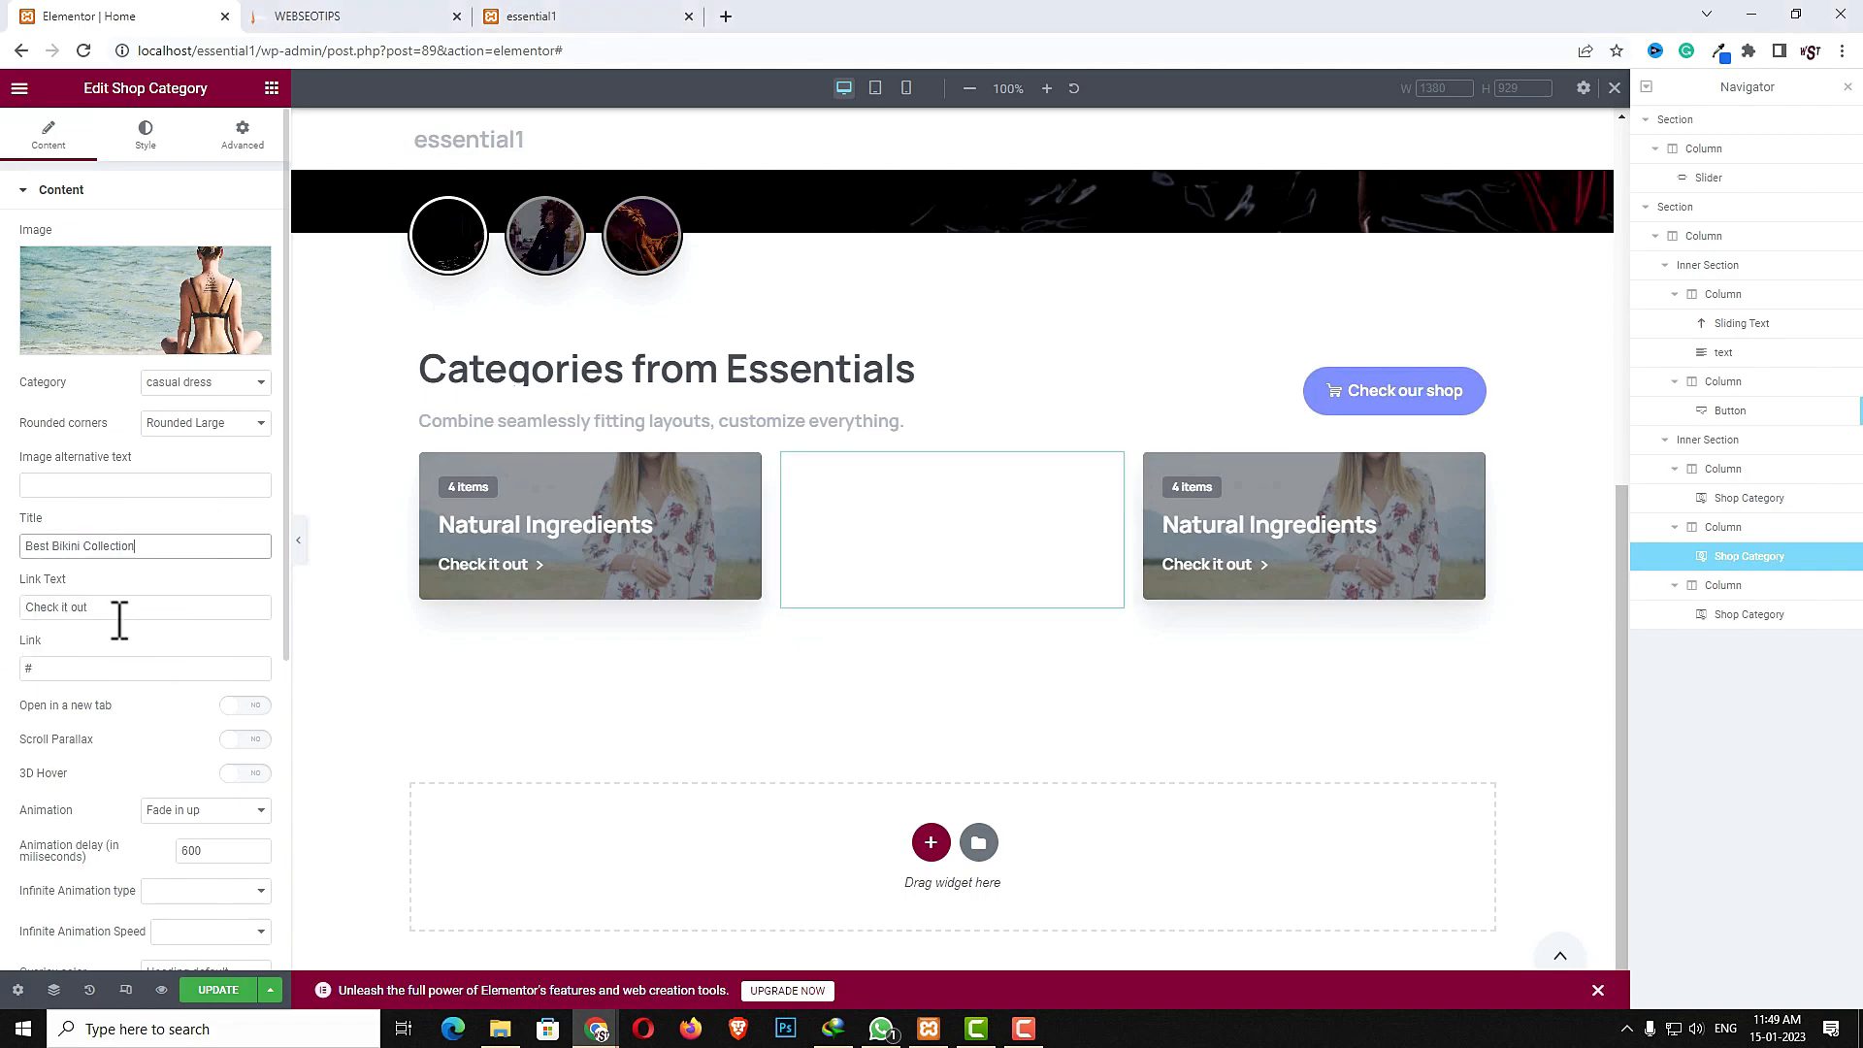
click(39, 668)
drag(31, 668, 61, 666)
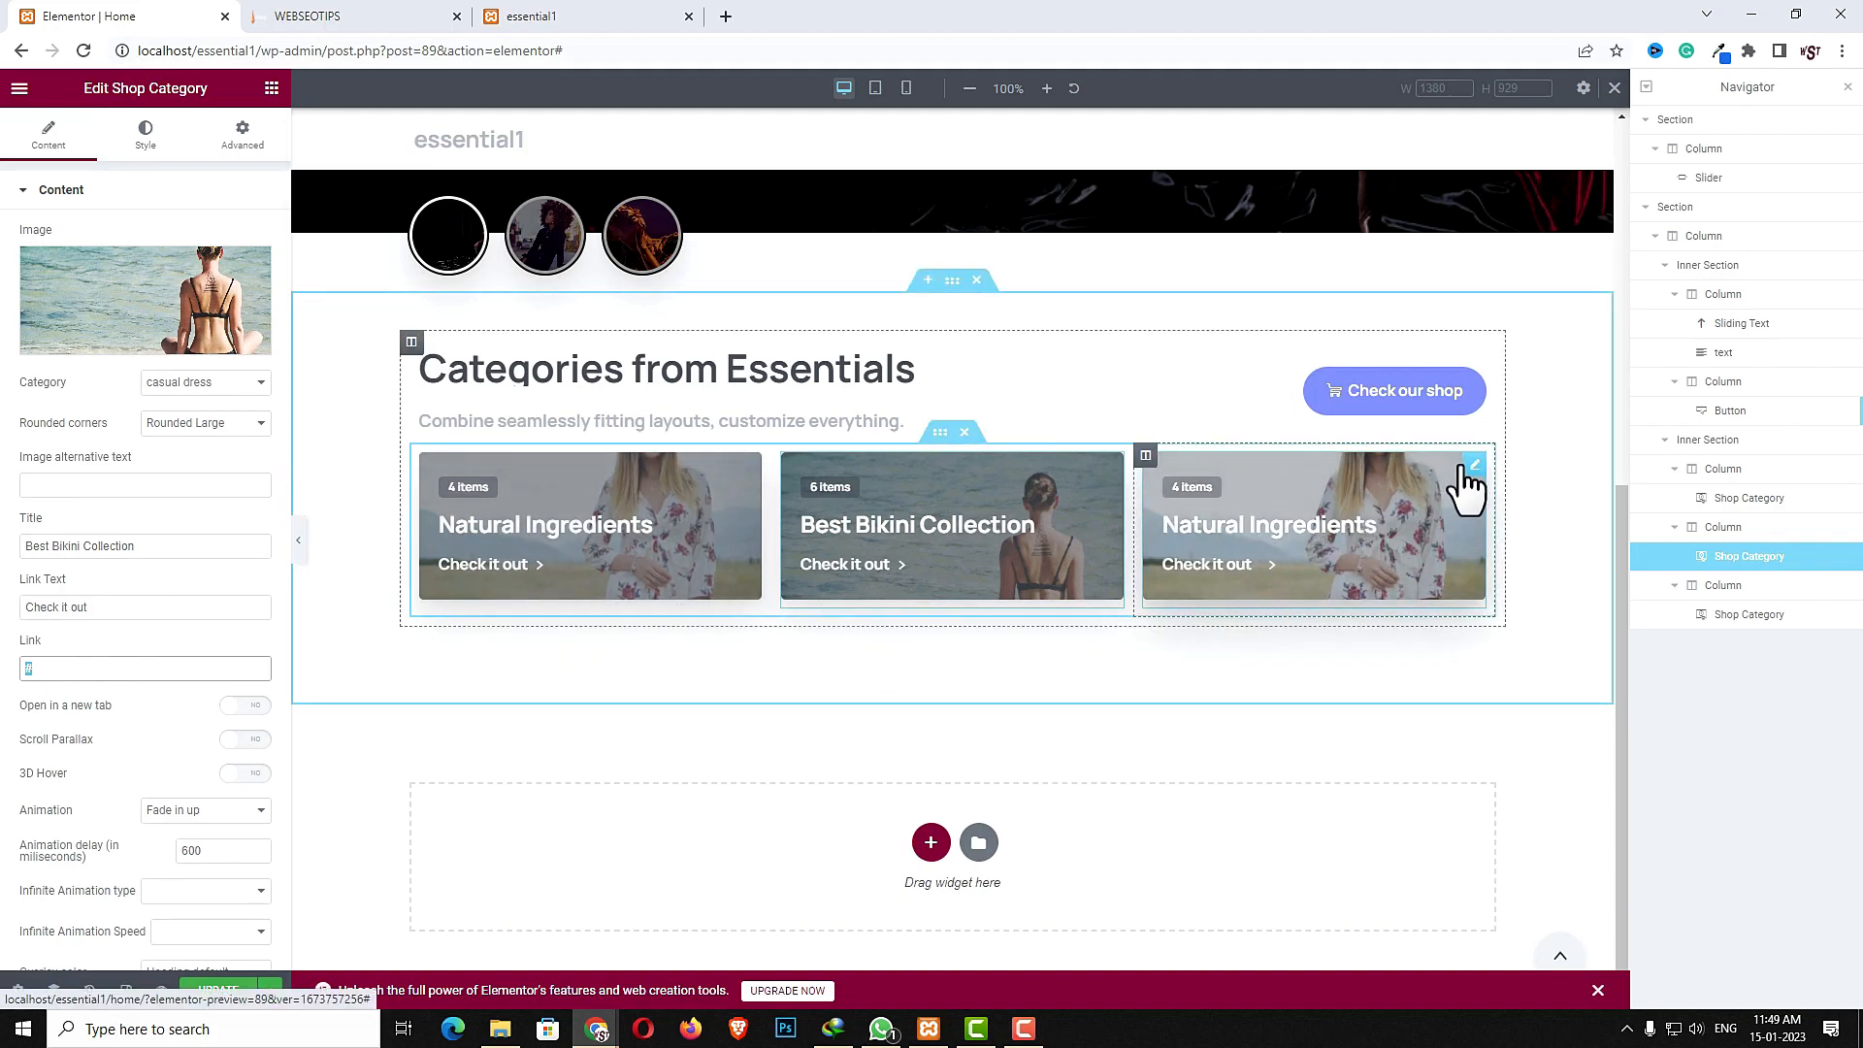
- Replace the third category widget's image with the green t-shirt photo from the media library
click(1467, 467)
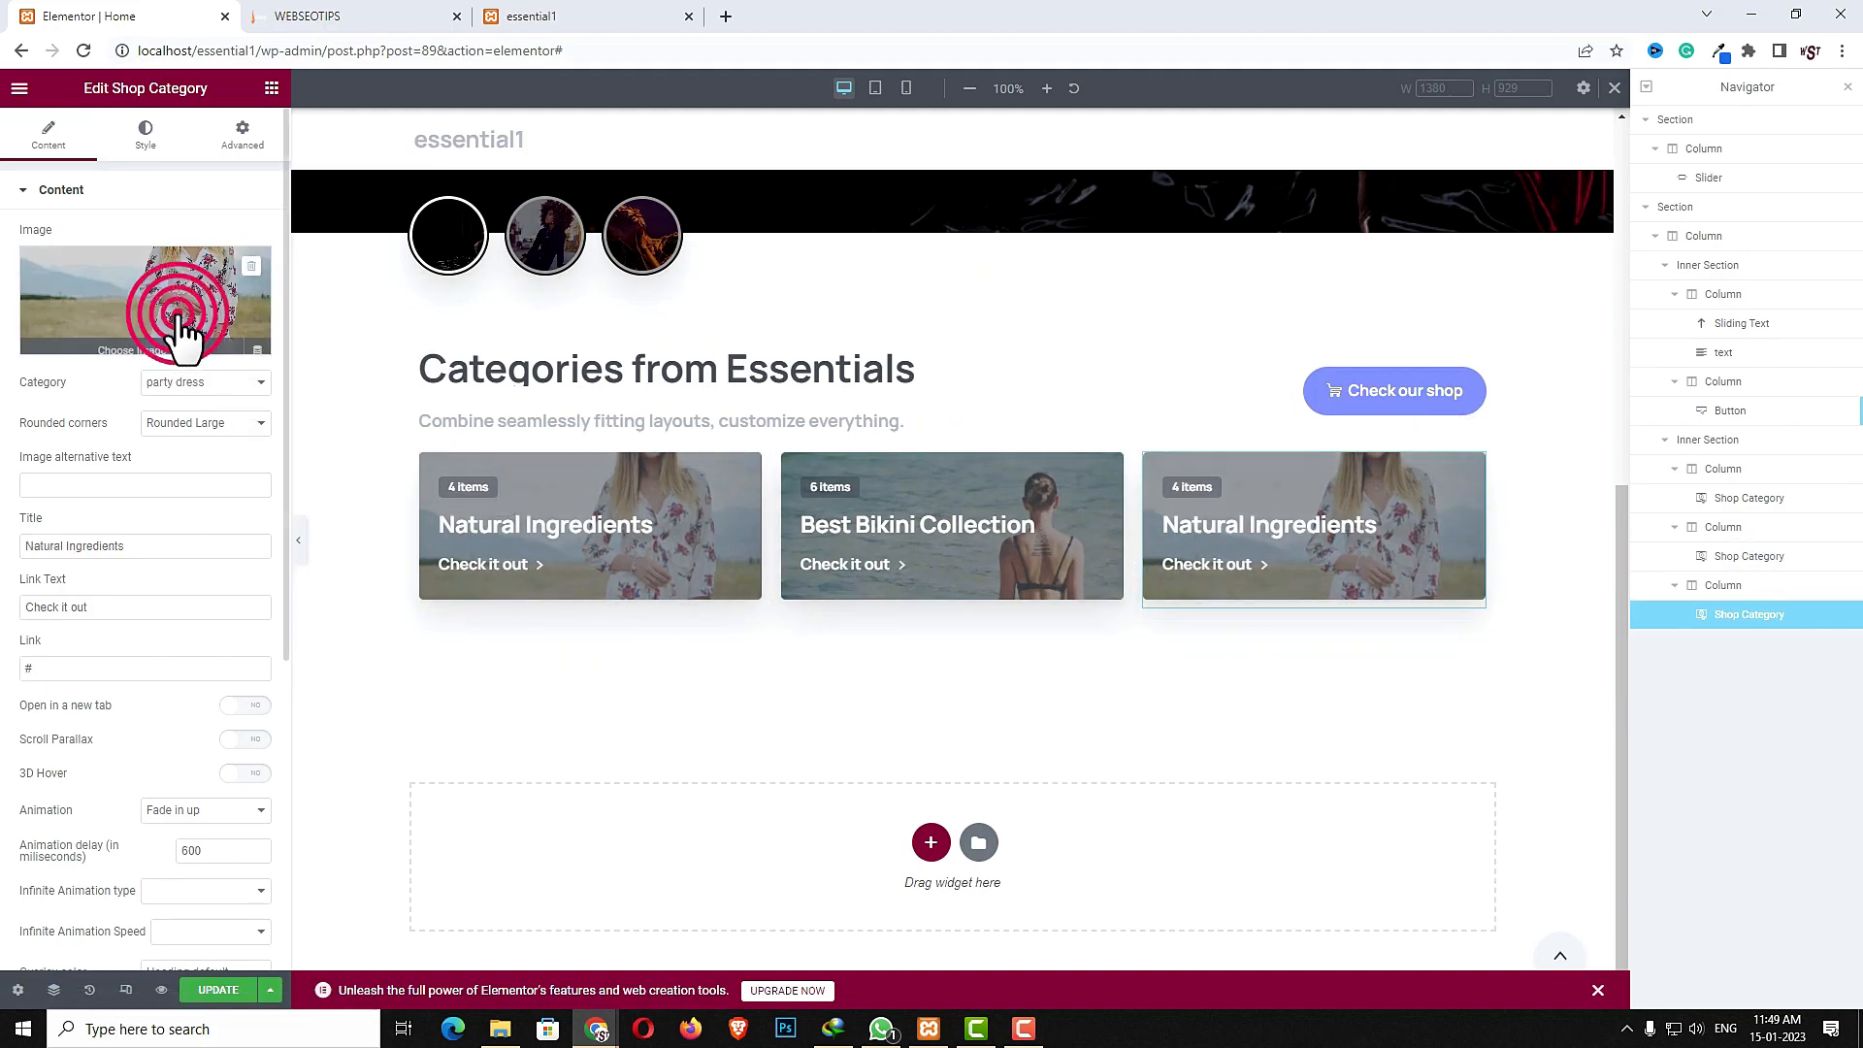
click(182, 330)
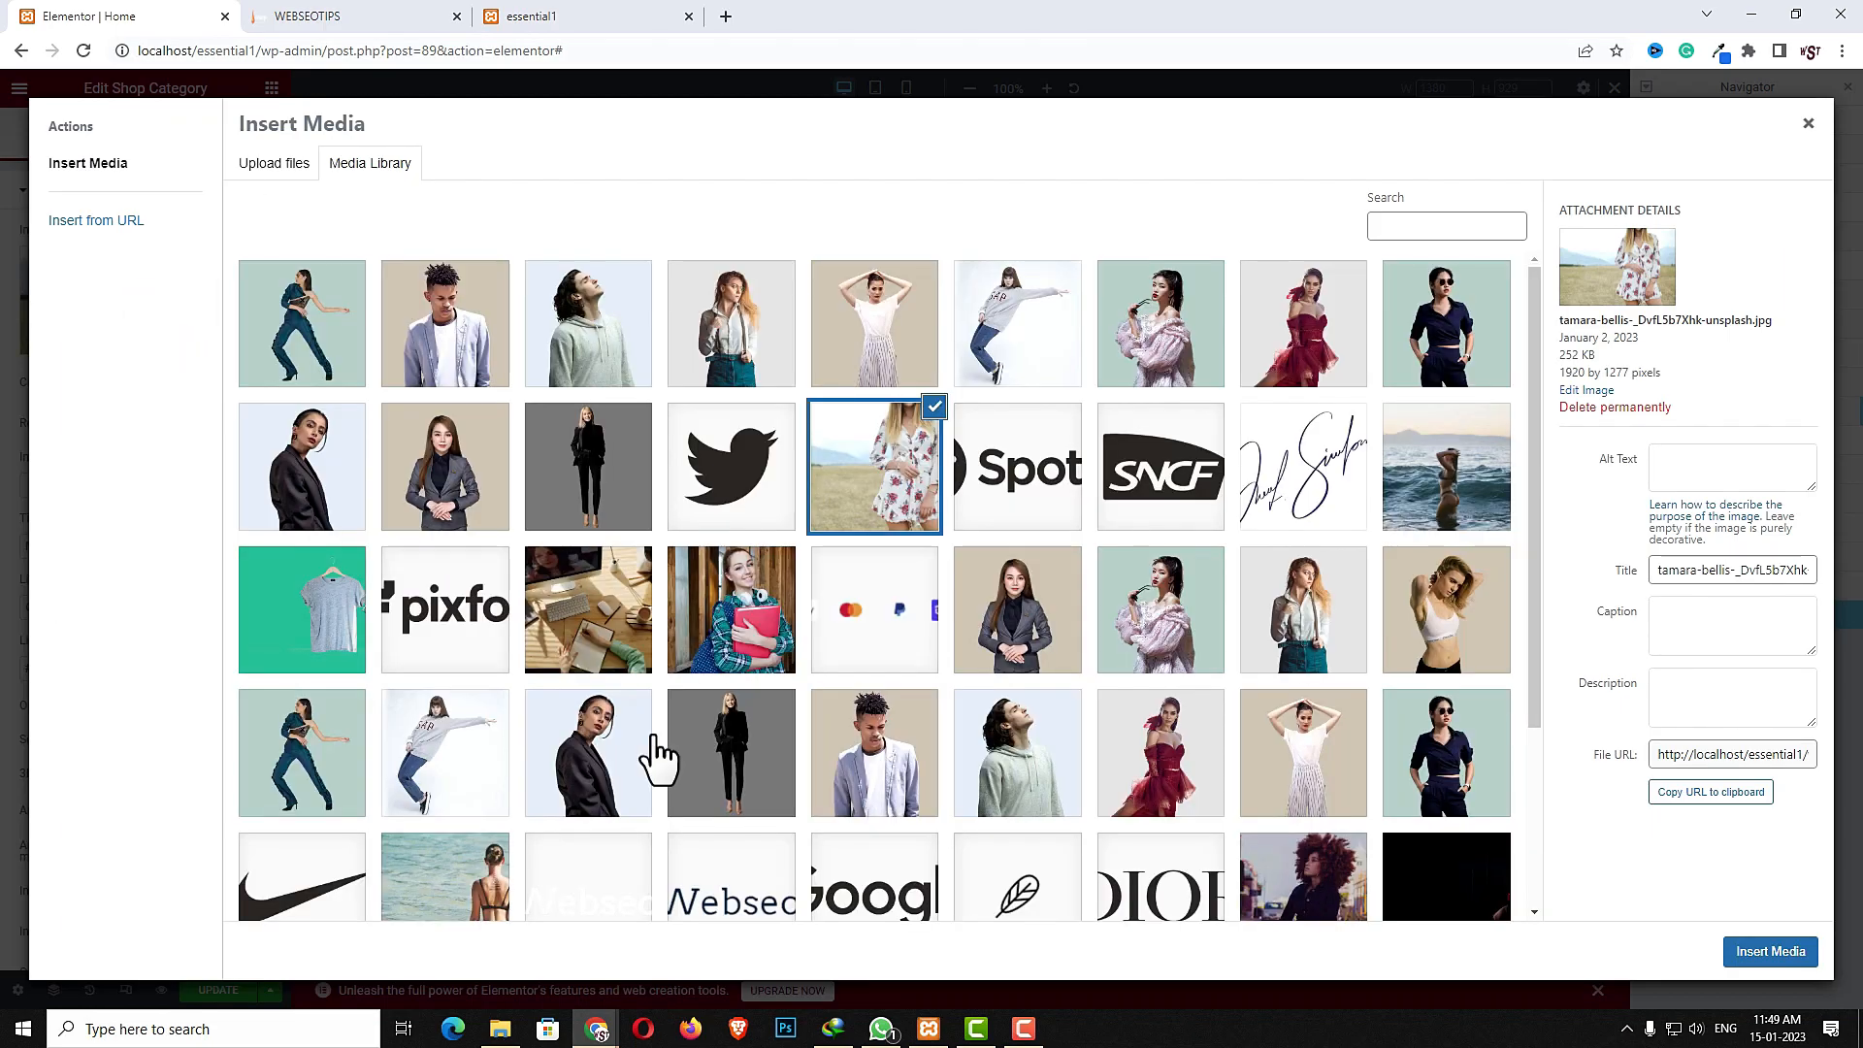
click(351, 633)
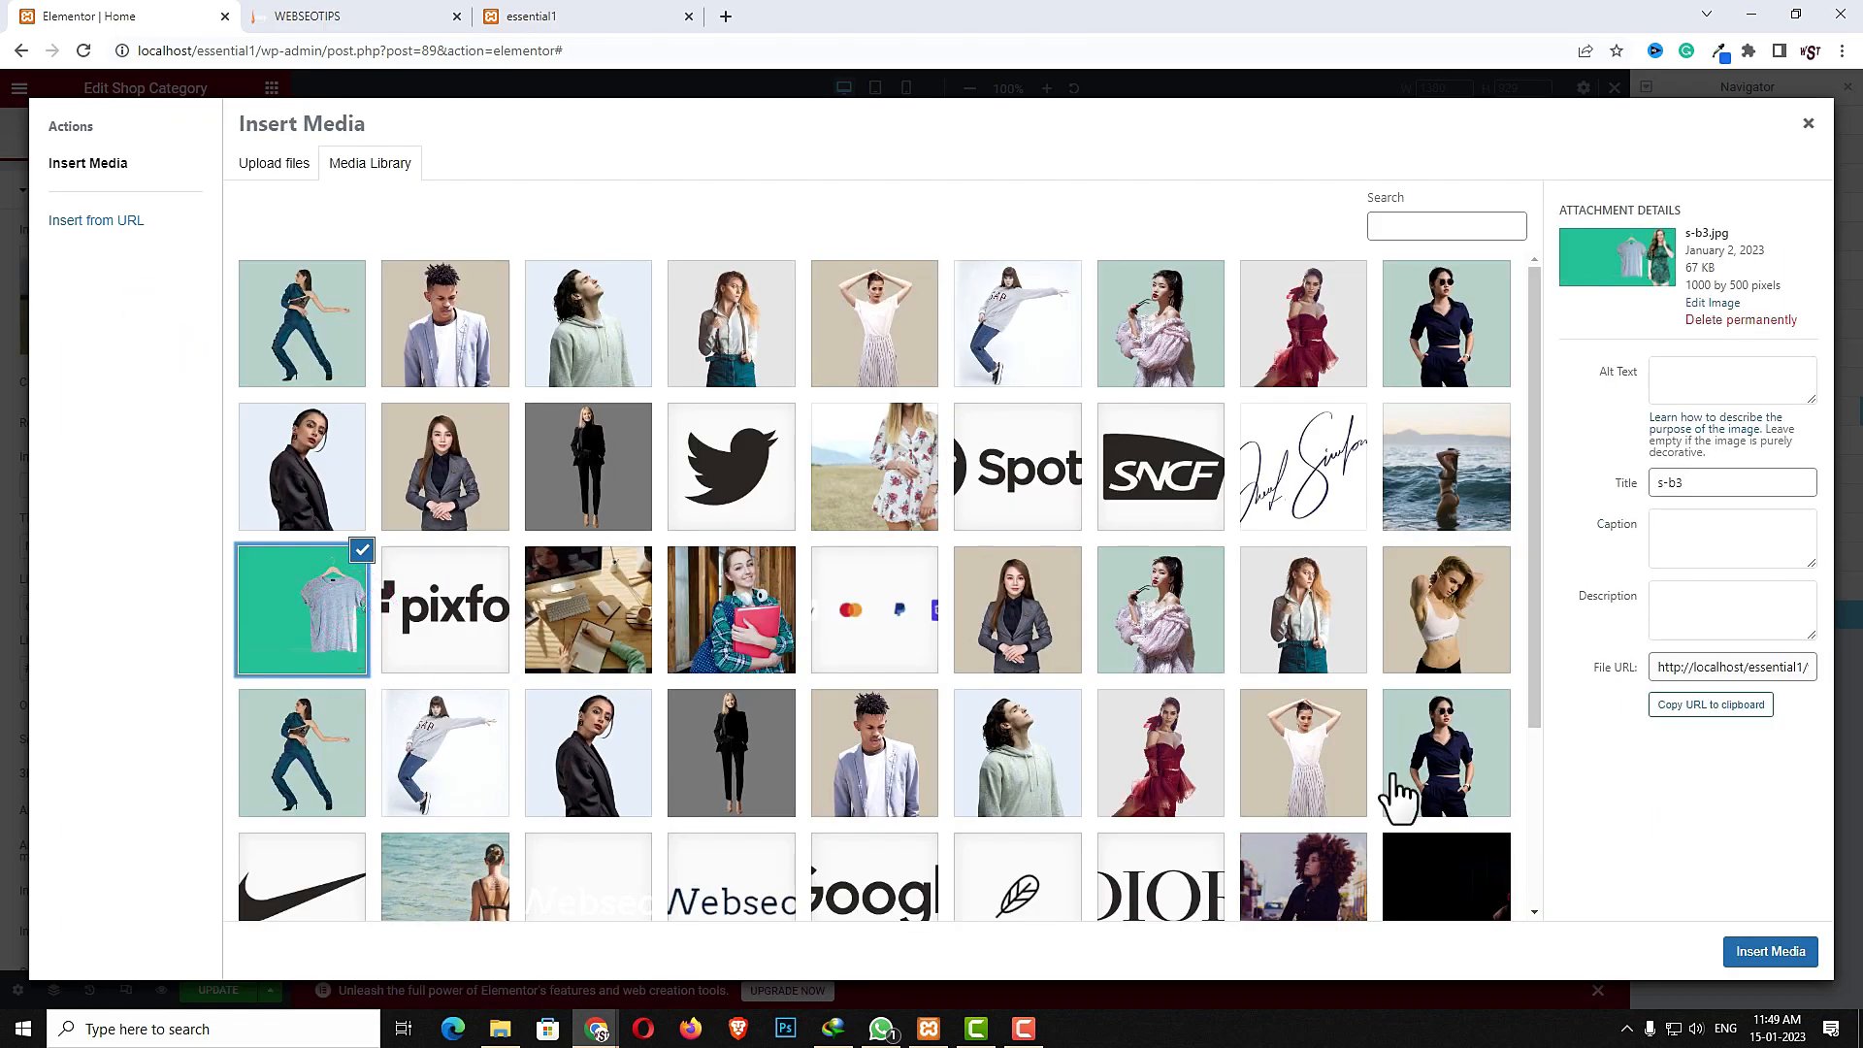
click(1766, 953)
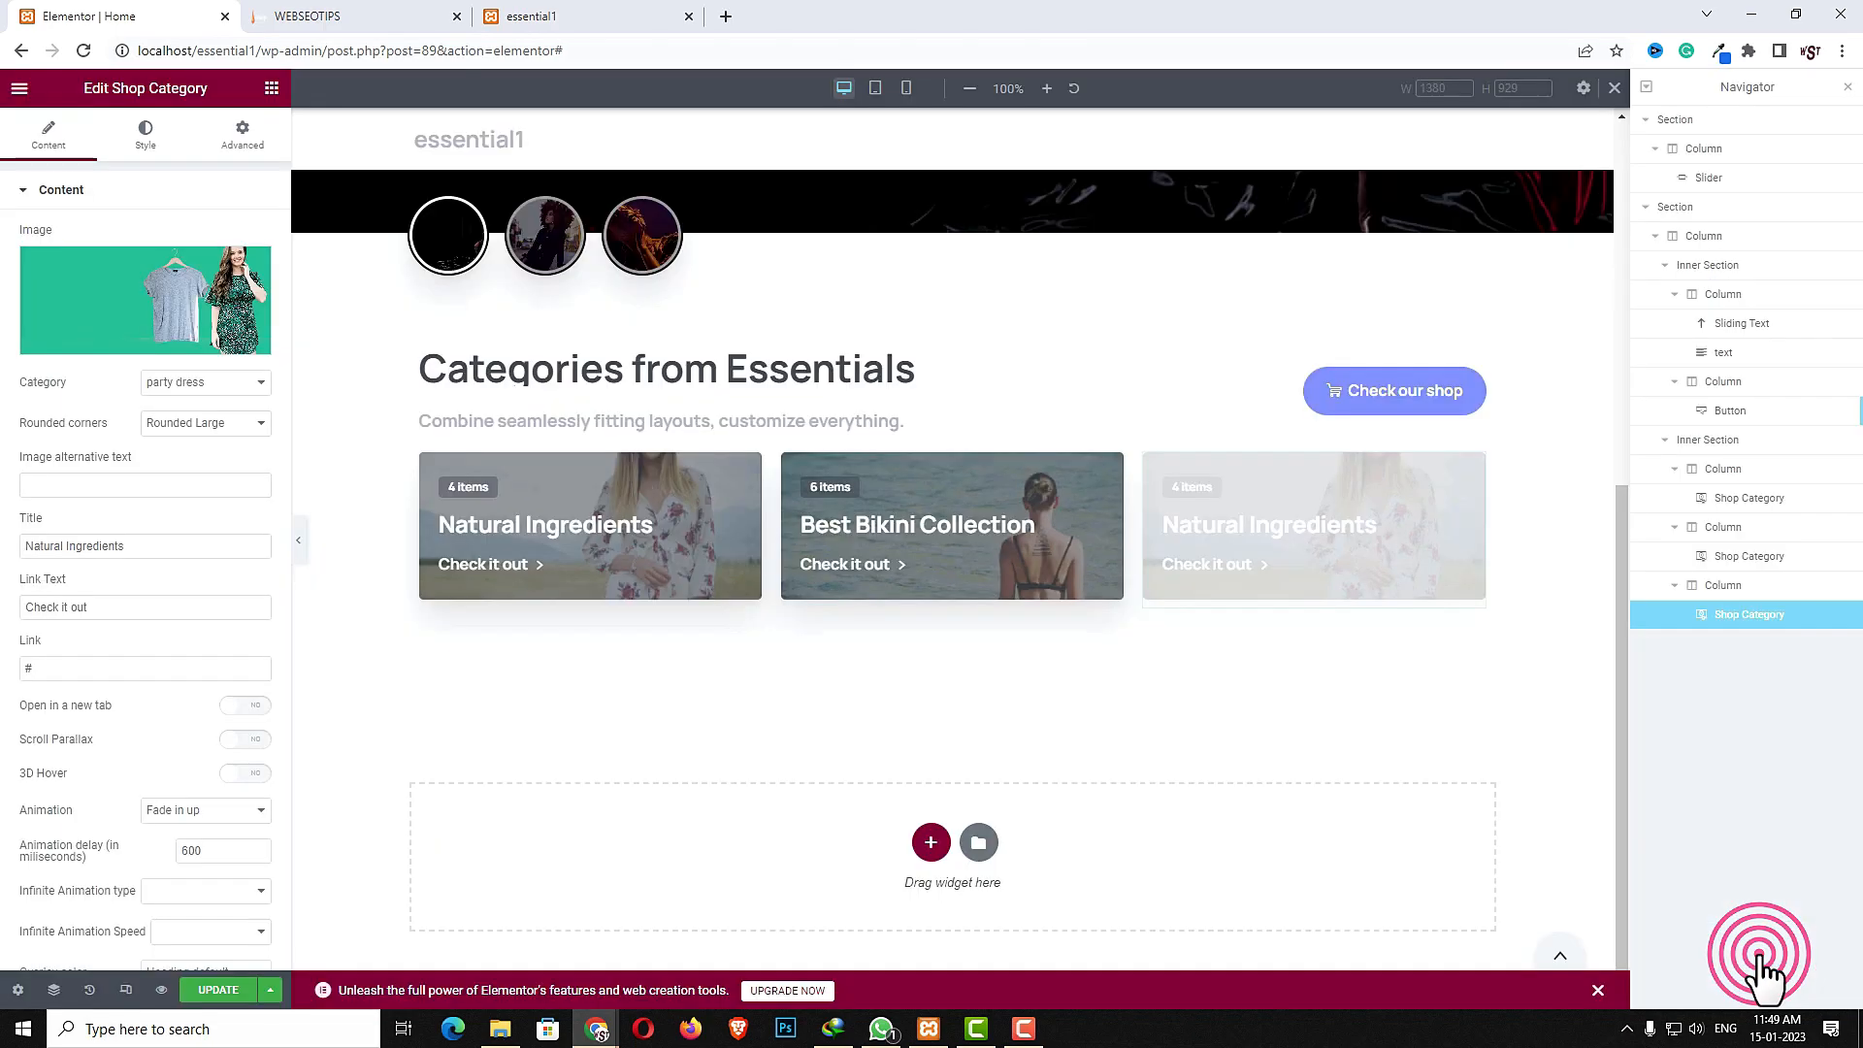
- Set the third widget's category to western dress
click(210, 384)
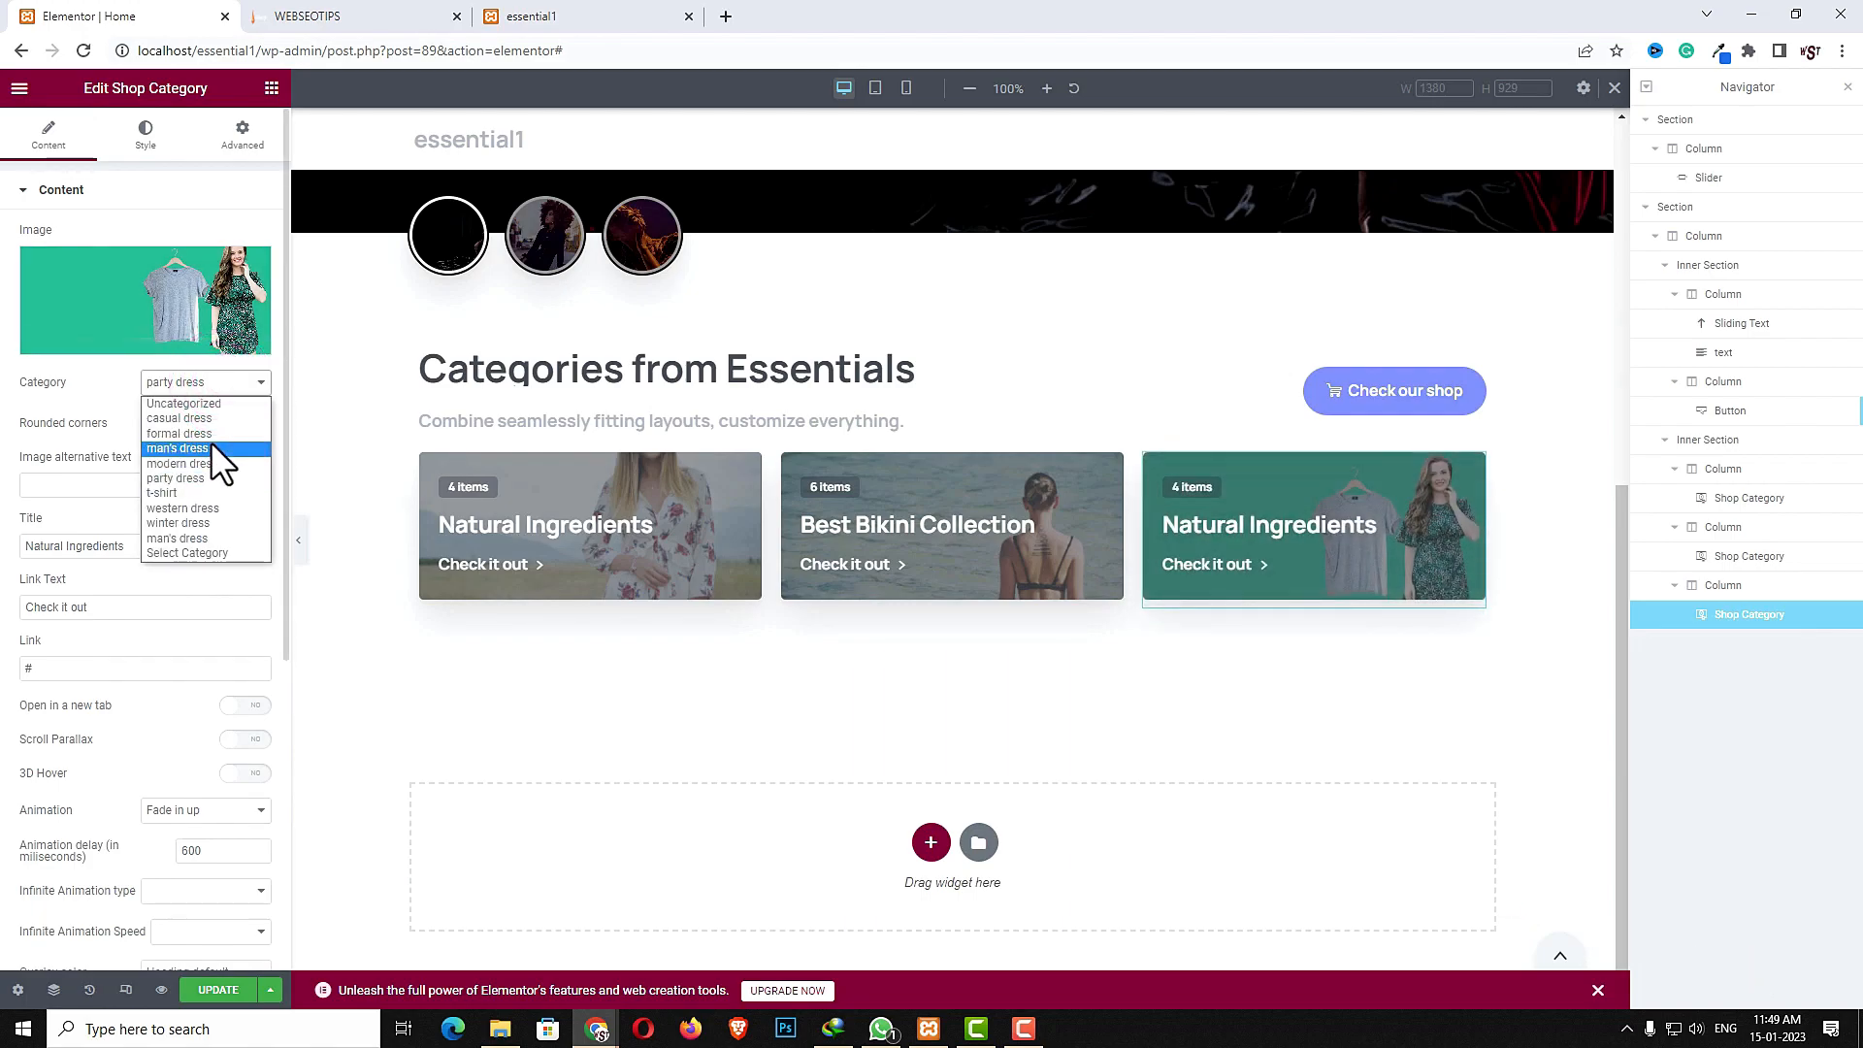
click(206, 506)
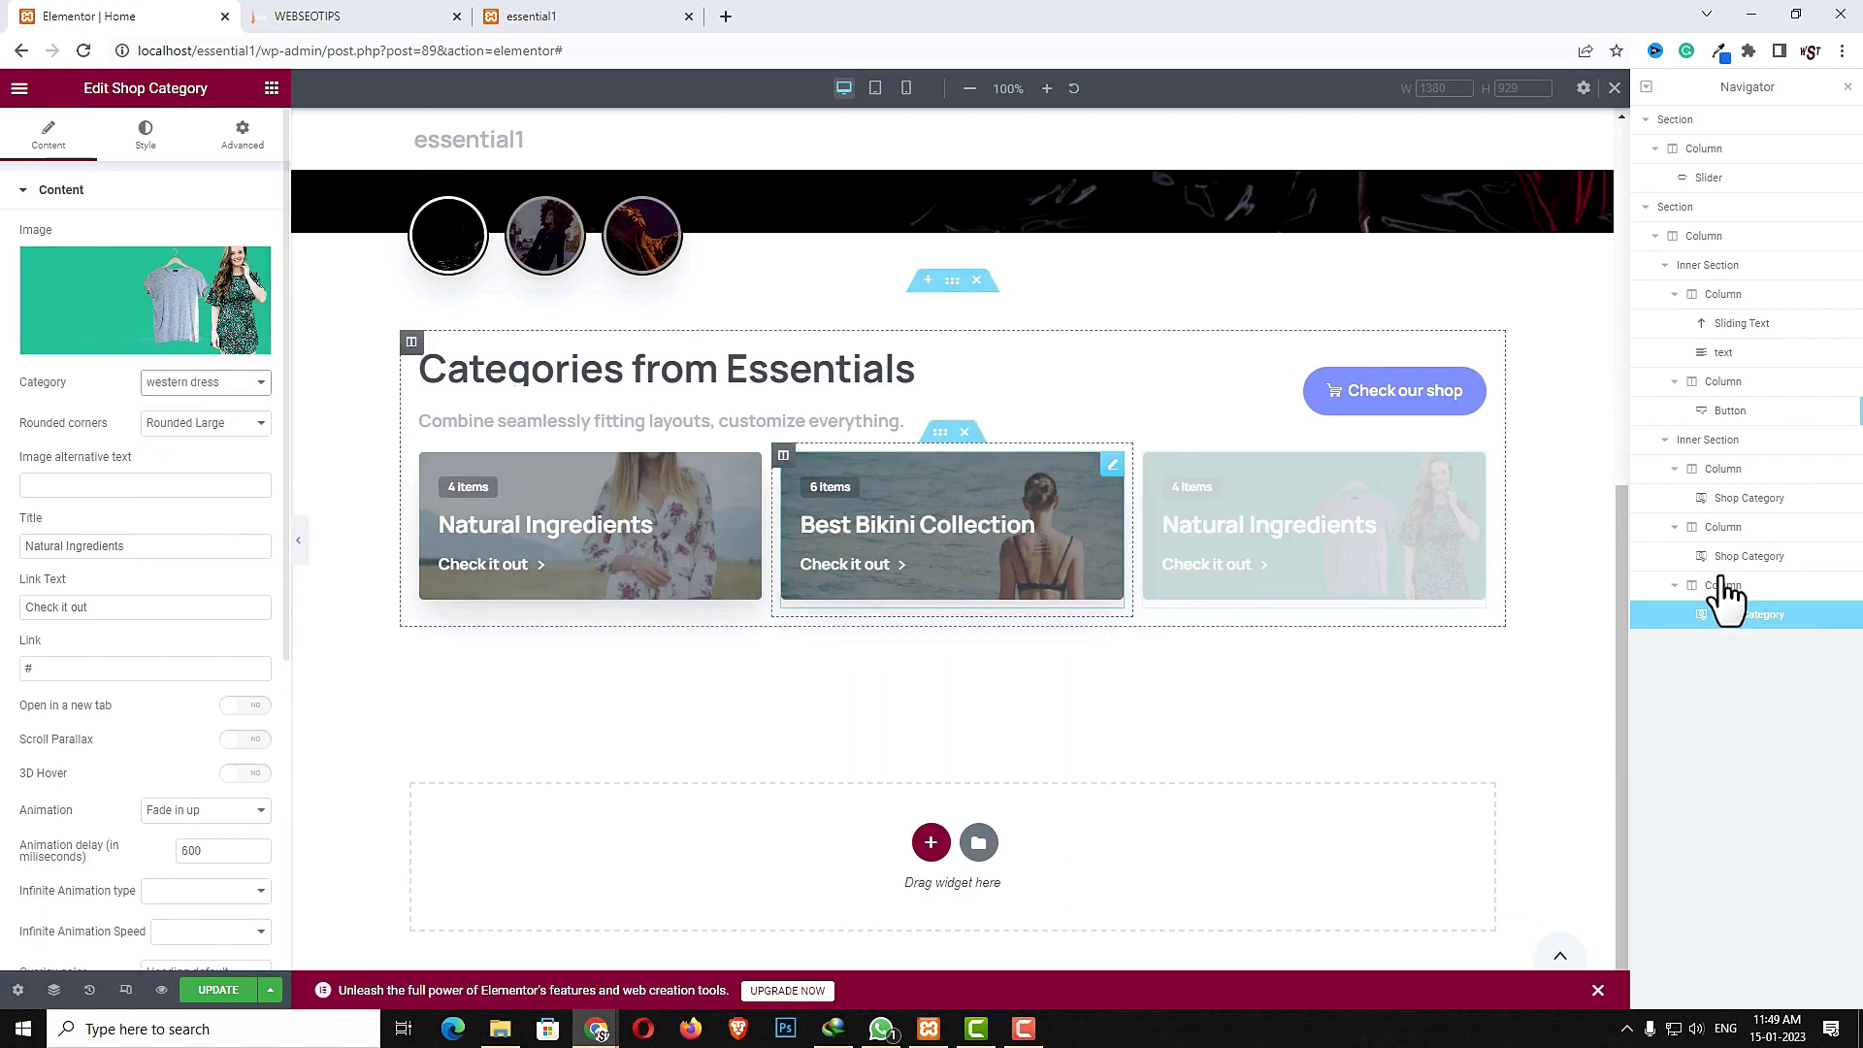
triple_click(167, 549)
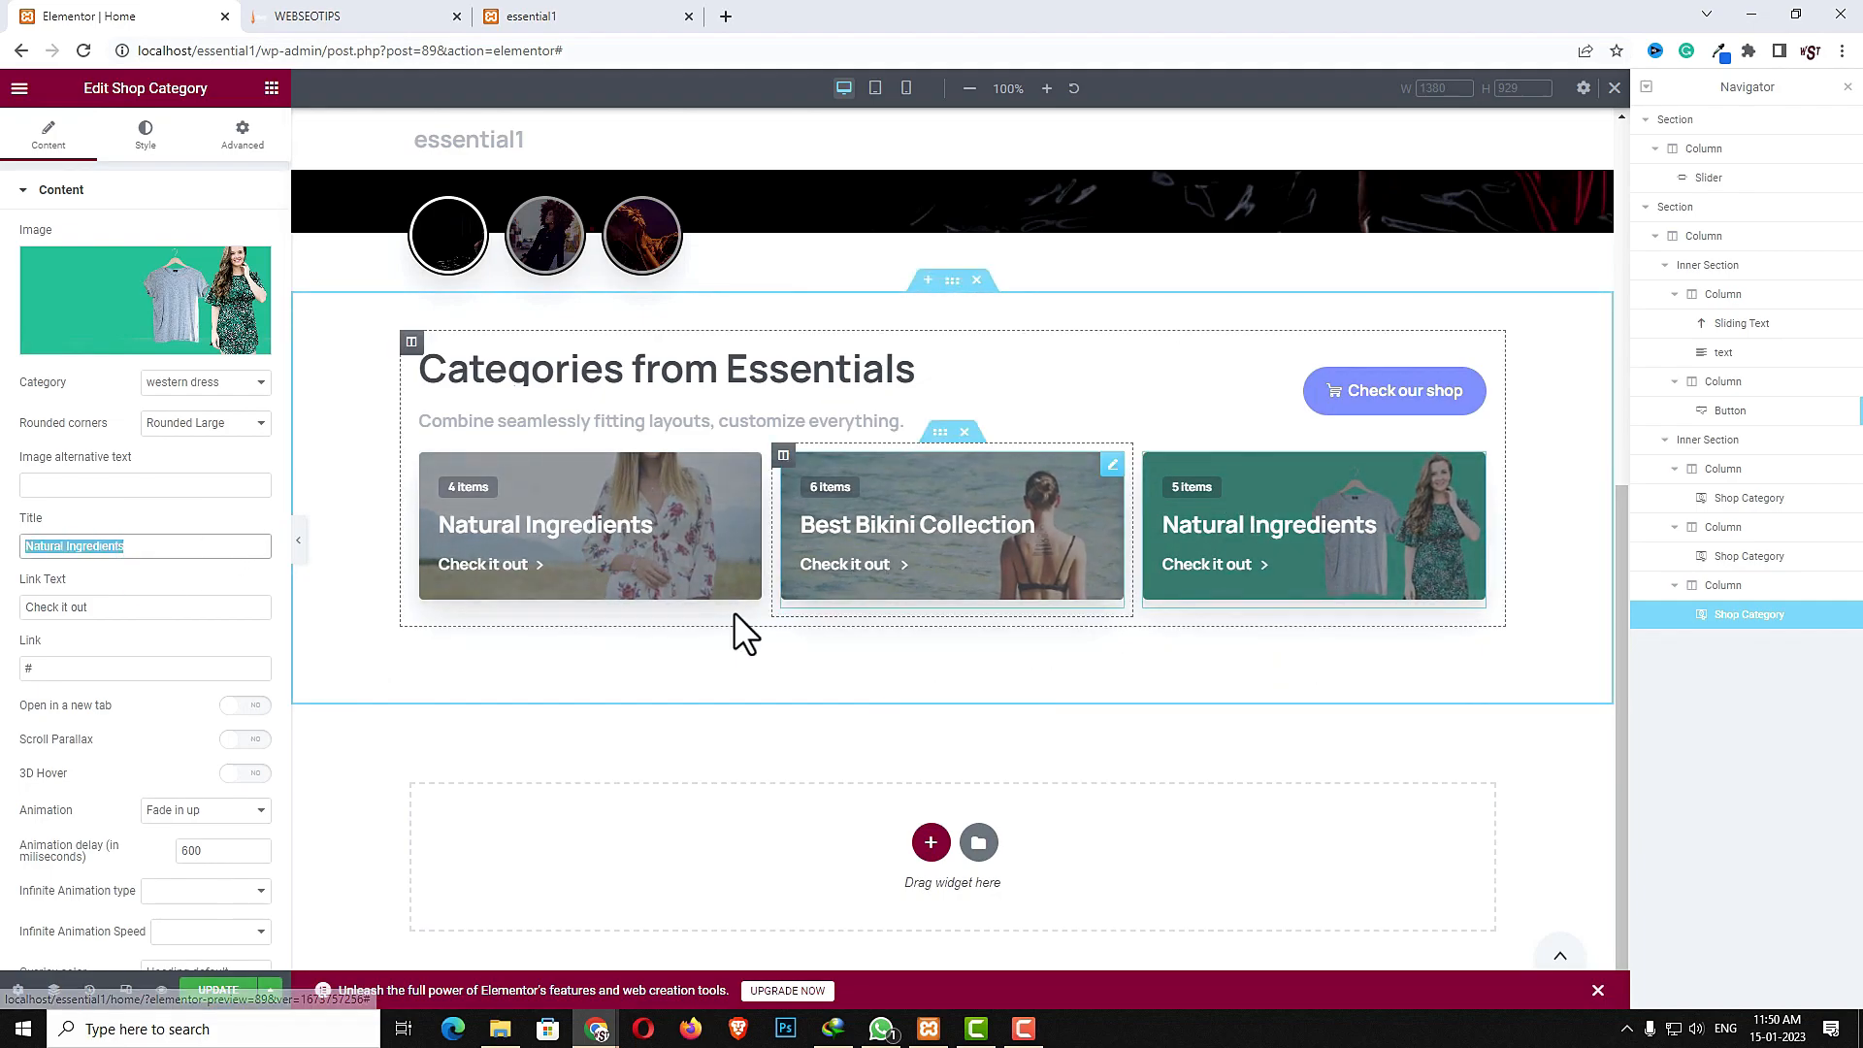
- Preview the category cards in tablet and mobile views, then return to desktop view
click(875, 89)
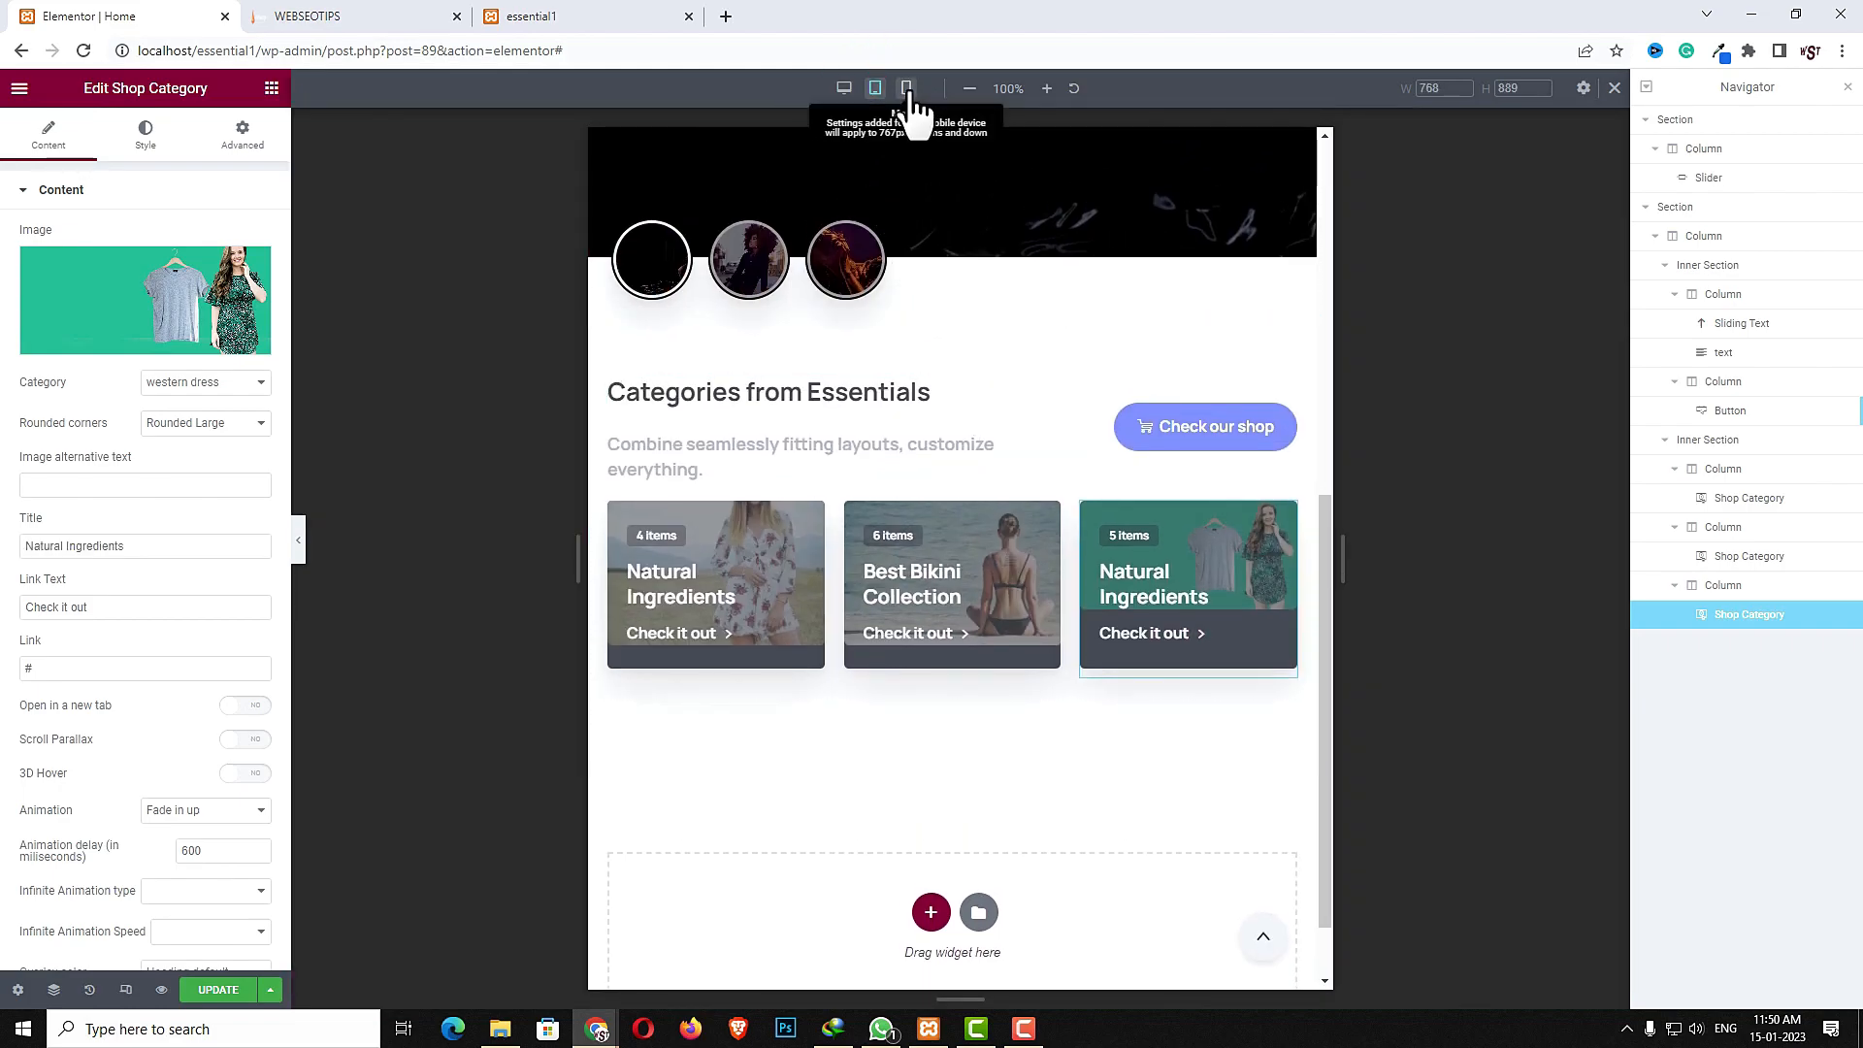
click(908, 90)
scroll(1029, 592, down, 3)
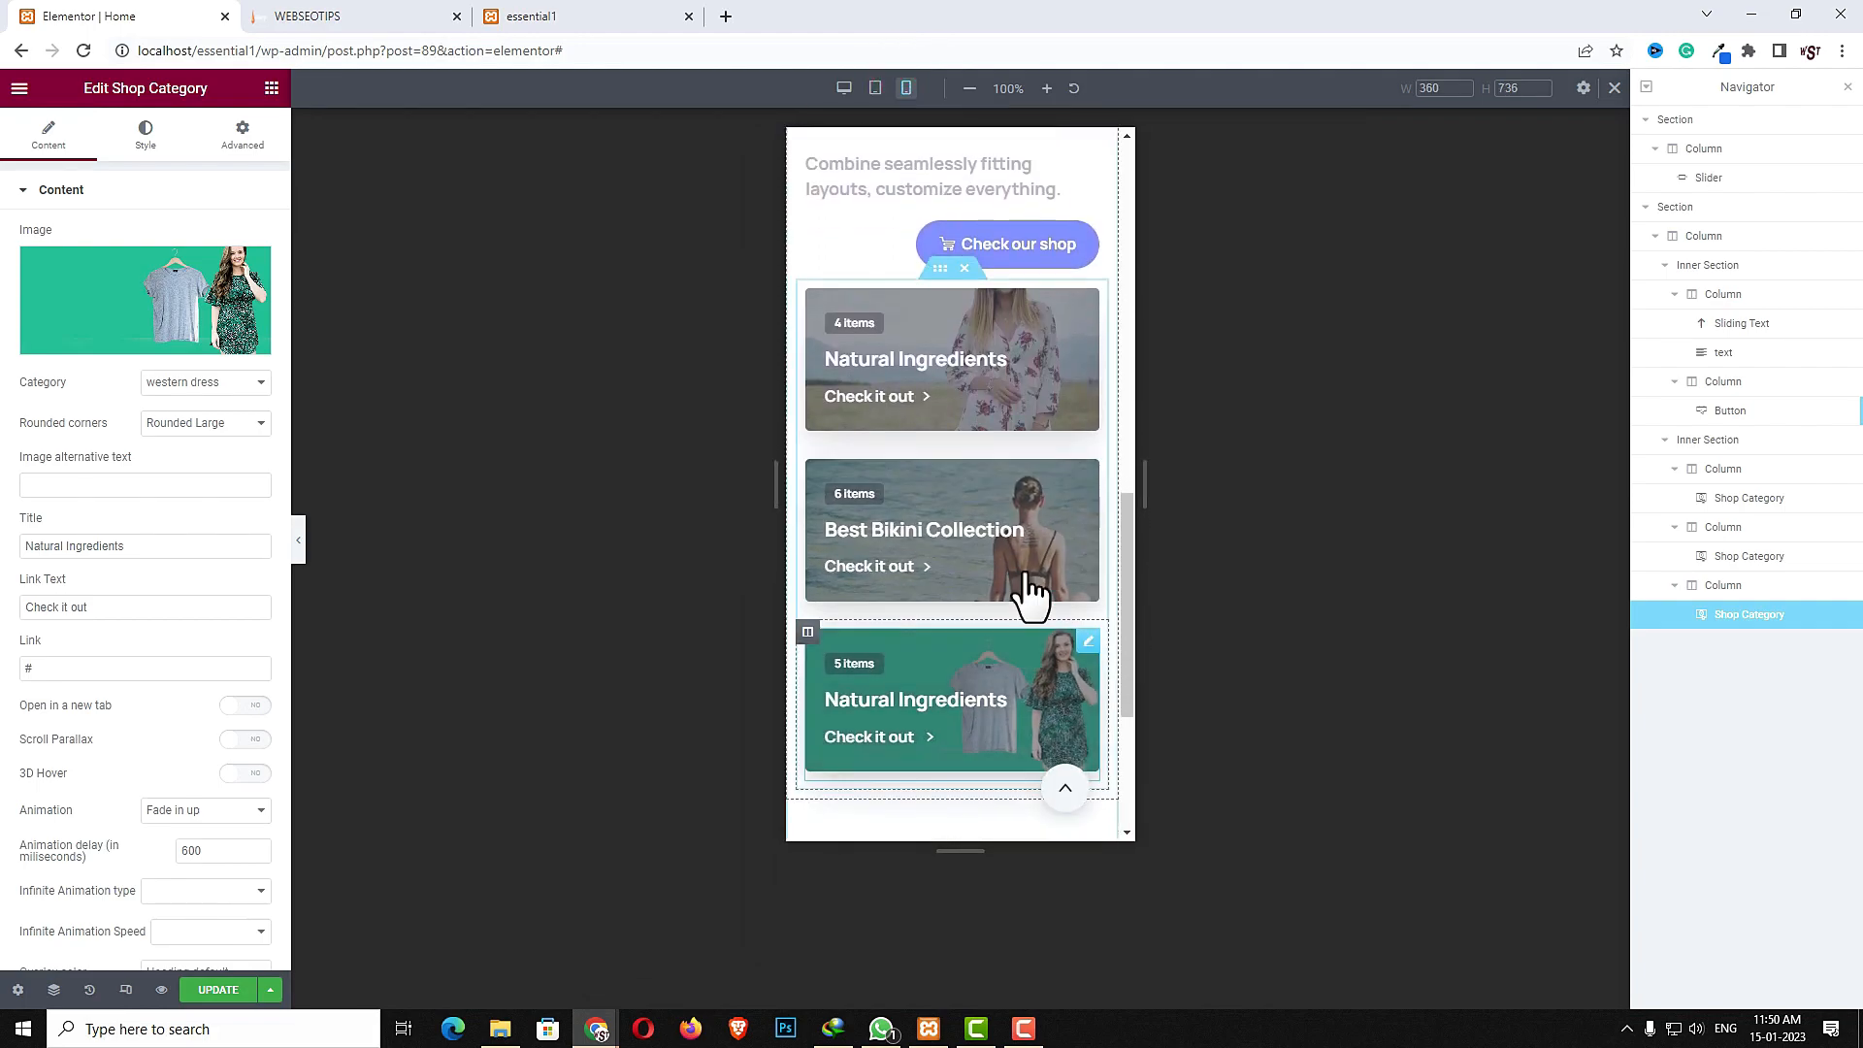
click(844, 88)
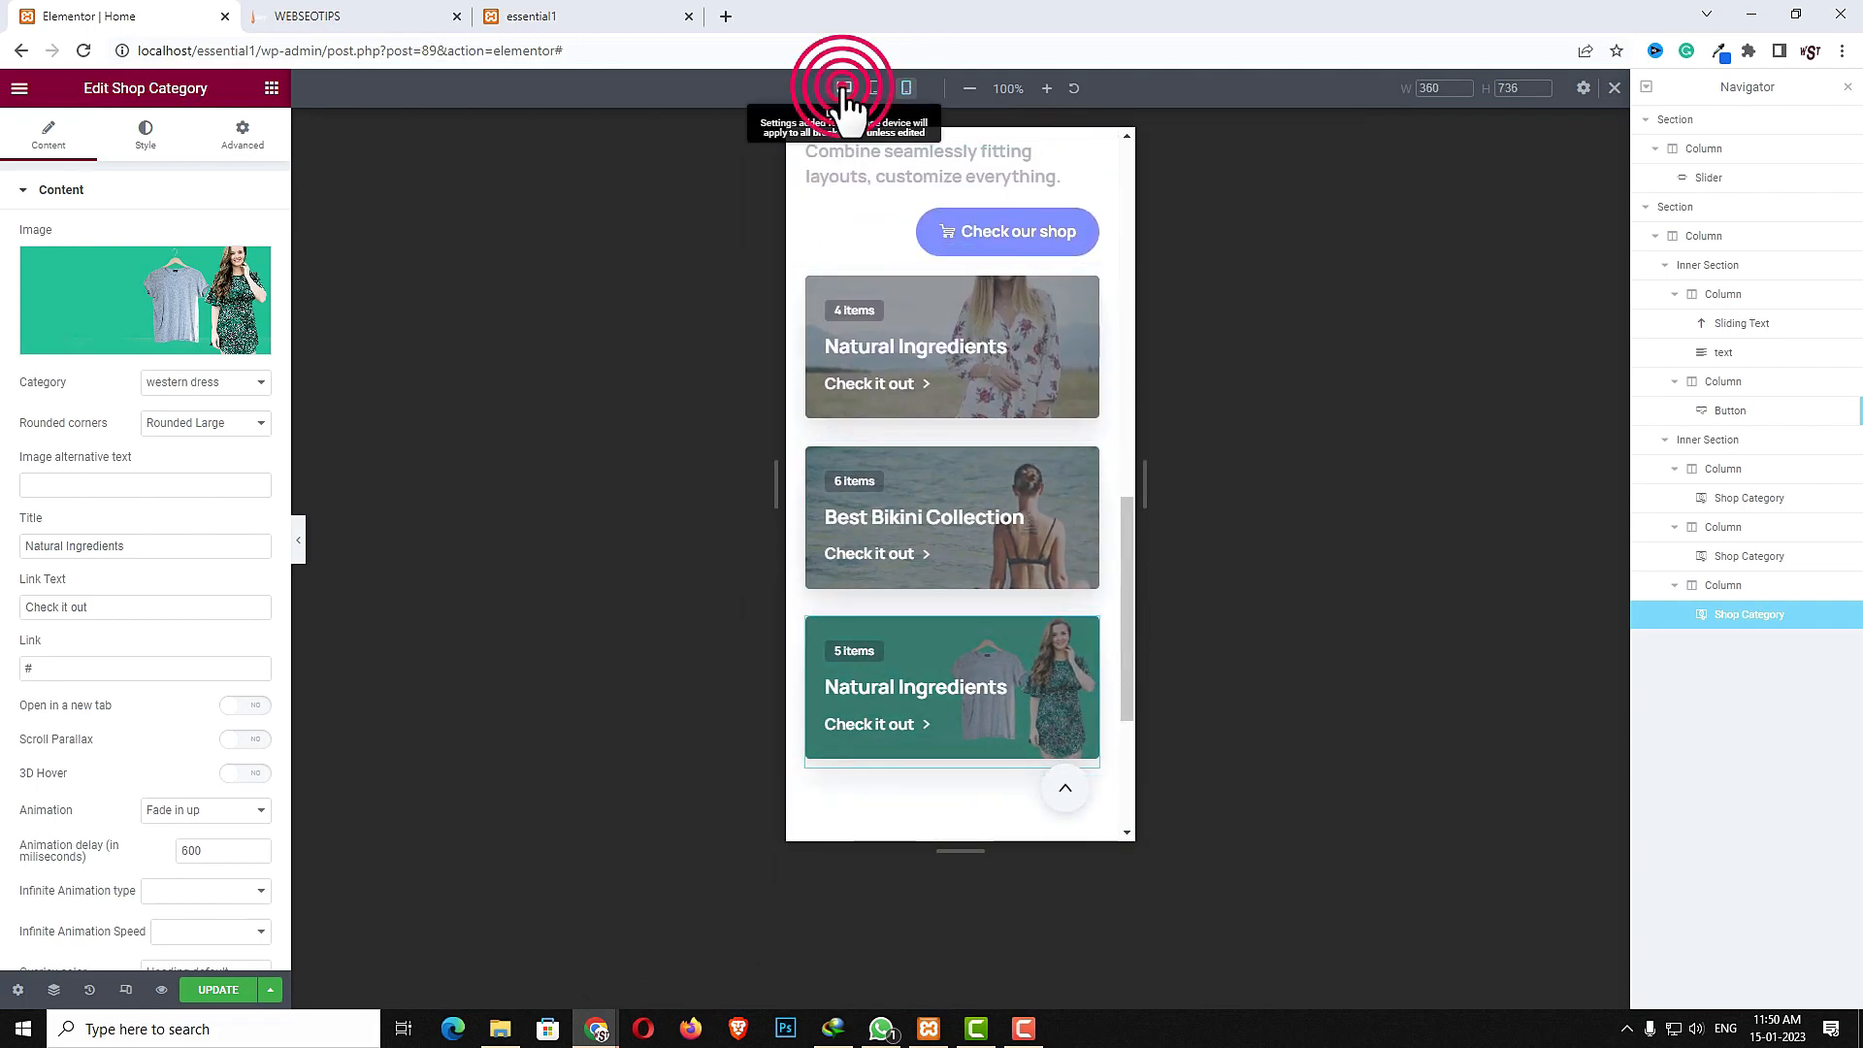
- Check the reference page's Latest Products section, then add a new single-column section below the categories
click(267, 17)
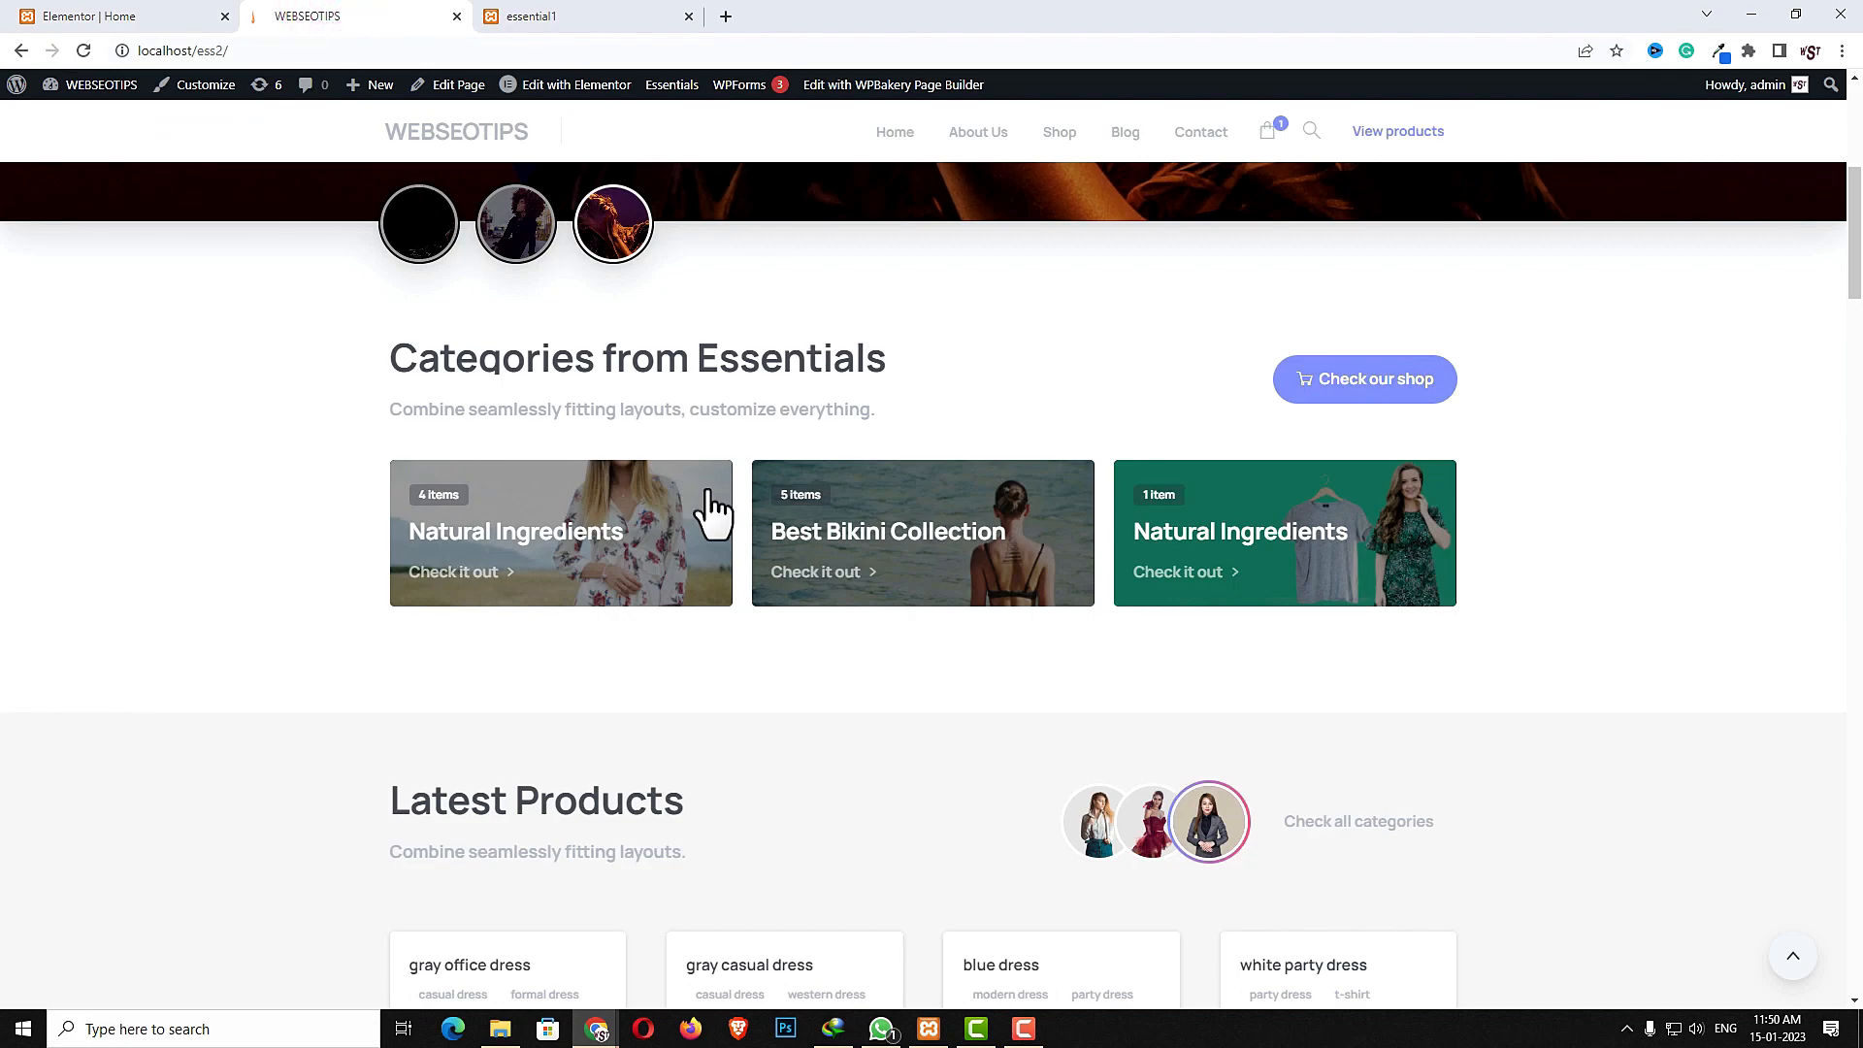
scroll(713, 510, down, 5)
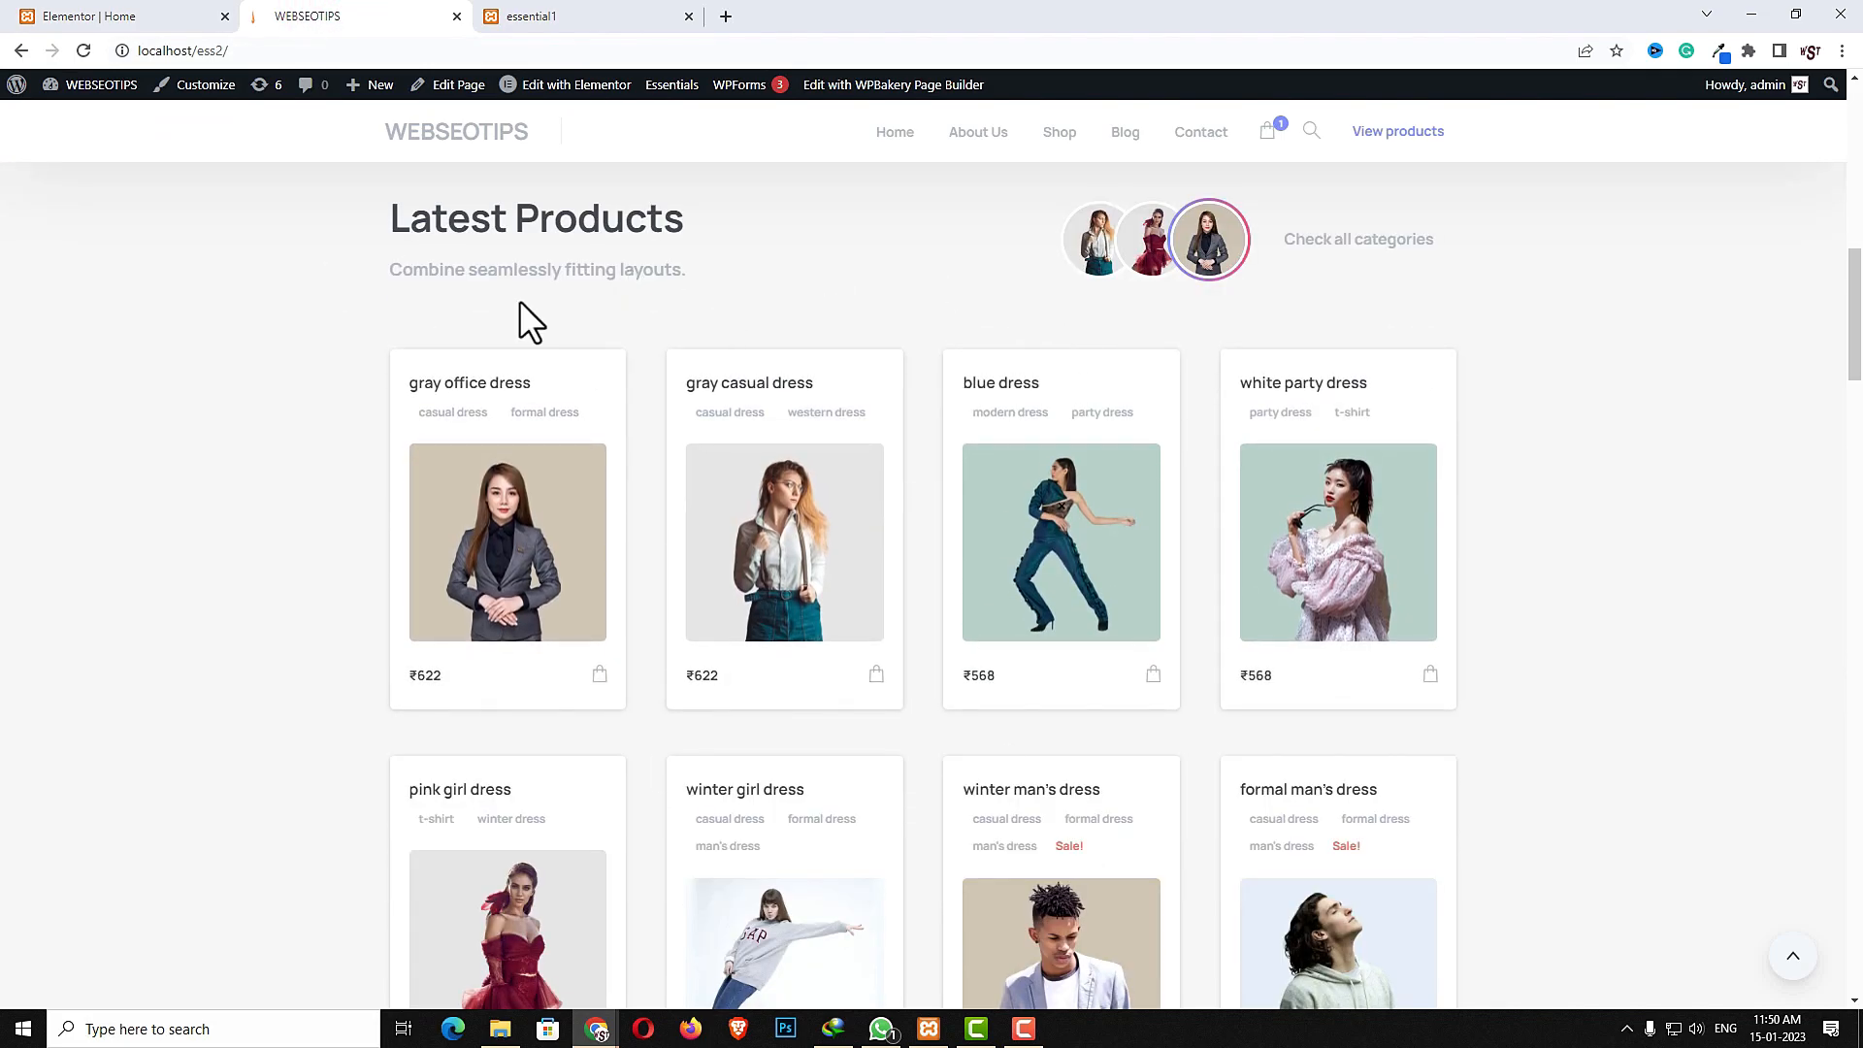
click(146, 17)
click(929, 842)
click(706, 790)
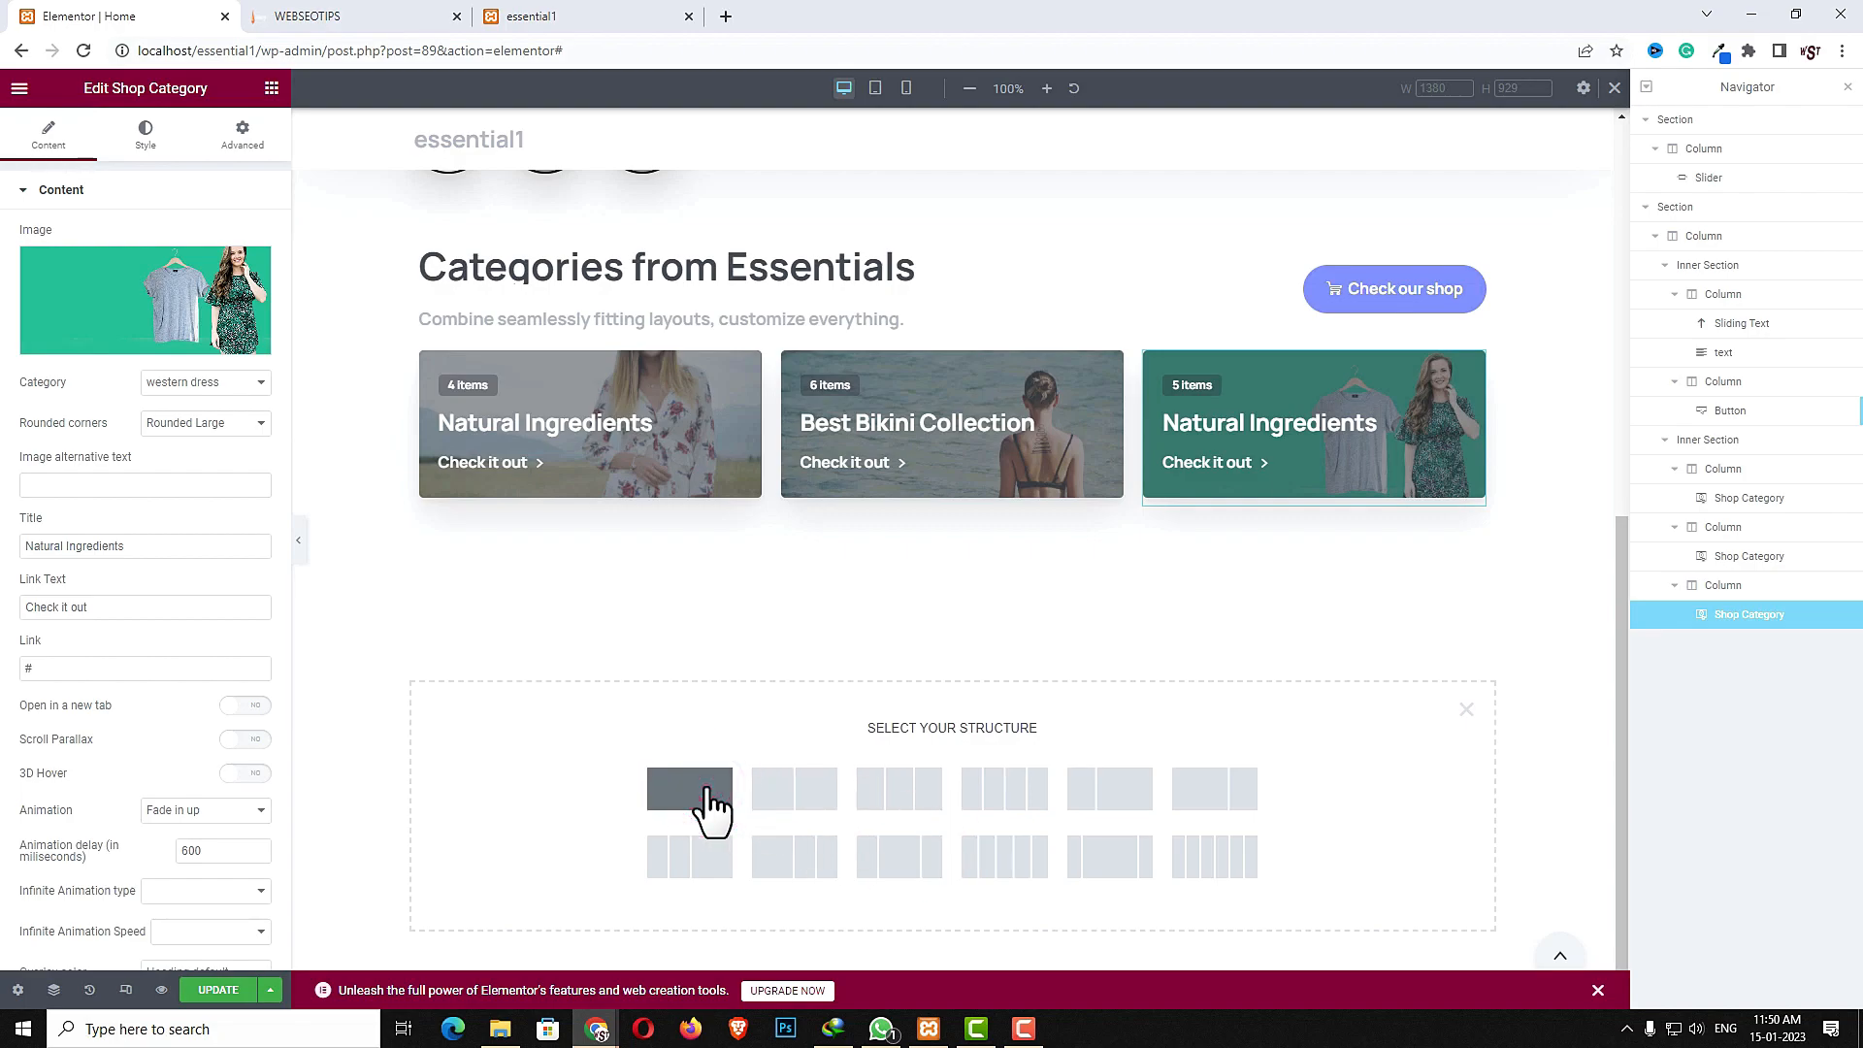
- Create the single-column section below the categories and give it a classic background colour of #EDEDED
click(953, 662)
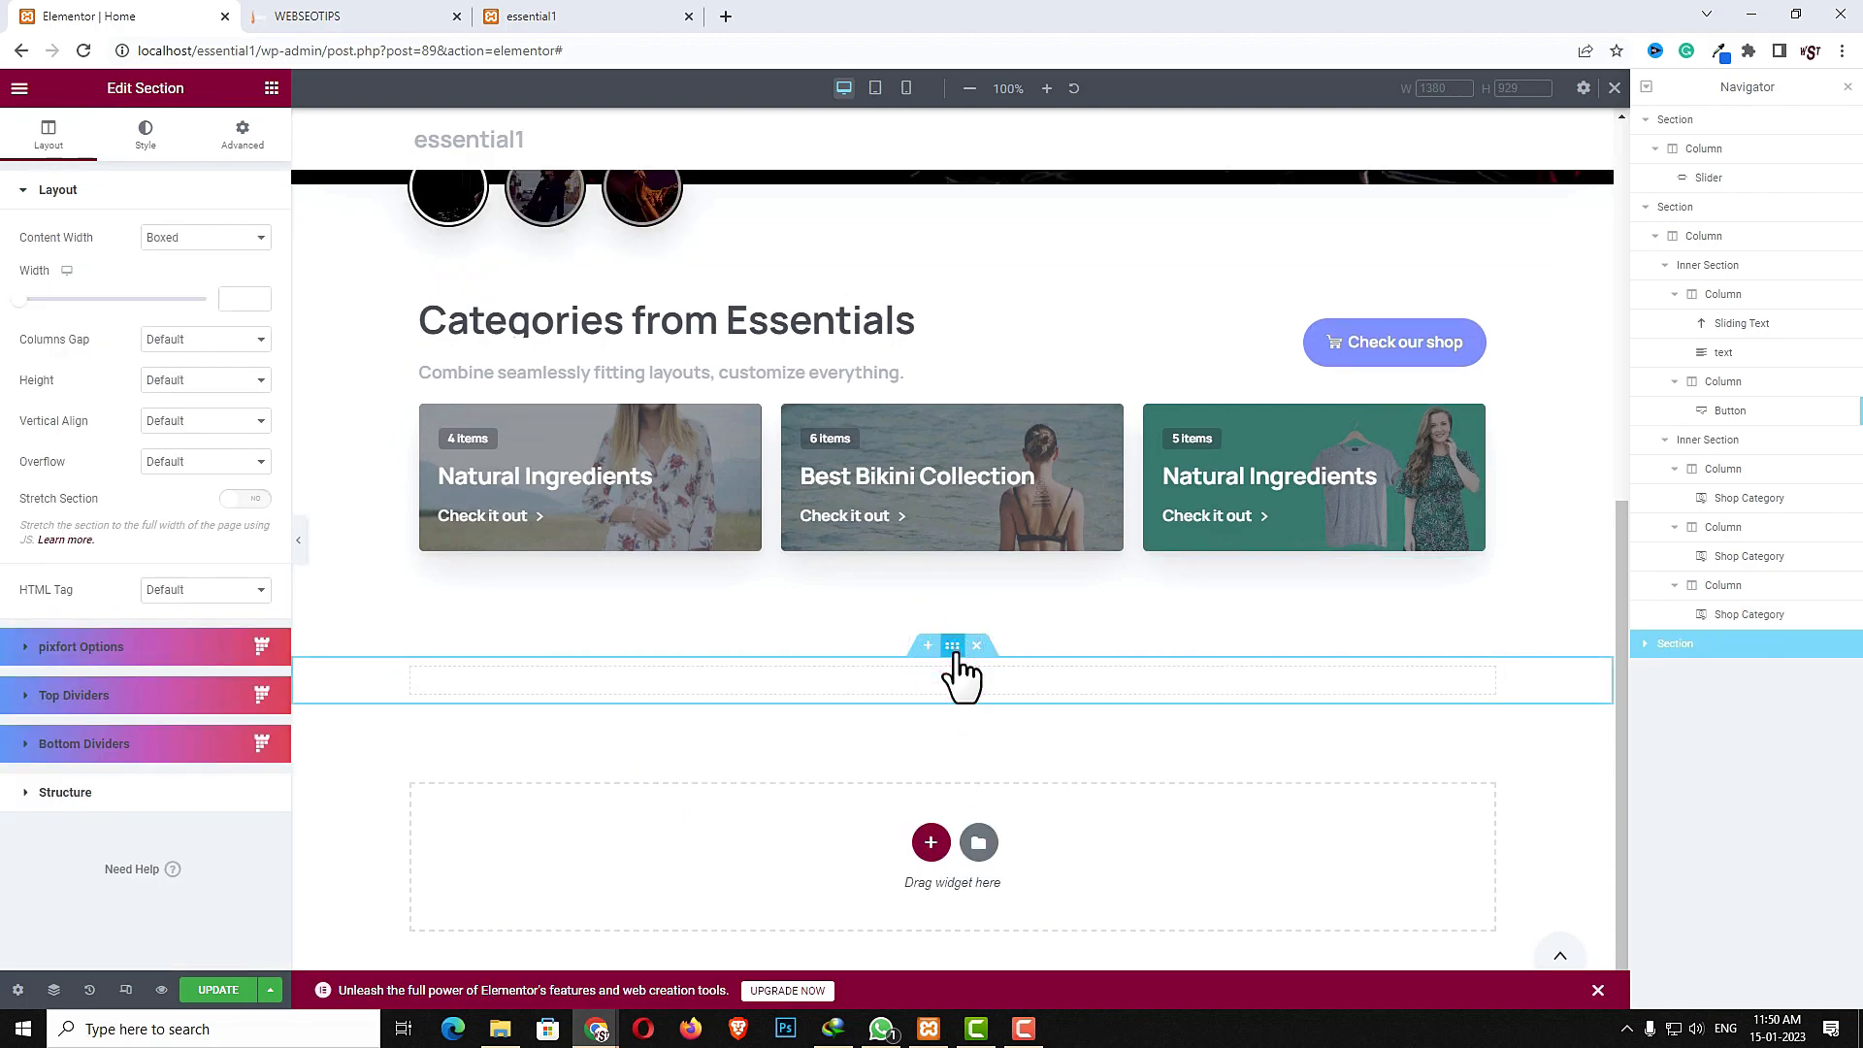
click(152, 134)
click(179, 279)
click(254, 321)
drag(117, 451, 0, 402)
click(244, 136)
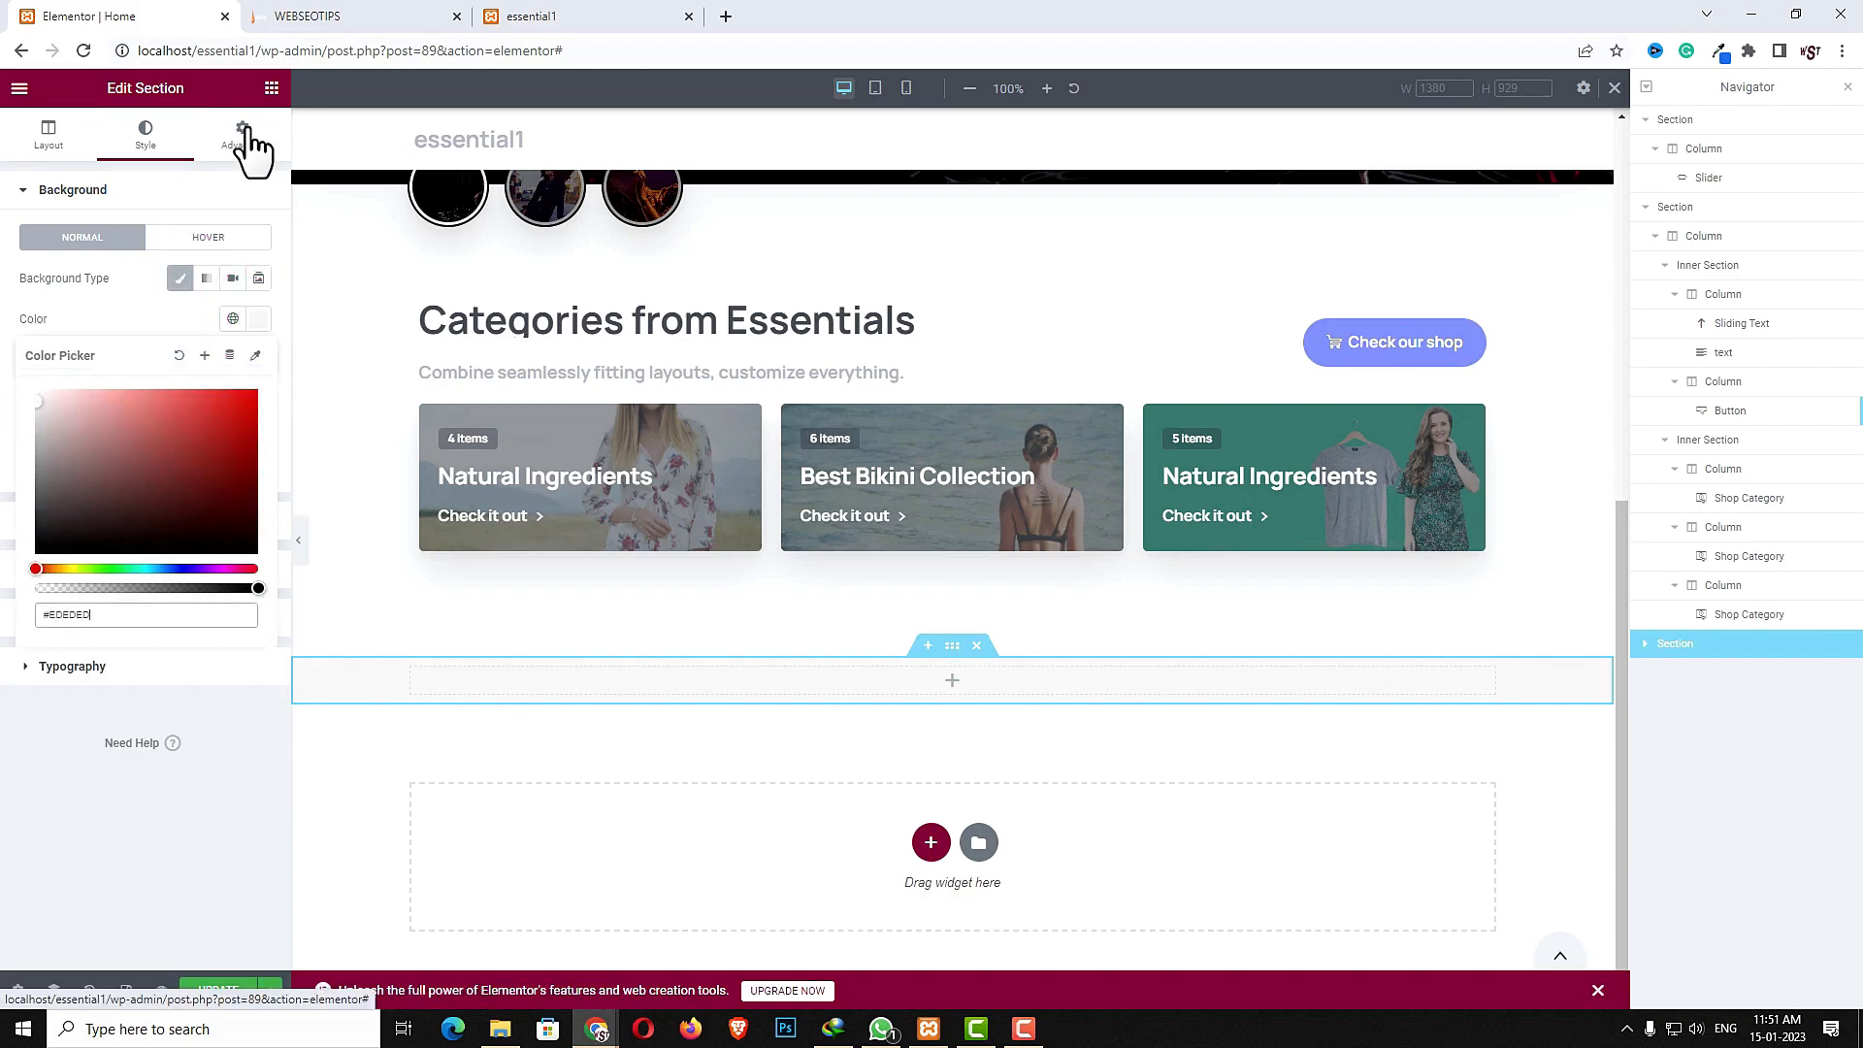
- Unlink the section's padding values and set its top and bottom padding to 40
click(248, 336)
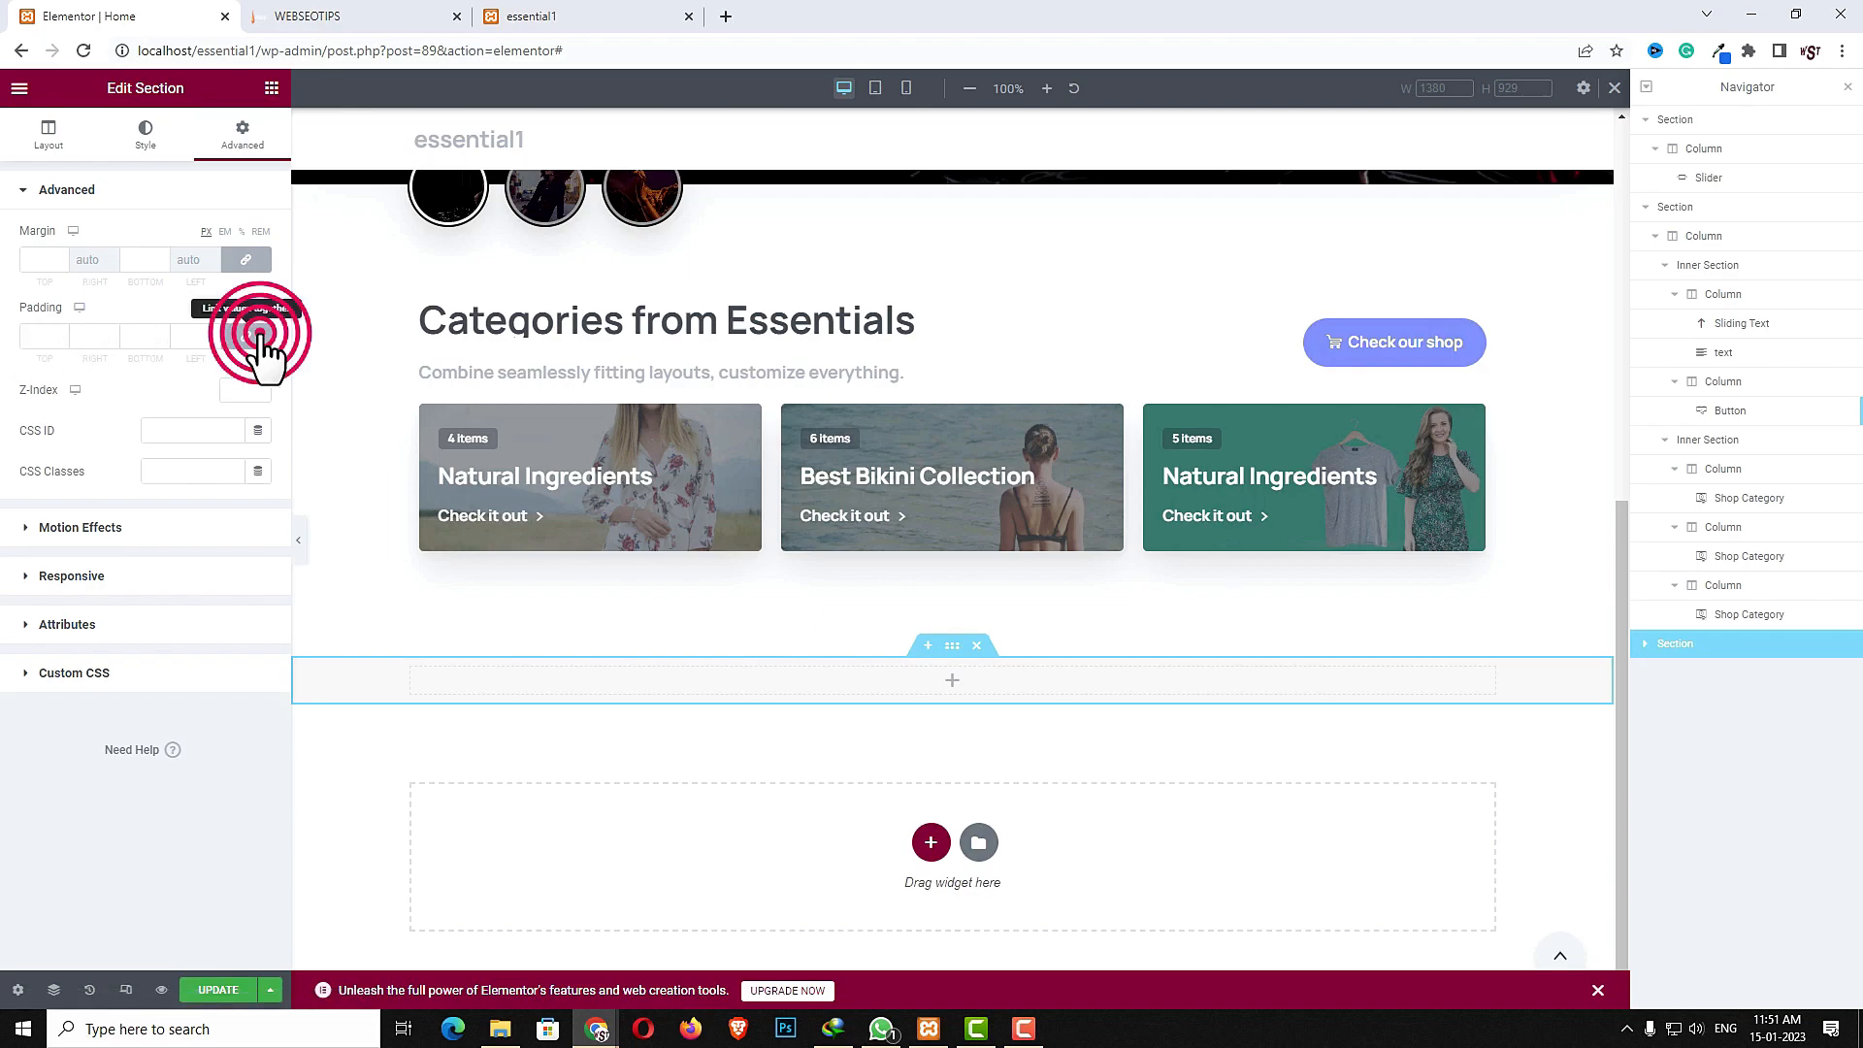
click(44, 336)
text(40)
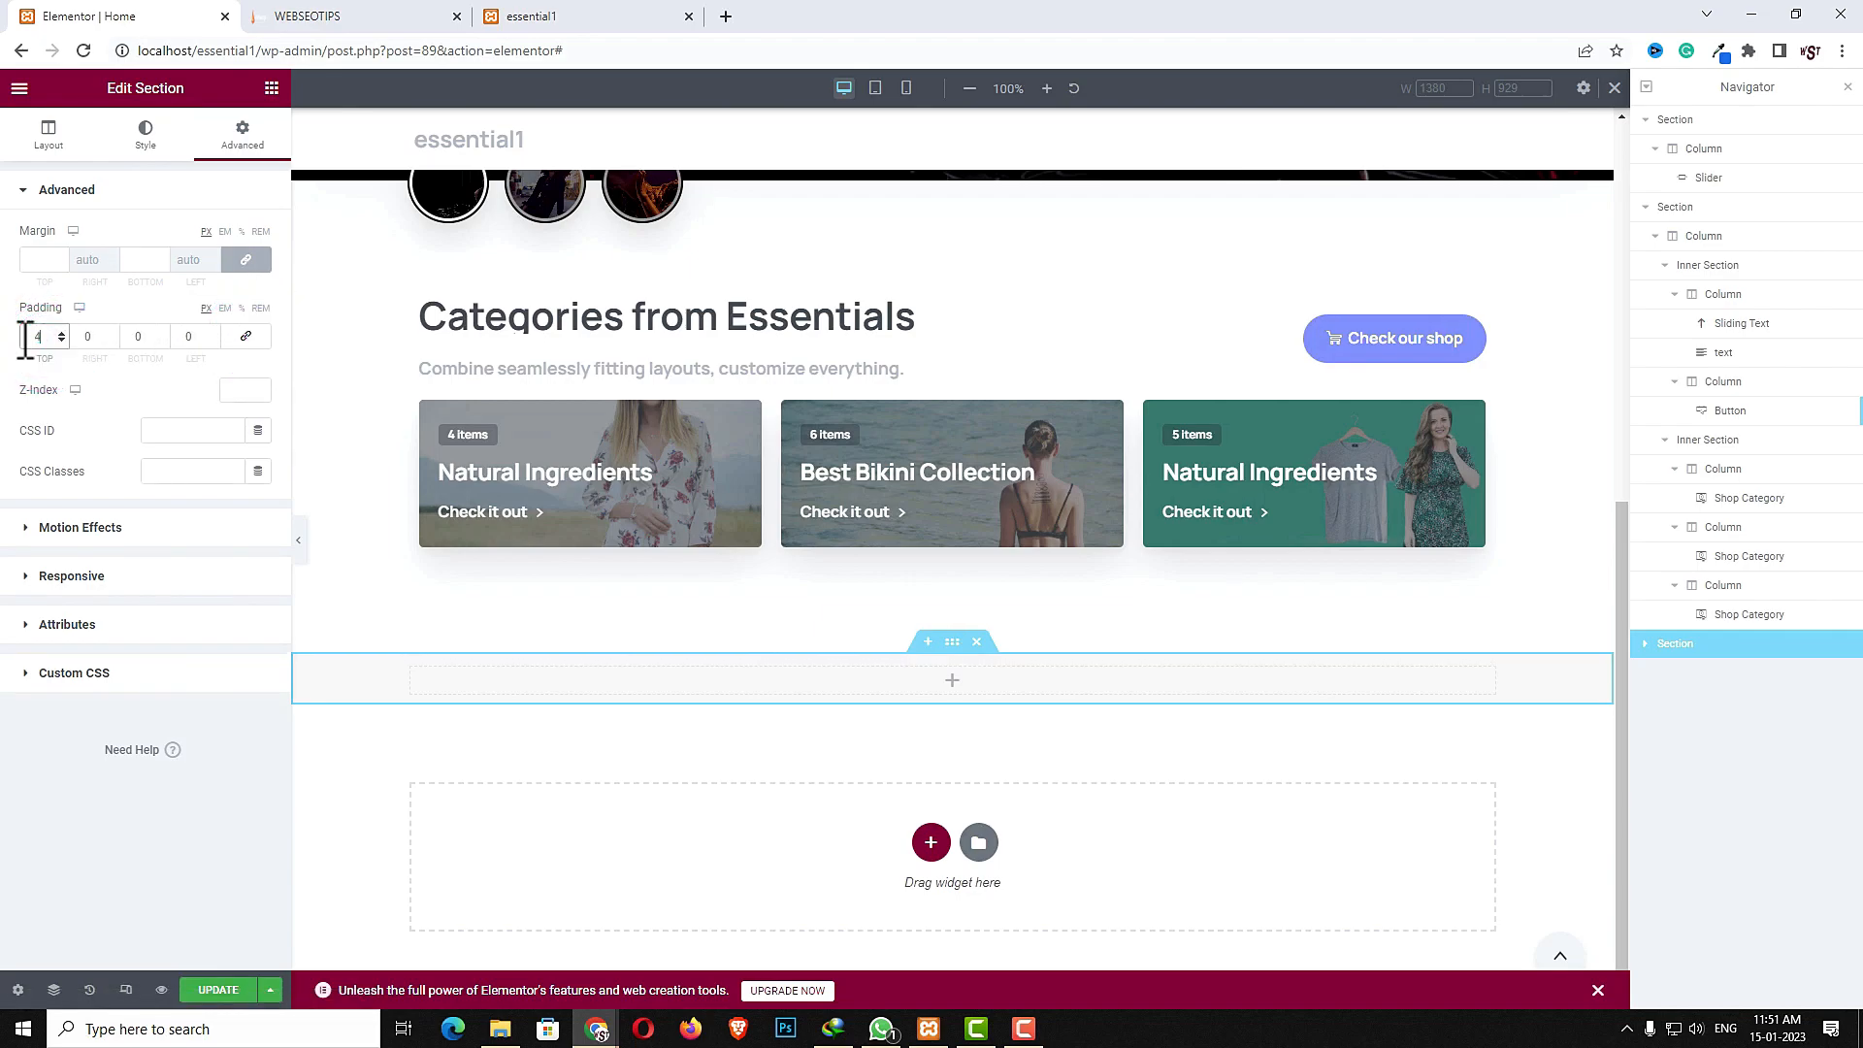
click(146, 336)
text(40)
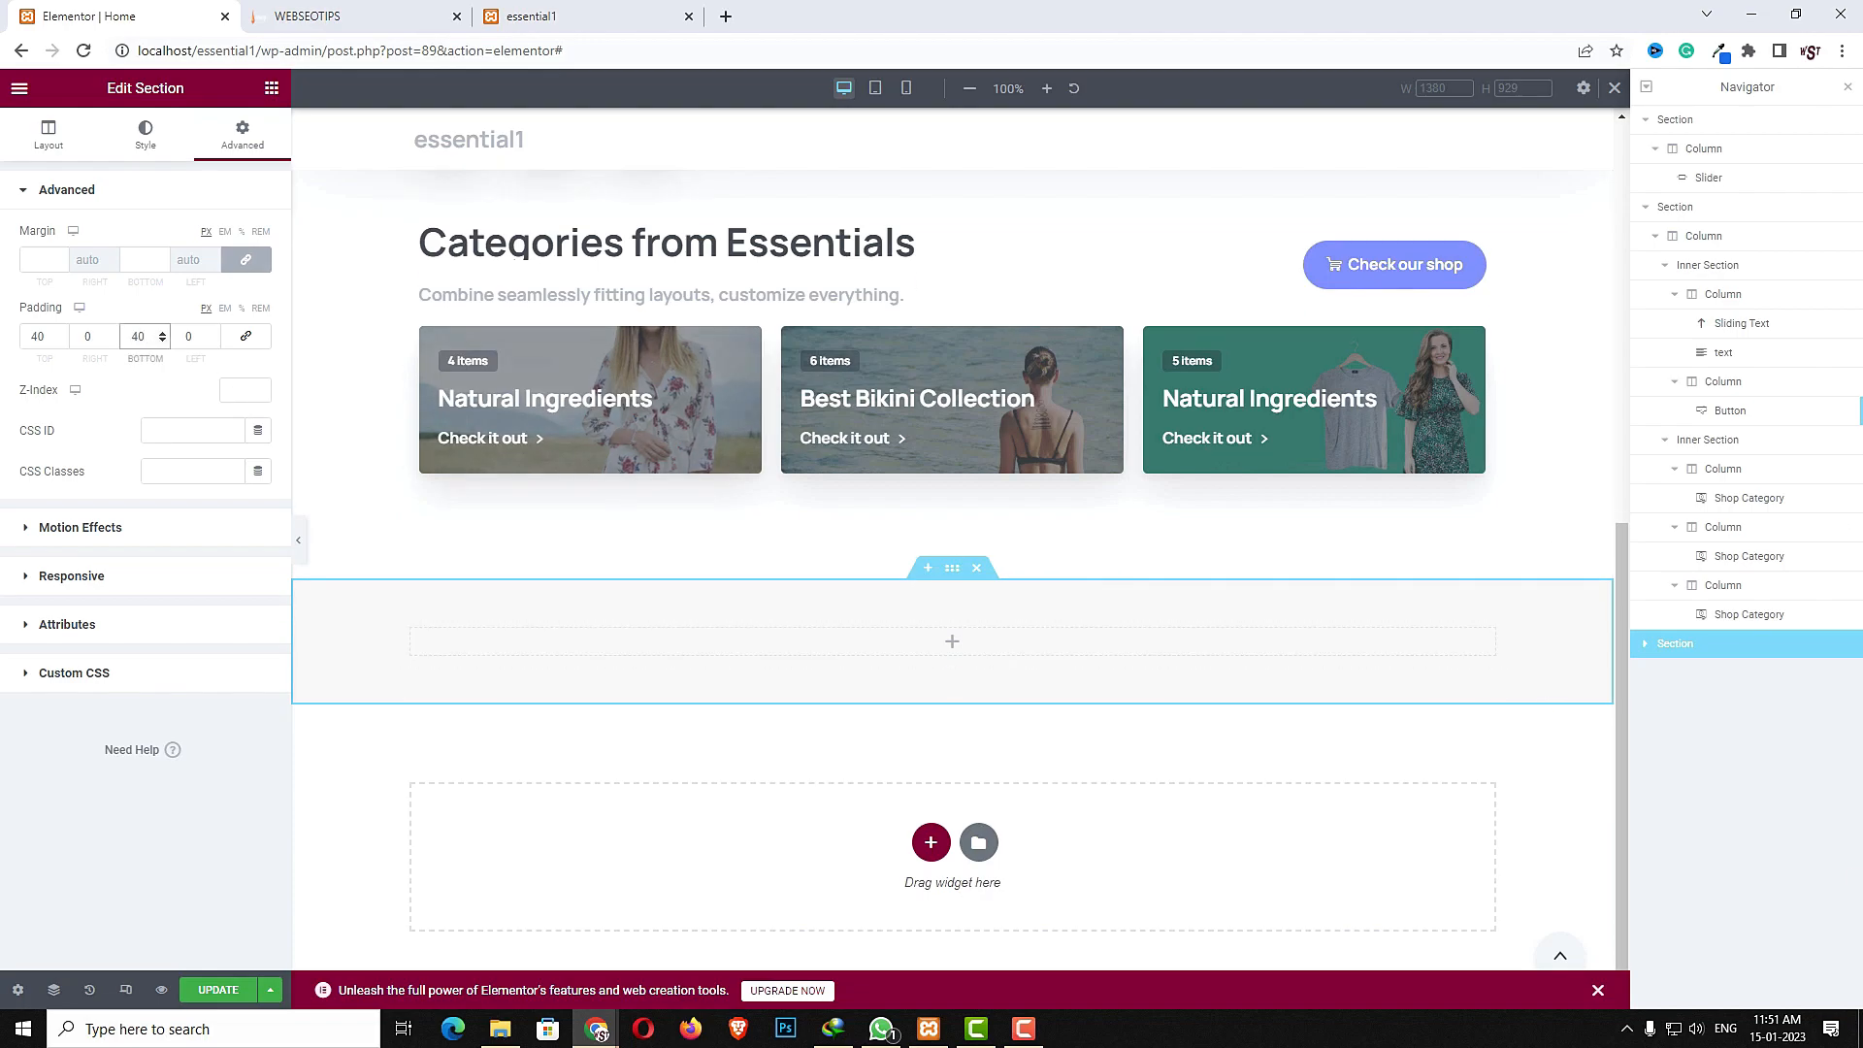
- Add an Inner Section widget inside the new section
click(948, 641)
click(118, 166)
text(inn)
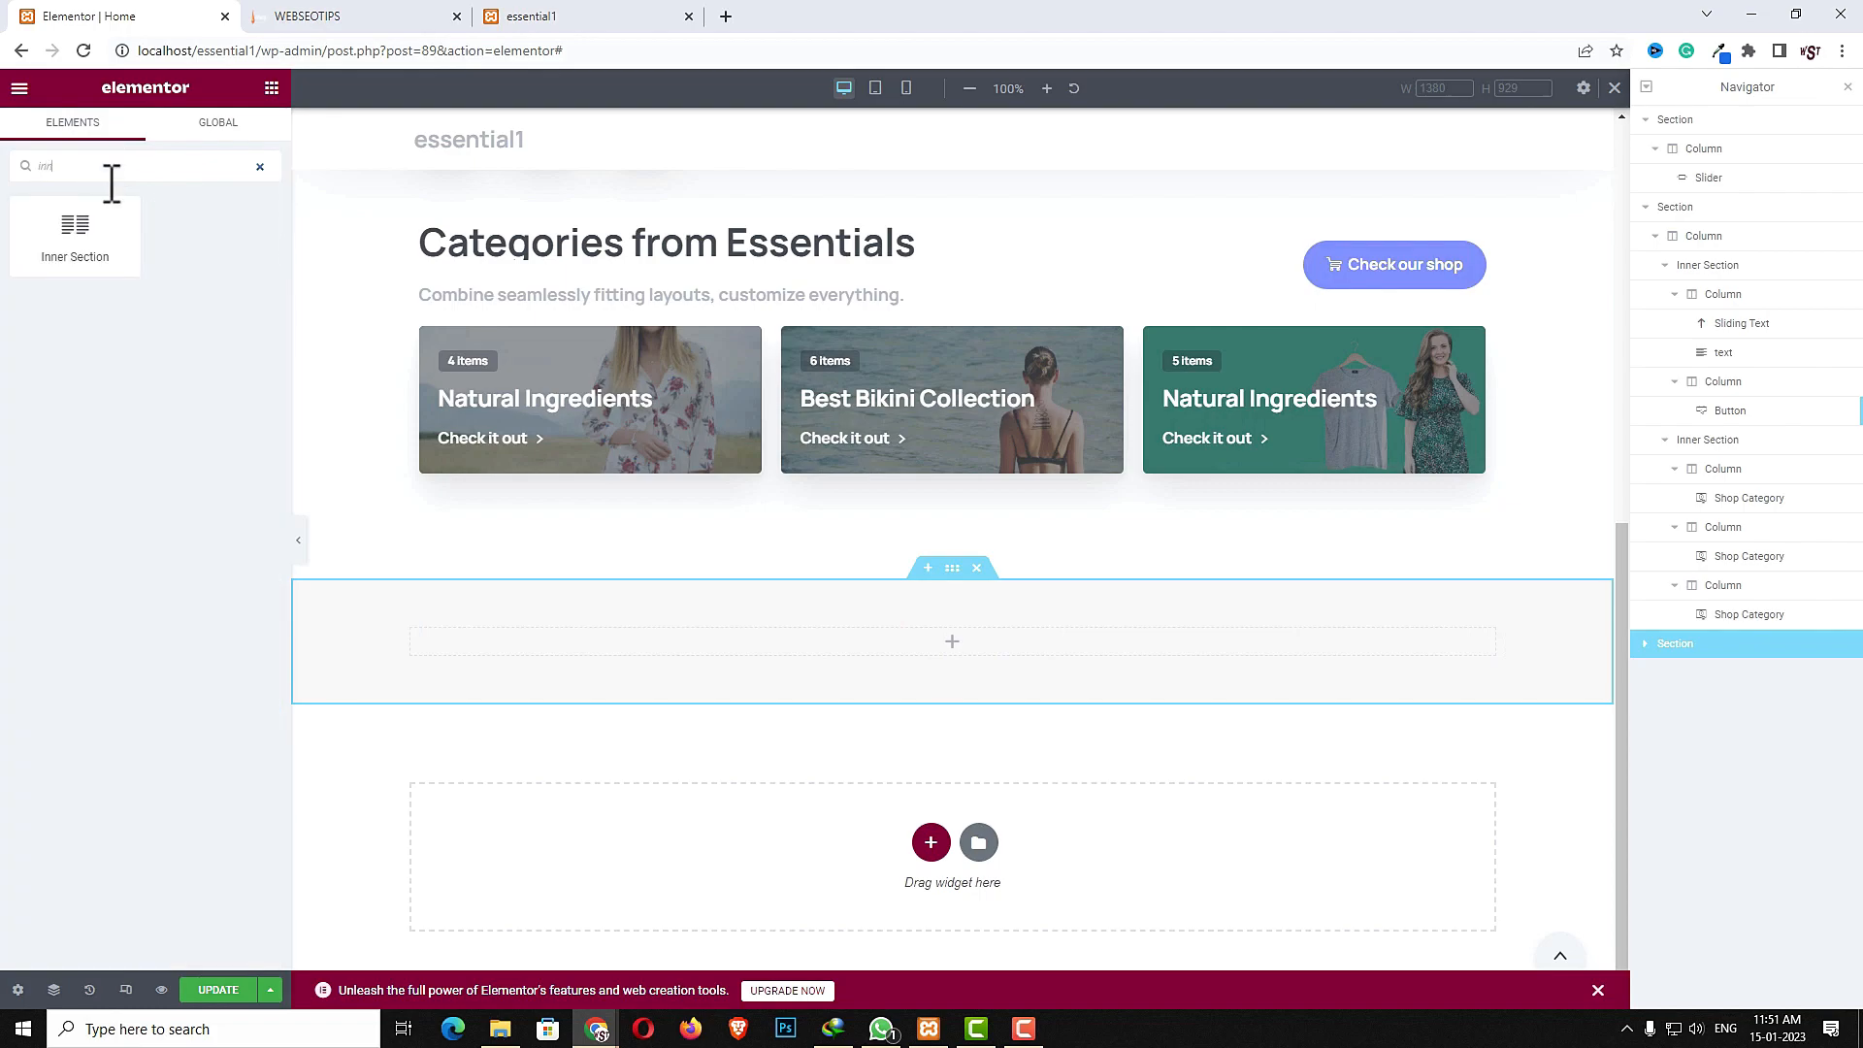
drag(92, 250, 1198, 657)
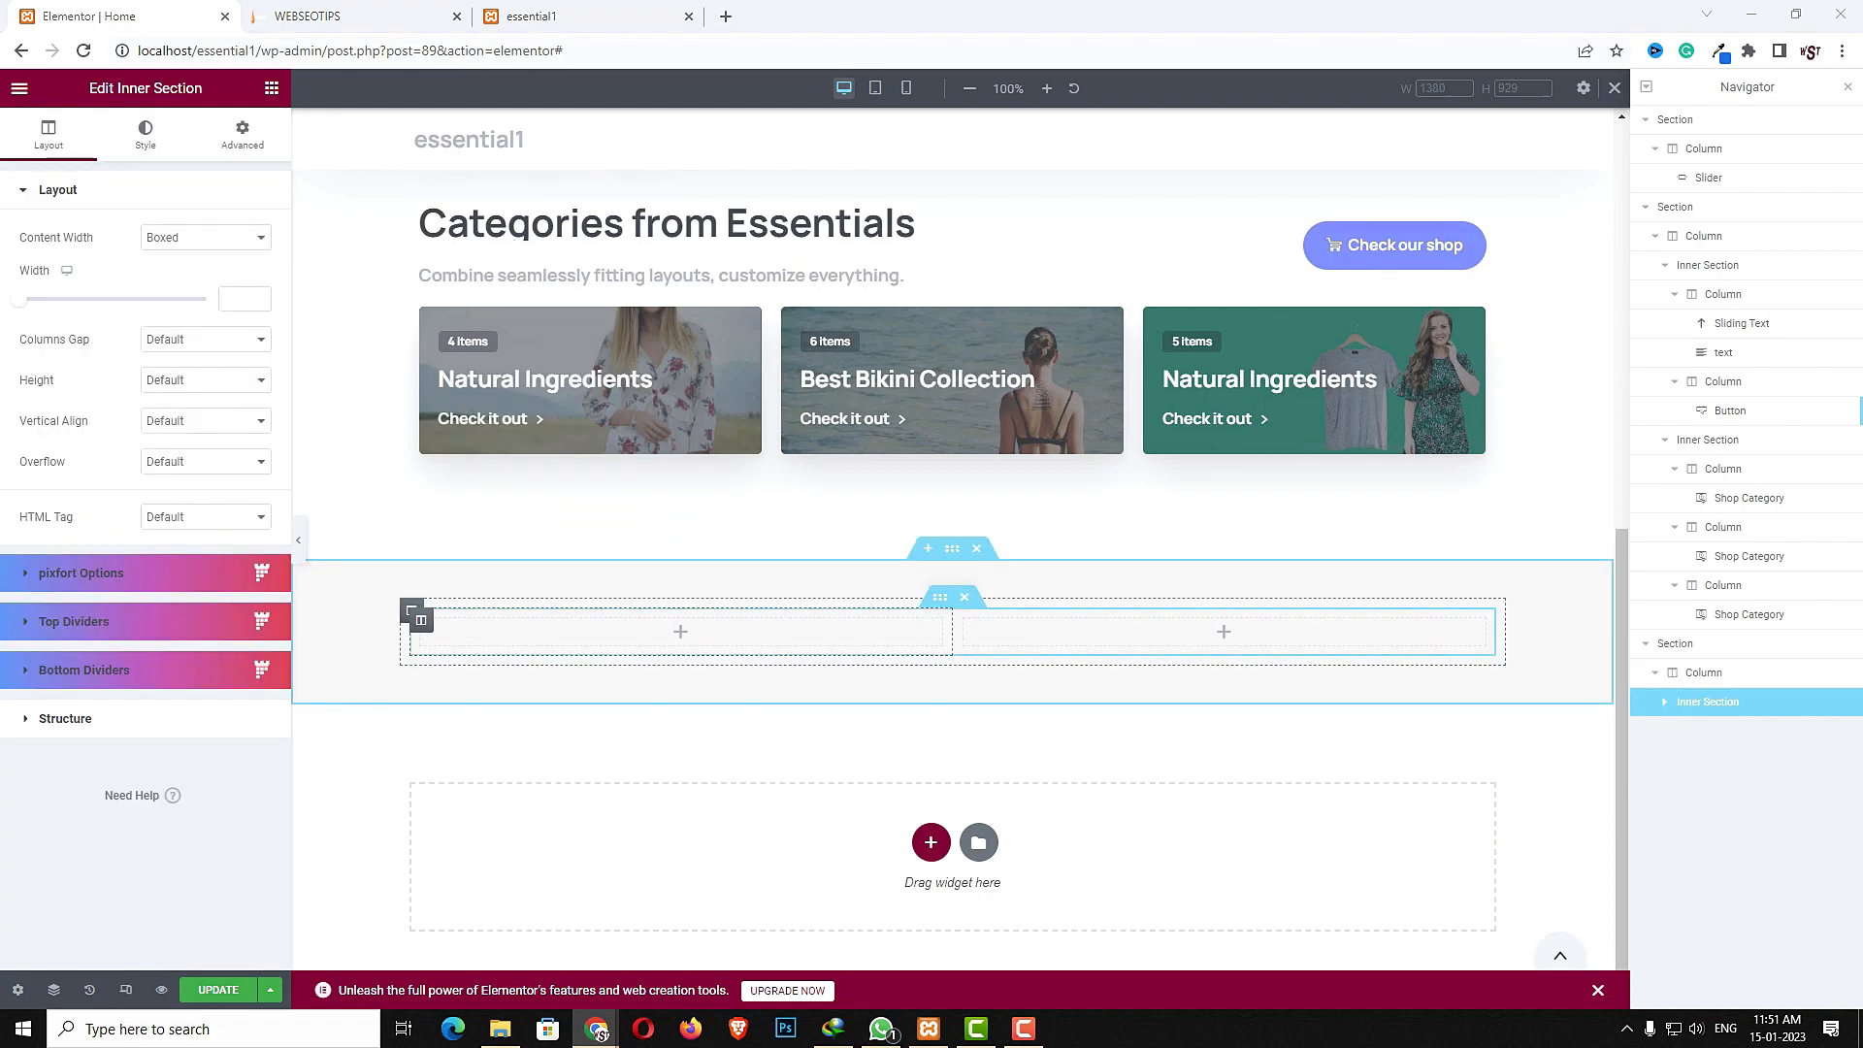
- Set the inner section's first column width to 35%
click(421, 619)
click(233, 243)
text(35)
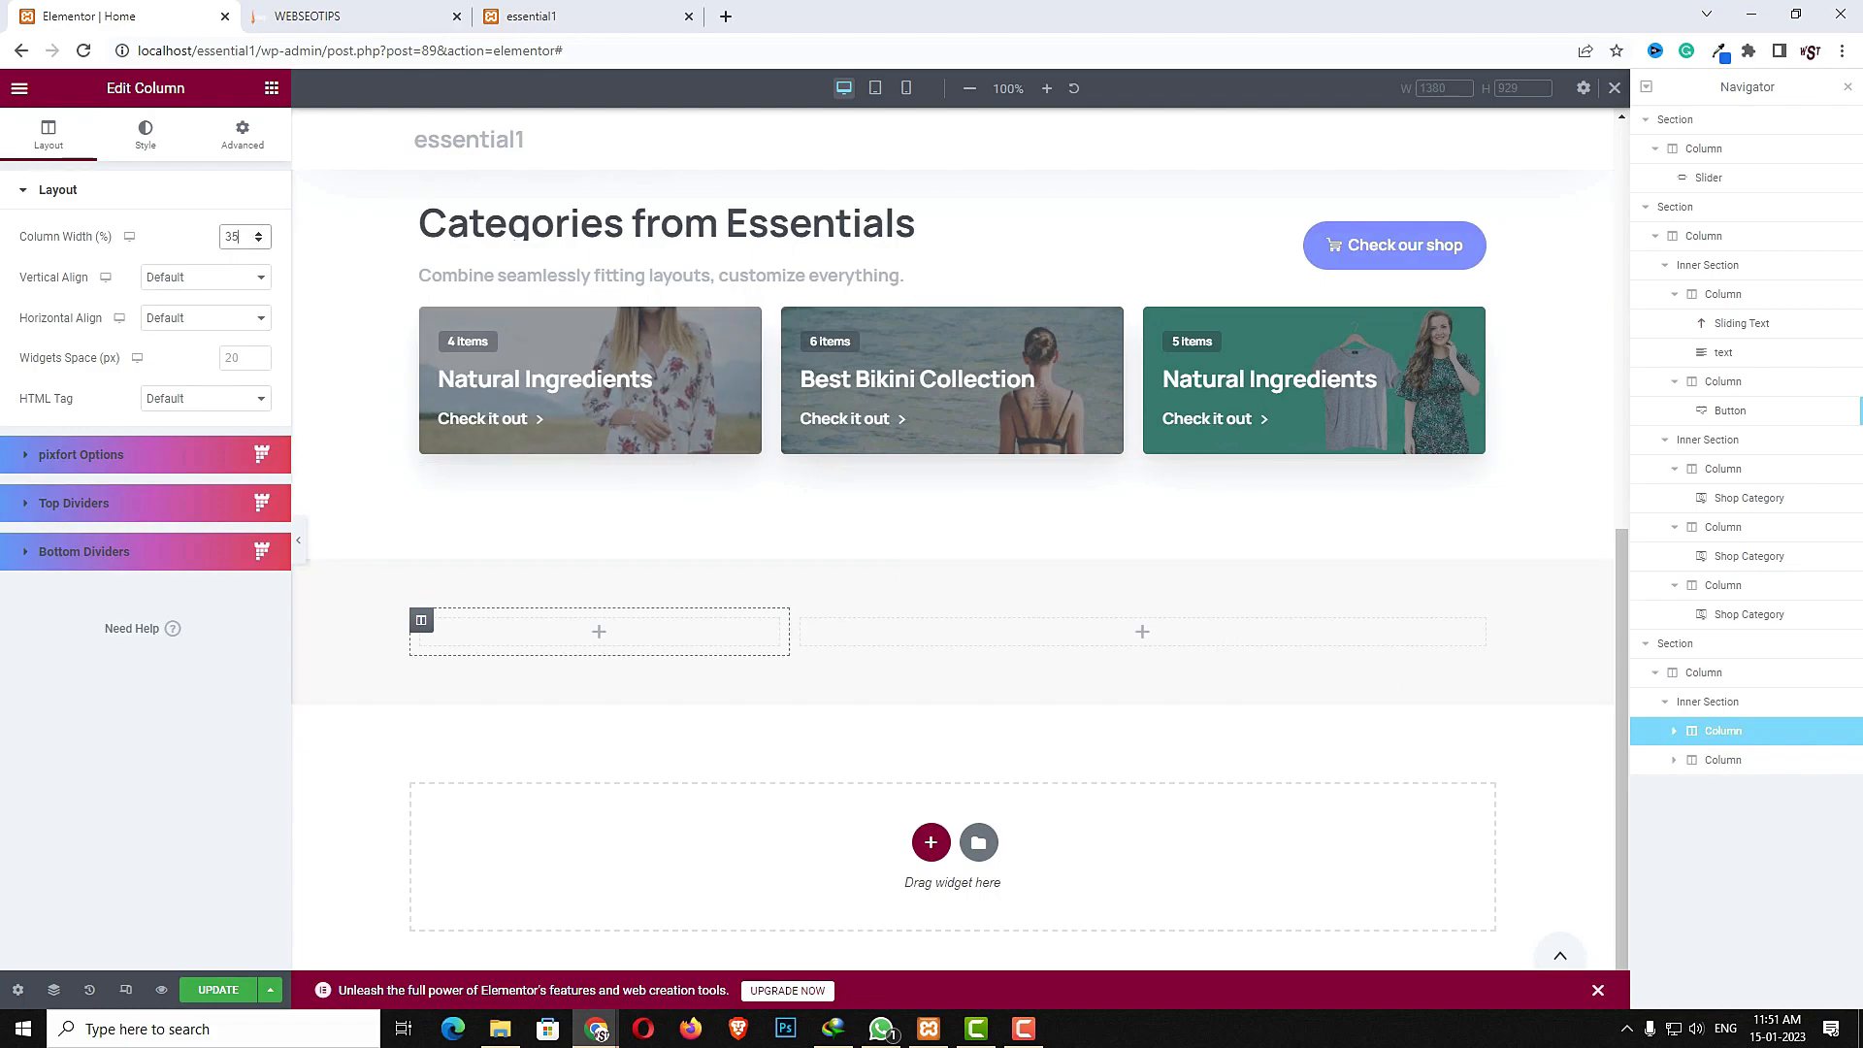
- Copy the Categories from Essentials sliding text heading and paste it into the first column
right_click(574, 227)
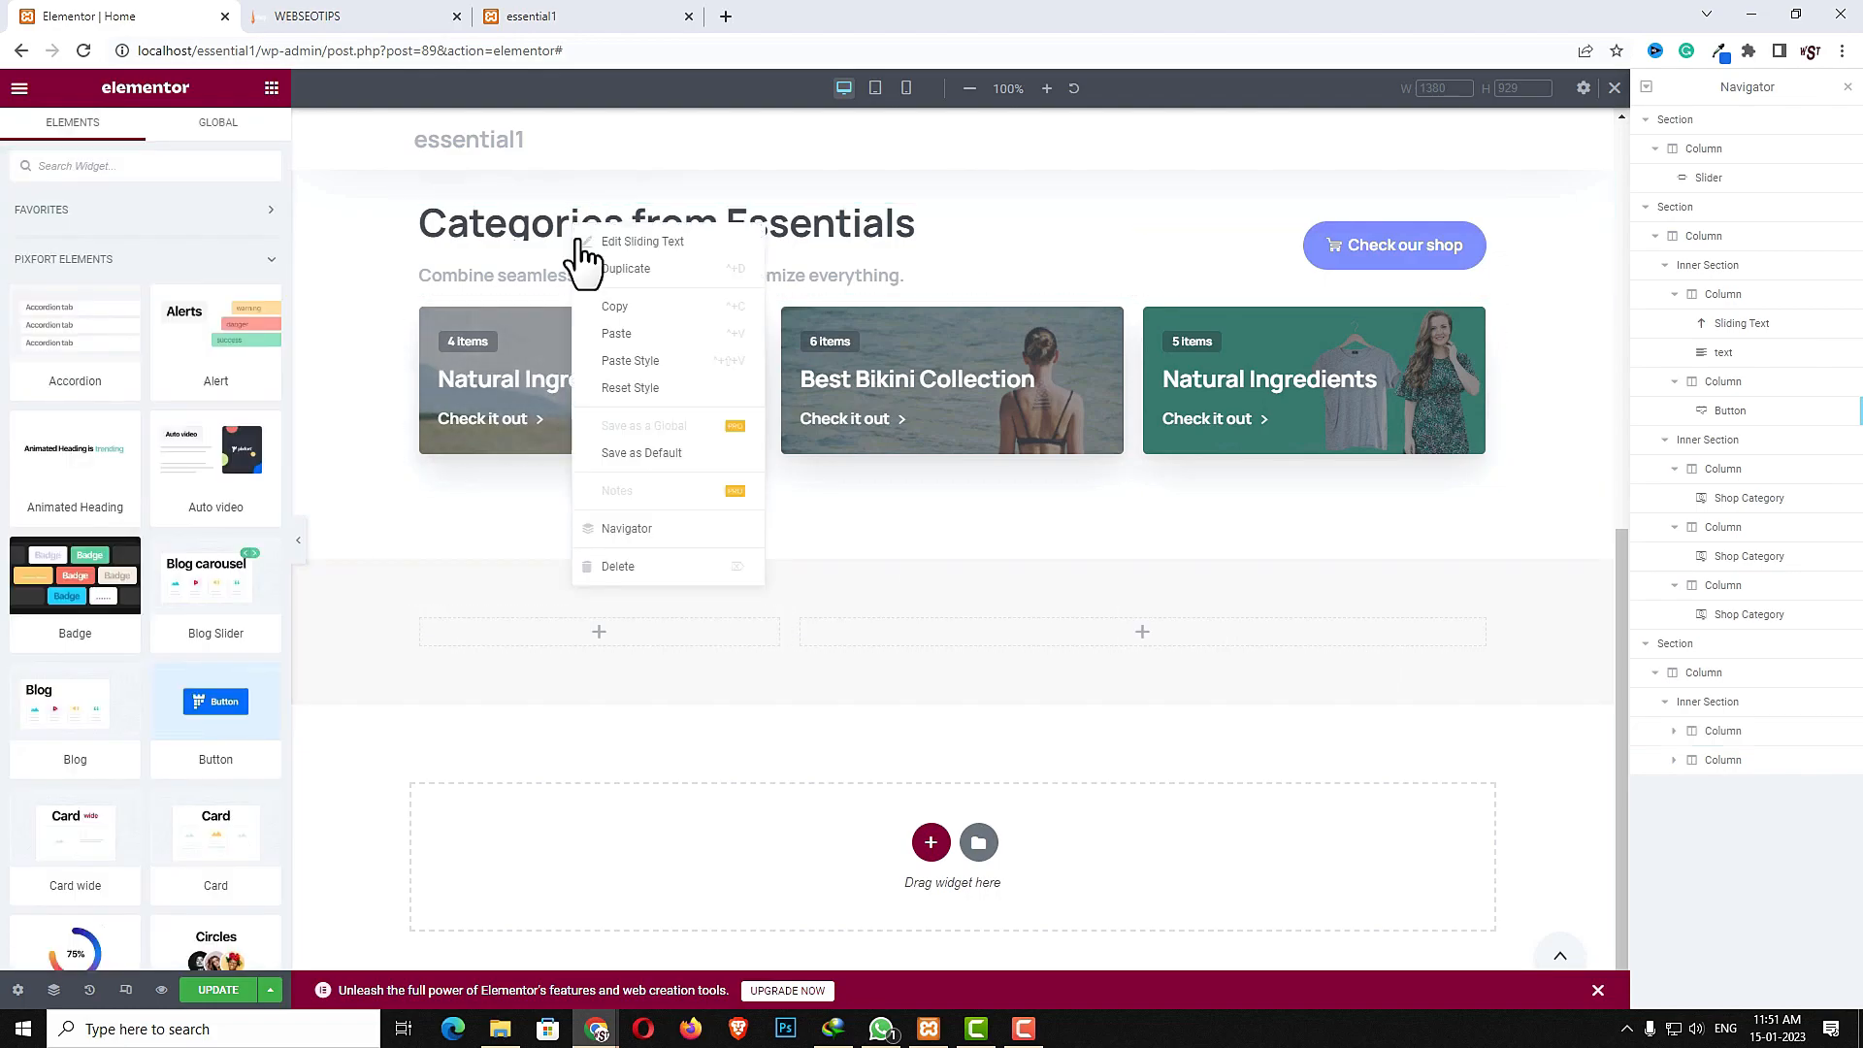
click(603, 303)
right_click(540, 627)
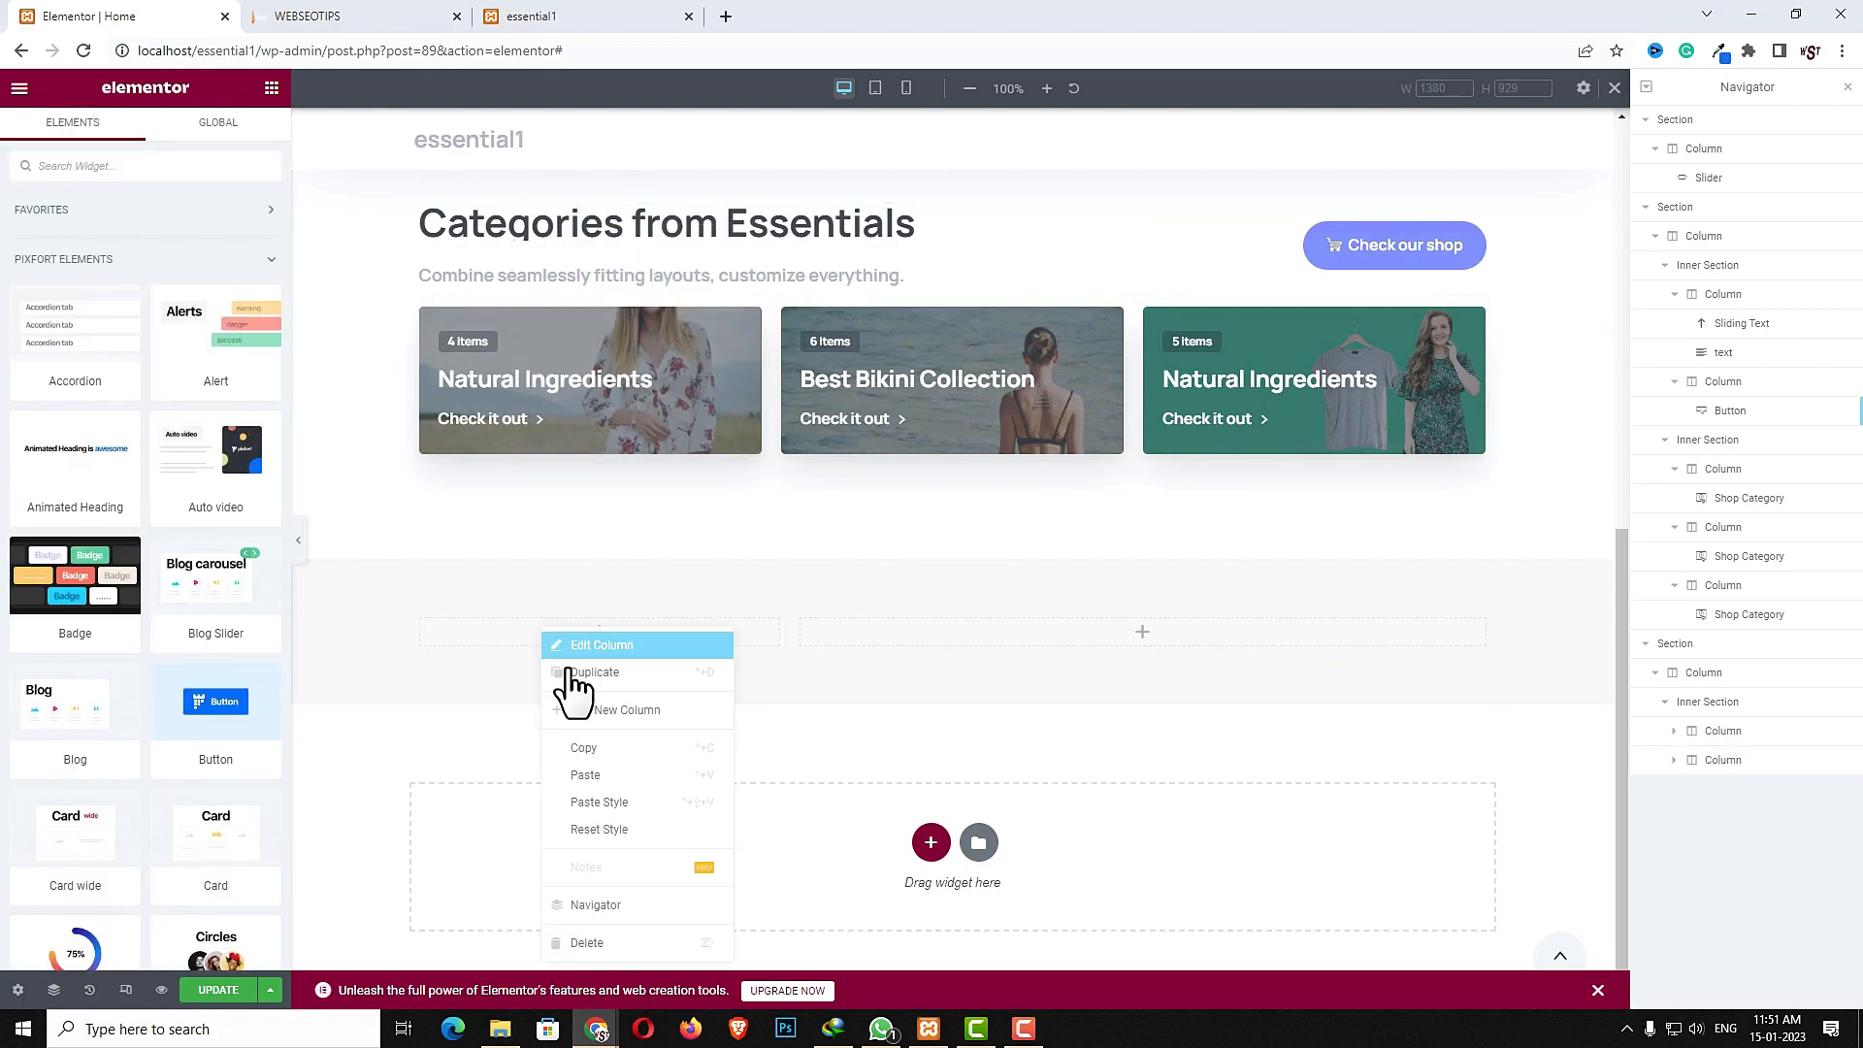
click(594, 777)
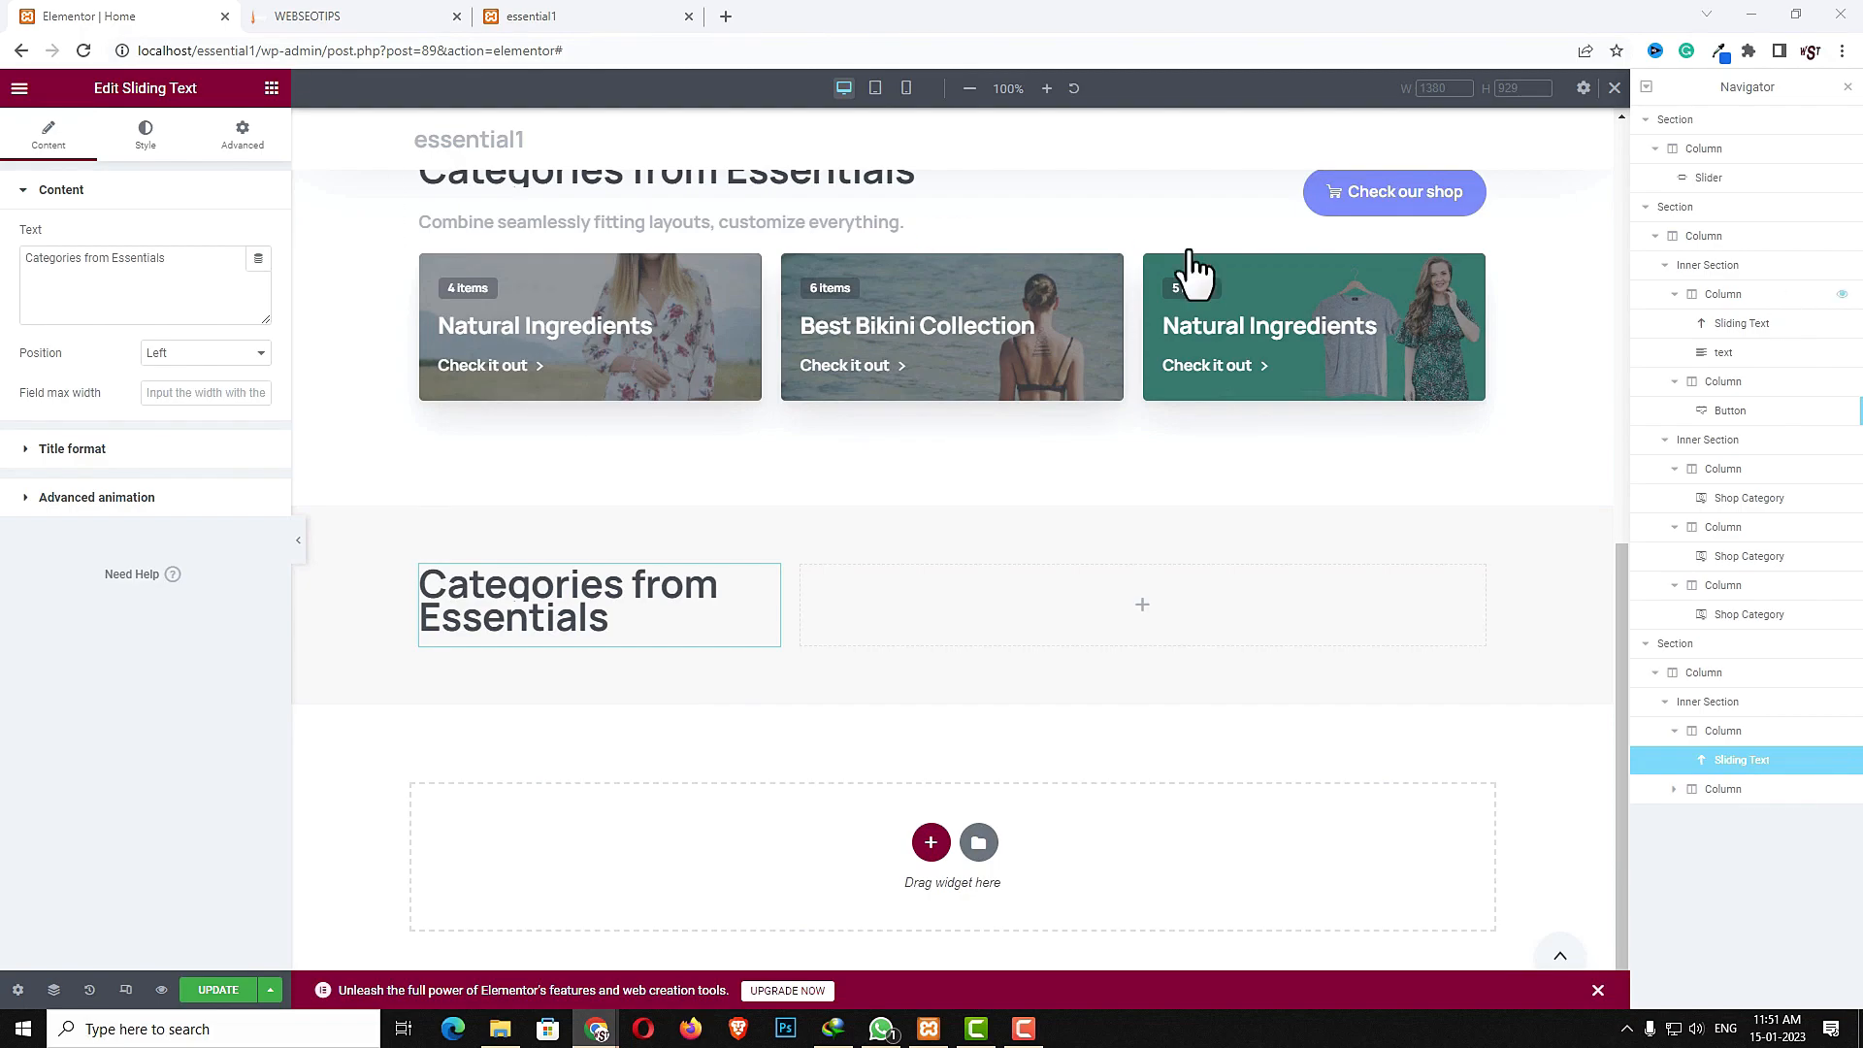
- Replace the pasted heading's text with Latest Products
click(129, 269)
key(ctrl+a)
text(Latest Products)
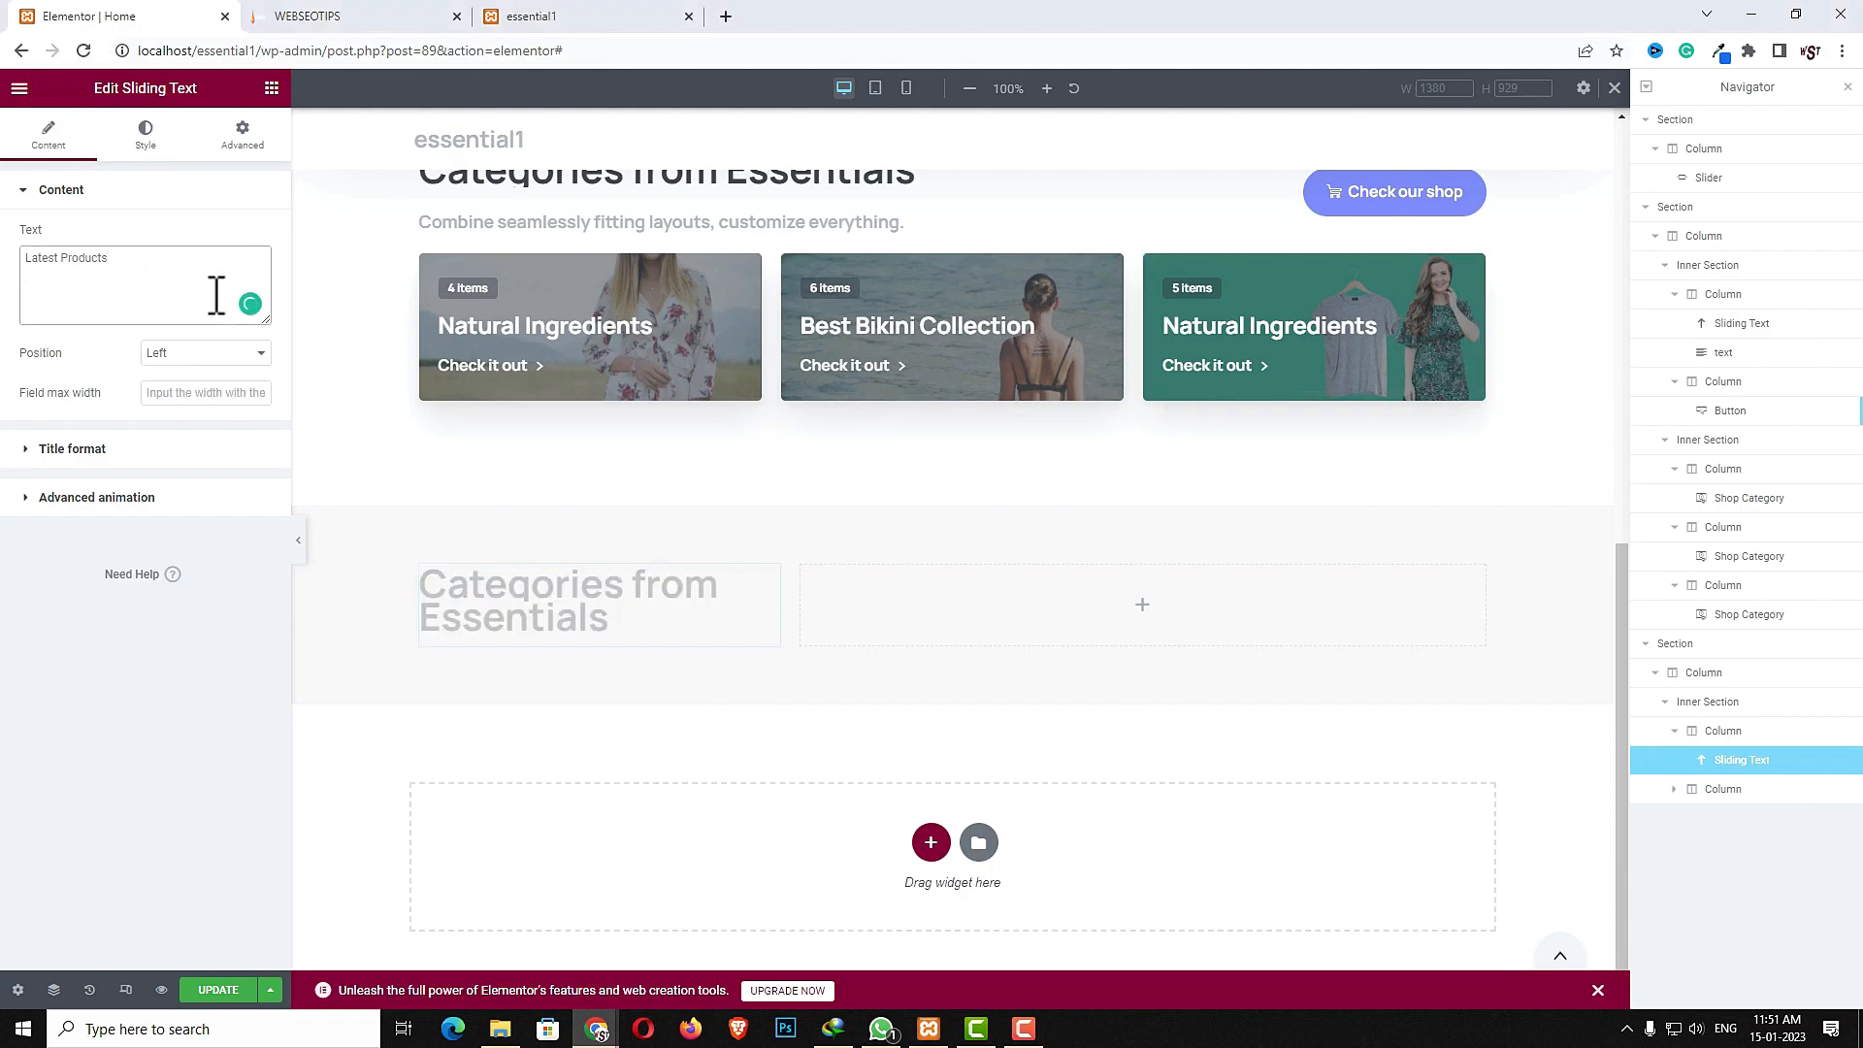
- Copy the subtitle text widget below the Categories from Essentials heading
click(571, 256)
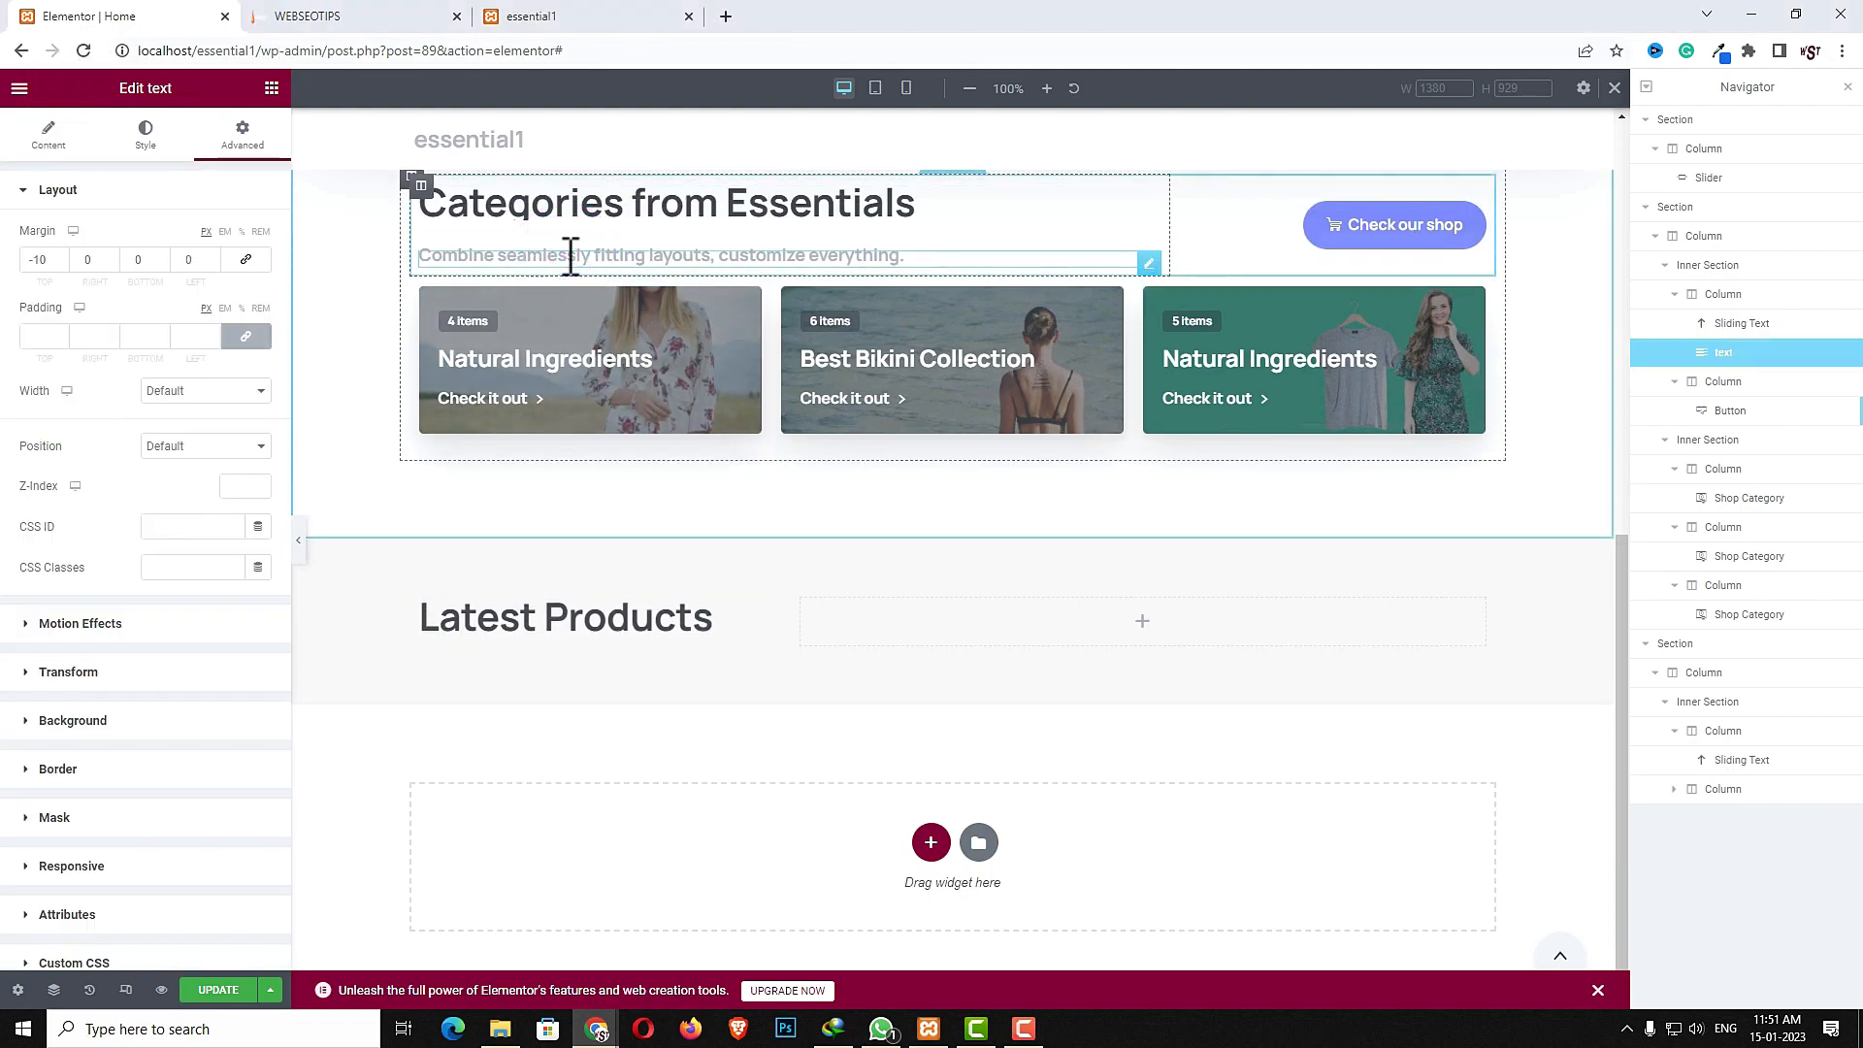
right_click(571, 256)
click(610, 365)
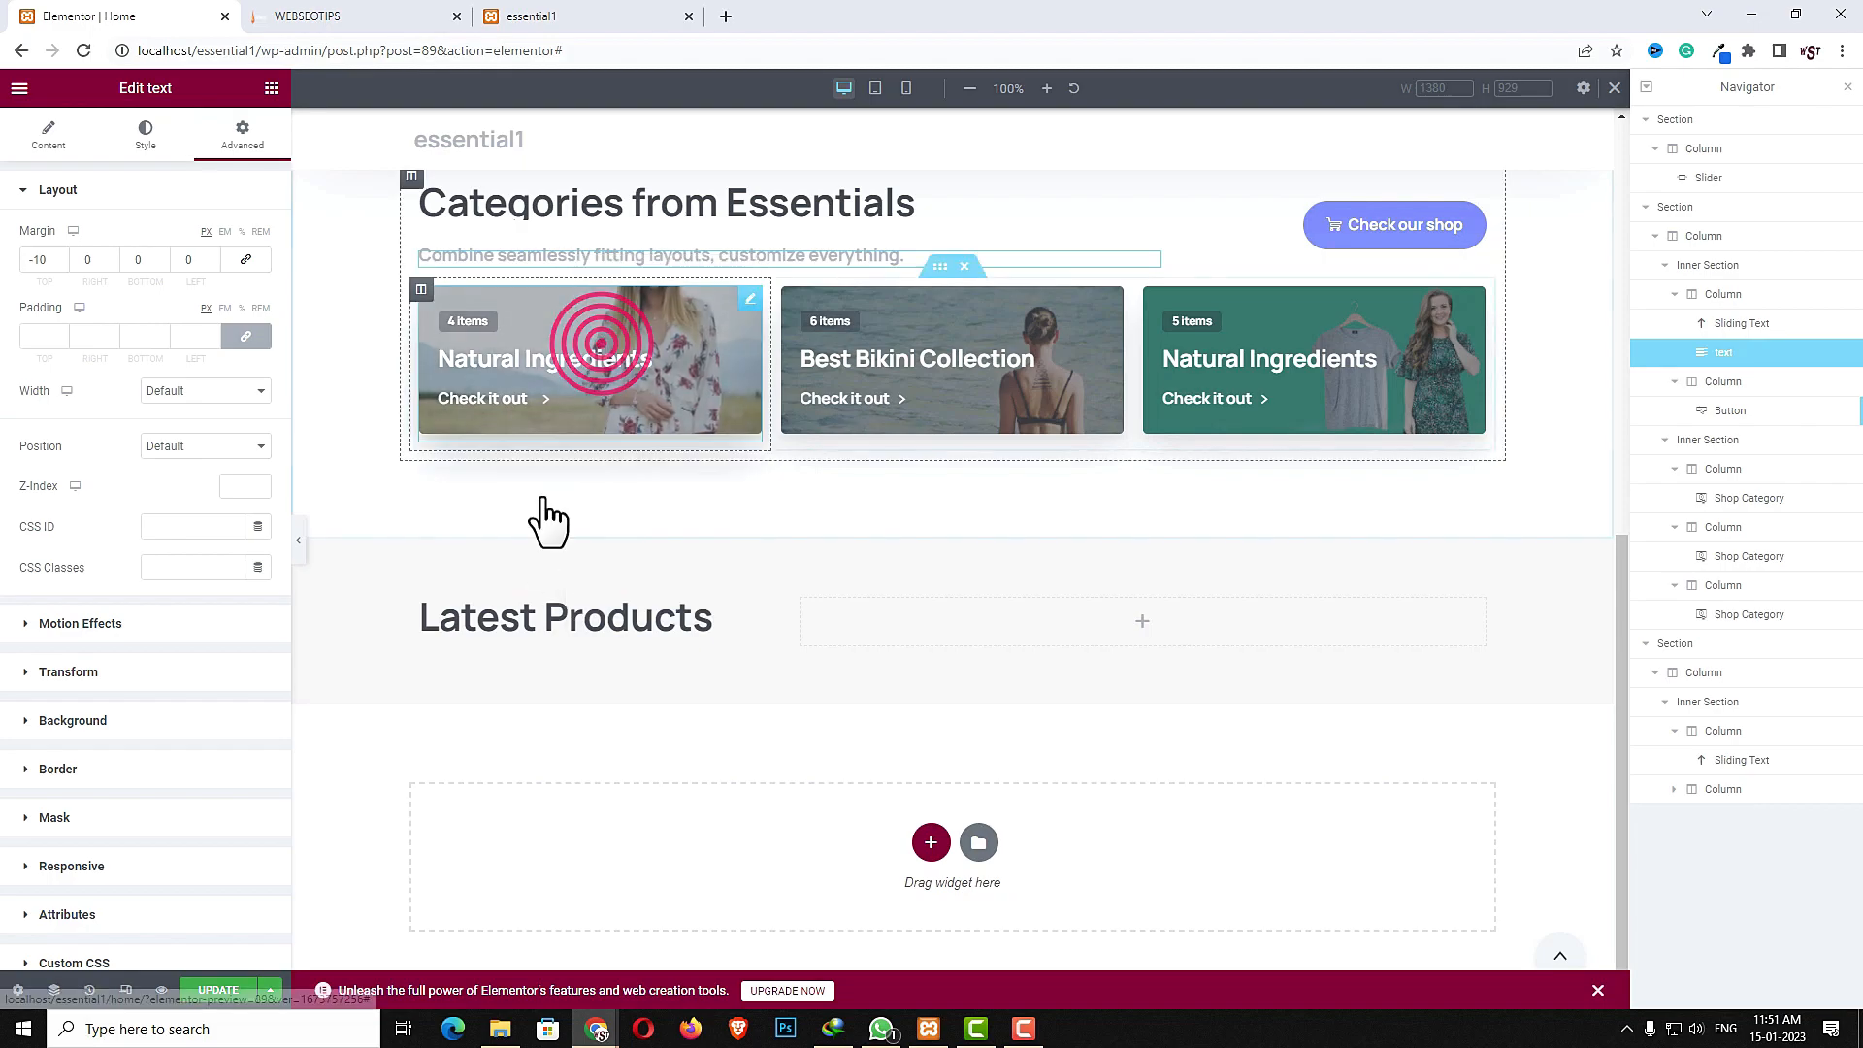
right_click(505, 658)
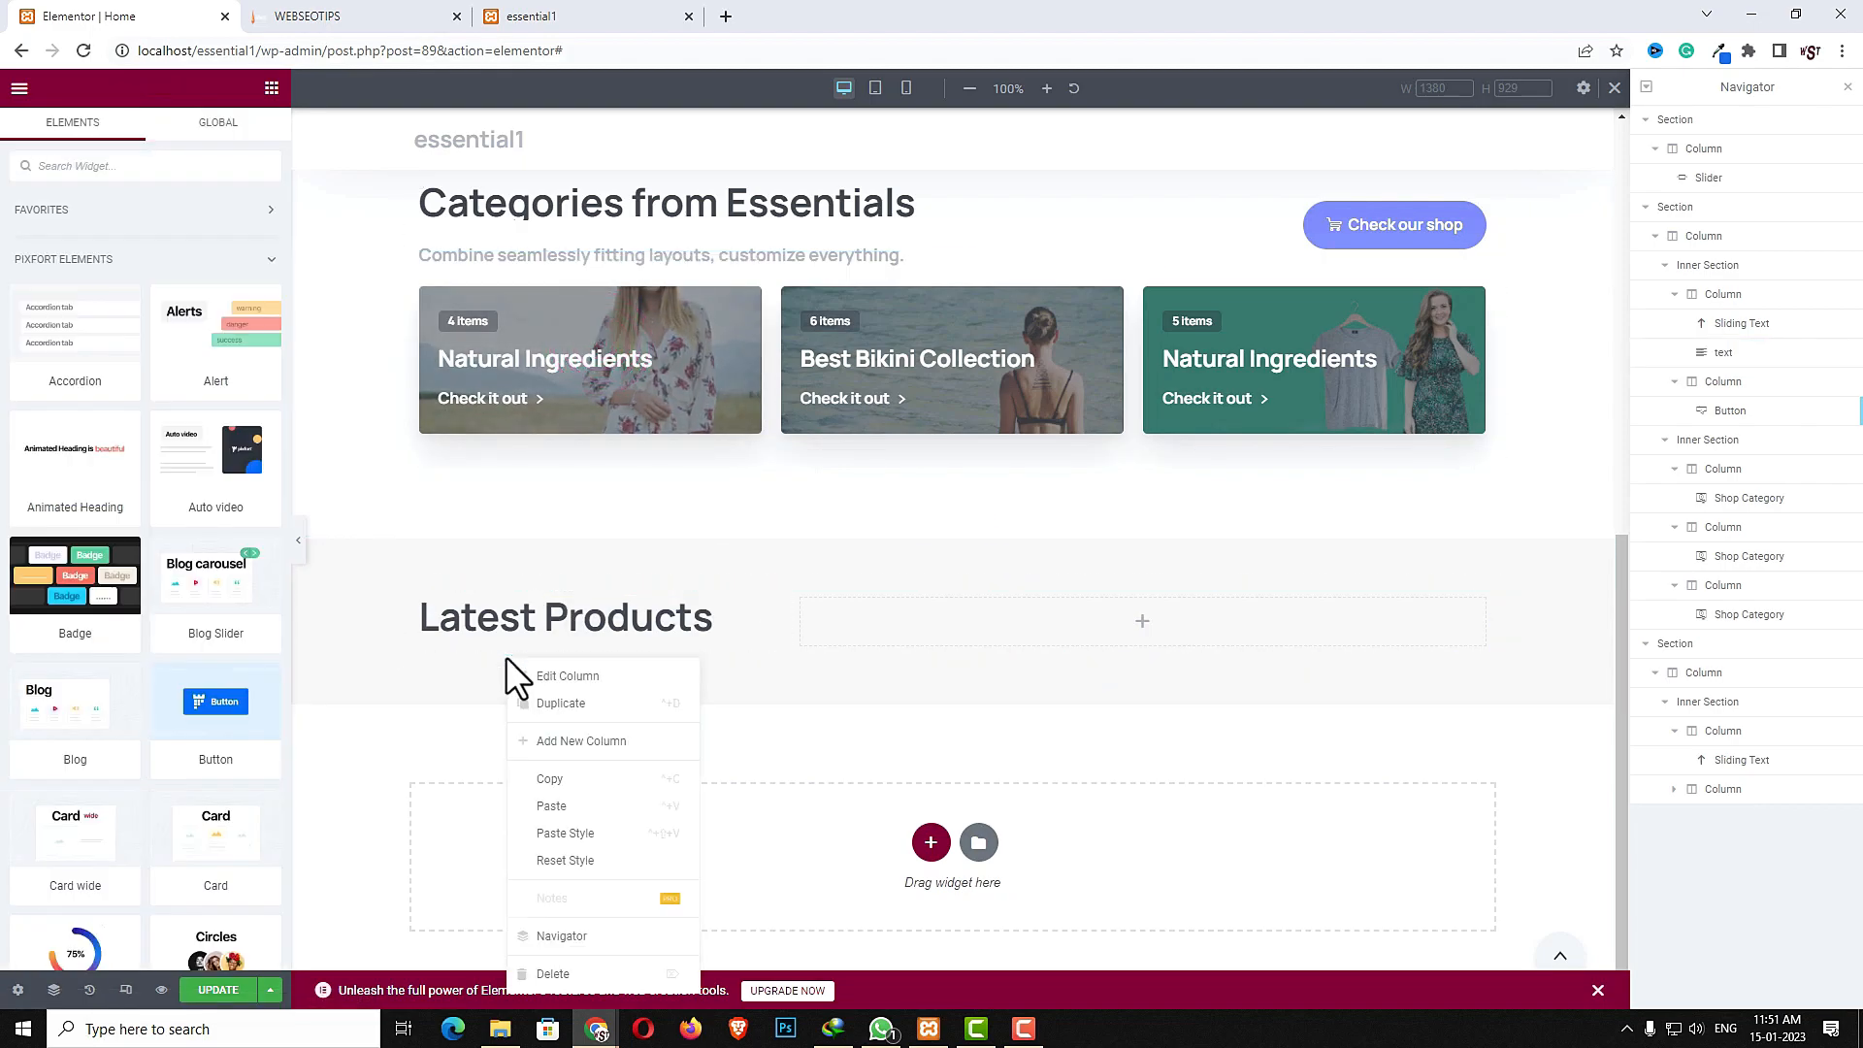
click(551, 807)
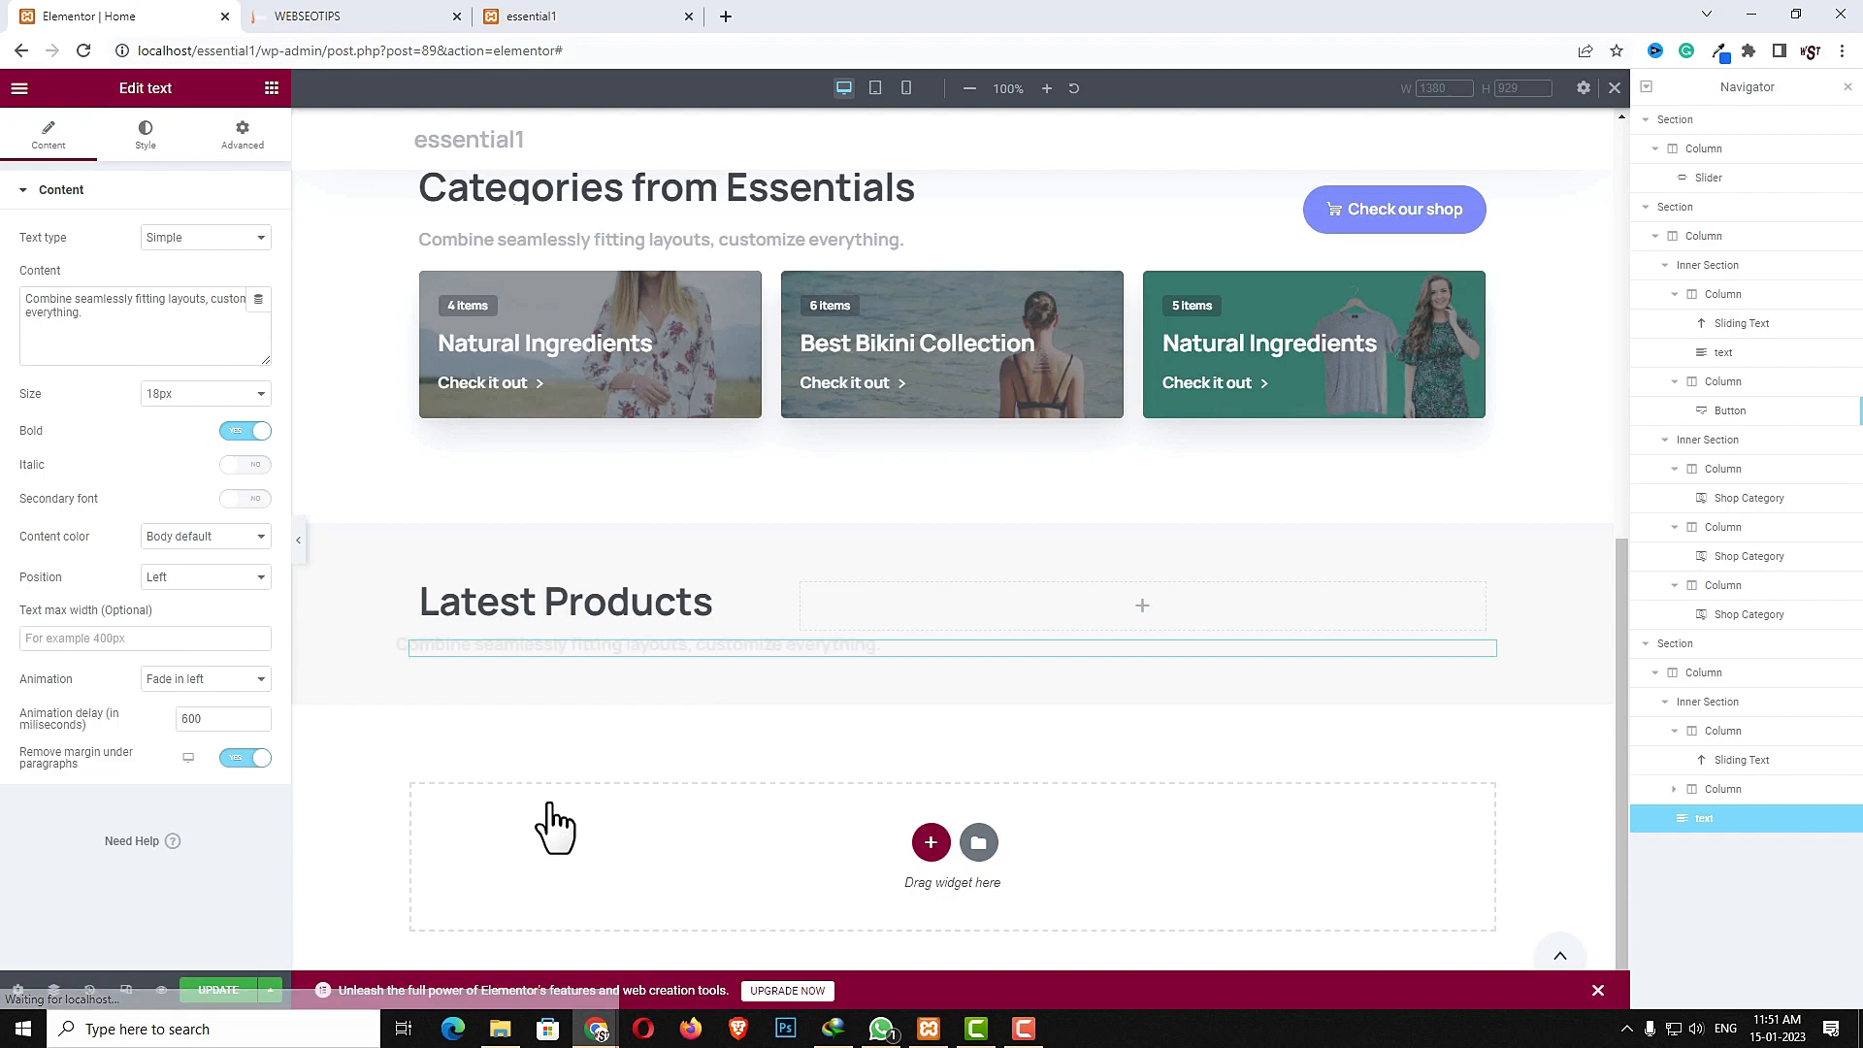
right_click(826, 657)
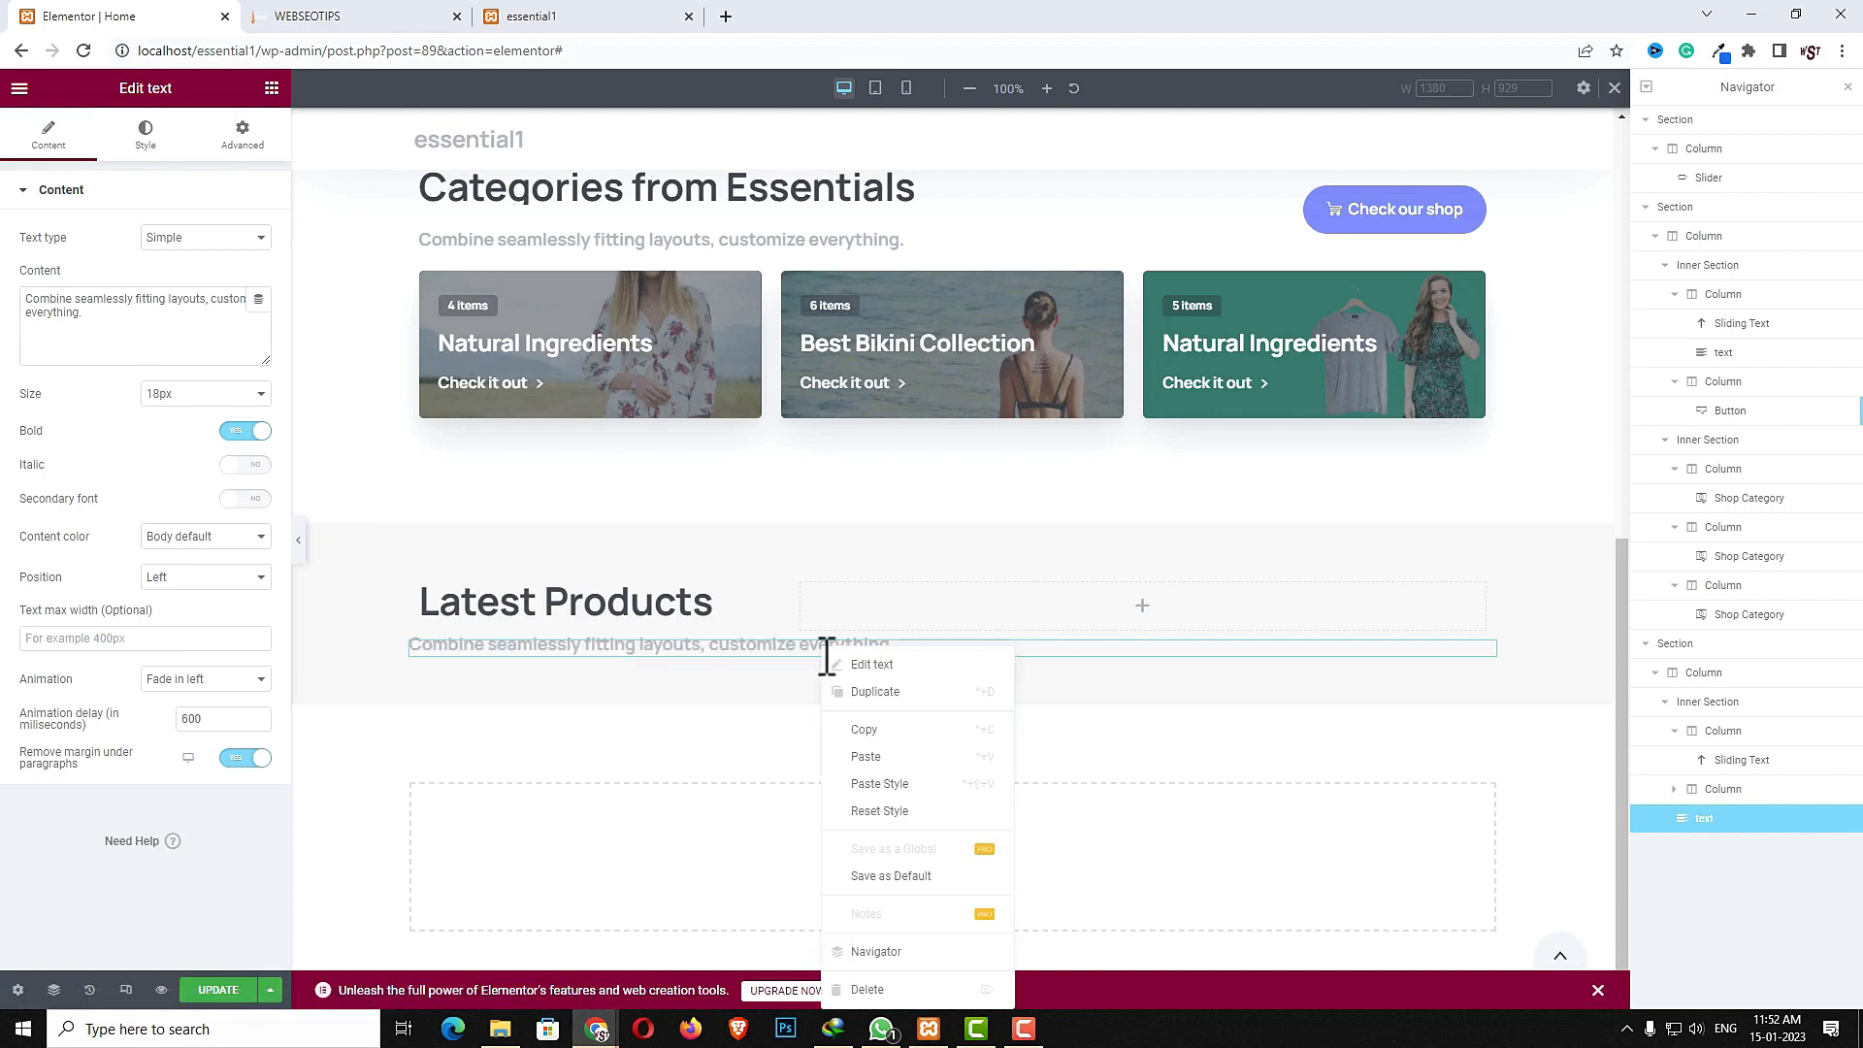
click(870, 990)
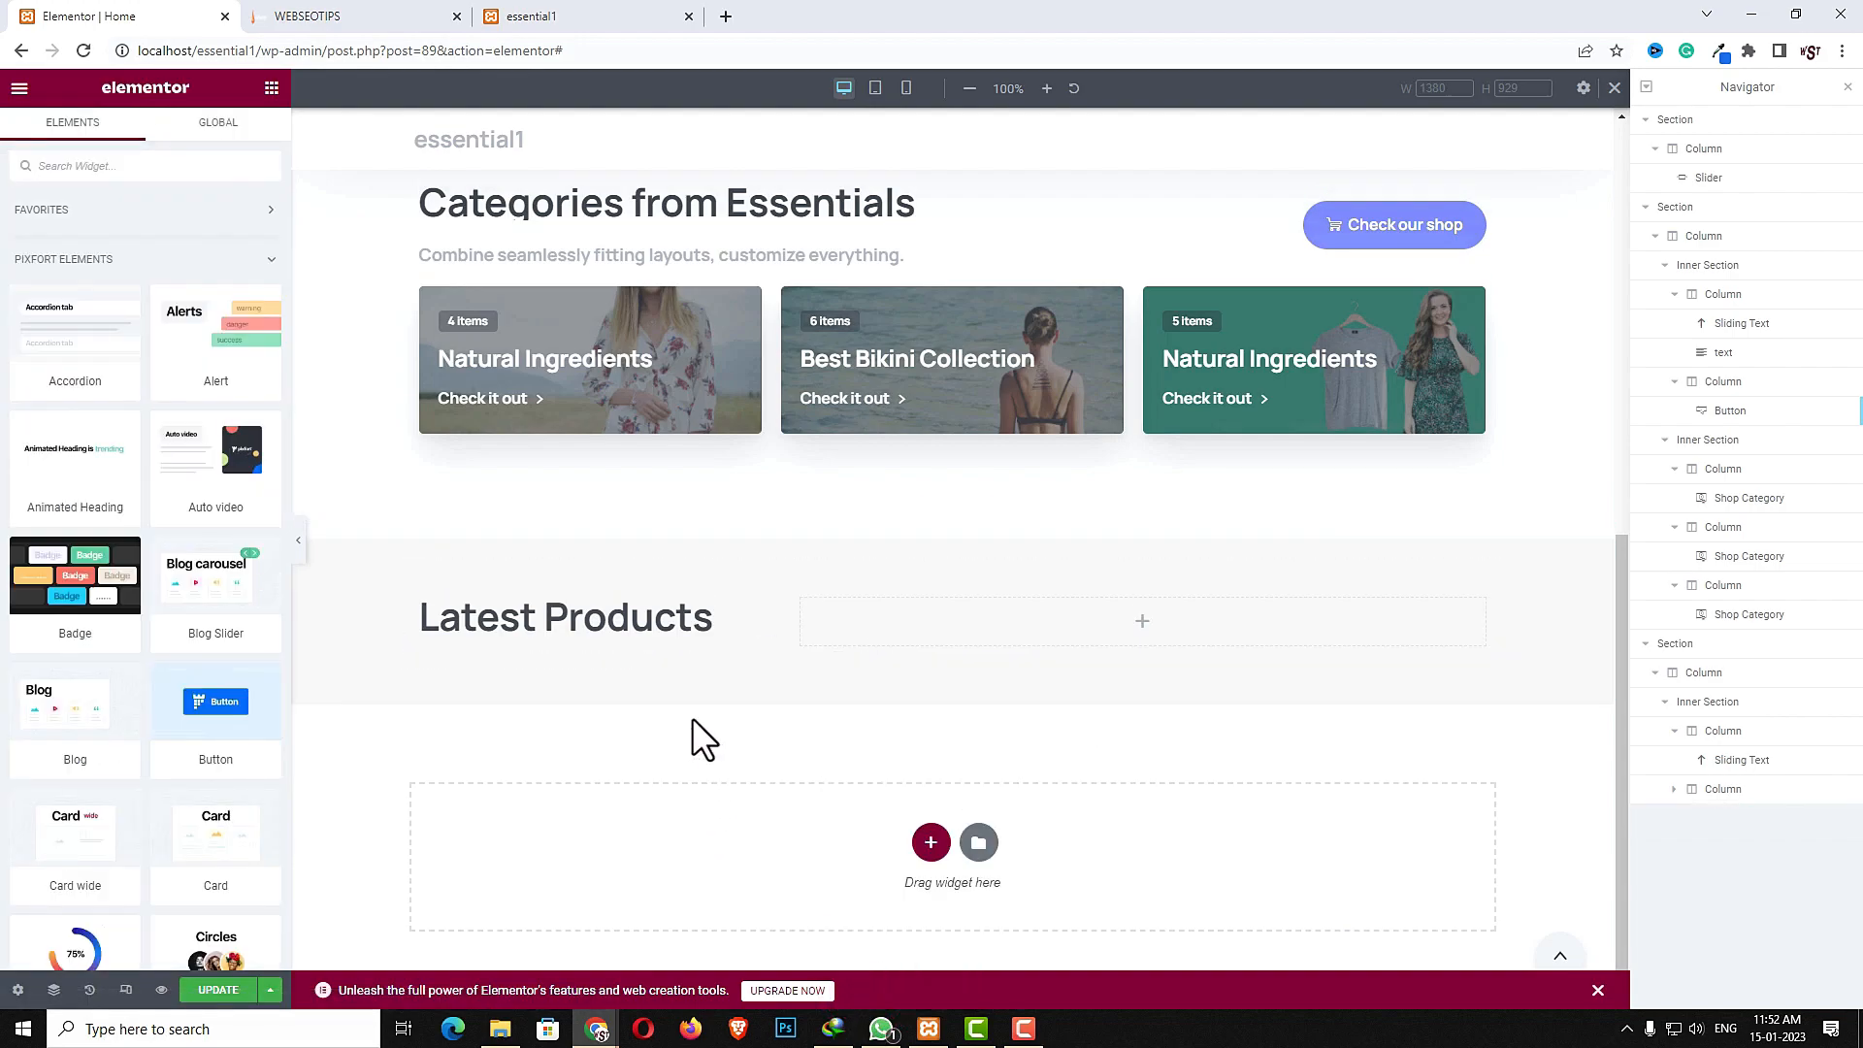
- Paste the subtitle under the Latest Products heading and change its content to Combine seamlessly fitting layouts
right_click(639, 635)
click(677, 746)
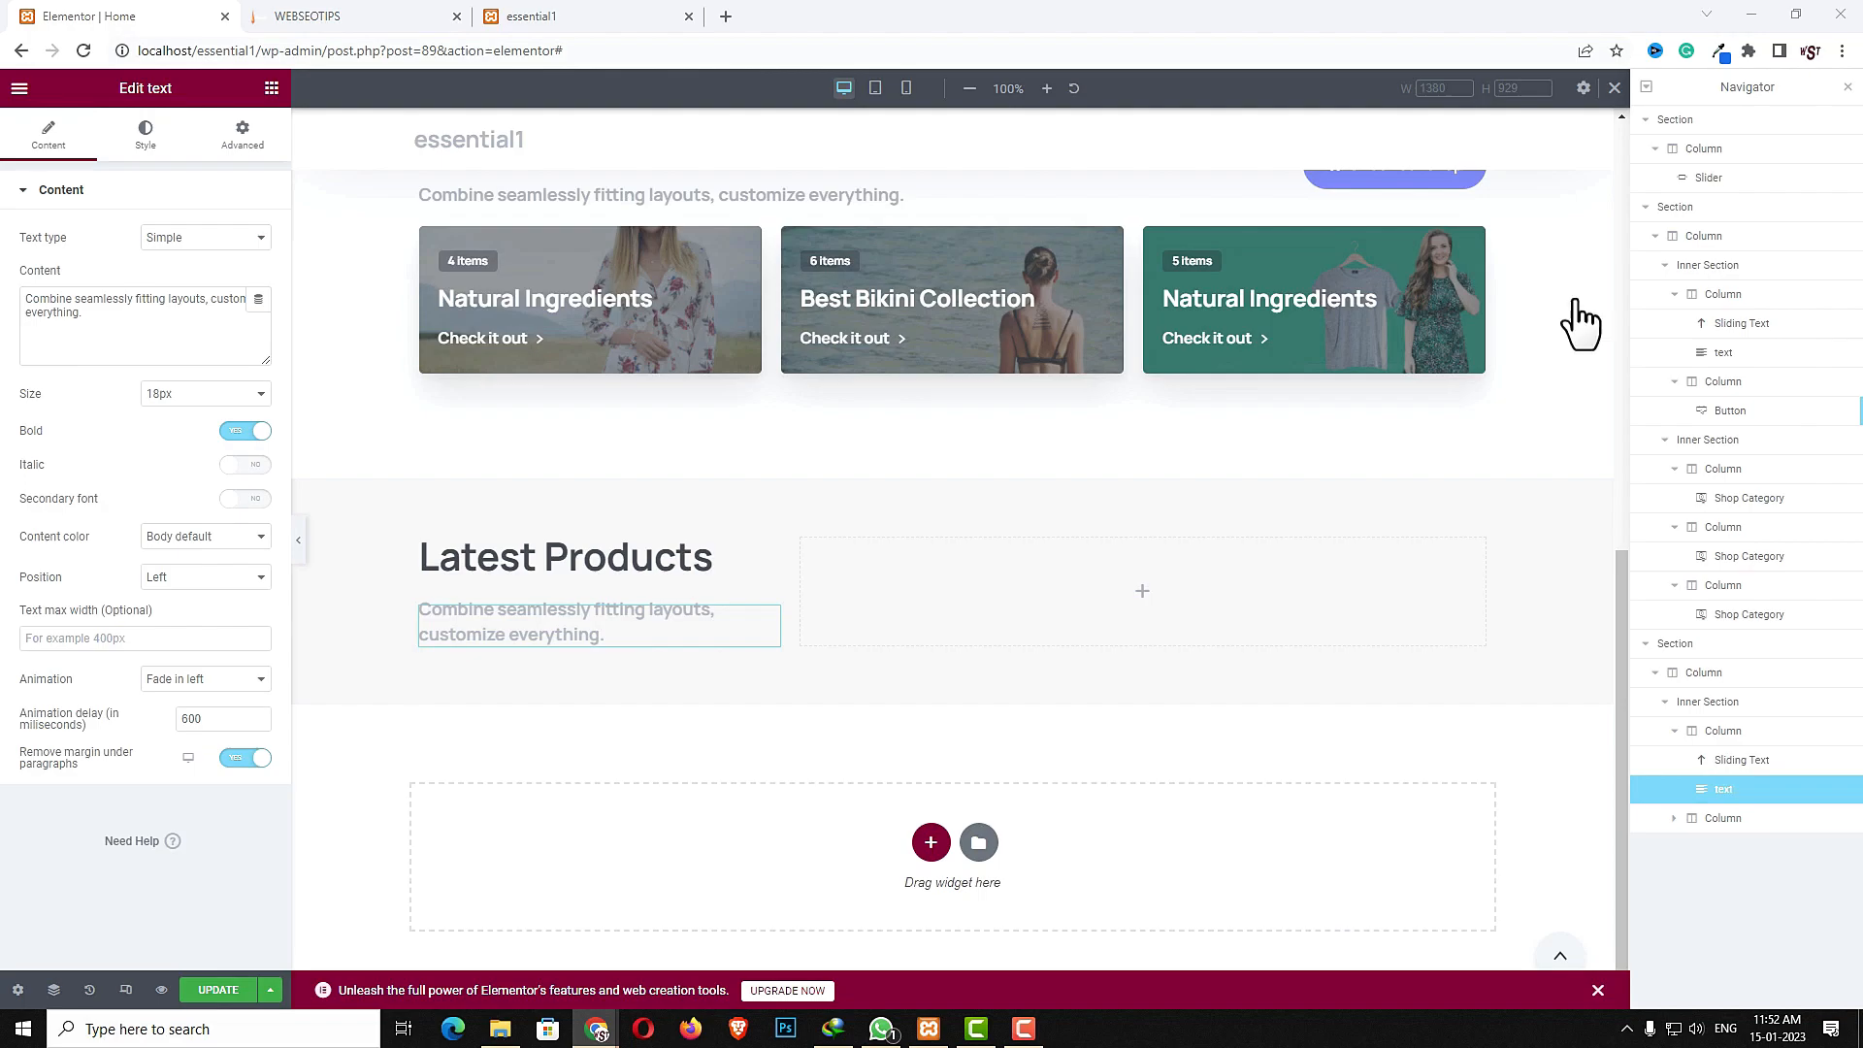
click(136, 340)
key(ctrl+a)
text(Combine seamlessly fitting layouts.)
- Set the inner section's second column horizontal alignment to End
click(808, 575)
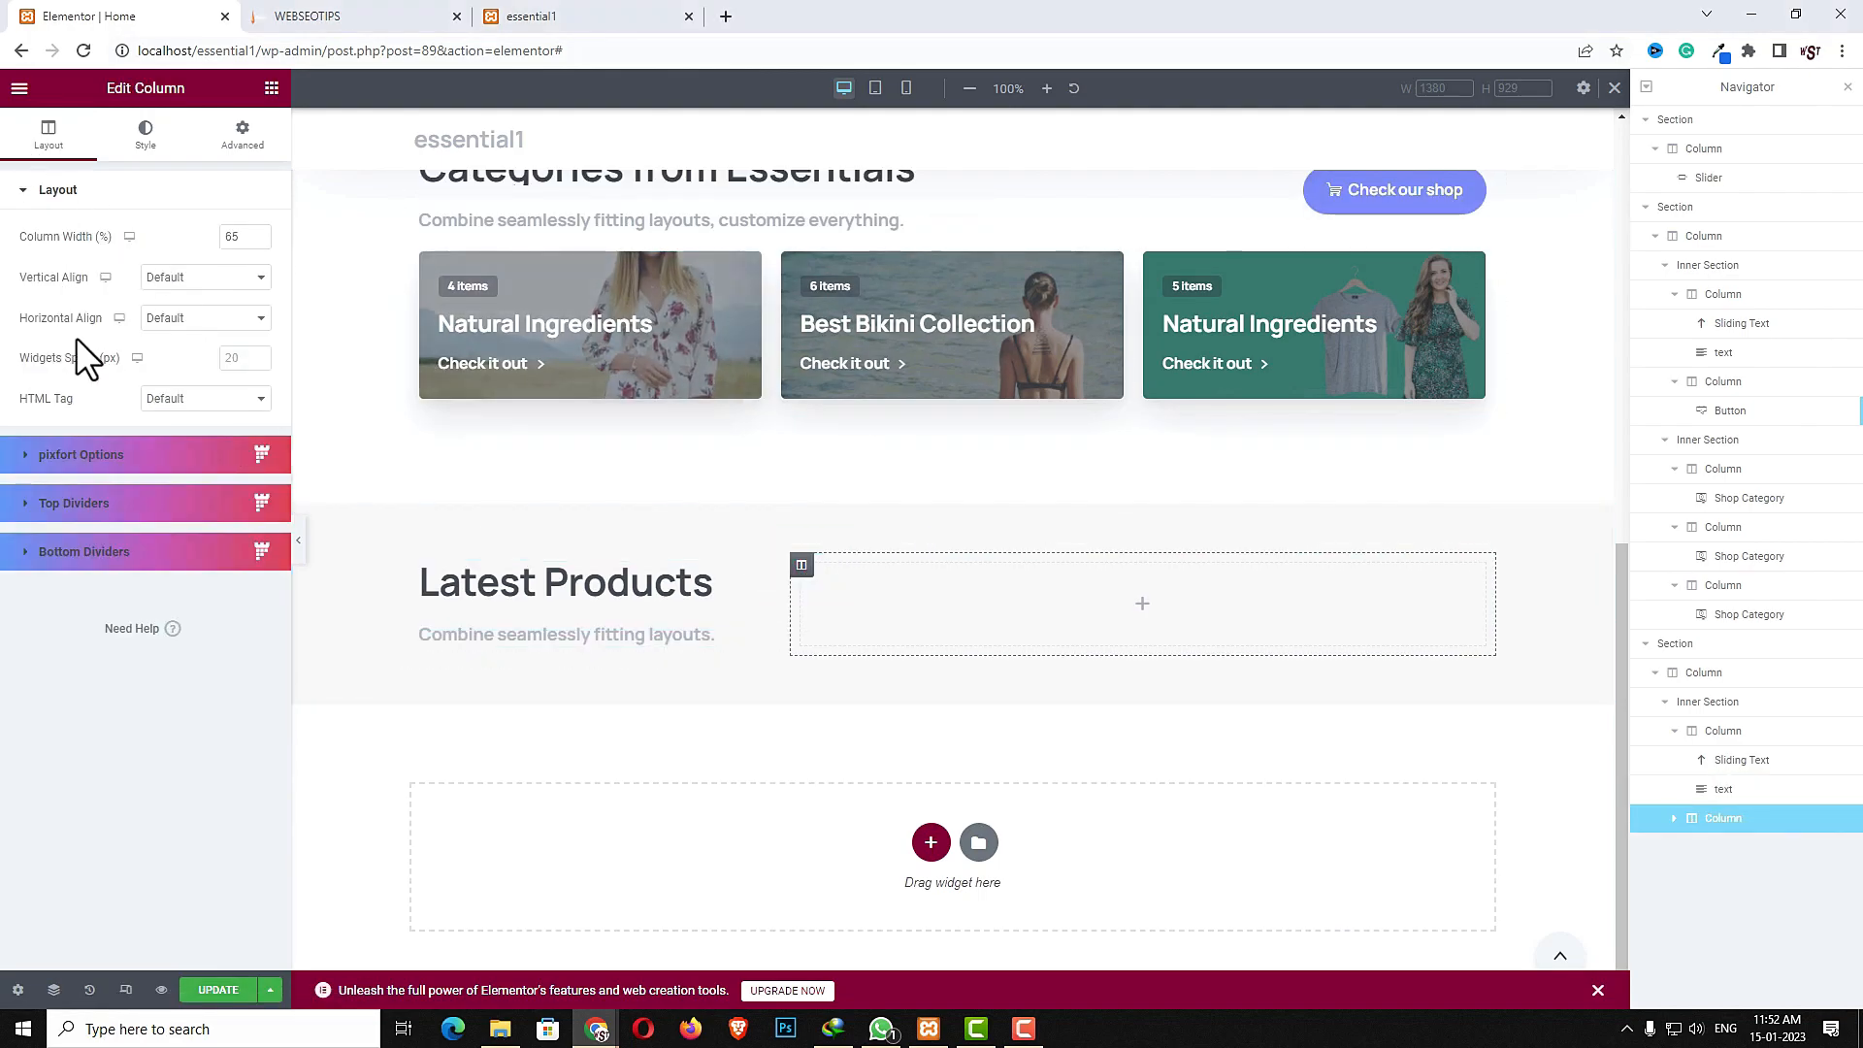
click(148, 317)
click(193, 384)
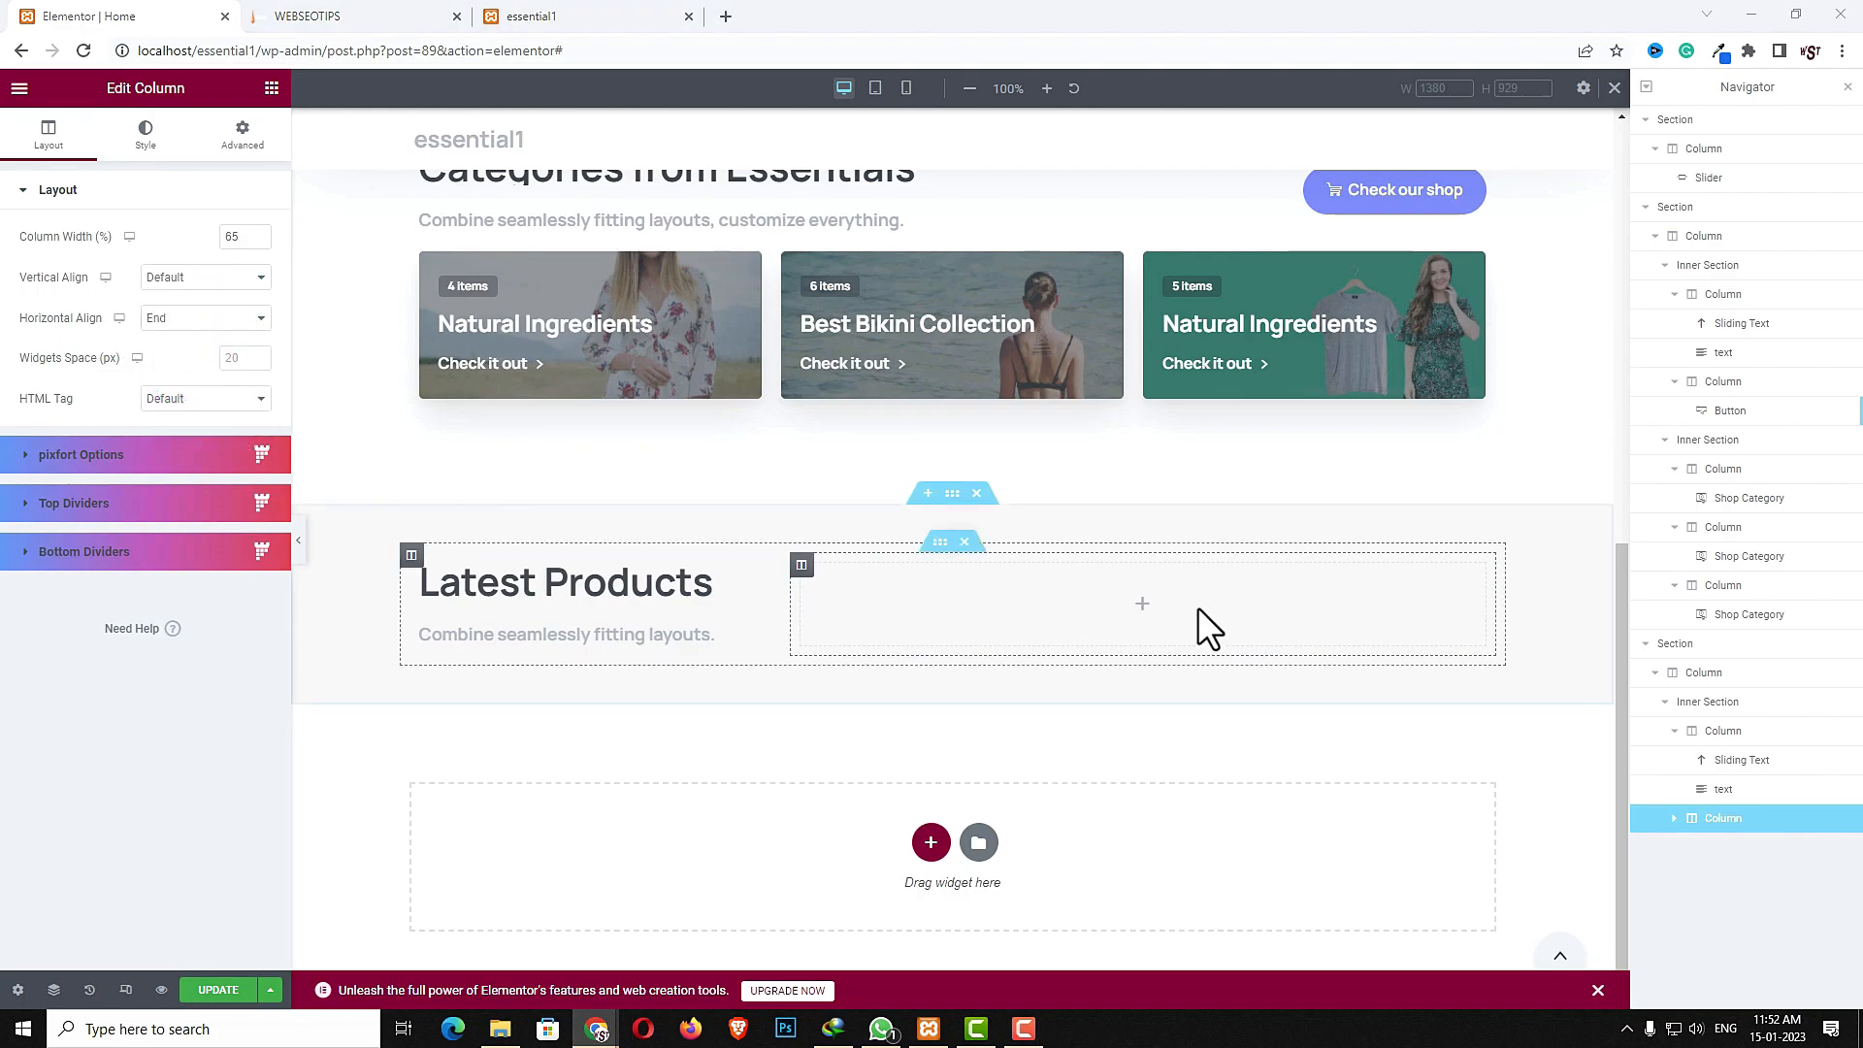
- Search for the Circles widget and add it into the second column
click(1133, 605)
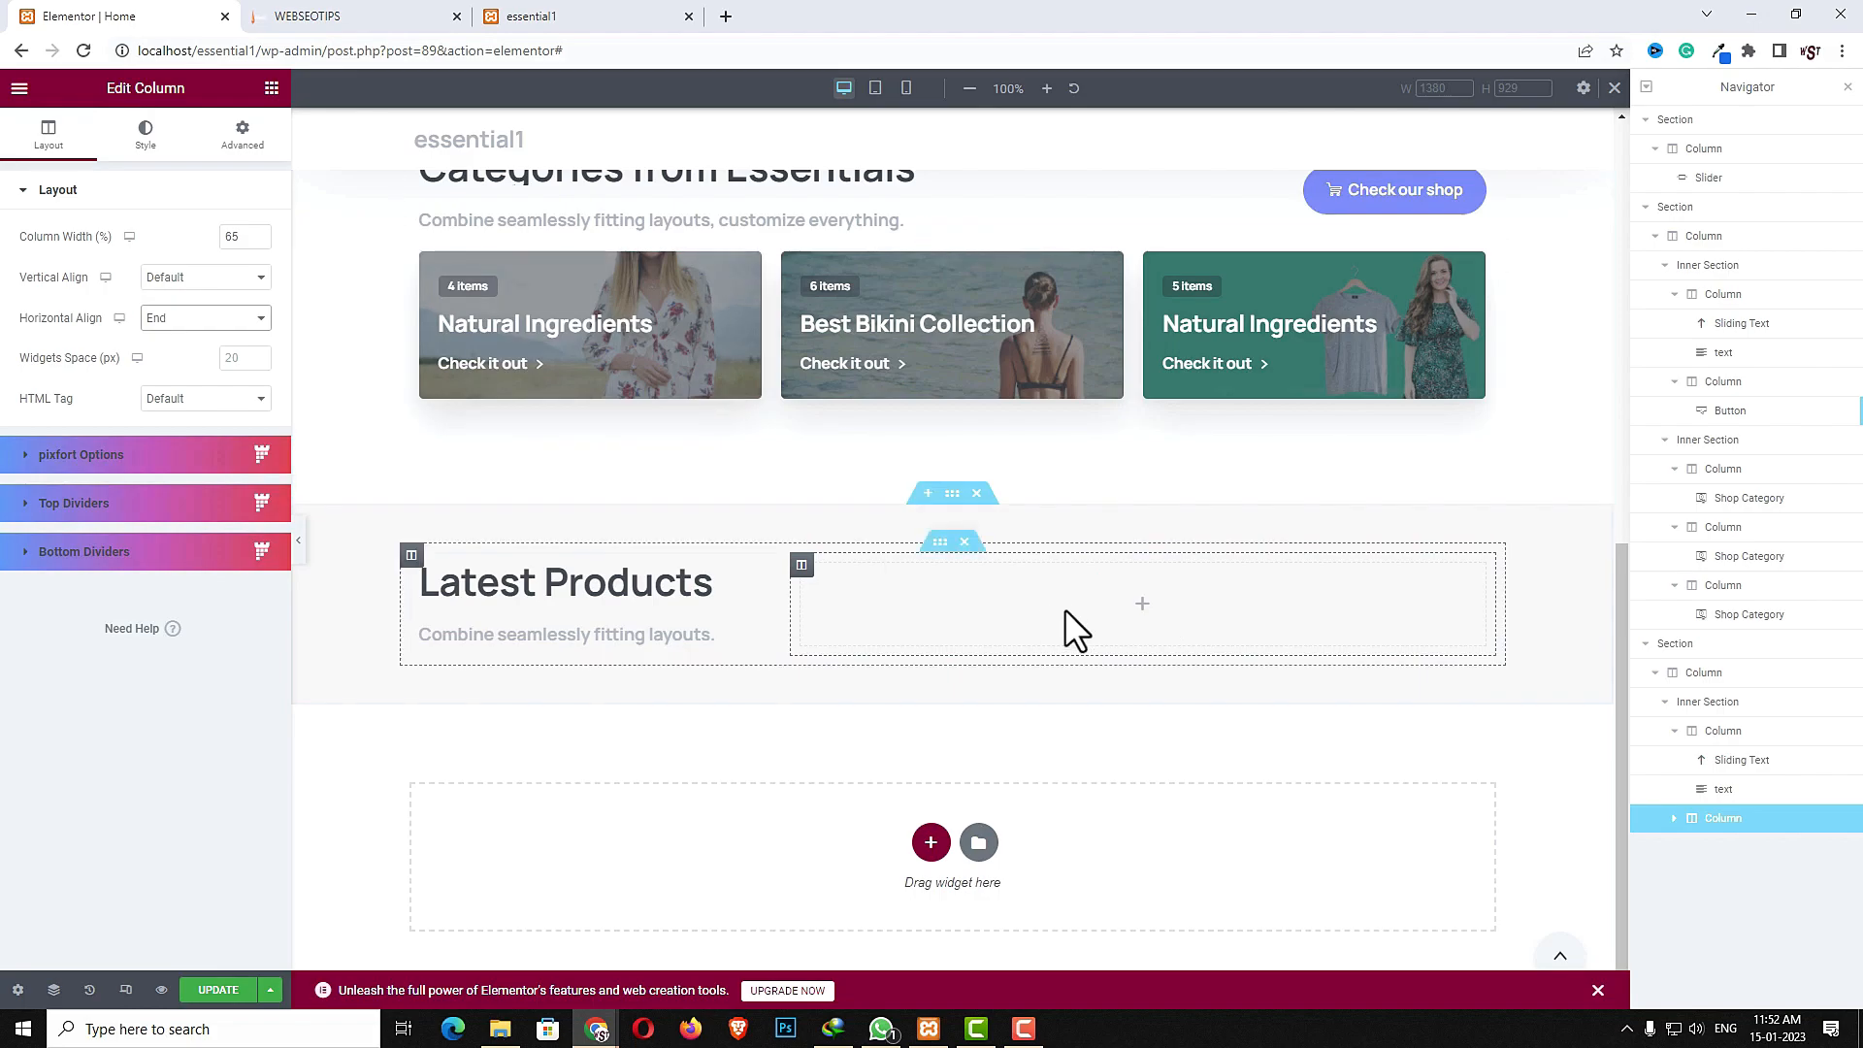
click(1142, 603)
click(103, 166)
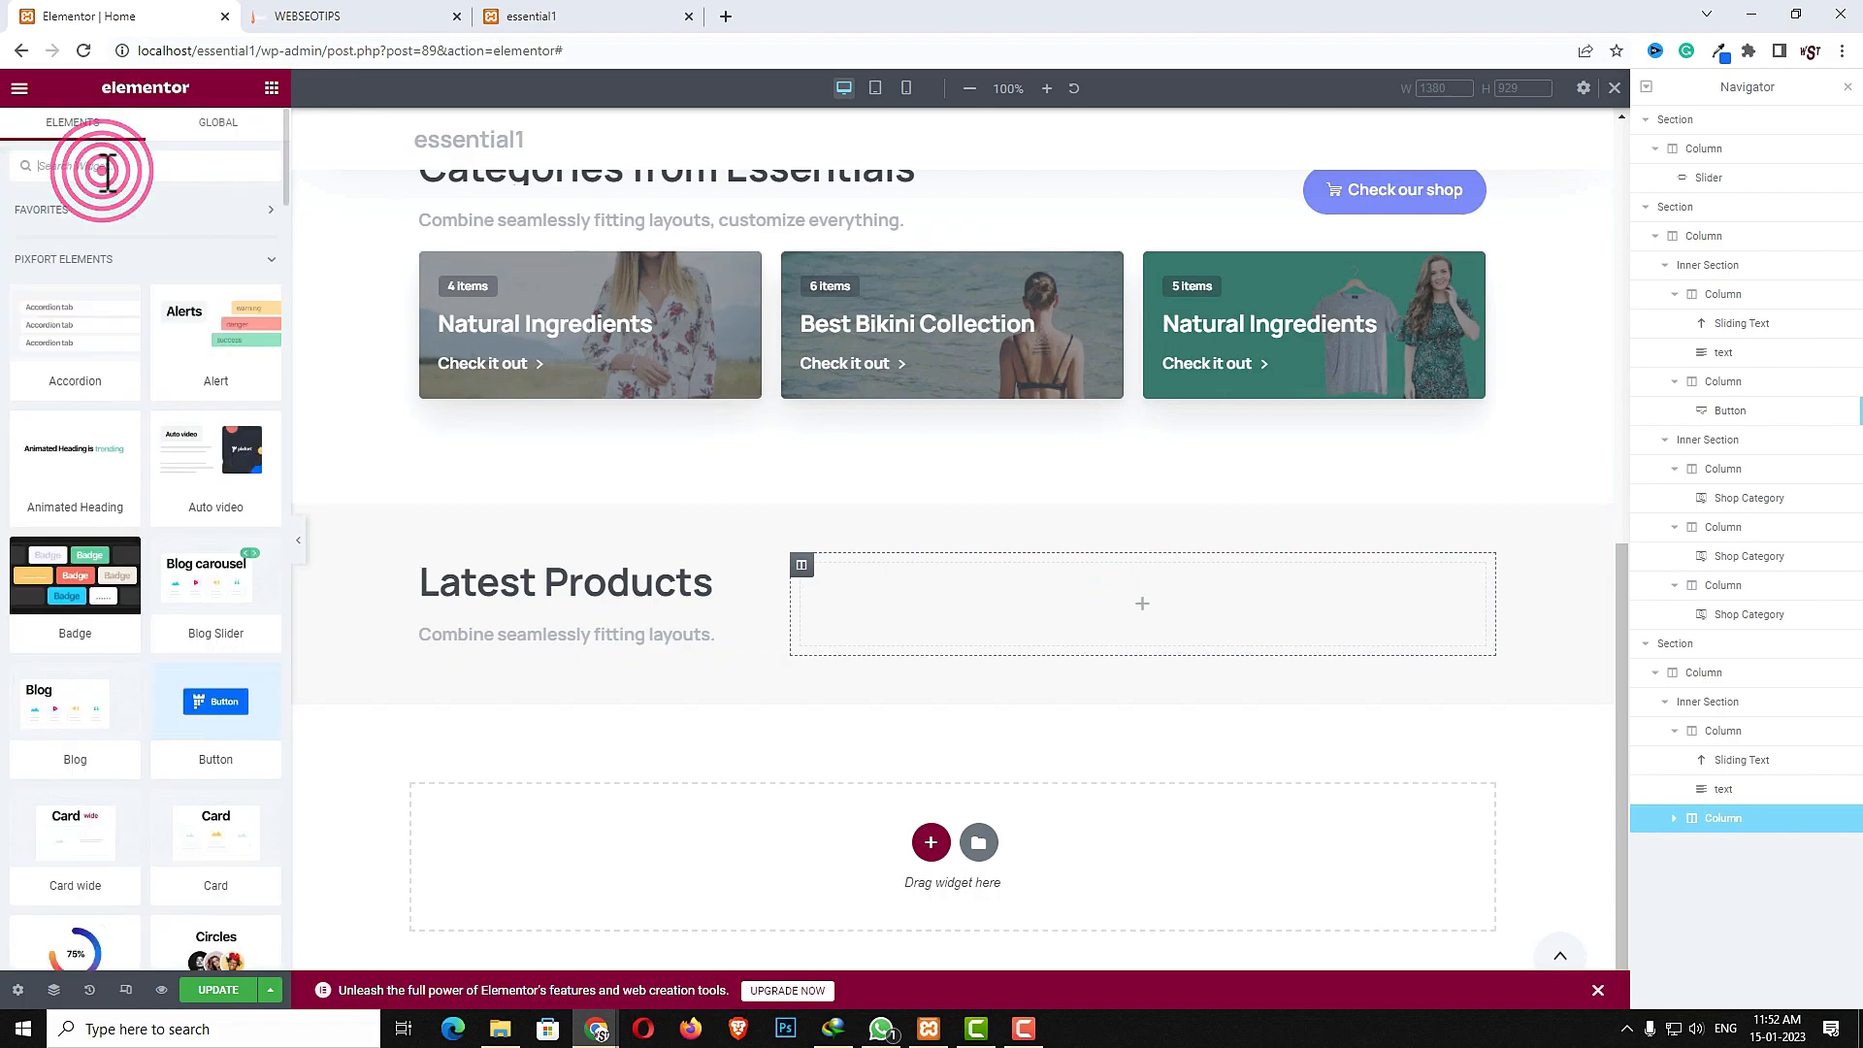
text(circ)
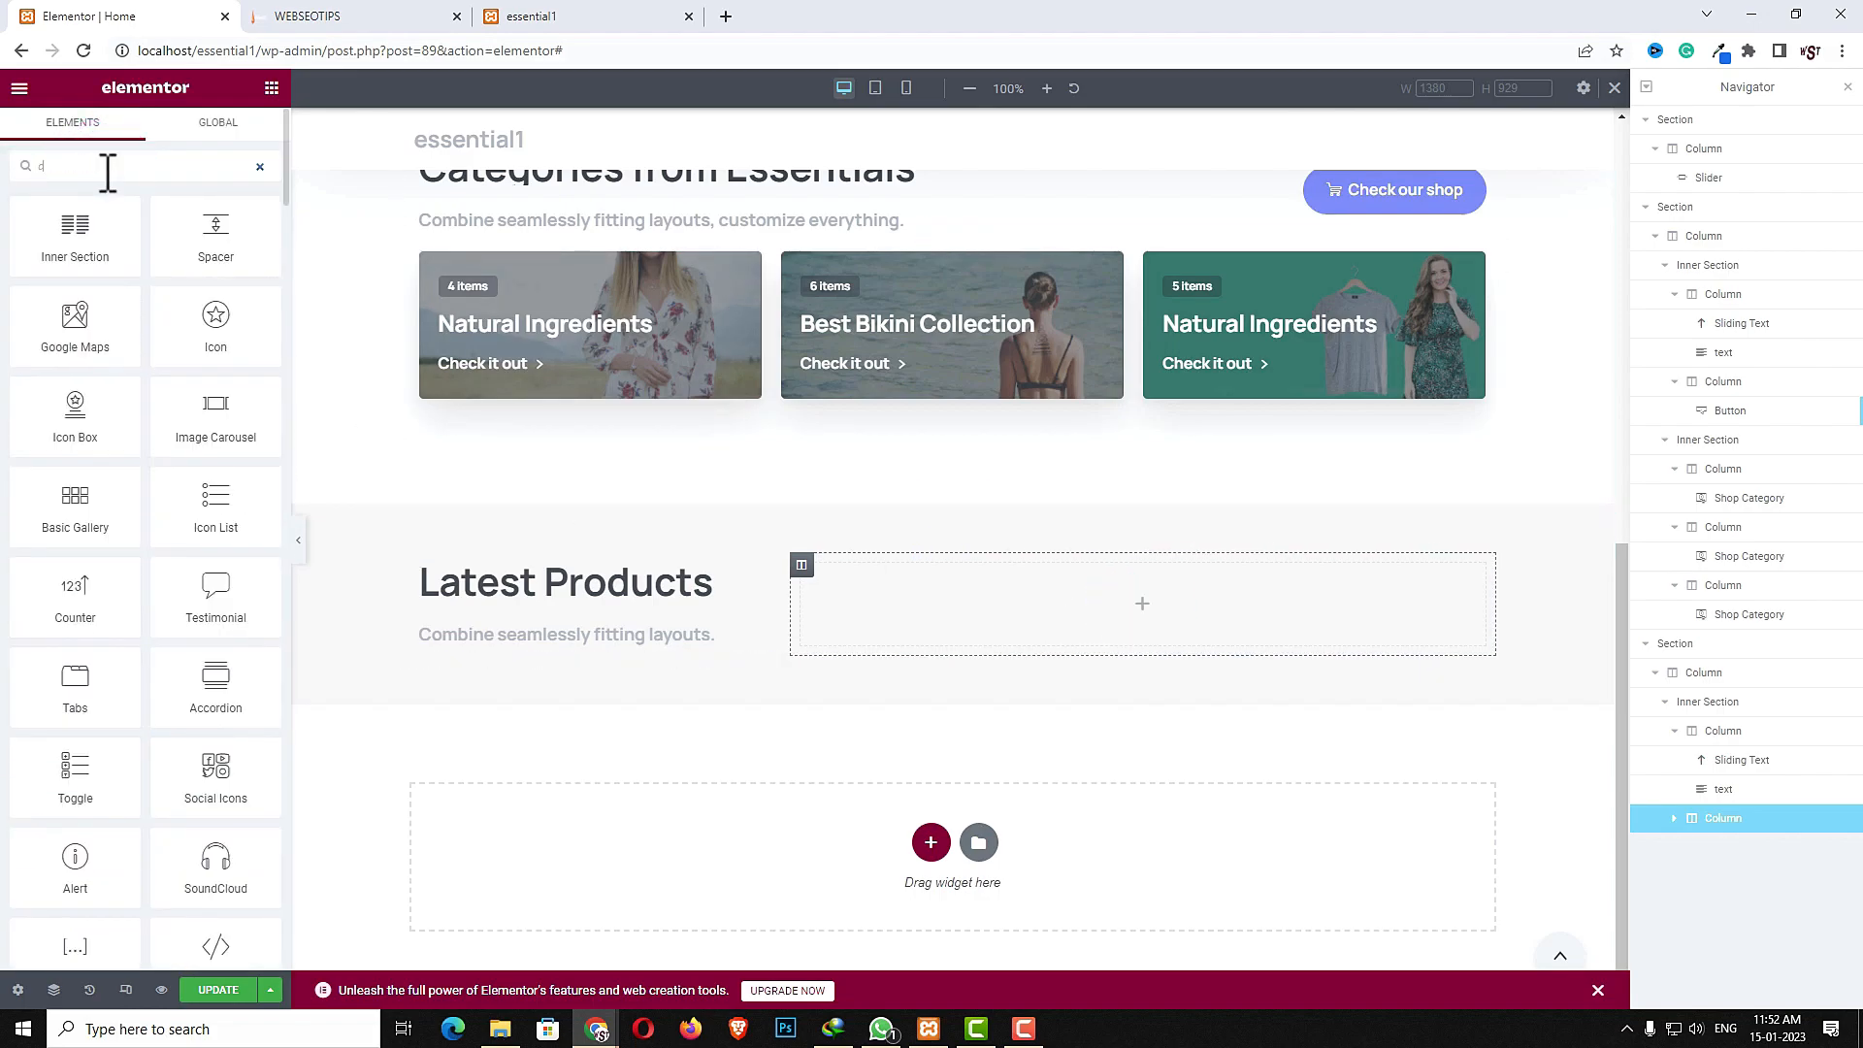
drag(75, 242, 934, 598)
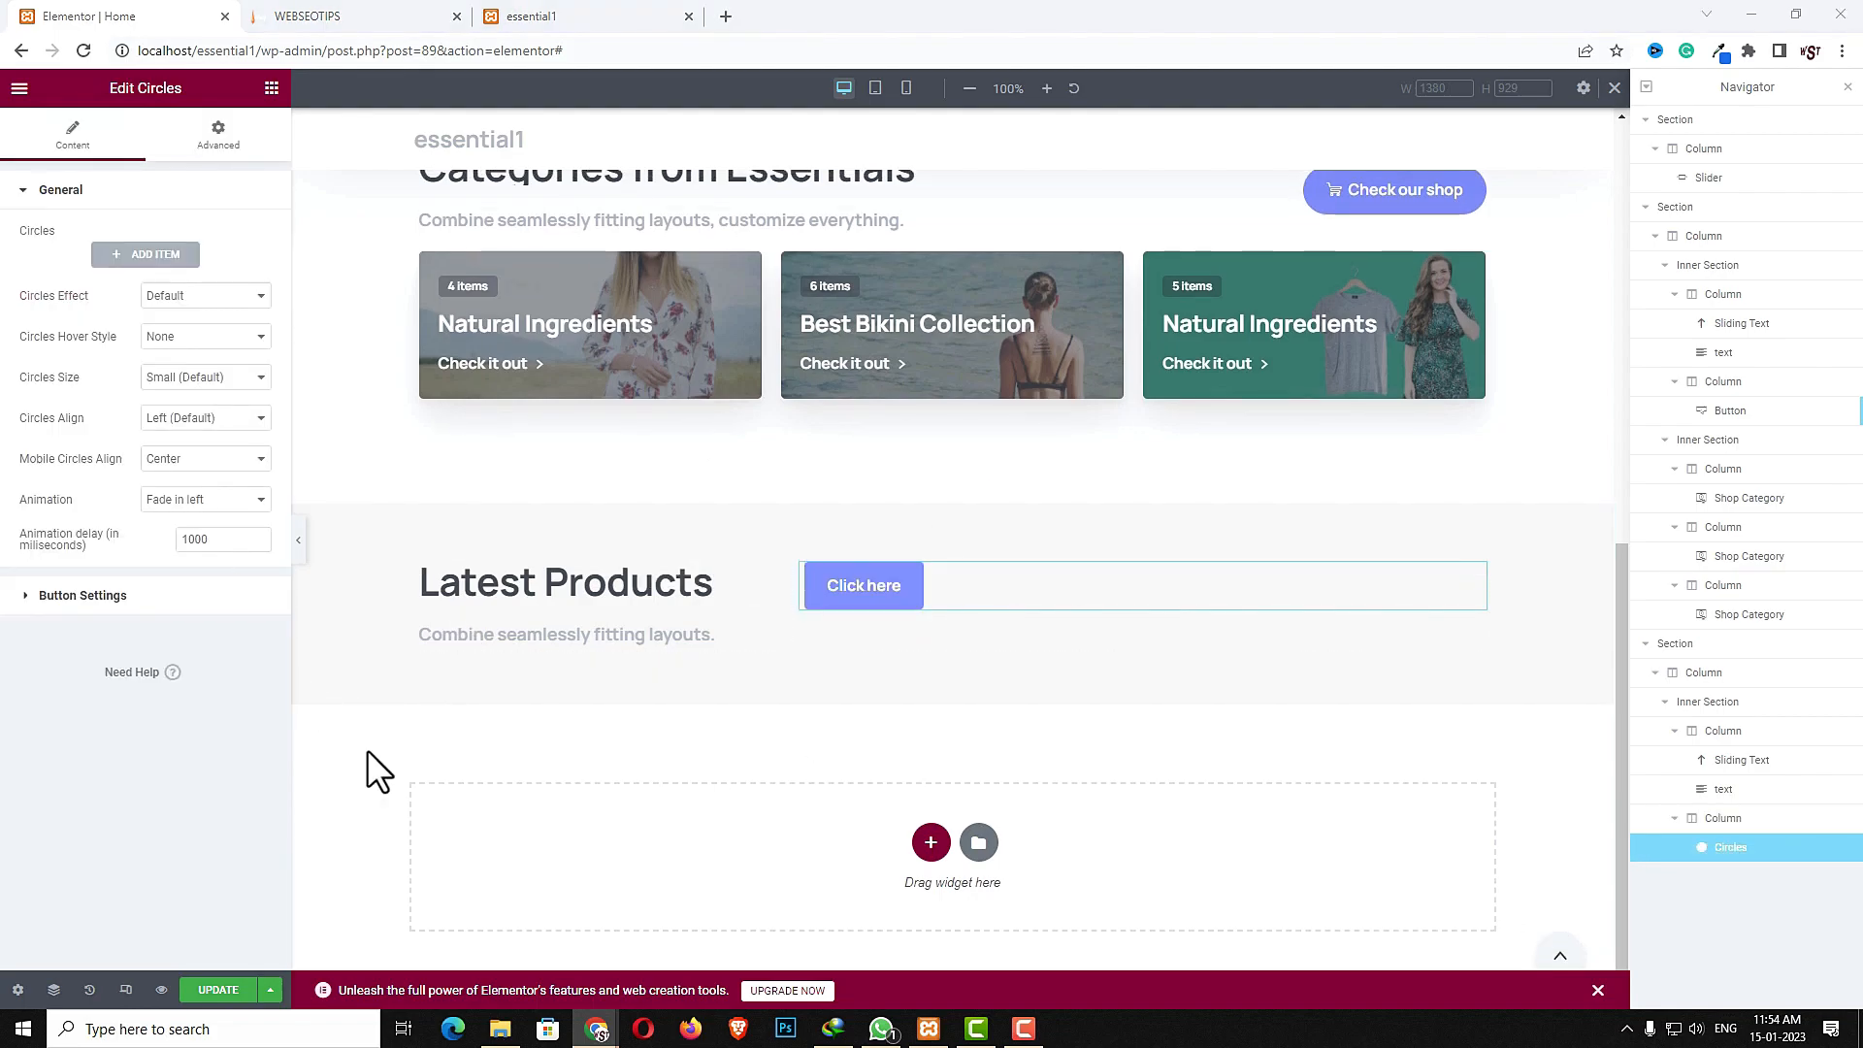
- Add an item to the Circles widget and title it Casual Dress
click(145, 257)
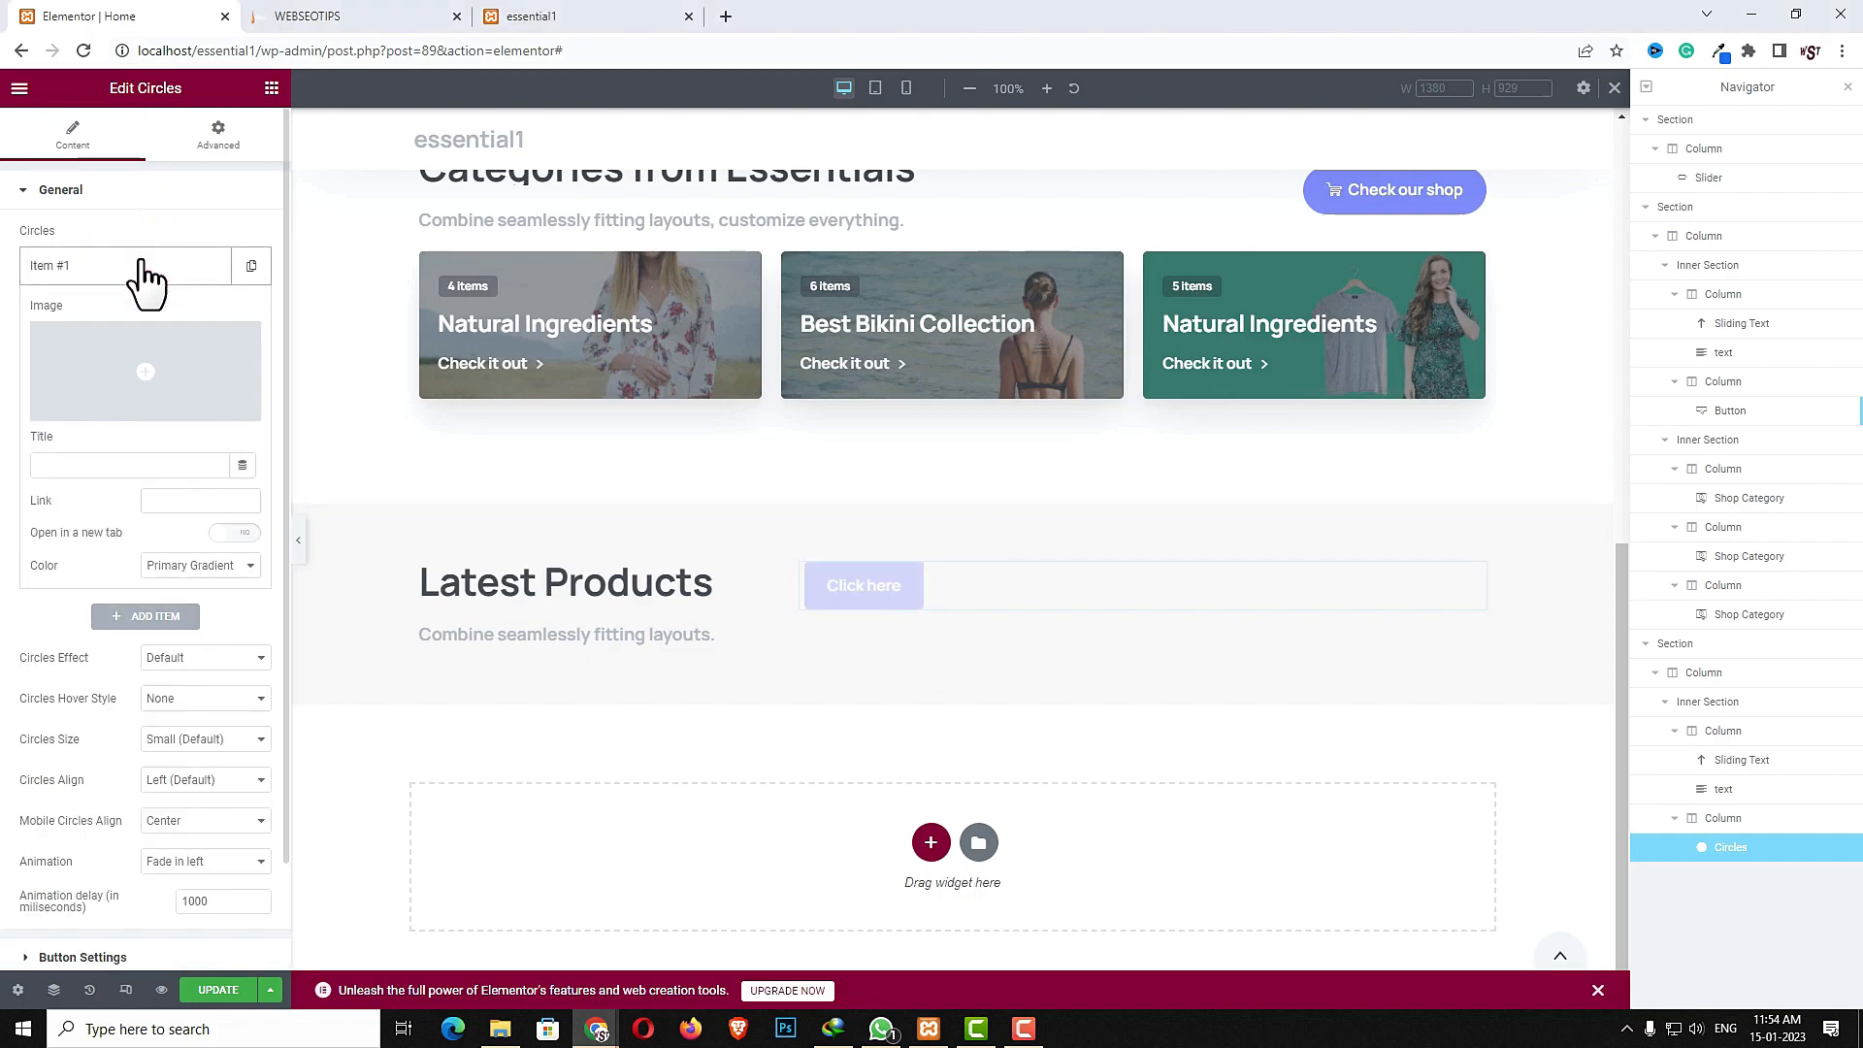
click(63, 466)
text(Casual Dress)
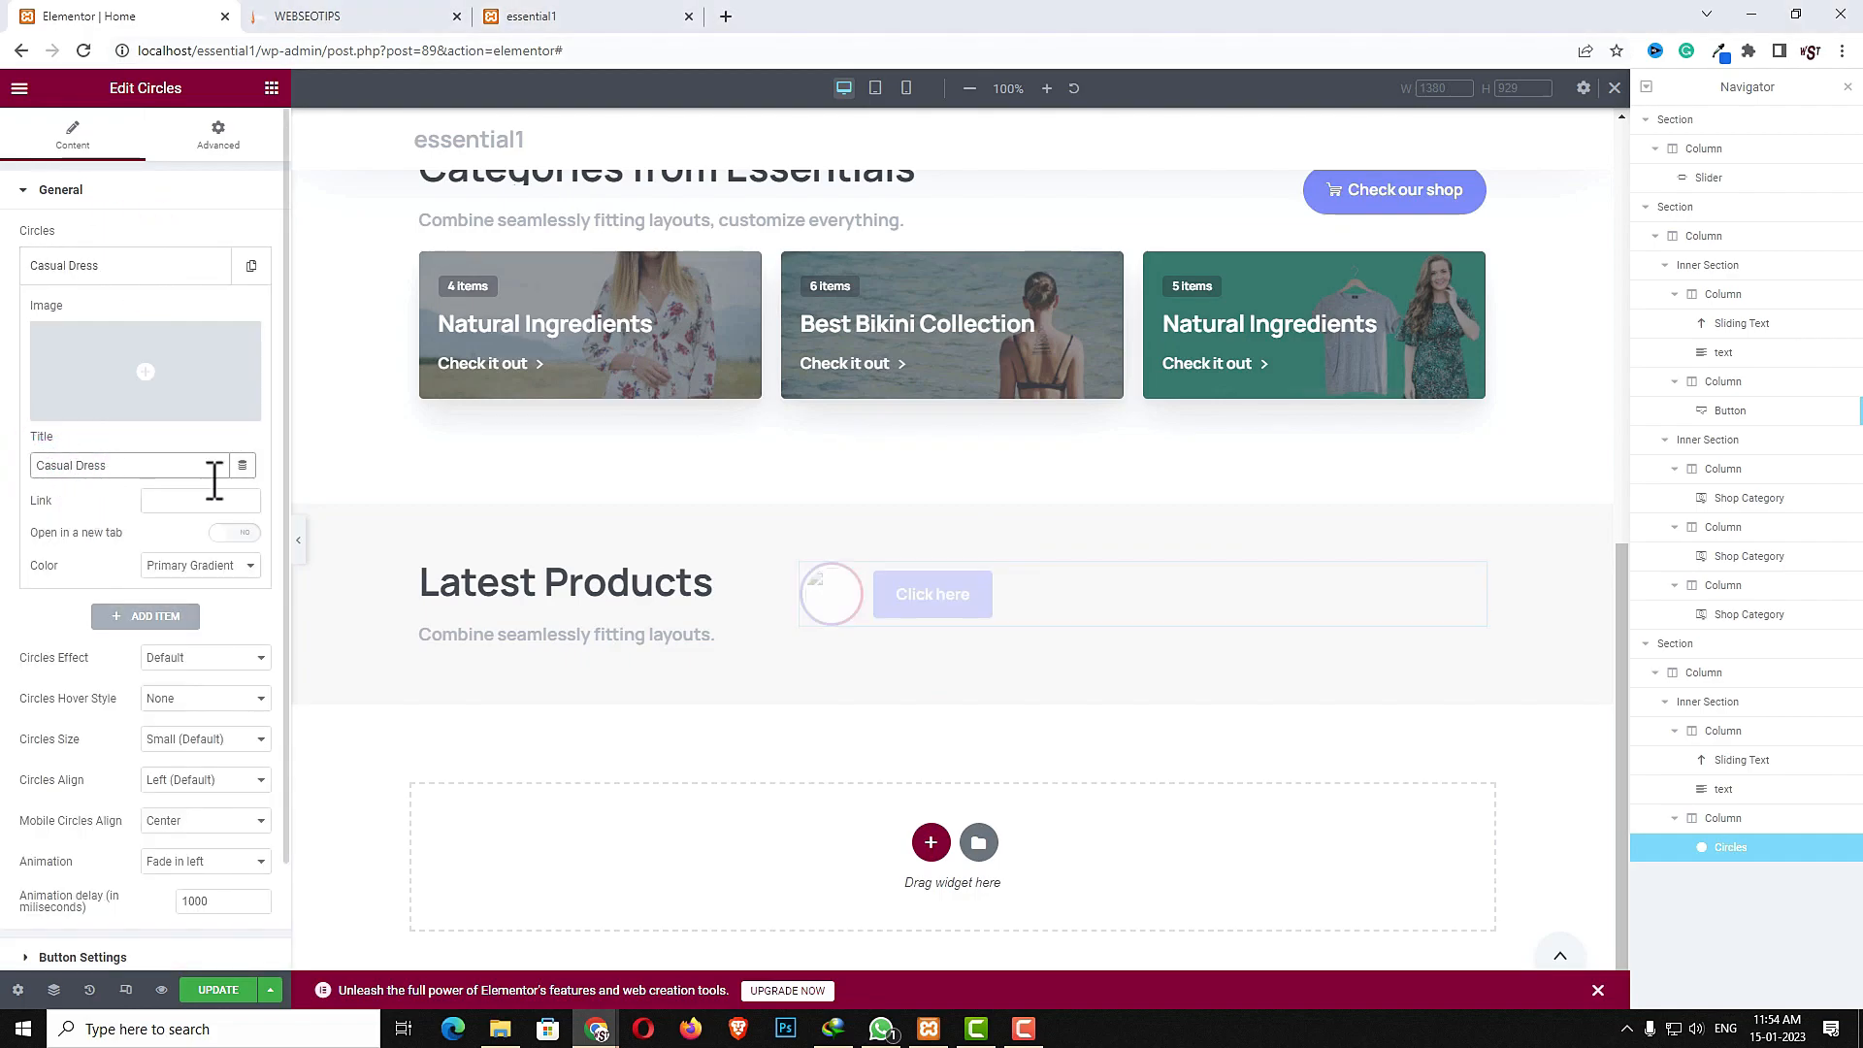
- Set the Casual Dress circle's image to the woman in a light jacket photo from the media library
click(154, 403)
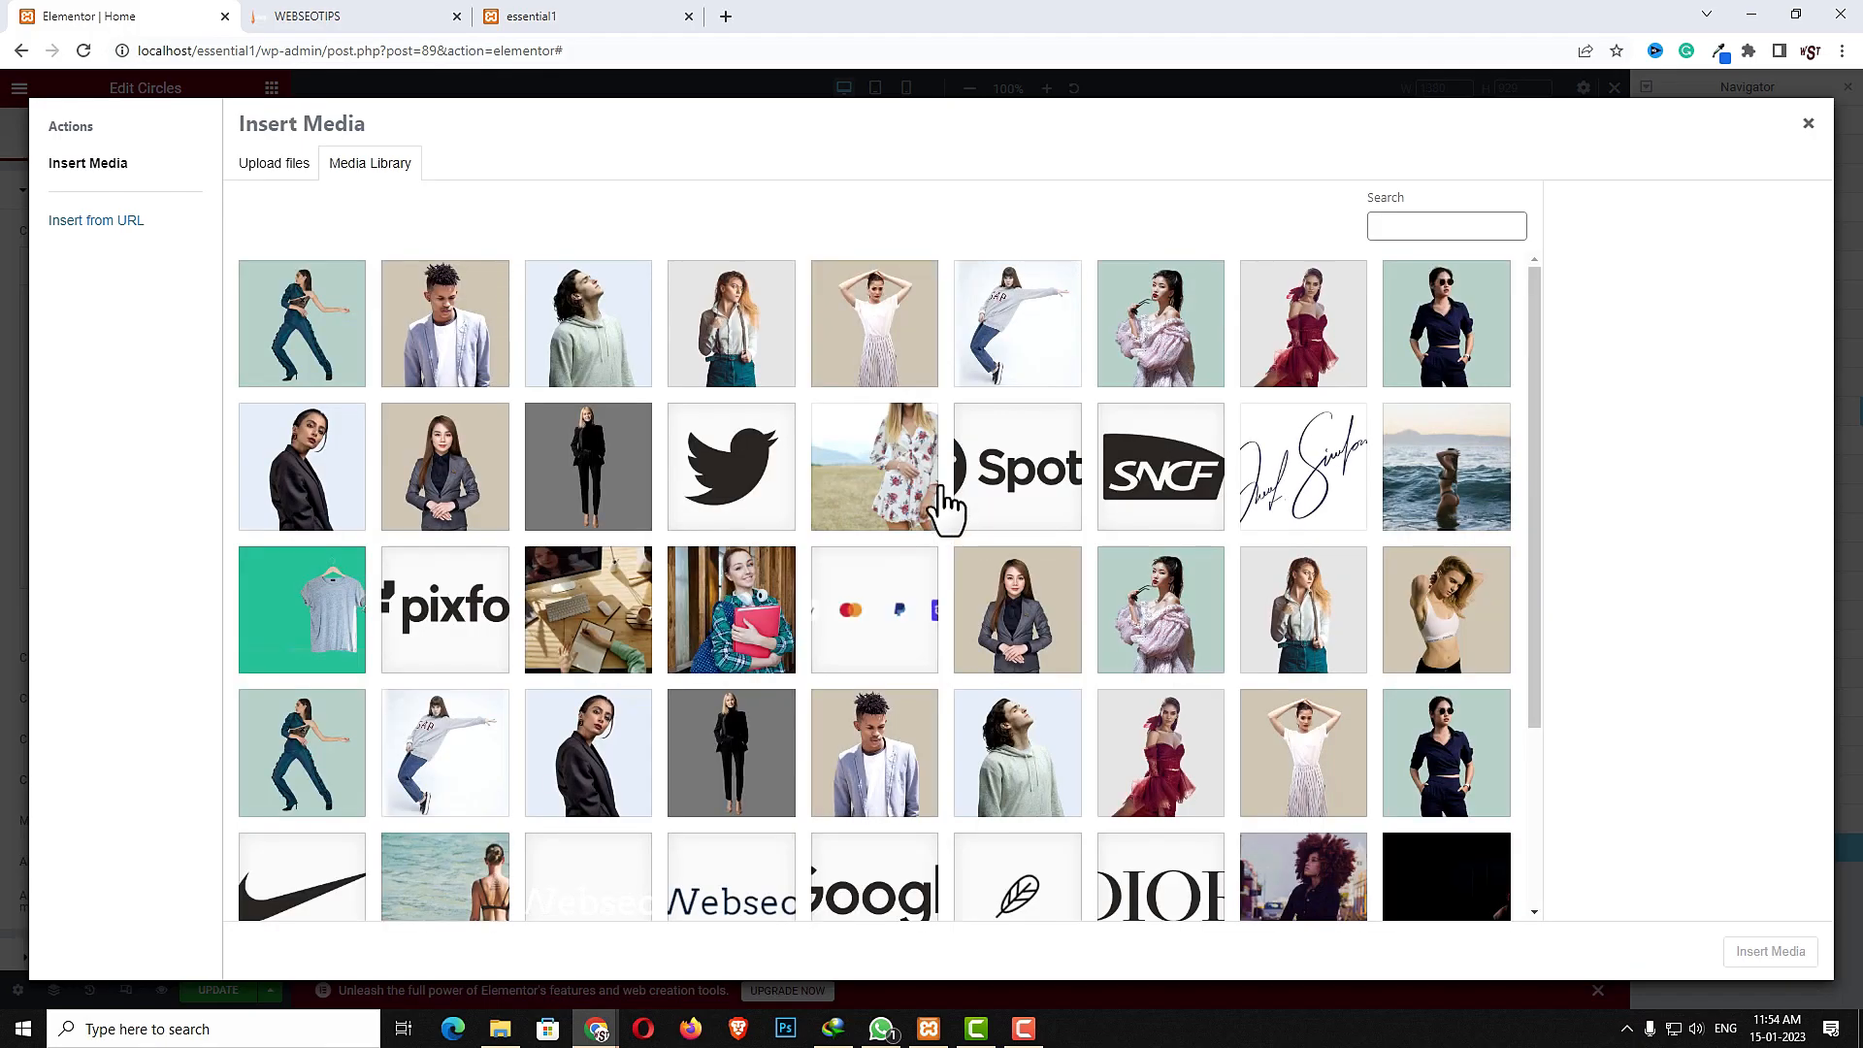
click(1312, 652)
click(1766, 953)
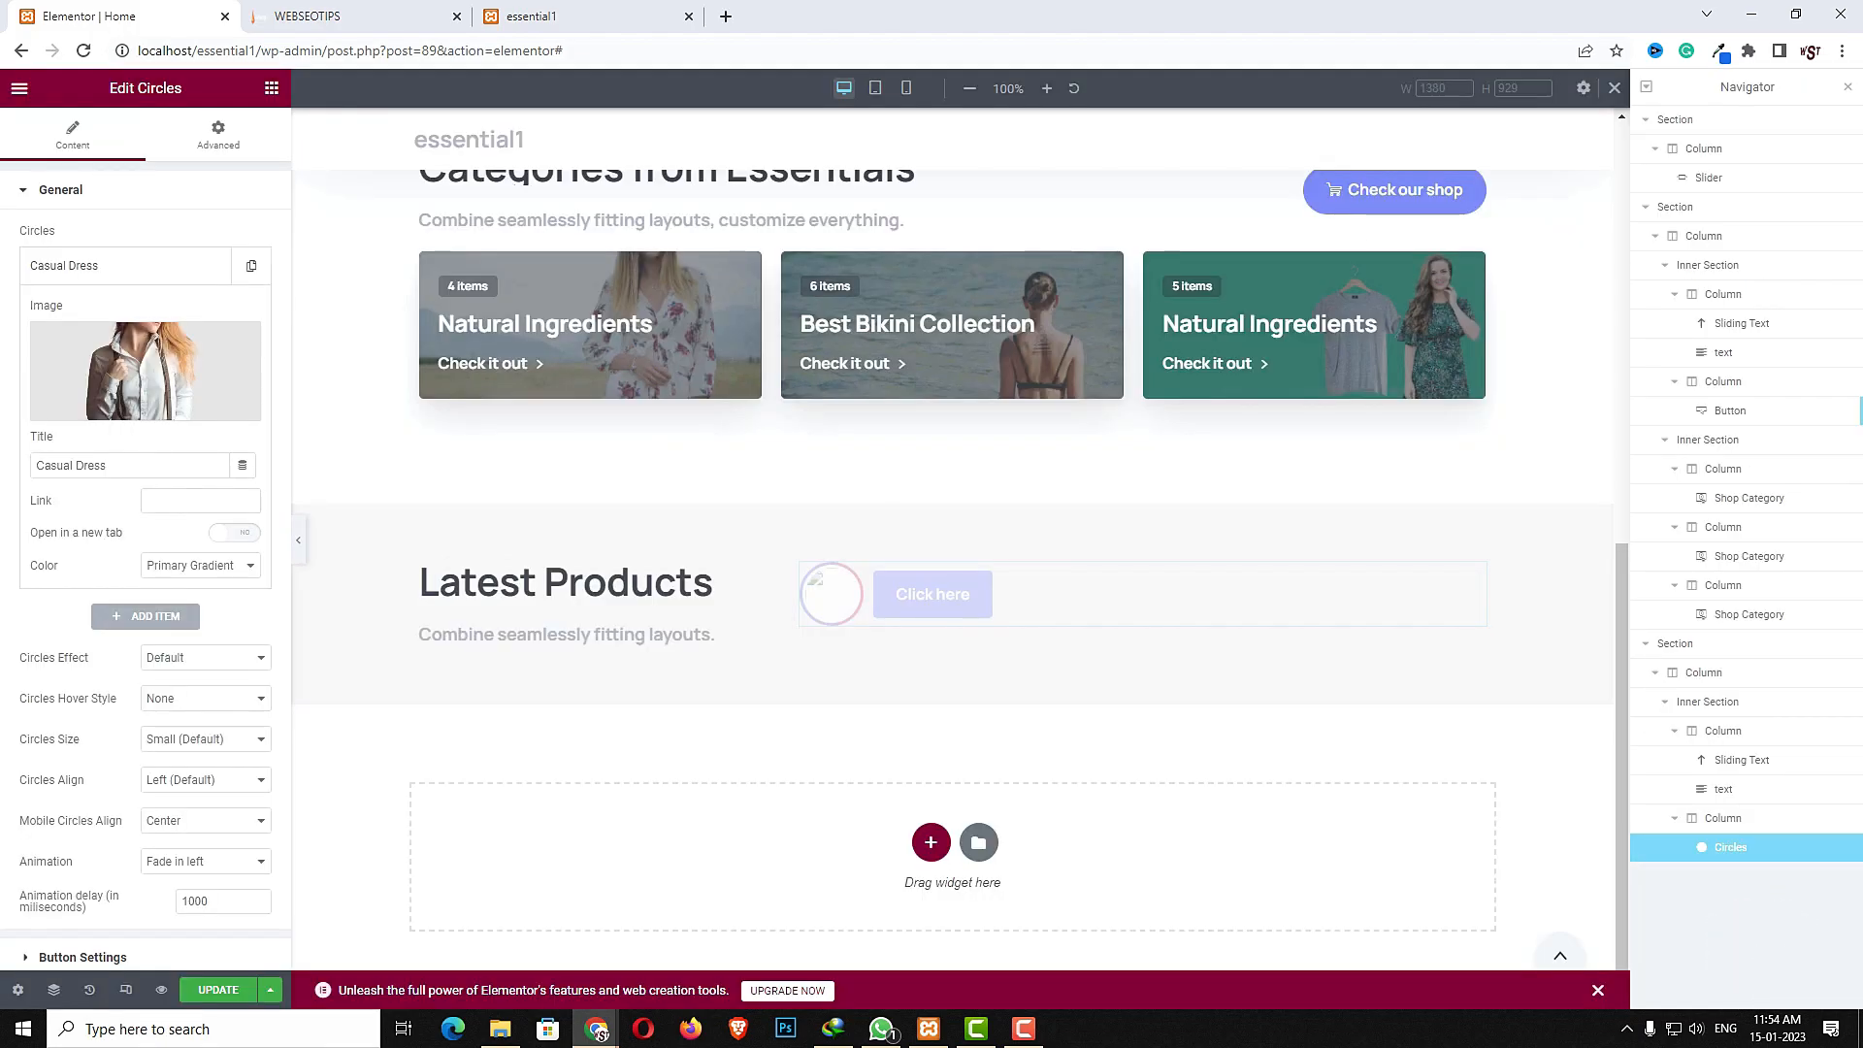
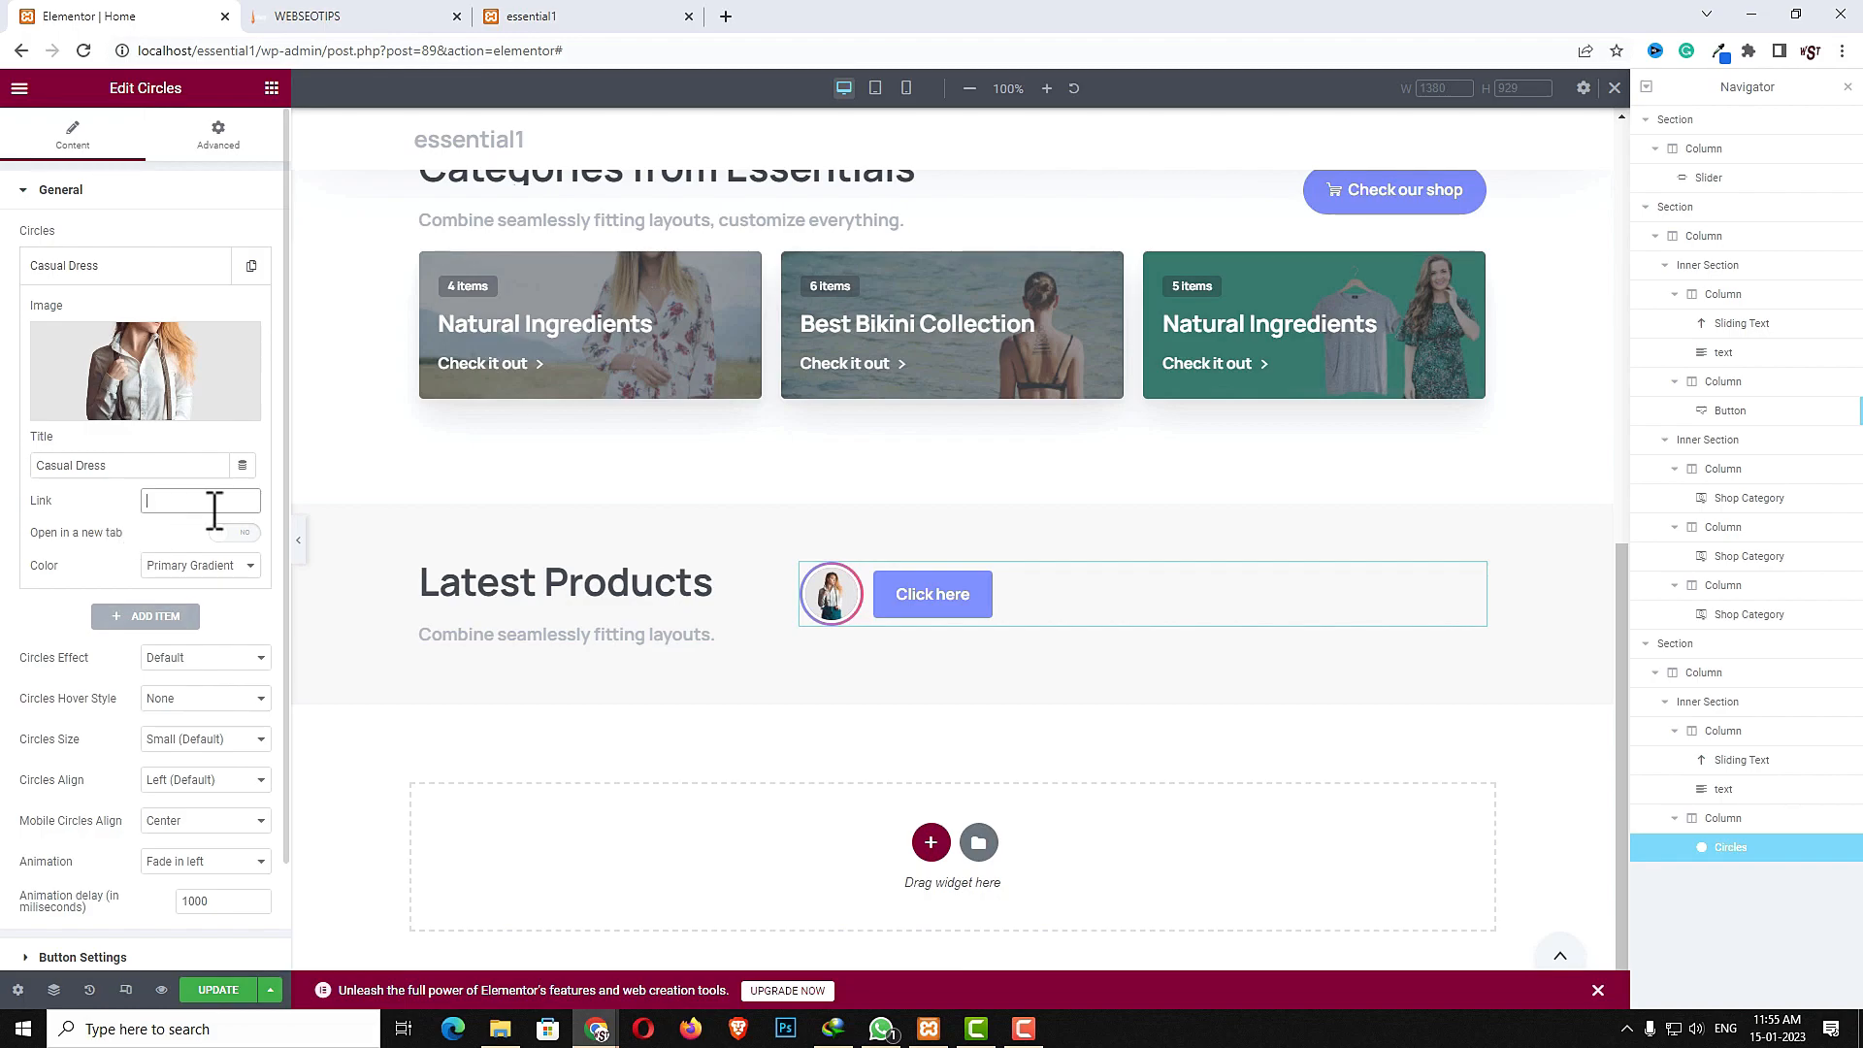
- Set the Casual Dress circle's color to None and its link to #
click(182, 574)
click(172, 597)
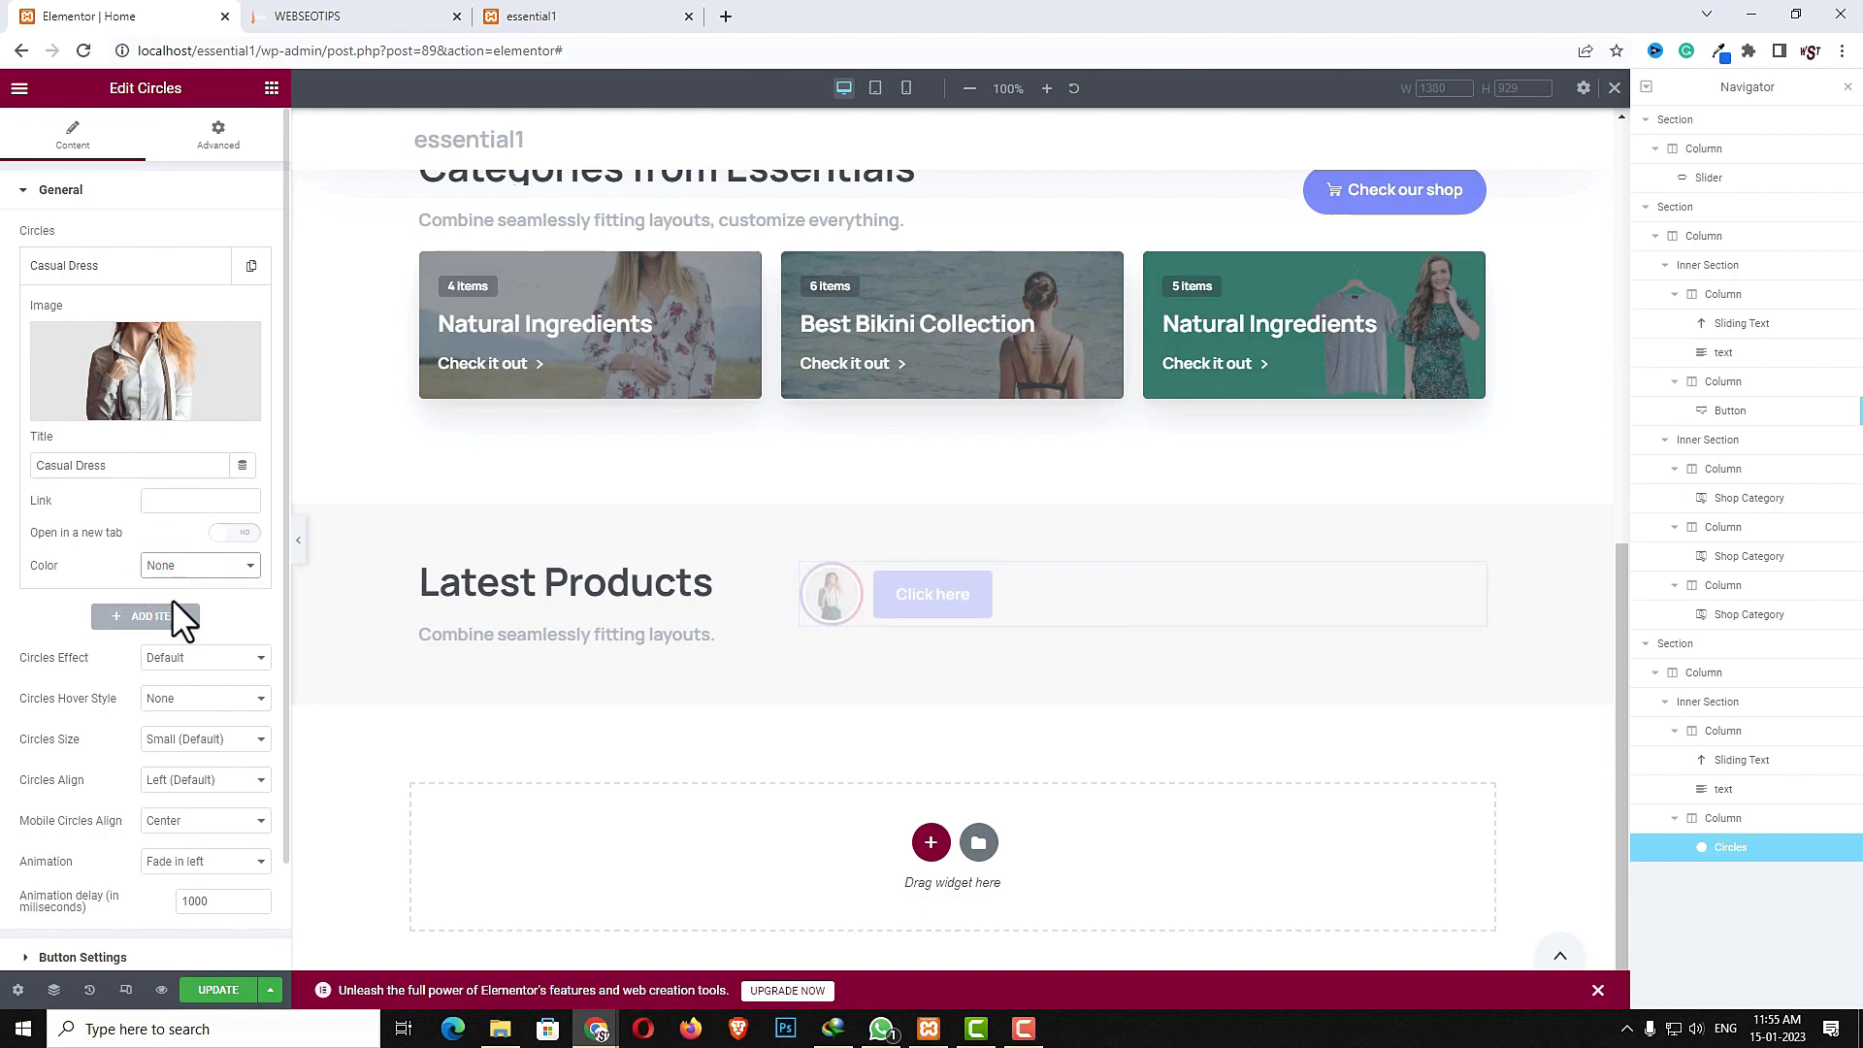
click(175, 502)
text(#)
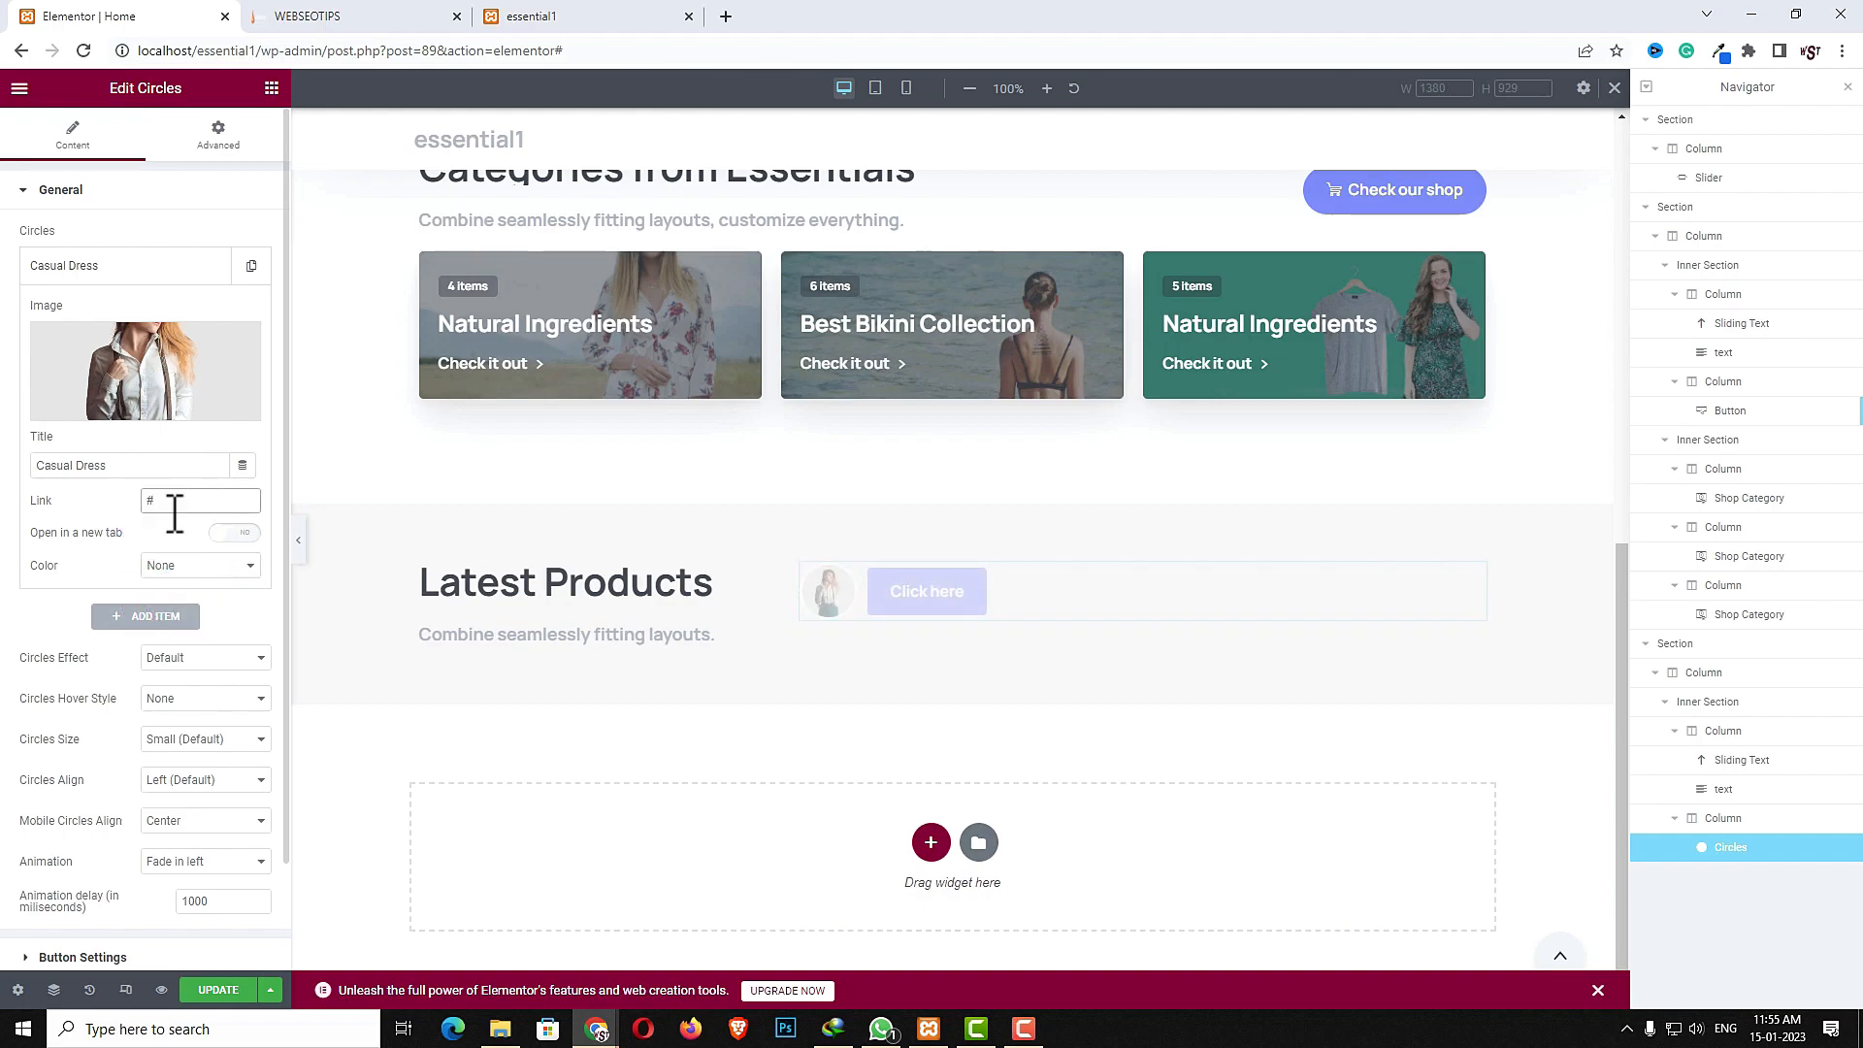
- Duplicate the Casual Dress circle item twice and open the second copy
click(252, 265)
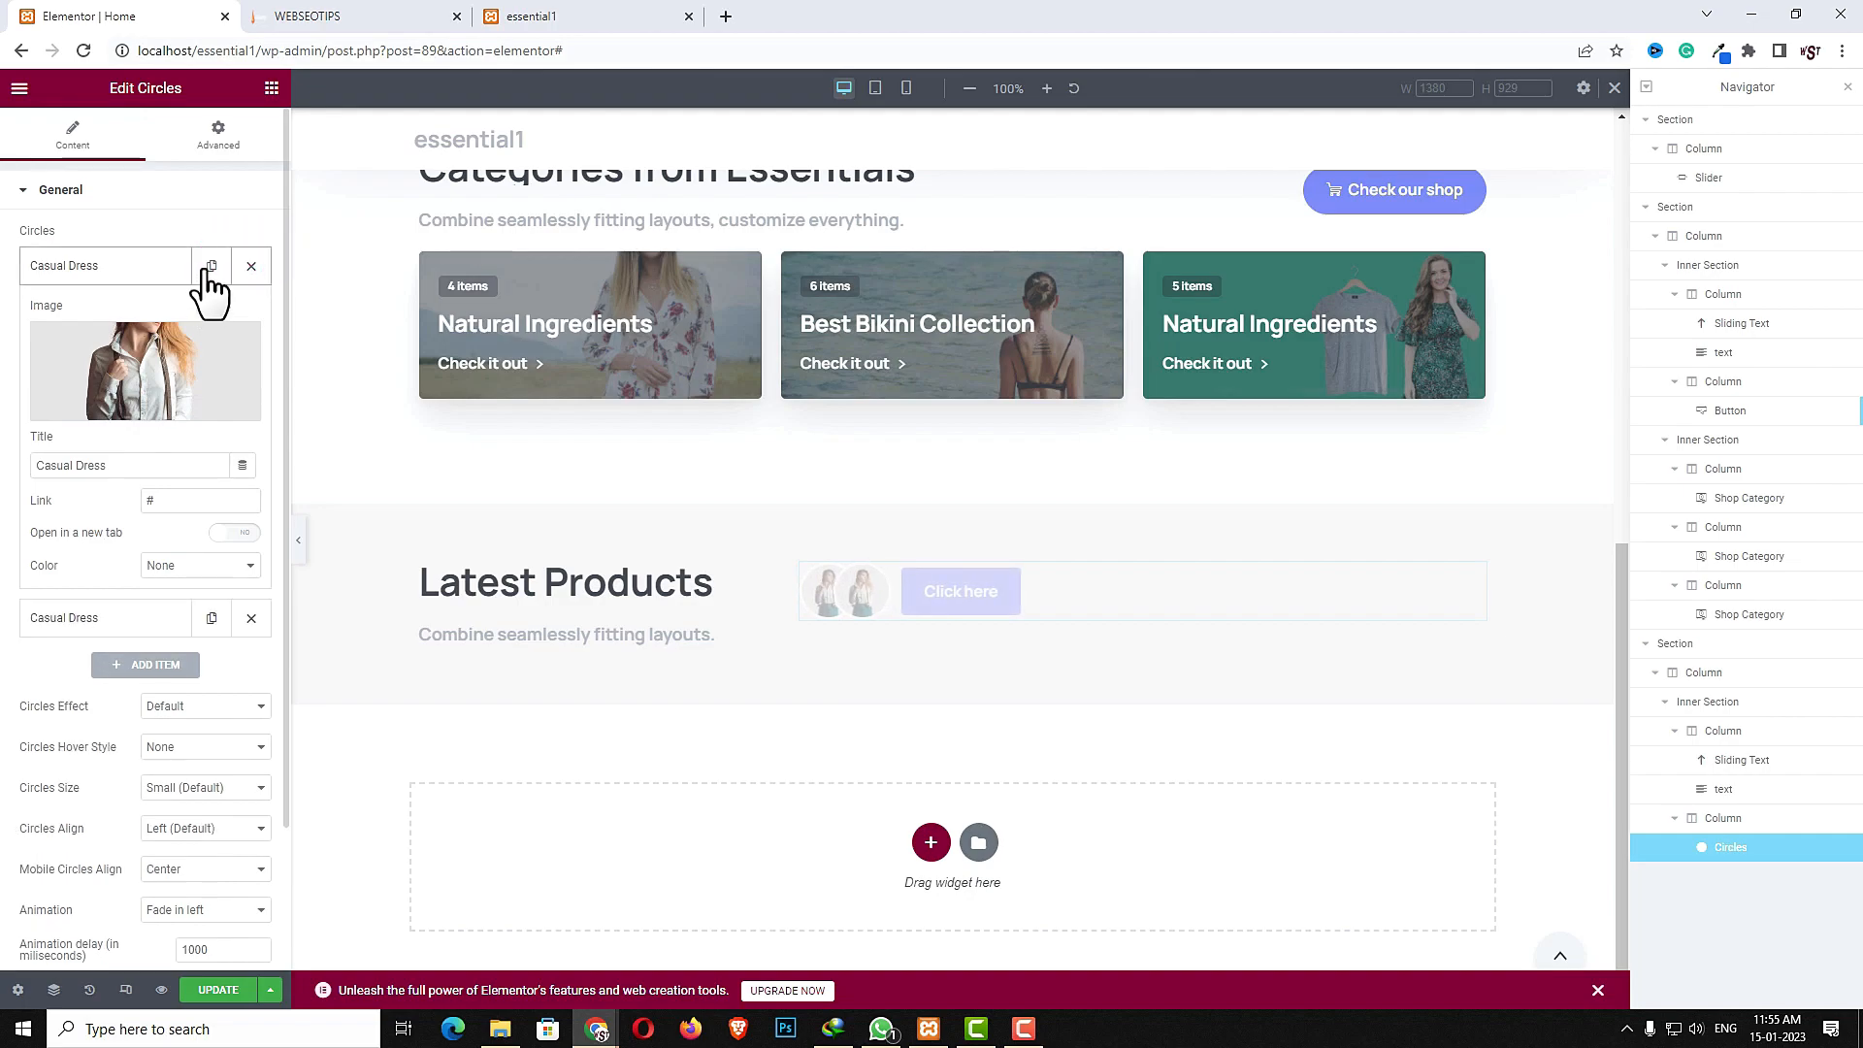
click(211, 266)
click(126, 266)
click(121, 313)
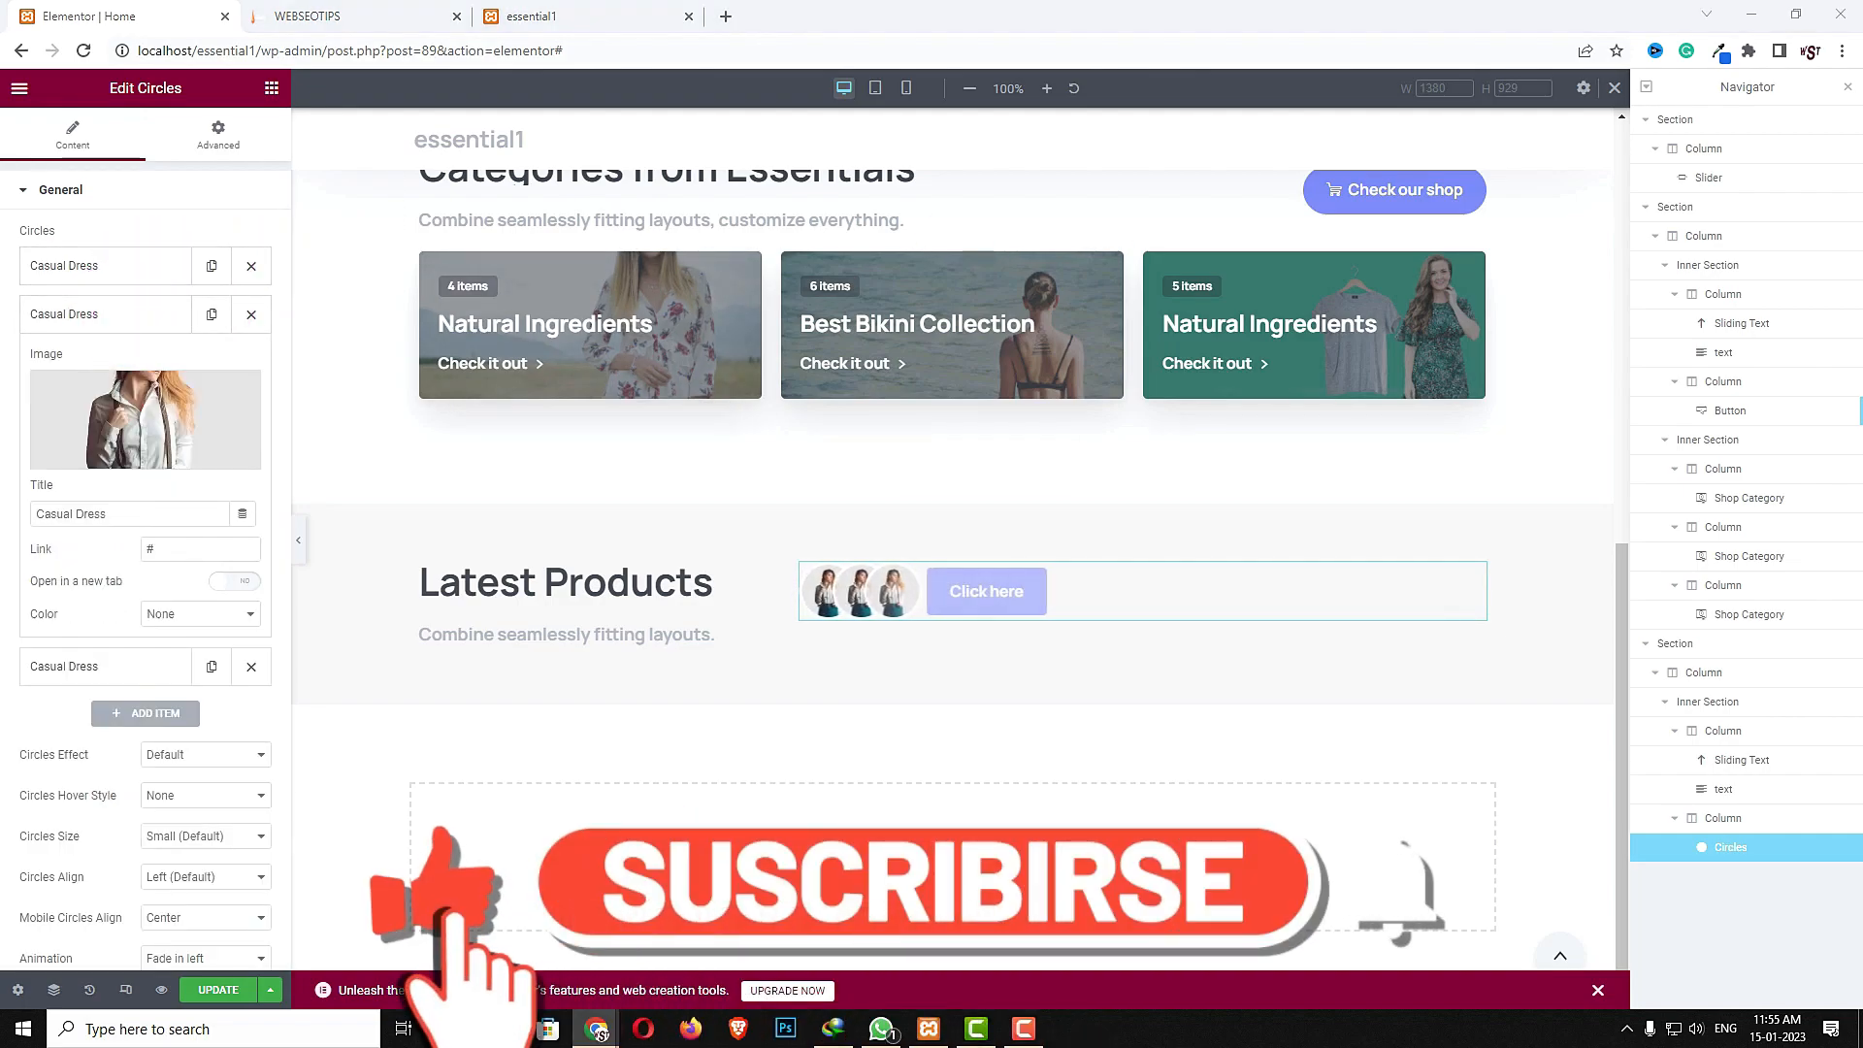
- Title the second circle Party Dress and set its image to the woman in a red dress photo
triple_click(160, 522)
click(155, 442)
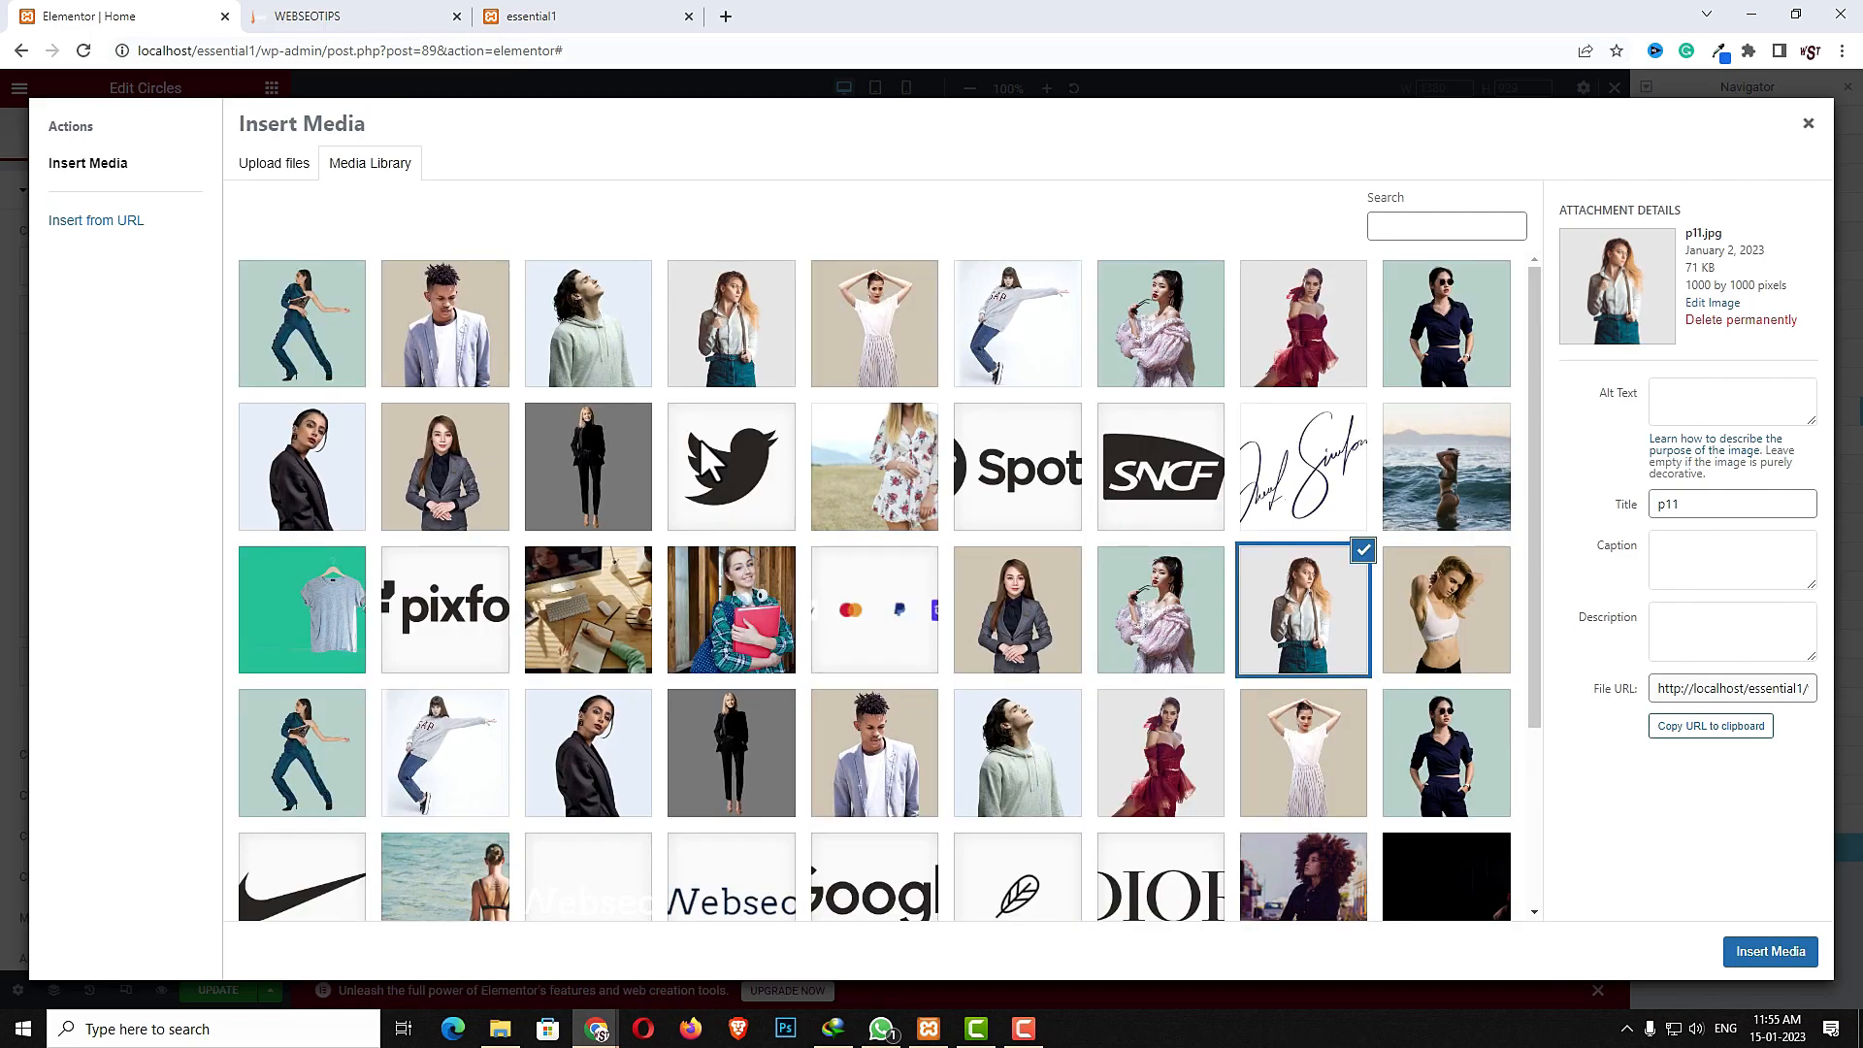
click(1164, 776)
click(1760, 968)
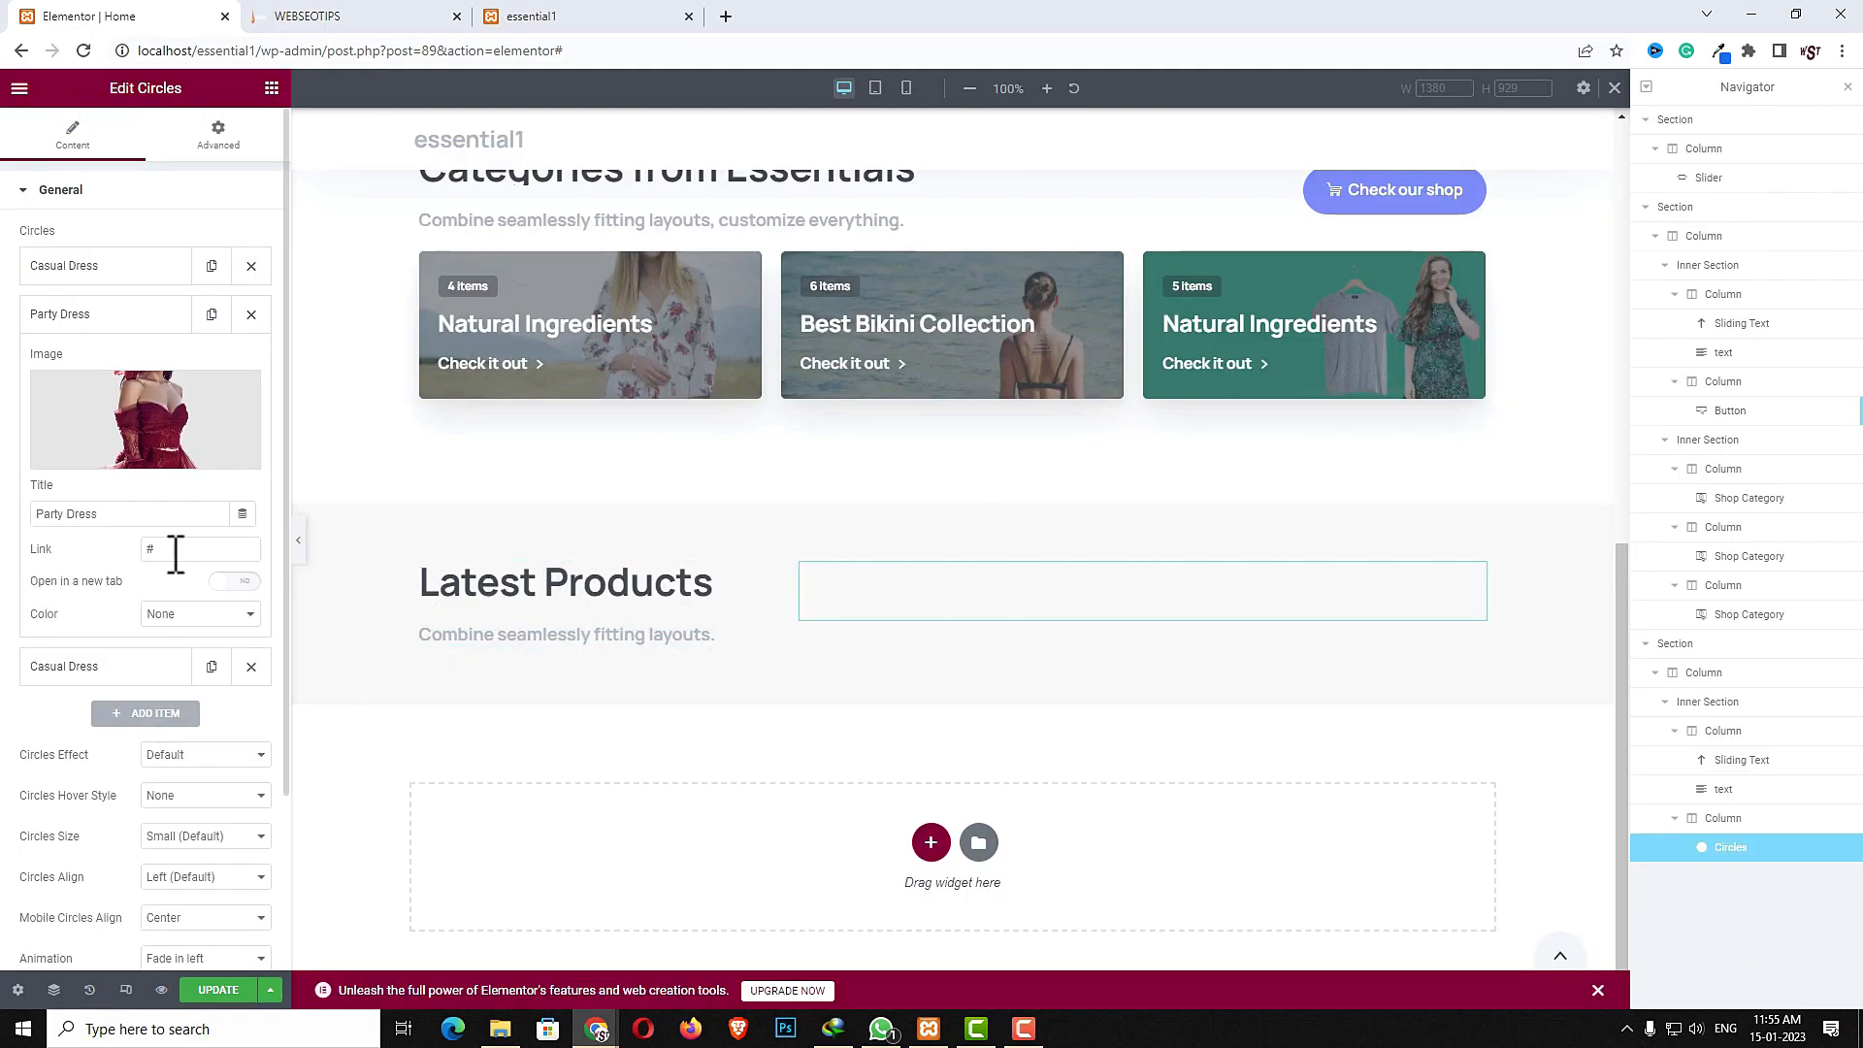
- Title the third circle Formal Dress and set its image to the woman in a black suit photo
click(83, 666)
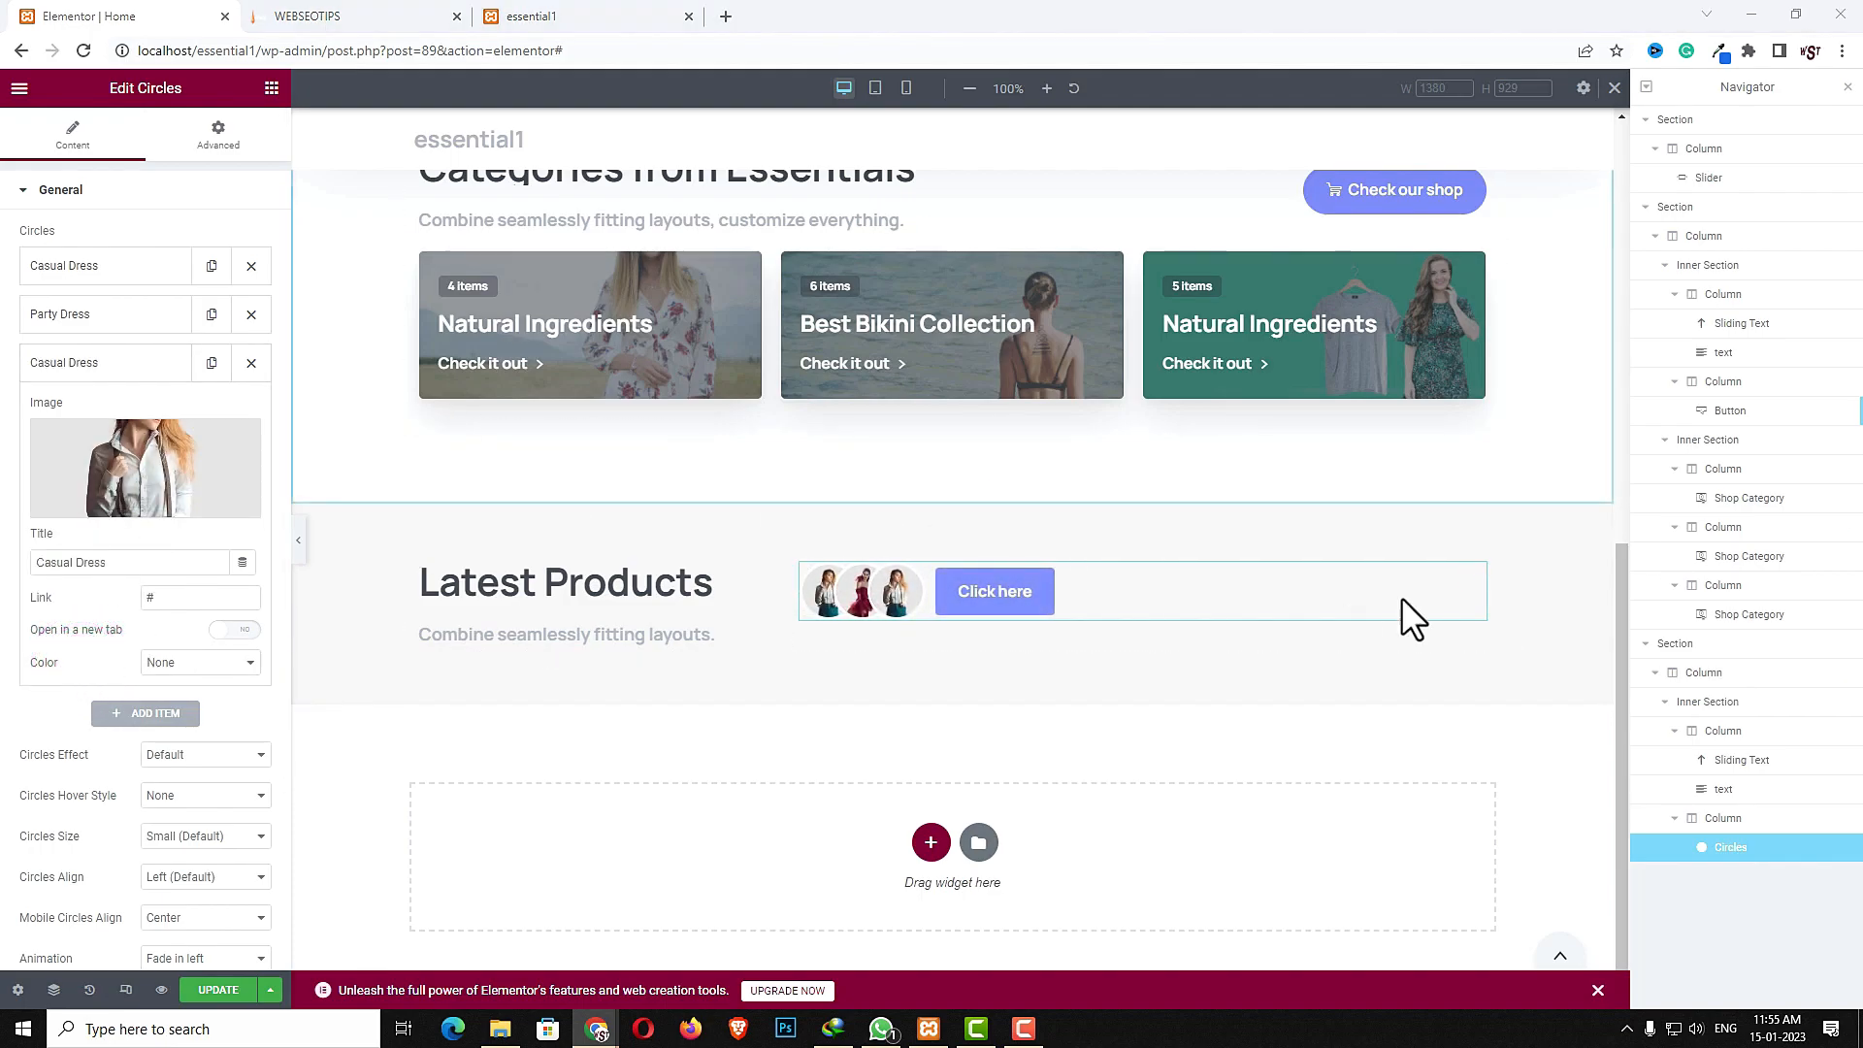
triple_click(185, 560)
text(Formal Dress)
click(143, 506)
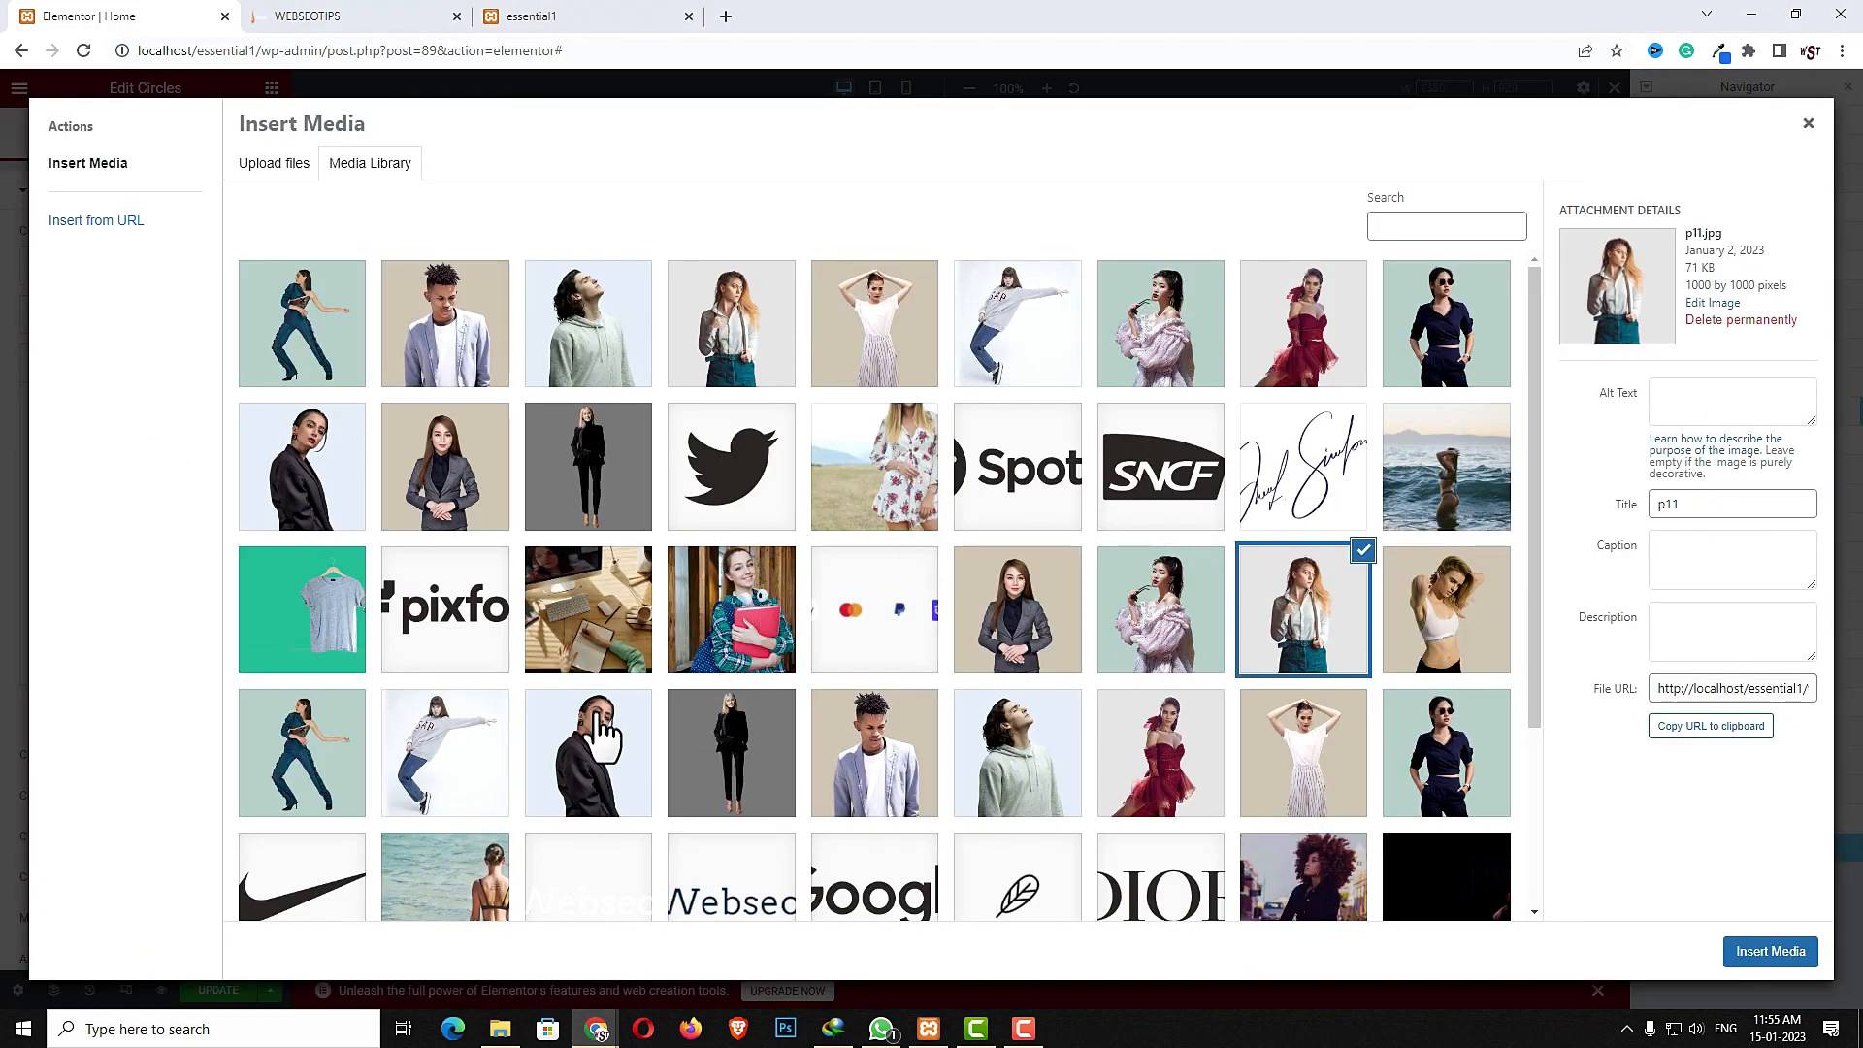
click(728, 762)
click(1766, 953)
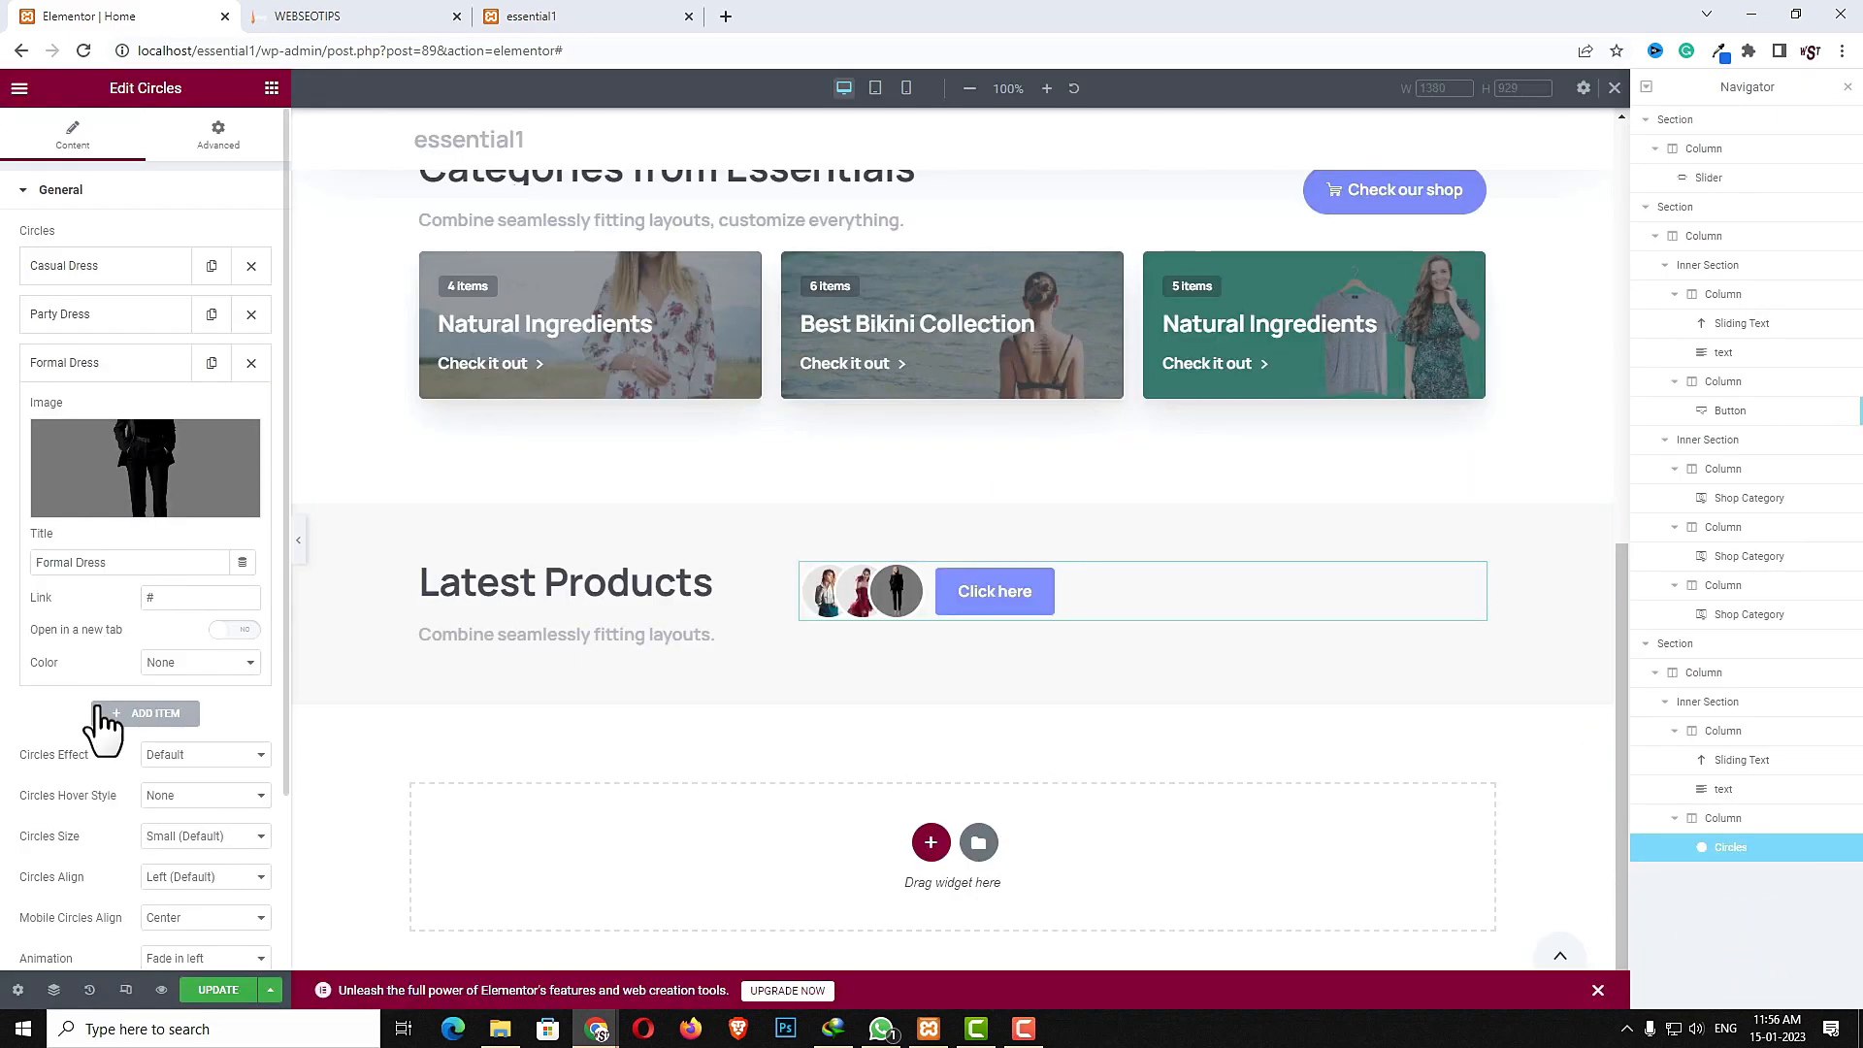
- Set the circles size to Medium and the circles alignment to Right
scroll(117, 728, down, 2)
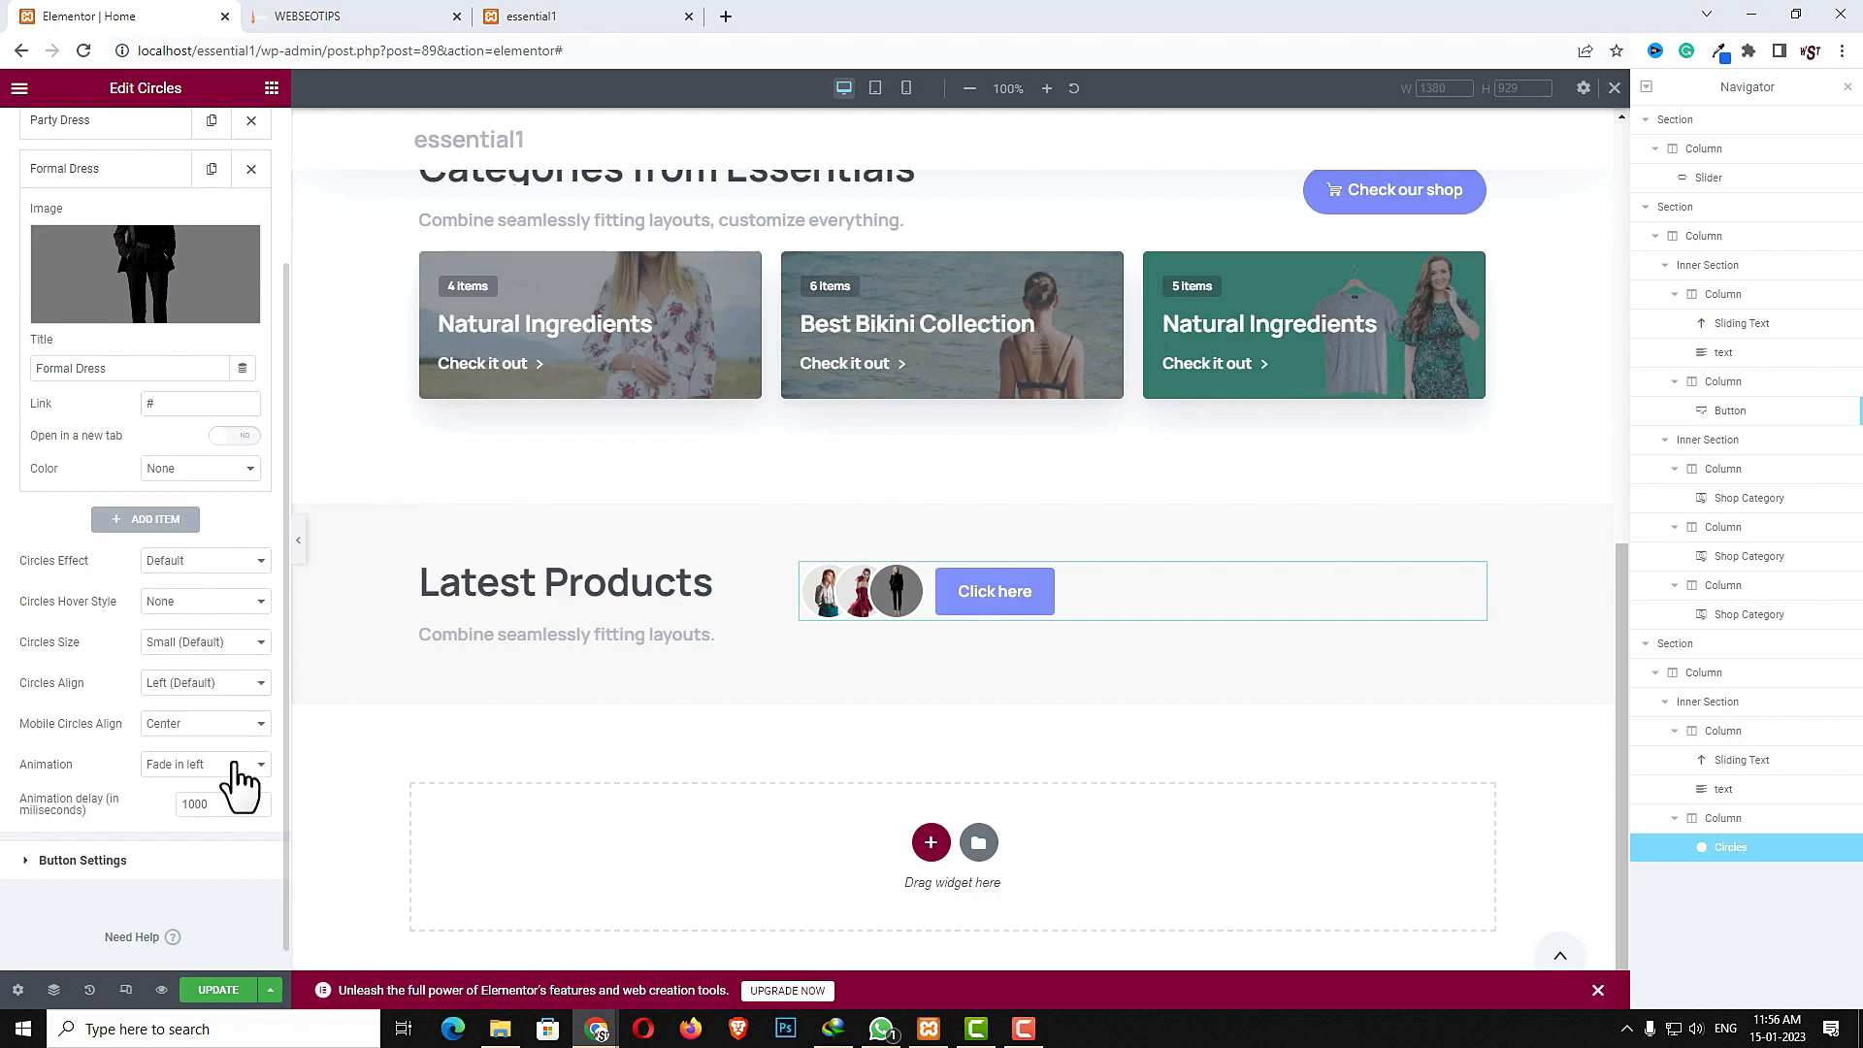
click(206, 642)
click(206, 672)
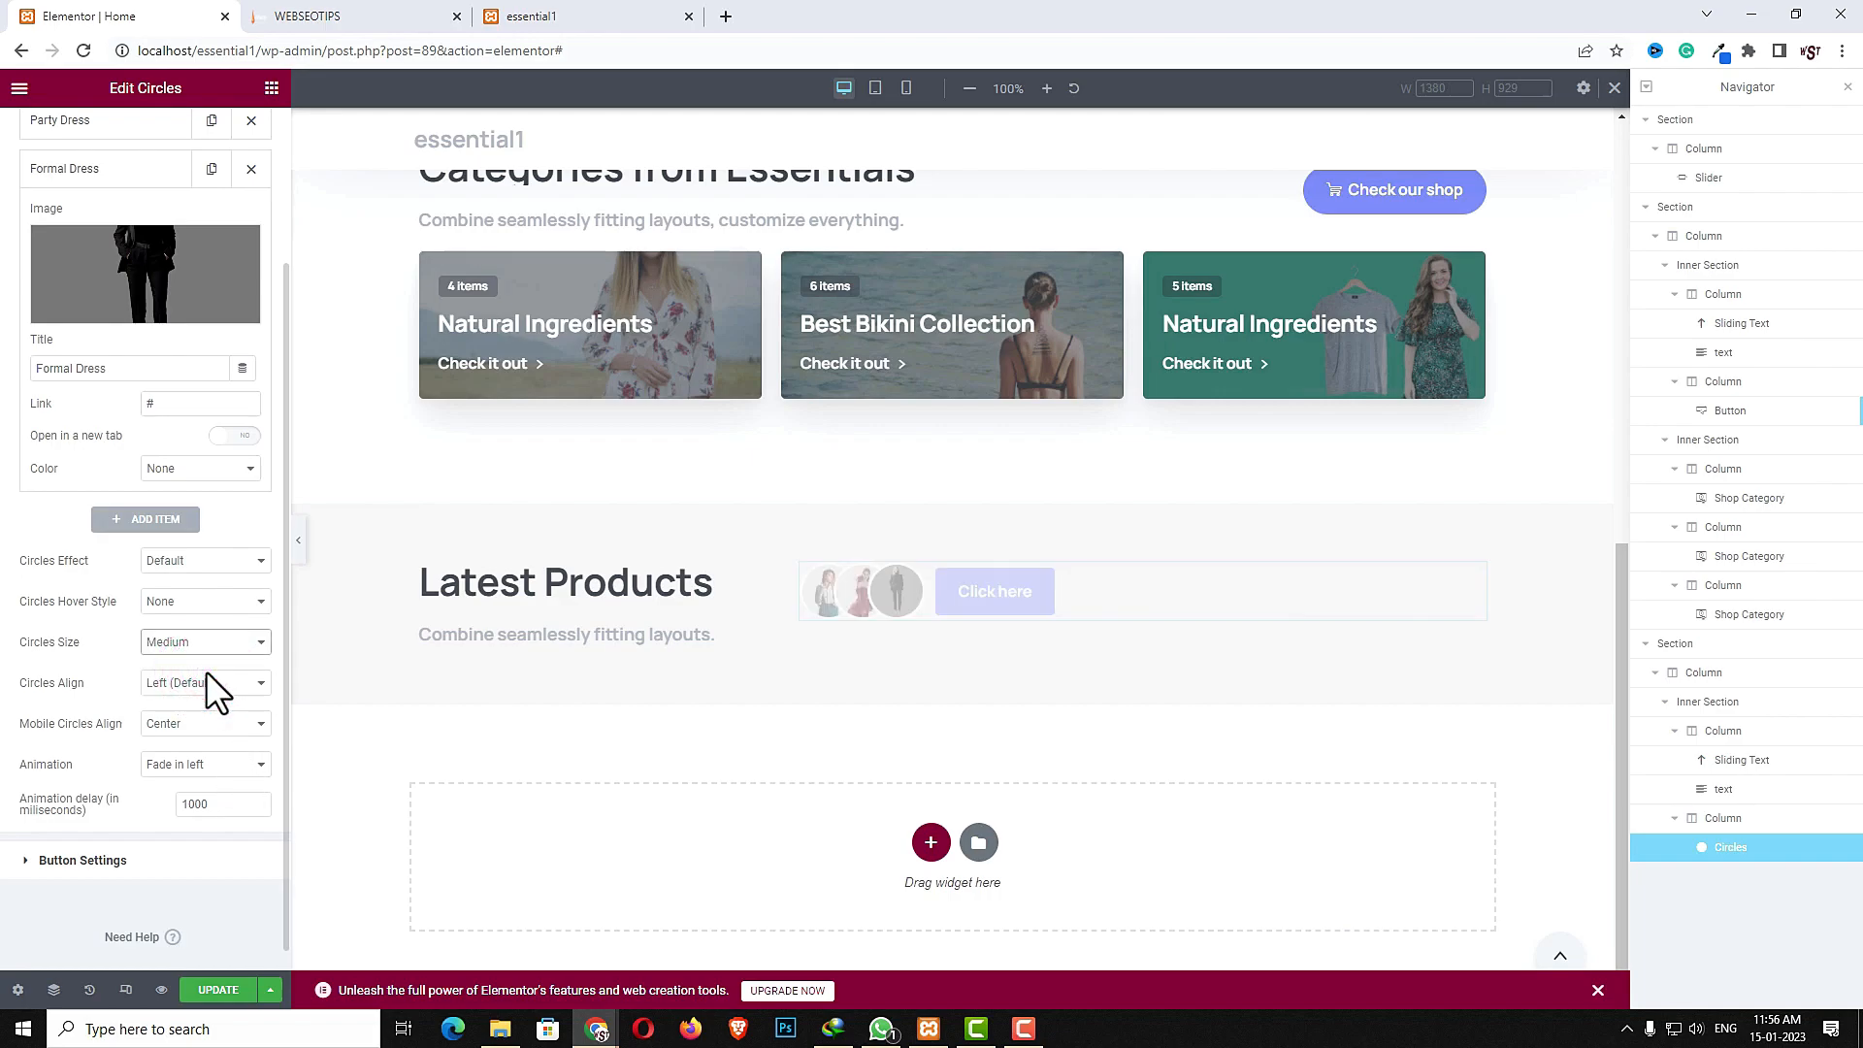
click(189, 687)
click(177, 733)
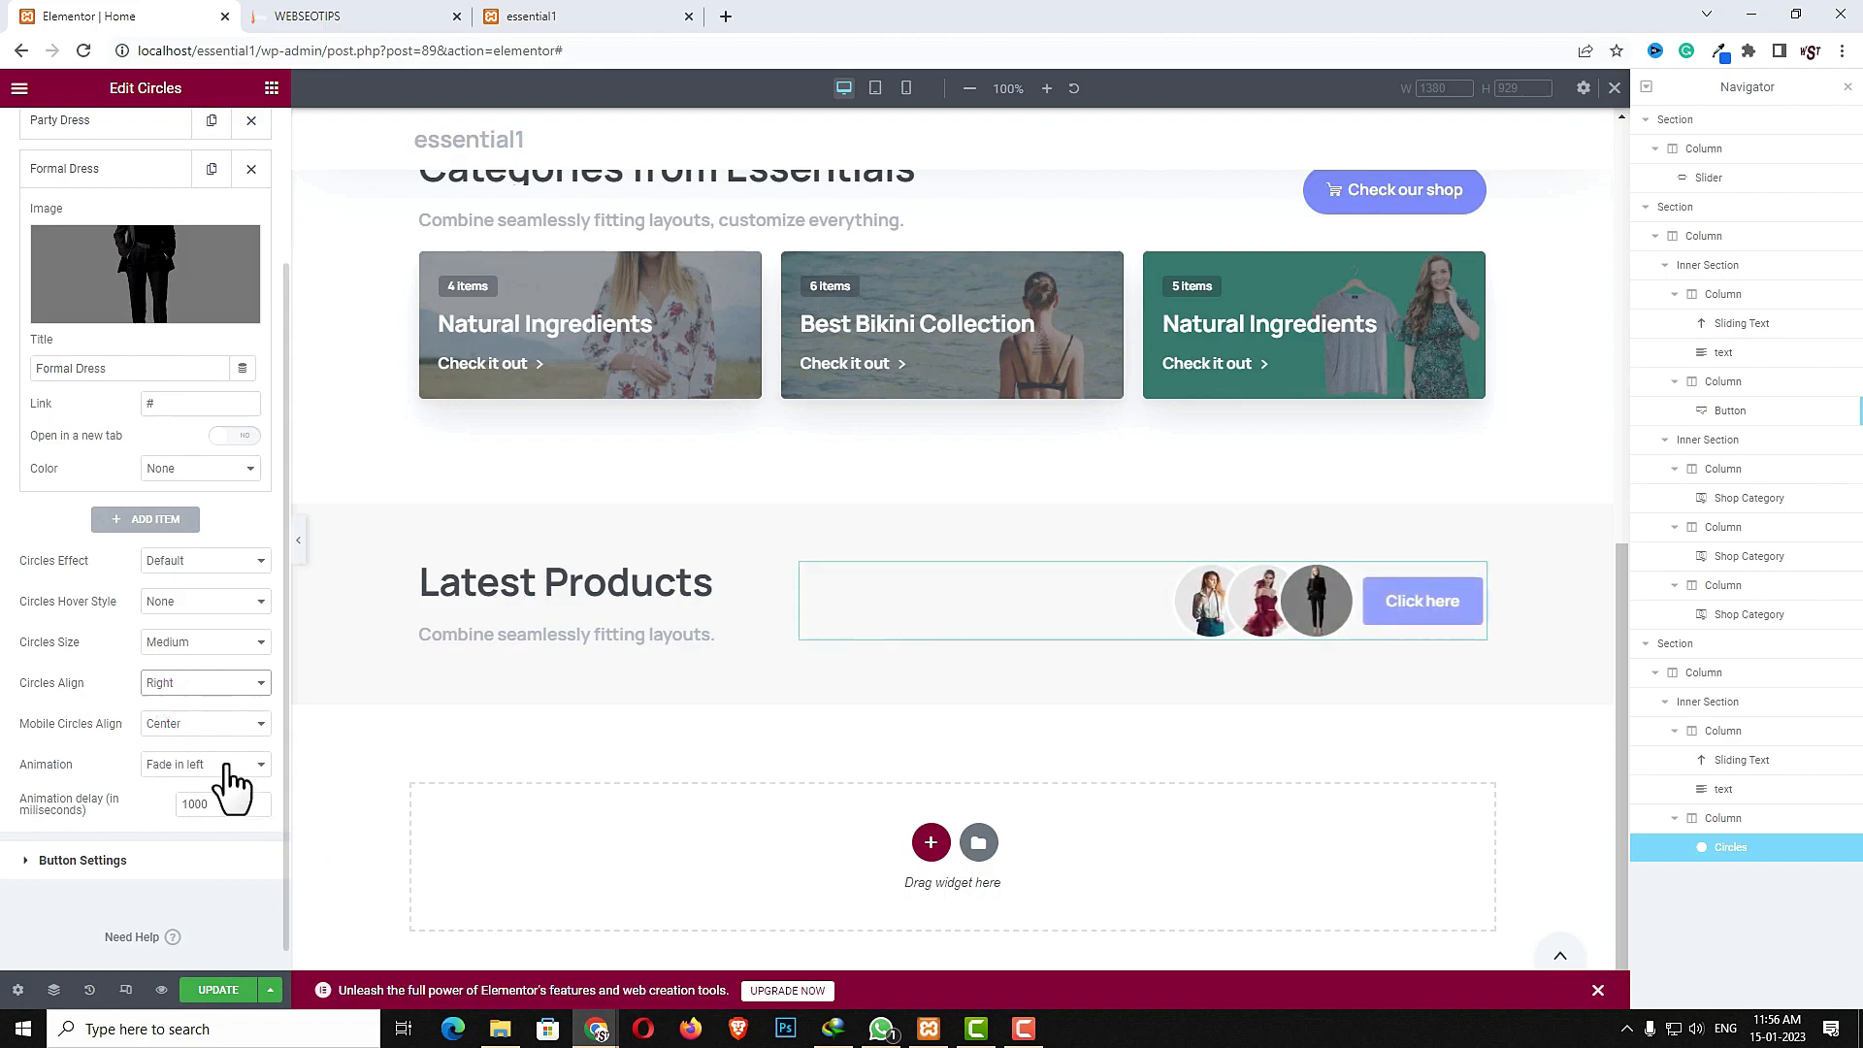
- Set the circles button text to Check all categories and its link to #
click(179, 866)
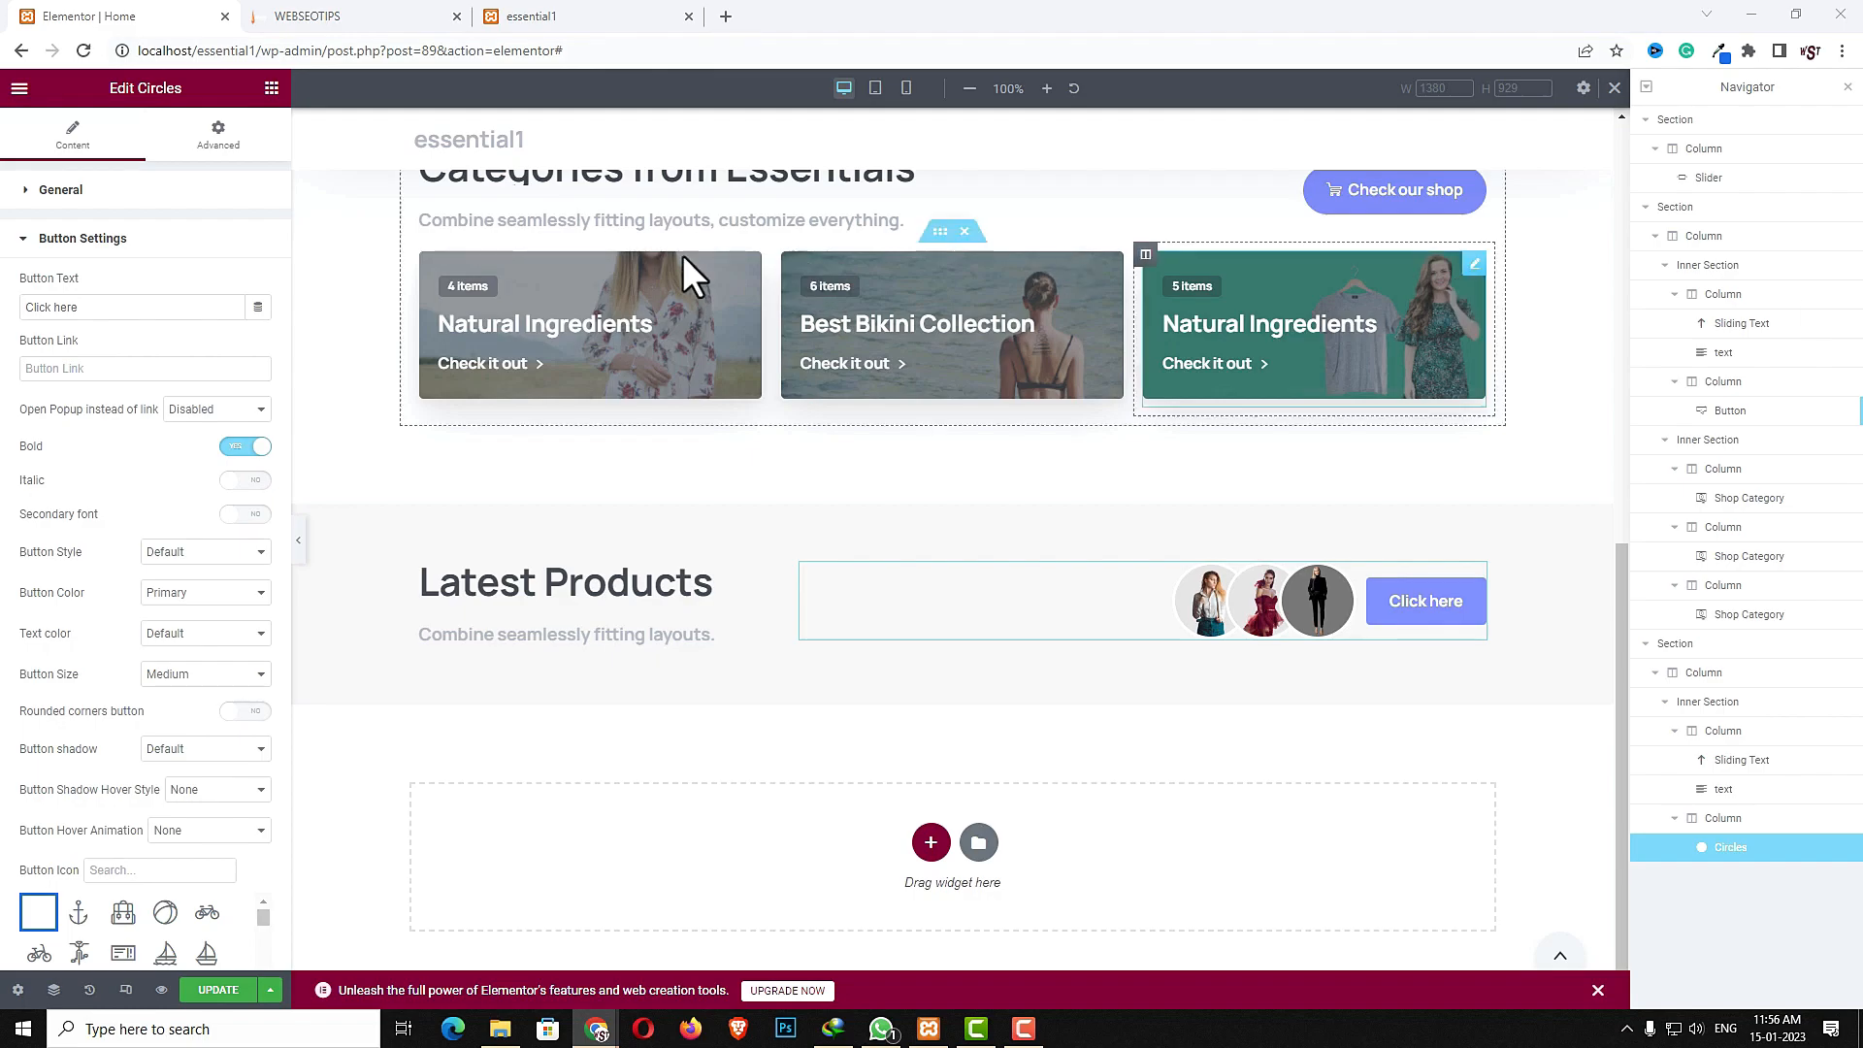
triple_click(155, 309)
text(Check all categories)
click(134, 362)
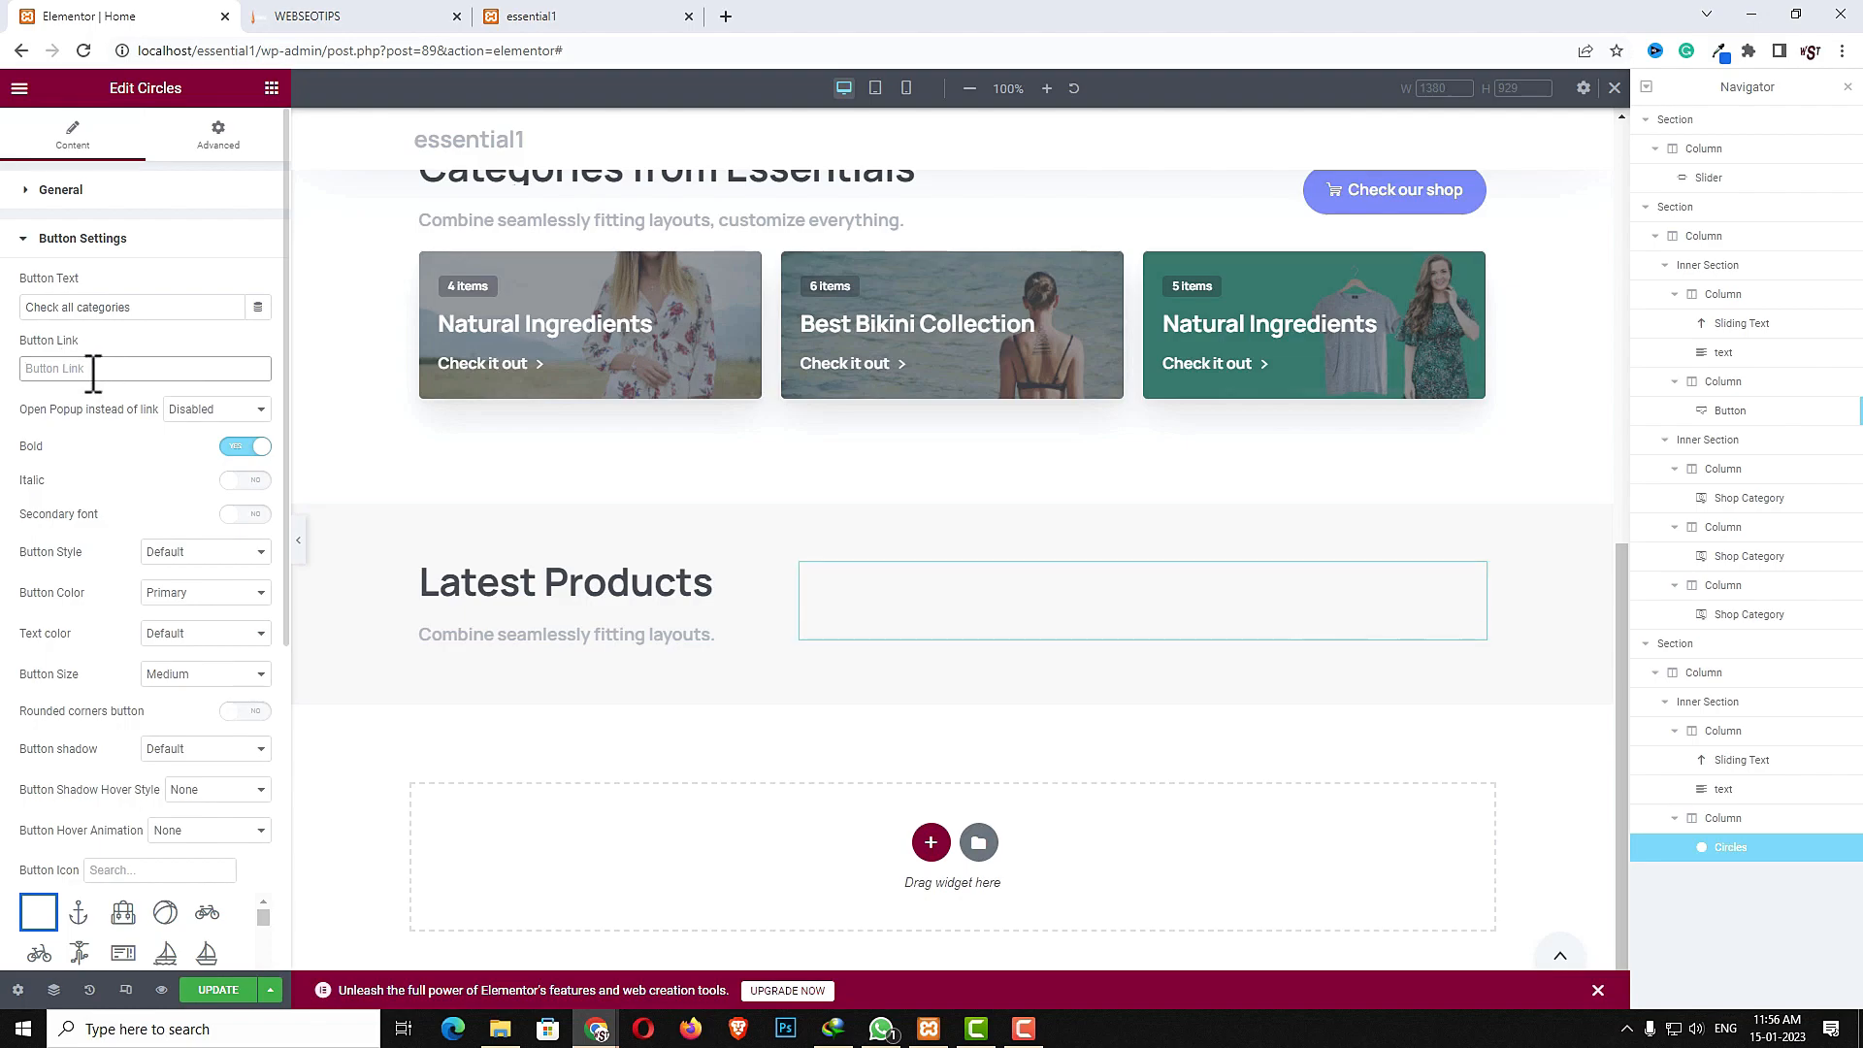
text(@)
key(BackSpace)
text(#)
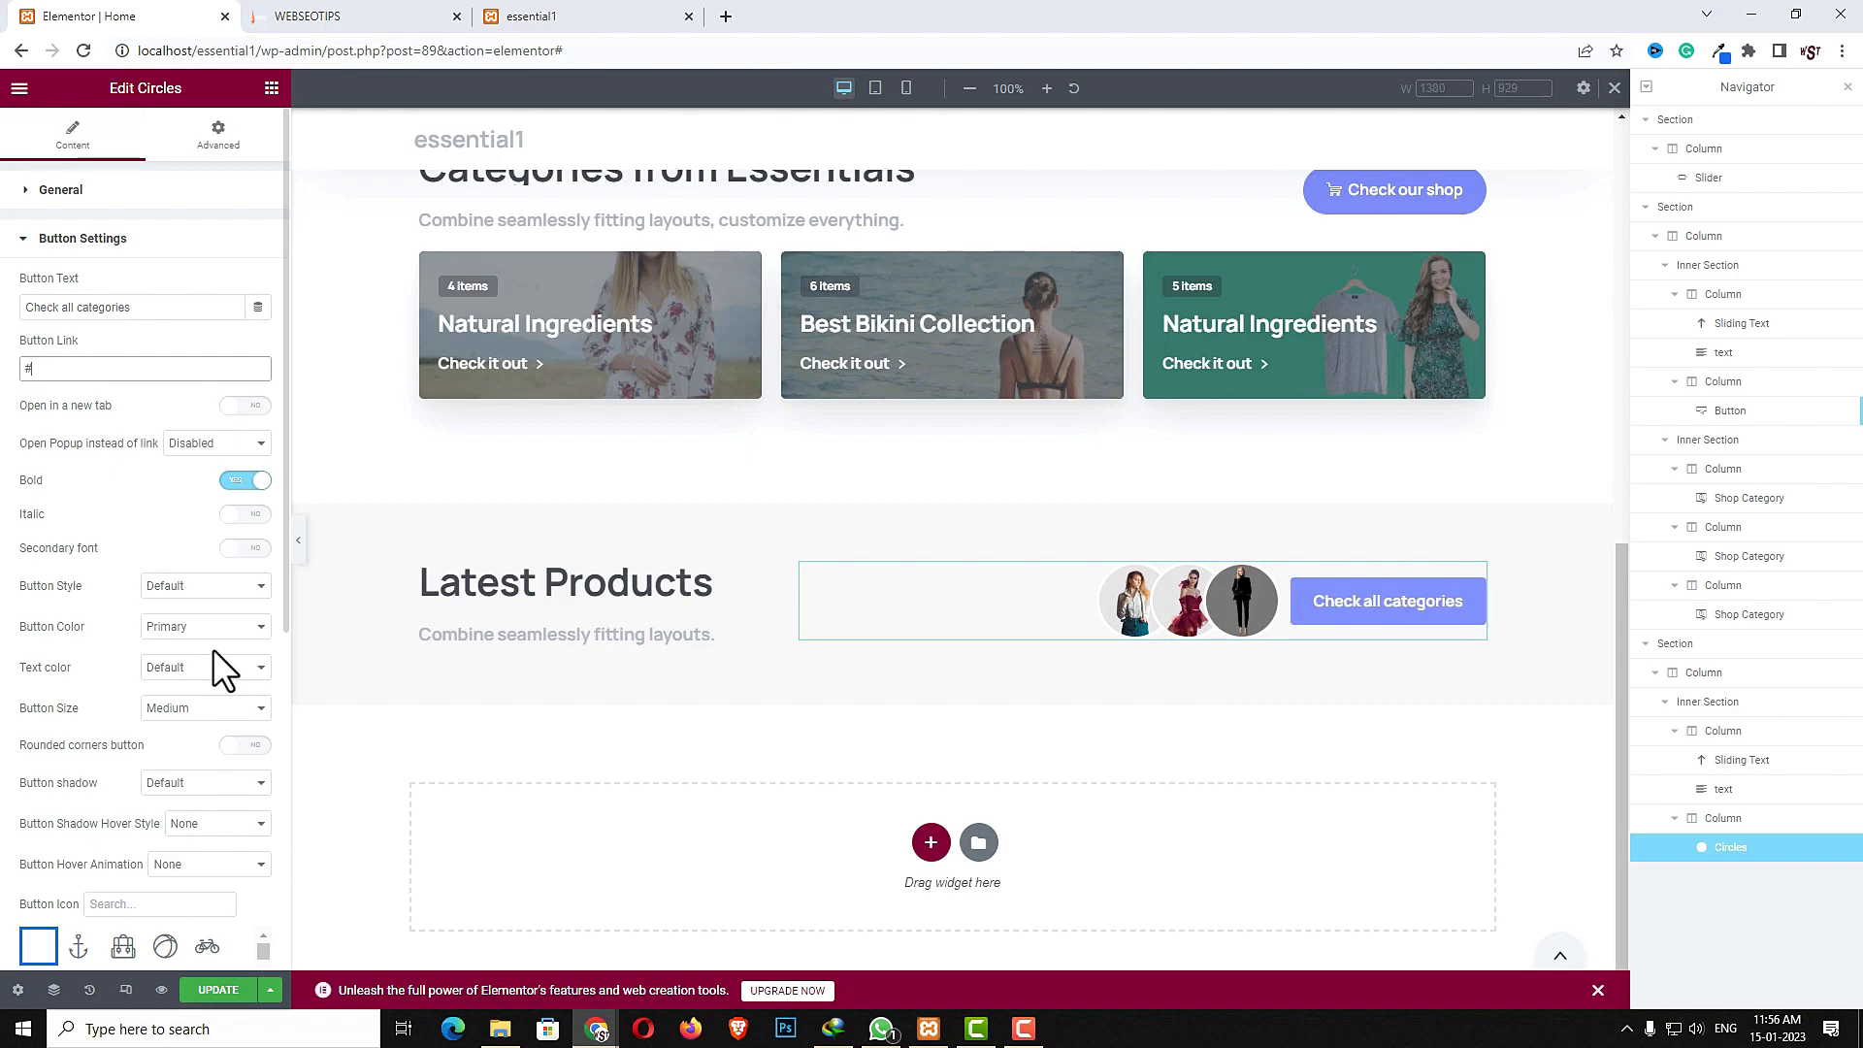
- Give the button a cart icon and turn on rounded corners
click(121, 903)
text(cart)
click(39, 946)
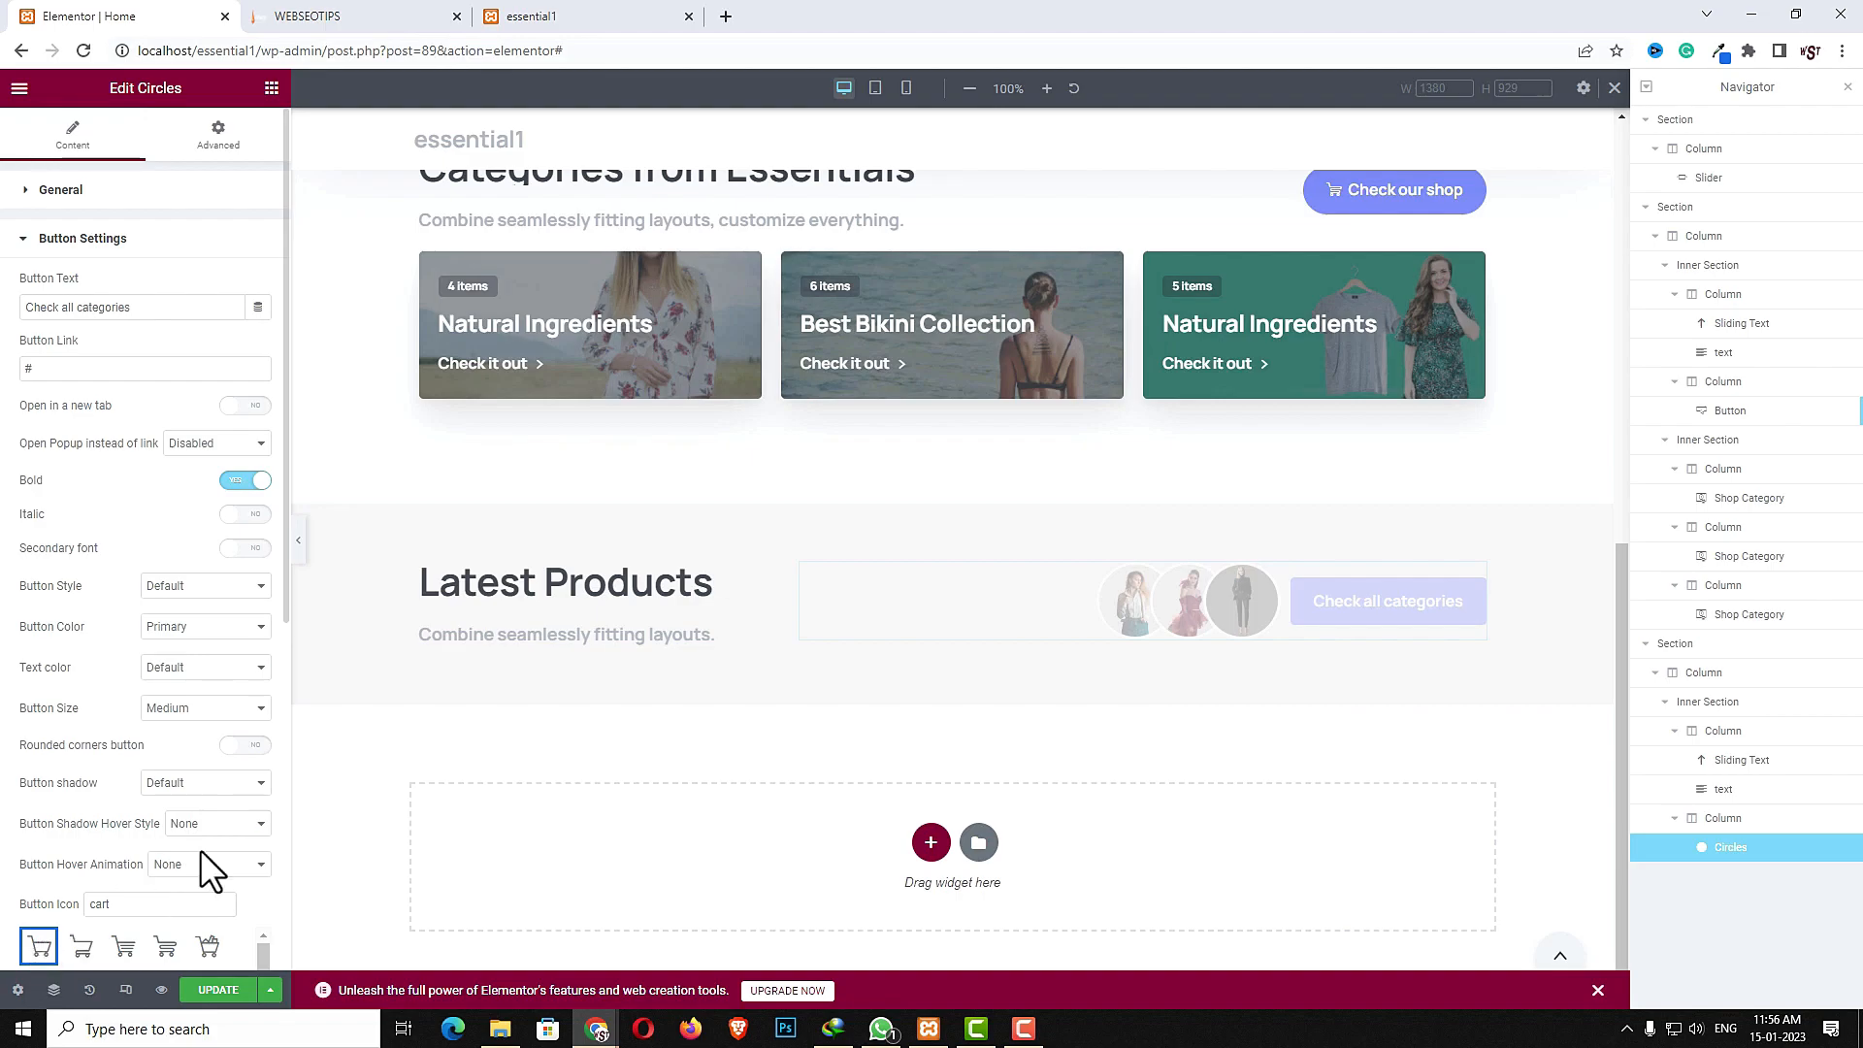
click(259, 745)
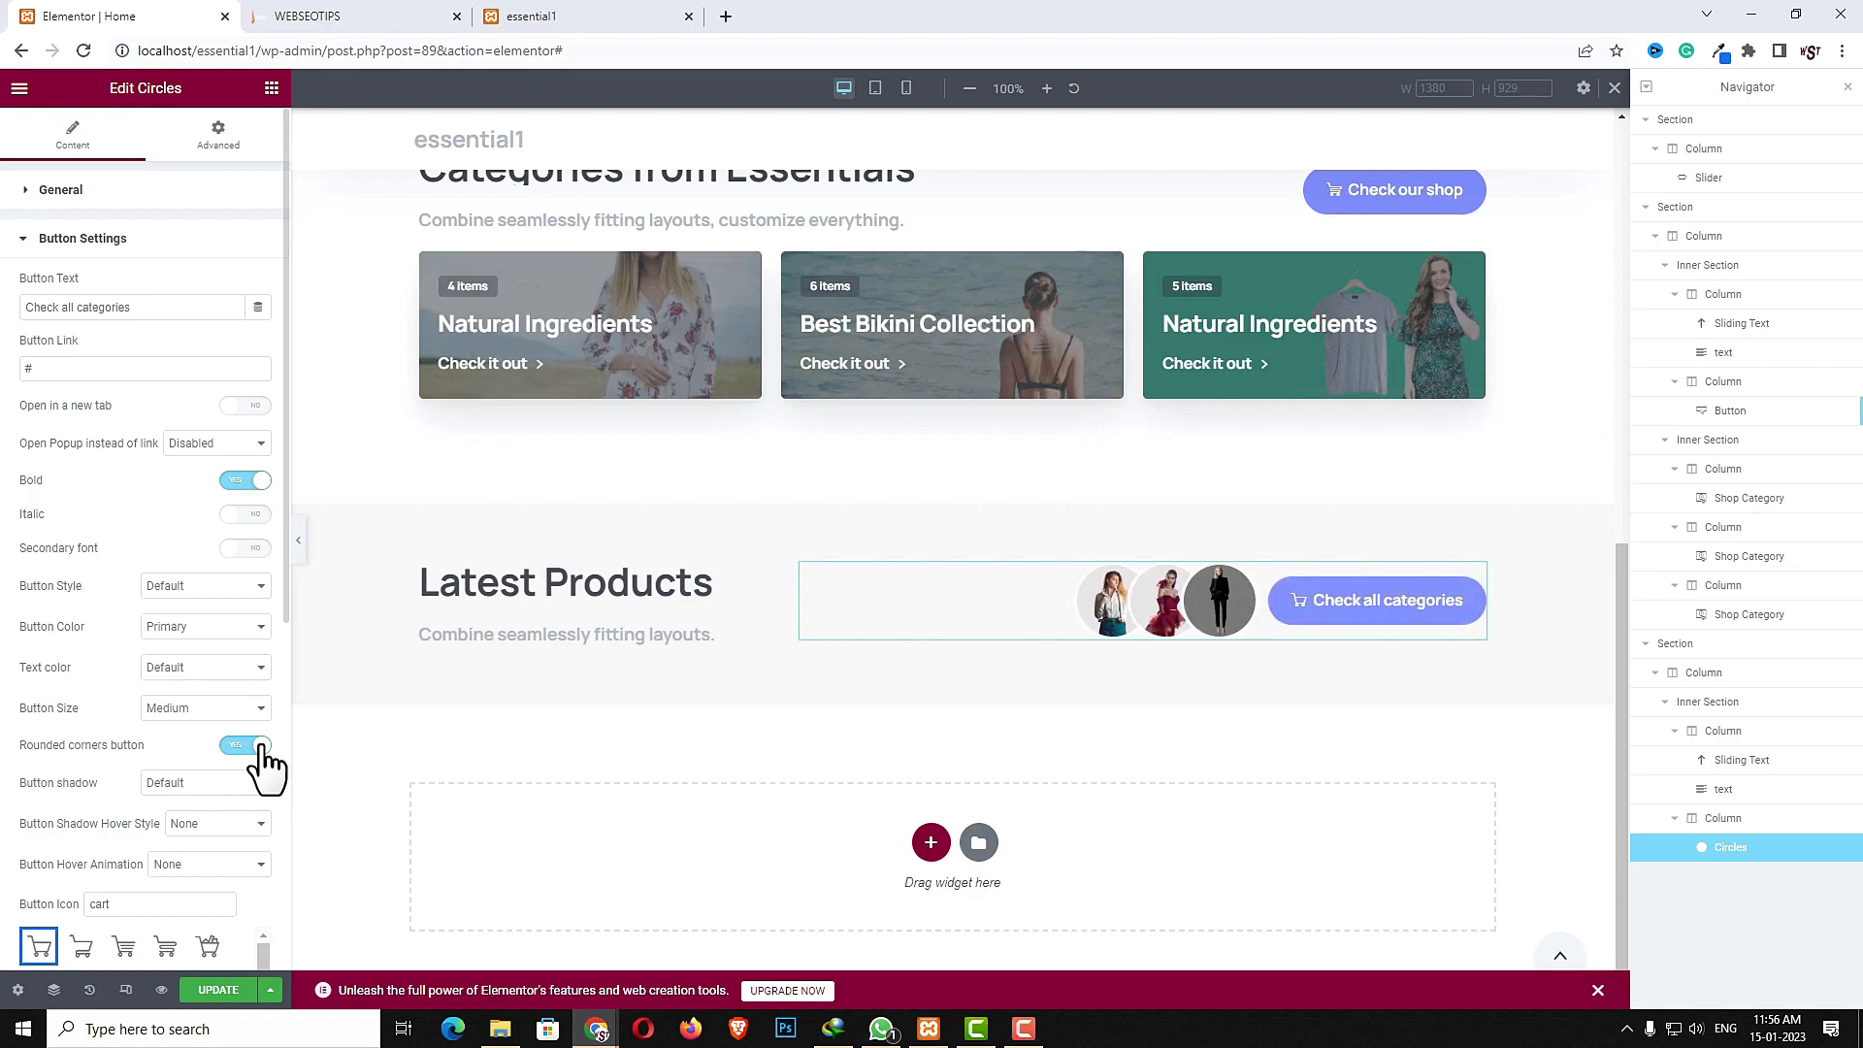
- Set the button style to Line
click(179, 586)
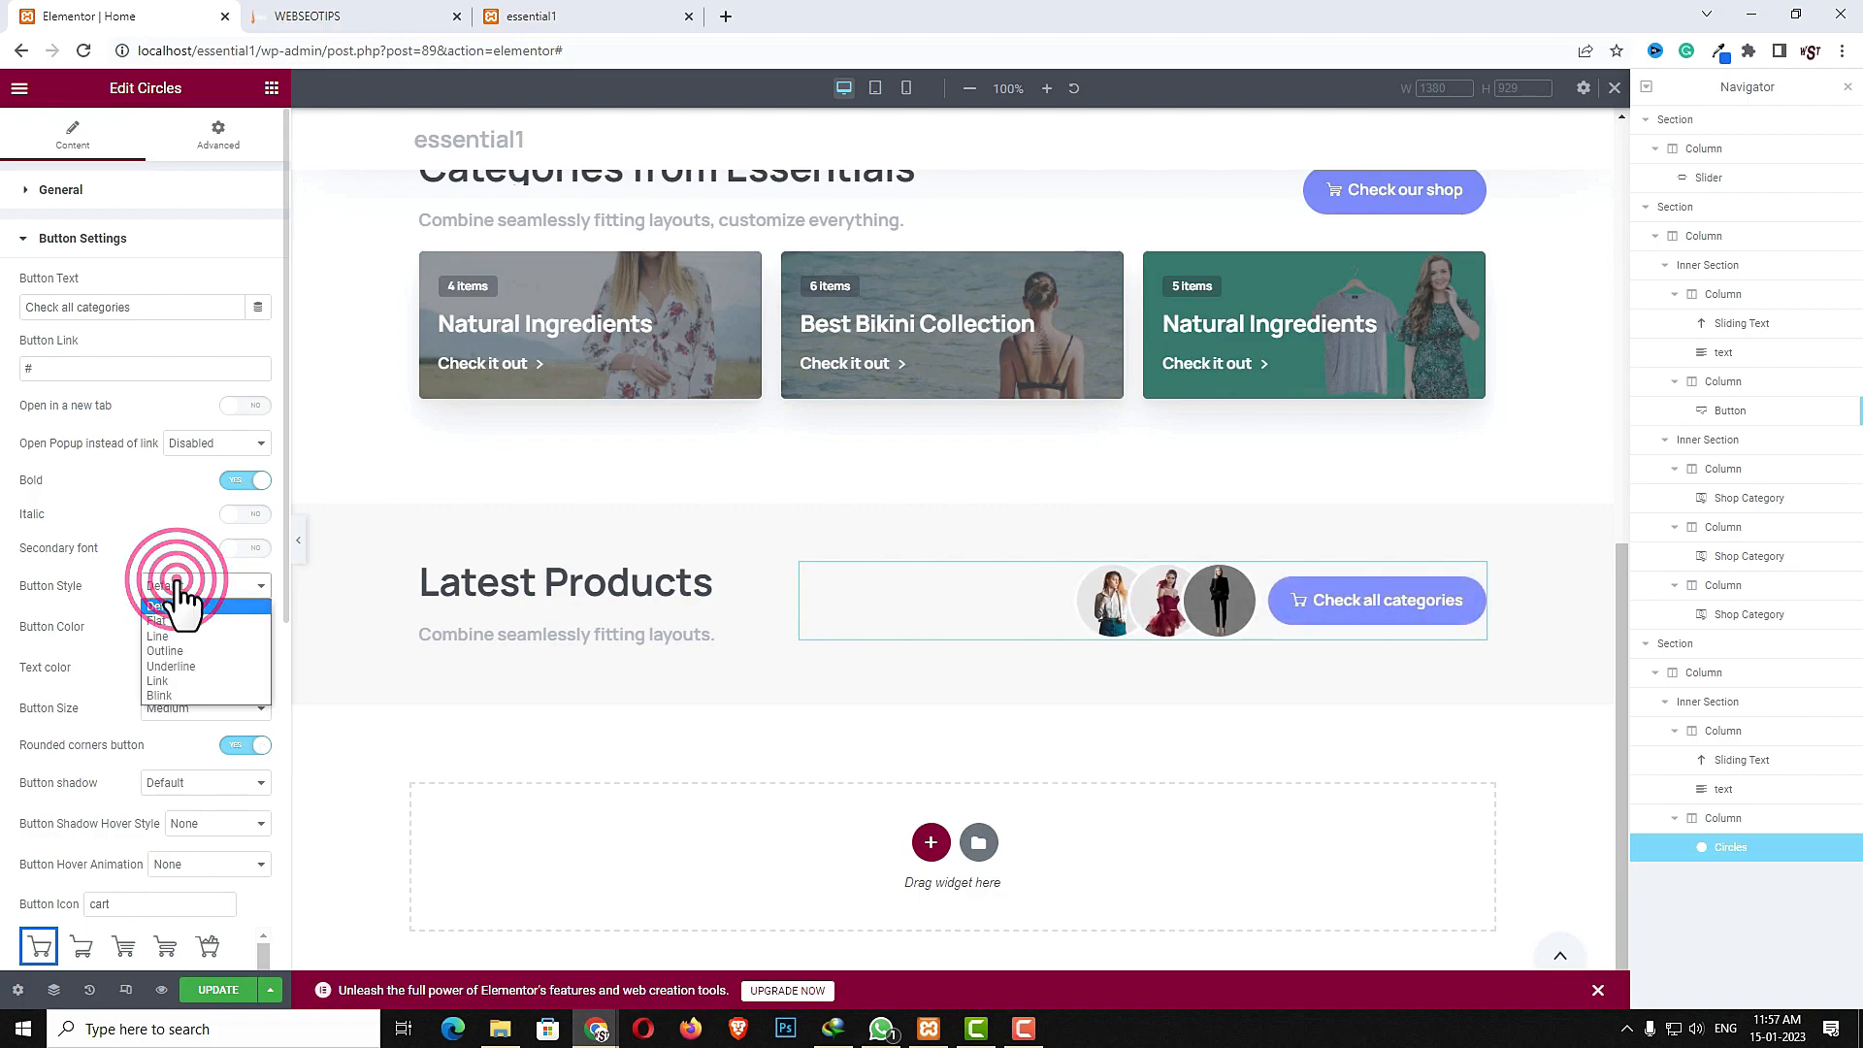
click(165, 633)
- Compare the Latest Products header with the reference WEBSEOTIPS site in the other tab
click(333, 16)
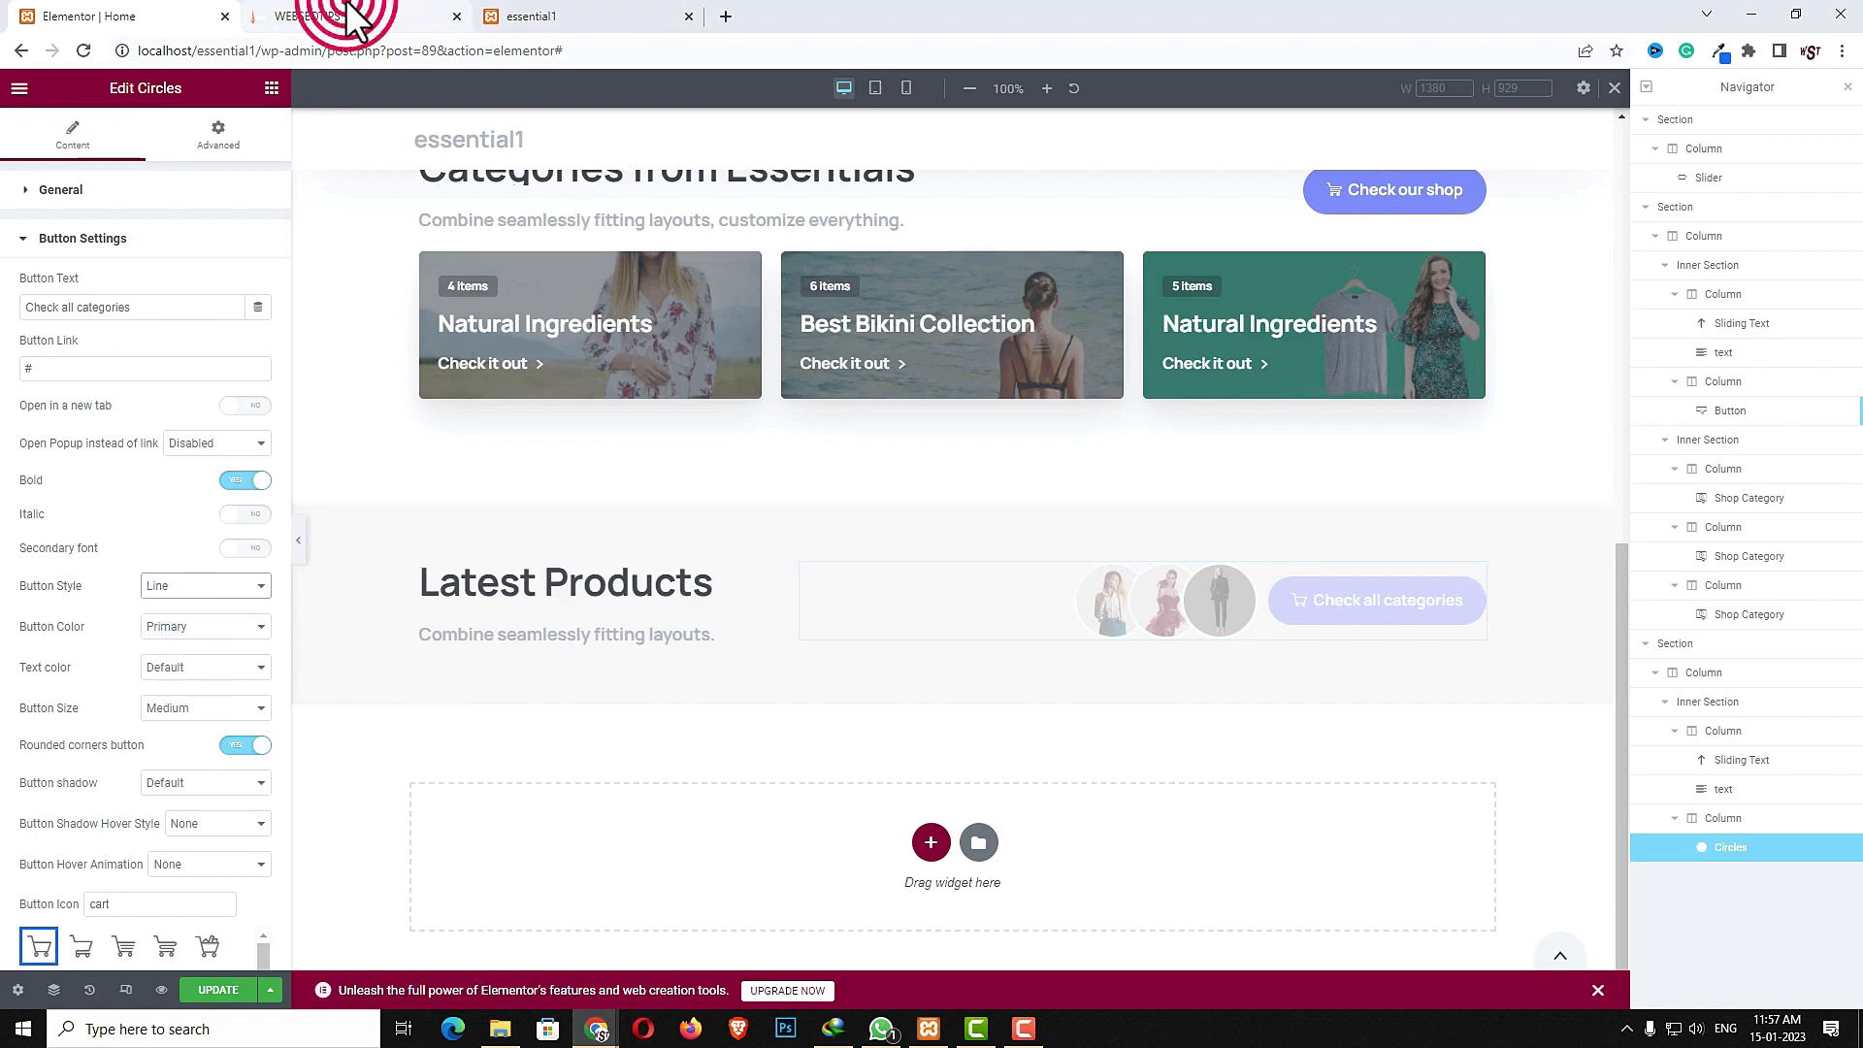
scroll(1359, 388, up, 1)
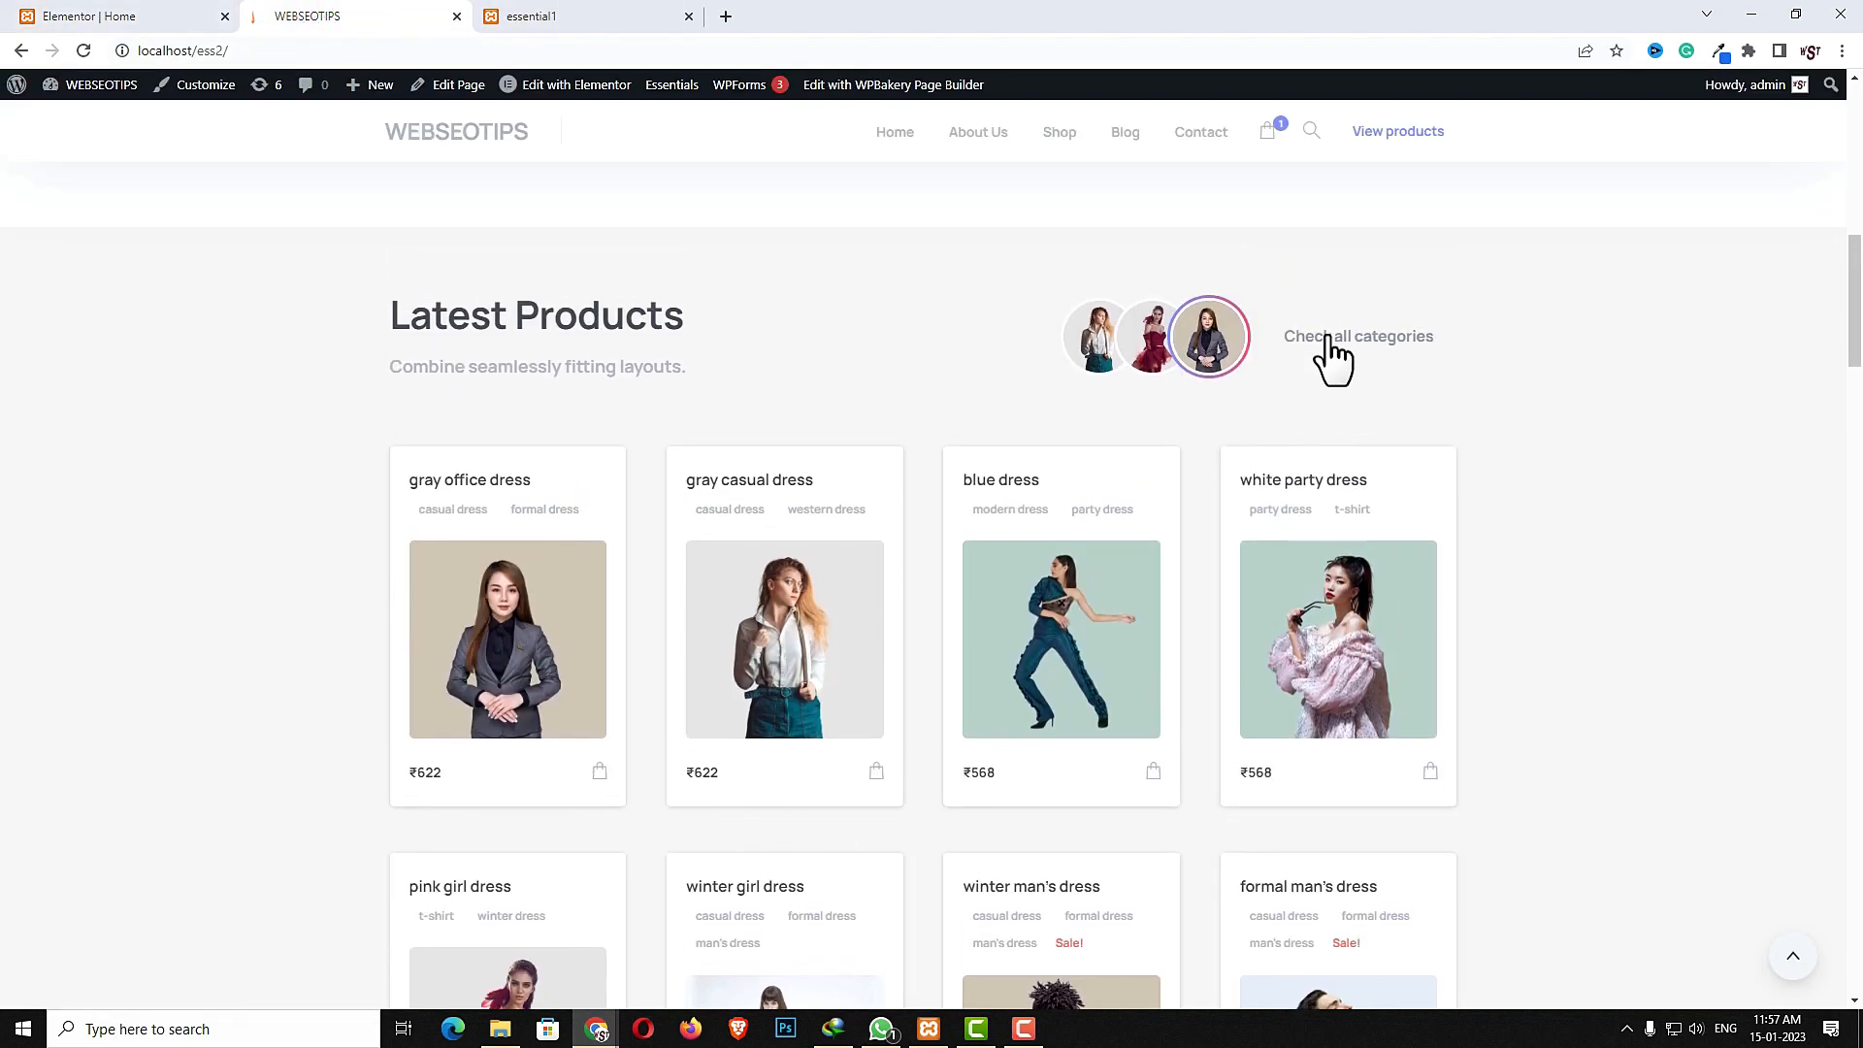
click(117, 16)
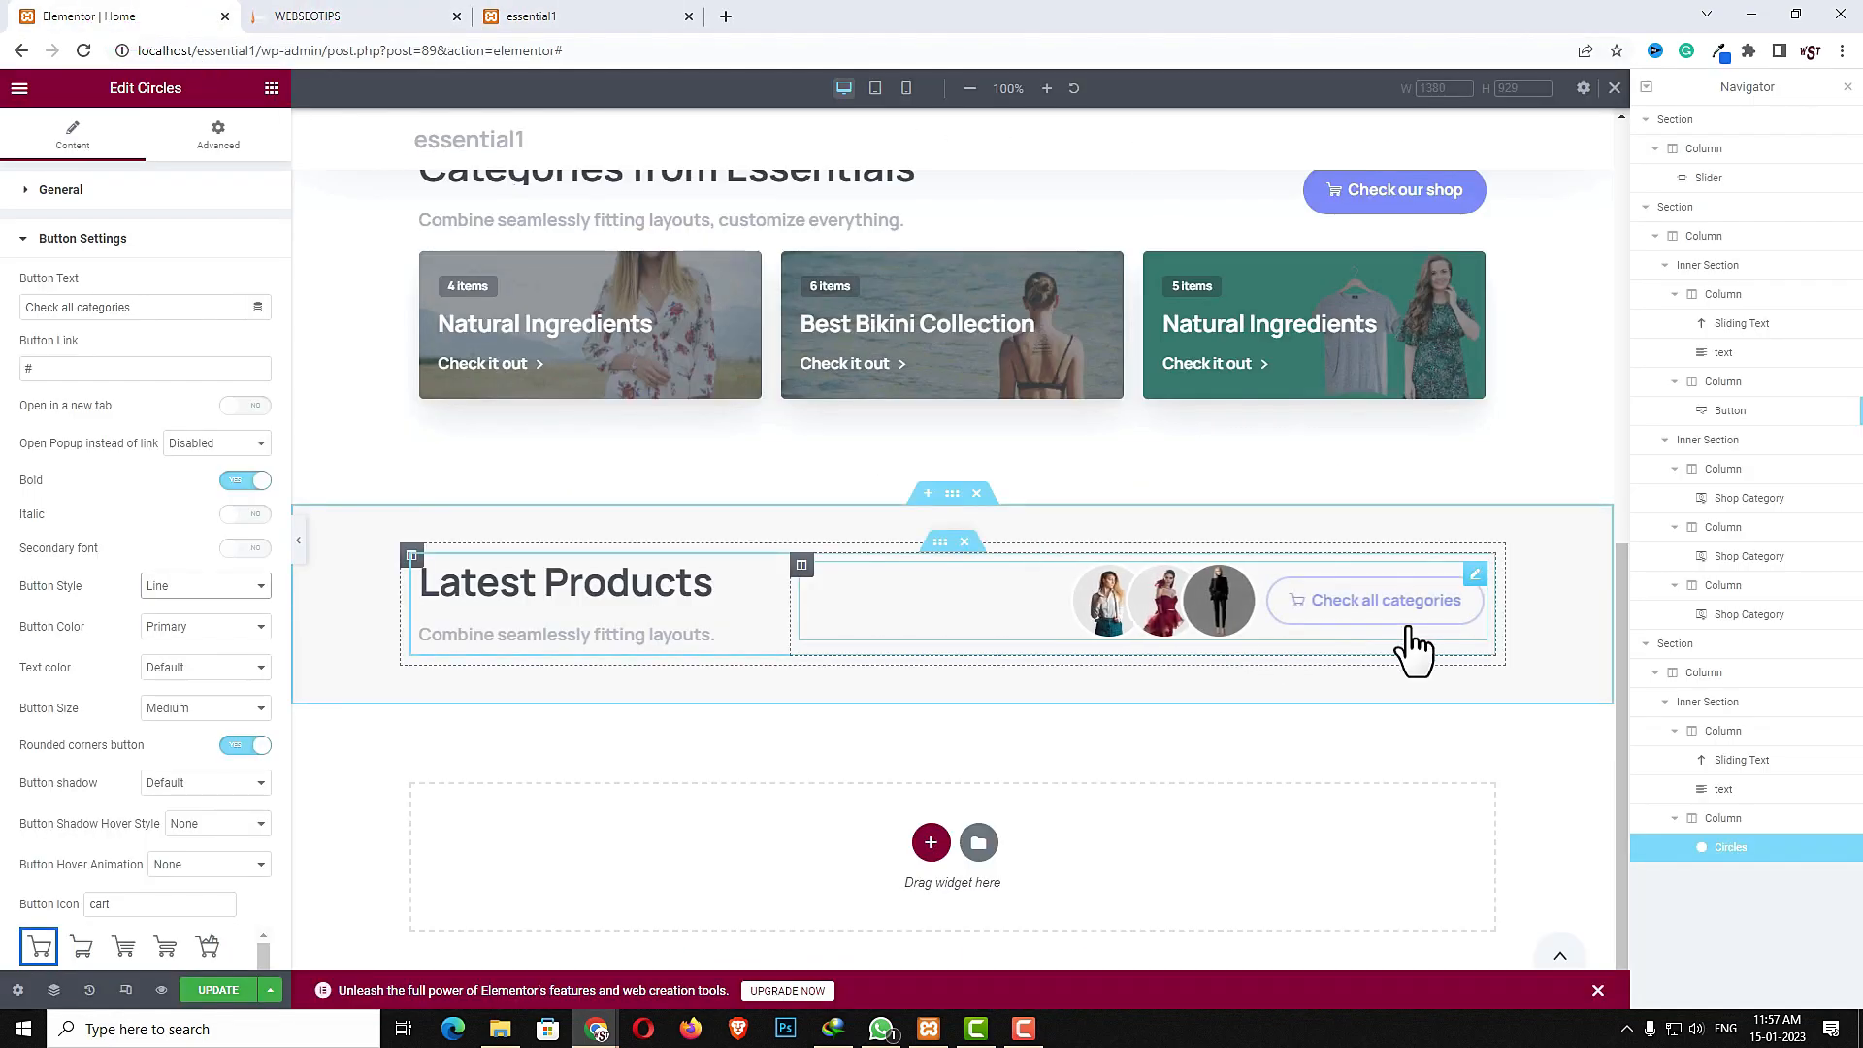
- Set the button color to Gray 5 and the button style to Link
click(163, 626)
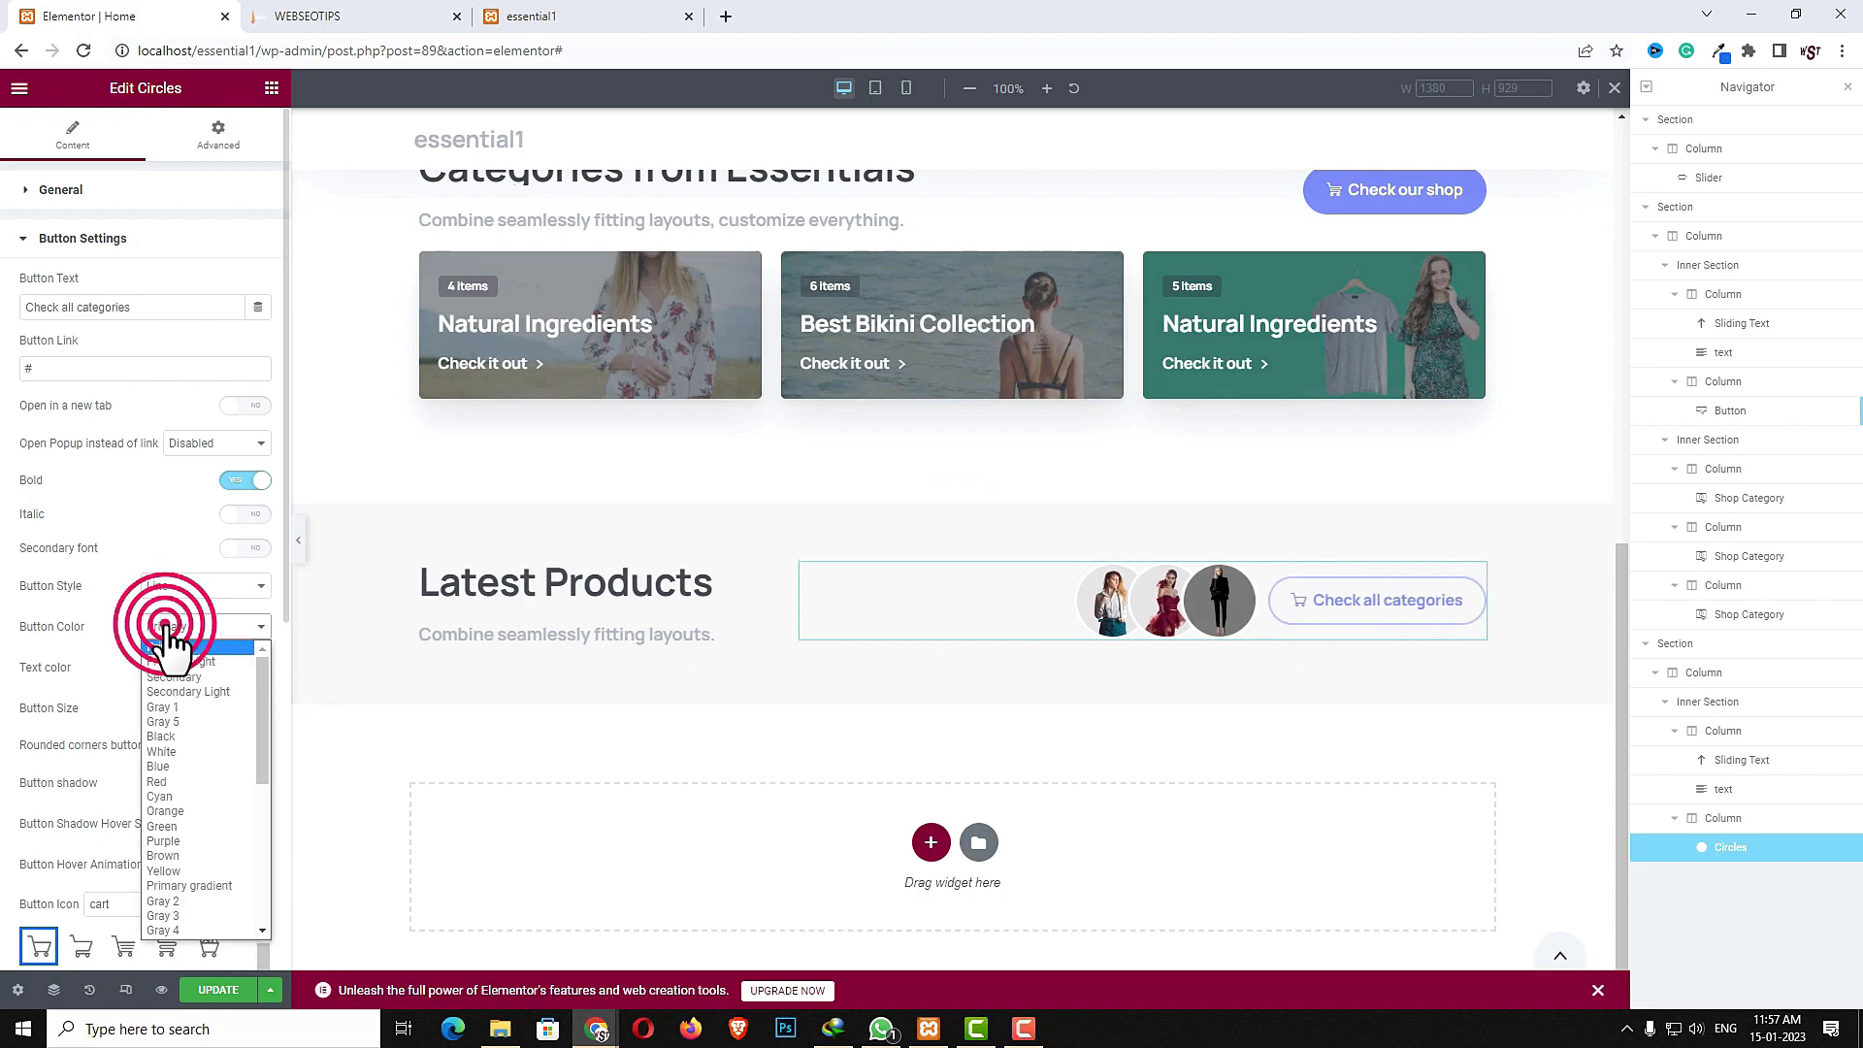
click(186, 724)
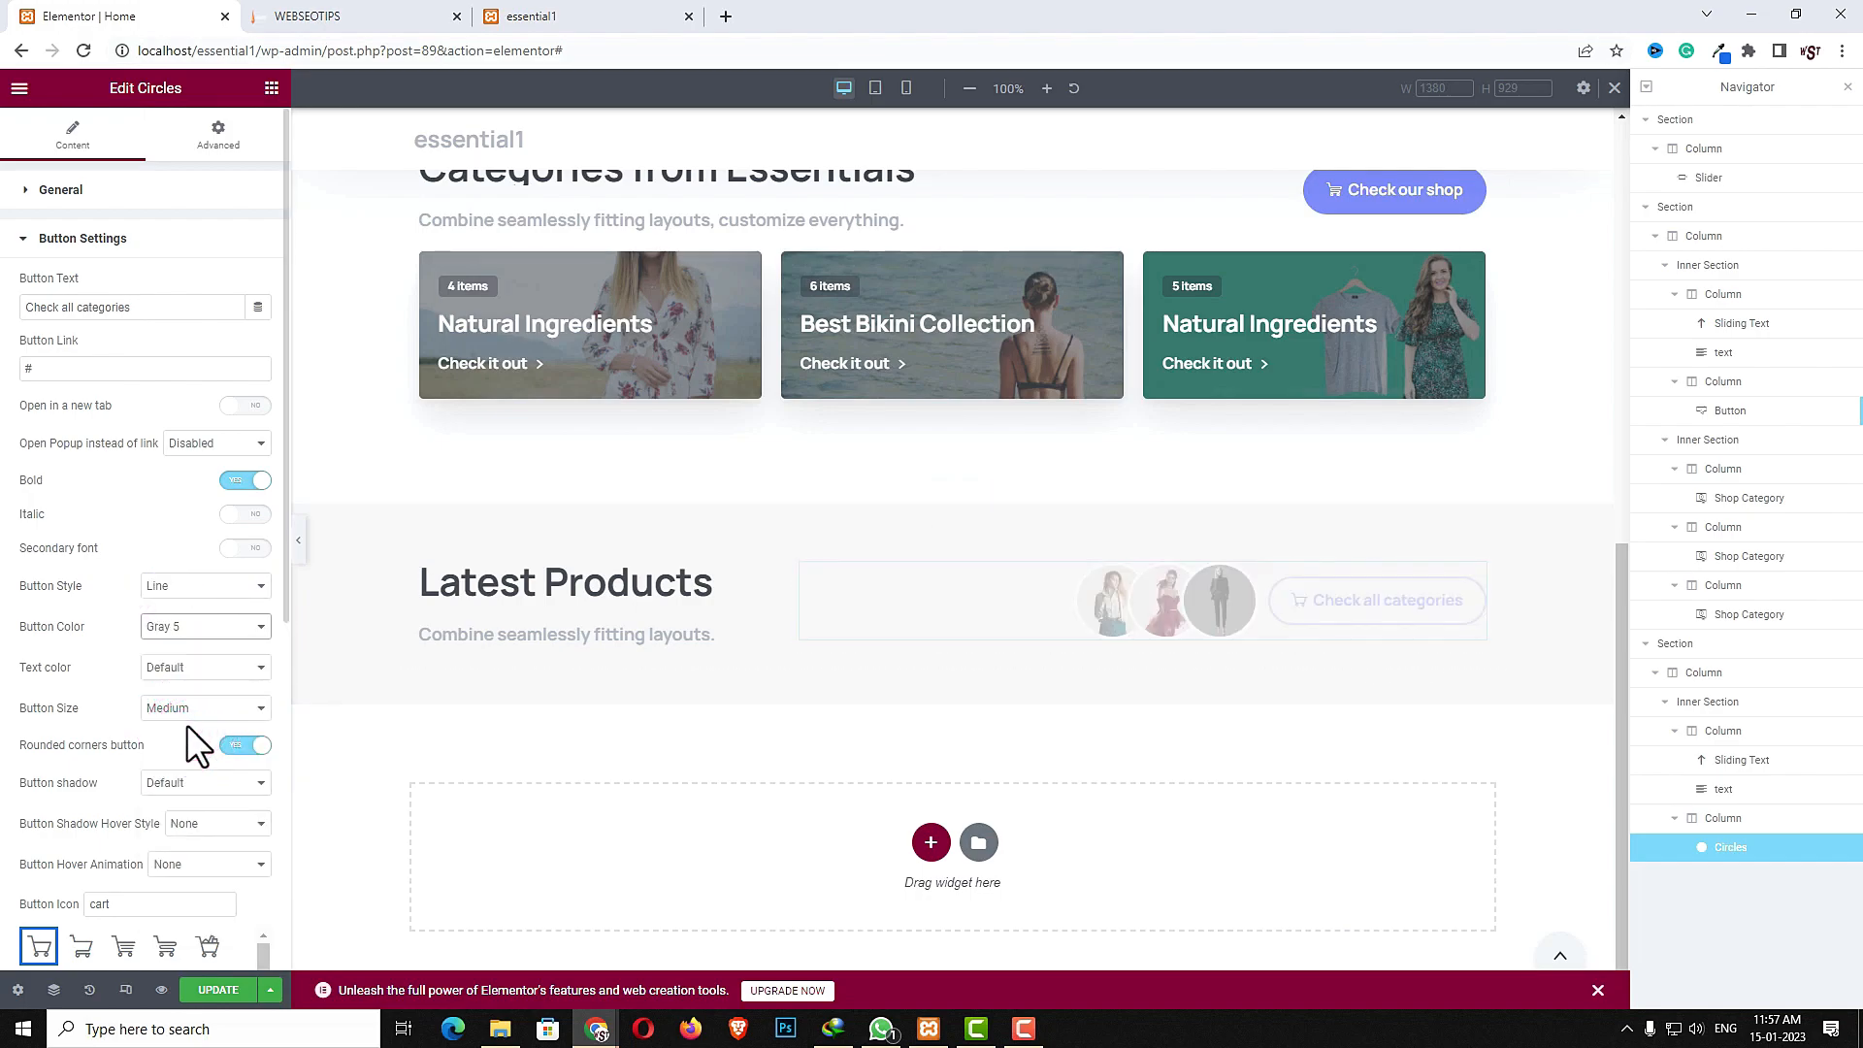
click(193, 587)
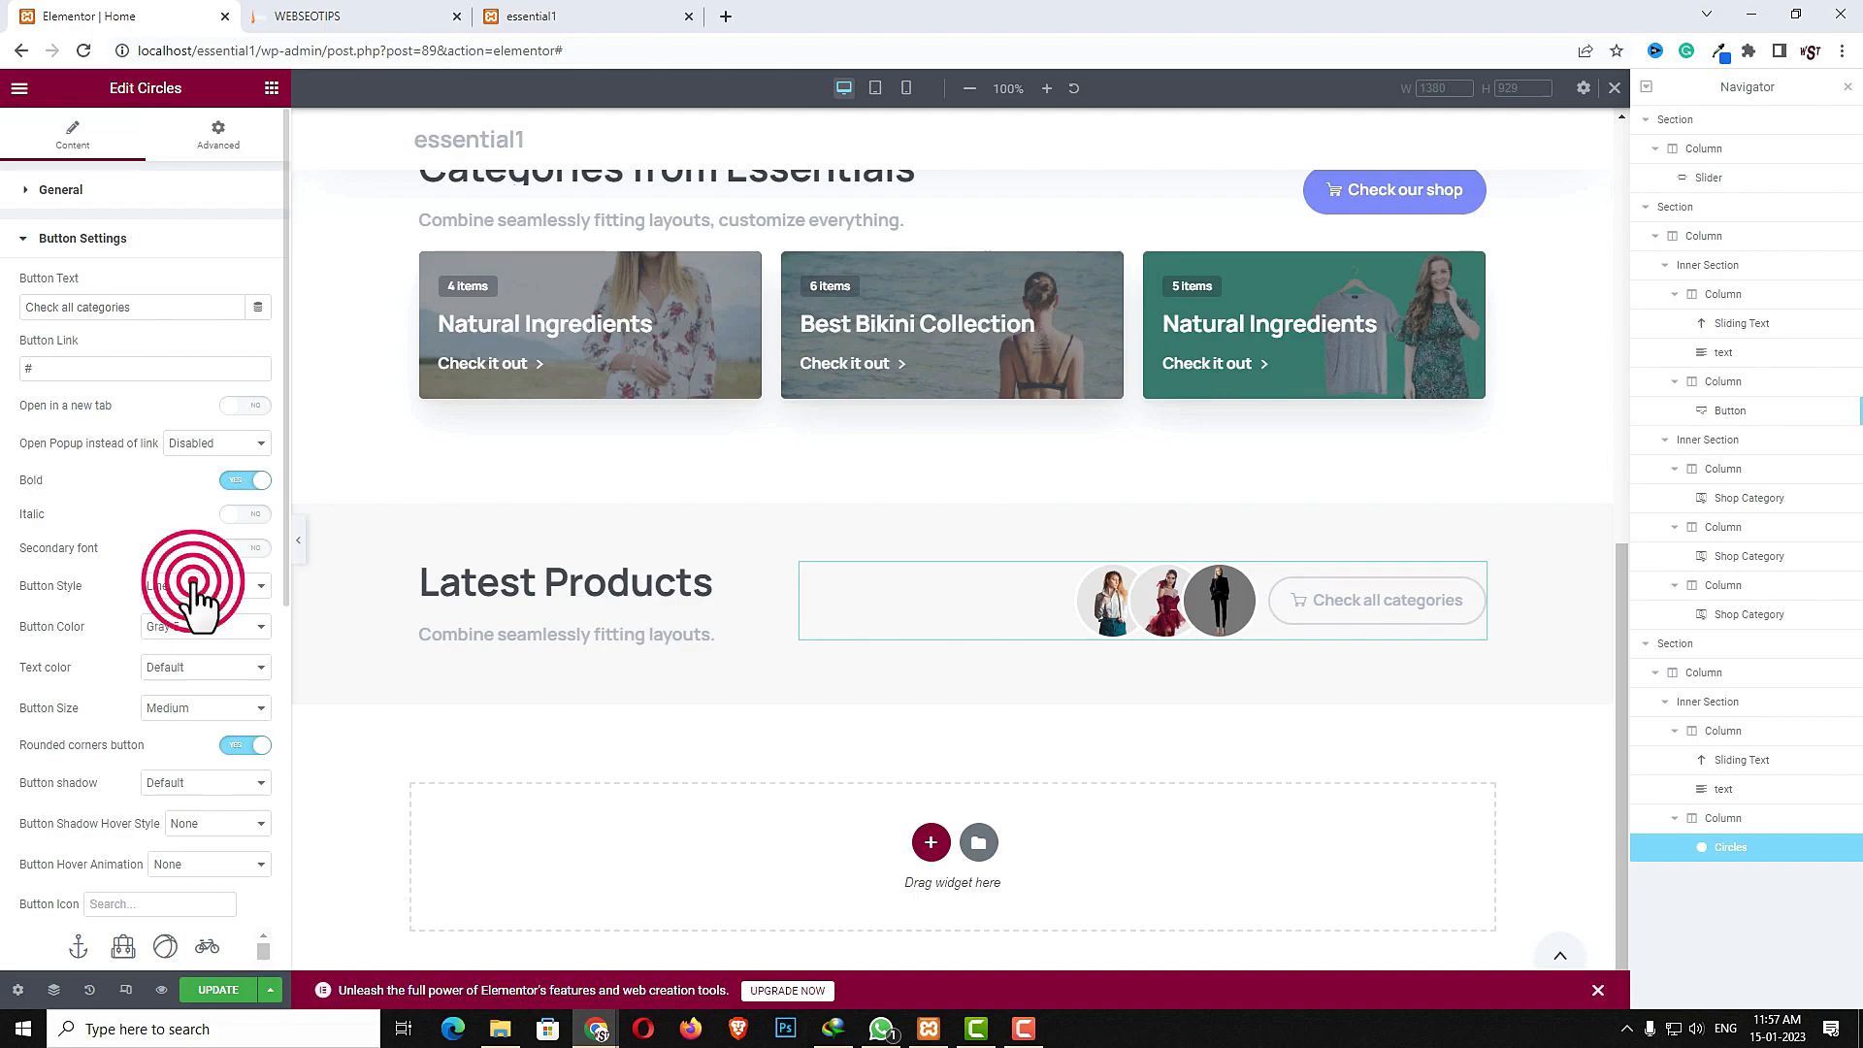
click(180, 678)
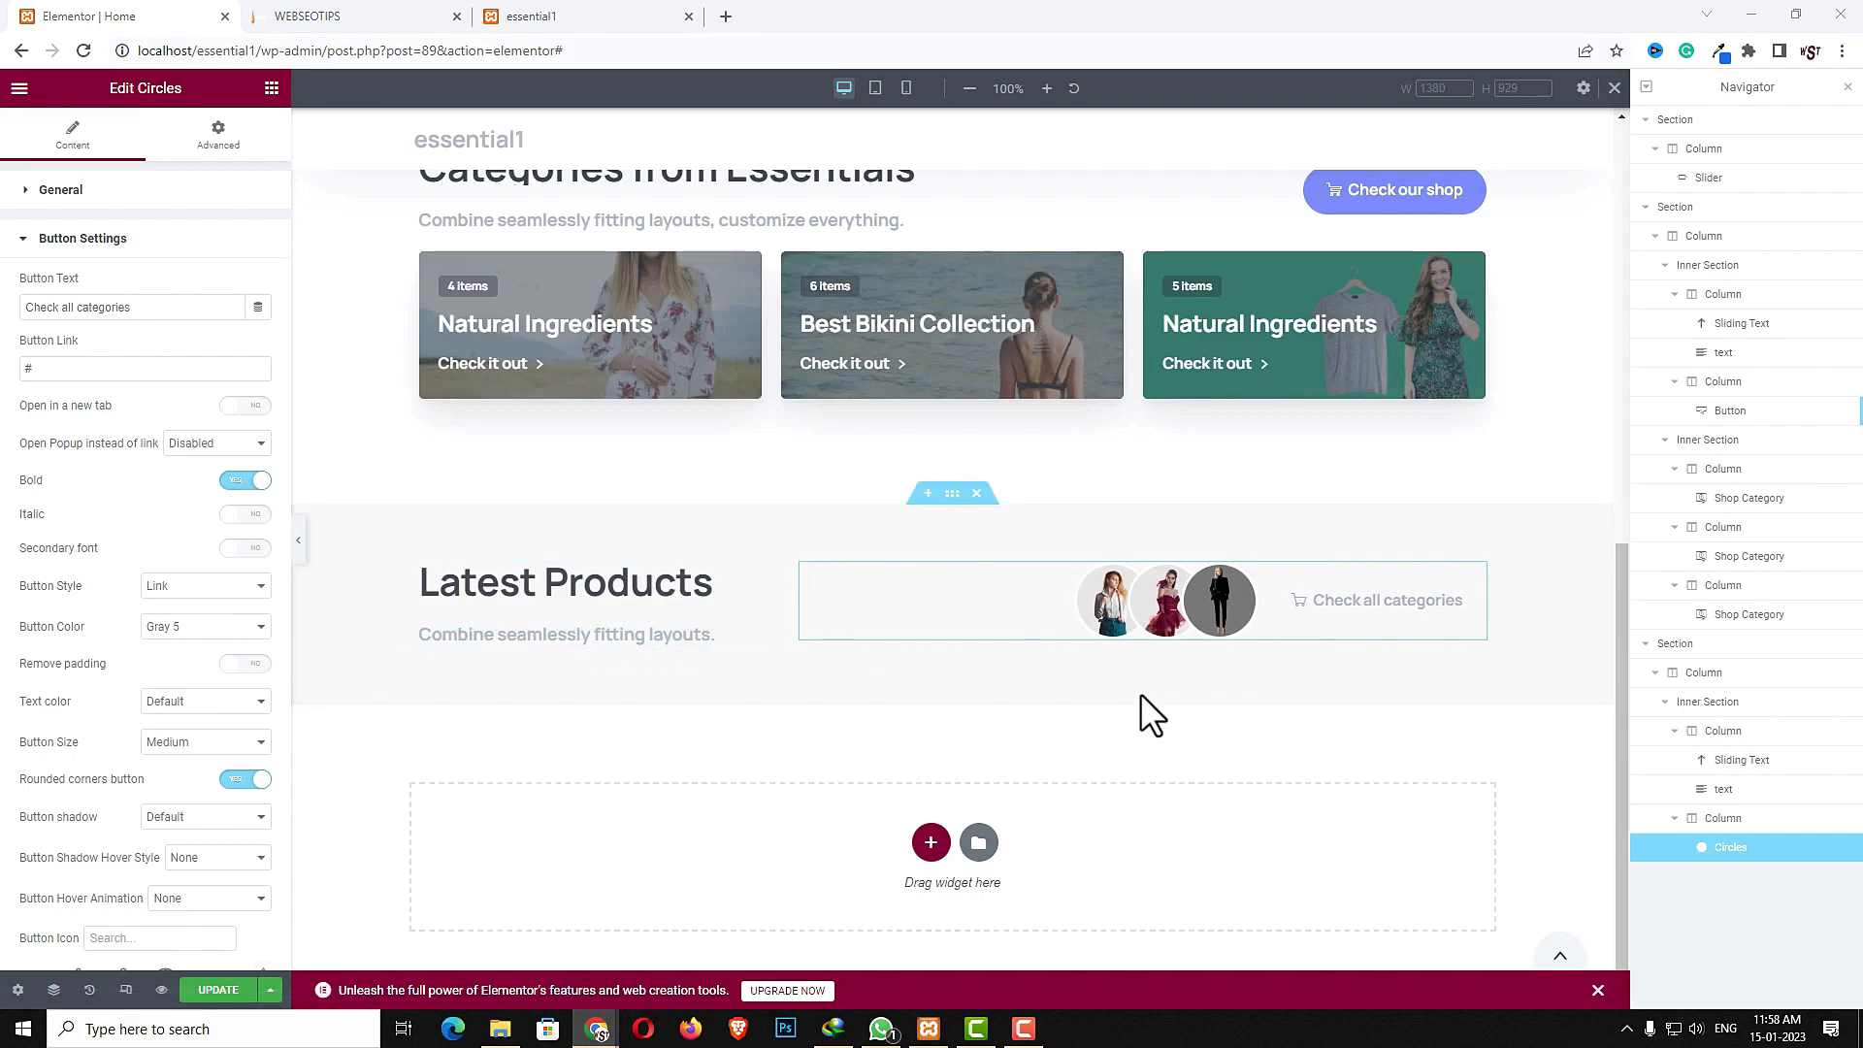
- Set the Latest Products inner section's vertical alignment to Middle
click(940, 545)
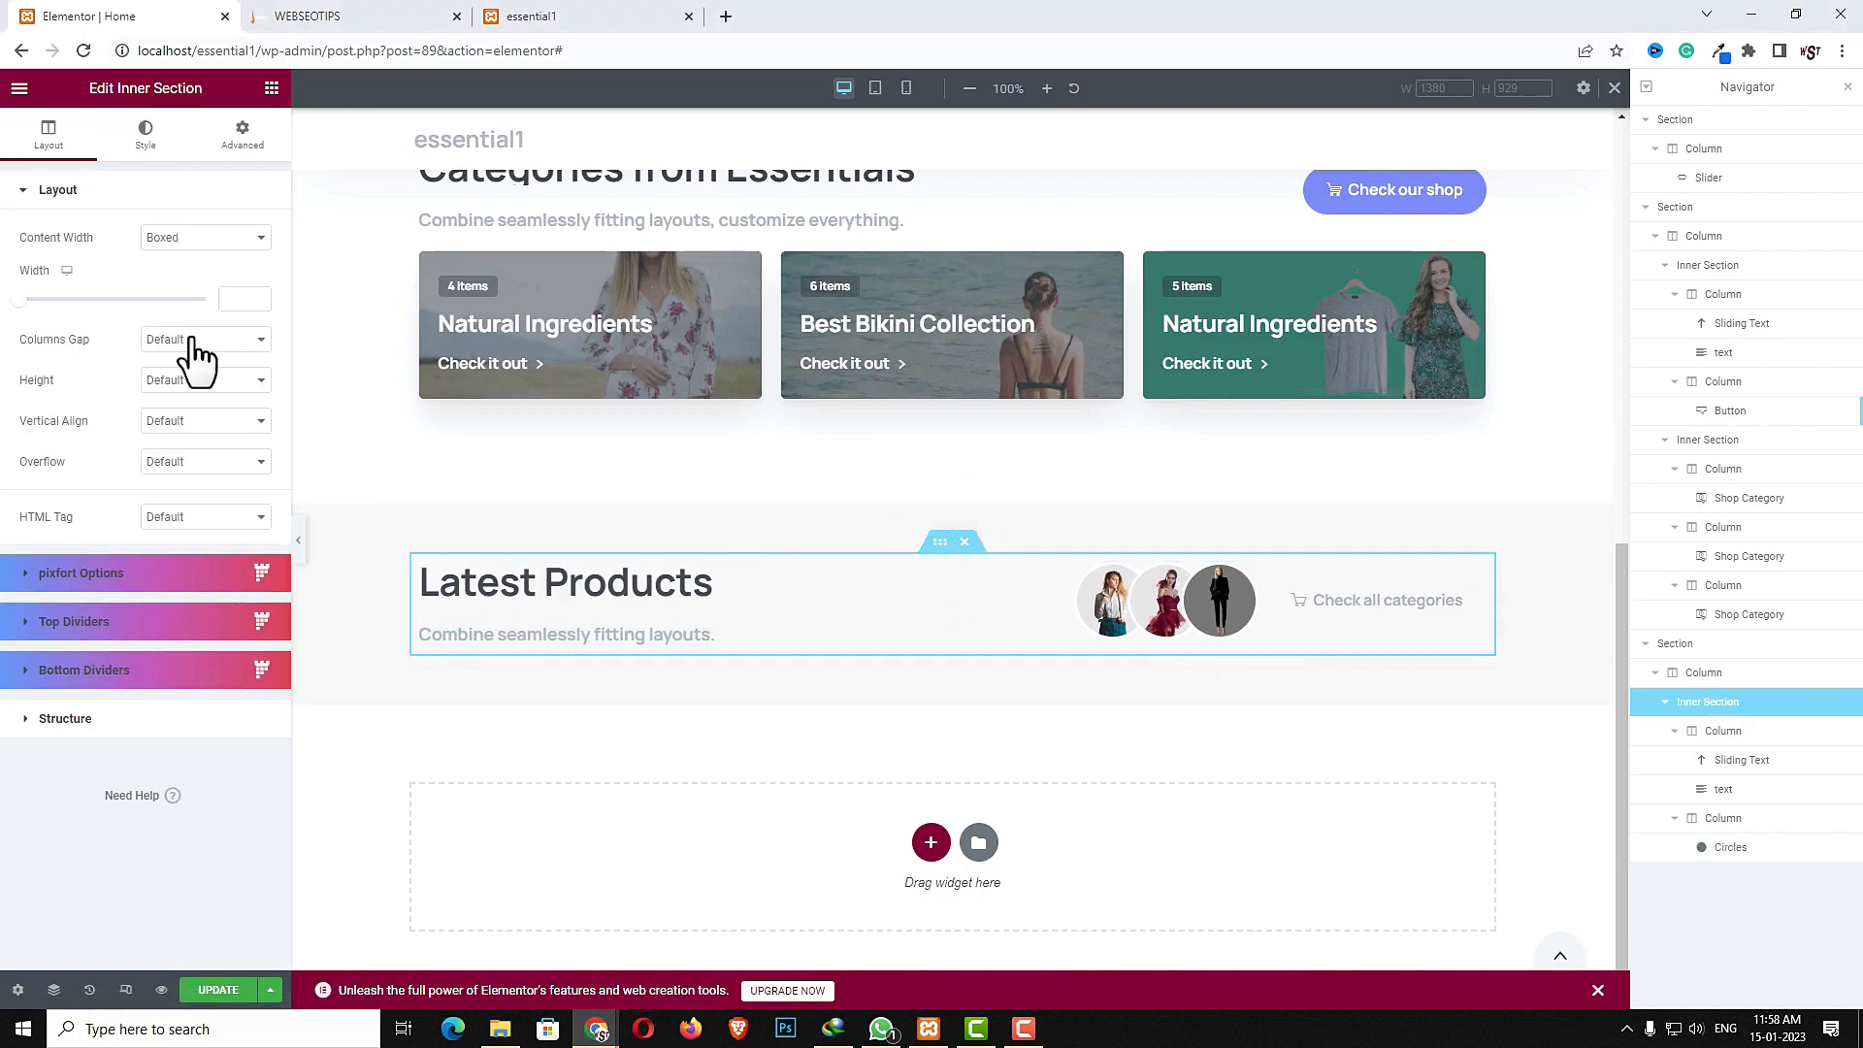
click(184, 421)
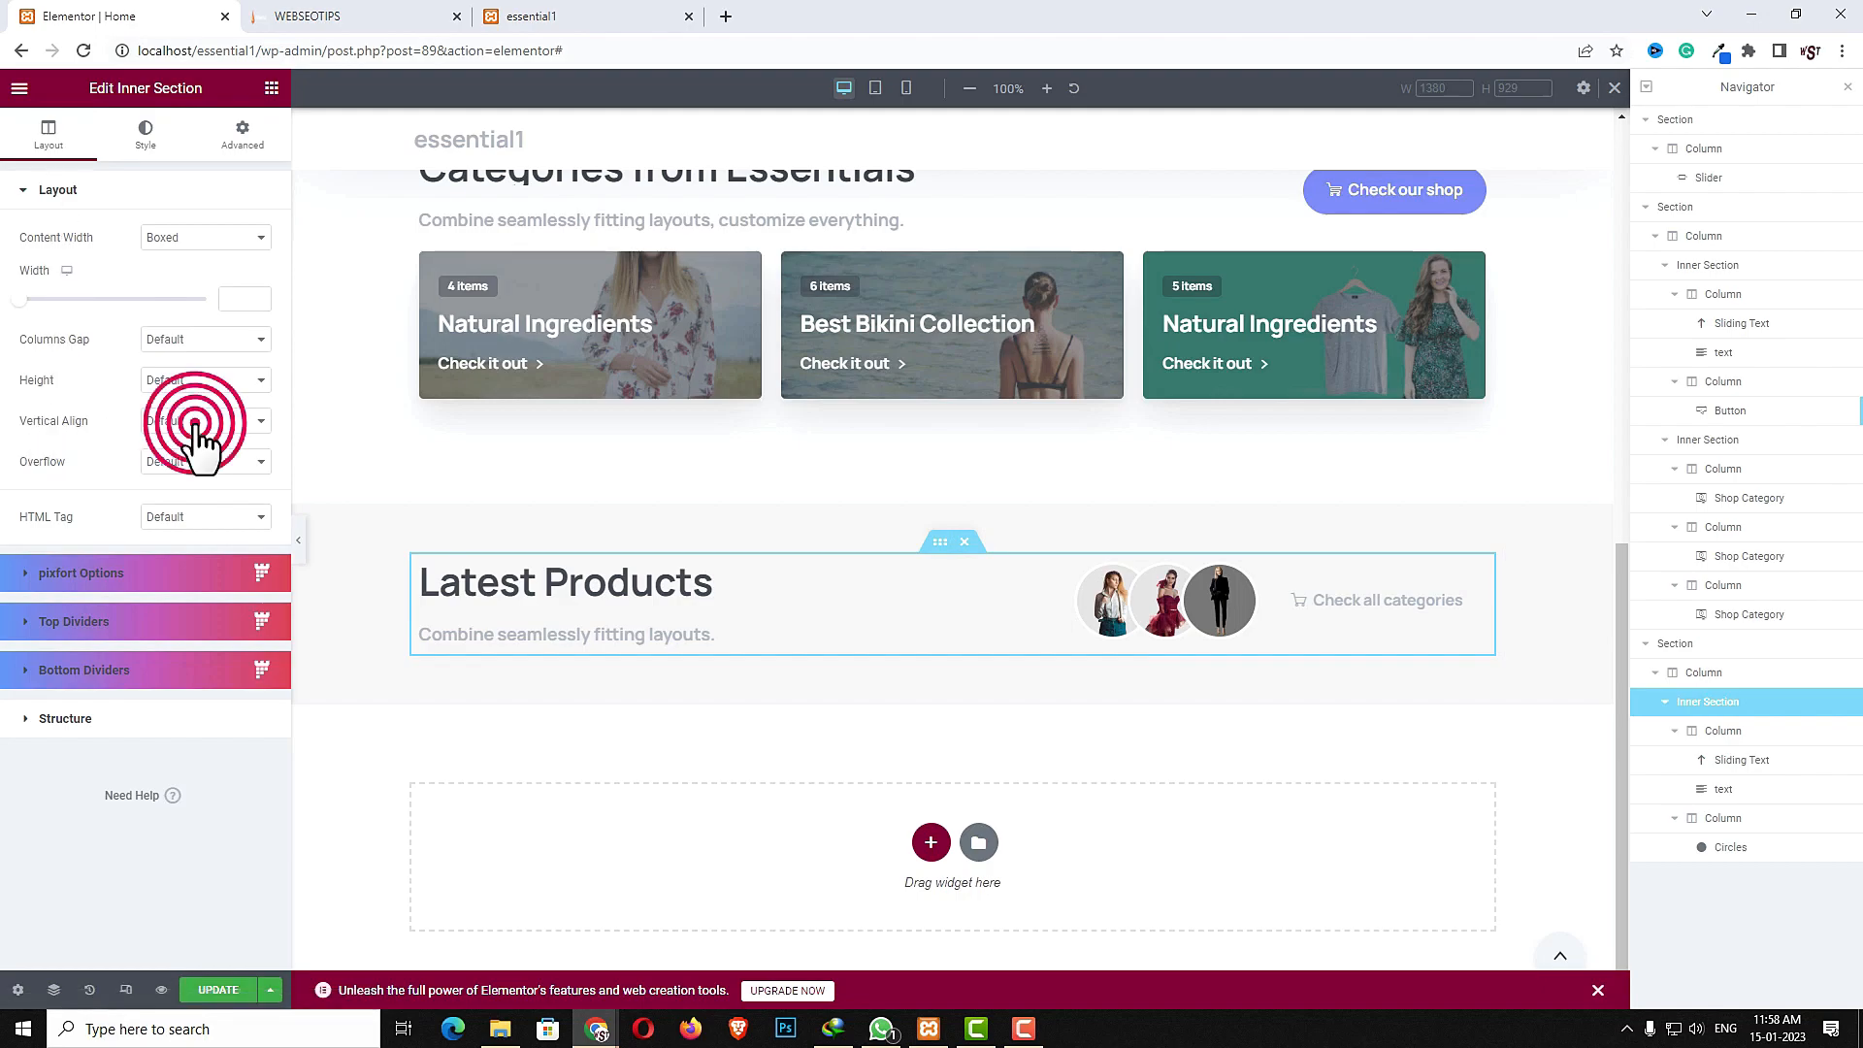
click(177, 468)
- Add an inner section below the Latest Products header row and delete one of its two columns
click(271, 89)
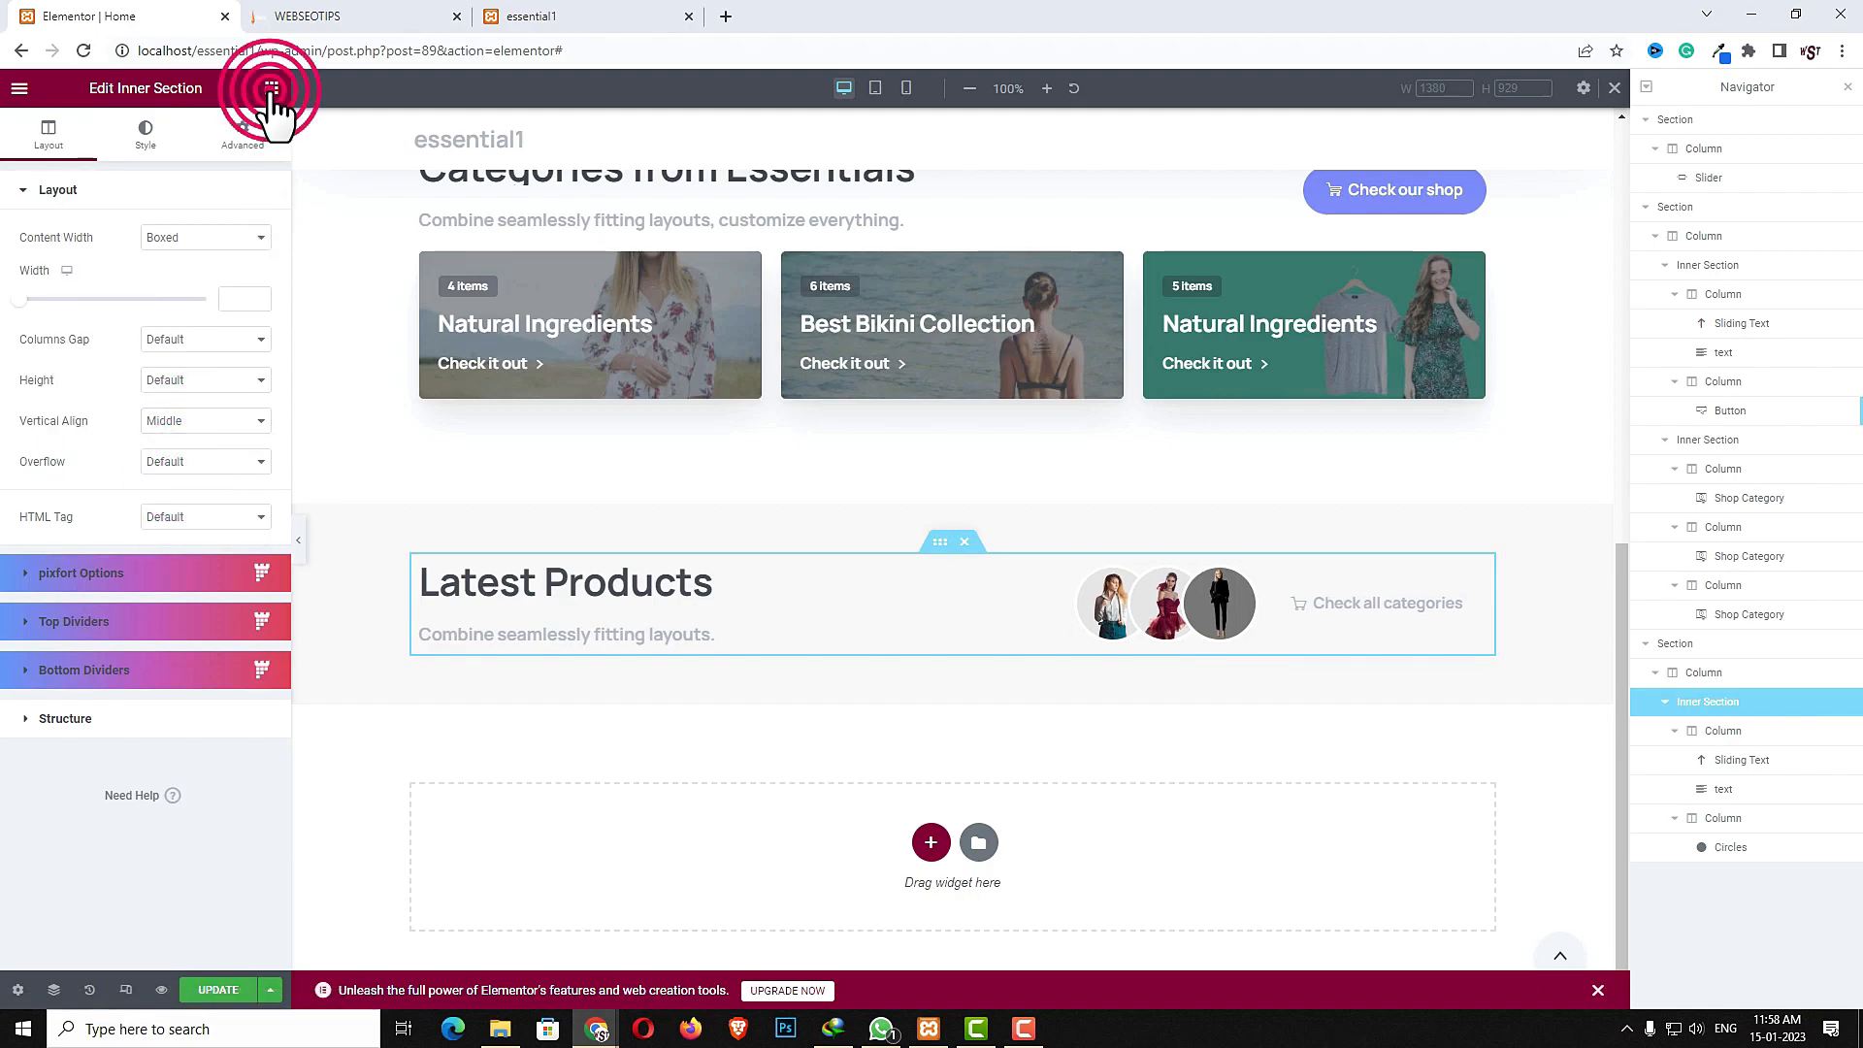
click(185, 161)
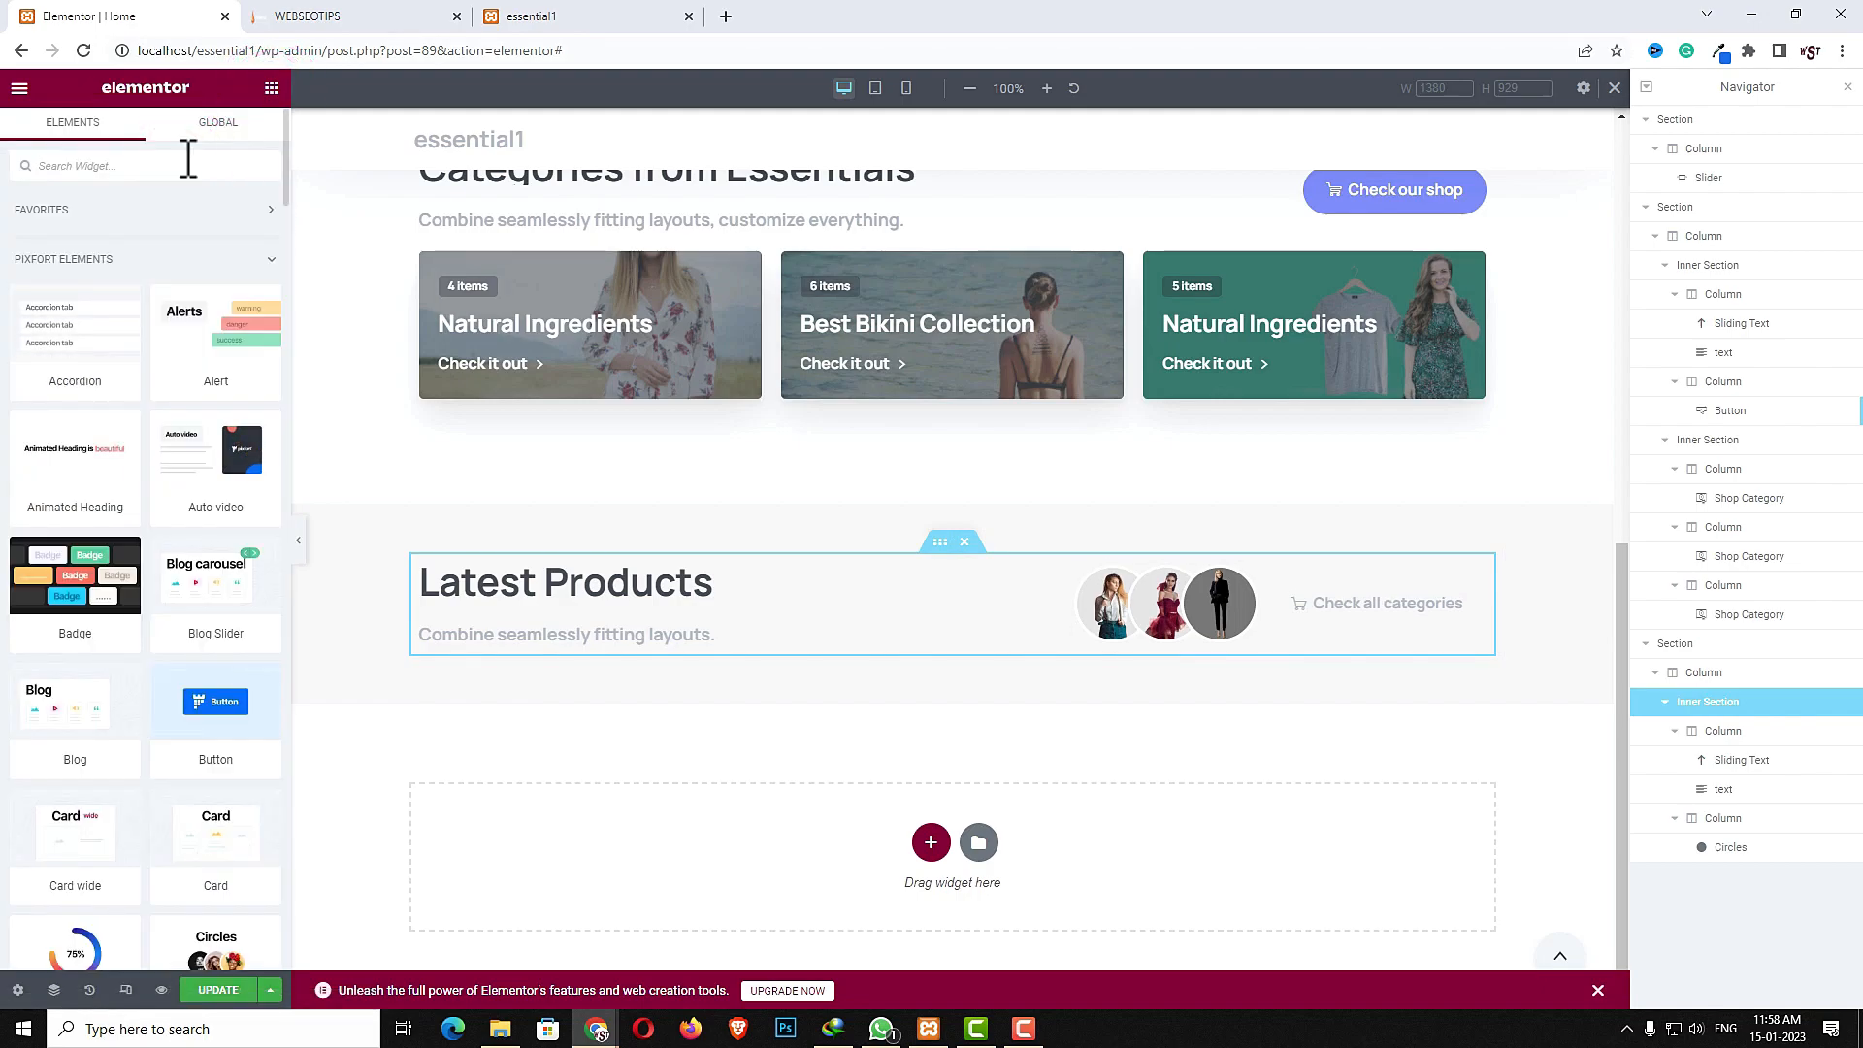
text(inn)
drag(118, 279, 802, 650)
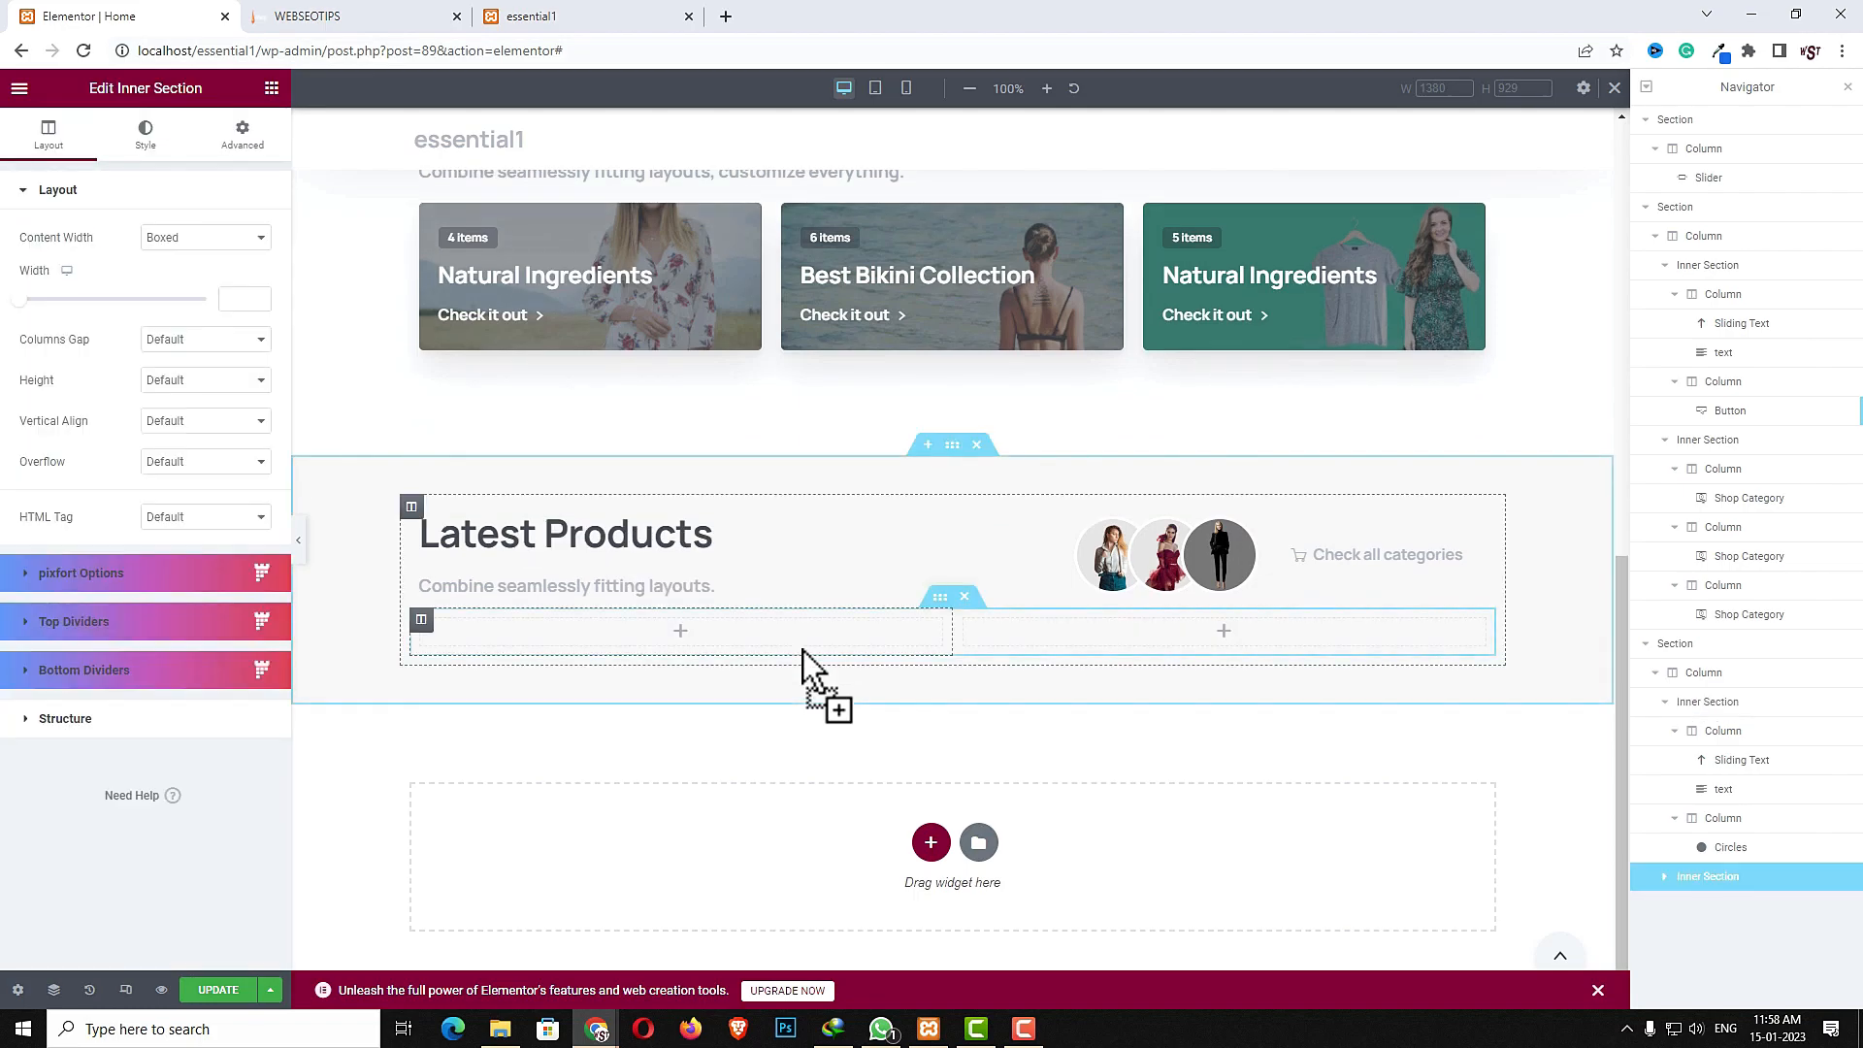
right_click(802, 650)
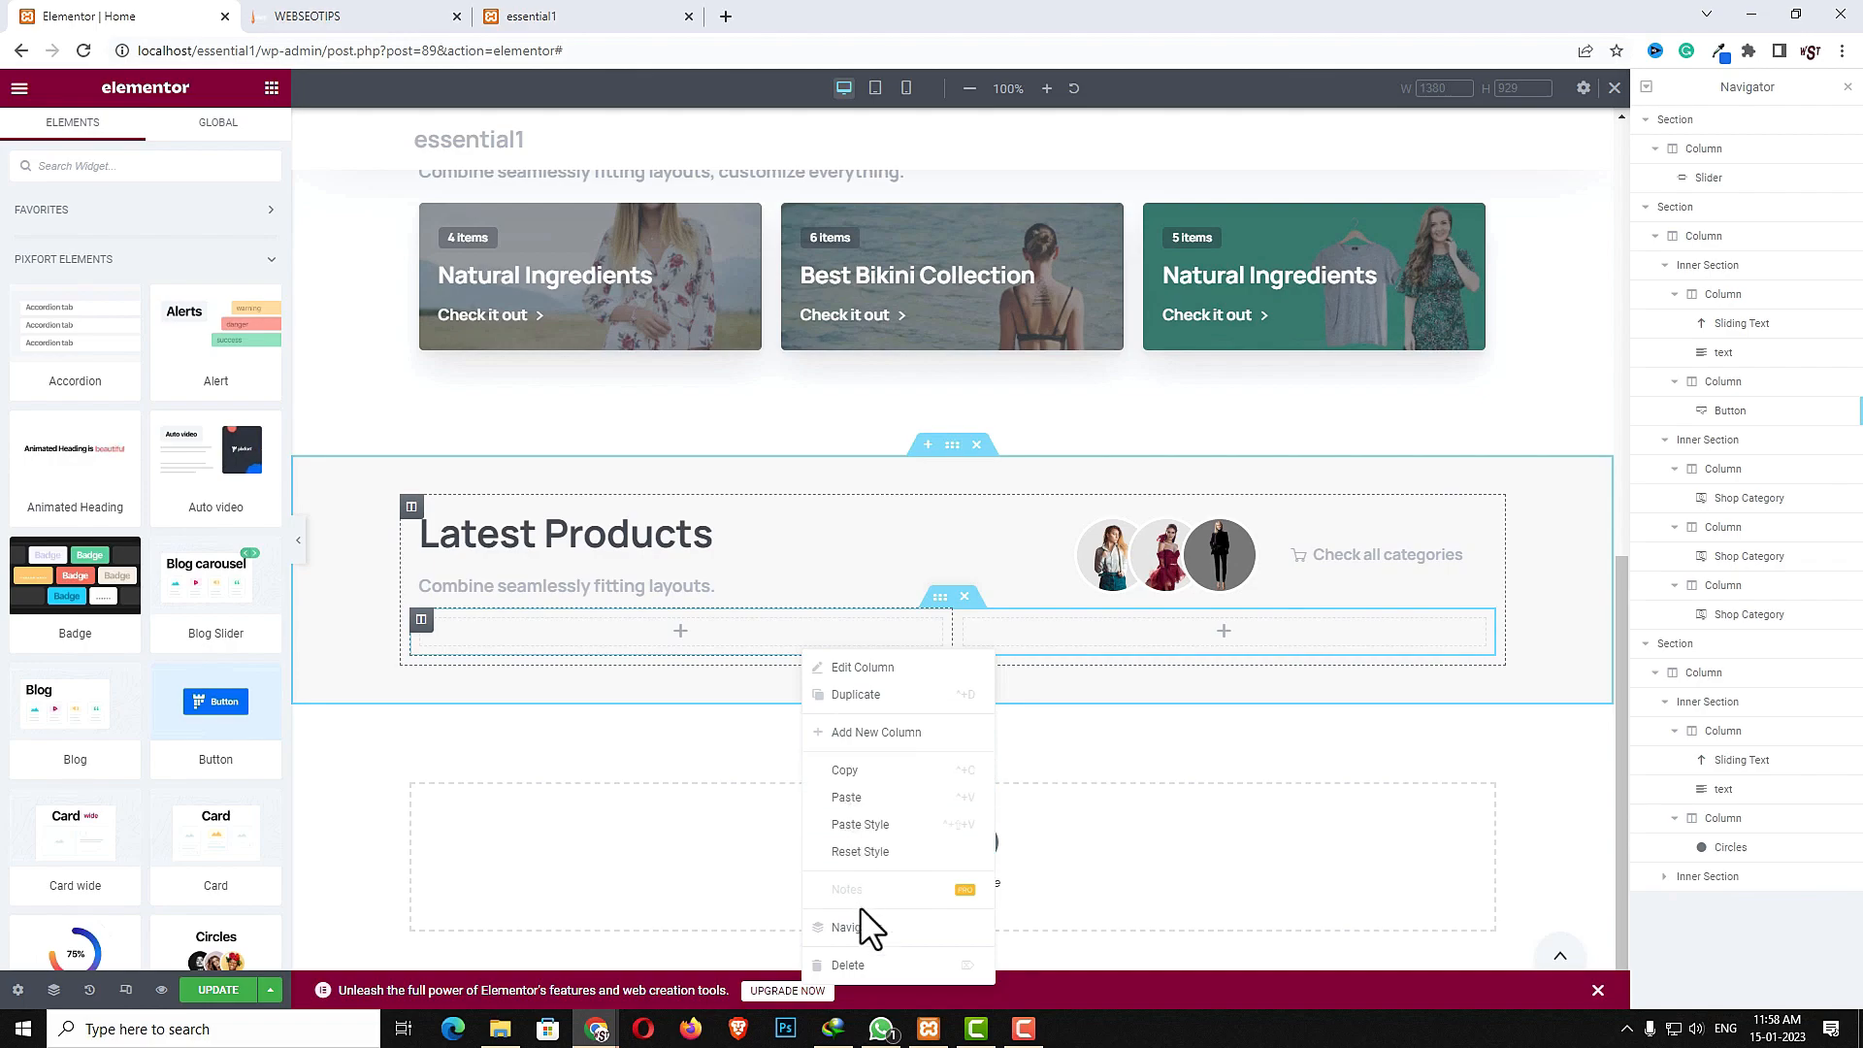
click(862, 965)
- Set the new inner section's top margin to 40 with the values unlinked
click(937, 594)
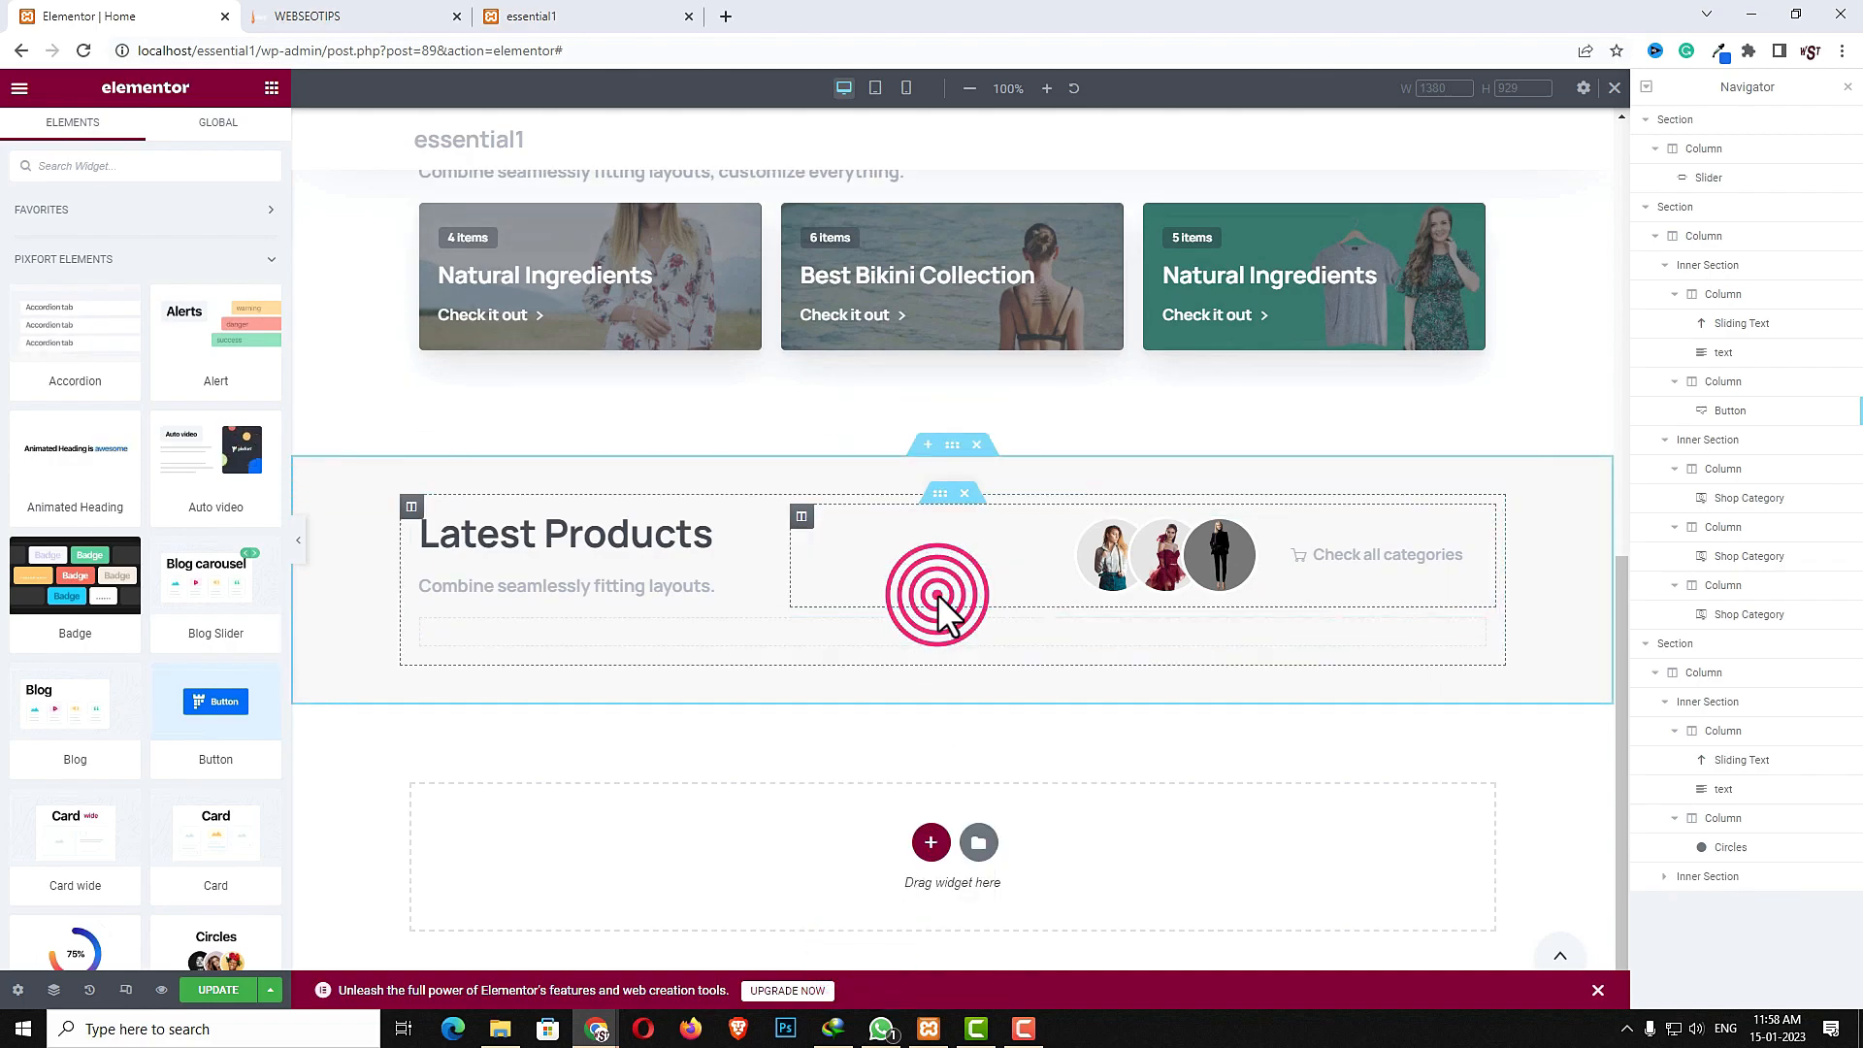
click(237, 134)
click(250, 258)
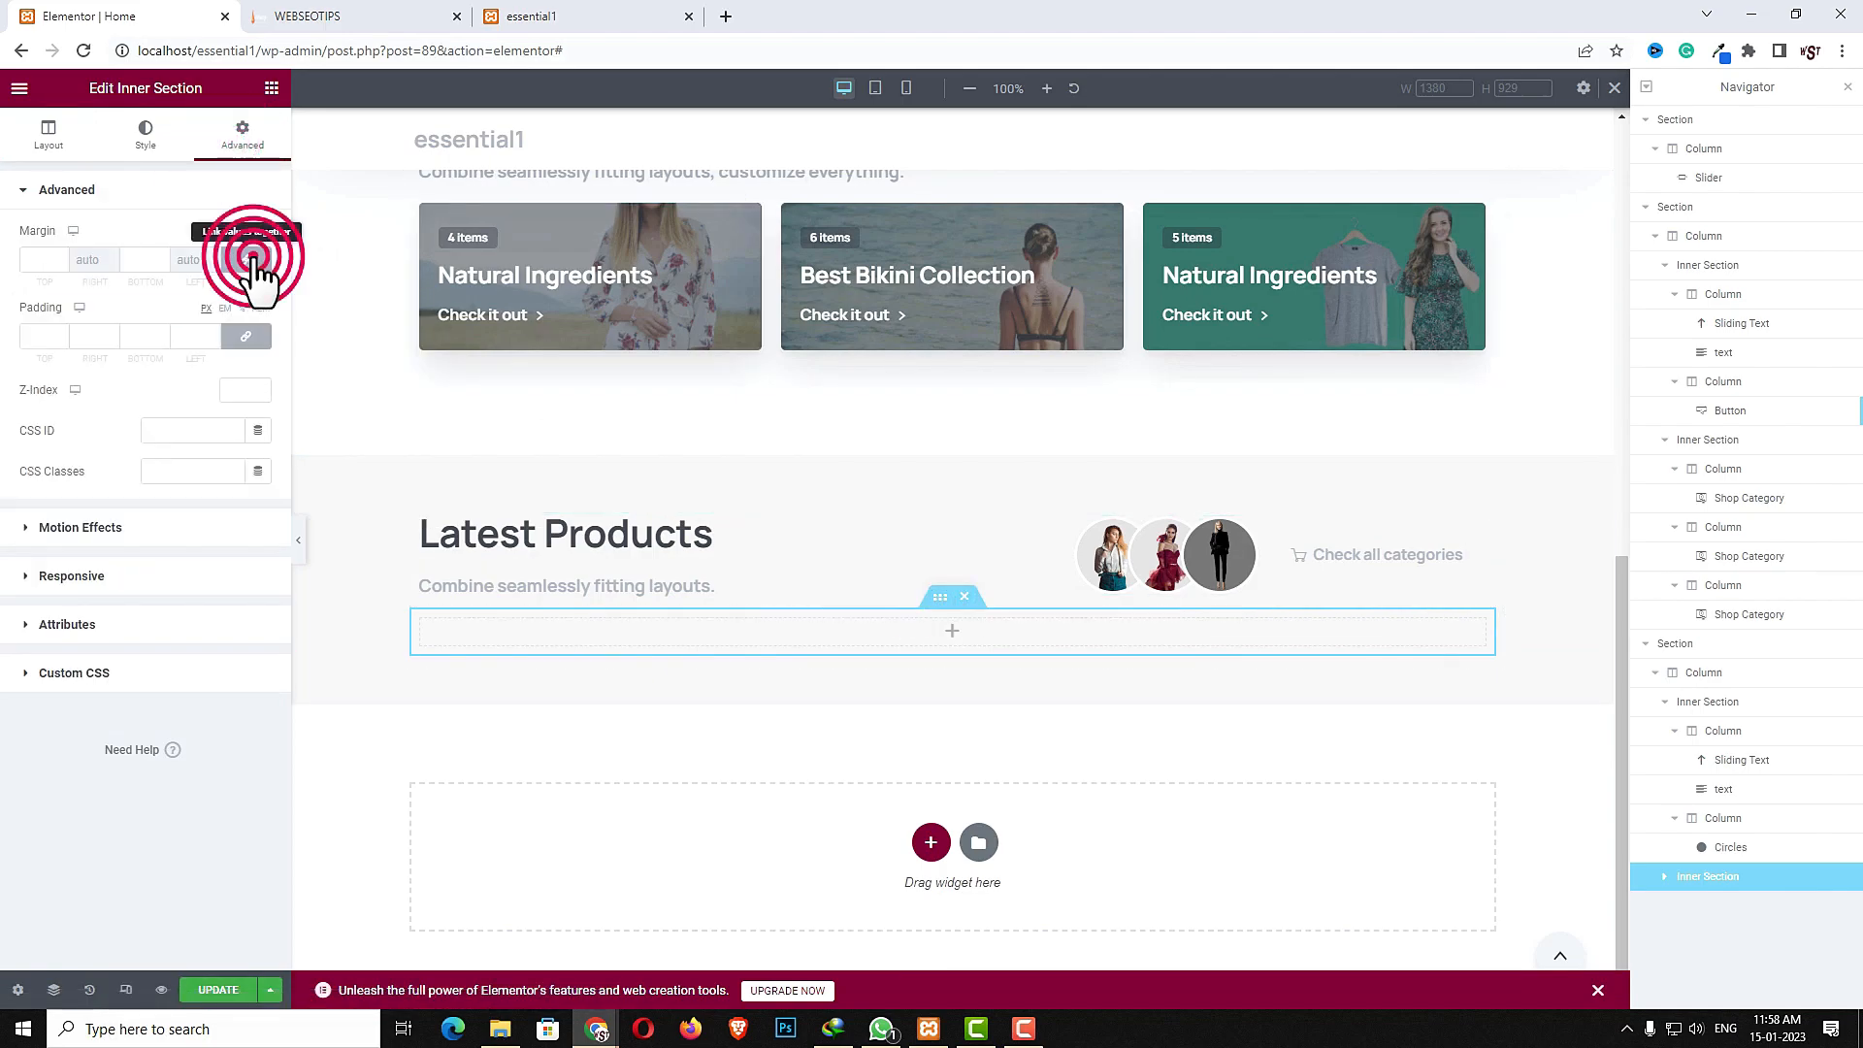
drag(50, 264, 38, 264)
text(40)
click(951, 632)
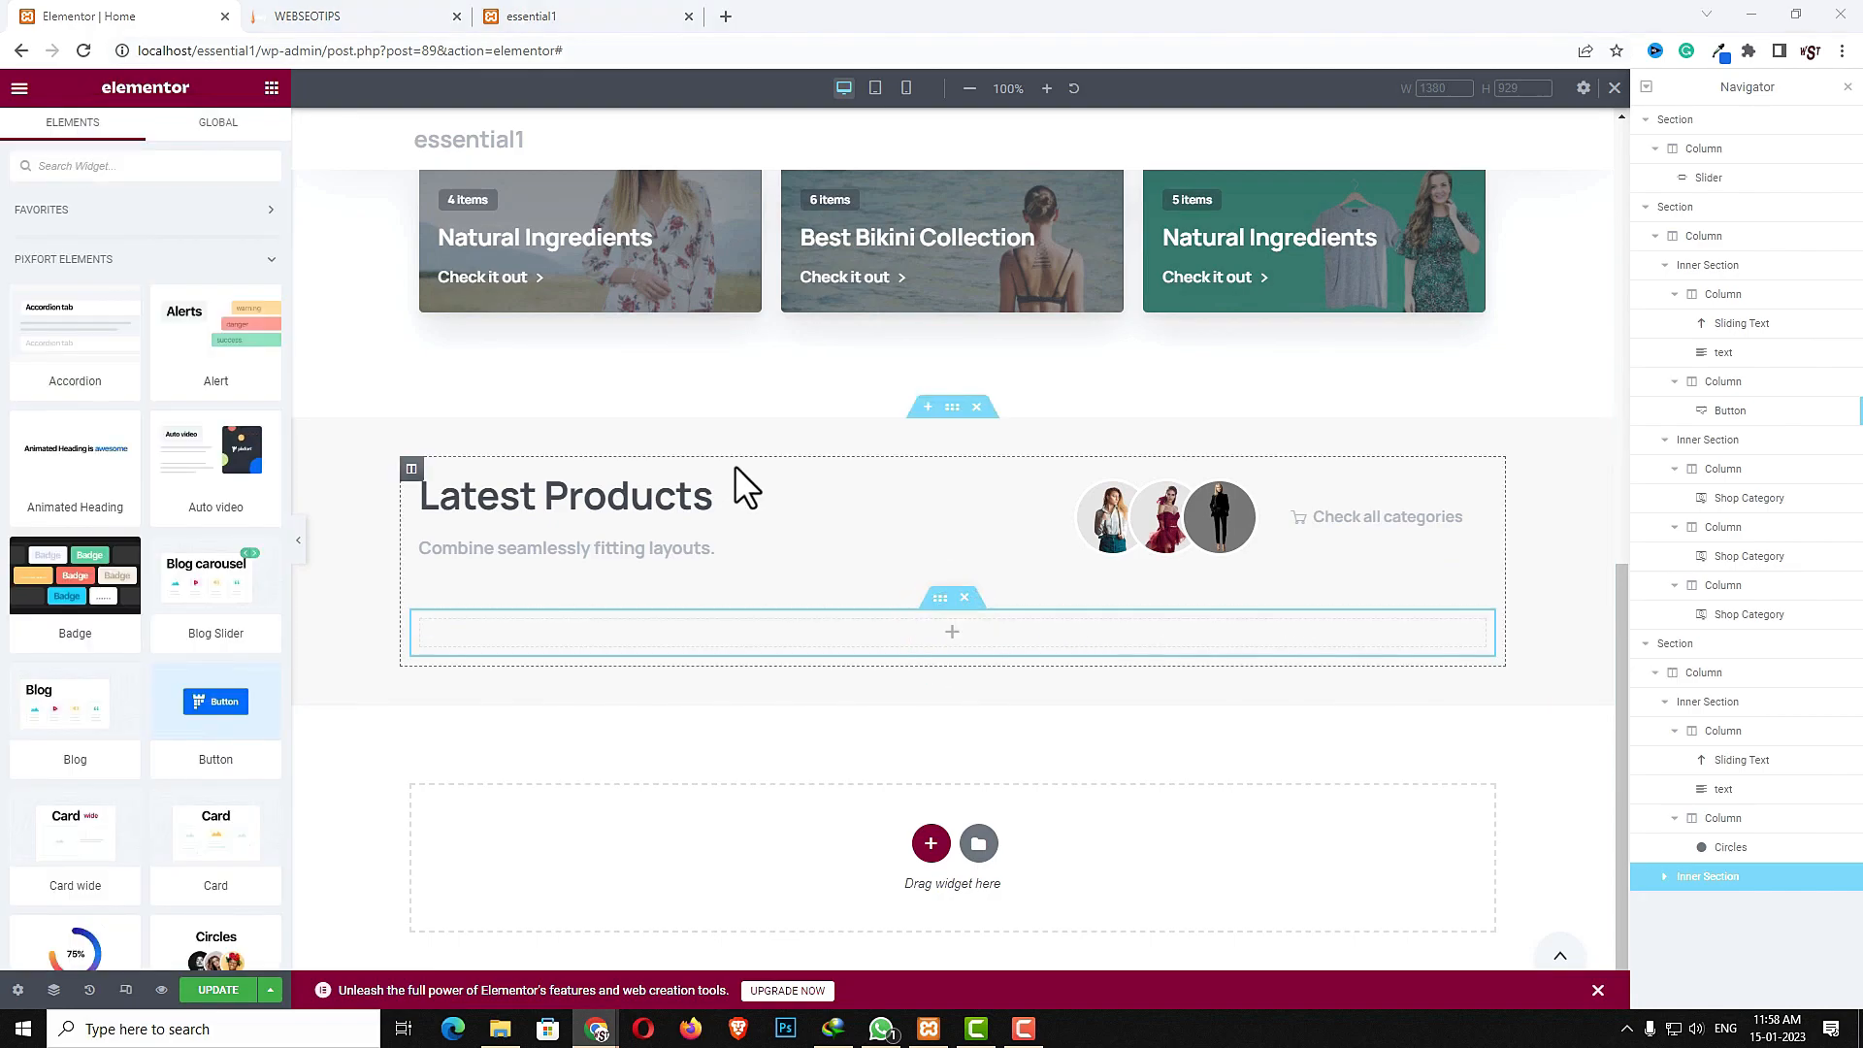
- Add a Shortcode widget to the new inner section with the shortcode [recent_products limit="8" columns="4"]
click(199, 166)
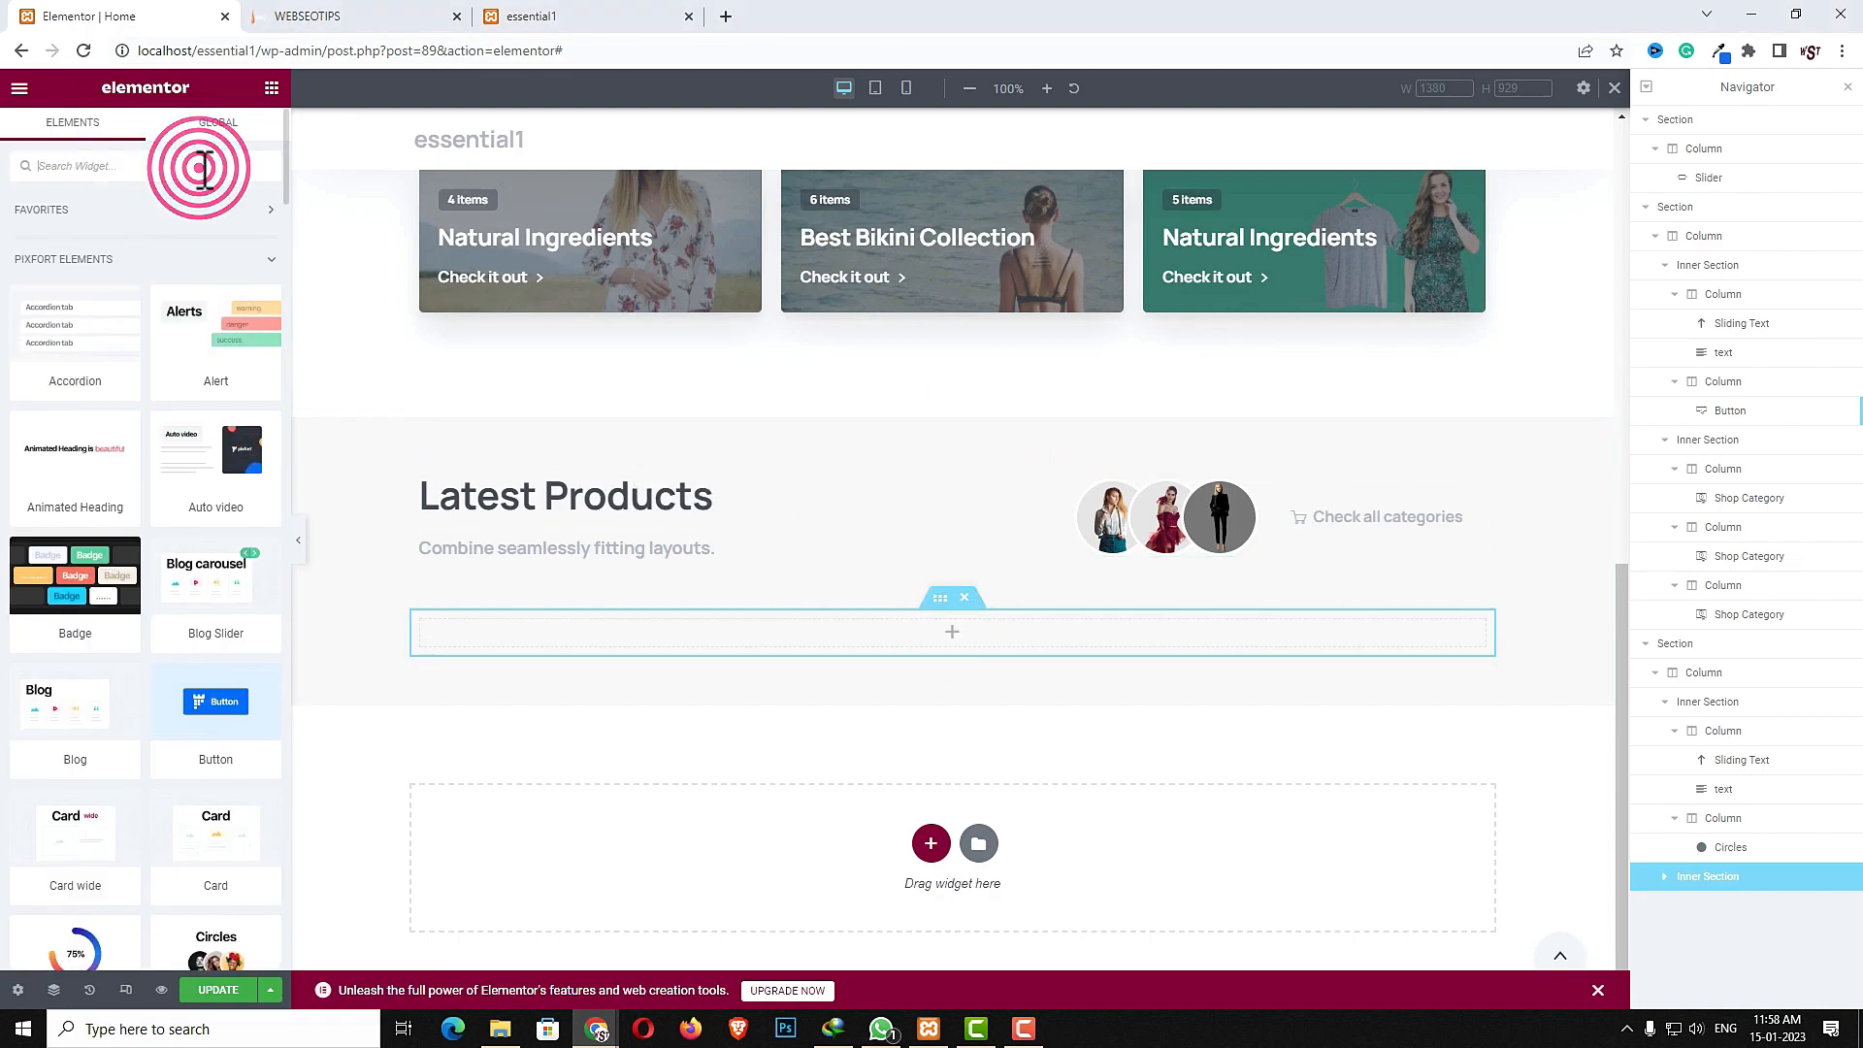
text(sho)
drag(75, 412, 795, 647)
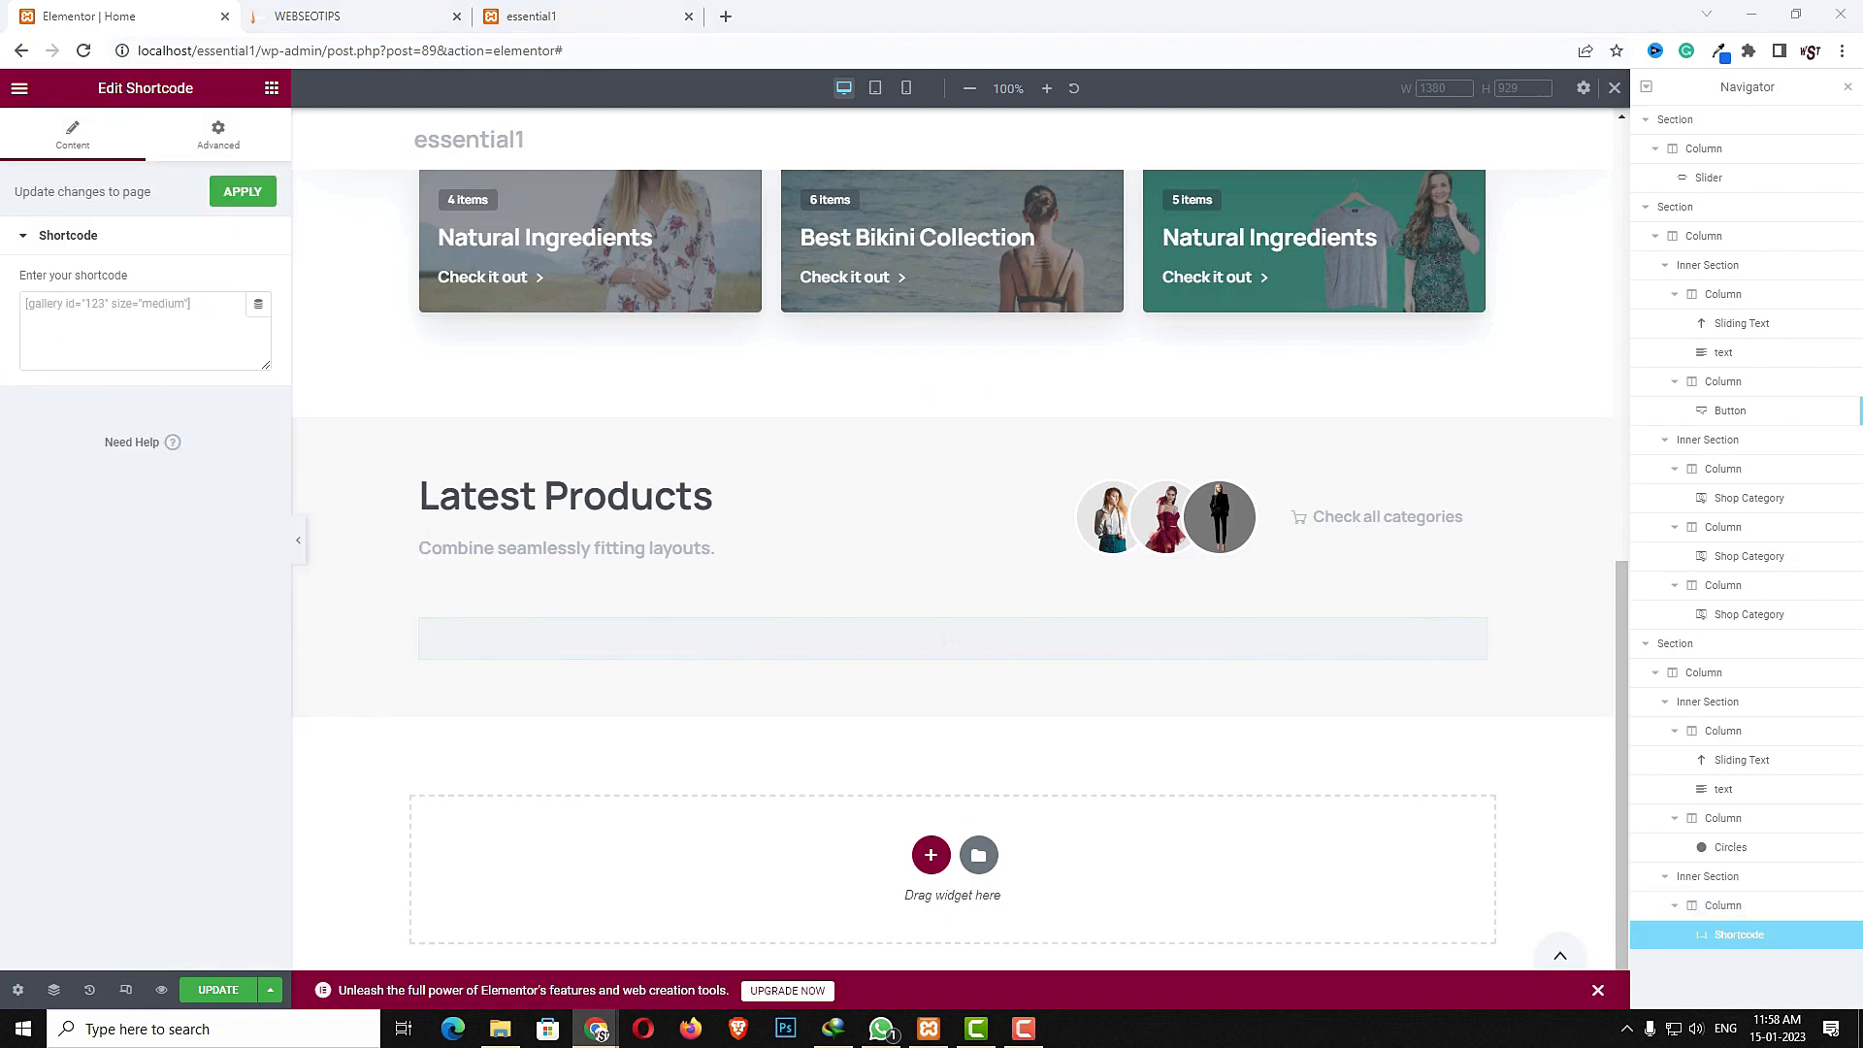
click(126, 312)
text([recent_products limit="8" columns="4"])
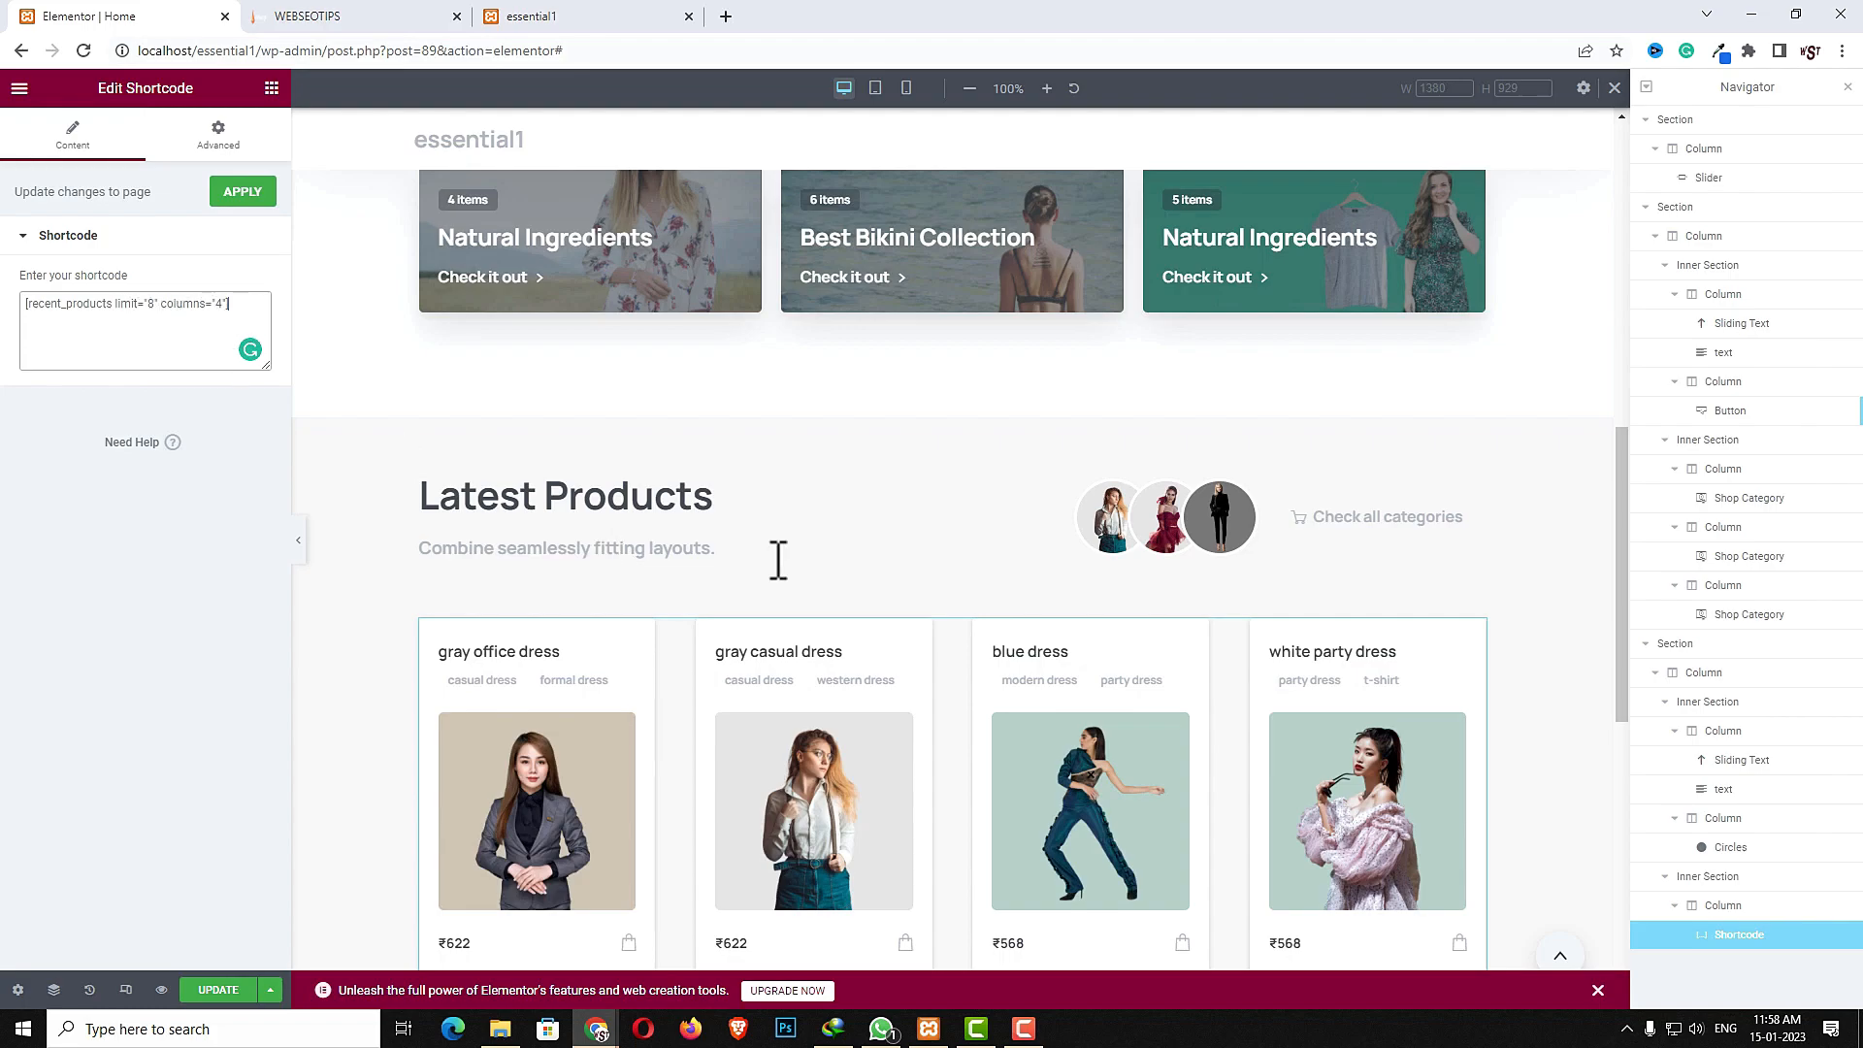
- Compare the products grid with the reference site open in the WEBSEOTIPS tab
scroll(1049, 715, down, 9)
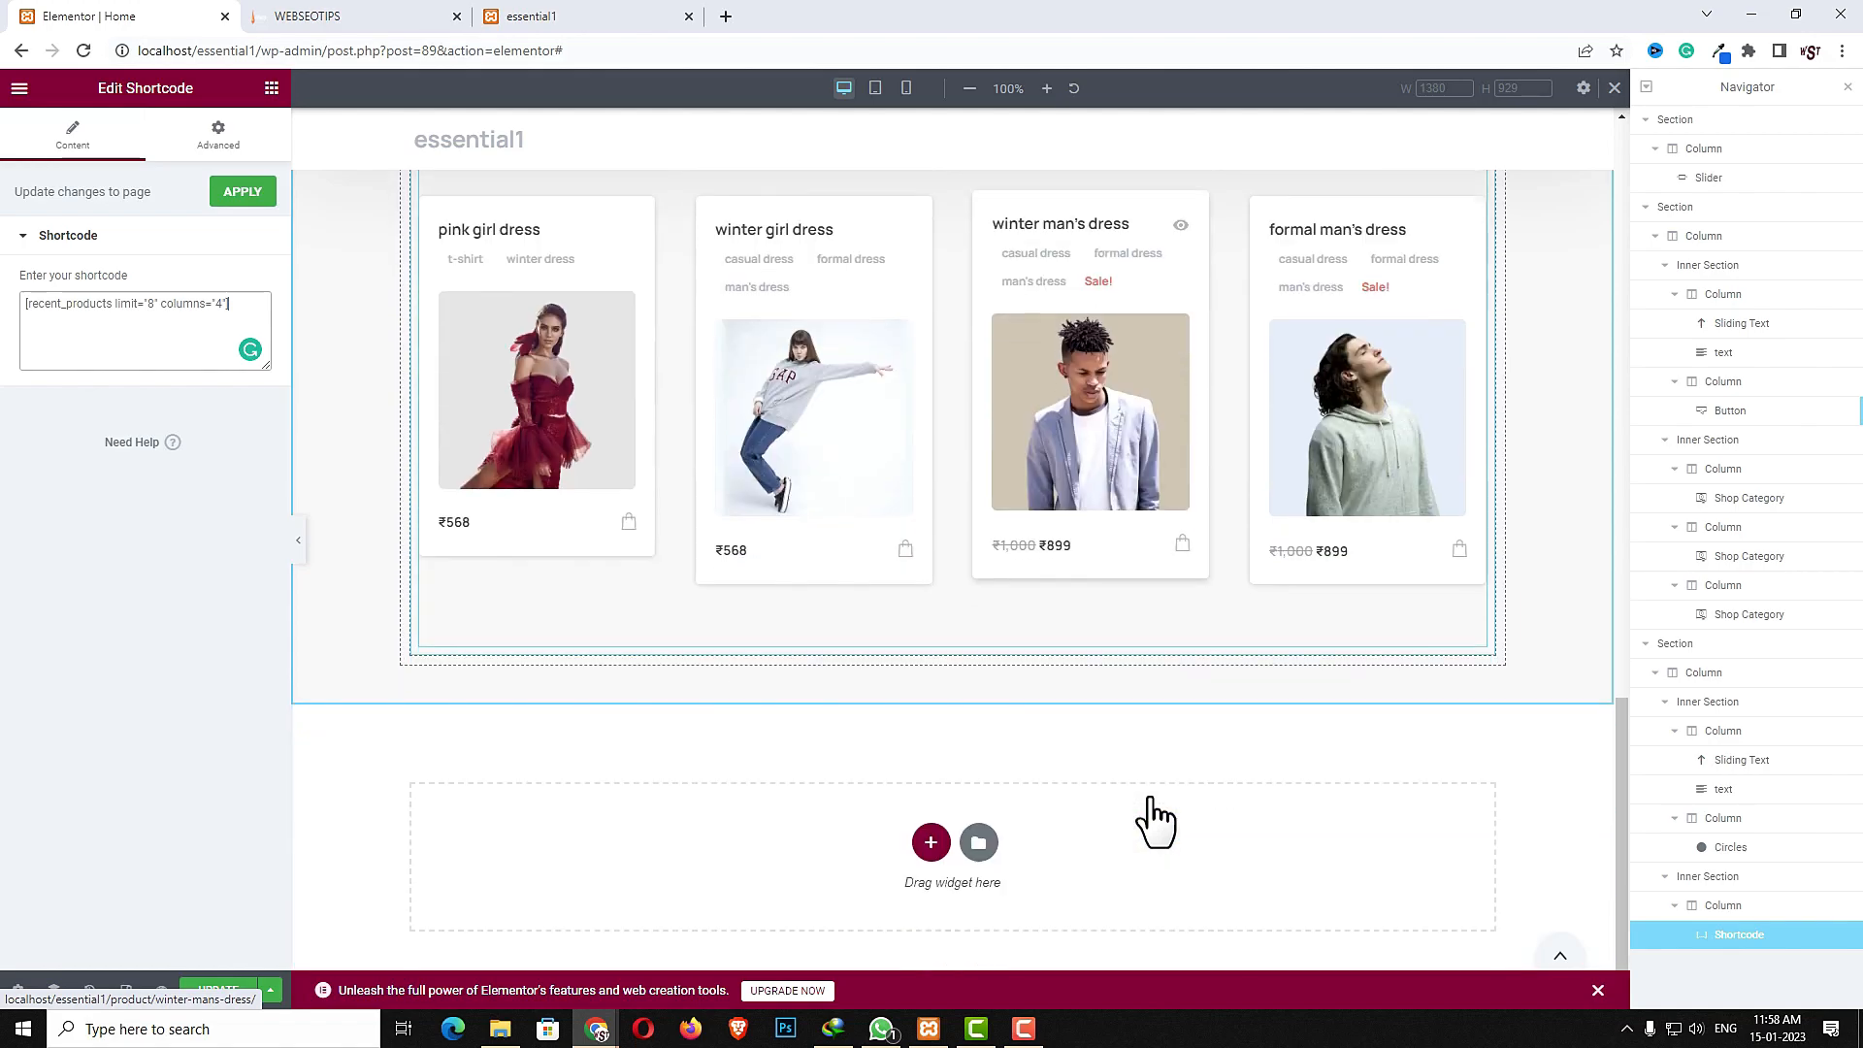
click(321, 16)
scroll(609, 621, down, 5)
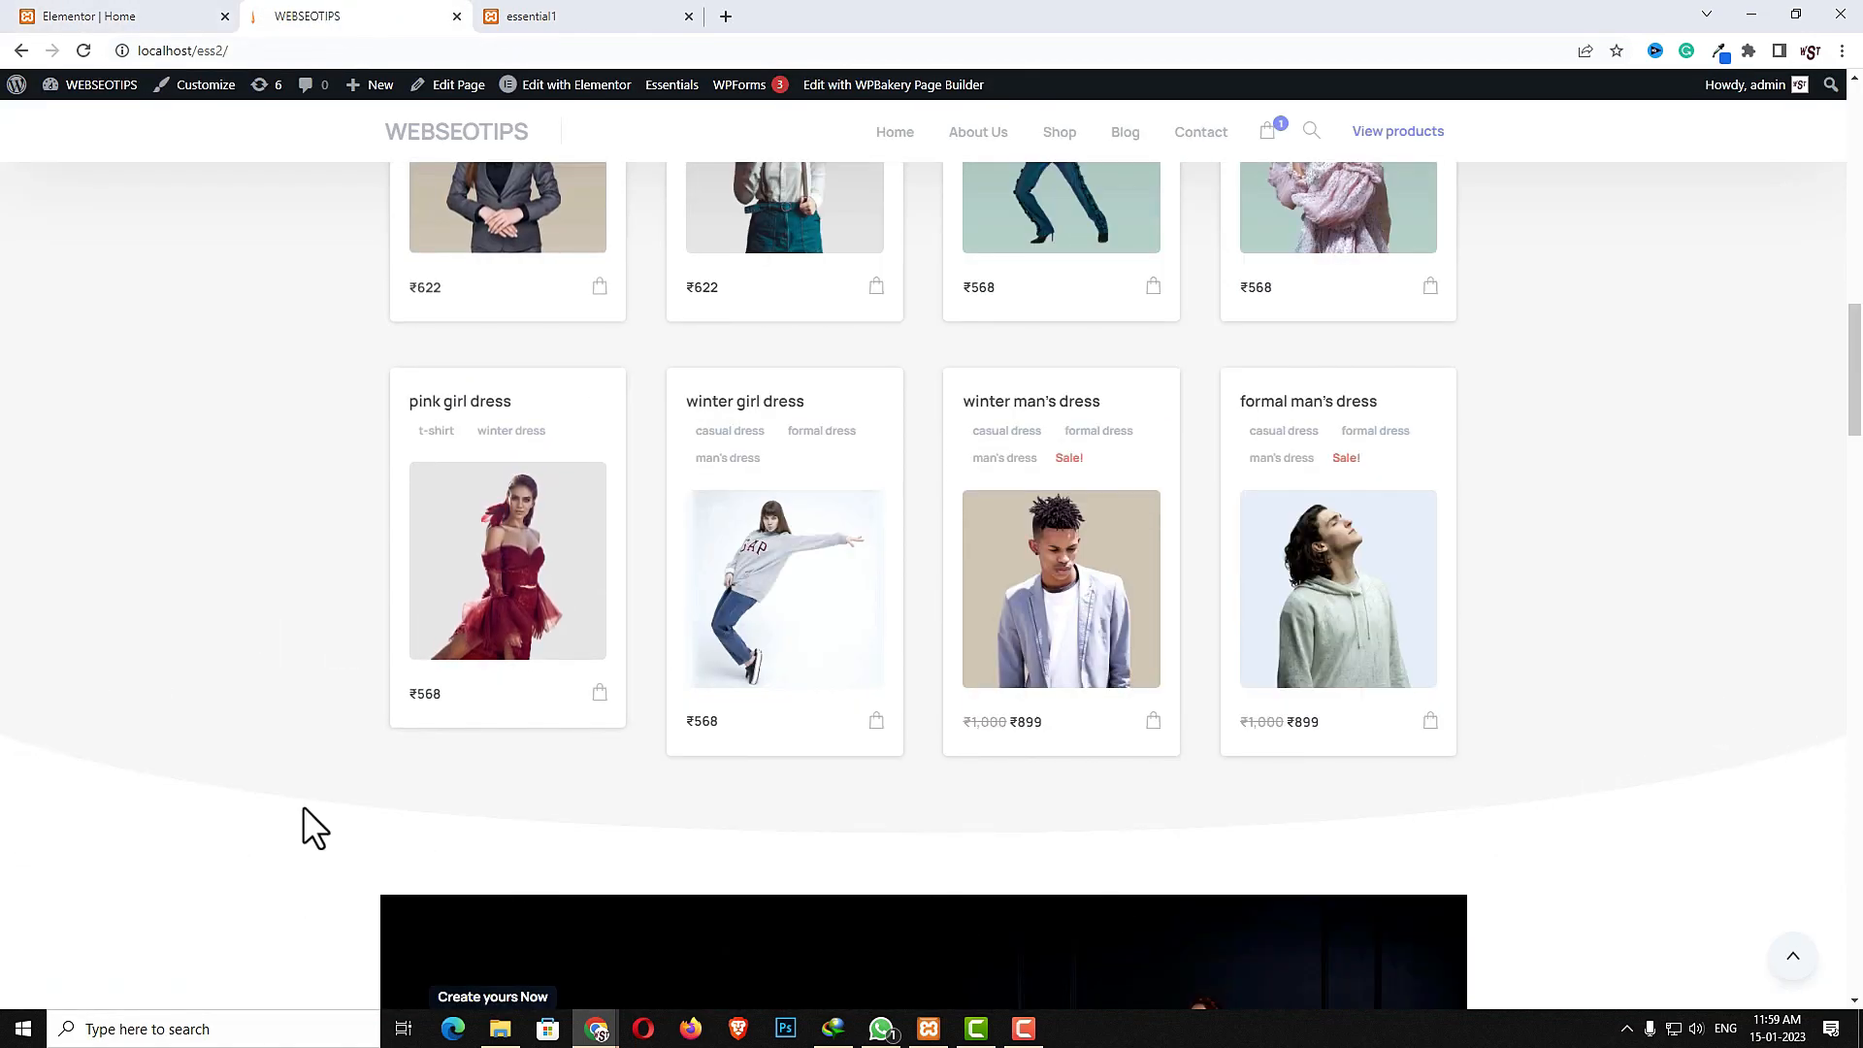
click(101, 17)
scroll(942, 582, up, 8)
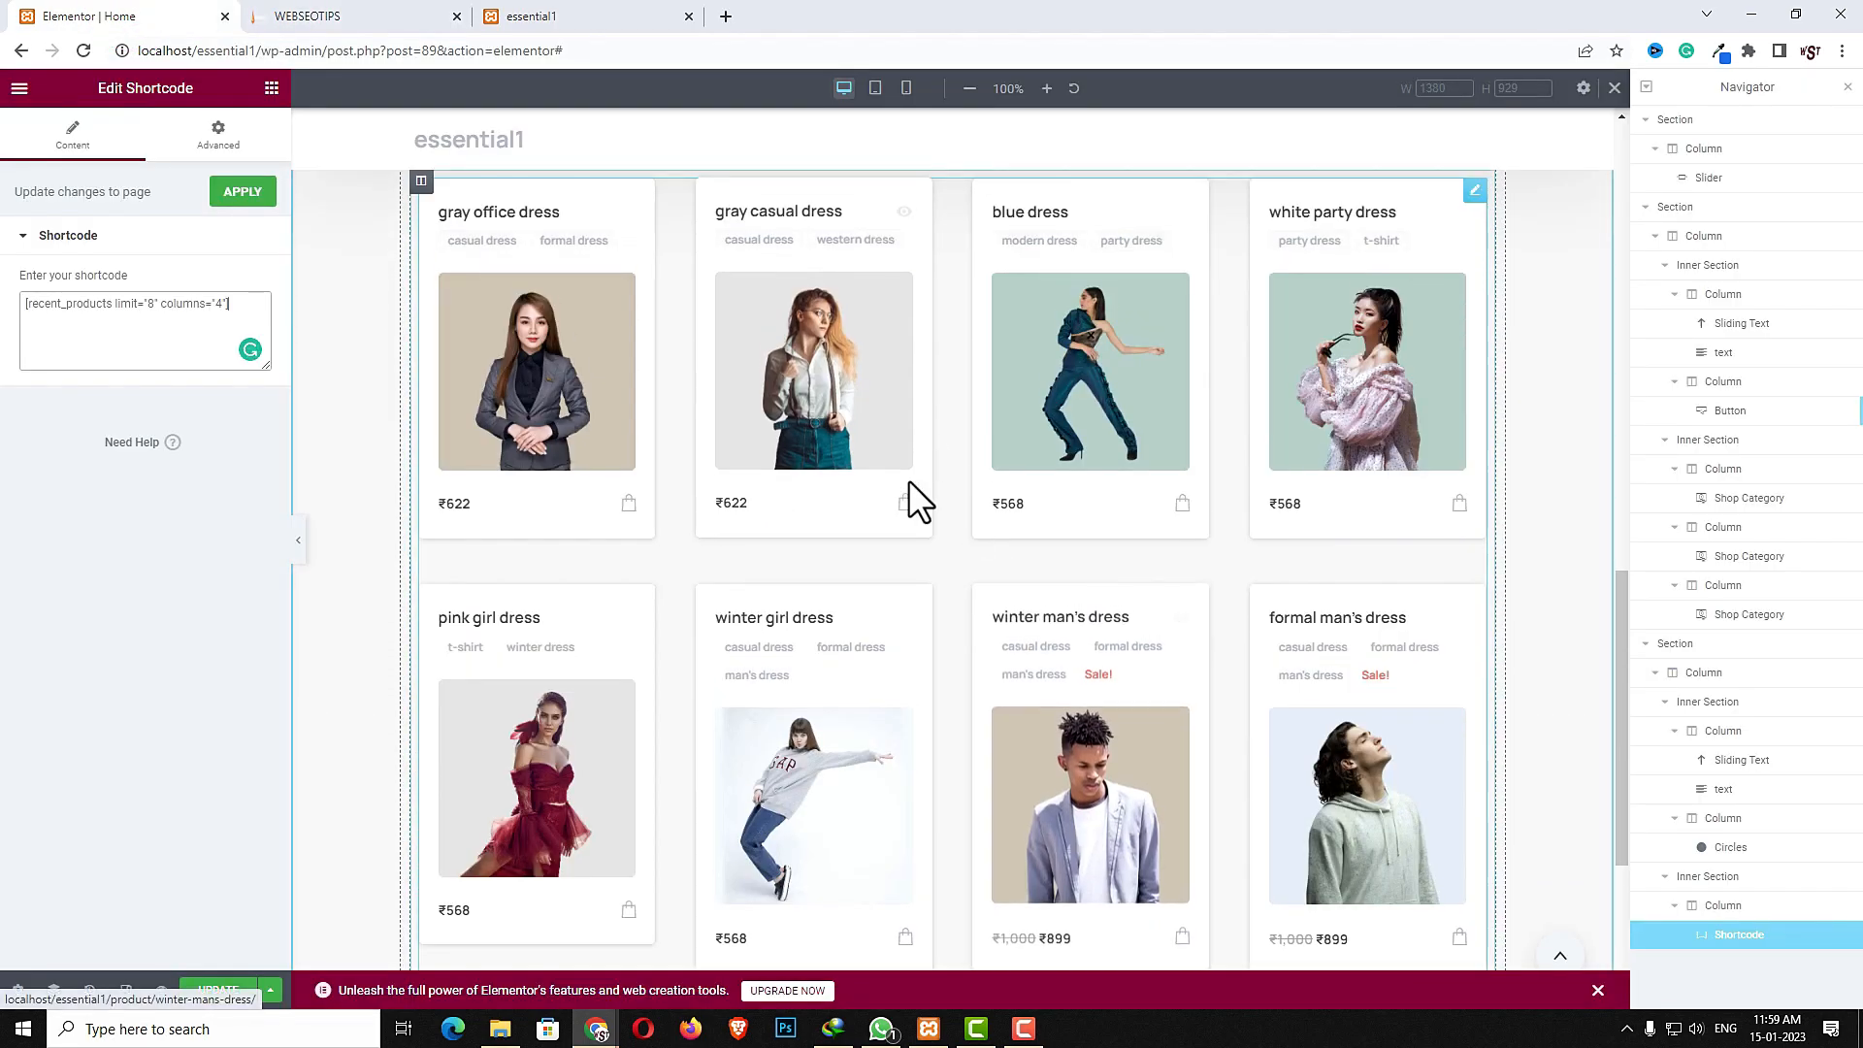
- Add an inverted bottom Curve shape divider to the Latest Products section with width 107 and height 140
click(950, 356)
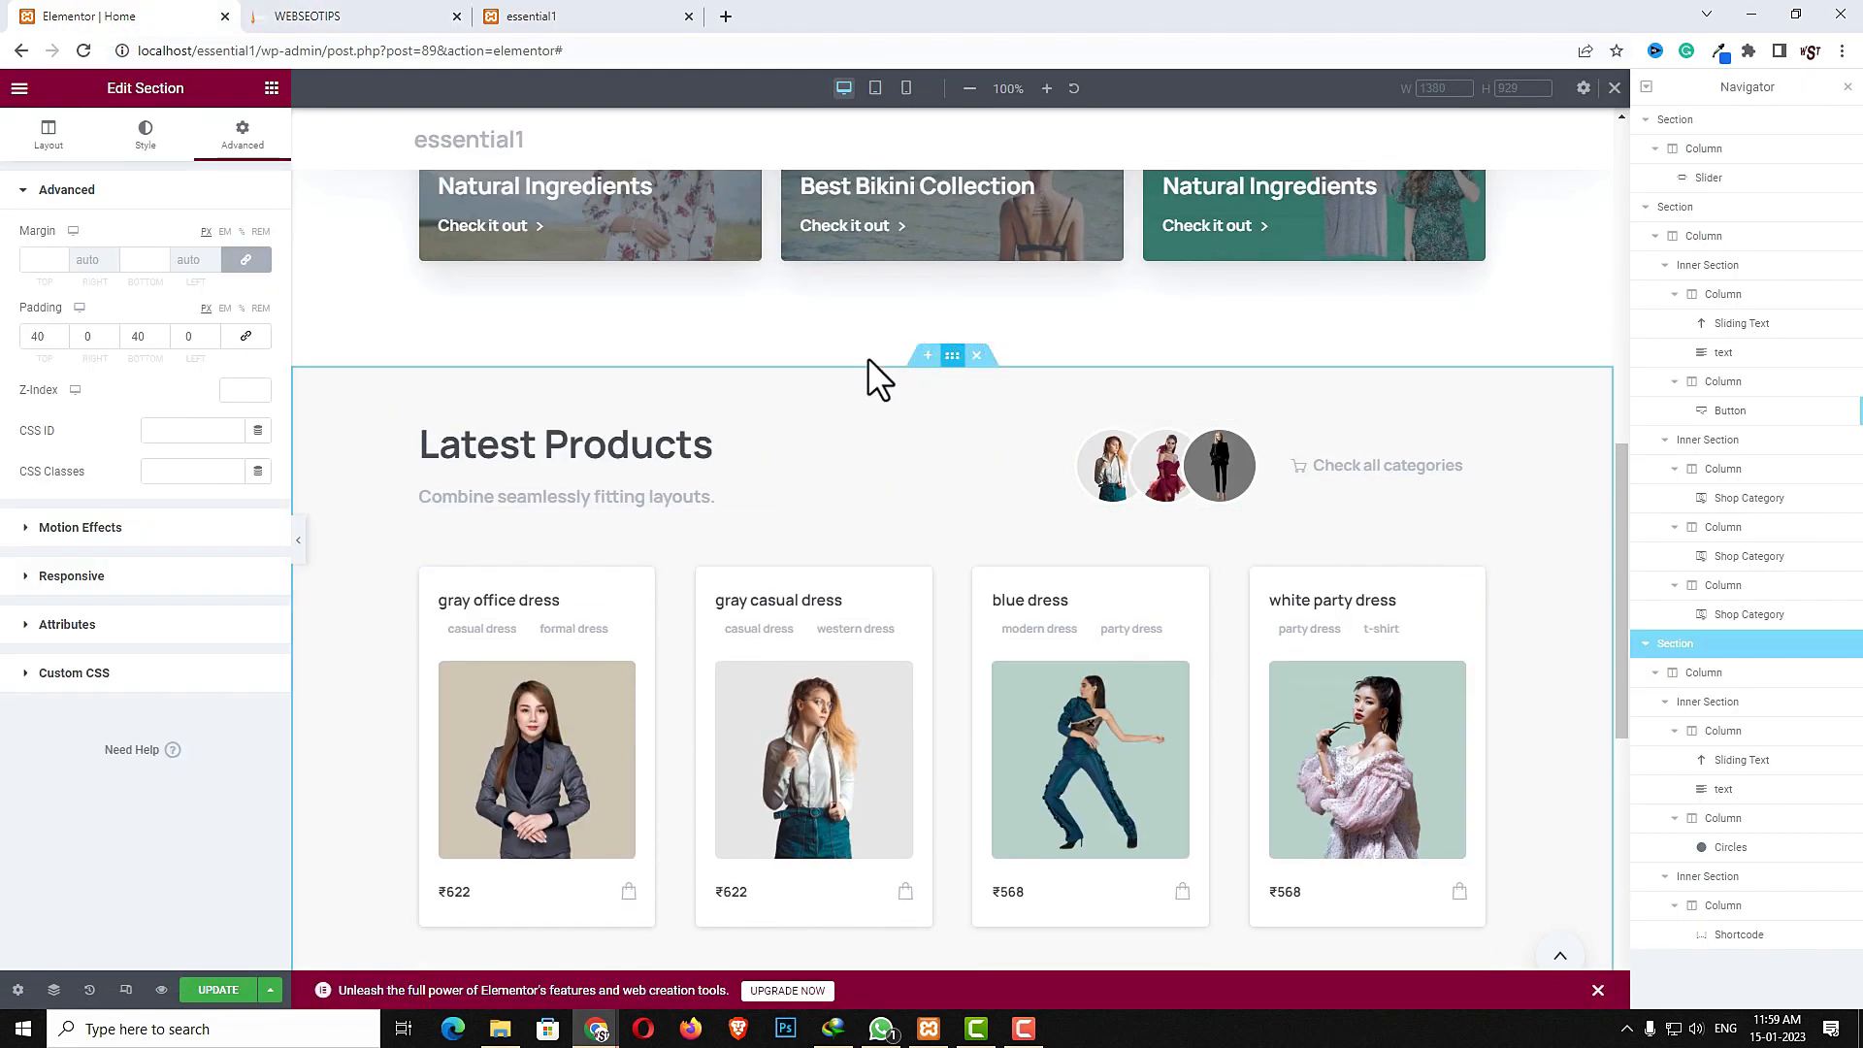
click(145, 141)
click(66, 619)
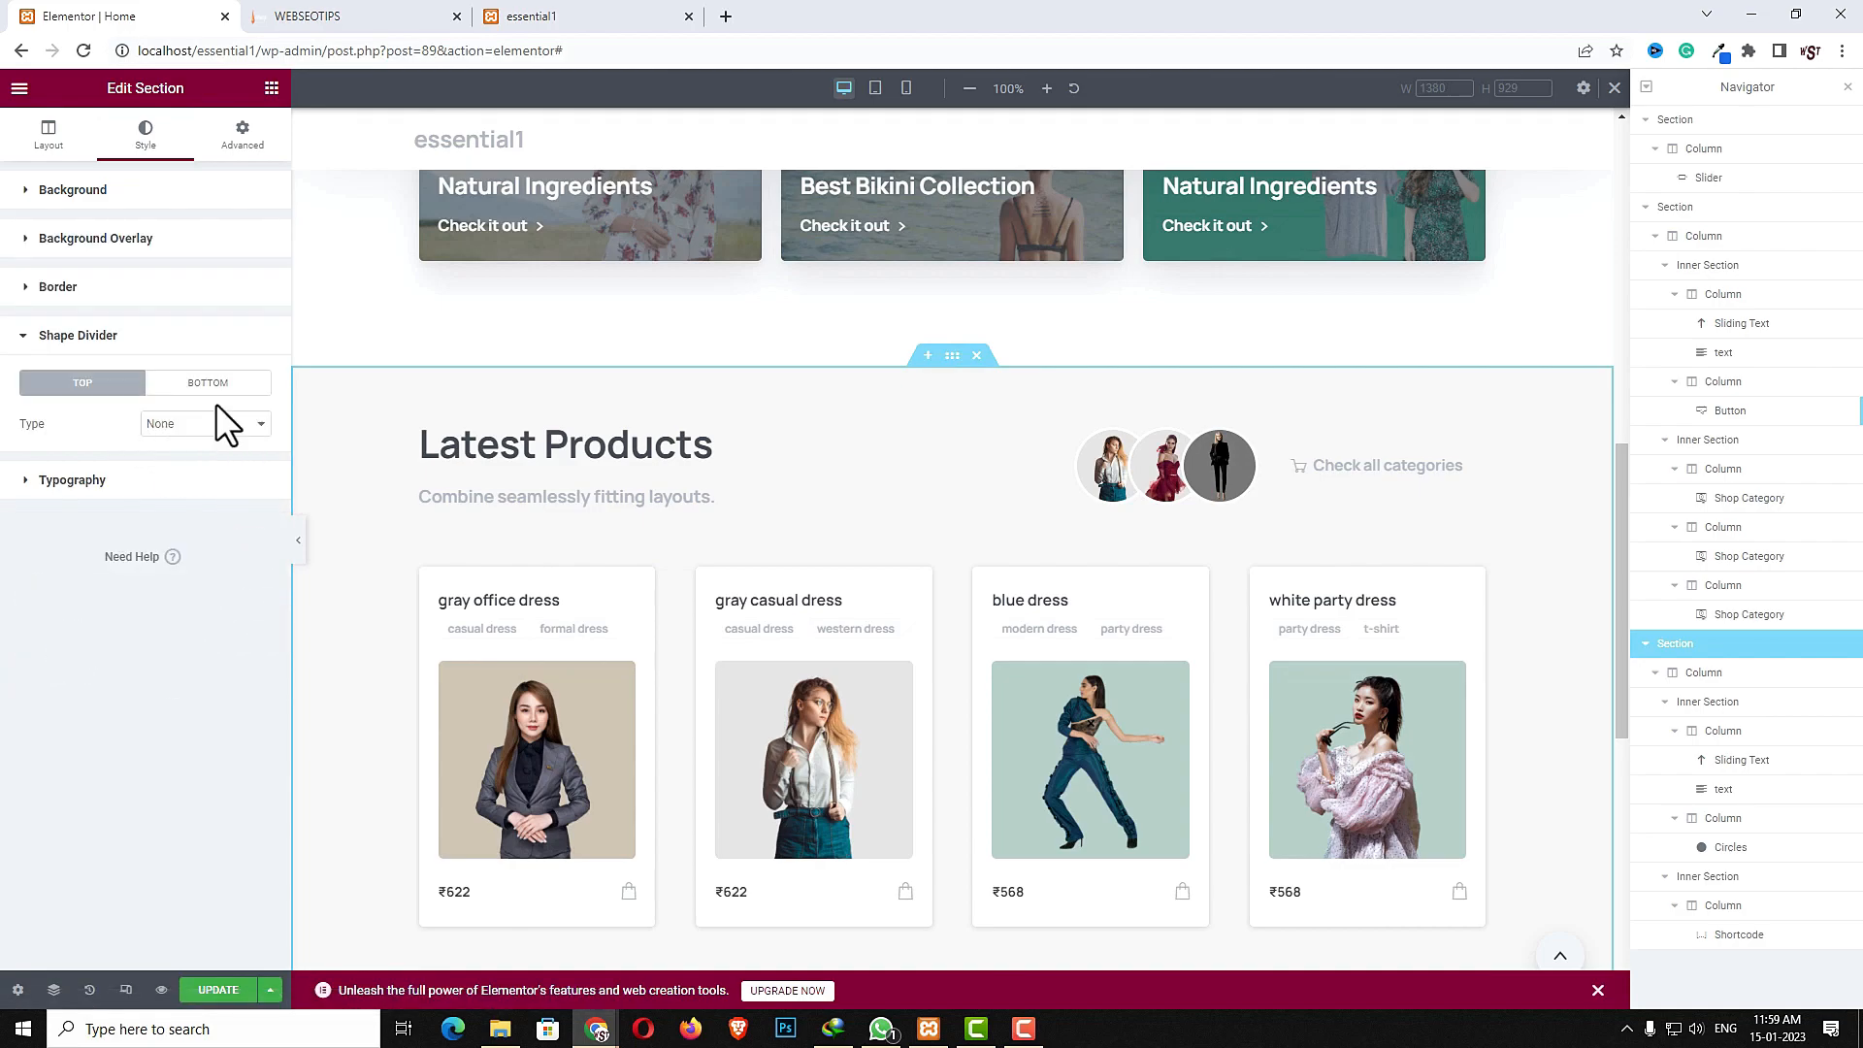
click(215, 387)
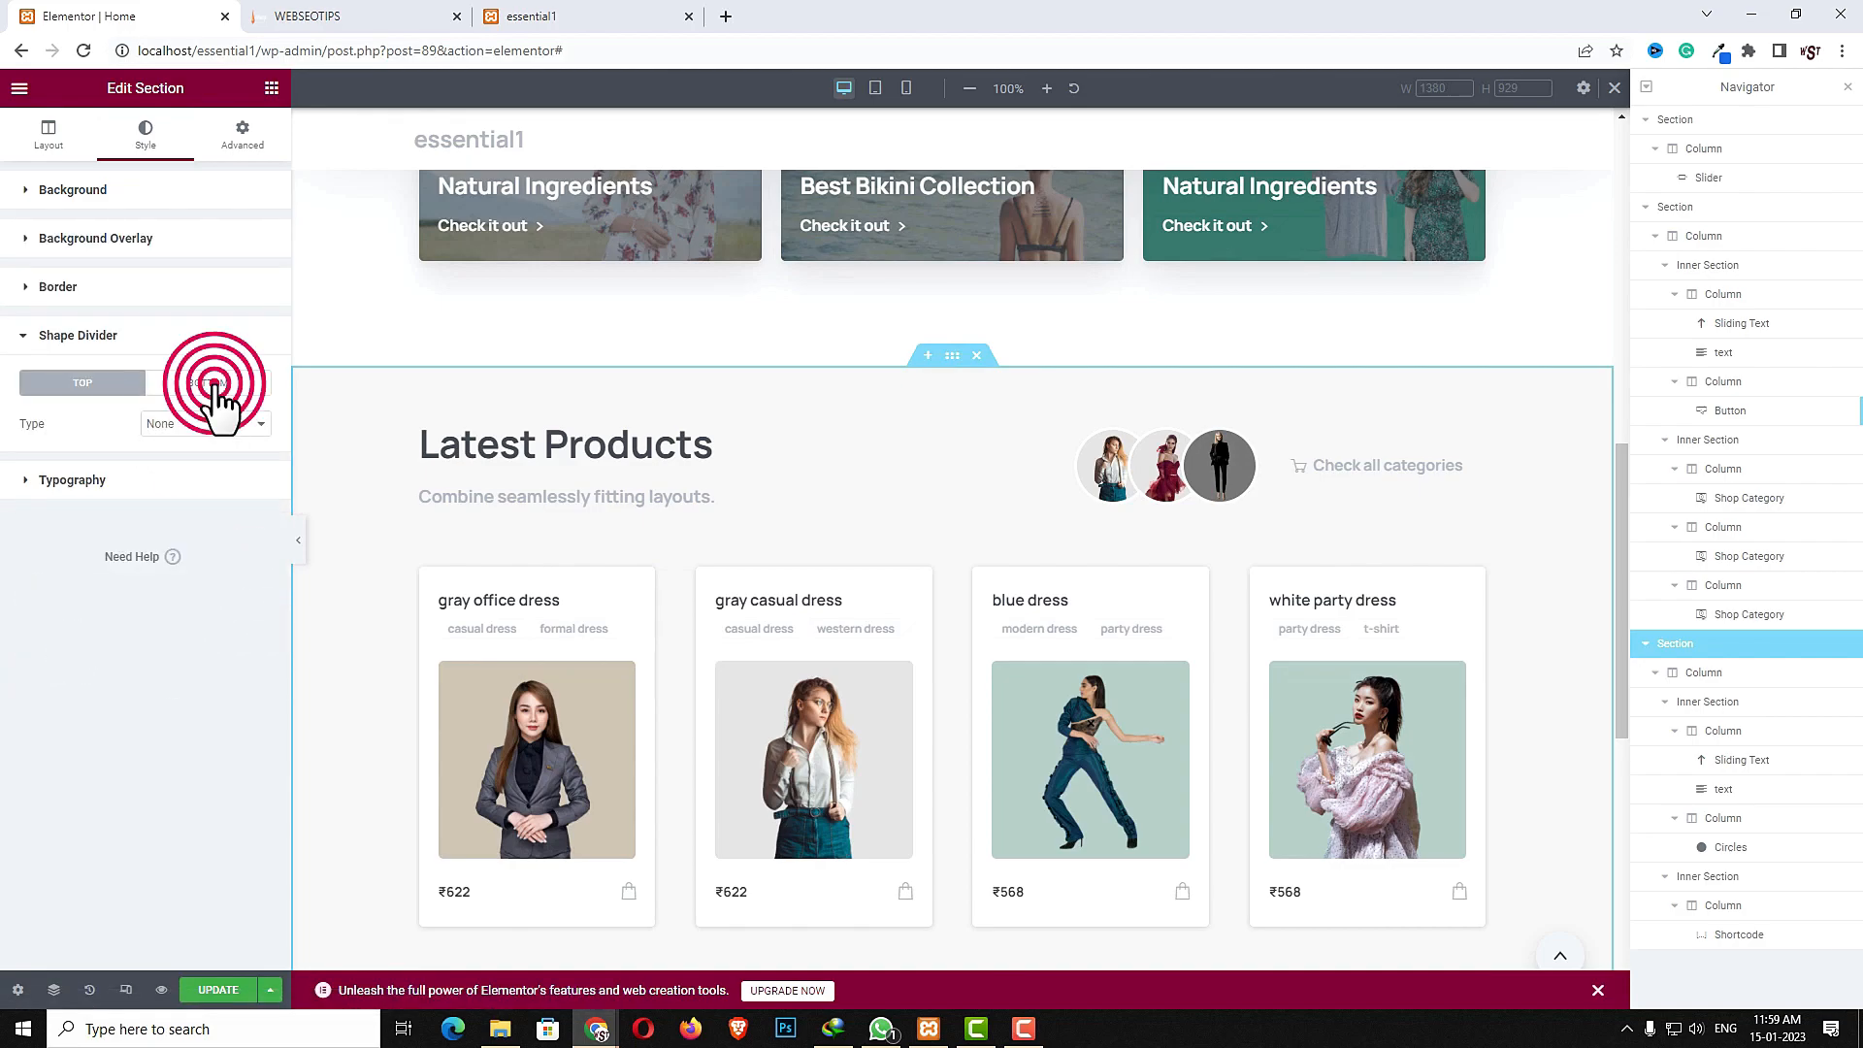
click(179, 423)
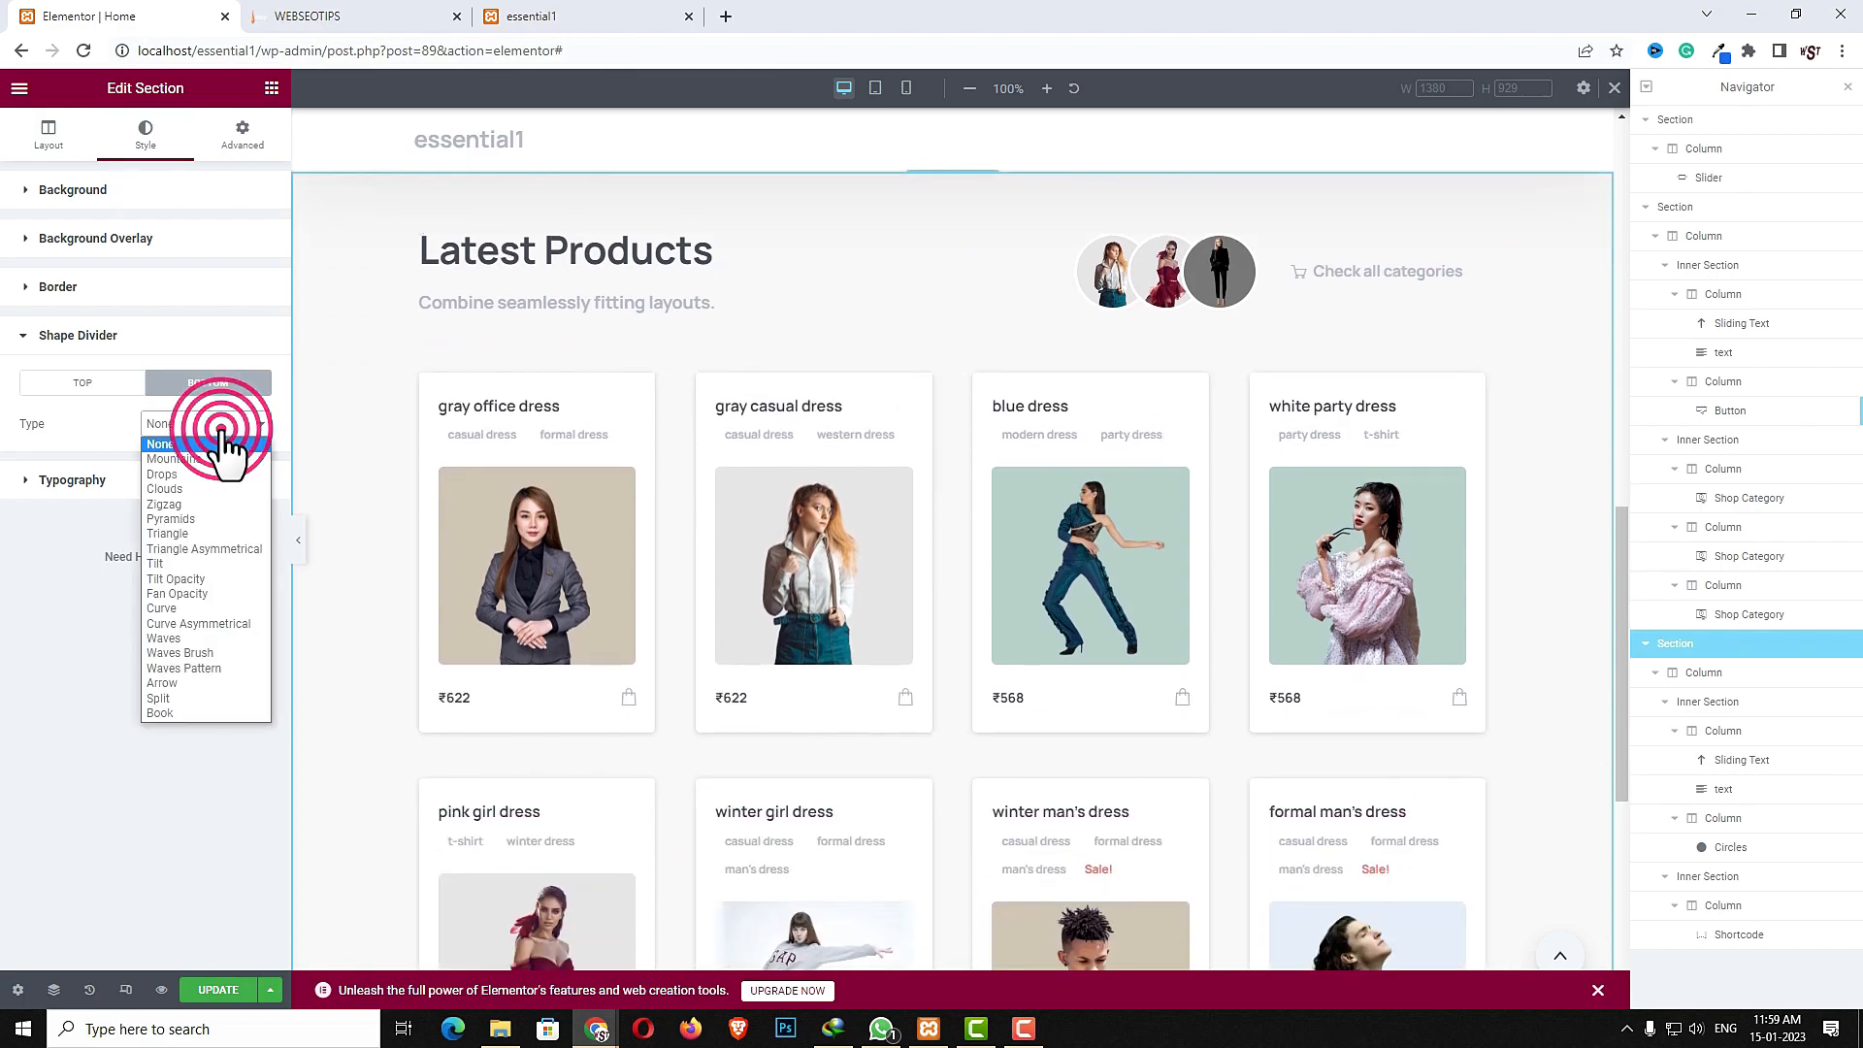
click(221, 424)
click(223, 424)
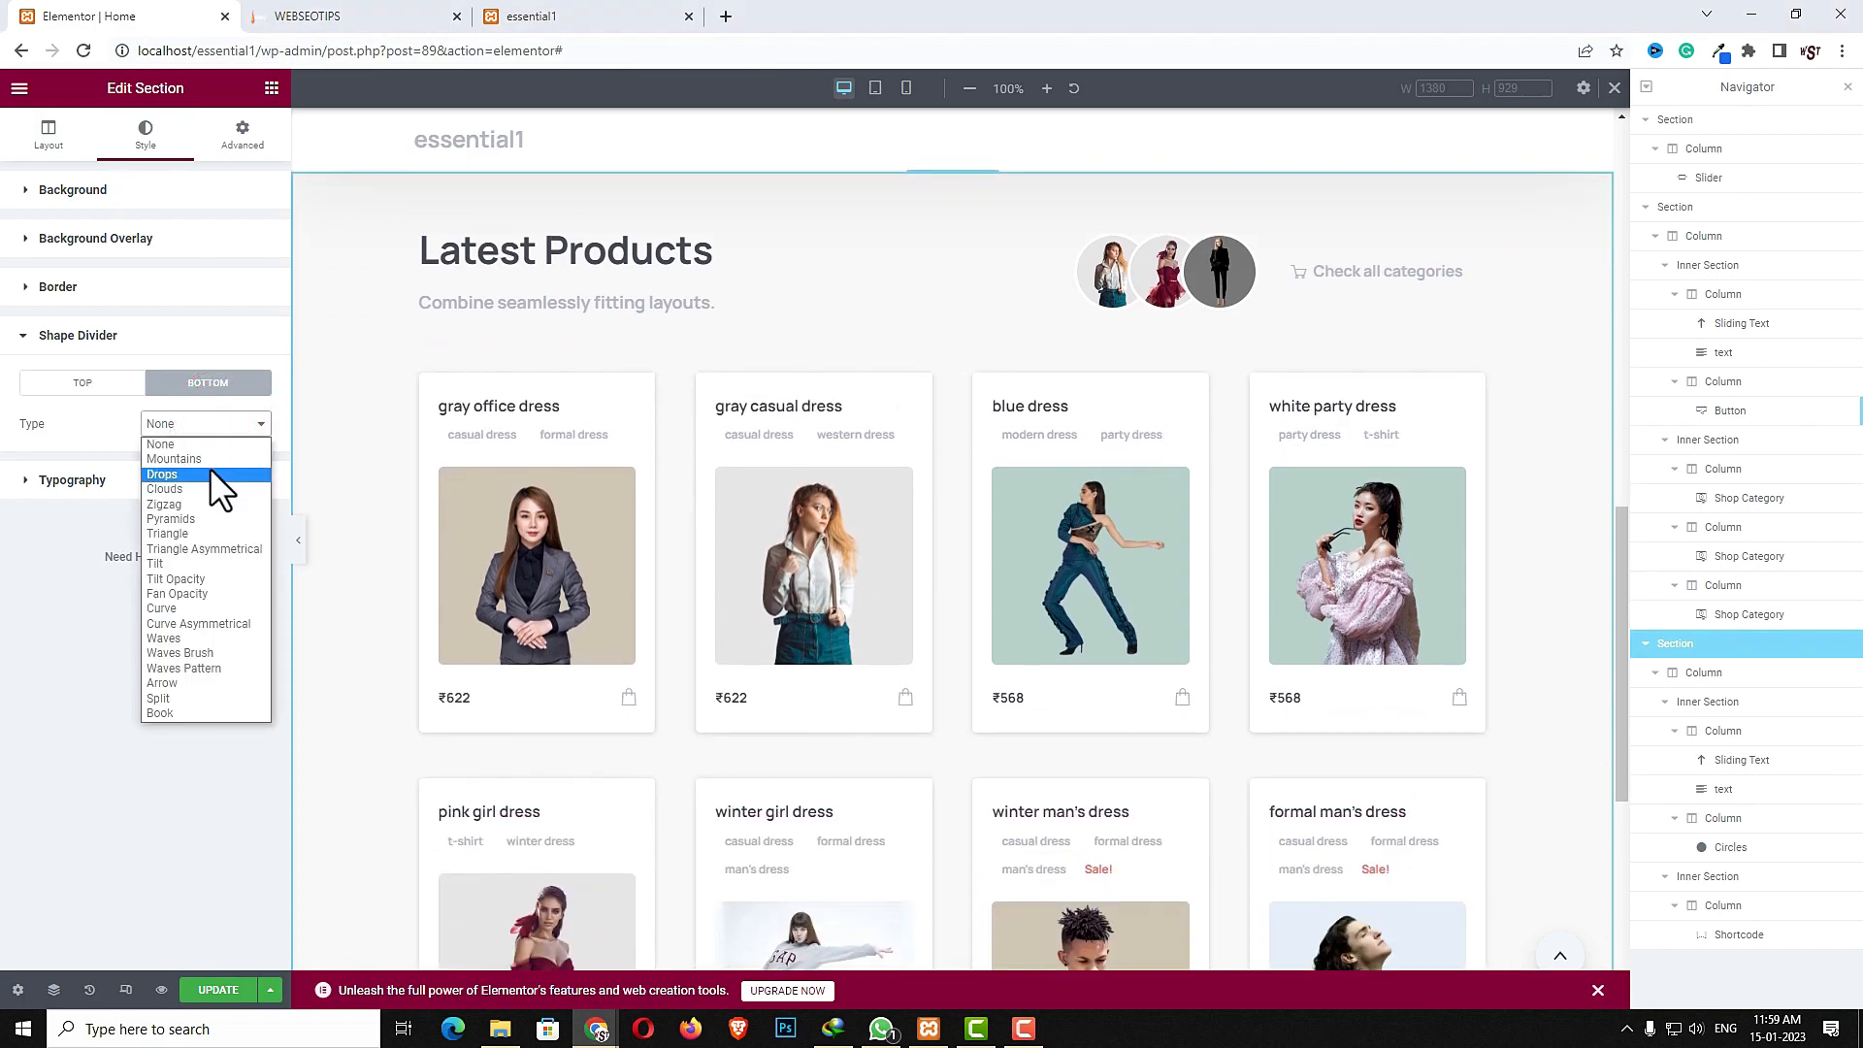
click(171, 608)
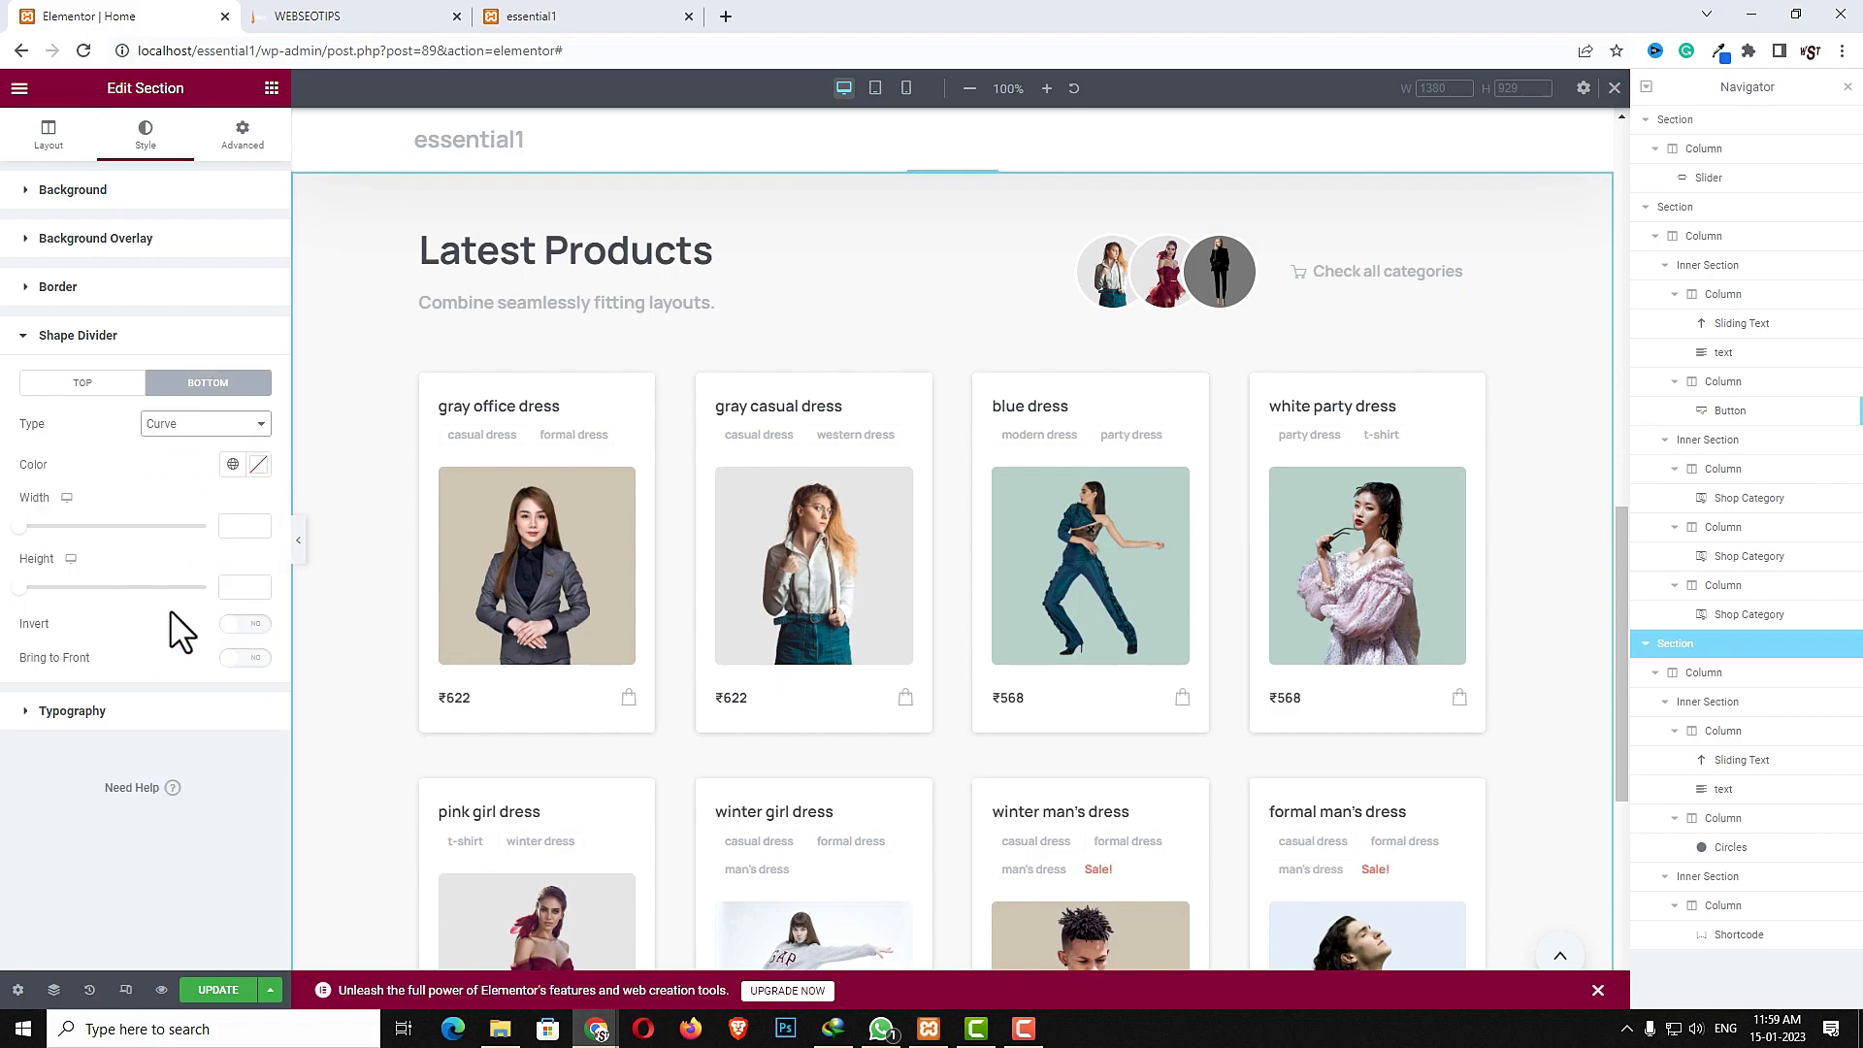
click(229, 525)
click(241, 587)
click(256, 624)
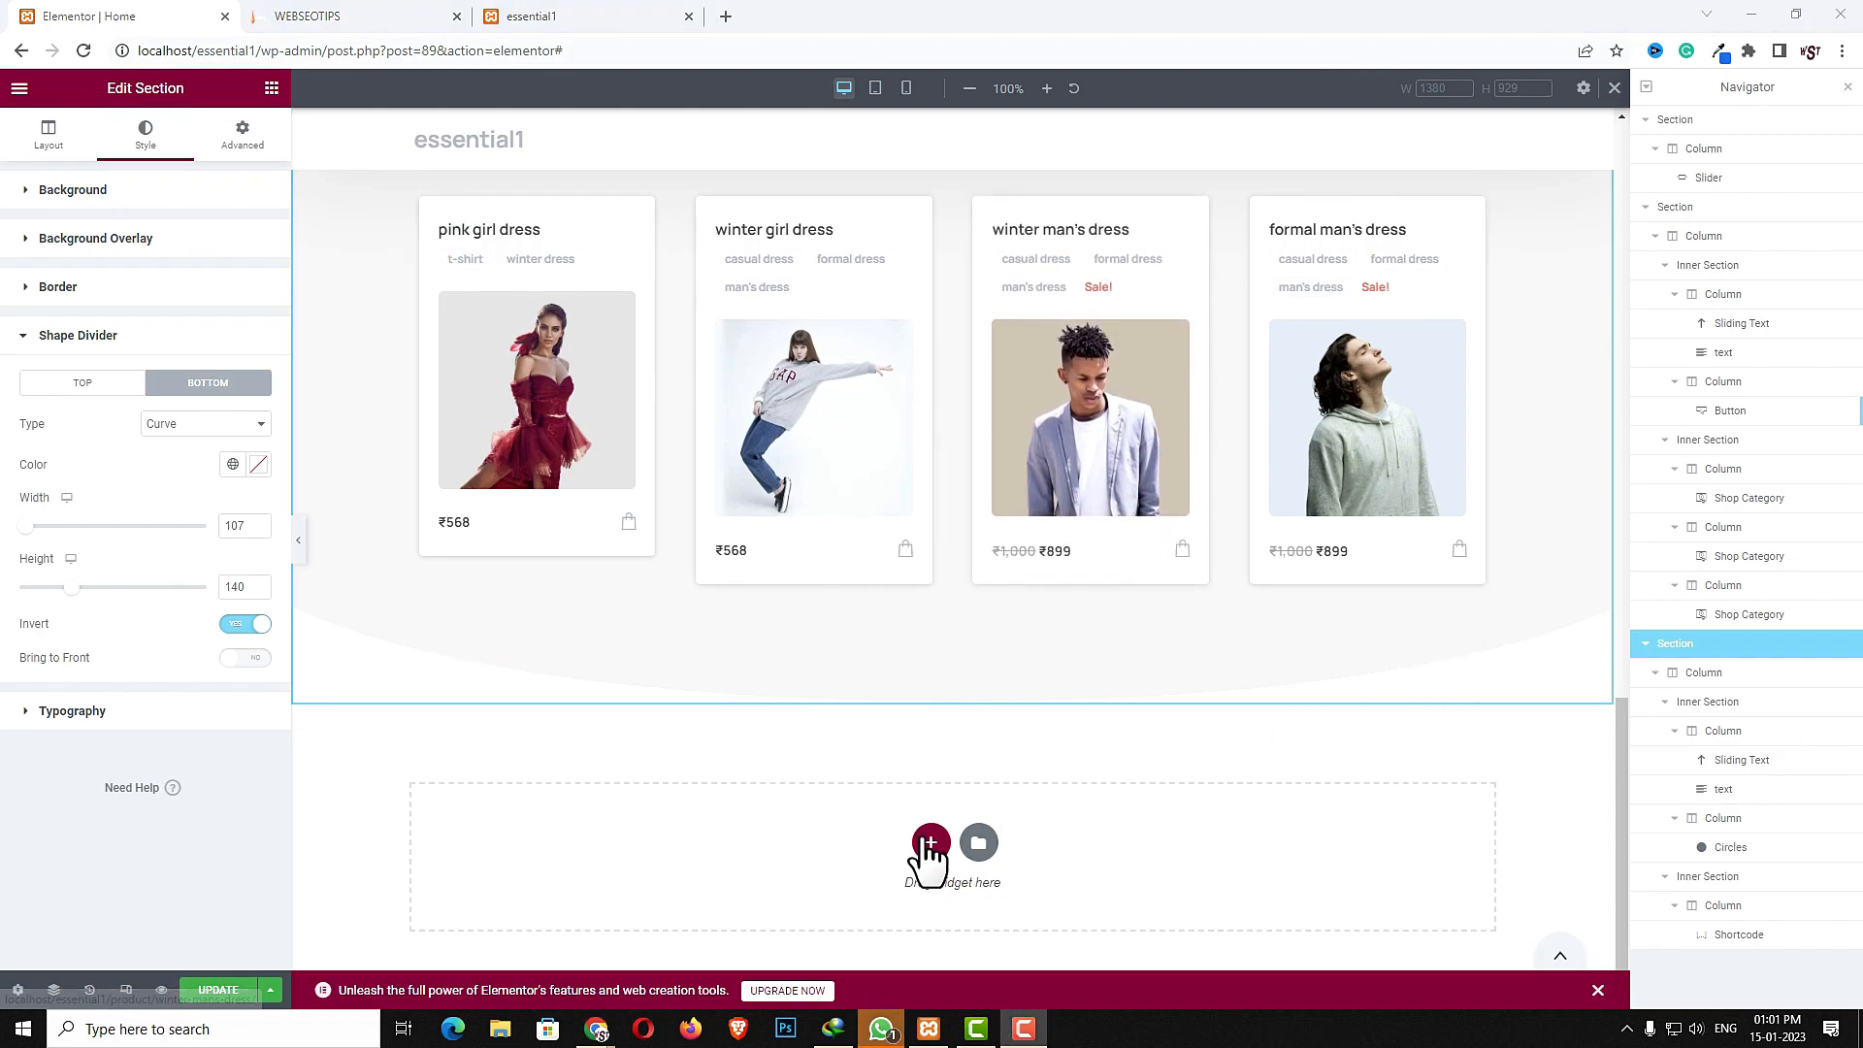
- Add a new one-column section below and set its top and bottom padding to 50 with values unlinked
click(930, 843)
click(693, 898)
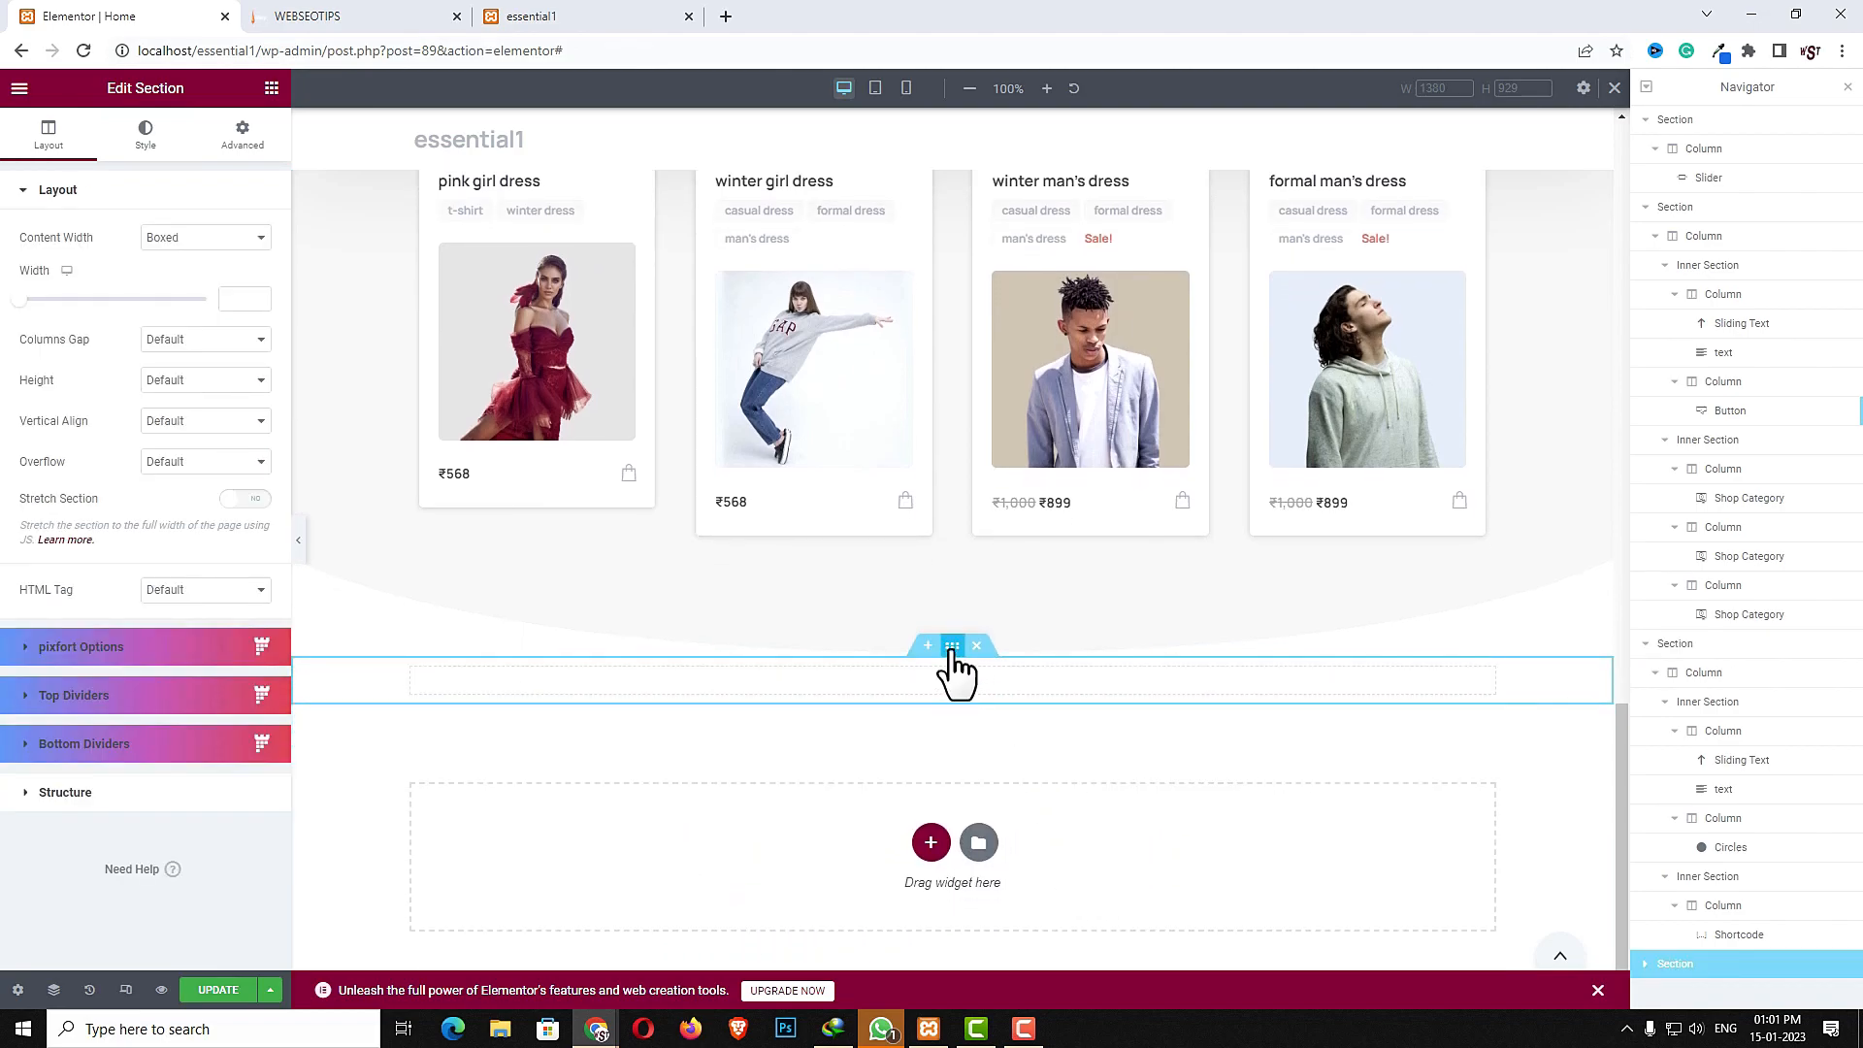
click(953, 652)
click(251, 135)
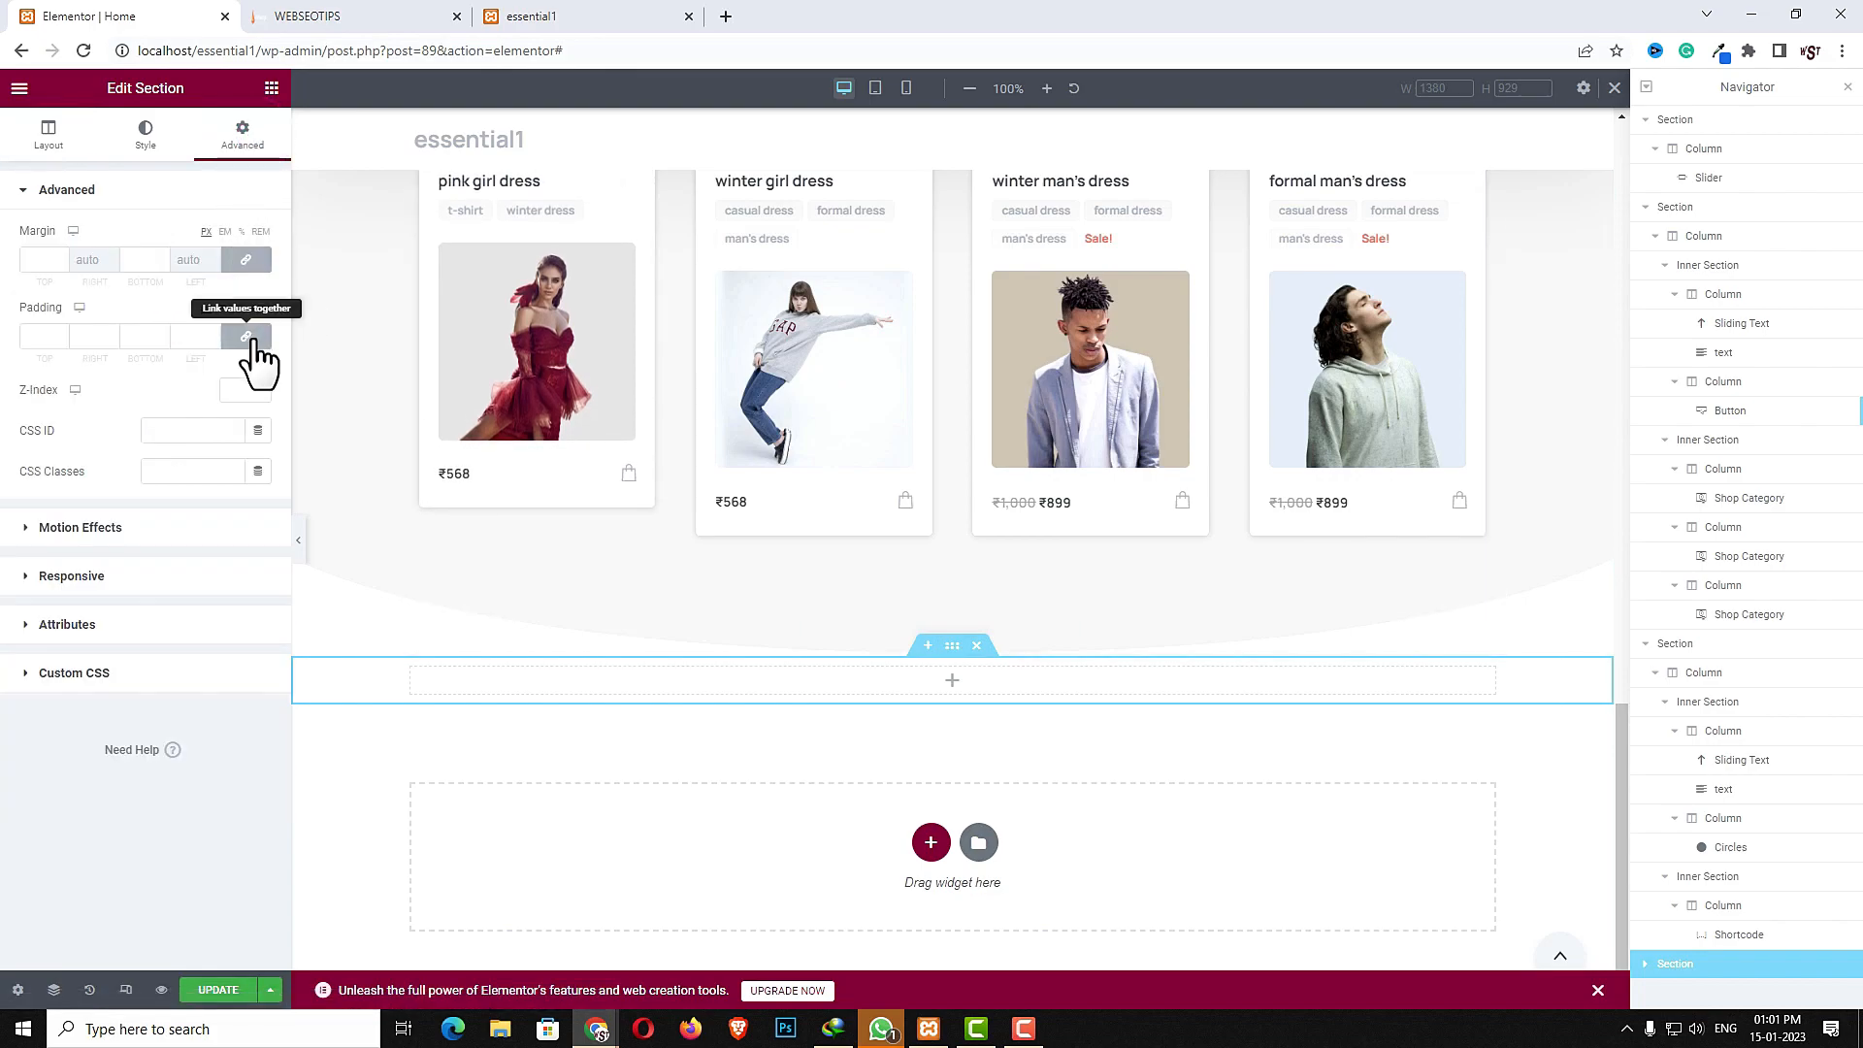
click(247, 337)
click(50, 337)
text(50)
click(139, 337)
text(50)
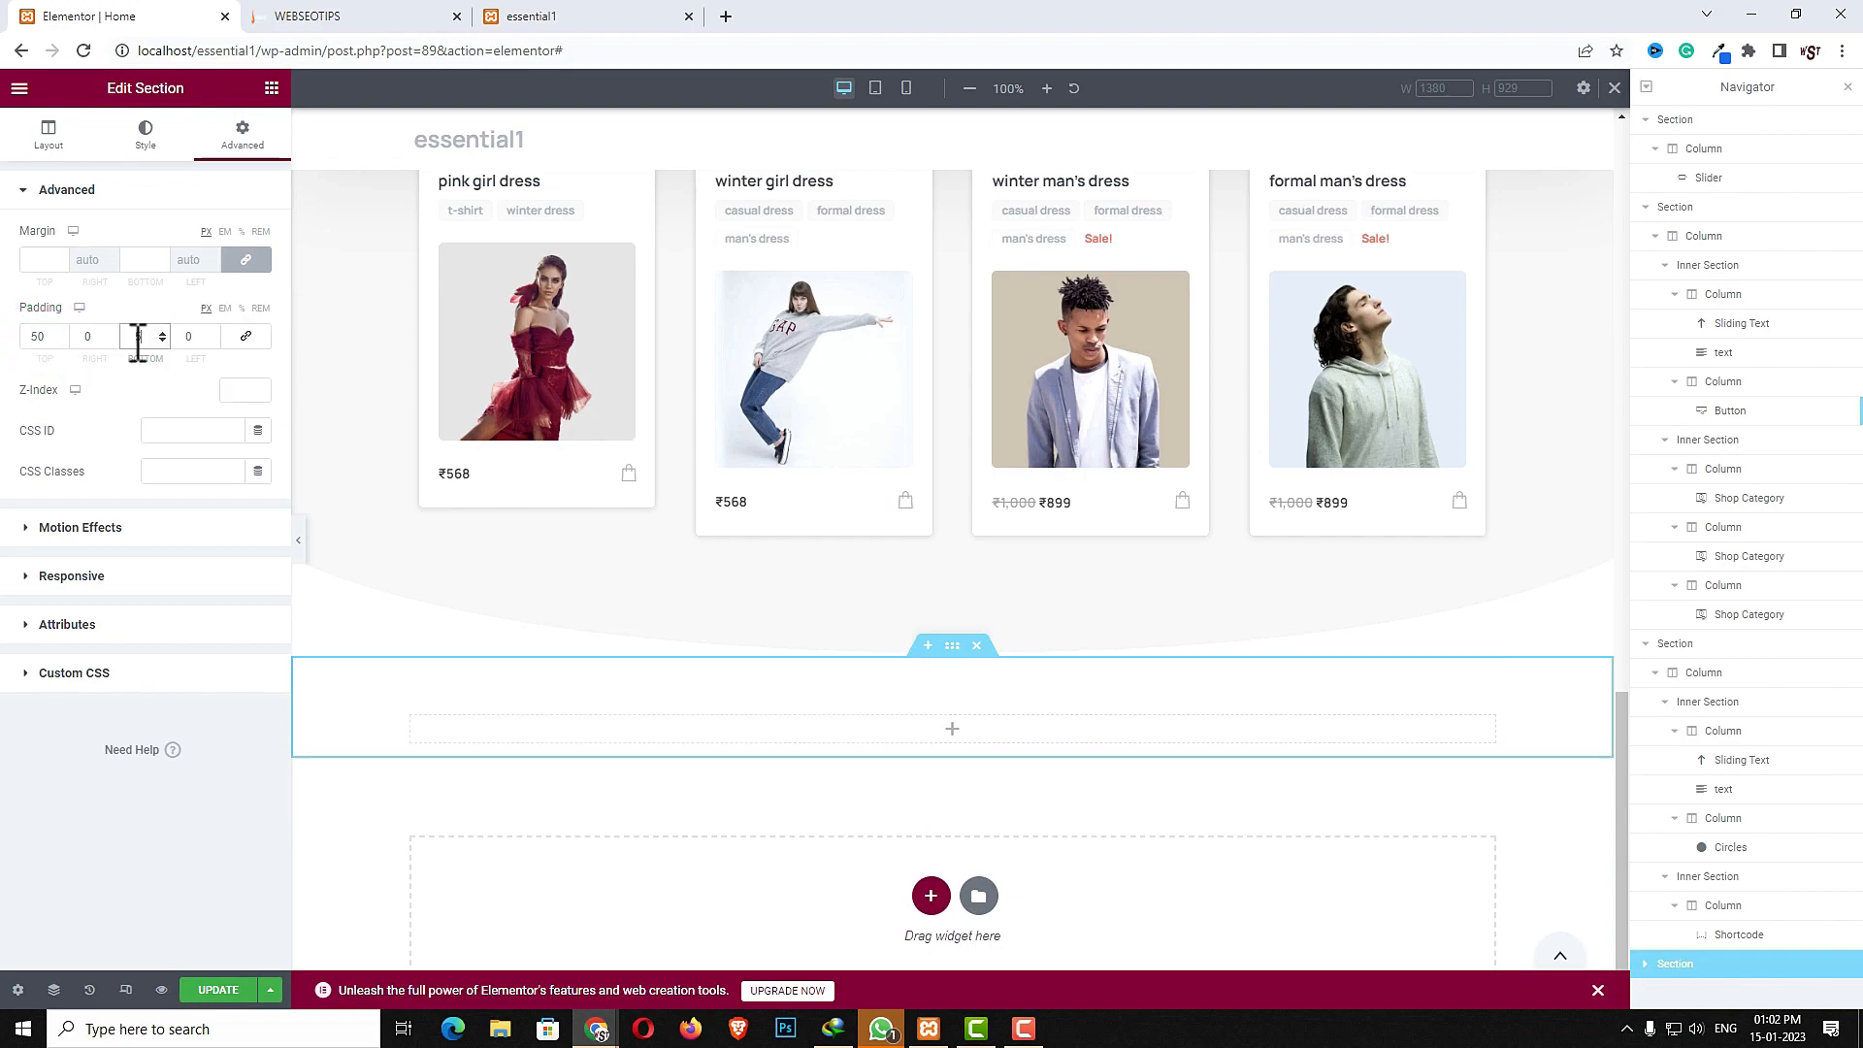
- Add an inner section into the new section and delete one of its two columns
click(951, 730)
click(213, 164)
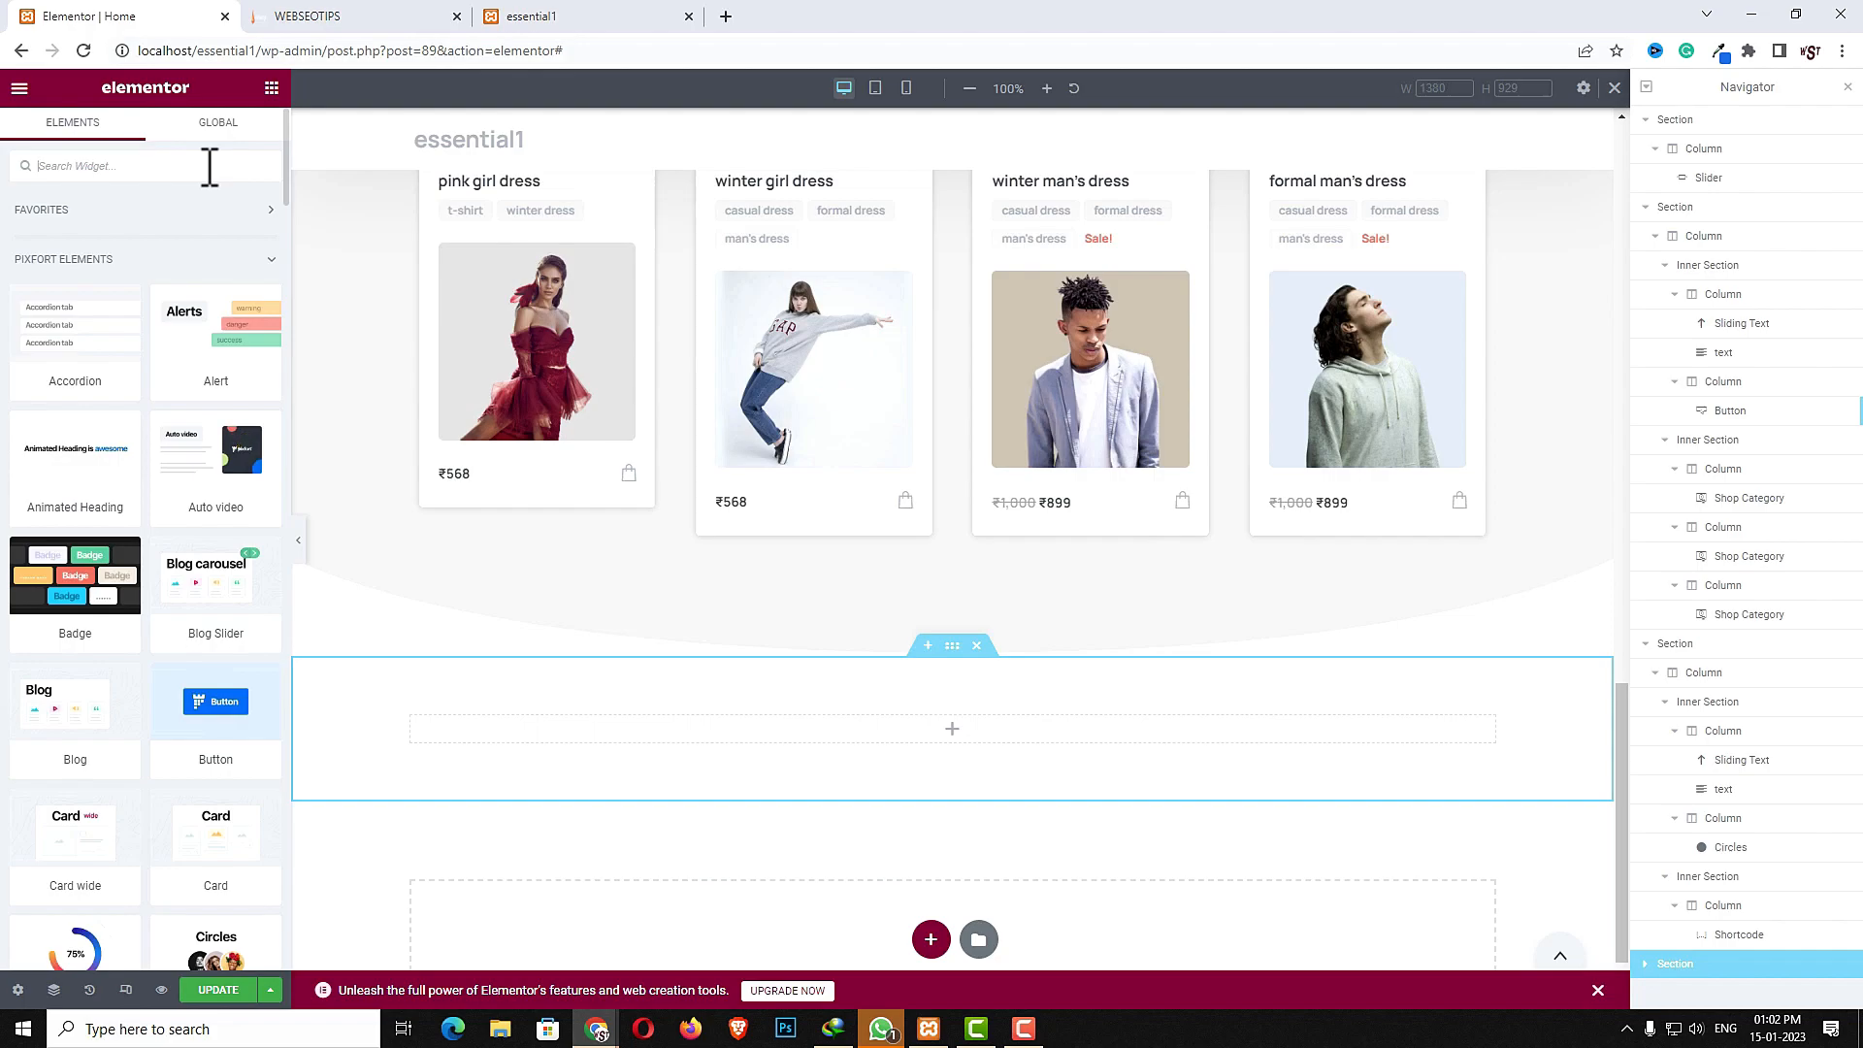
text(inn)
drag(79, 229, 854, 726)
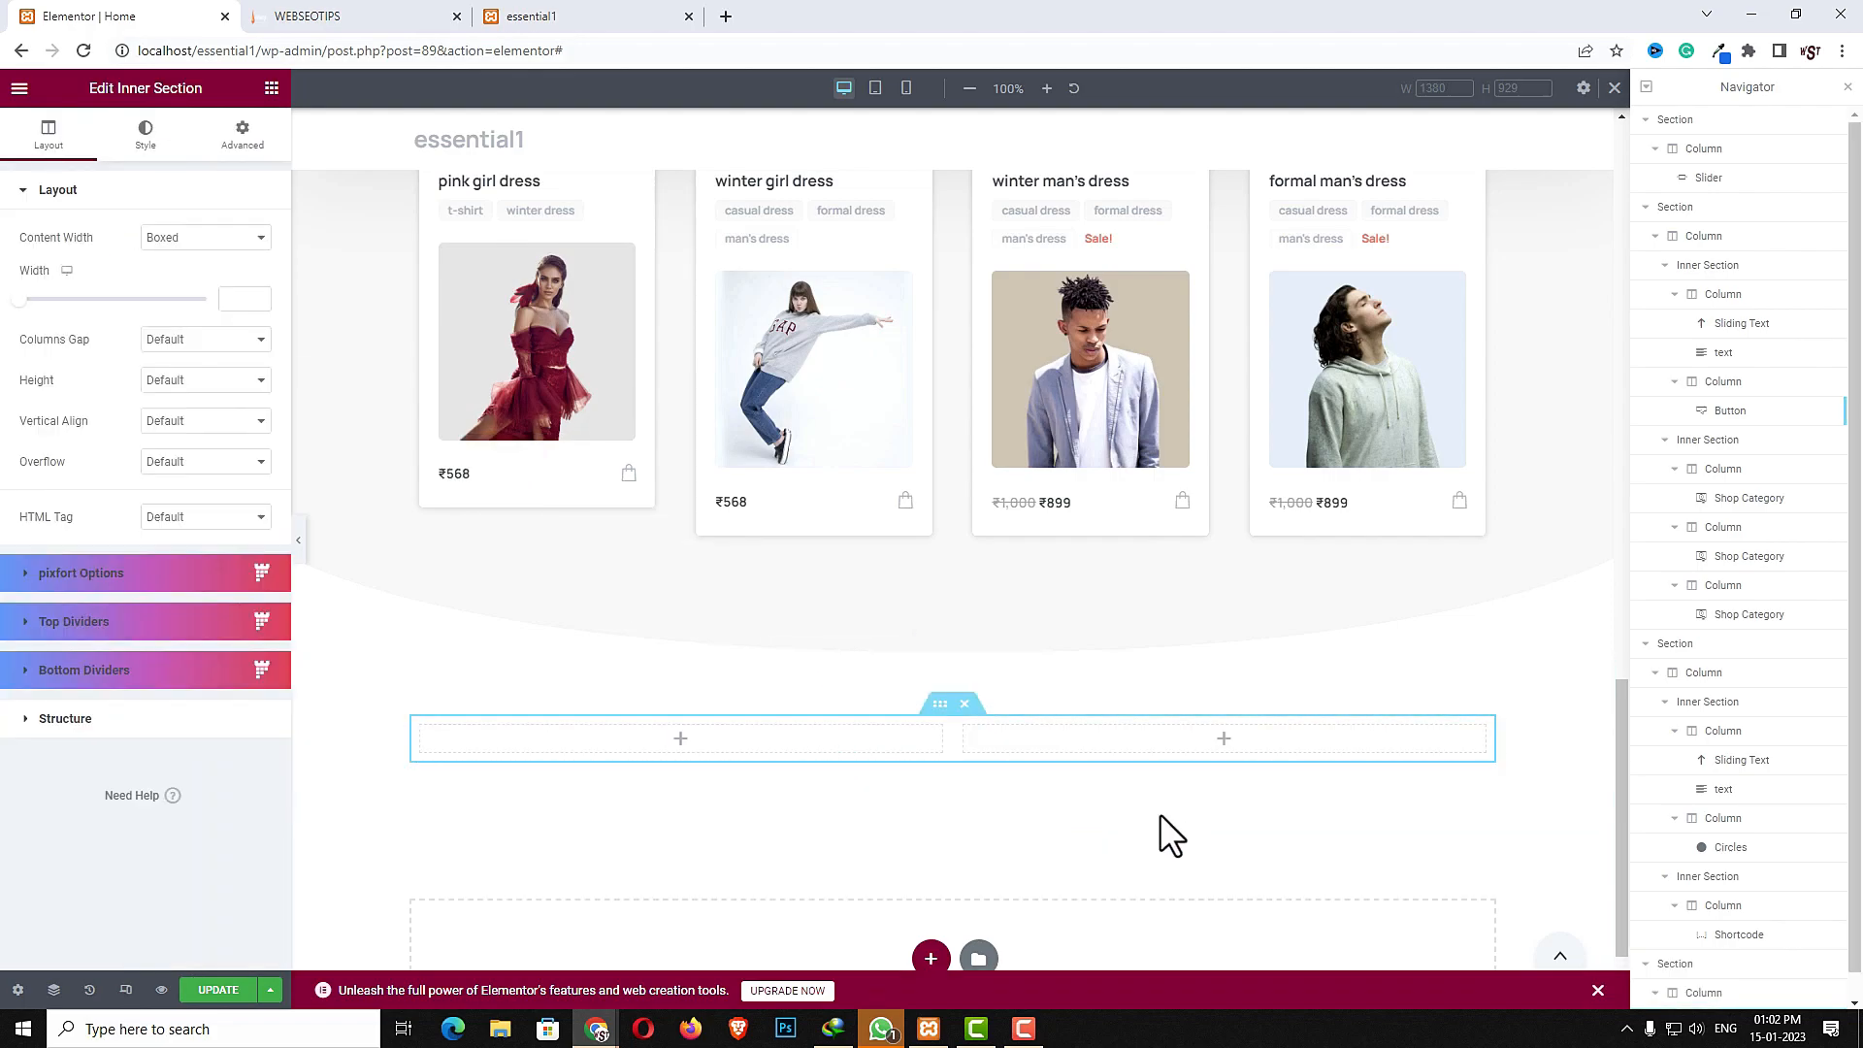
right_click(848, 742)
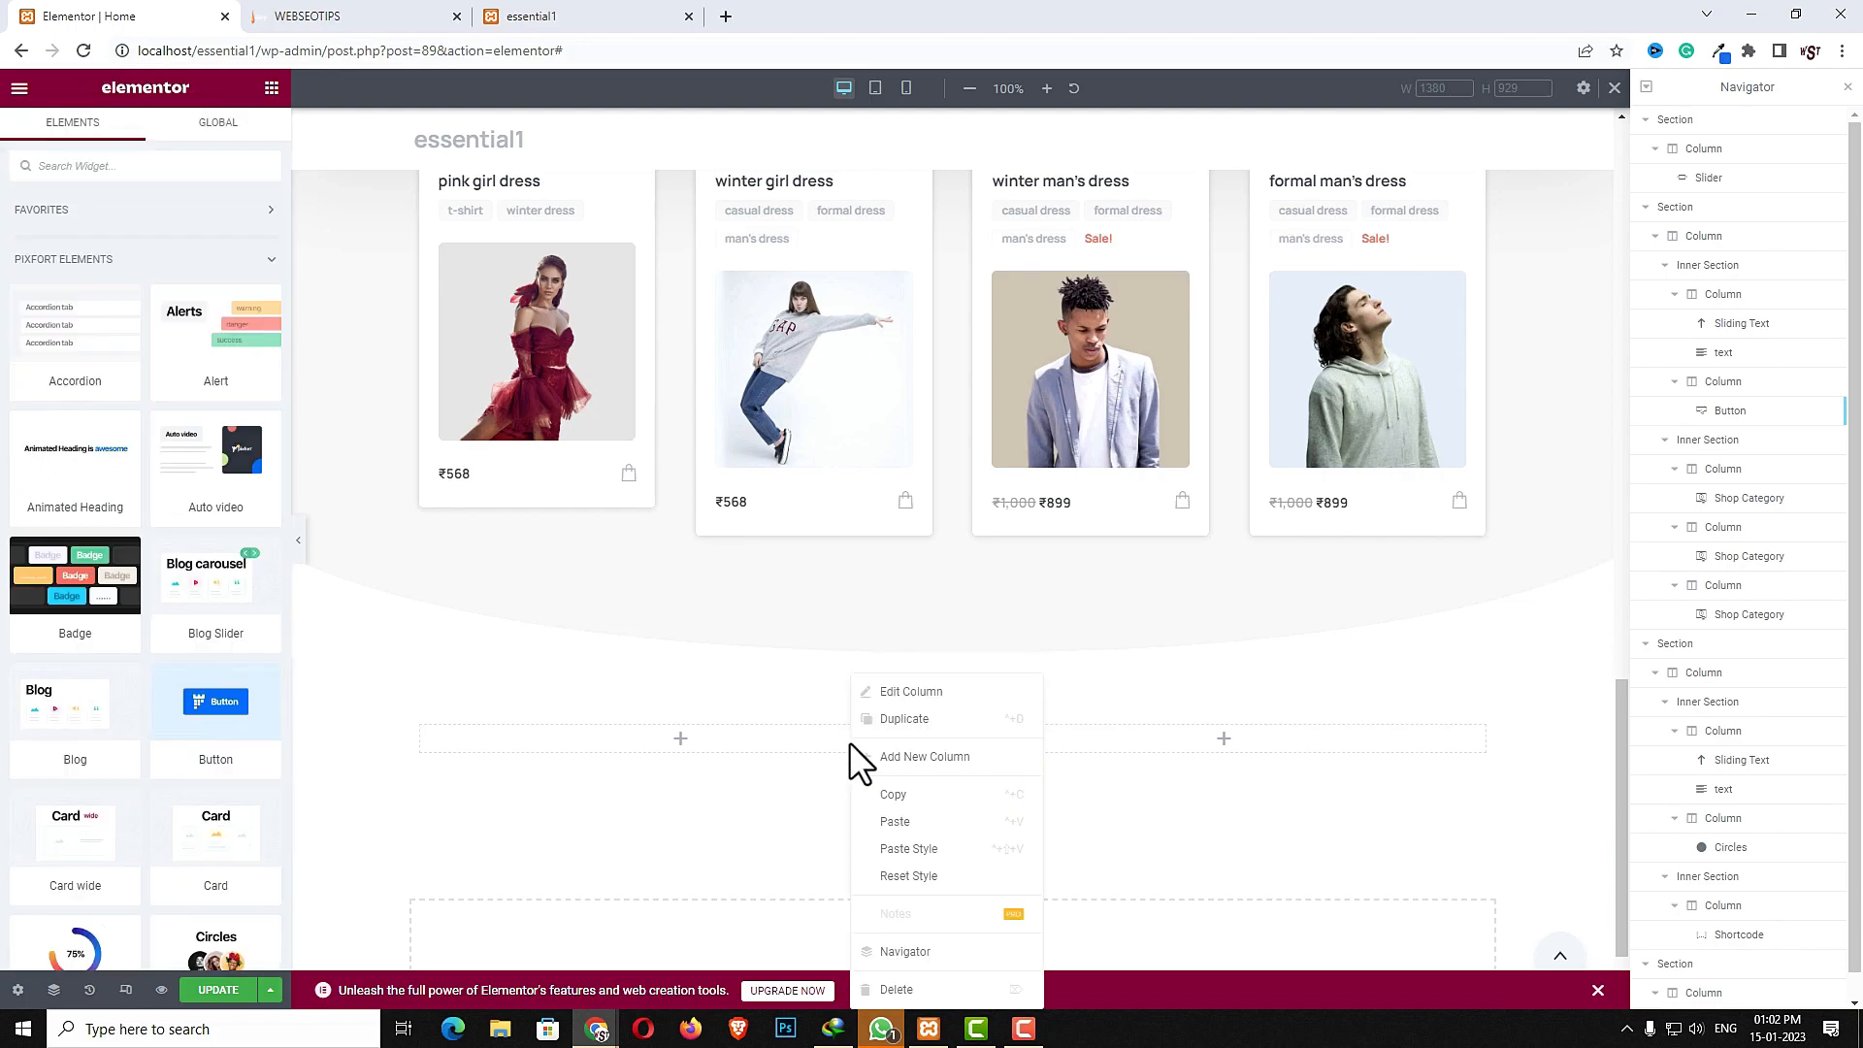
click(899, 992)
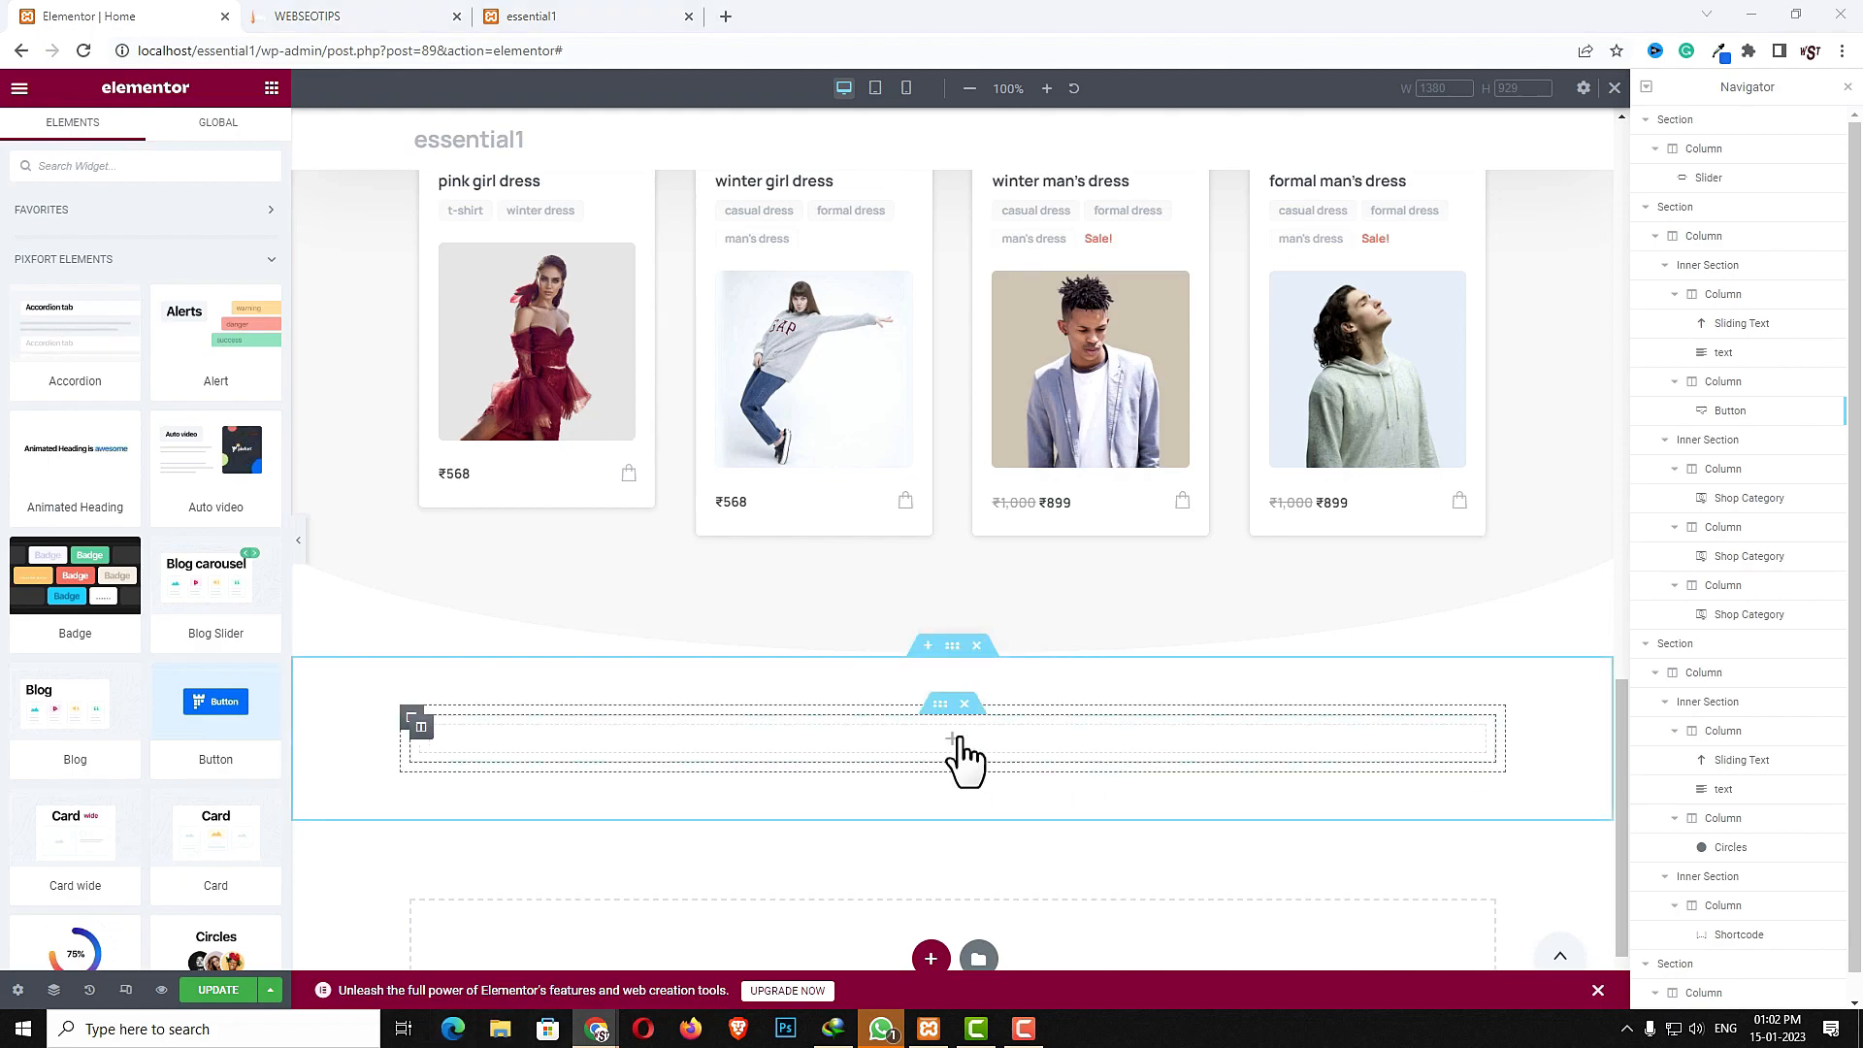
- Set the inner section's classic background to the dark dancer image from the media library
click(941, 706)
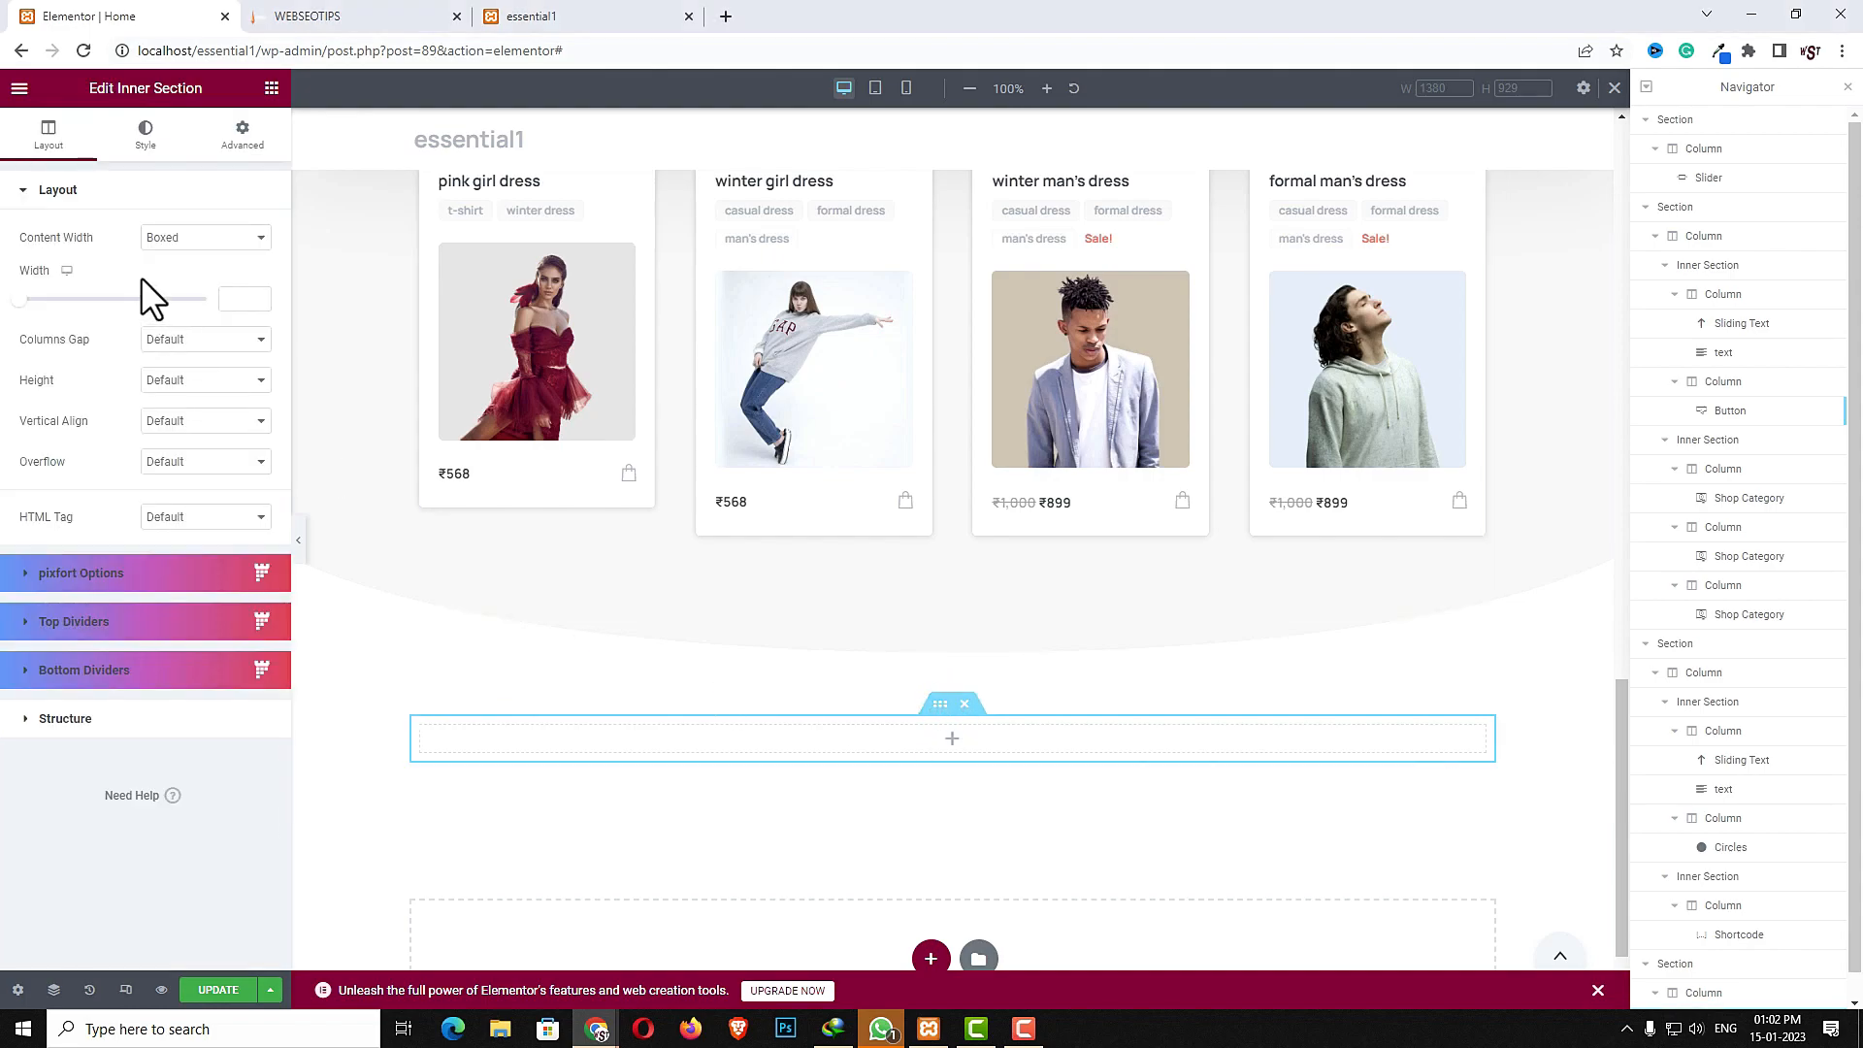
click(936, 706)
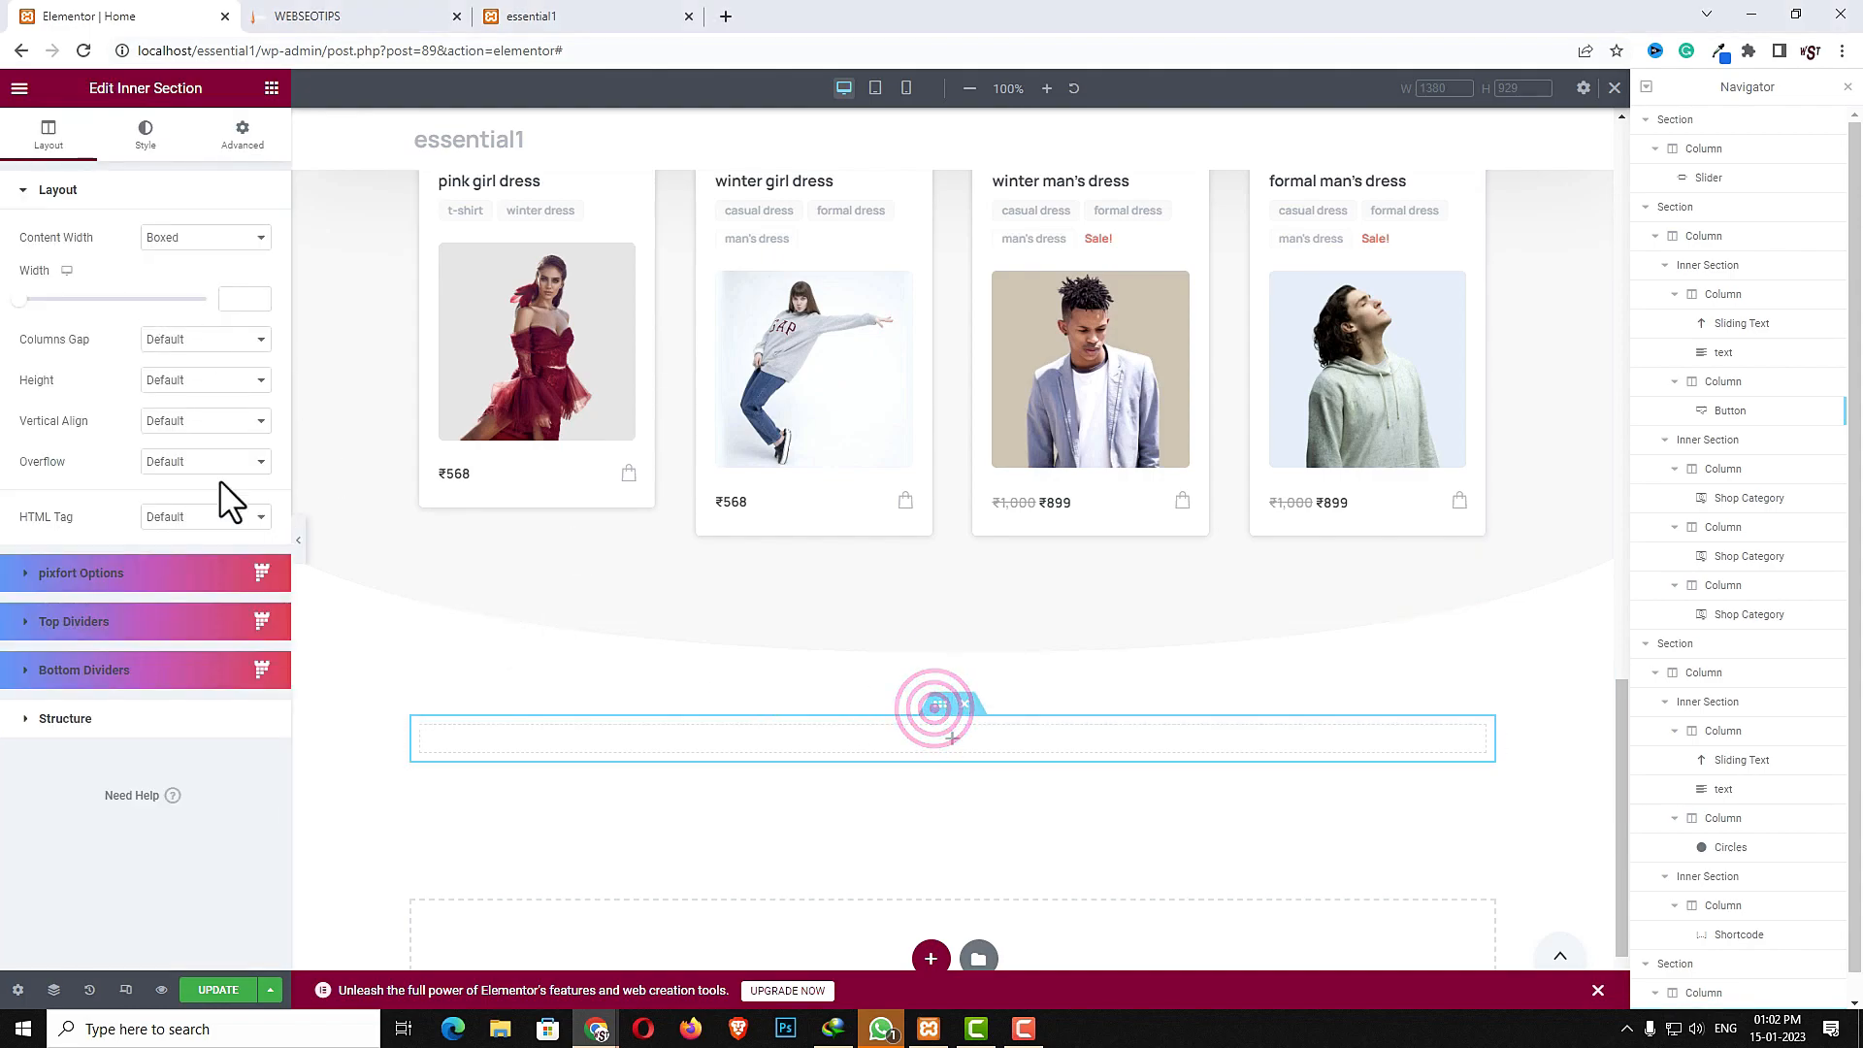
click(145, 136)
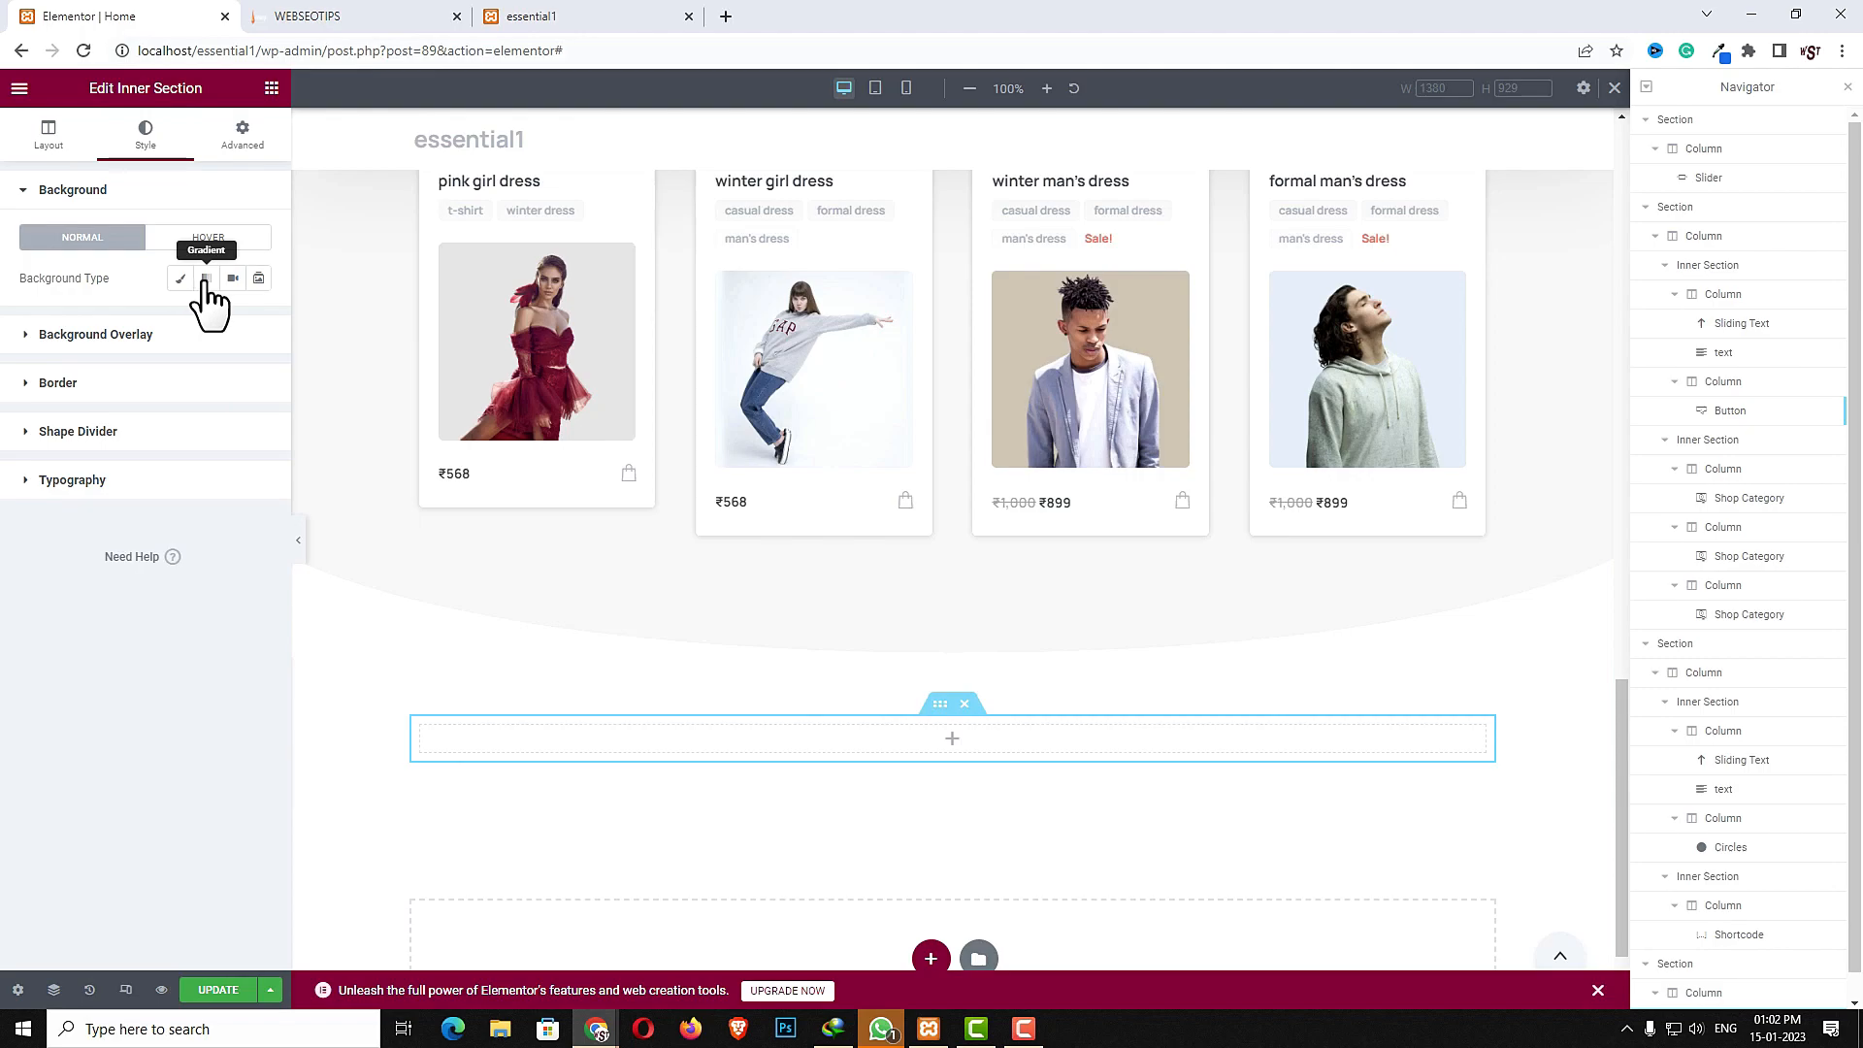
click(180, 279)
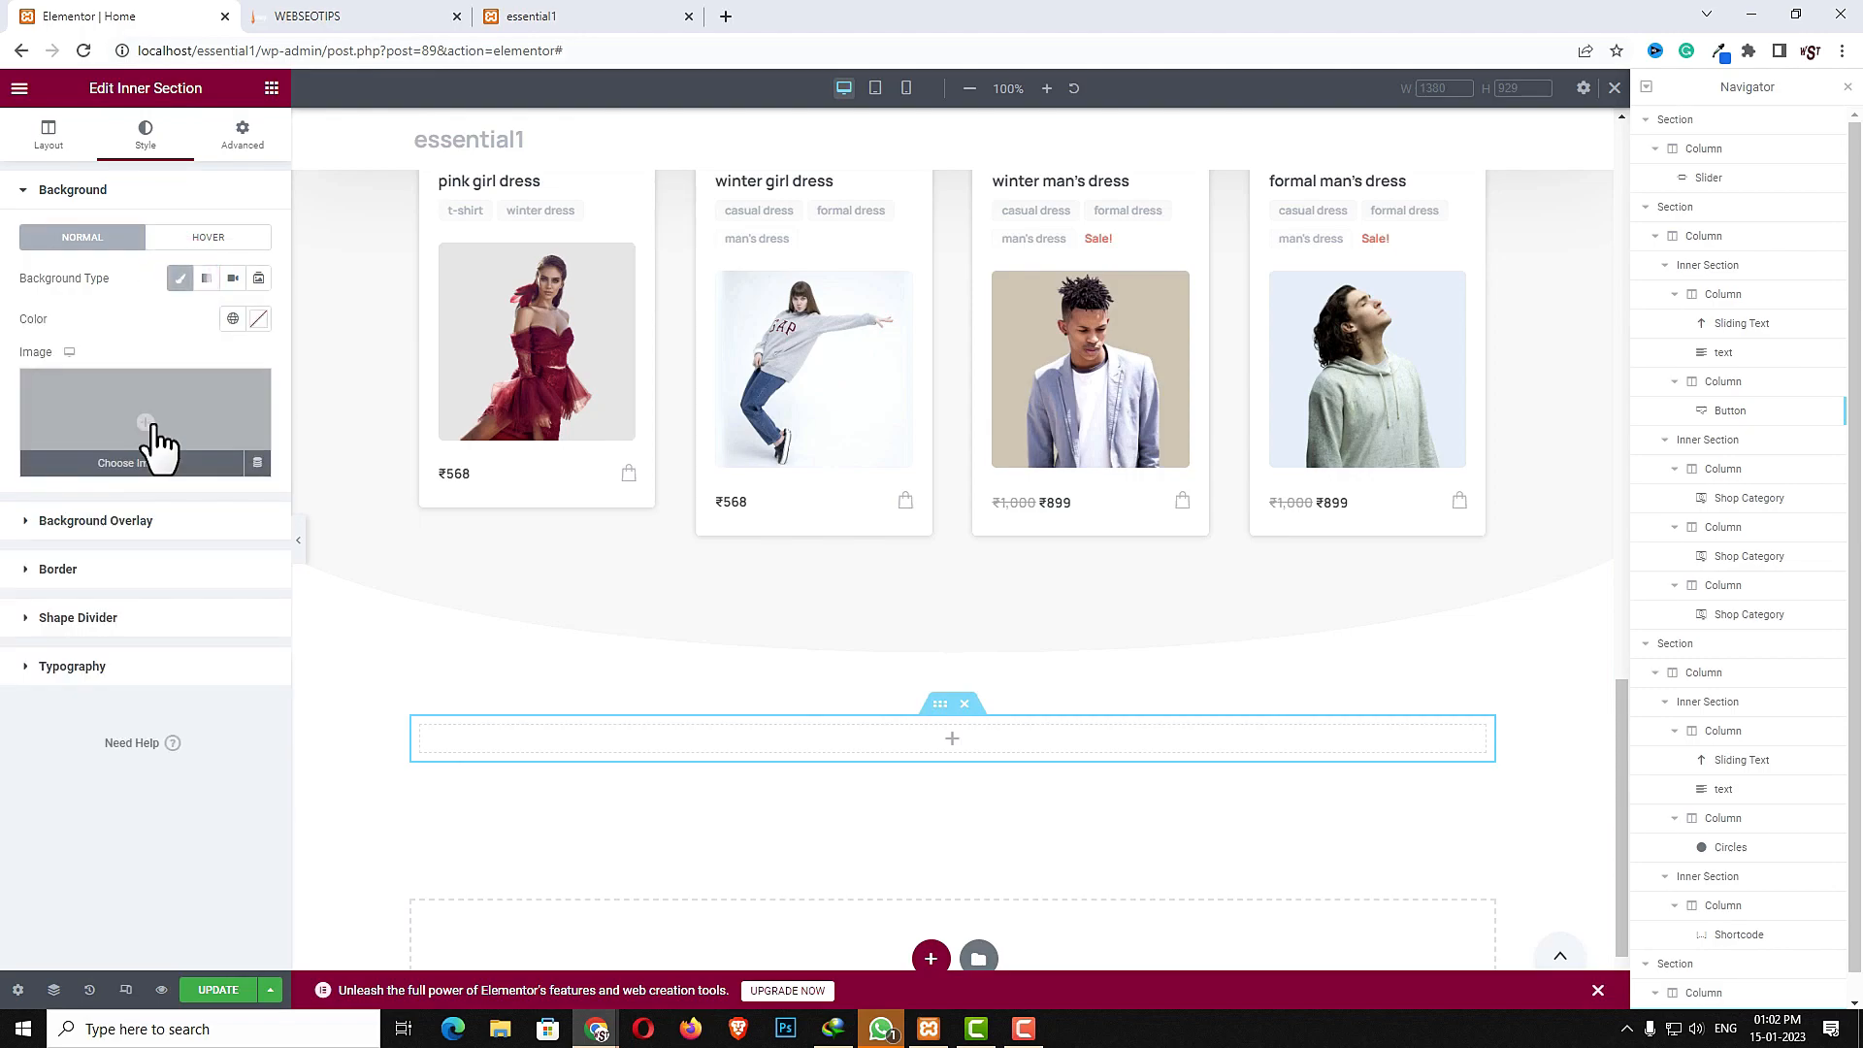
click(153, 427)
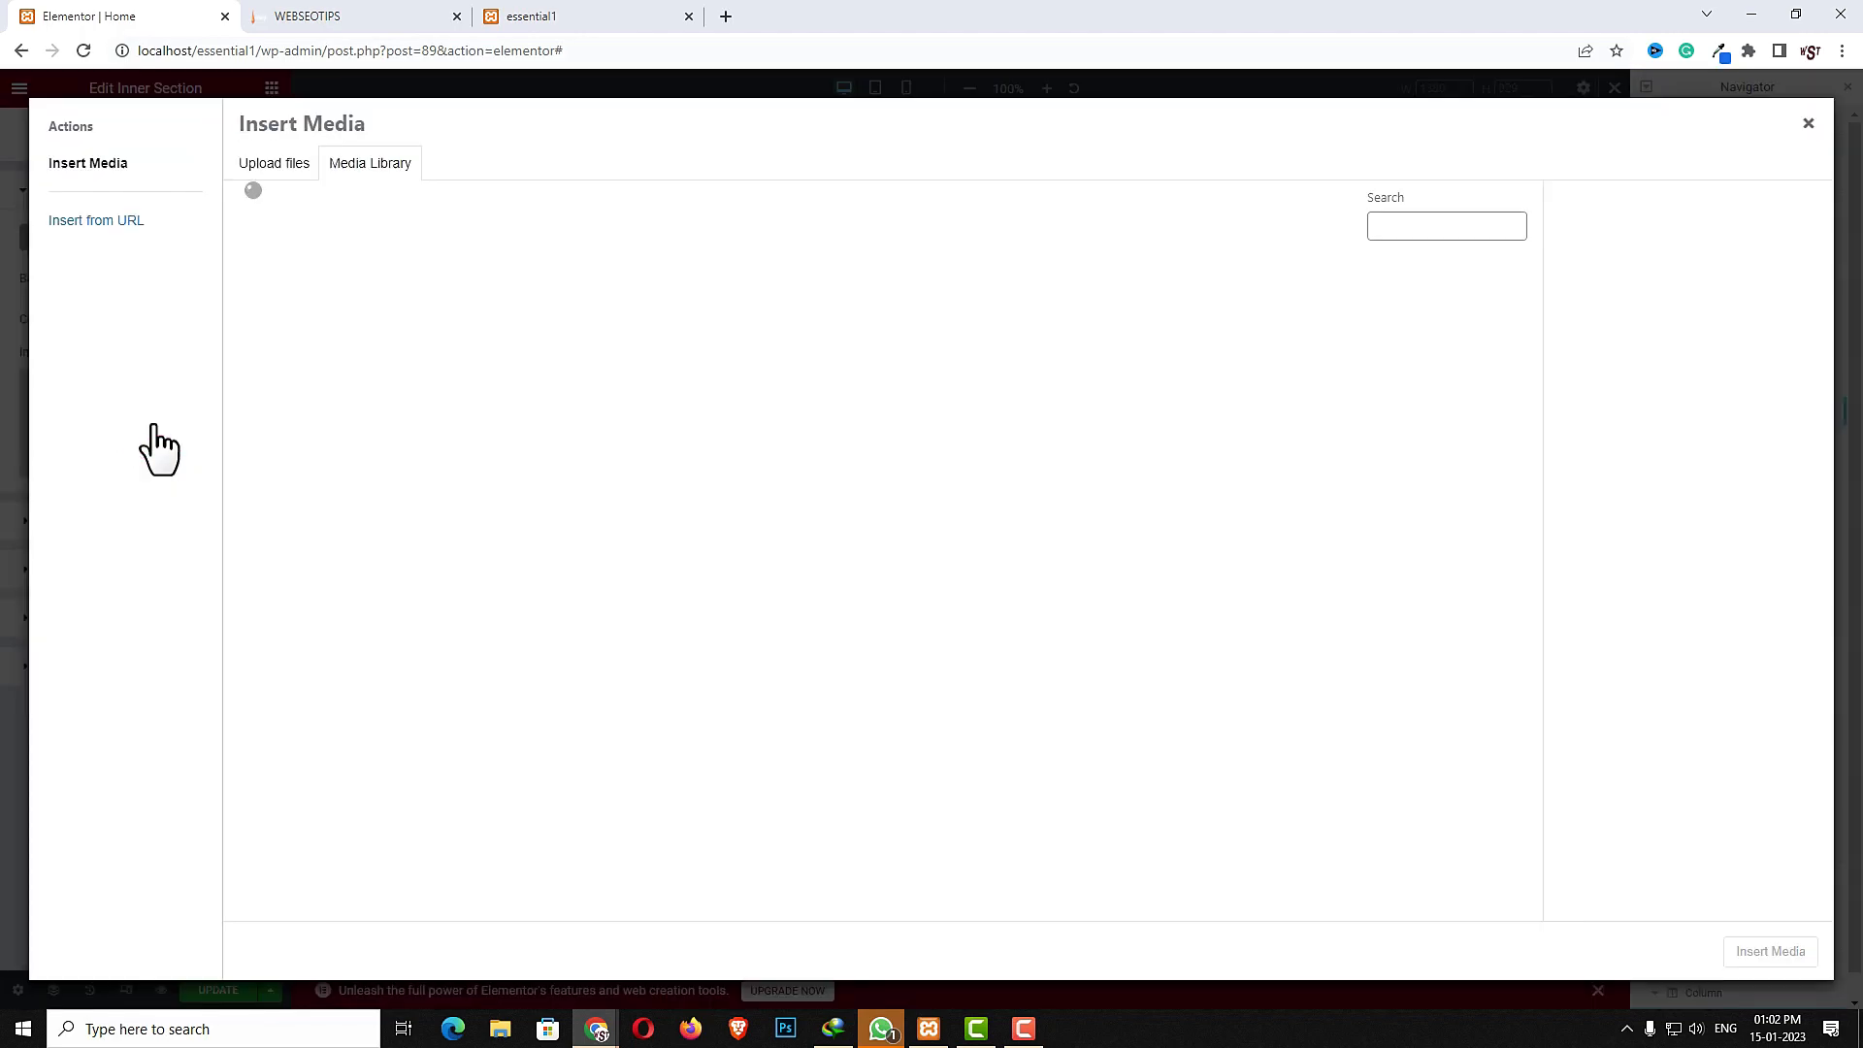
click(260, 243)
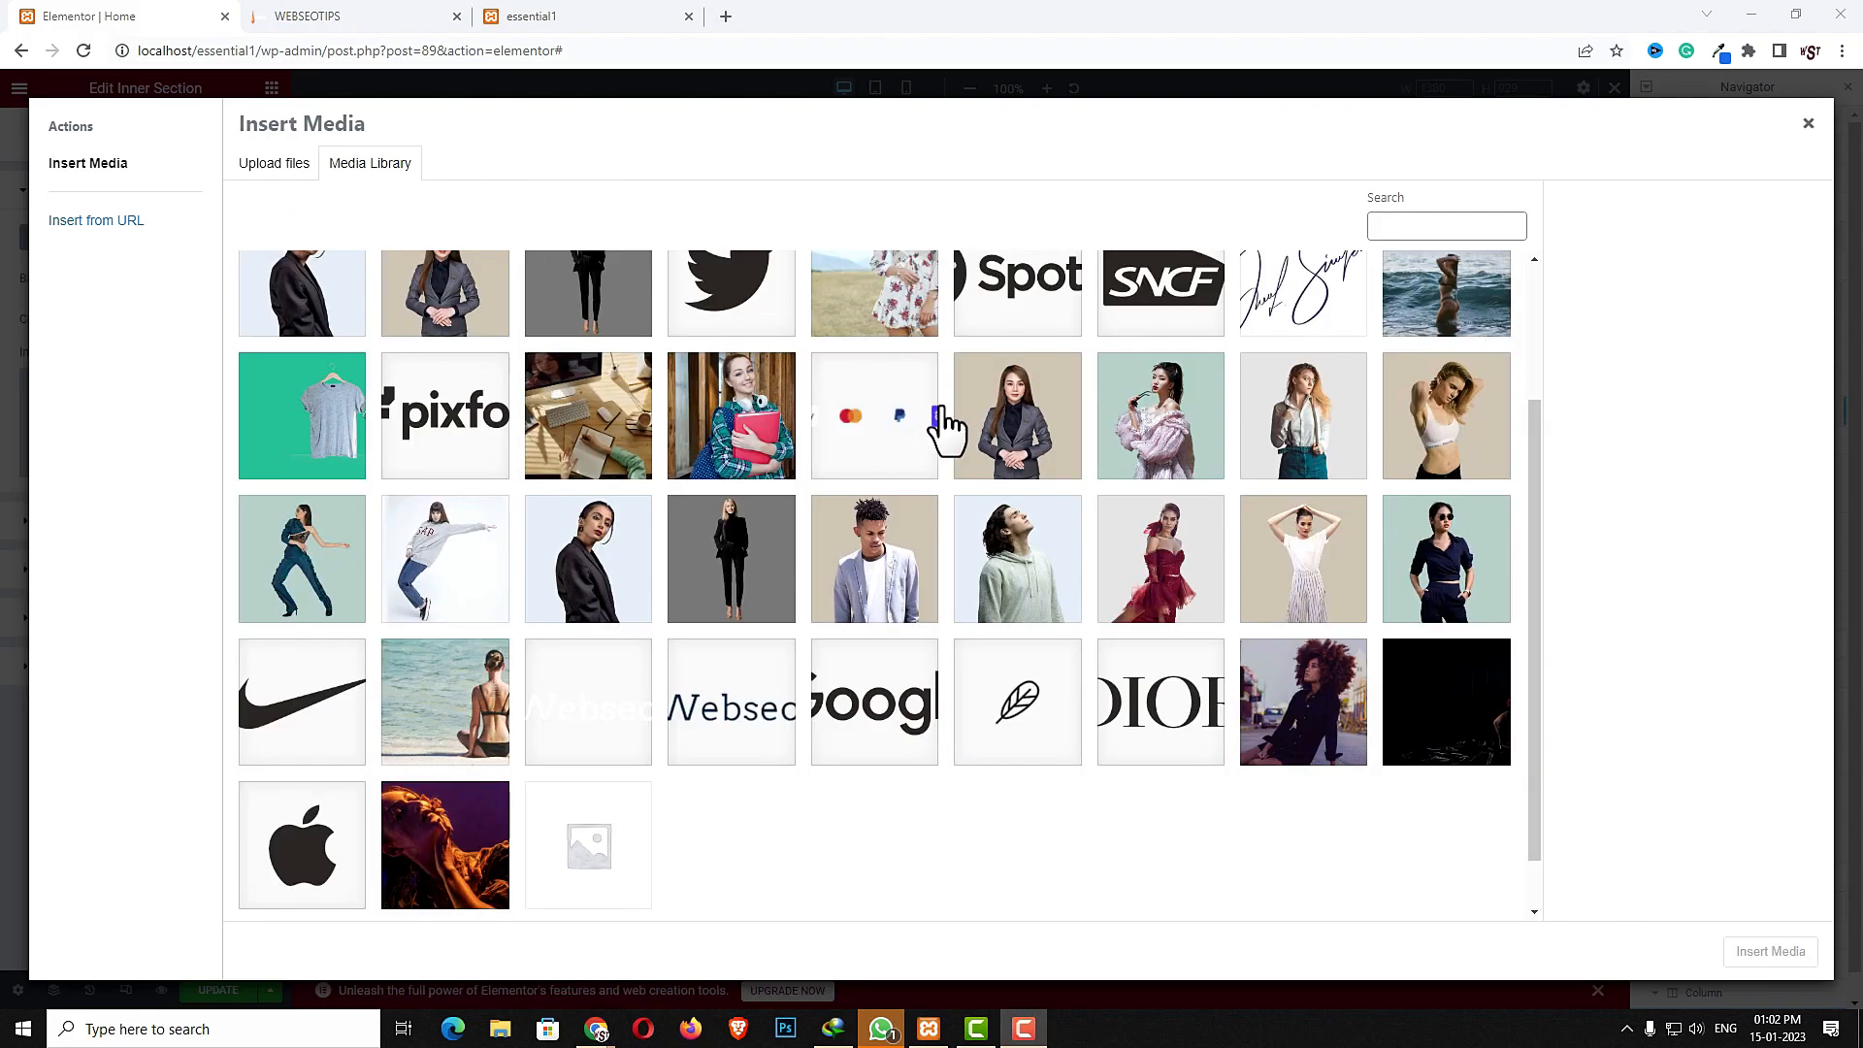
click(1465, 747)
click(1747, 950)
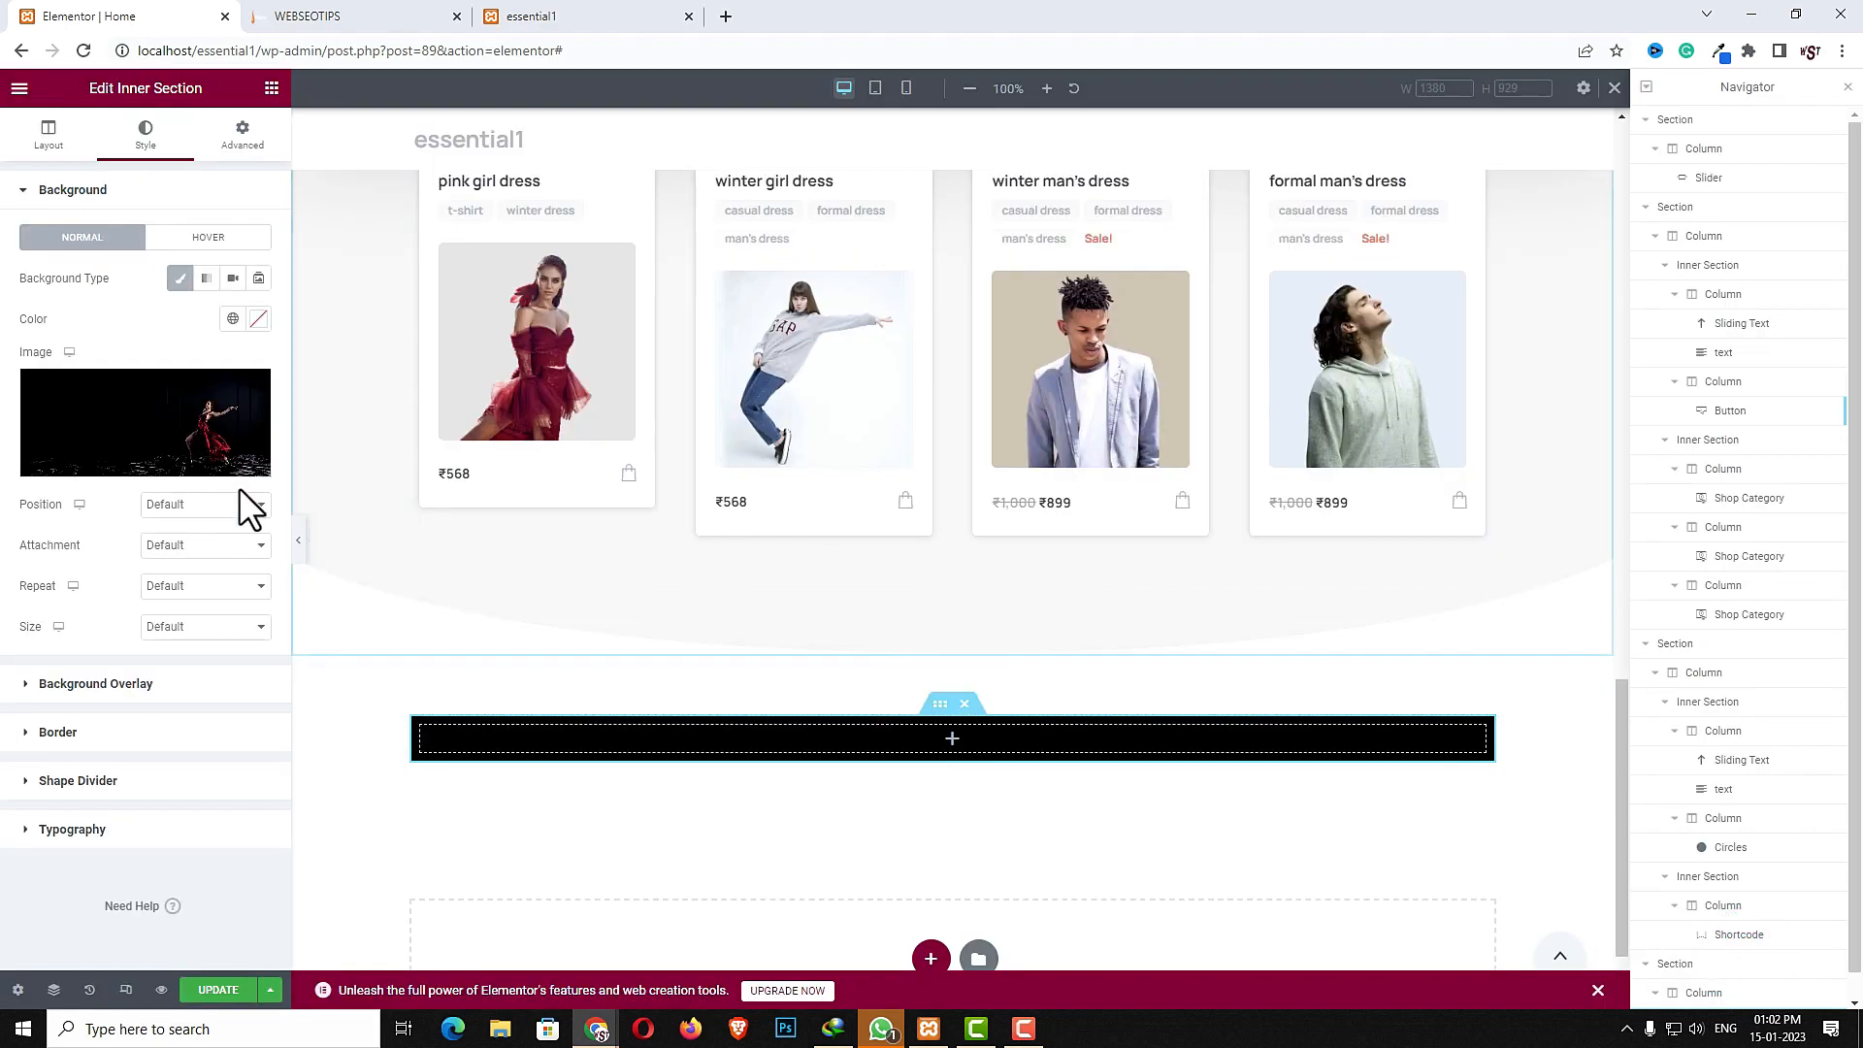
- Set the background image position to Center Center and its size to Cover
click(214, 506)
click(219, 540)
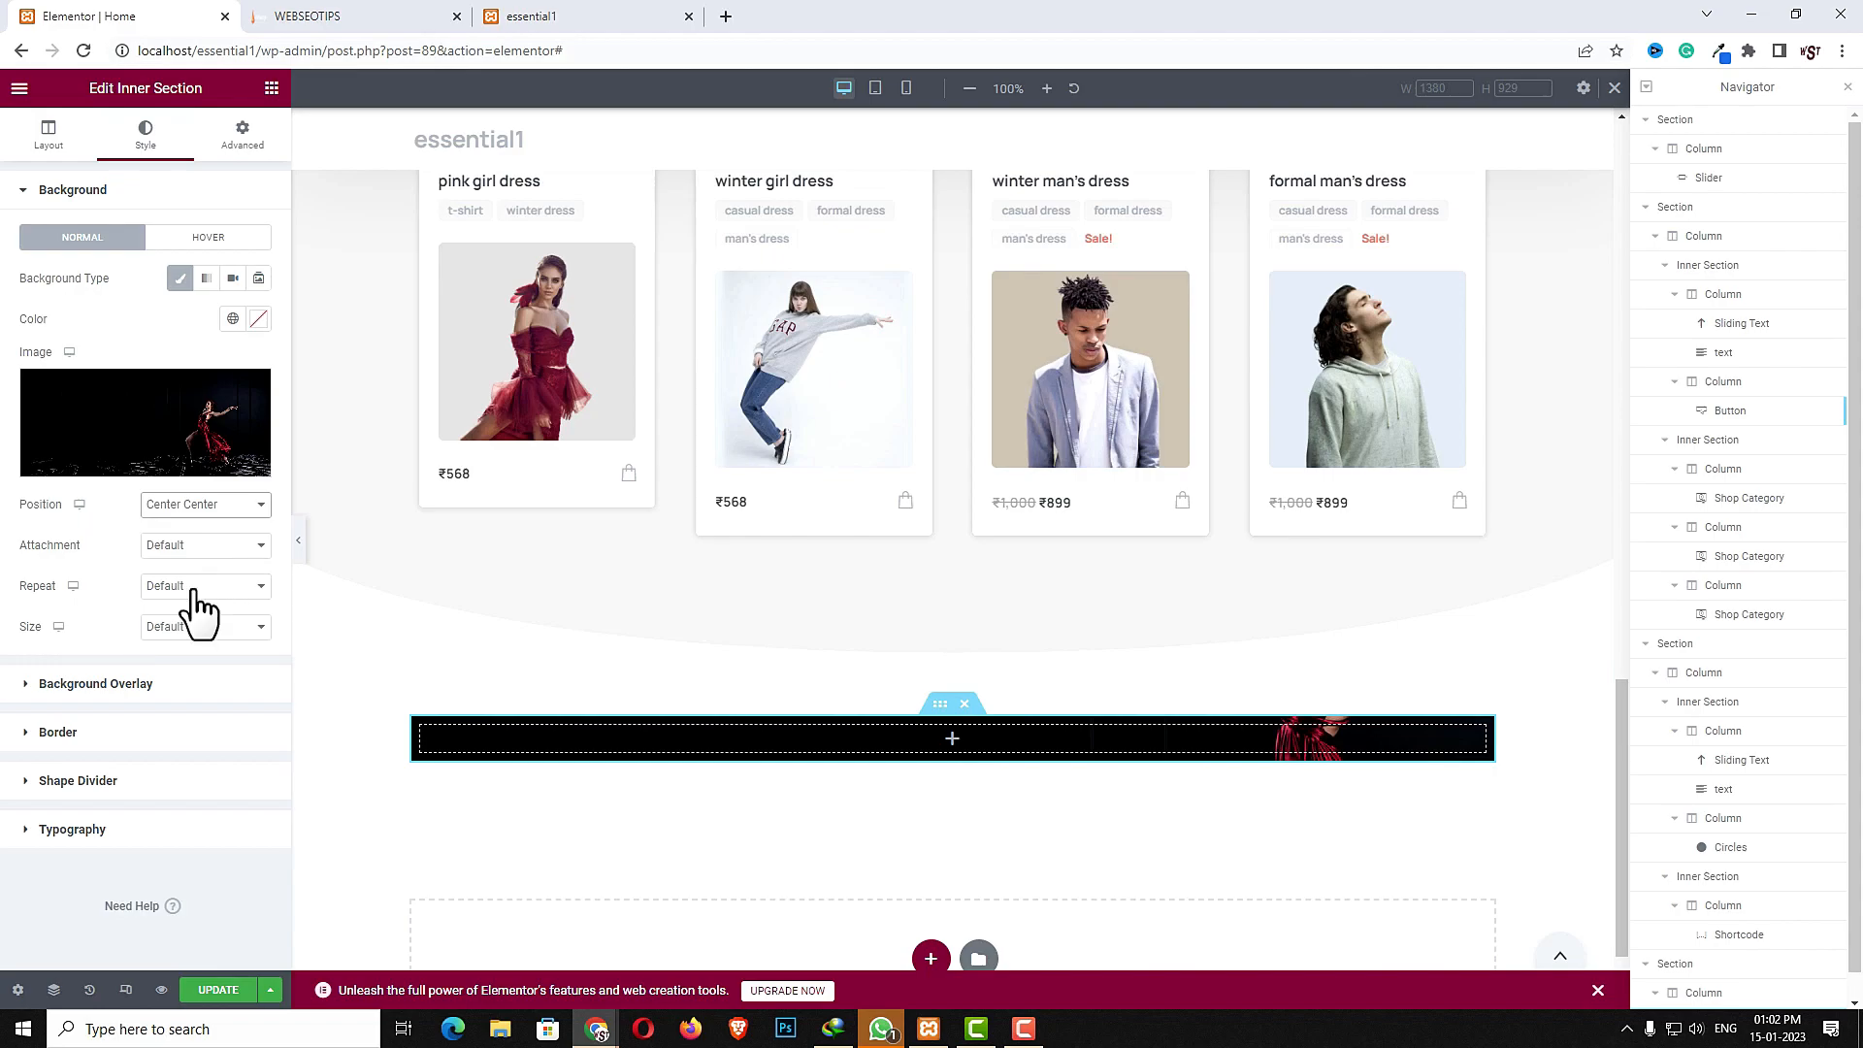
click(236, 629)
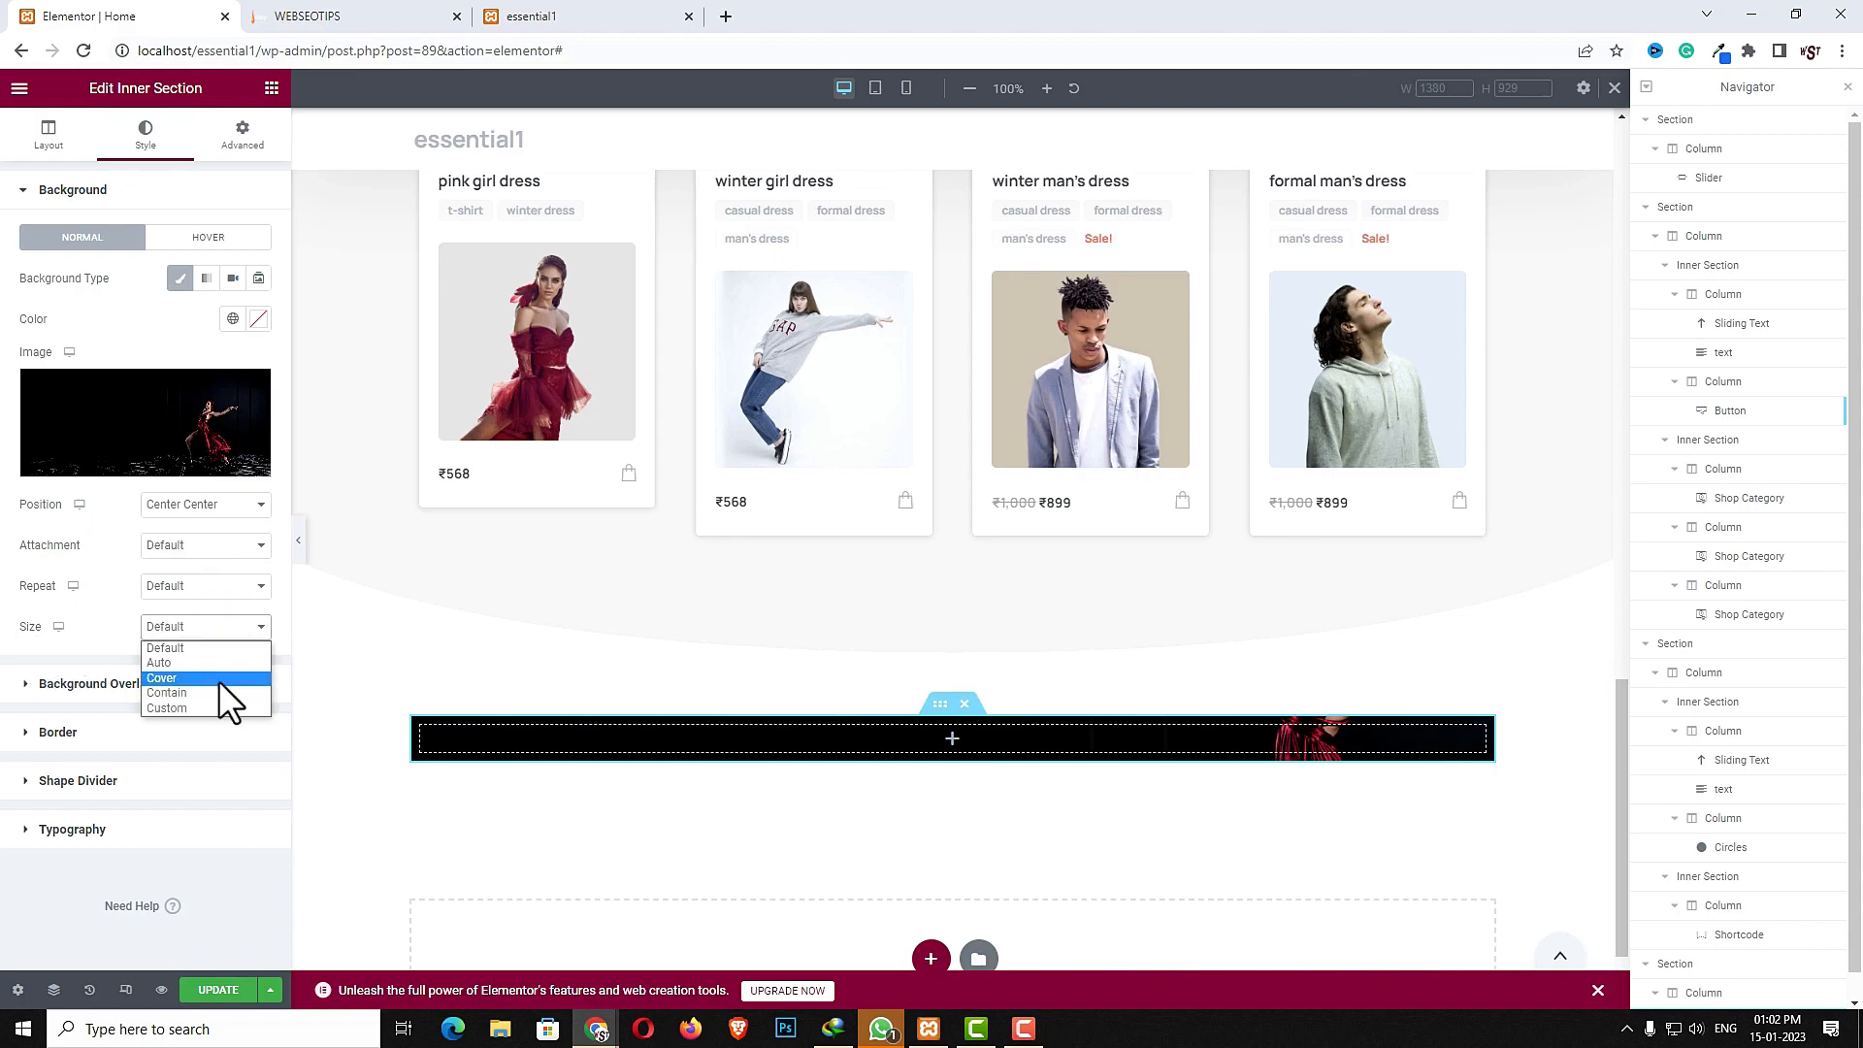
click(218, 680)
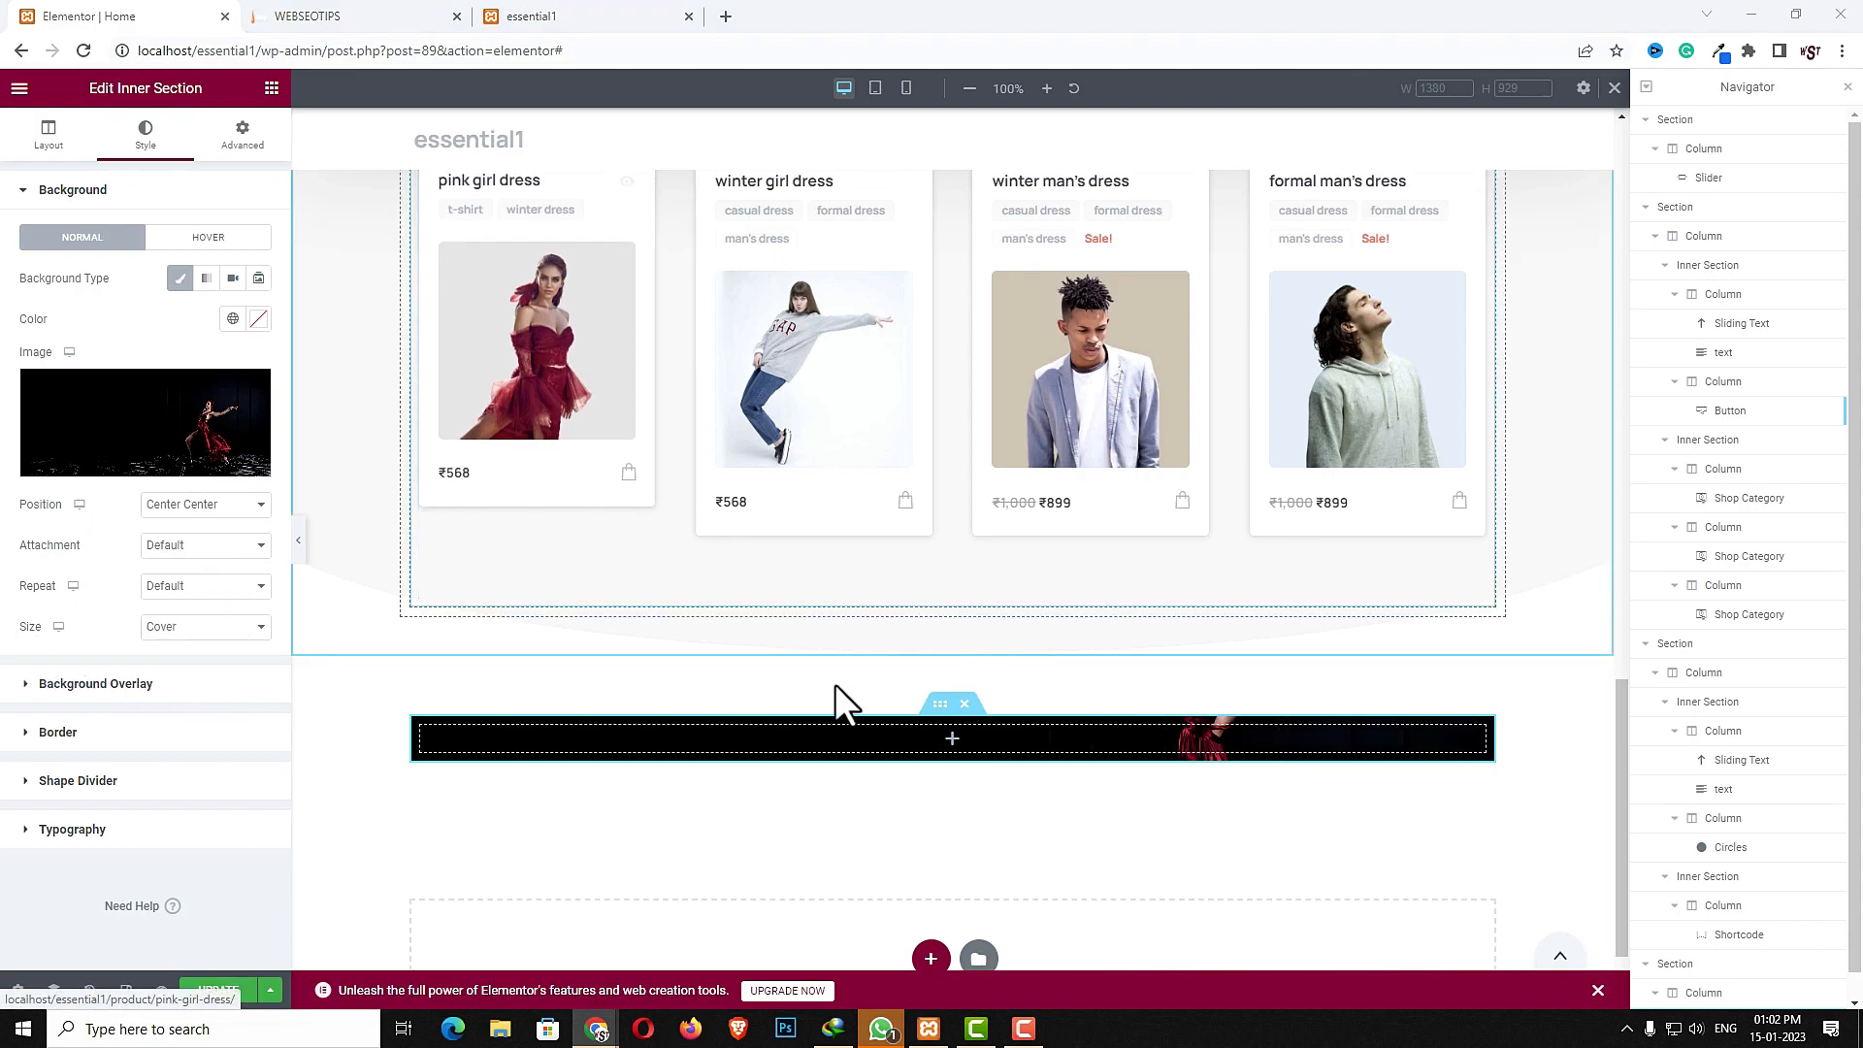
- Set the inner section's padding to 40 on all sides with values linked
click(241, 135)
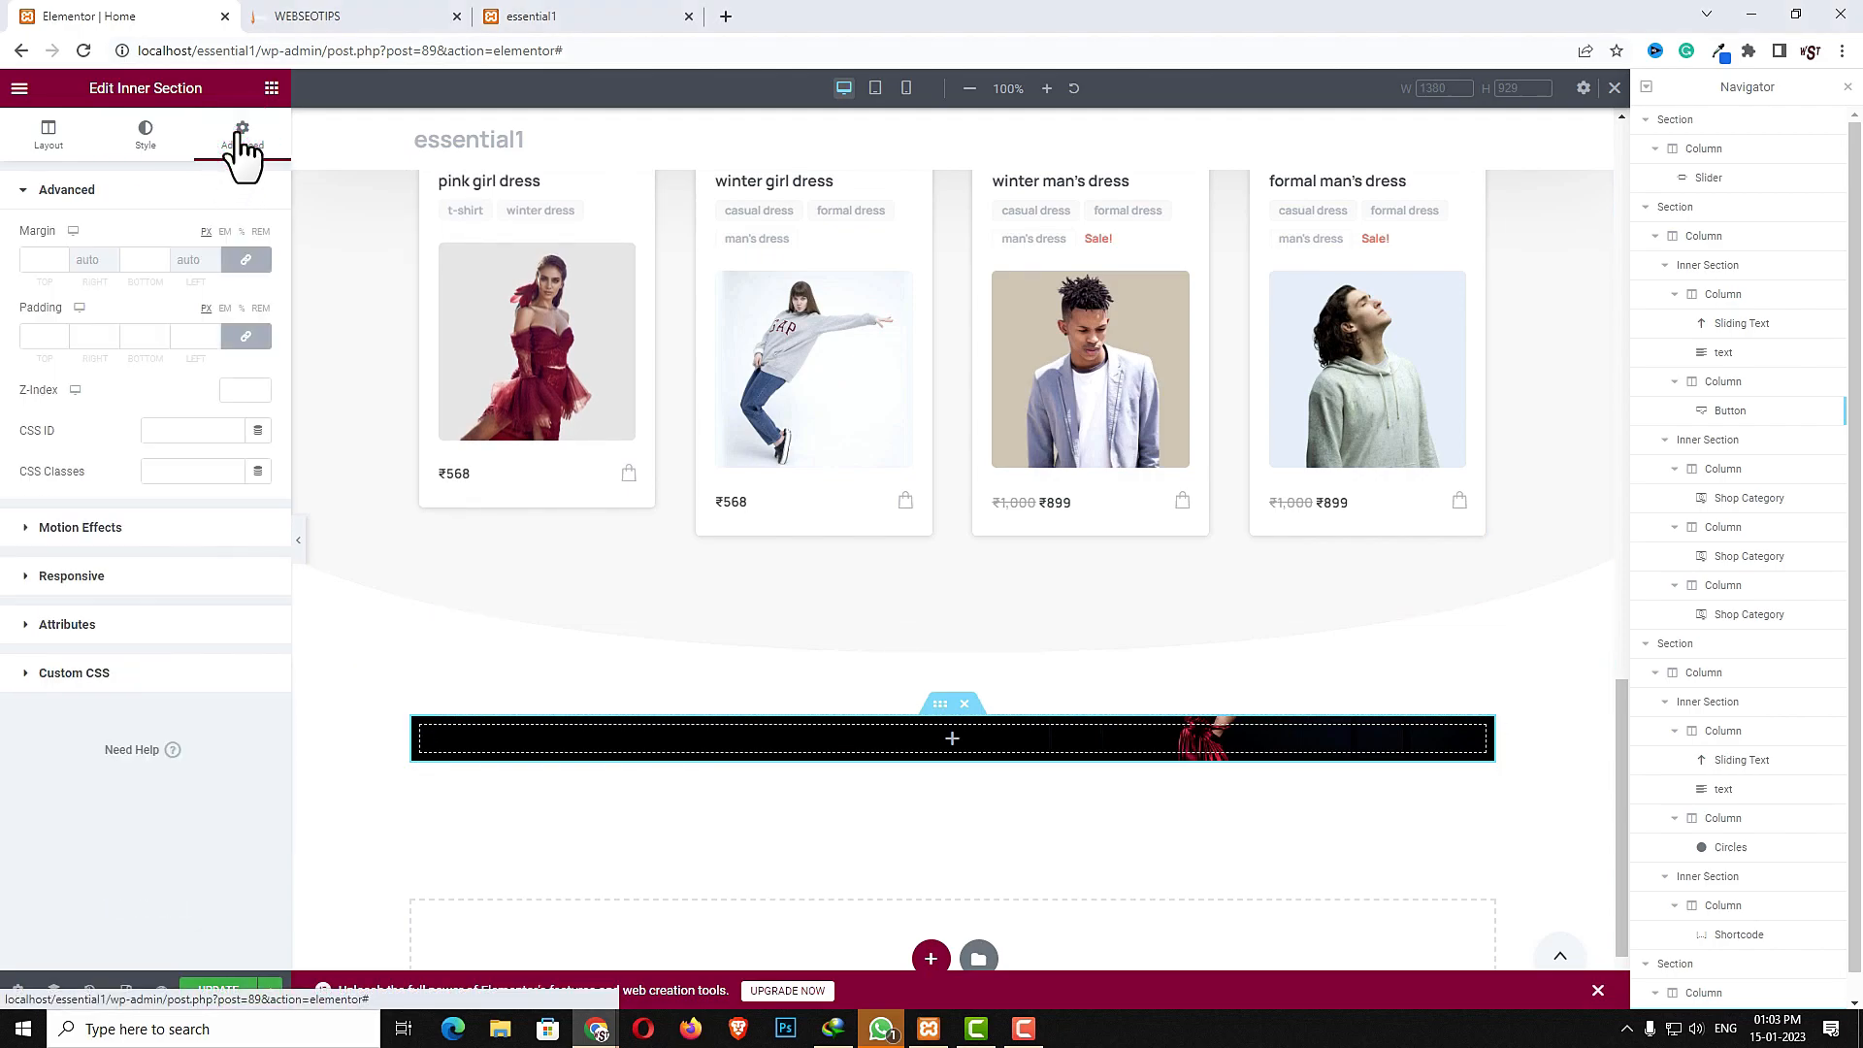
click(246, 337)
click(42, 339)
text(40)
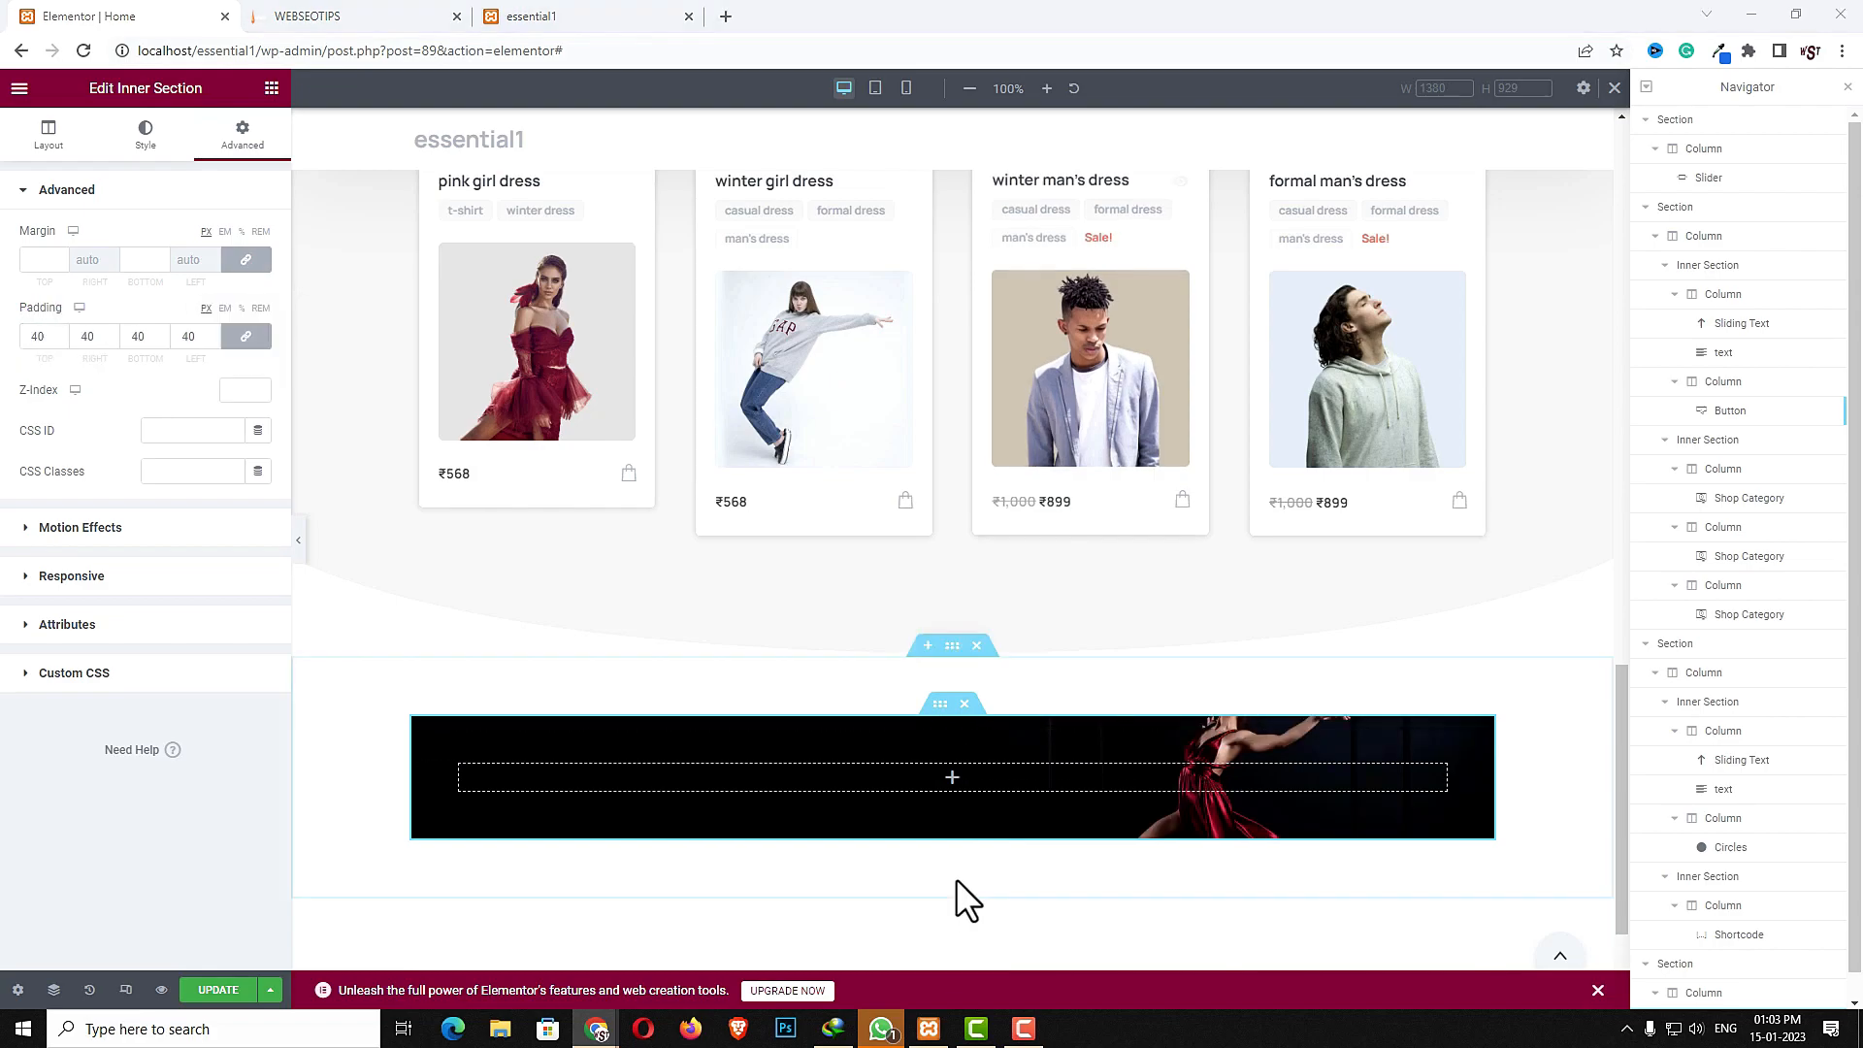
- Add a Badge widget to the inner section with the text Create yours Now
click(951, 778)
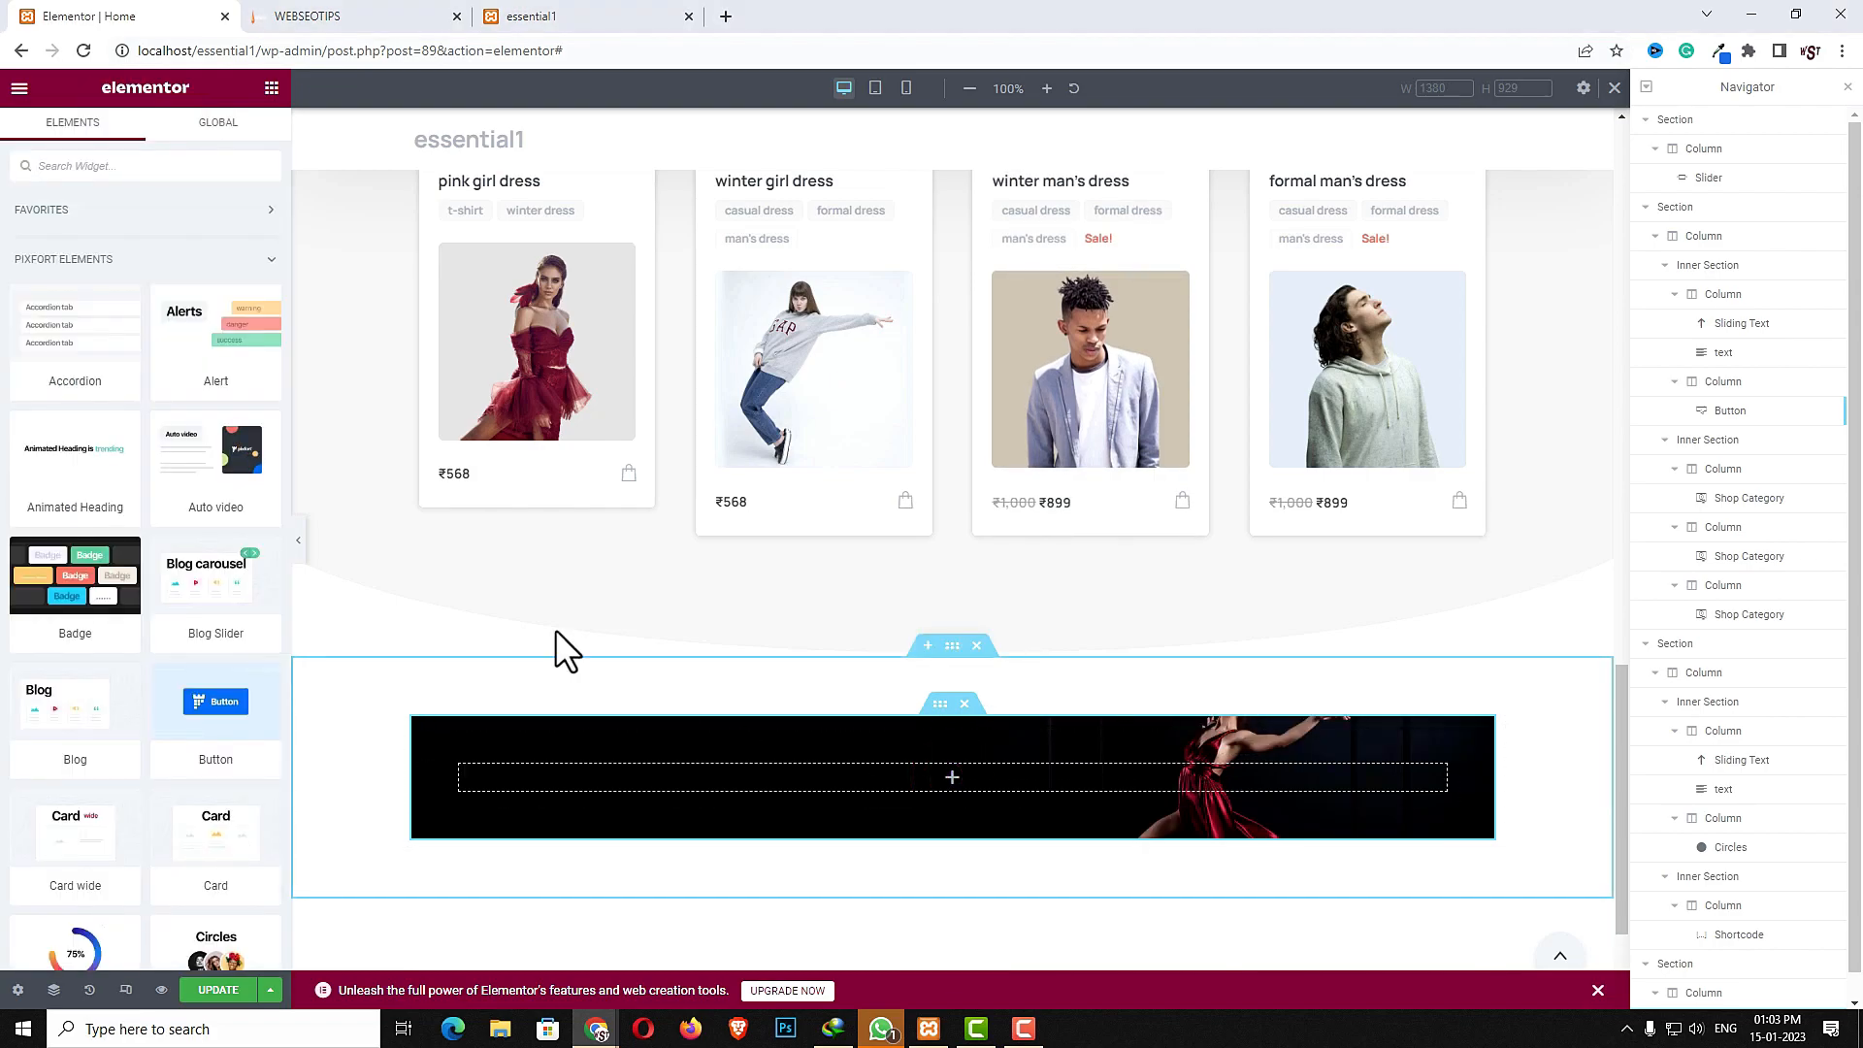
click(128, 166)
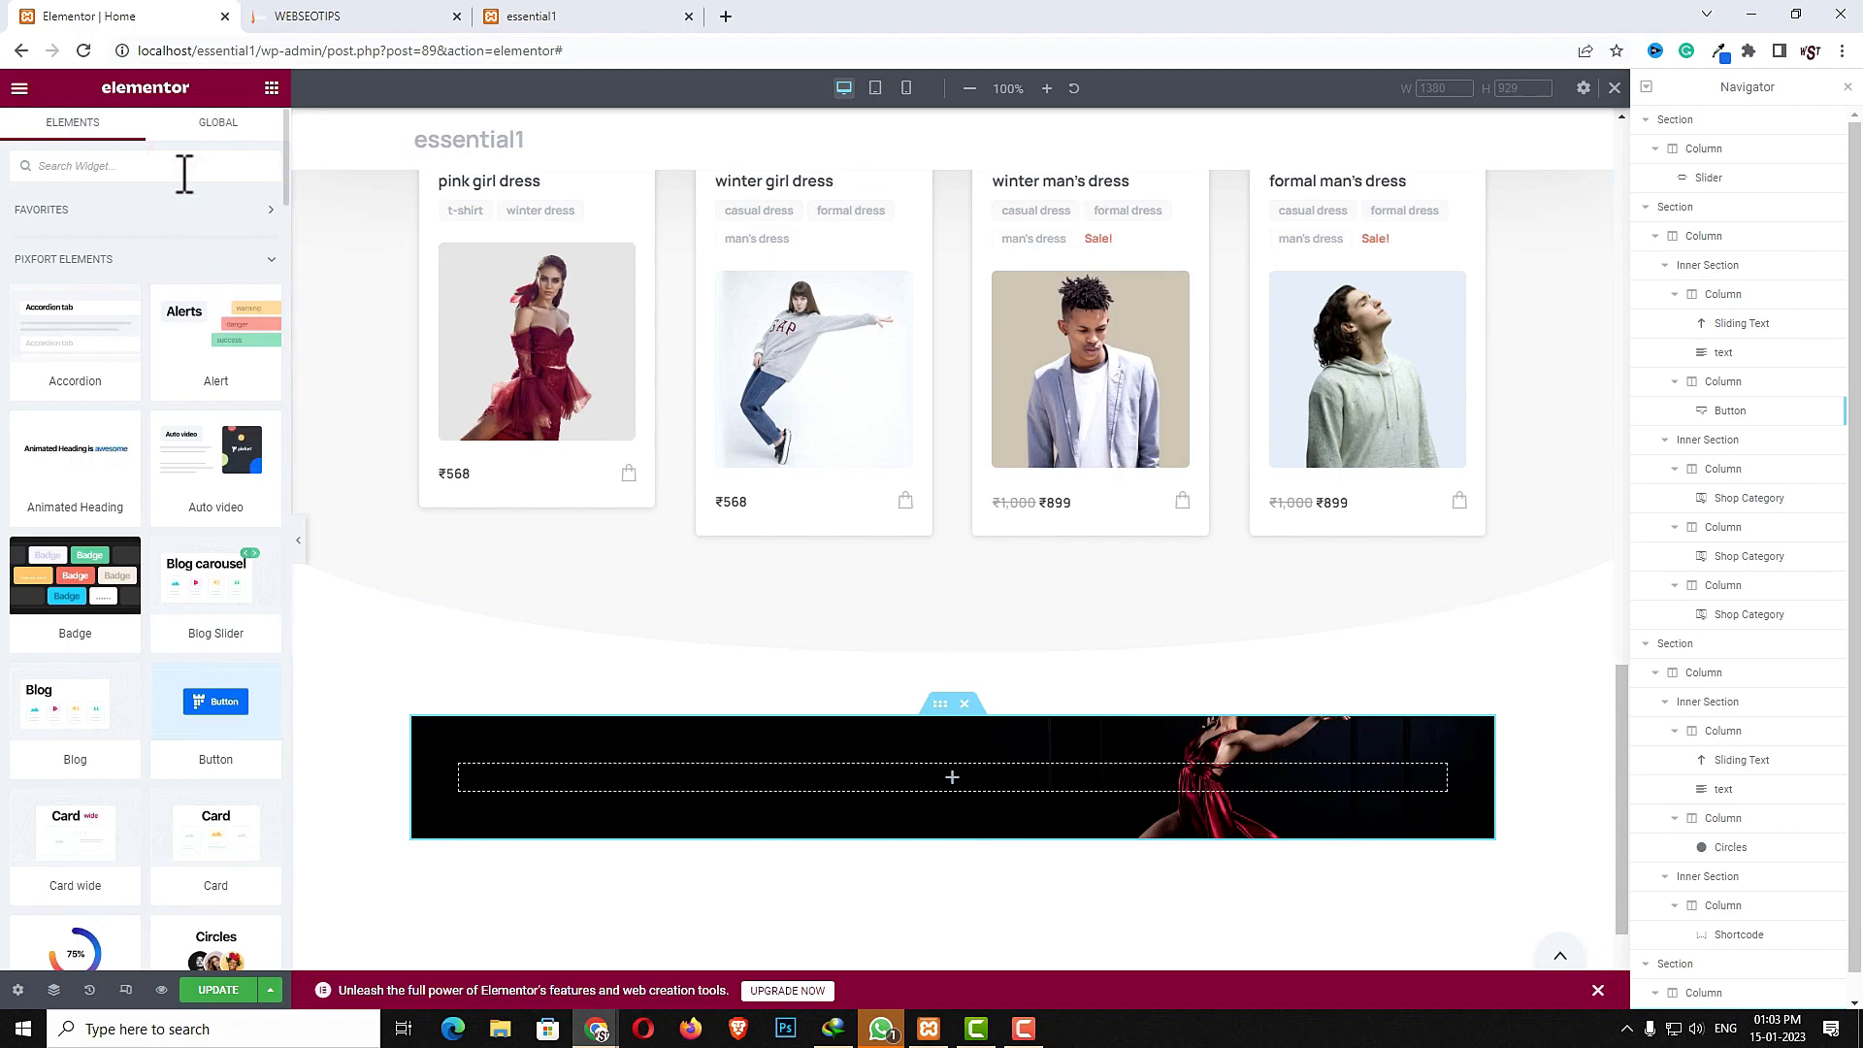
text(bad)
drag(75, 325, 603, 778)
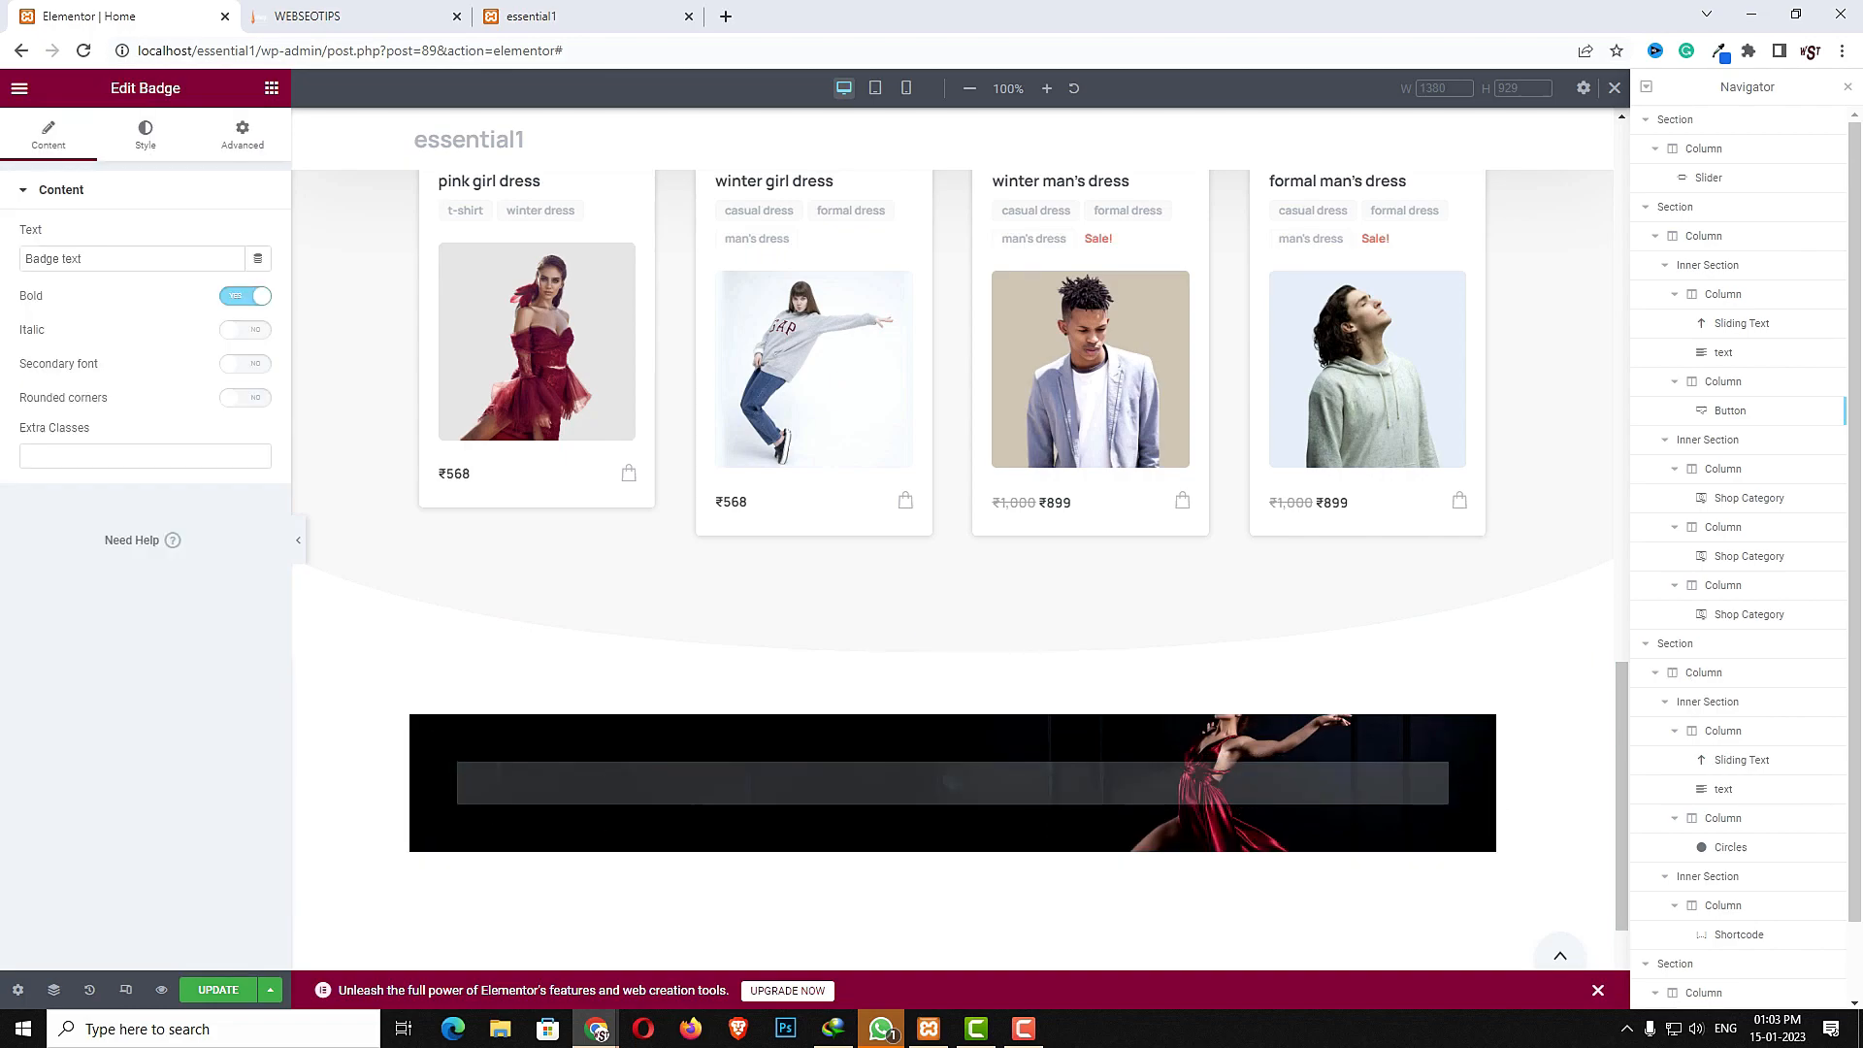
click(107, 258)
text(Create yours Now)
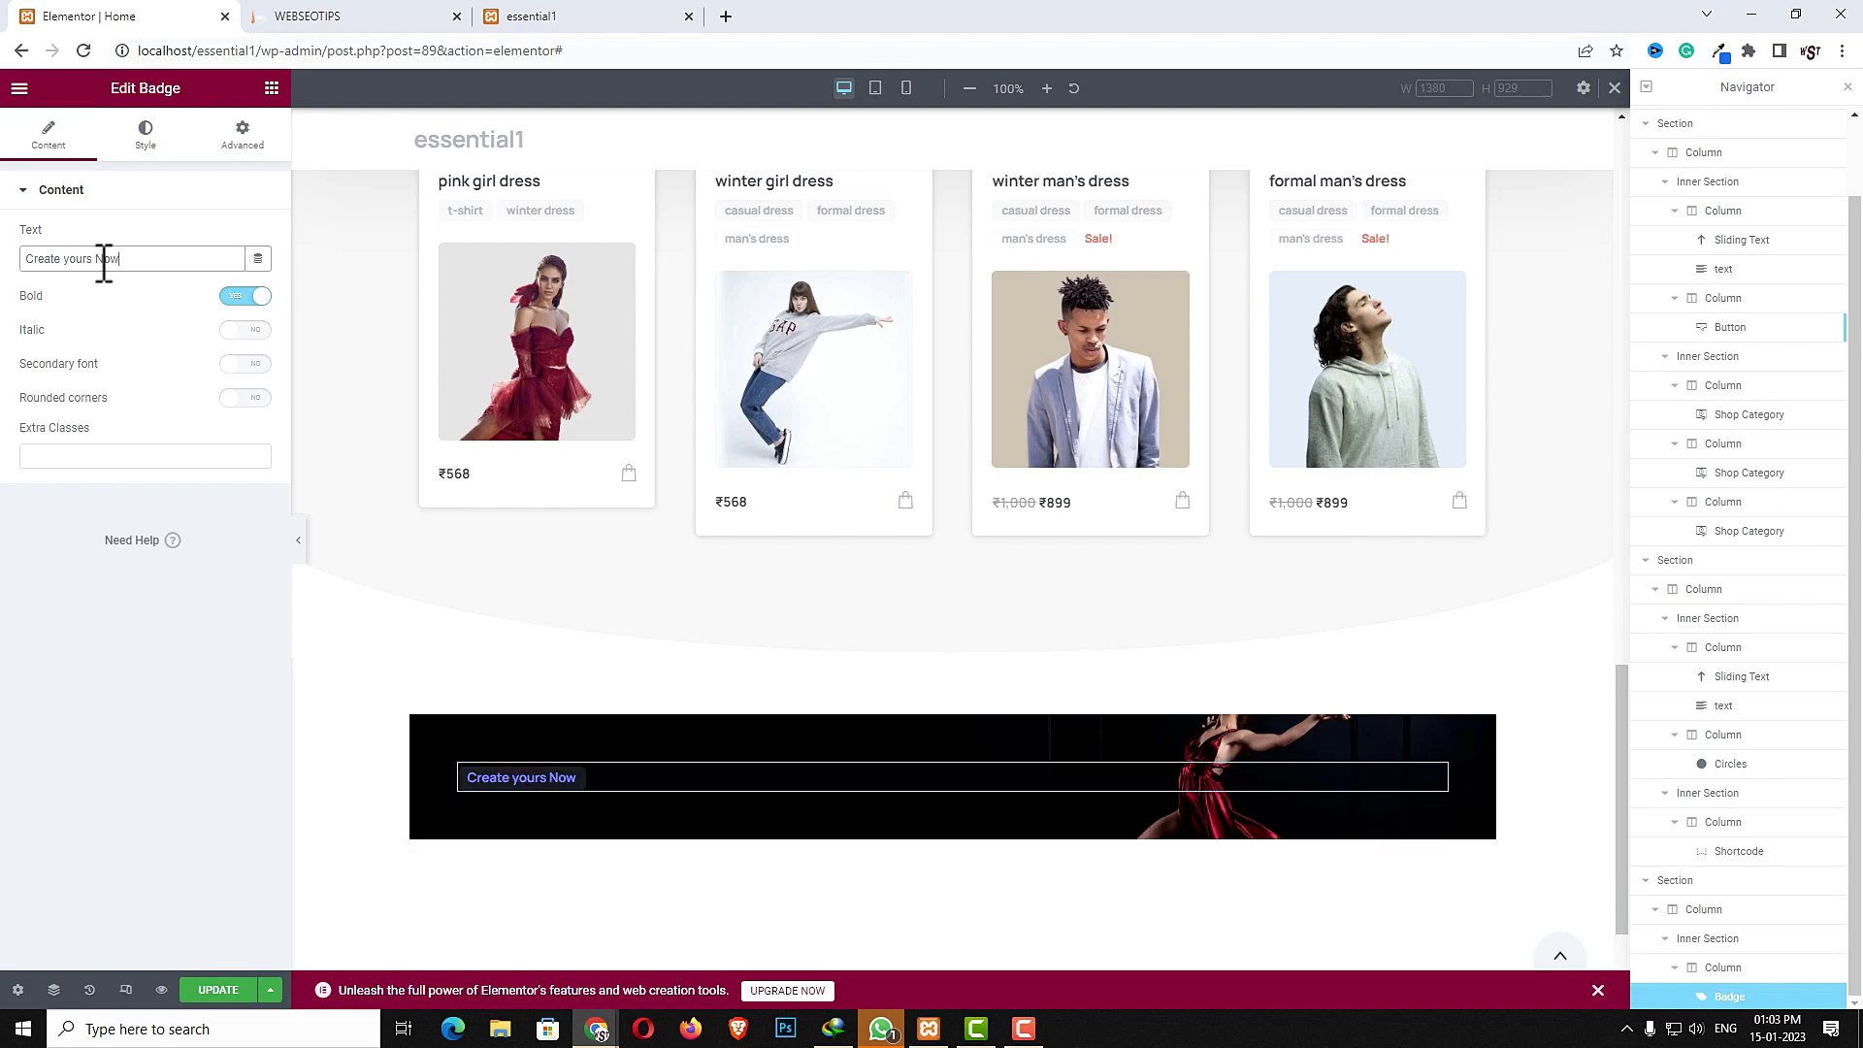
- Style the badge with a White text color and a Blue Light background color
click(145, 132)
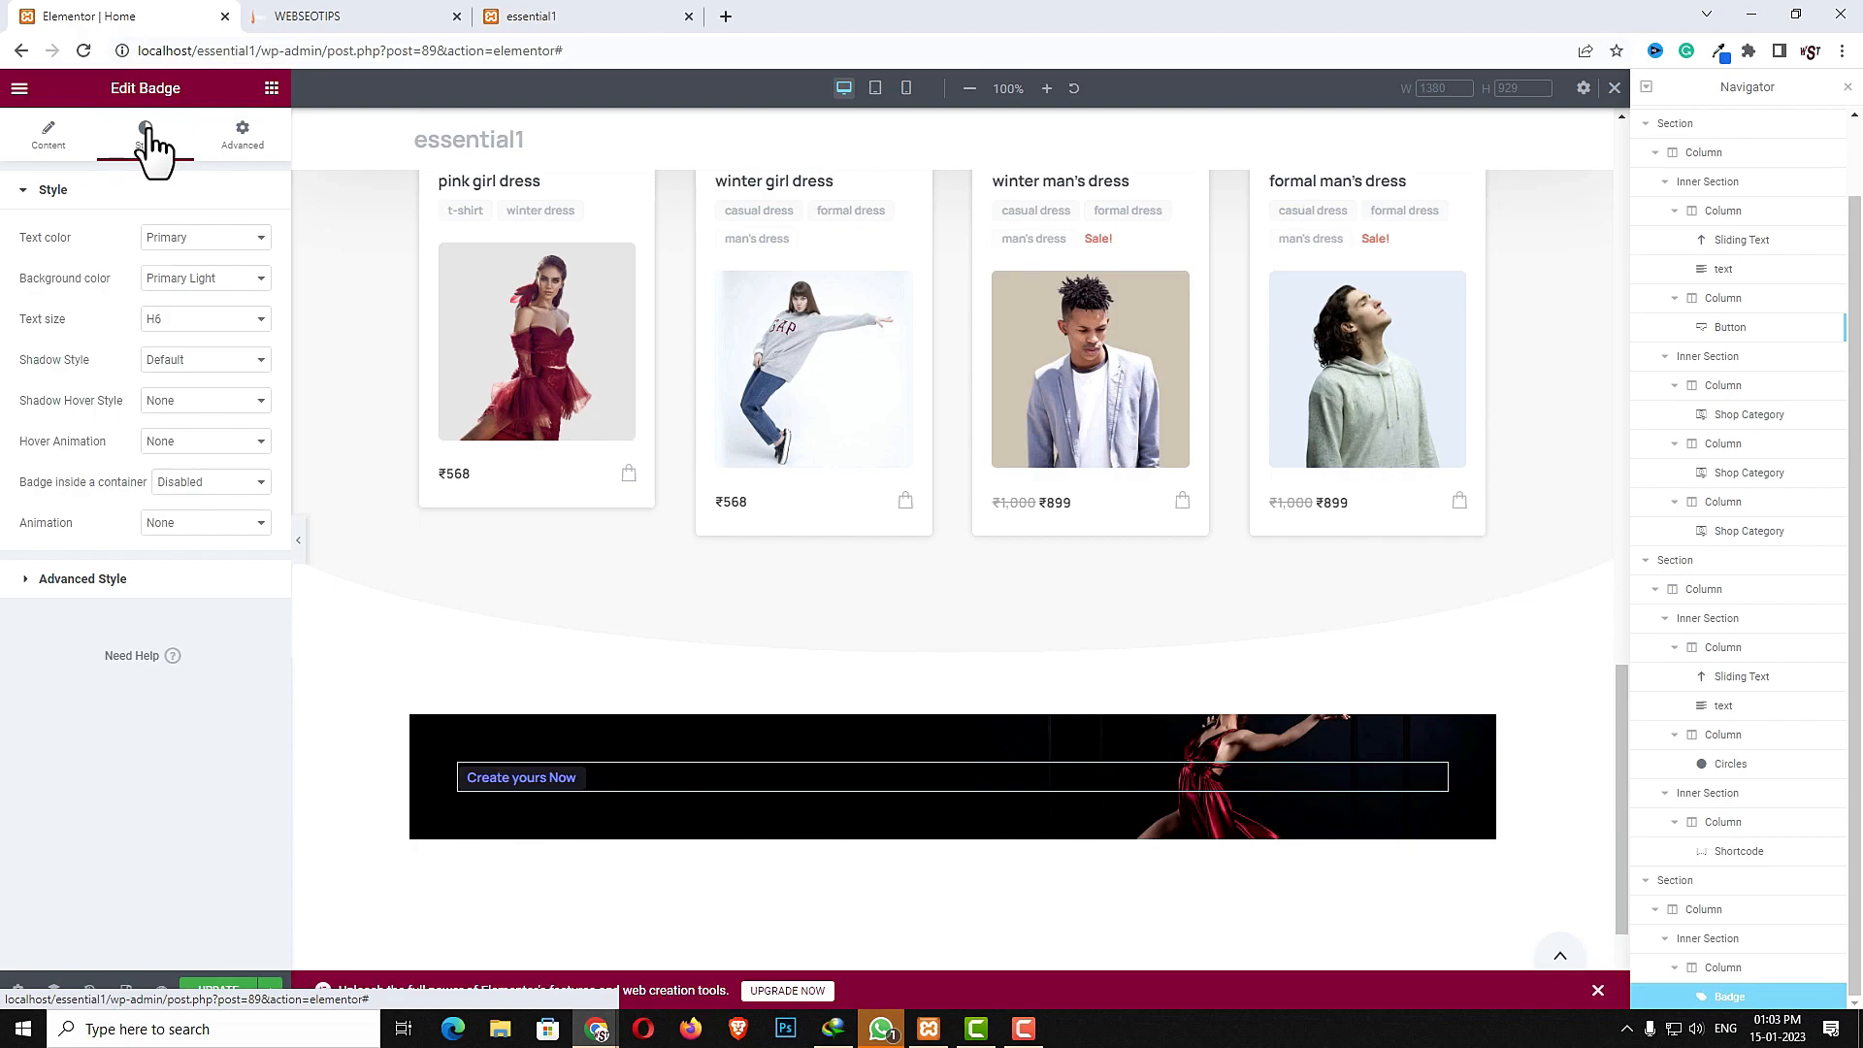
click(247, 258)
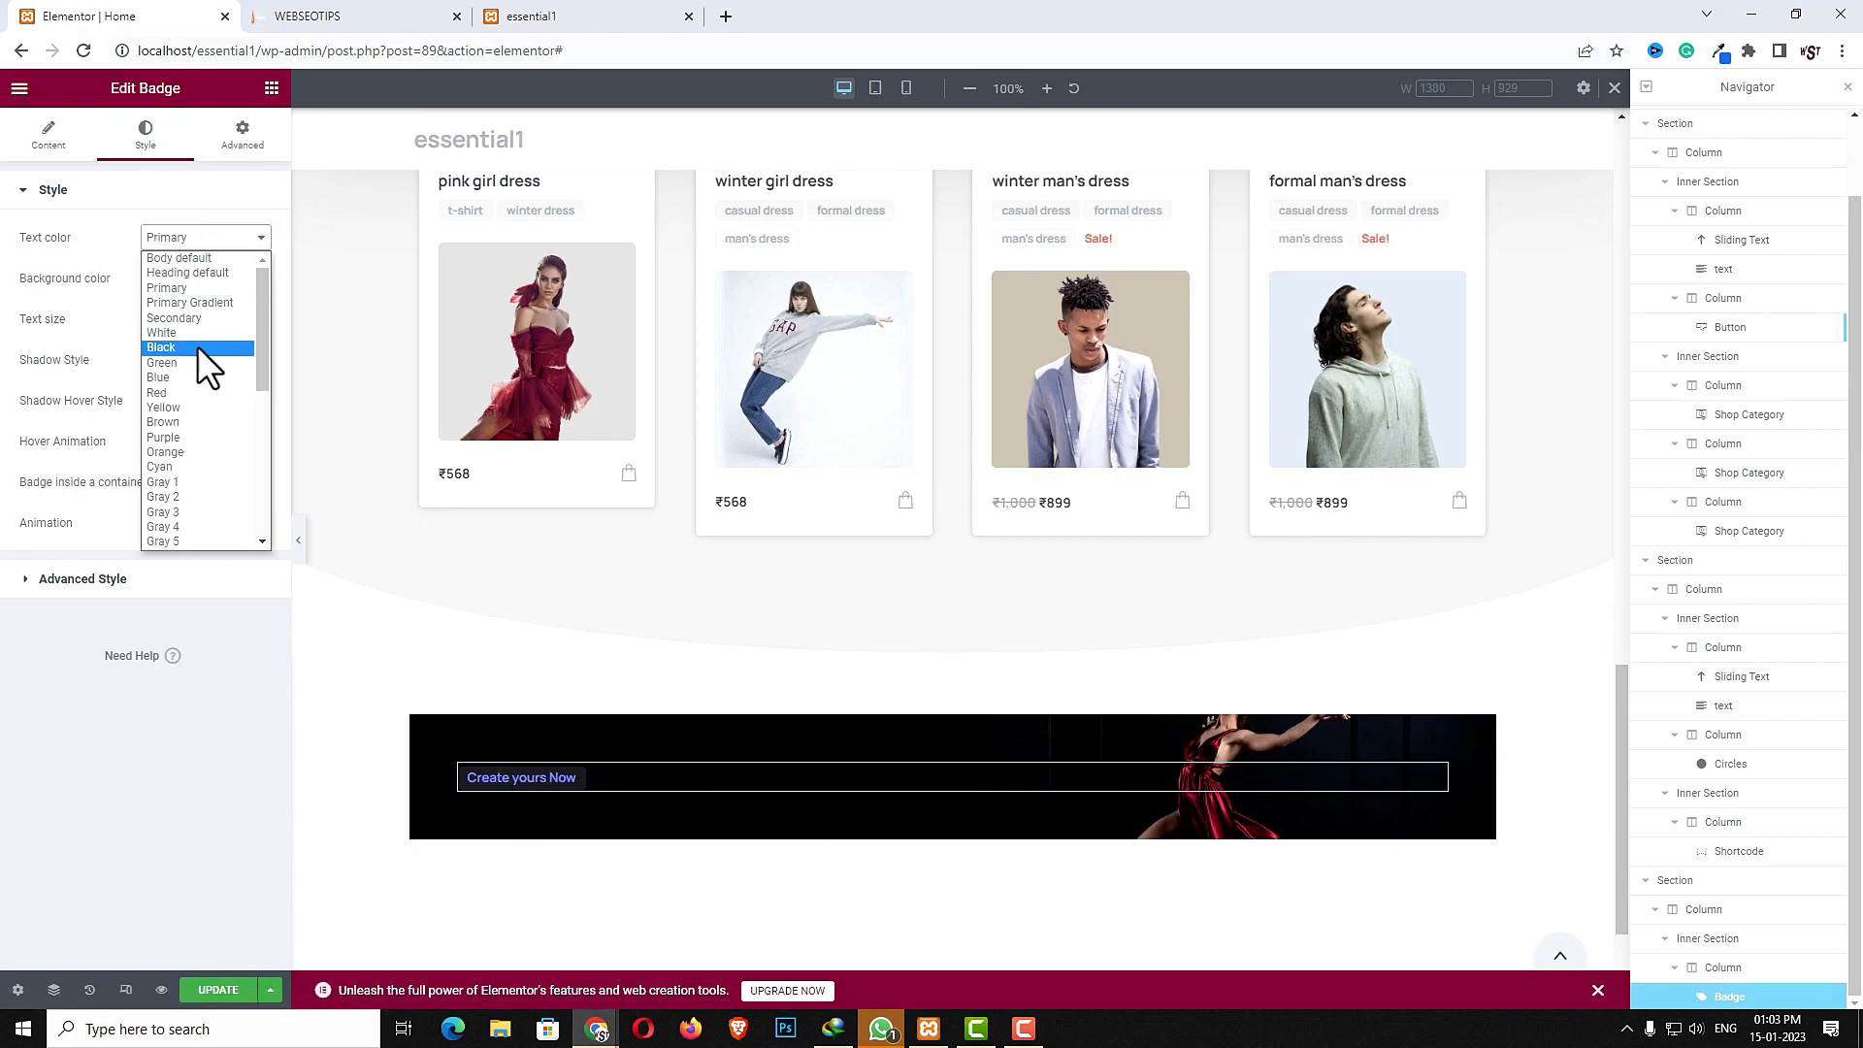
click(197, 327)
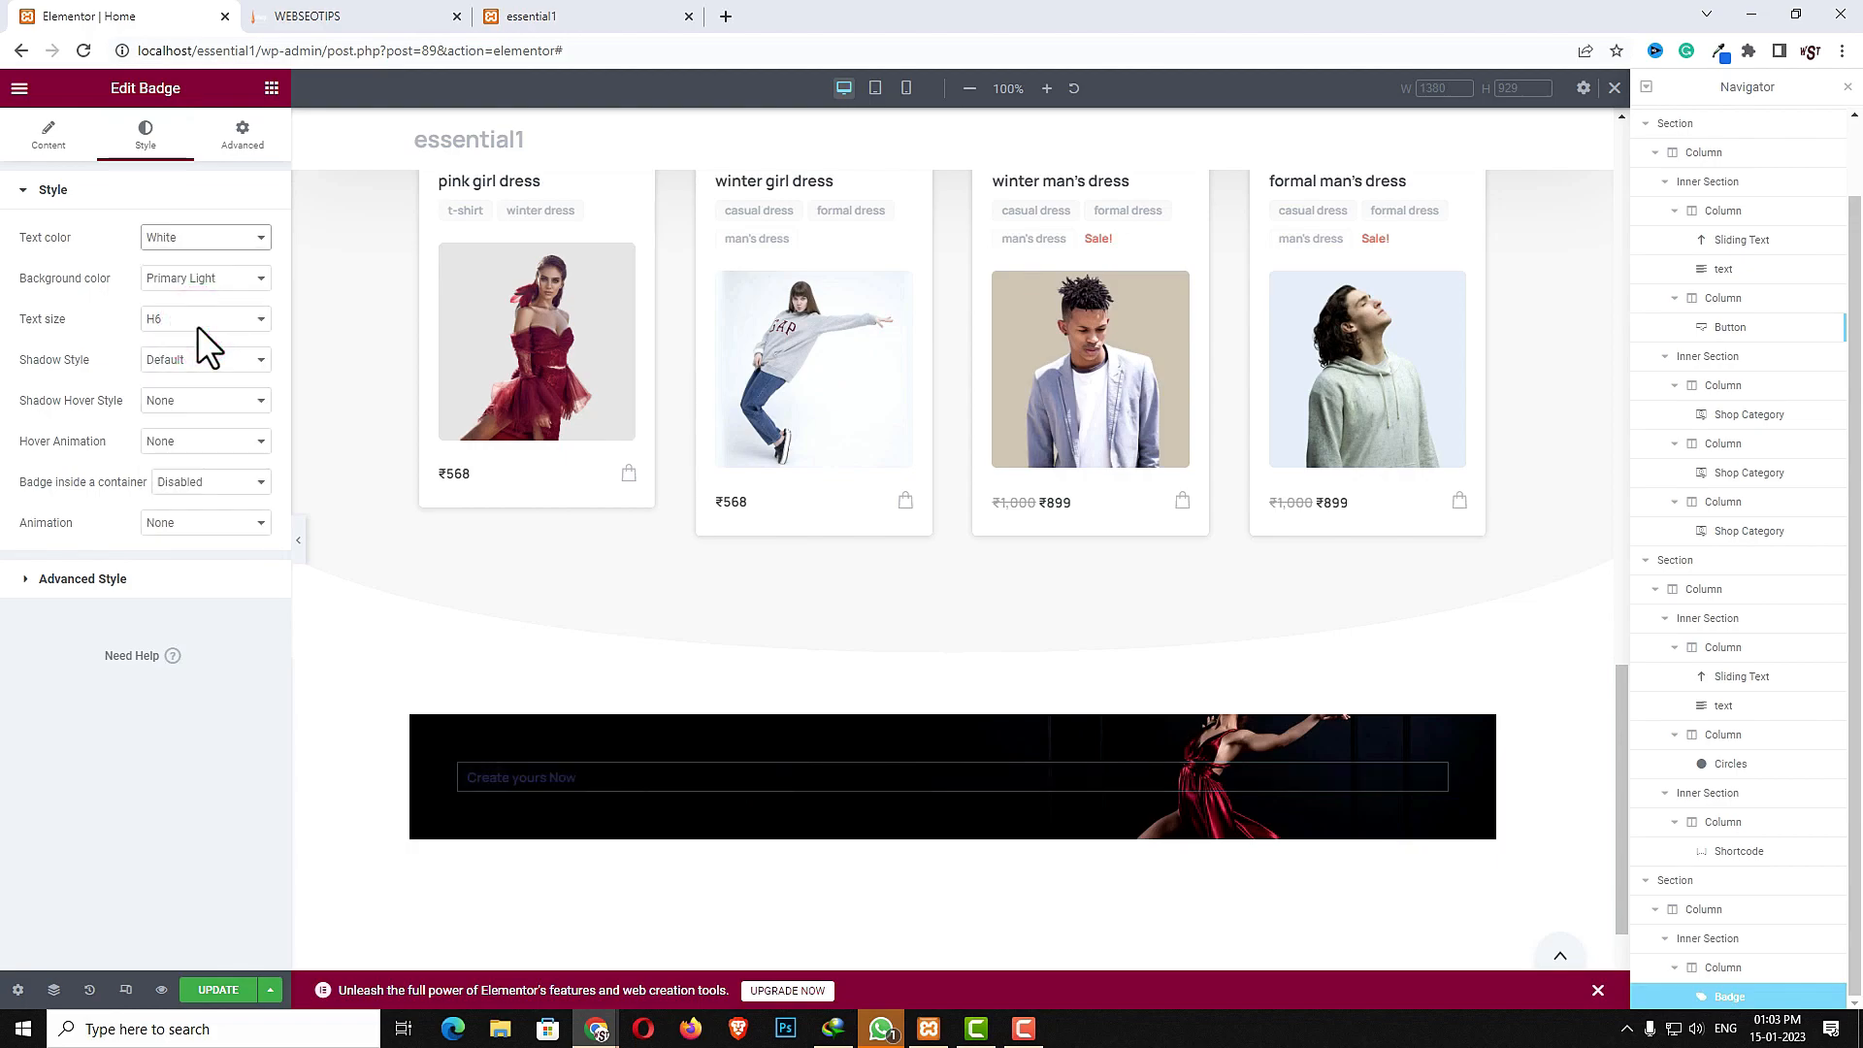
click(205, 278)
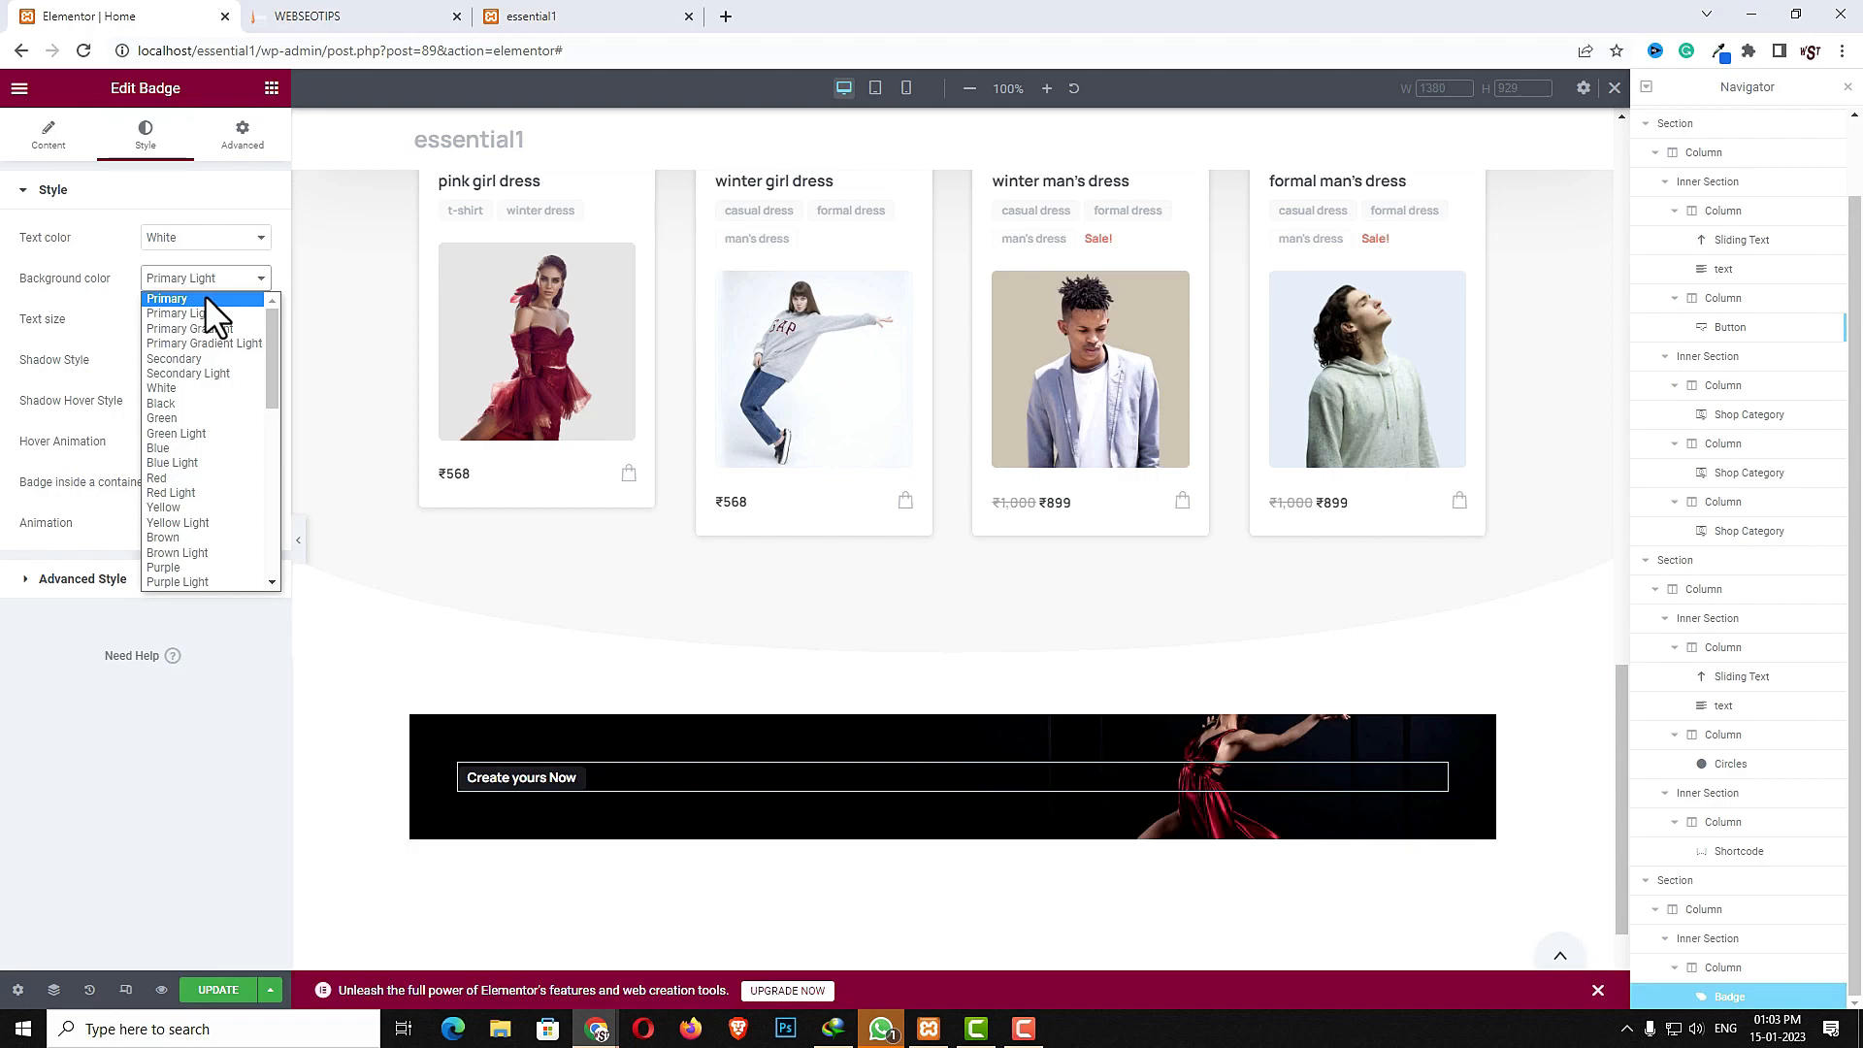
key(b)
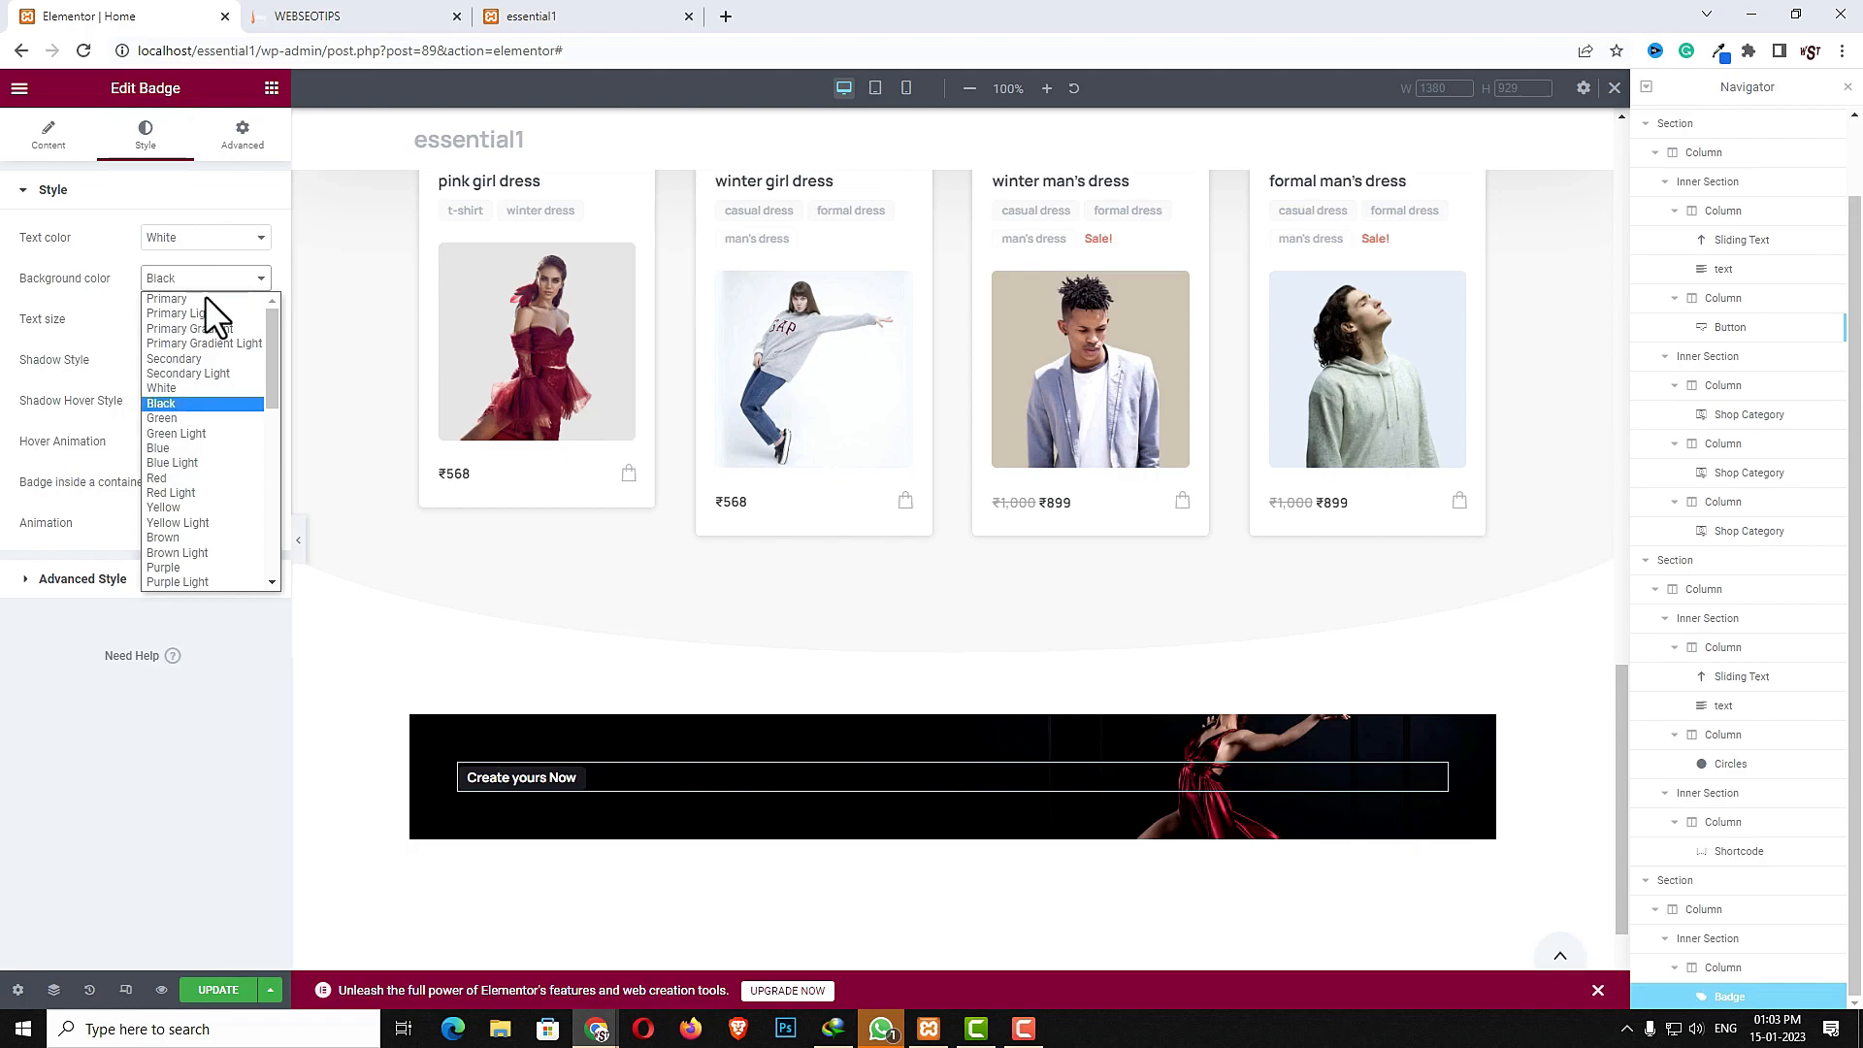
scroll(223, 354, down, 2)
click(219, 357)
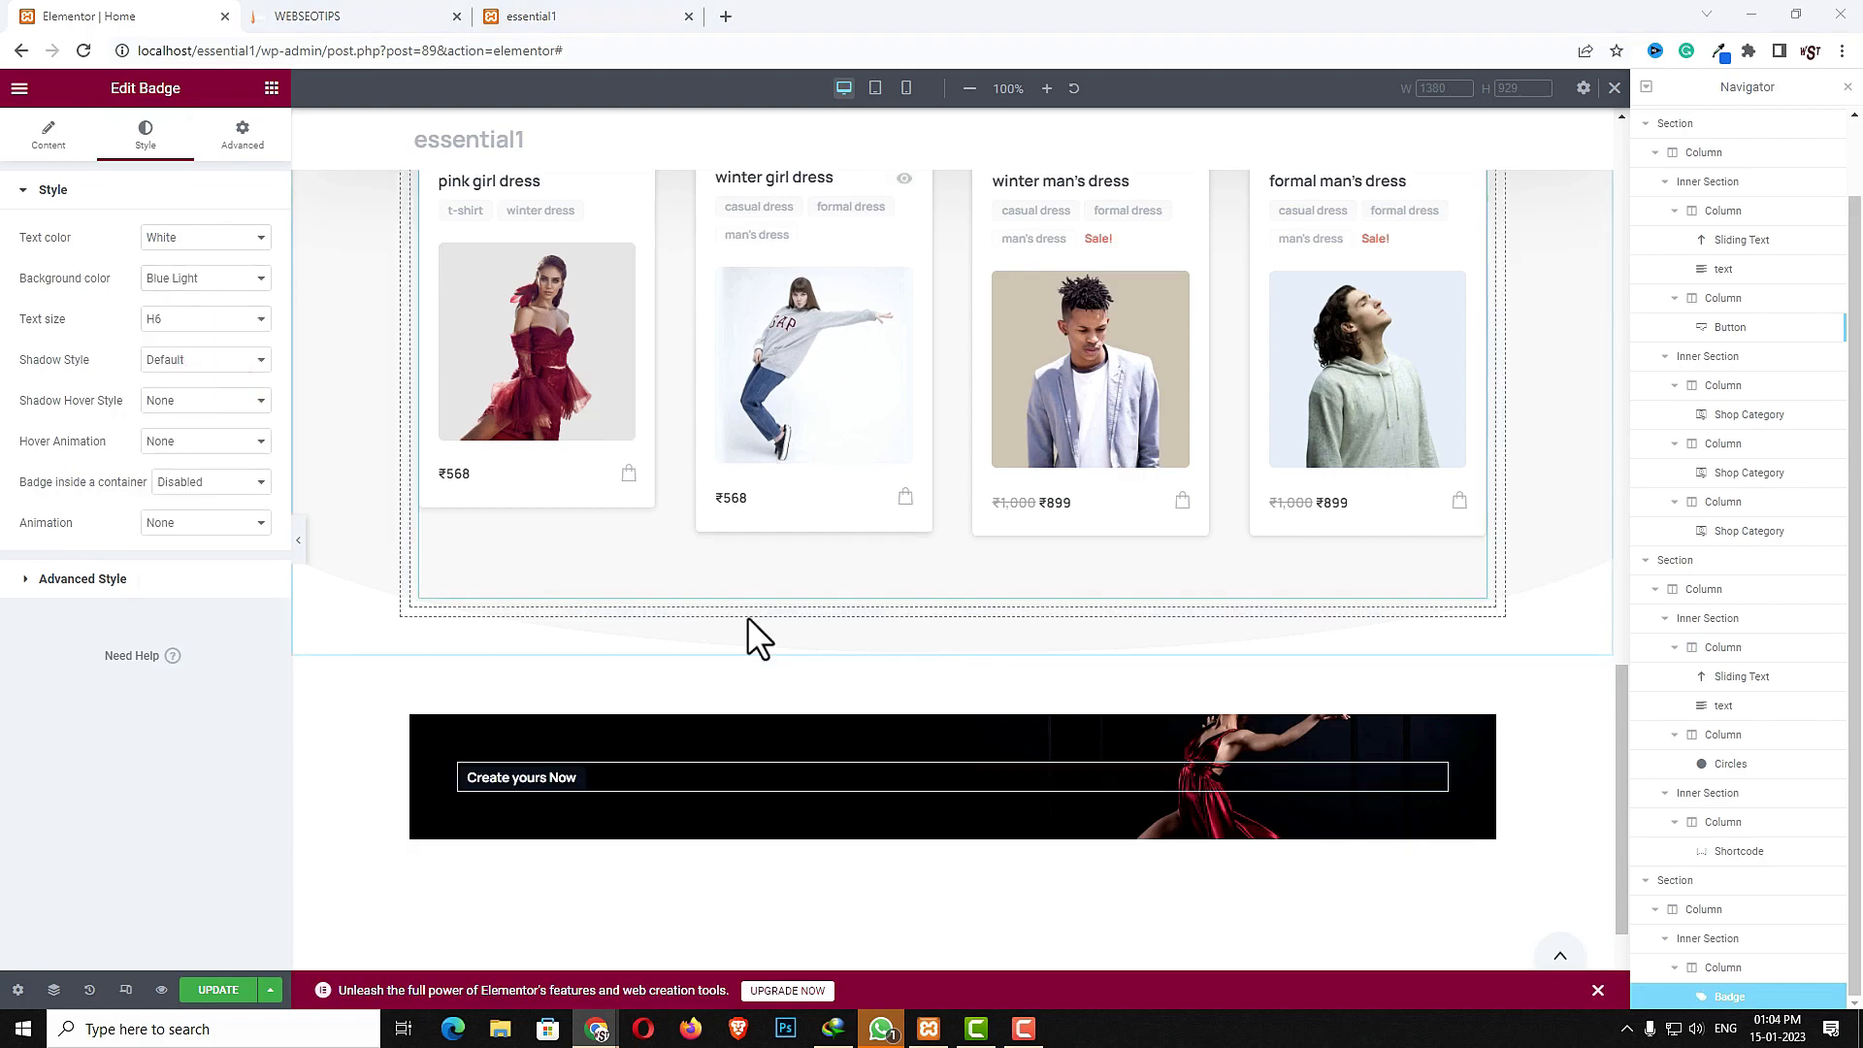
click(255, 136)
click(271, 88)
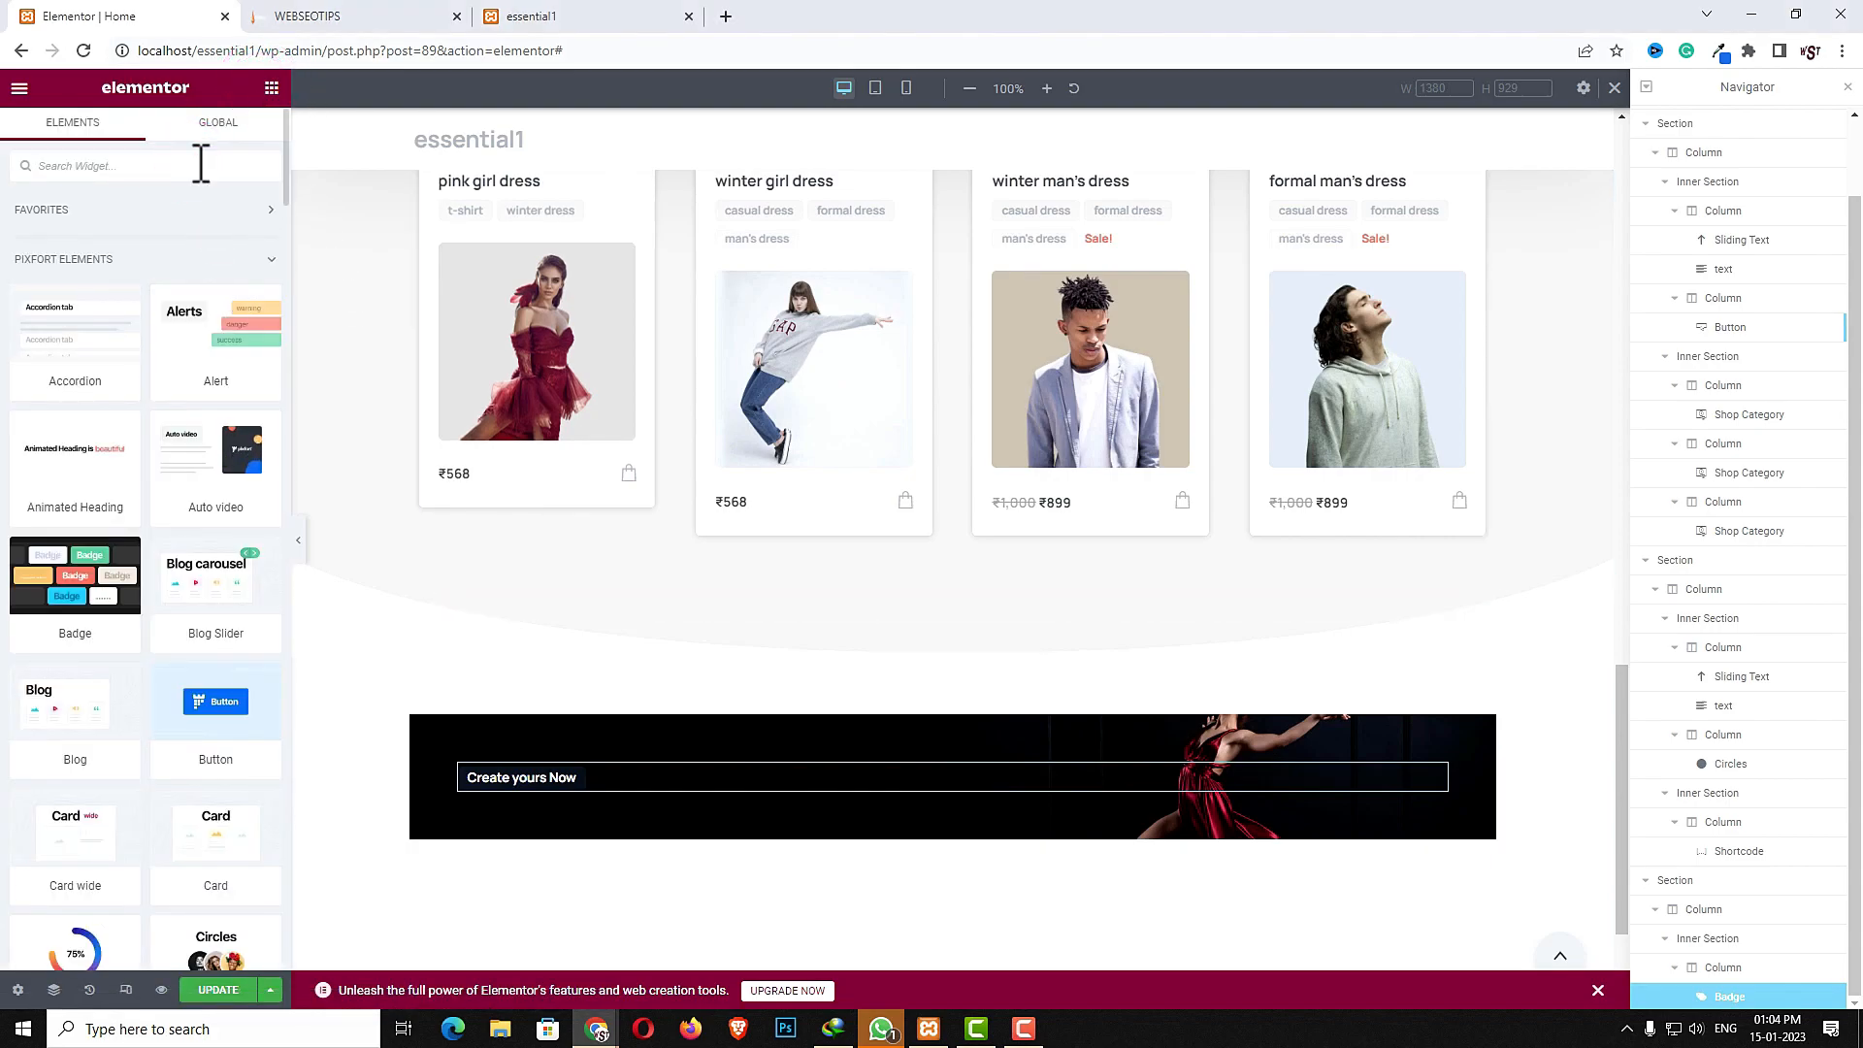
text(head)
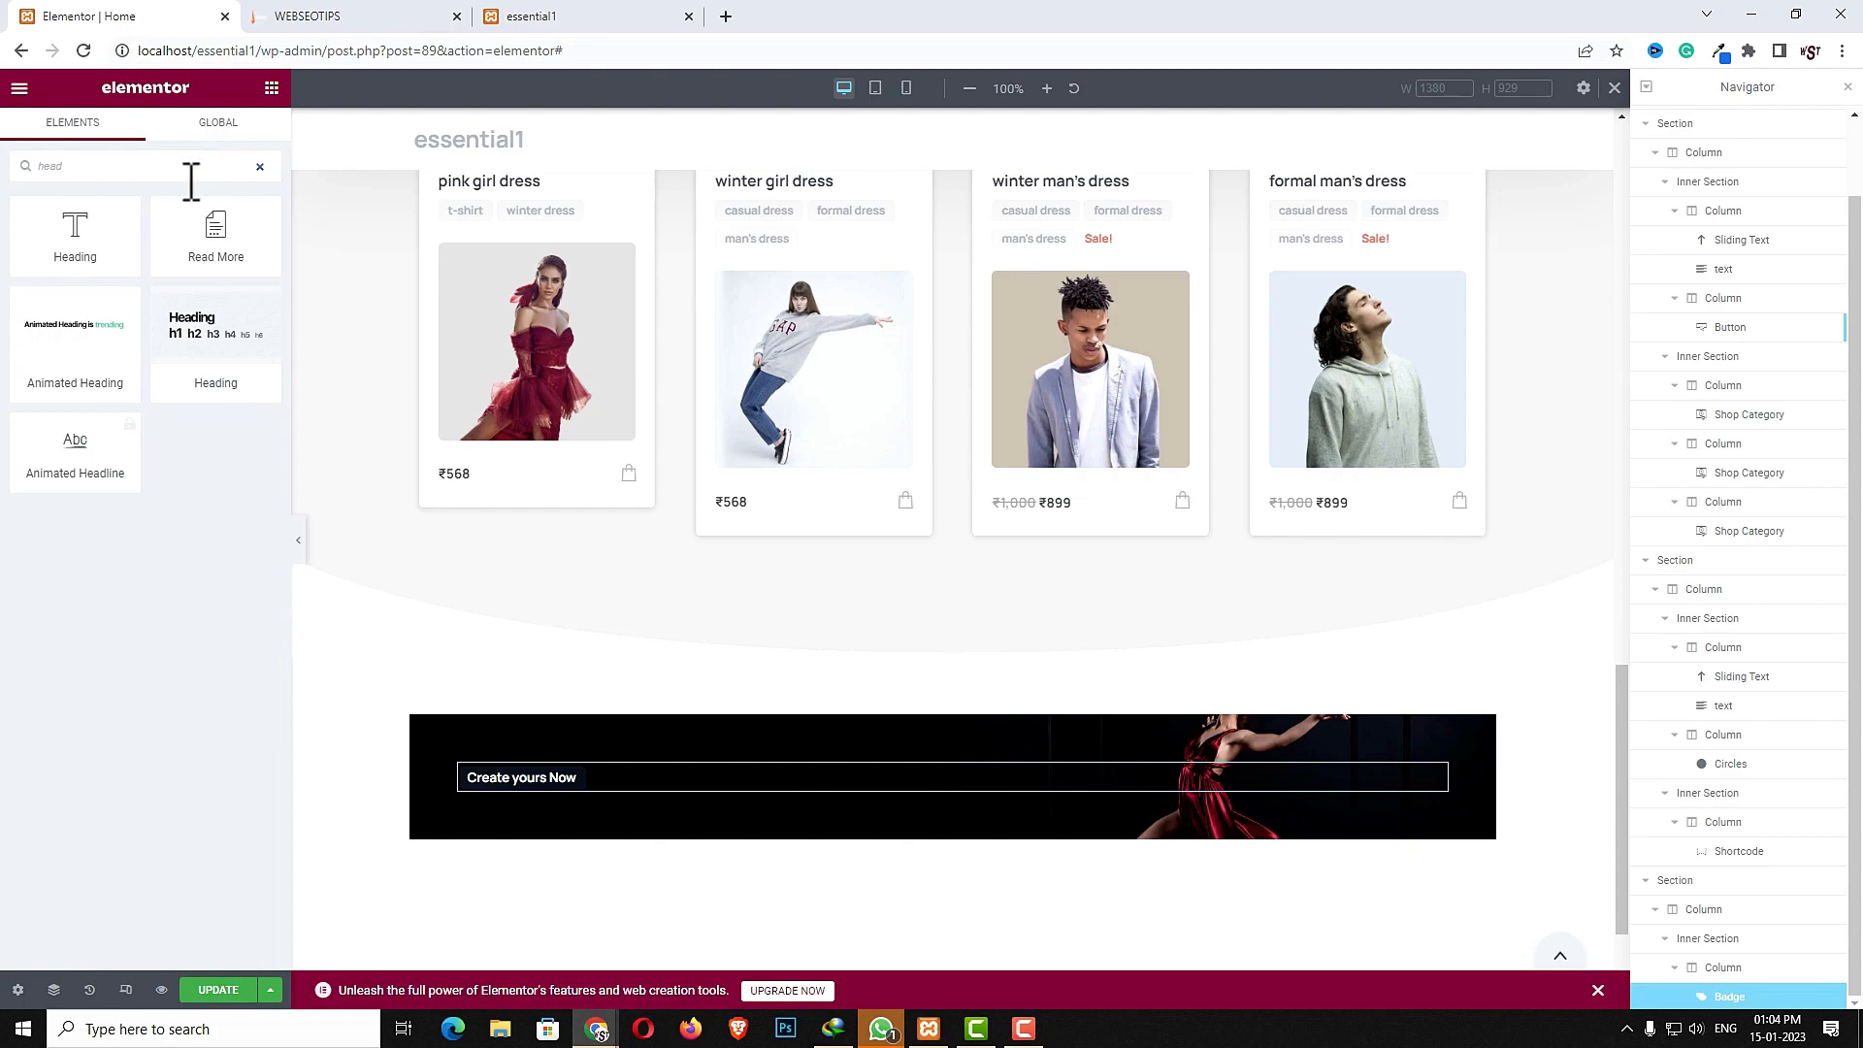
drag(75, 233, 596, 789)
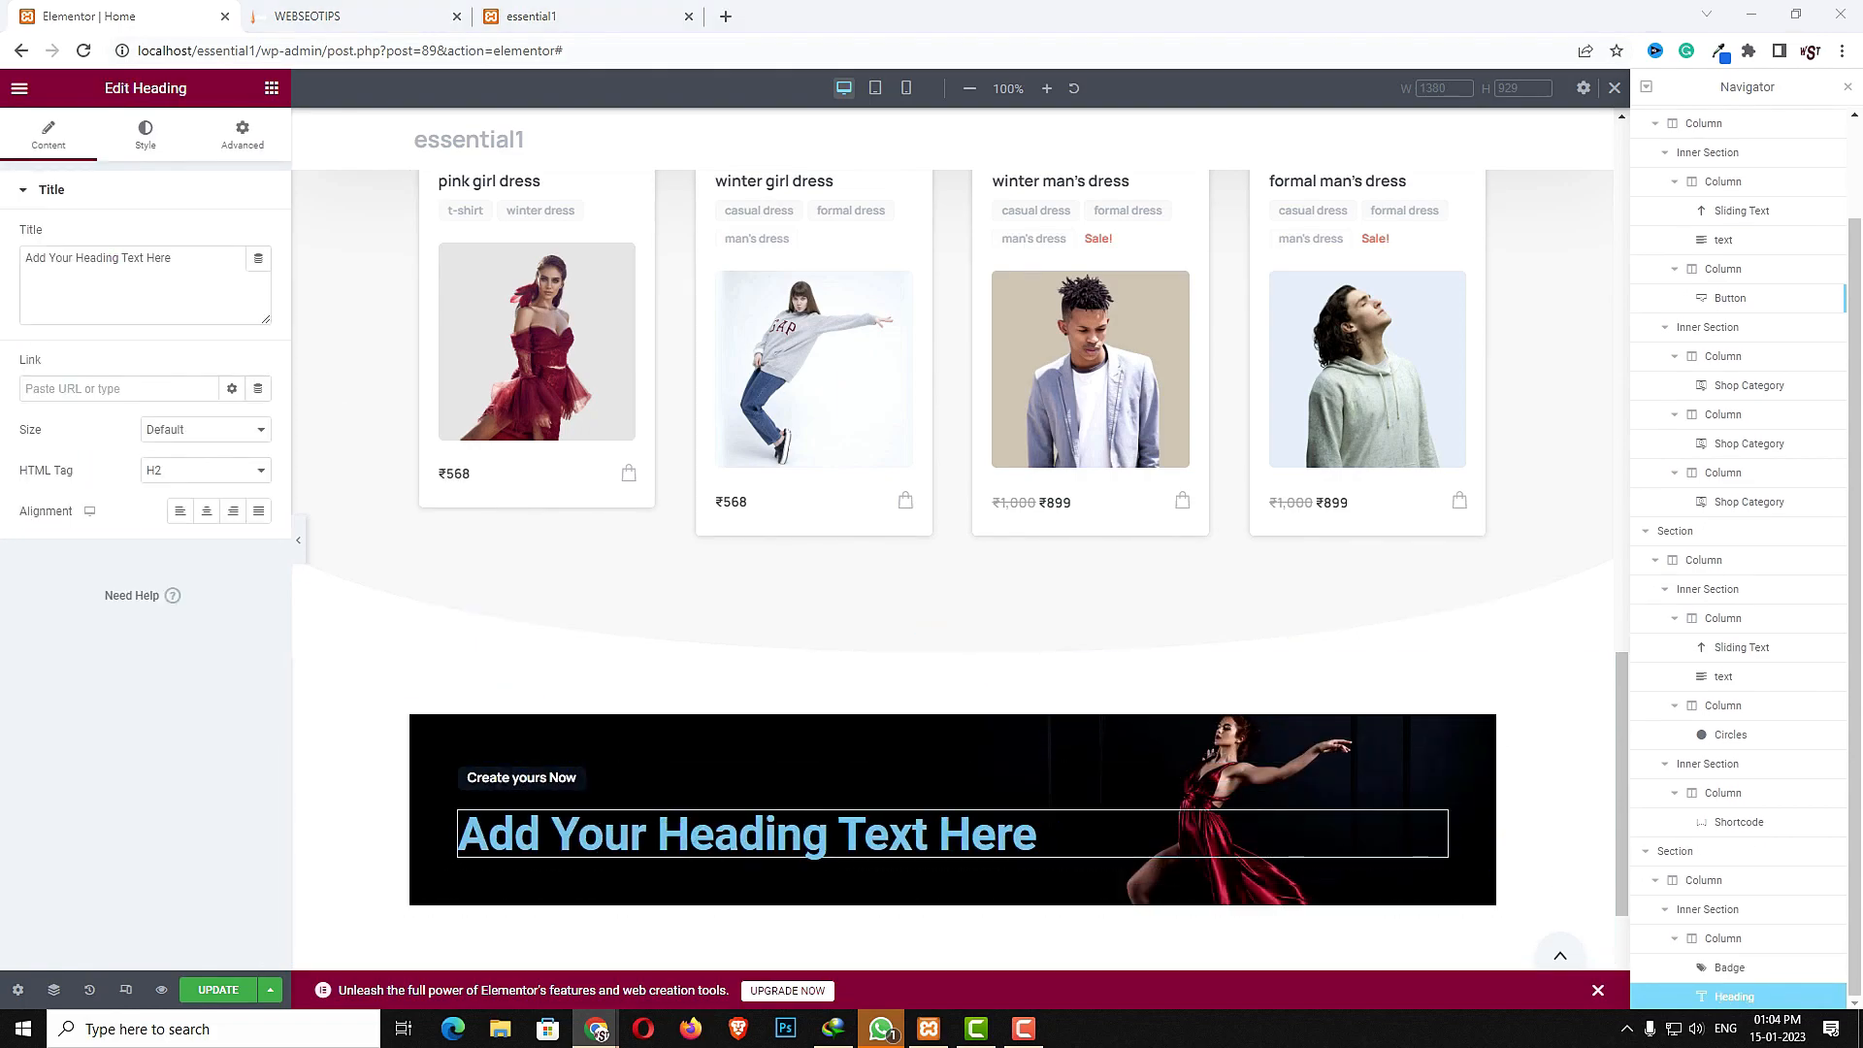
triple_click(199, 271)
text(Make your own website today!)
key(Delete)
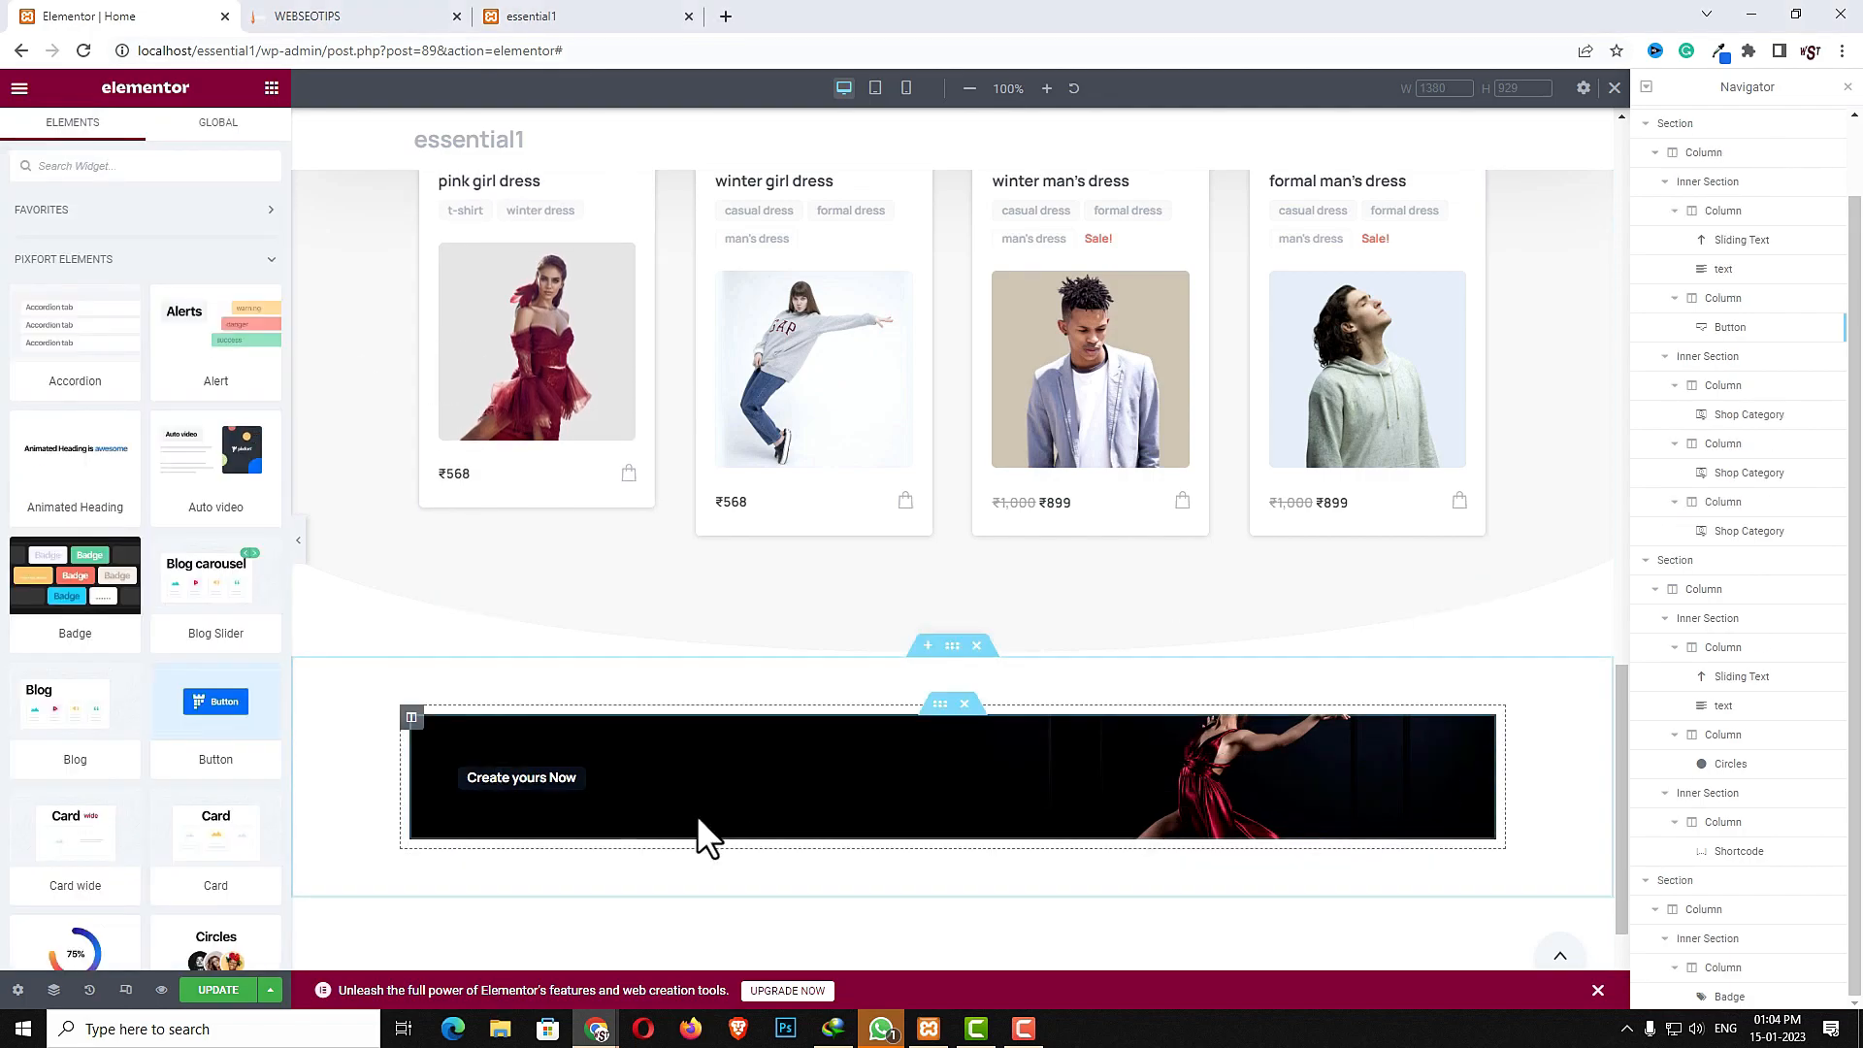
- Add the Pixfort Heading widget below the badge and paste the title Make your own website today!
click(109, 161)
text(head)
drag(180, 328, 530, 778)
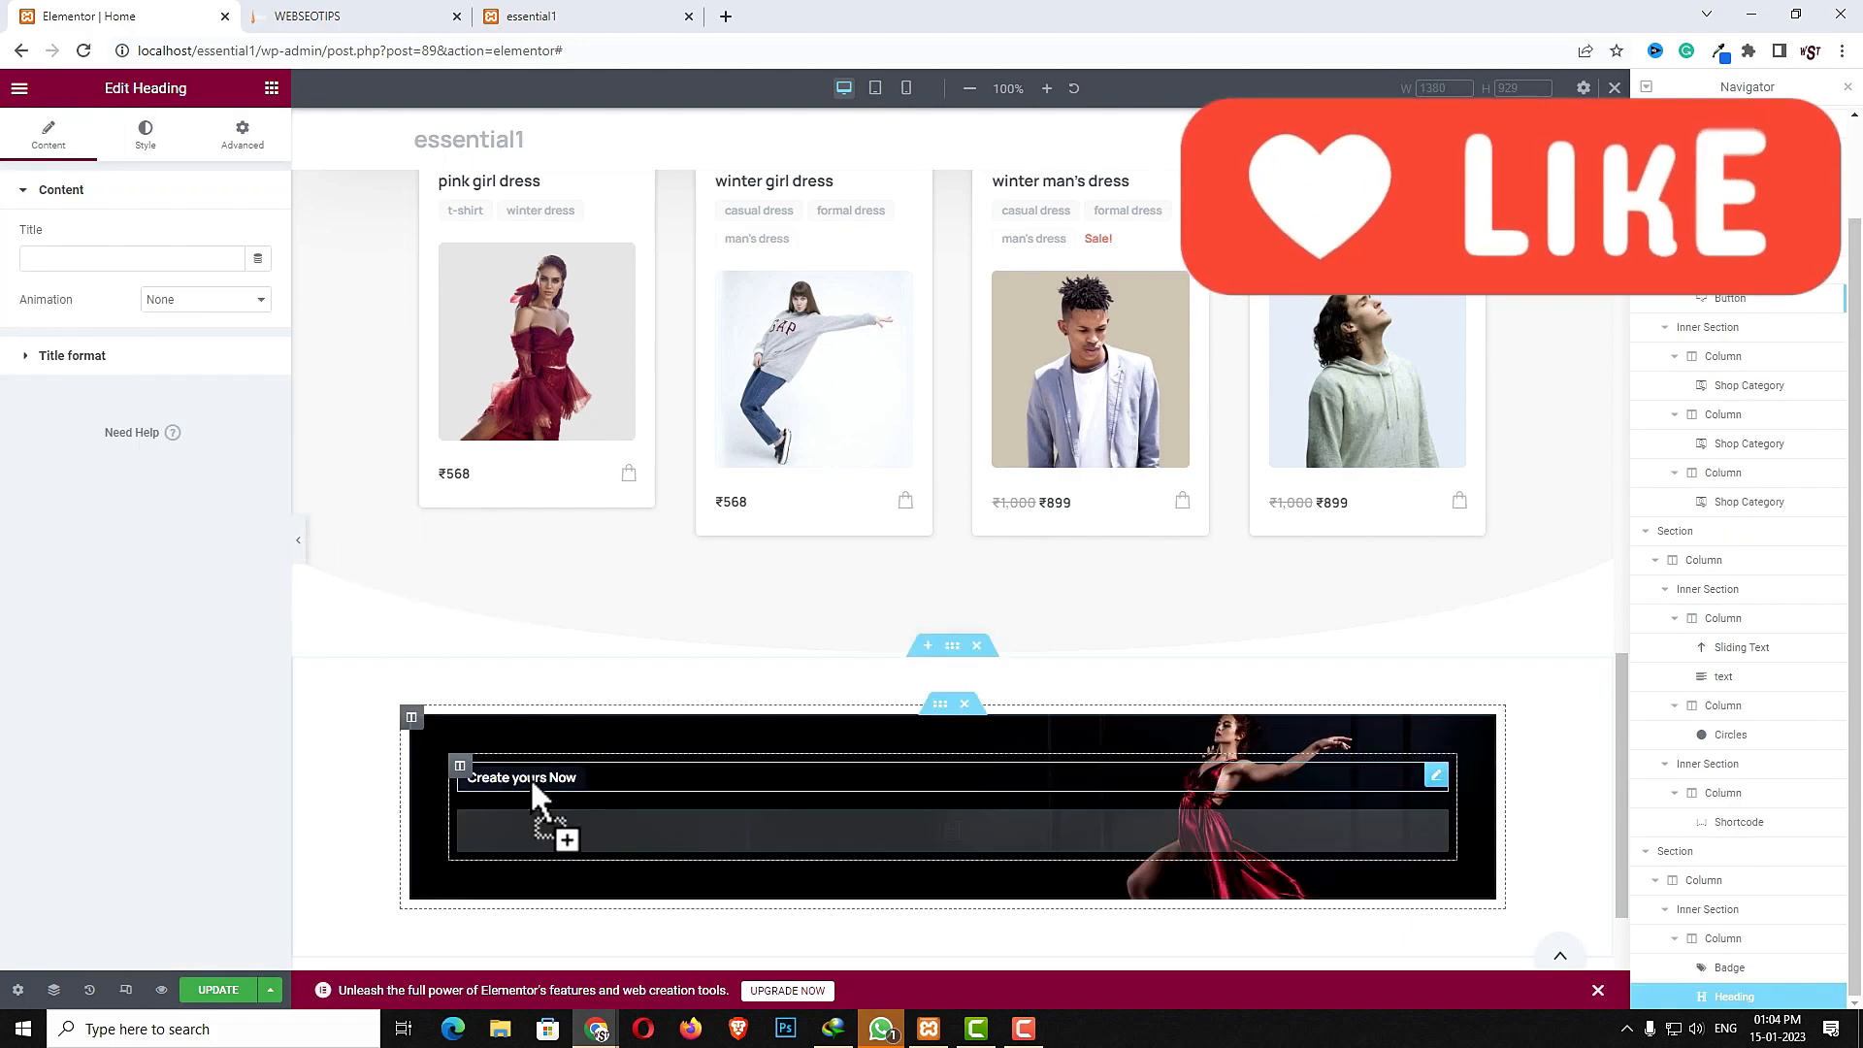
click(142, 258)
text(Make your own website today!)
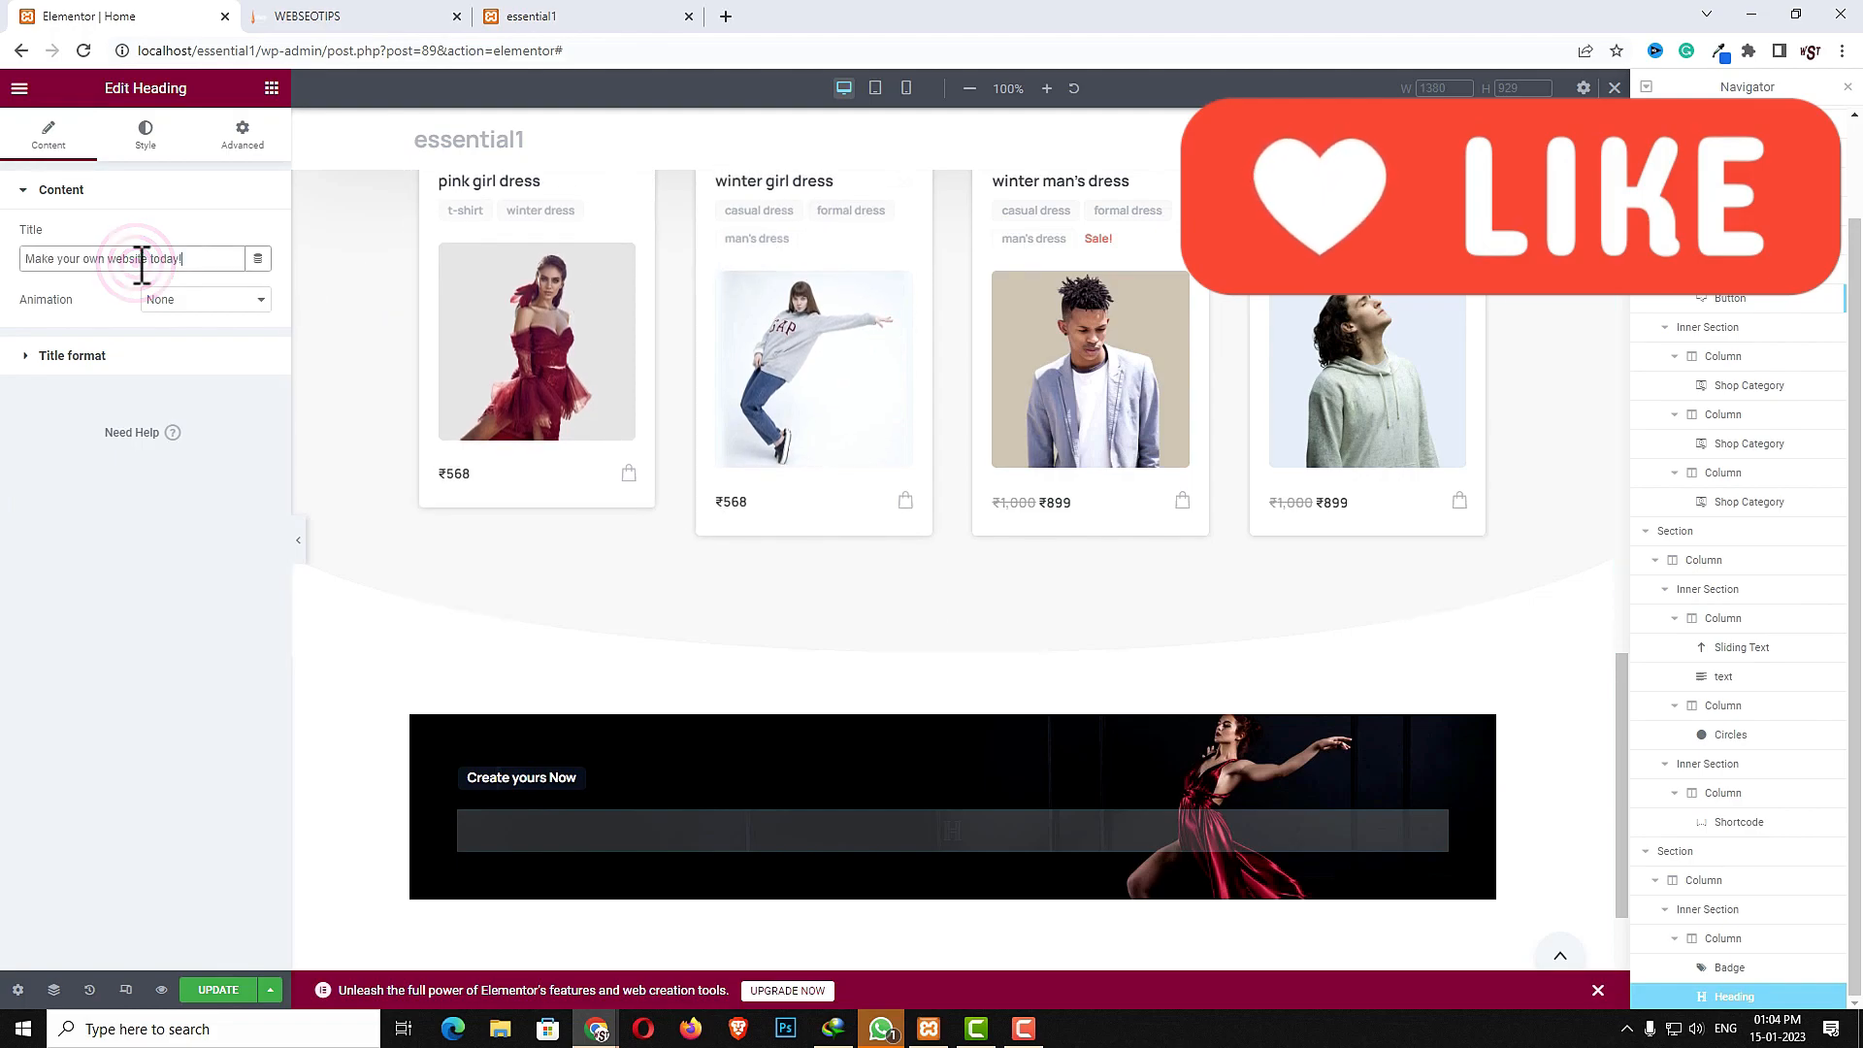
- Set the heading's animation to Fade in right with an animation delay of 30 milliseconds
click(184, 300)
click(190, 380)
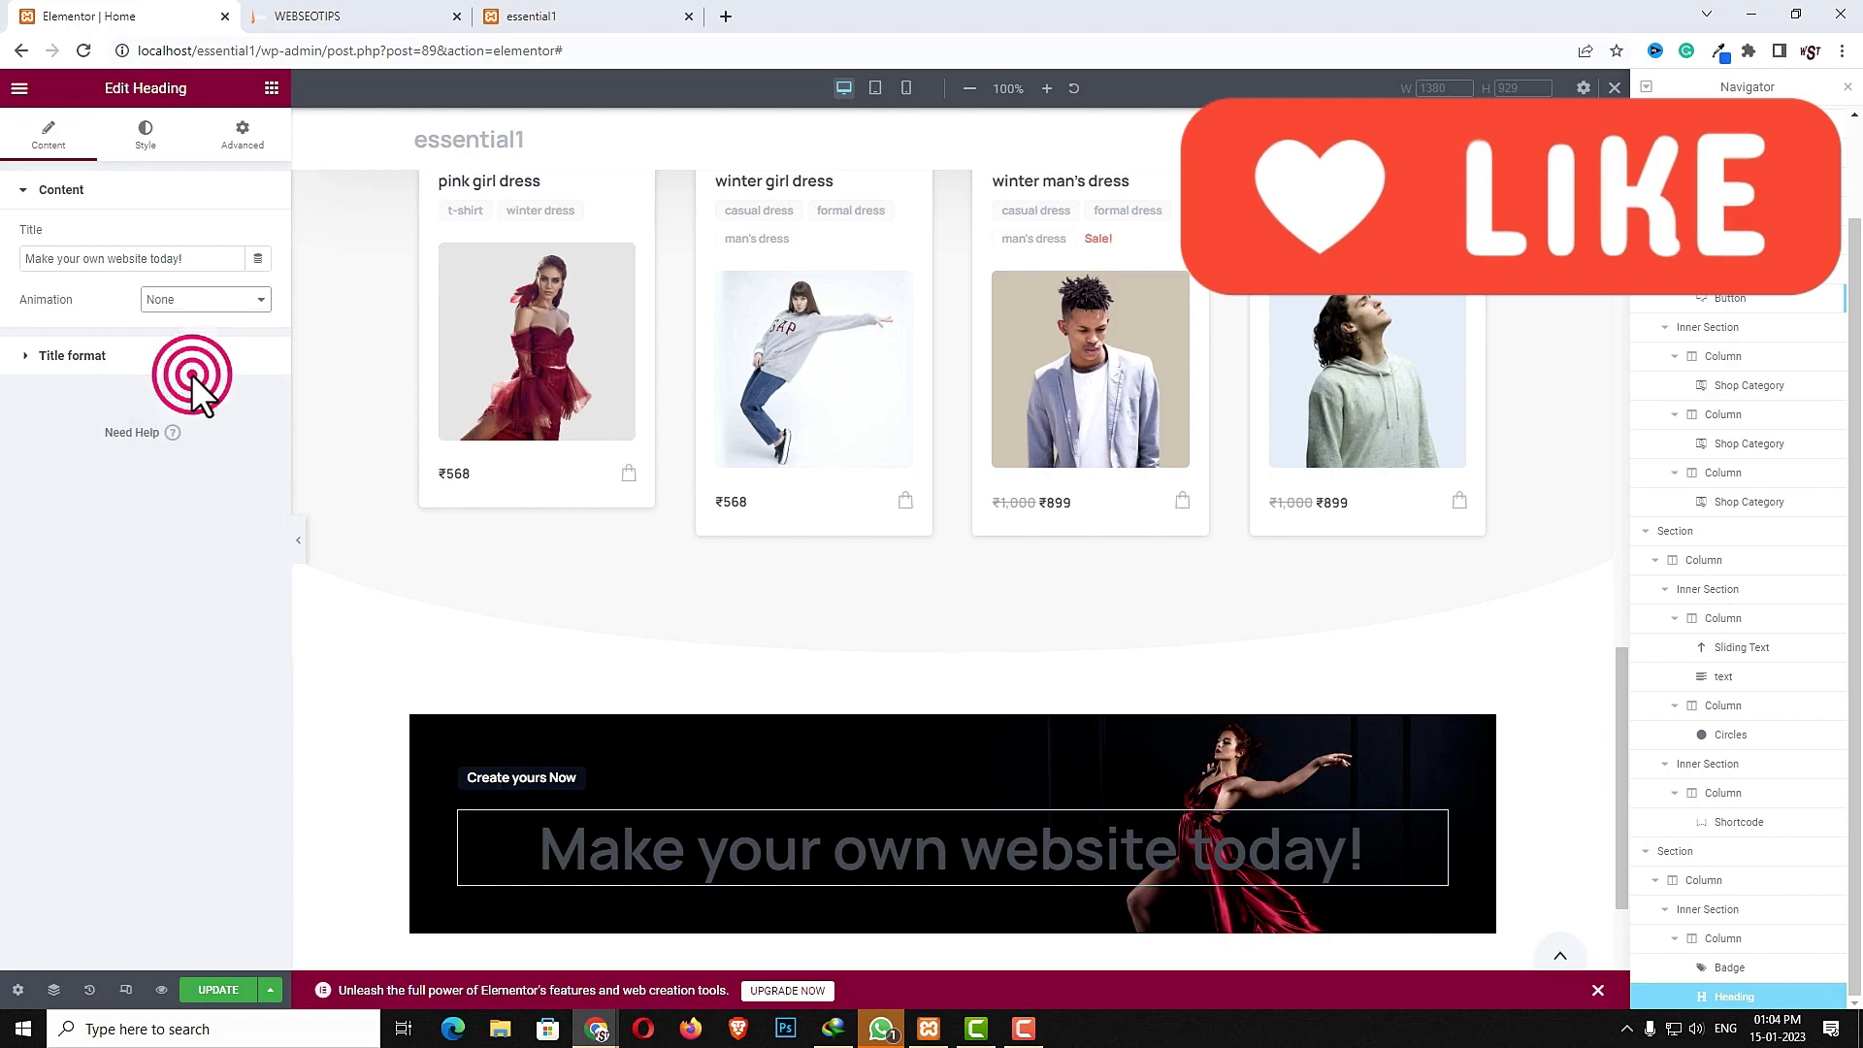
click(201, 339)
drag(202, 340, 183, 341)
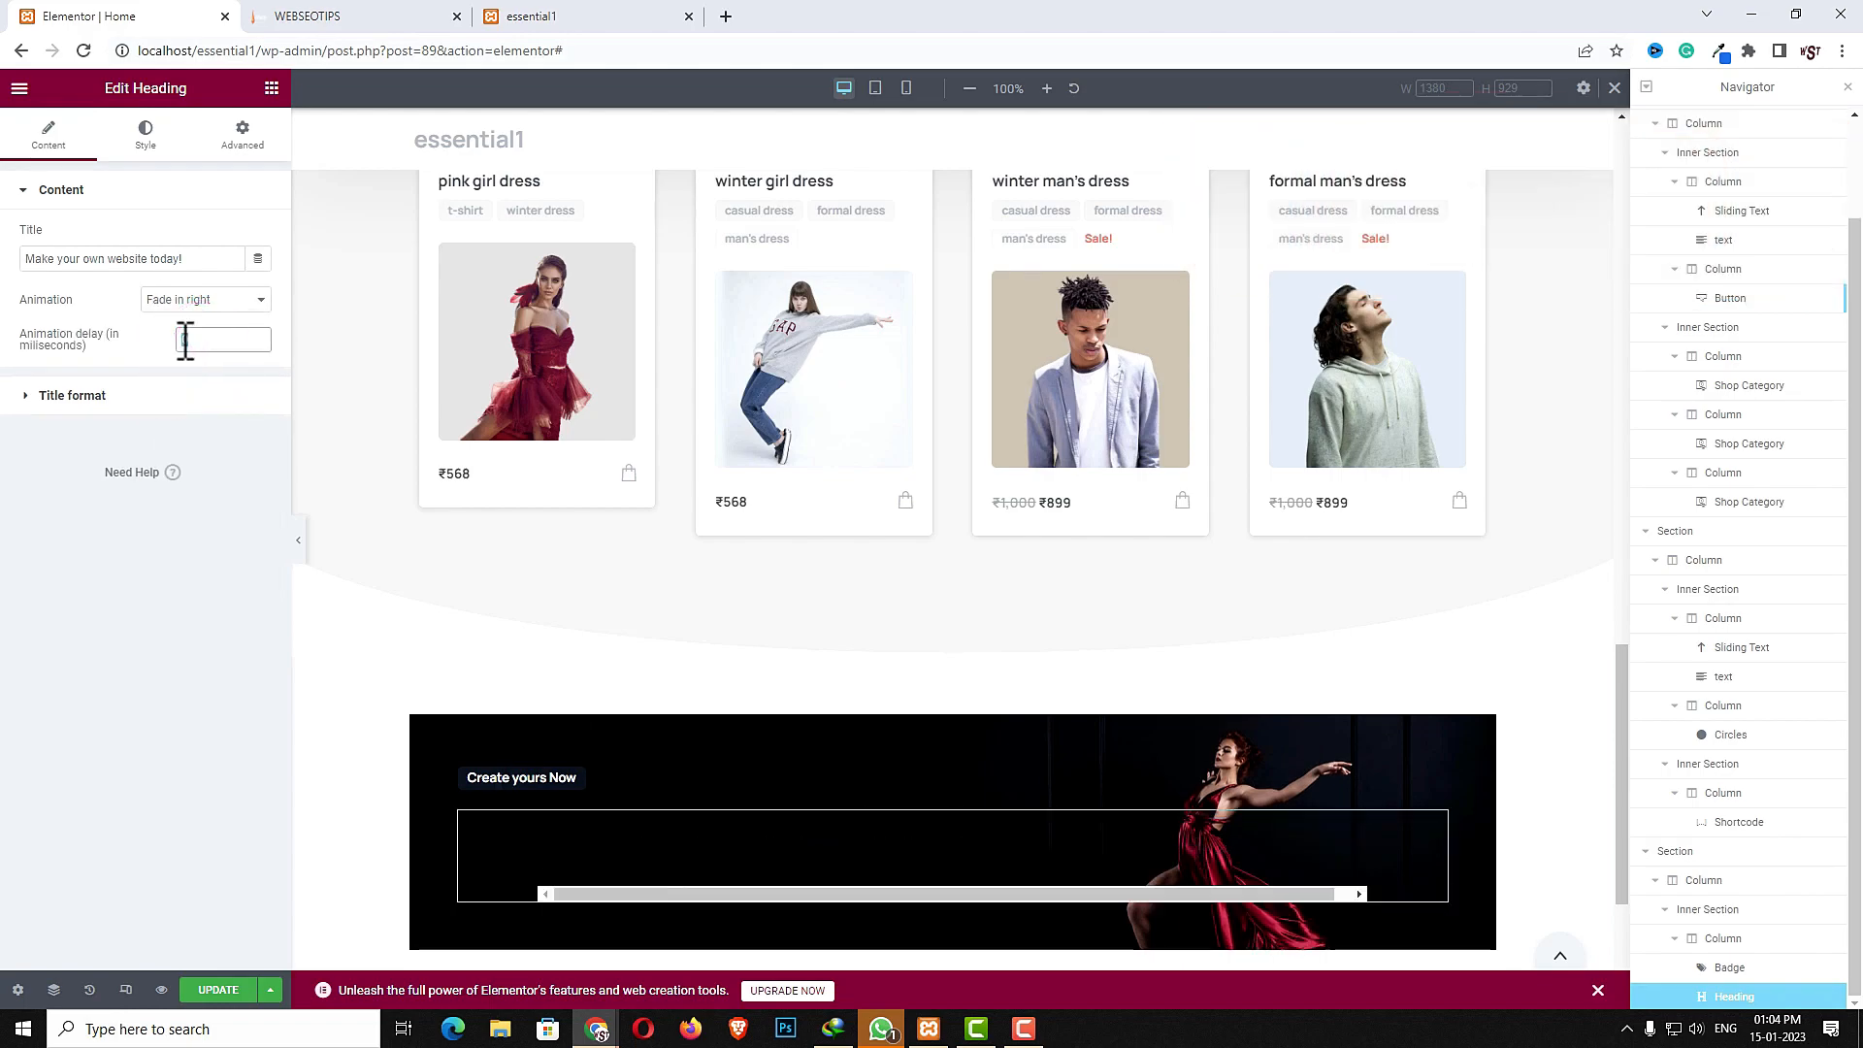
text(30)
- Format the heading title with White color, H3 size, and Left position
click(155, 390)
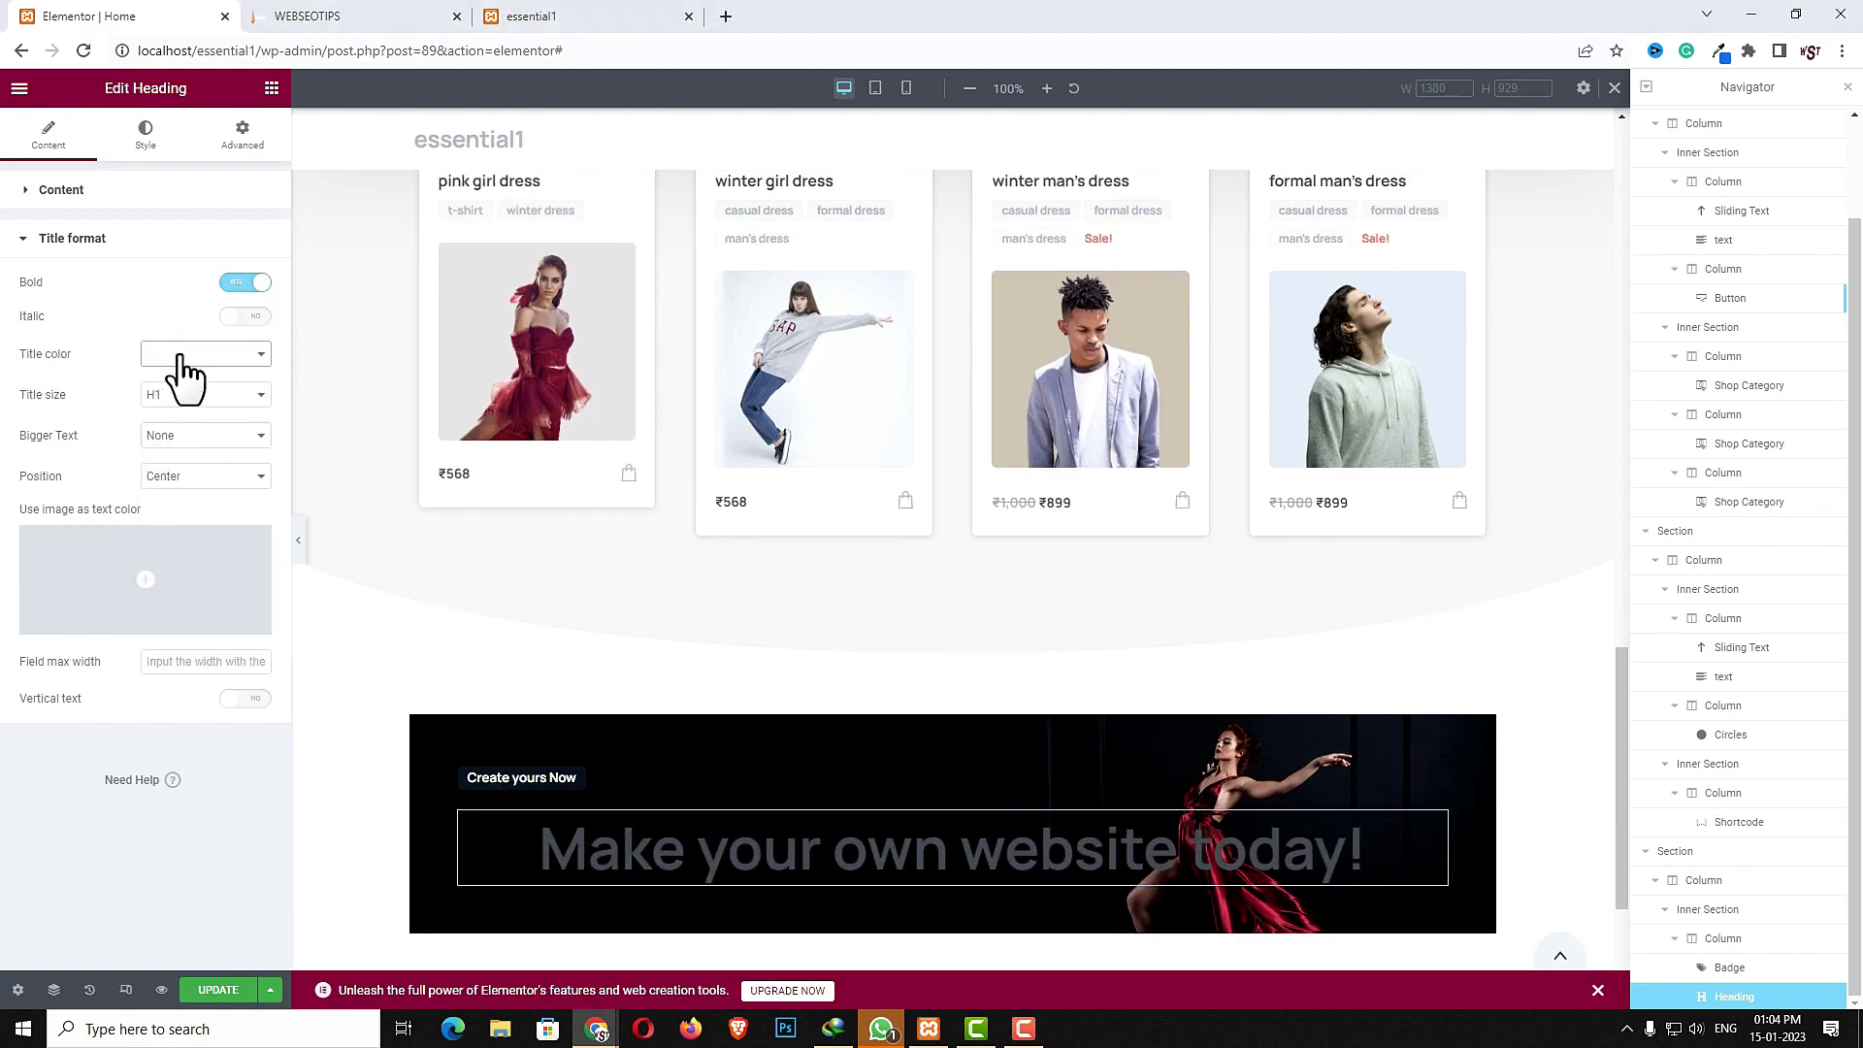
click(192, 353)
click(191, 445)
click(208, 395)
click(183, 446)
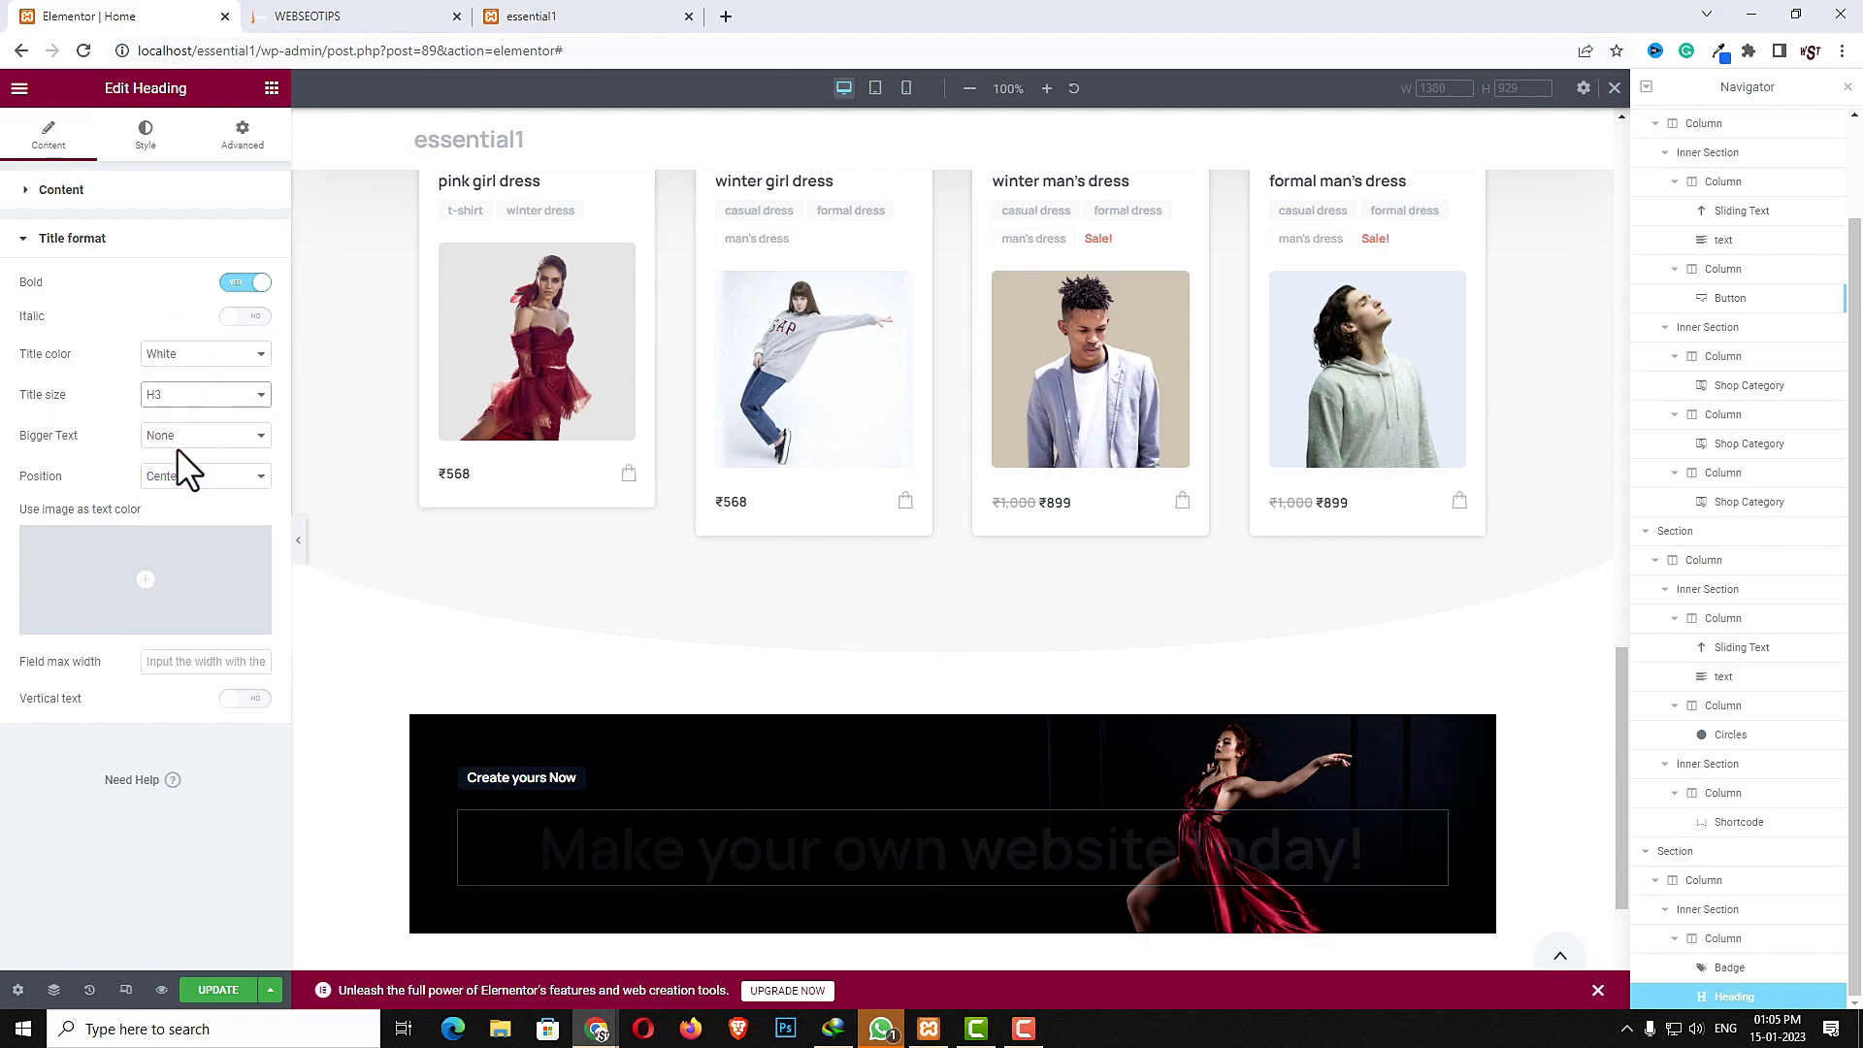
click(184, 476)
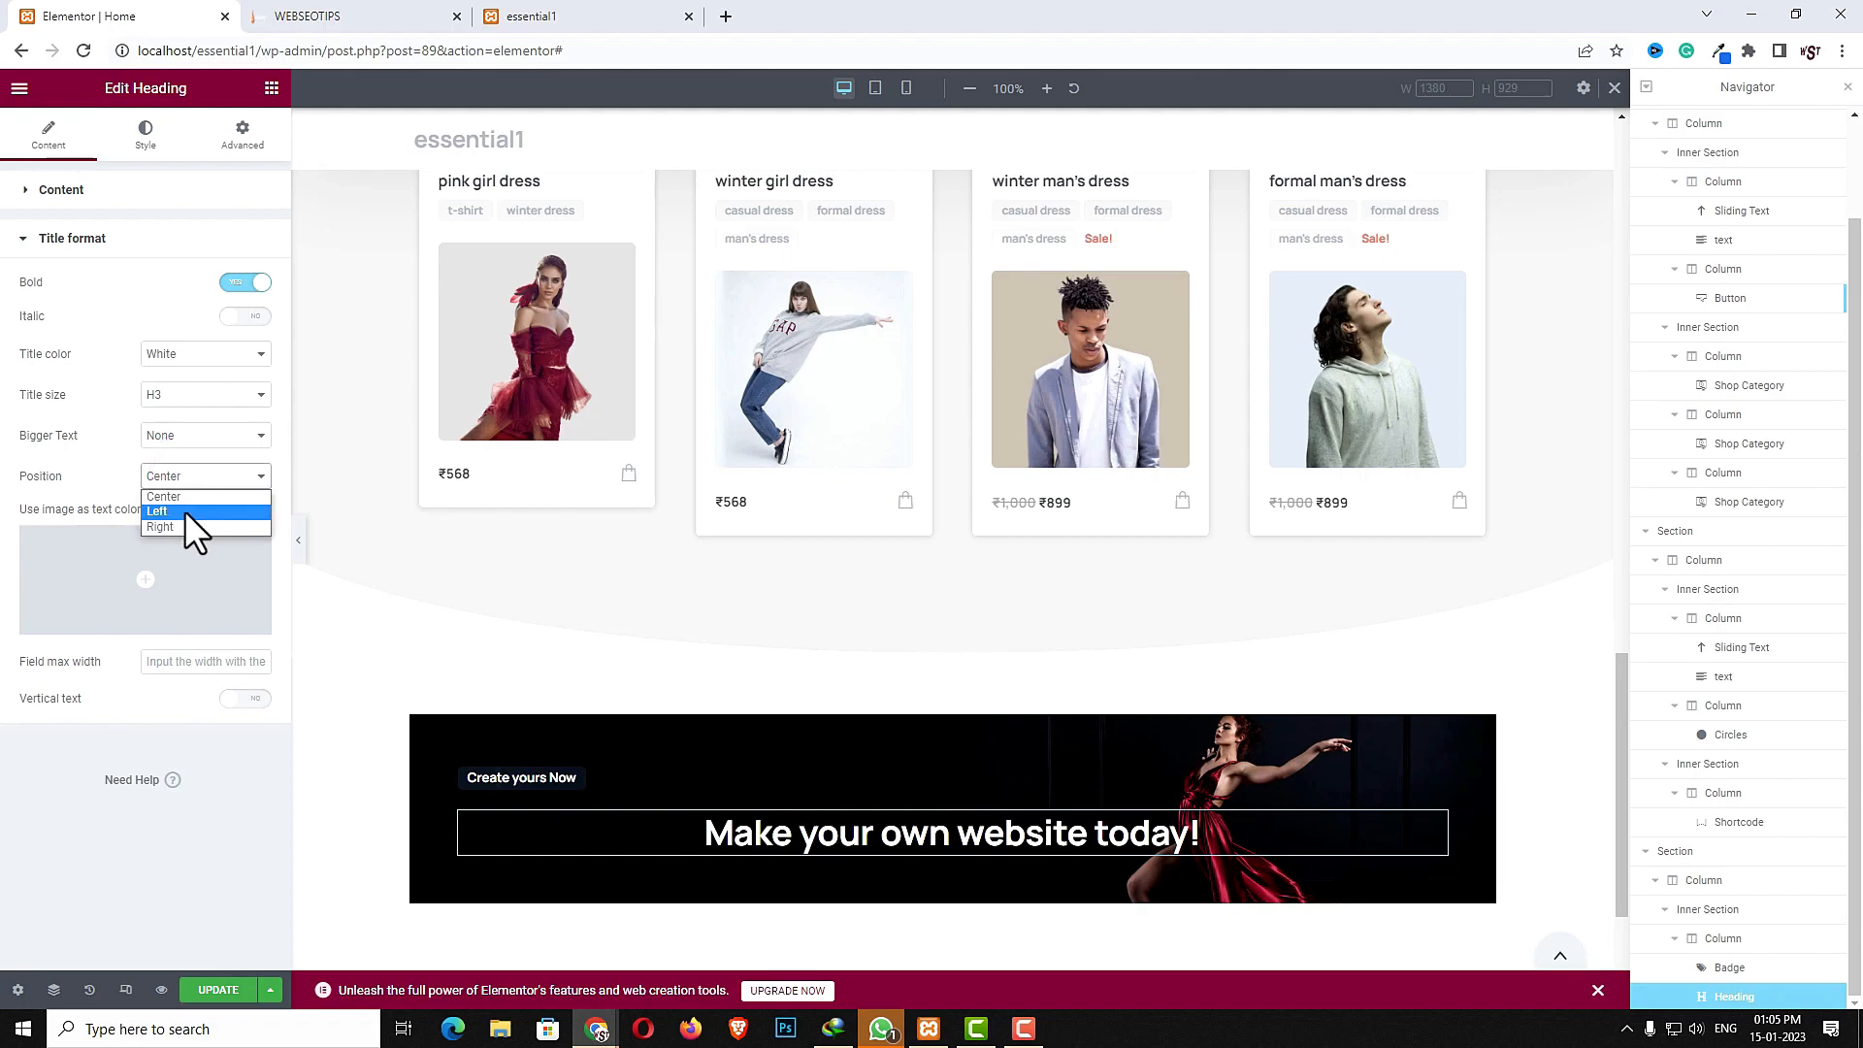
click(185, 510)
- Add a text widget below the heading with the content Over 9 million digital products by a community
click(271, 88)
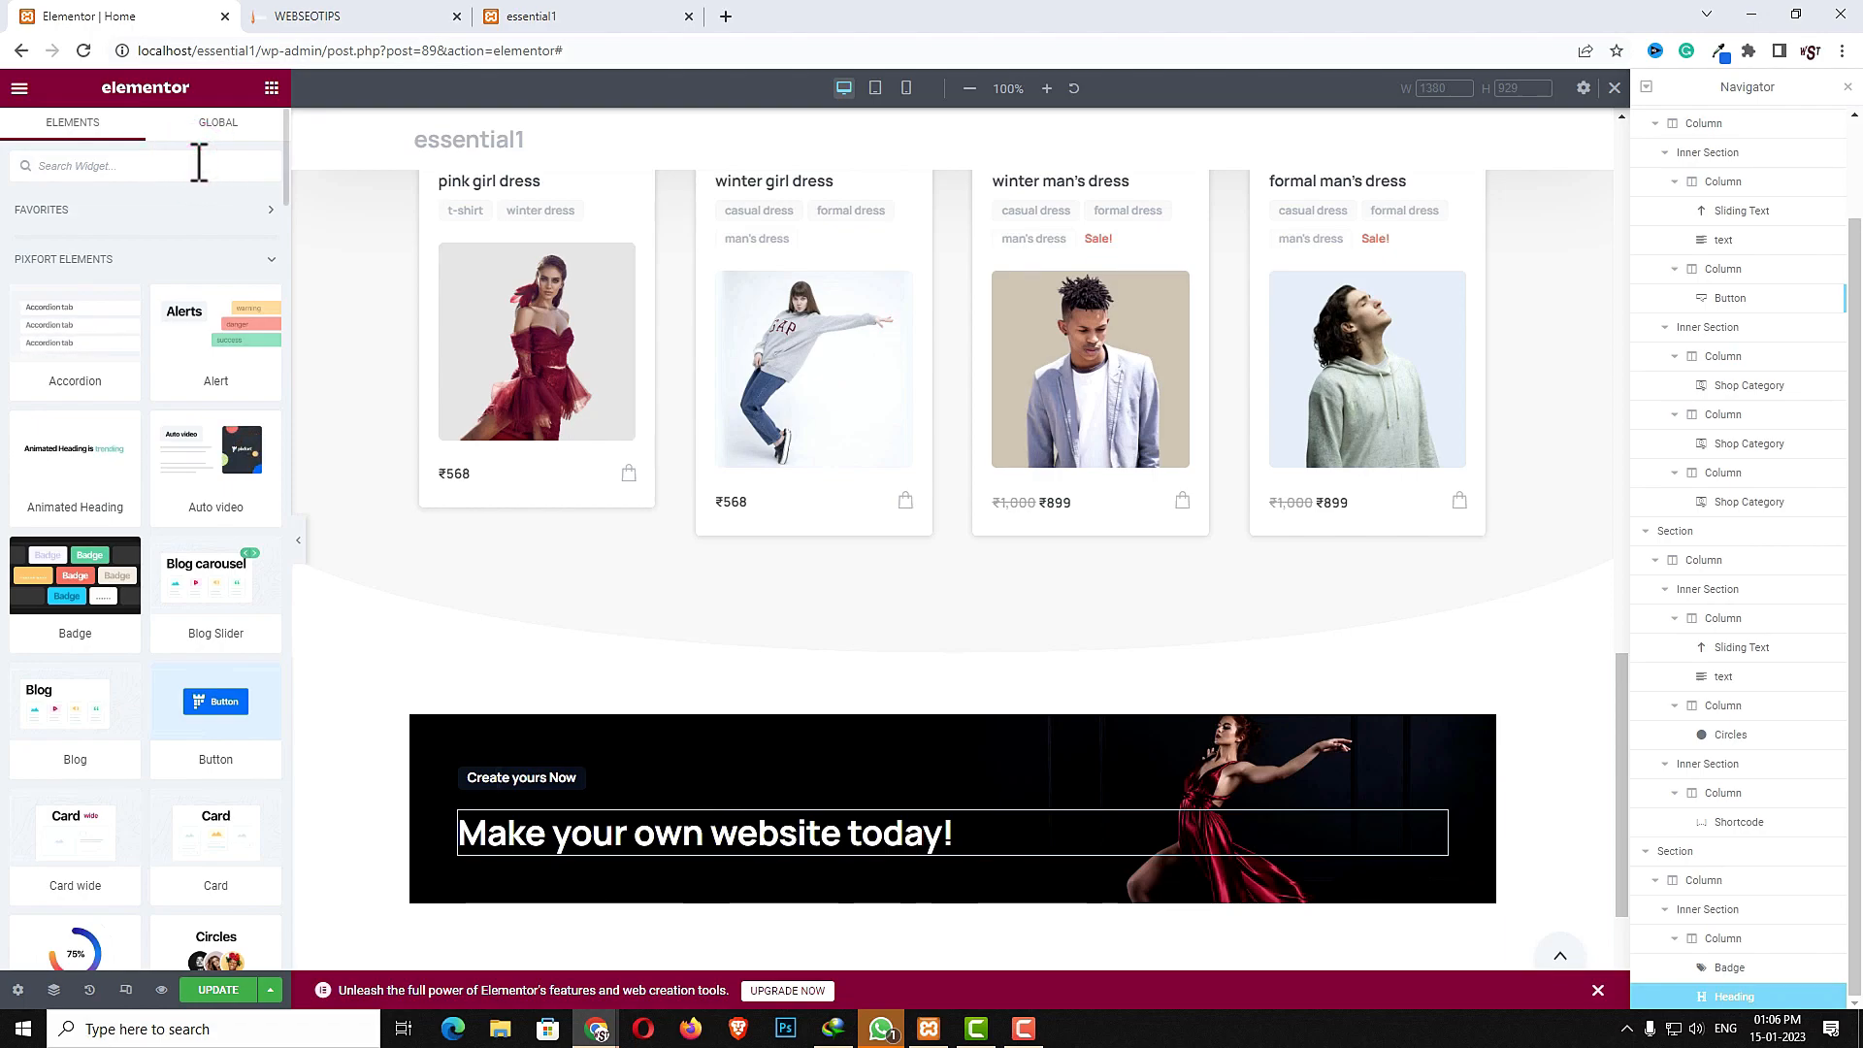
text(text)
drag(194, 456, 508, 844)
double_click(126, 355)
key(ctrl+a)
text(Over 9 million digital products by a community)
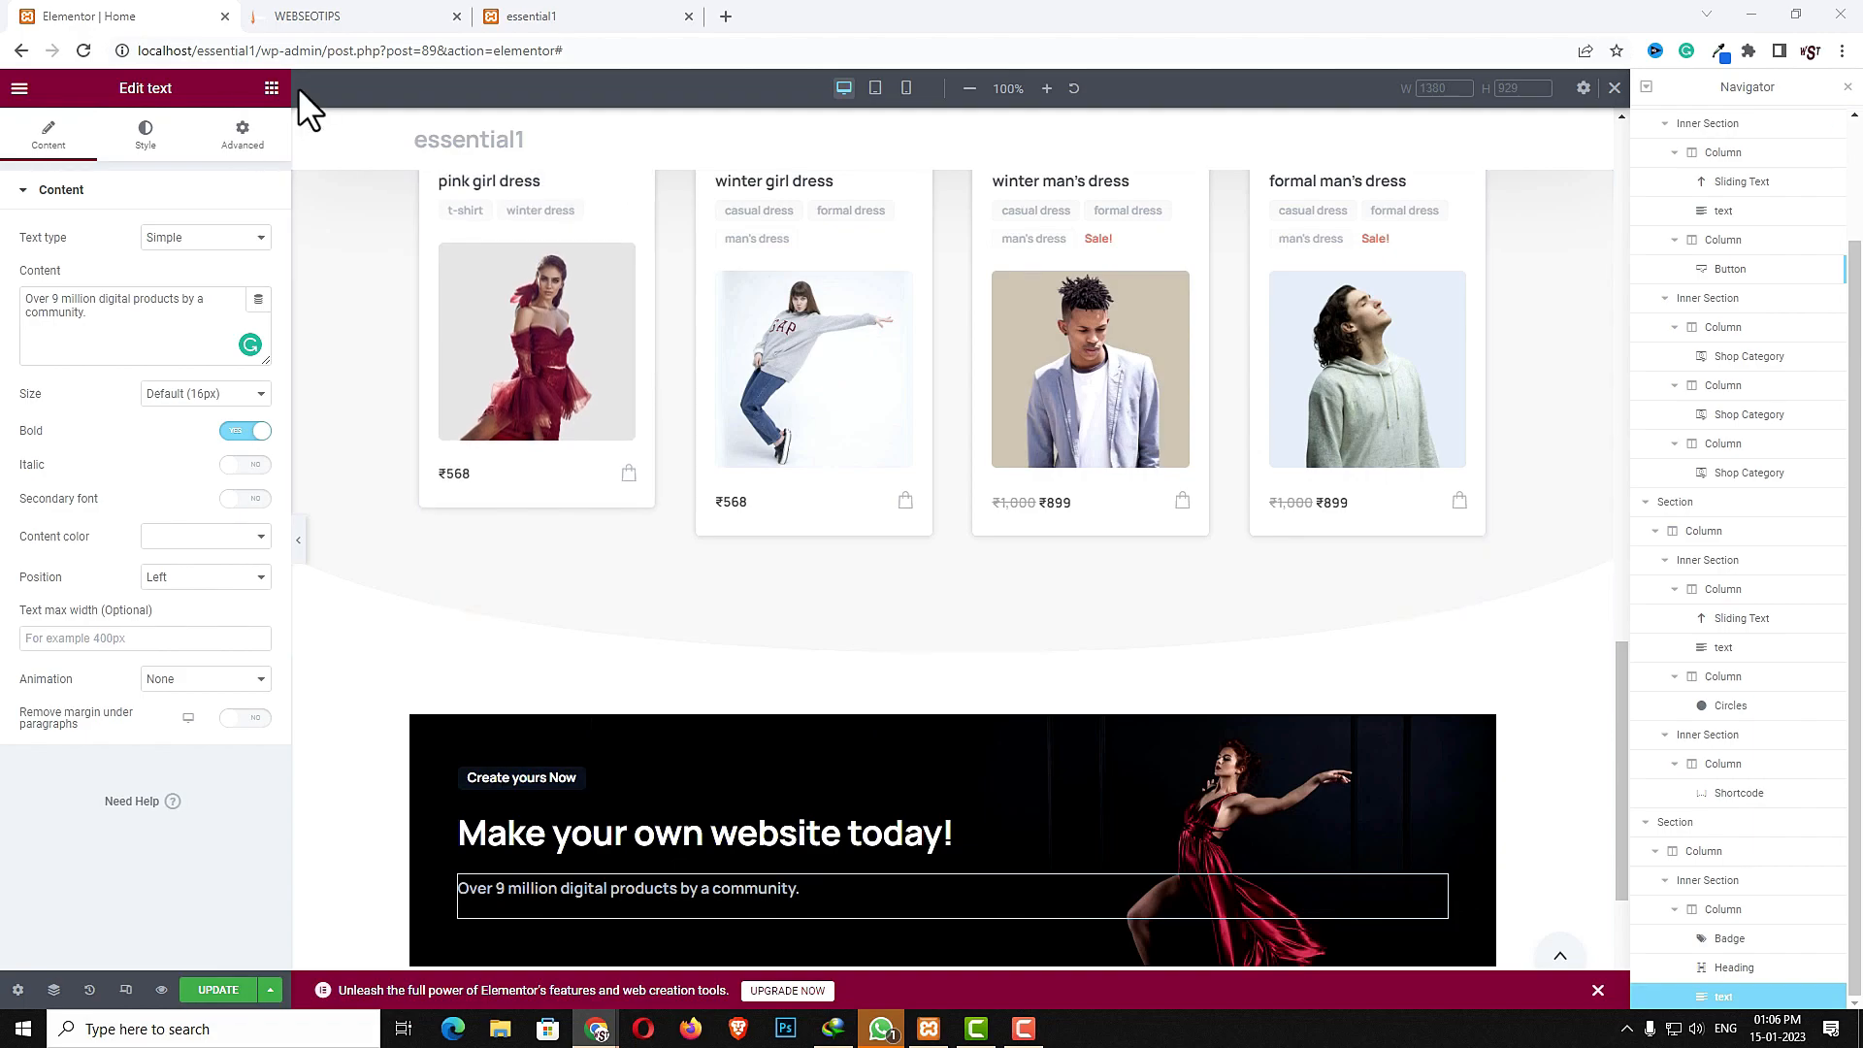
- Add a Video Popup widget below the text in the banner's inner section
click(272, 88)
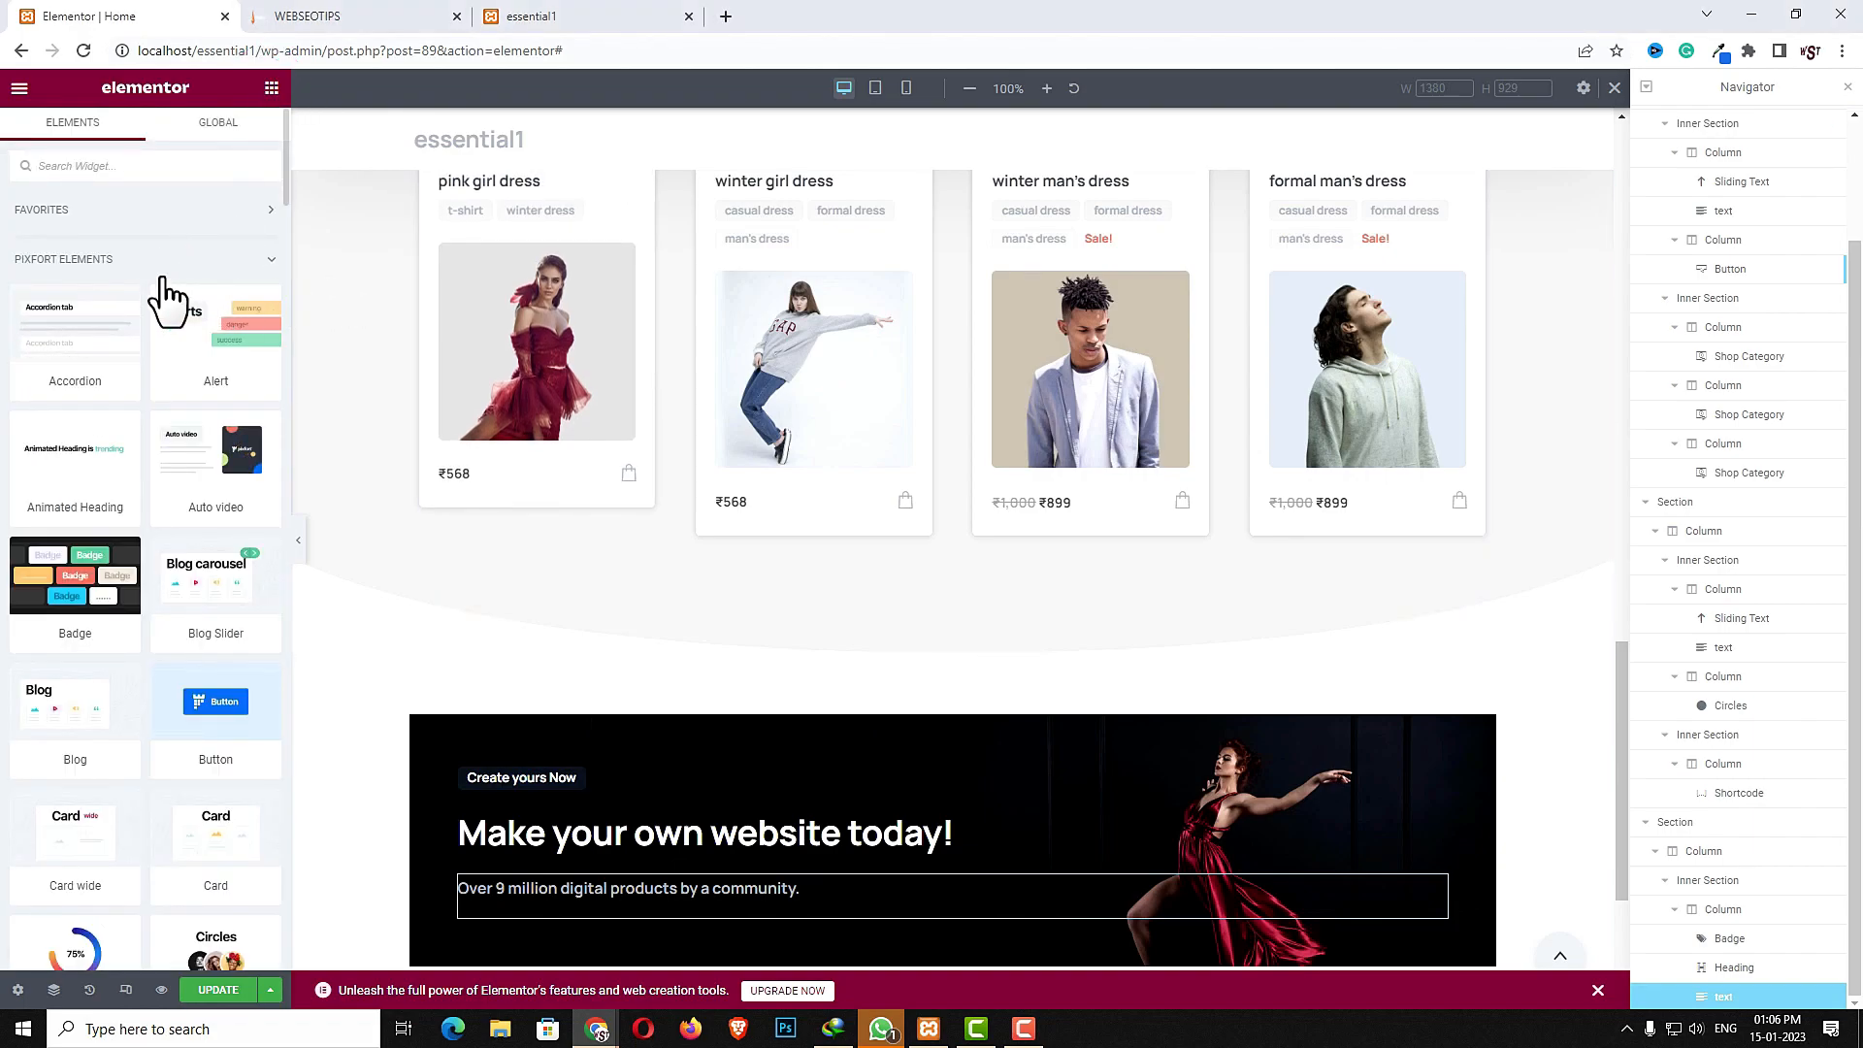
click(148, 166)
text(video)
drag(78, 361, 512, 876)
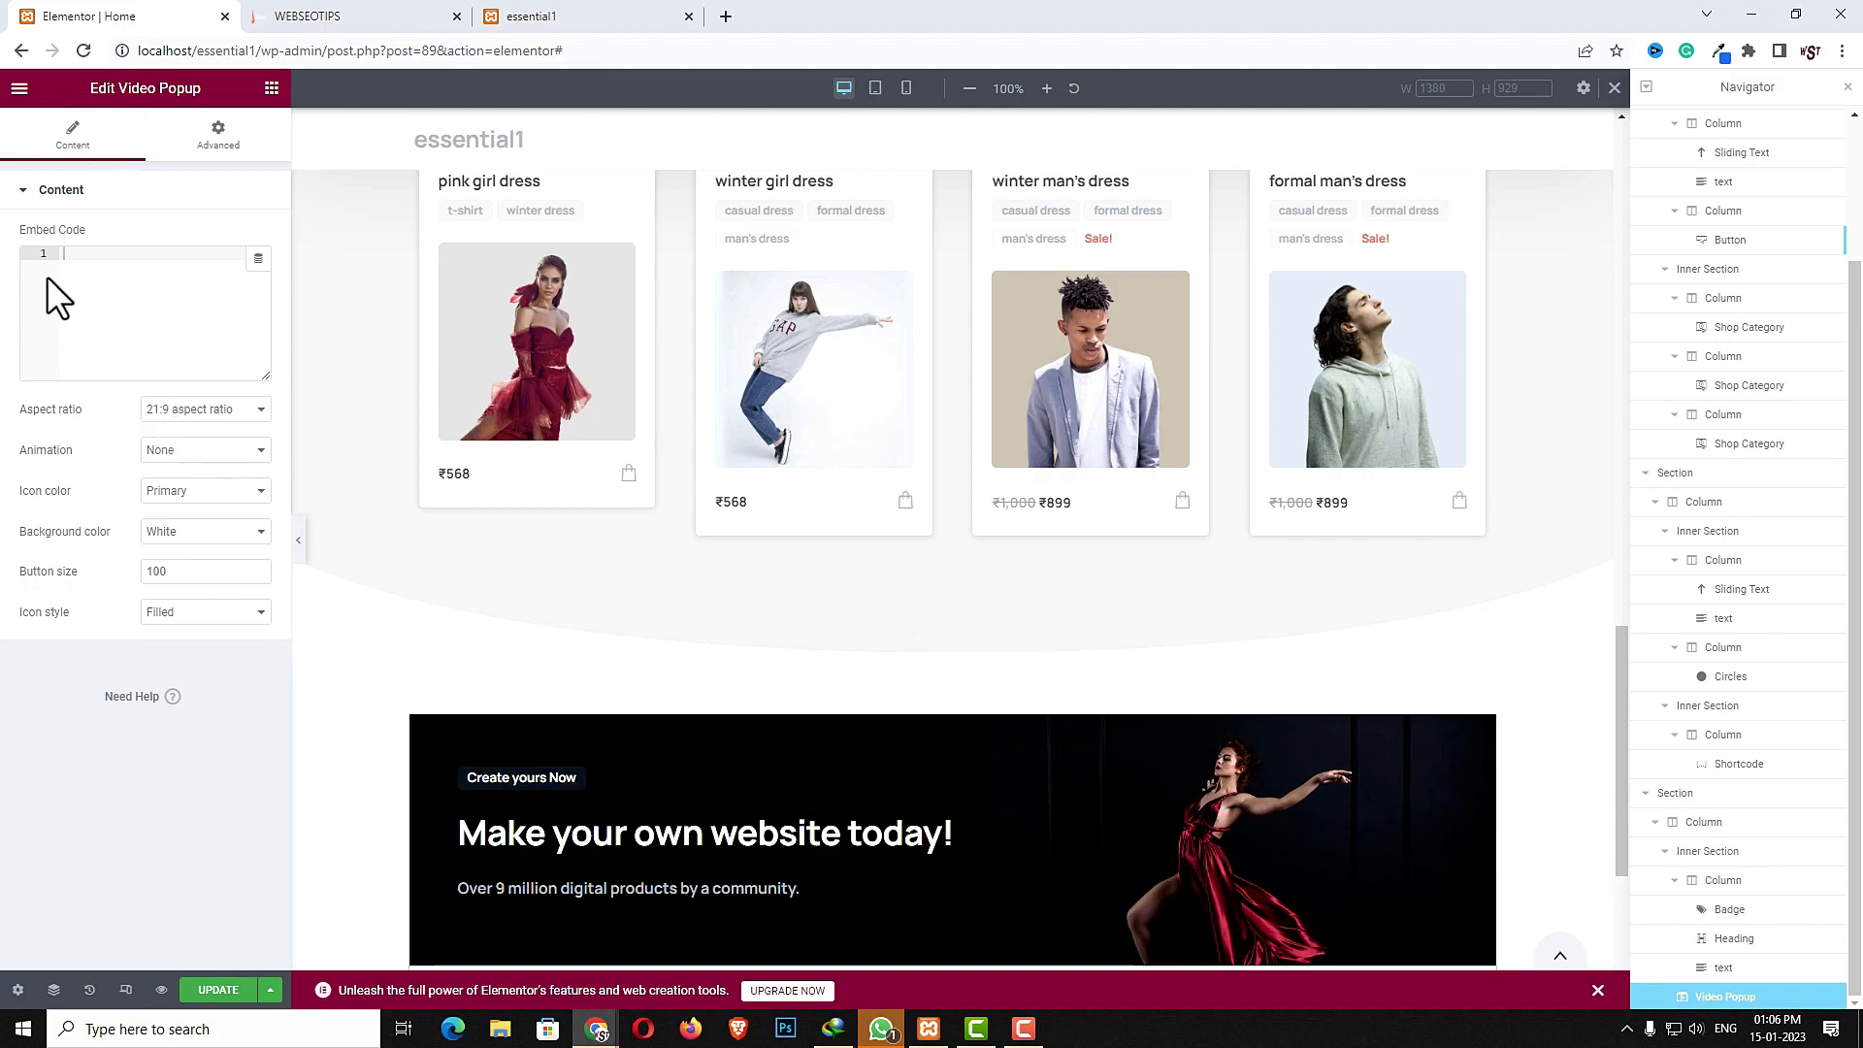
- Open the Total WordPress Theme tutorial video on YouTube in a new tab and copy its embed code
click(726, 16)
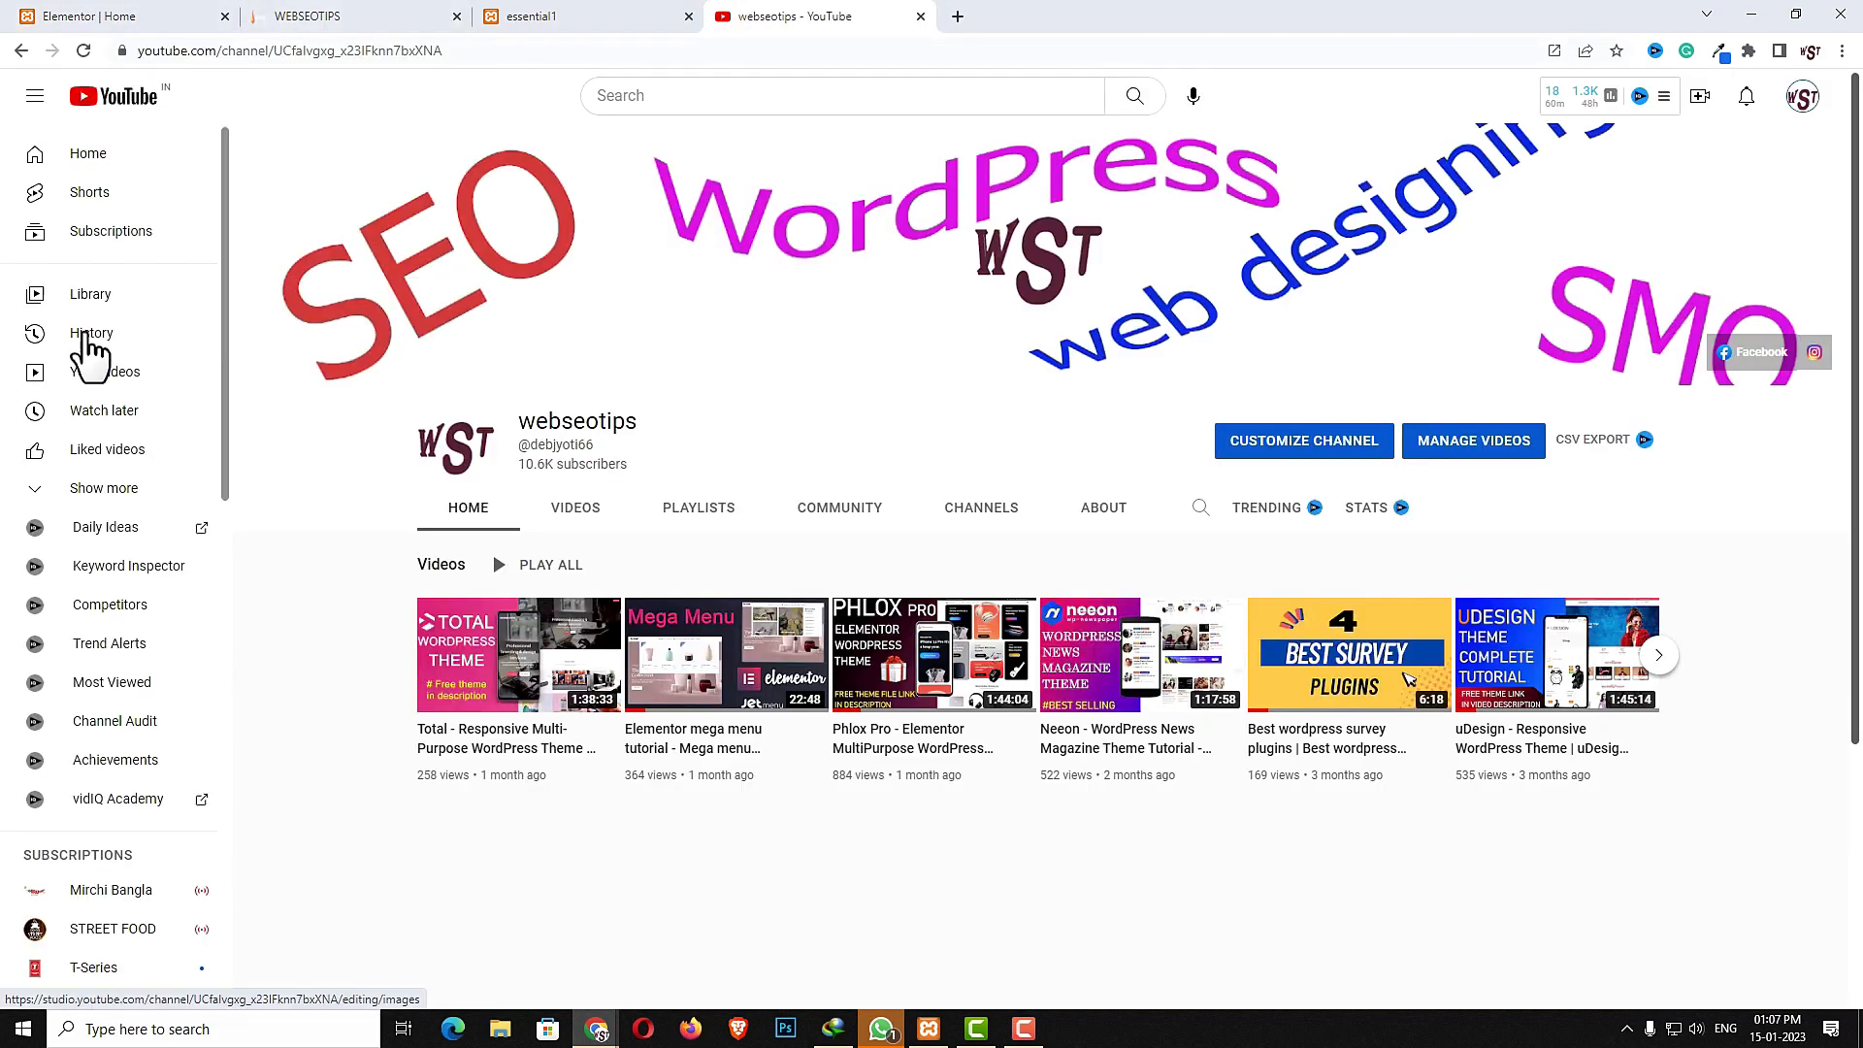
click(500, 670)
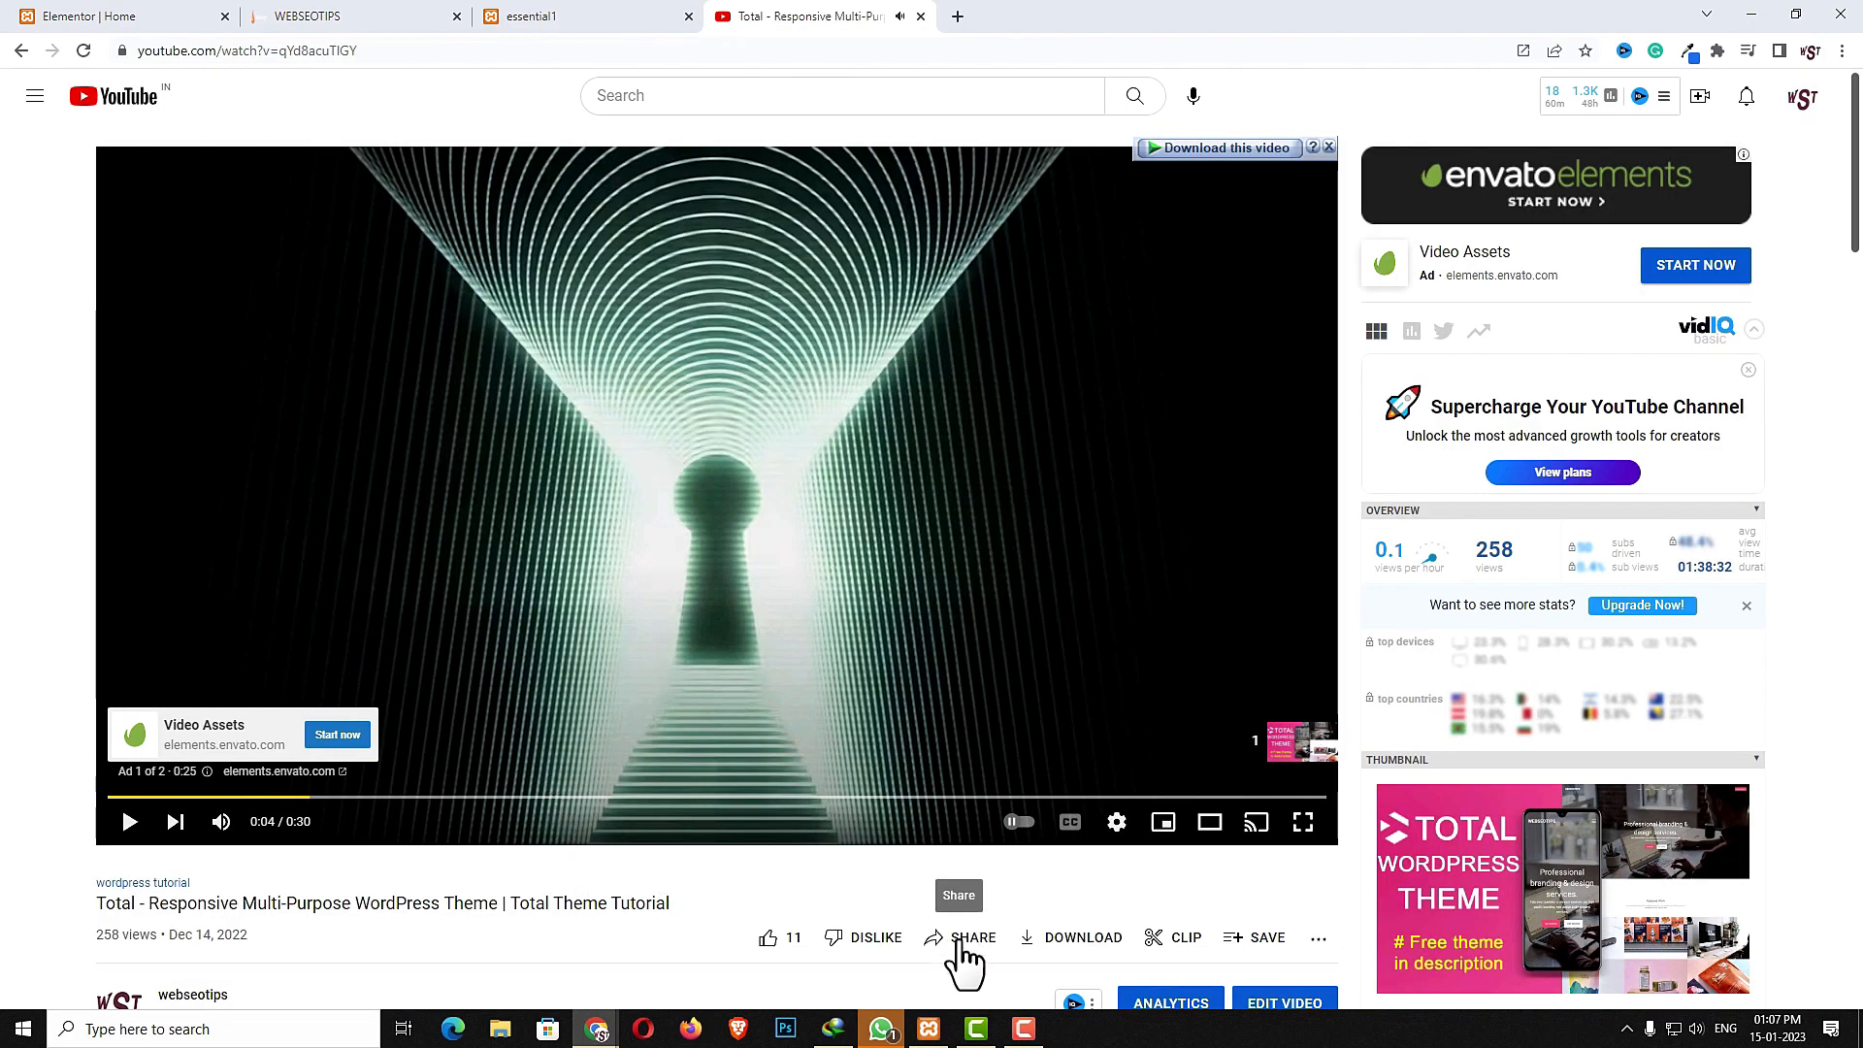
click(961, 942)
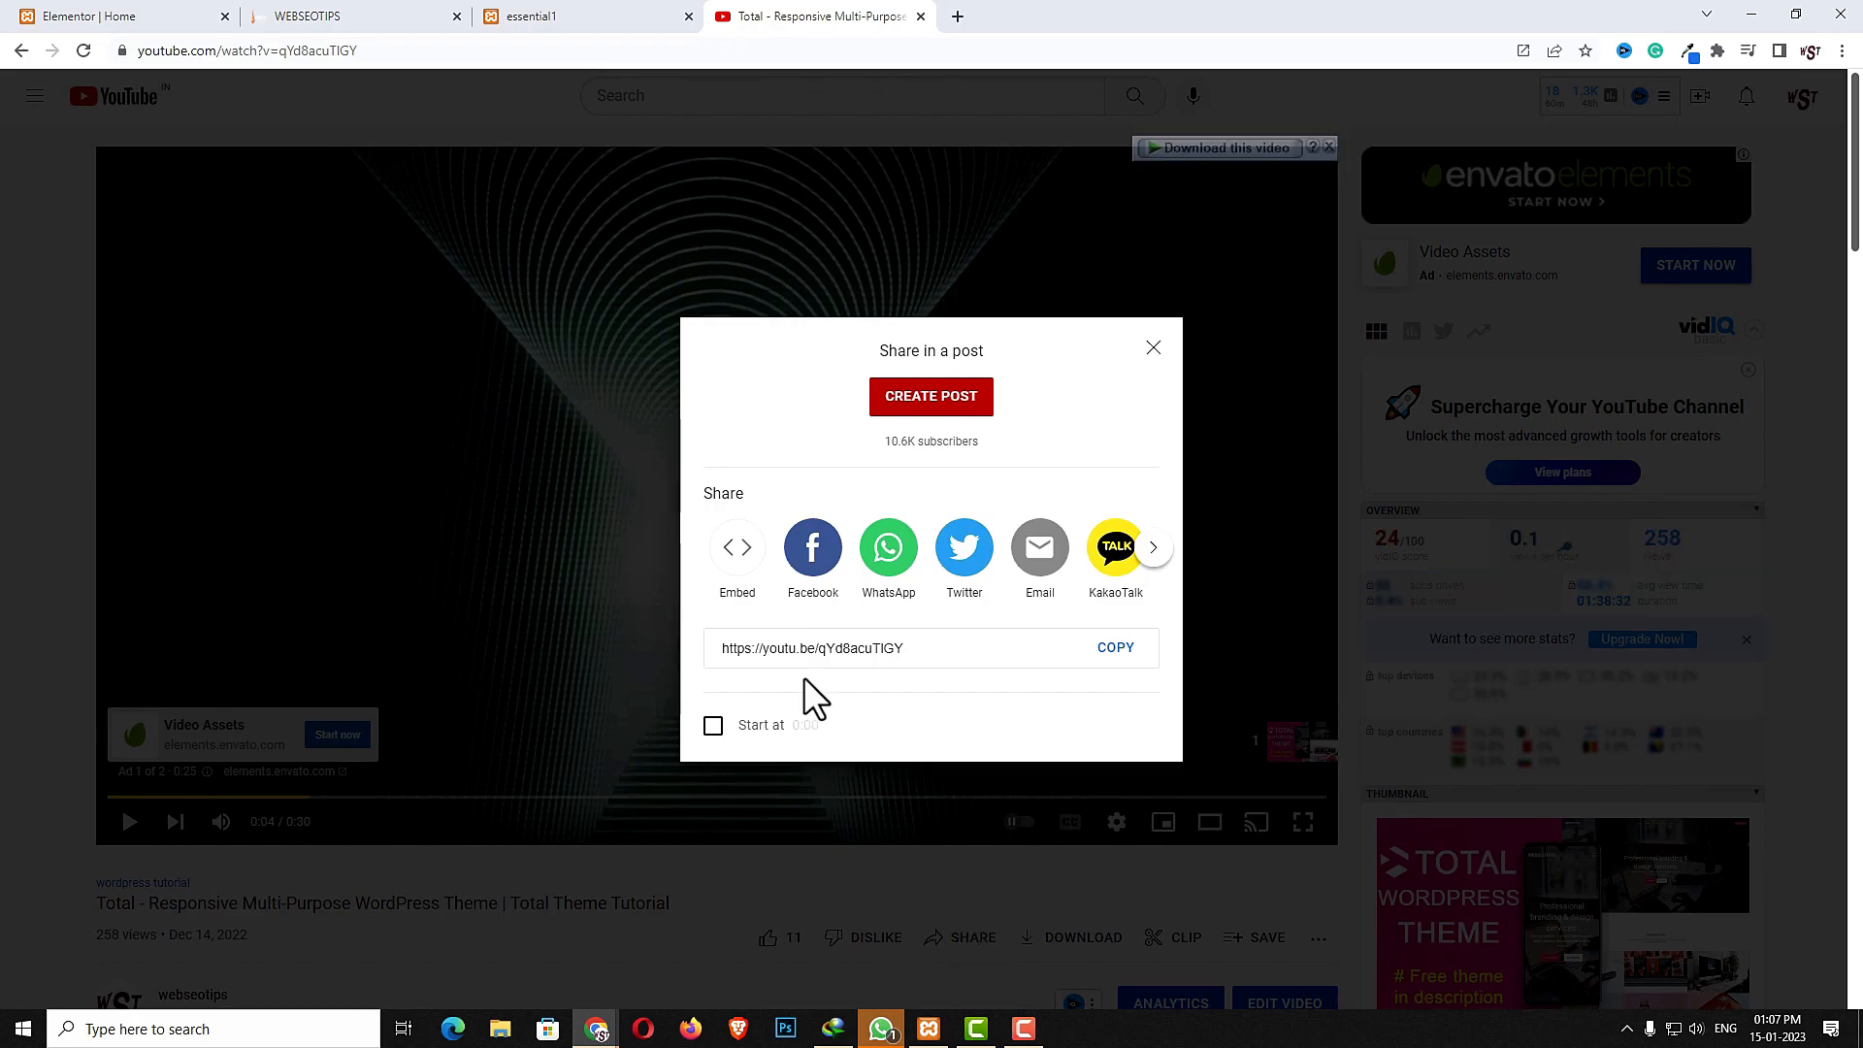
click(740, 551)
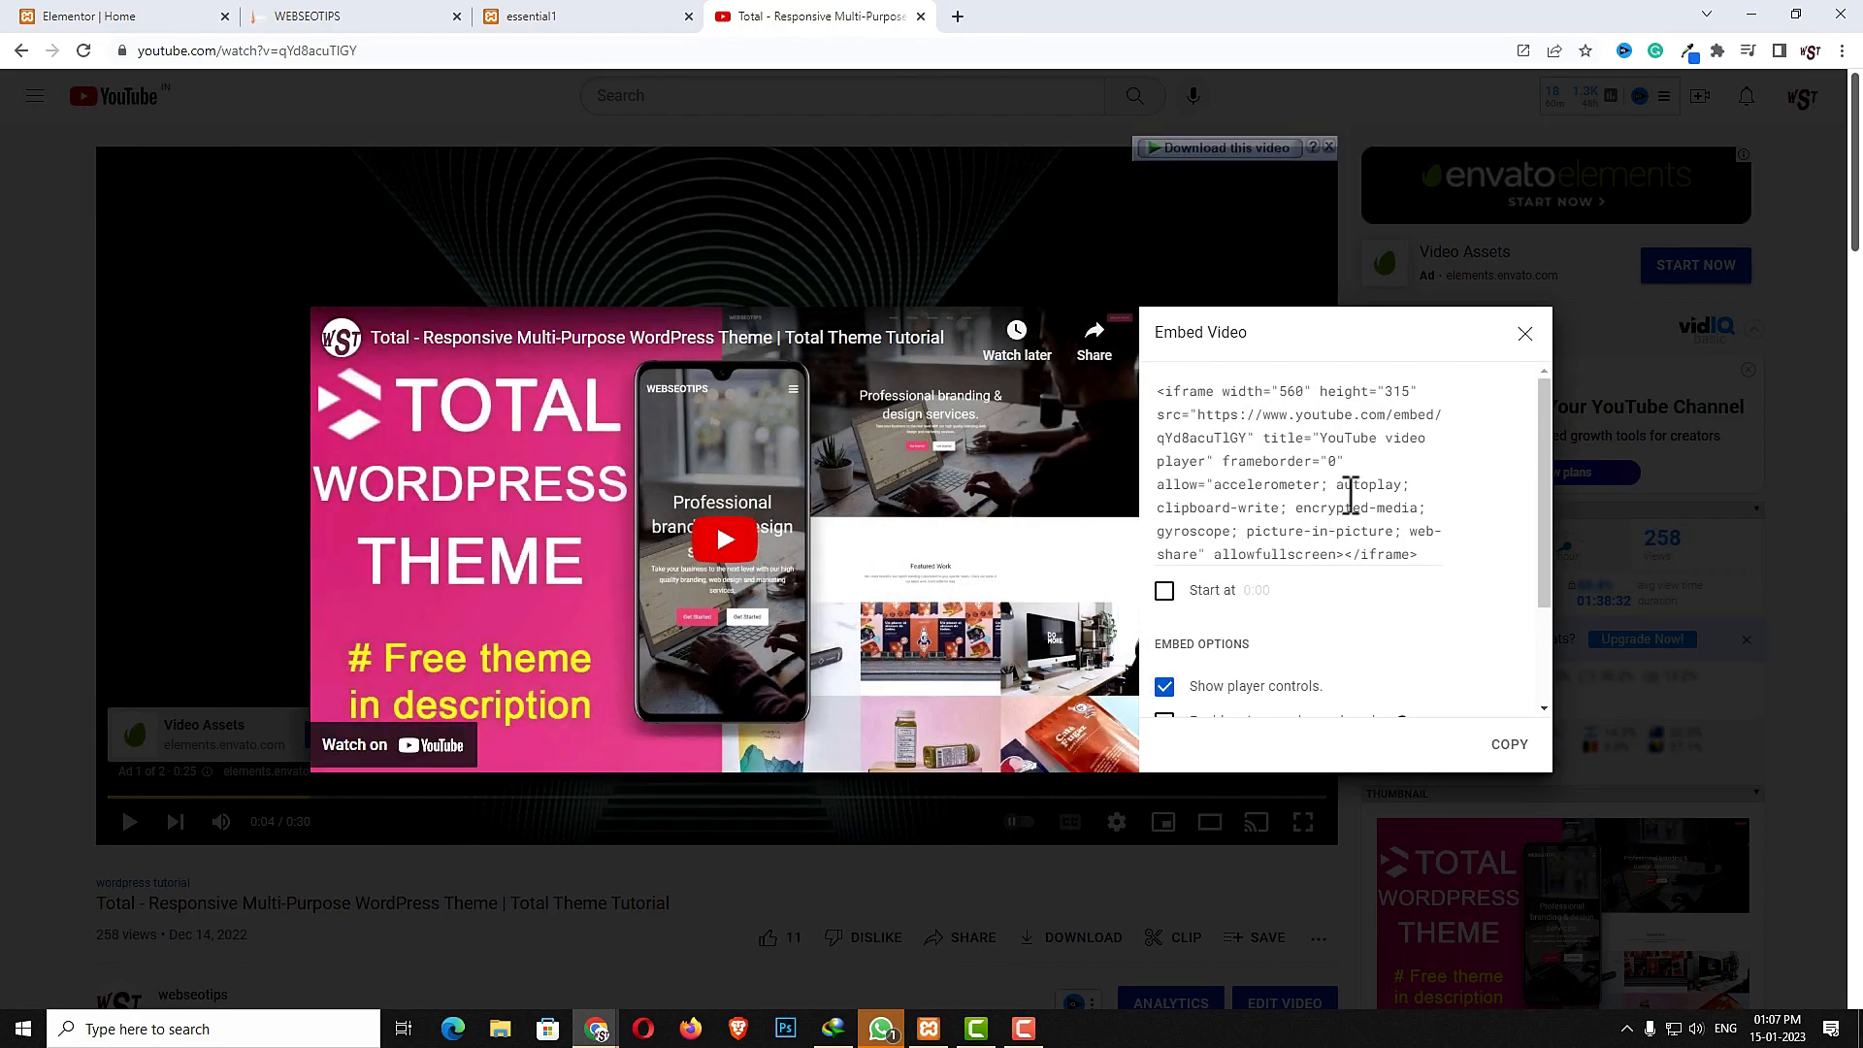
click(1351, 495)
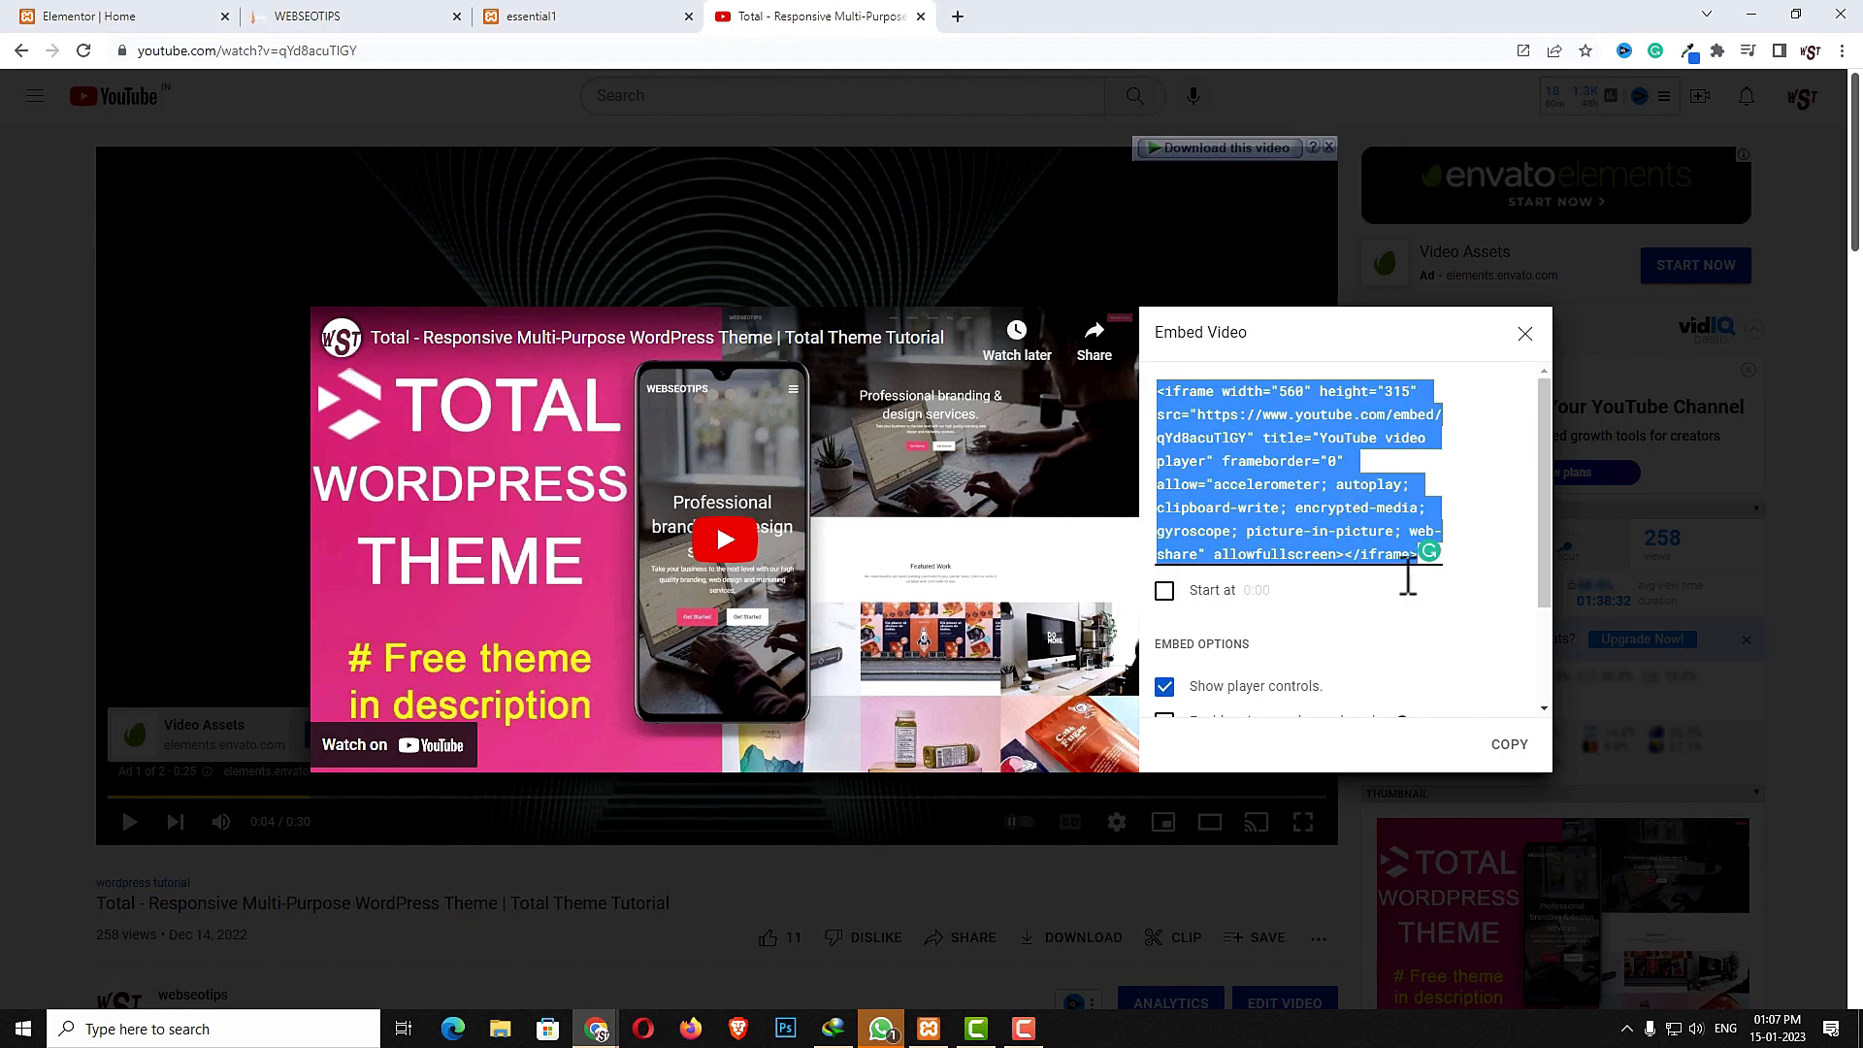
click(1510, 746)
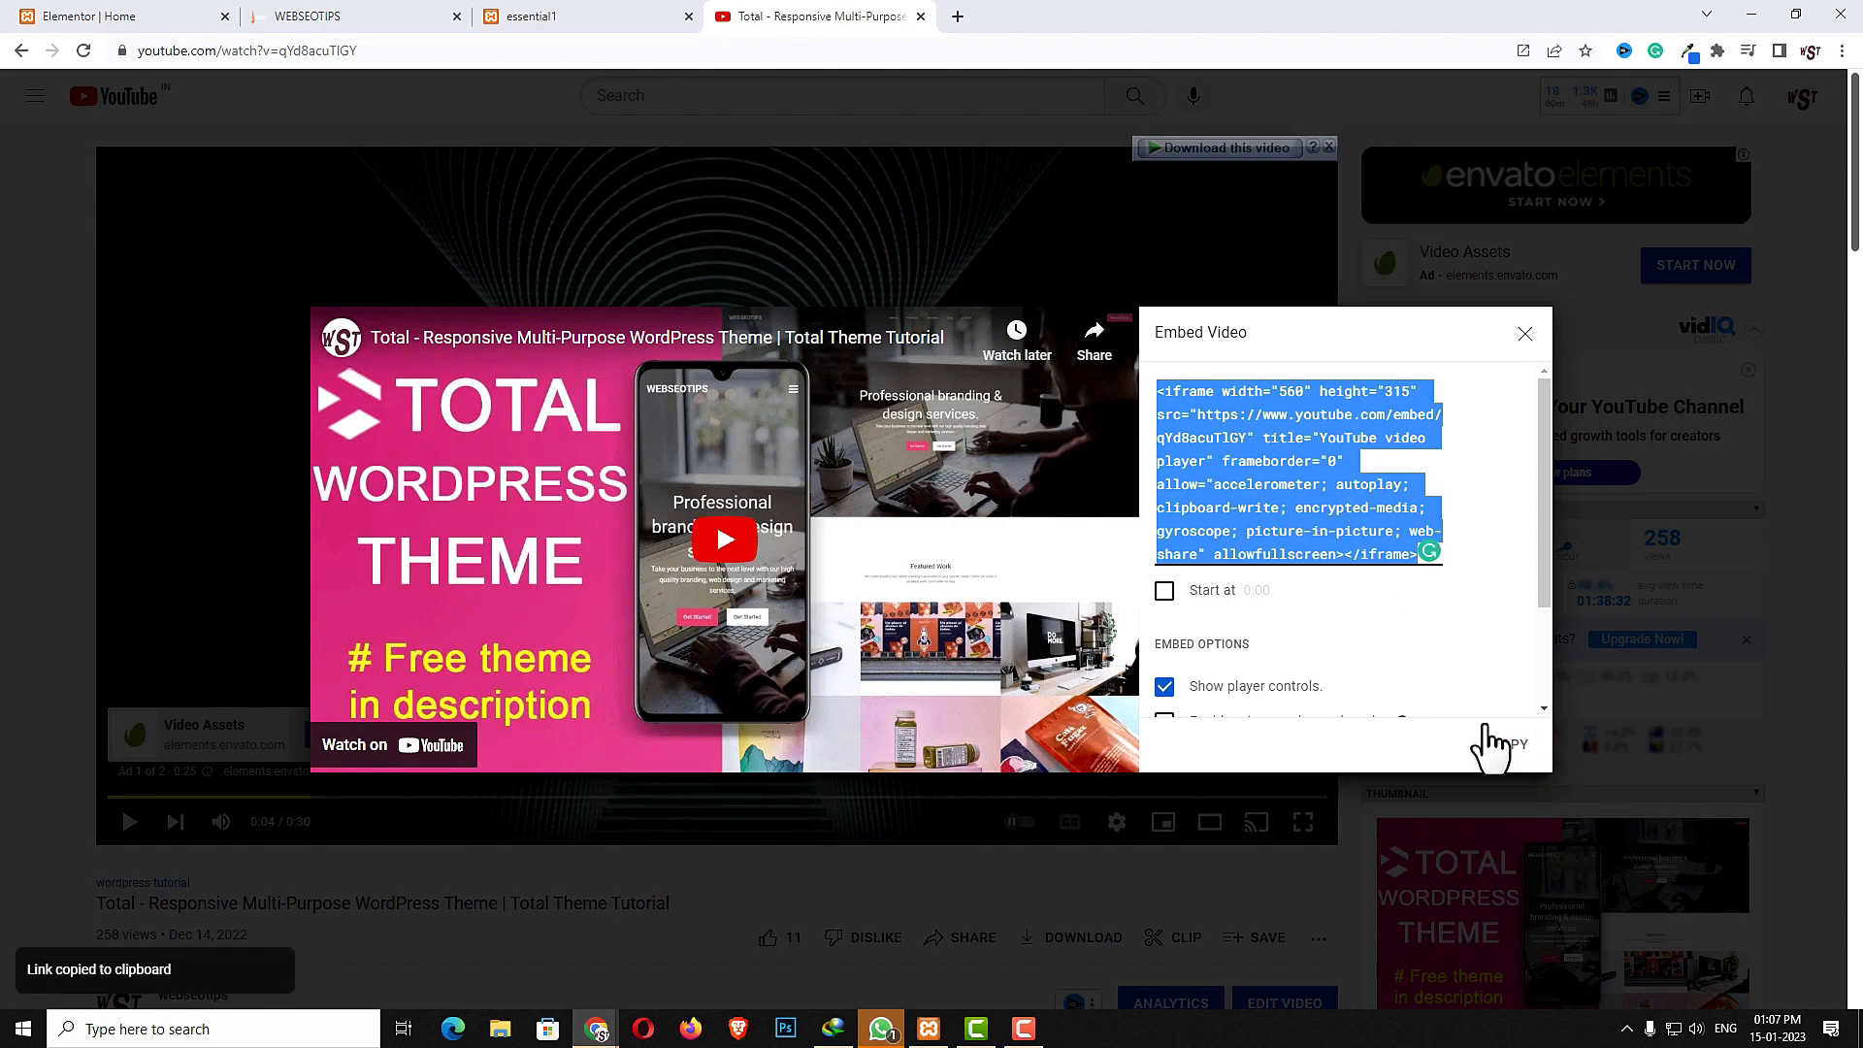
- Close the YouTube tab and paste the embed code into the Video Popup's embed code field
click(921, 17)
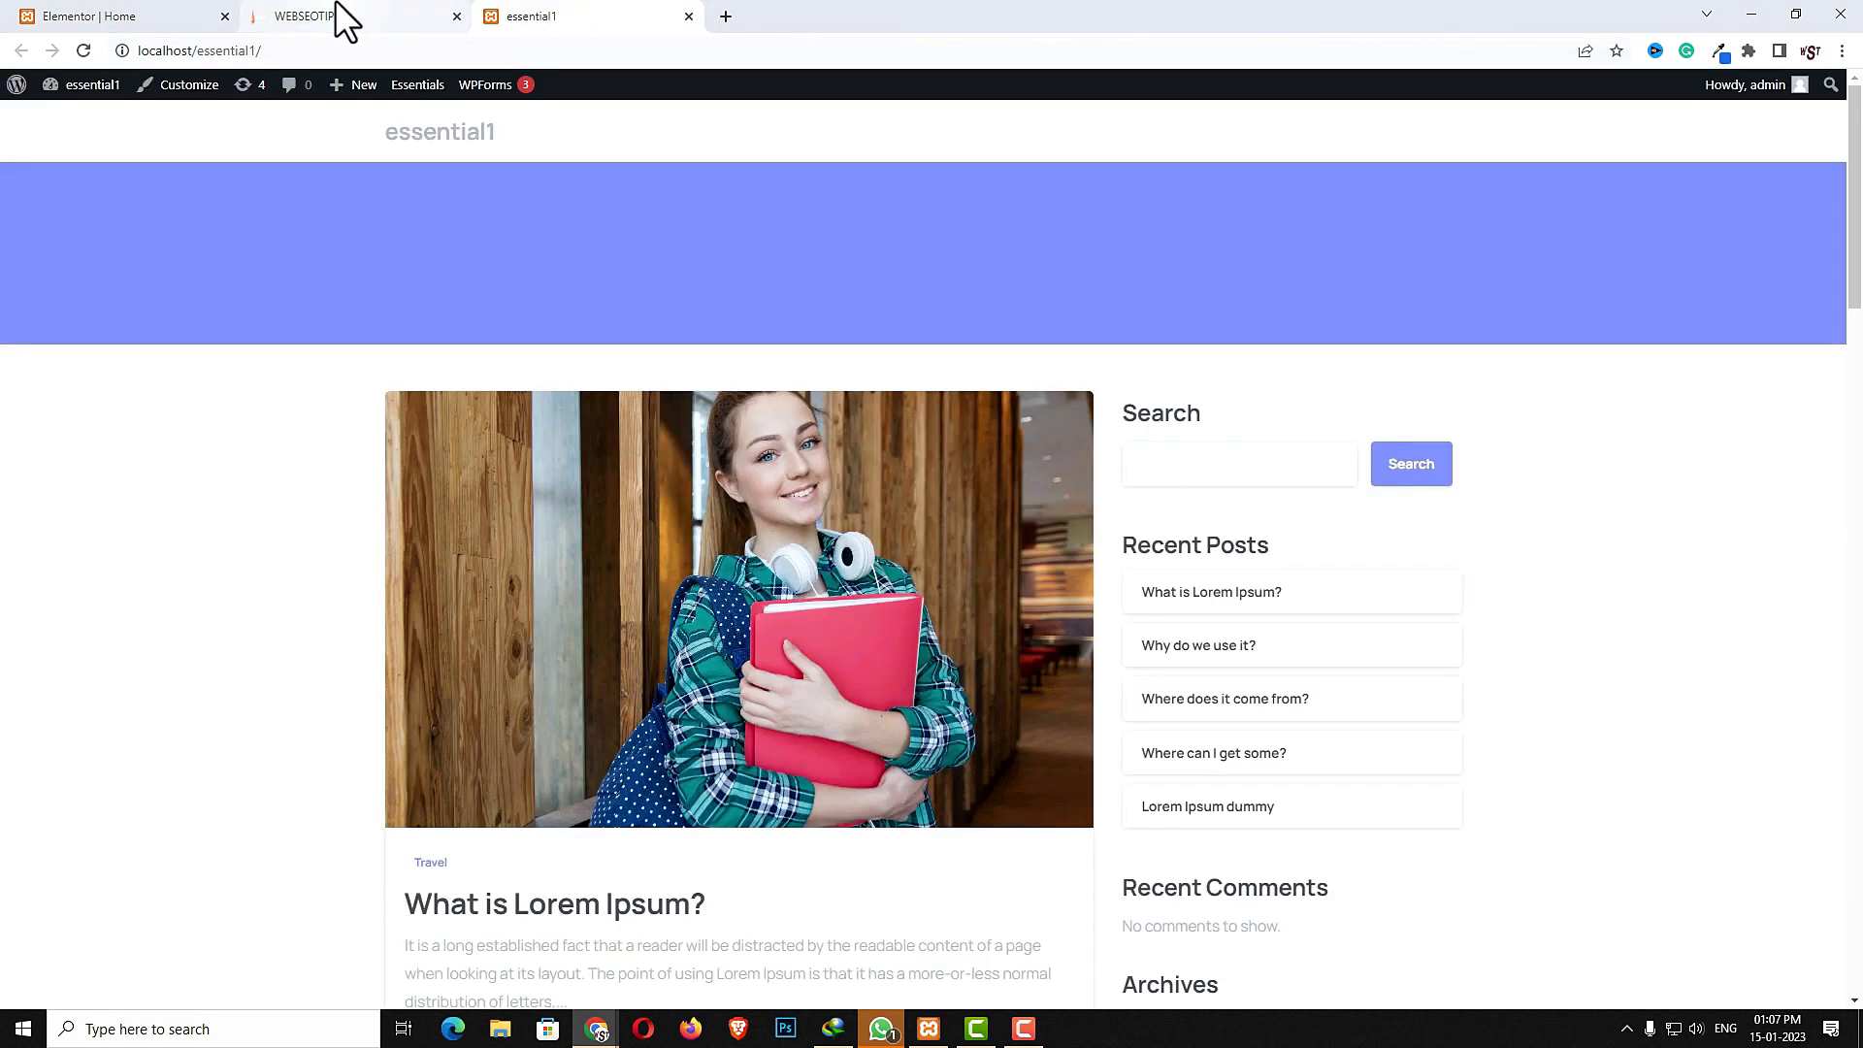
click(153, 11)
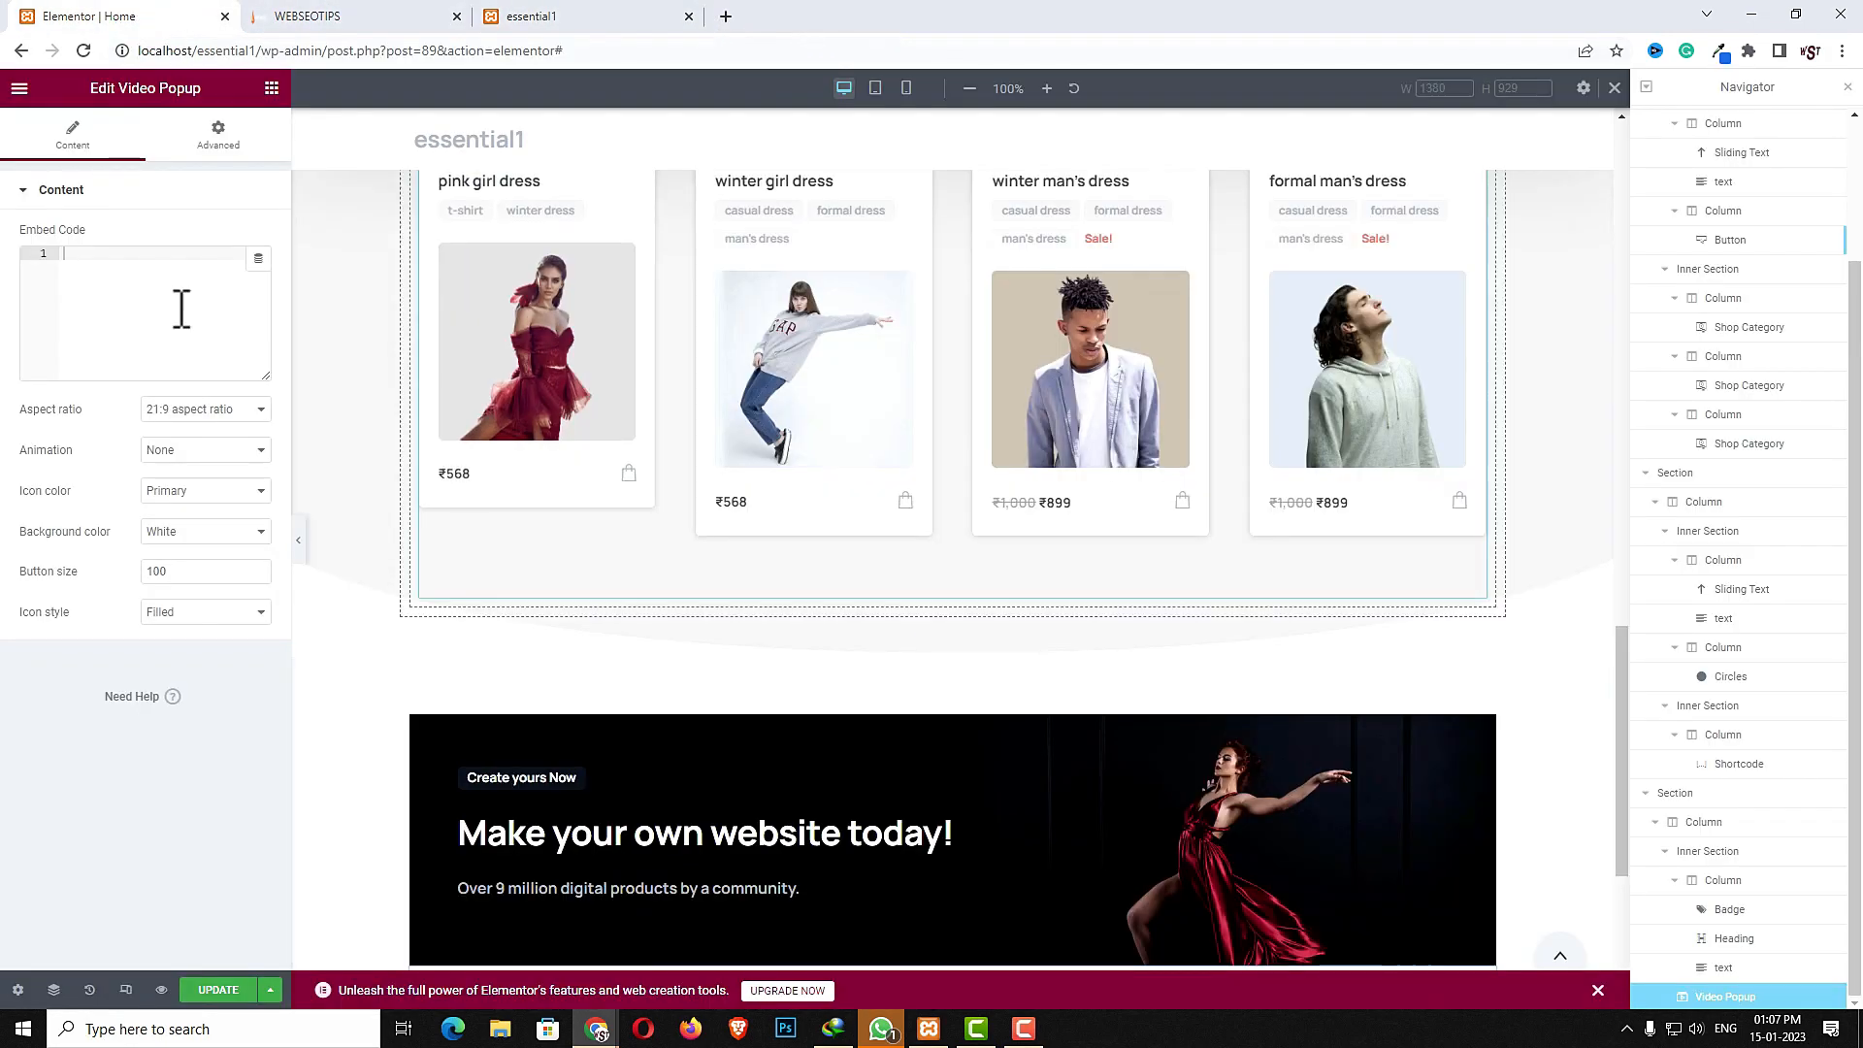
click(109, 289)
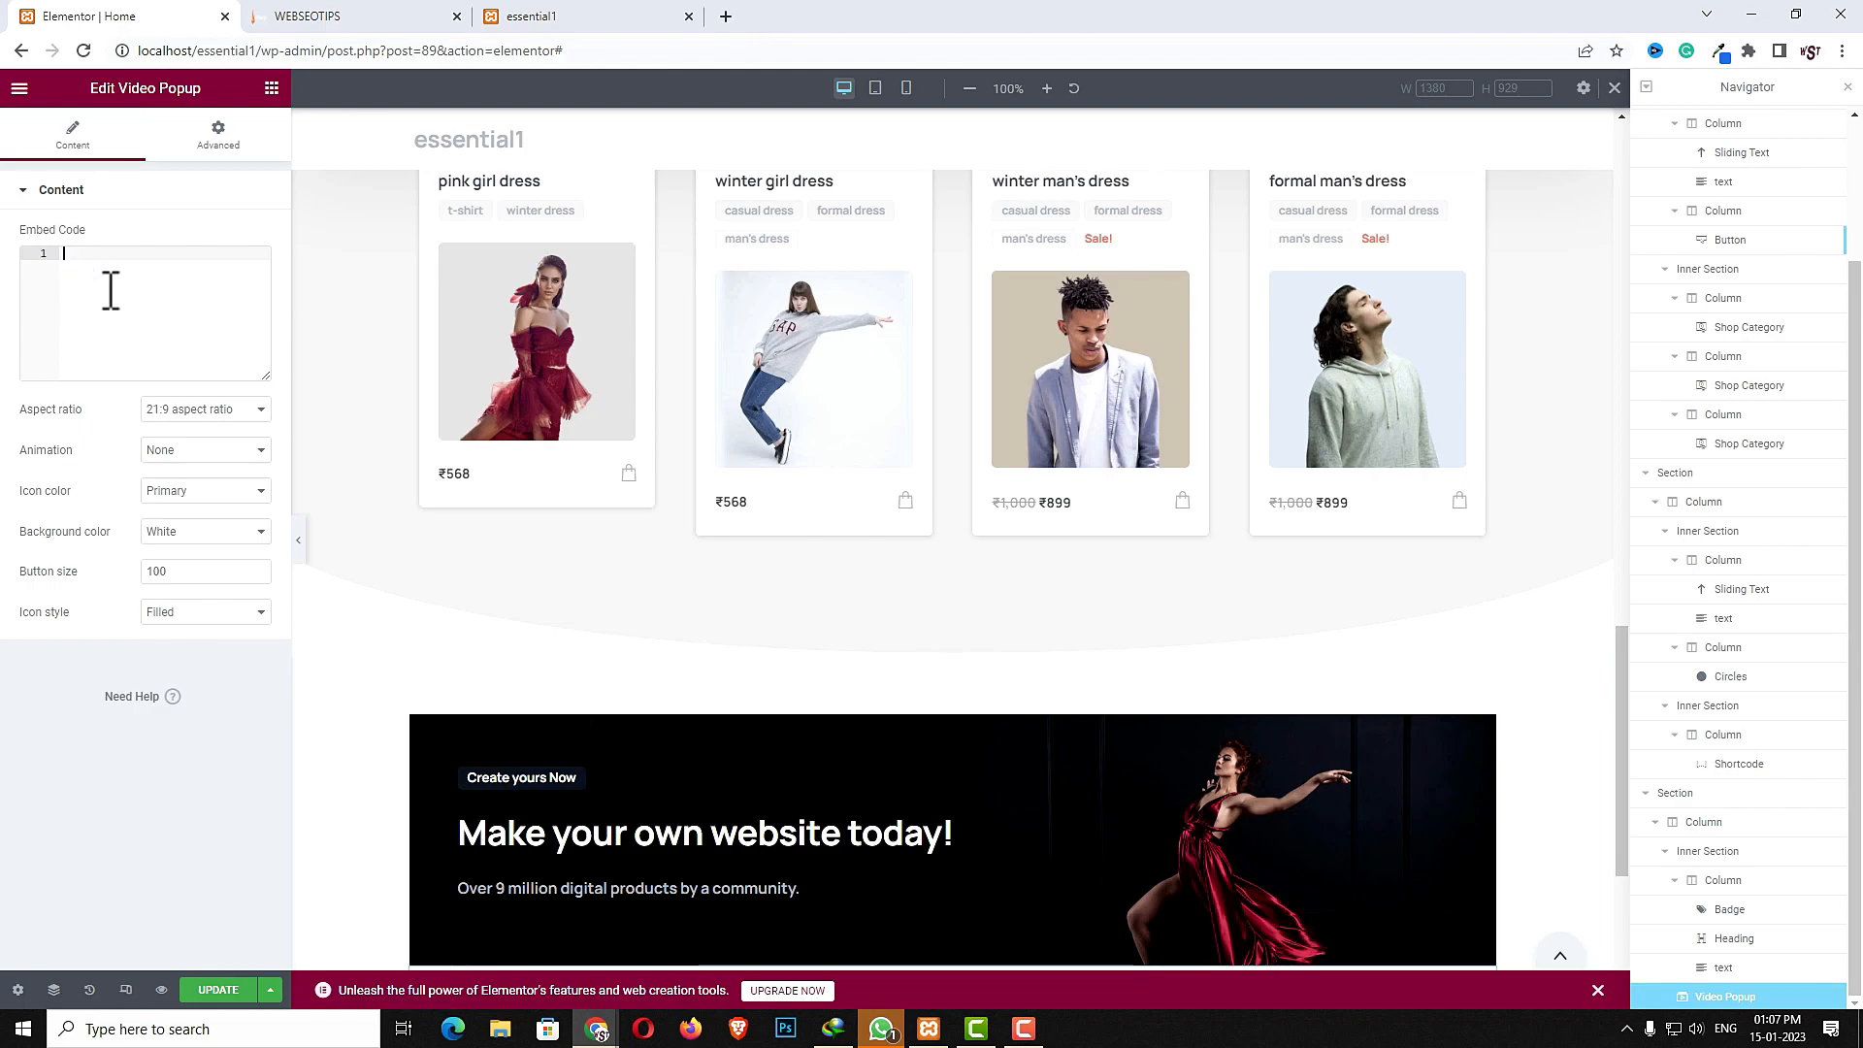
key(ctrl+v)
- Set the video popup's aspect ratio to 16:9 and its animation to Fade in left with a 700 ms delay
click(193, 425)
click(201, 457)
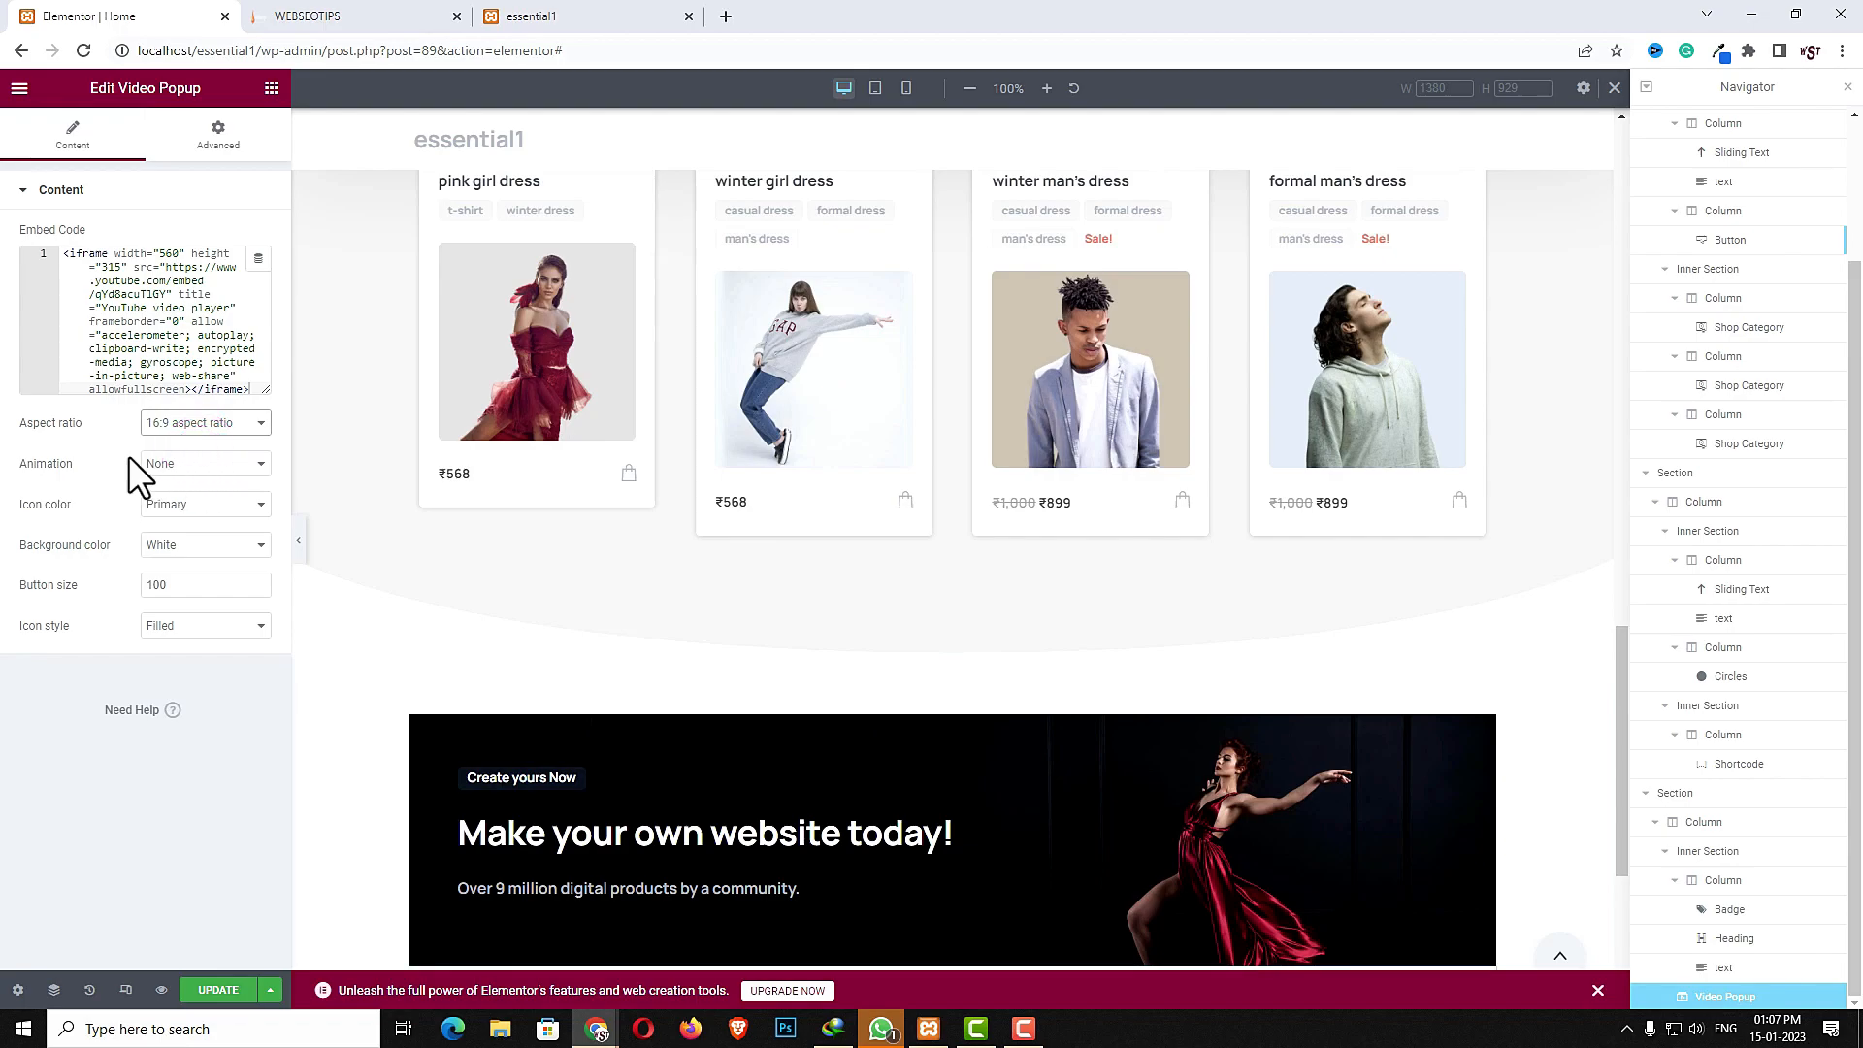
click(200, 462)
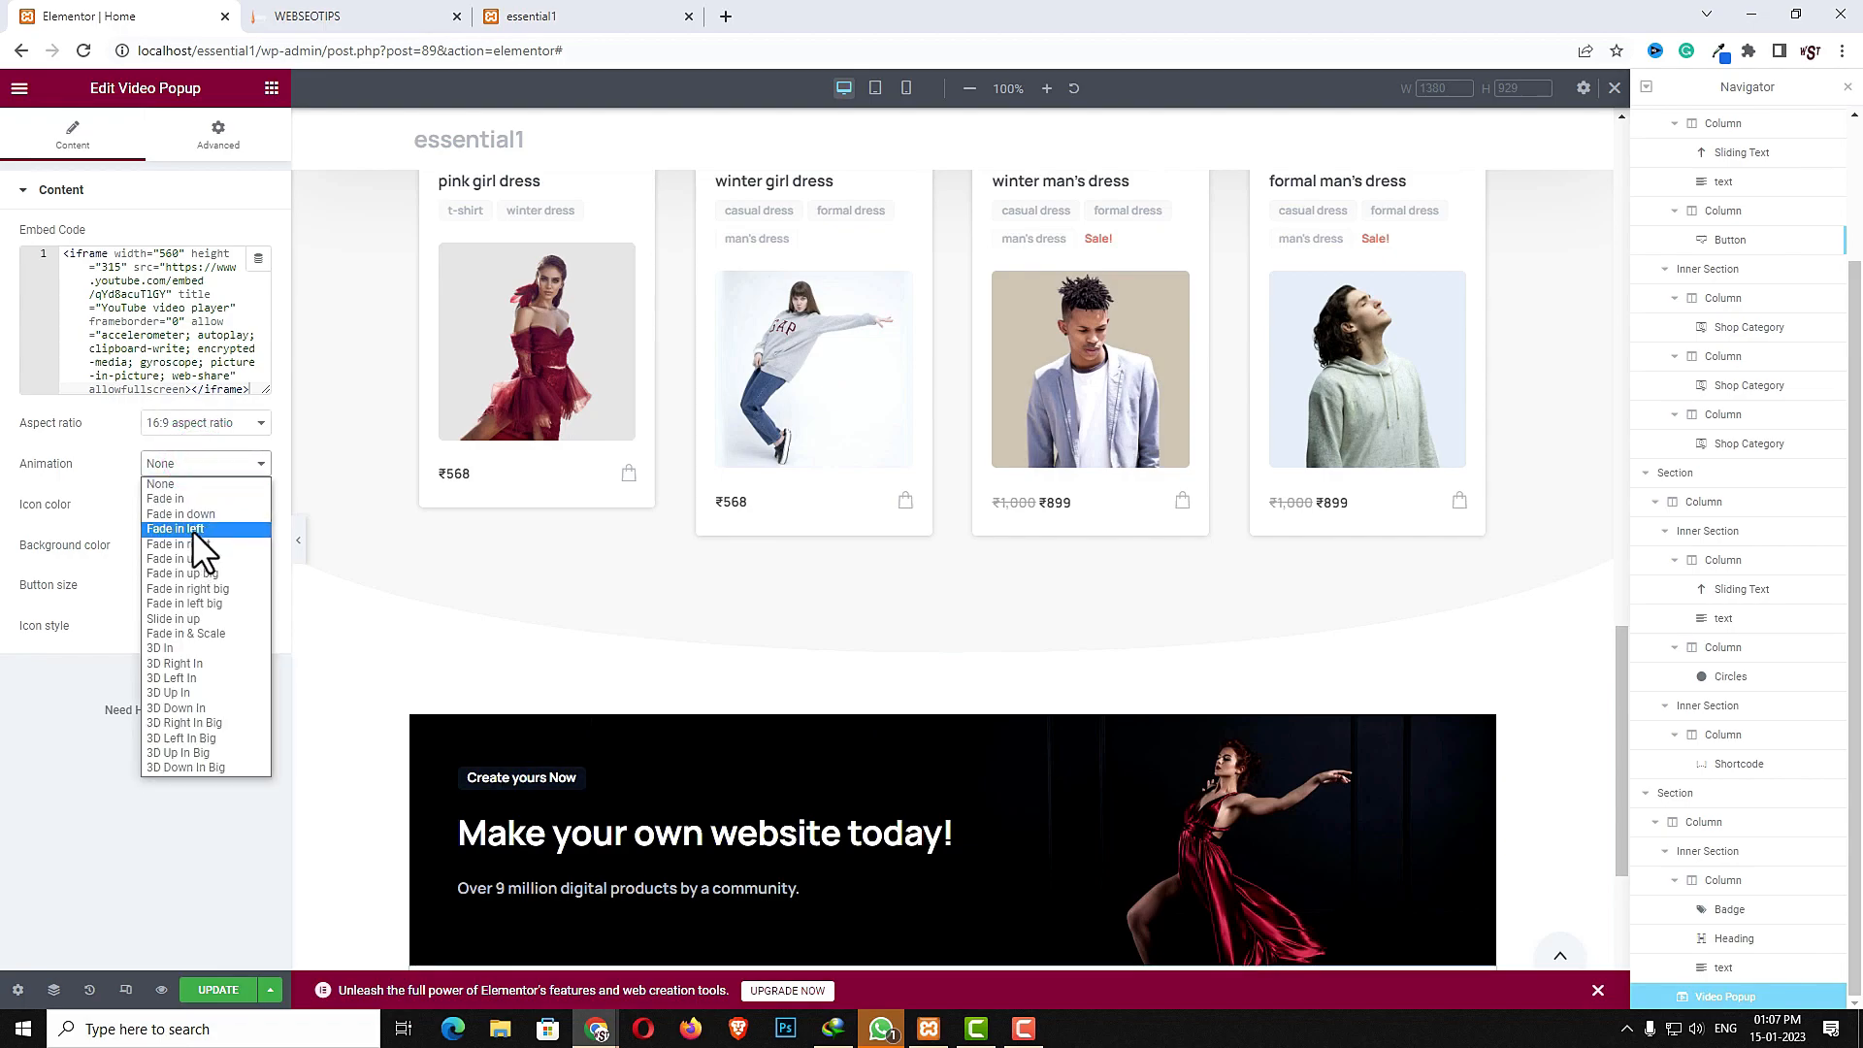
click(192, 530)
click(228, 505)
text(700)
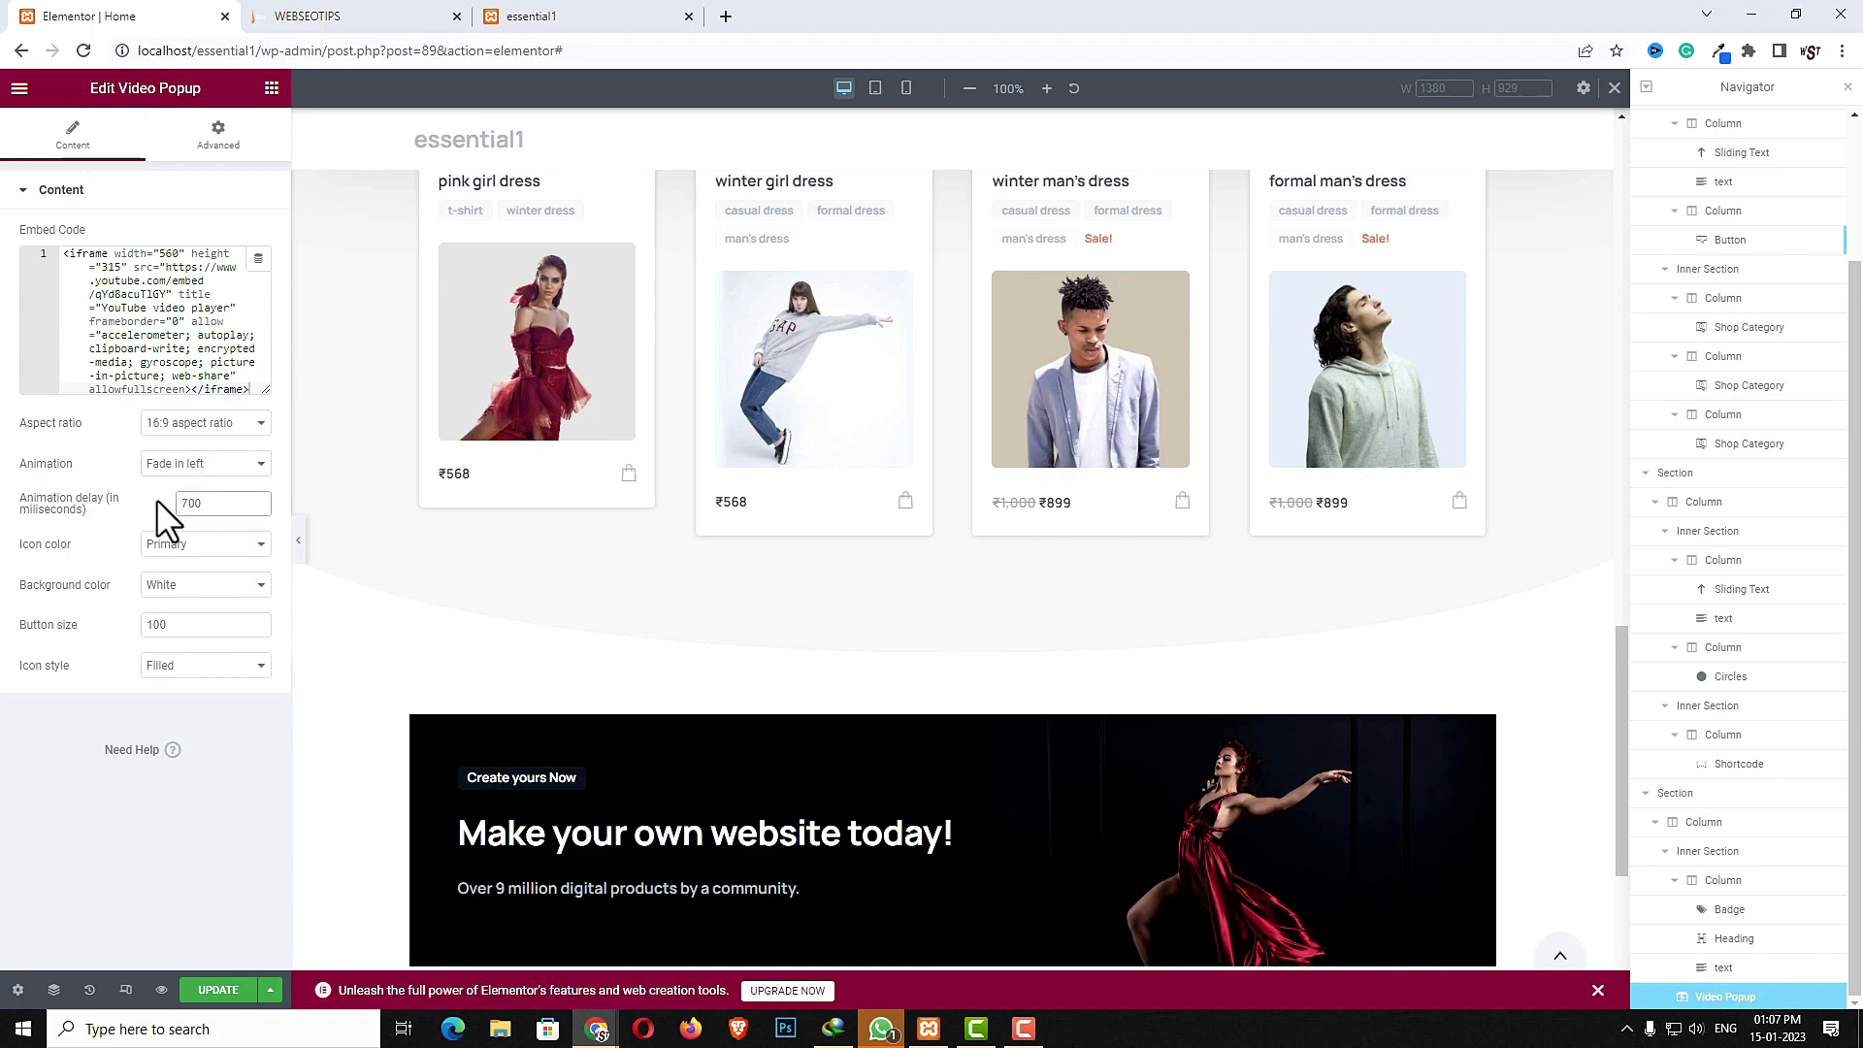
- Set the video popup's button size to 50
double_click(196, 624)
text(50)
scroll(643, 728, down, 2)
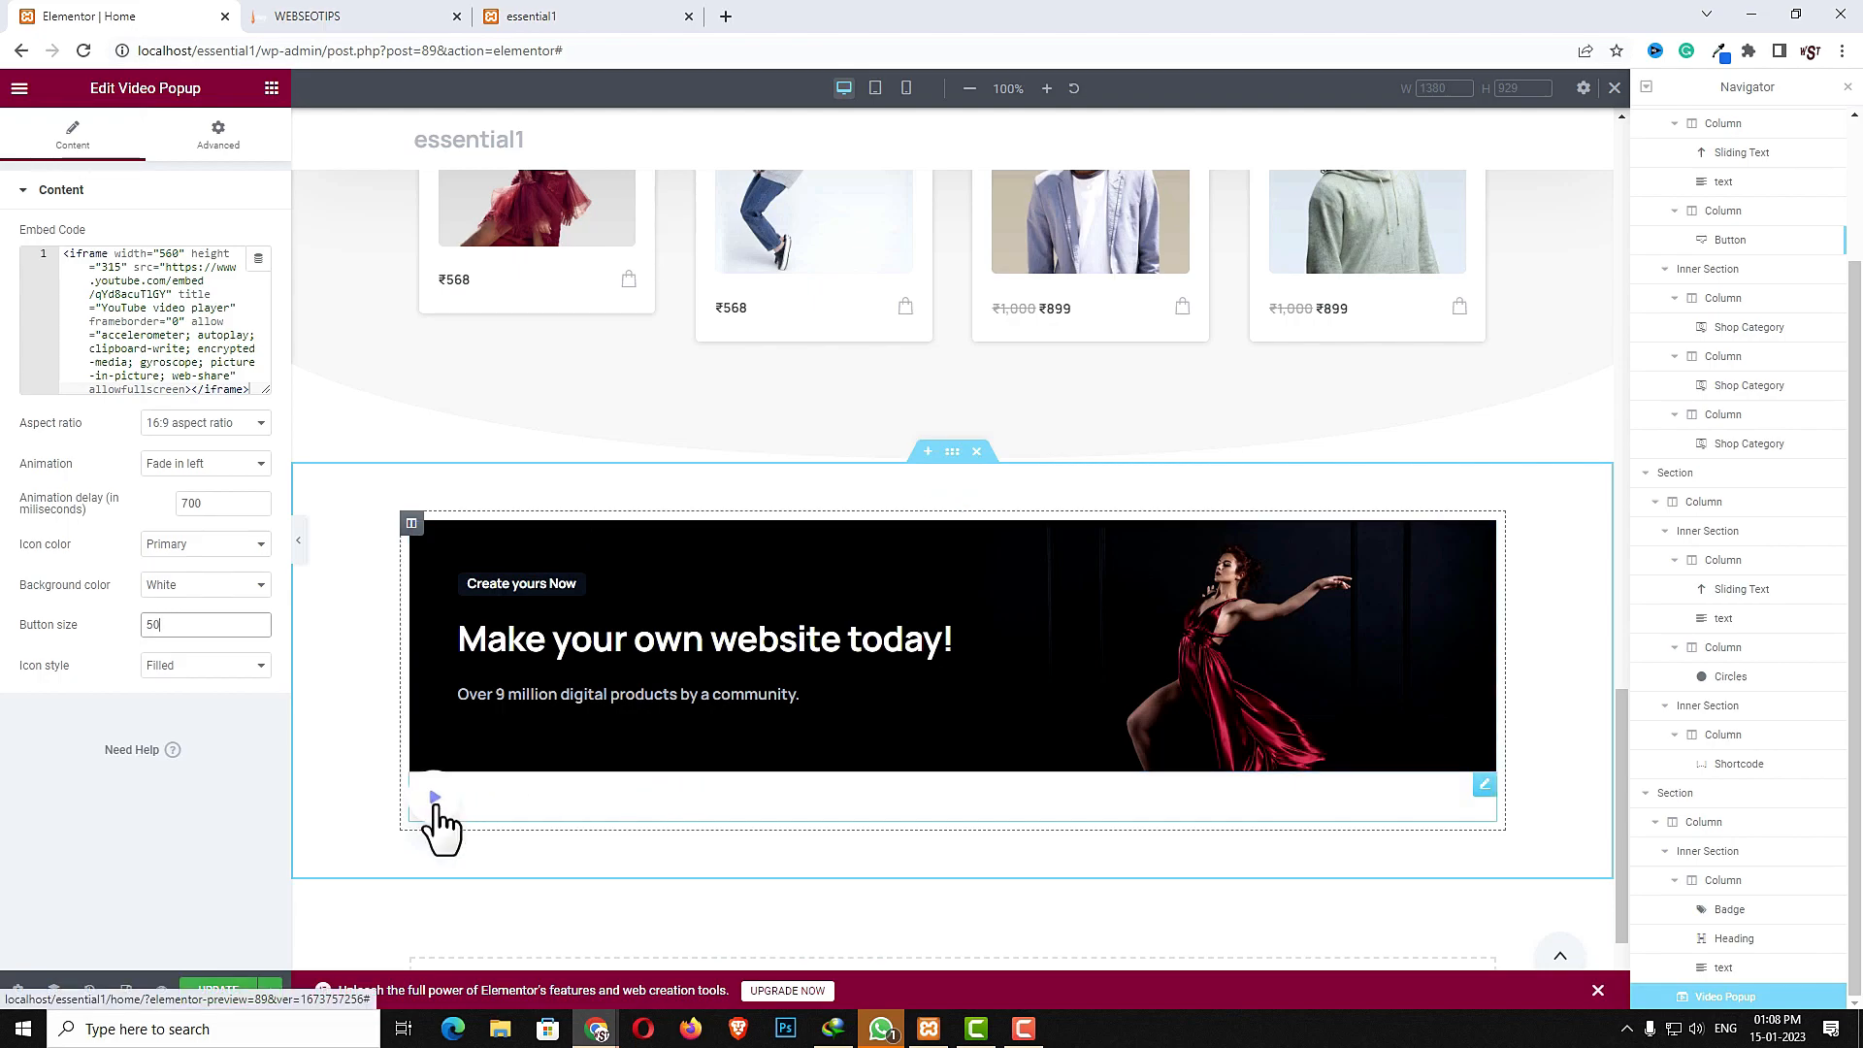
click(1726, 1002)
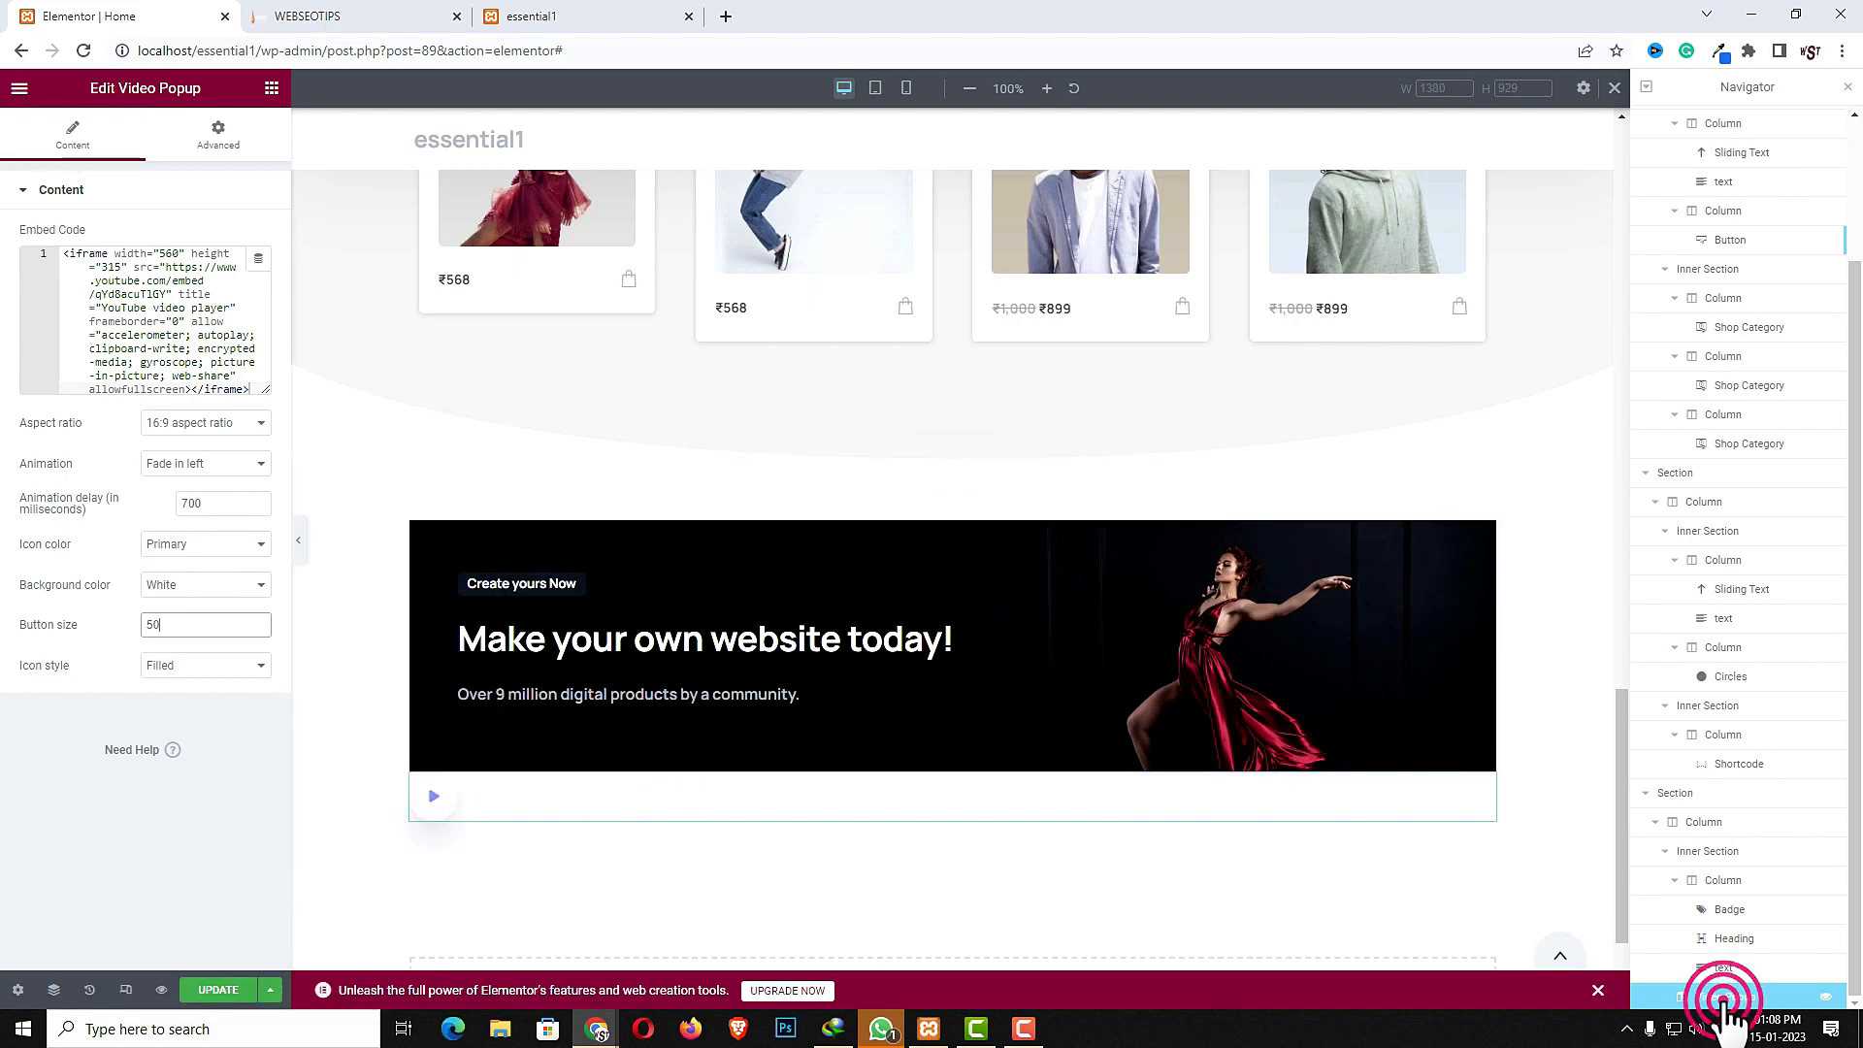
- Set the video popup's width to Inline (auto)
mouse_move(1722, 996)
mouse_down()
mouse_move(1723, 920)
mouse_move(1747, 970)
mouse_up()
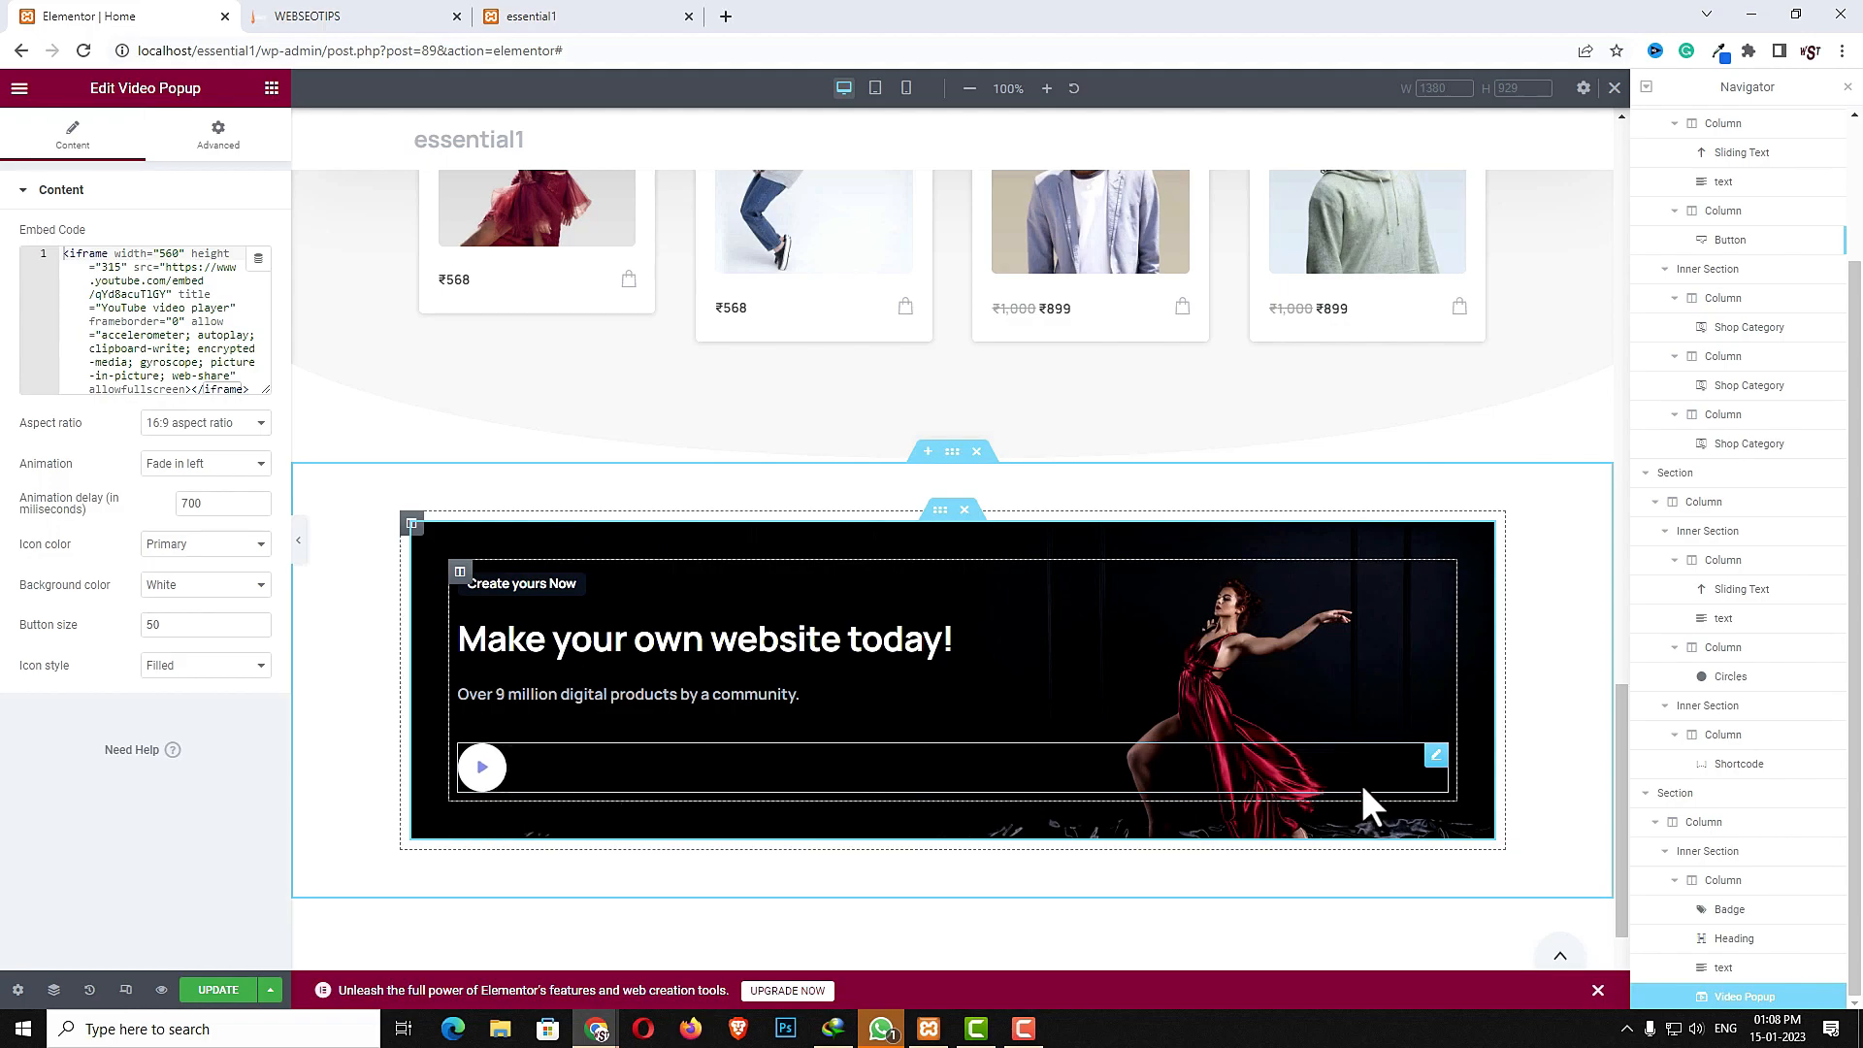
click(226, 140)
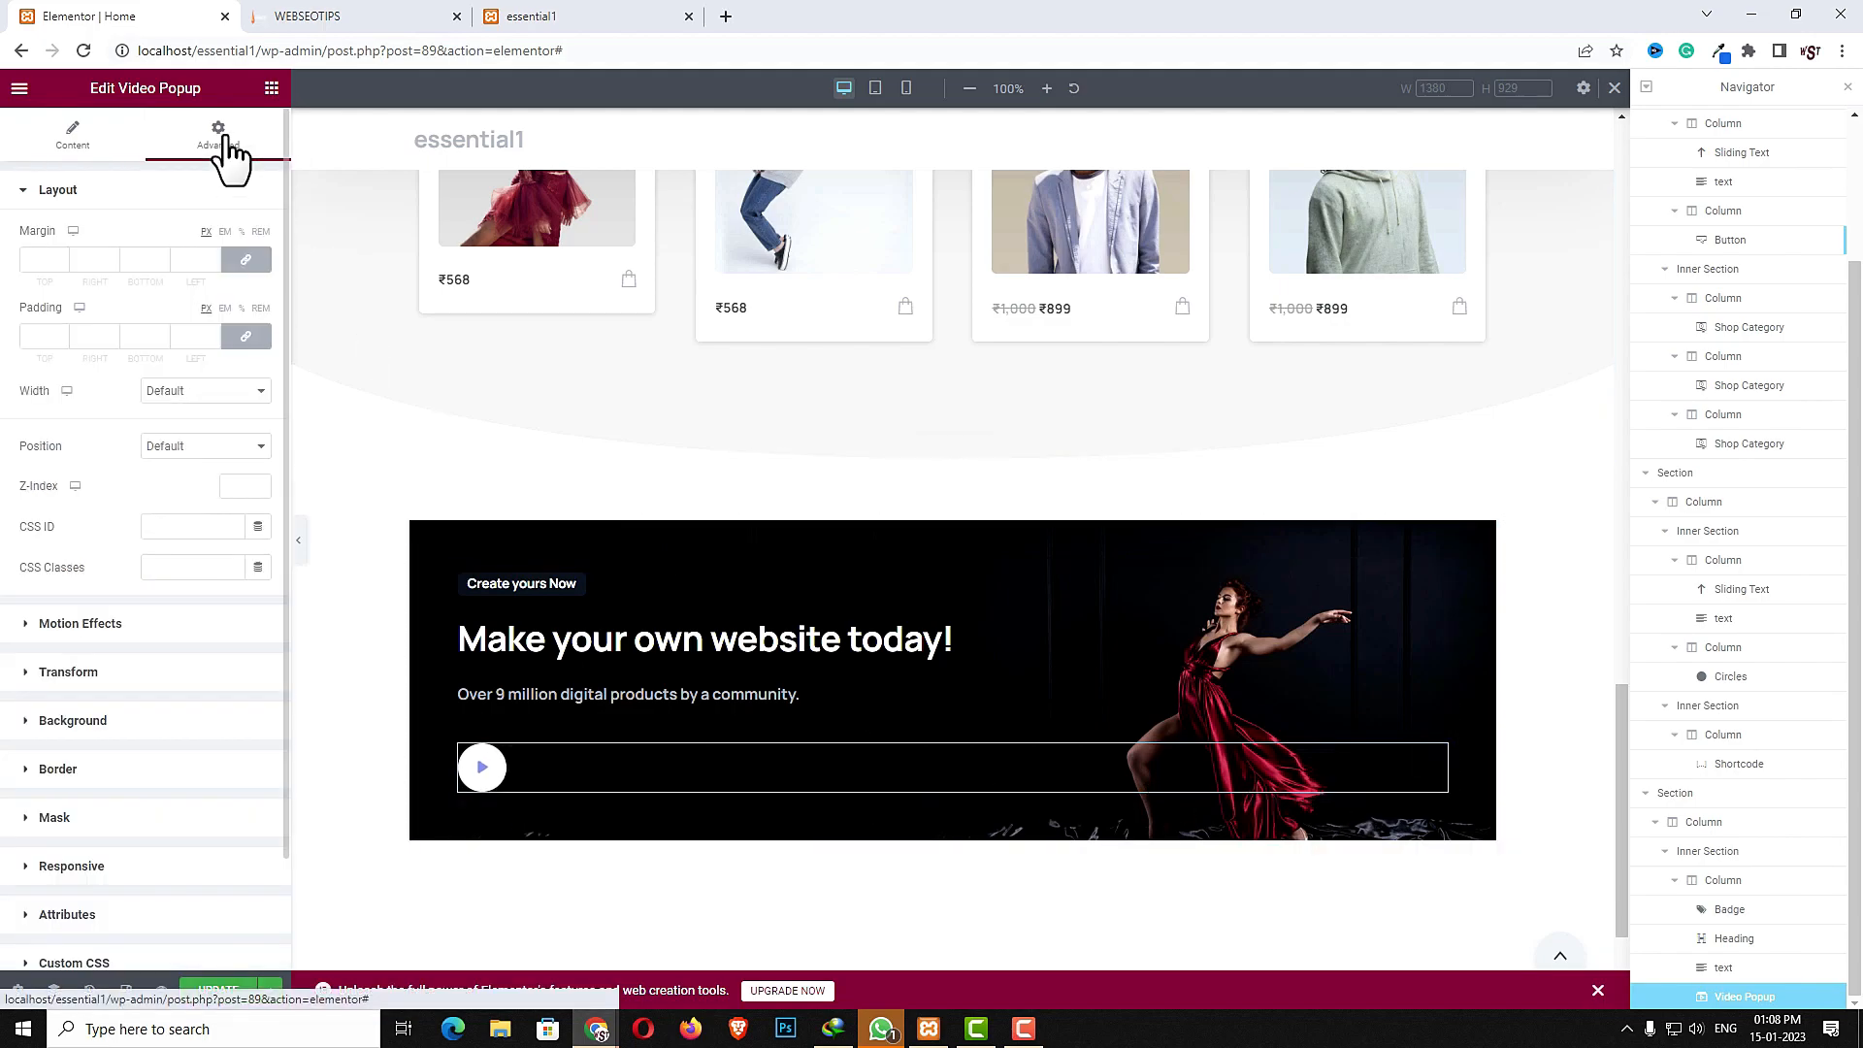
click(210, 390)
click(200, 441)
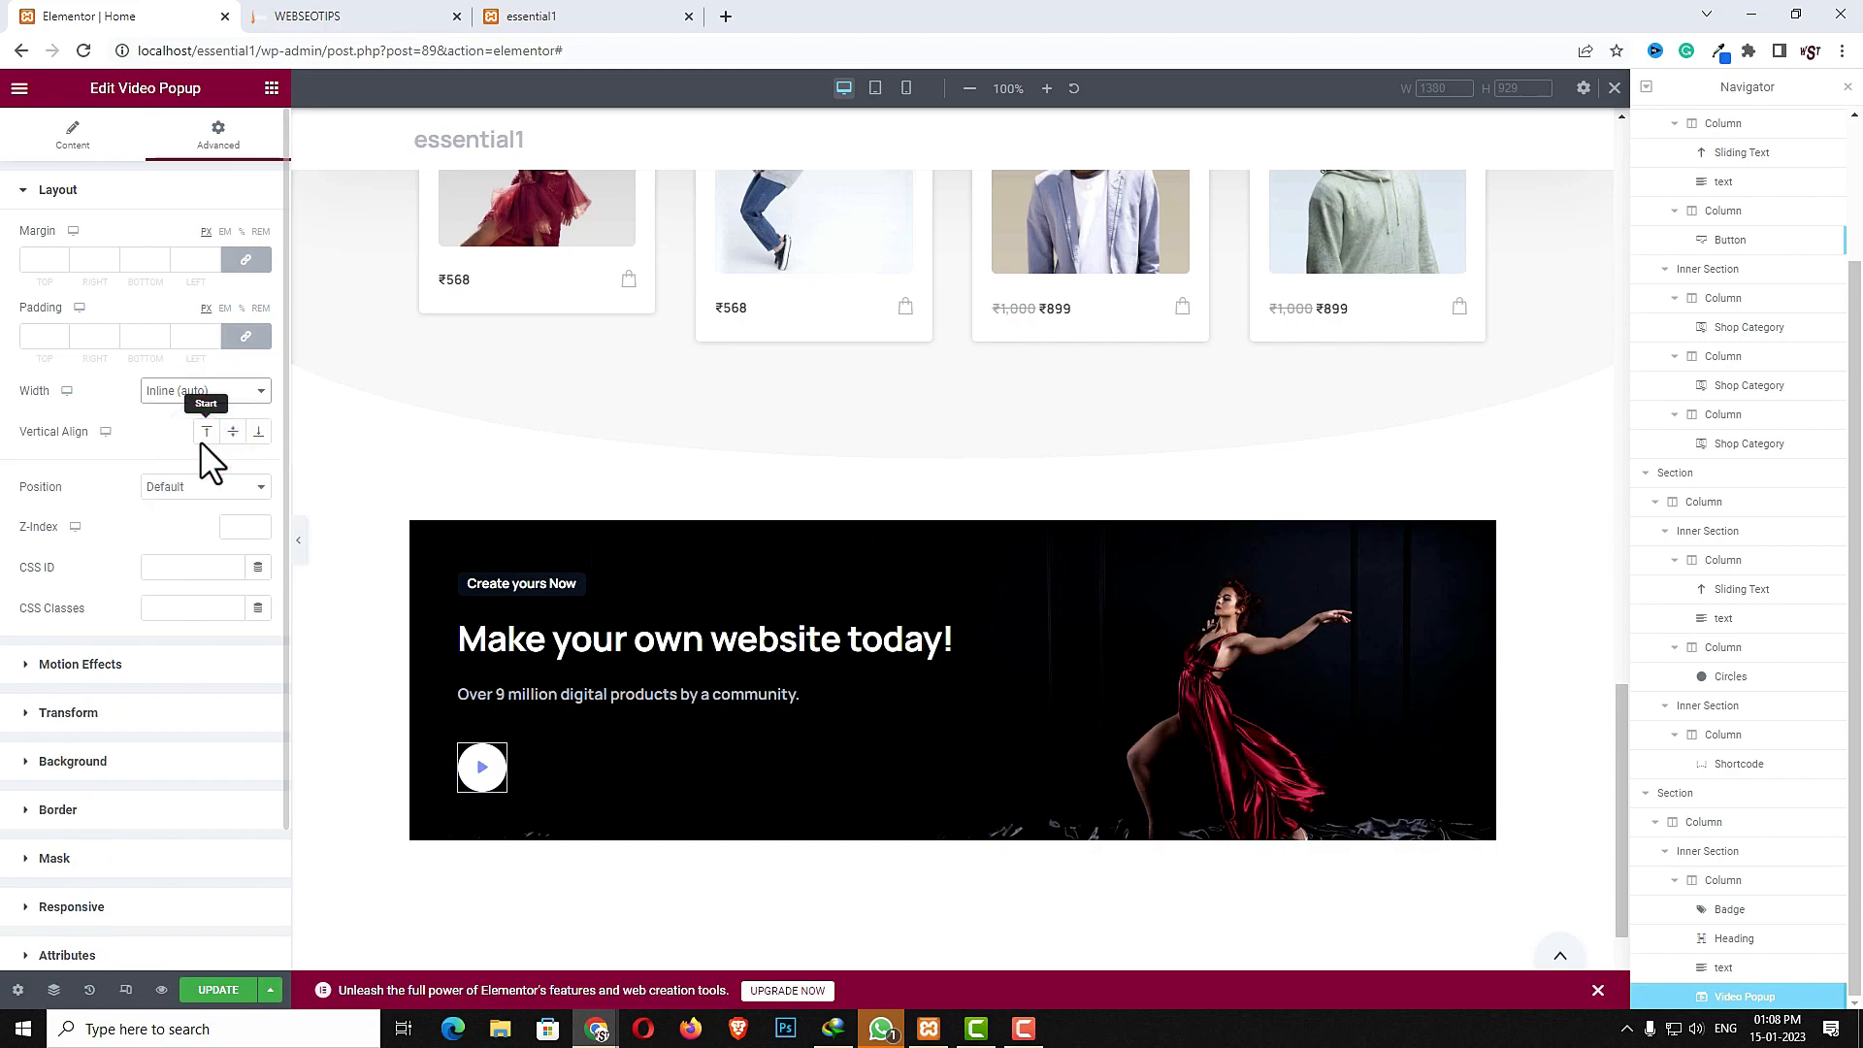
- Search for the Button widget and add it below the video popup in the banner
click(272, 88)
click(159, 157)
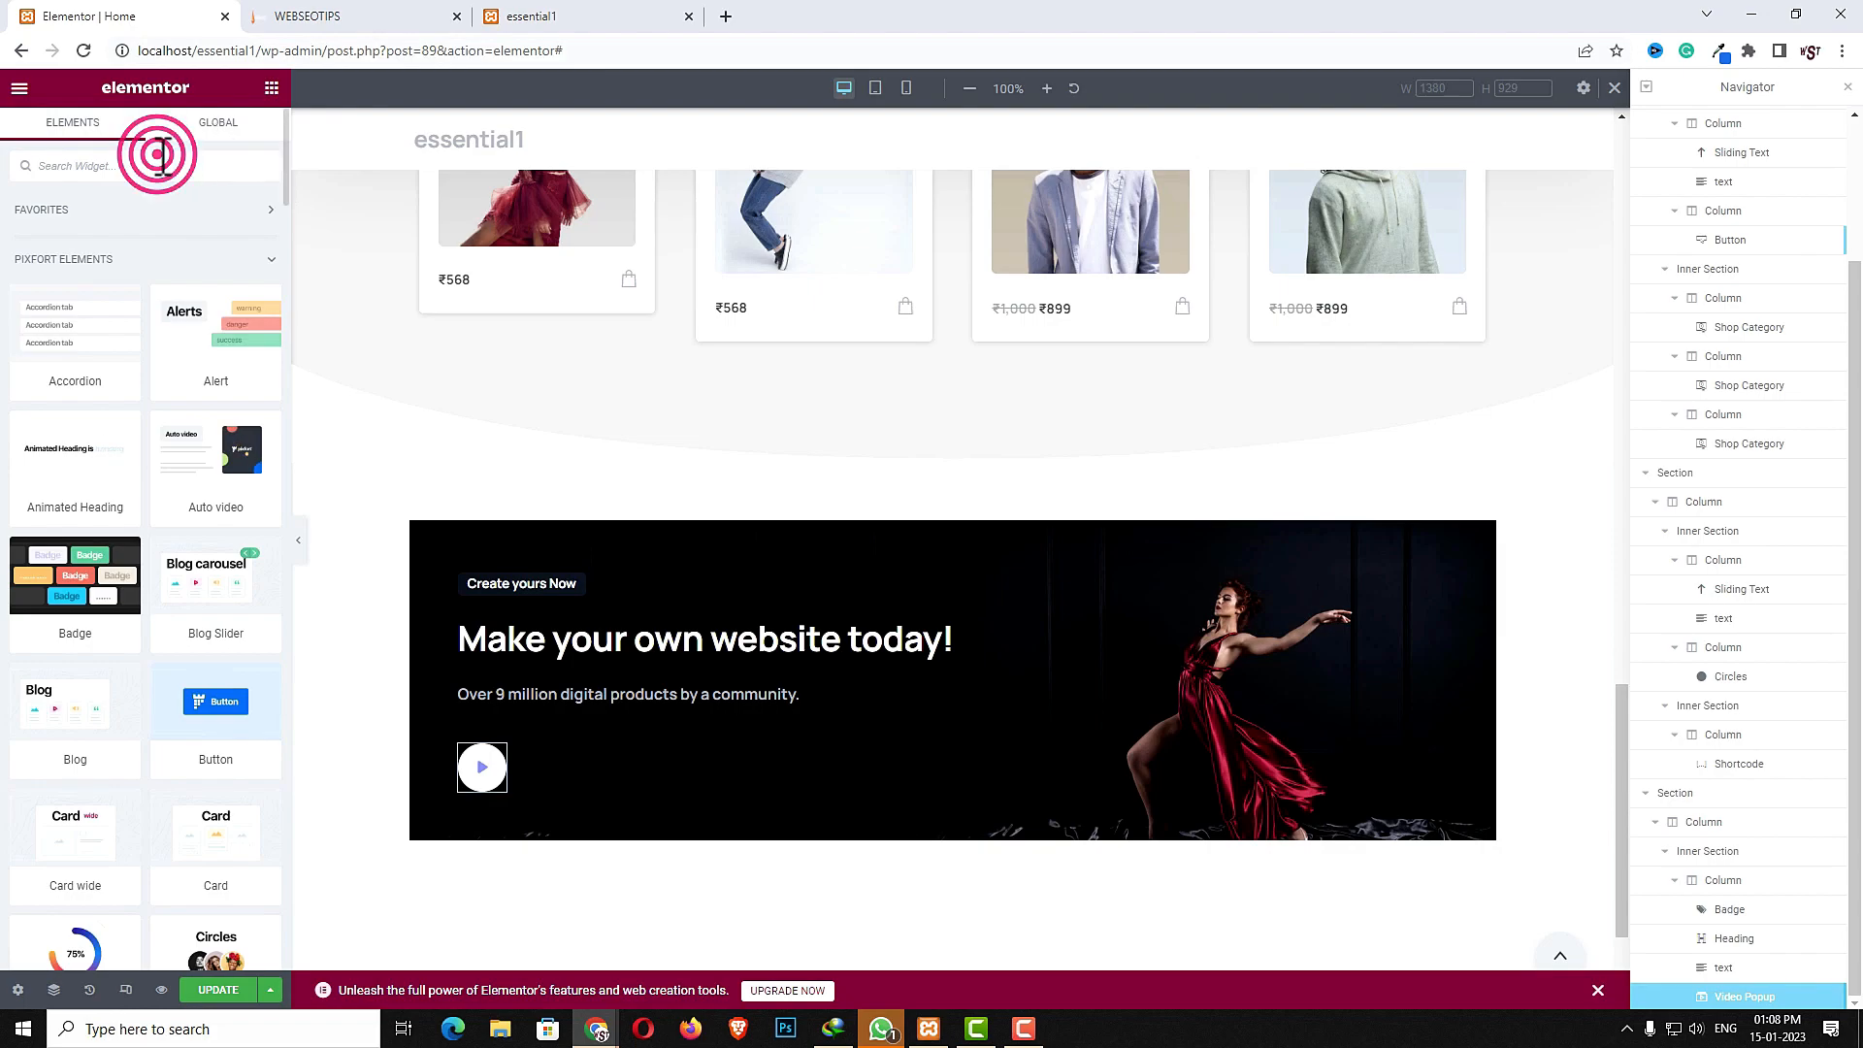
text(bu)
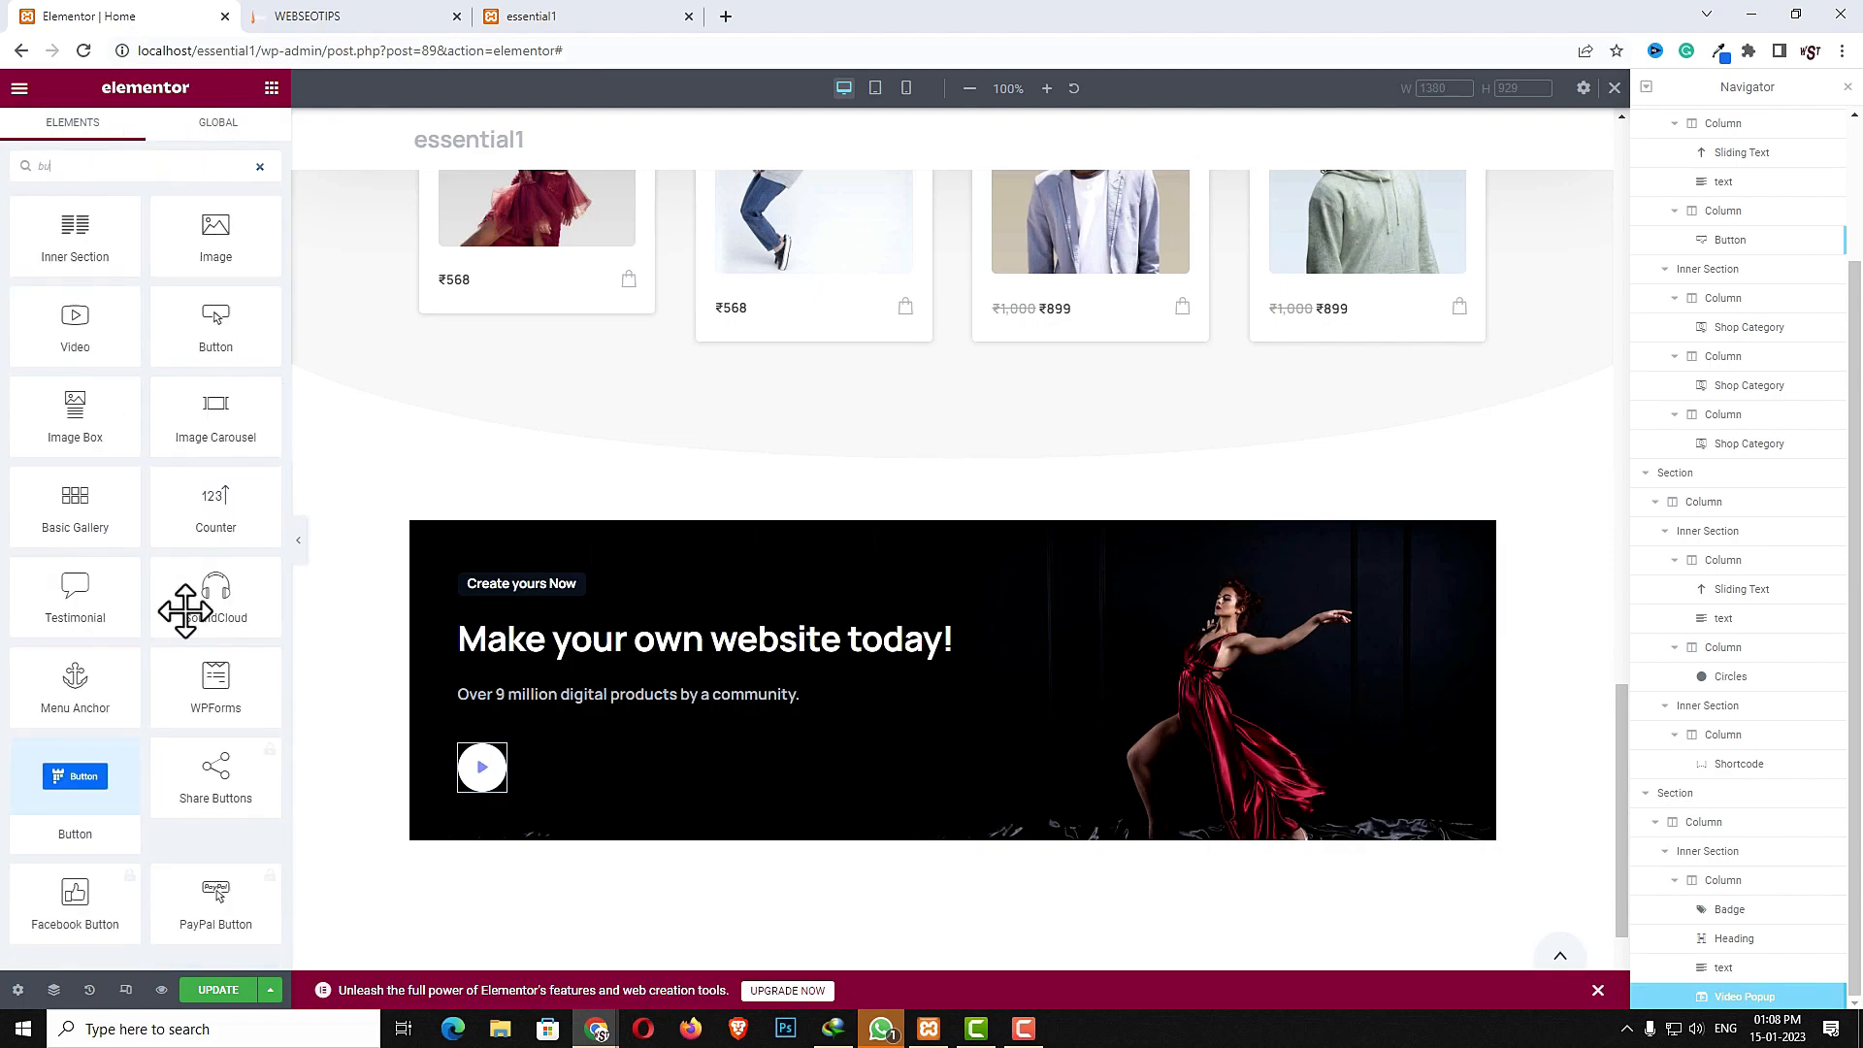
drag(107, 778, 627, 789)
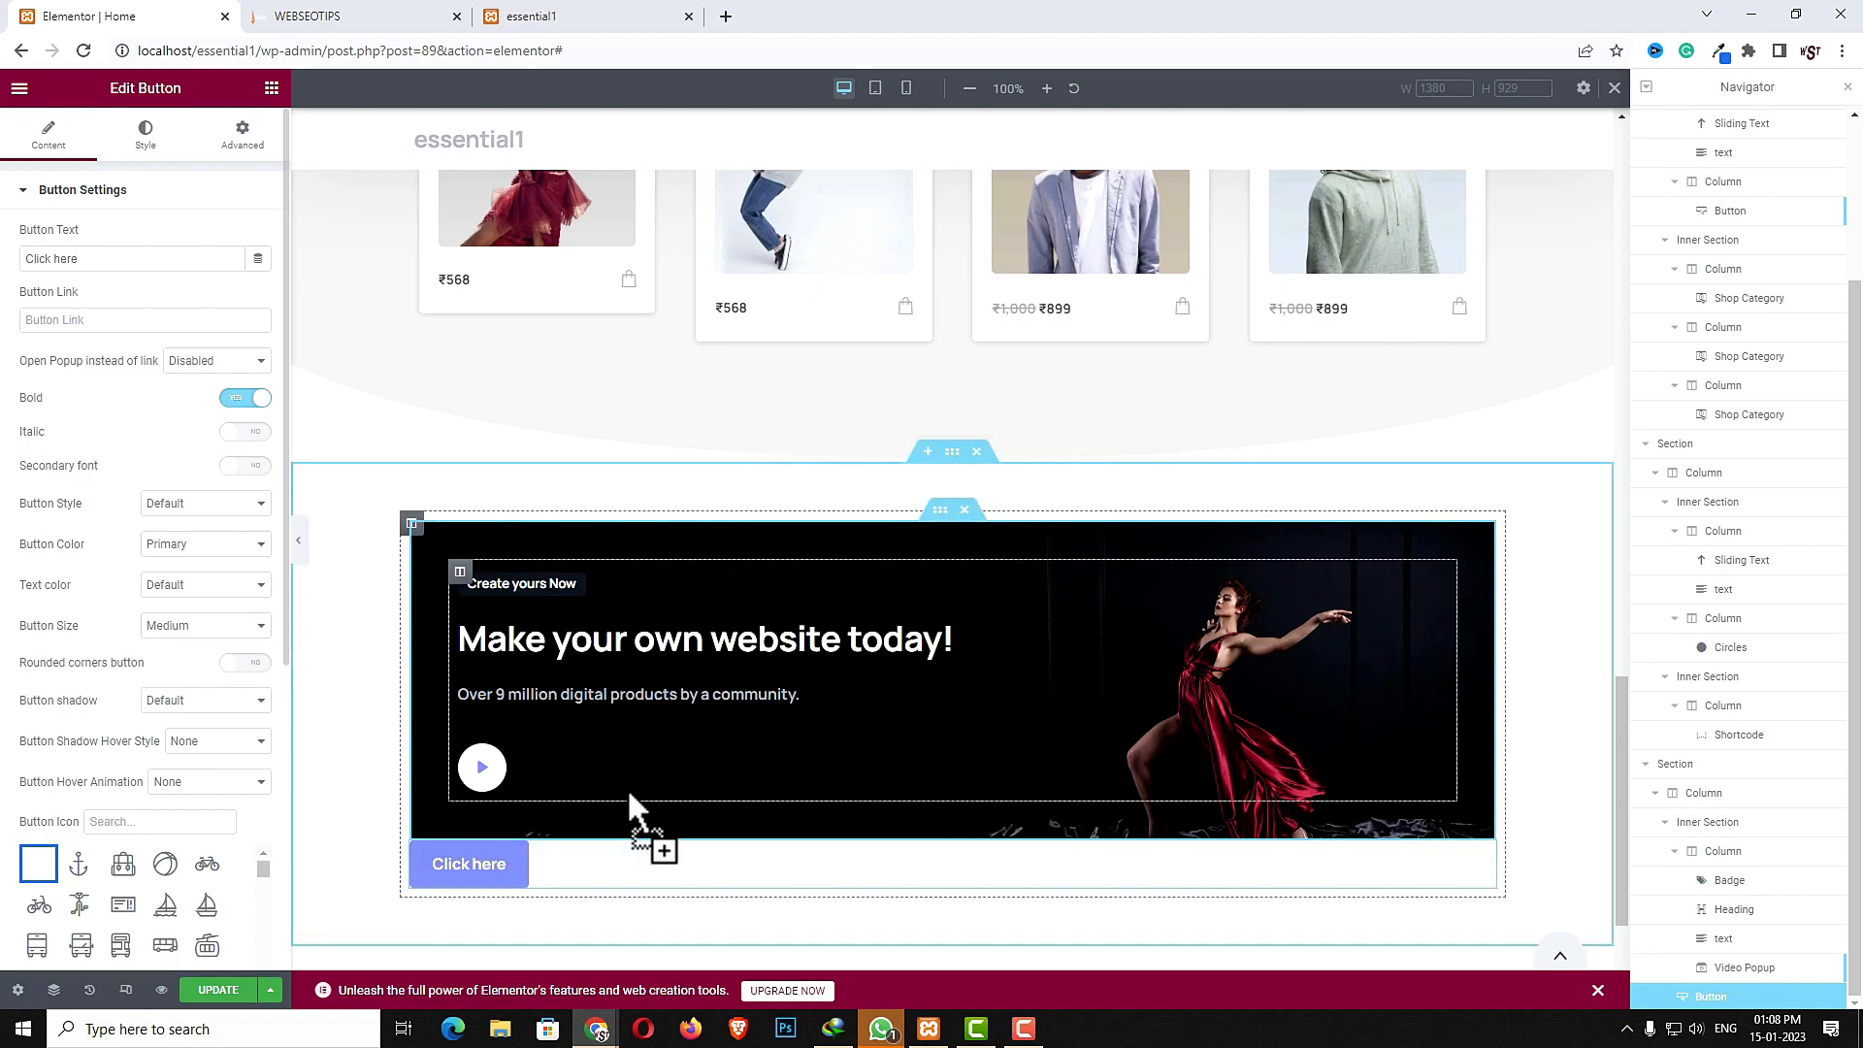
- Move the button into the banner column after the video popup and set its width to Inline (auto)
drag(1723, 1009, 1723, 964)
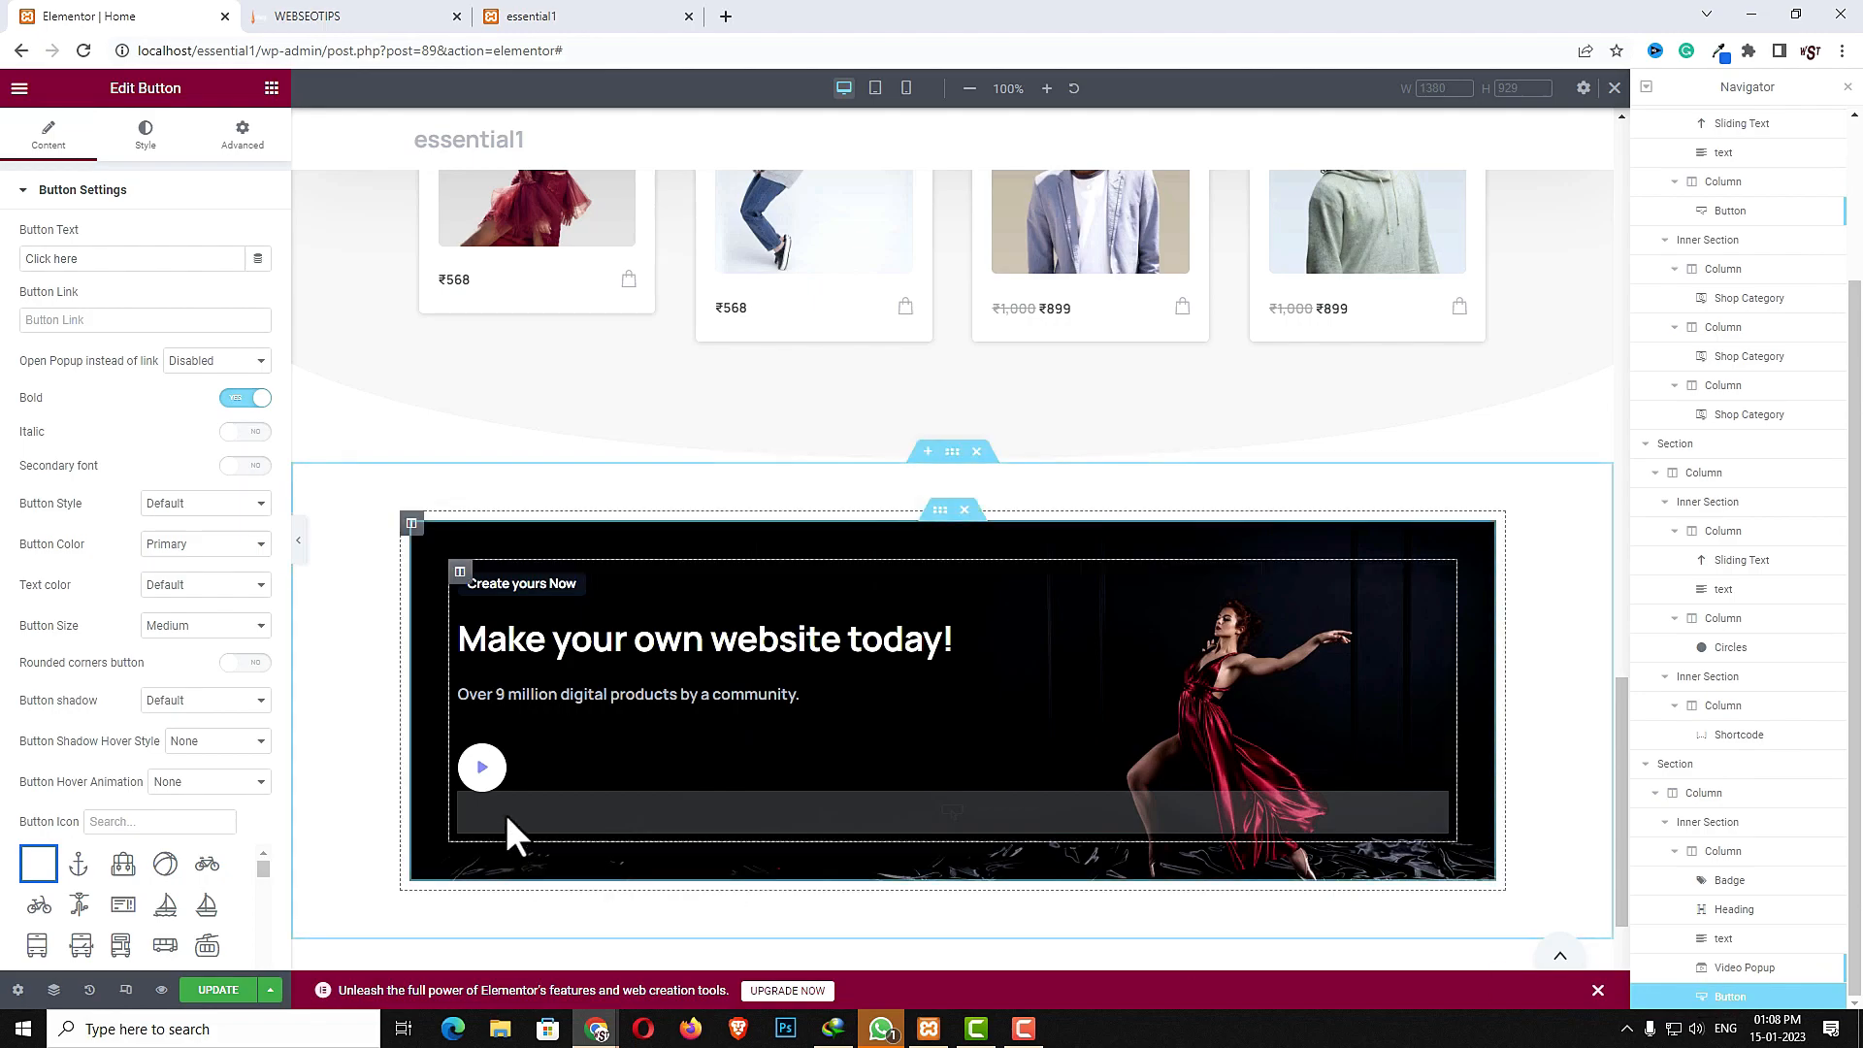
click(242, 138)
click(184, 392)
click(179, 440)
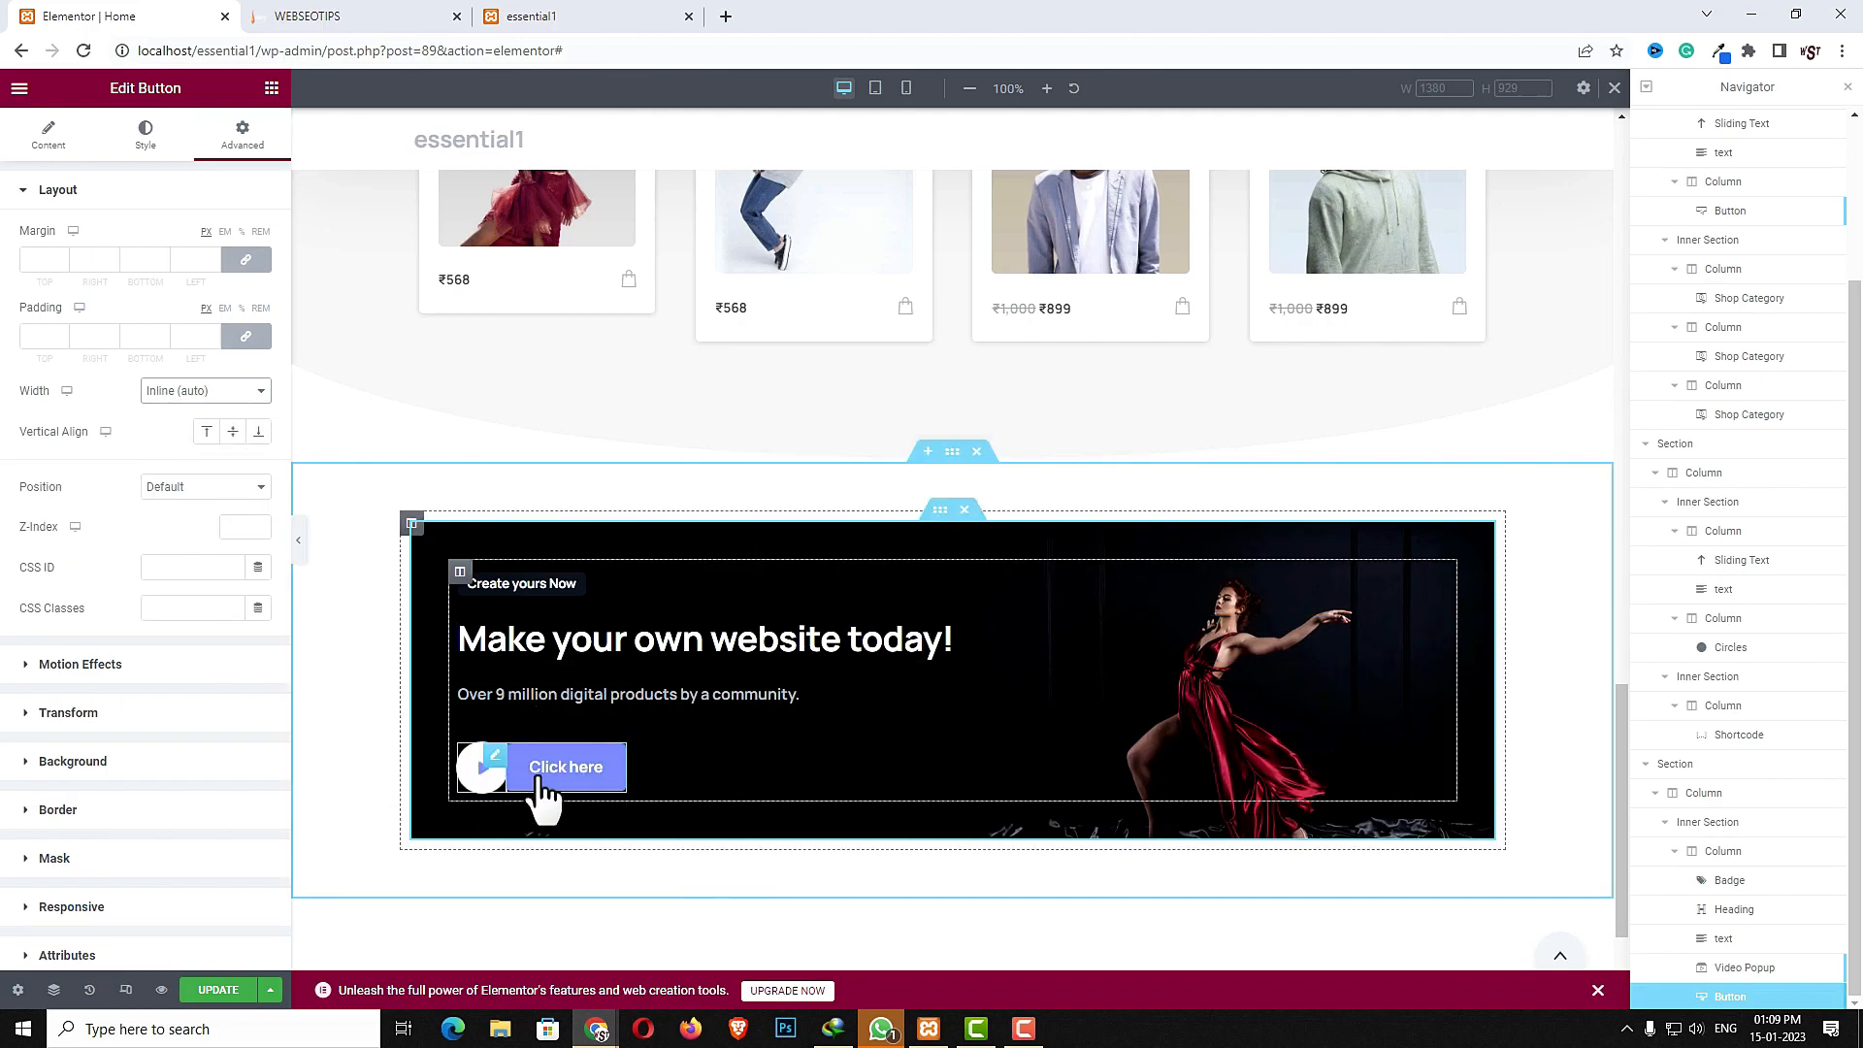
- Unlink the button's margins and set its left margin to 30
click(246, 259)
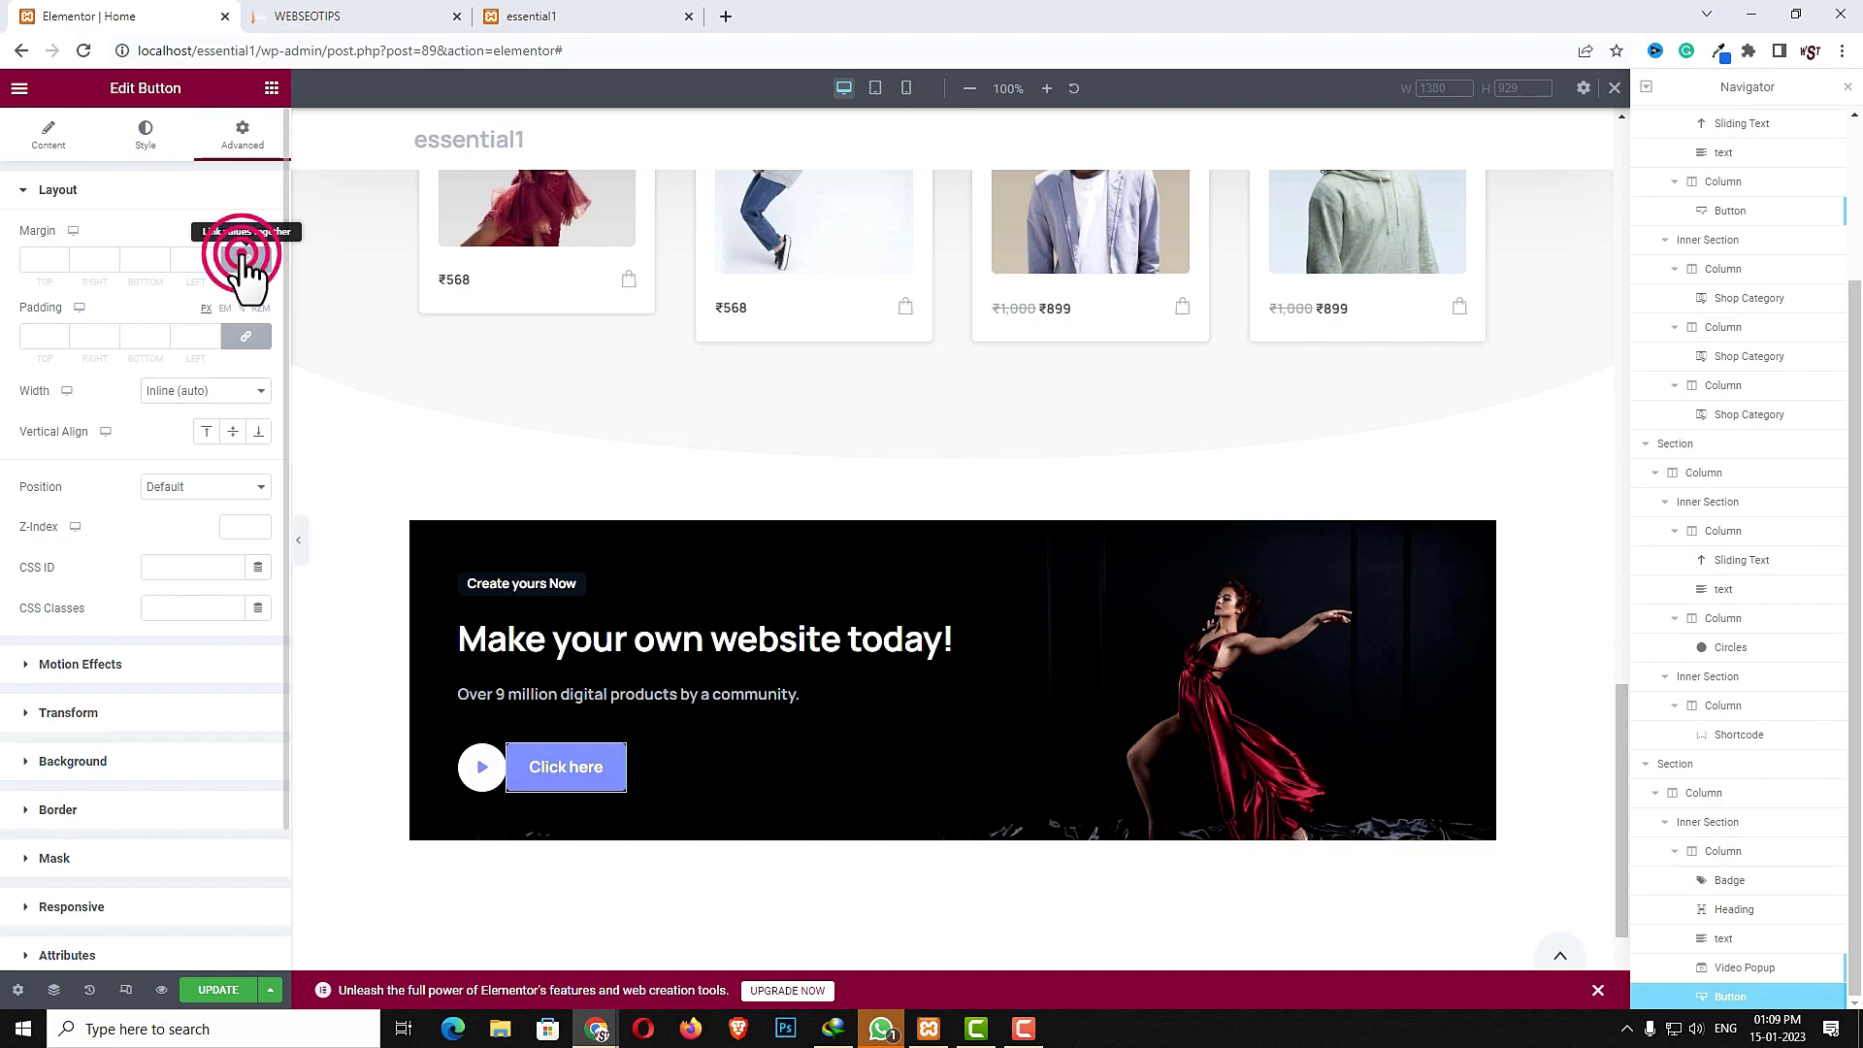
click(187, 259)
text(20)
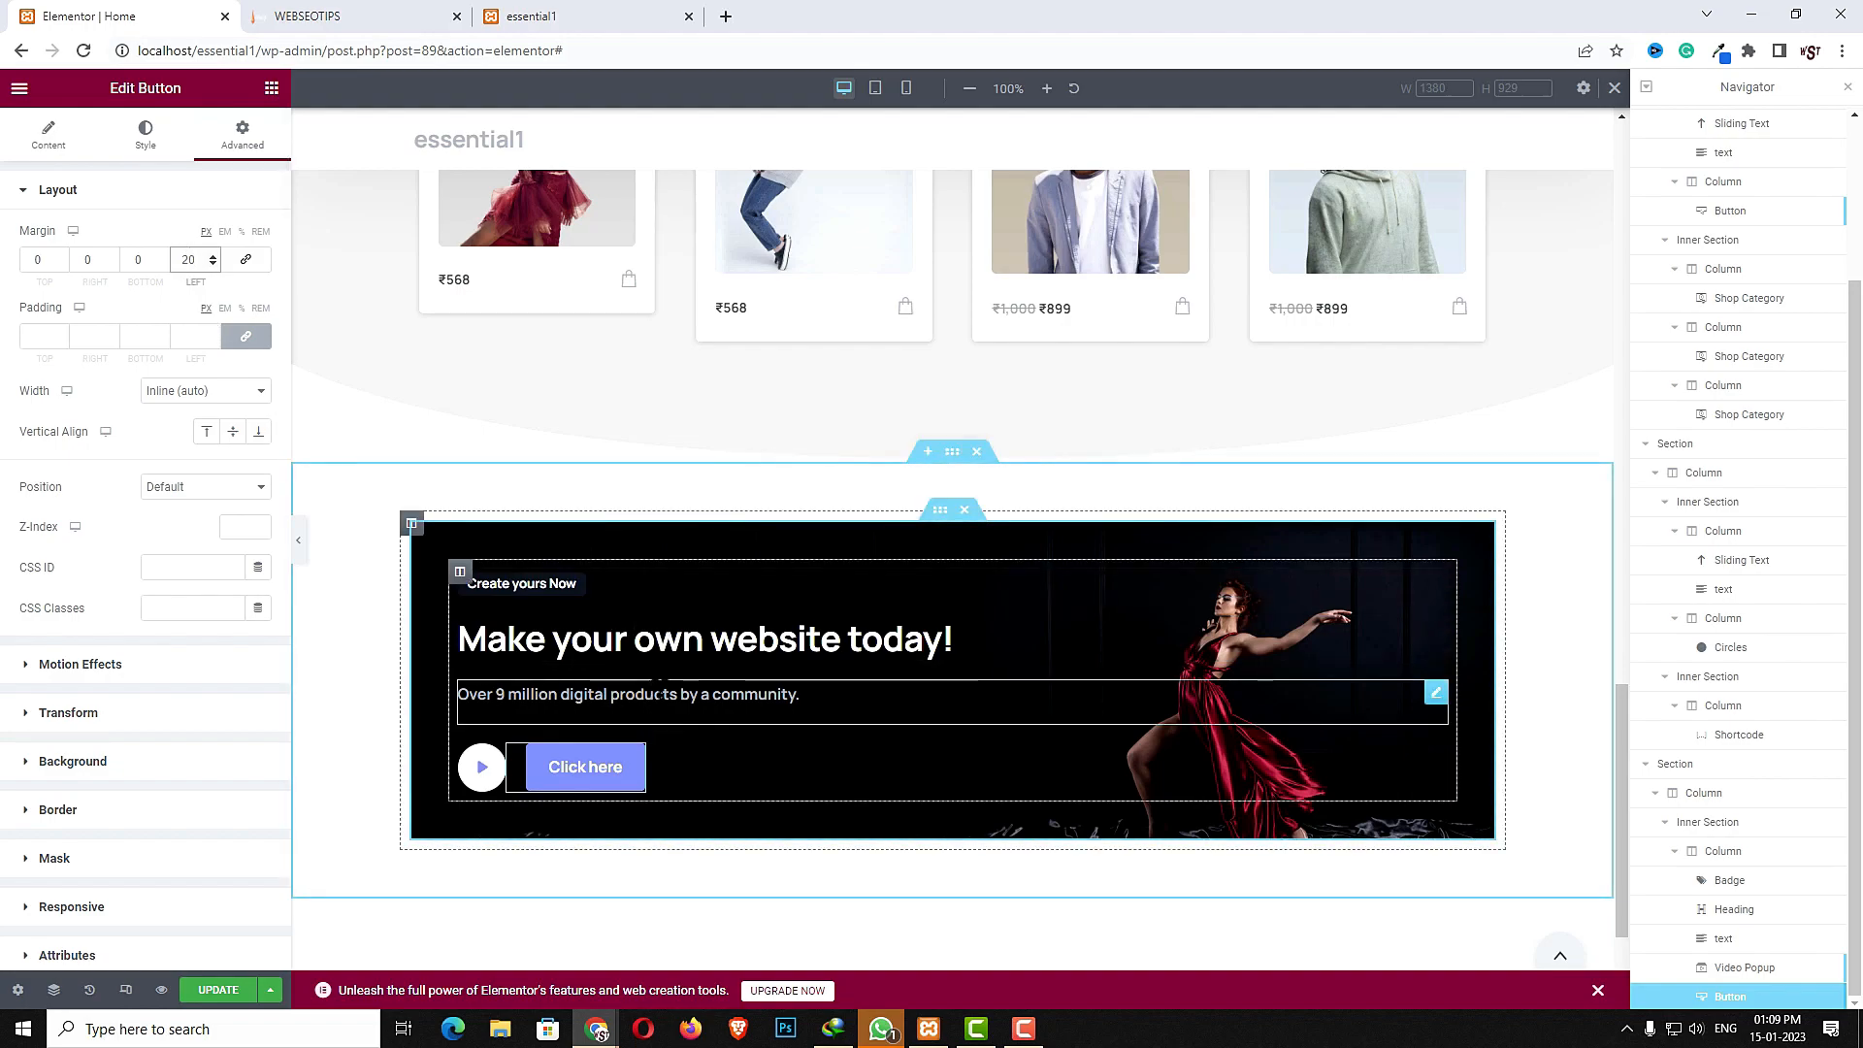
double_click(187, 259)
text(30)
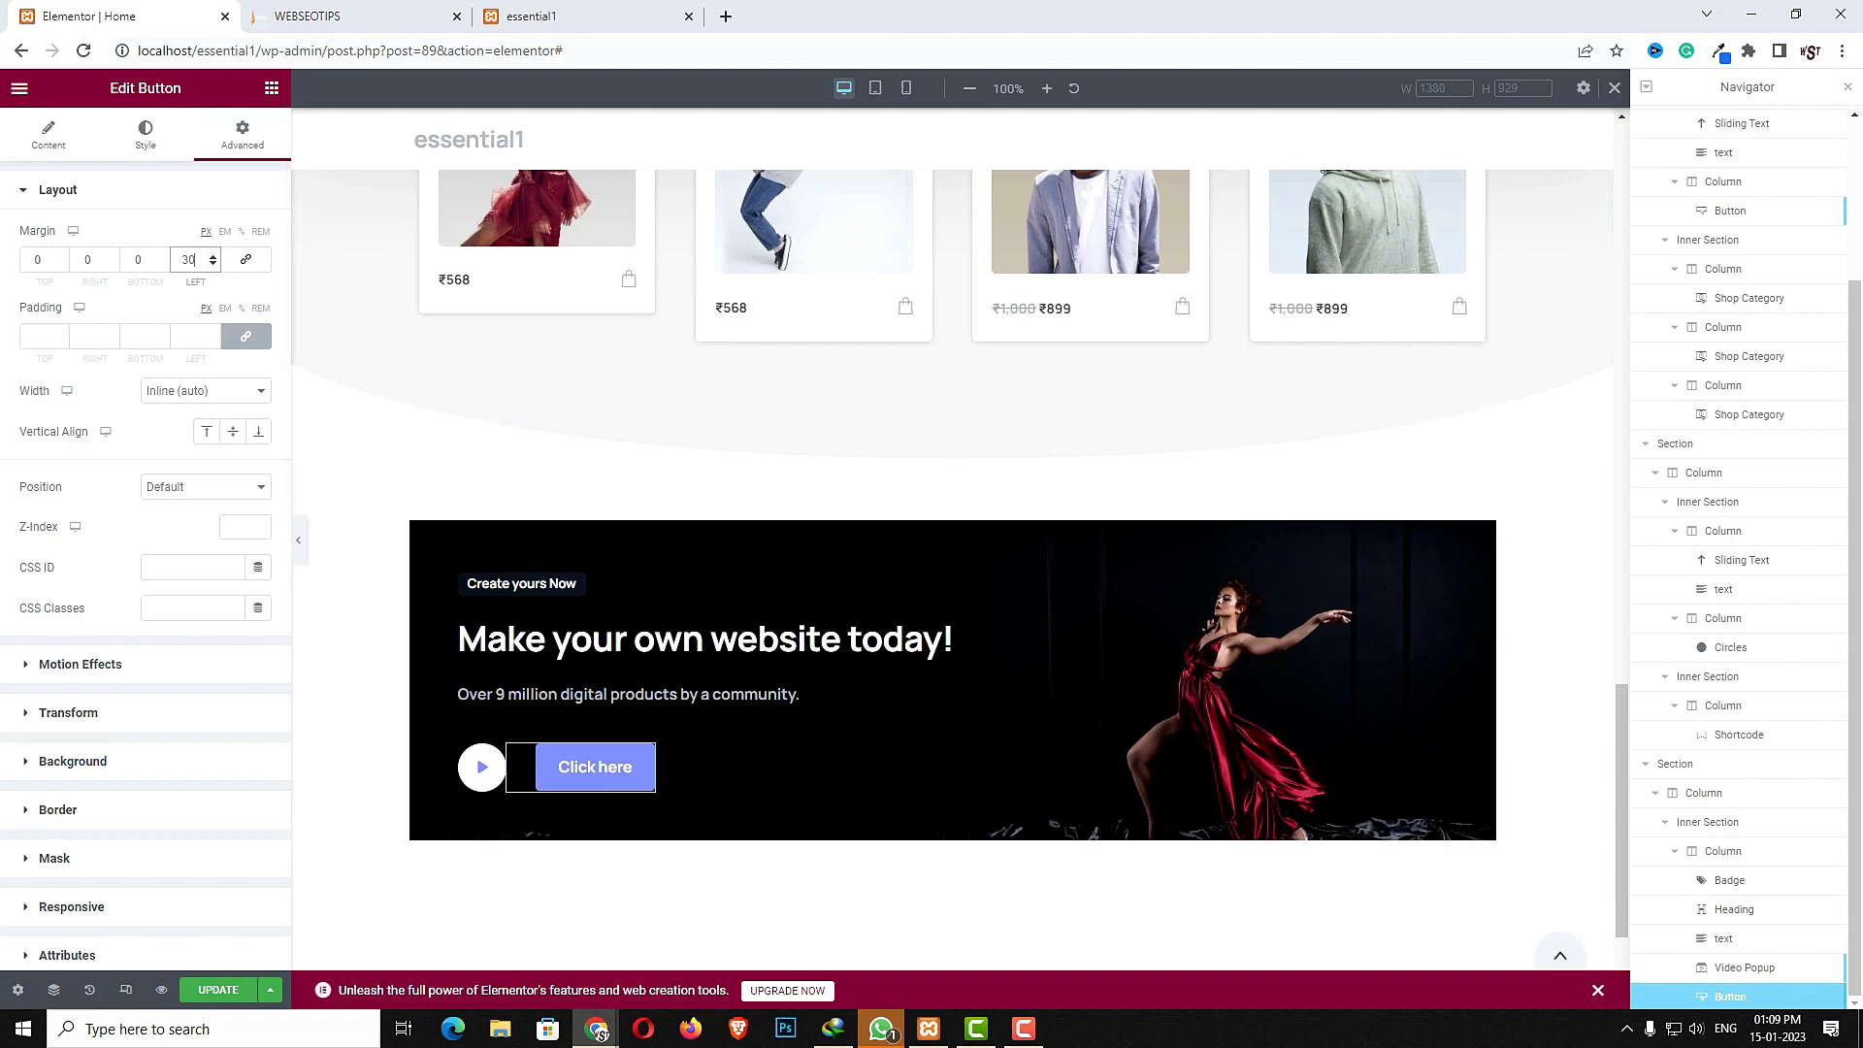
click(638, 769)
- Set the button text to "Visit our shop" and its link to "#"
click(43, 136)
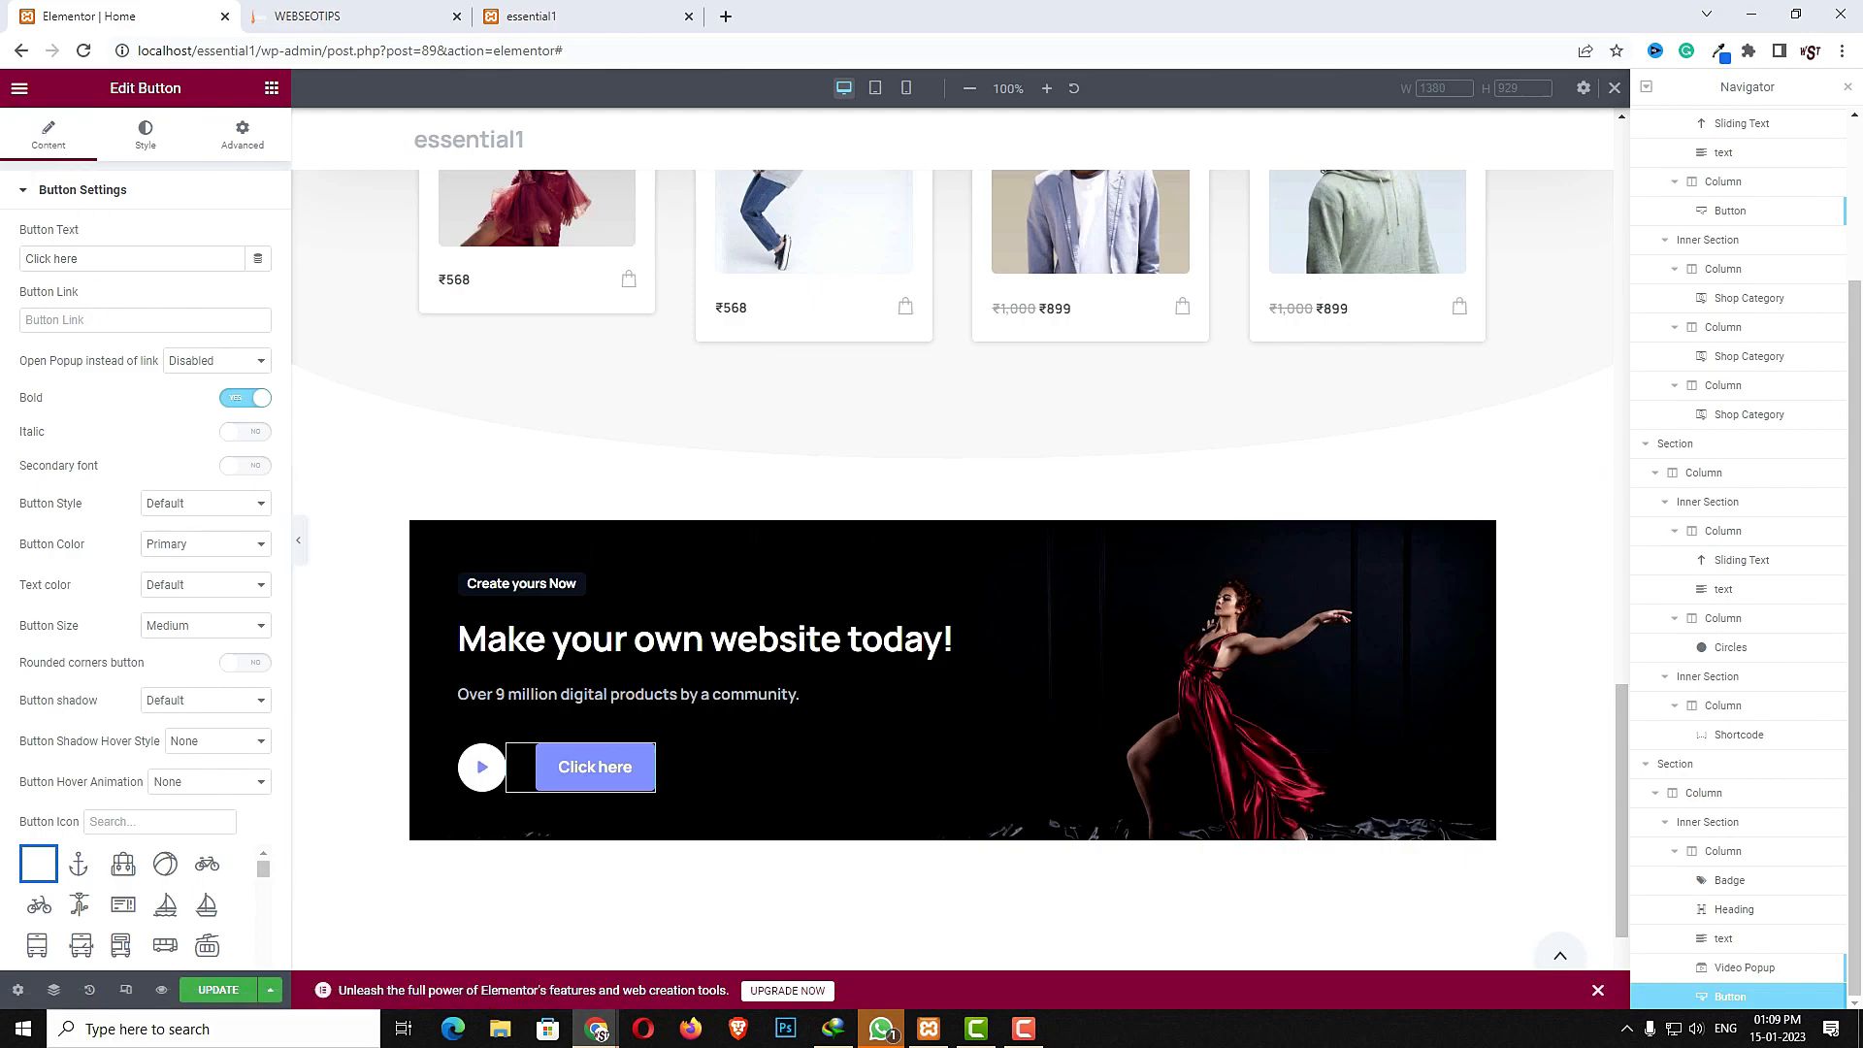
triple_click(196, 270)
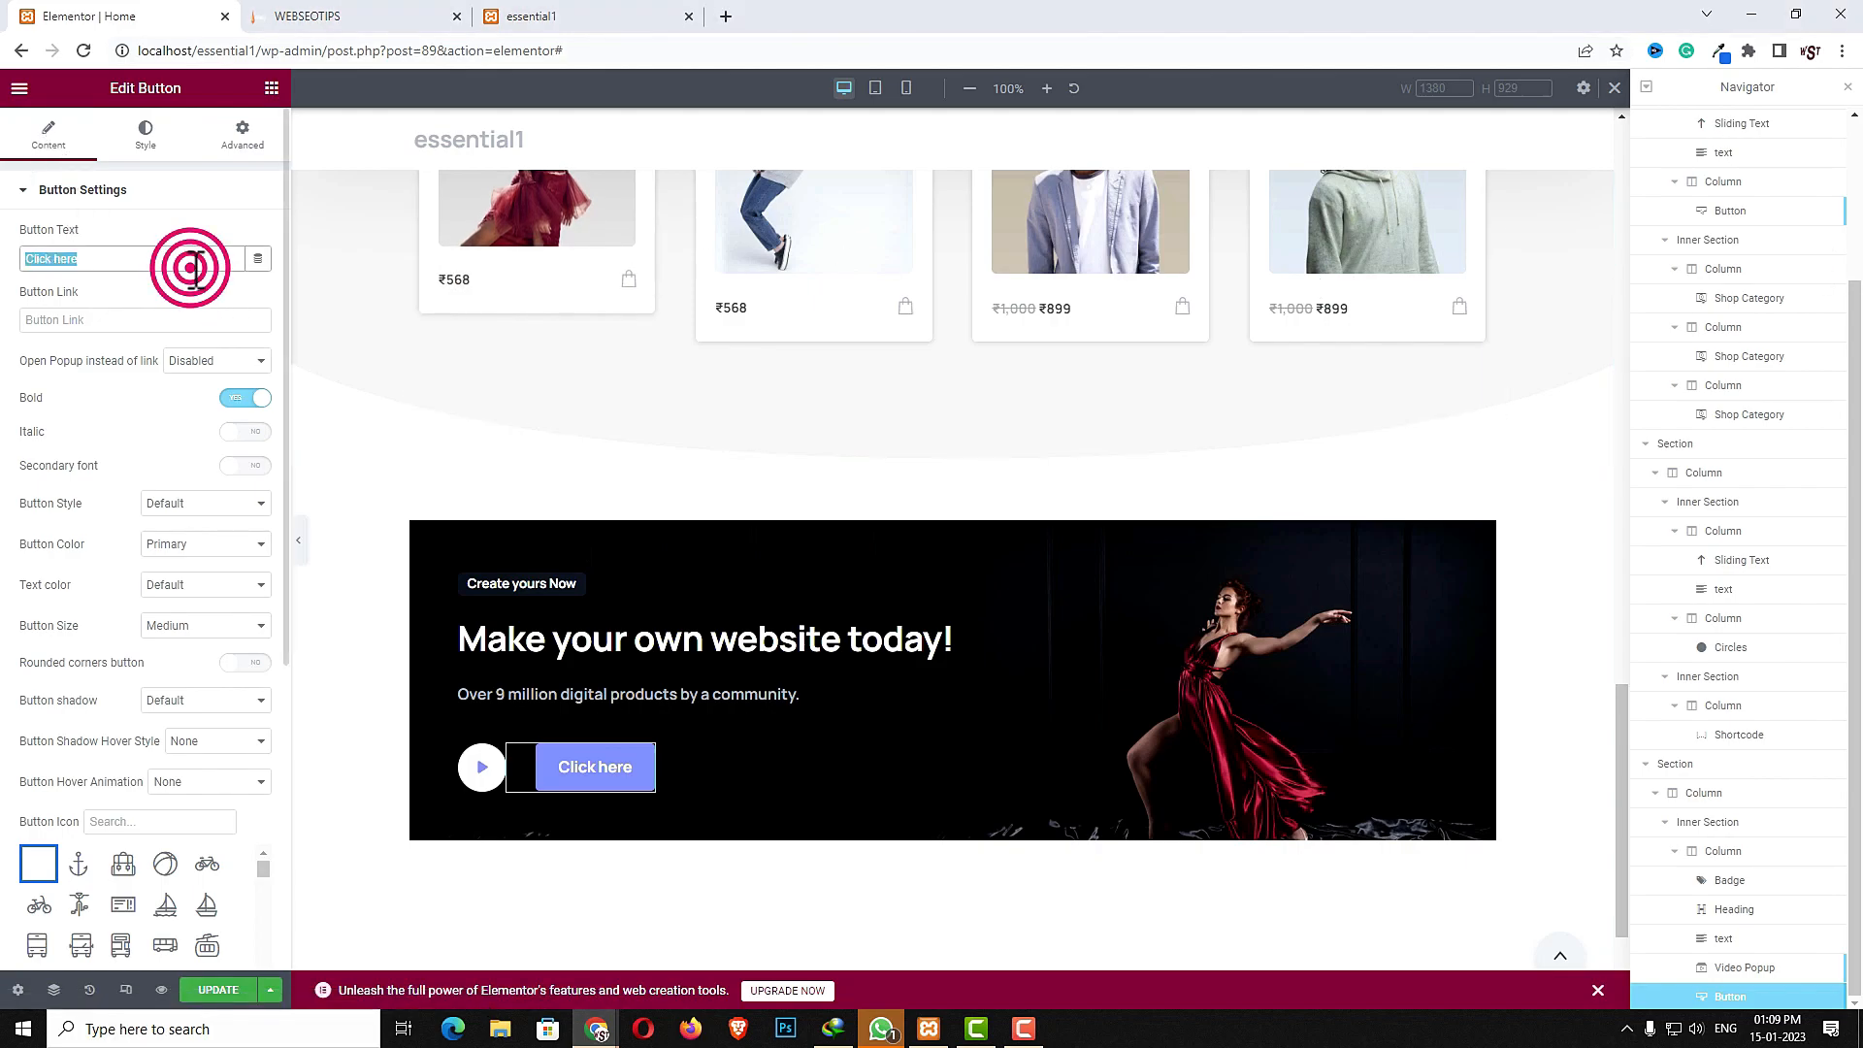
text(Visit our shop)
click(166, 319)
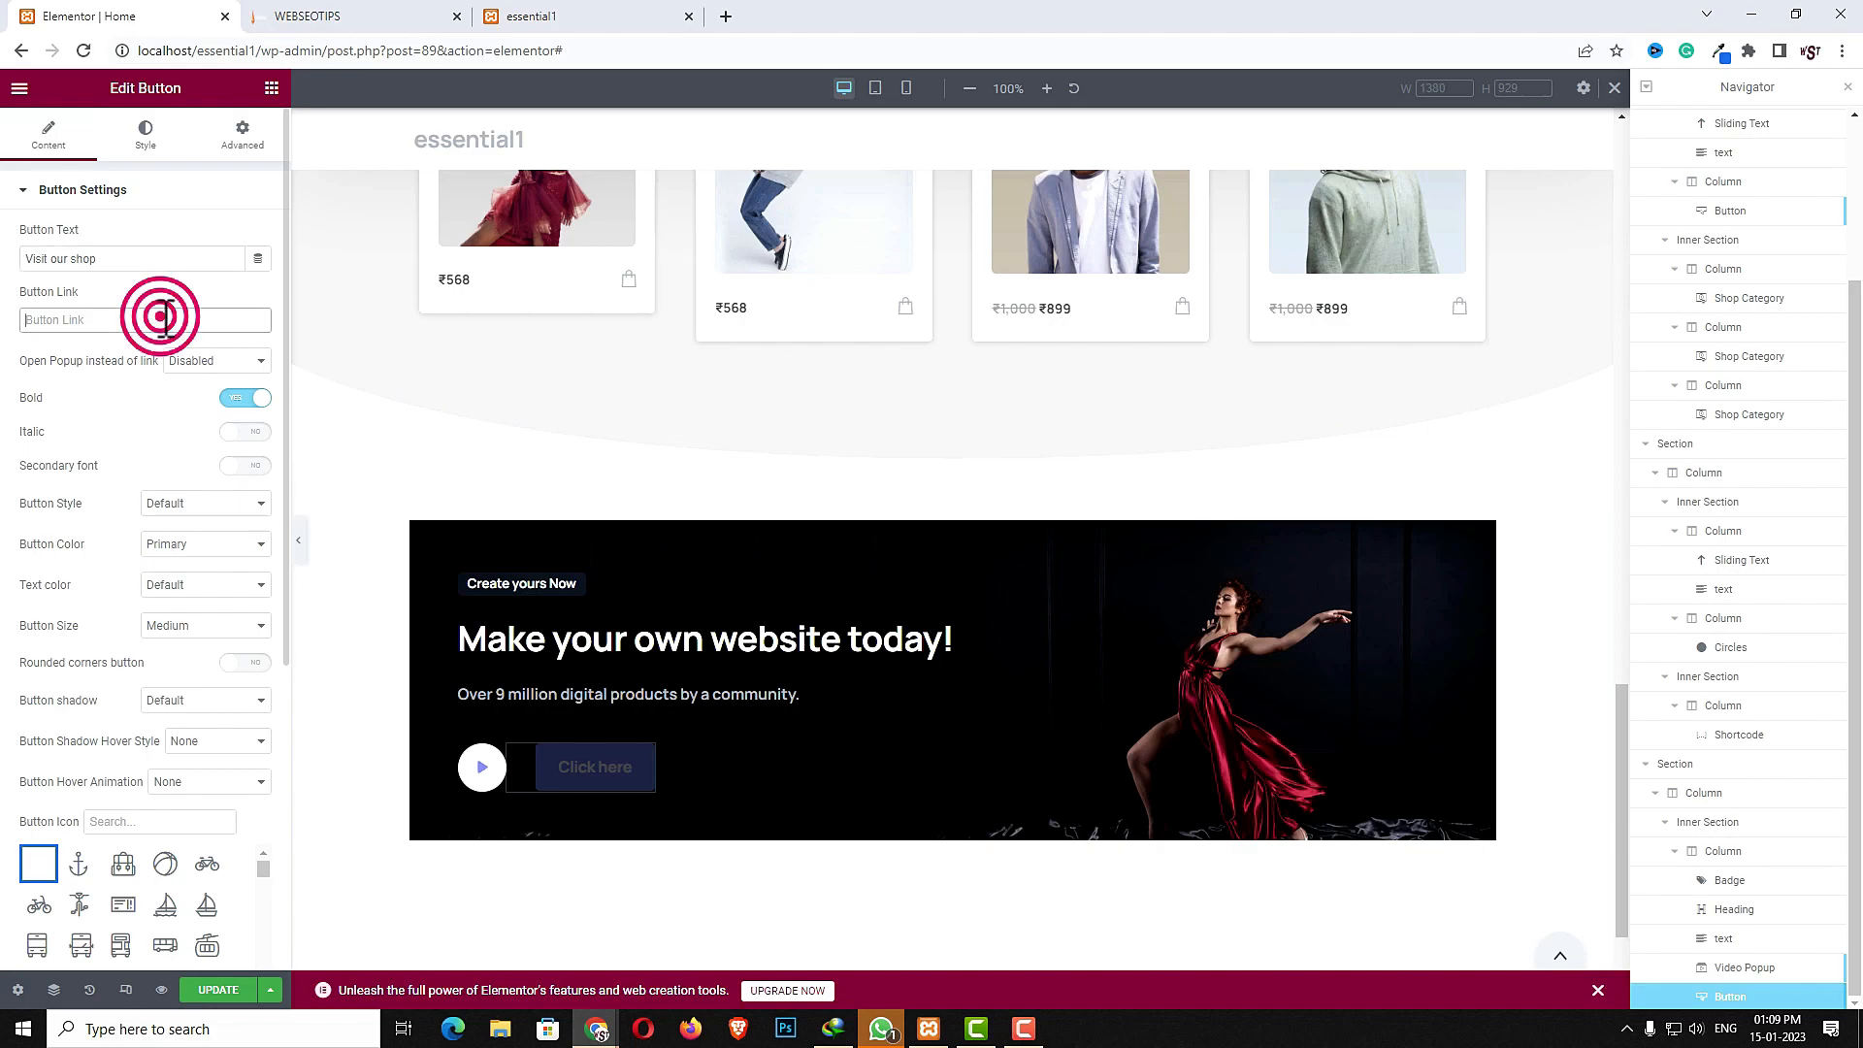
text(#)
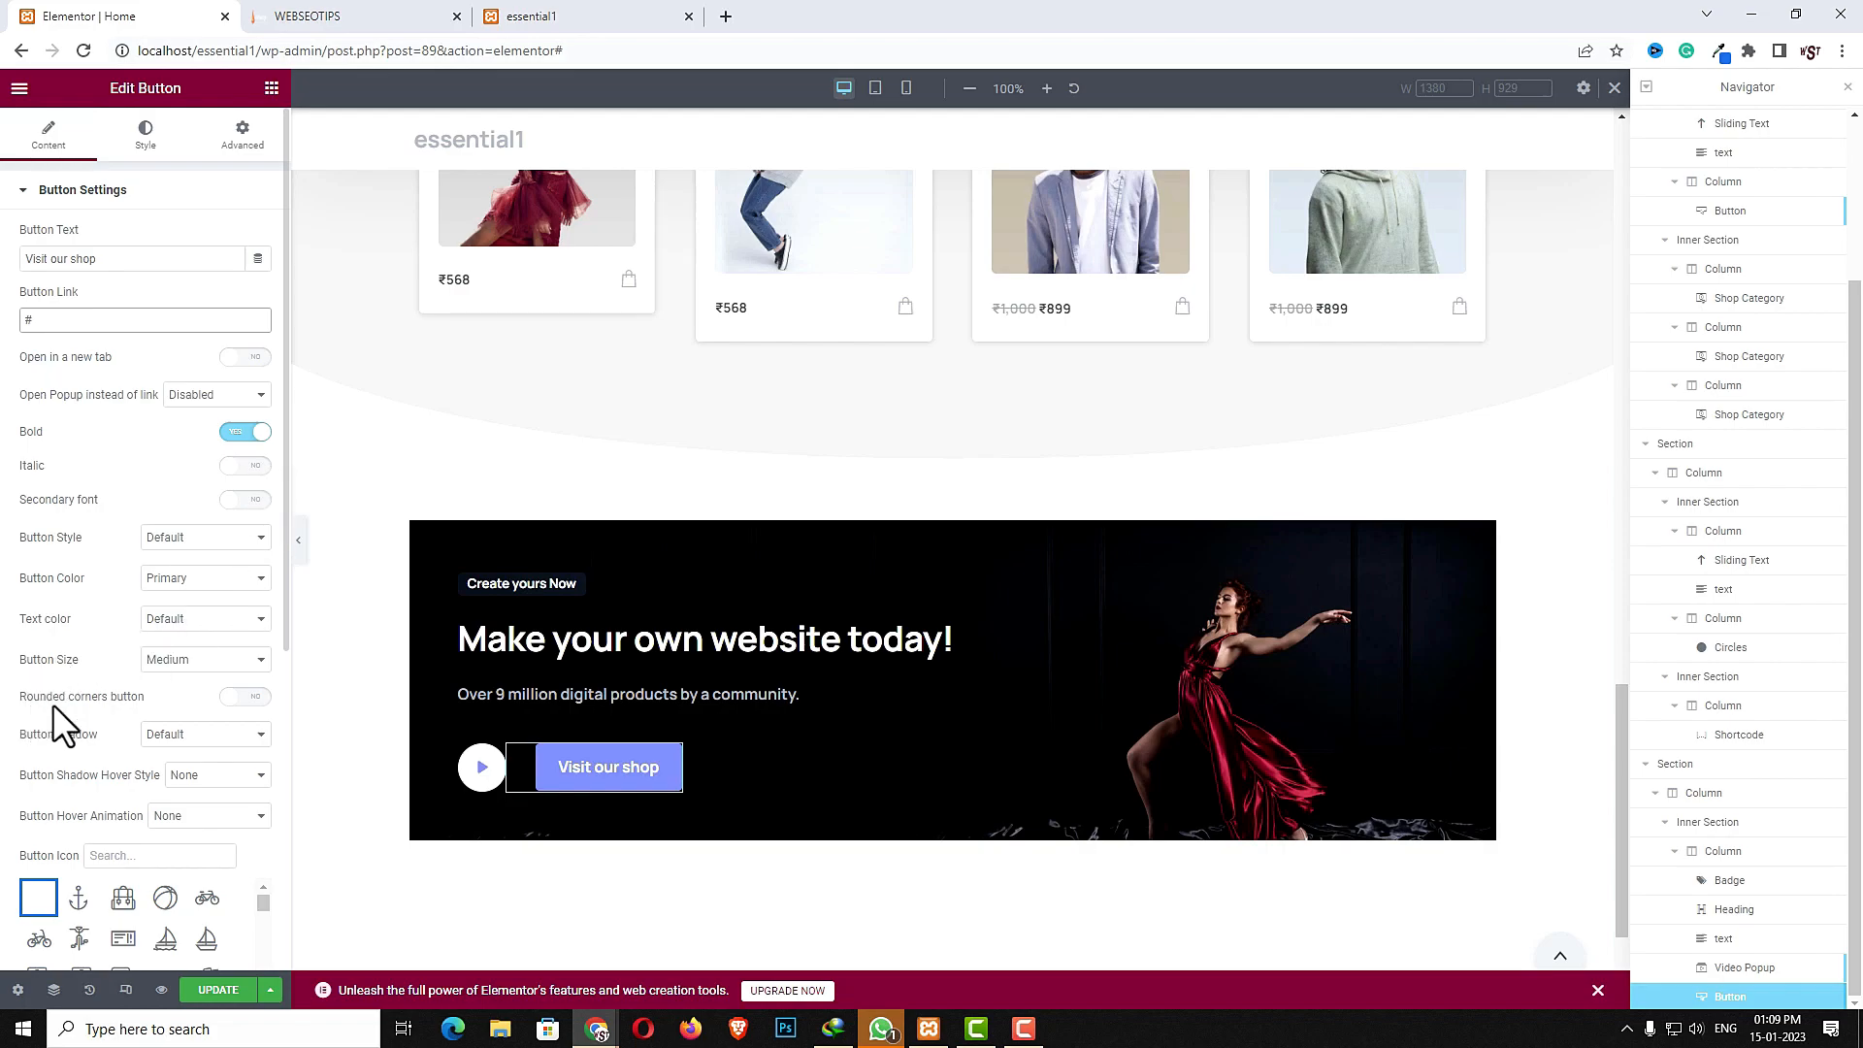
- Enable rounded corners on the button and set its button color to Gray 1
click(254, 697)
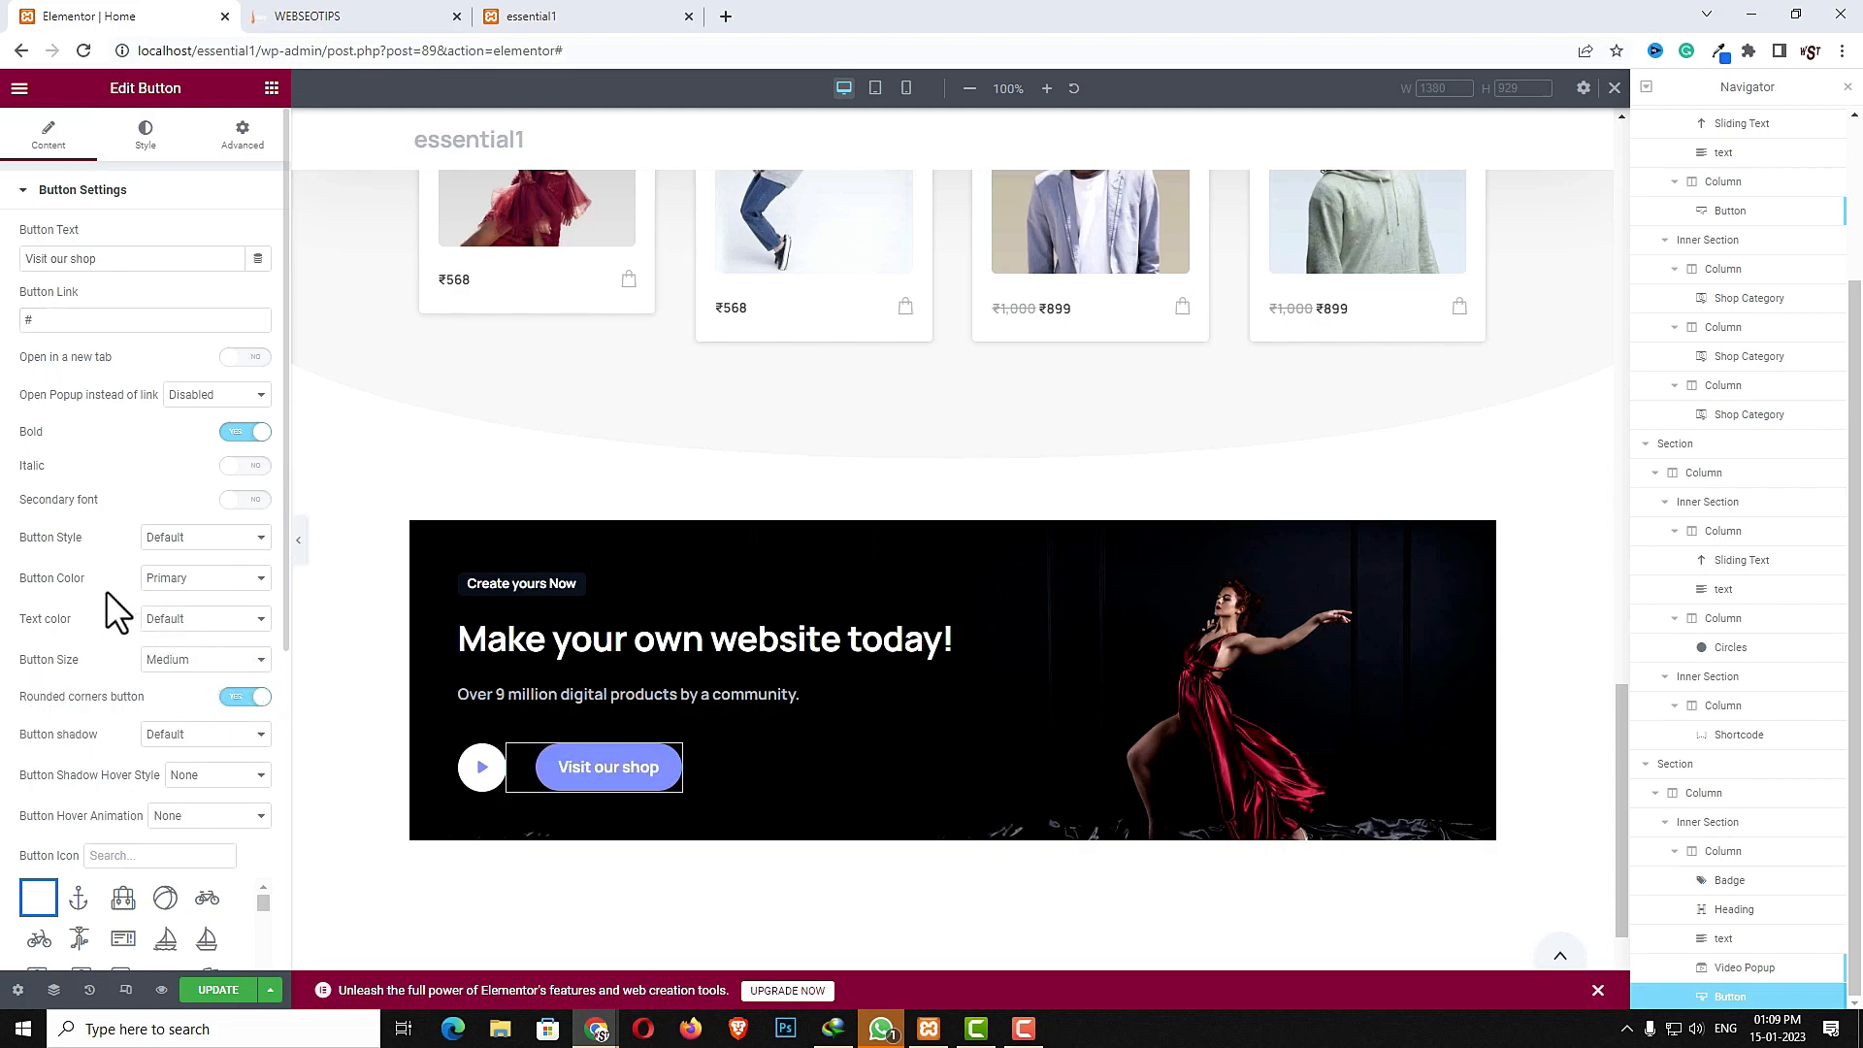
click(169, 579)
click(191, 659)
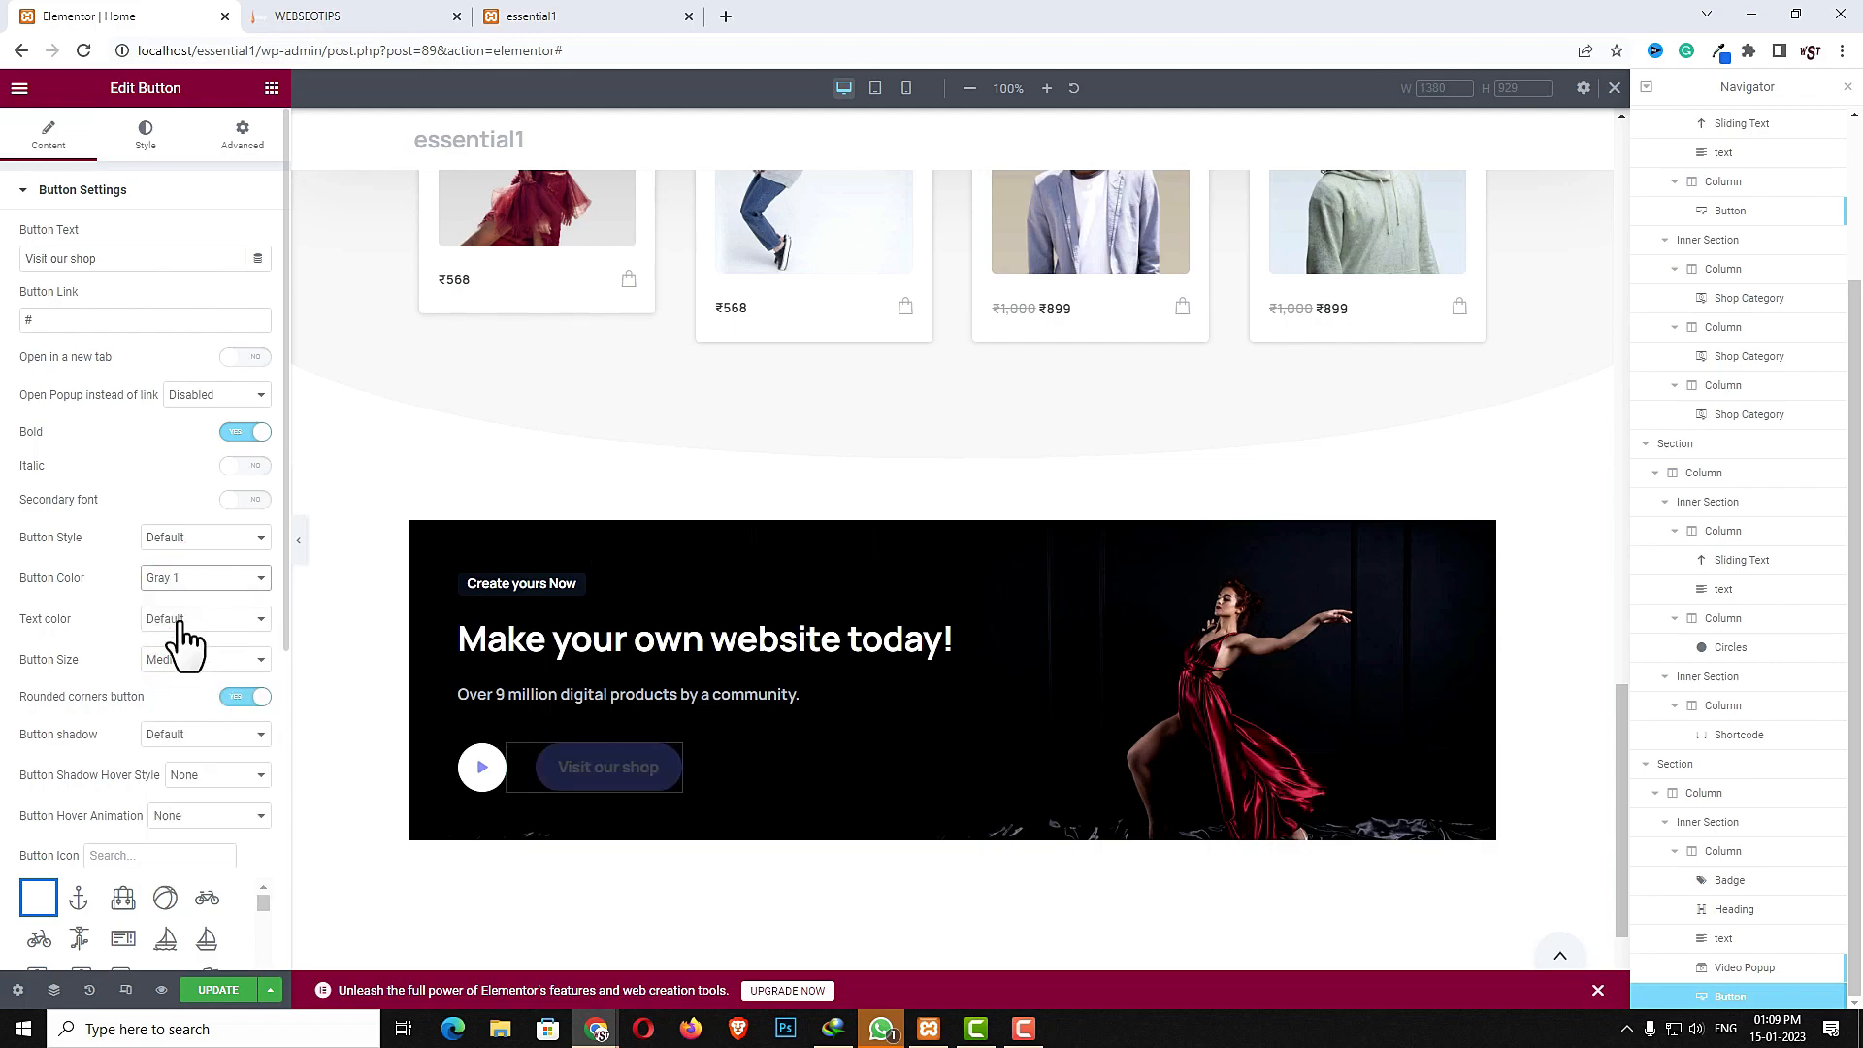
- Search the button icons for cart and pick a shopping cart icon
click(141, 852)
text(cart)
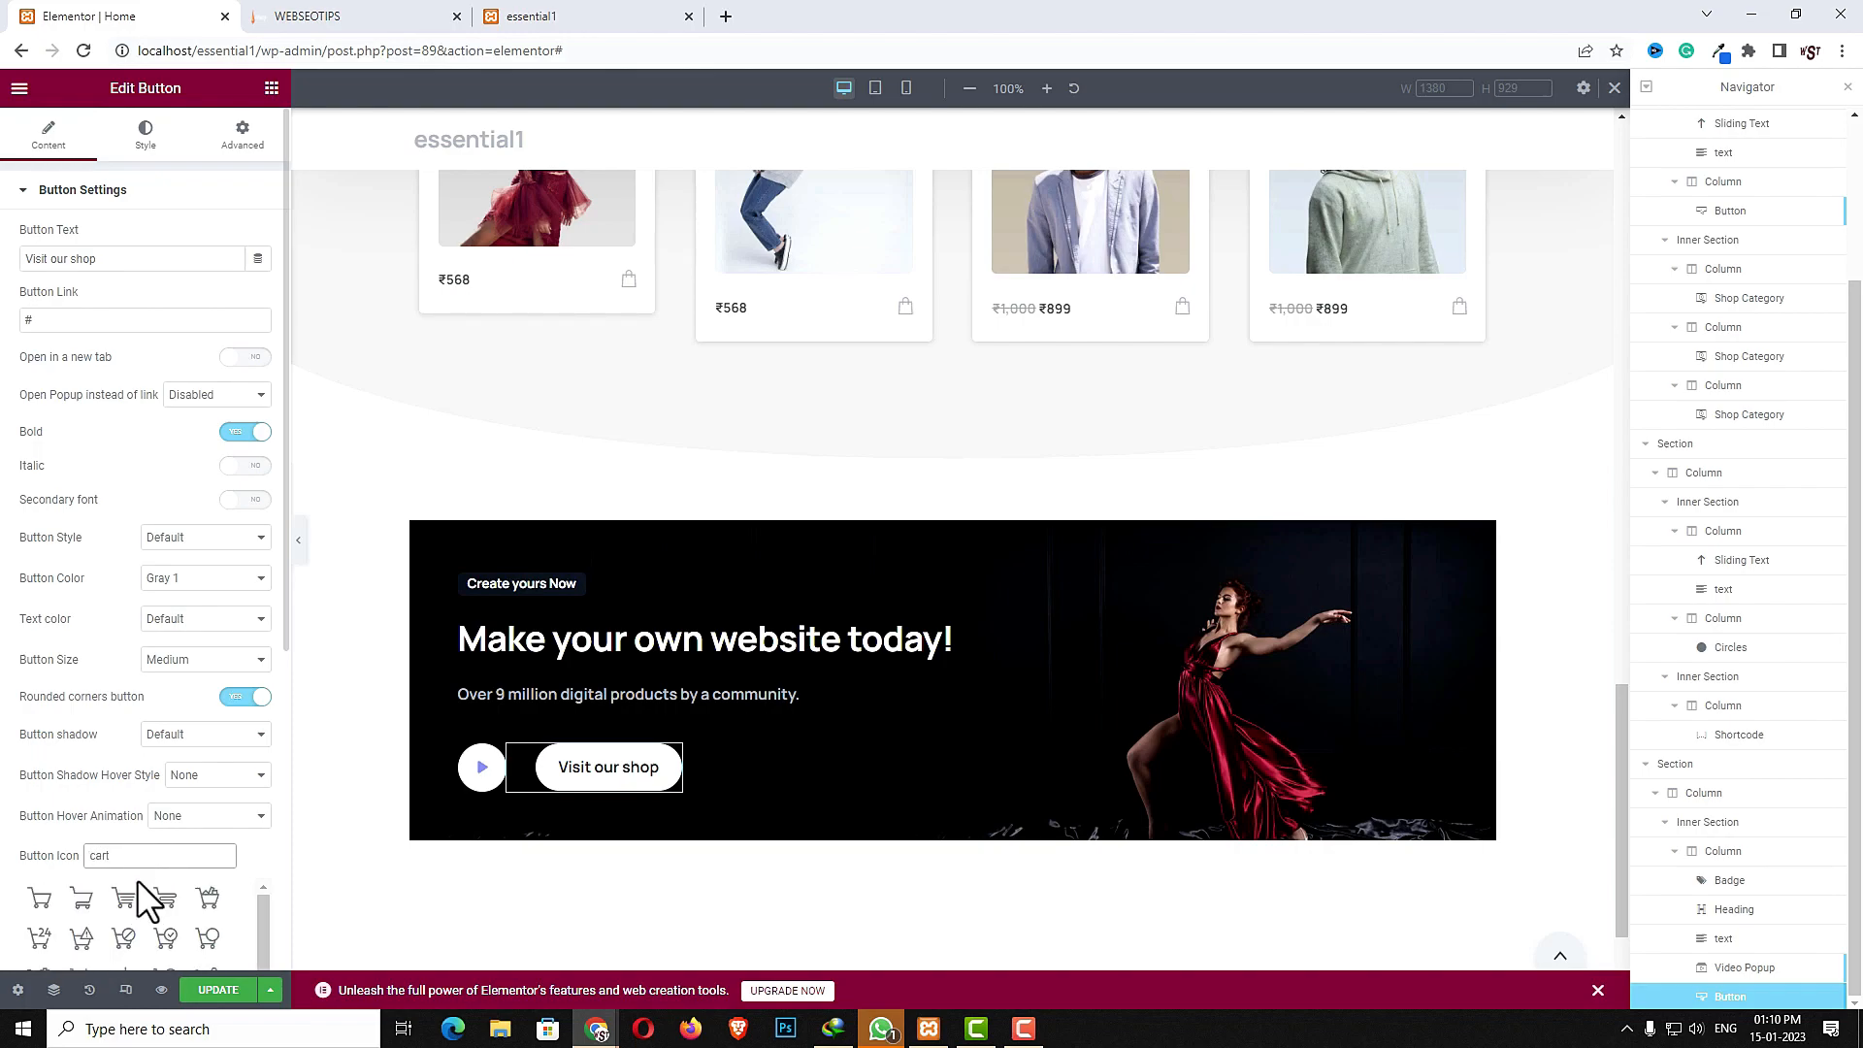
click(124, 898)
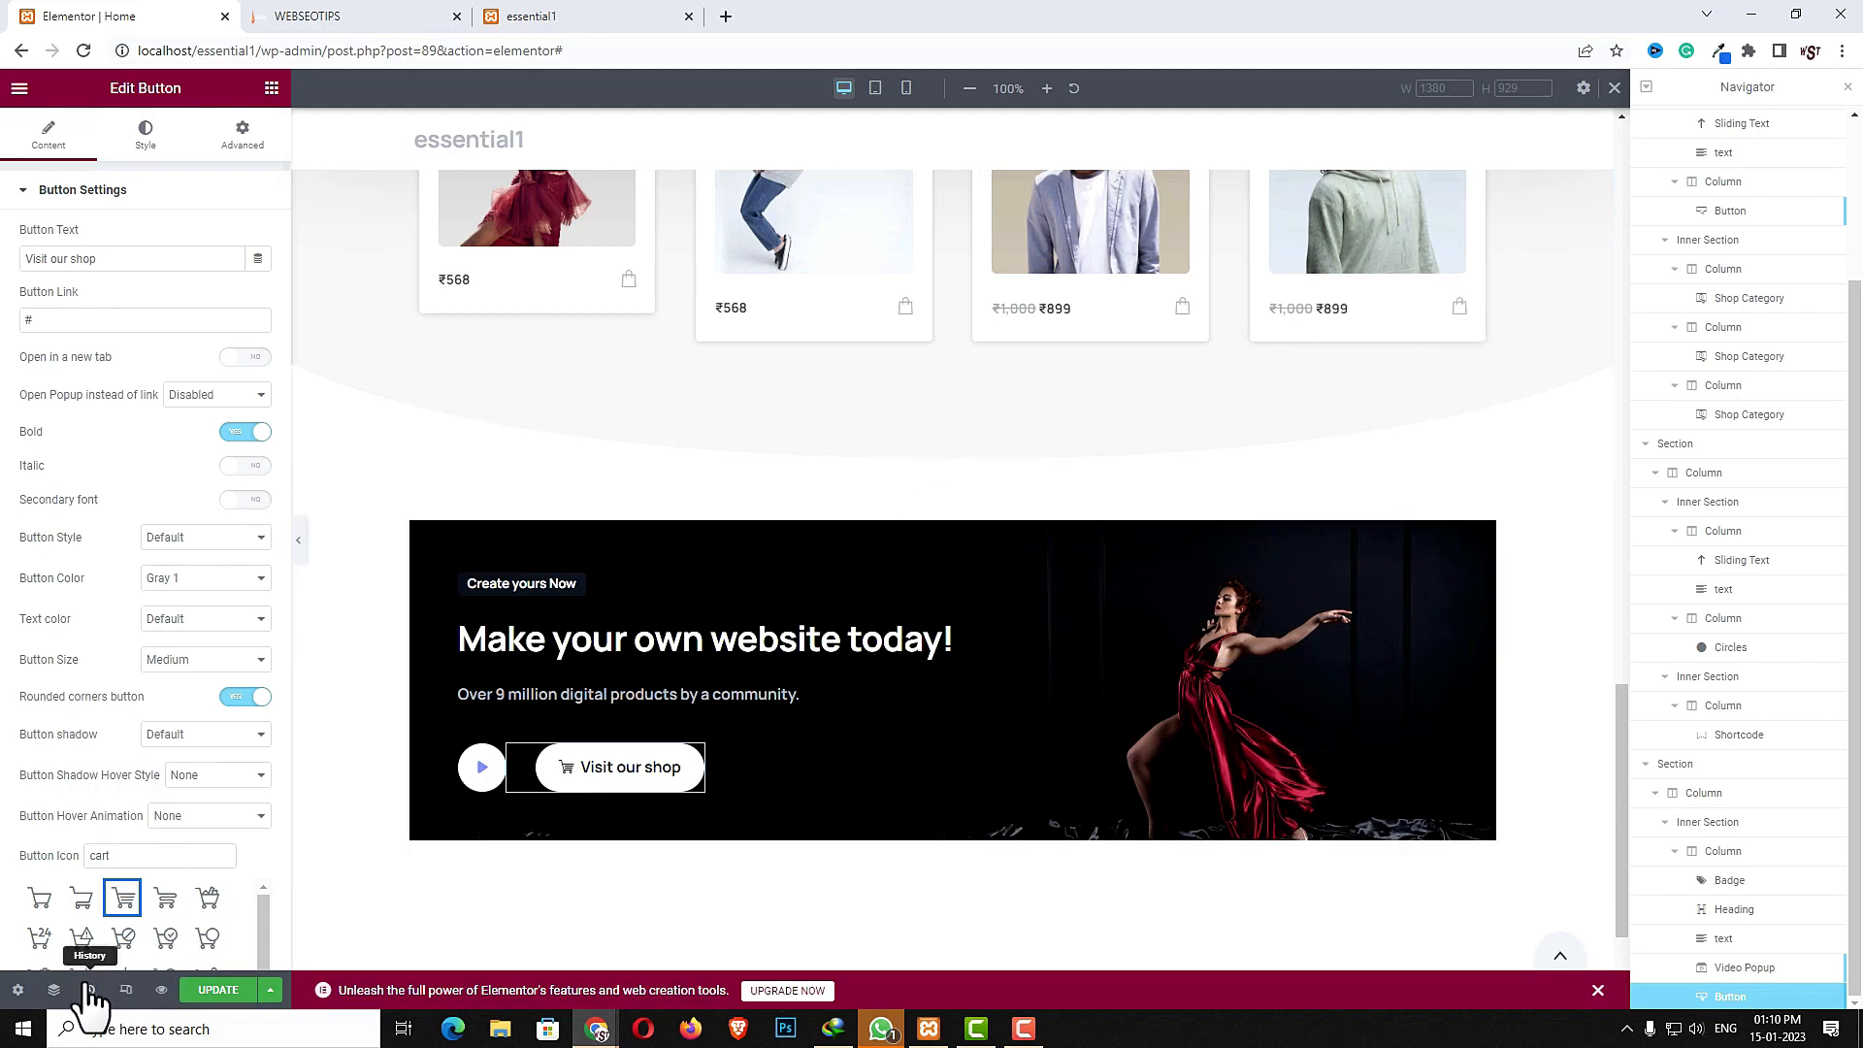
- Switch to mobile view and set the button's mobile margins to 0 with a top margin of 20
click(125, 990)
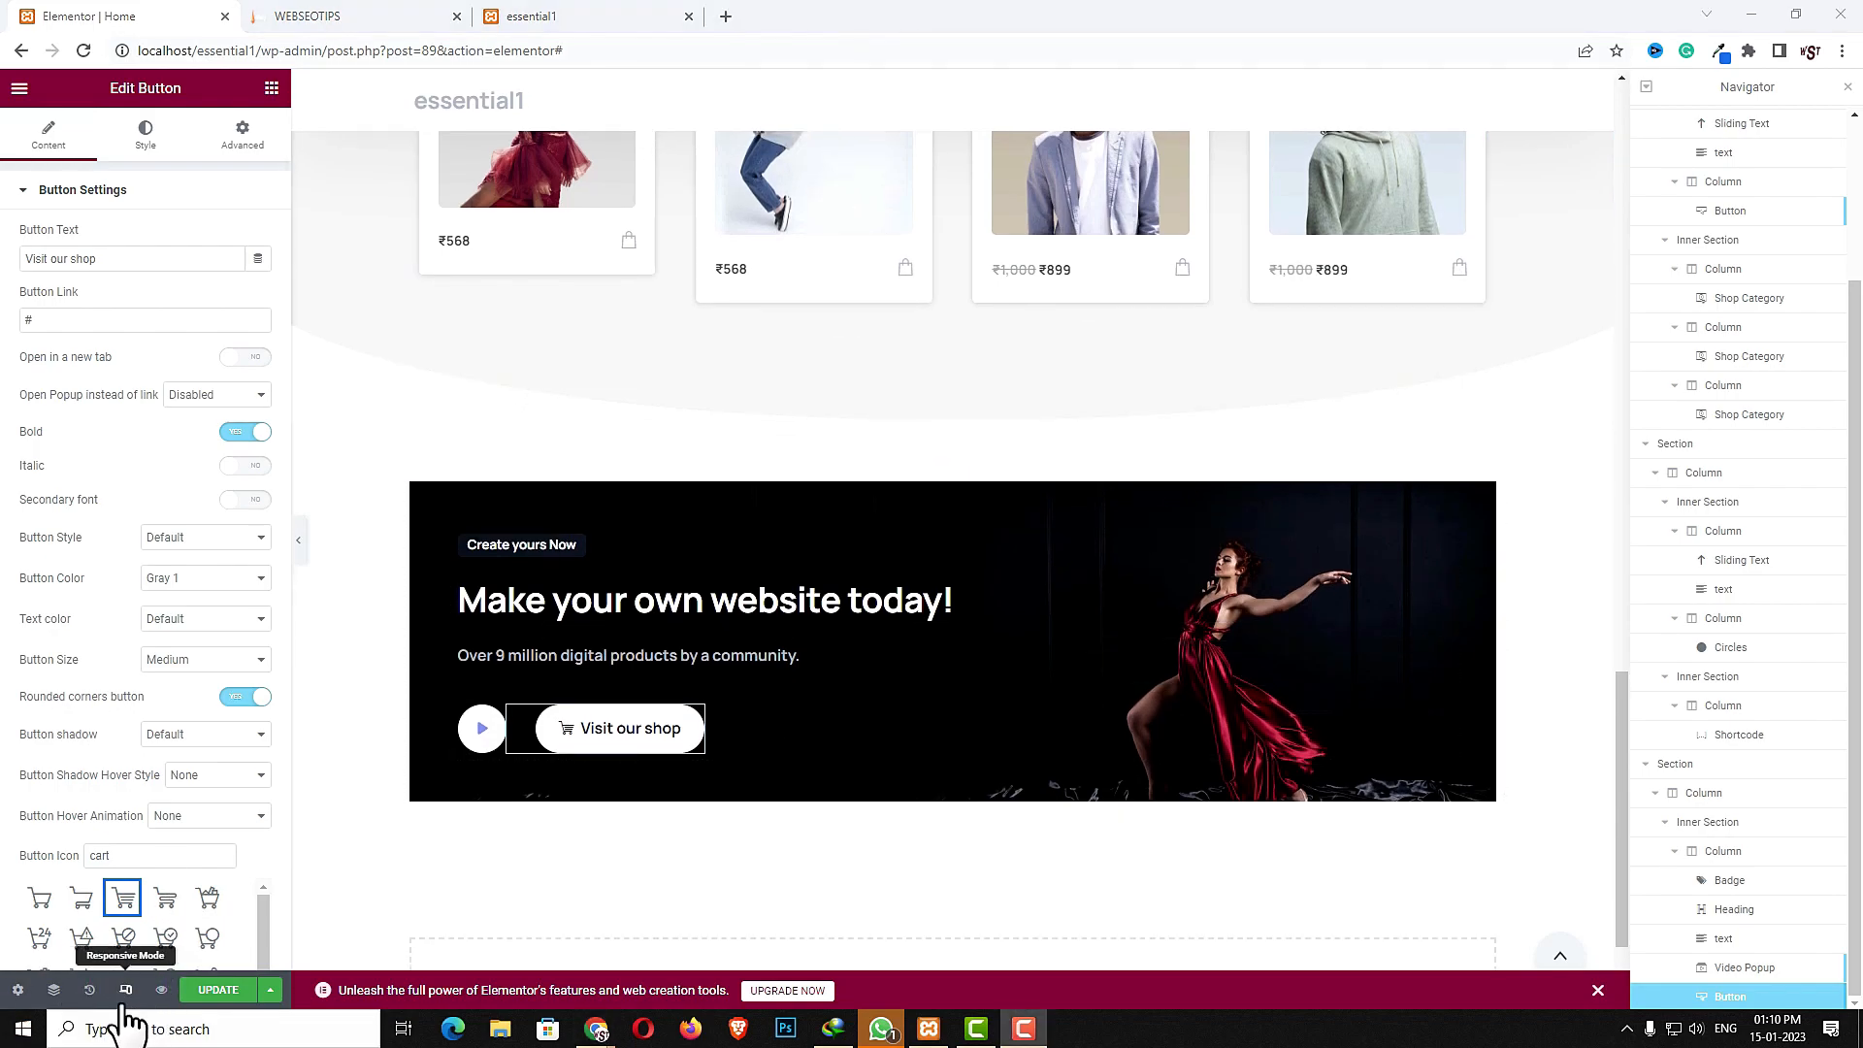
click(125, 990)
click(875, 88)
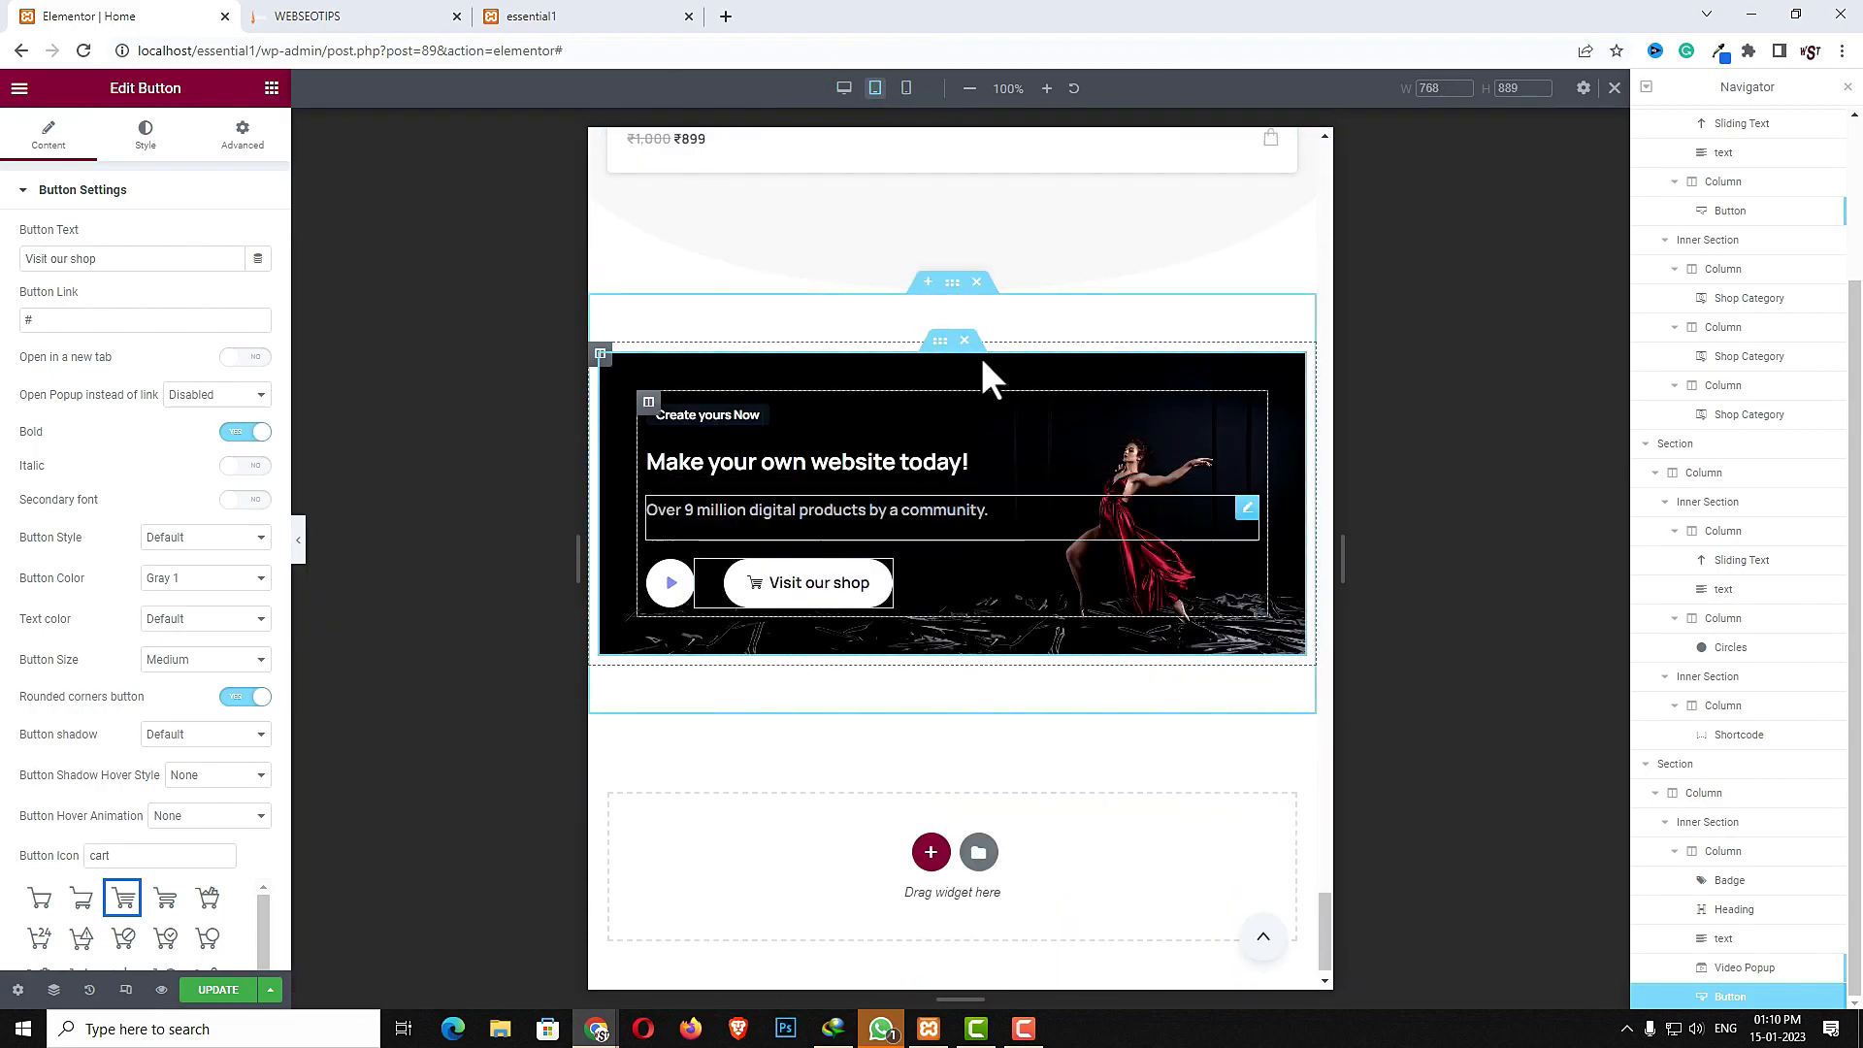
click(906, 88)
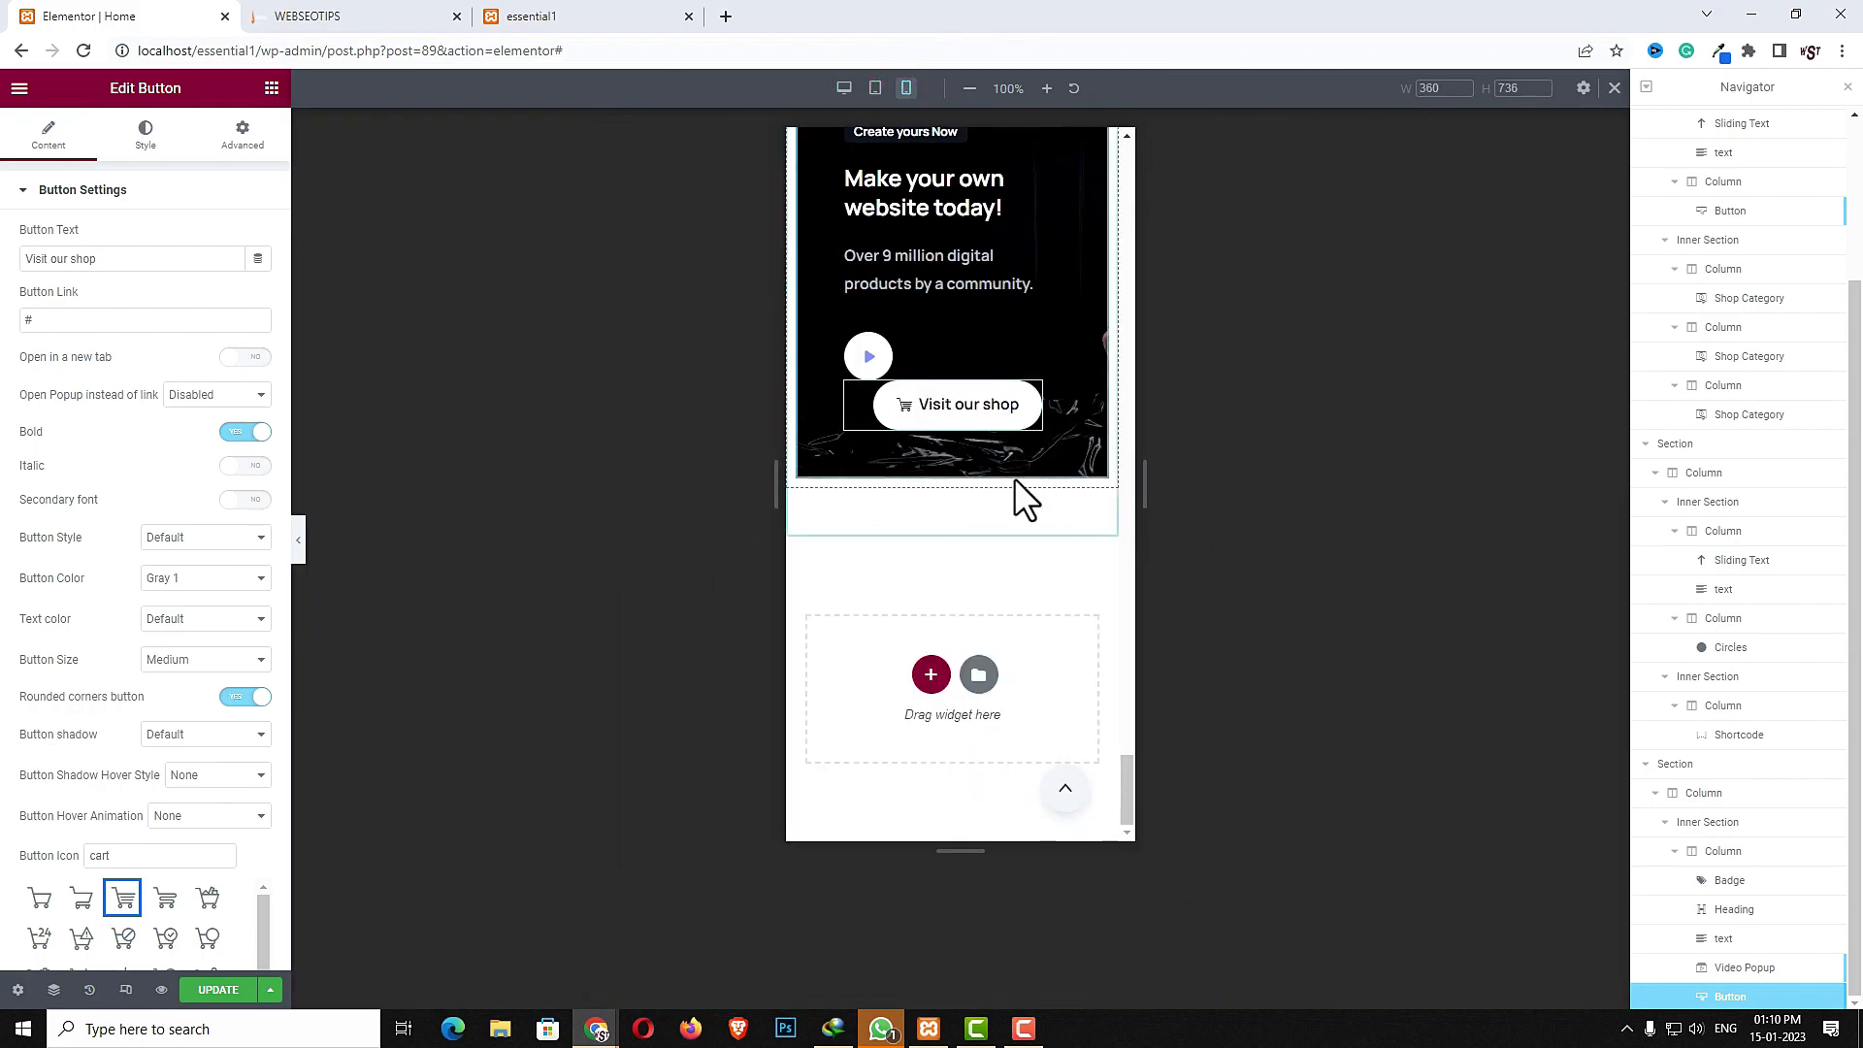
click(1032, 393)
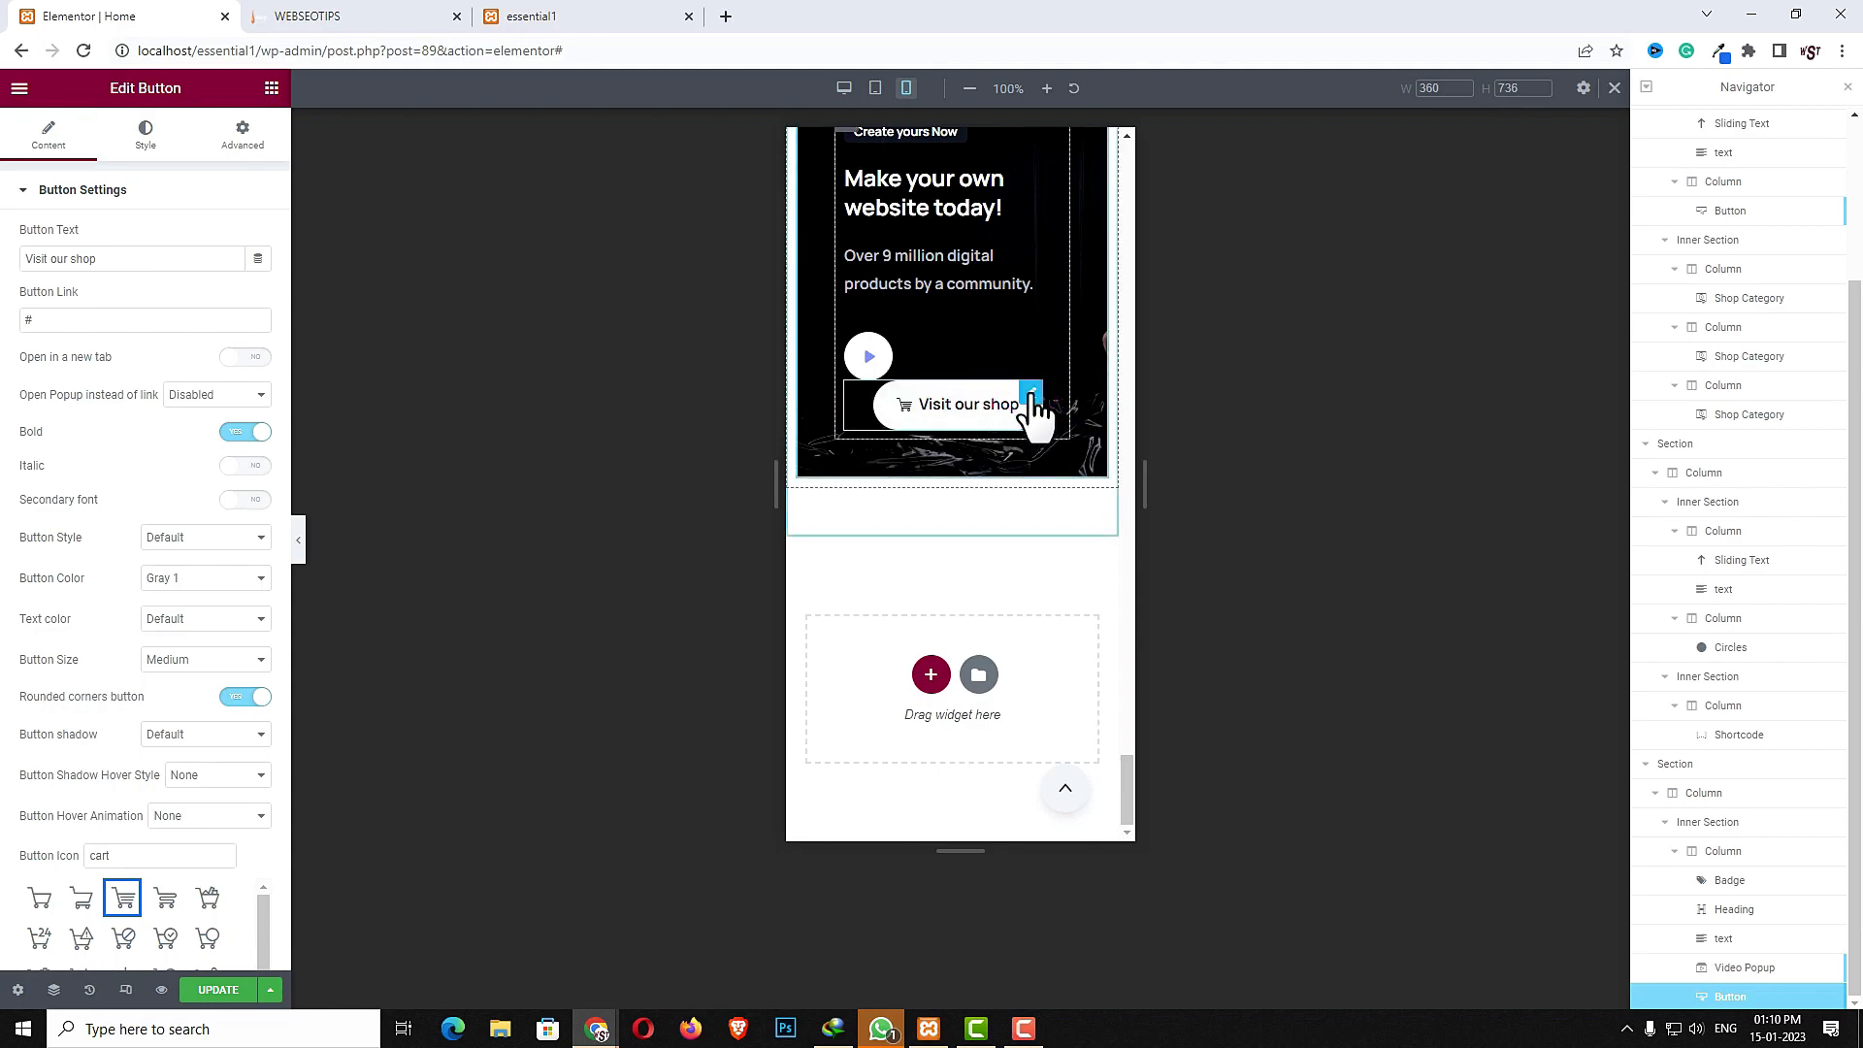
click(269, 133)
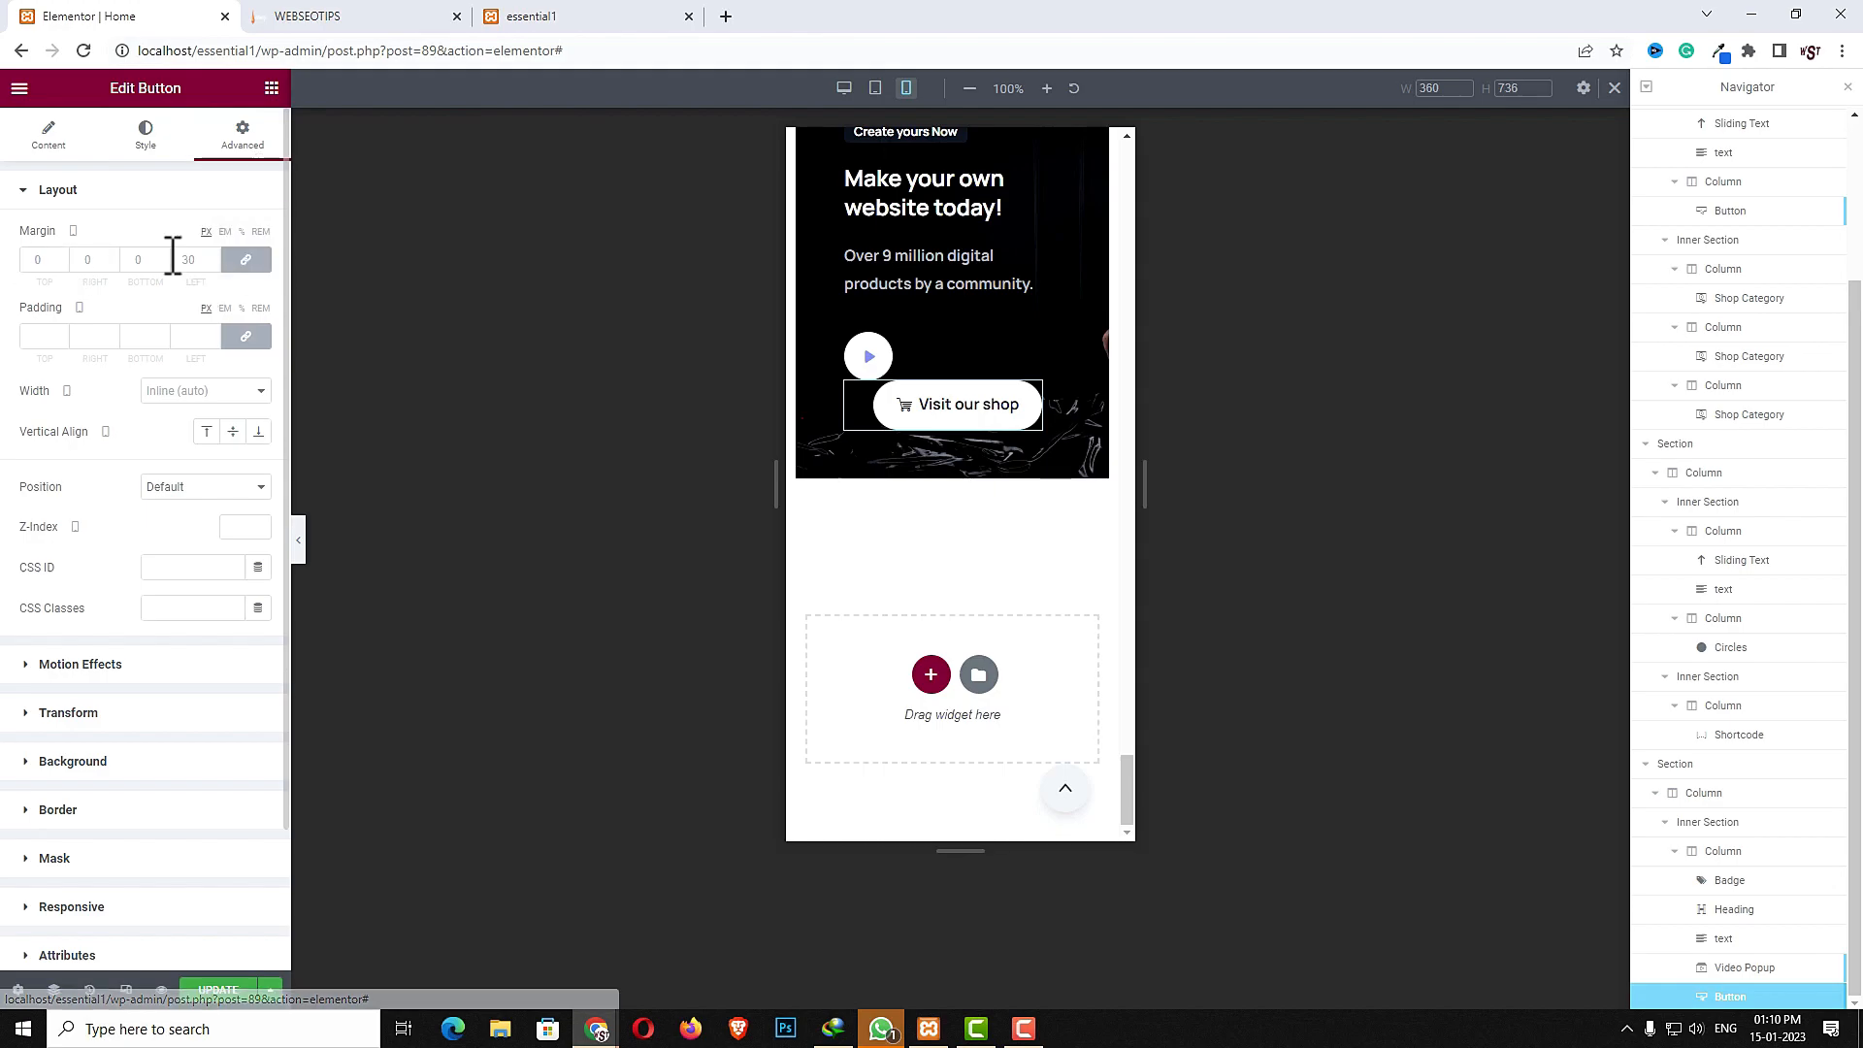
click(251, 260)
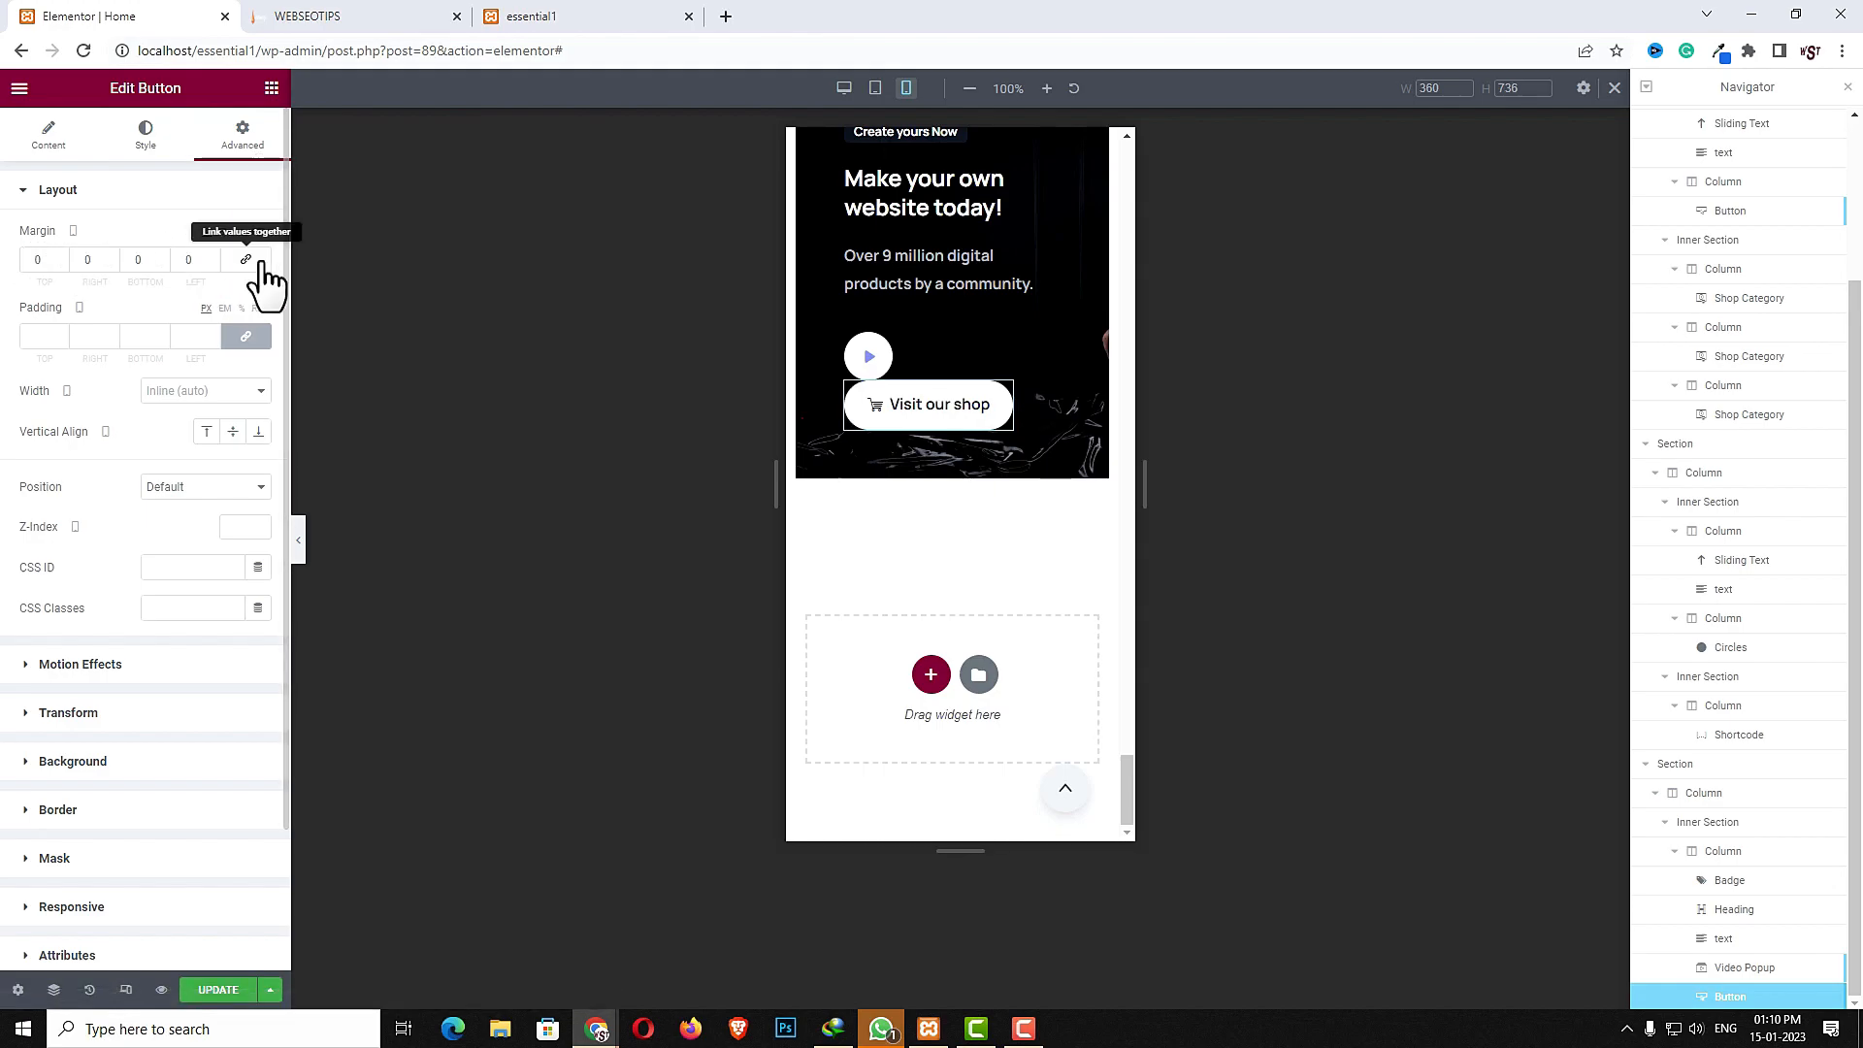
double_click(39, 260)
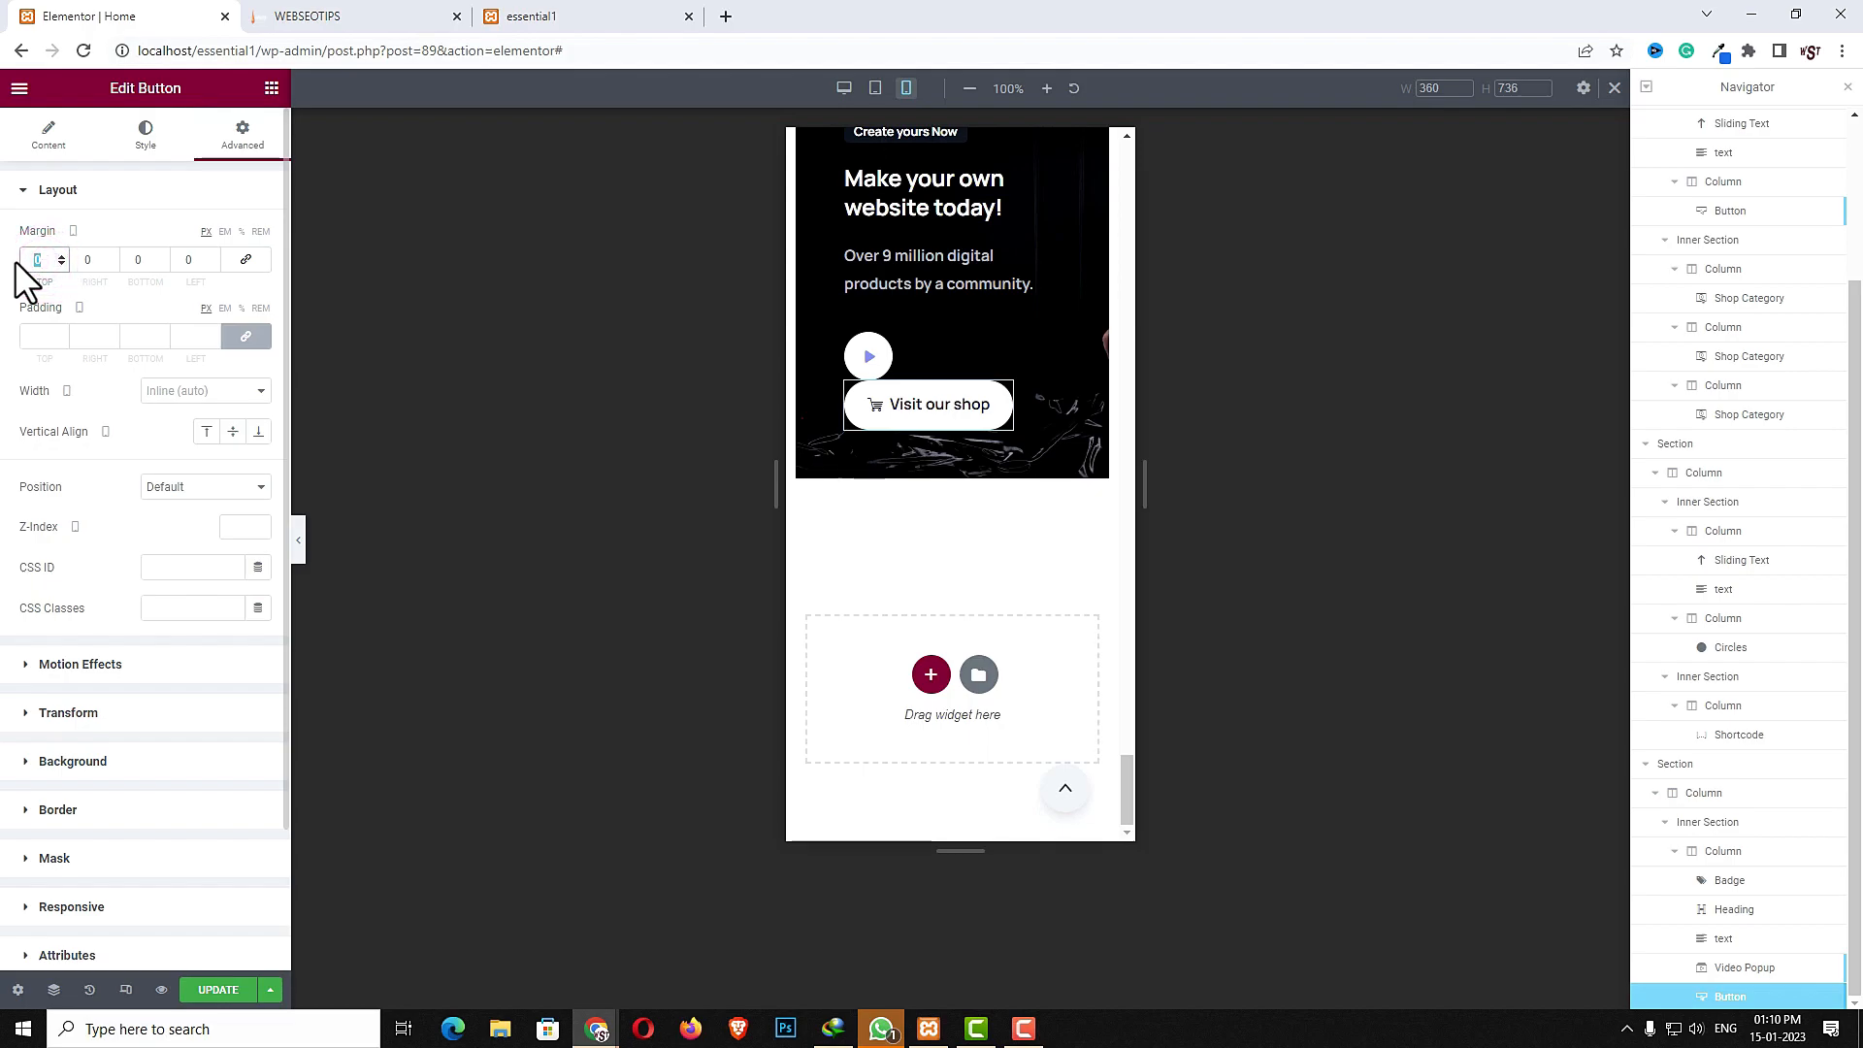
text(20)
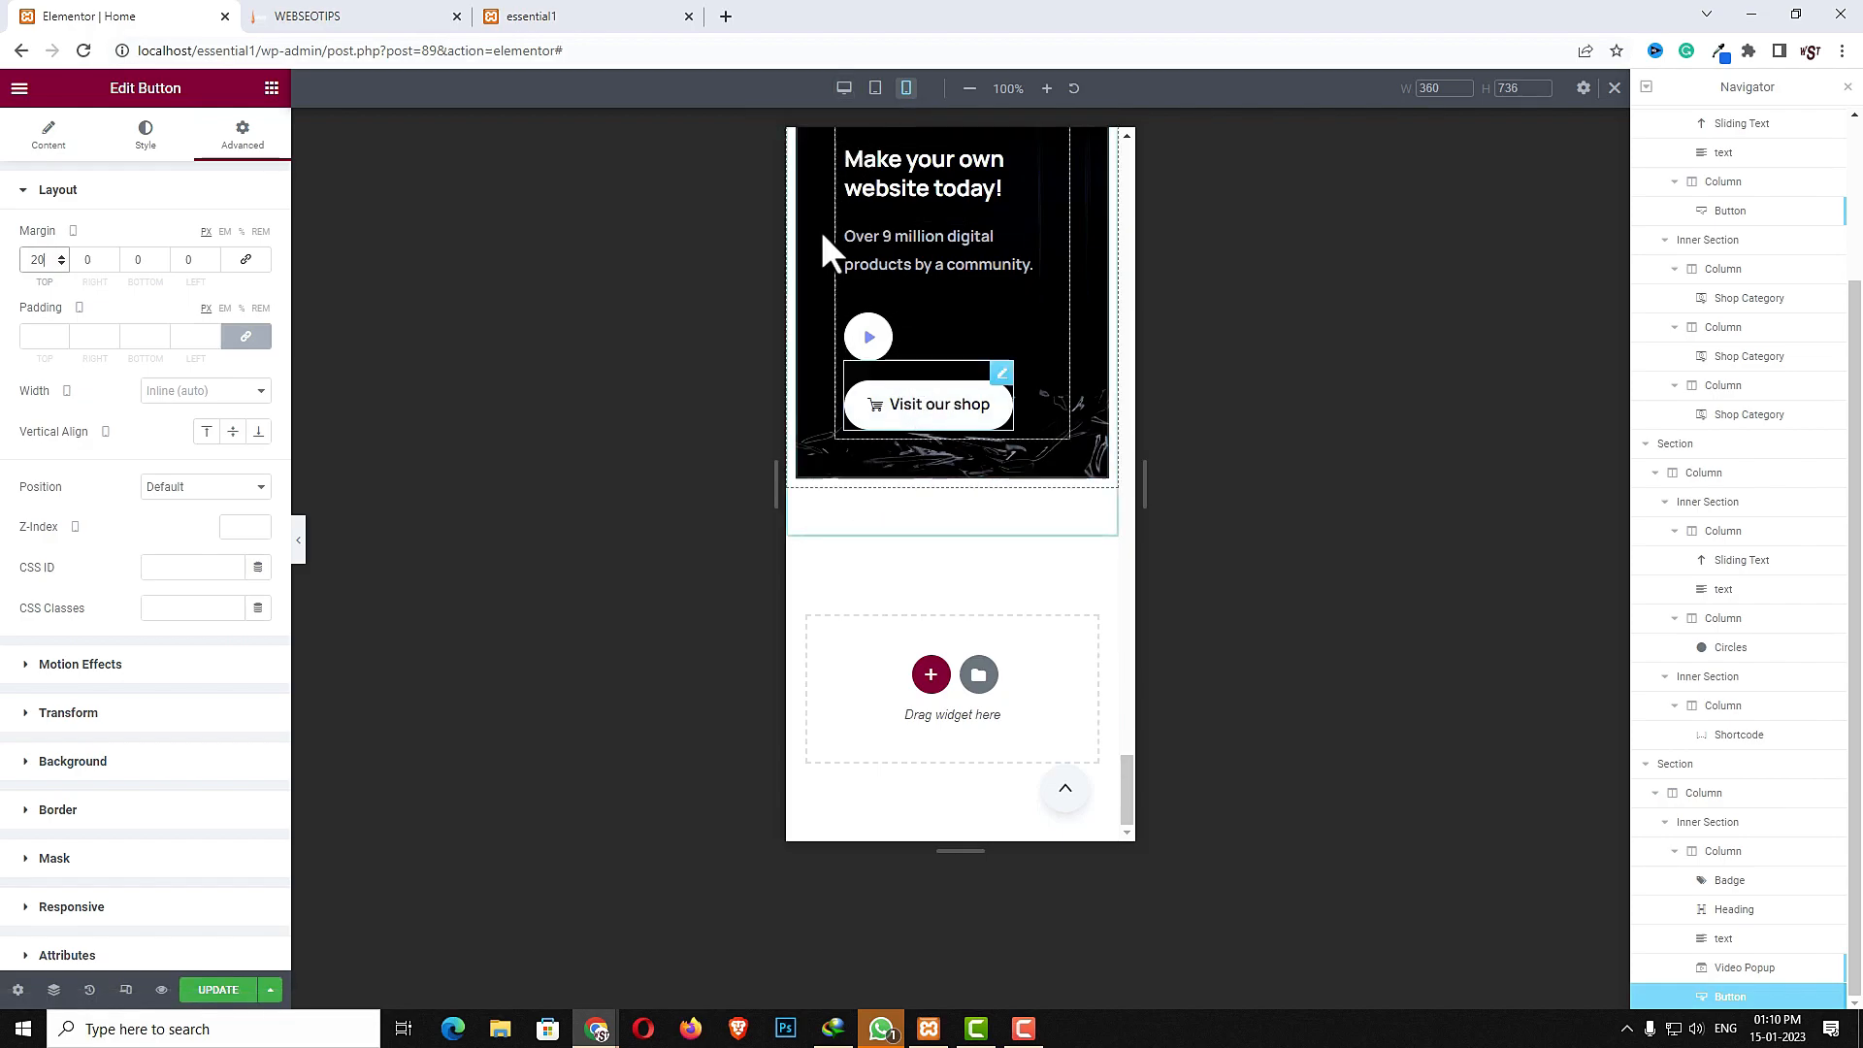
- Return to desktop view and add a new two-column section below the banner
click(844, 89)
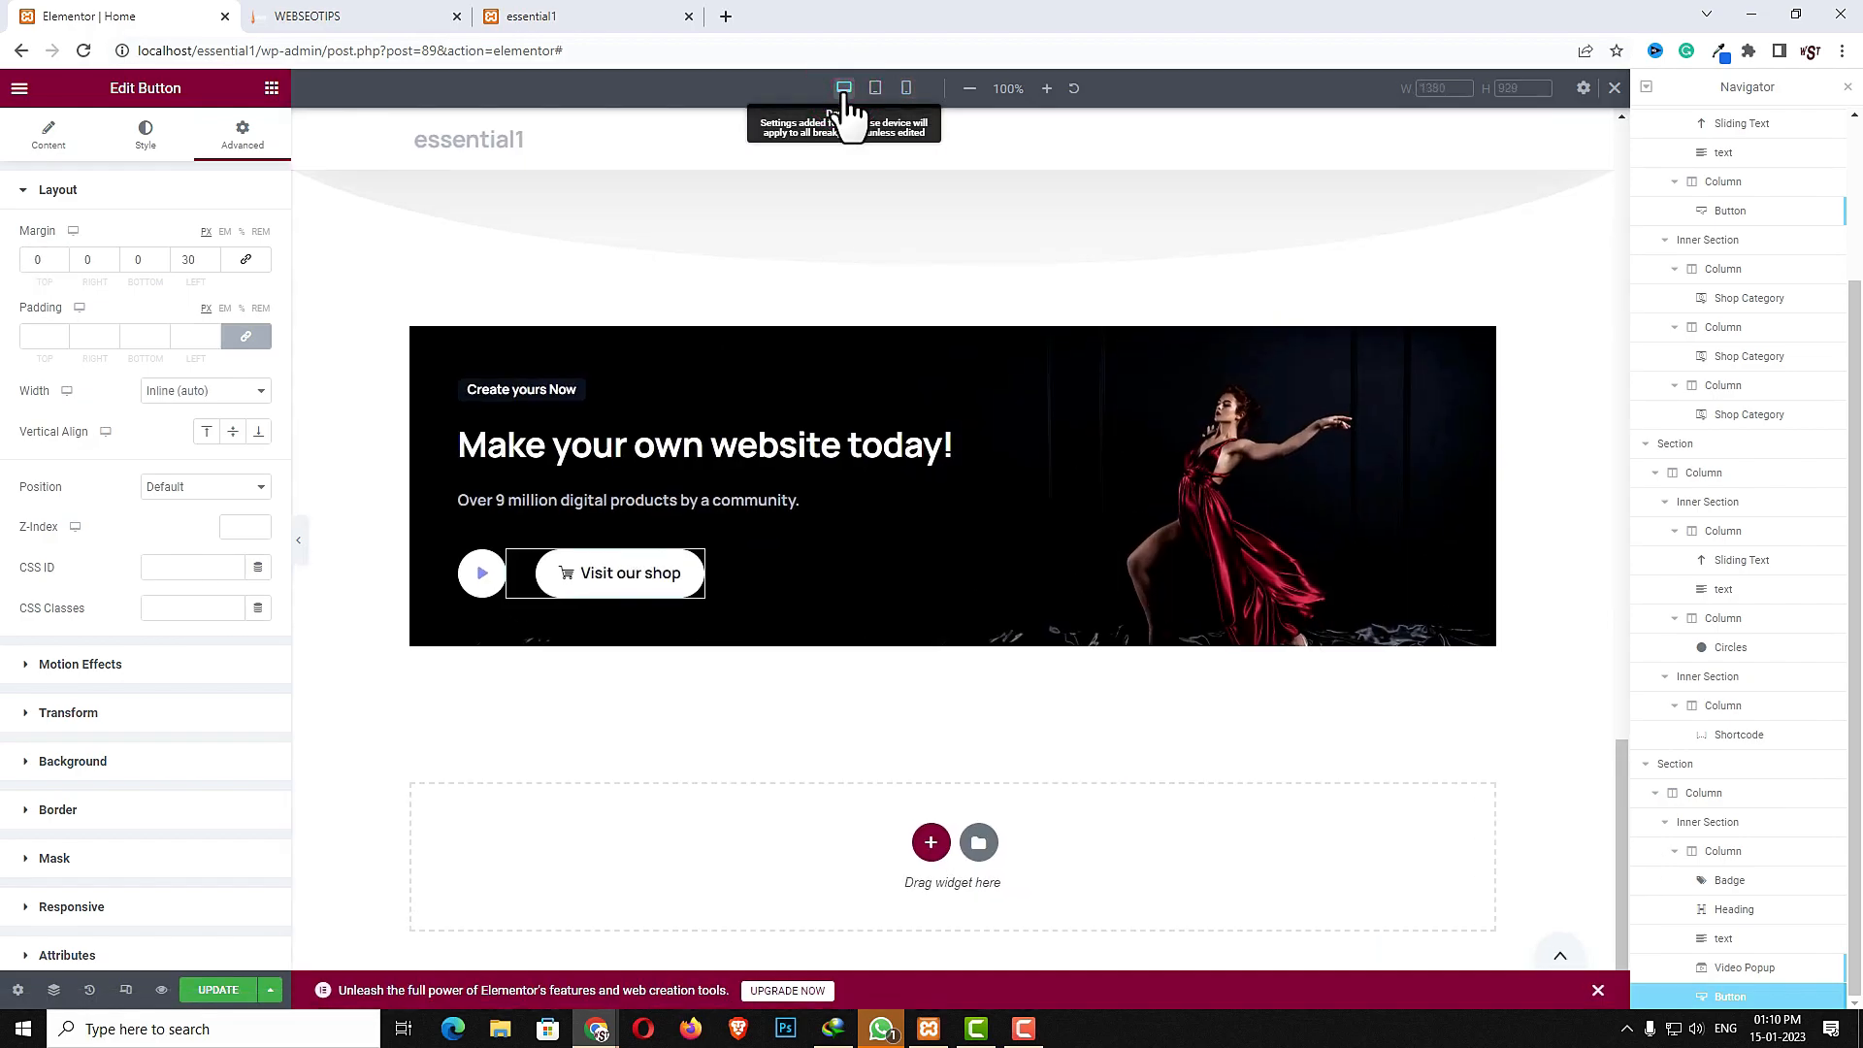
click(310, 16)
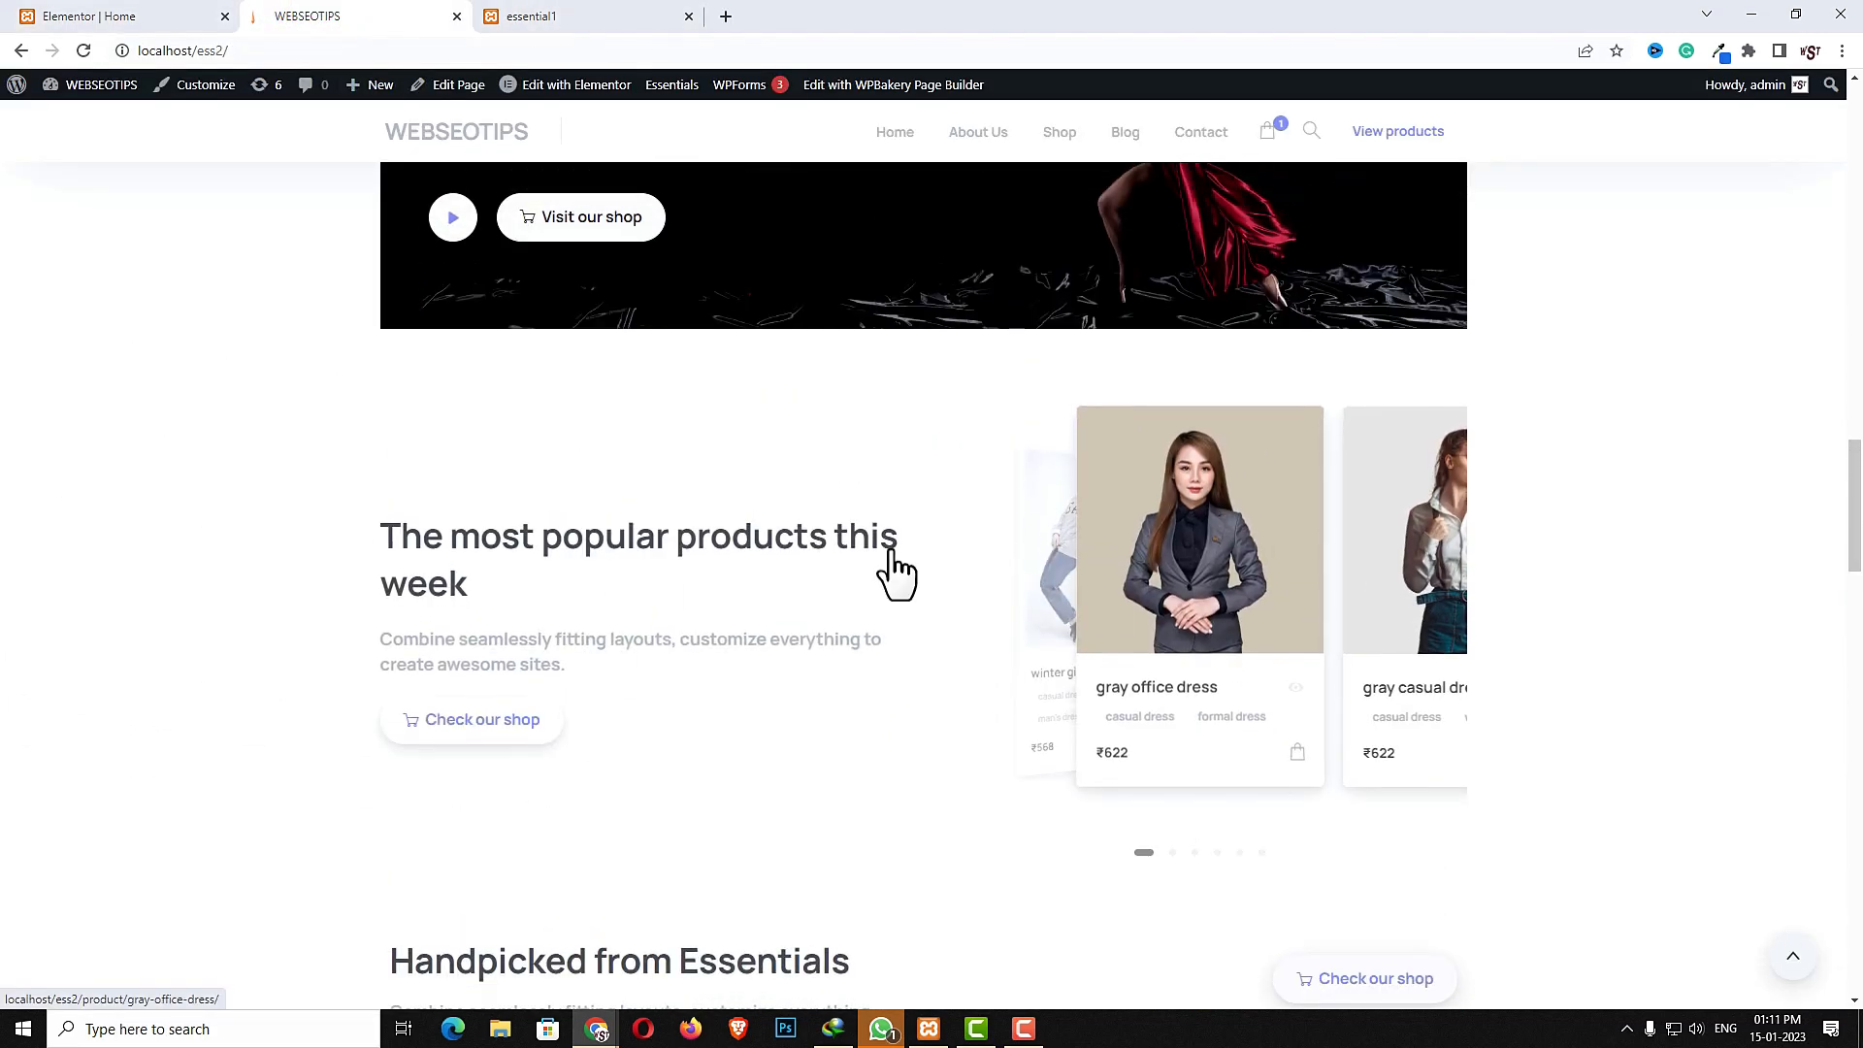
click(121, 16)
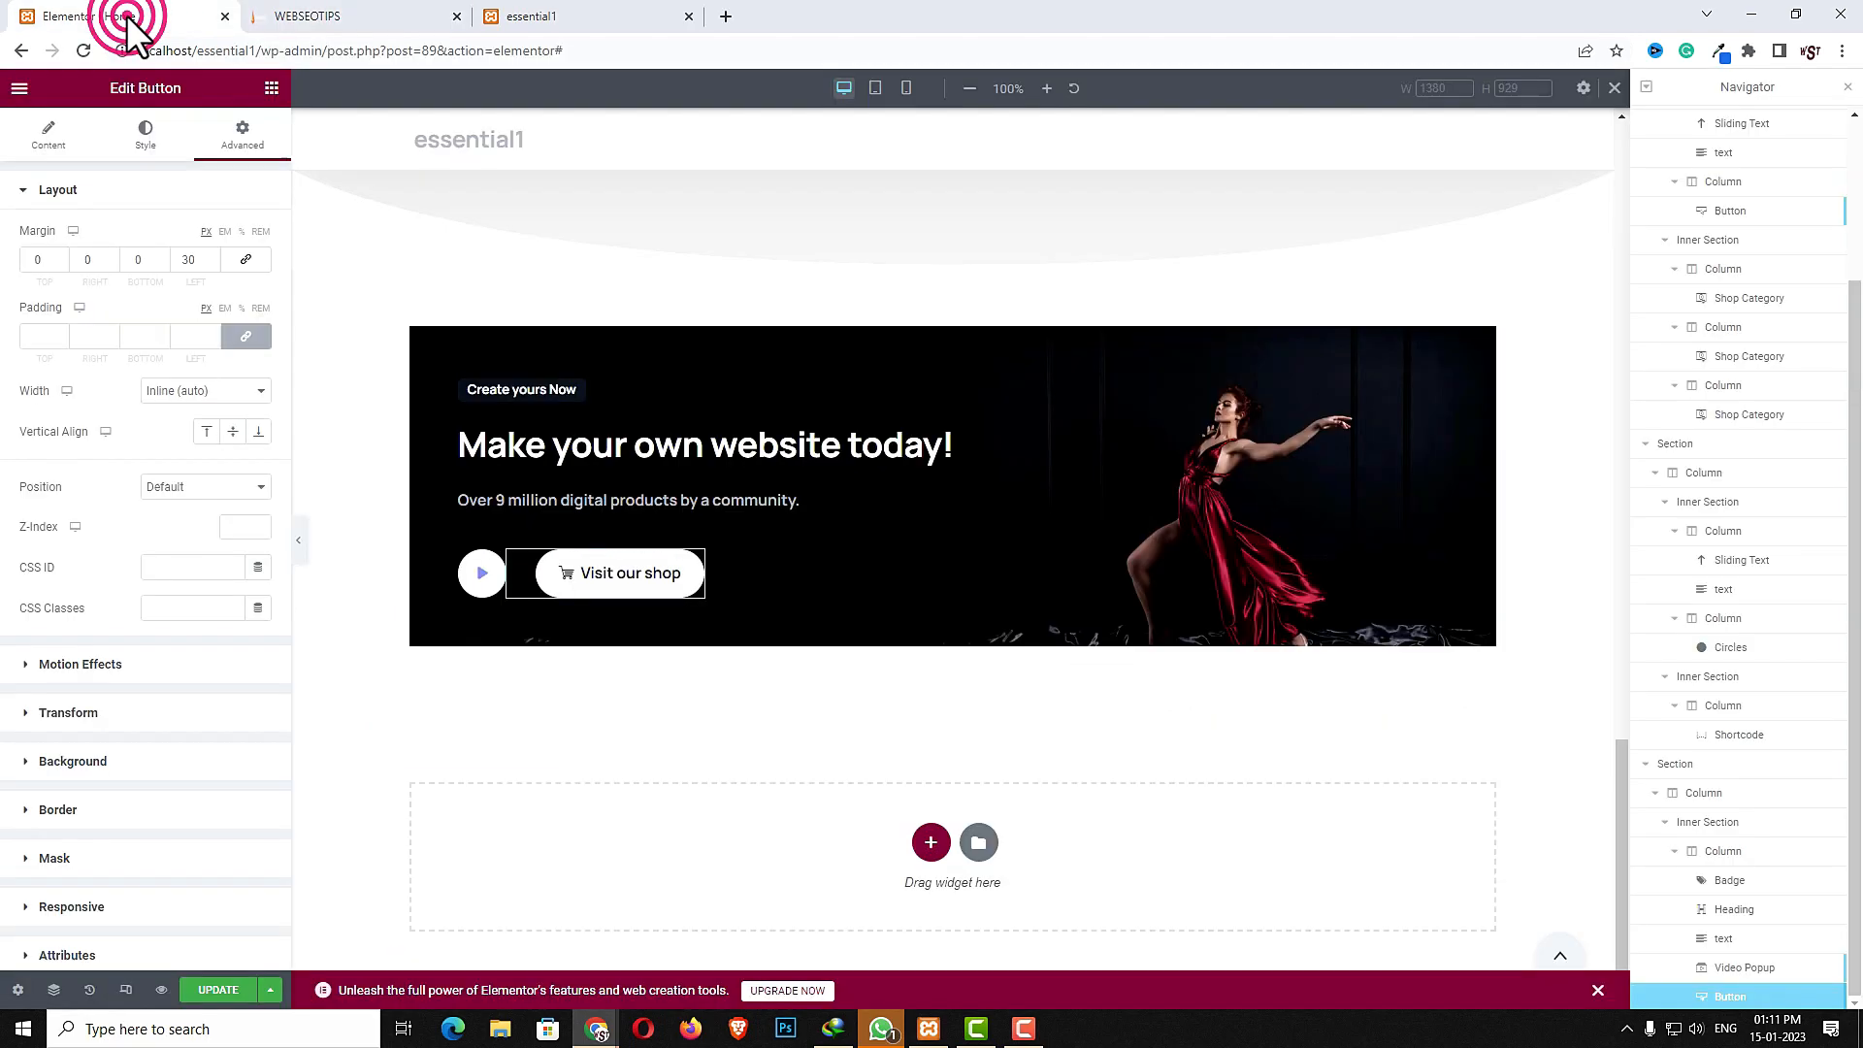
click(931, 843)
click(794, 811)
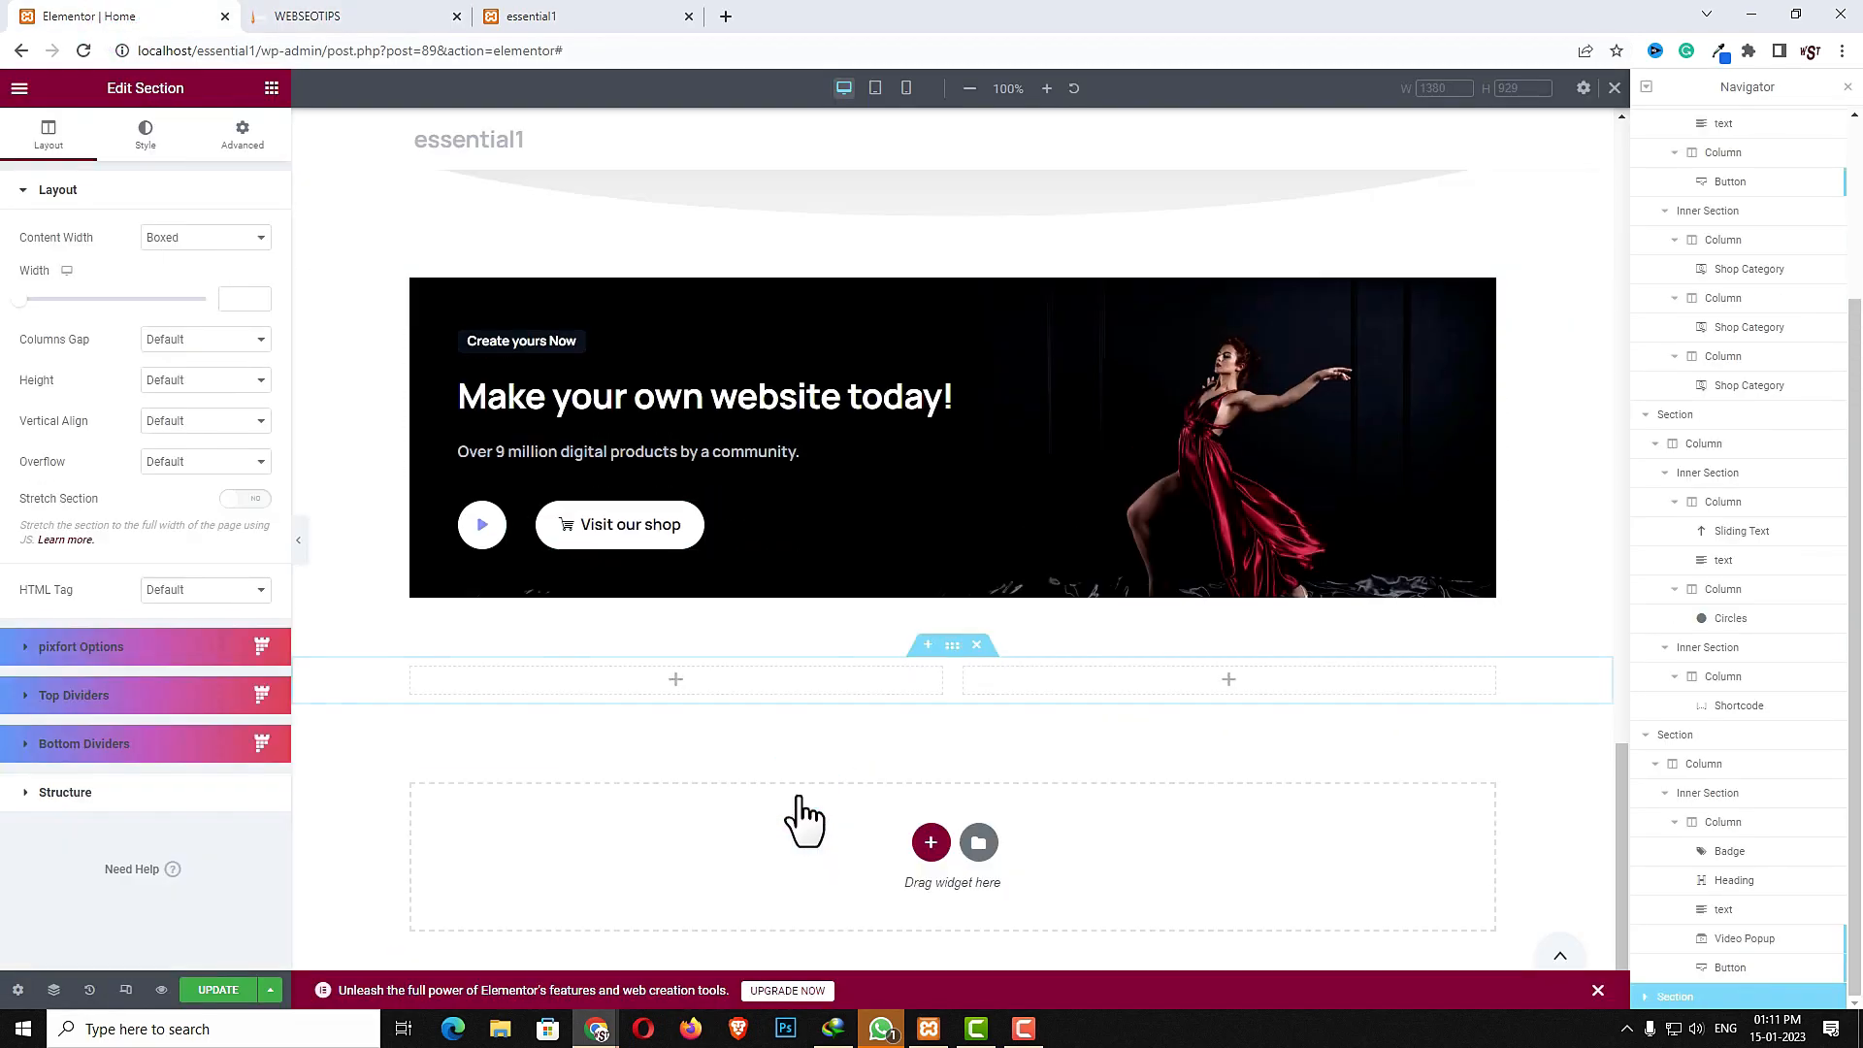
- Copy the "Categories from Essentials" sliding text and paste it into the new section's left column
scroll(708, 776, up, 15)
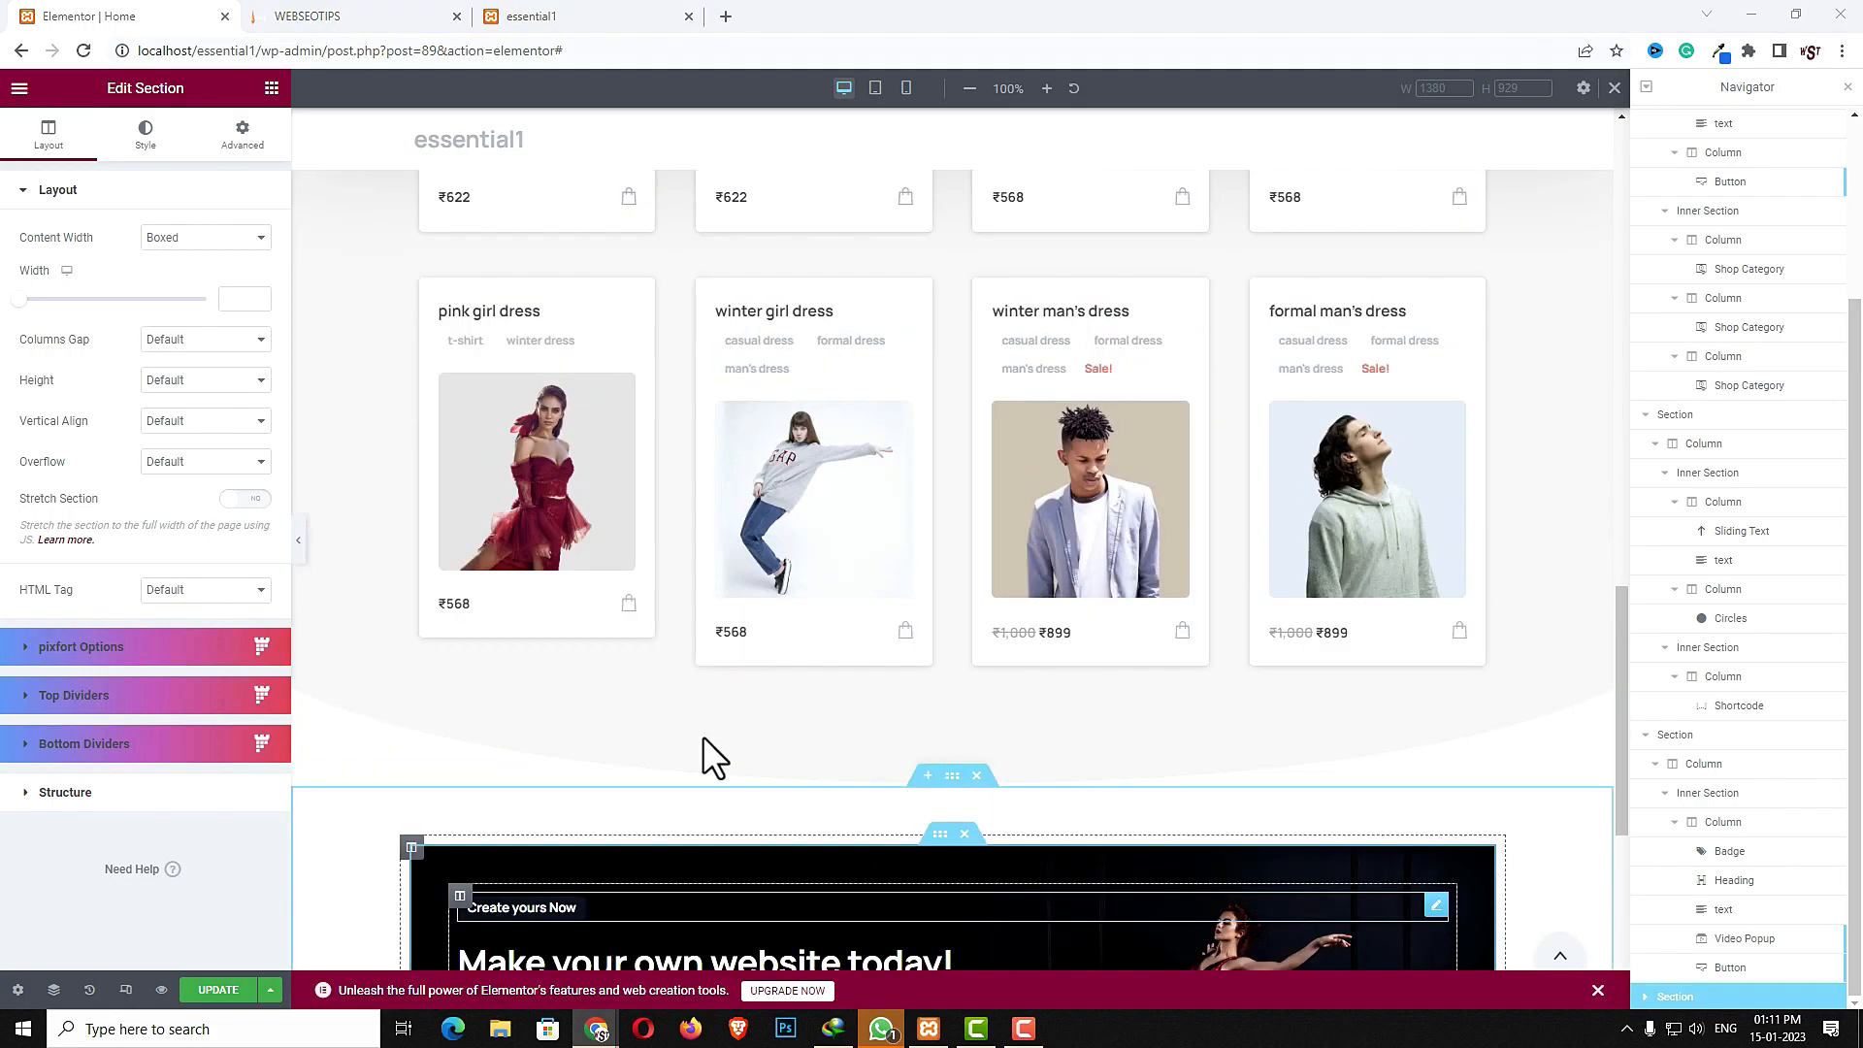
scroll(718, 660, down, 3)
scroll(729, 582, up, 5)
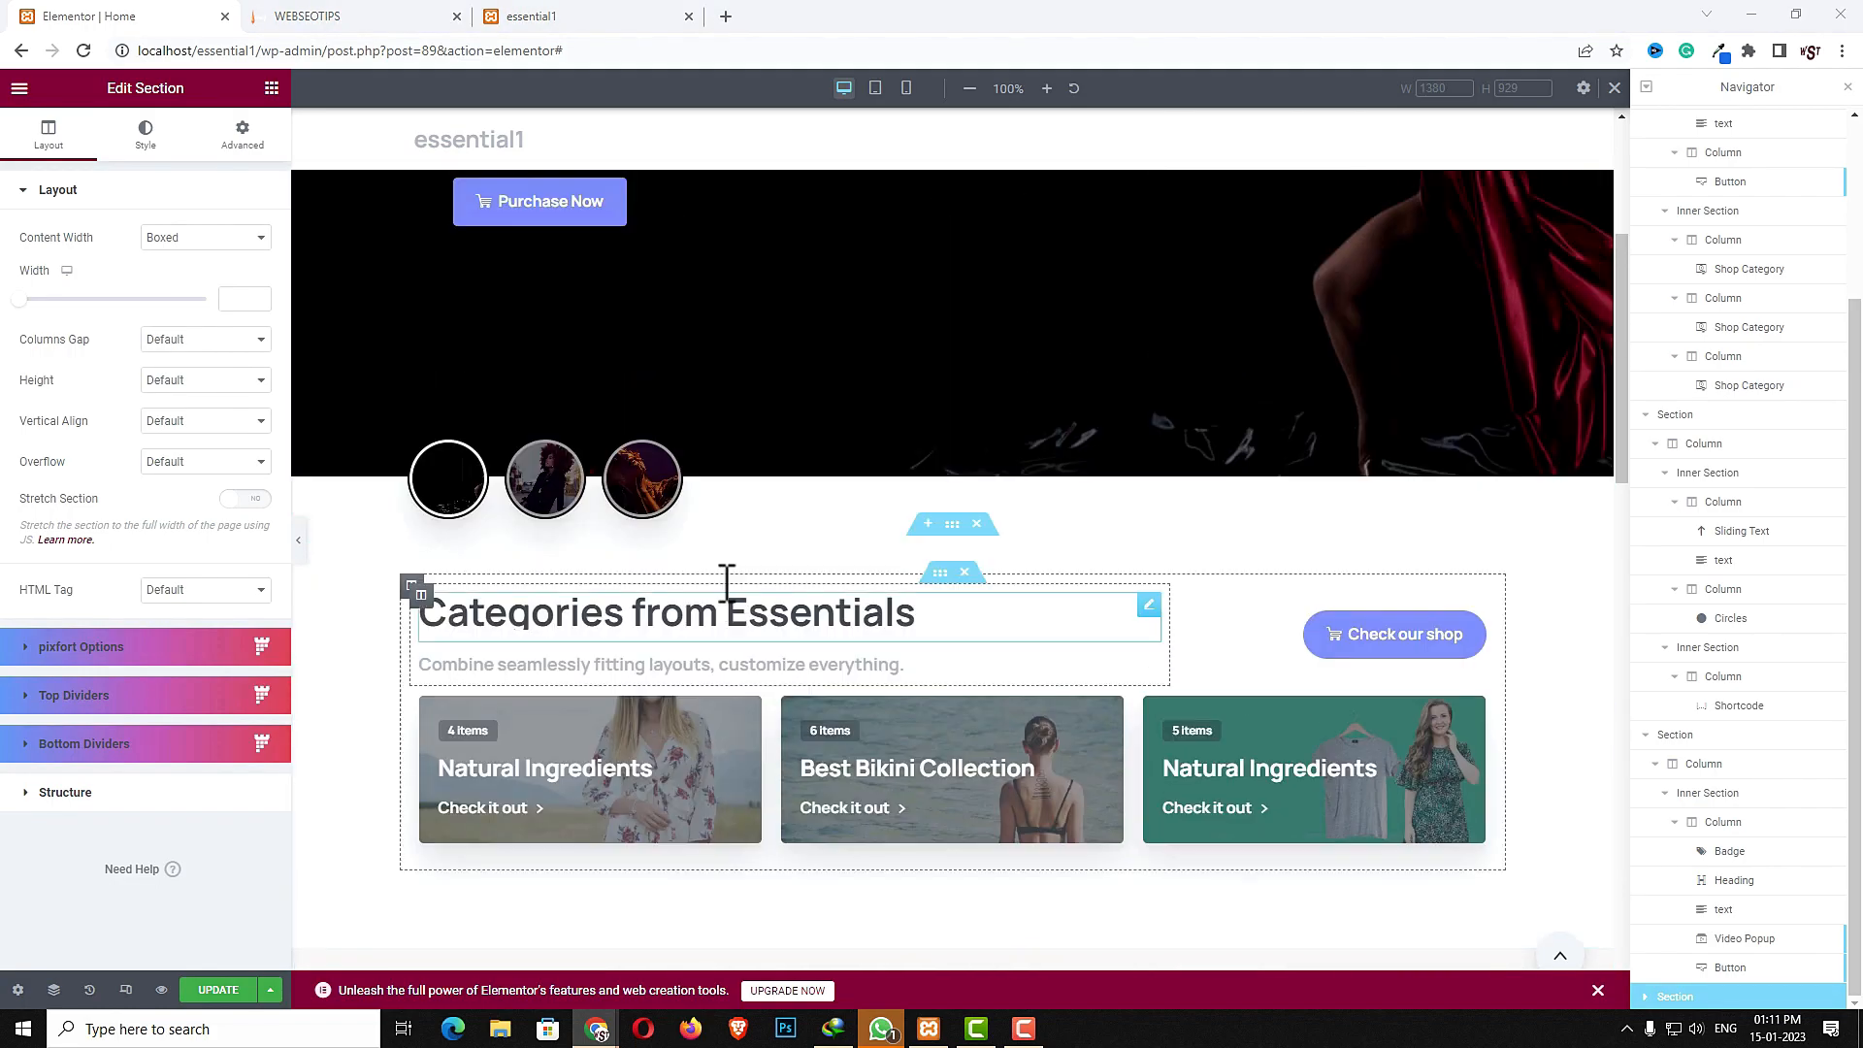
right_click(621, 611)
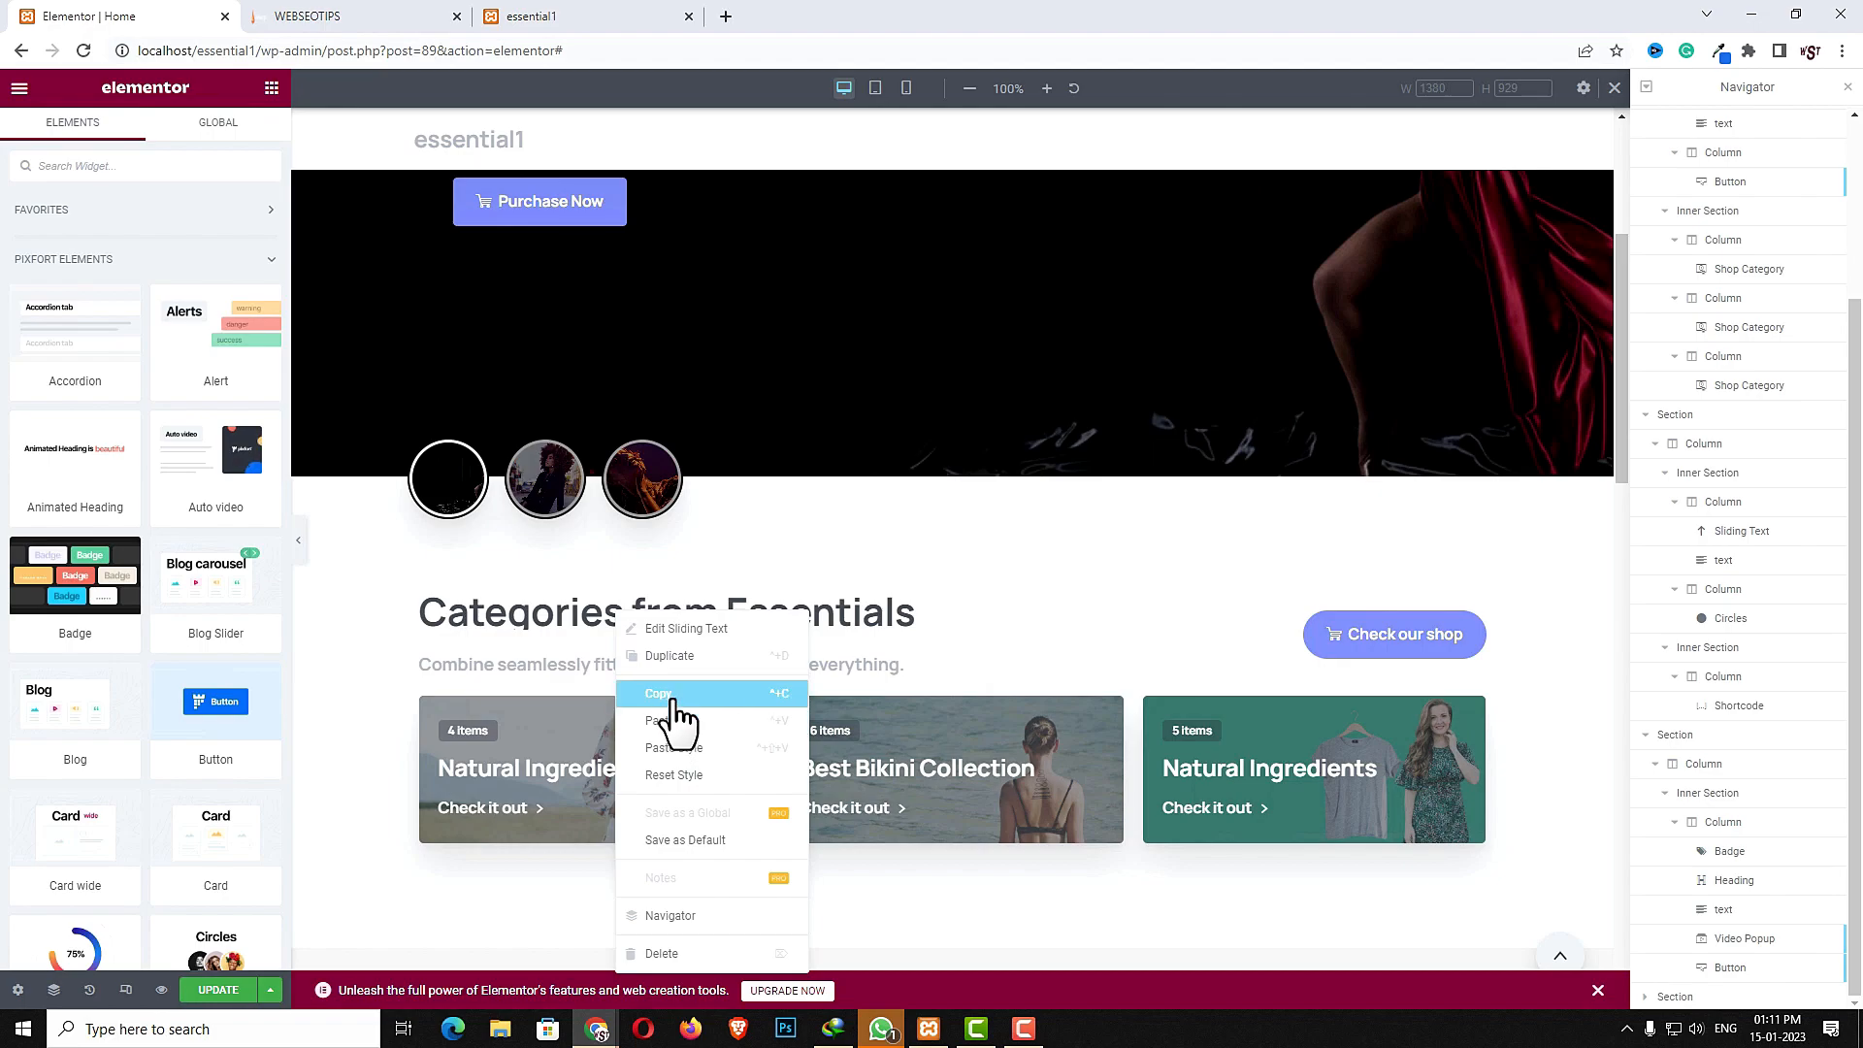
scroll(680, 726, down, 5)
scroll(683, 701, down, 10)
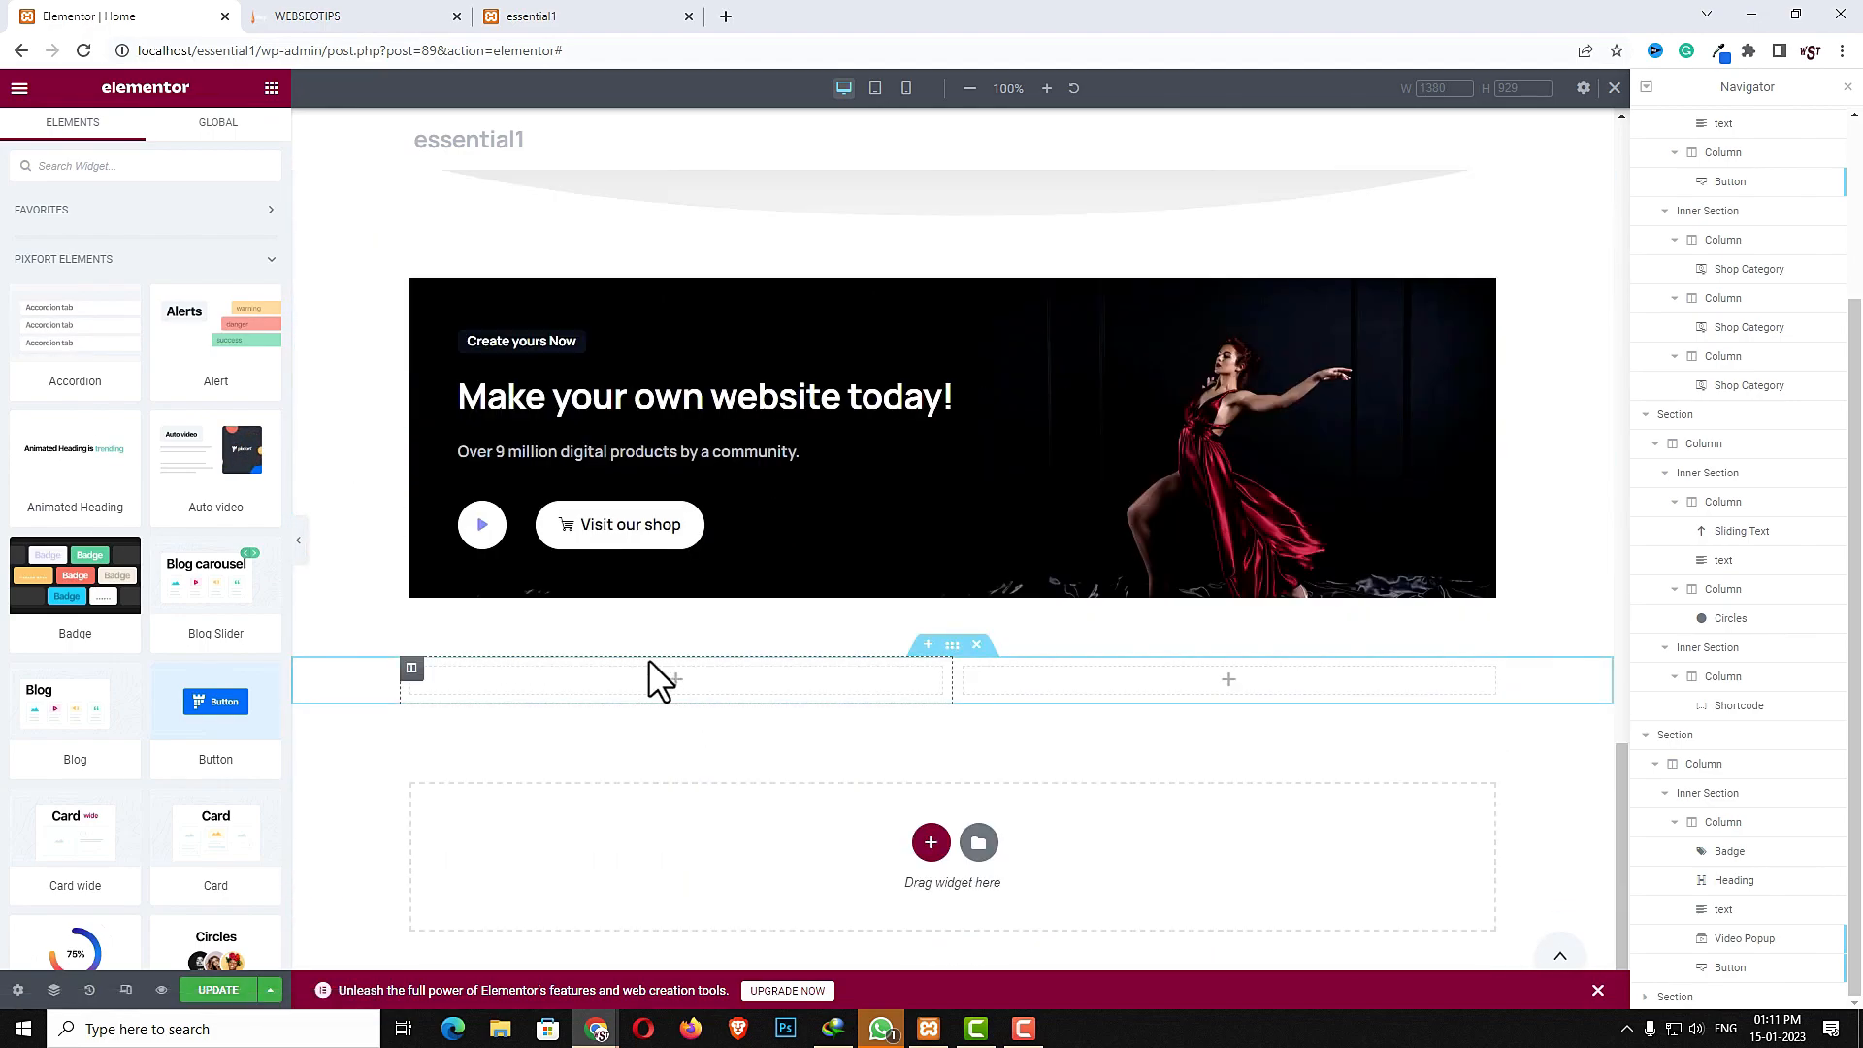
right_click(599, 677)
click(650, 822)
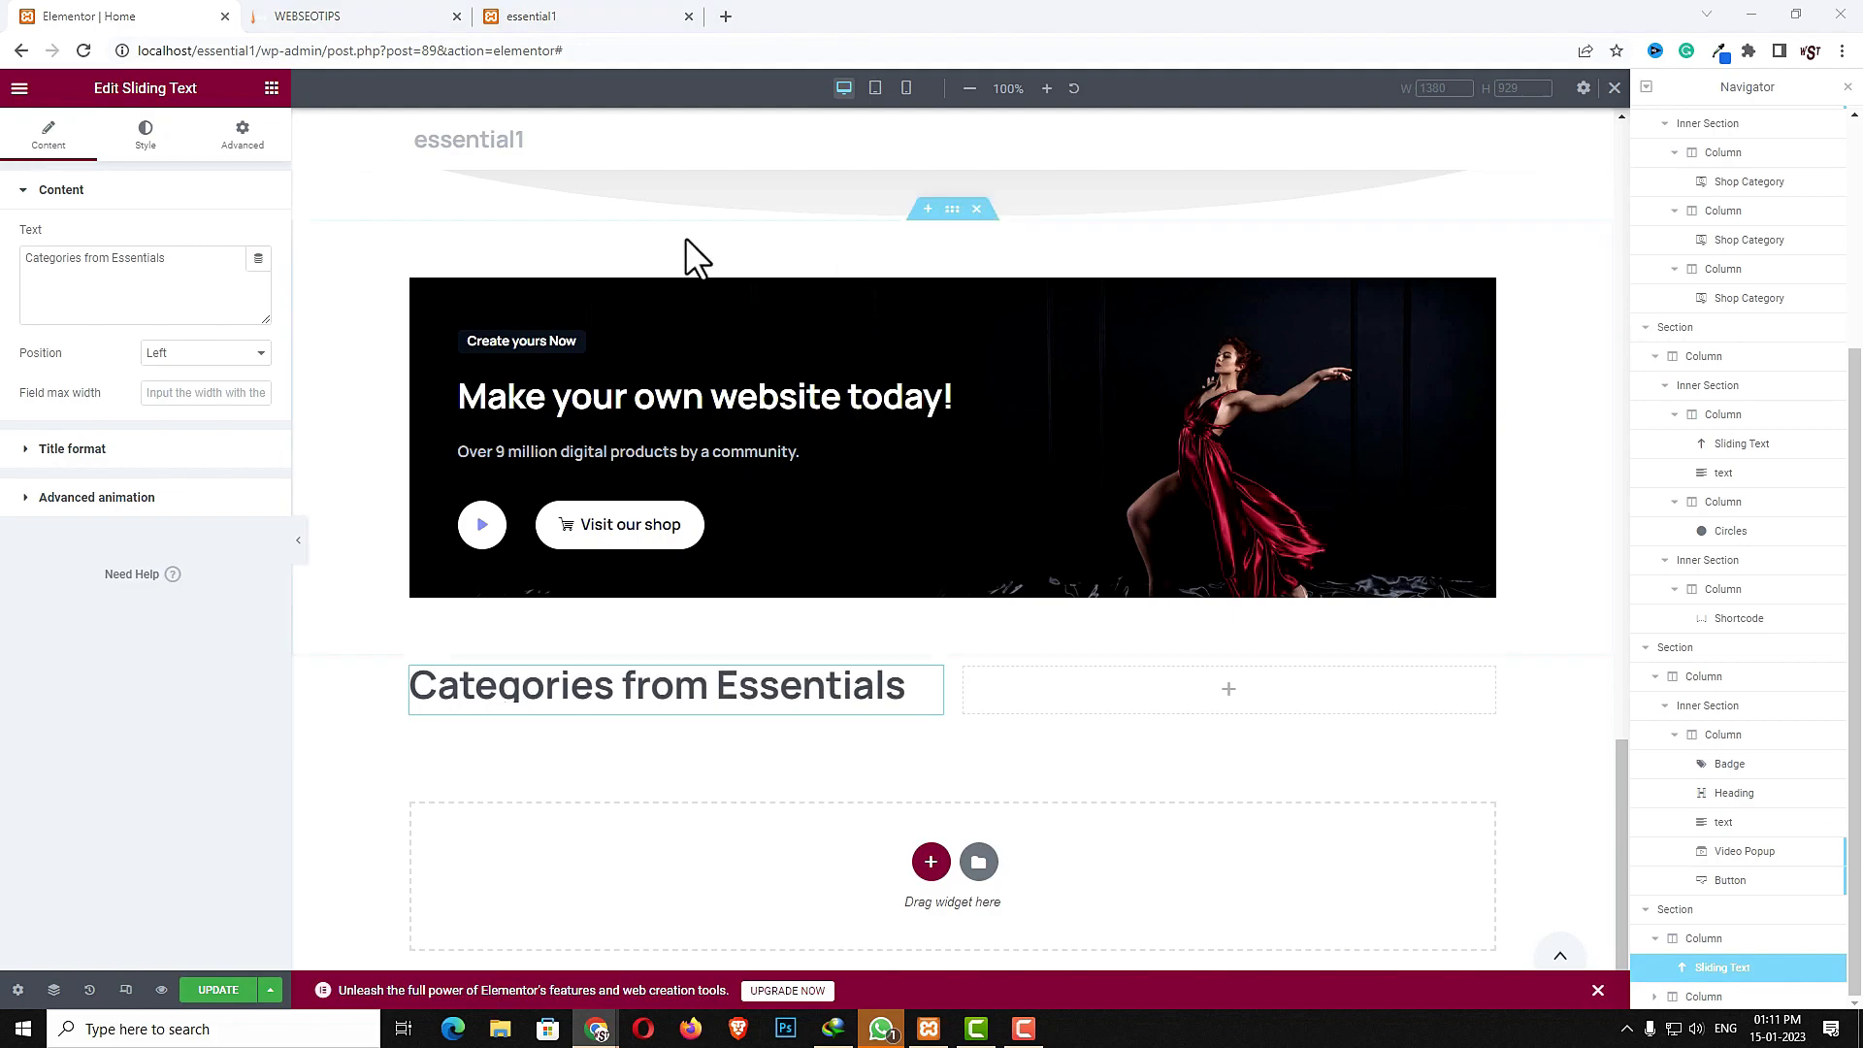
- Replace the pasted sliding text with "The most popular products this week"
triple_click(145, 288)
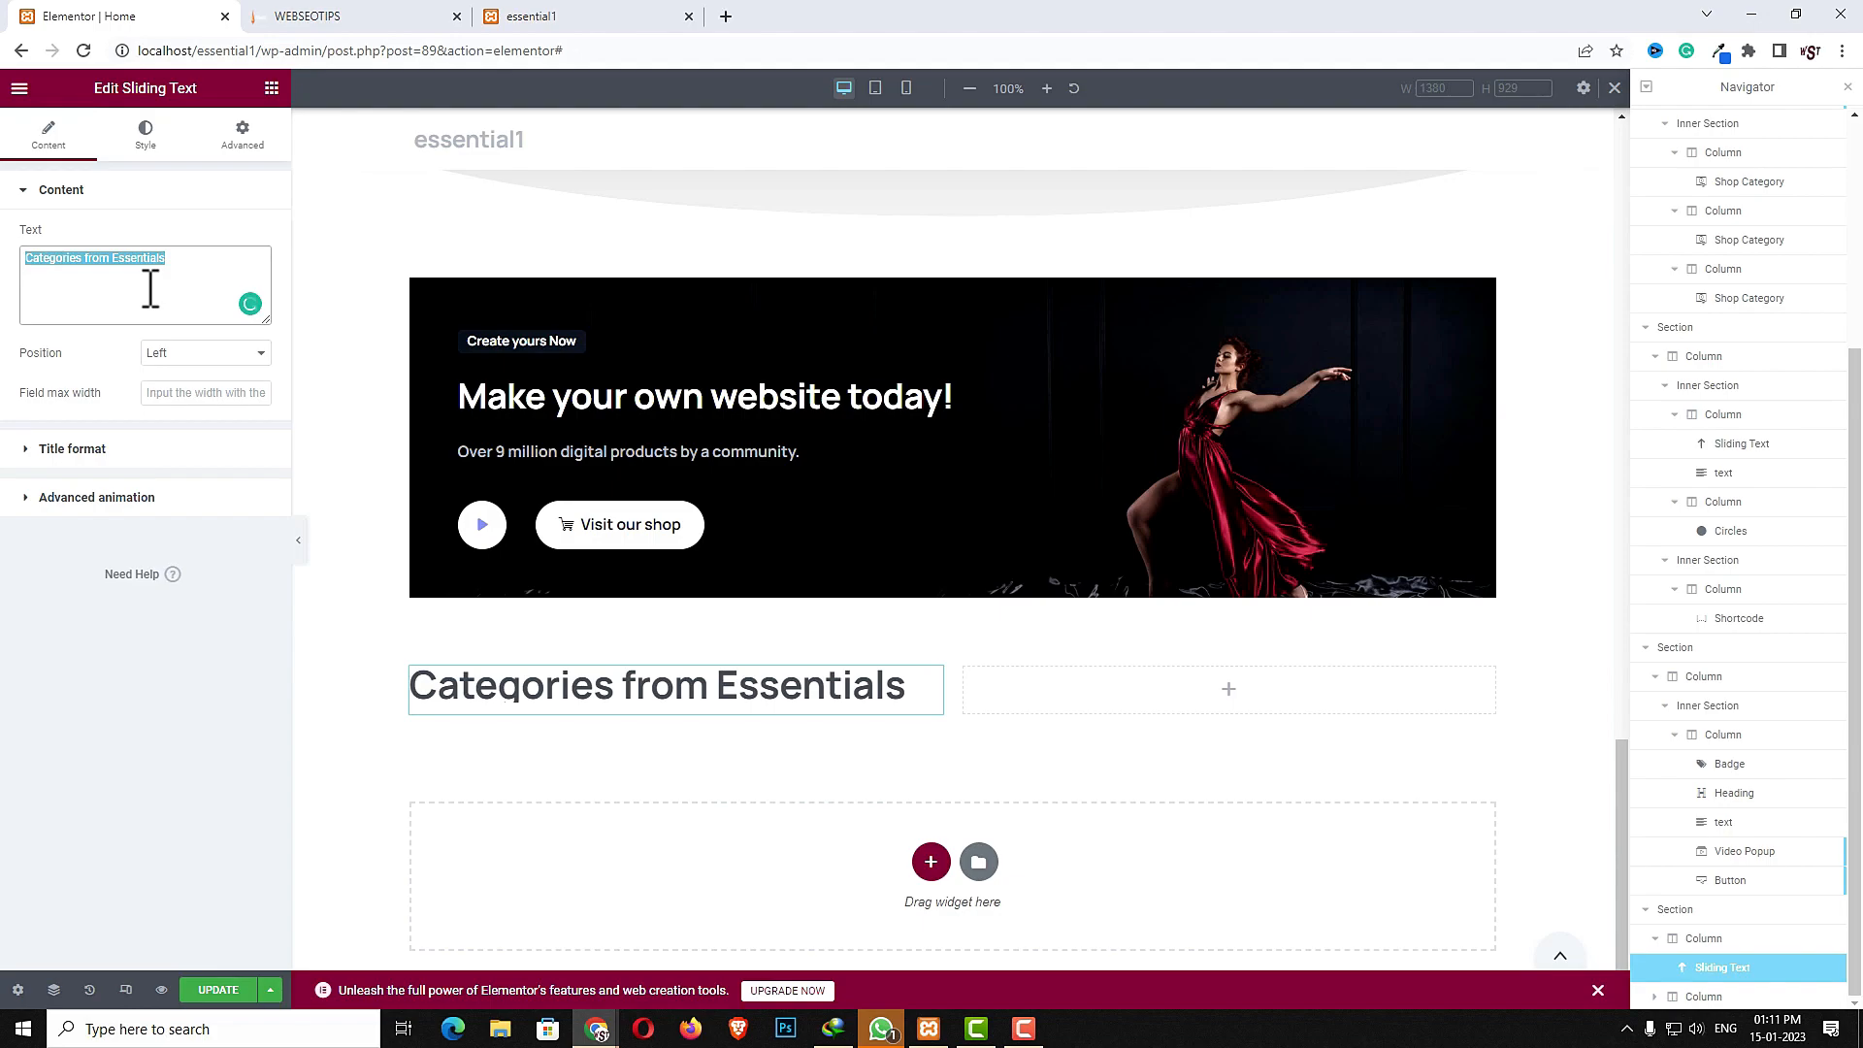
text(The most popular products this week)
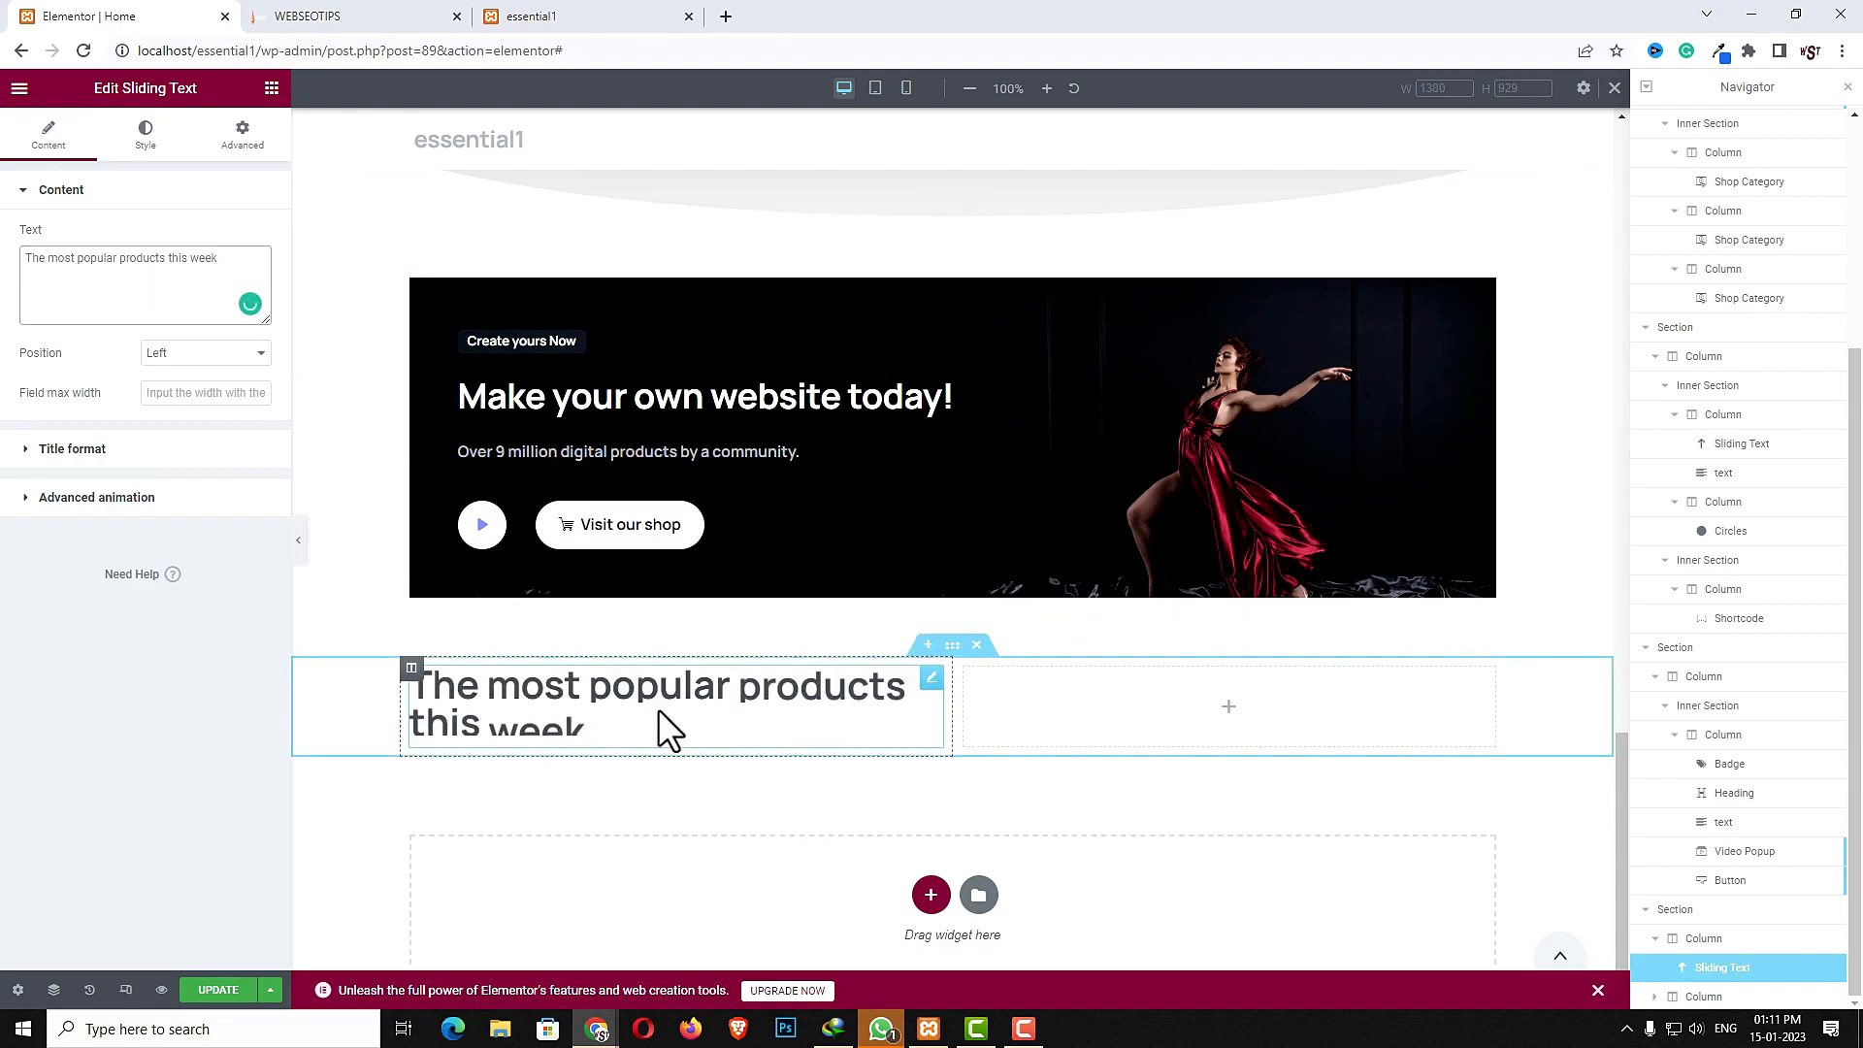
- Copy the "Combine seamlessly fitting layouts" text widget from the categories section and paste it below the new heading
scroll(658, 708, up, 20)
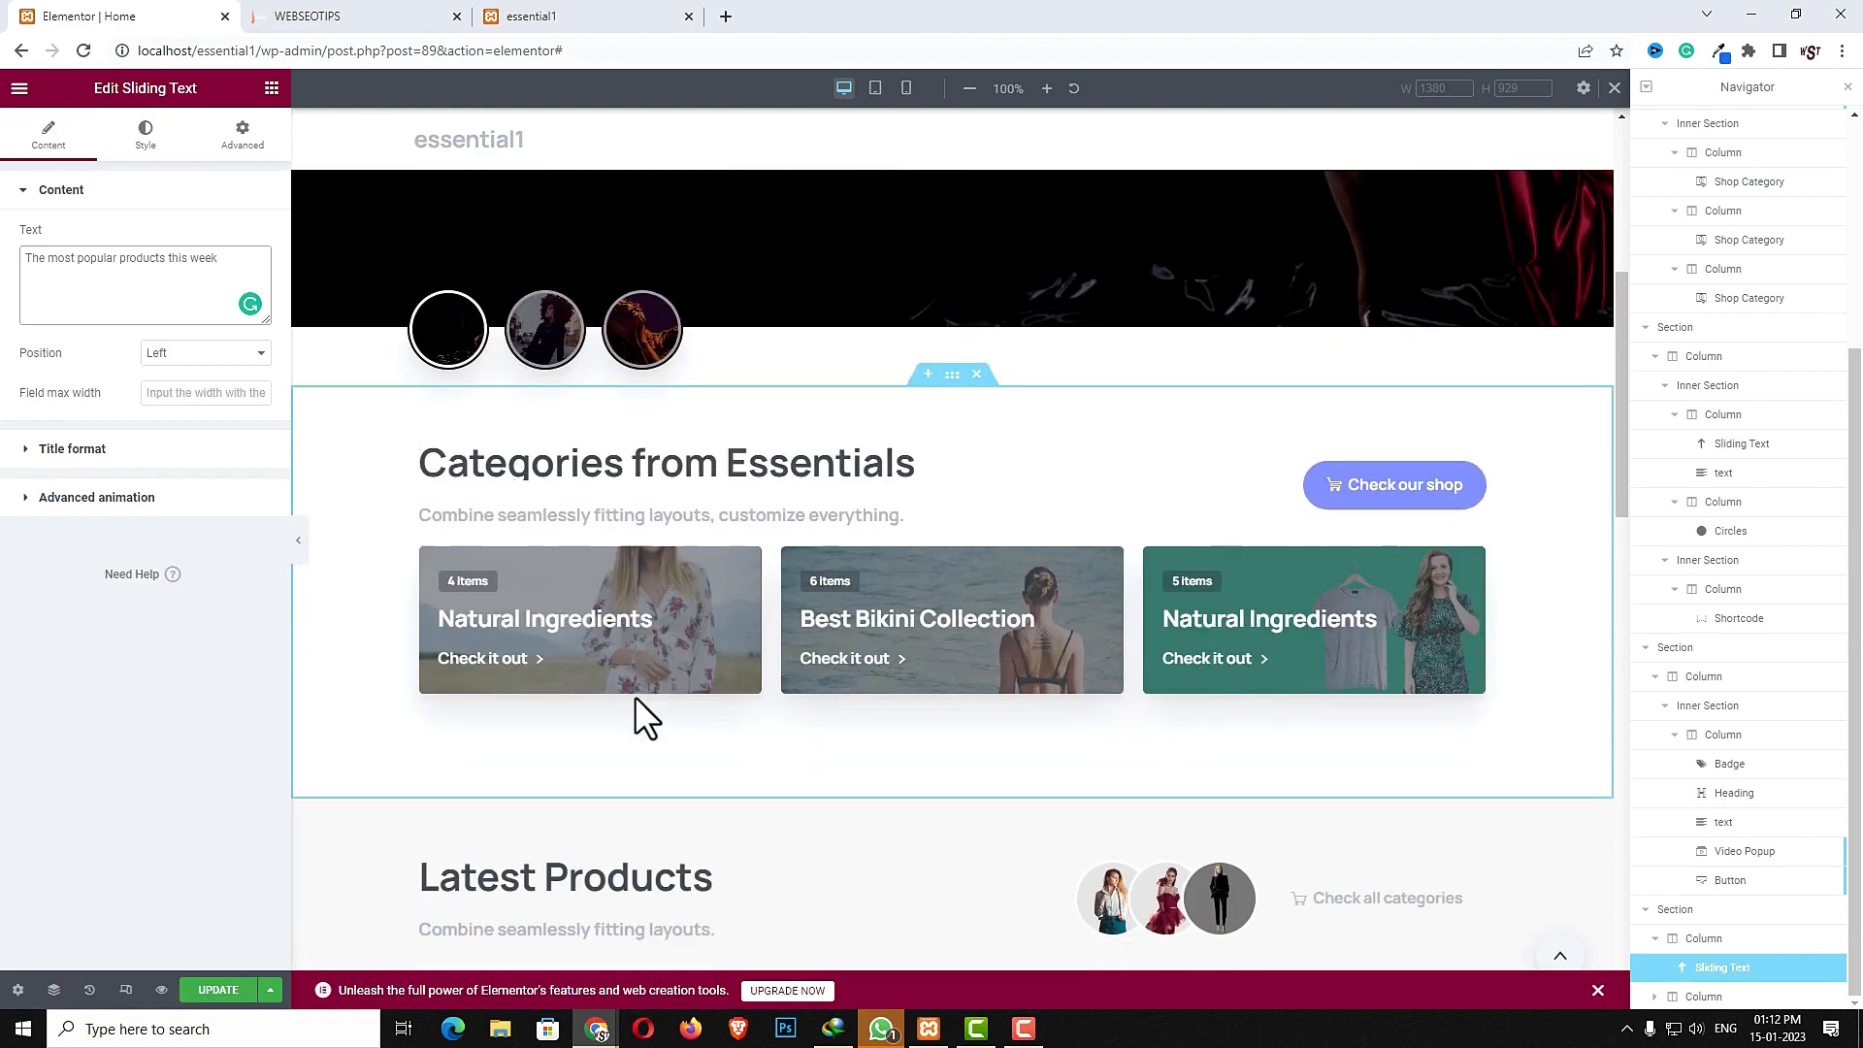
right_click(595, 517)
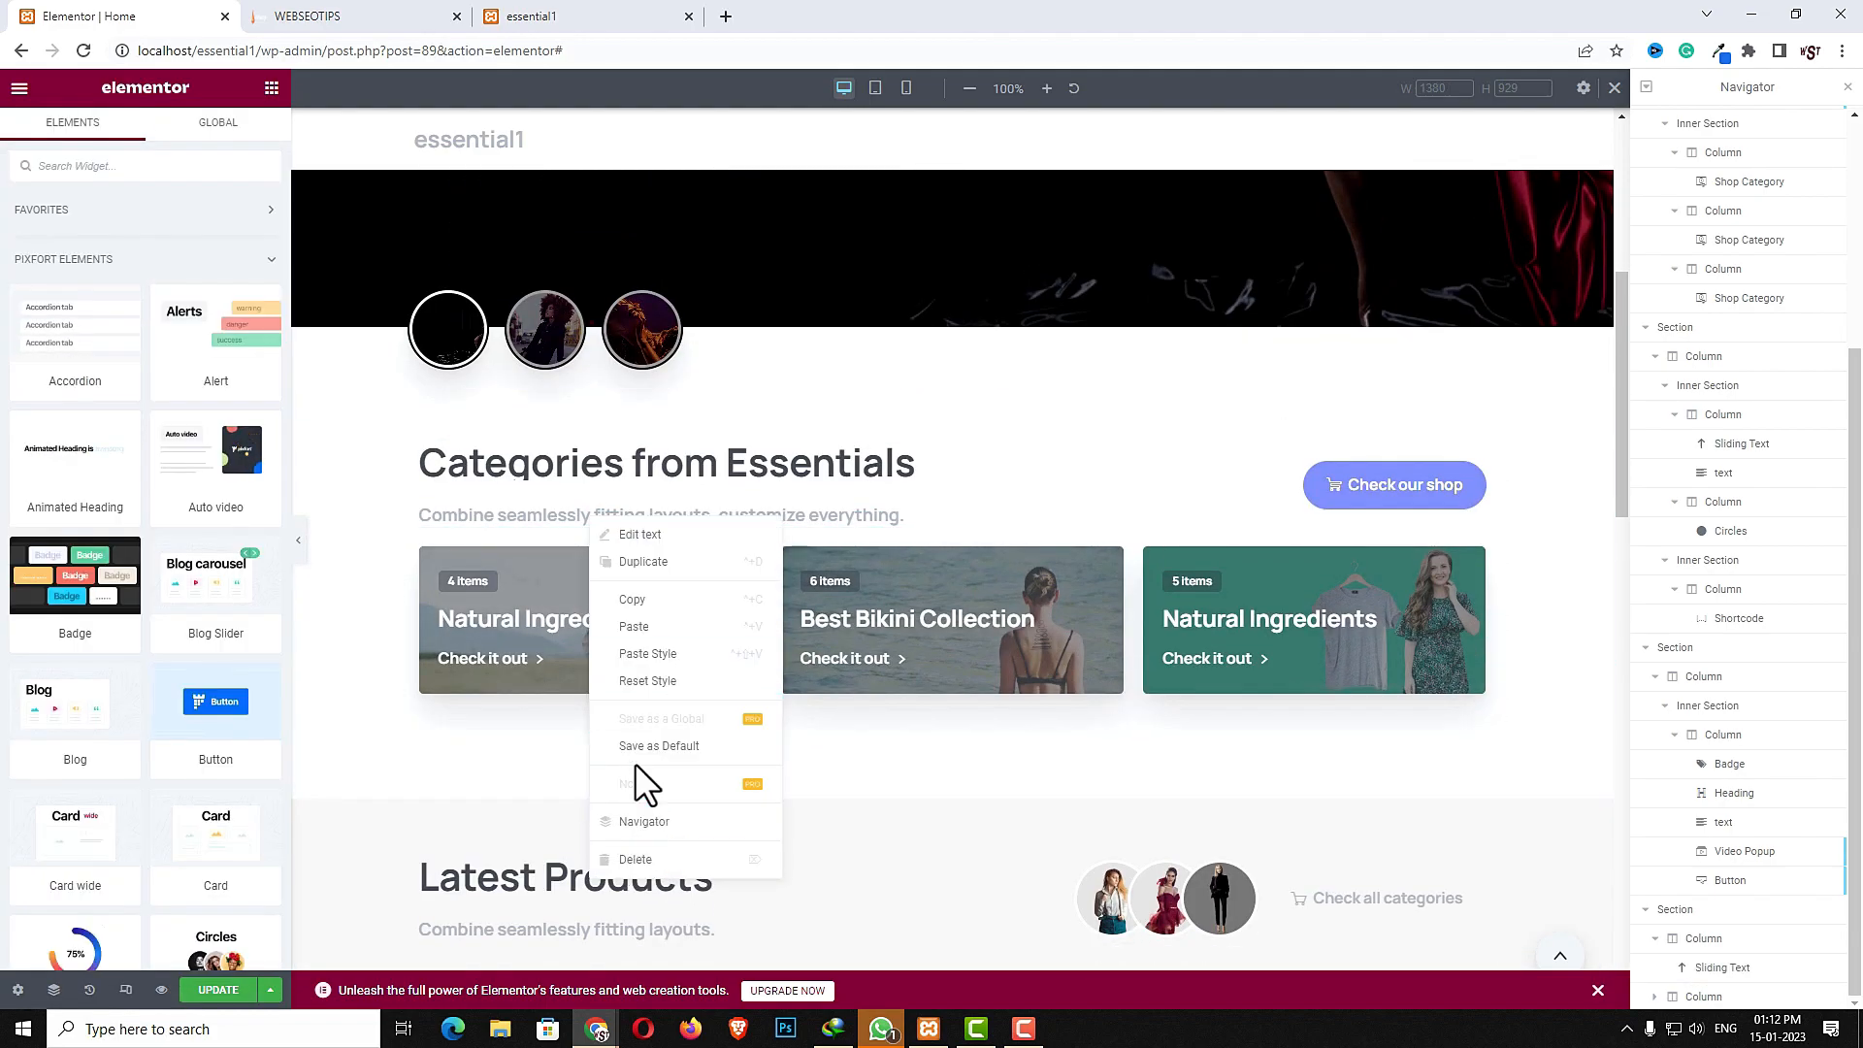
scroll(632, 648, down, 8)
scroll(630, 665, down, 5)
right_click(621, 677)
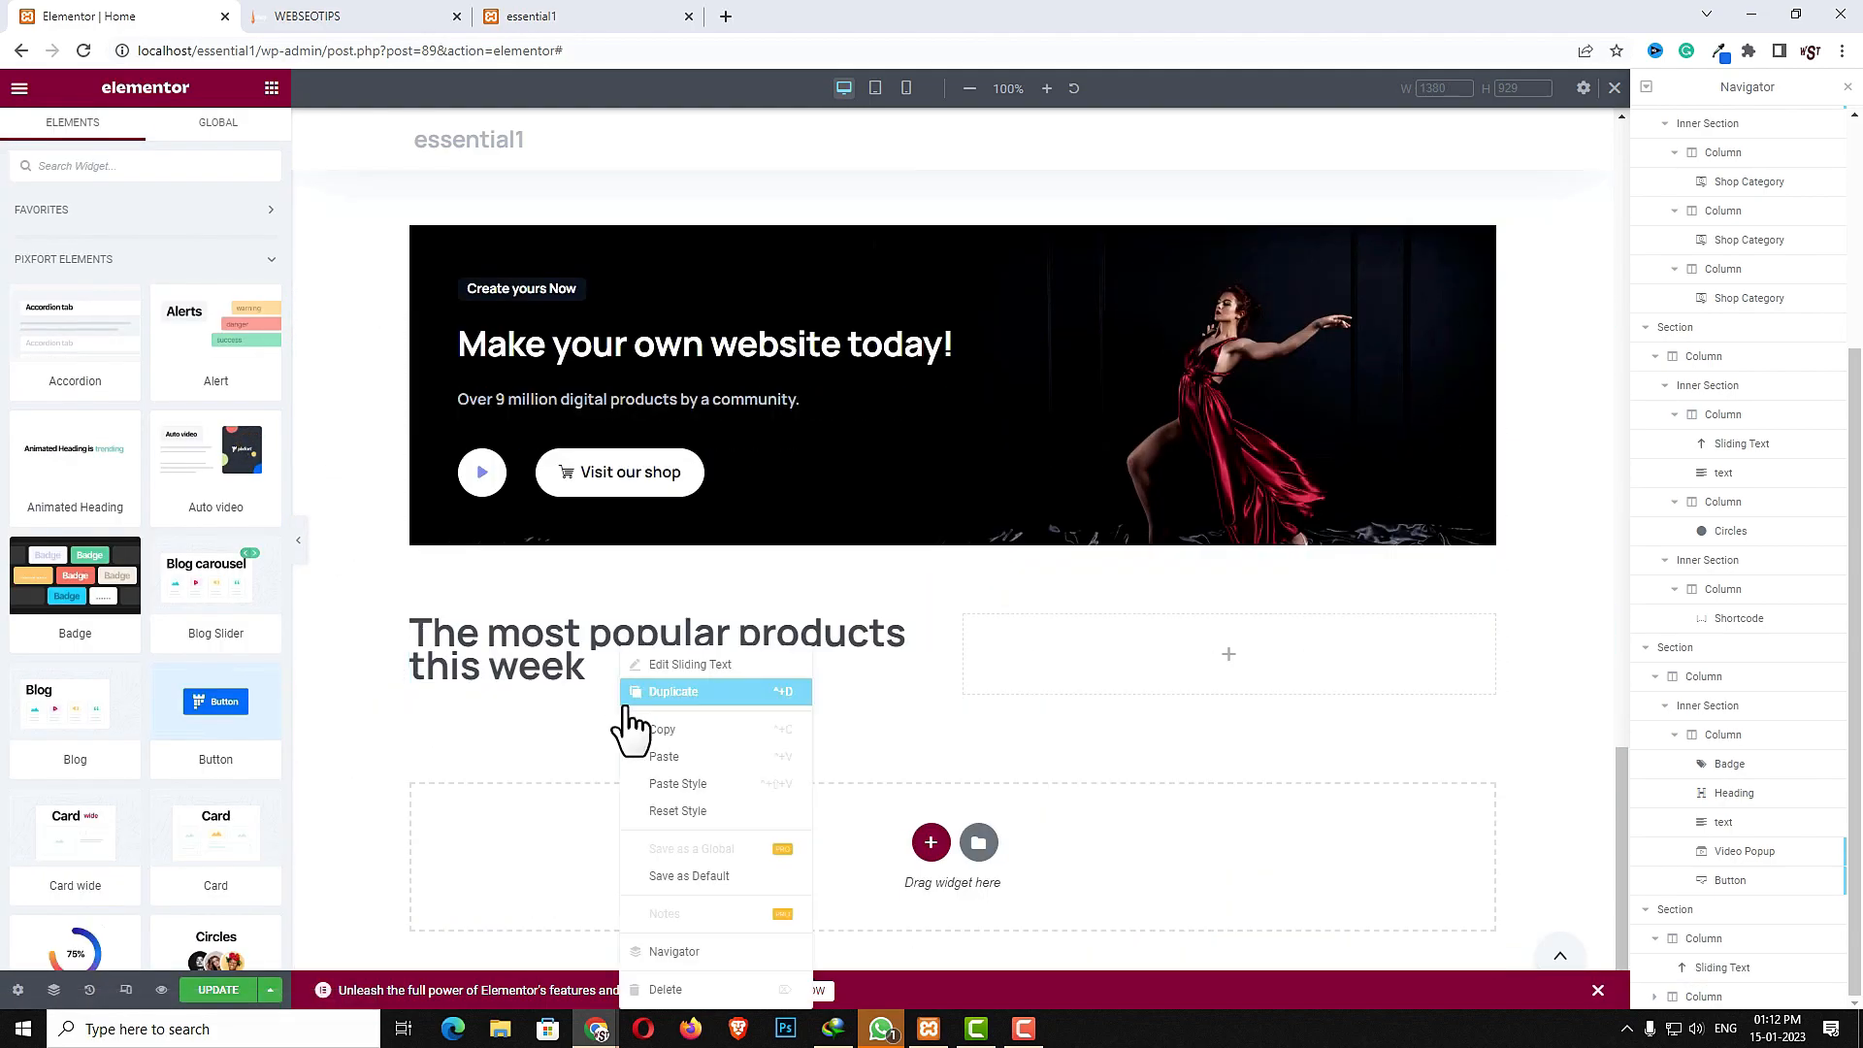
click(679, 756)
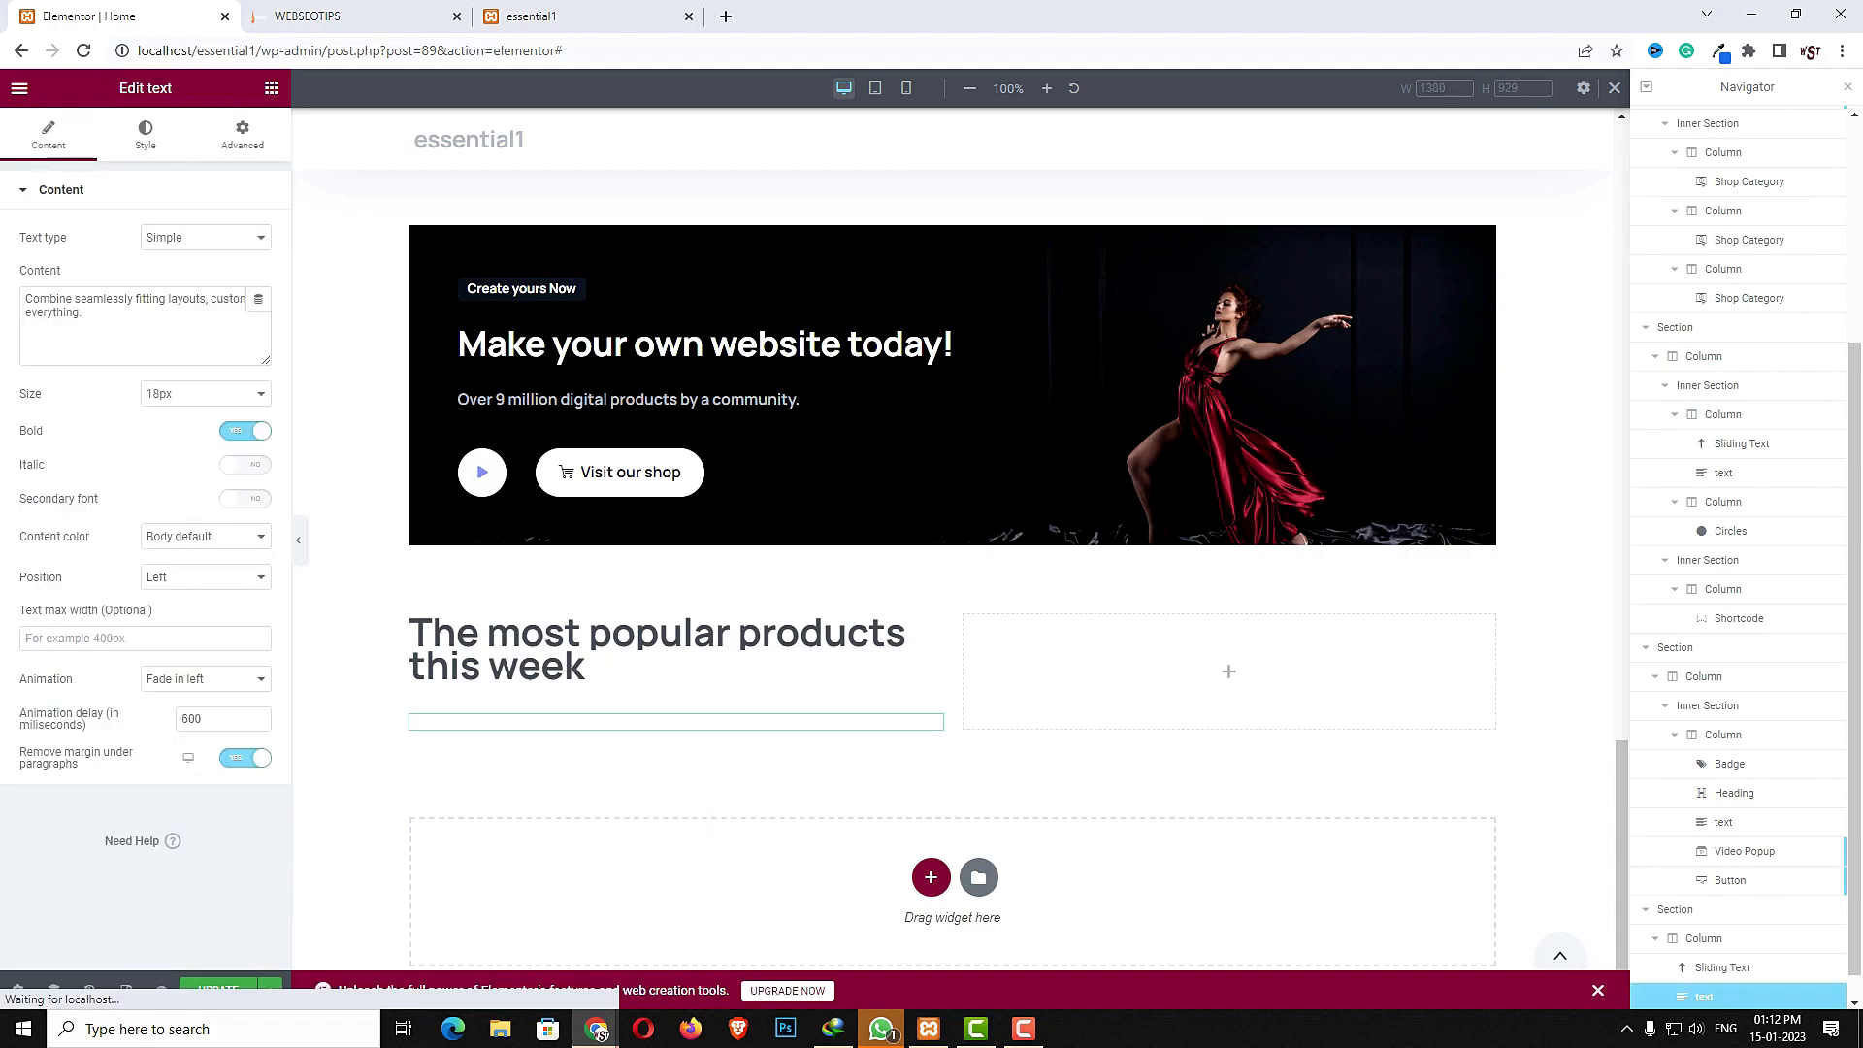
- Replace the text content with "Combine seamlessly fitting layouts, customize everything to create awesome sites."
click(184, 334)
key(ctrl+a)
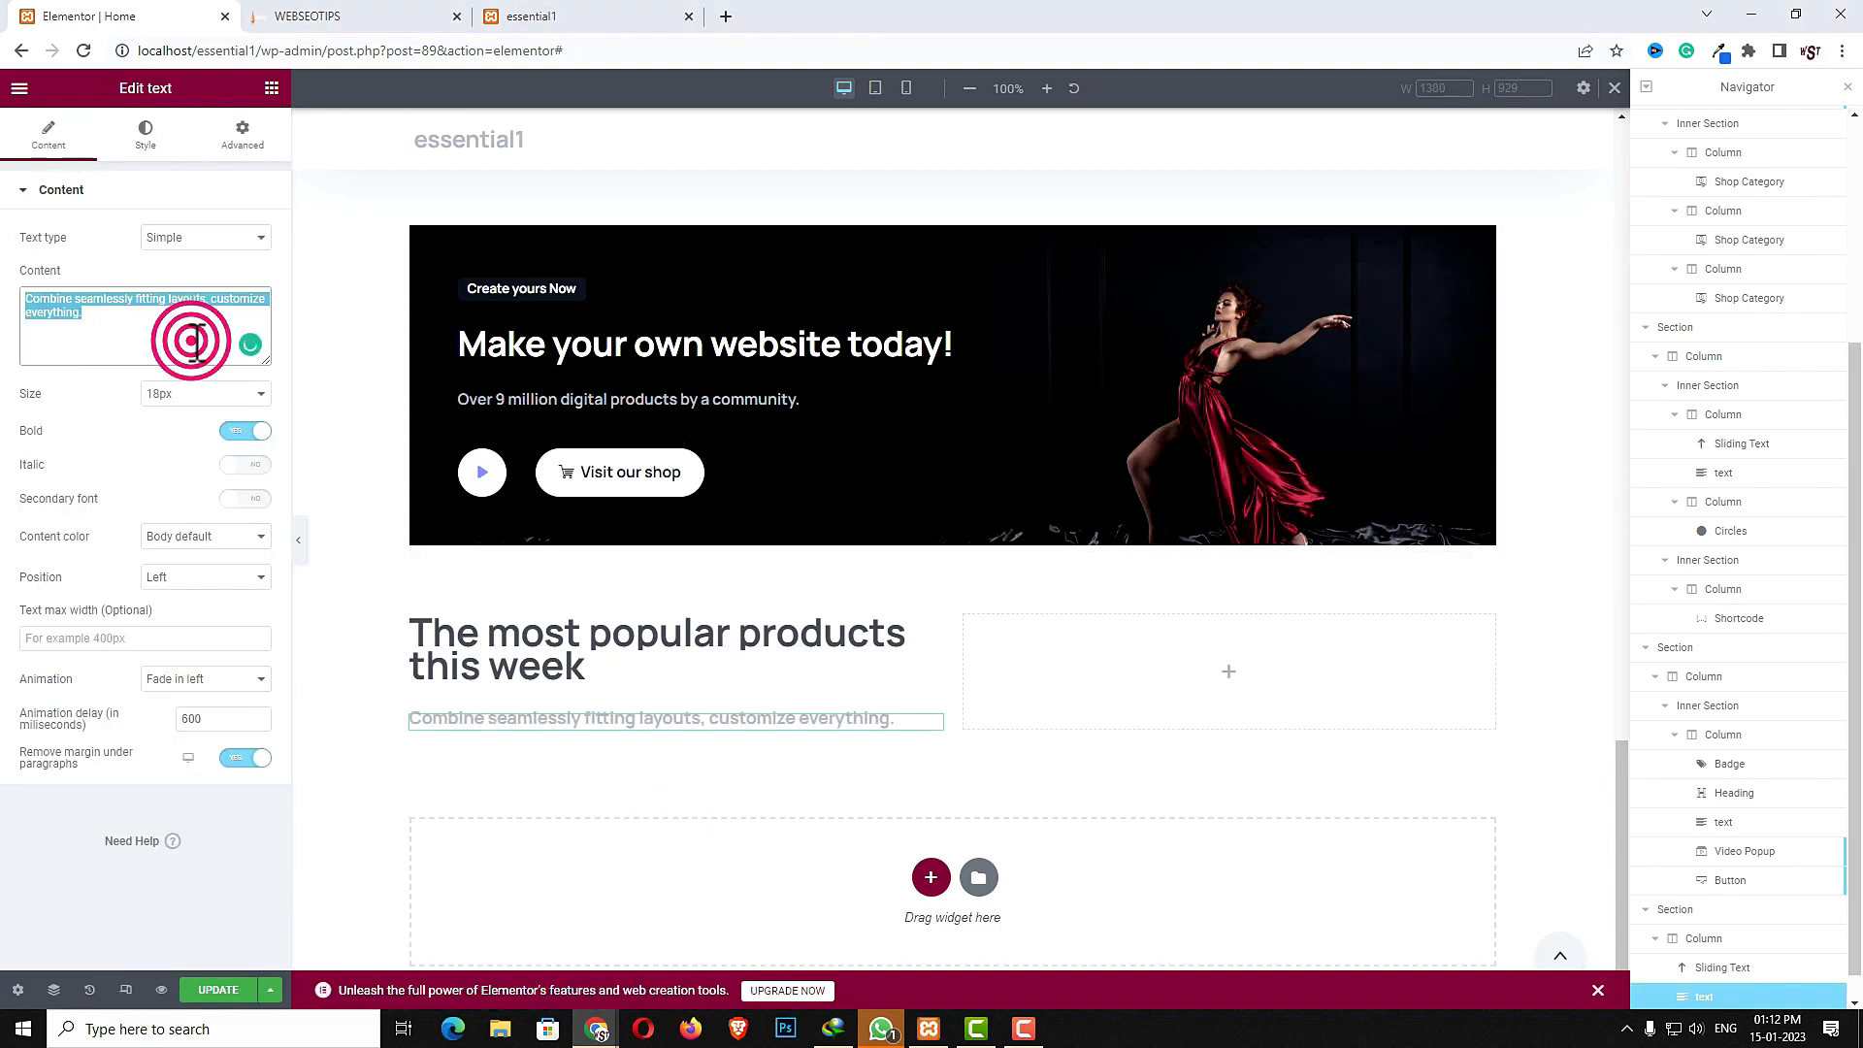
text(Combine seamlessly fitting layouts, customize everything to create awesome sites)
- Set the left column's width to 60%
click(411, 617)
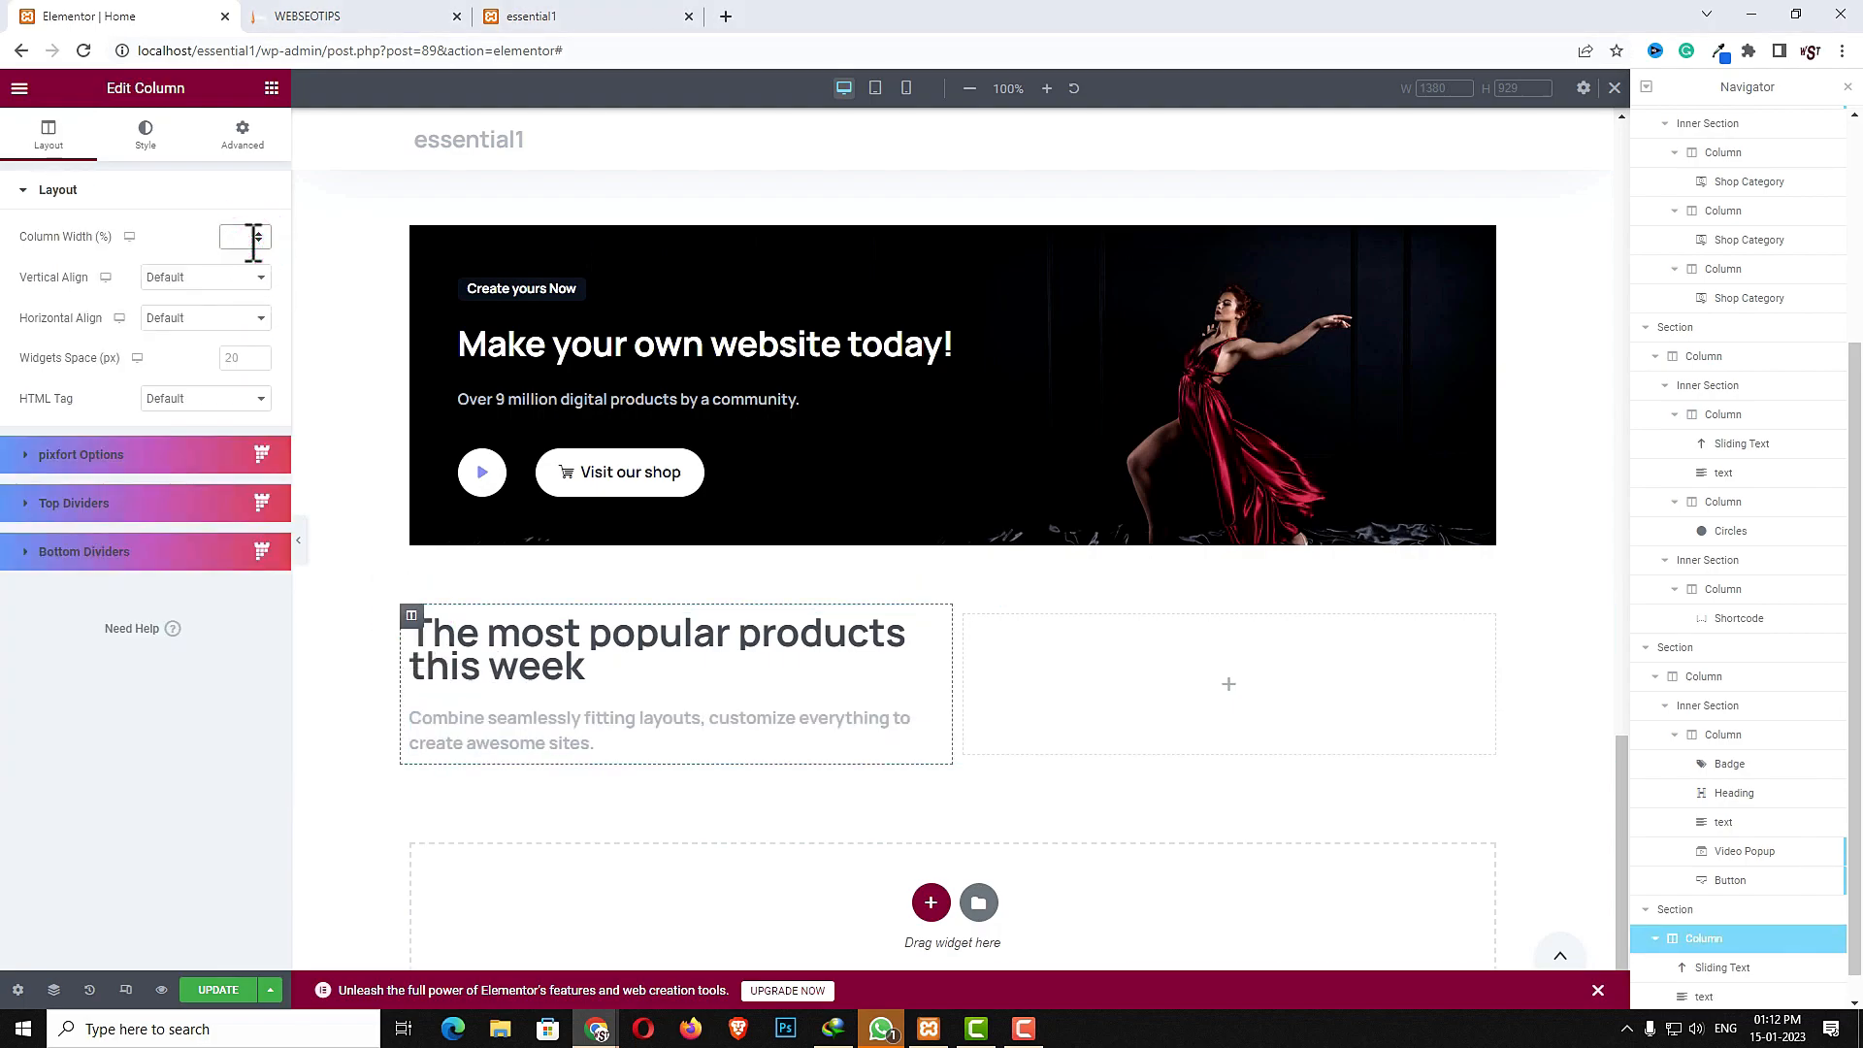
text(60)
click(1284, 684)
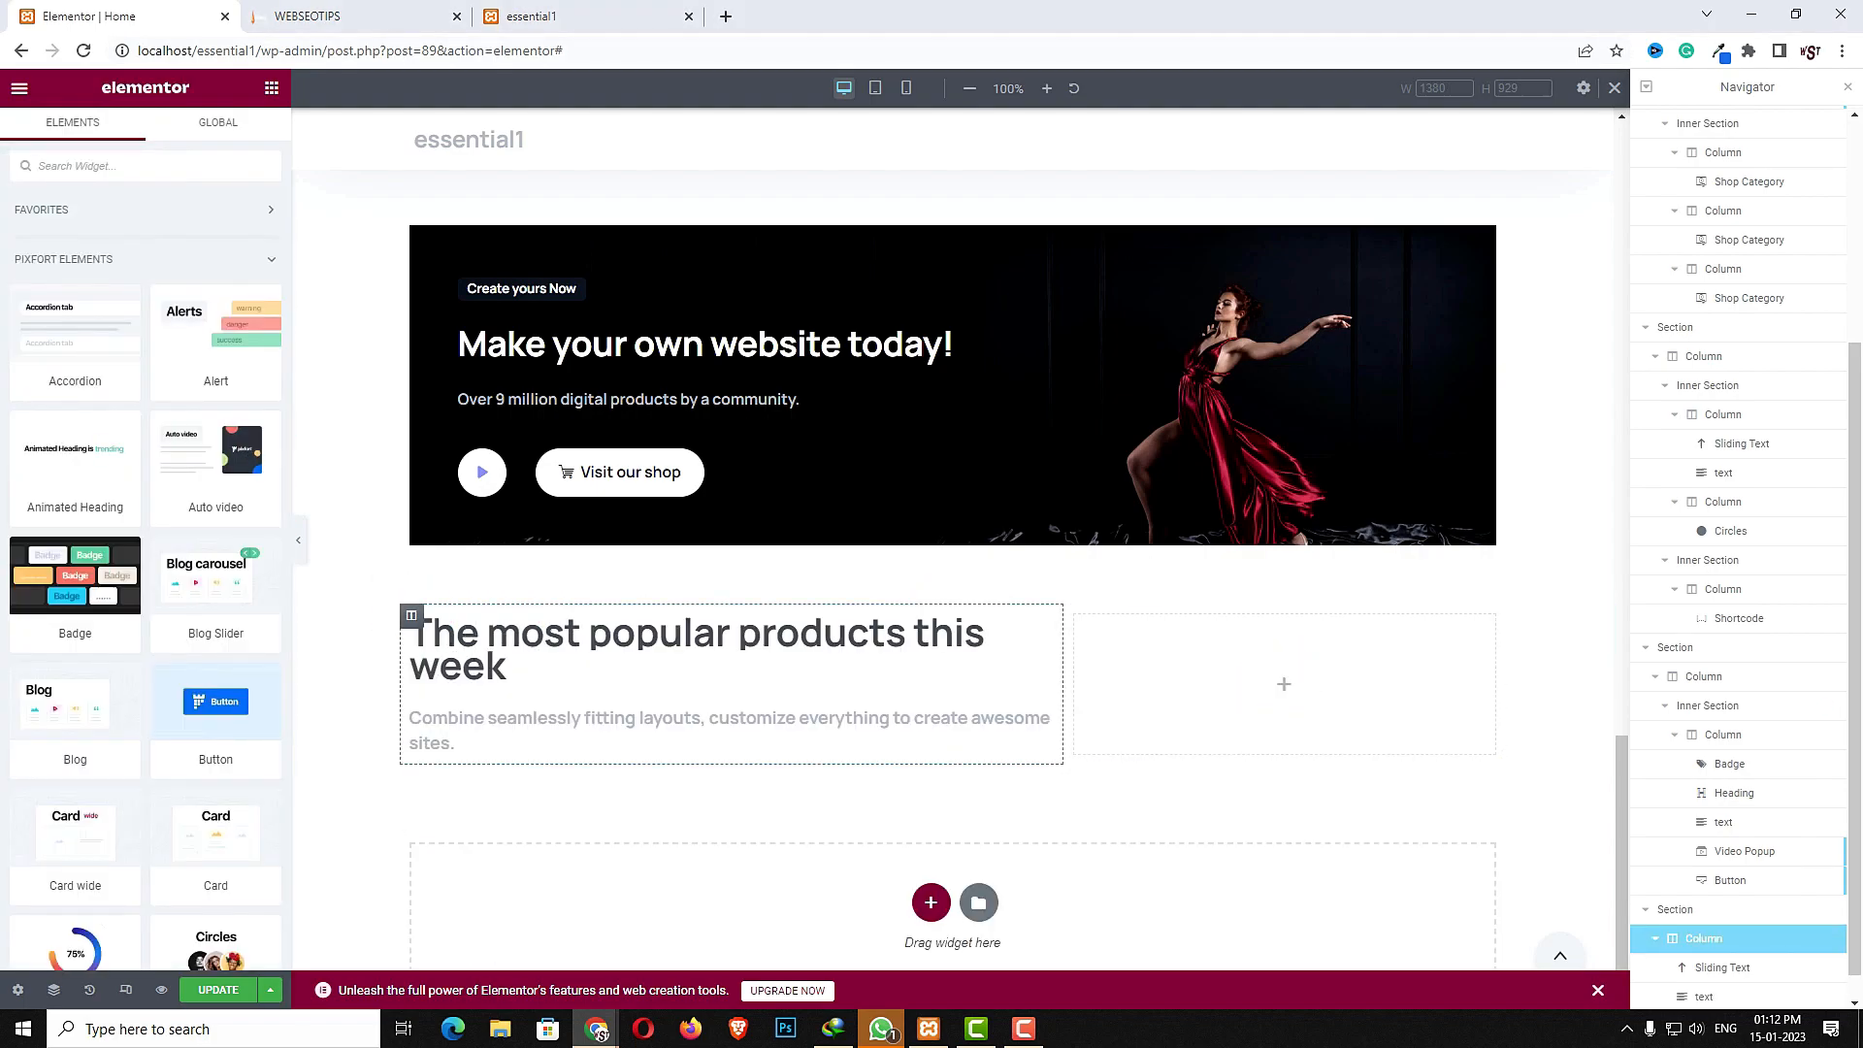
- Search for the products widgets and add a Products Carousel to the right column
click(129, 167)
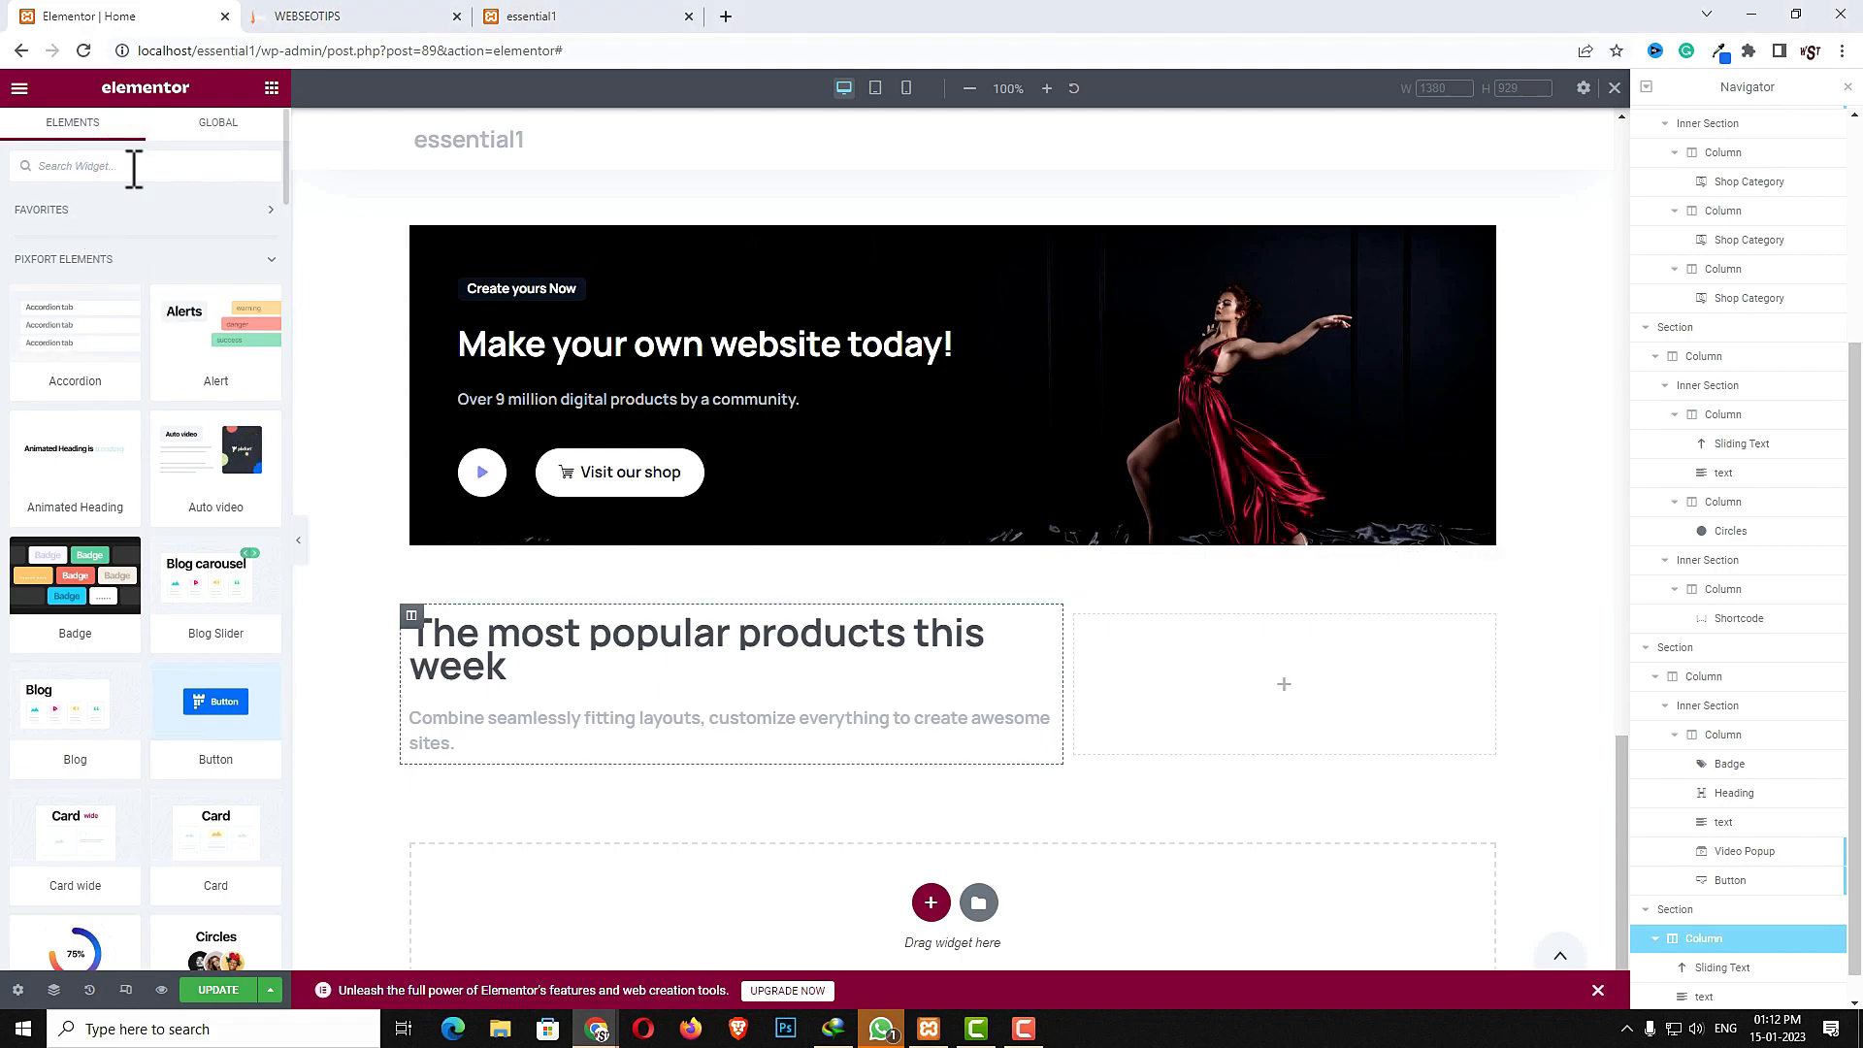
text(product c)
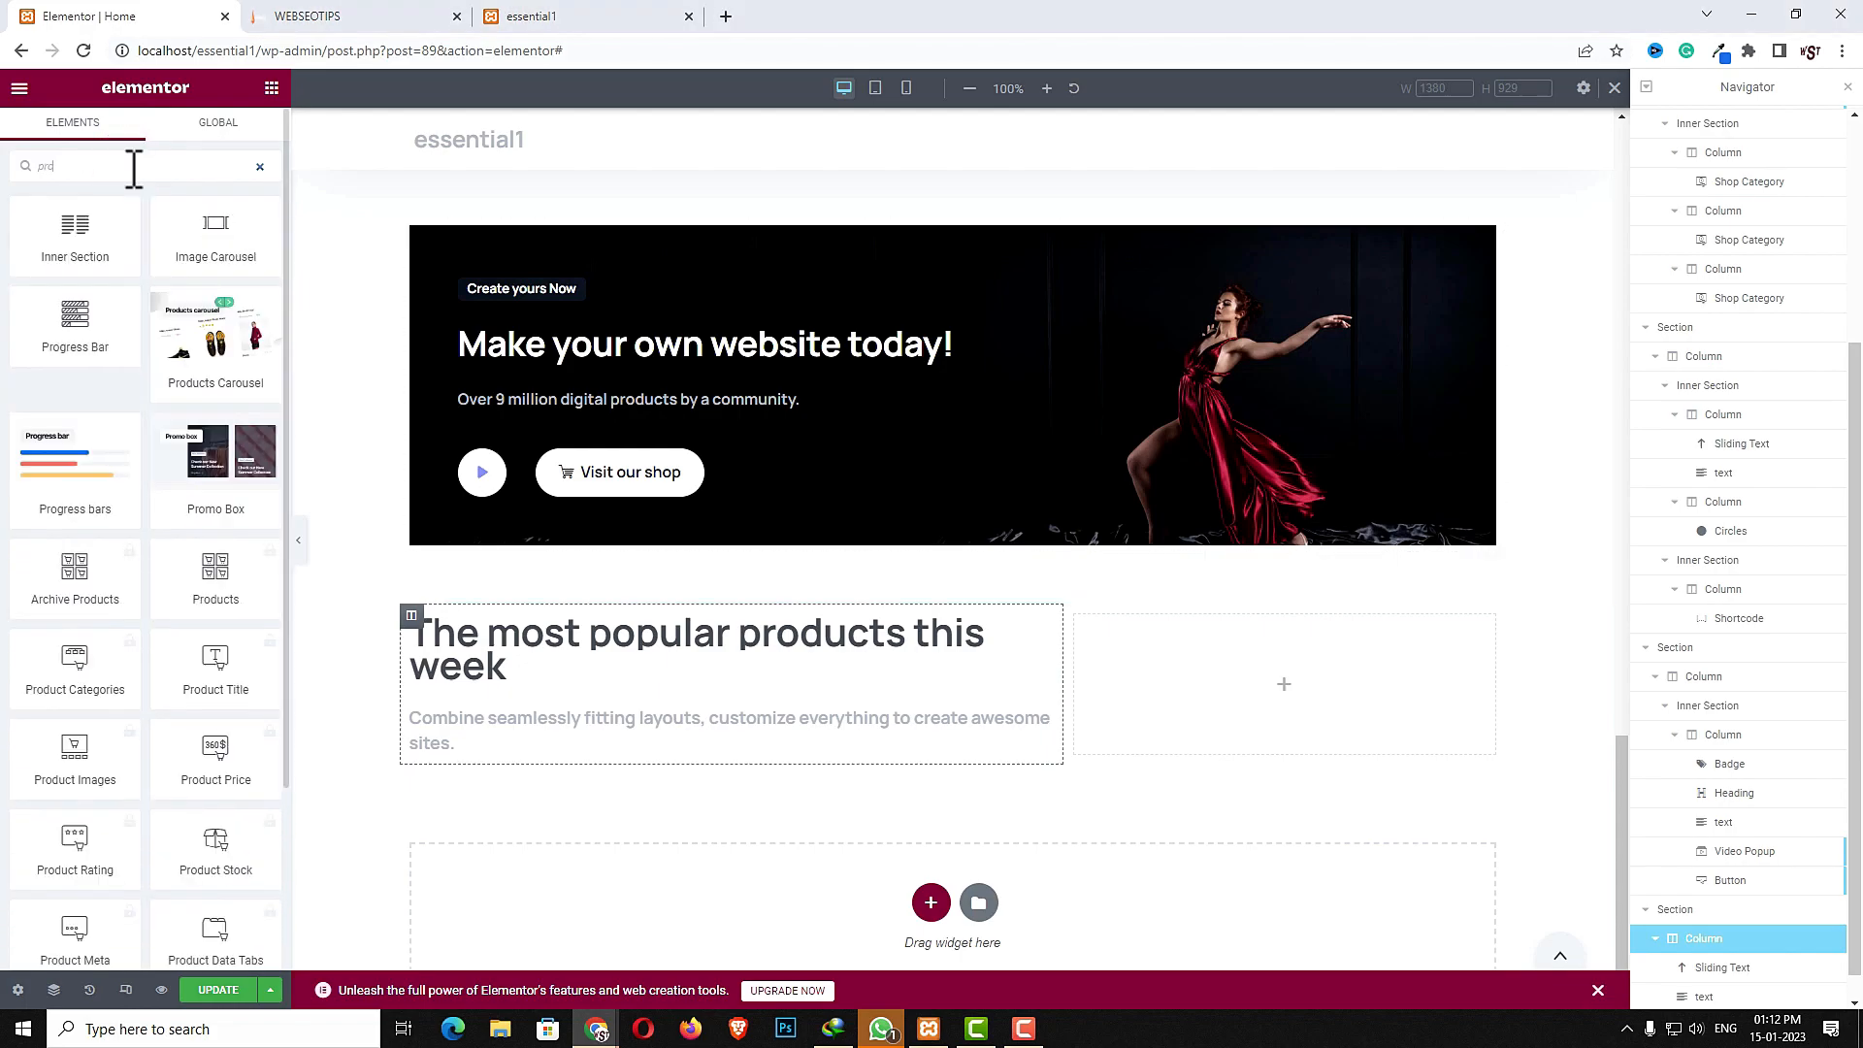
drag(68, 238, 1234, 687)
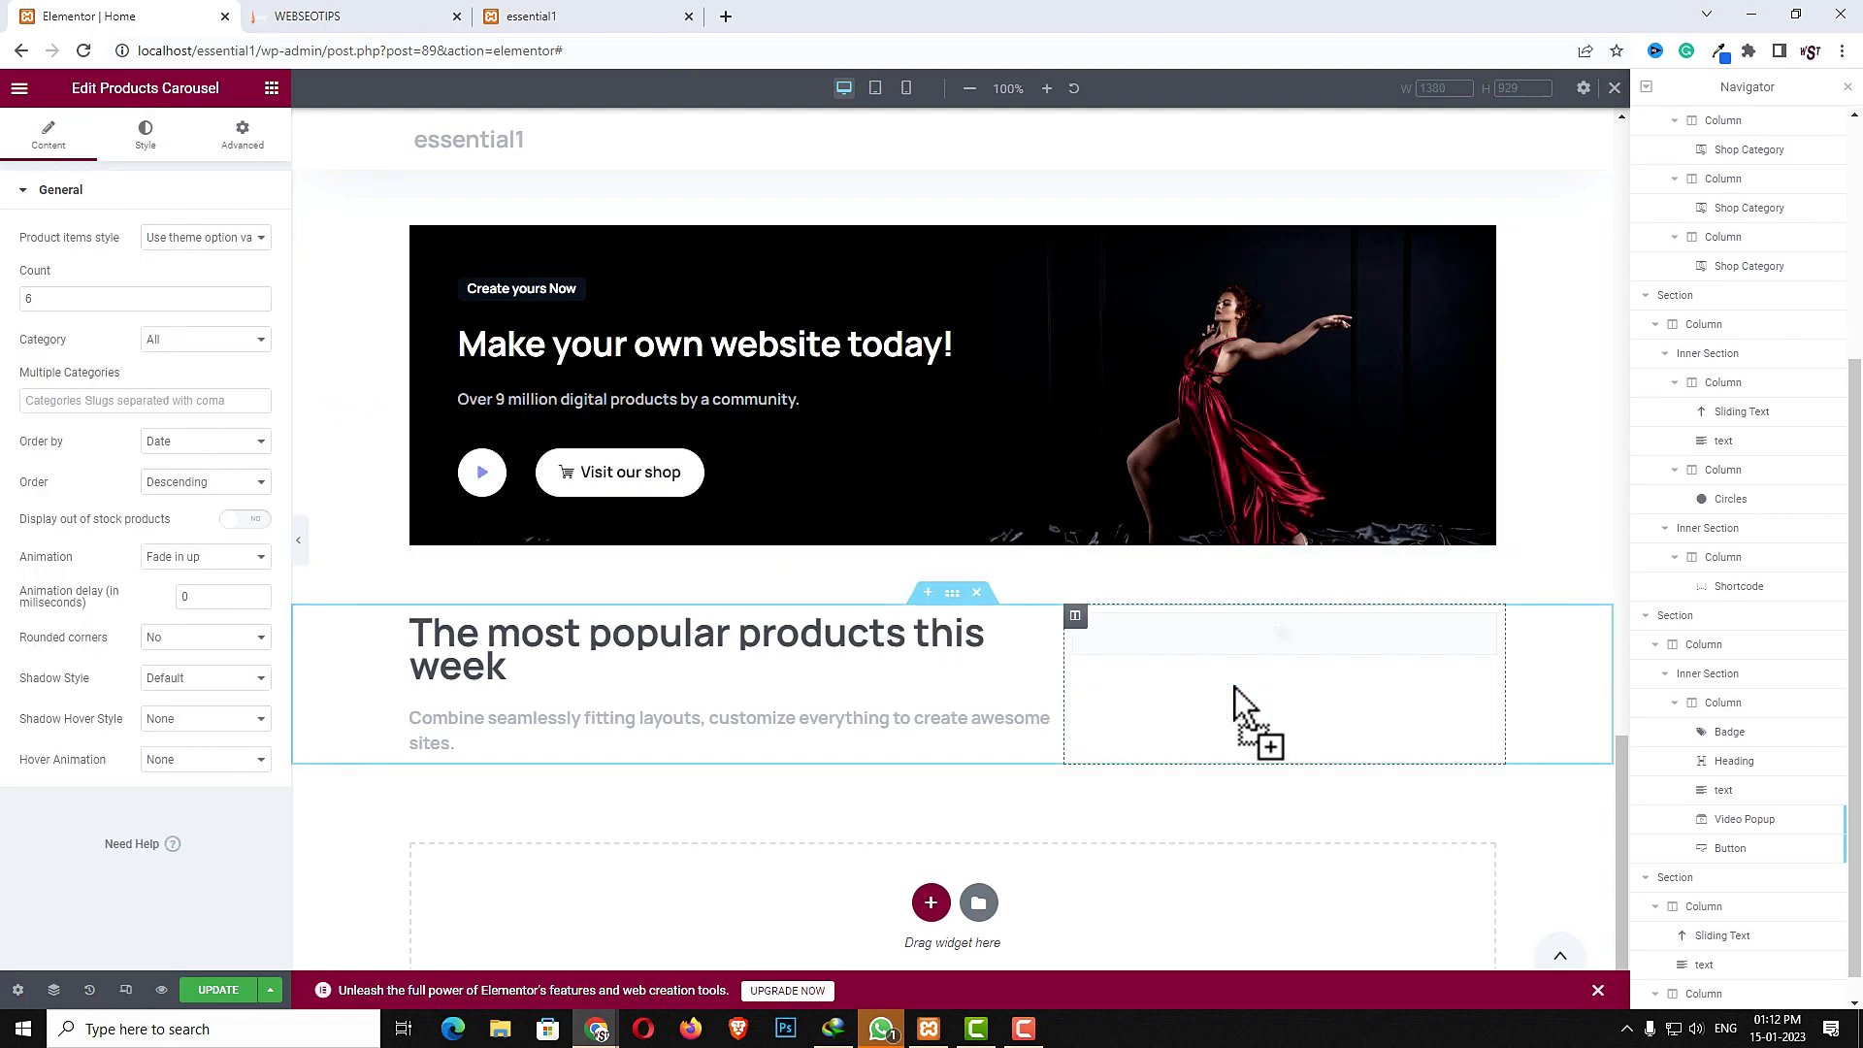
- Set the carousel's product items style to Top image without padding, keeping category All
click(187, 240)
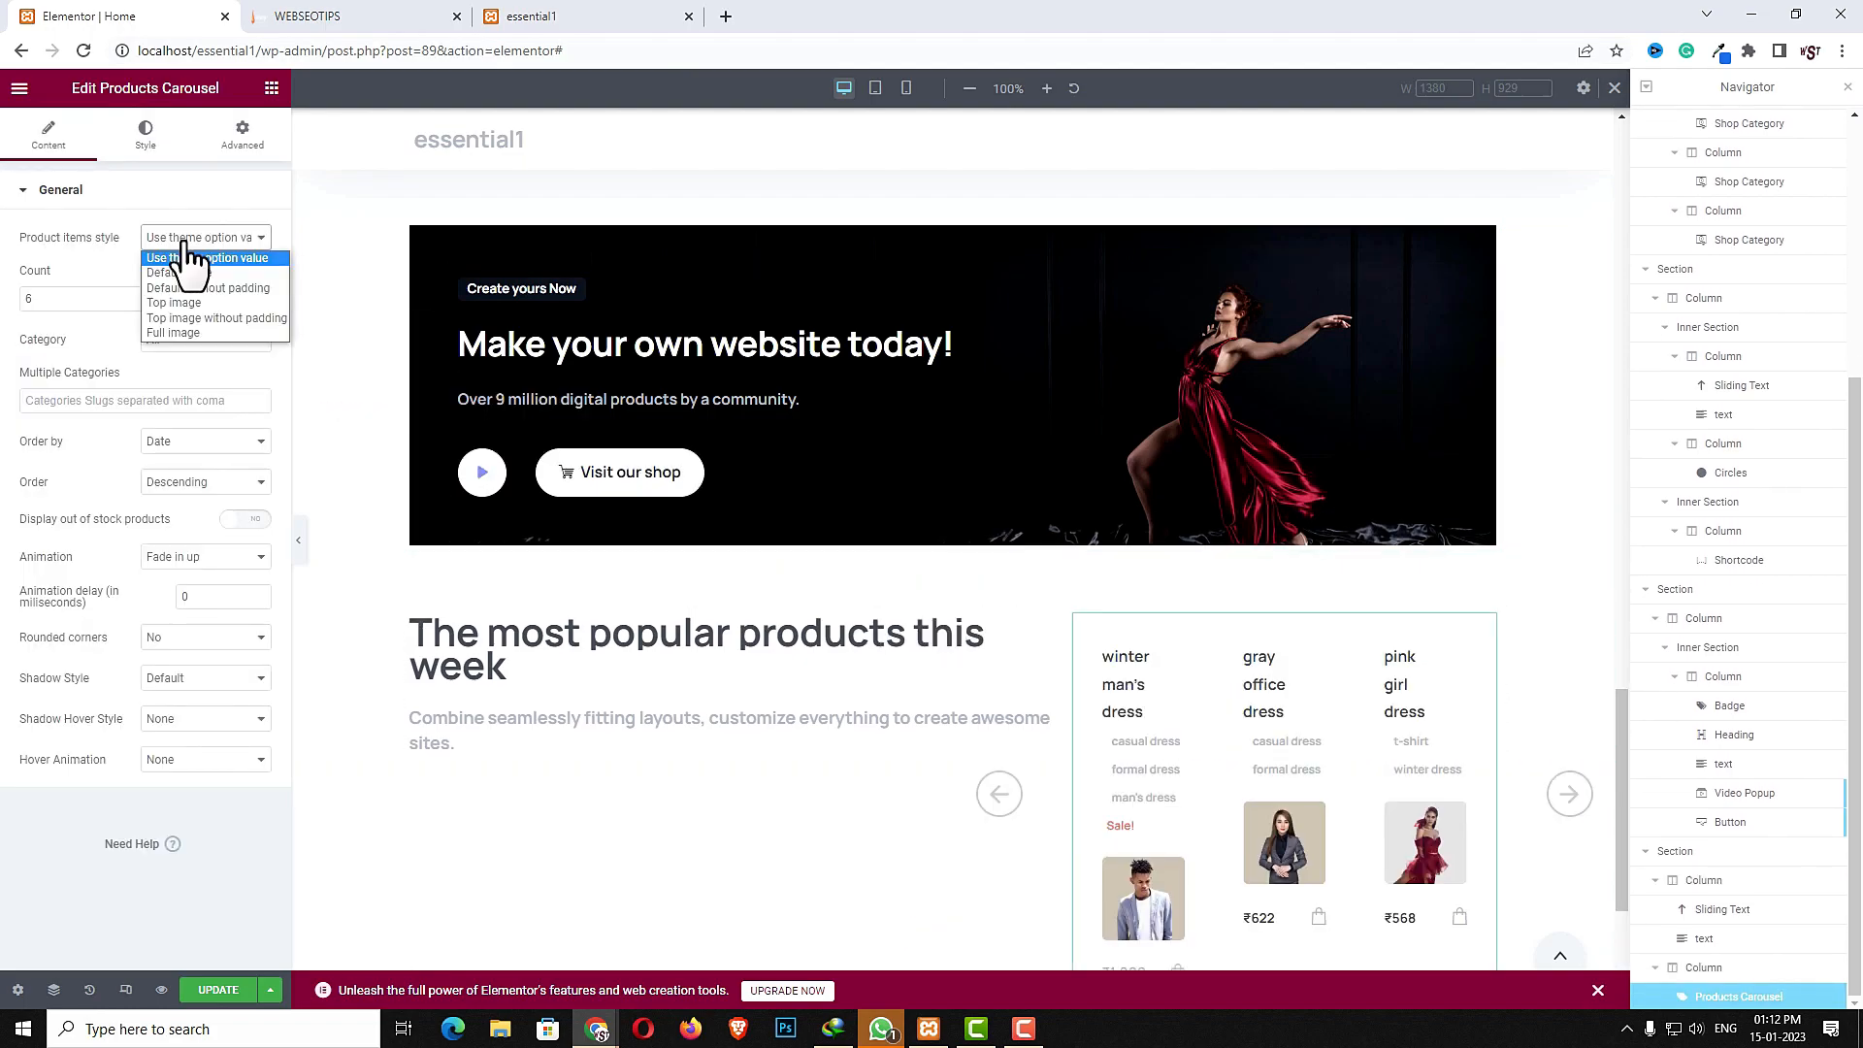
click(235, 318)
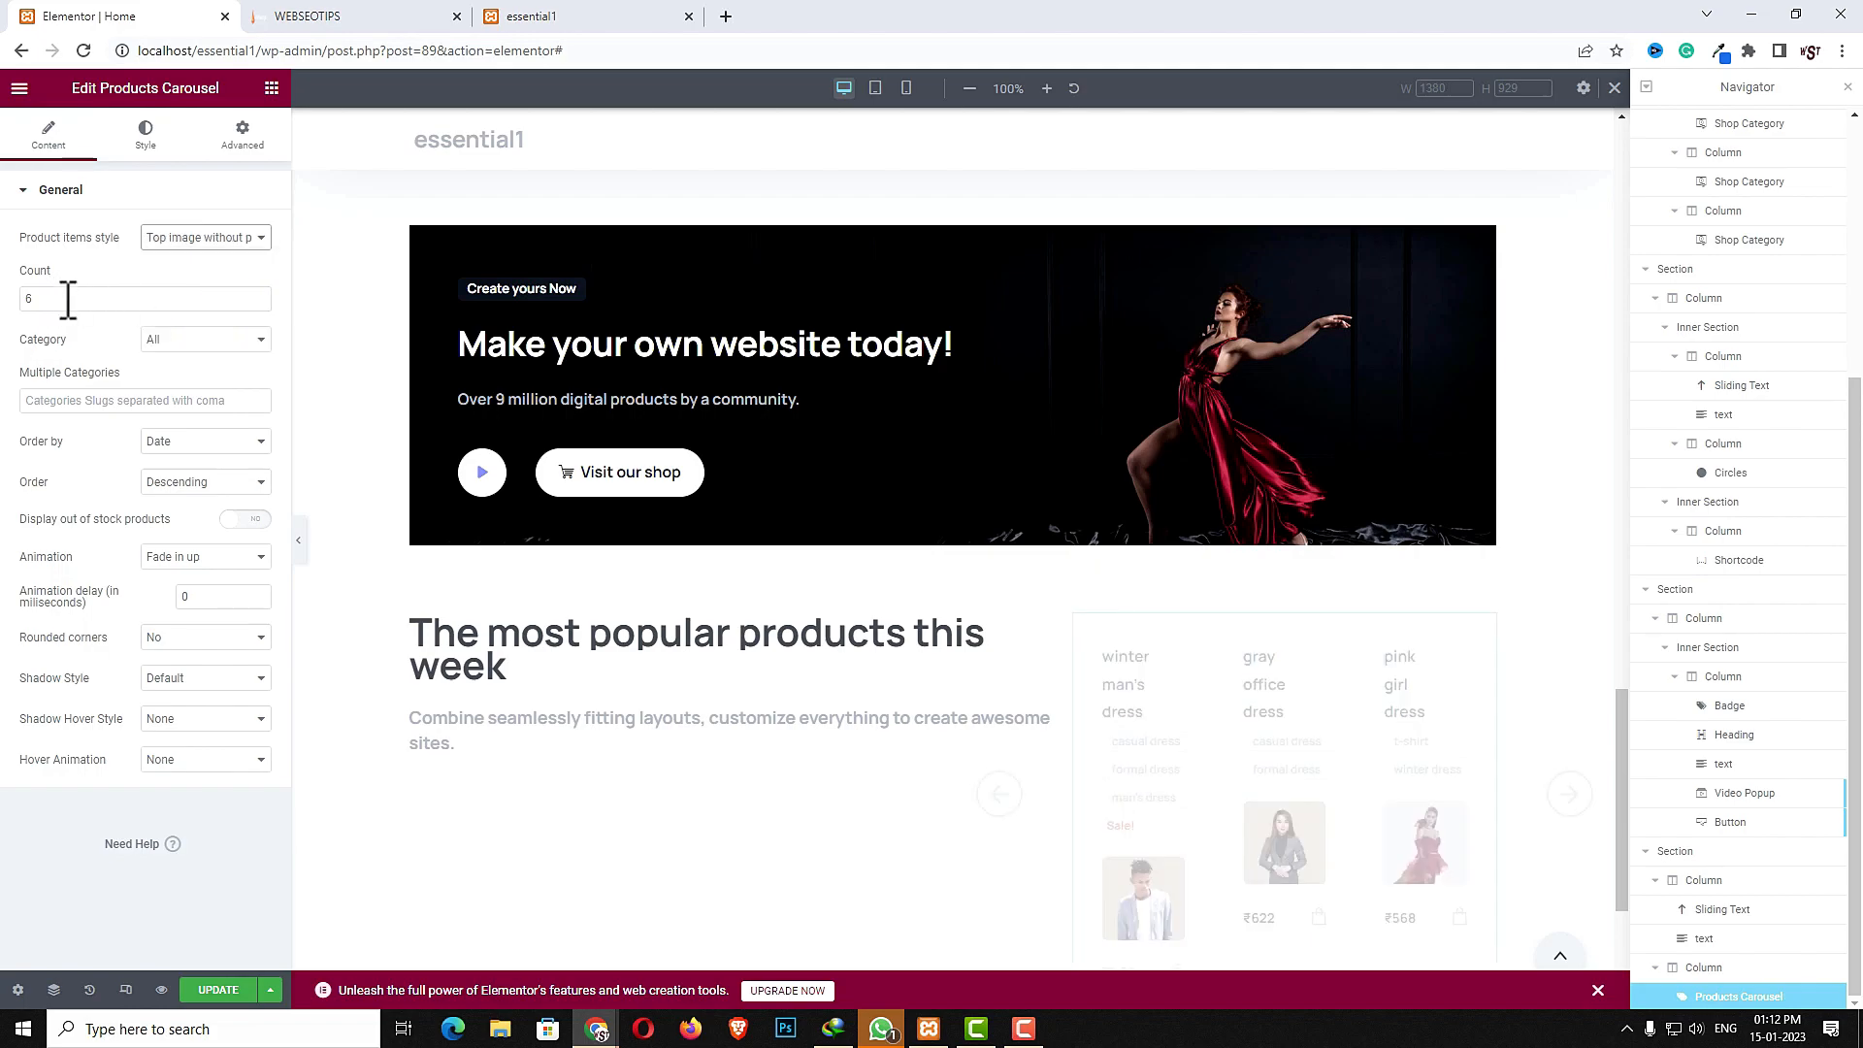
click(175, 346)
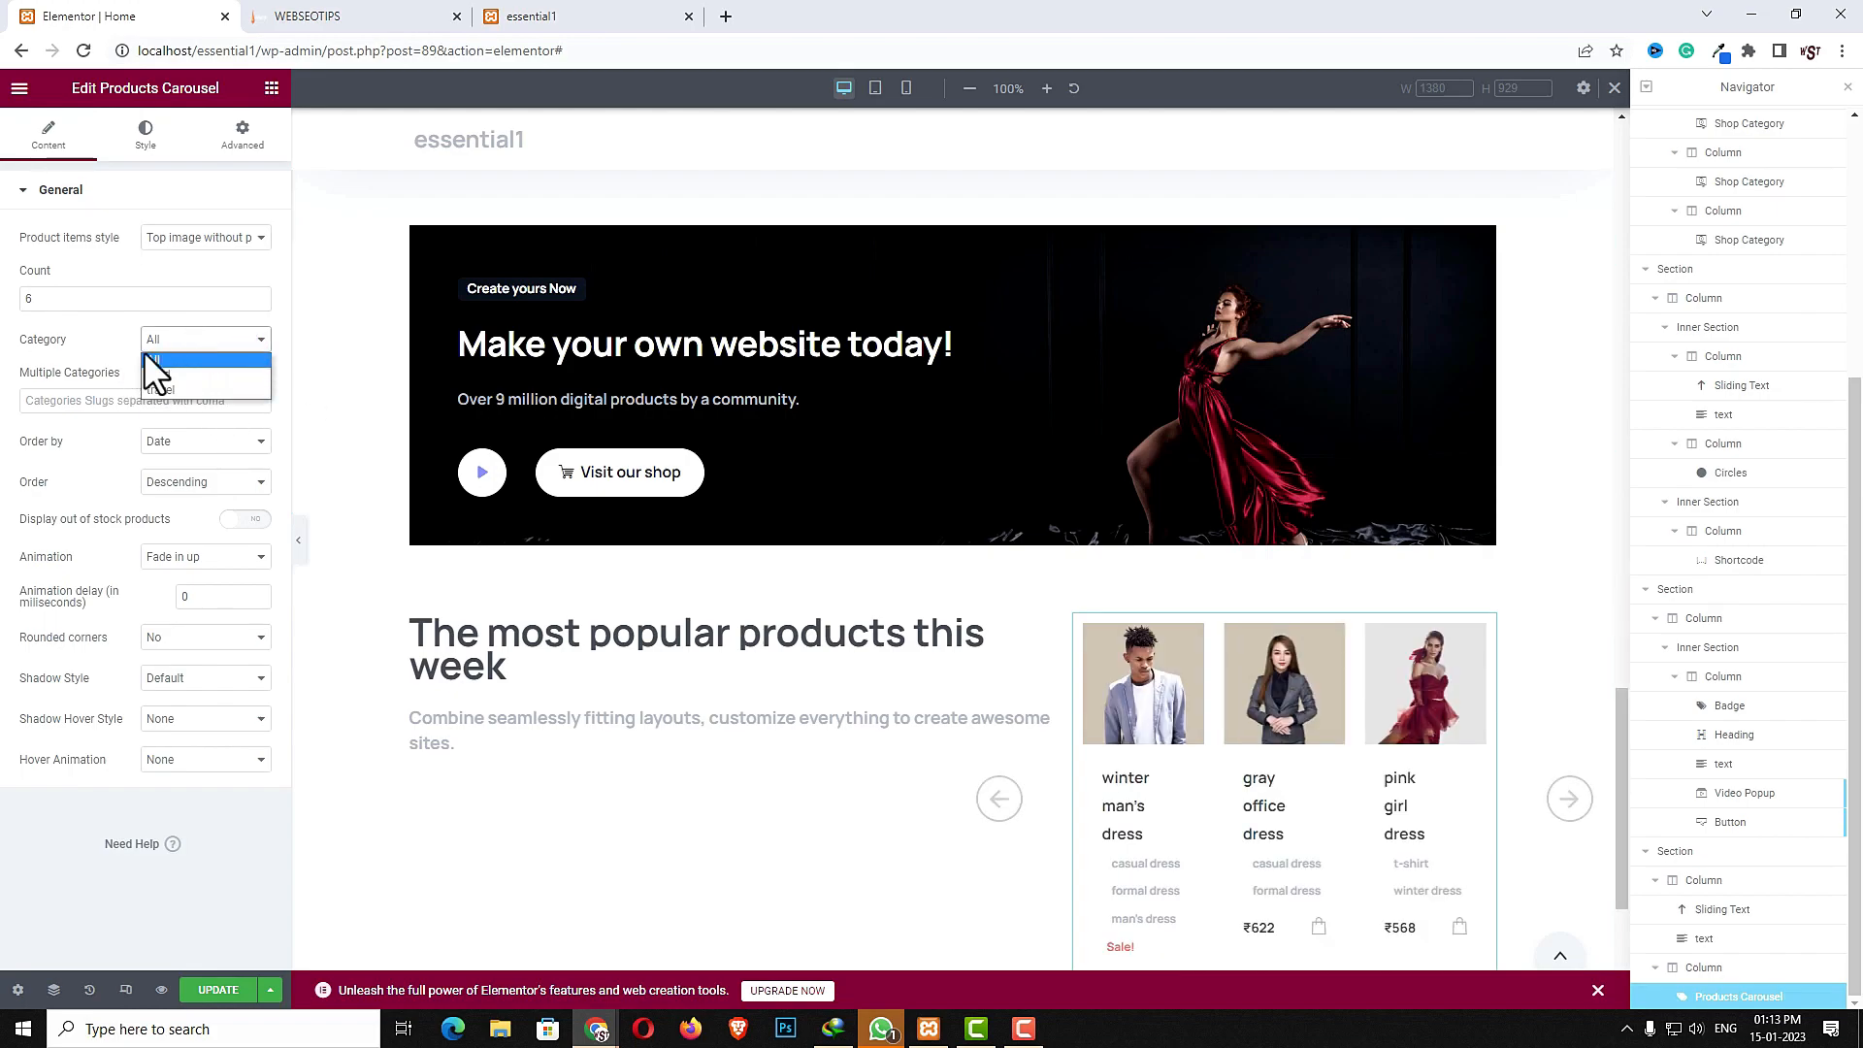
click(196, 357)
- Set the carousel's rounded corners to Rounded Large and shadow style to Medium shadow
click(179, 636)
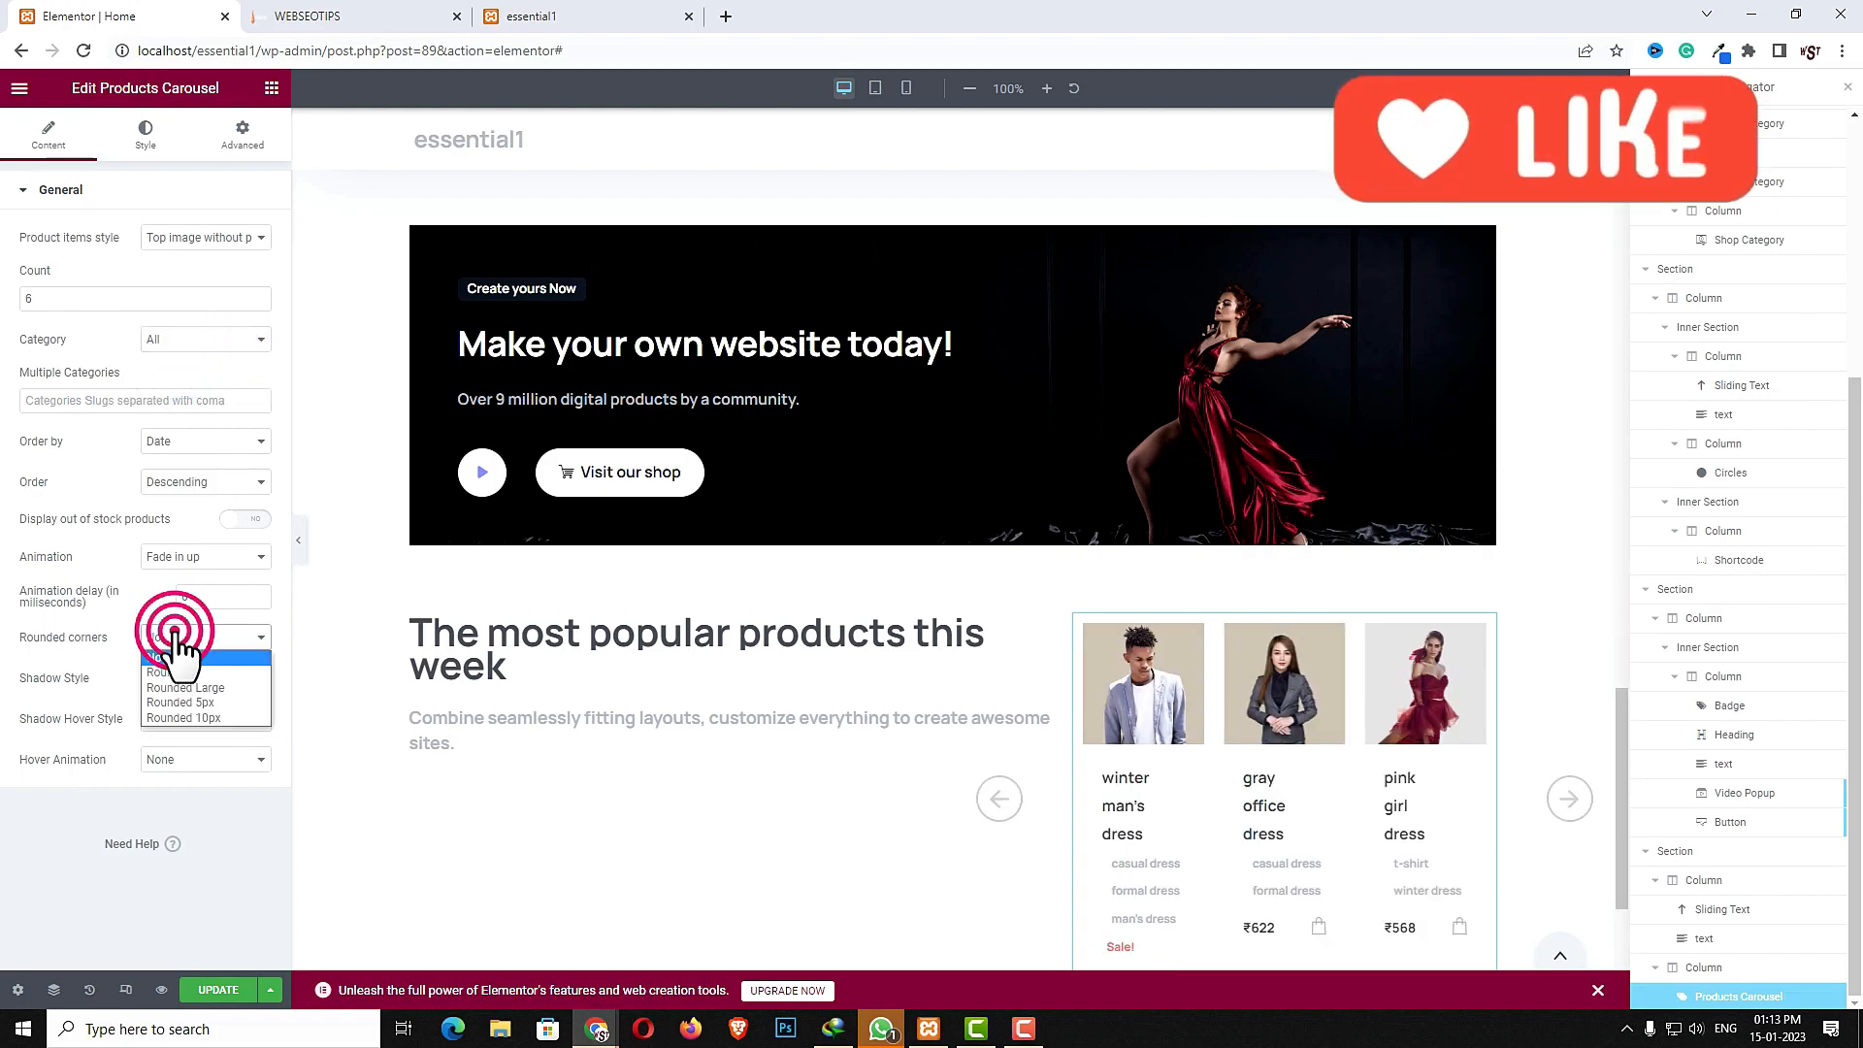
click(192, 689)
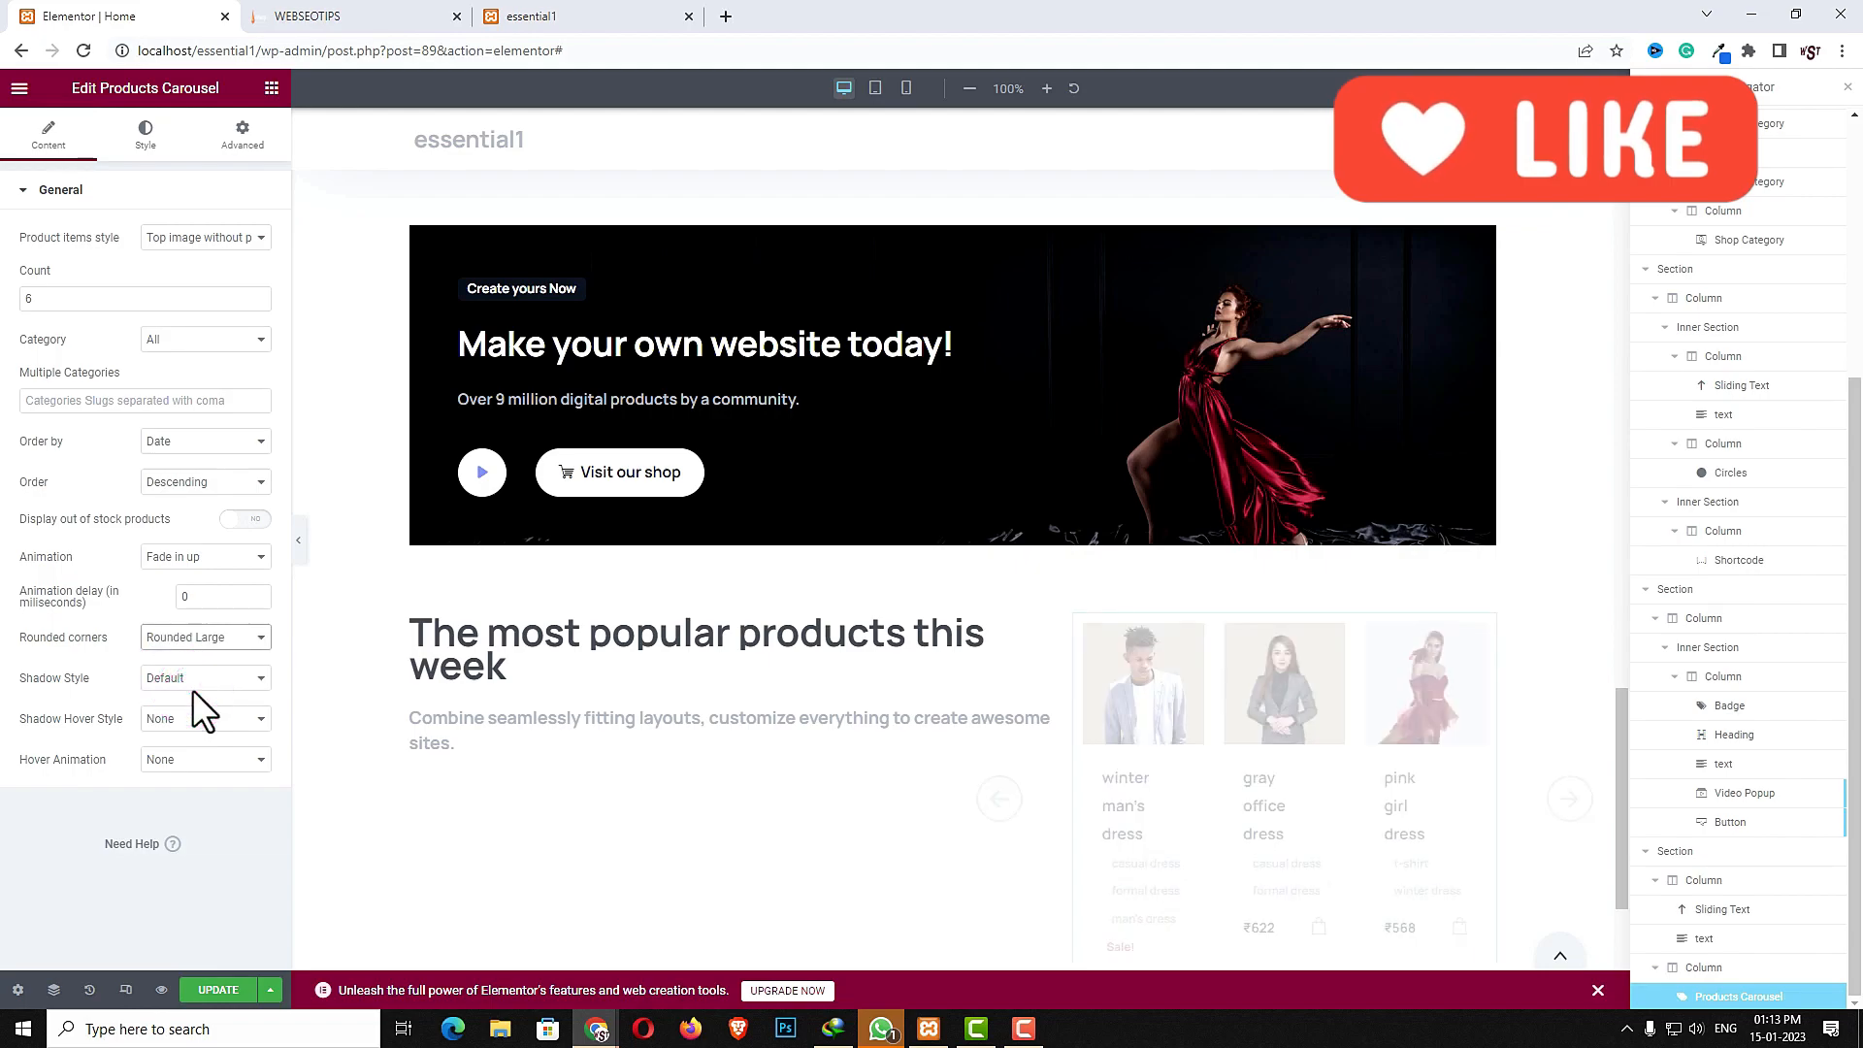
click(193, 684)
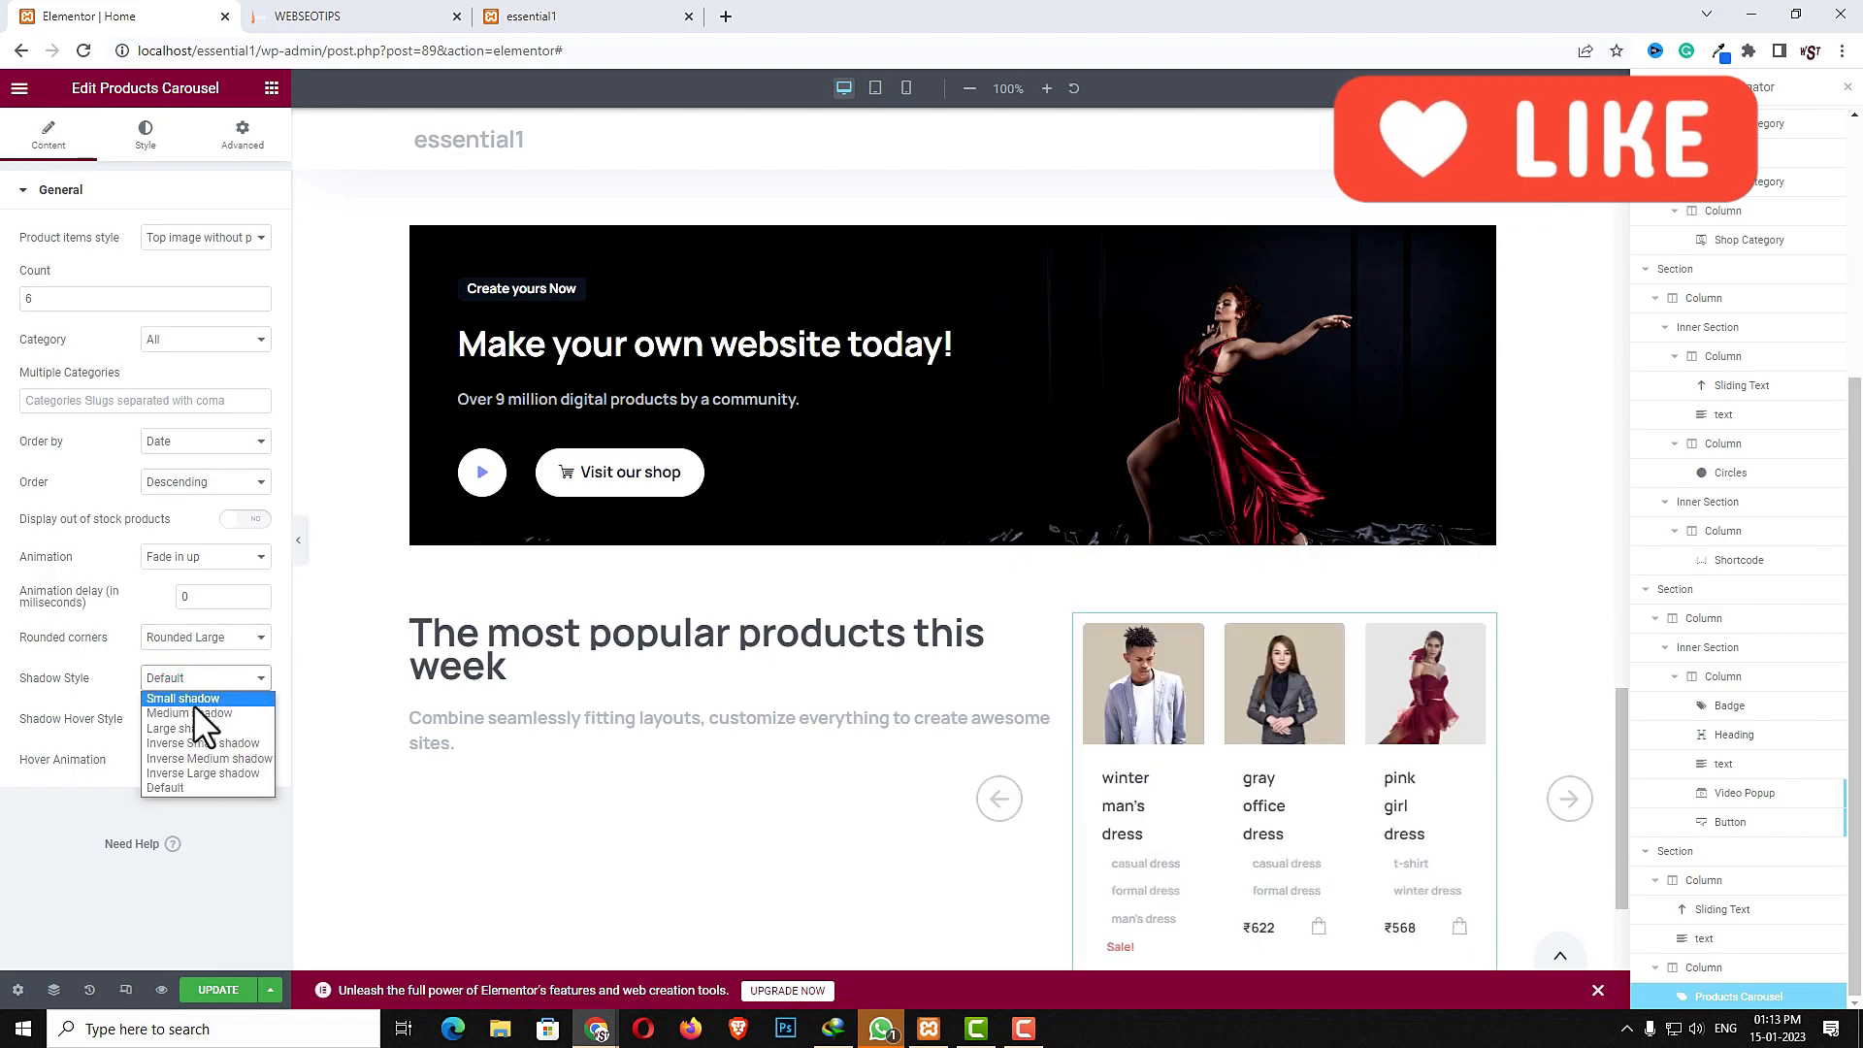
click(195, 714)
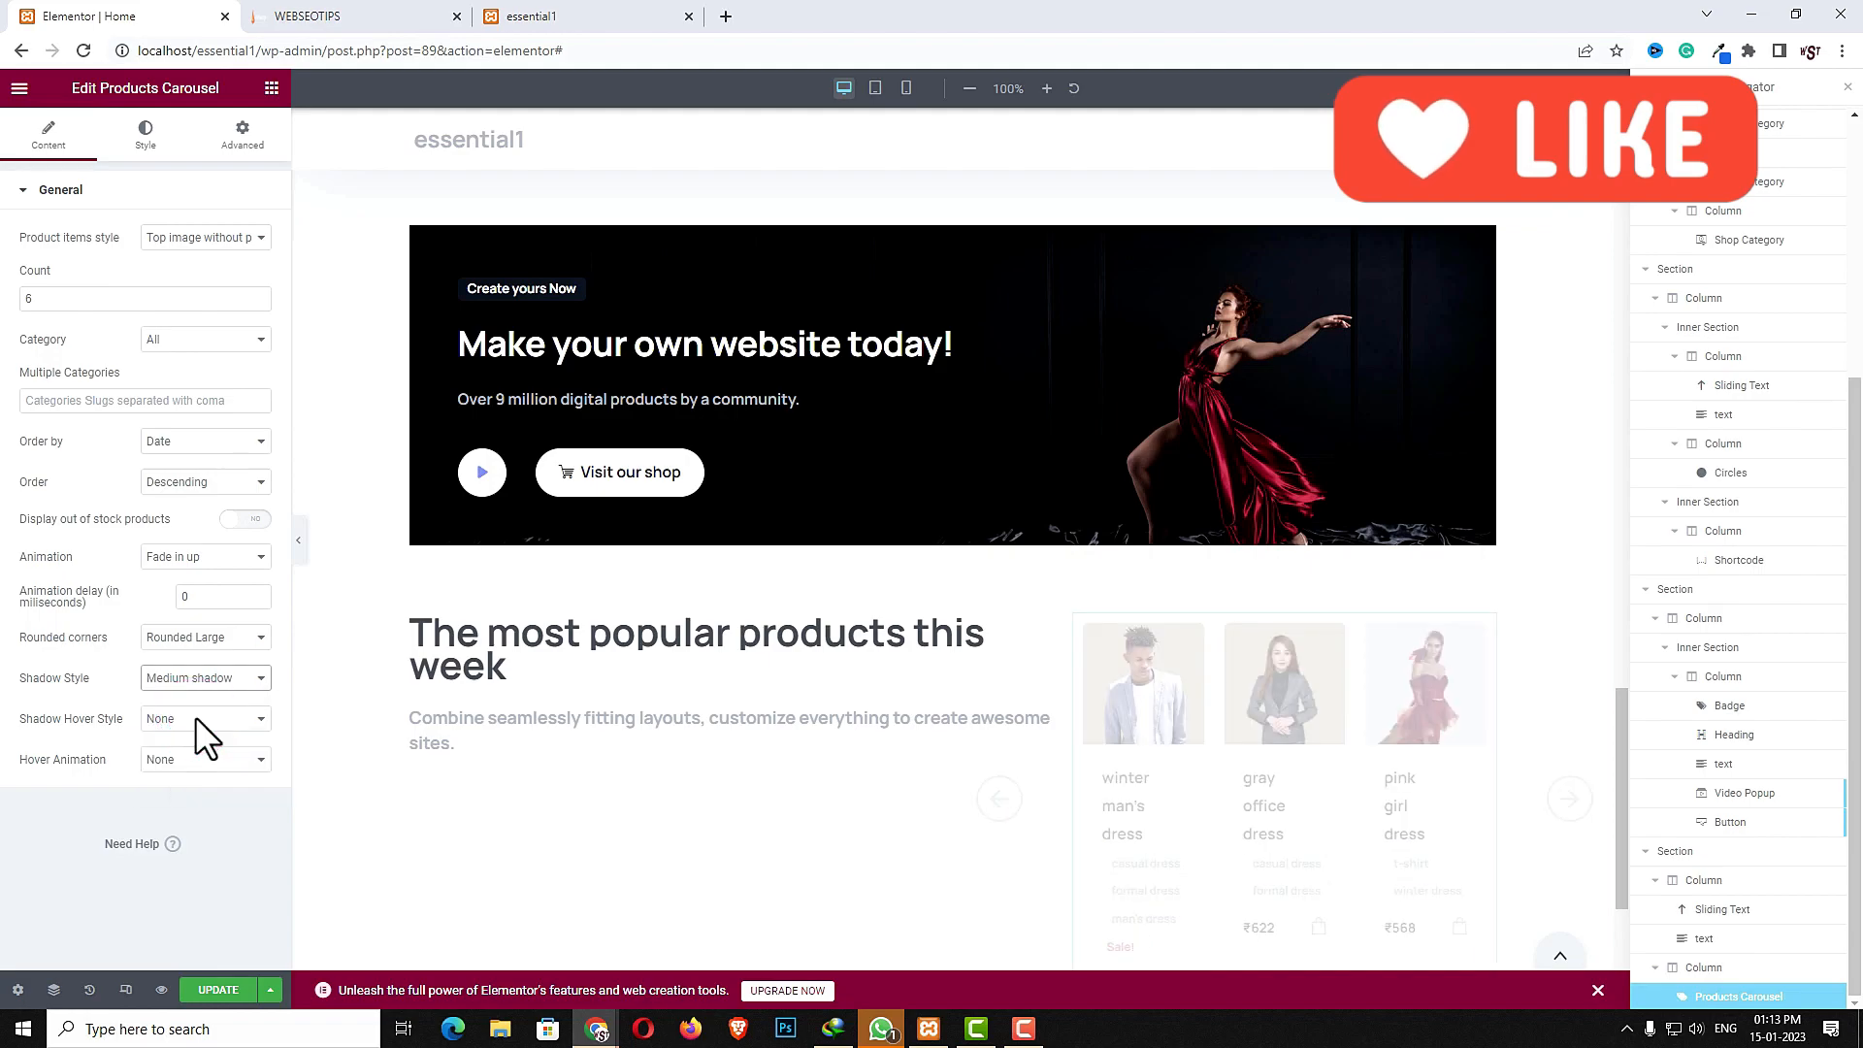
- Set the carousel's shadow hover style to Medium hover shadow and hover animation to Fly Small
click(195, 717)
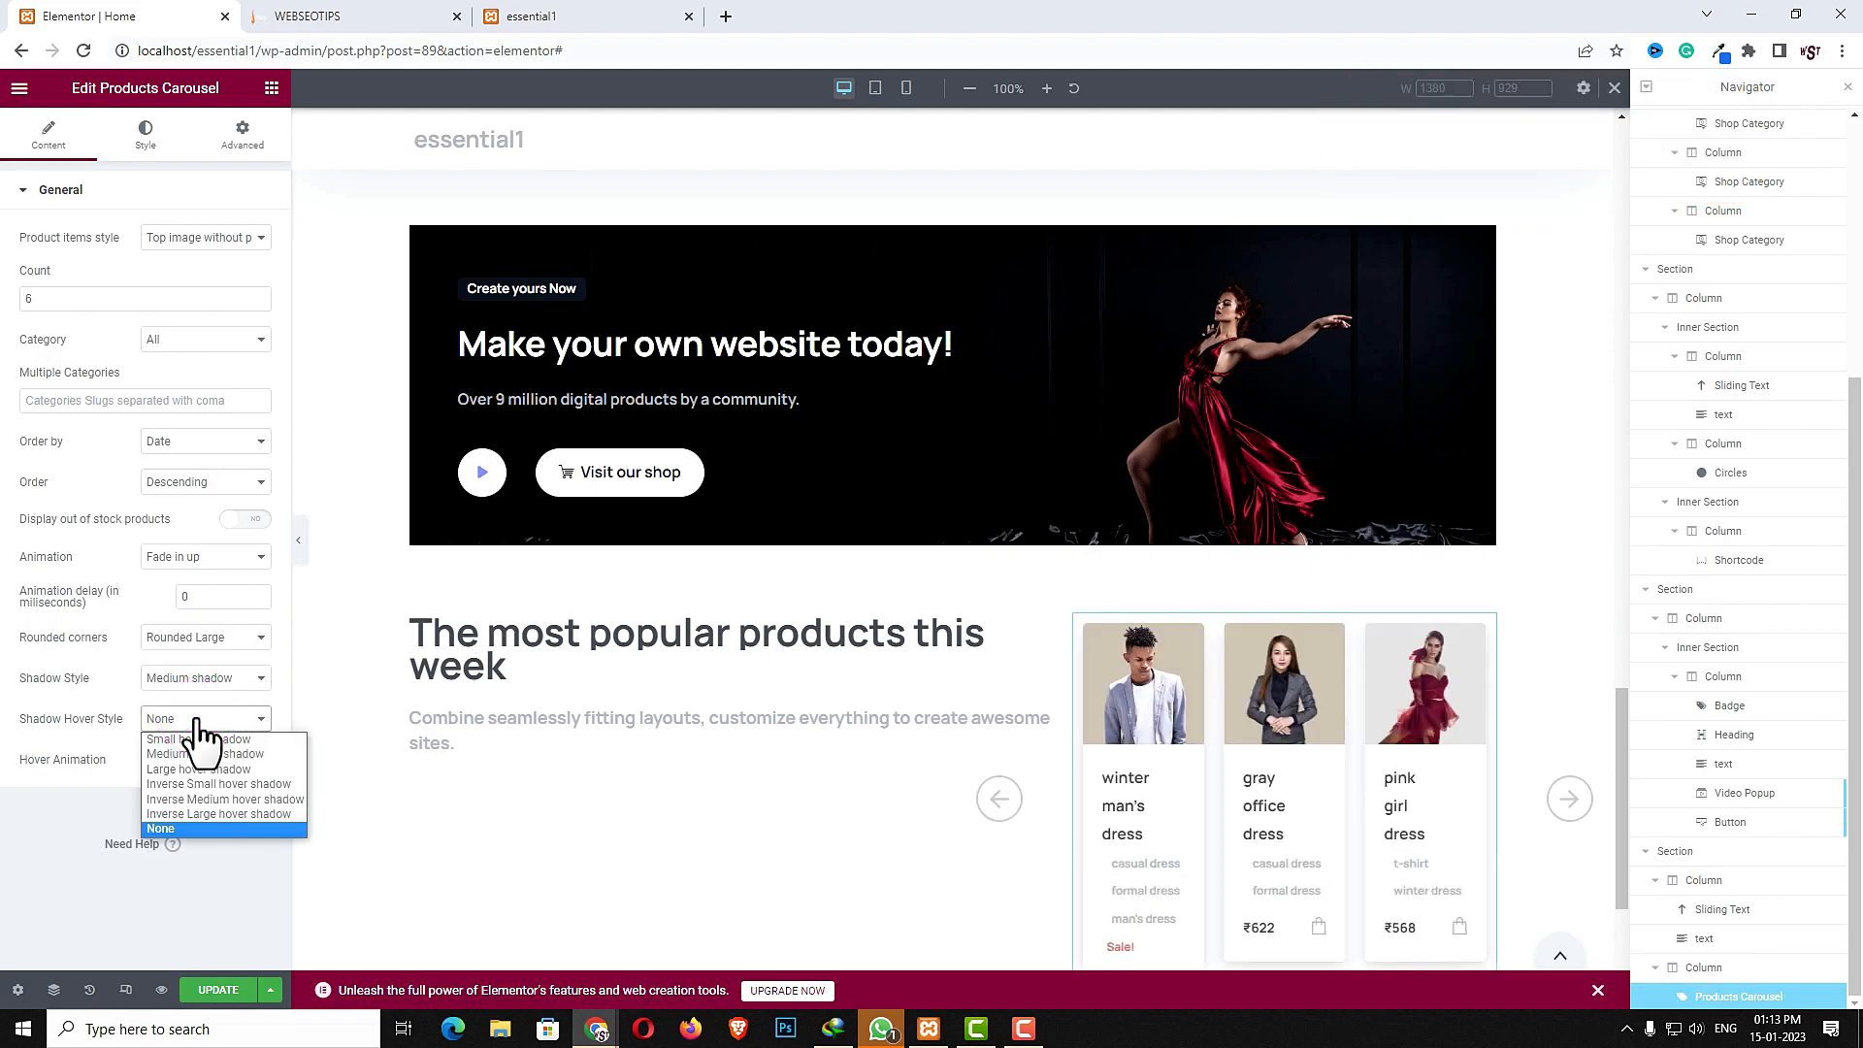
click(196, 754)
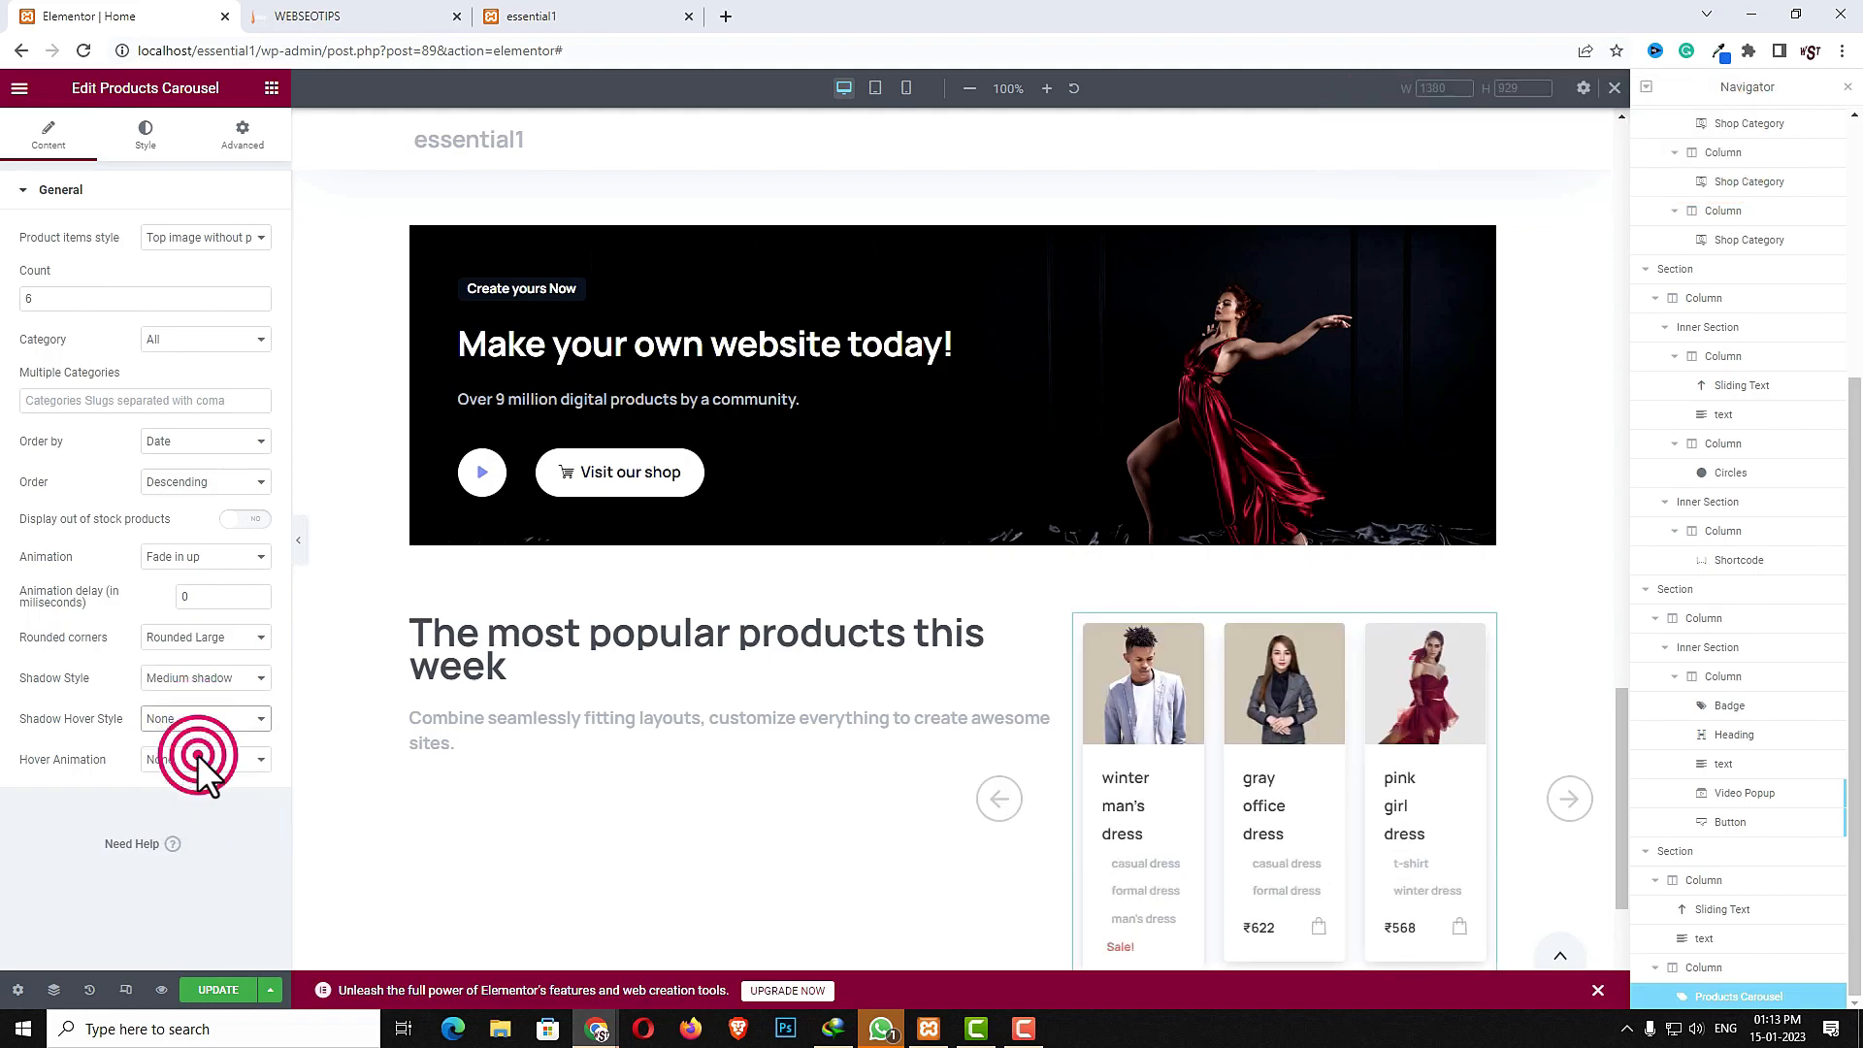
click(198, 760)
click(185, 778)
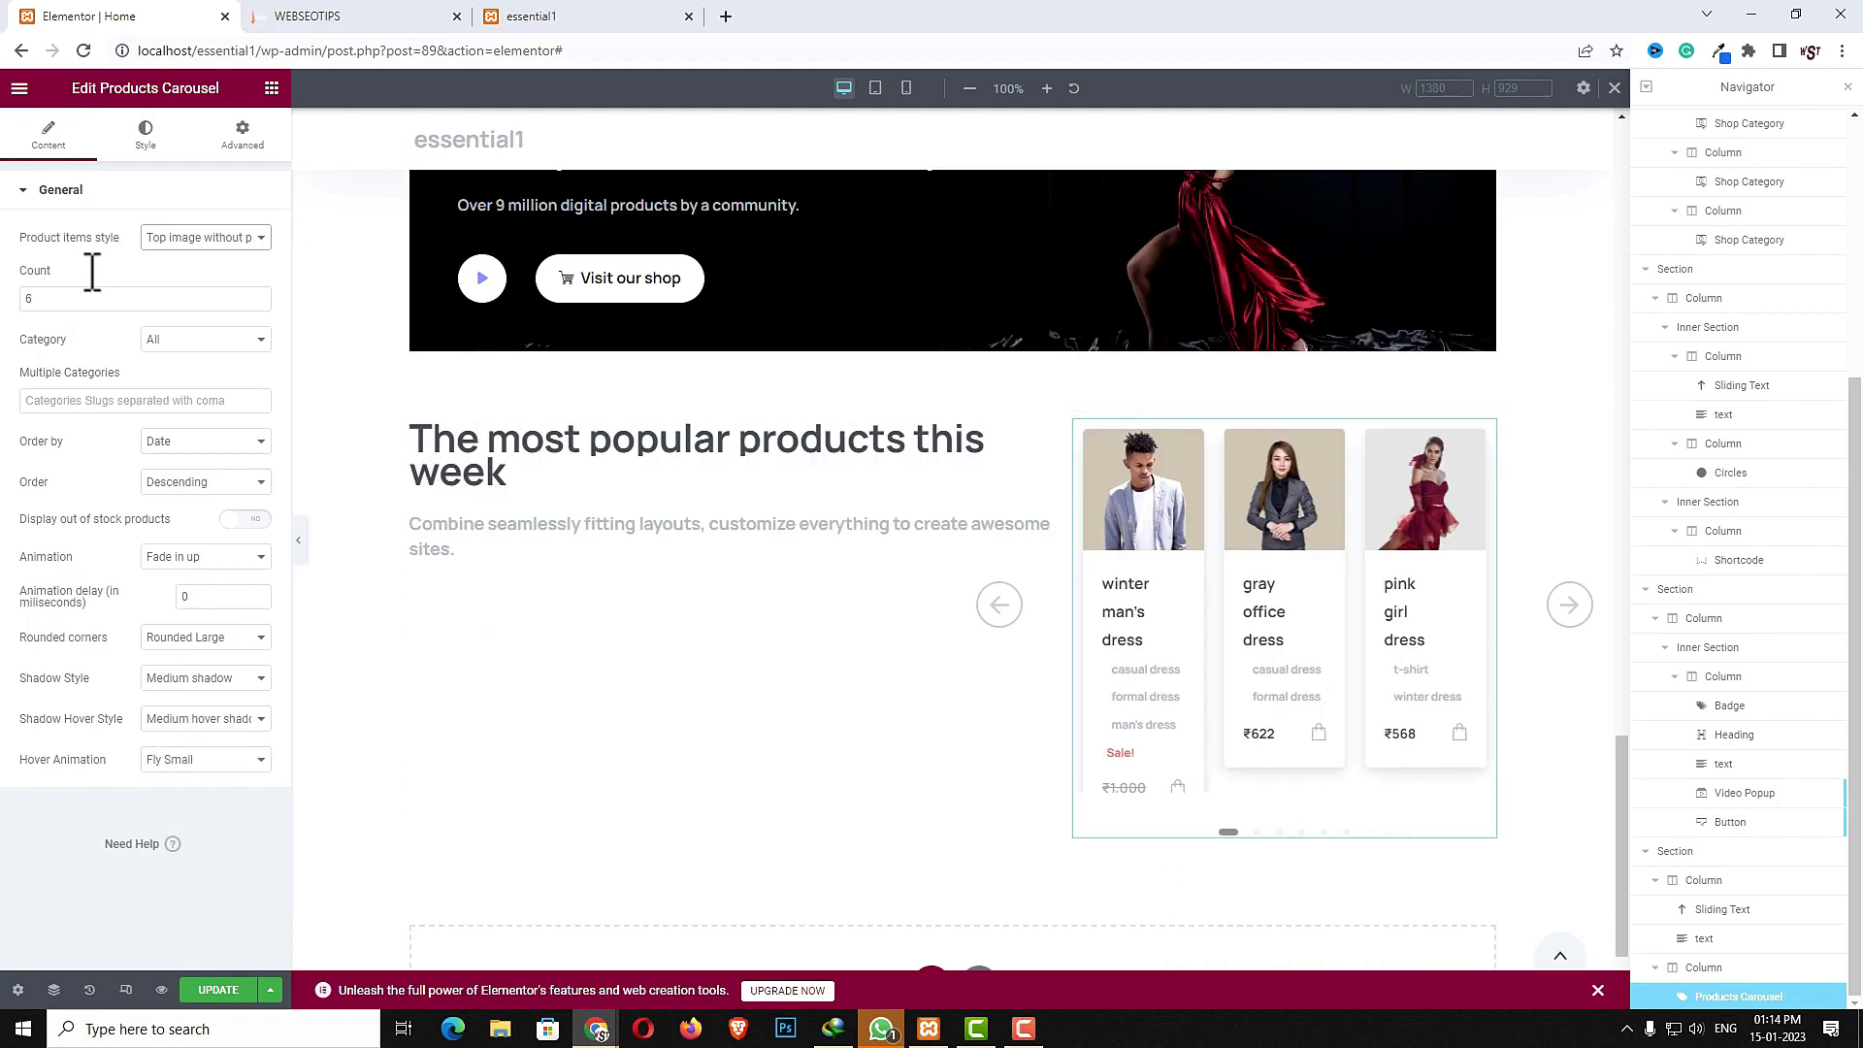
- In the carousel's style settings, set slides per page to 2 and slides effect to Circular Left only
click(146, 136)
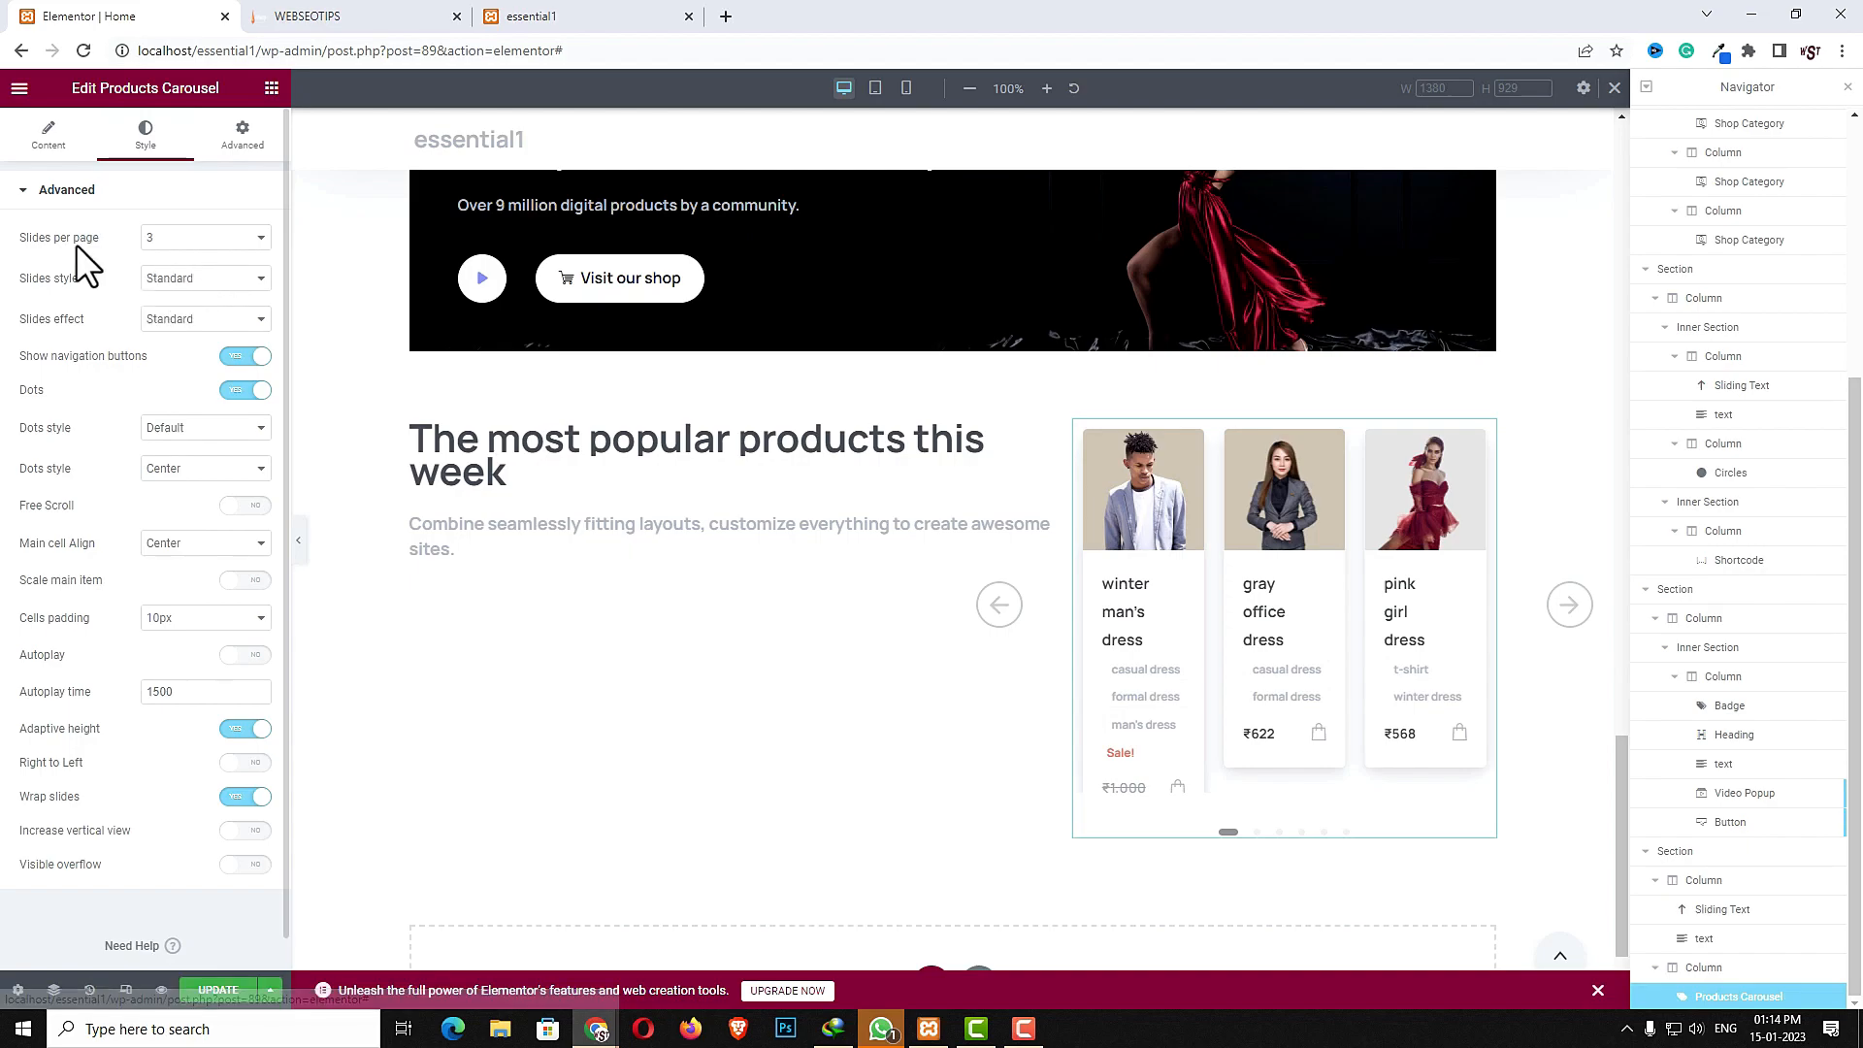
click(163, 276)
click(213, 297)
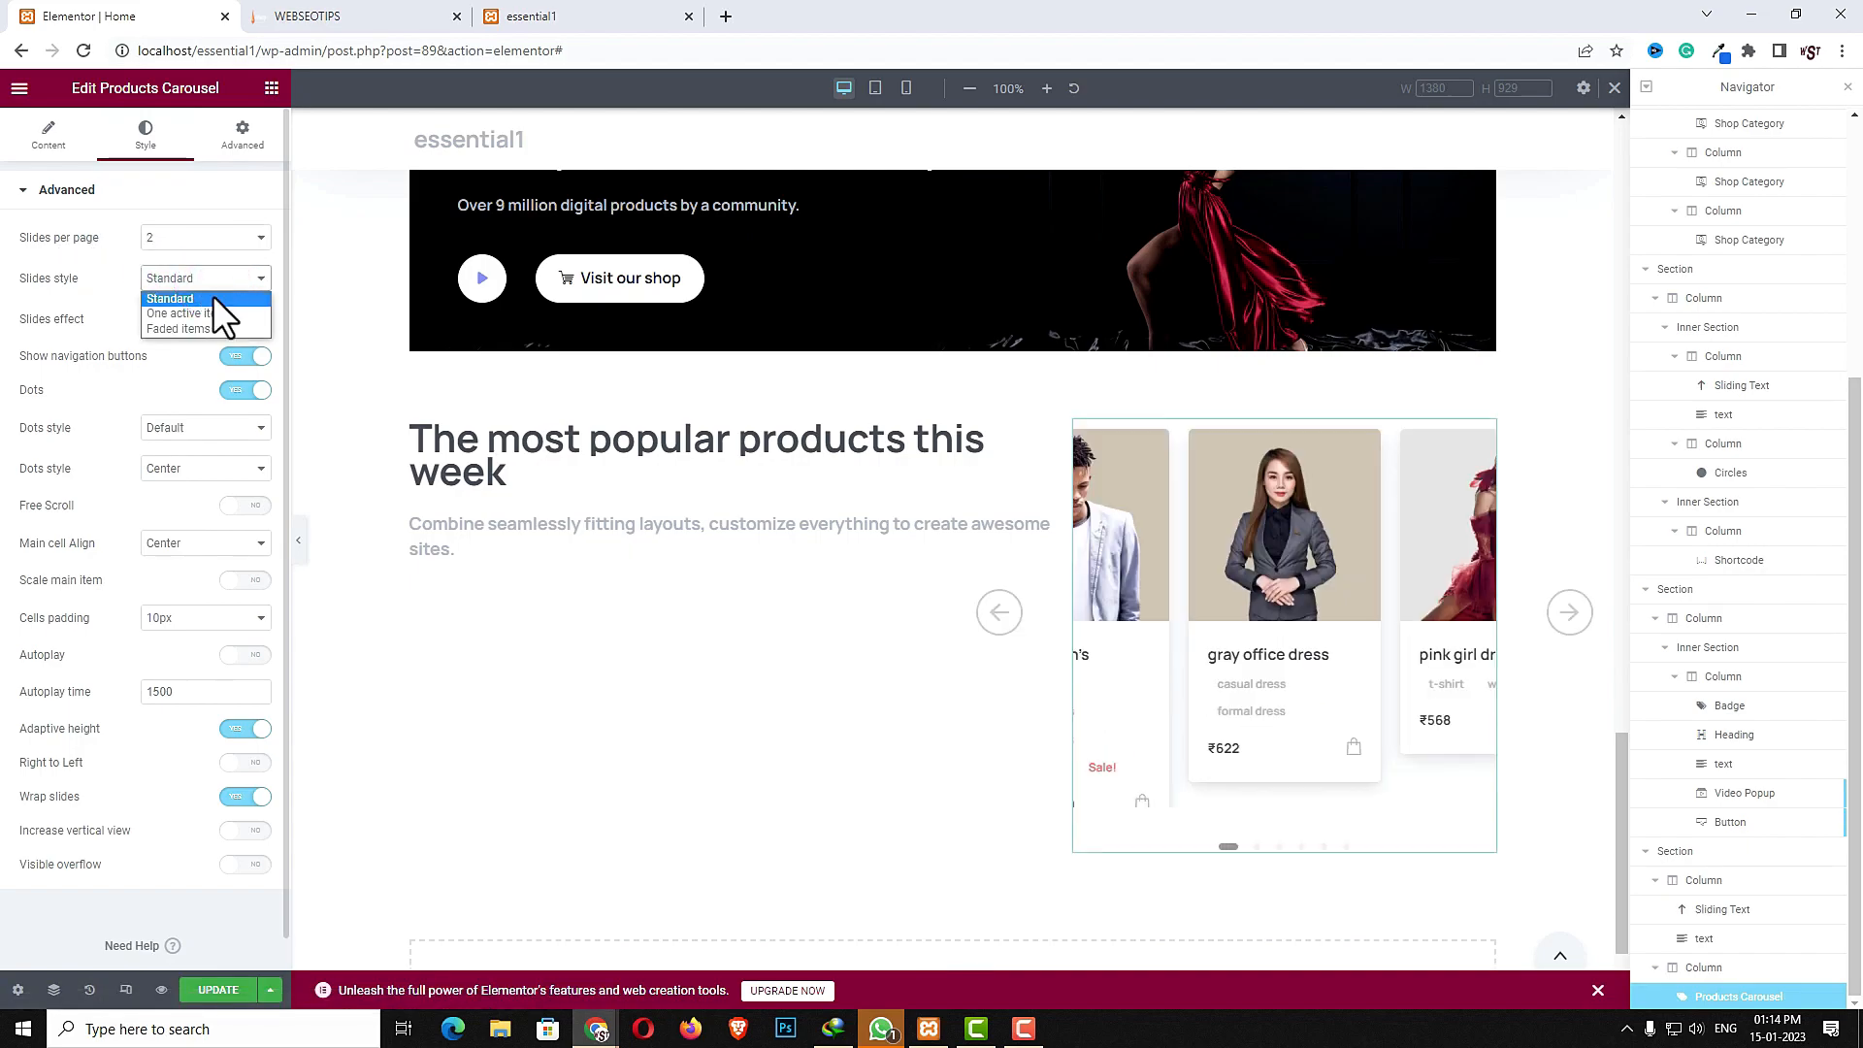
click(212, 295)
click(207, 322)
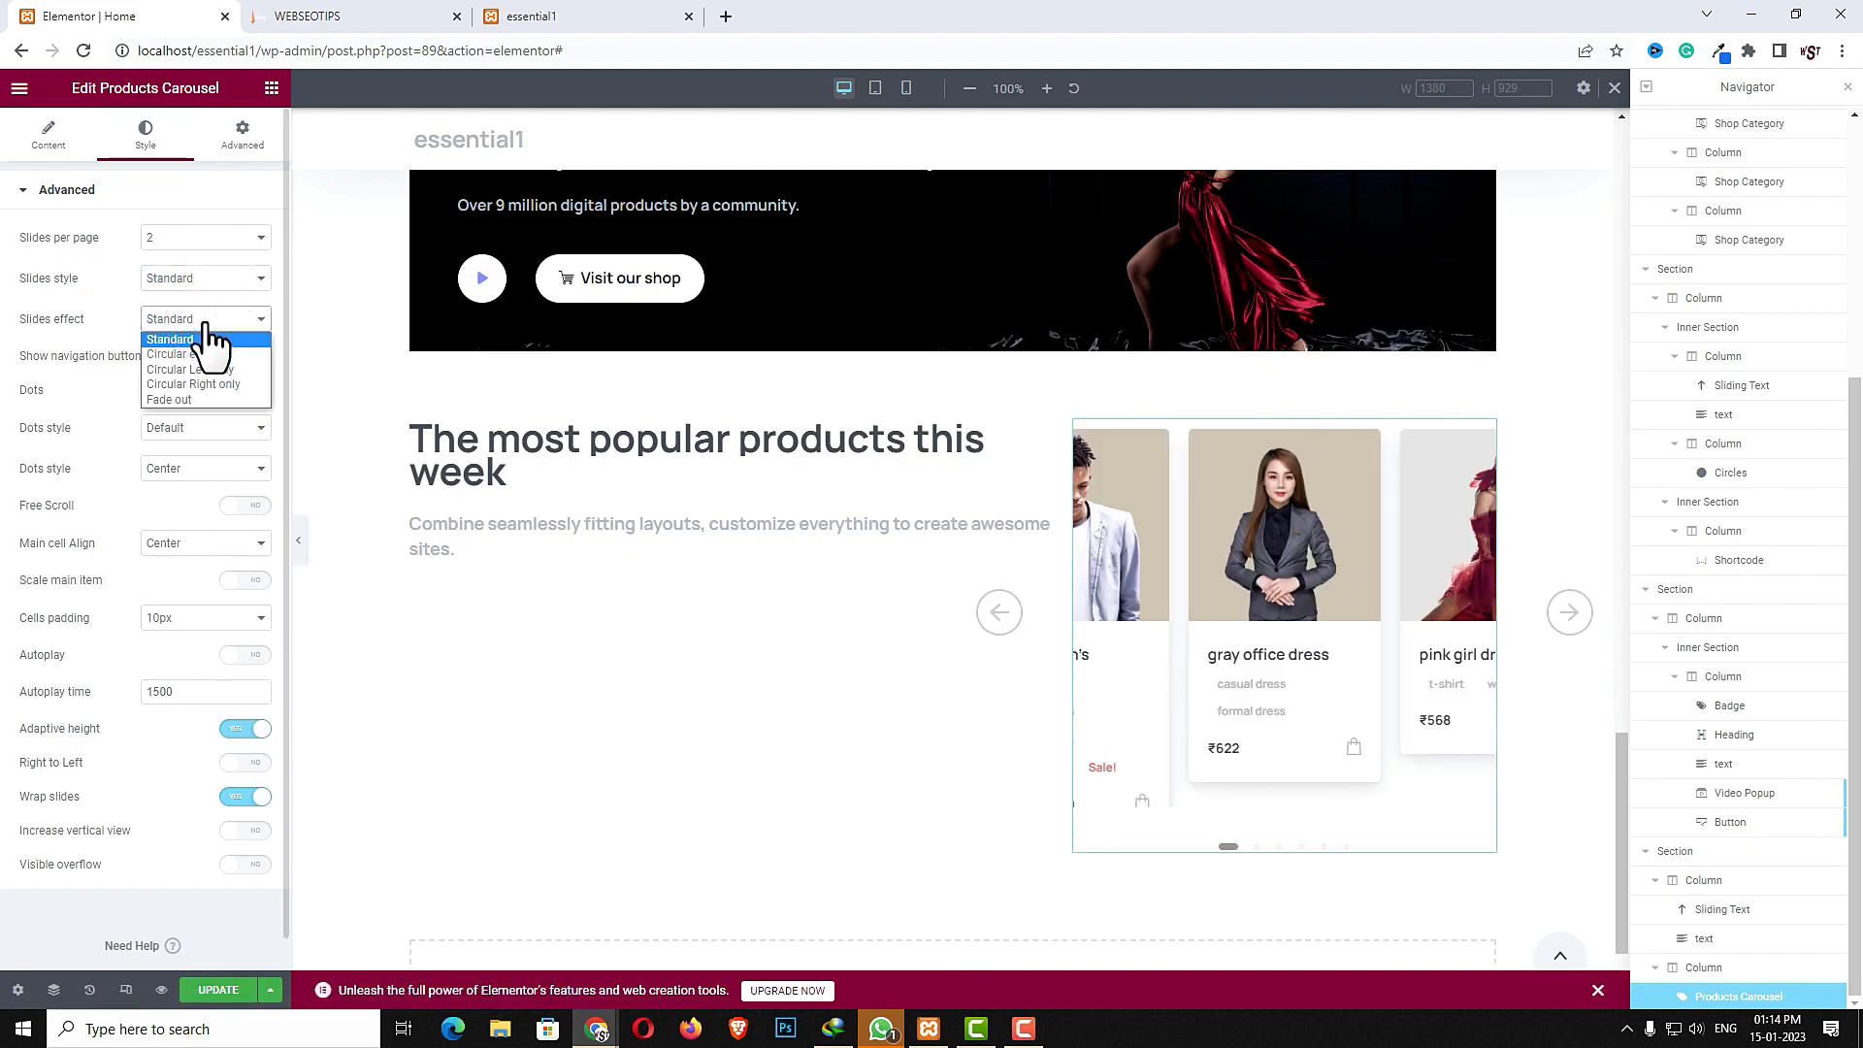
click(198, 370)
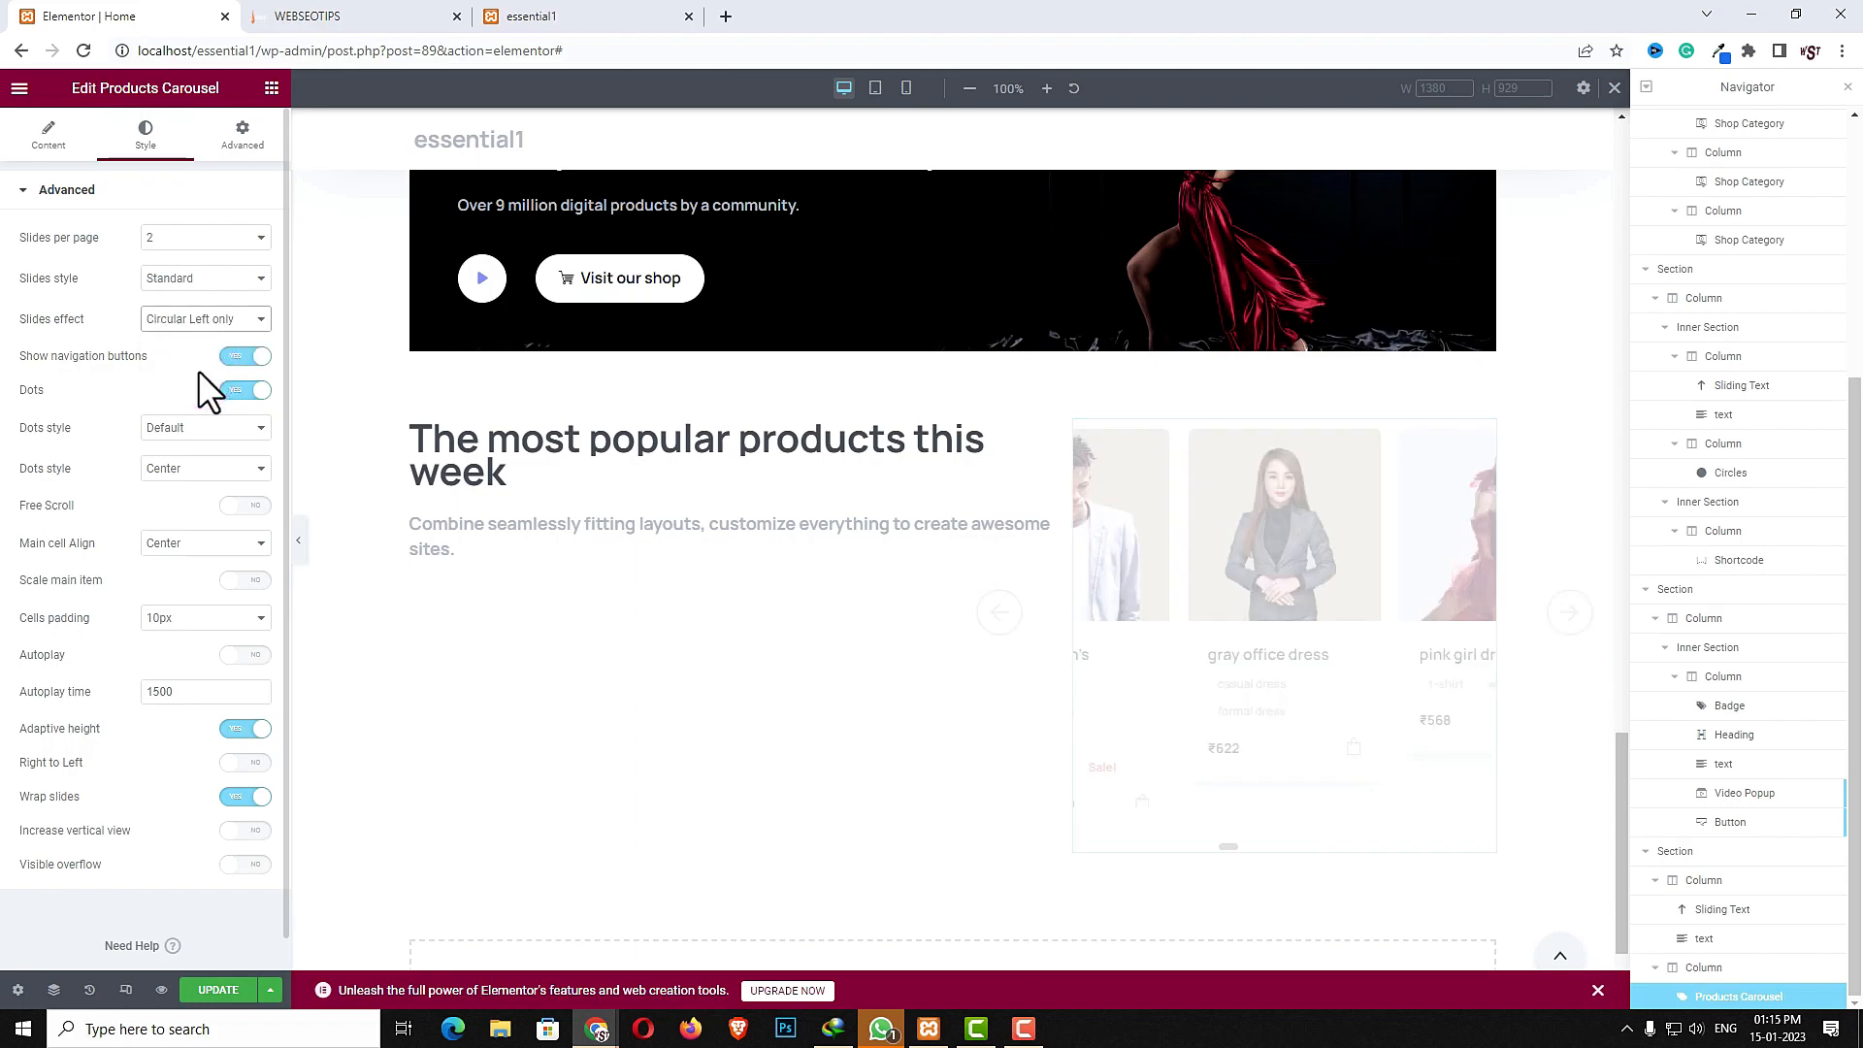
- Turn off the carousel's navigation buttons and compare the section with the reference site
click(233, 361)
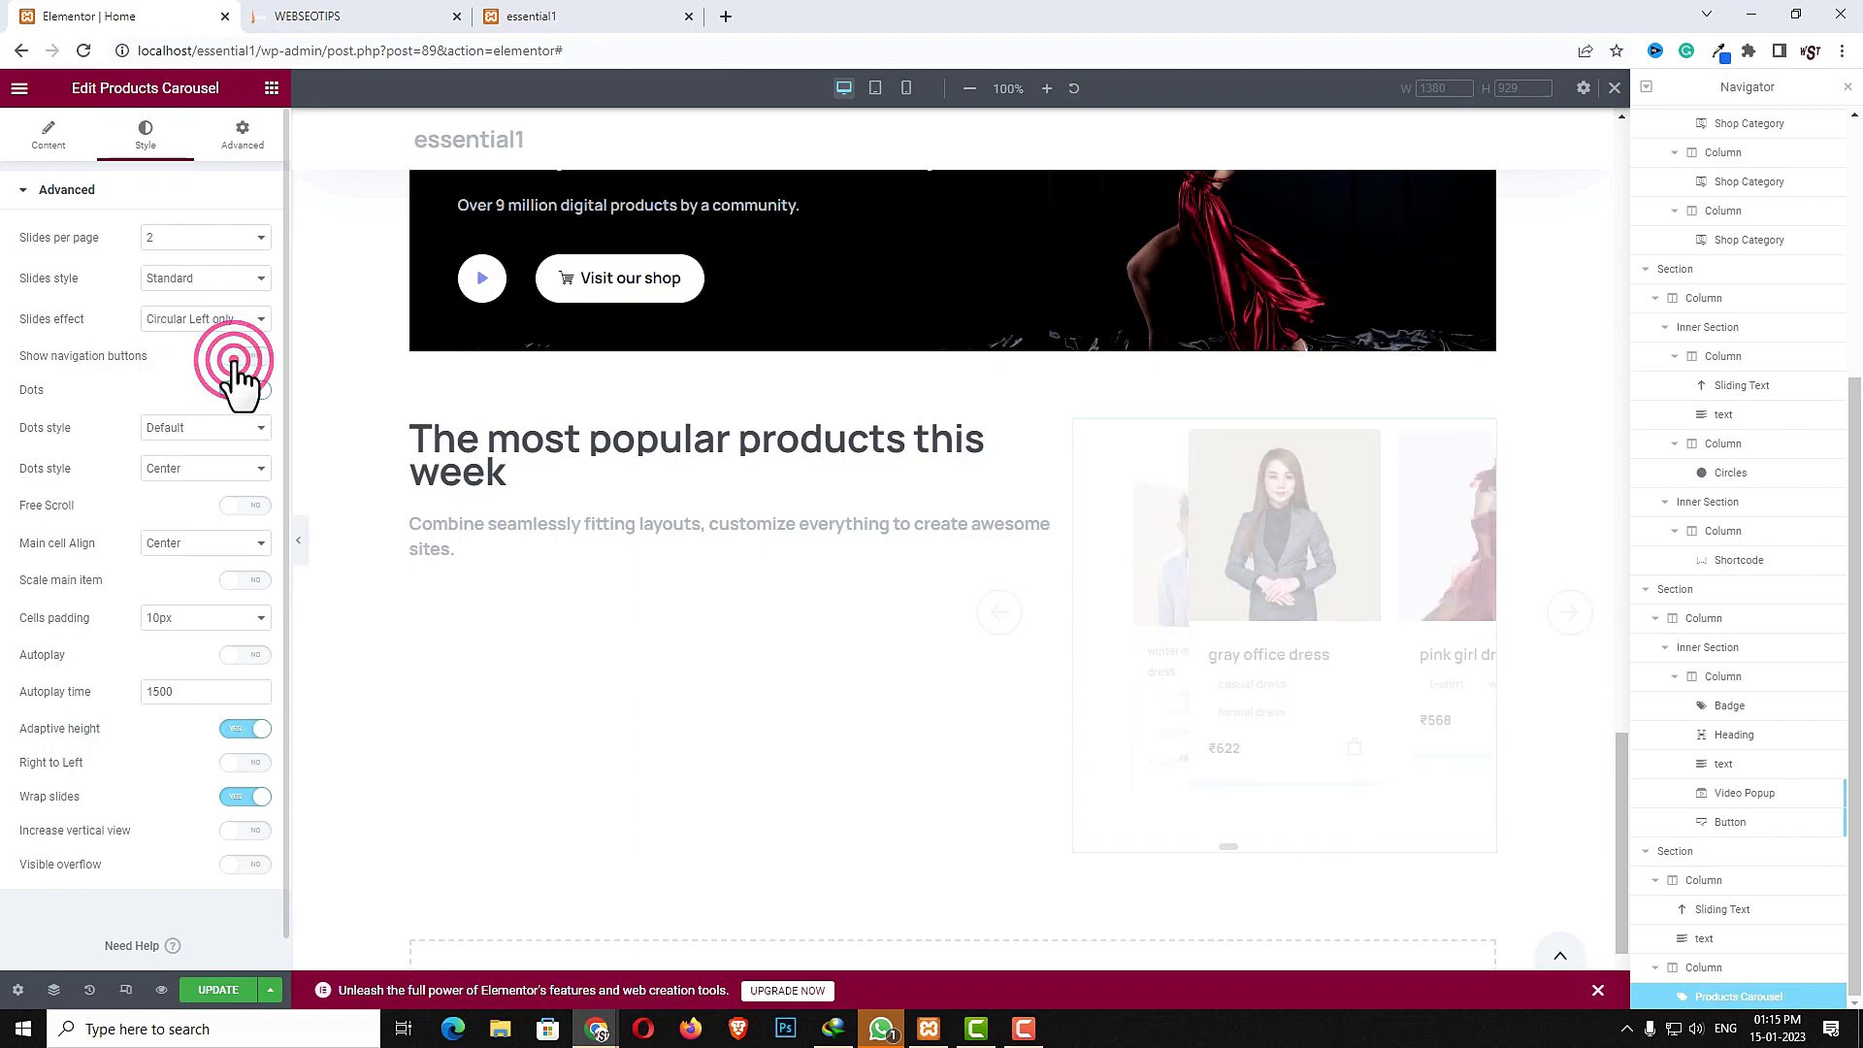
click(243, 390)
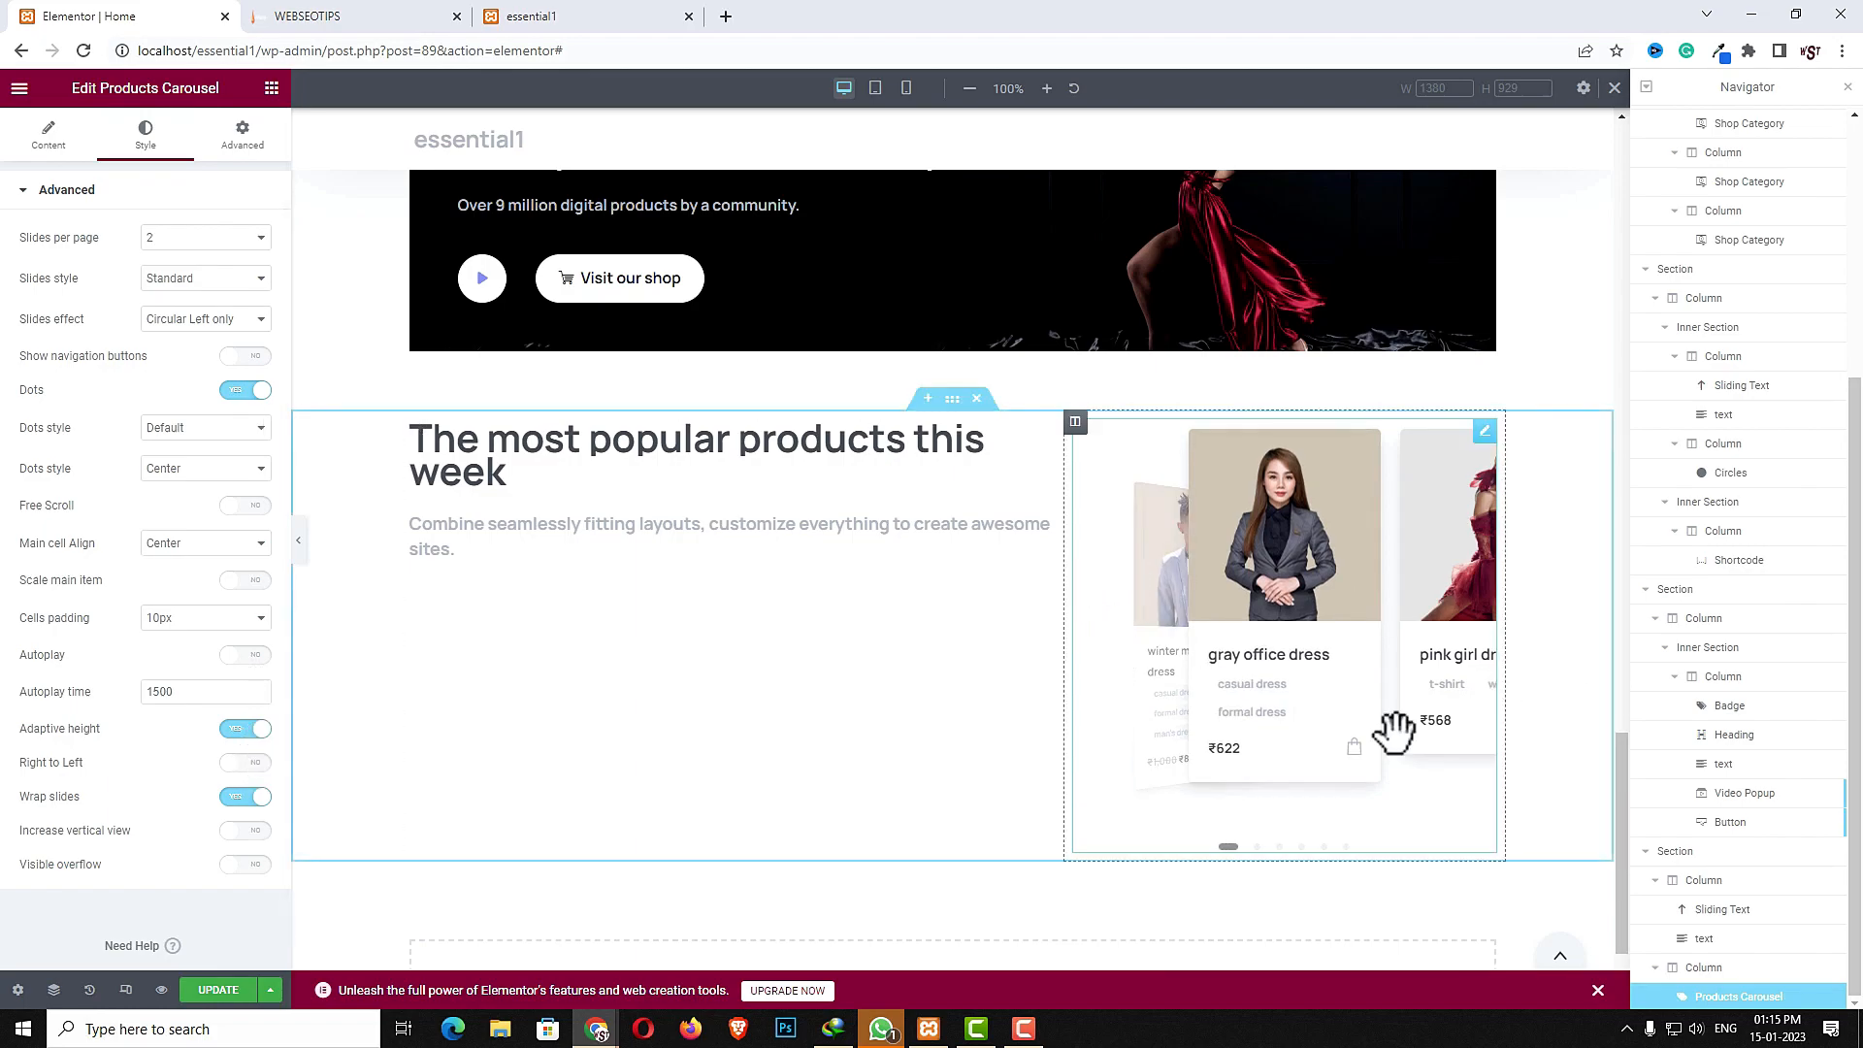
click(377, 15)
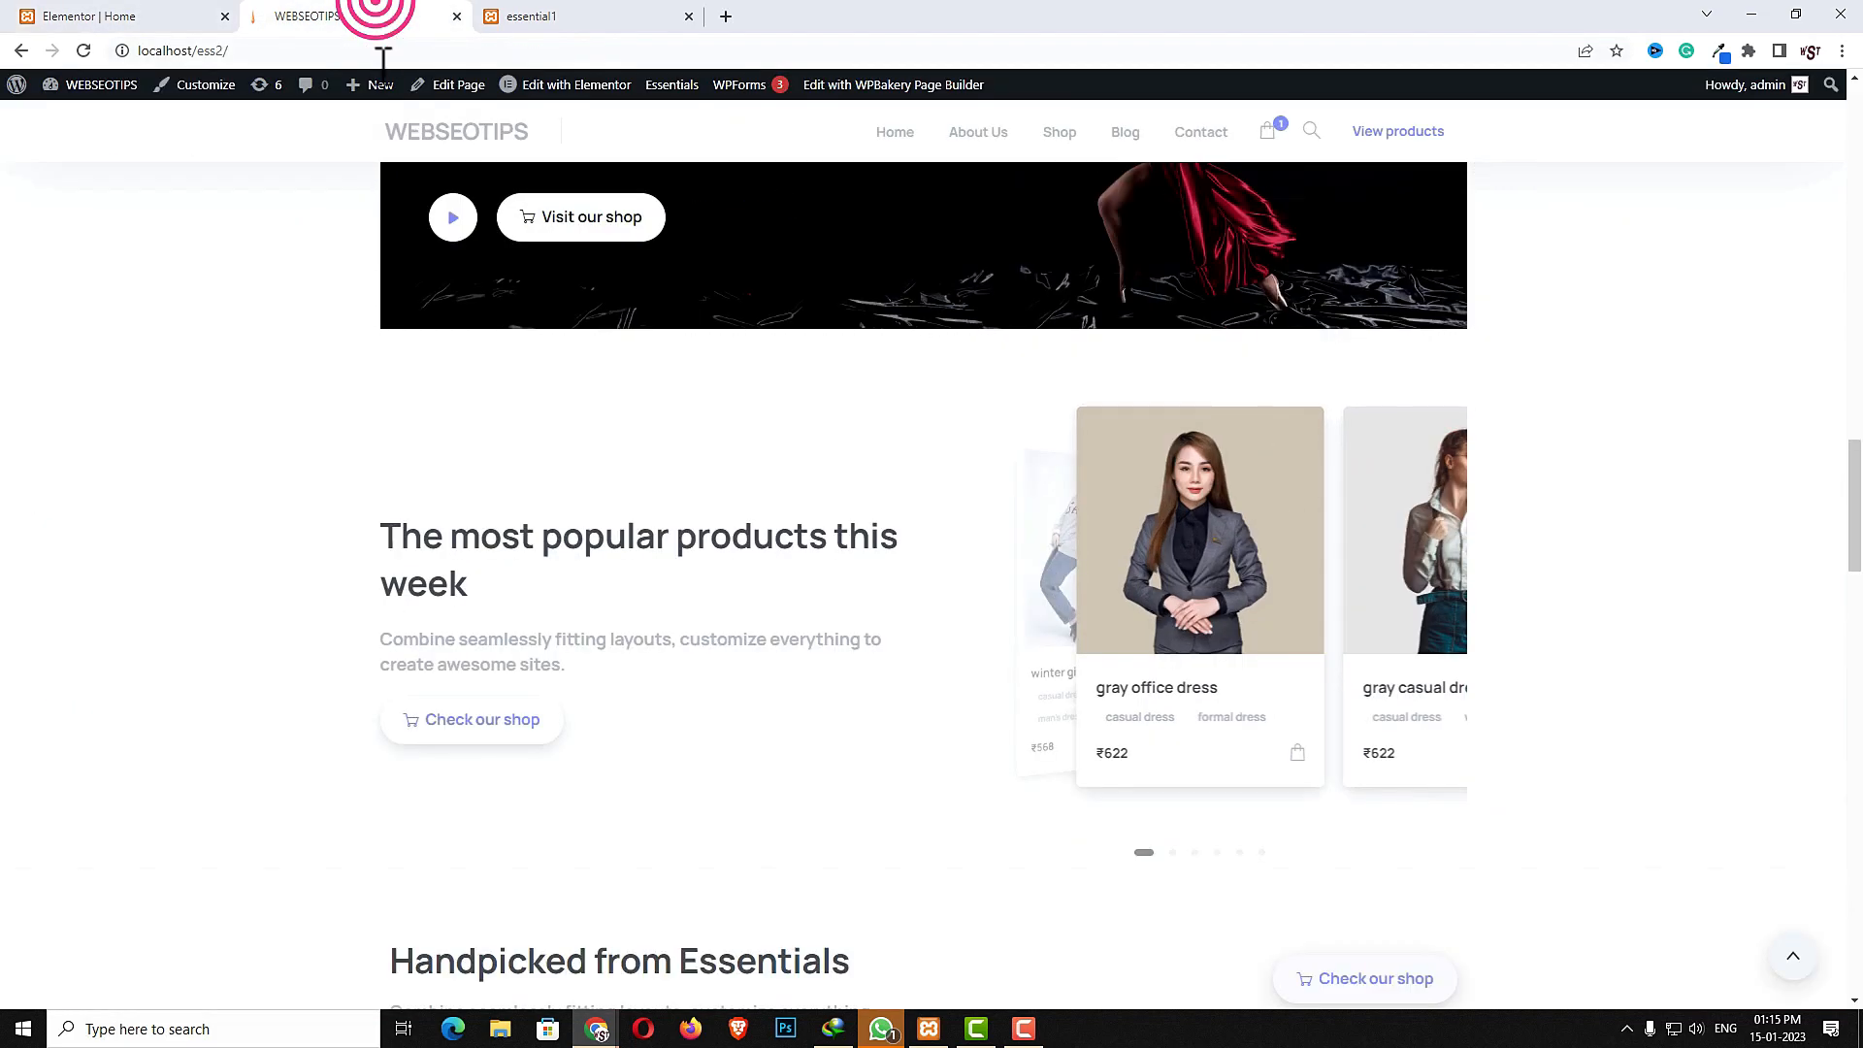
click(120, 17)
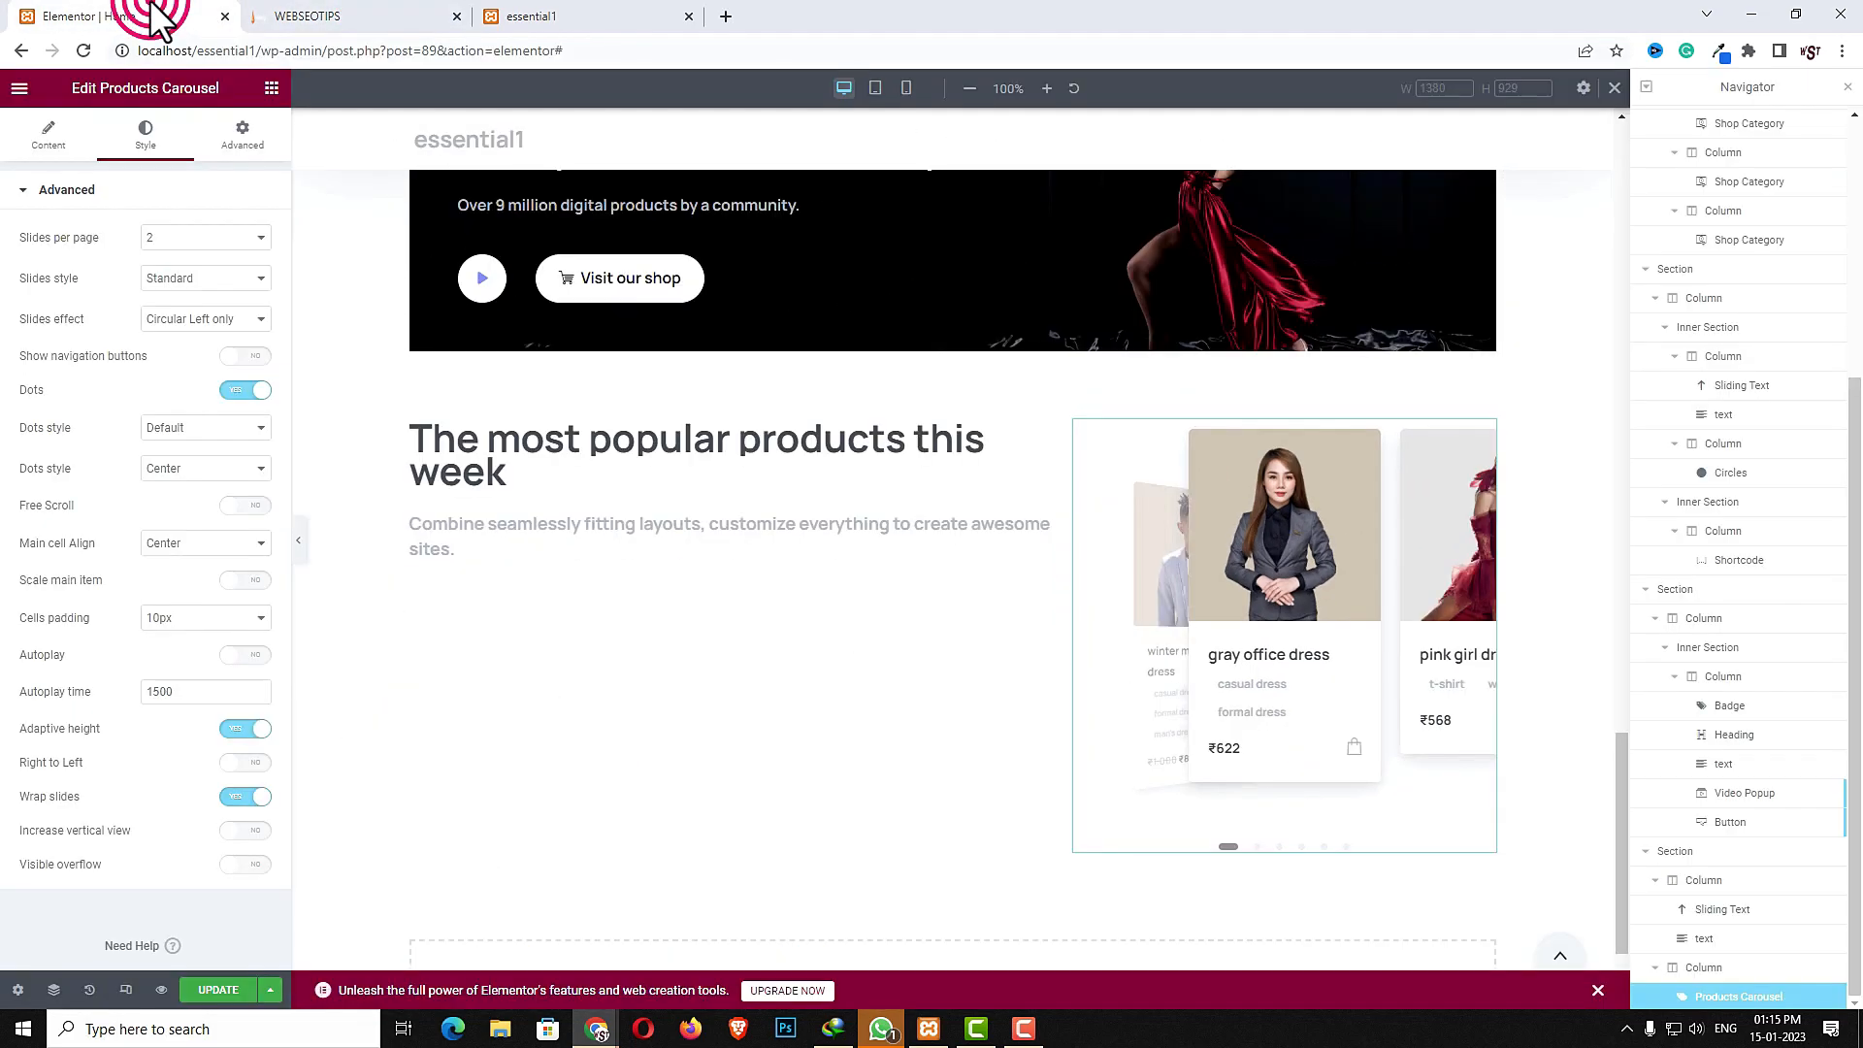
- Search the widgets for button and add a Button below the text in the left column
click(274, 94)
click(229, 153)
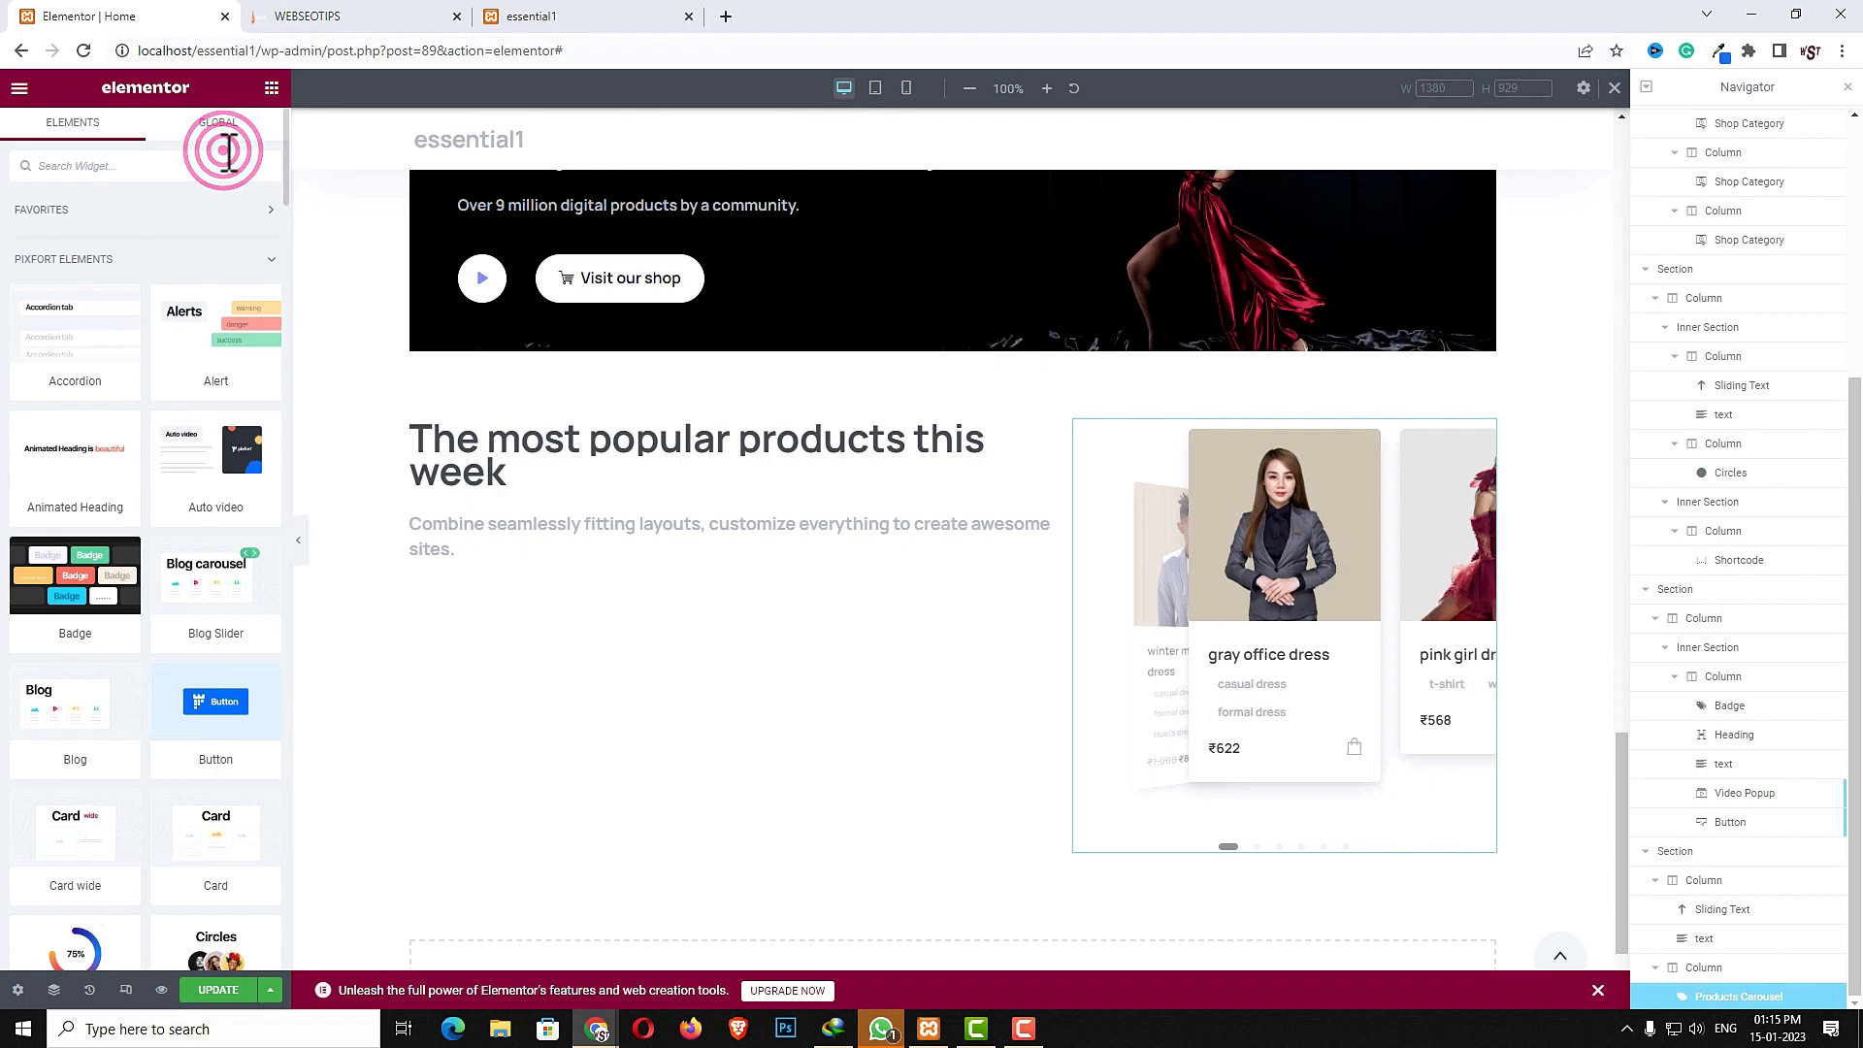
text(butt)
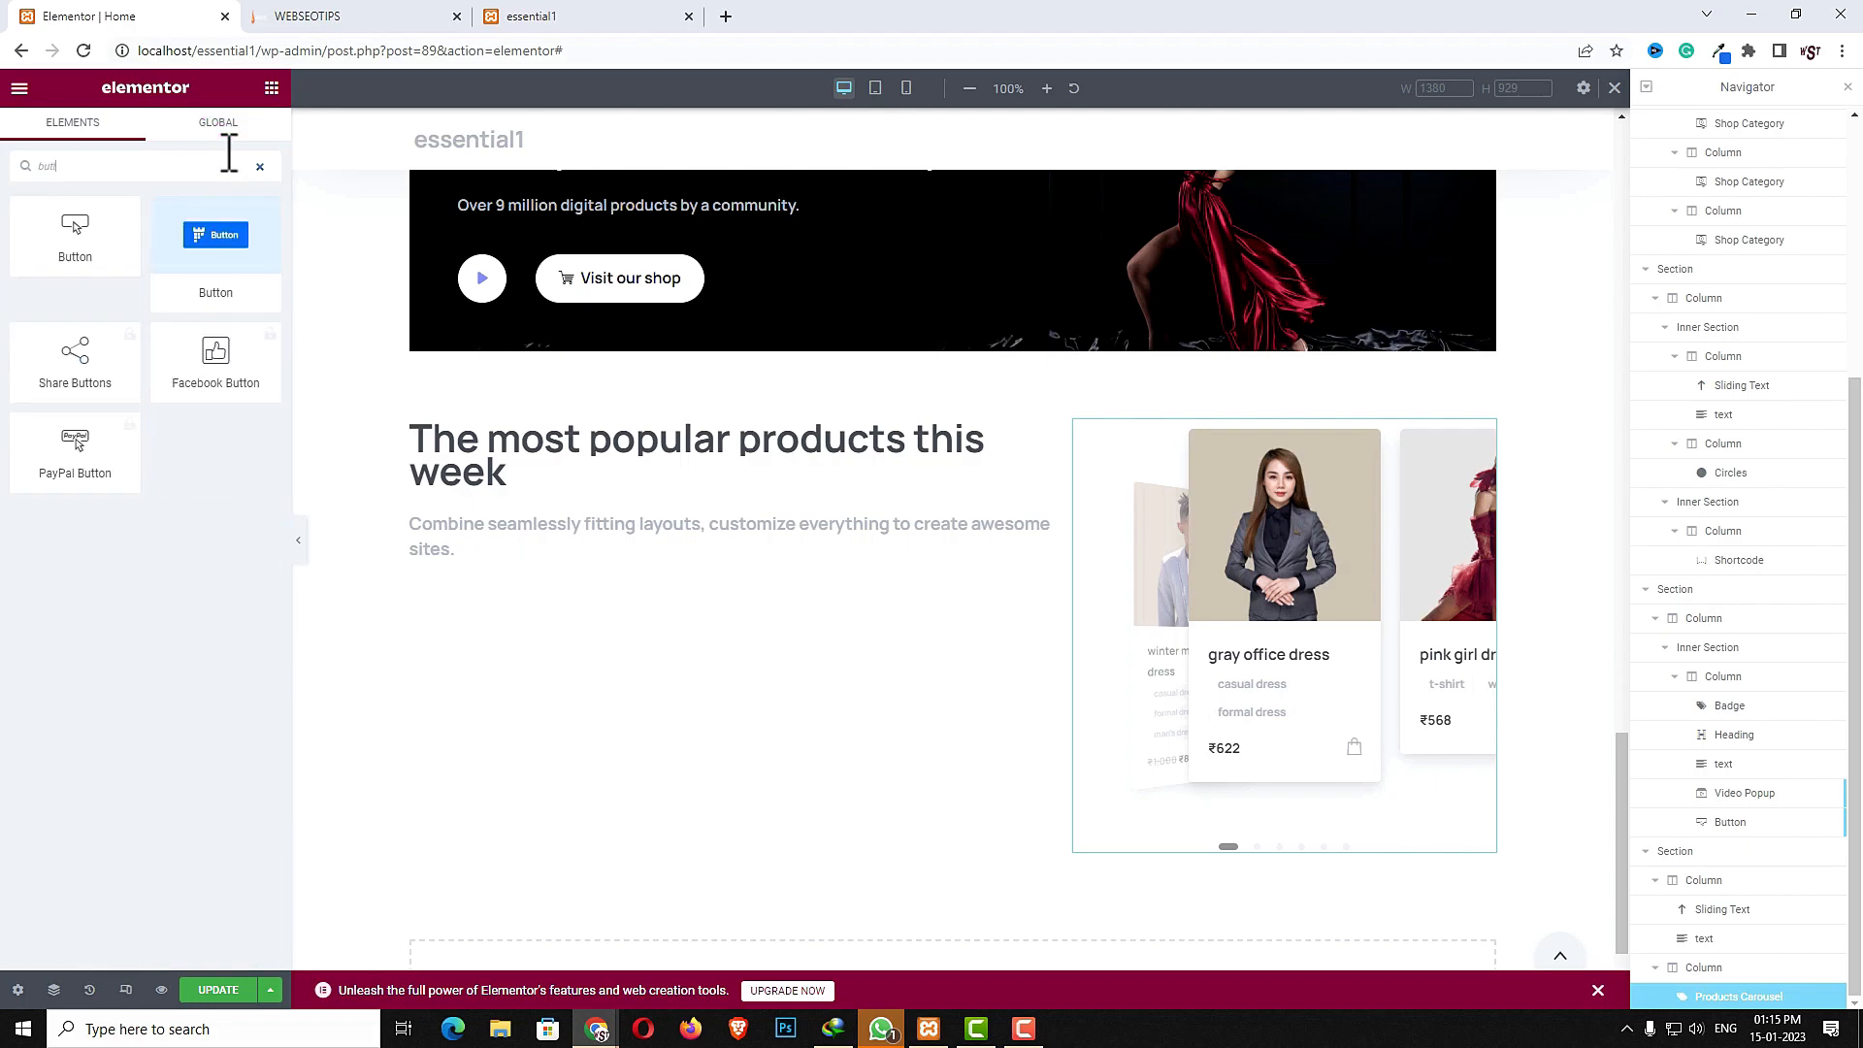
drag(215, 238, 545, 545)
- Unlink the button's margins and set its top margin to 10
click(241, 136)
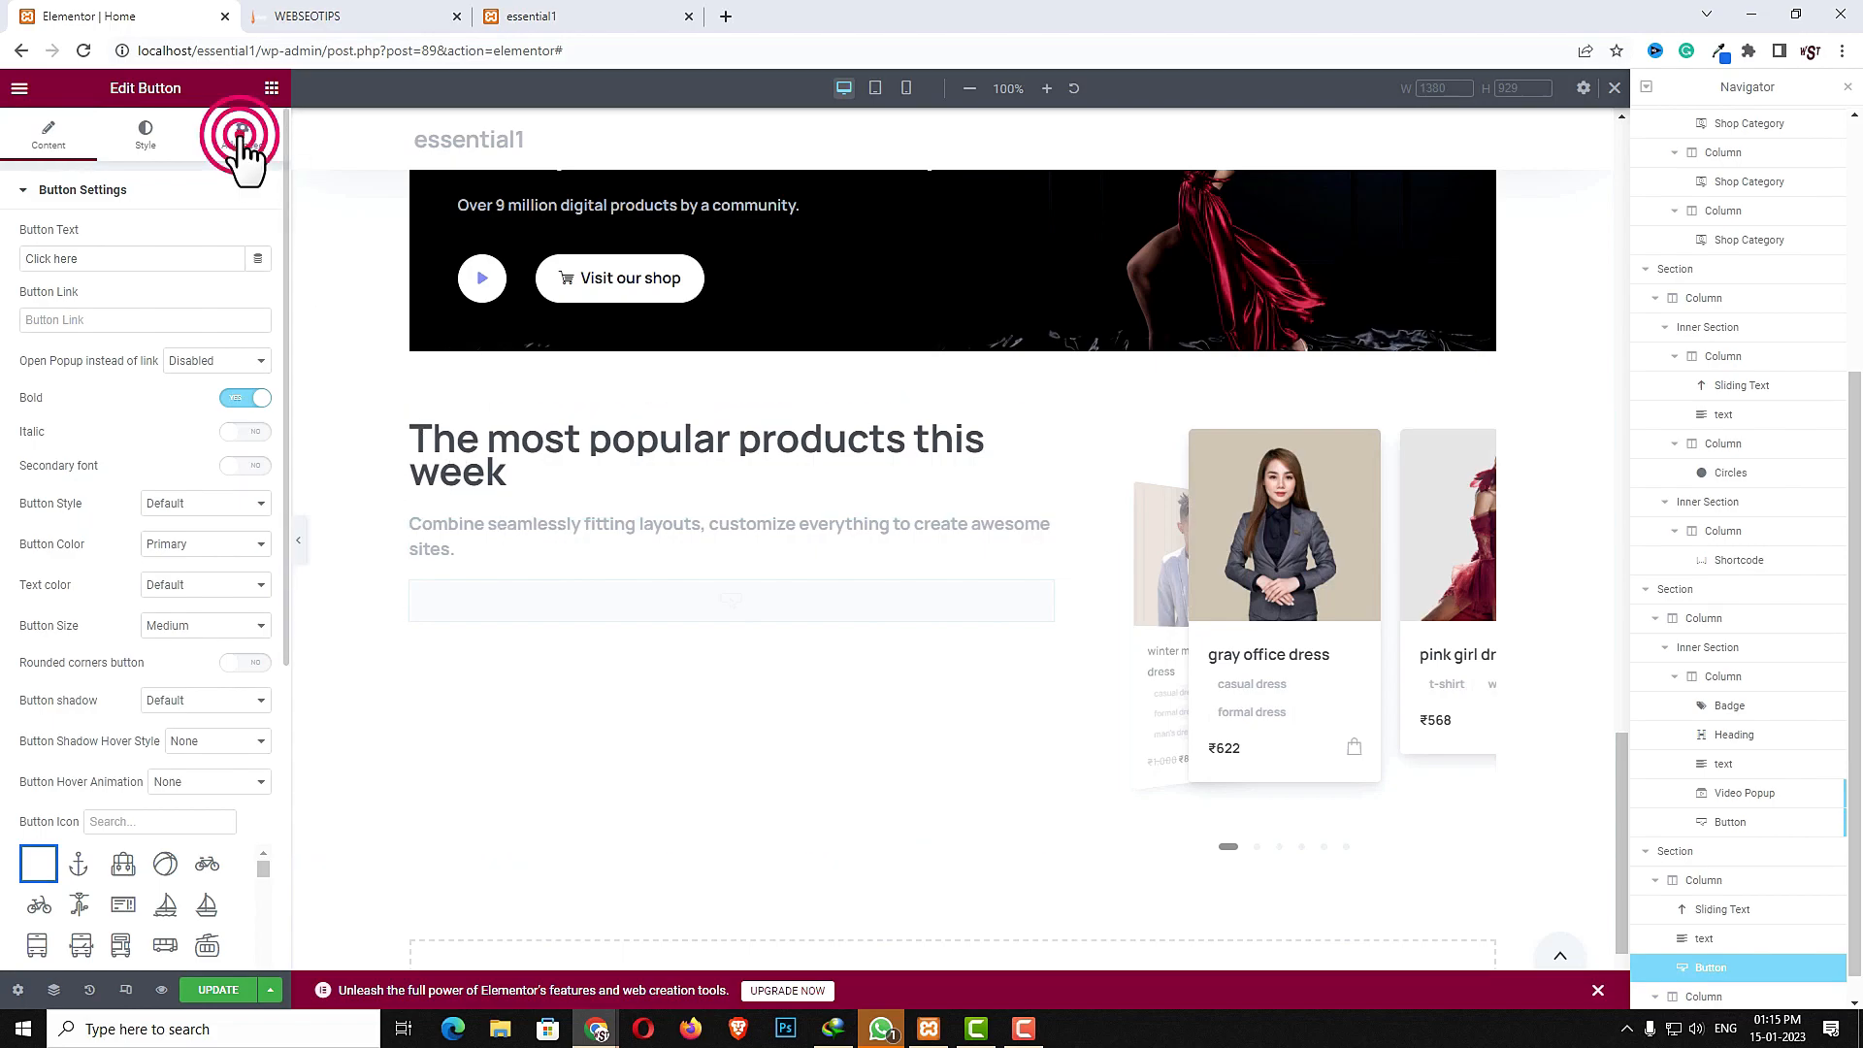
click(243, 260)
click(42, 259)
text(1)
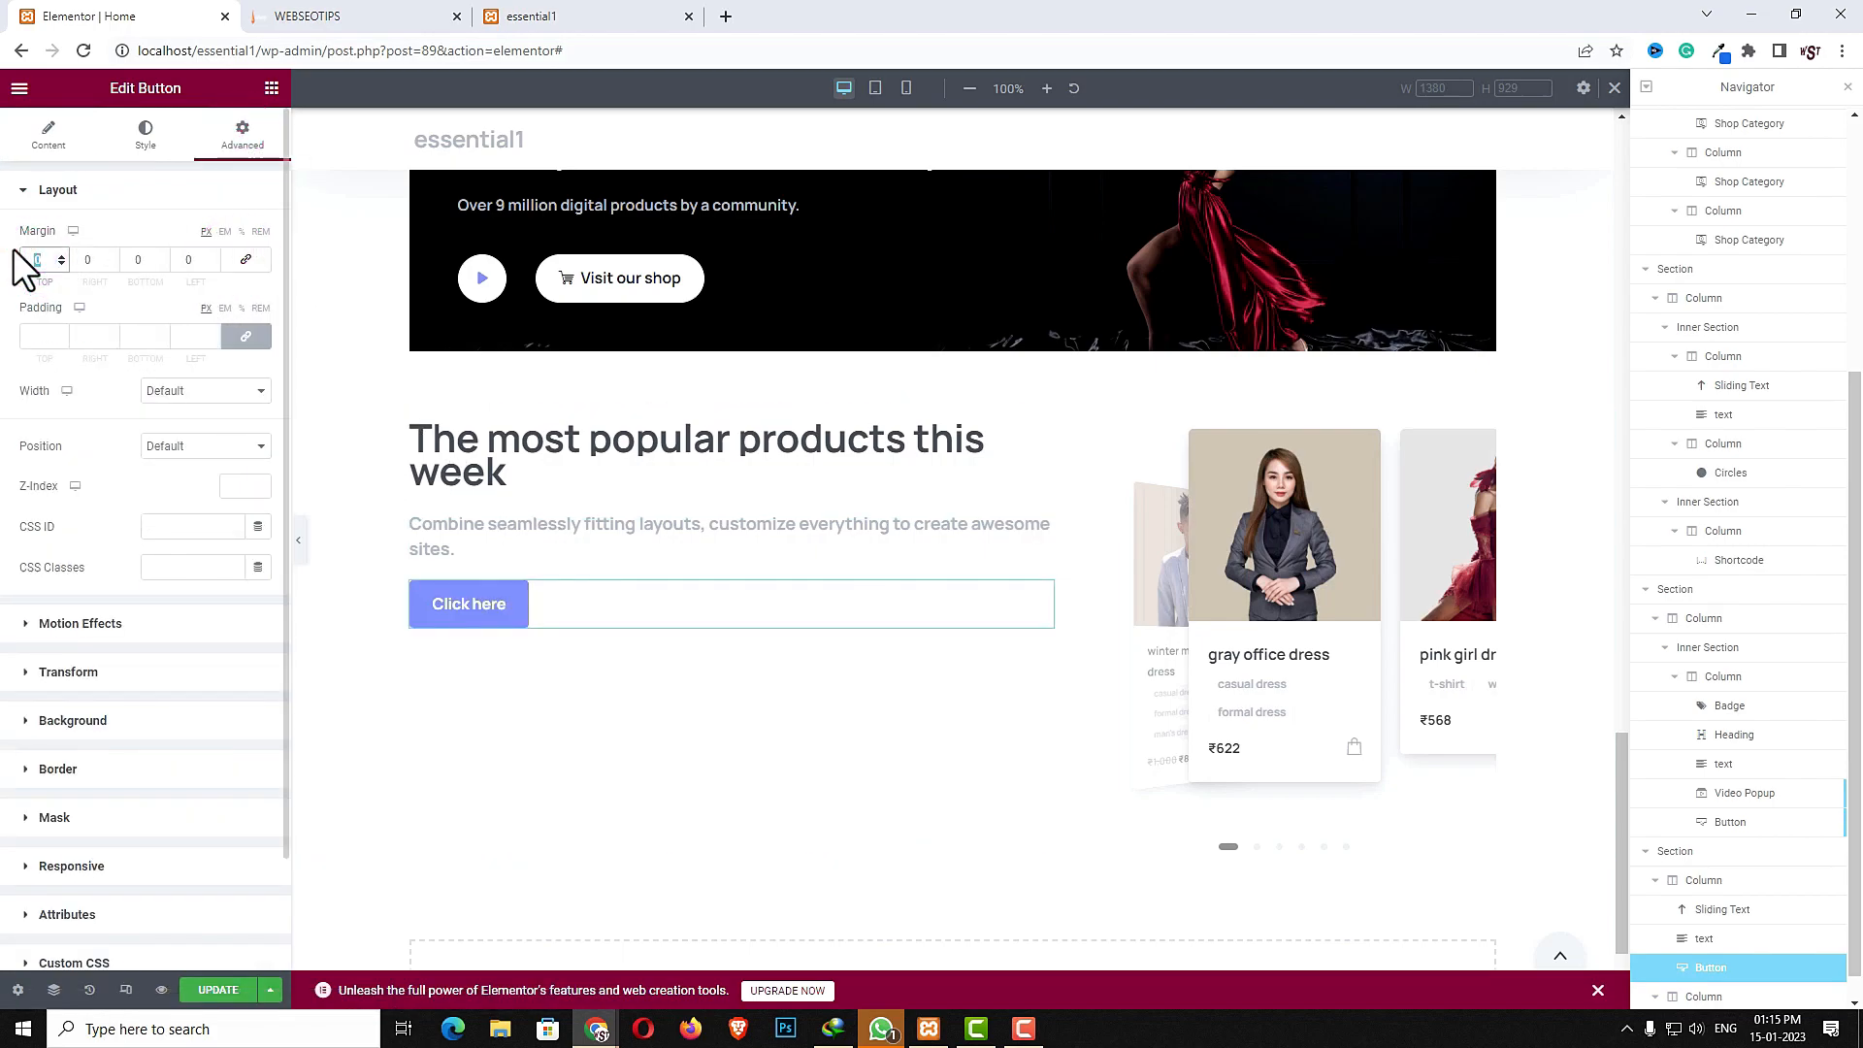
text(0)
click(62, 130)
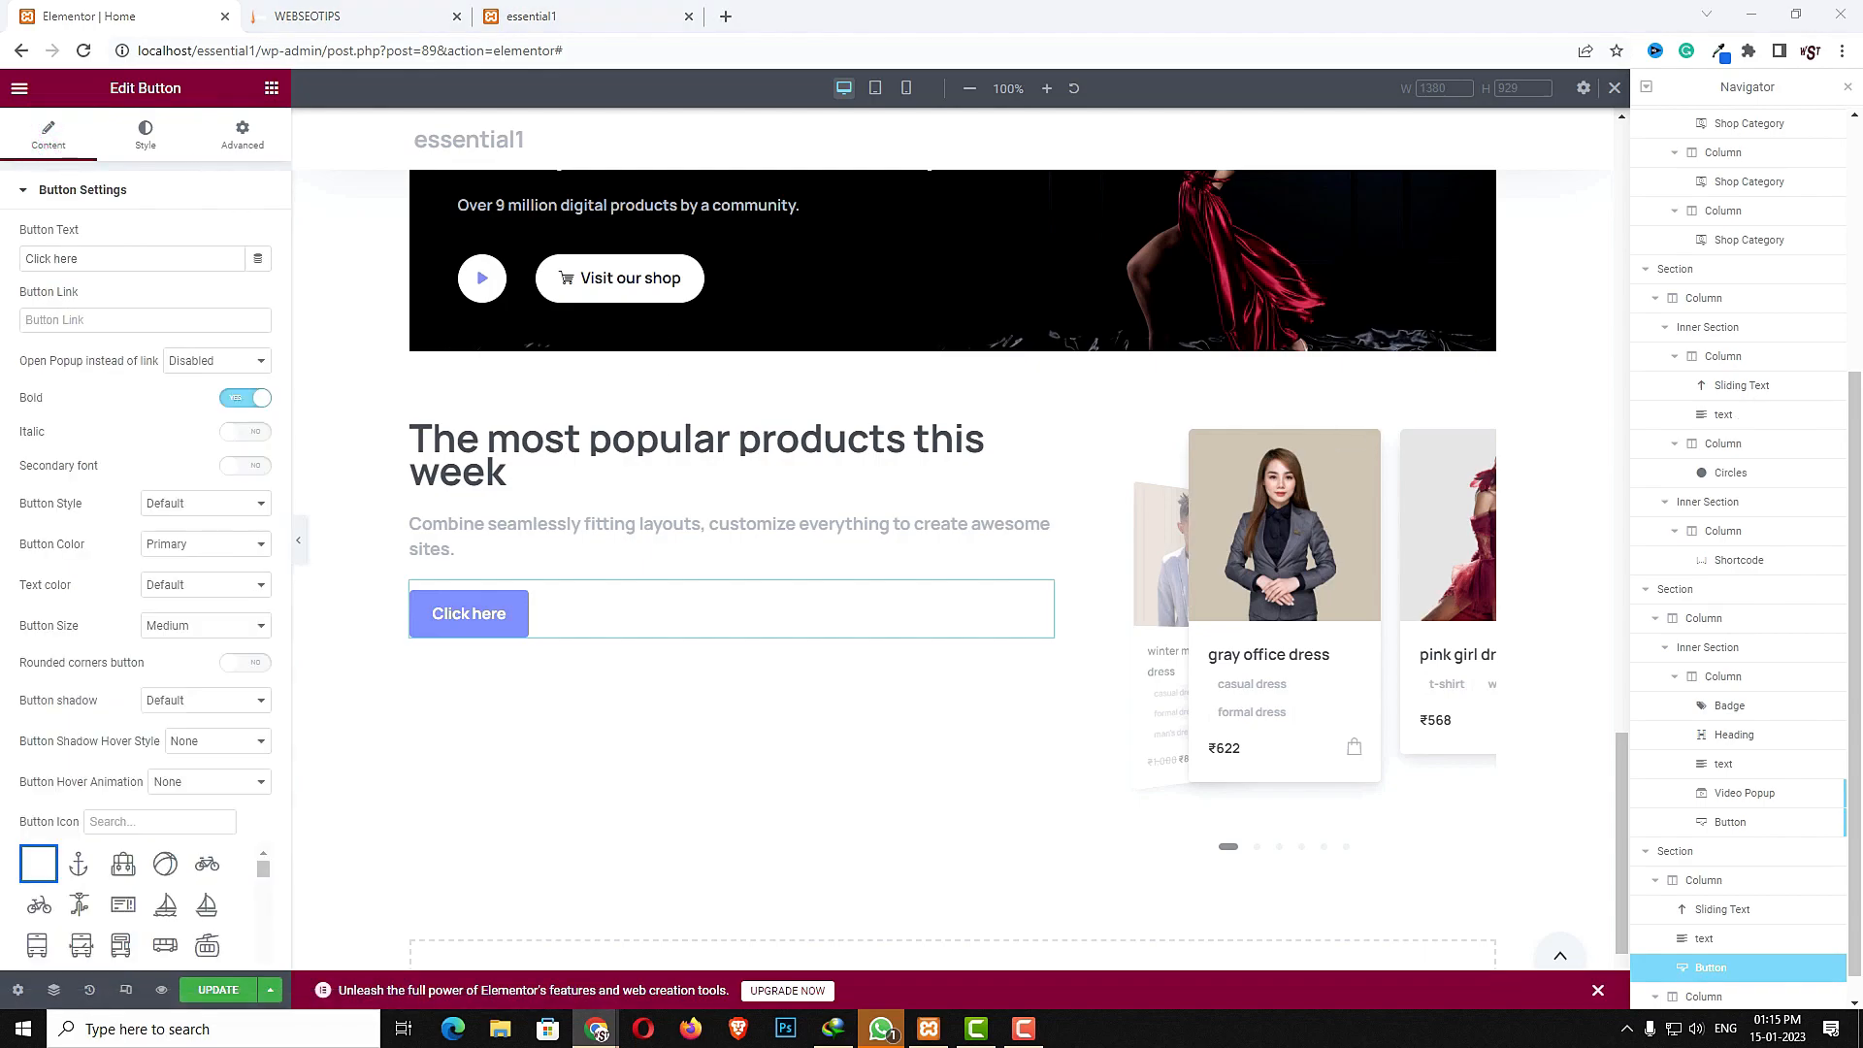
- Set the button text to "Check our shop" and its link to #
double_click(158, 258)
triple_click(159, 258)
text(Check our shop)
click(147, 327)
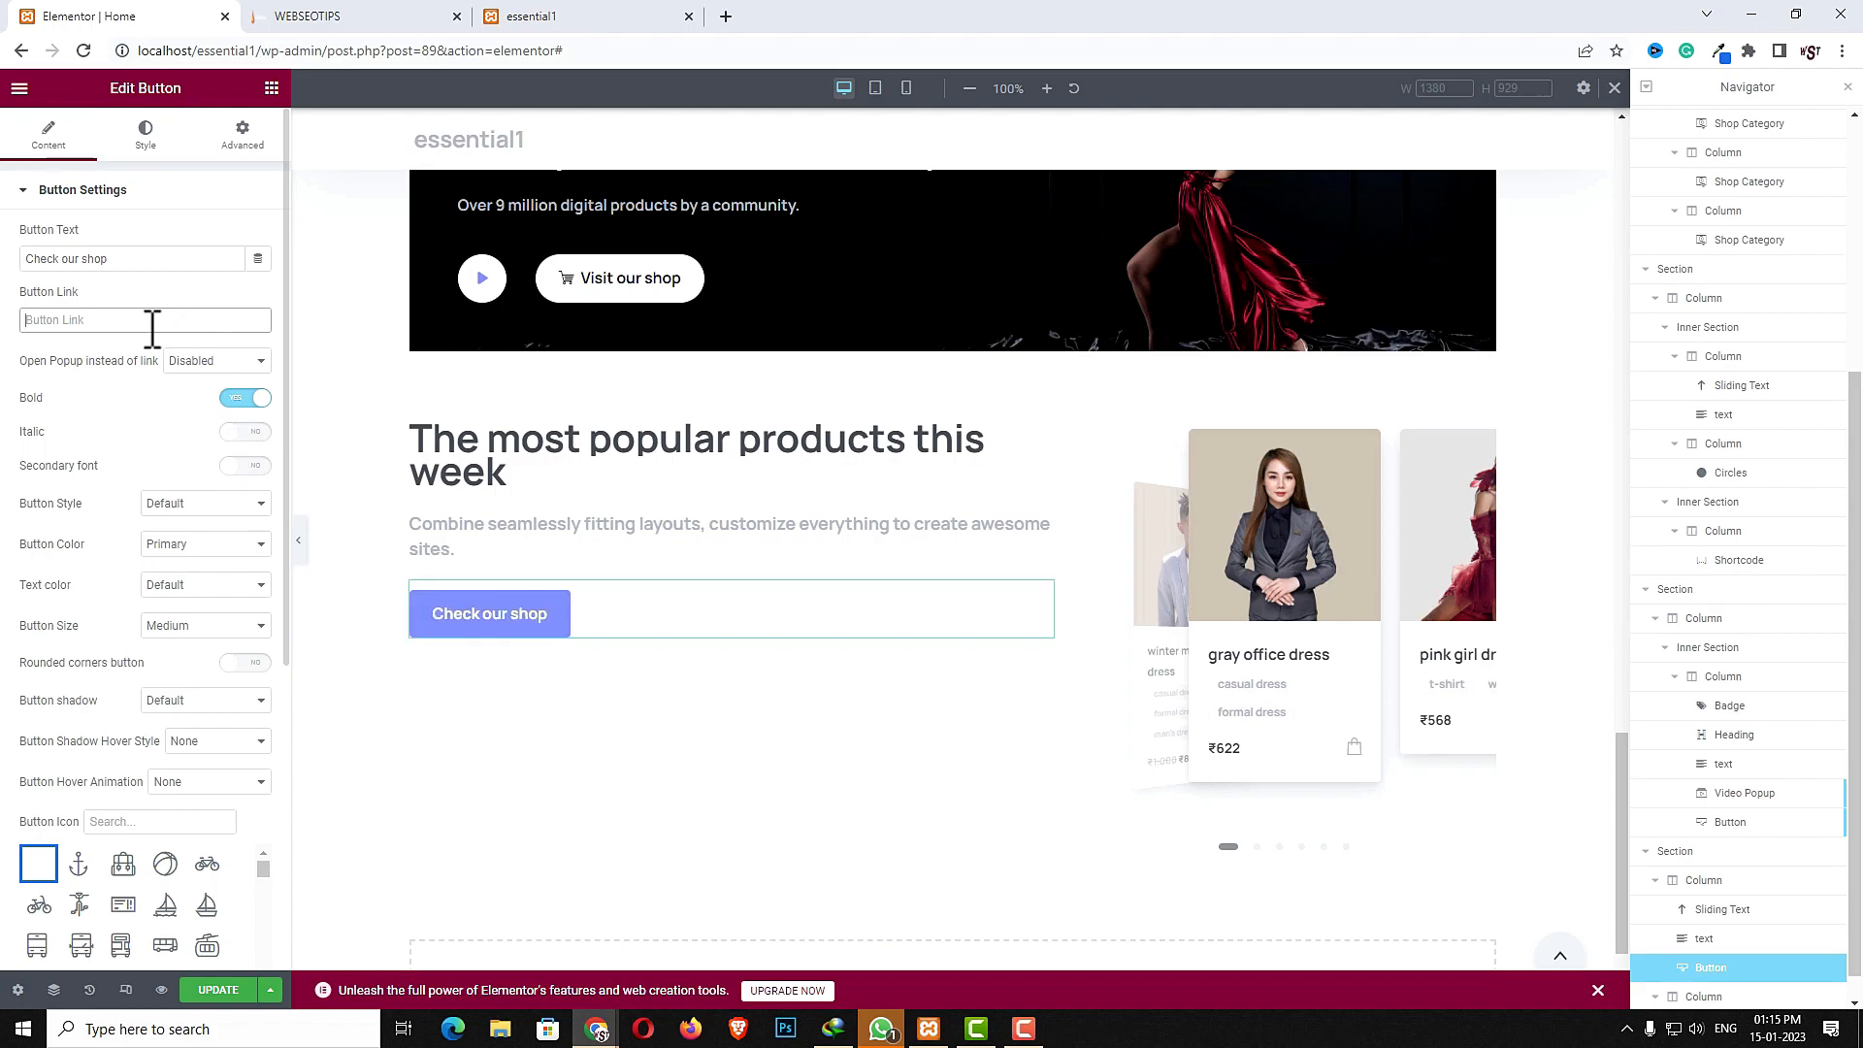
text(#)
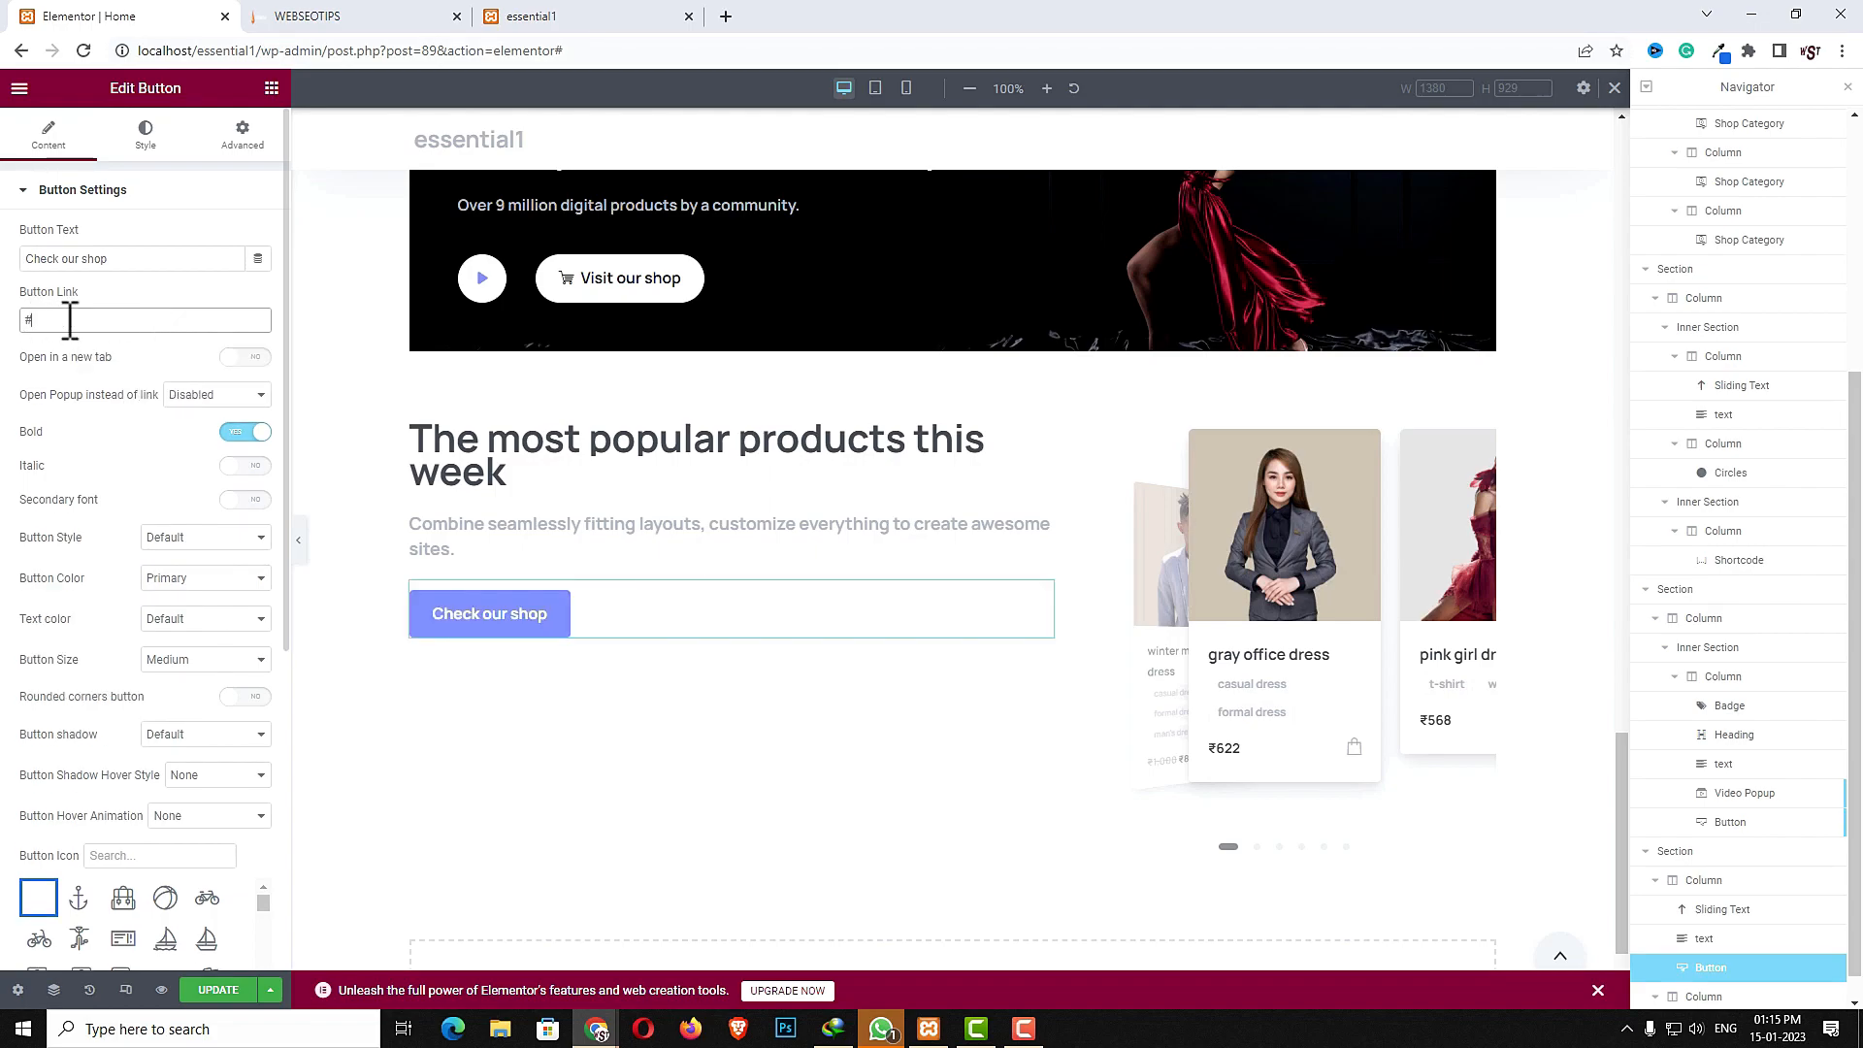
- Set the button colour to Primary Light, give it a medium shadow and turn on rounded corners
click(172, 578)
click(171, 614)
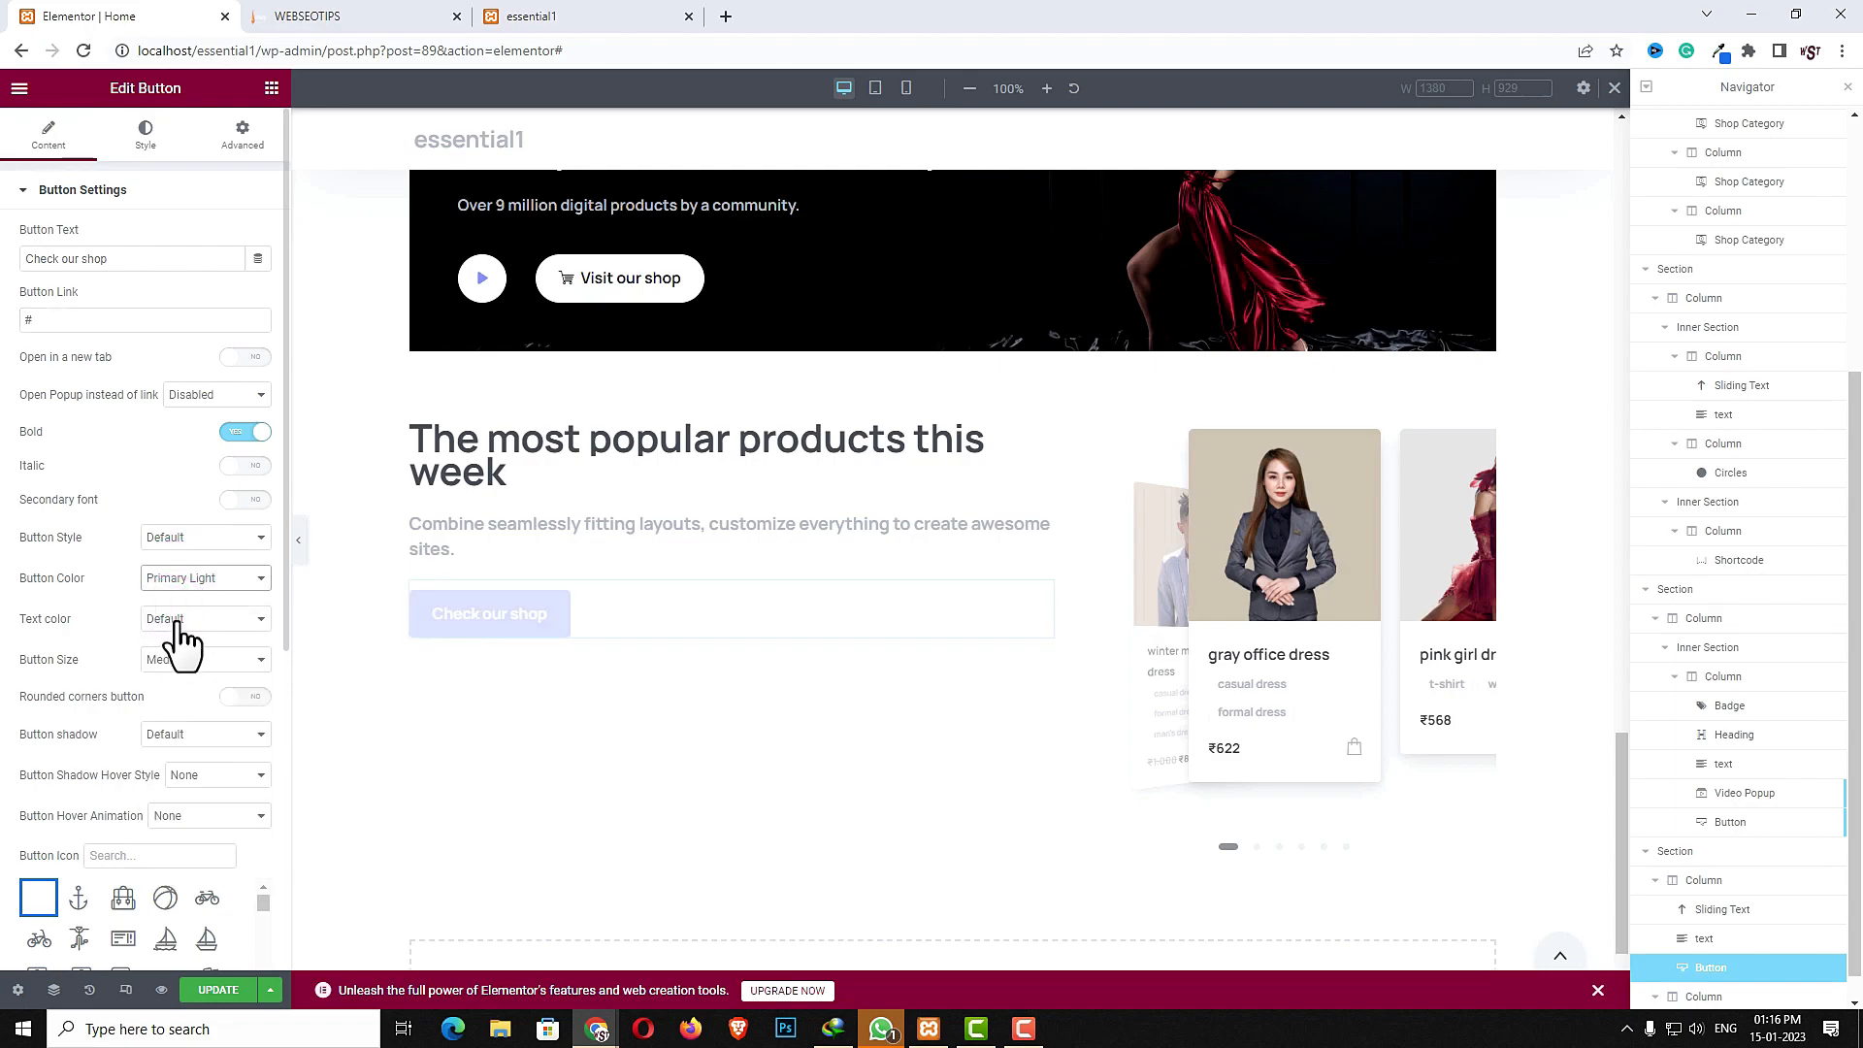
click(193, 737)
click(189, 775)
click(244, 701)
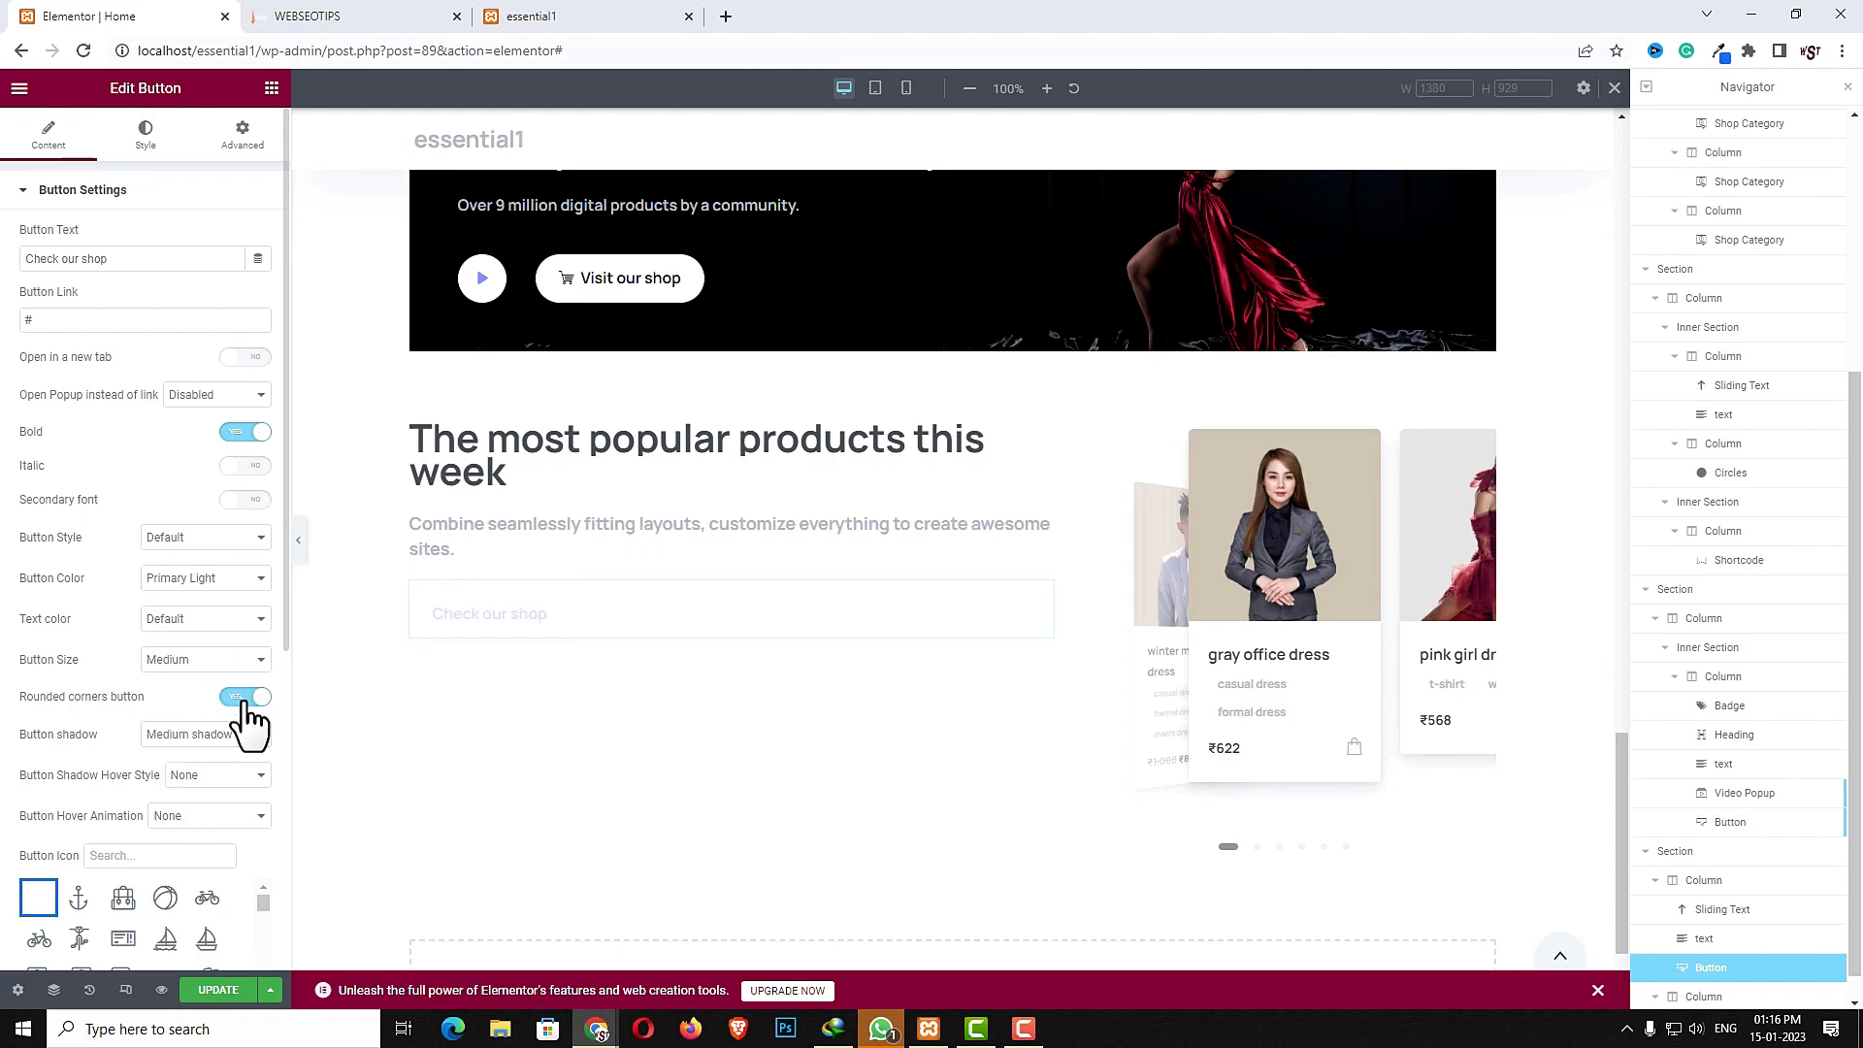
- Search the button icons for cart and pick a shopping-cart icon
click(173, 847)
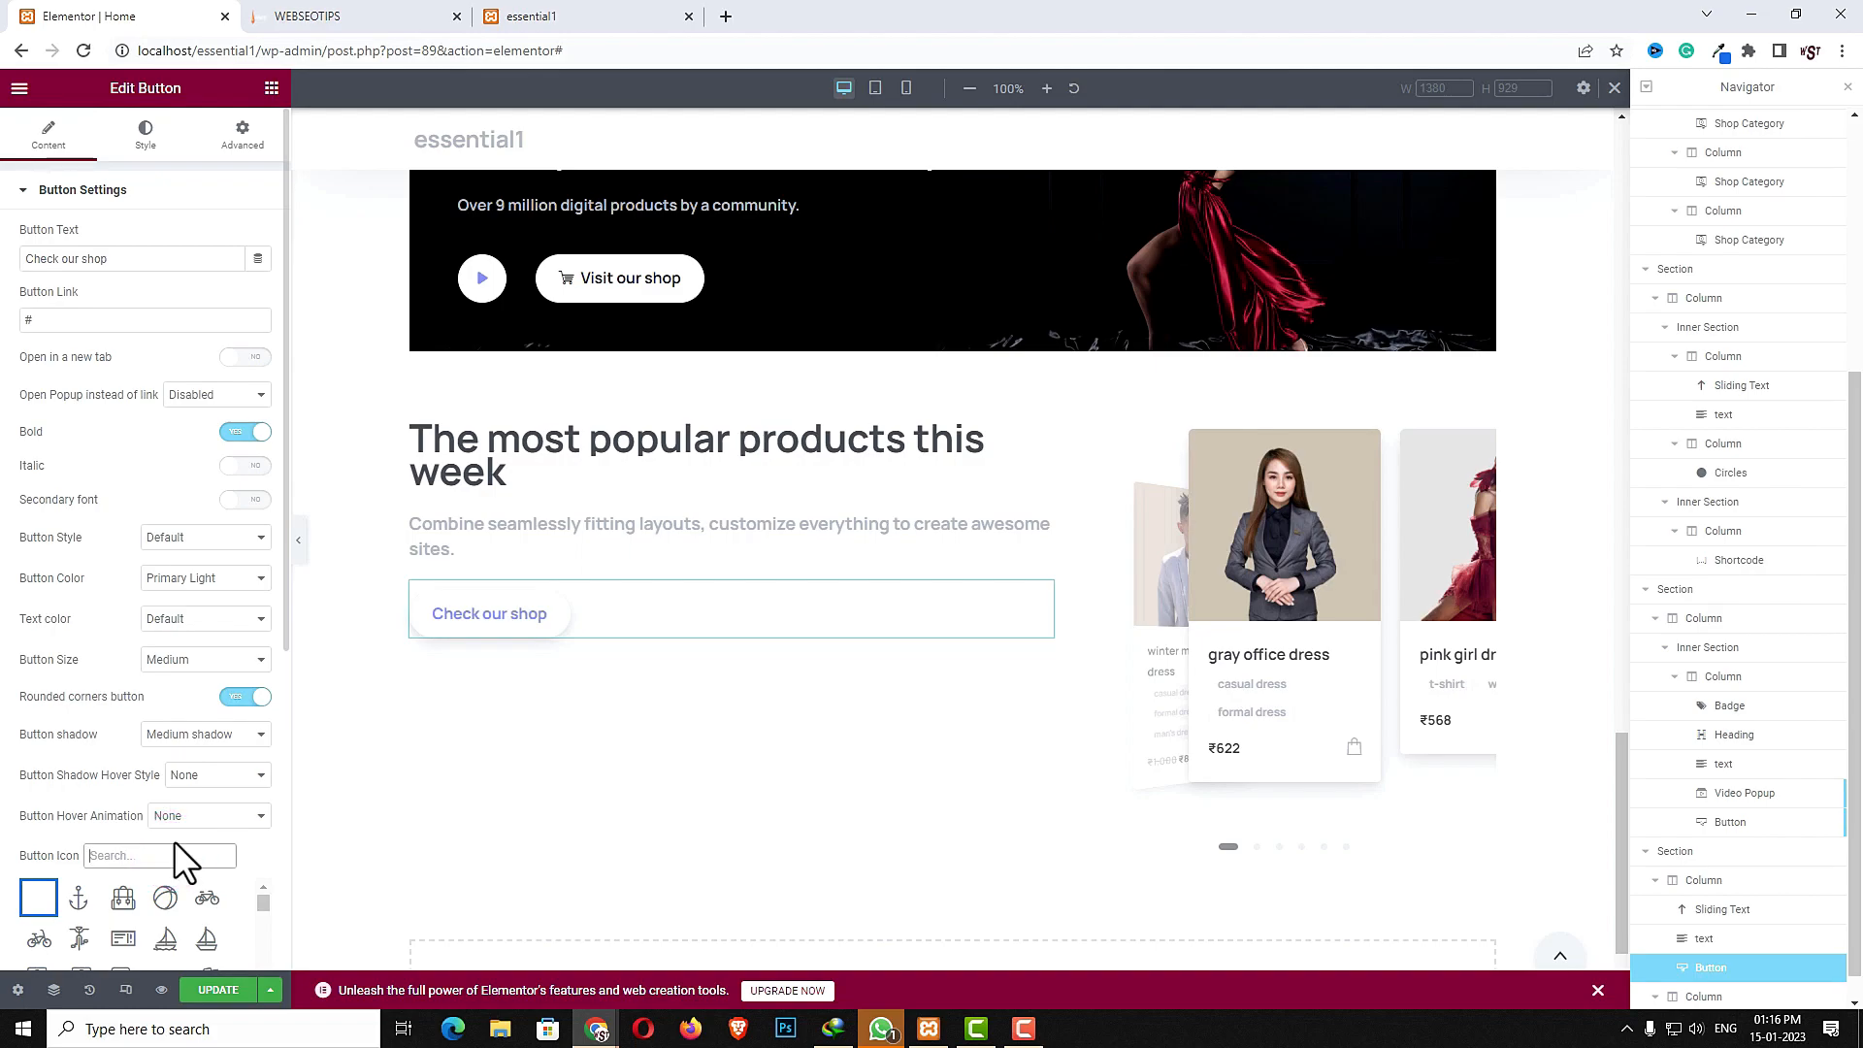
text(cart)
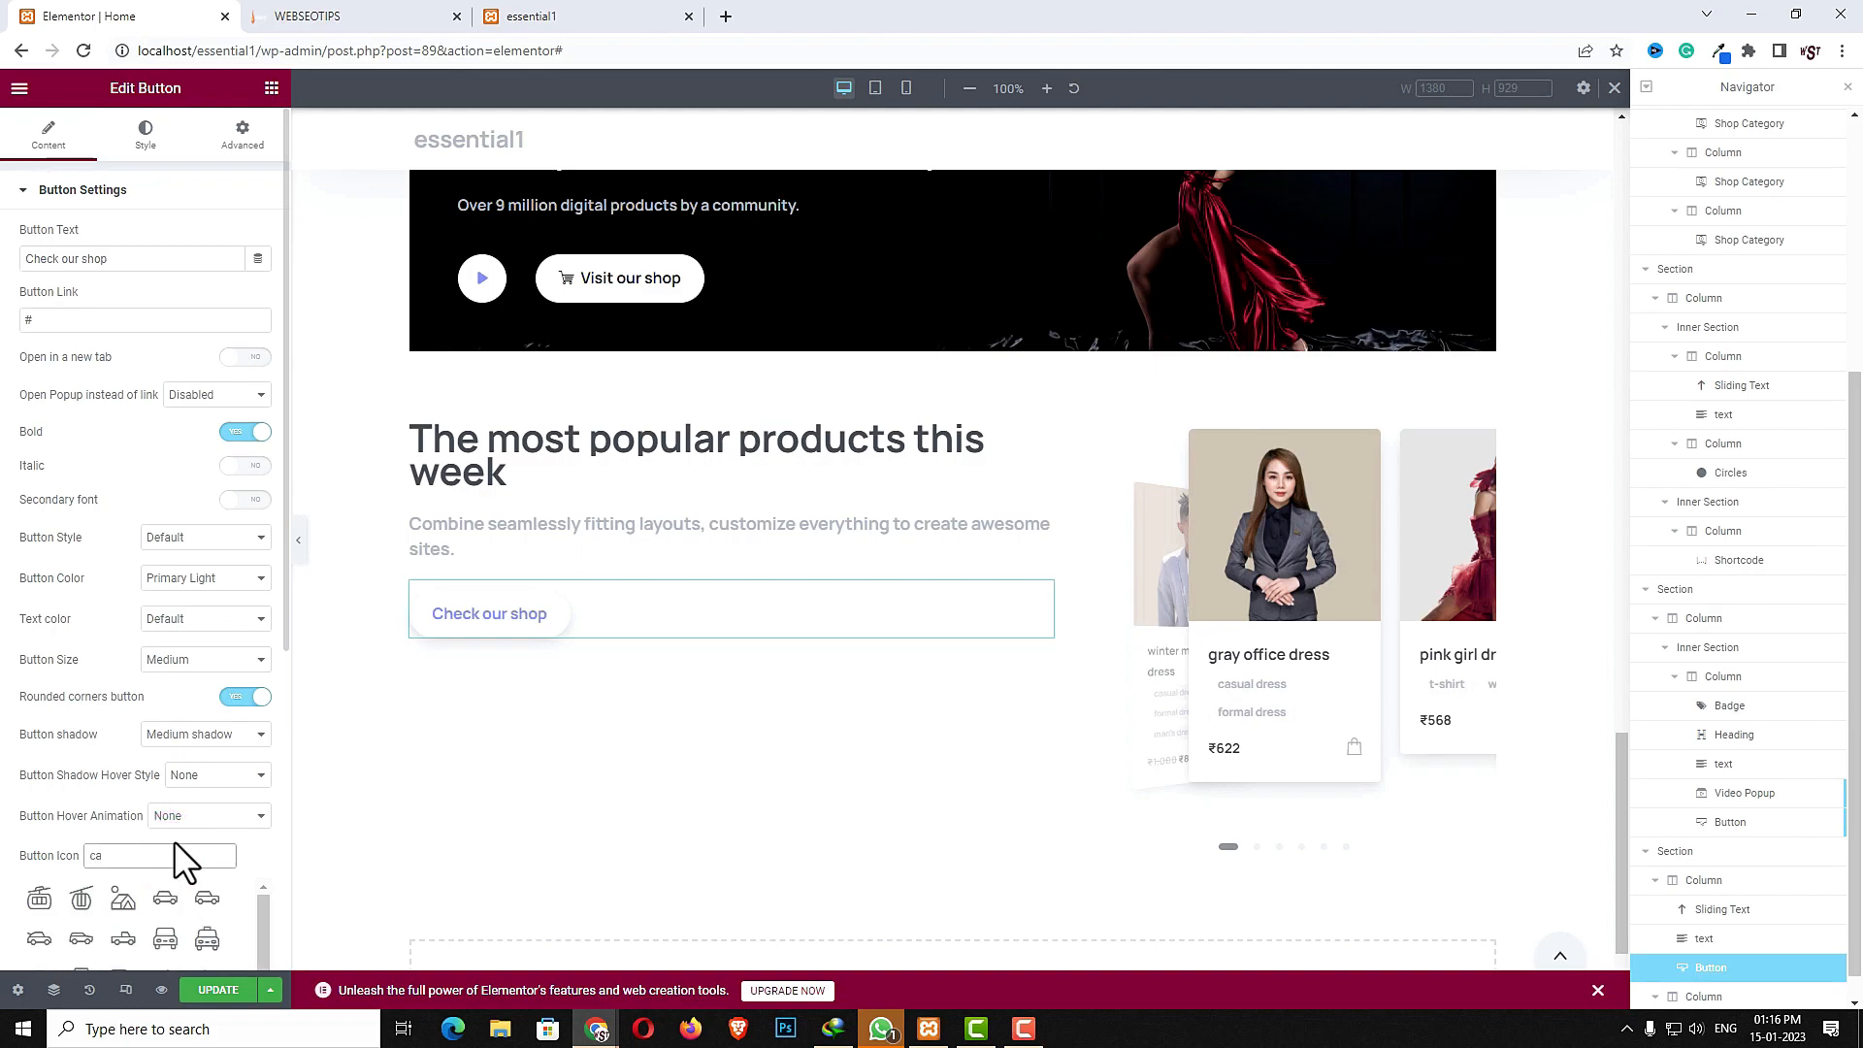
click(165, 897)
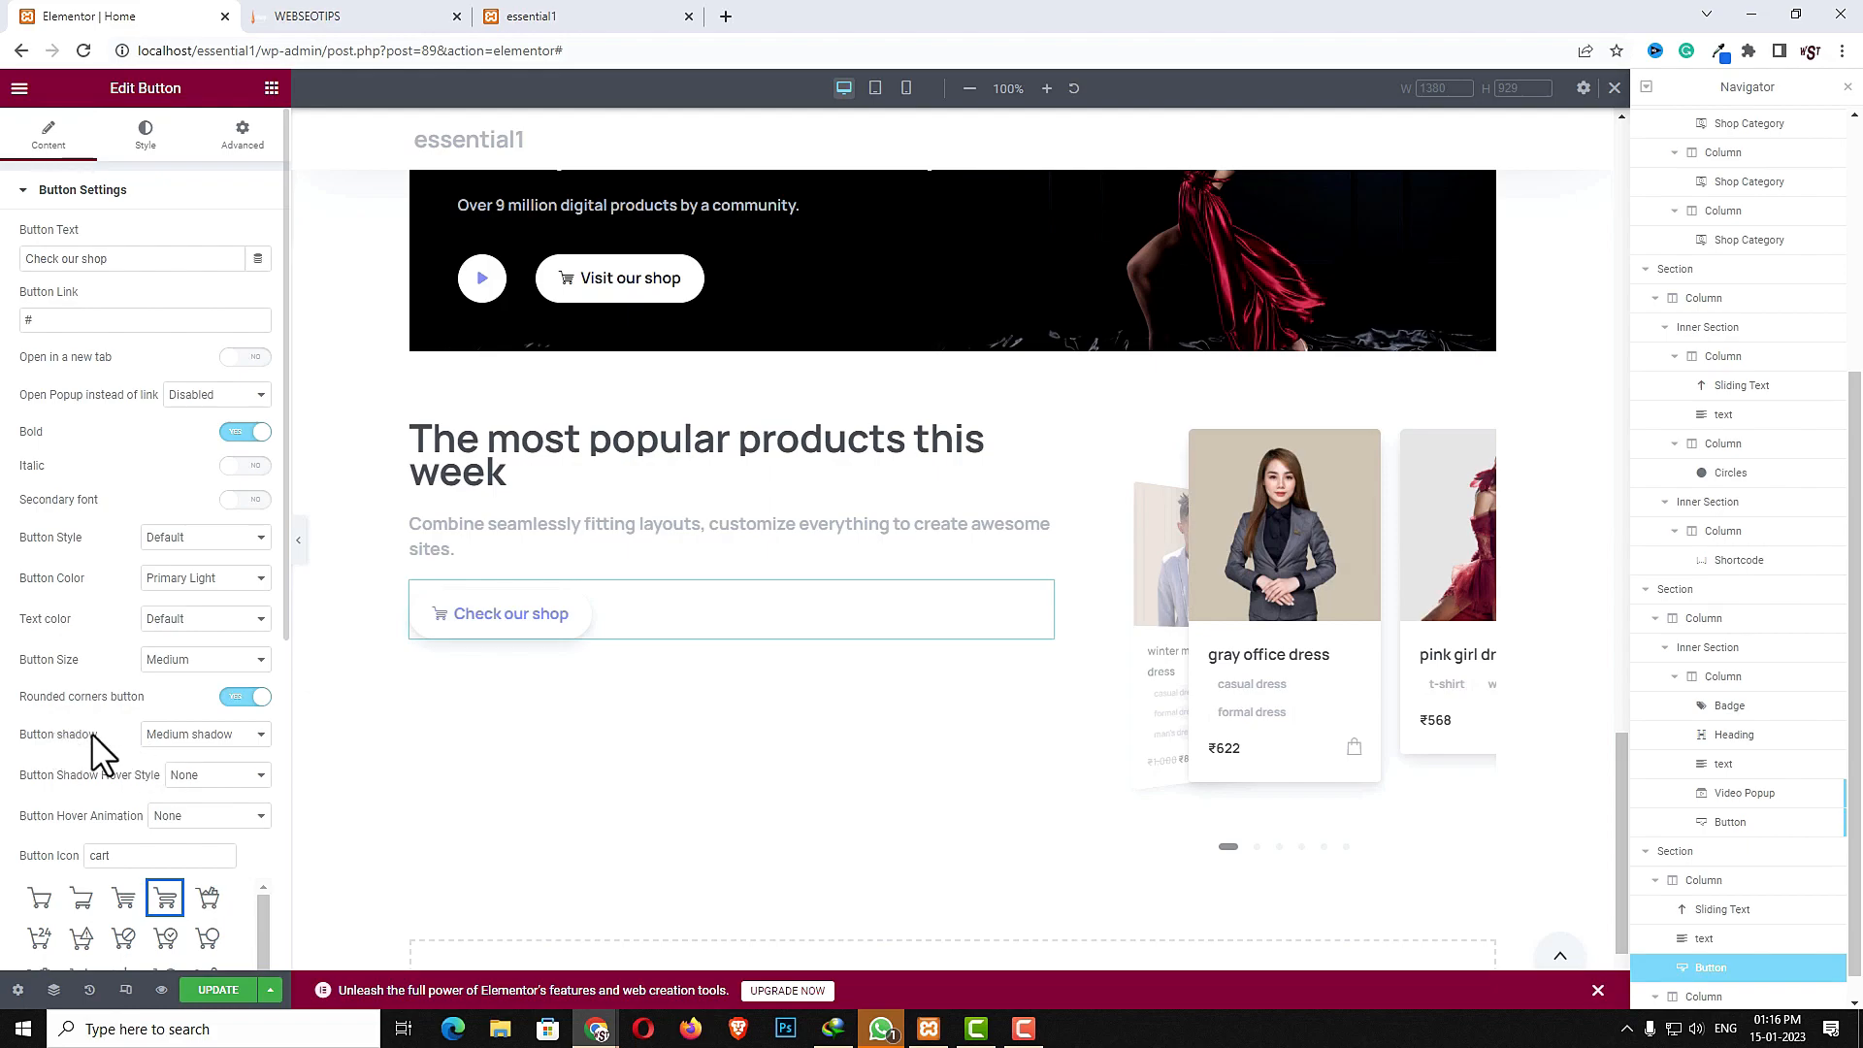
- Change the button shadow to Large shadow and the hover animation to Fly Medium
click(195, 737)
click(185, 785)
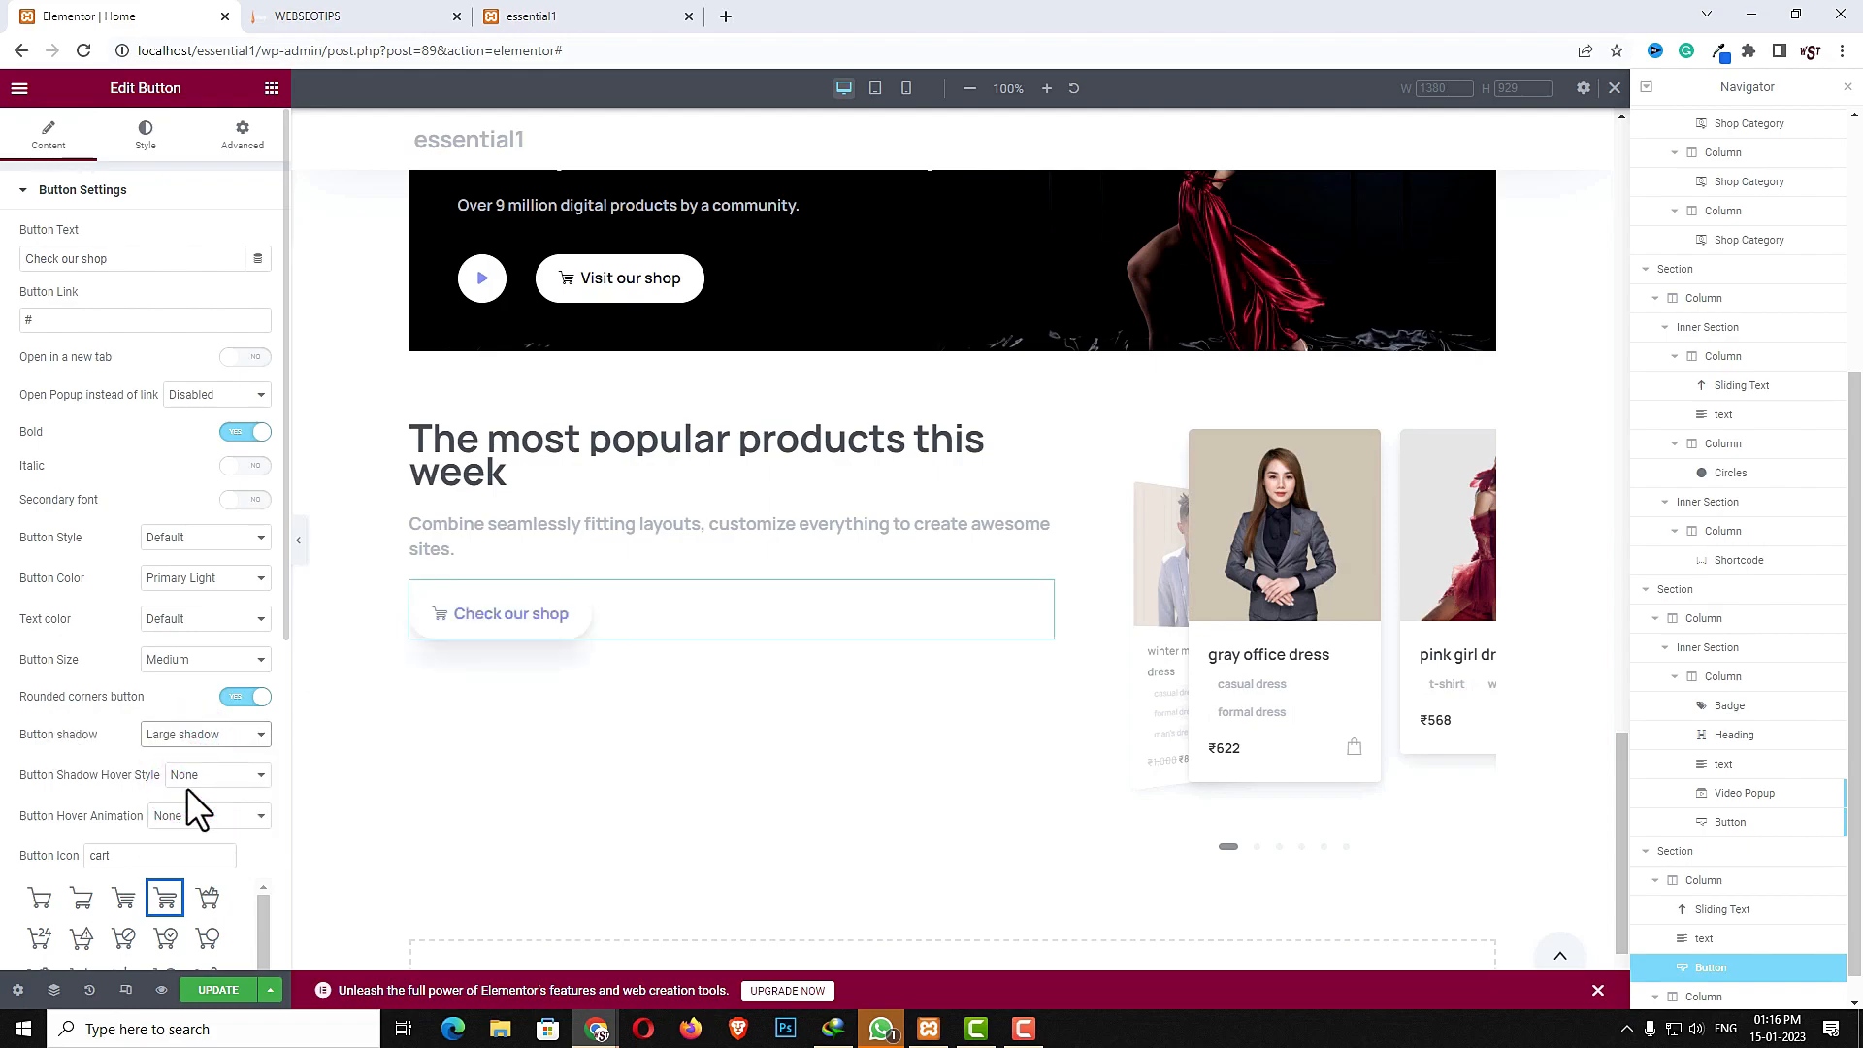
click(181, 818)
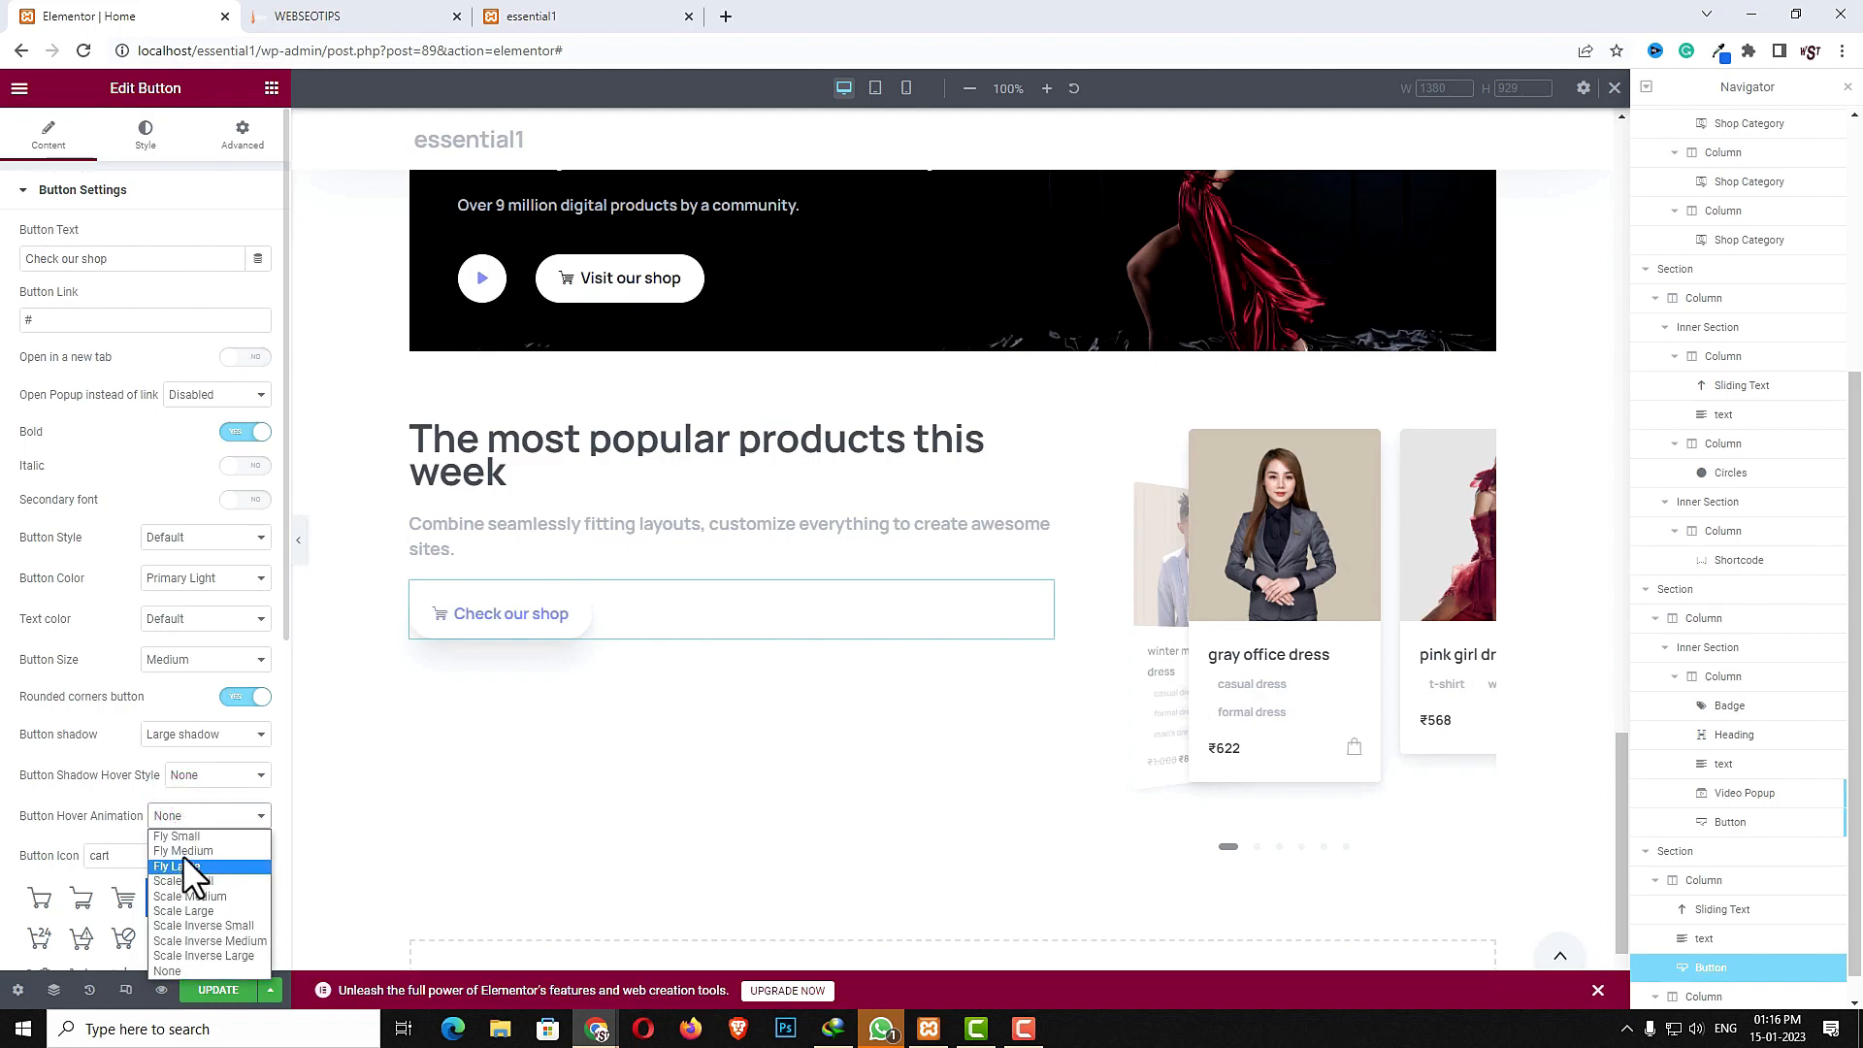
click(183, 854)
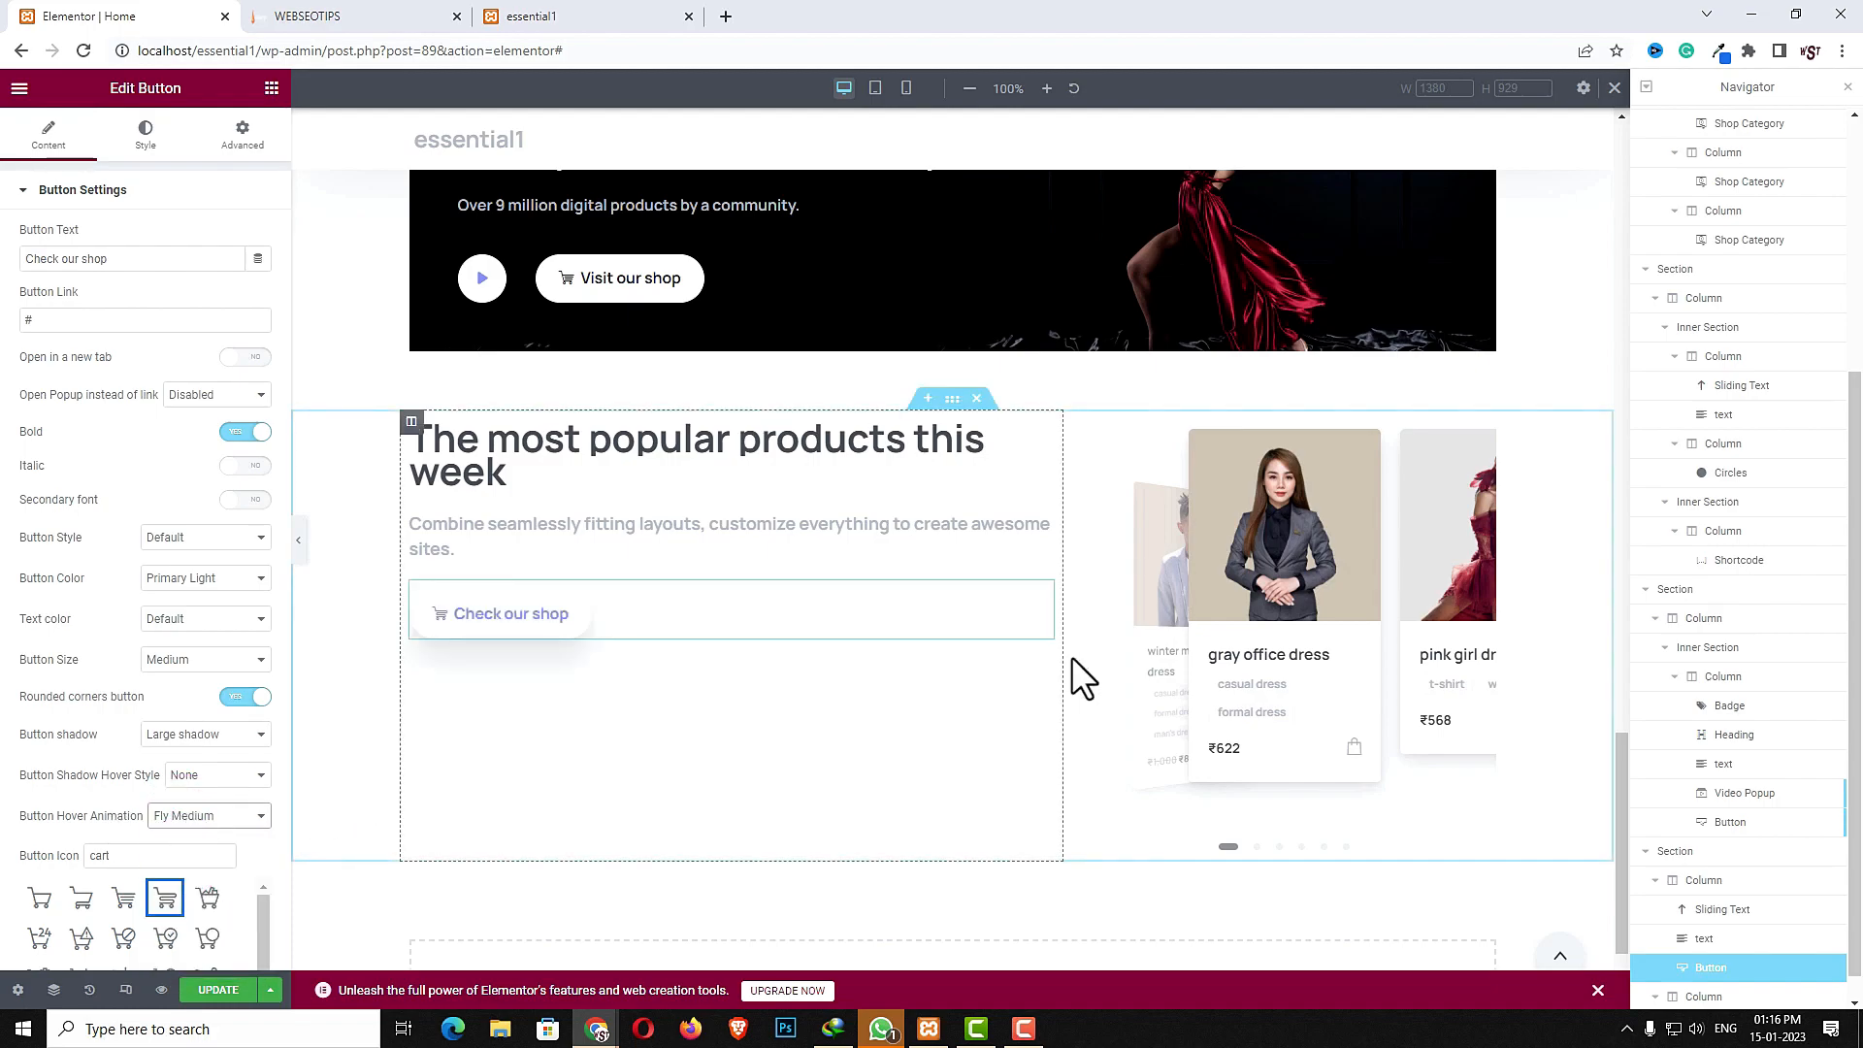
- Select the popular-products section and set its vertical alignment to Middle
click(952, 399)
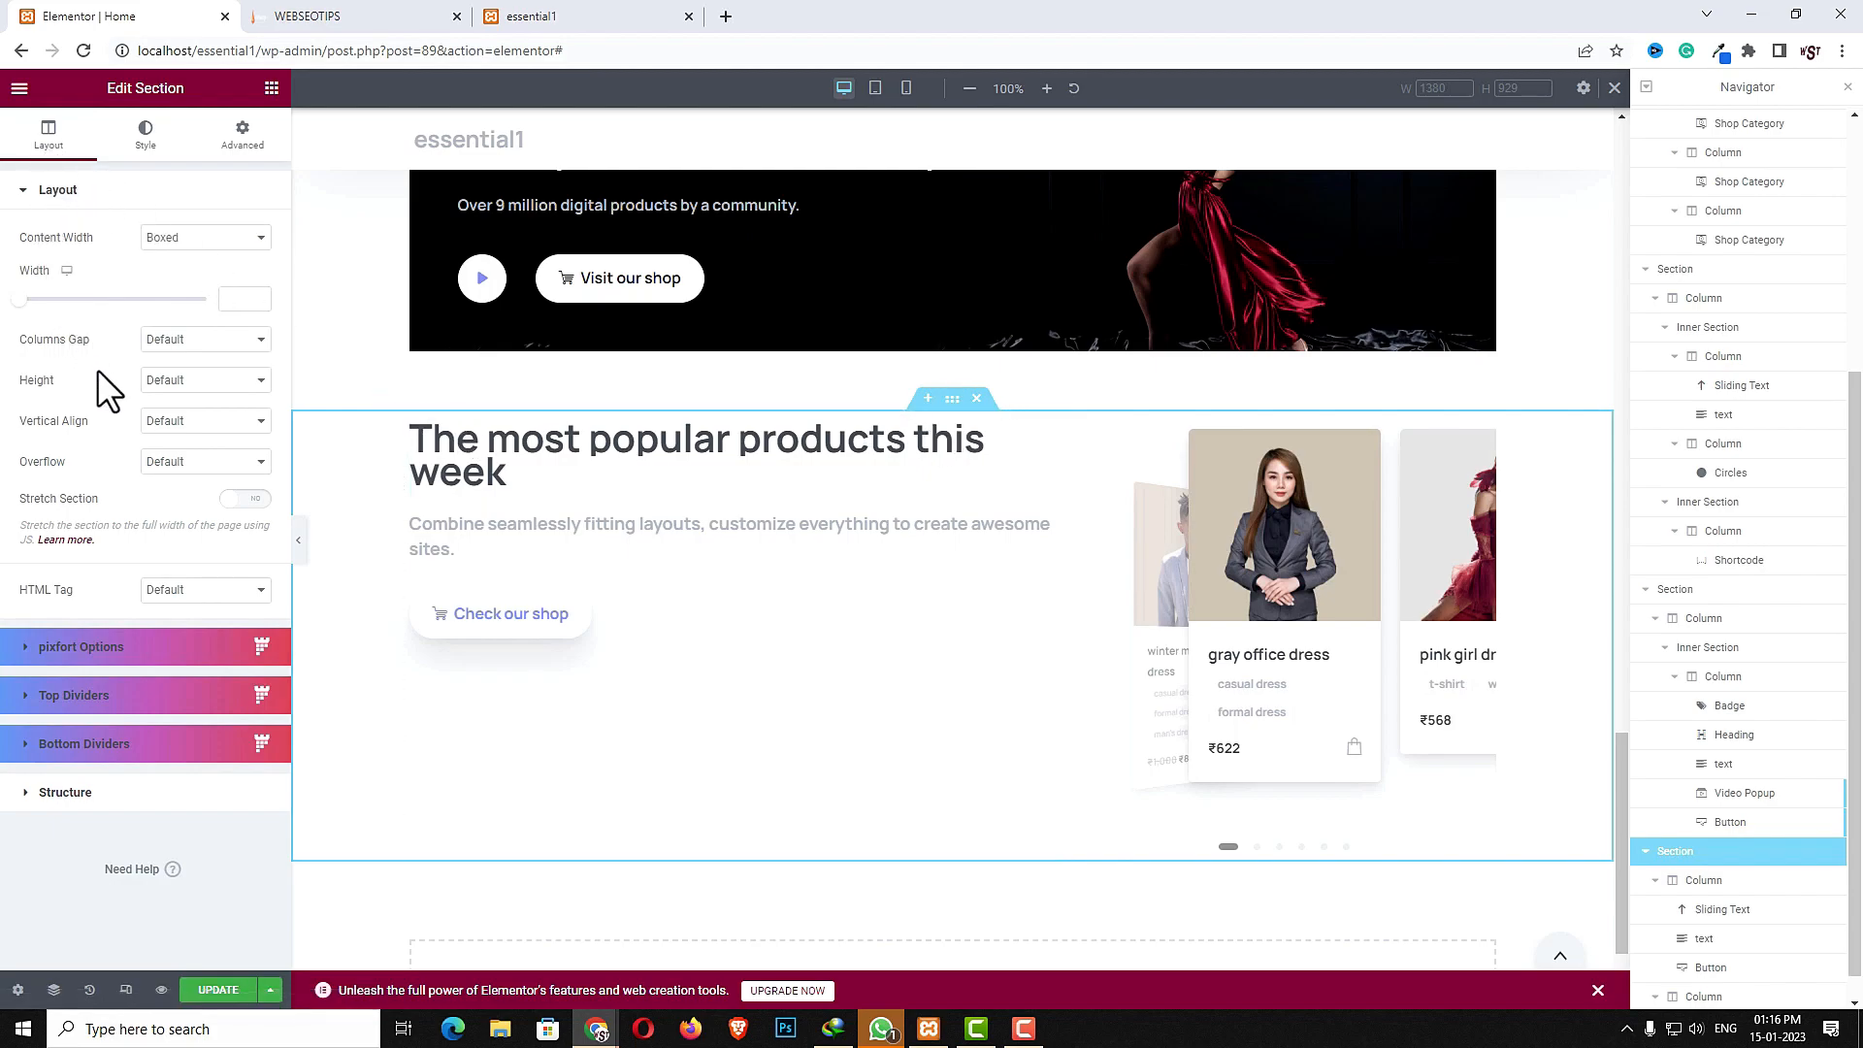
click(211, 423)
click(203, 472)
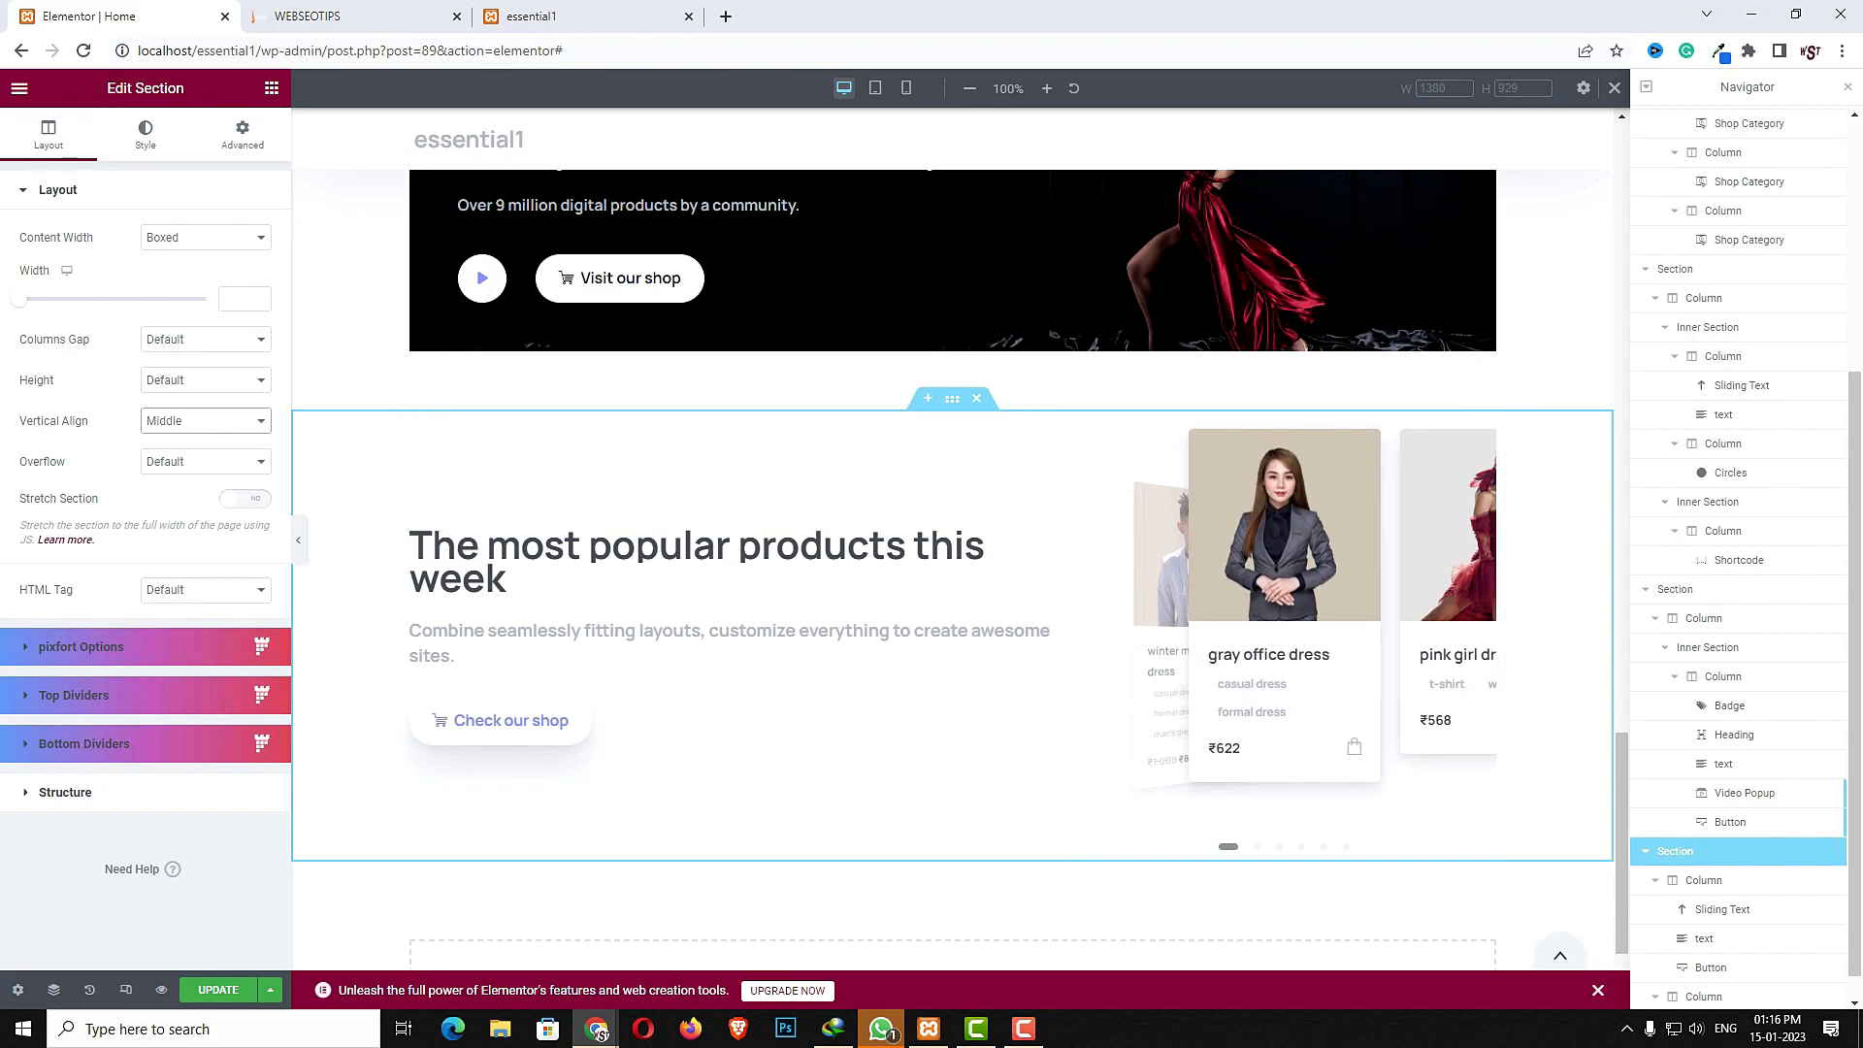
- Preview the section in tablet and mobile views, then return to desktop view
click(876, 89)
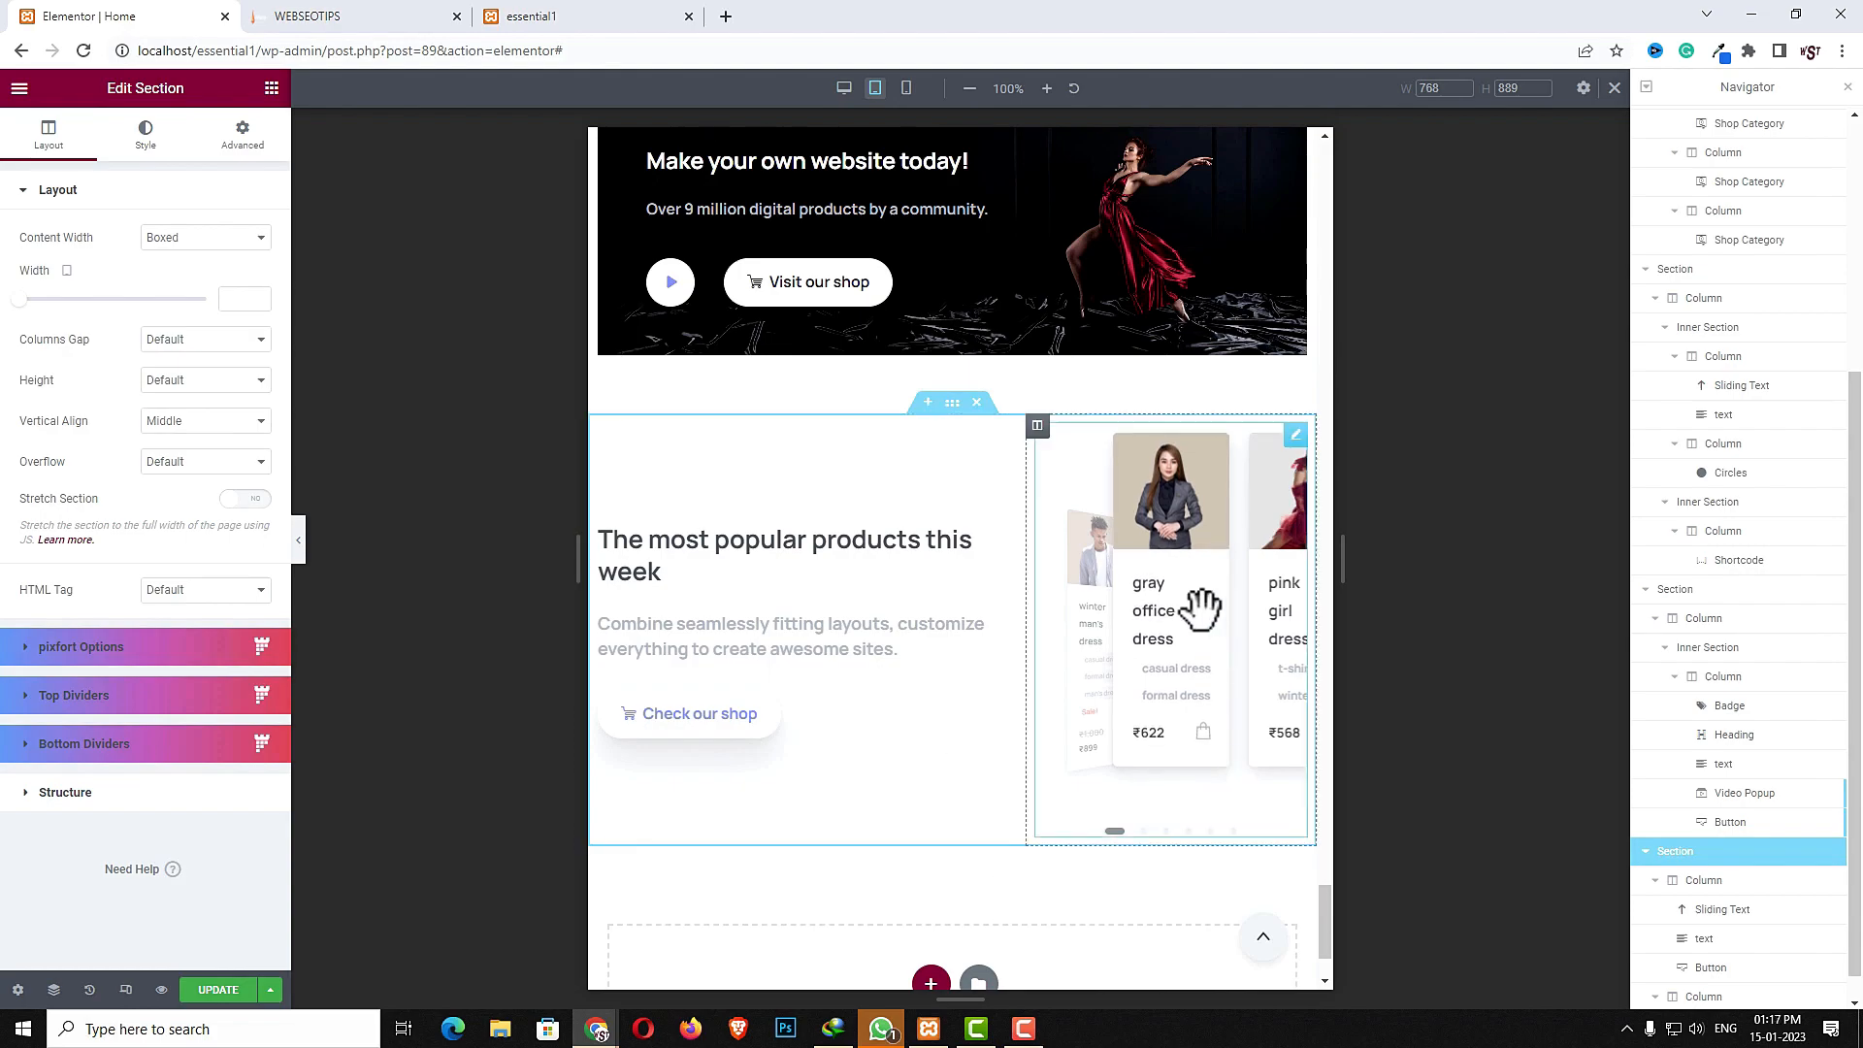
click(906, 89)
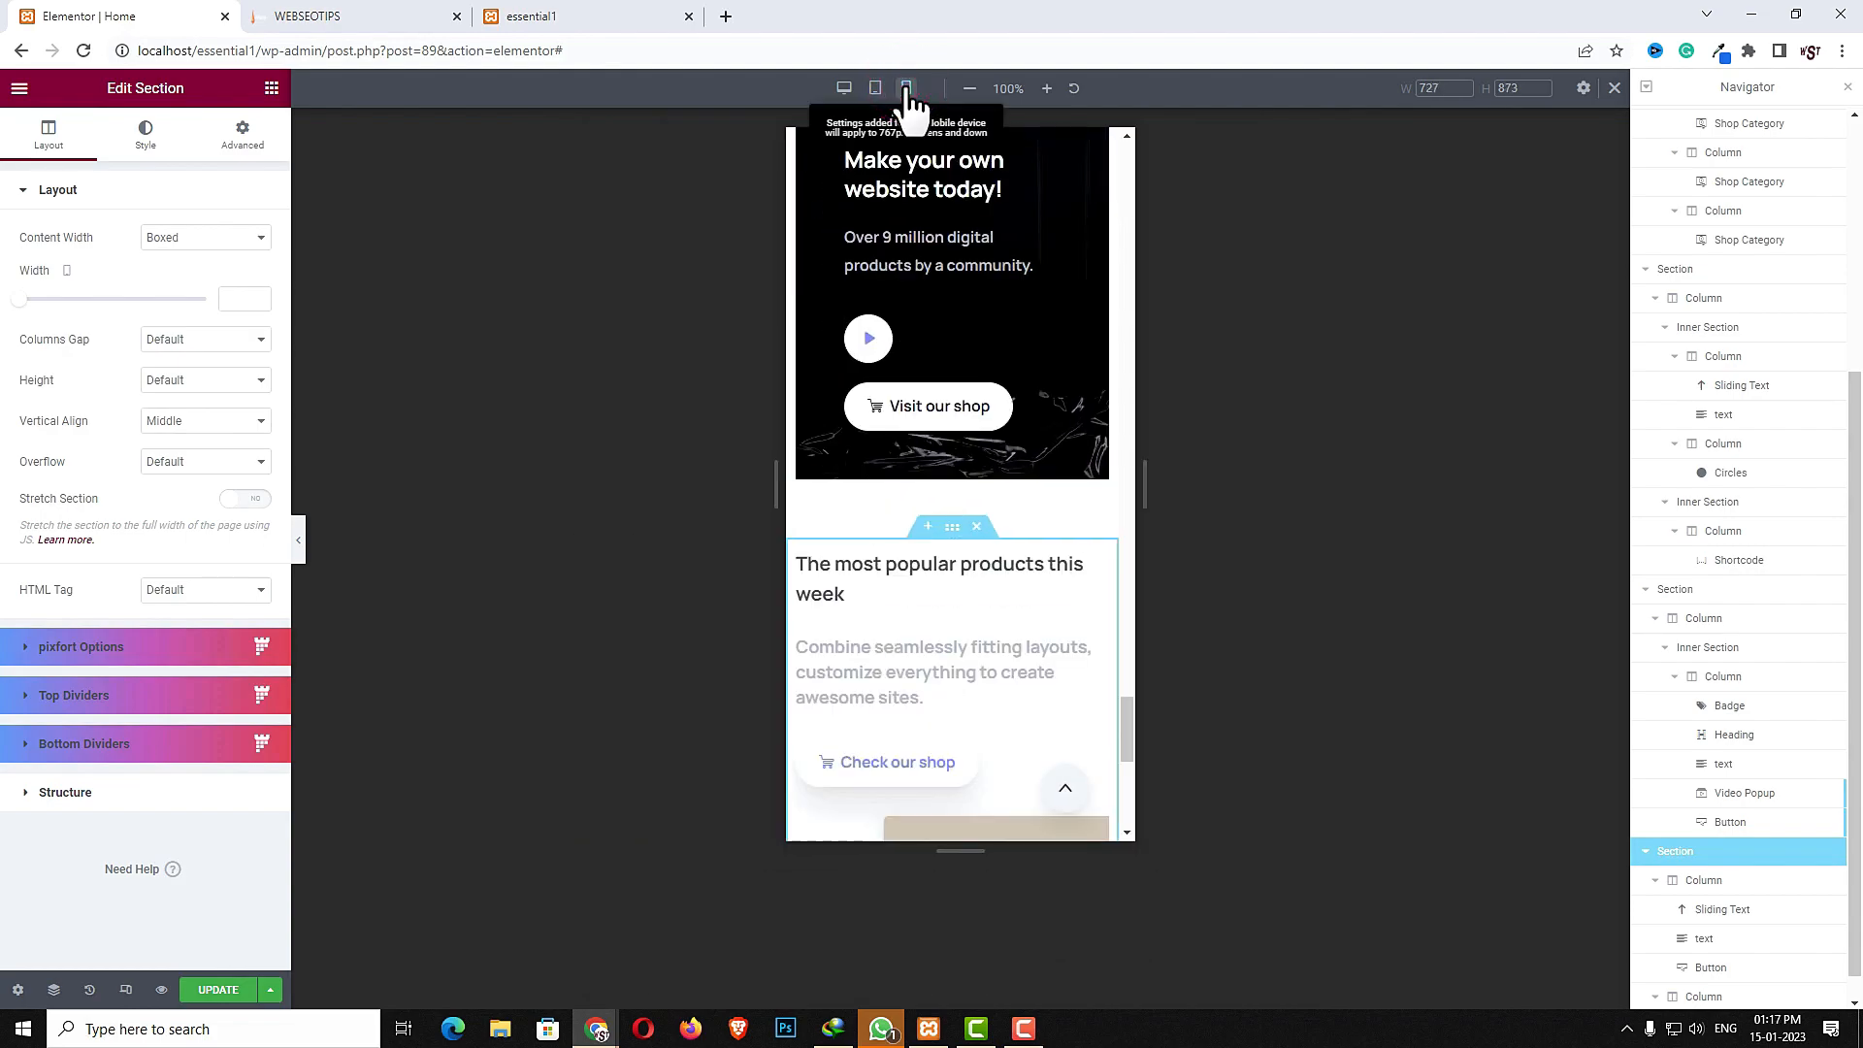
scroll(937, 583, down, 4)
scroll(1002, 731, down, 3)
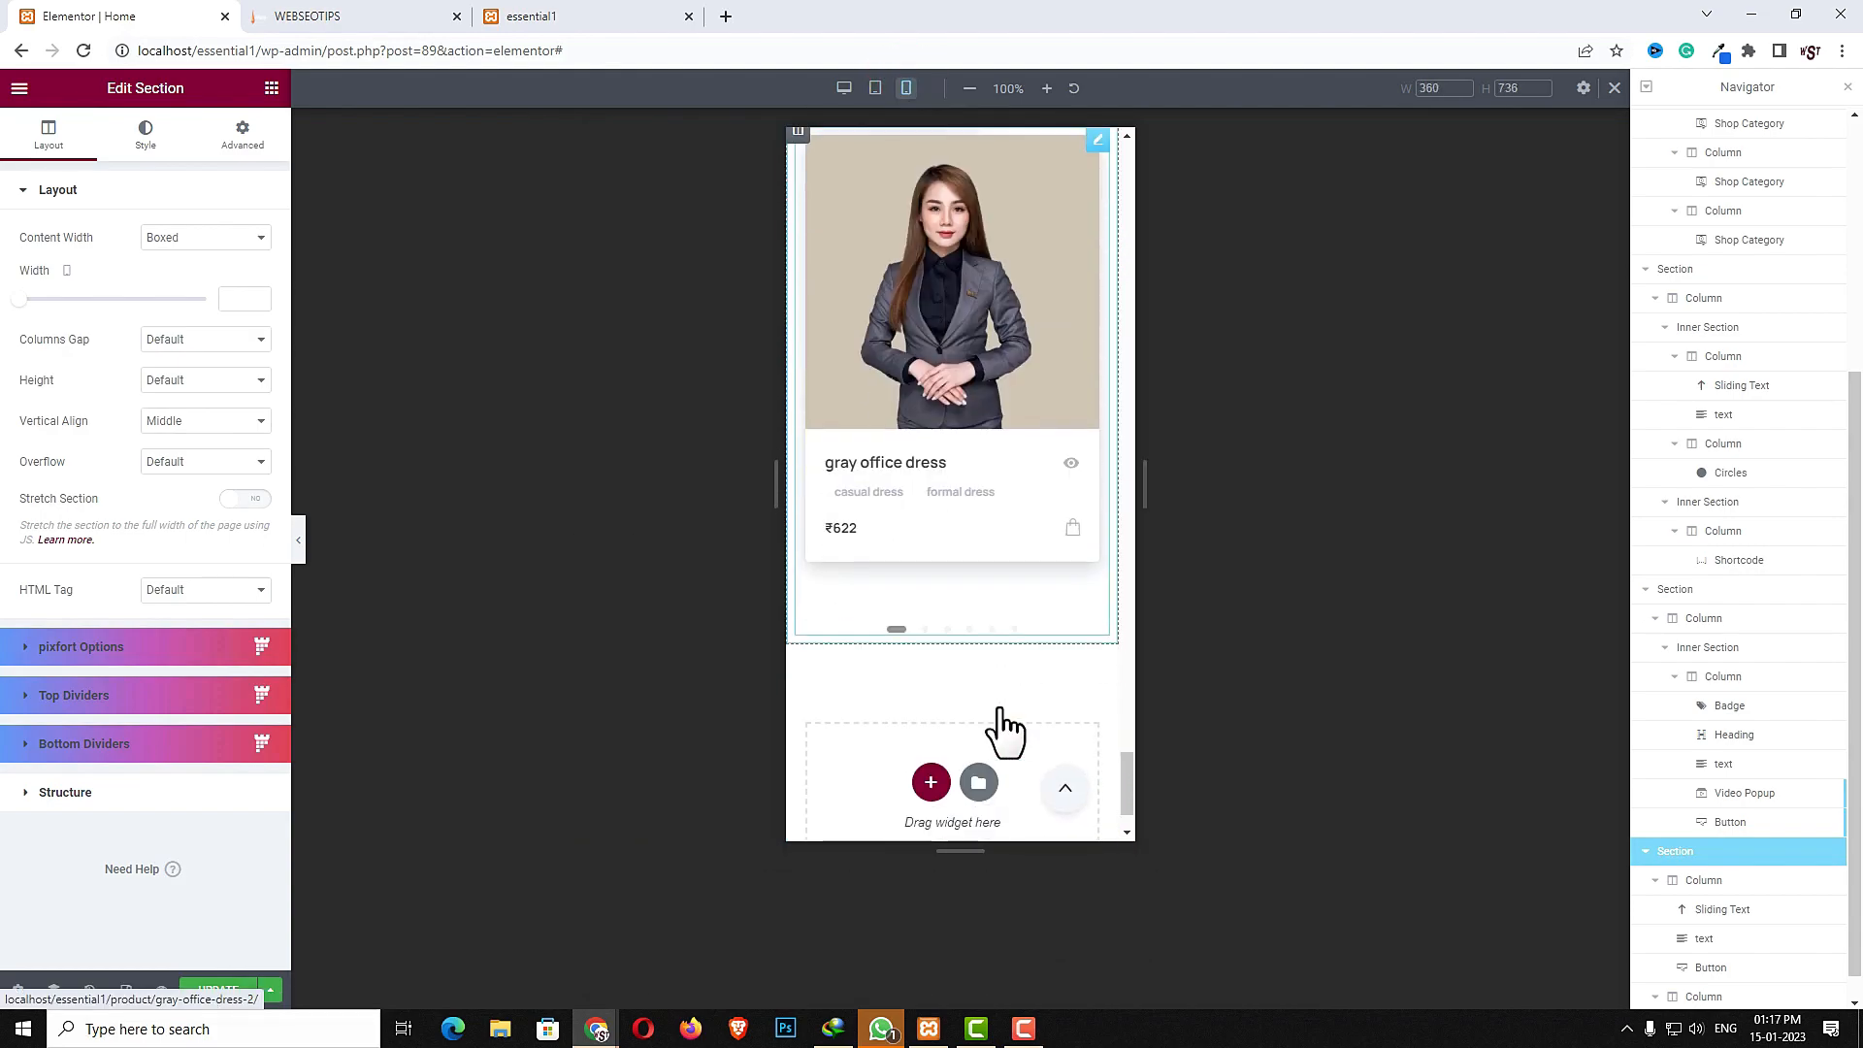
scroll(975, 685, up, 3)
click(842, 89)
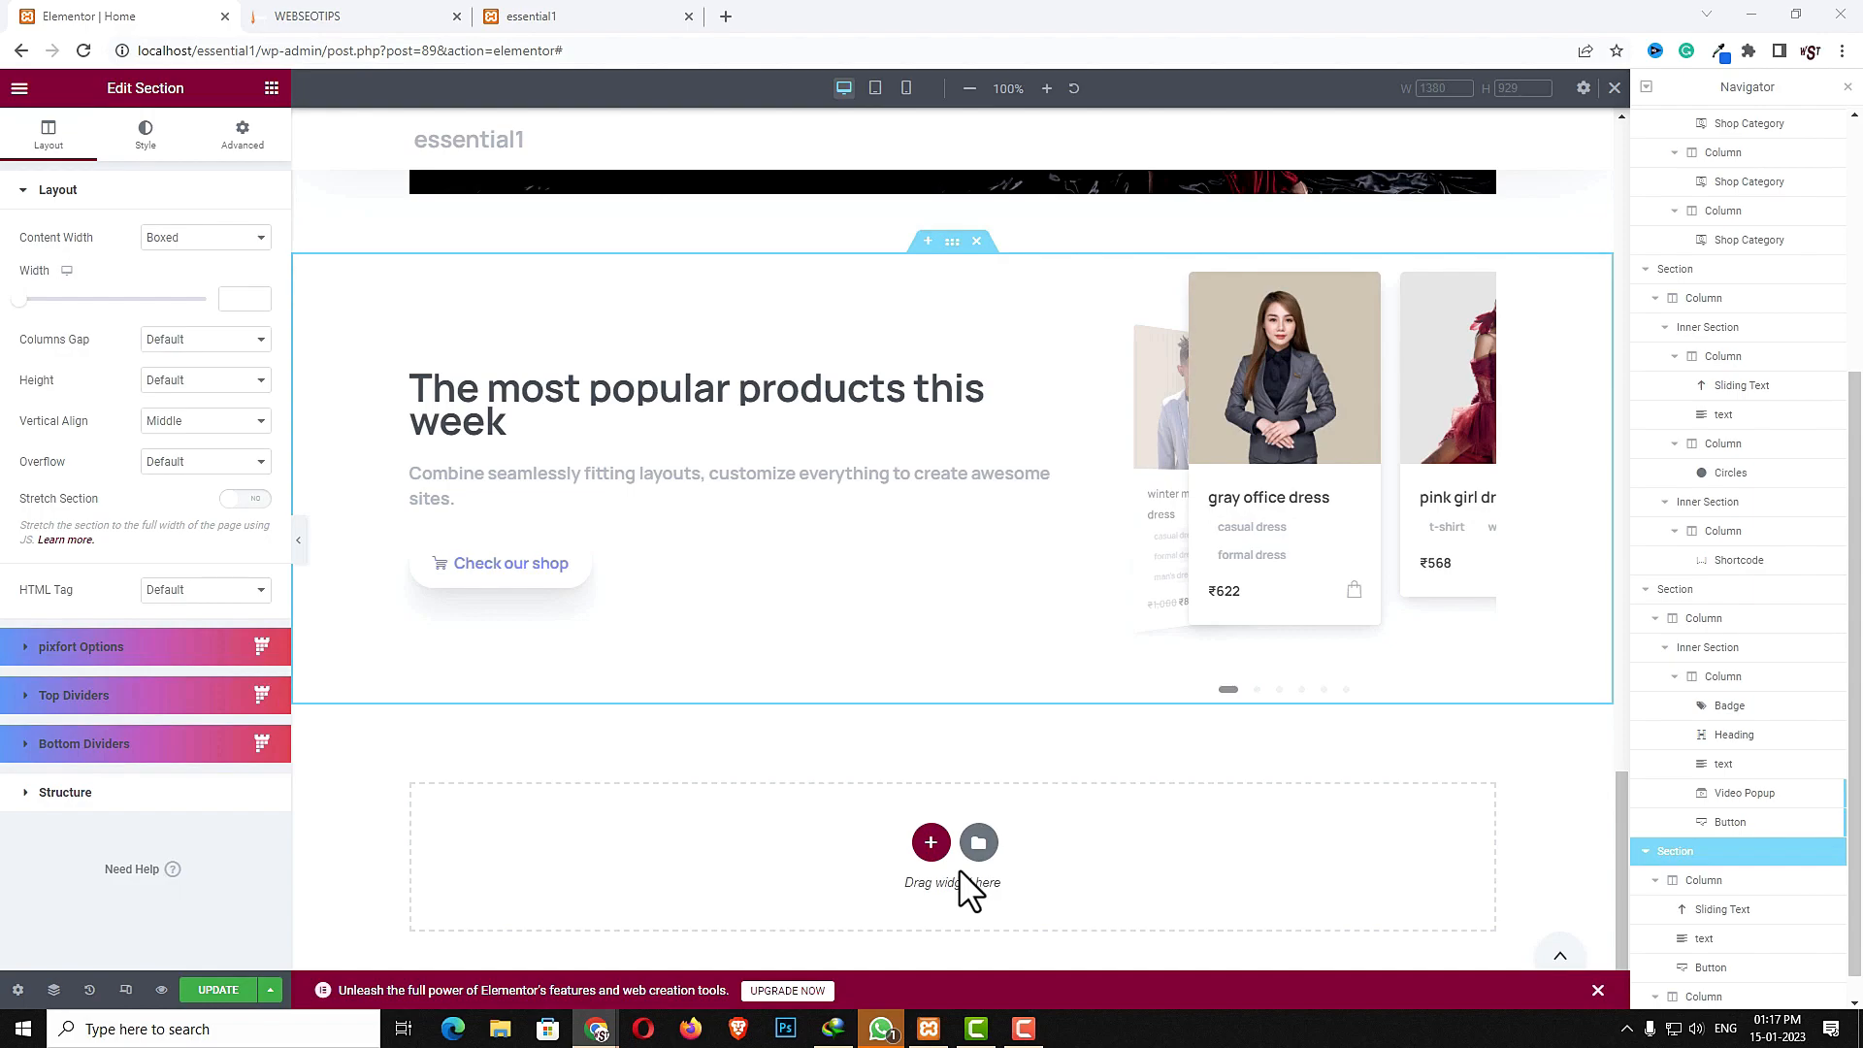
- Add a new one-column section below the popular-products section
click(930, 843)
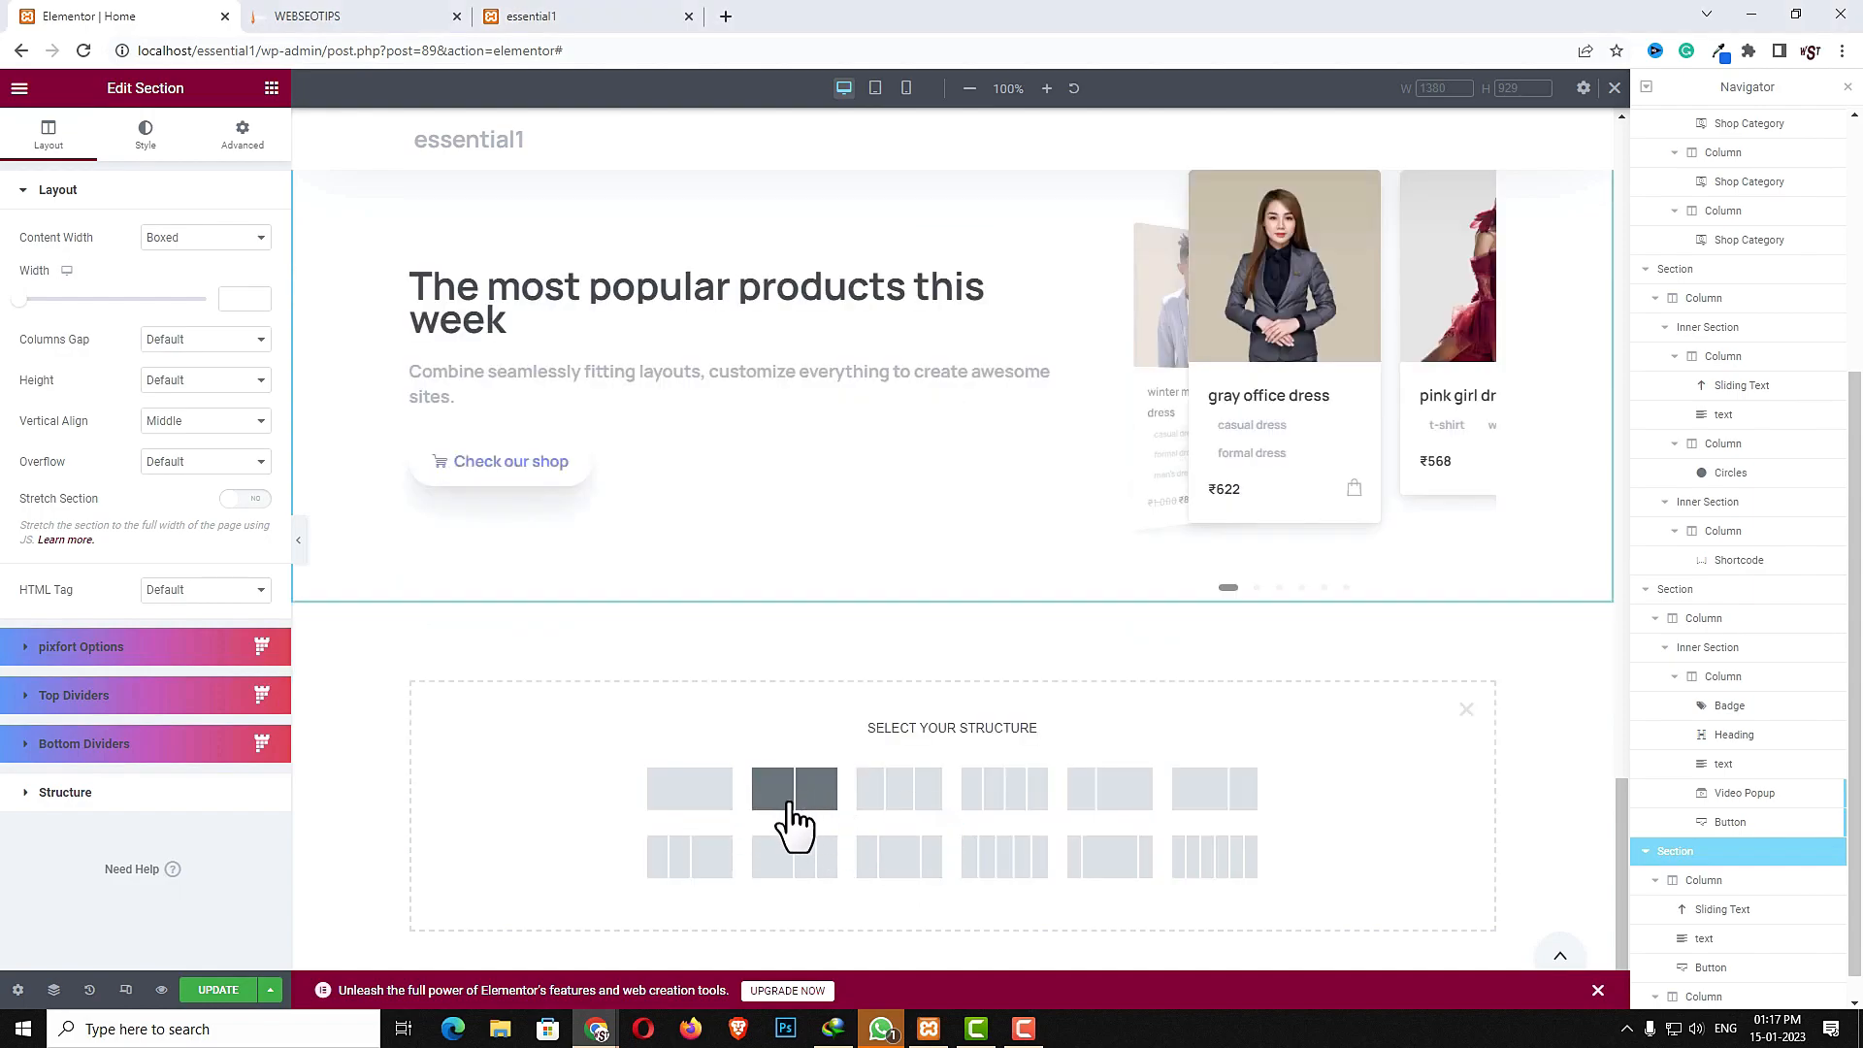
click(695, 817)
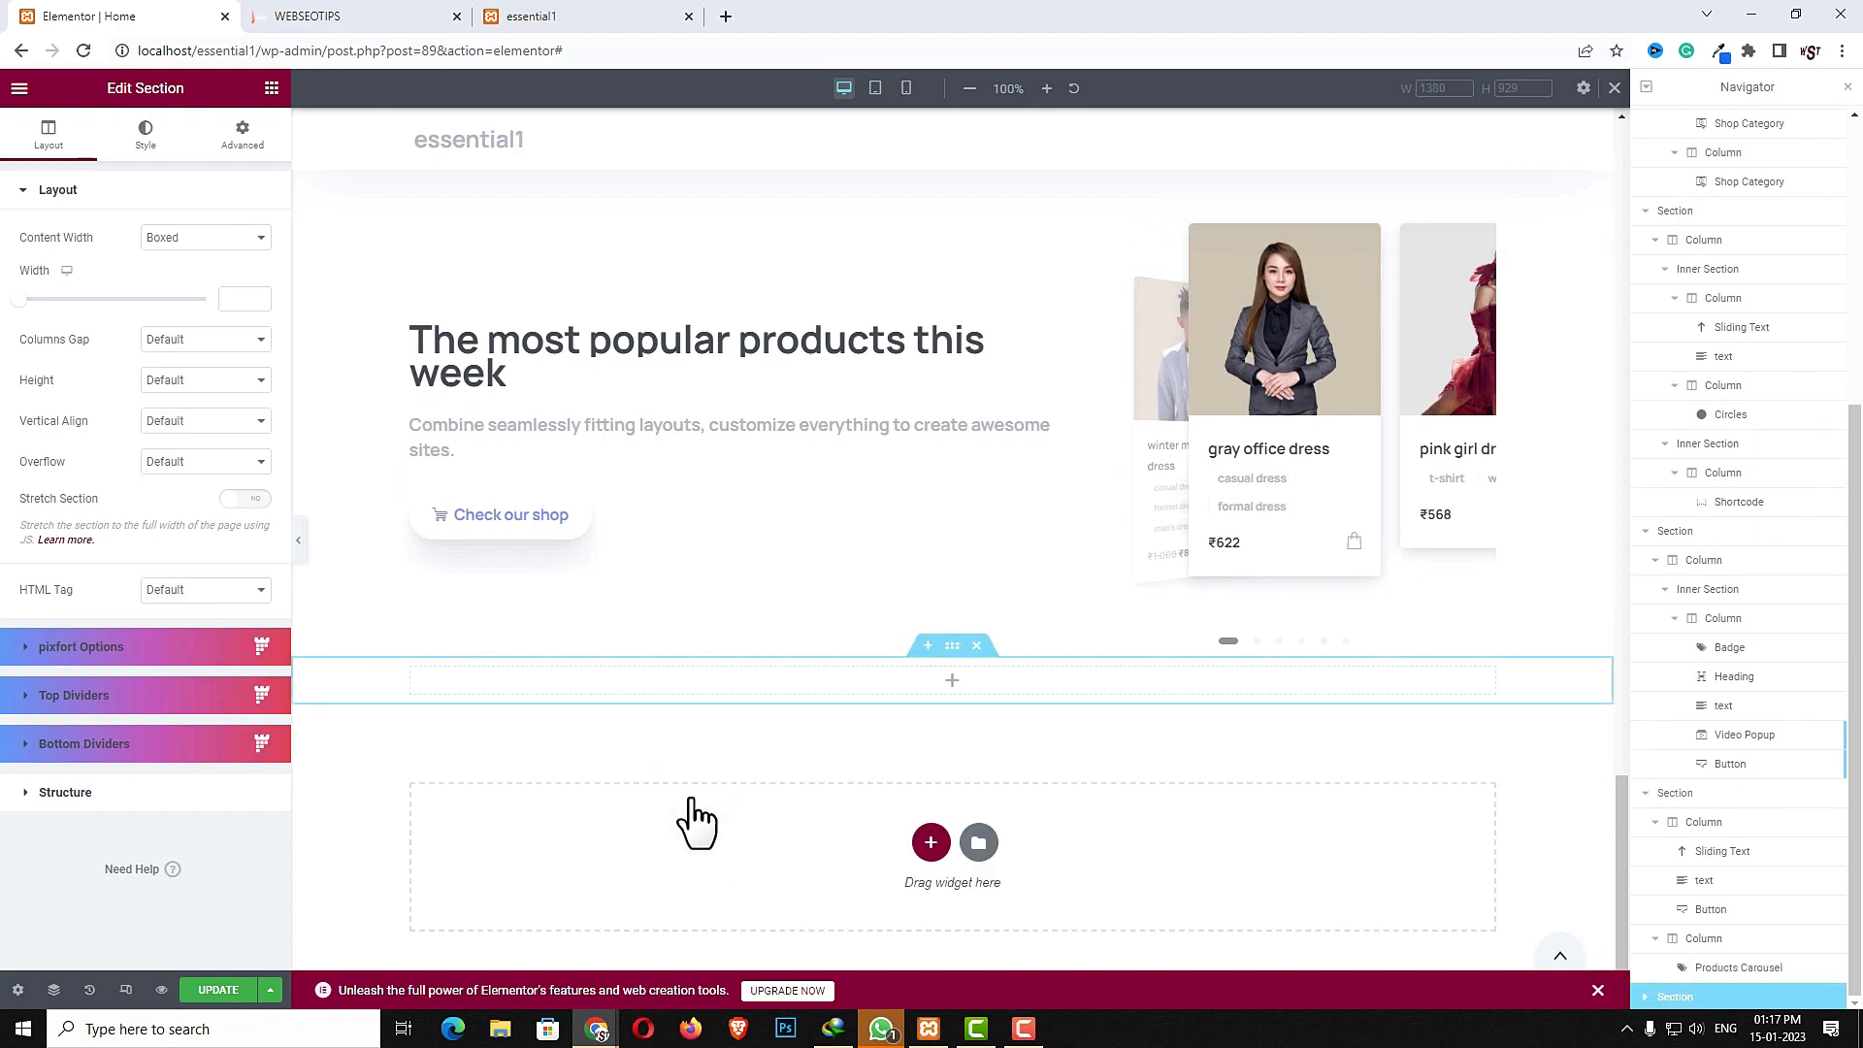
- Give the new section a light grey classic background colour
click(948, 647)
click(144, 132)
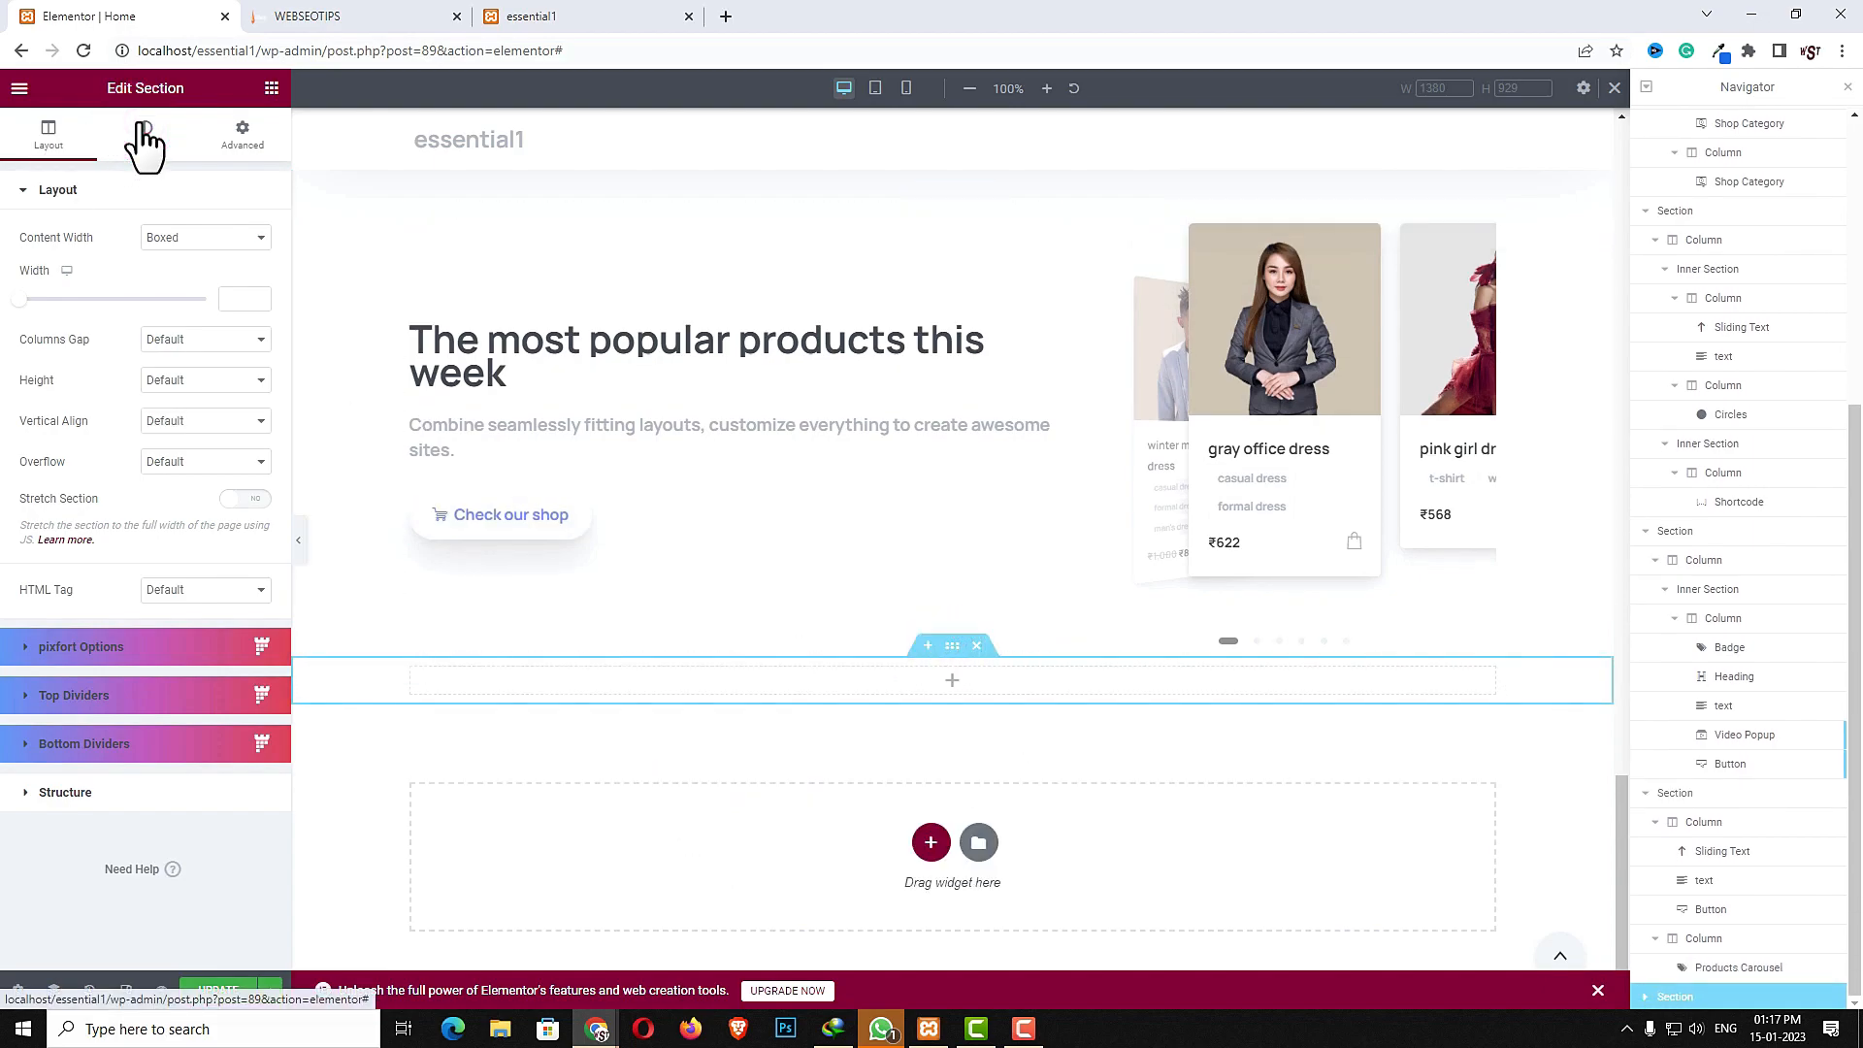
click(182, 284)
click(258, 318)
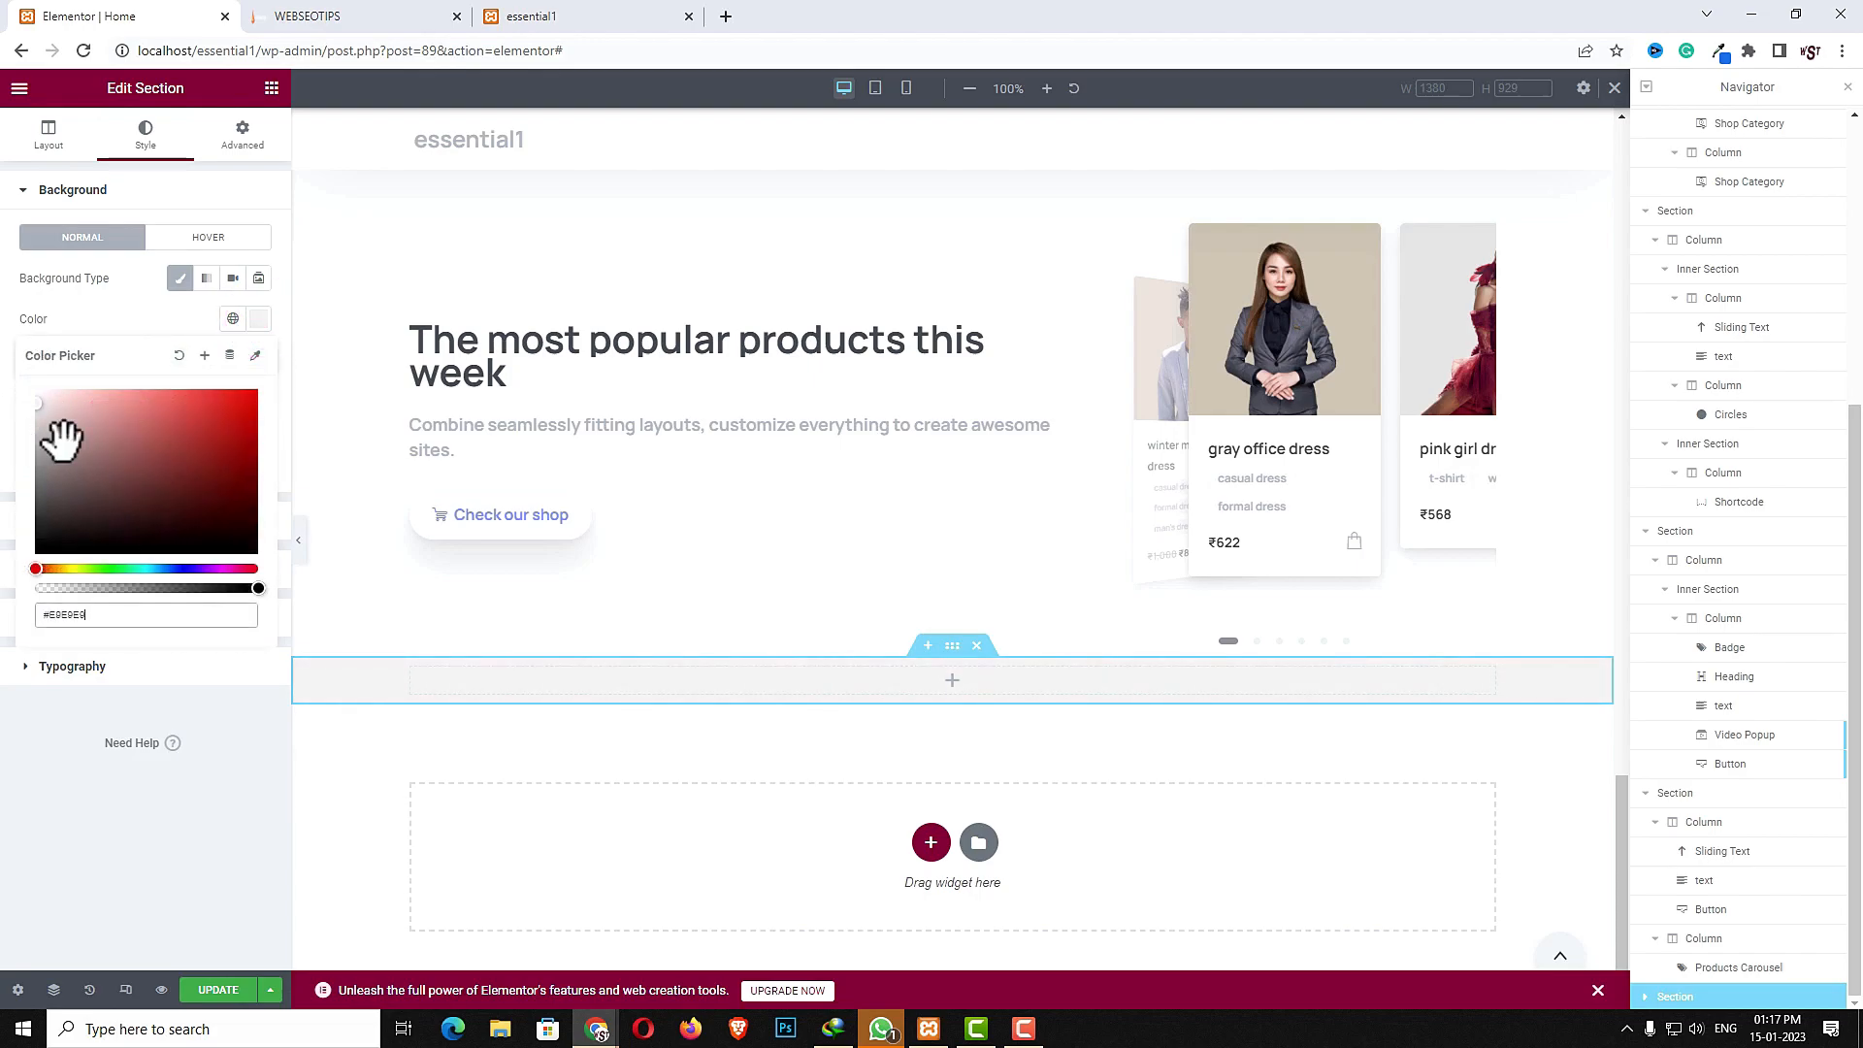
- Unlink the new section's padding and set top and bottom padding to 50
click(244, 136)
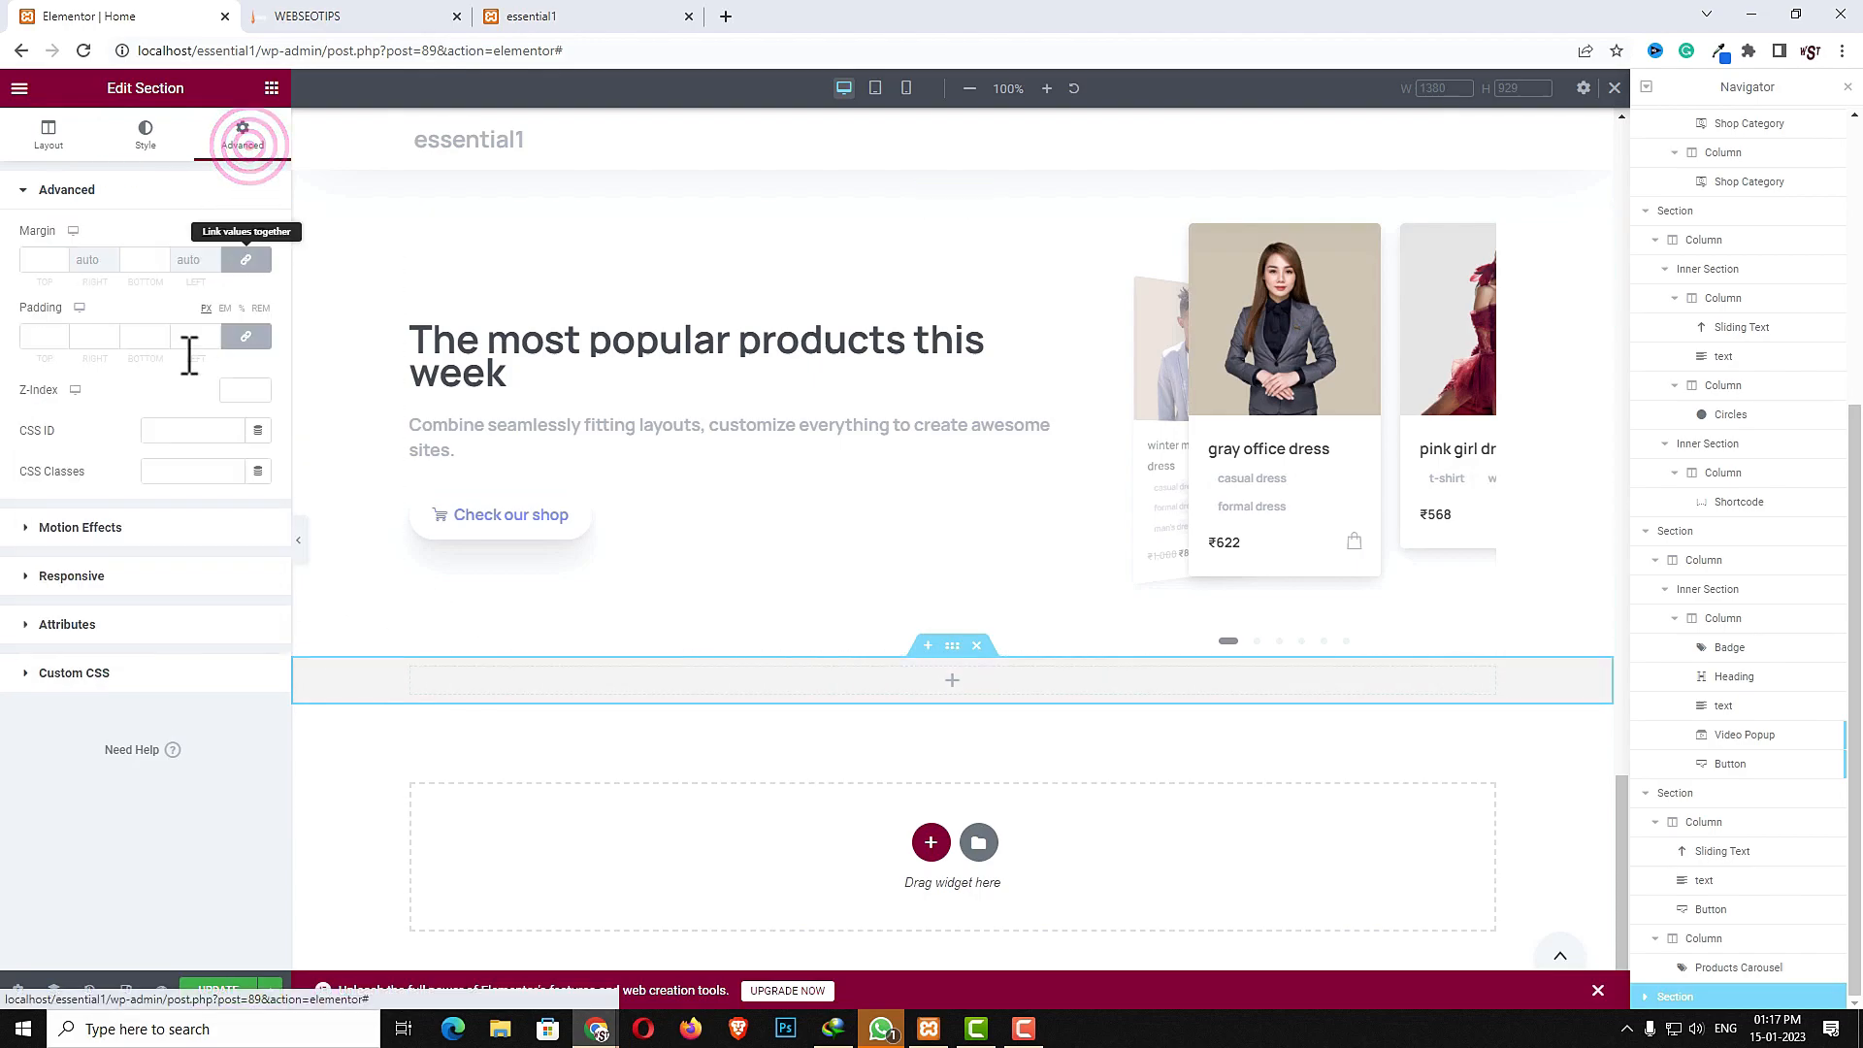
click(245, 336)
click(40, 340)
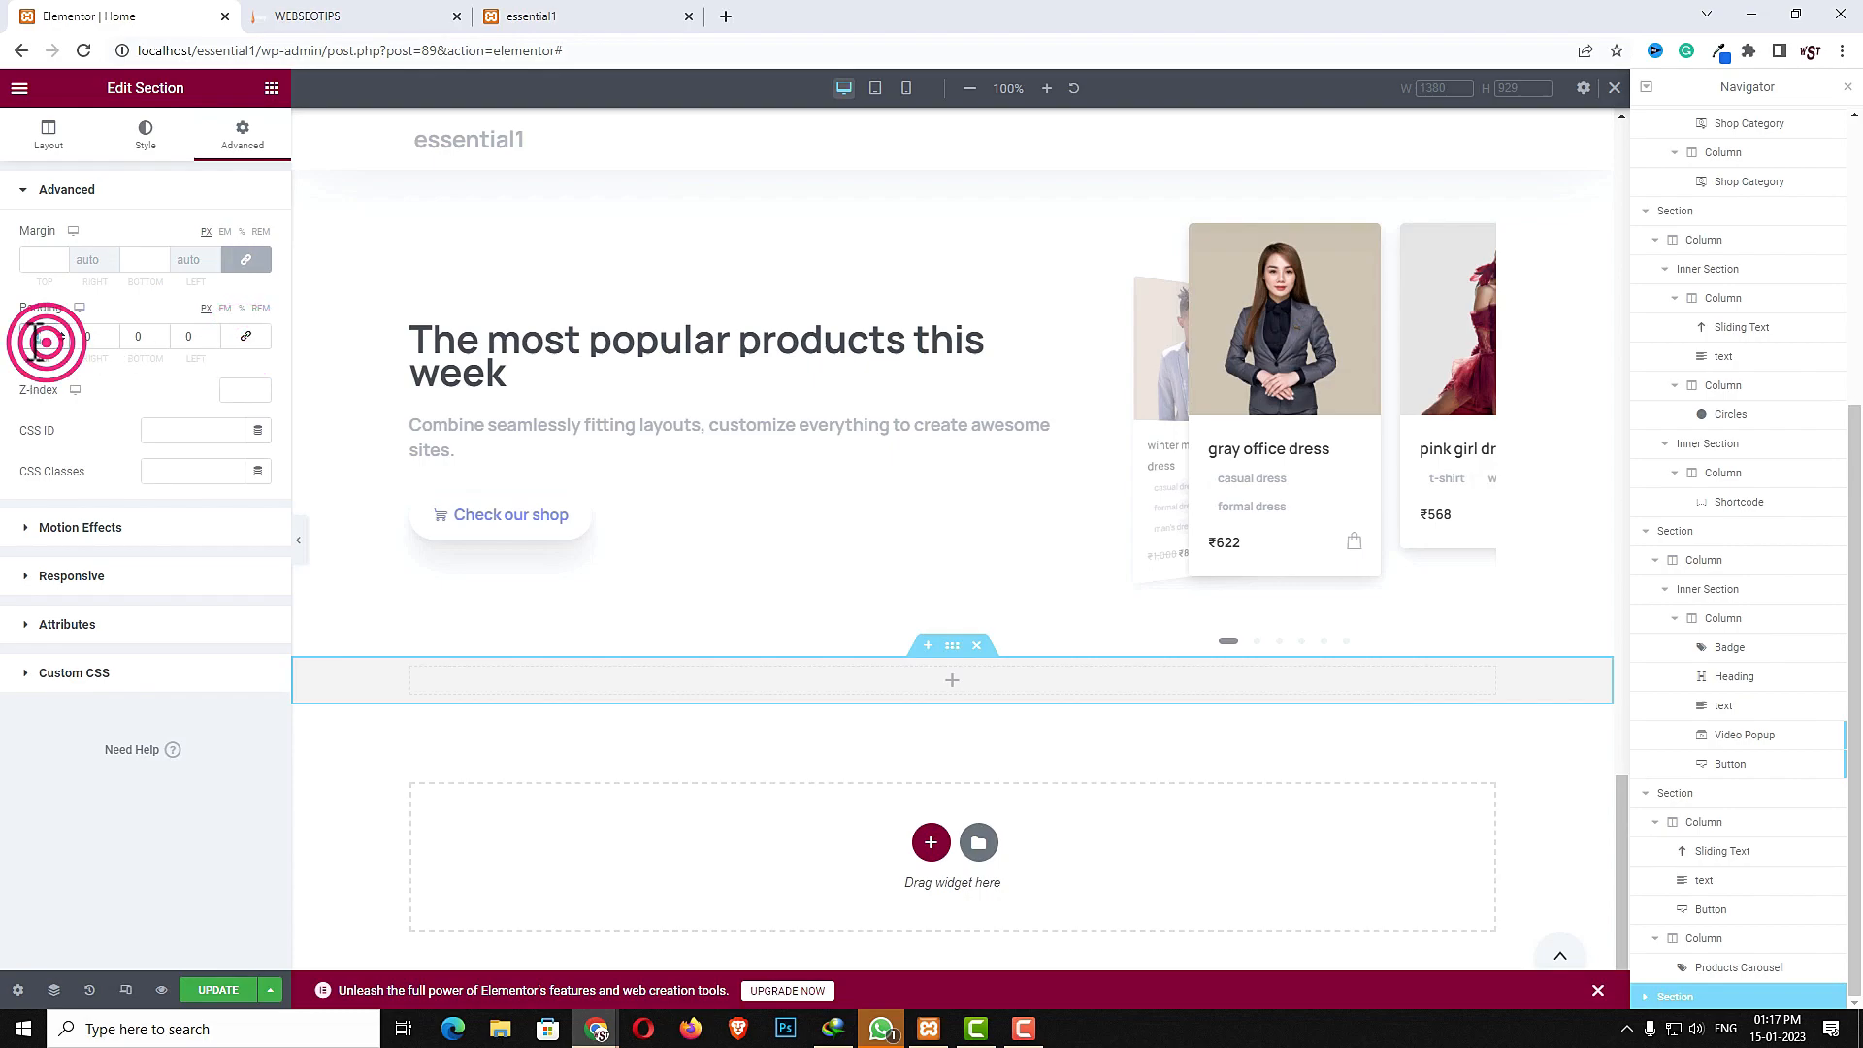
text(50)
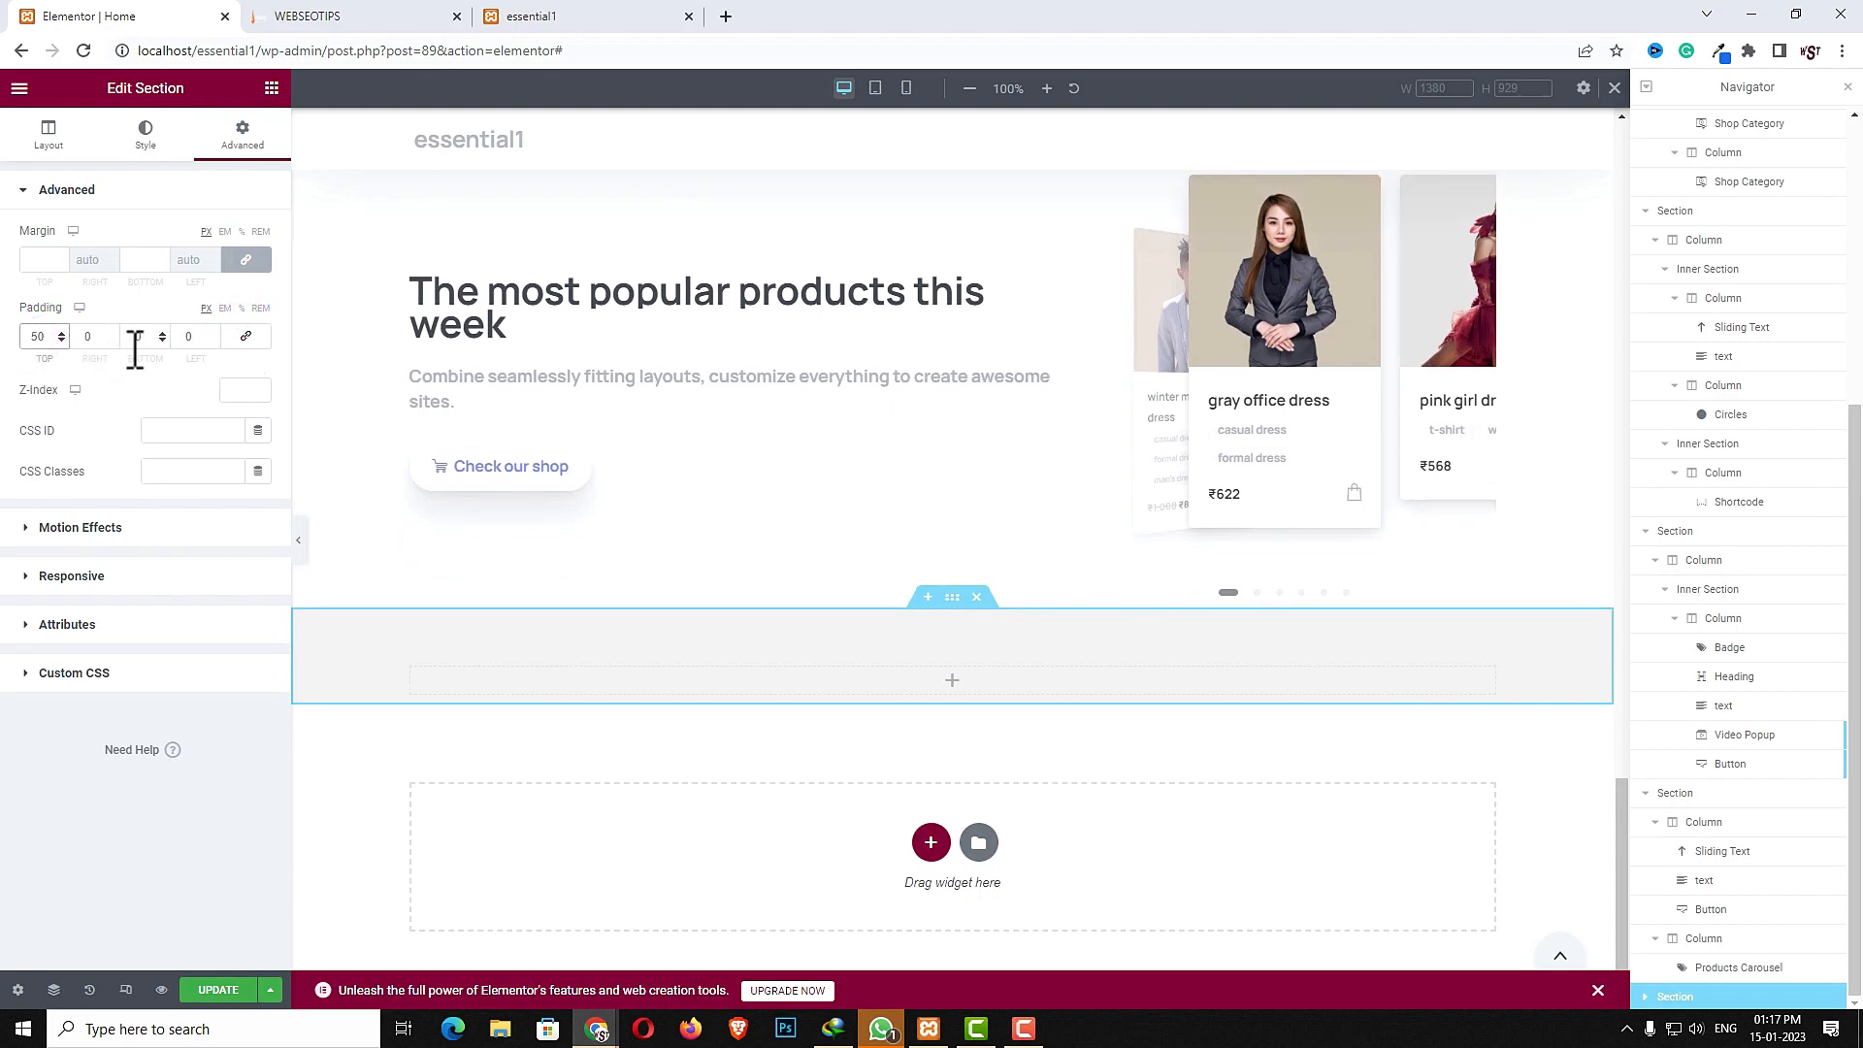
click(138, 339)
text(50)
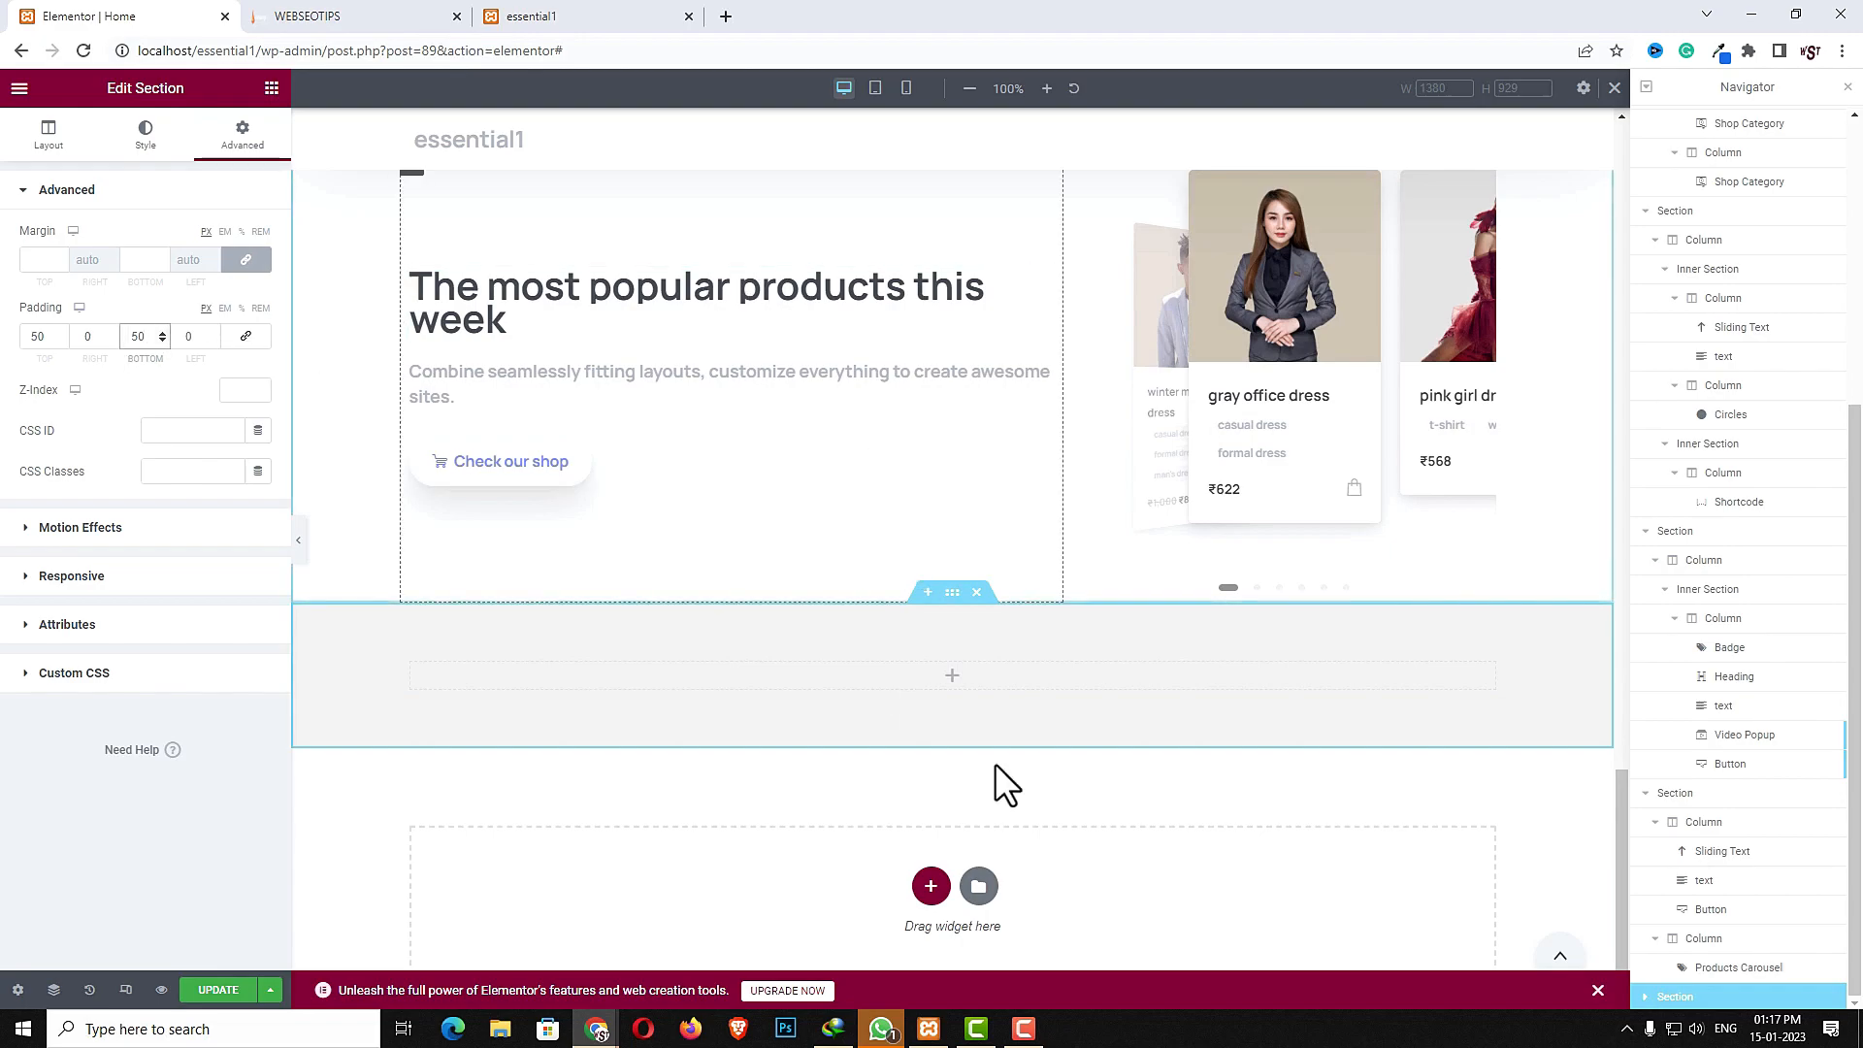
- Add a top Split shape divider to the new section with width 191 and height 41
click(134, 128)
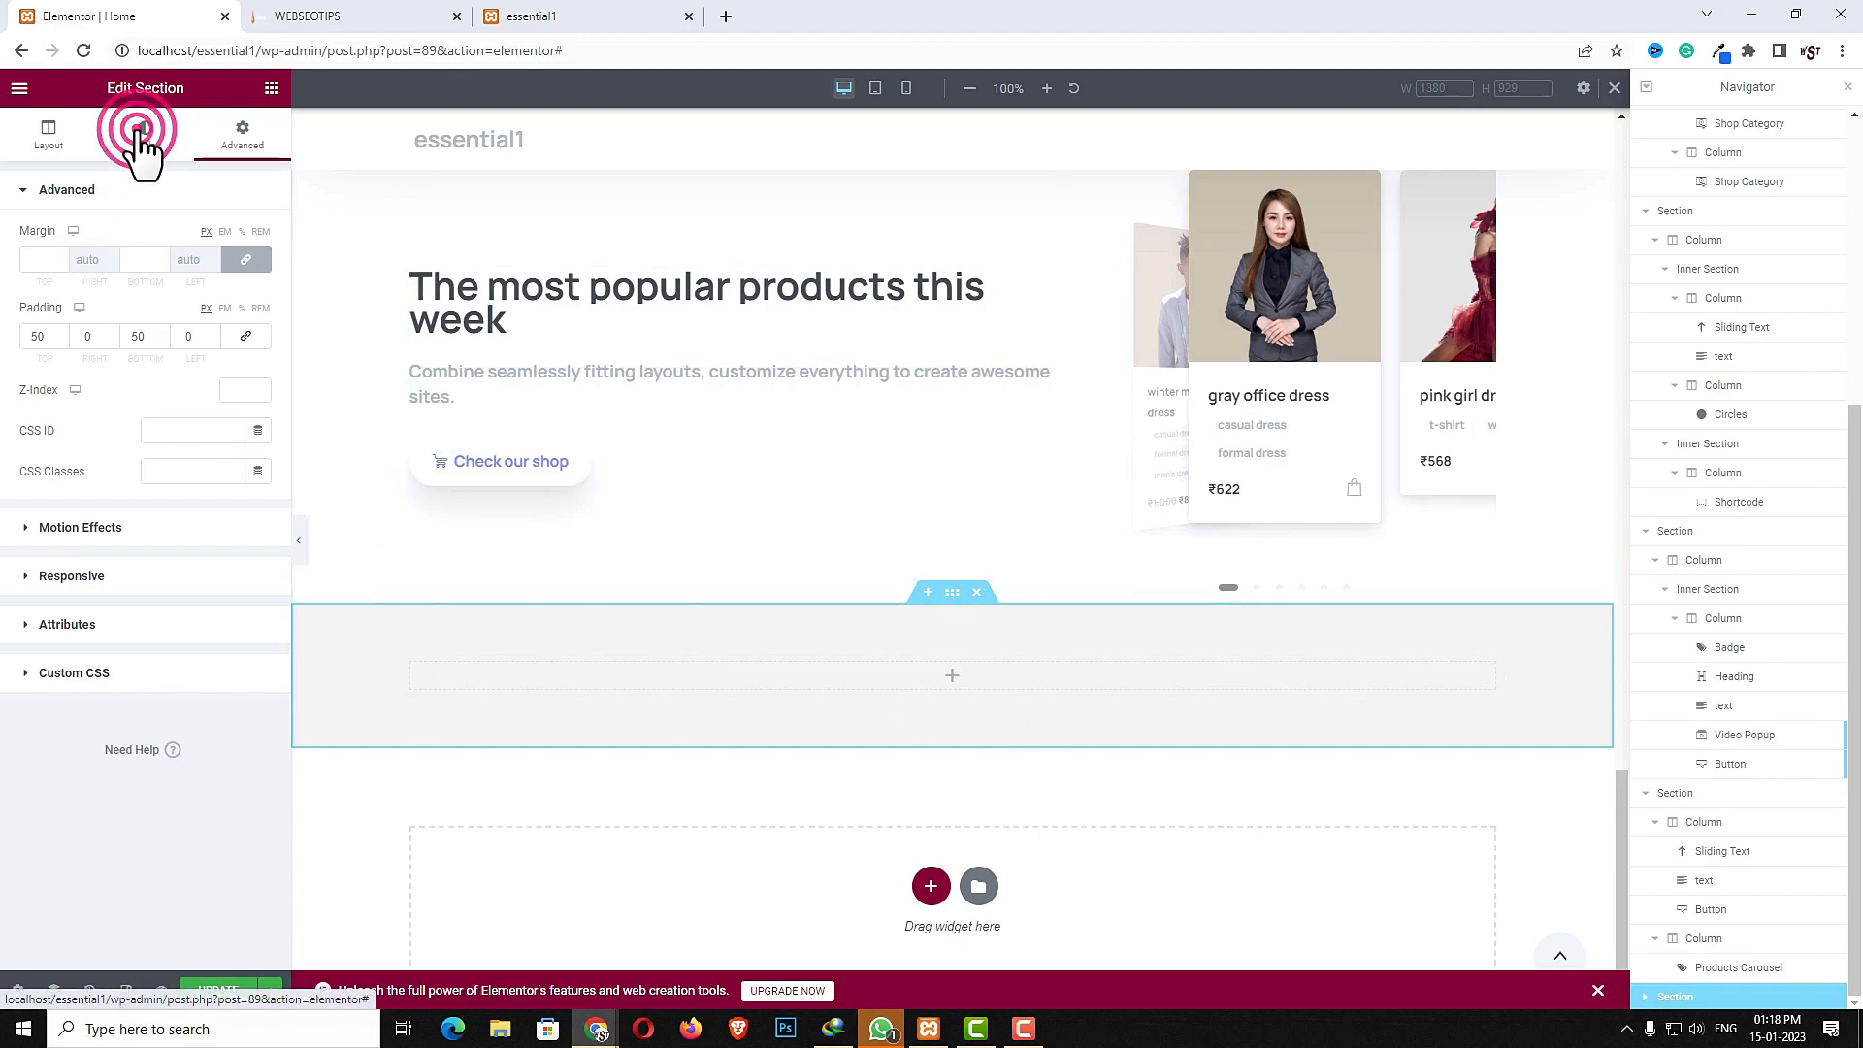
click(91, 614)
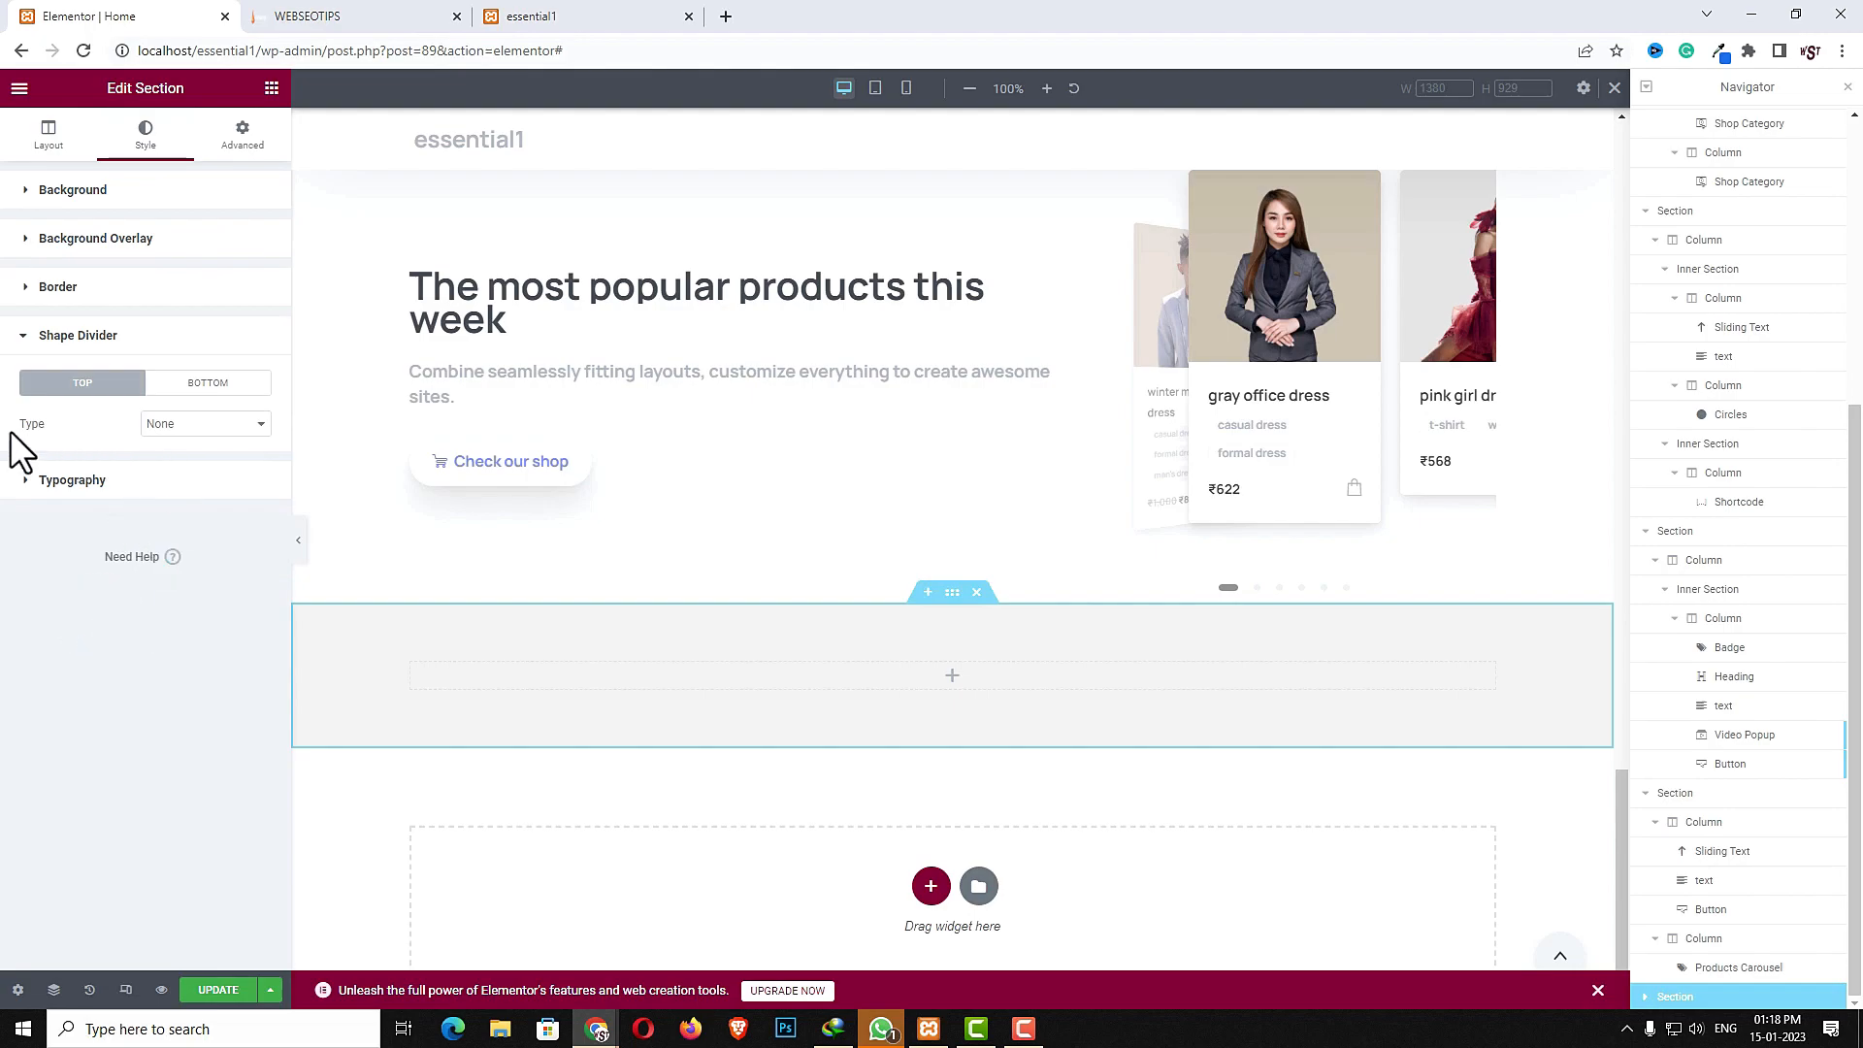
click(194, 423)
click(179, 505)
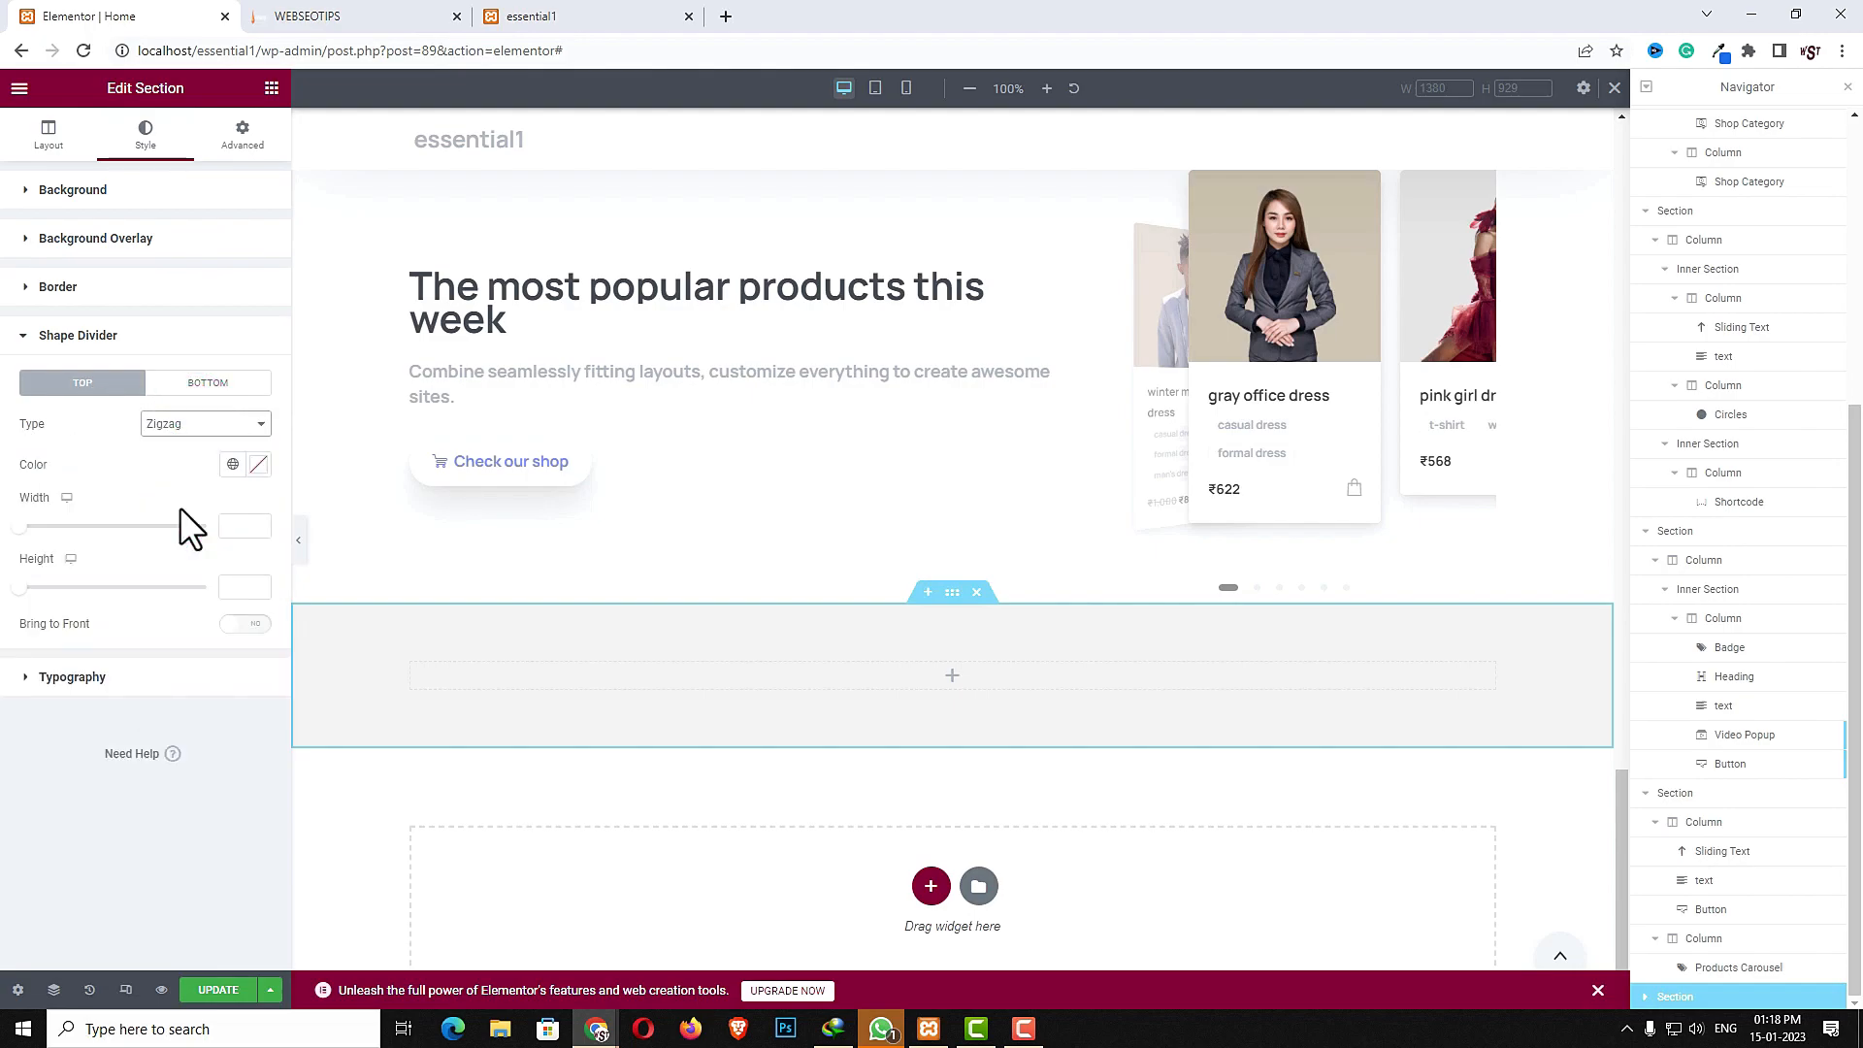
drag(23, 527, 105, 527)
drag(24, 586, 41, 587)
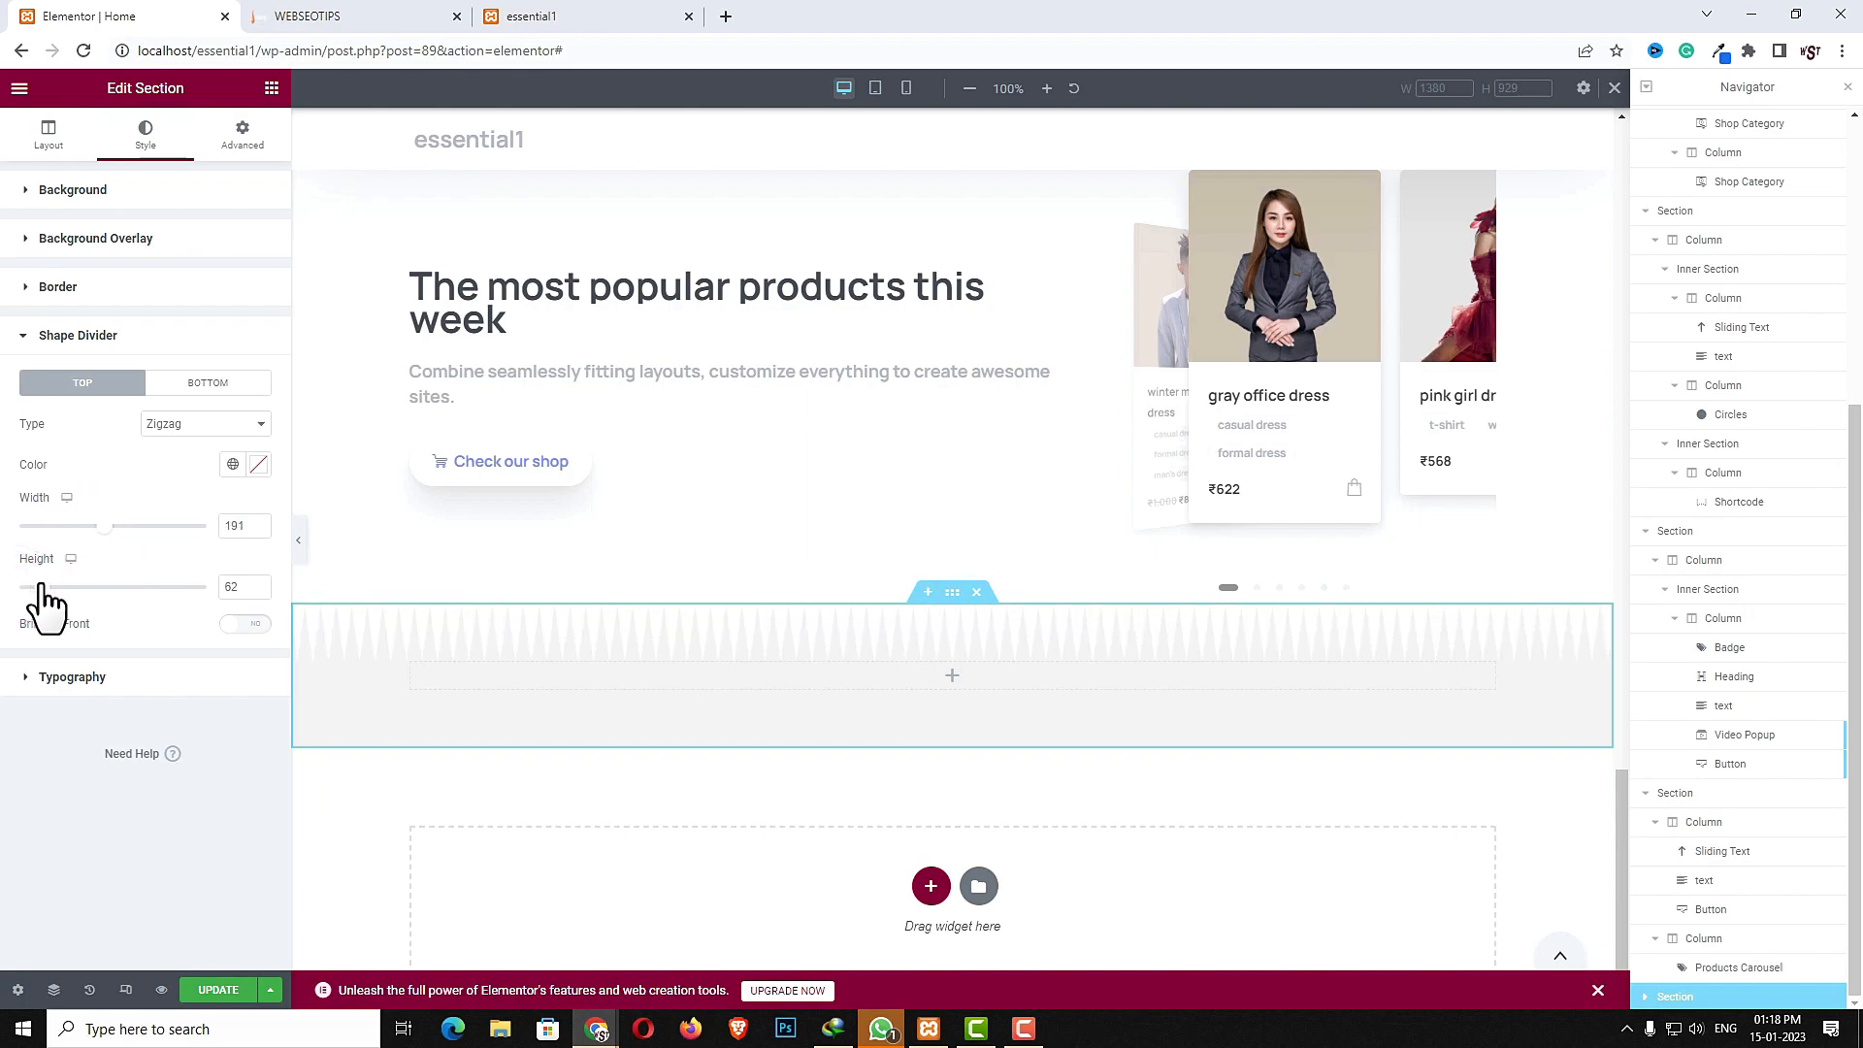
click(231, 429)
click(196, 544)
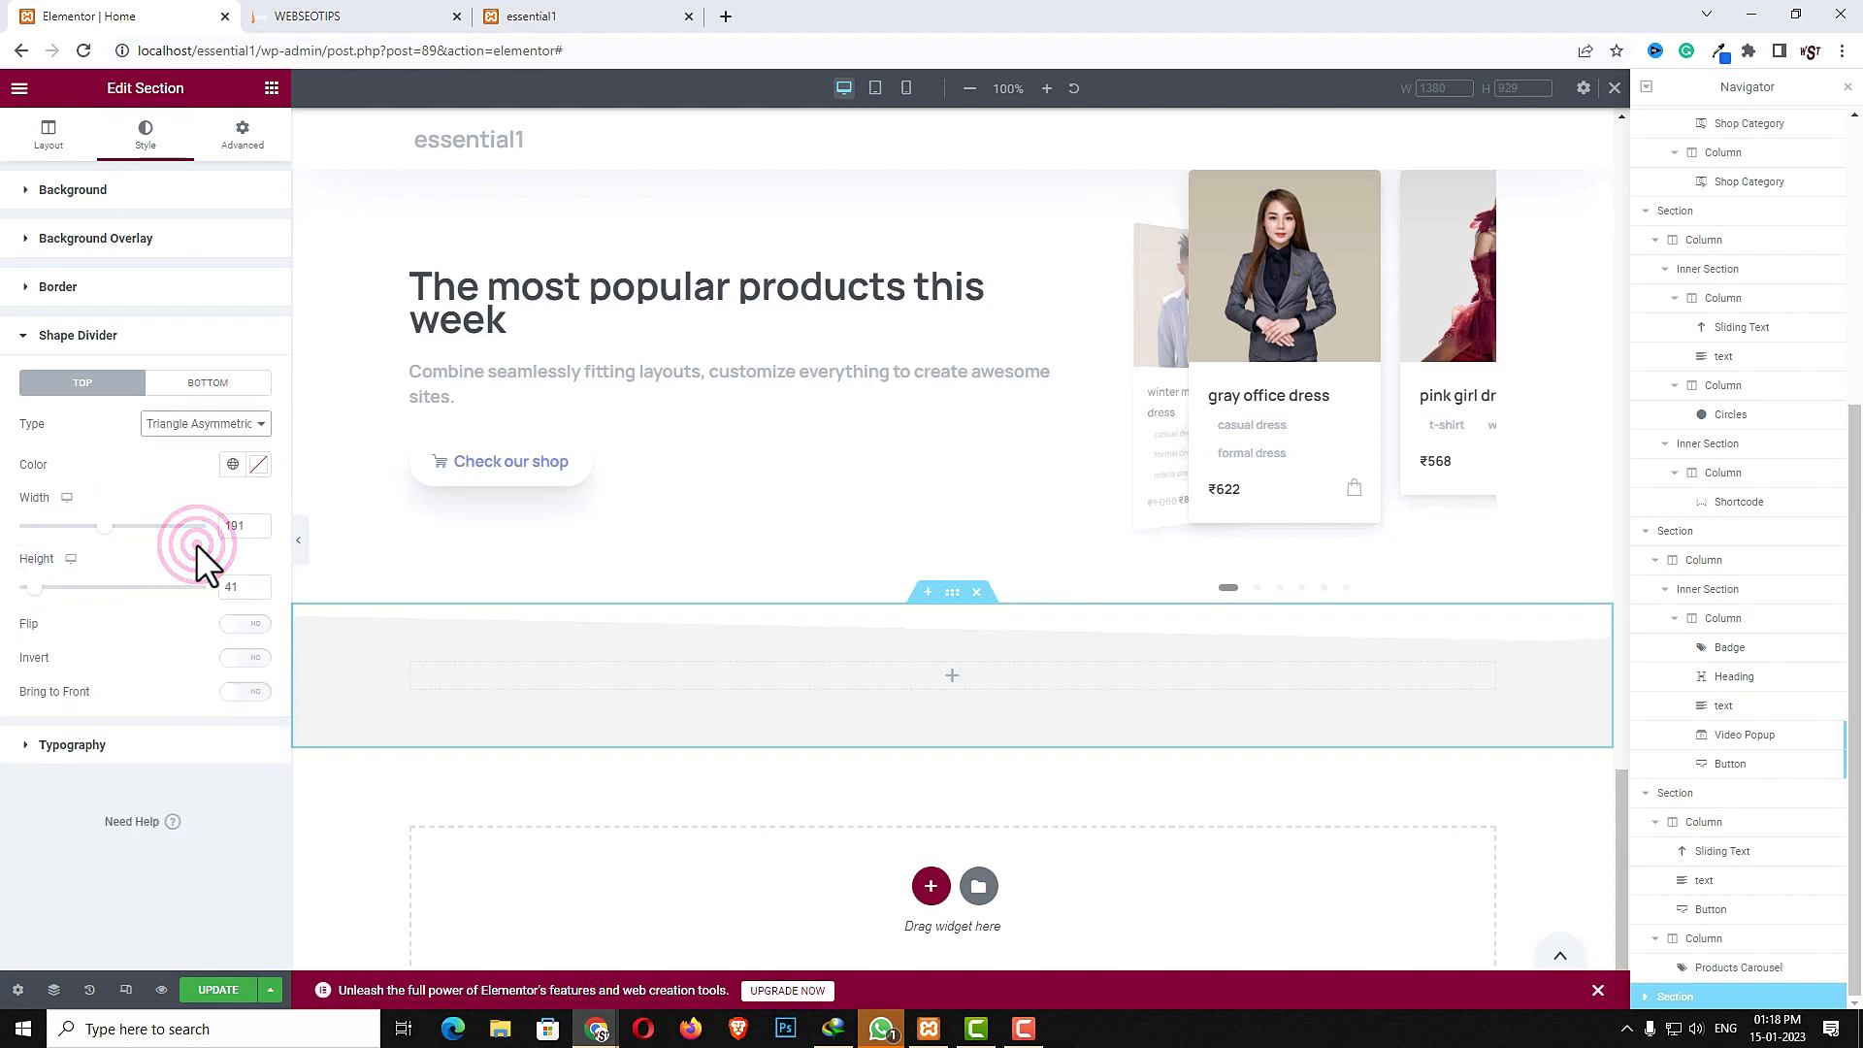
click(217, 419)
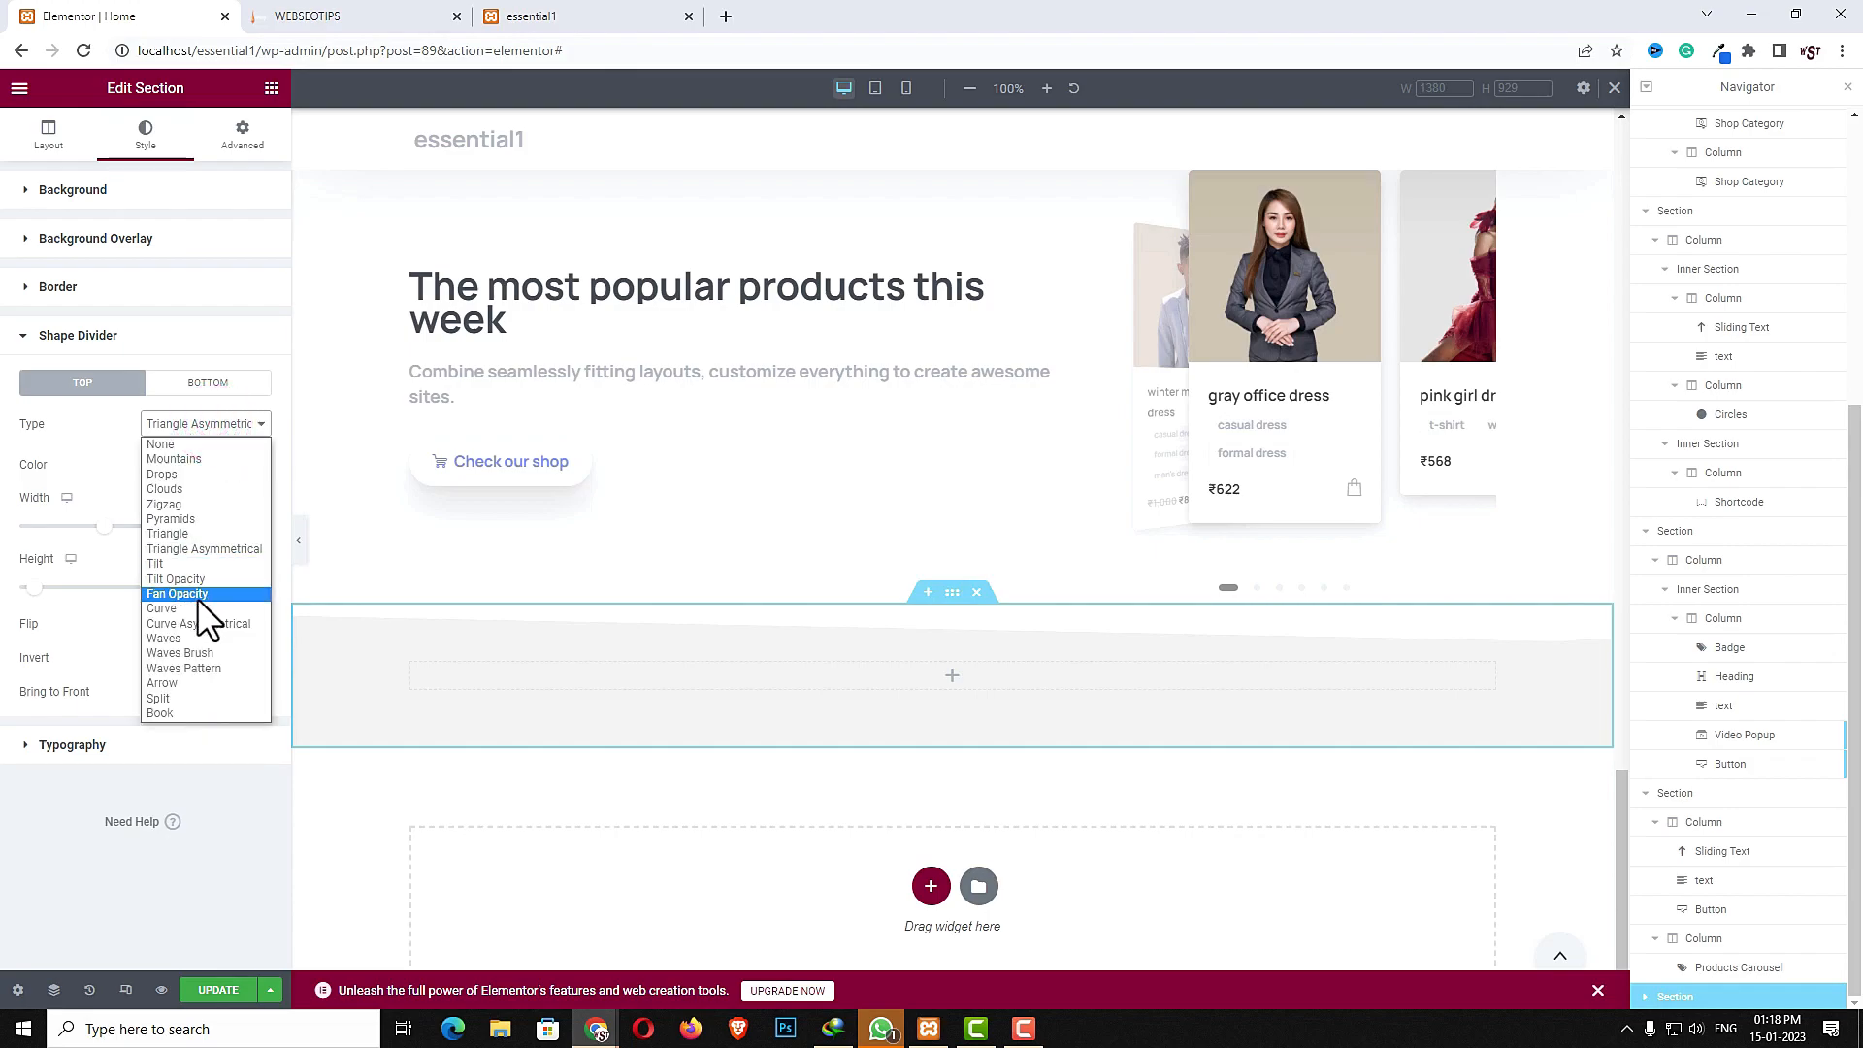
click(158, 699)
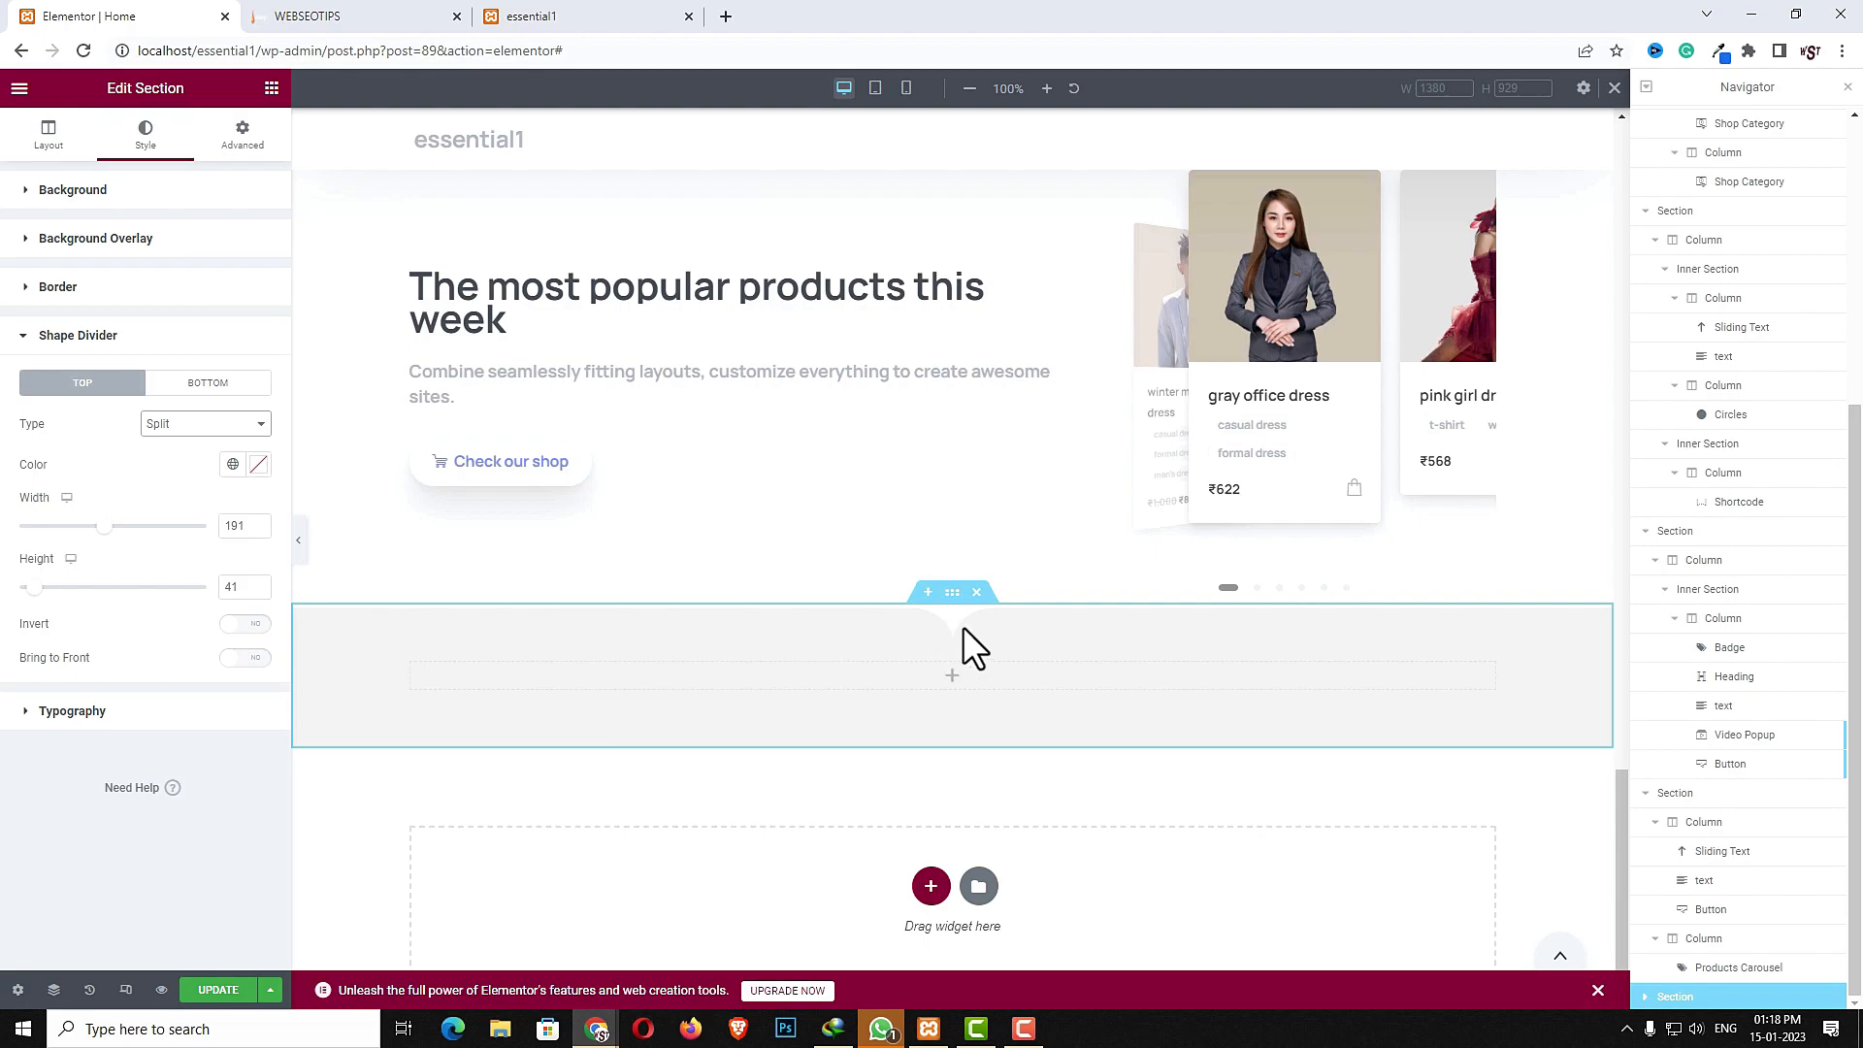
- Search the widgets for inner and drop an Inner Section into the new section's column, then select it
click(952, 632)
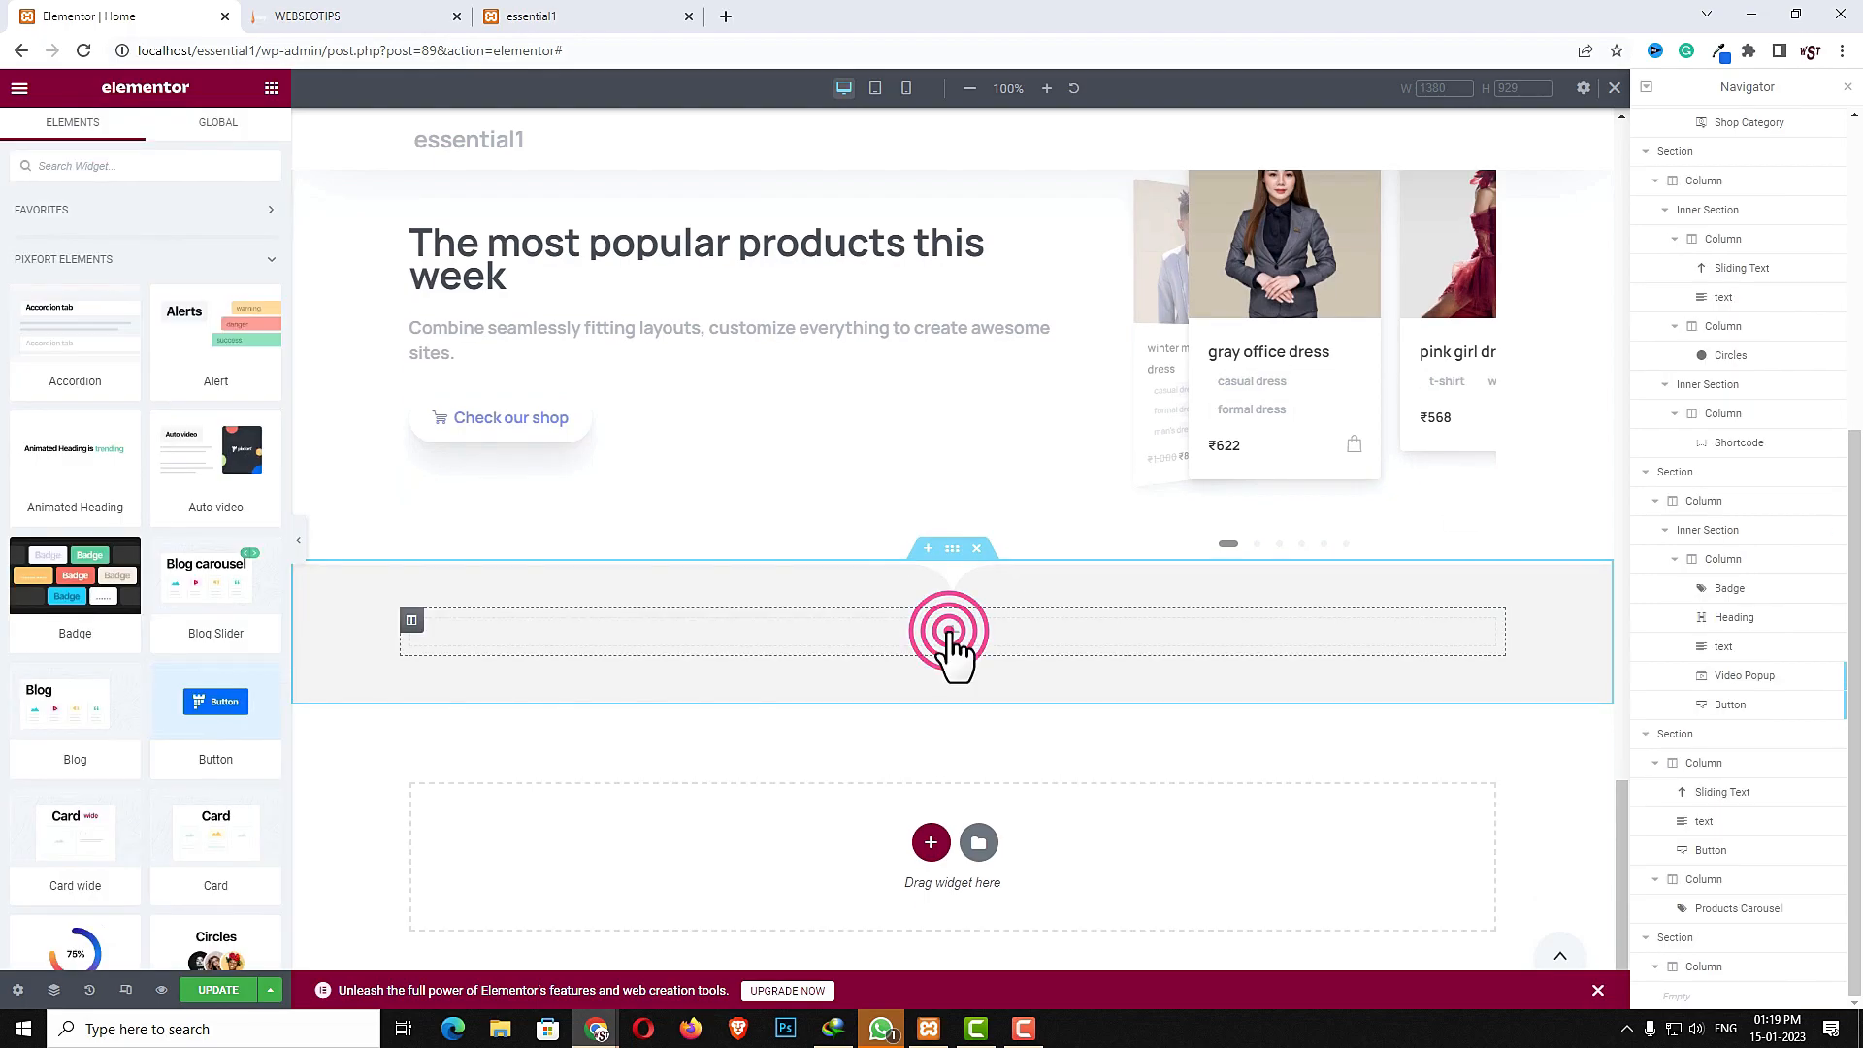
click(158, 167)
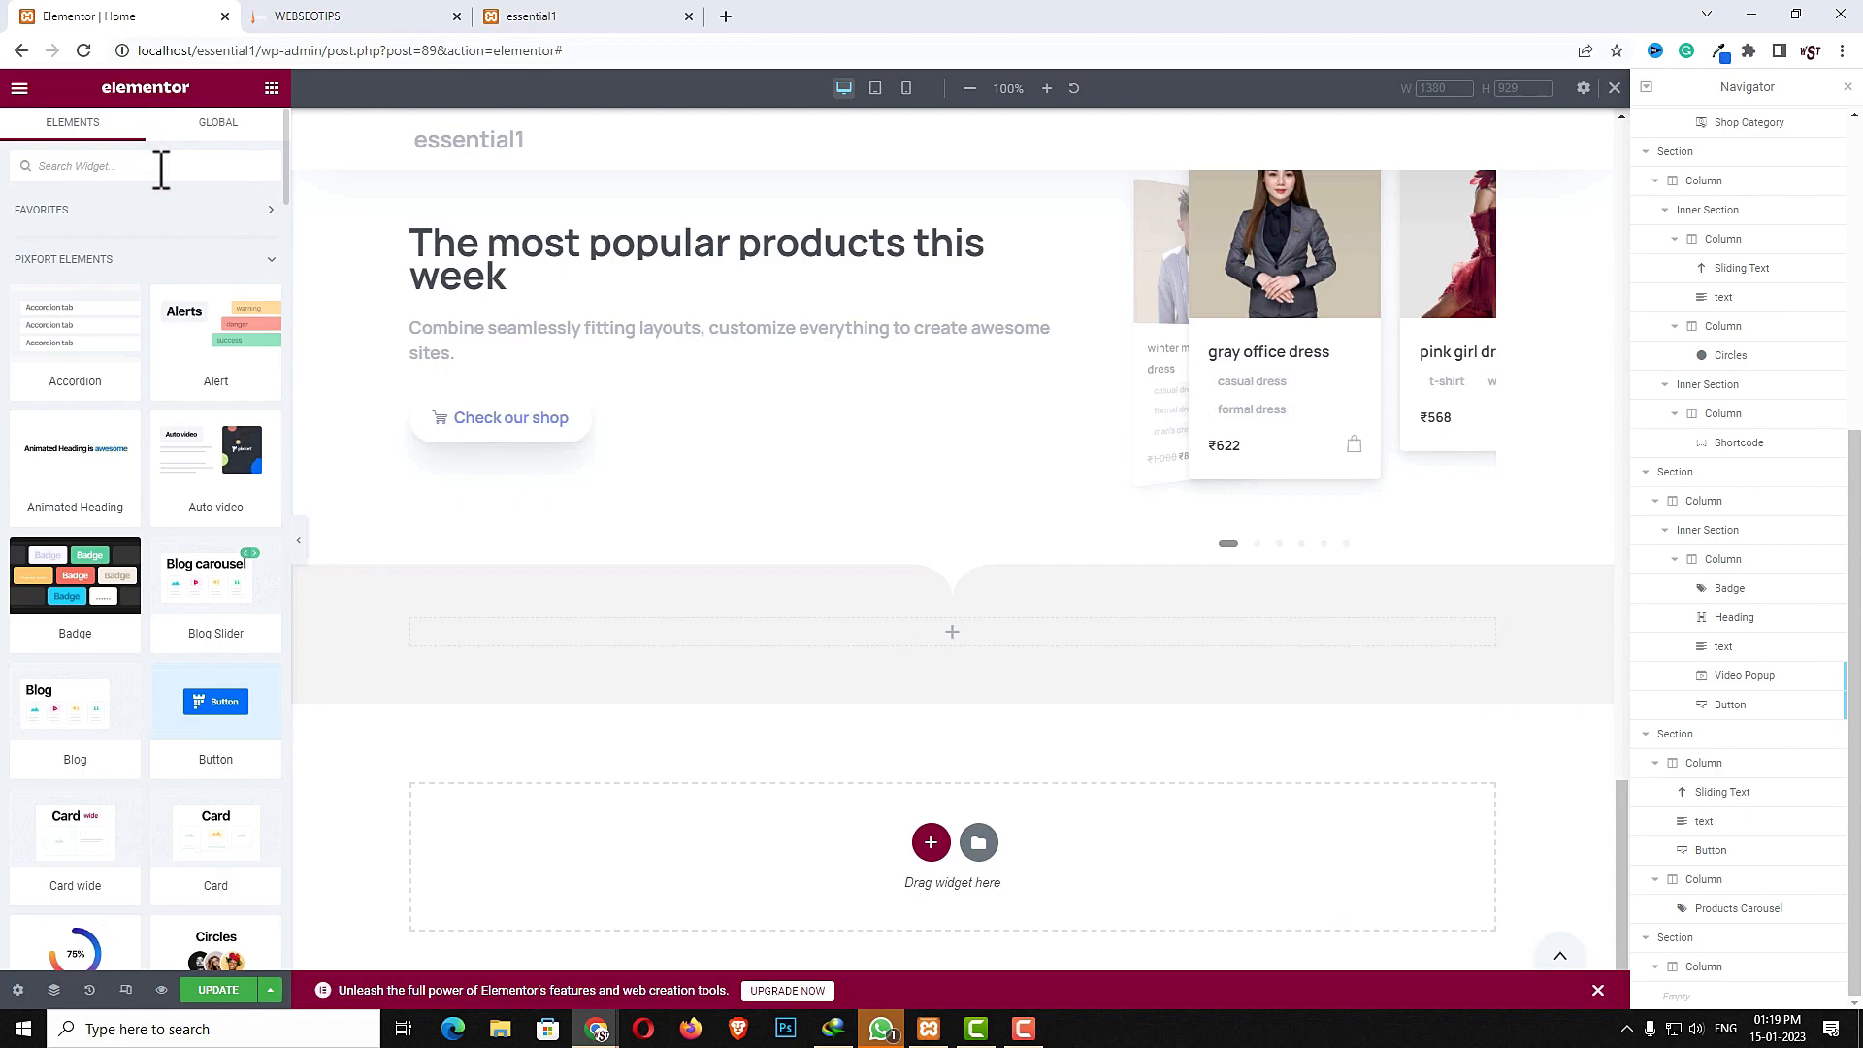
text(inn)
drag(102, 231, 763, 639)
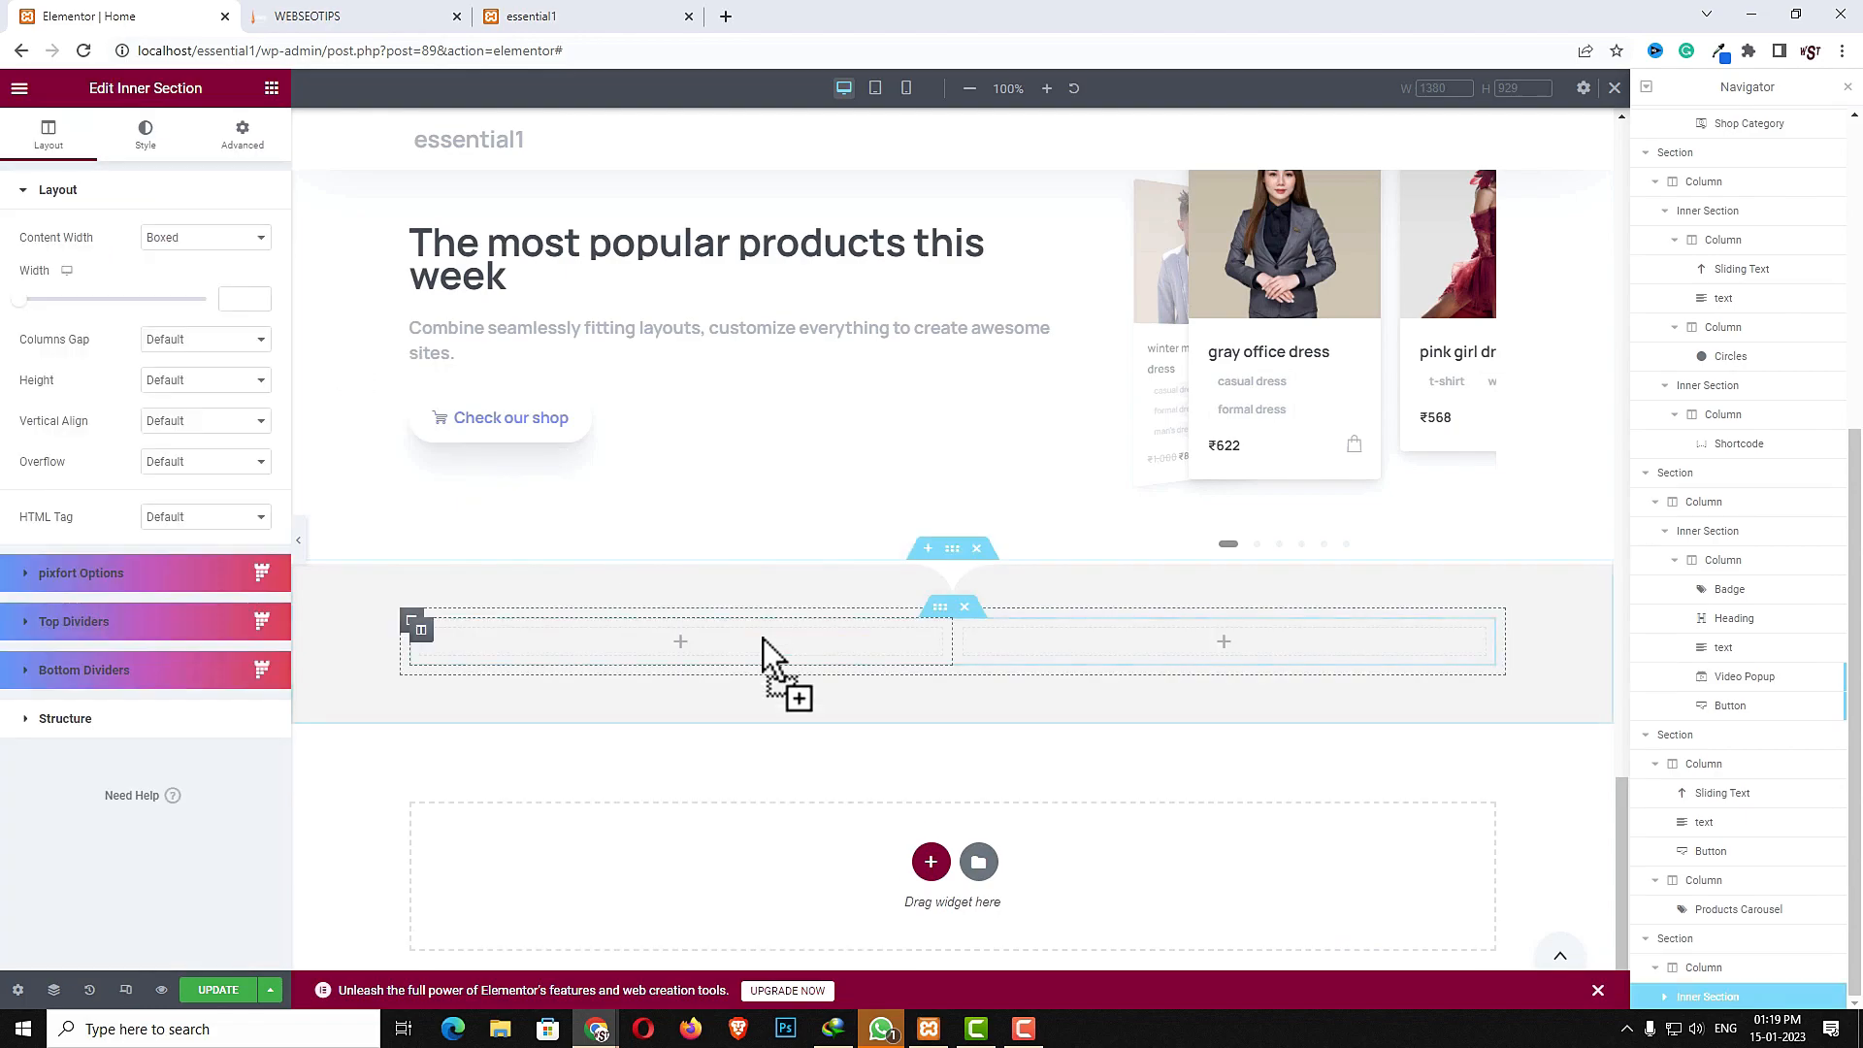
click(420, 632)
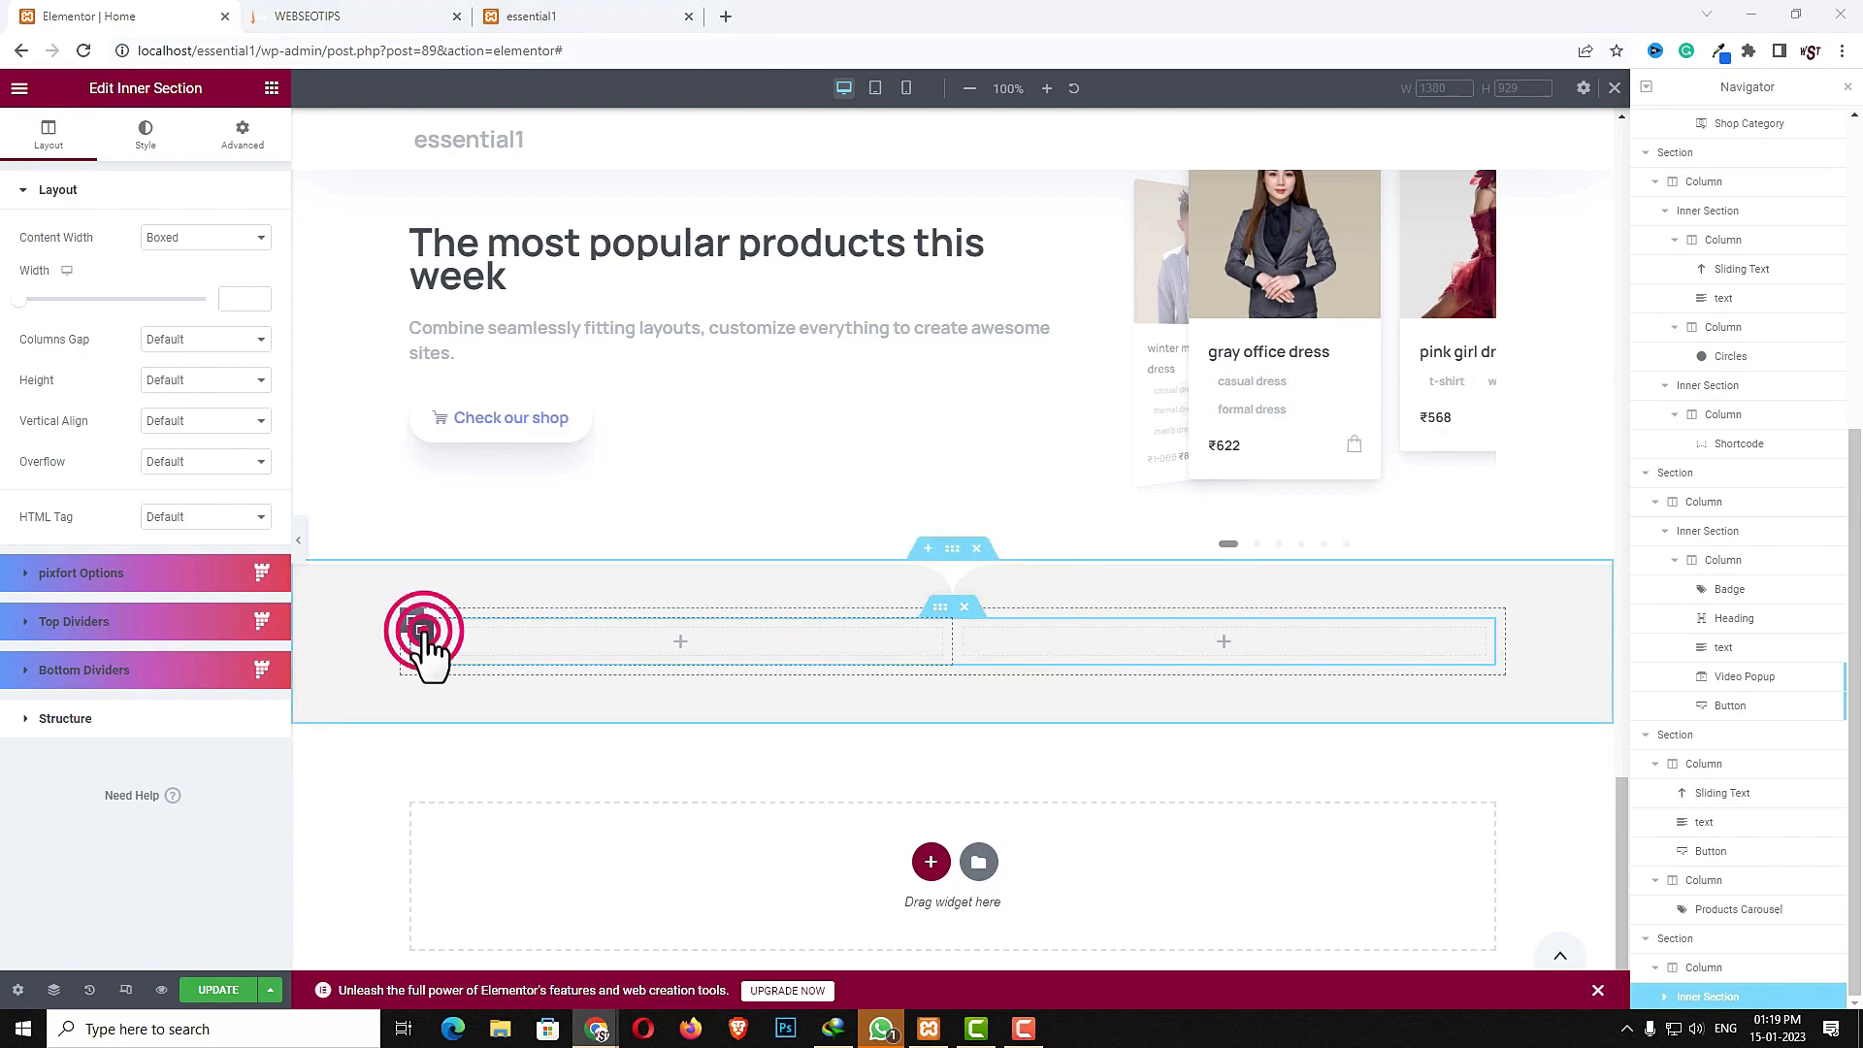
- Set the inner section's left column width to 70 and paste a copy of the popular-products sliding-text heading into it
click(246, 243)
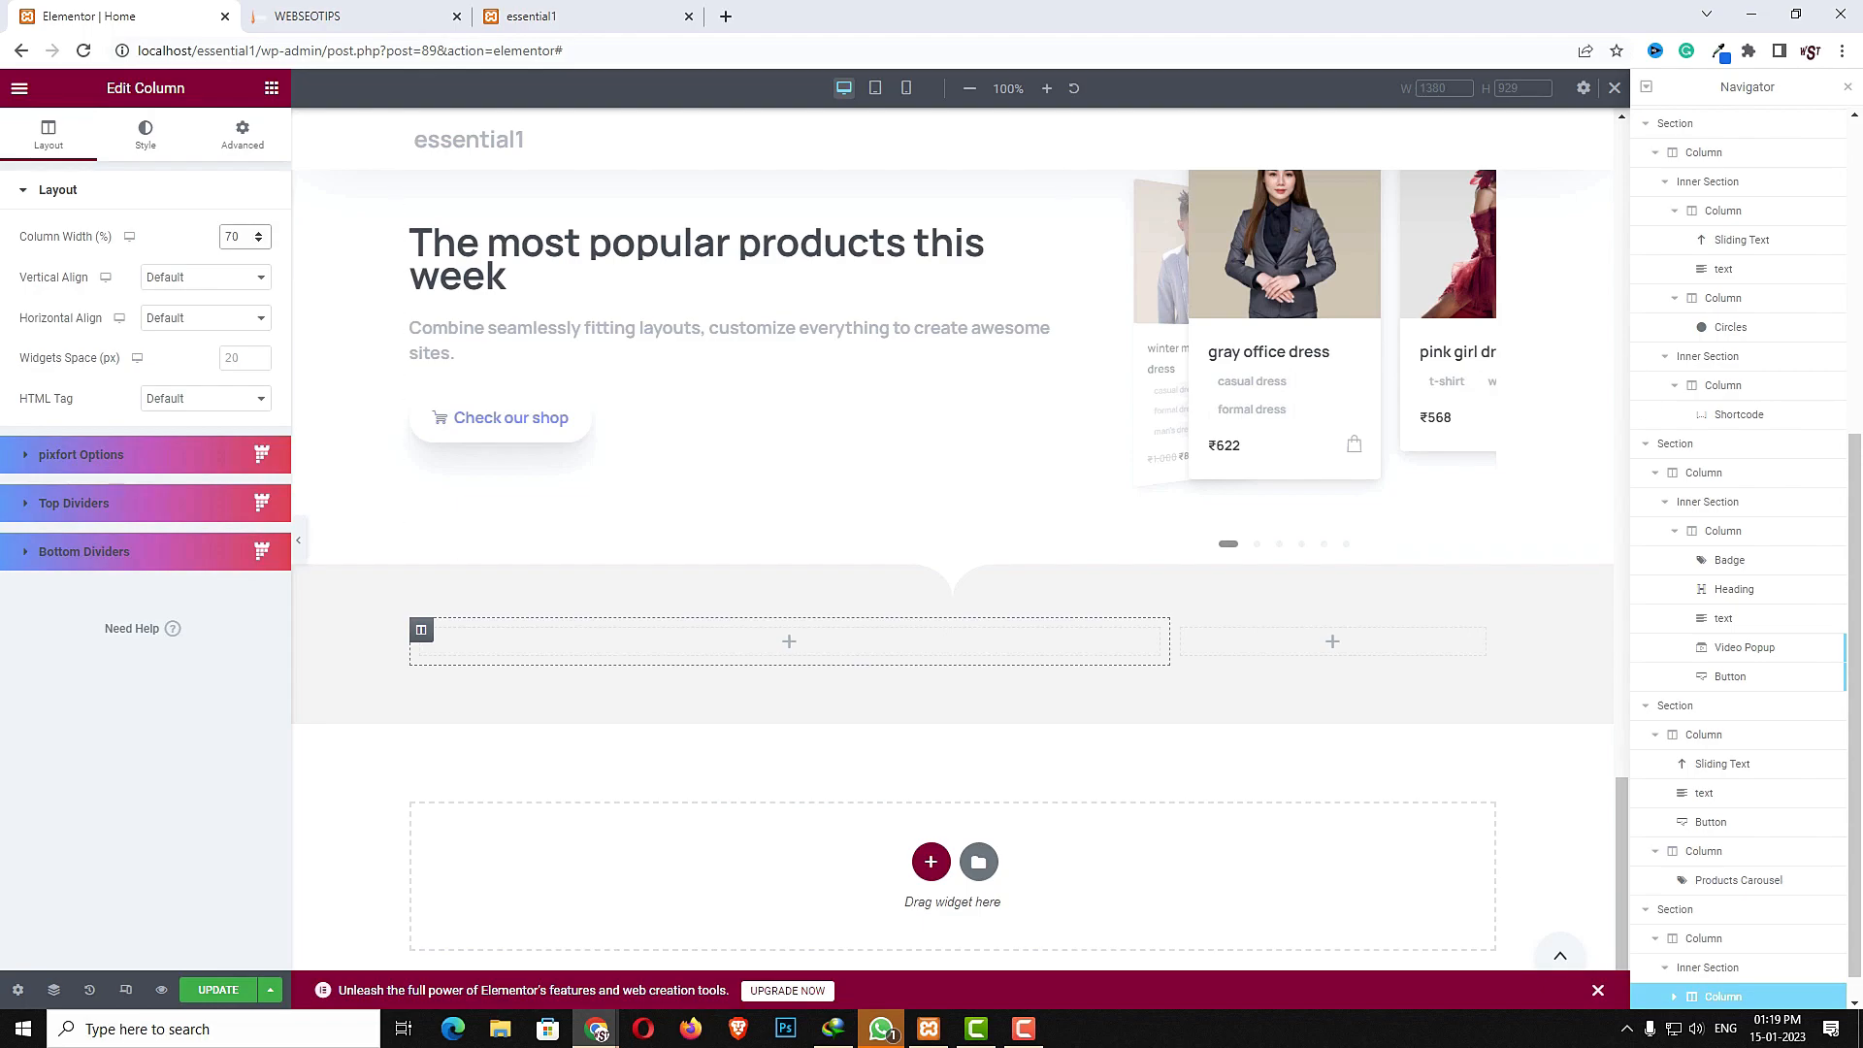
right_click(640, 254)
click(678, 345)
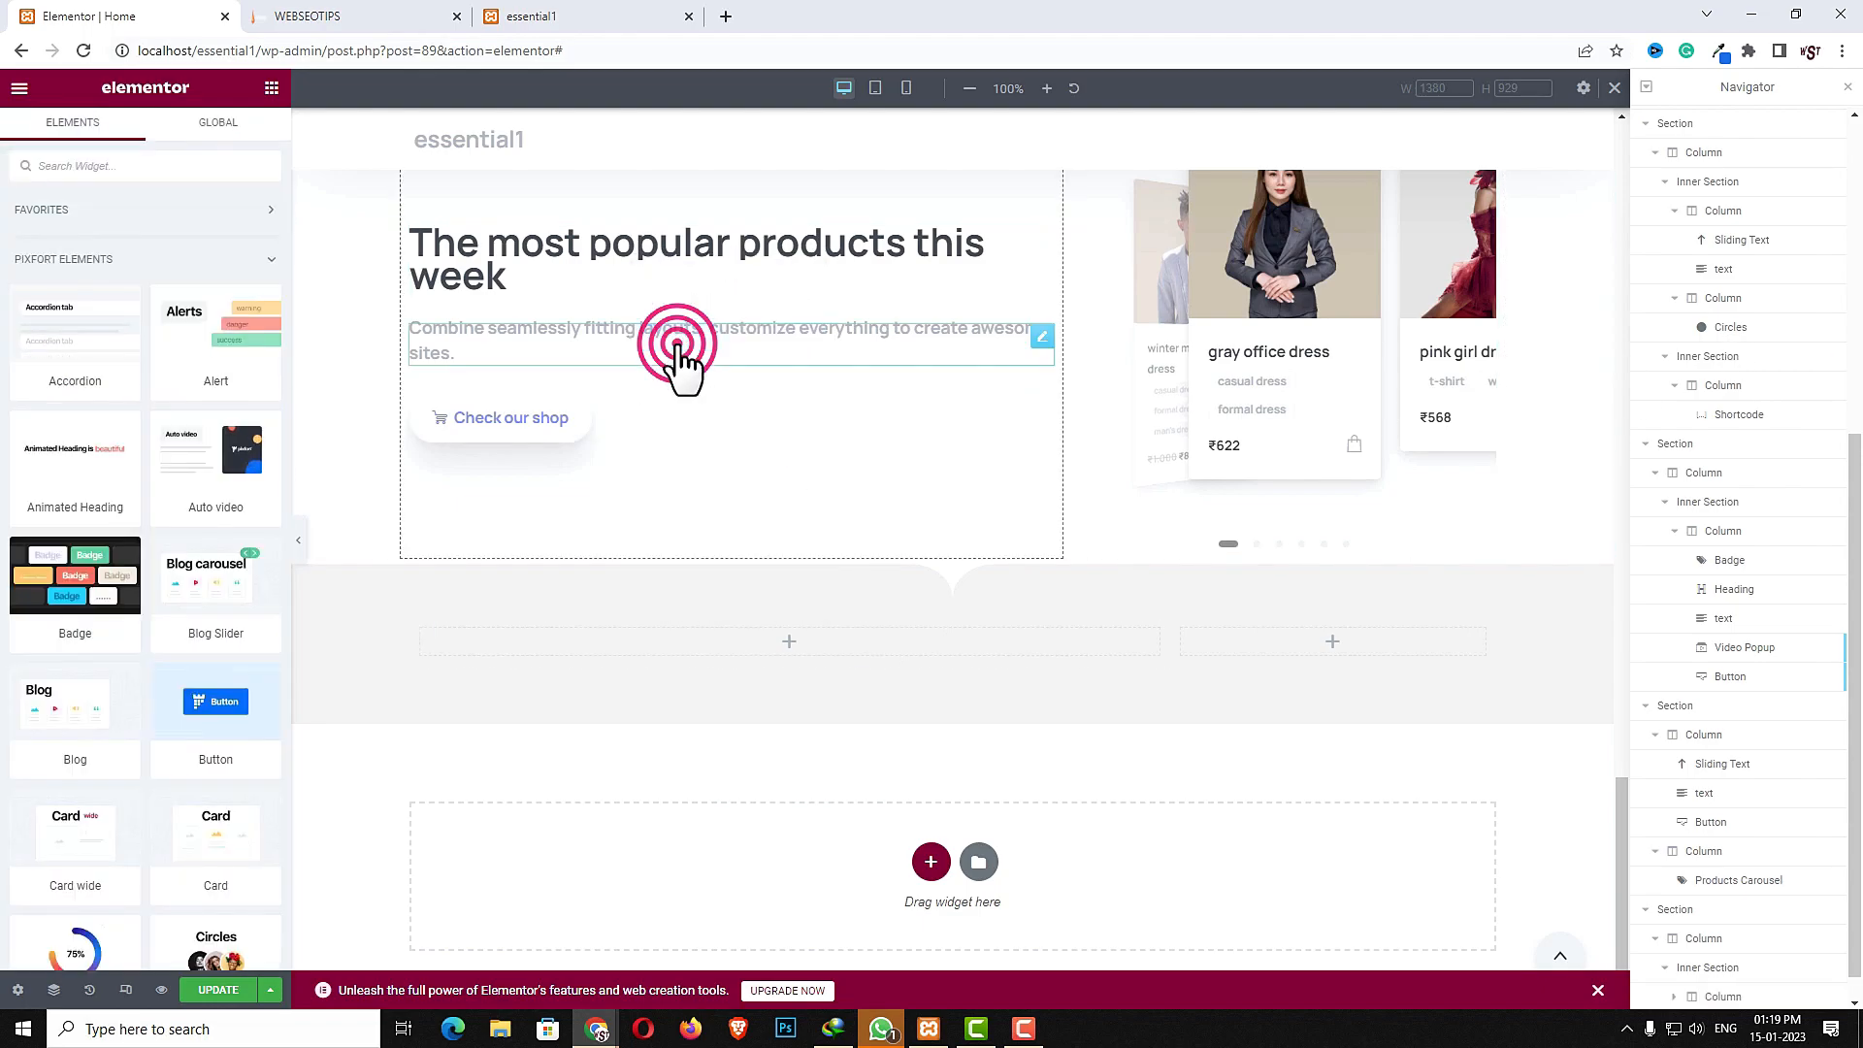
right_click(545, 647)
click(590, 797)
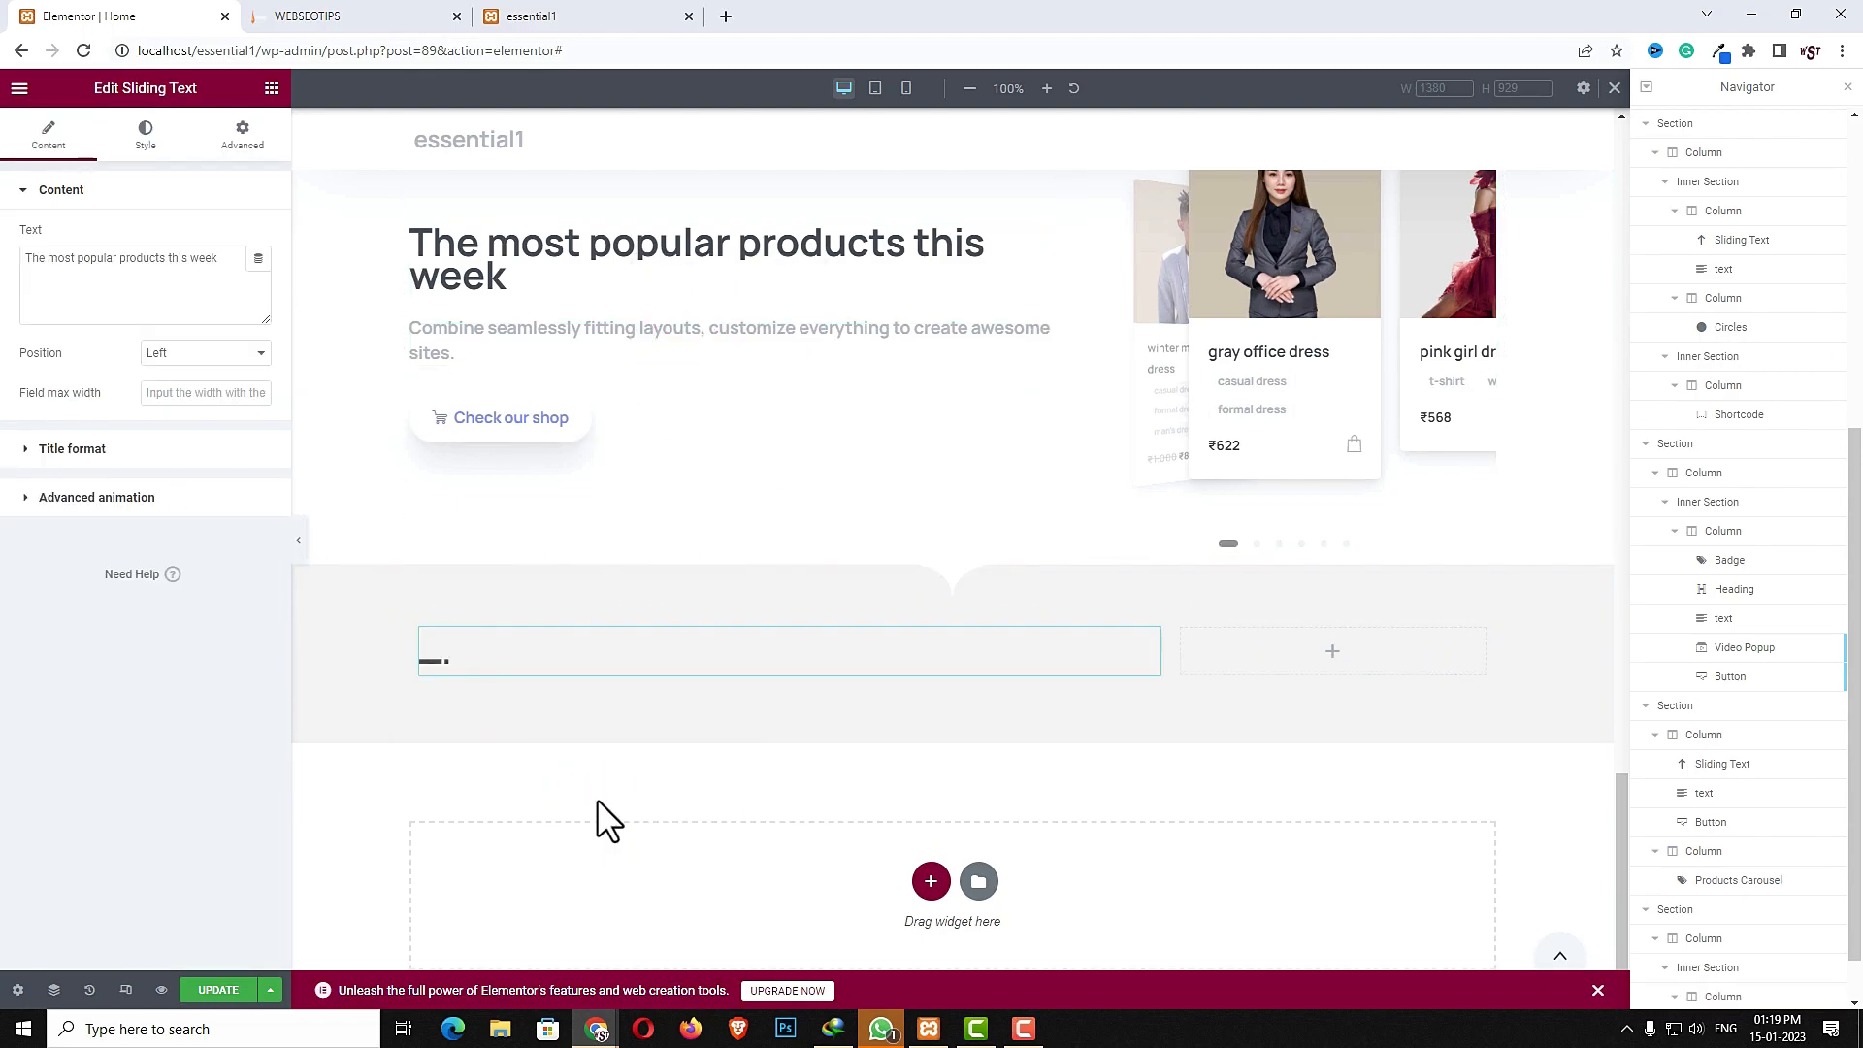
- Copy the popular-products description text and paste it below the new heading in the left column
right_click(521, 343)
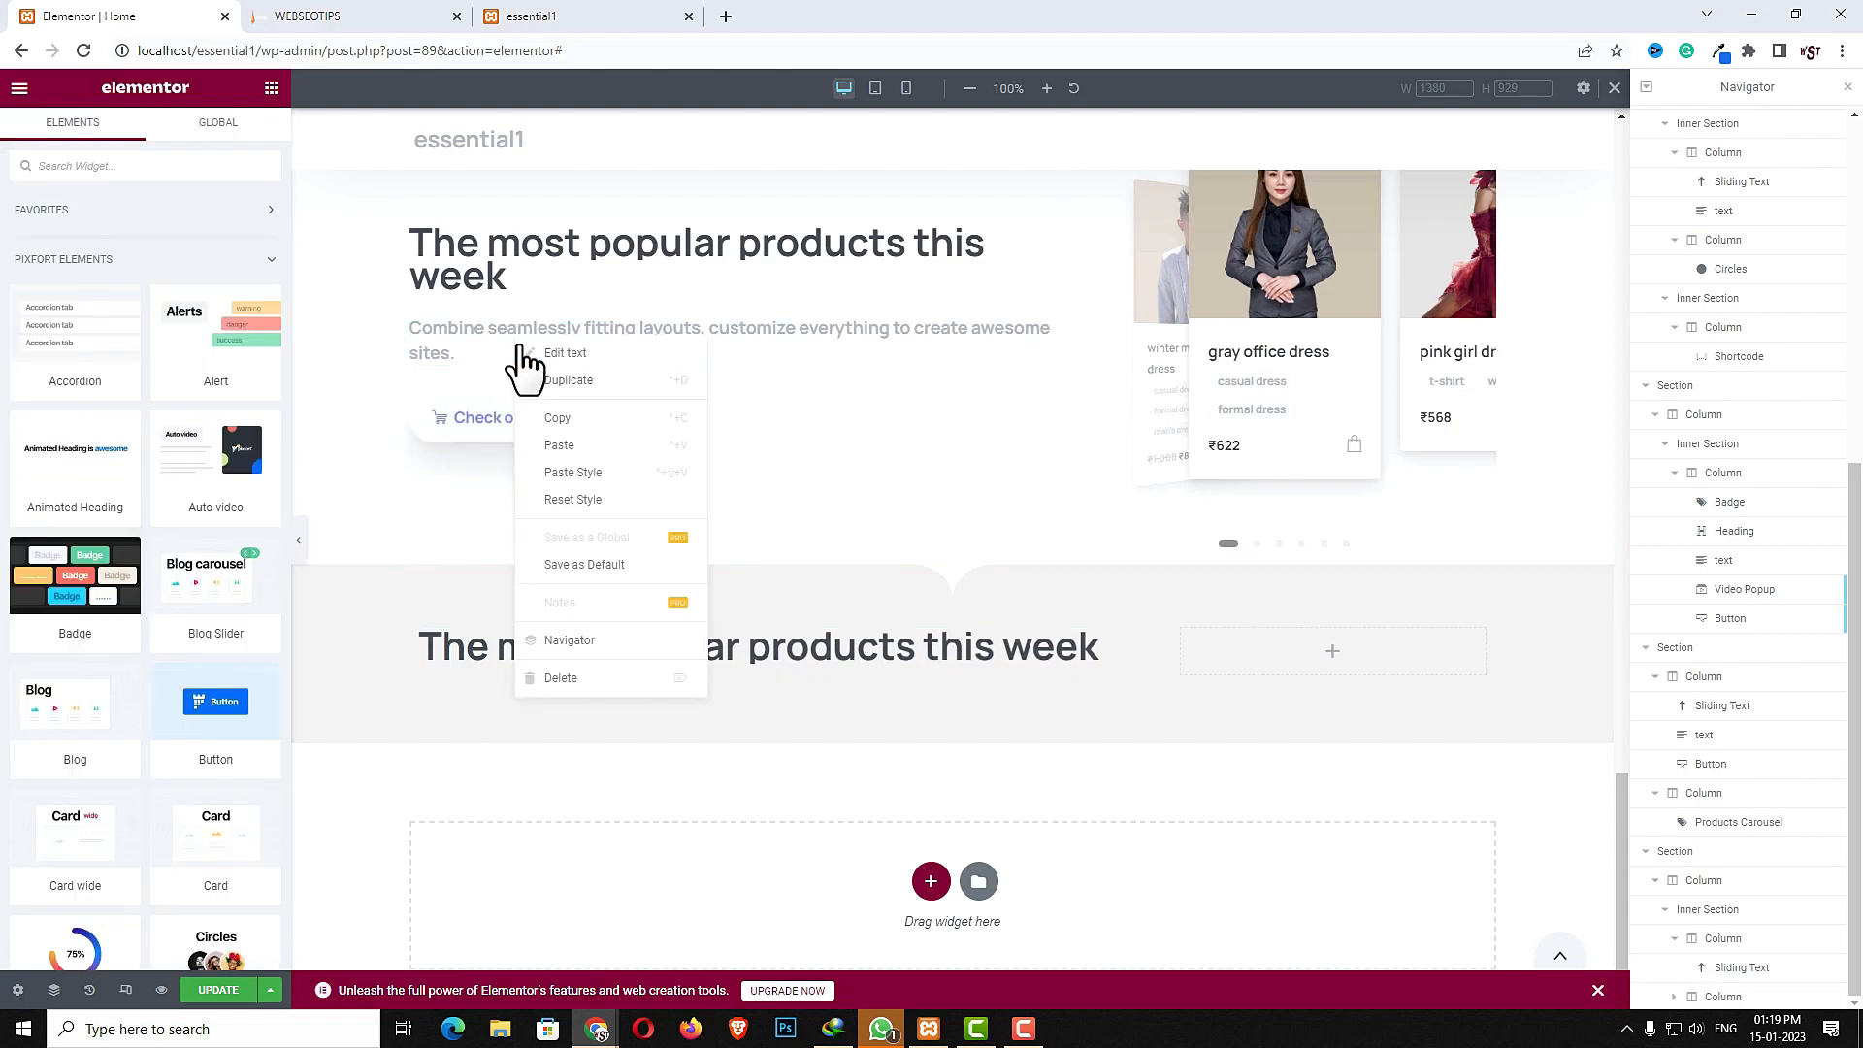
click(555, 417)
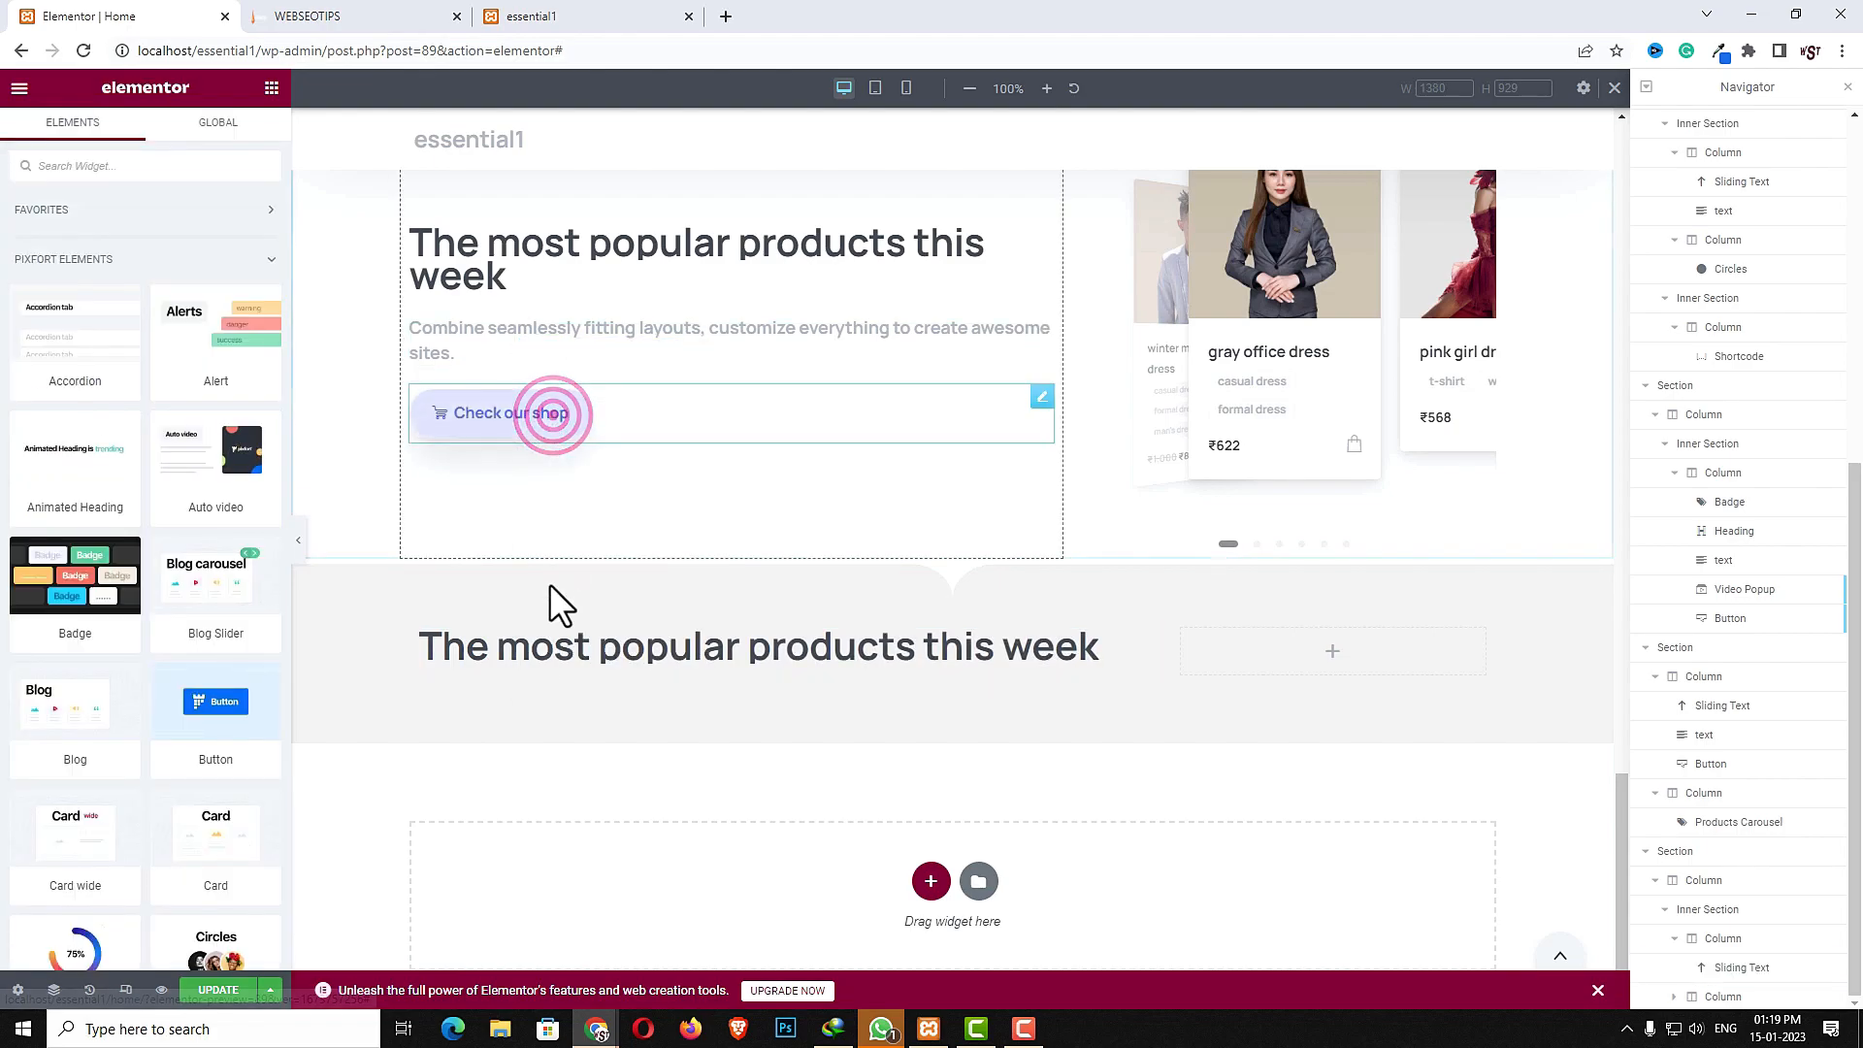
right_click(529, 668)
click(577, 757)
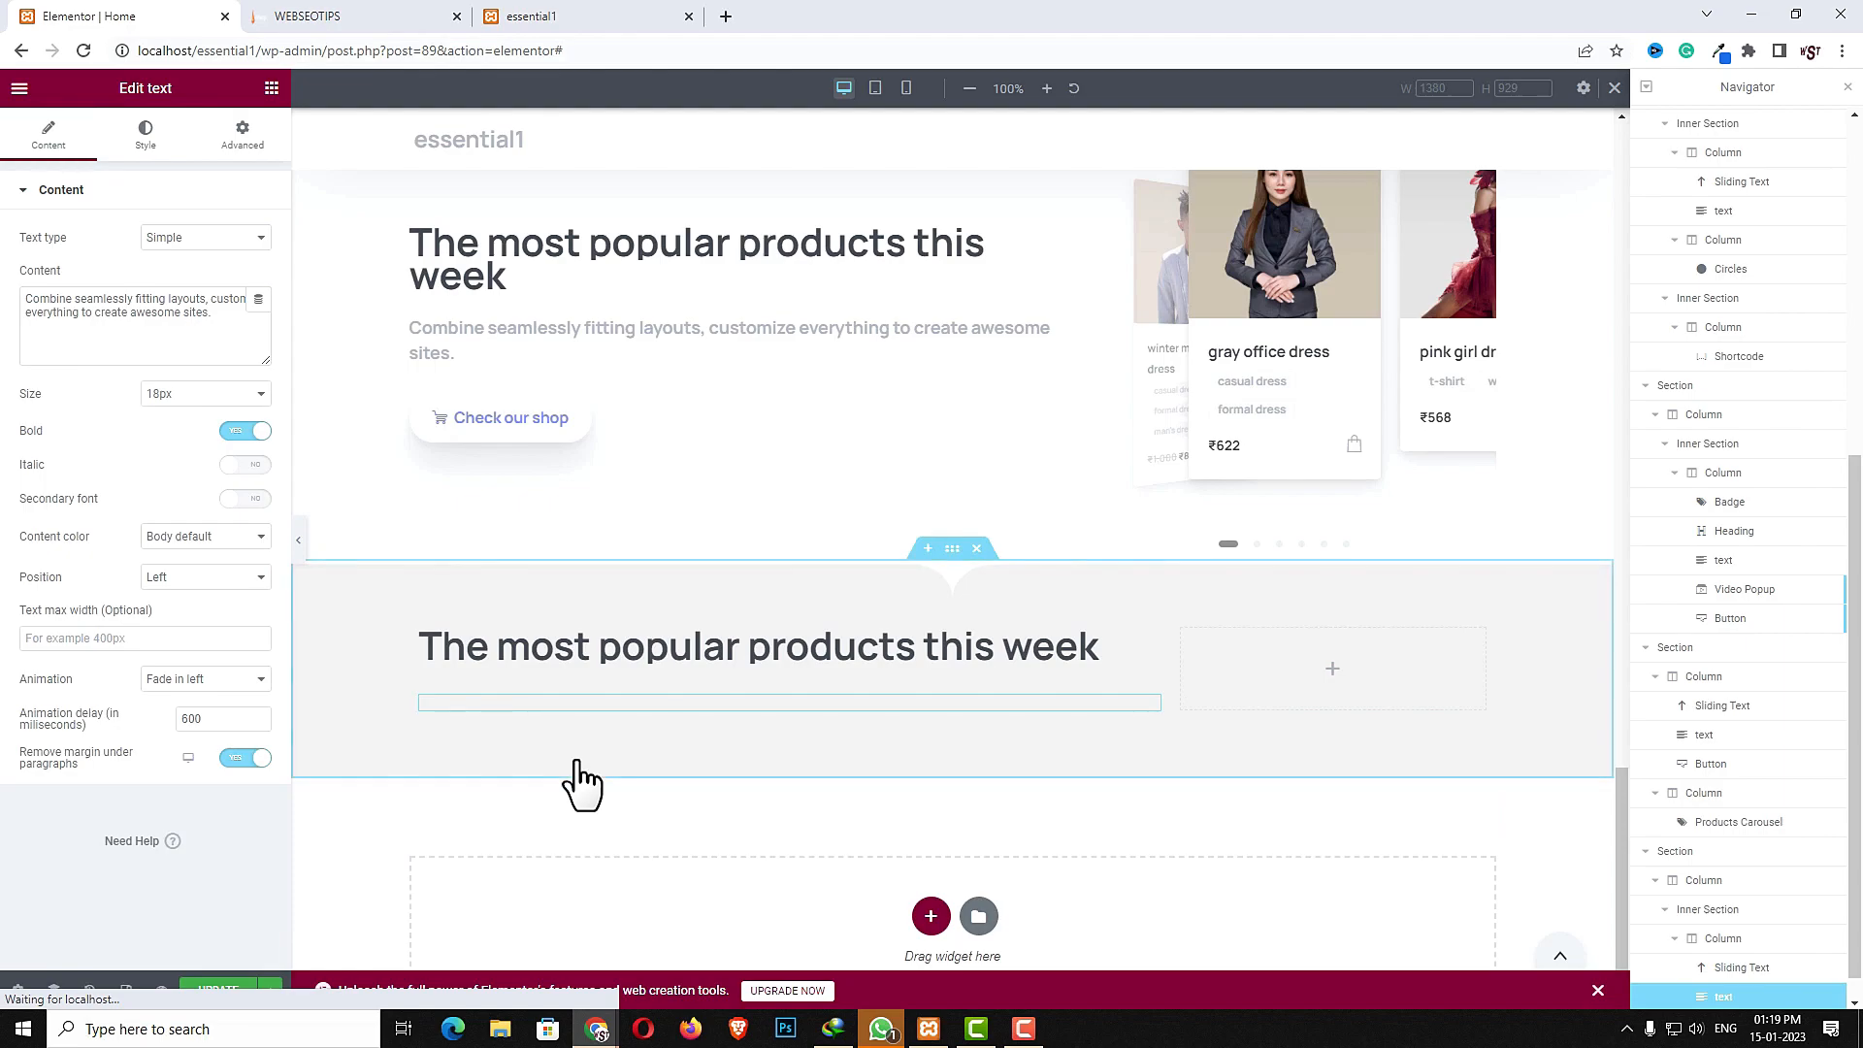
- Change the new sliding-text heading to "Handpicked from Essentials"
click(608, 653)
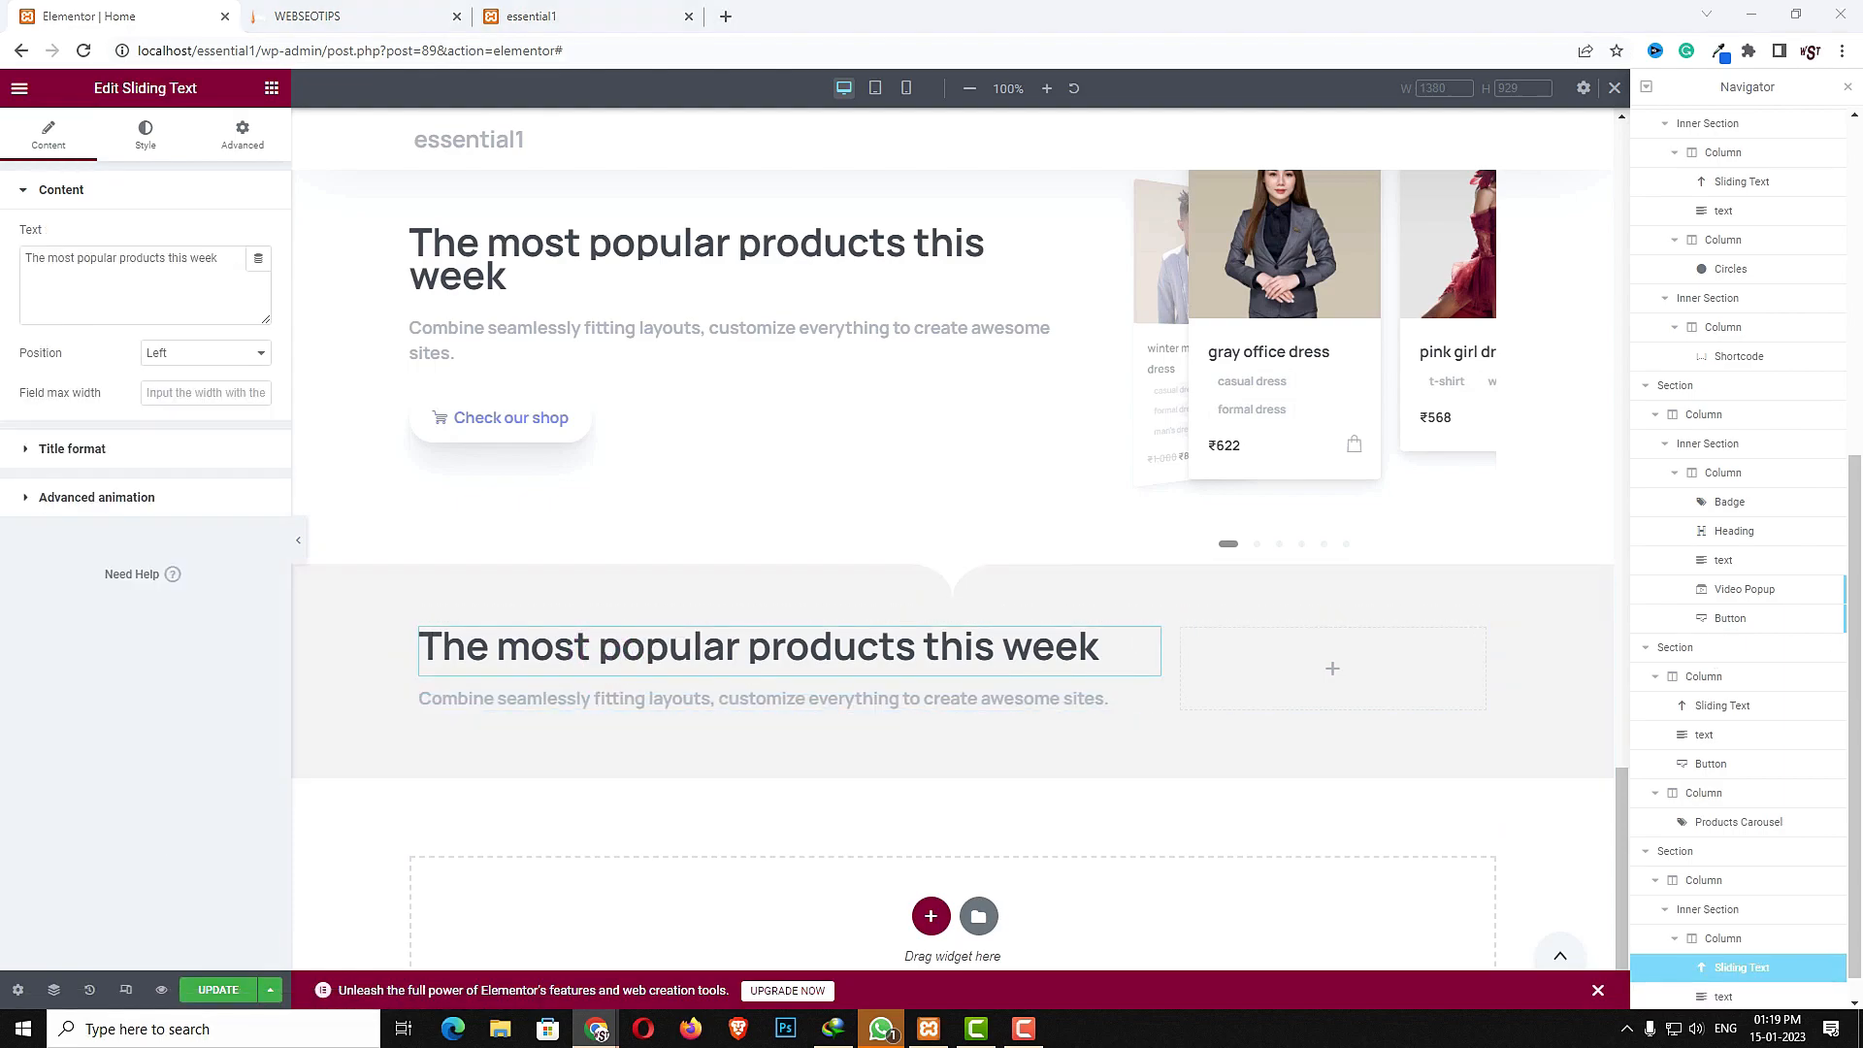
triple_click(200, 291)
text(Handpicked from Essentials)
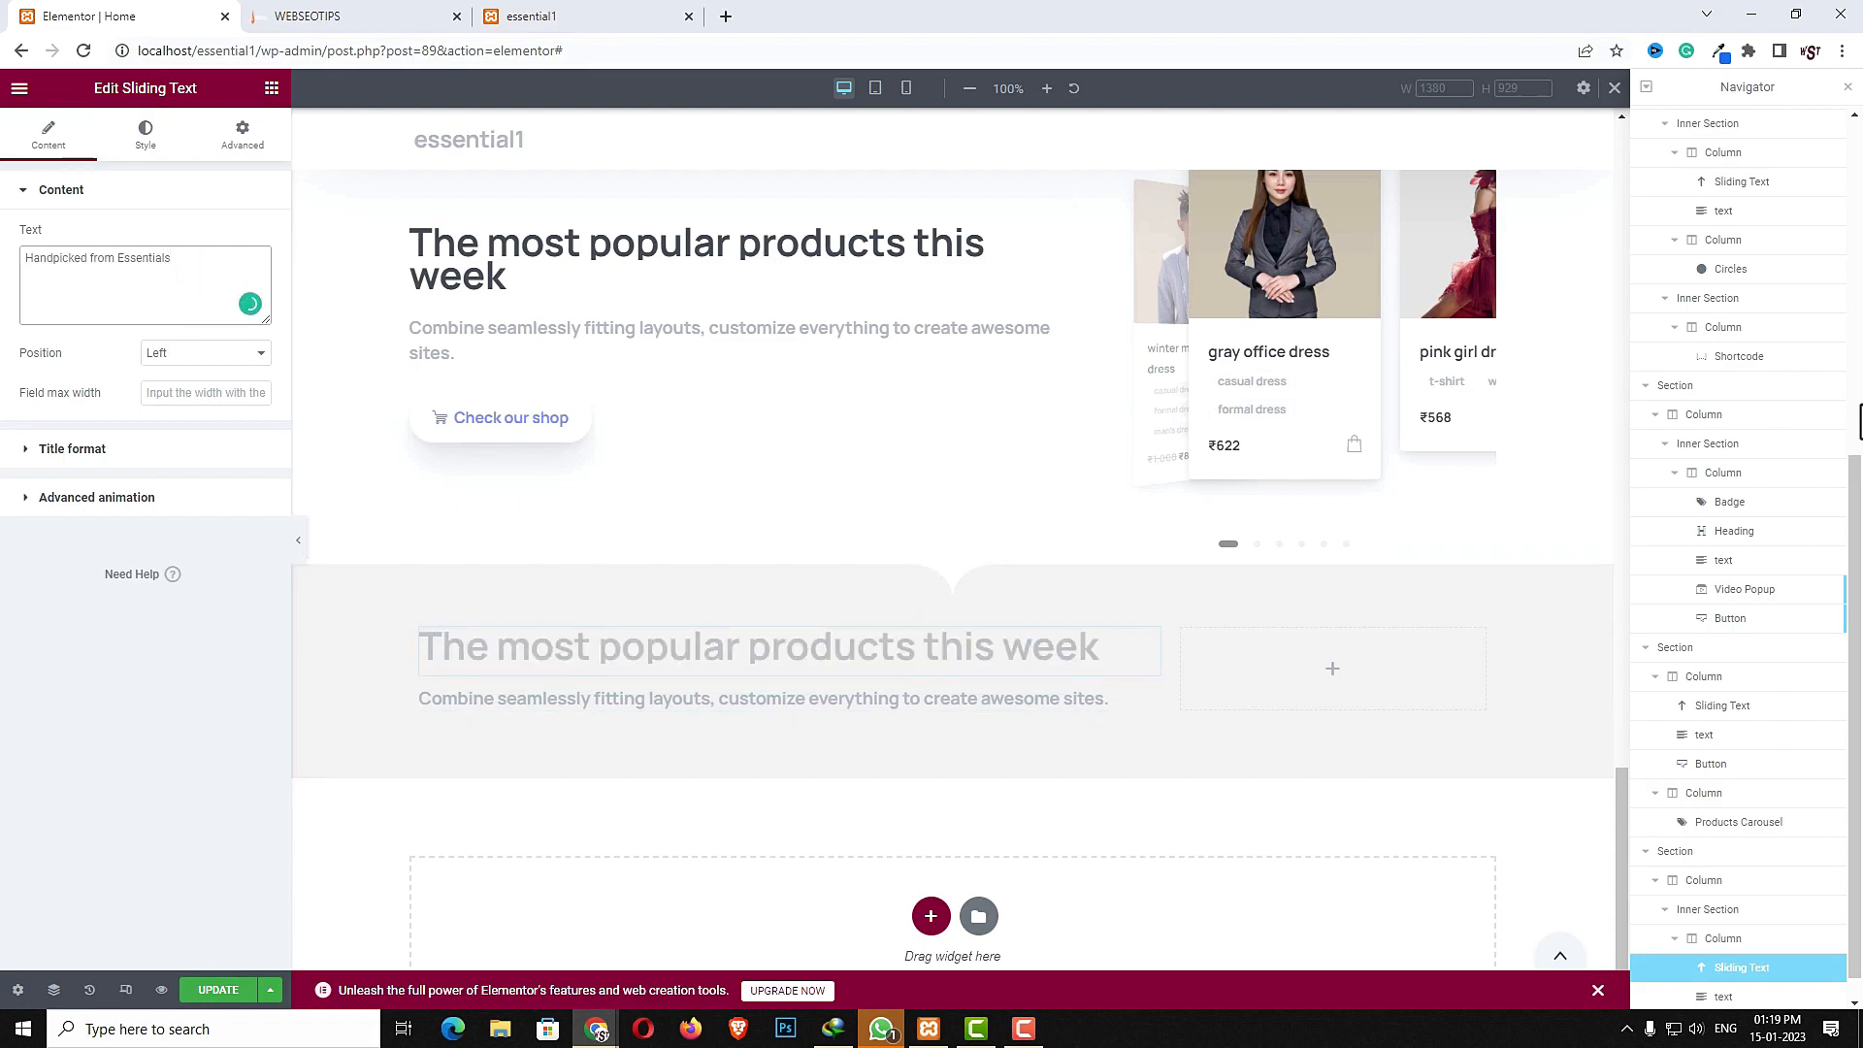
- Replace the new text widget's content with "Combine seamlessly fitting layouts, customize everything."
click(766, 697)
triple_click(62, 313)
text(Combine seamlessly fitting layouts, customize everything.)
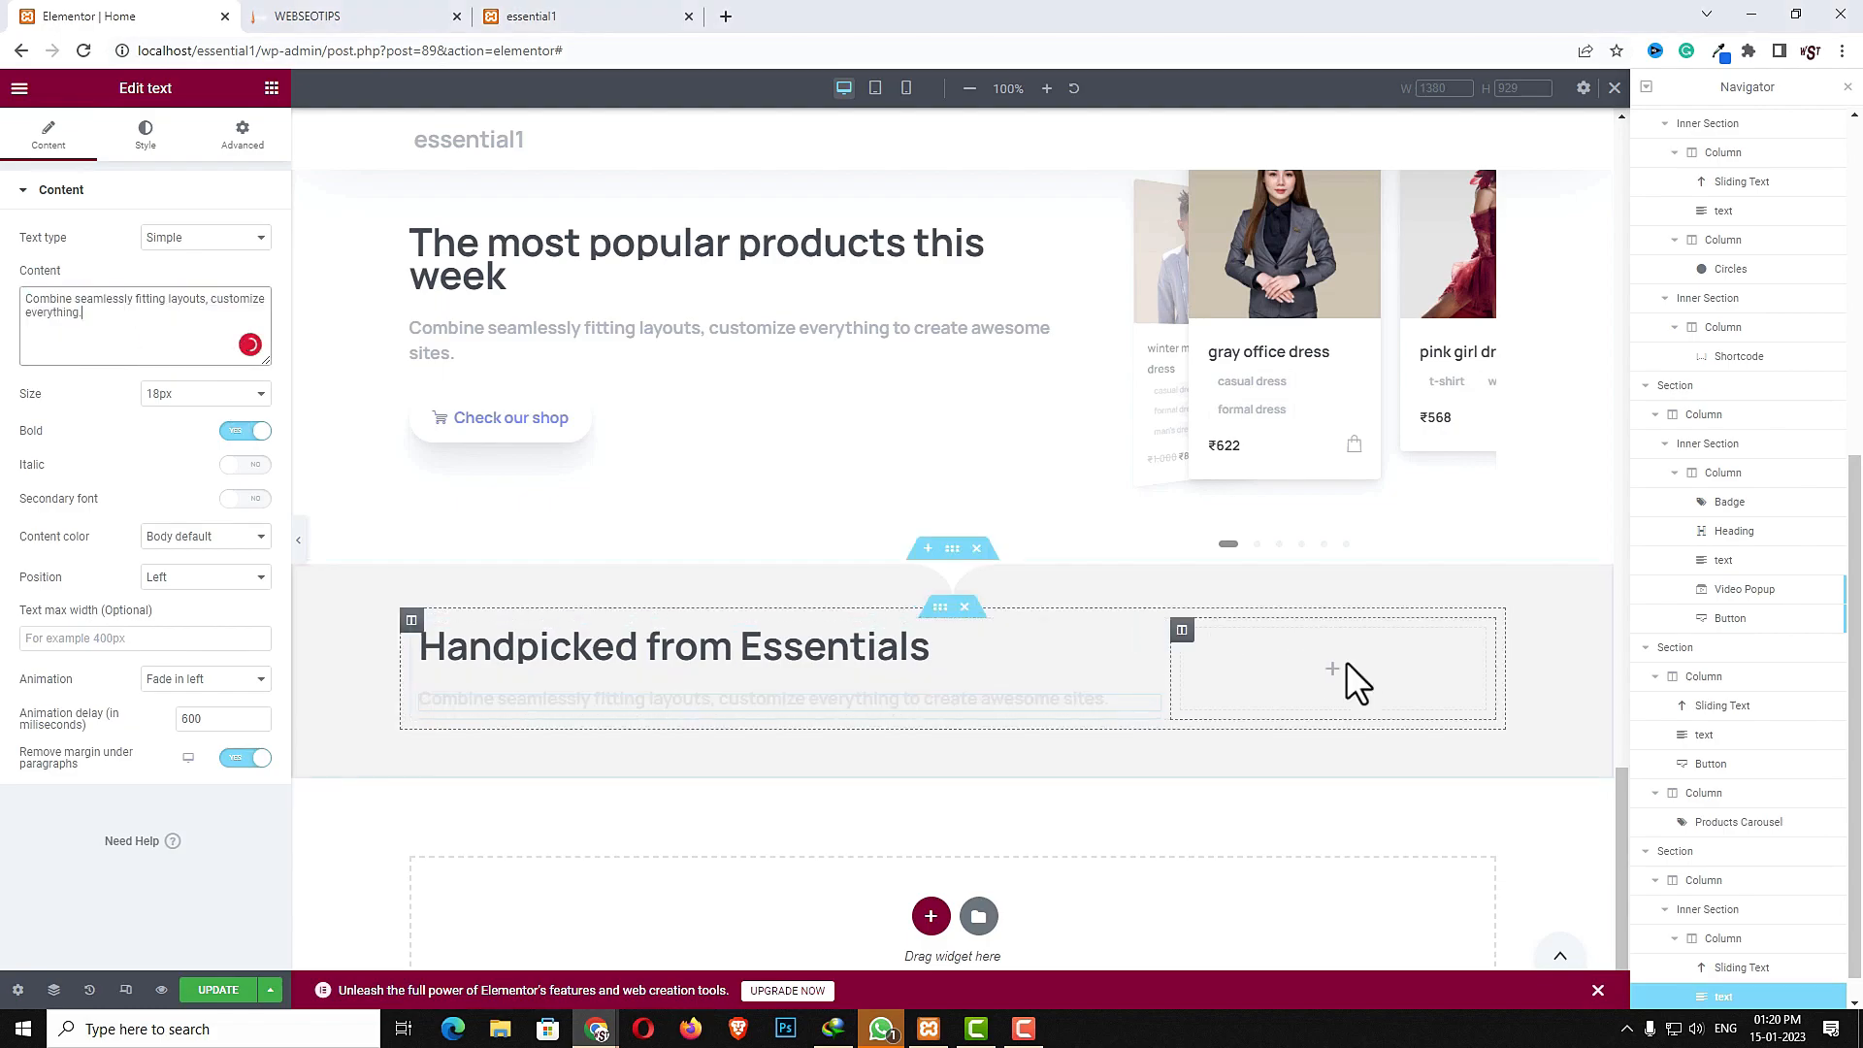
- Copy the "Check our shop" button from the categories section and paste it into the inner section's right column
click(1334, 684)
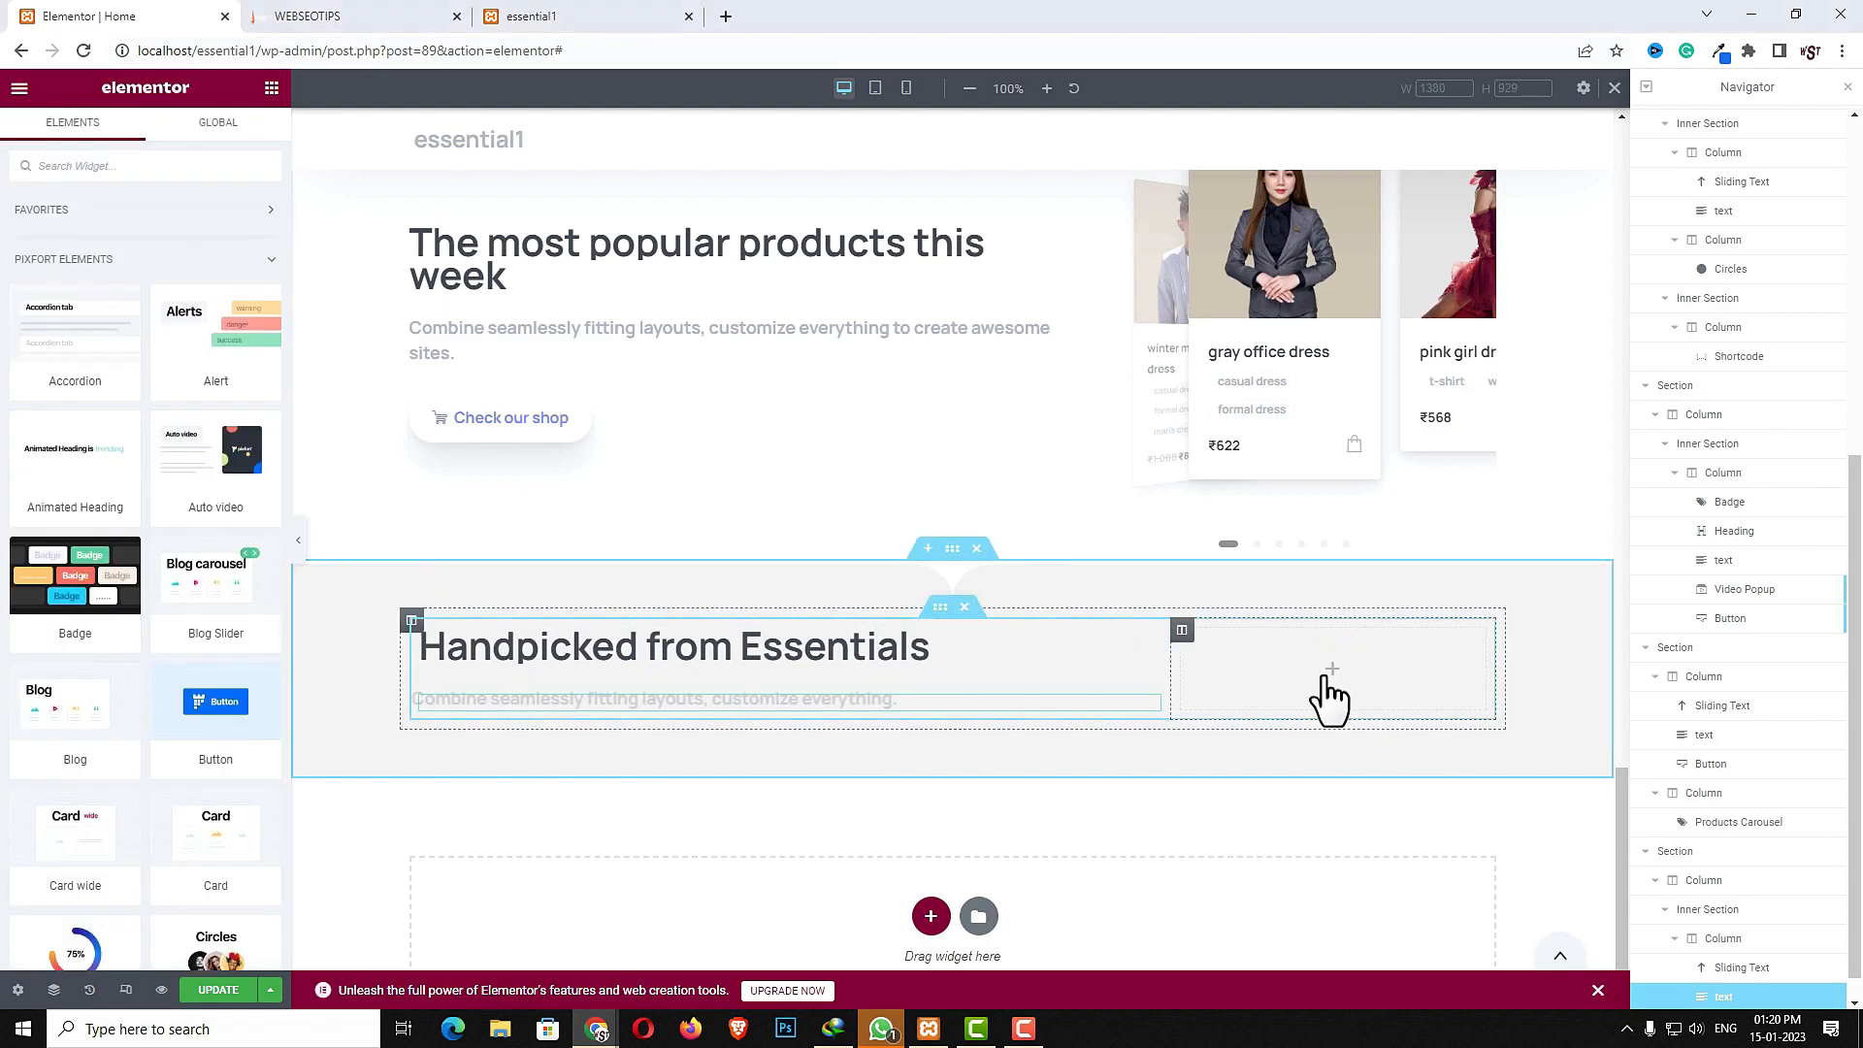
scroll(1324, 697, up, 5)
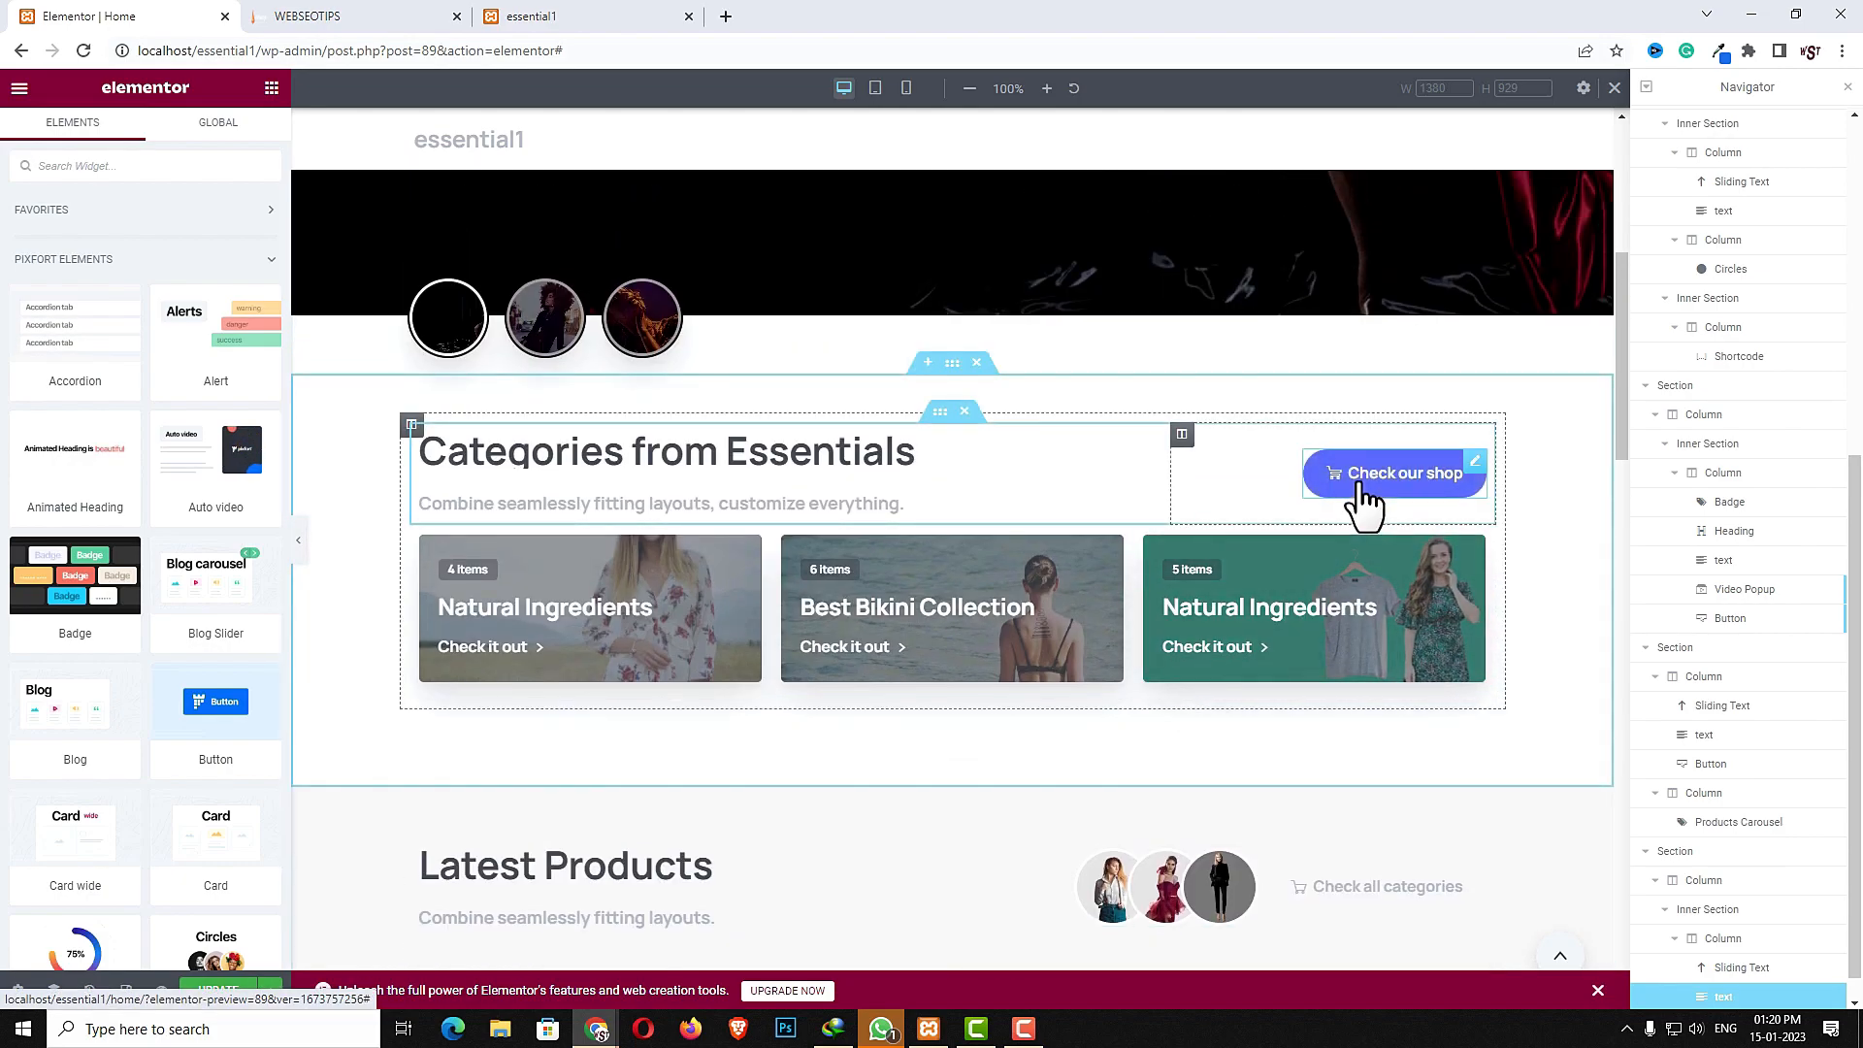
right_click(1362, 484)
click(1402, 564)
scroll(1388, 656, down, 5)
right_click(1281, 616)
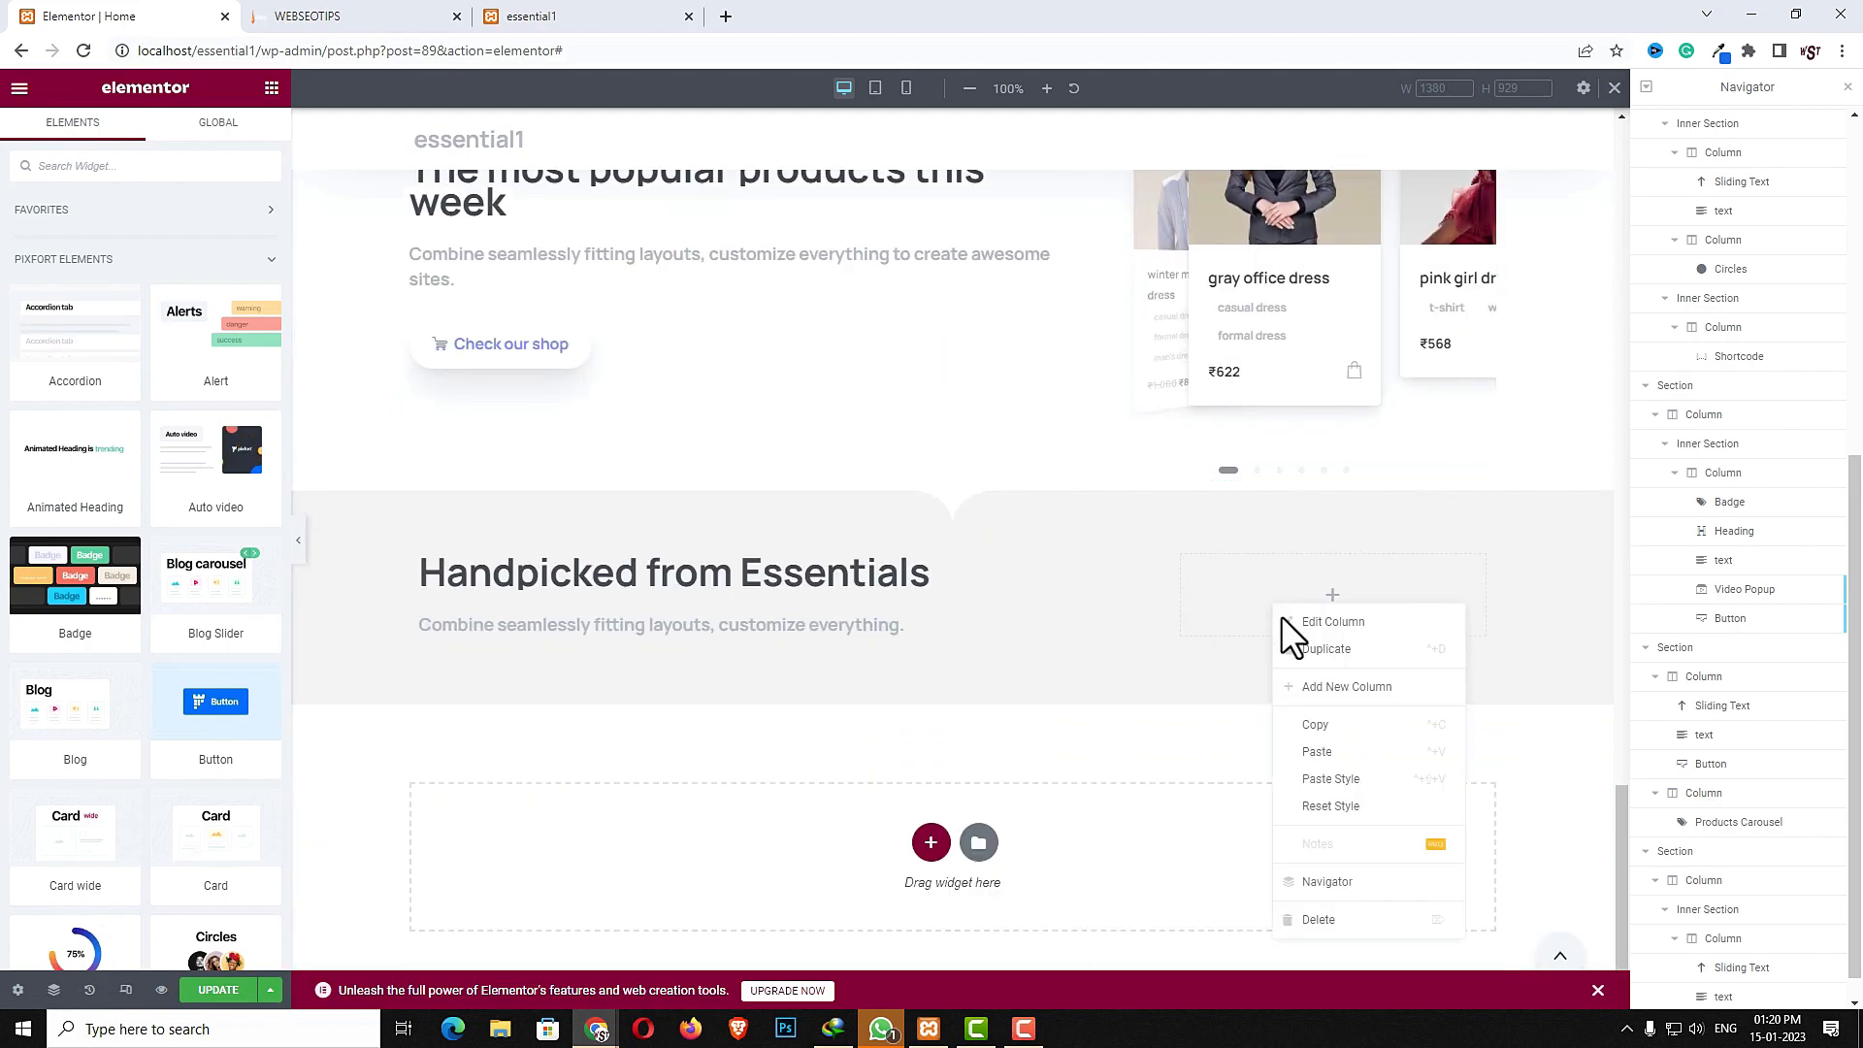
click(1334, 751)
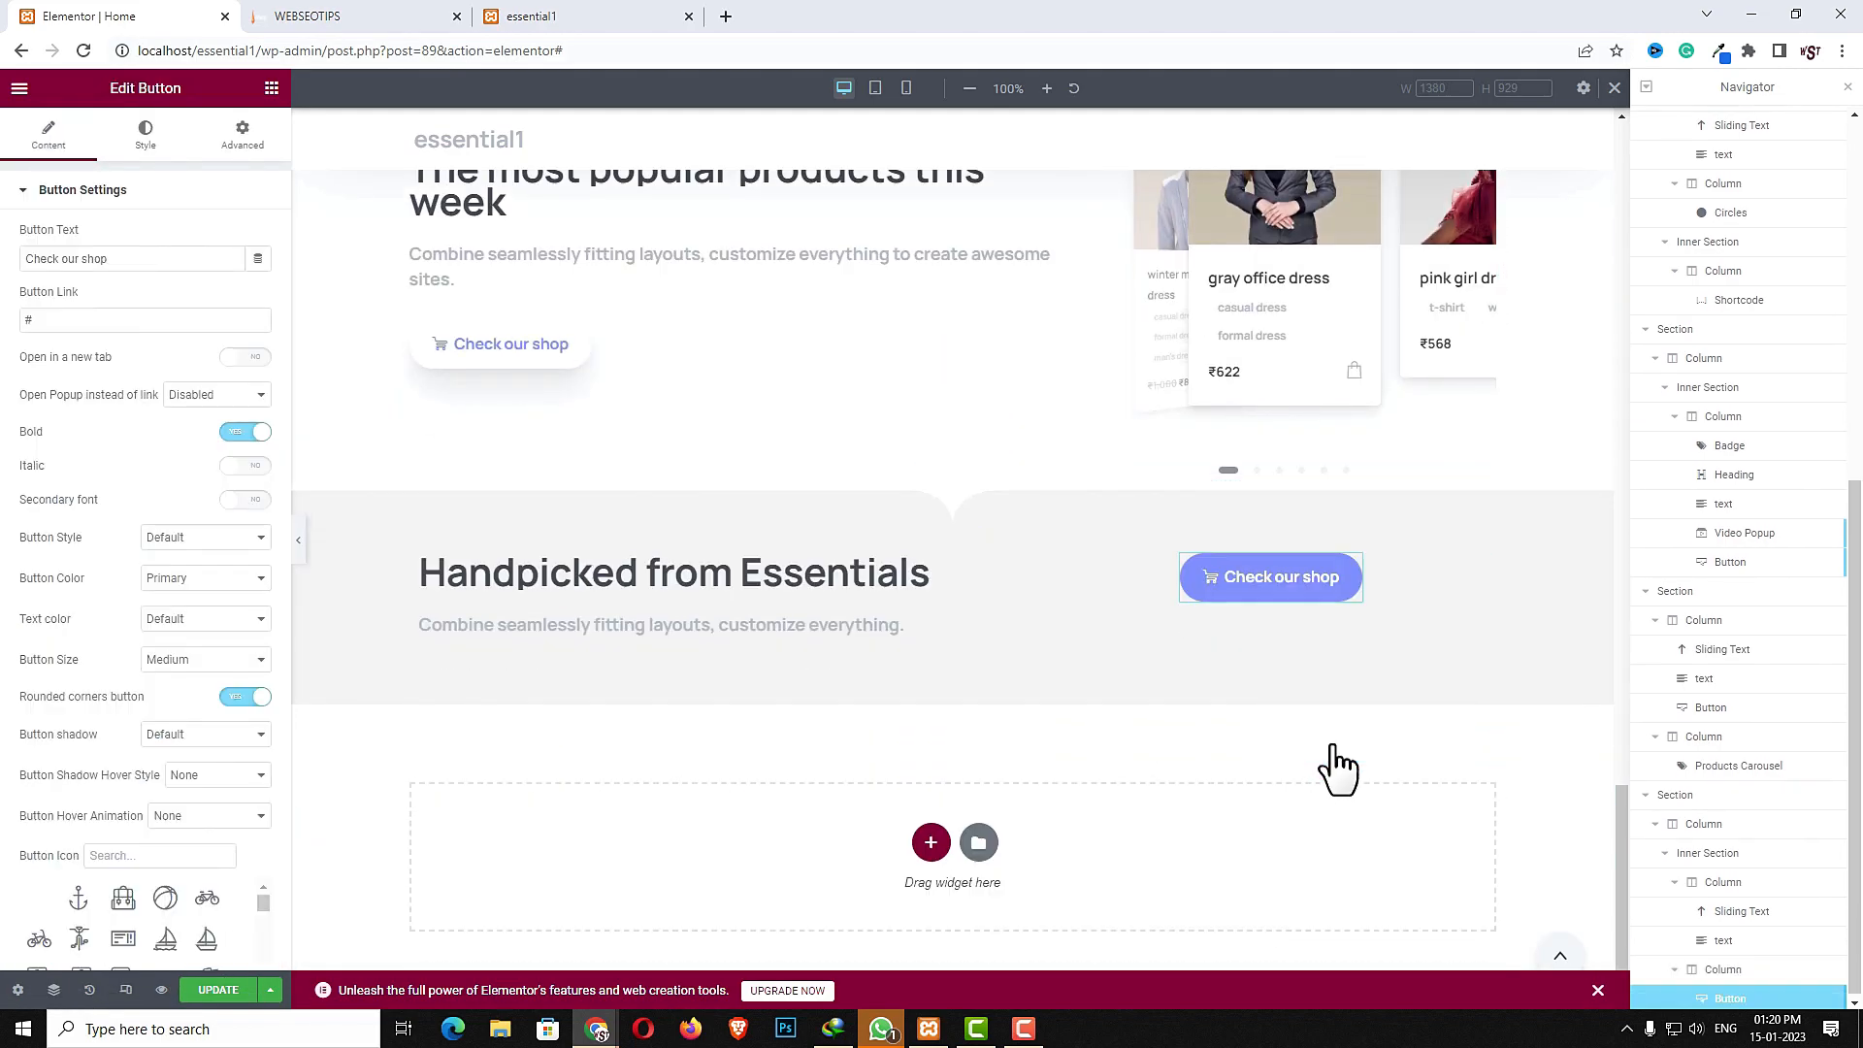
- Set the right column's horizontal alignment to End
click(1181, 555)
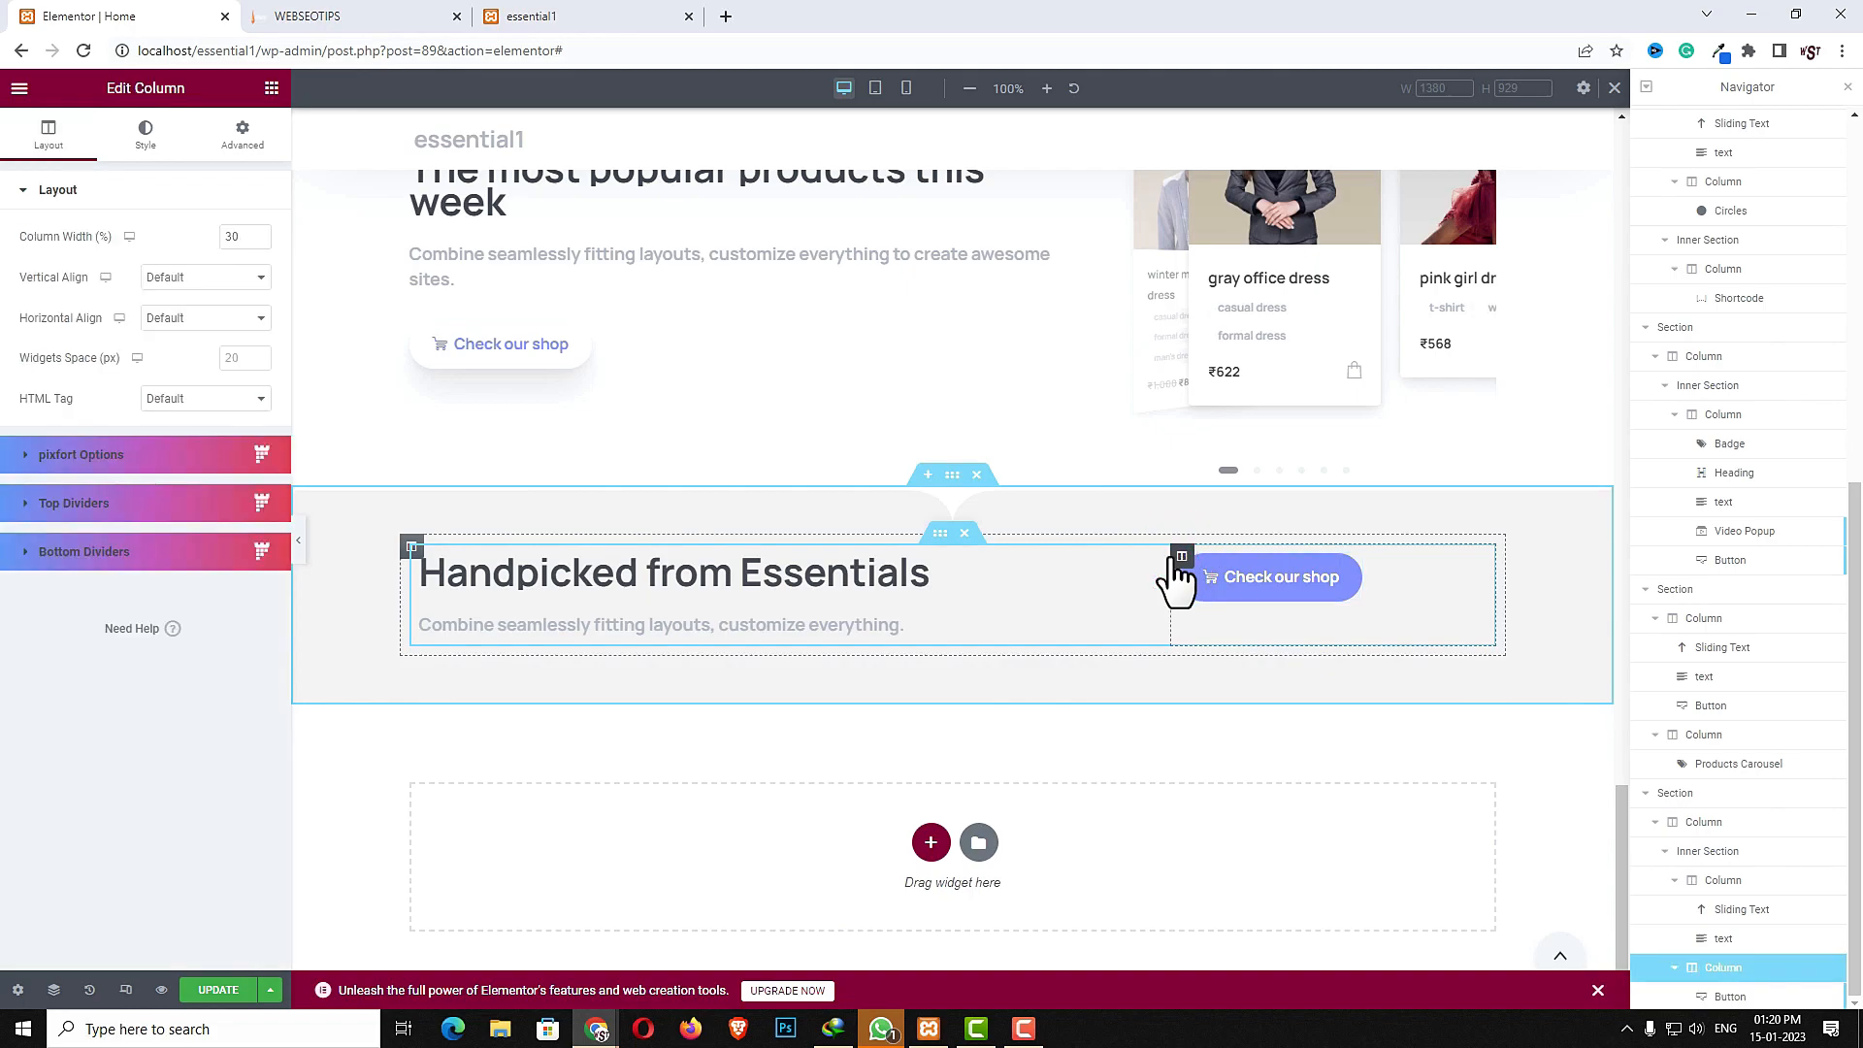
click(231, 319)
click(185, 382)
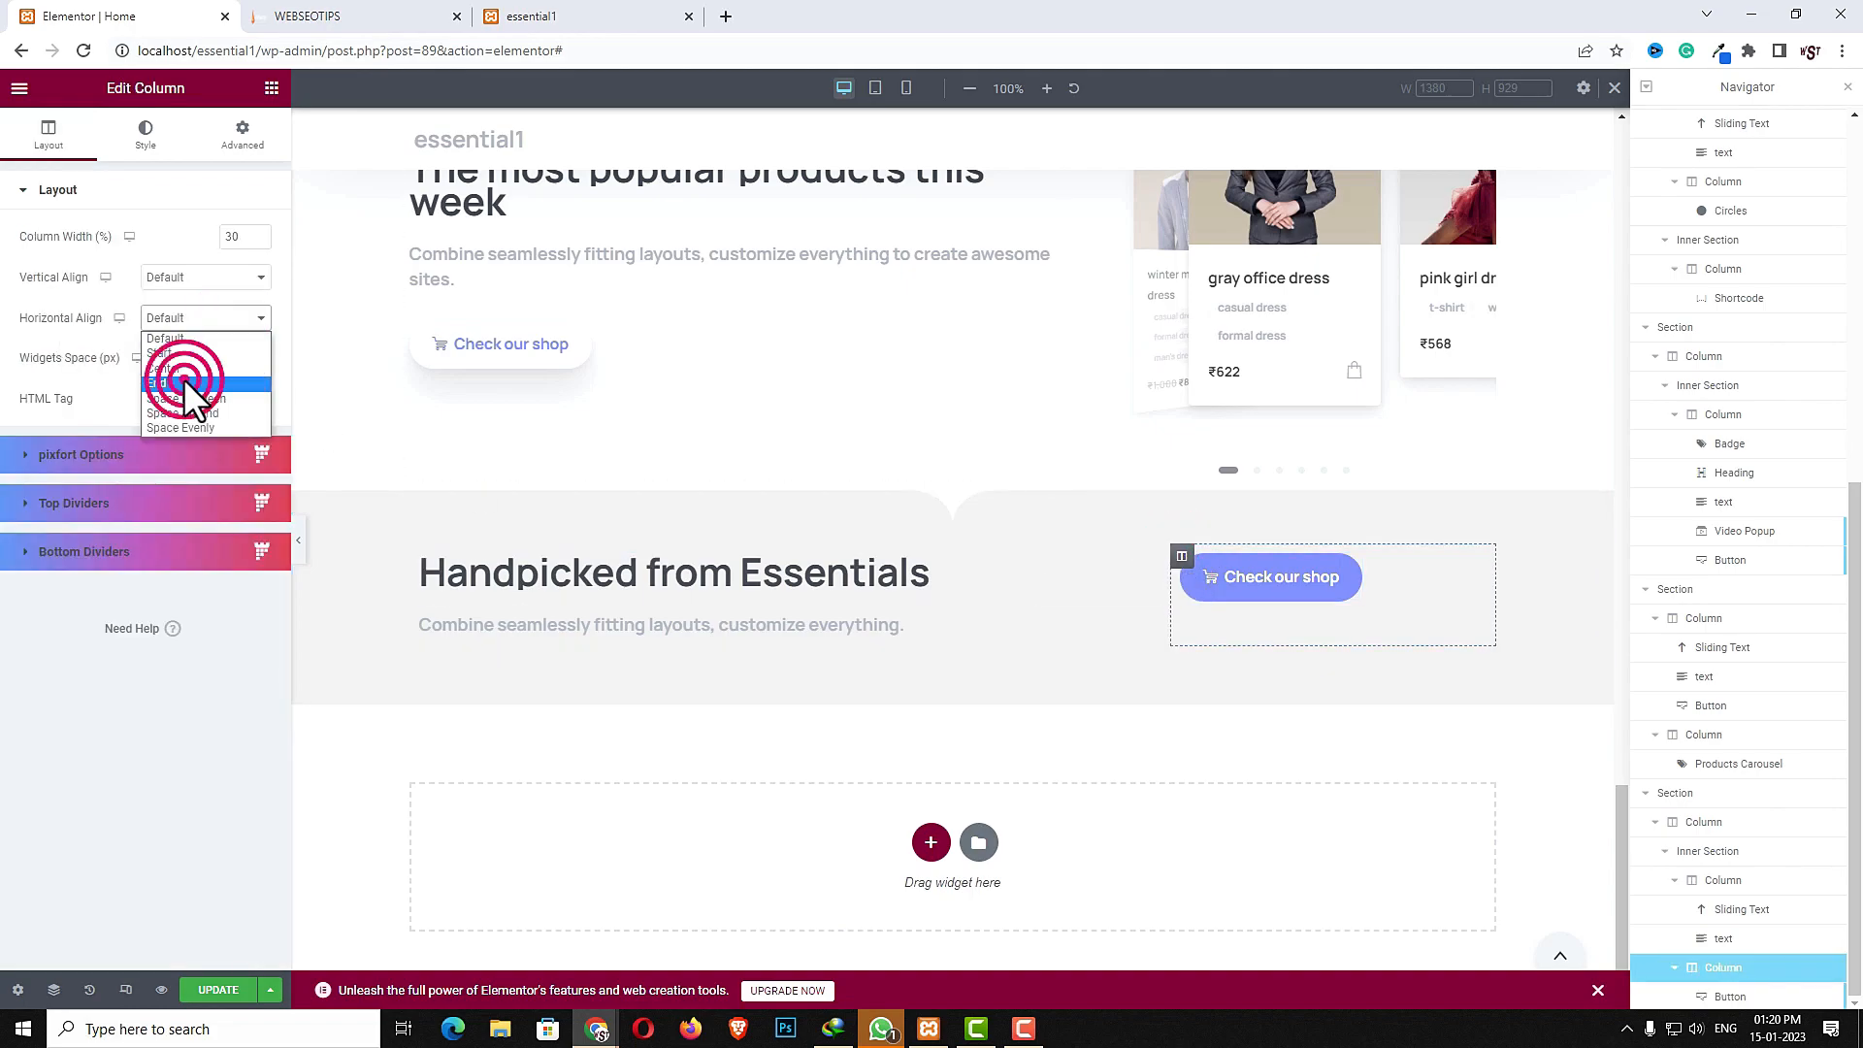
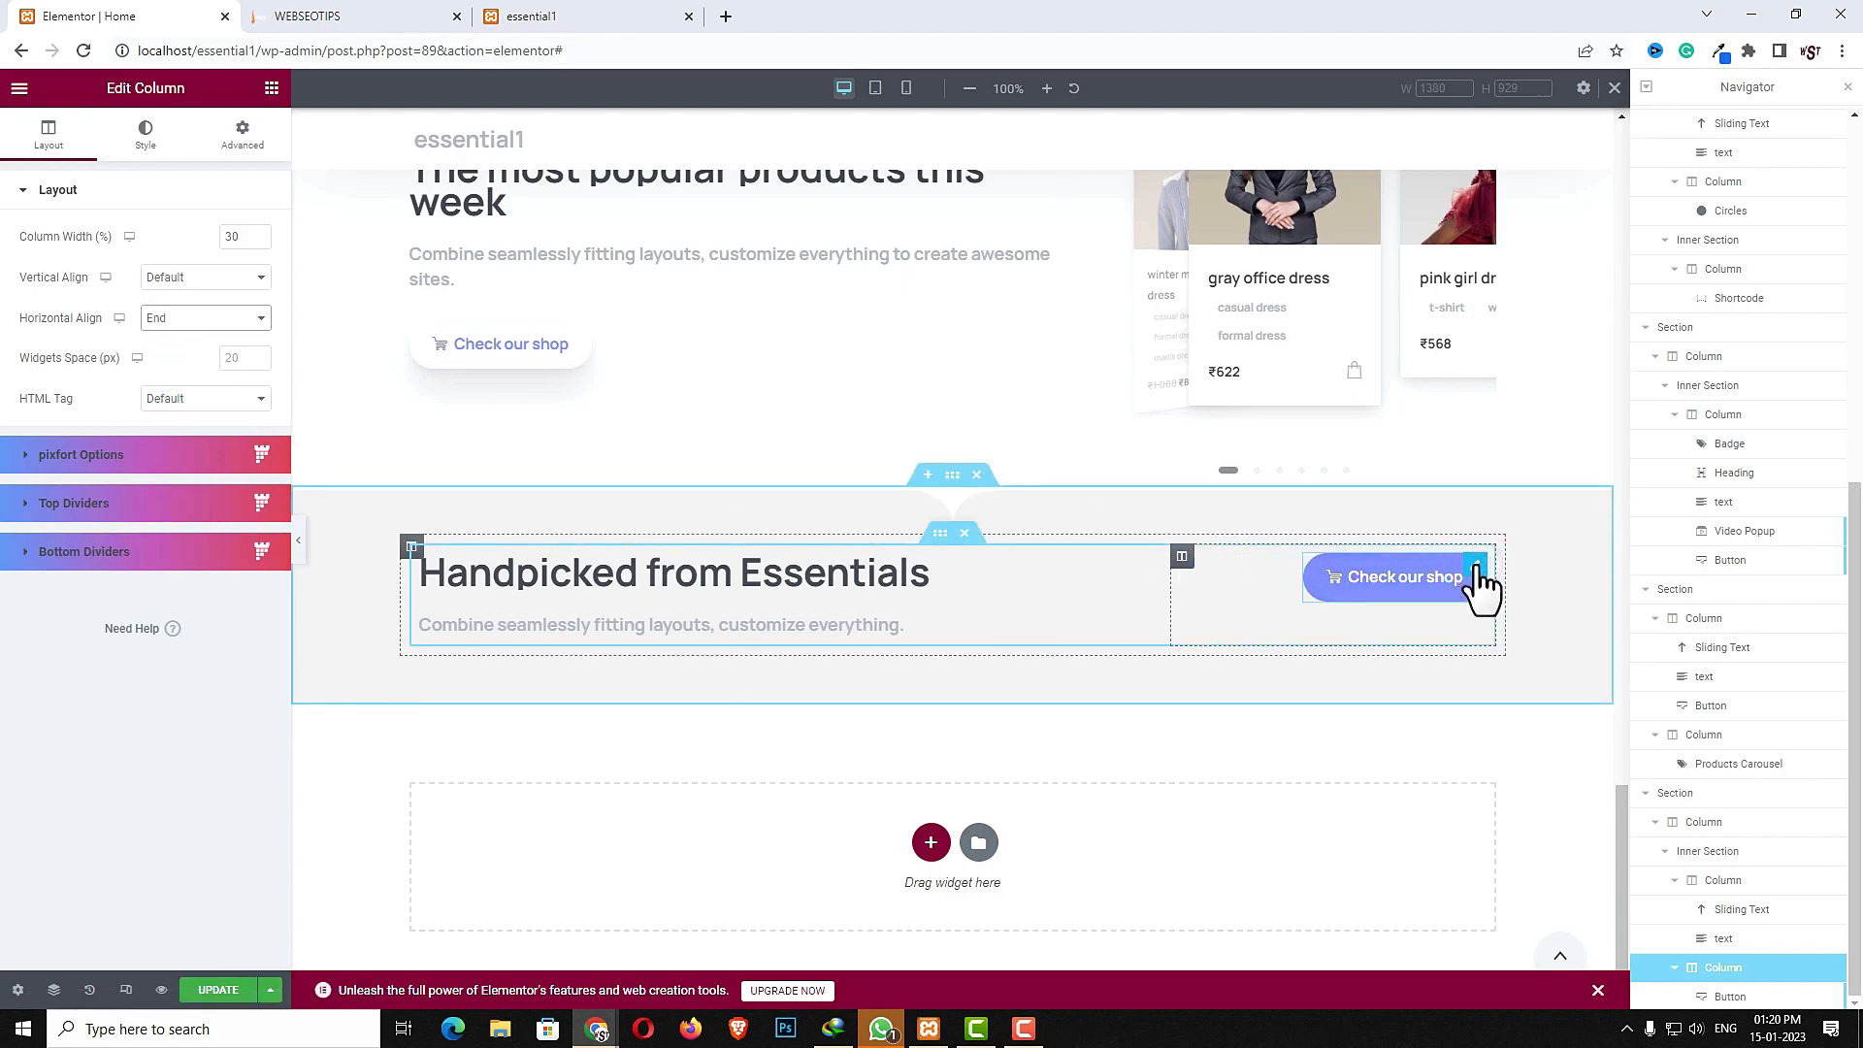
- Set the "Check our shop" button's color to Primary Light
click(1476, 571)
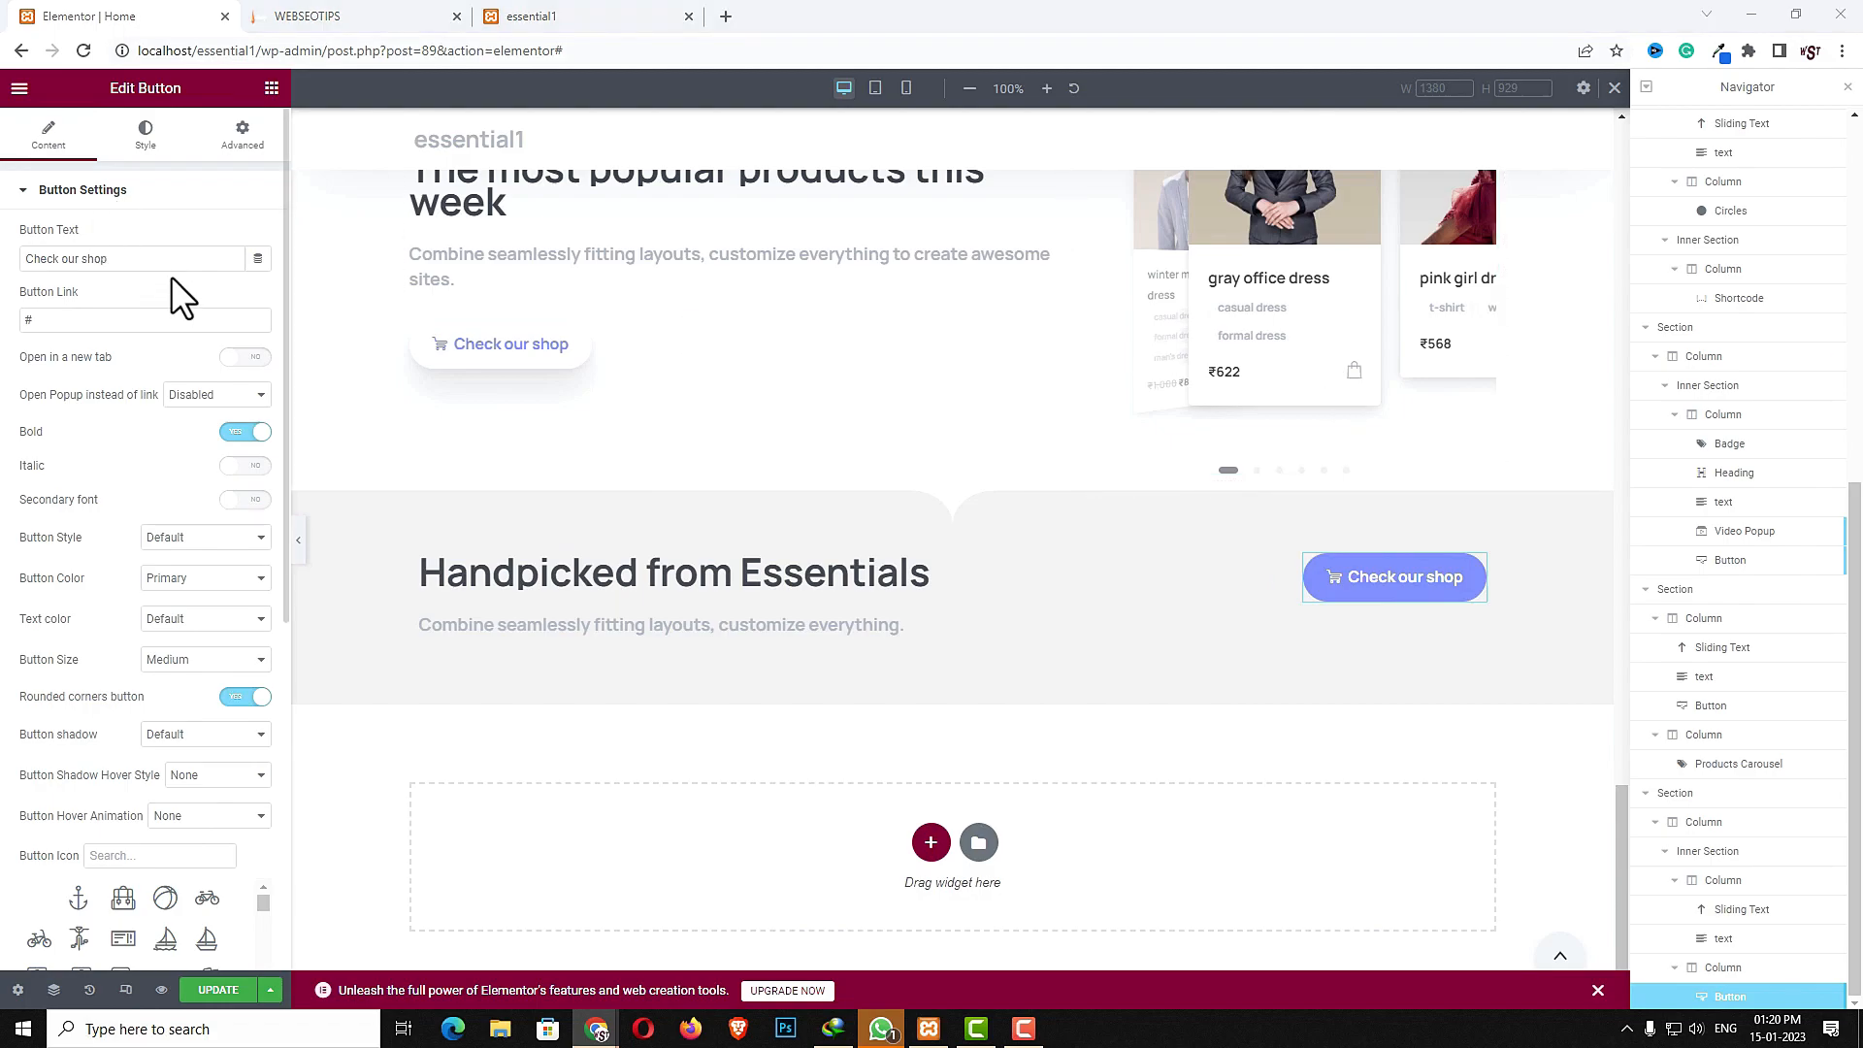
click(179, 575)
click(185, 611)
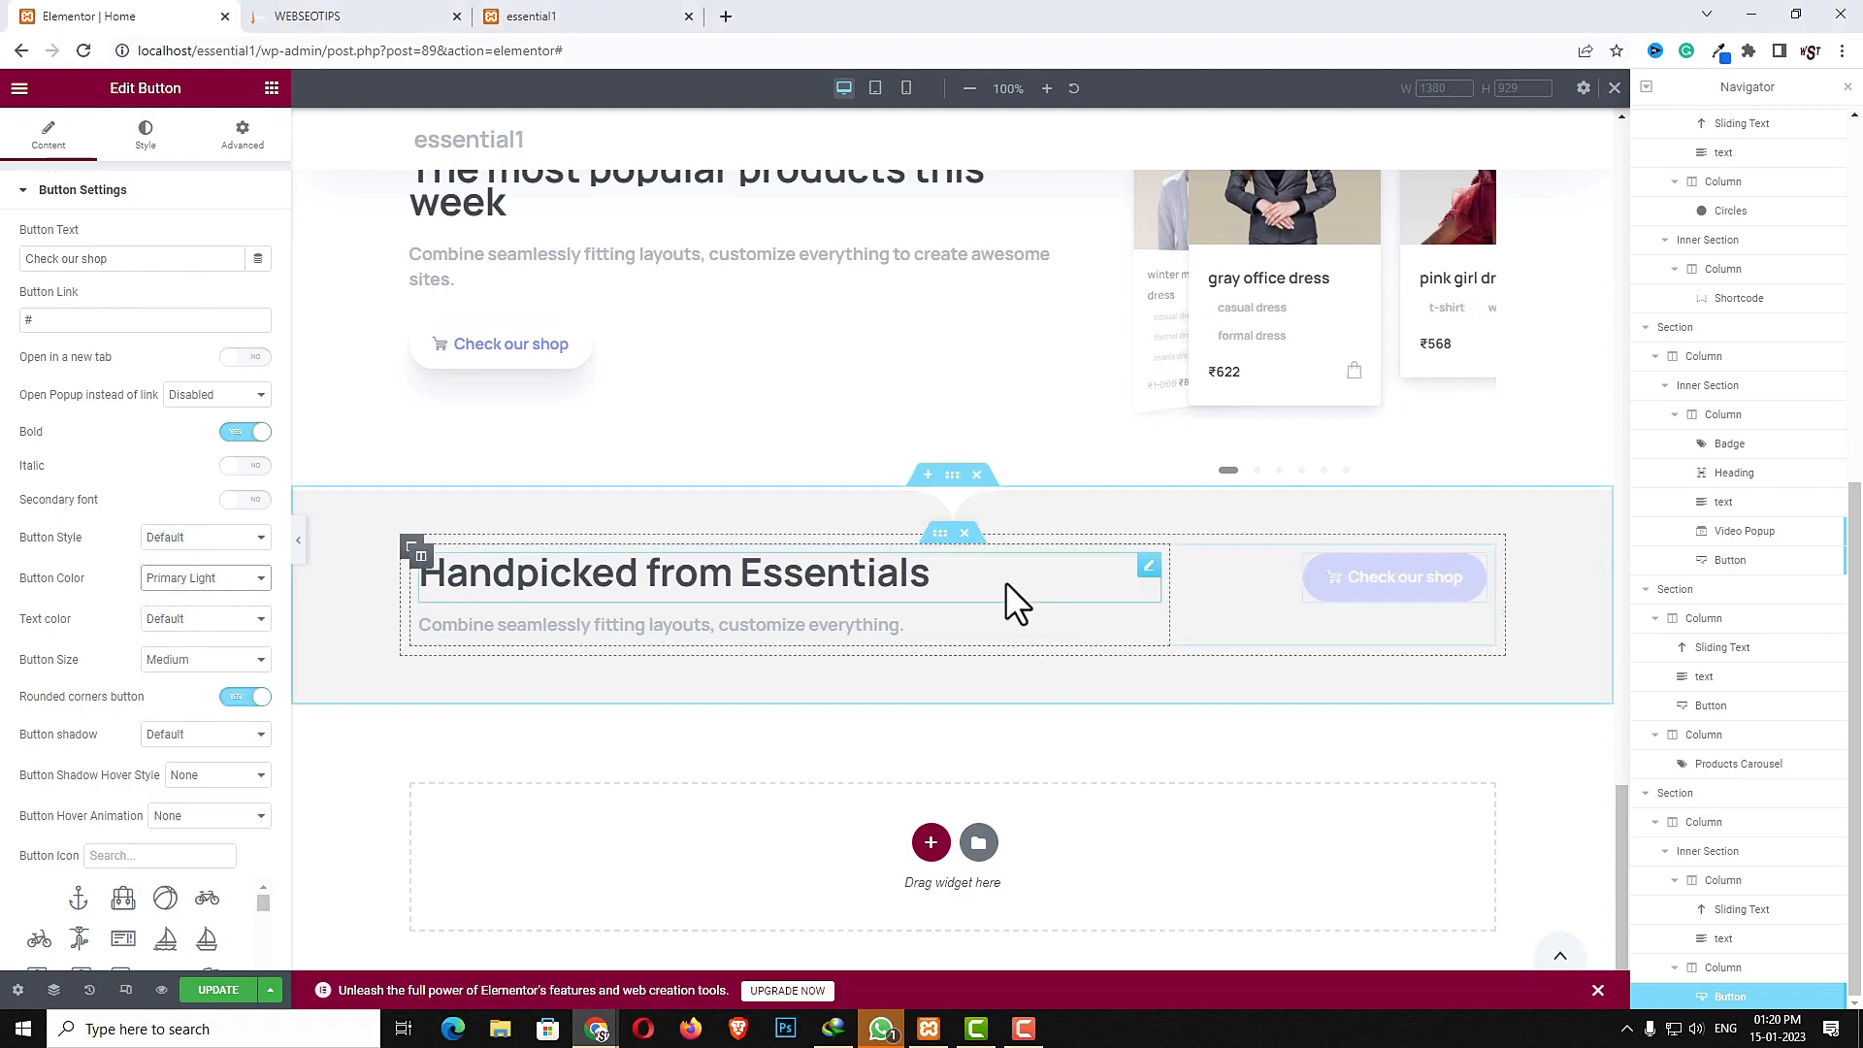
- Set the inner section's vertical alignment to Middle
click(935, 536)
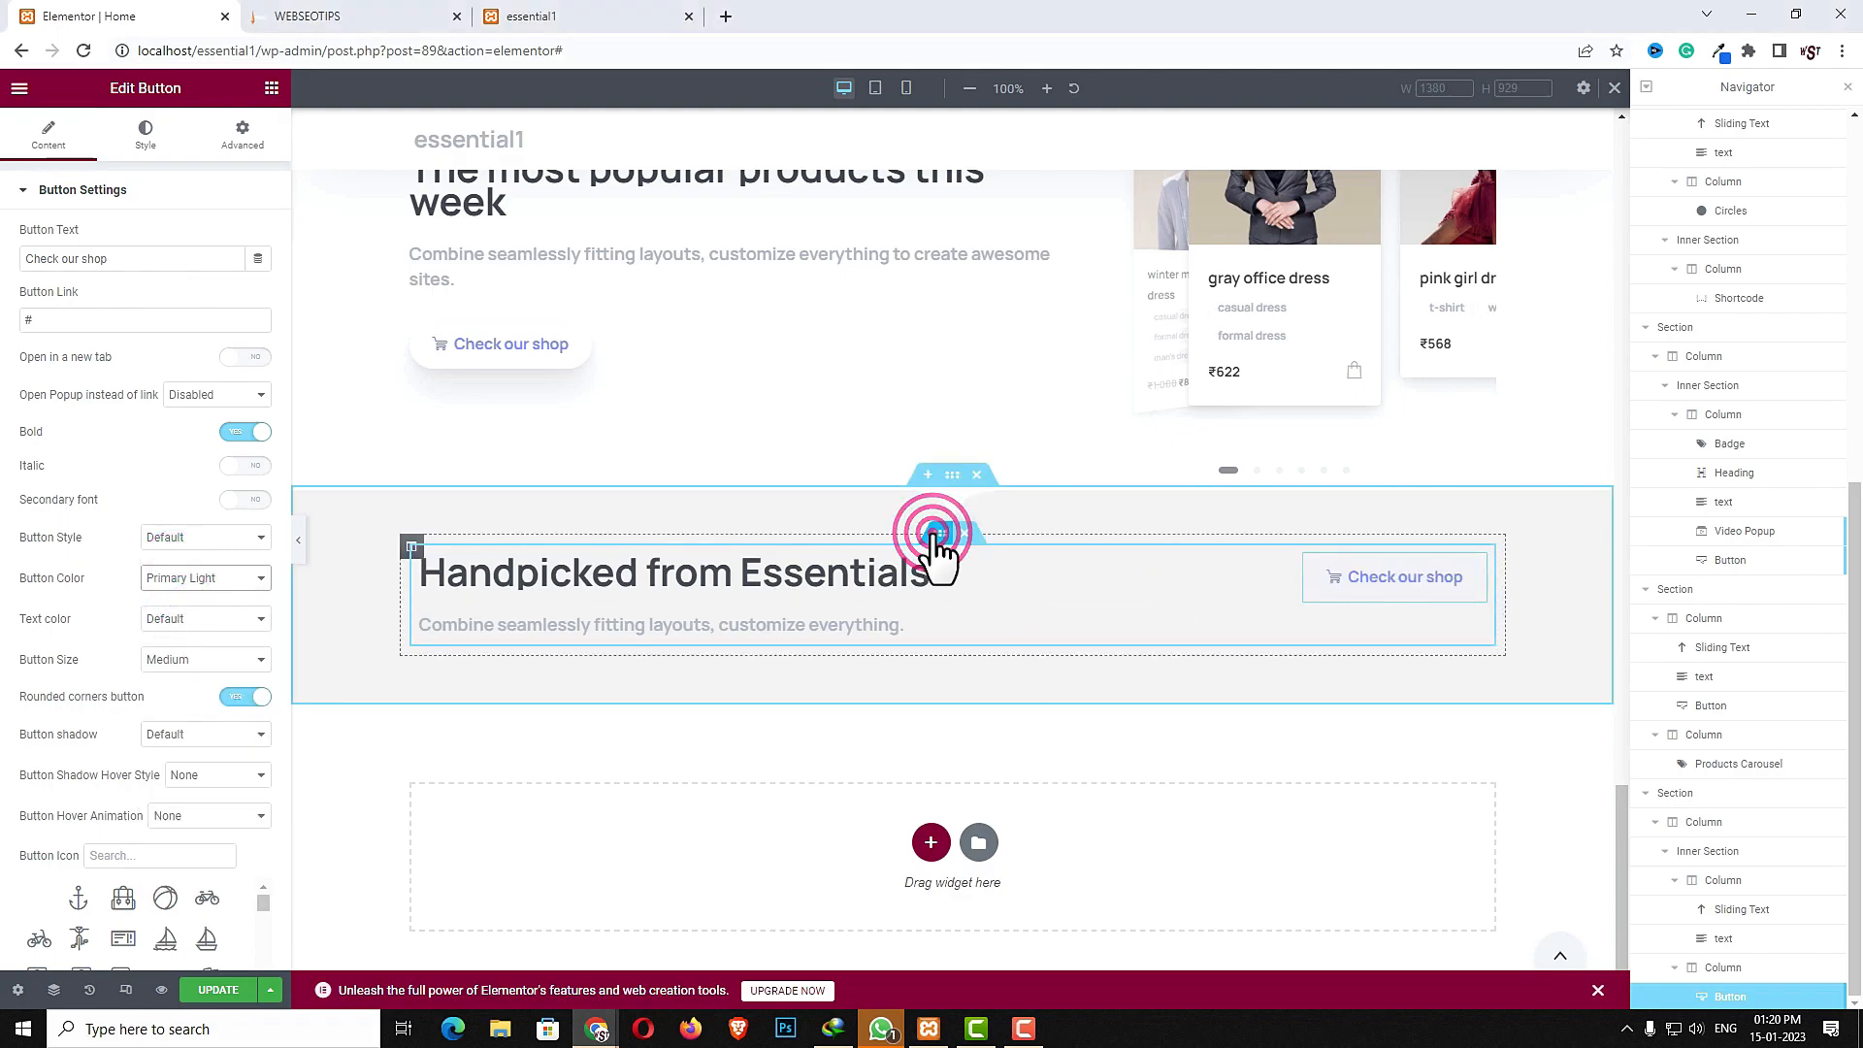
click(41, 129)
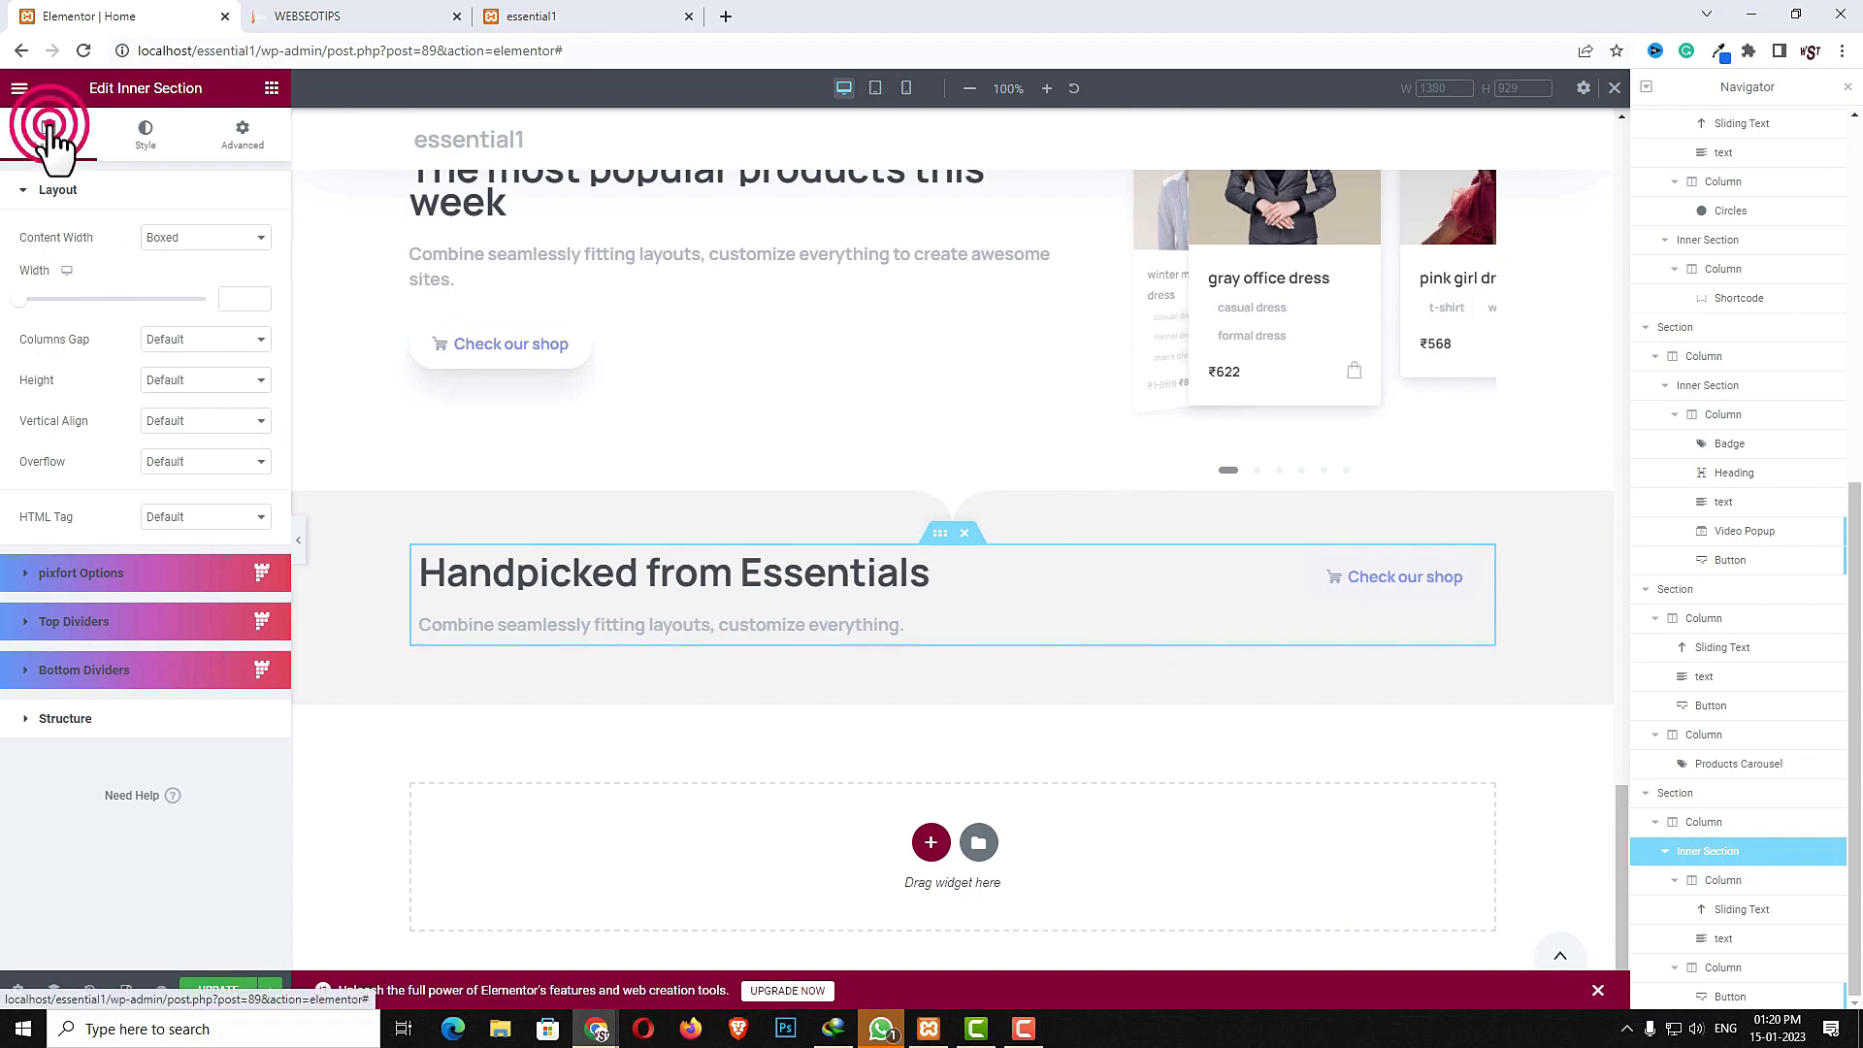
click(204, 425)
click(200, 471)
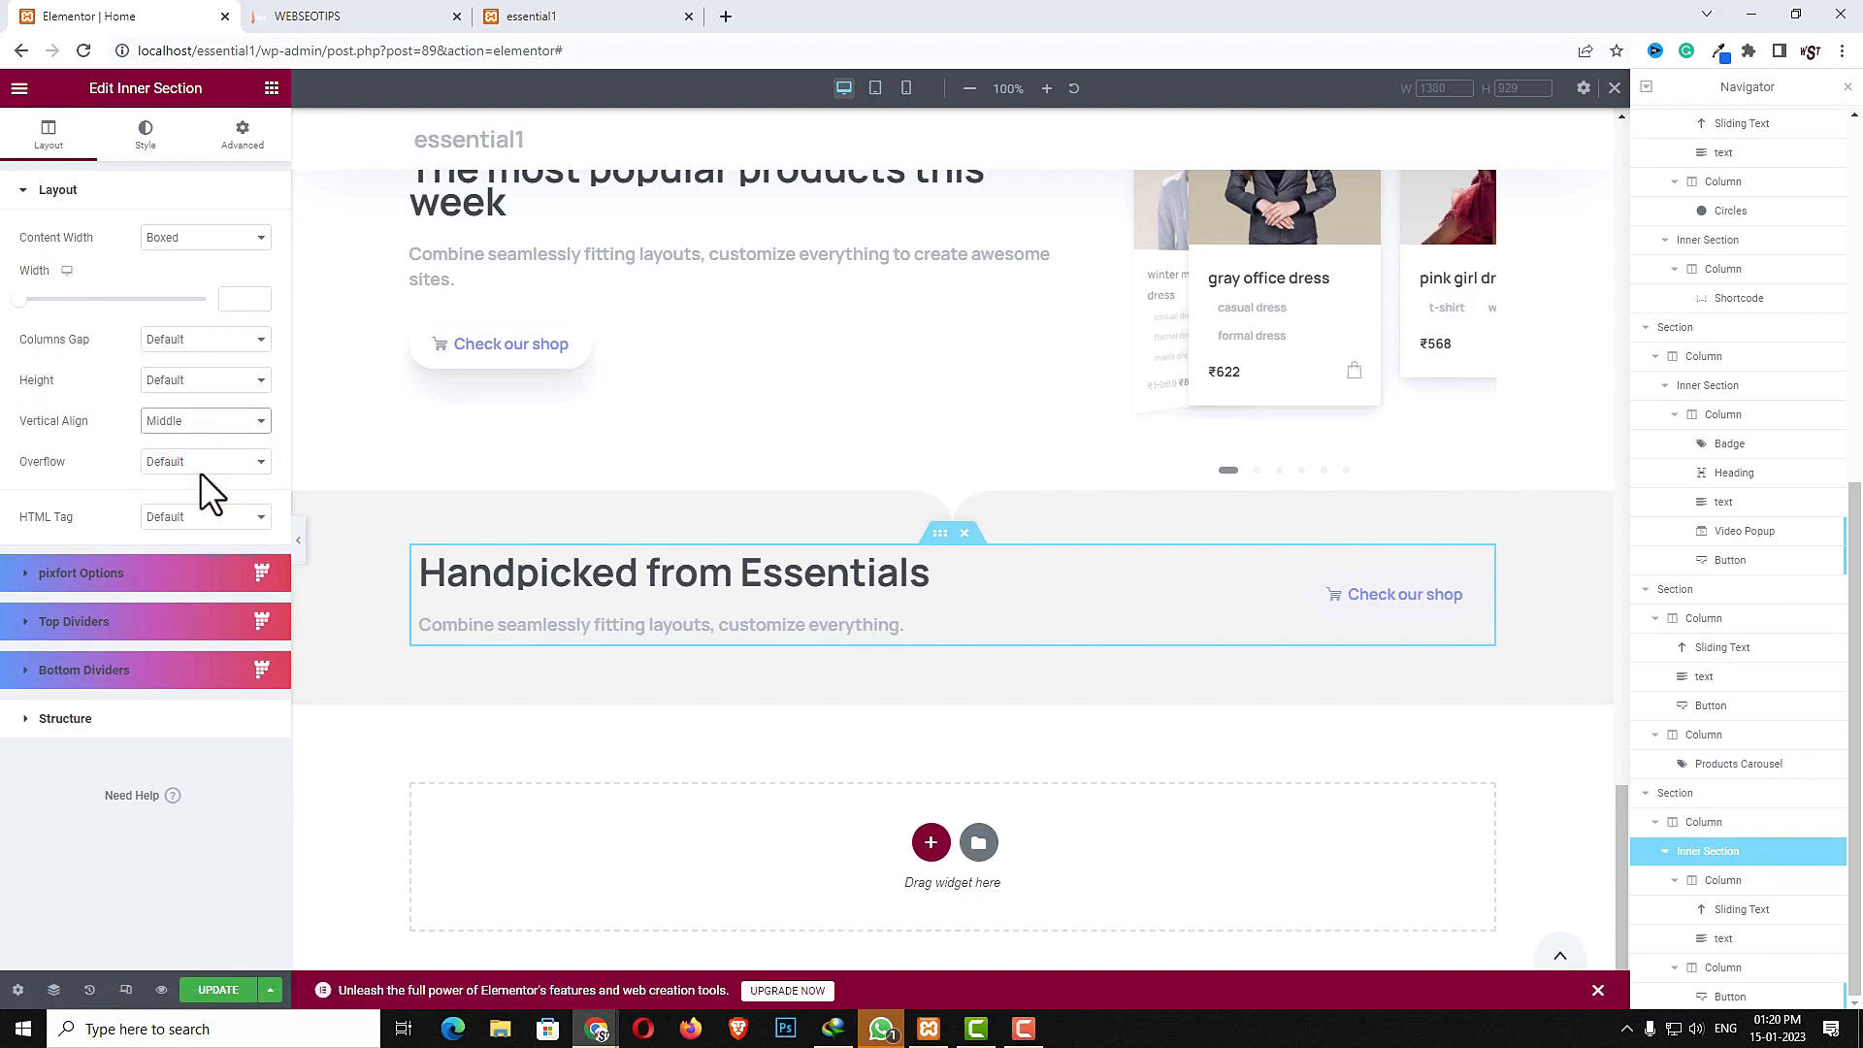
- Give the "Check our shop" button a Large shadow
click(1476, 585)
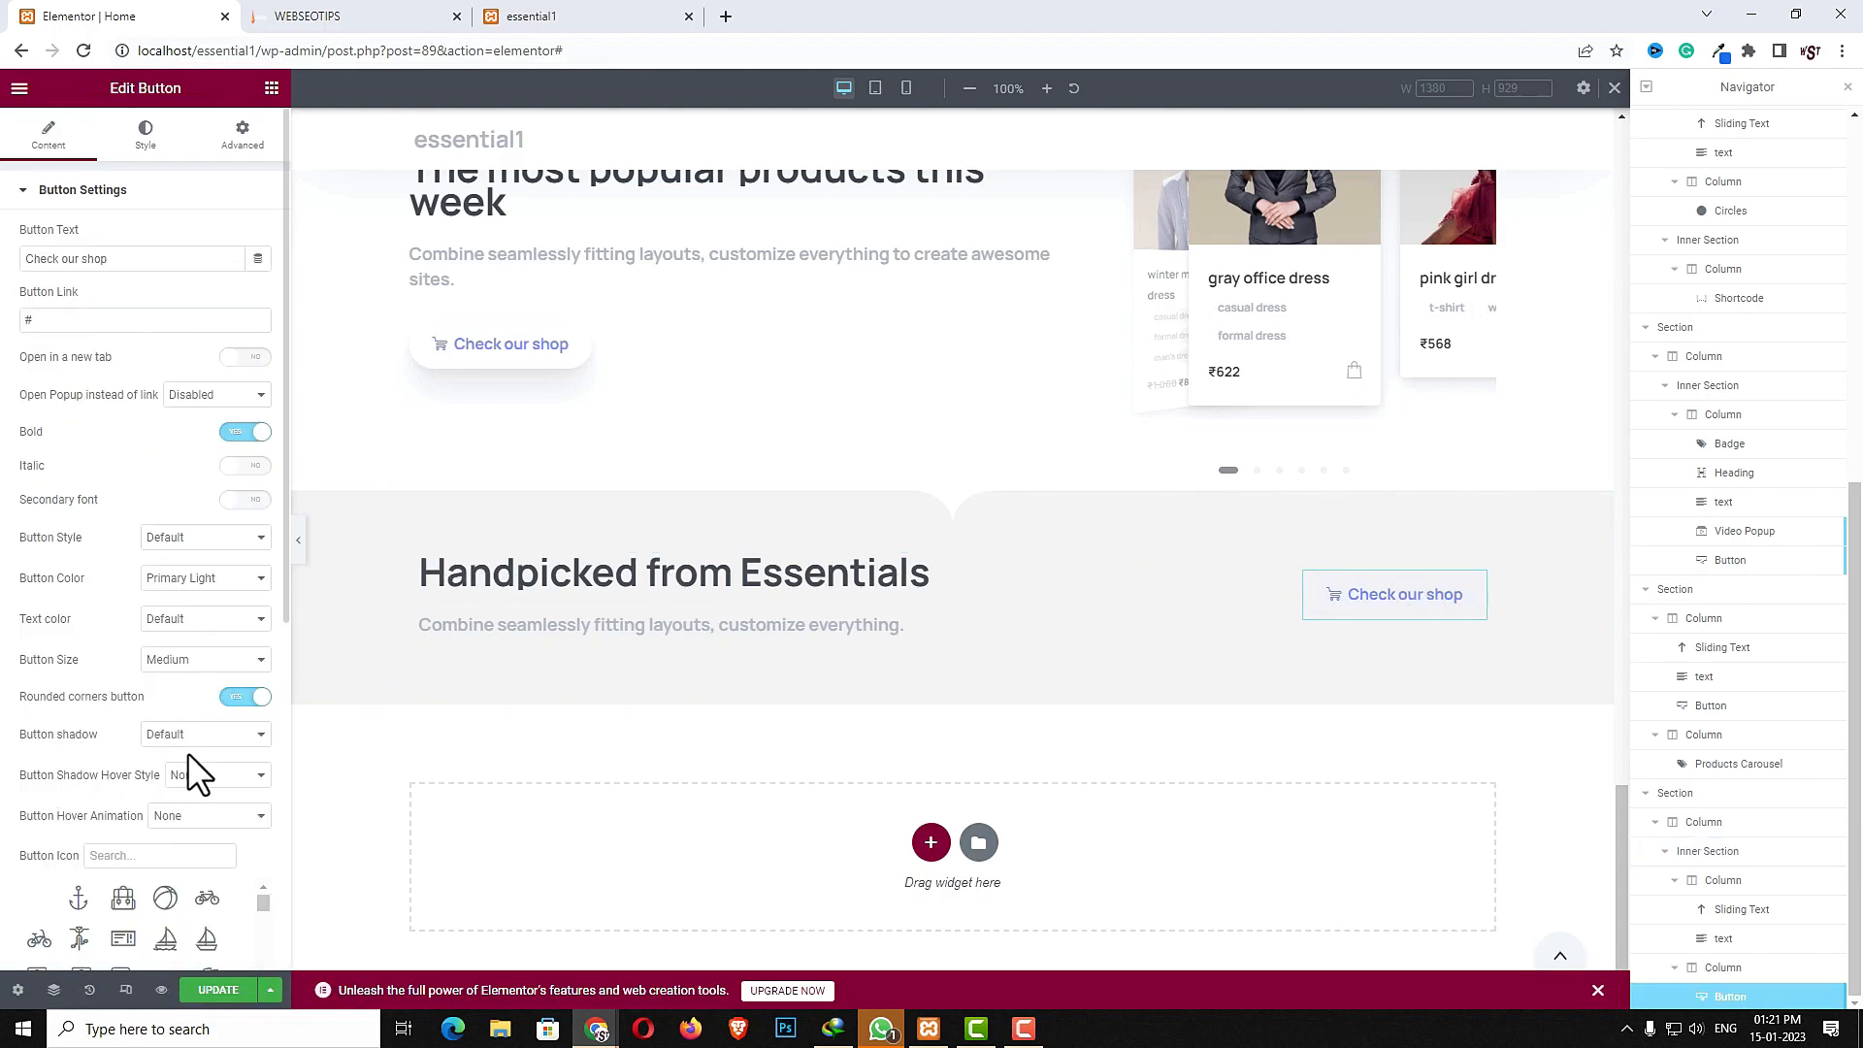
click(209, 738)
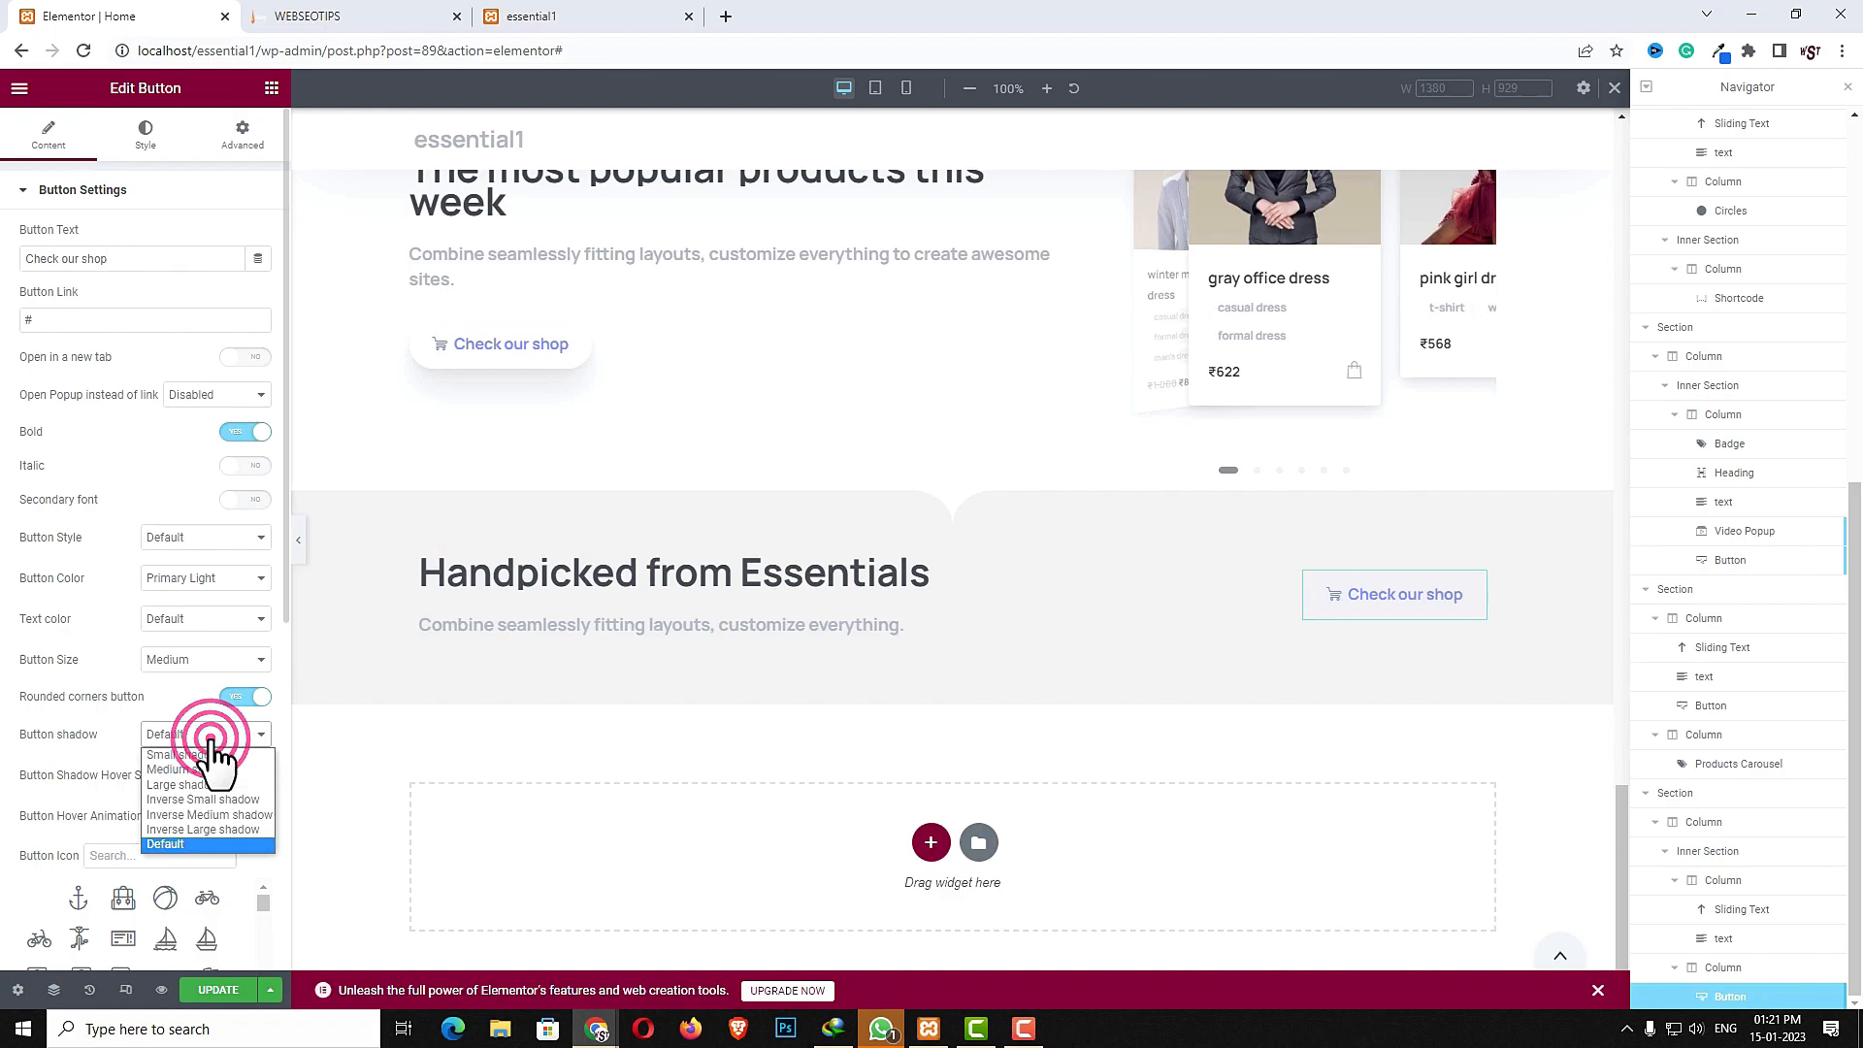
click(219, 778)
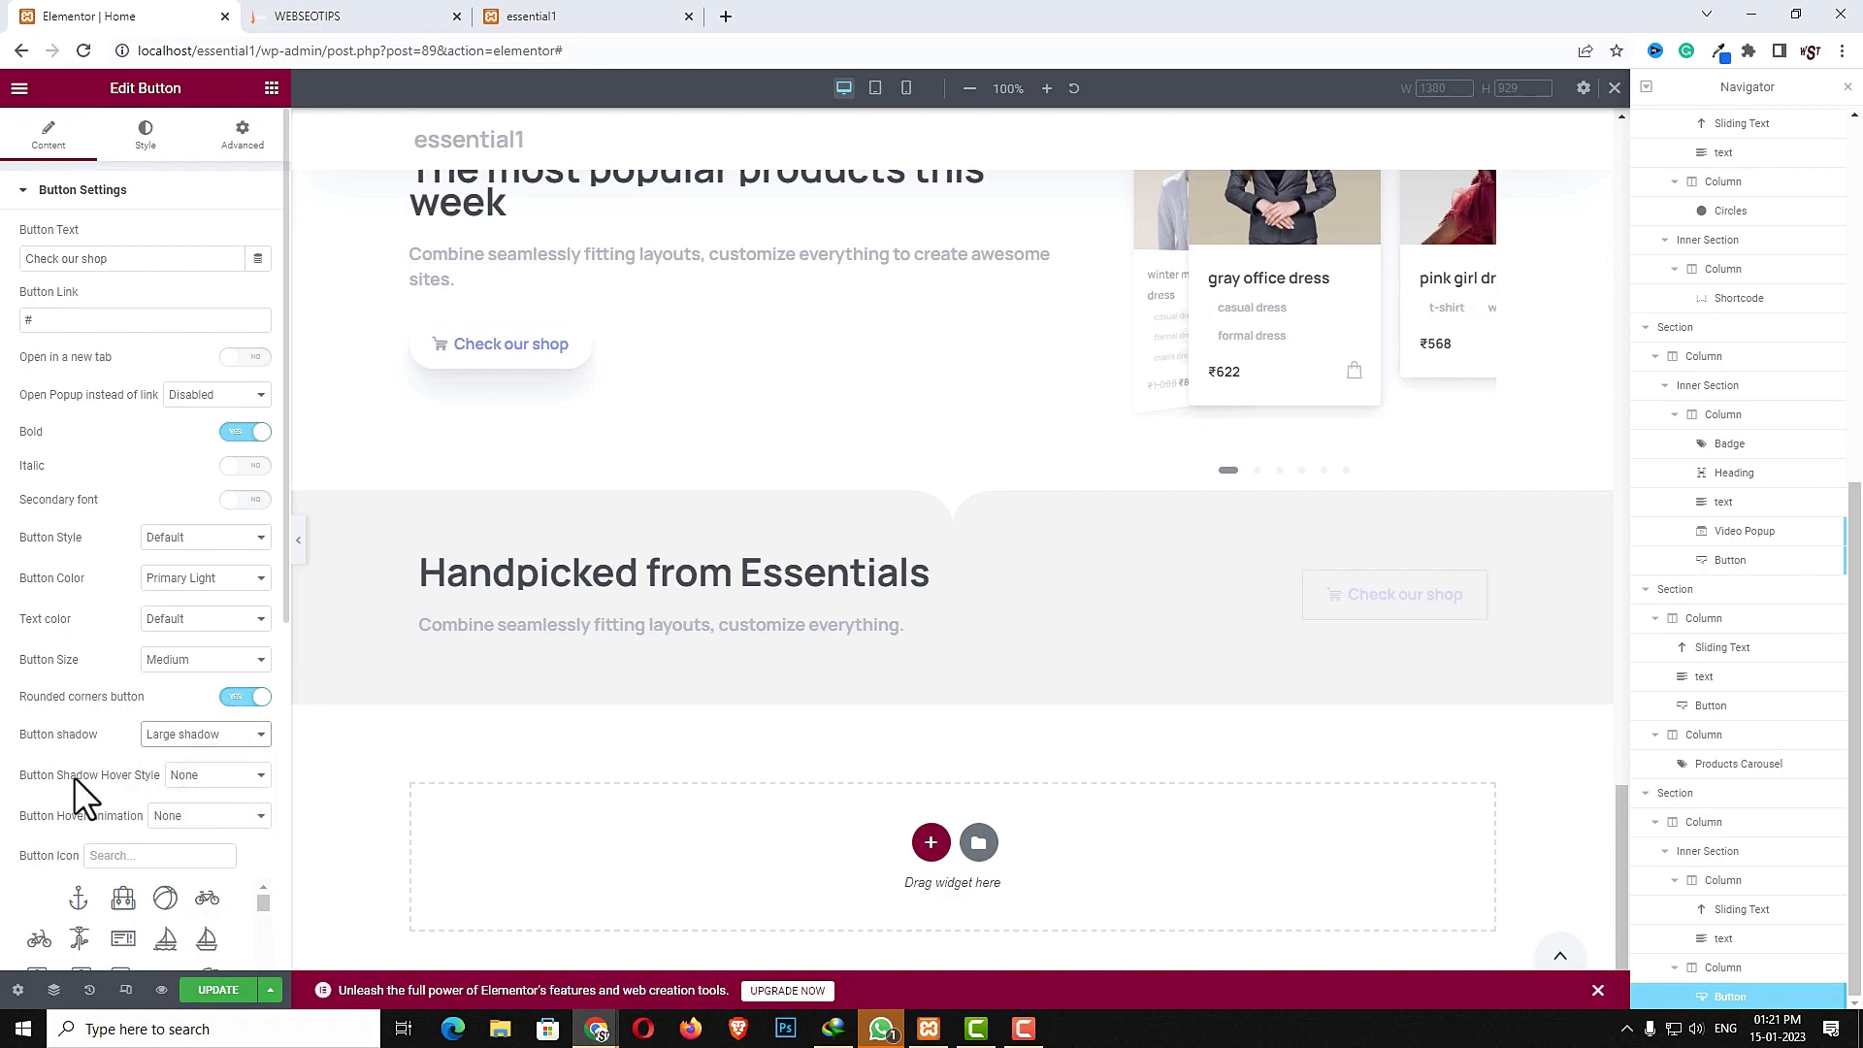
- Set the button's hover shadow style to Large hover shadow and its hover animation to Fly Medium
click(226, 775)
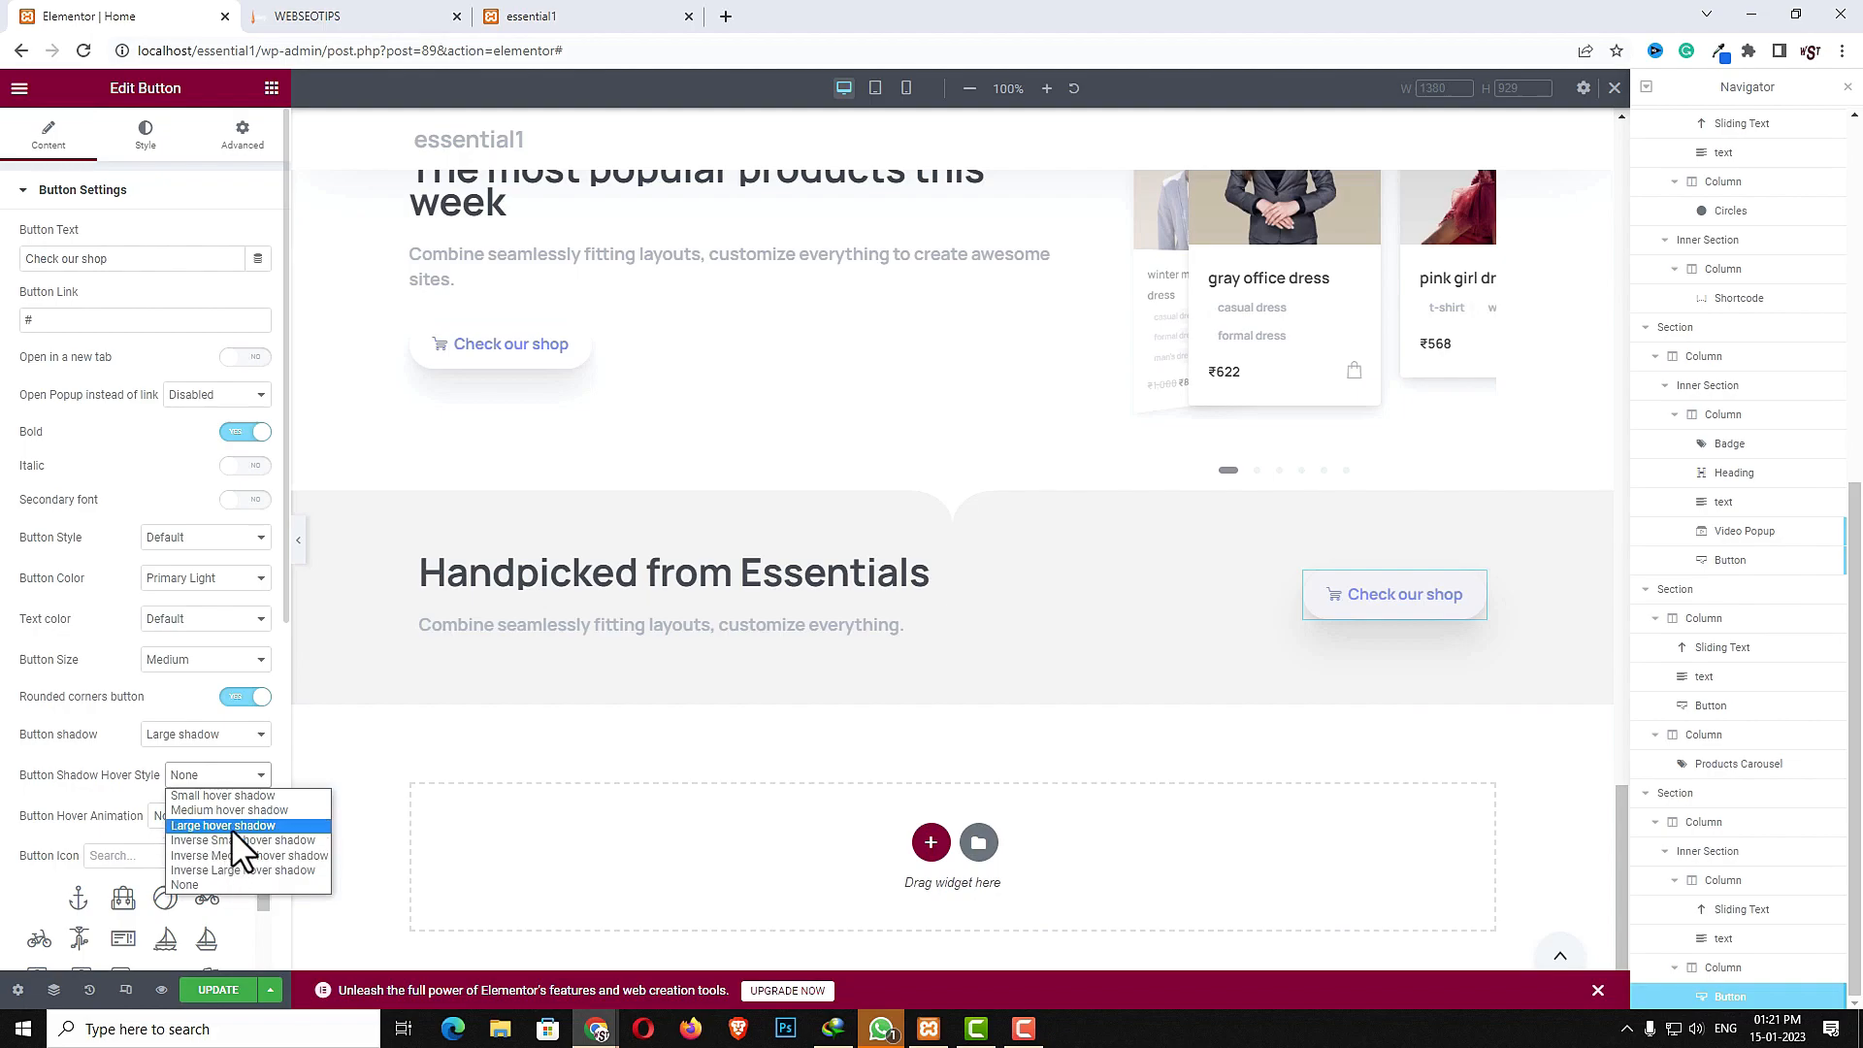
click(229, 826)
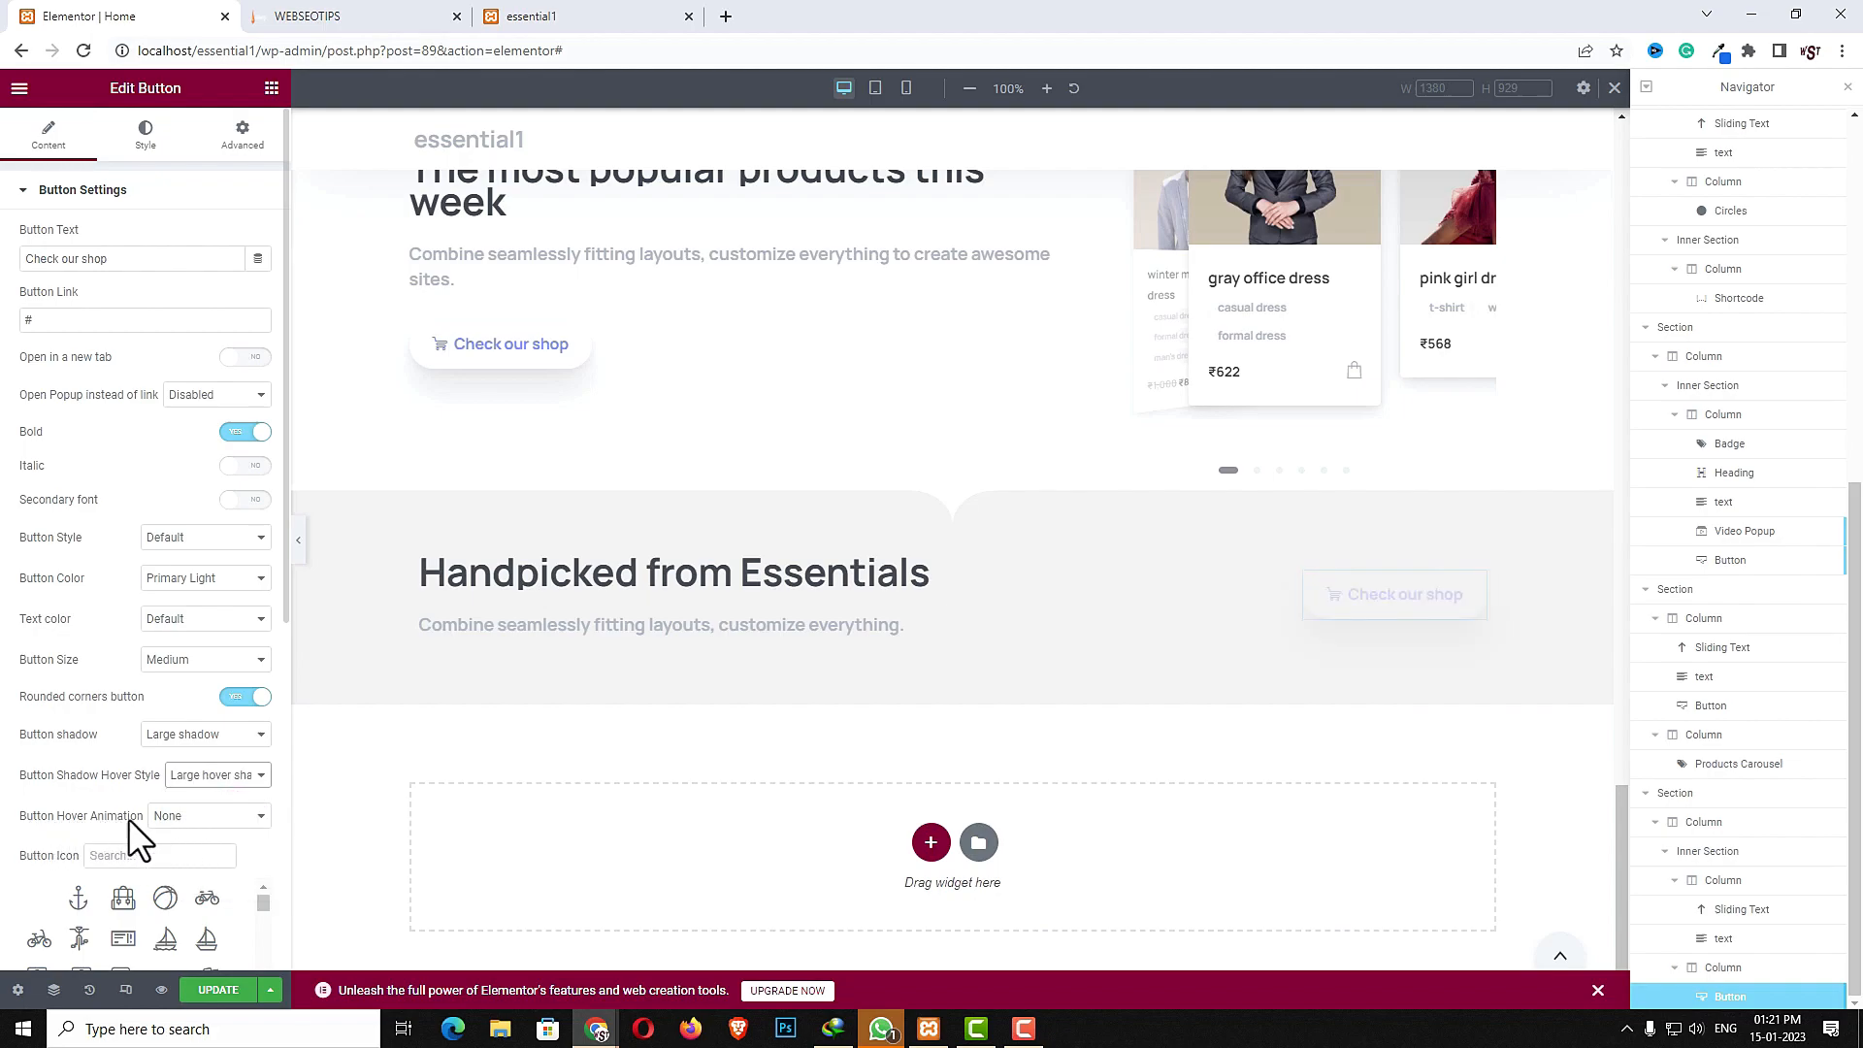
click(188, 816)
click(184, 852)
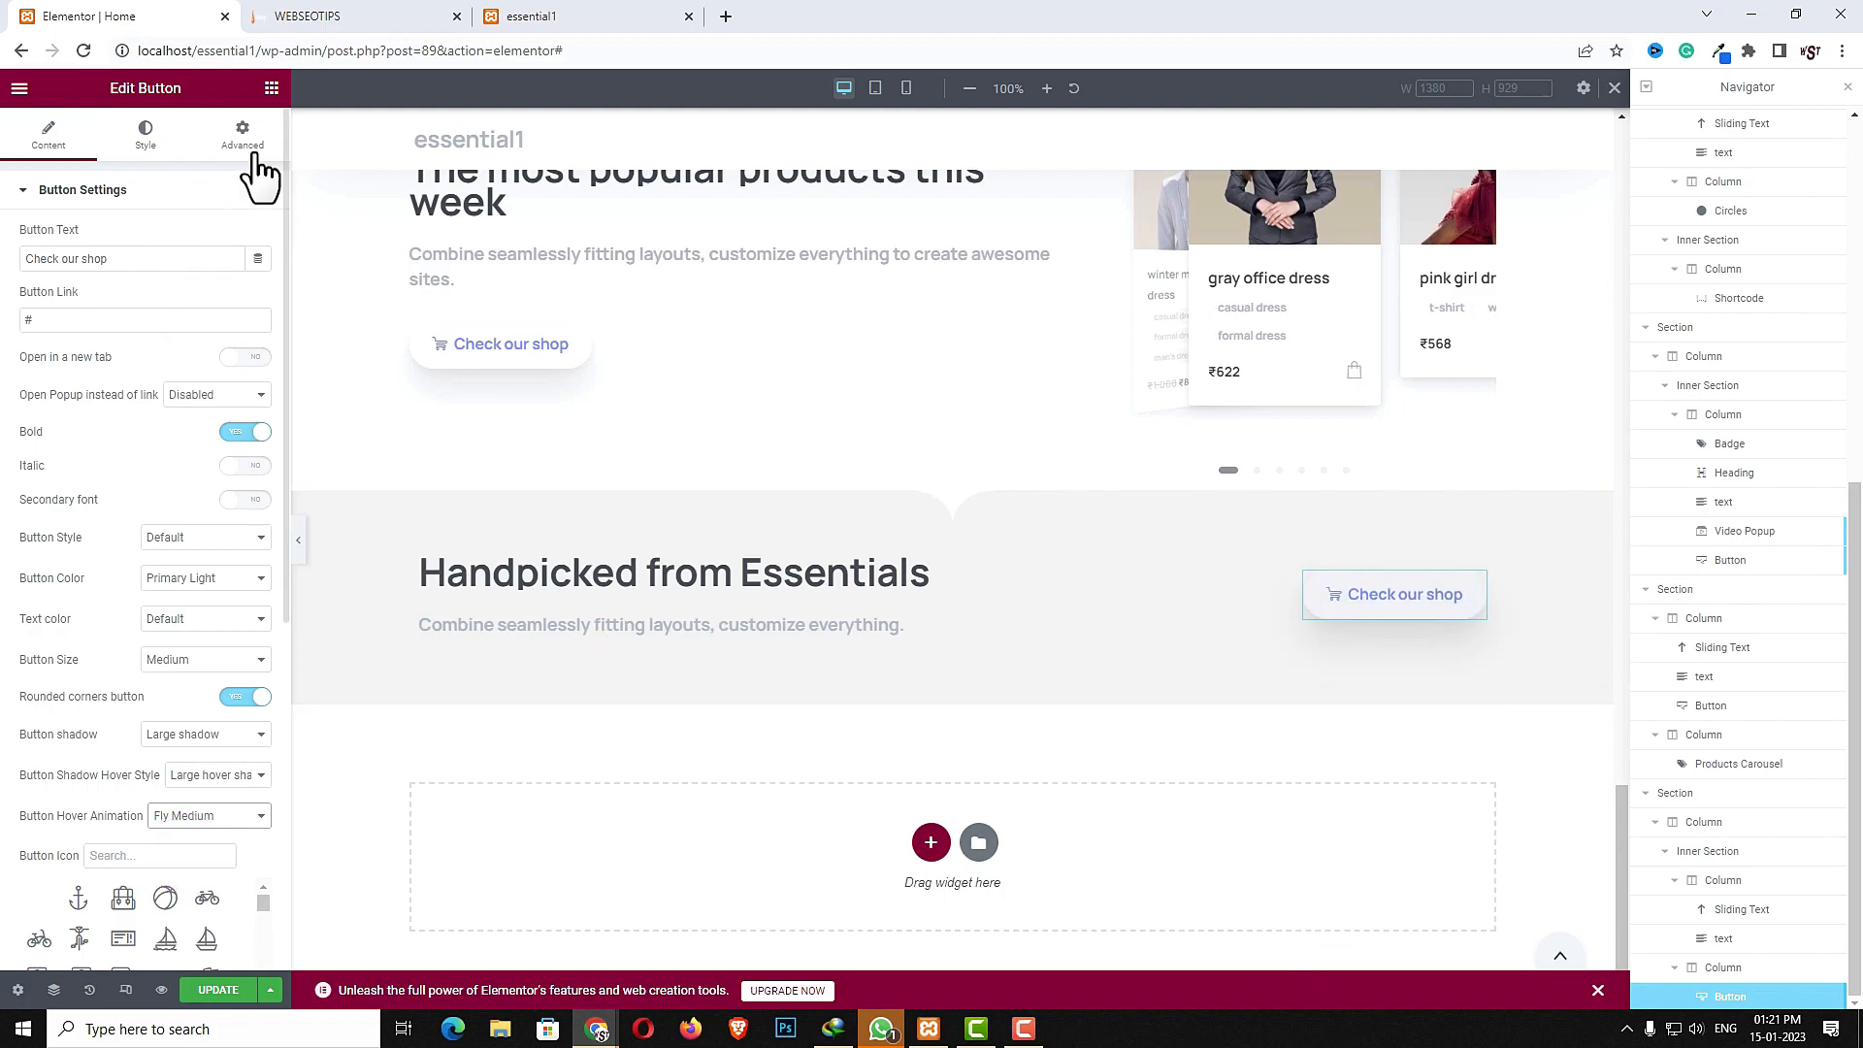
- Add an inner section below the heading block and give it a third column
click(273, 89)
click(160, 175)
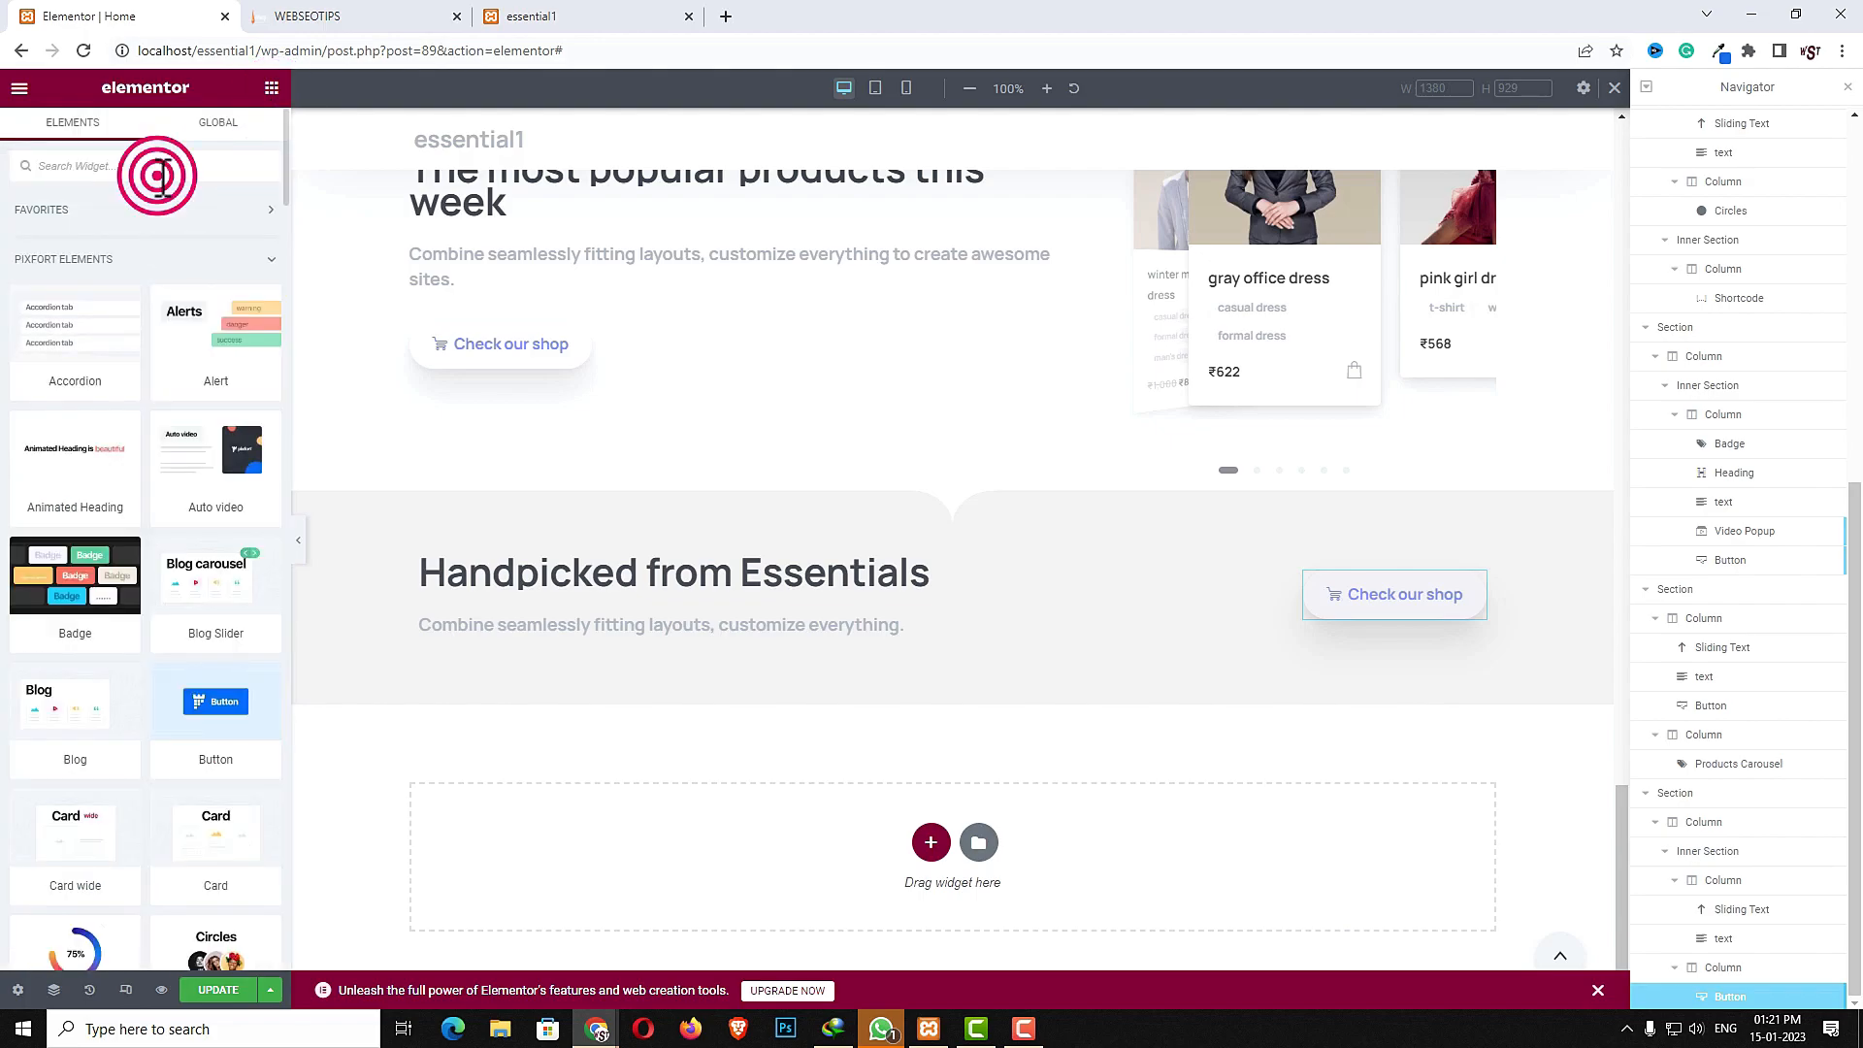
text(inn)
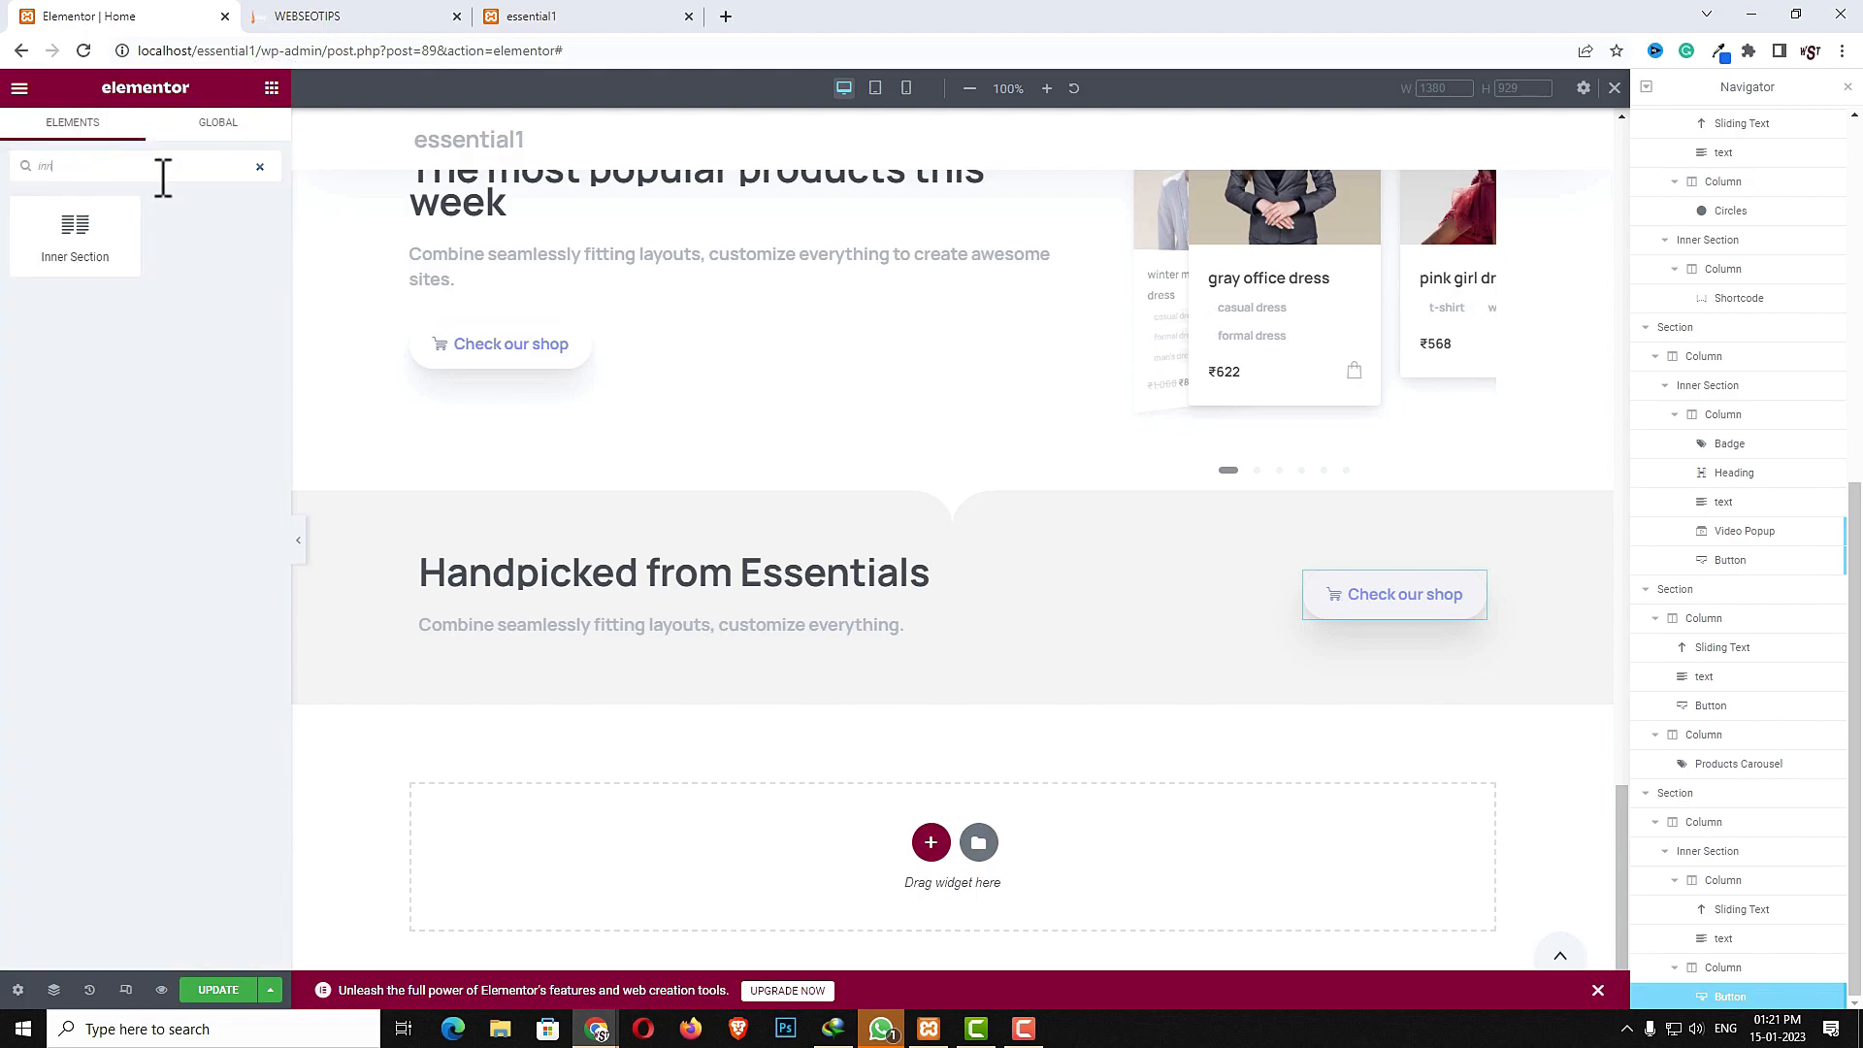
drag(91, 241, 959, 644)
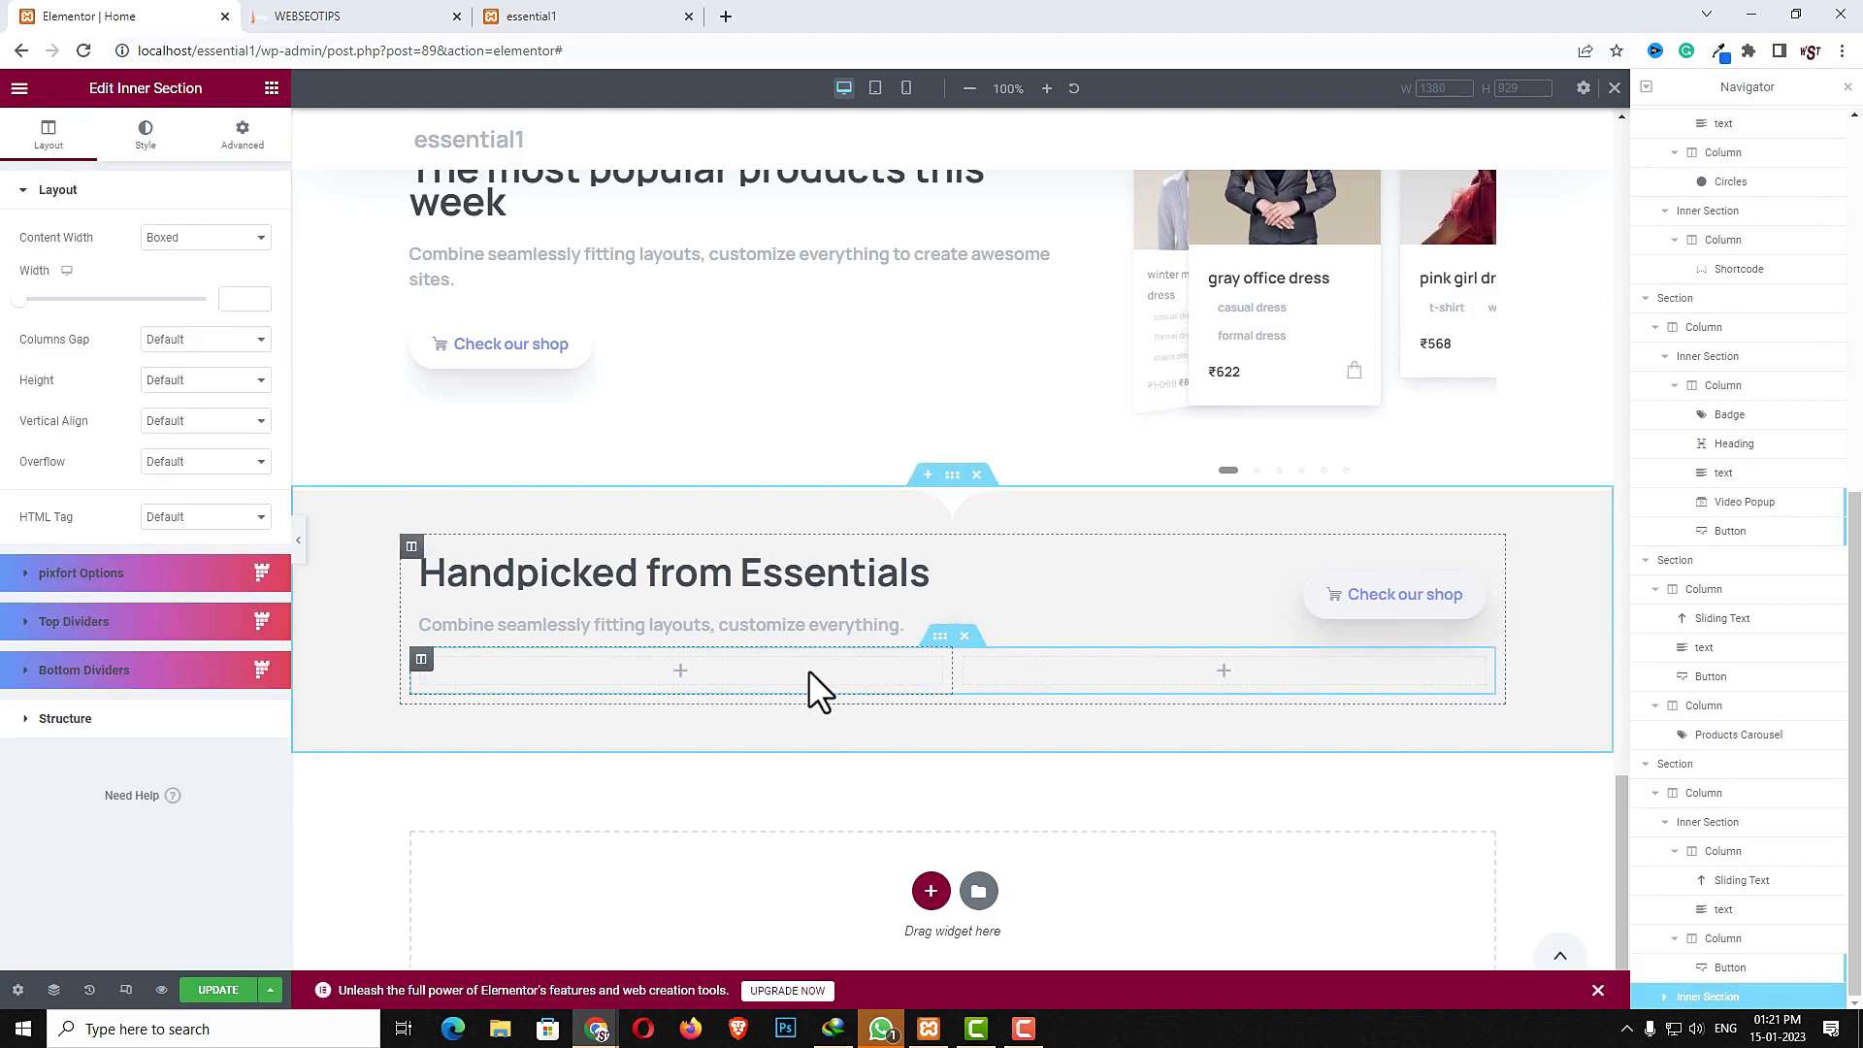
right_click(808, 670)
click(858, 718)
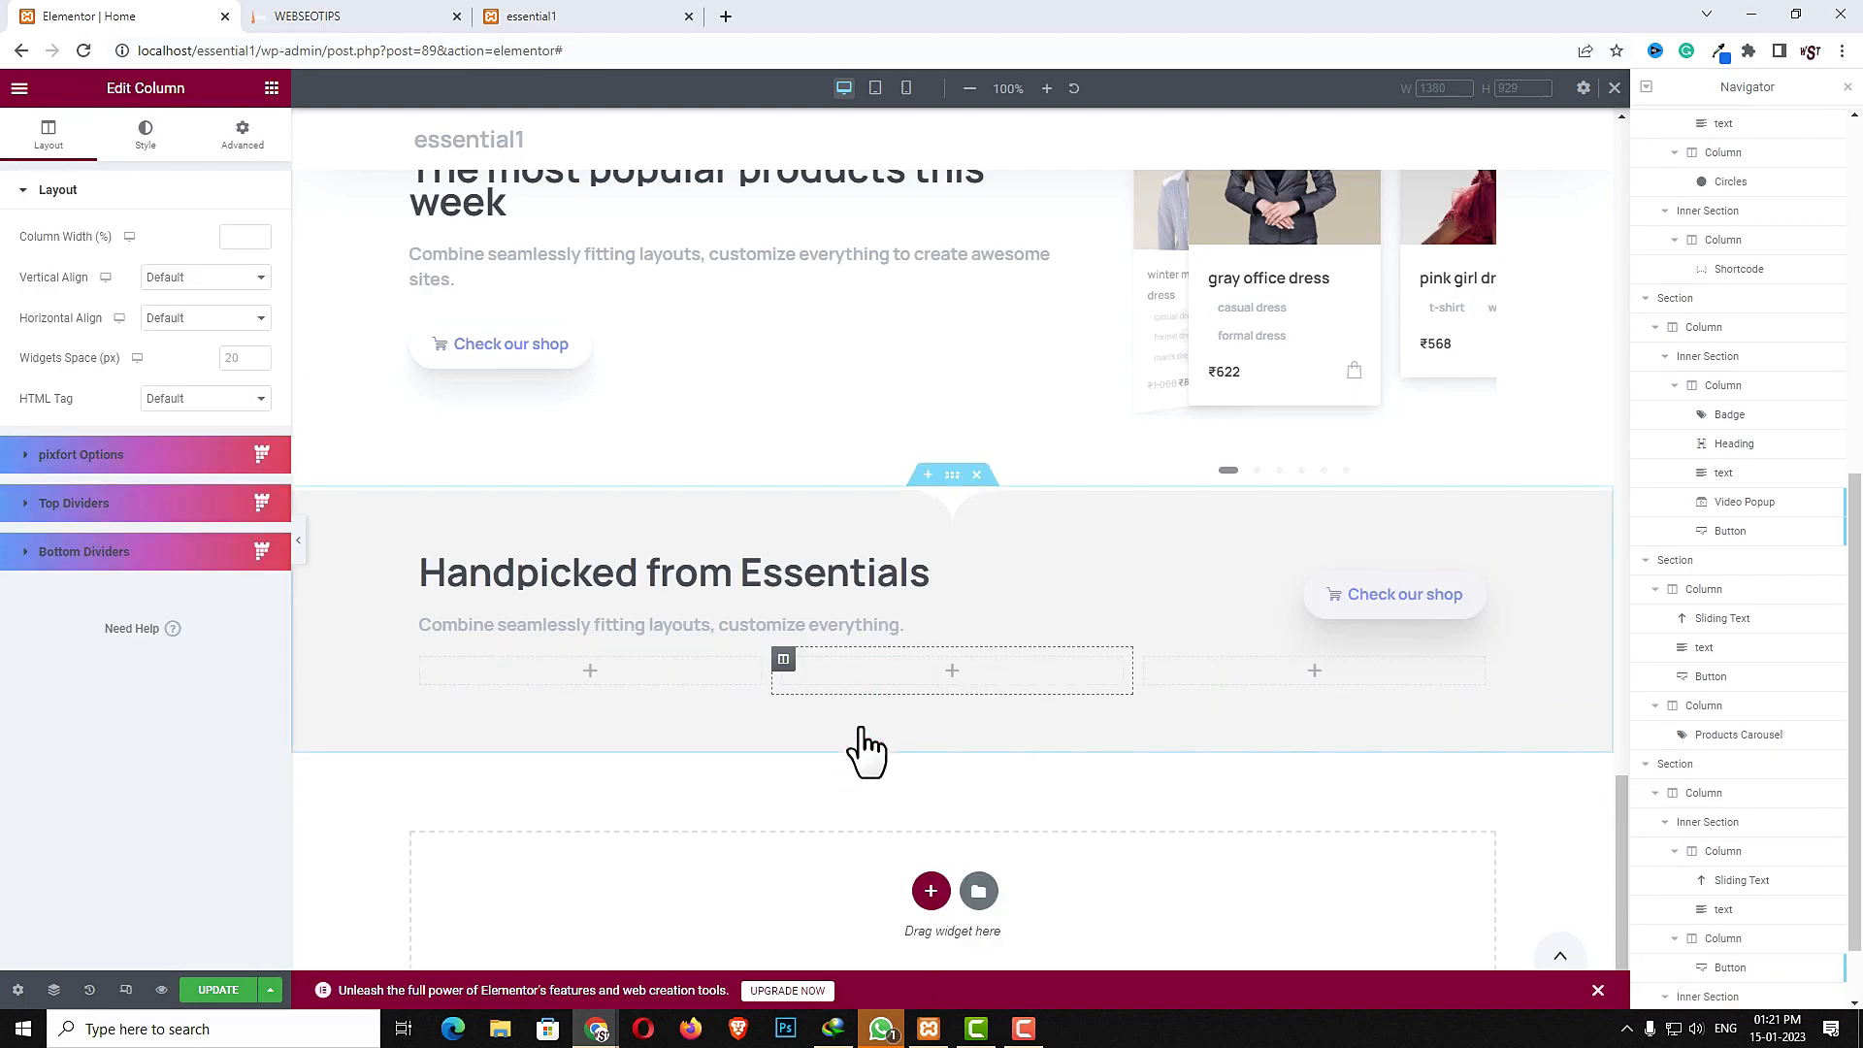
- Set the new inner section's top margin to 50
click(941, 637)
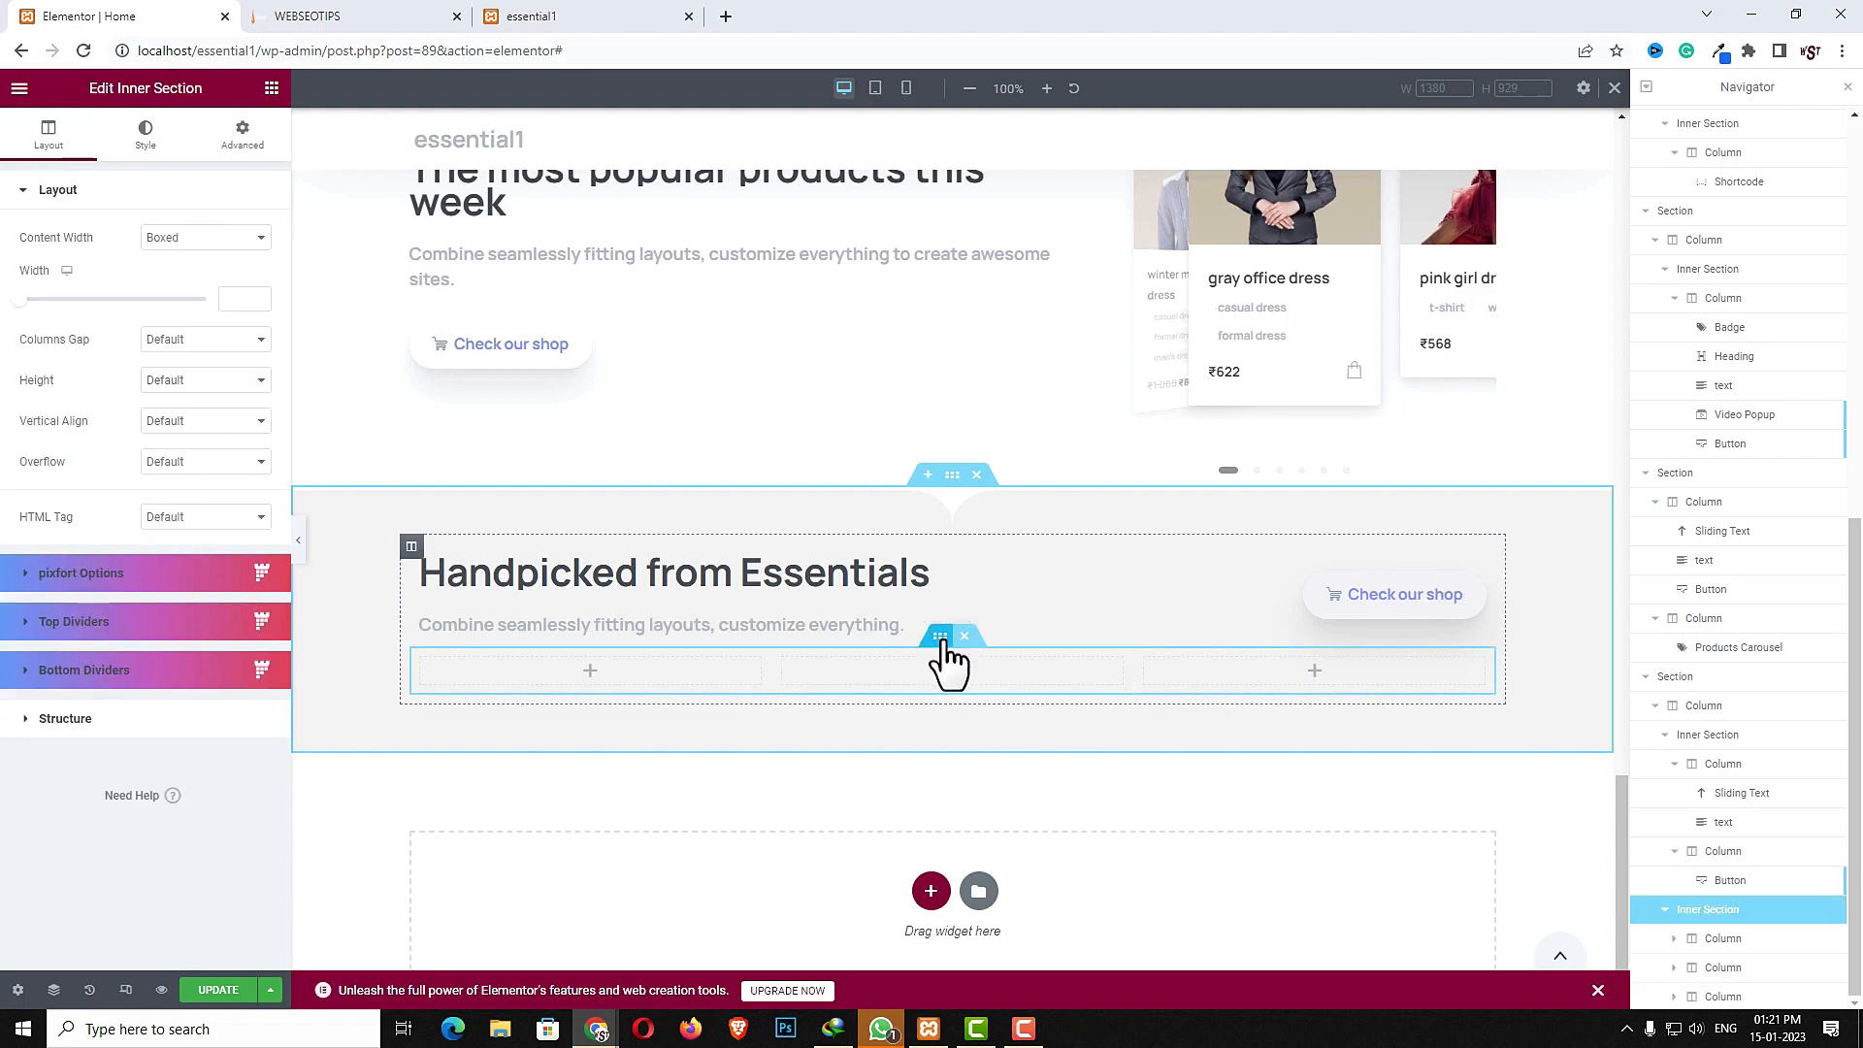
click(241, 131)
click(248, 258)
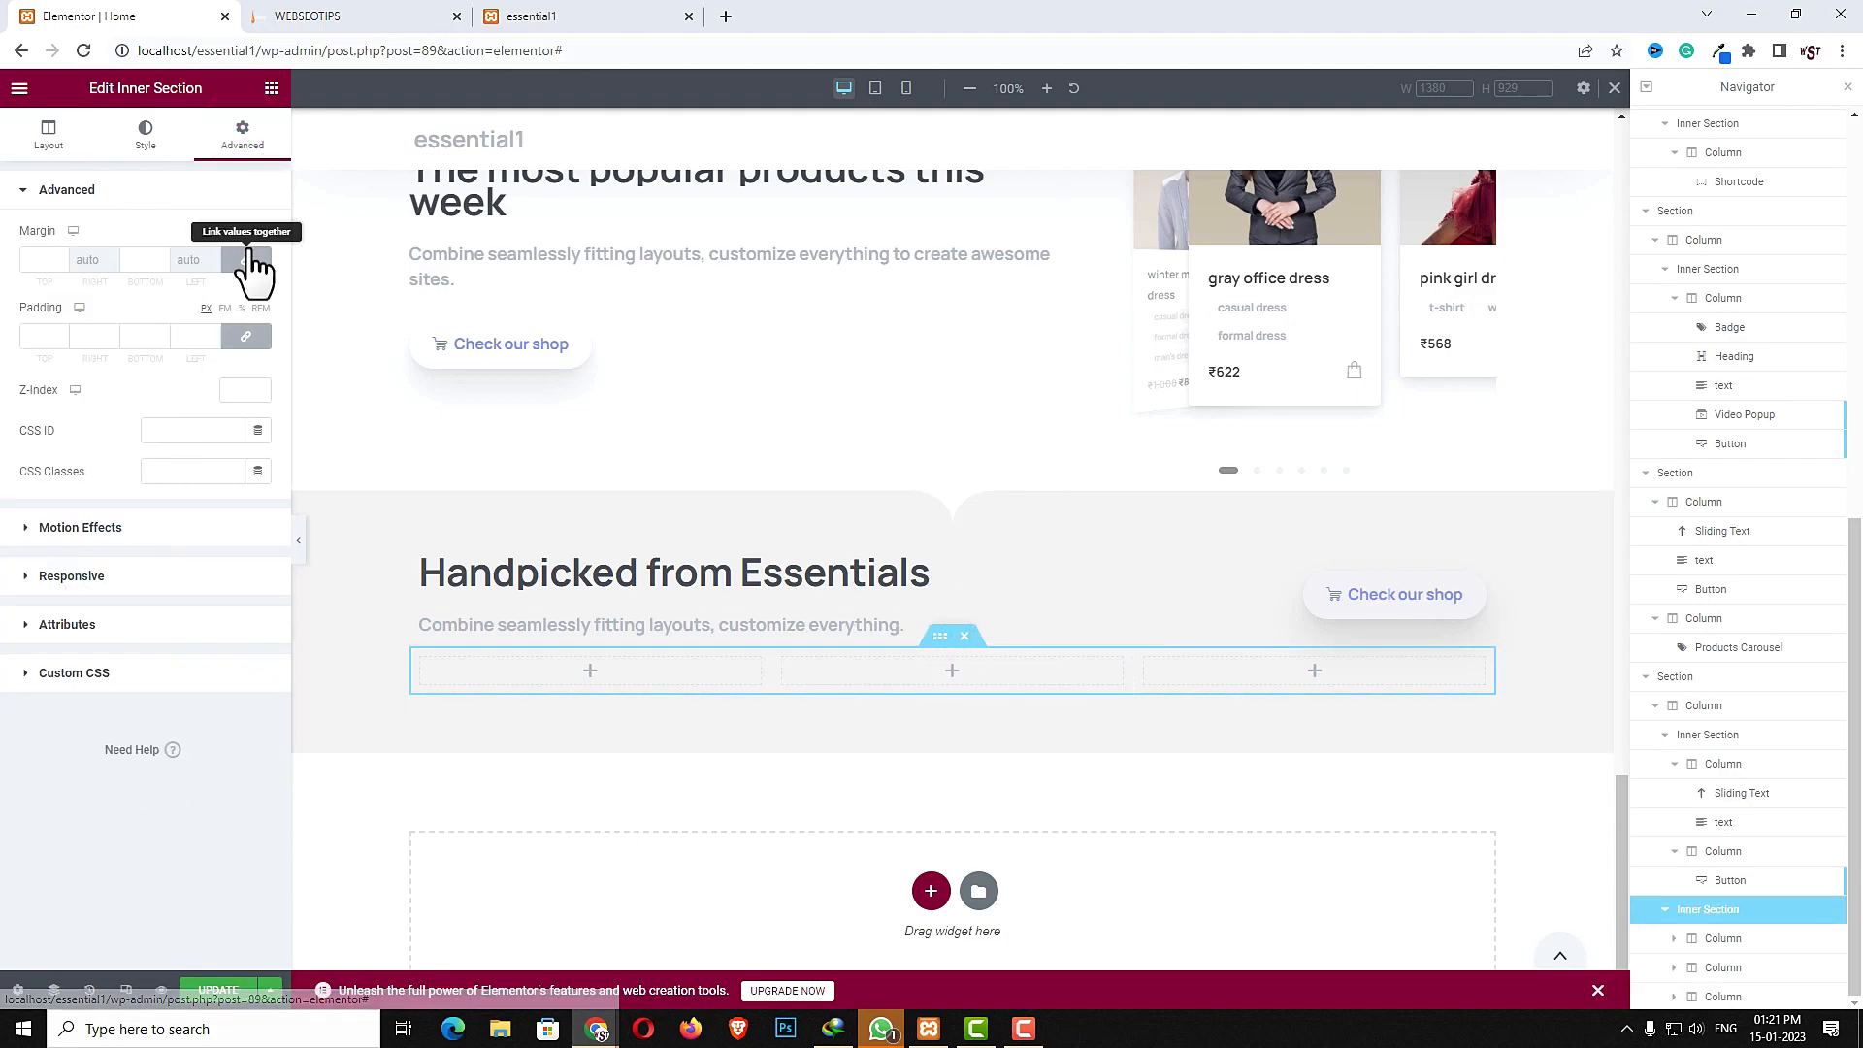
click(41, 260)
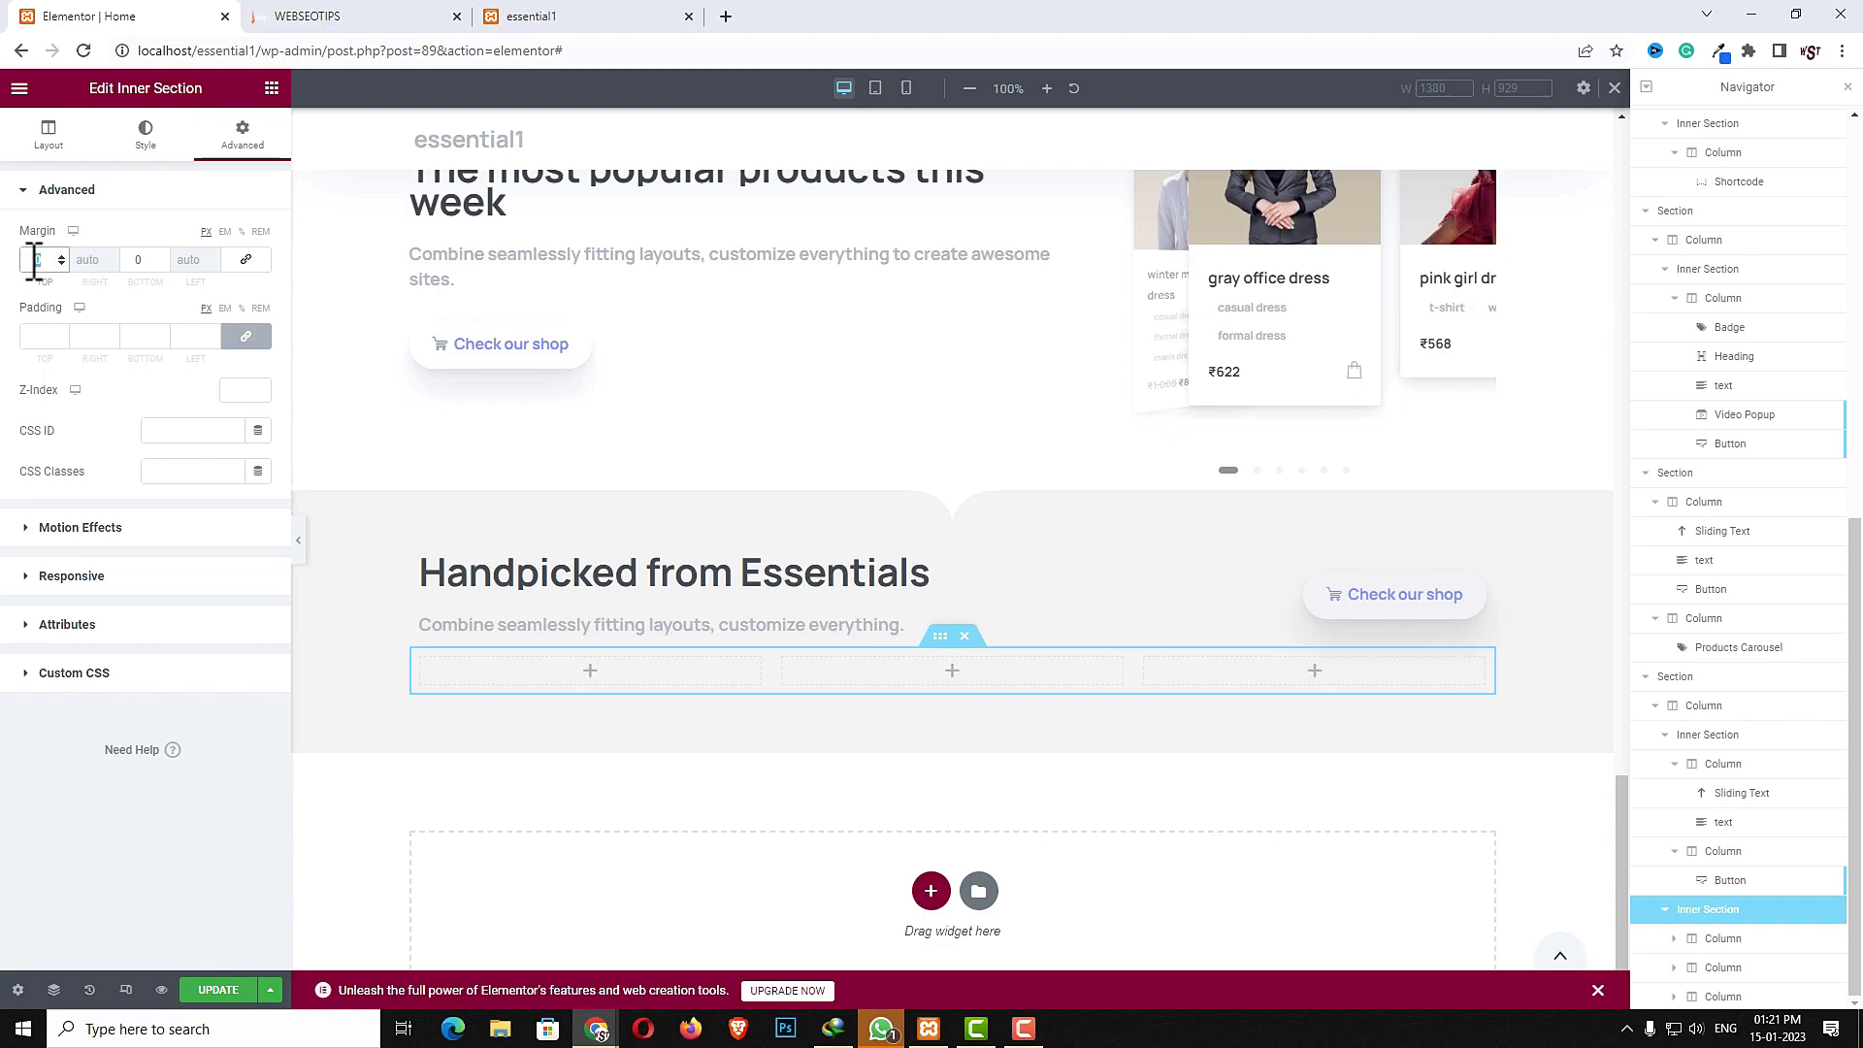
text(50)
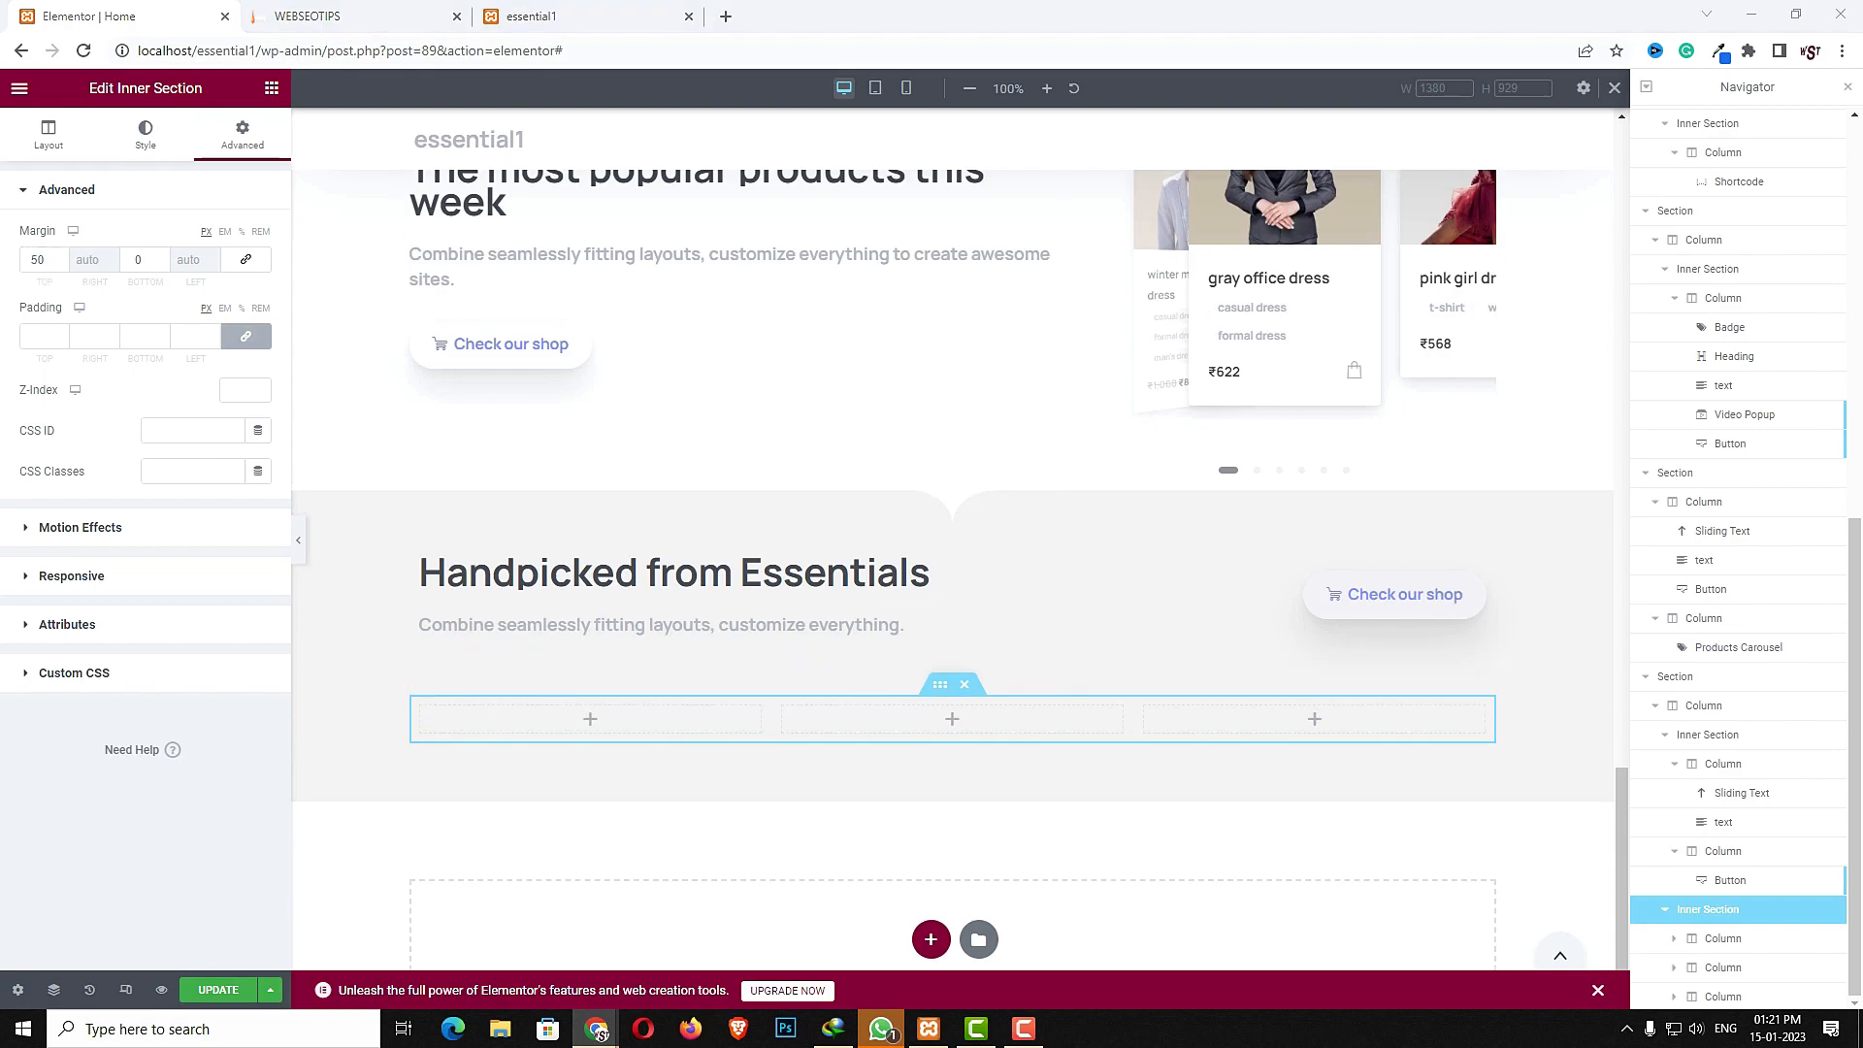
- Add a Photo Box widget to the first column and paste the title Best Formal Dress
click(591, 719)
click(153, 165)
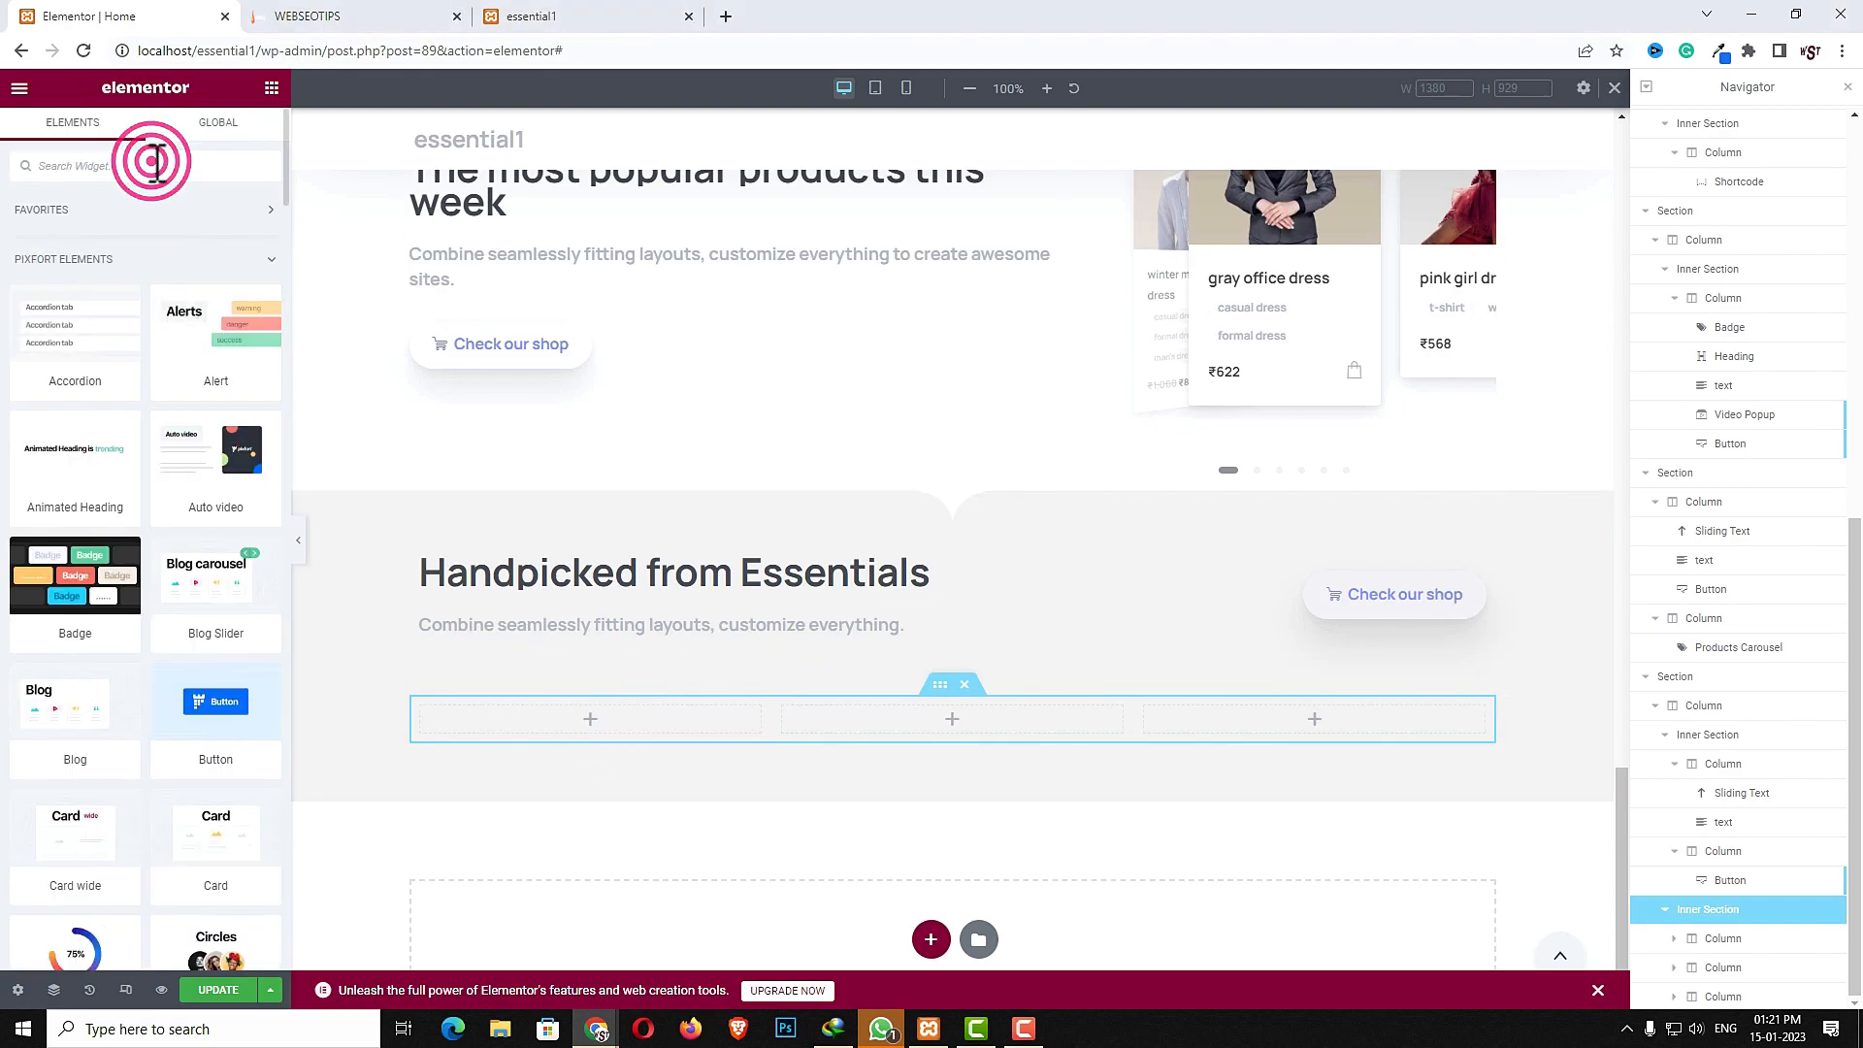
text(pho)
drag(75, 528, 602, 732)
click(175, 259)
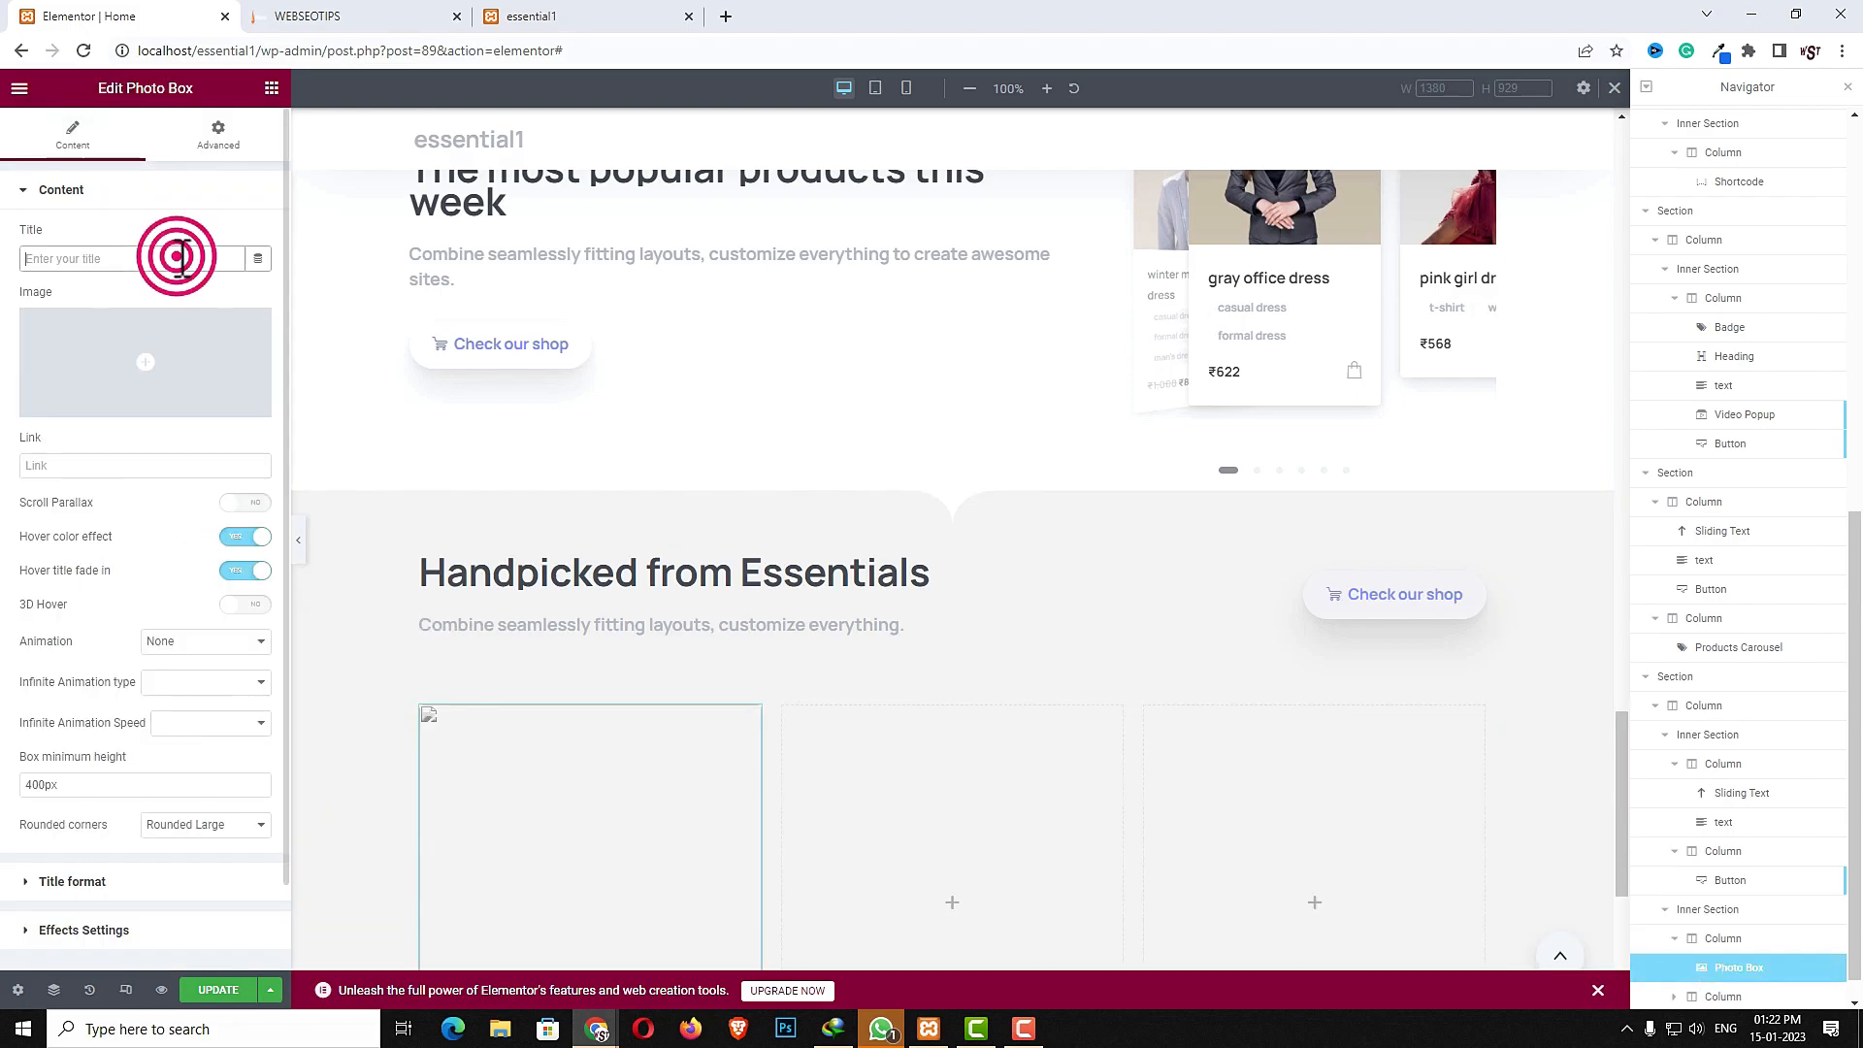
text(Best limited Shop)
- Set the photo box image to p14-1.jpg from the media library
click(168, 351)
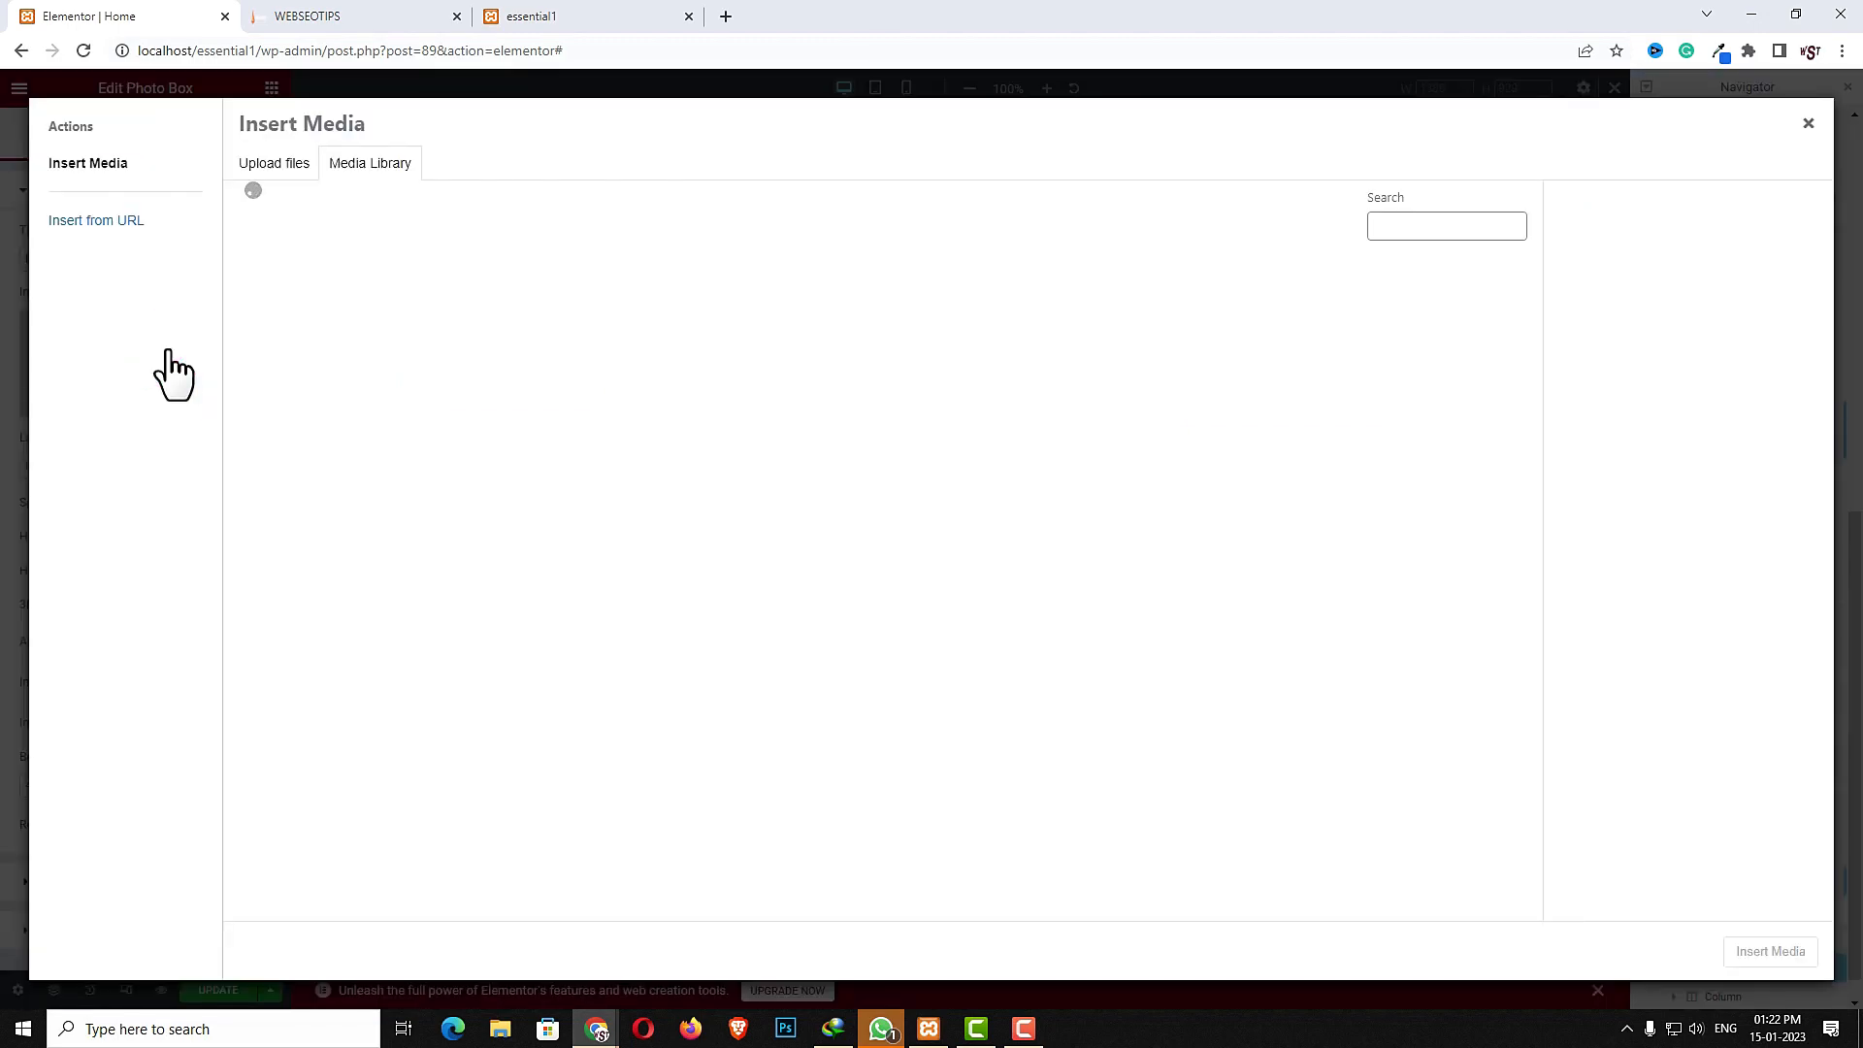
click(452, 470)
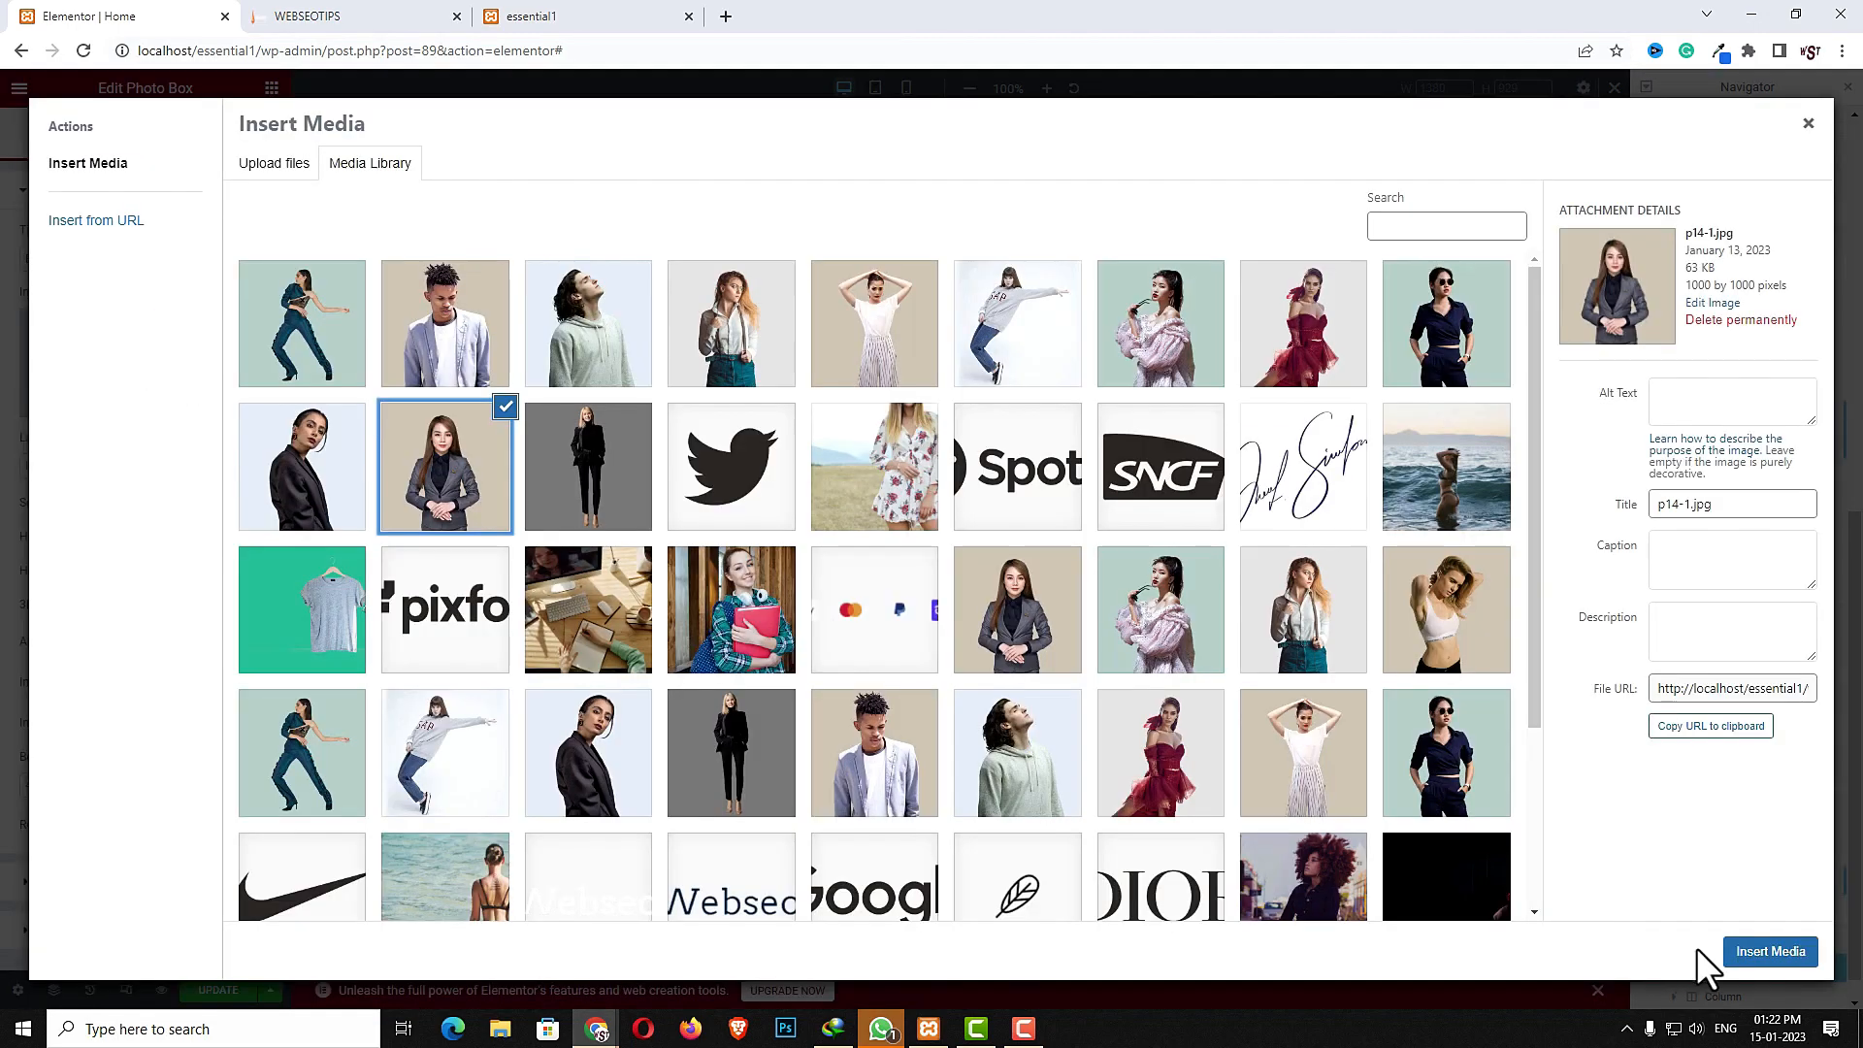
click(1770, 952)
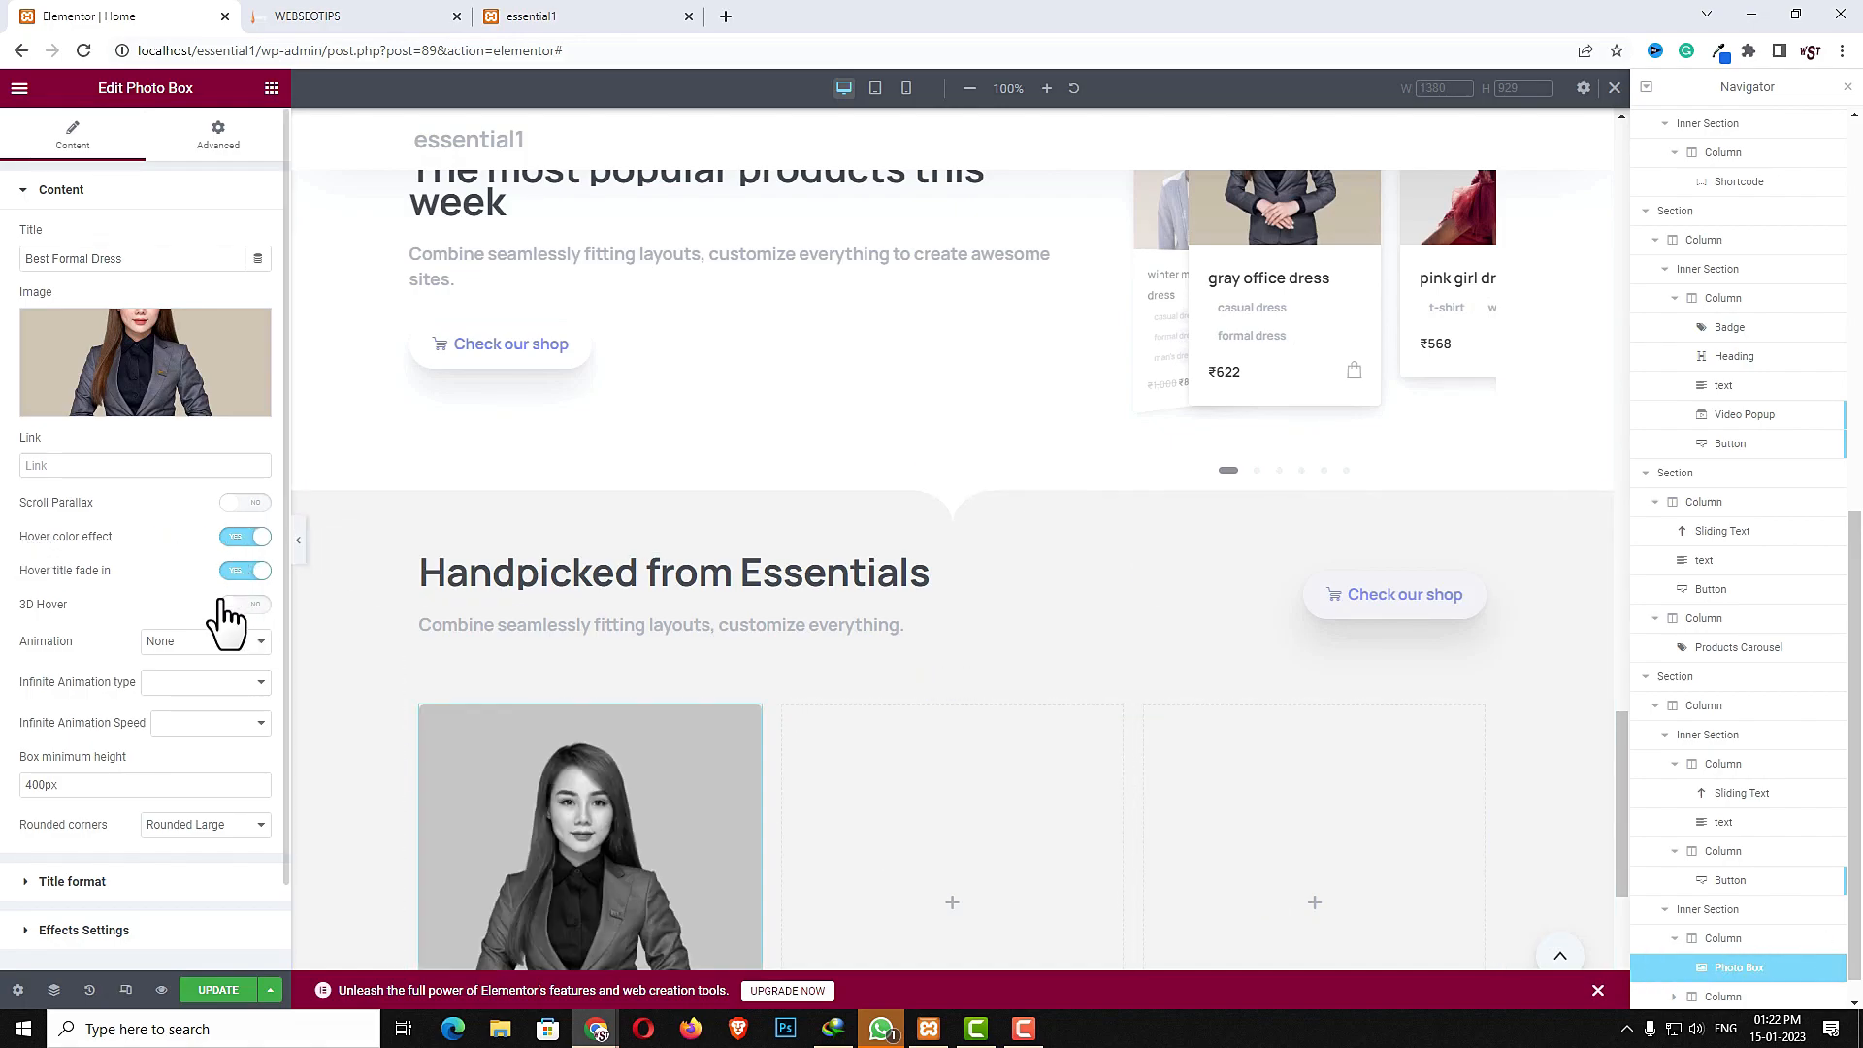
- Set the photo box link to #, with a Fade in up animation and a 600 ms delay
click(143, 466)
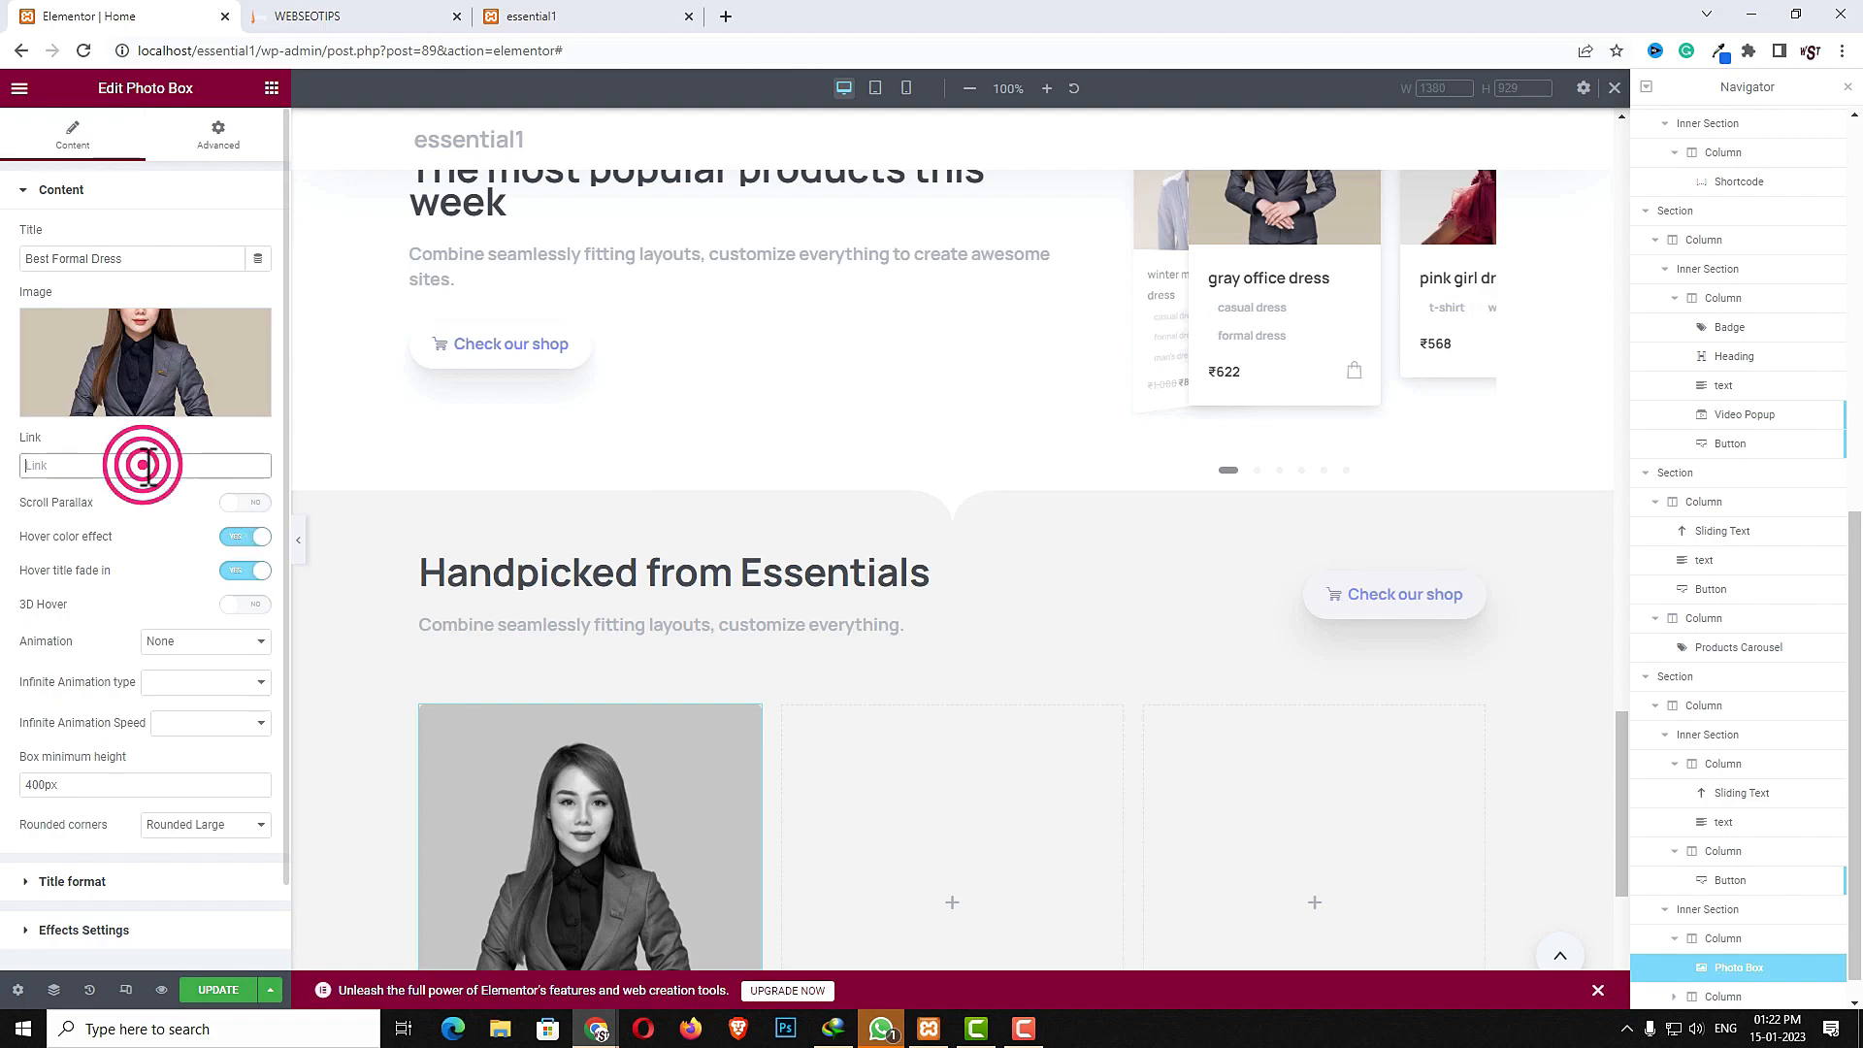
text(#)
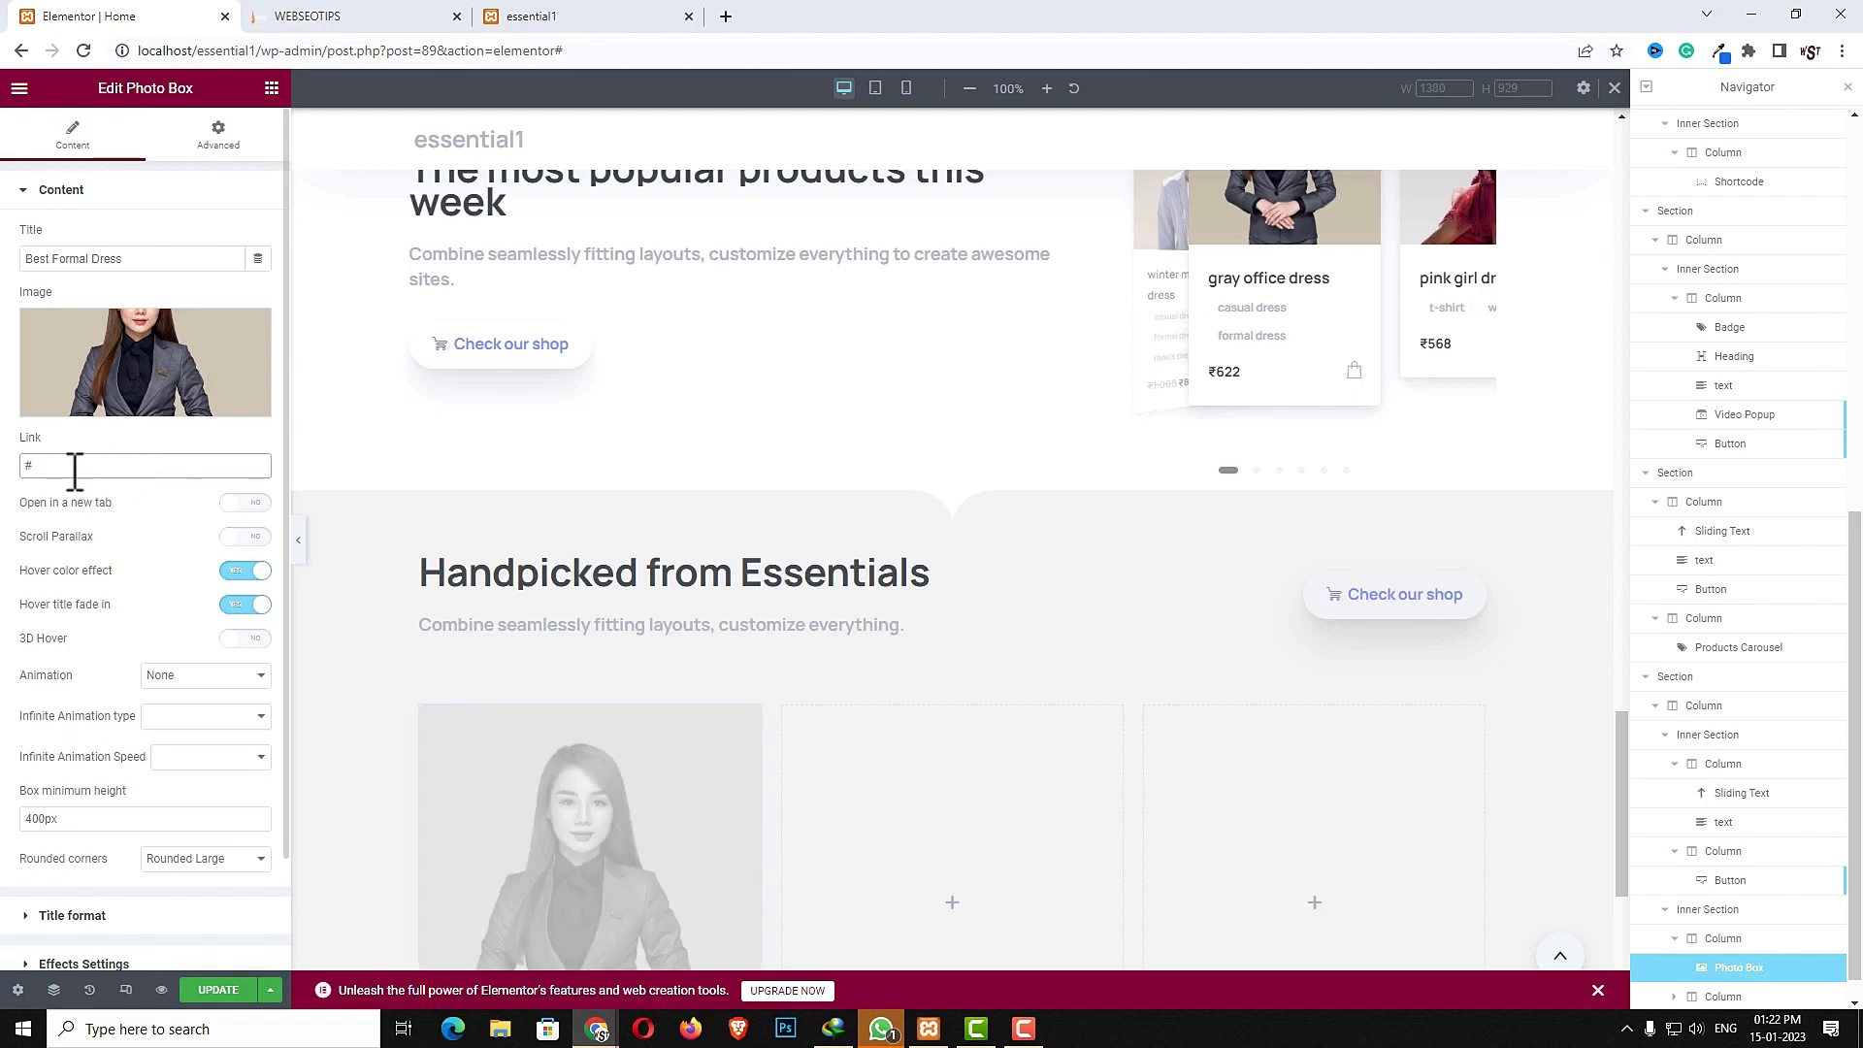
click(195, 674)
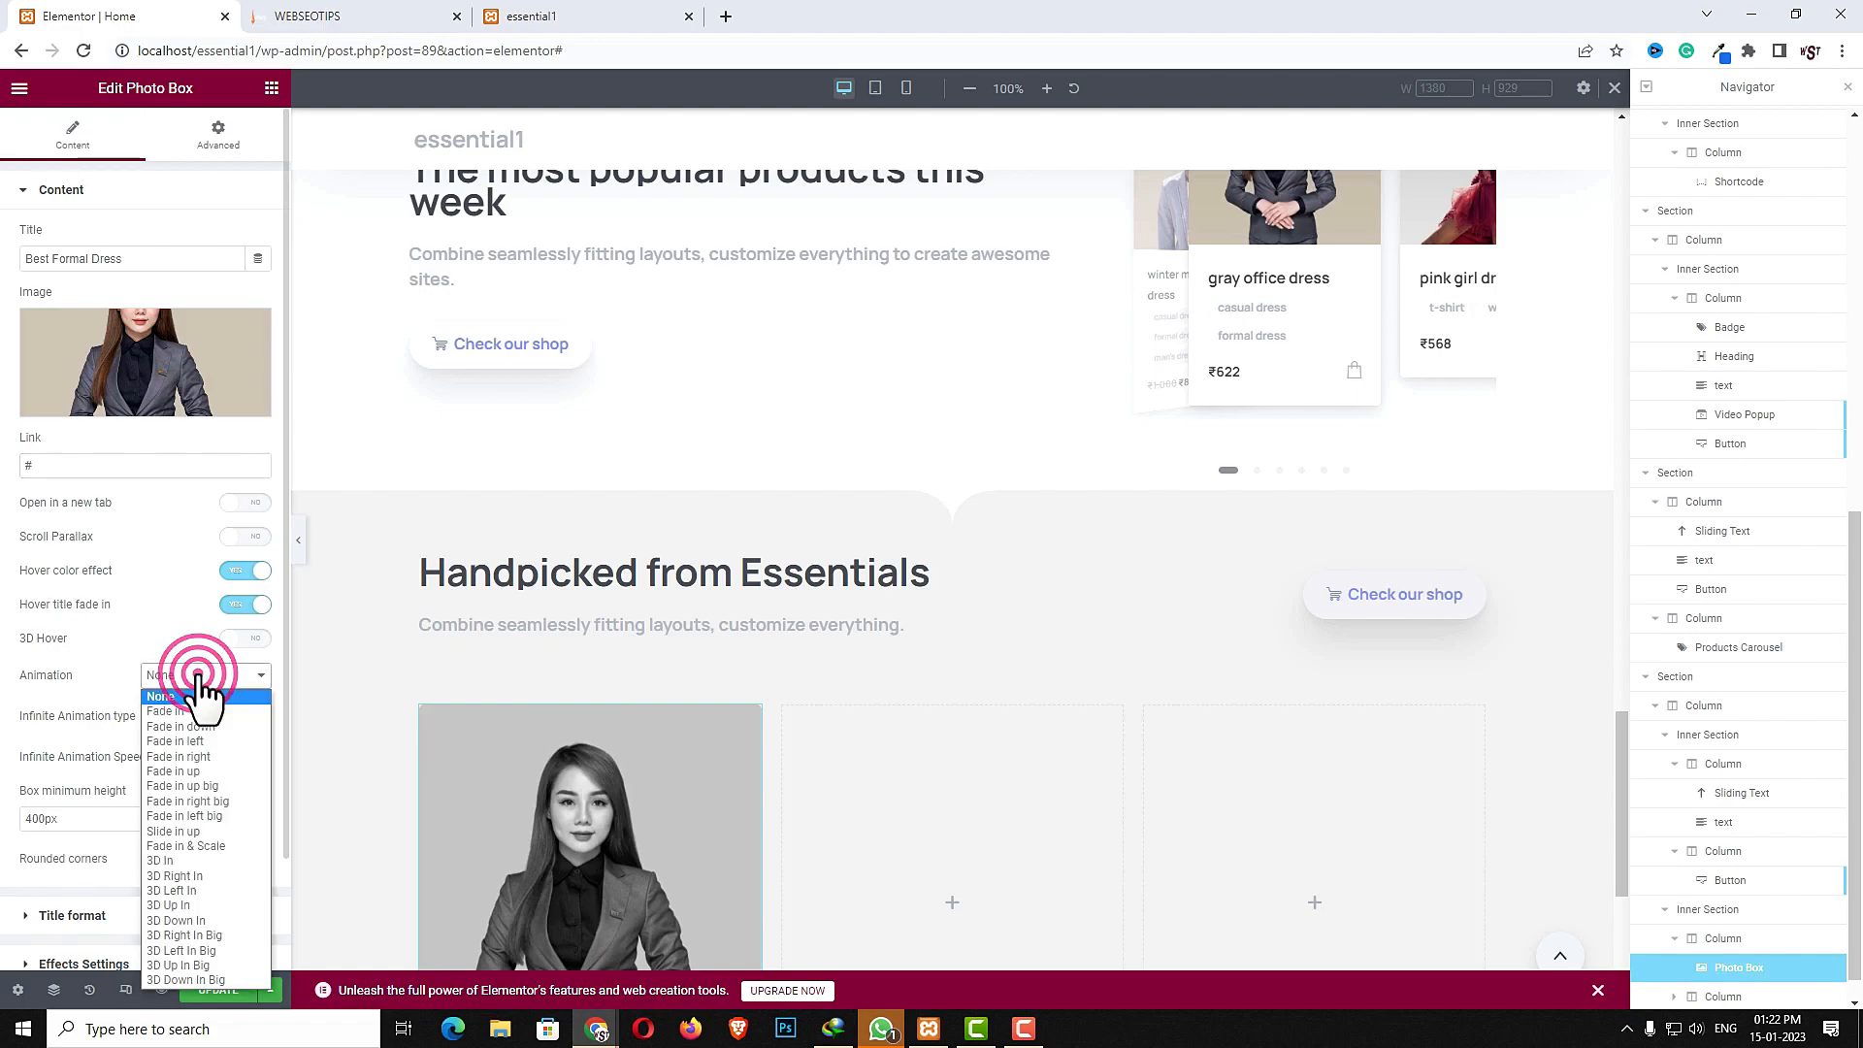
click(207, 772)
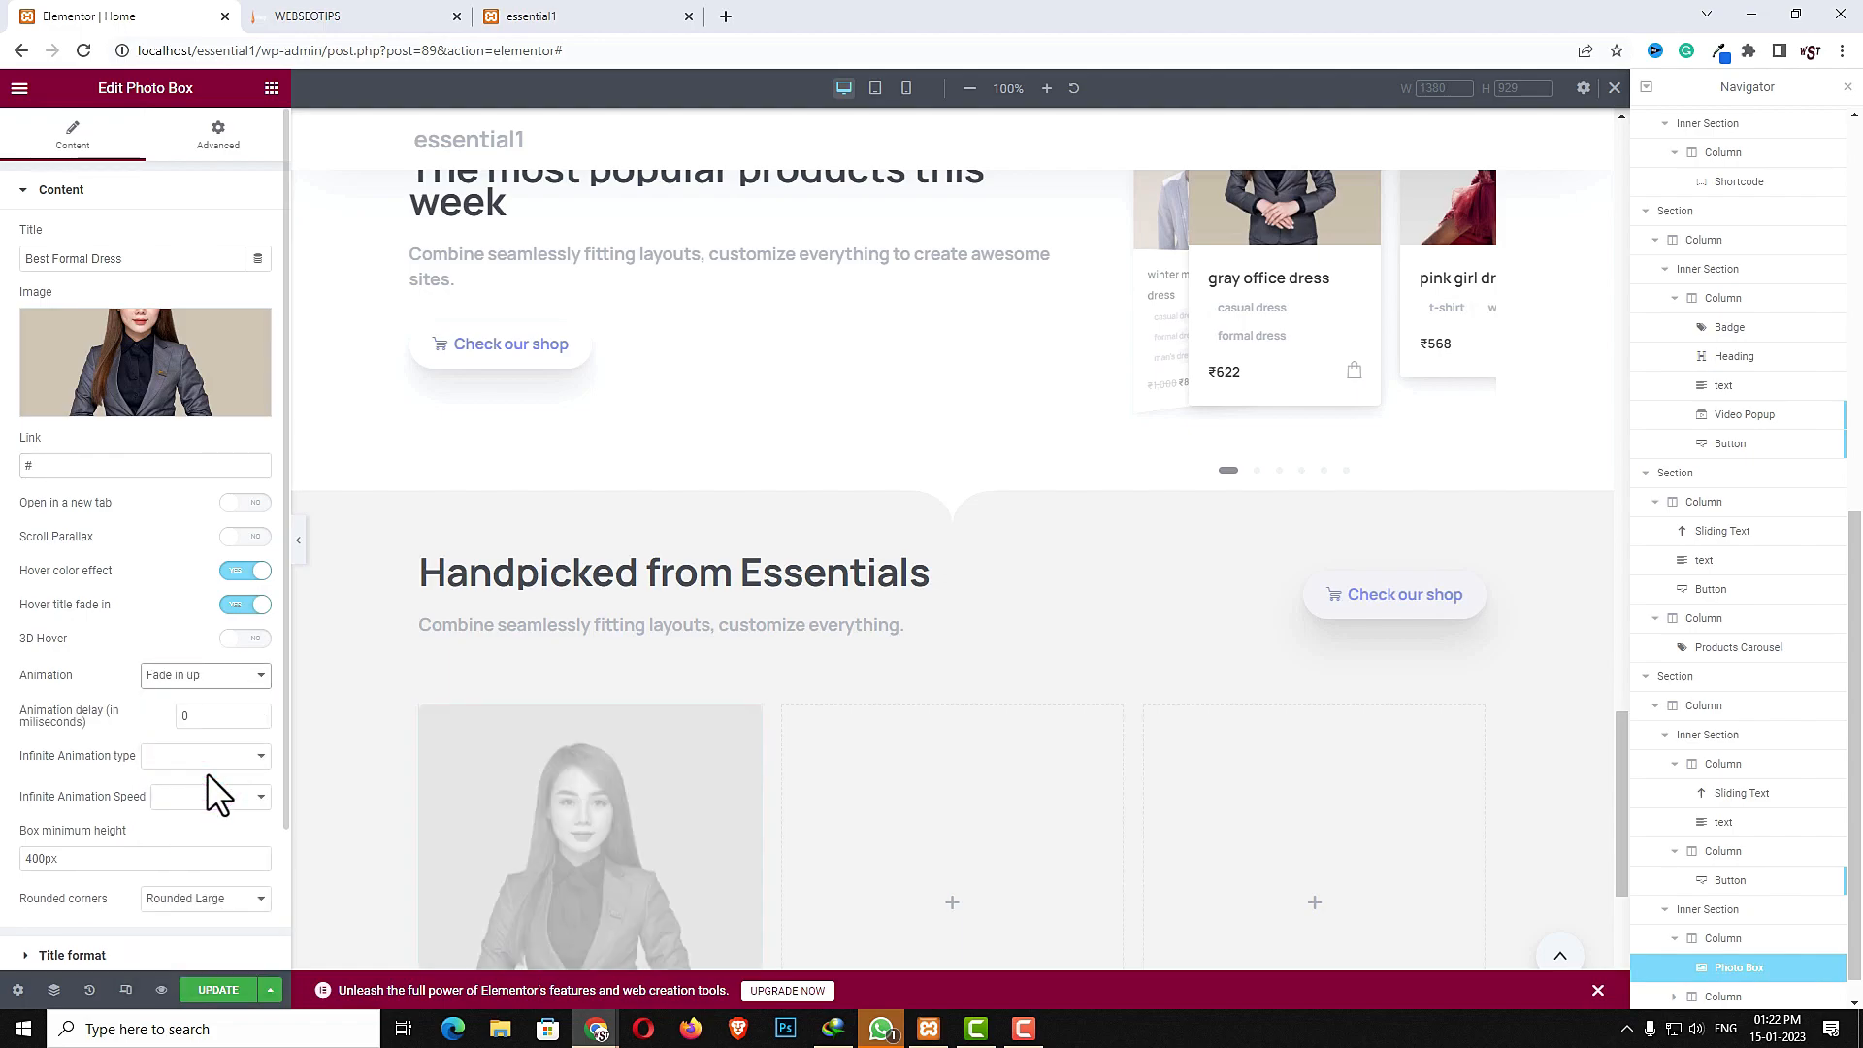
double_click(185, 716)
text(600)
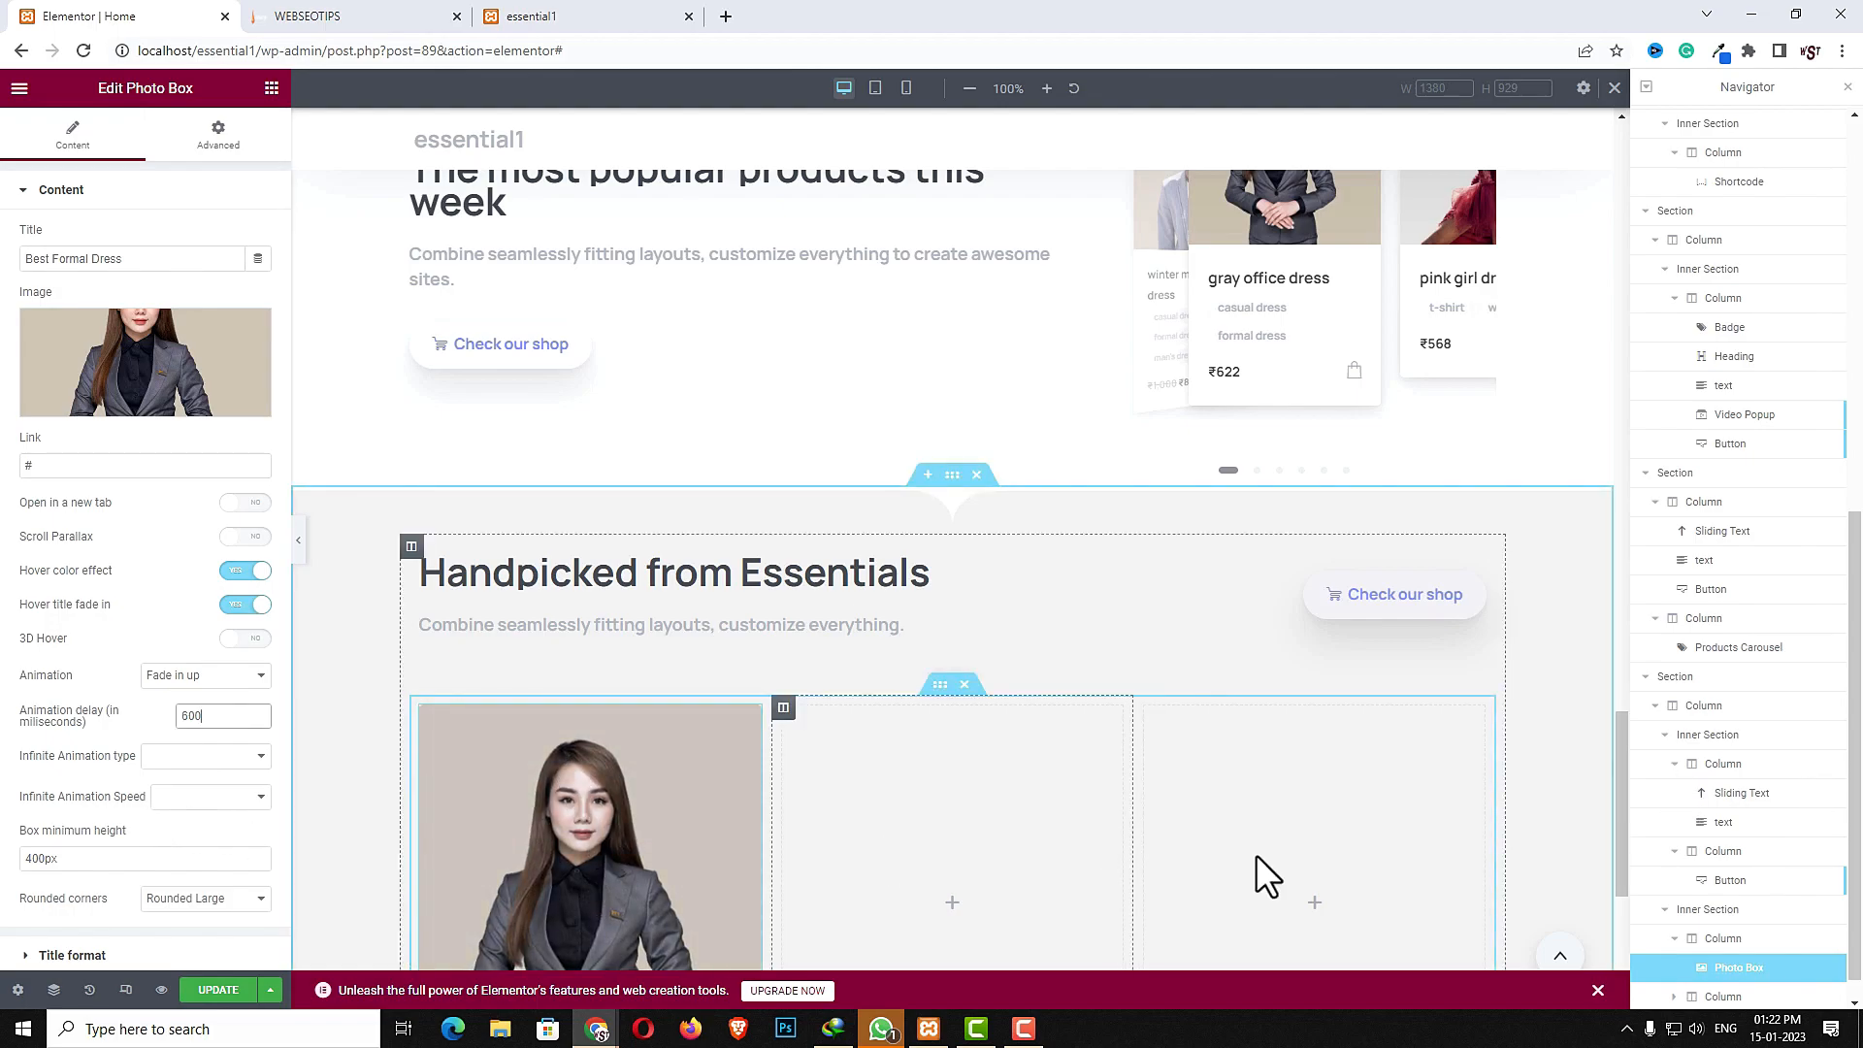
- Format the photo box title with the secondary font, Heading default color and H6 size
scroll(1378, 864, down, 3)
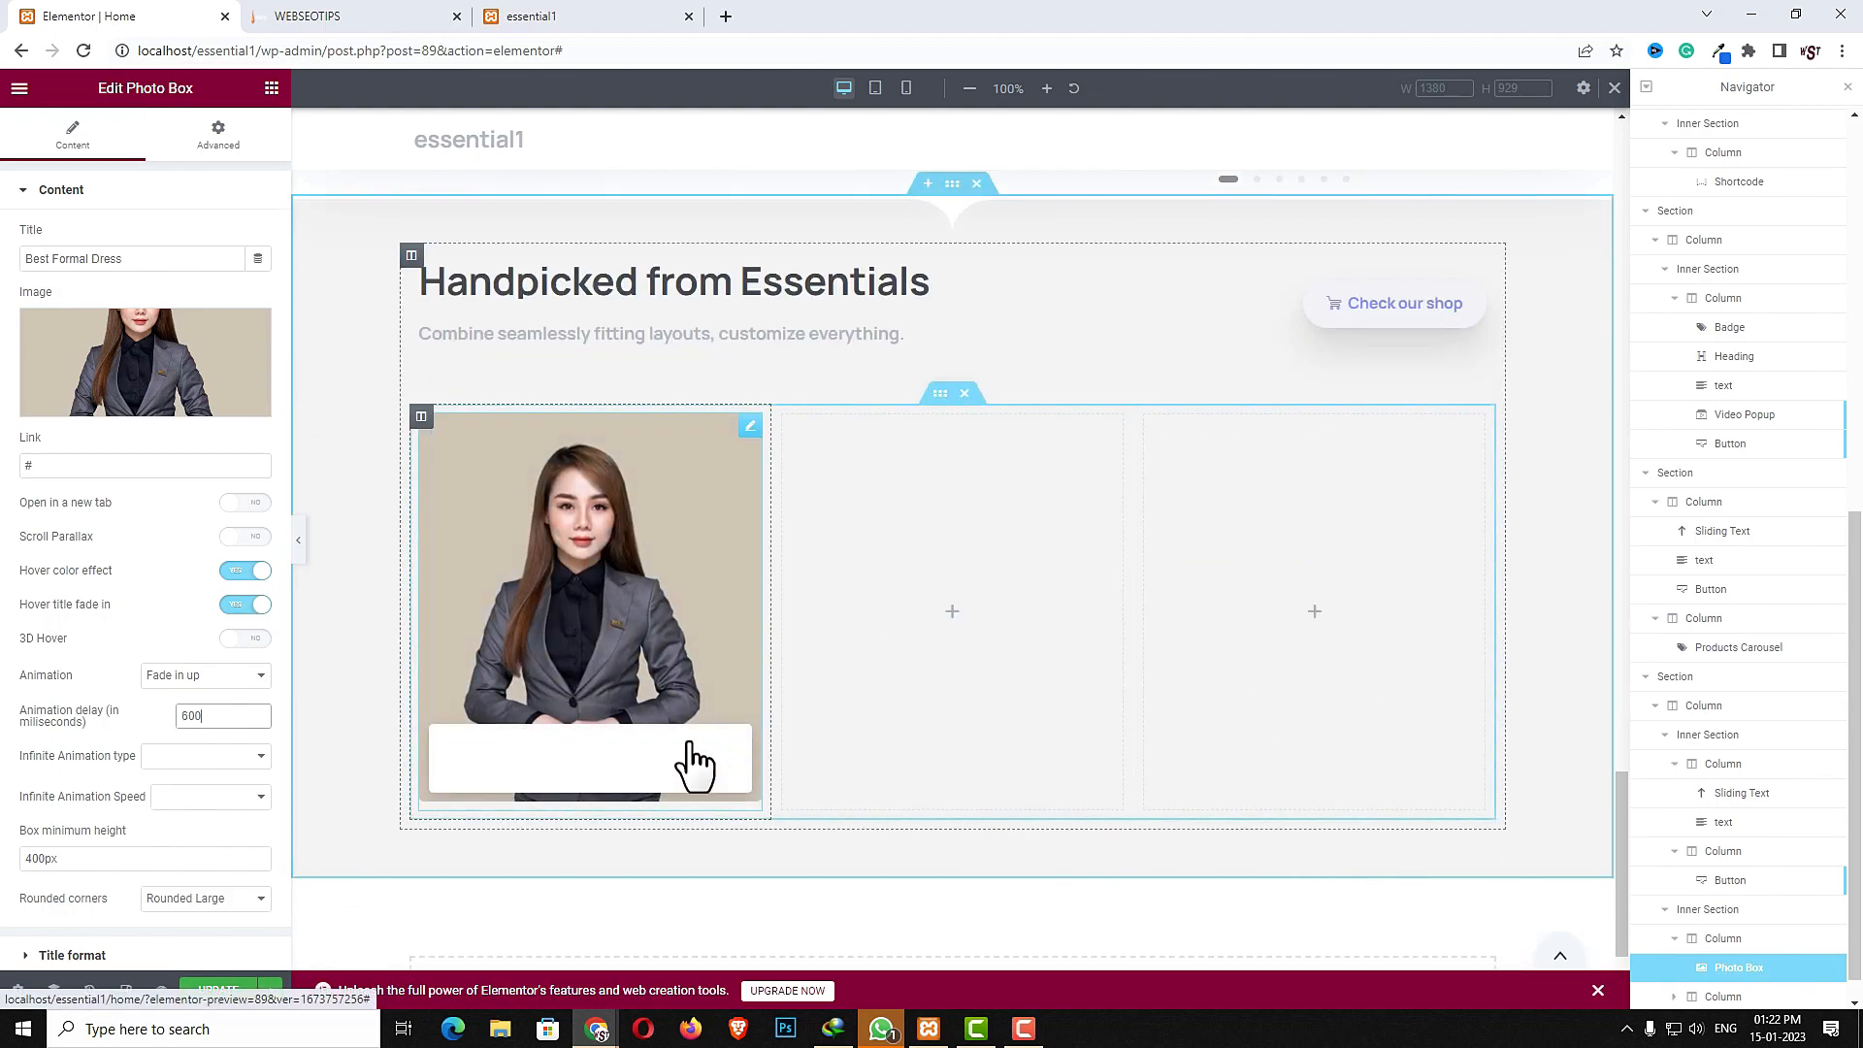
click(77, 956)
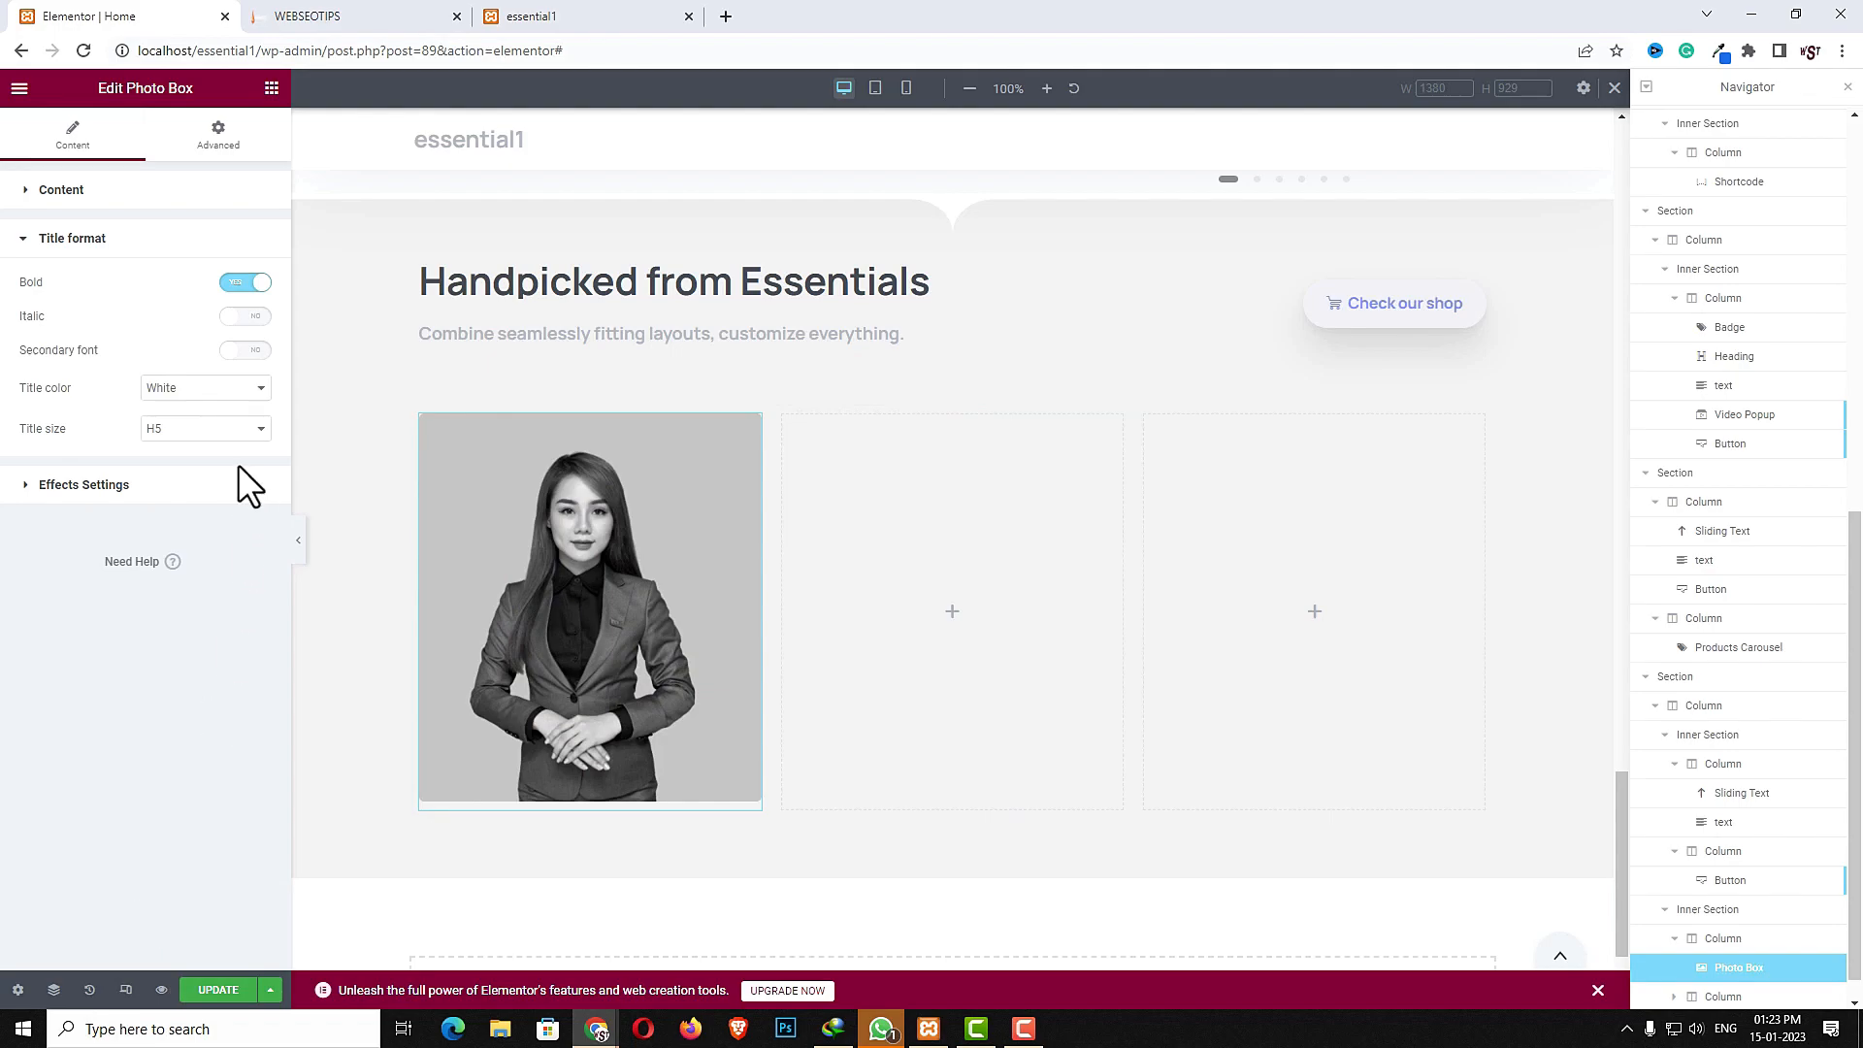
click(252, 350)
click(199, 387)
click(195, 415)
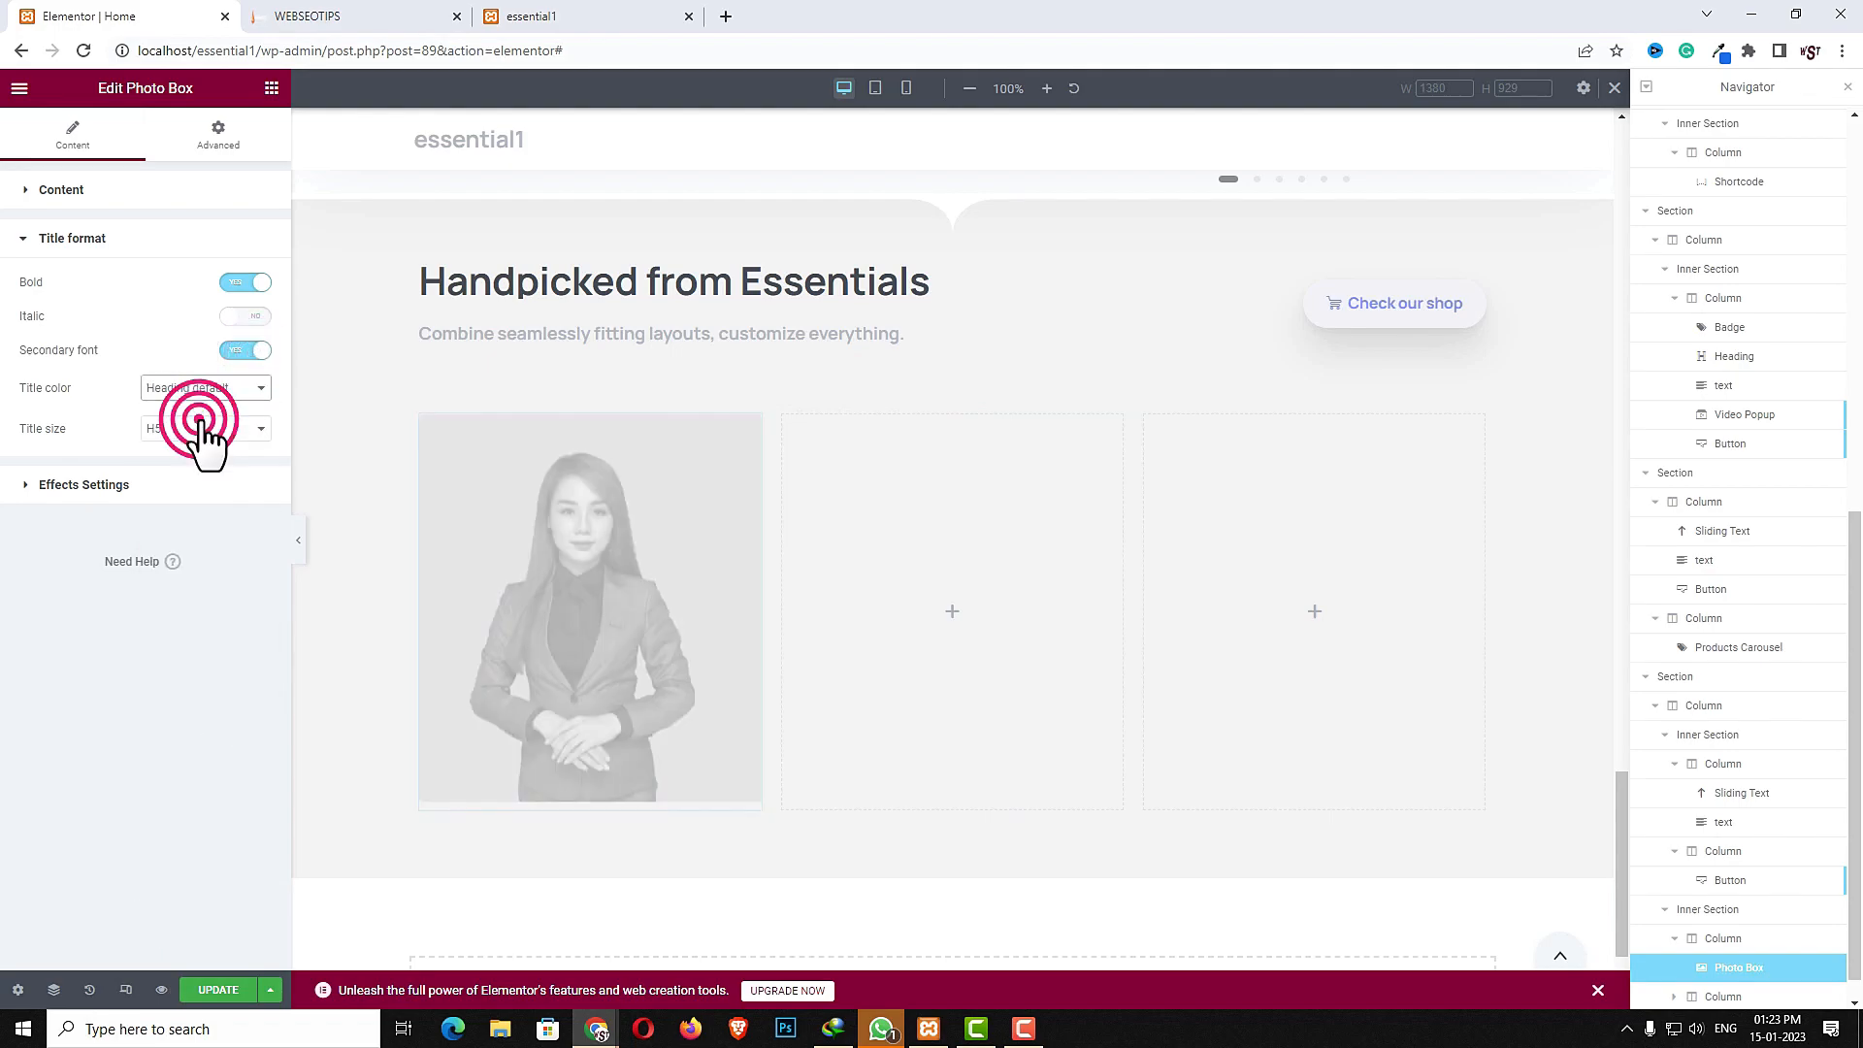
click(229, 435)
click(202, 527)
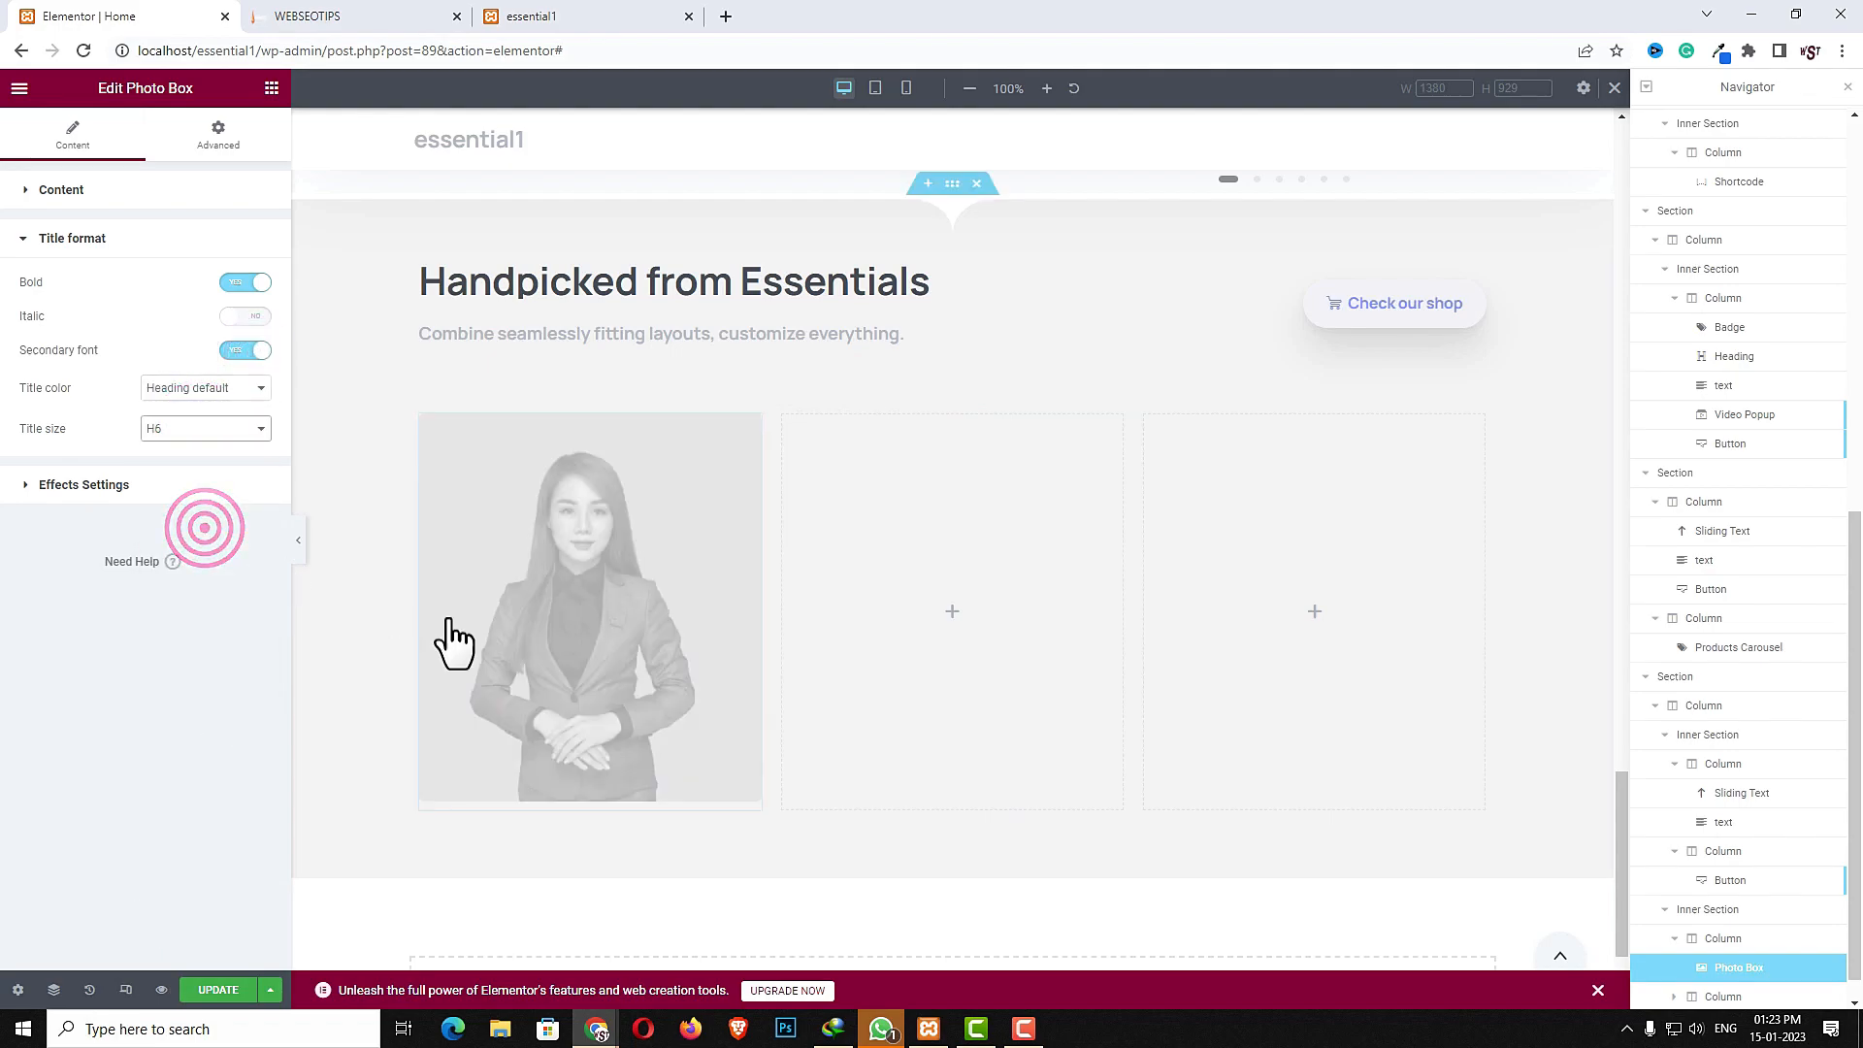
- Set the photo box hover animation to Fly Medium
click(137, 484)
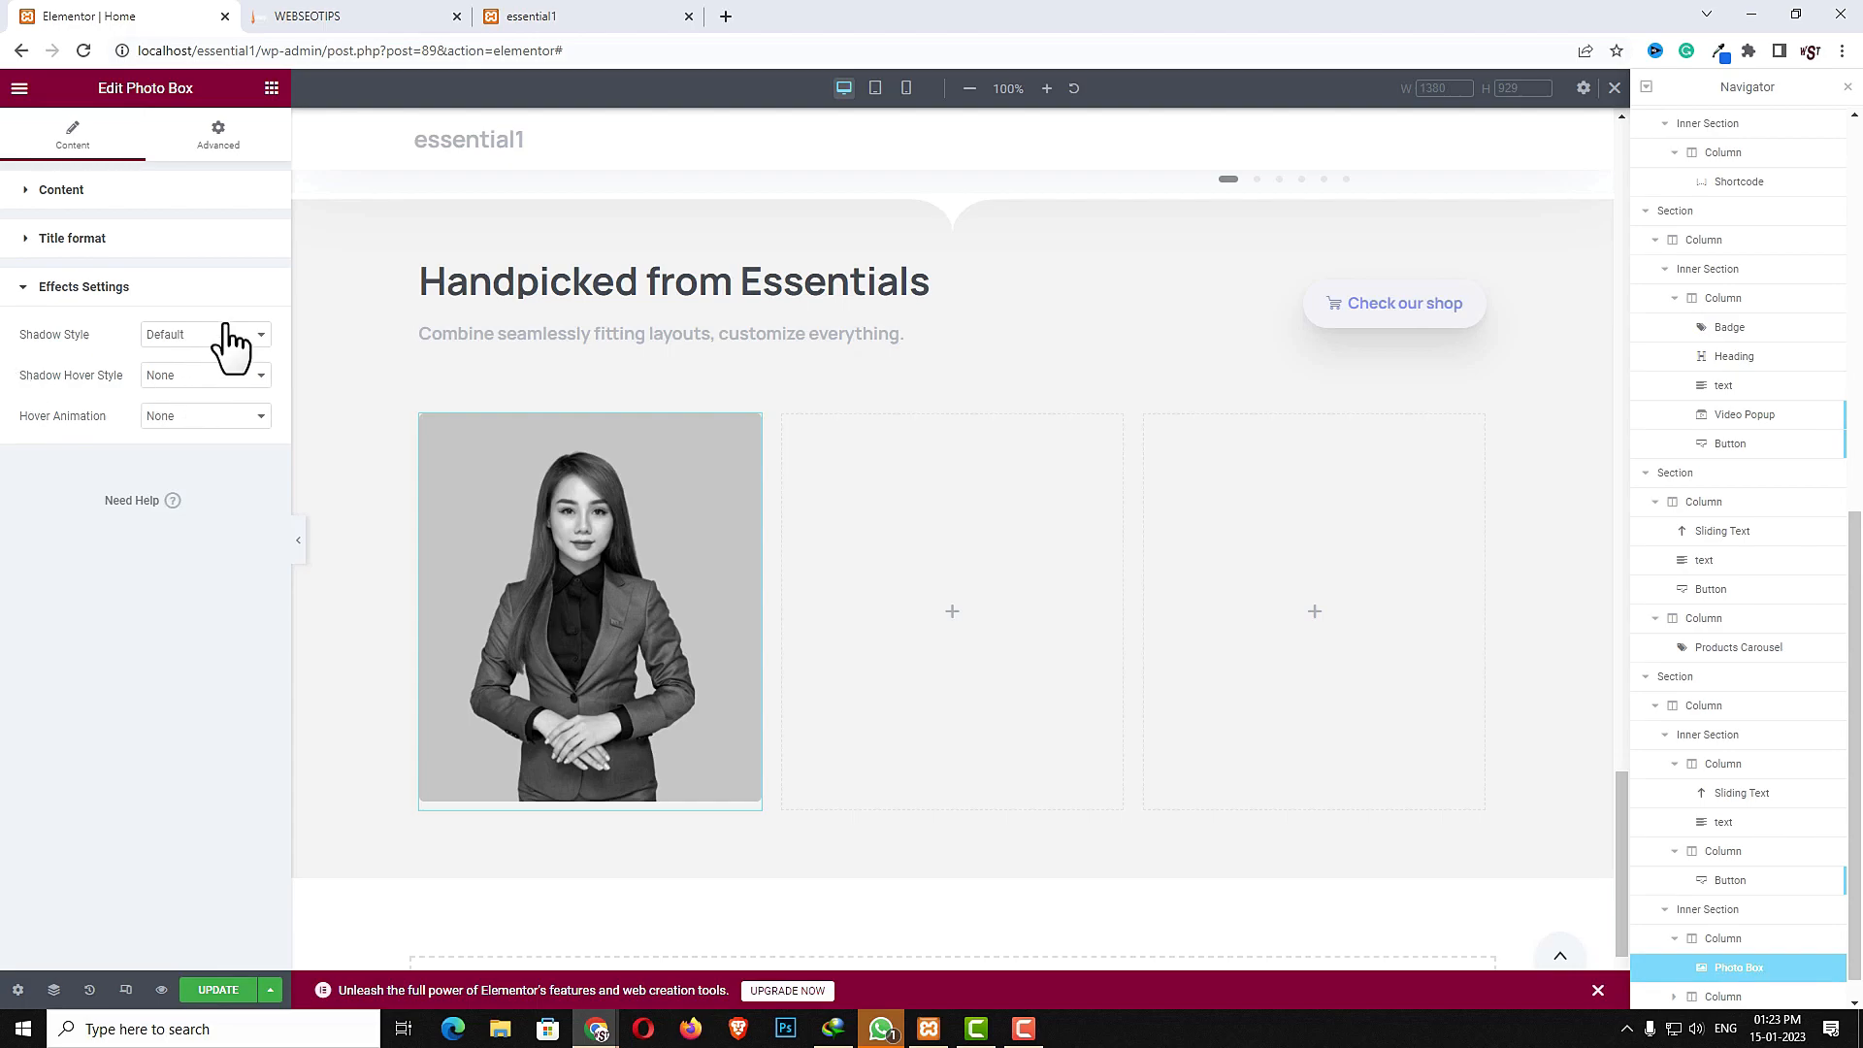
click(229, 418)
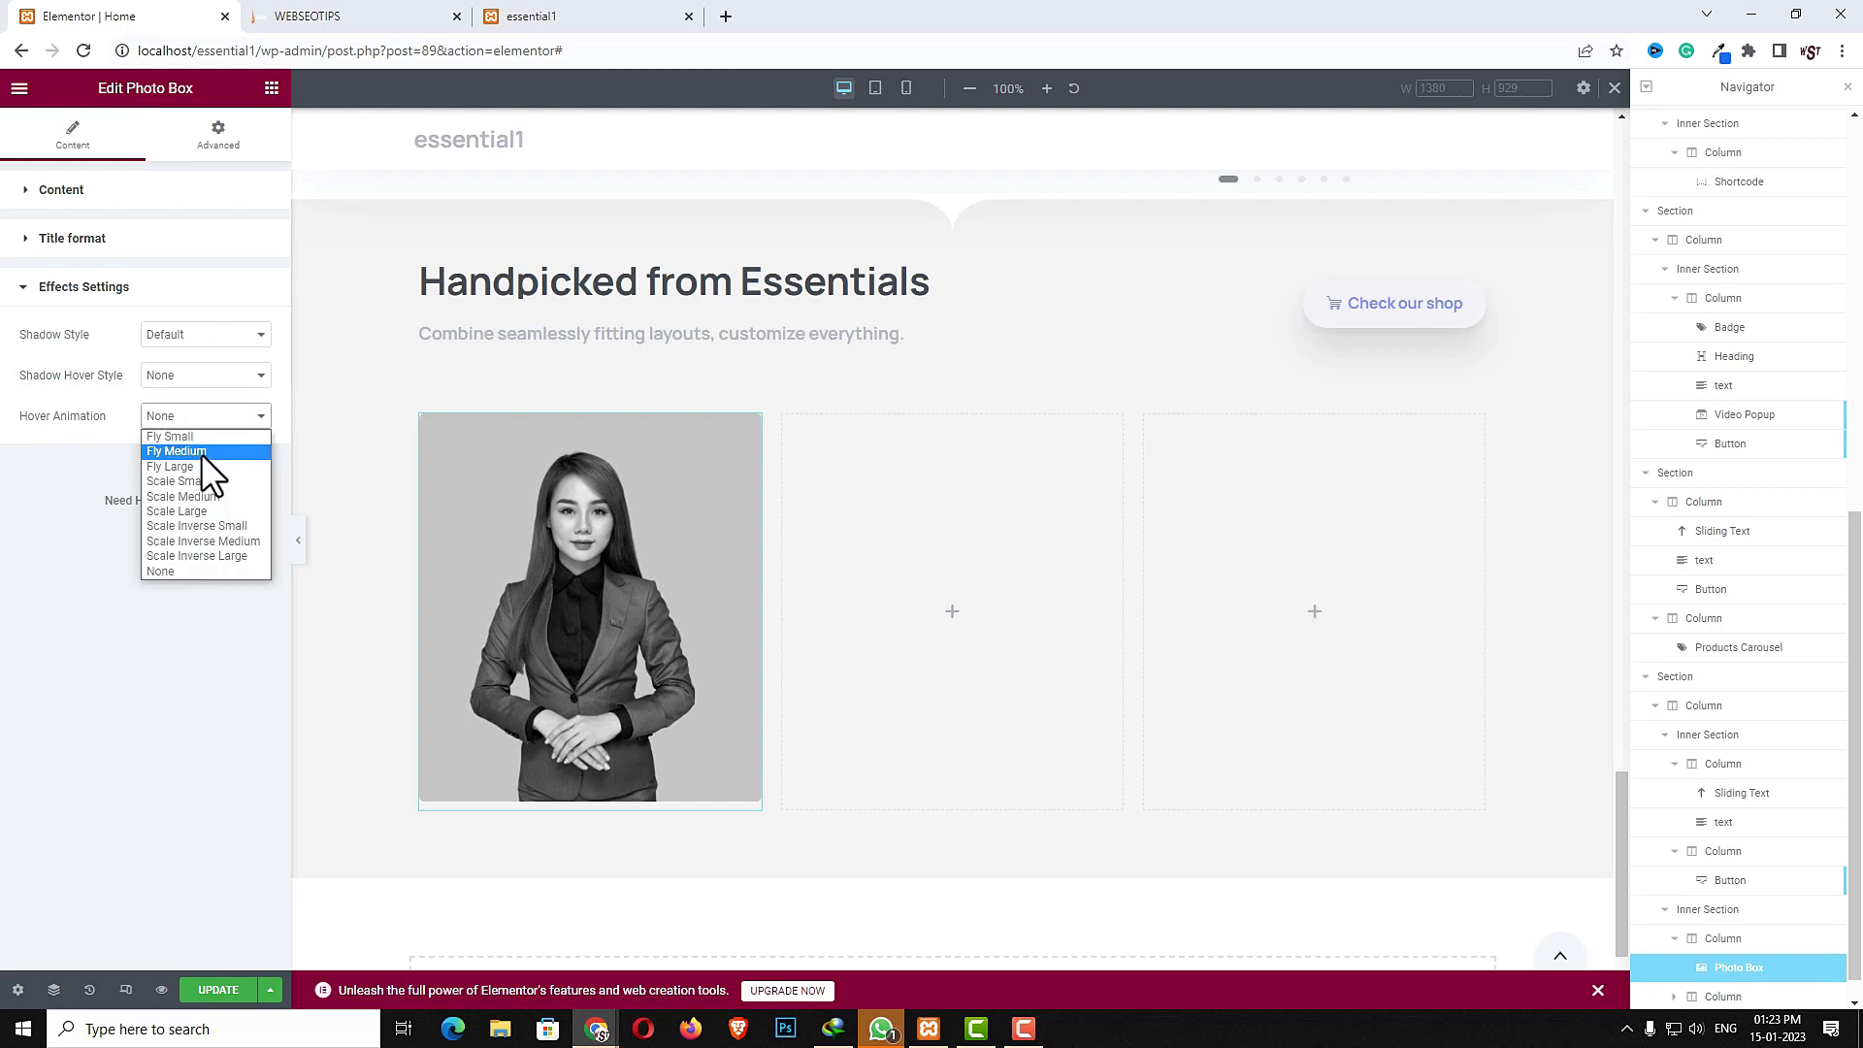
click(201, 452)
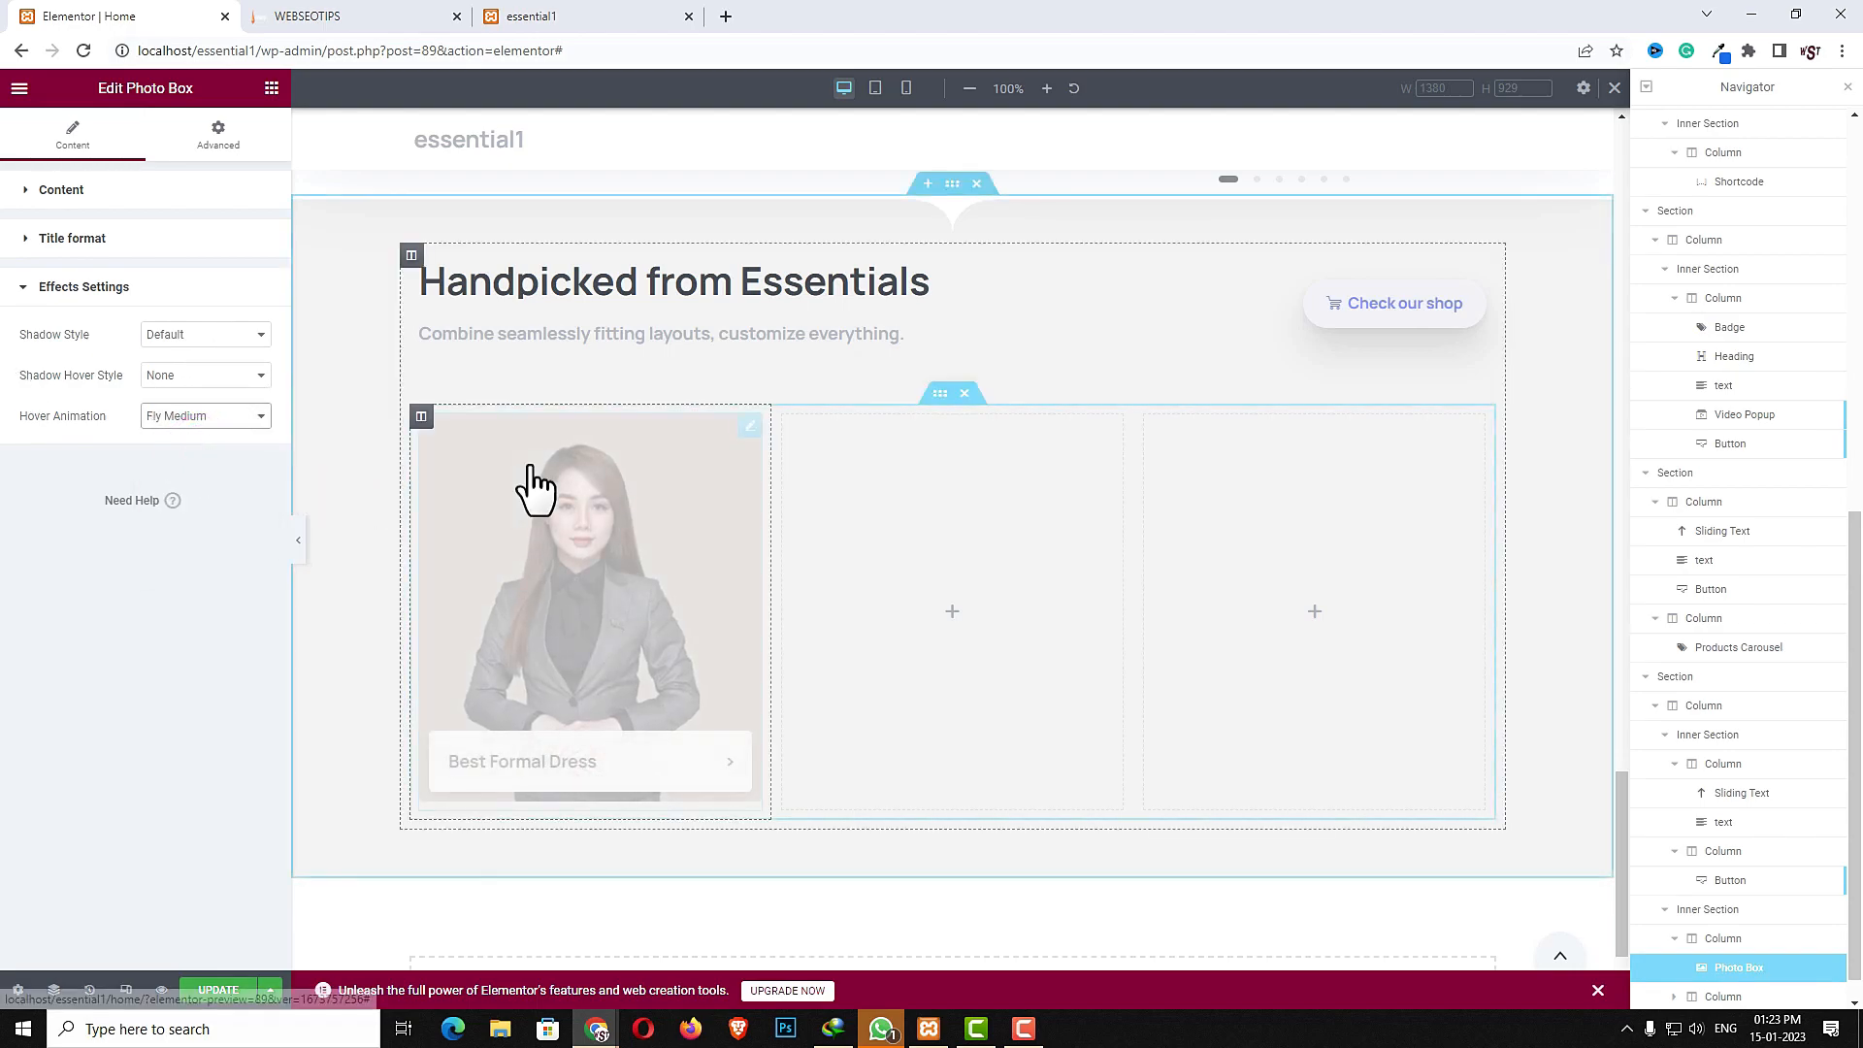
- Copy the styled photo box and paste it into the second and third empty columns
right_click(605, 572)
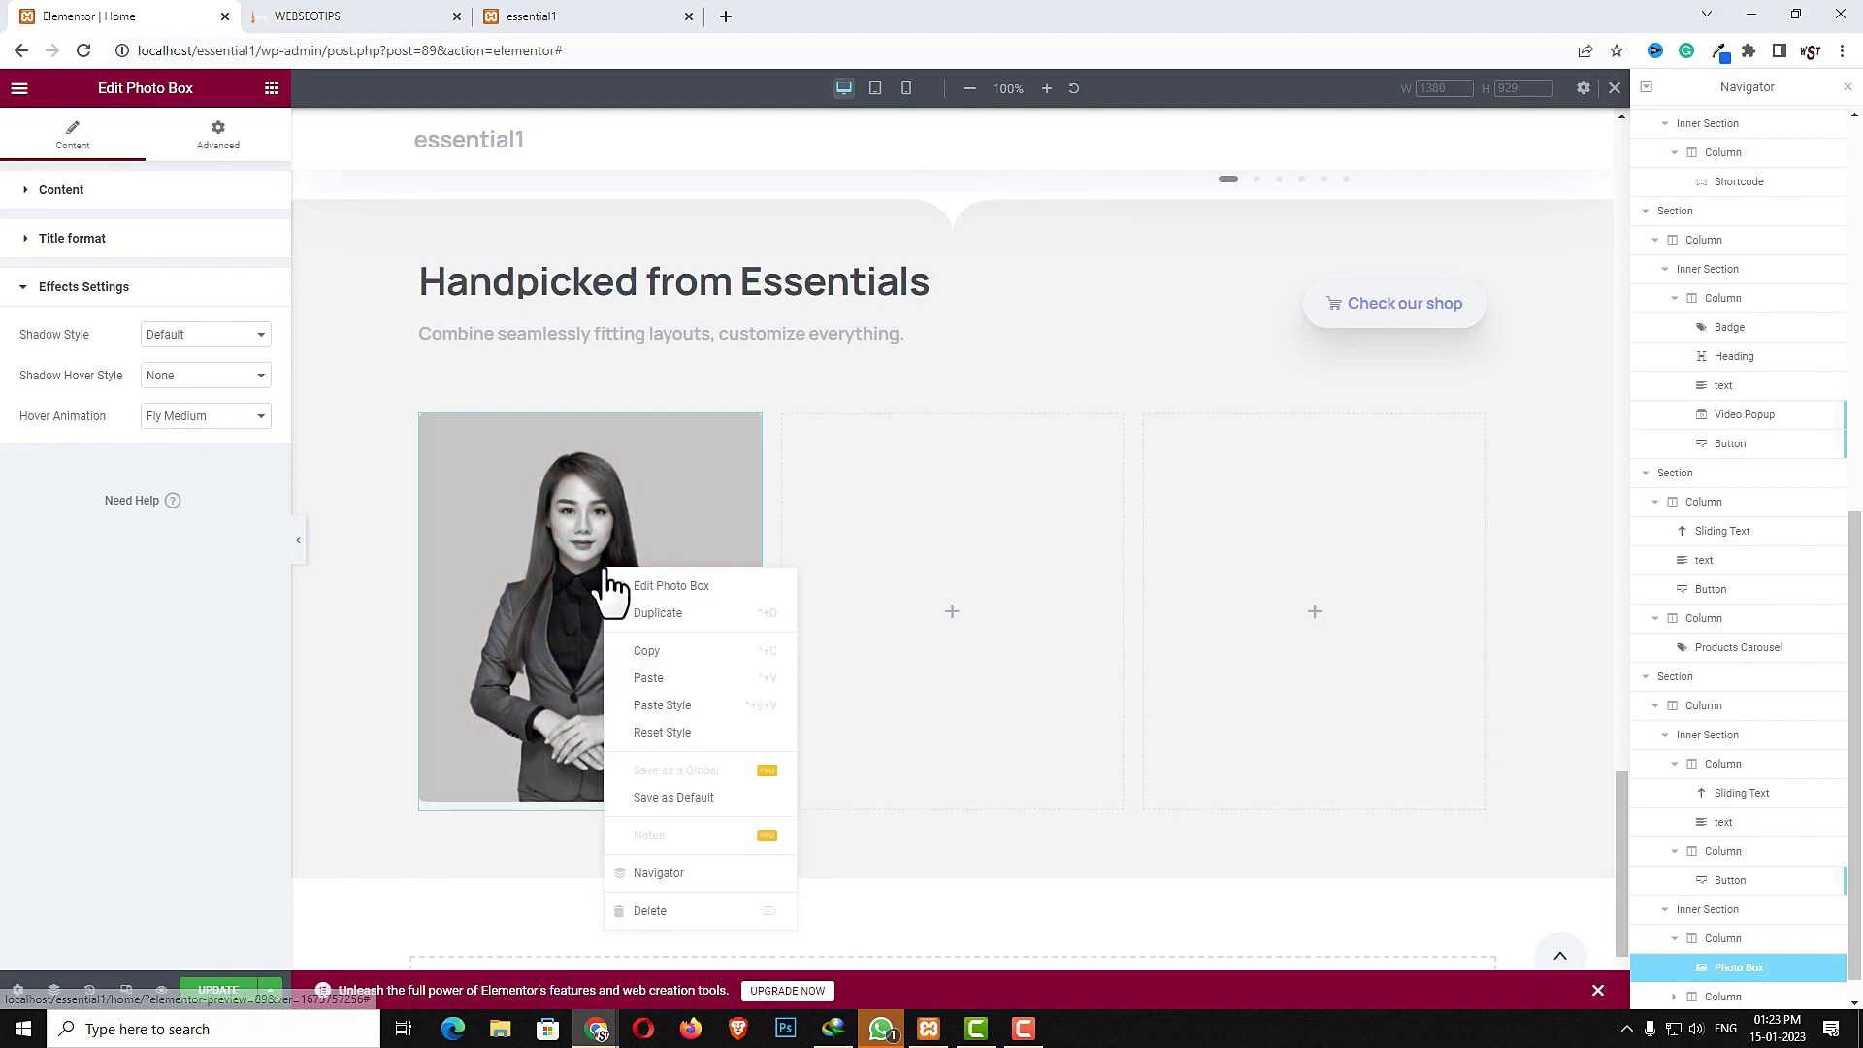
click(652, 670)
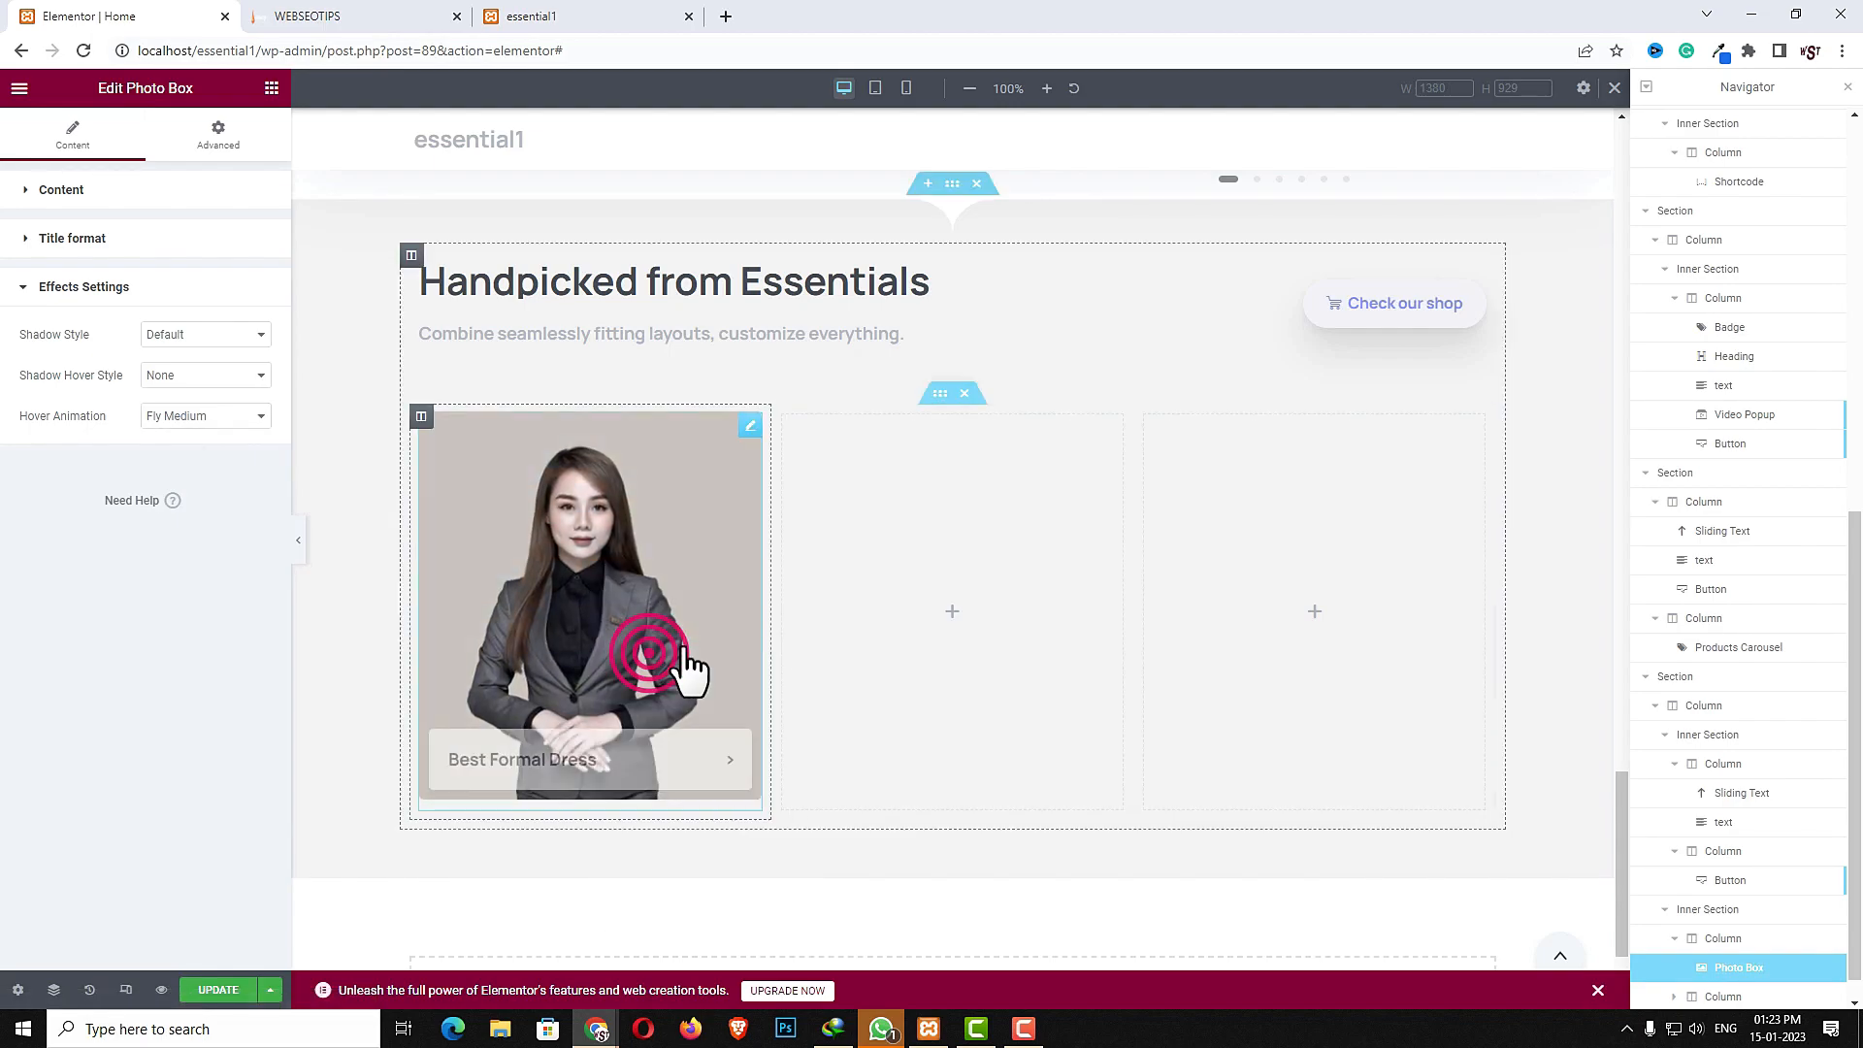
right_click(859, 551)
click(908, 699)
right_click(1185, 575)
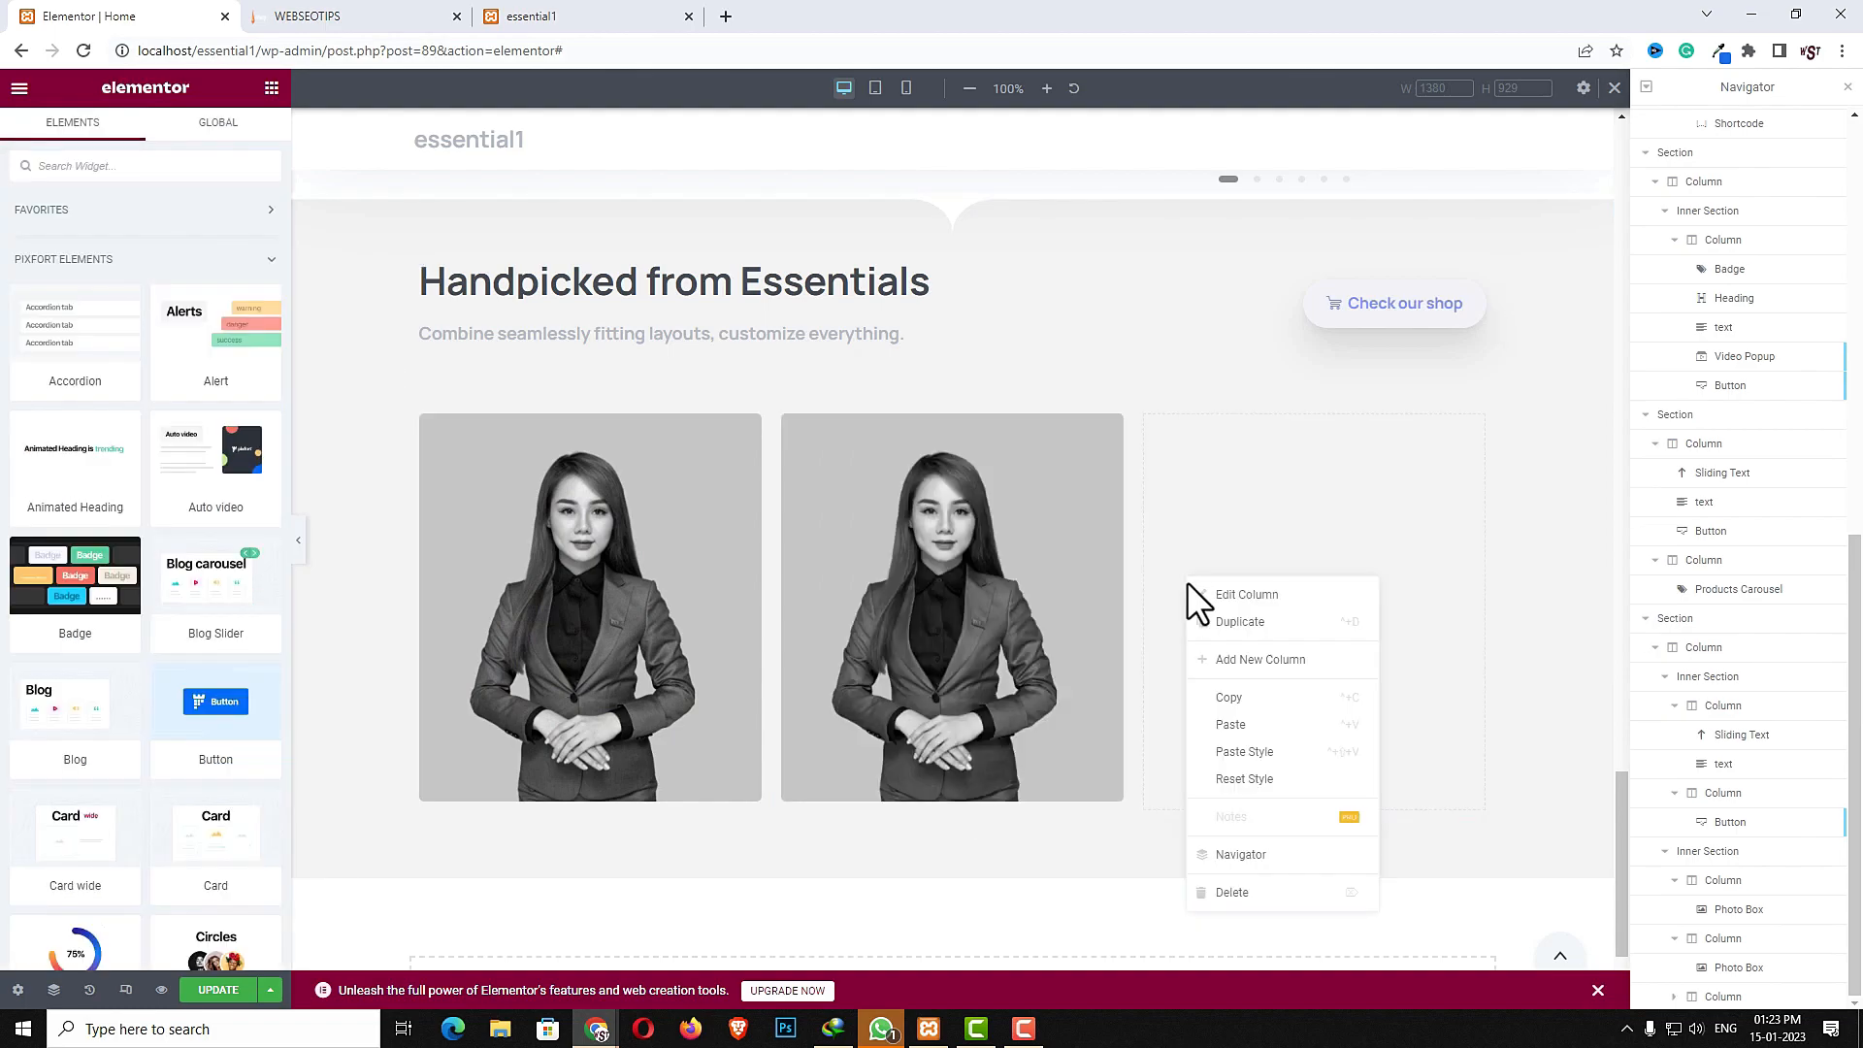
click(1230, 724)
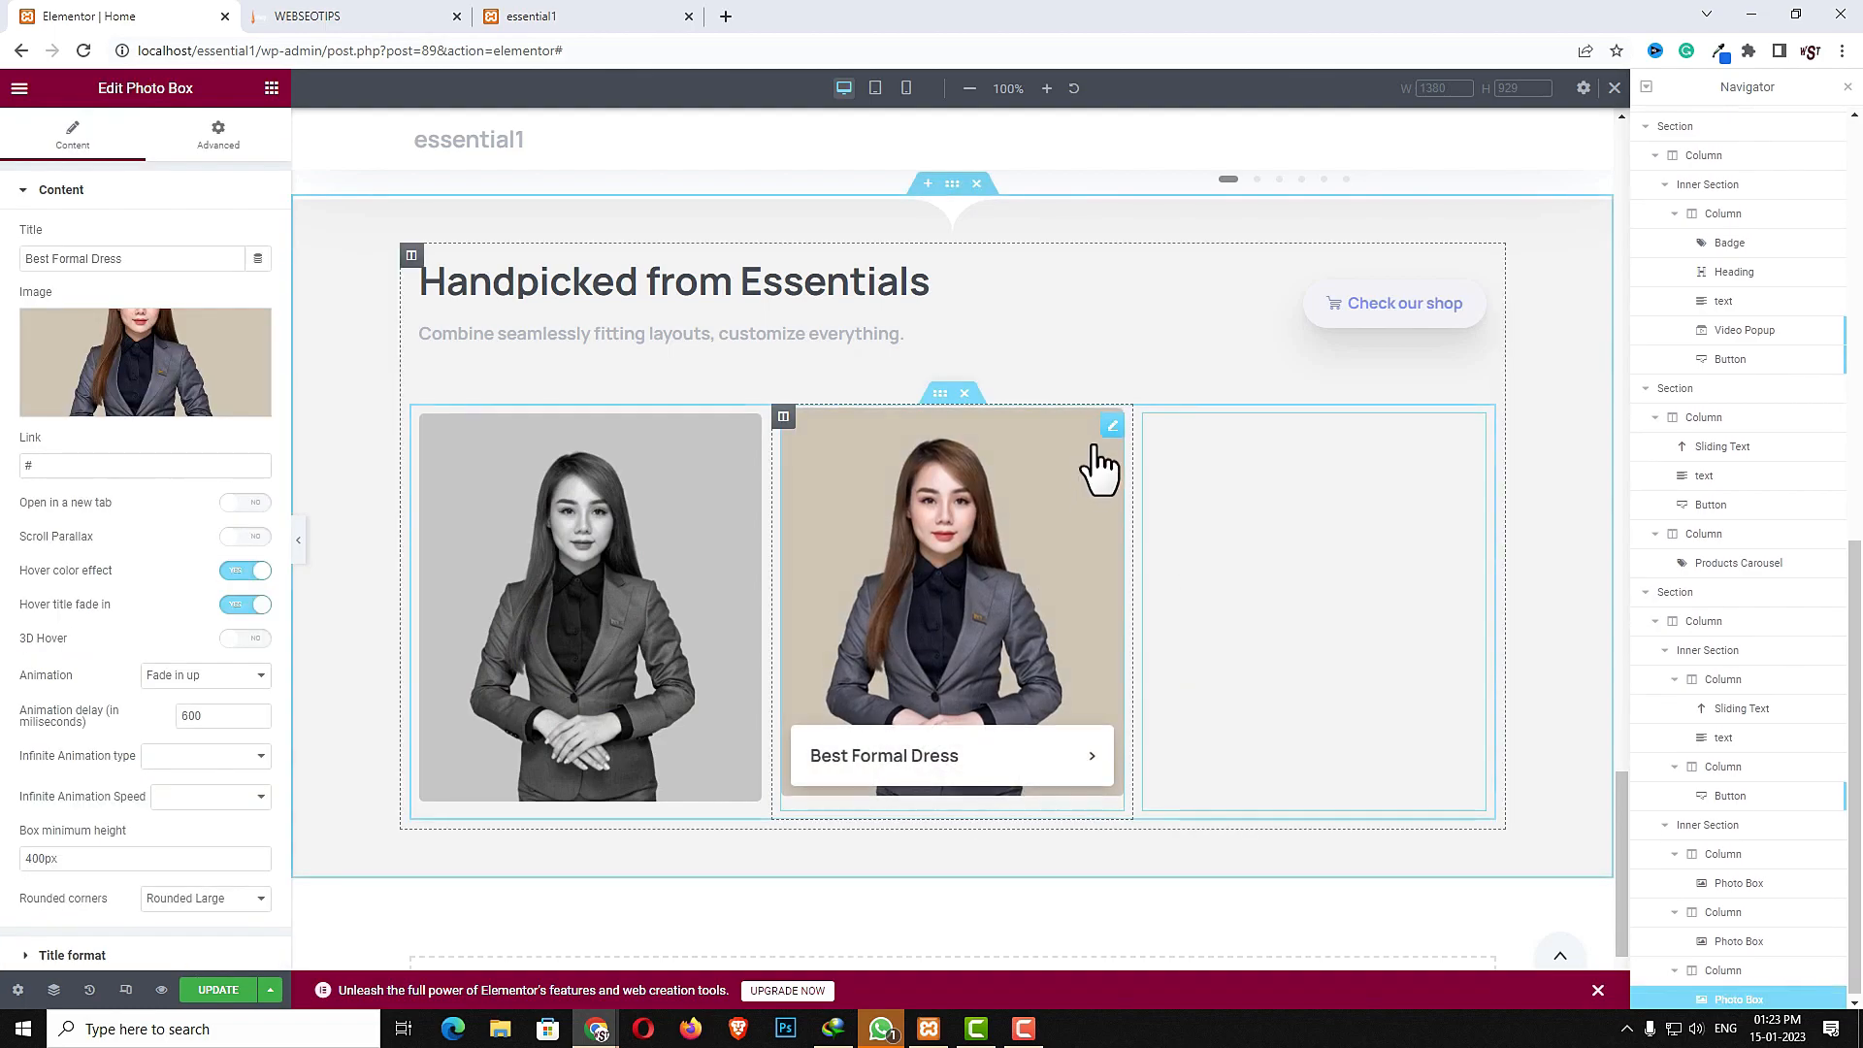
- Change the second photo box image to the model in jeans and set its title to Best Party Dress
click(1106, 427)
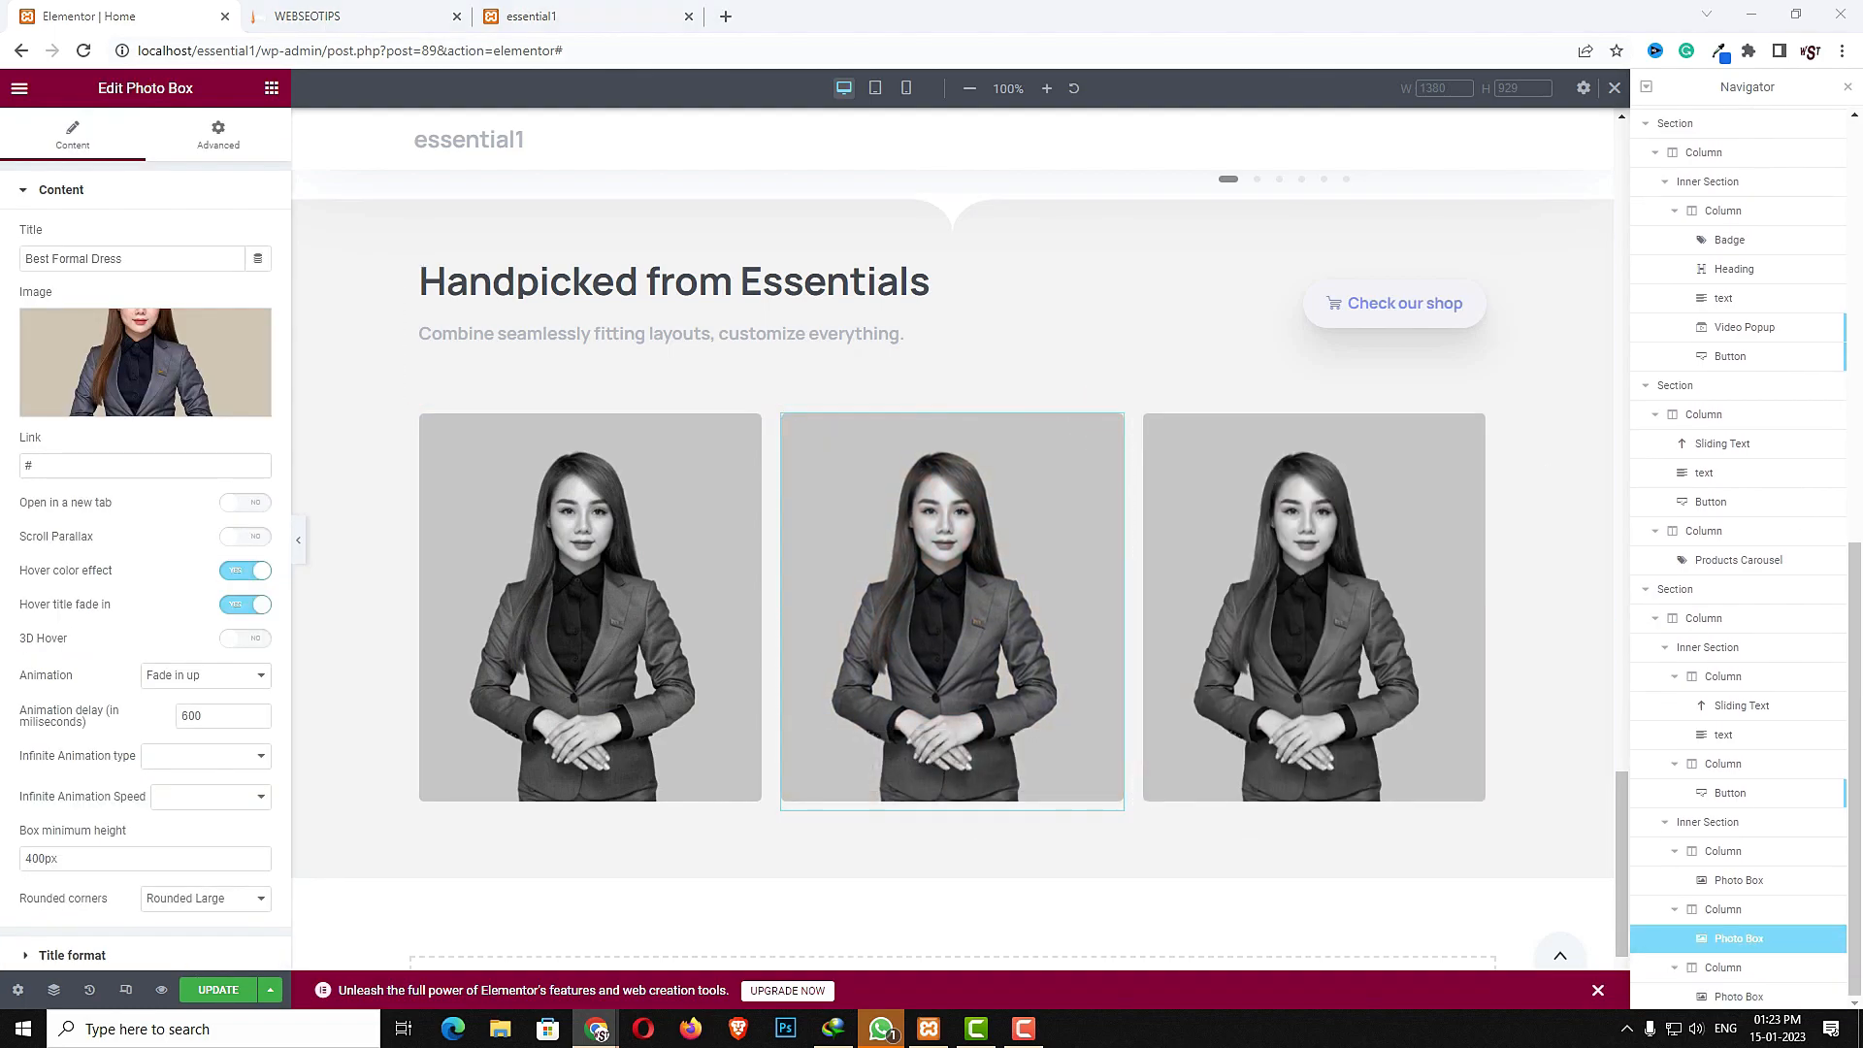
click(107, 361)
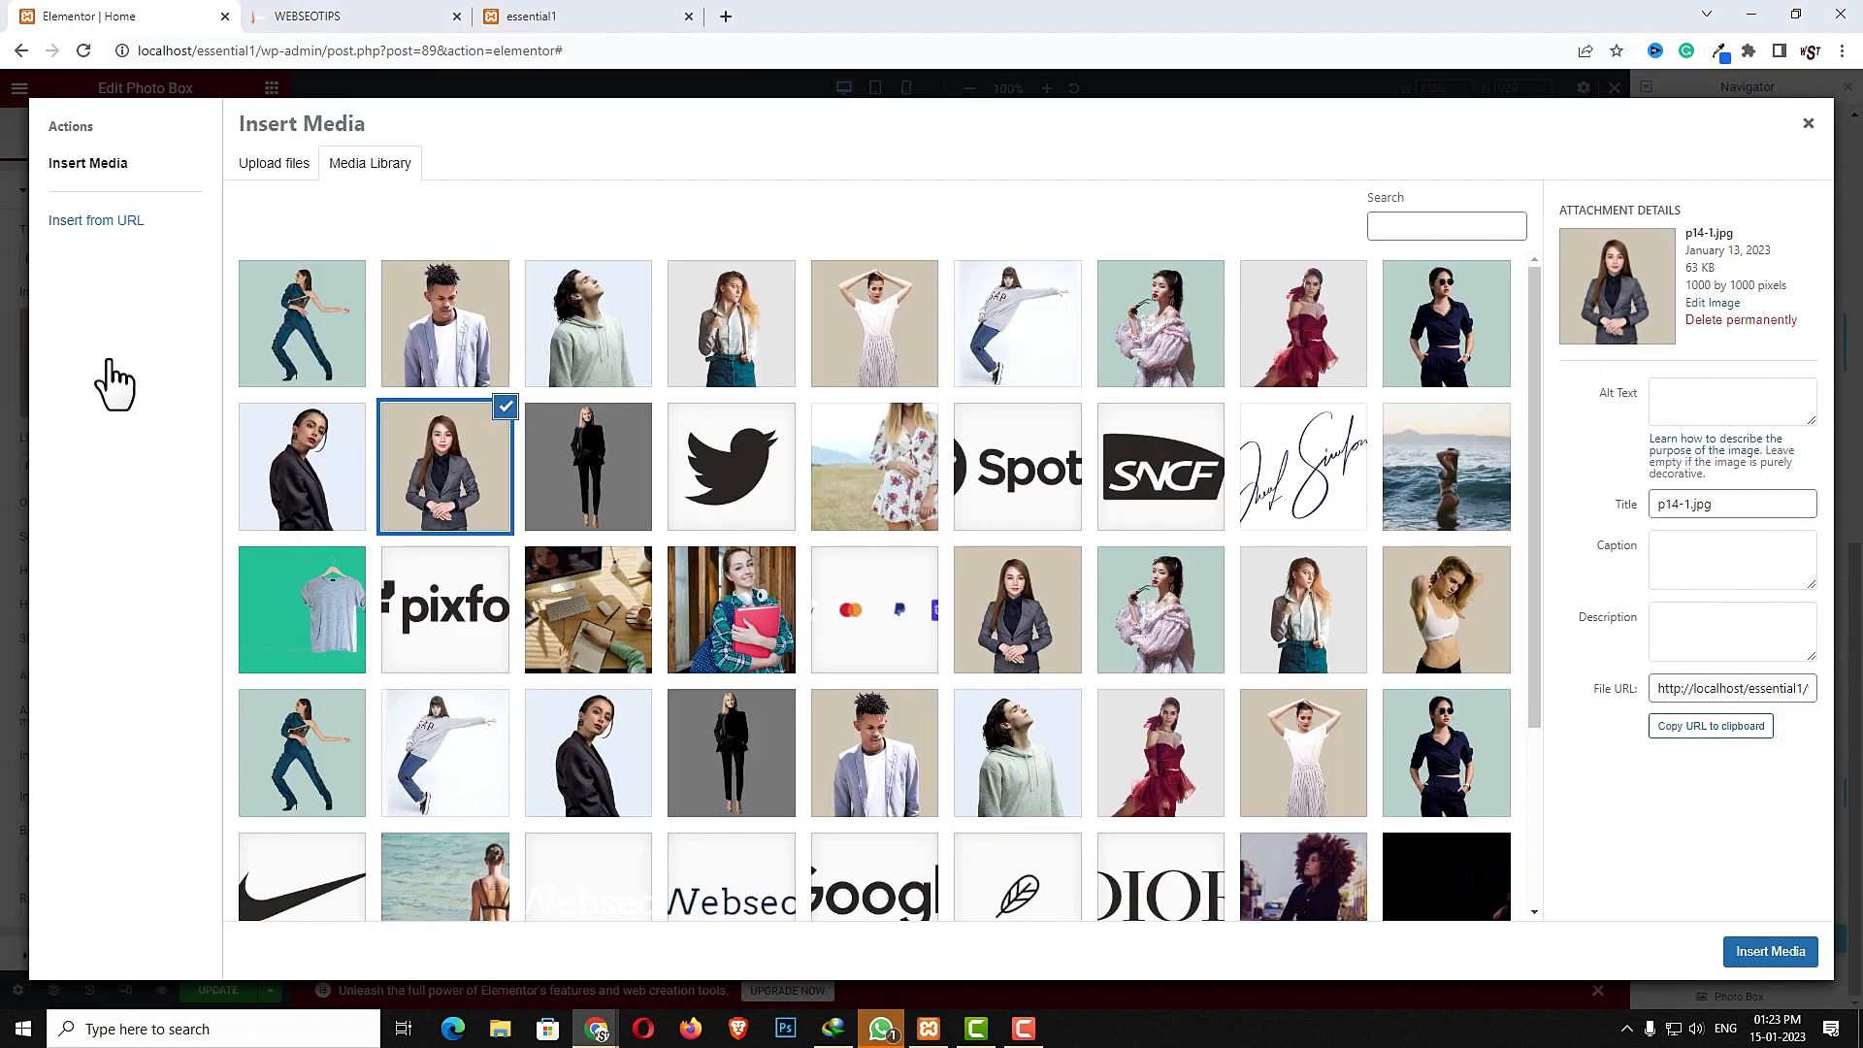
click(333, 324)
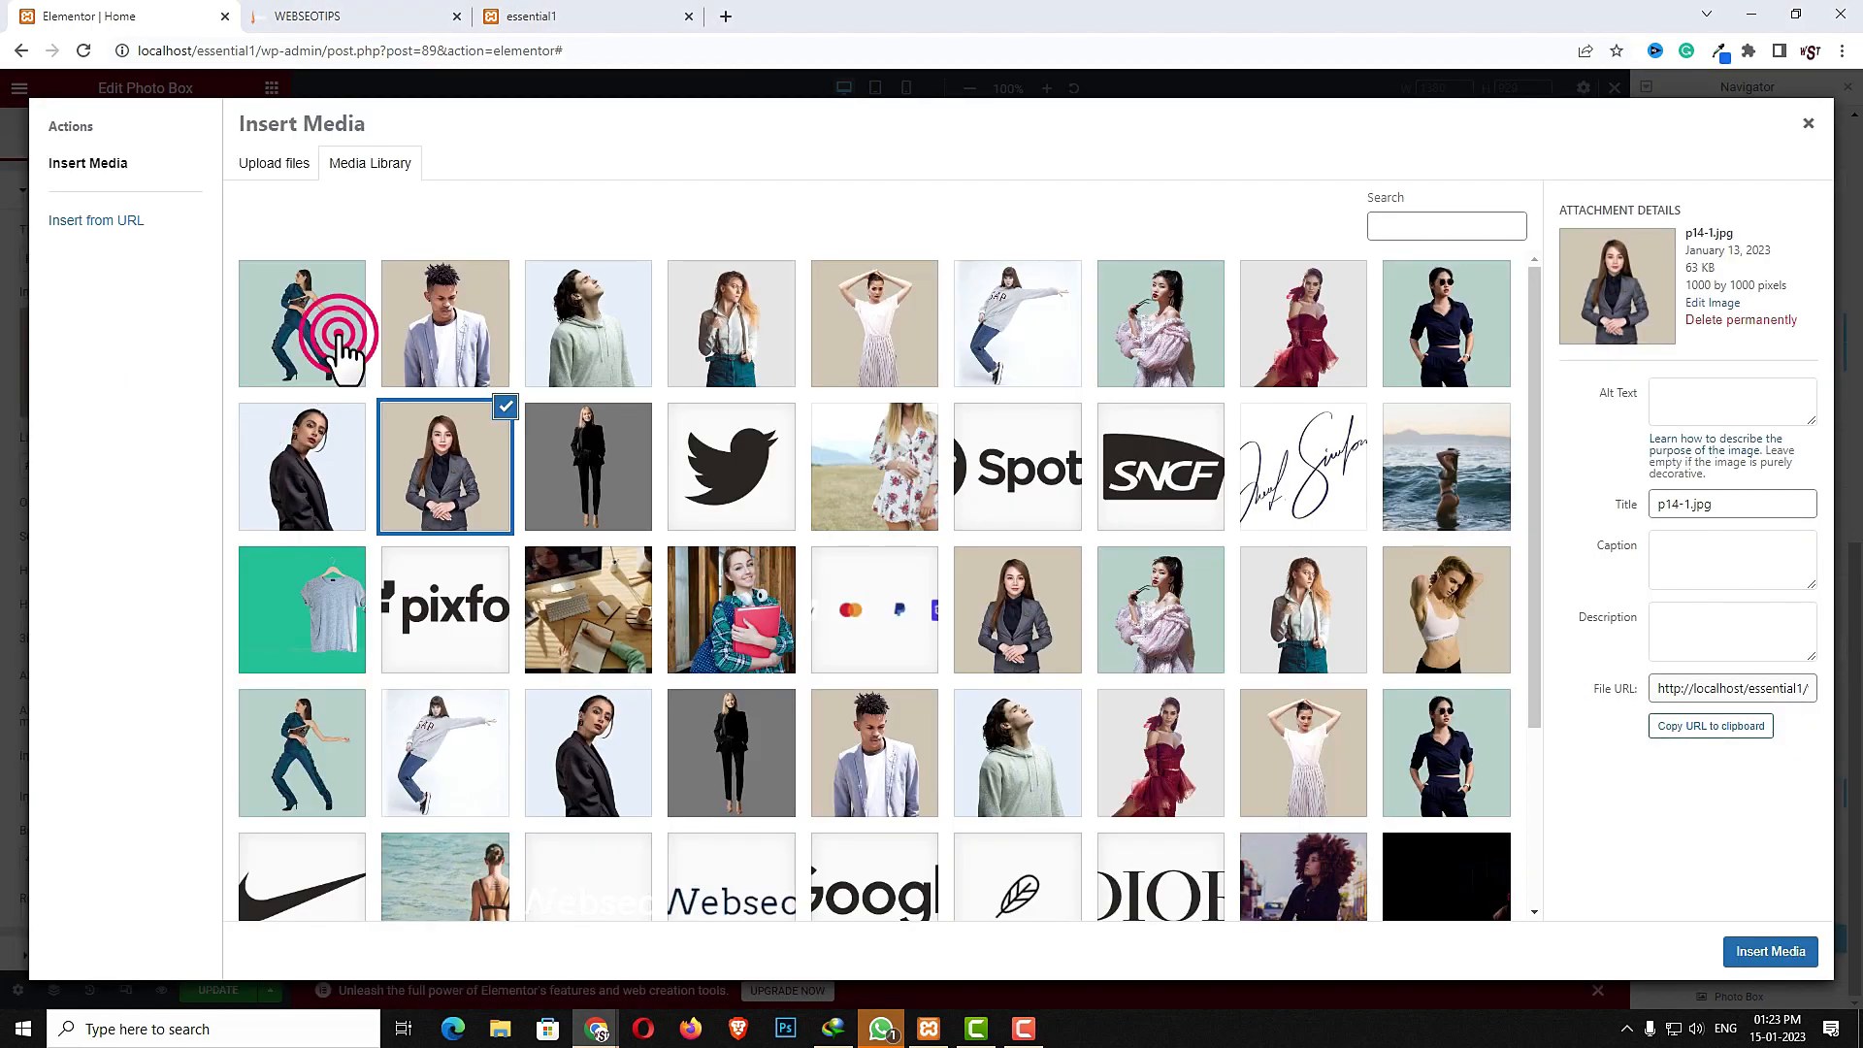
click(1780, 949)
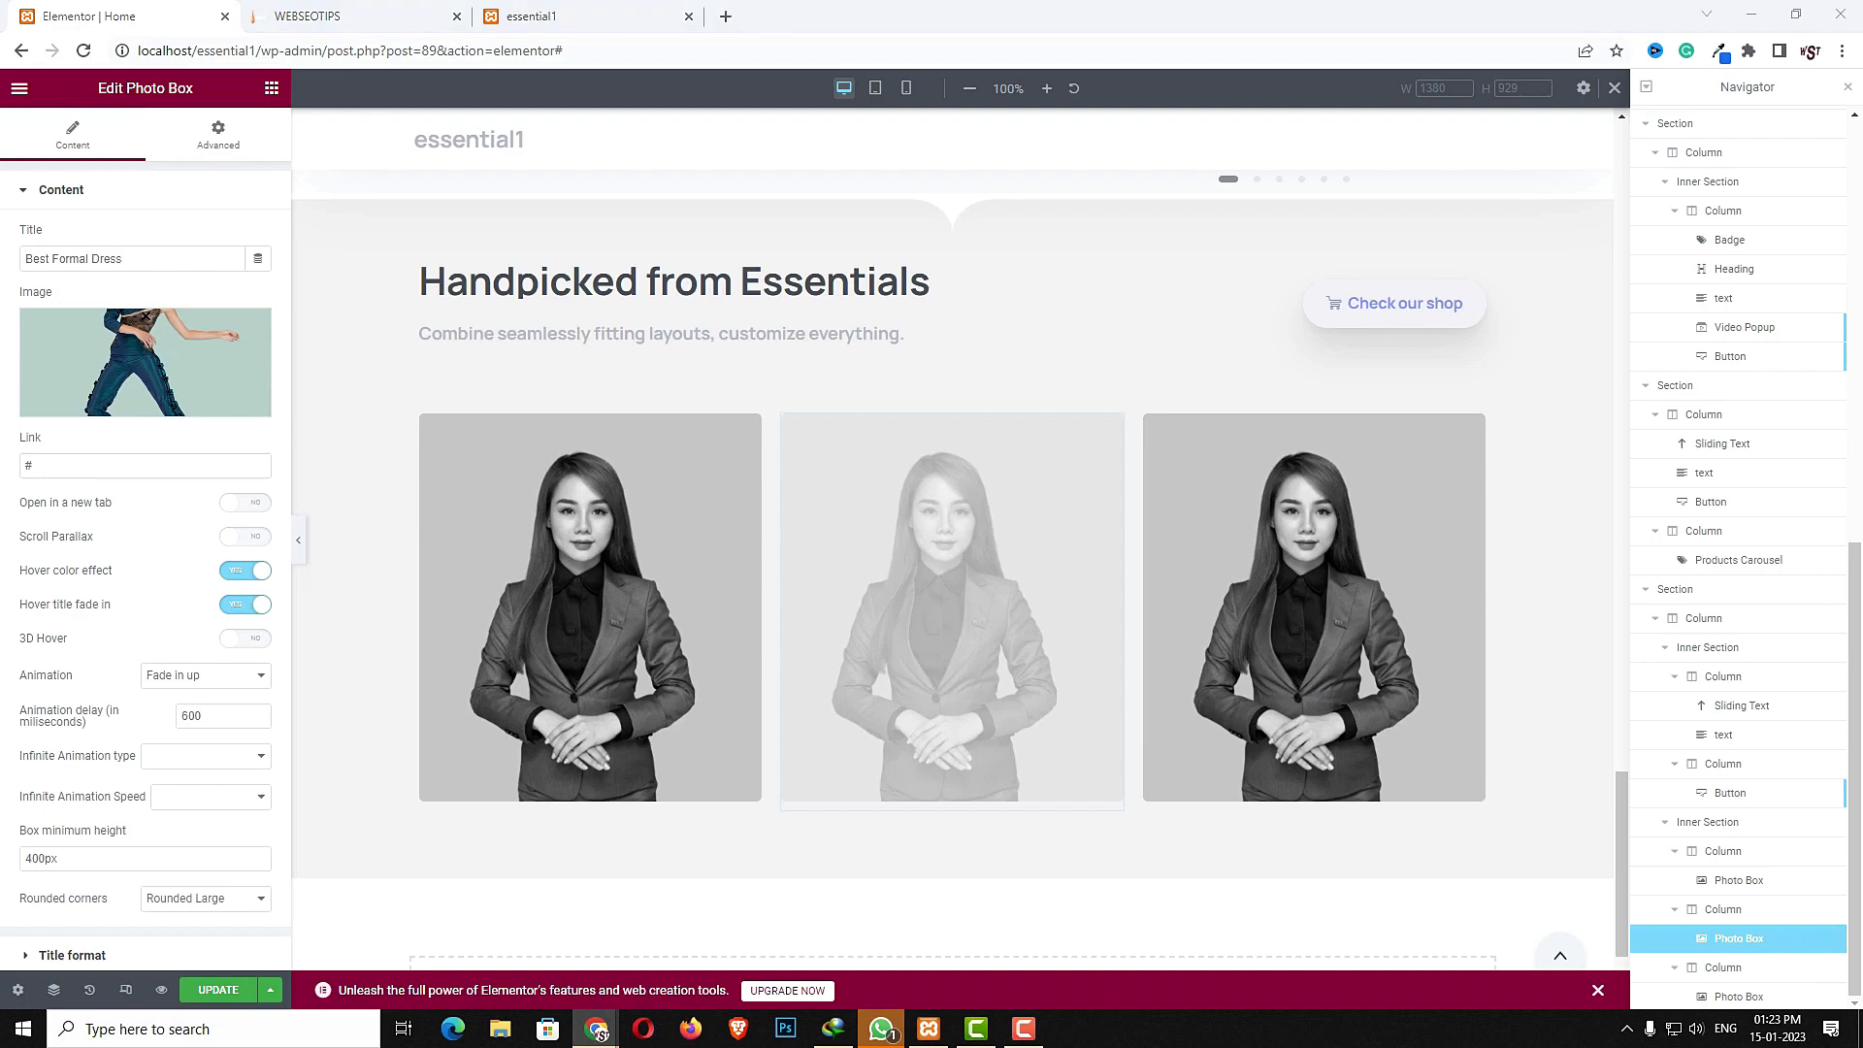
triple_click(142, 264)
key(ctrl+v)
- Change the third photo box image to the model in the dark dress and retitle it Best Hot Dress
click(1476, 520)
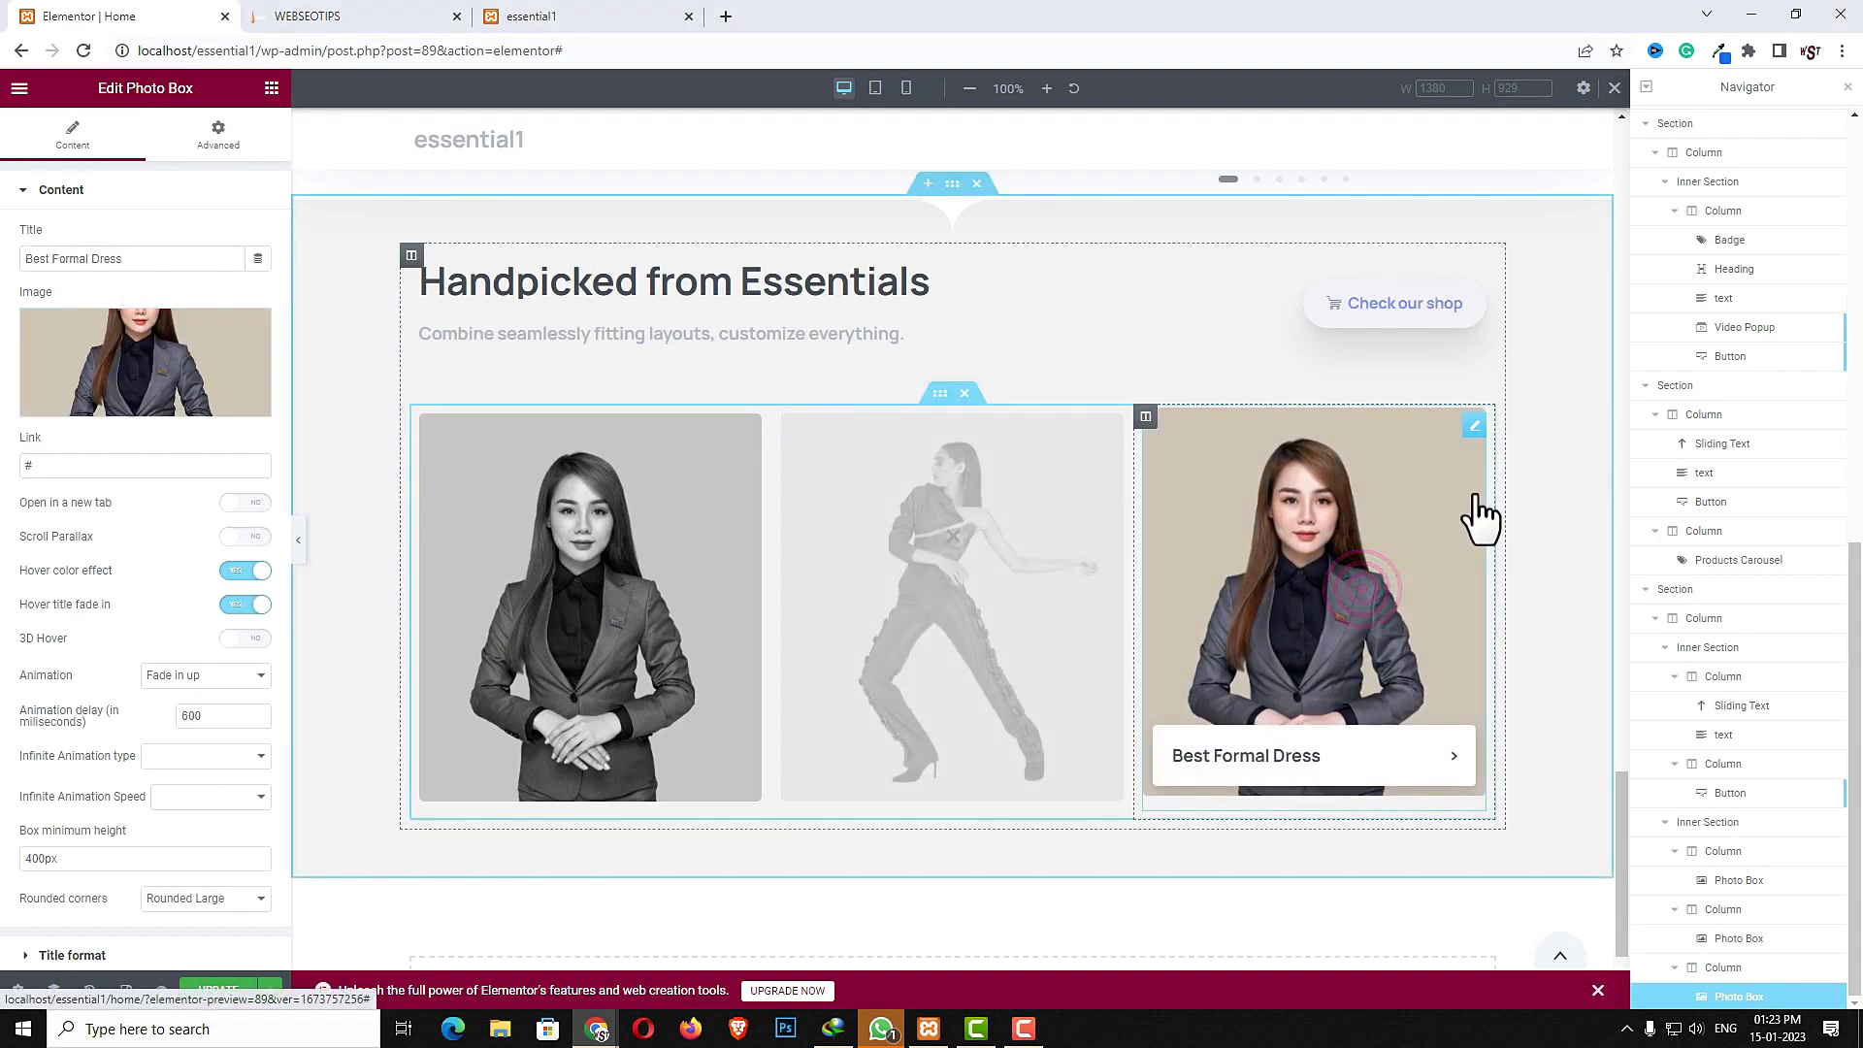
click(1475, 422)
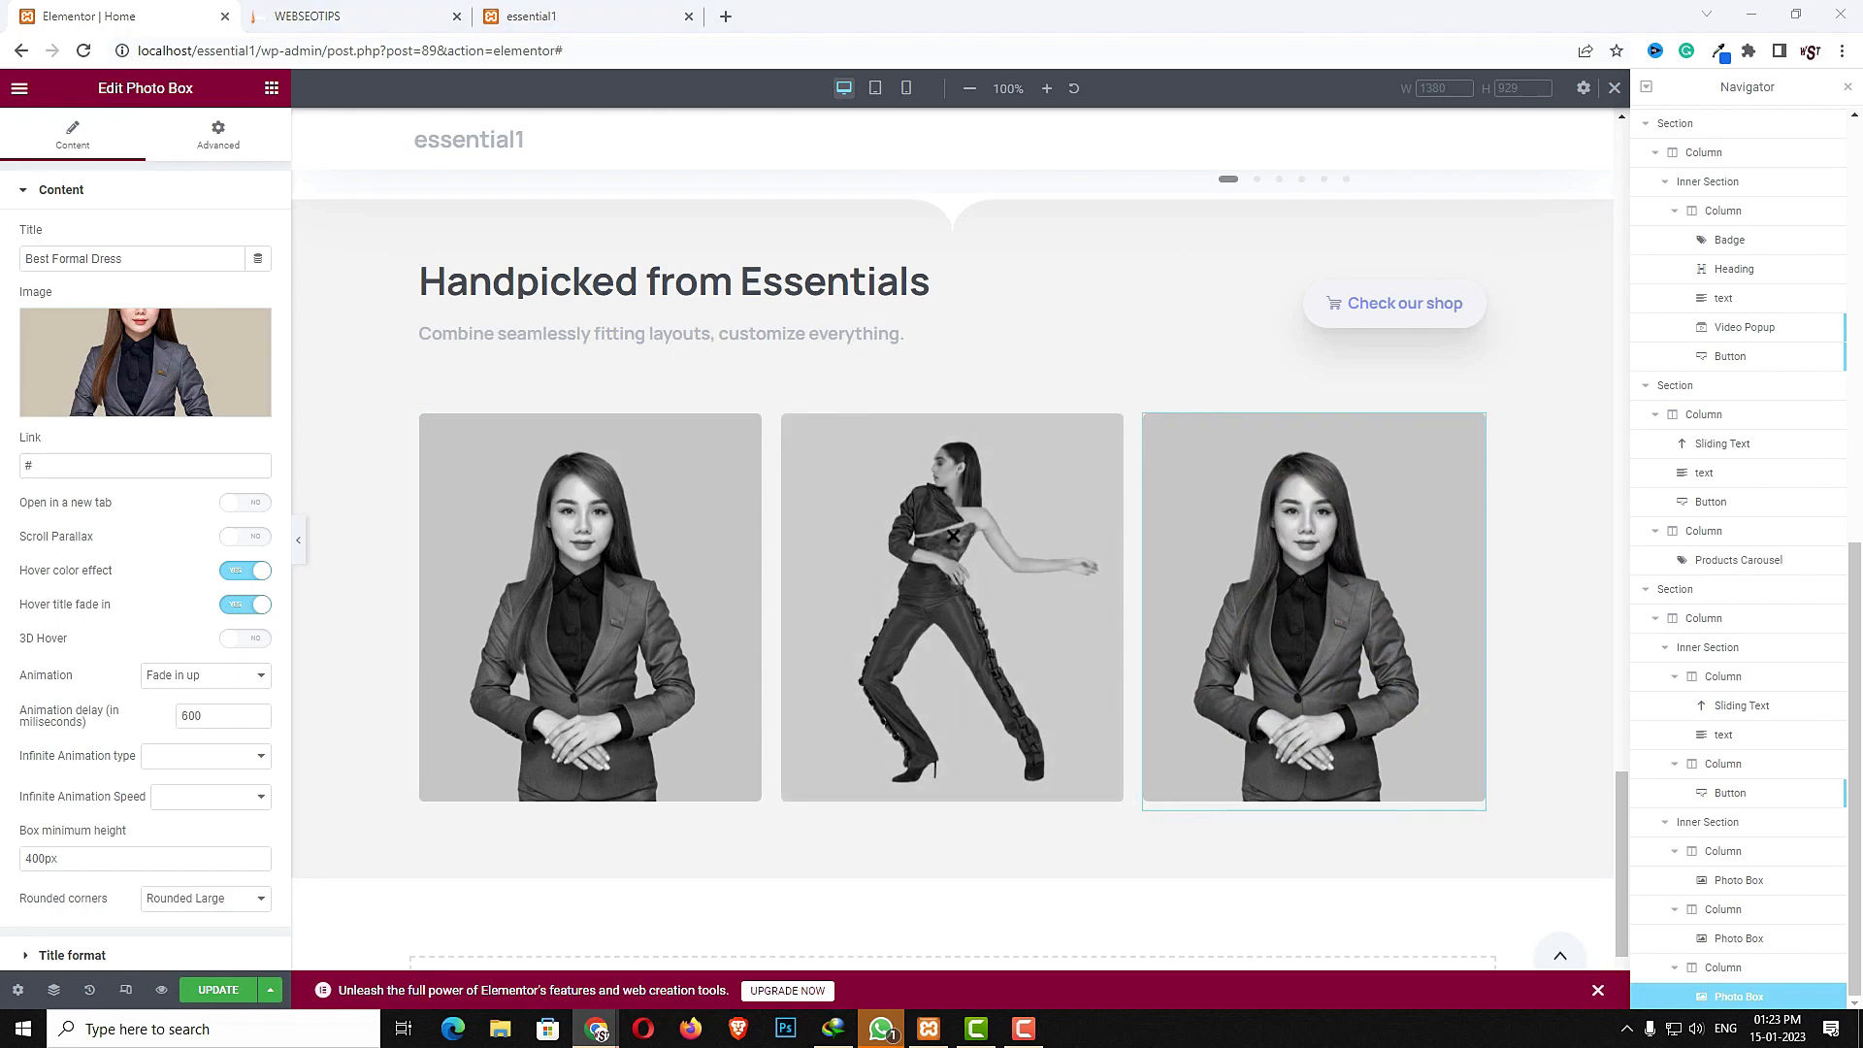
click(177, 393)
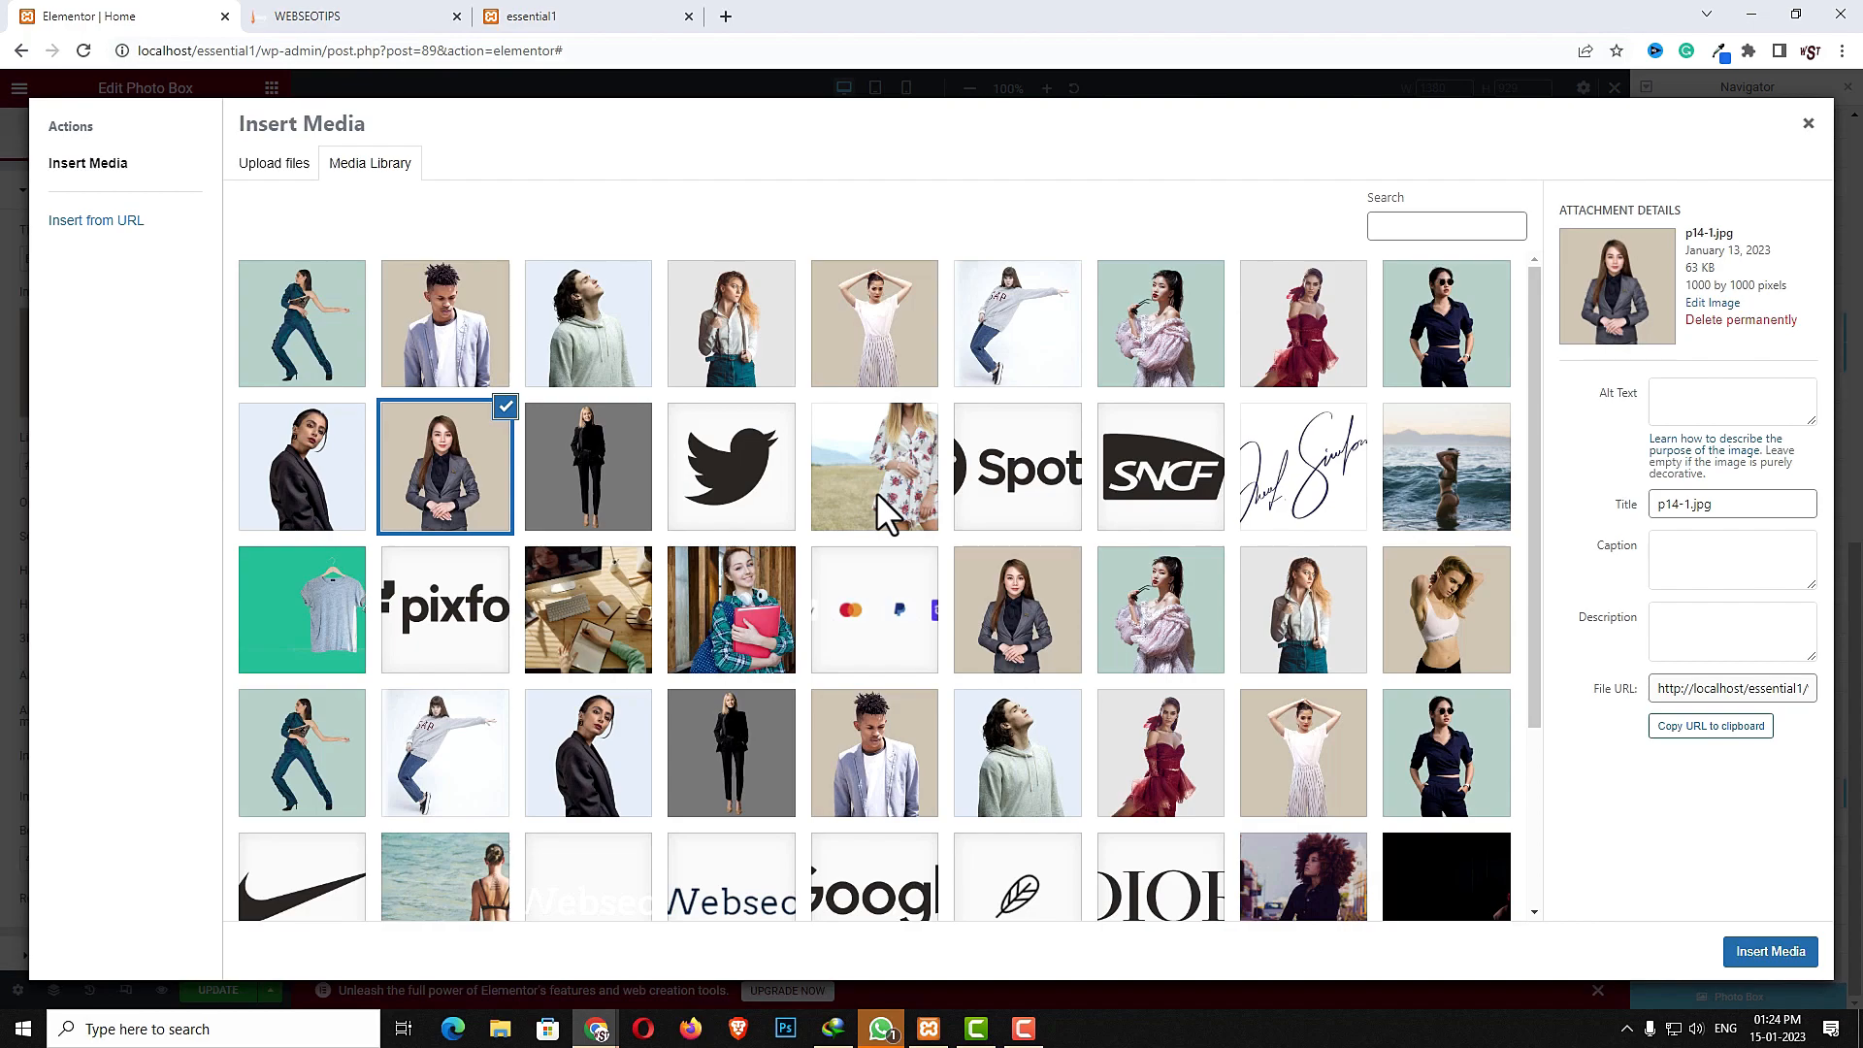
click(1163, 785)
click(1782, 963)
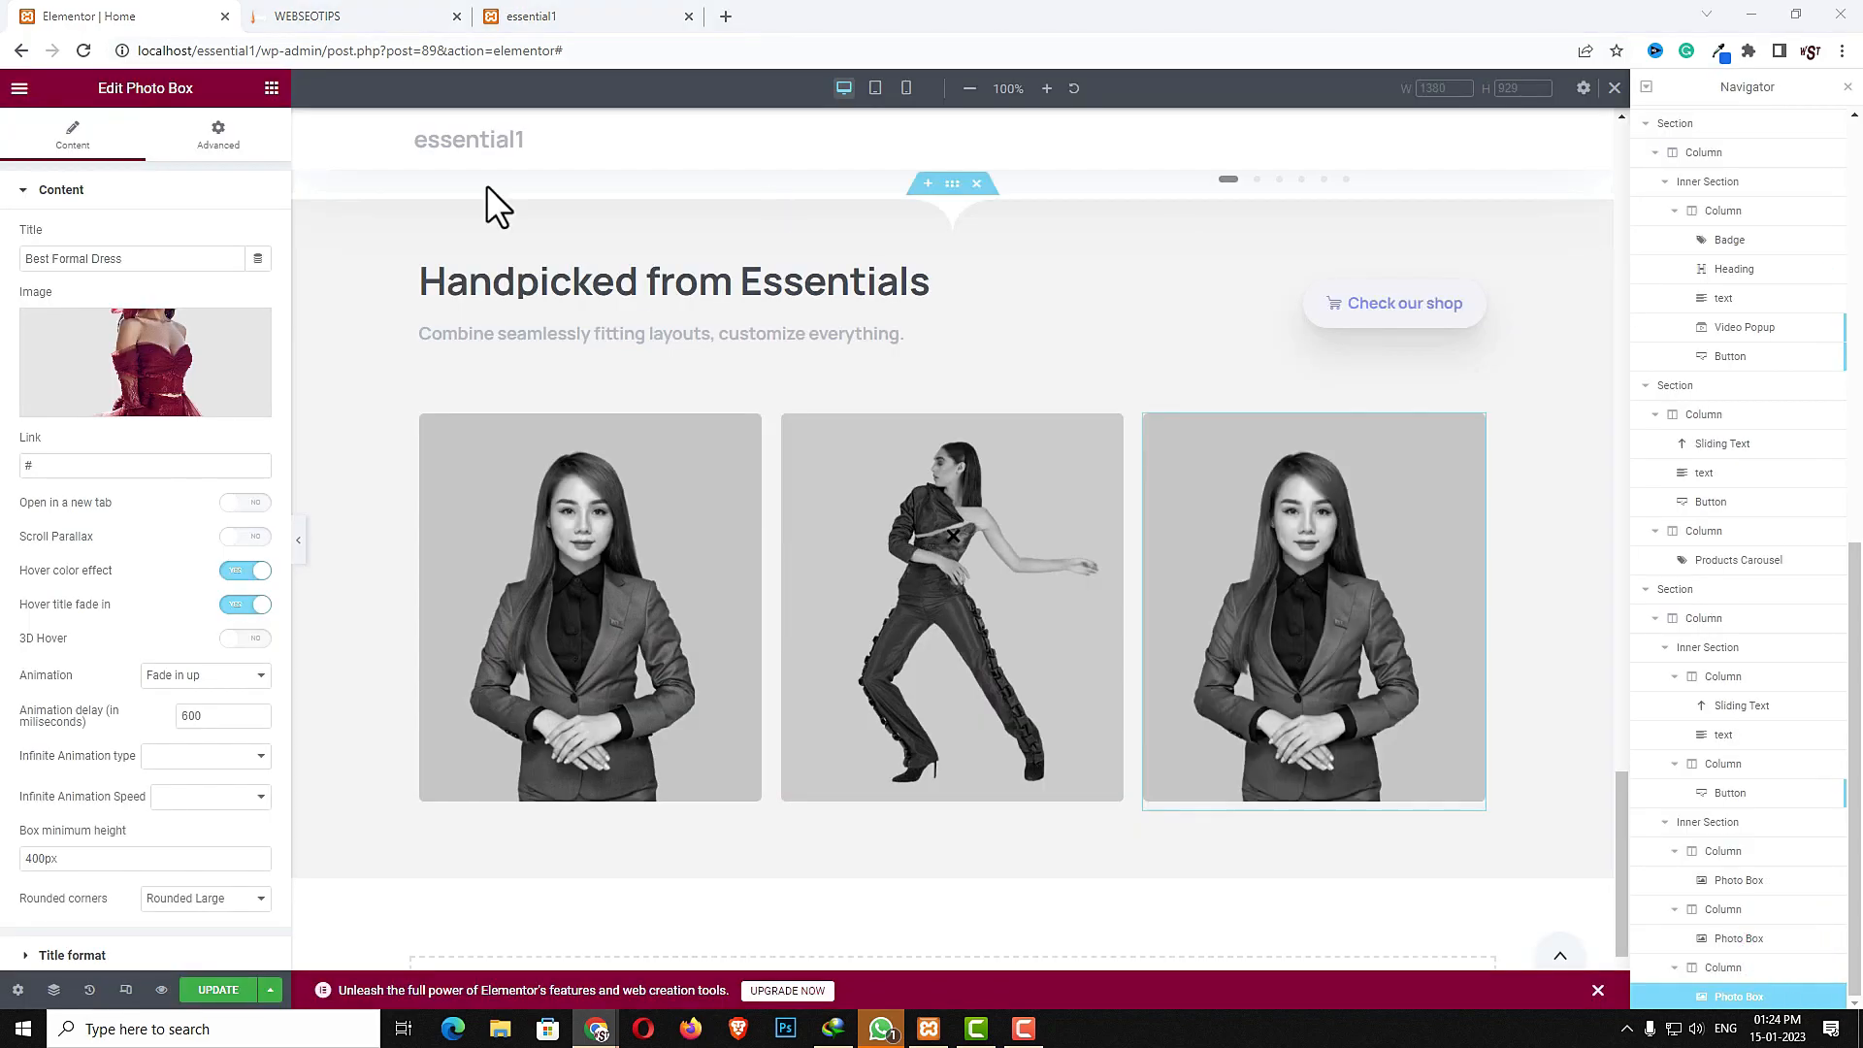
triple_click(165, 258)
text(Best Hot Dress)
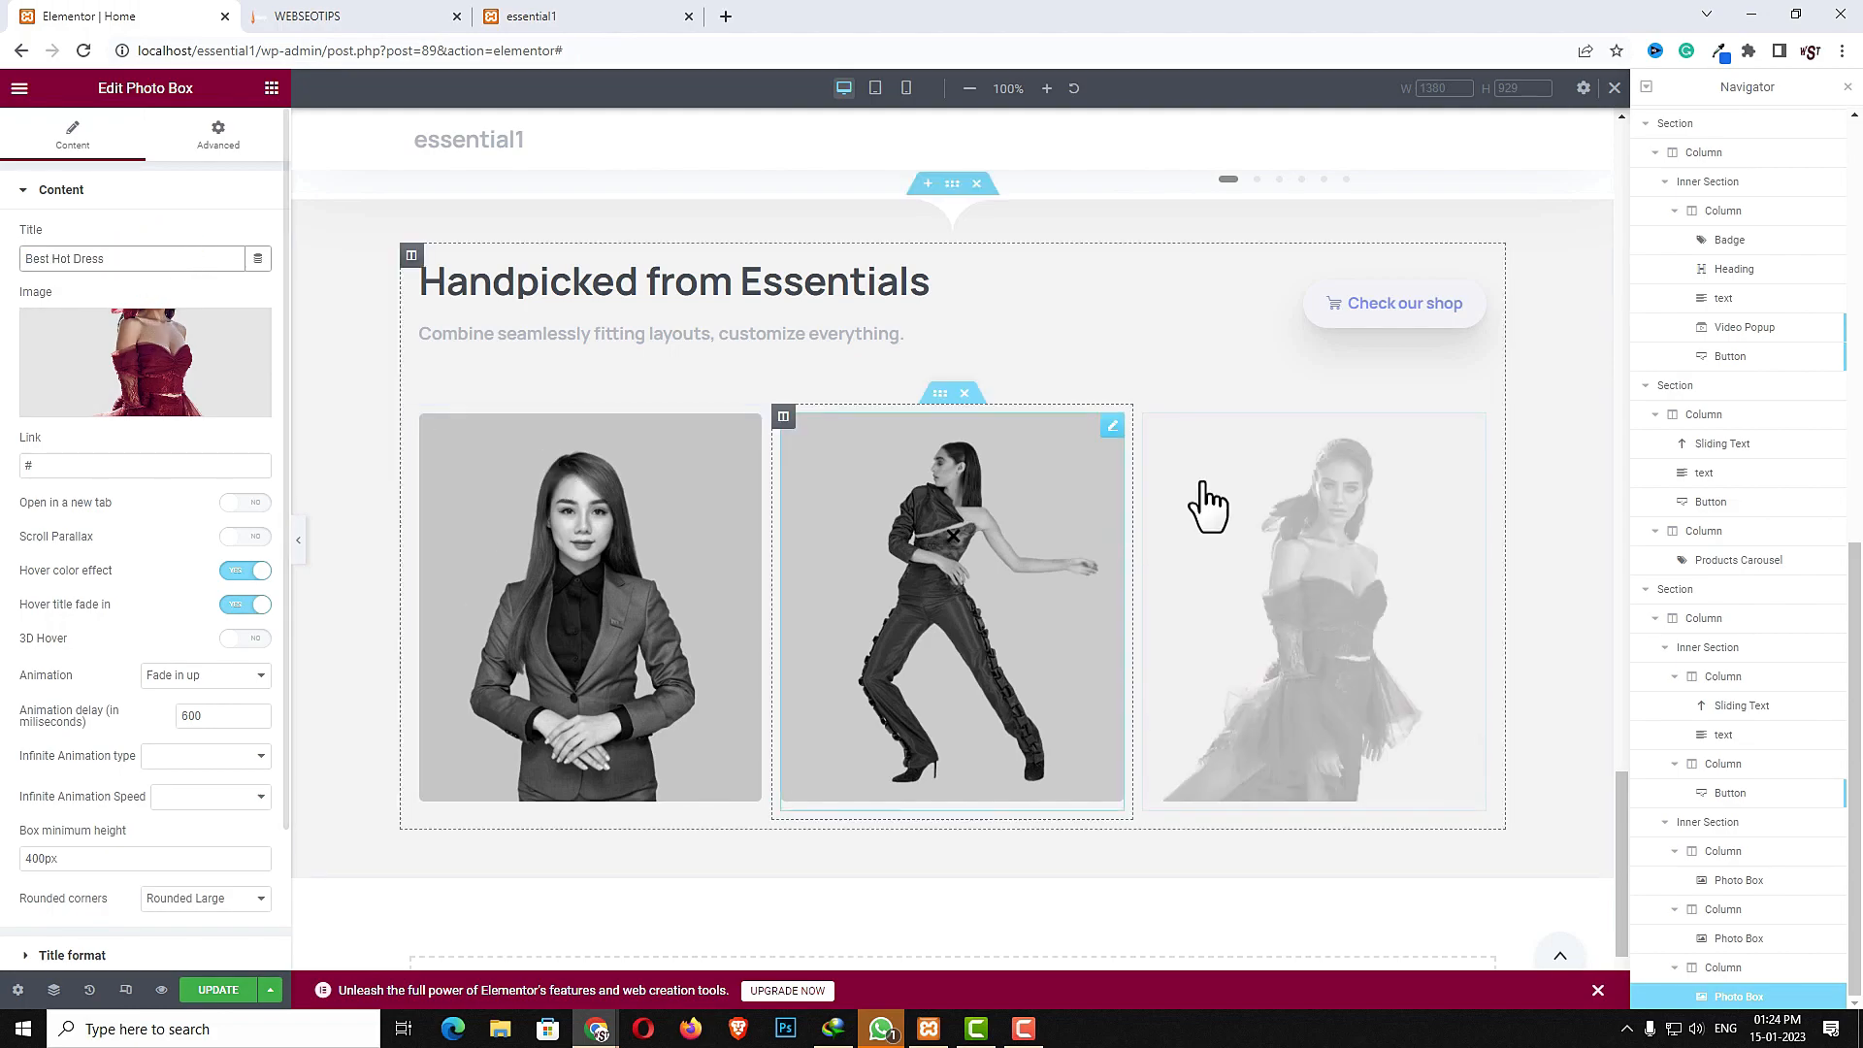
- Examine the reference site's section below the handpicked product cards
key(ctrl+Tab)
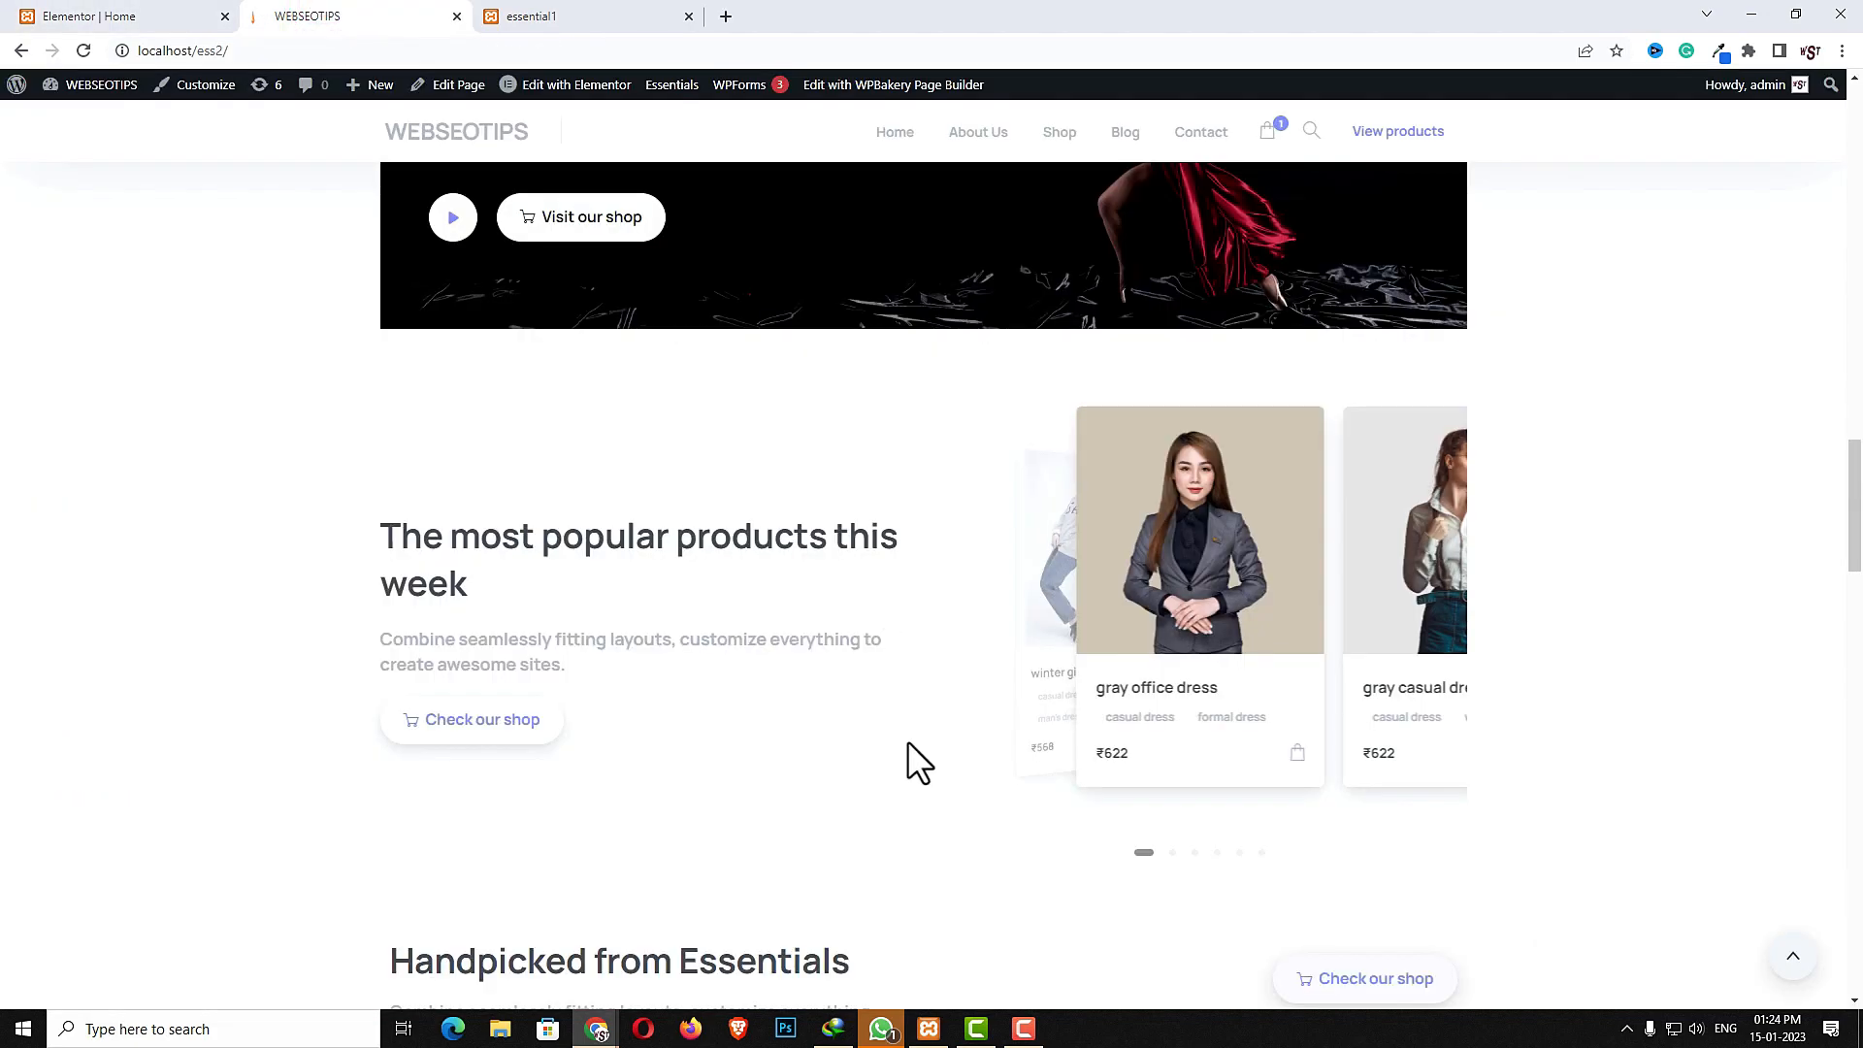
scroll(910, 748, down, 10)
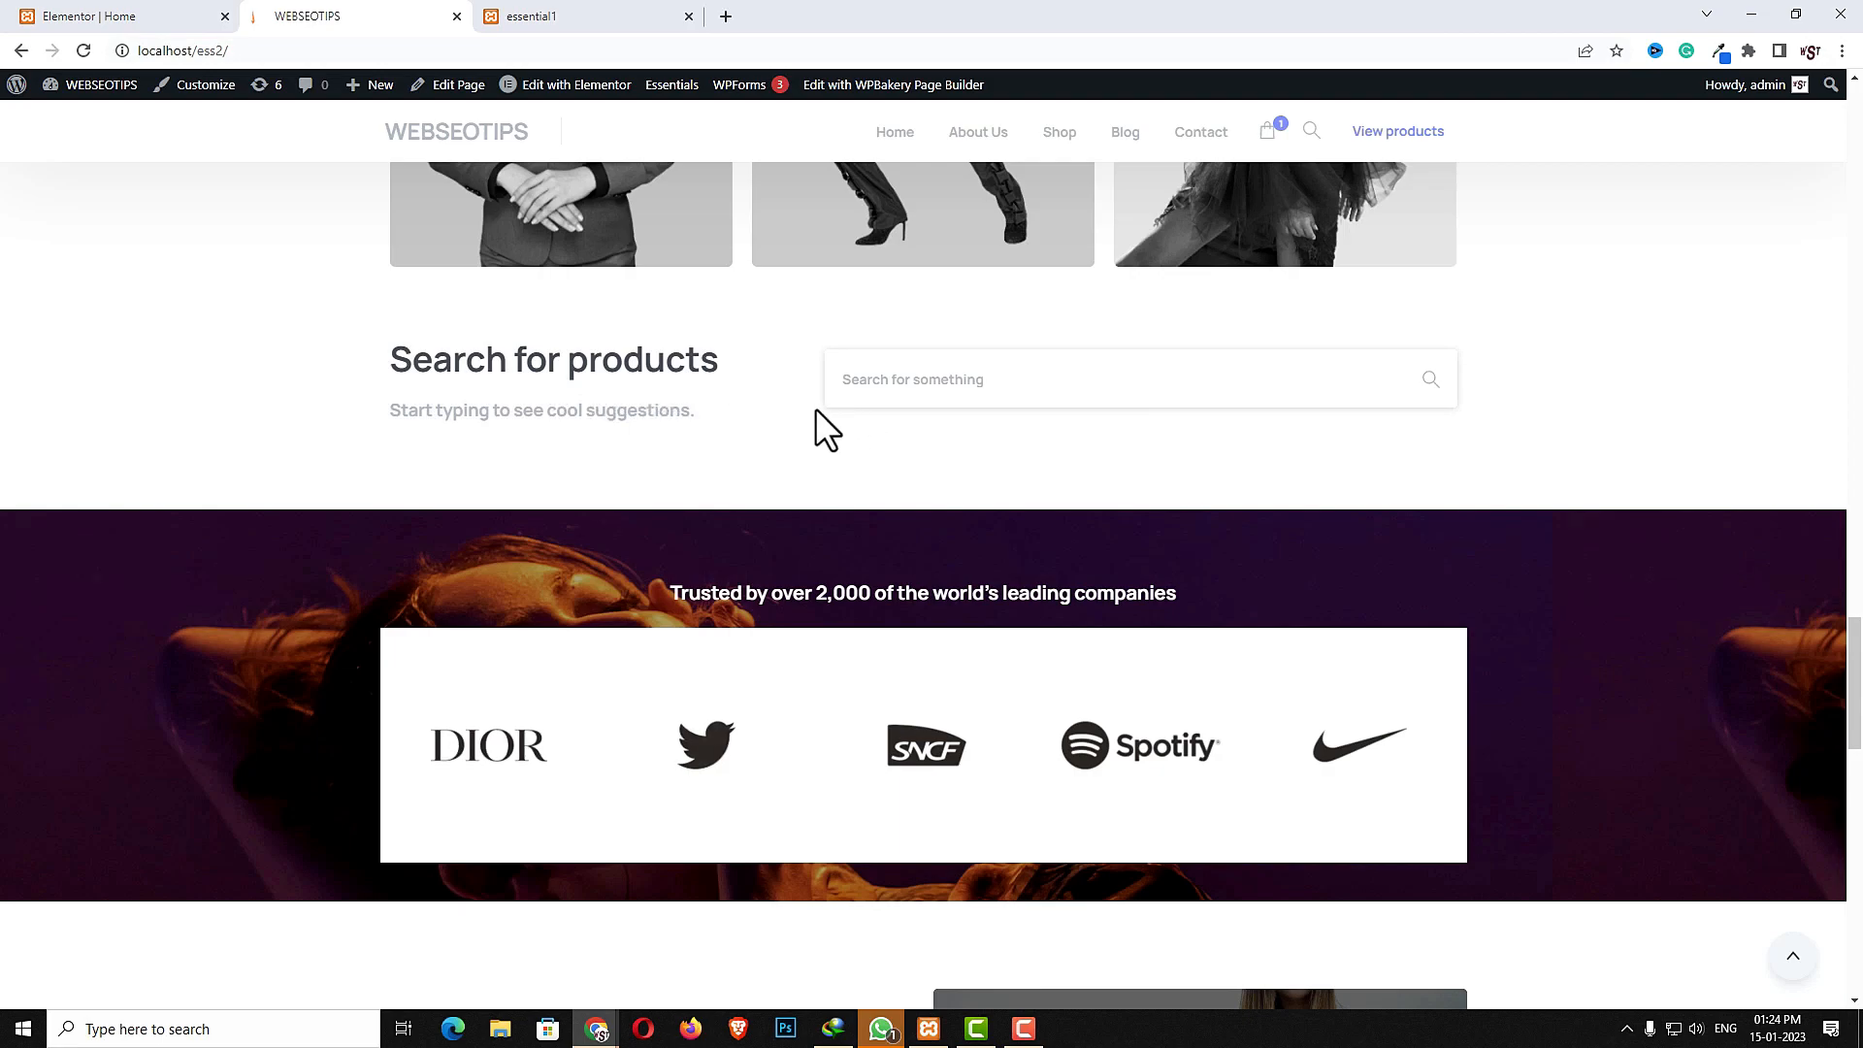
key(ctrl+shift+Tab)
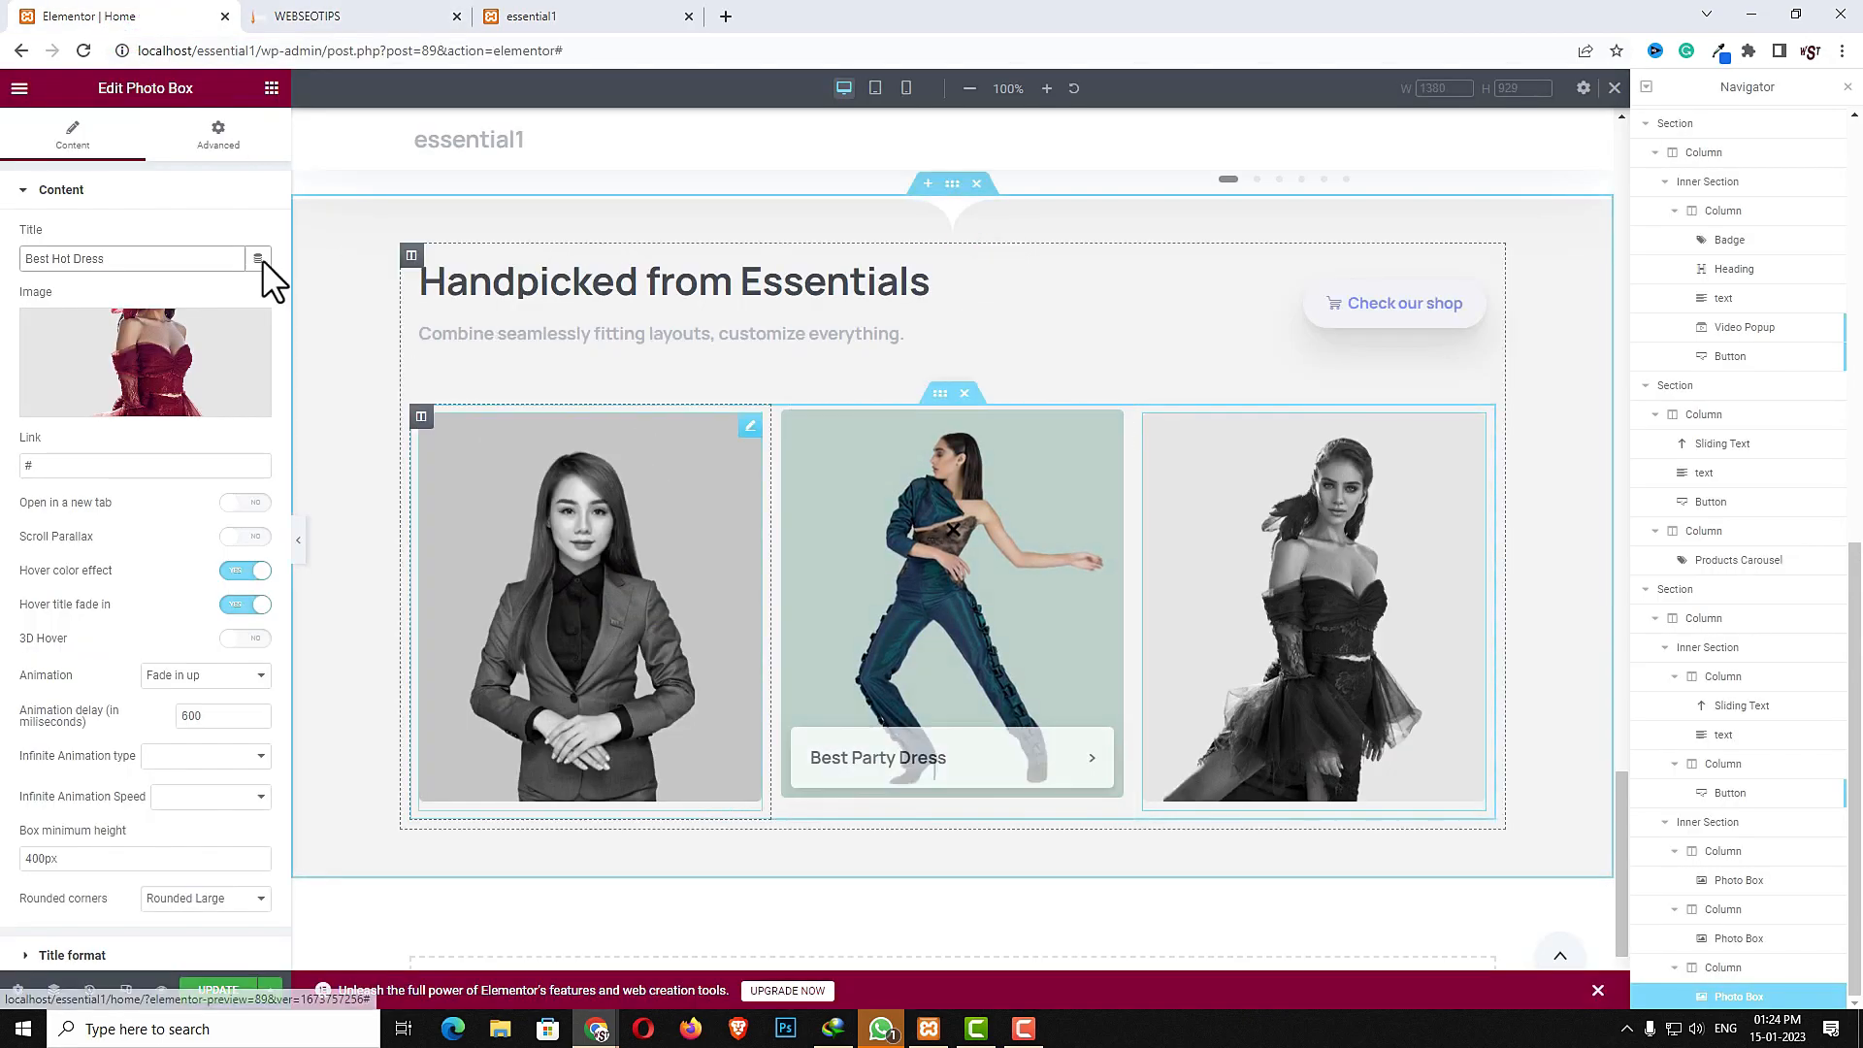
- Add an inner section below the photo boxes with 50 px top padding and 30 px bottom padding
click(272, 89)
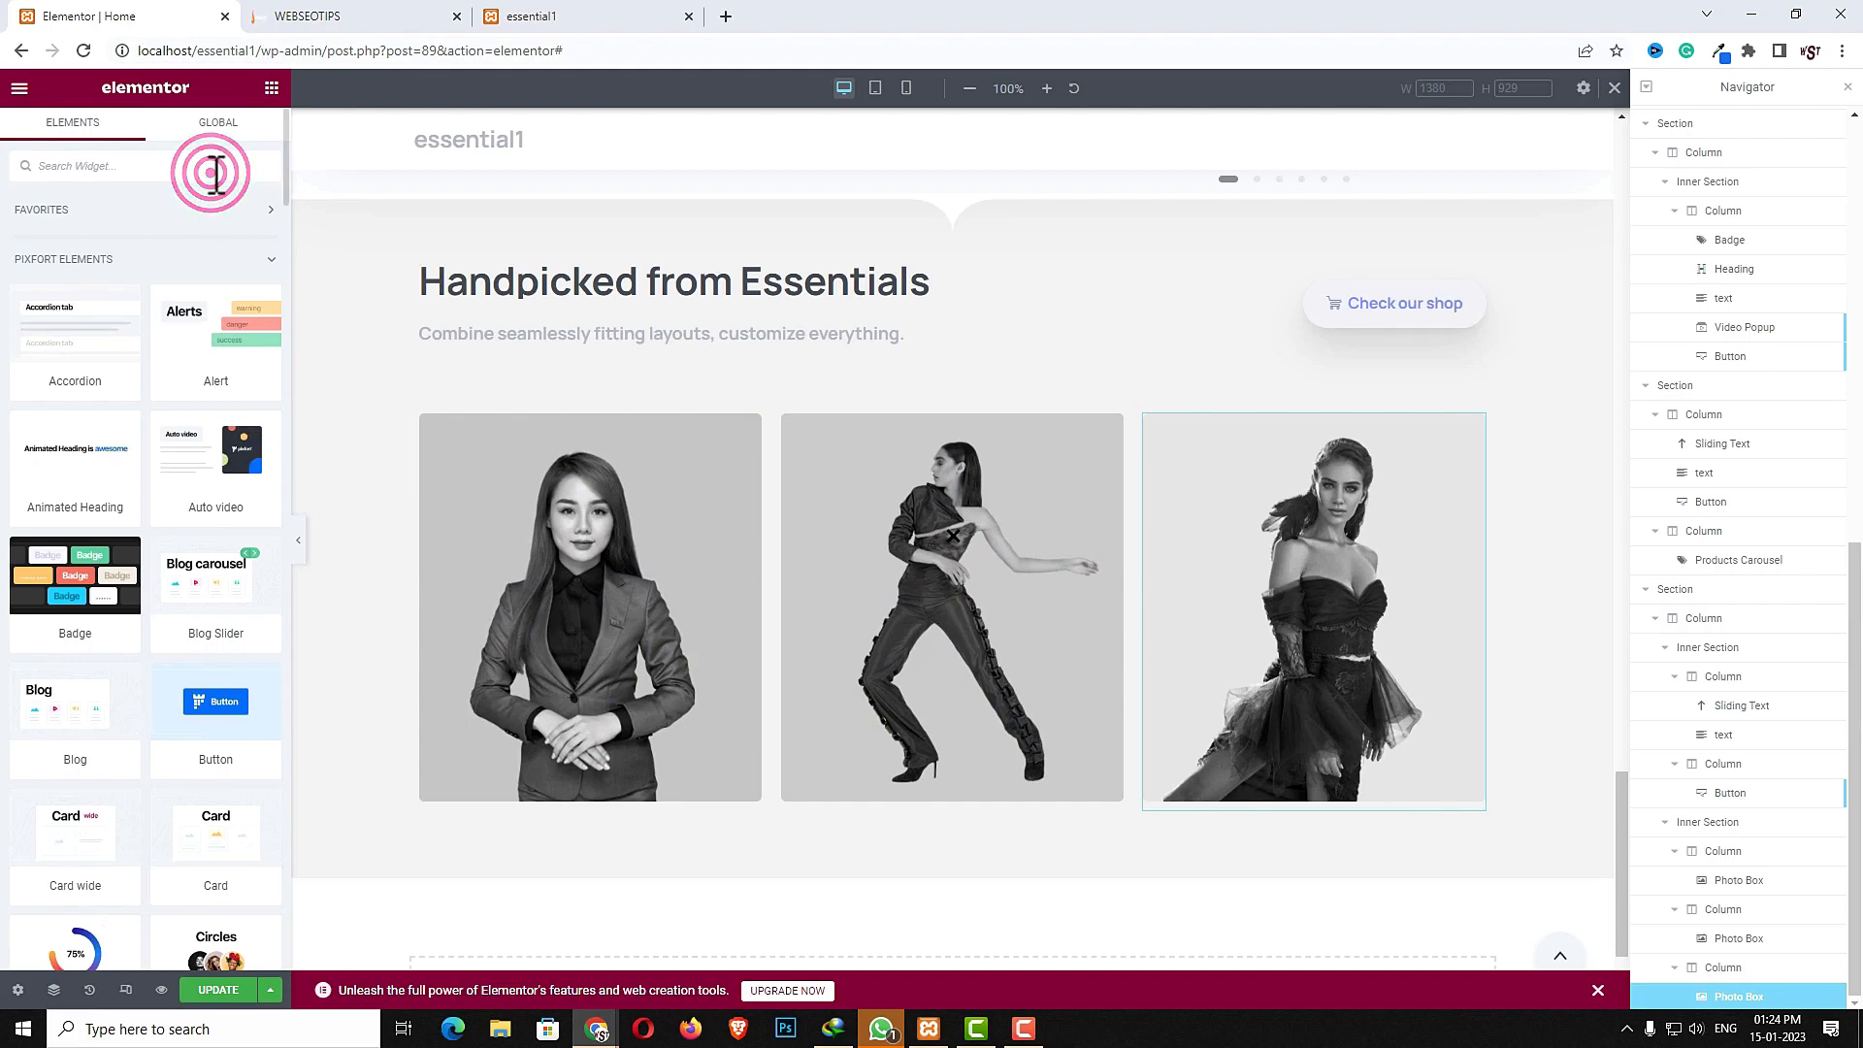
text(inn)
drag(74, 233, 810, 817)
click(940, 809)
click(241, 136)
click(247, 339)
click(52, 340)
text(50)
click(141, 344)
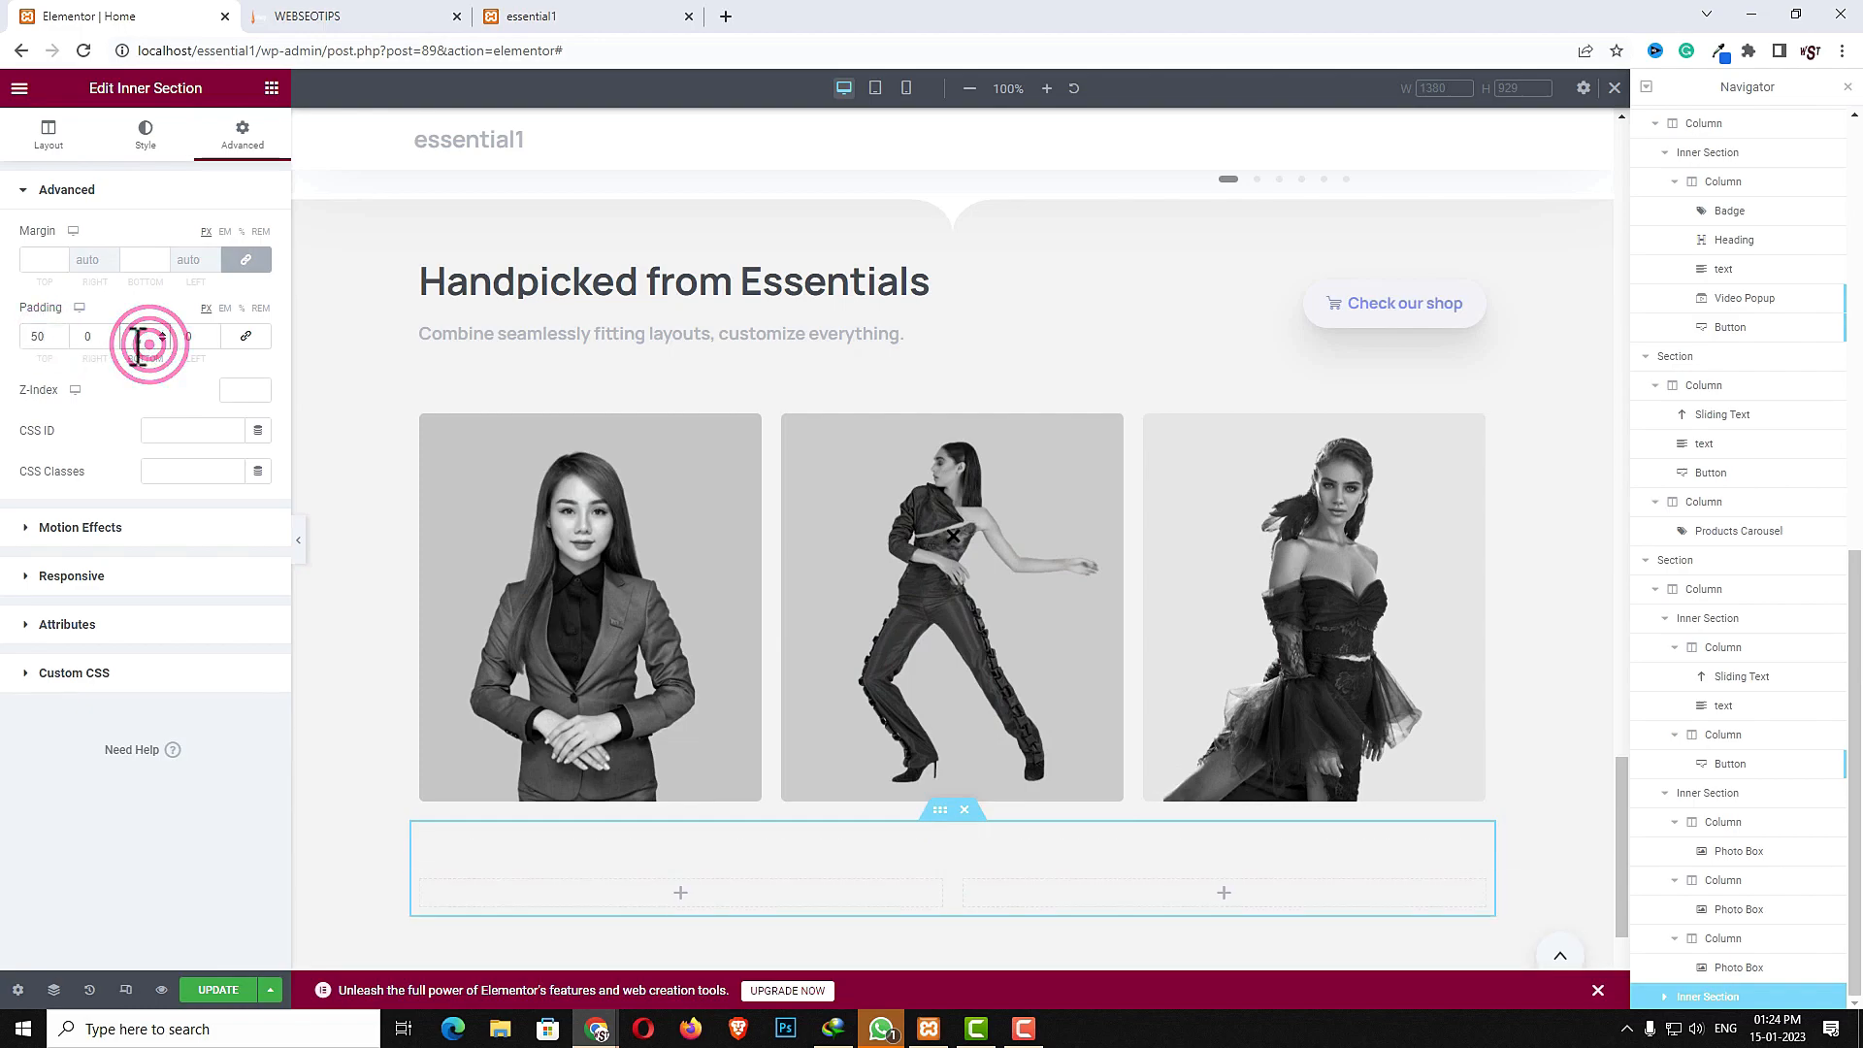
text(30)
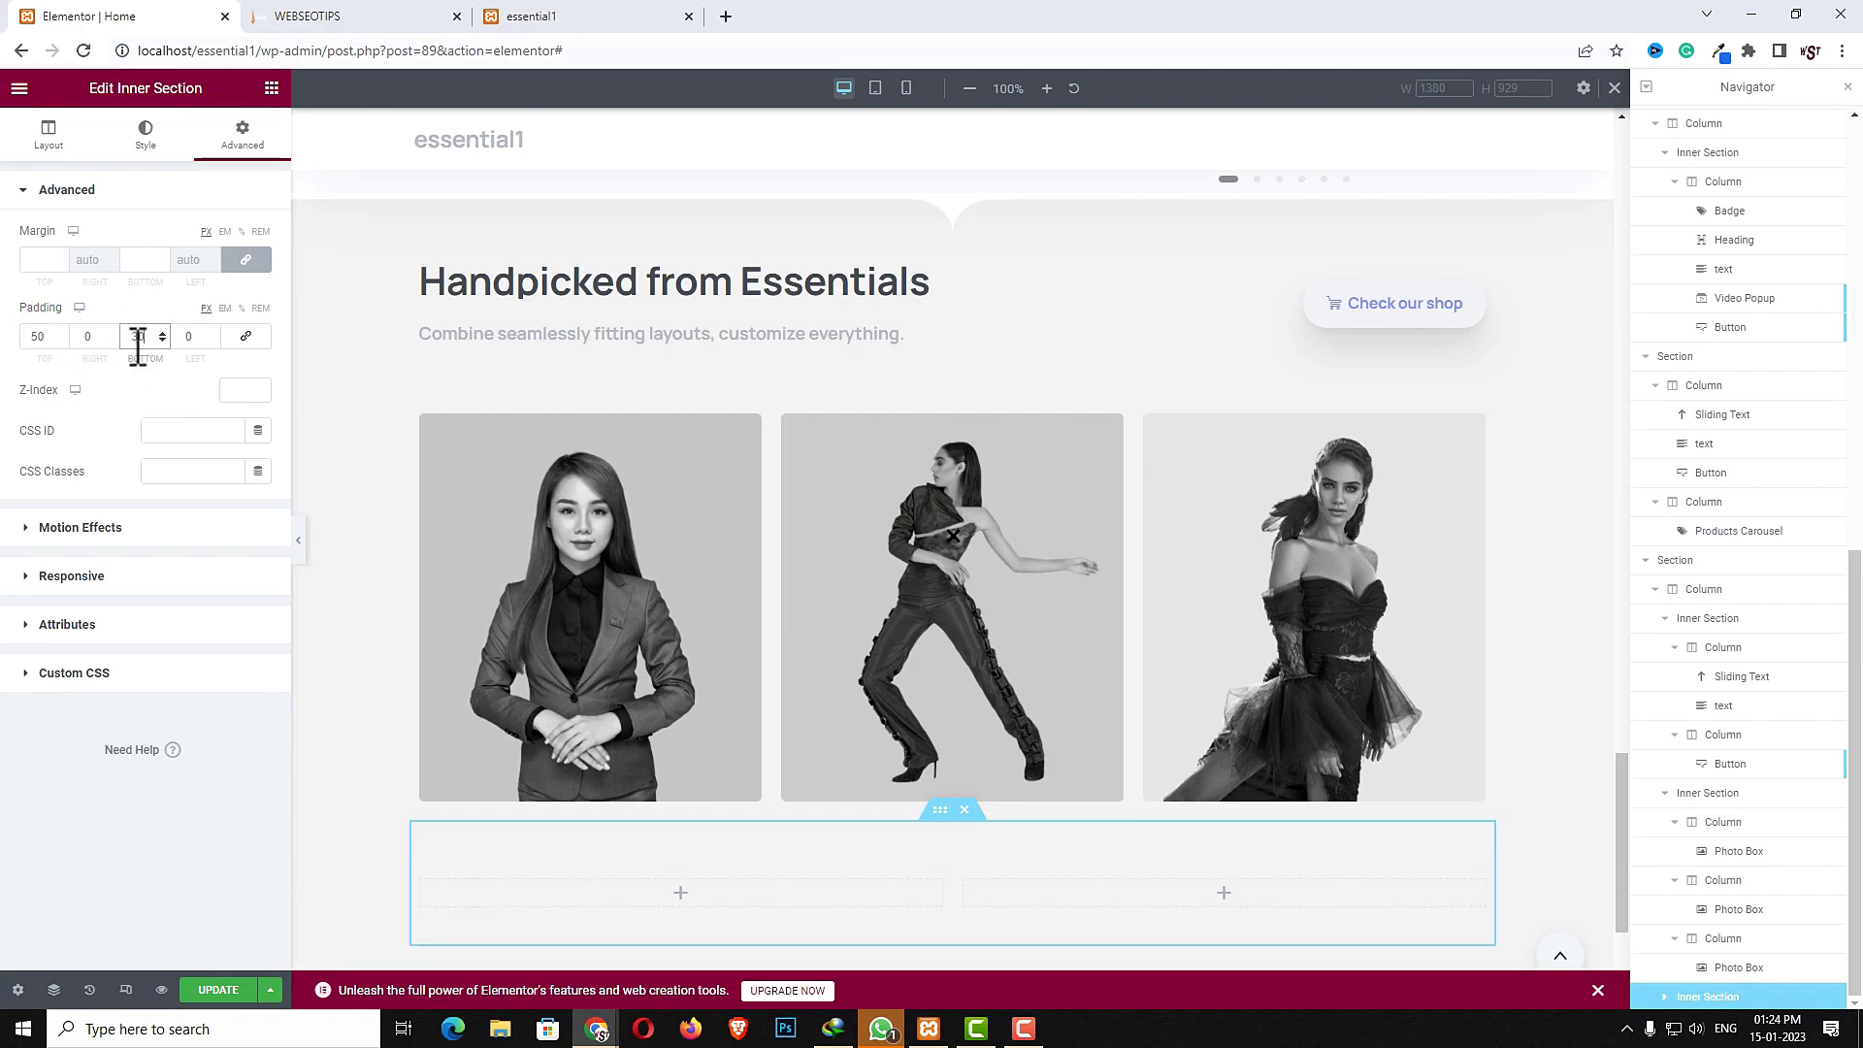
- Copy the section heading into the new inner section's left column and change its text to Search for products
right_click(693, 281)
click(720, 366)
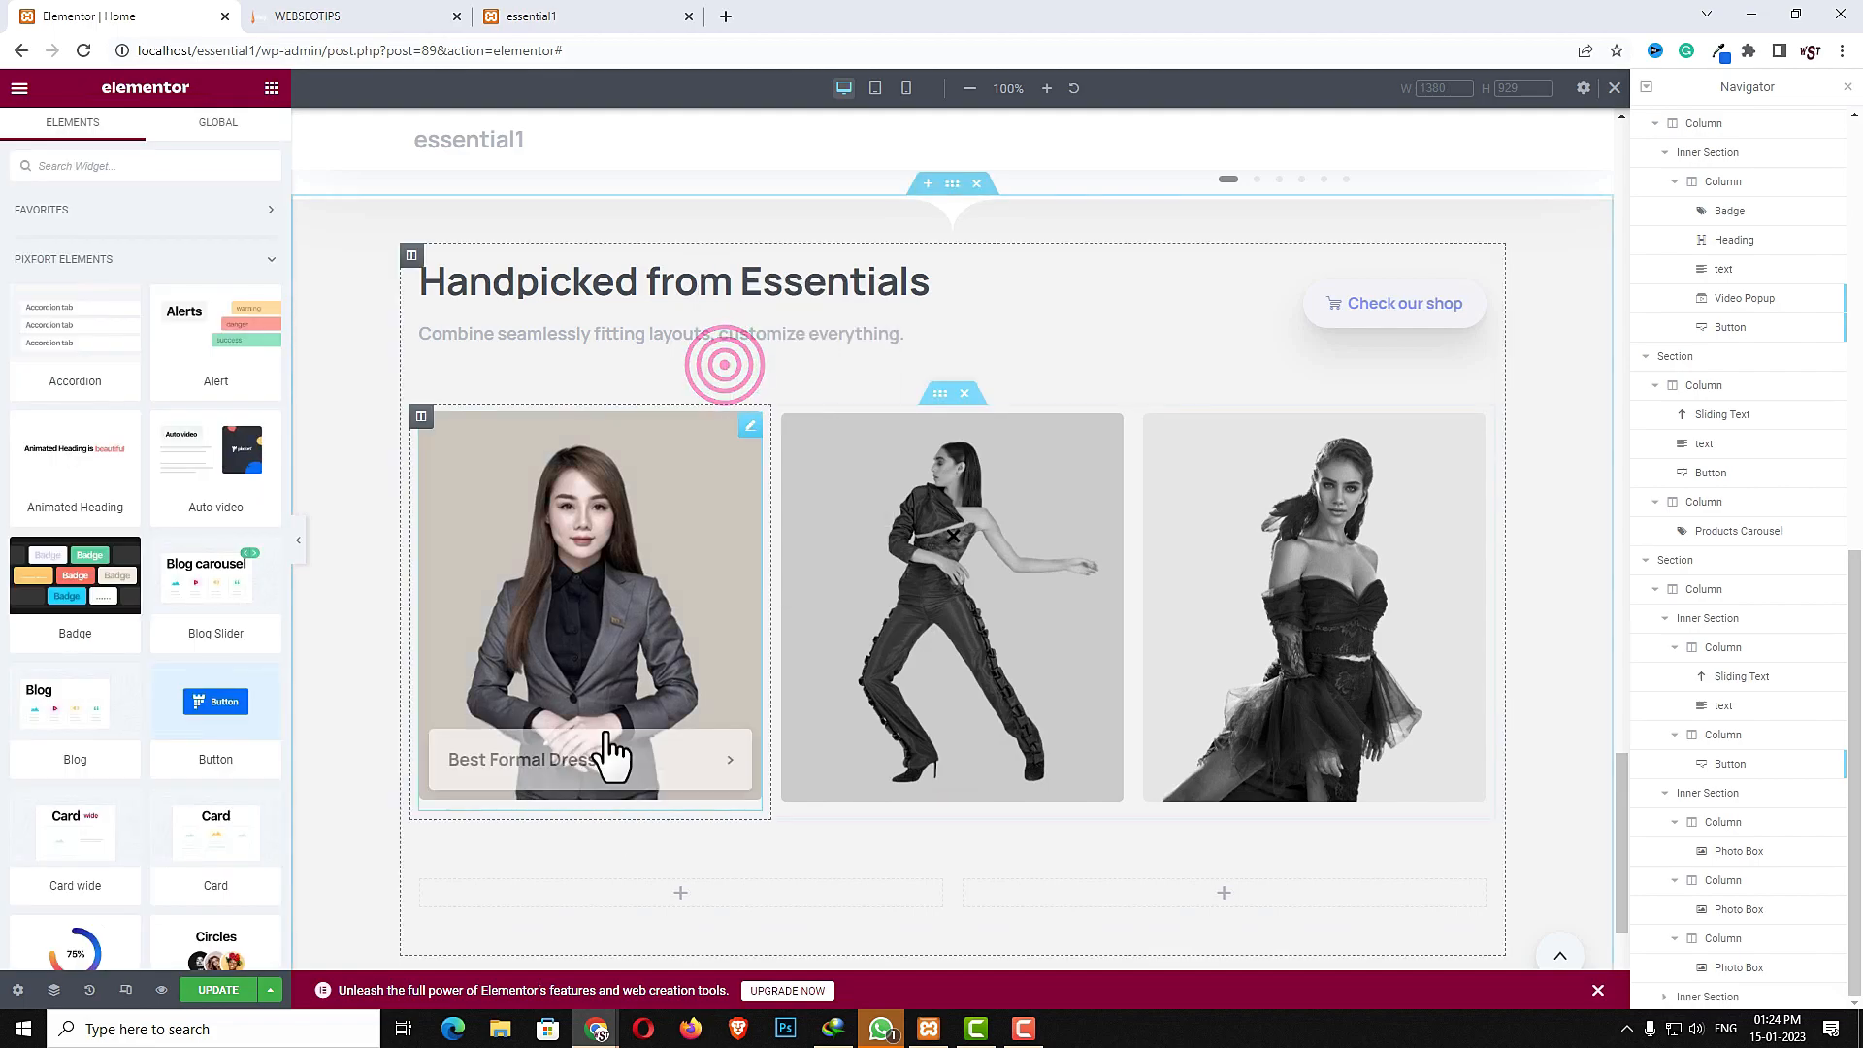
right_click(565, 884)
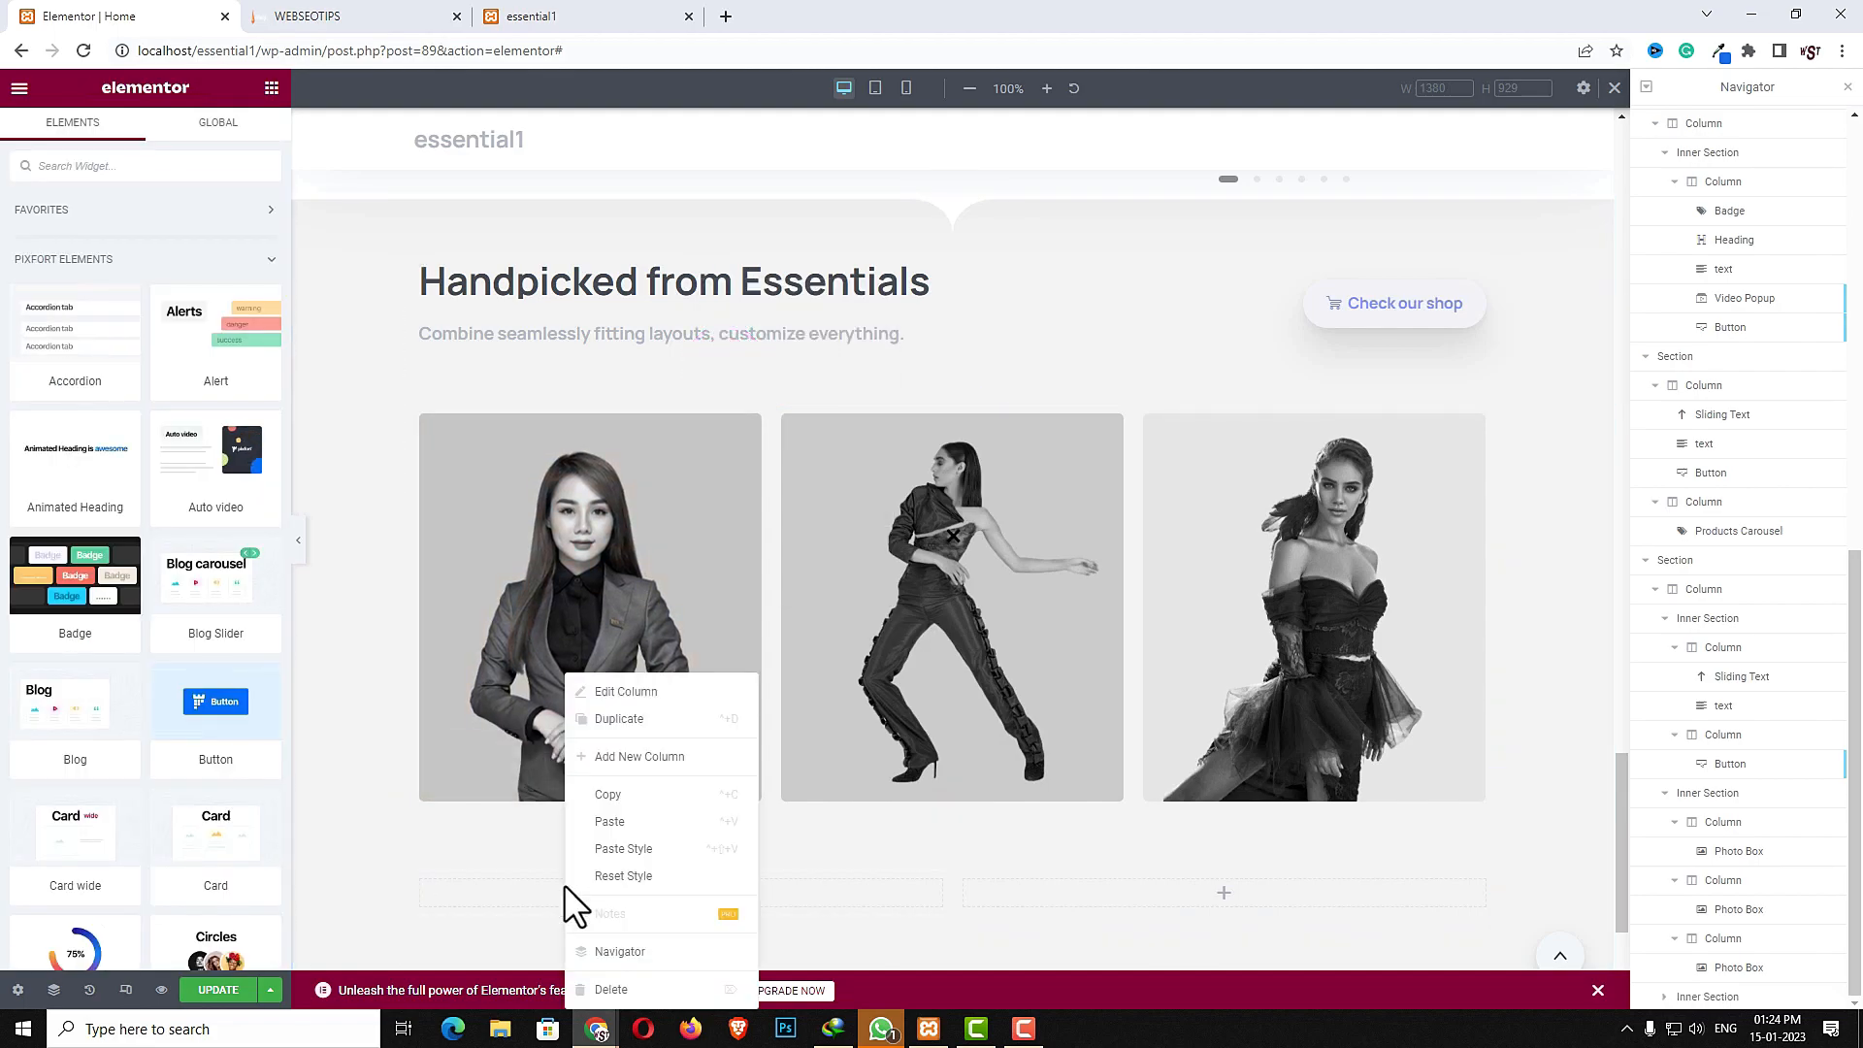
click(621, 820)
click(158, 281)
key(ctrl+a)
key(ctrl+v)
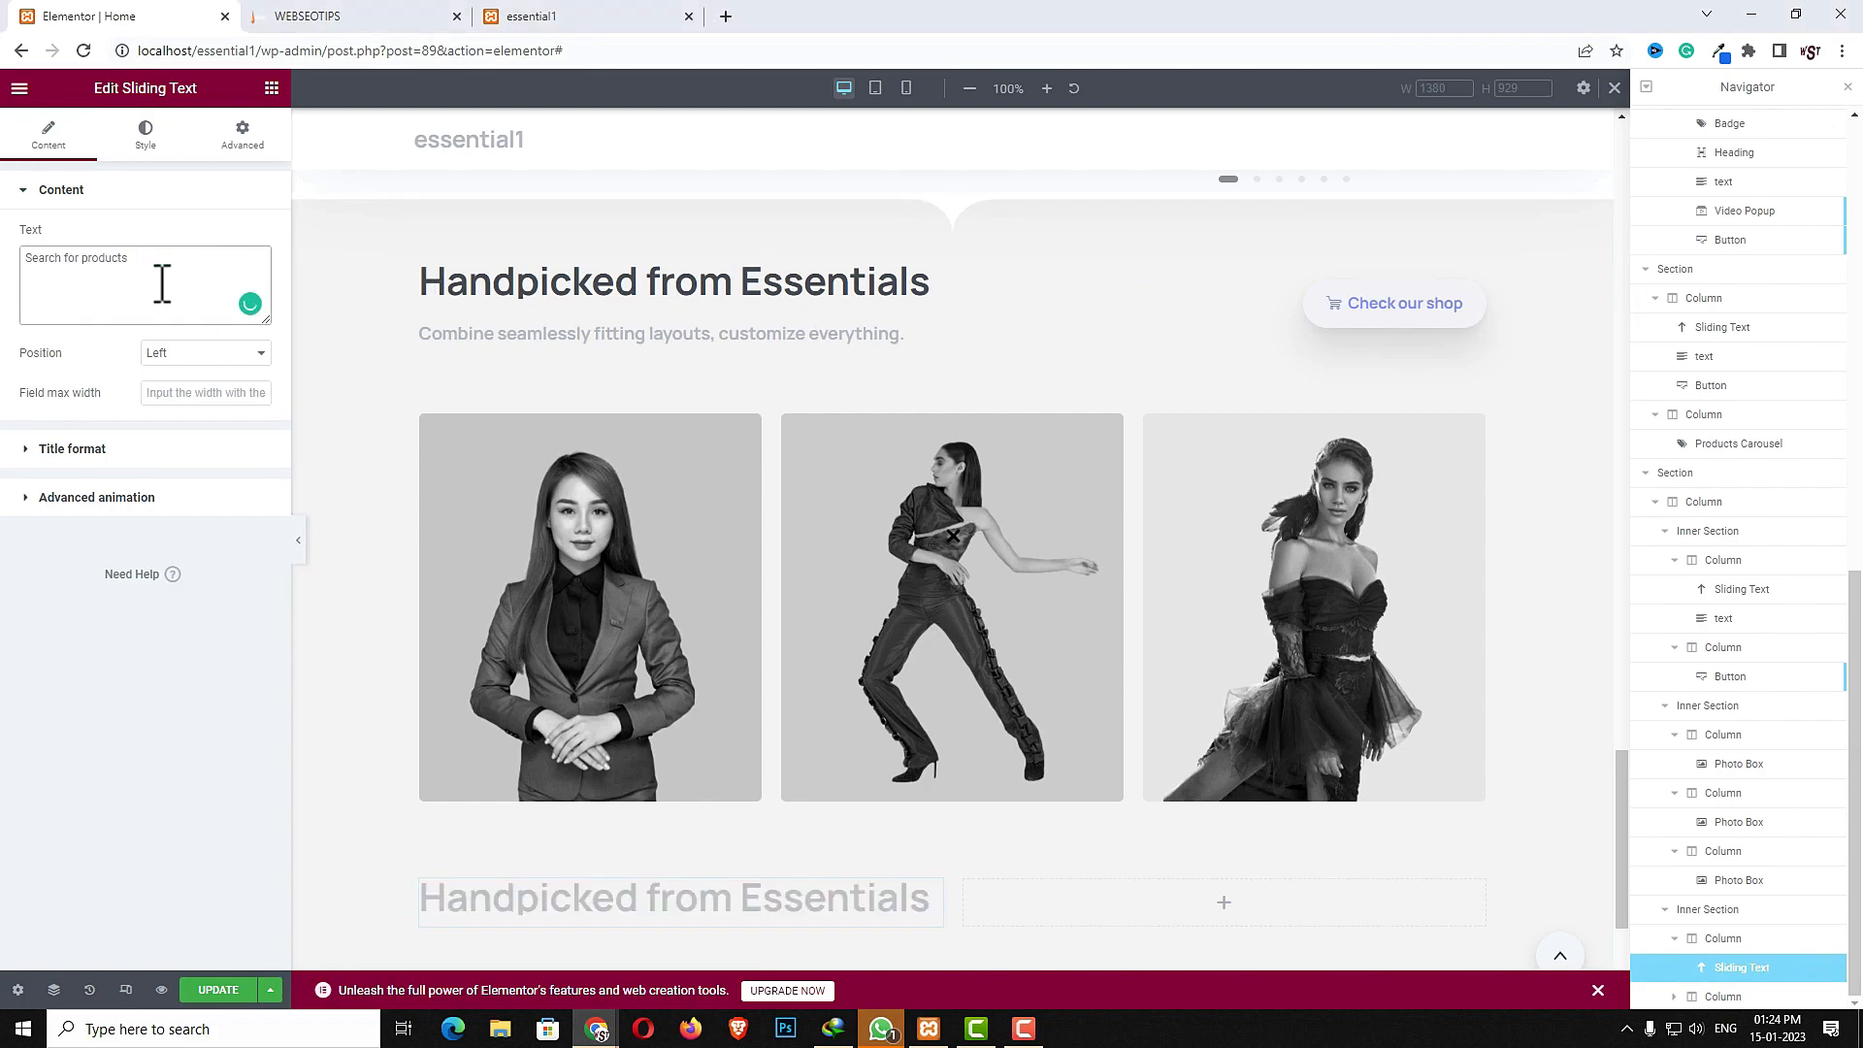
- Copy the subtitle text under the new heading and change it to Start typing to see cool suggestions
right_click(616, 334)
click(643, 433)
scroll(641, 466, down, 3)
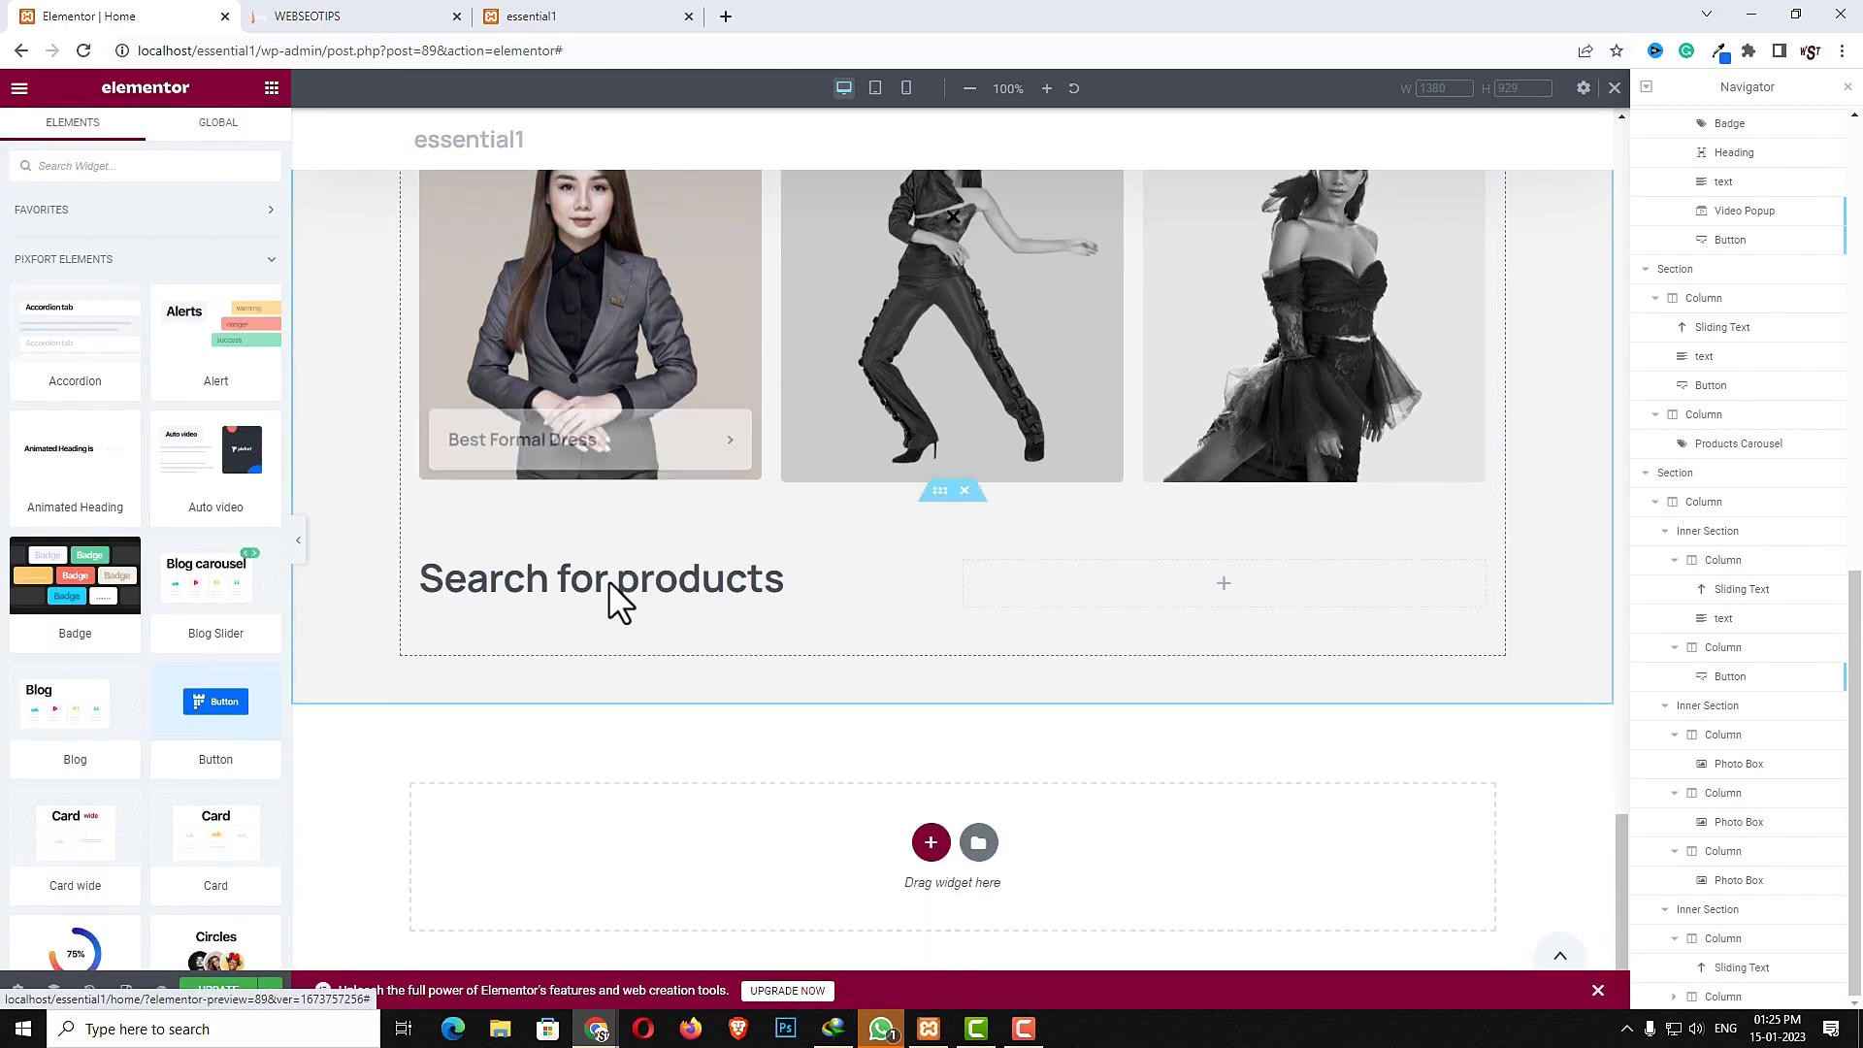
right_click(578, 596)
click(619, 711)
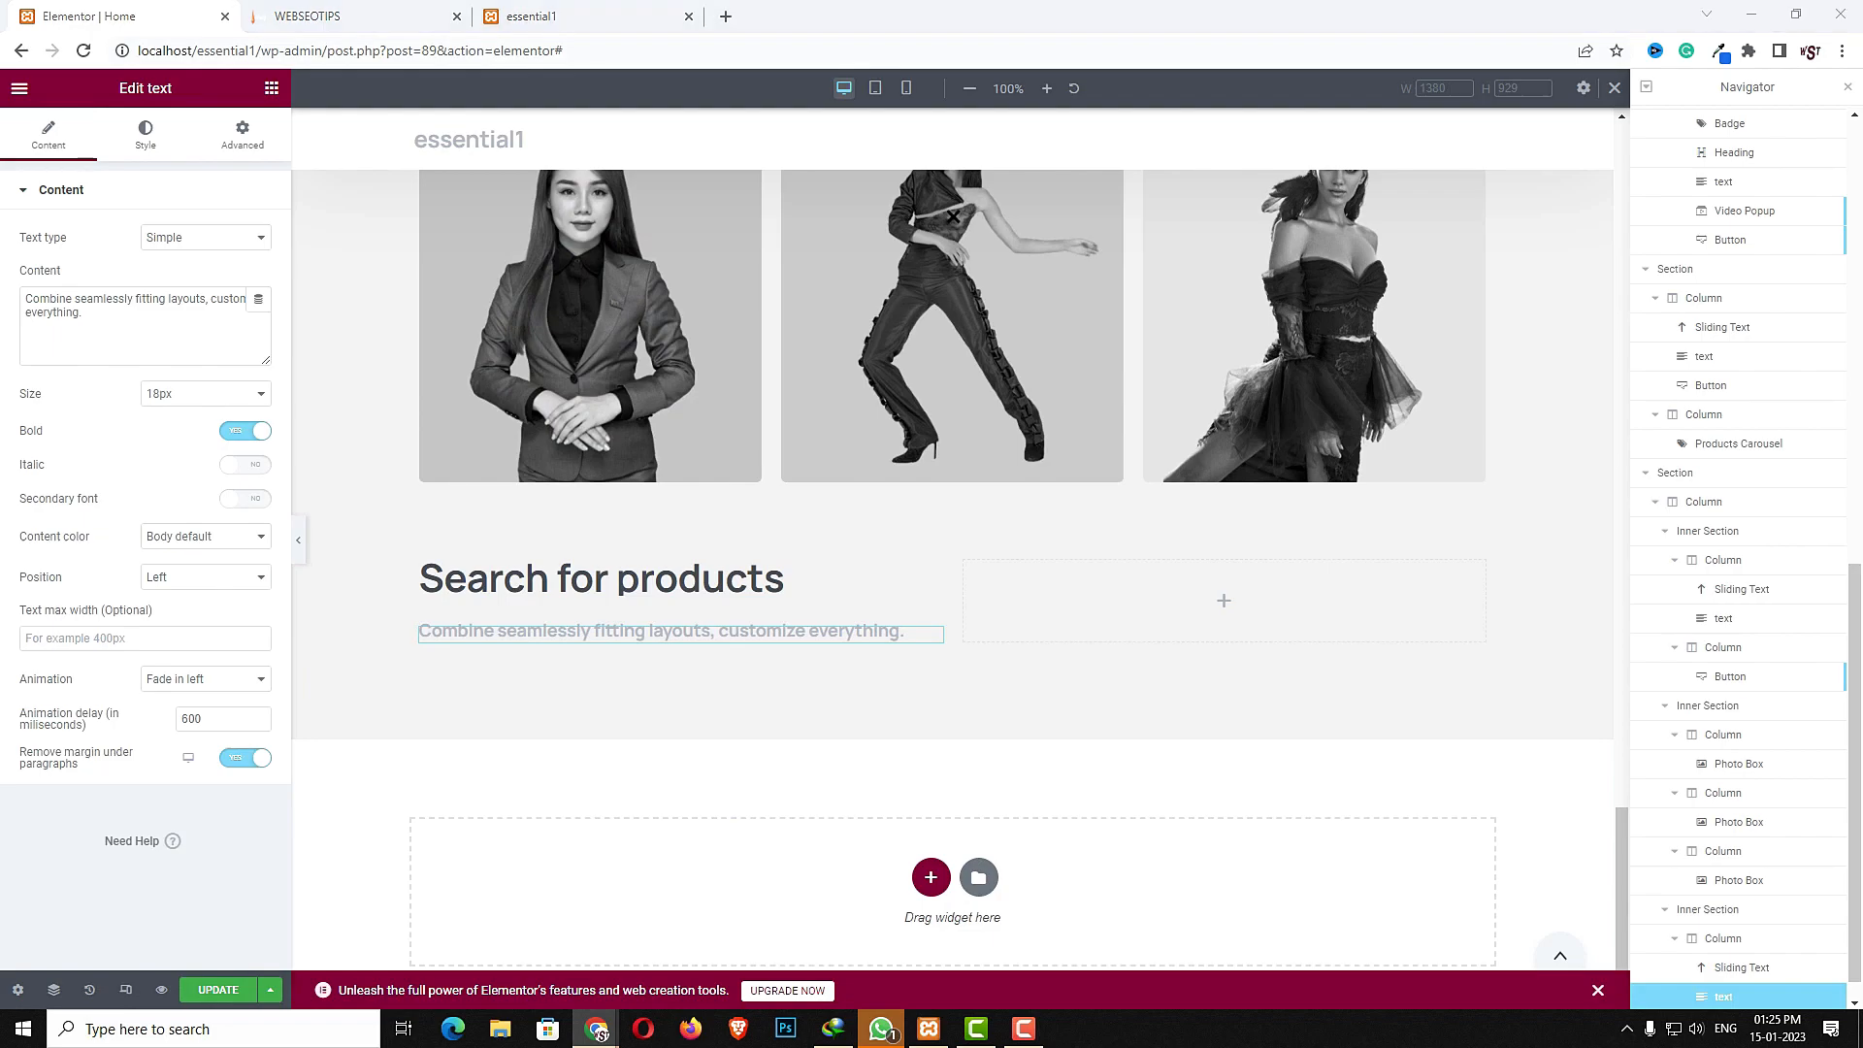
click(141, 336)
key(ctrl+a)
key(ctrl+v)
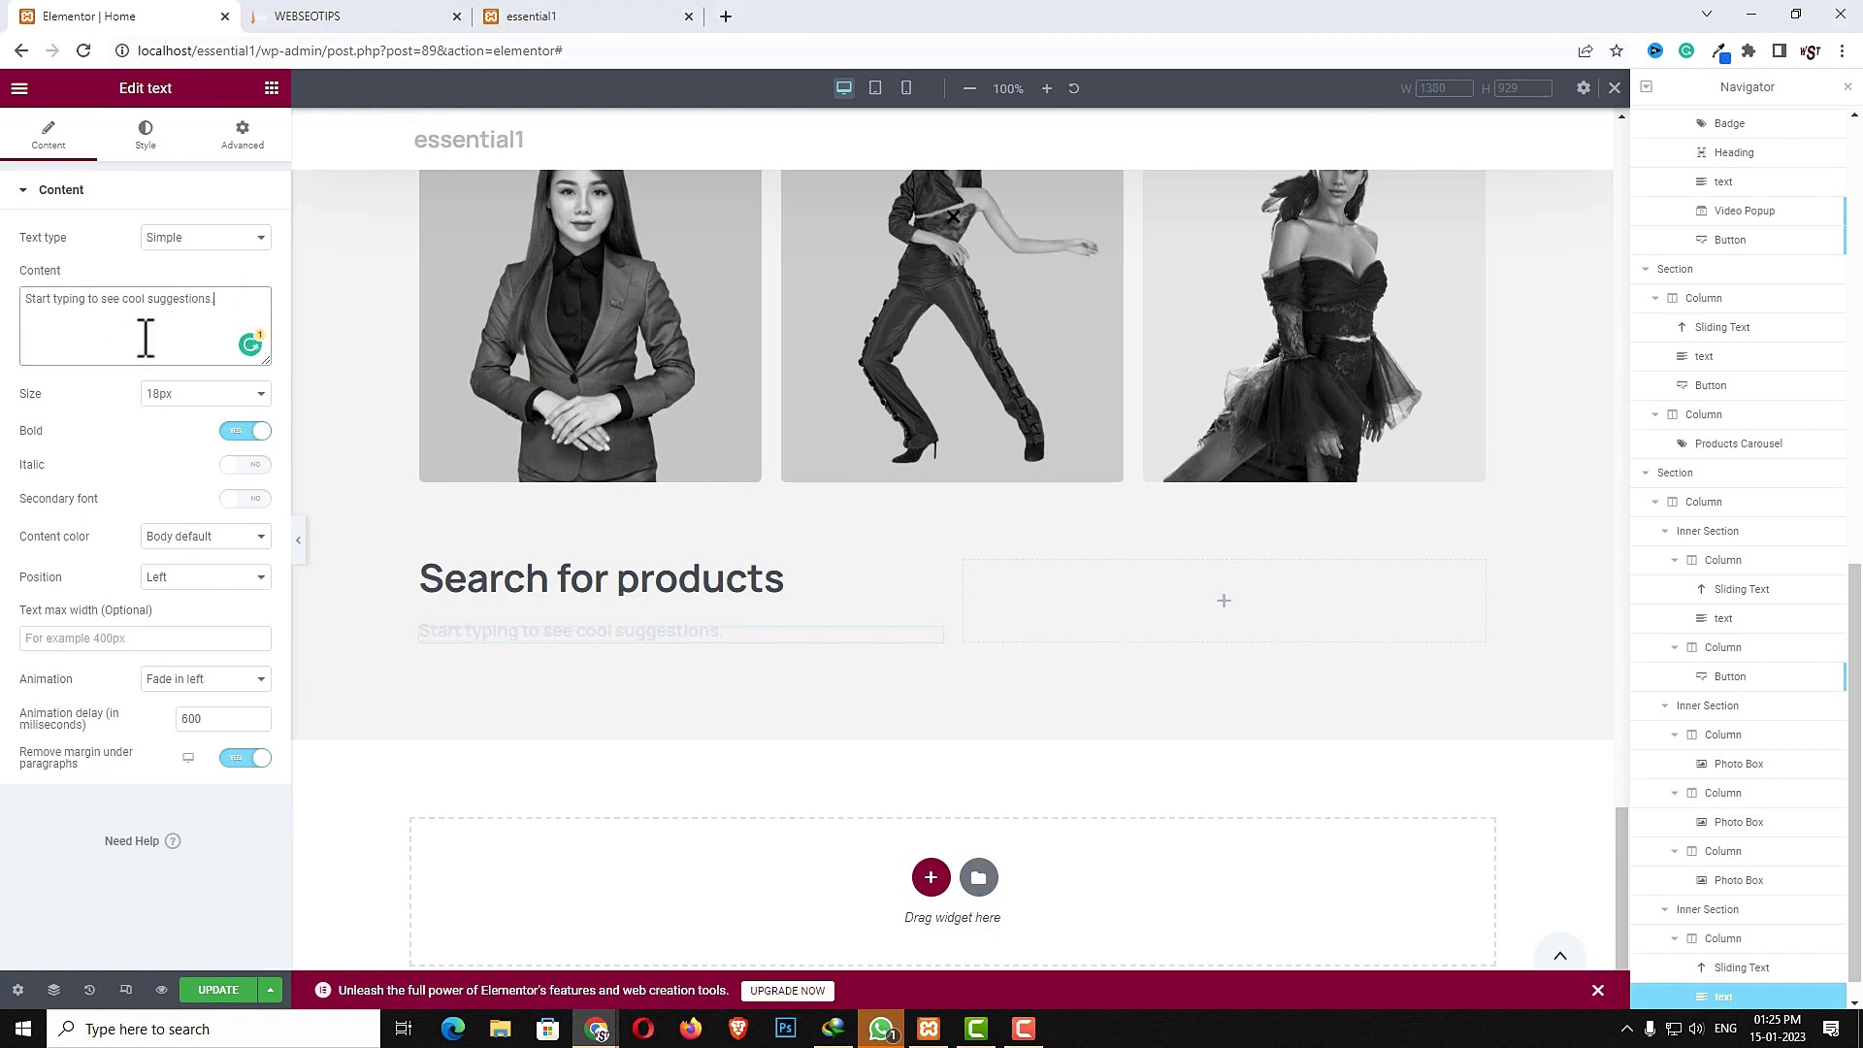
- Set the subtitle text's top margin to -15
click(245, 145)
double_click(46, 260)
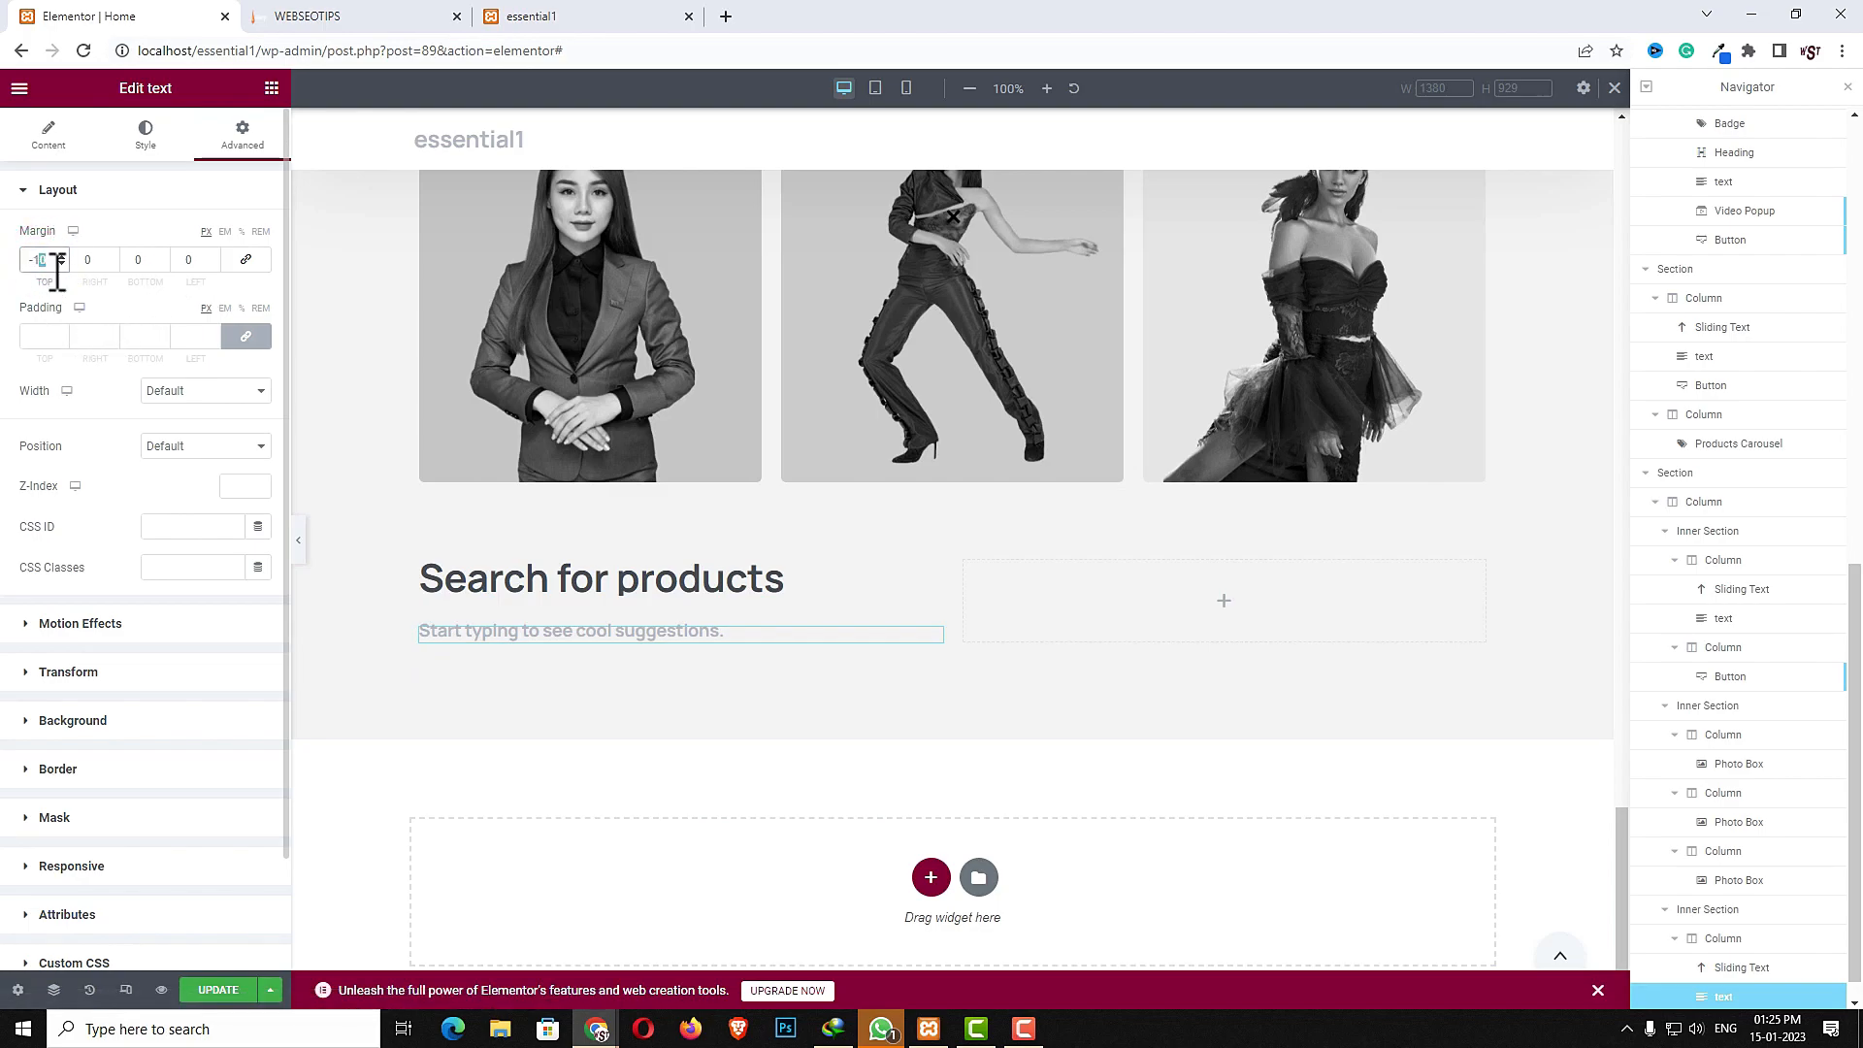
text(15)
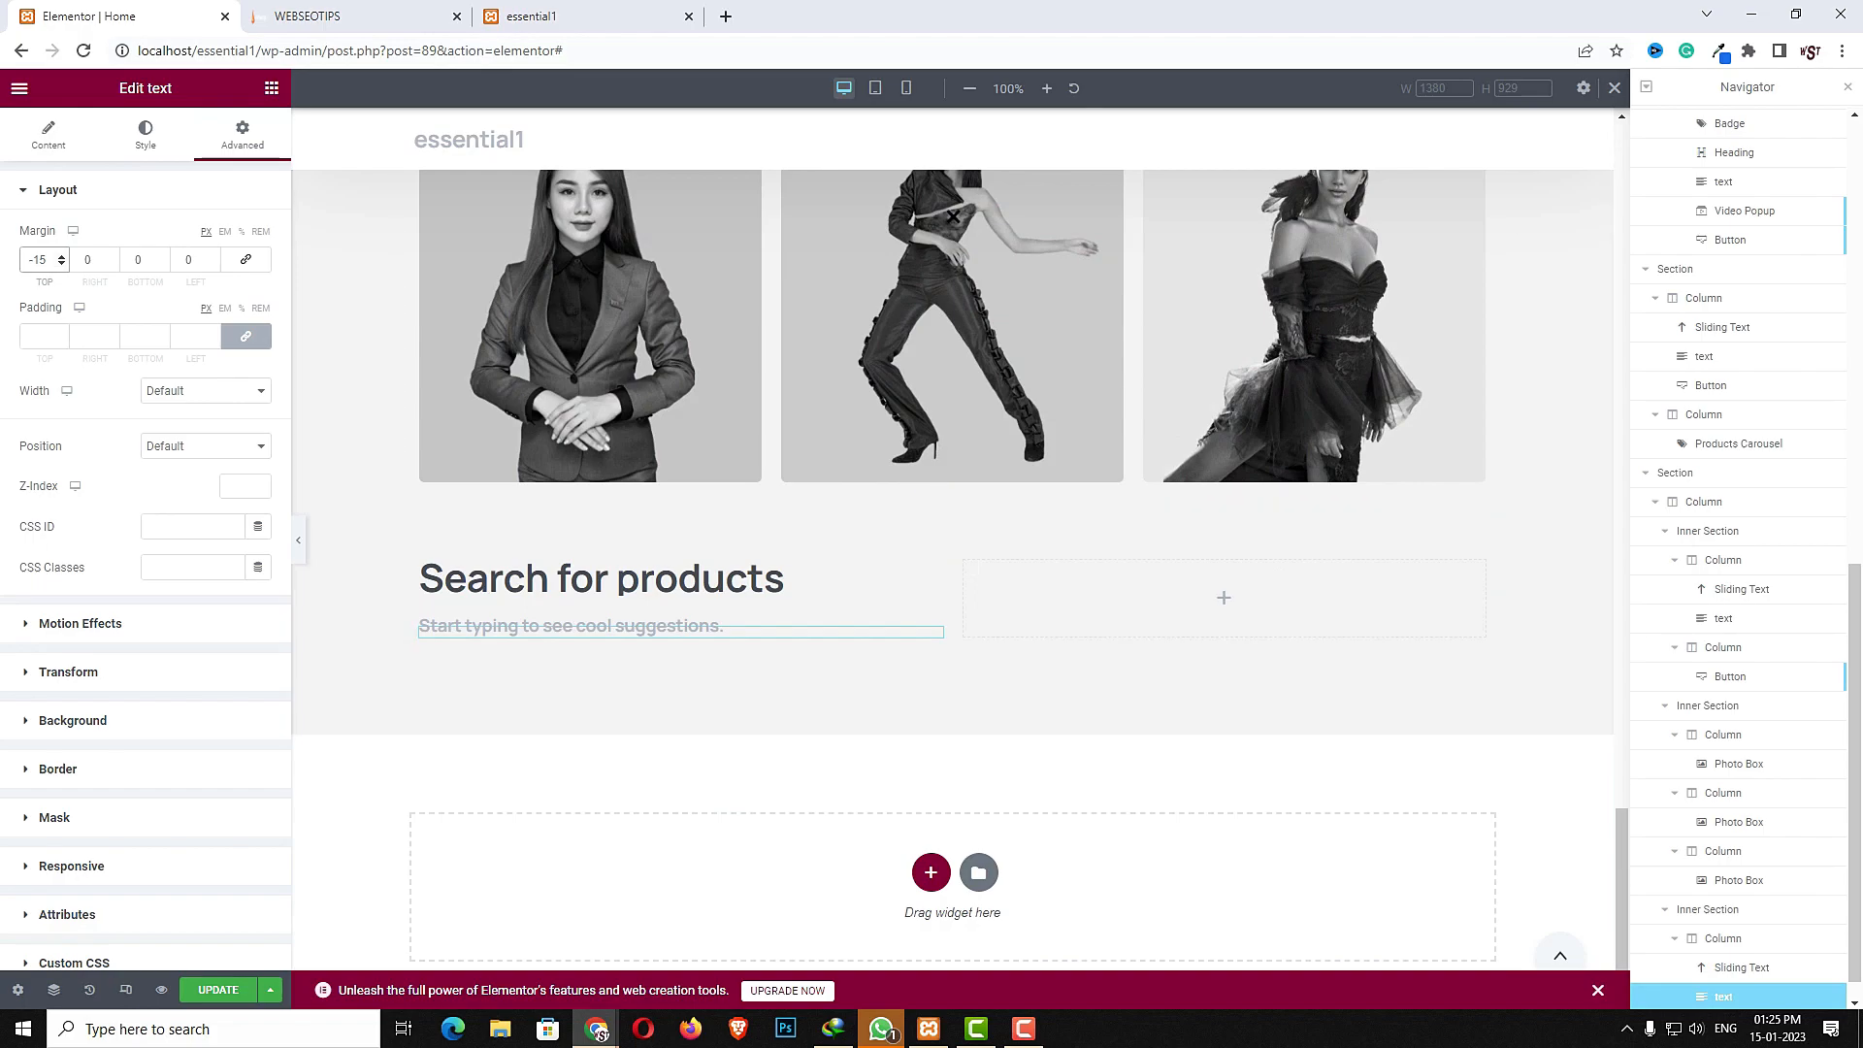
- Add a Search widget to the inner section's right column
click(1232, 602)
click(162, 166)
text(sear)
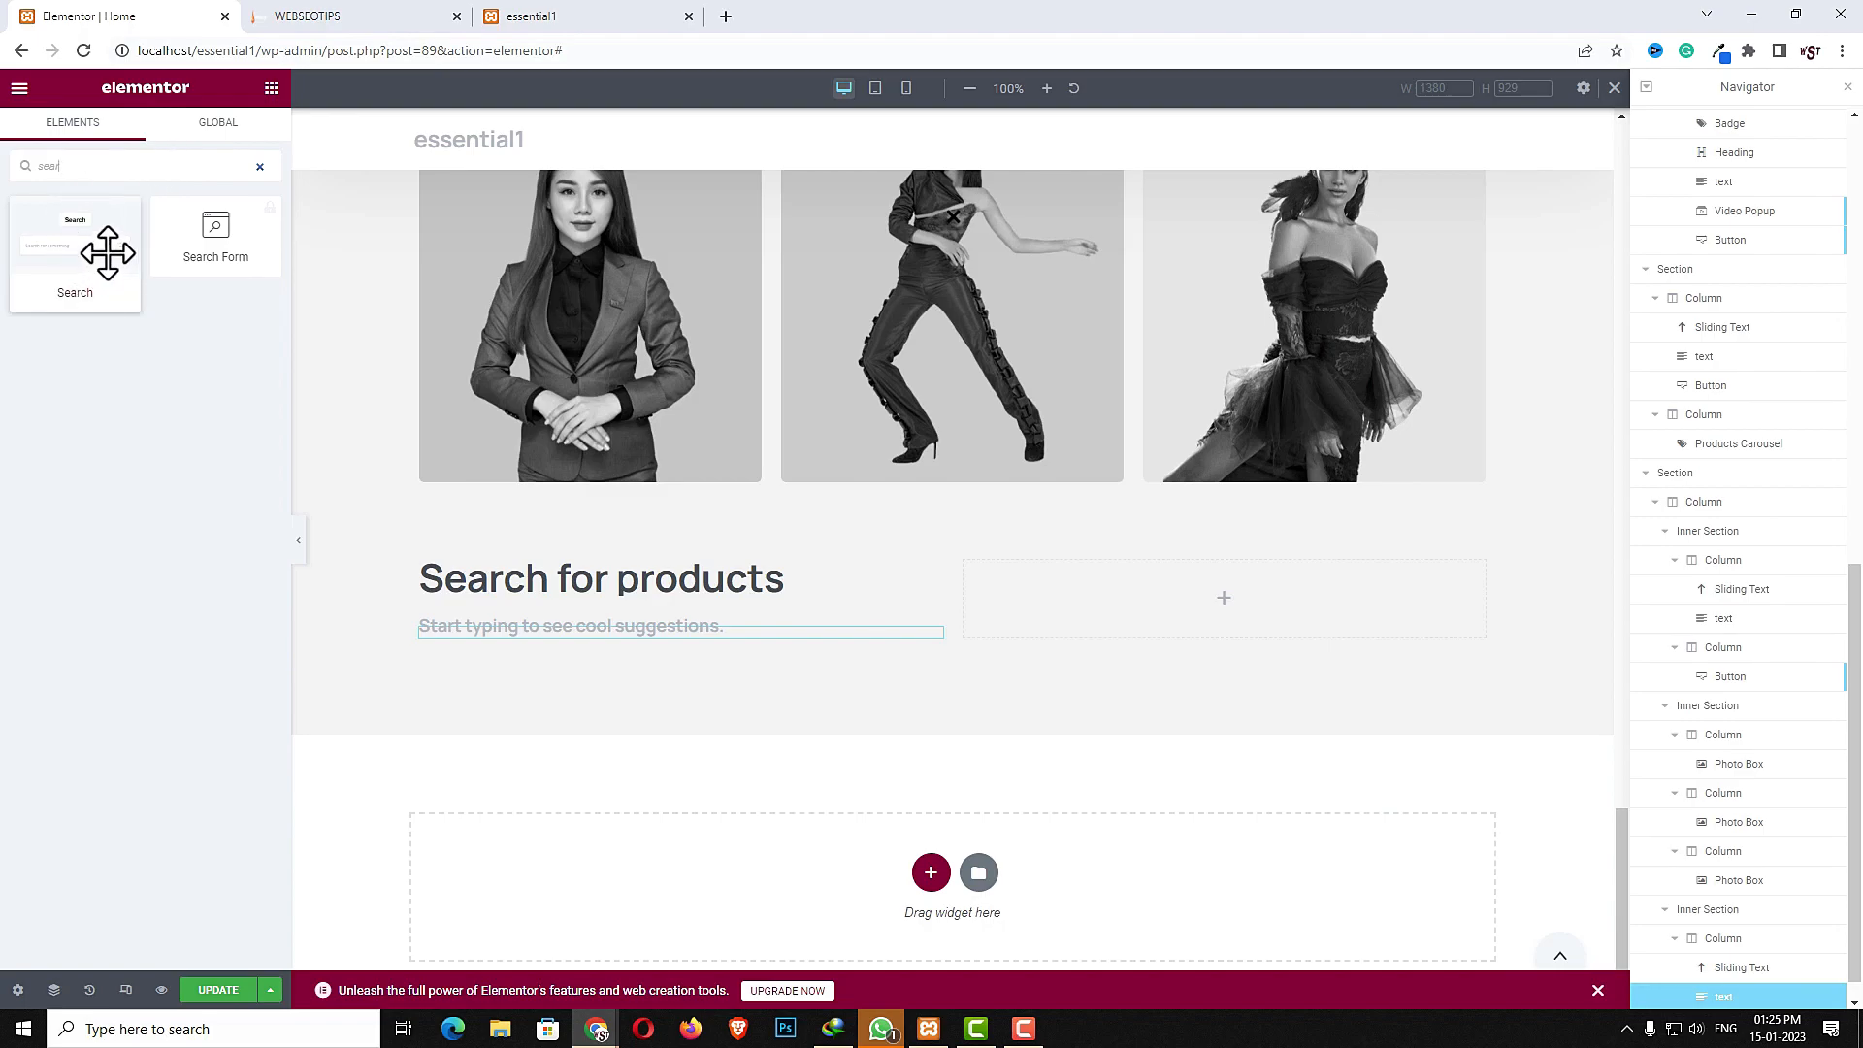
drag(108, 254, 1099, 579)
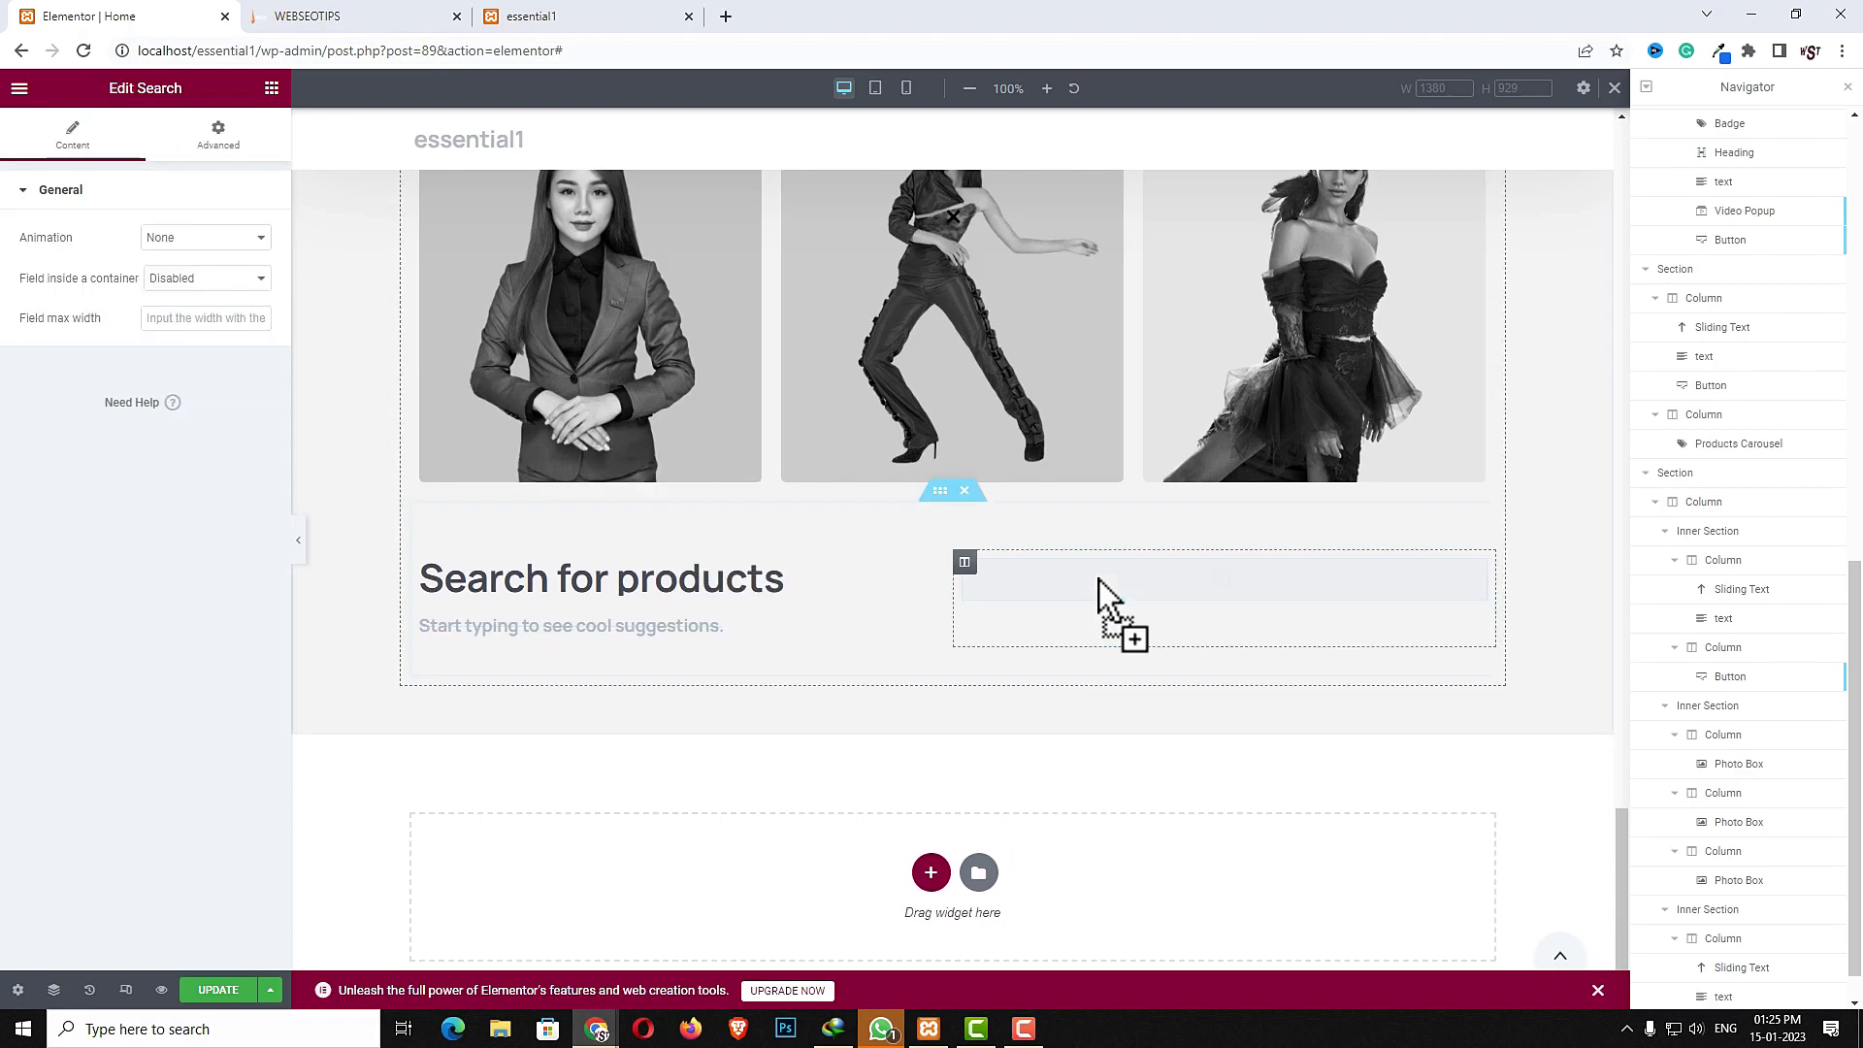
- Give the search widget a Fade in left animation with a 400 ms delay
click(202, 241)
click(203, 307)
click(213, 278)
text(400)
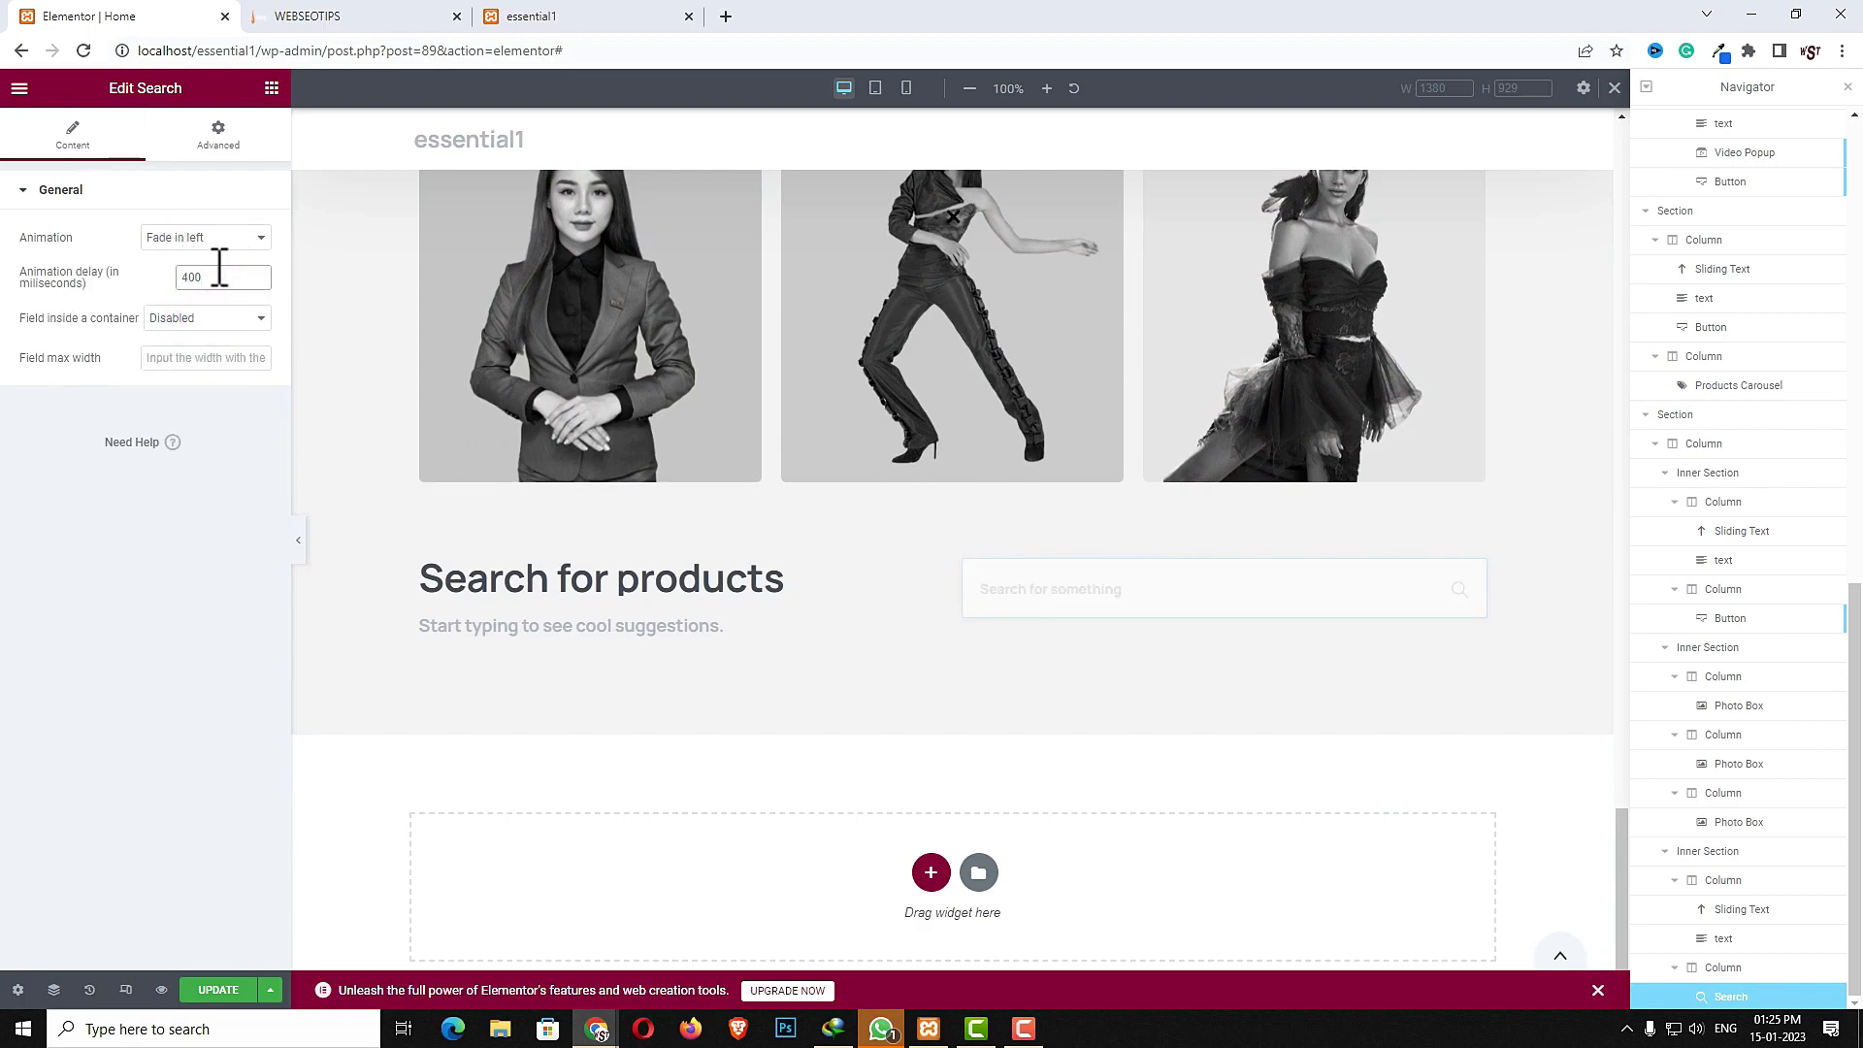
- Set the inner section's vertical alignment to Middle
click(937, 490)
click(46, 138)
click(242, 421)
click(208, 471)
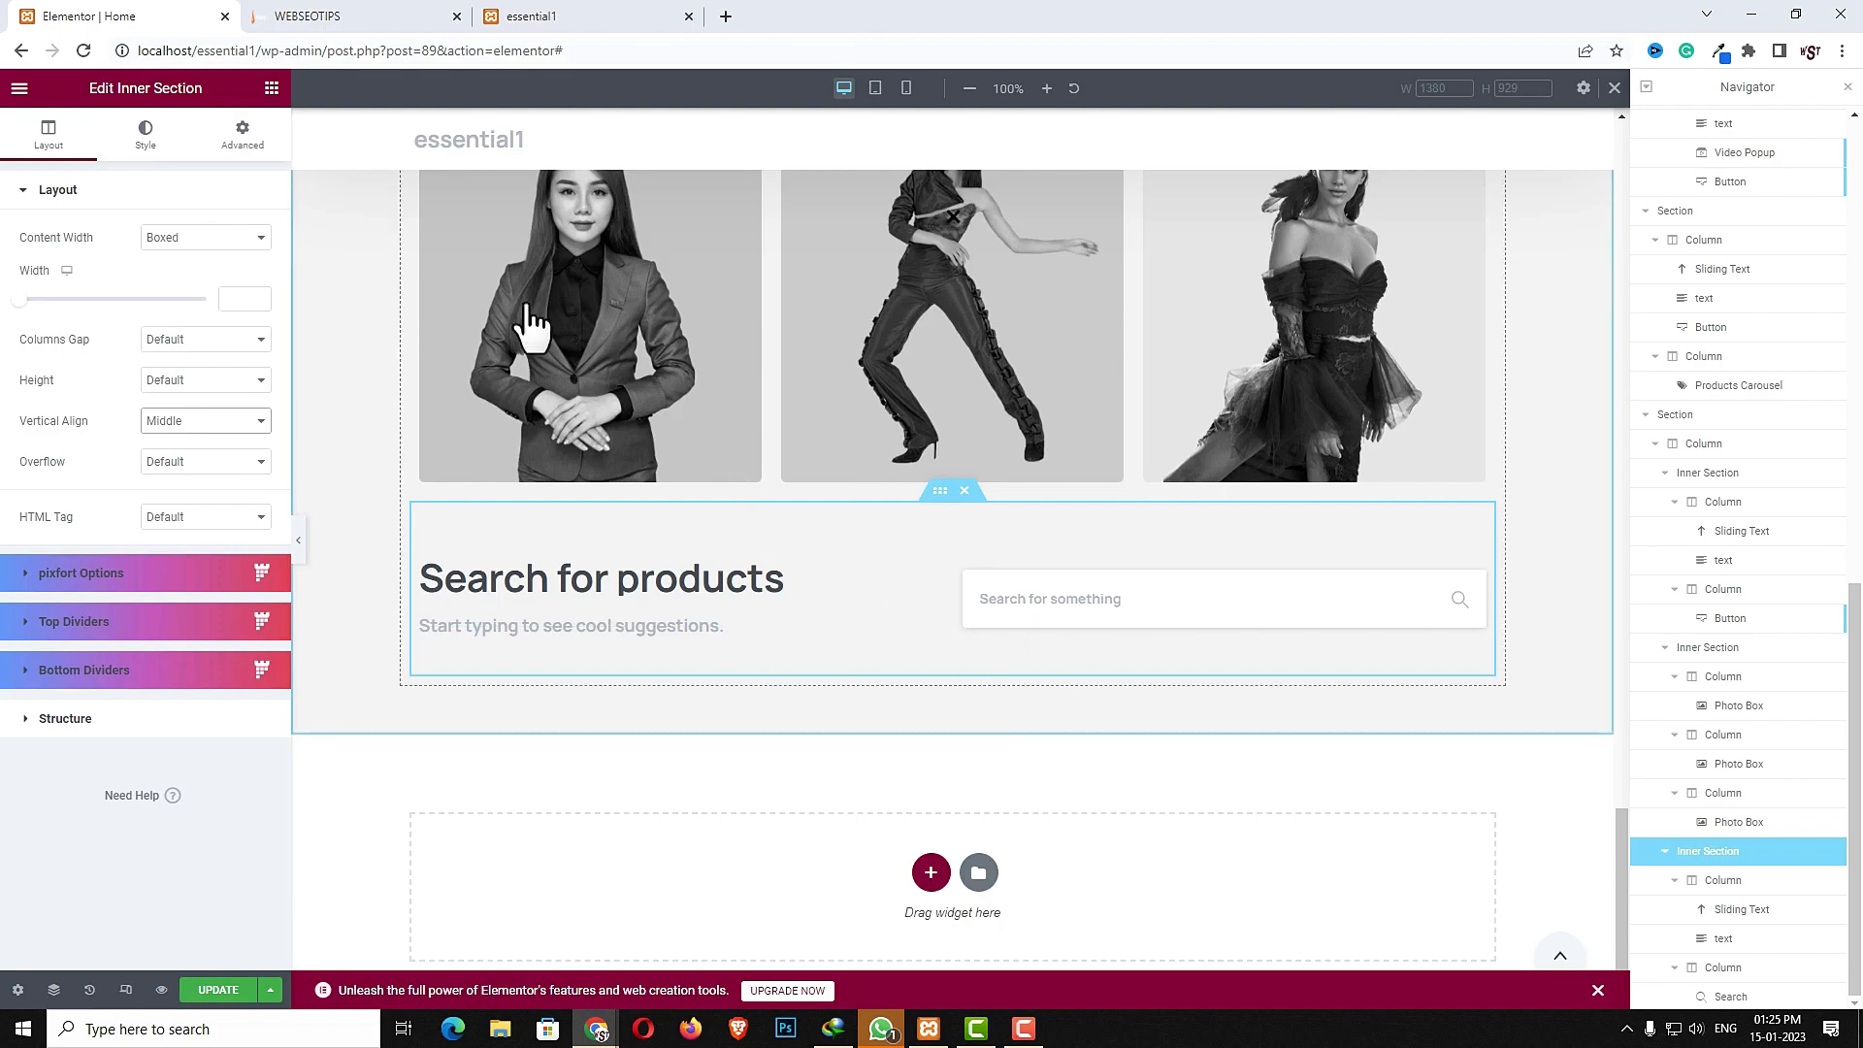
- Examine the reference site's trusted companies section below the search row
click(353, 13)
scroll(761, 570, down, 3)
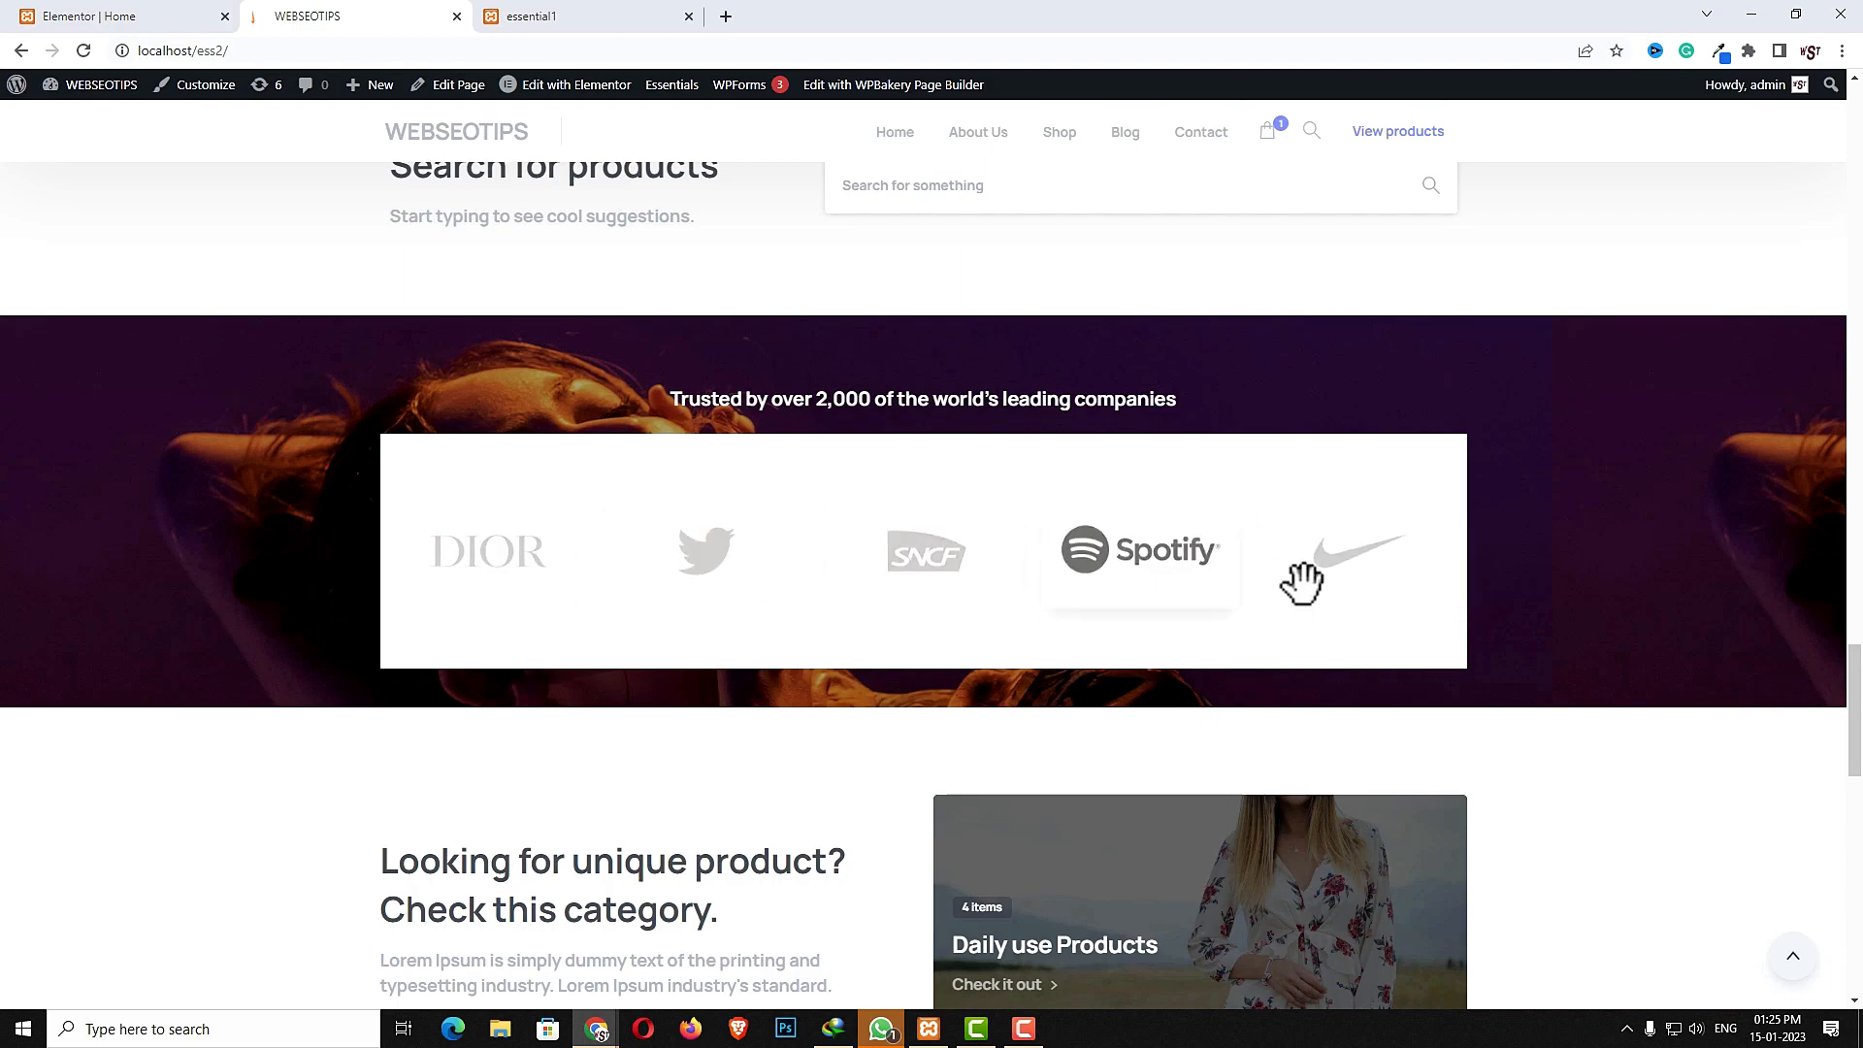
click(145, 16)
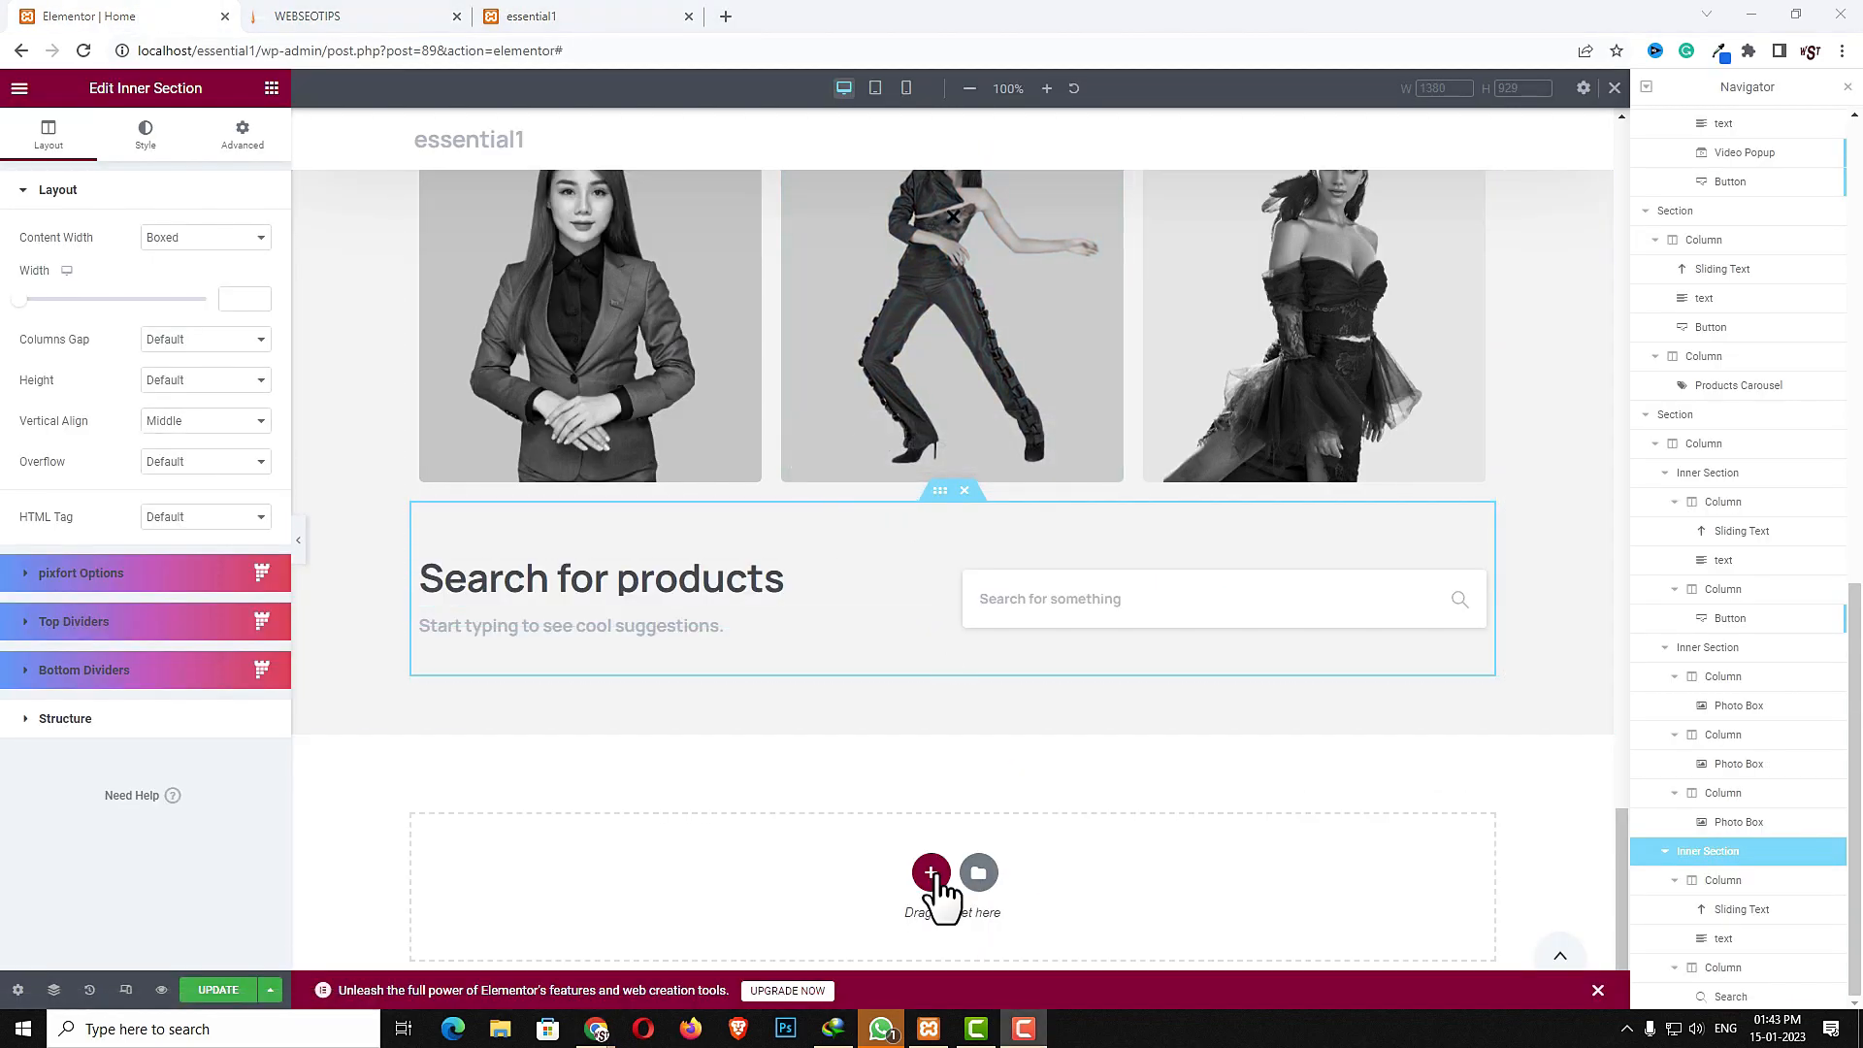
- Add a new single-column section below the current one
click(930, 873)
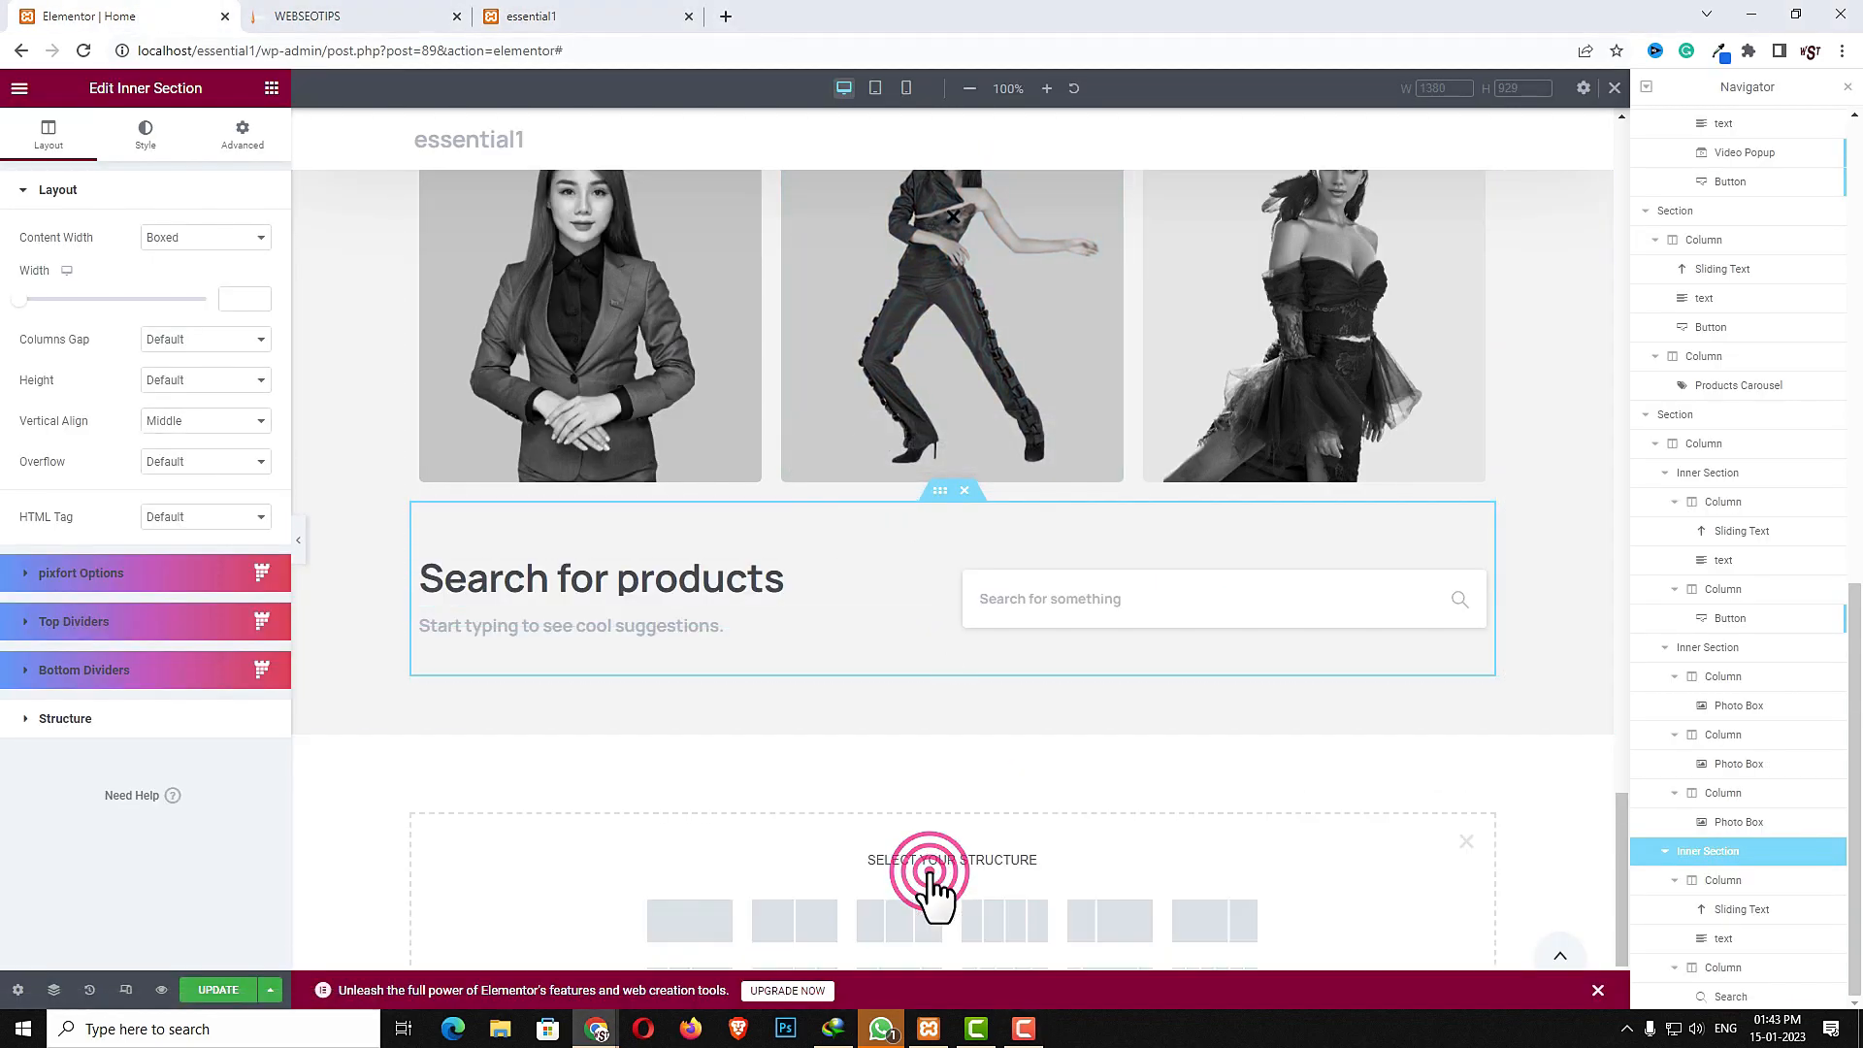
click(709, 920)
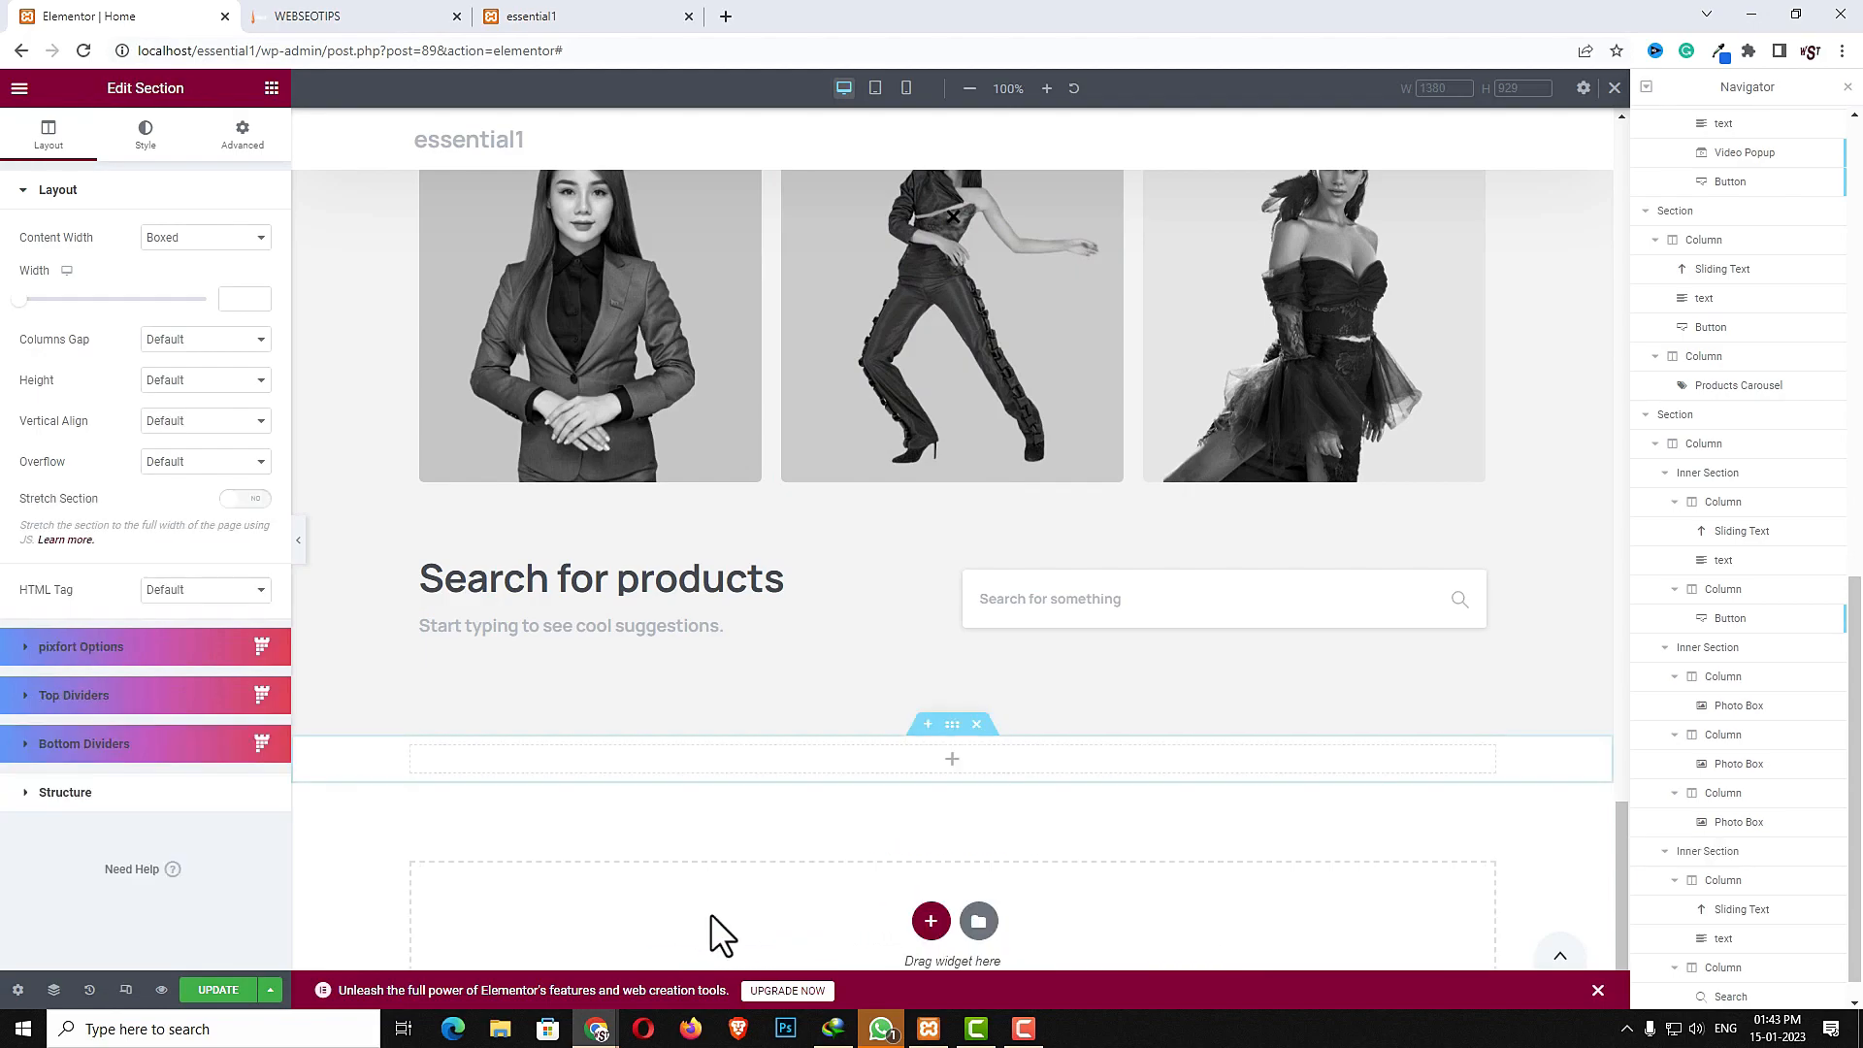
- Give the new section a classic background image 3.jpg with the size set to Cover
click(953, 726)
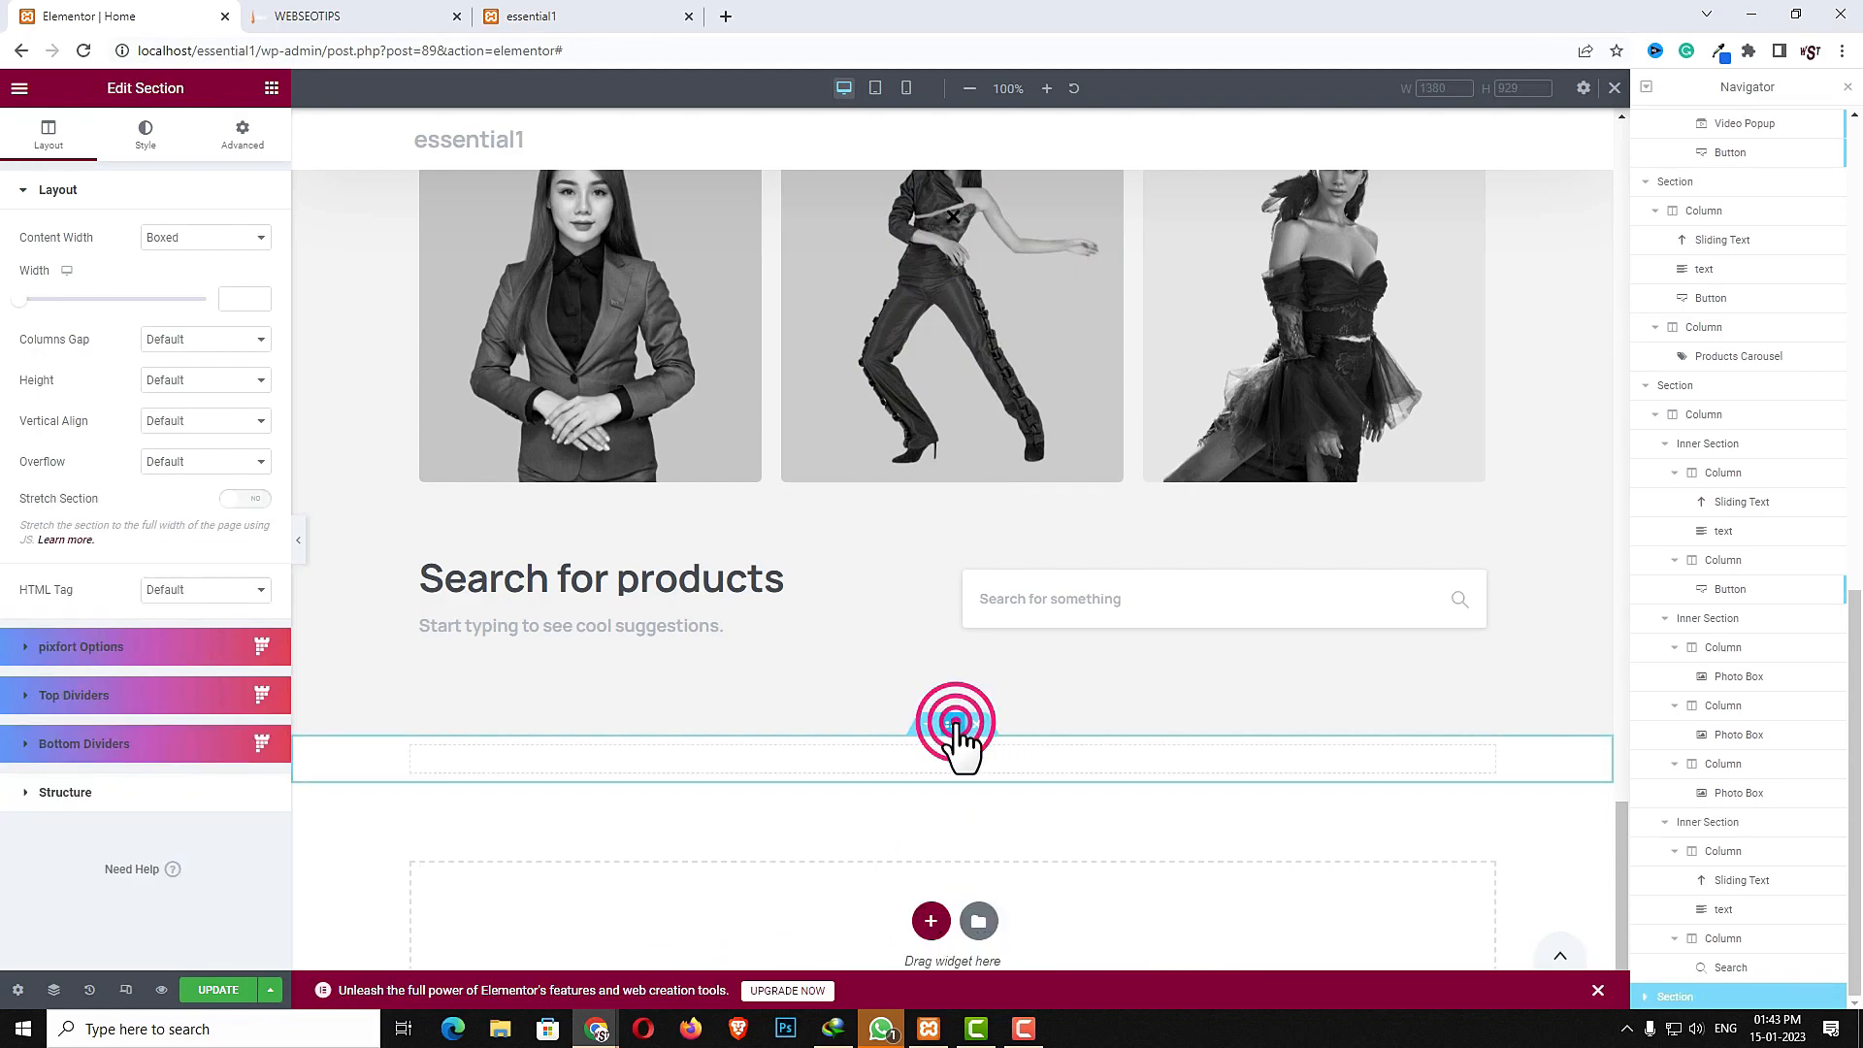
click(145, 141)
click(175, 280)
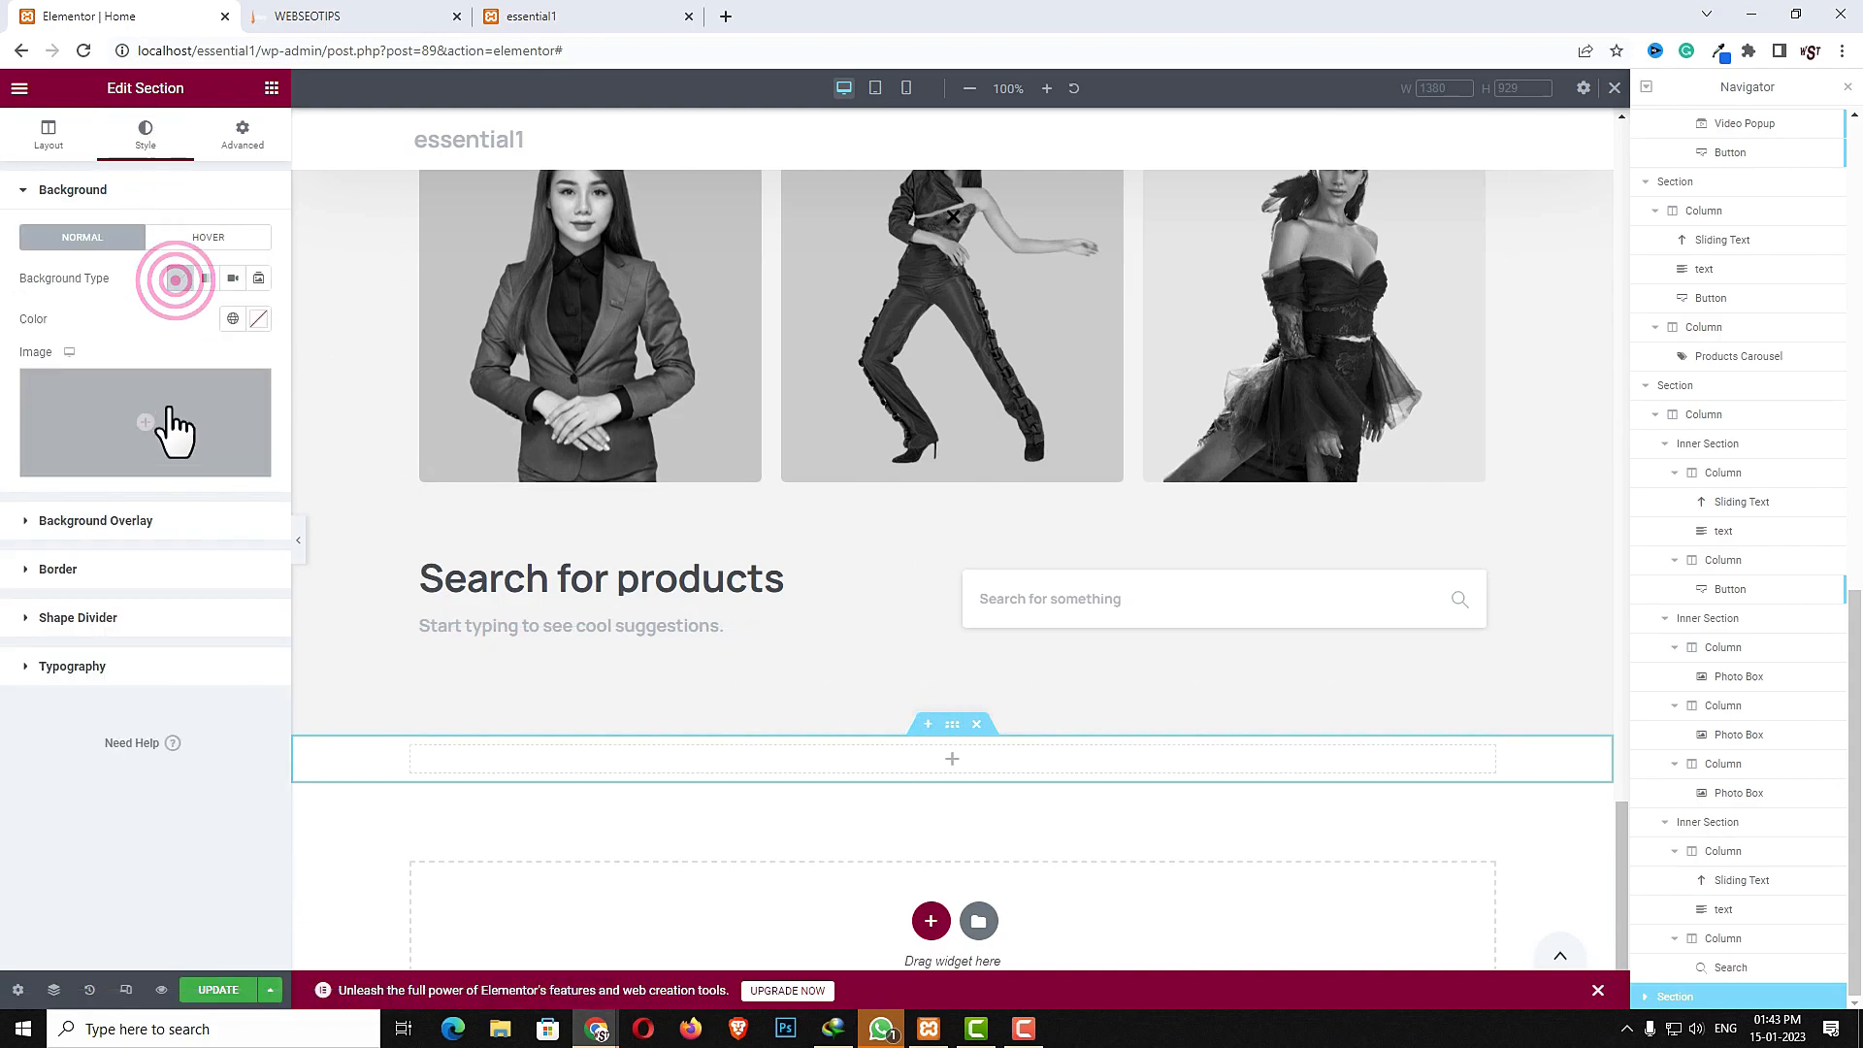
click(173, 427)
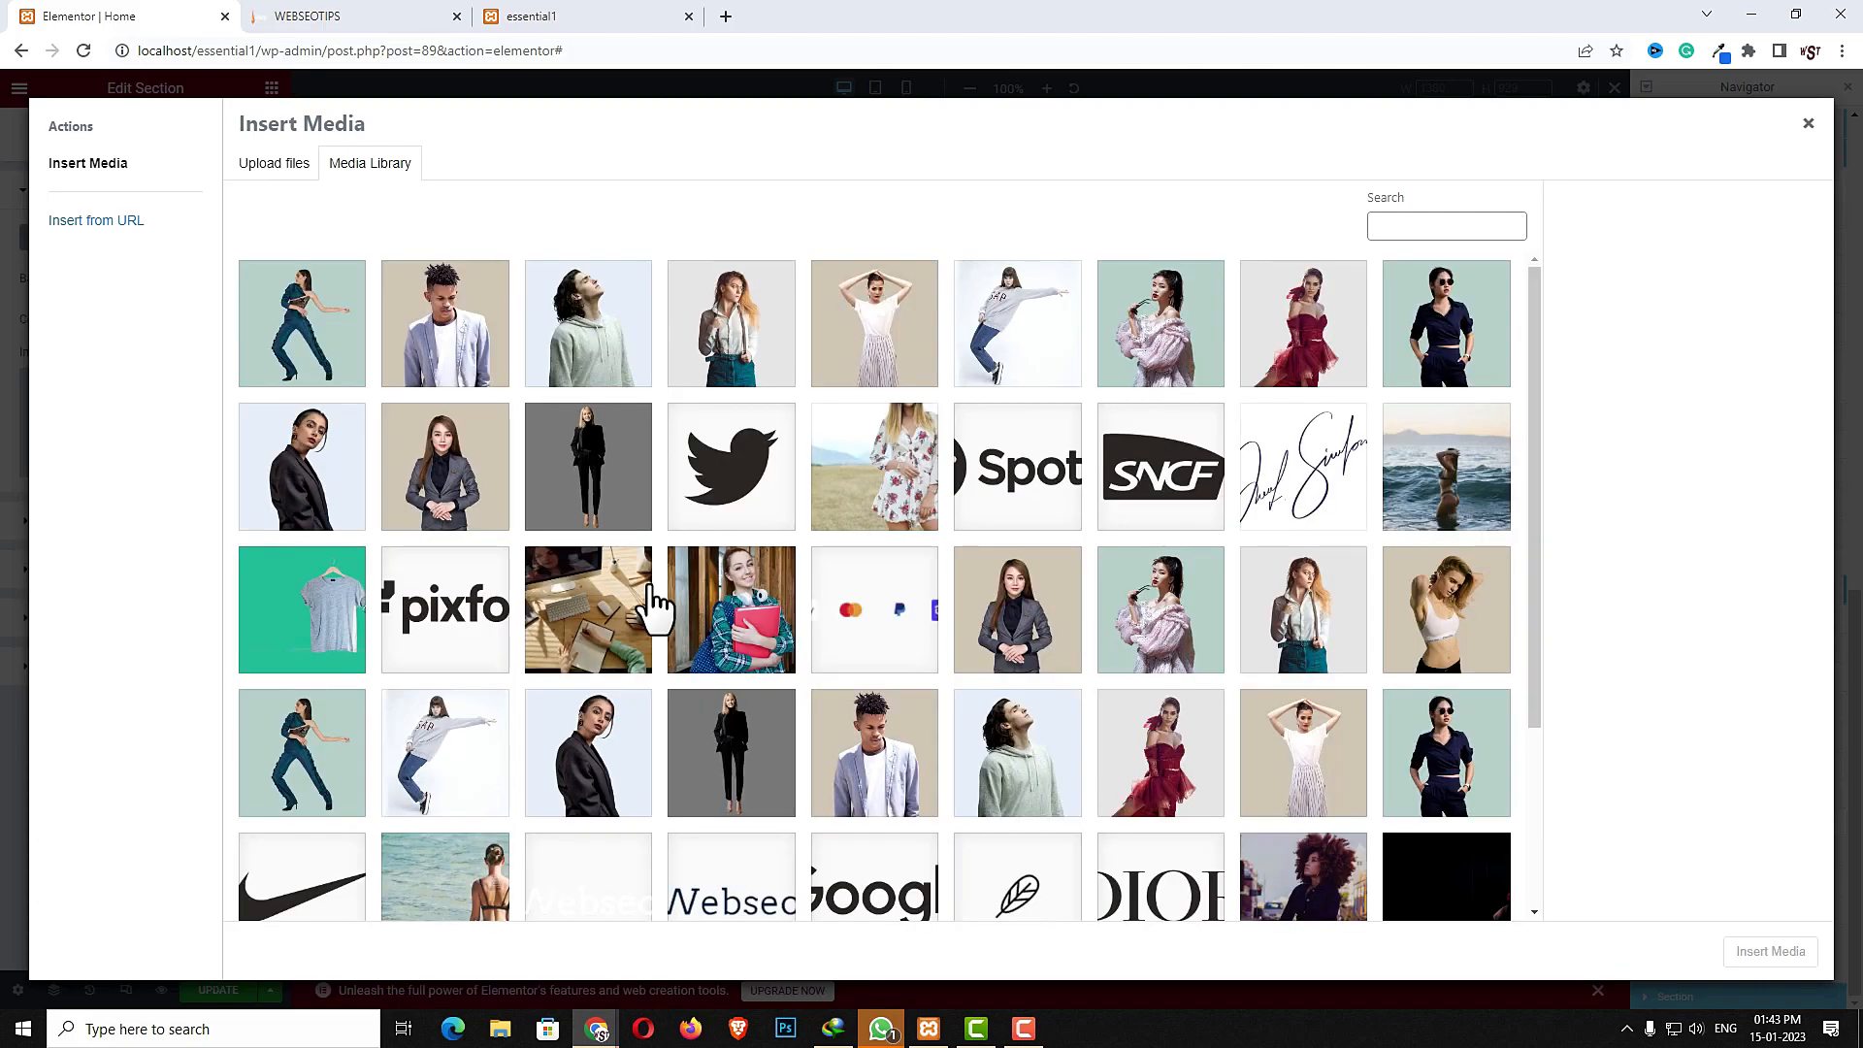
scroll(728, 740, down, 3)
click(491, 812)
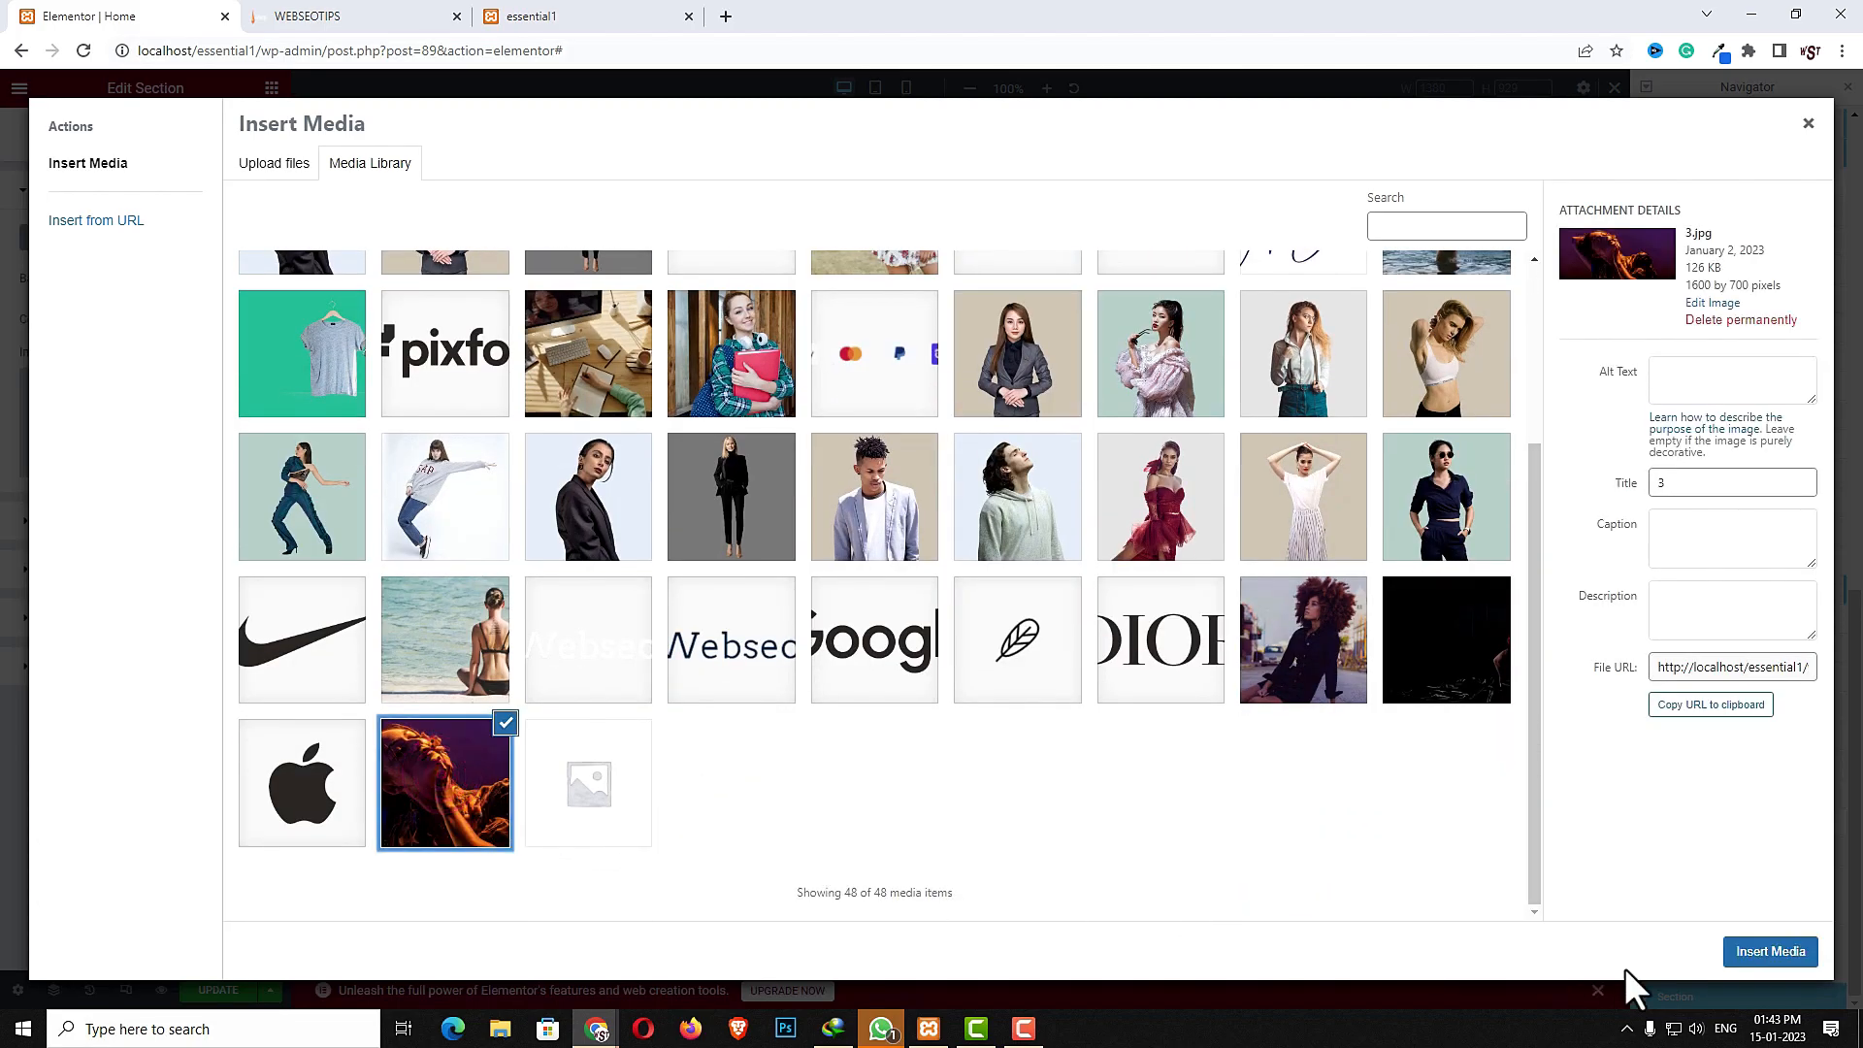
click(1773, 953)
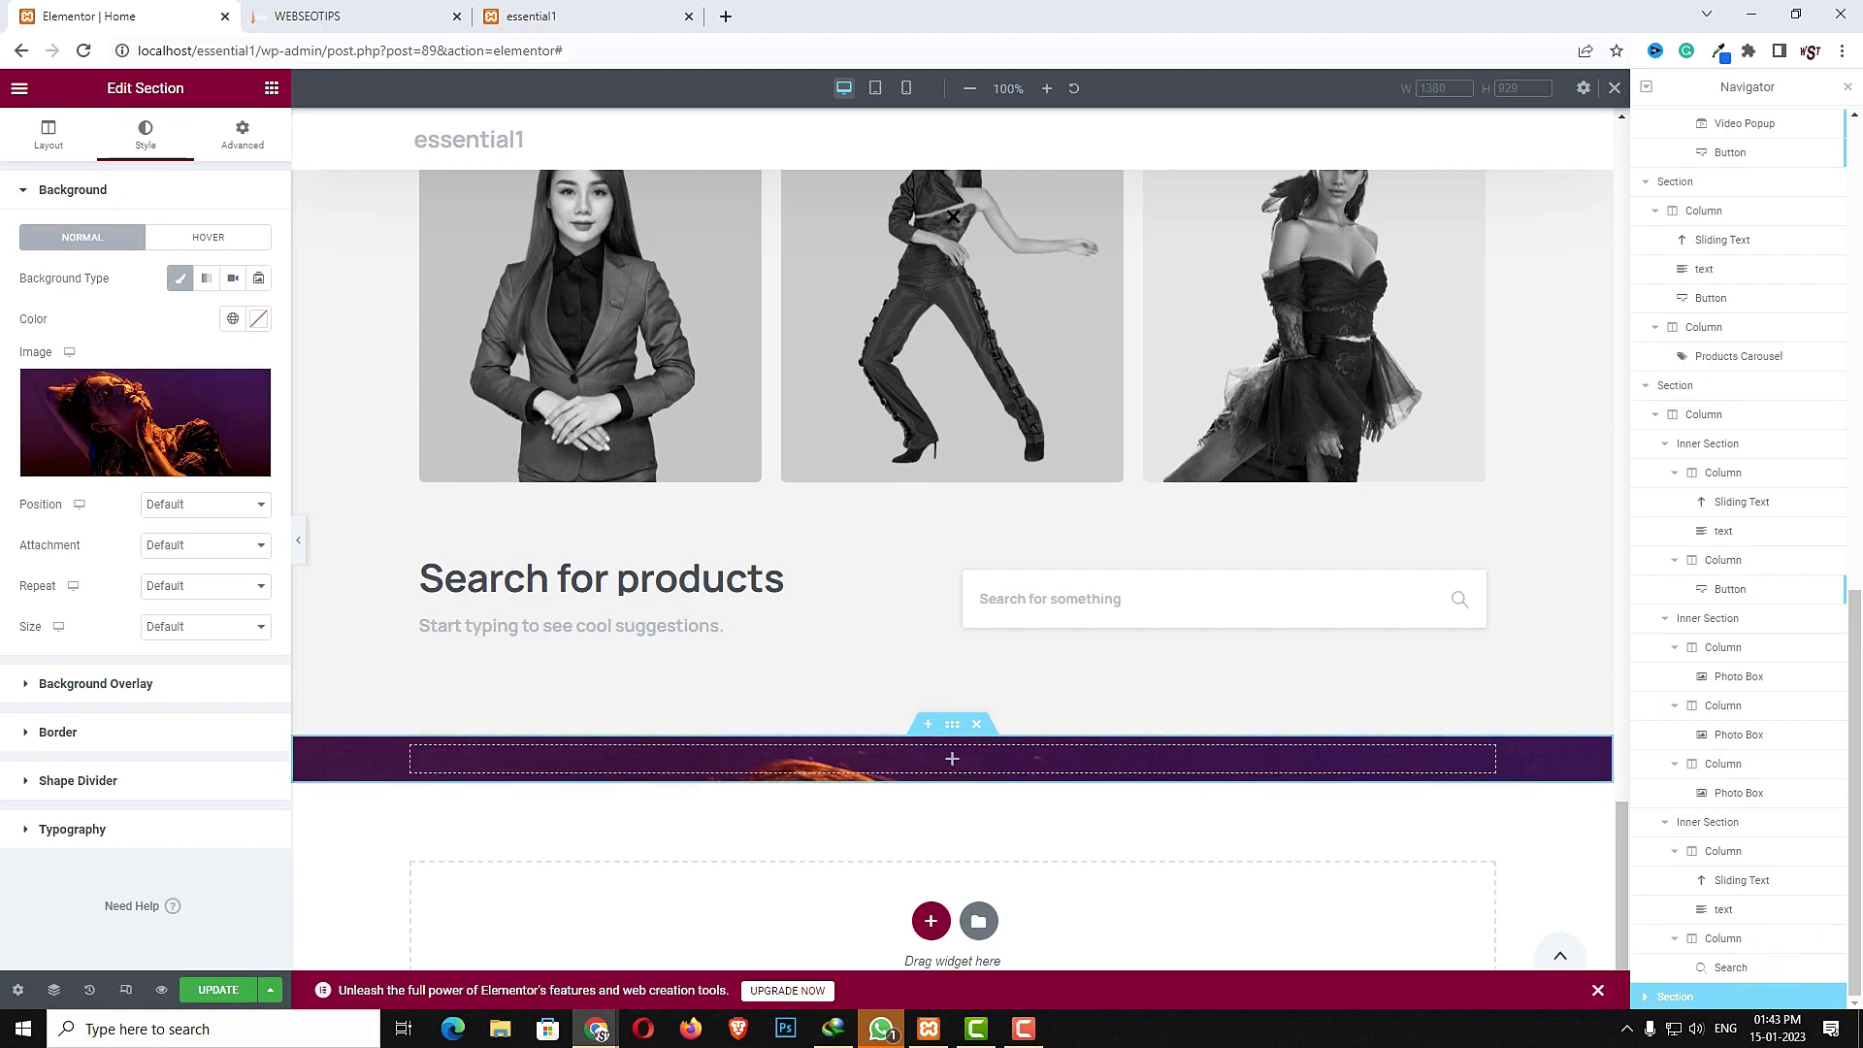
click(183, 626)
click(183, 676)
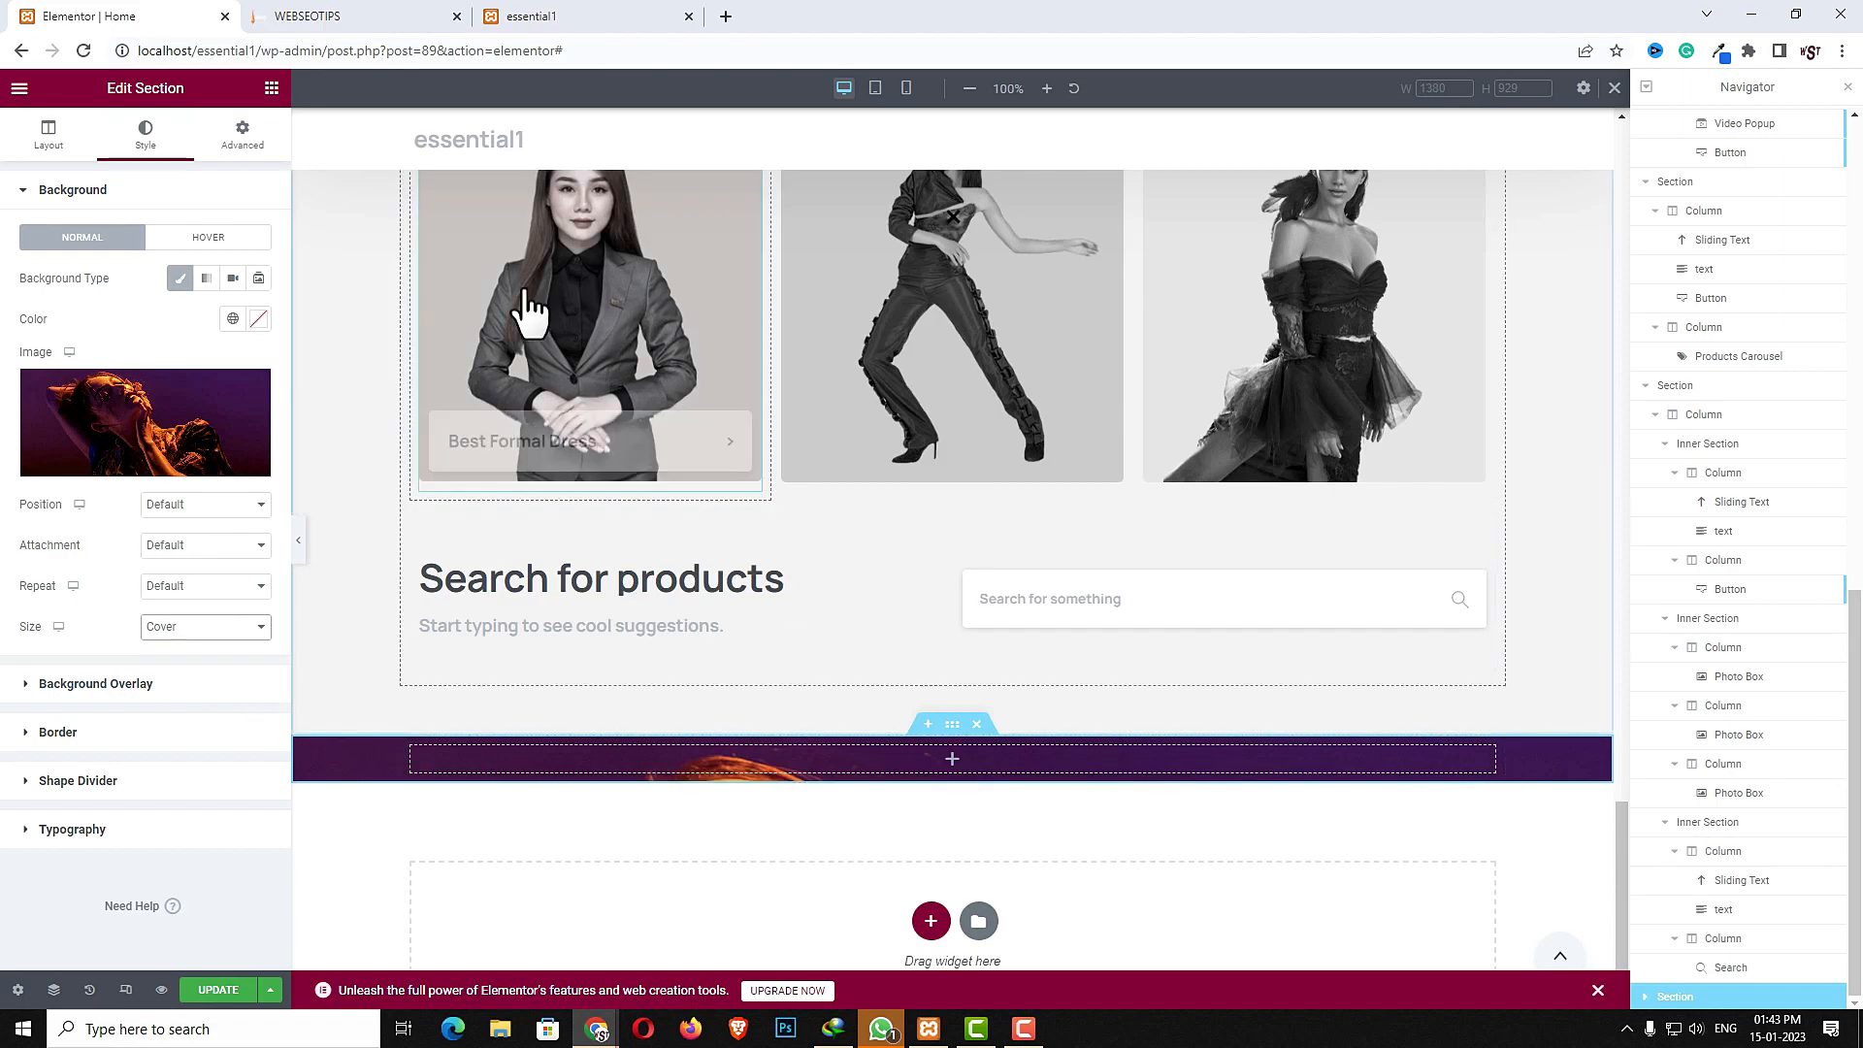
- Unlink the section's padding and set top and bottom padding to 50
click(237, 147)
click(258, 337)
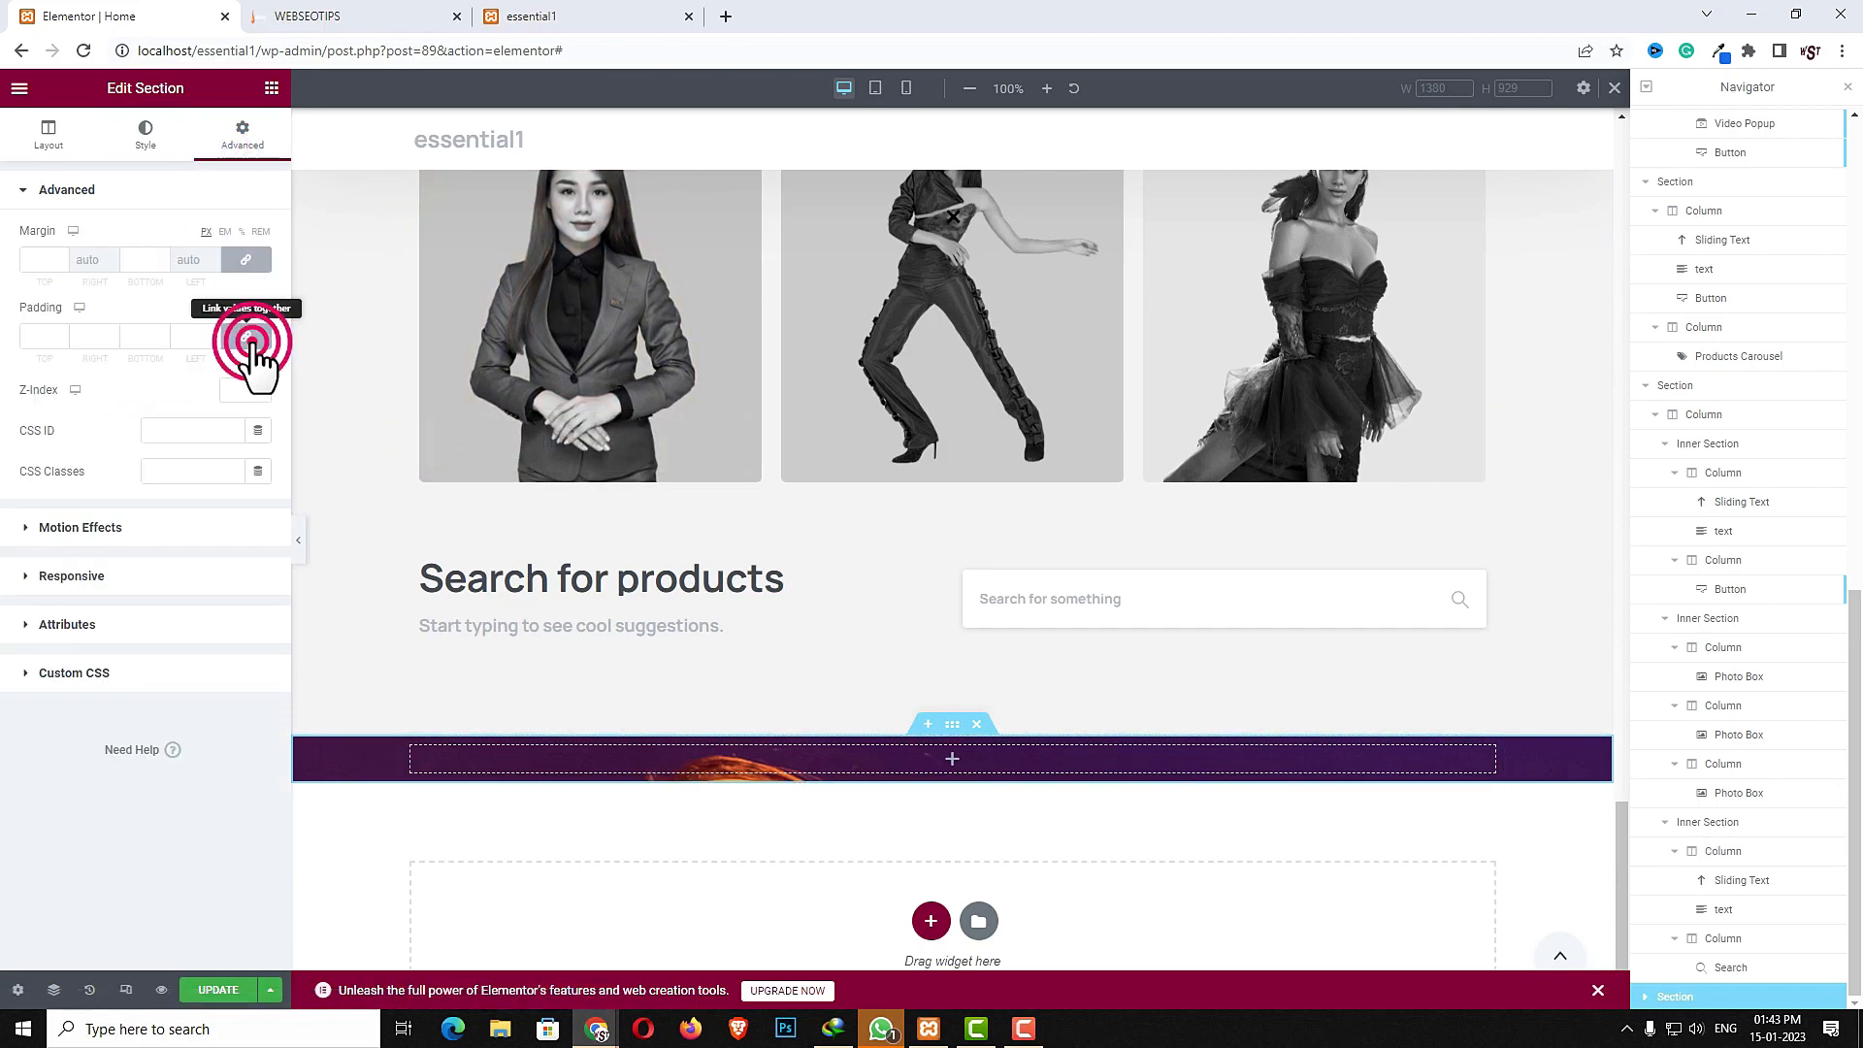
click(49, 335)
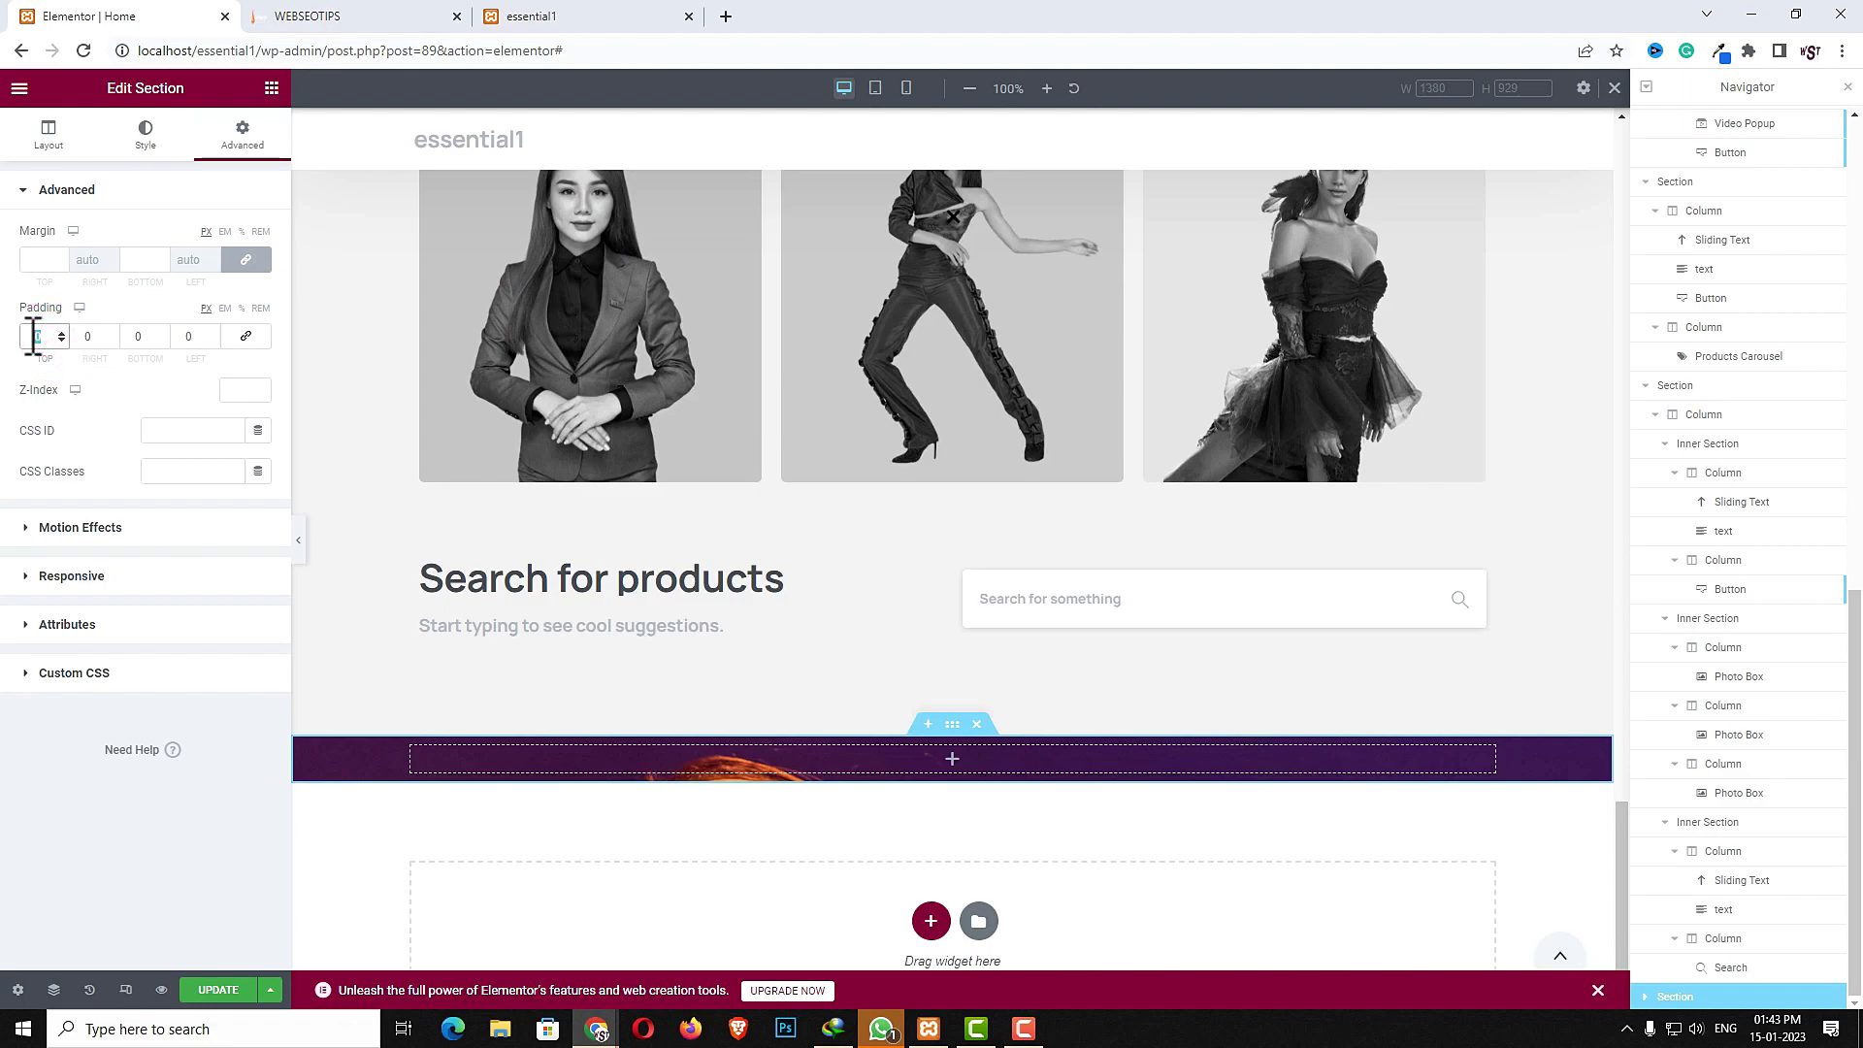
text(50)
click(138, 336)
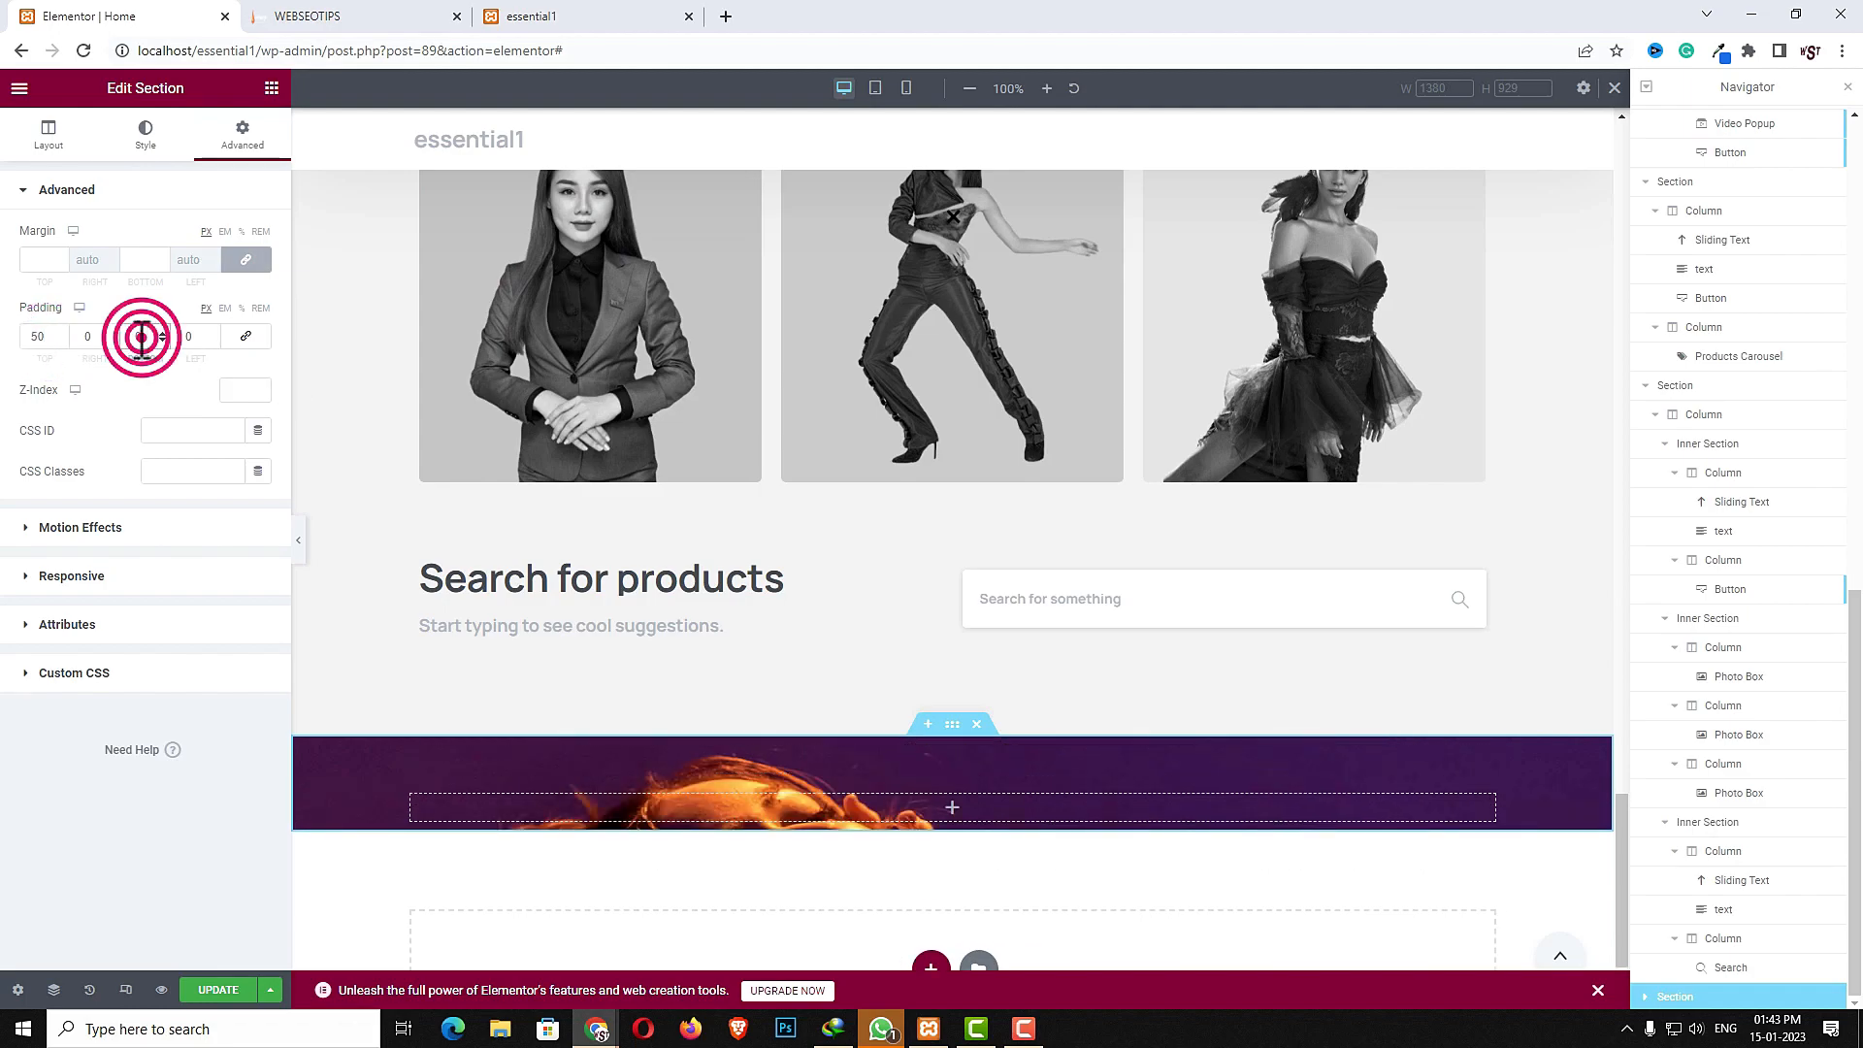
text(50)
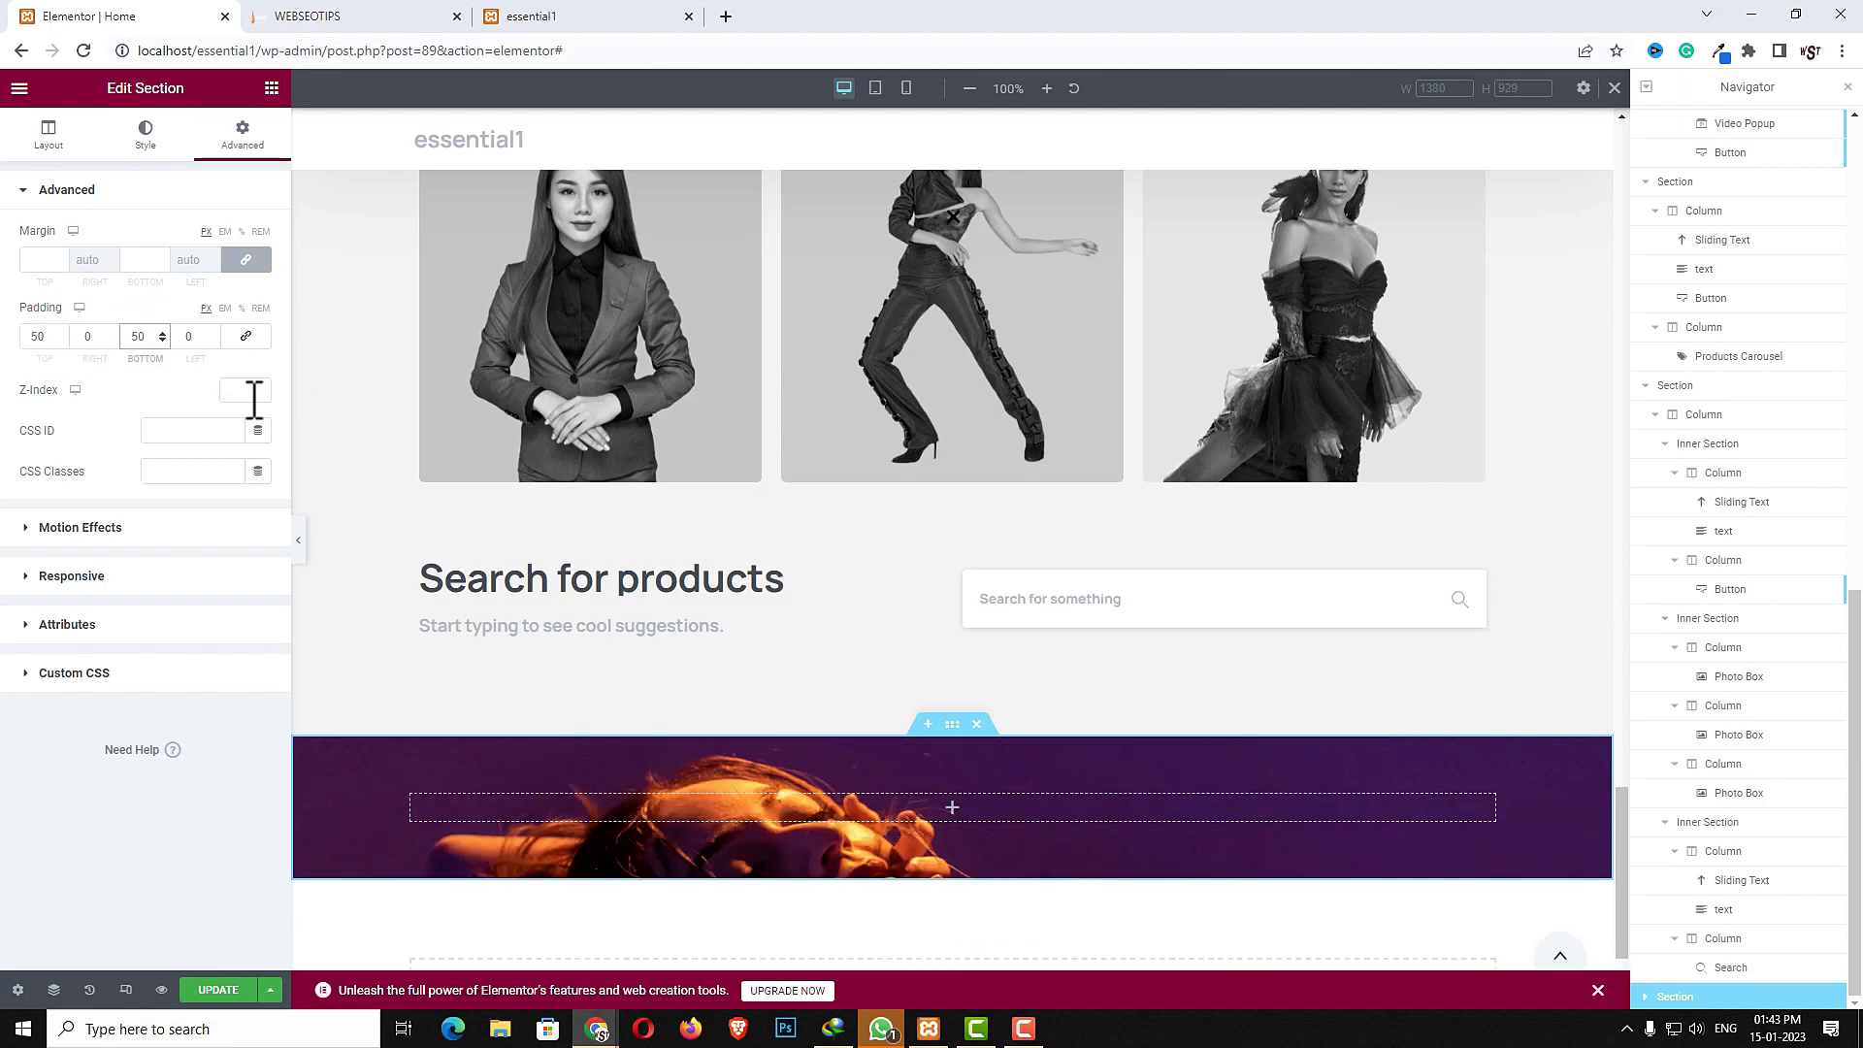
- Add a classic near-black background overlay color to the section
click(134, 138)
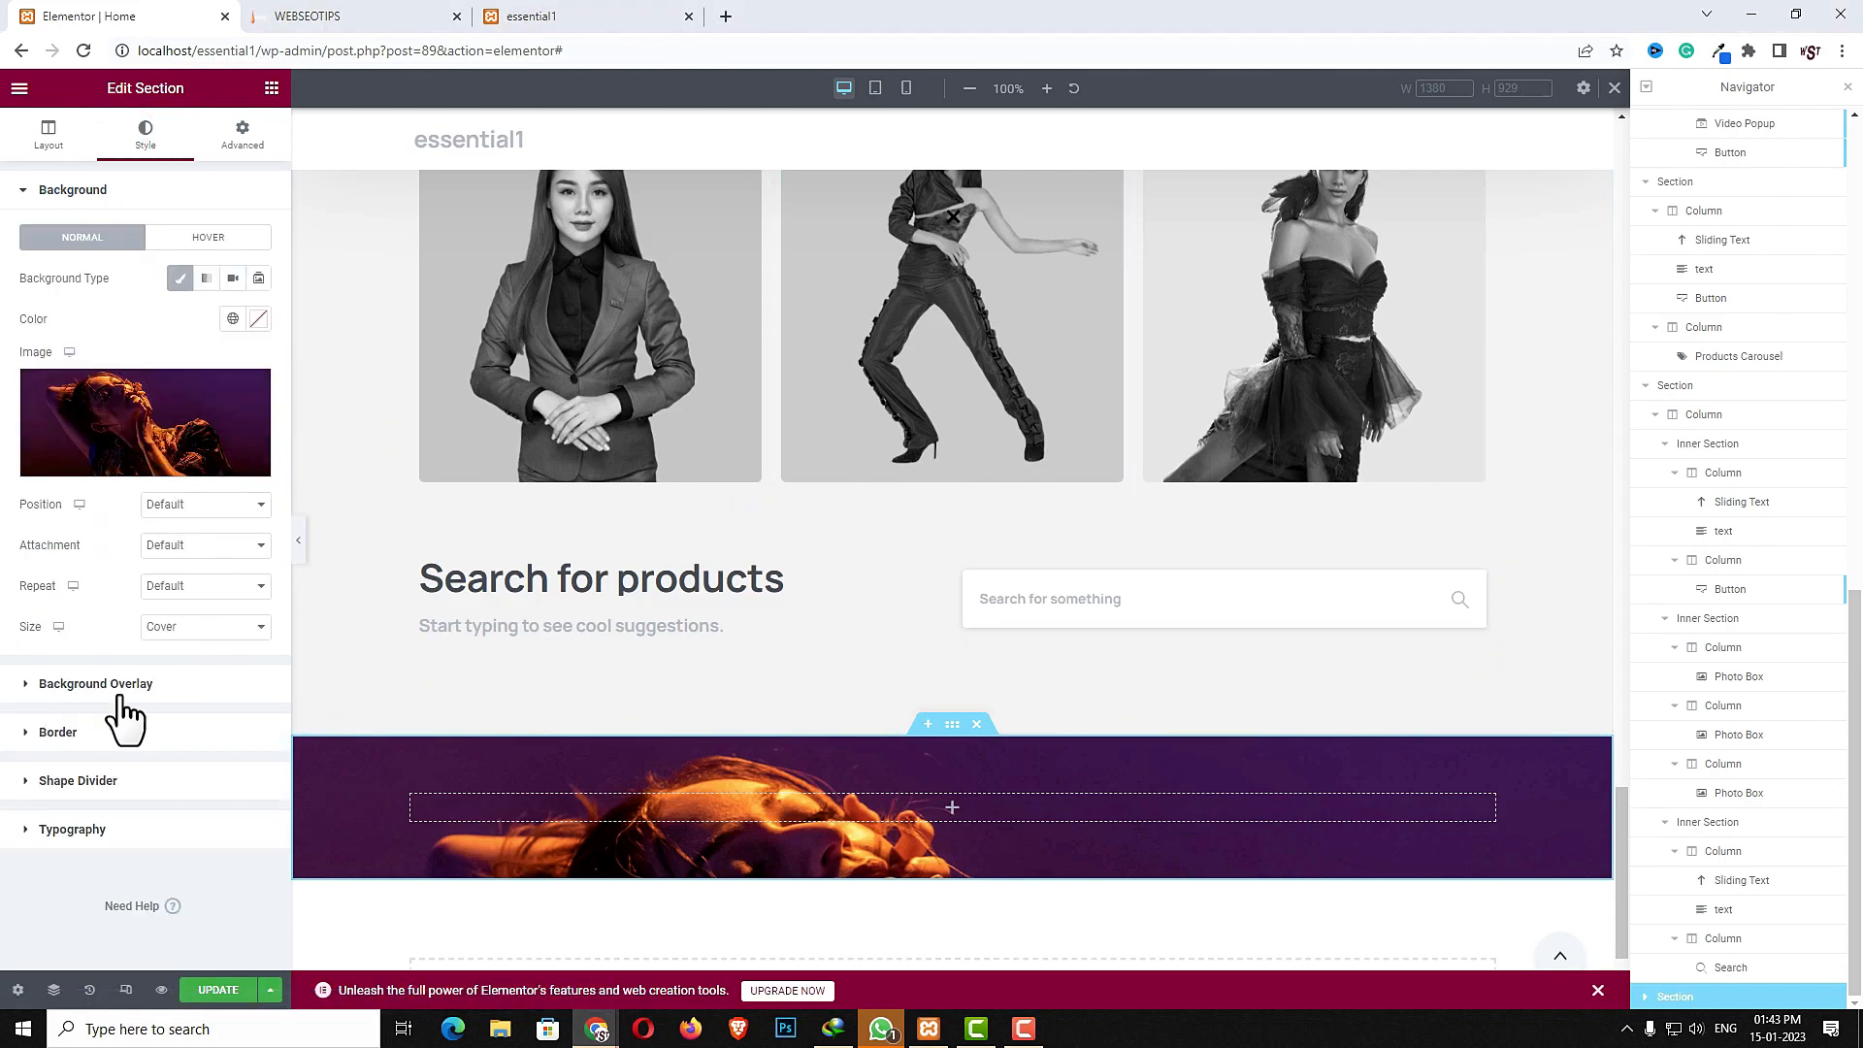
click(156, 691)
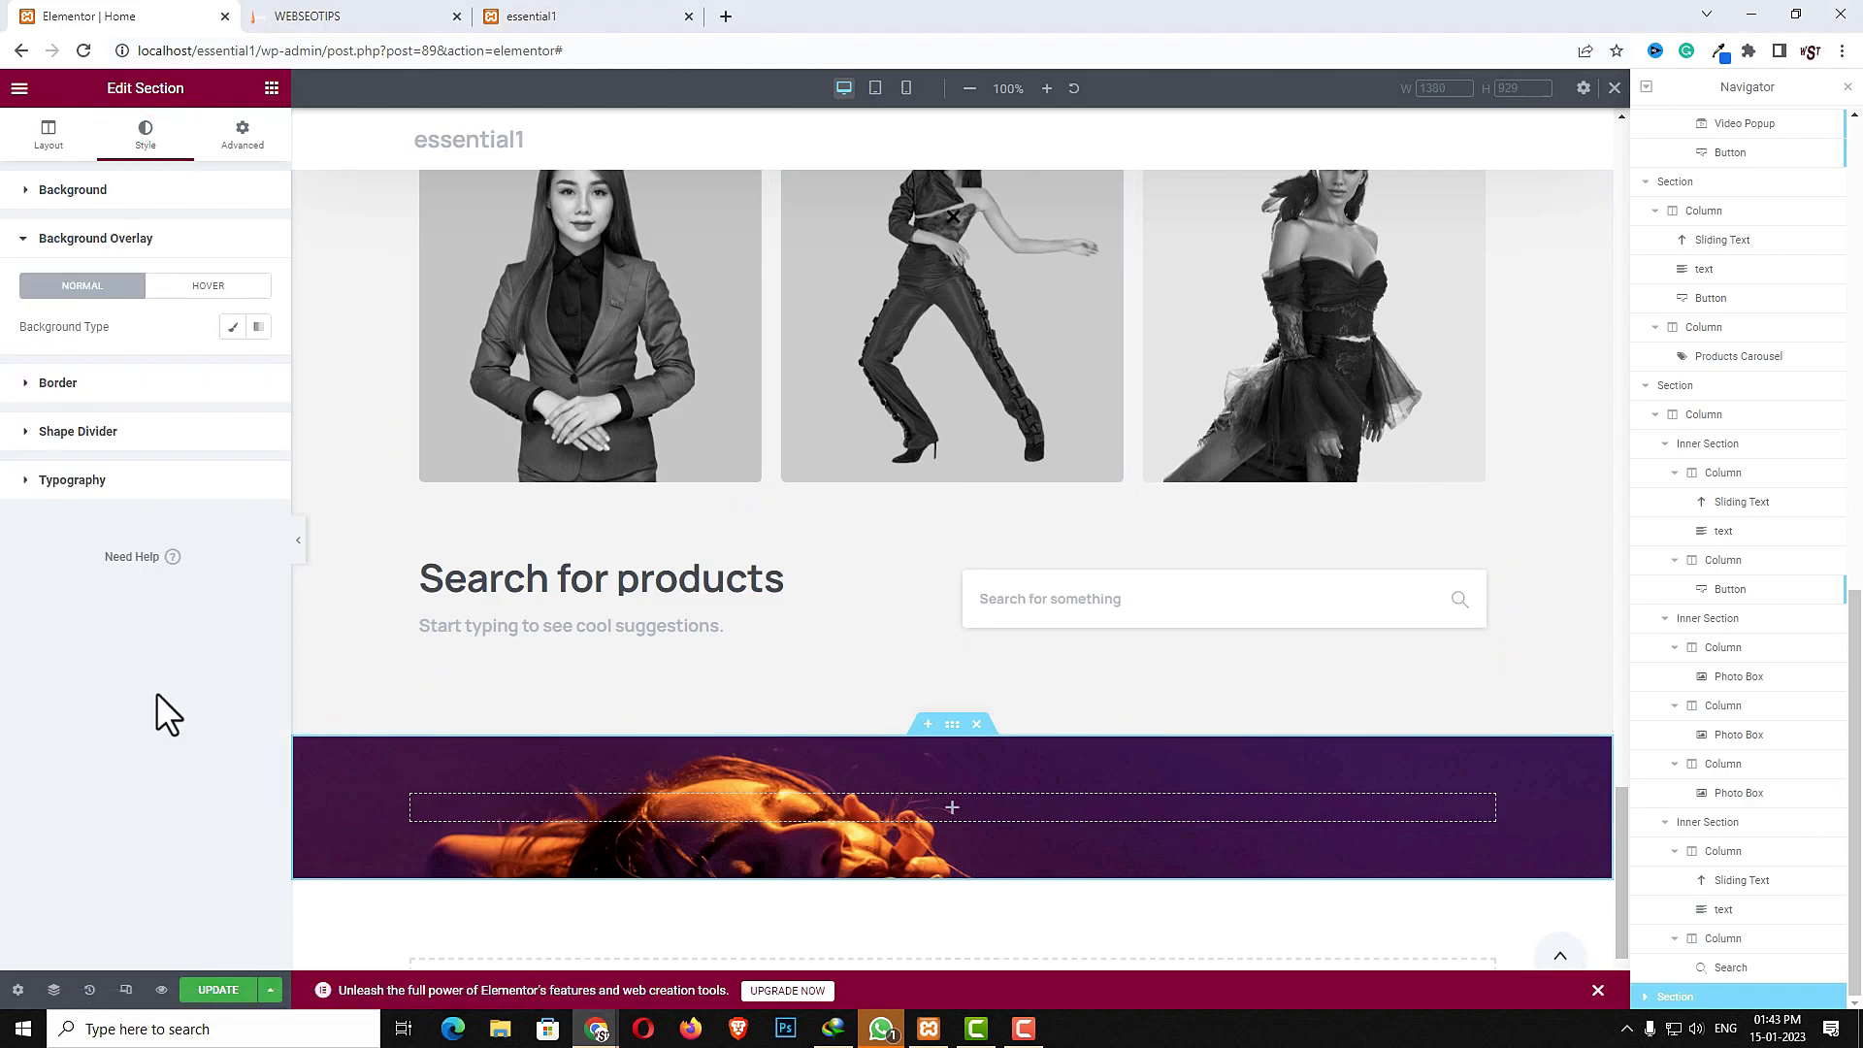
click(232, 328)
click(258, 367)
drag(62, 541, 10, 622)
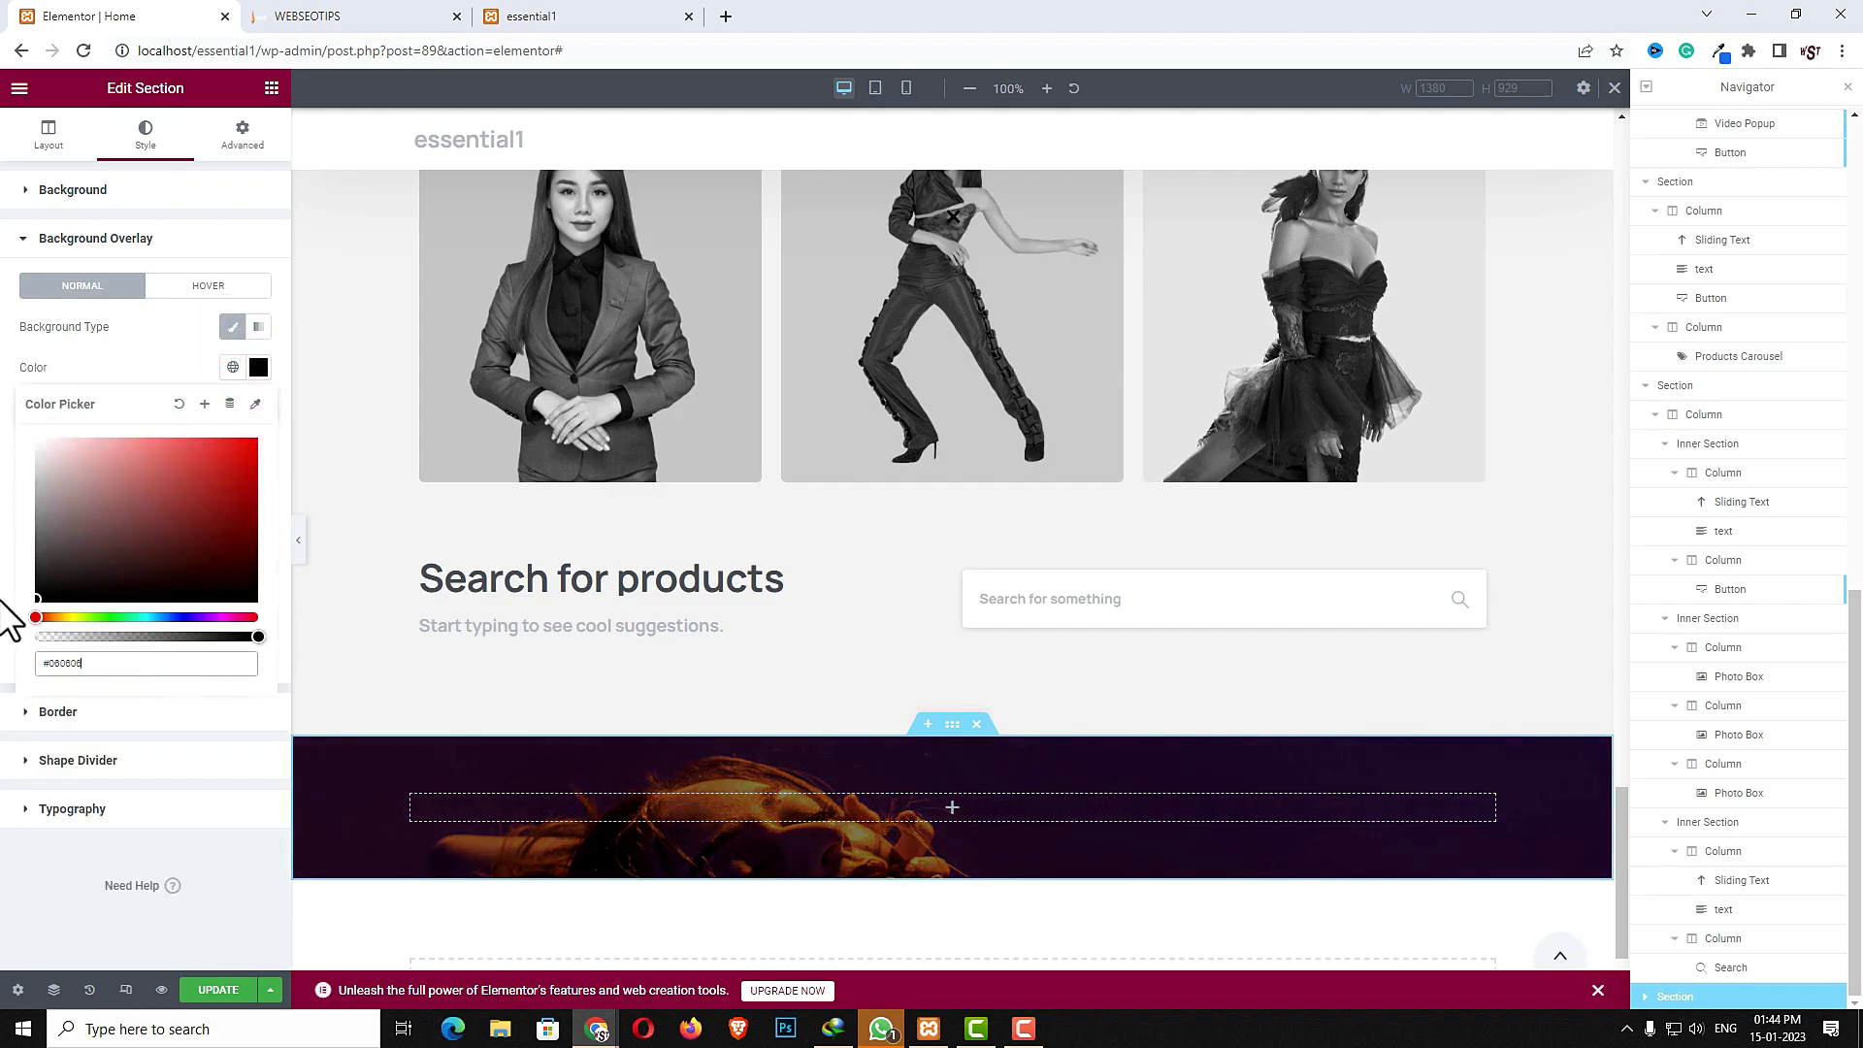
- Add a text widget to the section with the content "Trusted by over 2,000 of the world's leading companies"
click(952, 805)
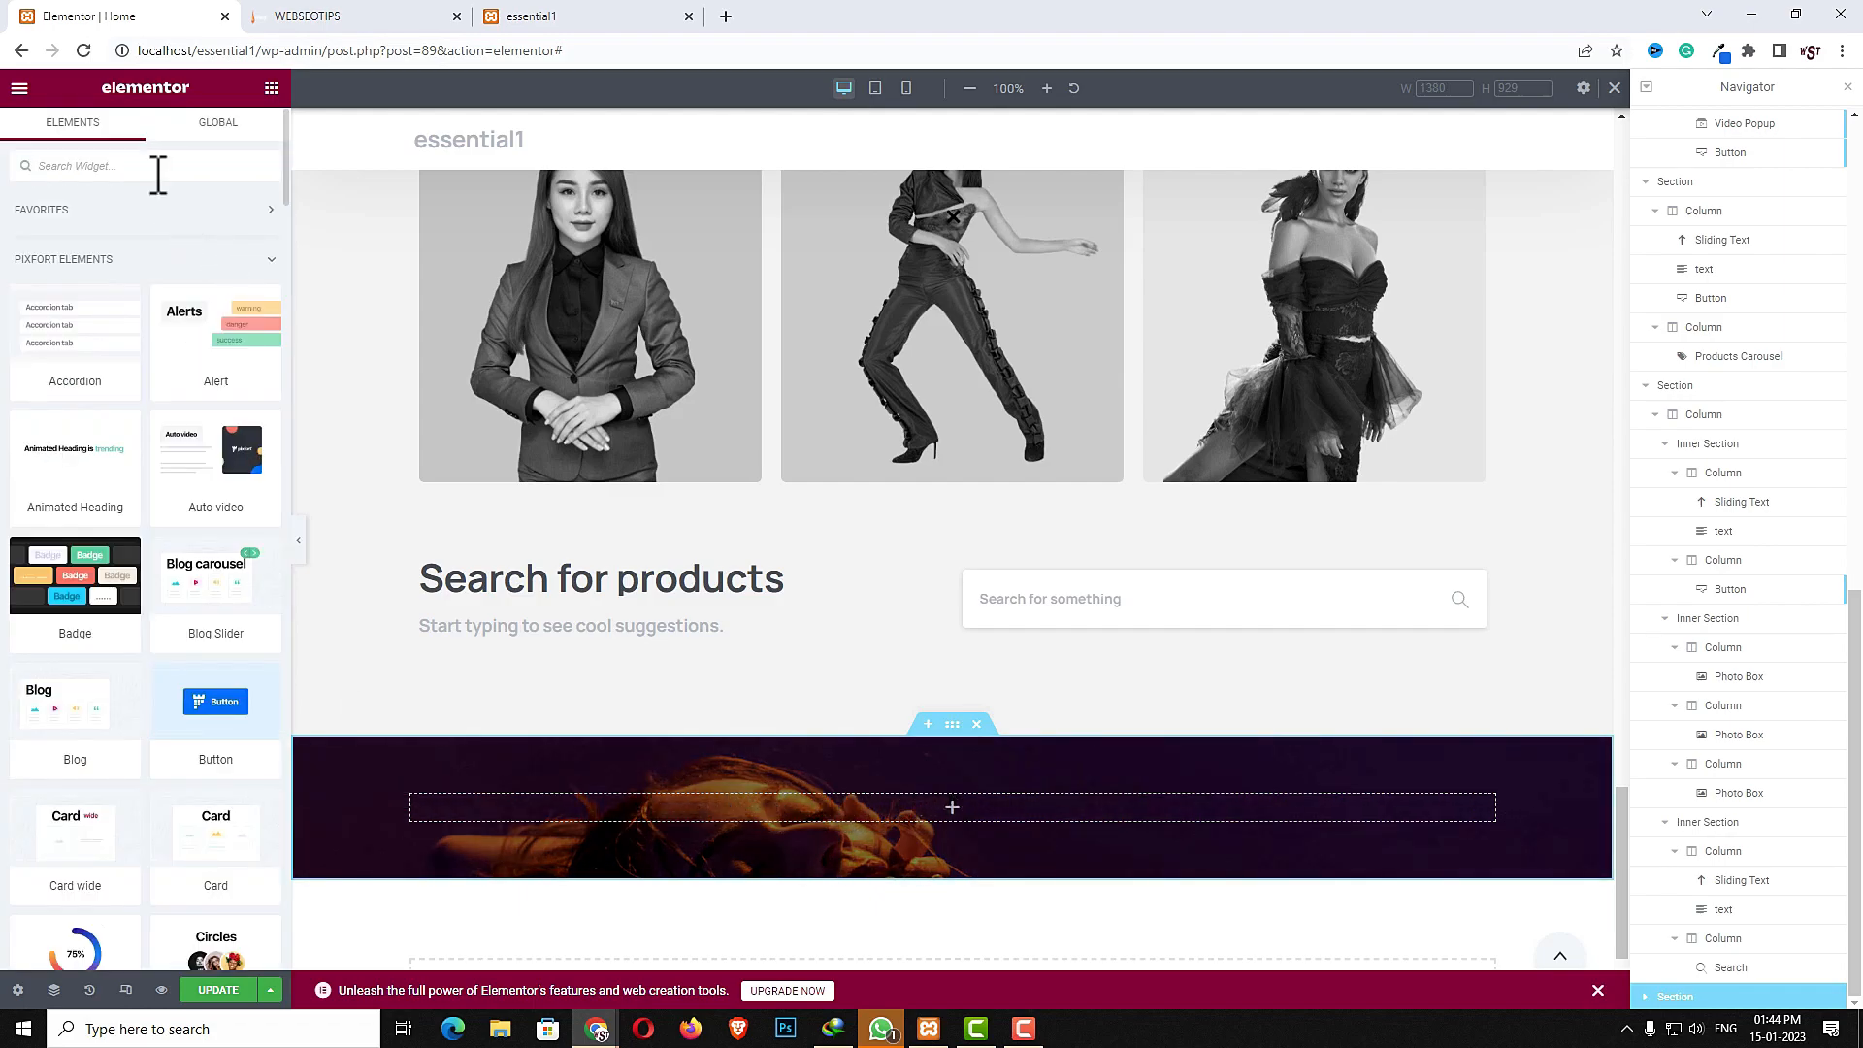
text(text)
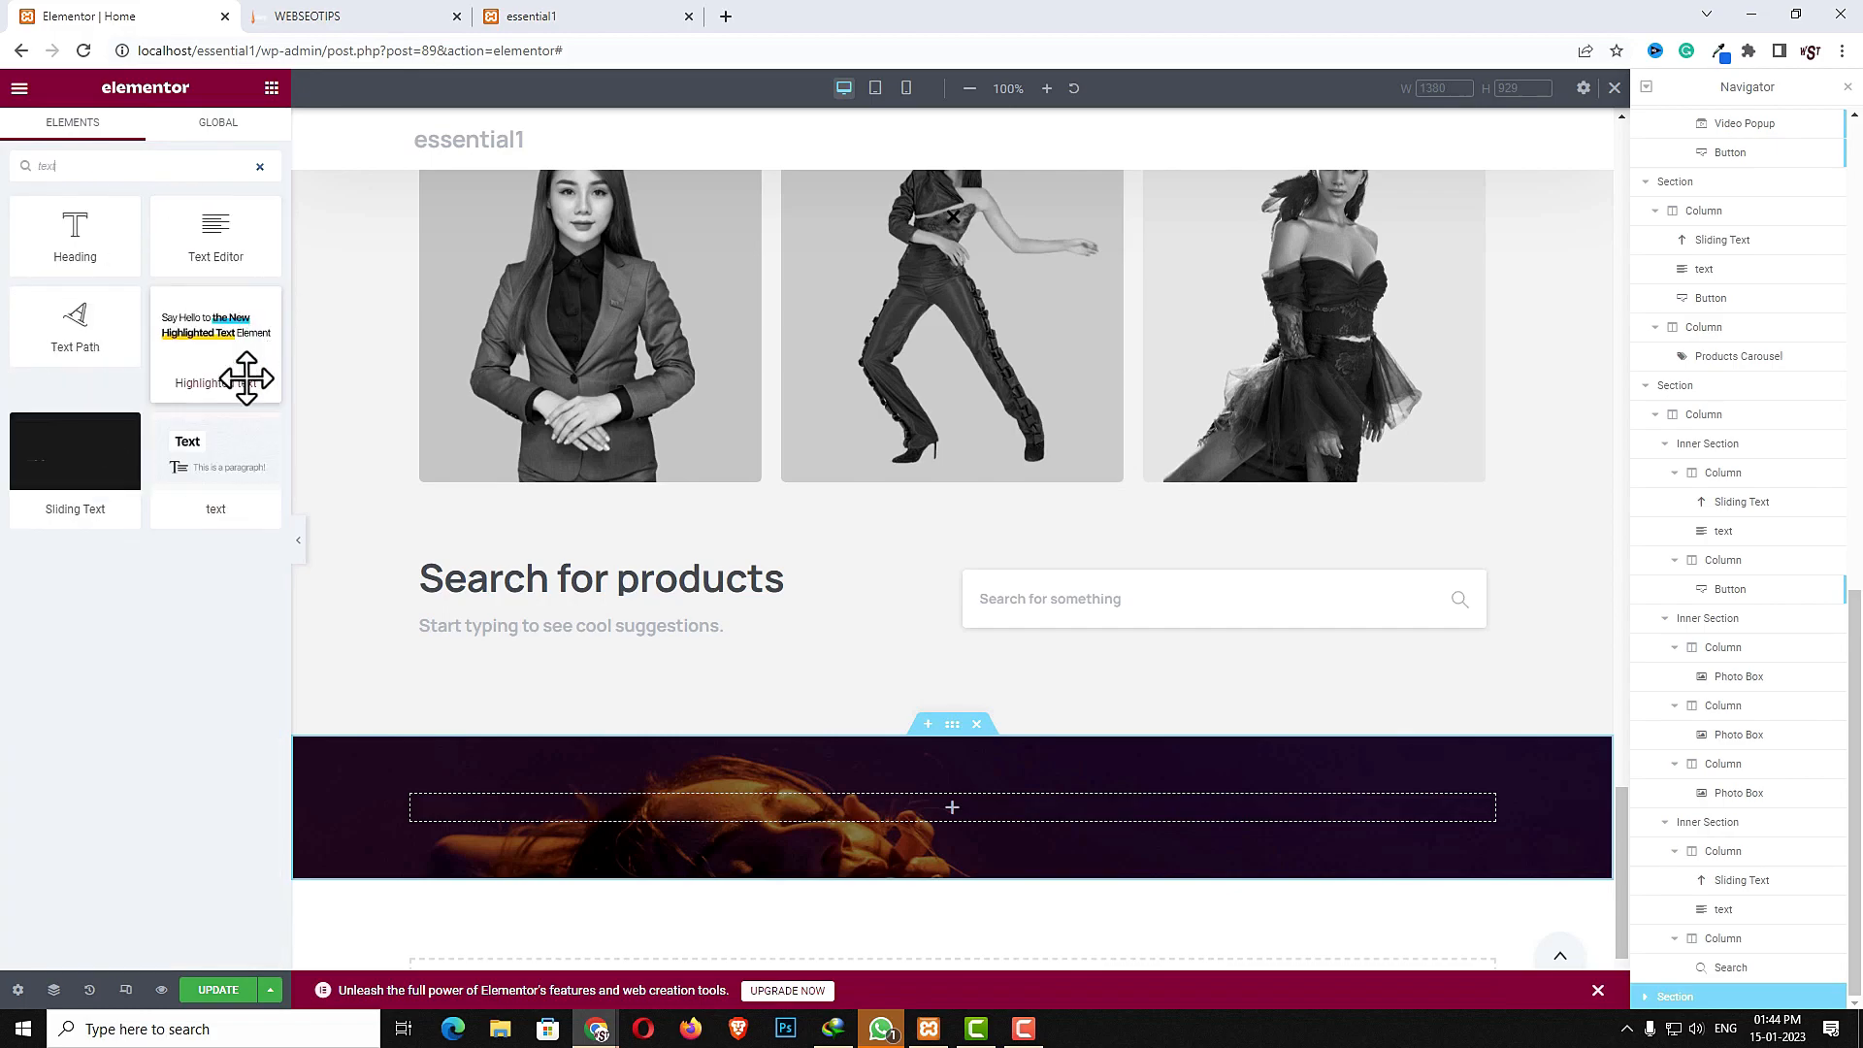
drag(223, 466, 675, 815)
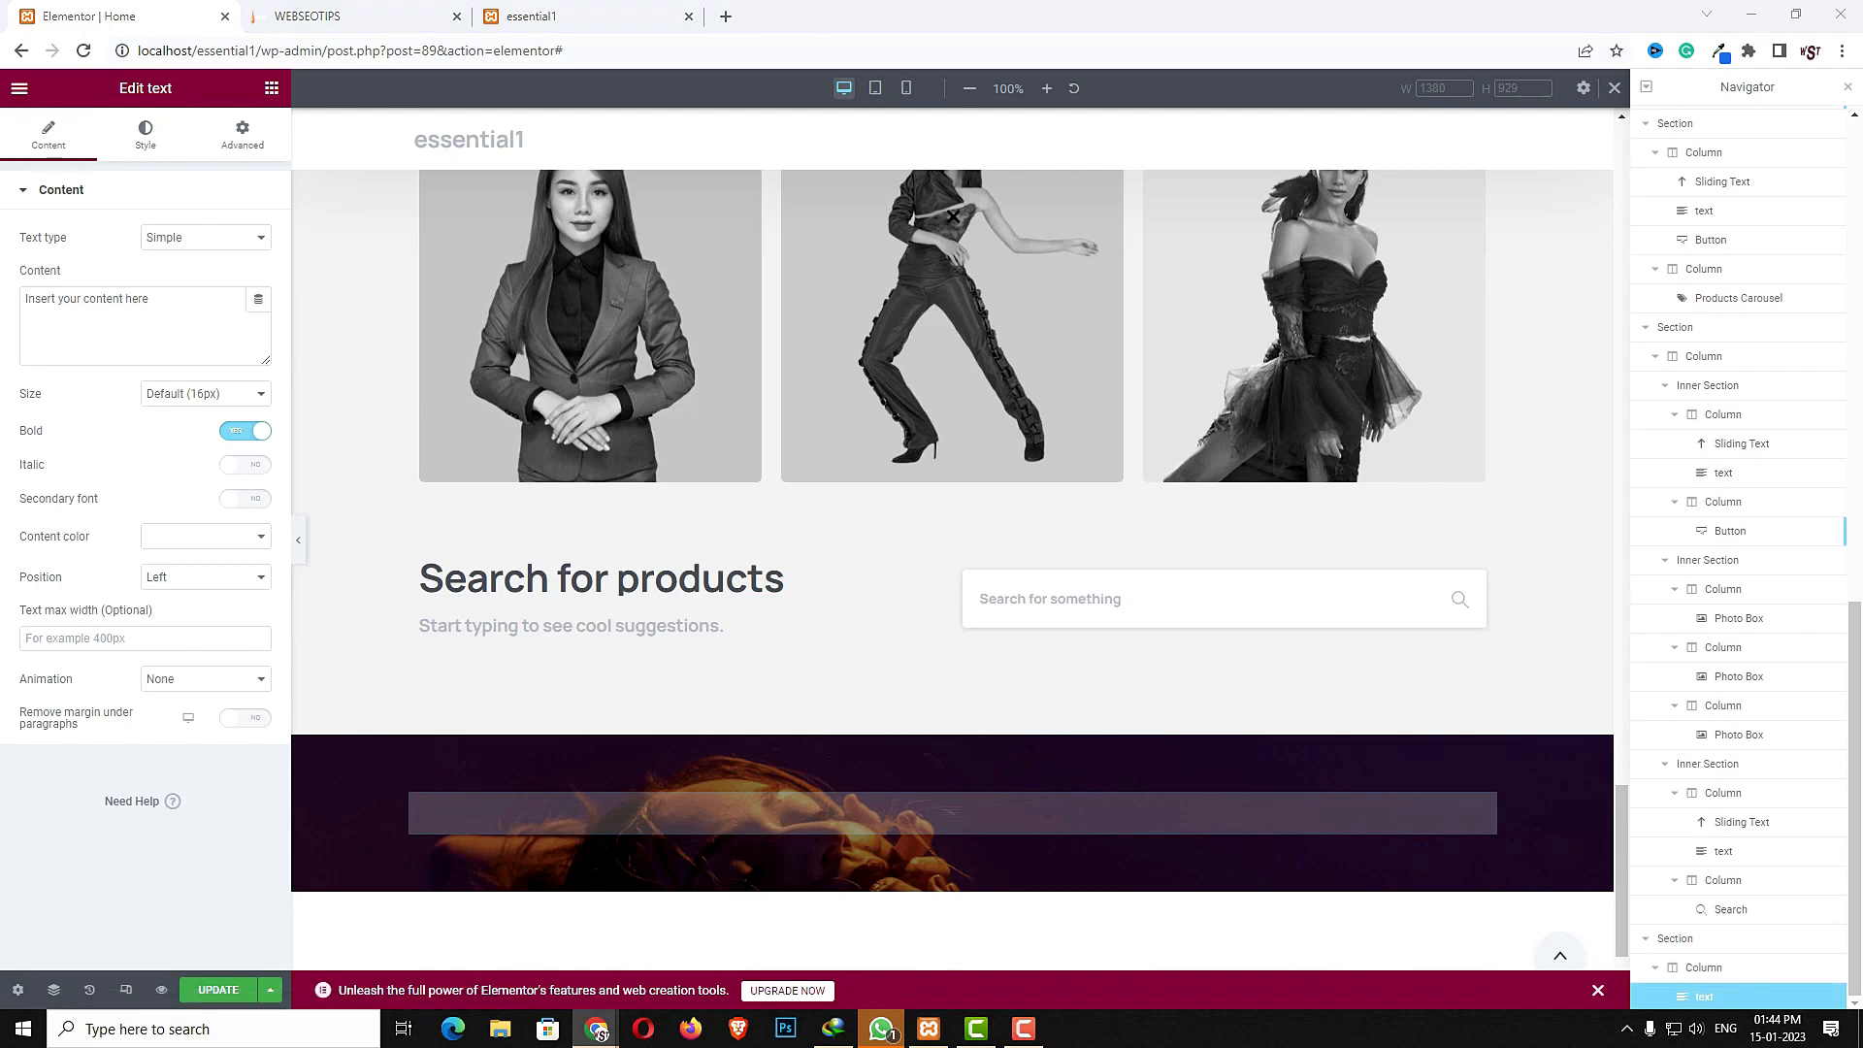
click(207, 321)
key(ctrl+a)
text(Trusted by over 2,000 of the world's leading companies)
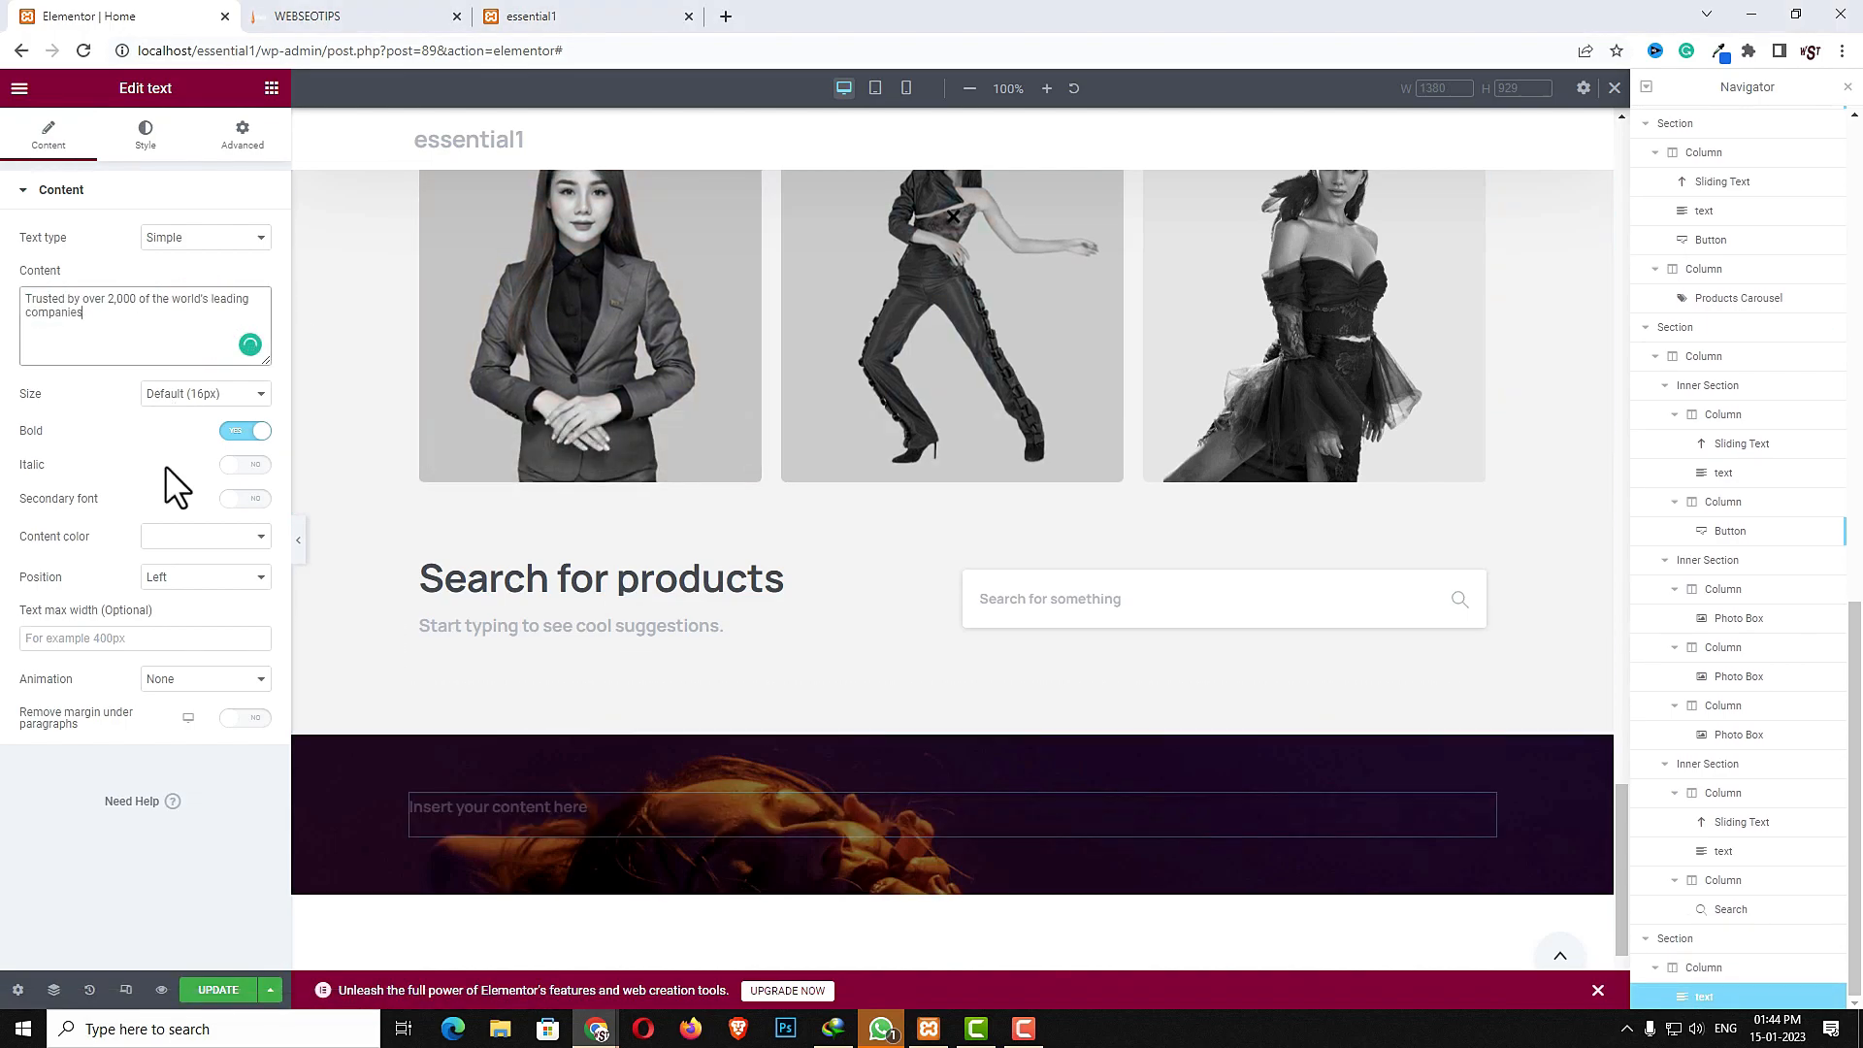
- Format the text widget with Center position, 20px size and White content color
click(185, 581)
click(177, 600)
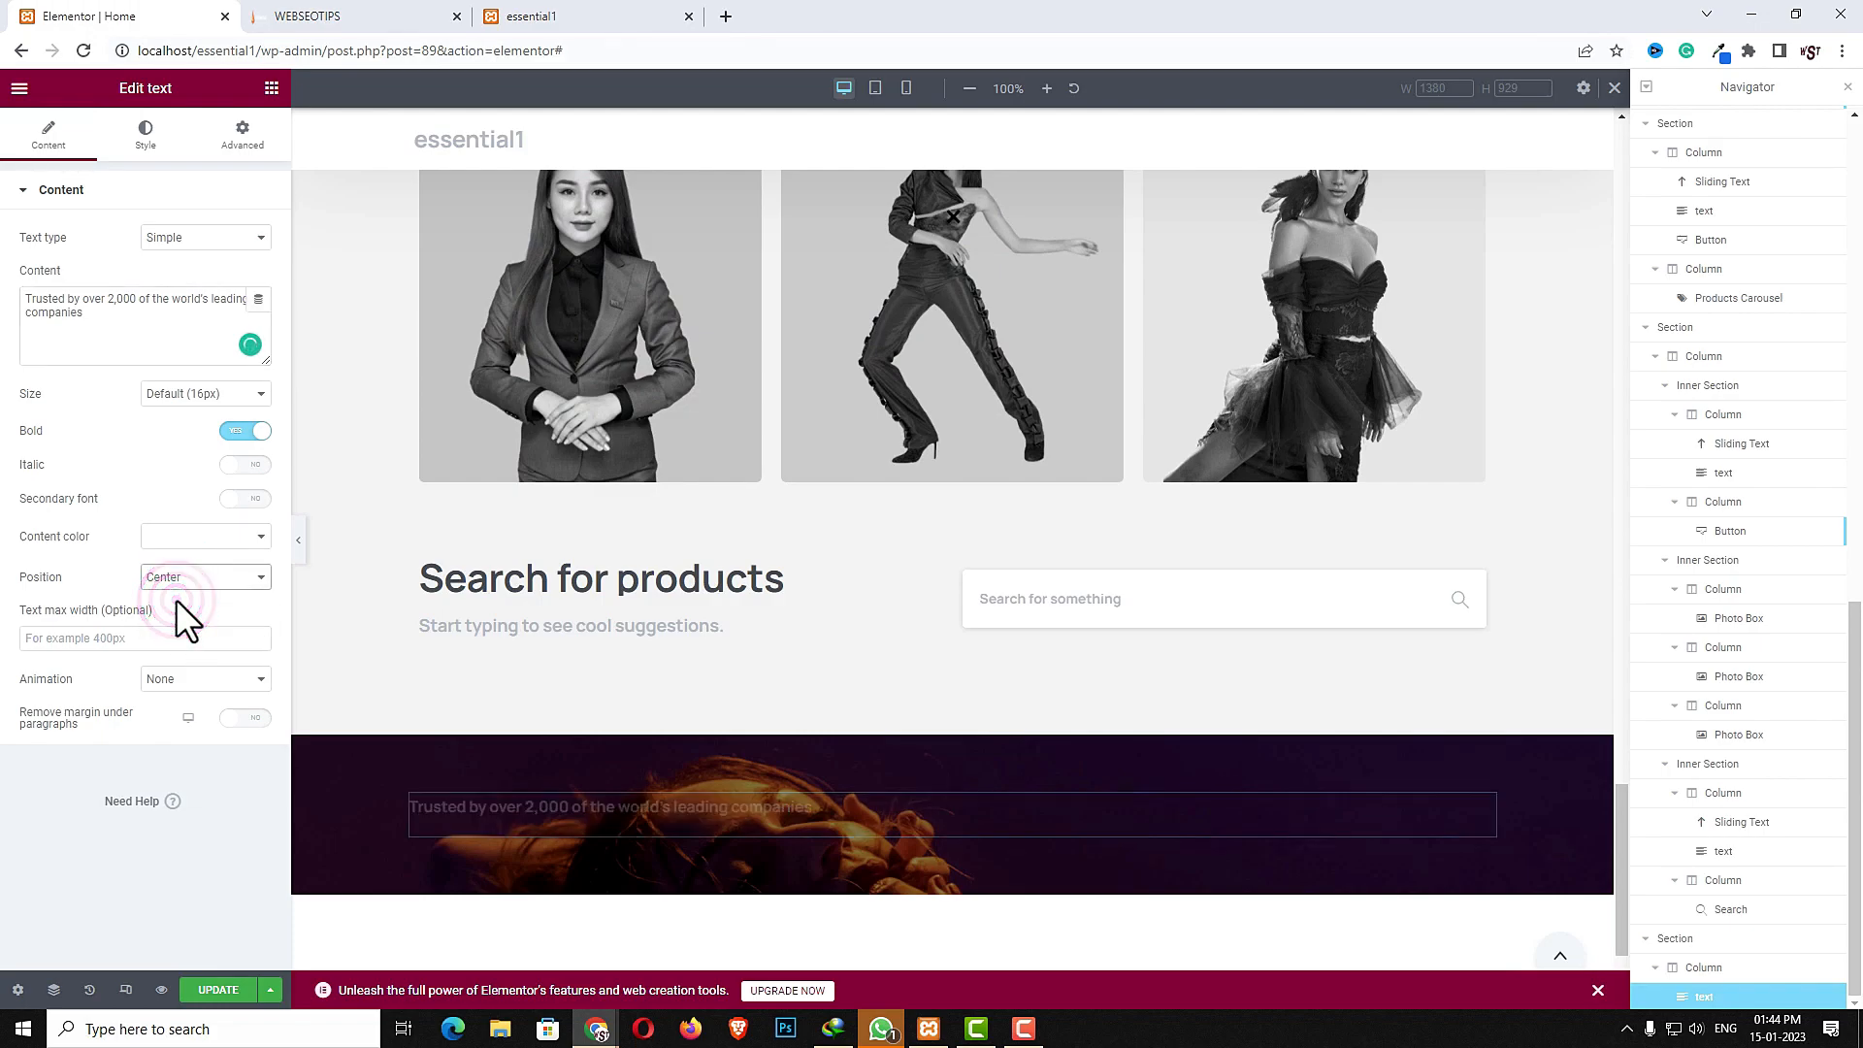
click(186, 394)
click(178, 471)
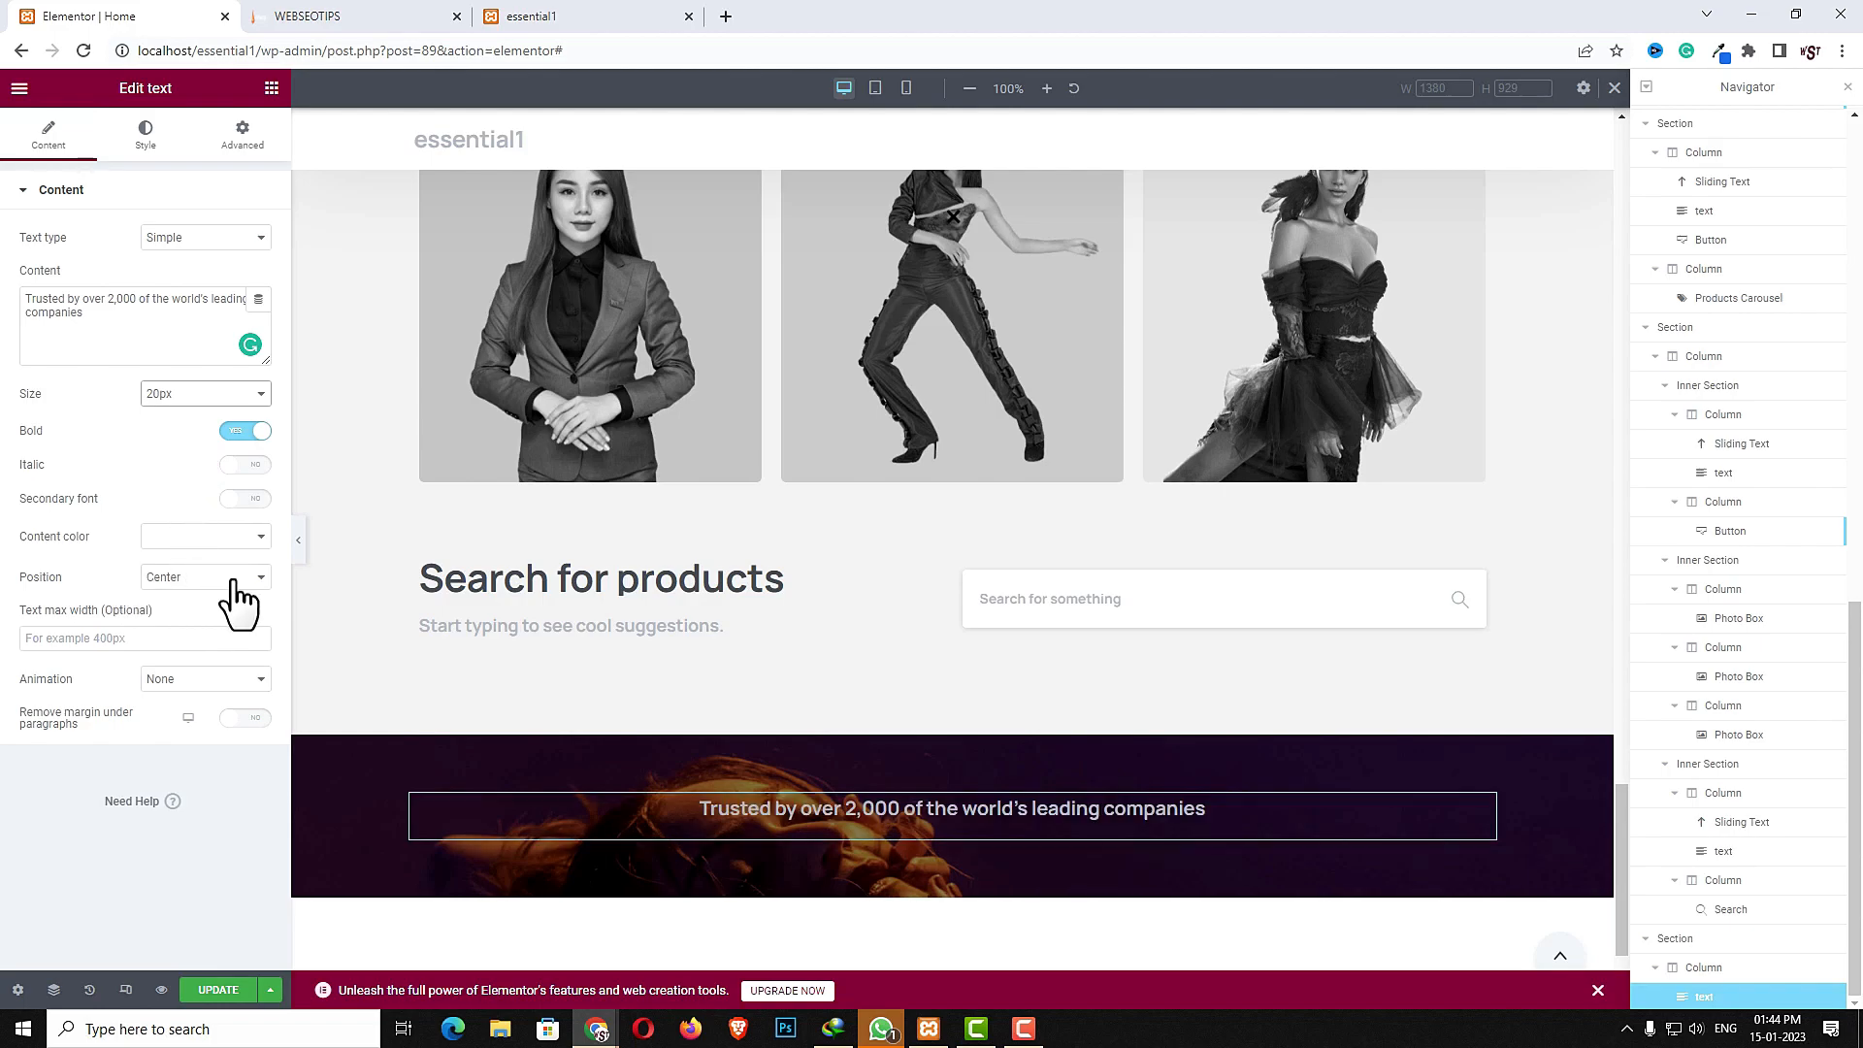
click(186, 540)
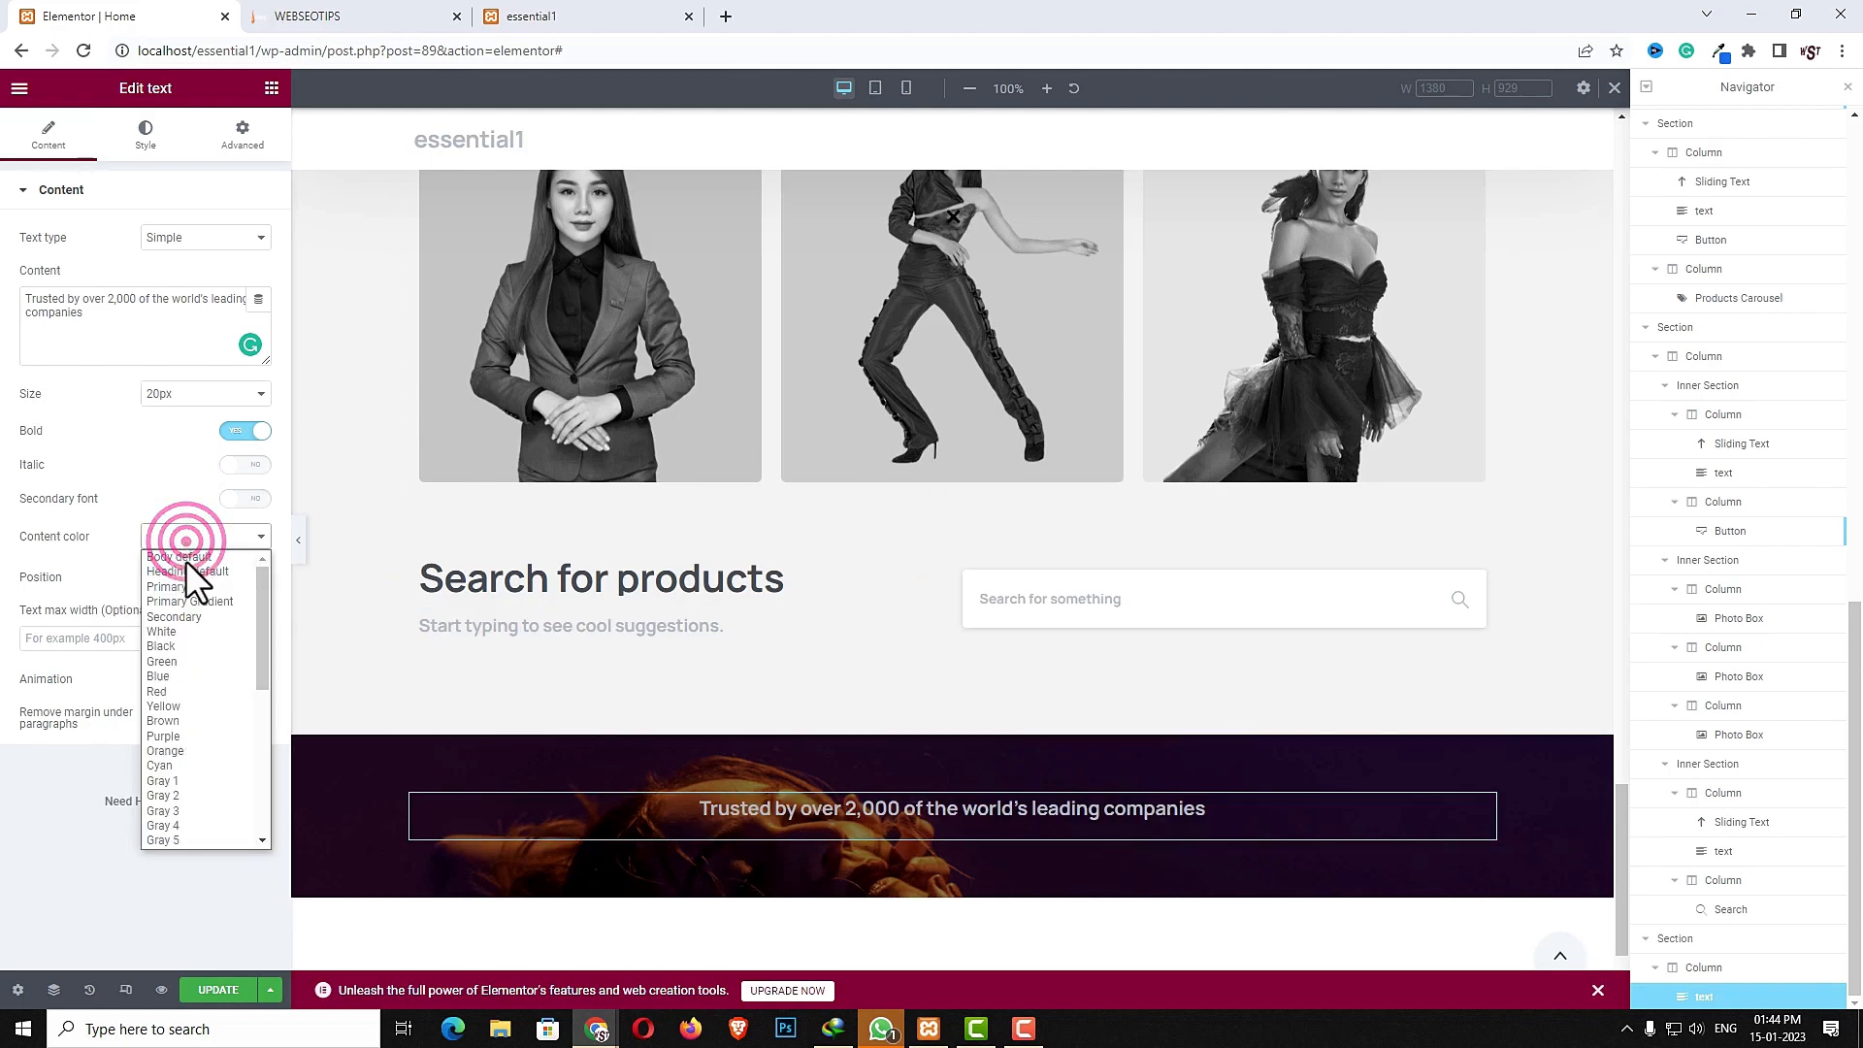
click(178, 632)
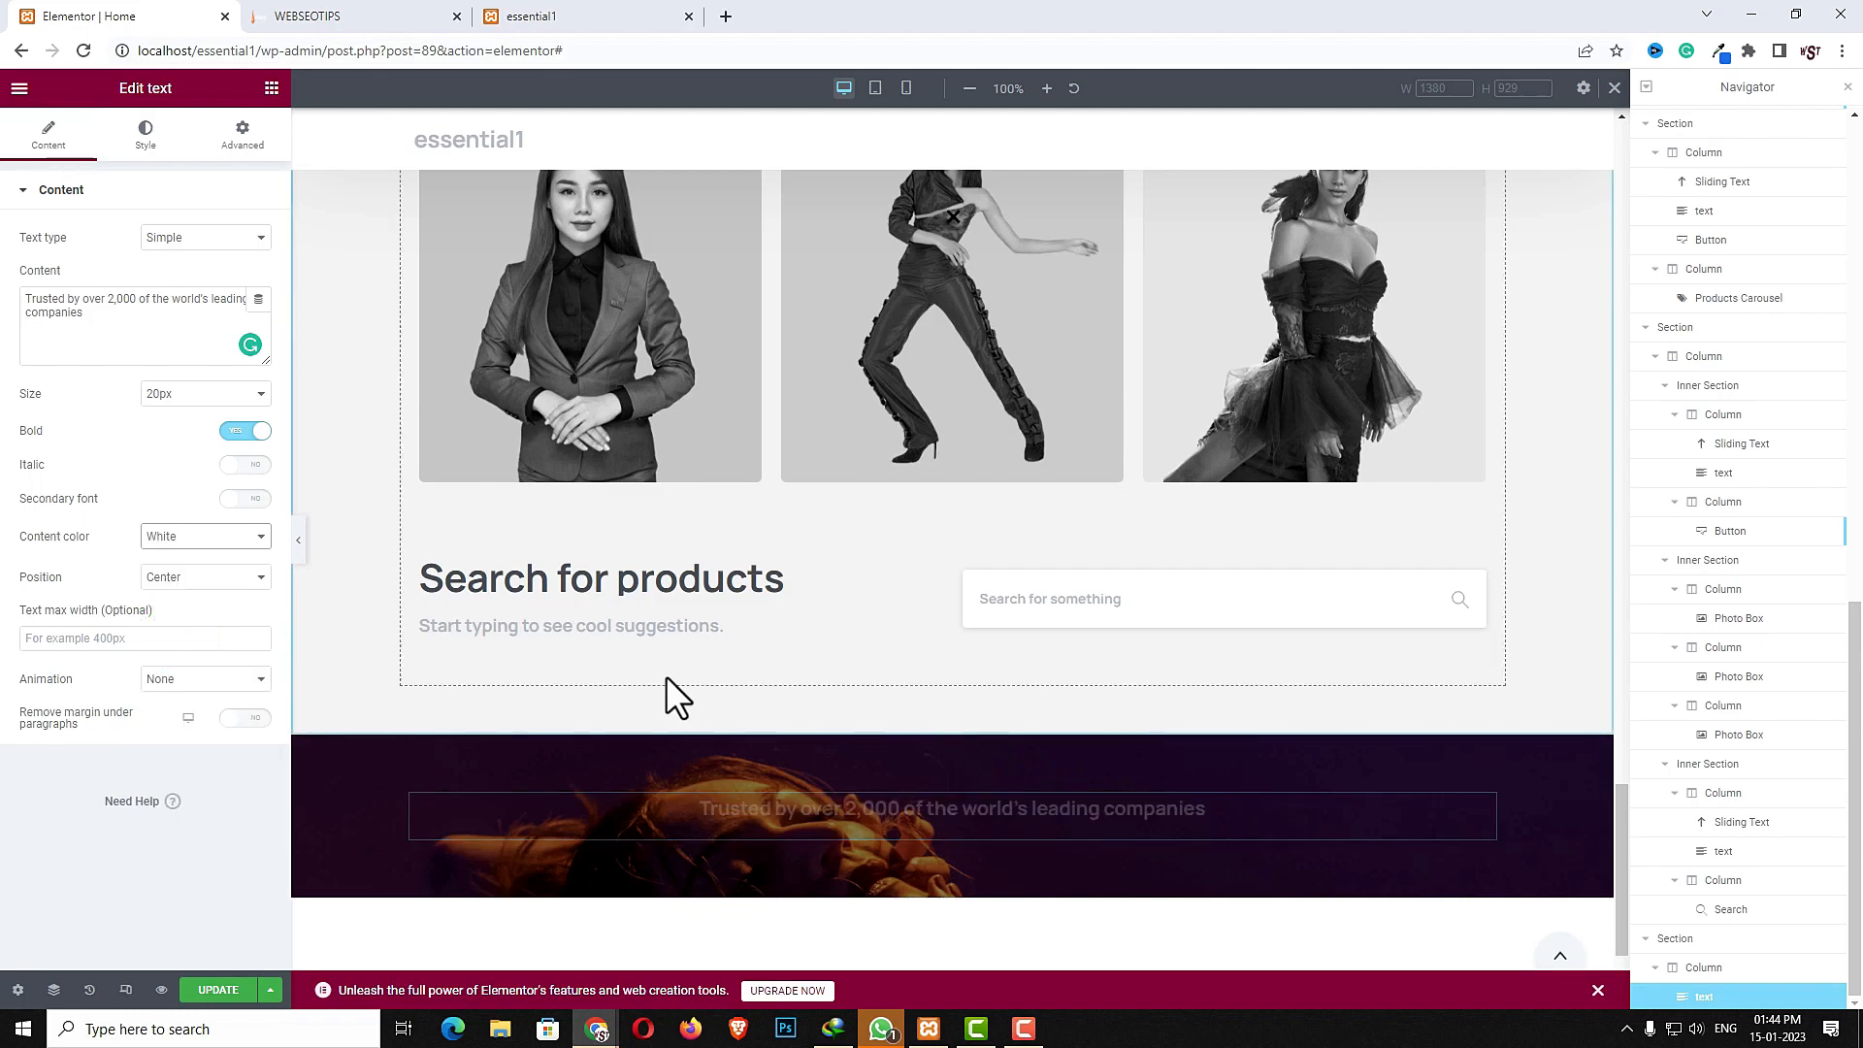
- Add a Clients Carousel widget below the trusted-companies text
click(208, 168)
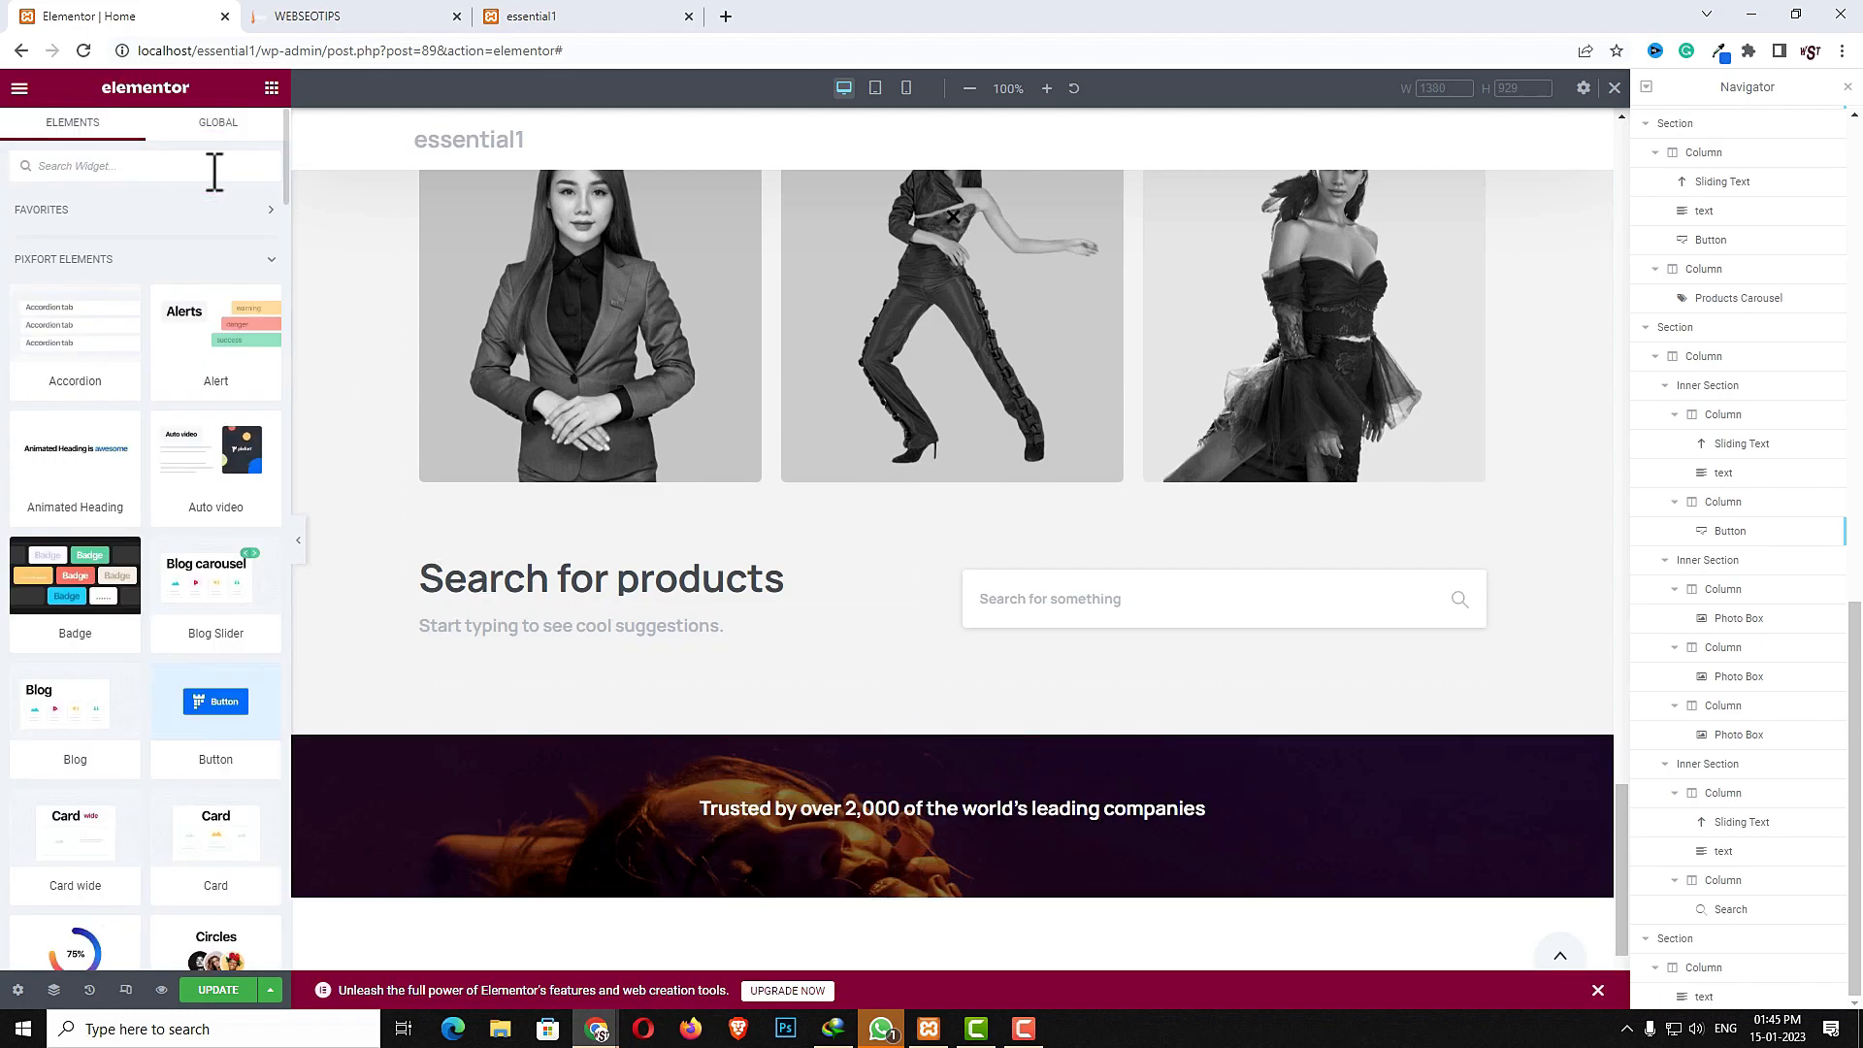
text(clie)
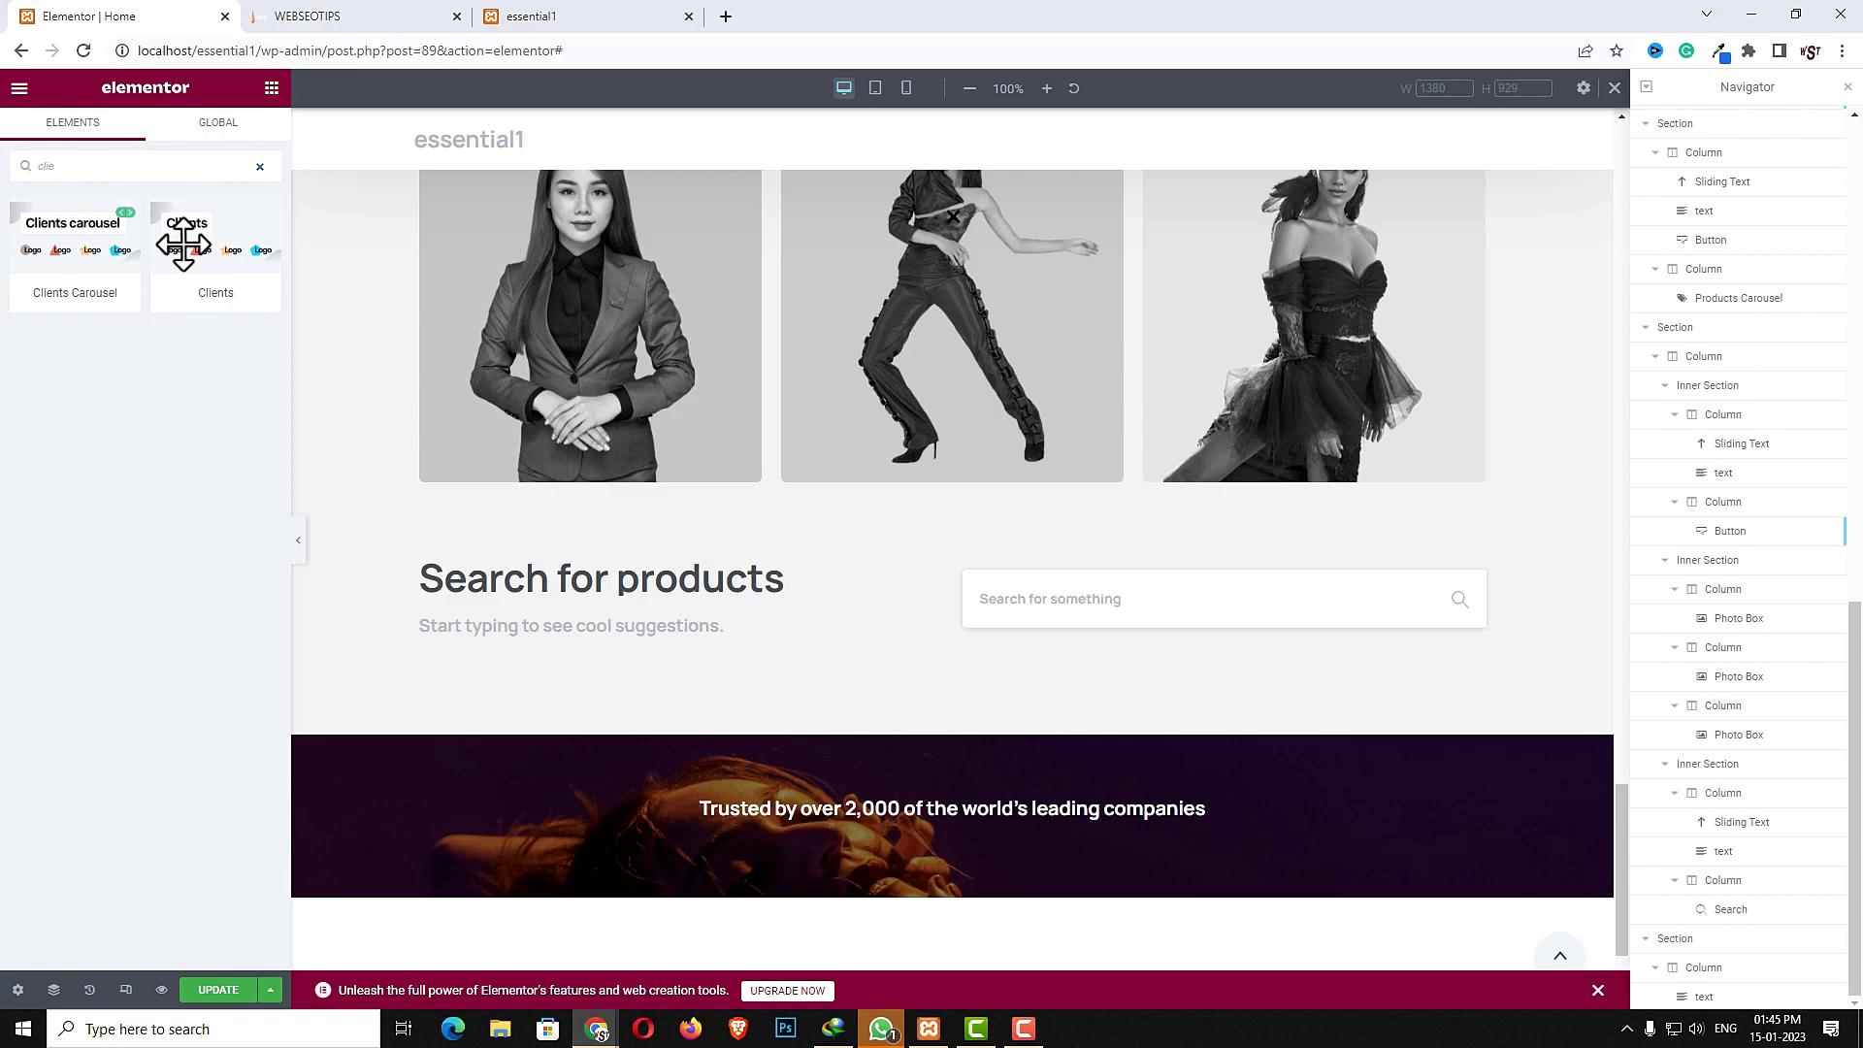
drag(75, 244, 788, 836)
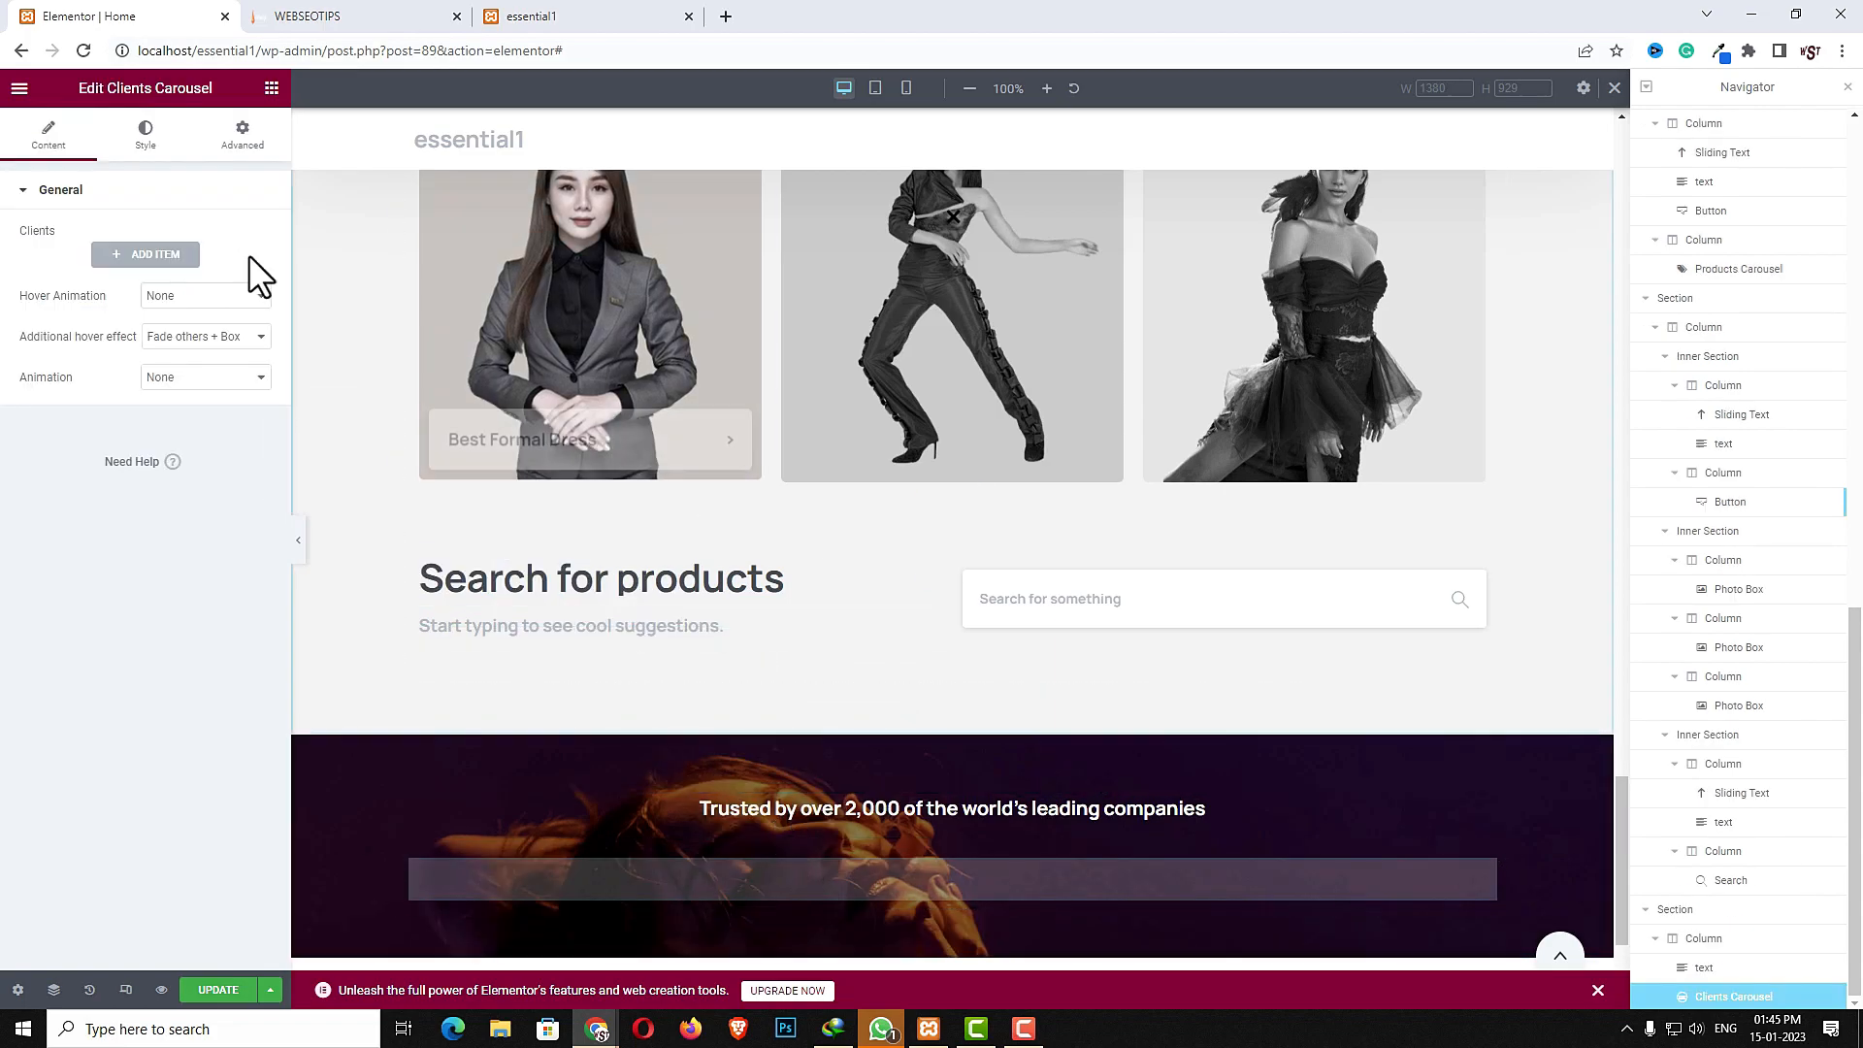
- Add a first client item using the sncf logo image and title it "sncf"
click(141, 254)
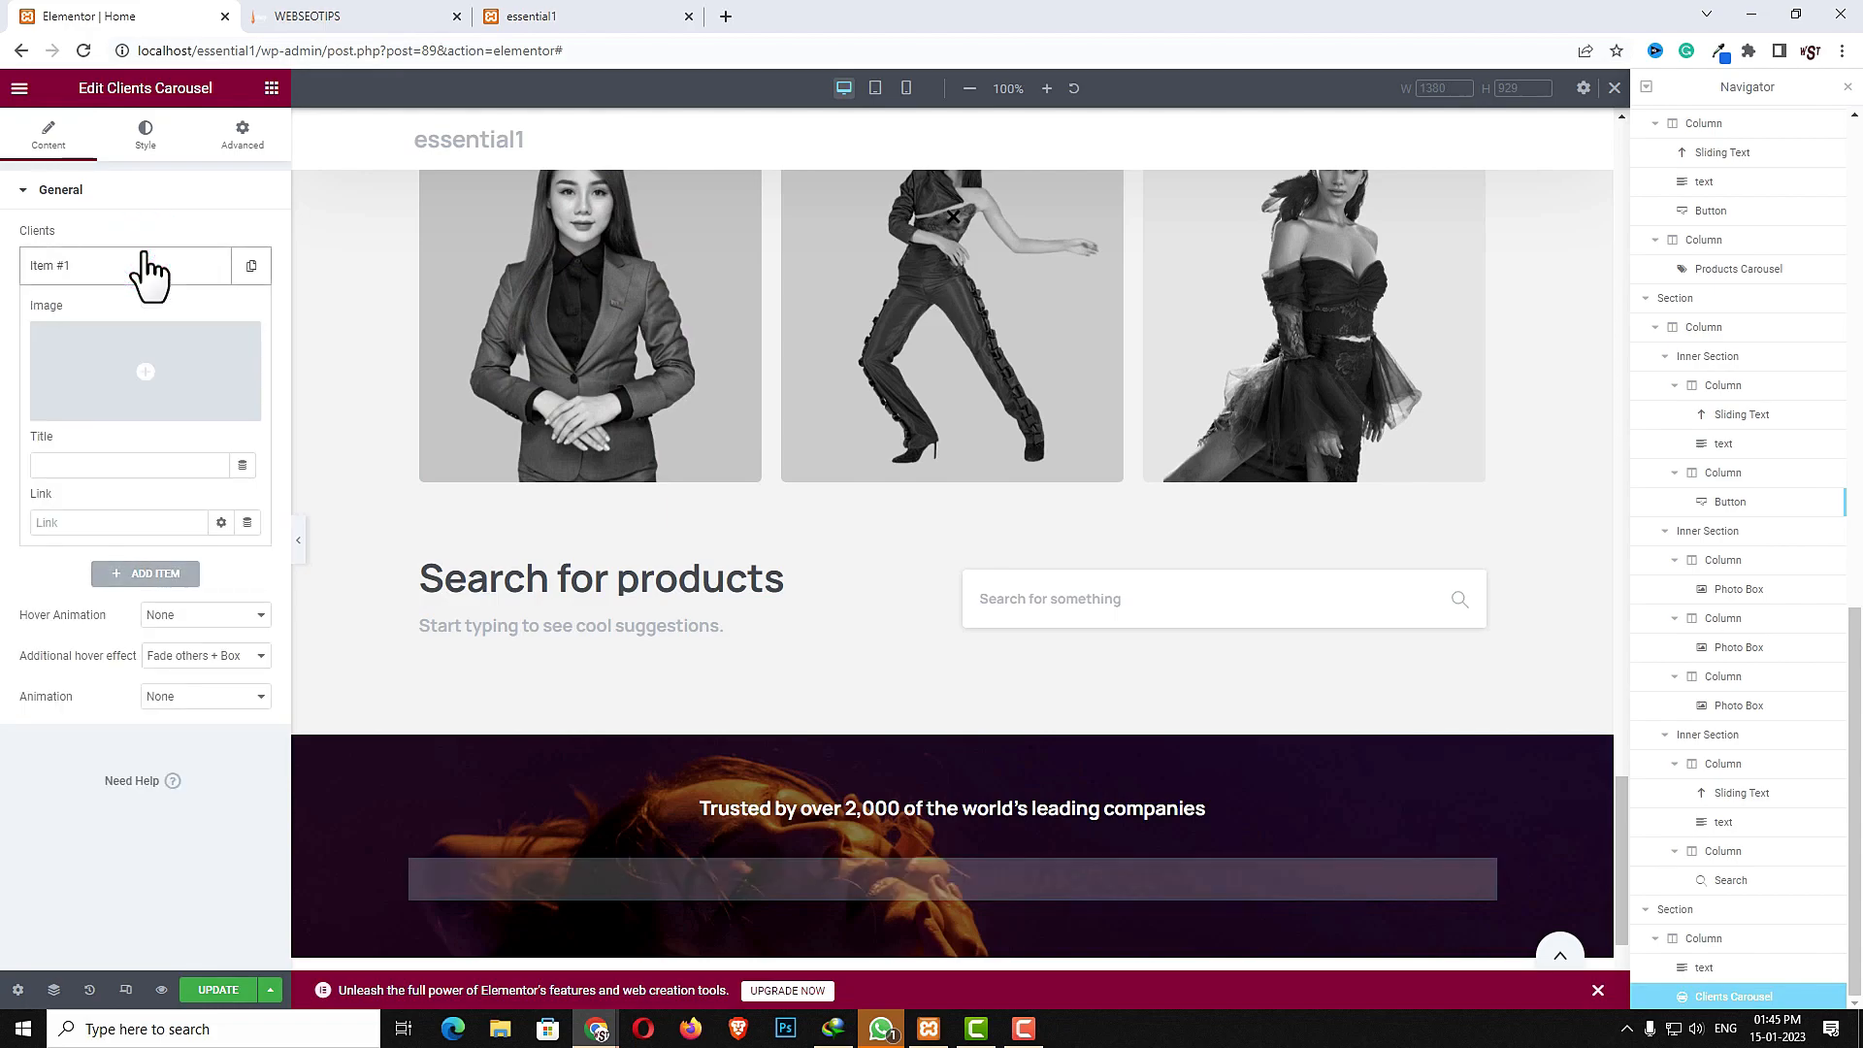
click(183, 374)
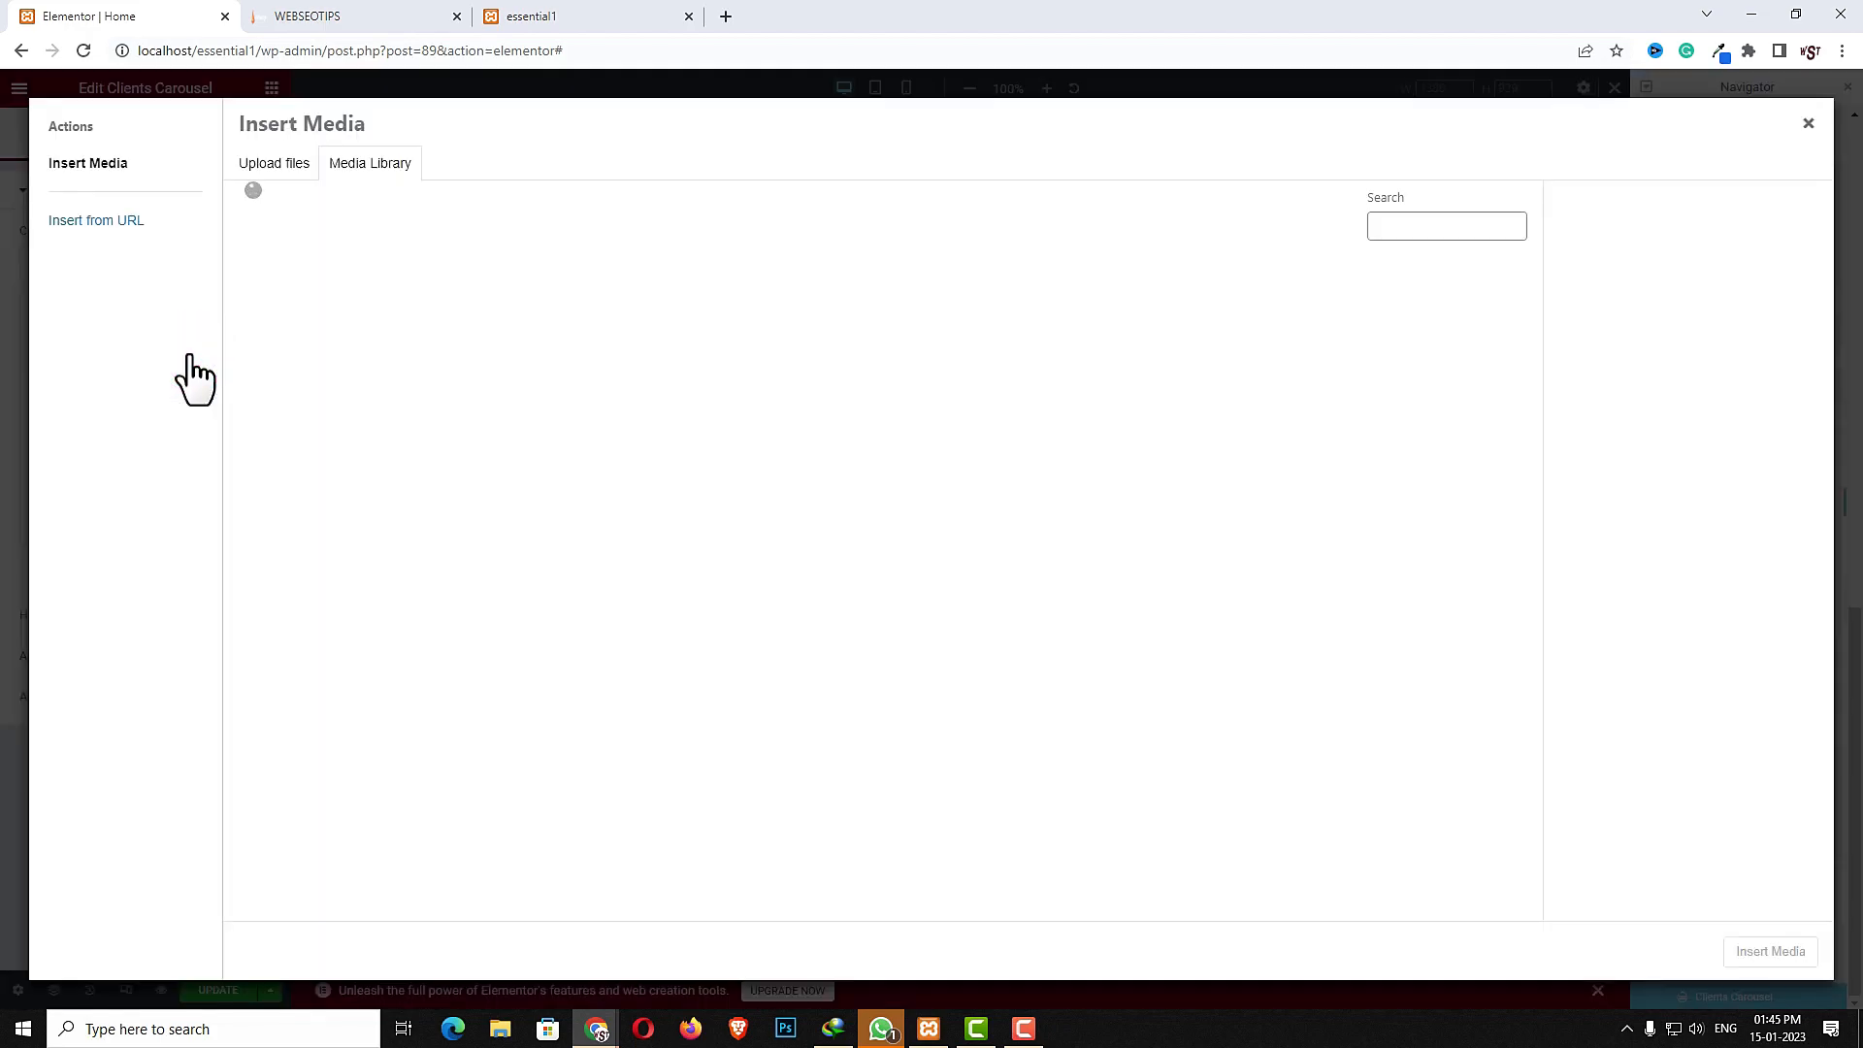
click(1177, 475)
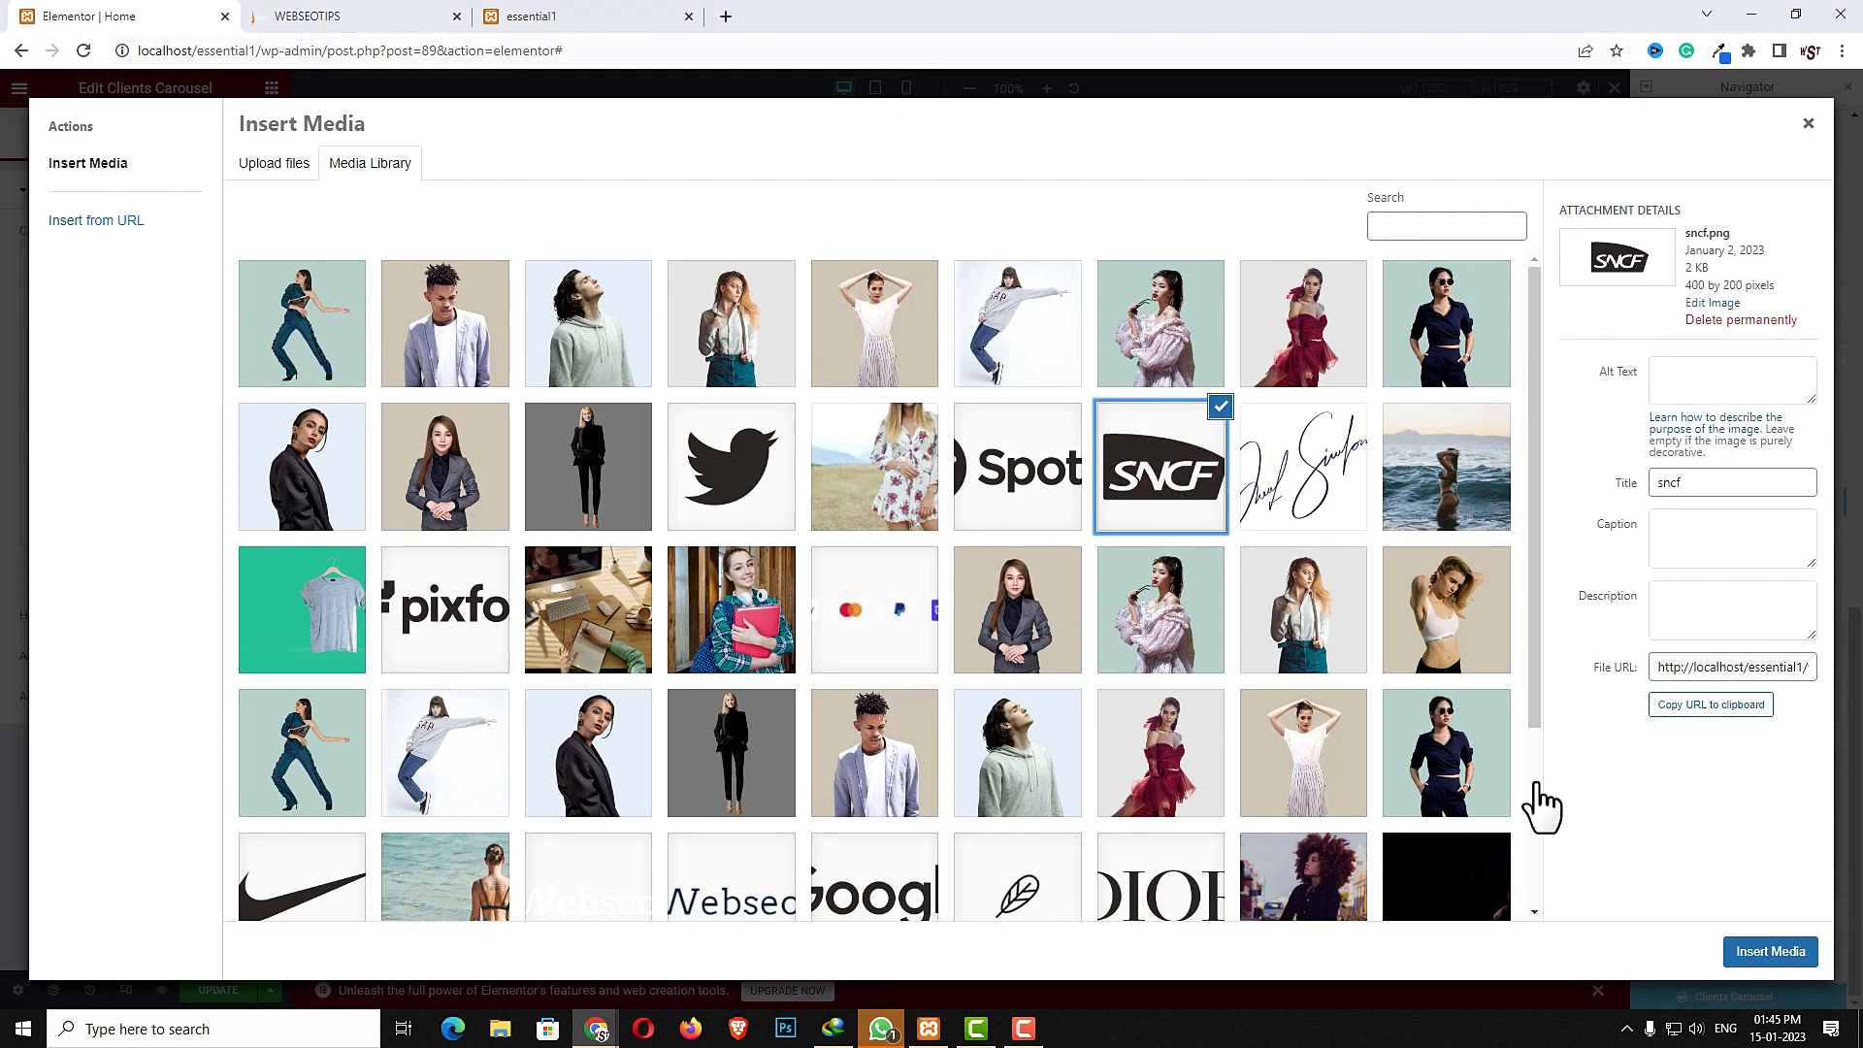
click(1770, 951)
click(84, 459)
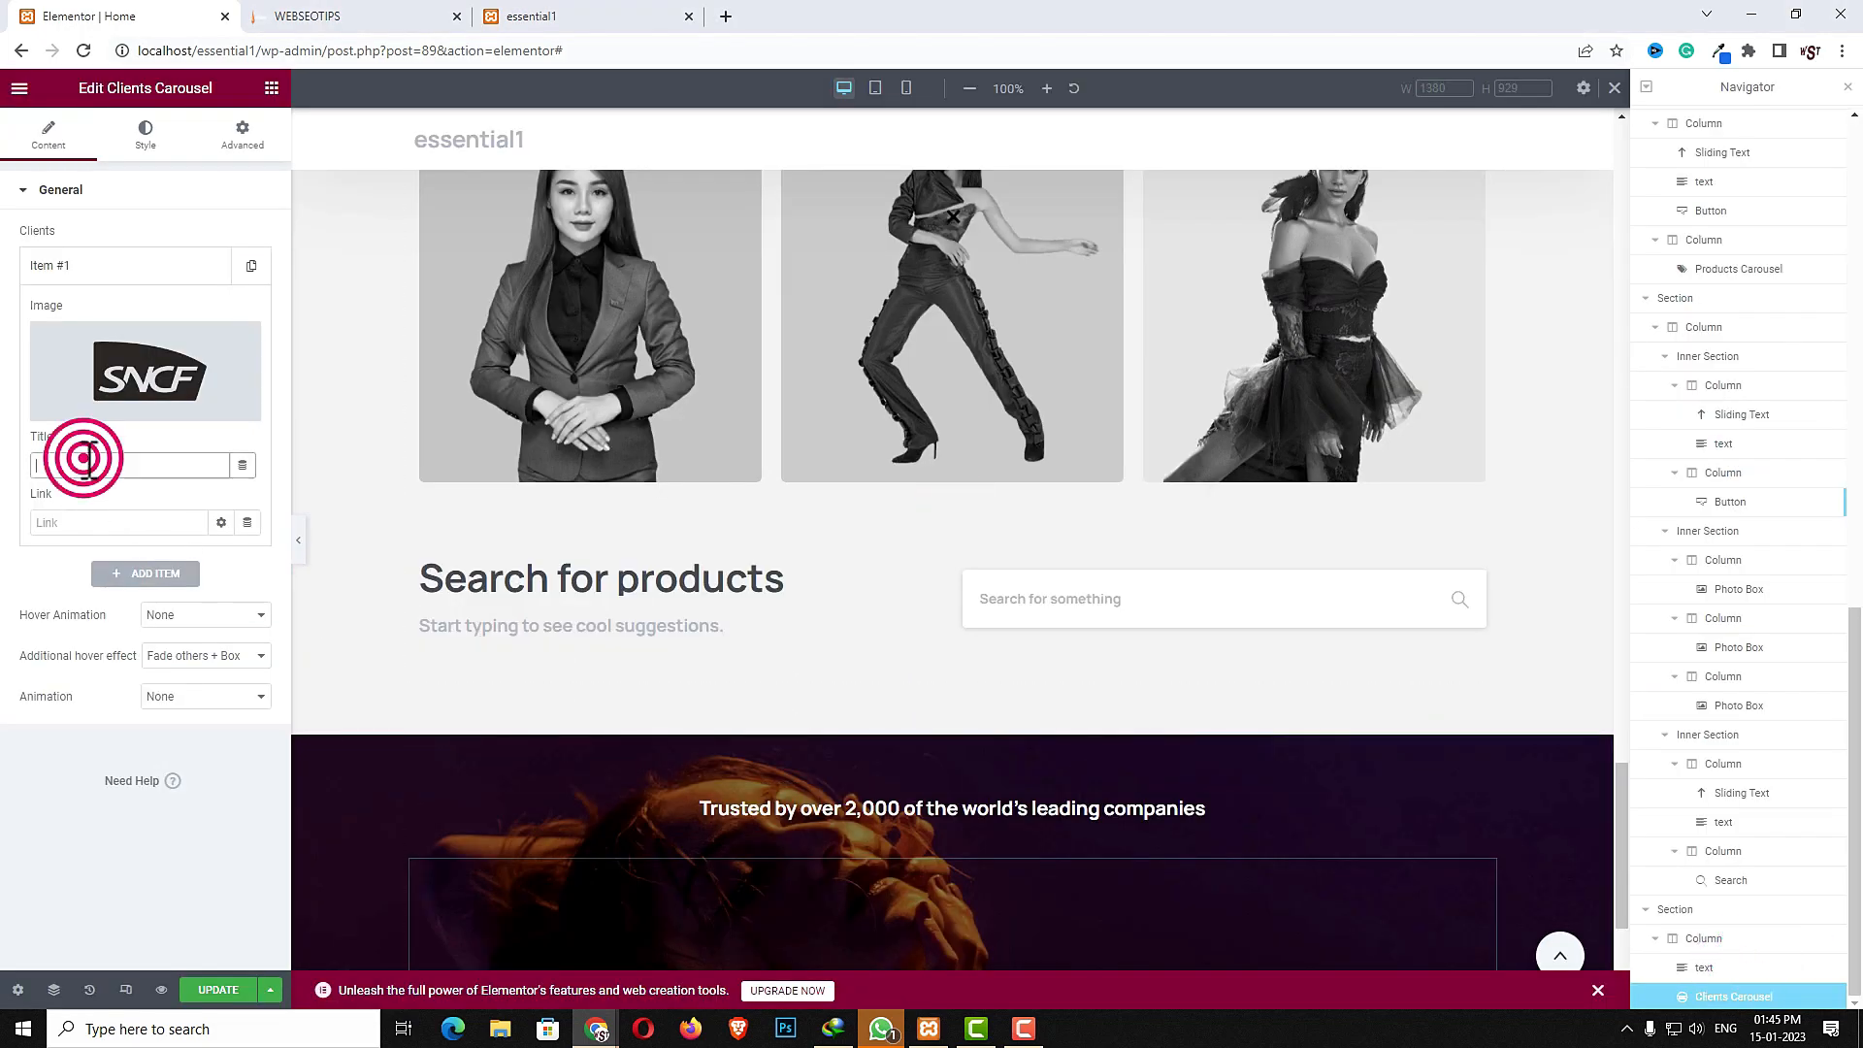
text(sncf)
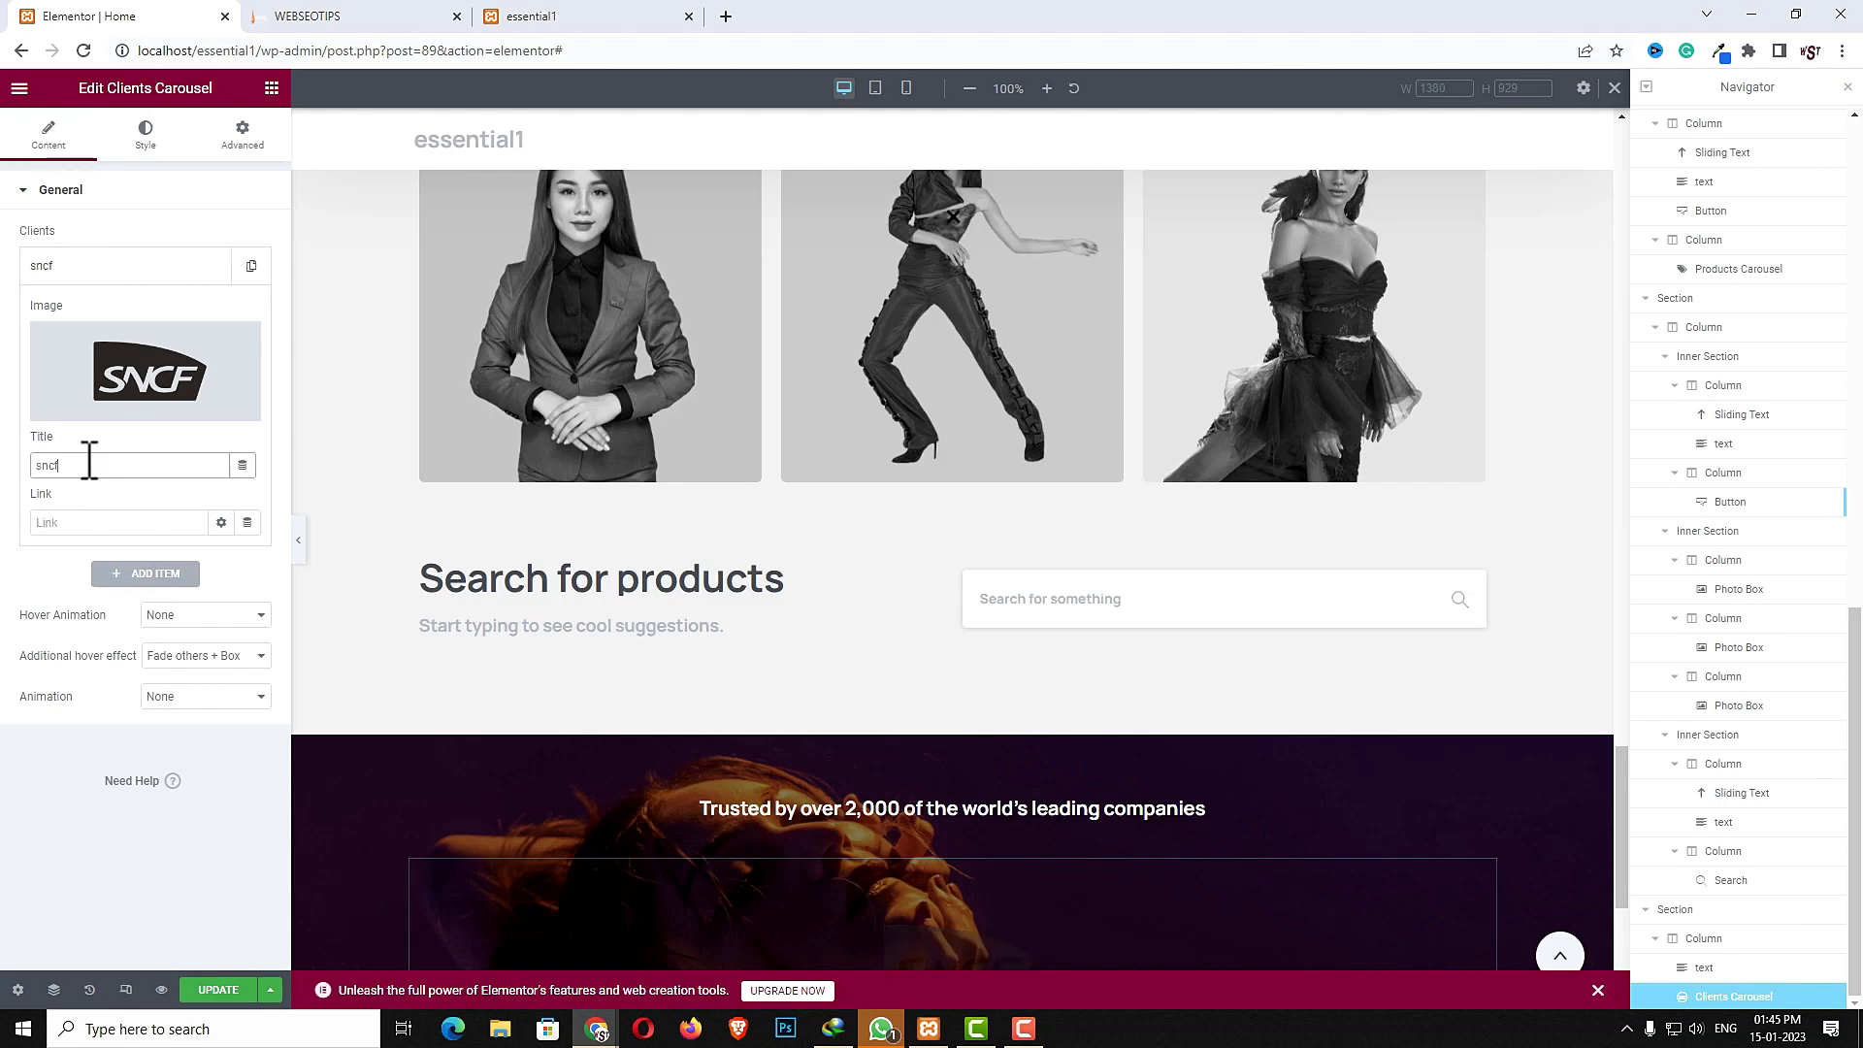
- Add a second client item using the spotify logo image and title it "spotify"
click(150, 573)
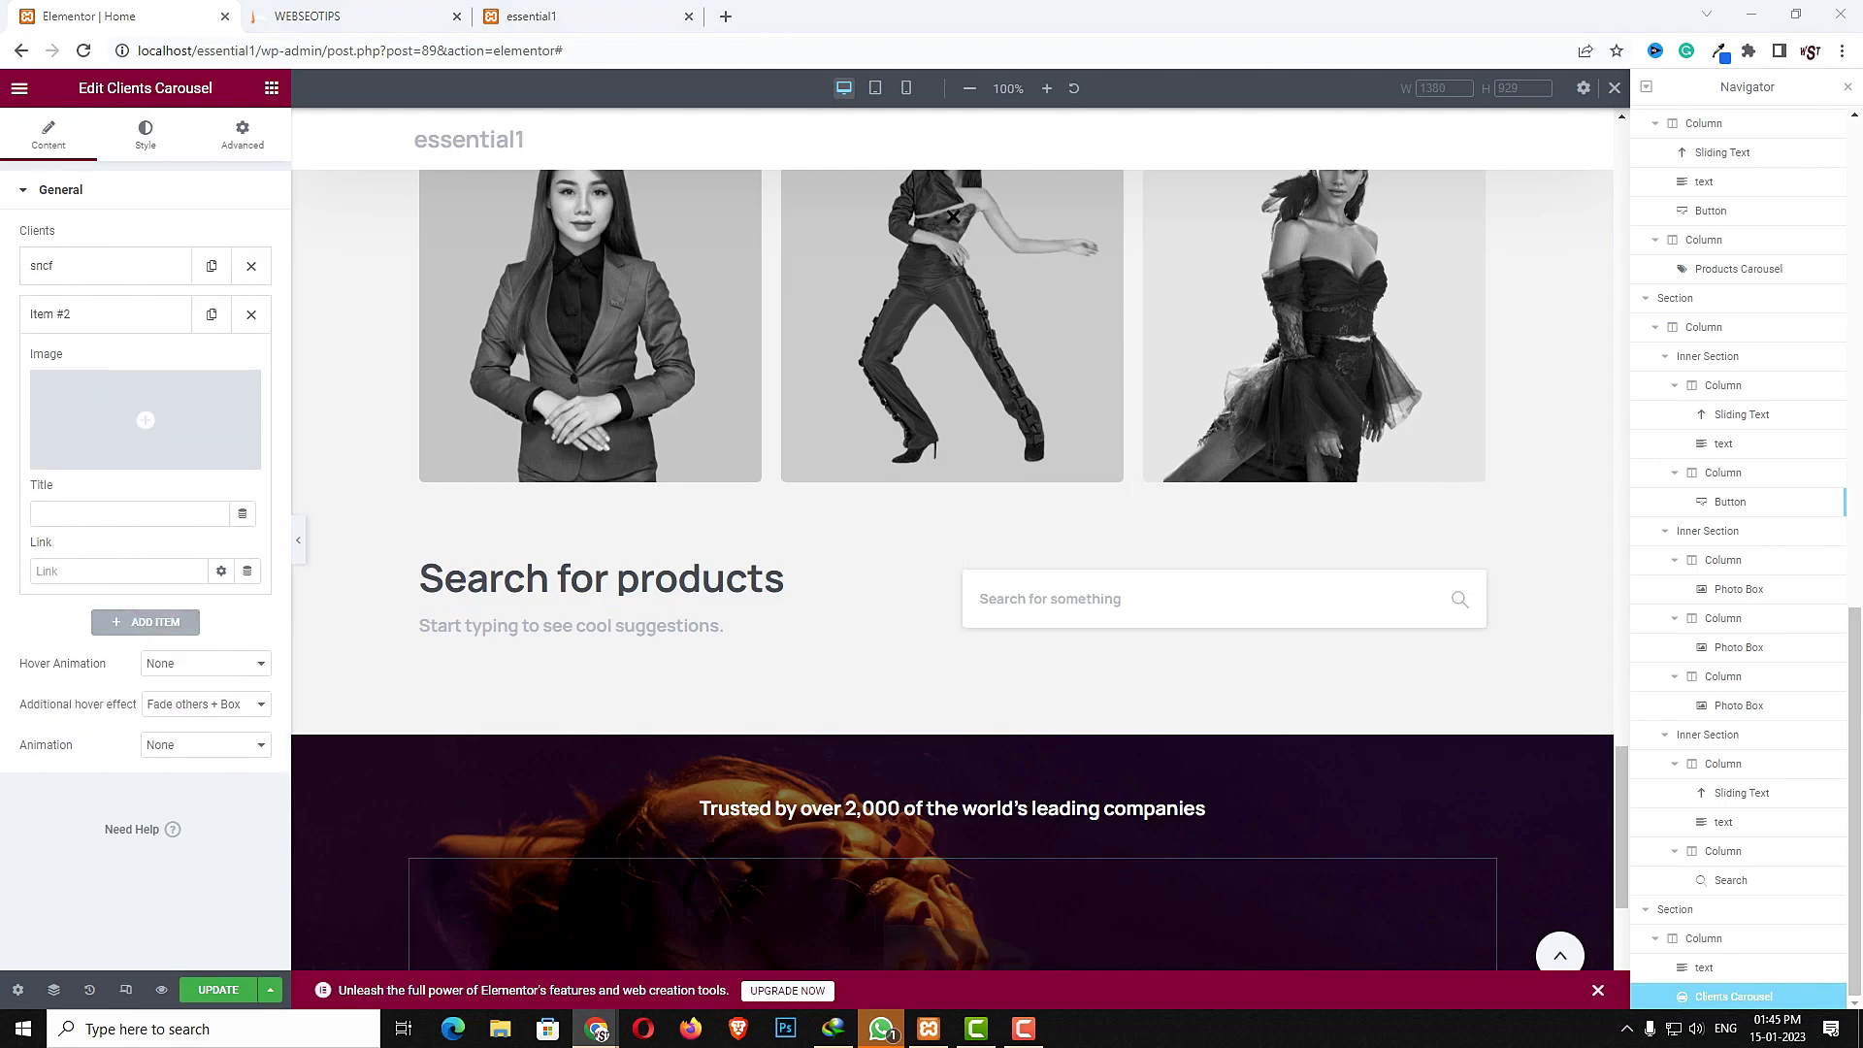
click(211, 406)
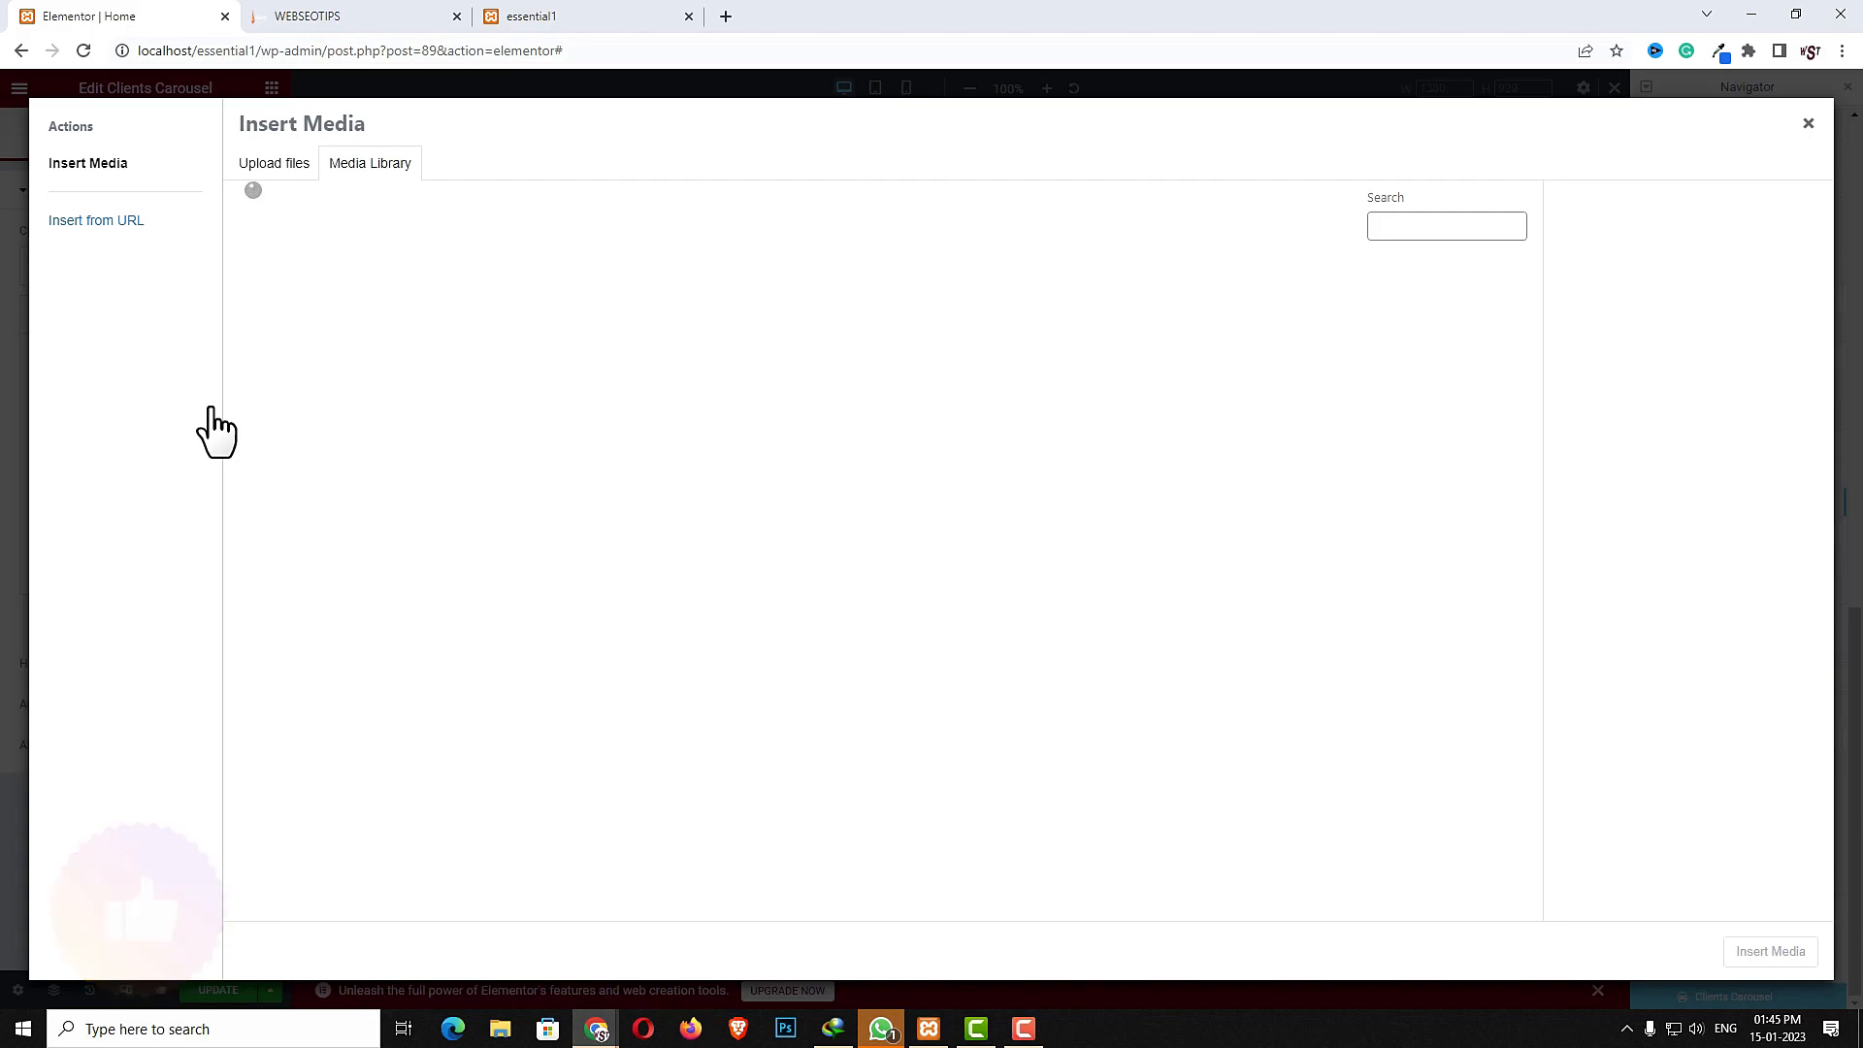
scroll(852, 631, down, 3)
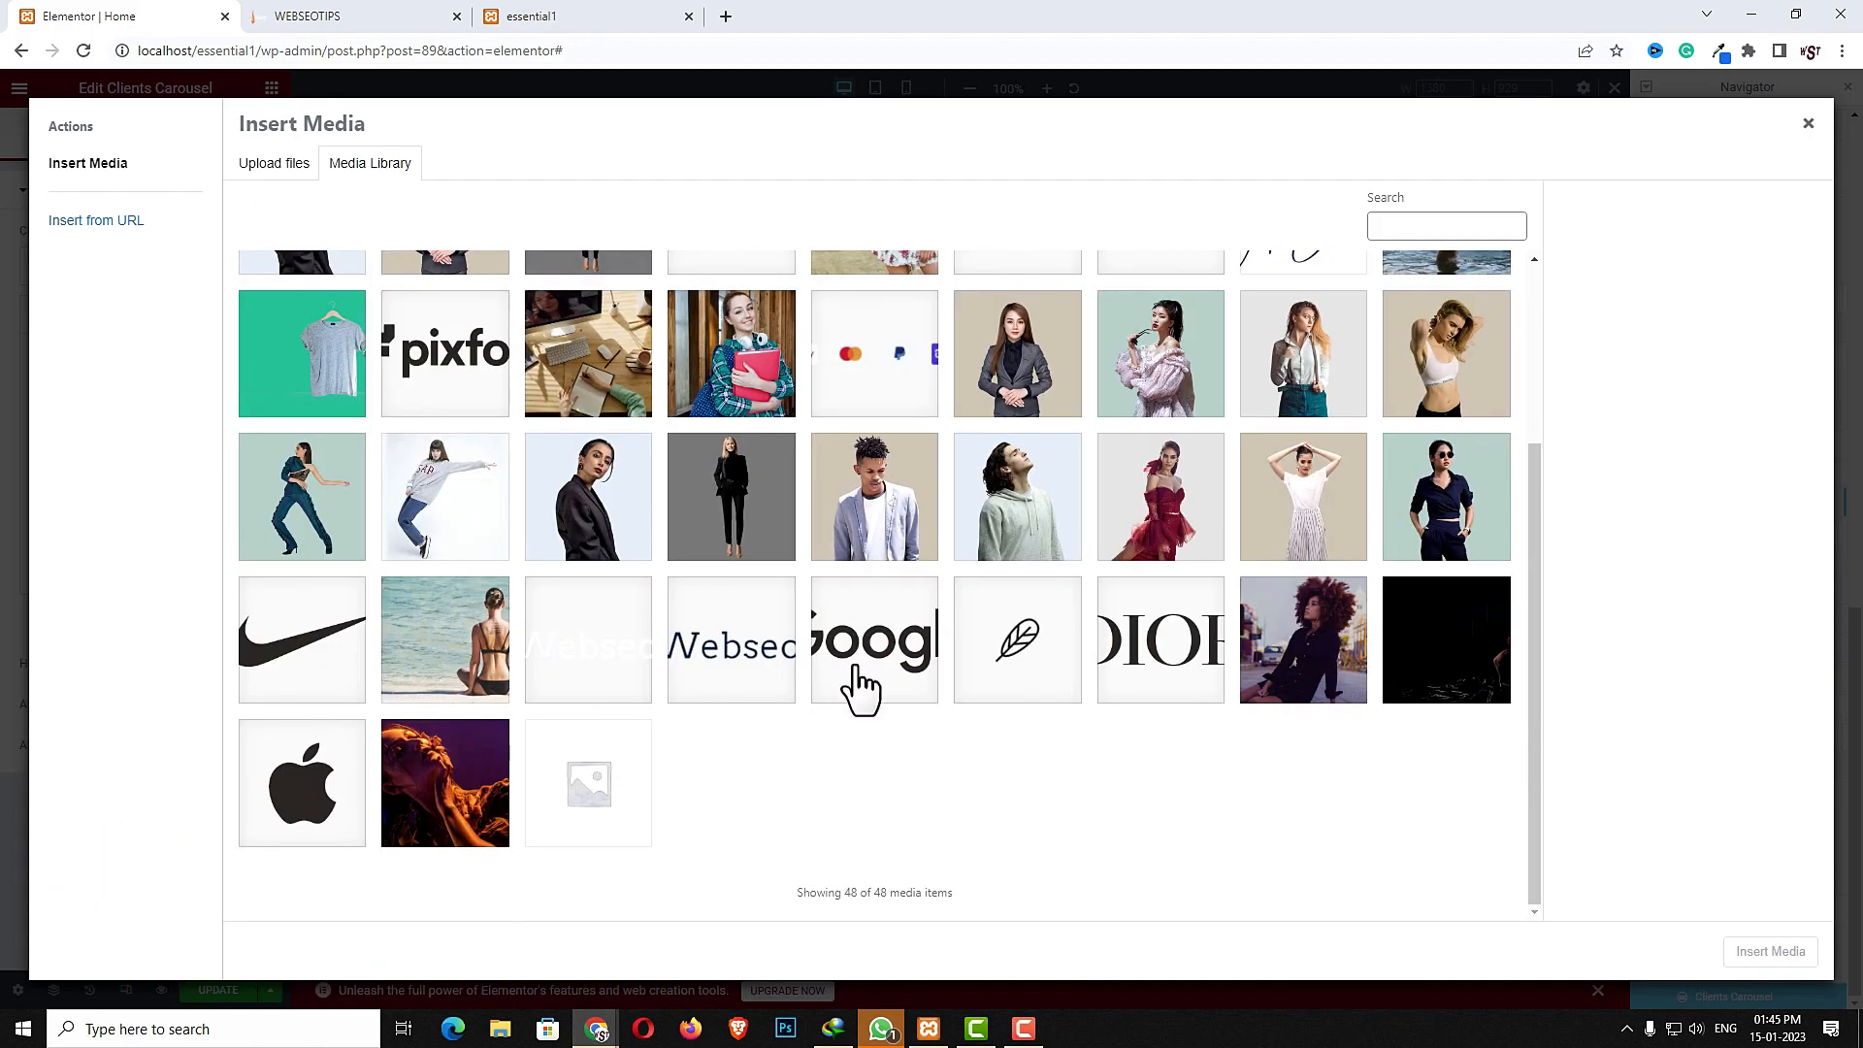
scroll(864, 689, up, 3)
click(1010, 461)
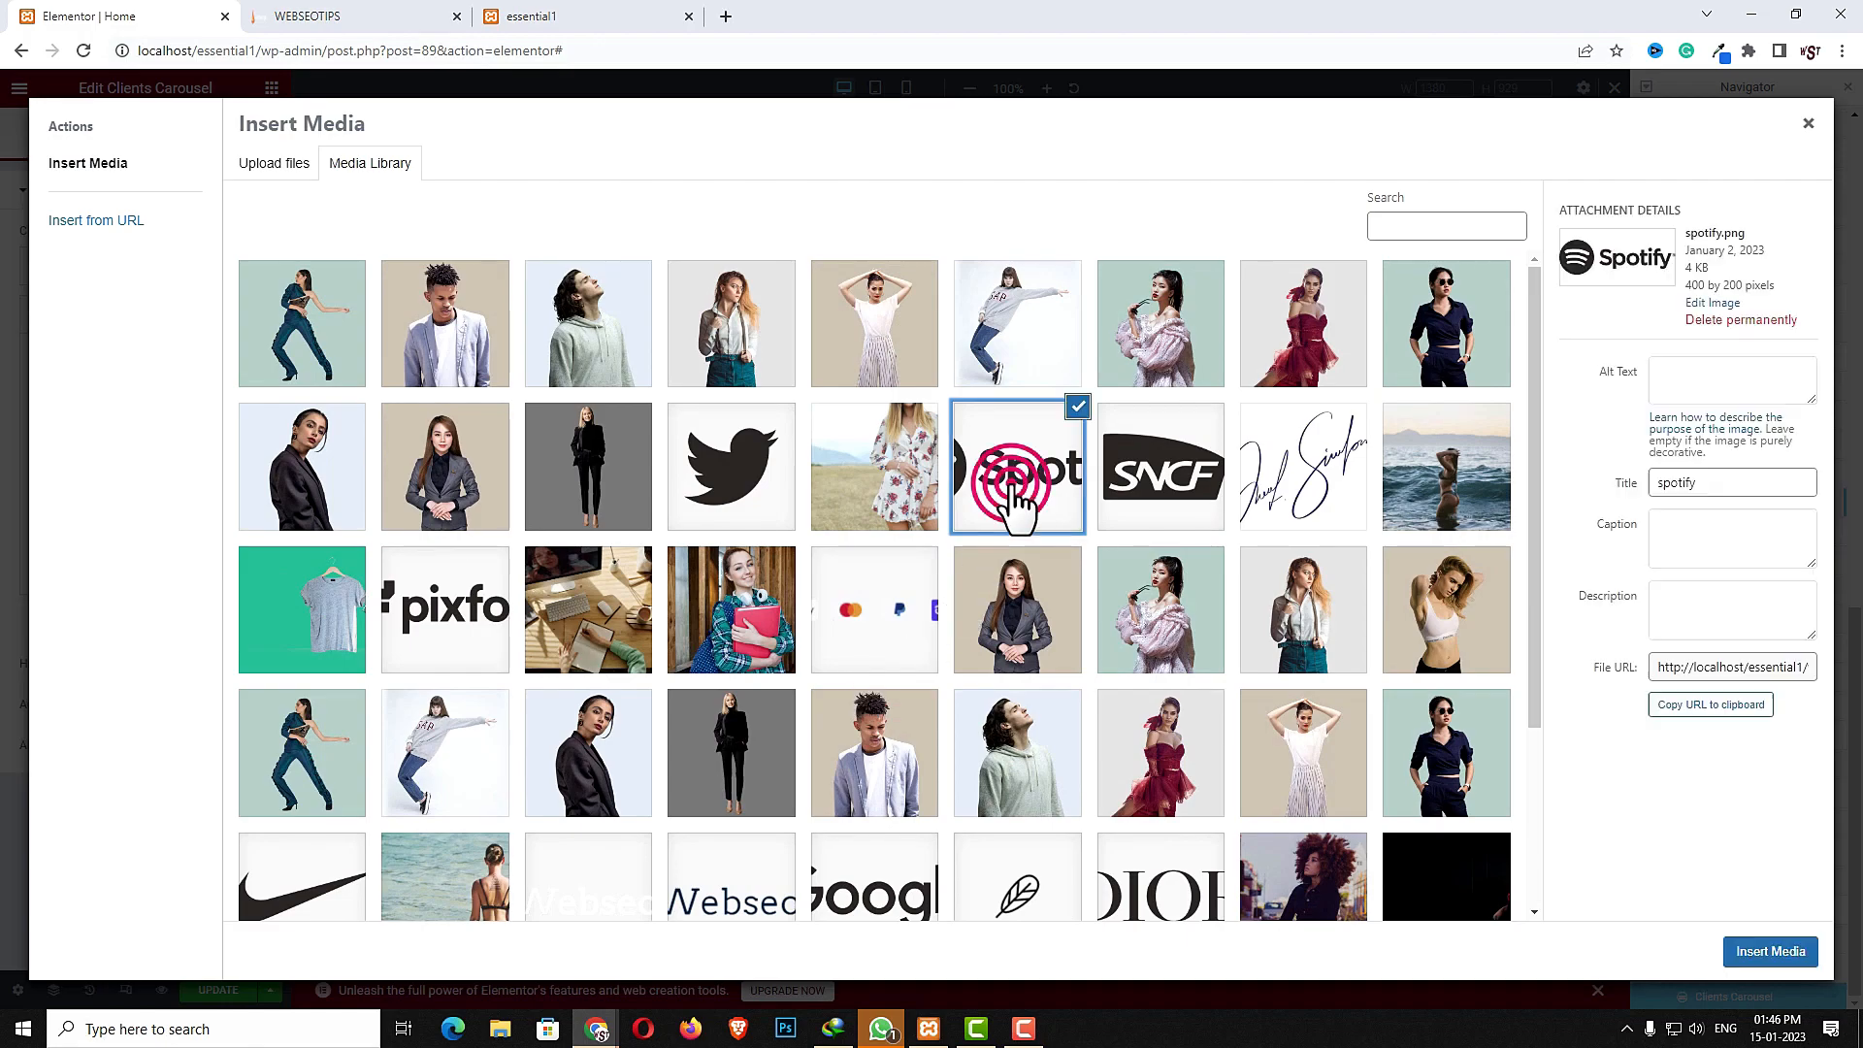
click(1761, 947)
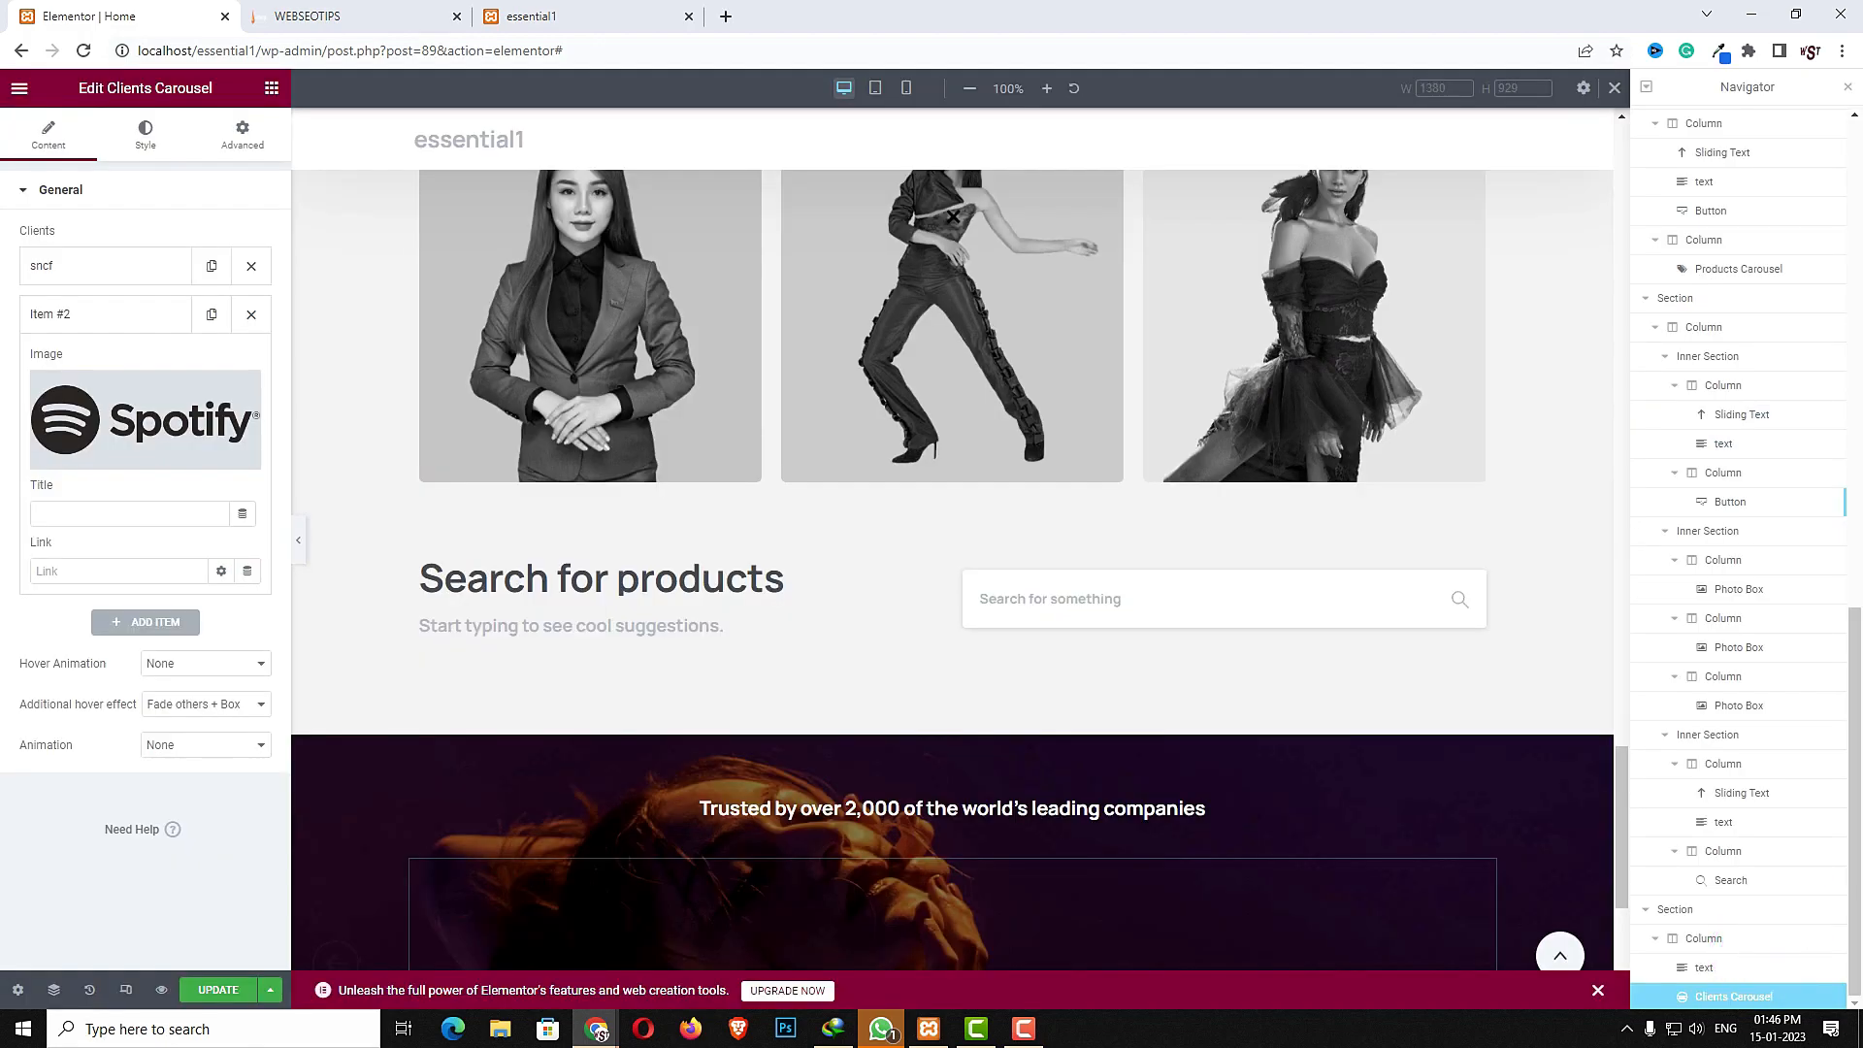
click(122, 519)
text(spotify)
- Add a third client item to the carousel using the nike logo image from the media library
click(134, 622)
click(138, 464)
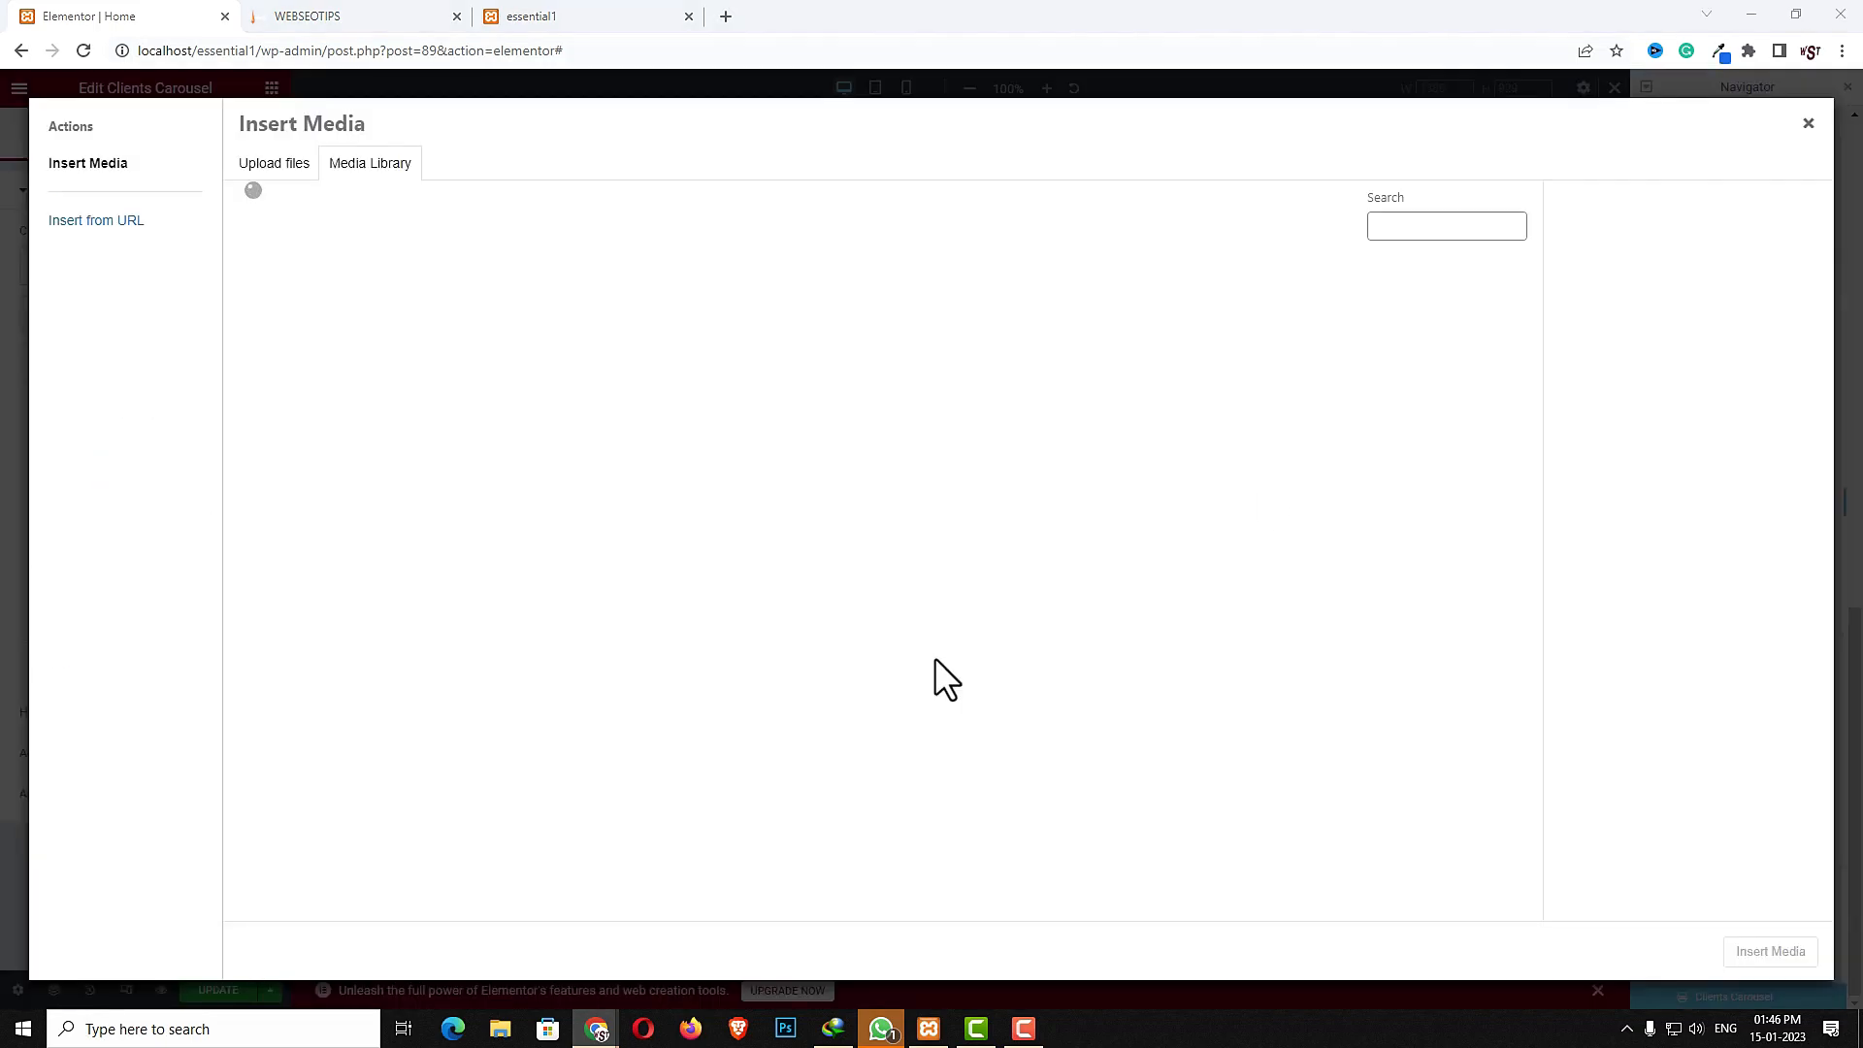
click(330, 867)
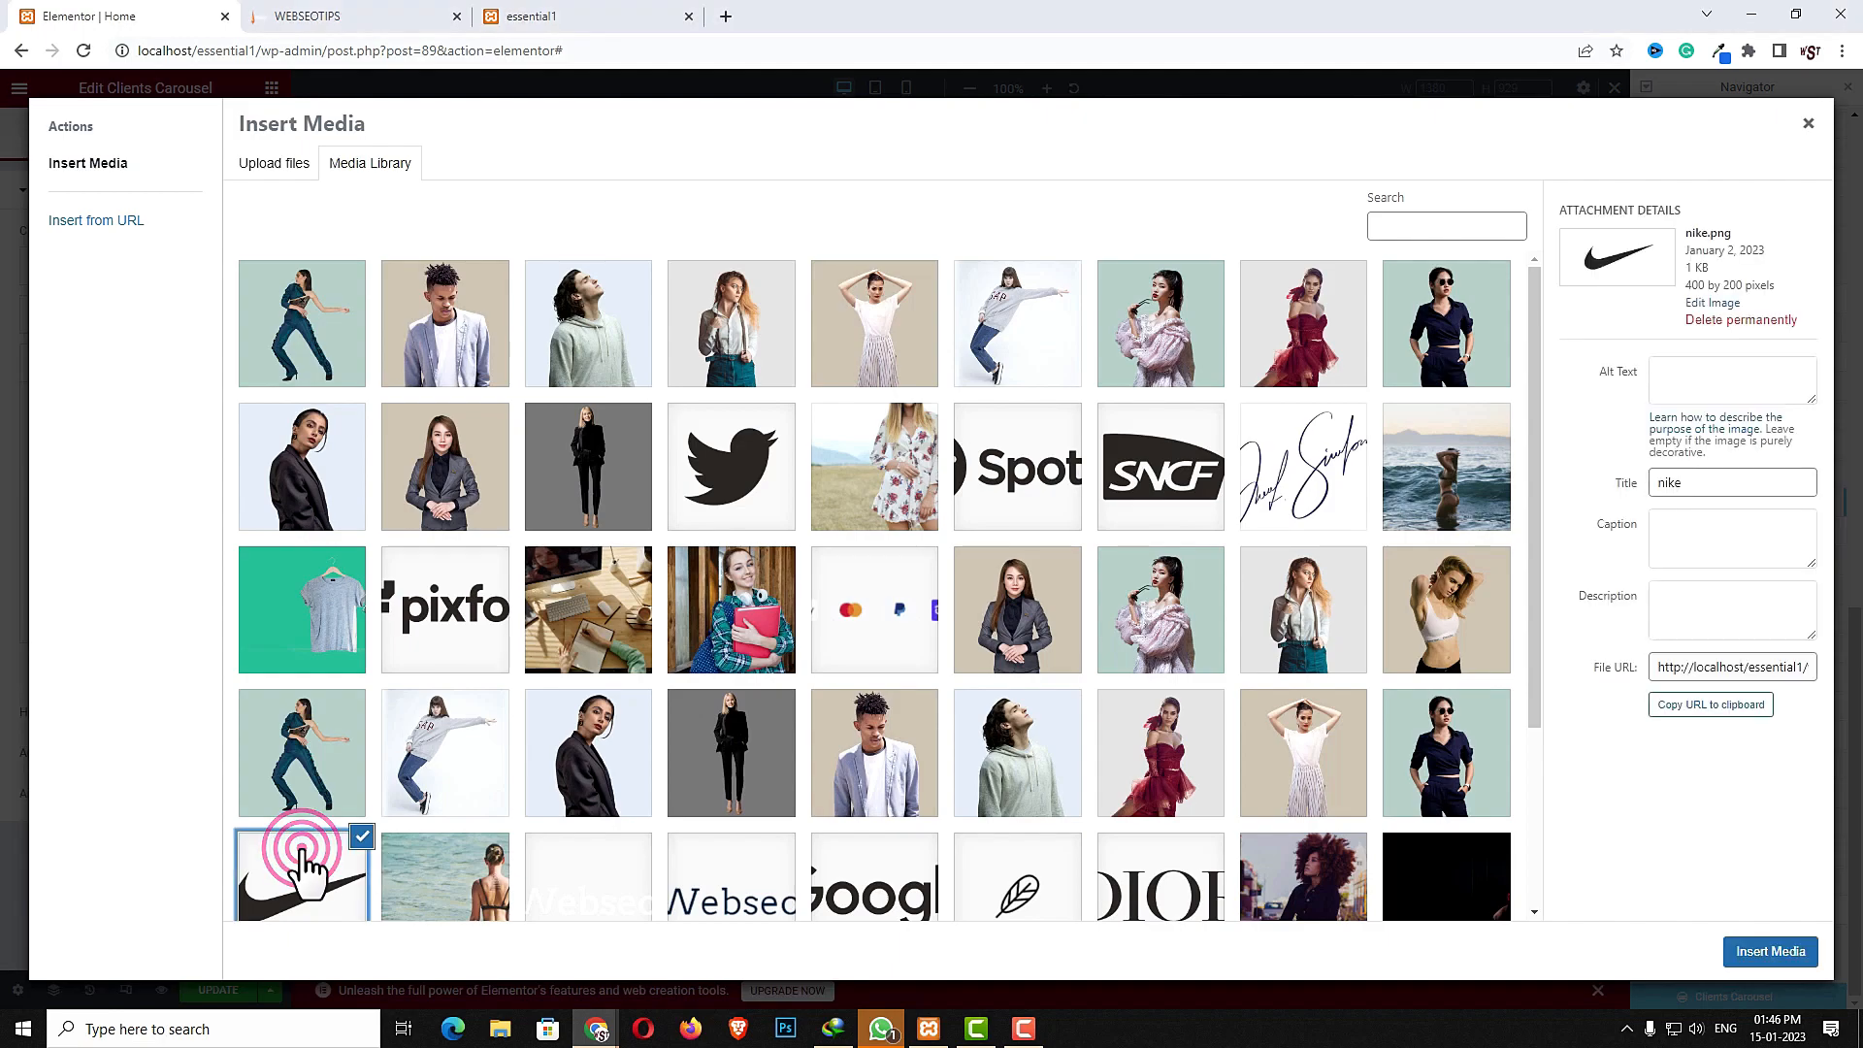
click(1744, 955)
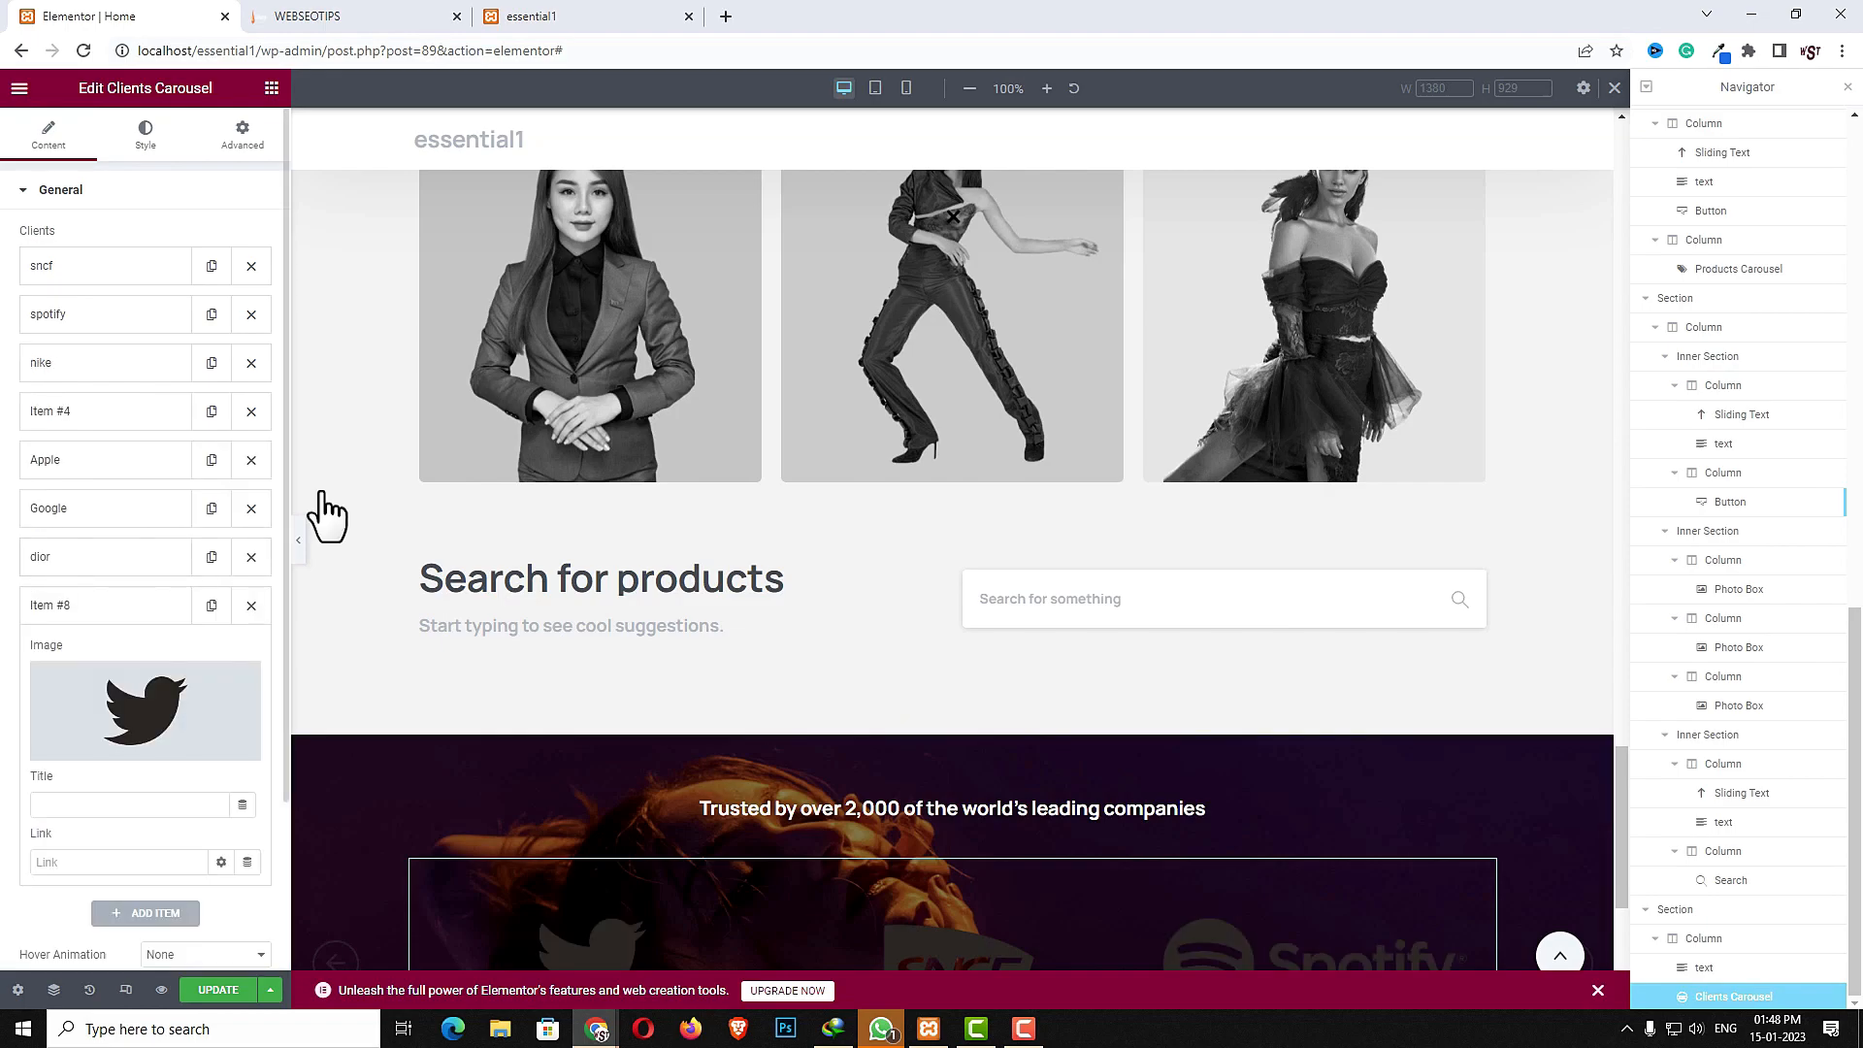
- Set the carousel's hover animation to Fly Medium and its entrance animation to Fade in up
scroll(165, 616, down, 2)
click(225, 747)
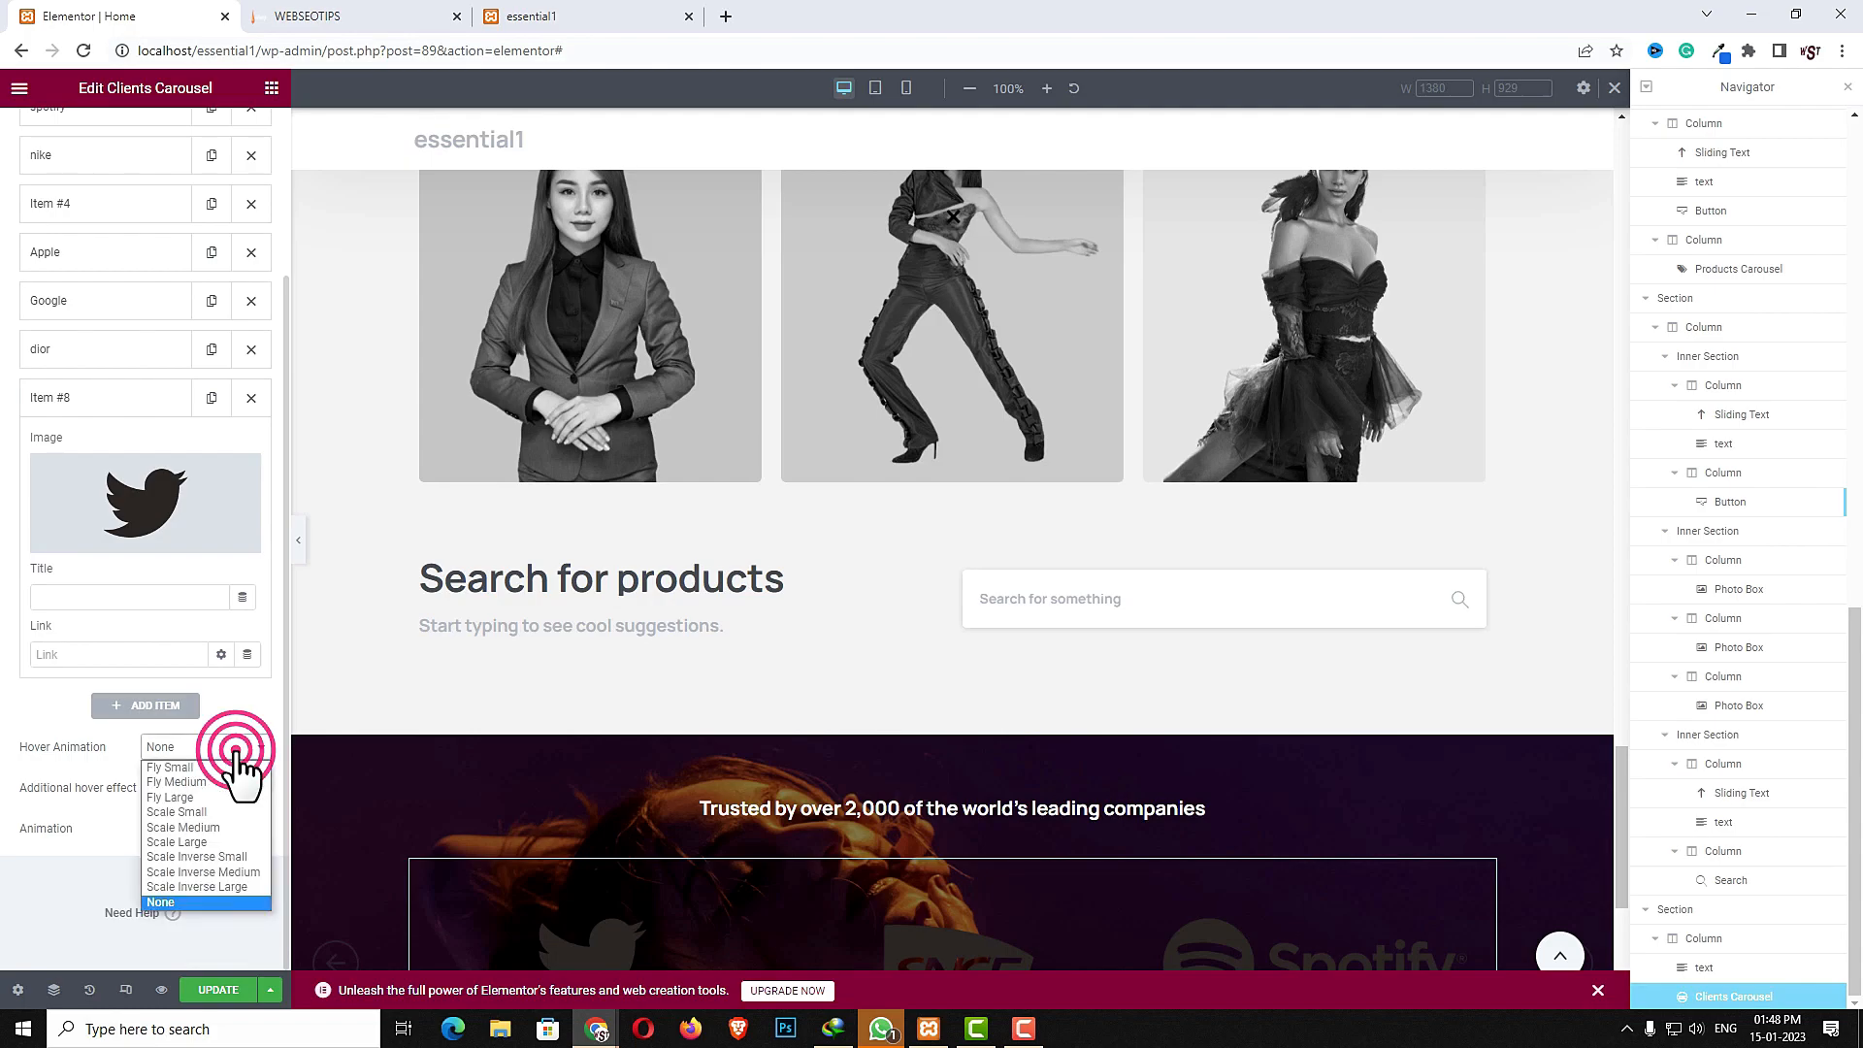
click(212, 783)
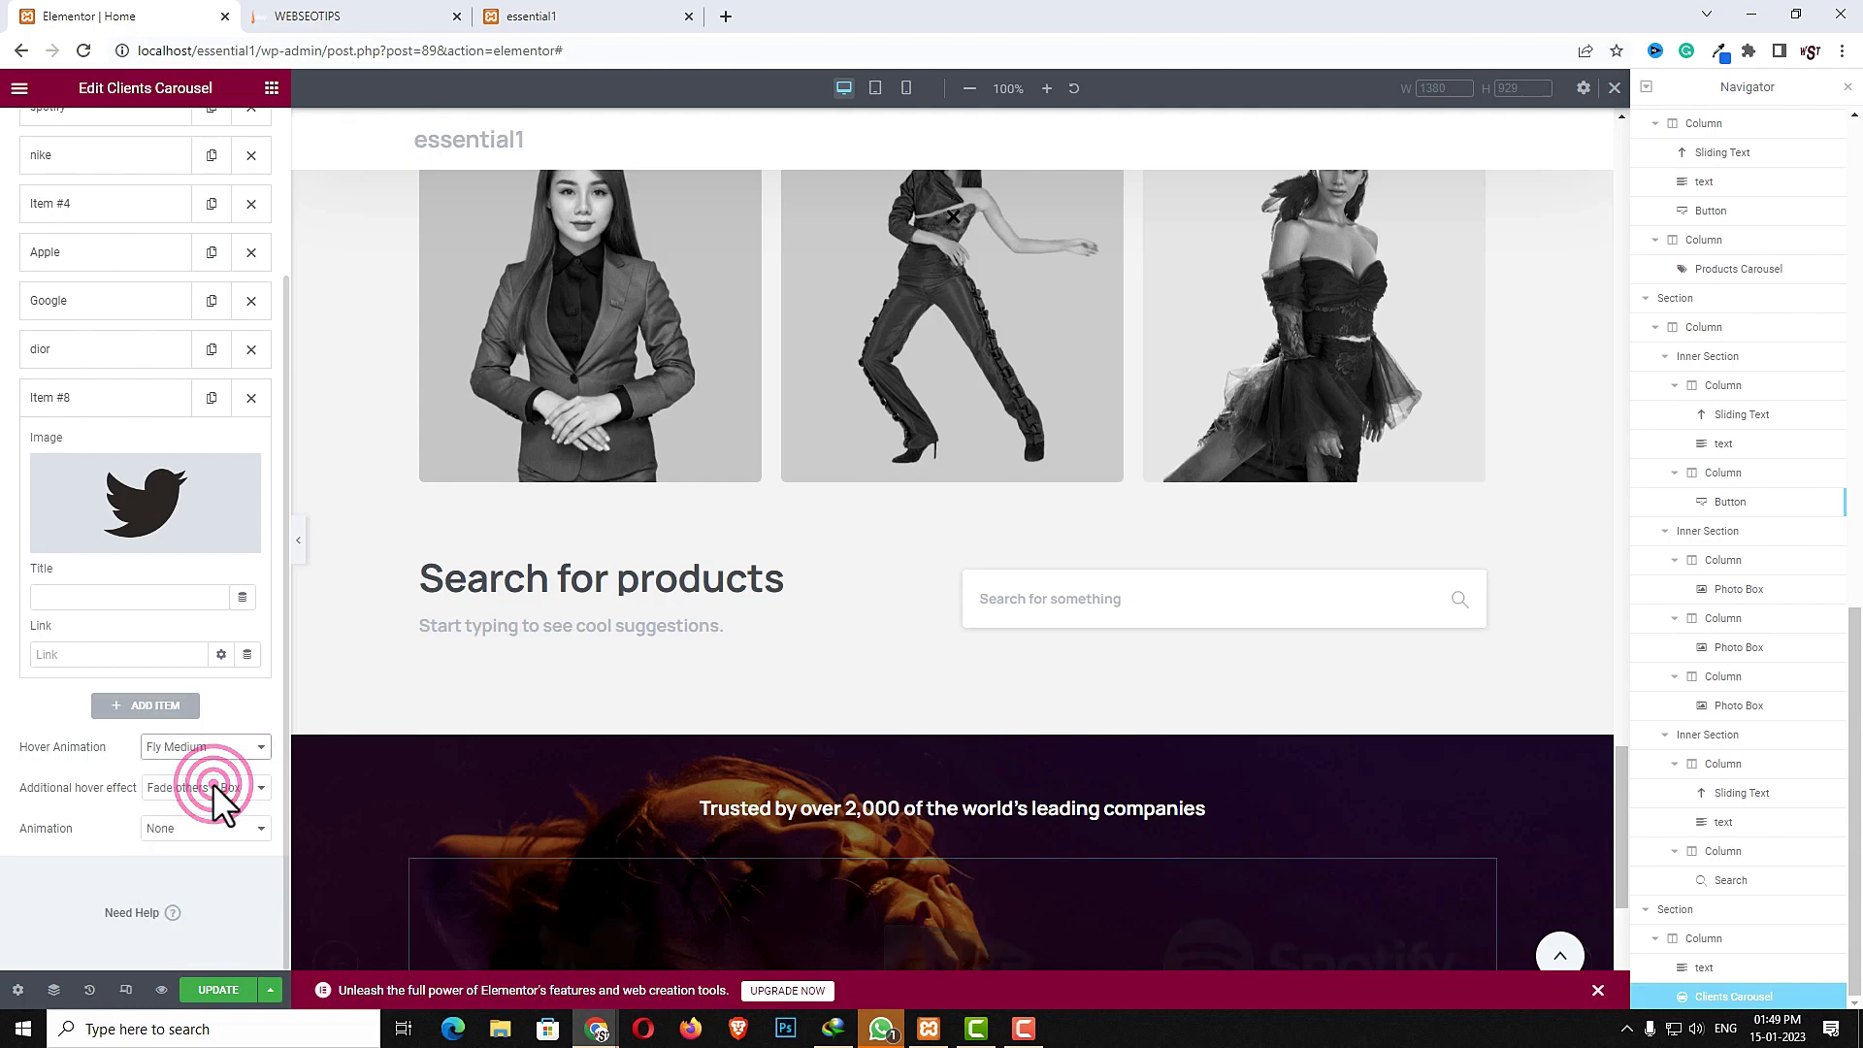
click(195, 828)
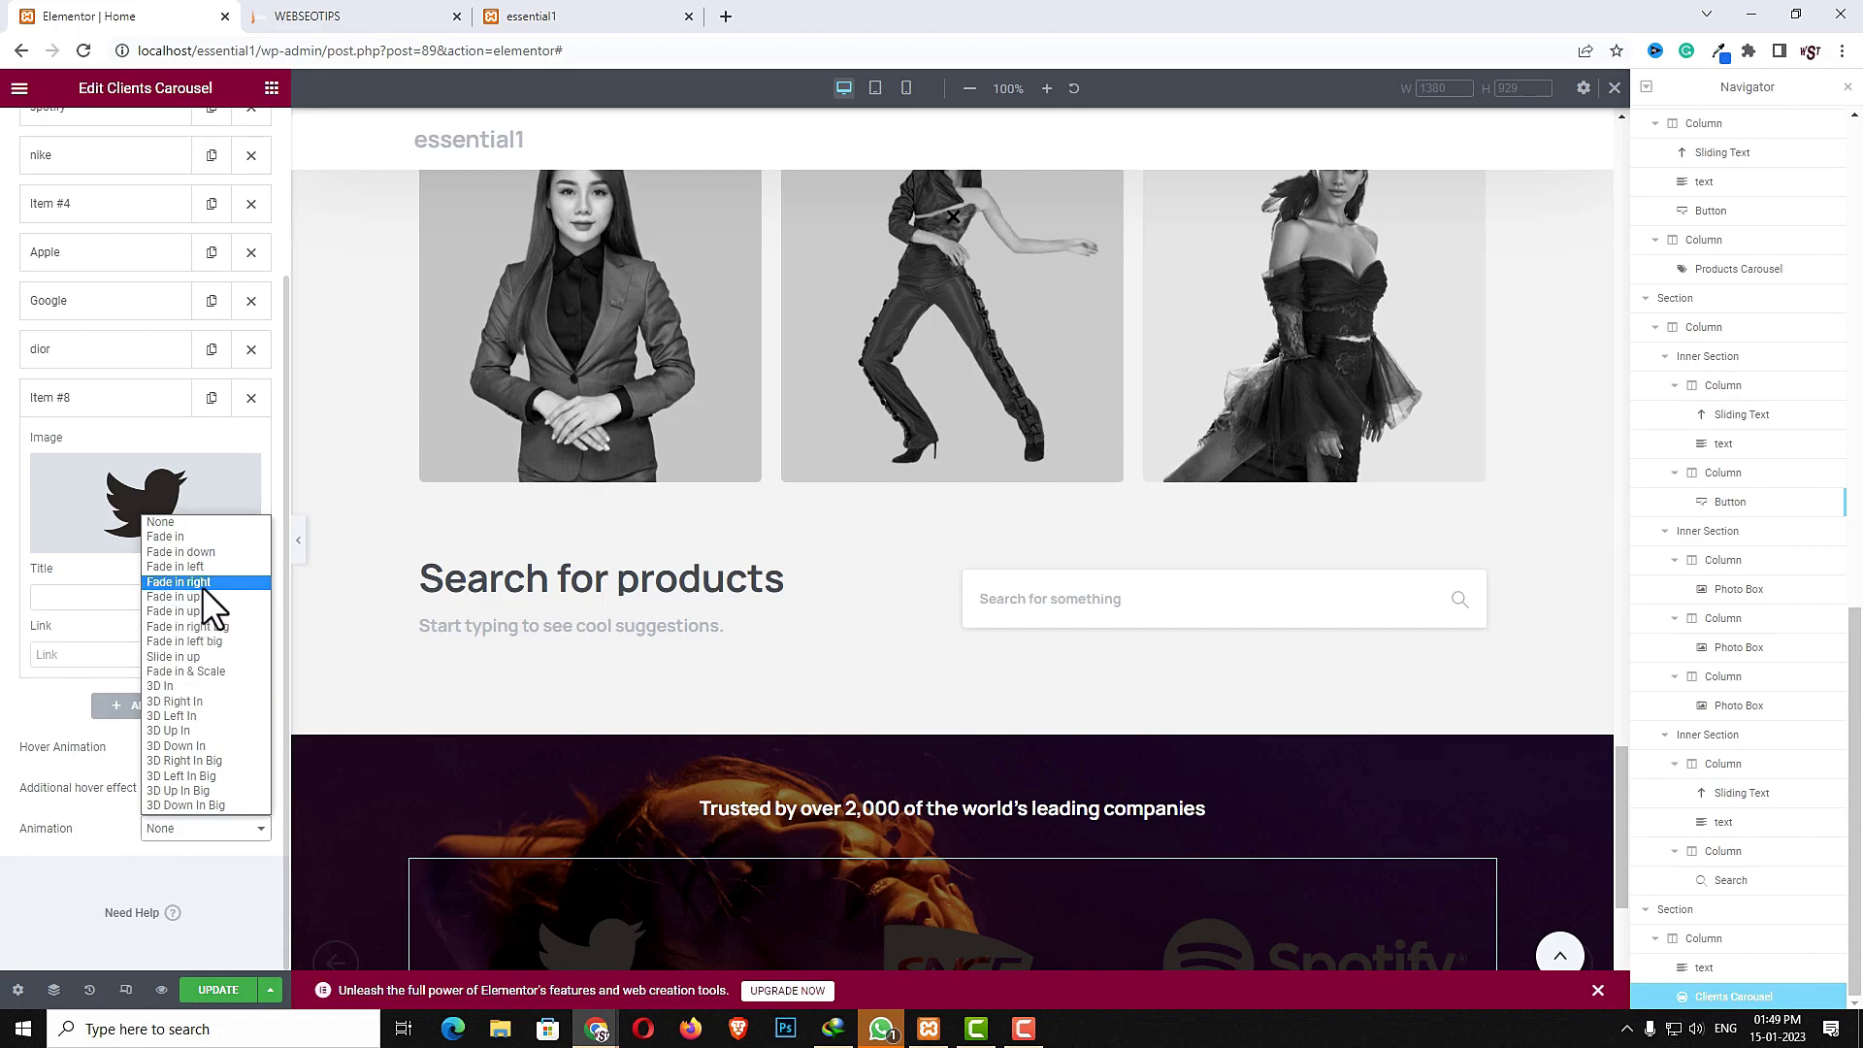
click(202, 602)
- Set the animation delay to 300 milliseconds and turn on delay between items
double_click(209, 869)
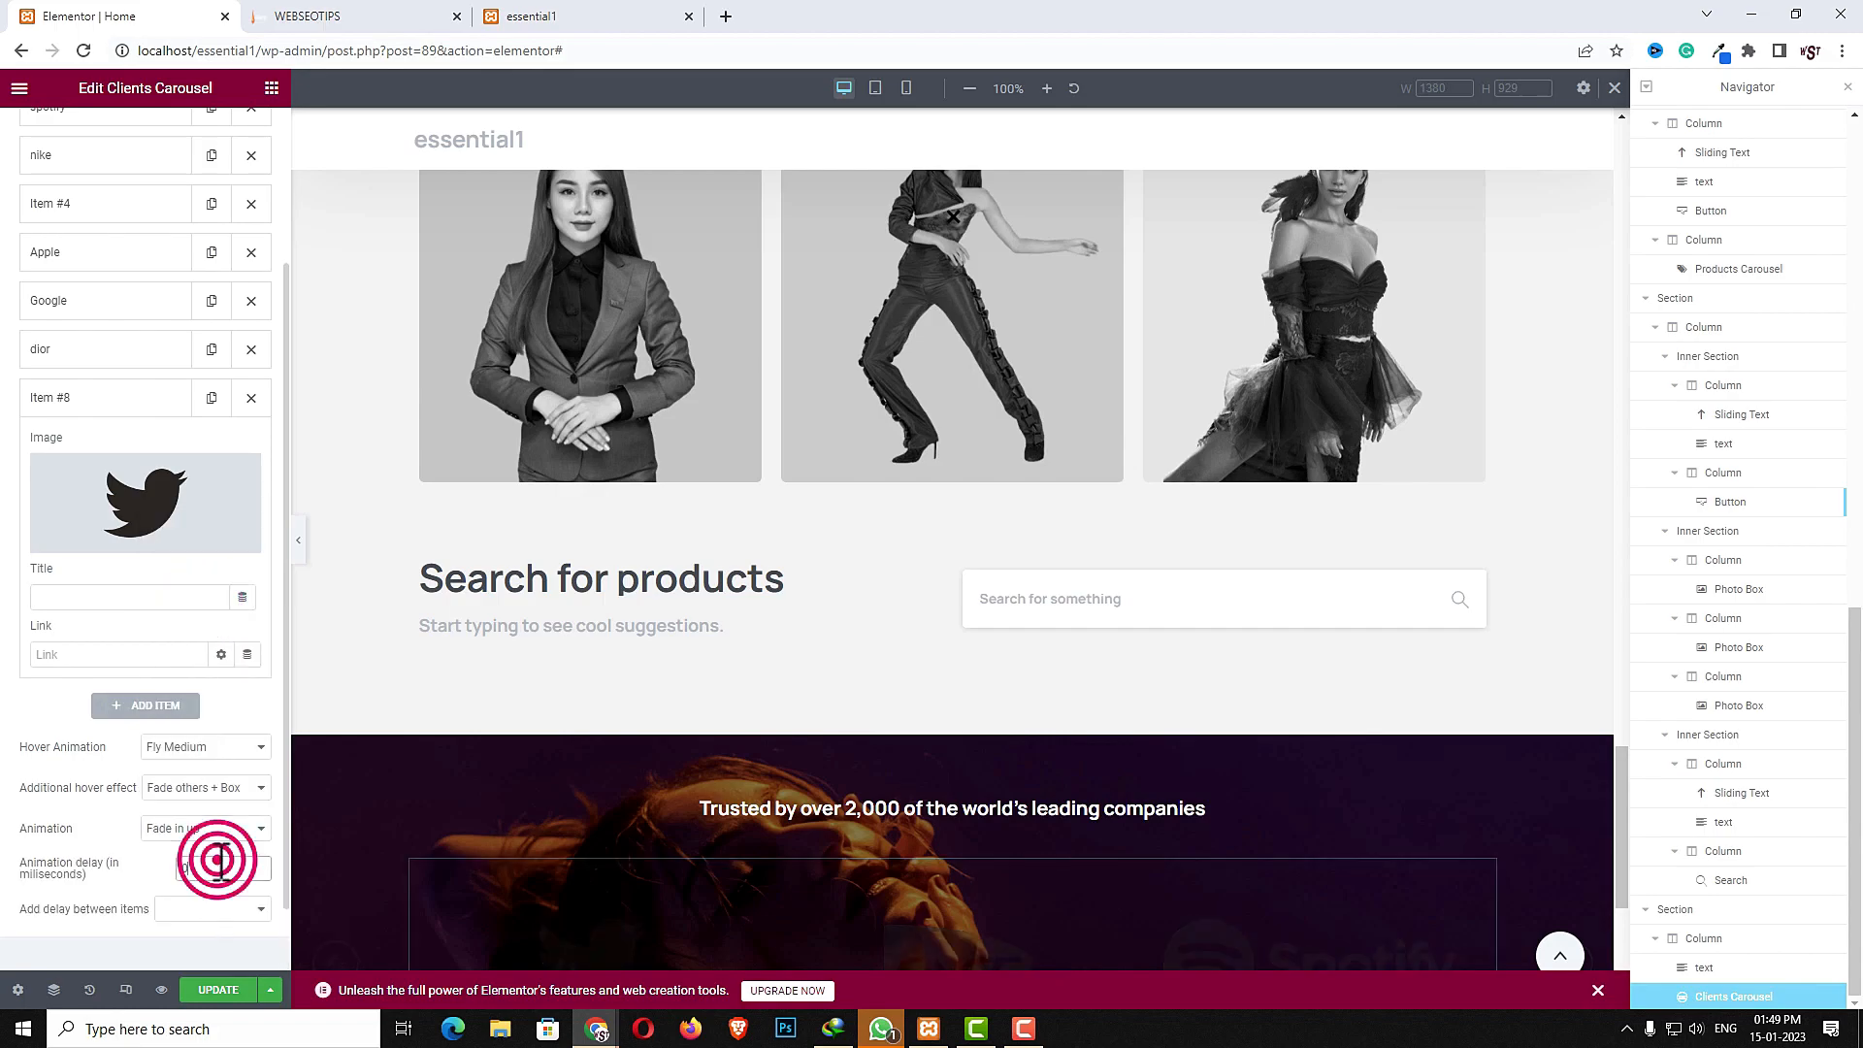
text(300)
click(202, 911)
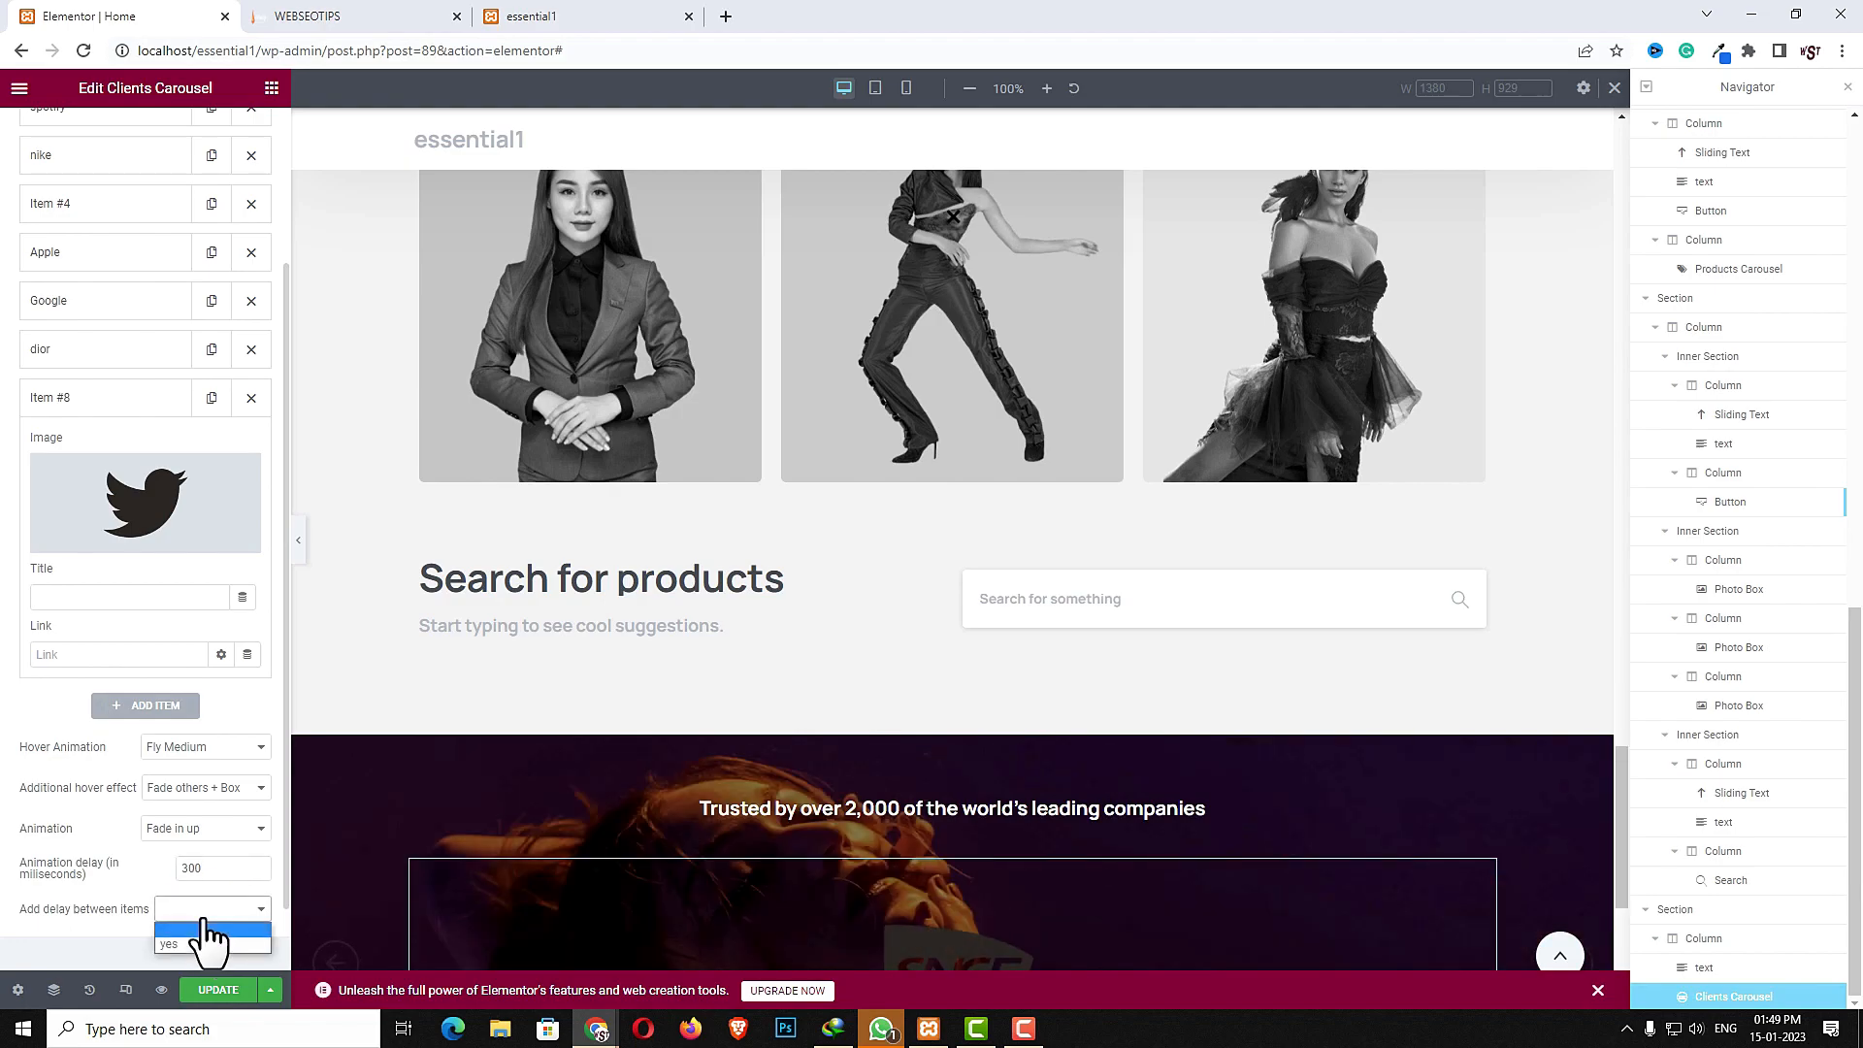
click(190, 941)
- Set the carousel's style to 5 slides per page with a Fade out slides effect
scroll(64, 854, up, 5)
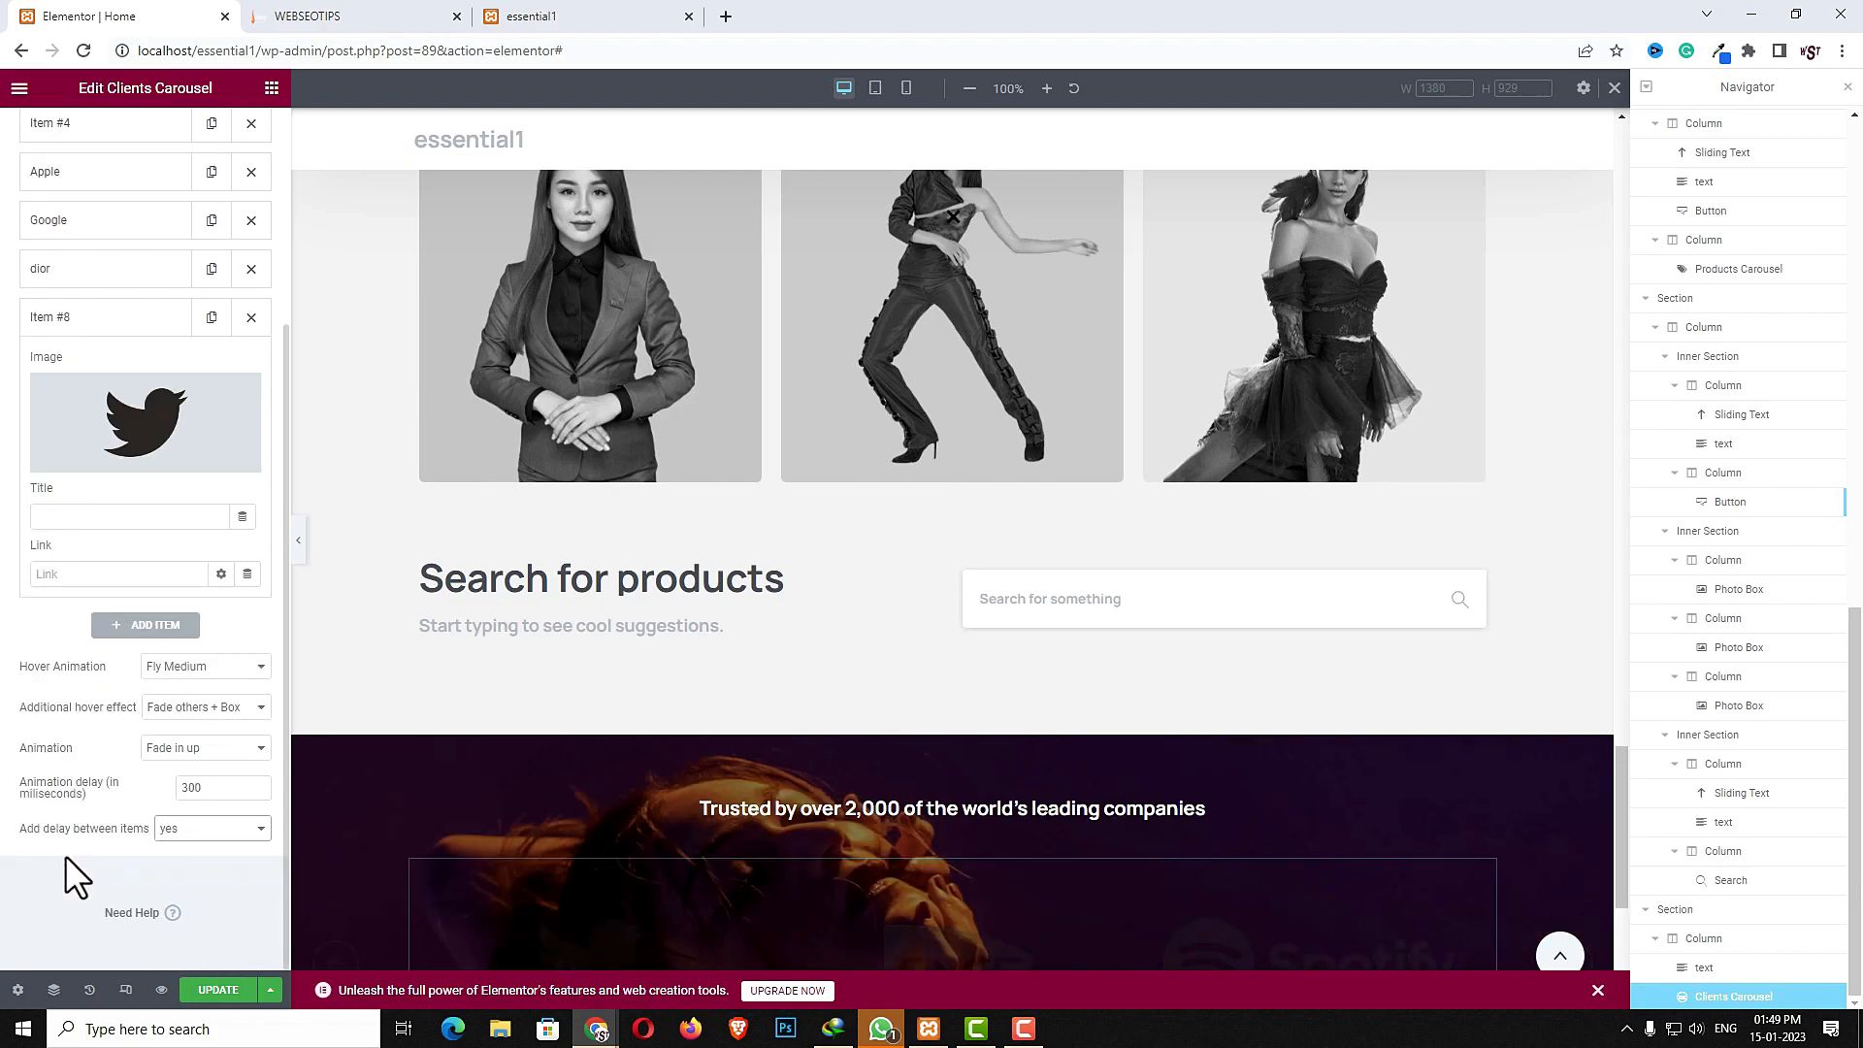
click(145, 146)
click(199, 238)
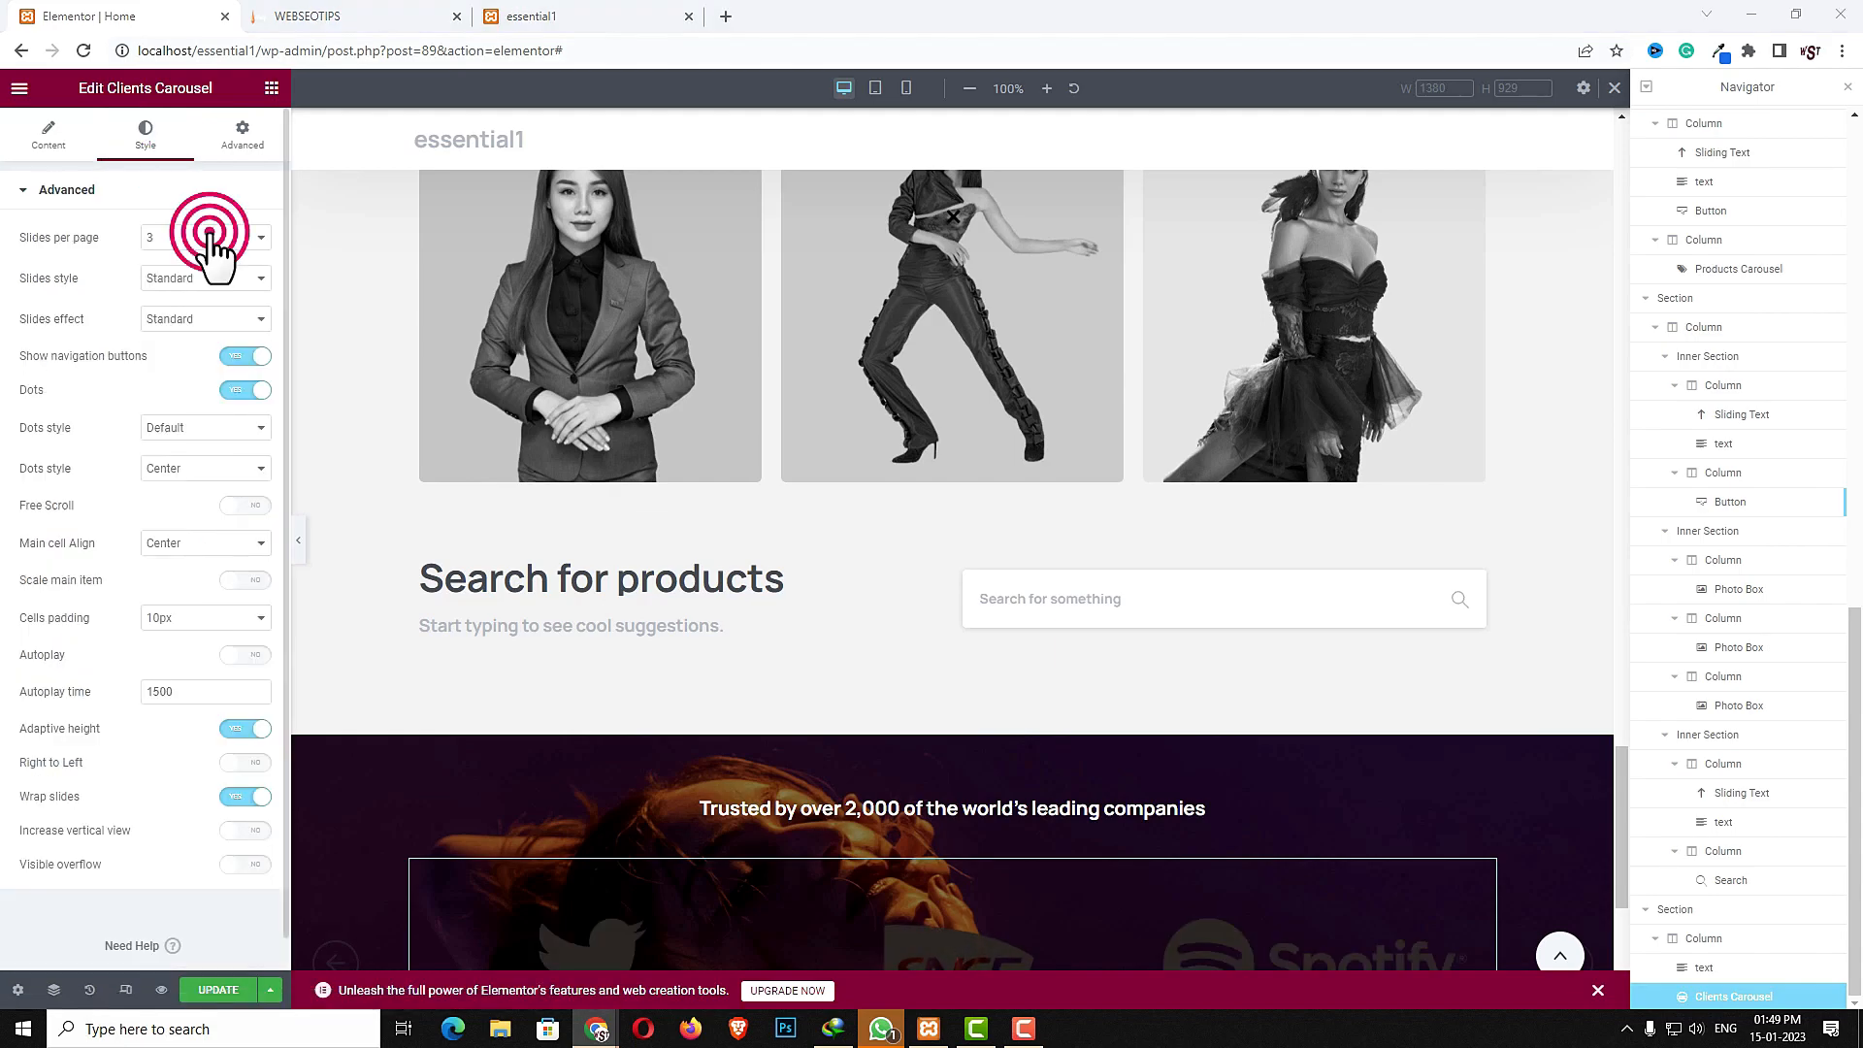
click(167, 318)
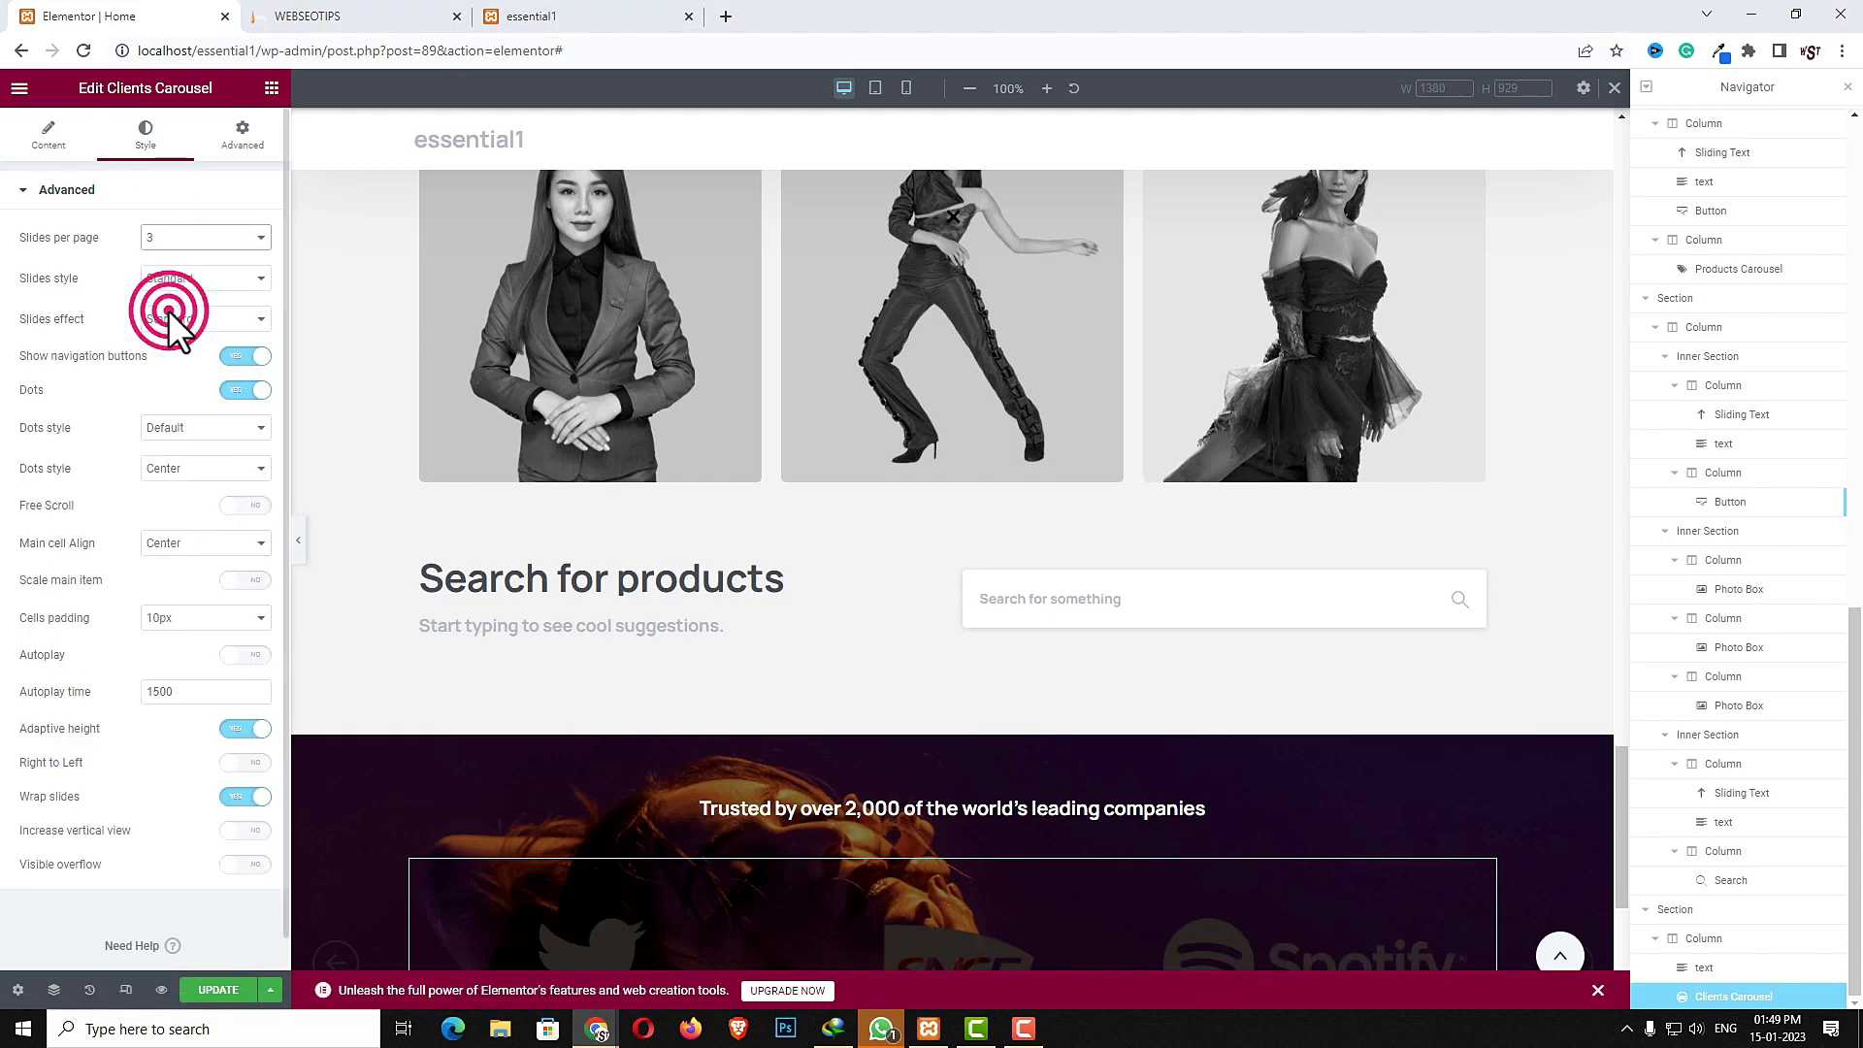
click(167, 318)
click(172, 398)
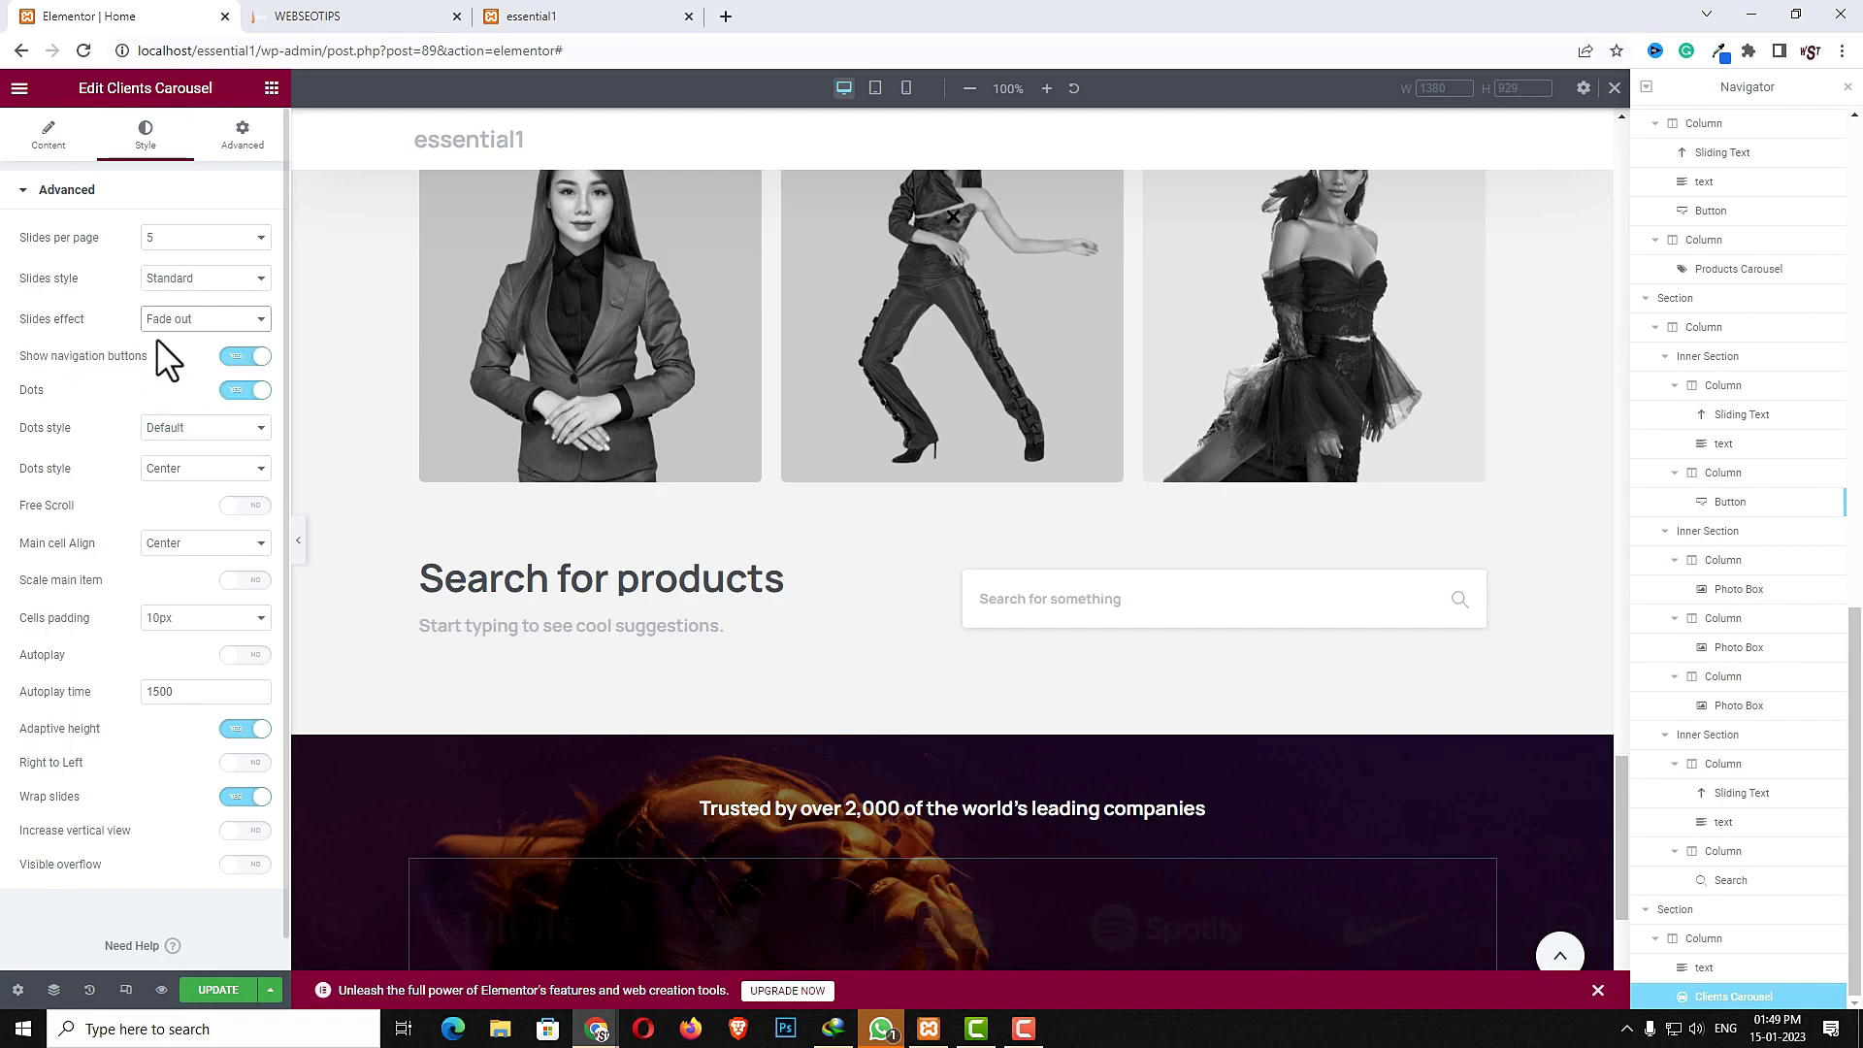
- Turn off the carousel's navigation buttons and dots, and turn on increase vertical view
click(236, 356)
click(237, 389)
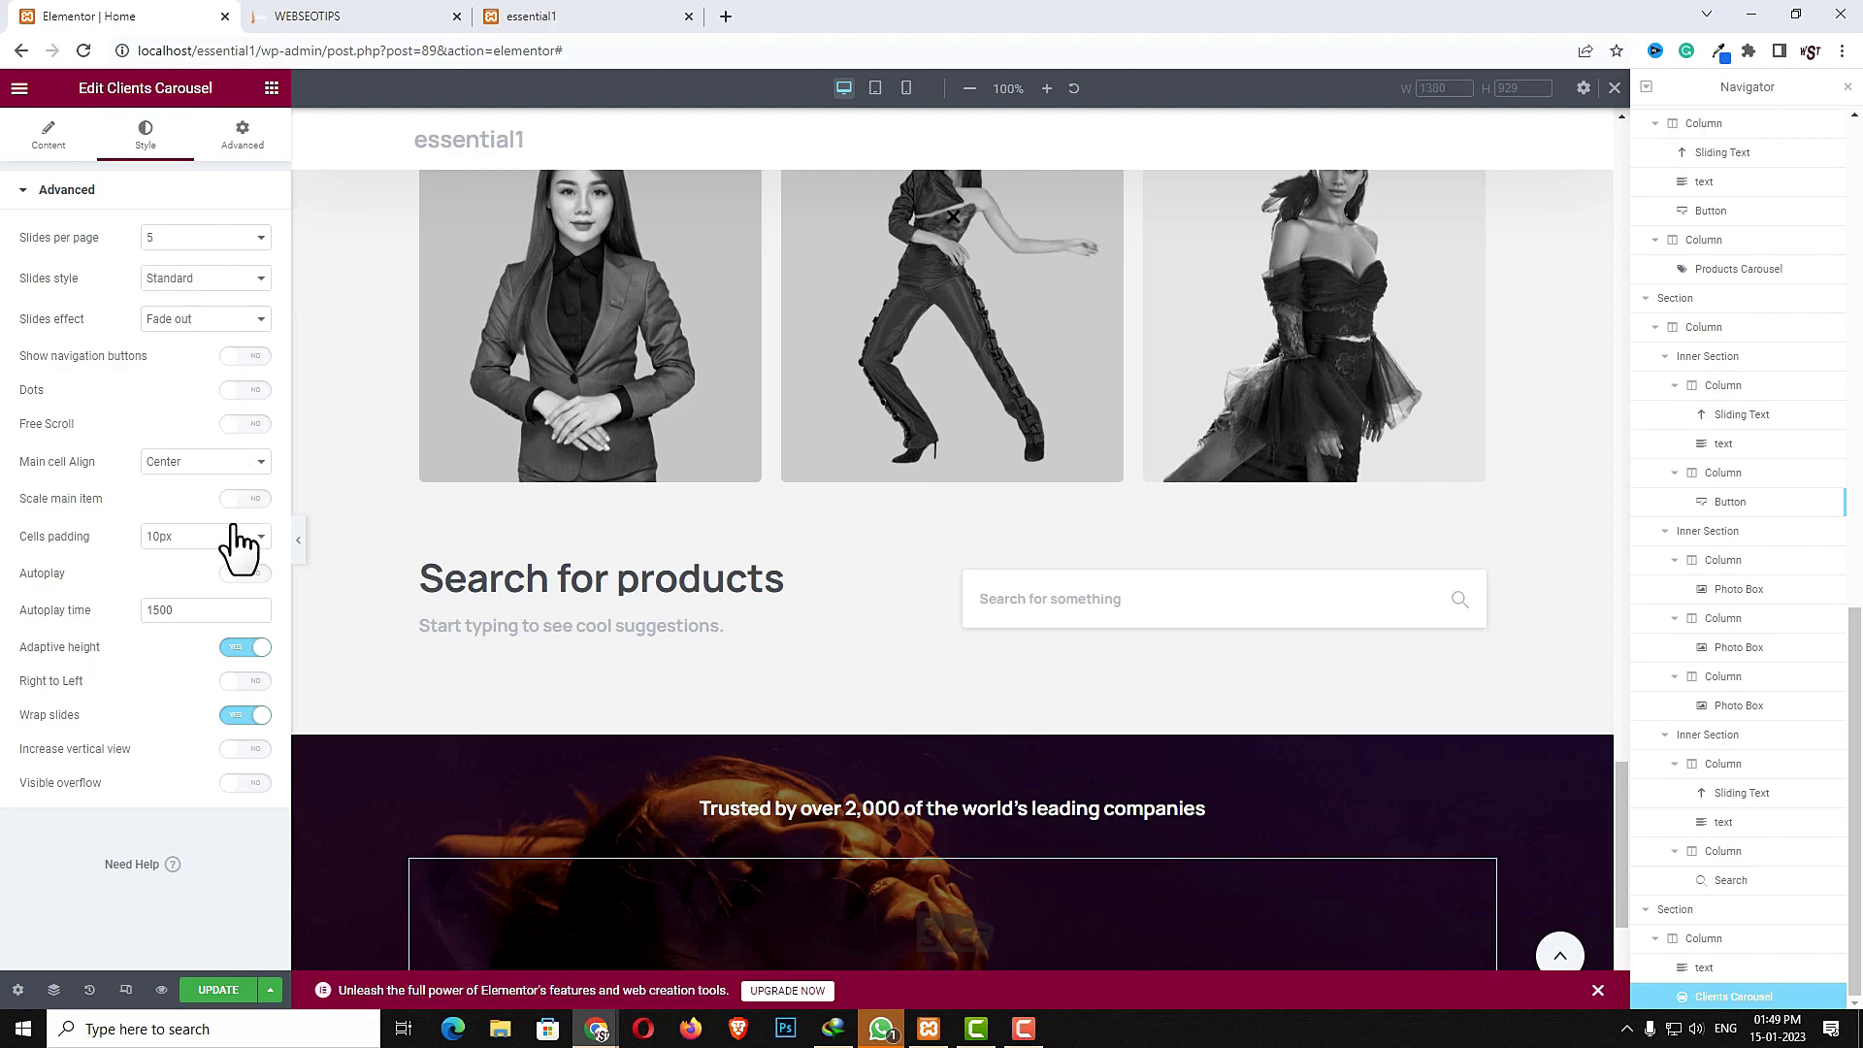
click(238, 753)
click(238, 779)
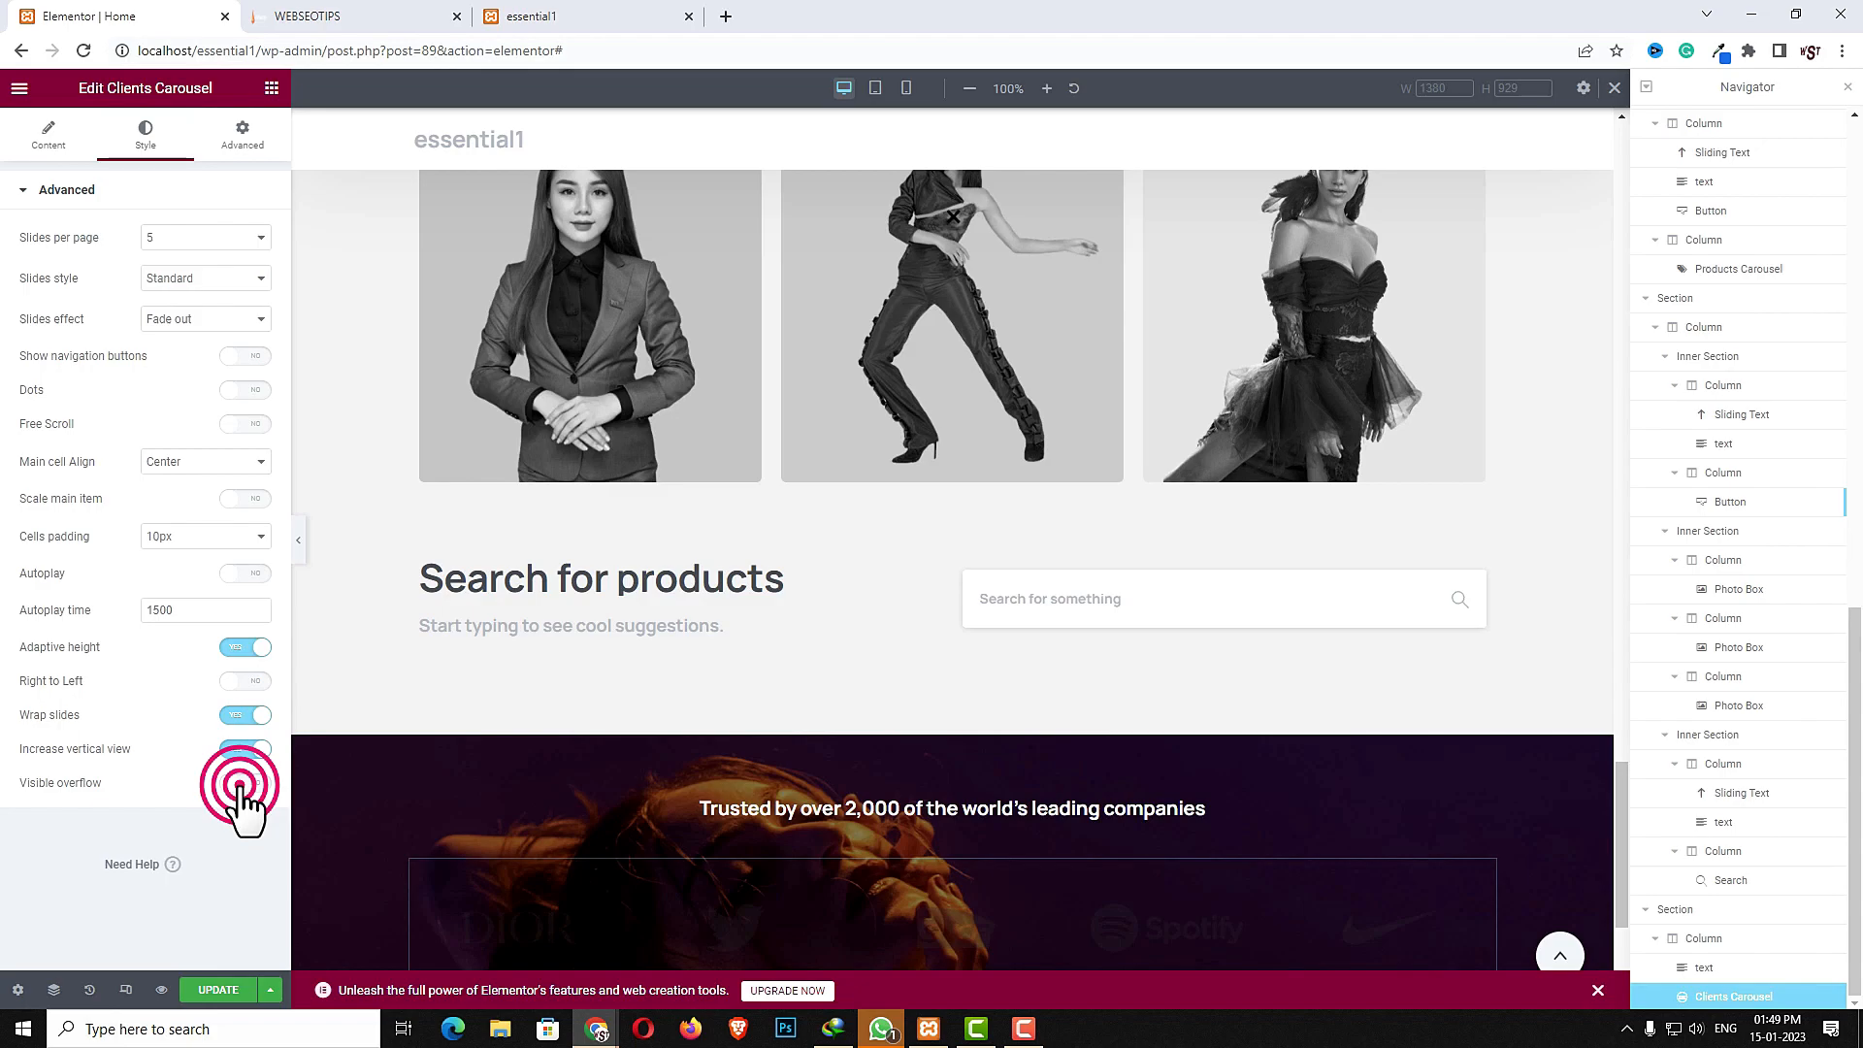
- Give the carousel a classic white background color with reduced opacity, #FFFFFFC7
click(243, 141)
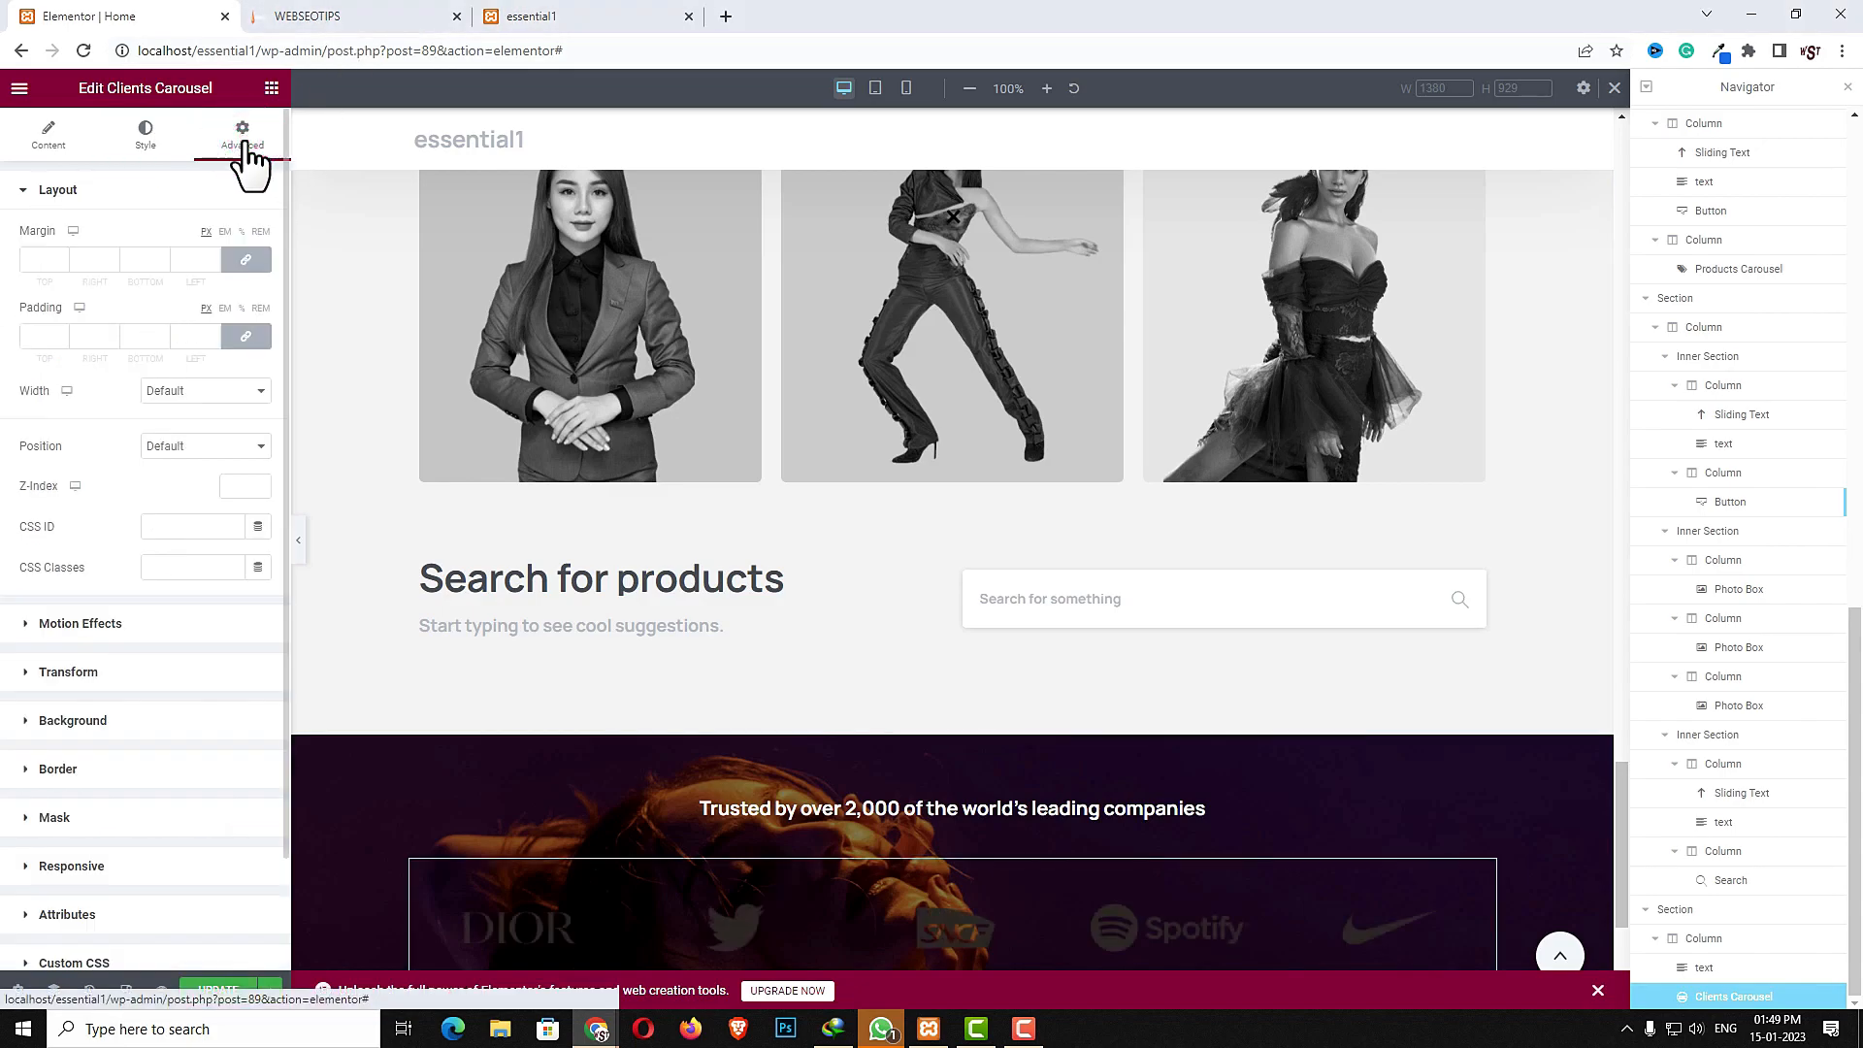
scroll(97, 874, down, 2)
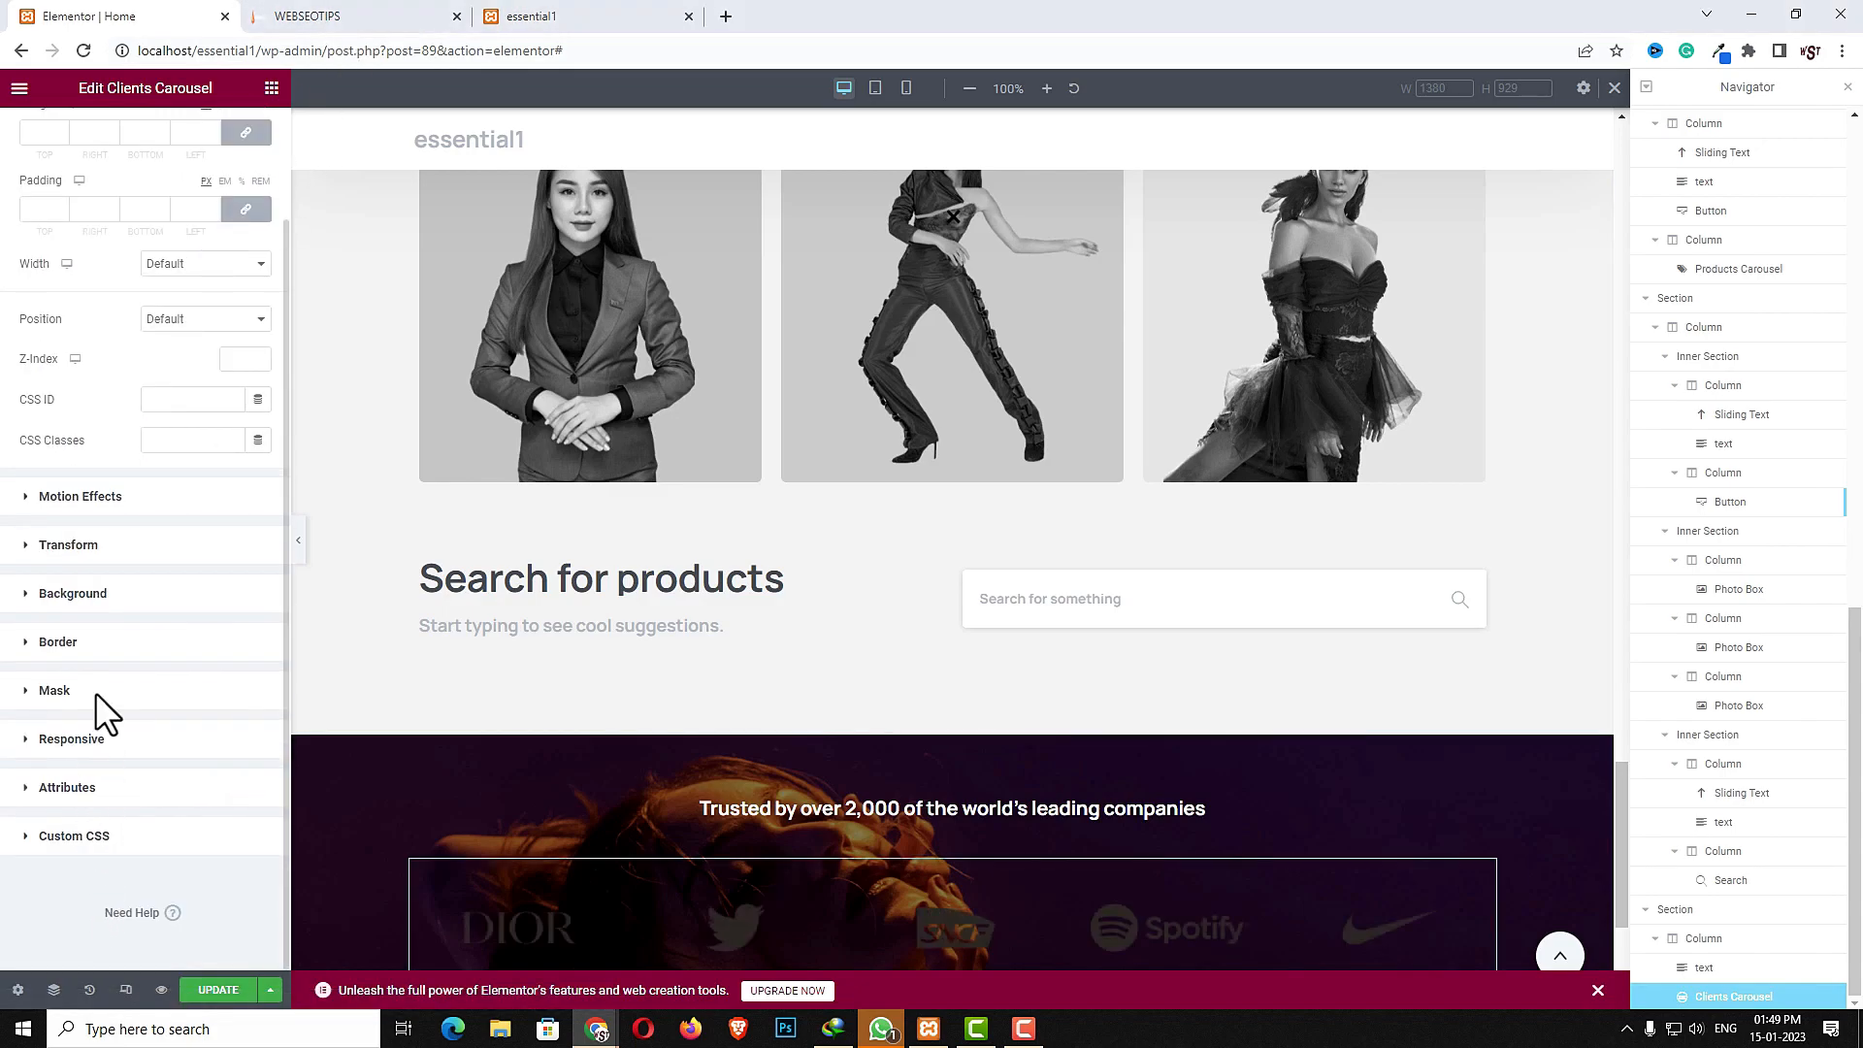
click(85, 595)
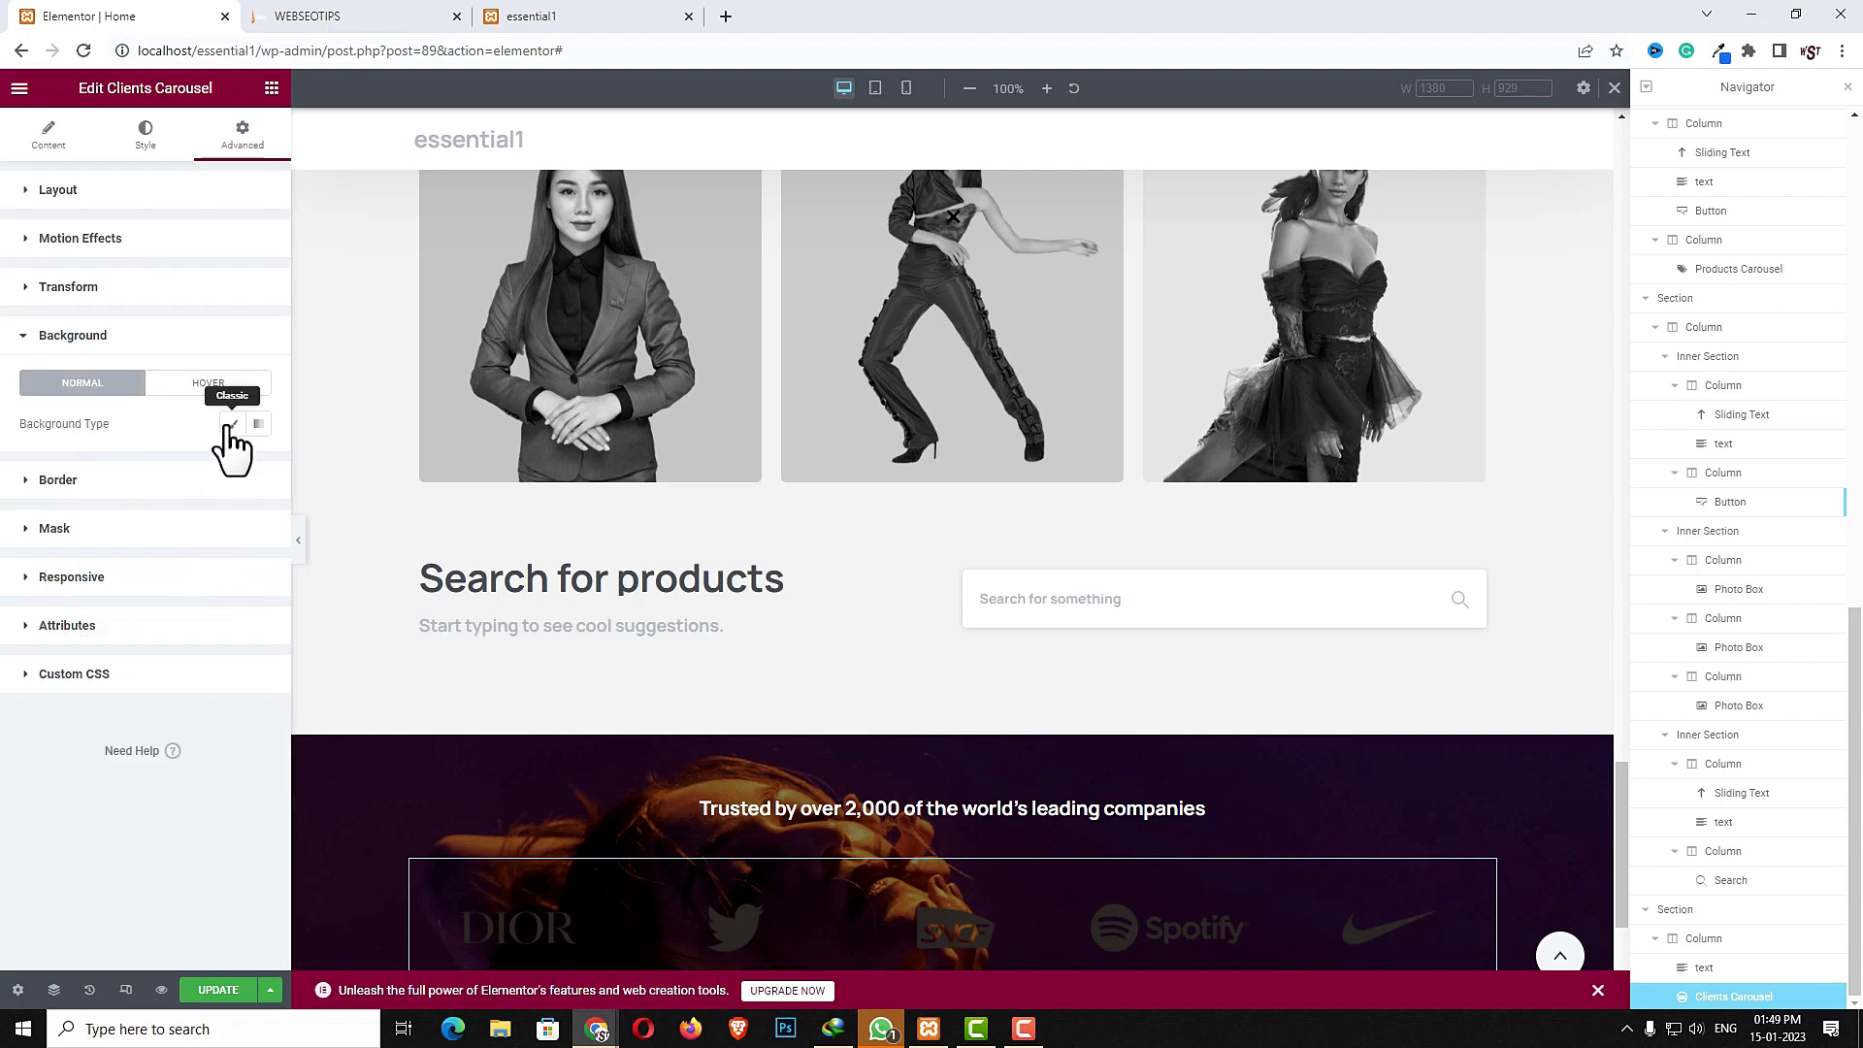
click(229, 425)
click(250, 465)
click(112, 607)
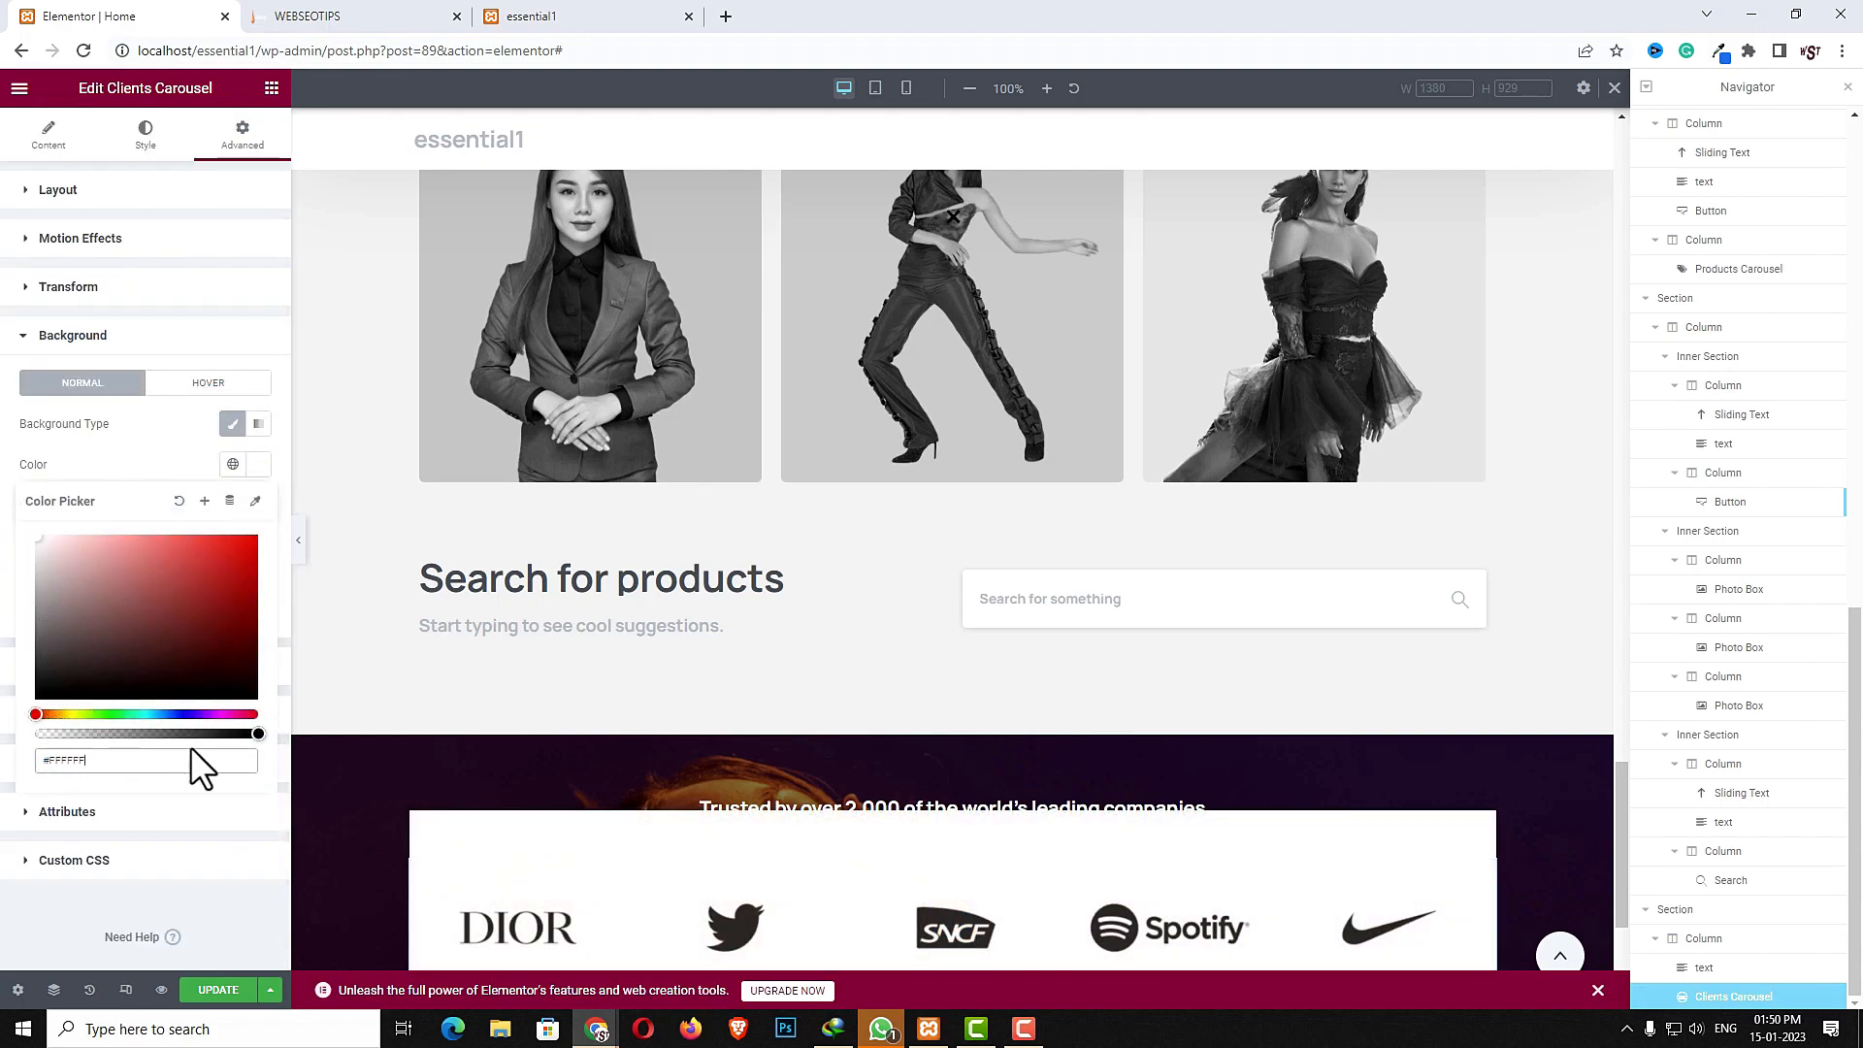
click(183, 735)
drag(183, 735, 207, 735)
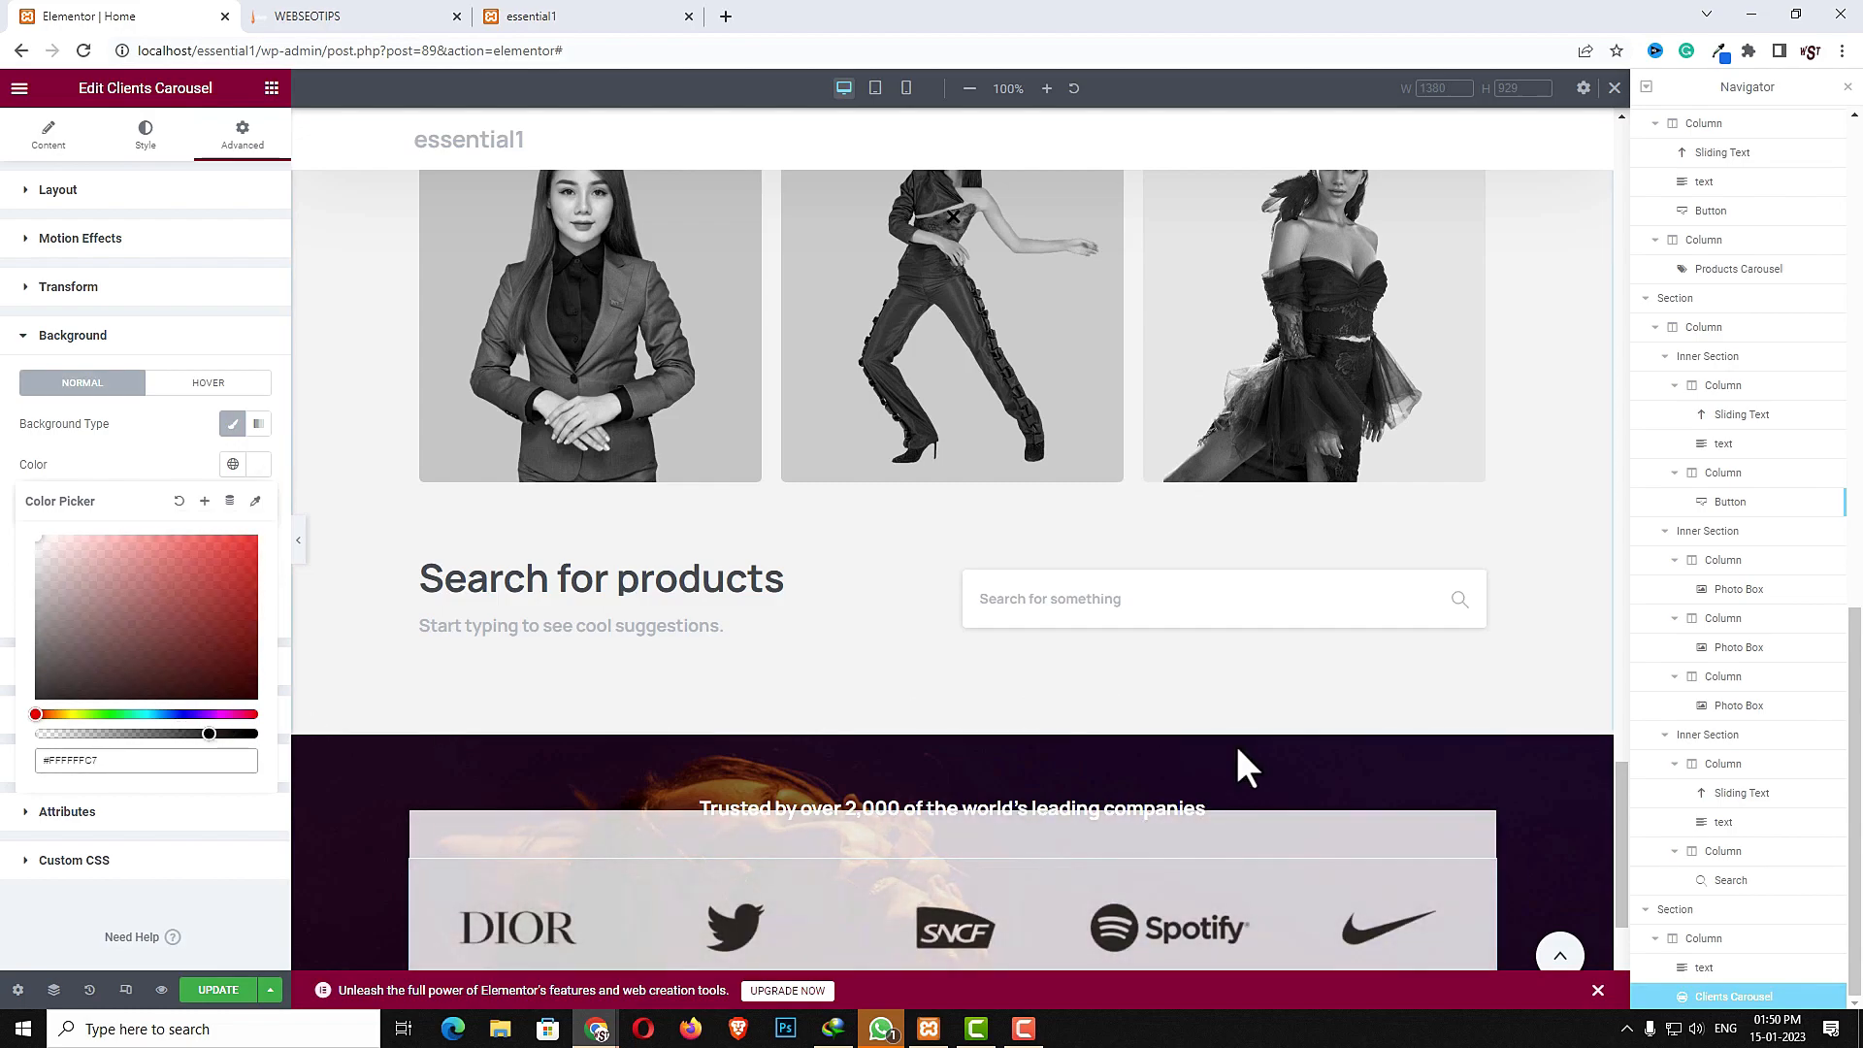
- Set the trusted-companies section's bottom padding to 100
scroll(1221, 731, down, 3)
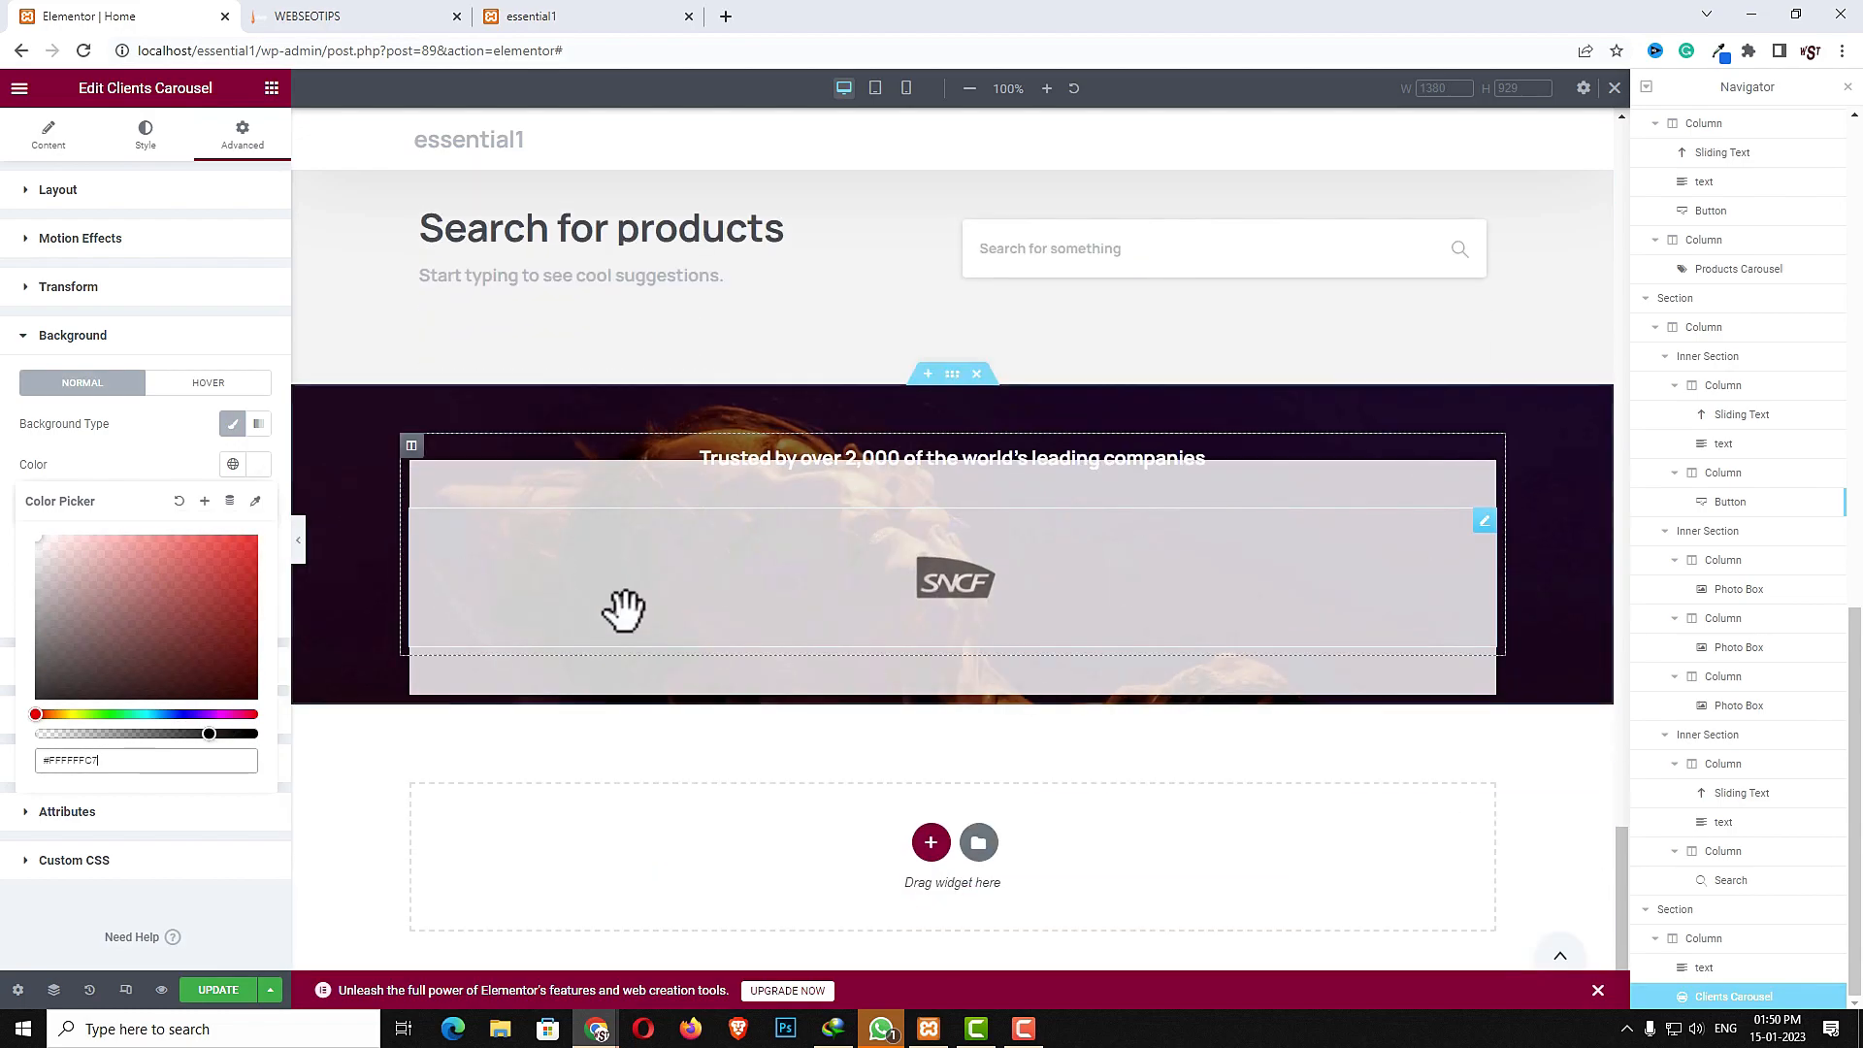
click(954, 379)
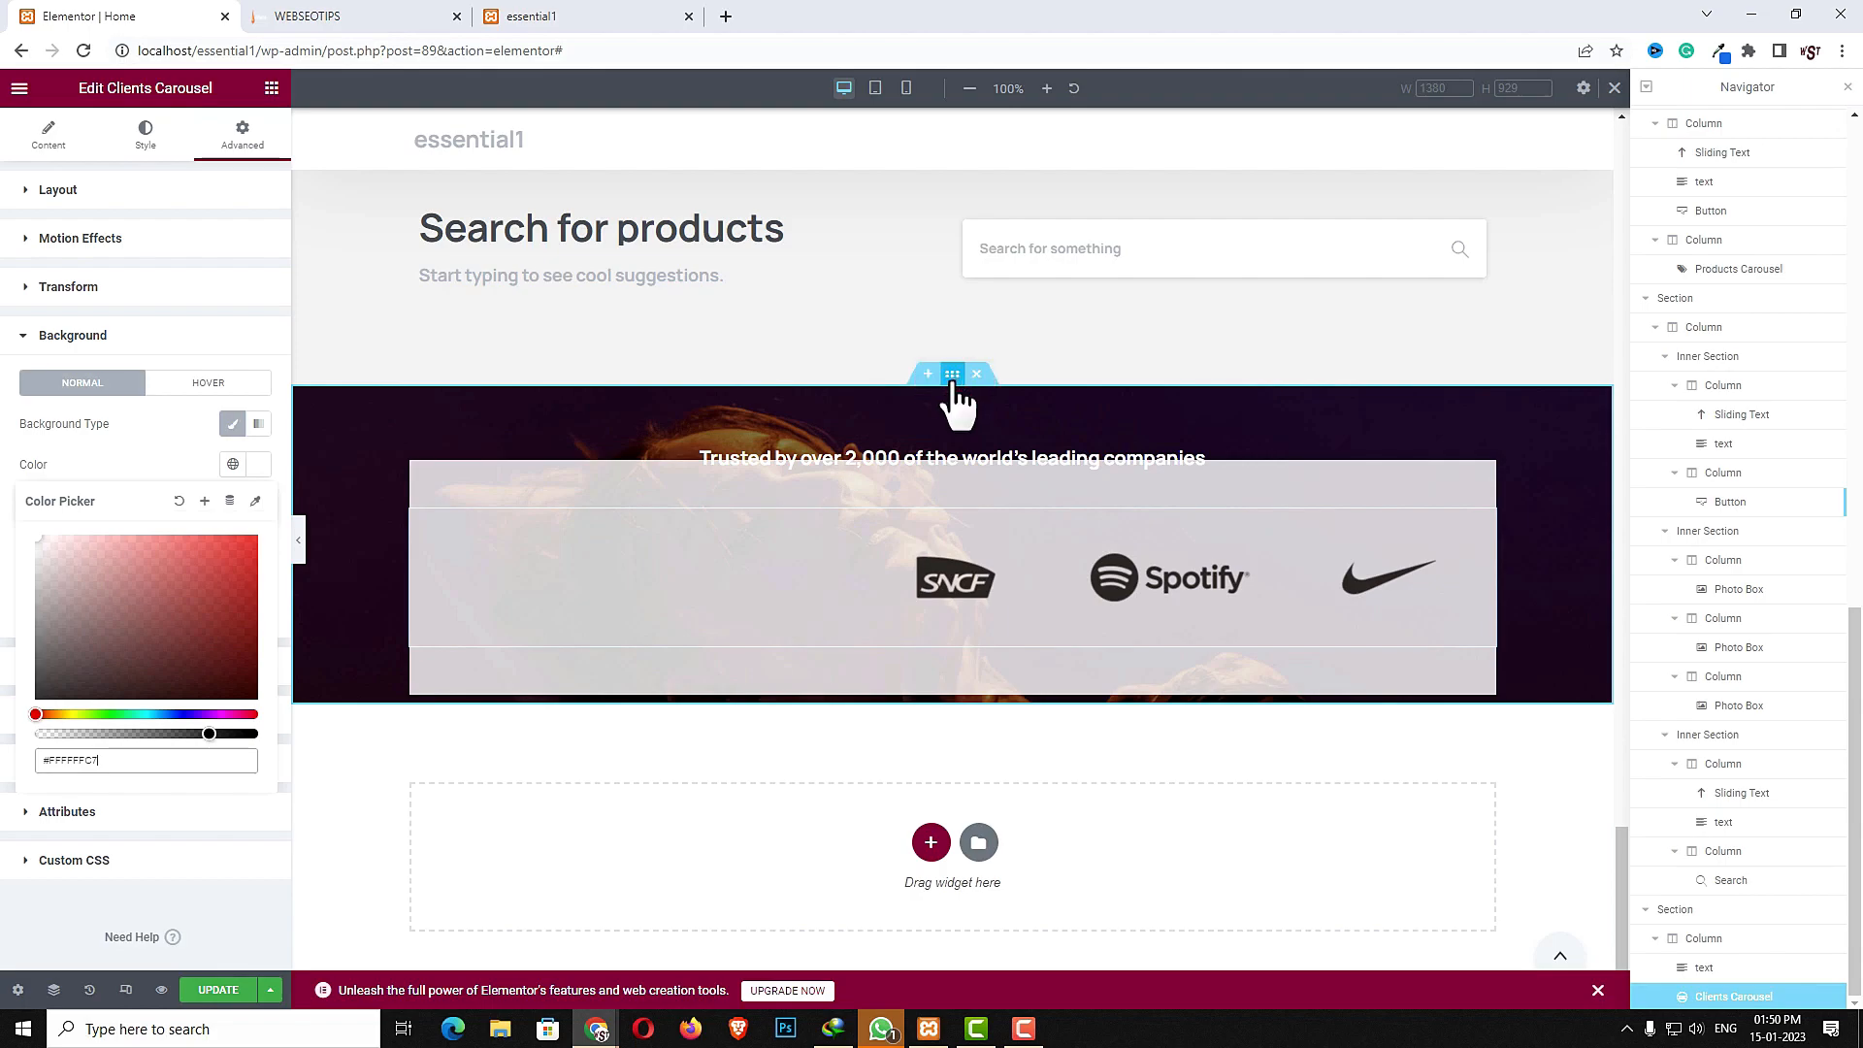
click(251, 138)
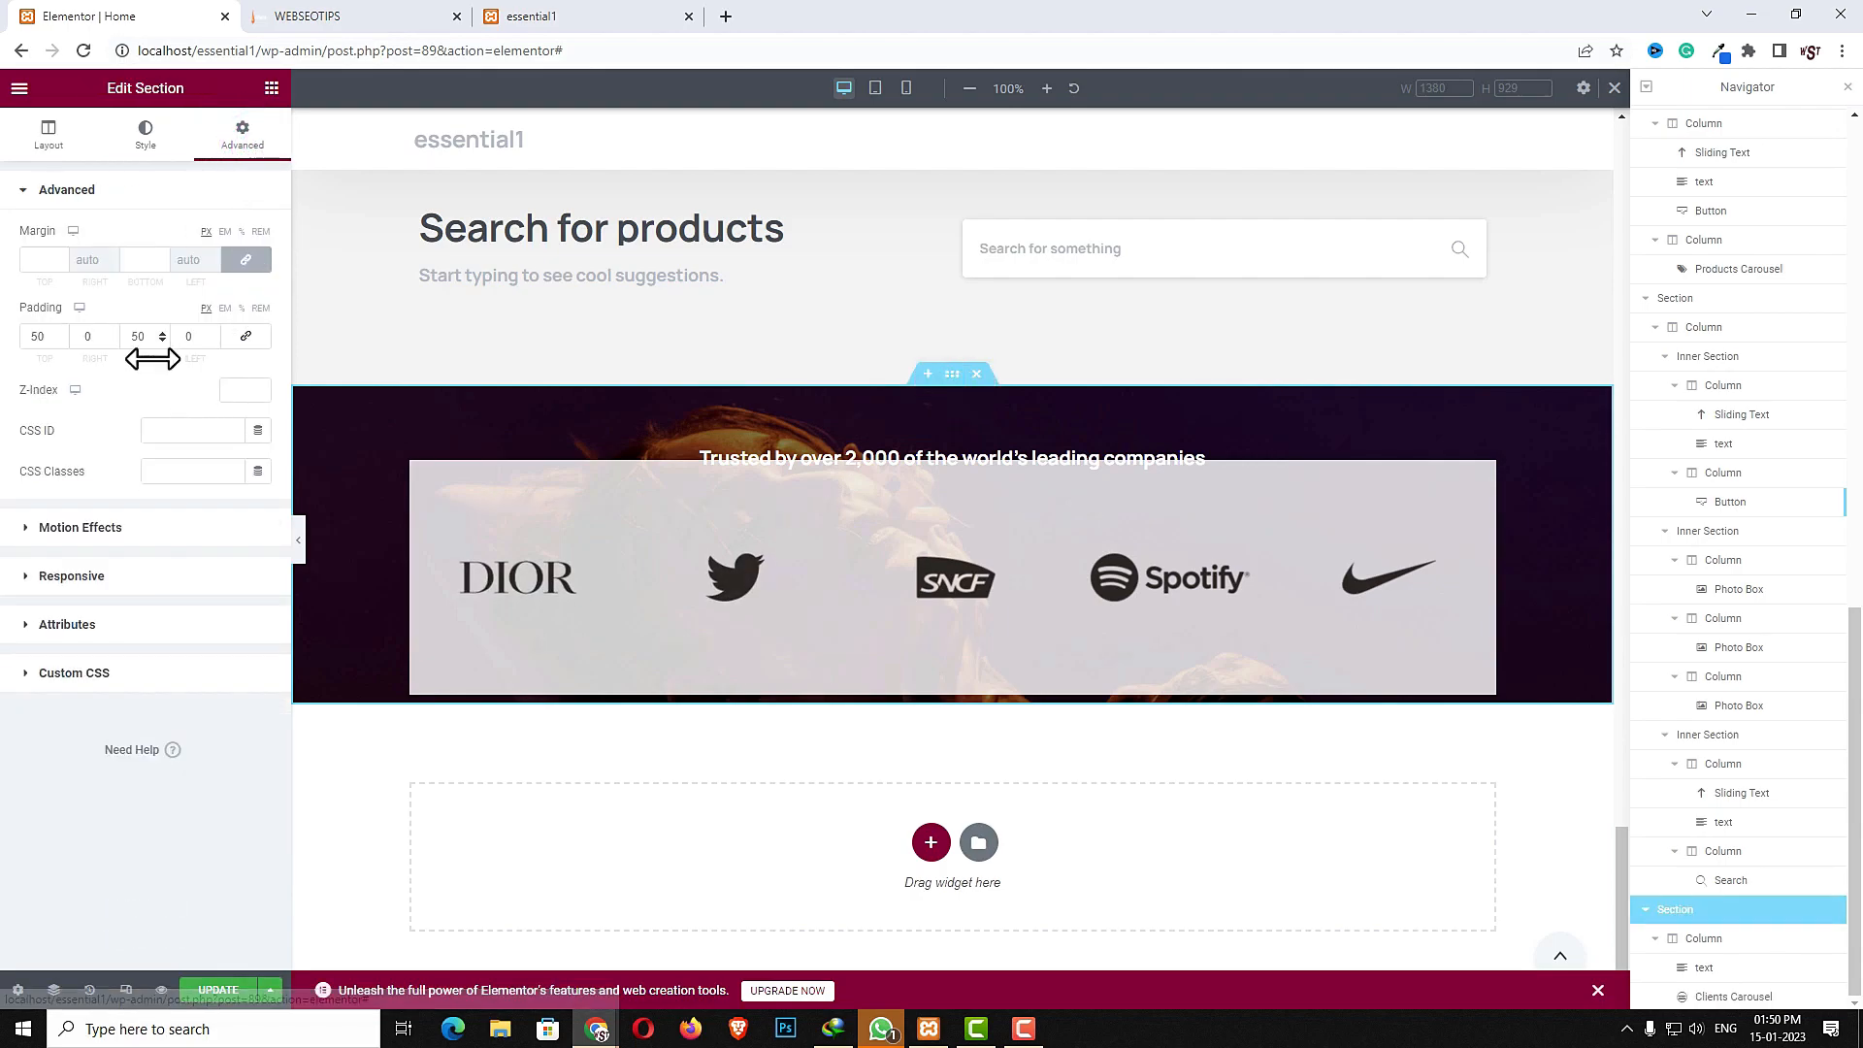
double_click(138, 336)
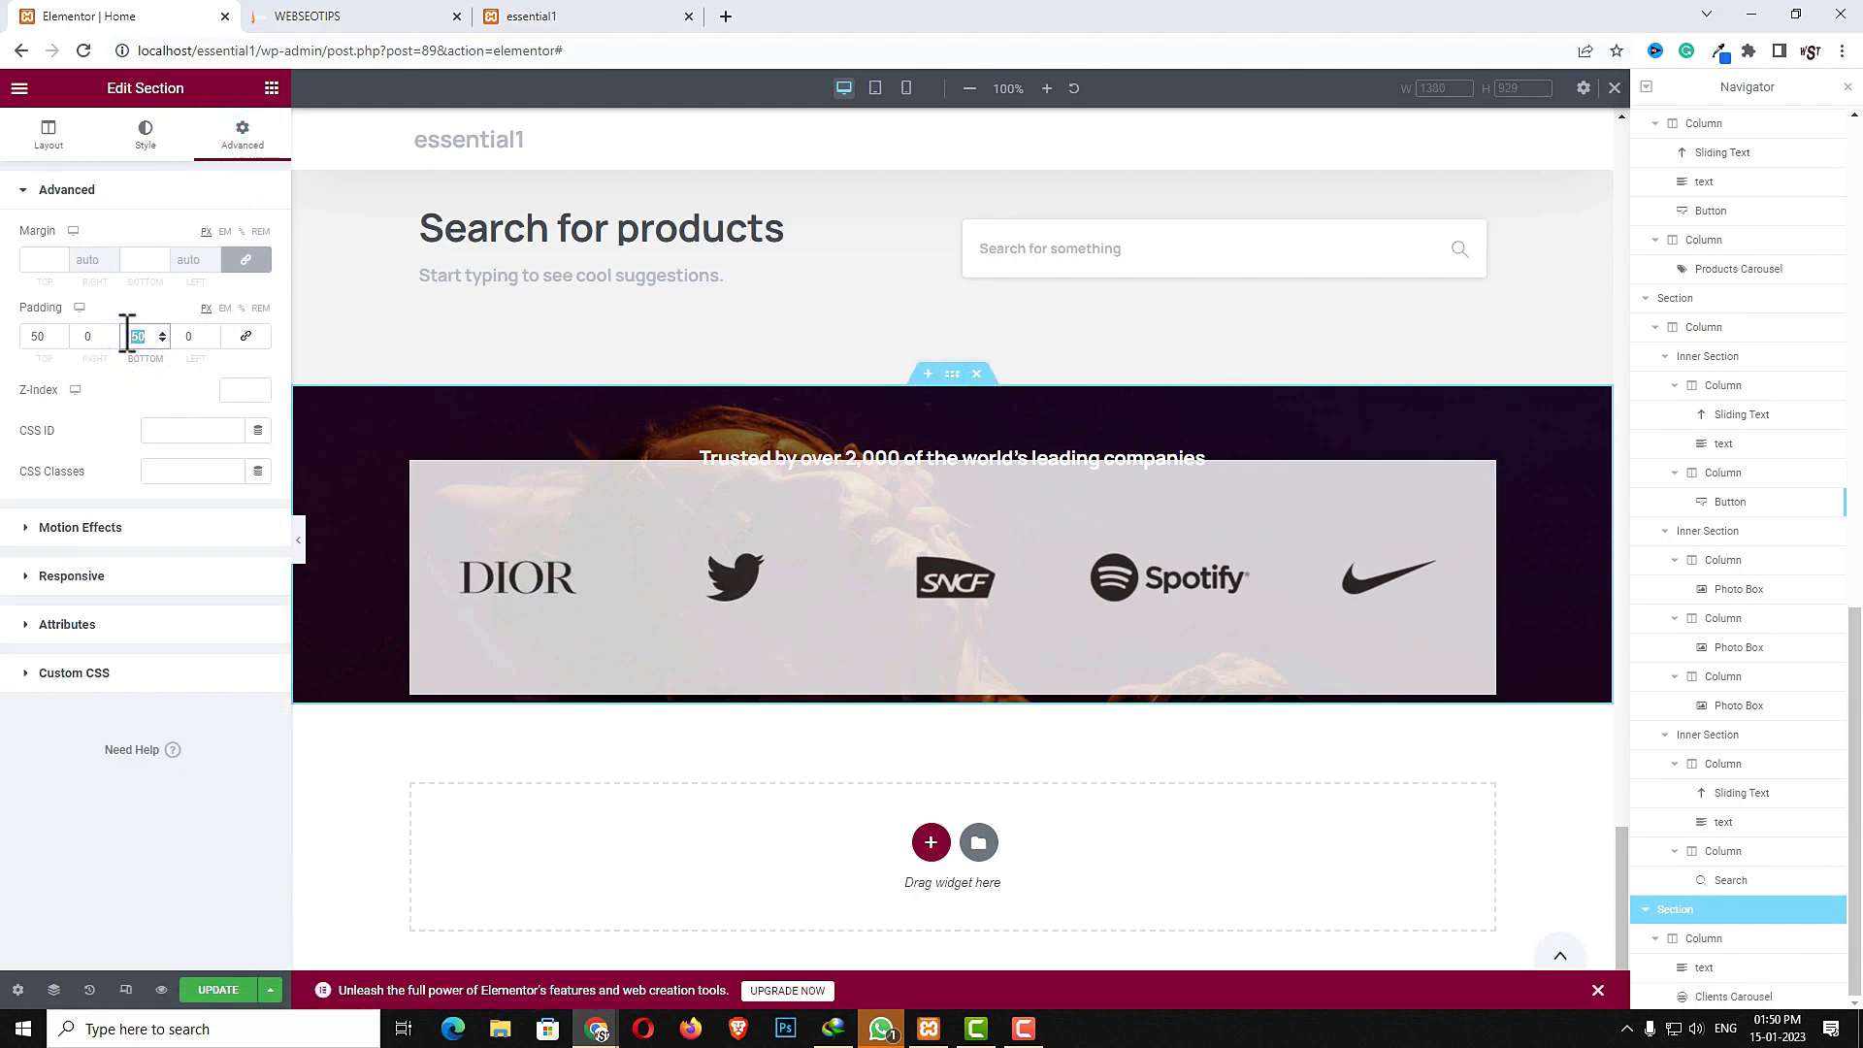
text(100)
- Unlink the heading text's margins and set its bottom margin to 50
click(782, 458)
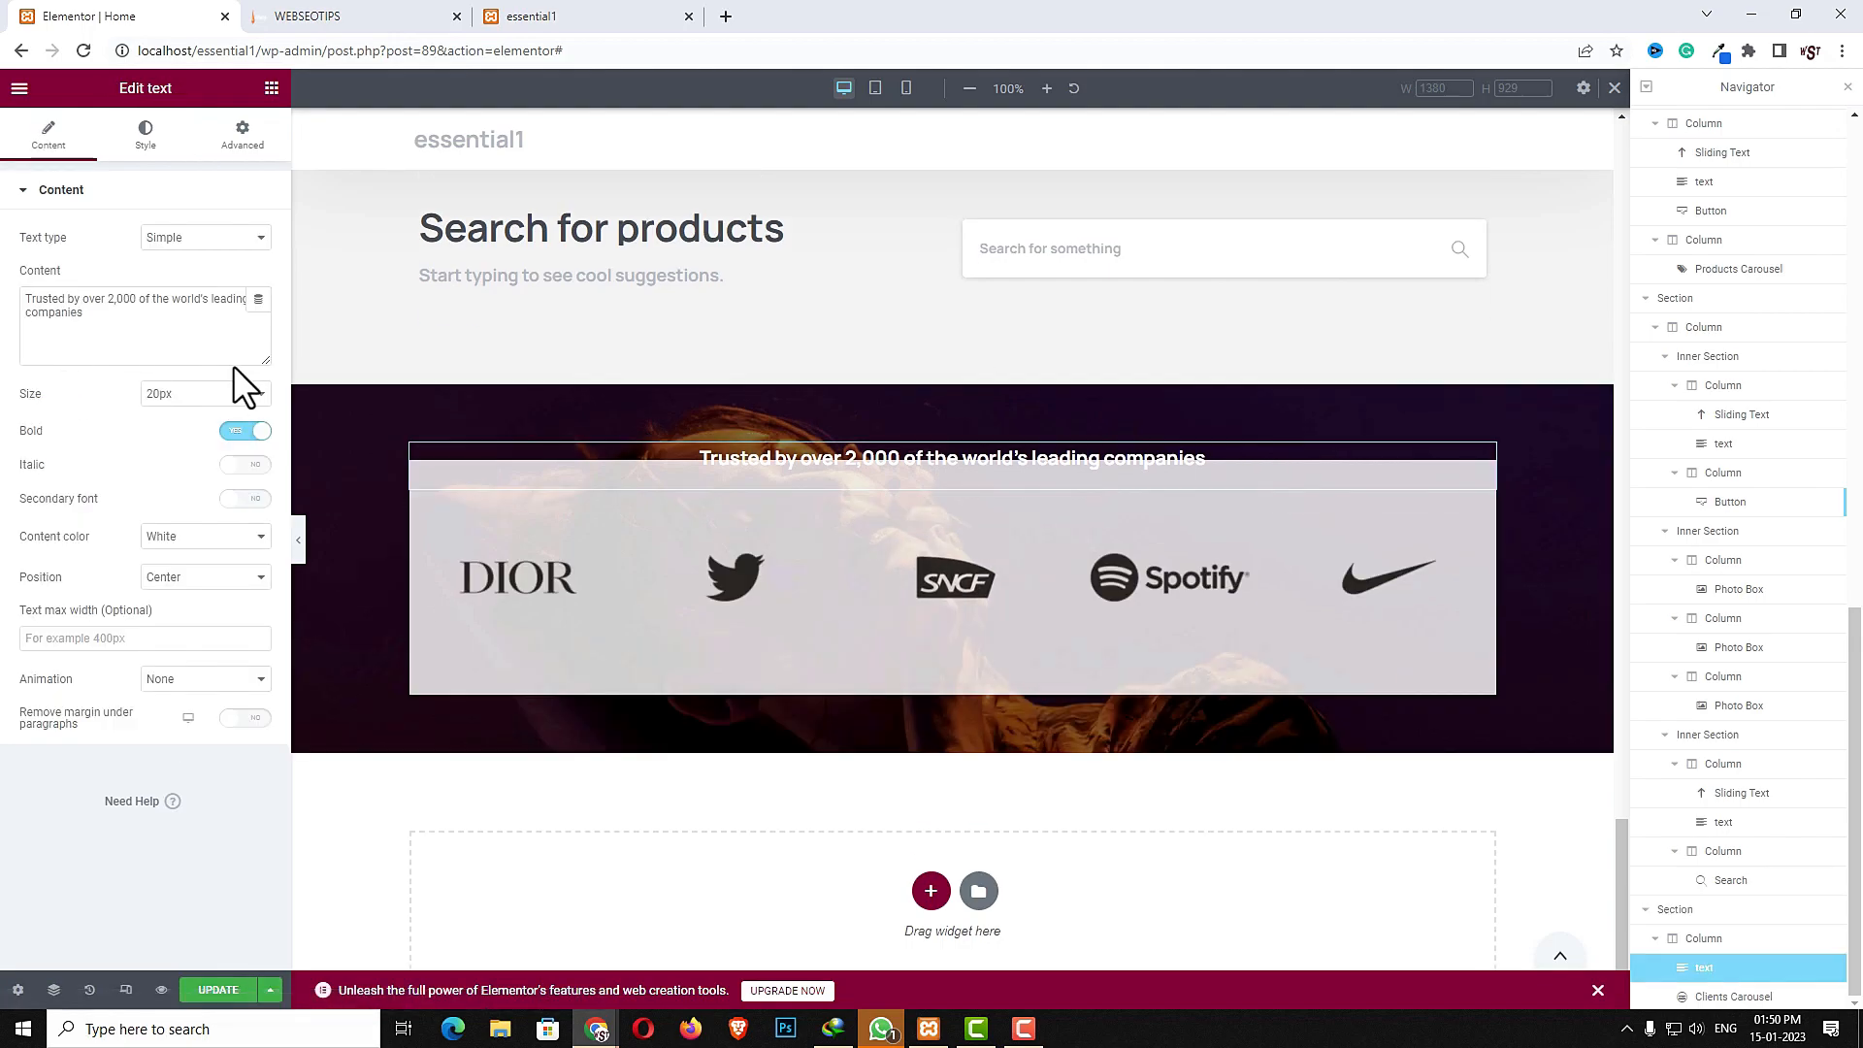
click(783, 456)
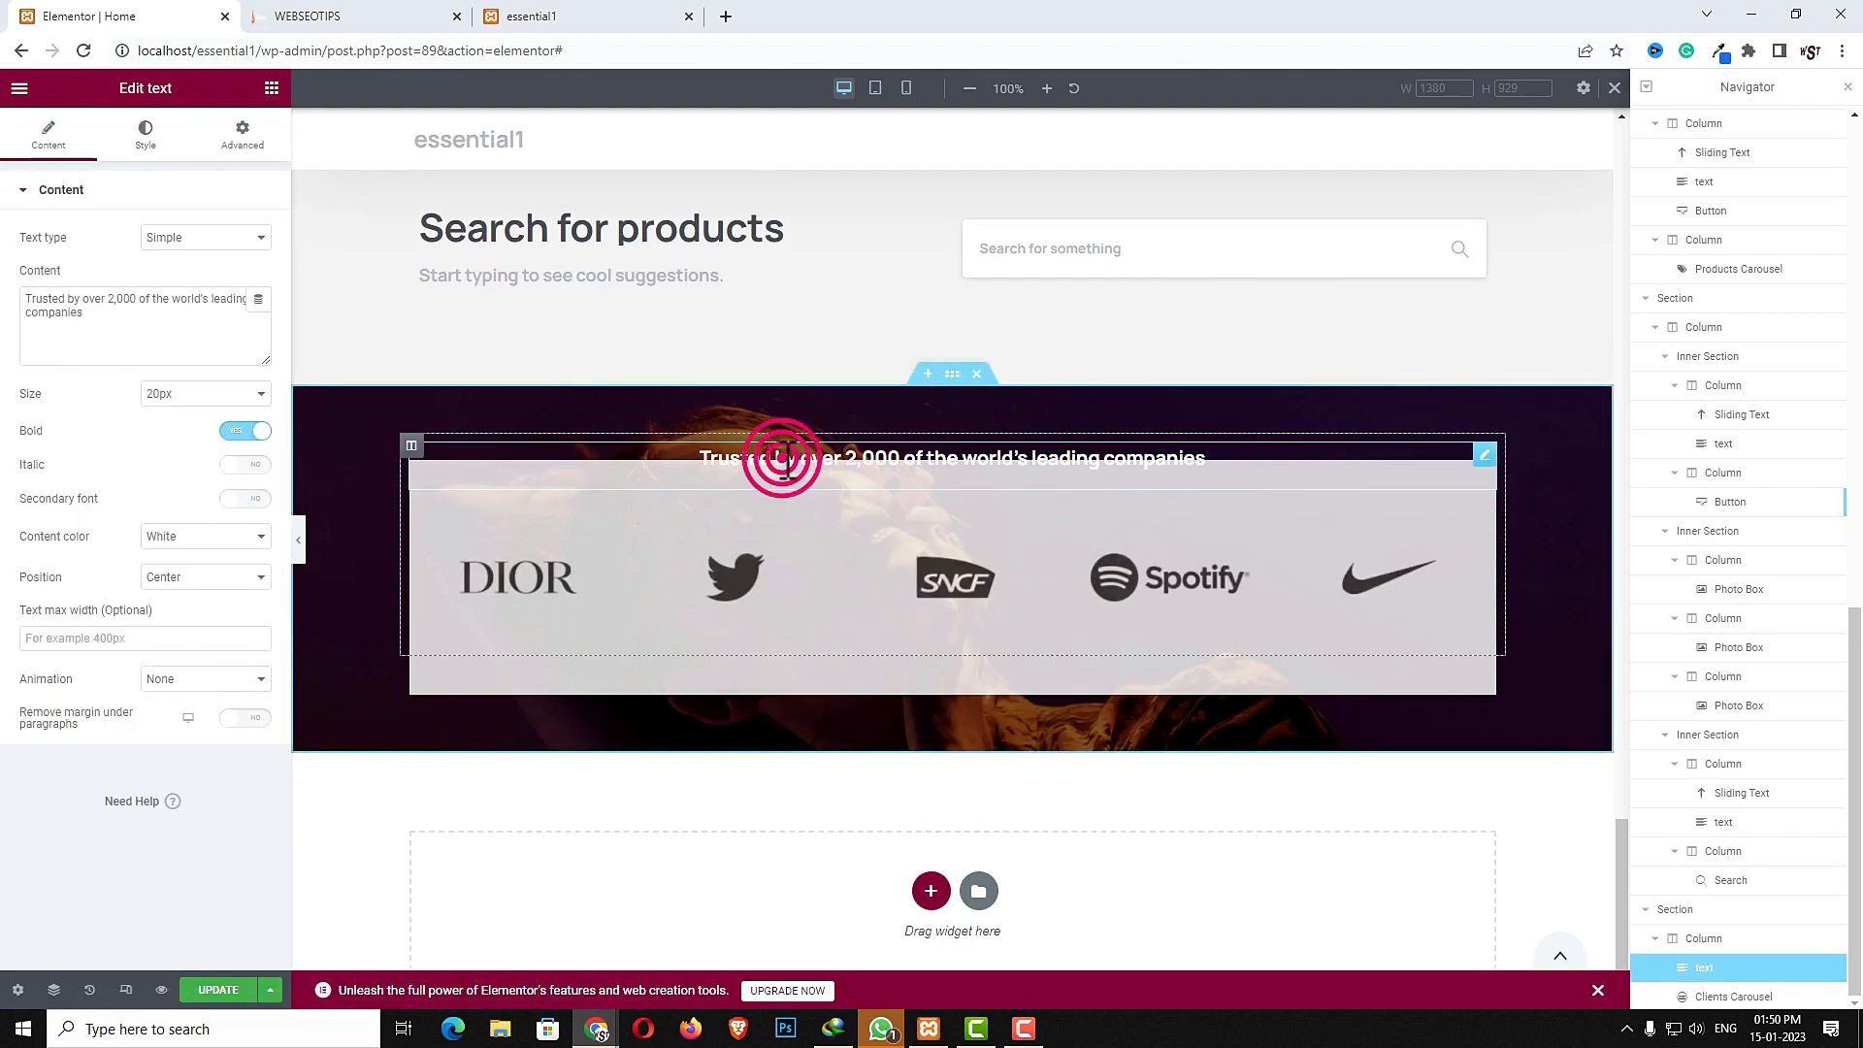
click(242, 136)
click(247, 259)
double_click(142, 259)
text(30)
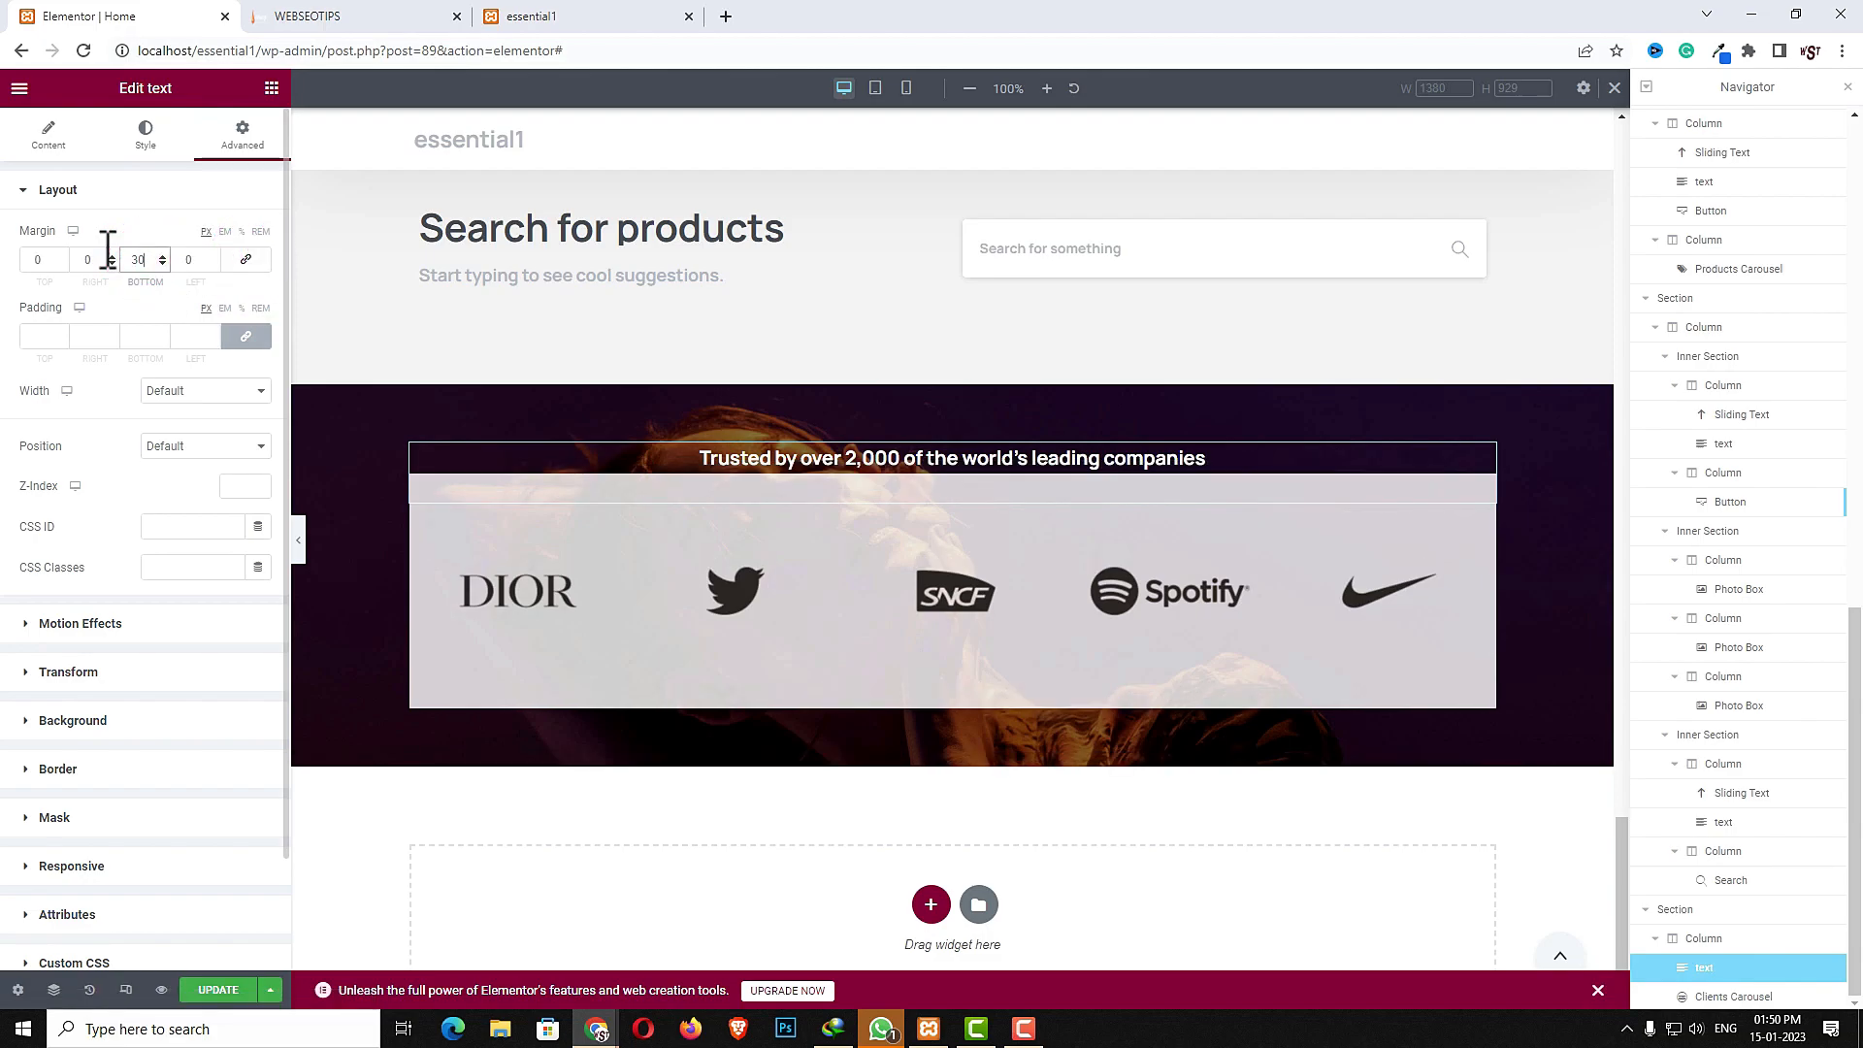
double_click(138, 260)
text(50)
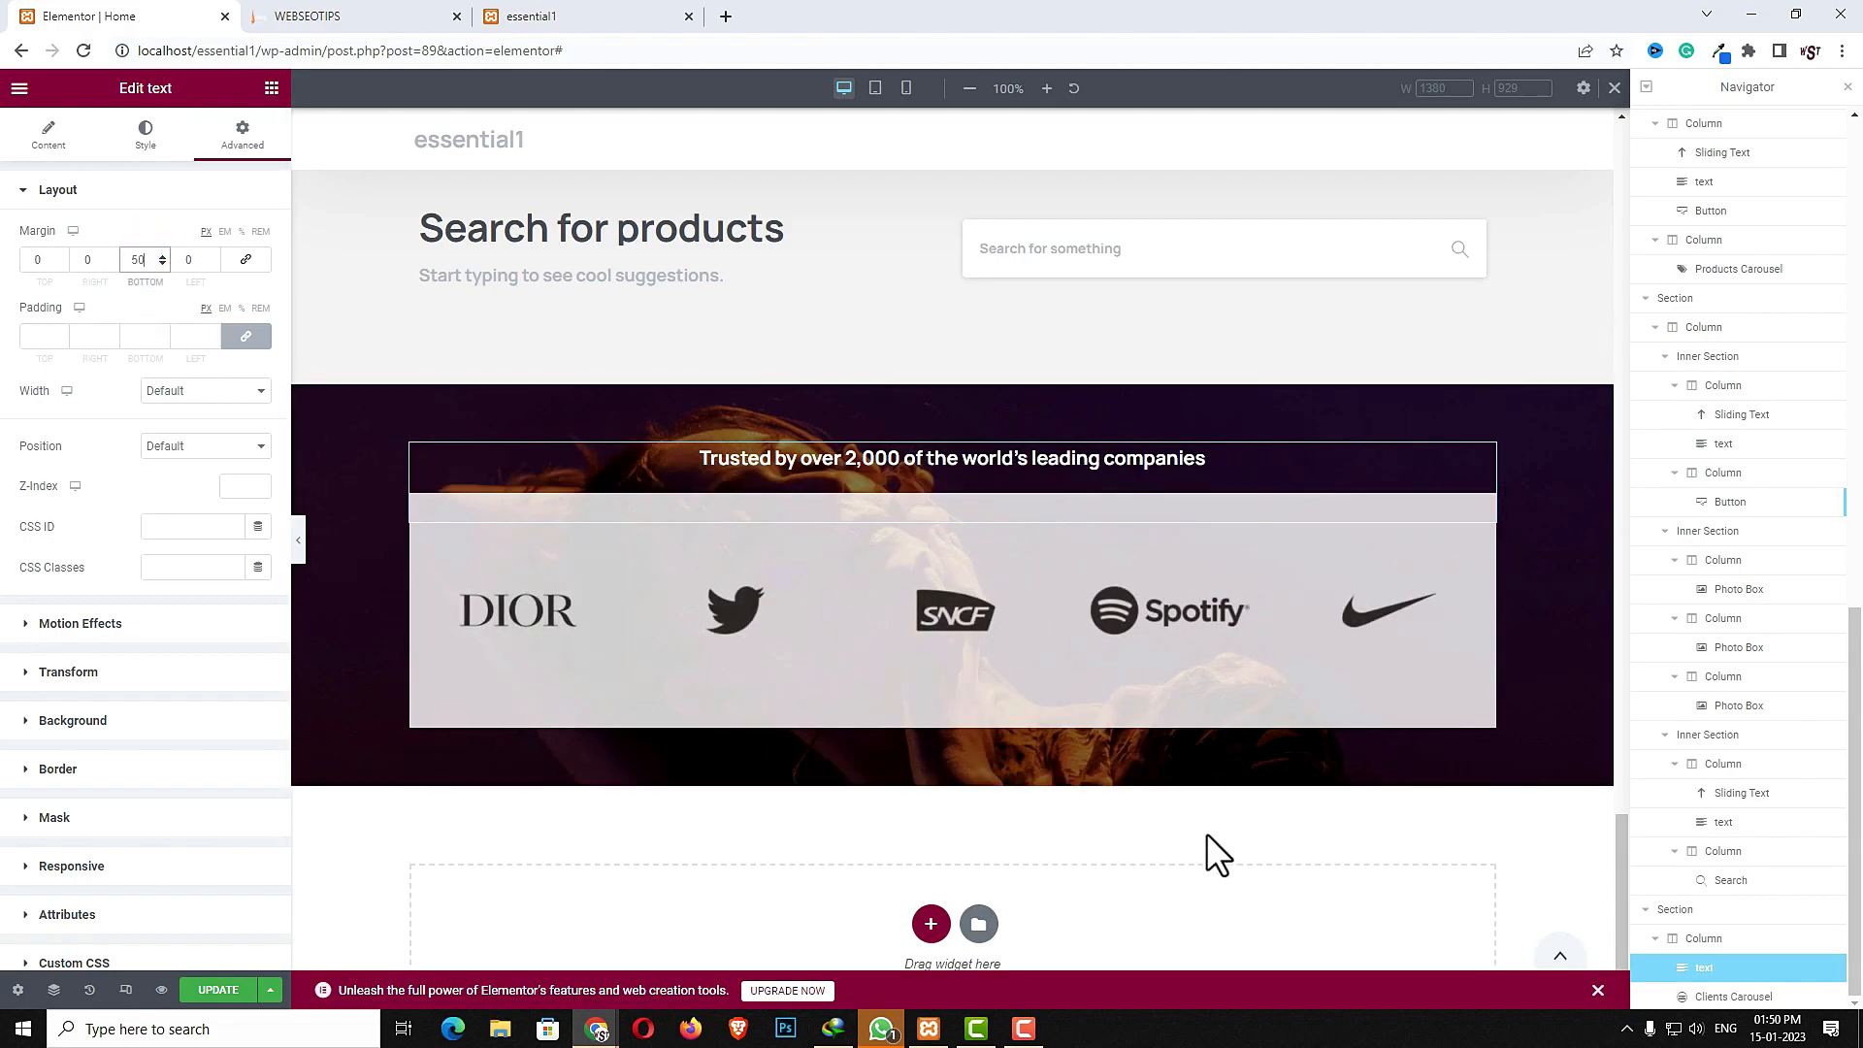
- Update the page and check the trusted-companies section on the live site tab
click(219, 990)
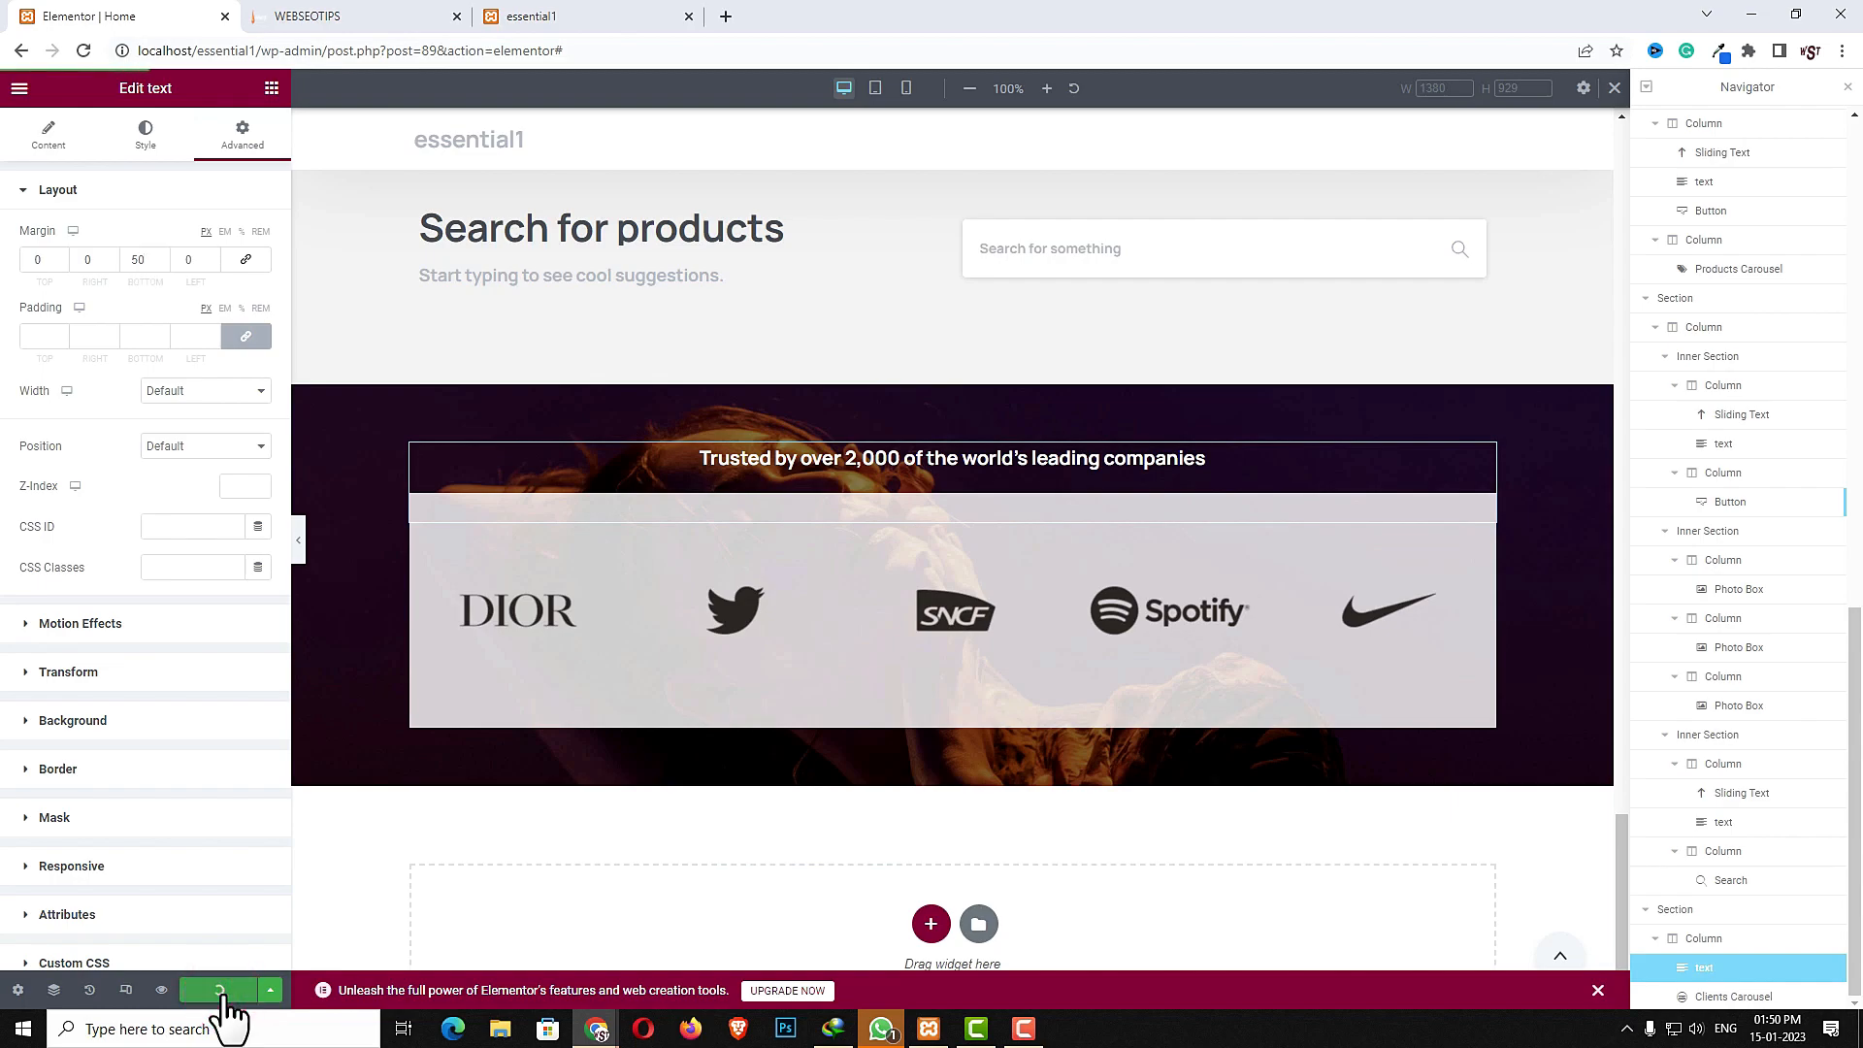
click(366, 17)
scroll(791, 832, down, 3)
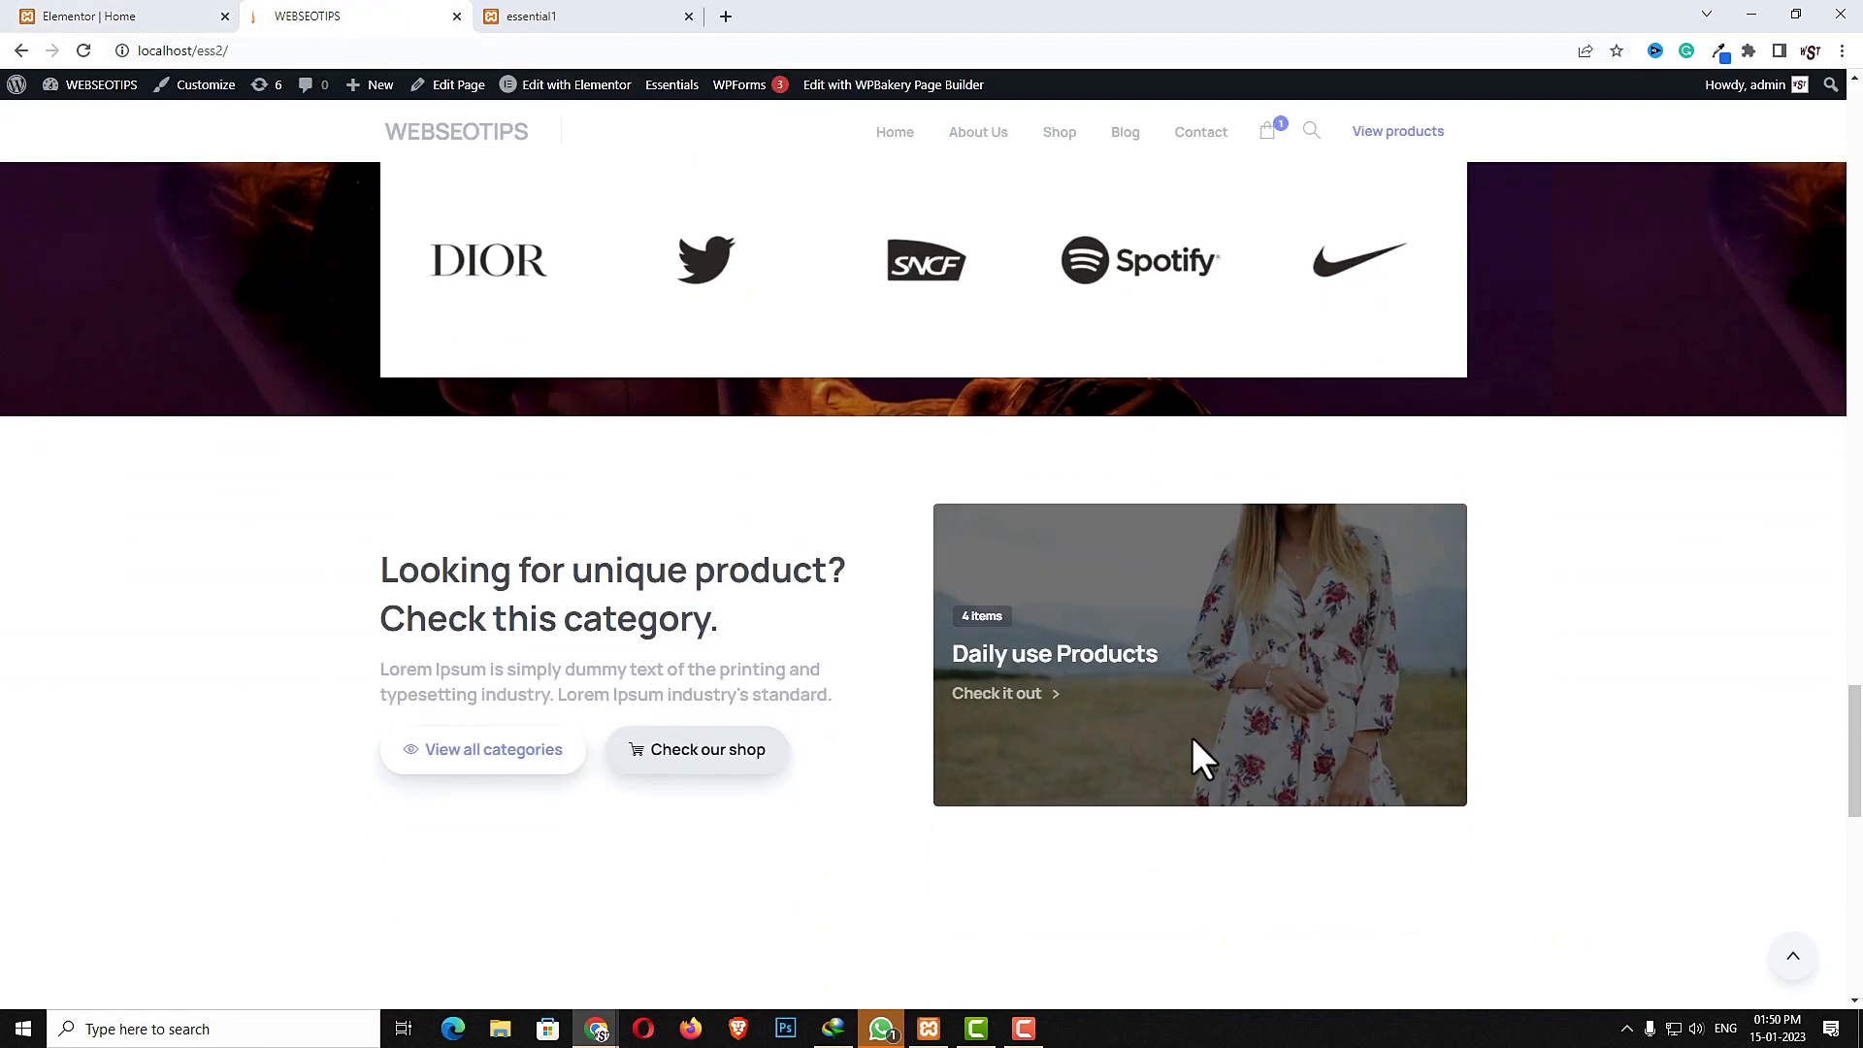
click(166, 16)
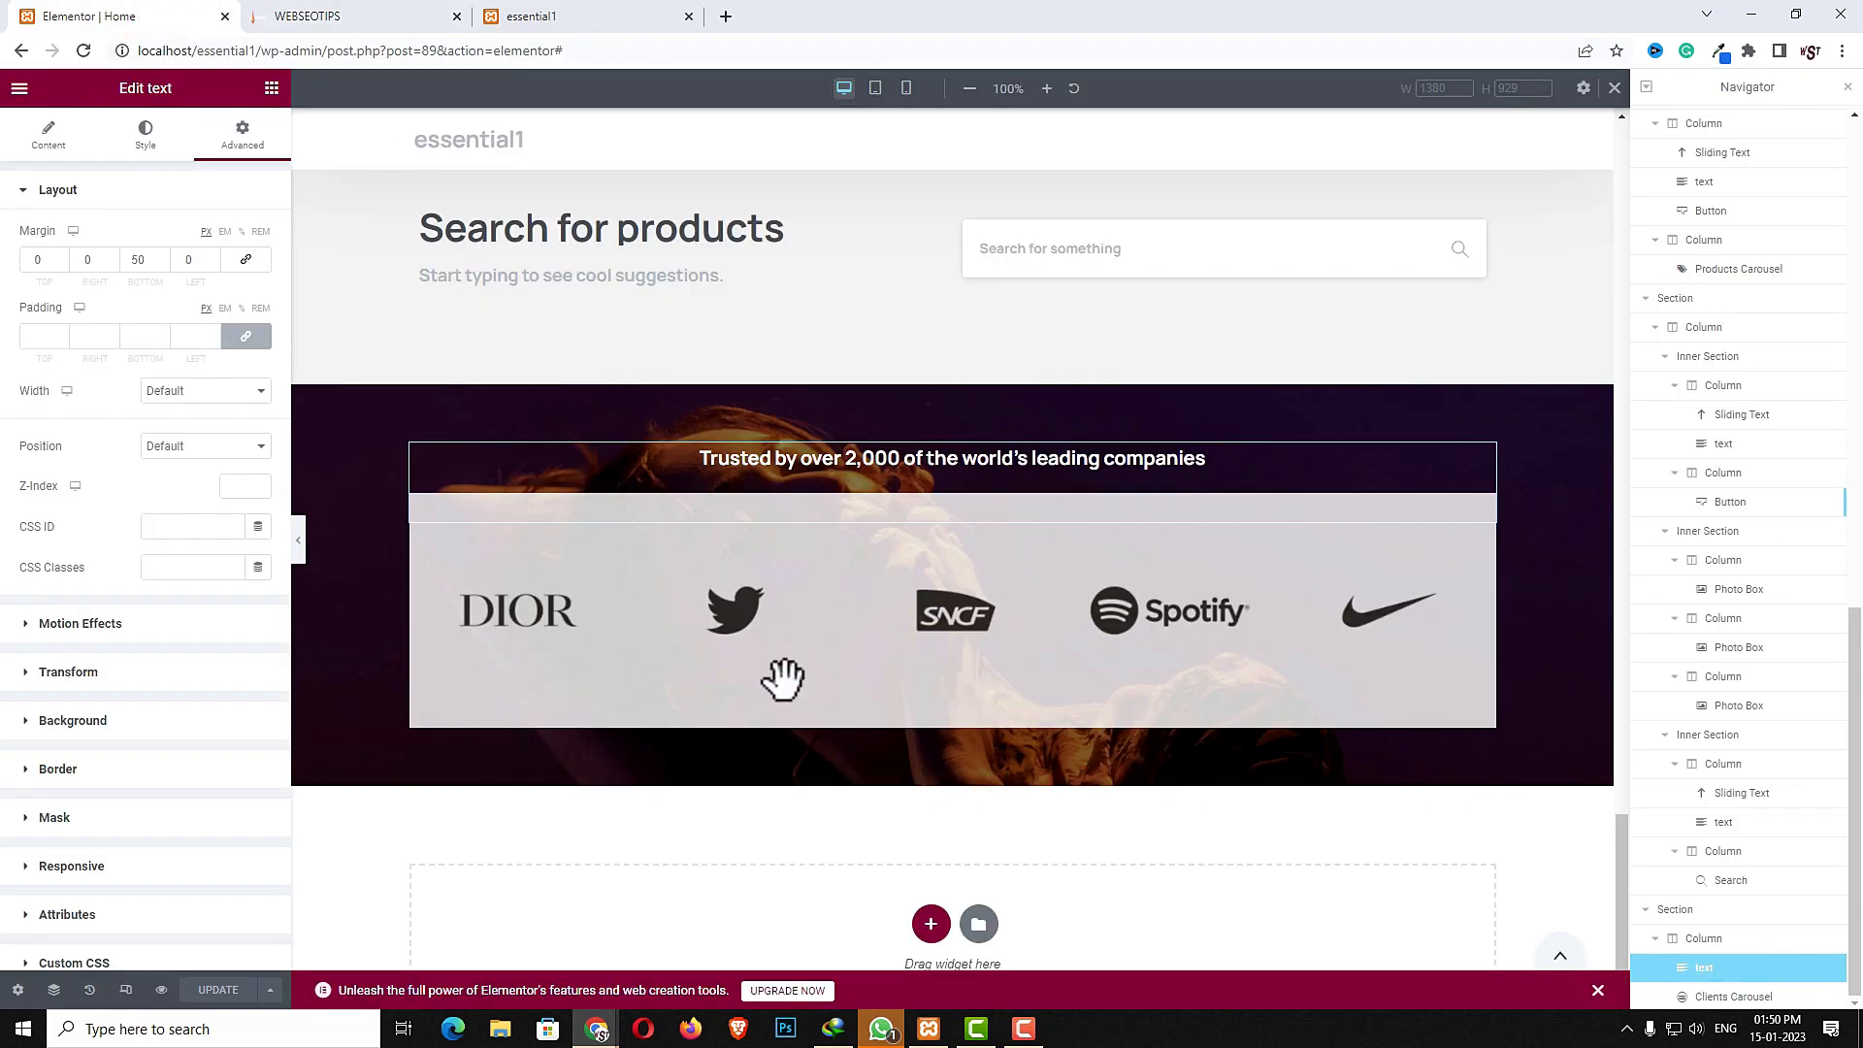
- Add a new two-column section below the trusted-companies section and select it
click(932, 924)
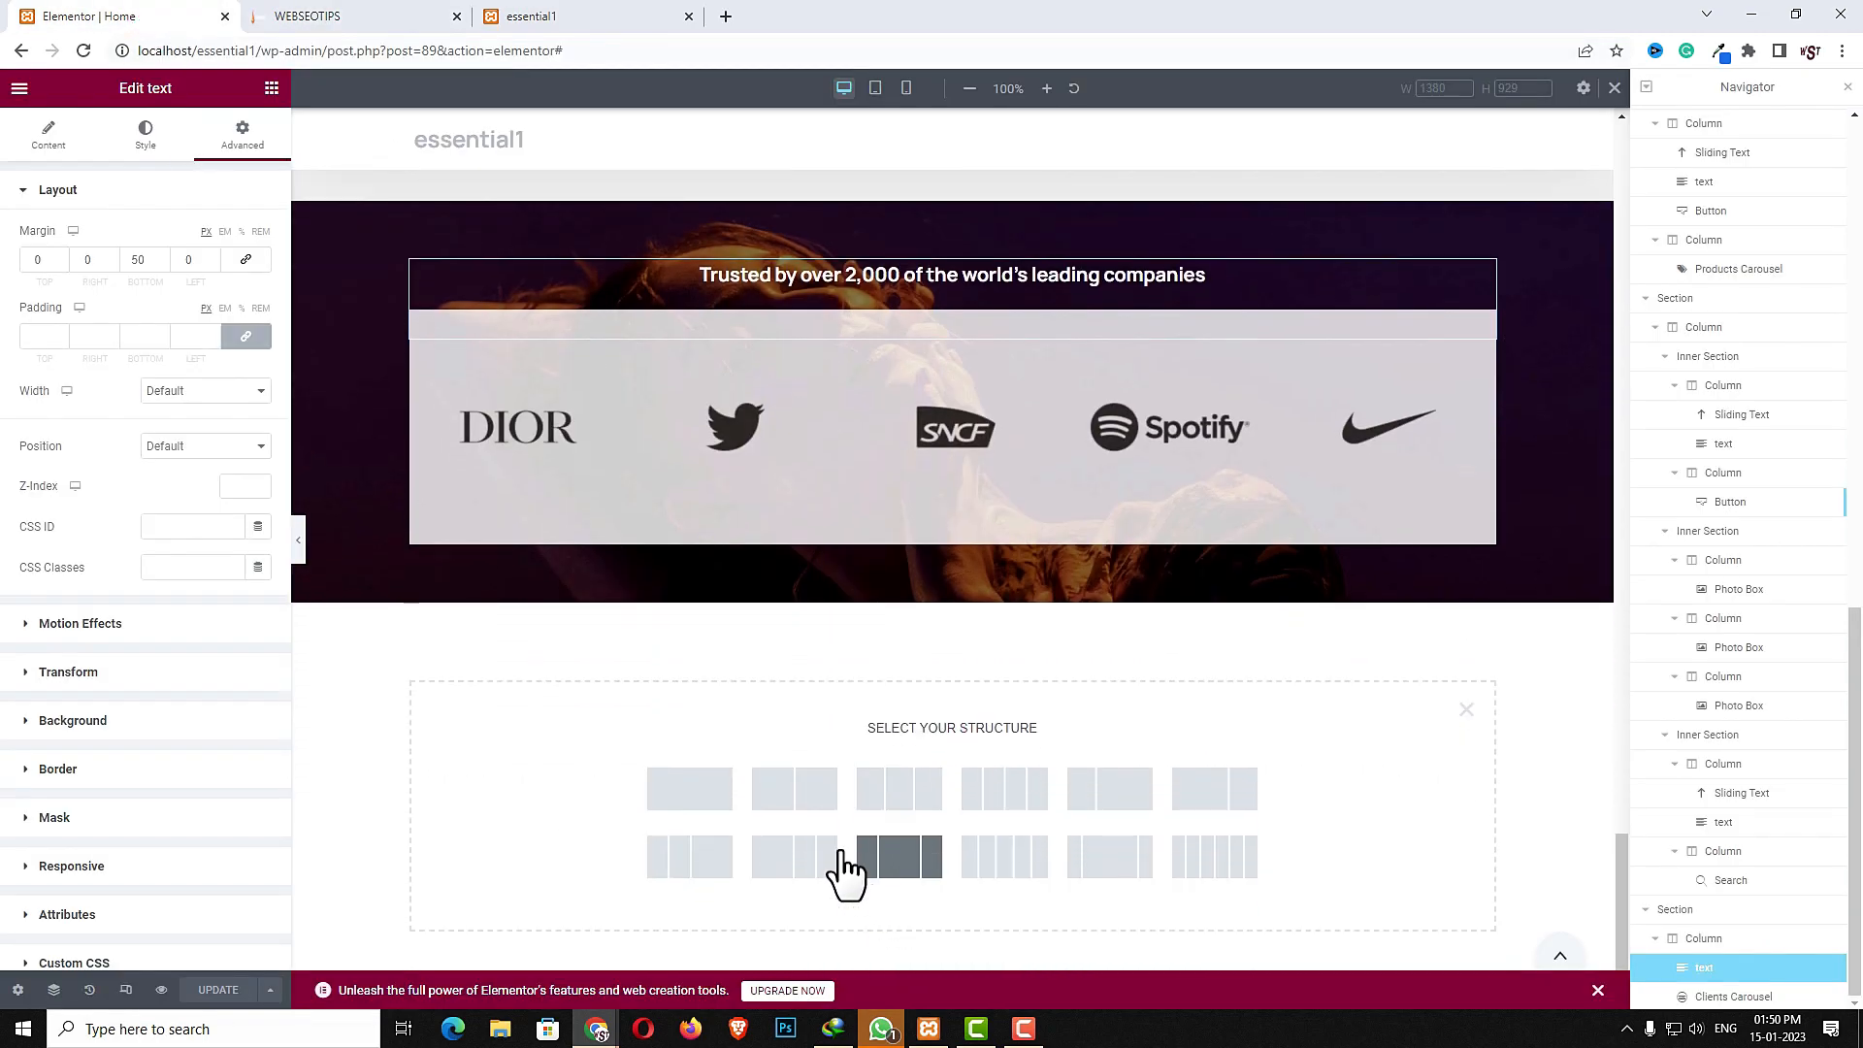
click(793, 791)
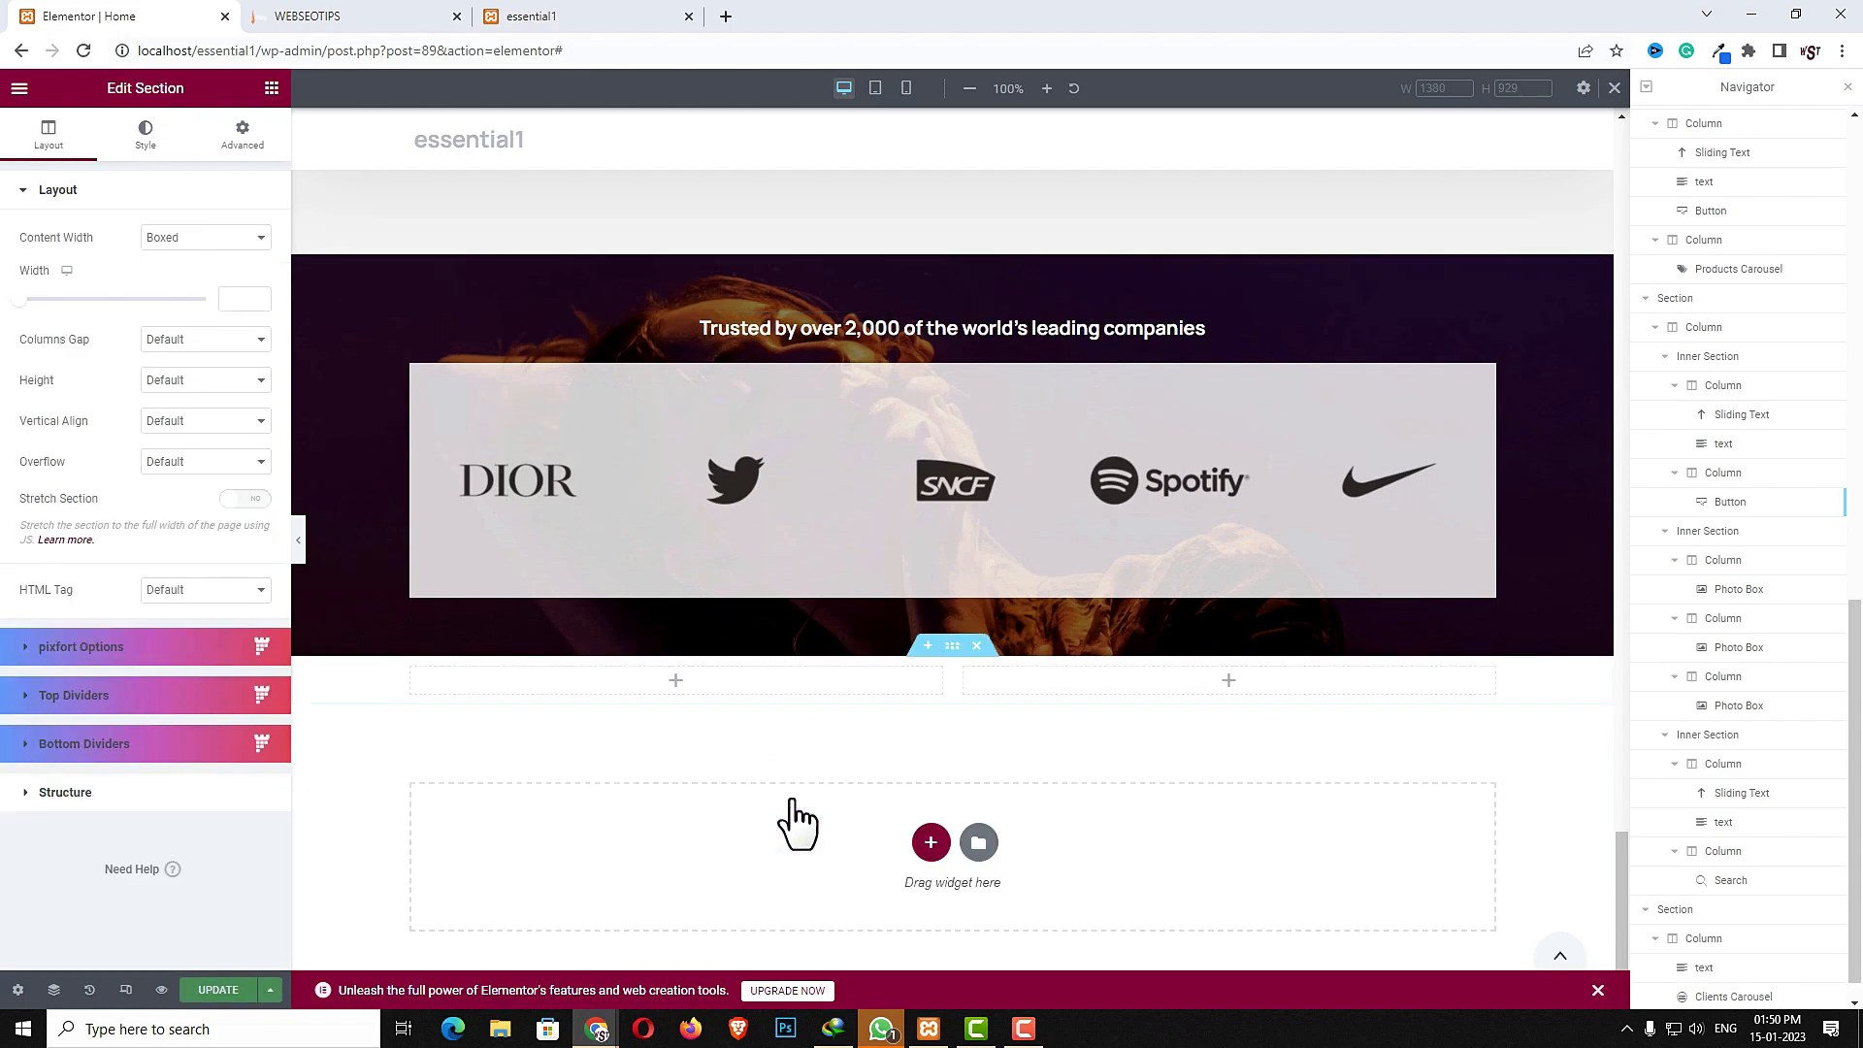
click(953, 649)
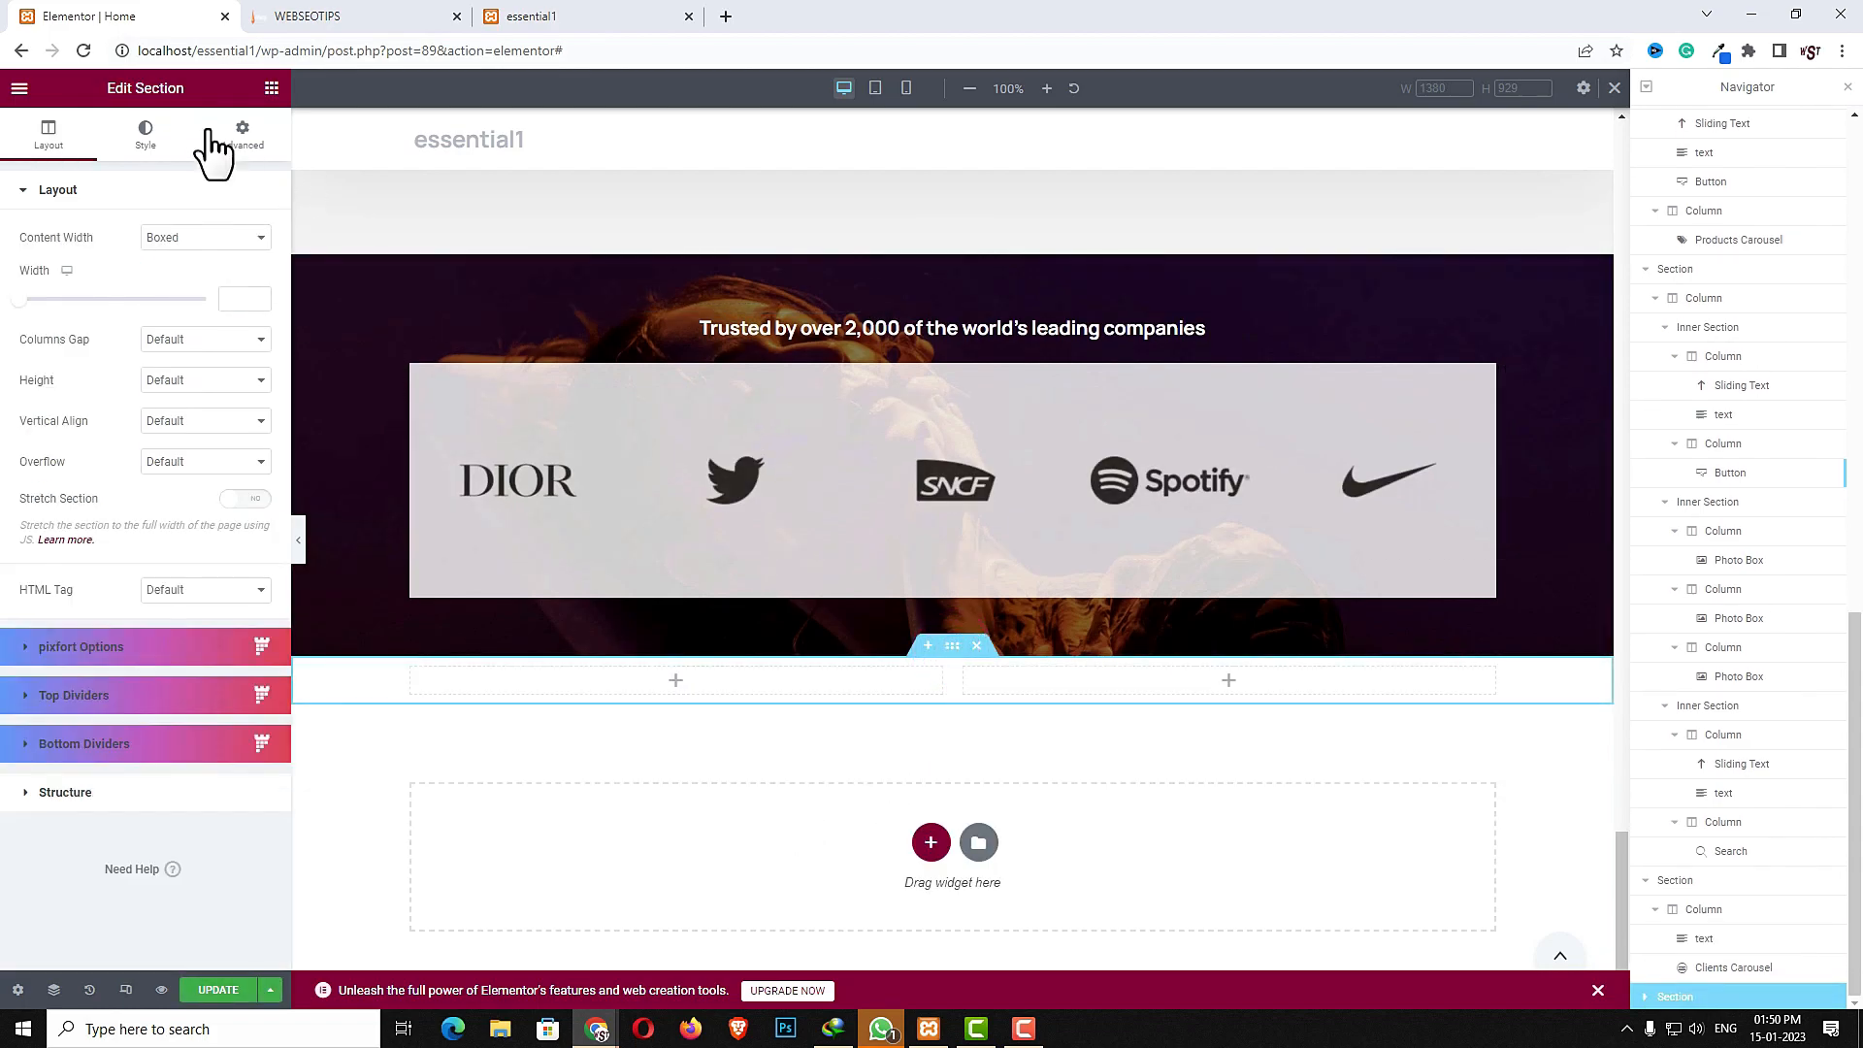
- Set the new section's top and bottom margins to 80
click(243, 134)
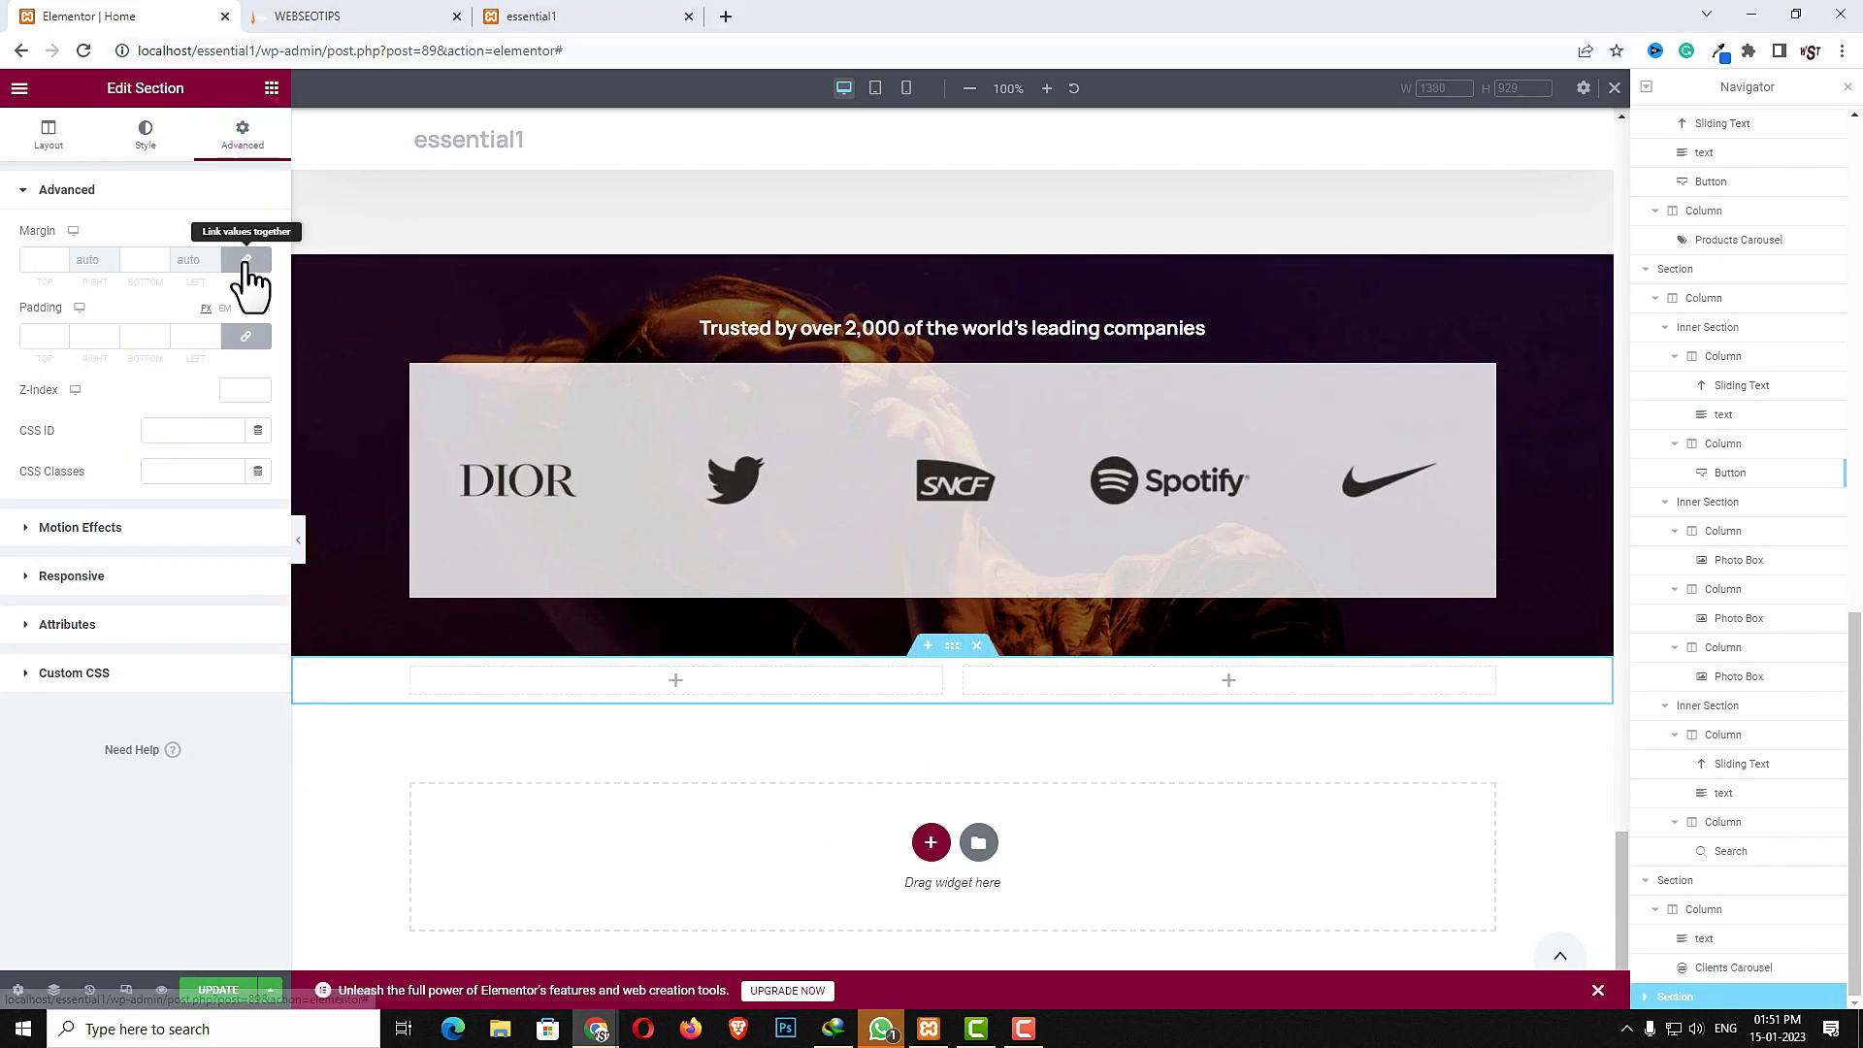
click(41, 258)
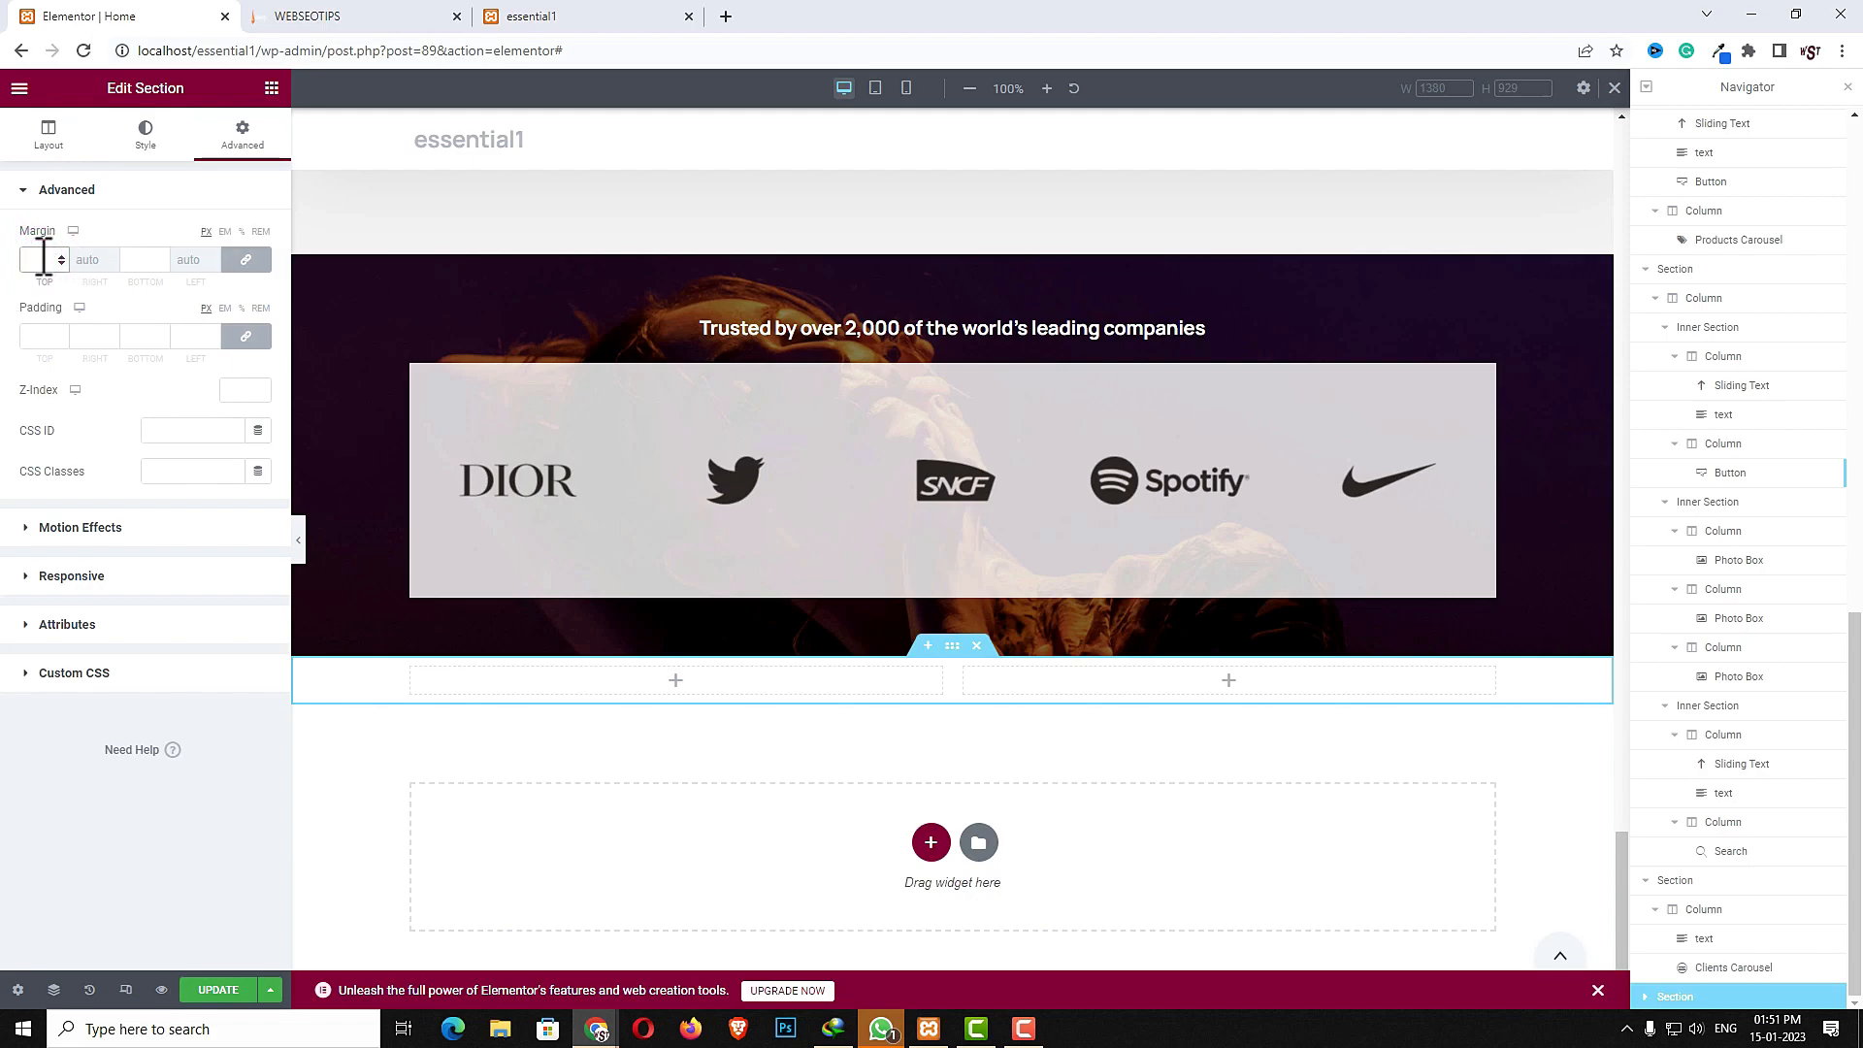
text(50)
double_click(34, 259)
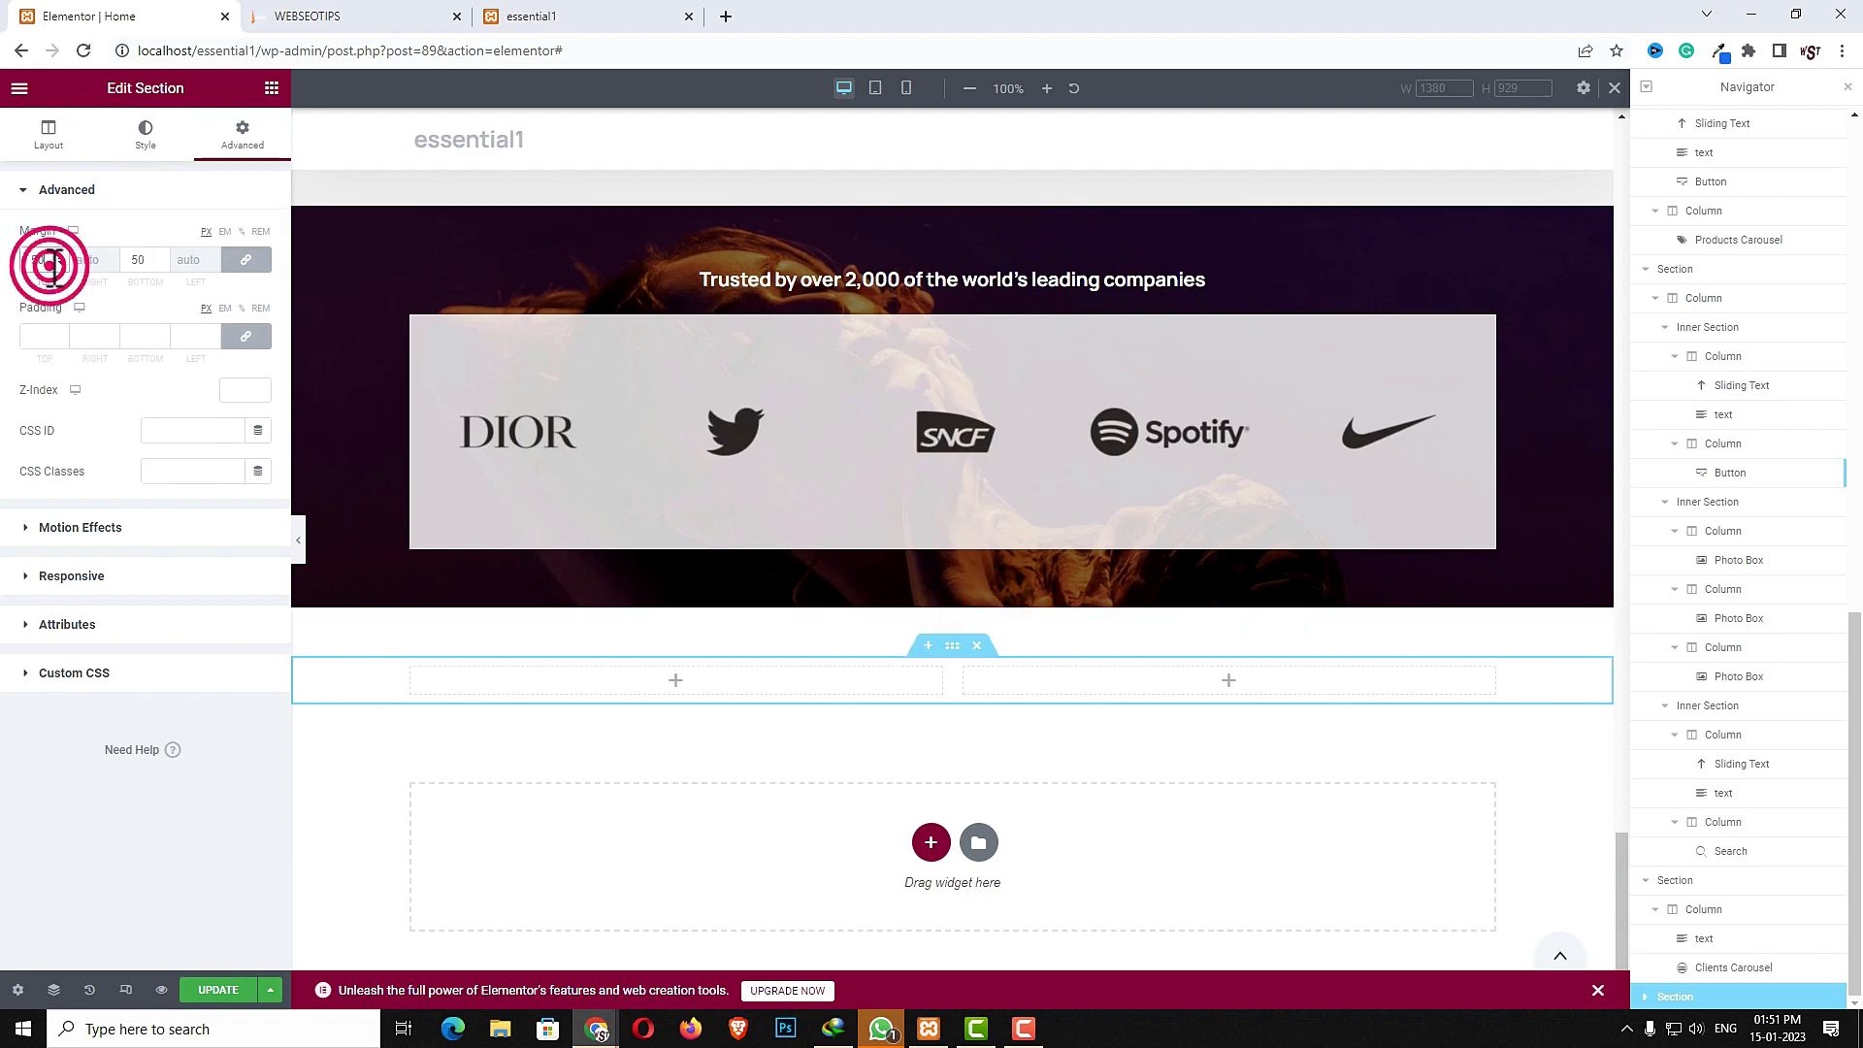
text(80)
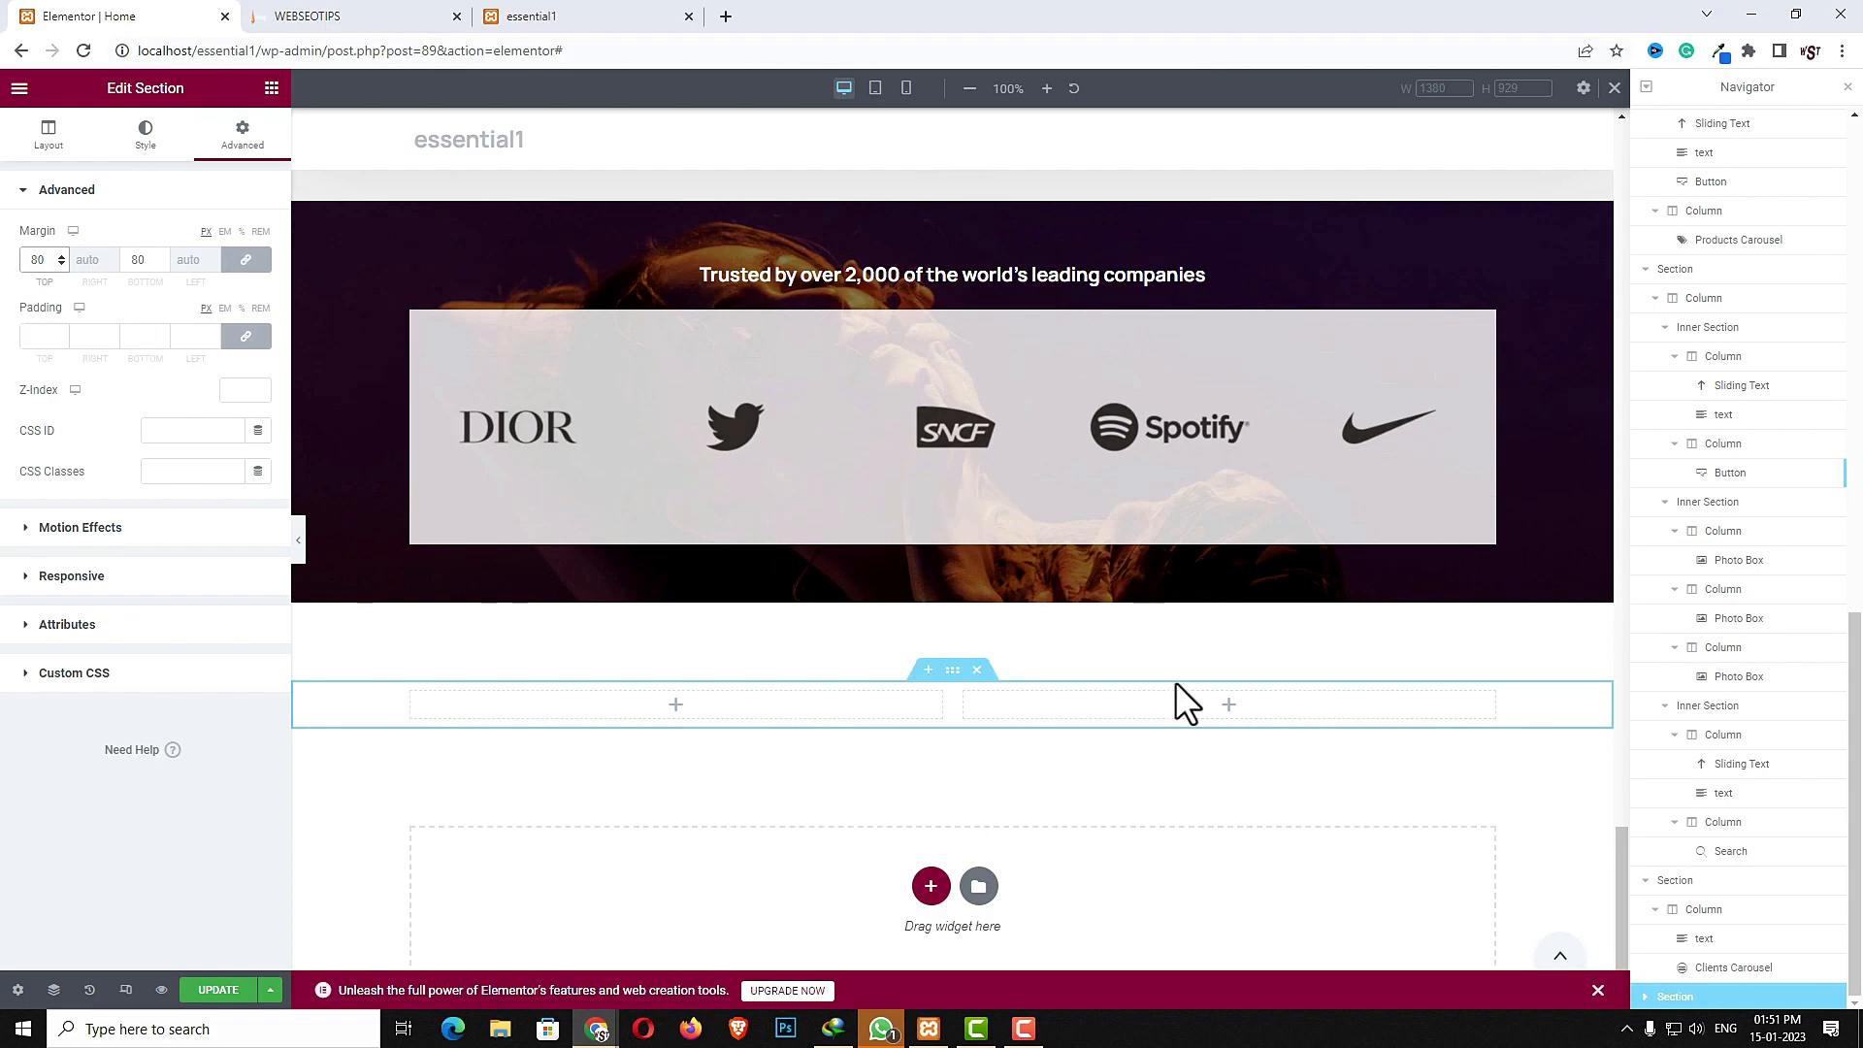
- Copy the Search for products sliding-text heading from the search section and paste it into the new section's left column
scroll(679, 679, up, 5)
click(740, 641)
right_click(740, 644)
click(776, 711)
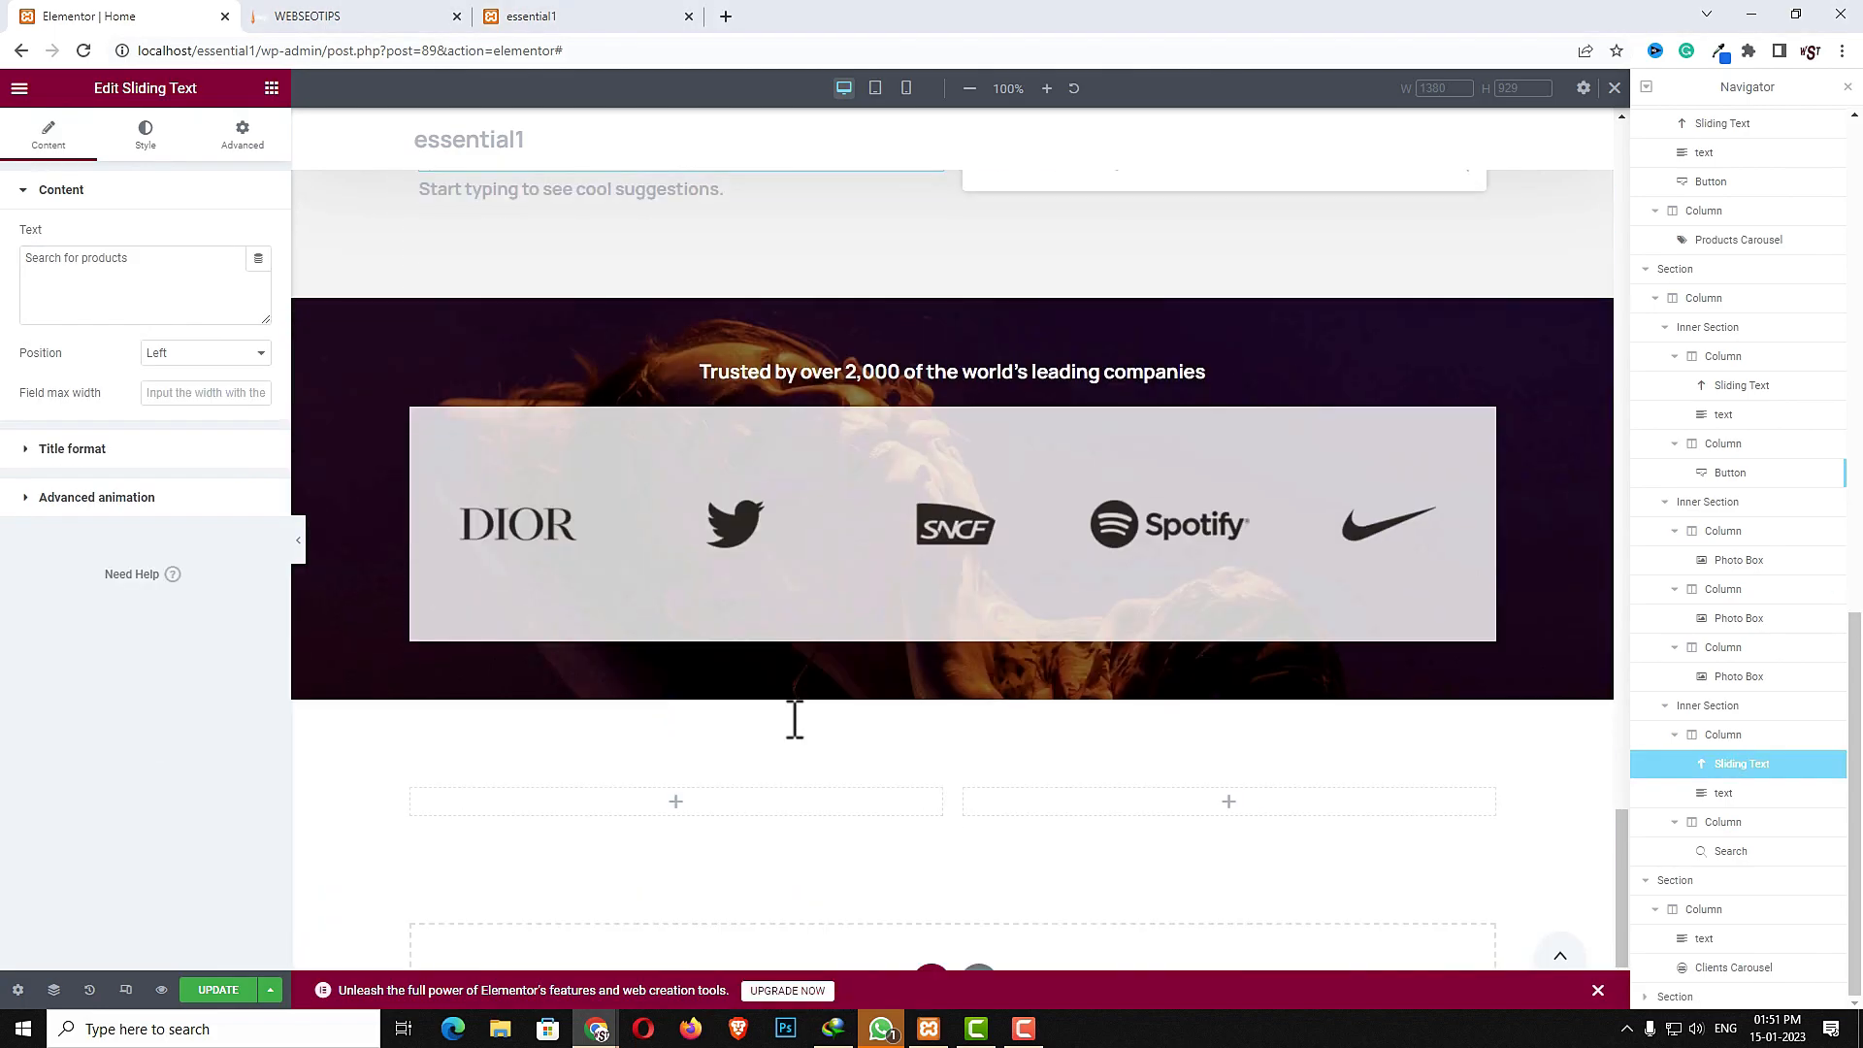
scroll(786, 713, down, 6)
click(567, 656)
right_click(567, 658)
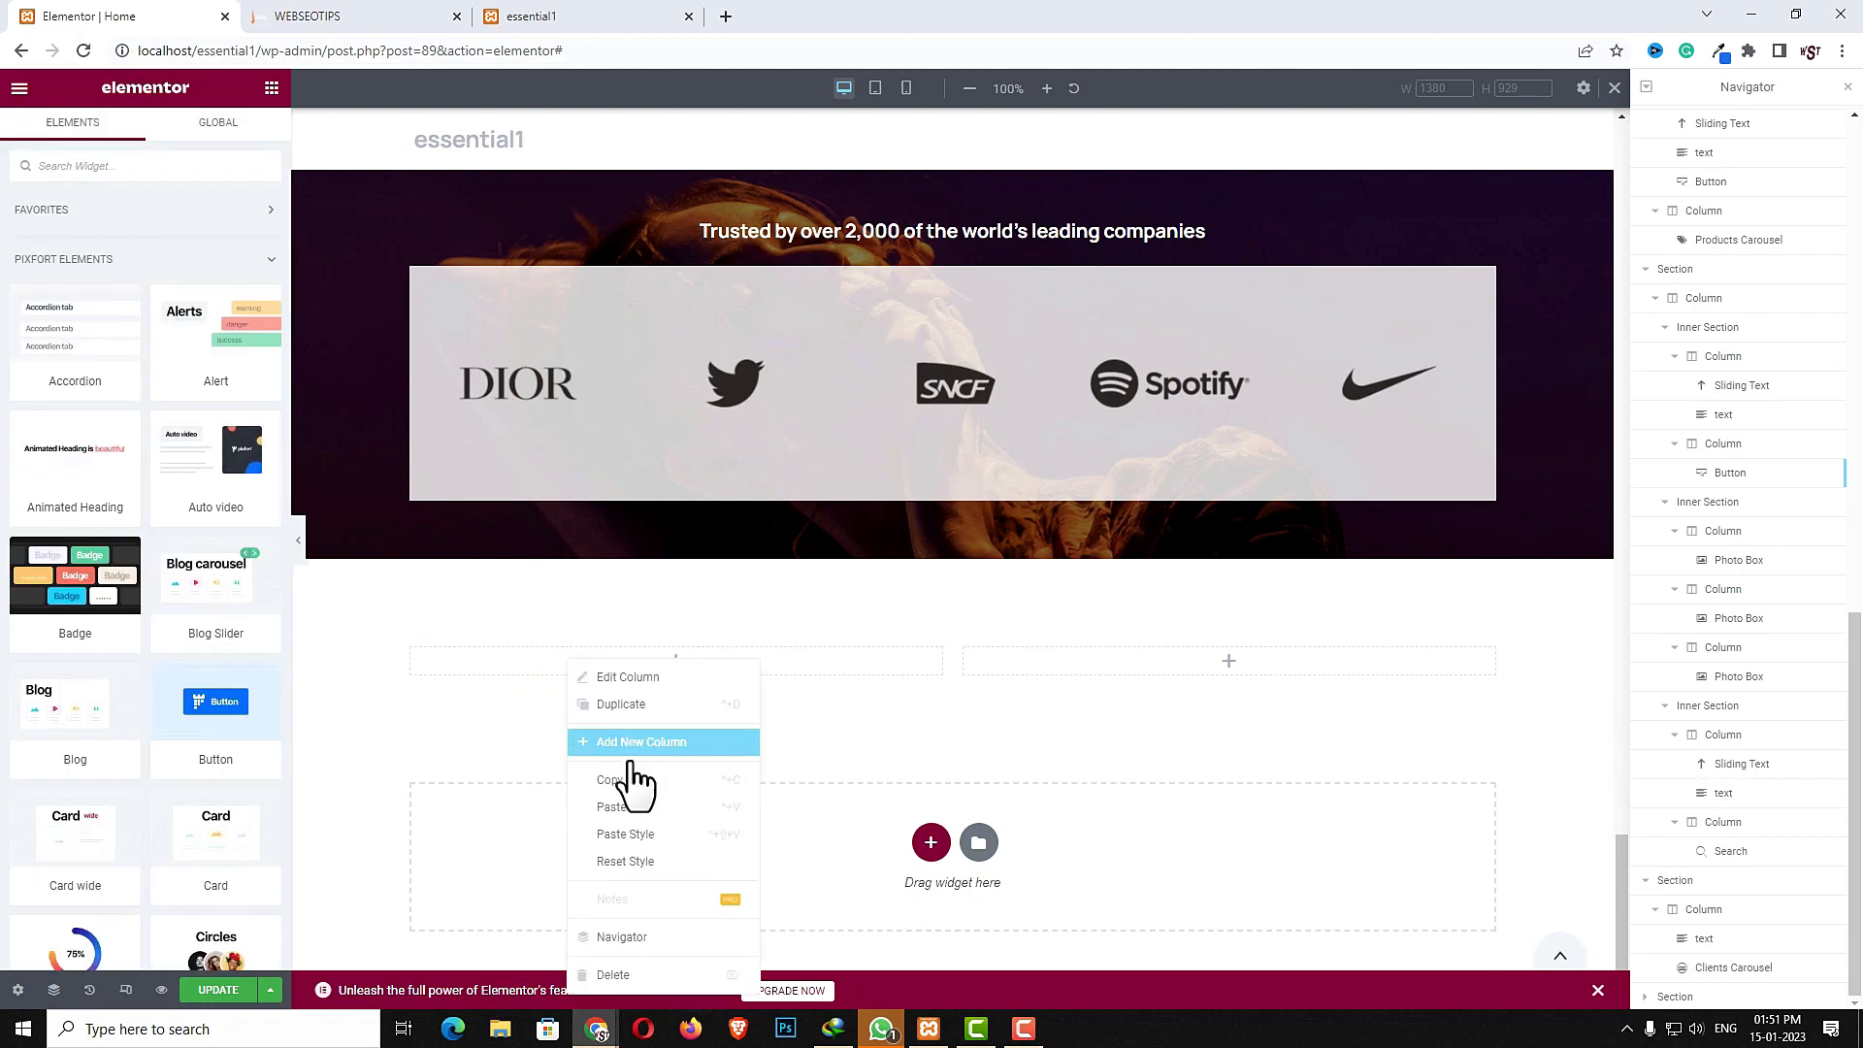
click(637, 809)
- Copy the suggestion text widget from the search section and paste it below the pasted heading
scroll(823, 754, up, 6)
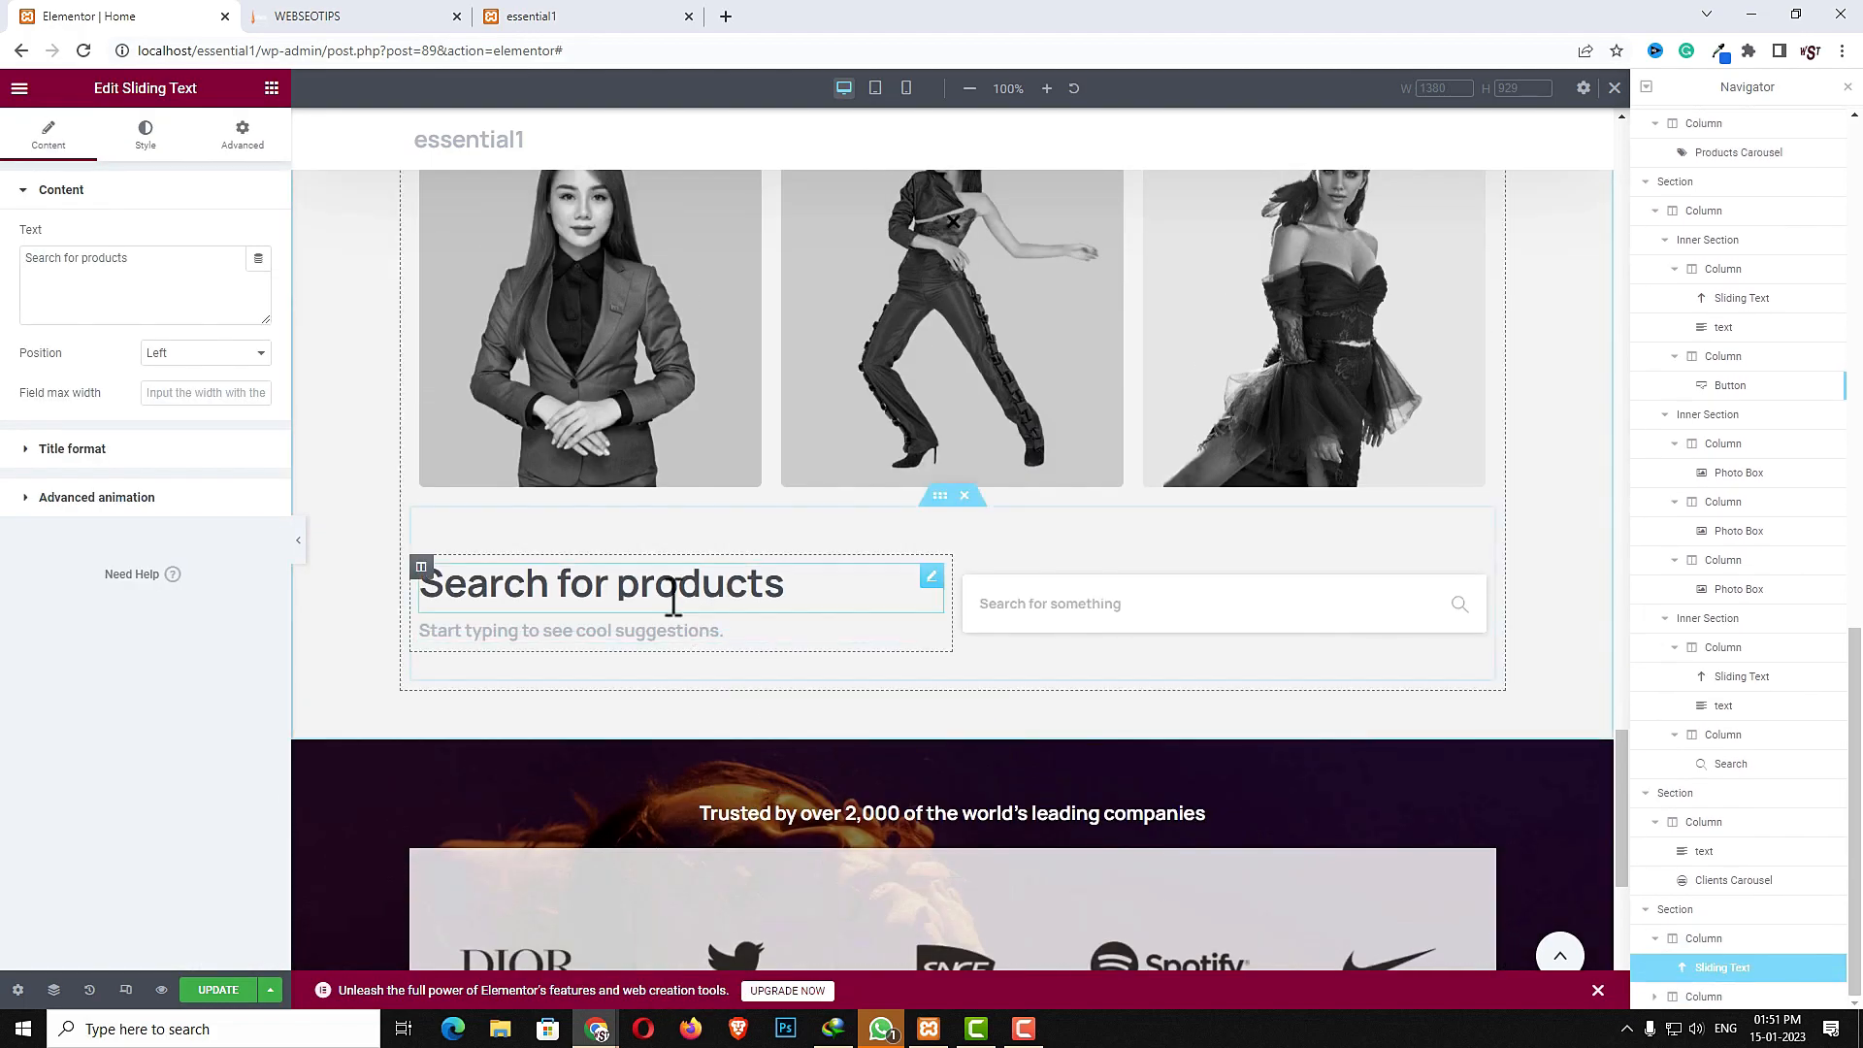
click(626, 629)
right_click(634, 631)
click(695, 716)
scroll(702, 730, down, 6)
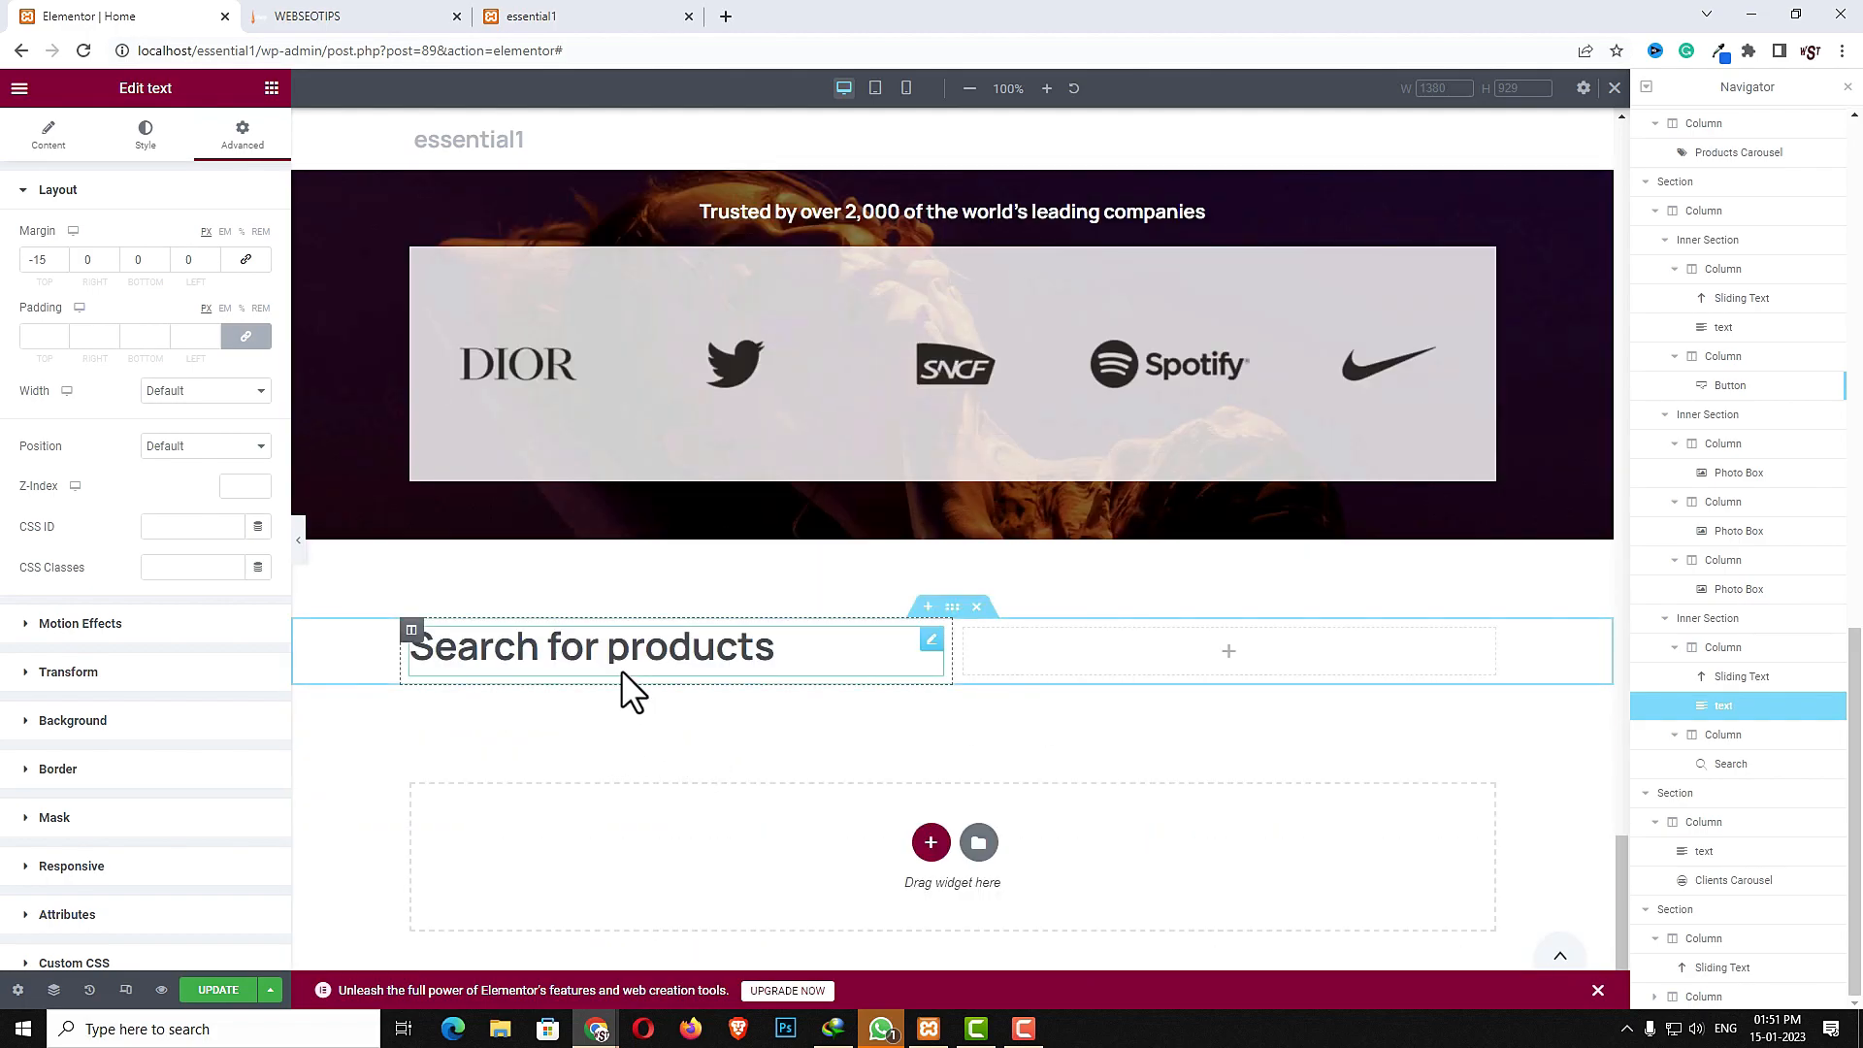
right_click(621, 670)
click(669, 756)
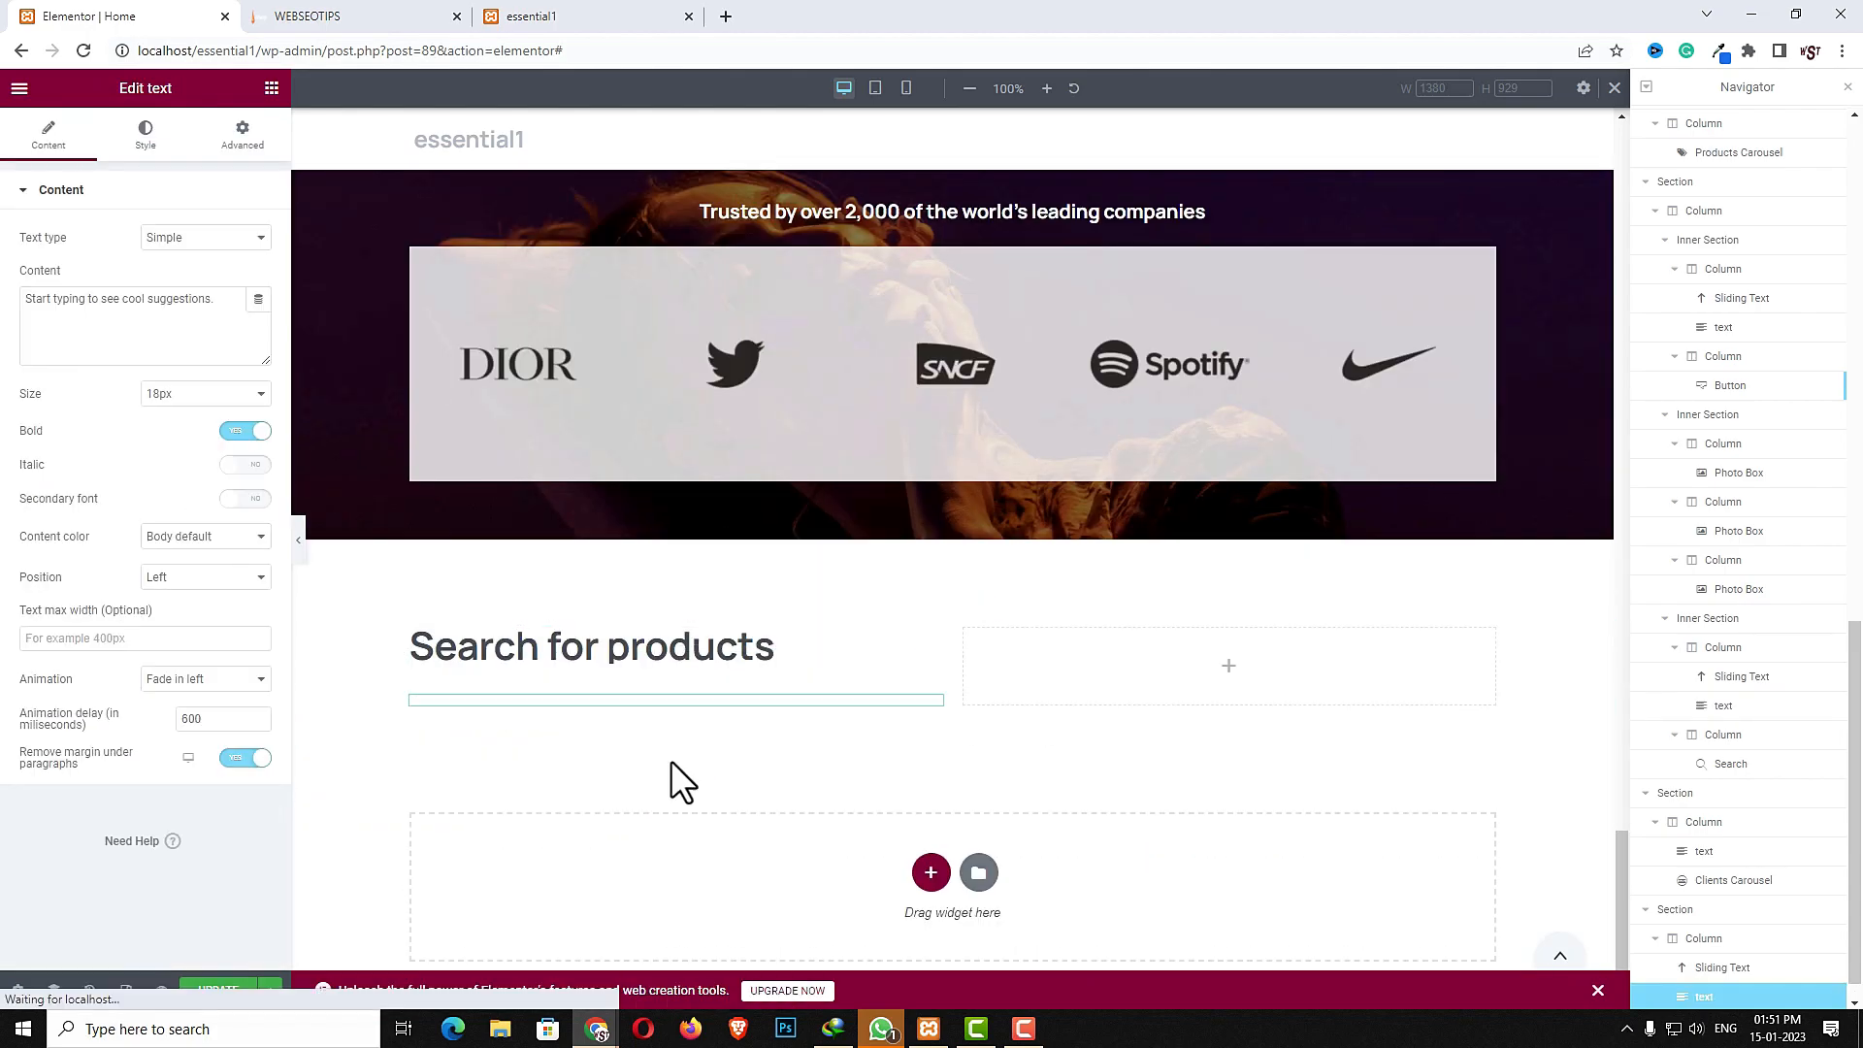
- Replace the heading text with "Looking for unique product? Check this category."
click(579, 644)
double_click(186, 284)
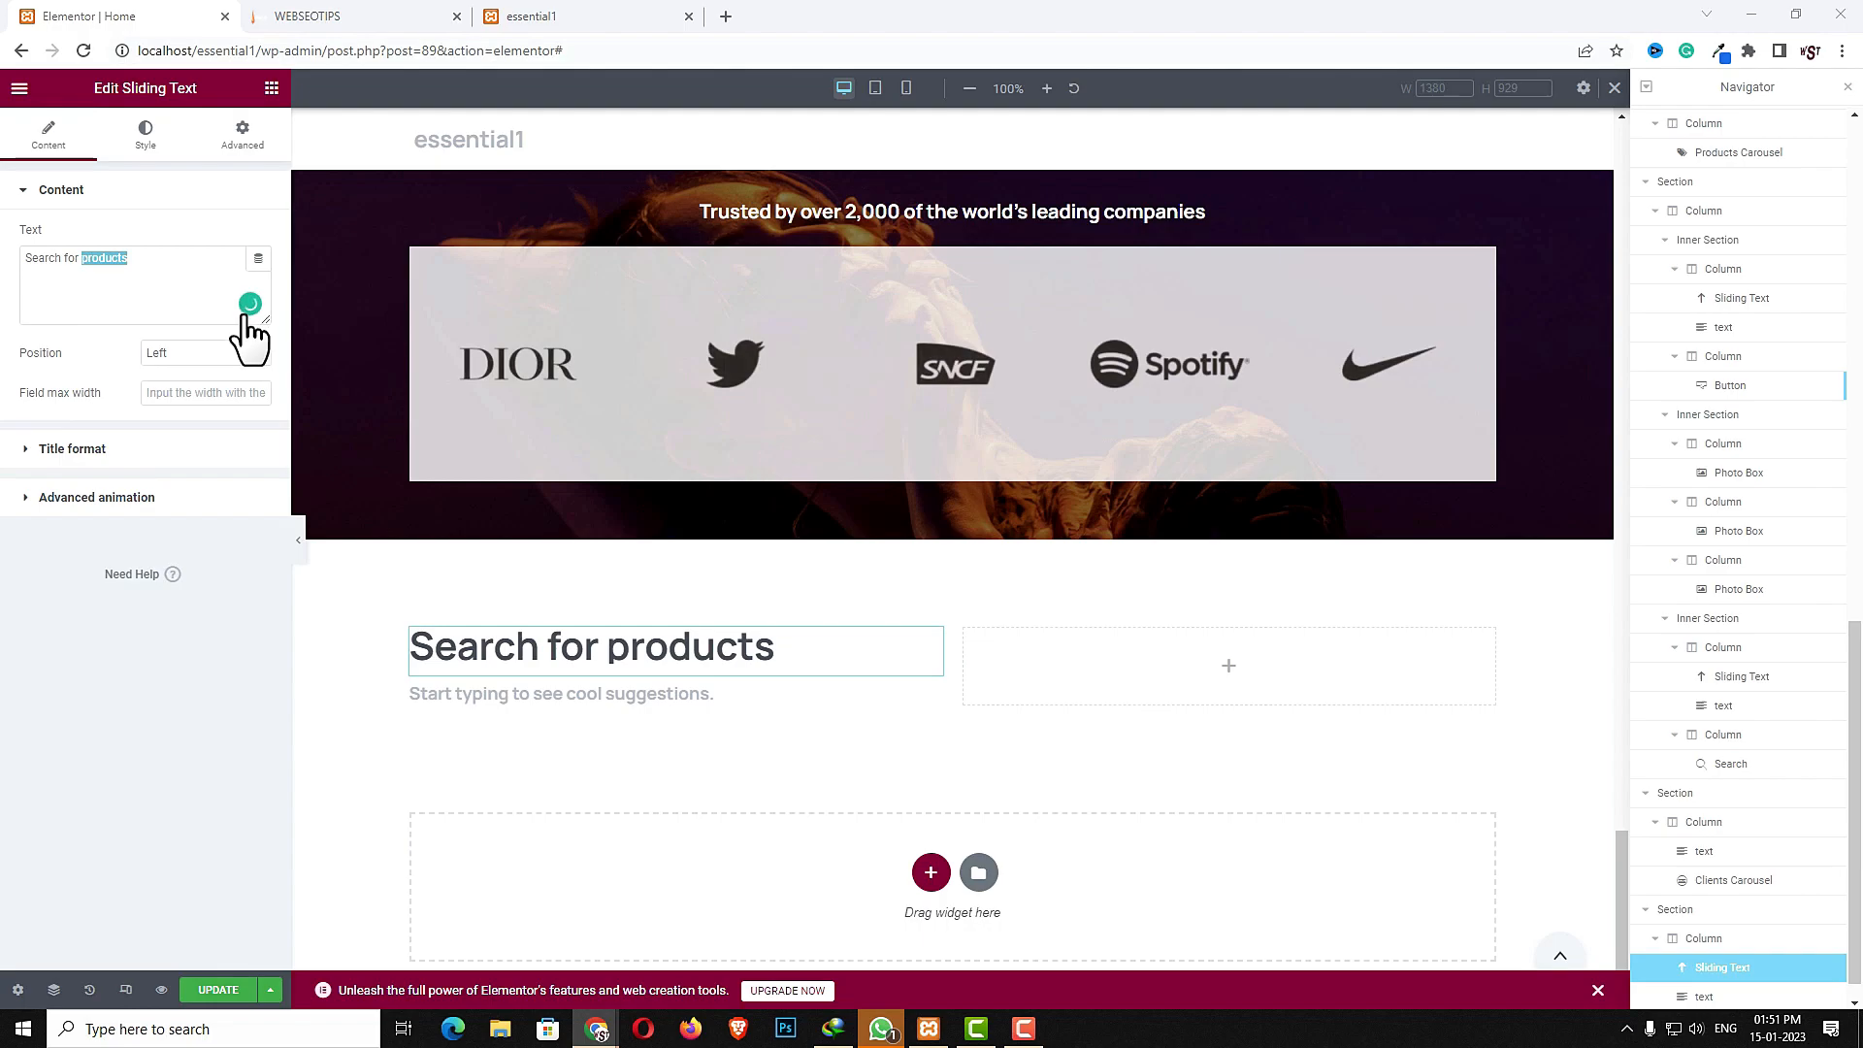
key(ctrl+a)
key(ctrl+v)
- Replace the paragraph text with the Lorem Ipsum dummy sentence
click(520, 696)
click(77, 303)
key(ctrl+v)
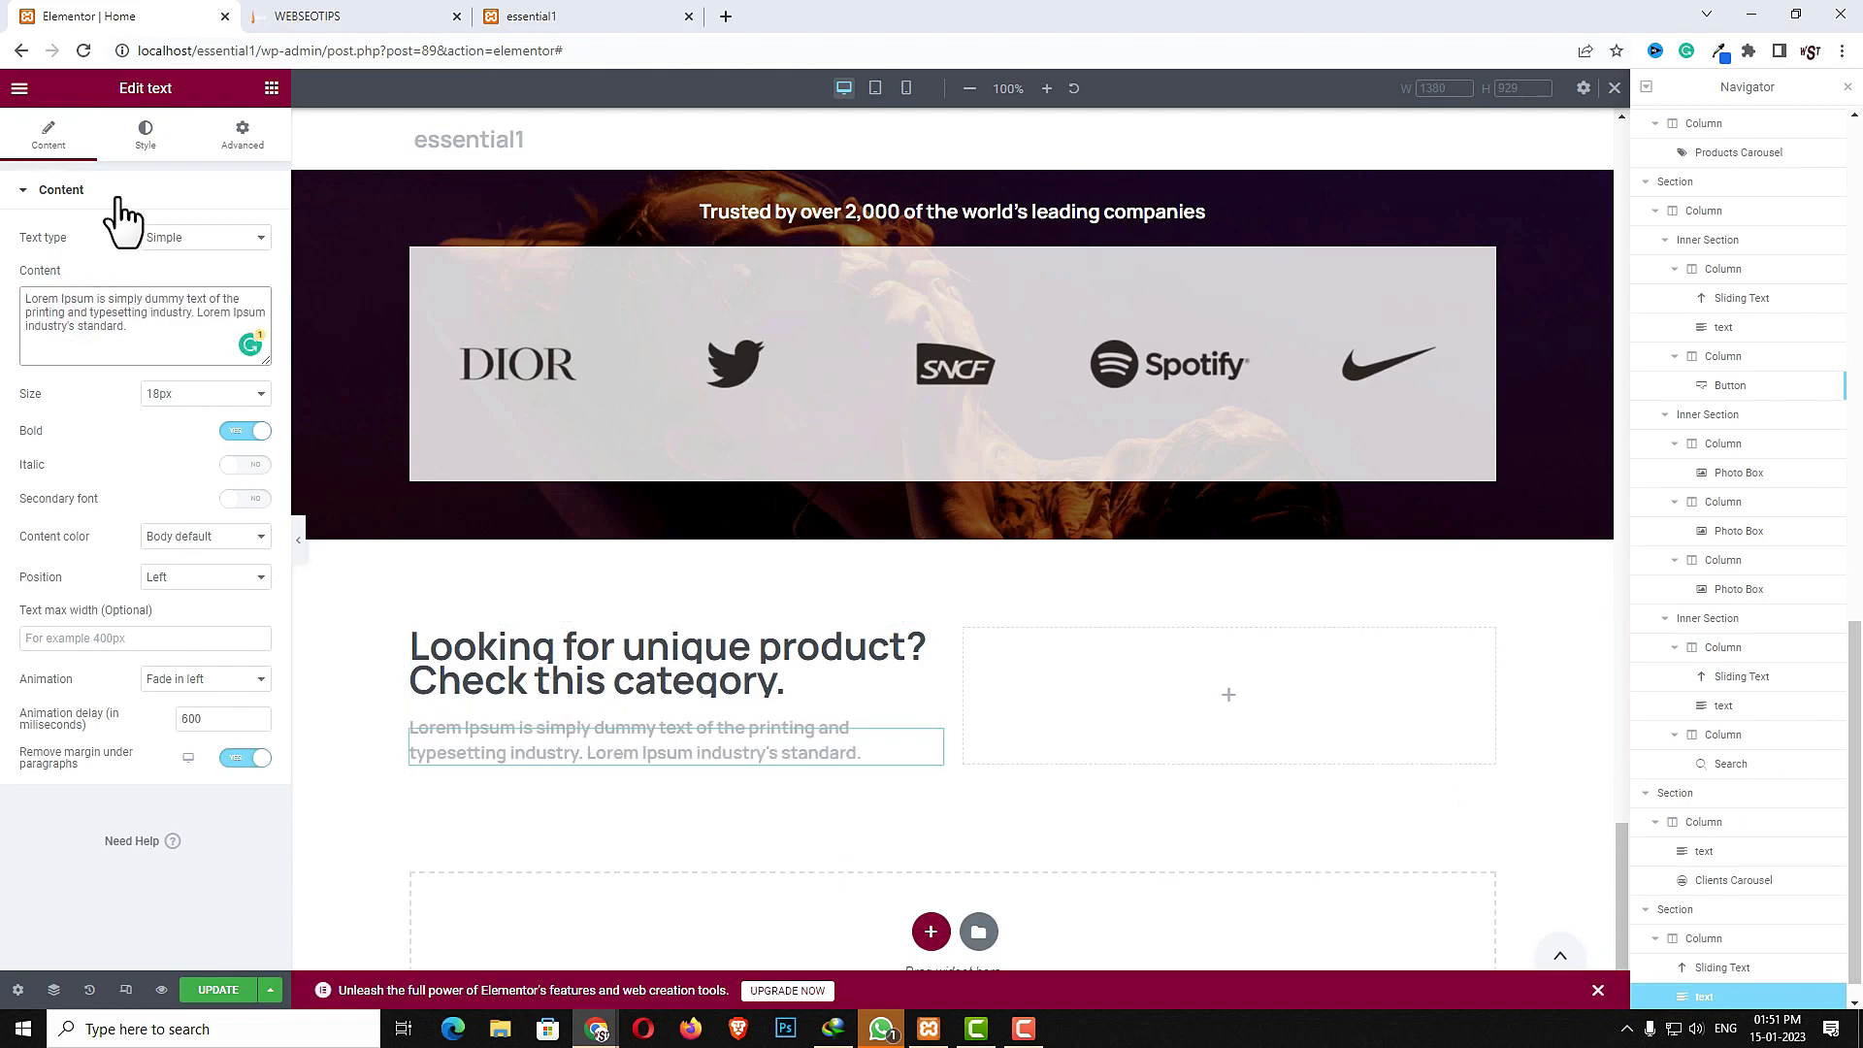
- Search for the Button widget and add it below the paragraph in the left column
click(272, 88)
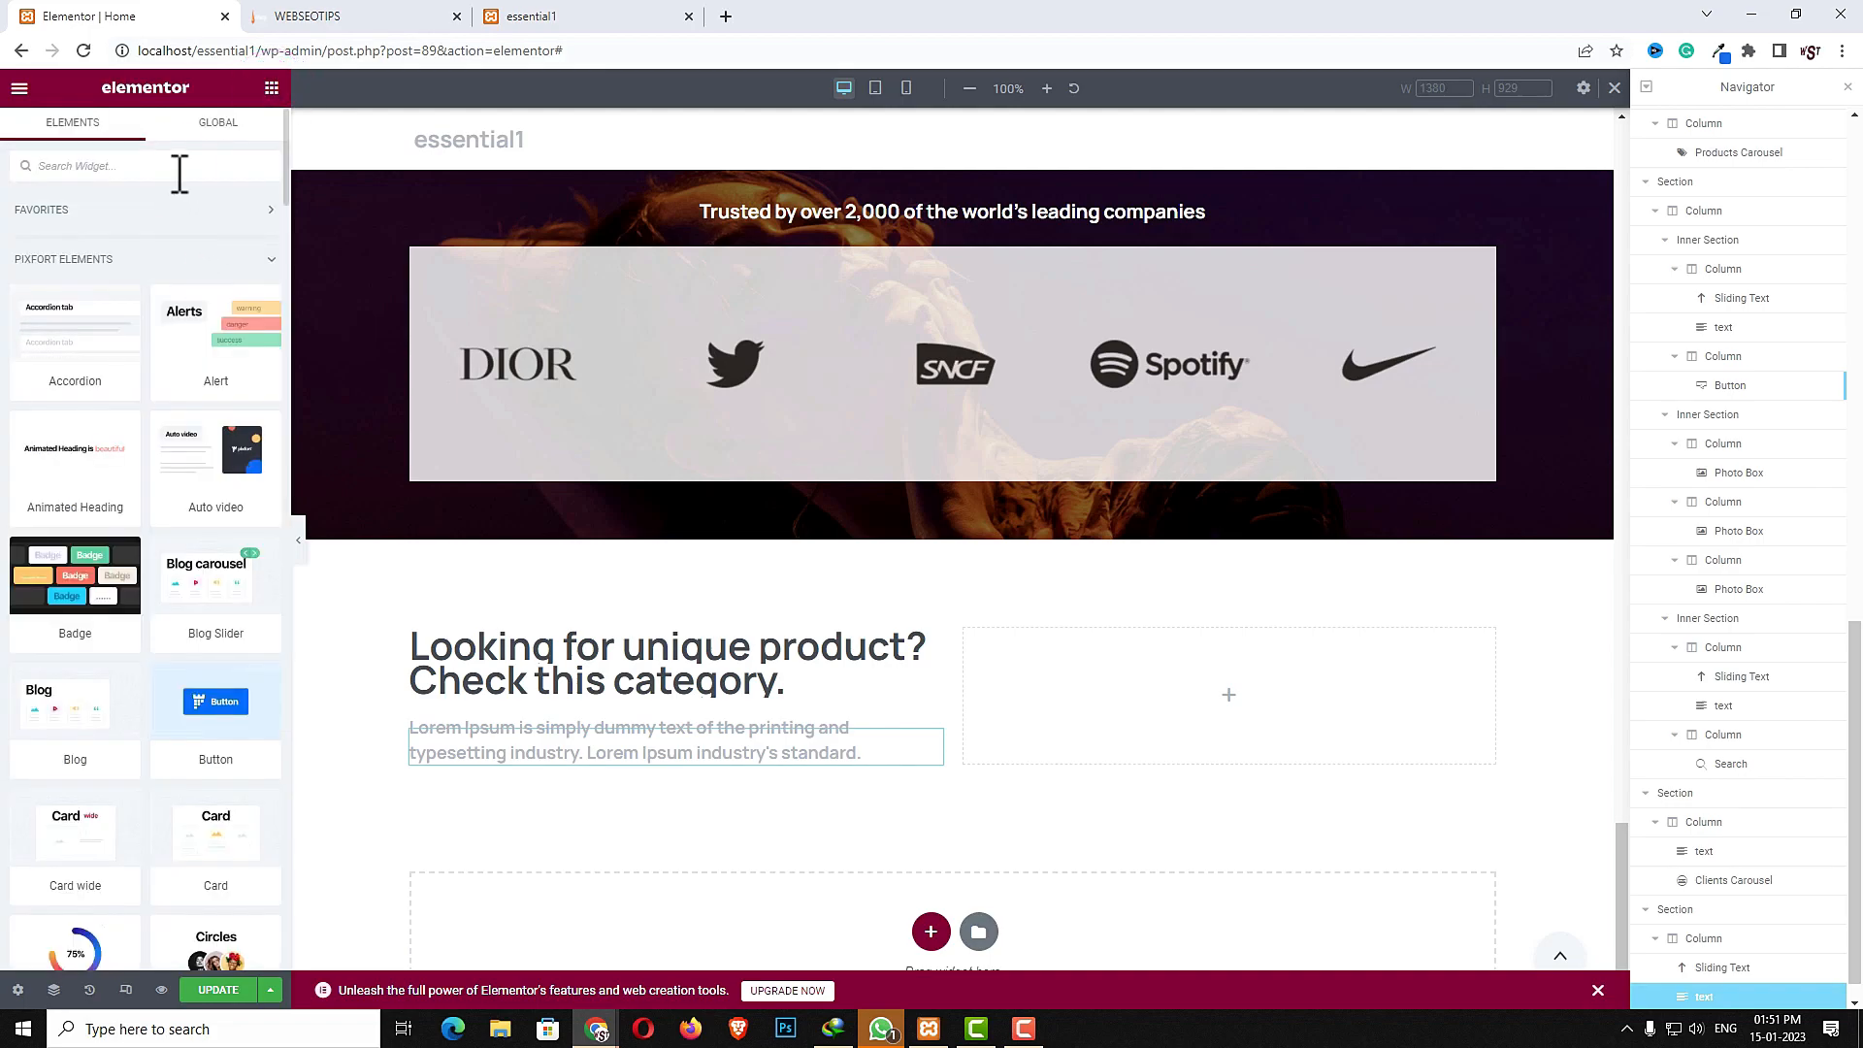
click(179, 166)
text(butt)
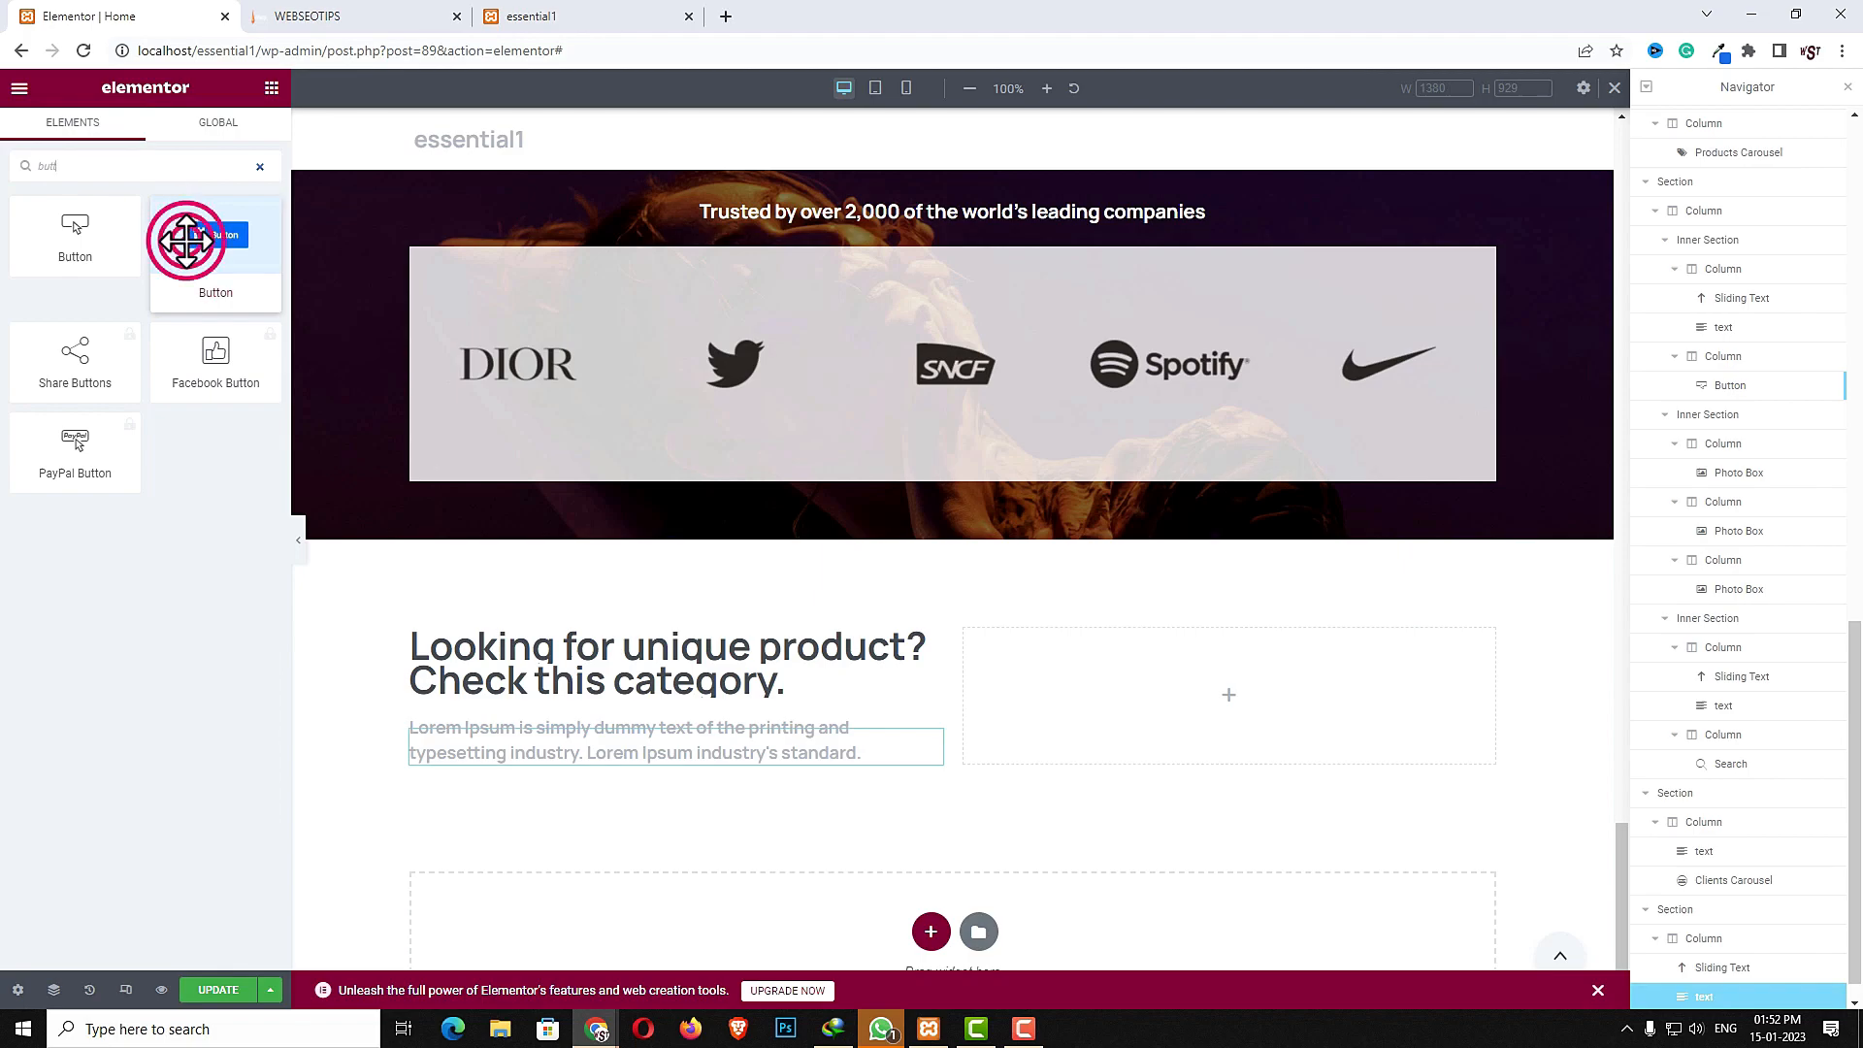
drag(179, 237, 540, 733)
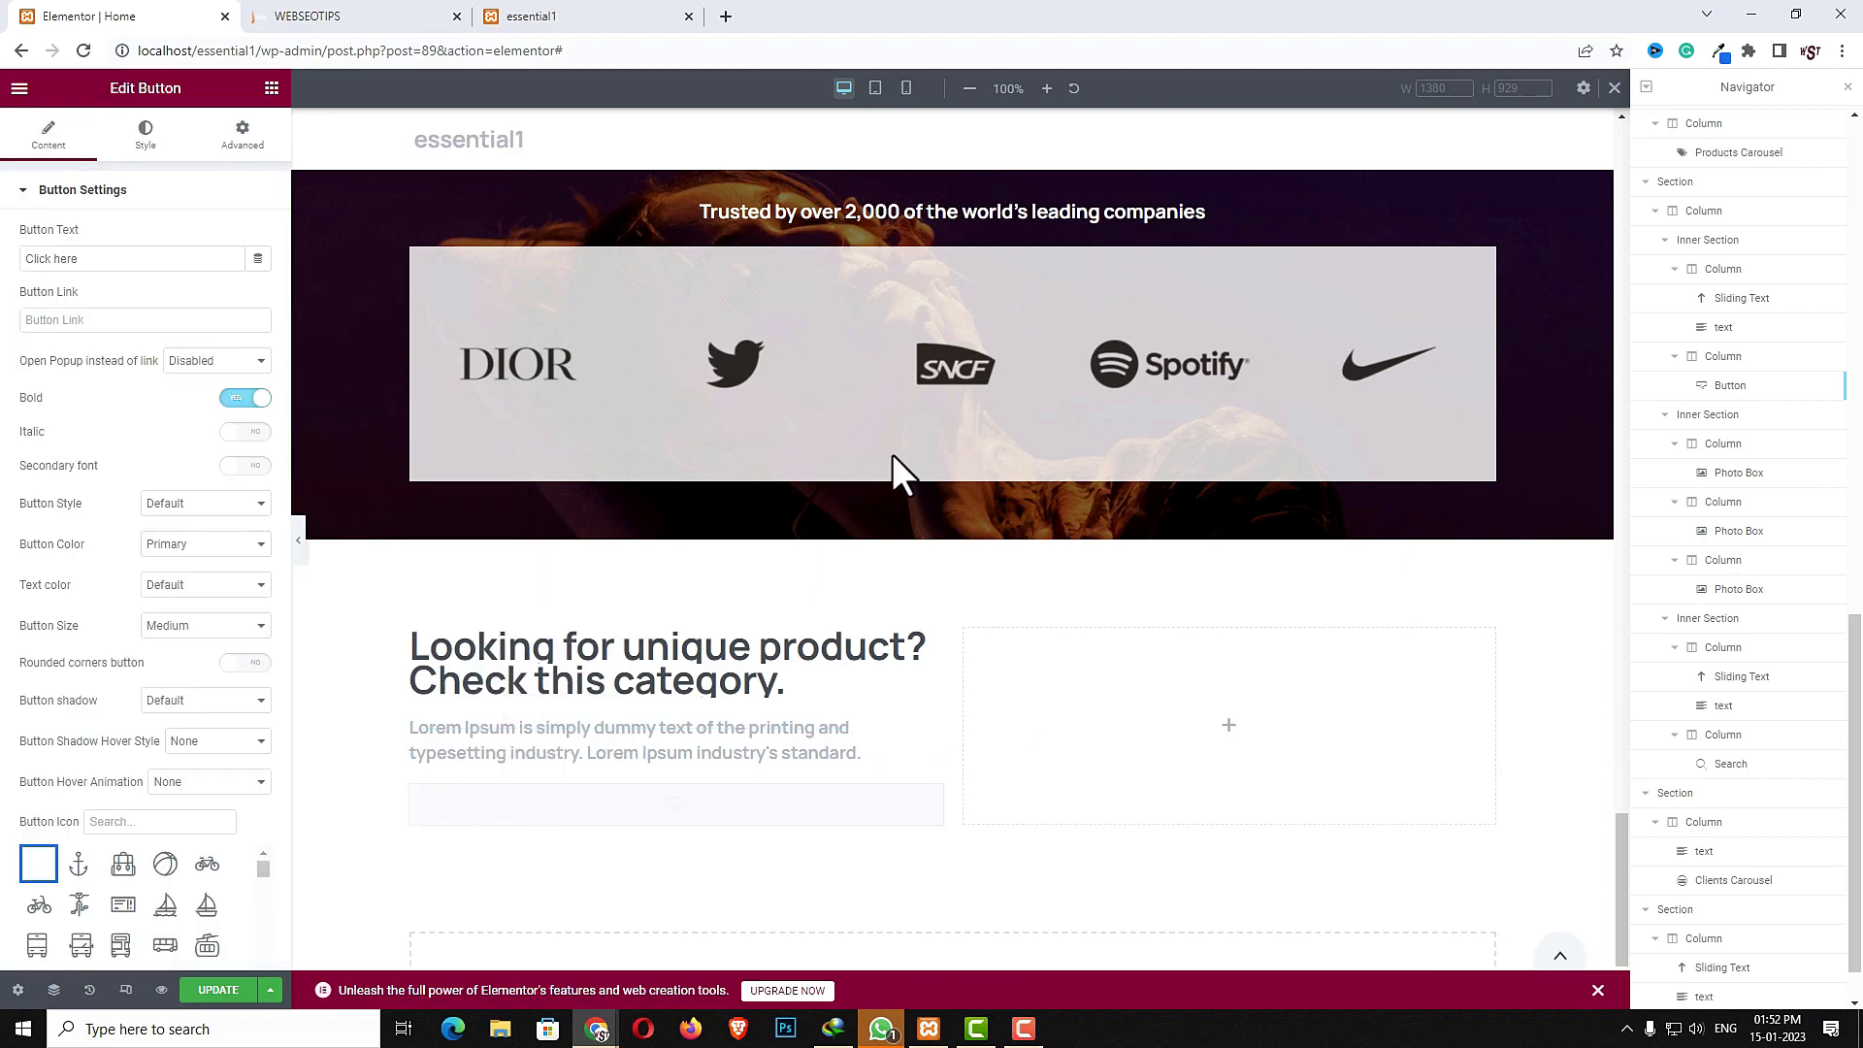
- Set the button text to "View all categories" and its link to #
double_click(95, 250)
key(ctrl+a)
key(ctrl+v)
click(85, 321)
text(#)
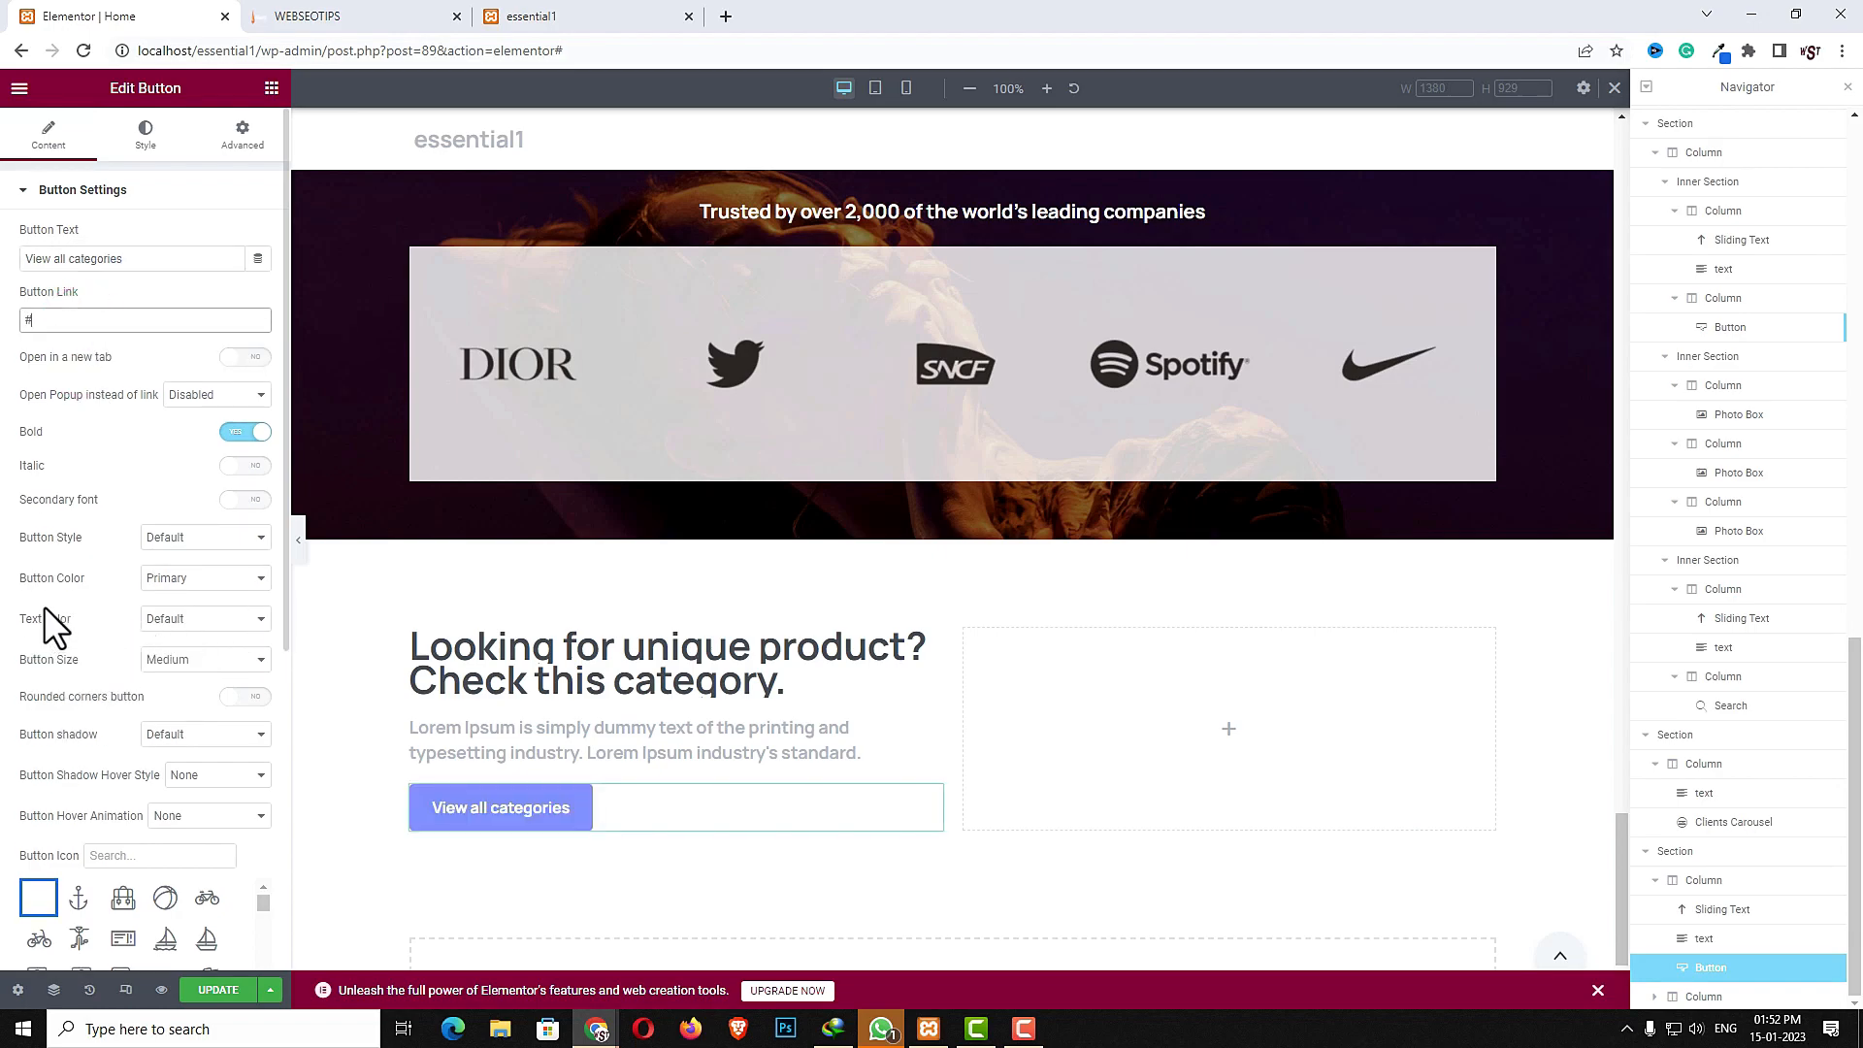
- Set the button colour to Primary Light and enable rounded corners
click(199, 580)
click(214, 614)
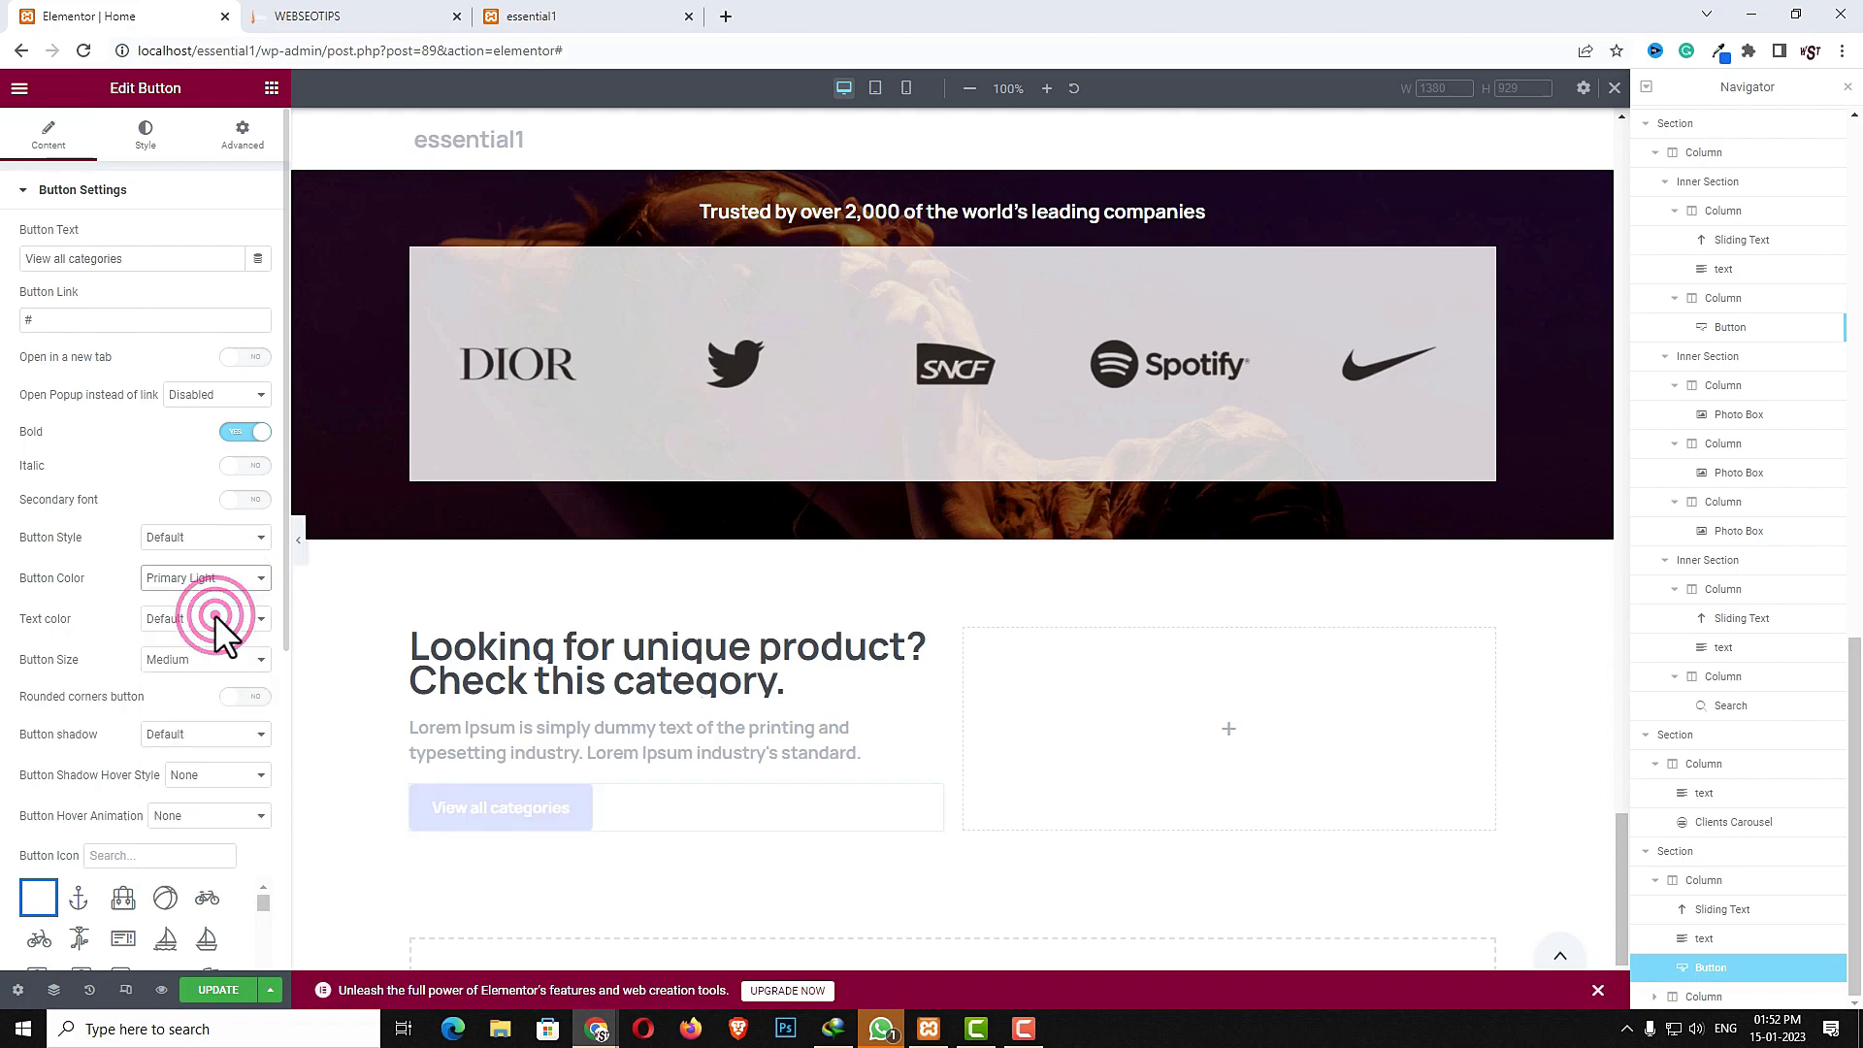
click(243, 698)
- Give the button an Inverse Medium shadow and an eye icon
click(218, 737)
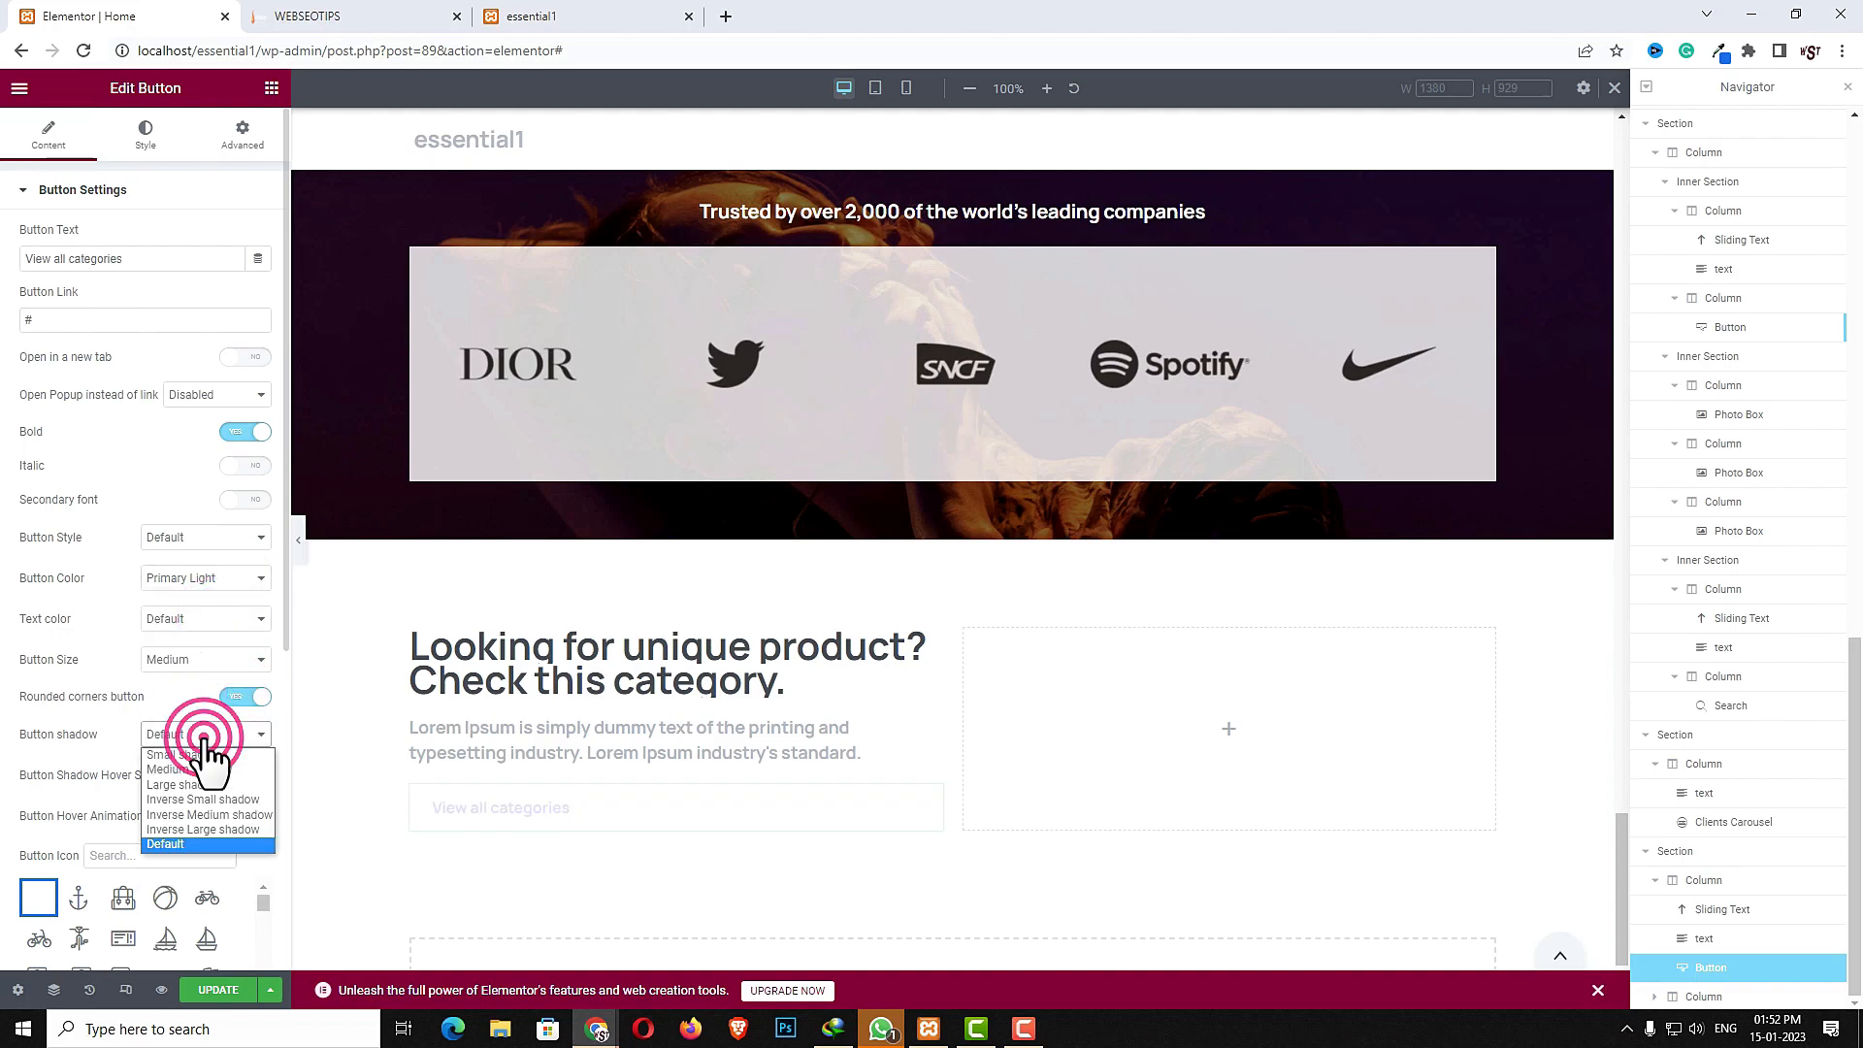
click(205, 812)
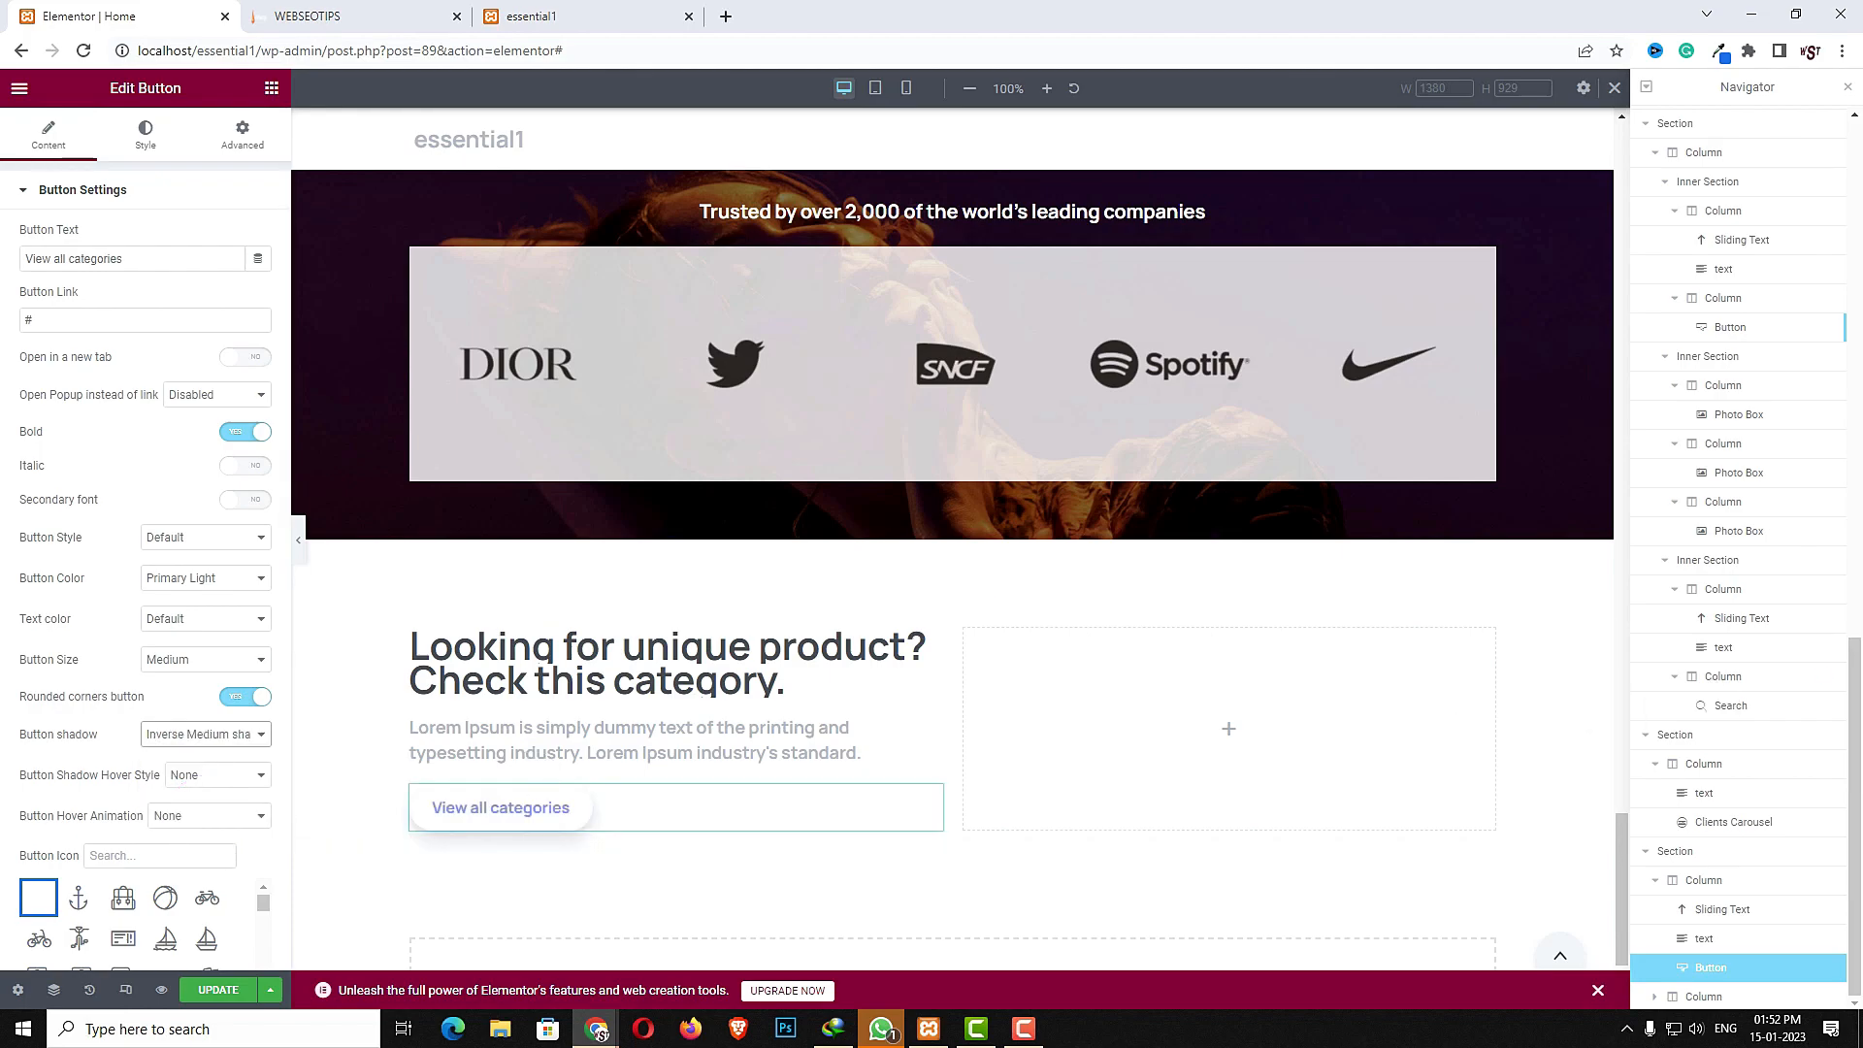
click(164, 858)
text(eye)
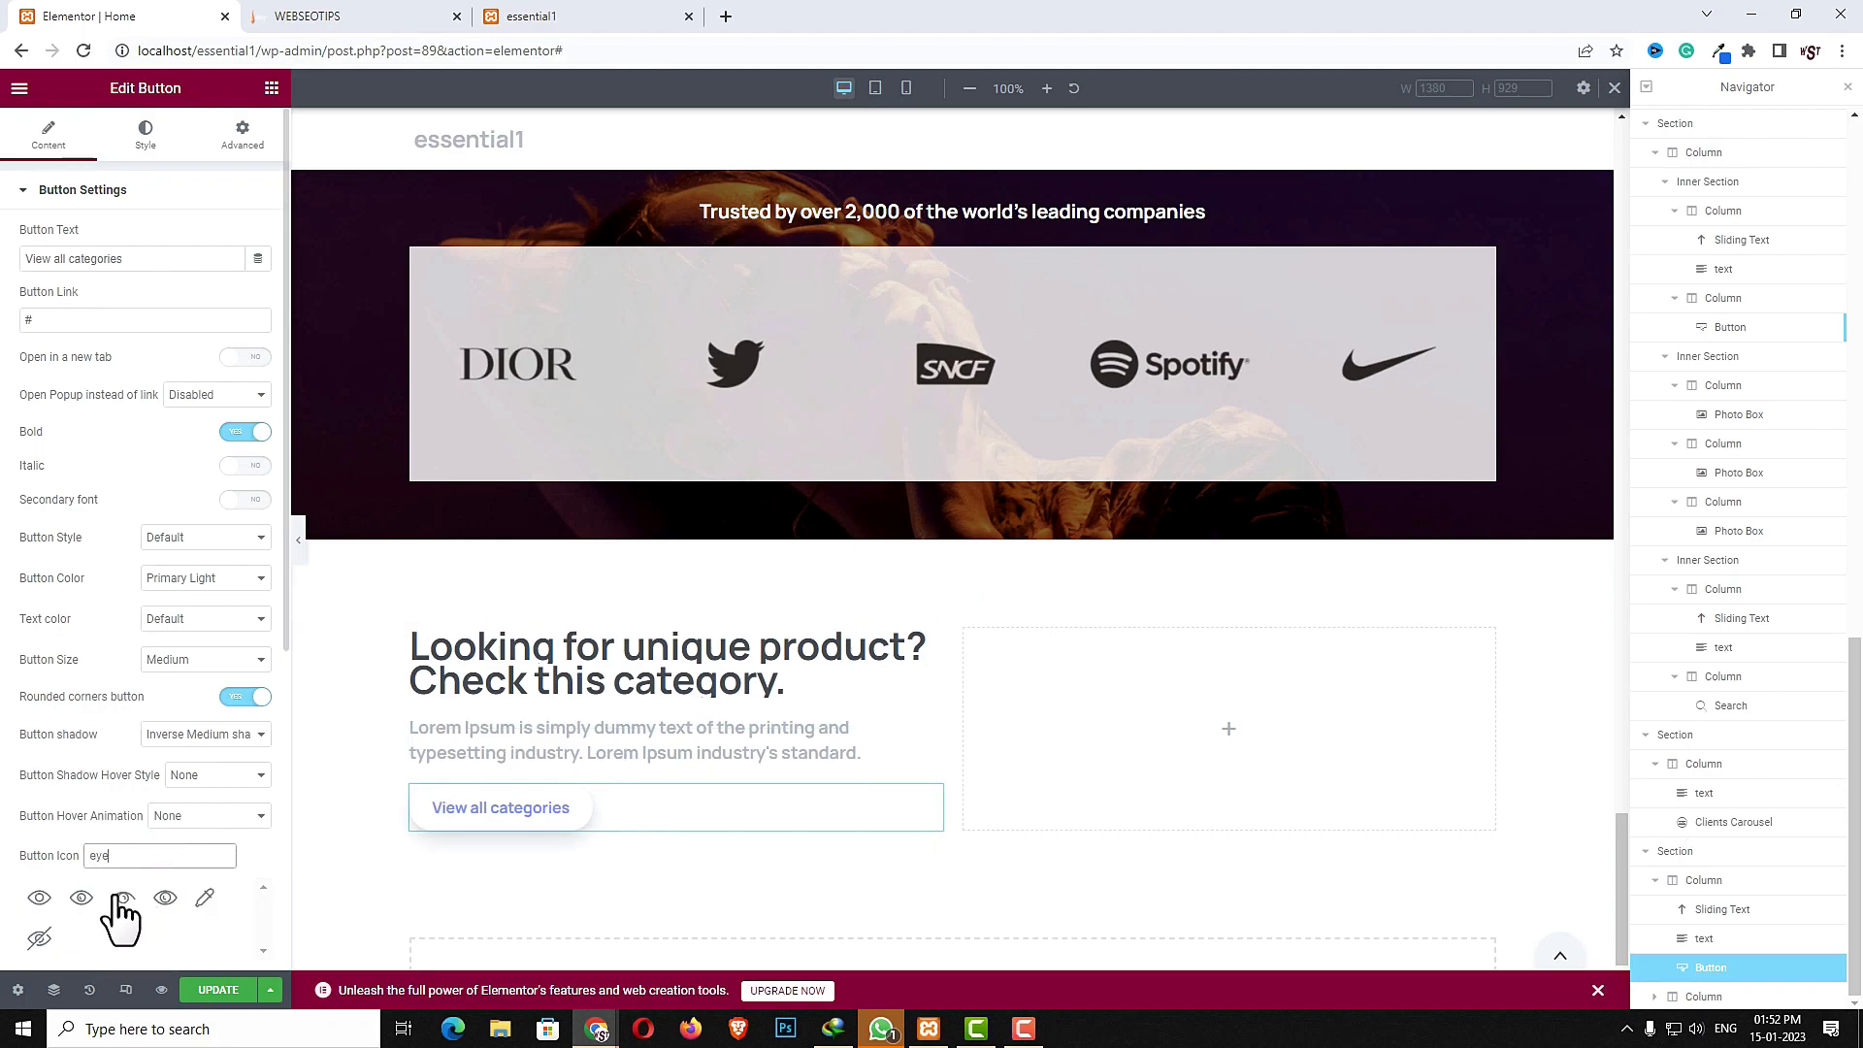
click(85, 897)
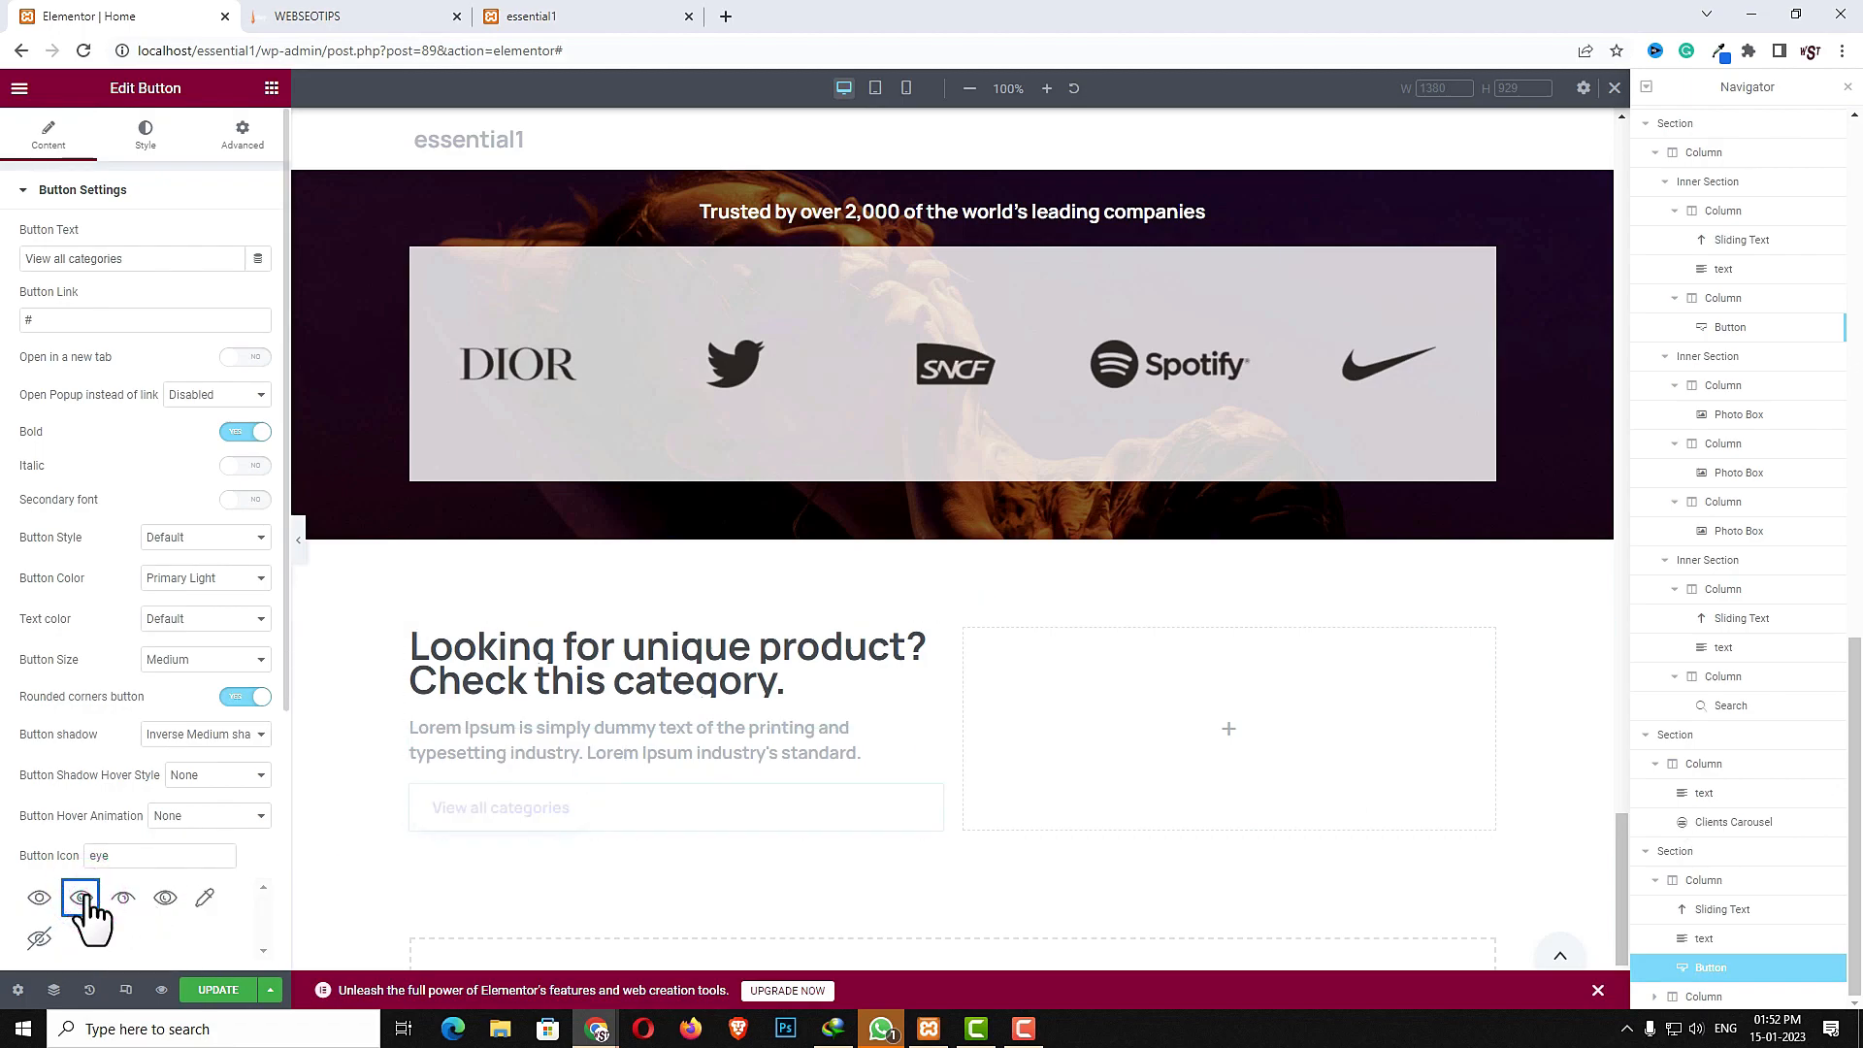
- Set the button's width to Inline (auto)
click(238, 128)
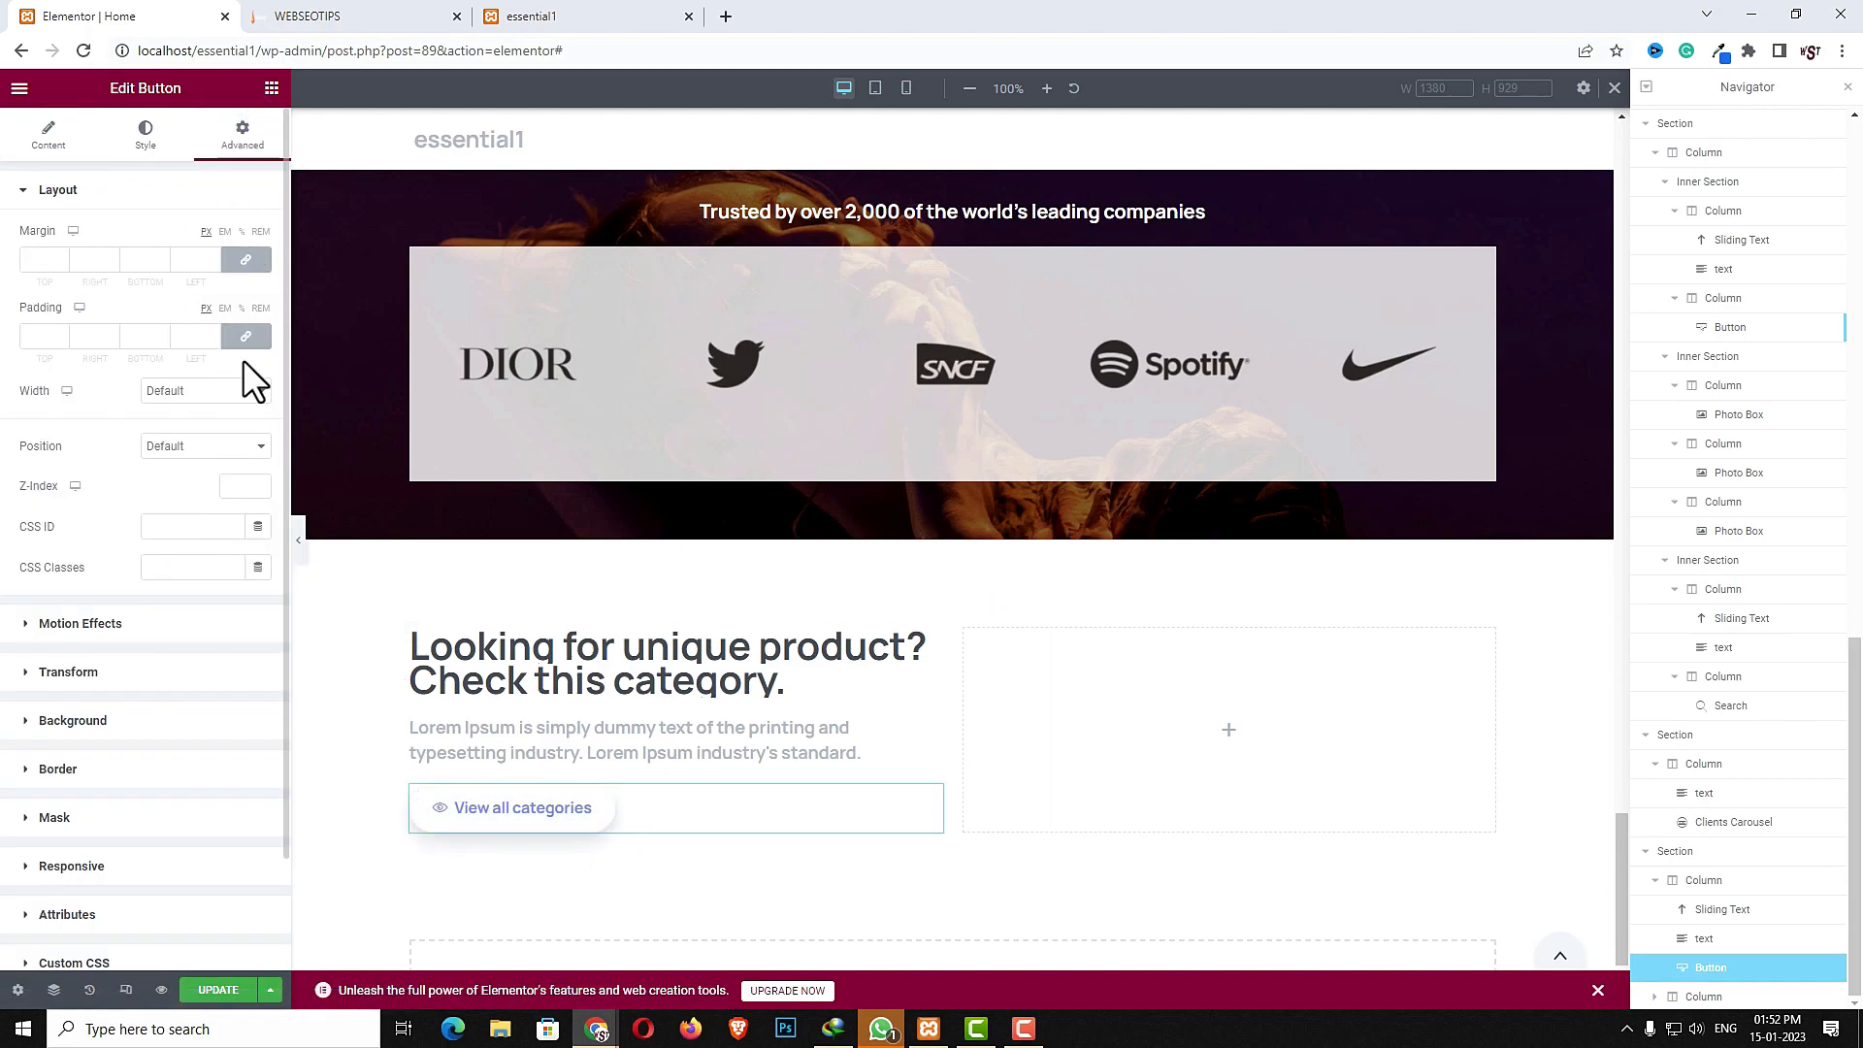
click(160, 390)
click(173, 441)
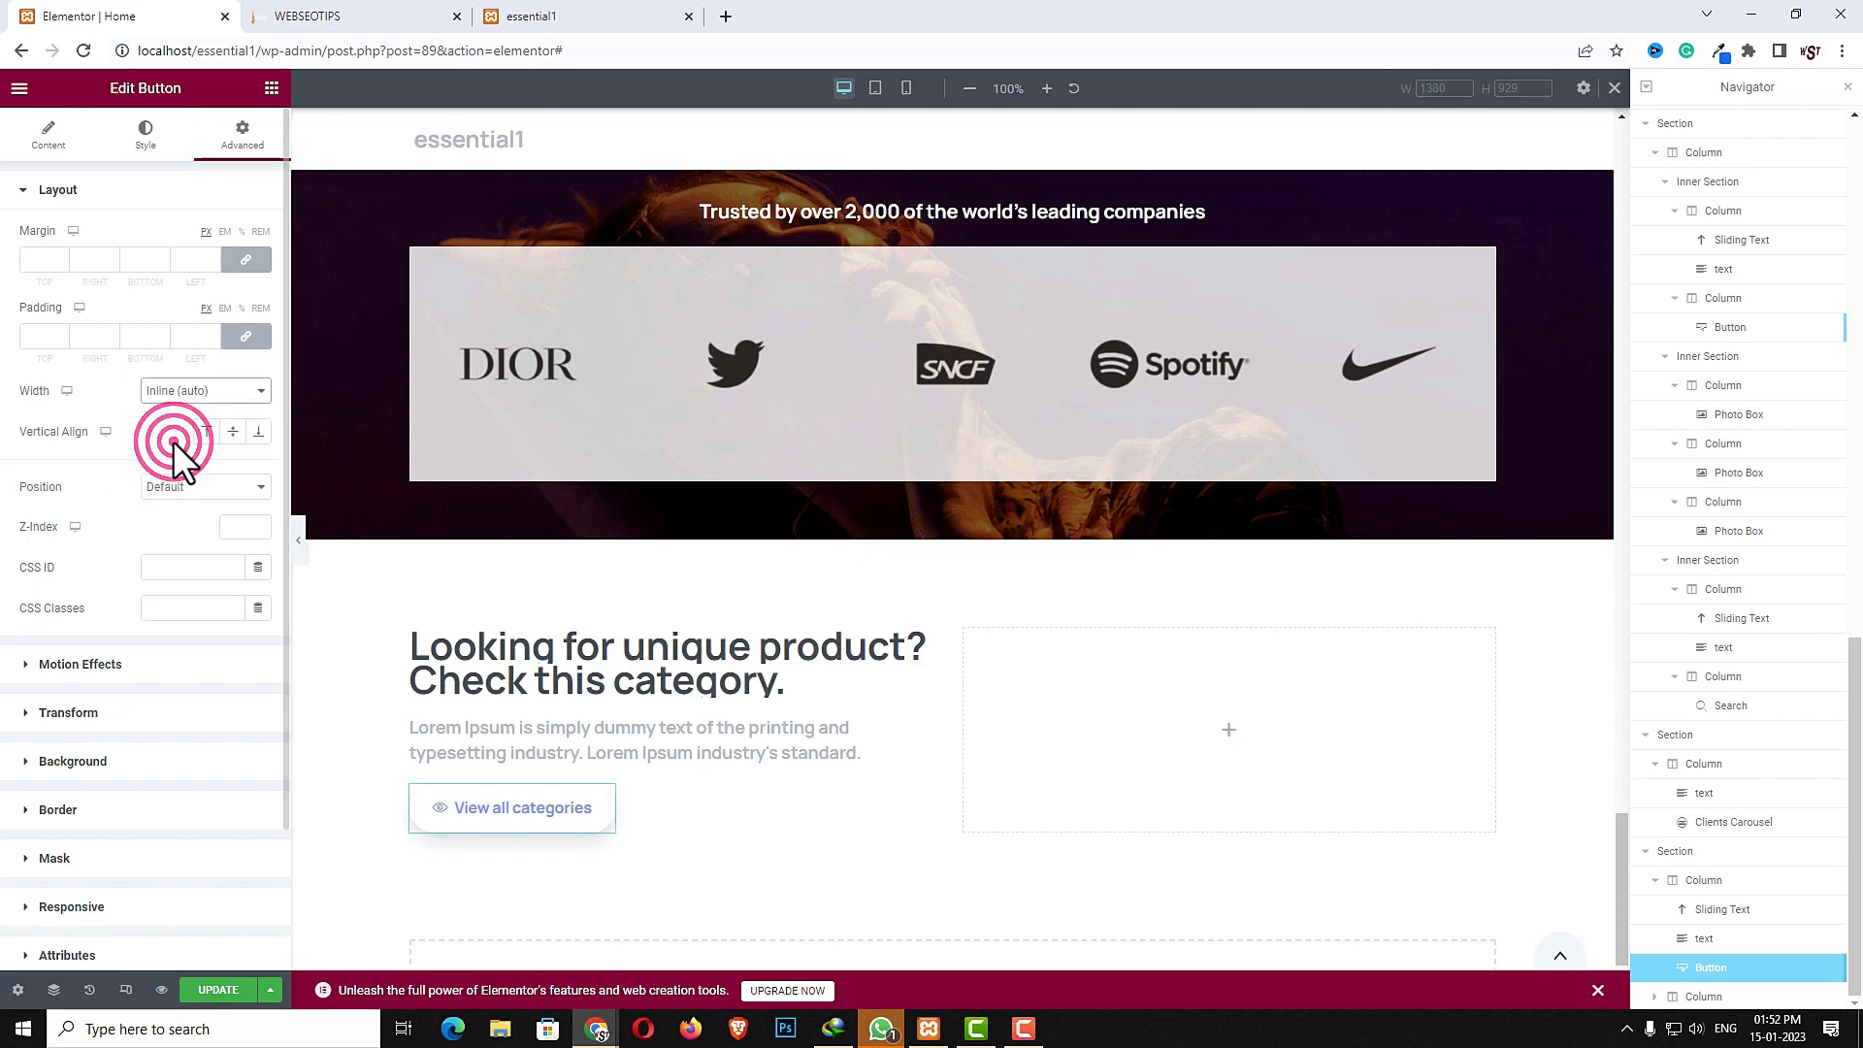
- Duplicate the button and give the copy a left margin of 30 with unlinked margins
right_click(510, 825)
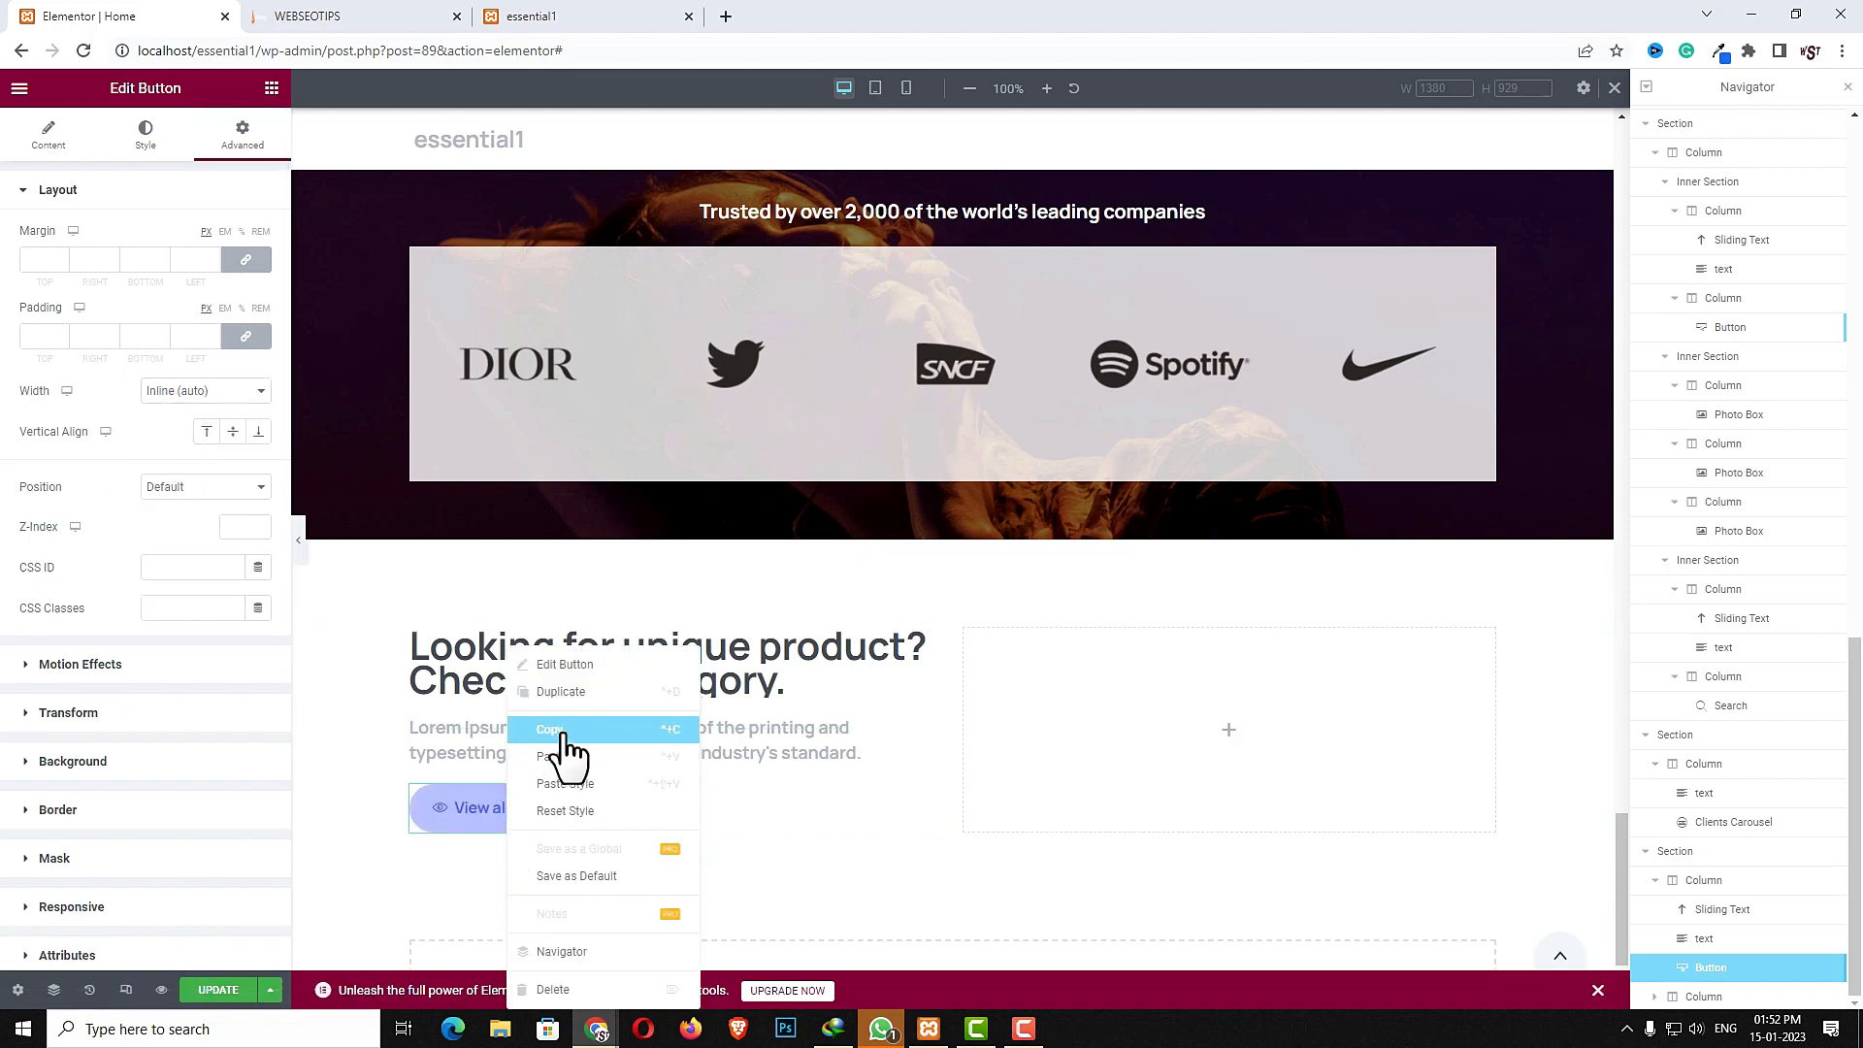
click(563, 738)
click(642, 756)
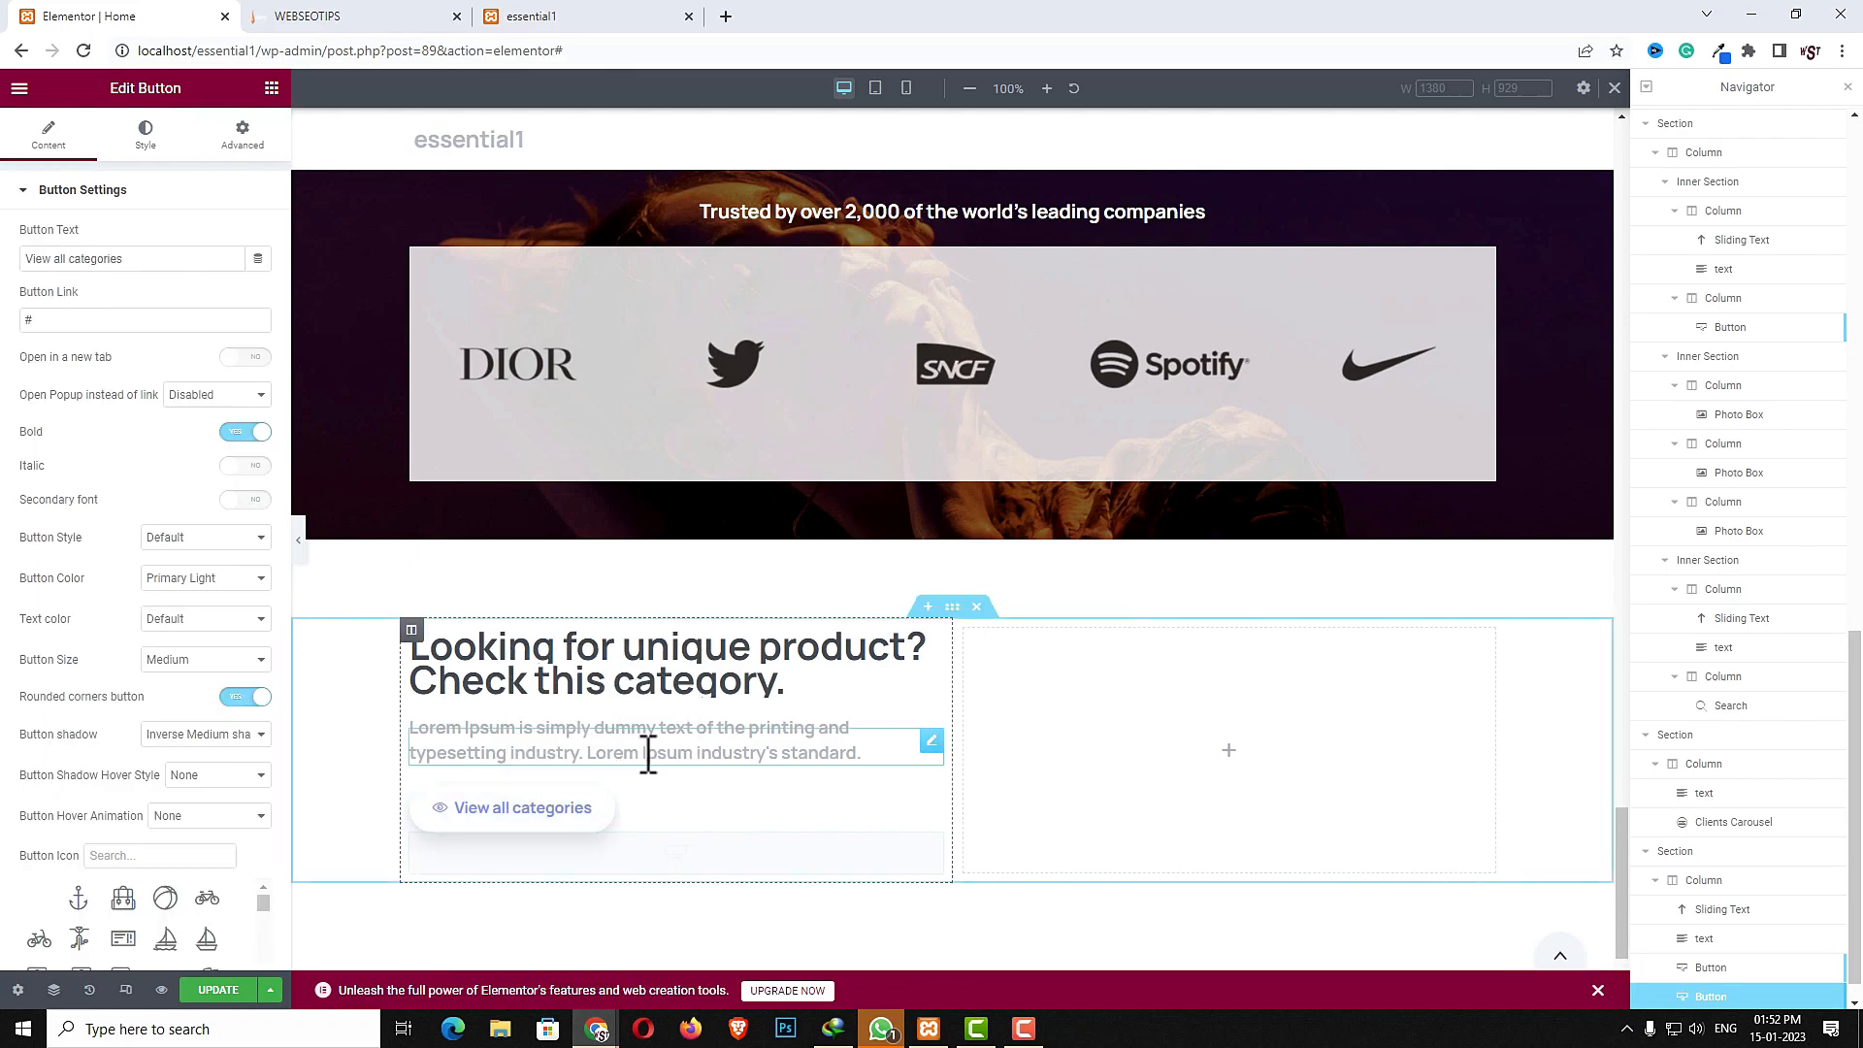
click(809, 798)
click(242, 136)
click(257, 263)
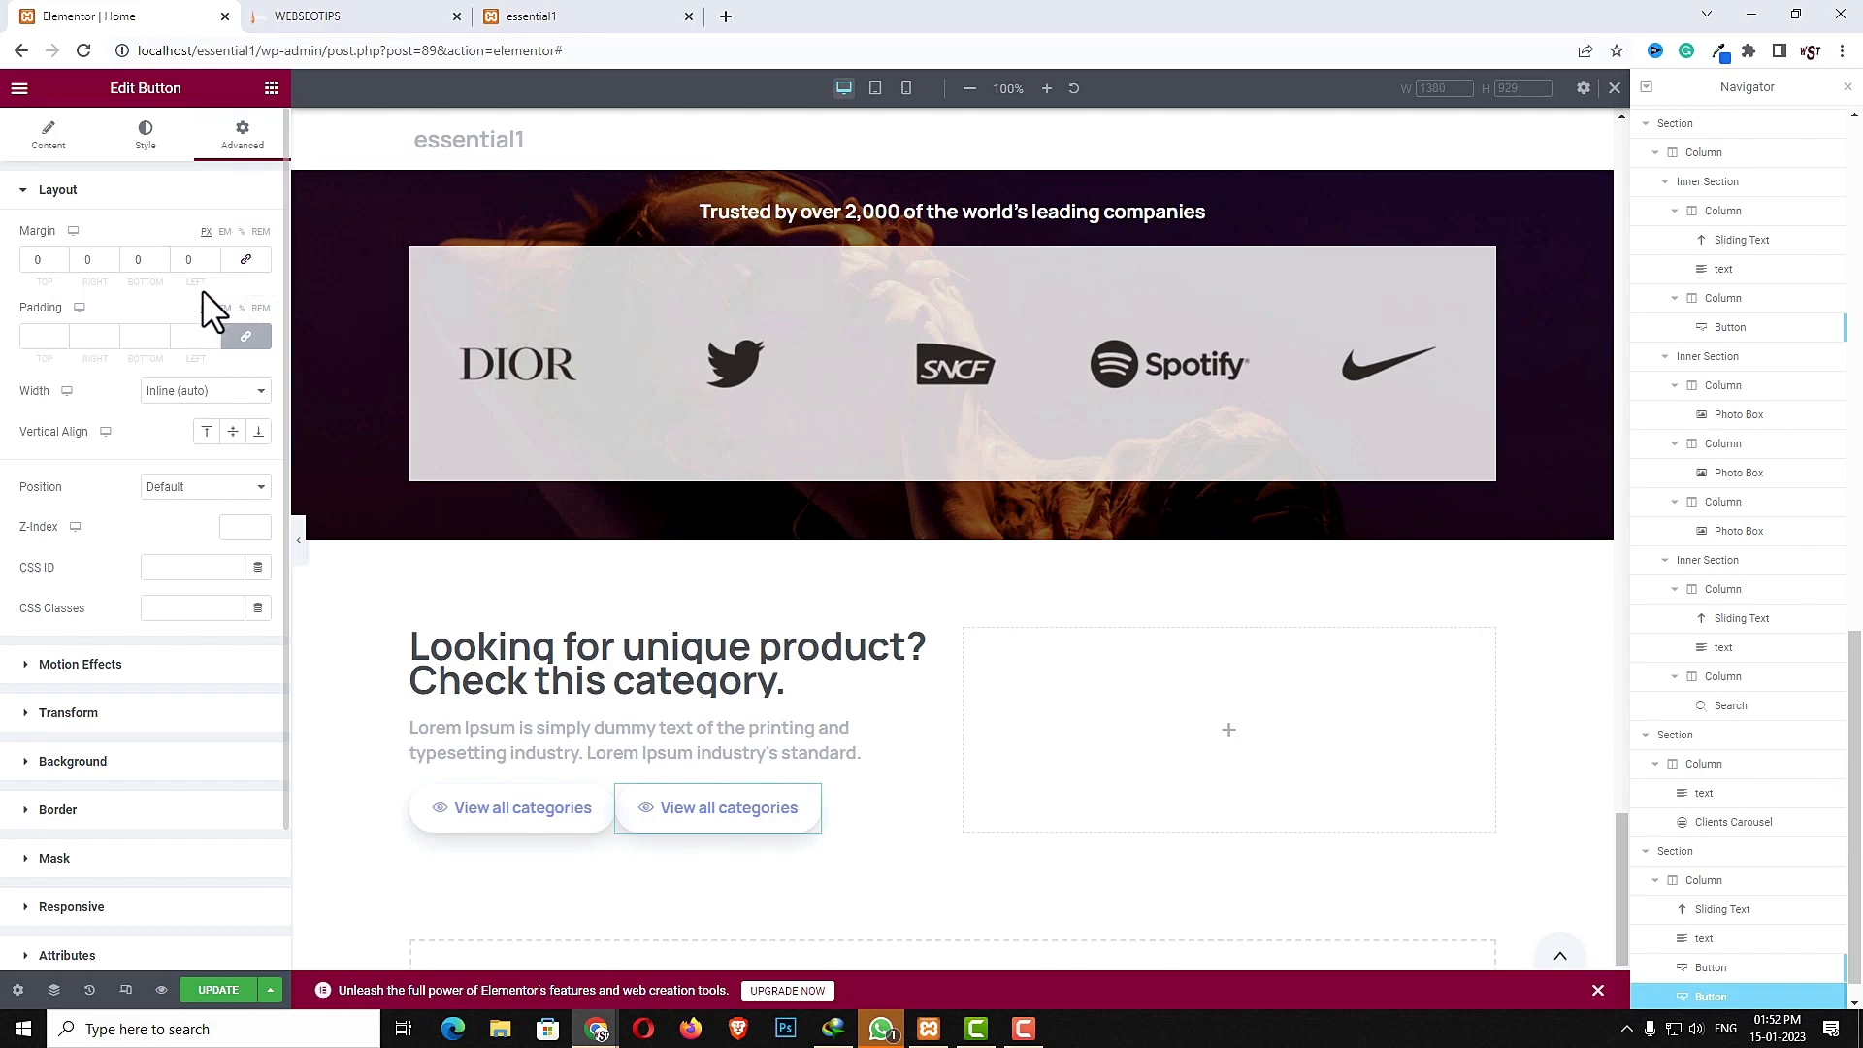
double_click(188, 260)
text(30)
click(840, 803)
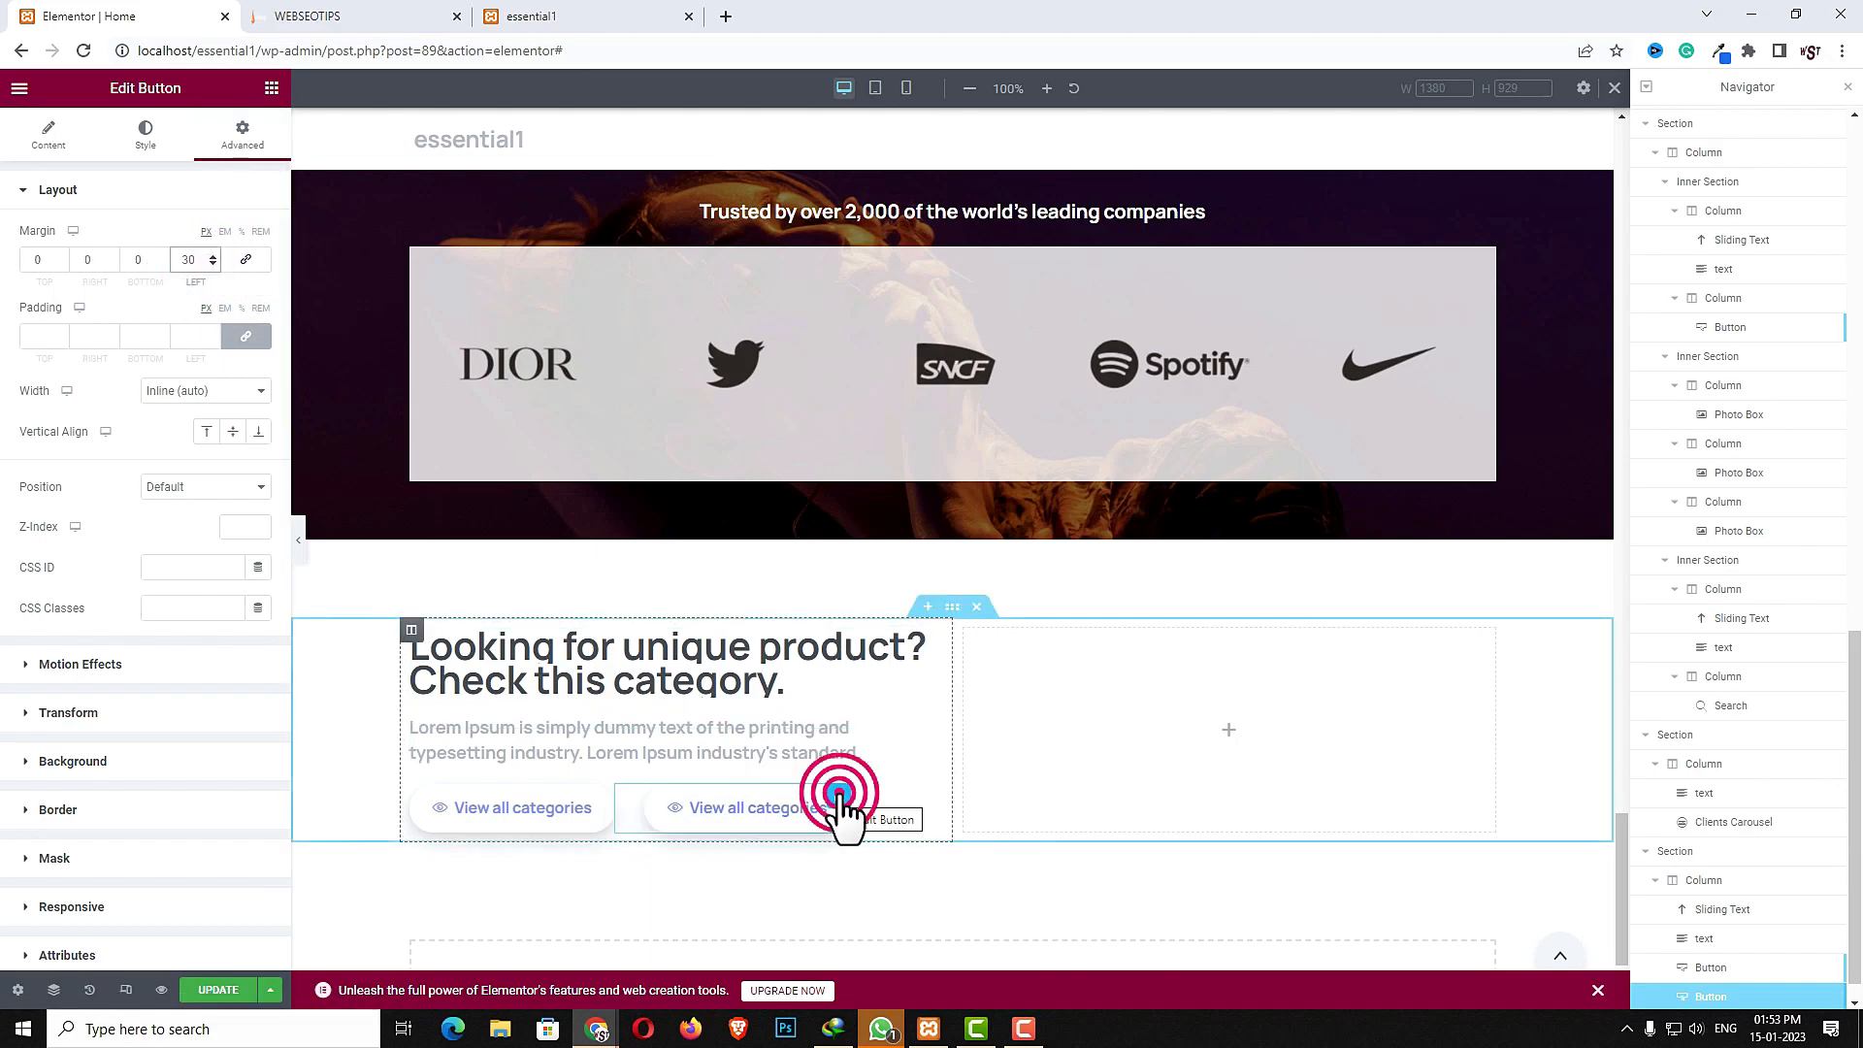
- Set the second button's colour to Gray 1
click(48, 134)
click(212, 578)
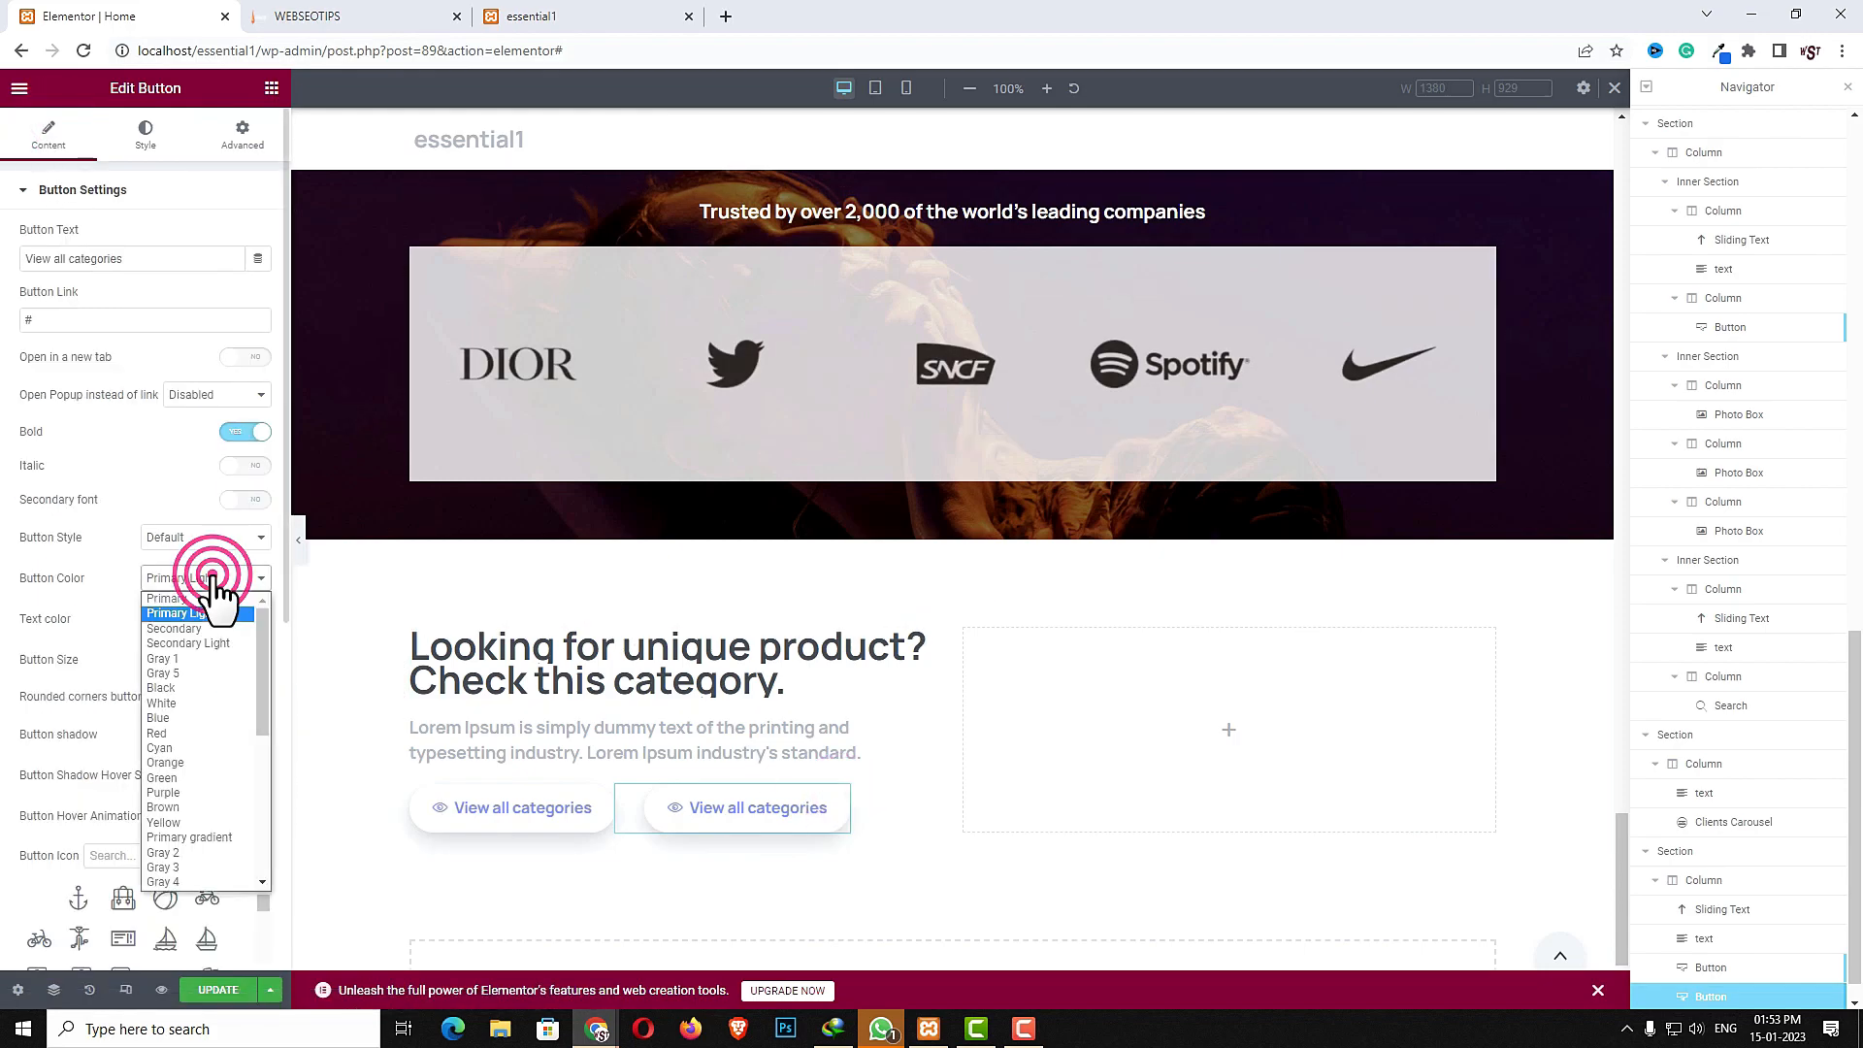
click(190, 657)
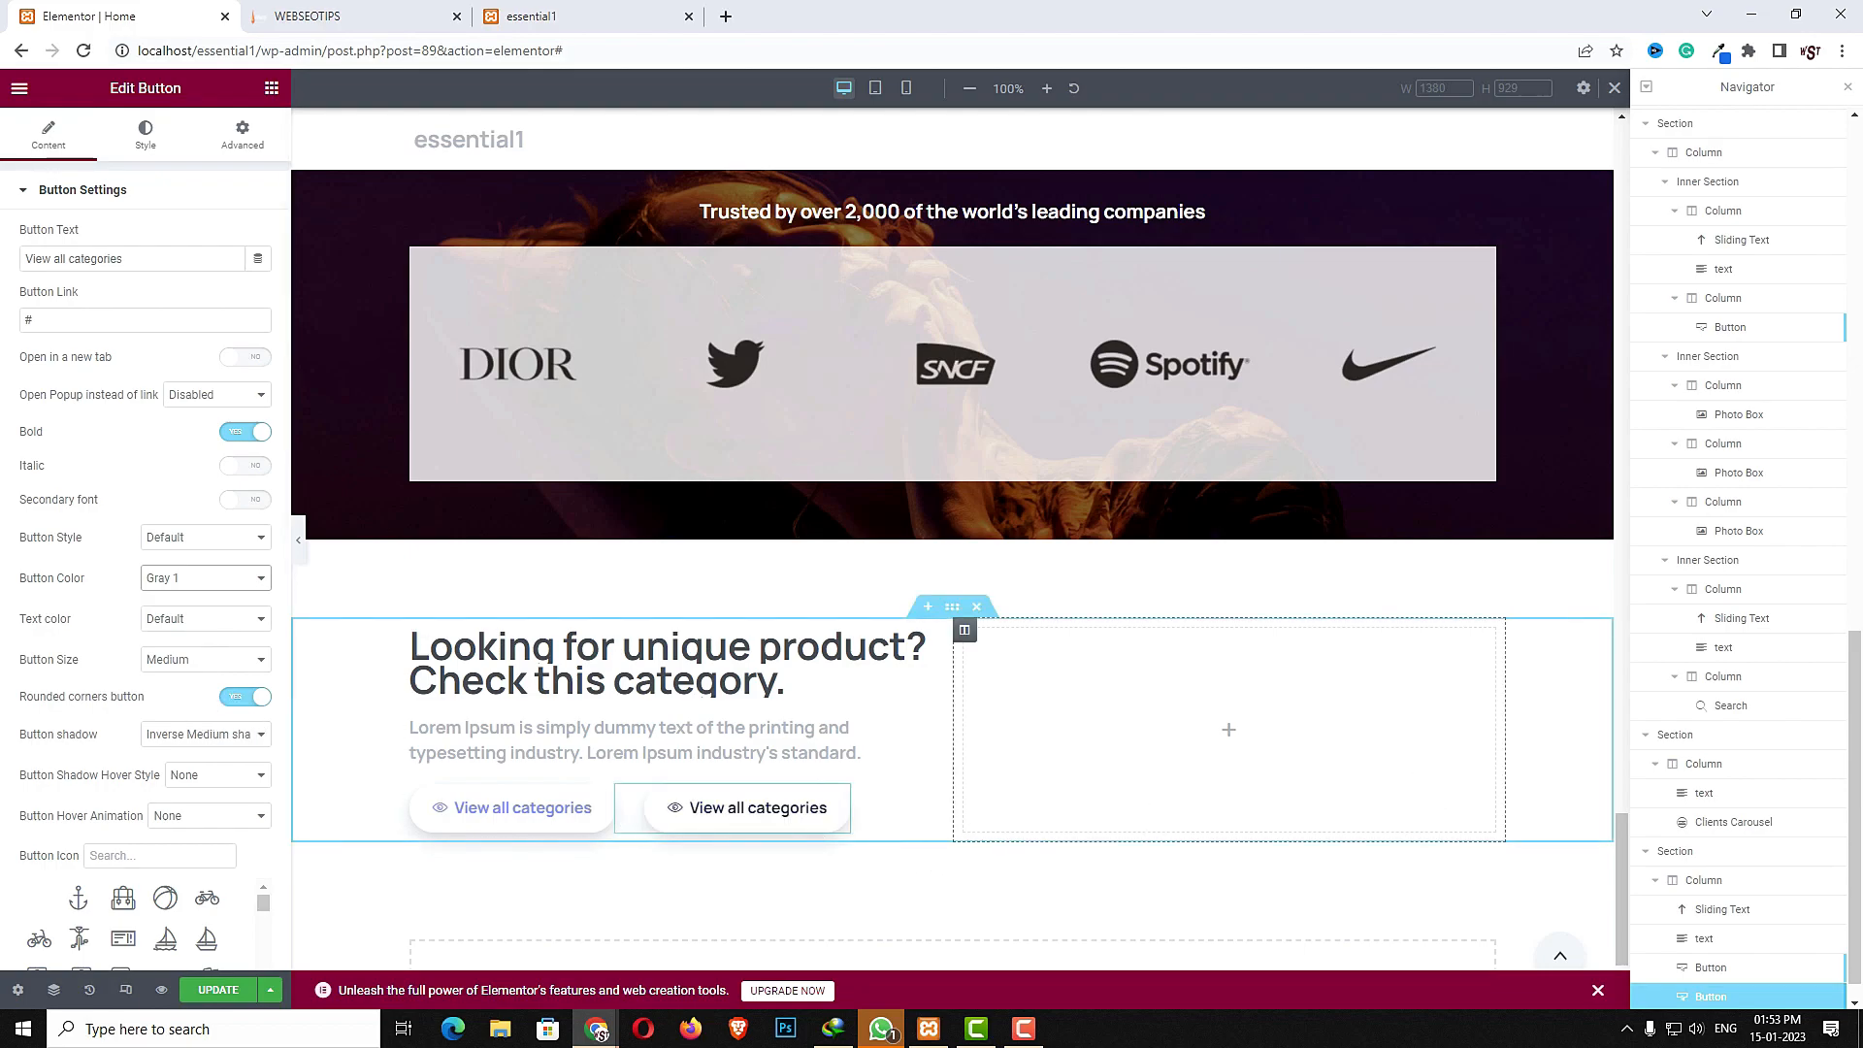
- Compare with the live site, then add a Shop Category widget to the right column
click(338, 18)
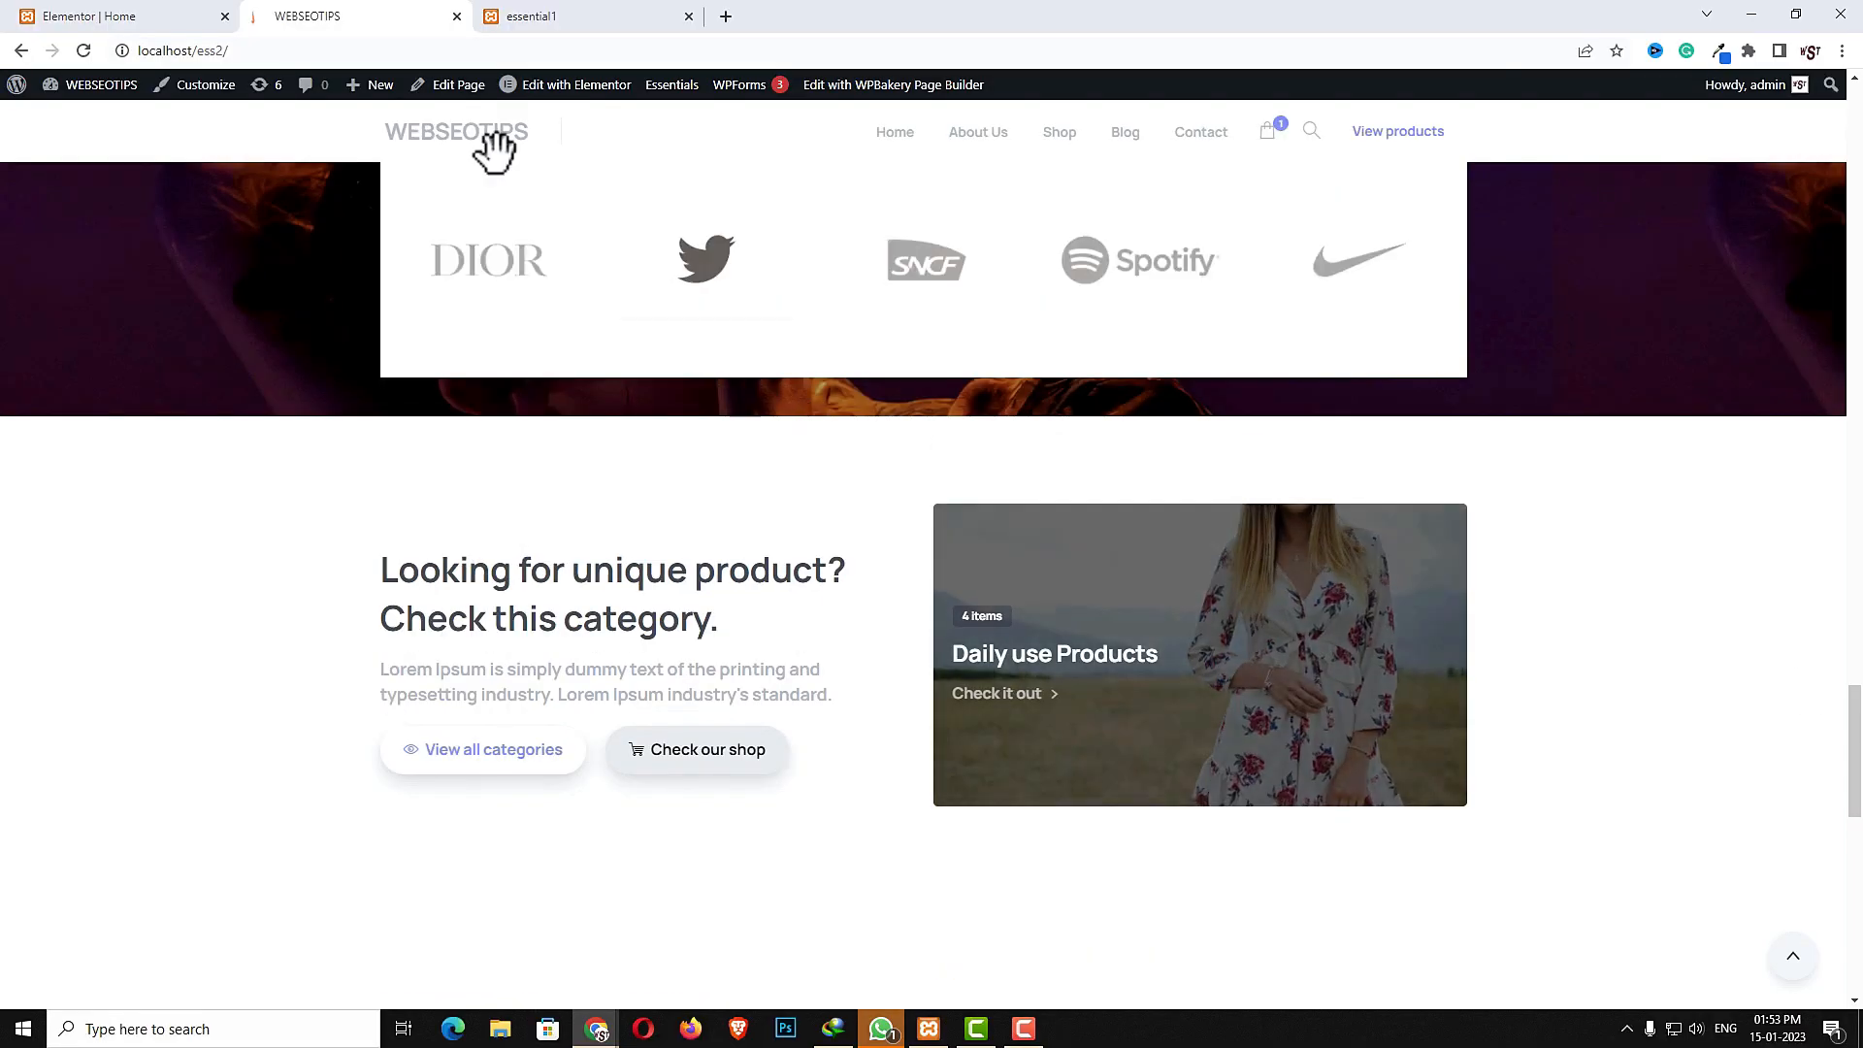
click(29, 16)
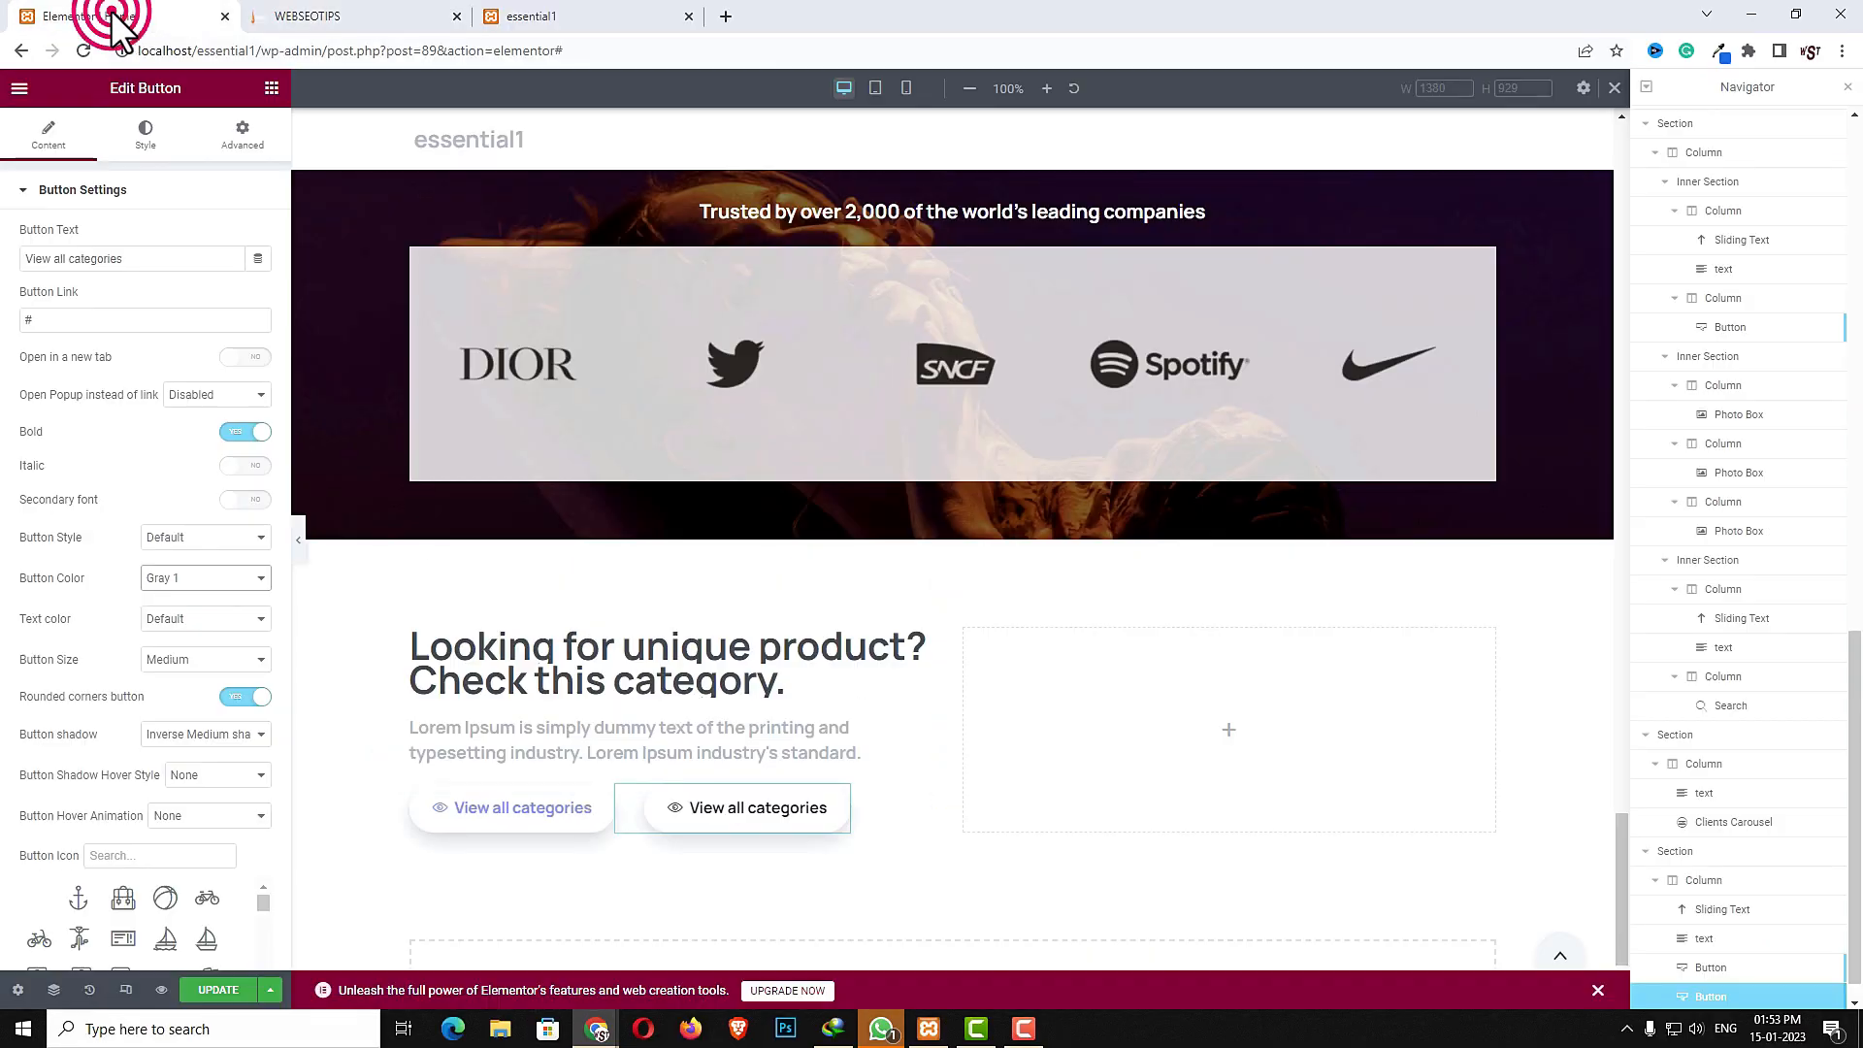
click(1233, 728)
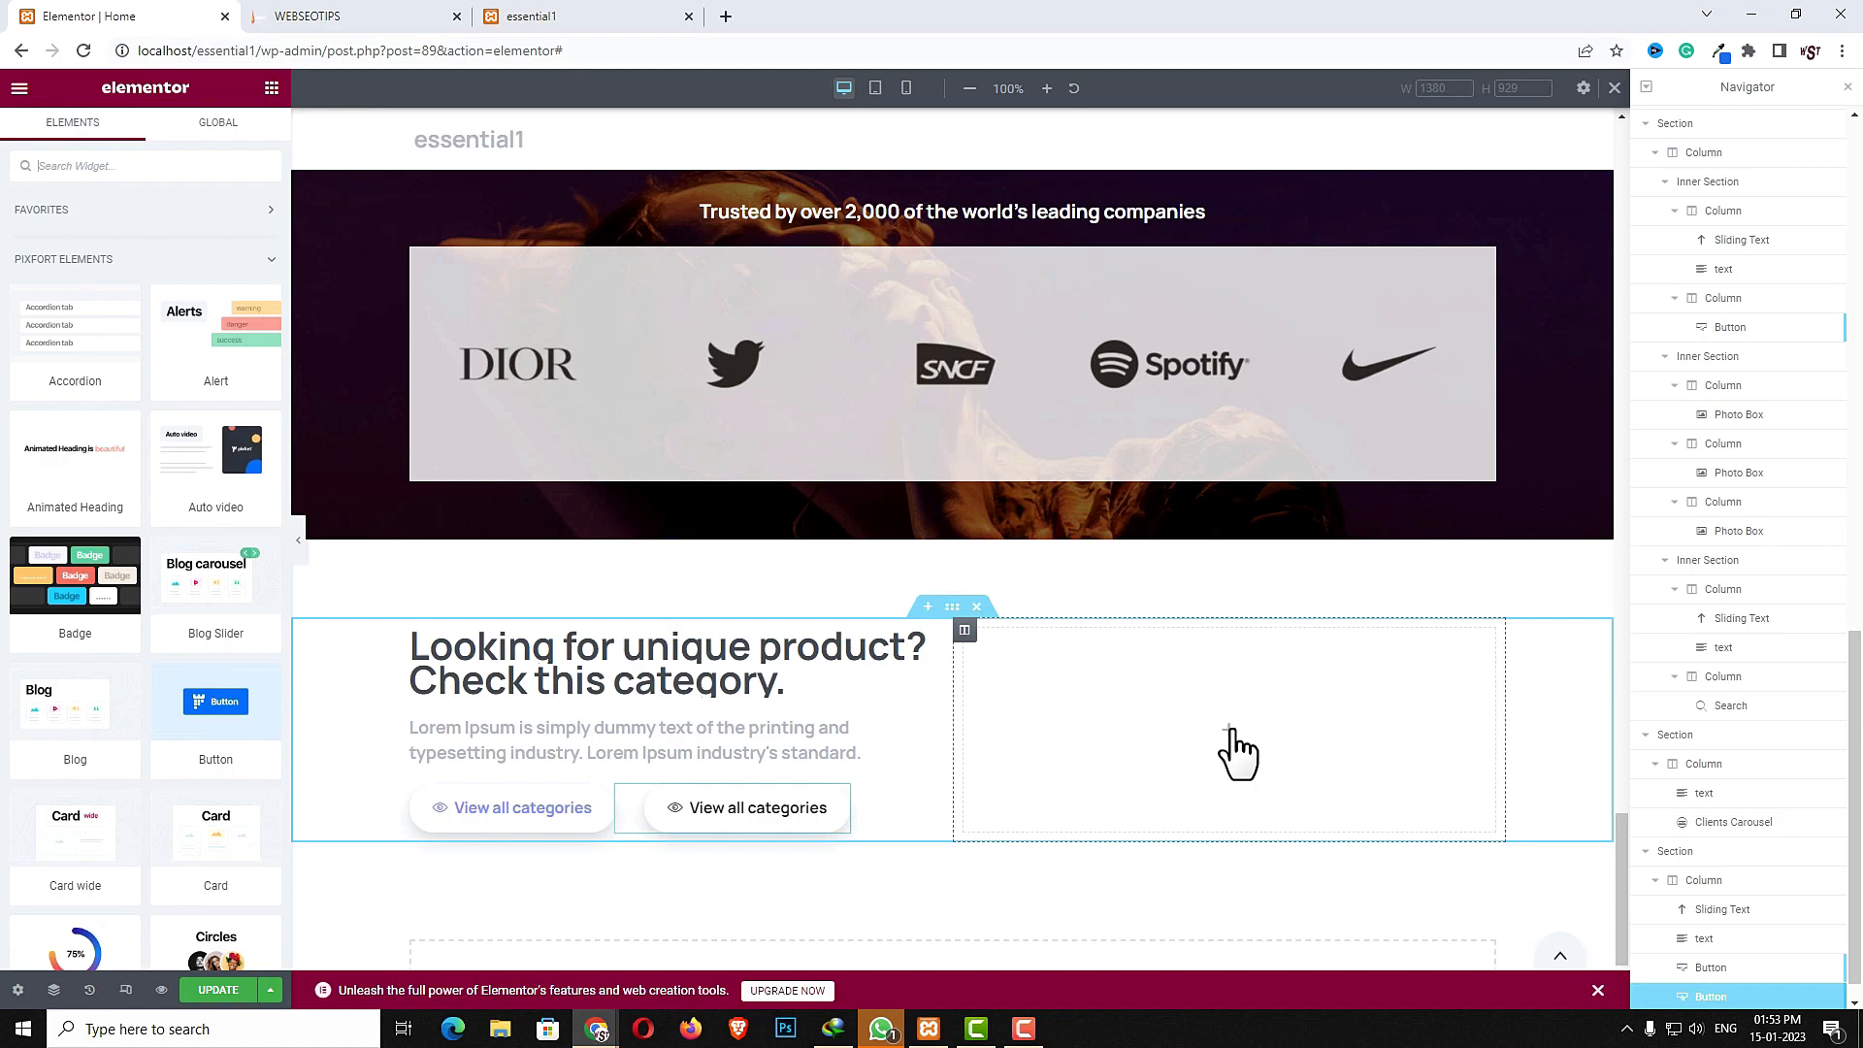
click(151, 174)
text(shop c)
drag(131, 257, 1114, 731)
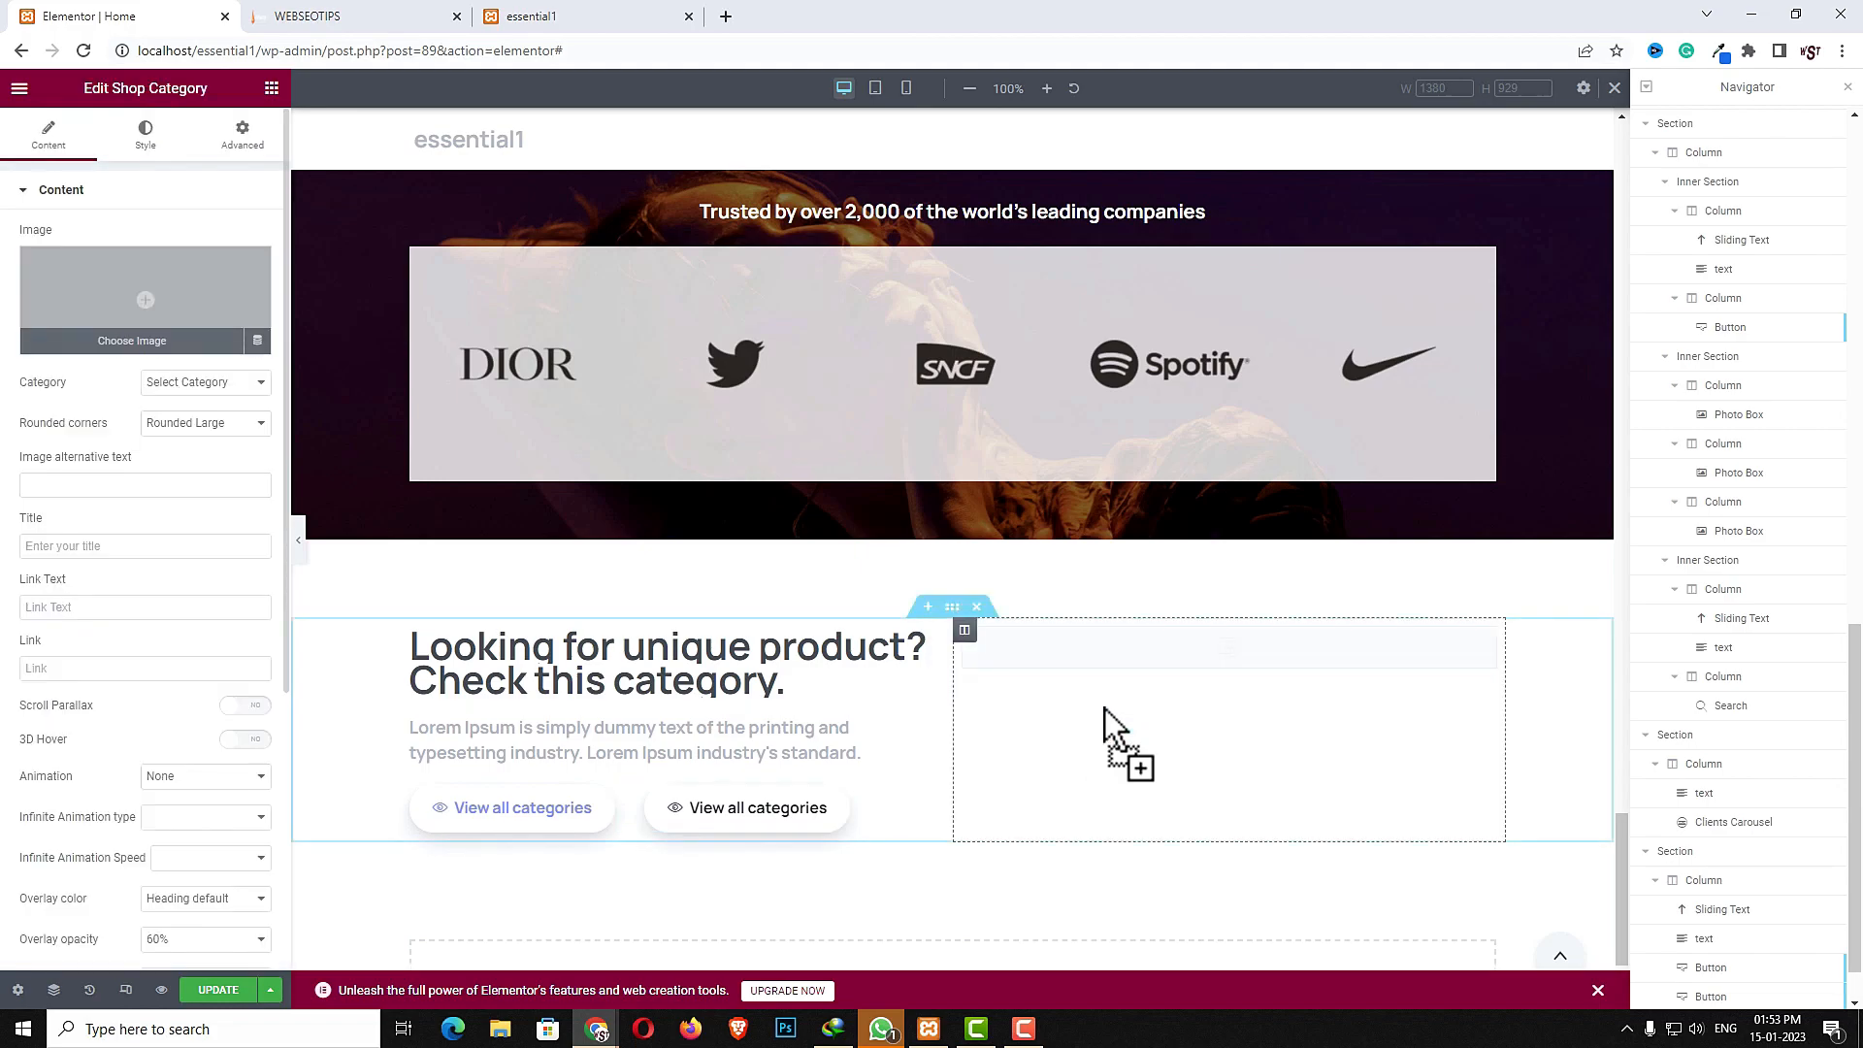
- Choose an image from the media library for the shop category card and set its category to party dress
click(164, 258)
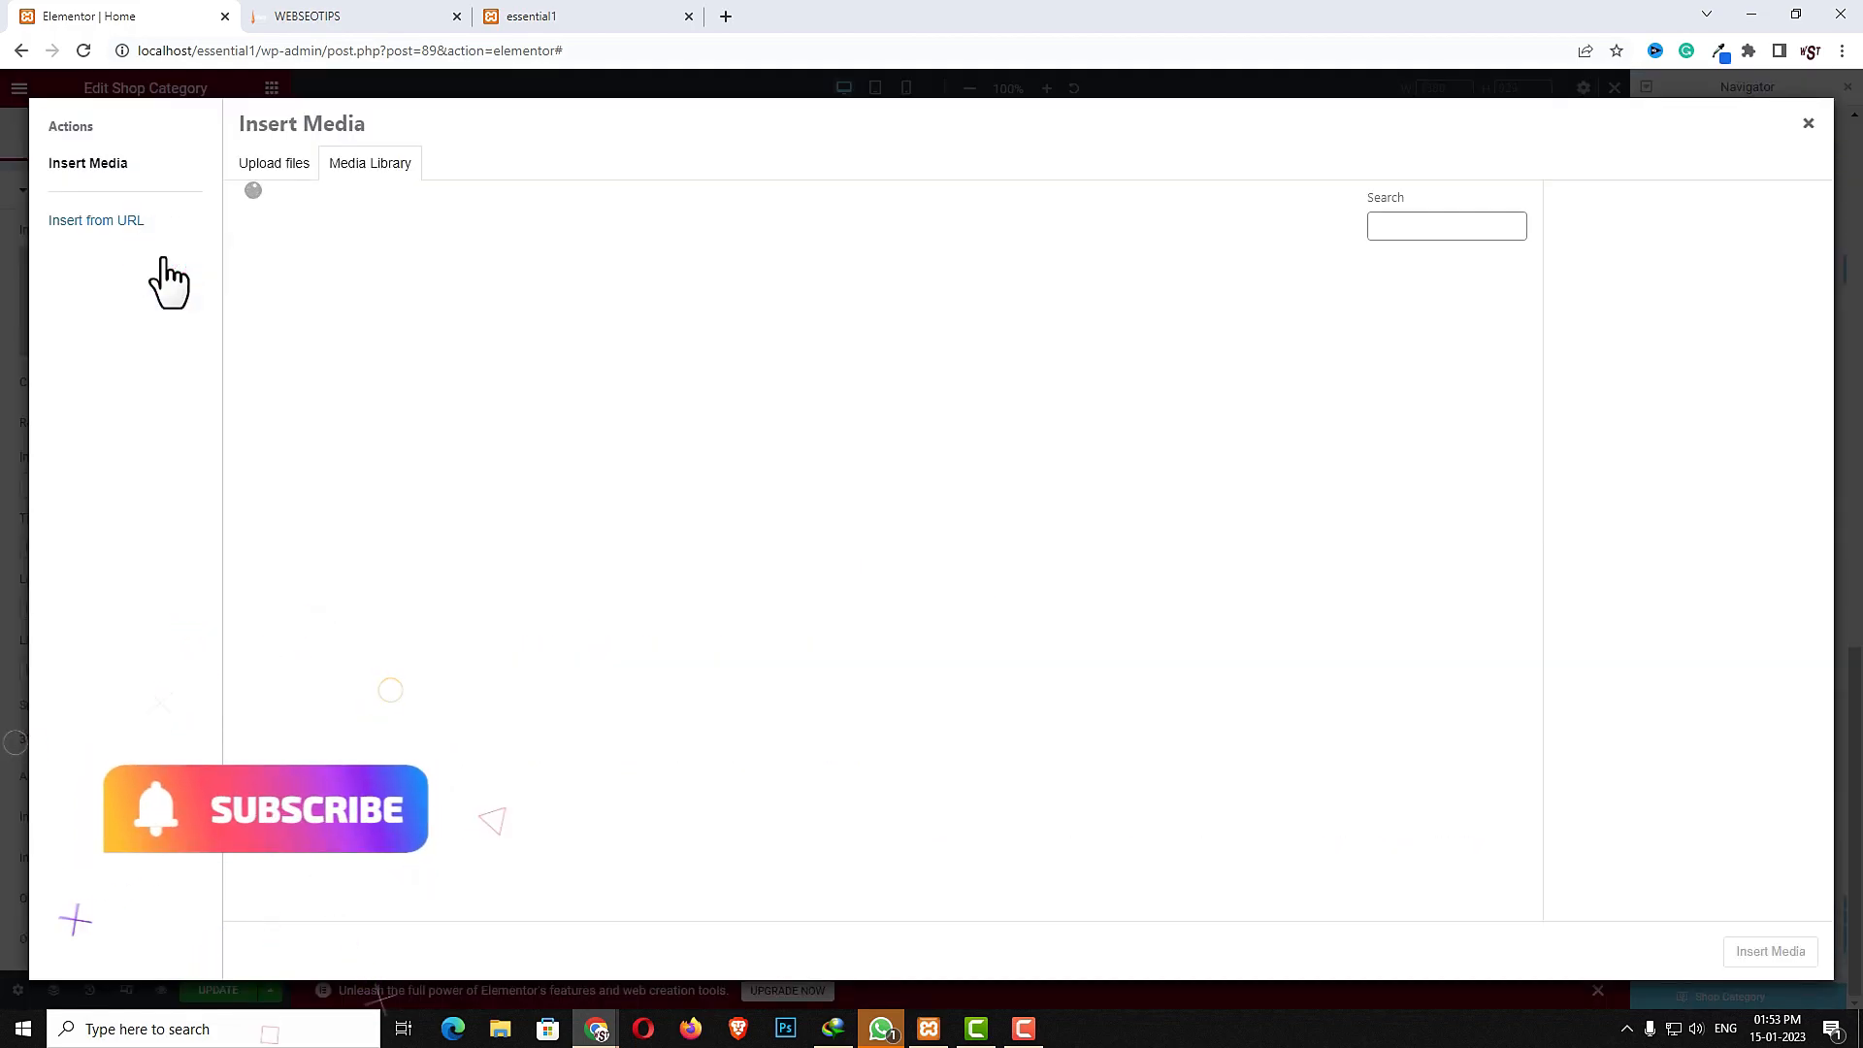
click(881, 470)
click(1732, 951)
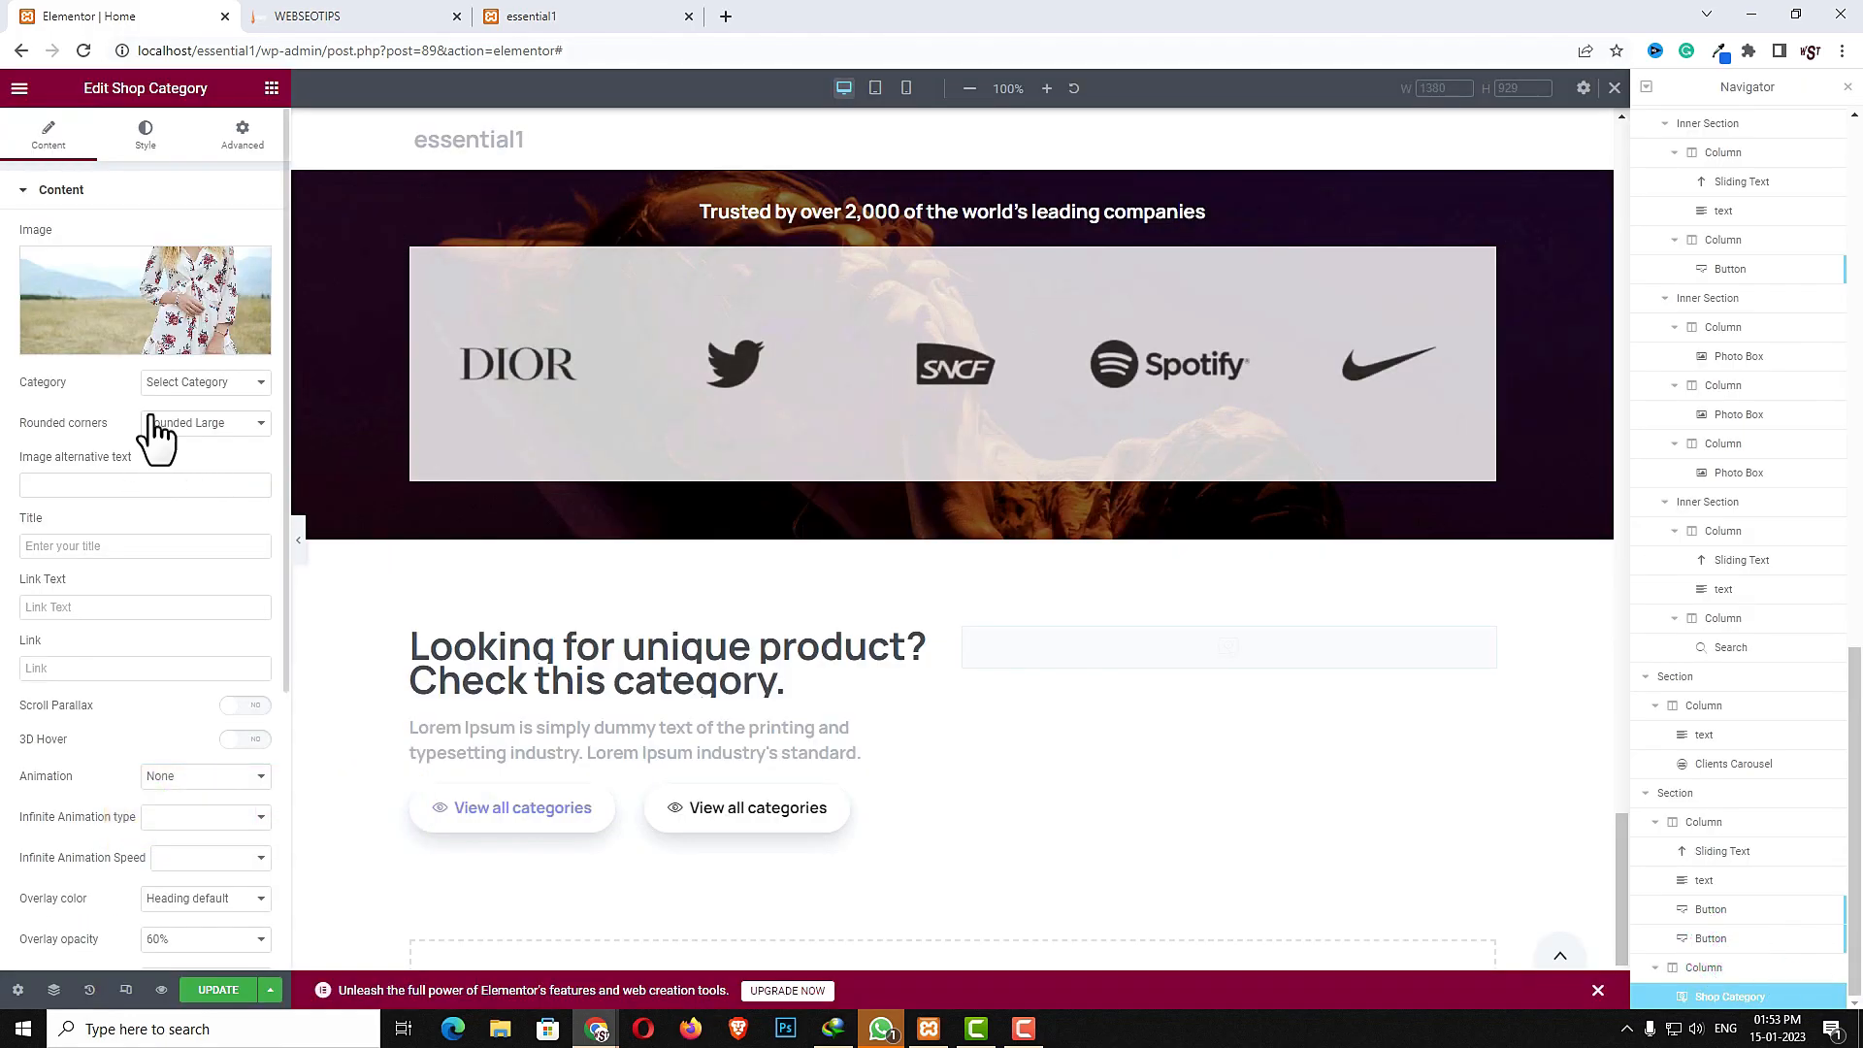
click(181, 381)
click(190, 479)
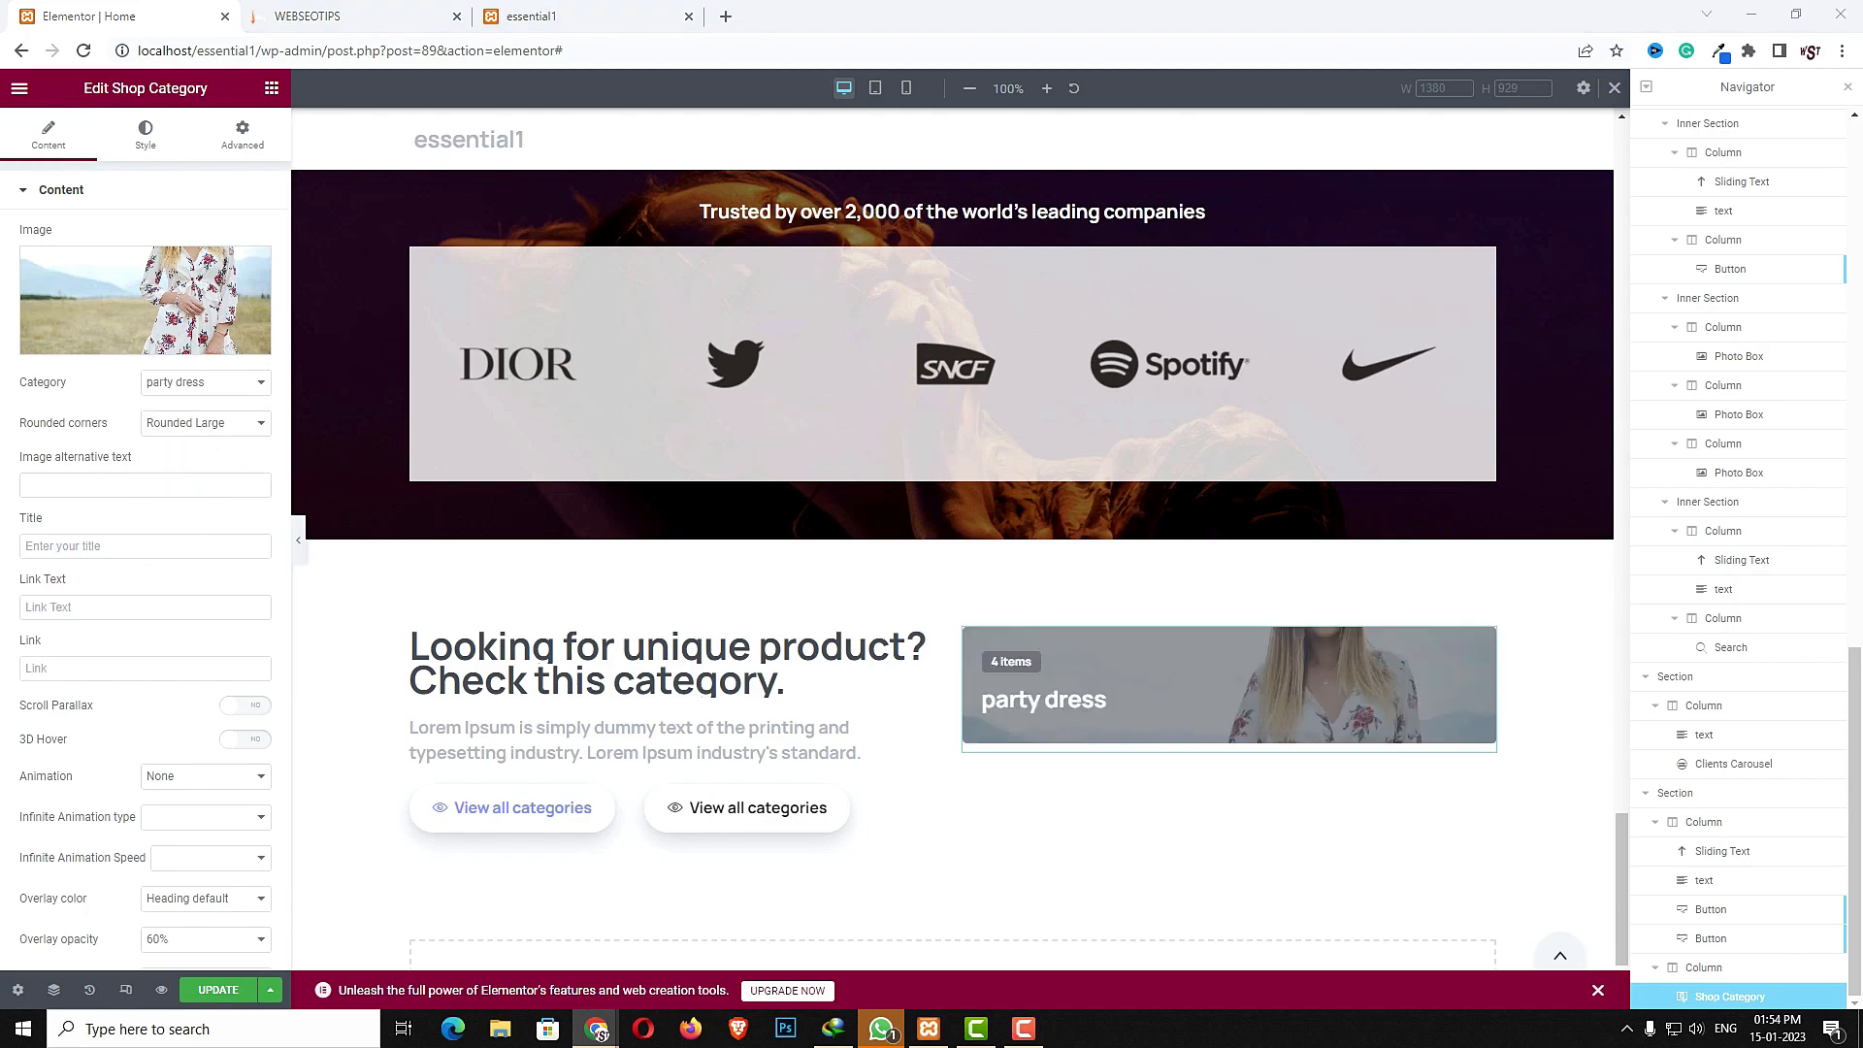
- Set the shop category card's title to Daily use Products, link text to Check it out, and link to #
click(162, 546)
text(Daily use Products)
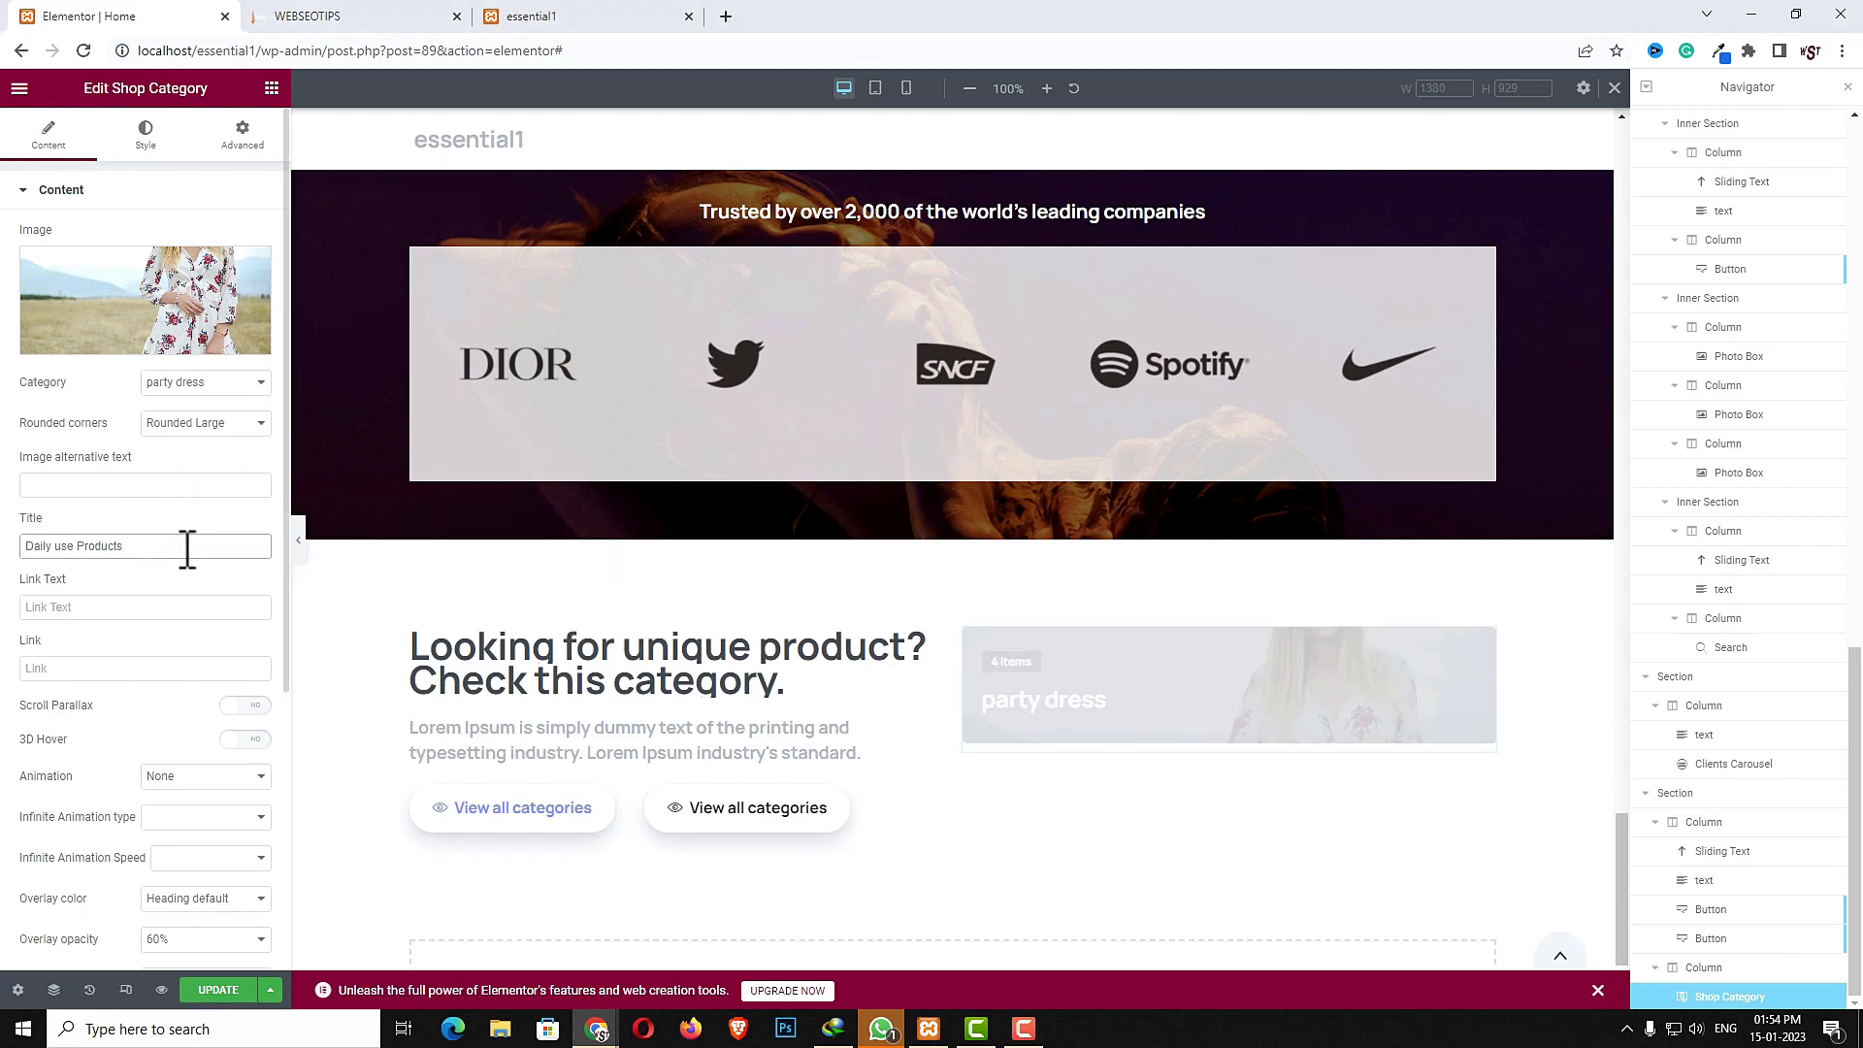
click(113, 609)
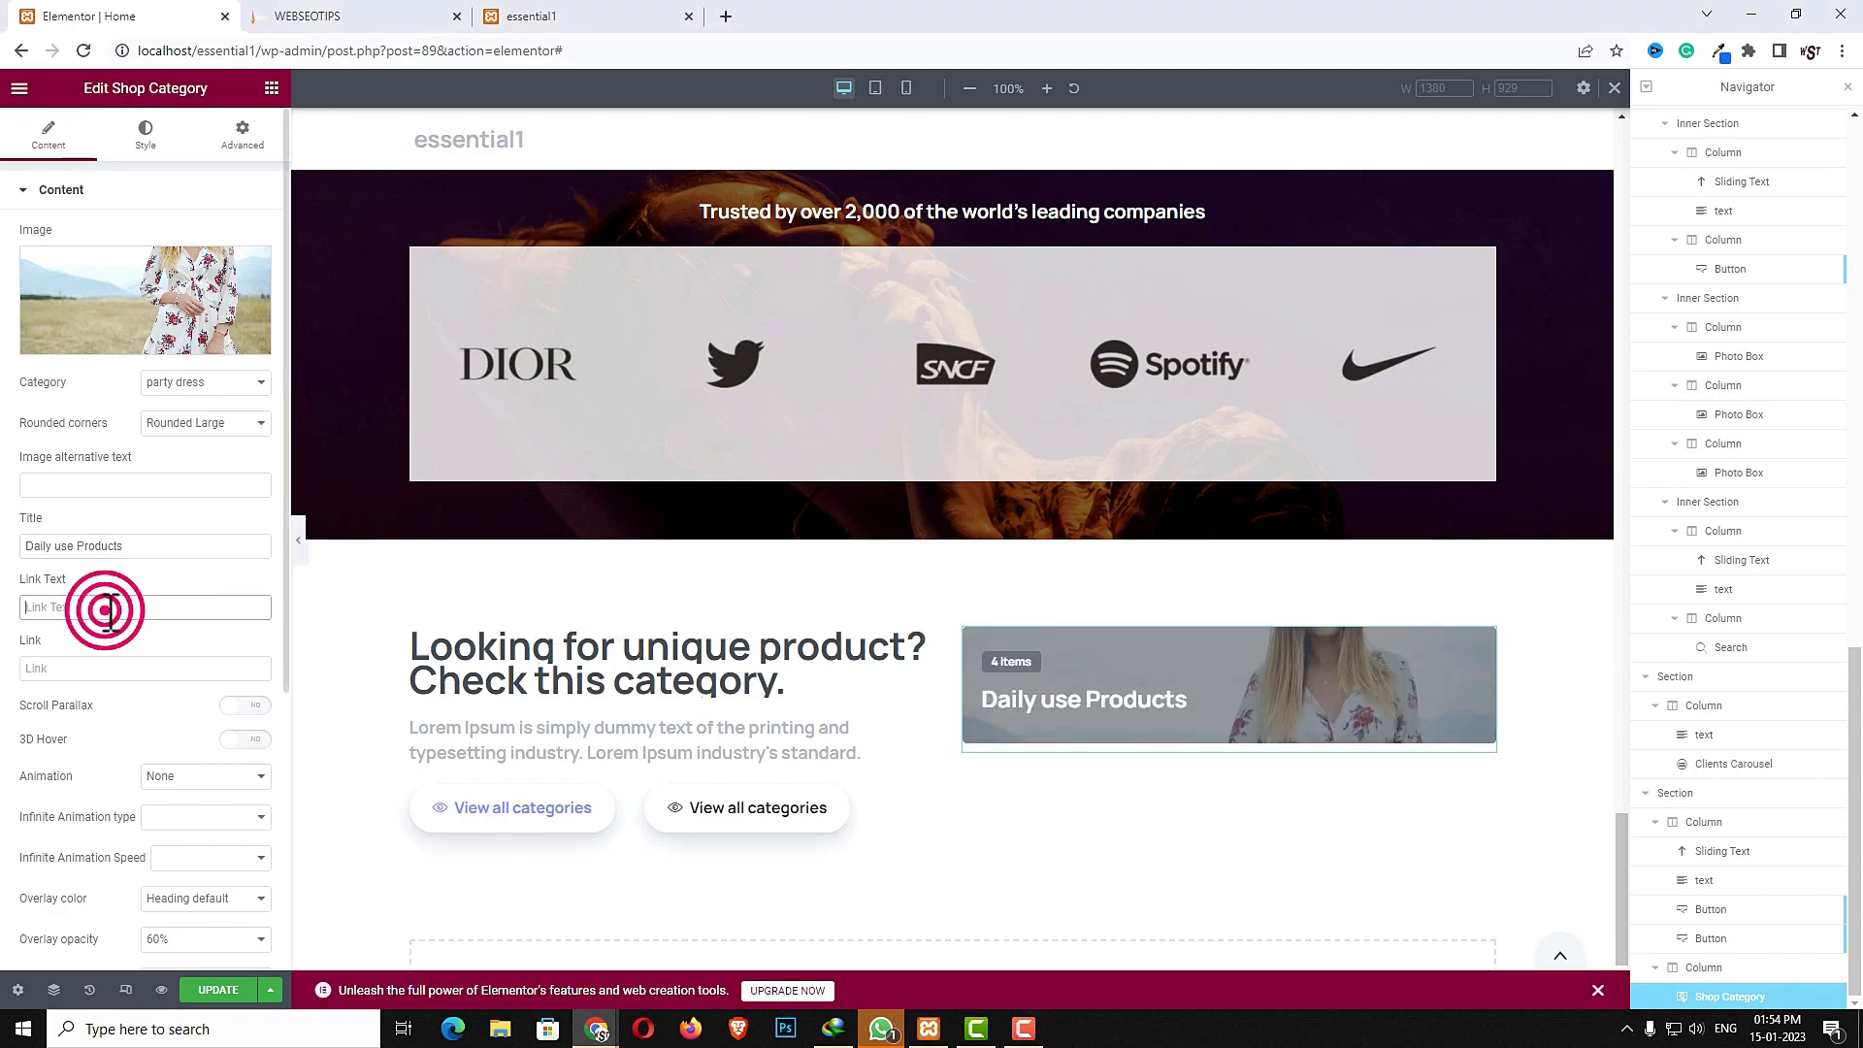
text(Check it out)
click(88, 669)
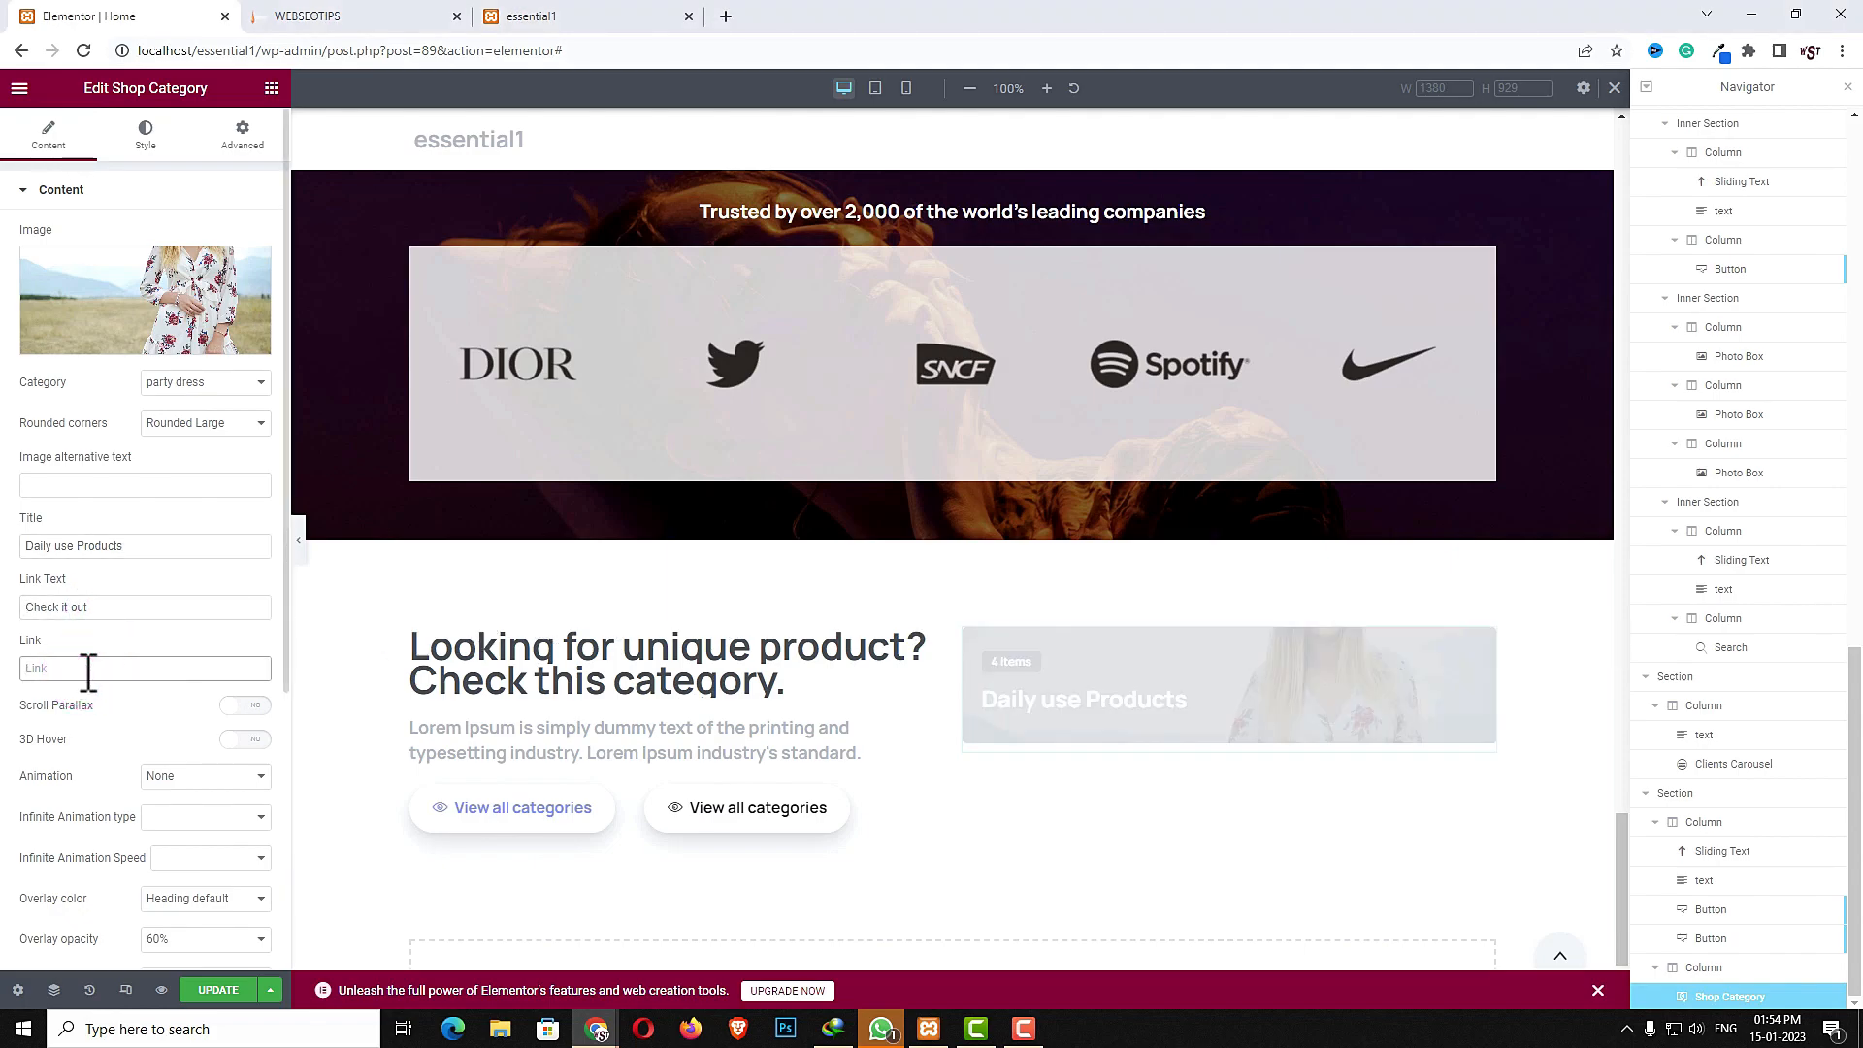
text(#)
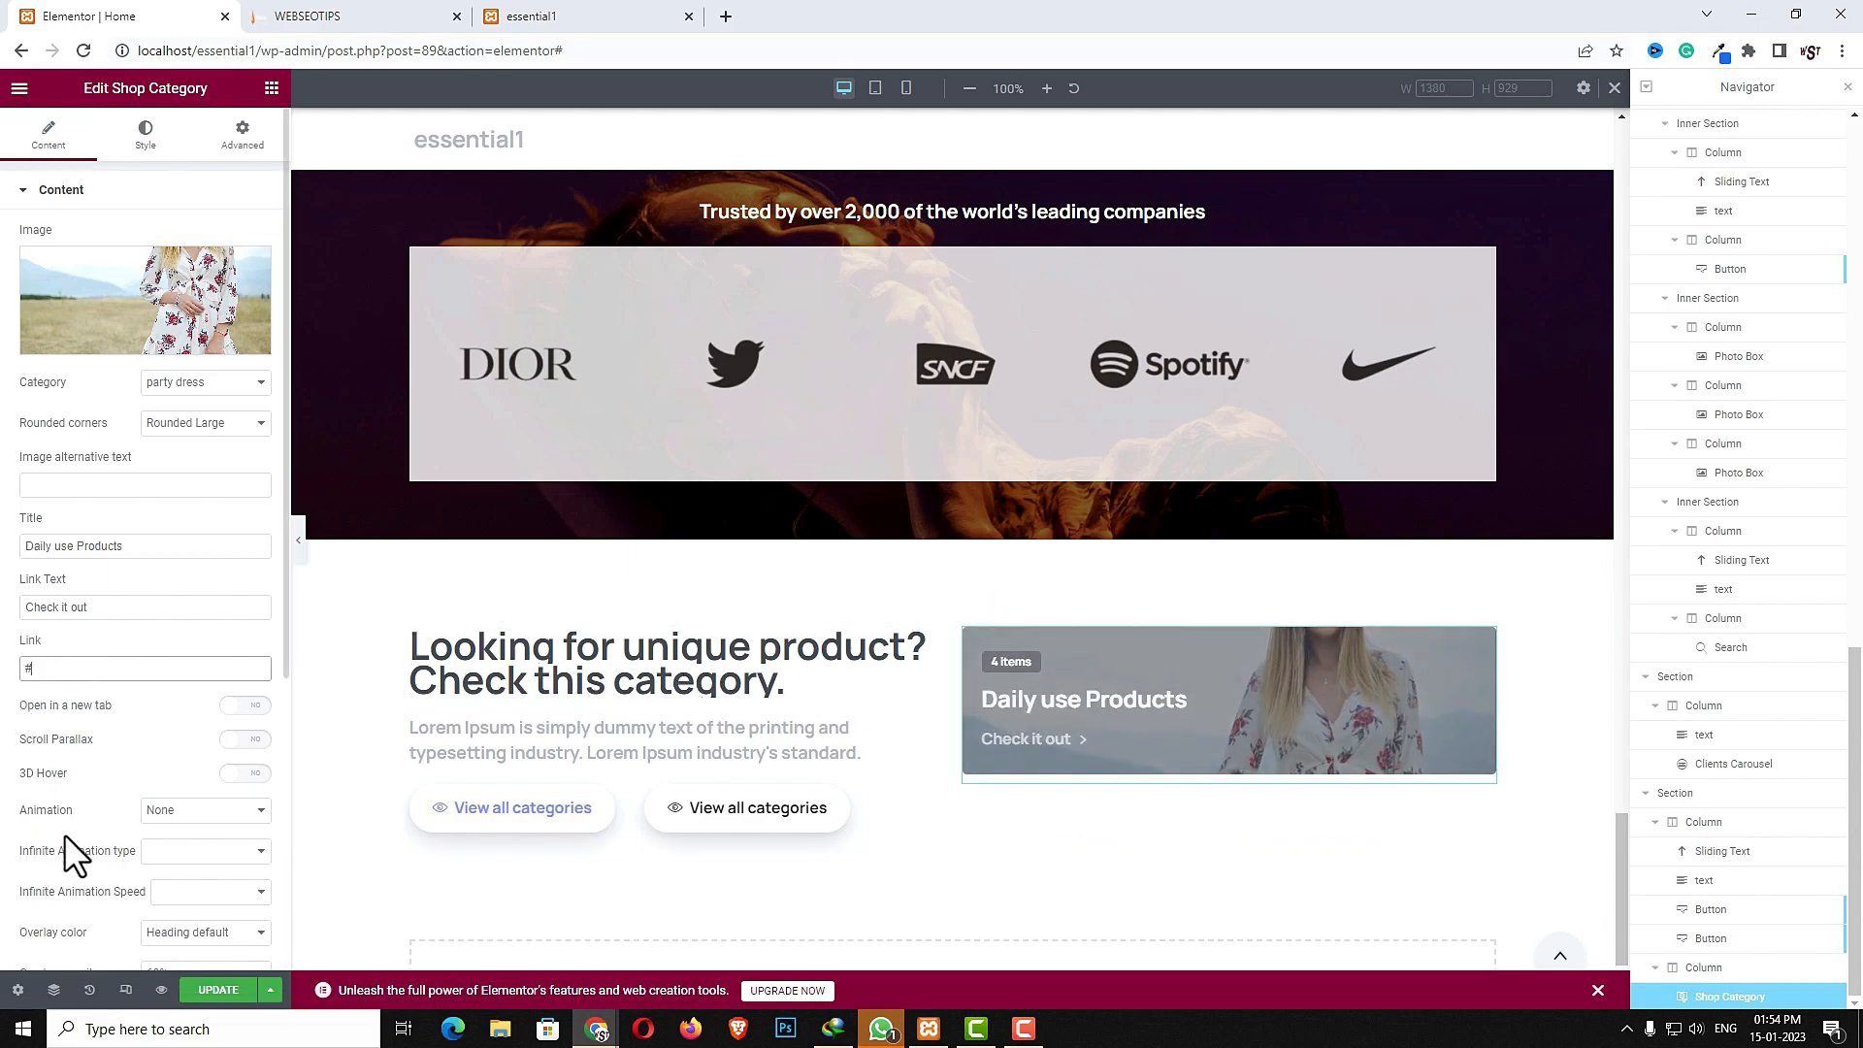
- Set the card's overlay colour to Black and paste pix-py-80 into its extra classes
scroll(199, 891, down, 2)
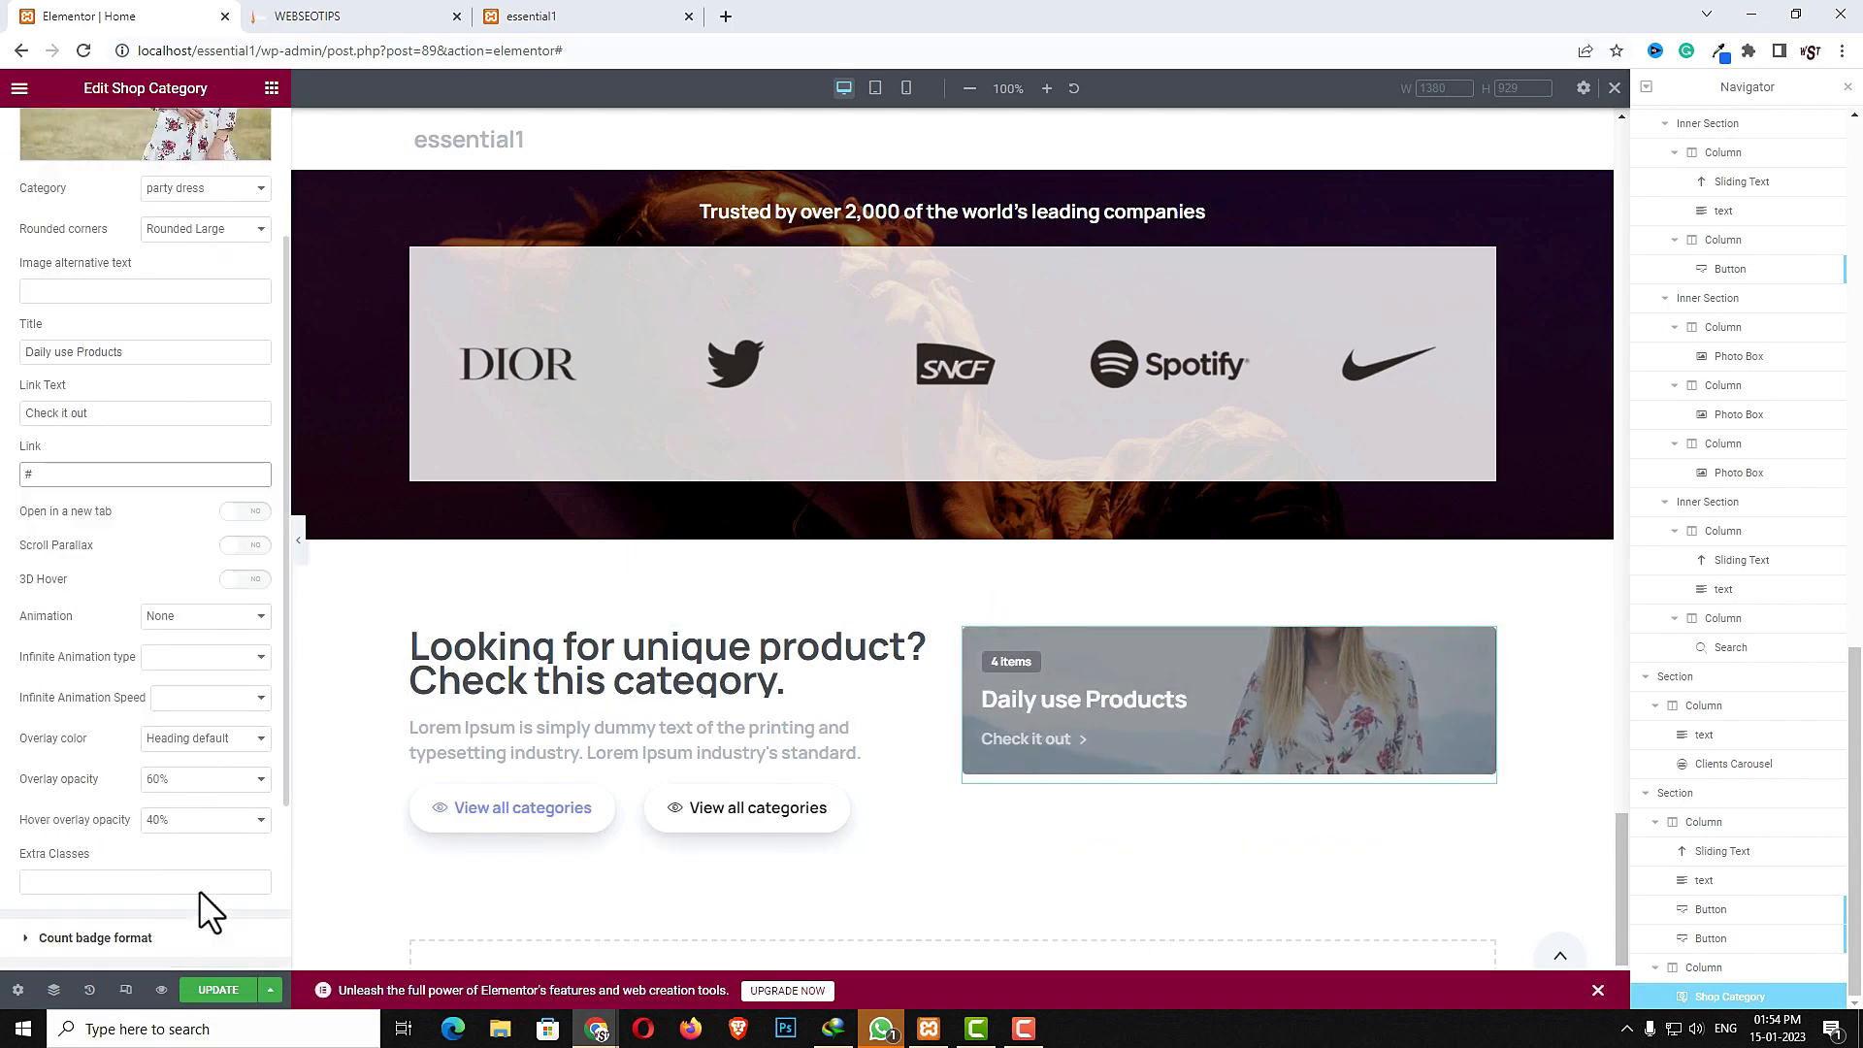
click(222, 748)
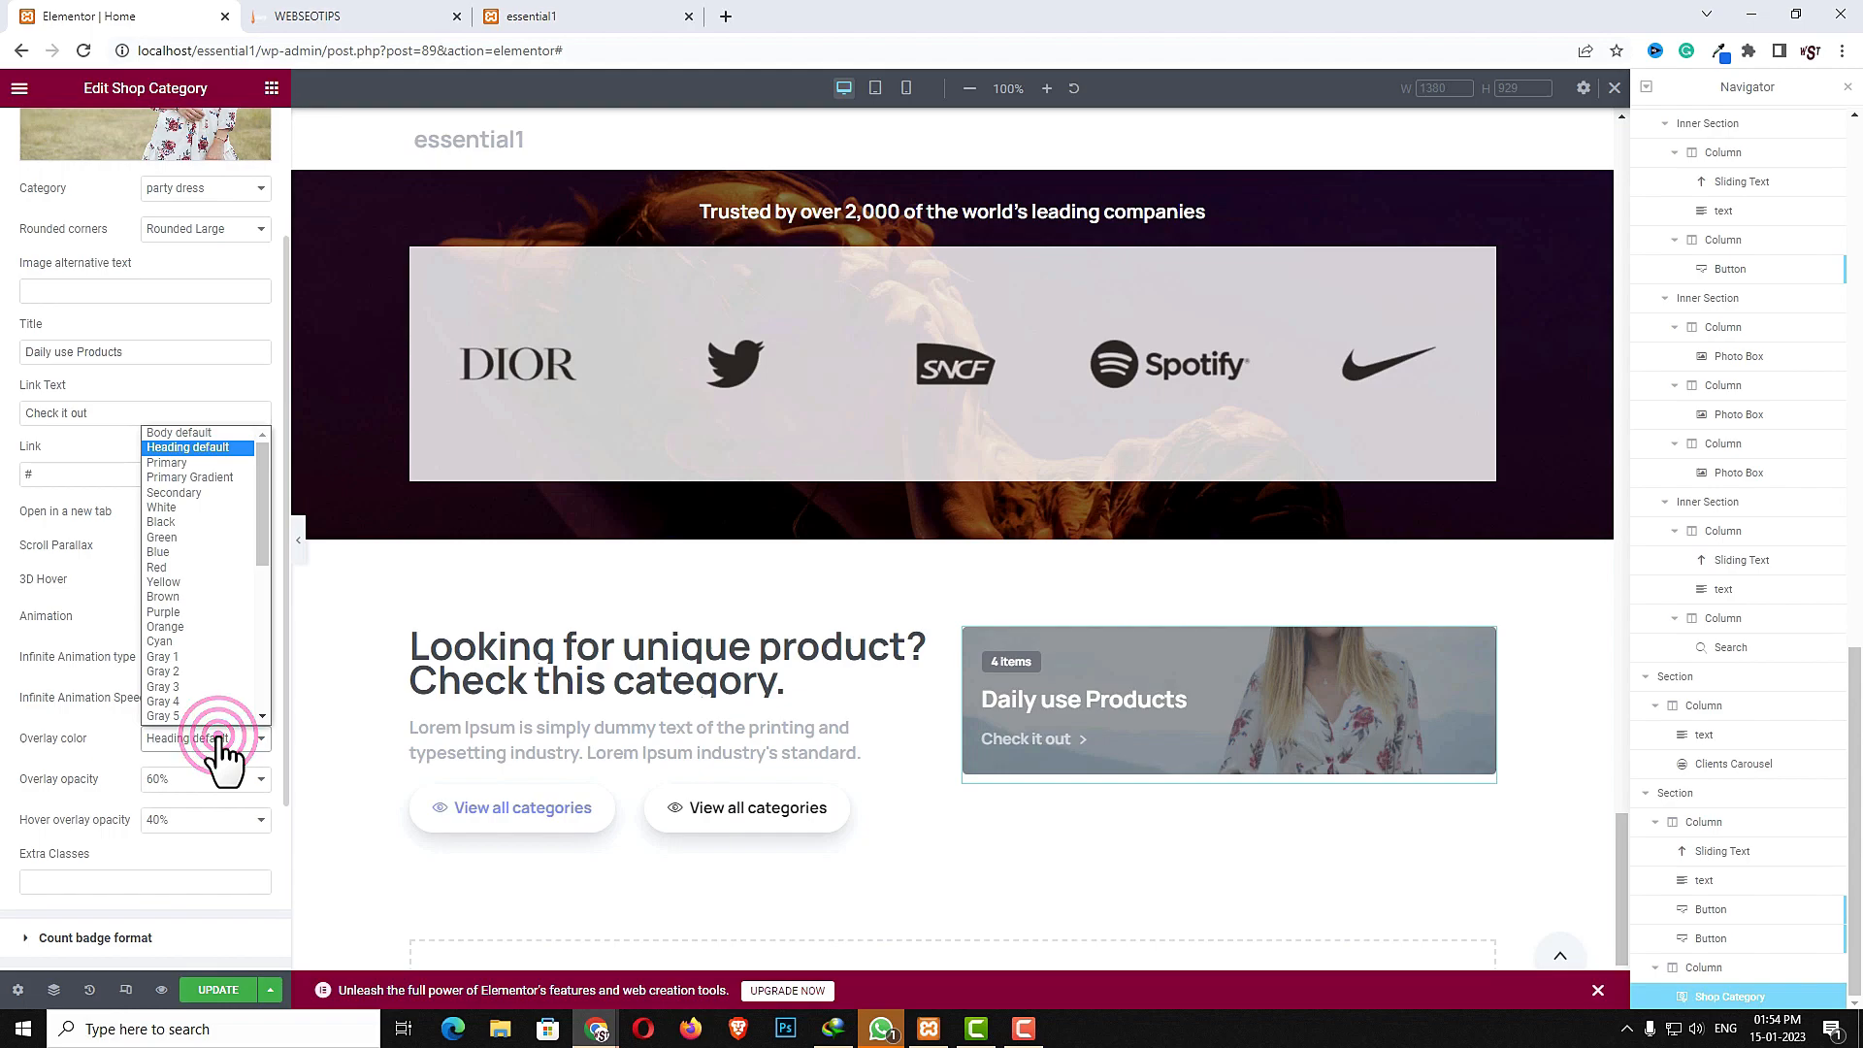
click(175, 522)
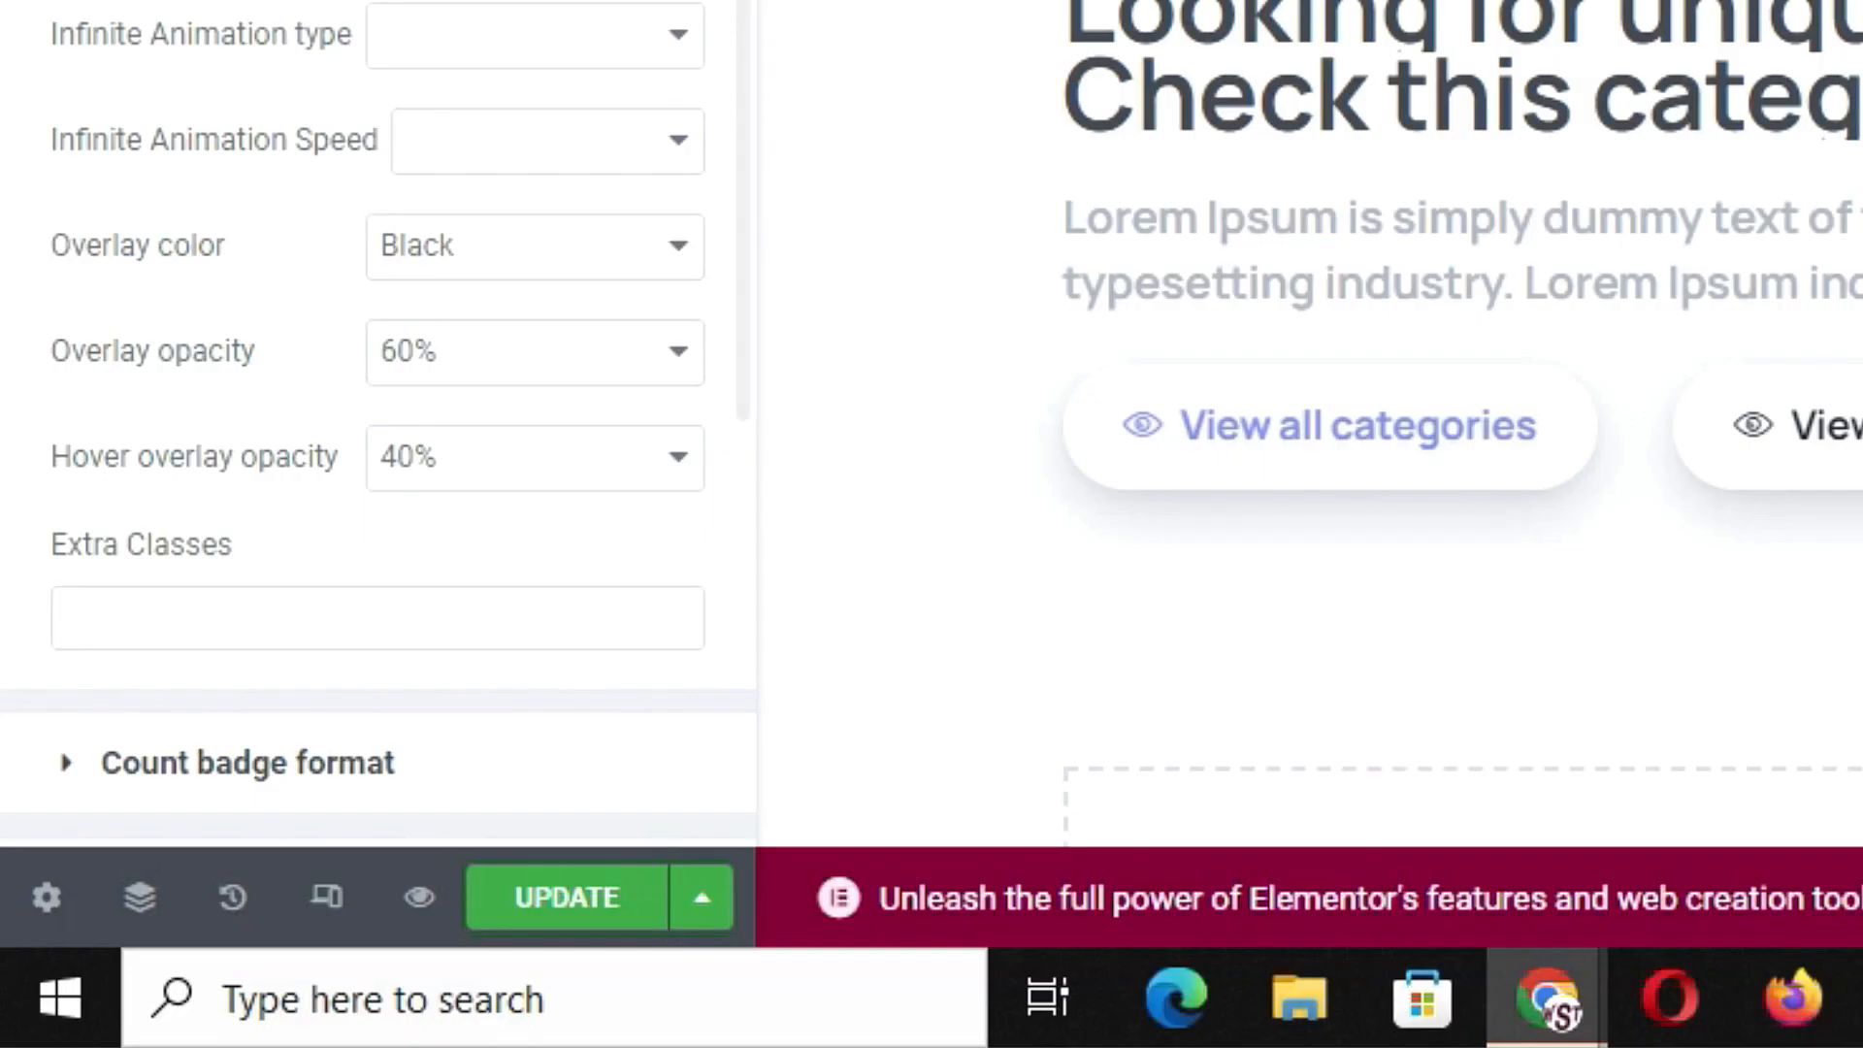
click(308, 621)
text(pix-py-80)
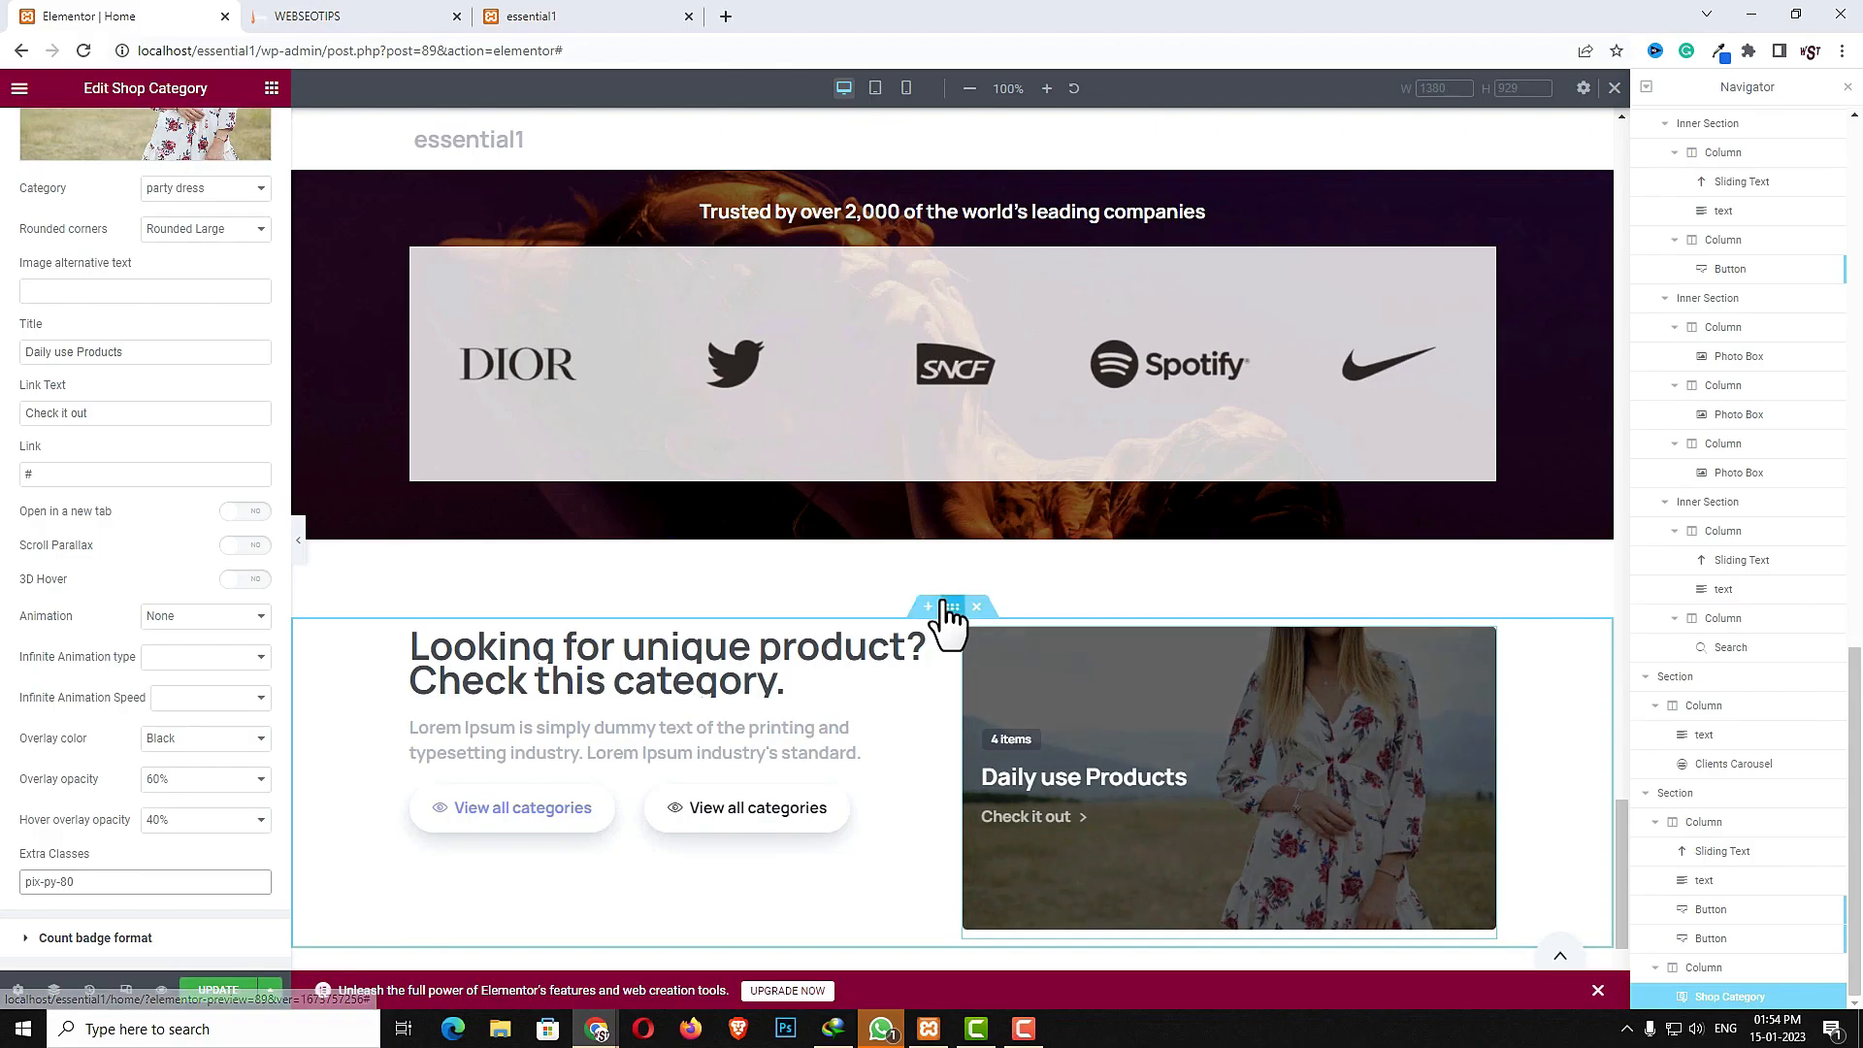
- Set the two-column section's vertical alignment to Middle
click(951, 608)
click(49, 133)
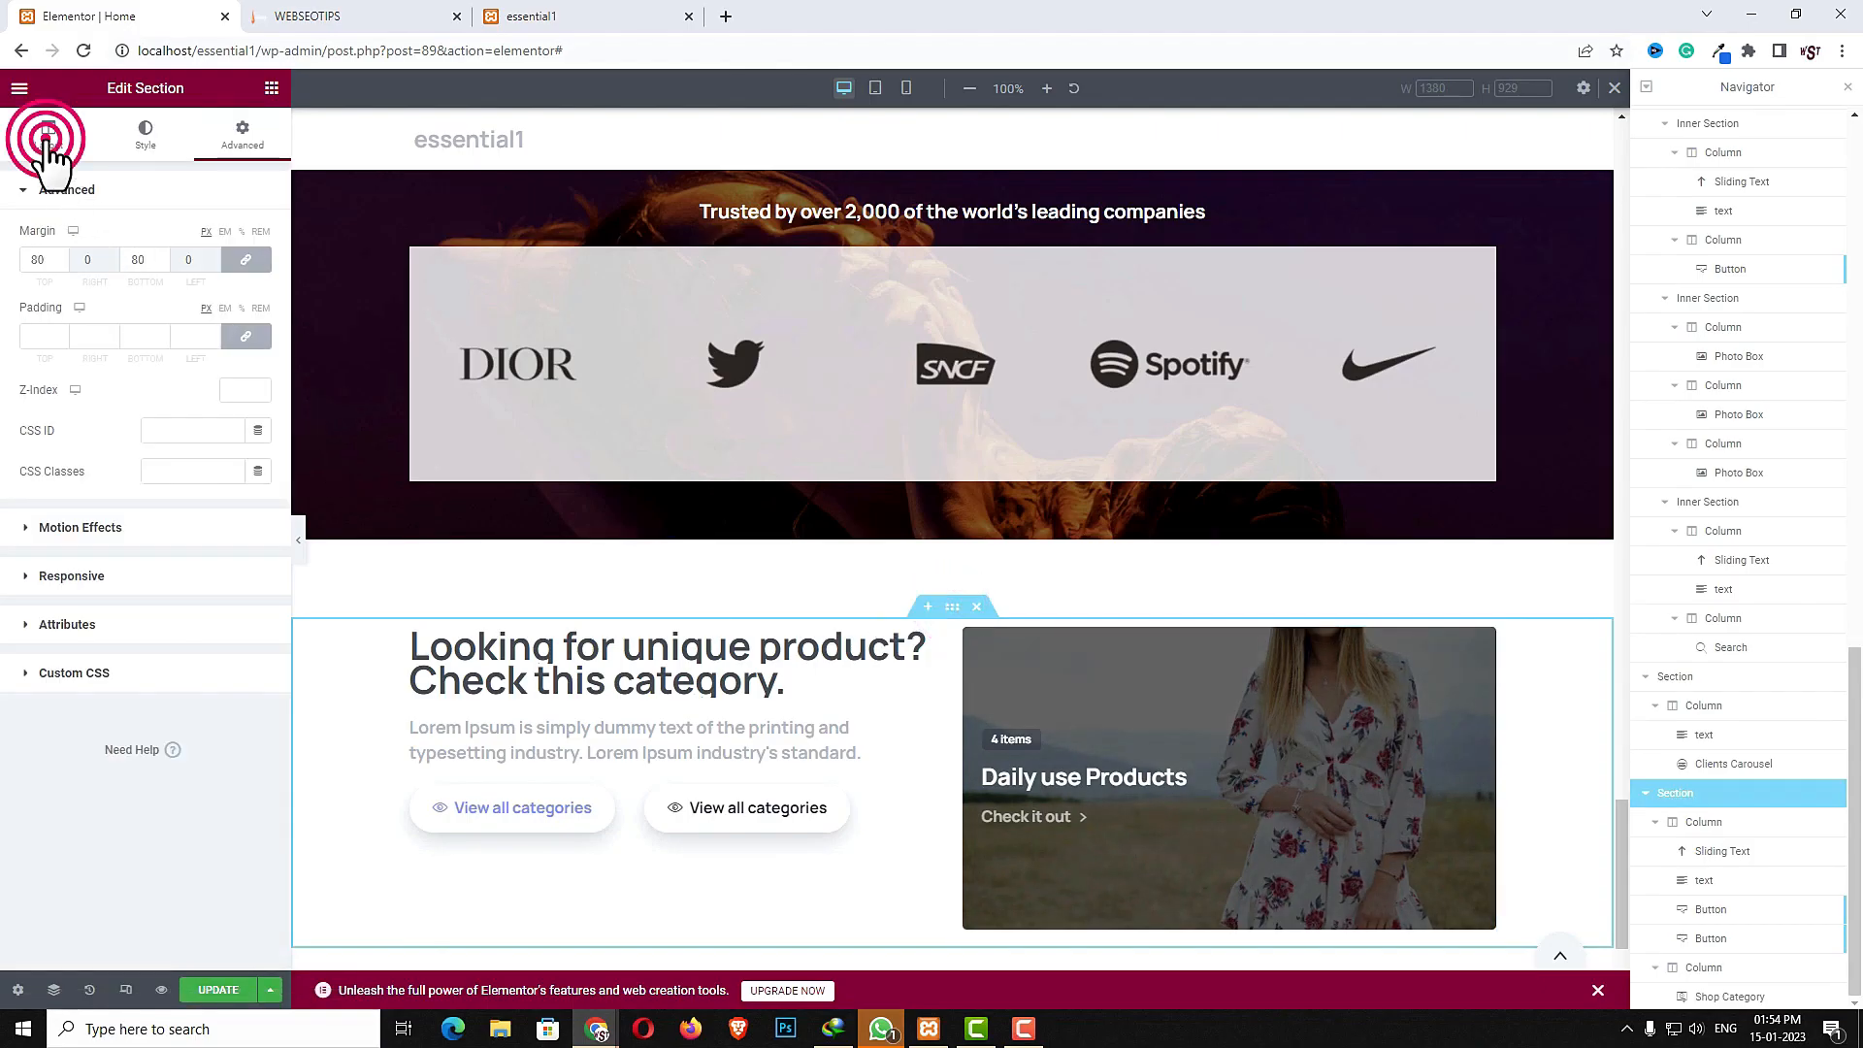
click(241, 424)
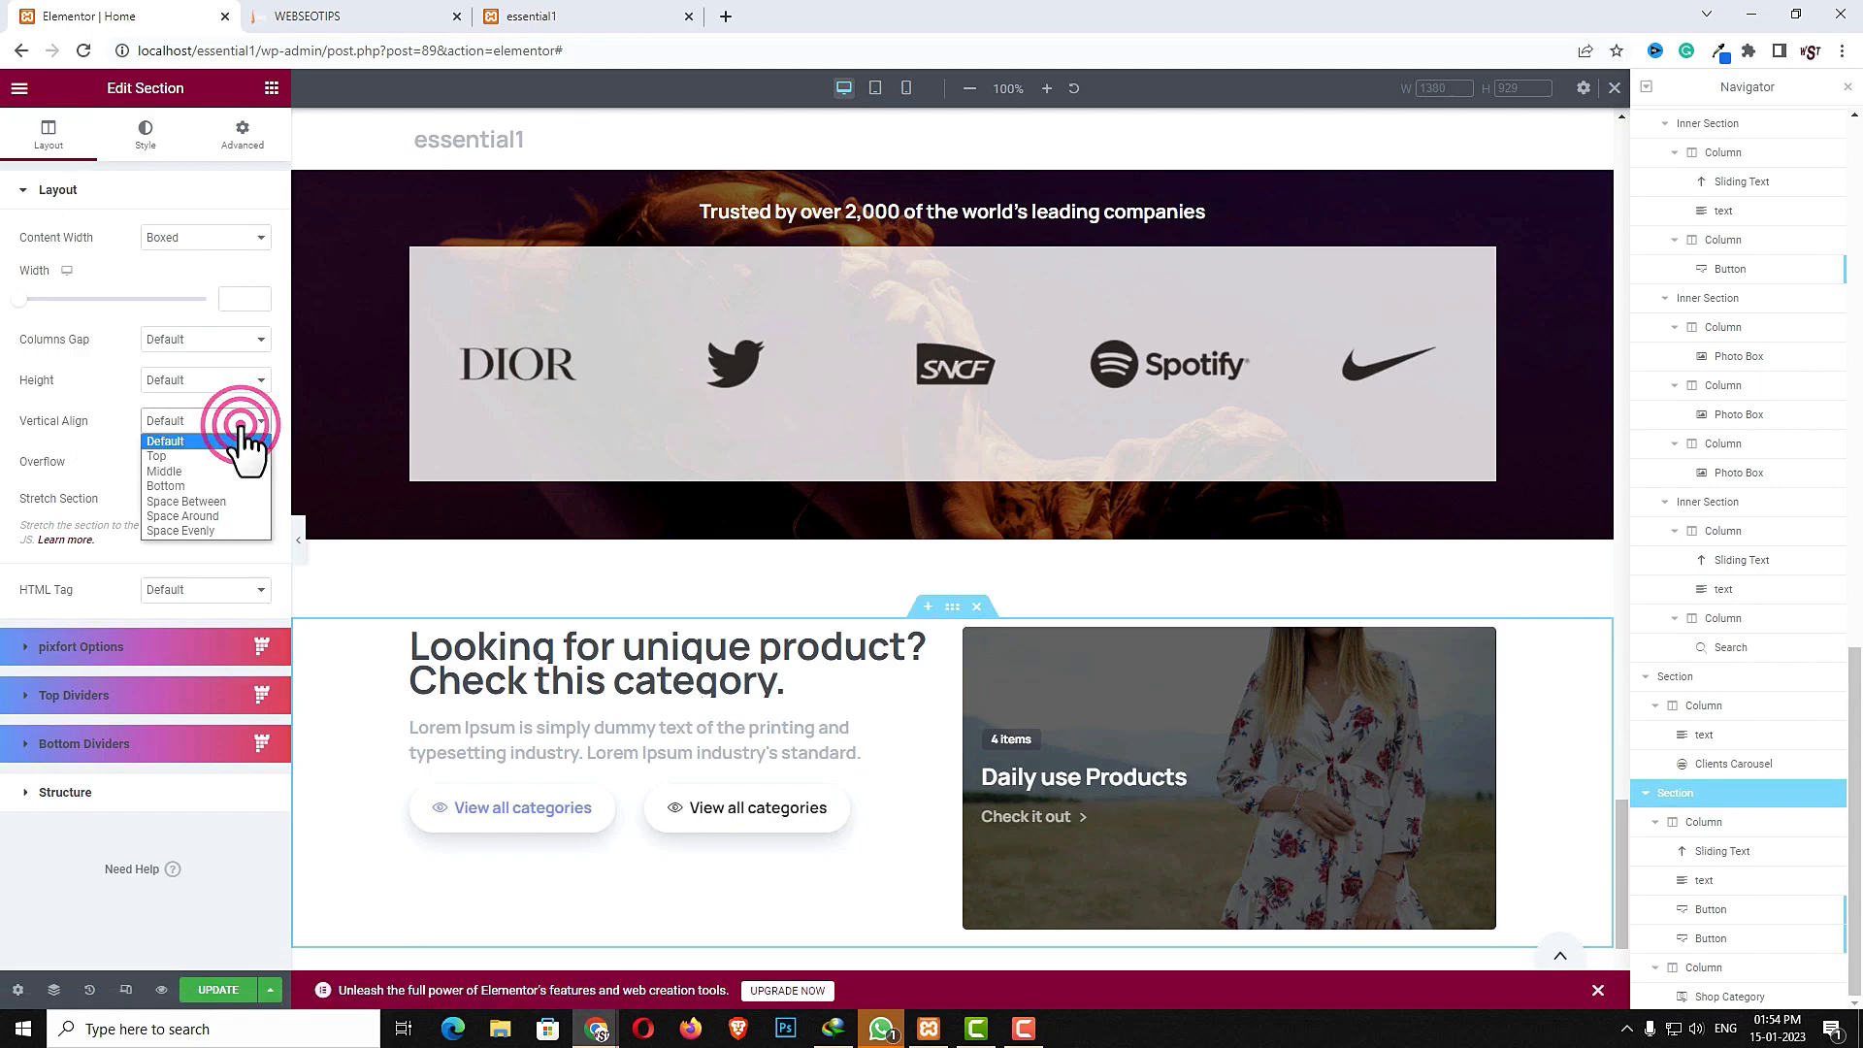
click(201, 471)
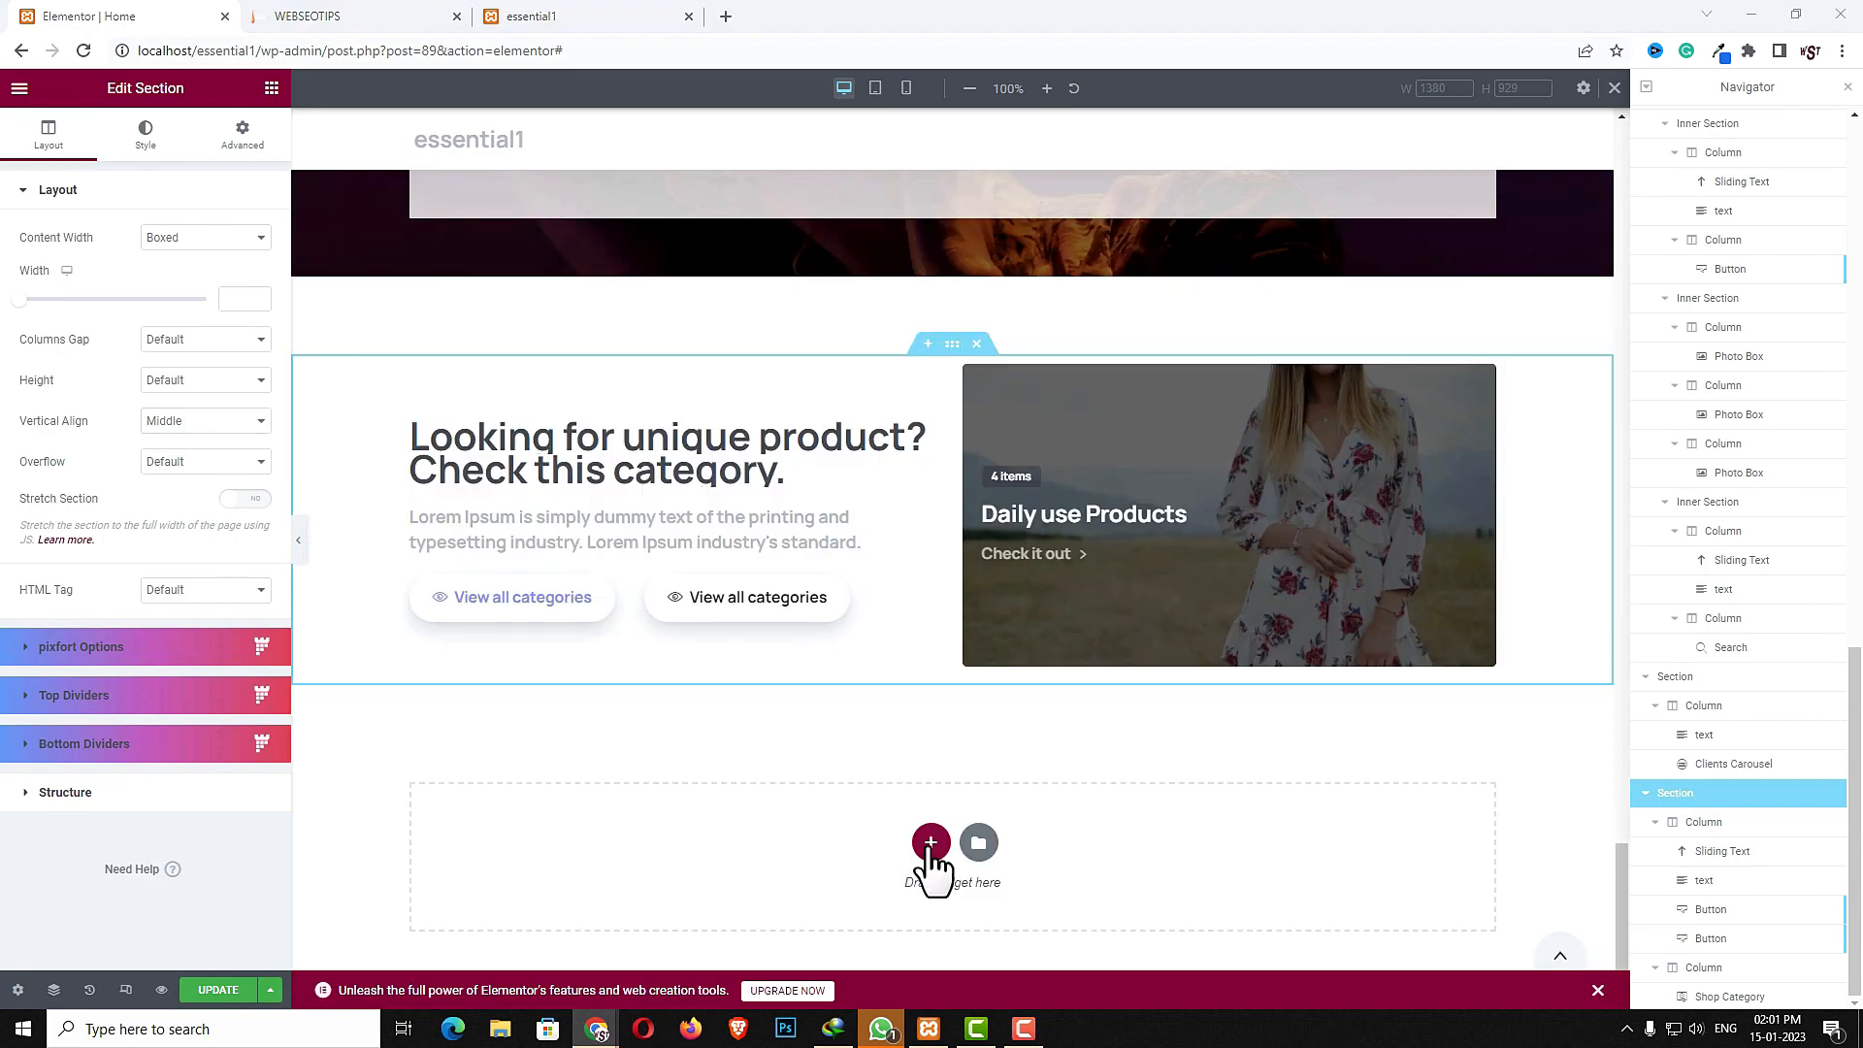
- Add a new two-column section below and place a Video widget in its left column
click(931, 843)
click(813, 893)
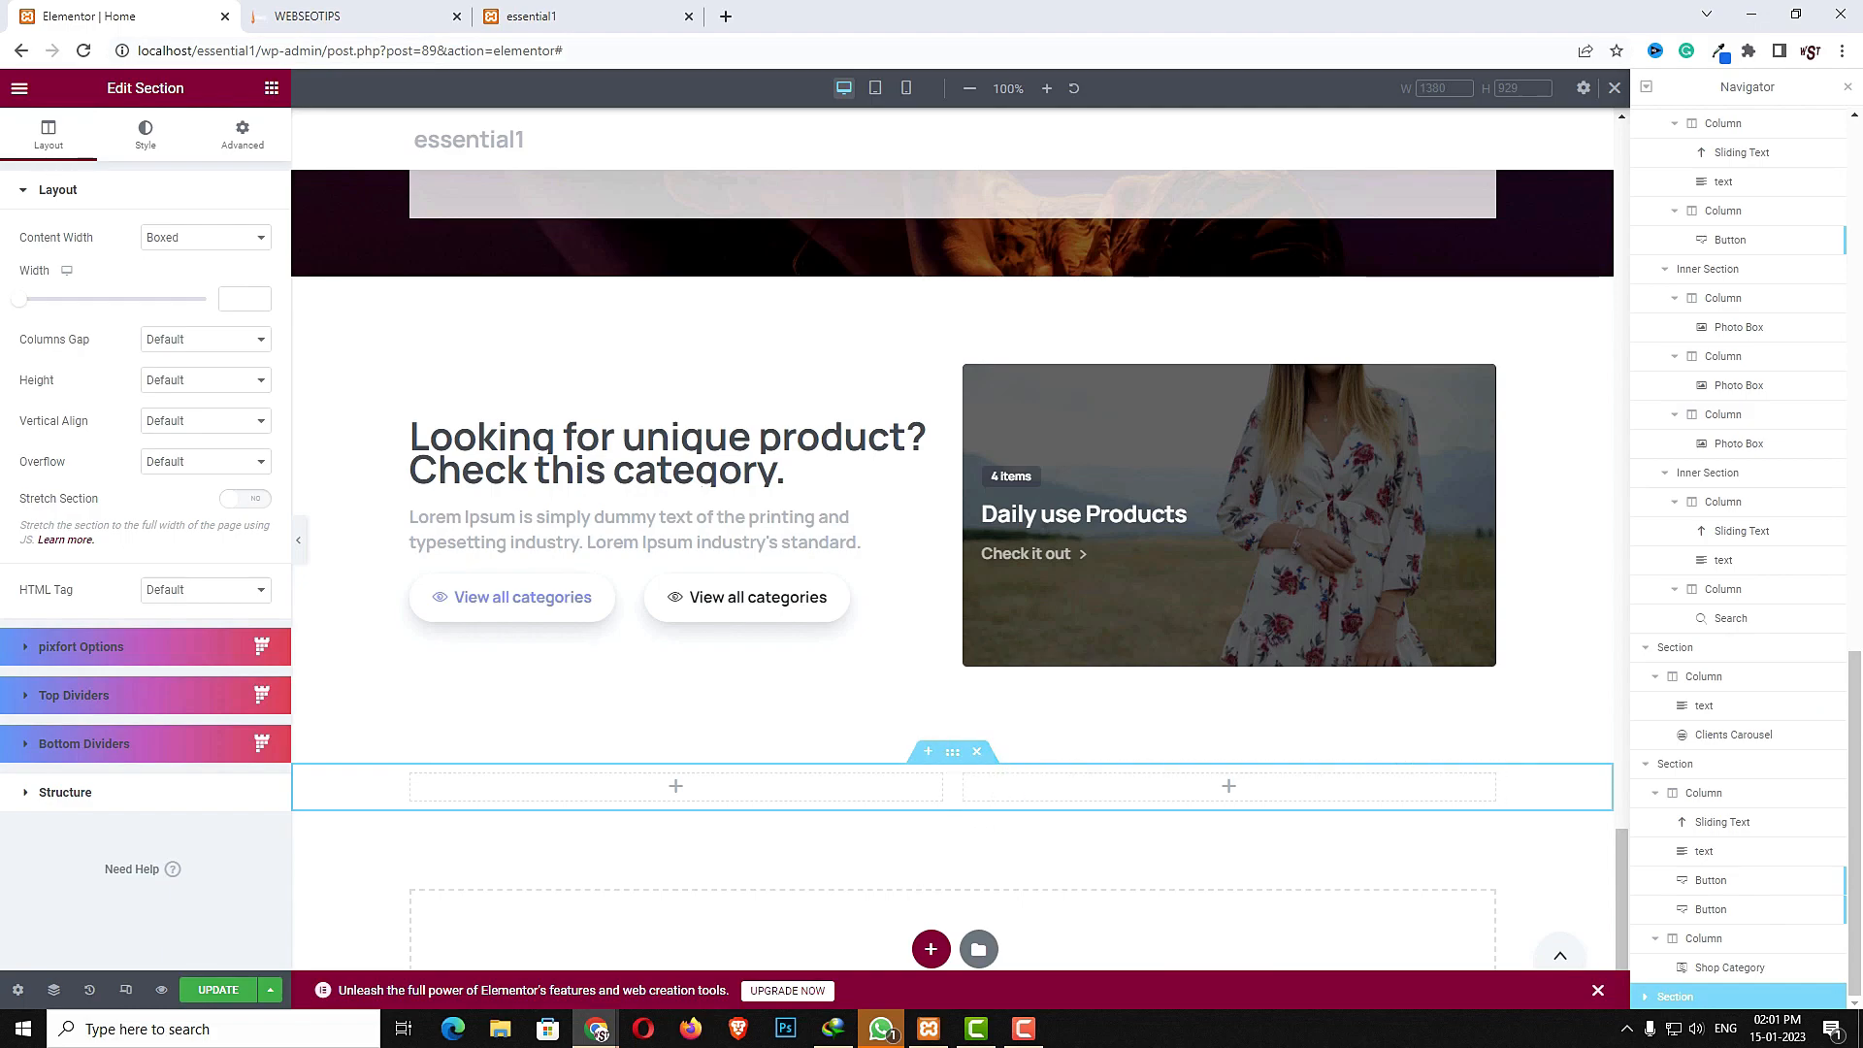
click(674, 788)
click(150, 165)
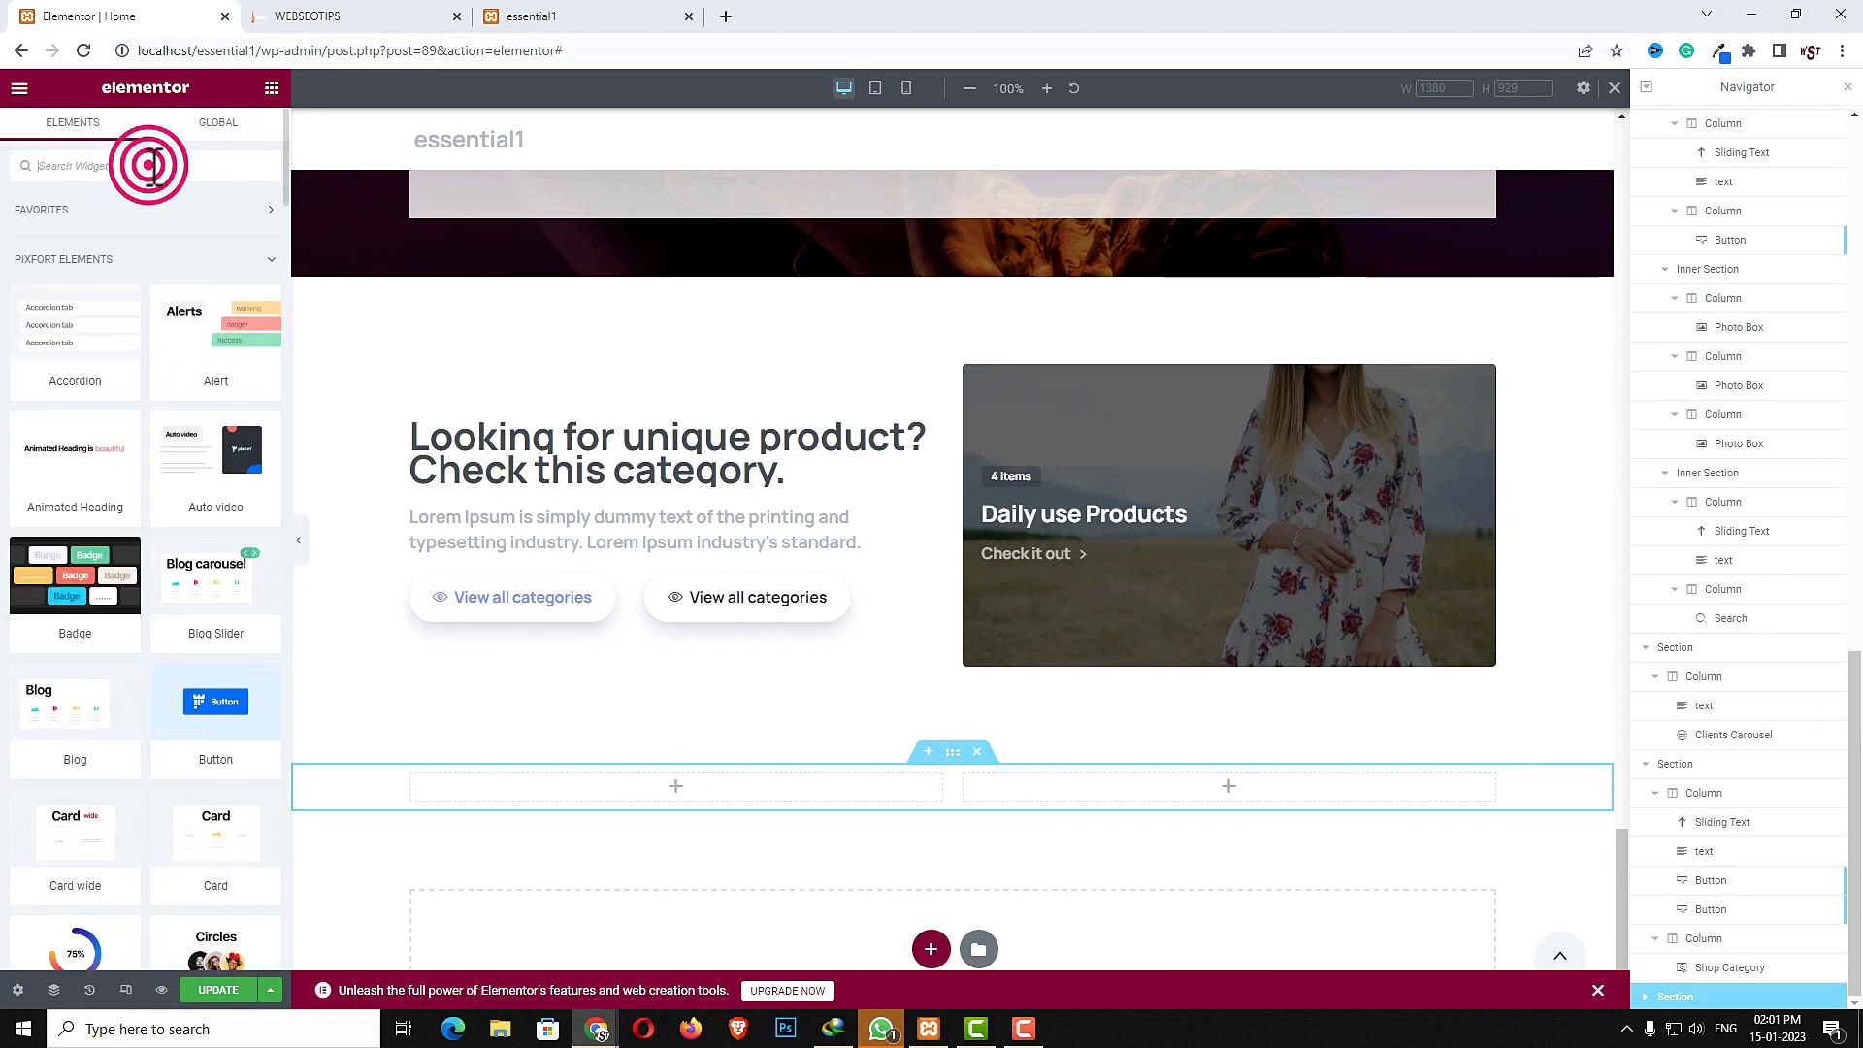
text(vide)
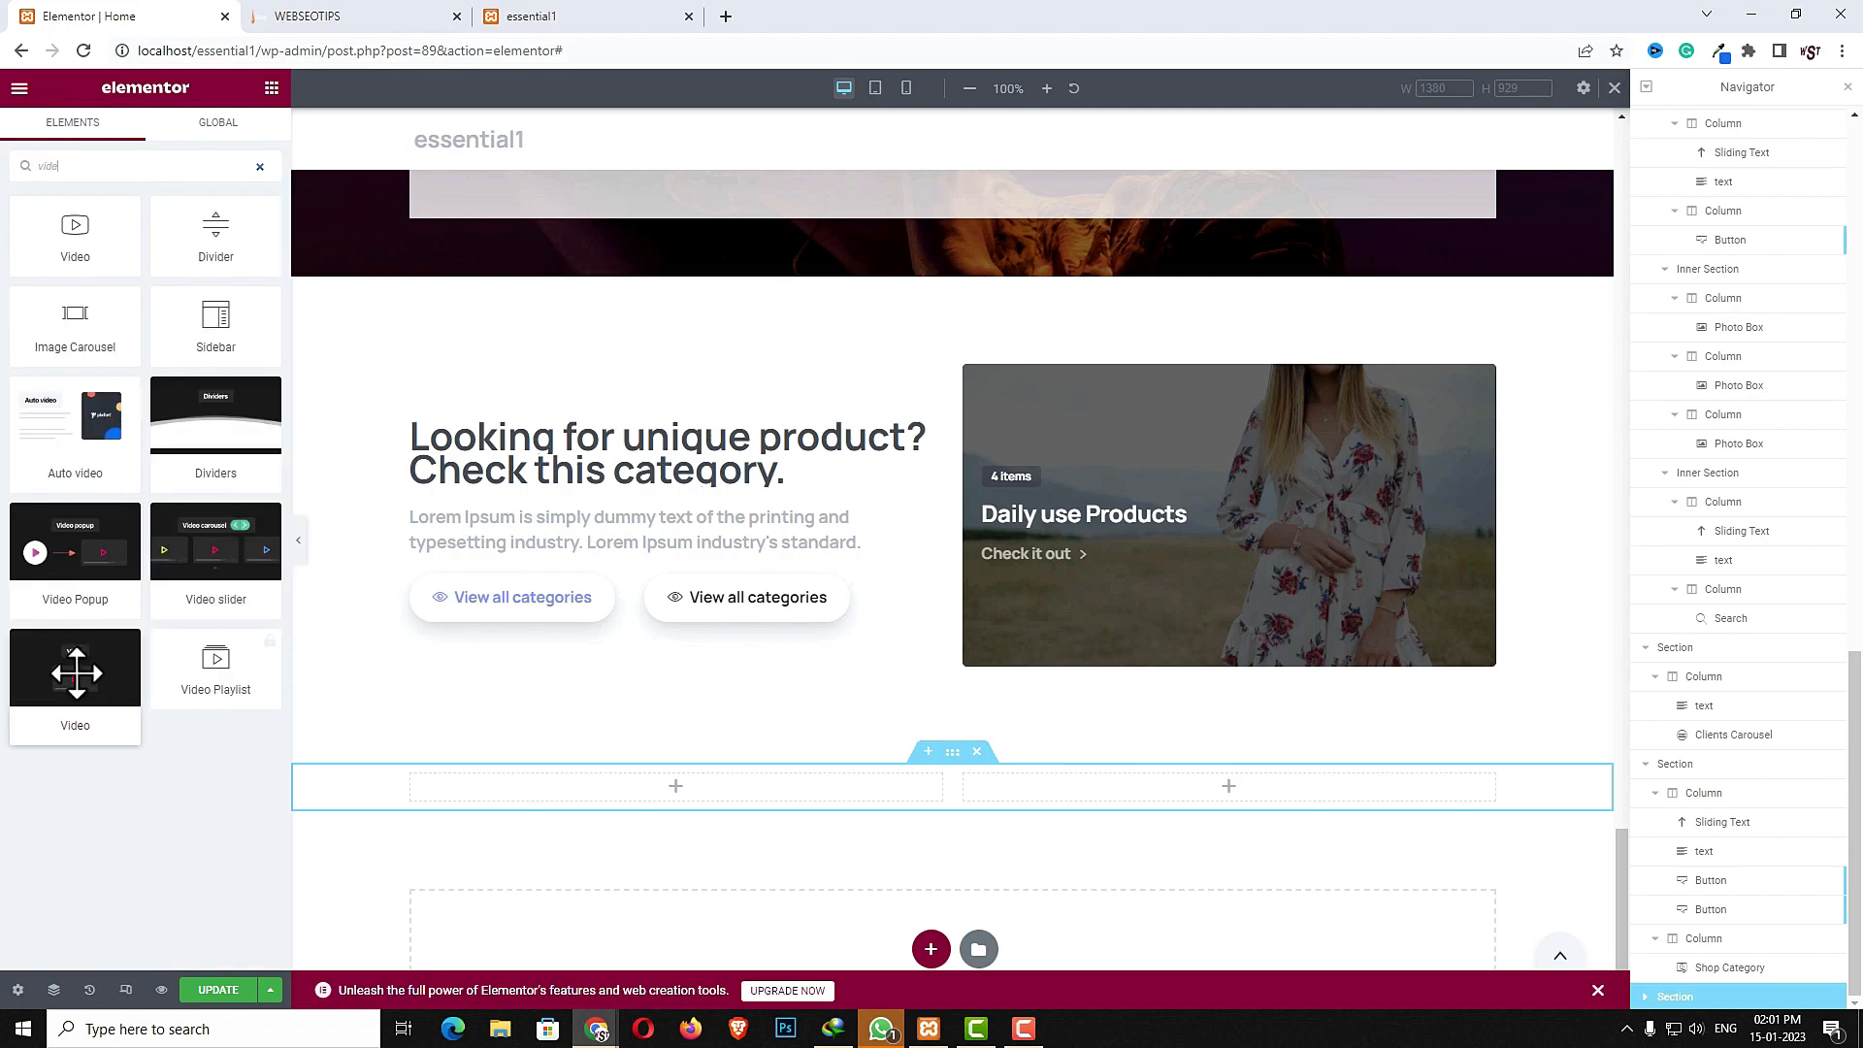
drag(74, 679, 586, 788)
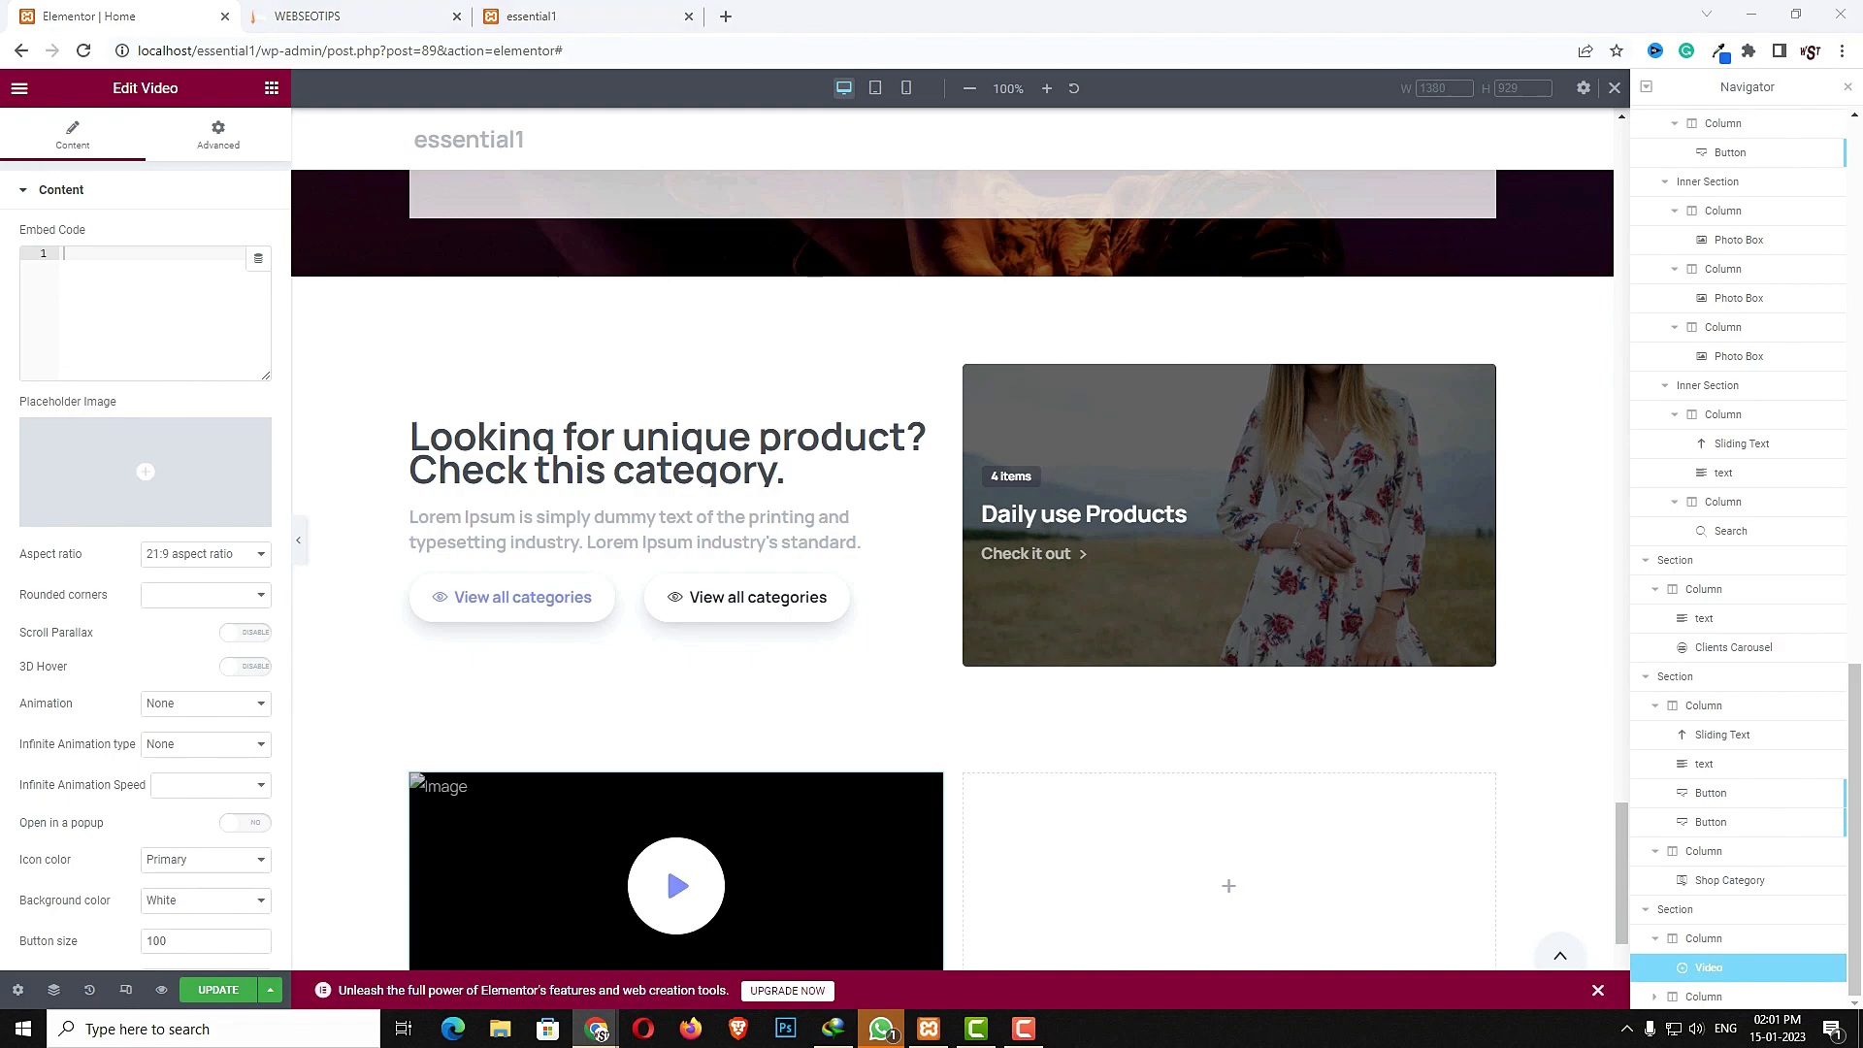
- Paste a YouTube embed code into the video and pick the ocean swimmer image as its placeholder
click(91, 264)
text(<iframe width="560" height="315" src="https://www.youtube.com/embed/MRDvCj4j5CI" title="YouTube video player" frameborder="0" allow="accelerometer; autoplay; clipboard-write; encrypted-media; gyroscope; picture-in-picture" allowfullscreen></iframe>)
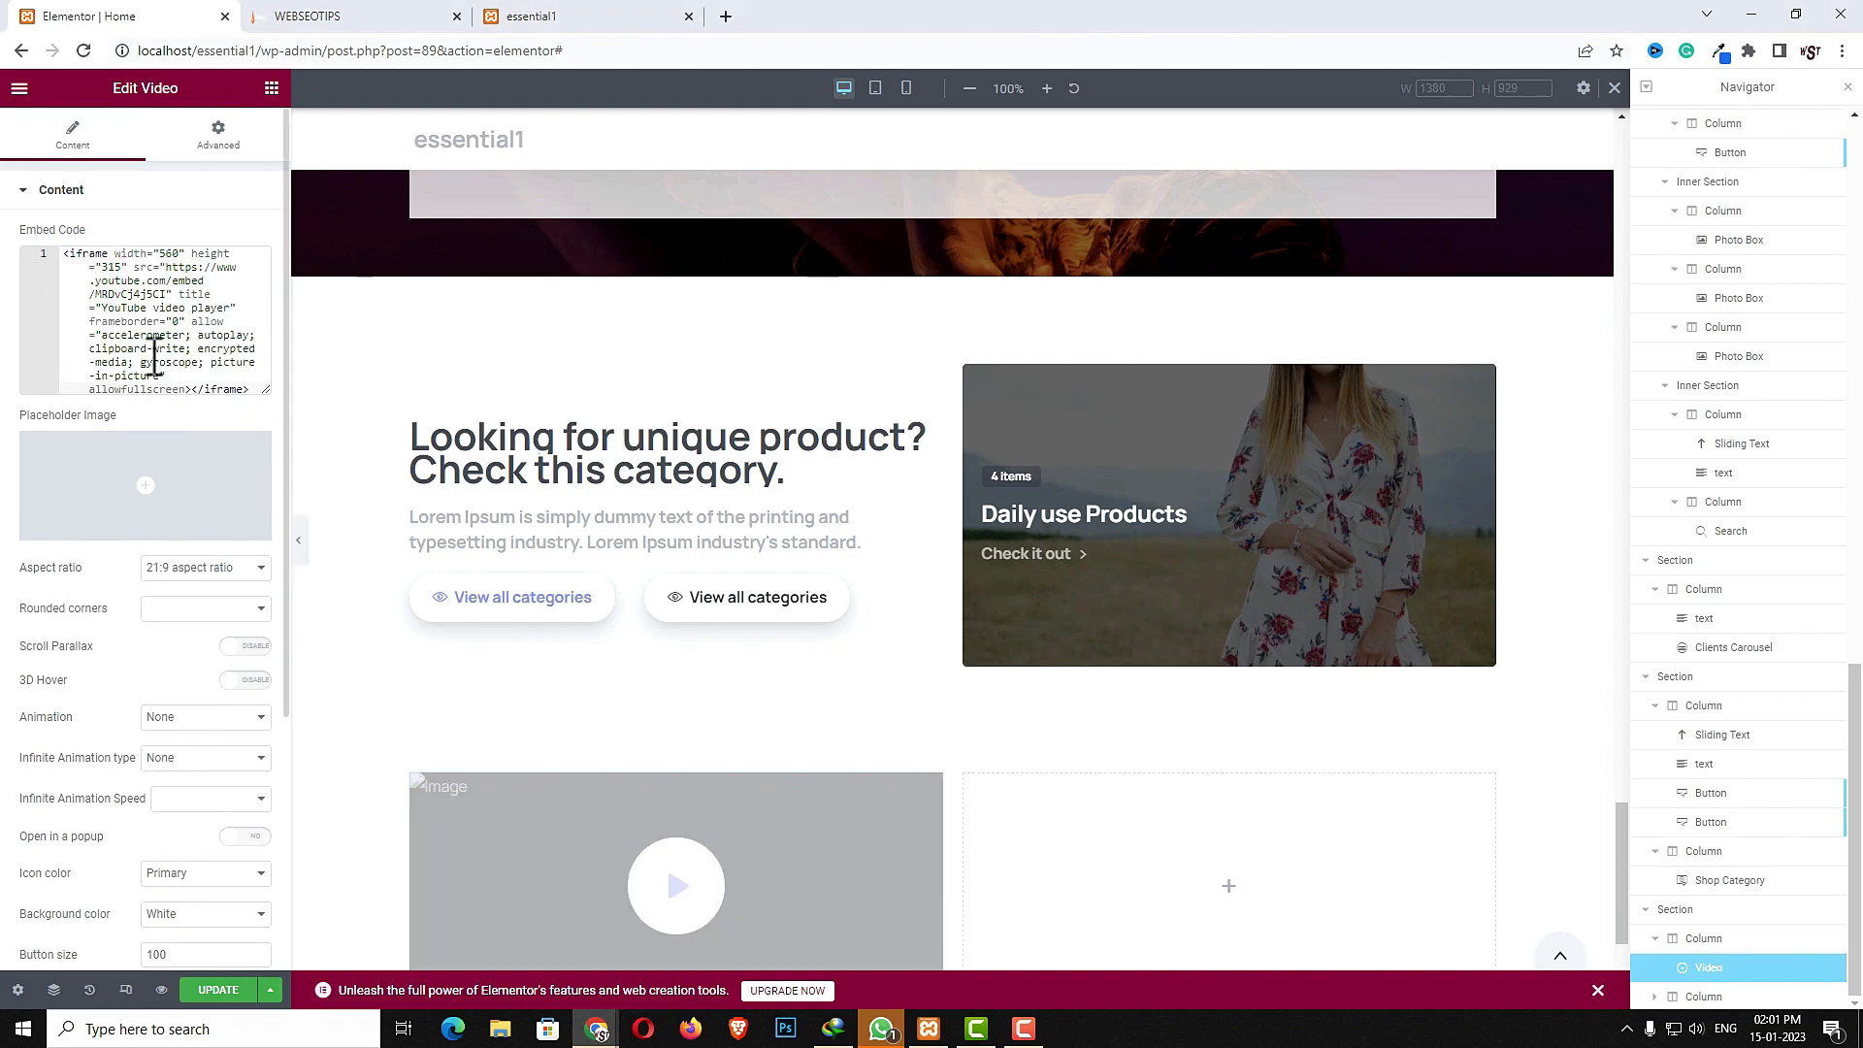
click(127, 448)
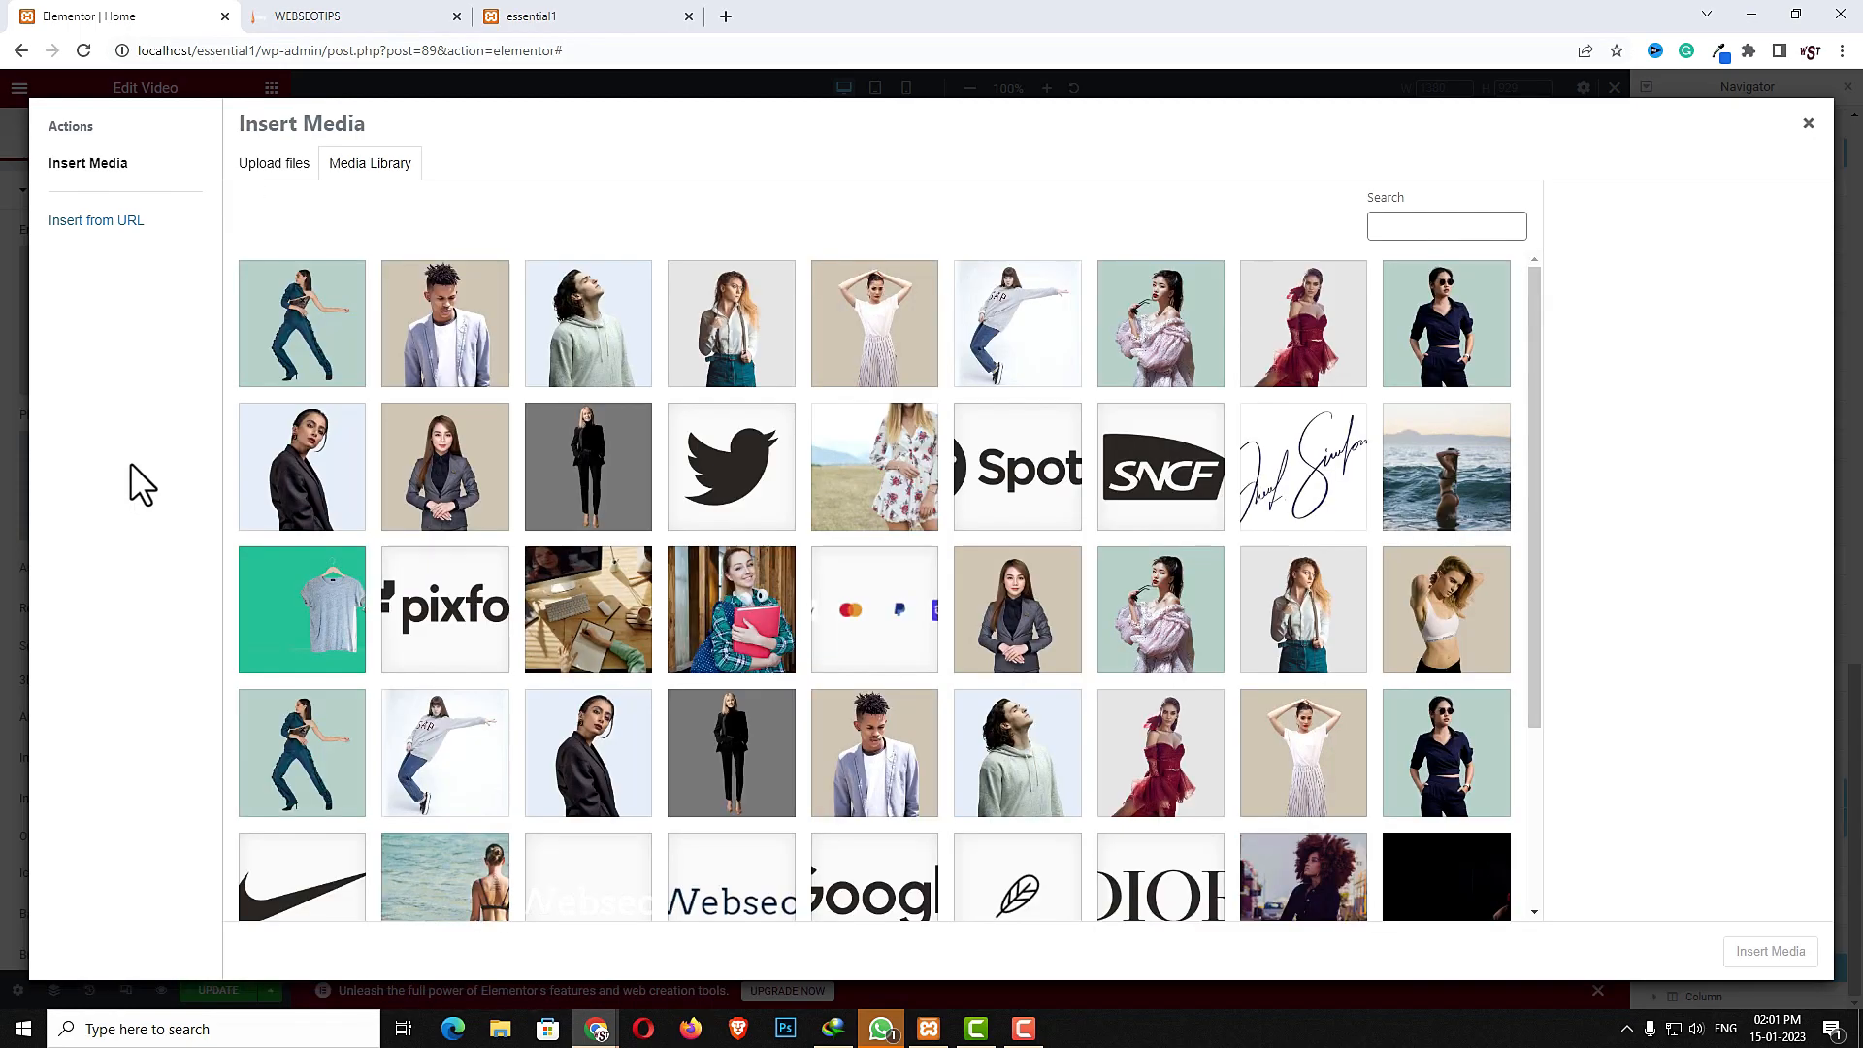
click(1453, 504)
click(1744, 954)
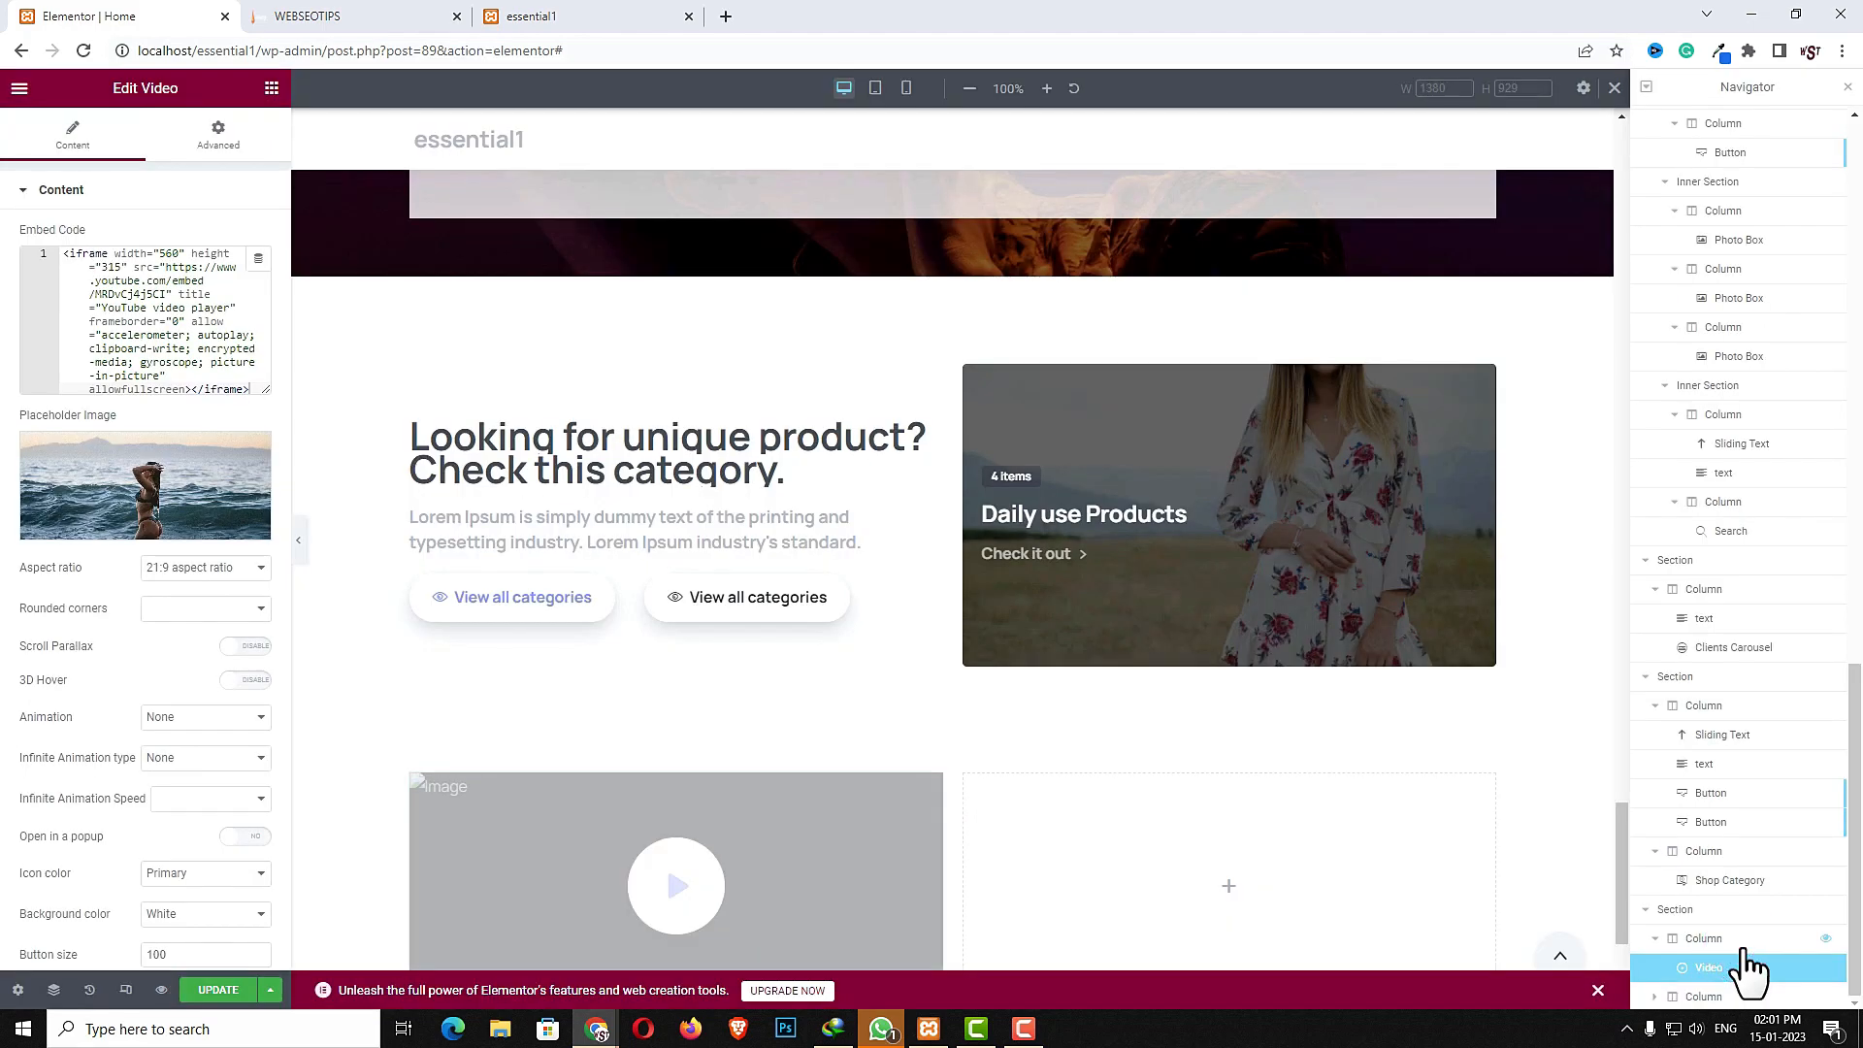
- Set the video's aspect ratio to 16:9
scroll(1304, 789, down, 3)
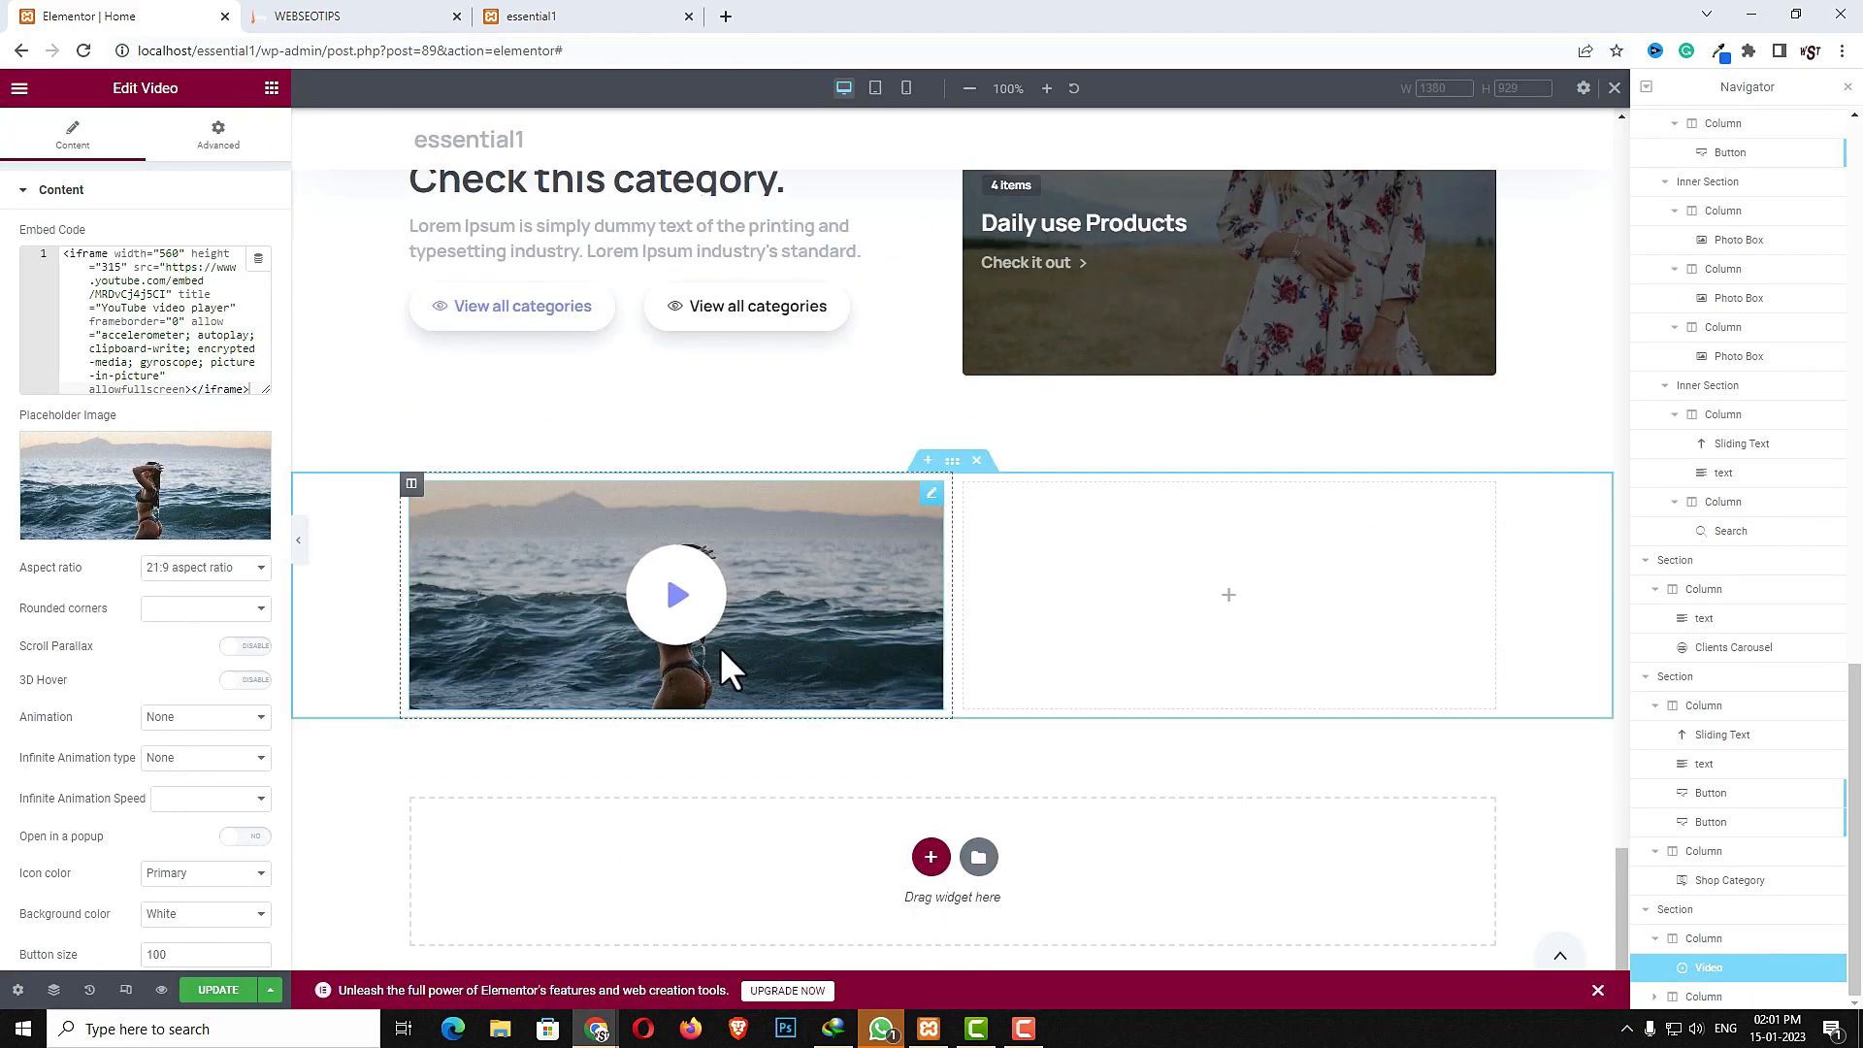
click(211, 569)
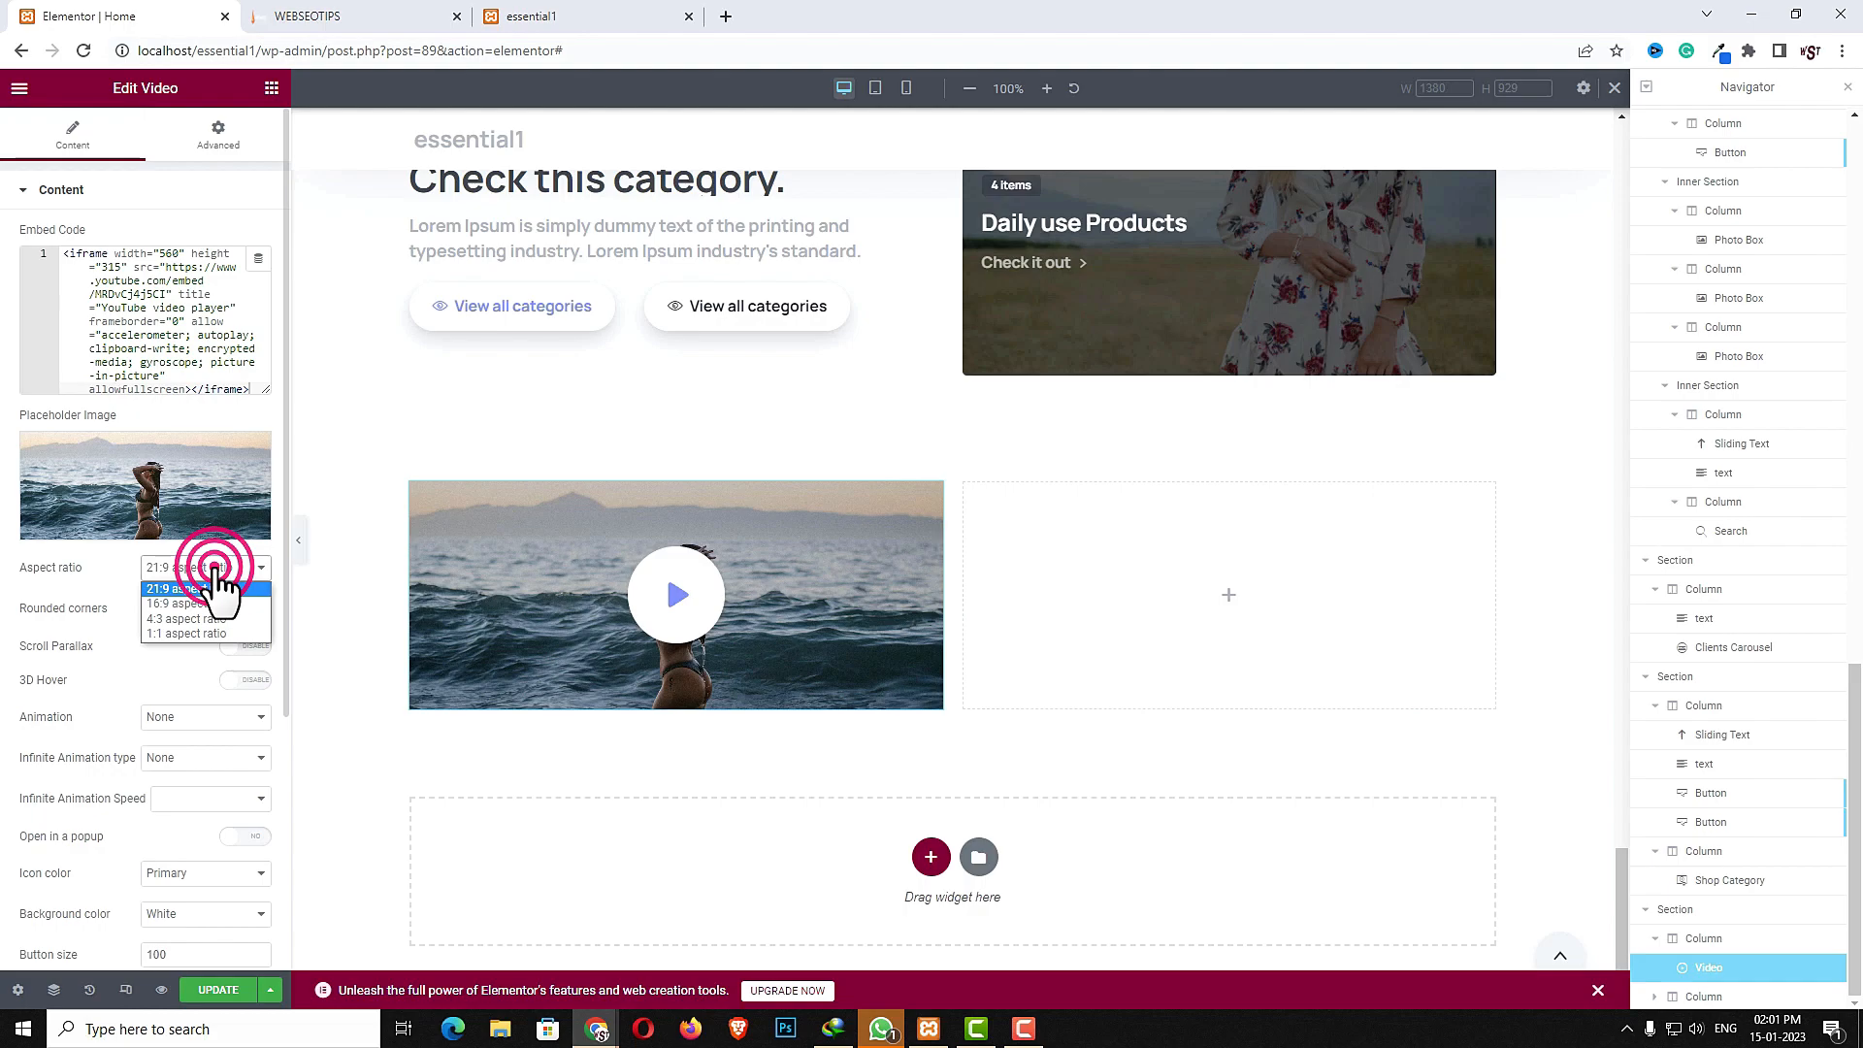
click(207, 602)
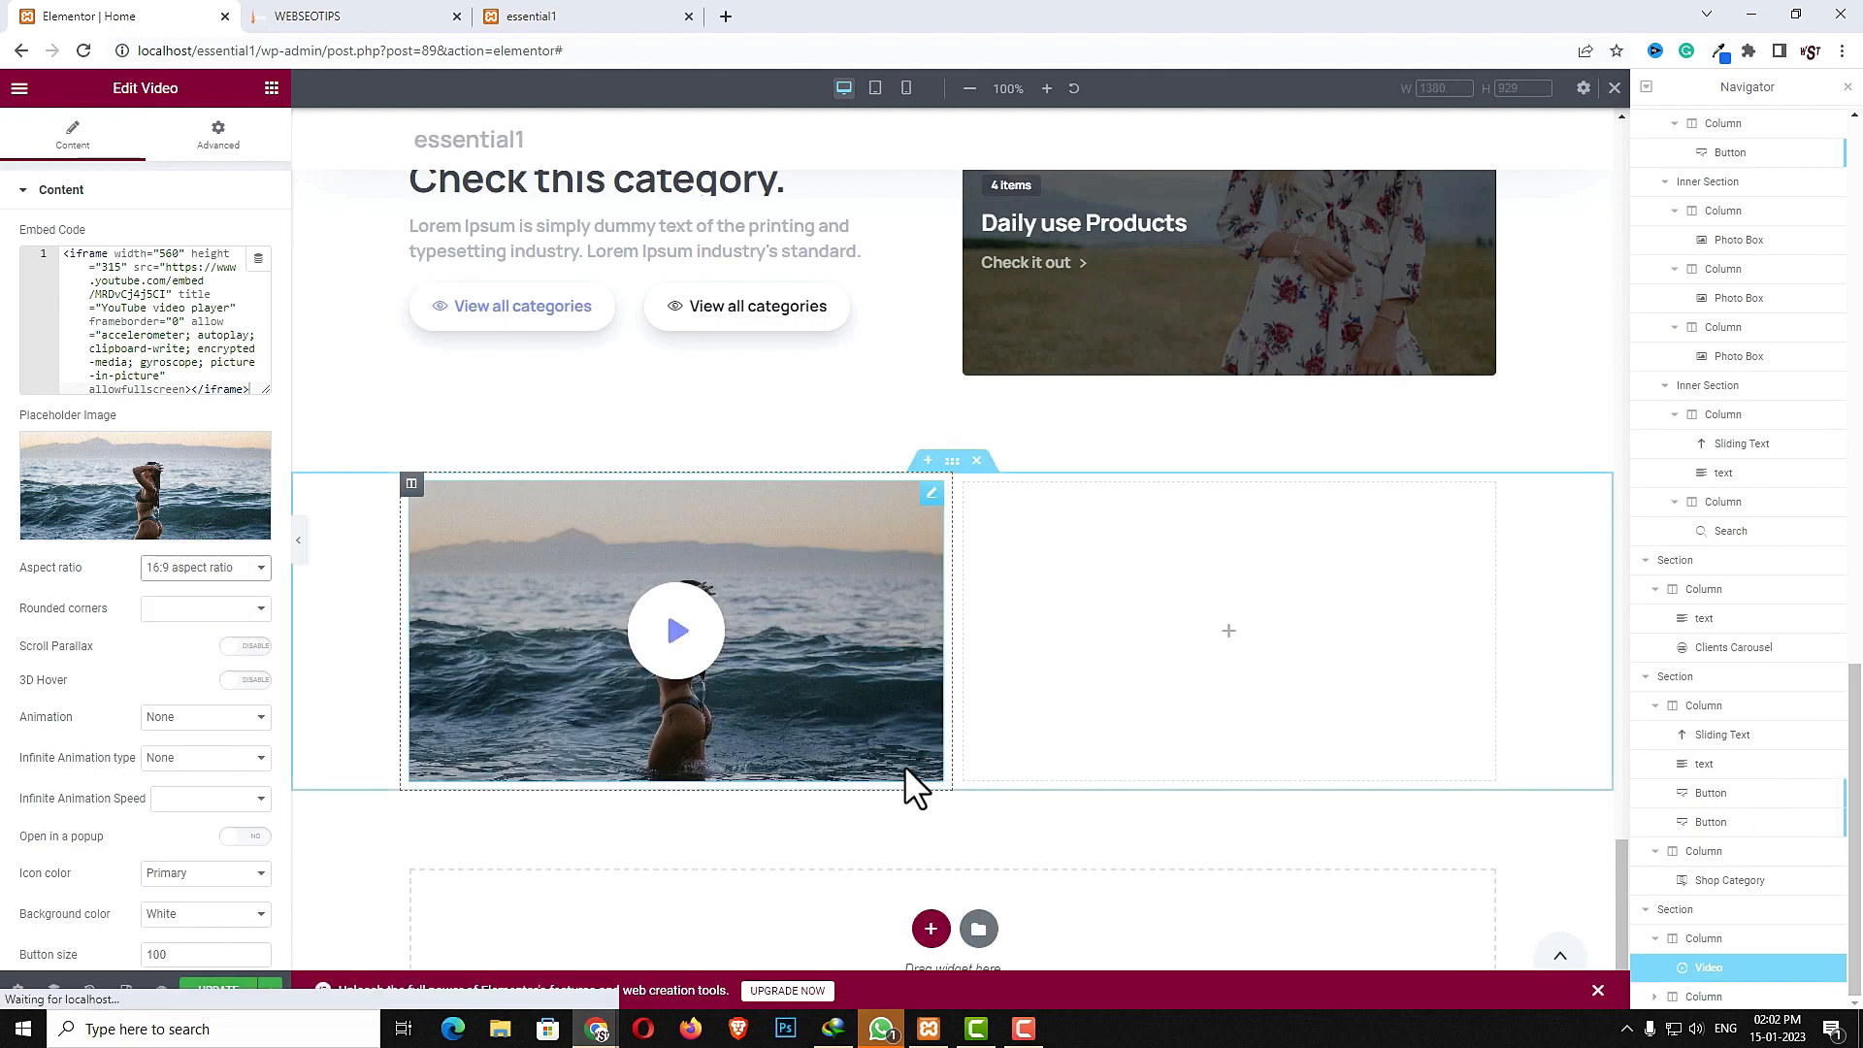
- Give the video a Large shadow, an Inverse Small hover shadow and a Fly Large hover animation
scroll(219, 858, down, 1)
scroll(219, 858, down, 2)
click(104, 894)
click(204, 283)
click(195, 336)
click(184, 326)
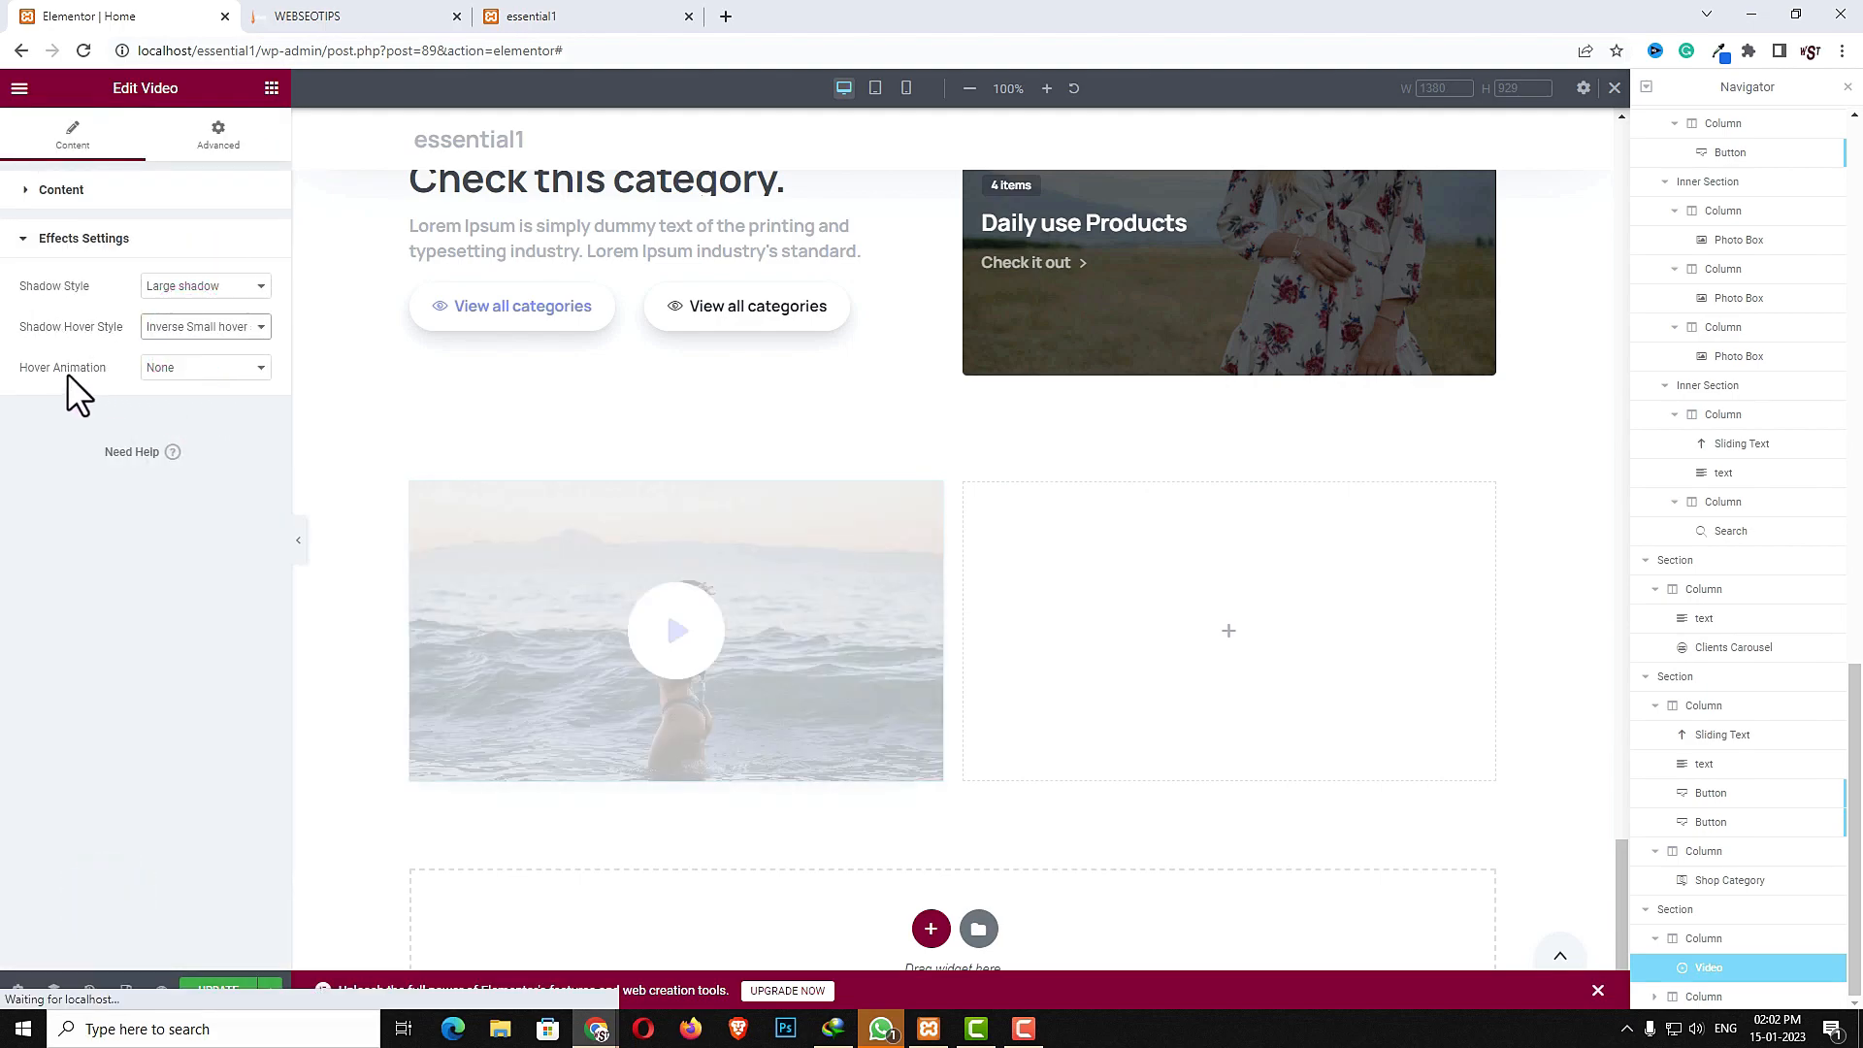
click(174, 368)
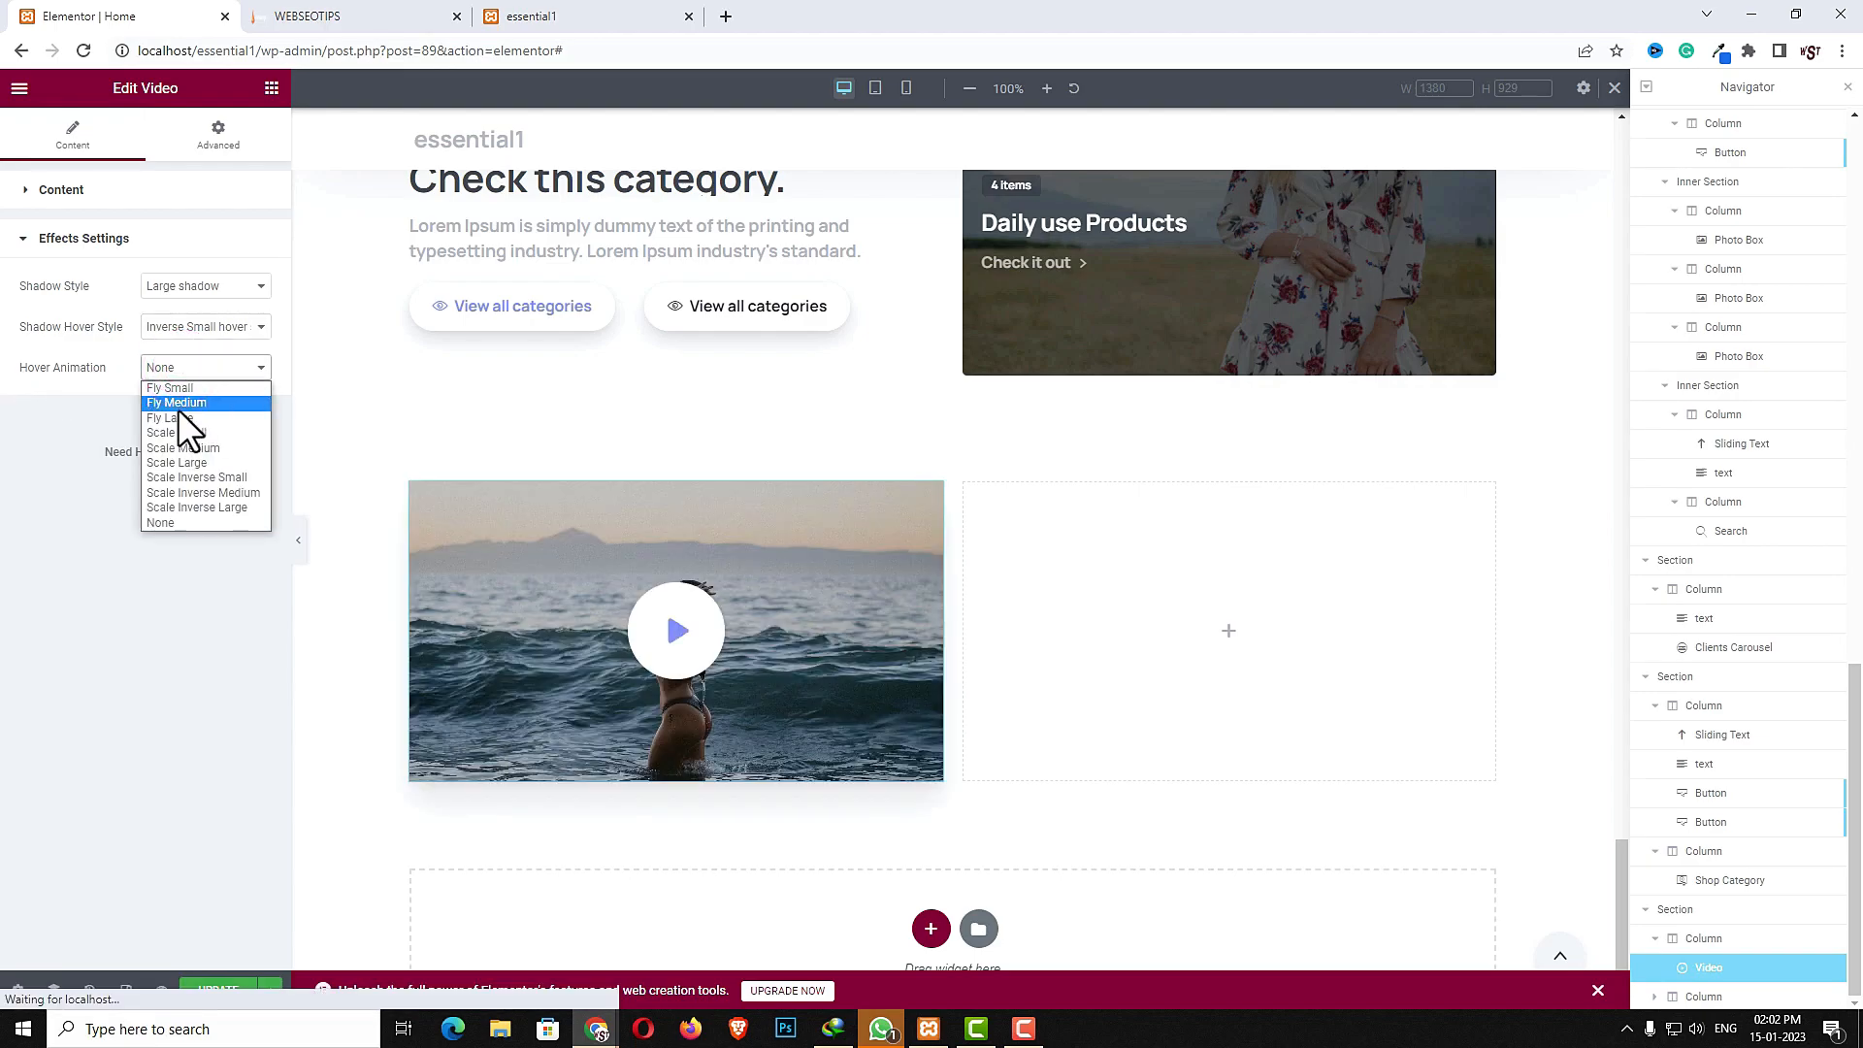
click(179, 416)
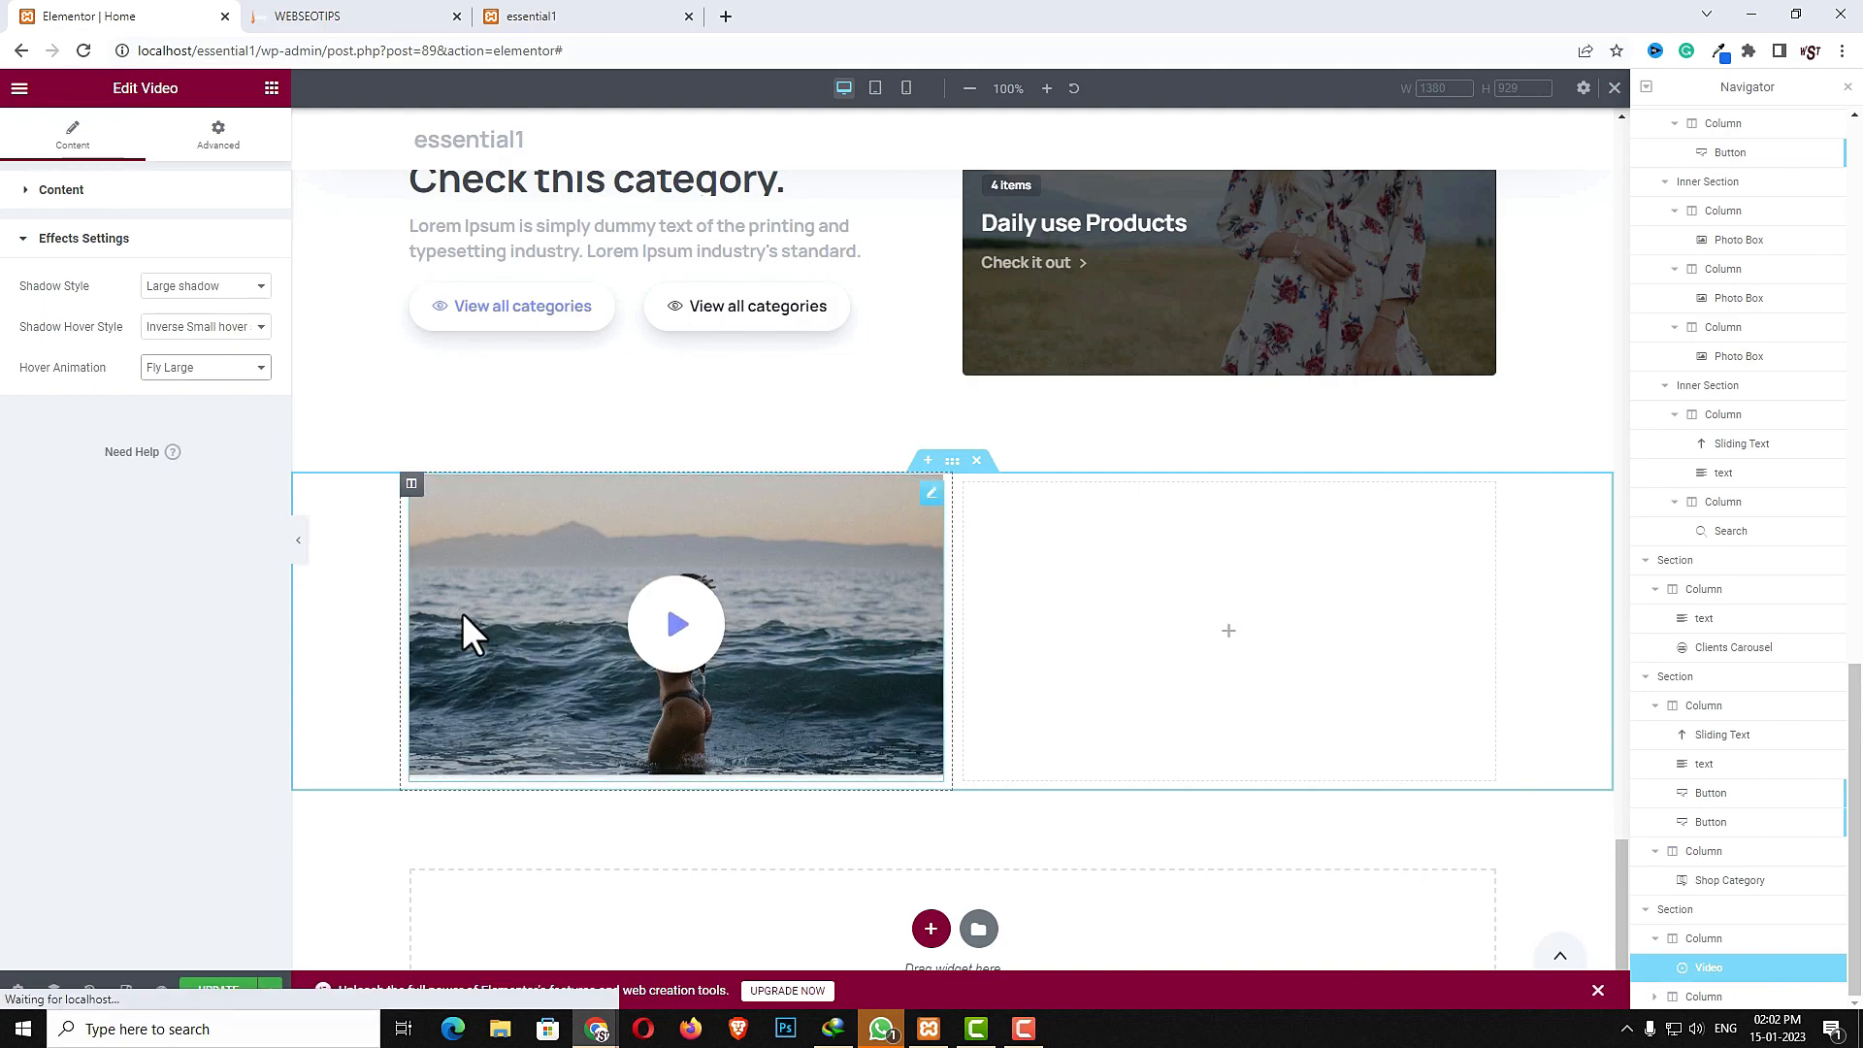
- Copy the category heading and paste it into the new section's right column
scroll(1388, 524, up, 1)
right_click(641, 260)
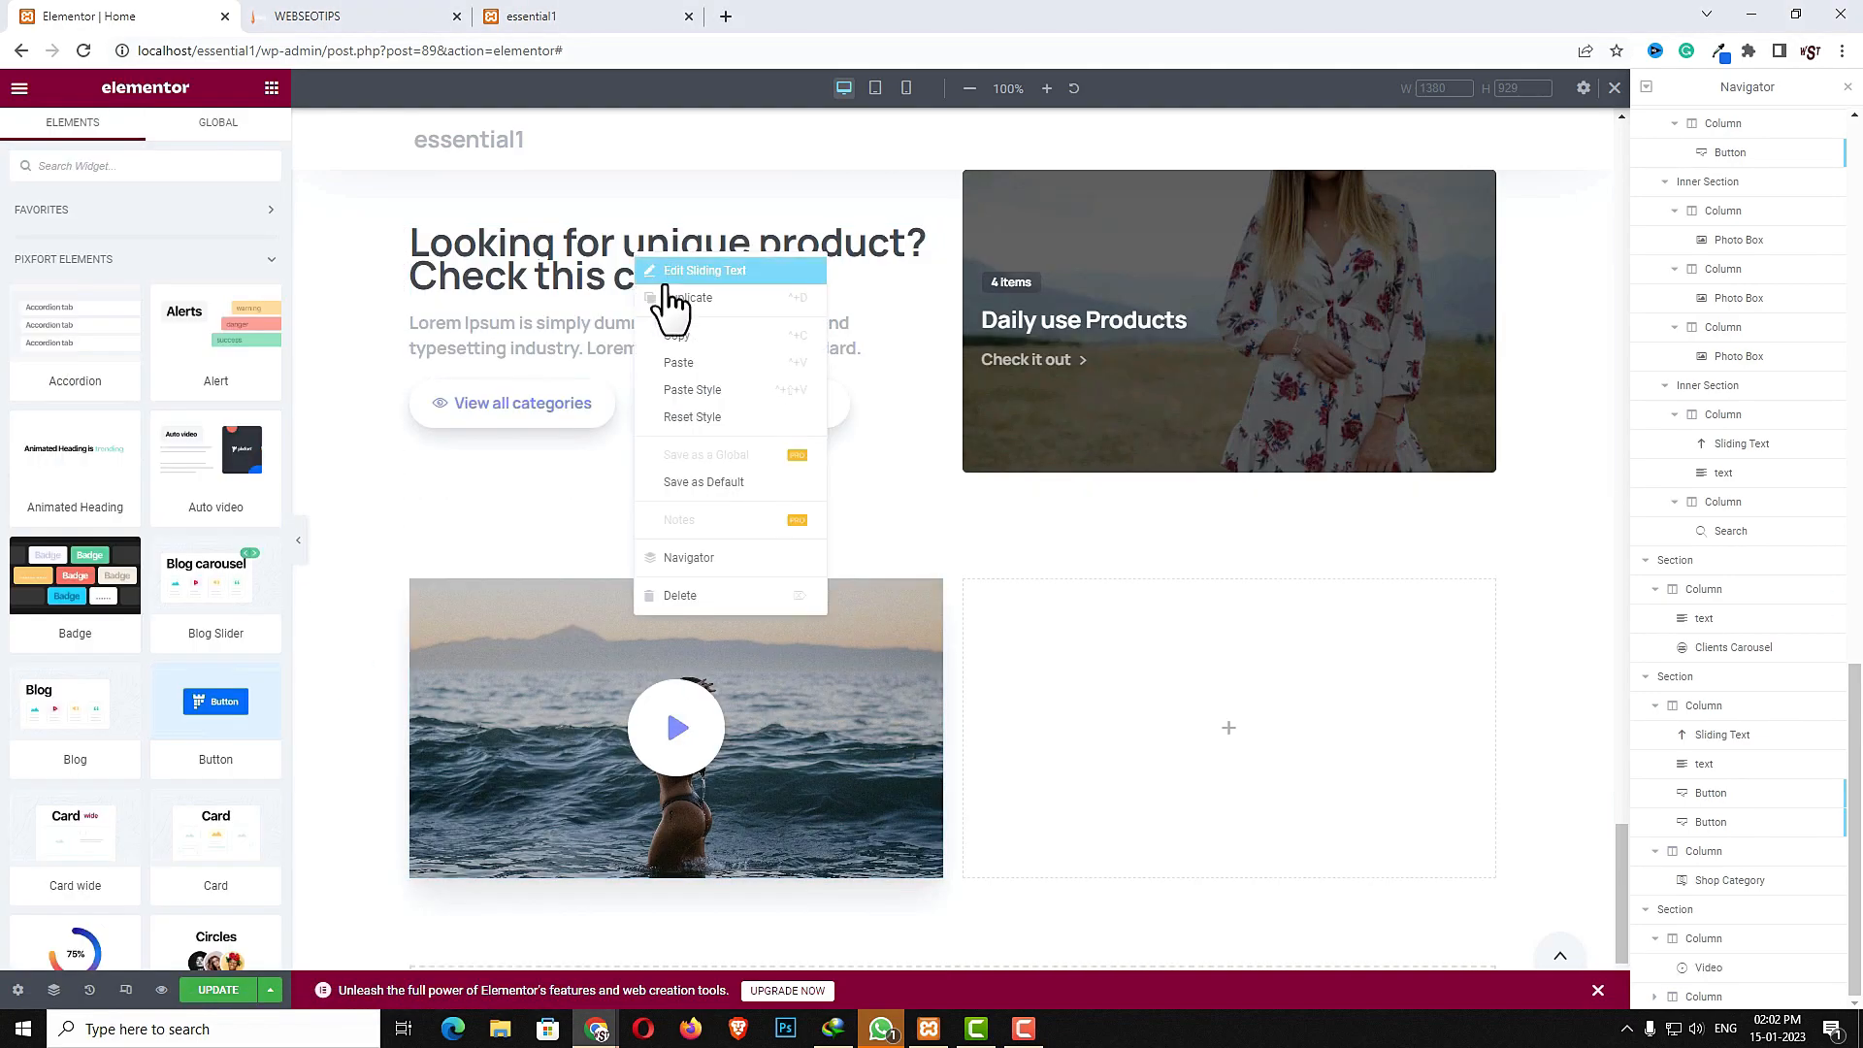
click(686, 338)
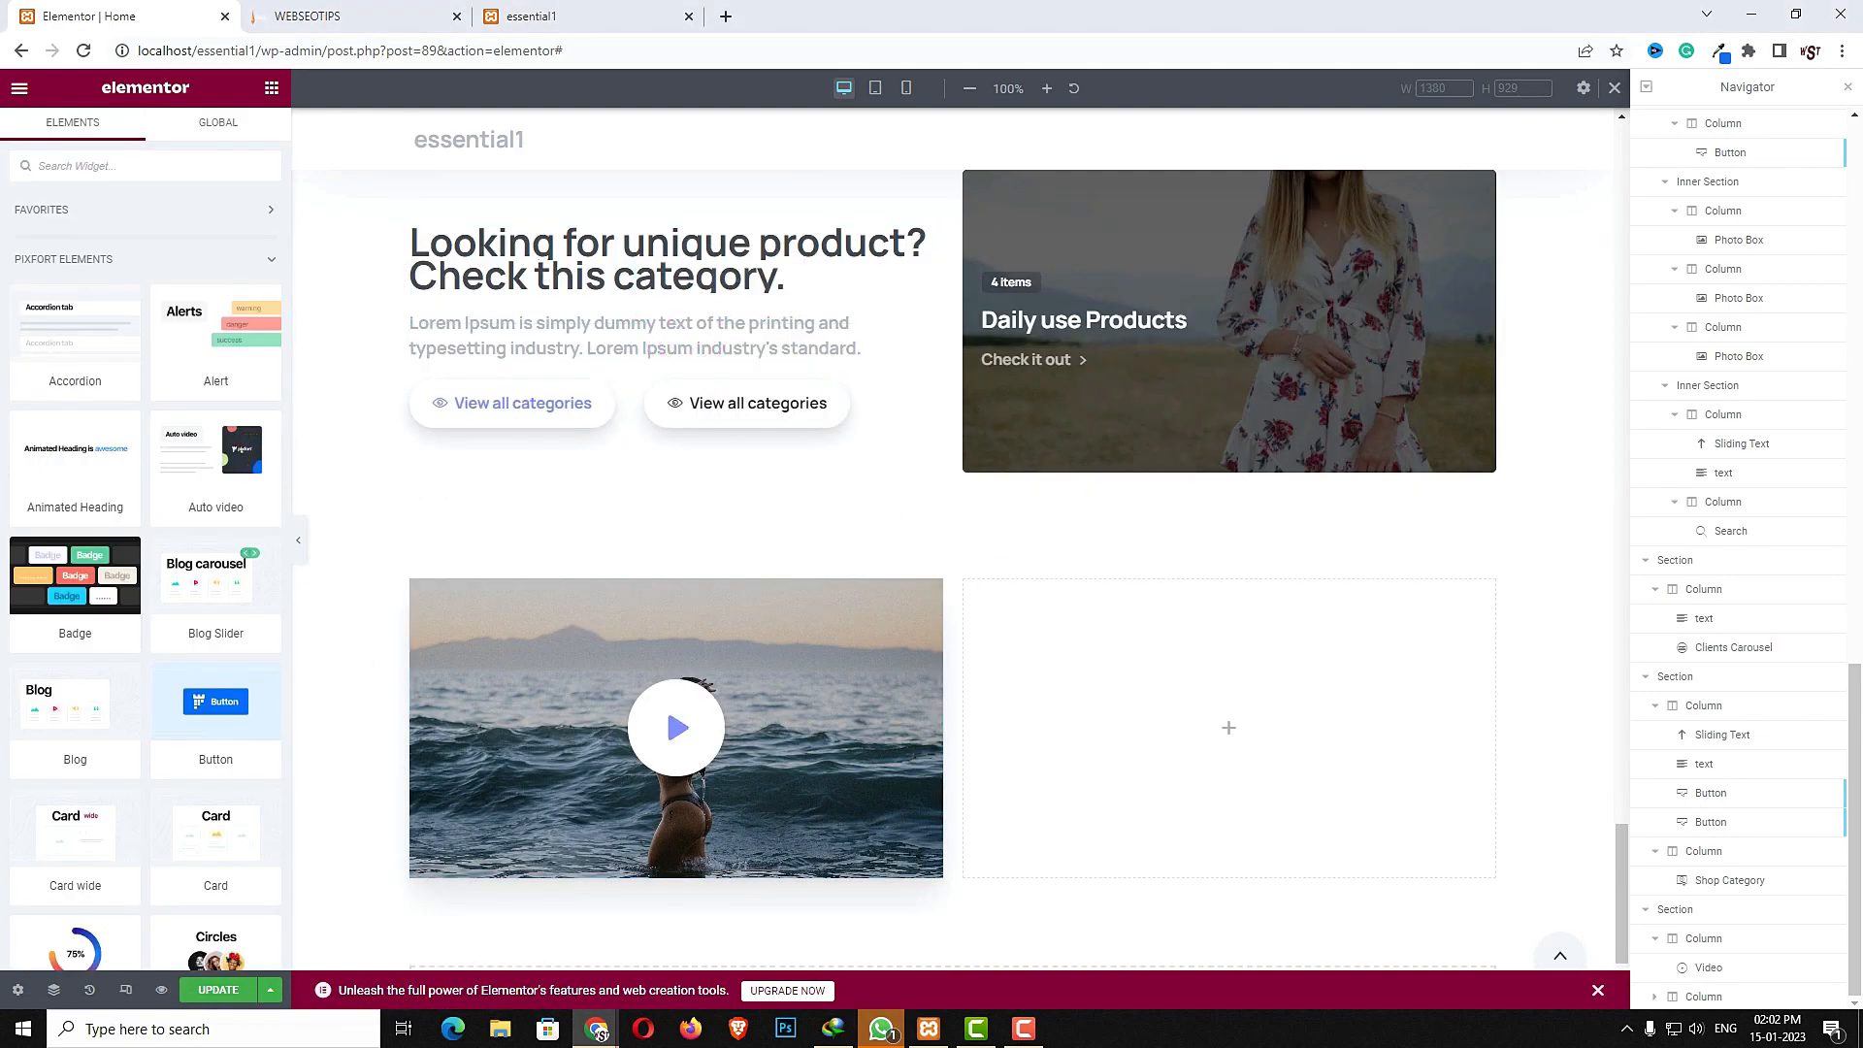
right_click(1211, 737)
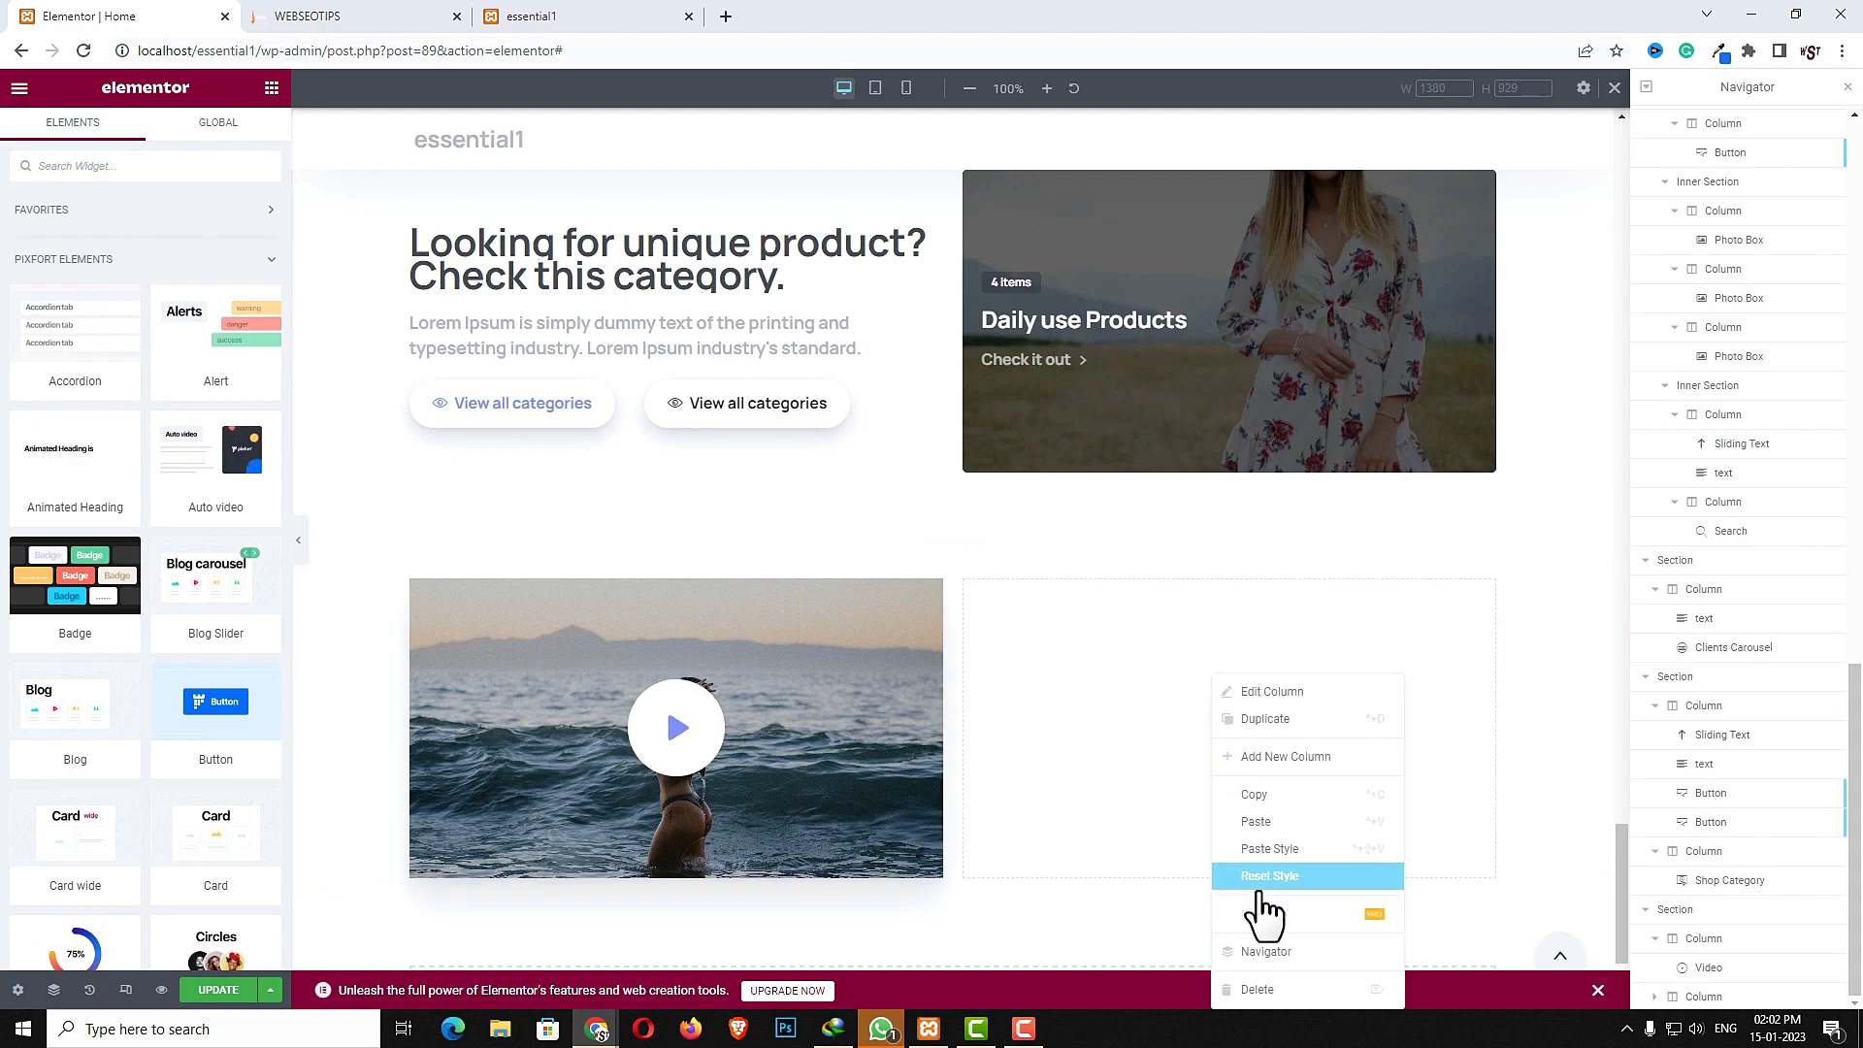
click(1256, 821)
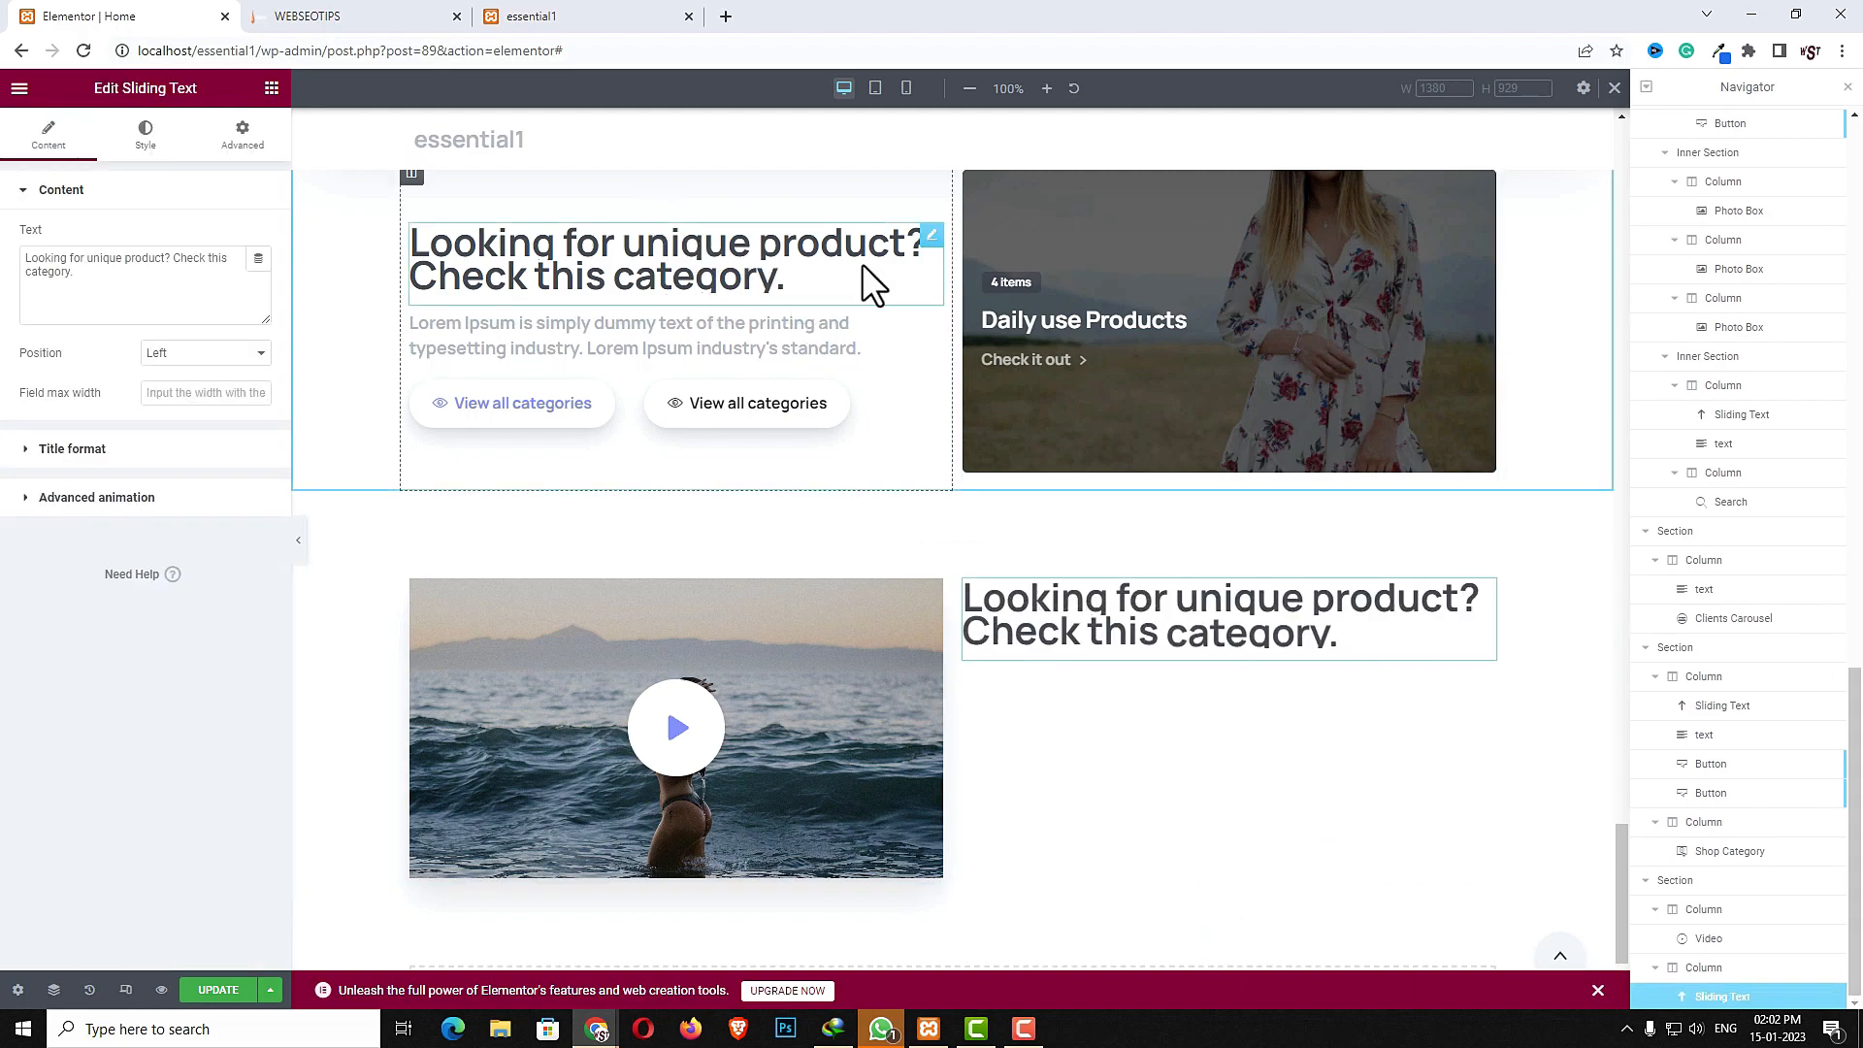
- Set the original heading's typography line height to 47 px
click(935, 239)
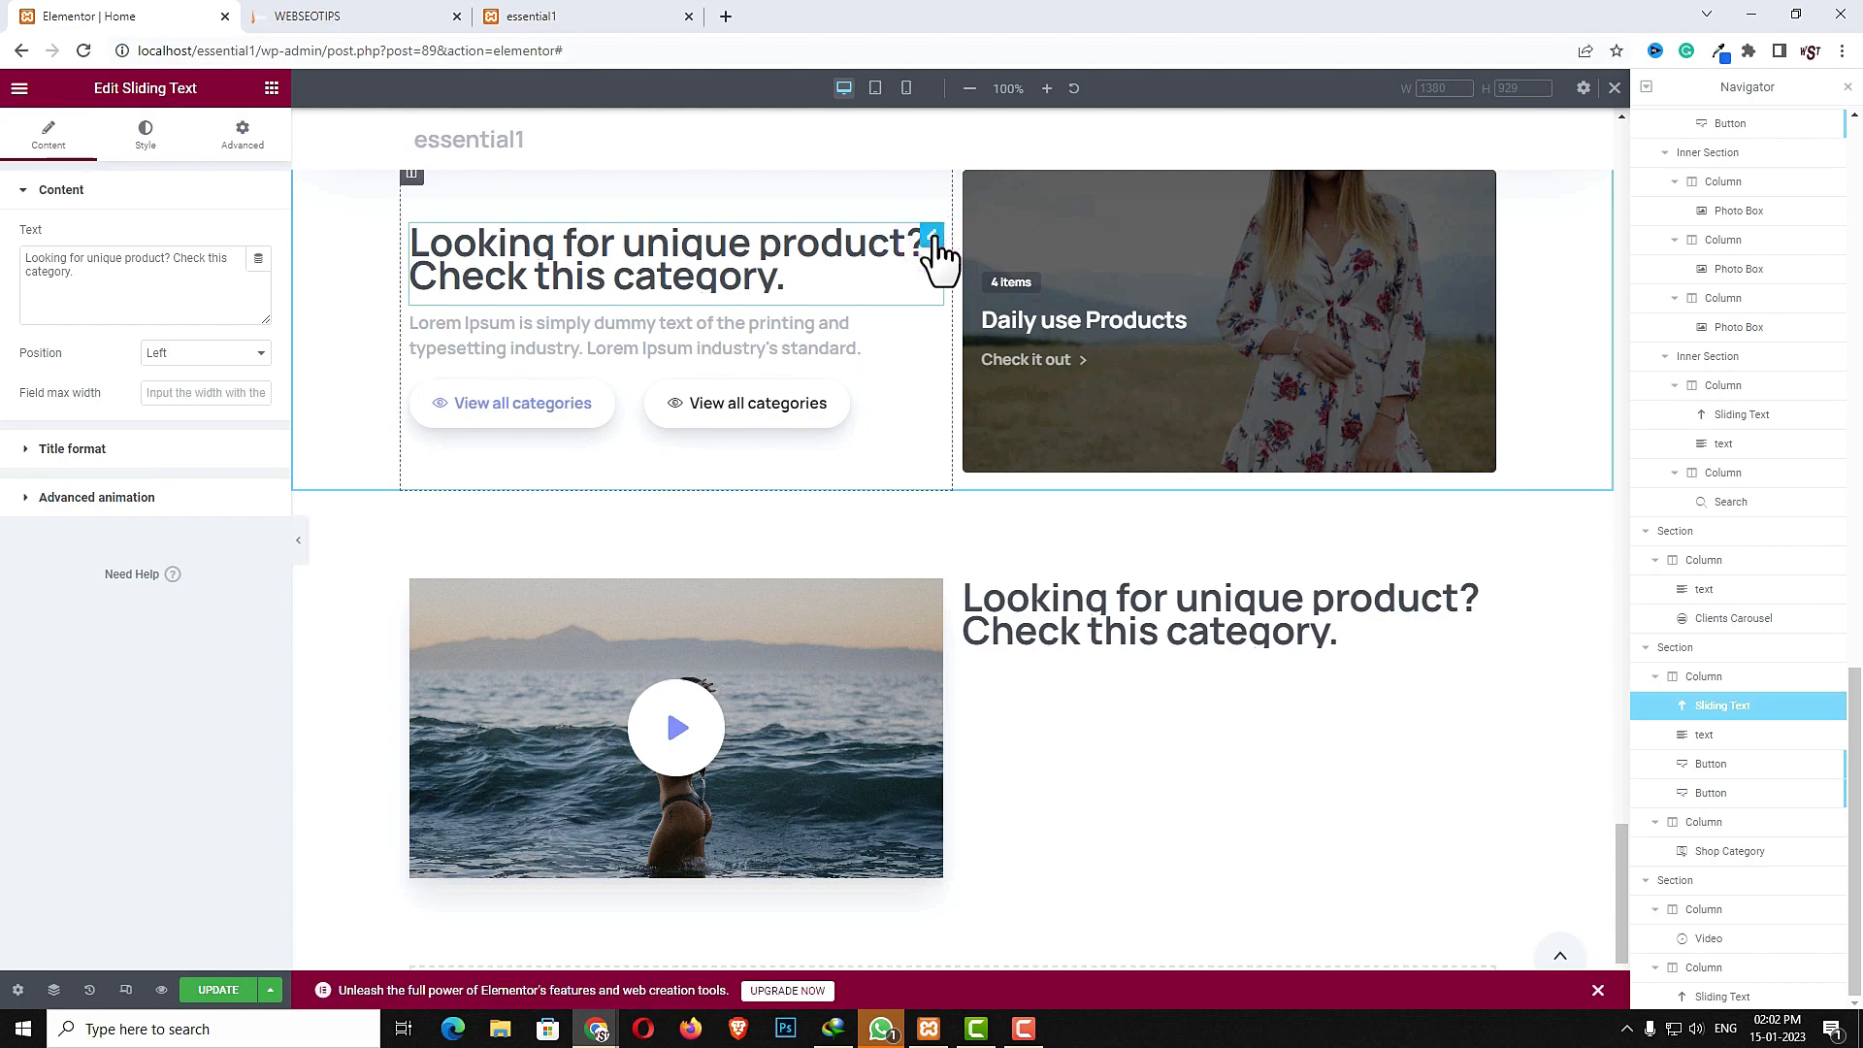
click(934, 240)
click(139, 146)
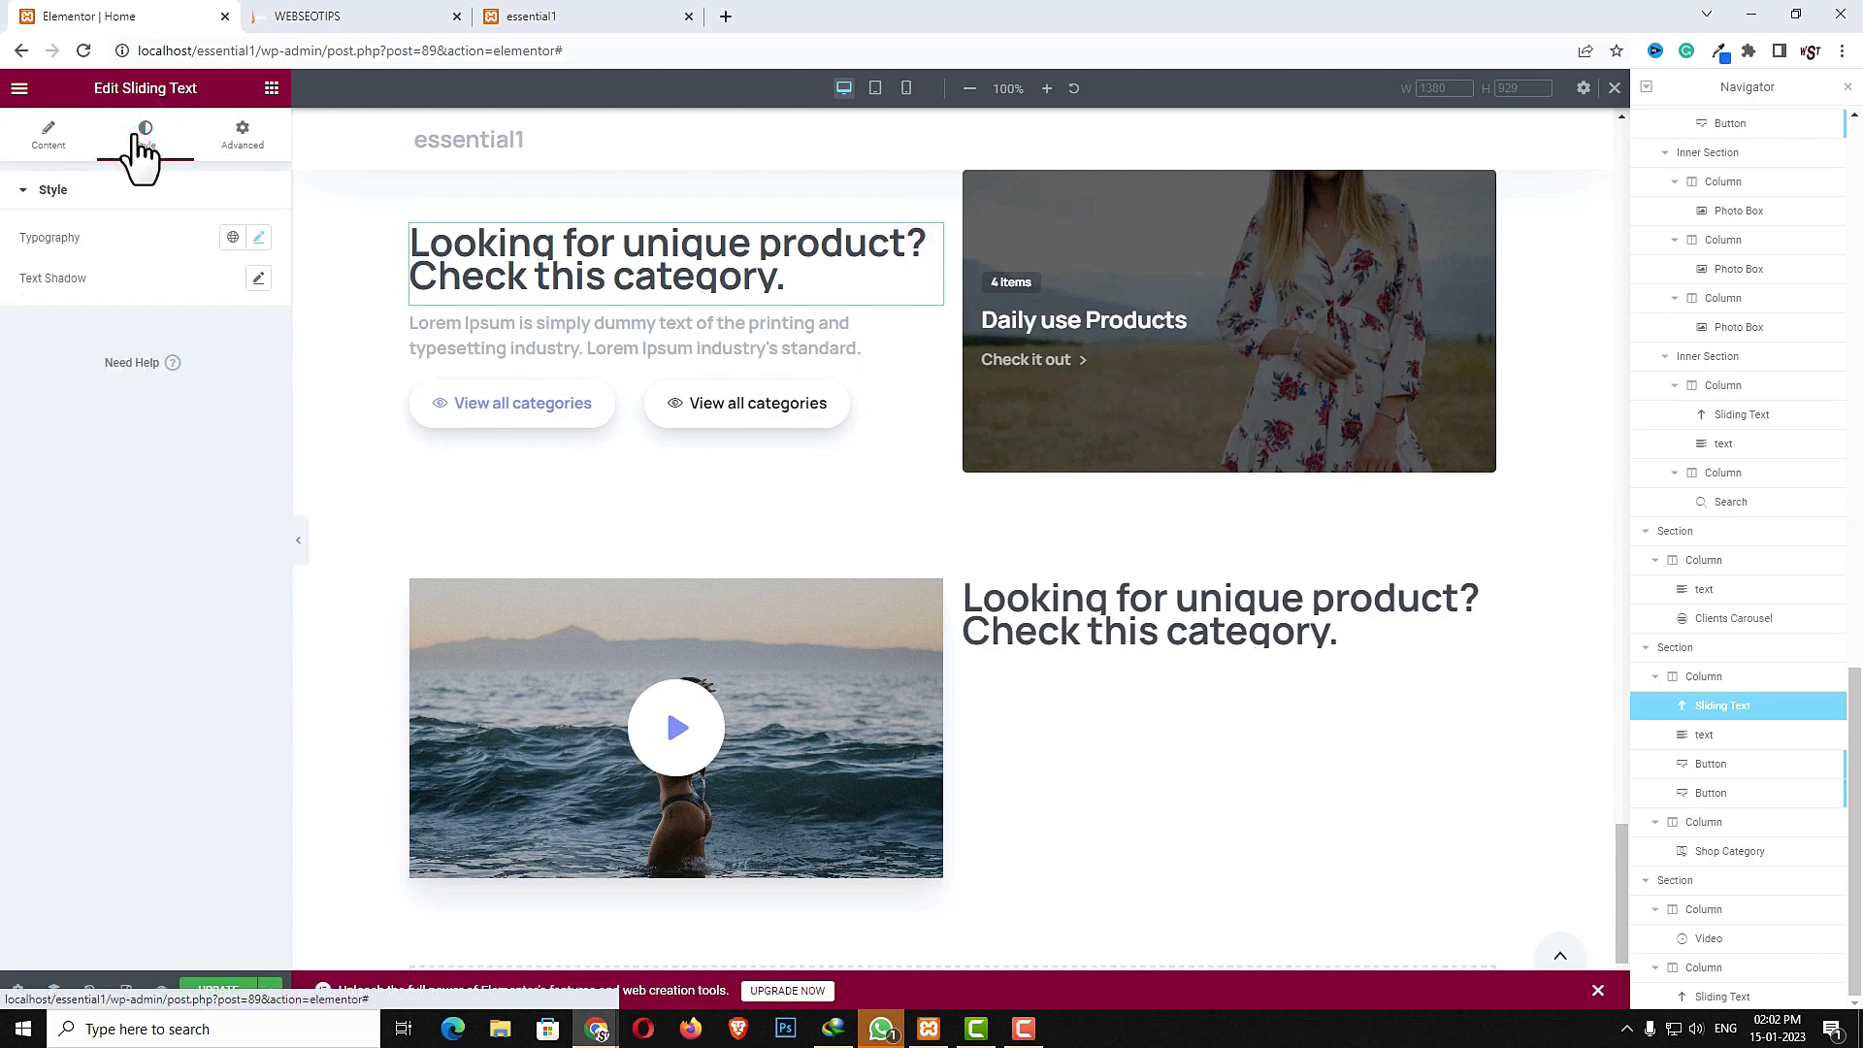
click(258, 237)
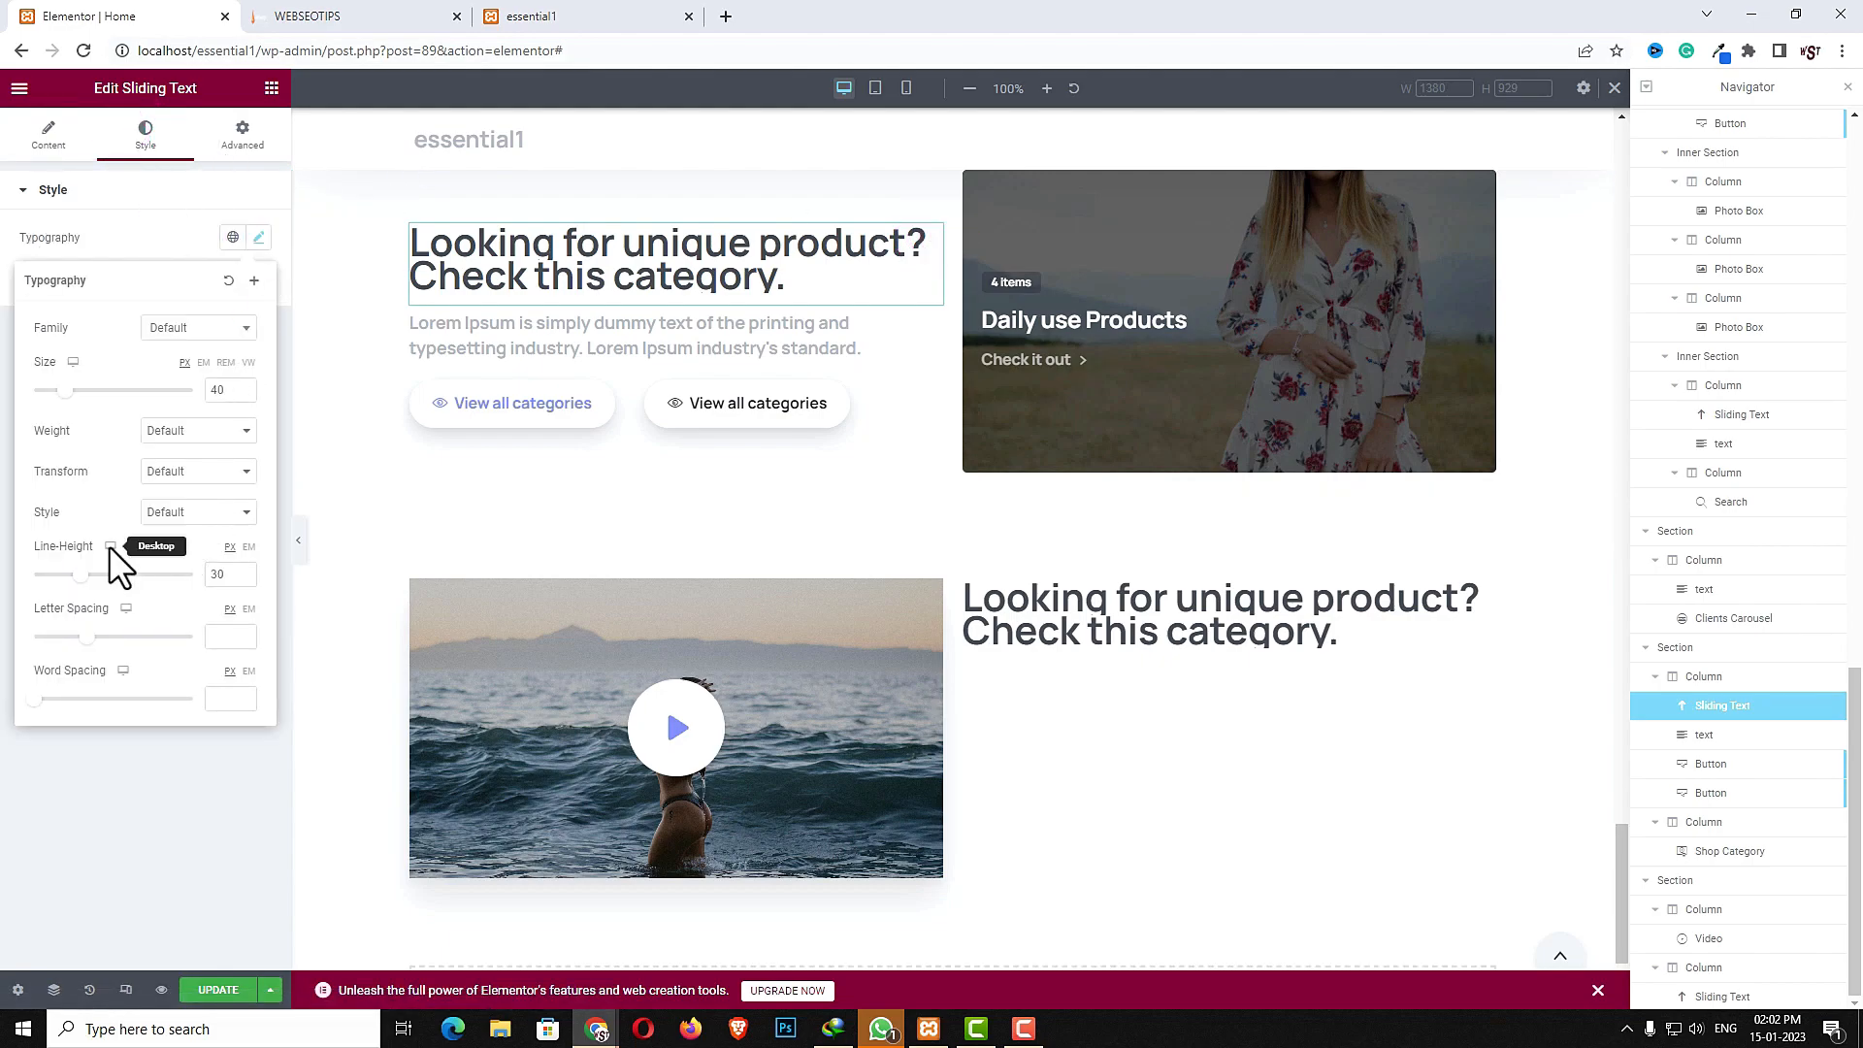
drag(83, 576, 108, 576)
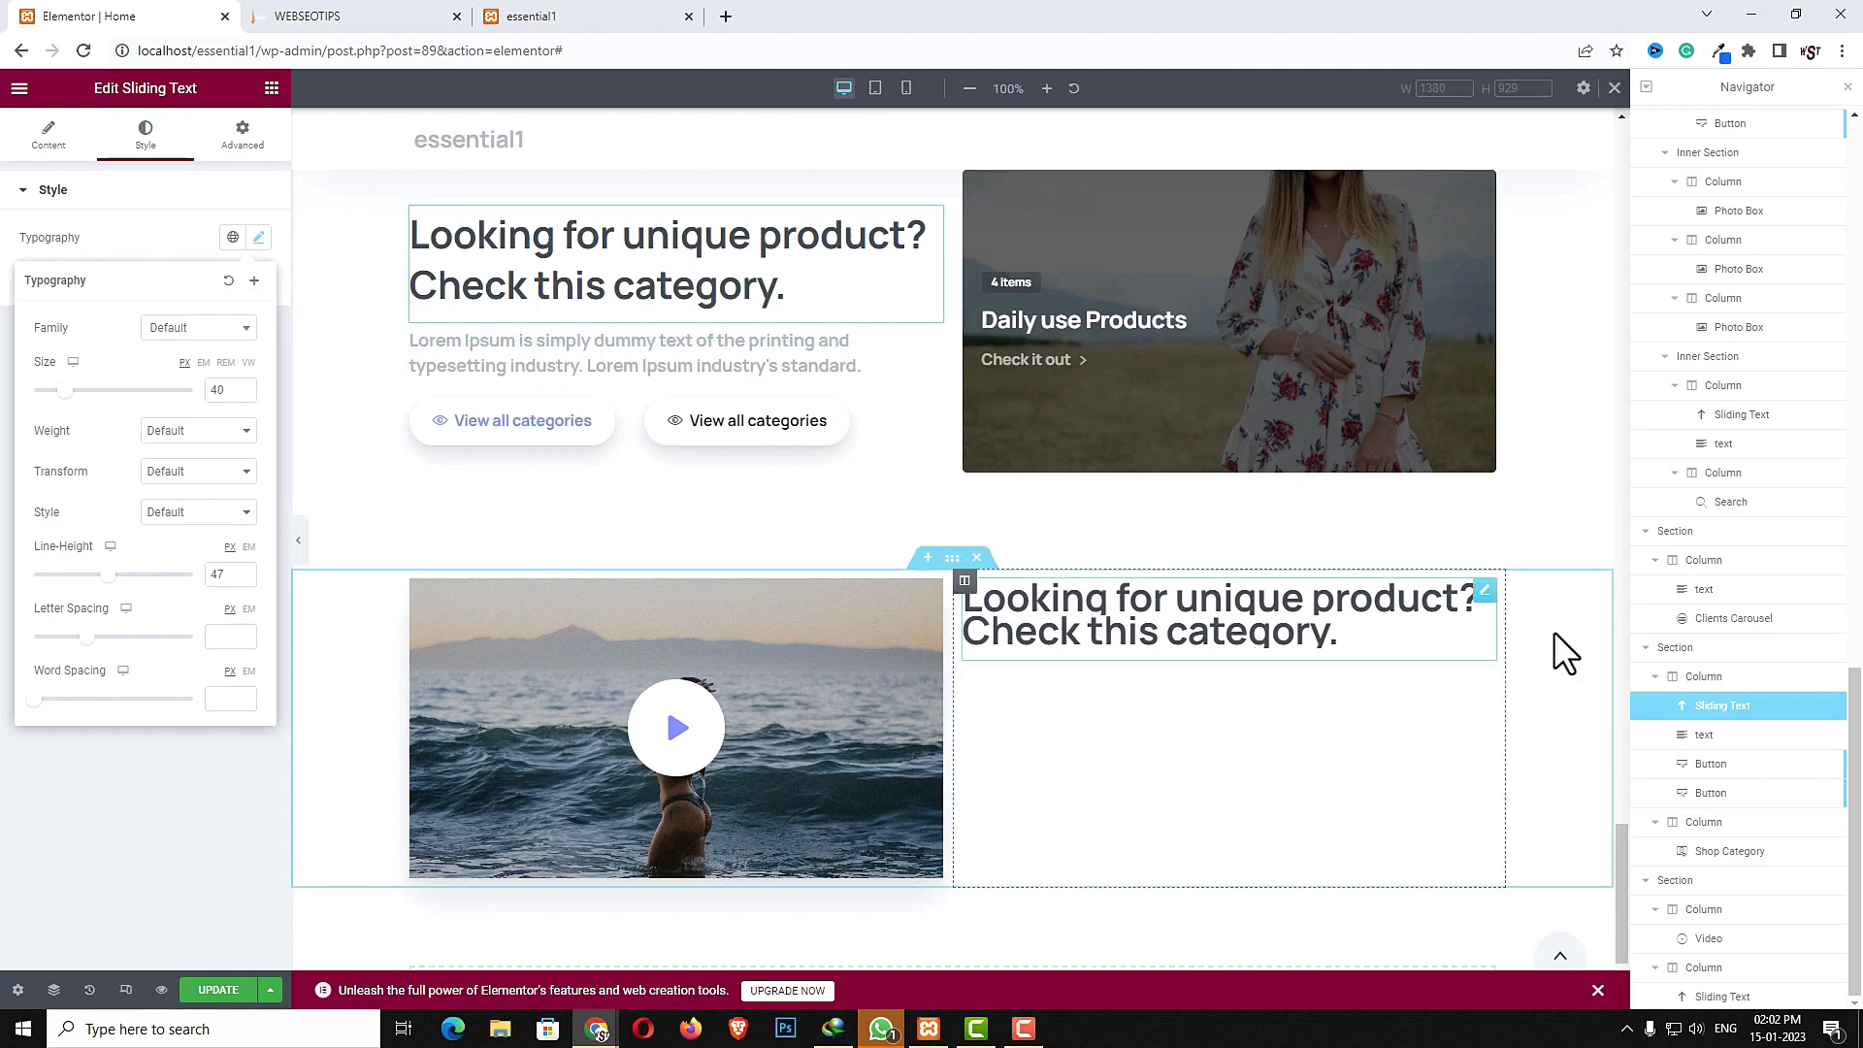
- Set the copied heading's typography line height to 41 px
click(1479, 594)
click(140, 134)
click(258, 237)
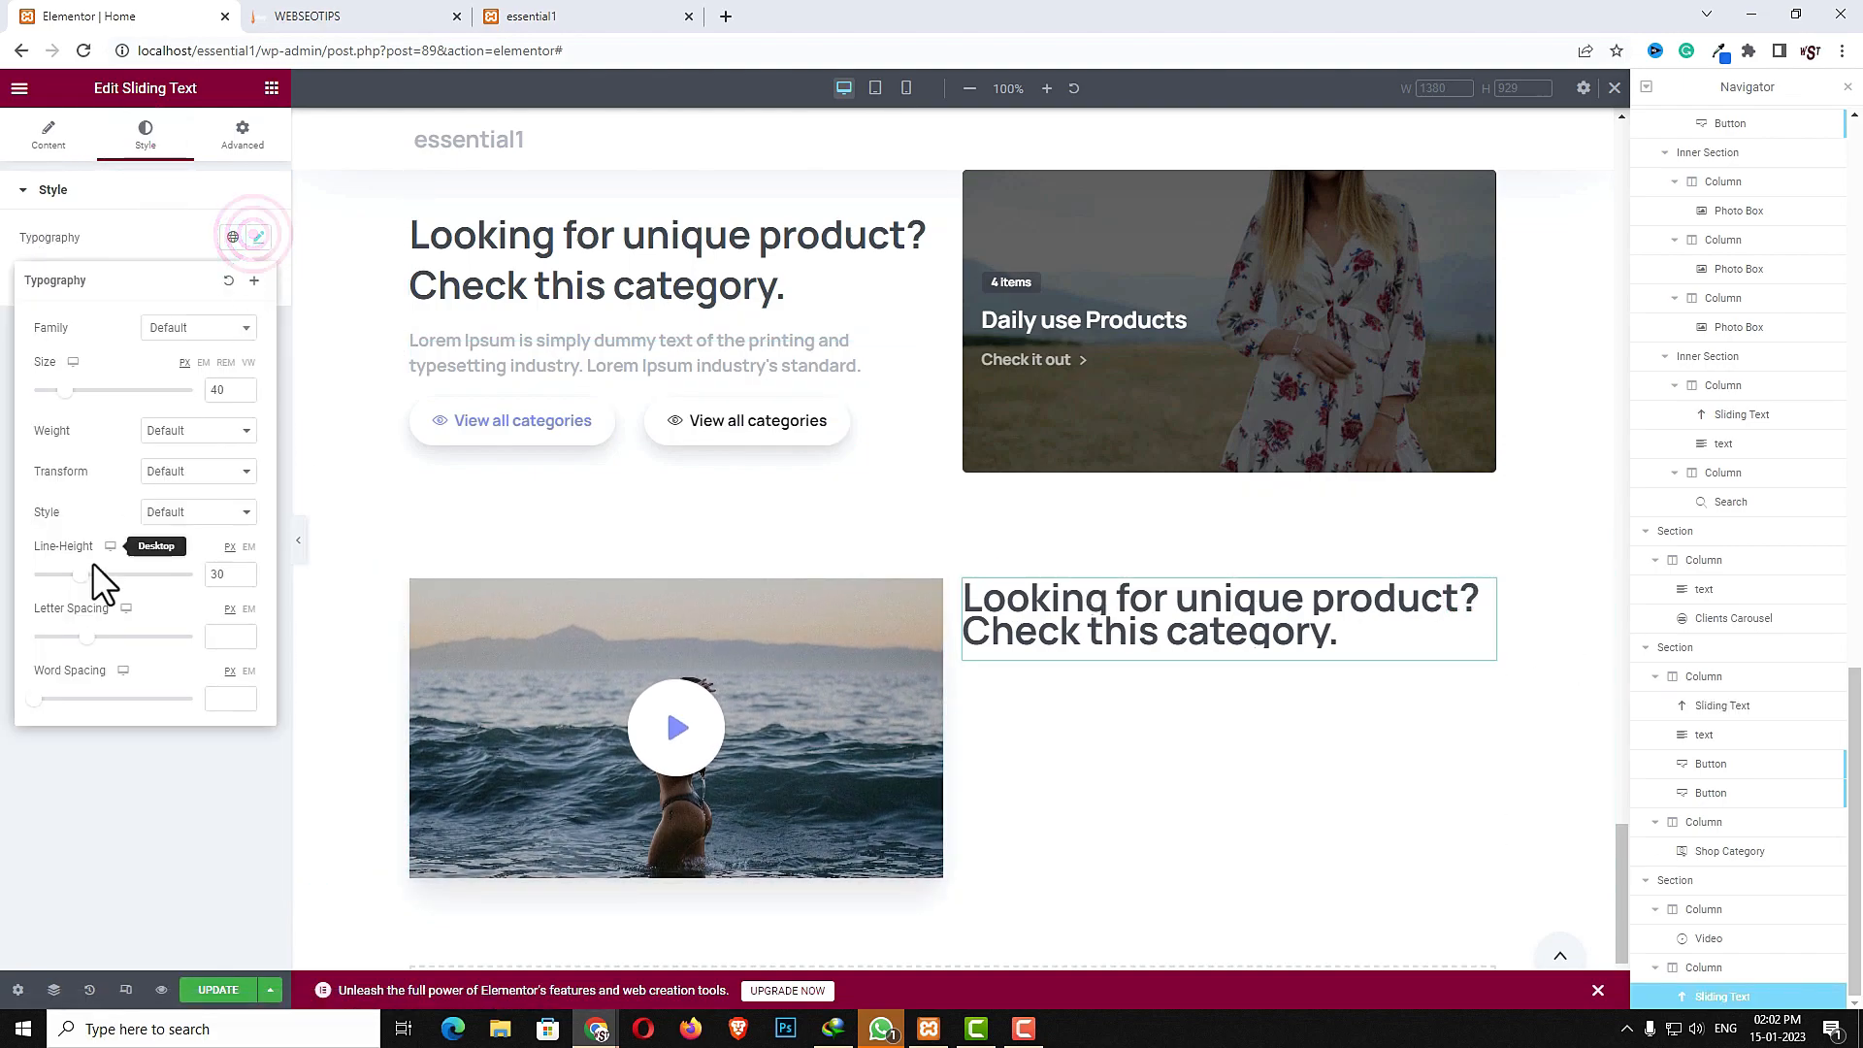
click(88, 575)
drag(88, 575, 96, 577)
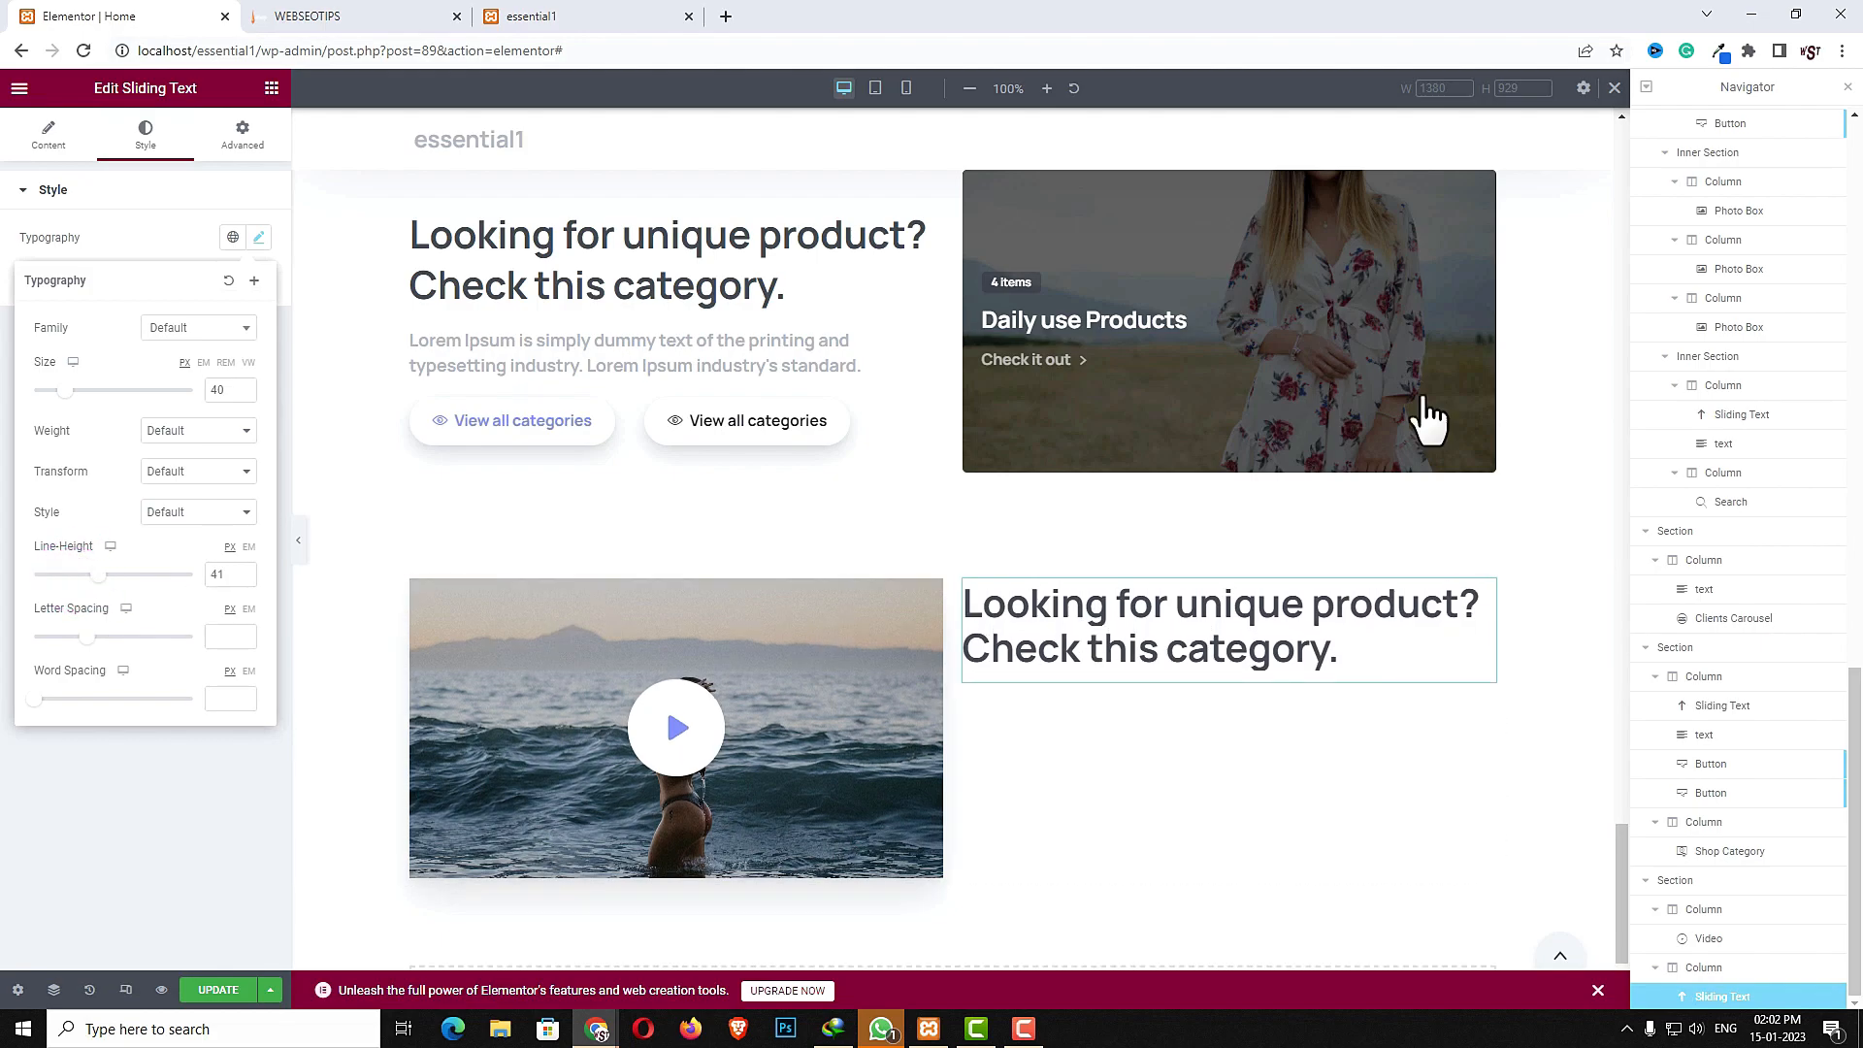
- Copy the category description text and paste it below the heading in the video section's right column
right_click(633, 371)
click(669, 459)
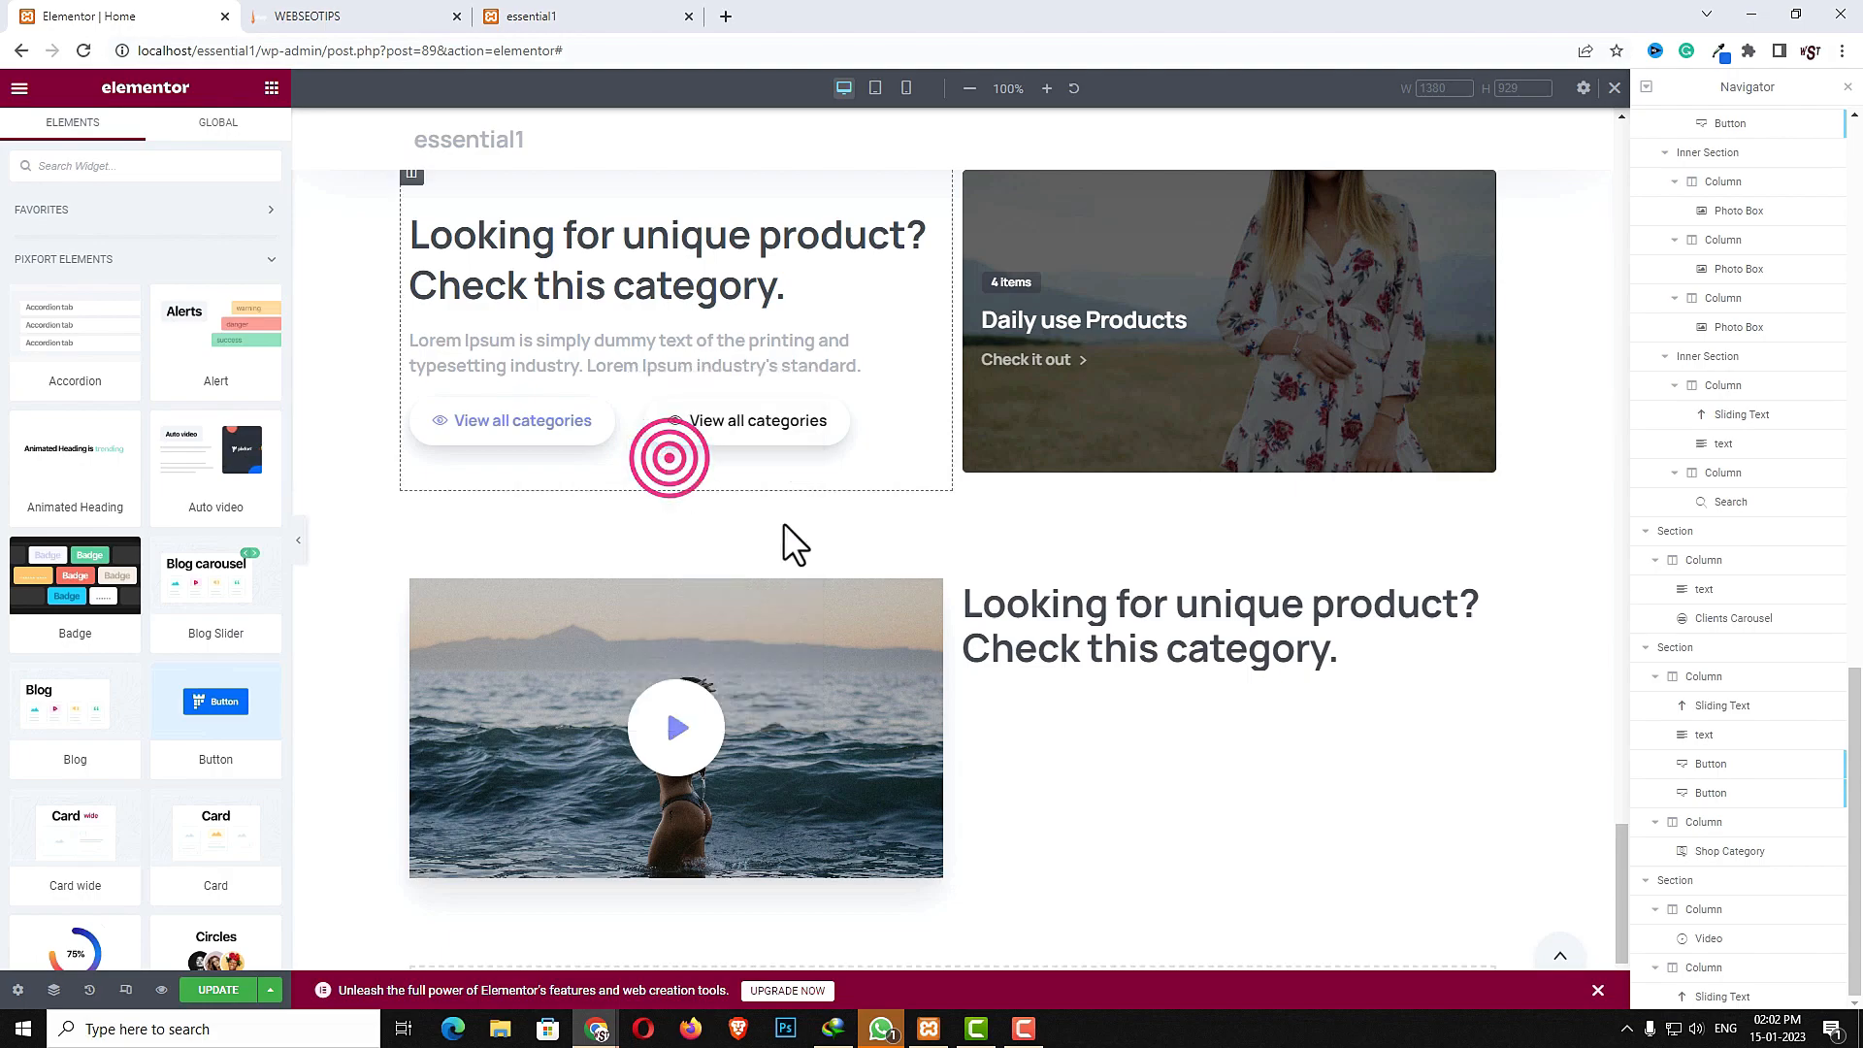
right_click(1065, 702)
click(1113, 821)
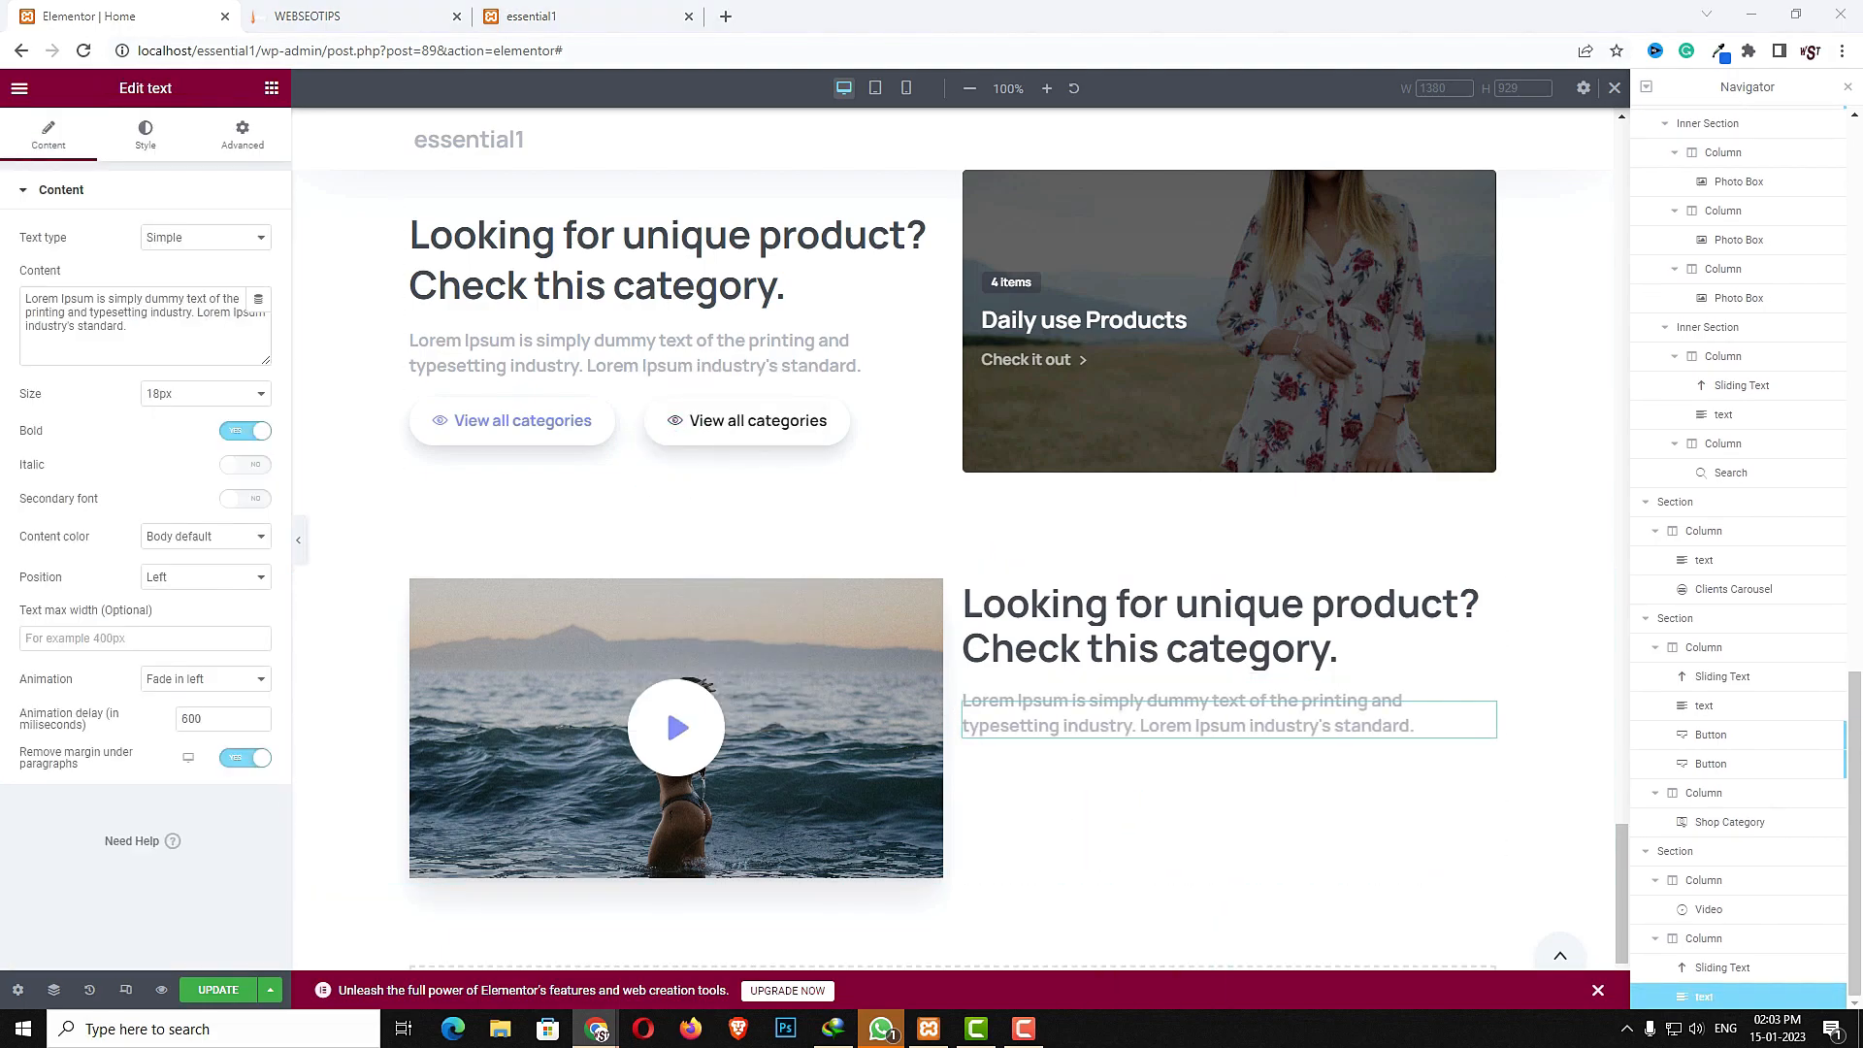
- Replace the pasted text's content with "Combine seamlessly fitting layouts, customize everything."
click(180, 347)
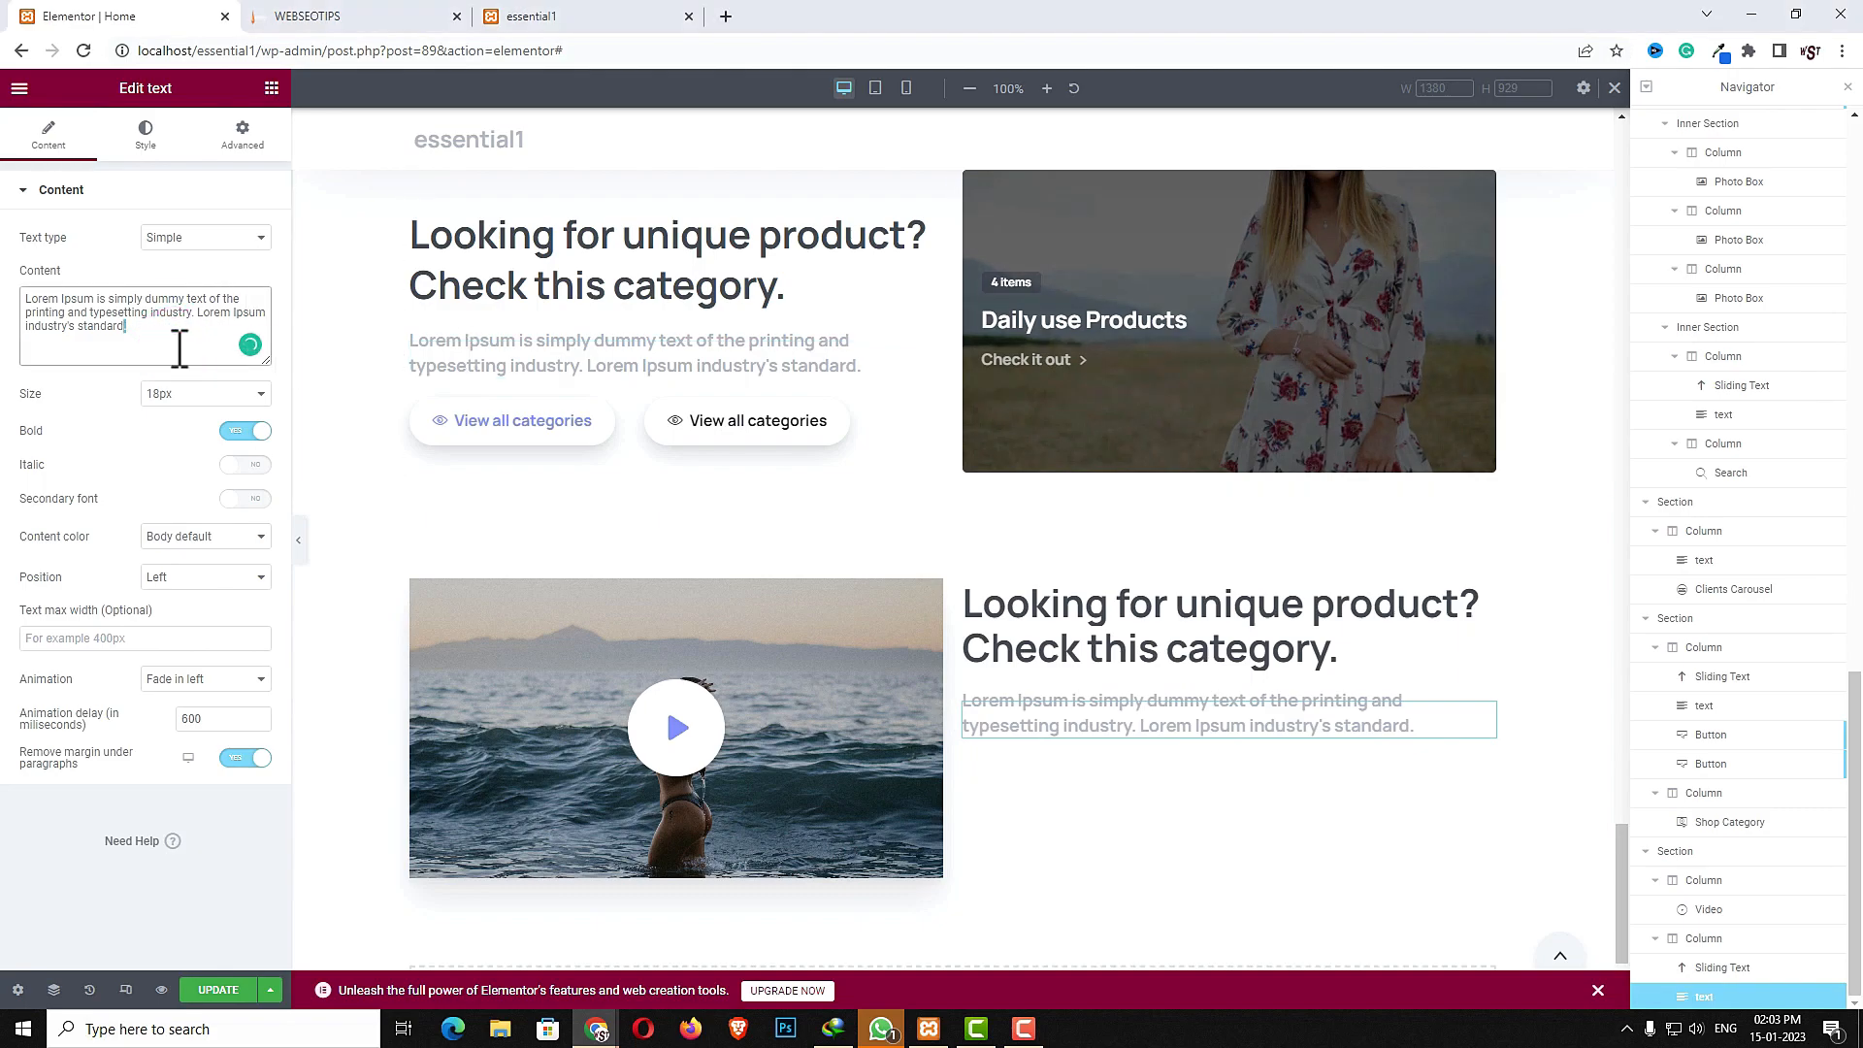
key(ctrl+a)
key(ctrl+v)
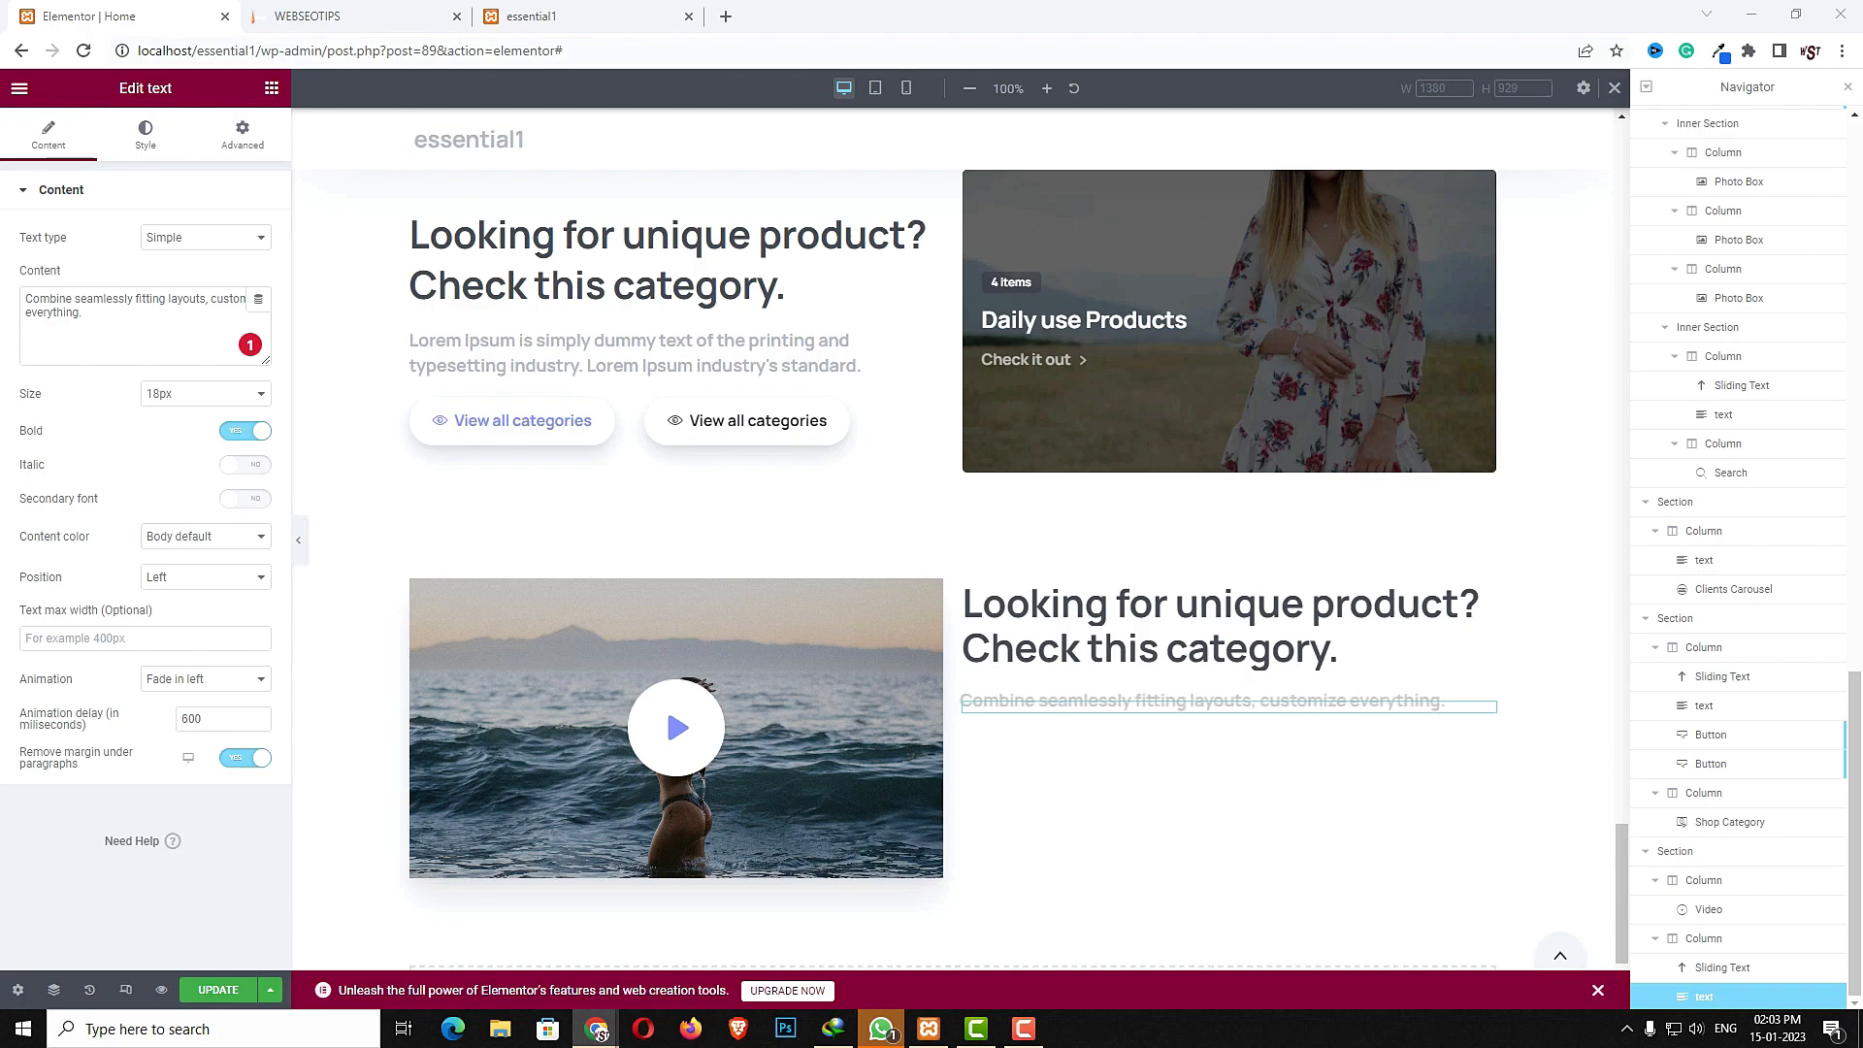
- Search the widgets for Accordion and place one below the new text in the right column
click(276, 93)
click(197, 157)
text(acc)
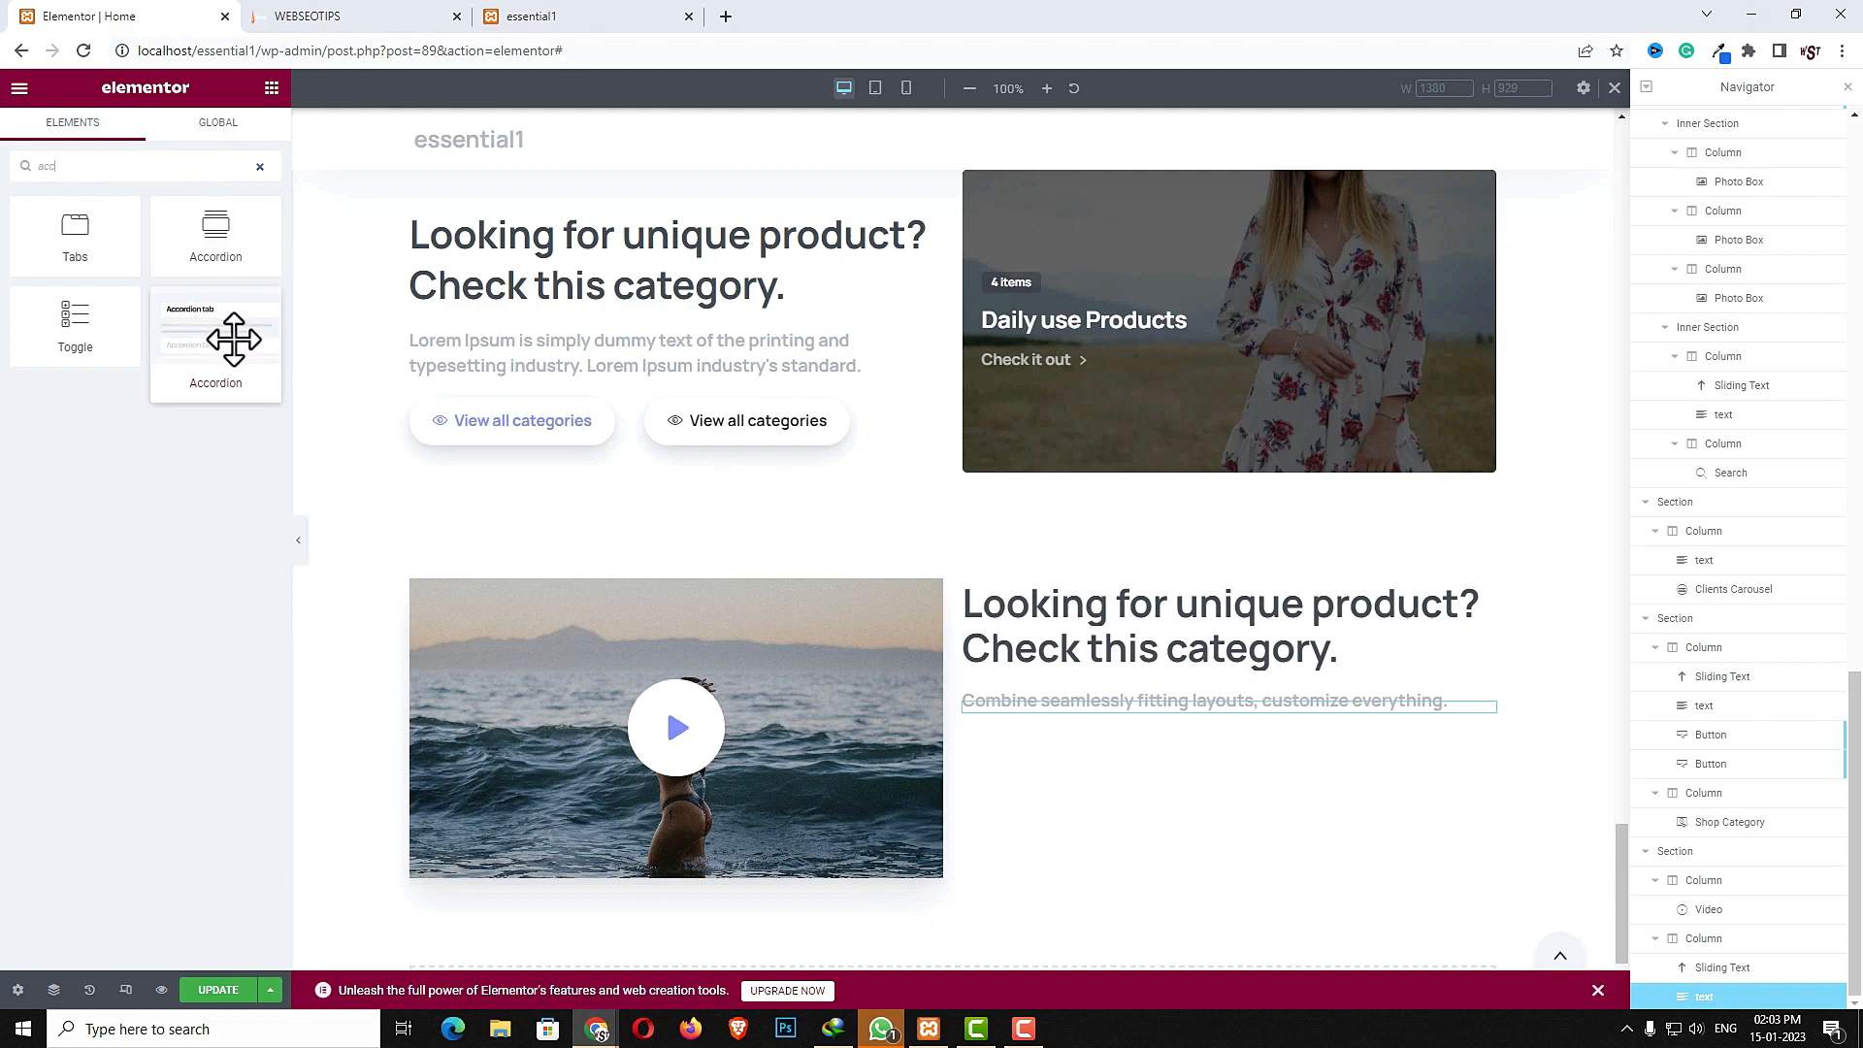
drag(233, 338, 1150, 709)
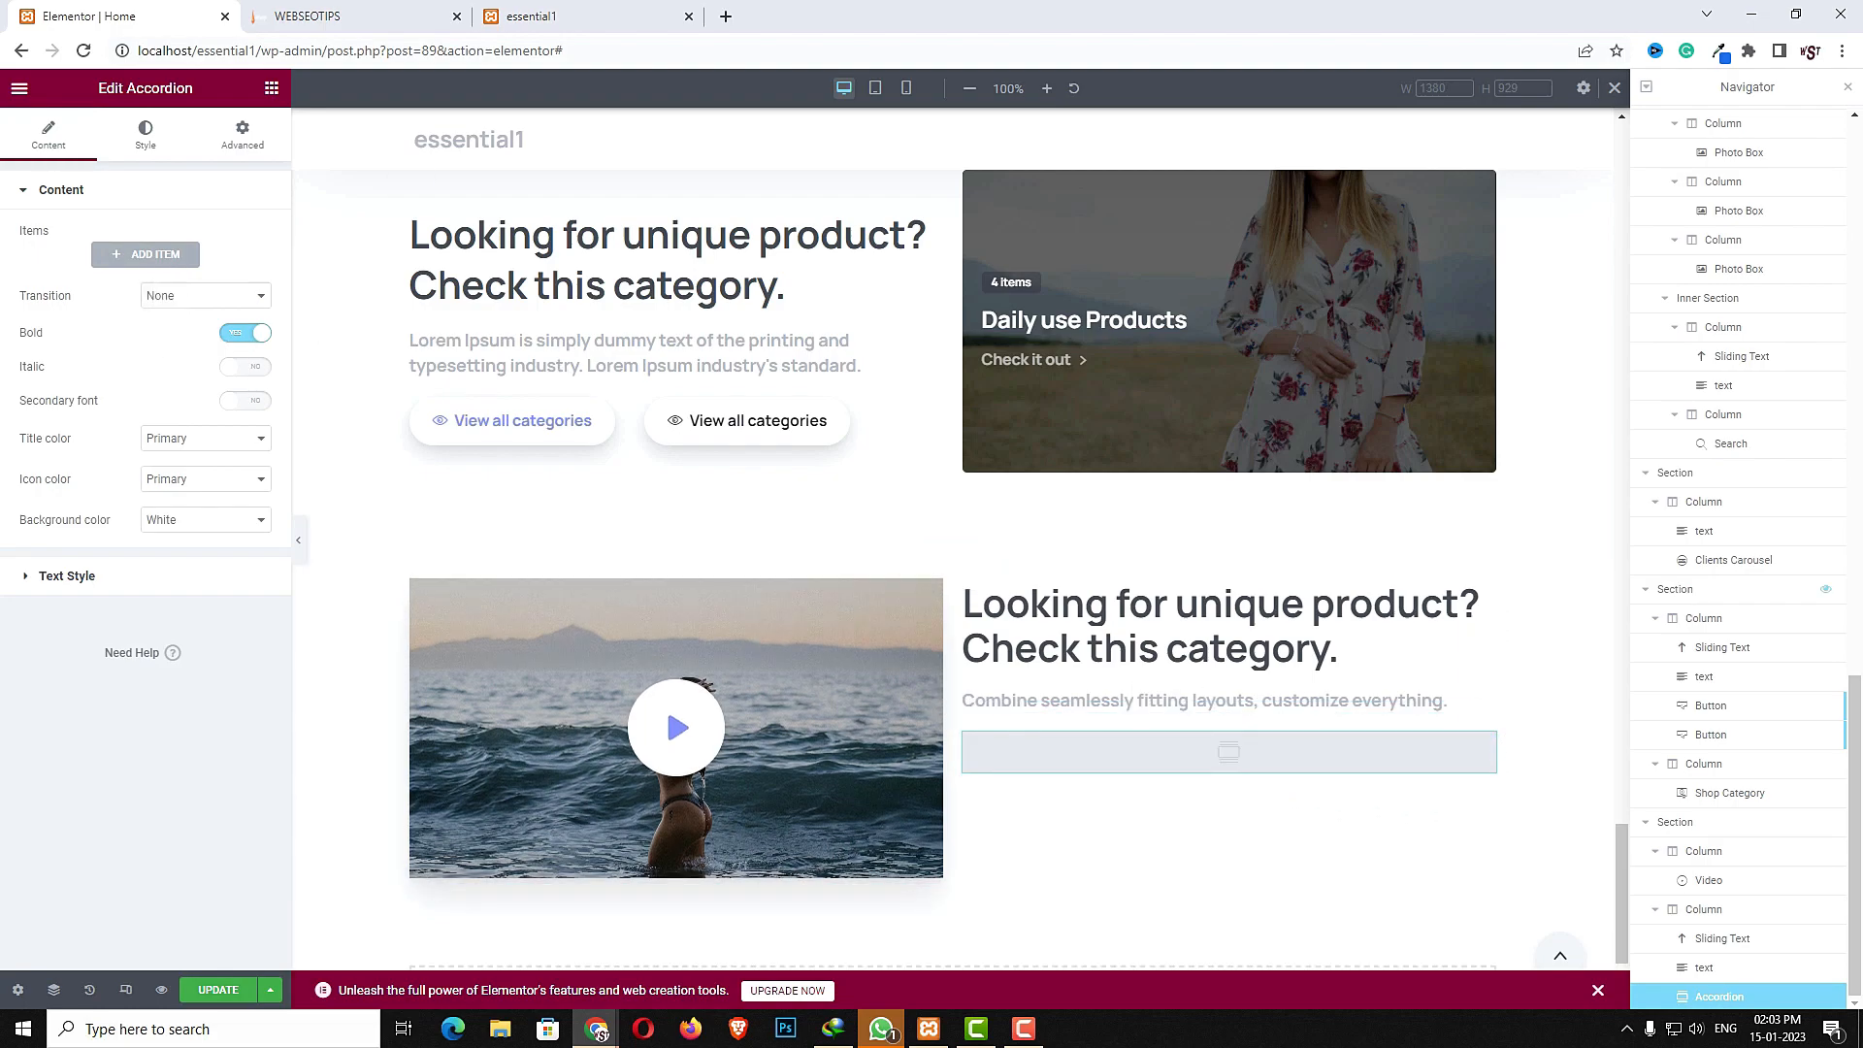
- Add a first accordion item titled "How long does my license/seats last for?"
click(145, 254)
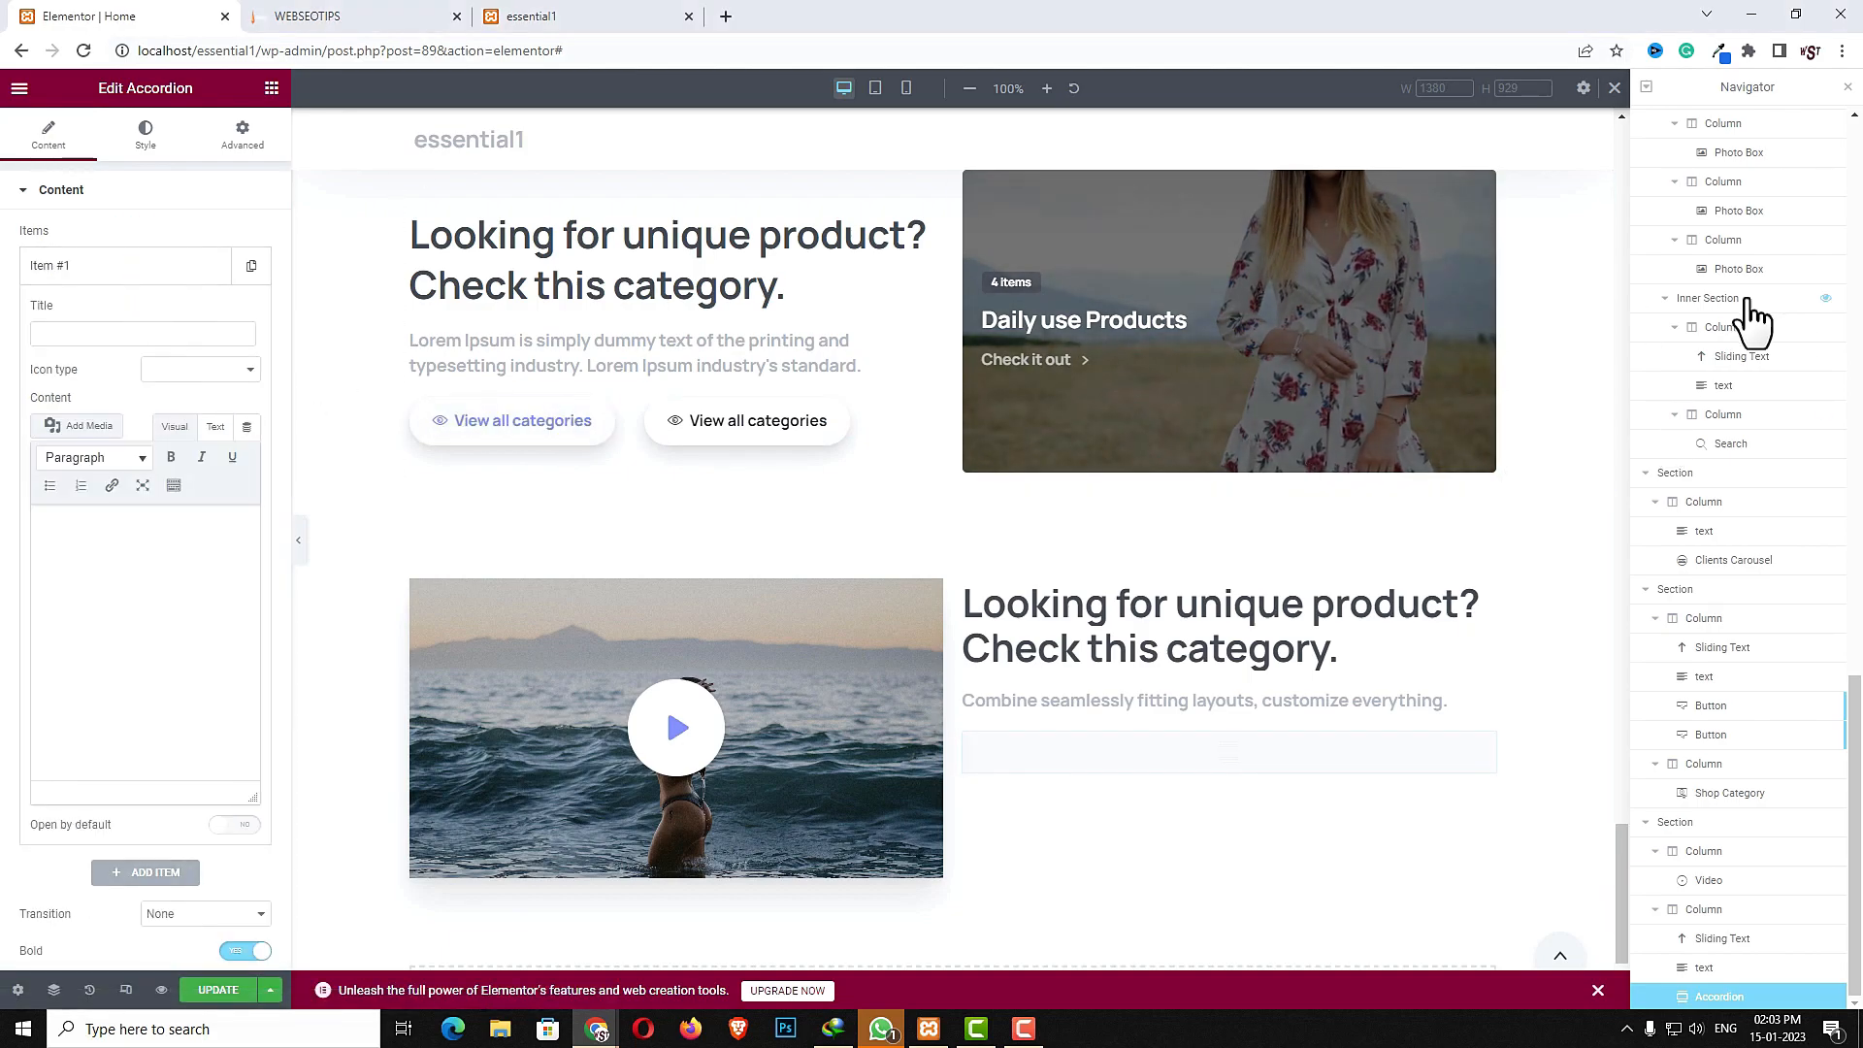
click(158, 330)
key(ctrl+v)
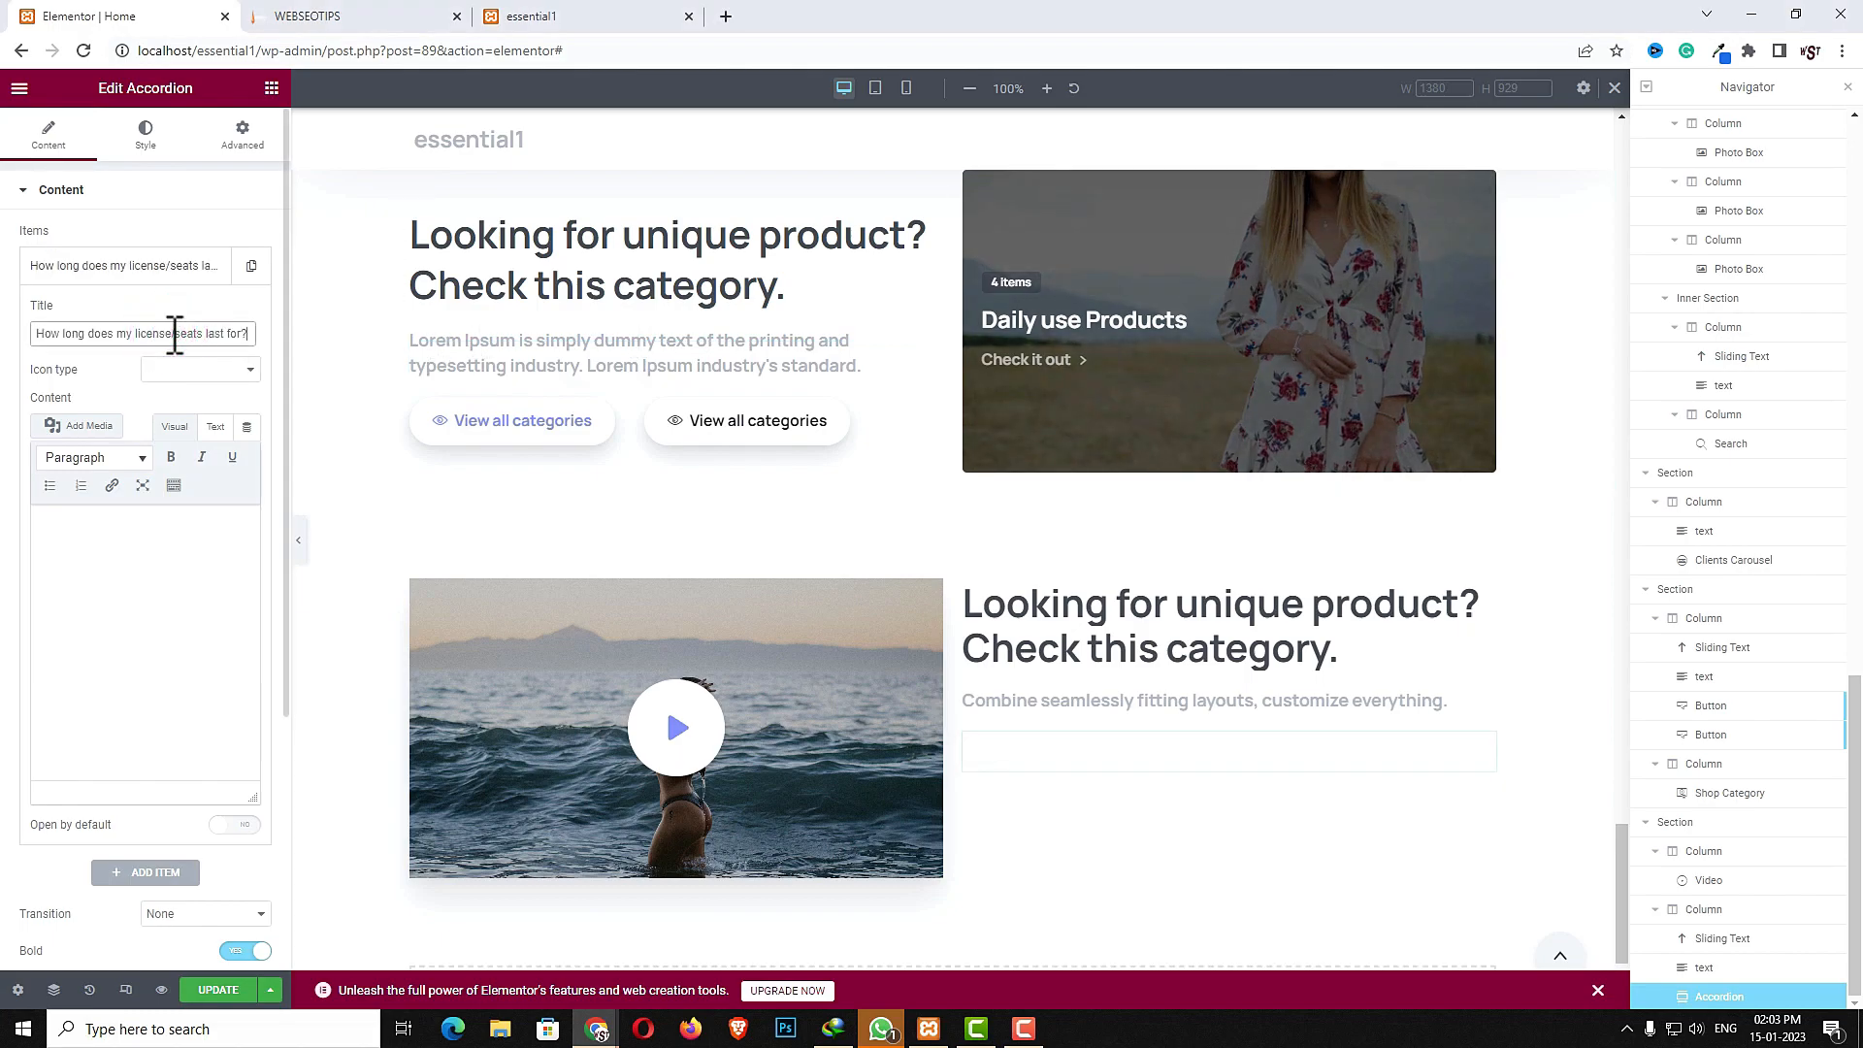
- Set the first item's icon type to Duo tone icon and pick a box-shaped icon
click(190, 366)
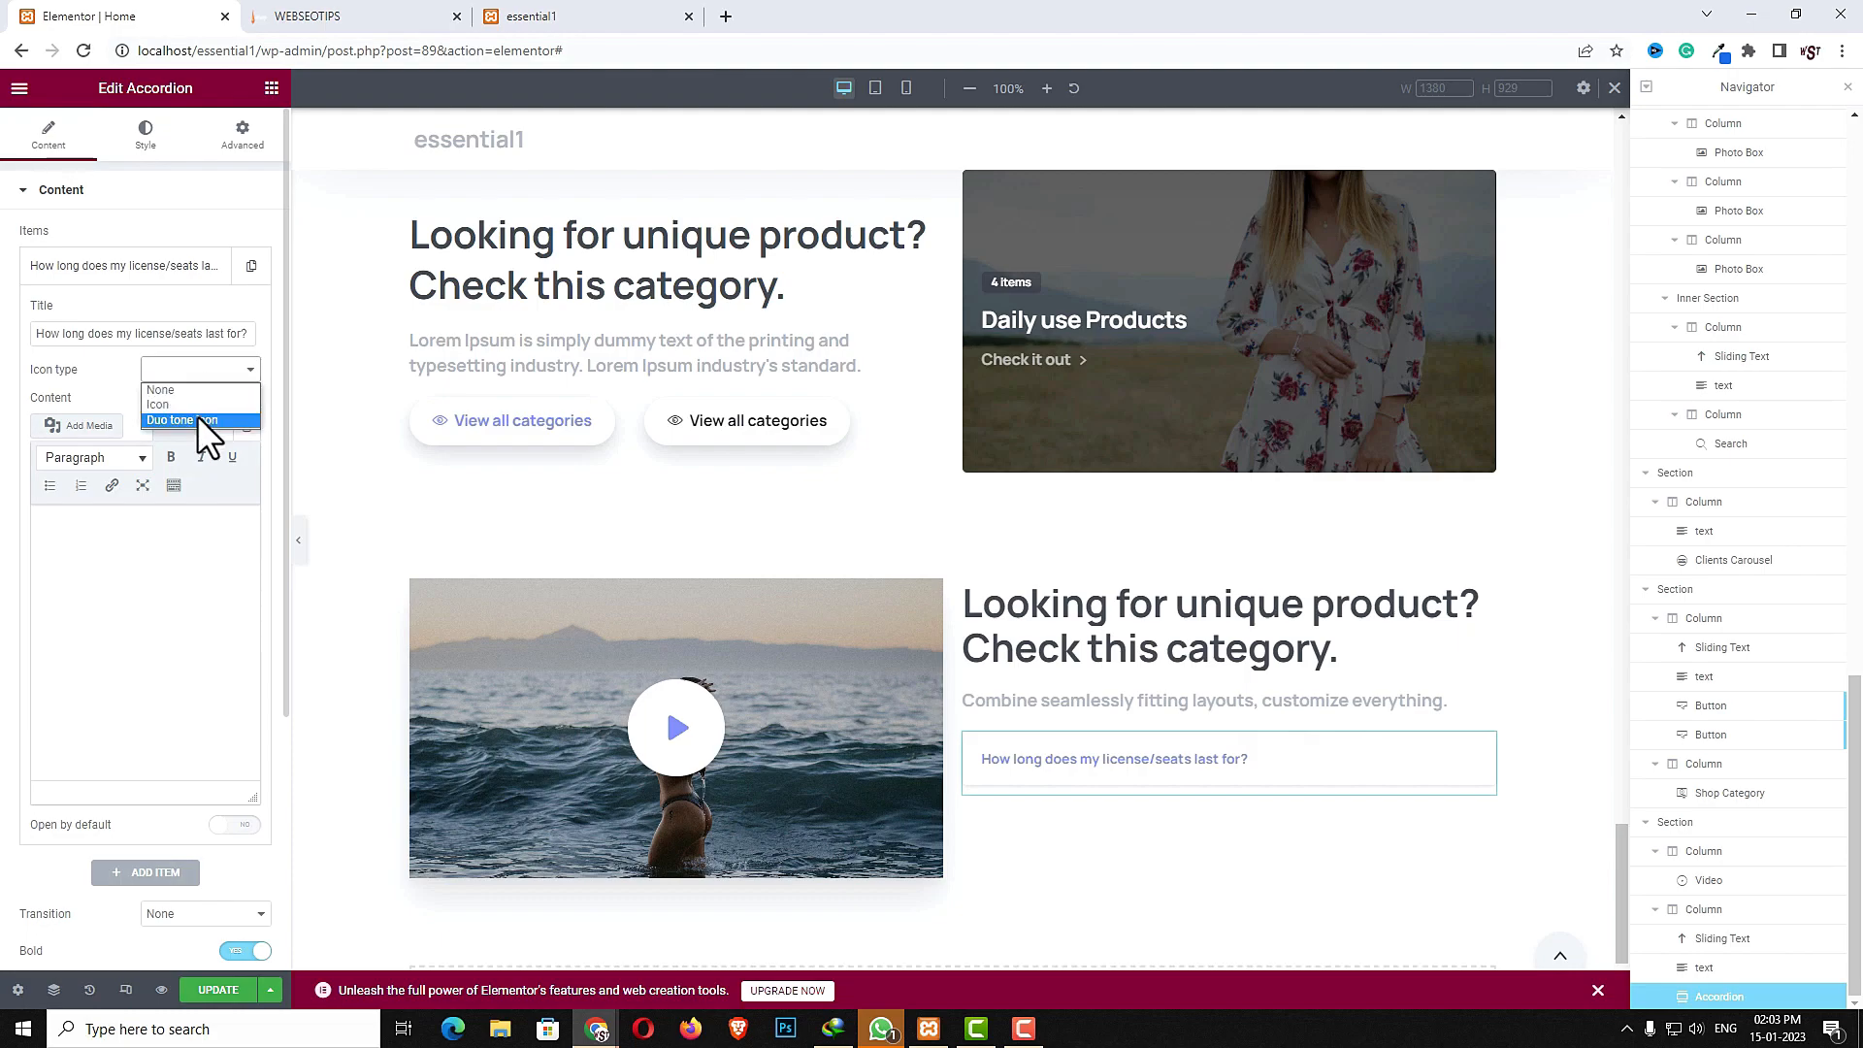
click(196, 421)
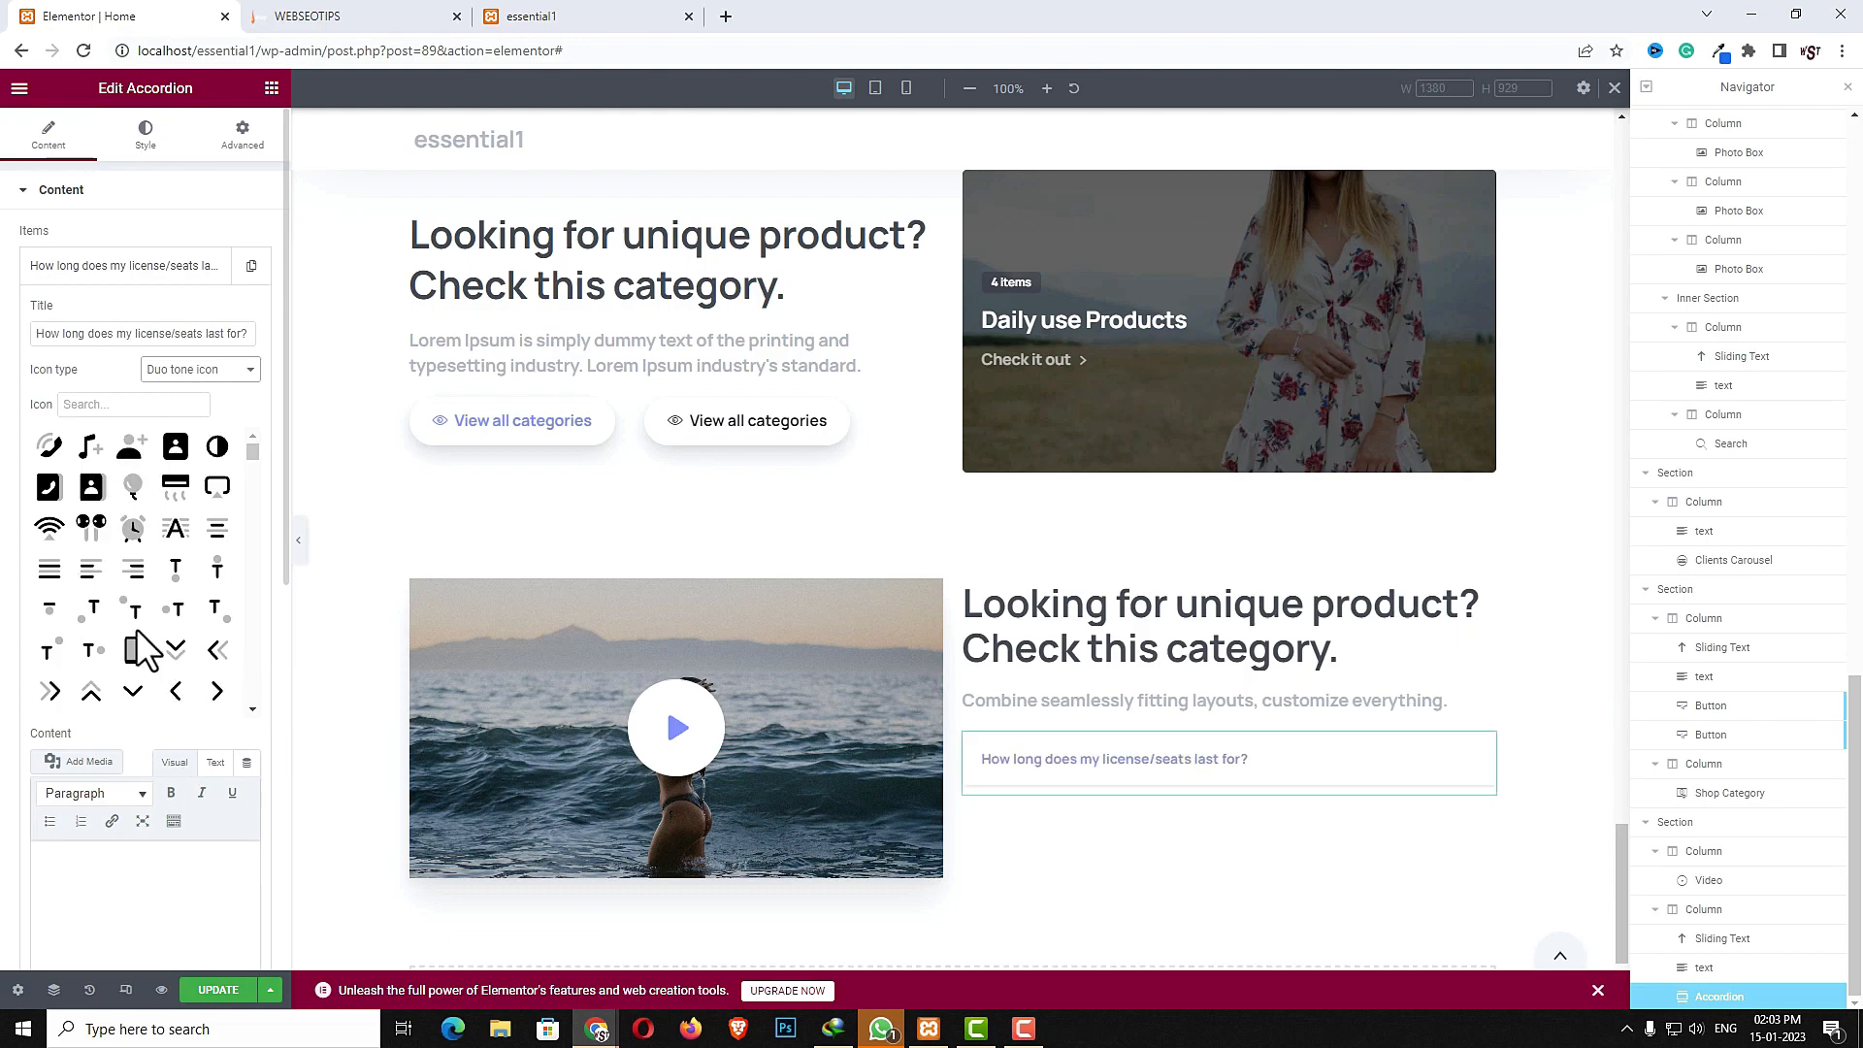
scroll(151, 660, down, 5)
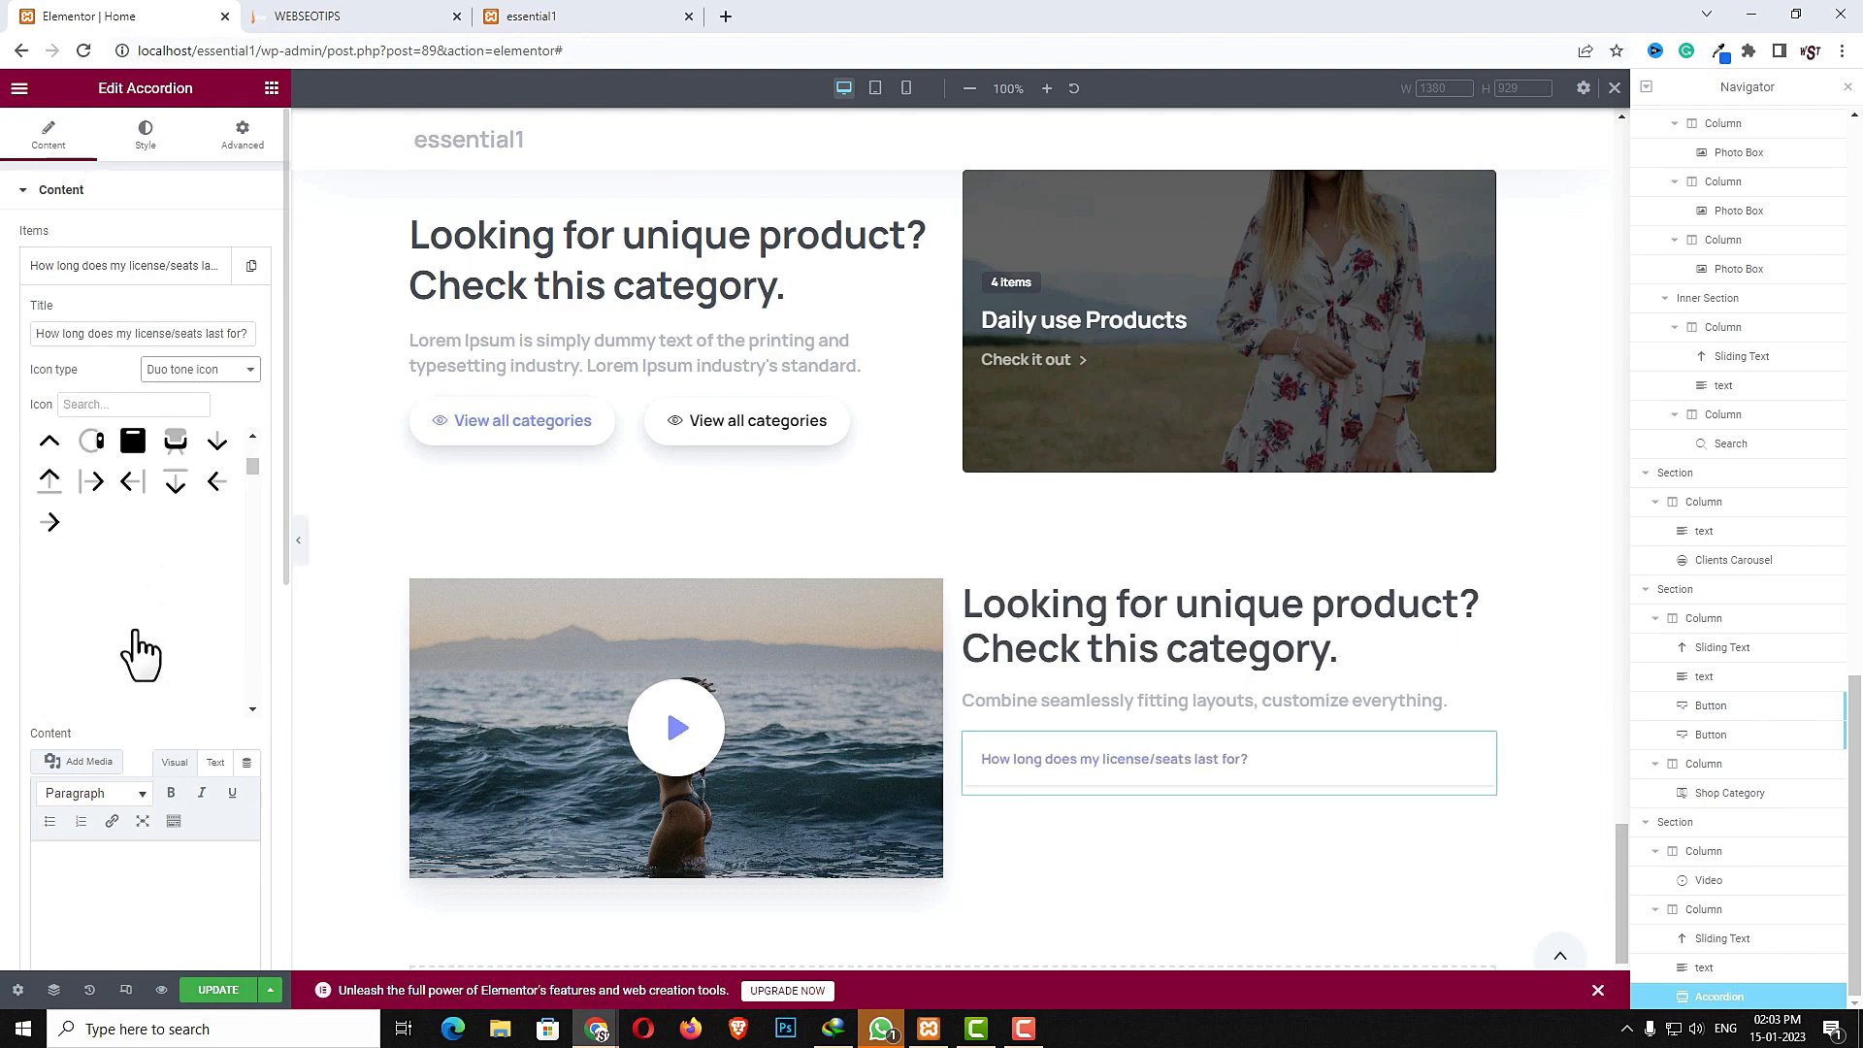
click(176, 445)
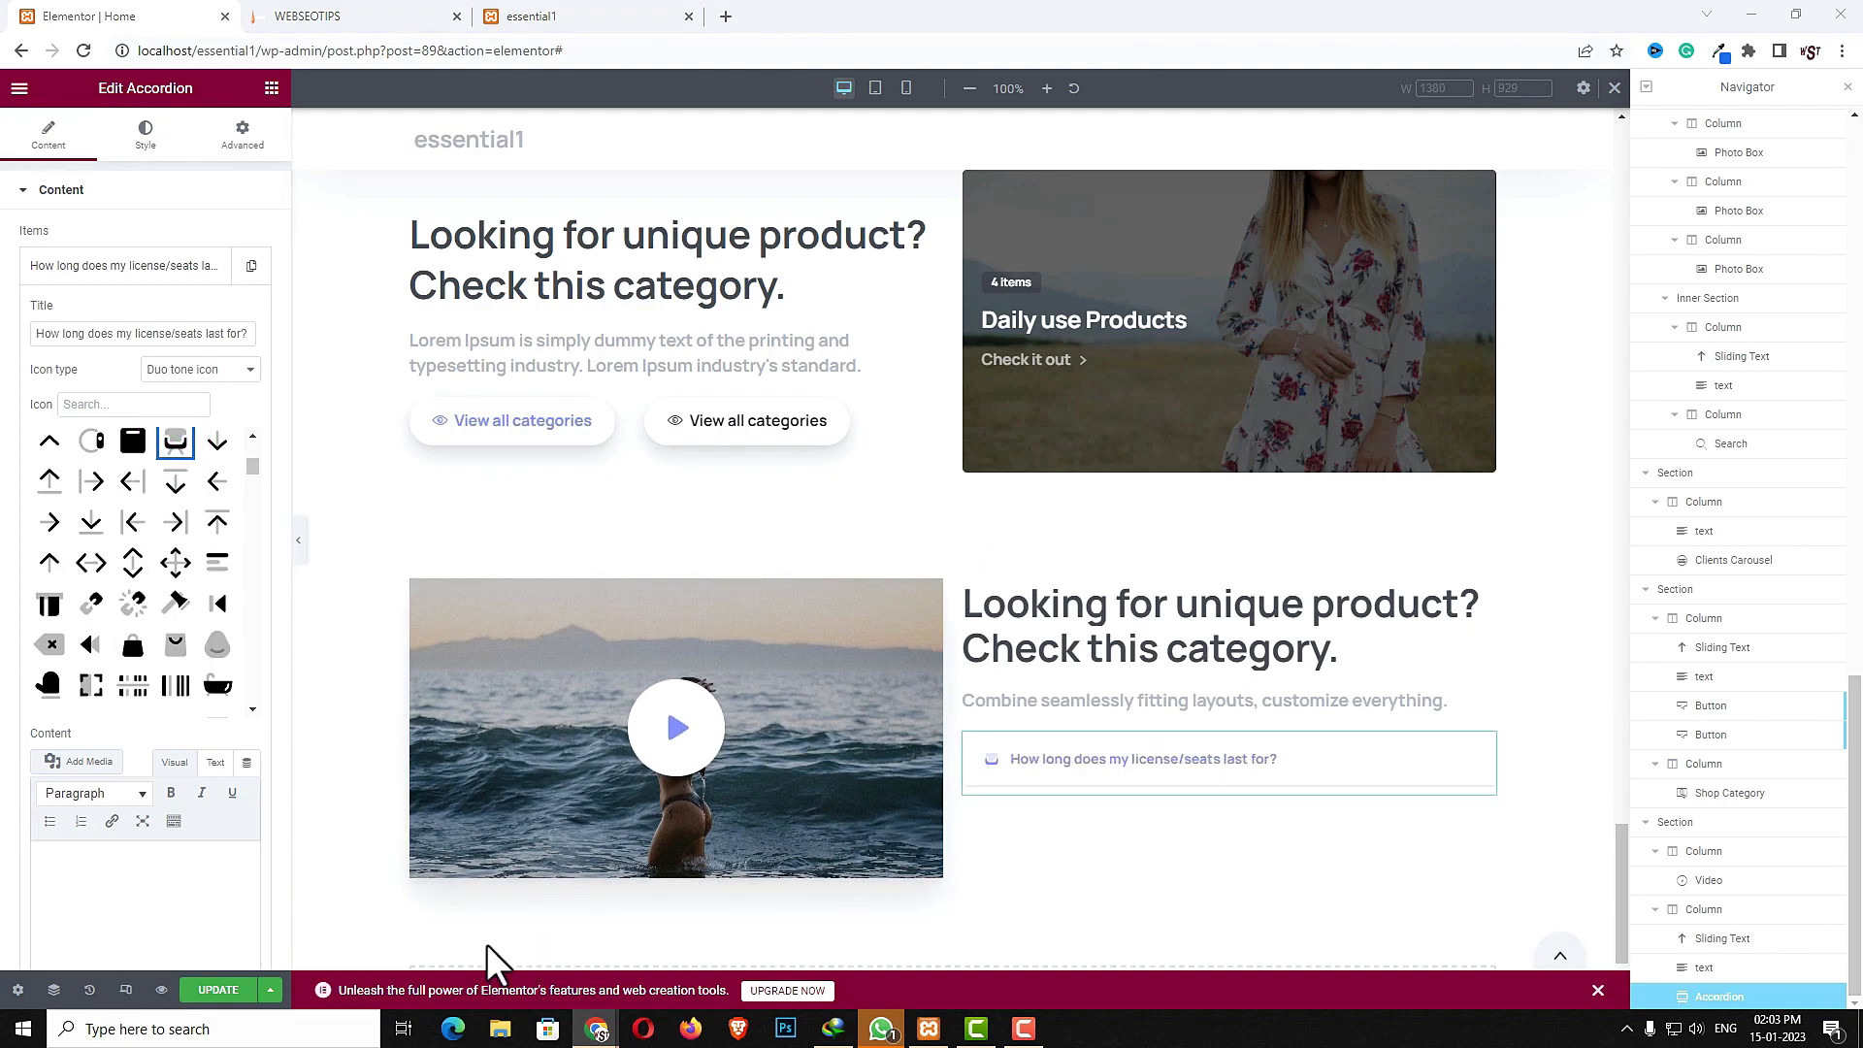
- Paste the Lorem Ipsum dummy text as the first item's content
click(174, 894)
key(ctrl+v)
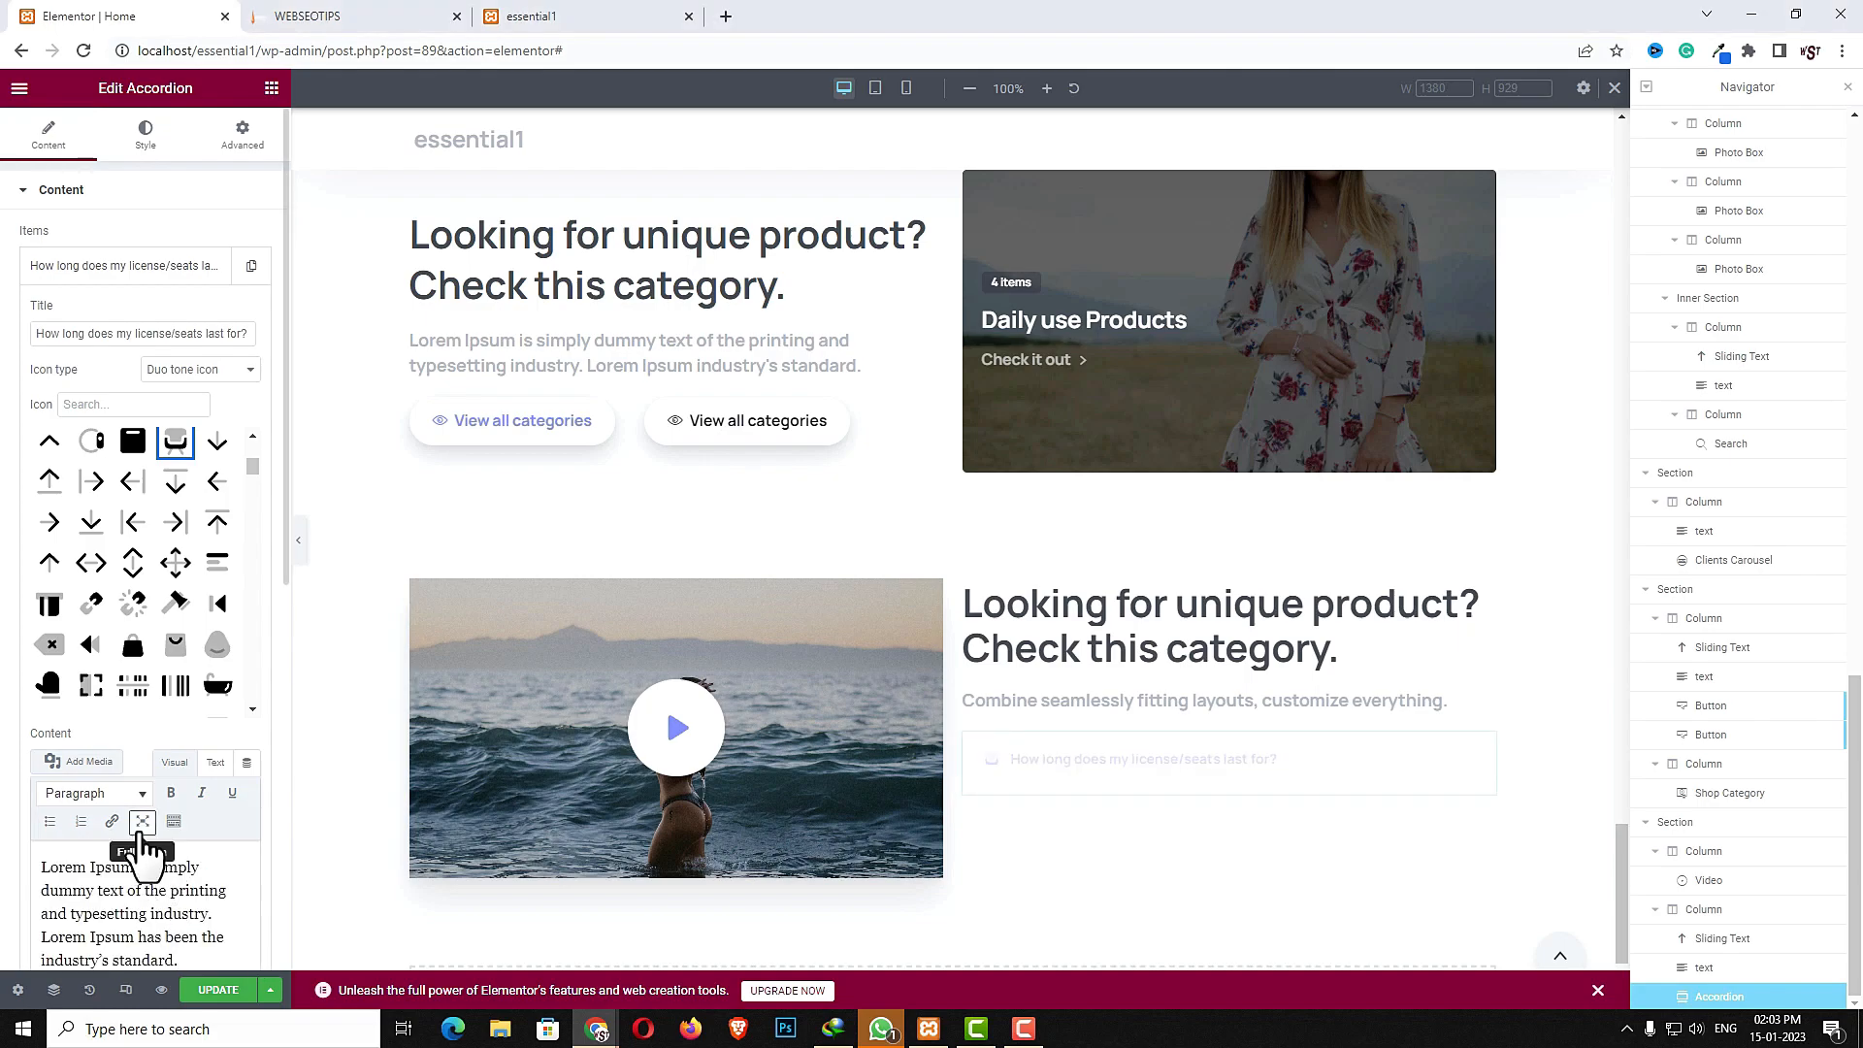
- Turn on Open by default for the first accordion item
drag(283, 561, 283, 836)
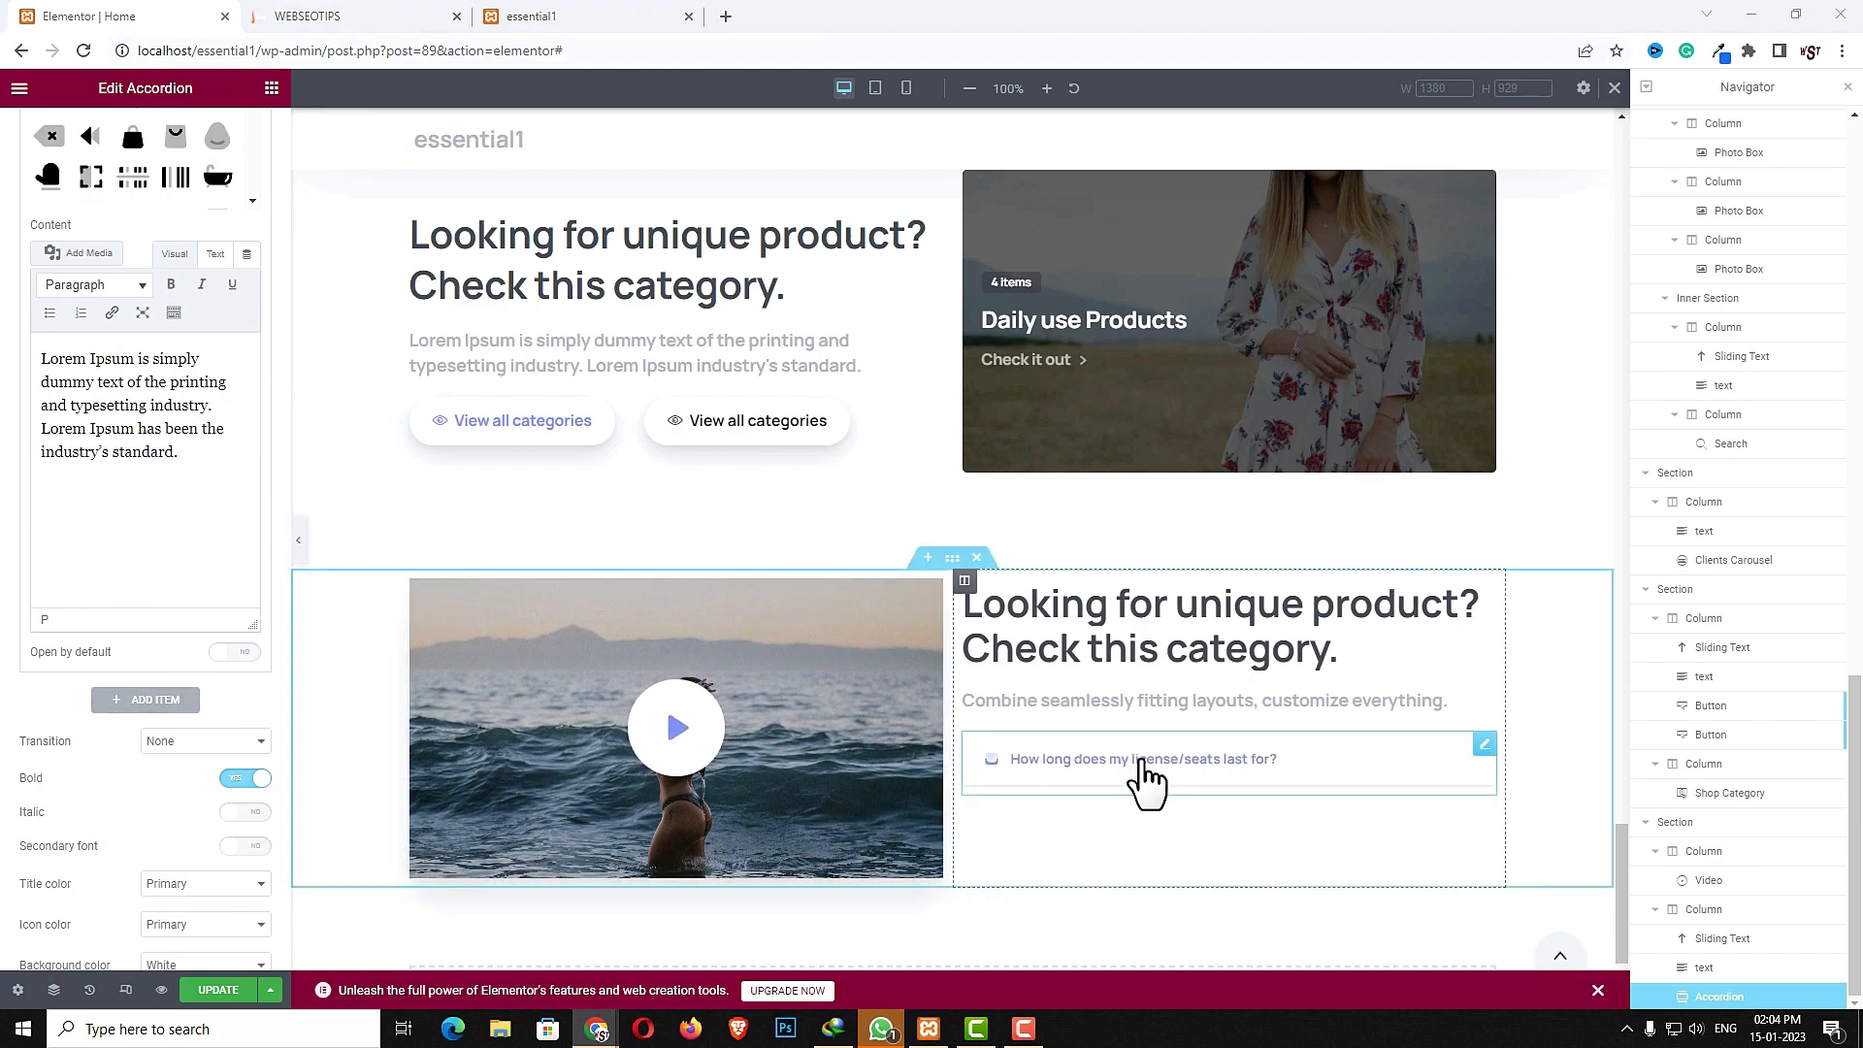
click(233, 653)
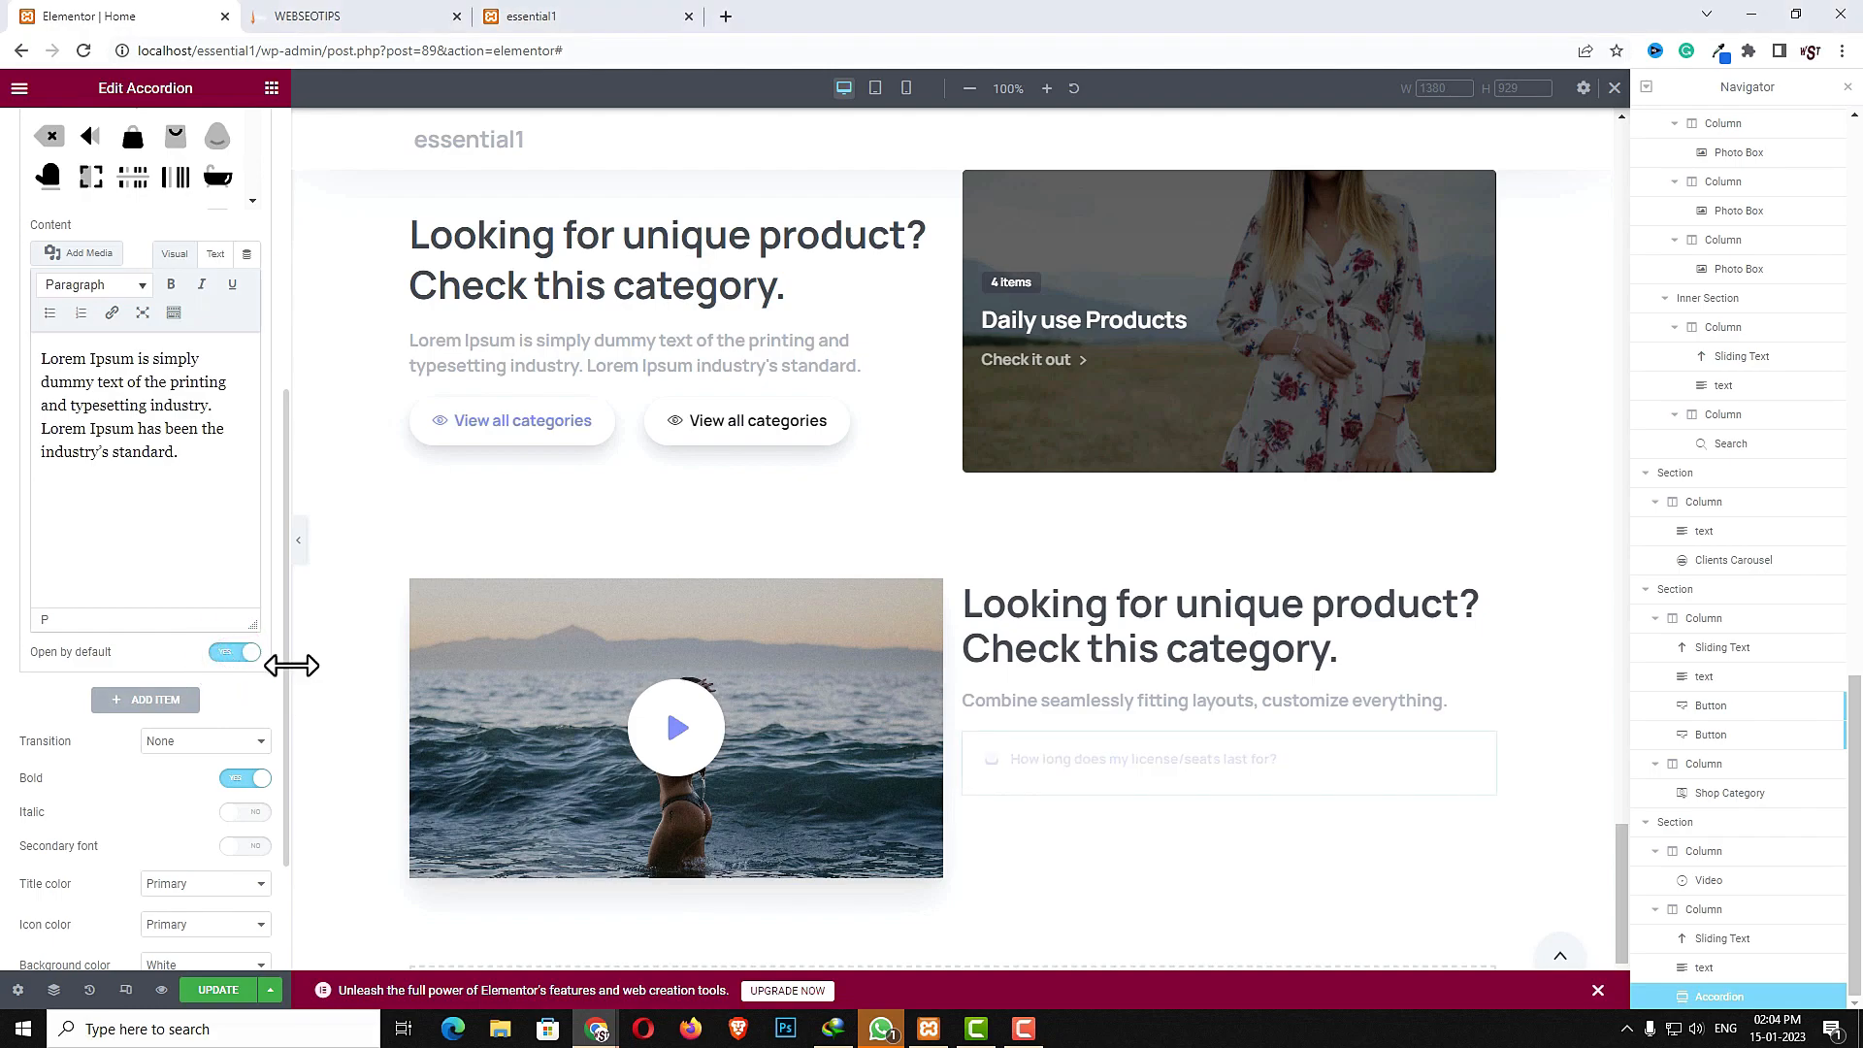
- Add a second accordion item titled "Can I build one page website?"
scroll(224, 699, up, 3)
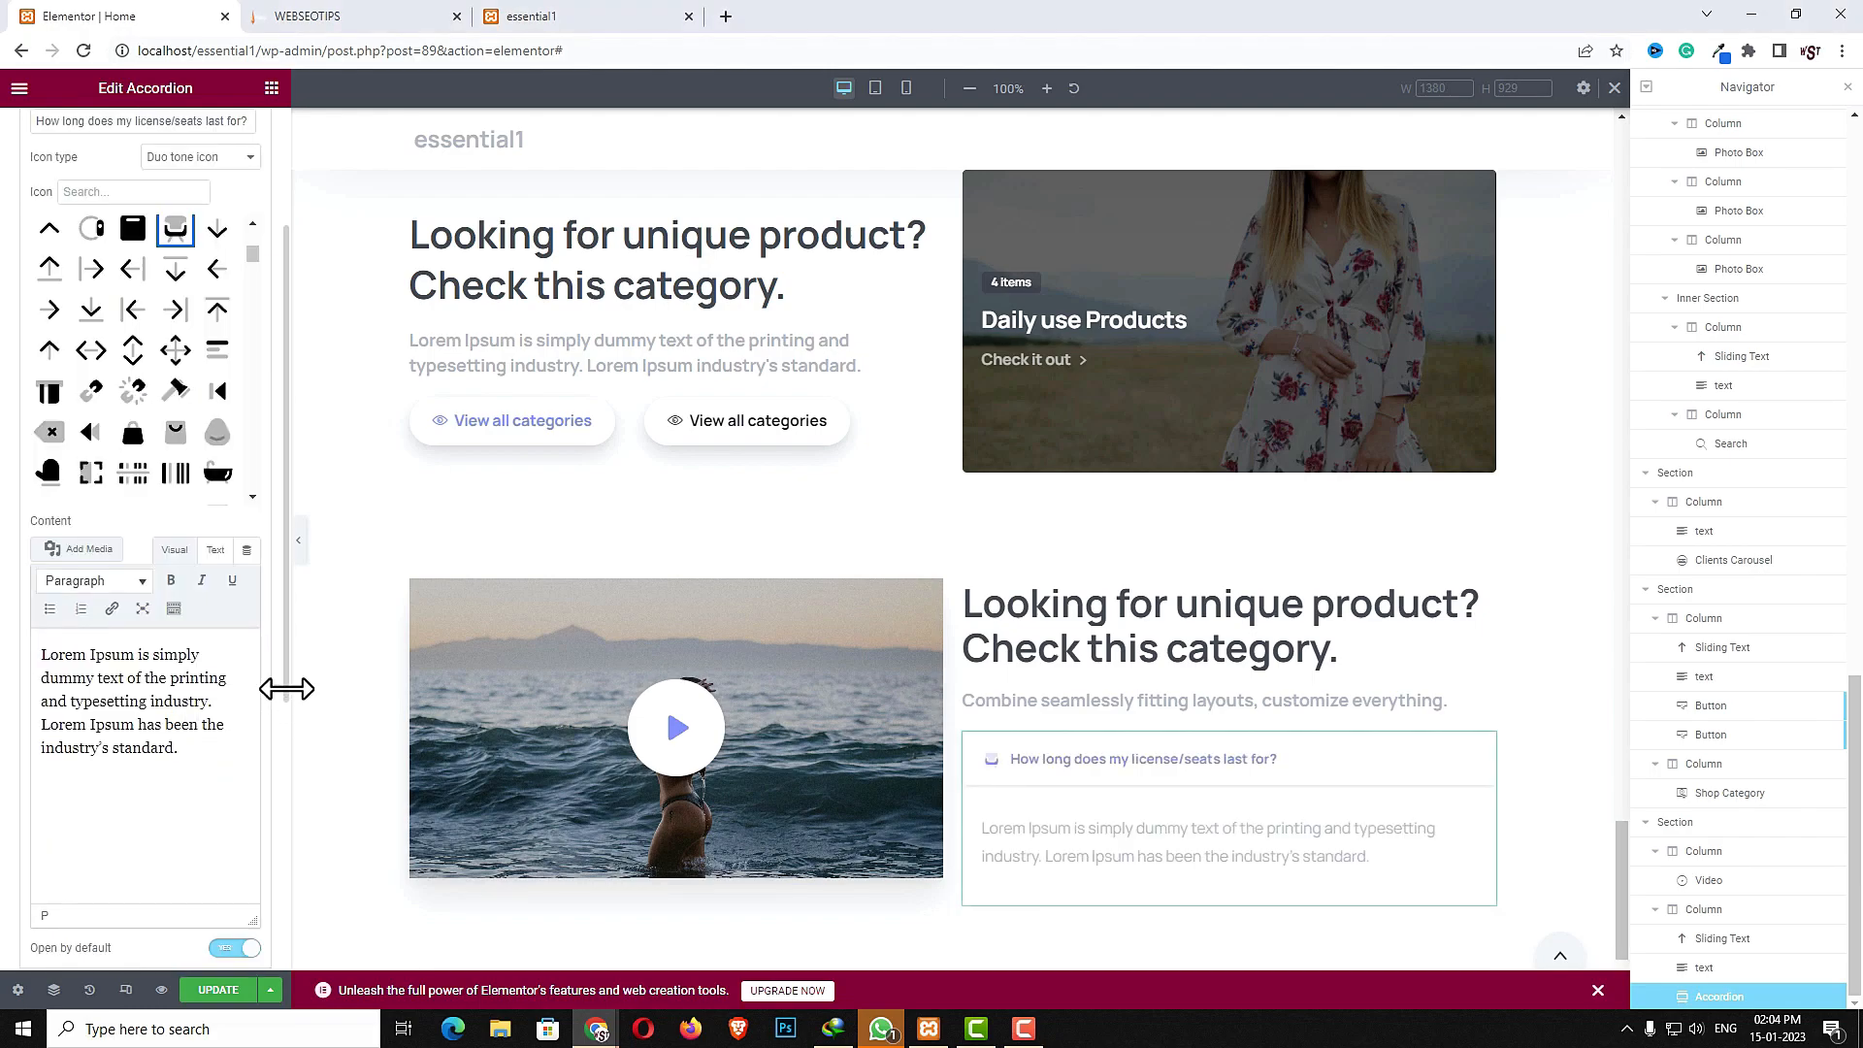
drag(281, 667, 260, 776)
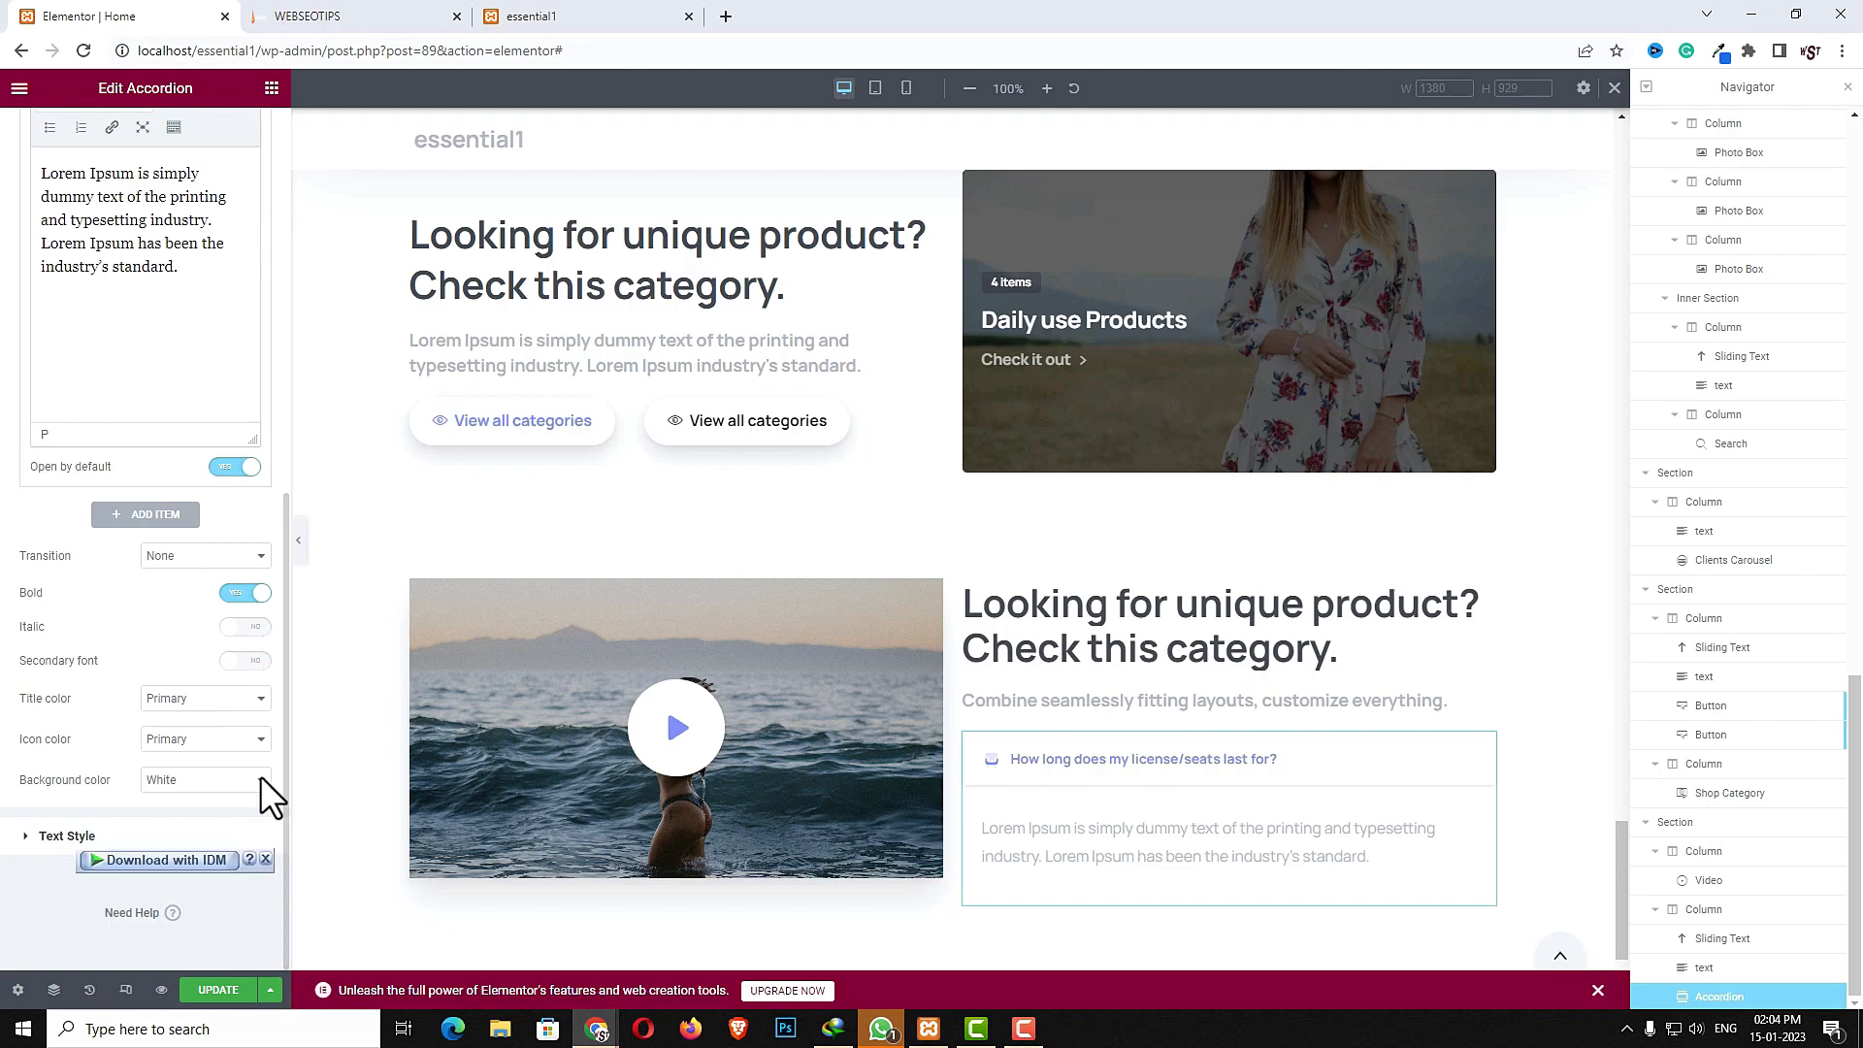
click(159, 519)
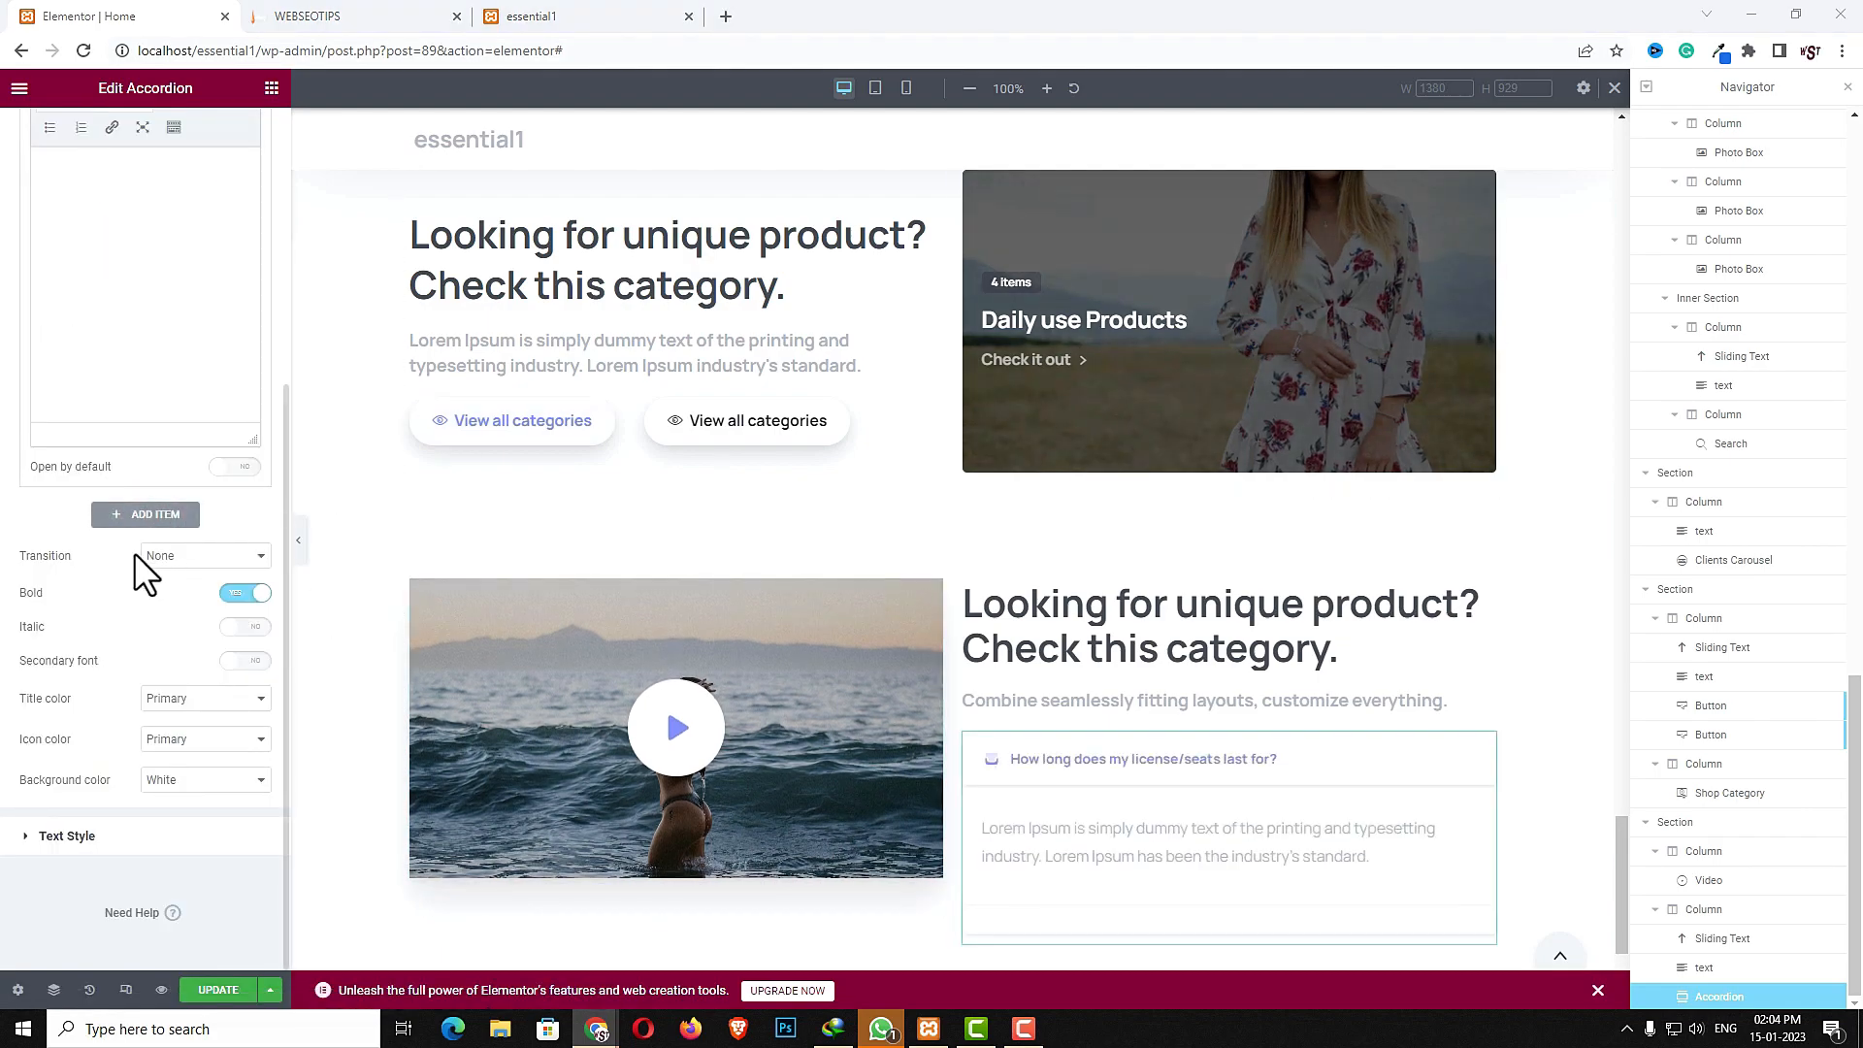
scroll(272, 367, up, 4)
click(106, 381)
key(ctrl+v)
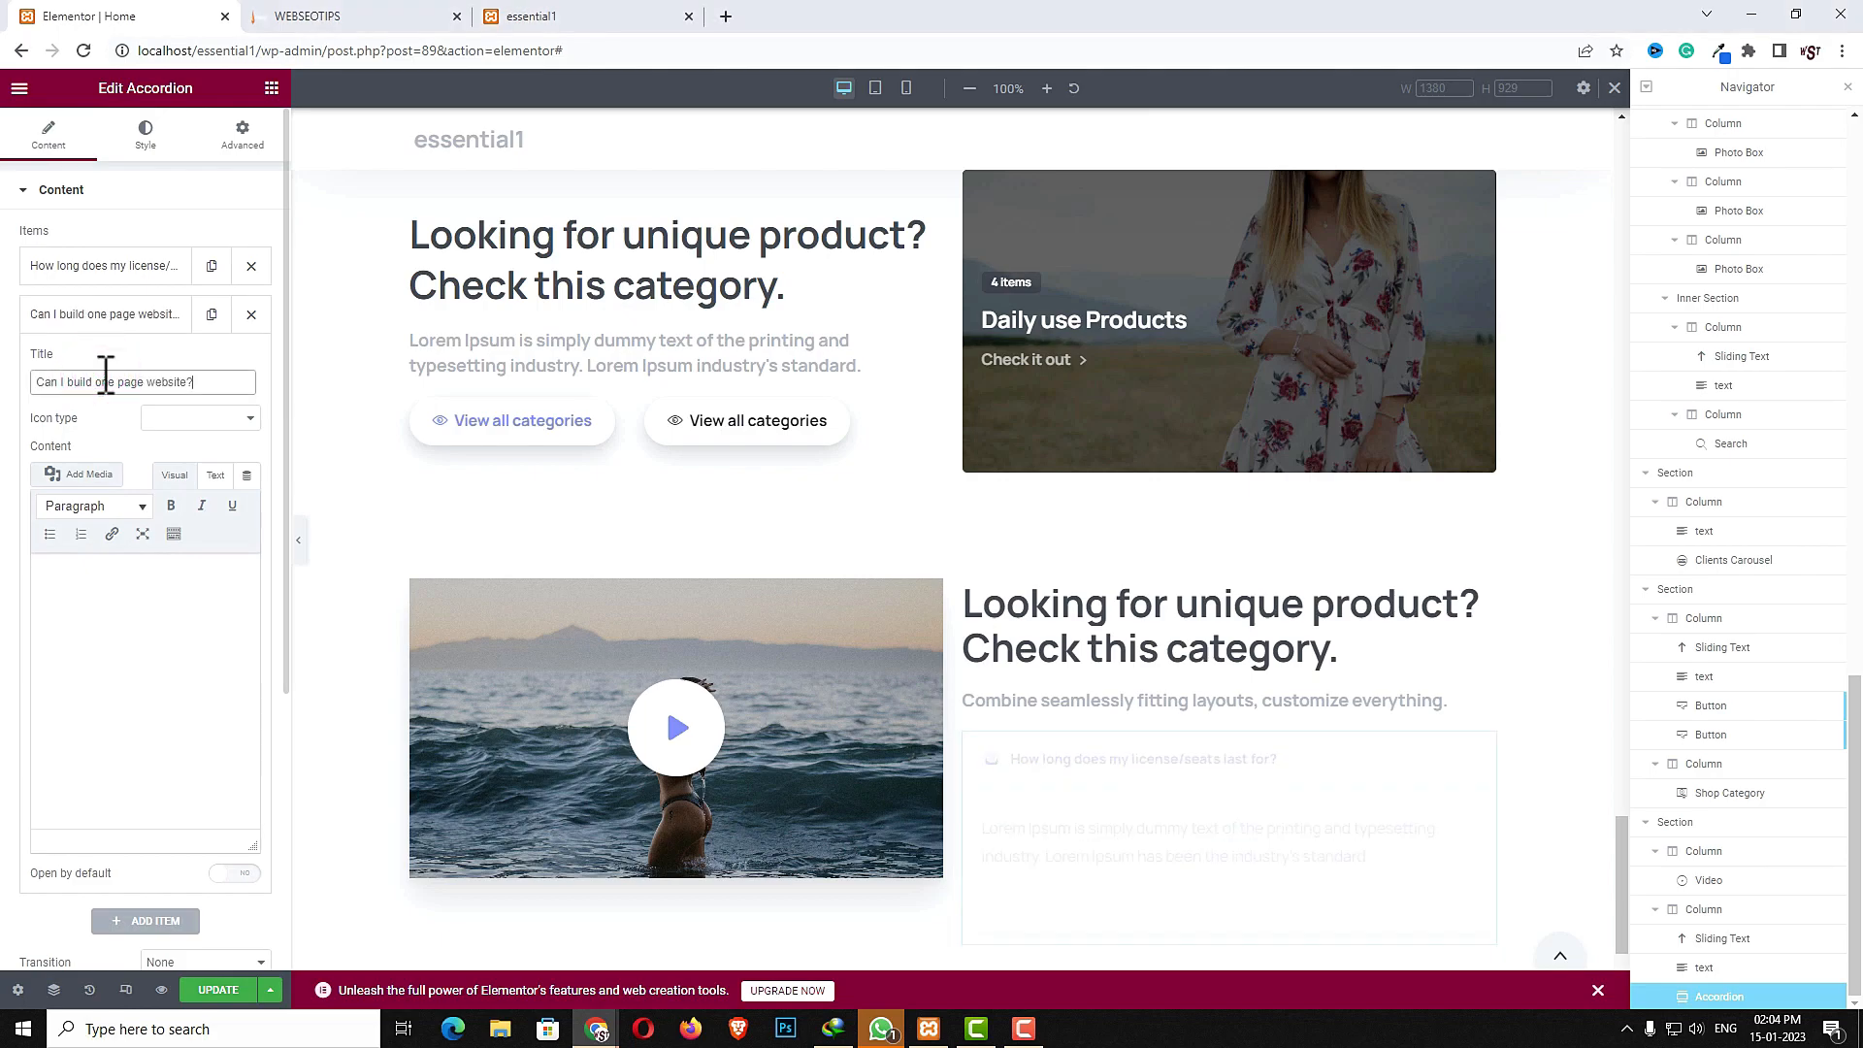
- Set the second item's icon type to Duo tone icon and pick a cloud icon
click(200, 417)
click(189, 462)
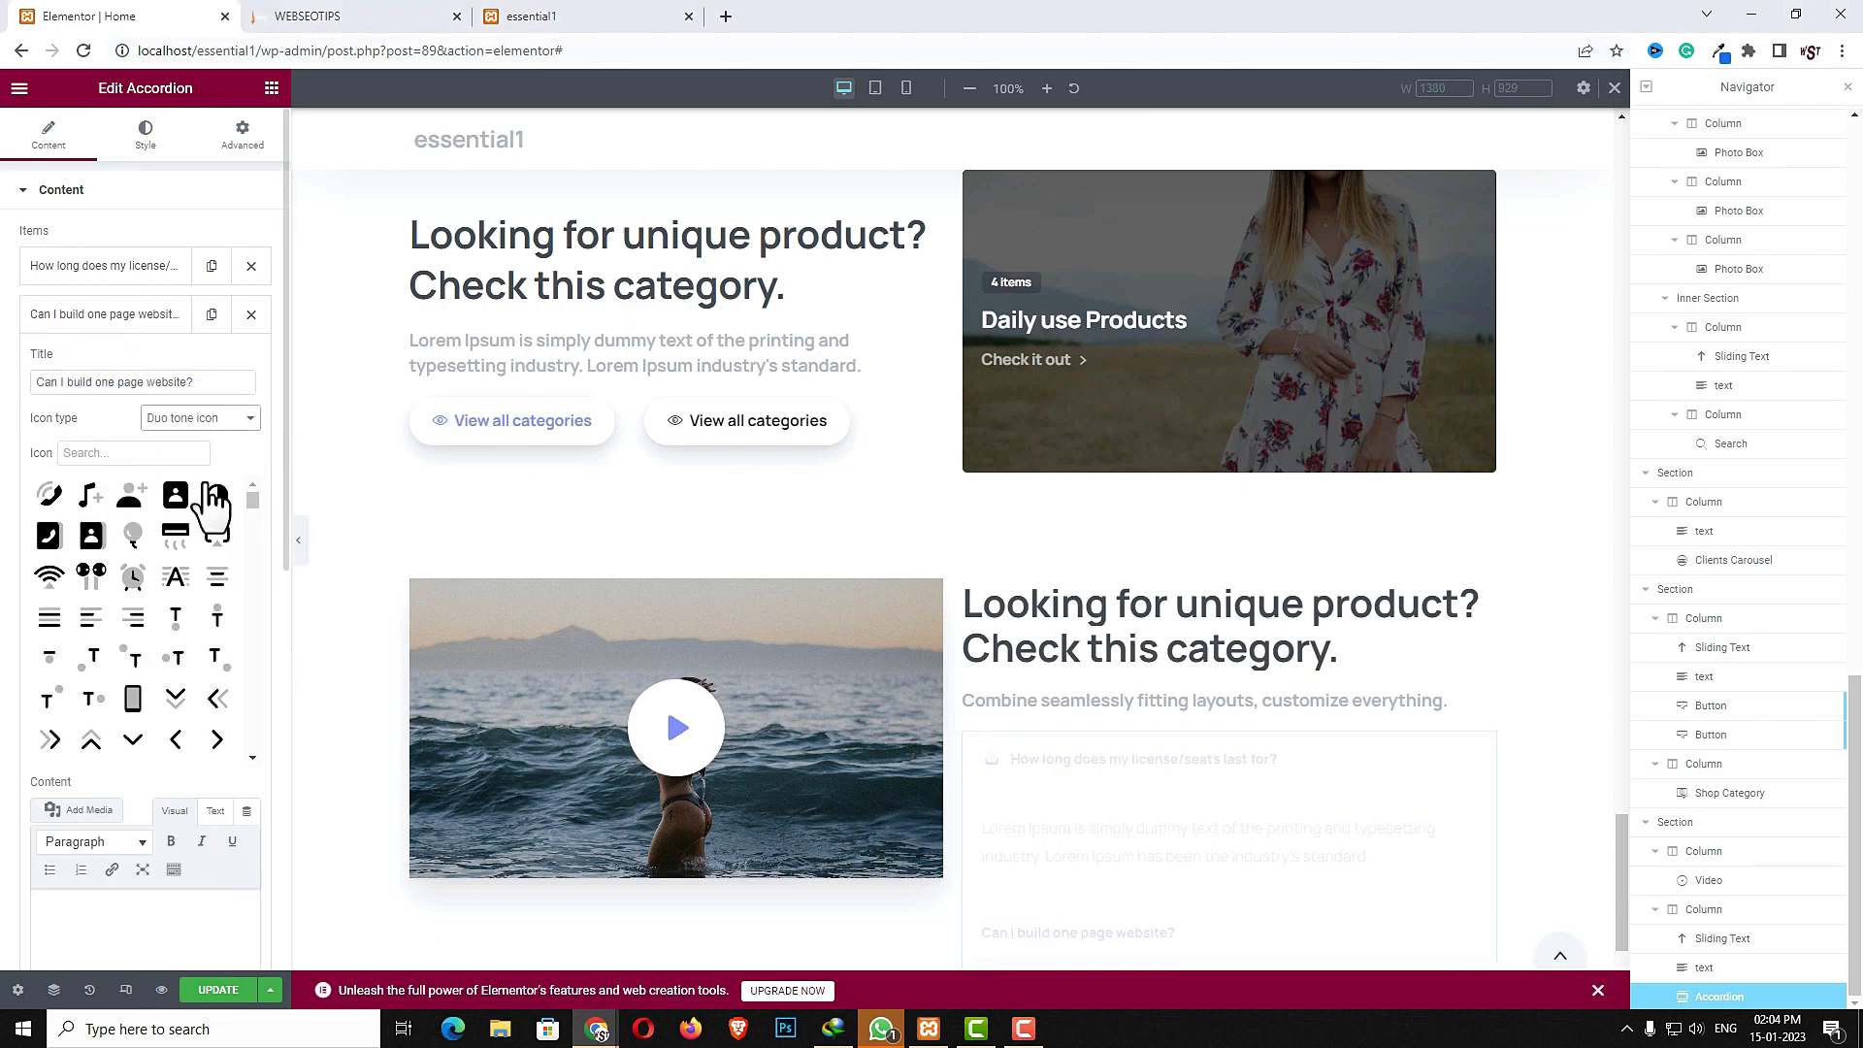
scroll(161, 680, down, 3)
click(94, 549)
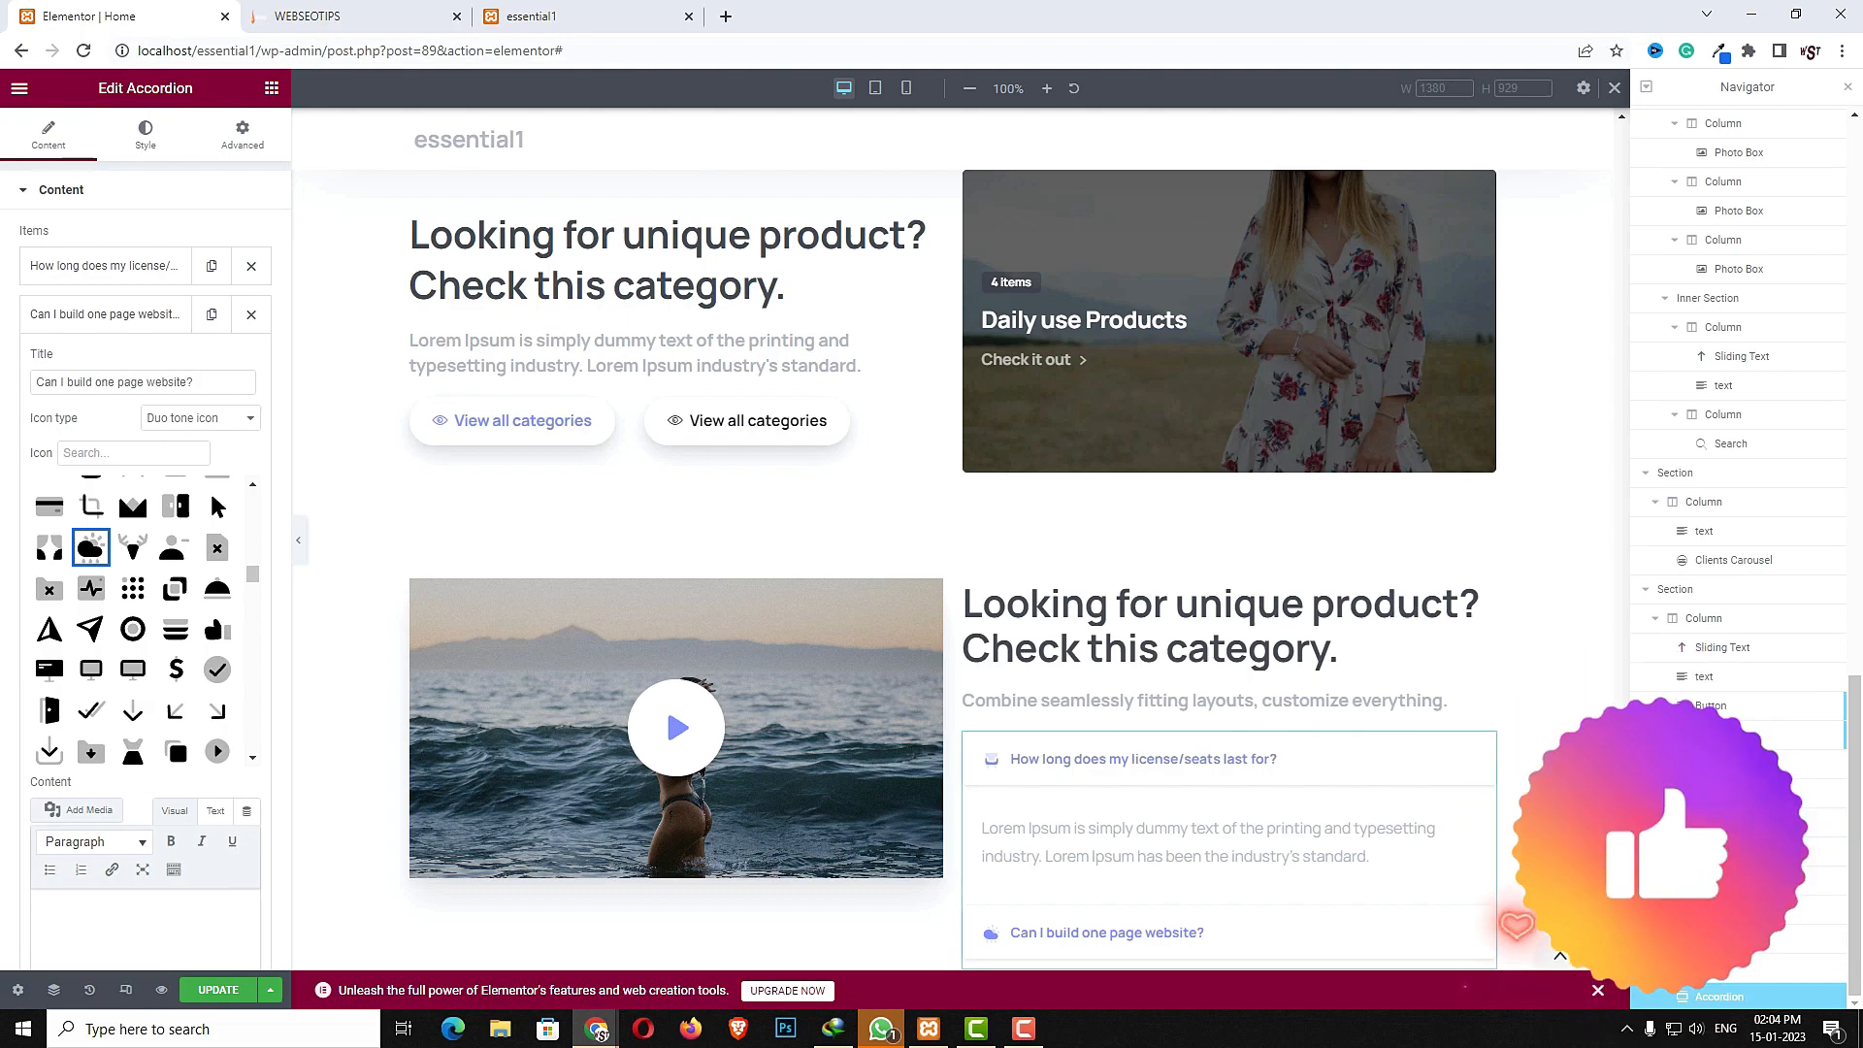
- Fill the second item's content with the Lorem Ipsum text and add a third accordion item
click(158, 930)
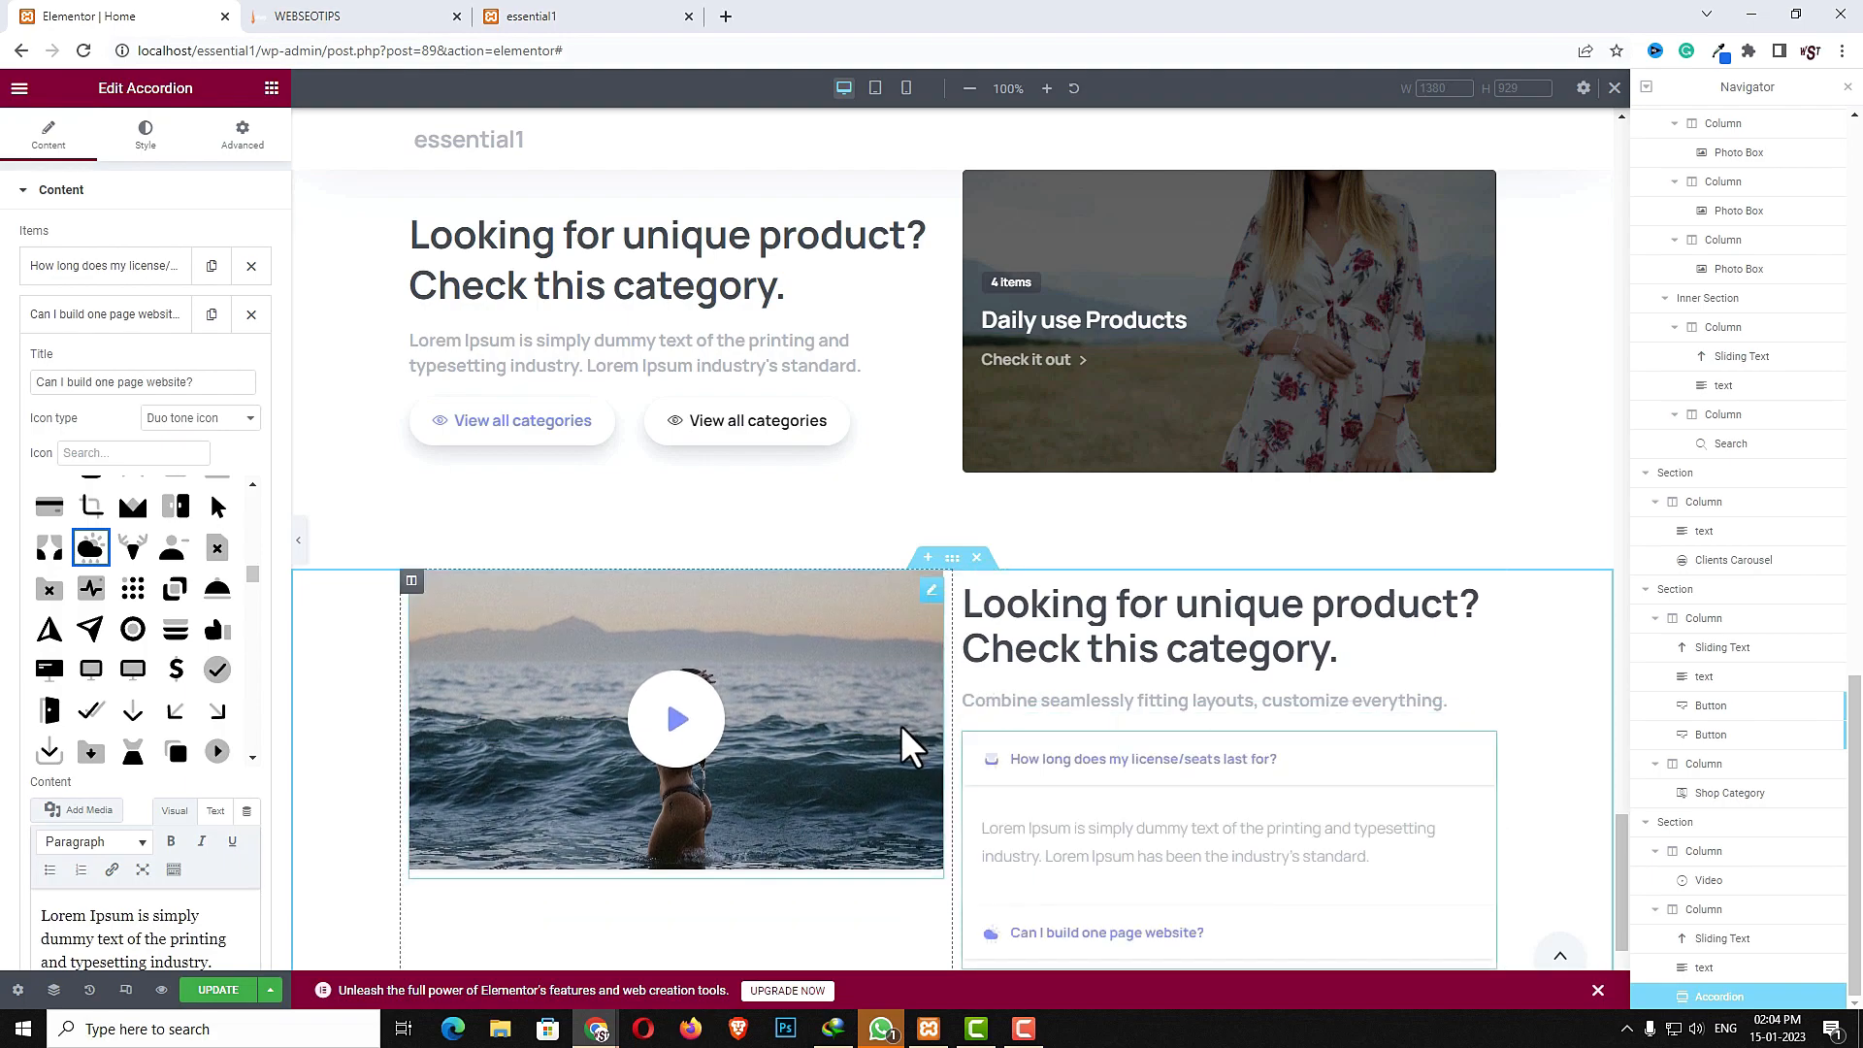
scroll(256, 734, down, 5)
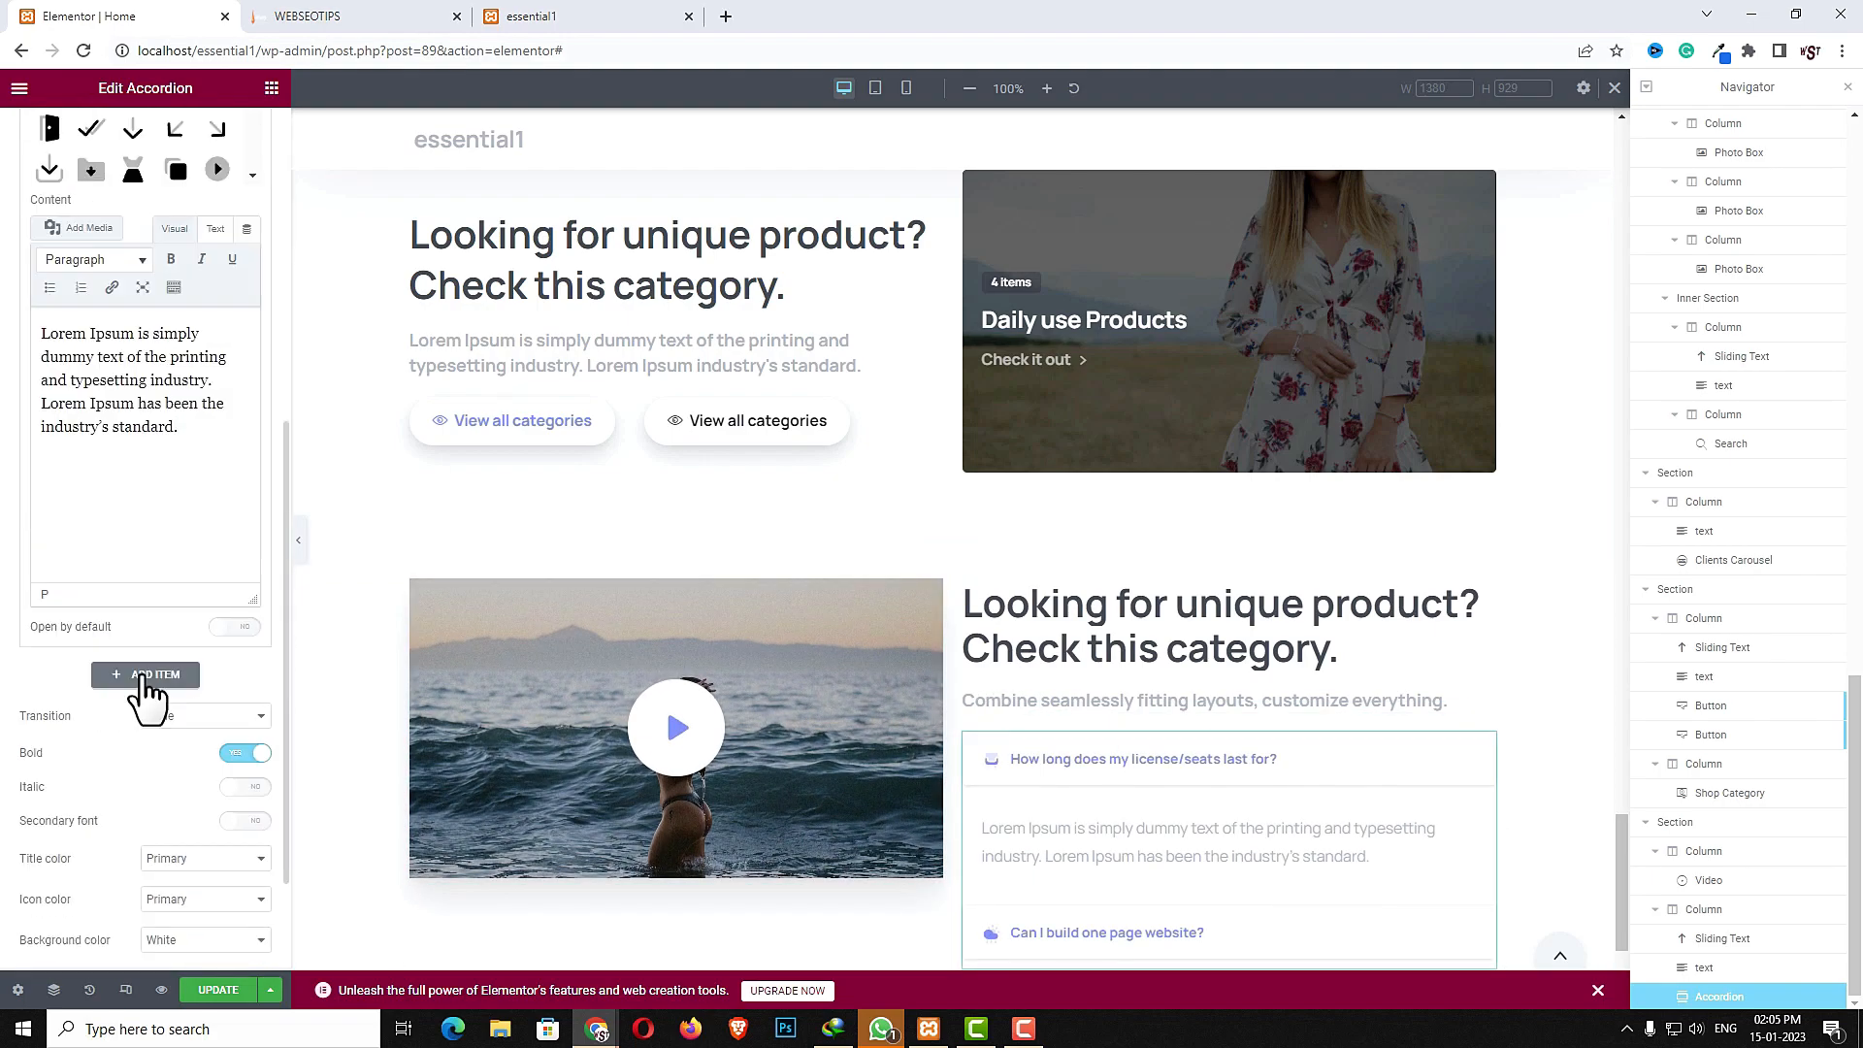
click(142, 682)
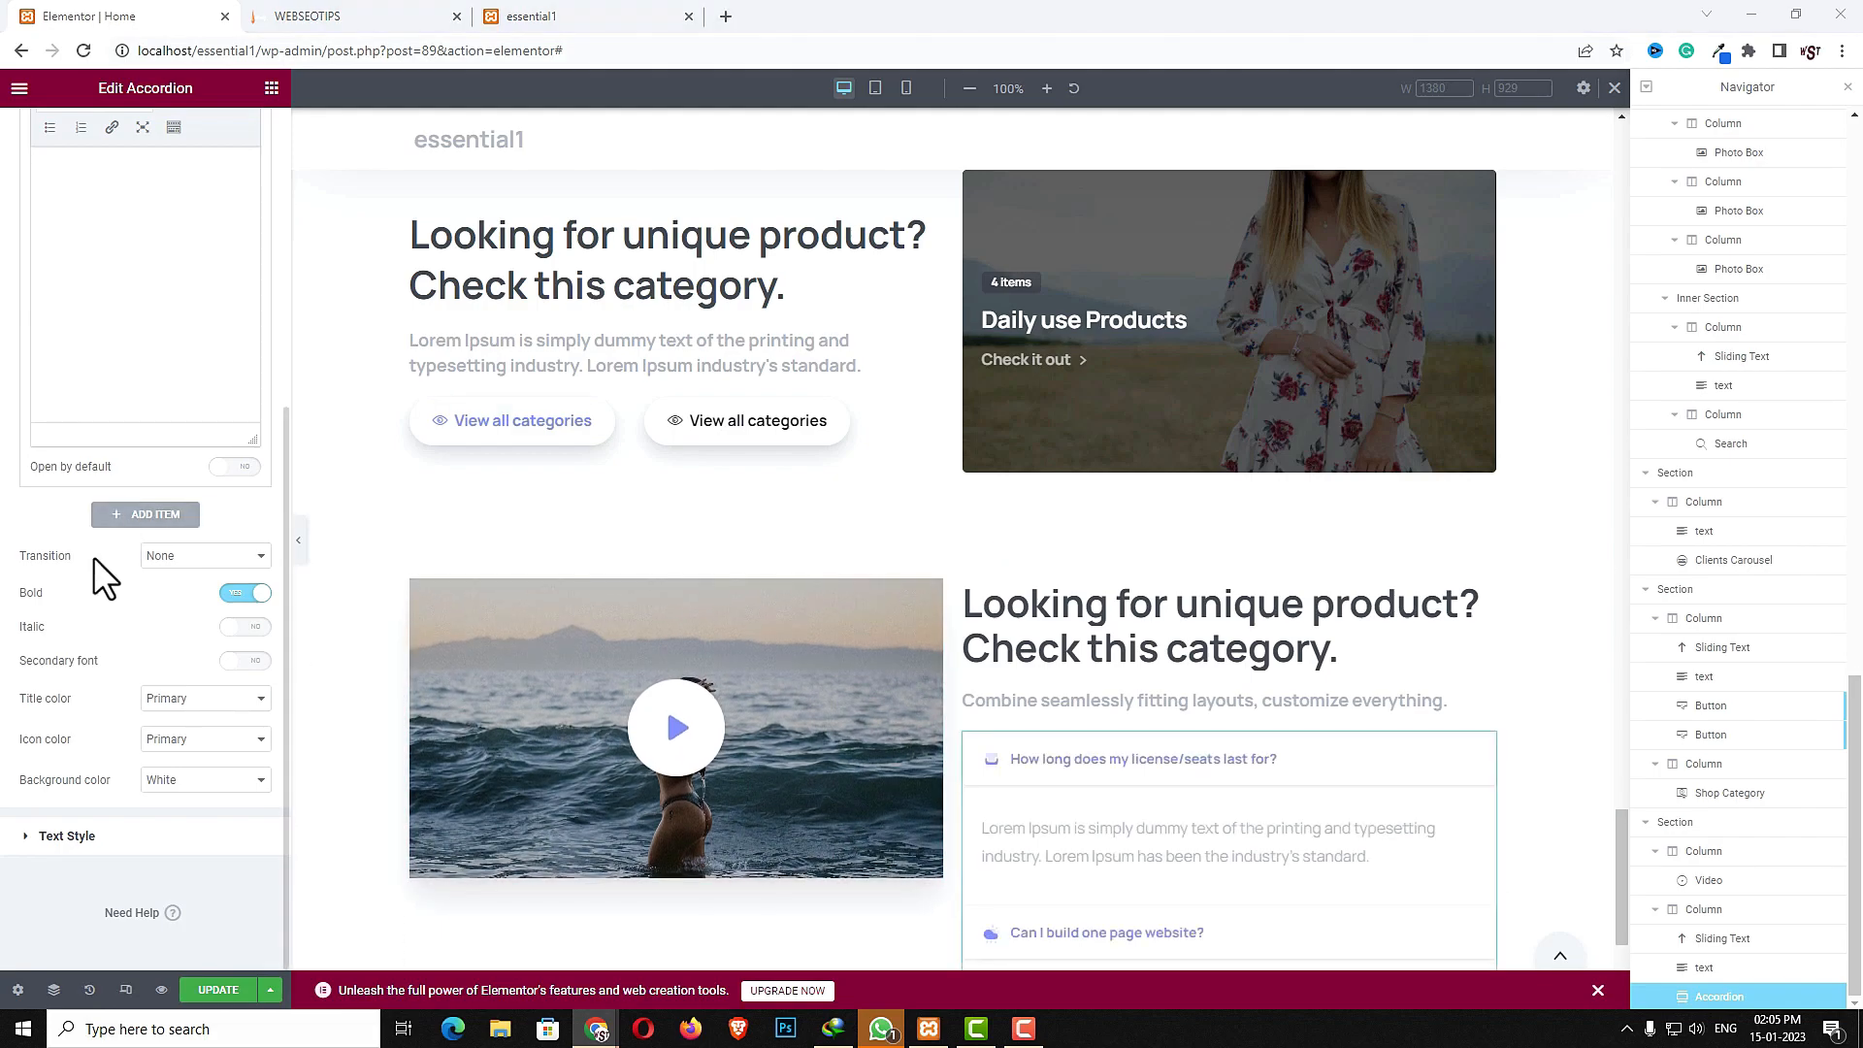
- Title the third accordion item "Is there free WordPress support?"
scroll(86, 556, up, 2)
click(153, 170)
text(Is there free WordPress support?)
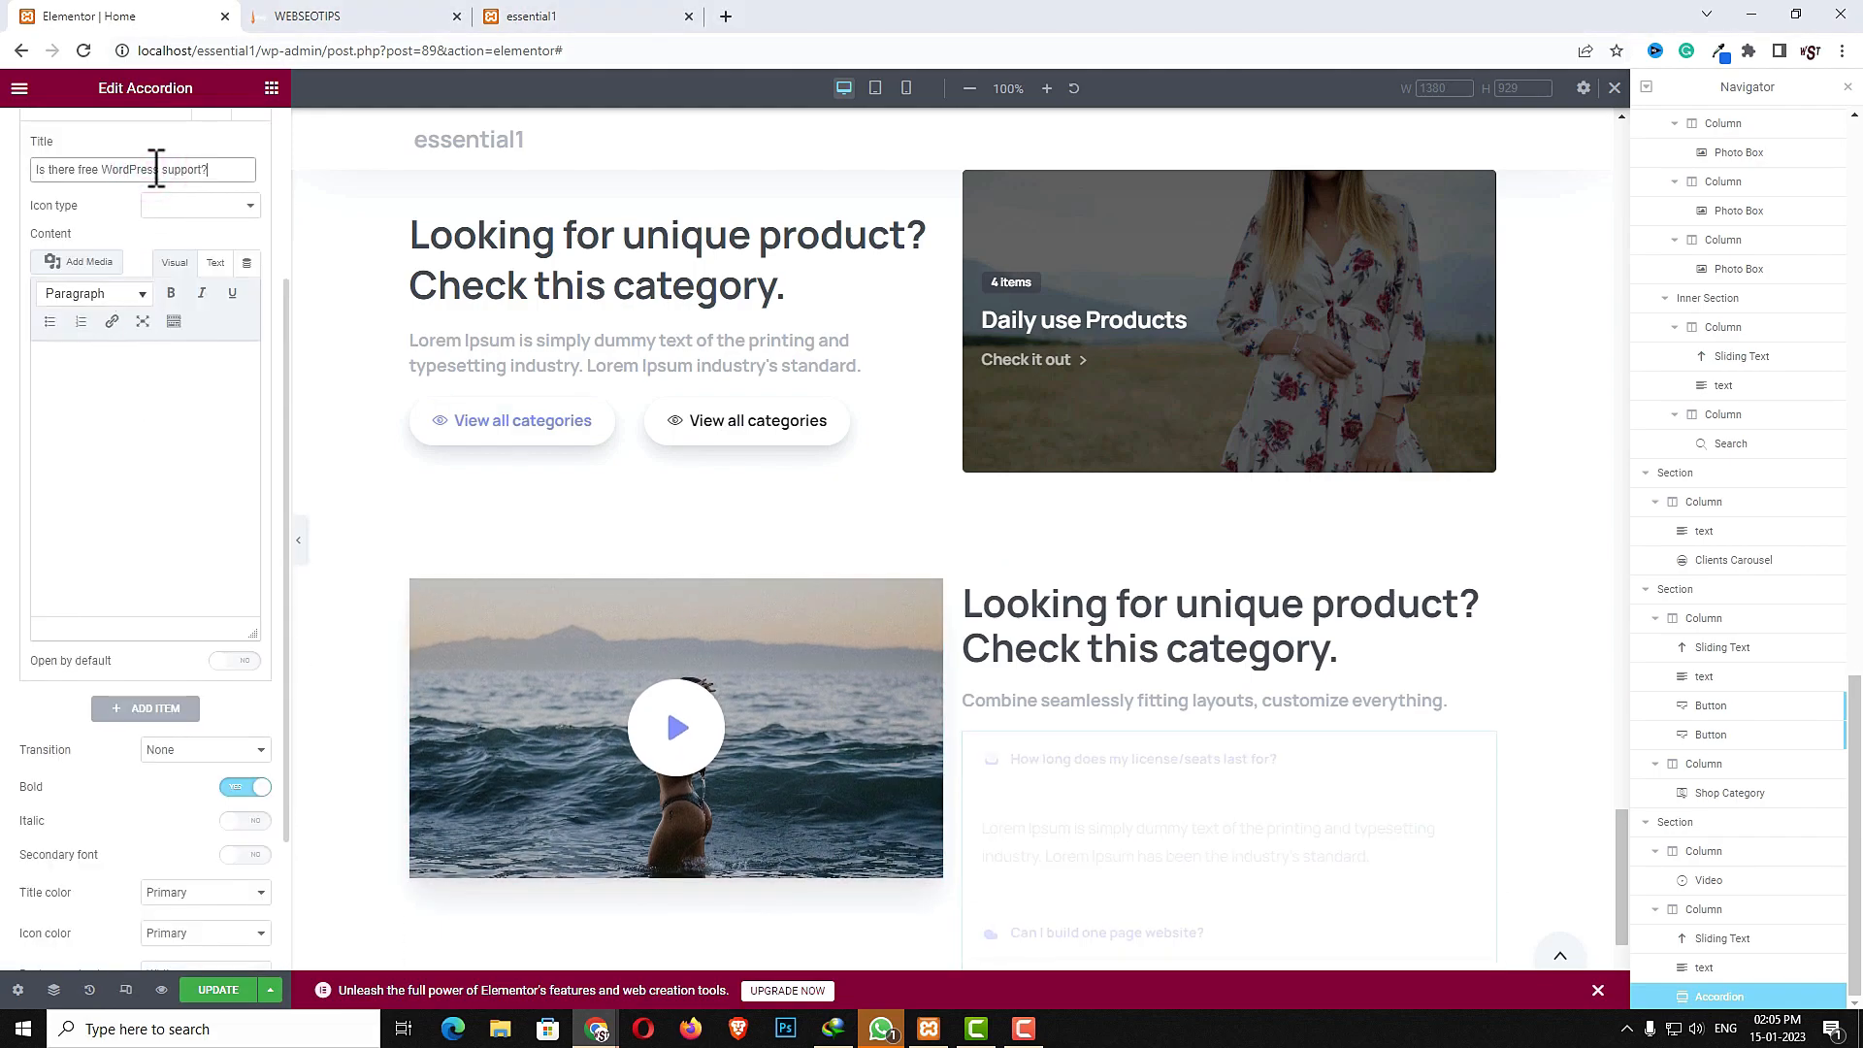
- Give the third item a Duo tone mobile-phone icon and the Lorem Ipsum content
click(229, 202)
click(181, 256)
click(133, 485)
drag(284, 563, 286, 621)
click(184, 698)
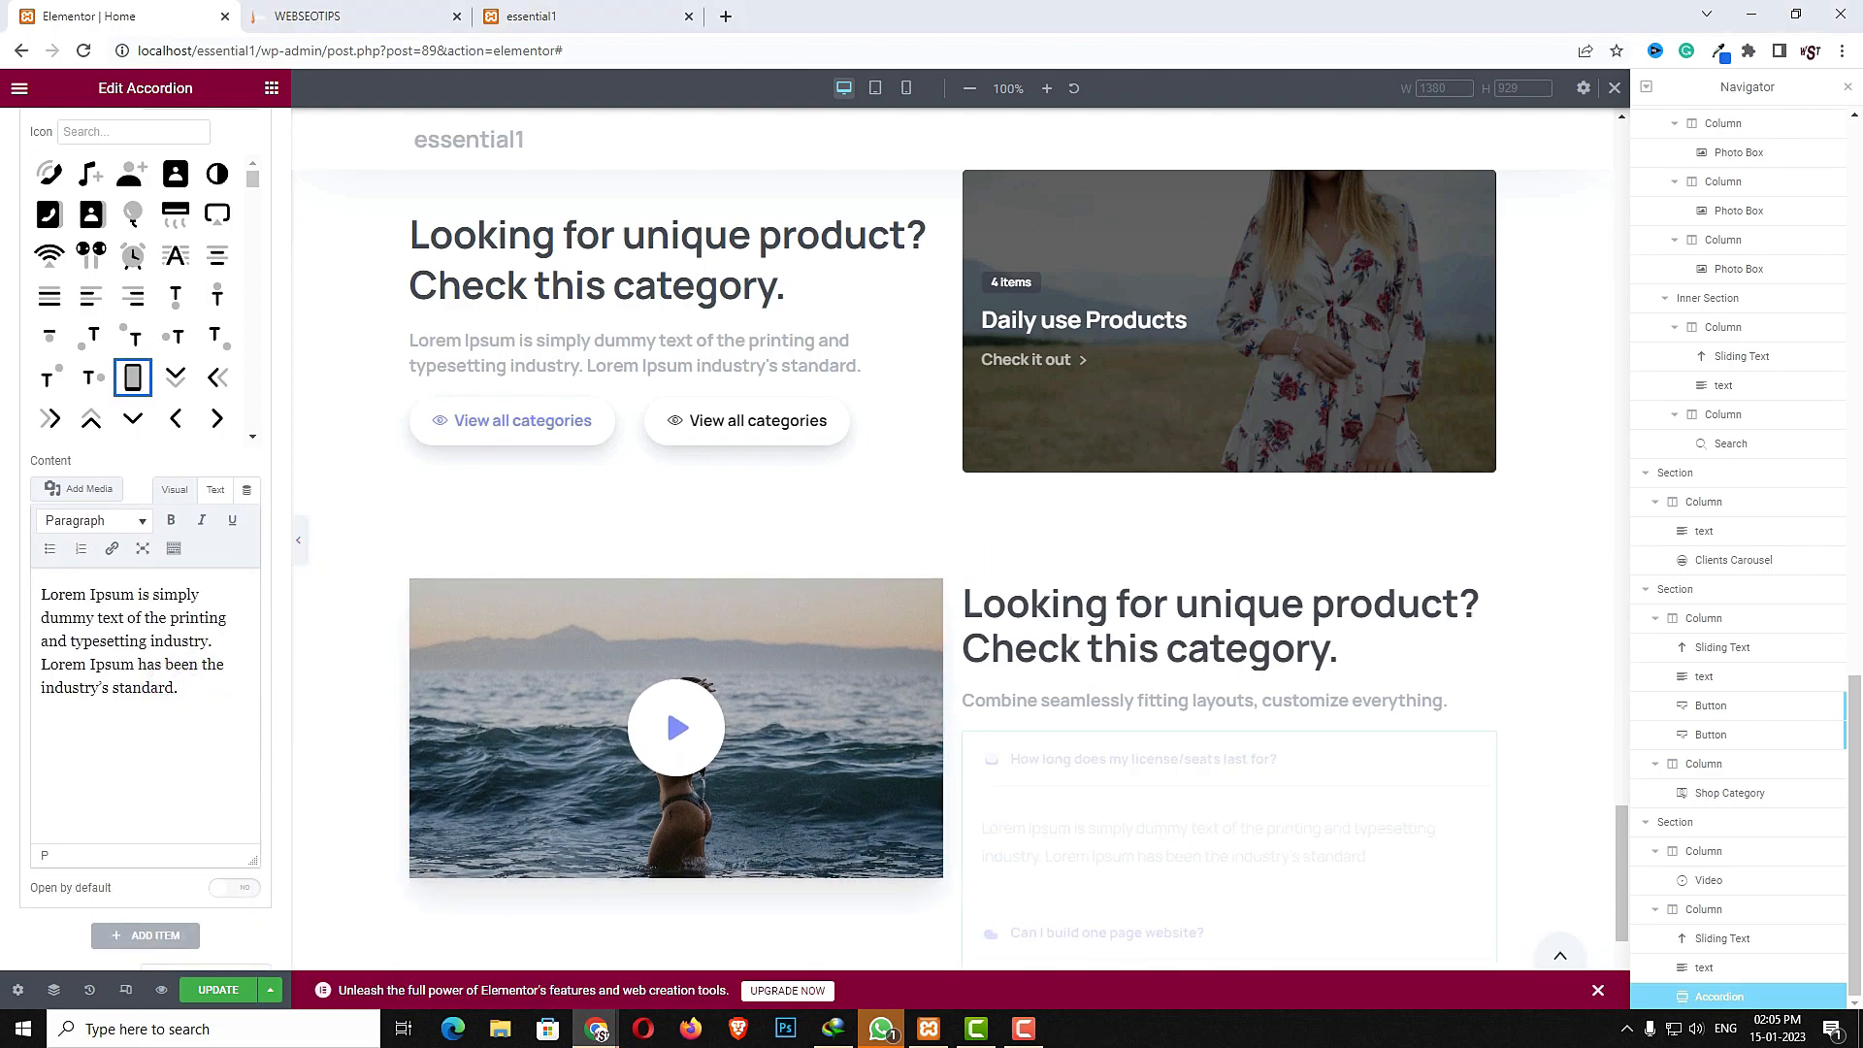
- Set the accordion's text style color to Black
scroll(281, 609, down, 5)
click(175, 854)
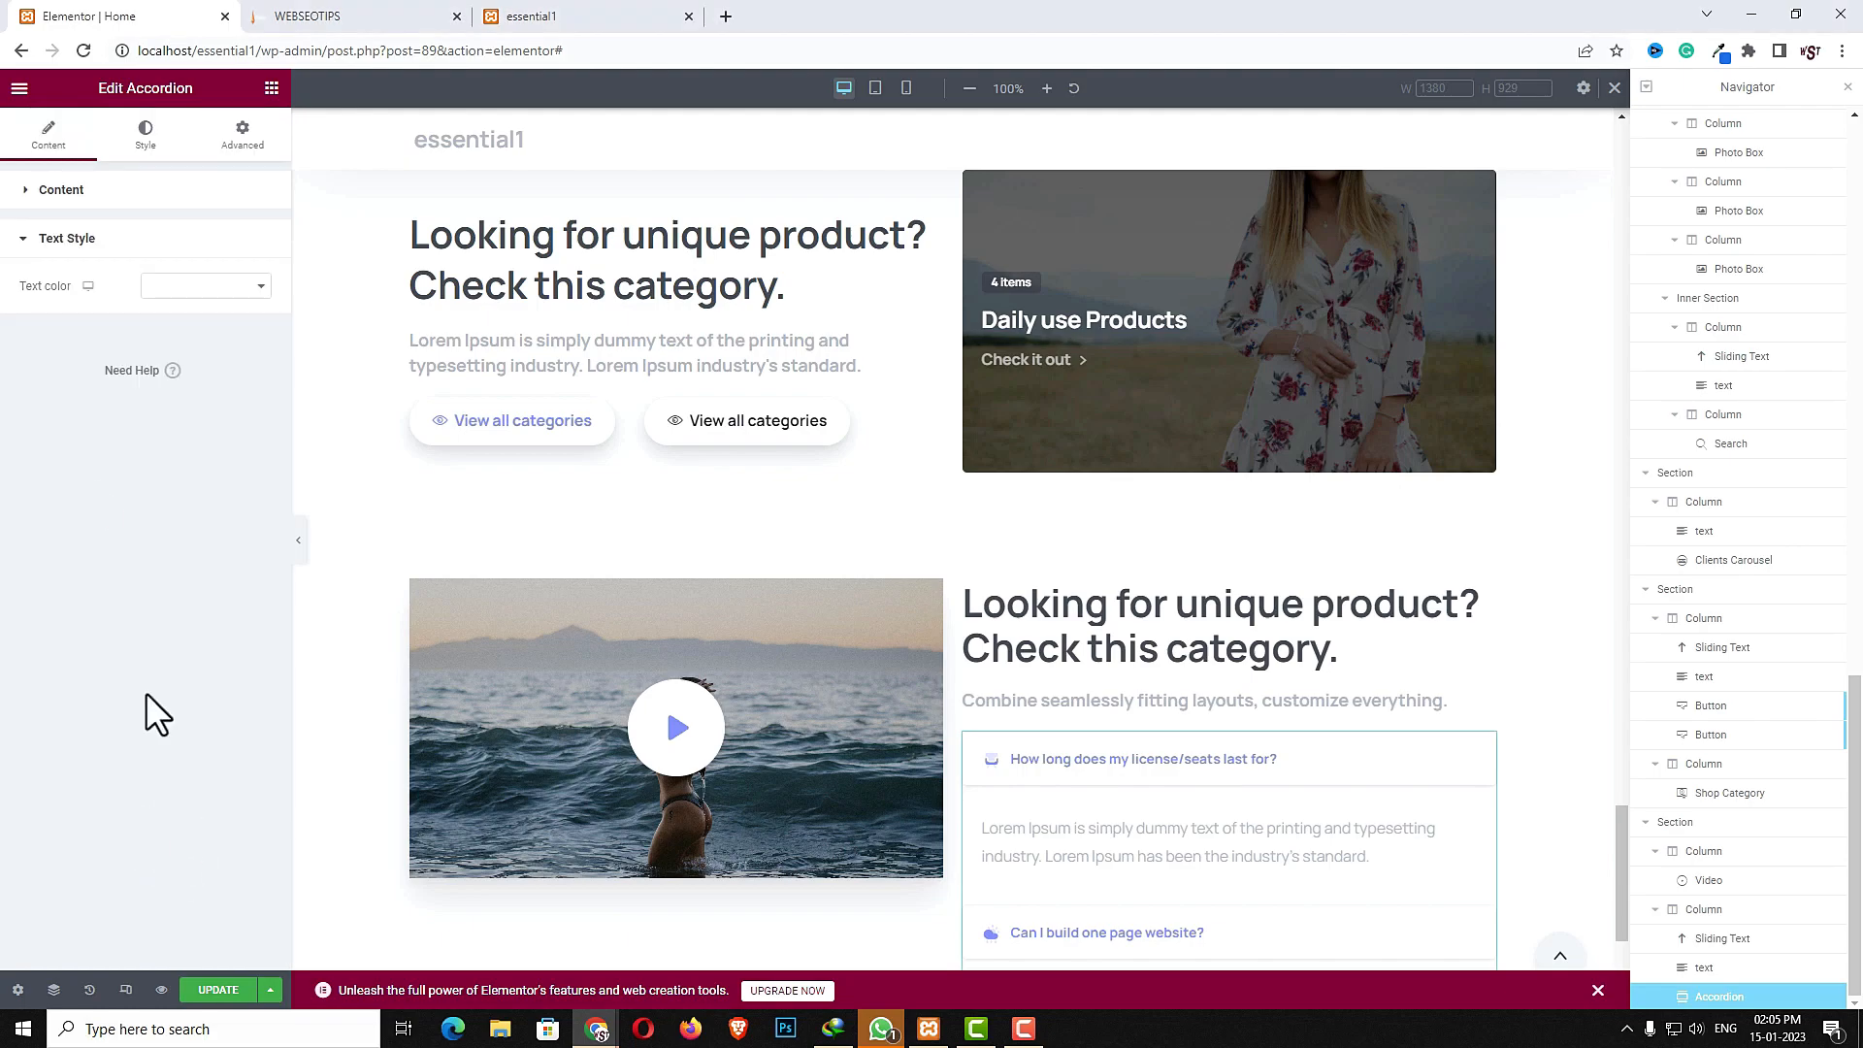
click(205, 286)
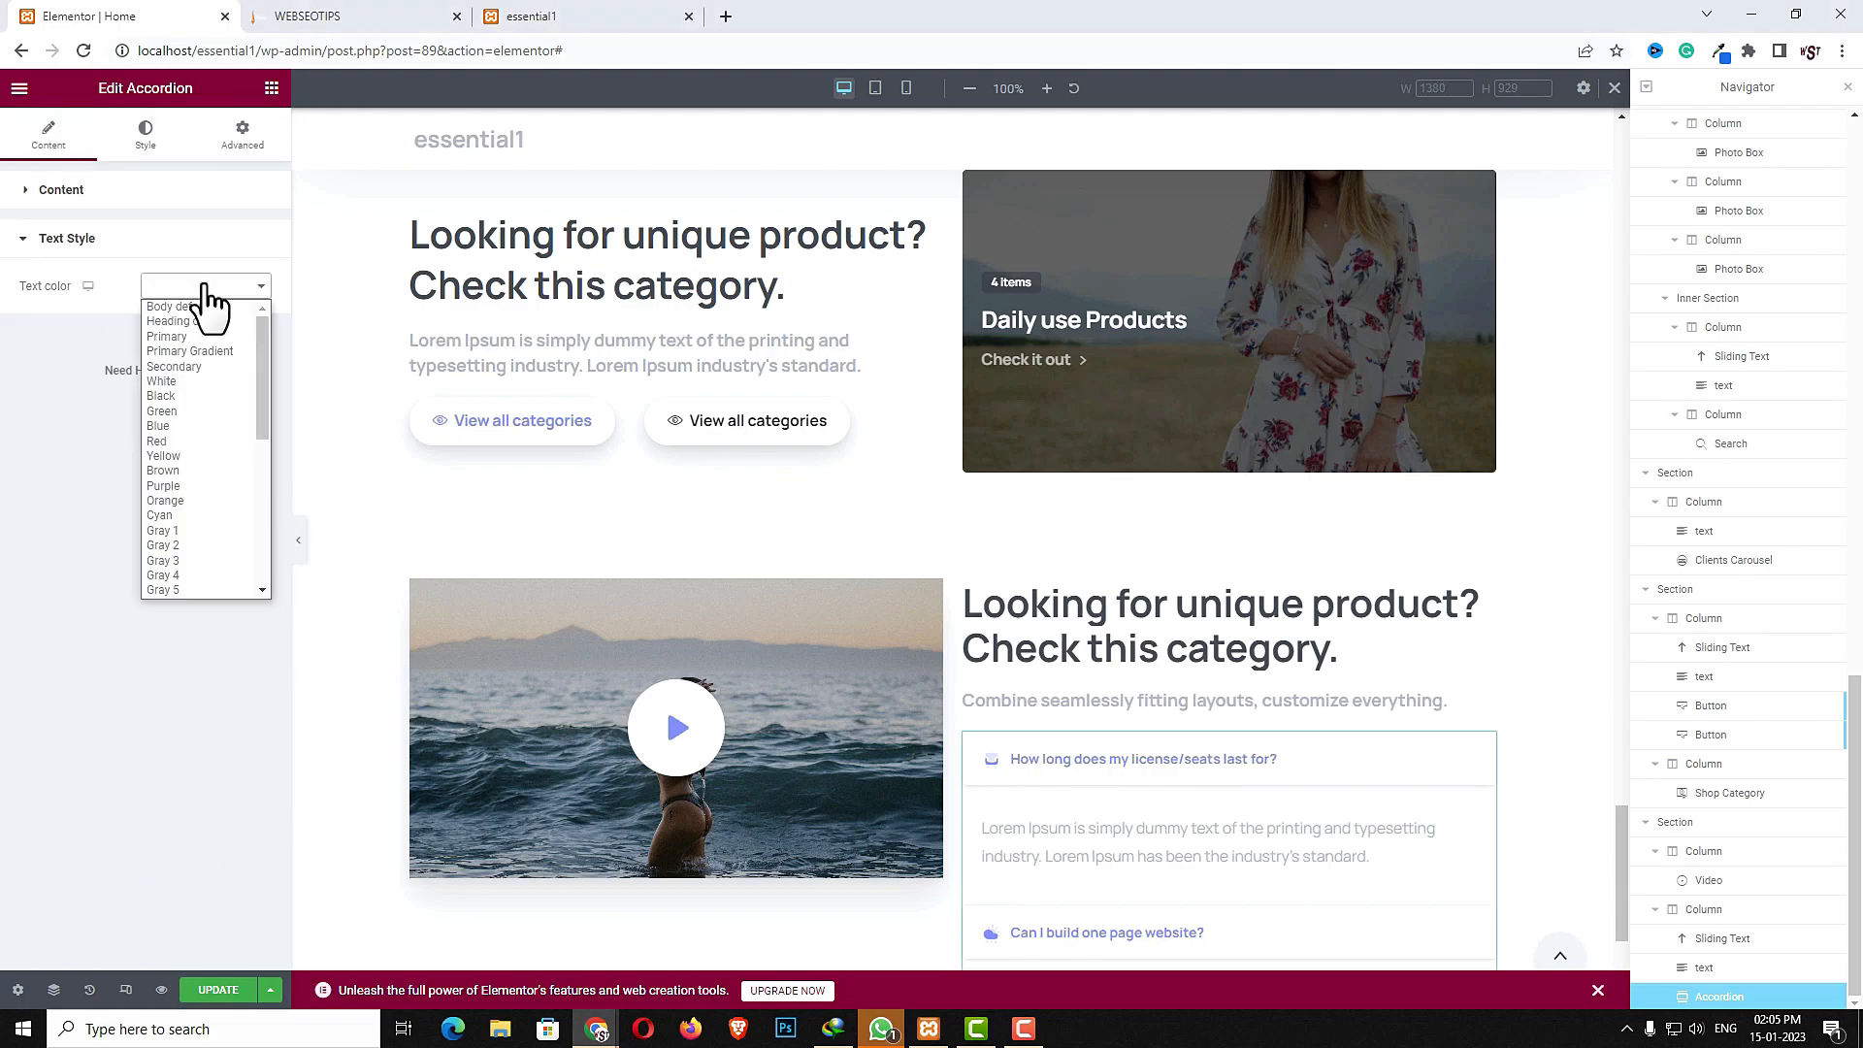
click(191, 395)
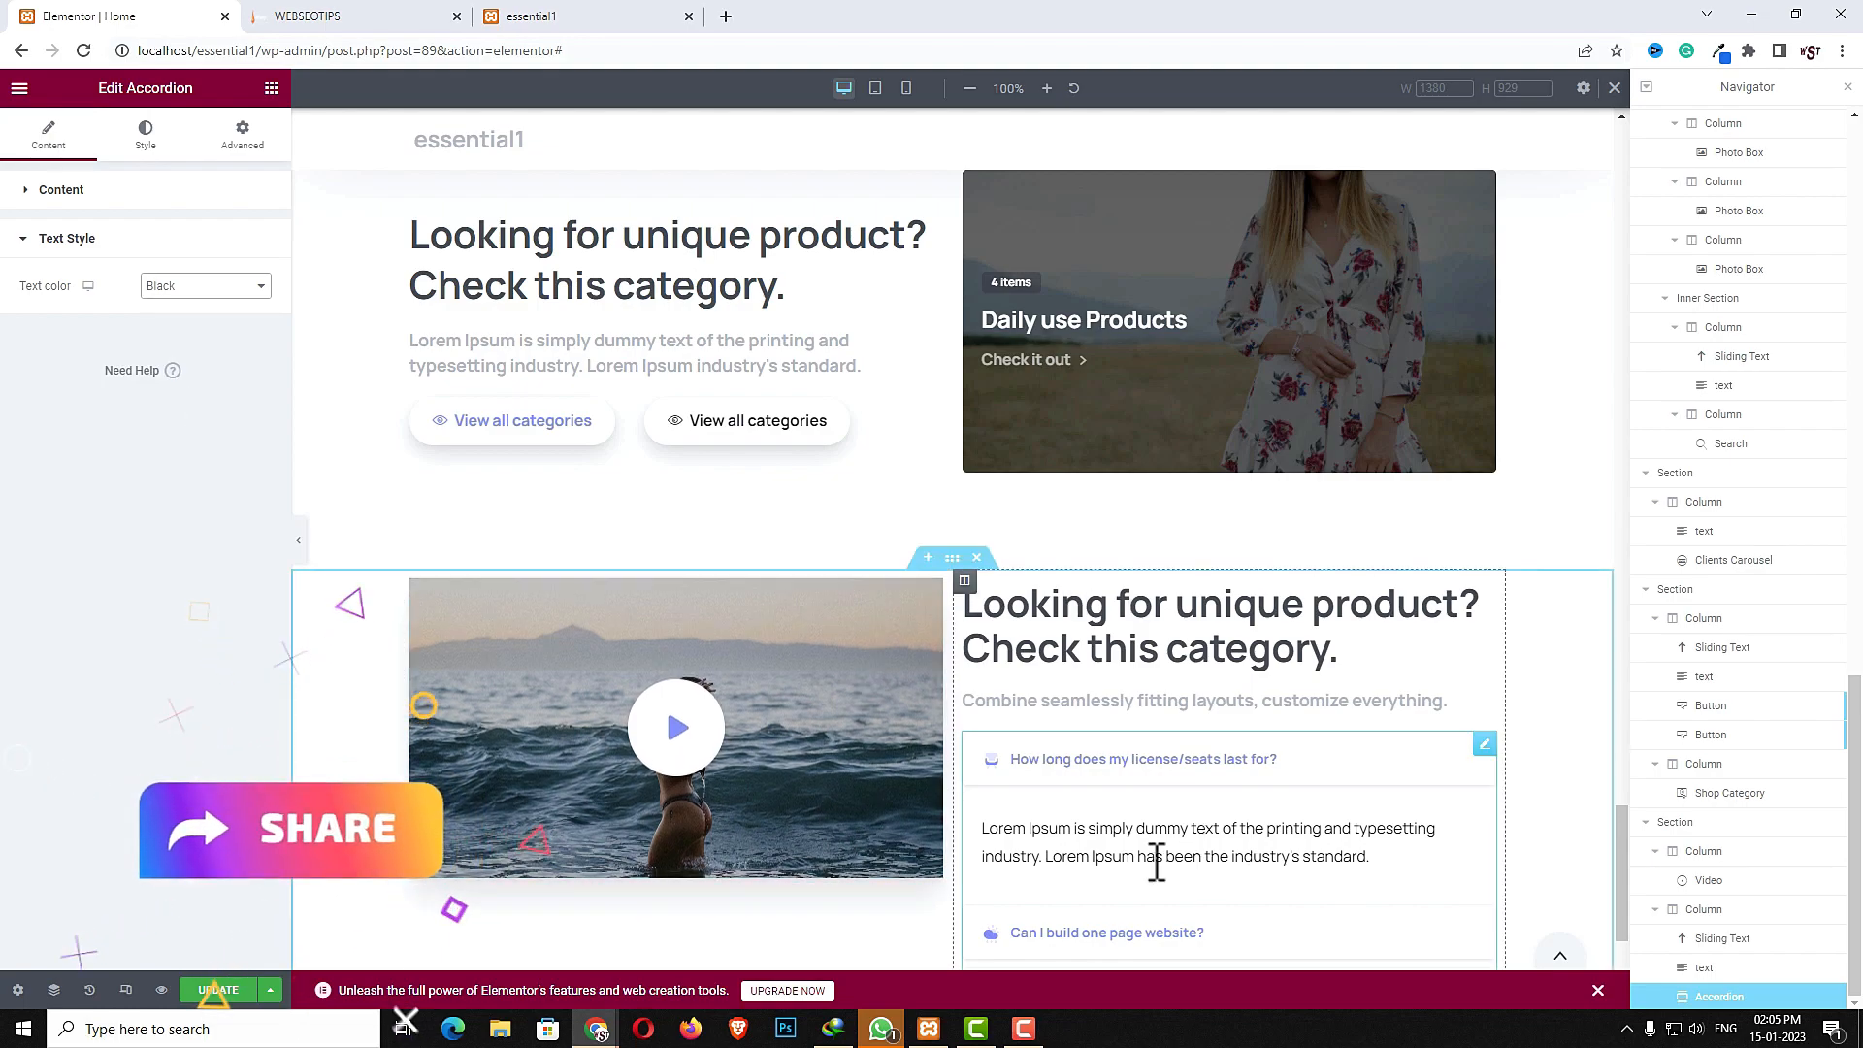
- Set the video section's vertical alignment to Middle
scroll(1155, 870, down, 1)
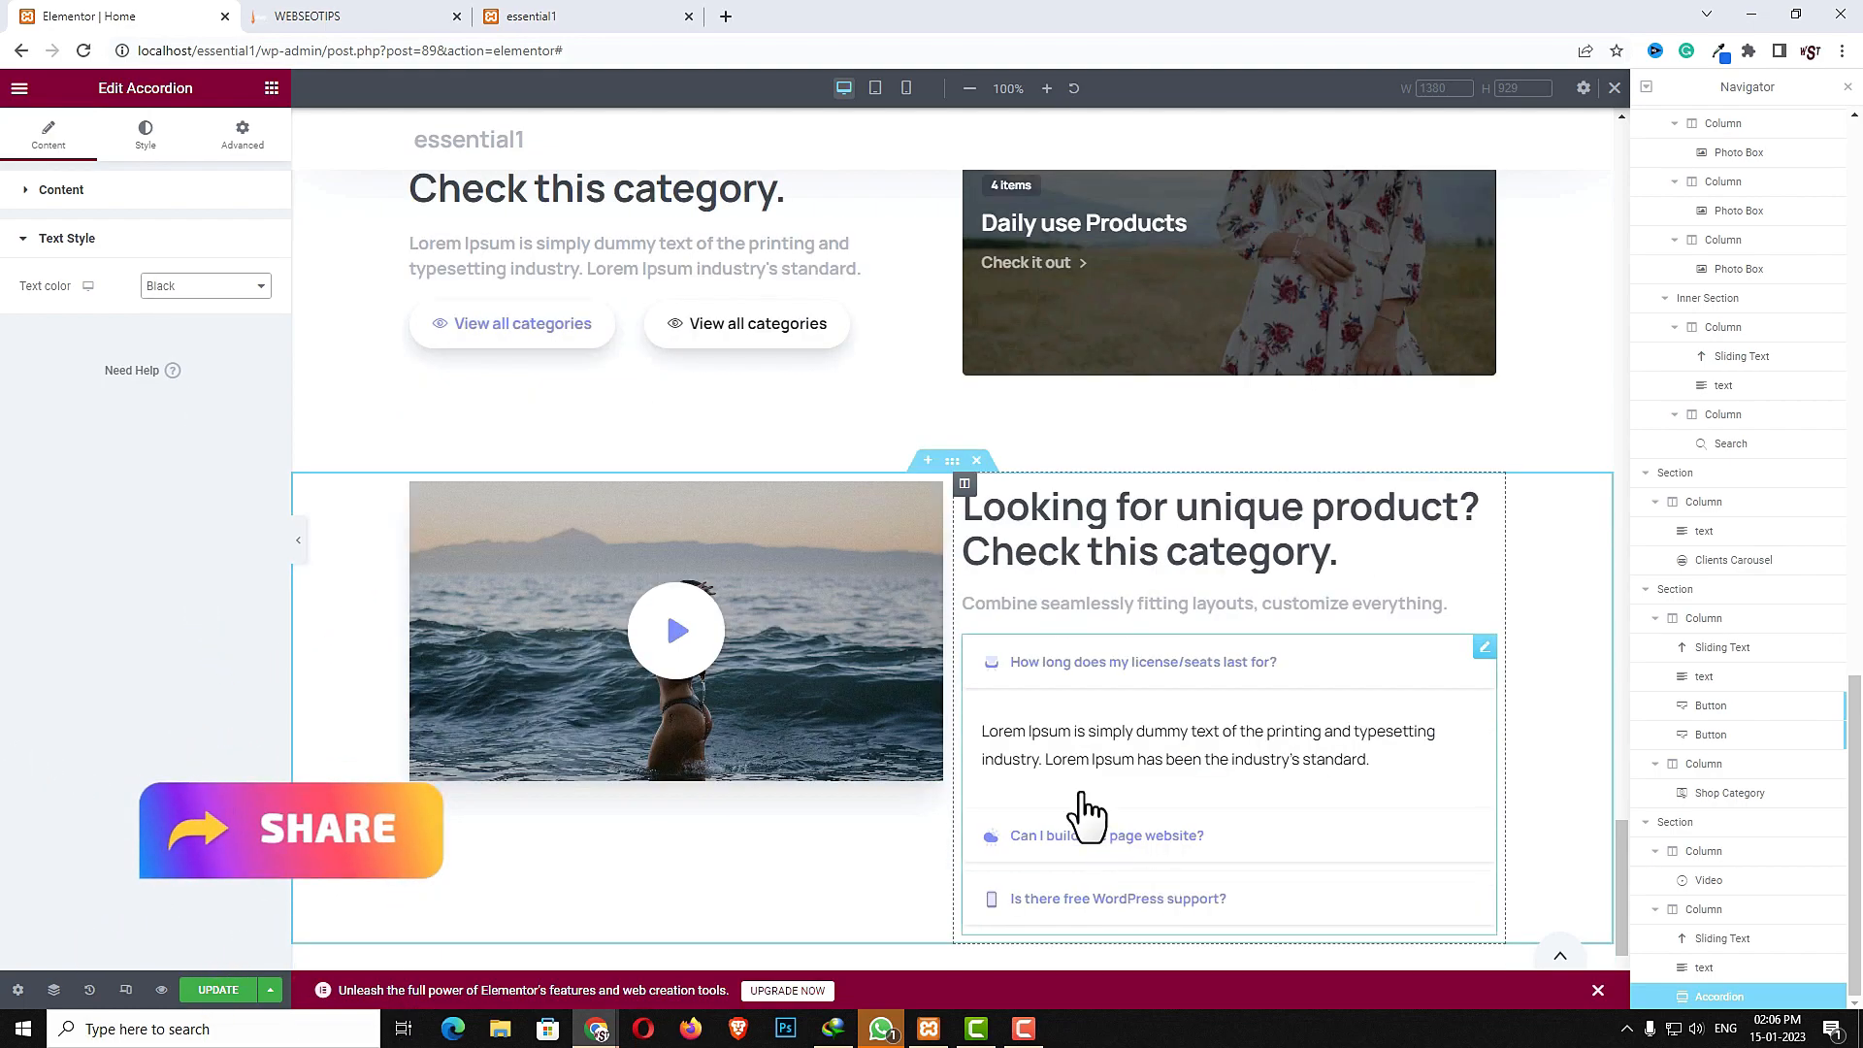
click(950, 463)
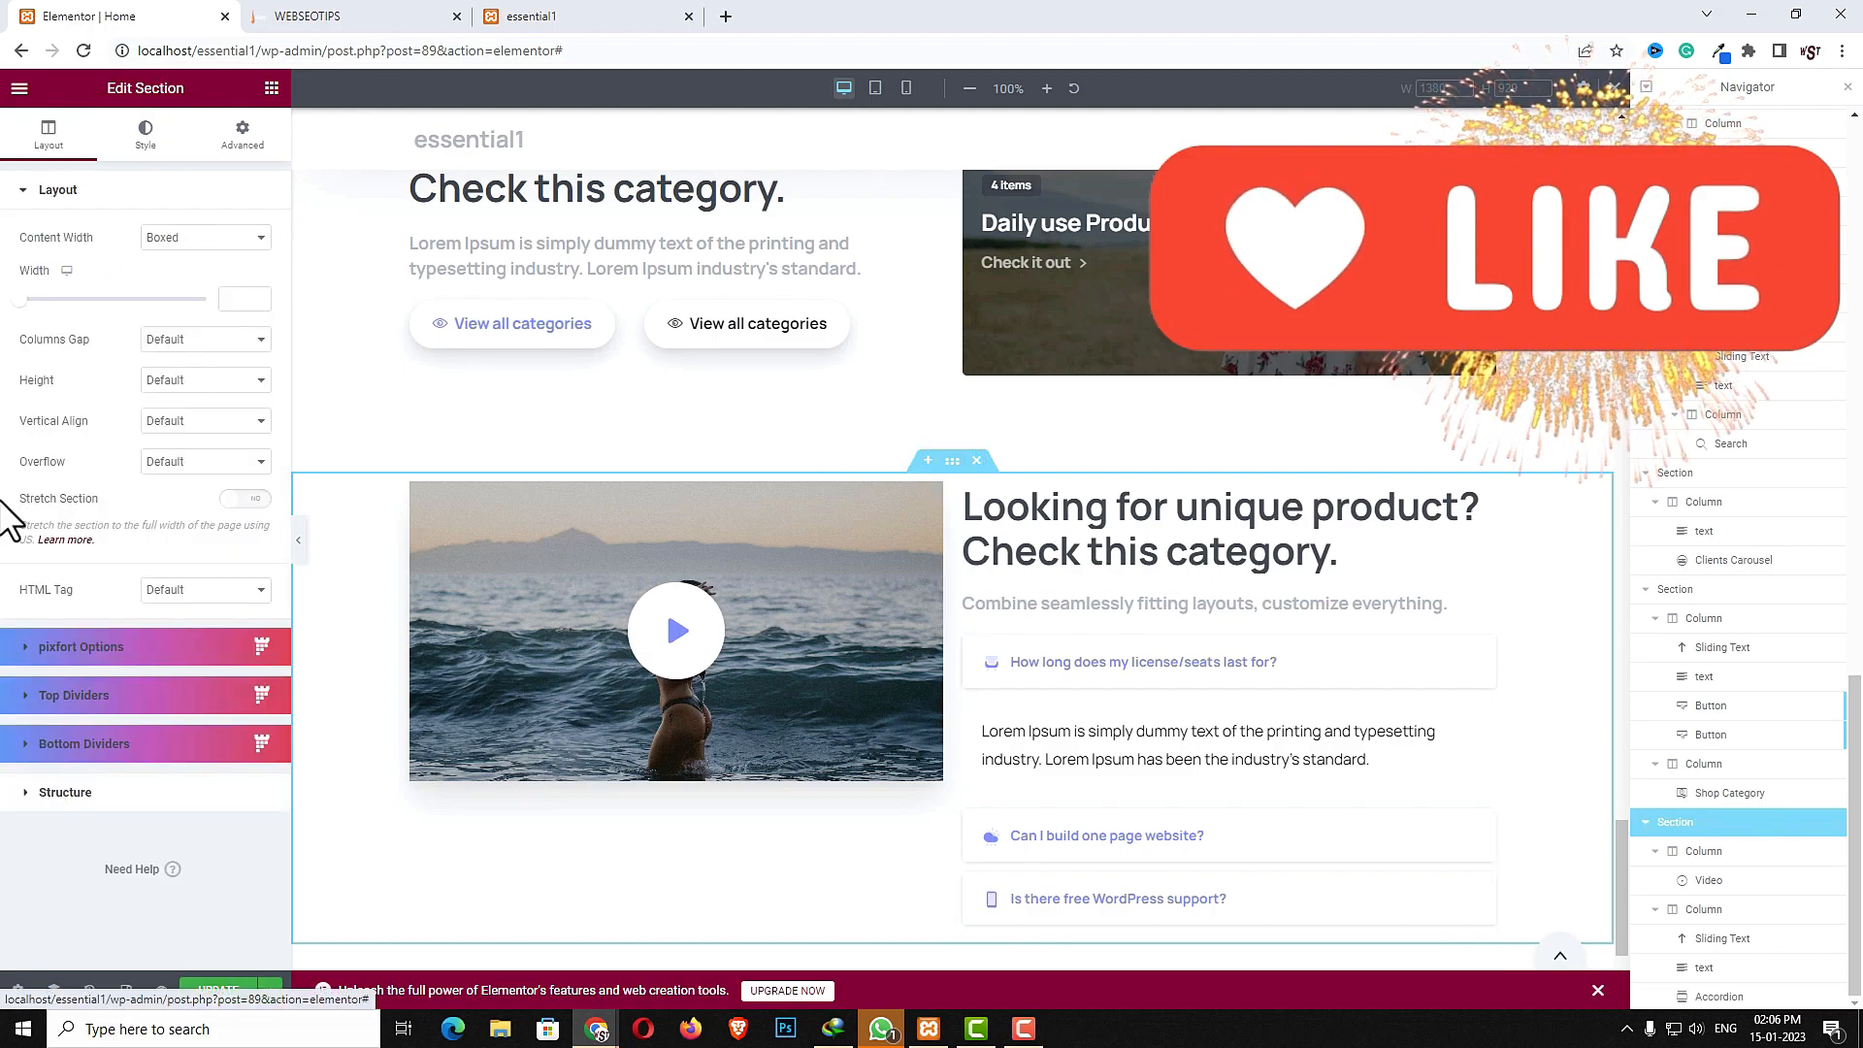
click(148, 426)
click(169, 470)
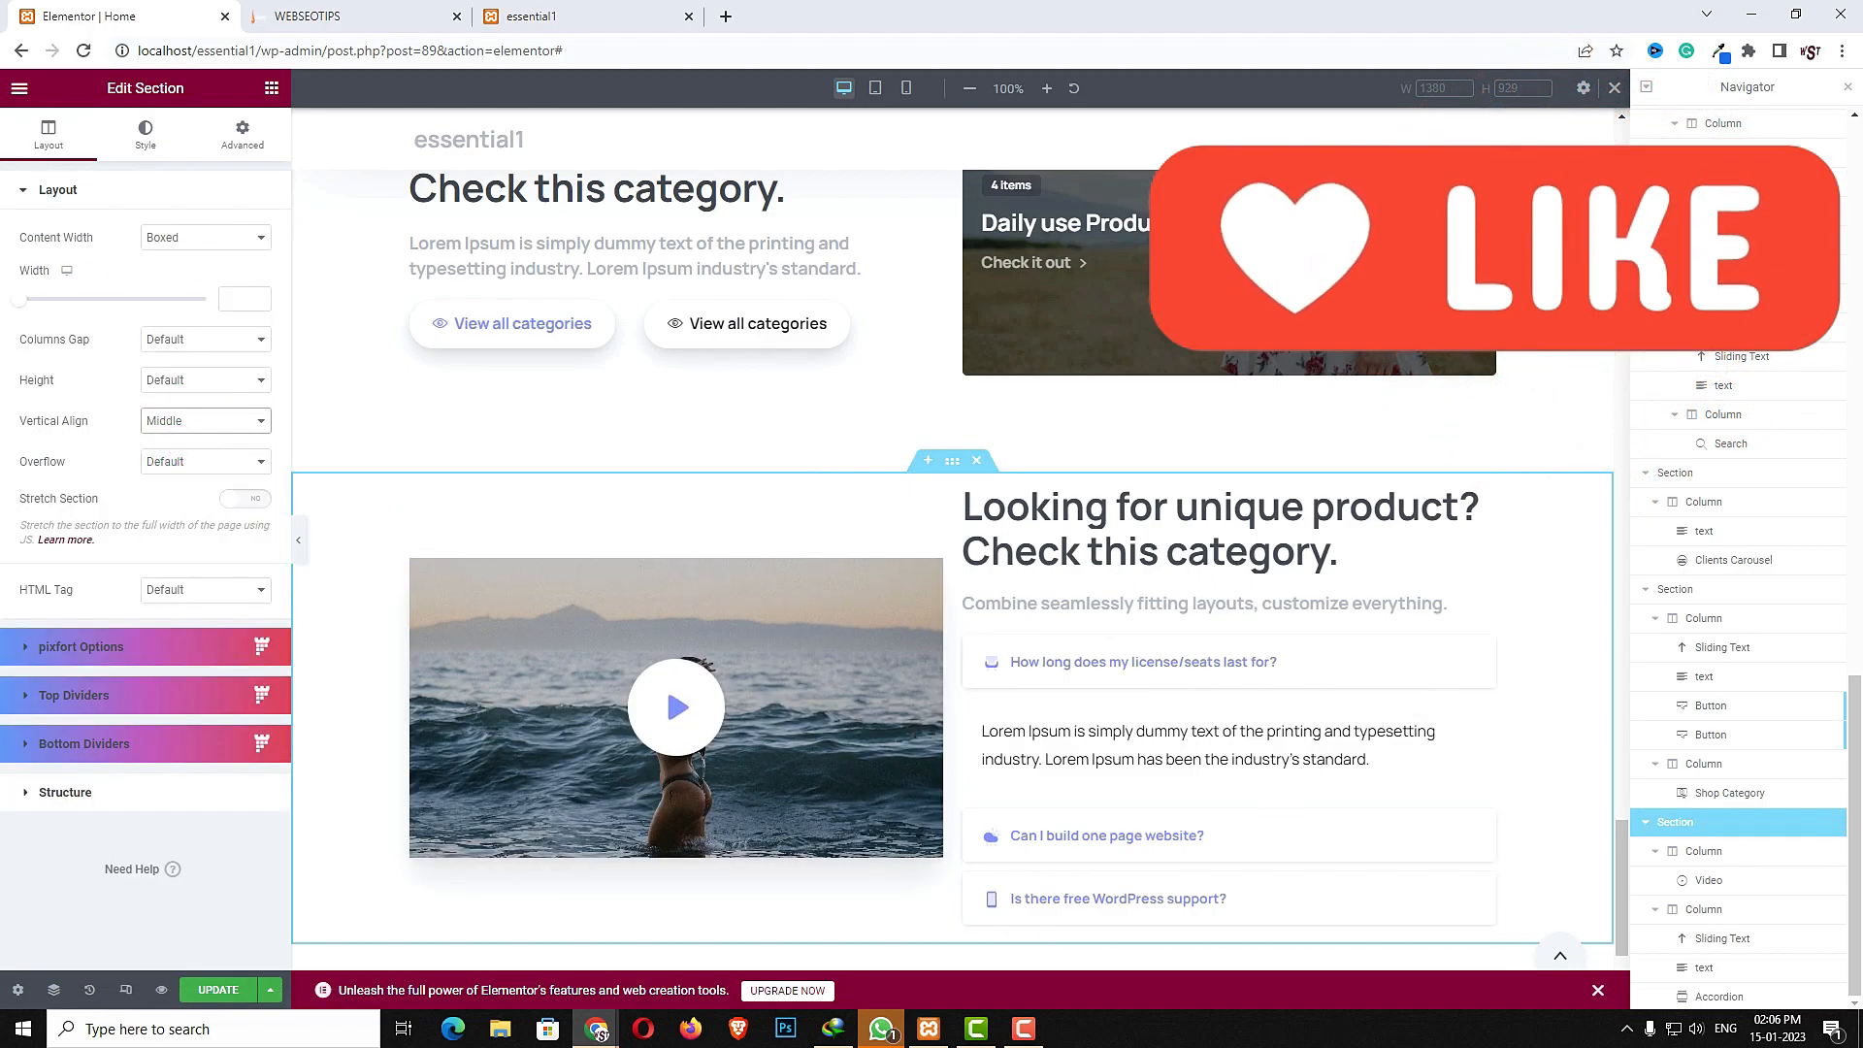
- Compare against the reference site's New collection banner and add a new section below the video section
click(354, 17)
scroll(586, 808, down, 12)
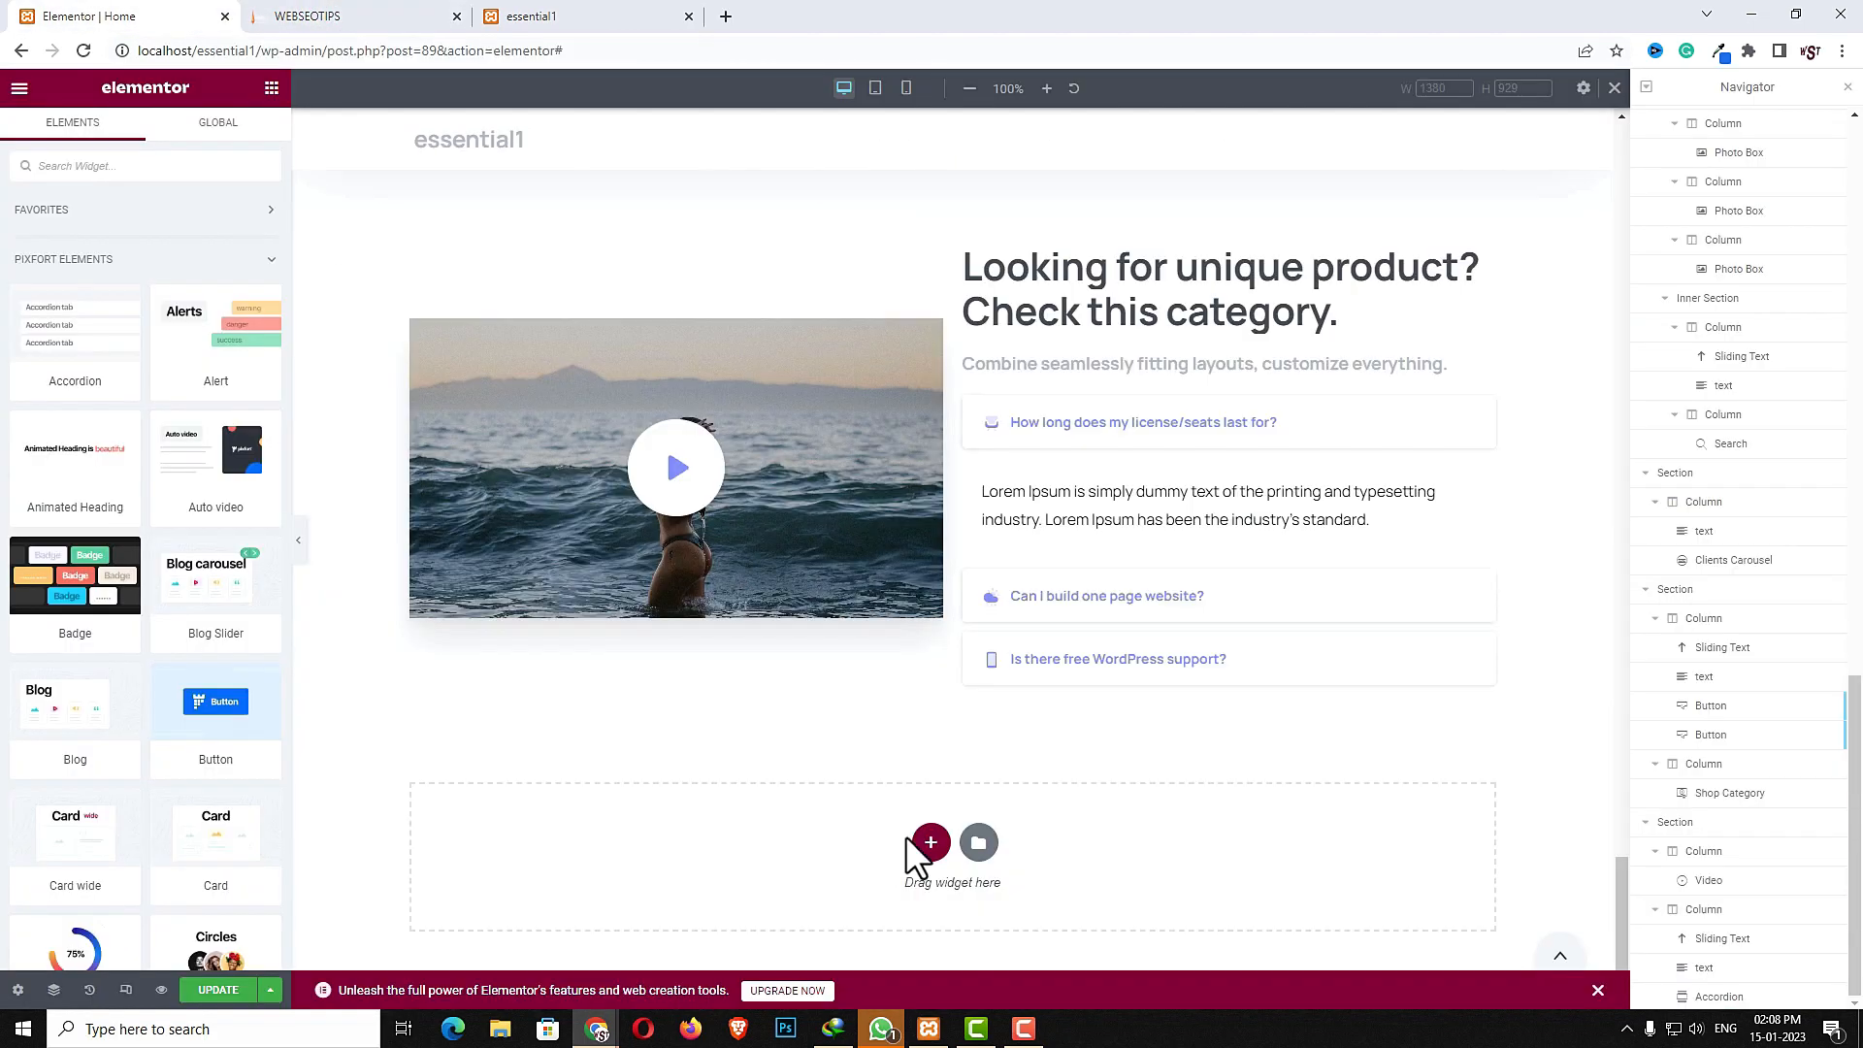
click(931, 842)
click(671, 890)
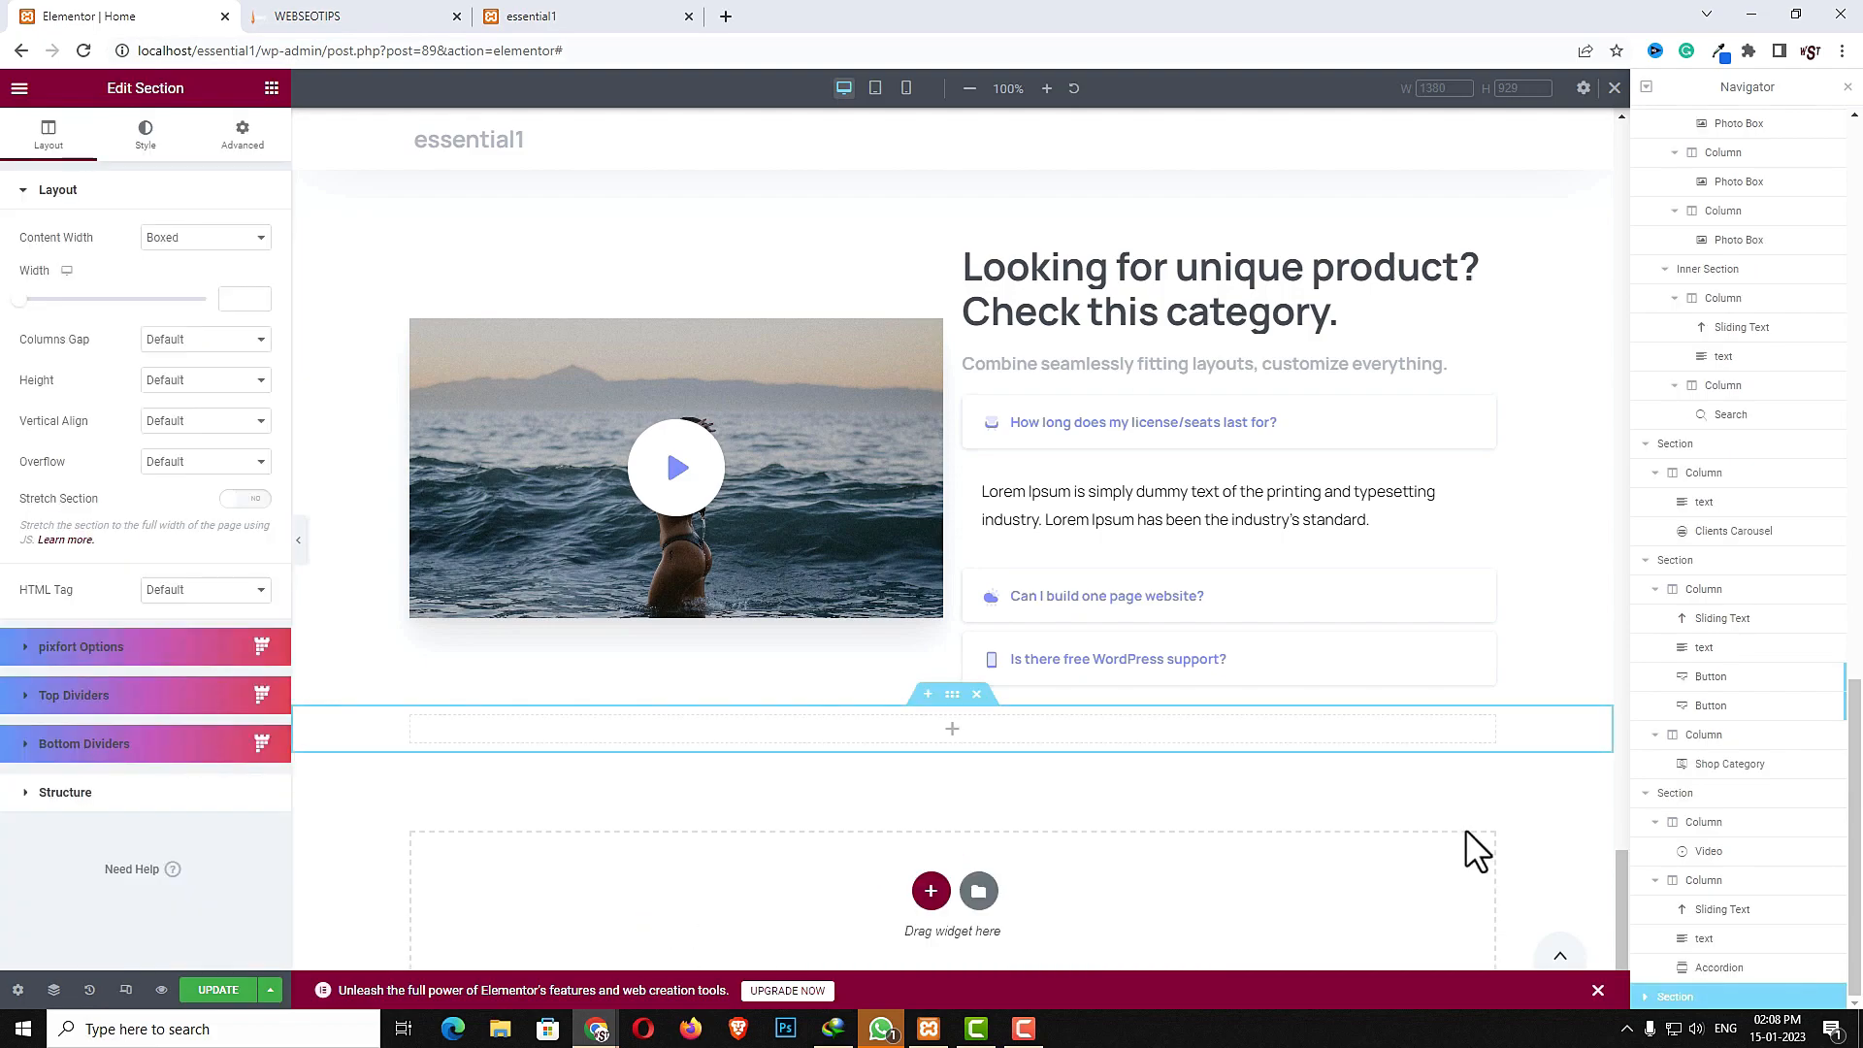
- Set the new section's content width to Full Width
click(220, 241)
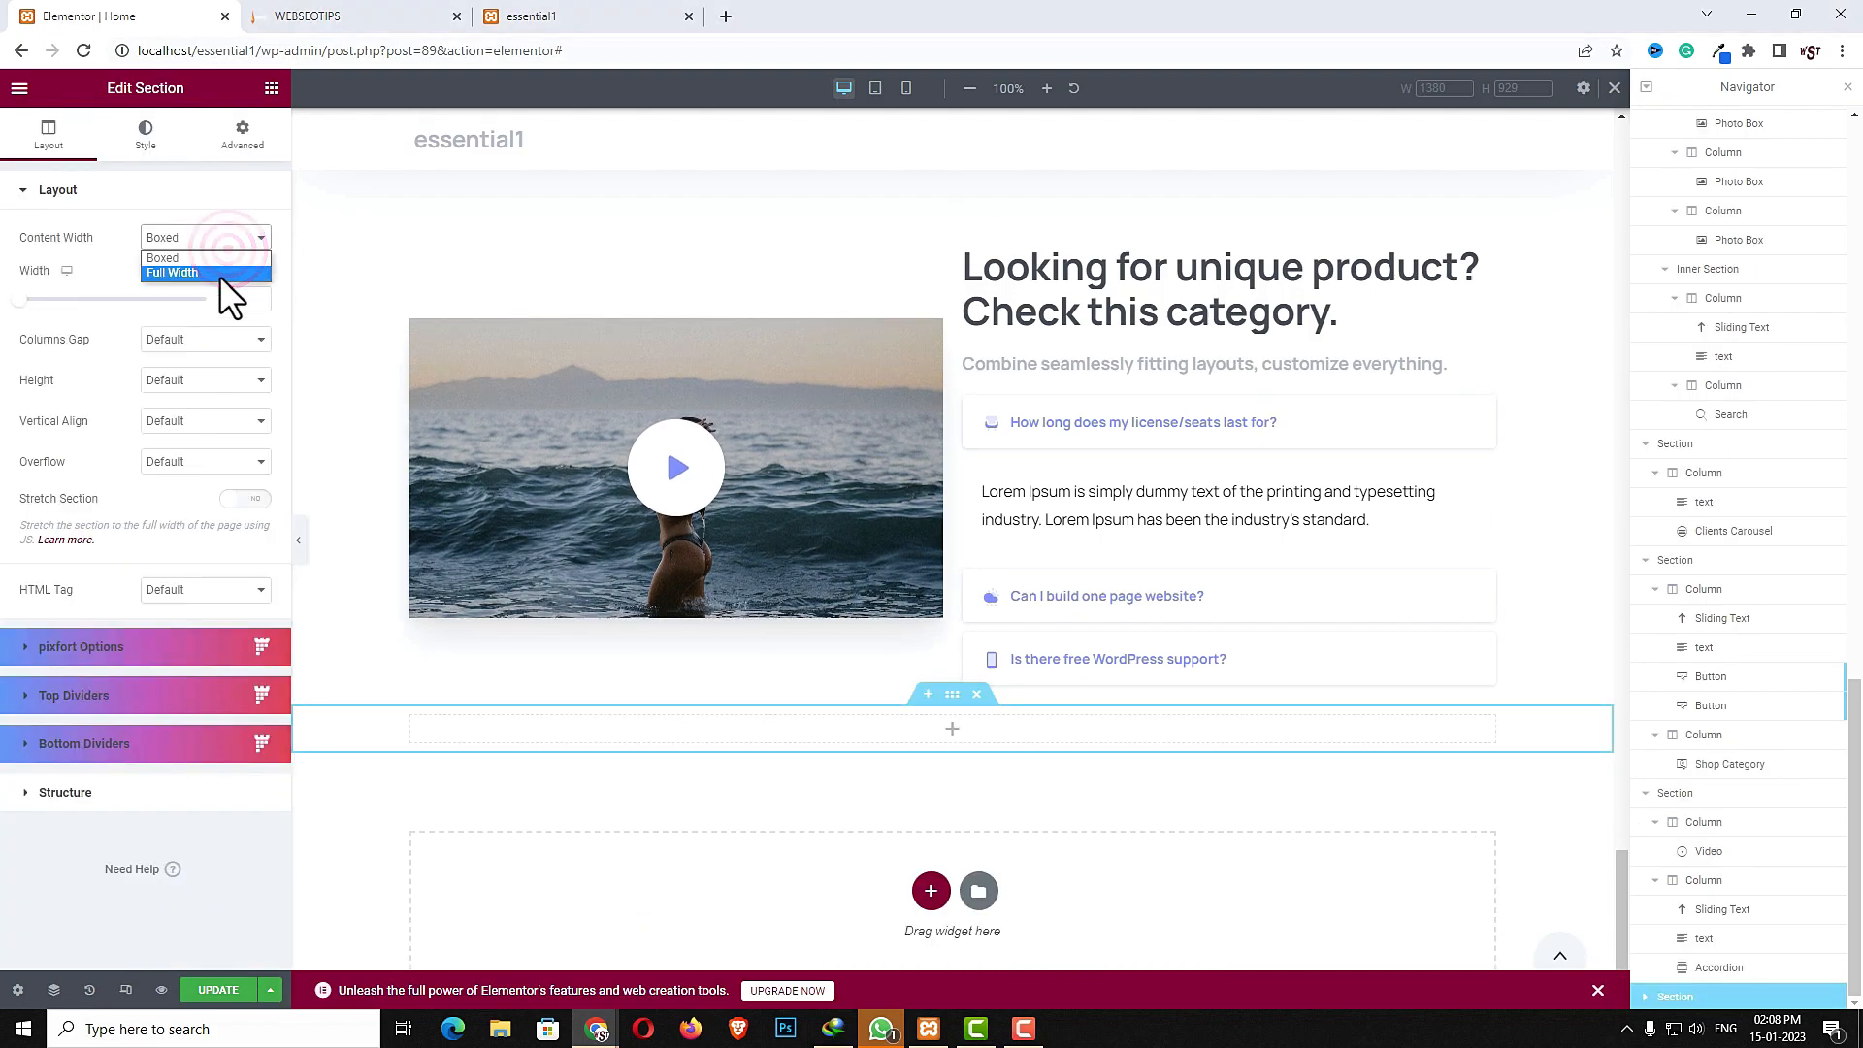
click(219, 276)
click(199, 280)
click(197, 317)
- Unlink the section's margin values and set its top margin to 60
click(954, 728)
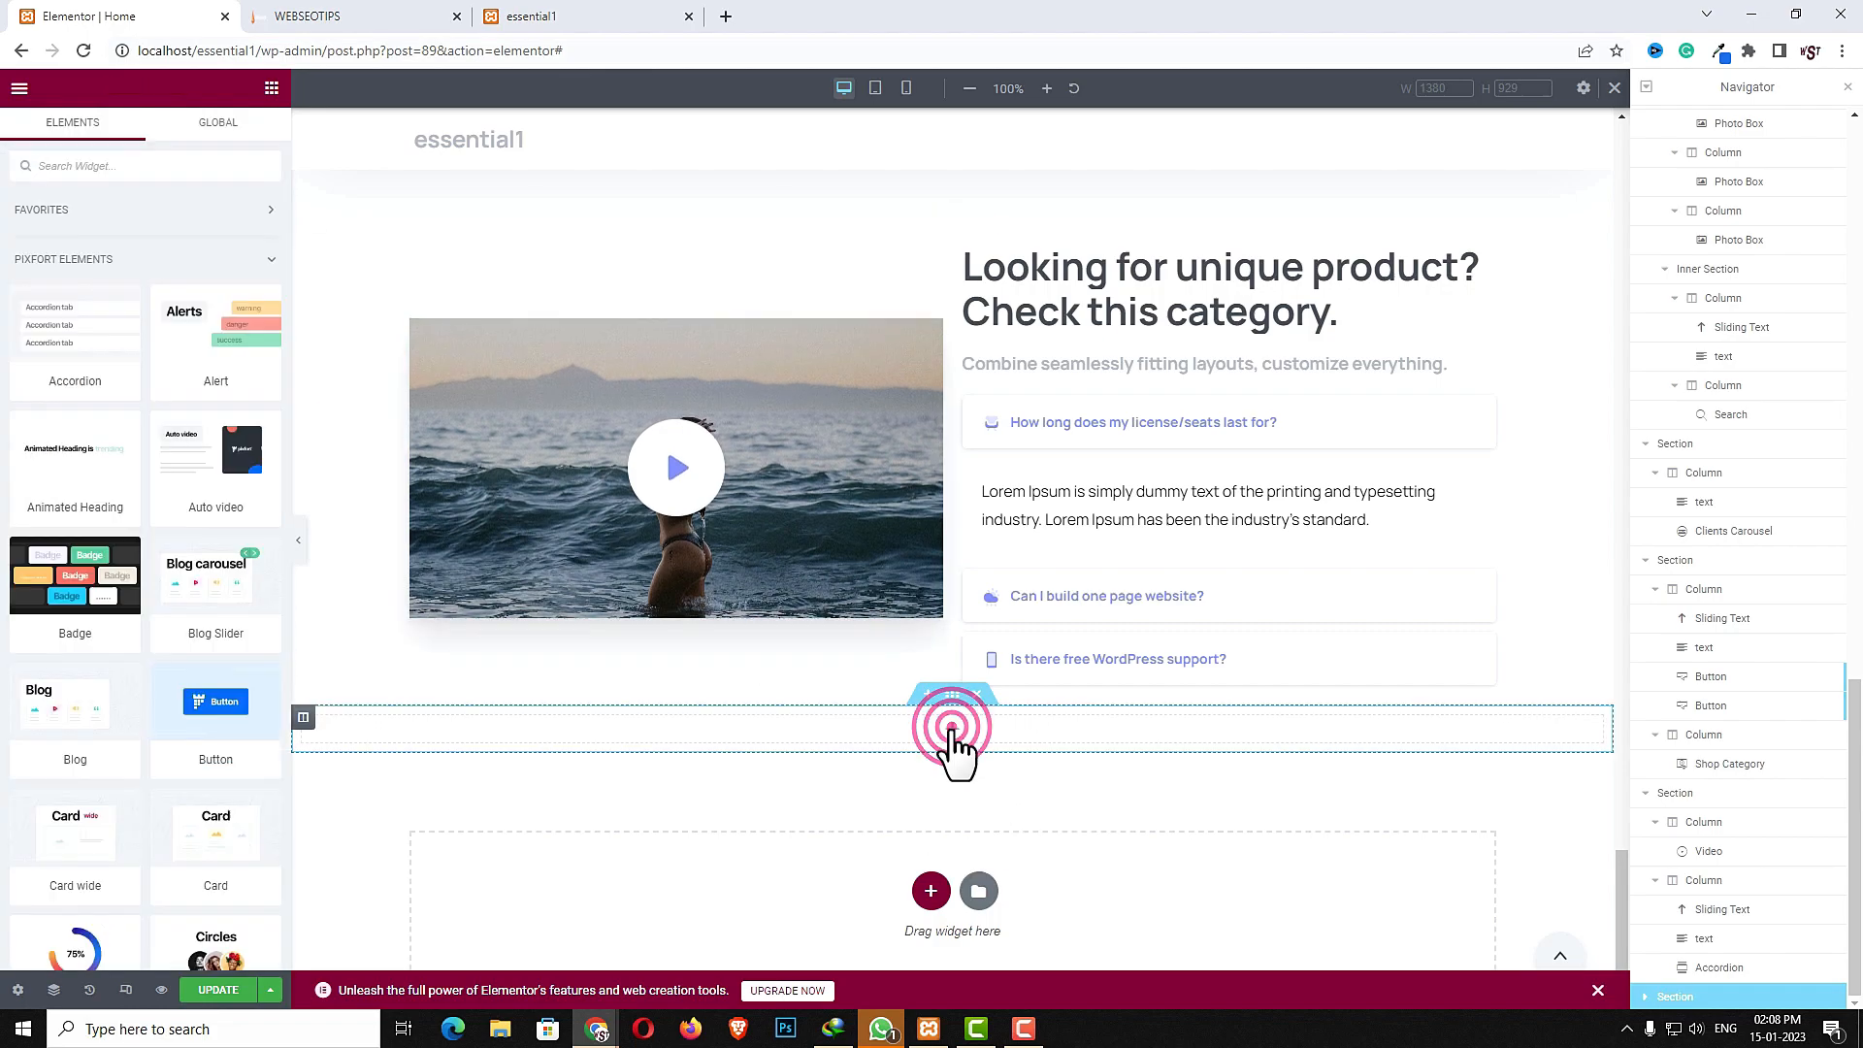
click(953, 695)
click(242, 134)
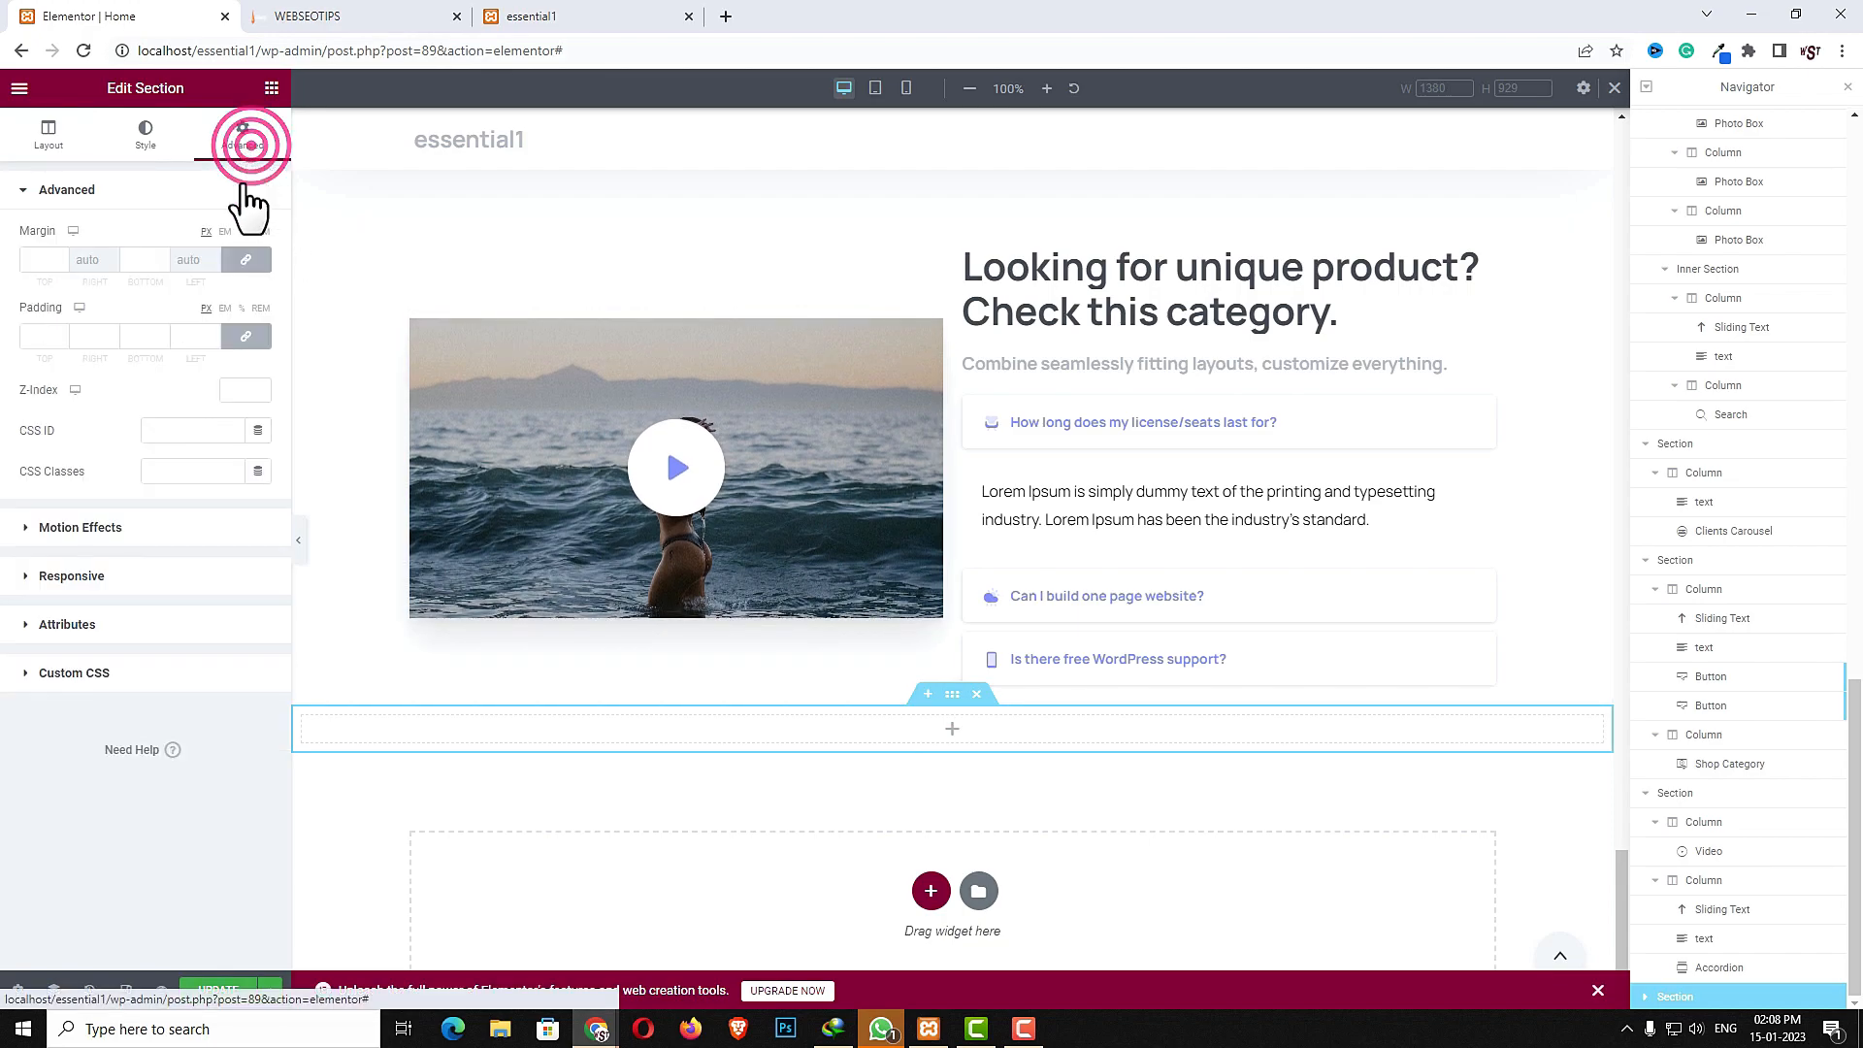
click(246, 259)
click(44, 260)
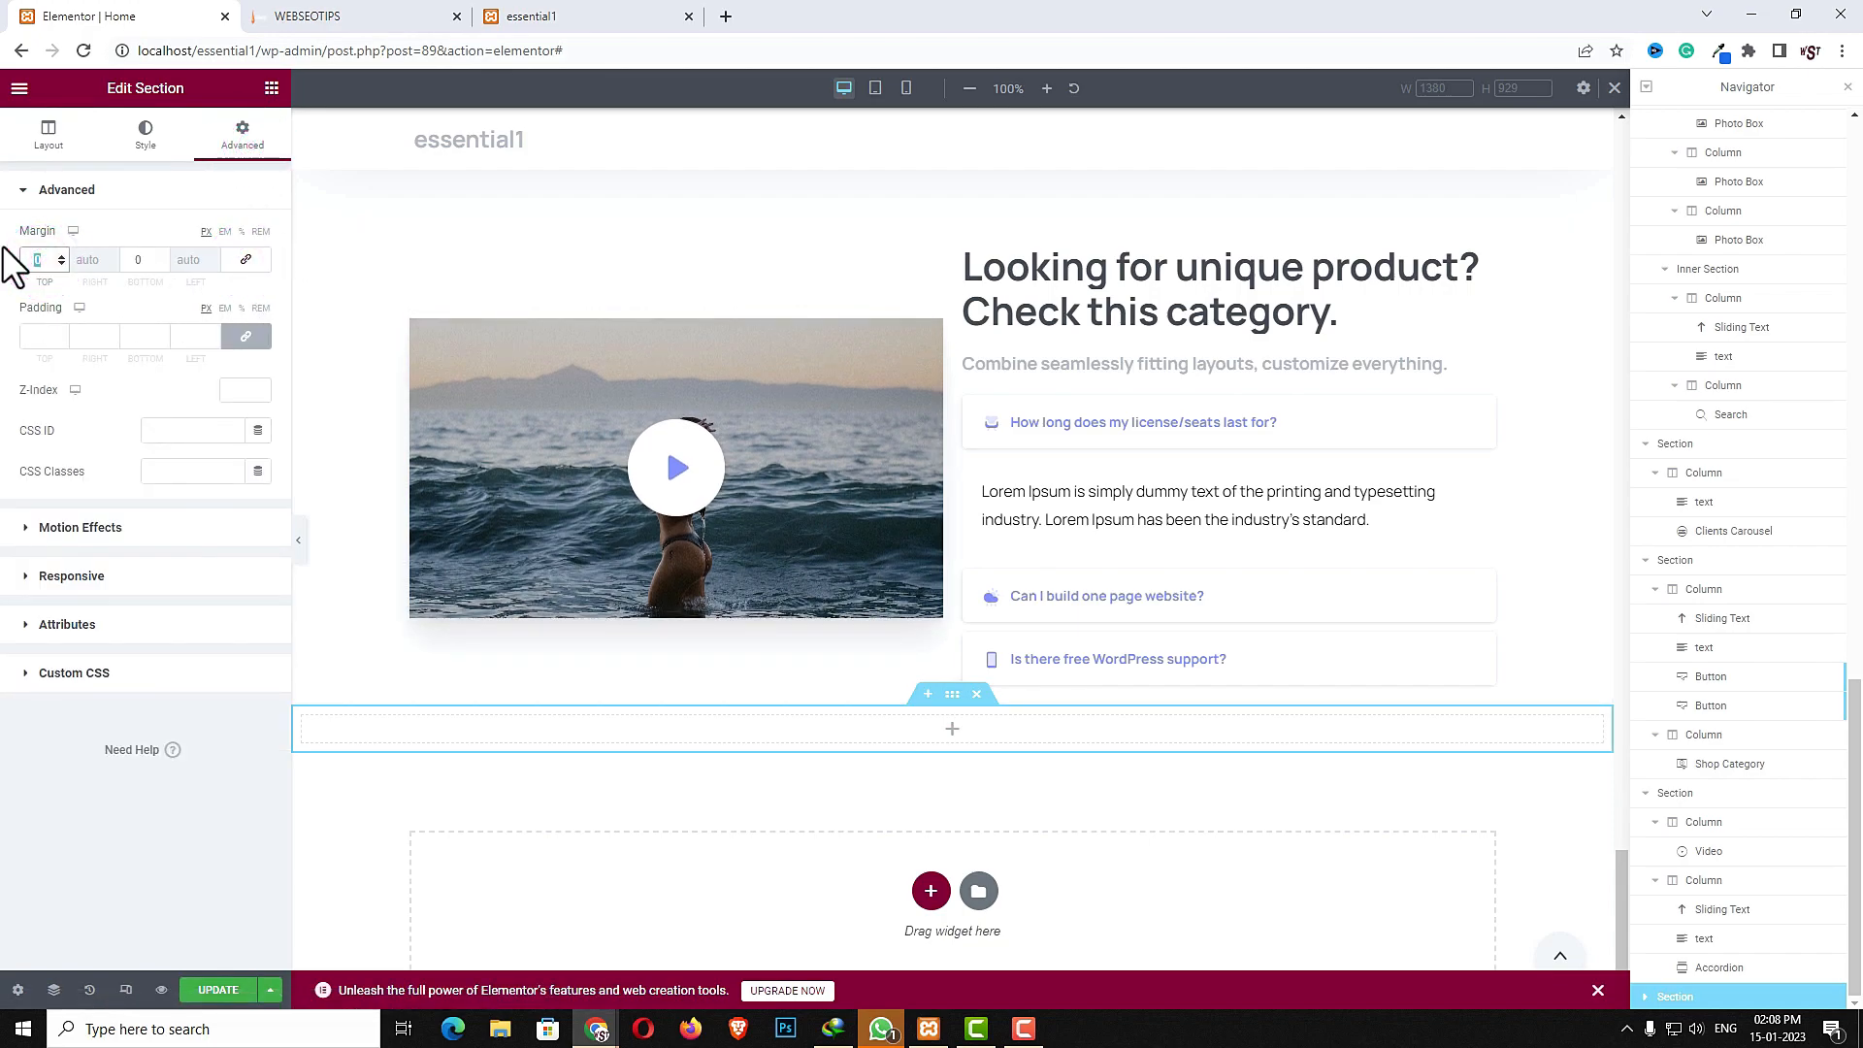
text(60)
- Search for the 3d Box widget and add it to the new section
click(941, 784)
click(202, 170)
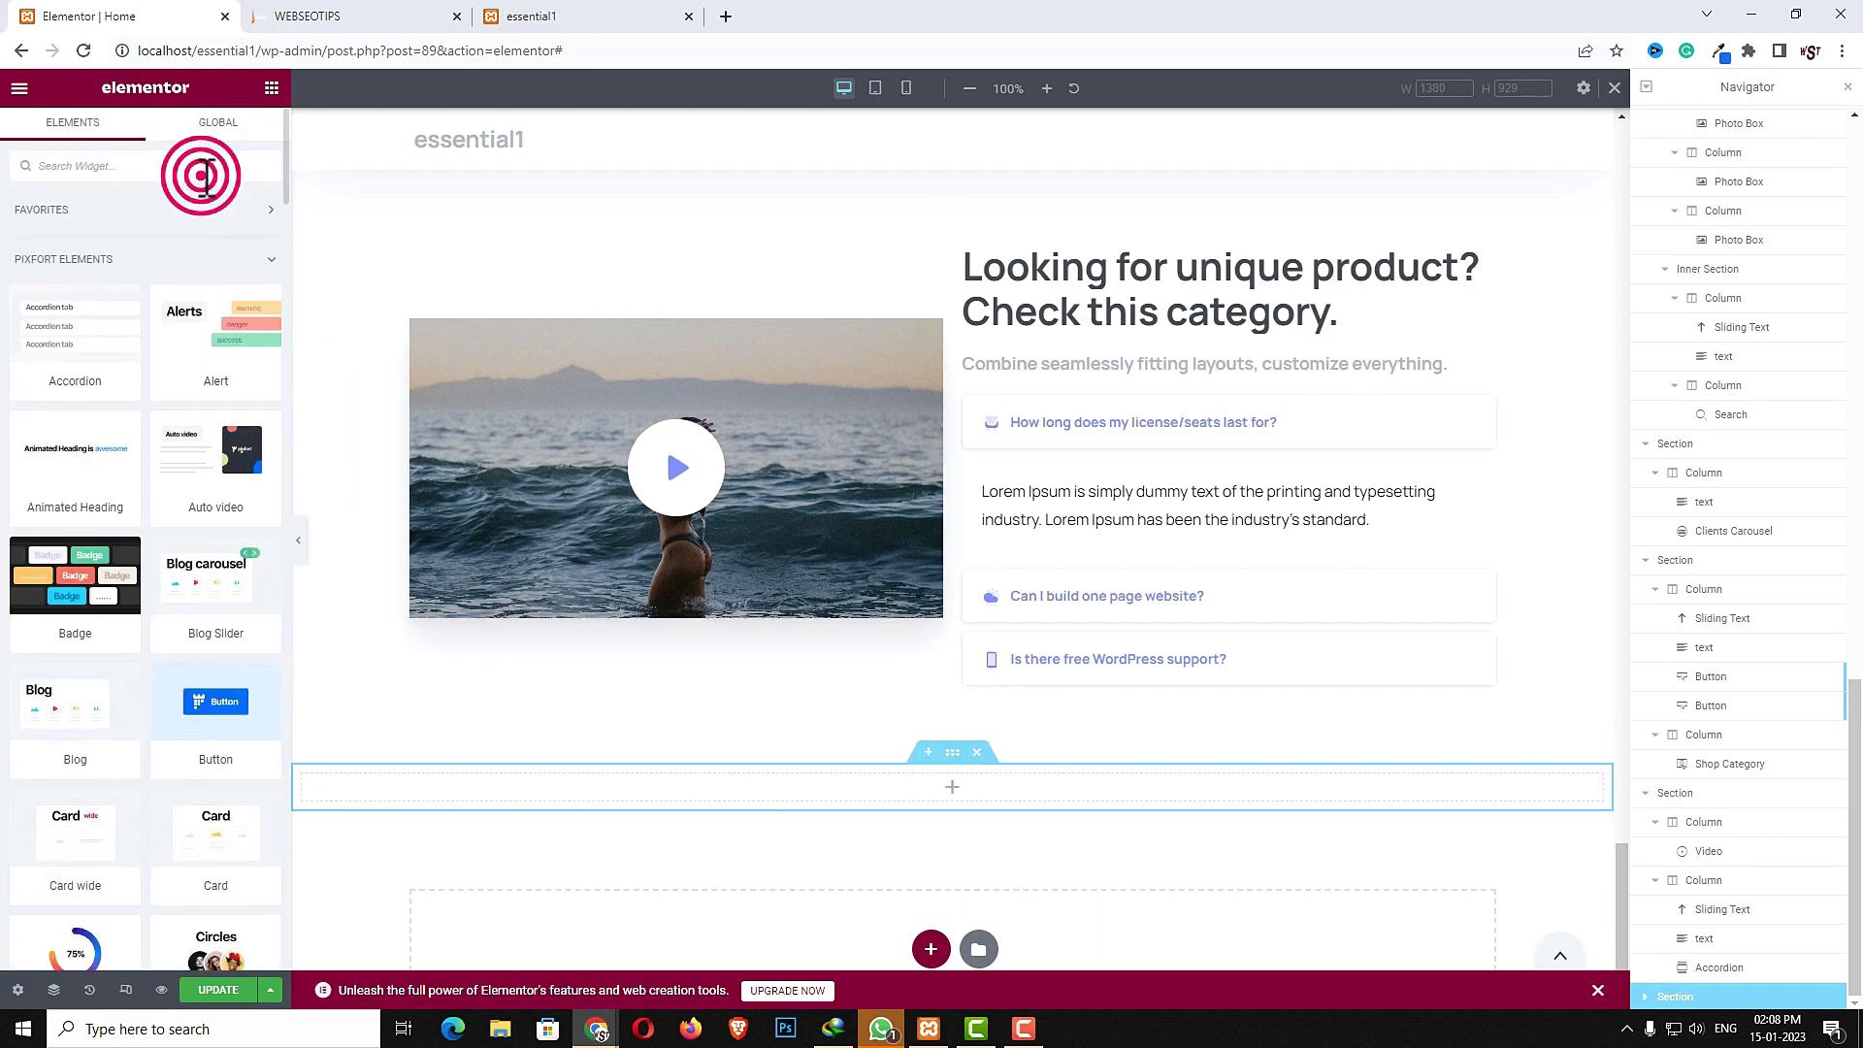
text(3d)
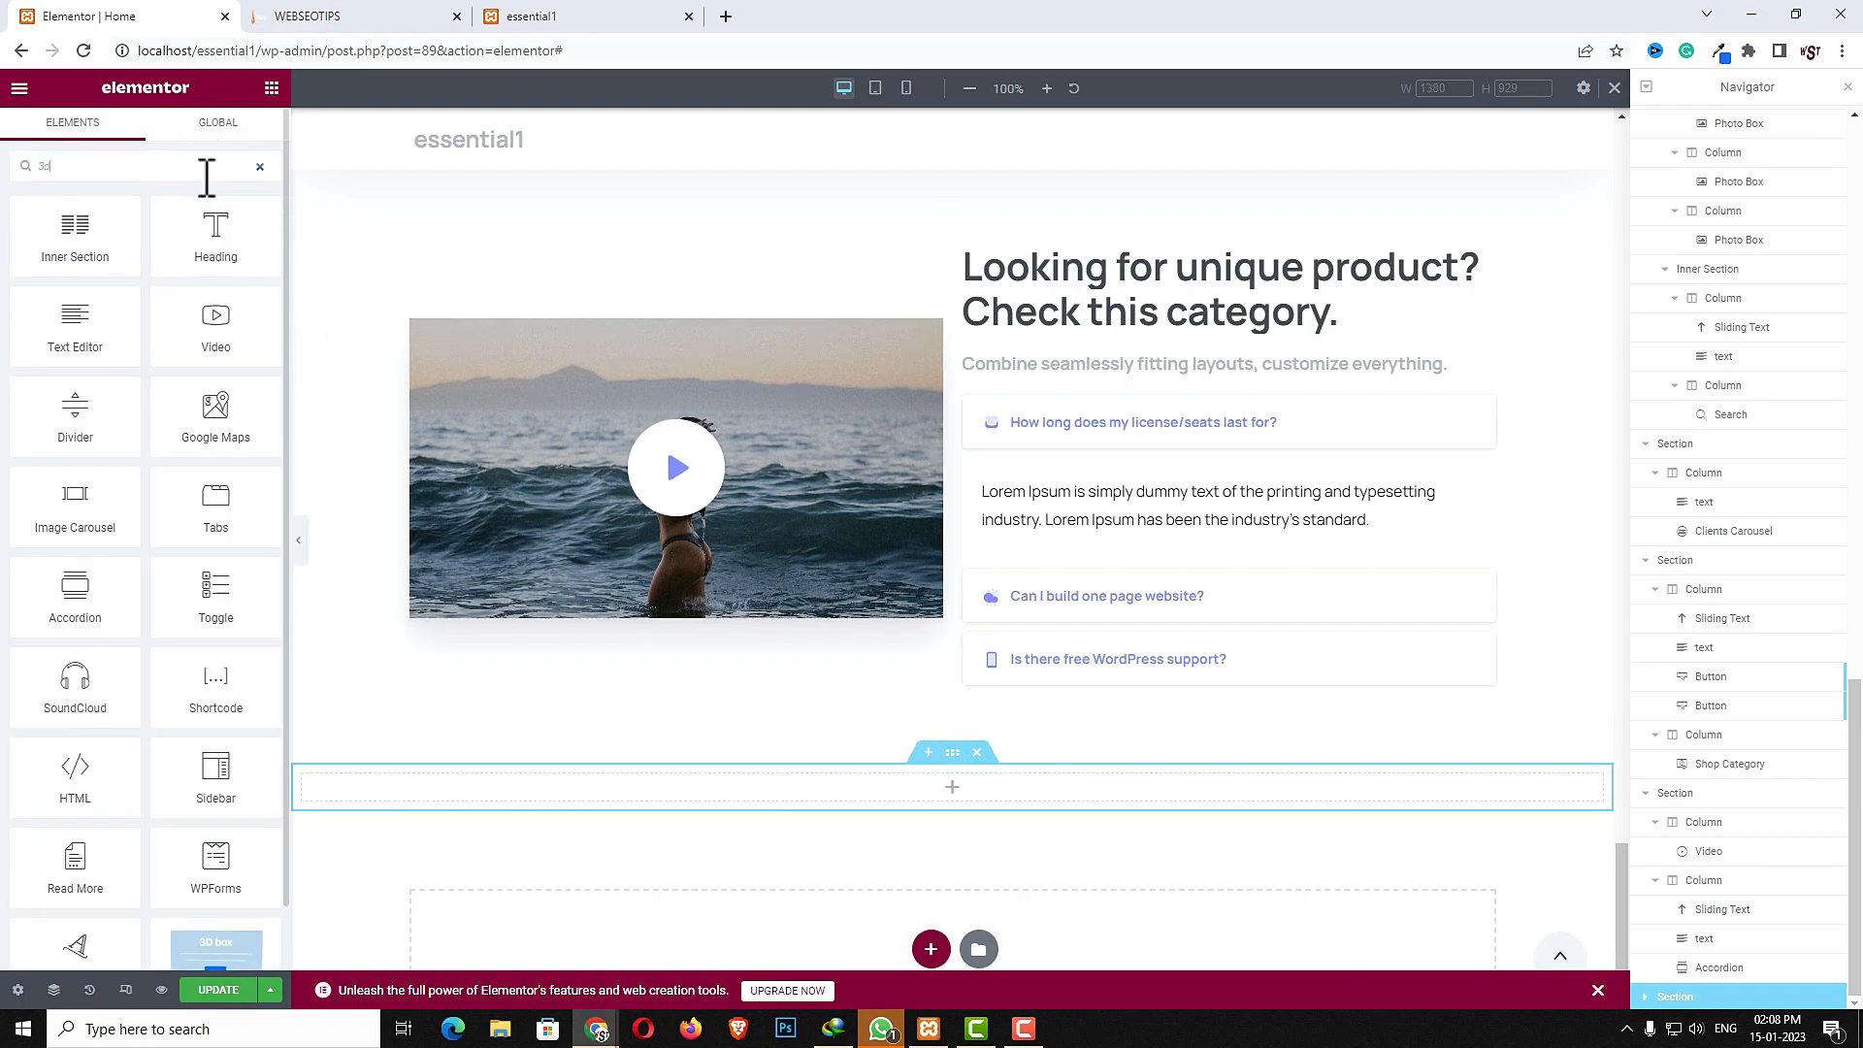
drag(78, 243, 901, 794)
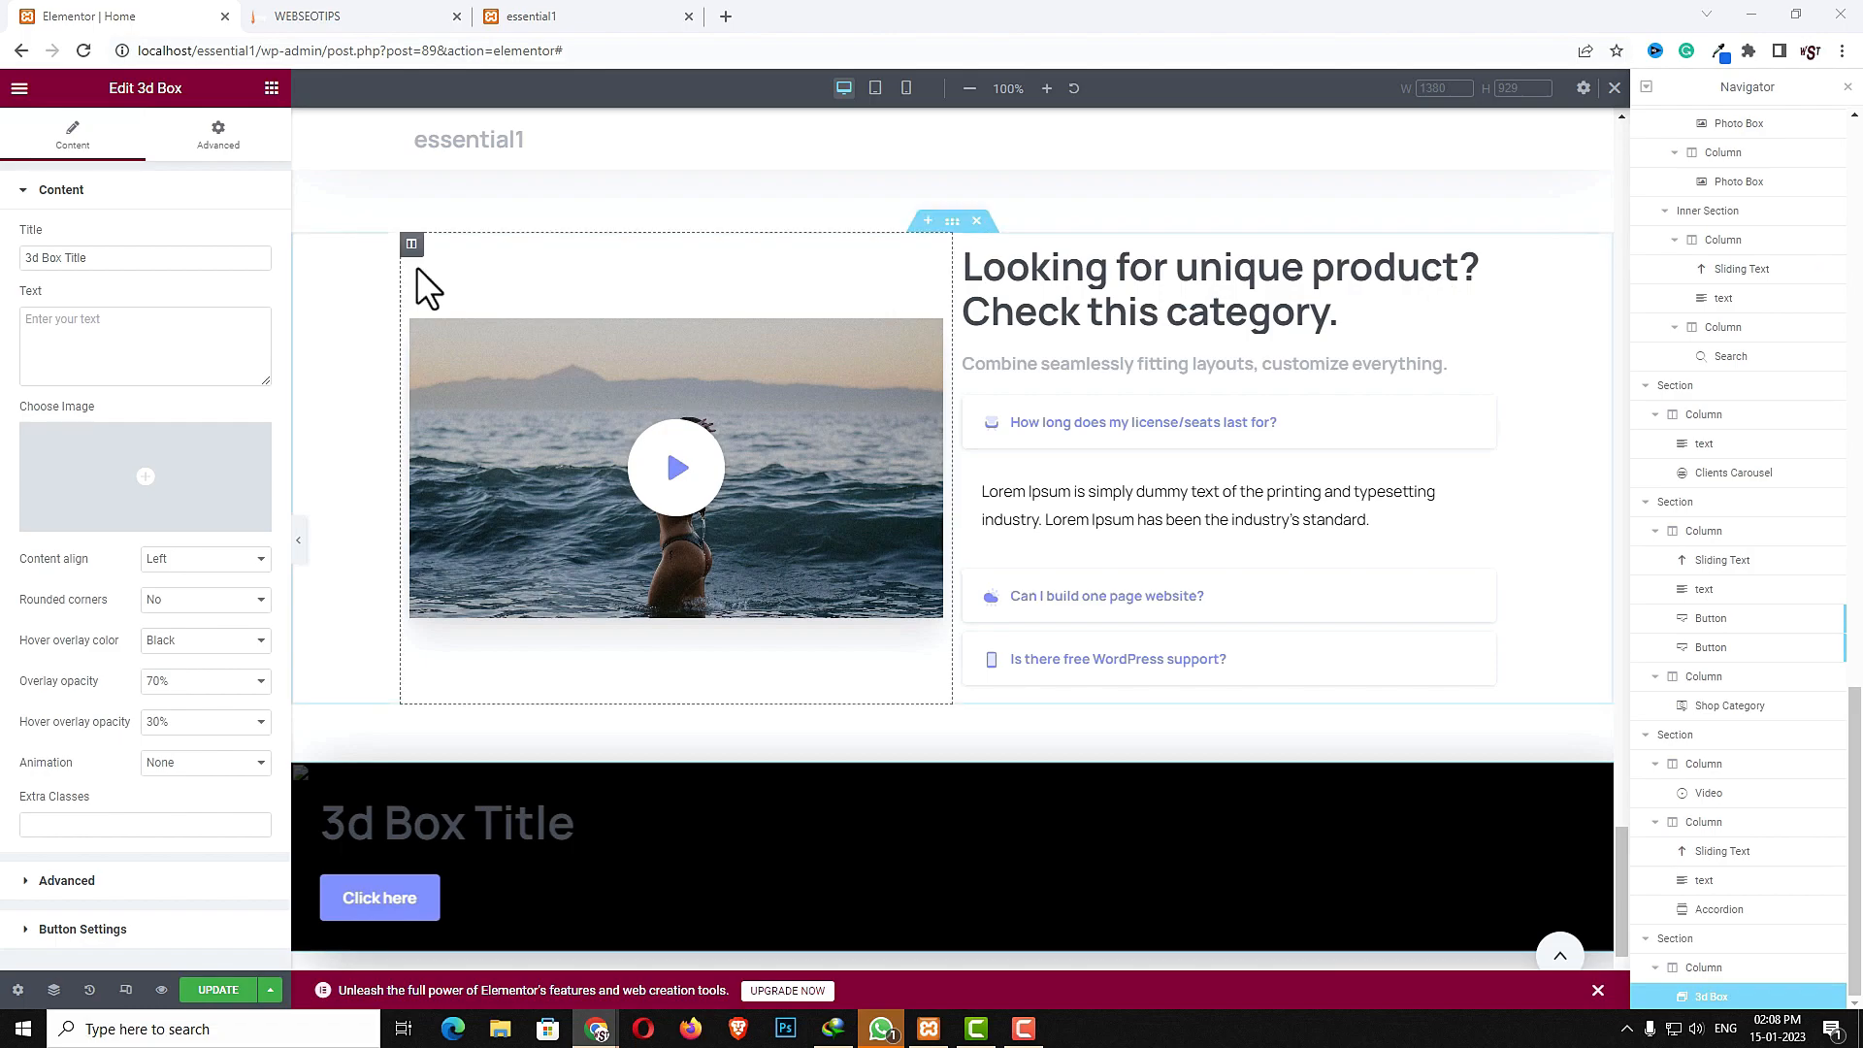
- Set the 3d Box title to New collection and paste the text "Combine seamlessly fitting layouts, customize everything."
triple_click(135, 254)
text(New collection)
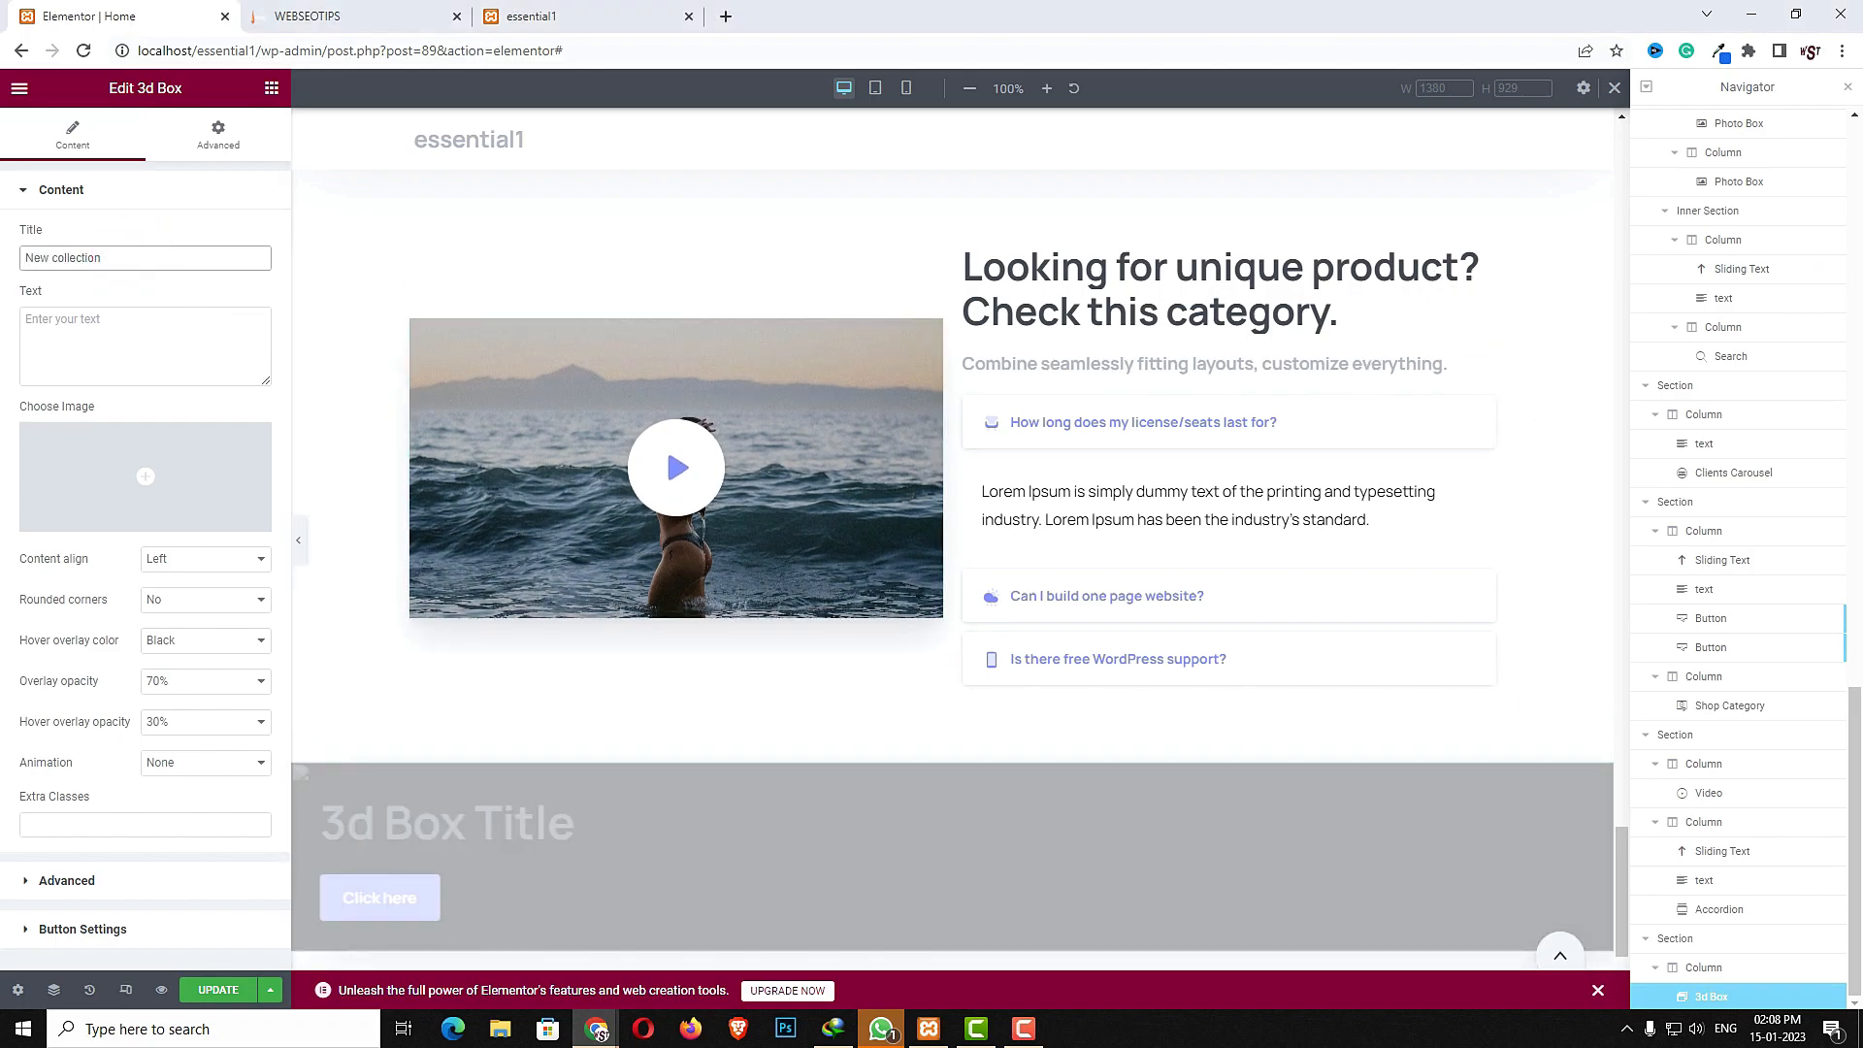
click(190, 363)
text(Combine seamlessly fitting layouts, customize everything.)
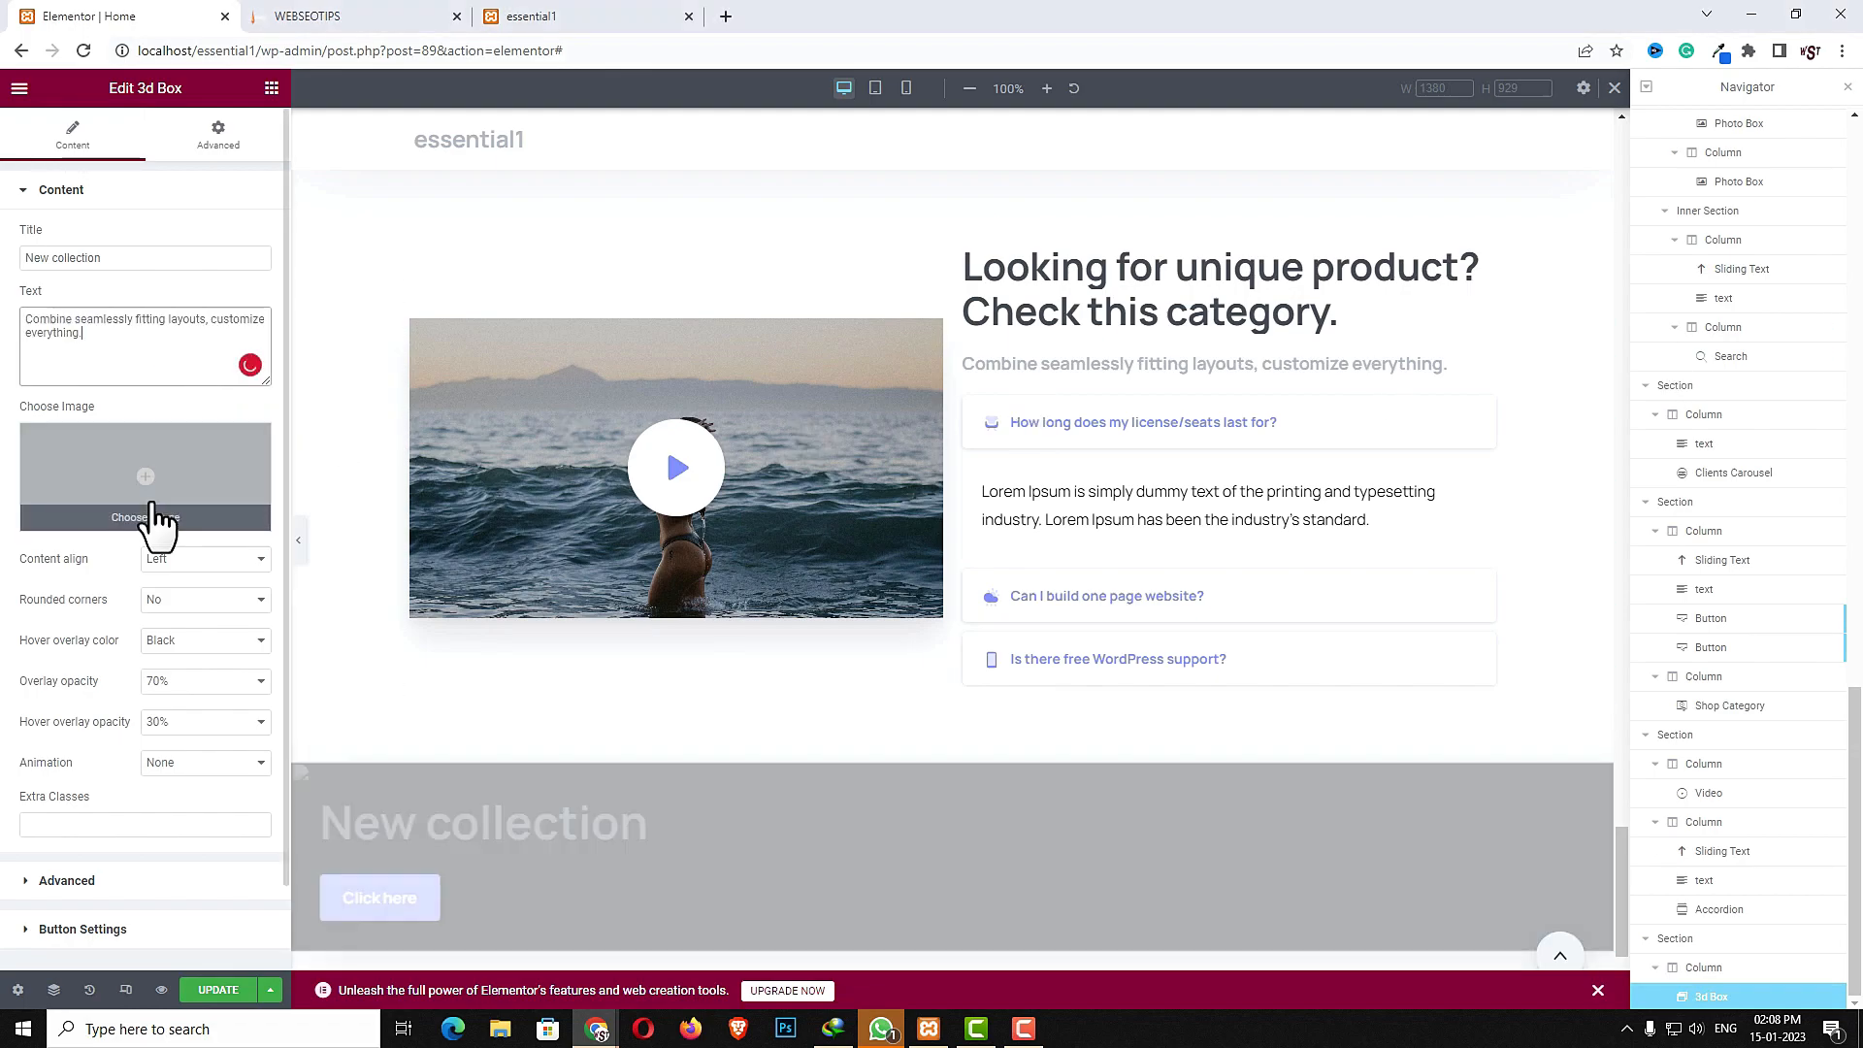
- Insert a dancer image from the media library as the 3d Box image
click(150, 491)
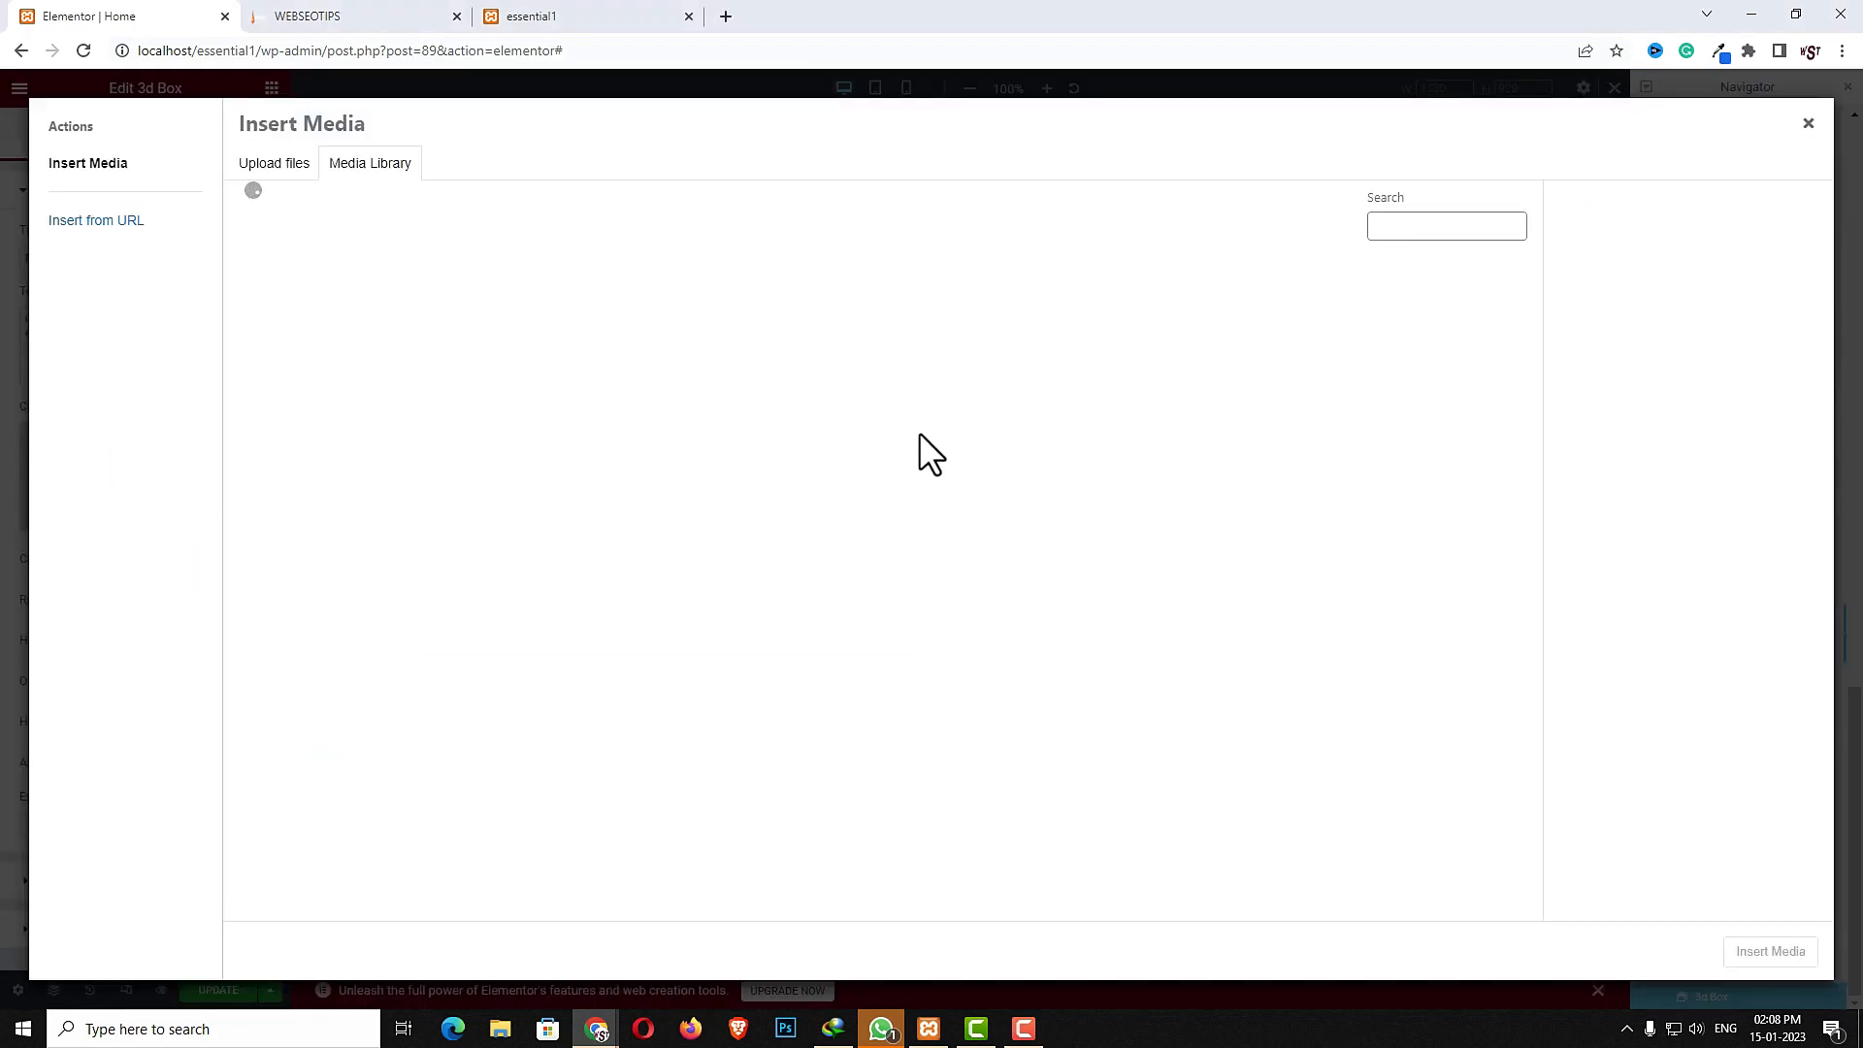
click(1394, 883)
click(1761, 955)
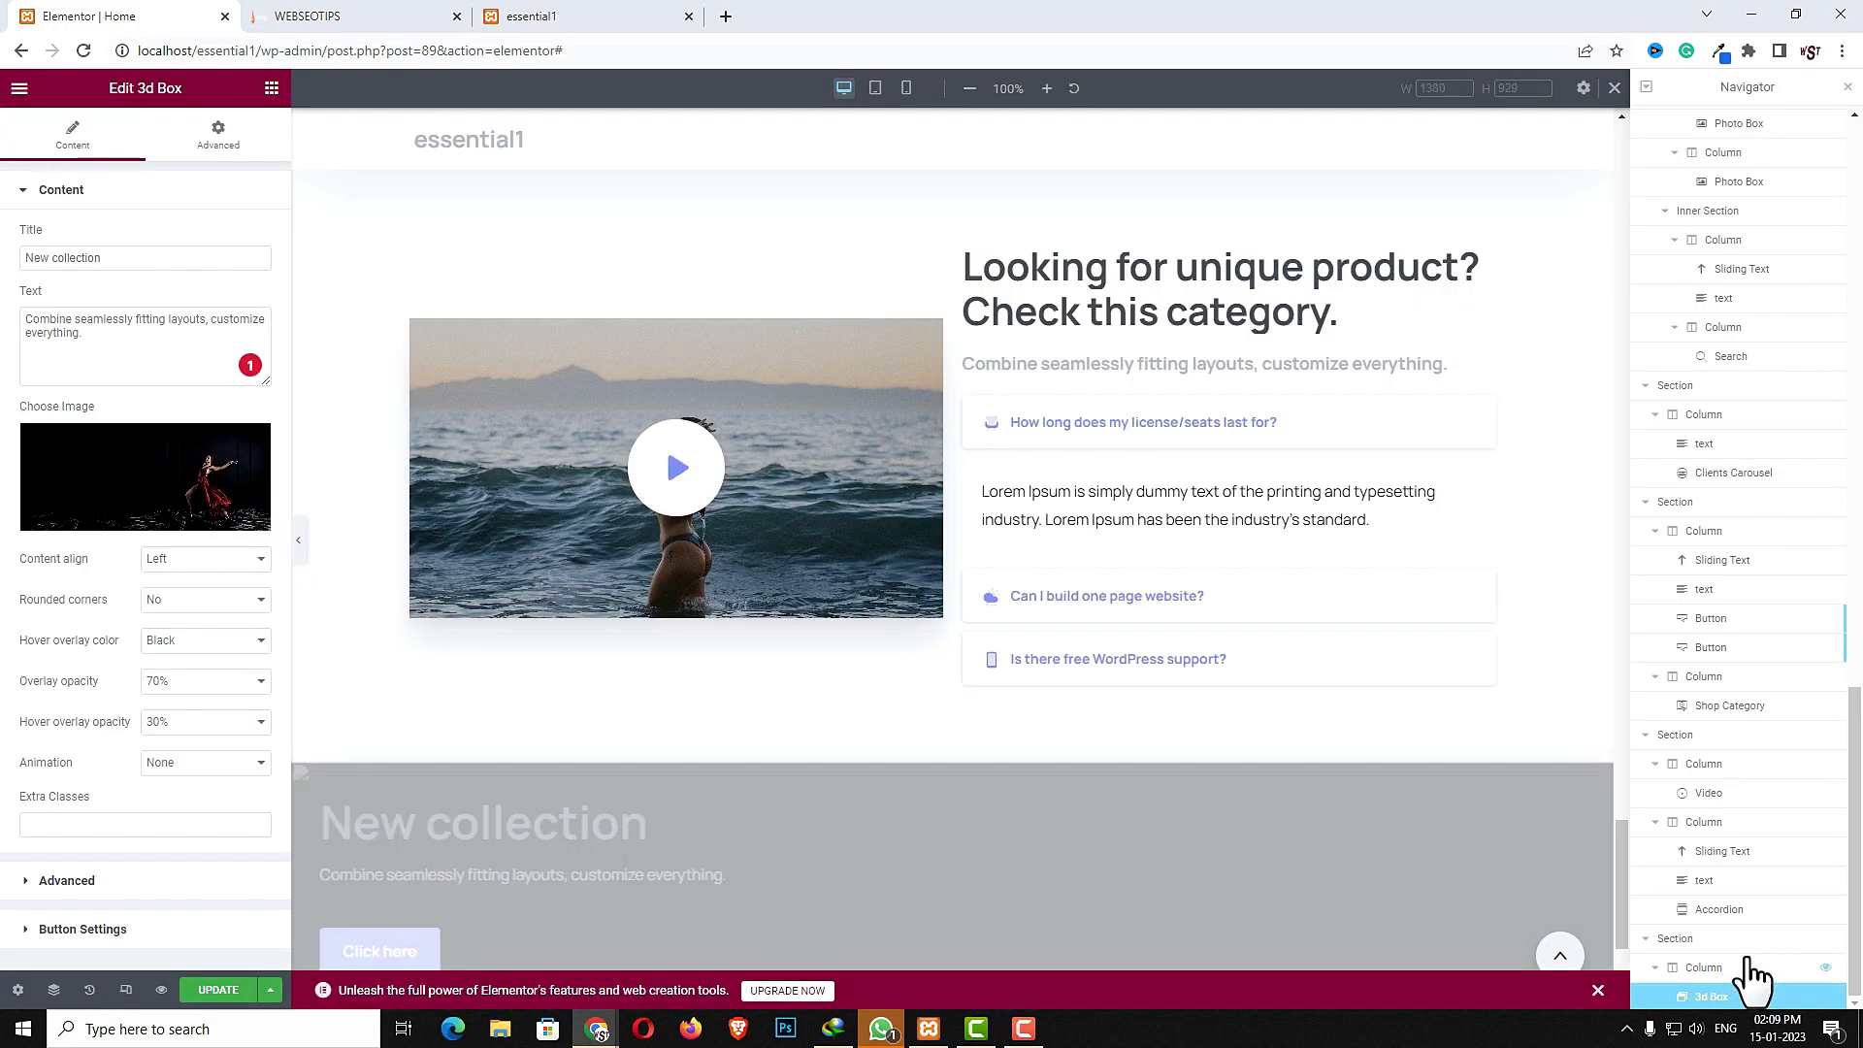
- Set the 3d Box content alignment to Center and its hover overlay color to Primary Gradient
click(168, 559)
click(175, 595)
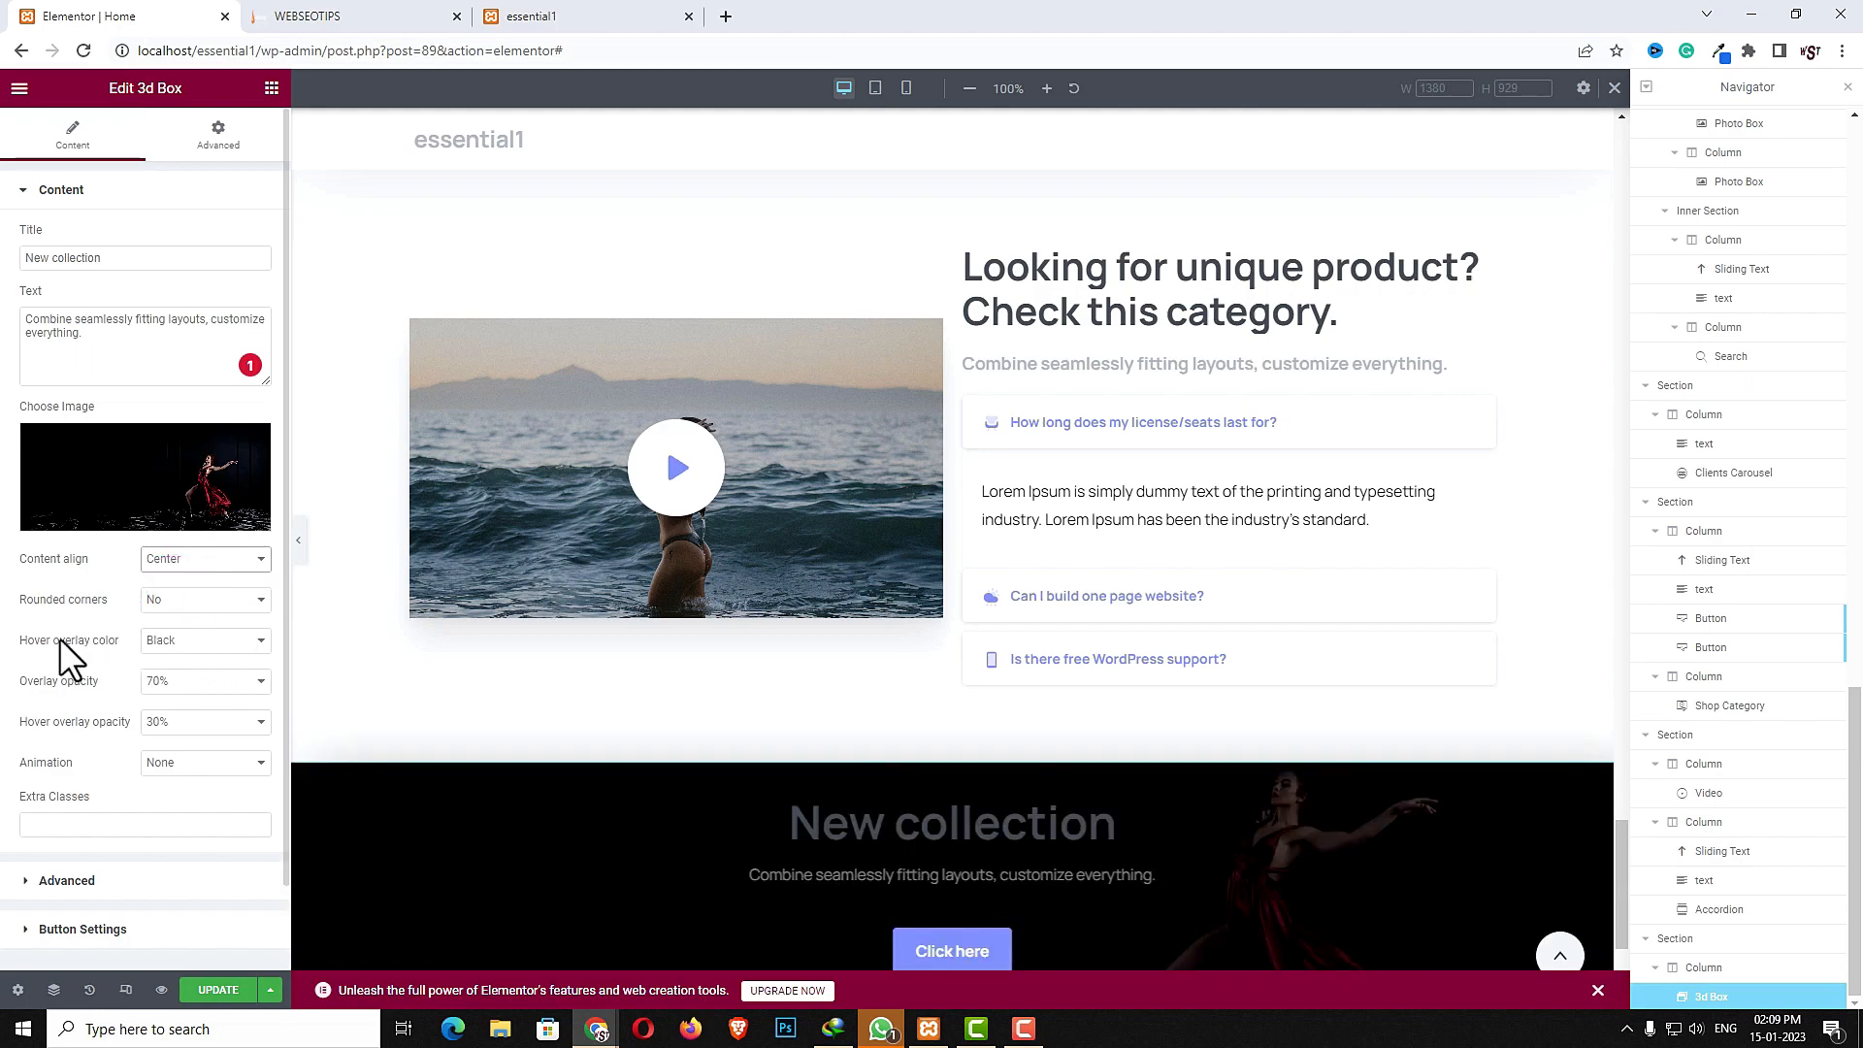
click(163, 642)
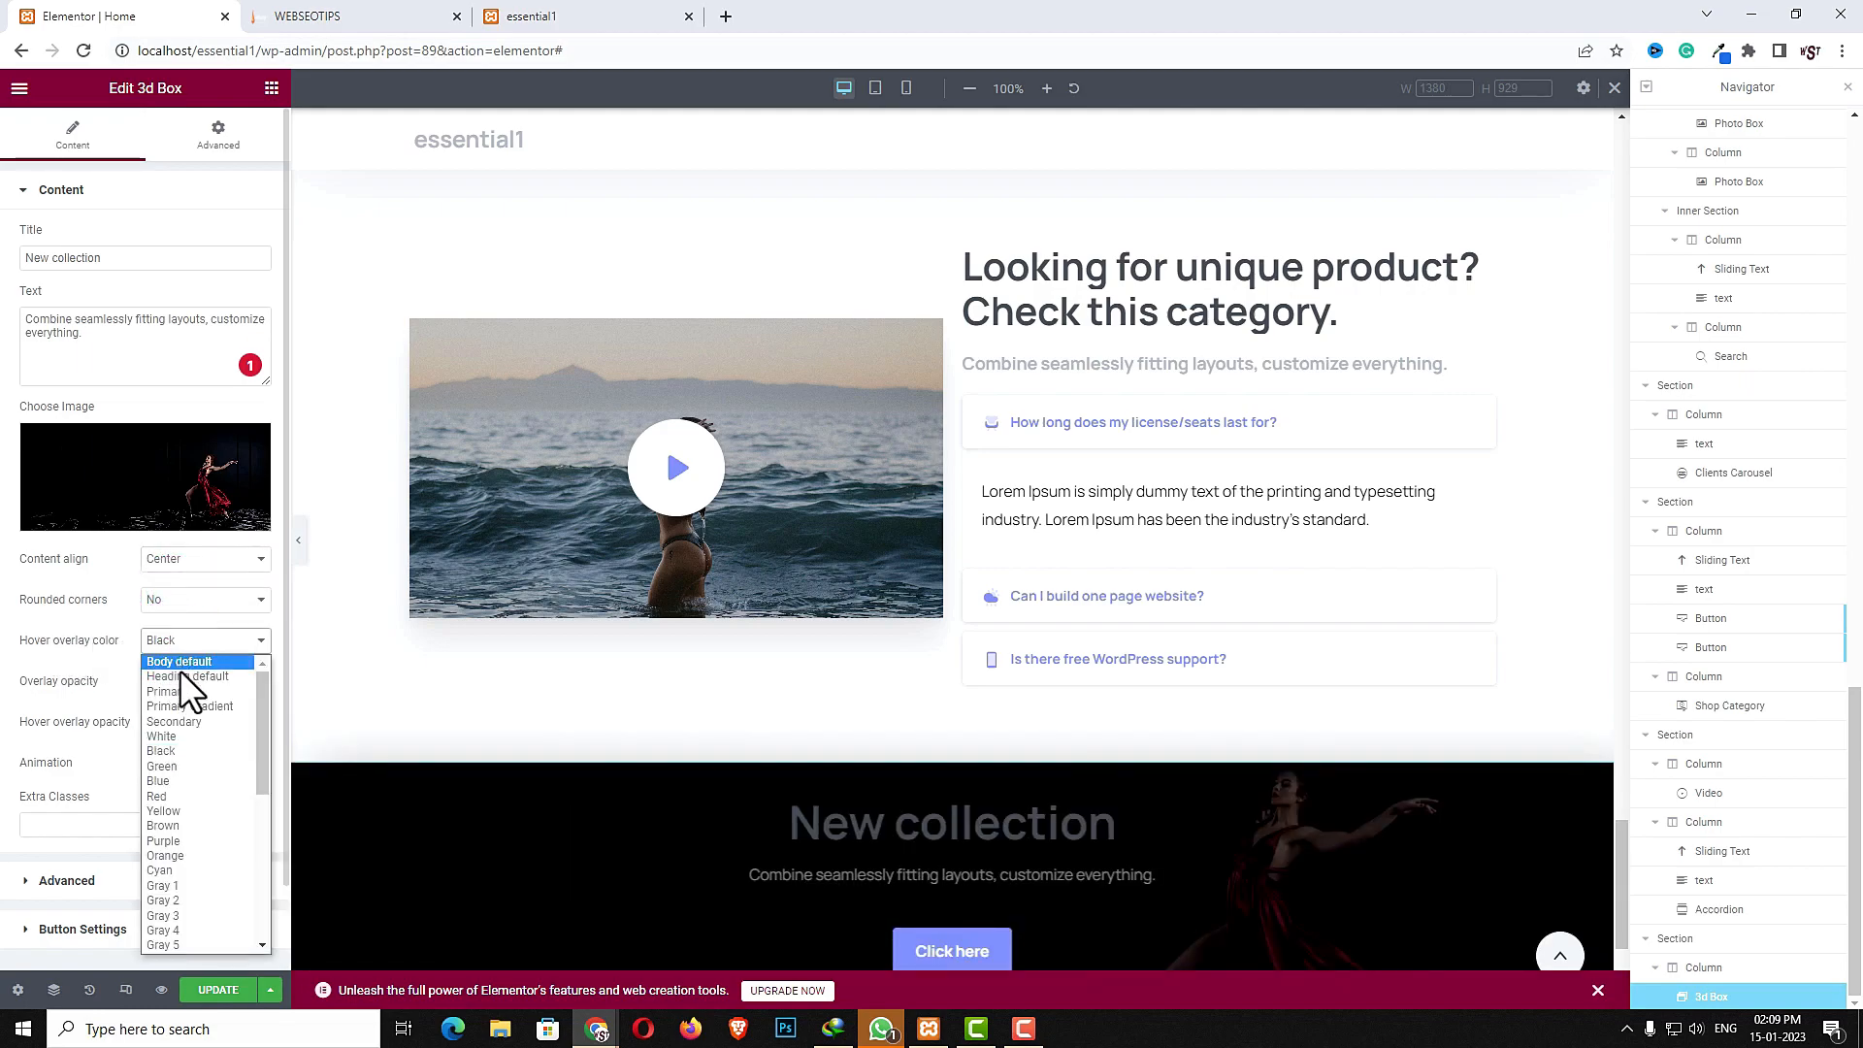
click(190, 707)
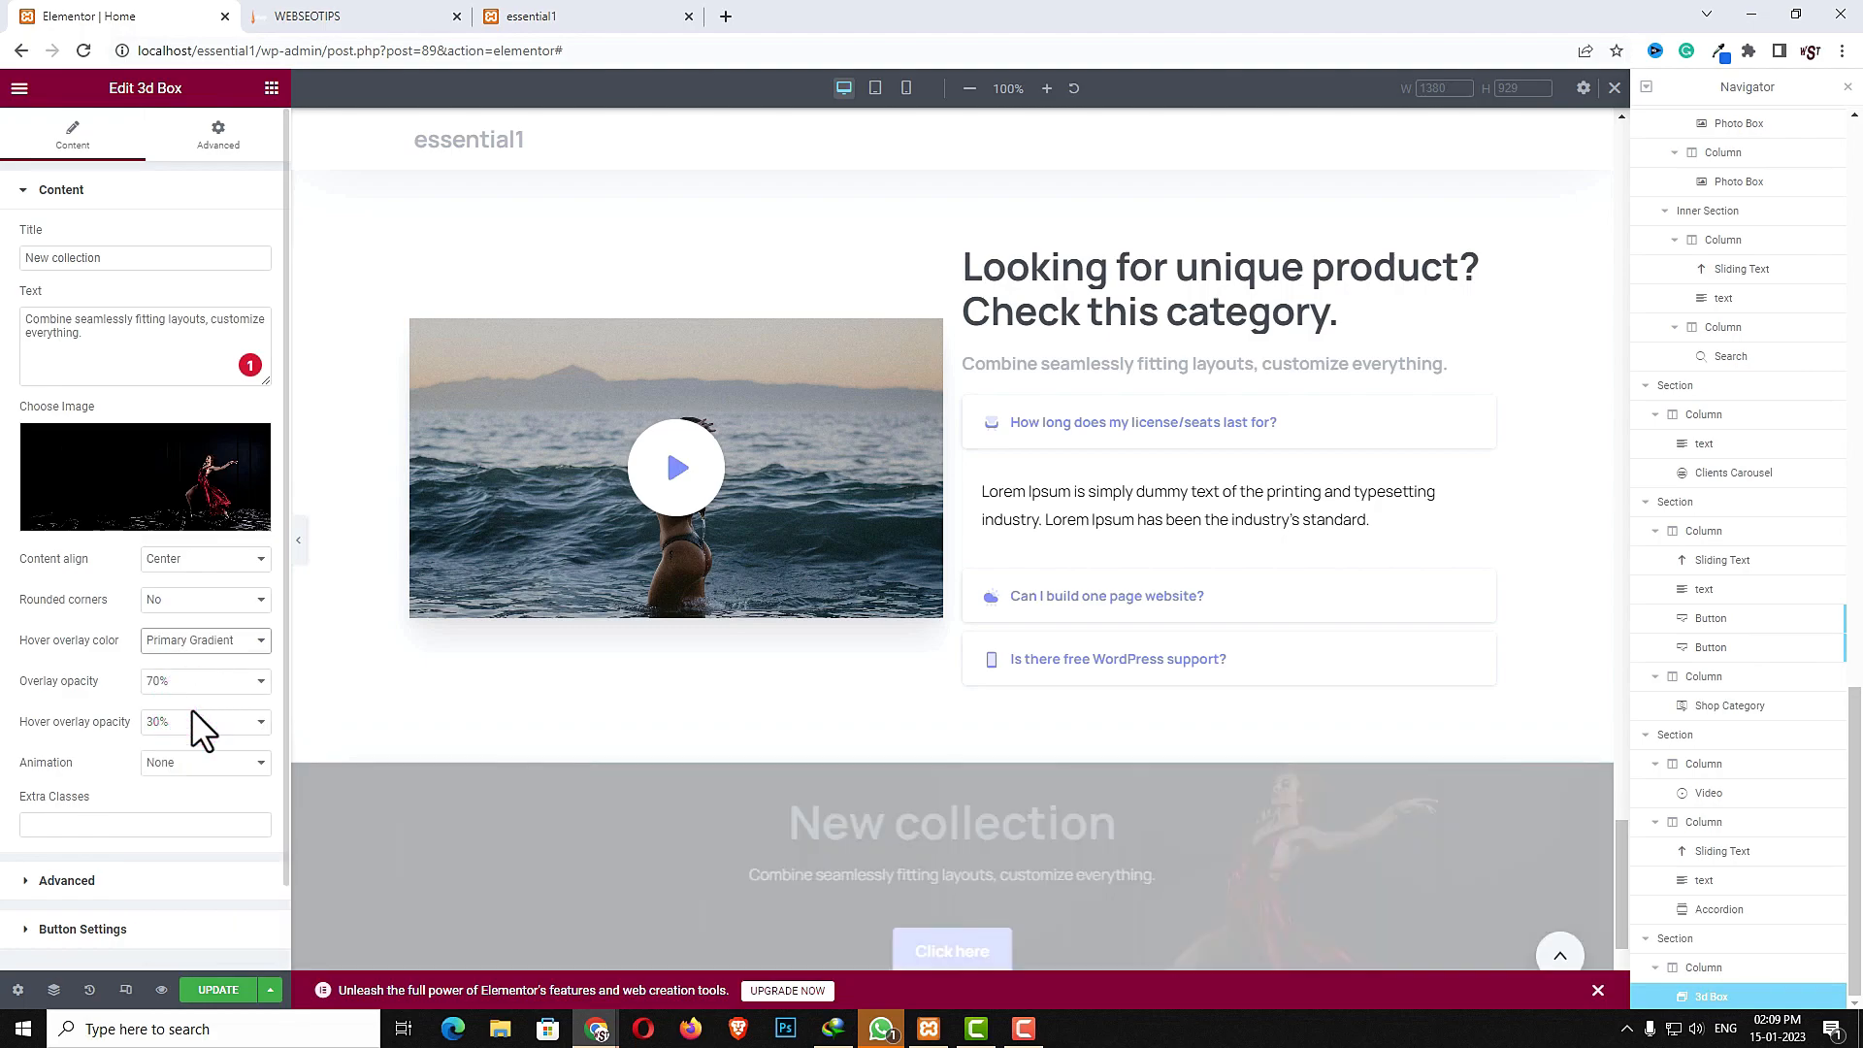
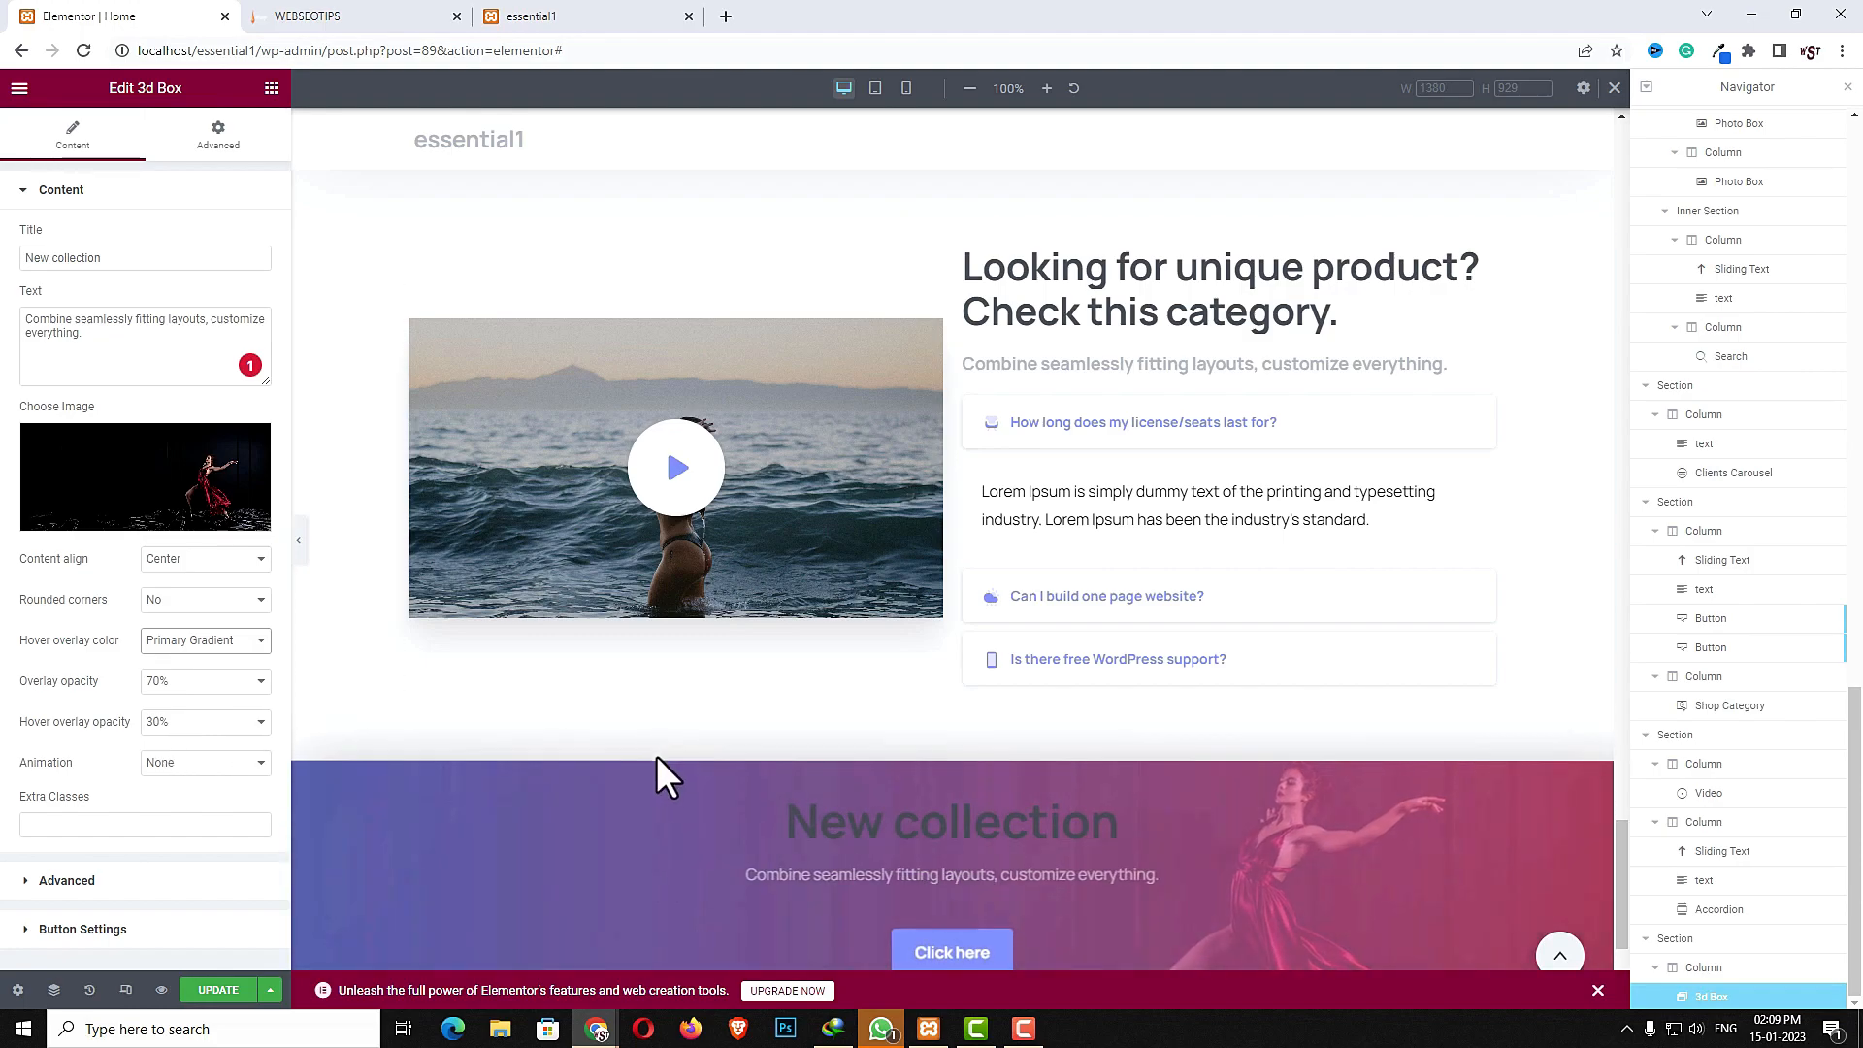
- Add the extra class pix-py-40 to the 3d Box widget
click(131, 824)
text(pix-py-40)
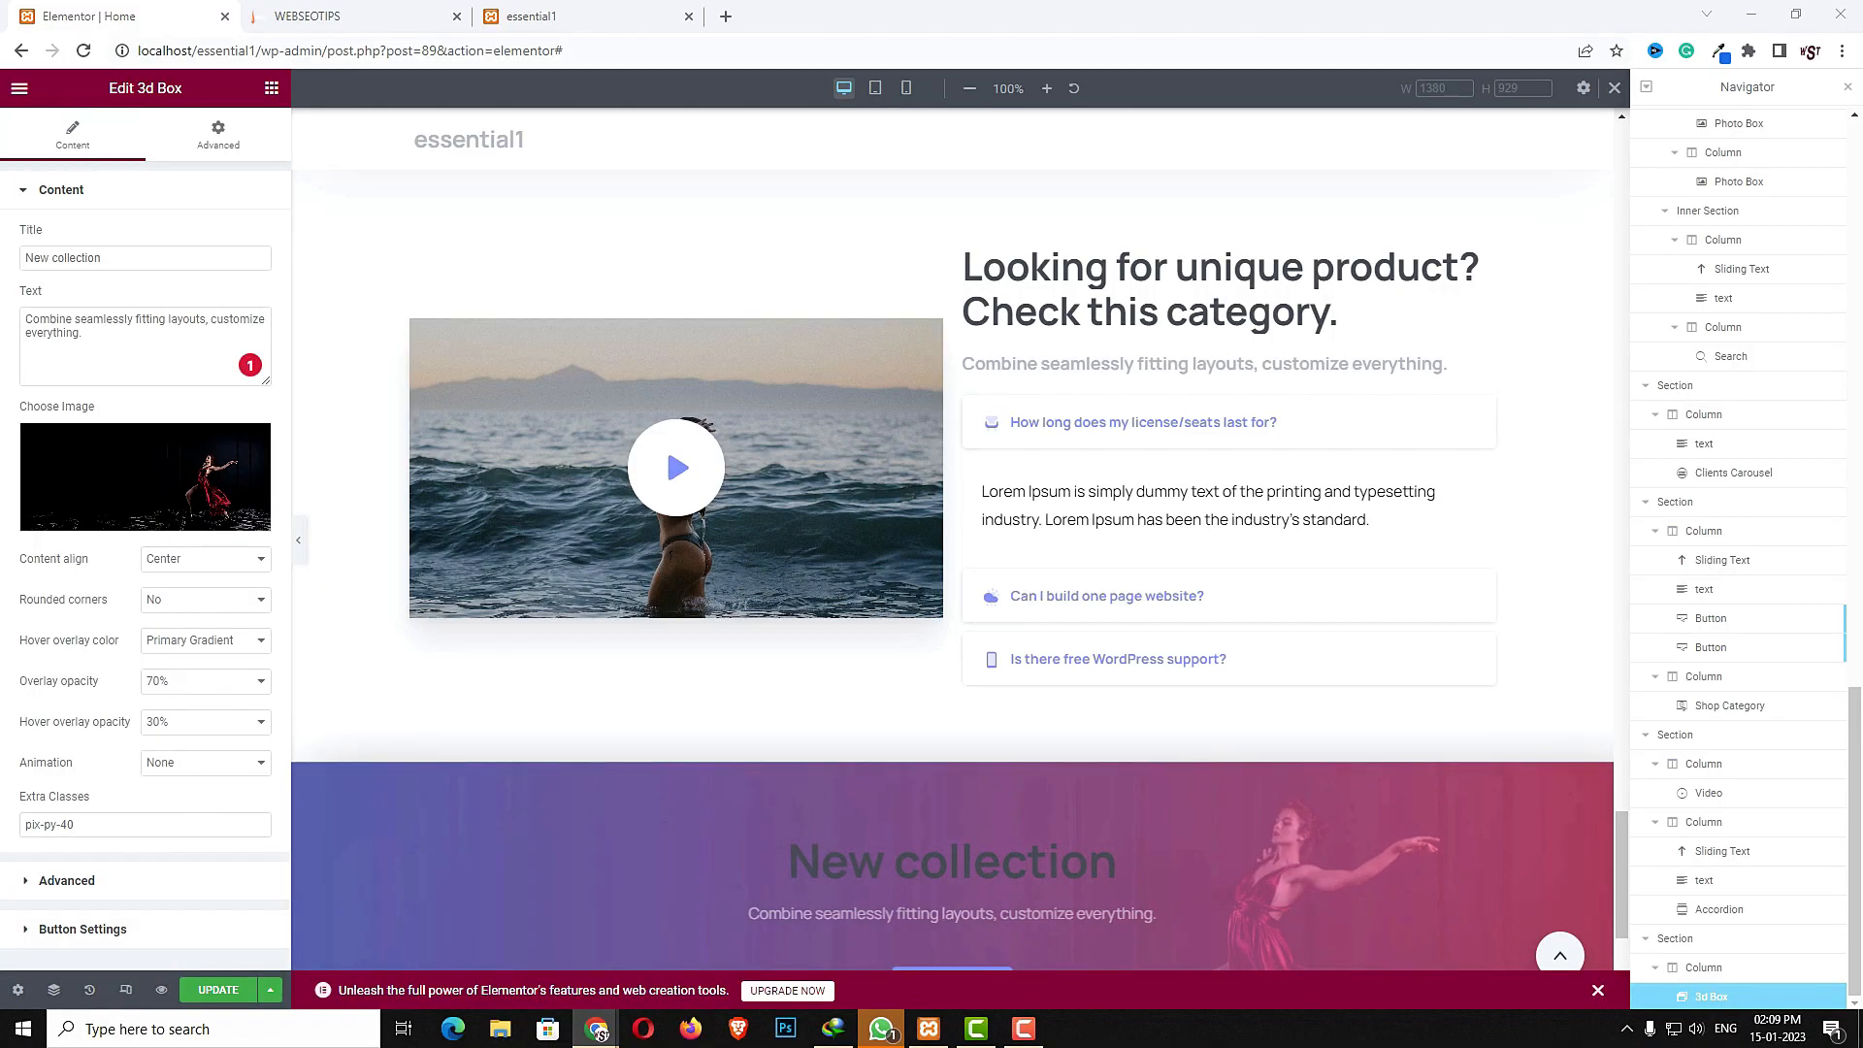
- Set the 3d Box title color to White in its advanced settings
click(67, 880)
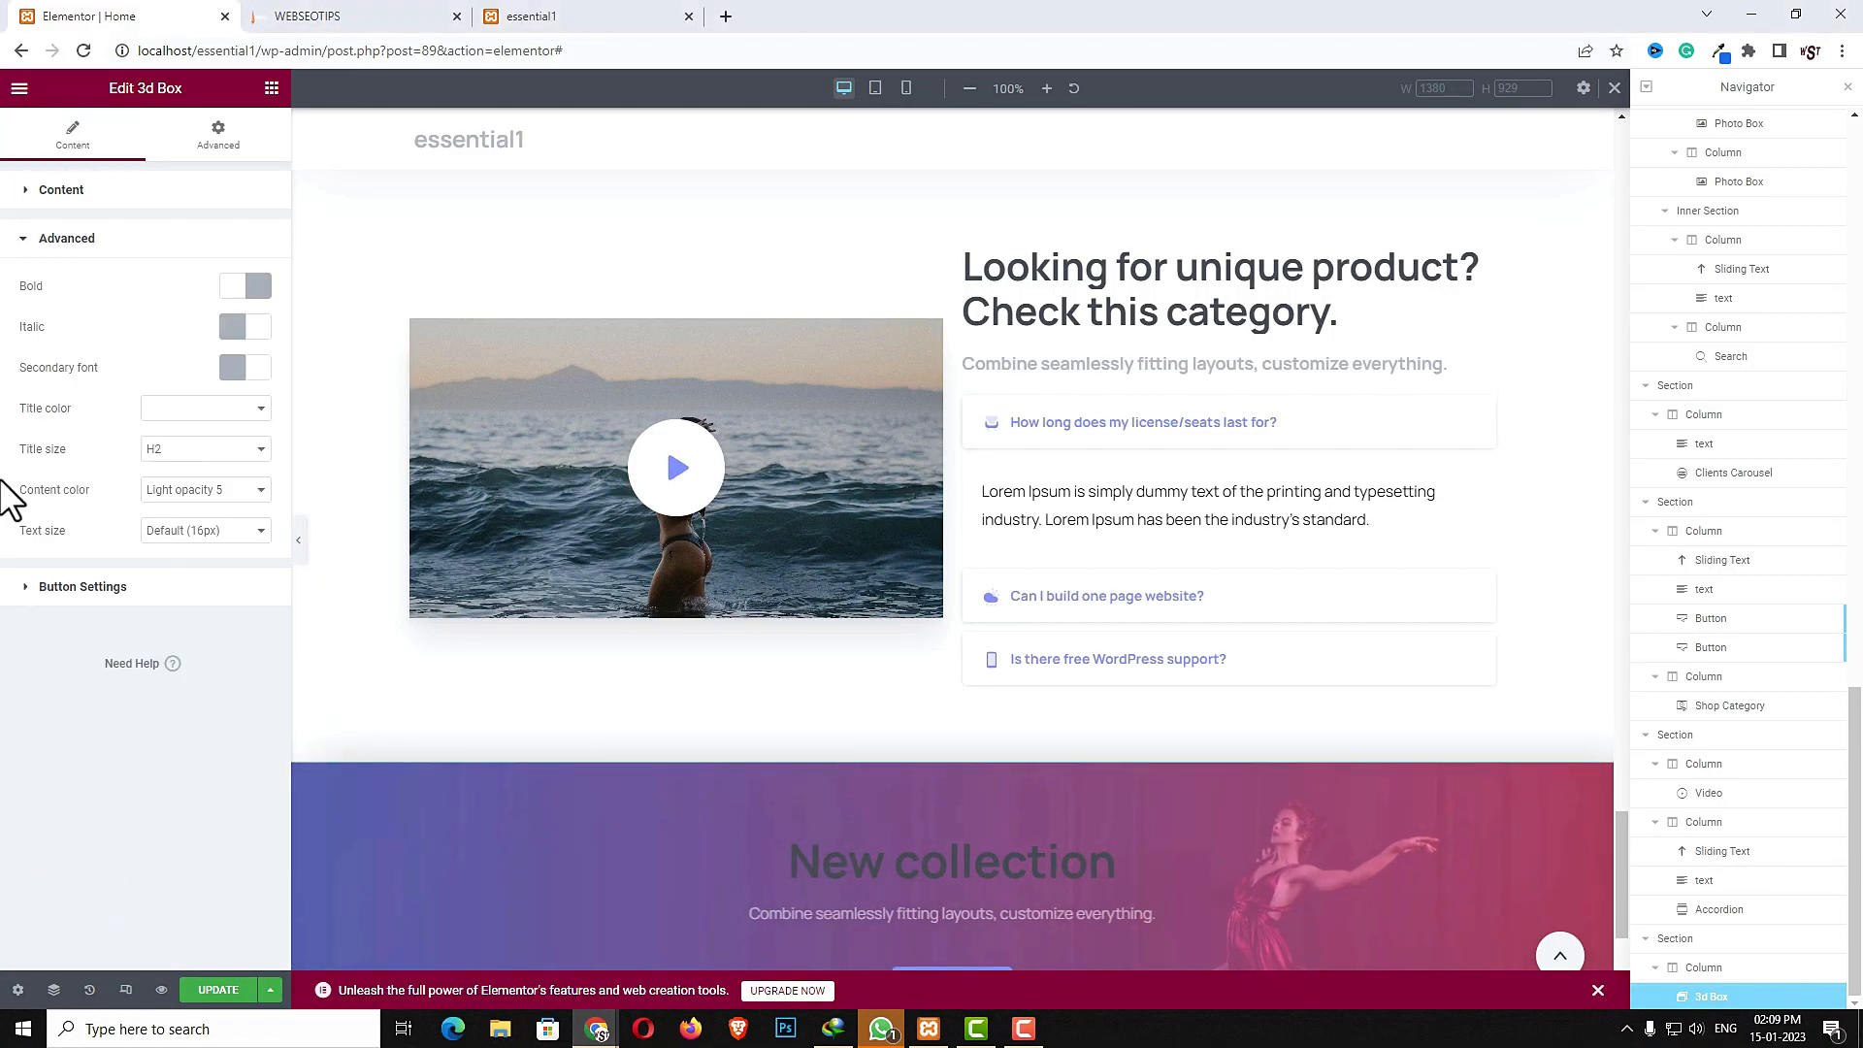
click(166, 409)
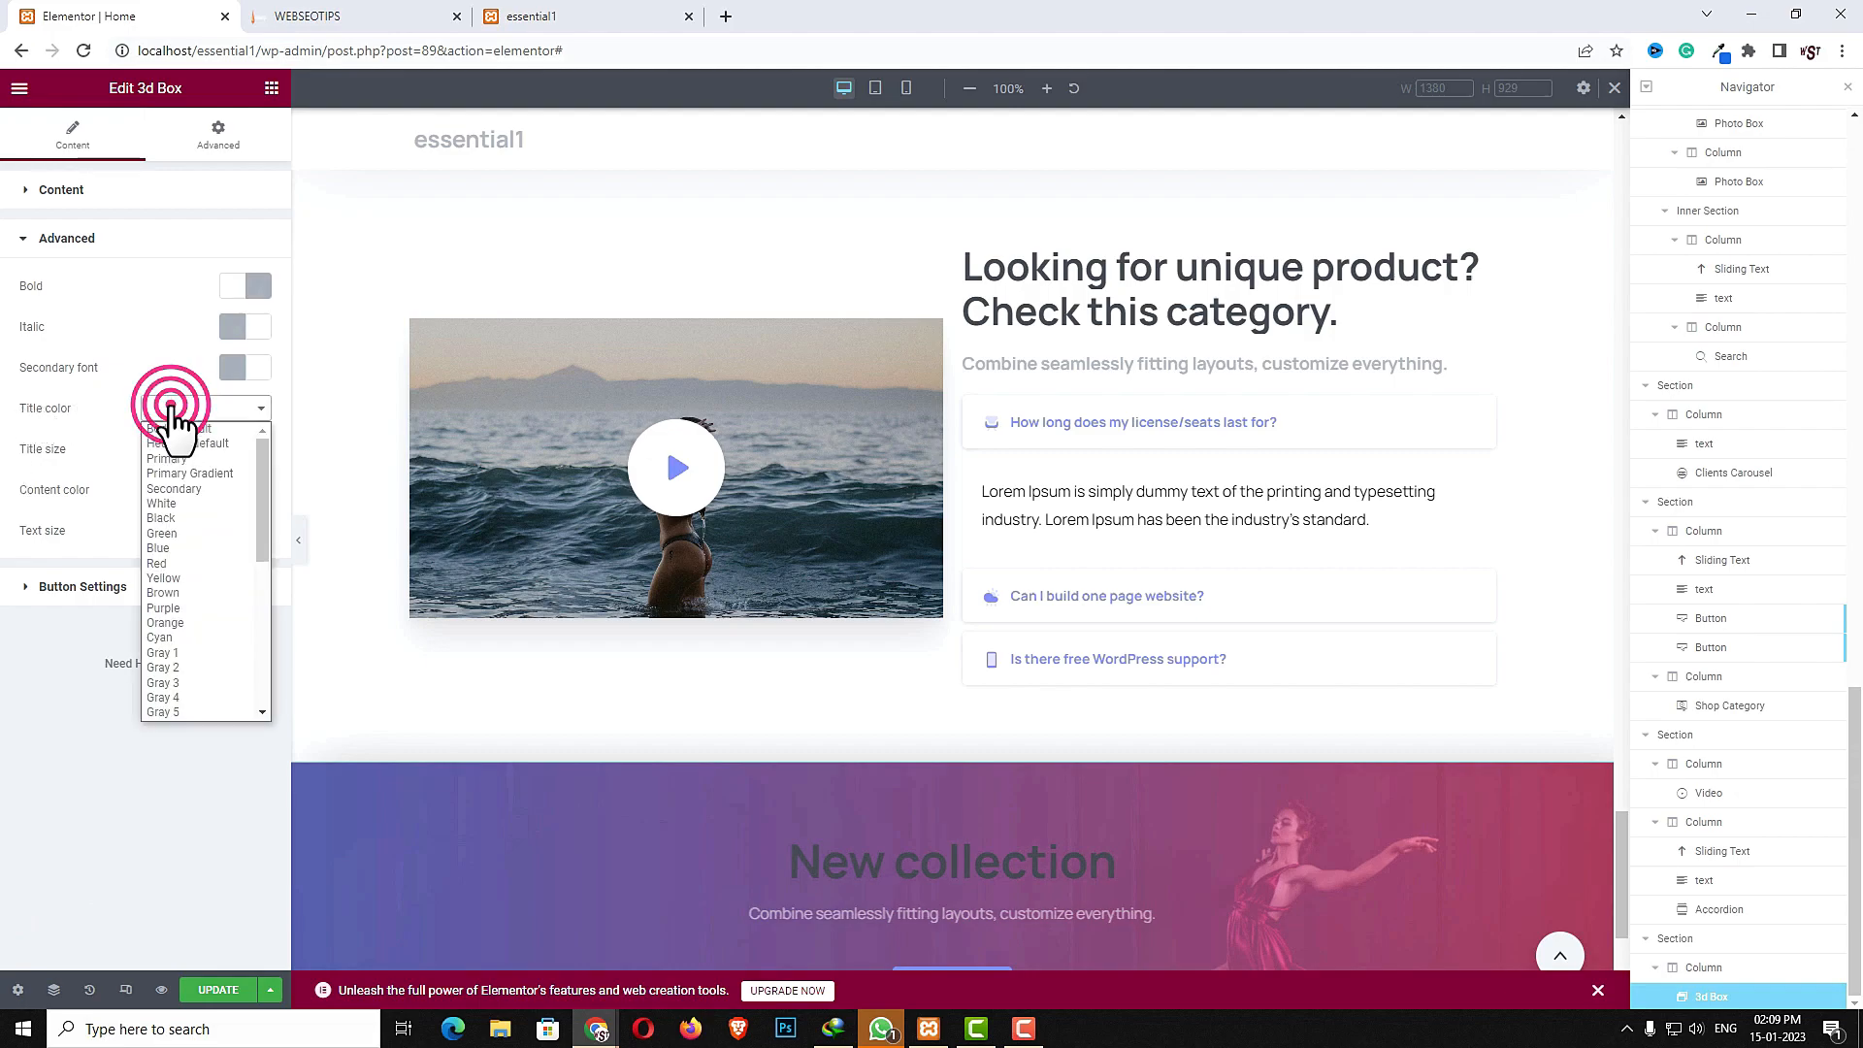
click(173, 503)
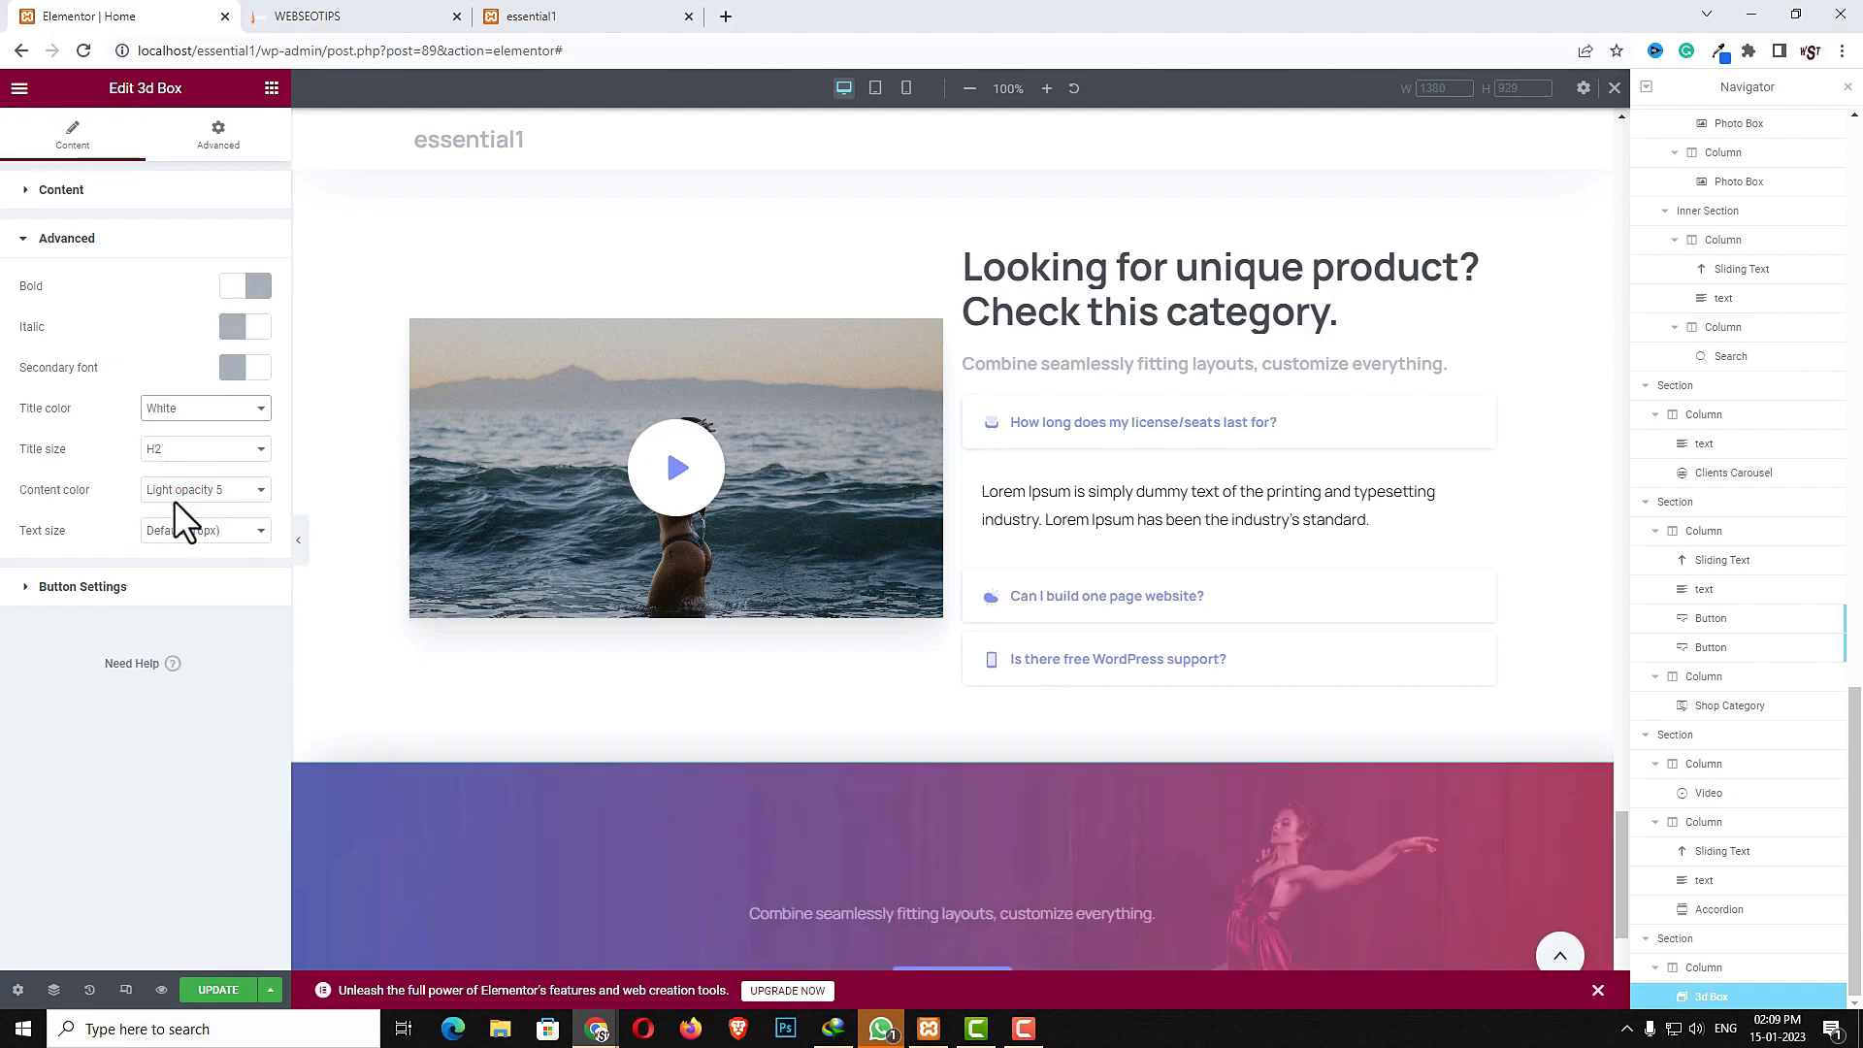
- Set the 3d Box content color to Light opacity 7 and its text size to 20px
click(250, 488)
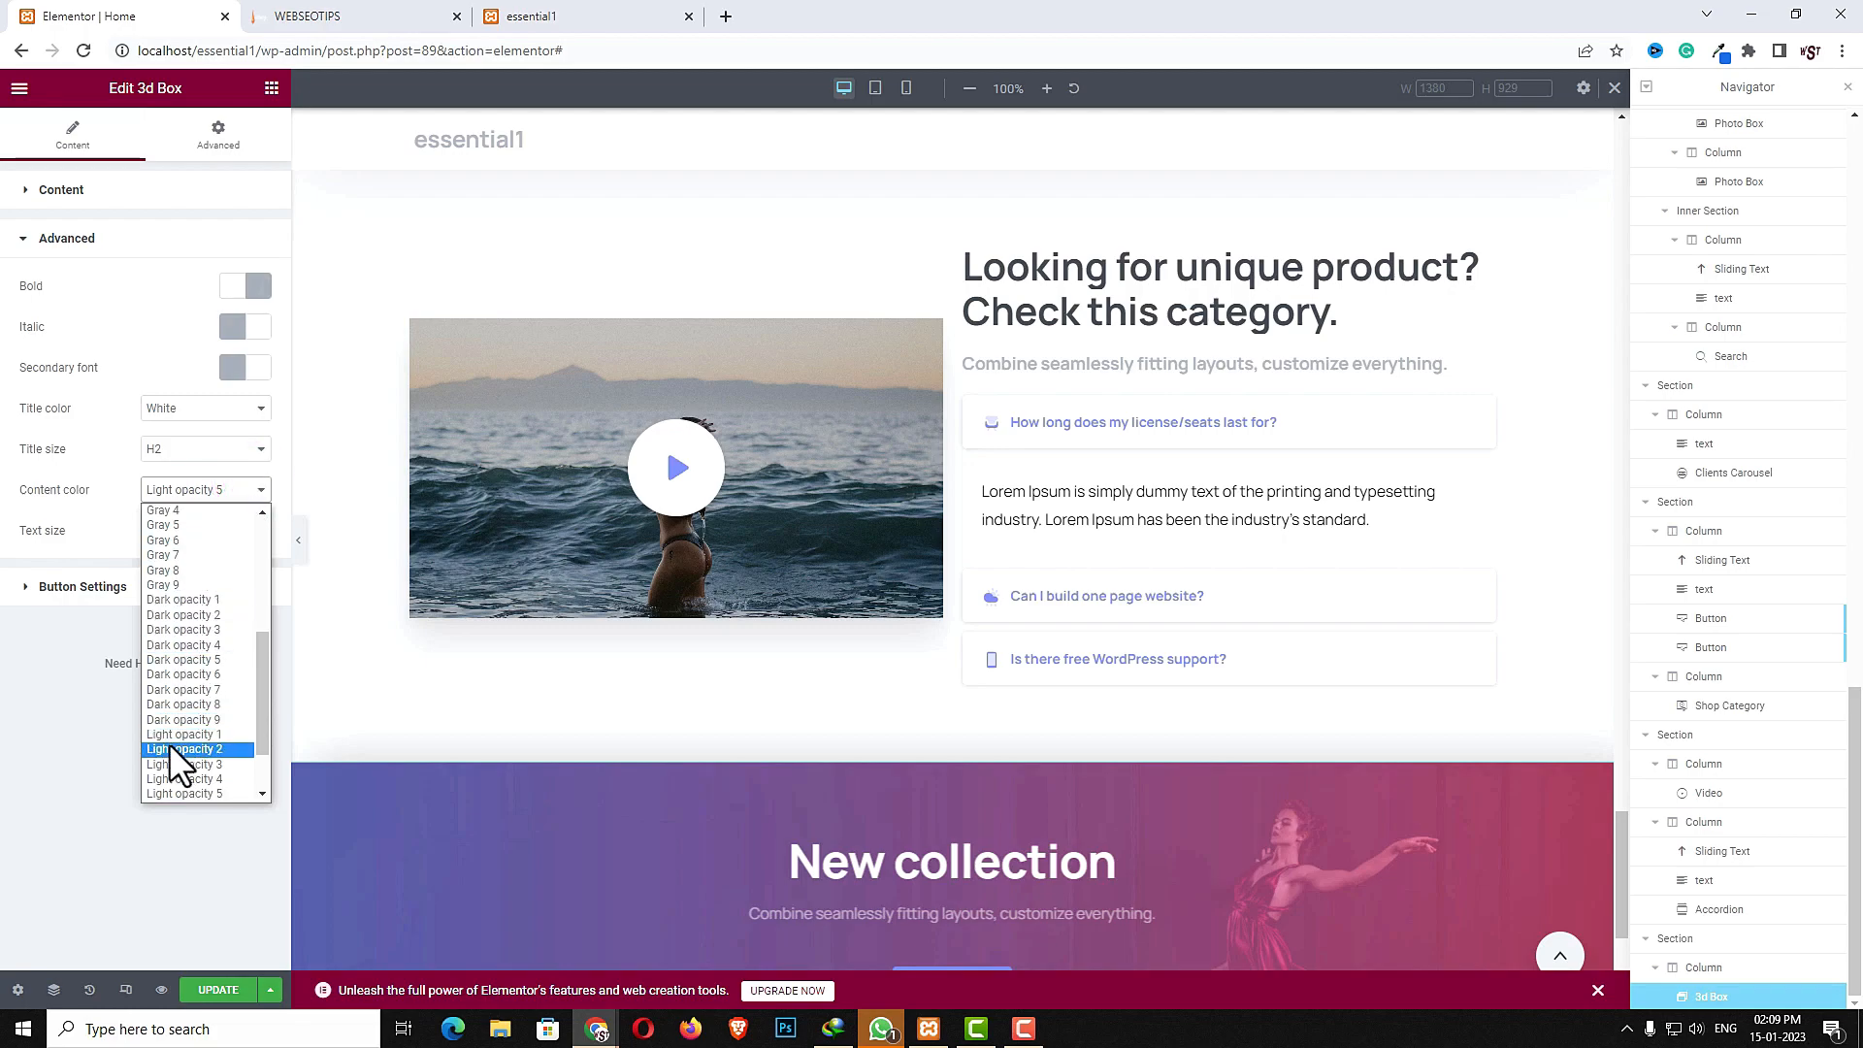
scroll(184, 782, down, 2)
click(189, 748)
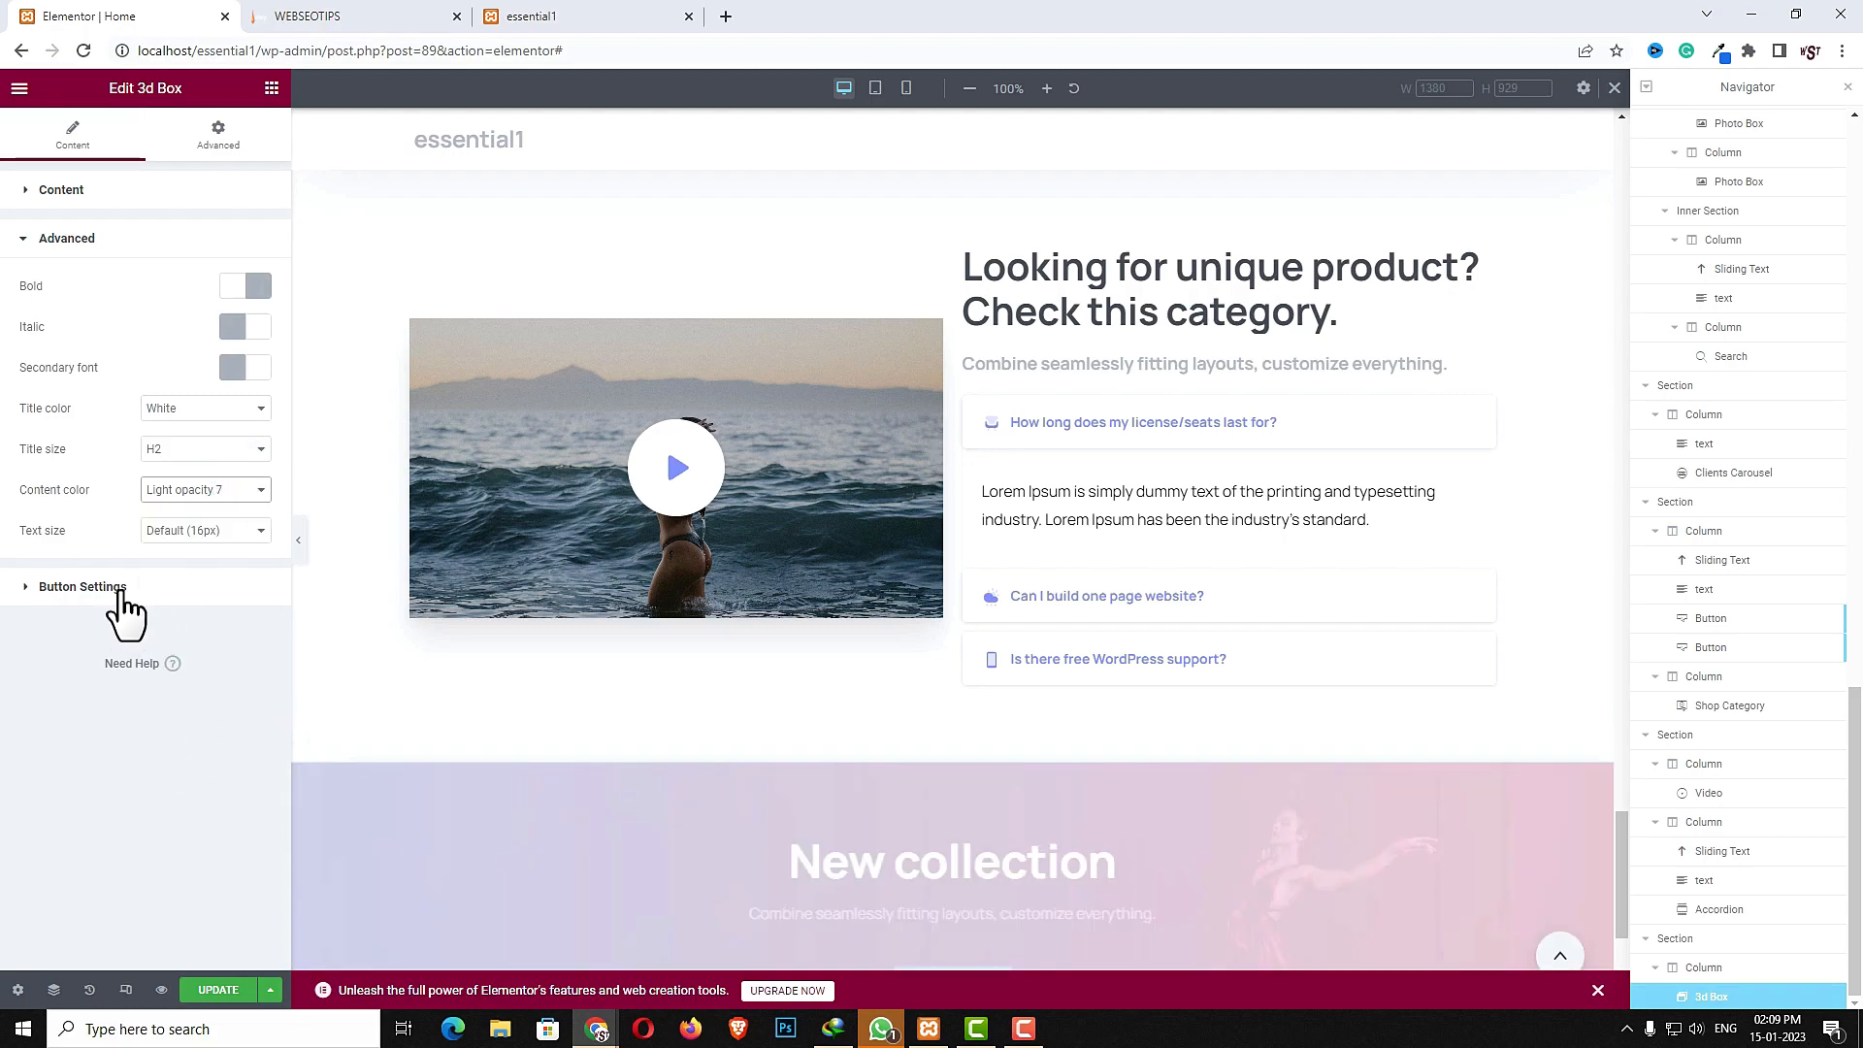
click(141, 530)
click(161, 612)
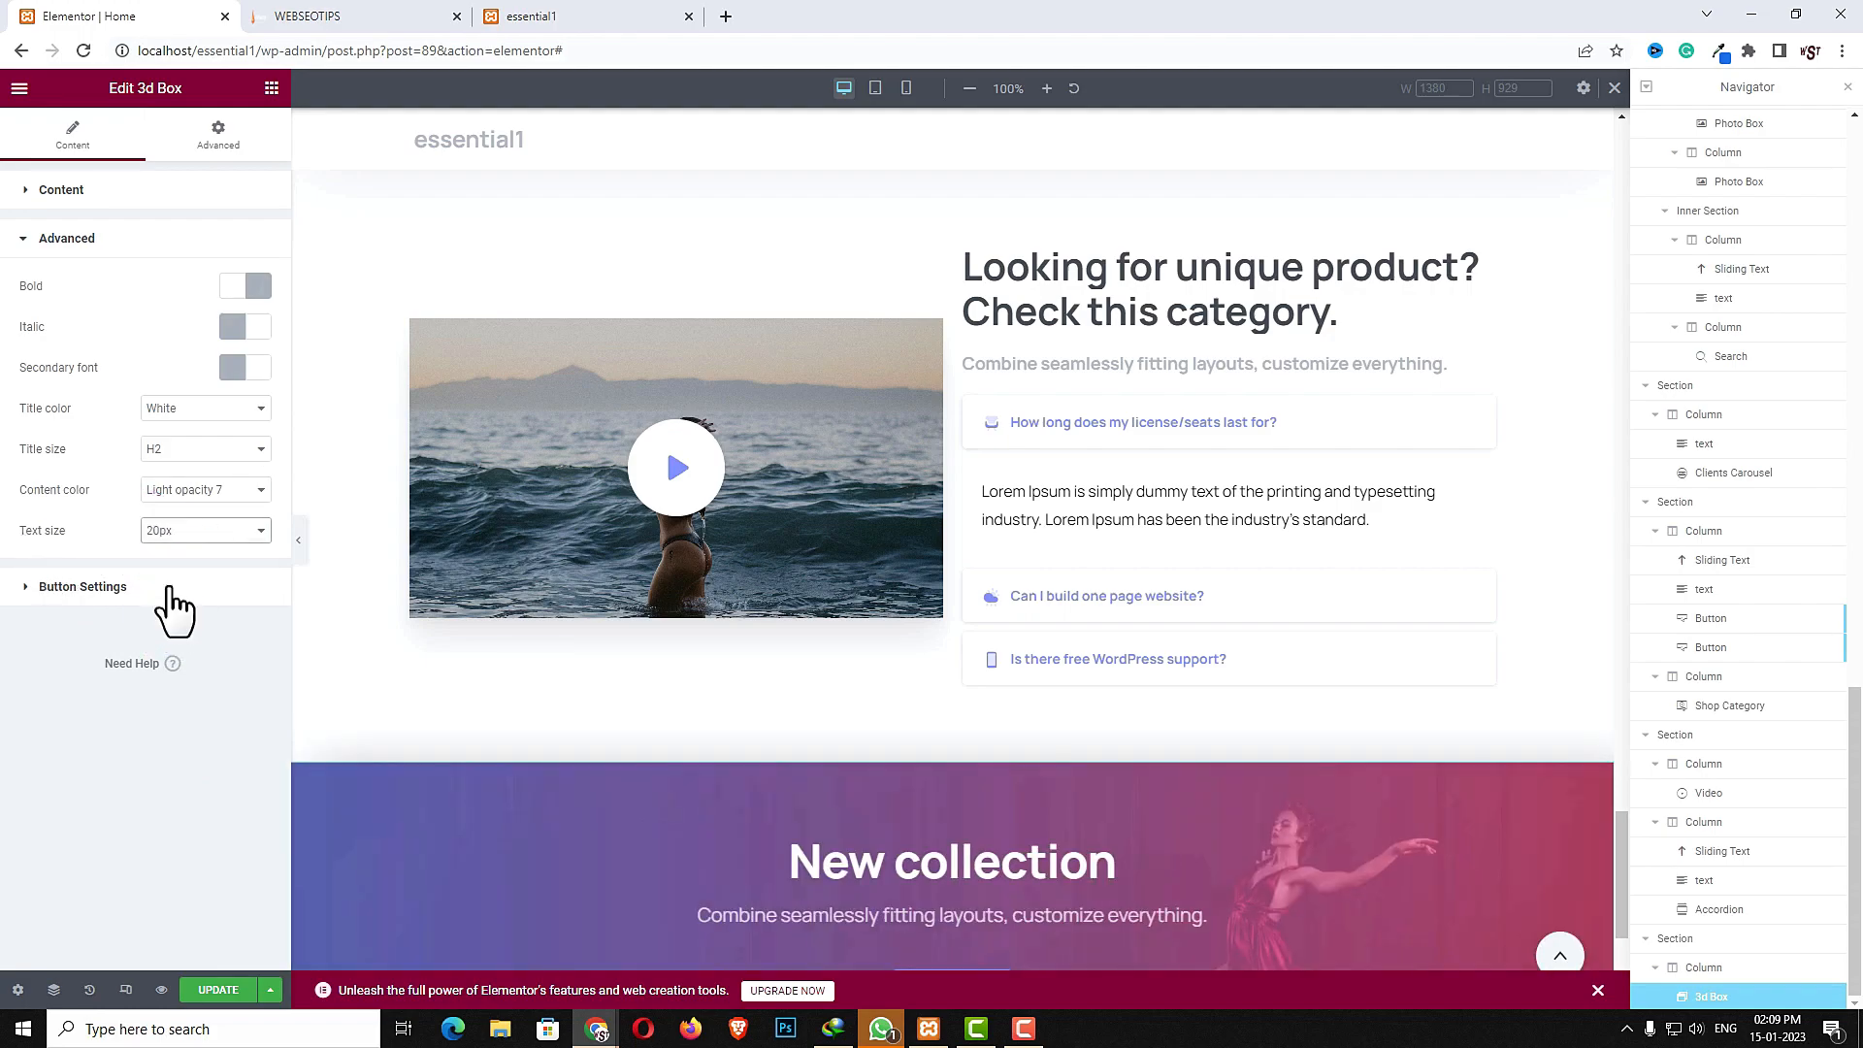
- Set the 3d Box button text to Start shopping now and its link to #
scroll(877, 753, down, 2)
click(126, 588)
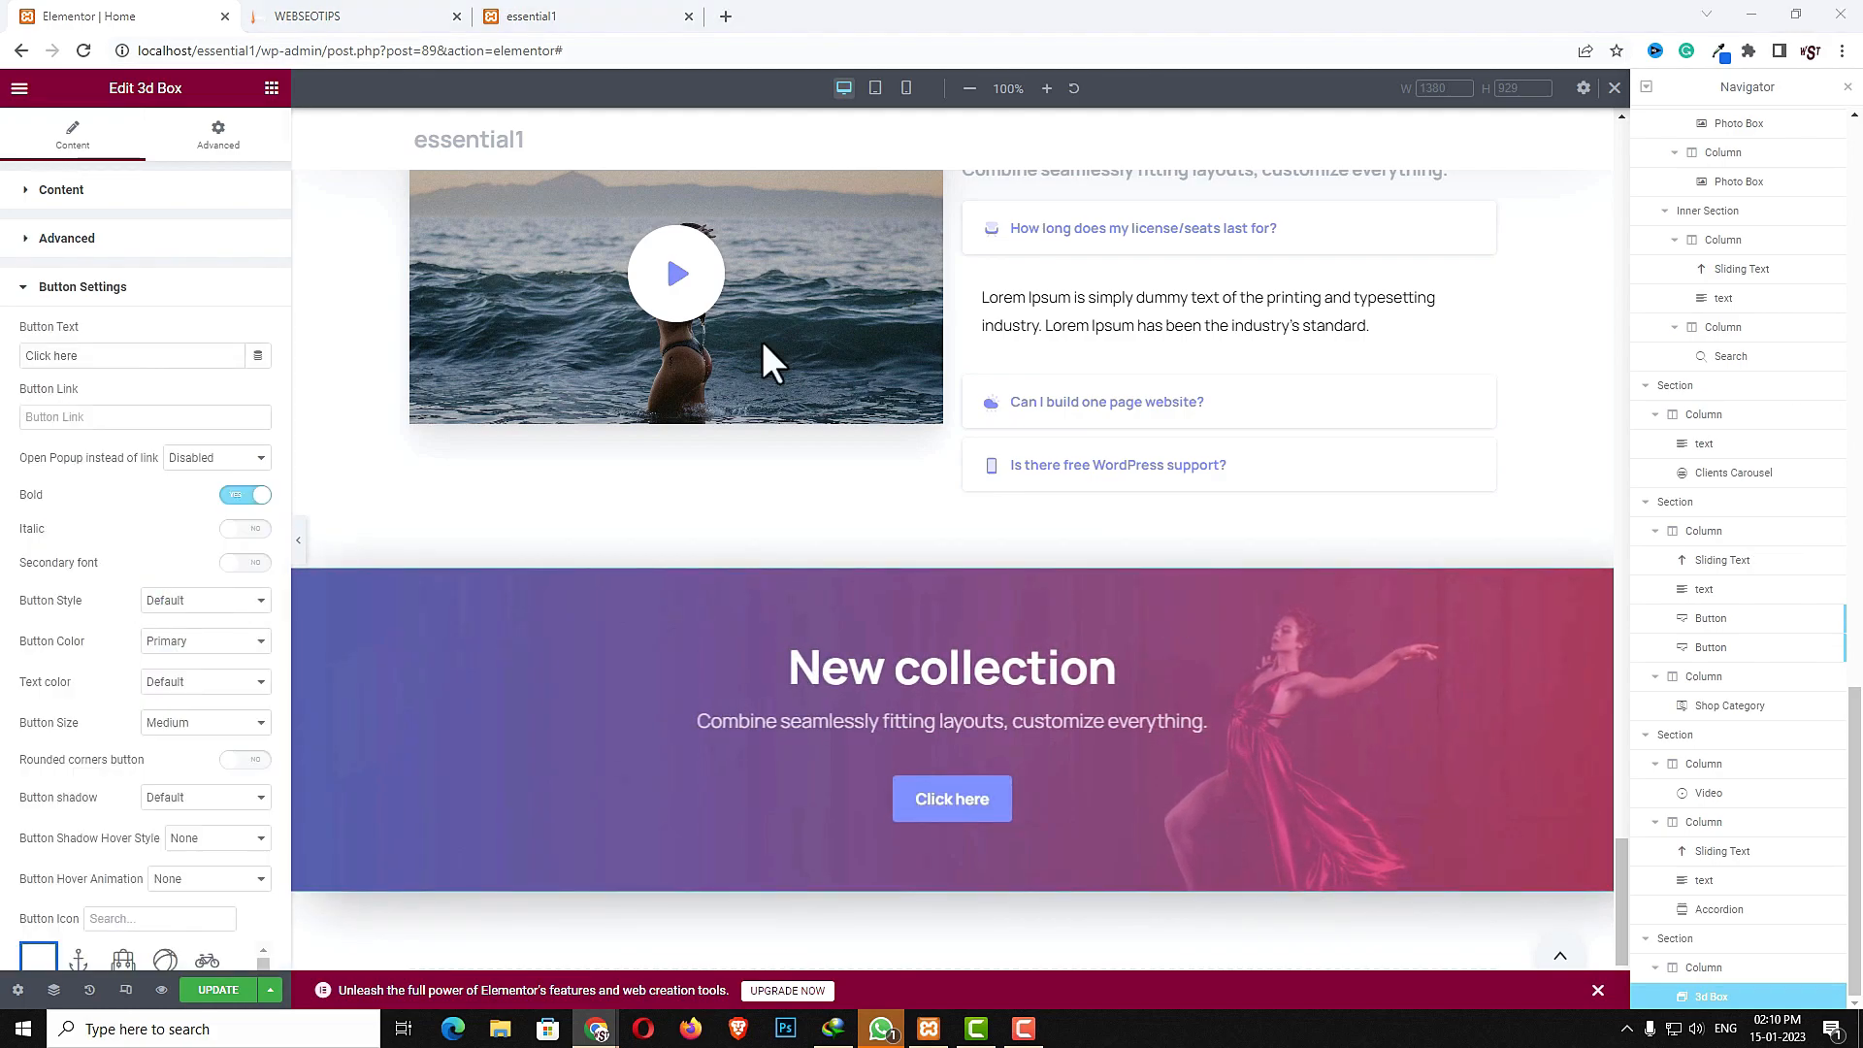
triple_click(166, 354)
text(Start shopping now)
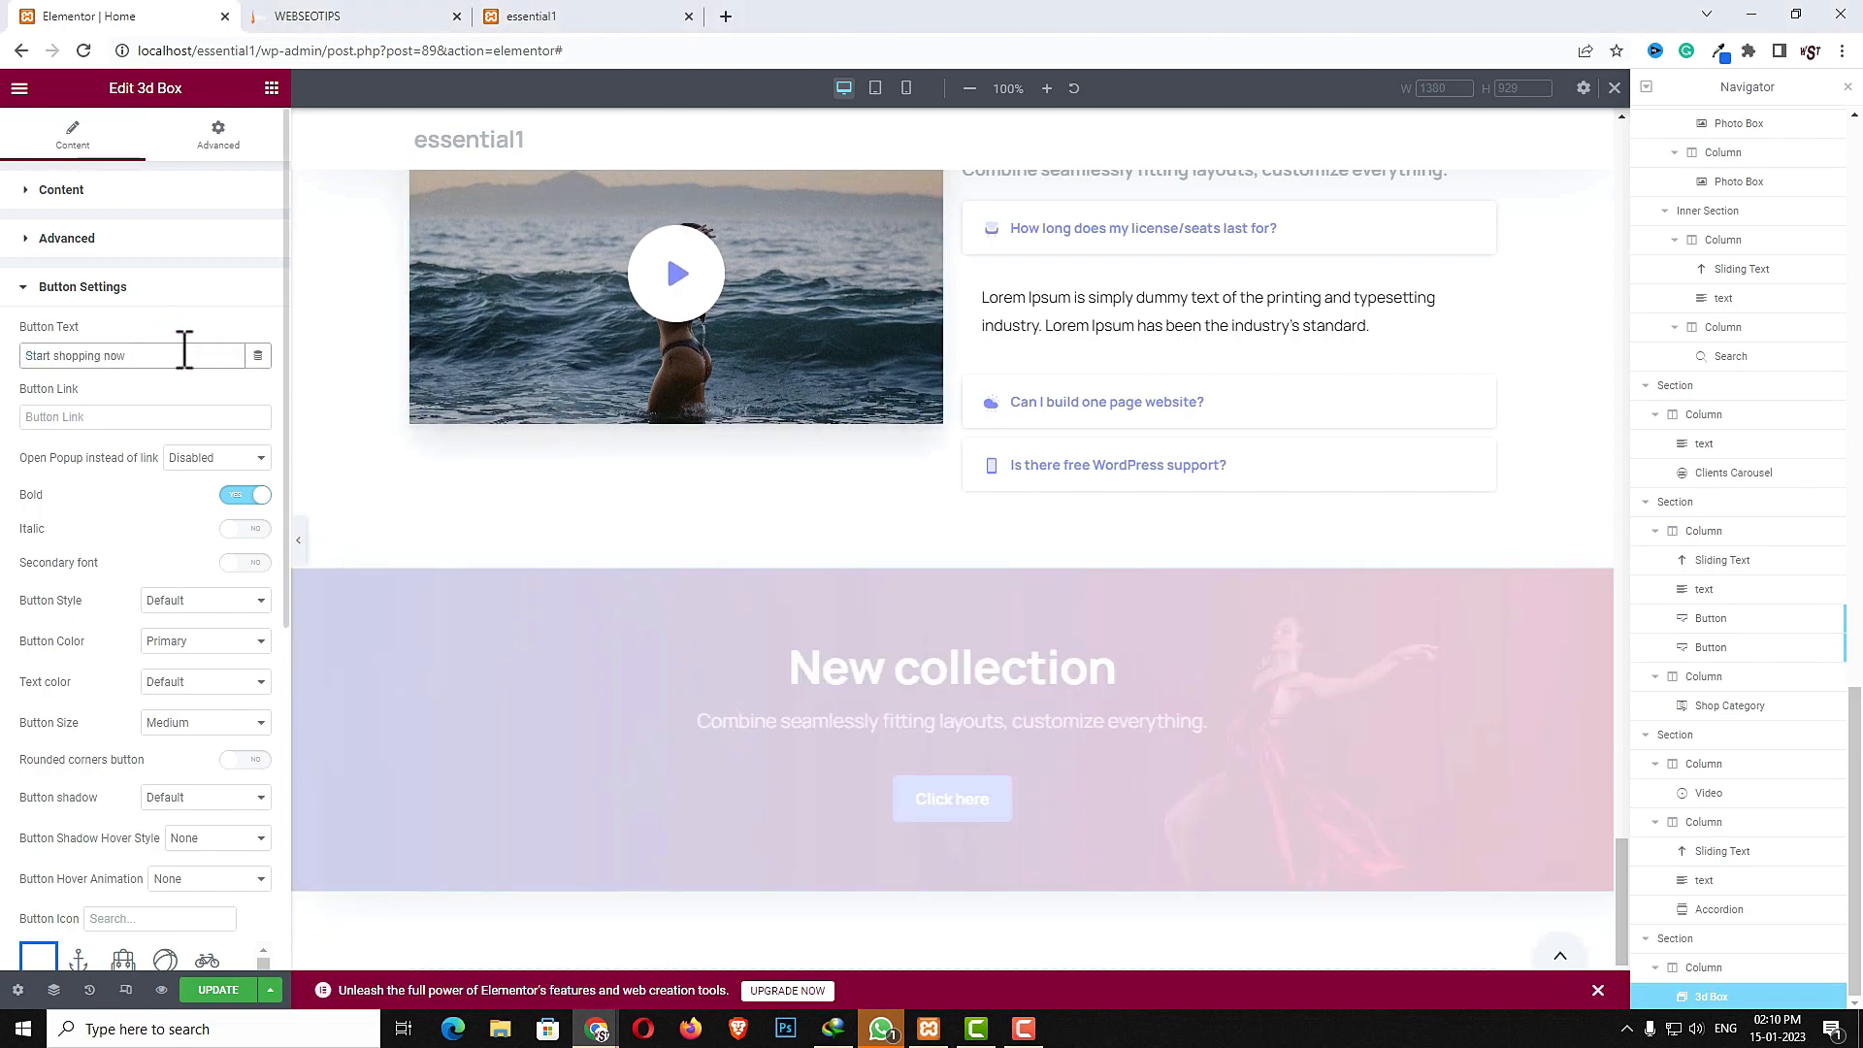
click(118, 417)
text(#)
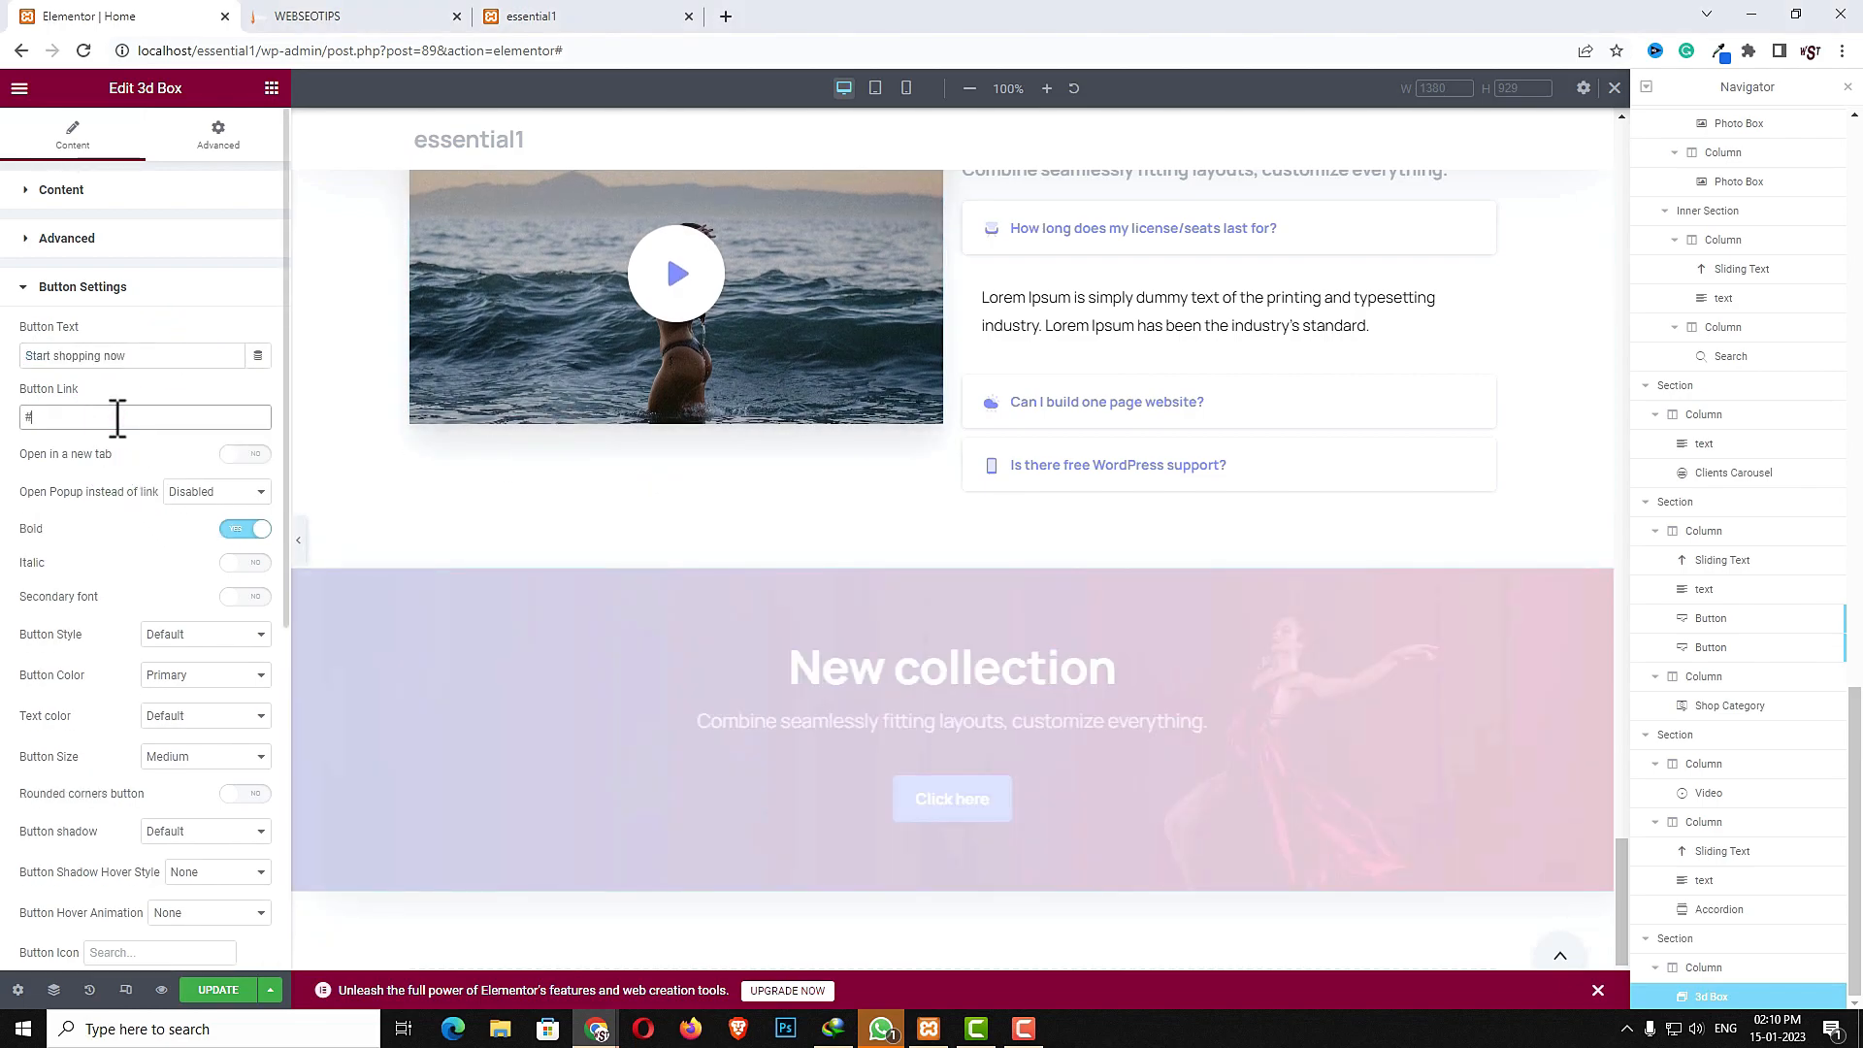
- Enable rounded corners for the 3d Box button and update the page
click(231, 793)
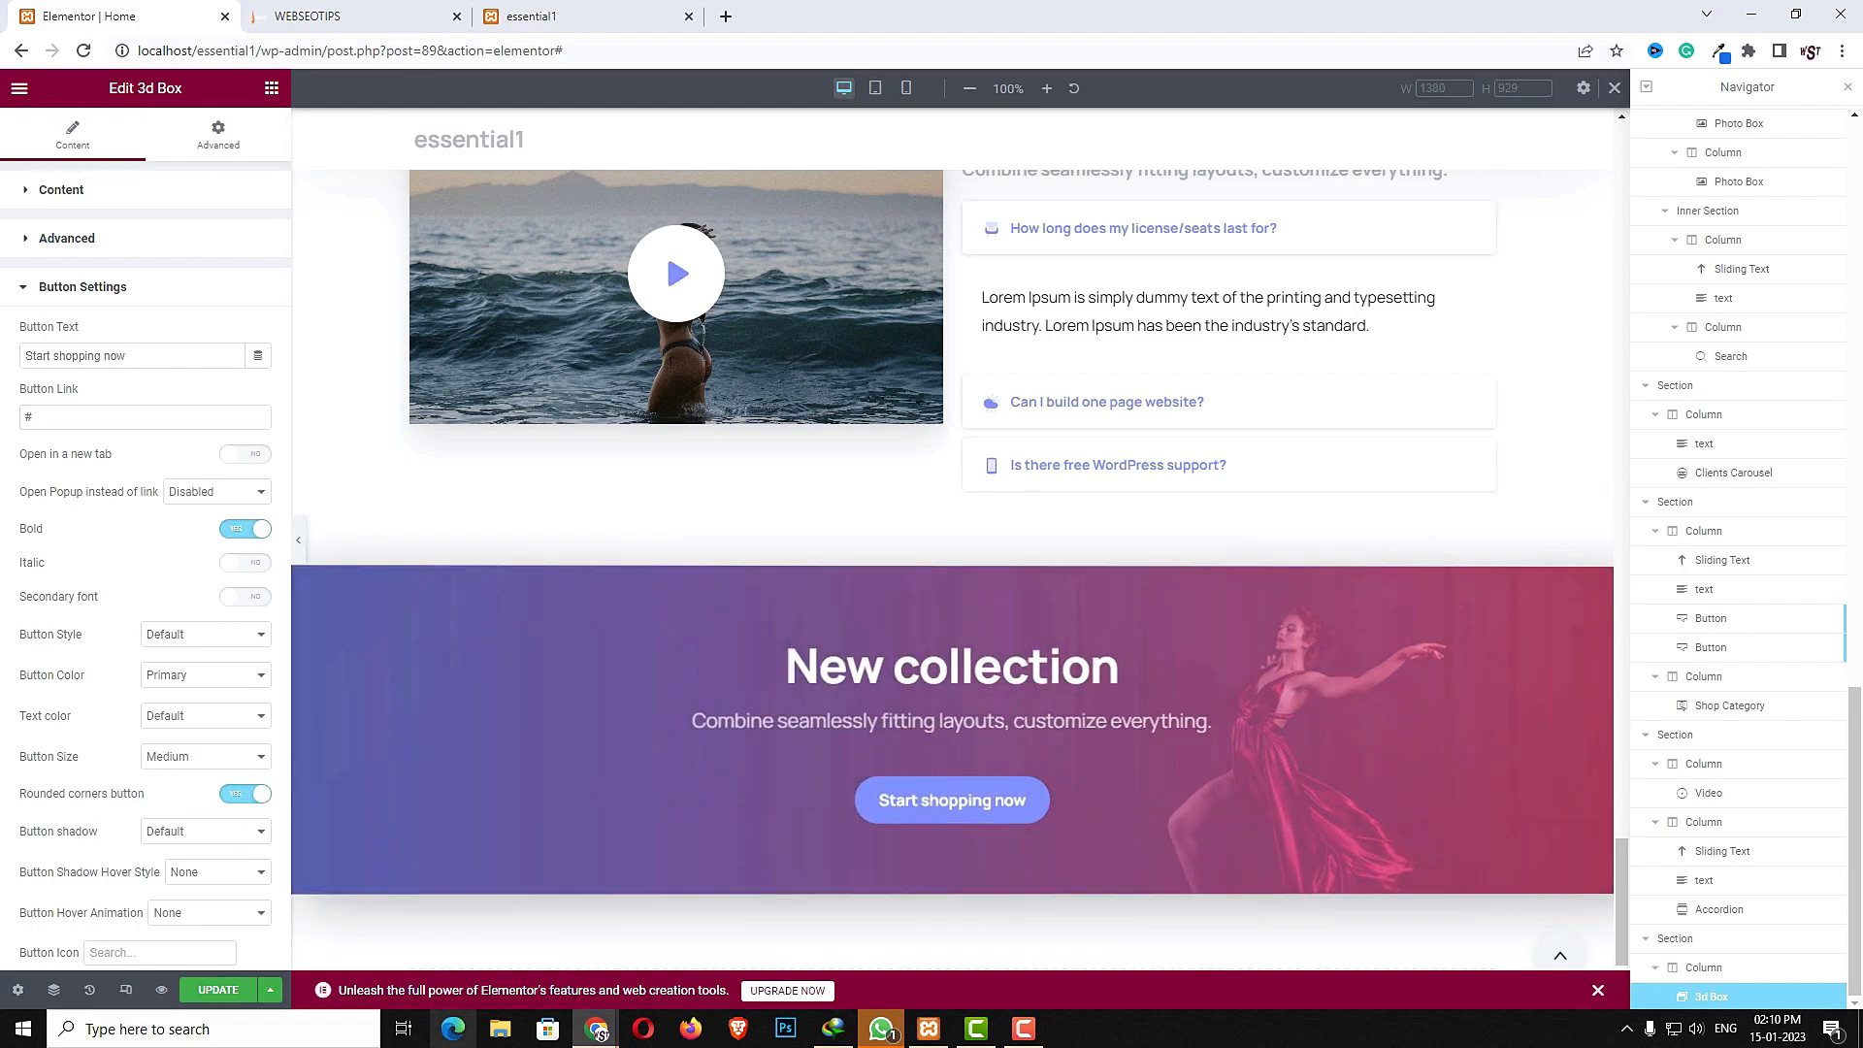
click(212, 994)
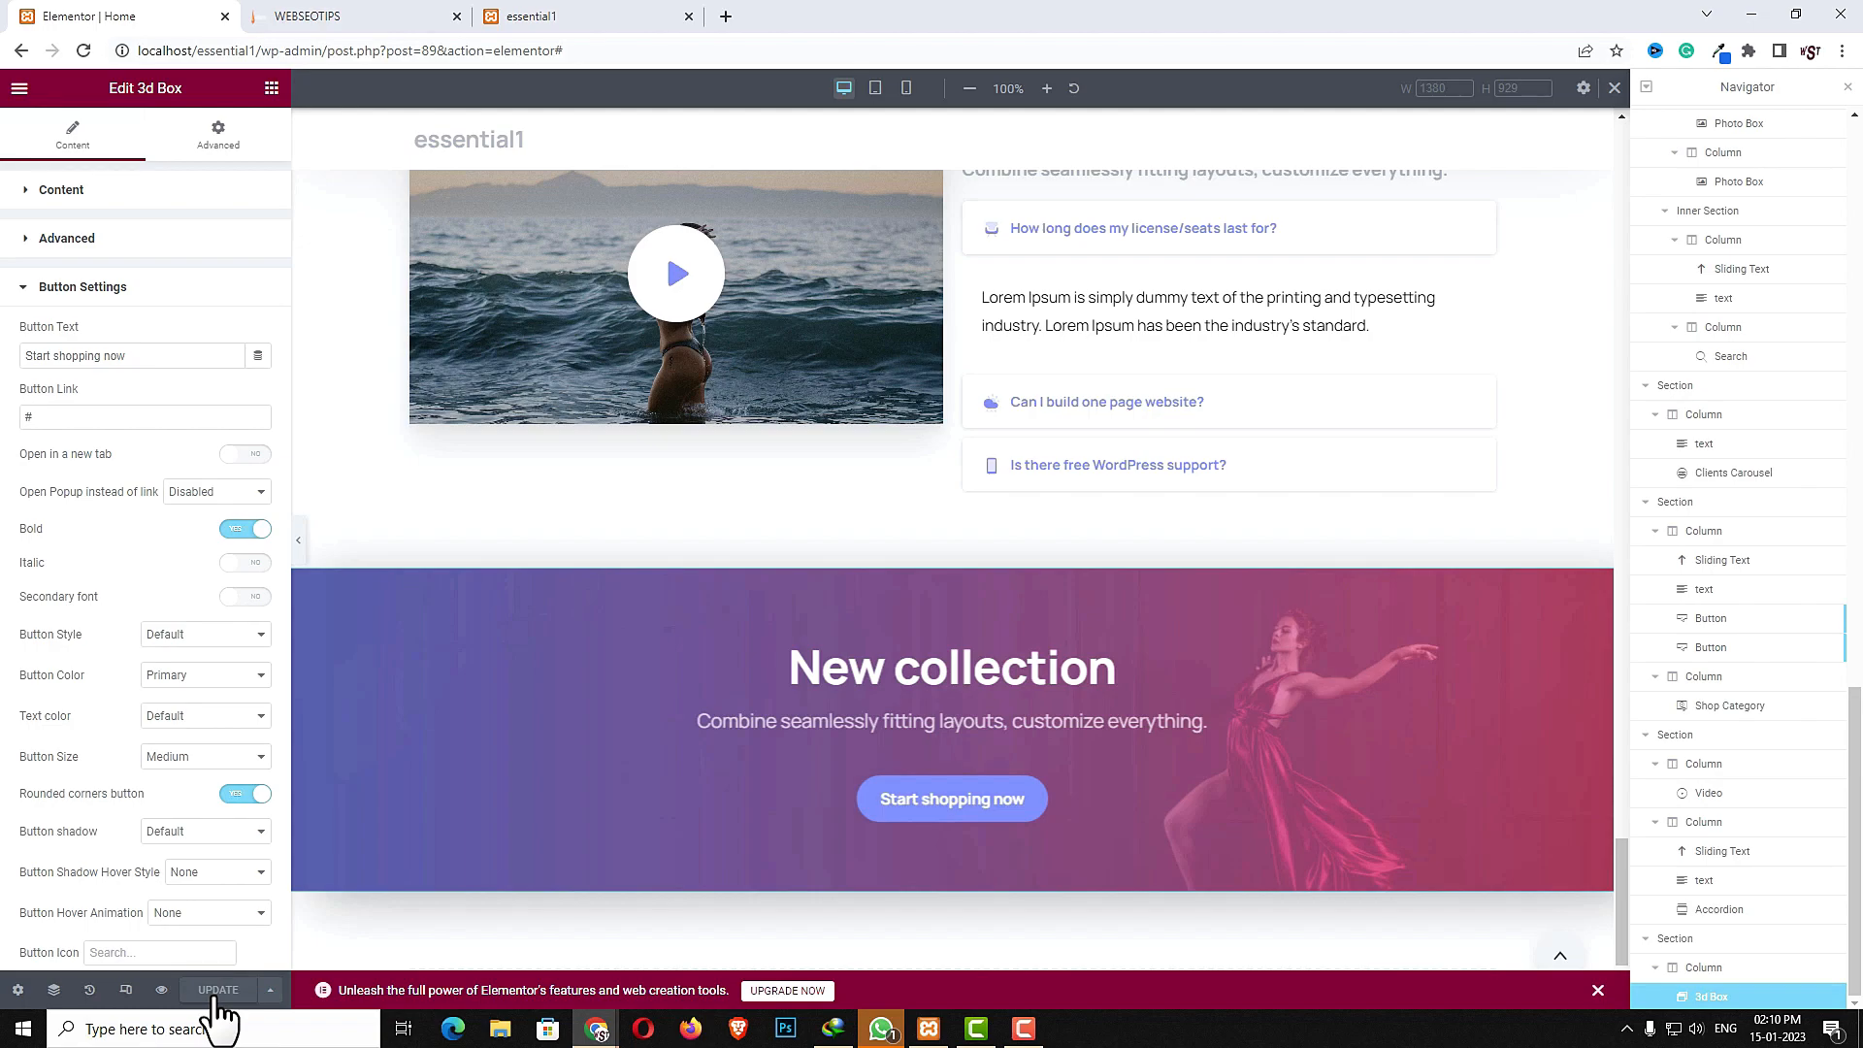
- Exit the Elementor editor back to the WordPress page editor, applying the default exit option
click(19, 88)
click(90, 466)
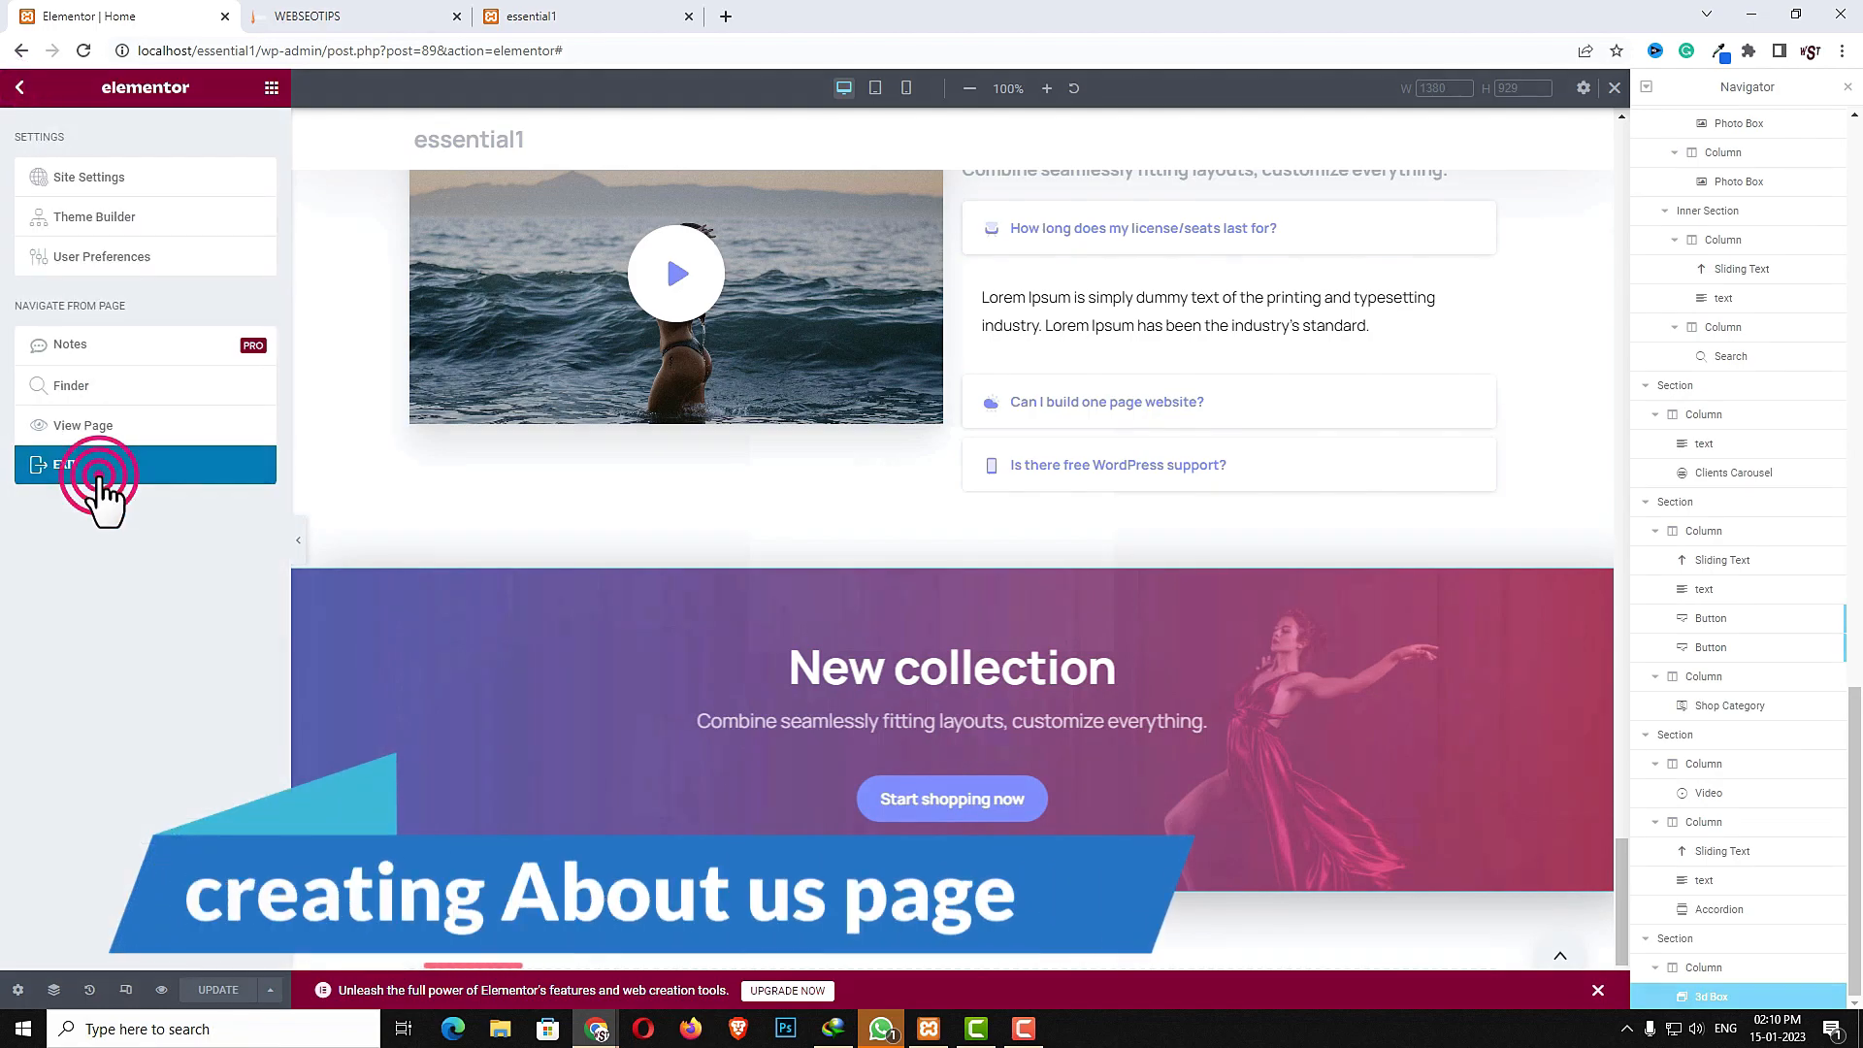
click(1015, 631)
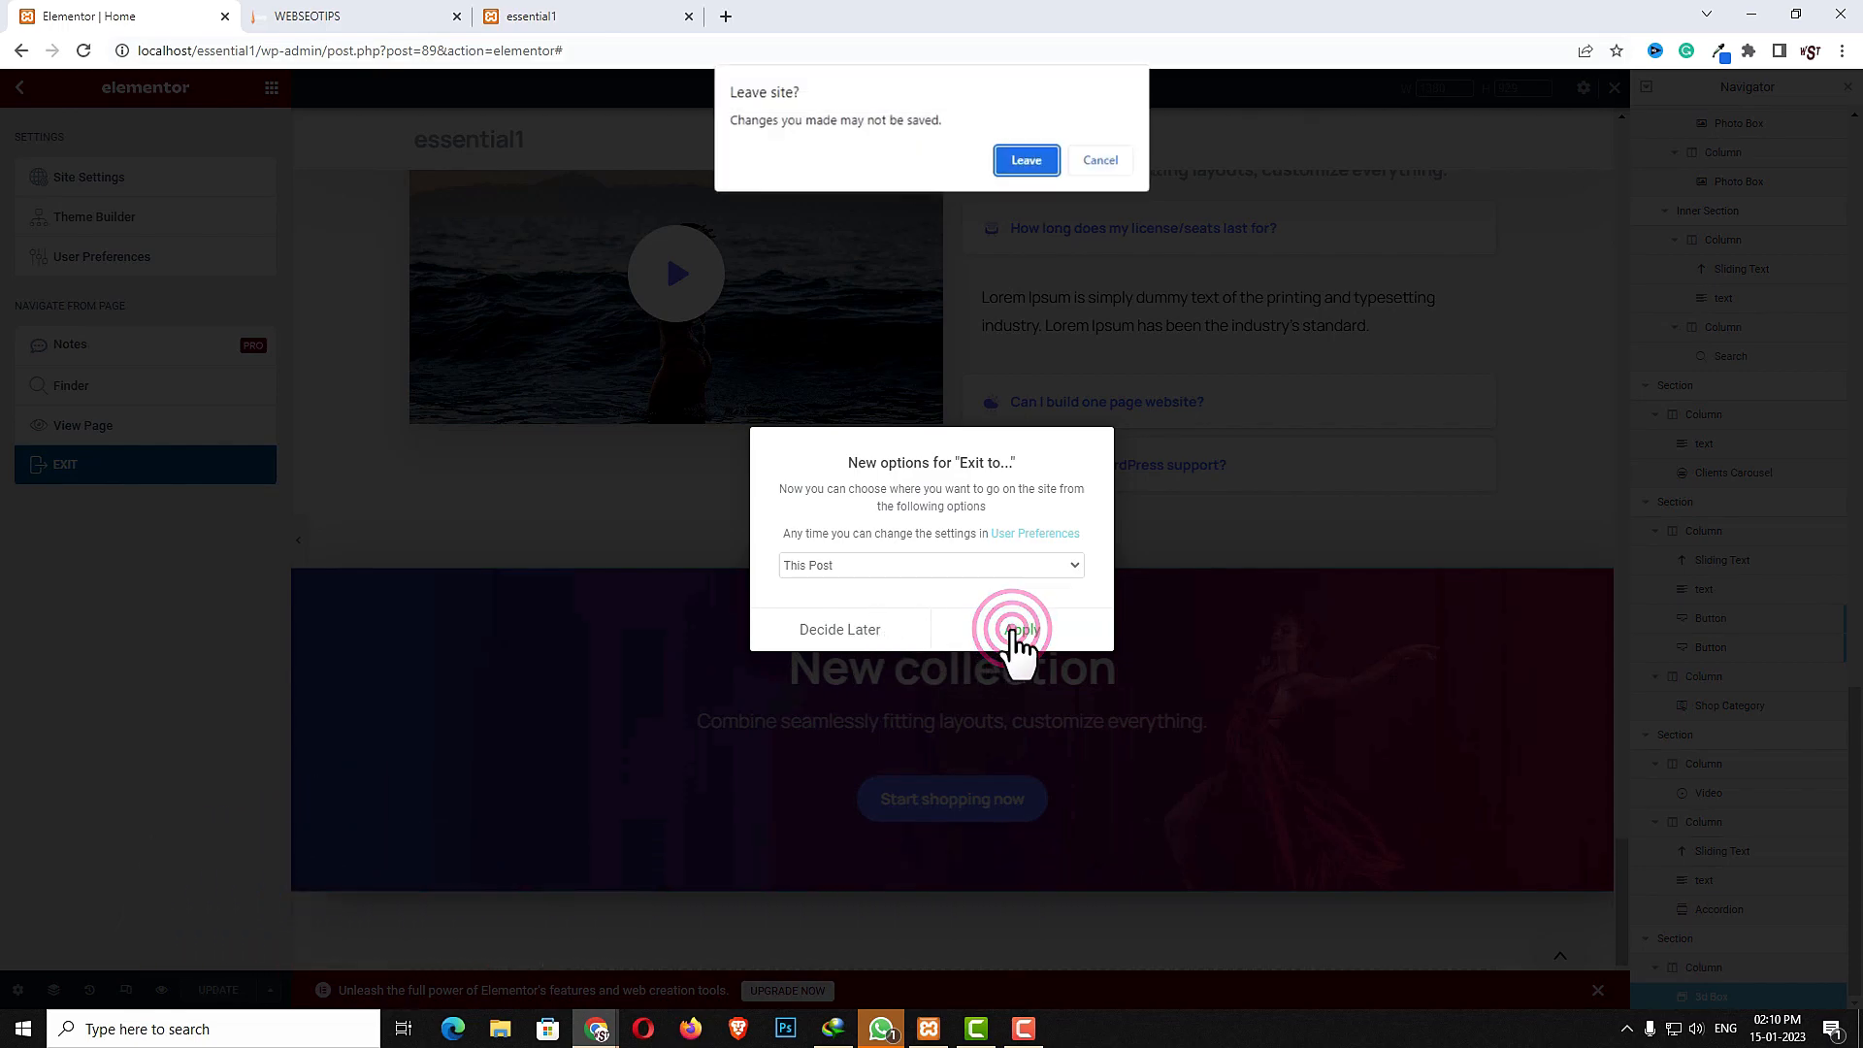
click(1099, 159)
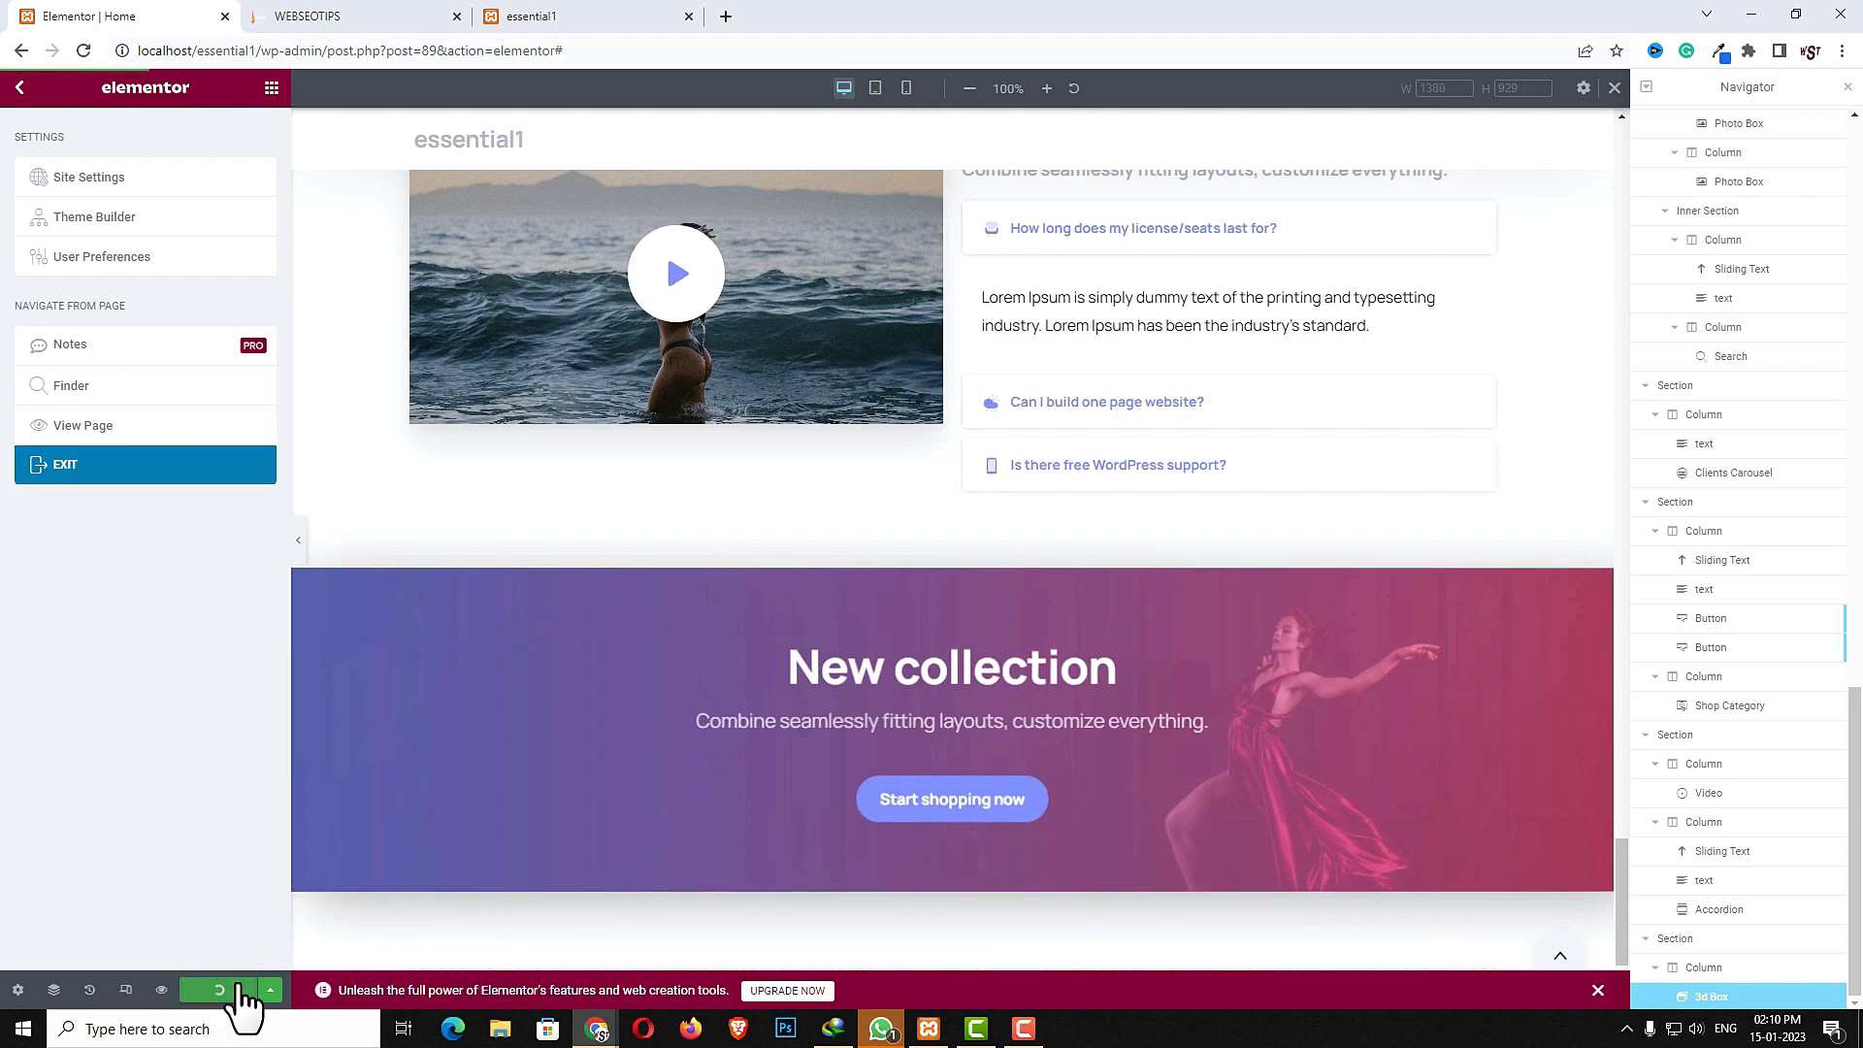
click(93, 468)
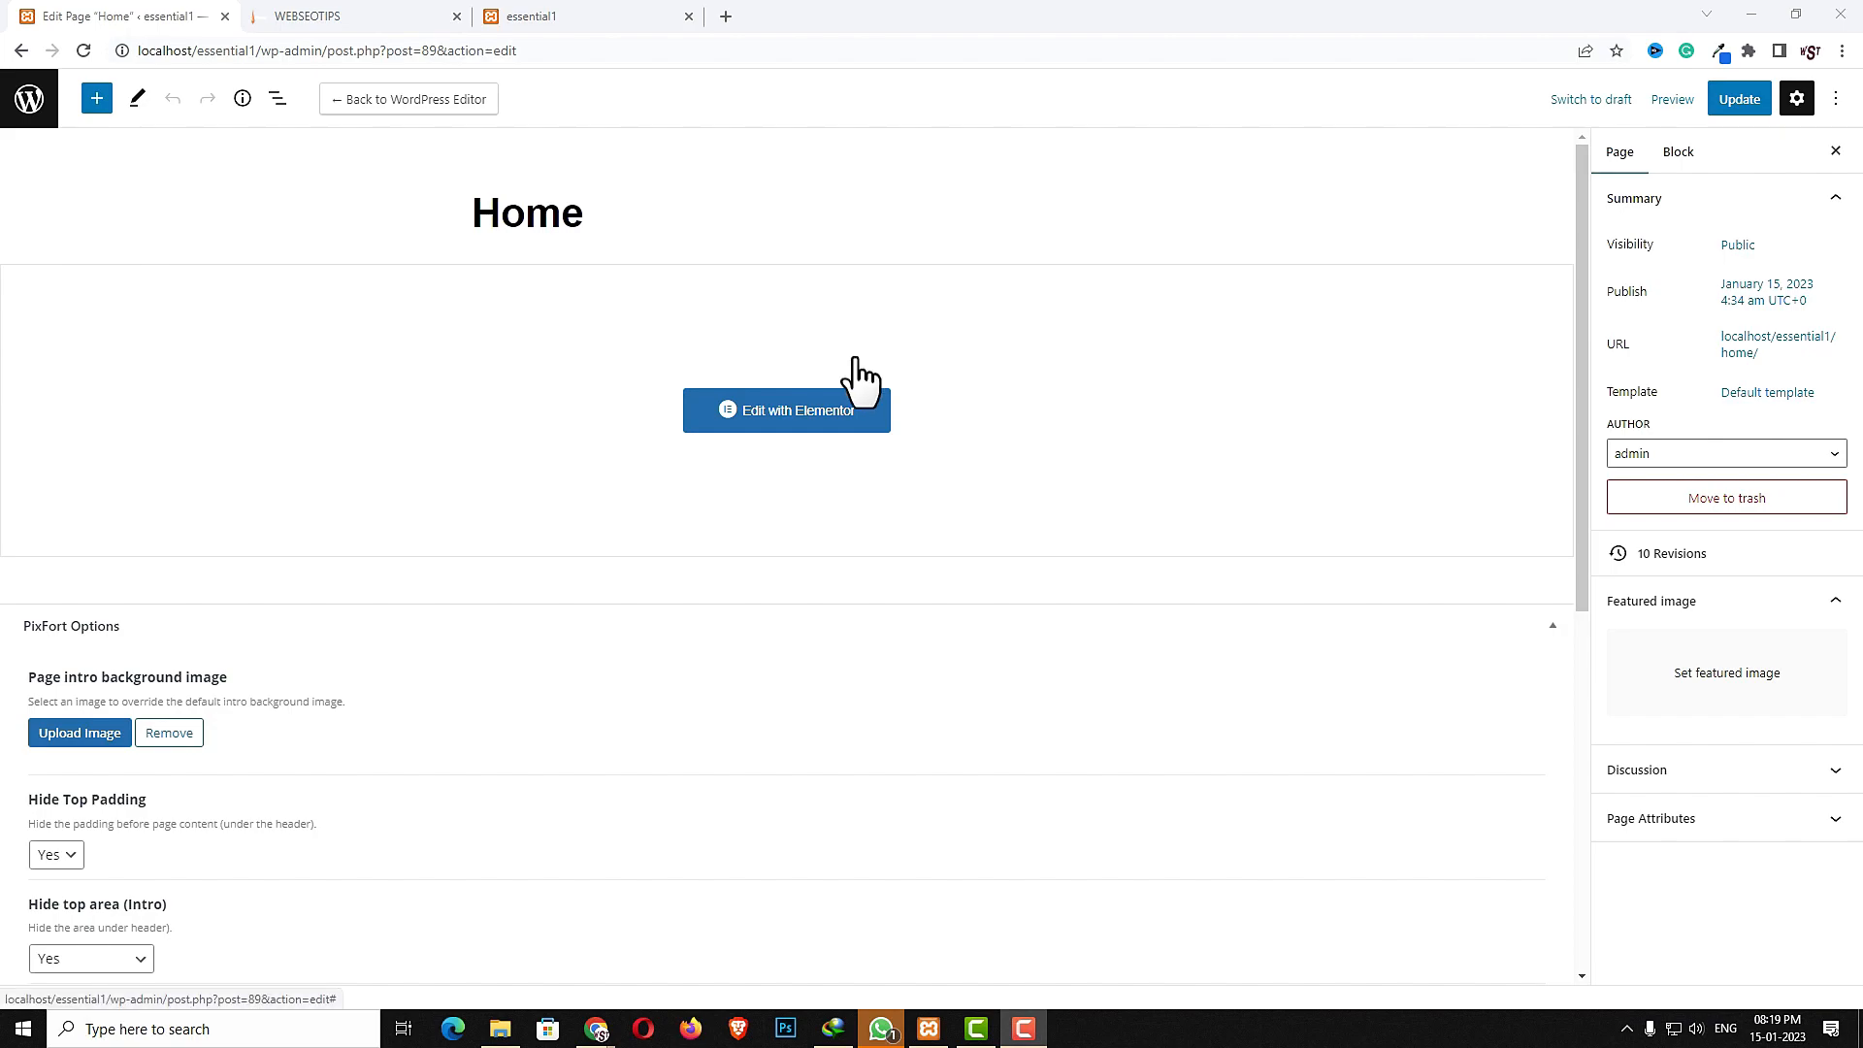
- Create a new WordPress page titled About Us
click(25, 101)
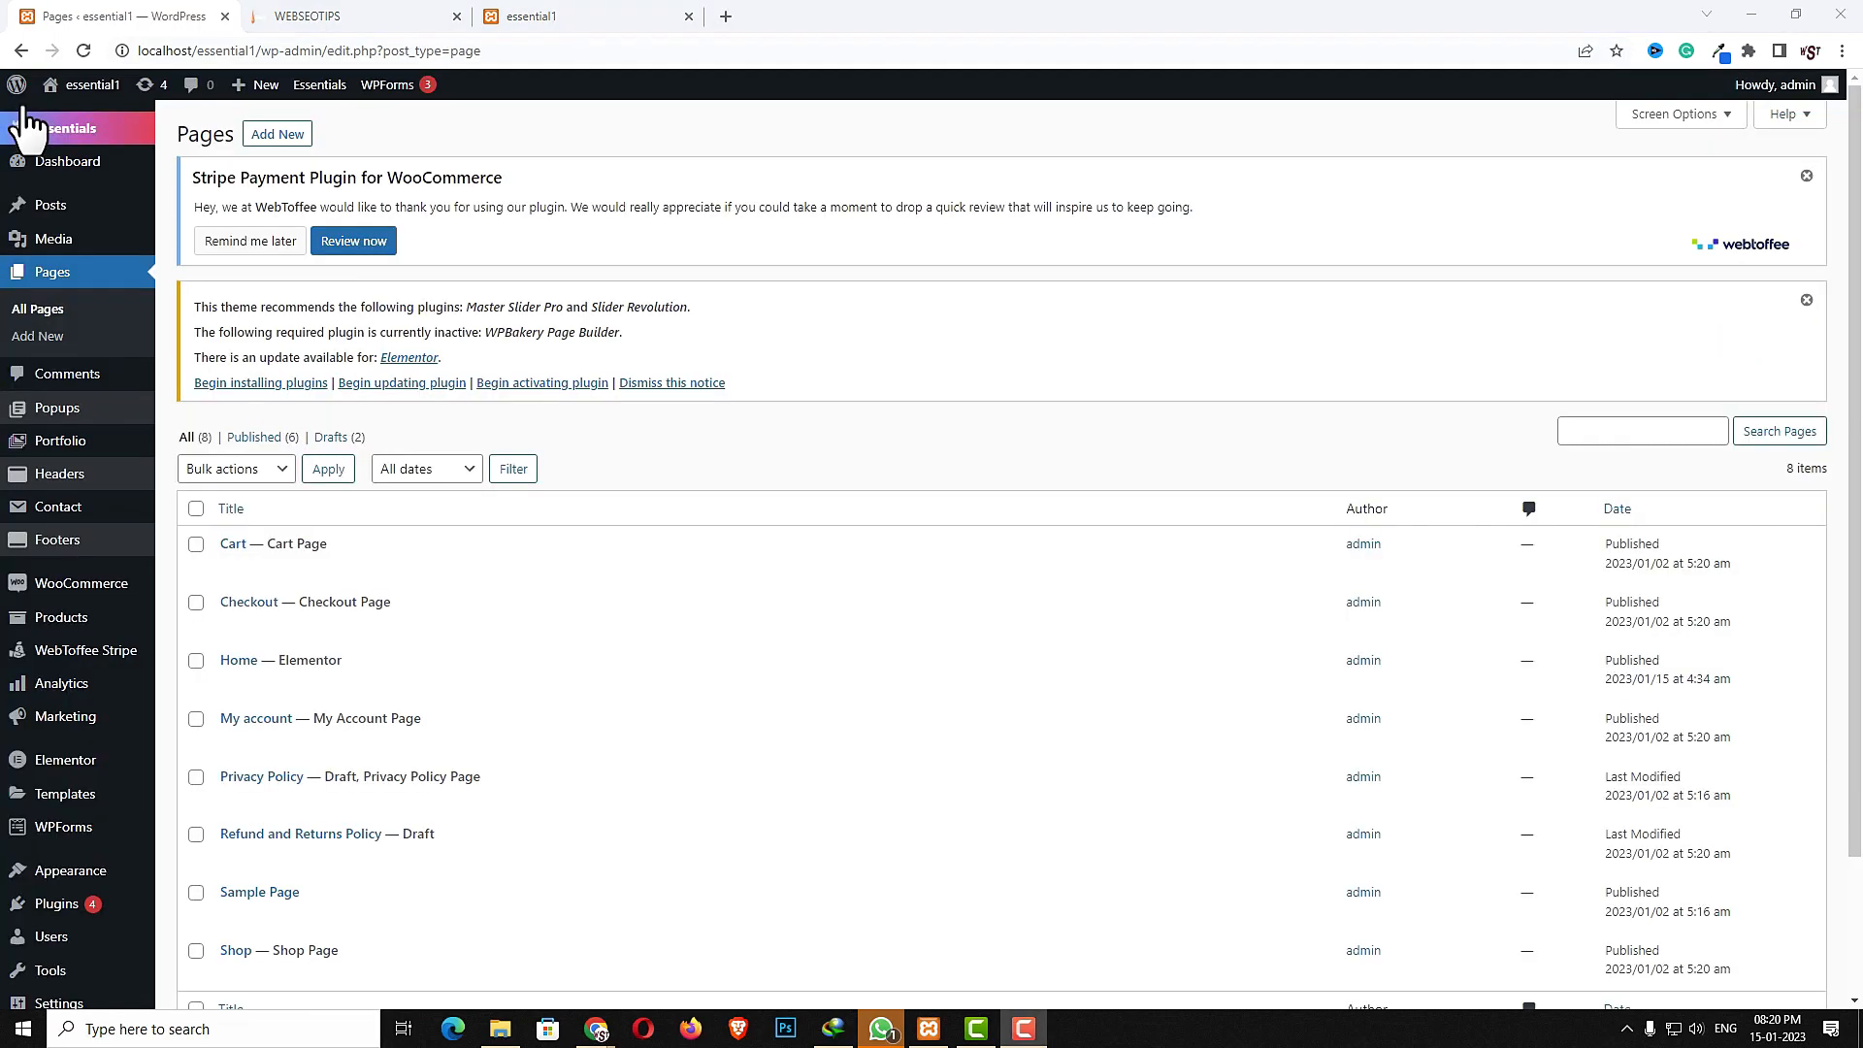
click(275, 135)
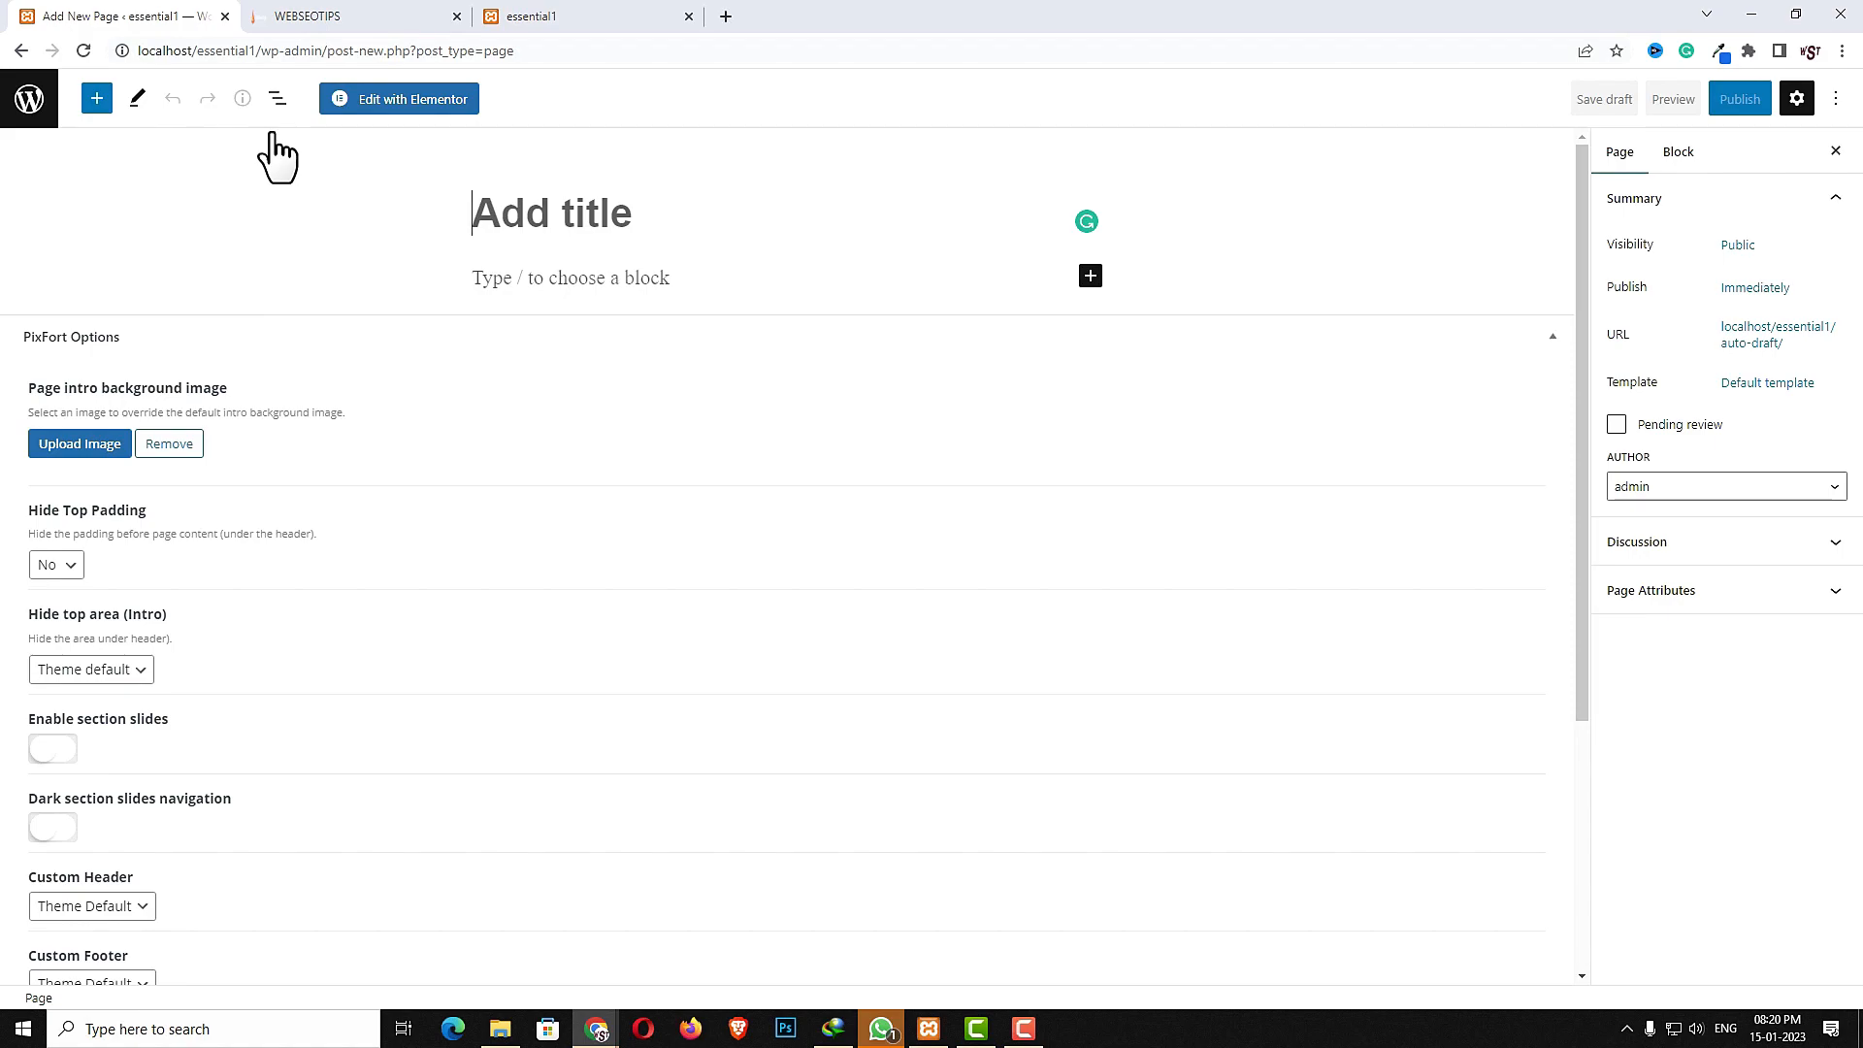
text(About Us)
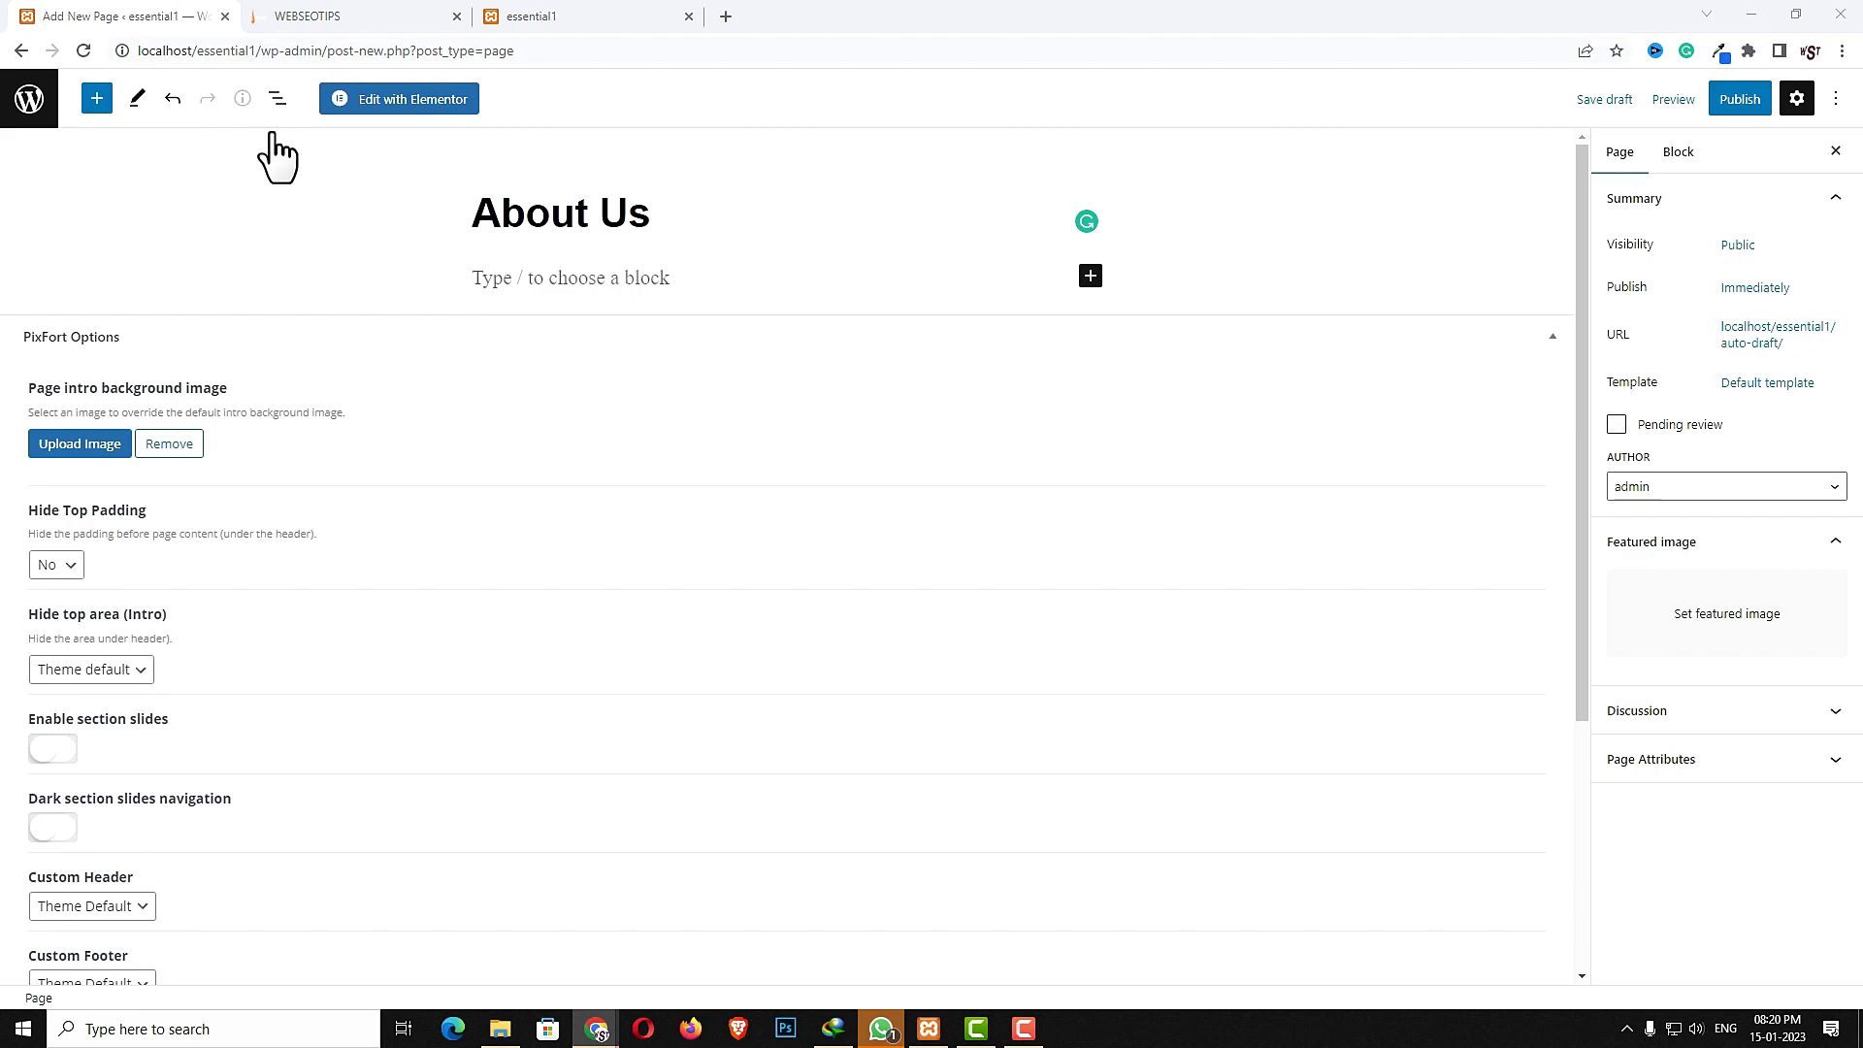
- Set the page's Hide Top Padding and Hide top area options to Yes
click(56, 565)
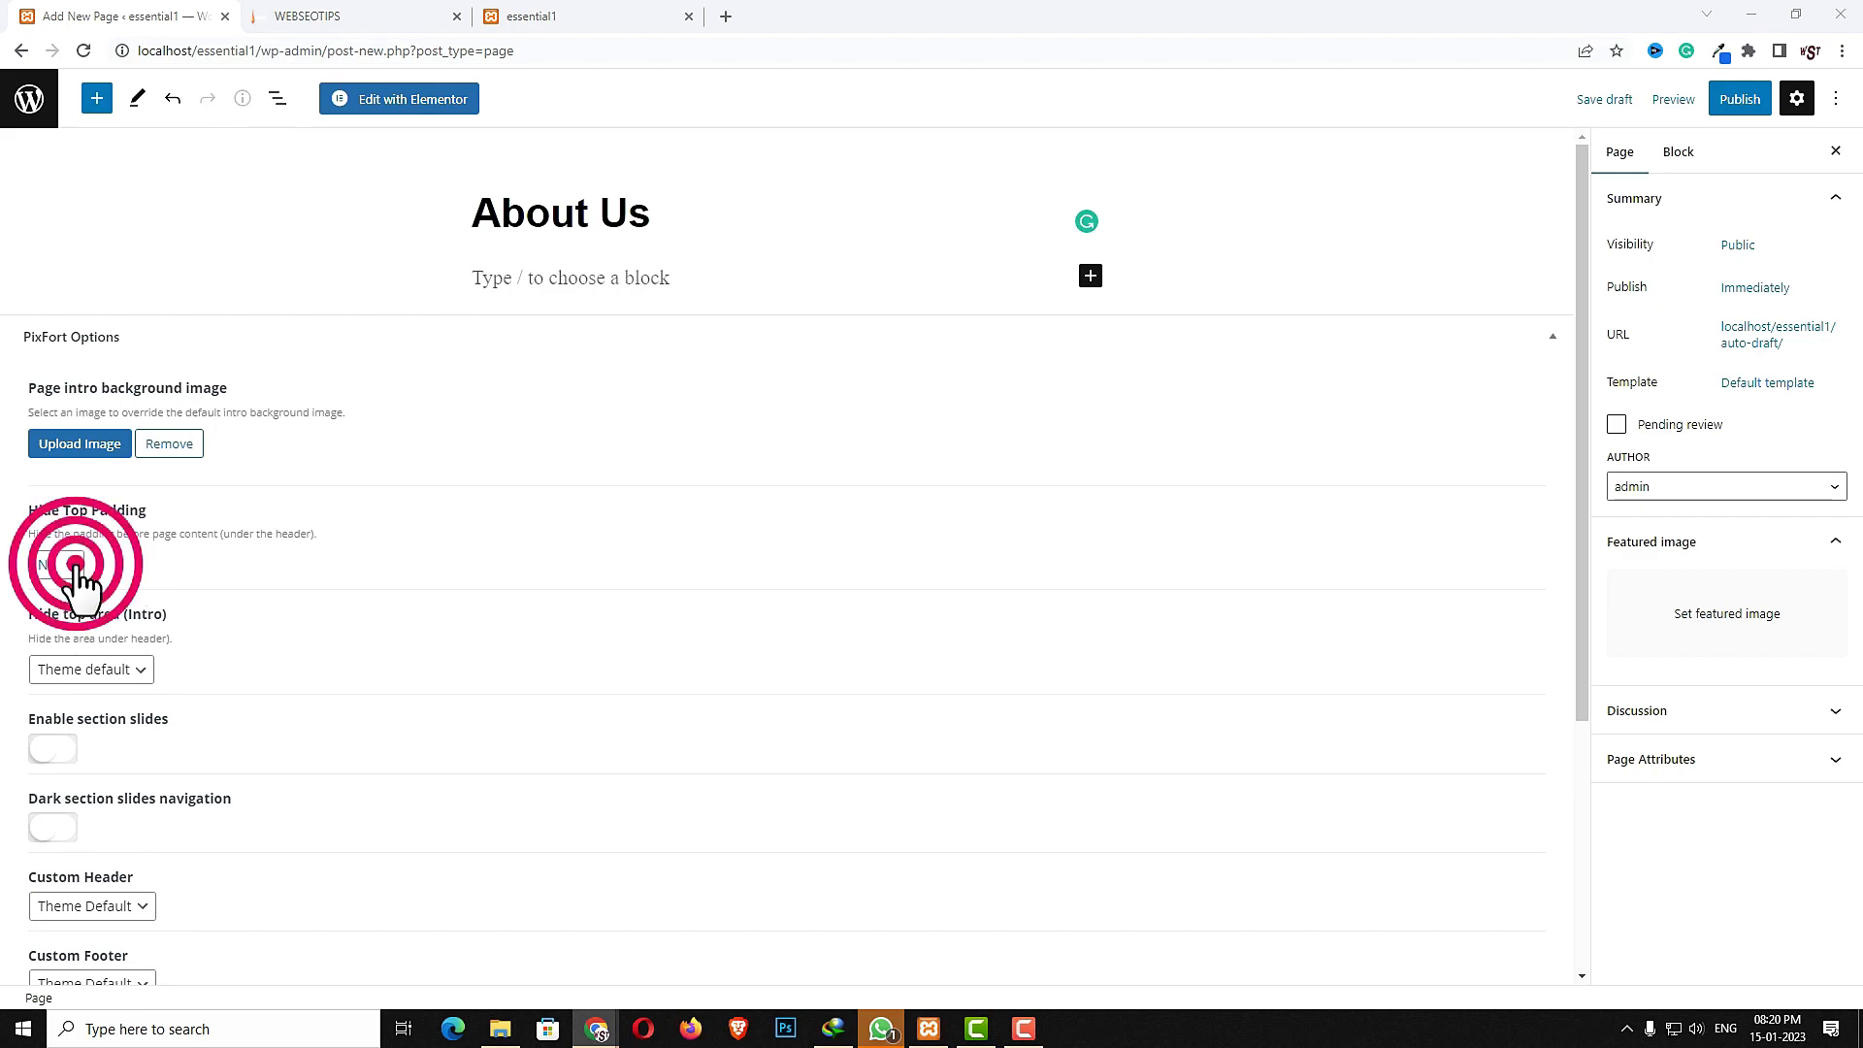
click(50, 594)
click(133, 669)
click(72, 695)
- Publish the About Us page and open it for editing with Elementor
click(1733, 93)
click(1687, 103)
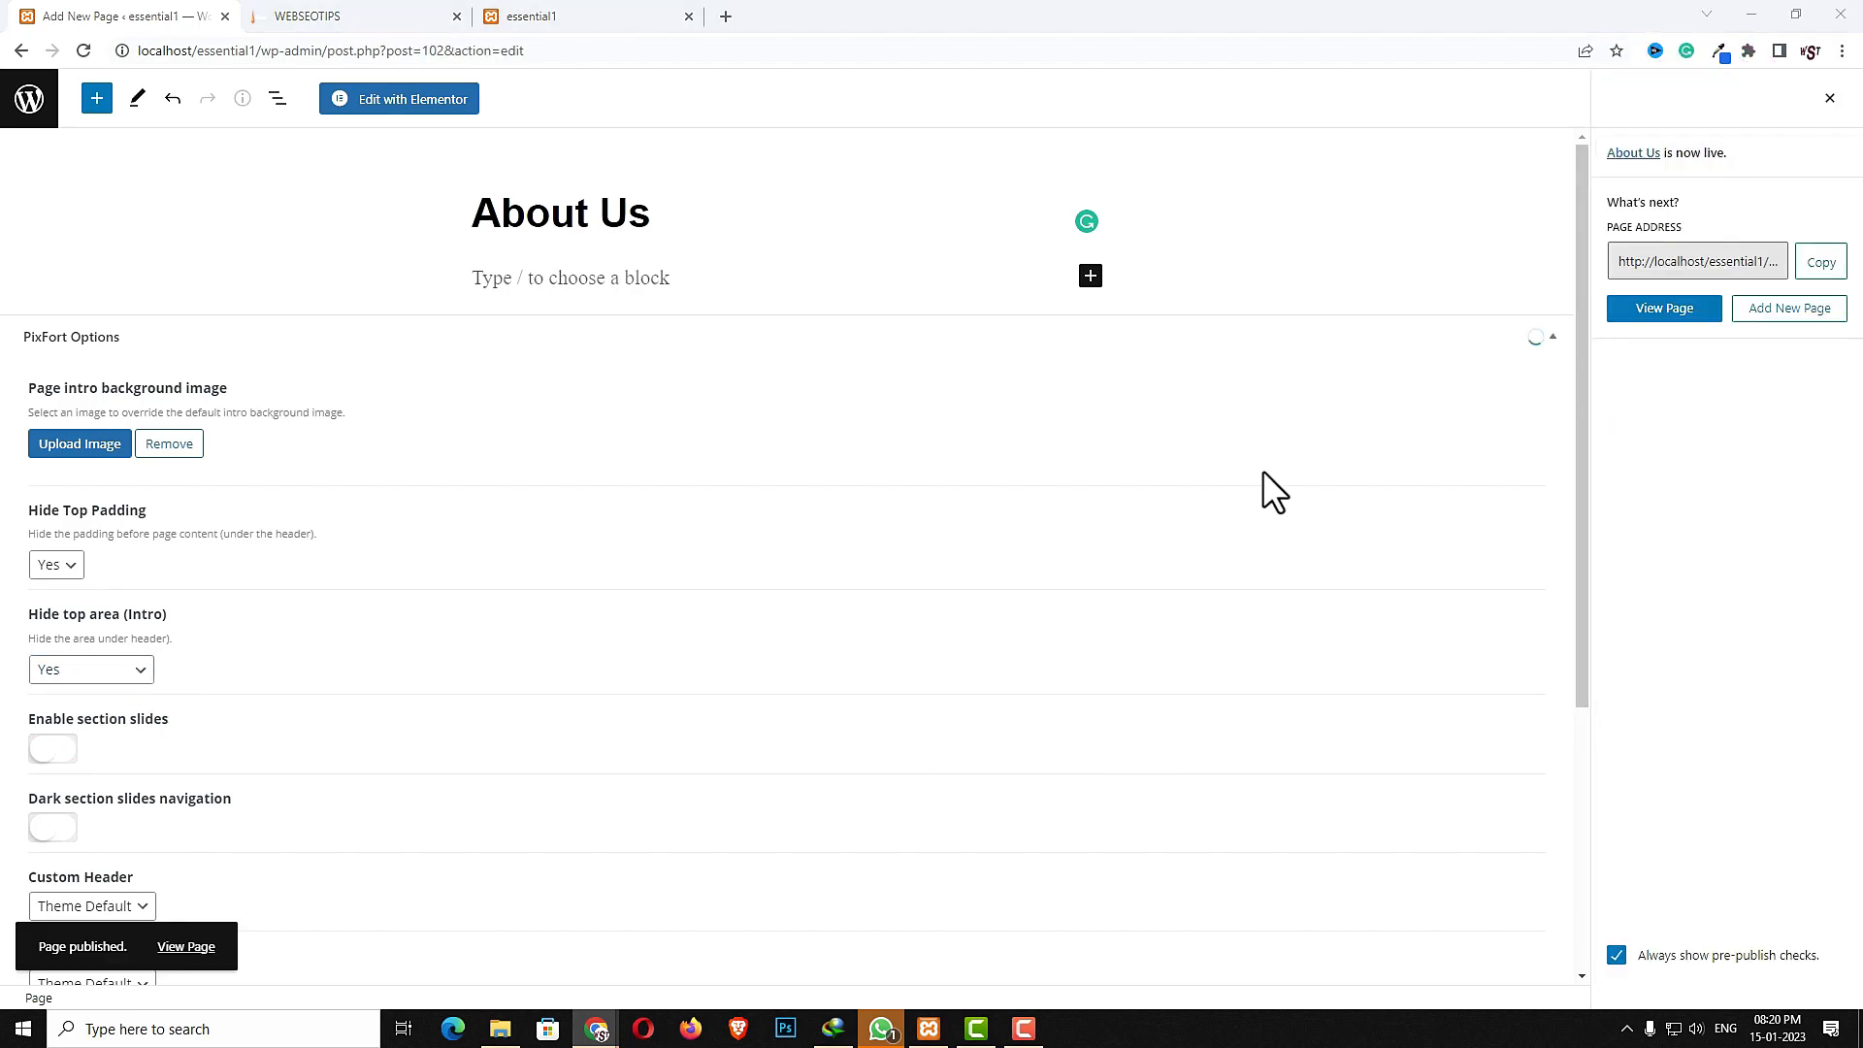
click(393, 99)
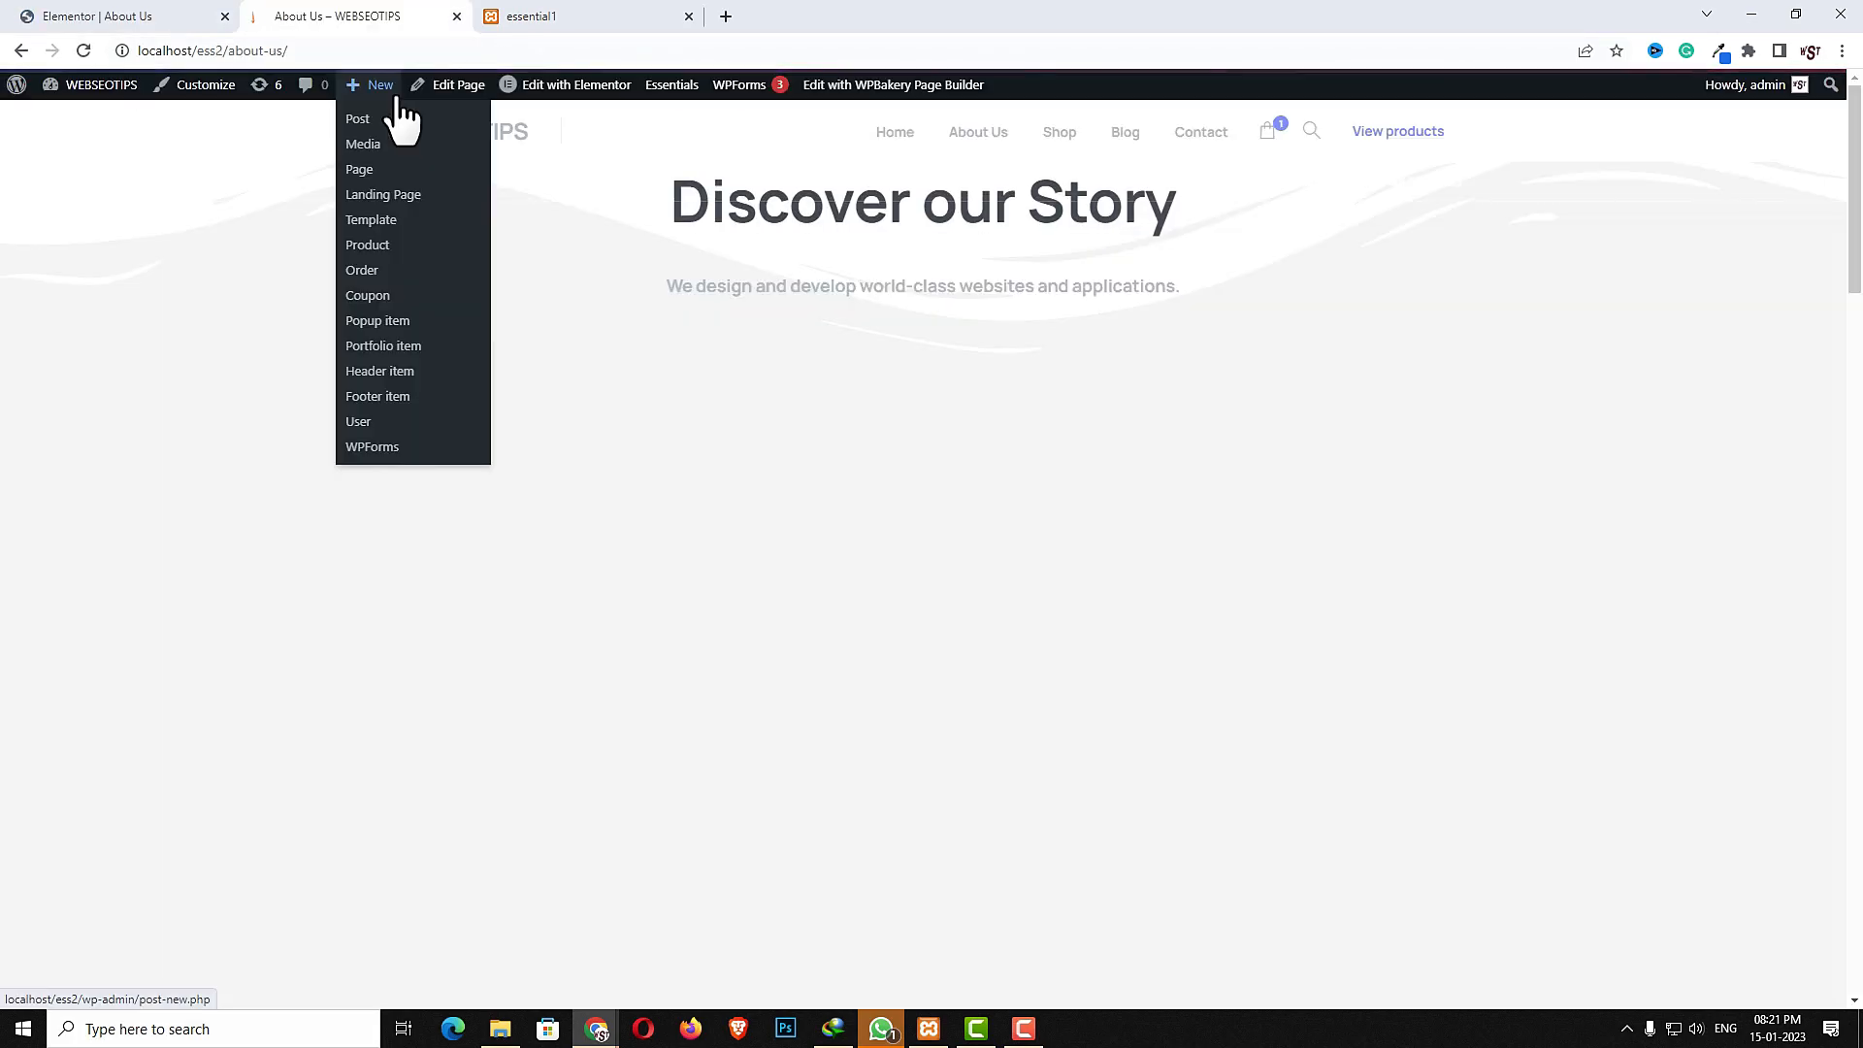
scroll(807, 433, down, 7)
scroll(922, 459, down, 10)
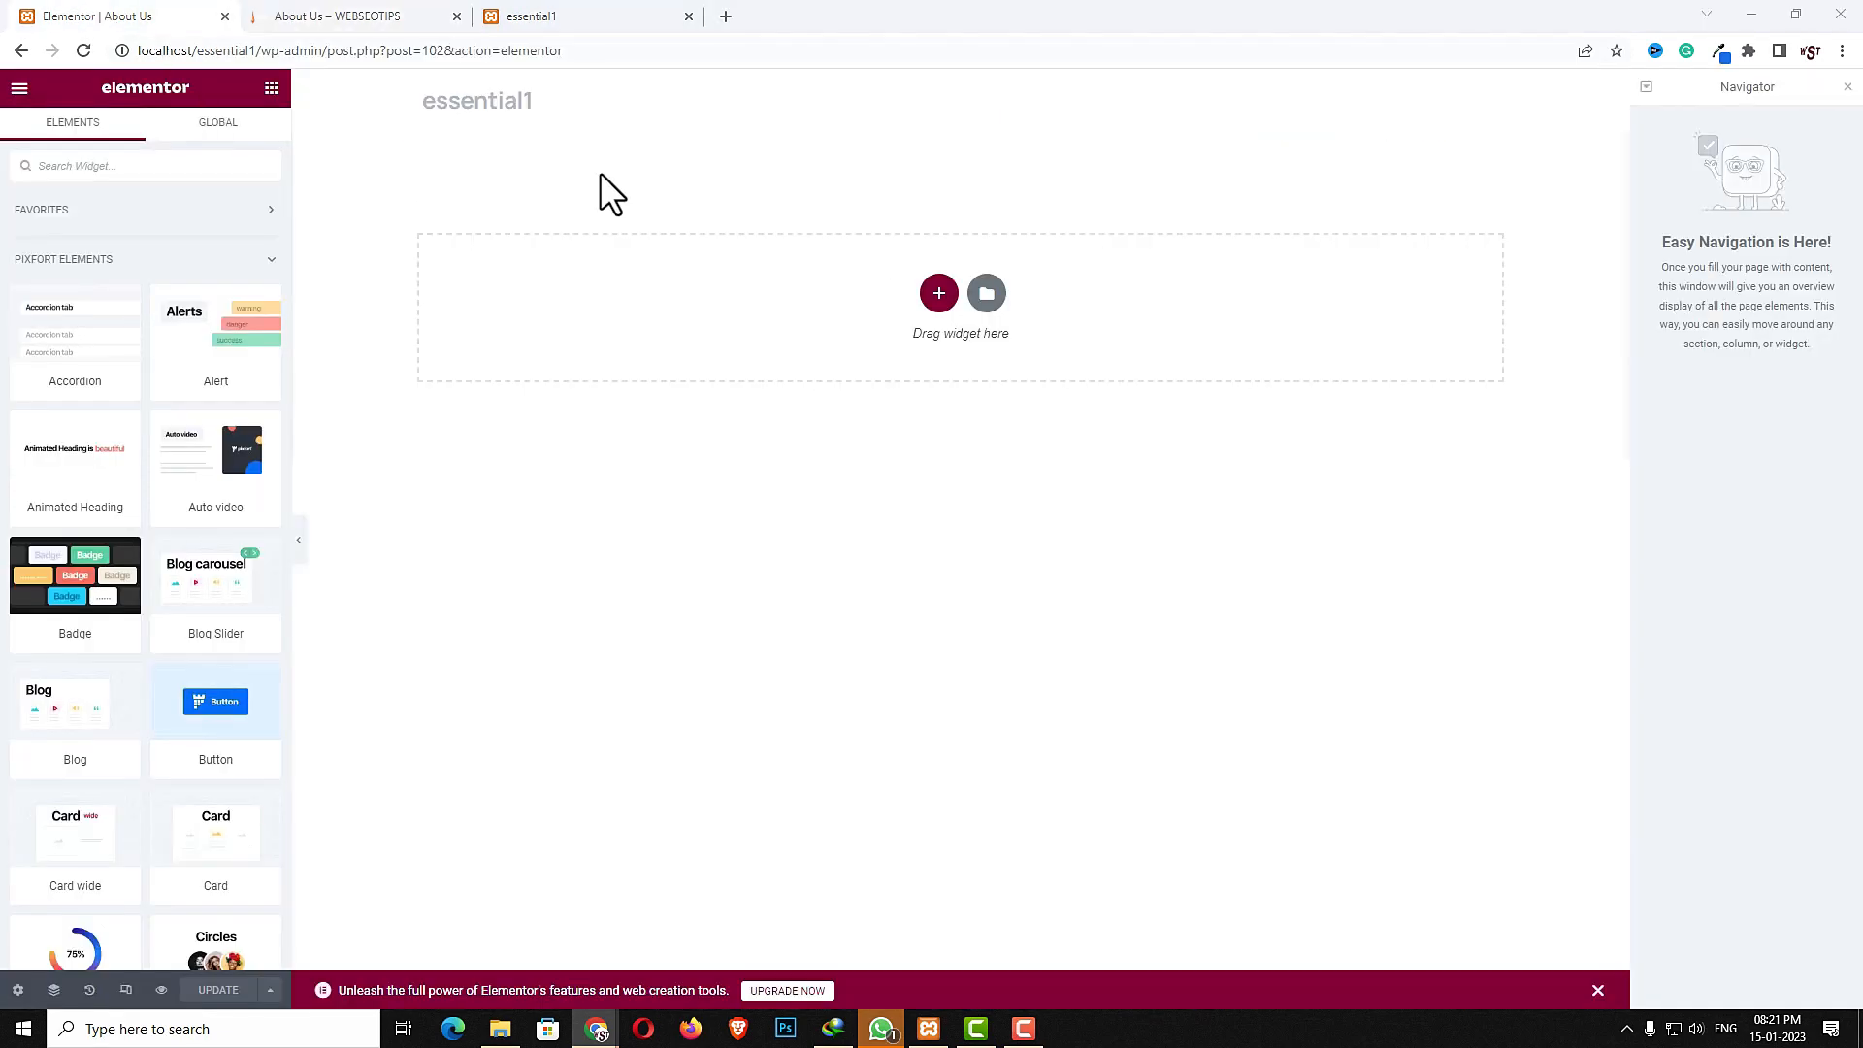
- Add a new single-column section to the About Us page
click(935, 291)
click(721, 337)
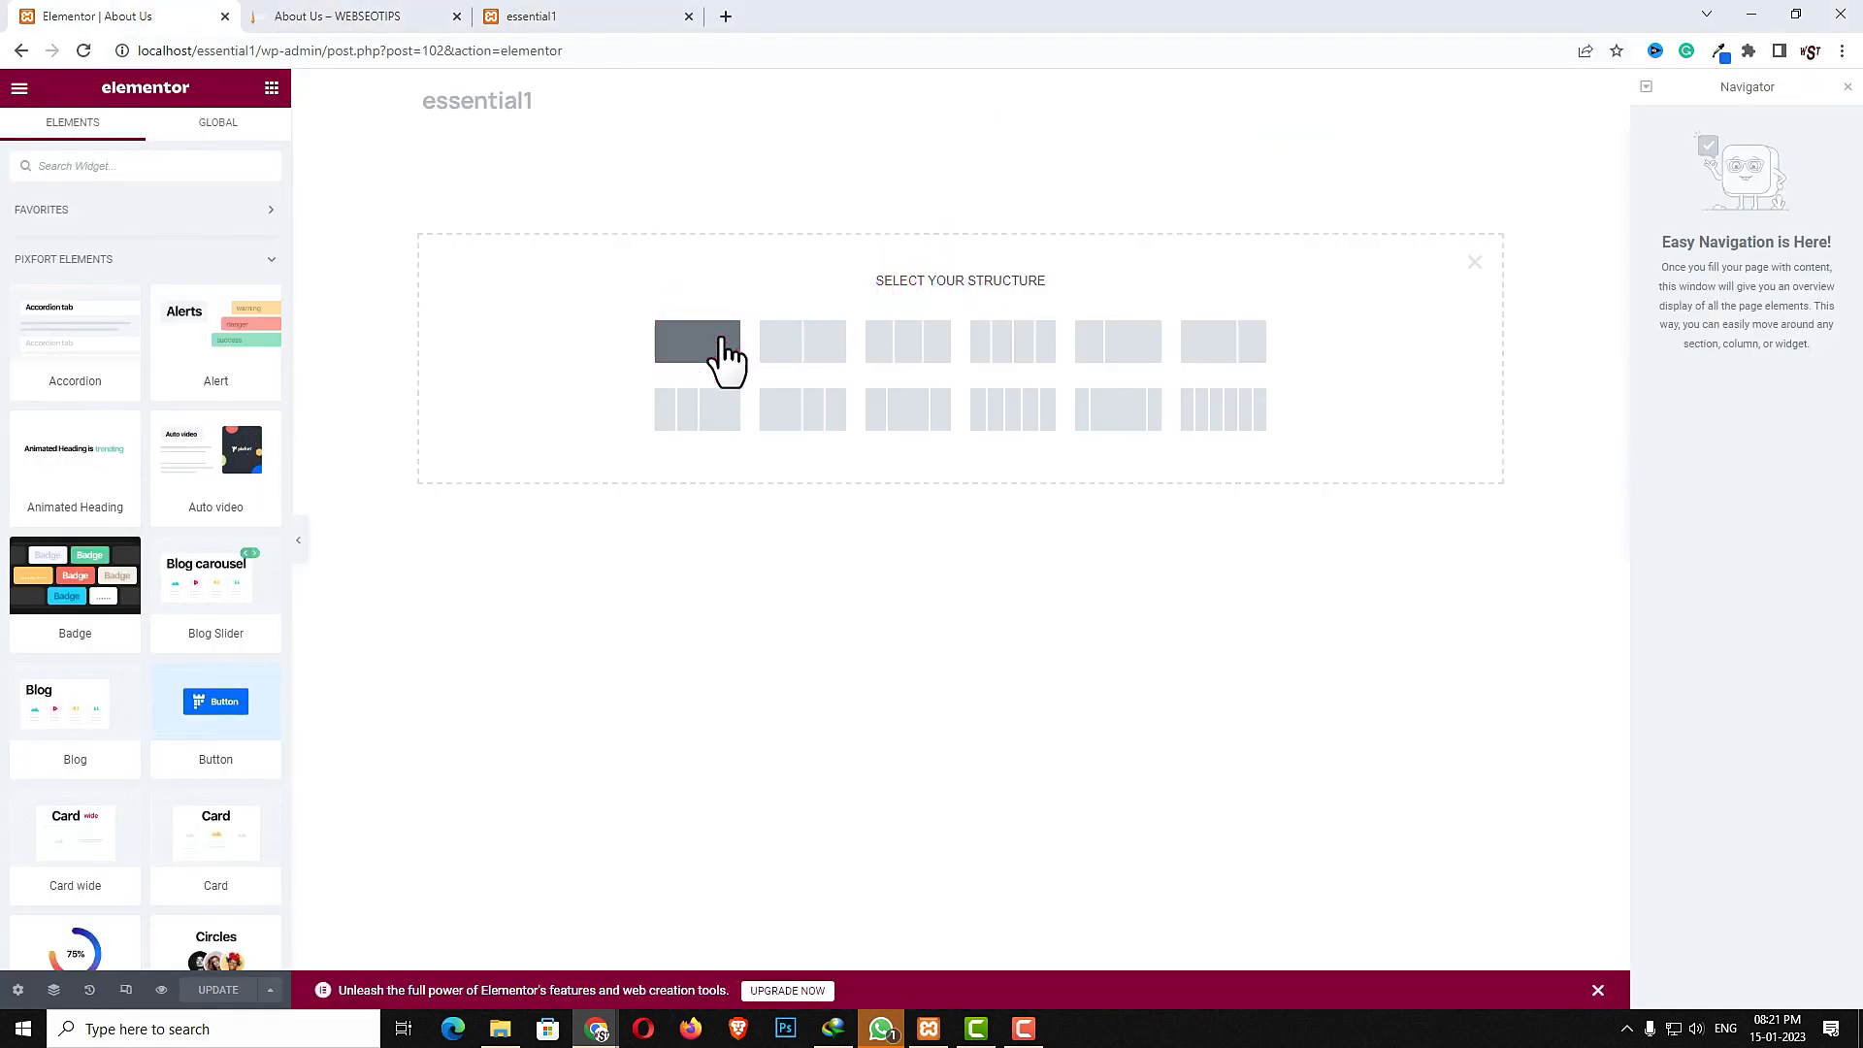
- Give the section a classic background color of #ECECEC
click(144, 134)
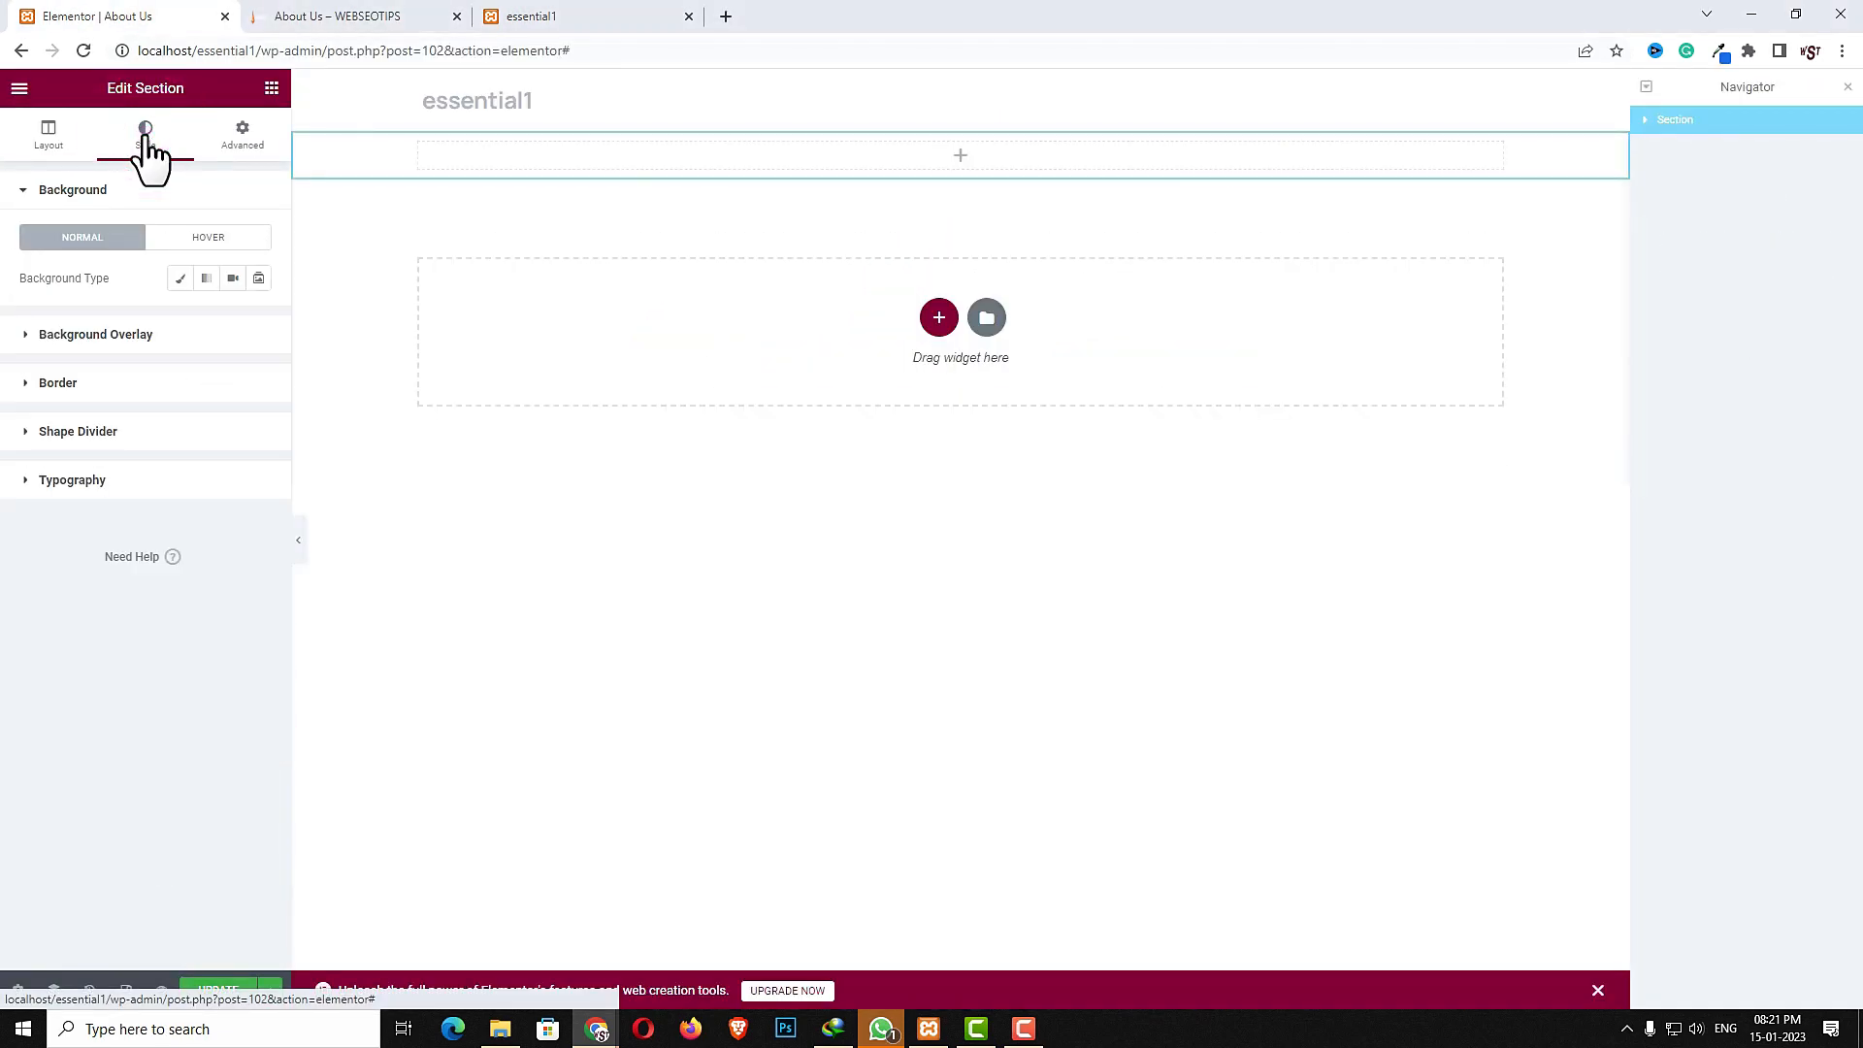
click(180, 279)
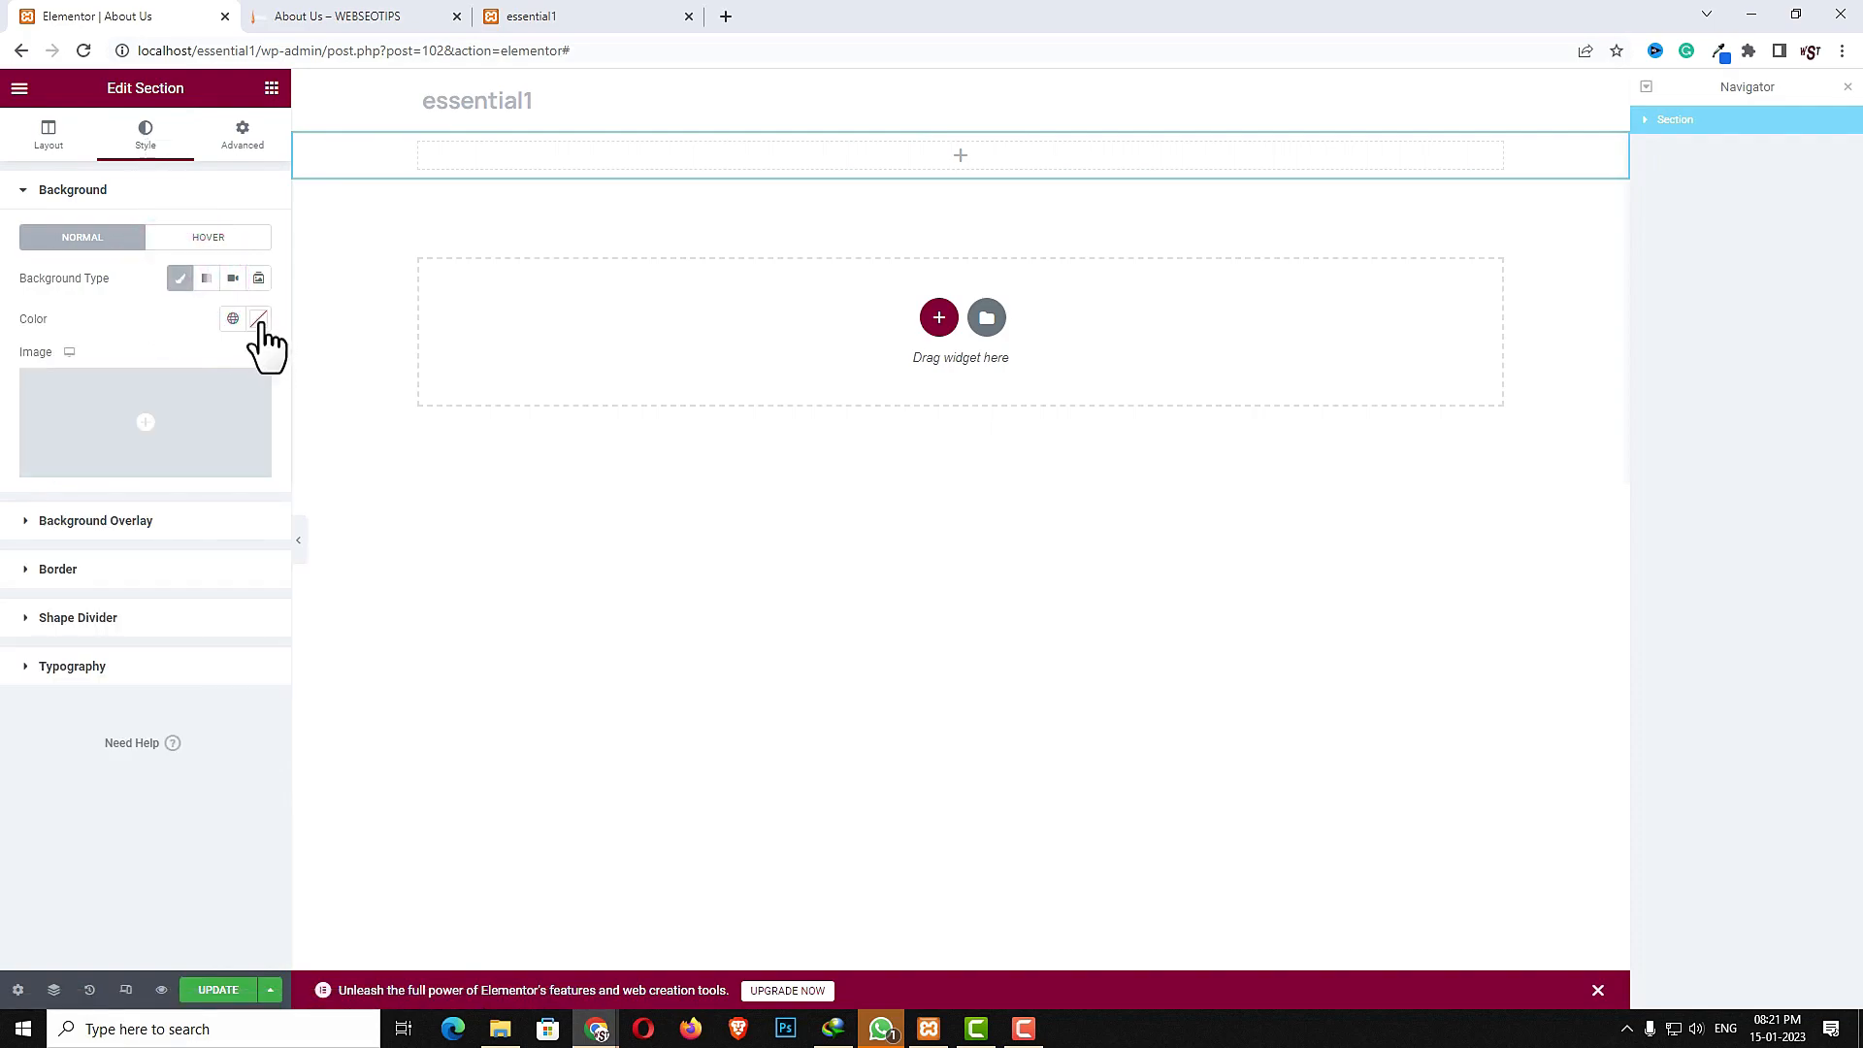
click(259, 319)
drag(78, 423, 18, 402)
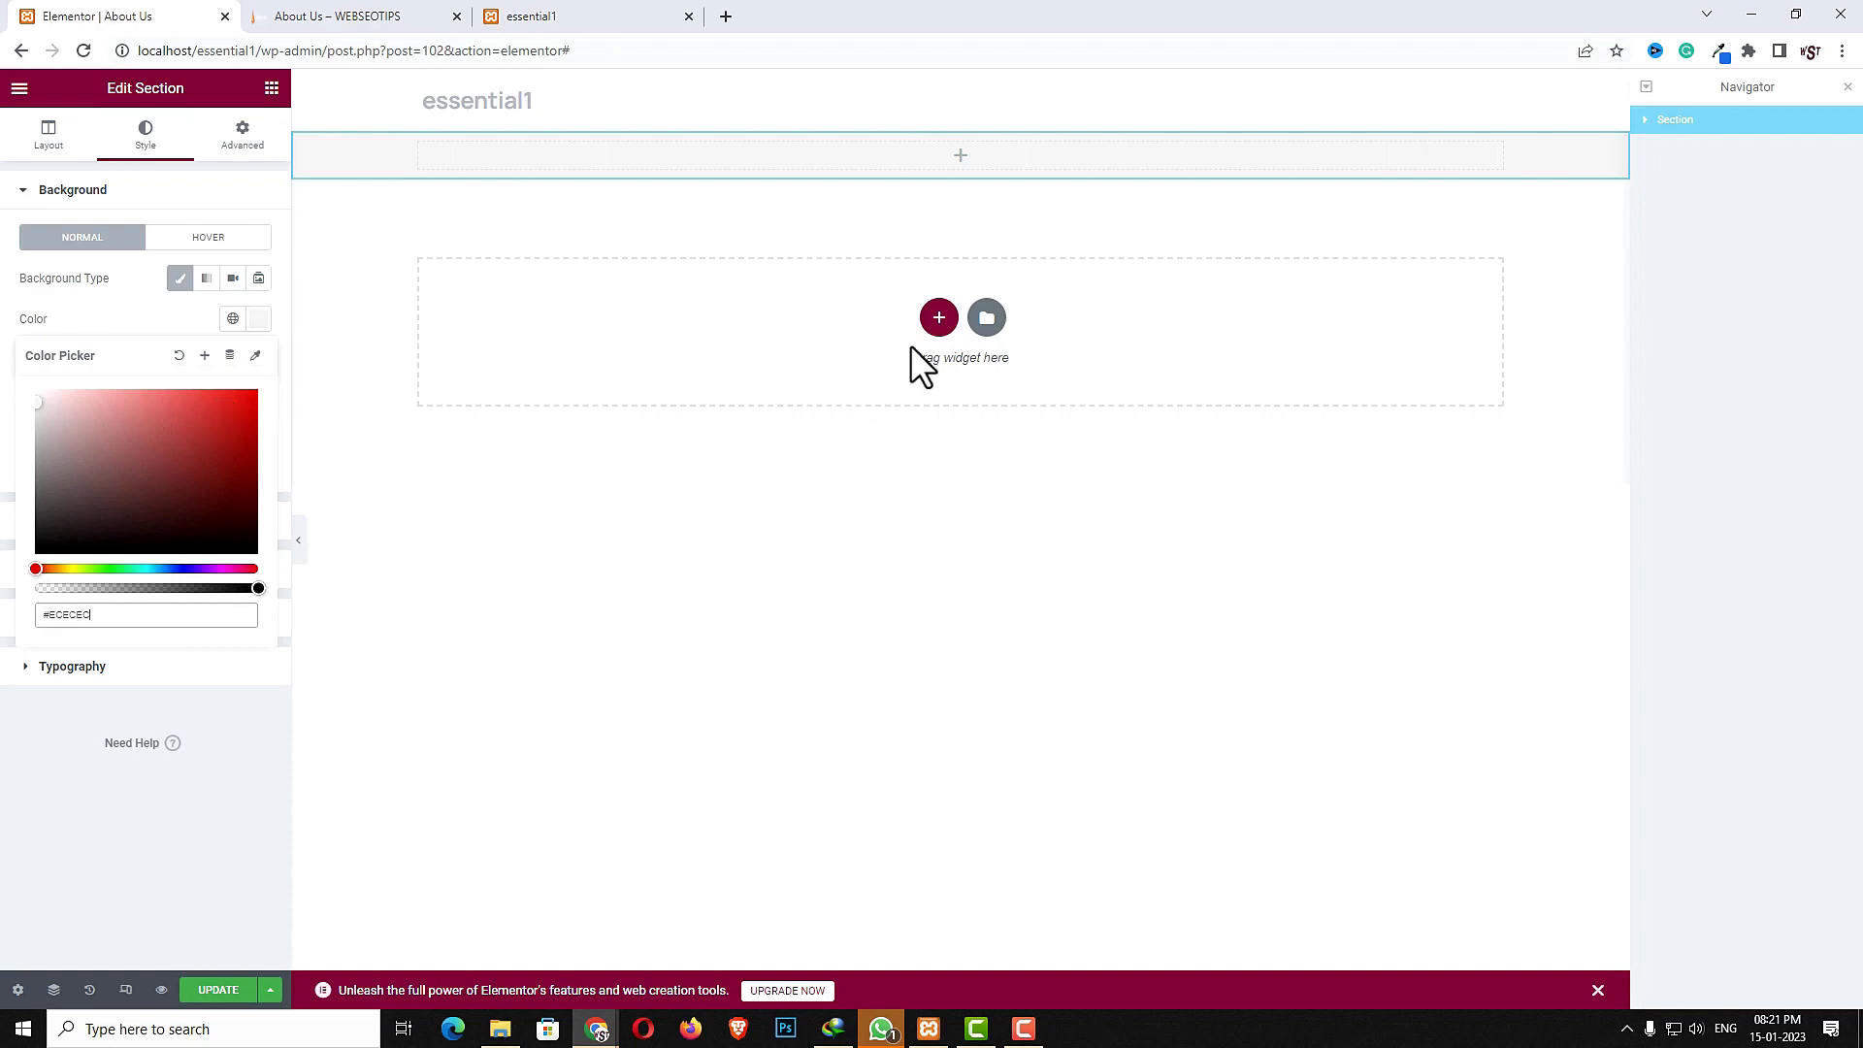
click(100, 823)
- Add a Waves Brush top shape divider to the section and set its width
click(119, 620)
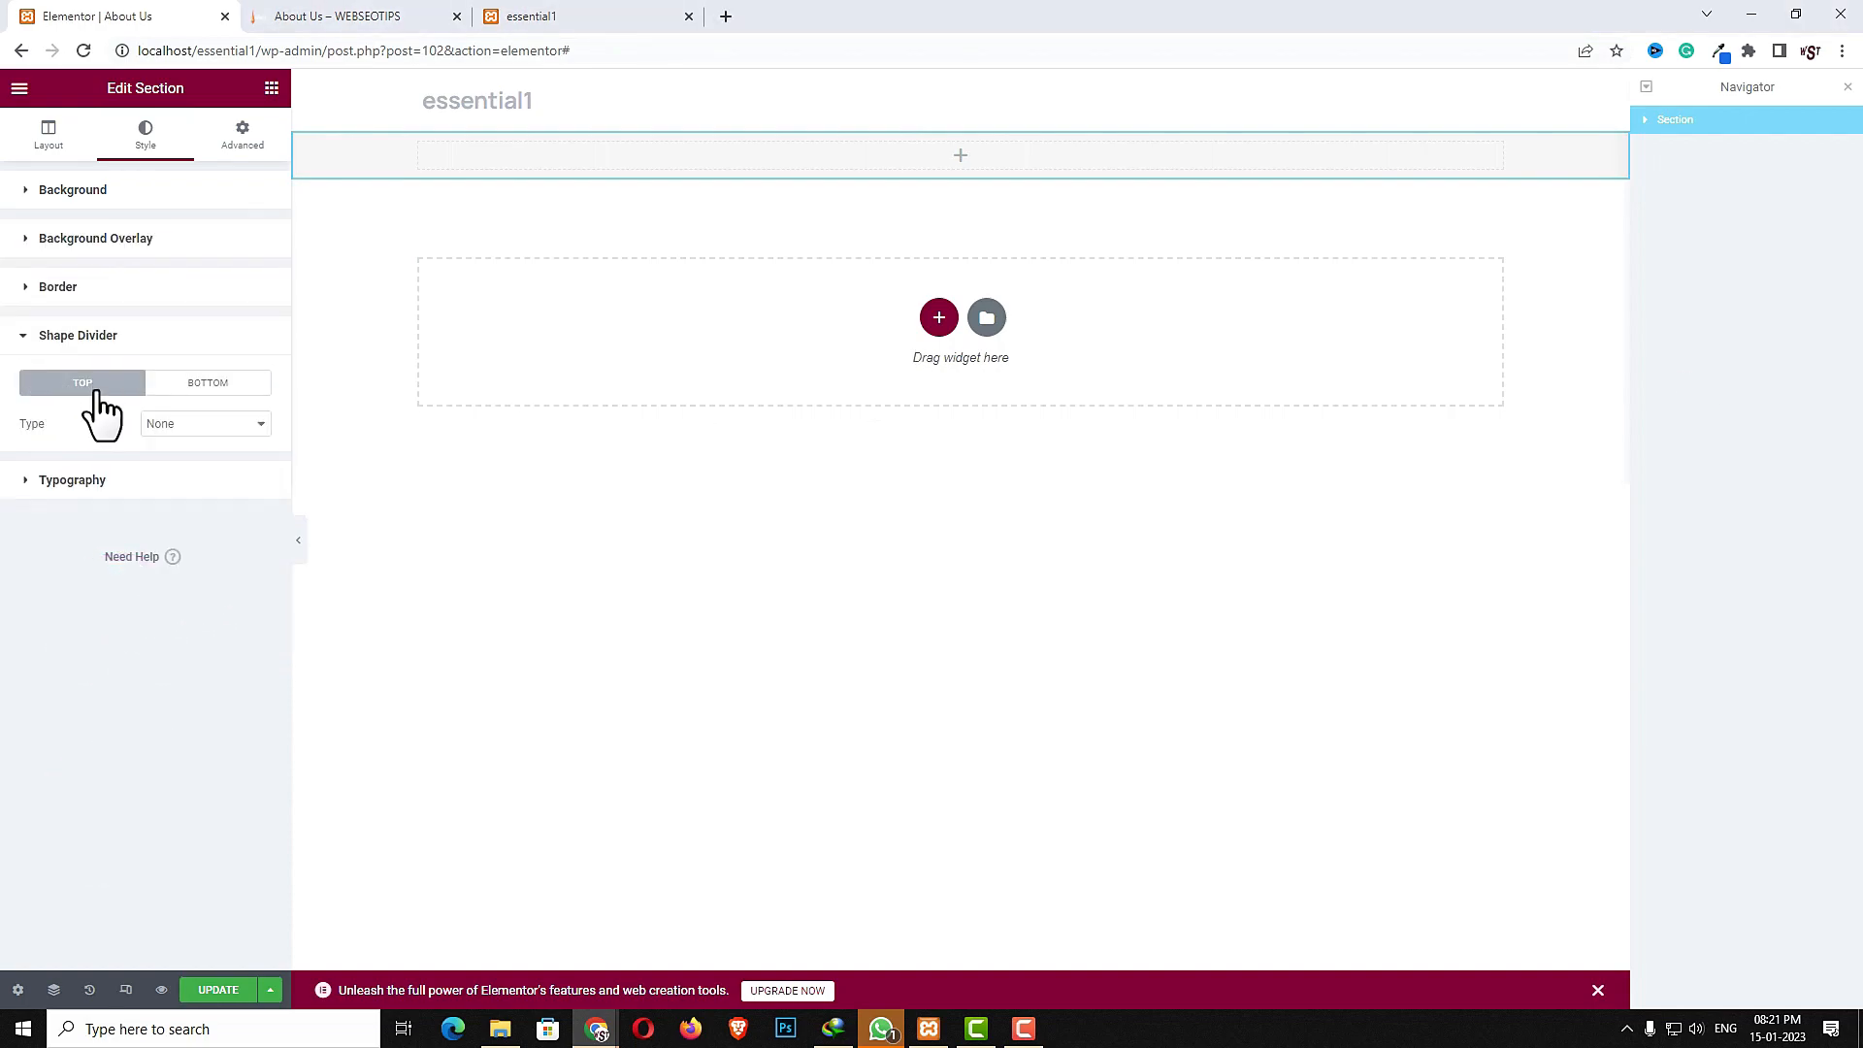
click(189, 424)
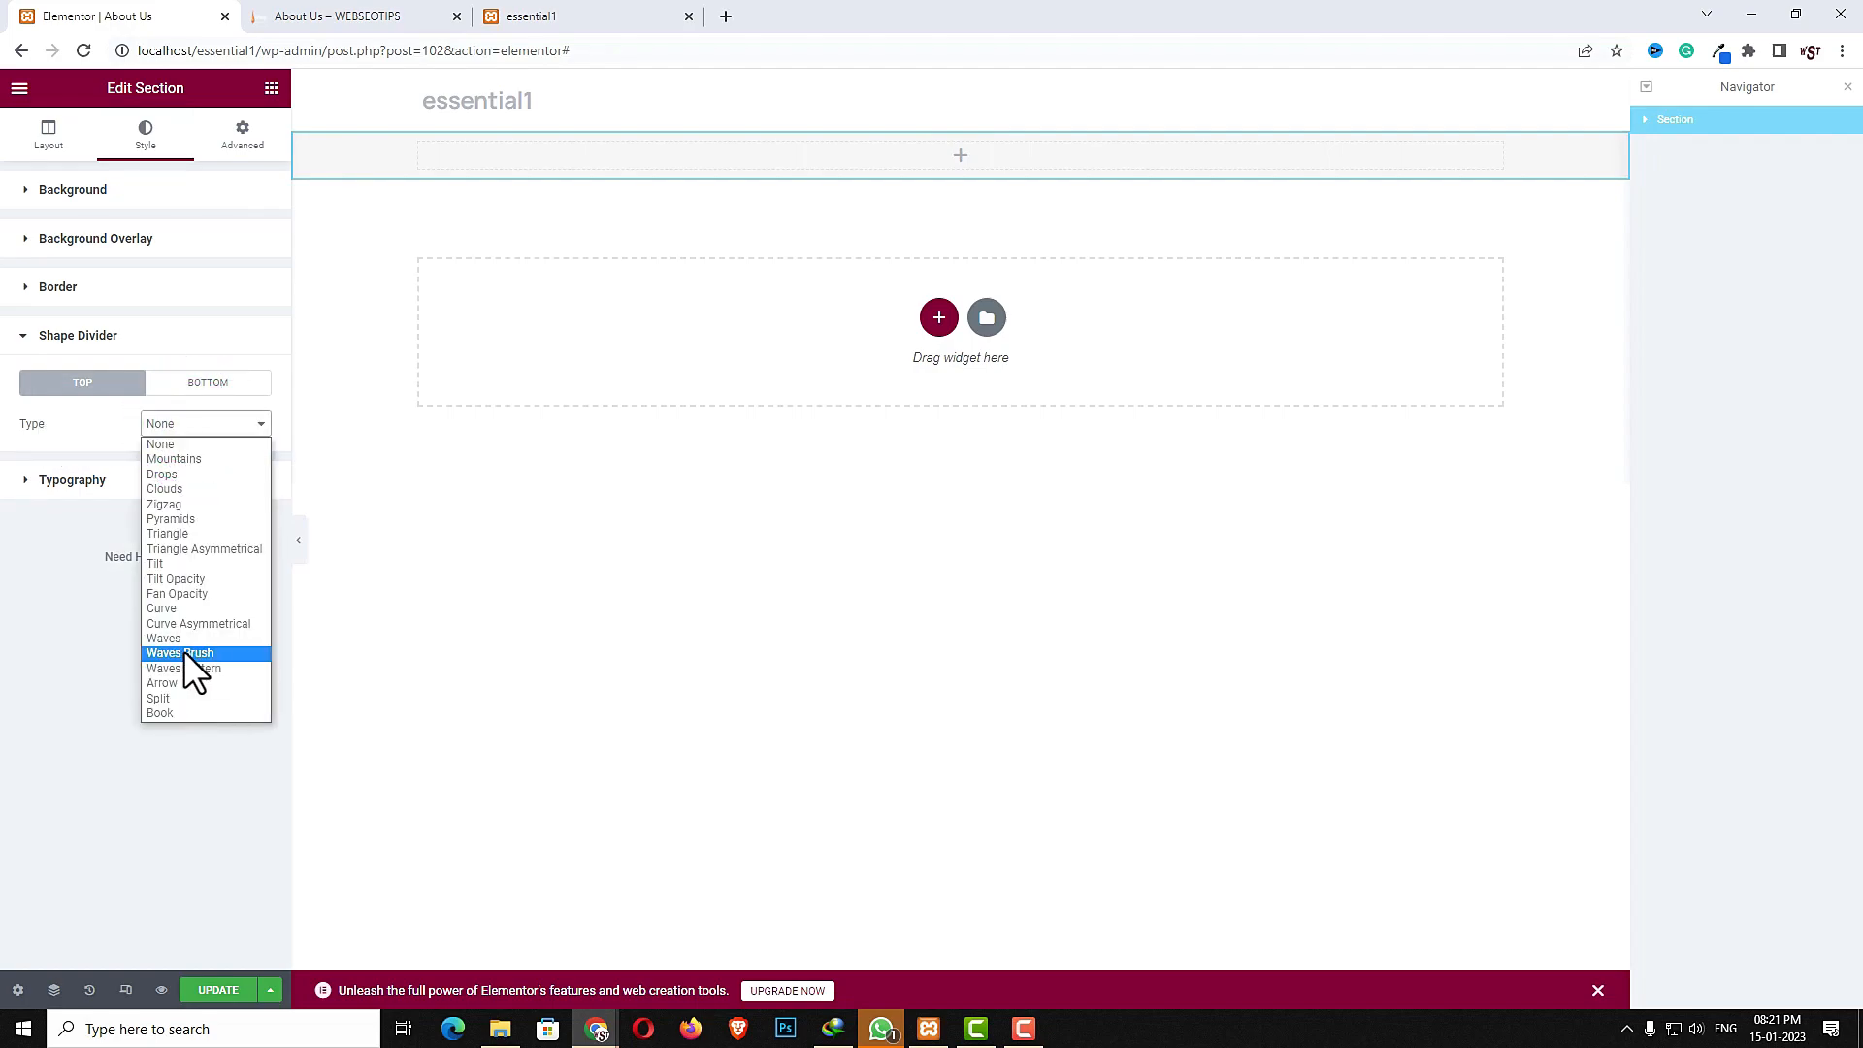
click(184, 654)
click(243, 526)
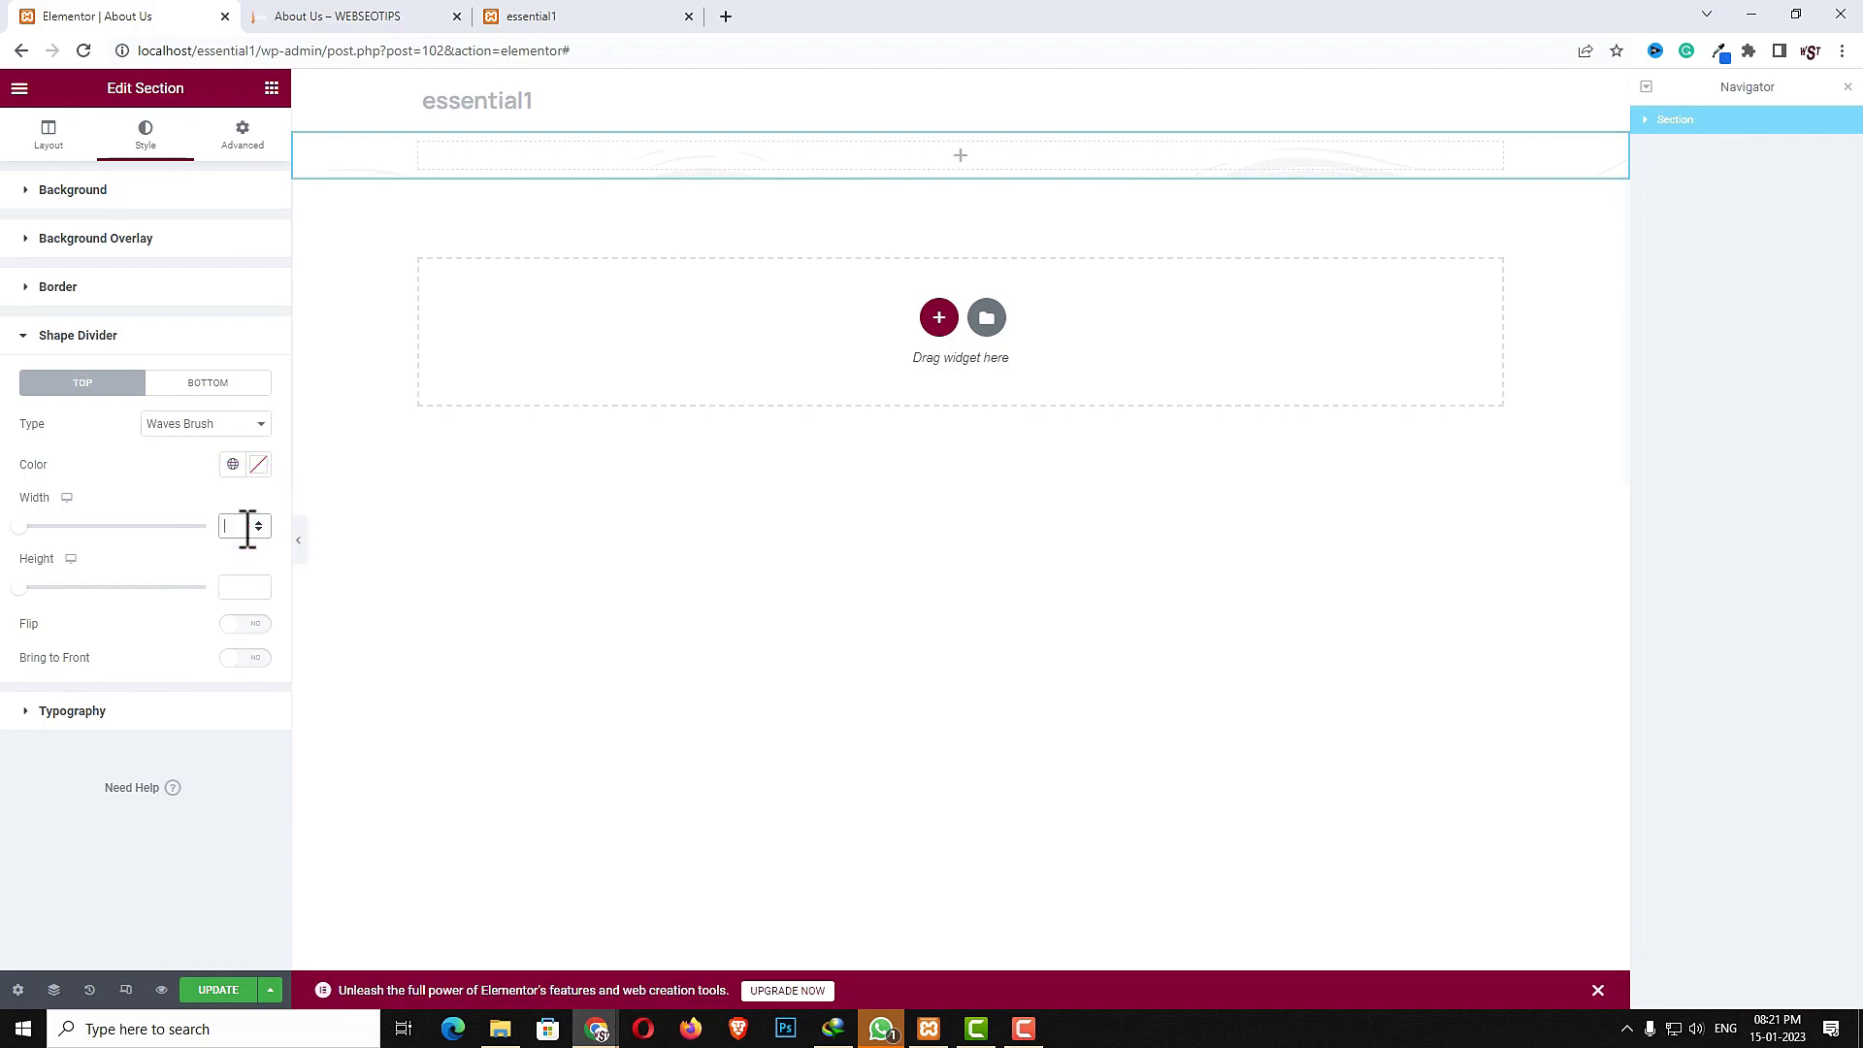
text(1)
- Add a Mountains bottom shape divider with width 217 and height 52
click(207, 383)
click(207, 423)
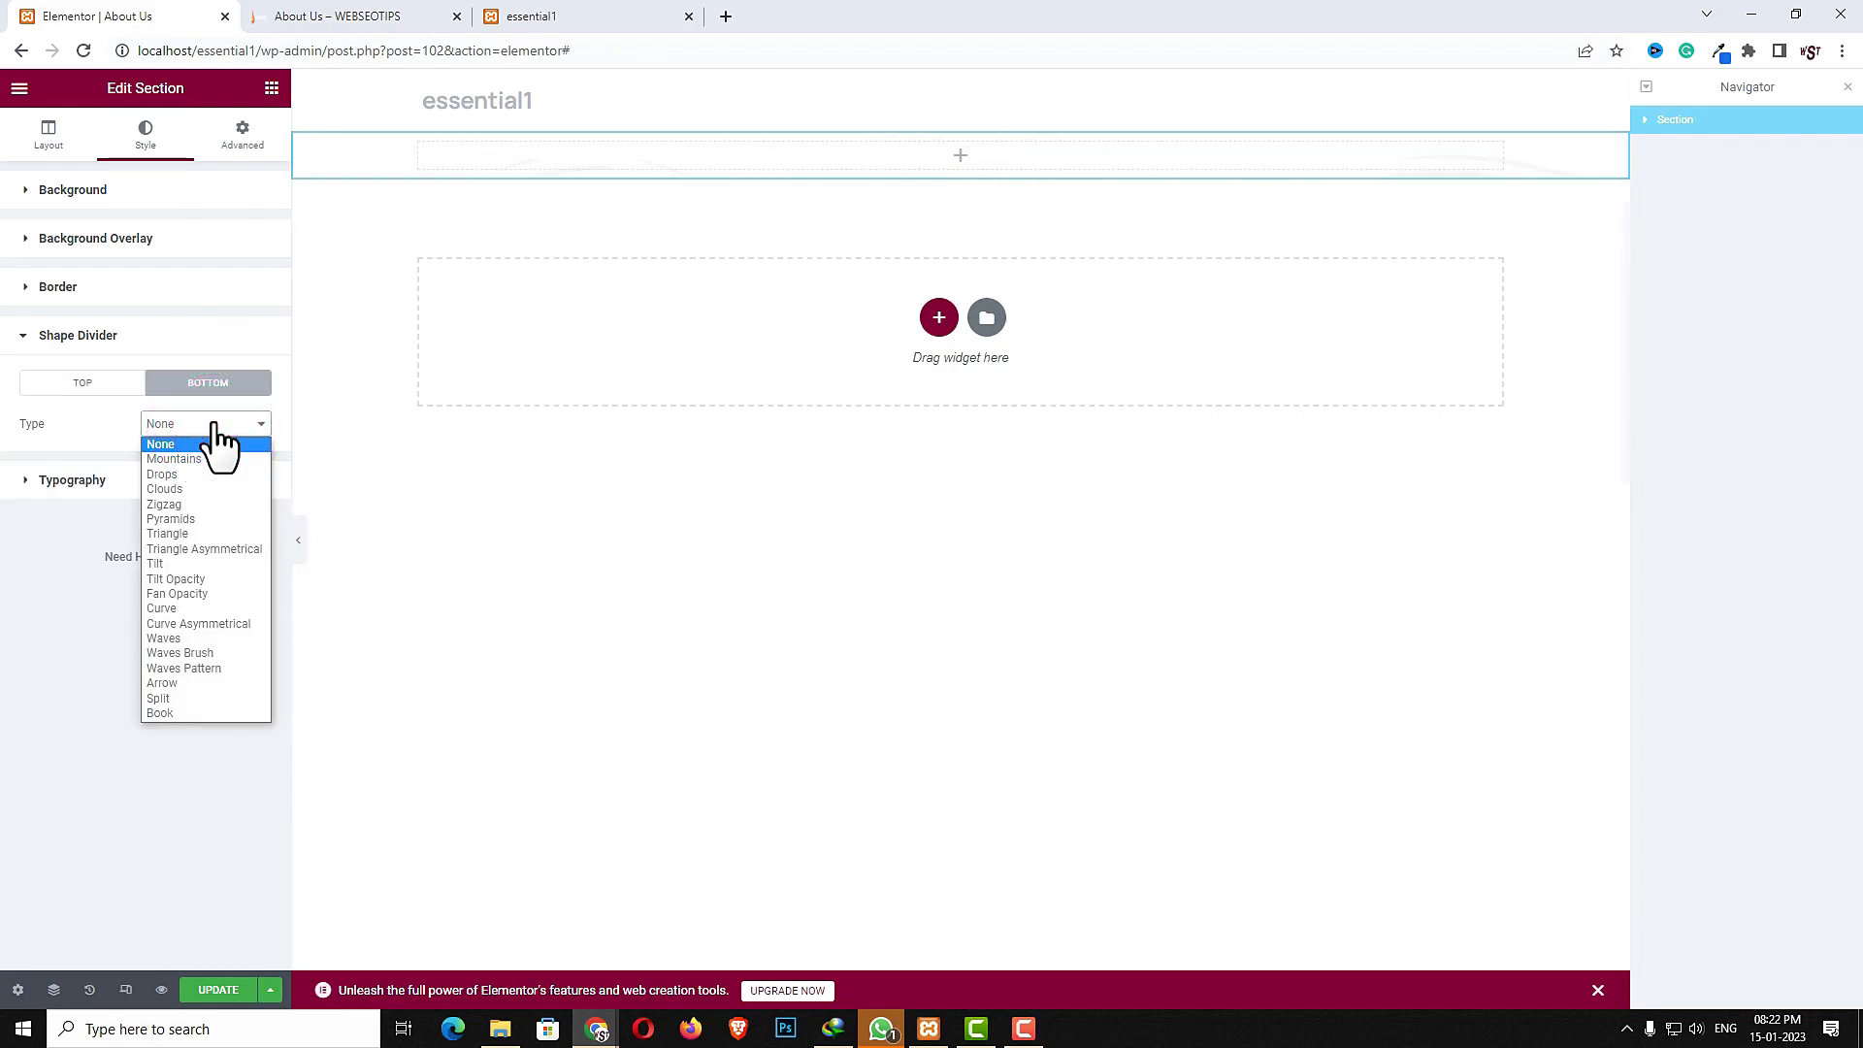
click(199, 458)
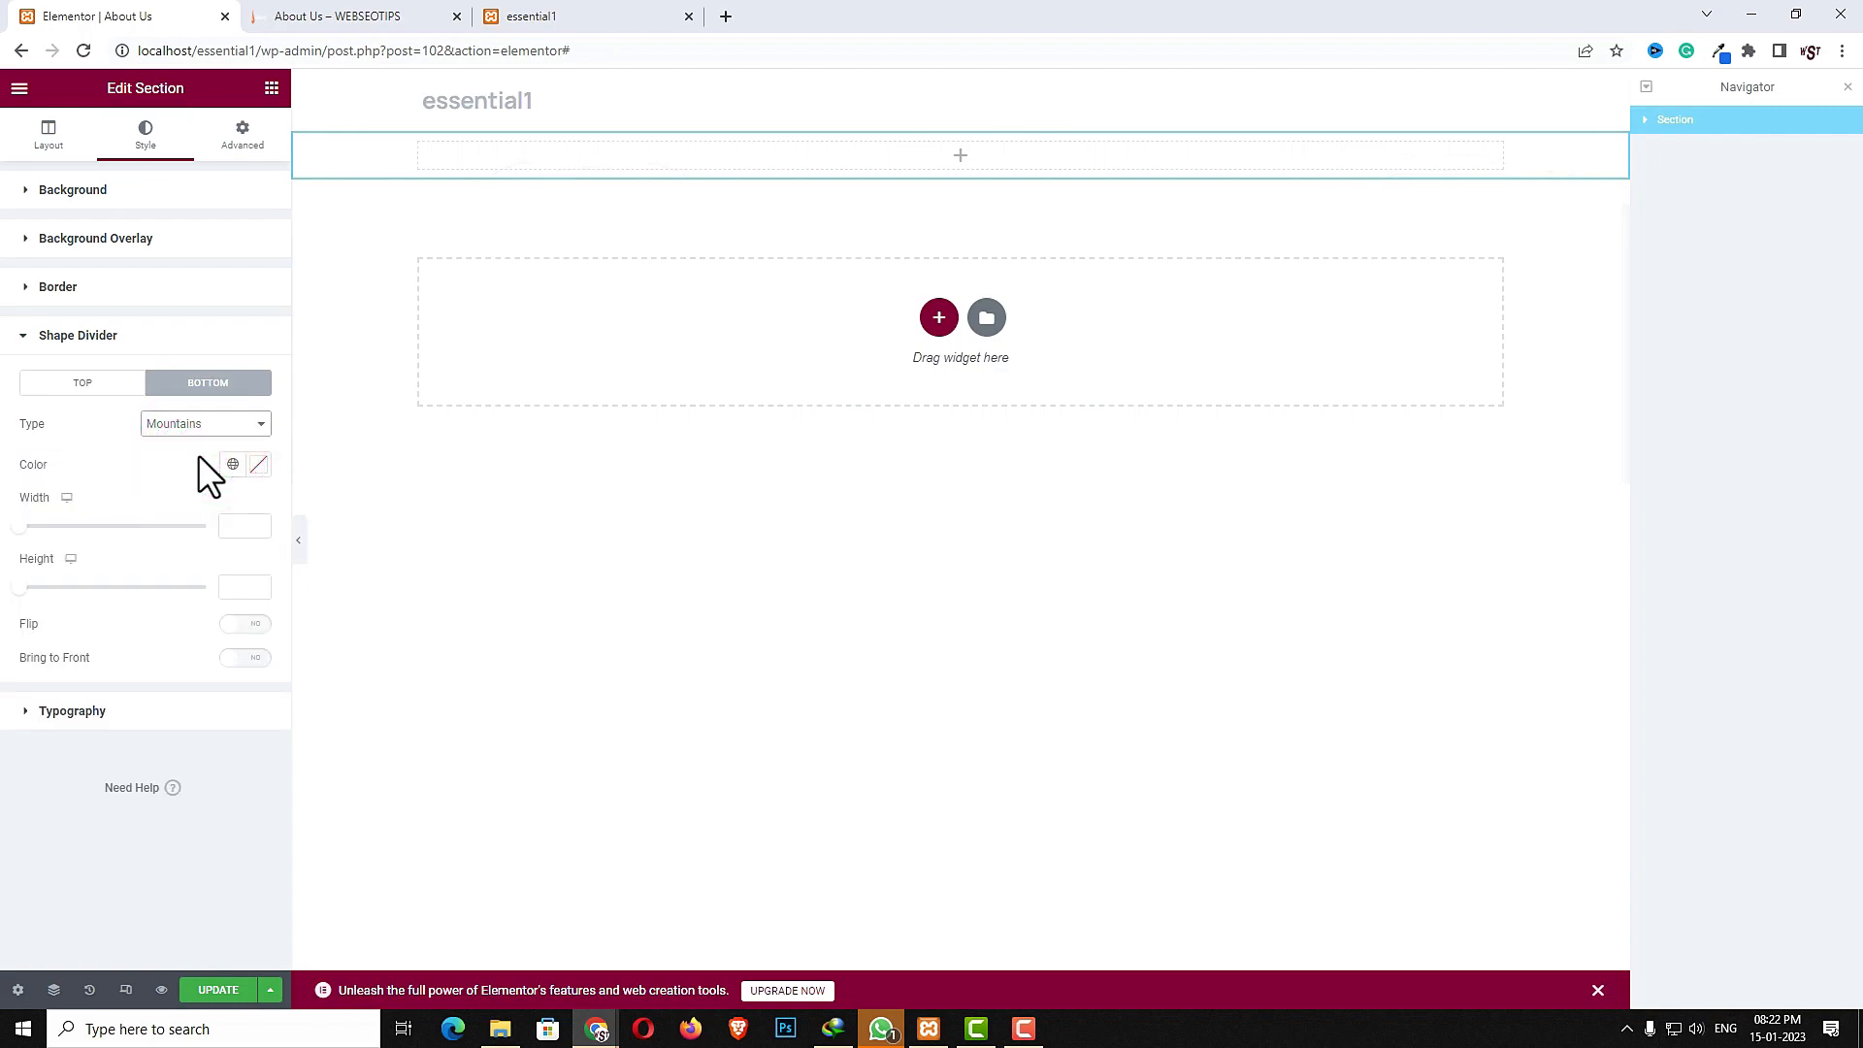
click(242, 527)
click(252, 592)
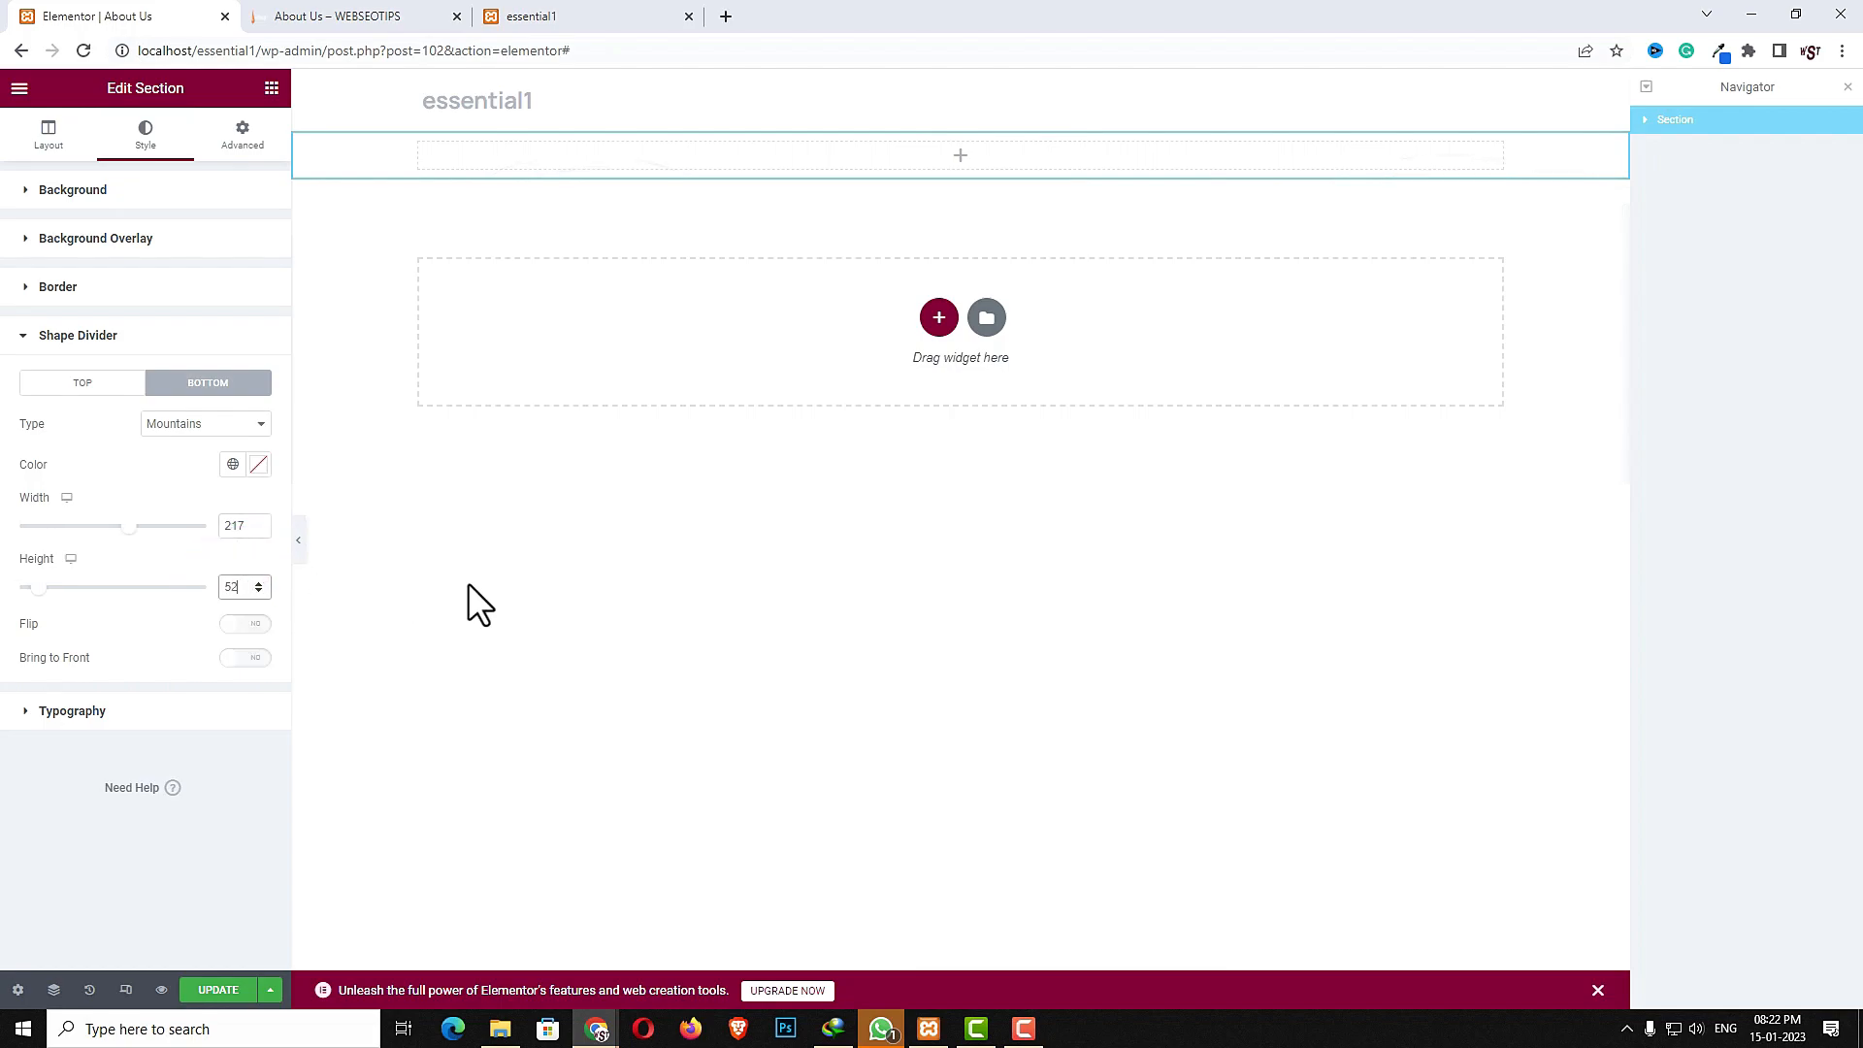
- Add a Sliding Text widget into the new section
click(961, 155)
click(156, 157)
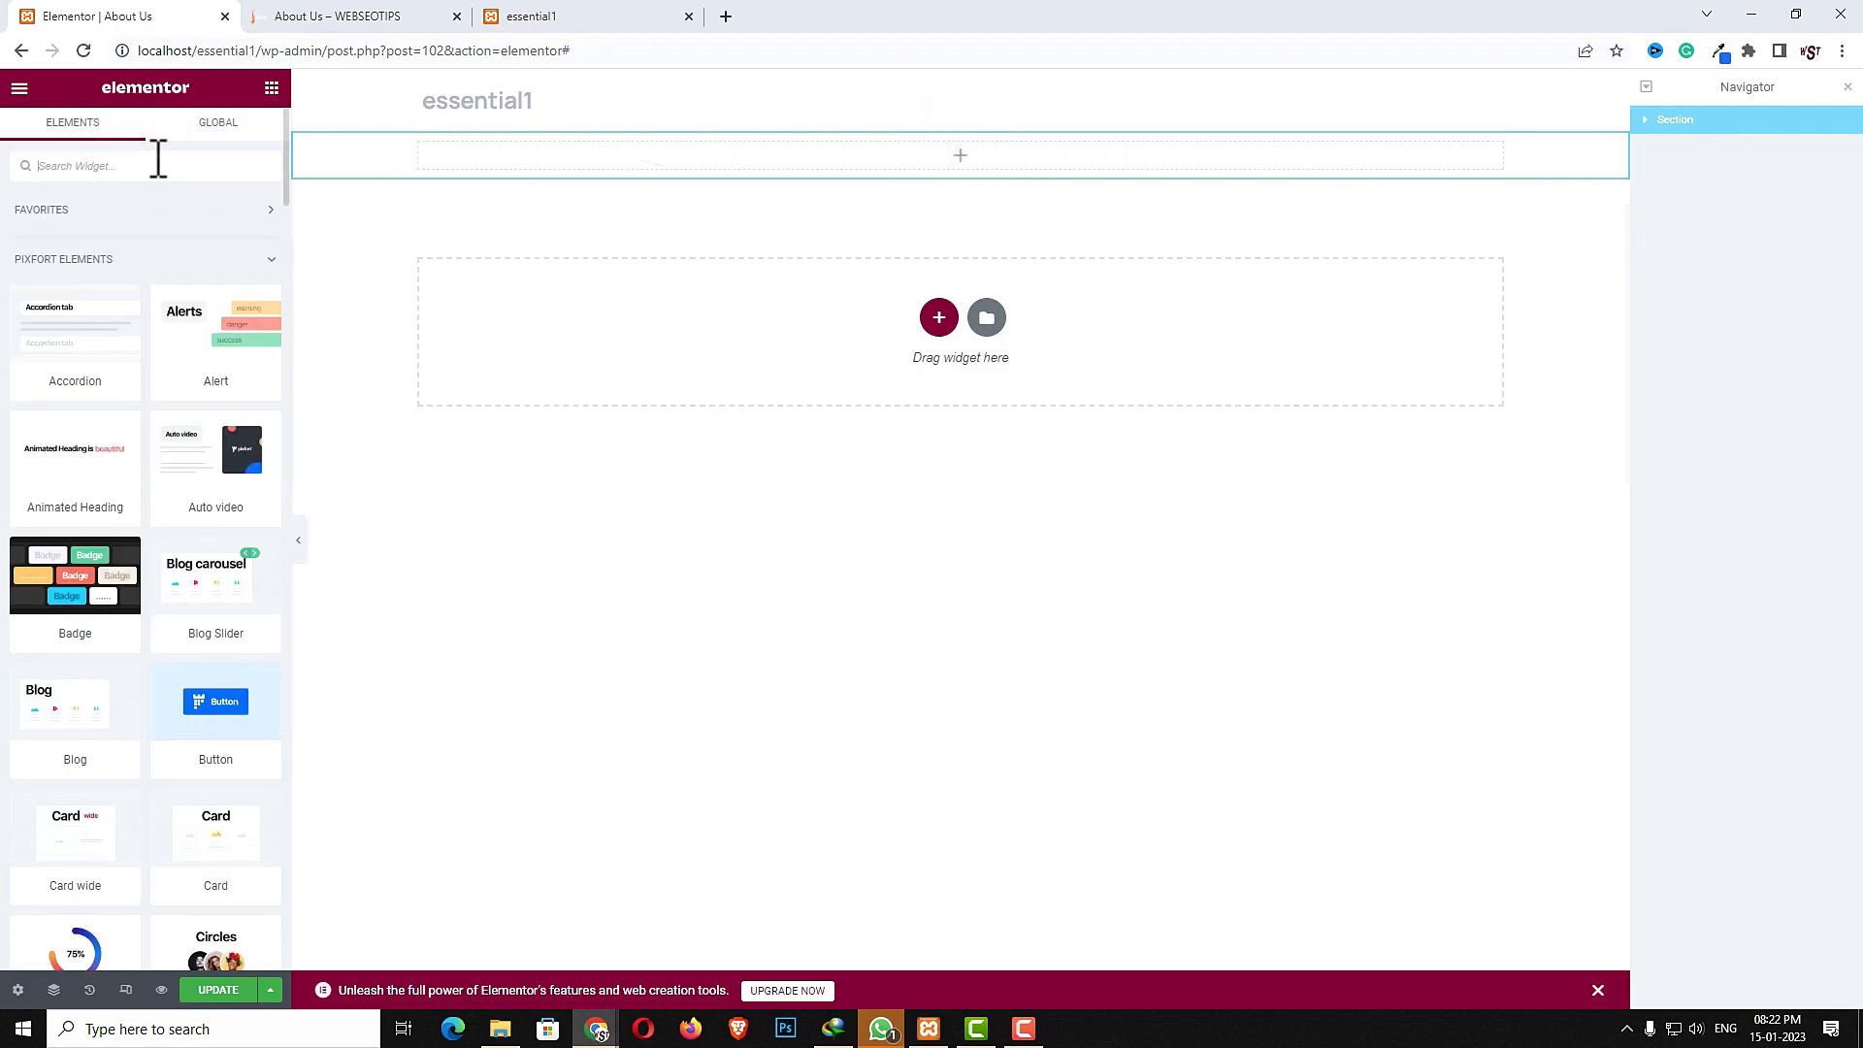
text(sliding t)
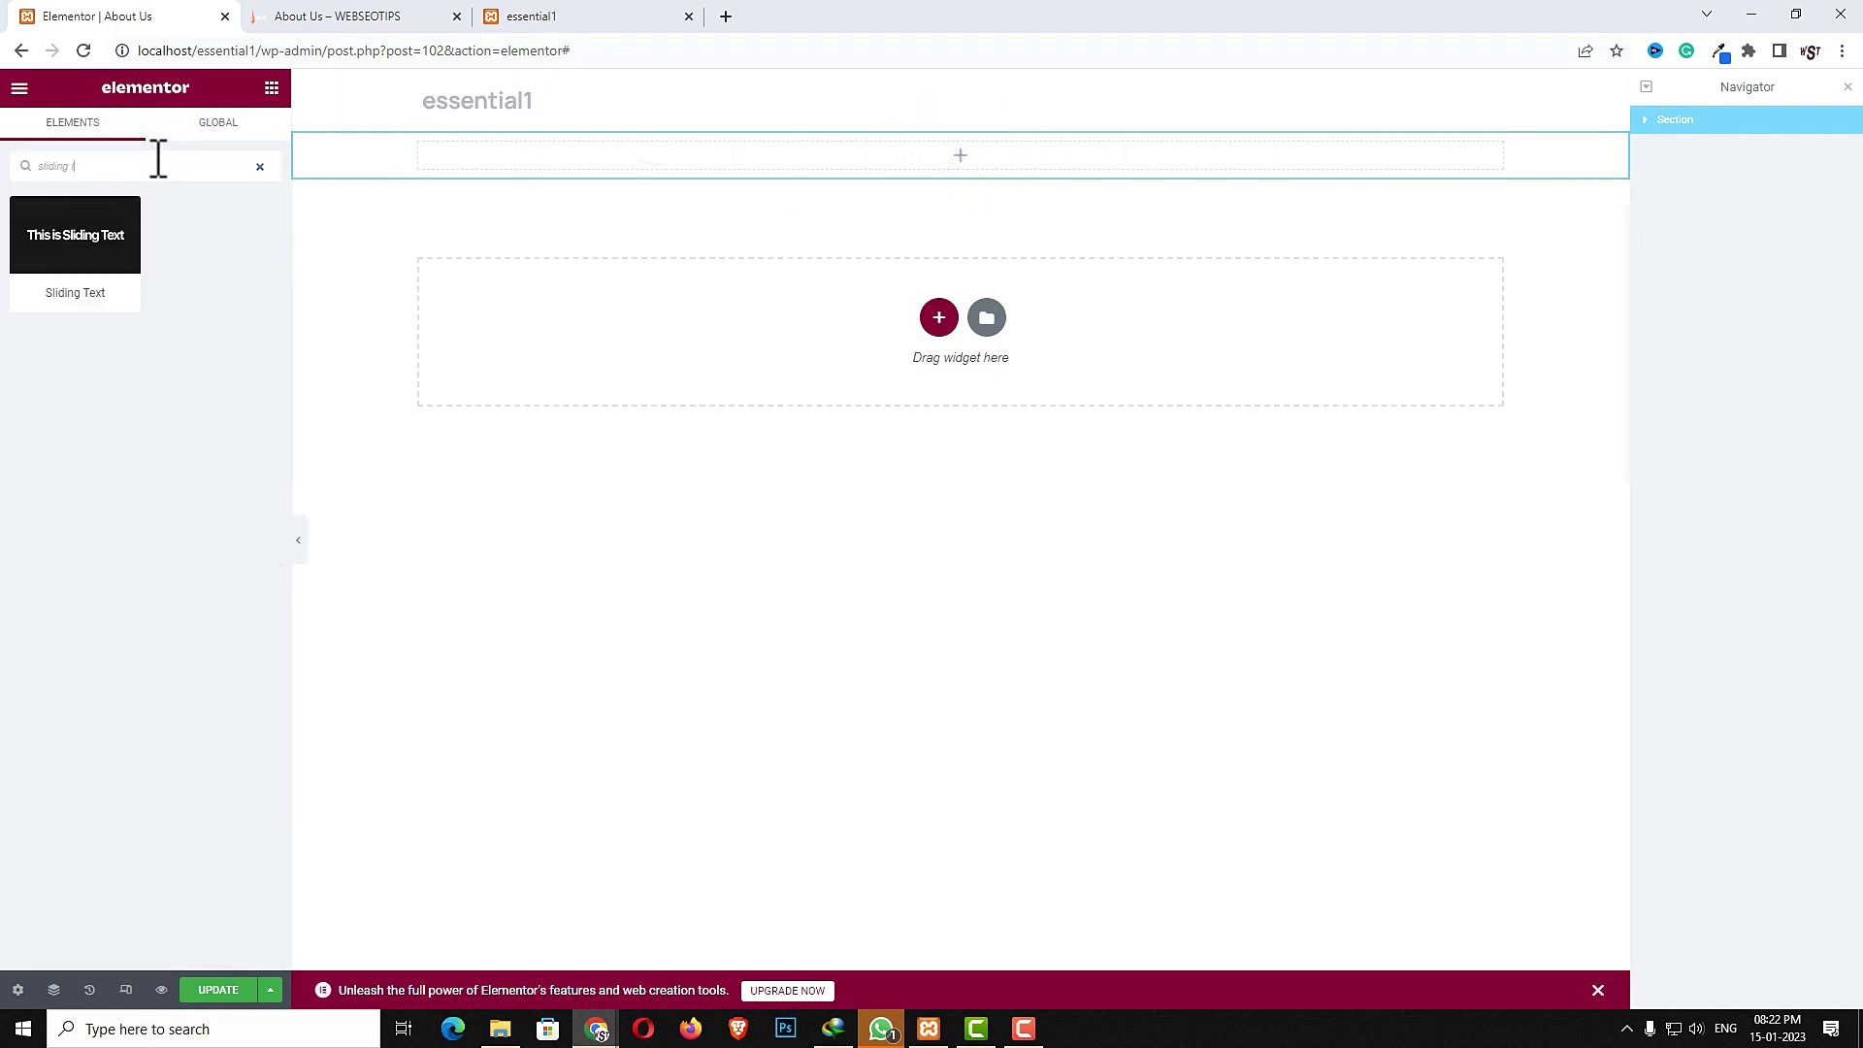
drag(50, 242, 714, 165)
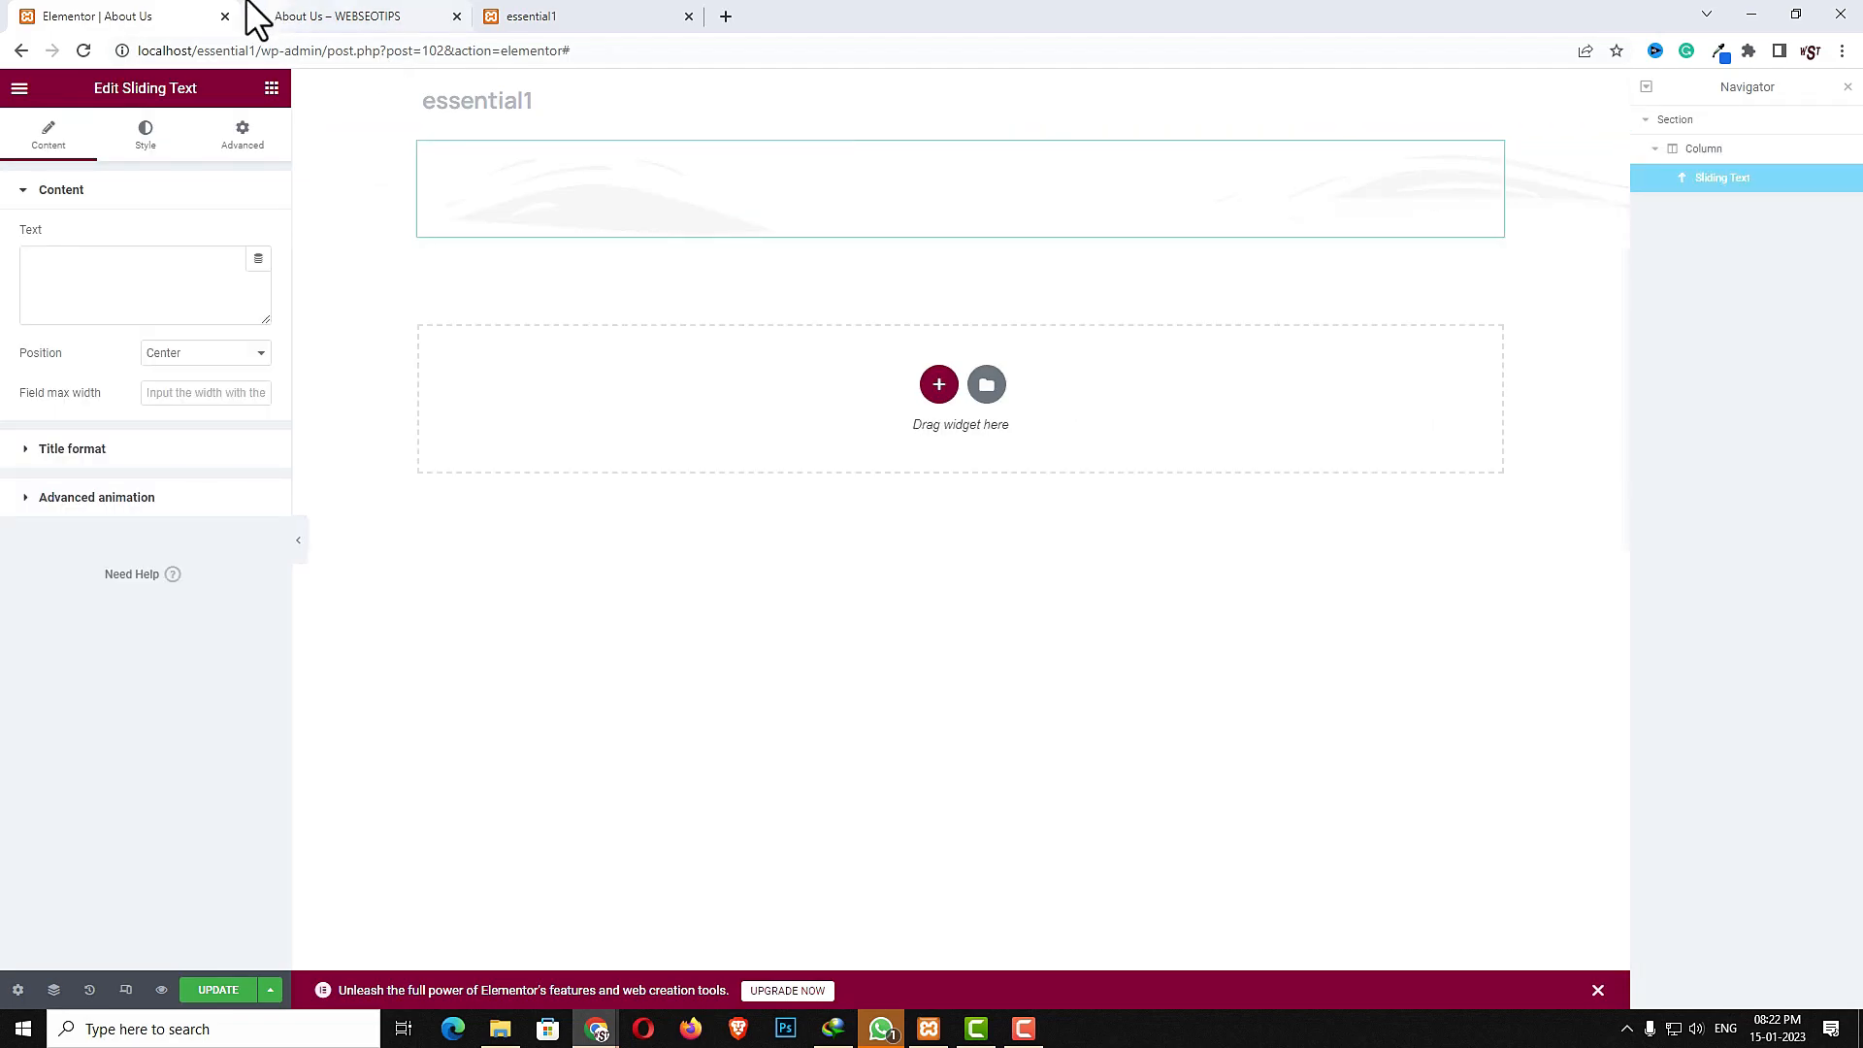
- Copy the heading "Discover our Story" from the live About Us page and paste it as the sliding text
click(291, 15)
drag(1179, 213, 683, 211)
key(ctrl+c)
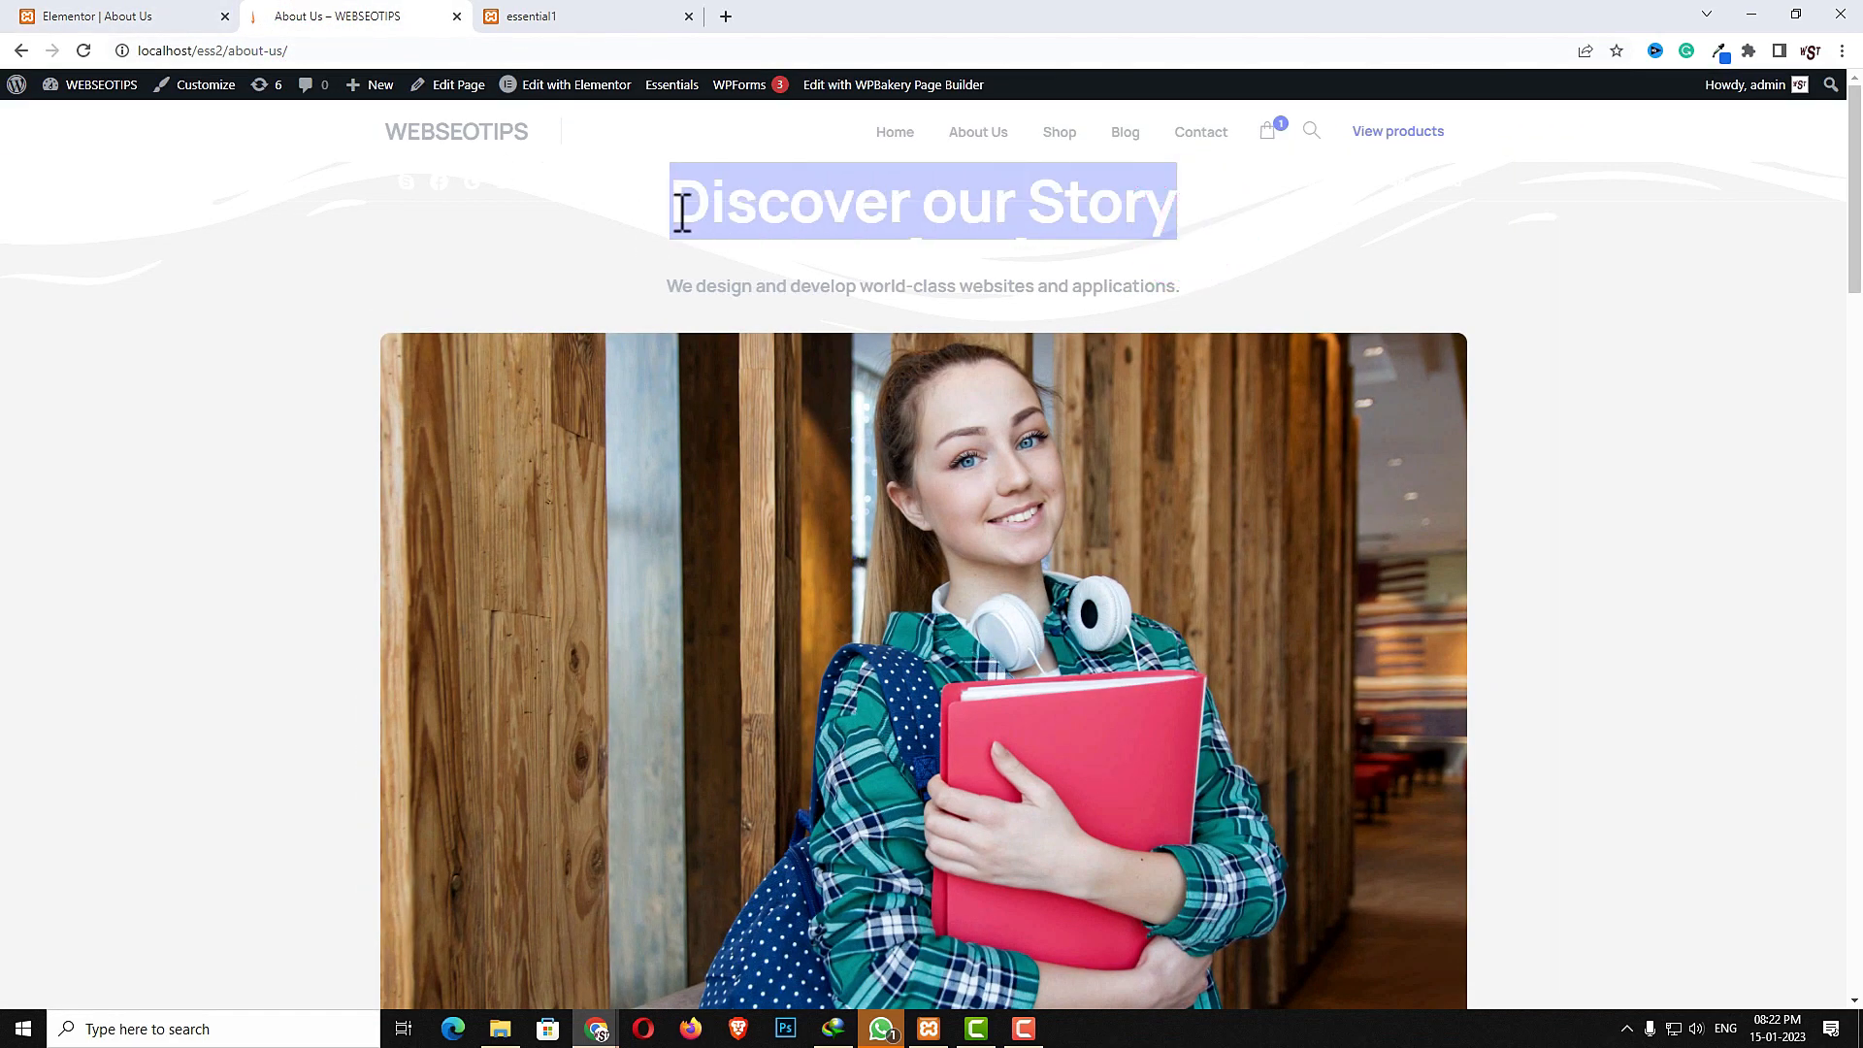
click(97, 13)
click(145, 271)
key(ctrl+v)
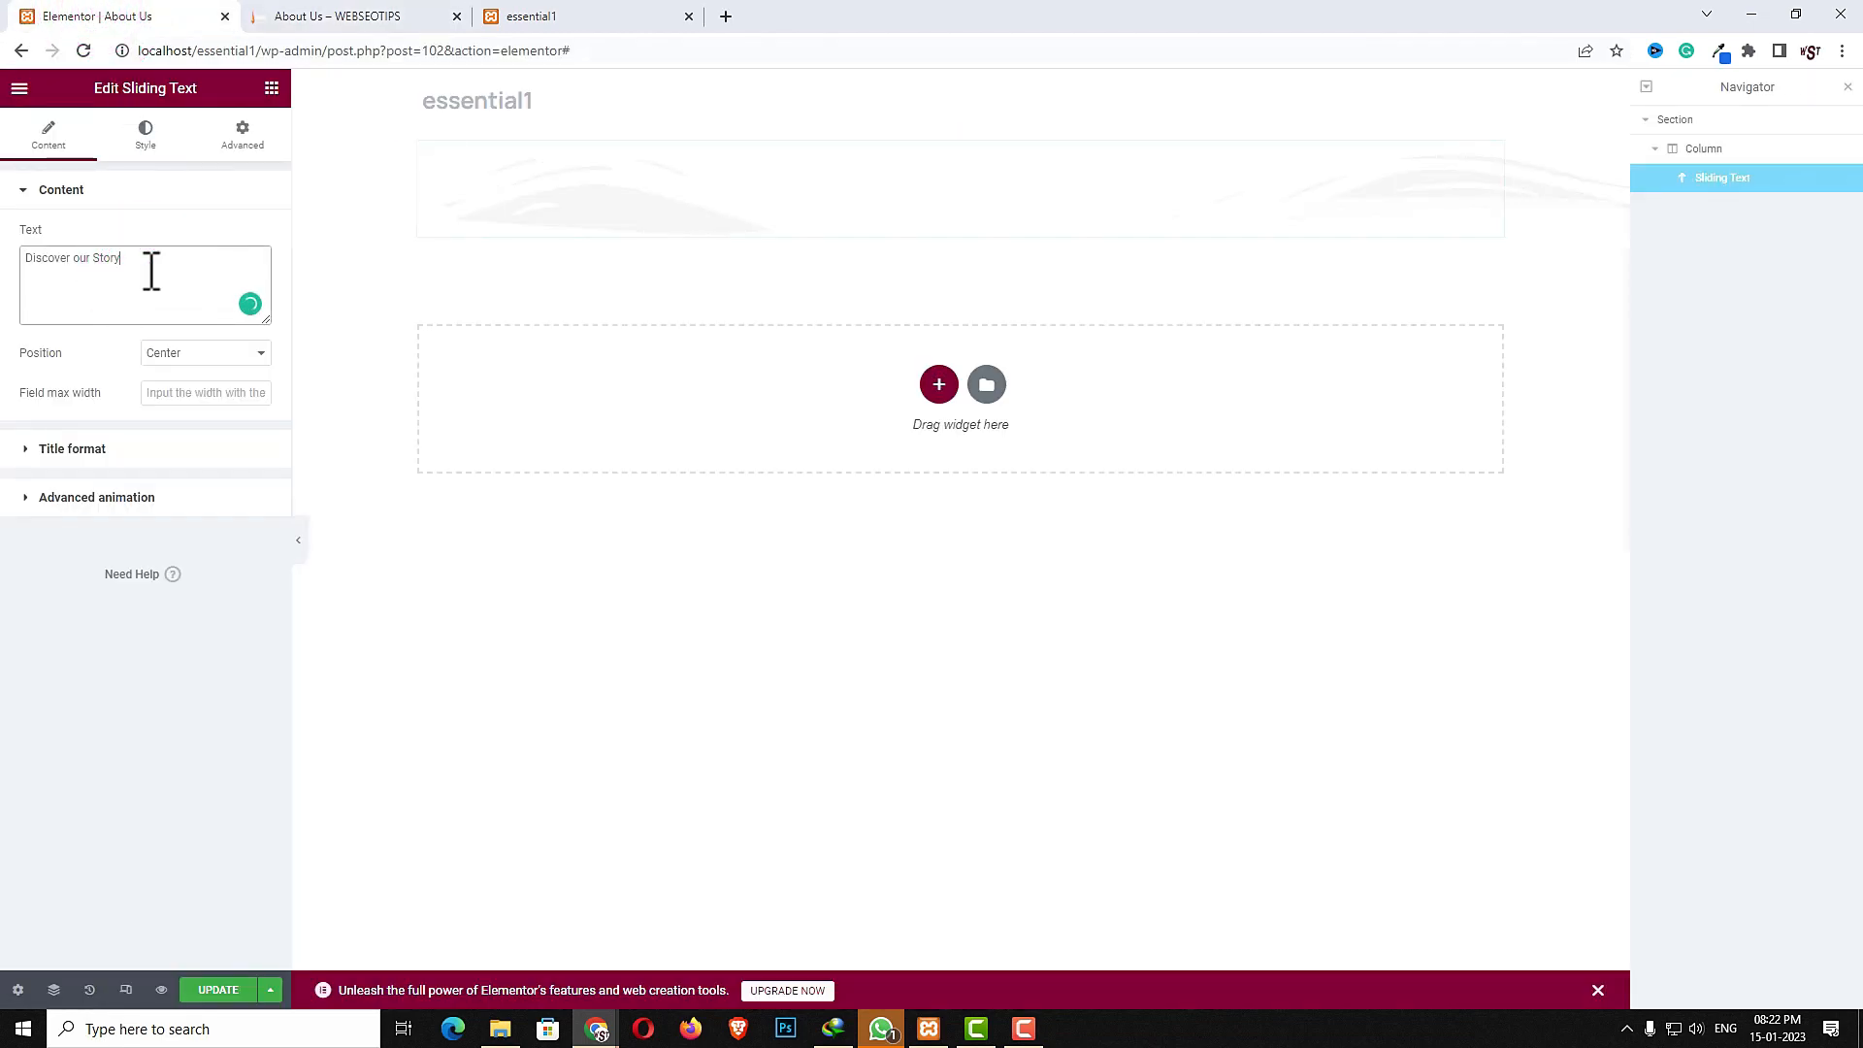
- Turn on the secondary font in the sliding text's title format and open the advanced animation options
click(137, 449)
click(248, 349)
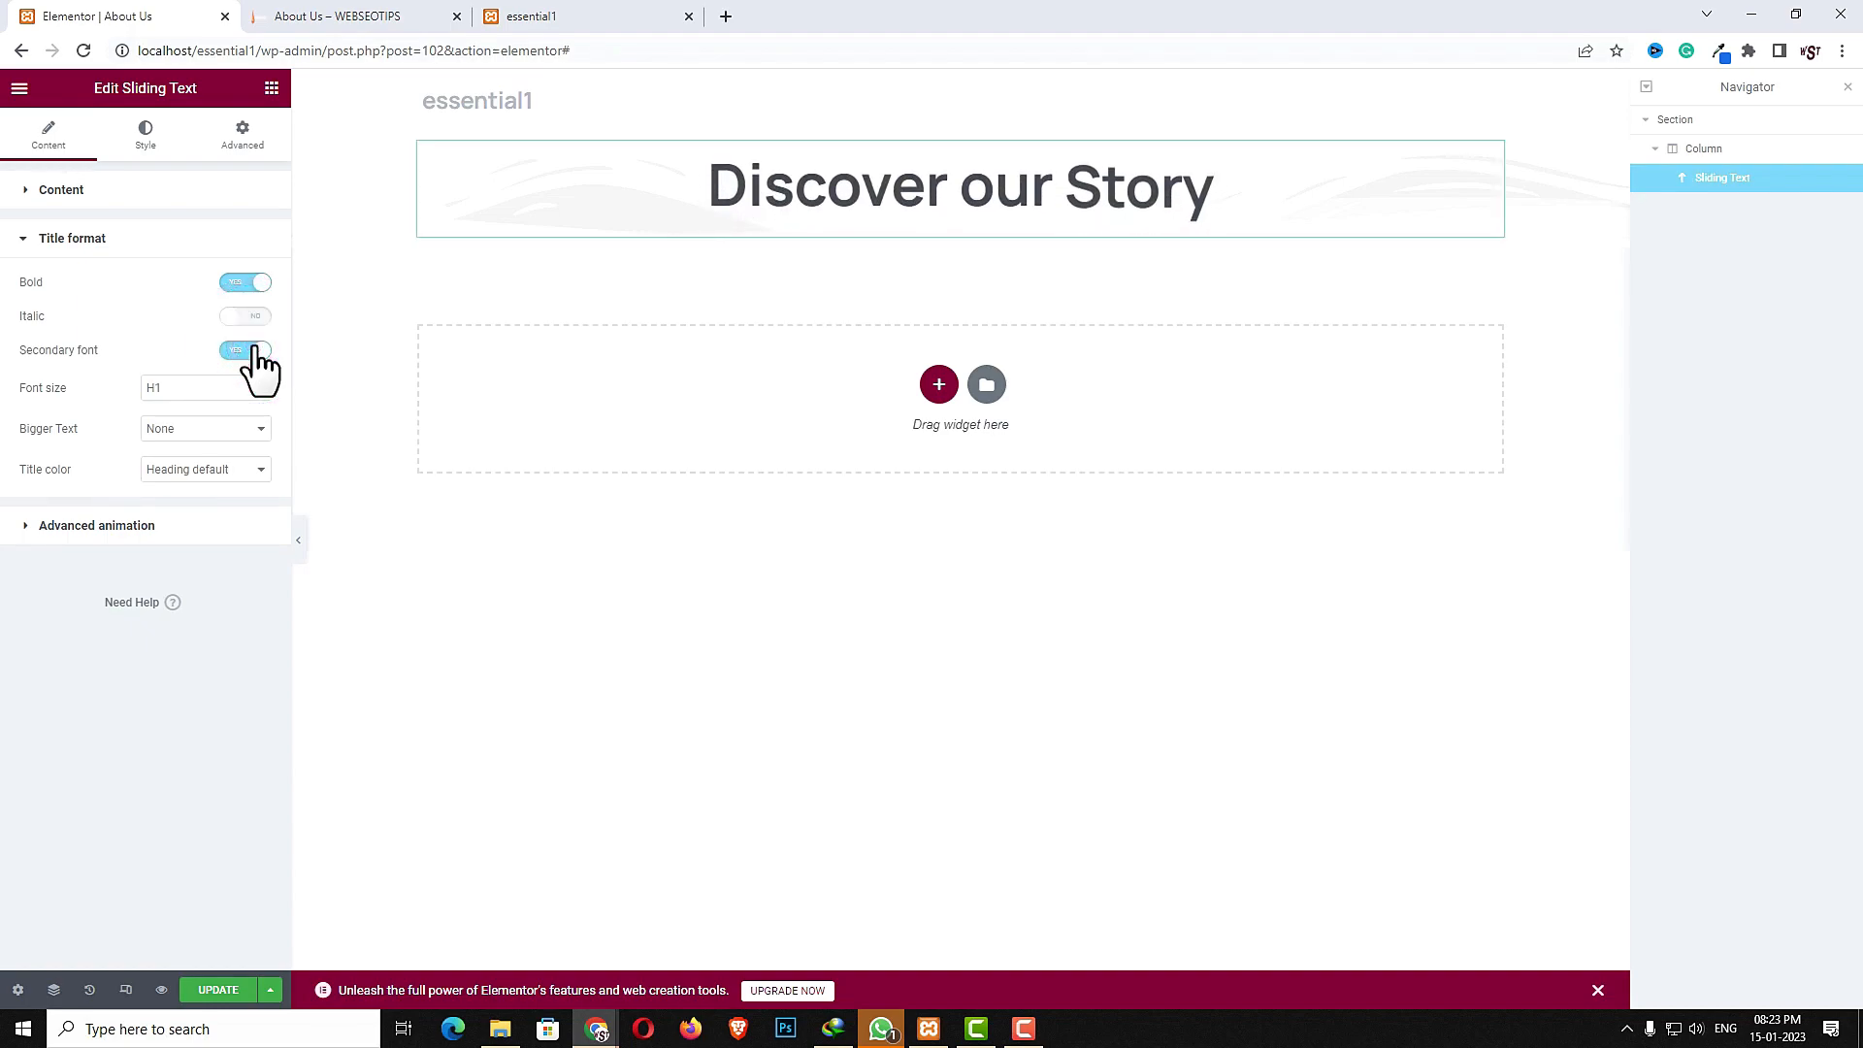
click(134, 522)
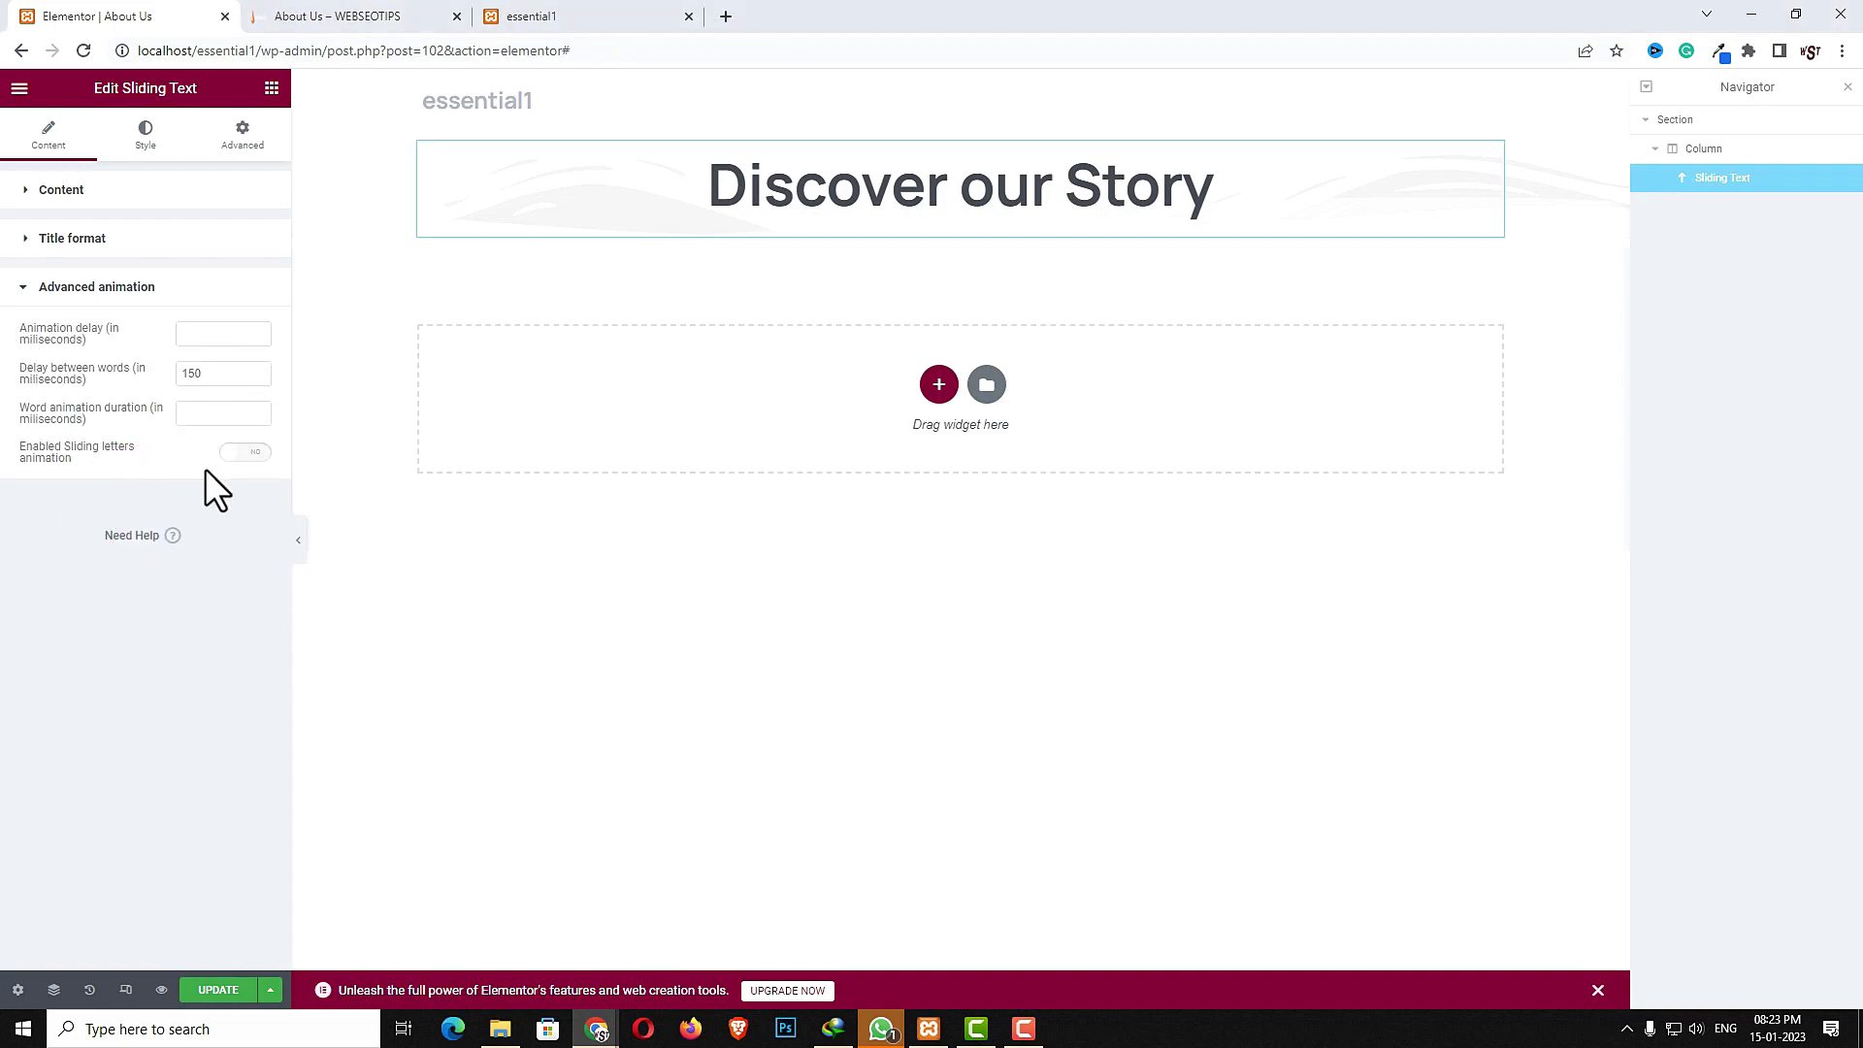
- Add a text shadow to the sliding text with a blur of 3
click(146, 134)
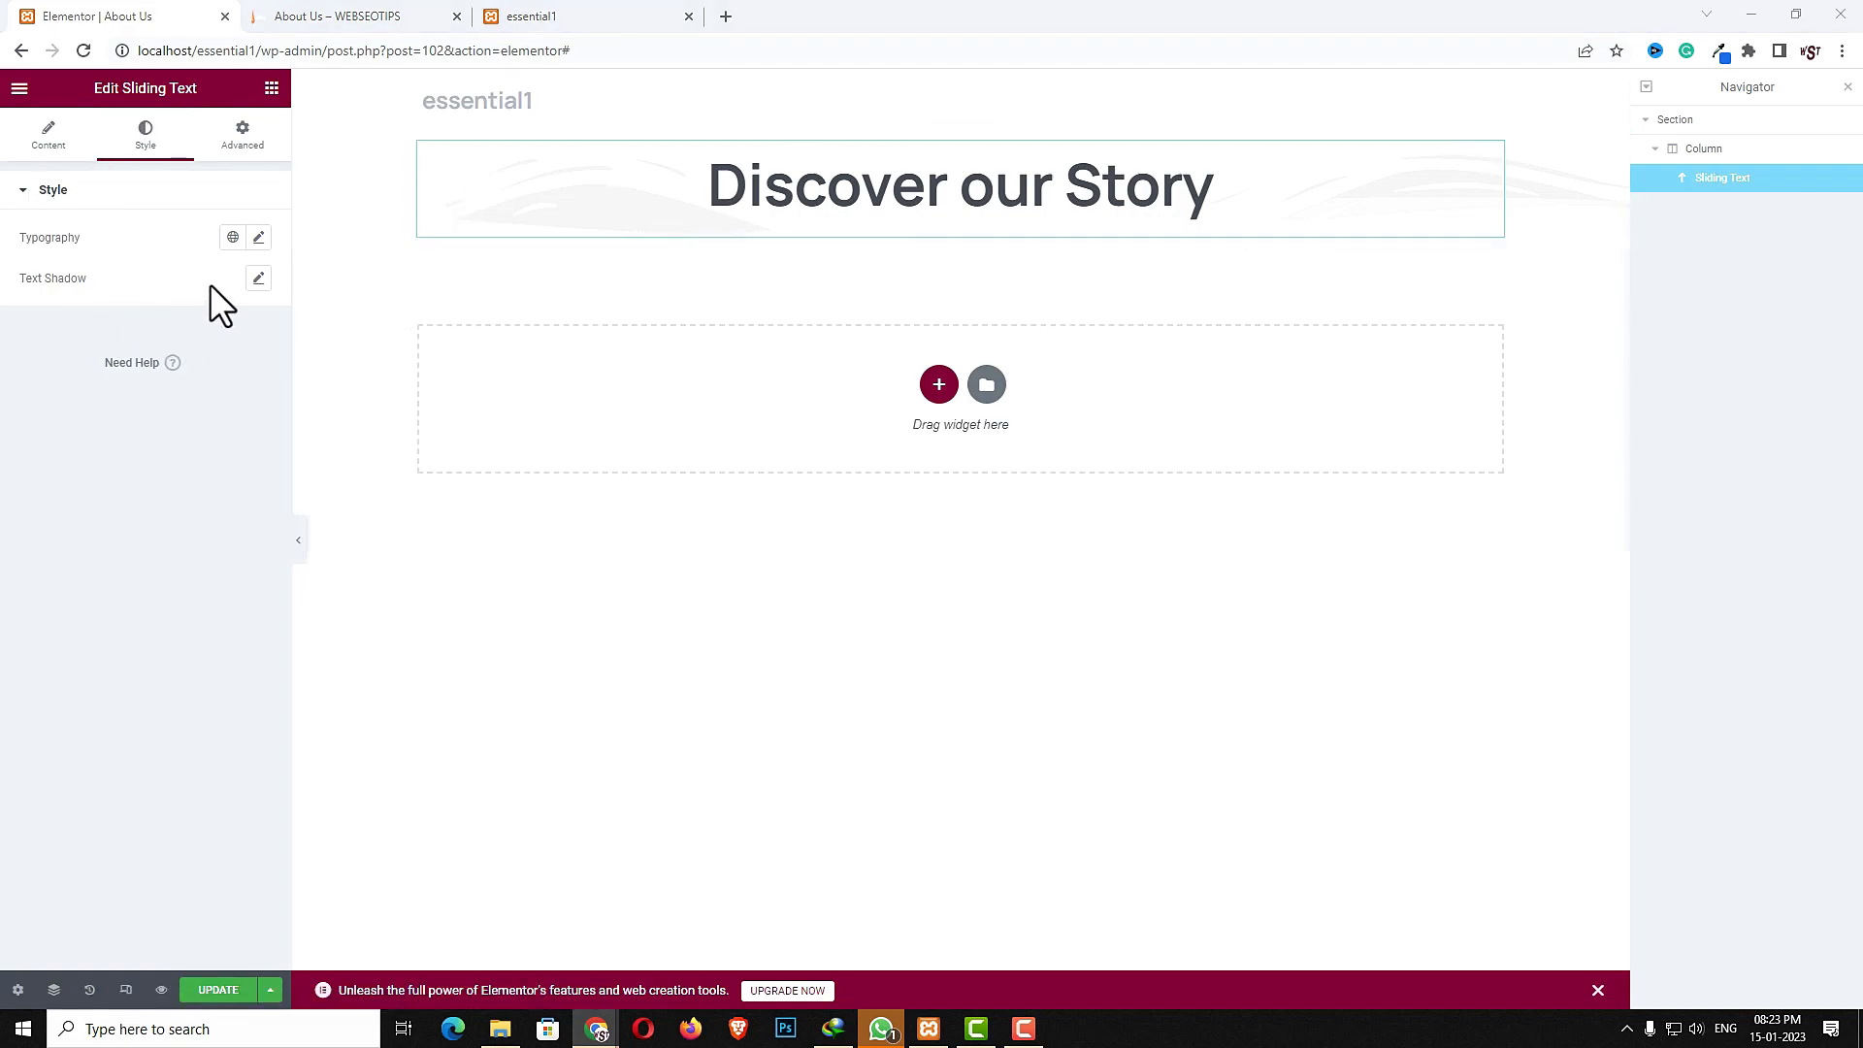
click(259, 279)
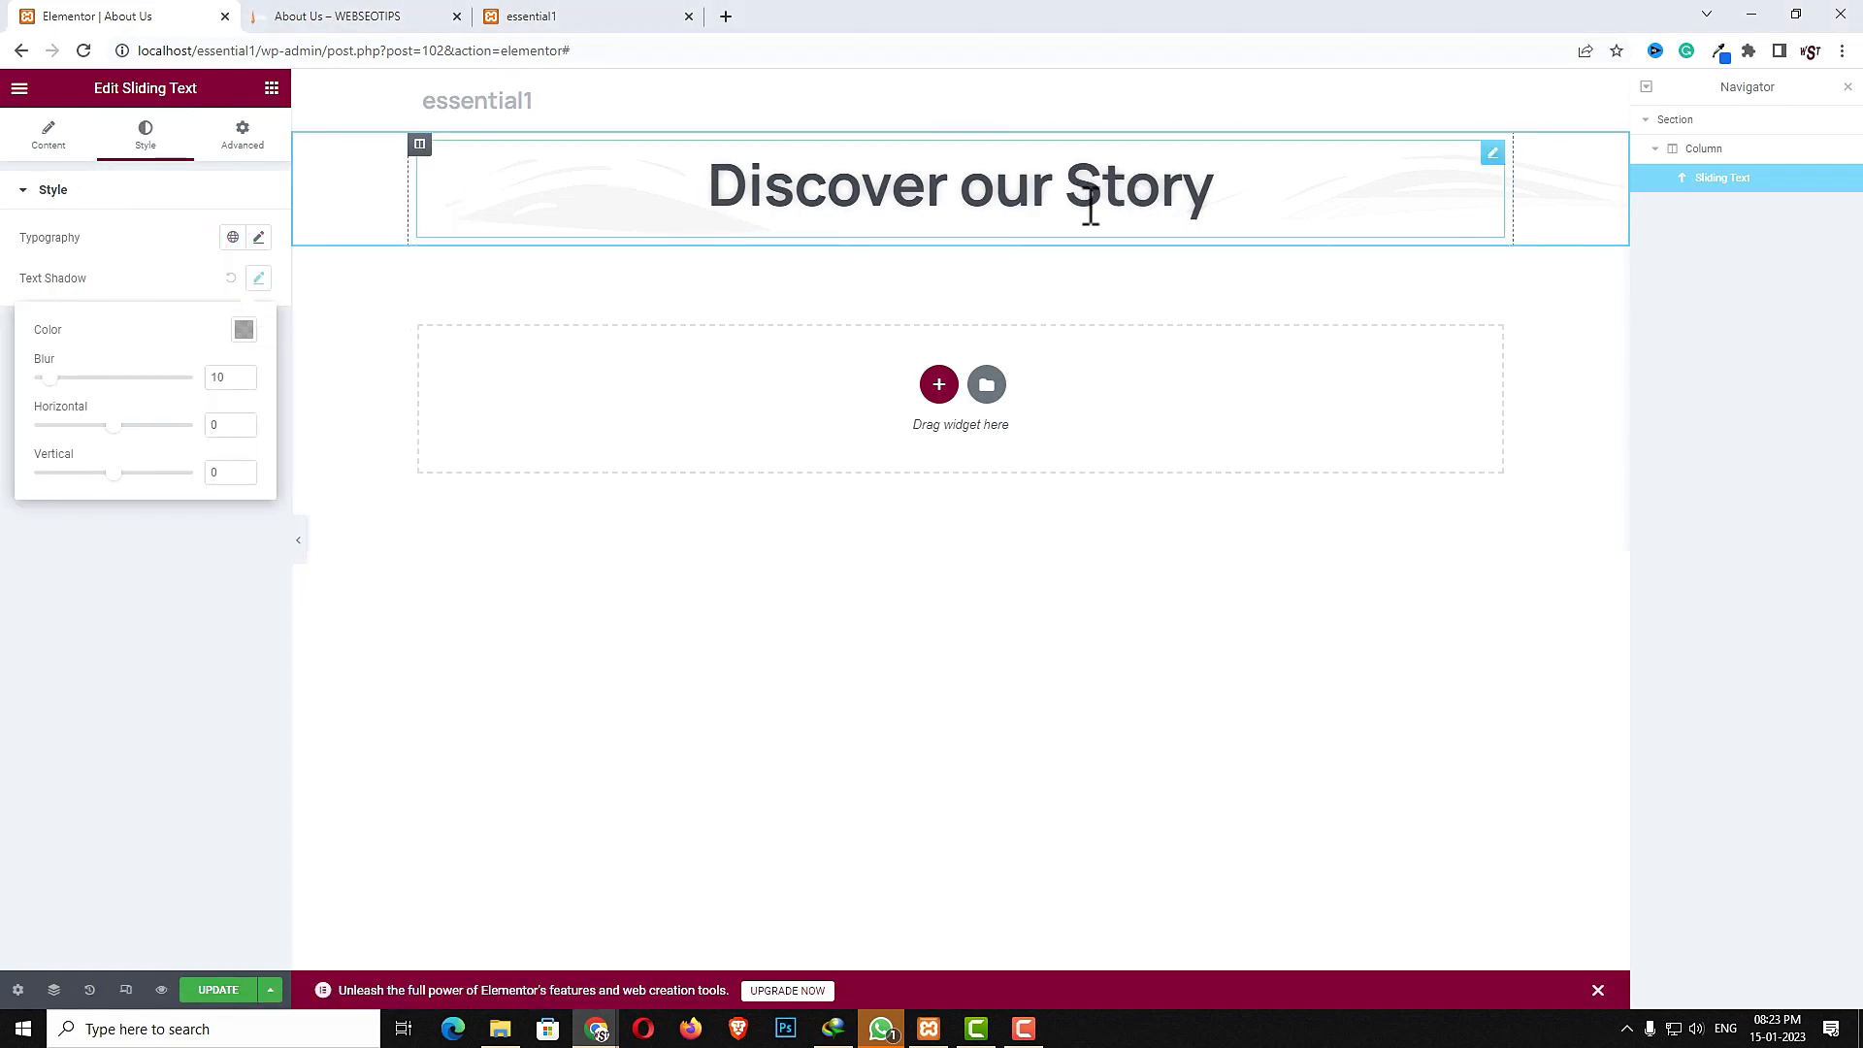
drag(52, 378, 42, 380)
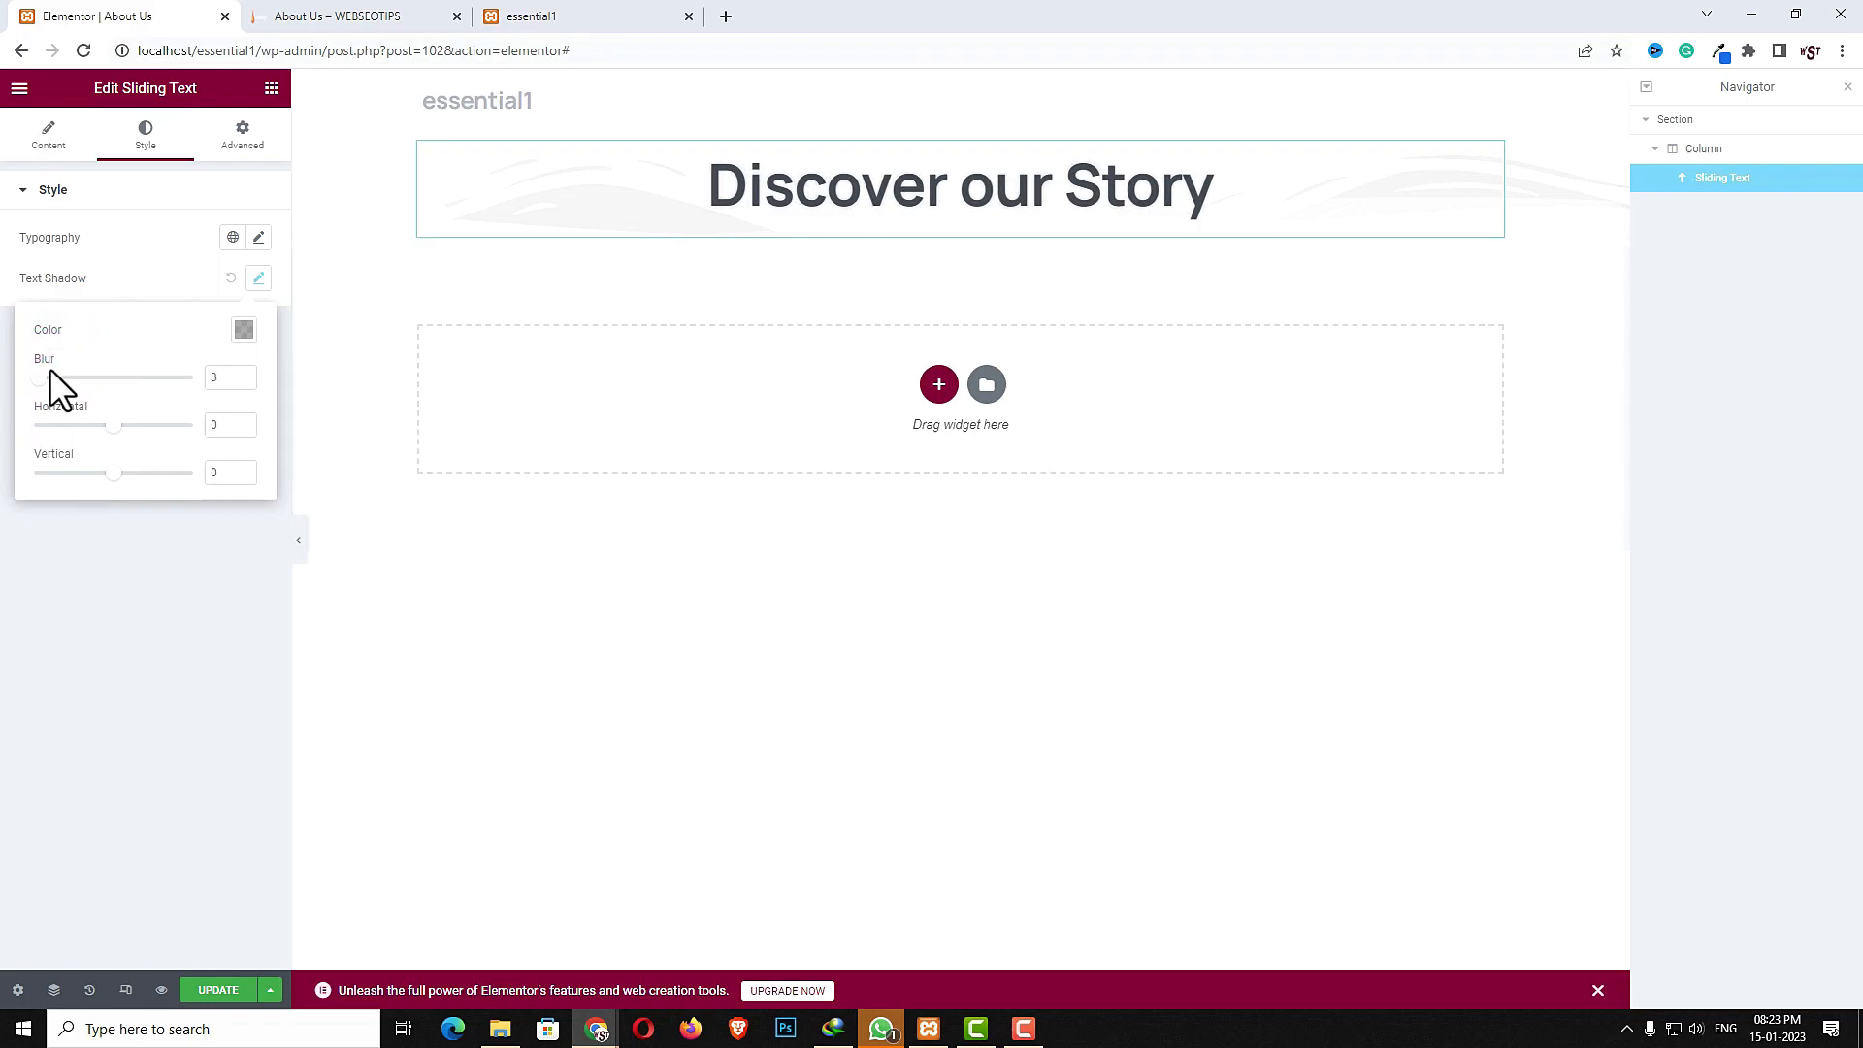
- Add a text widget below the sliding text heading
click(271, 90)
click(230, 171)
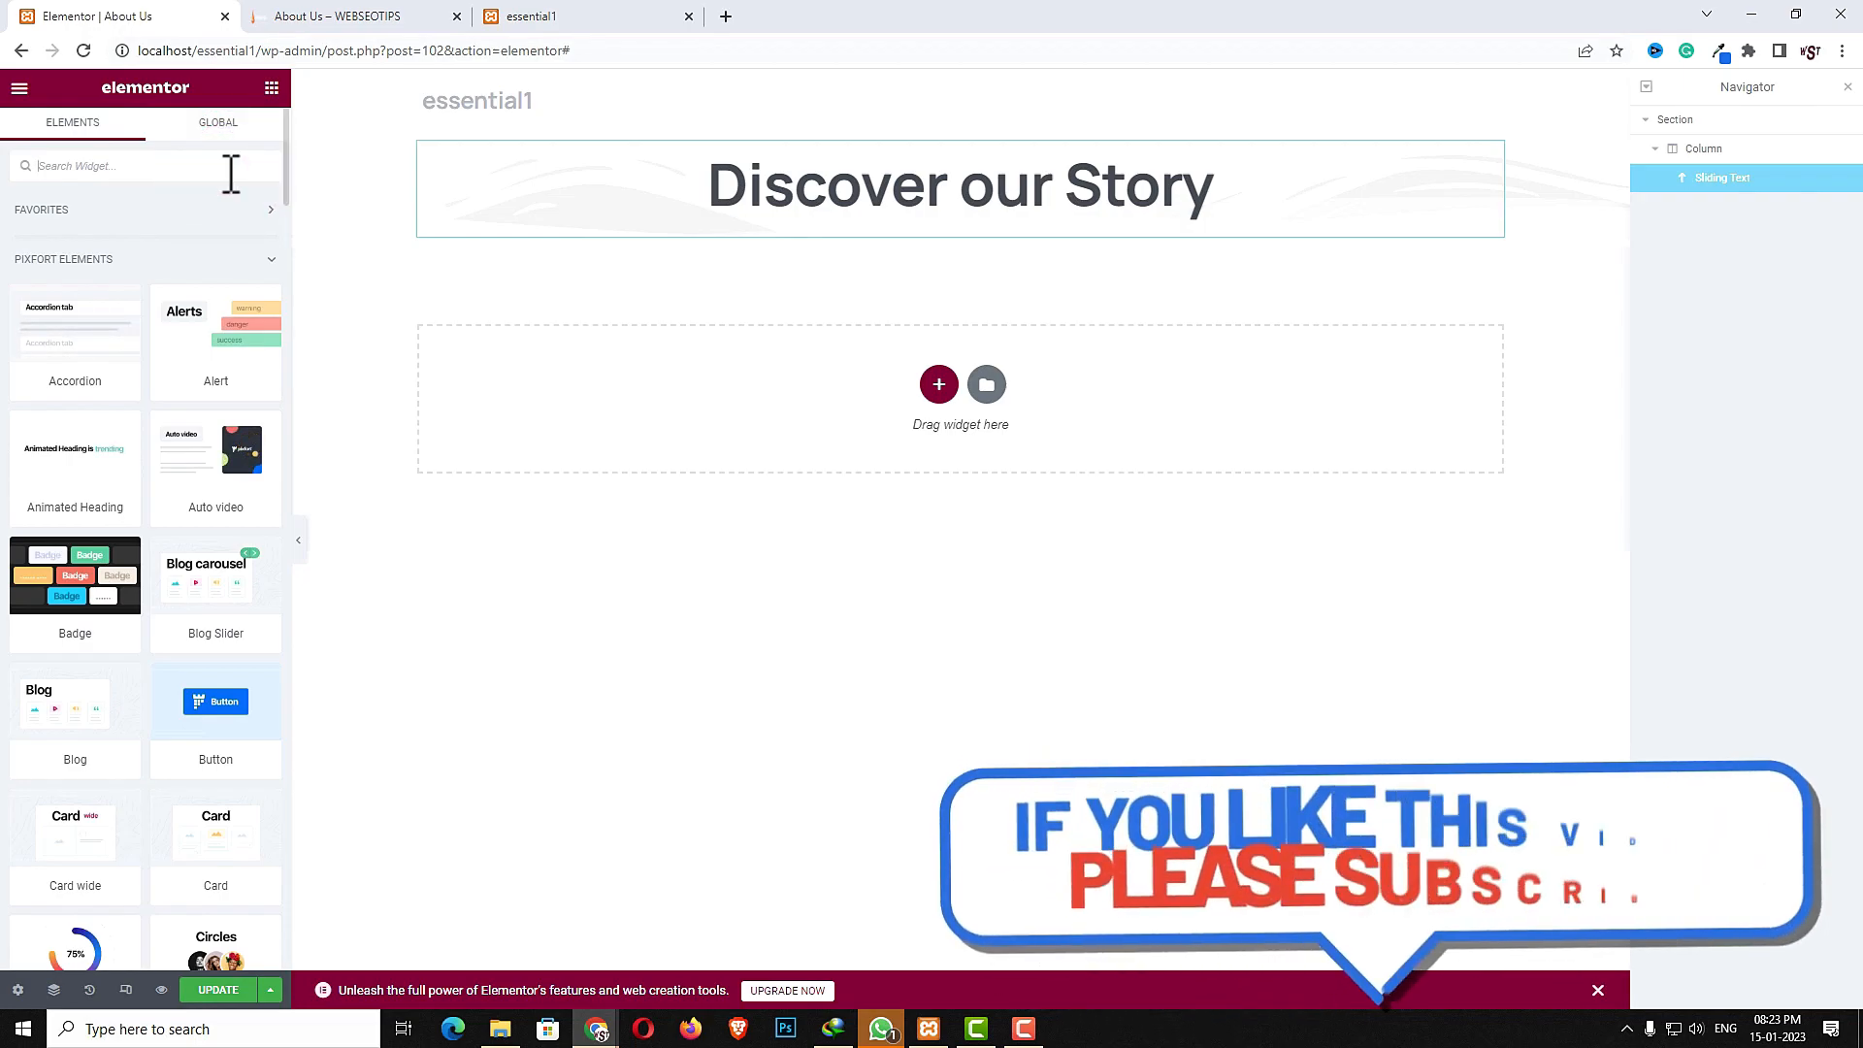
text(text)
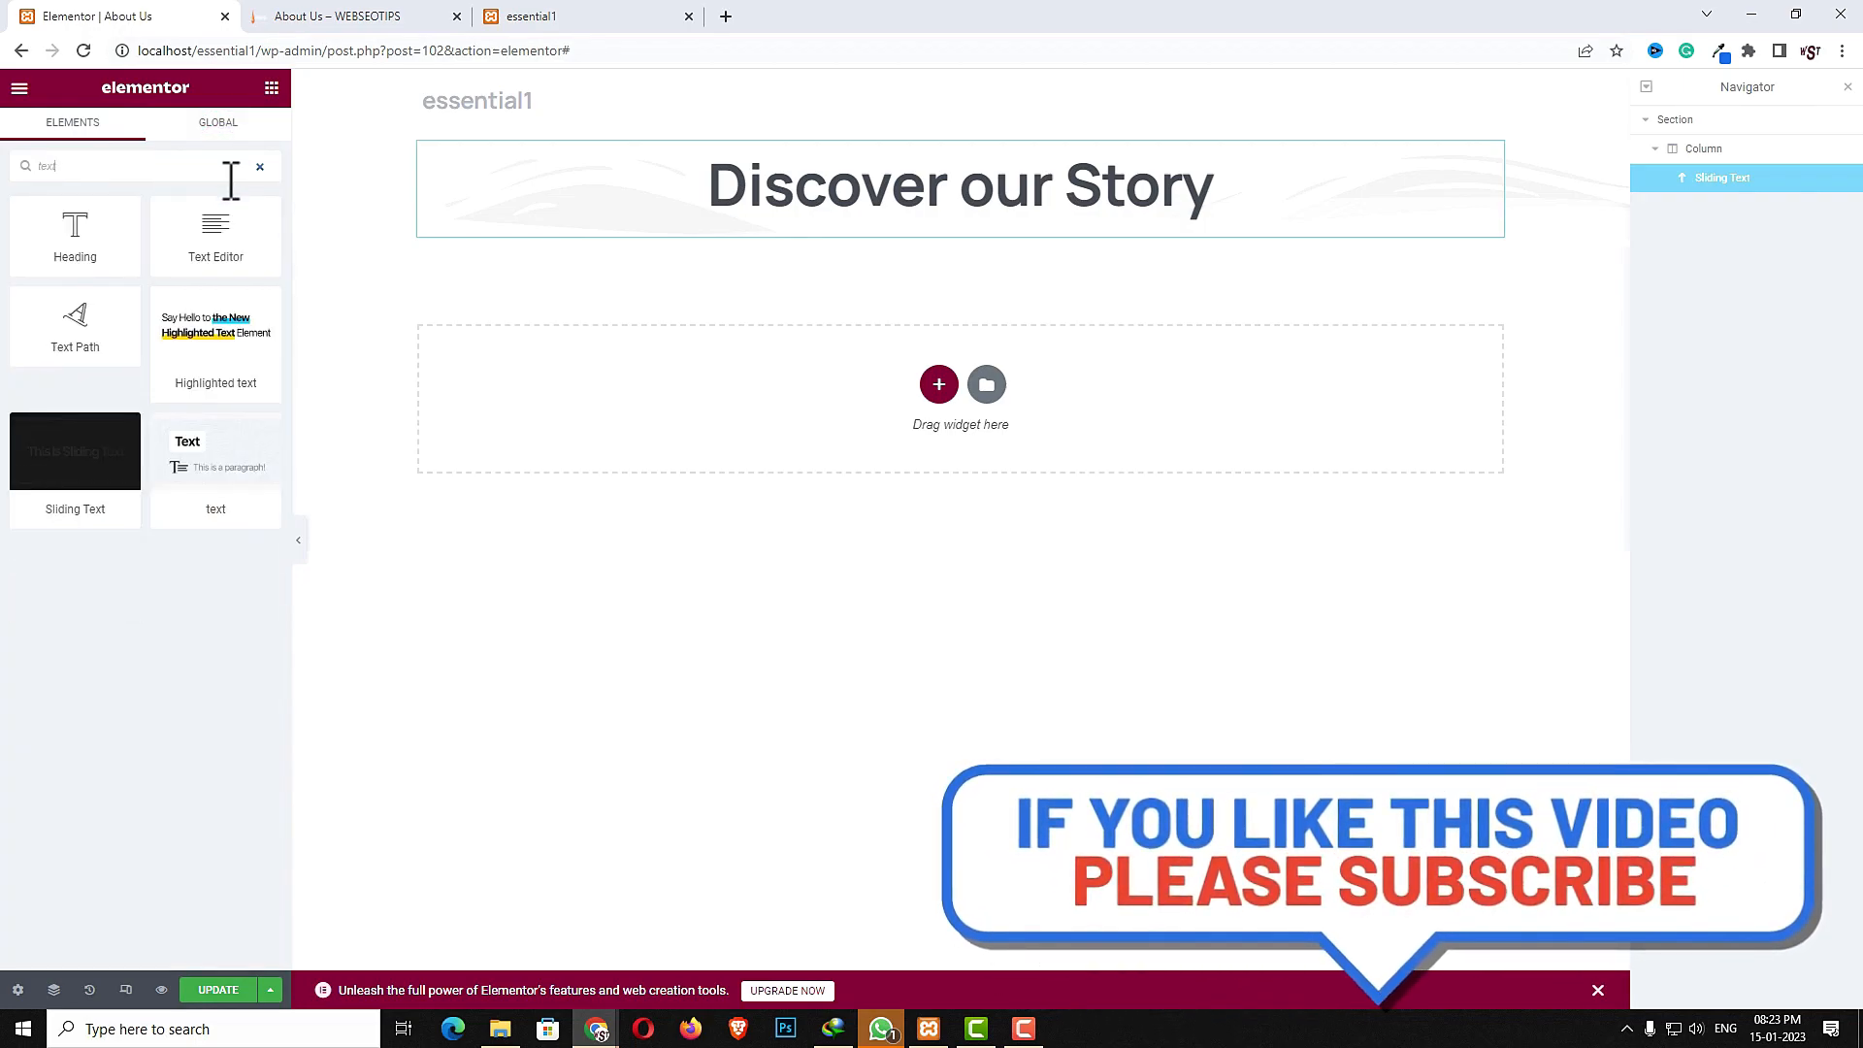
drag(200, 446, 848, 208)
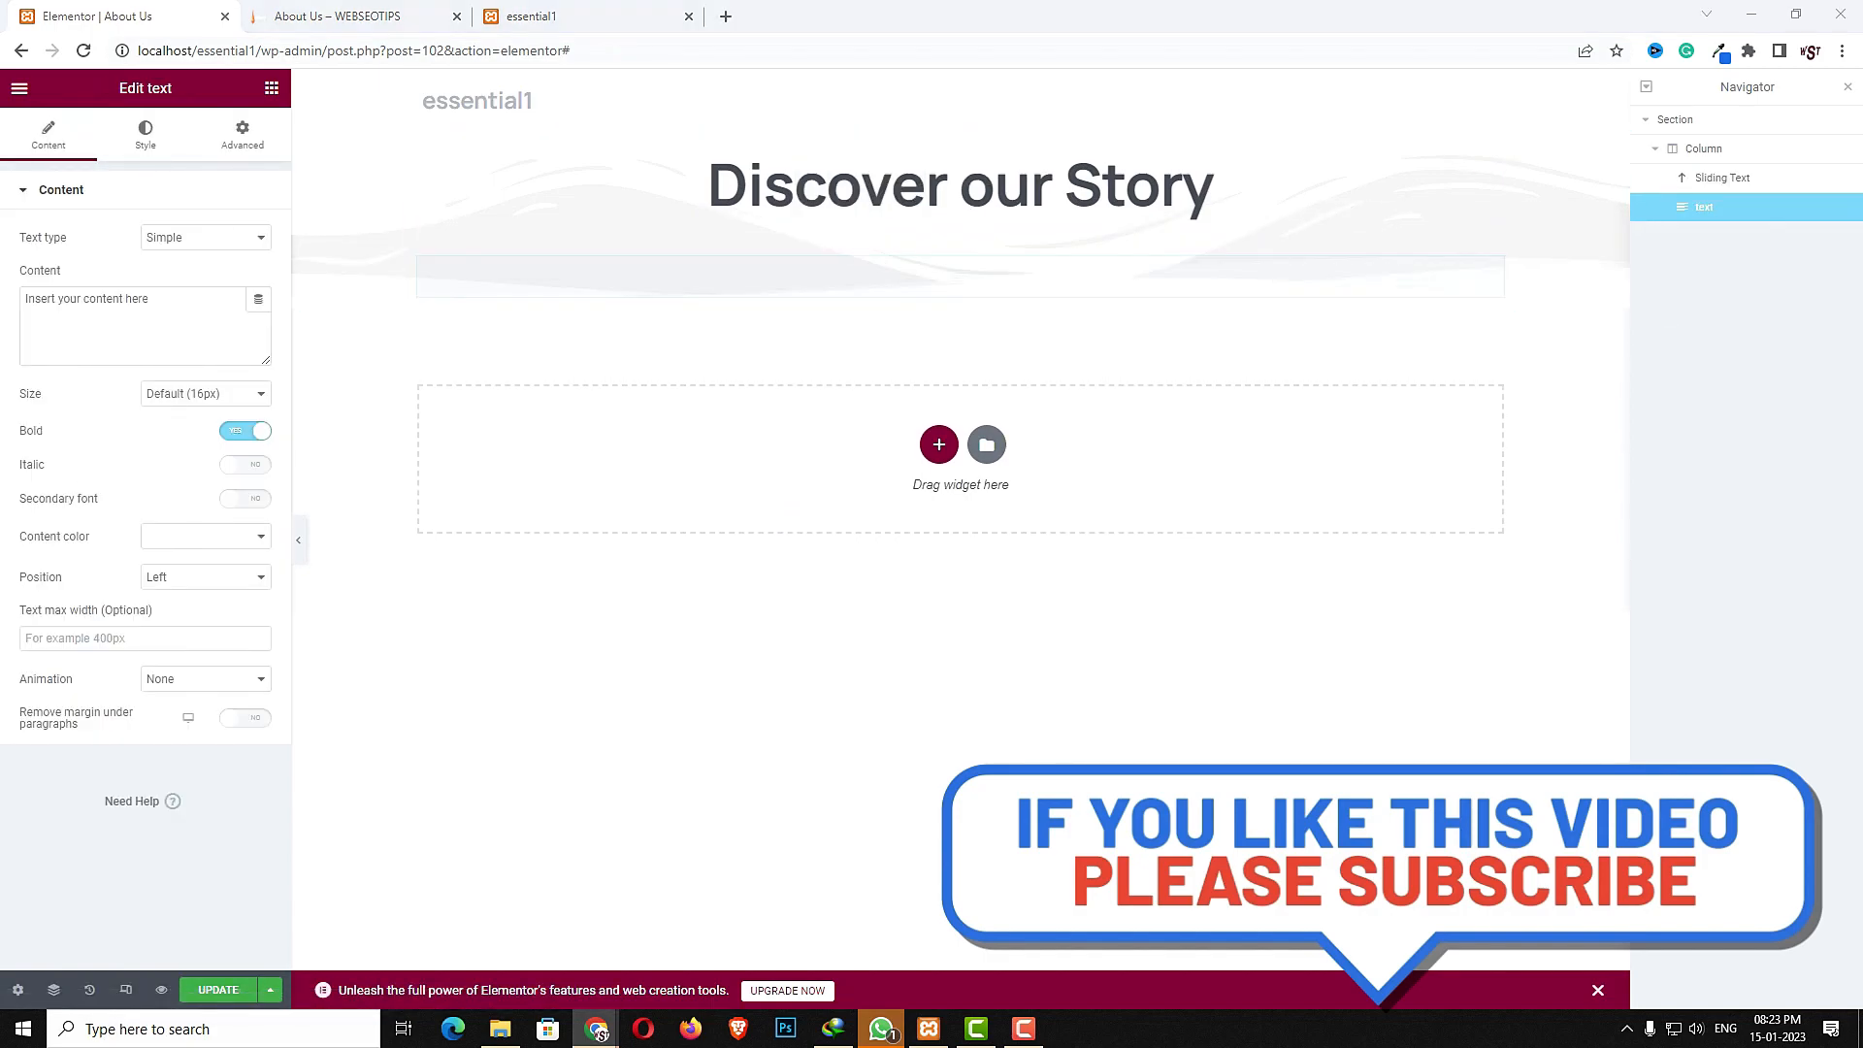
- Paste "We design and develop world-class websites and applications." as the text content
click(156, 318)
text(We design and develop world-class websites and applications.)
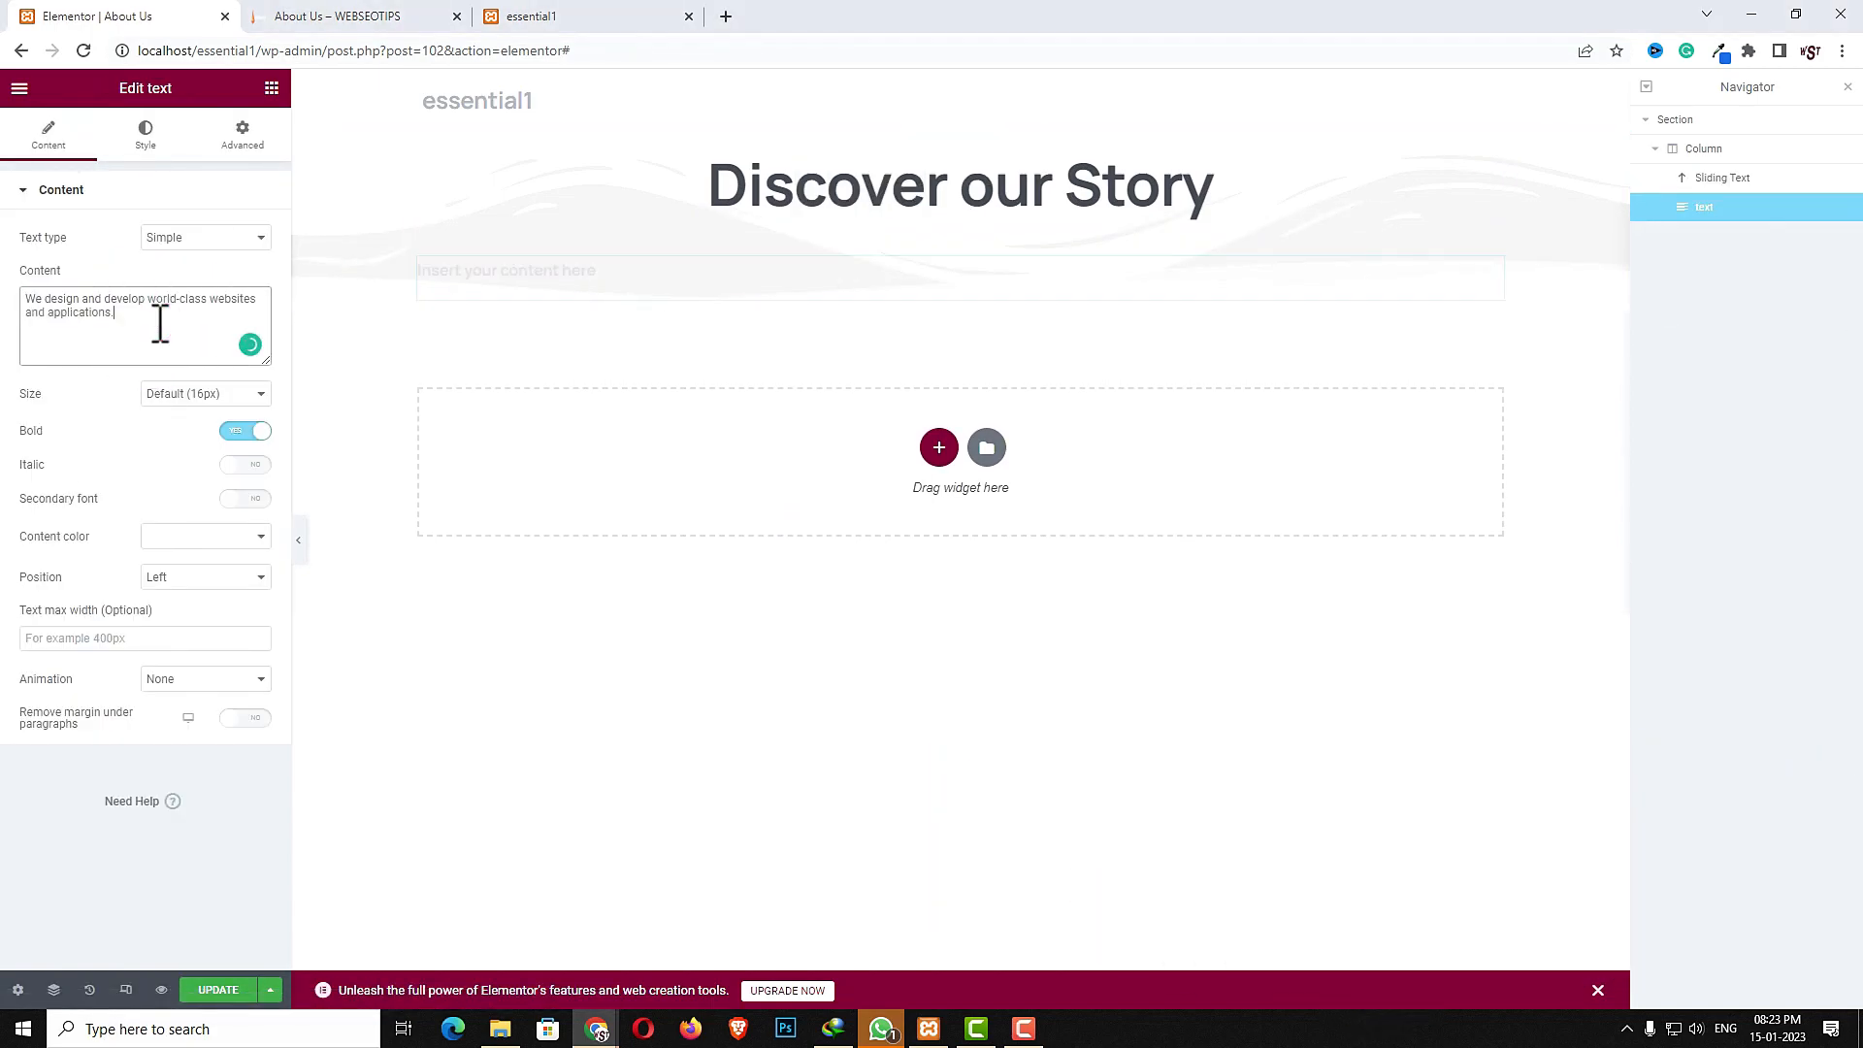
- Set the text size to 18px and its position to Center
click(189, 393)
click(174, 462)
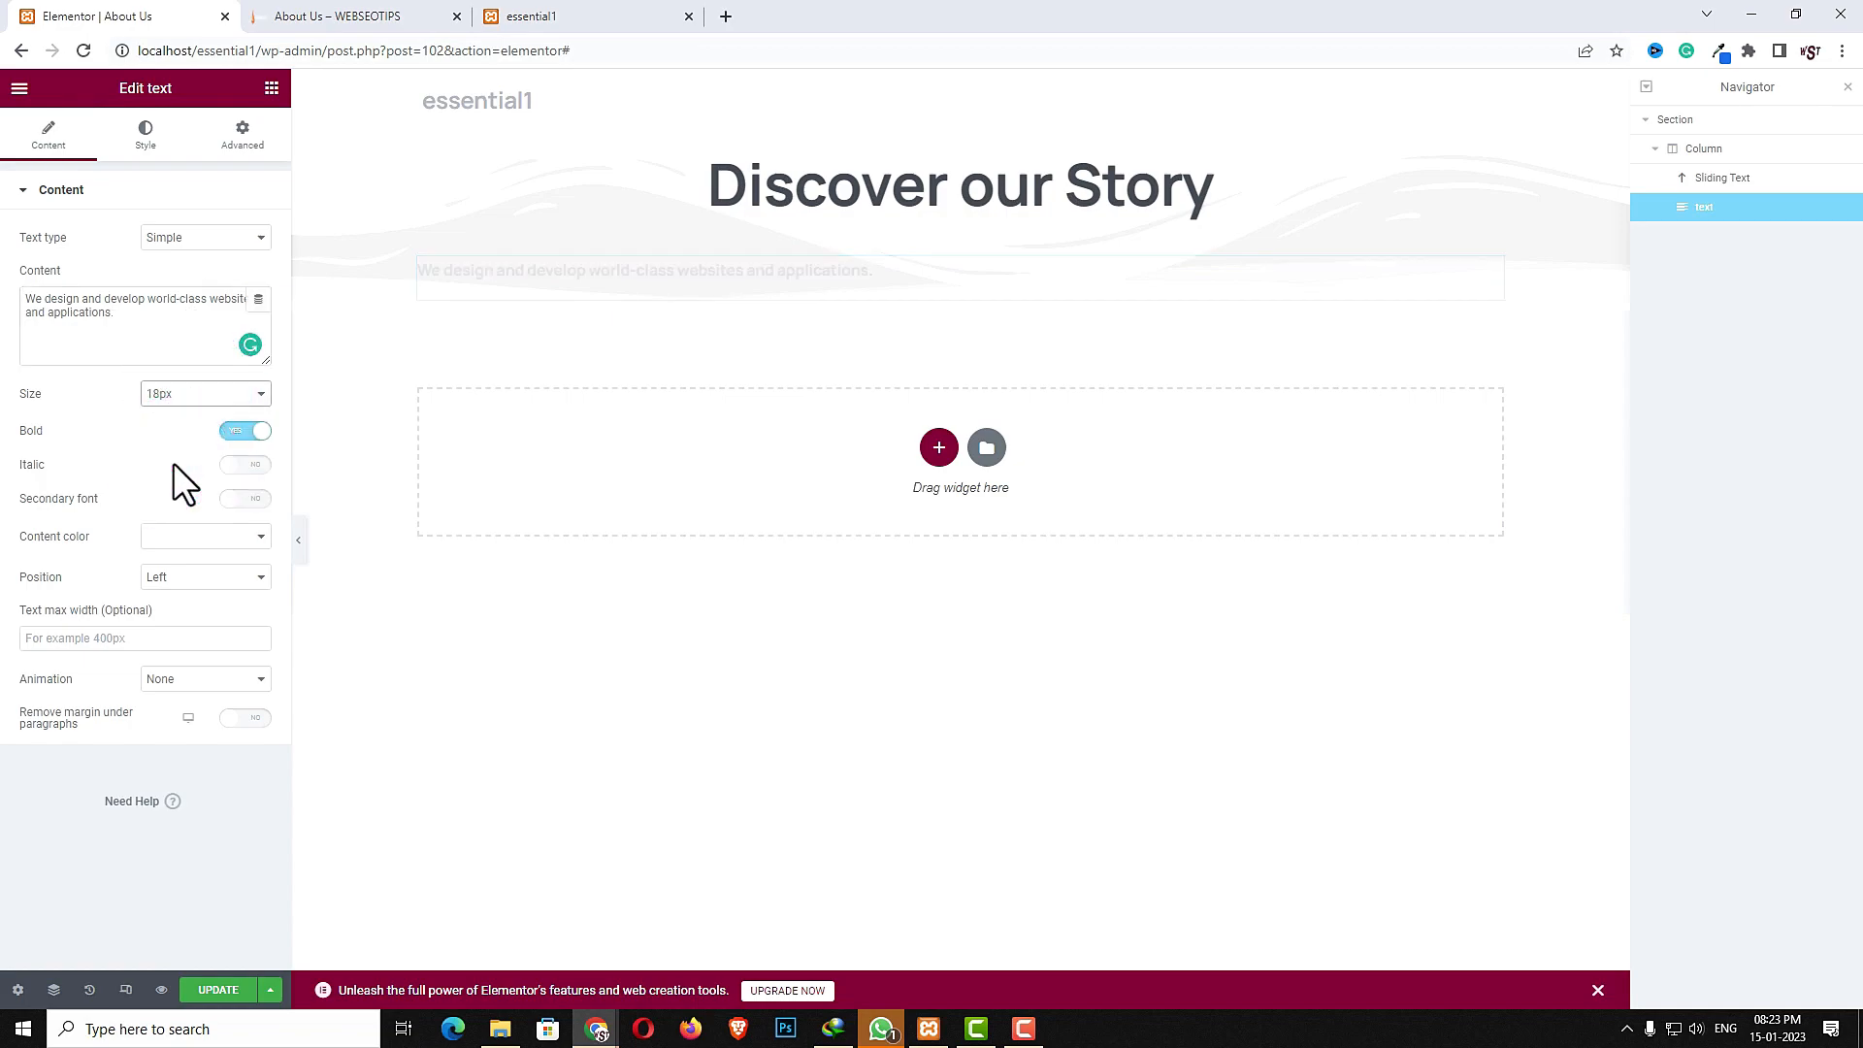
click(170, 576)
click(171, 597)
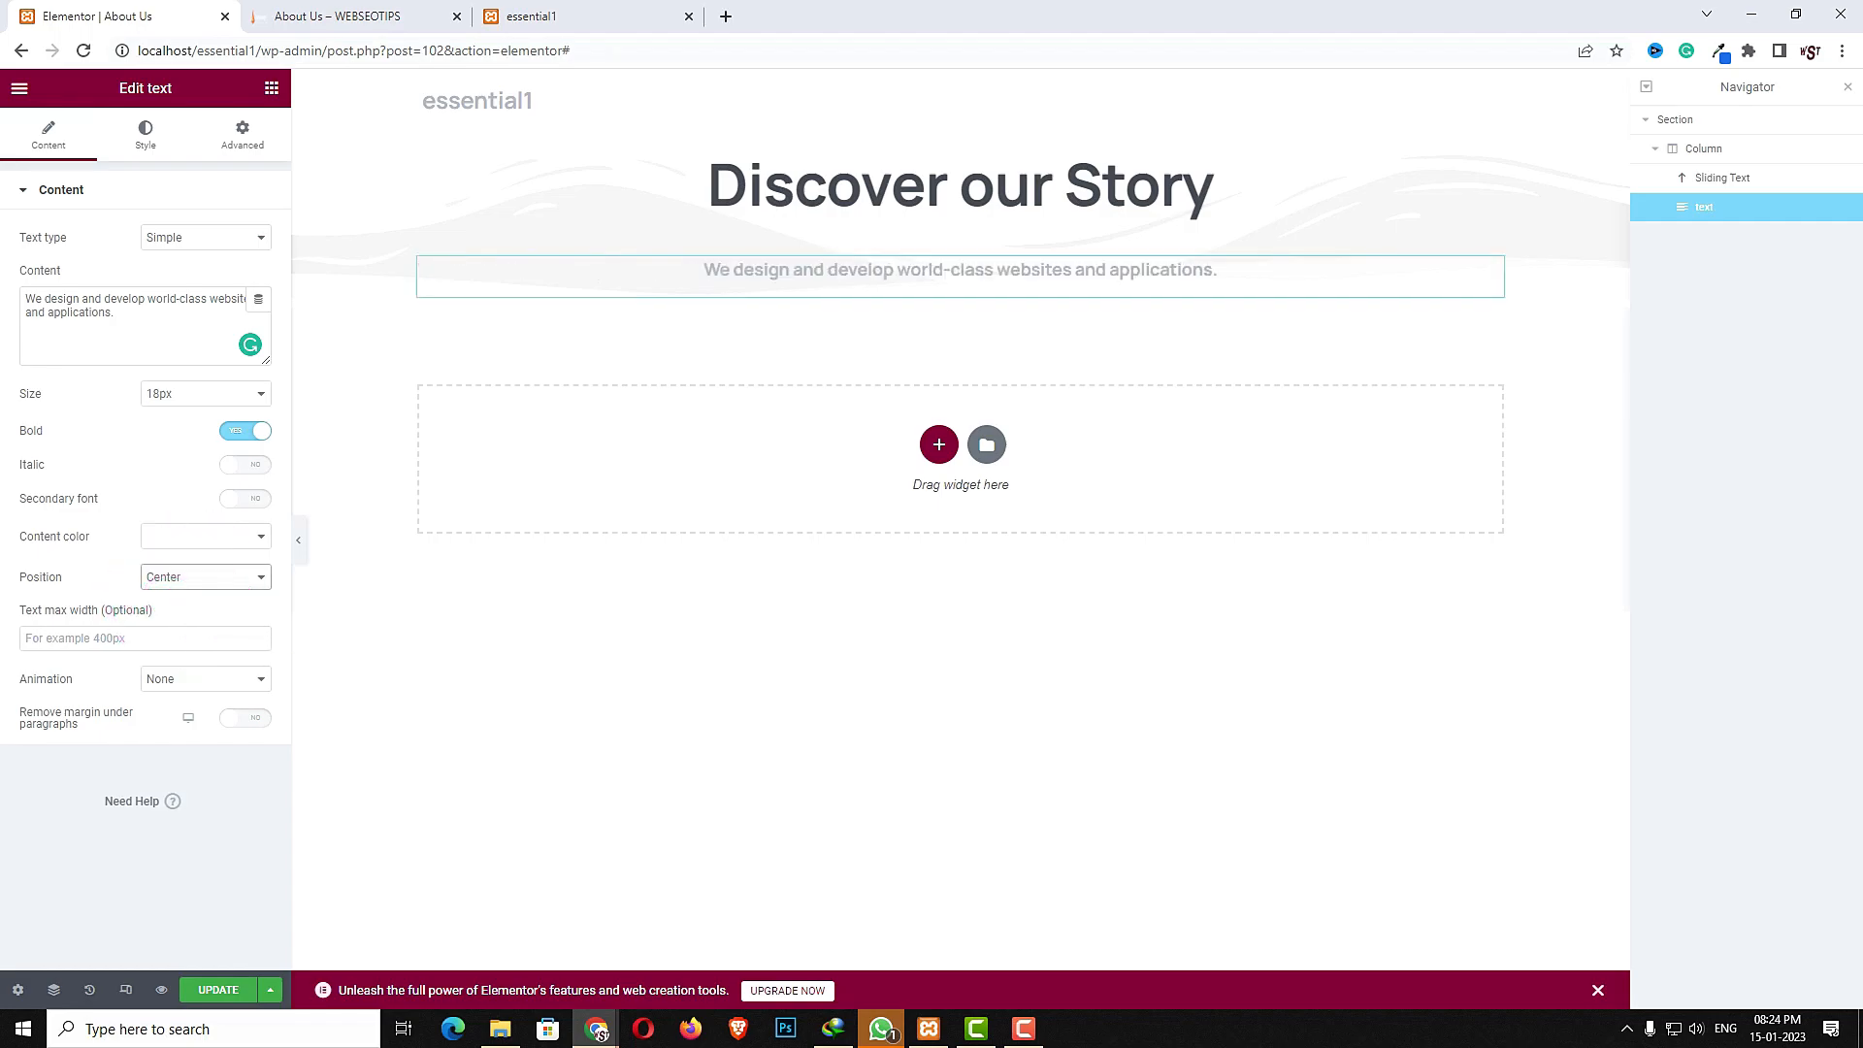
- Add an Image widget below the text and insert the student photo from the media library
click(274, 93)
click(214, 160)
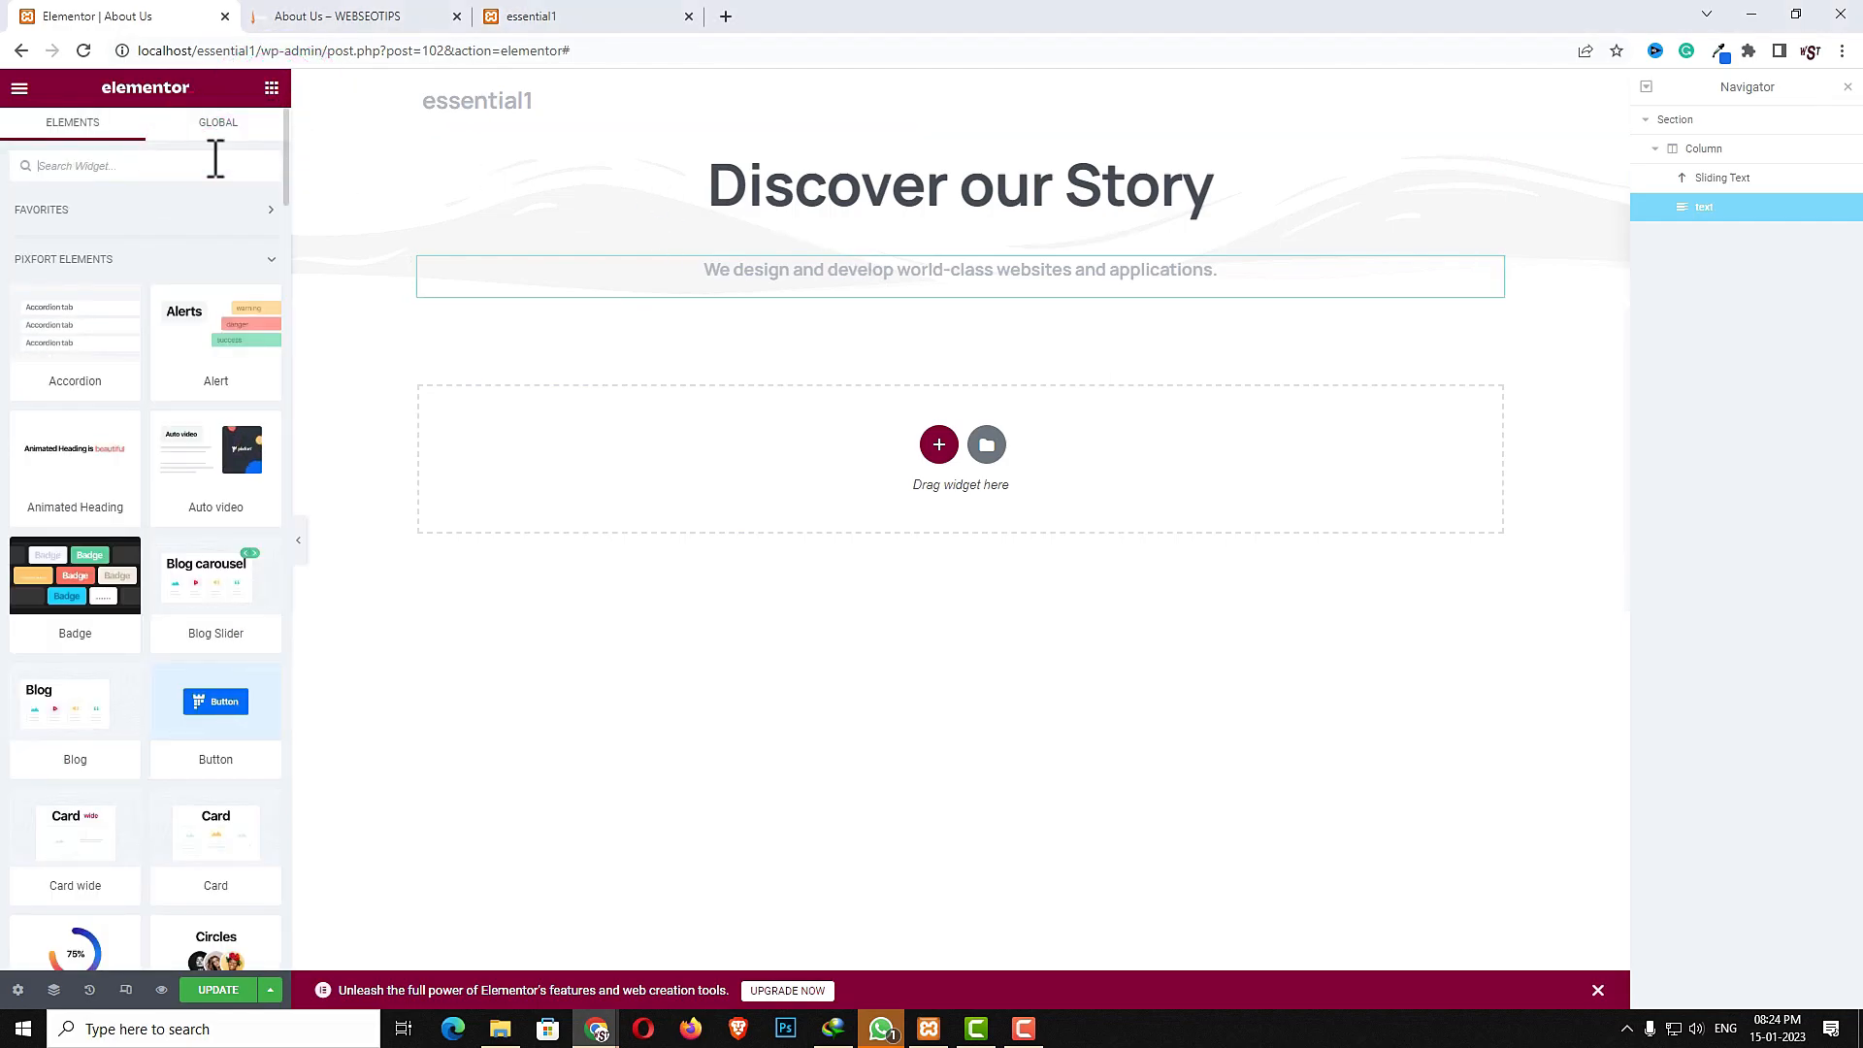
text(image)
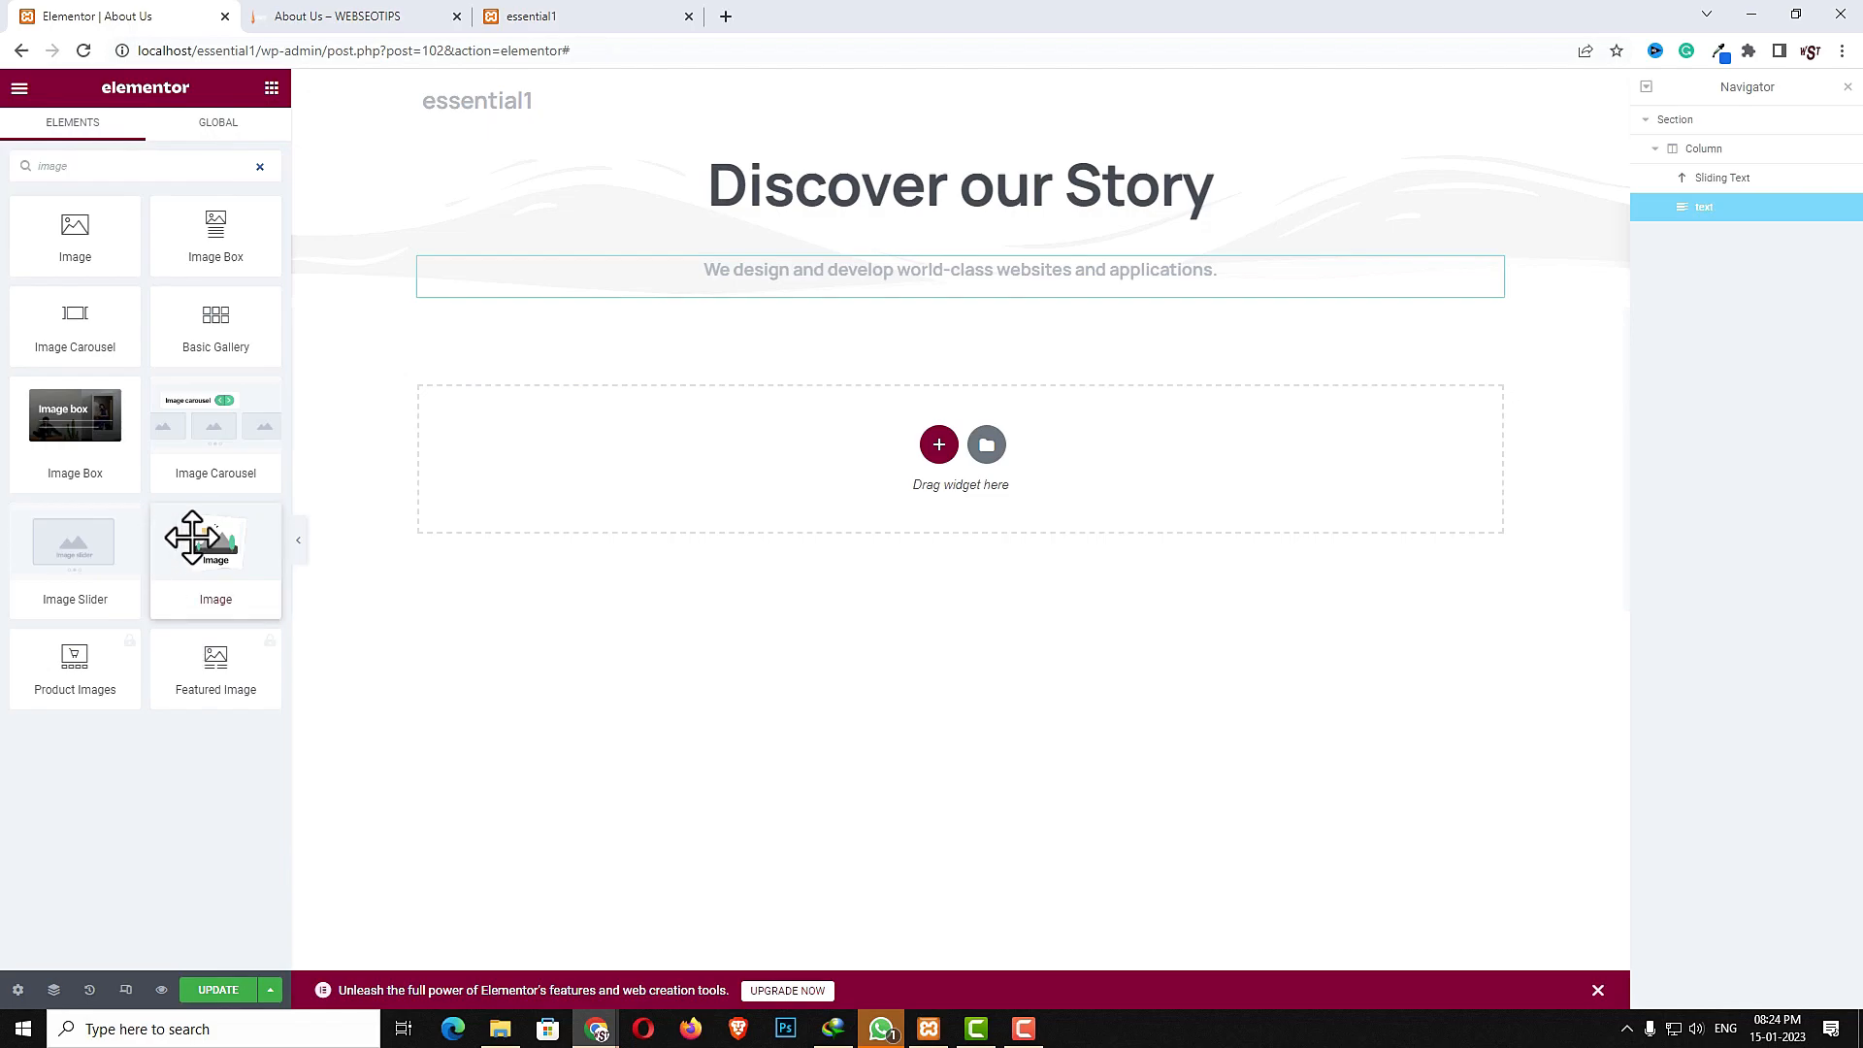
drag(218, 544, 844, 289)
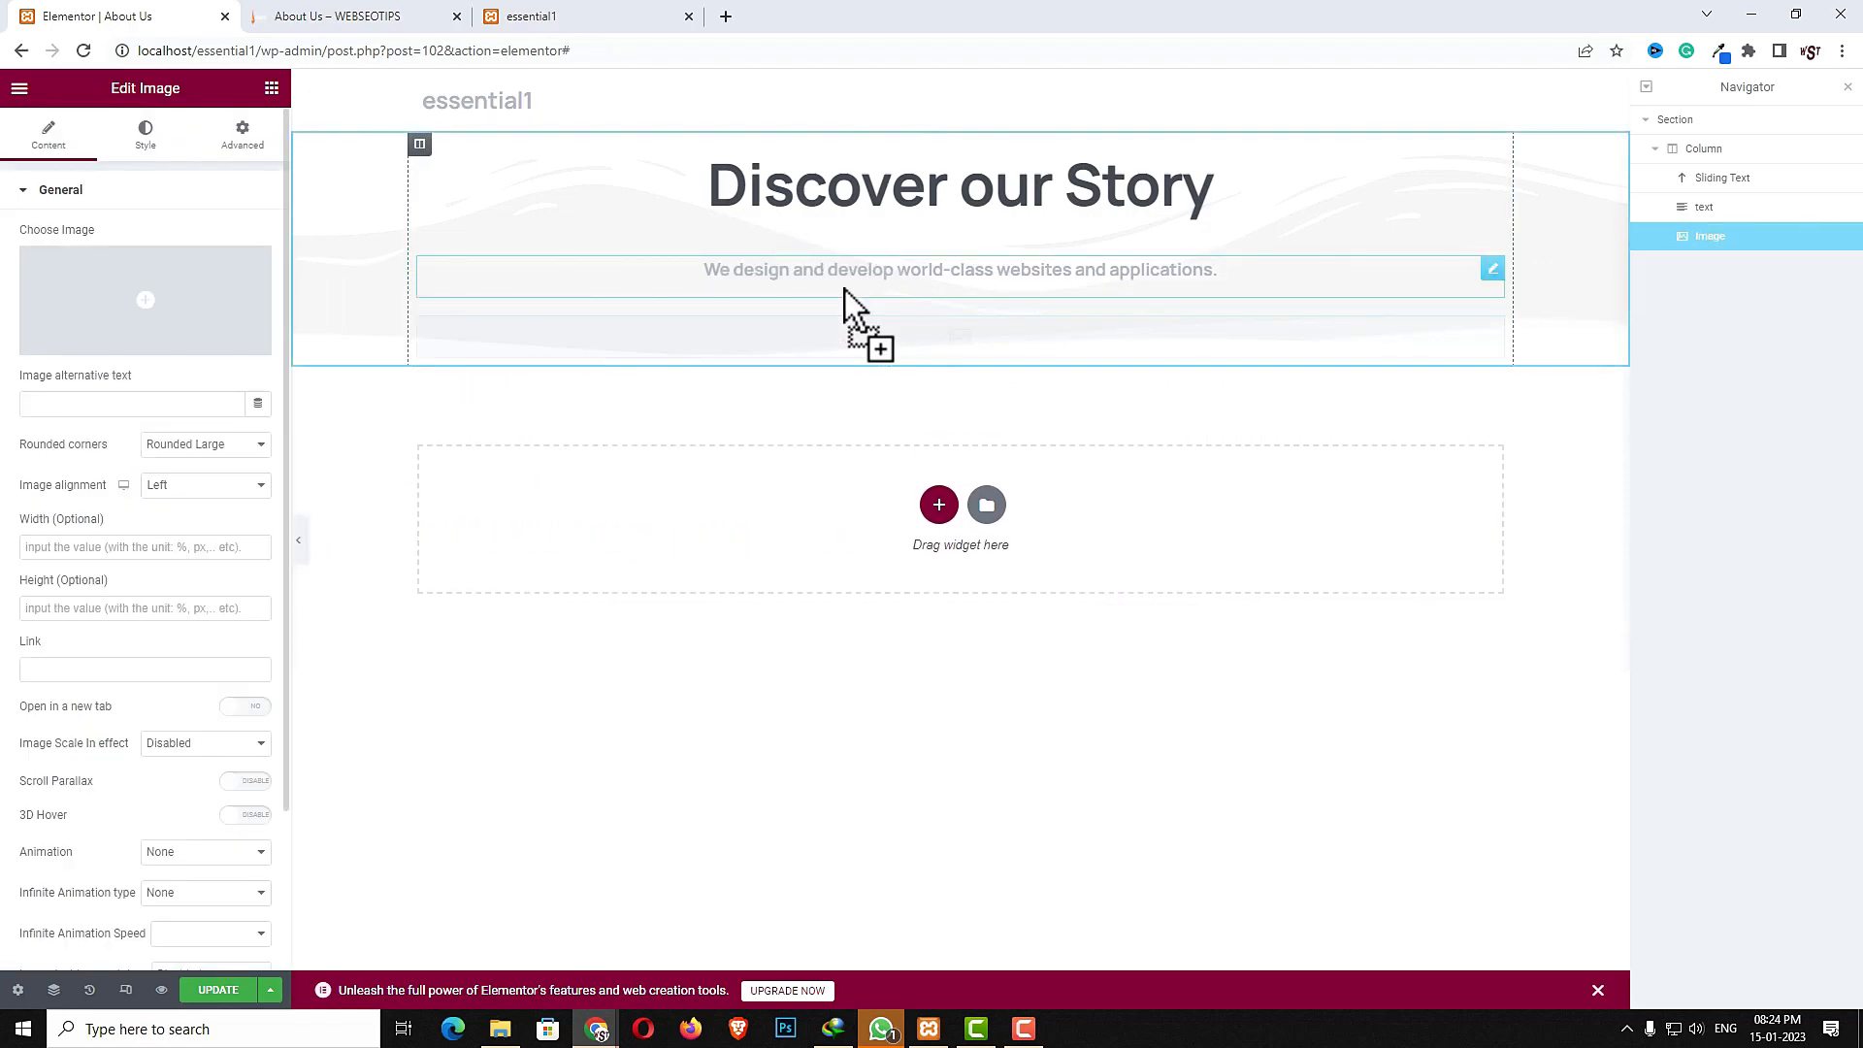
click(170, 315)
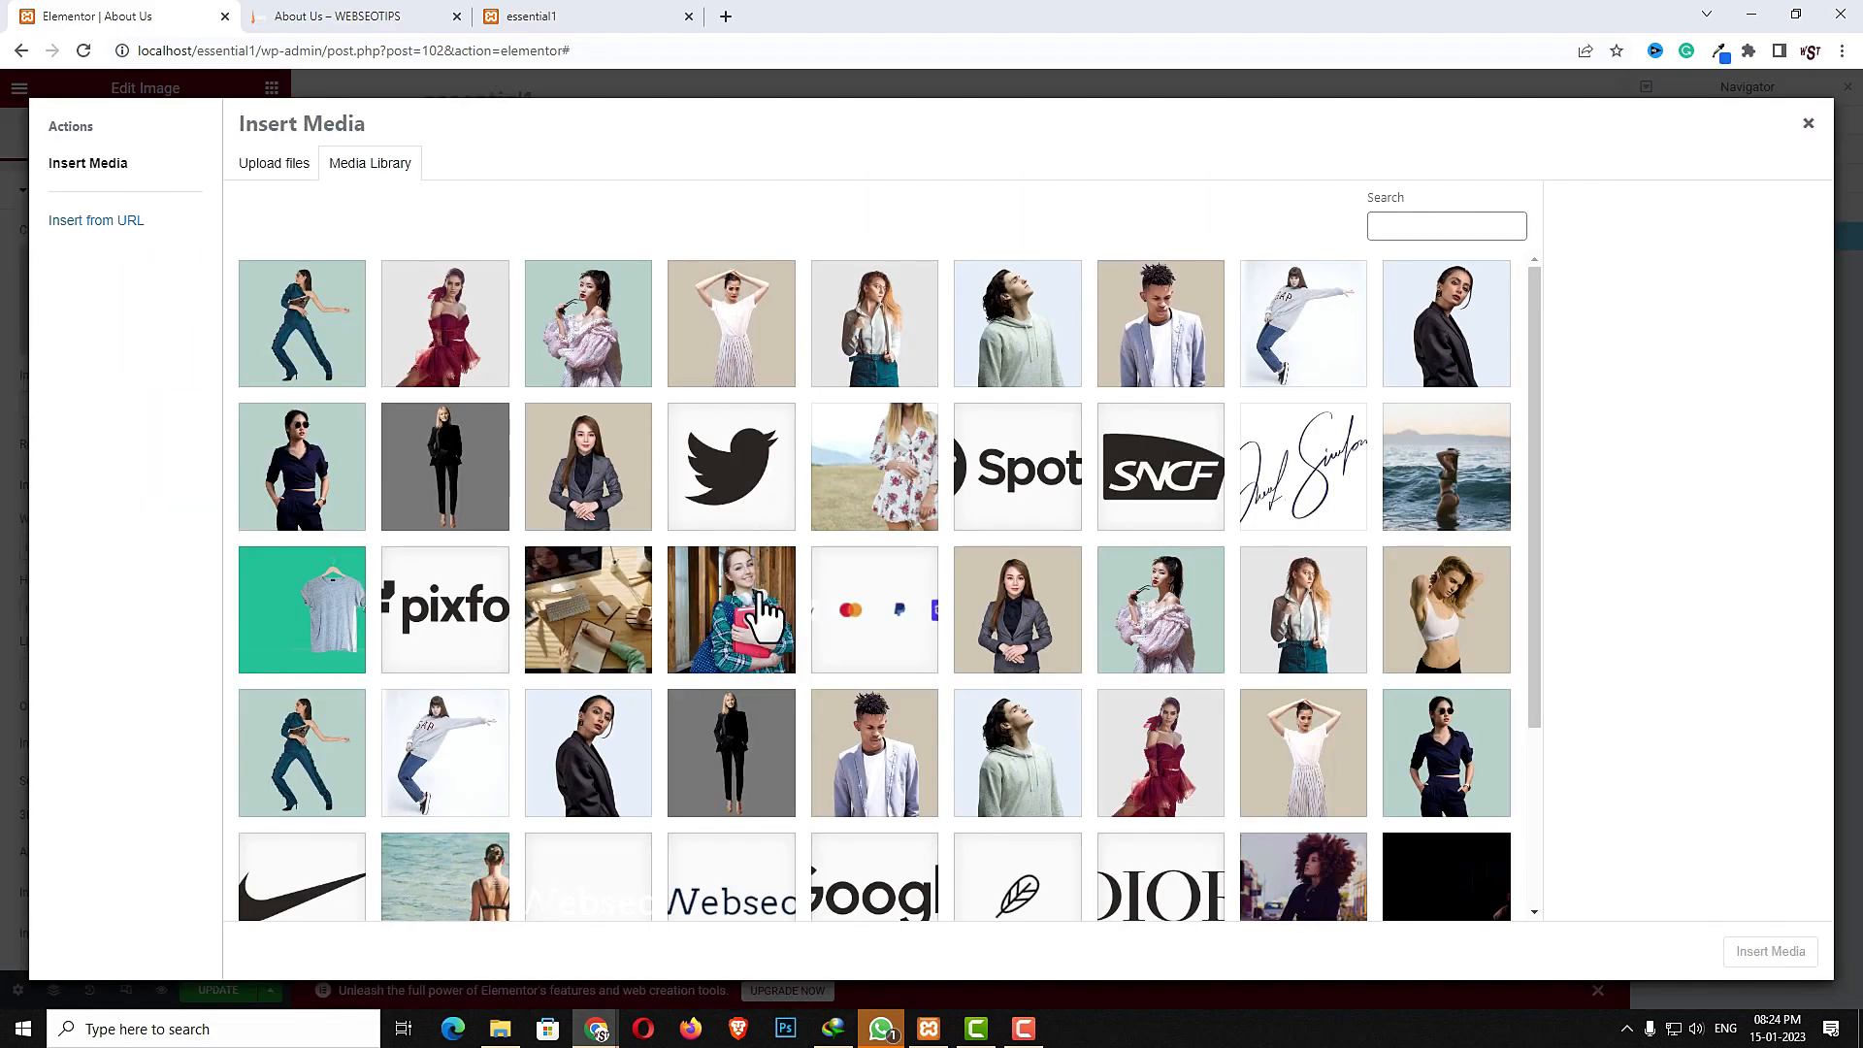
click(759, 614)
click(1758, 953)
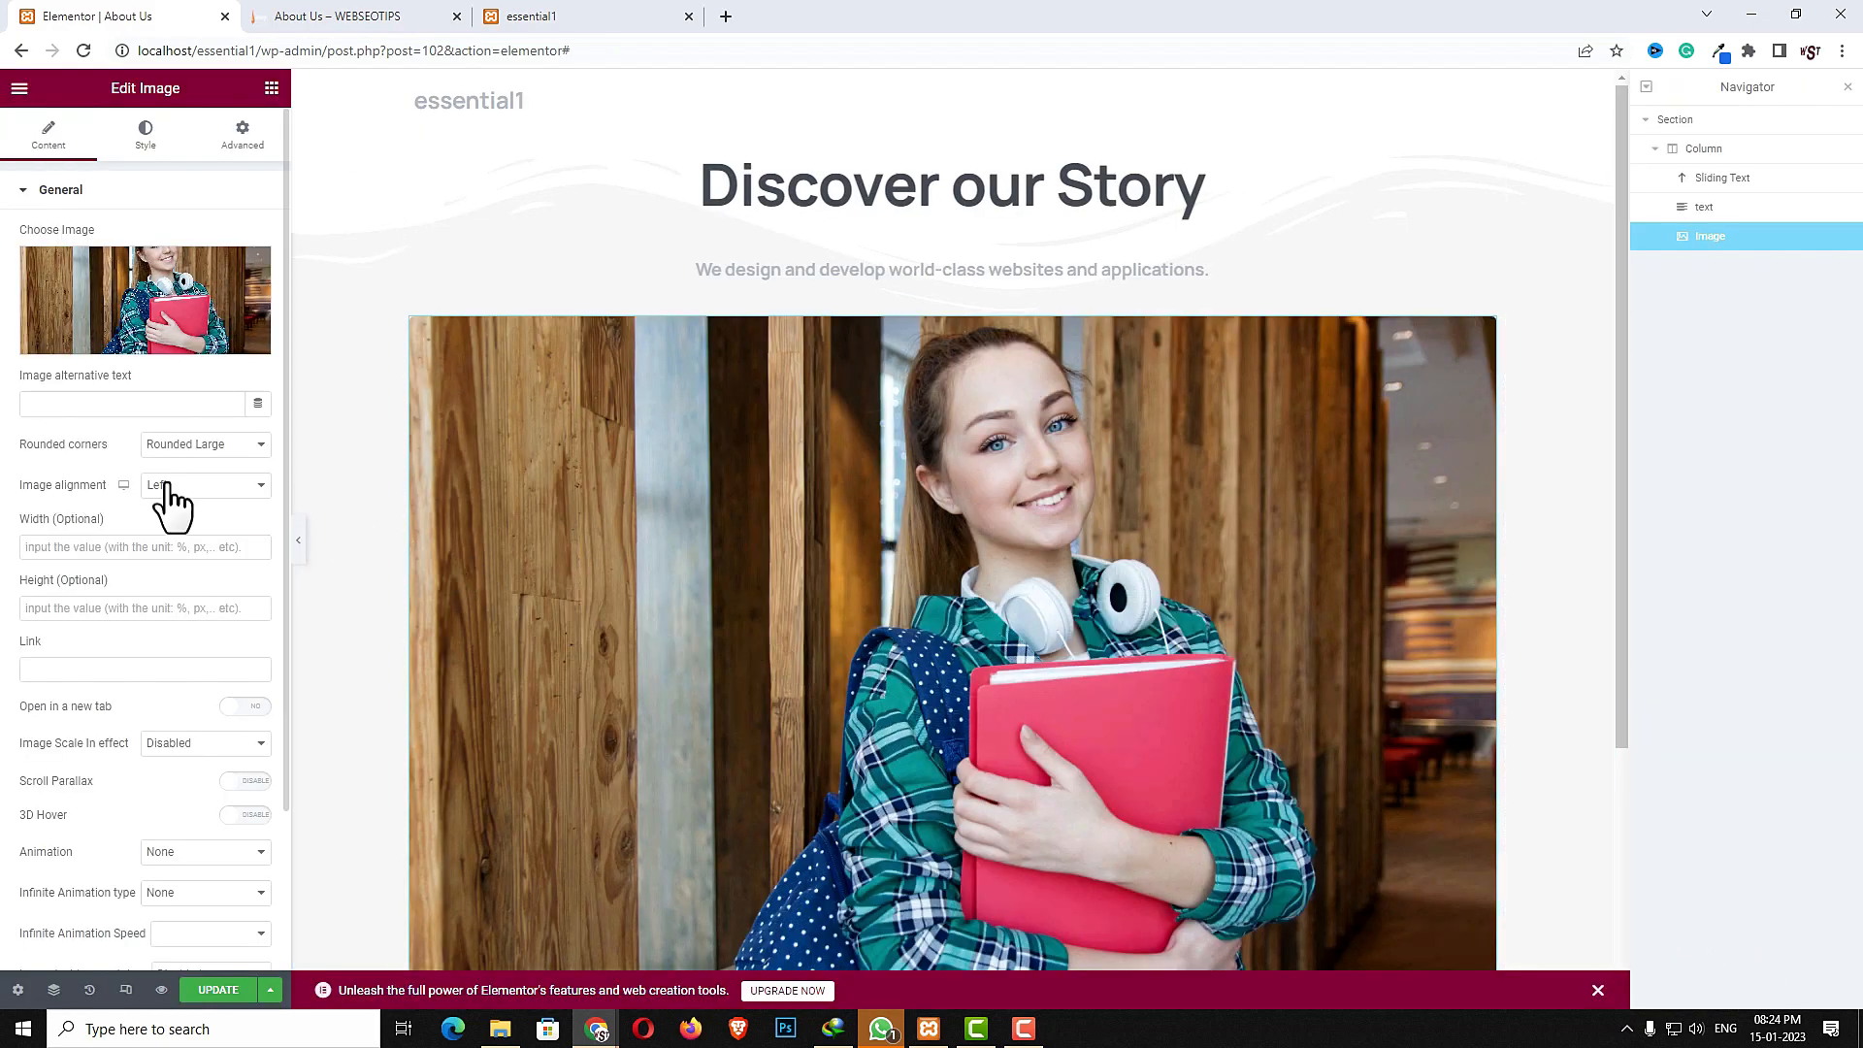
- Center the image alignment and enable 3D Hover
click(170, 485)
click(200, 538)
click(249, 817)
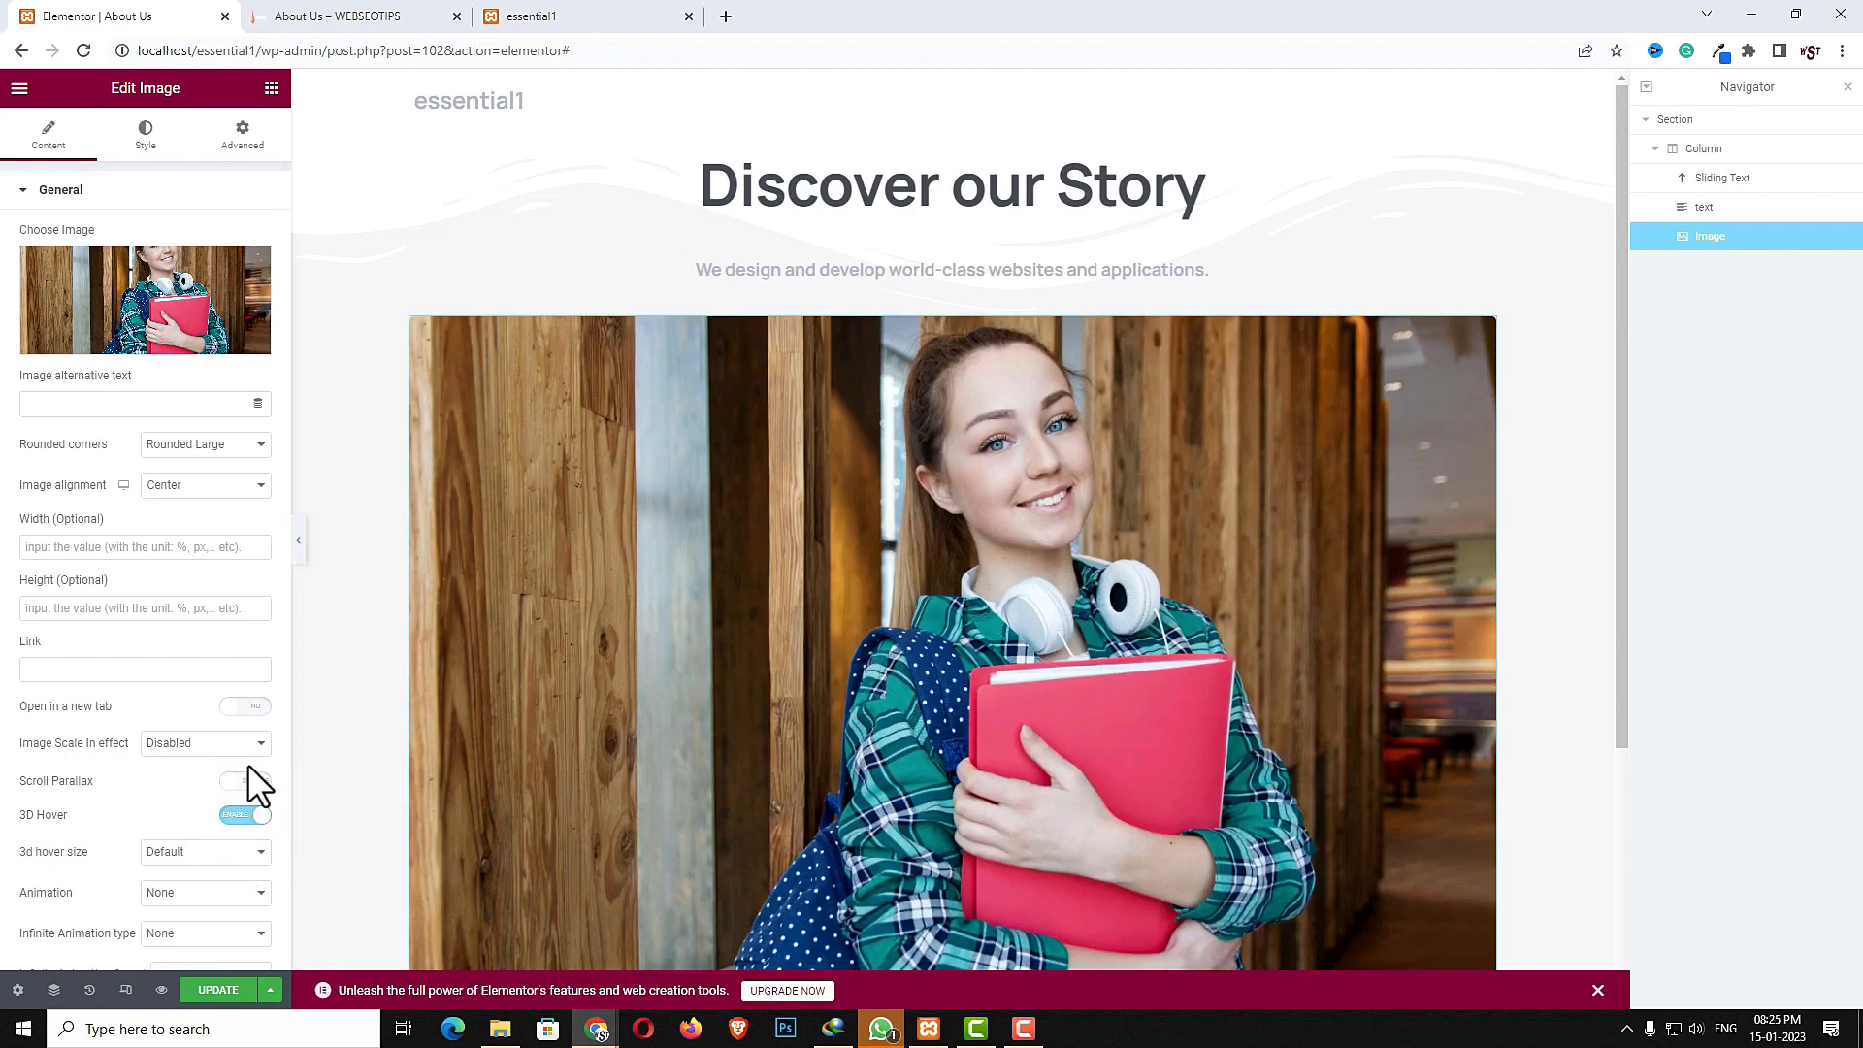
- Set the image scale-in effect to Small scale and the 3D hover size to Big
click(226, 744)
click(205, 778)
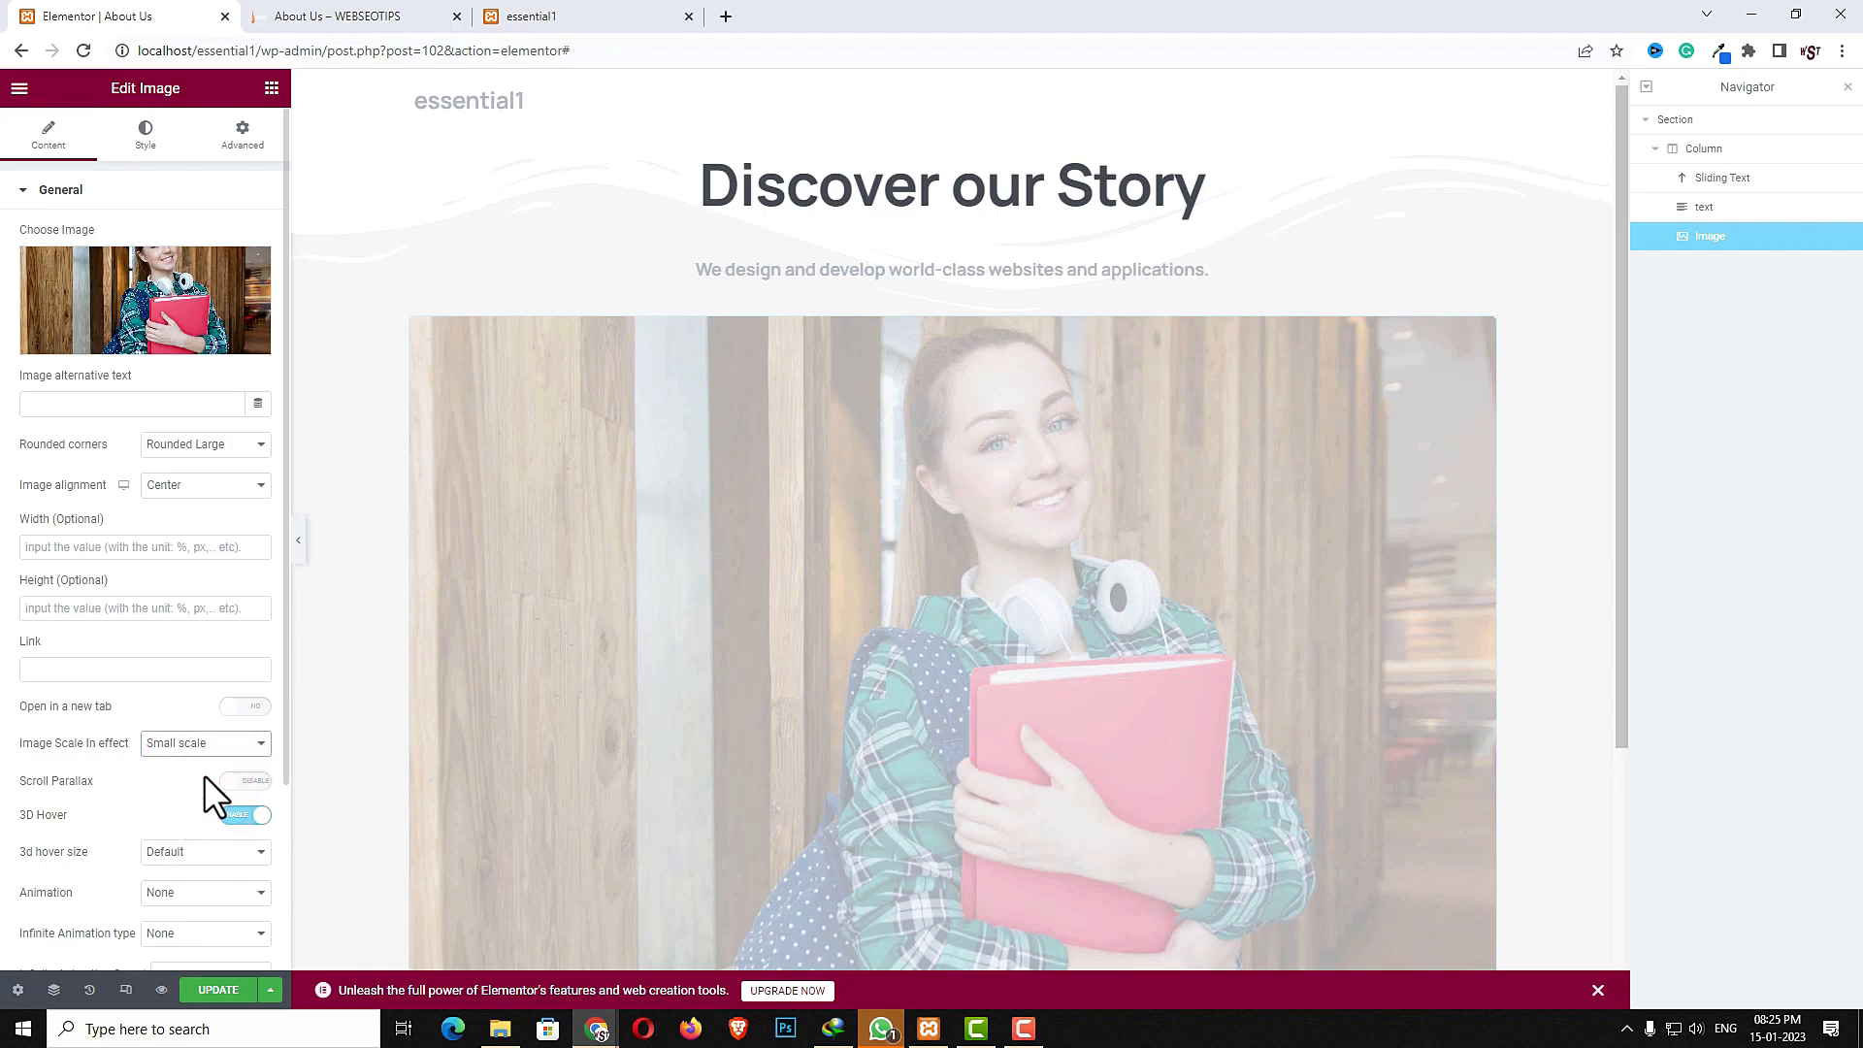
scroll(223, 777, down, 2)
click(187, 669)
click(187, 707)
- Set the image animation to Slide in up with a 300 ms animation delay
click(240, 700)
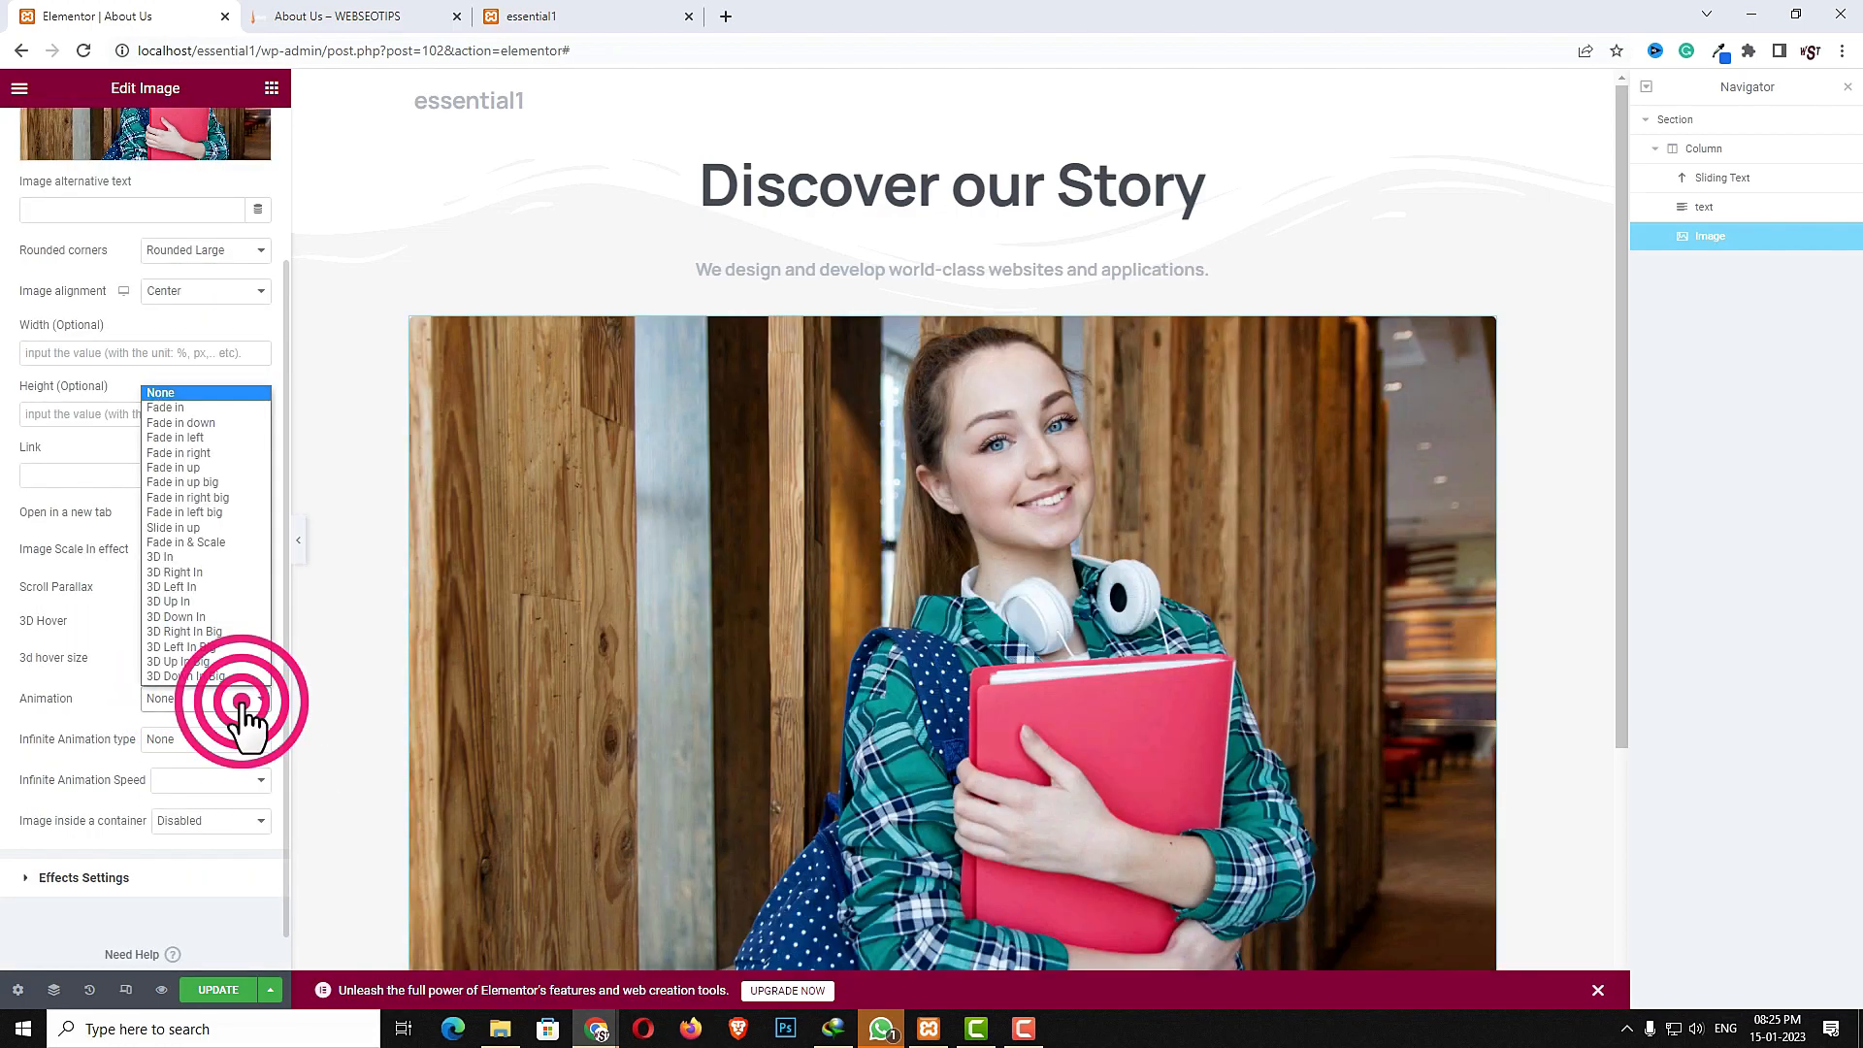
click(192, 527)
click(199, 740)
text(300)
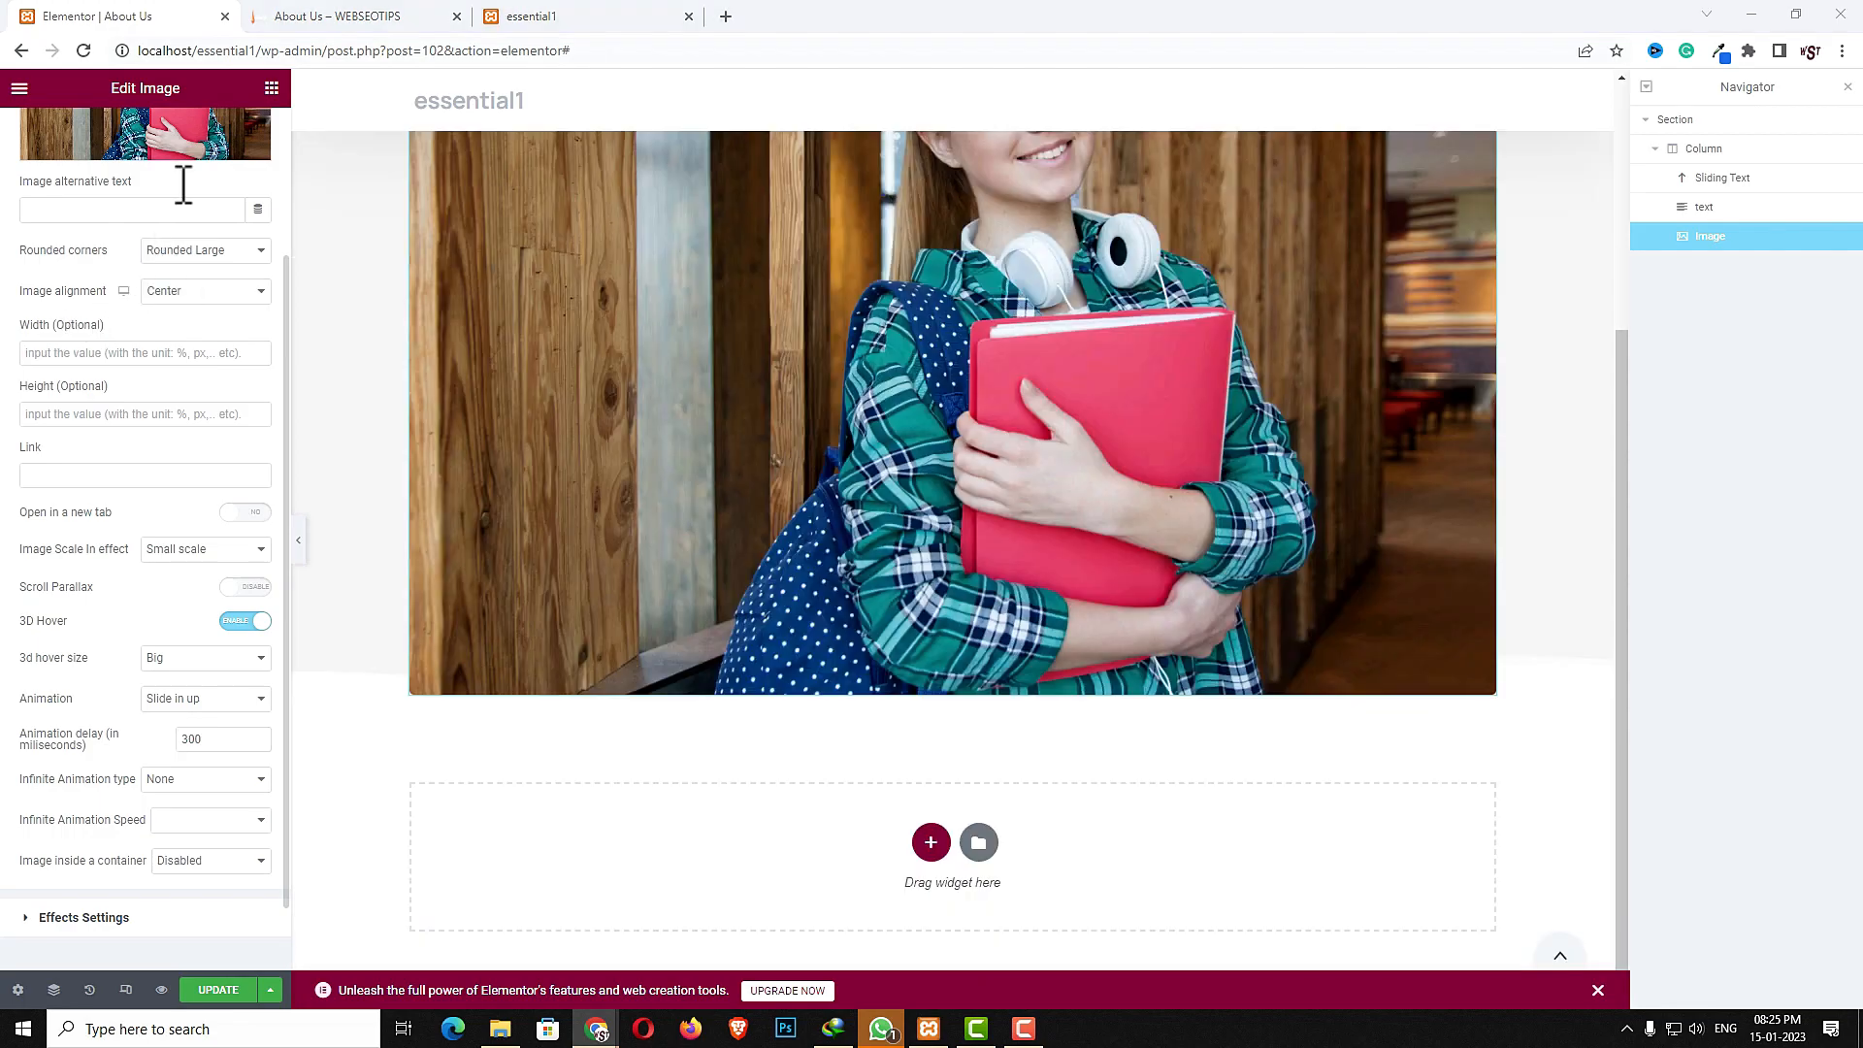
- Add an Inner Section below the image
click(272, 89)
click(165, 163)
text(inn)
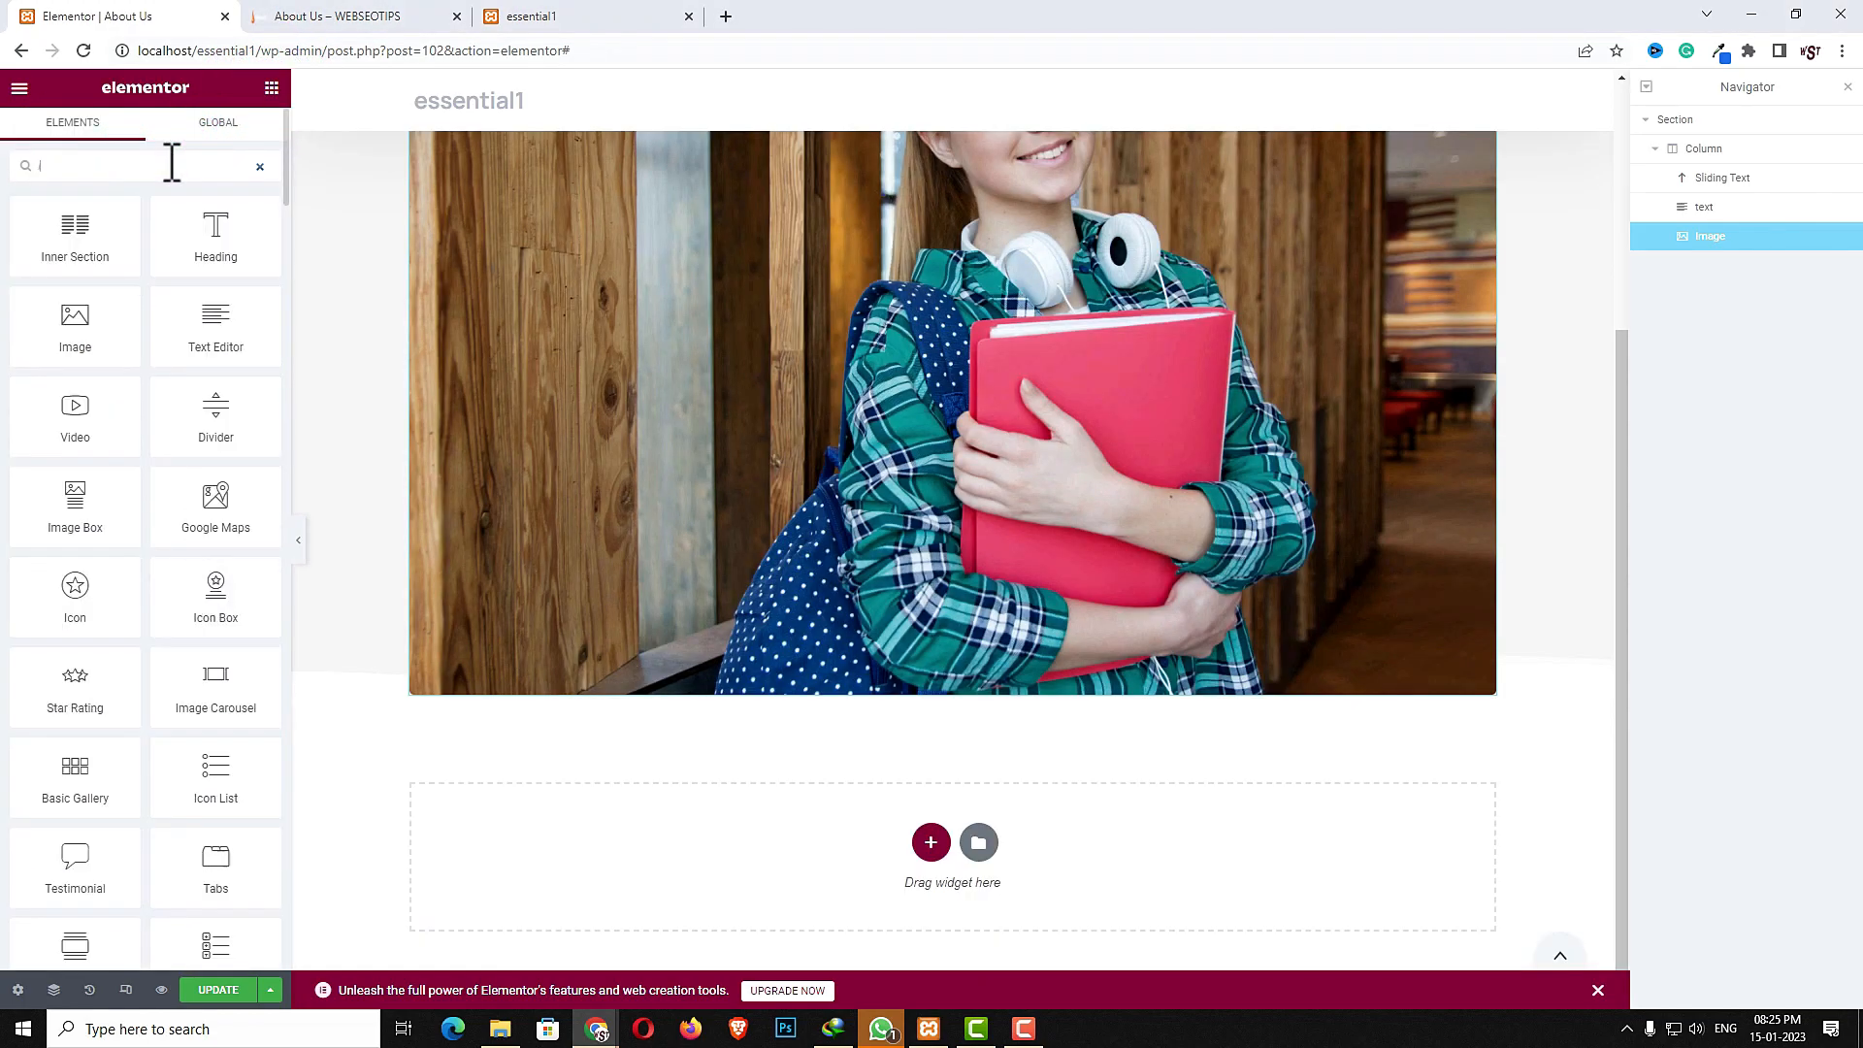
drag(97, 233, 838, 688)
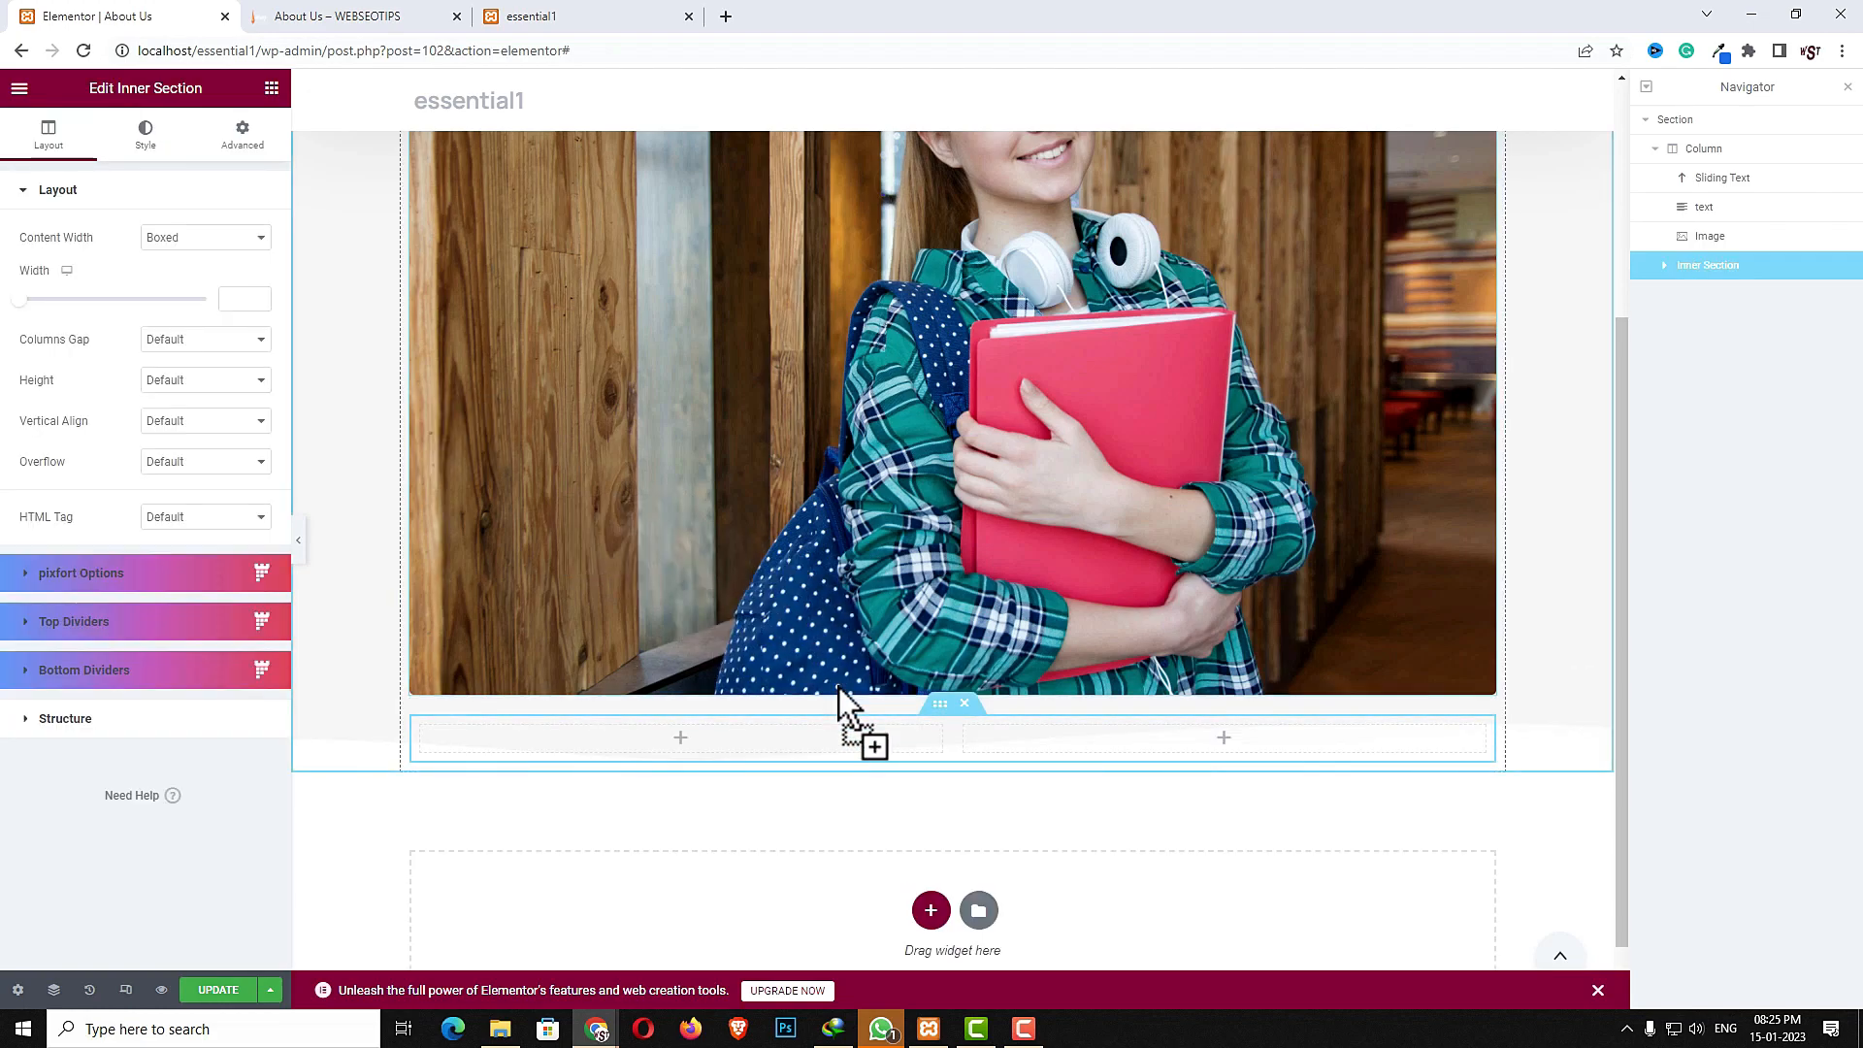
- Set the inner section's padding to 30 top and 50 bottom
click(249, 137)
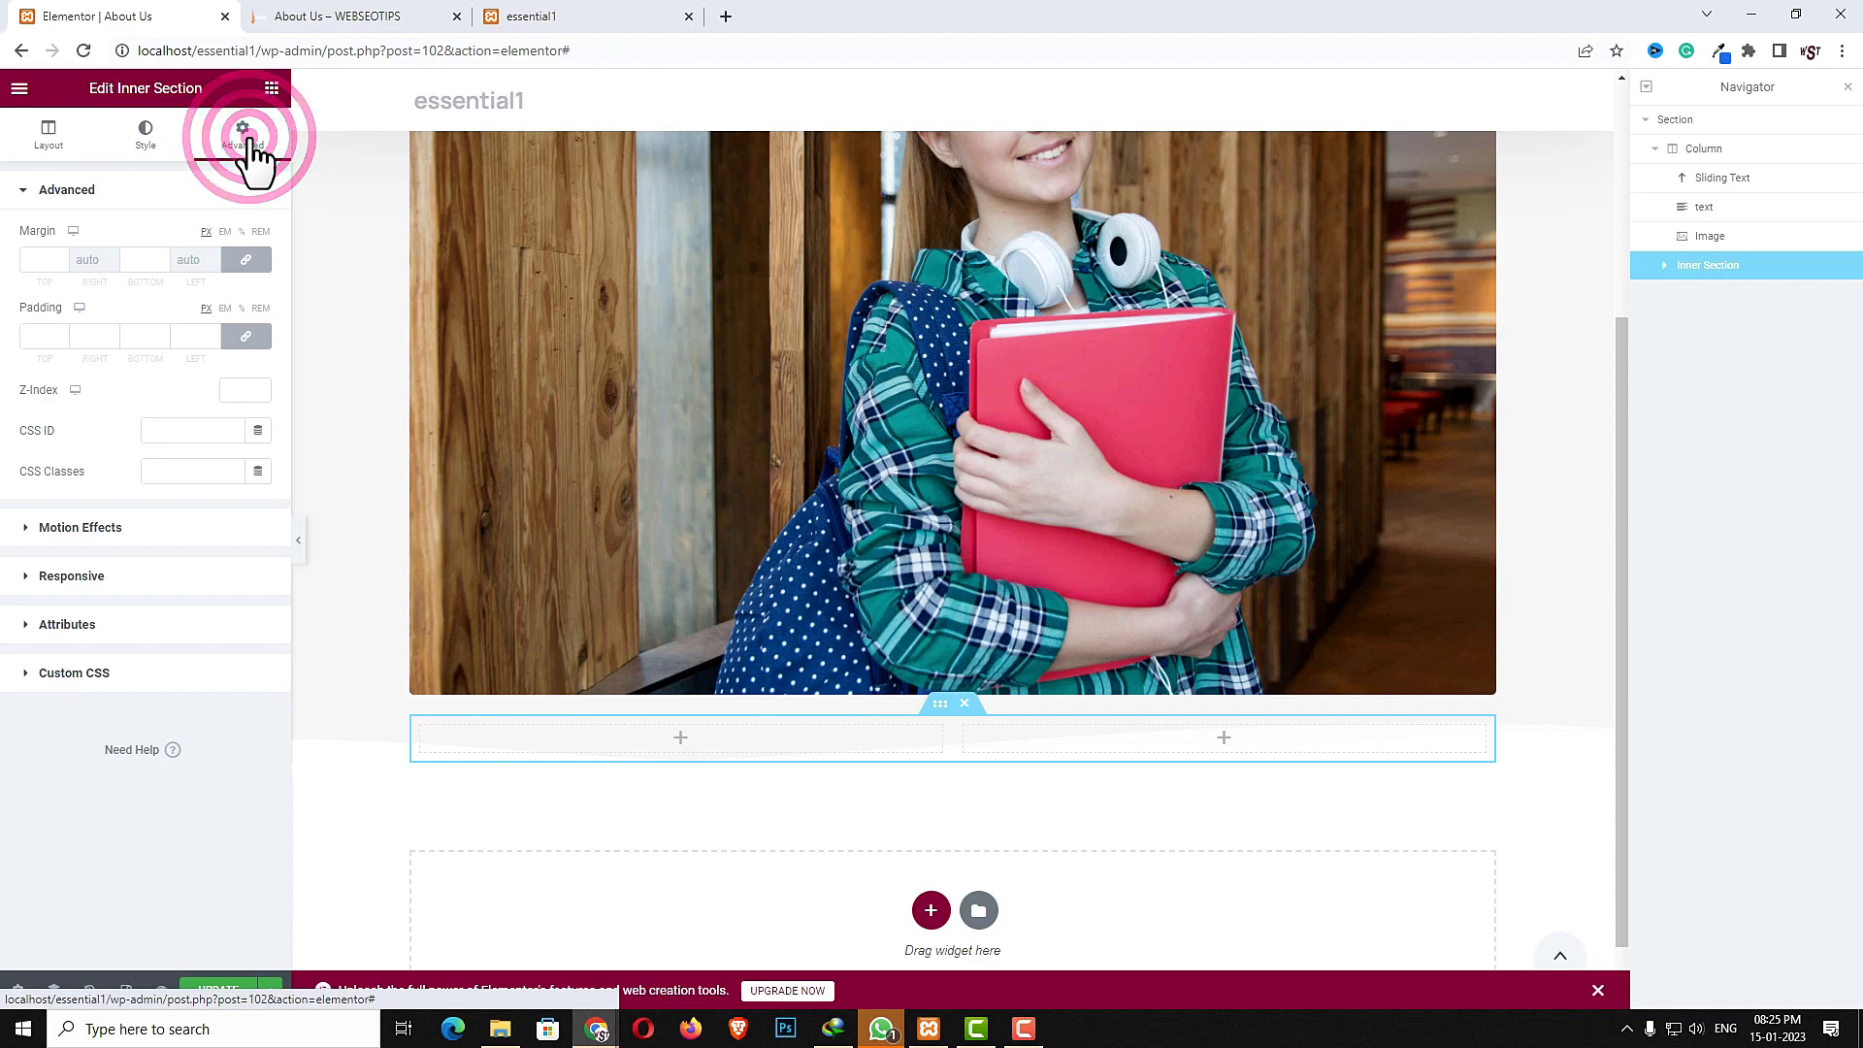
click(249, 342)
text(2)
drag(54, 340, 0, 336)
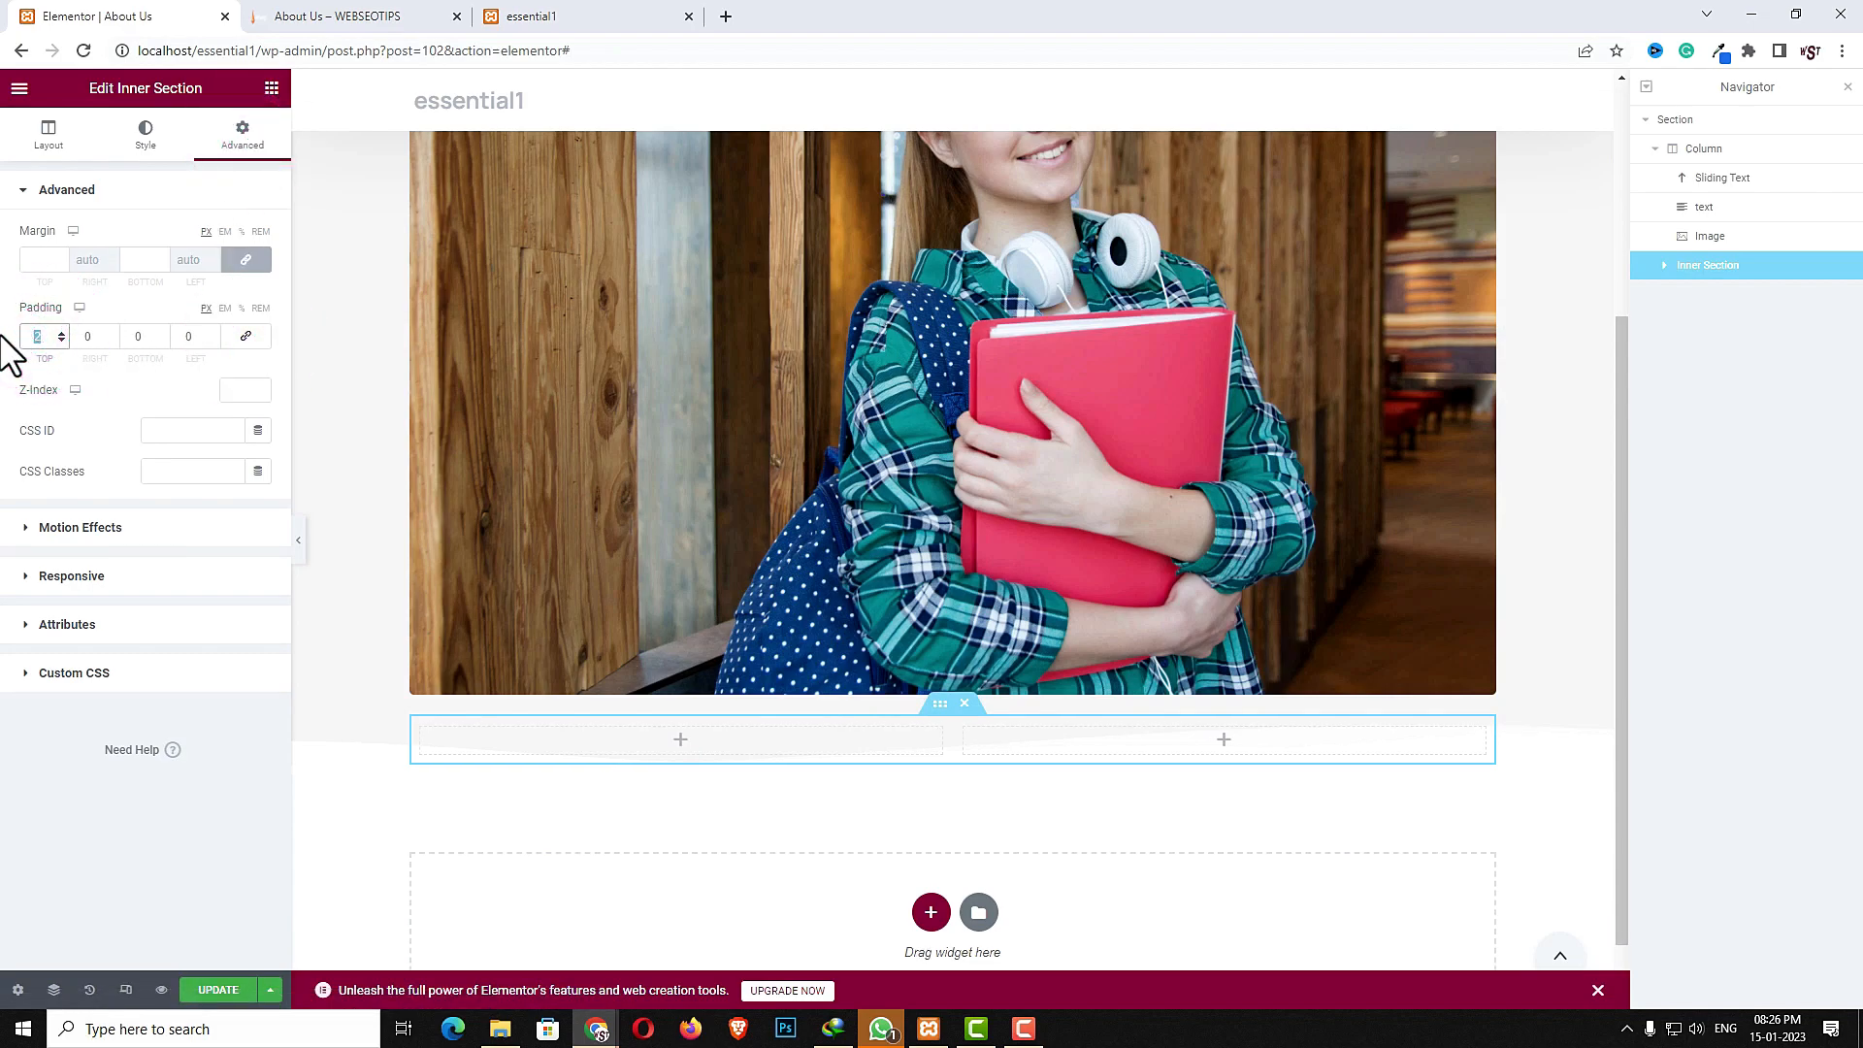
text(30)
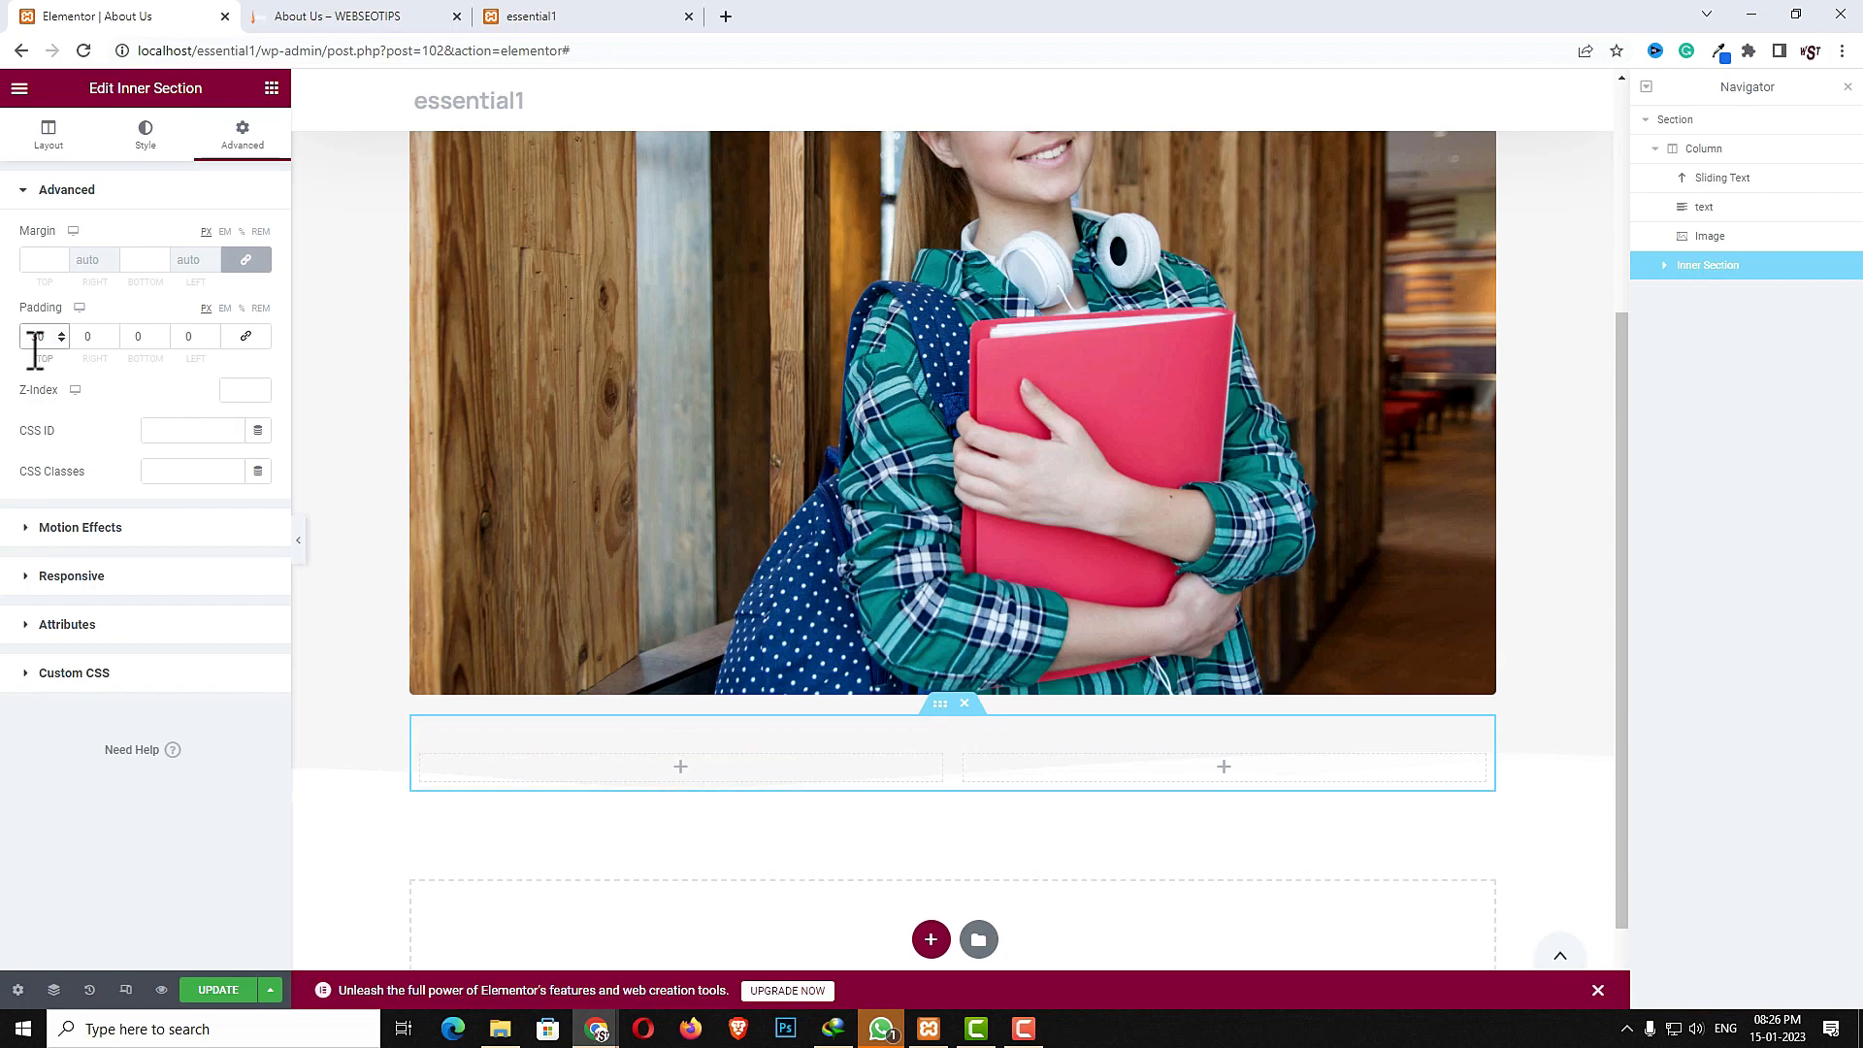
click(141, 338)
text(50)
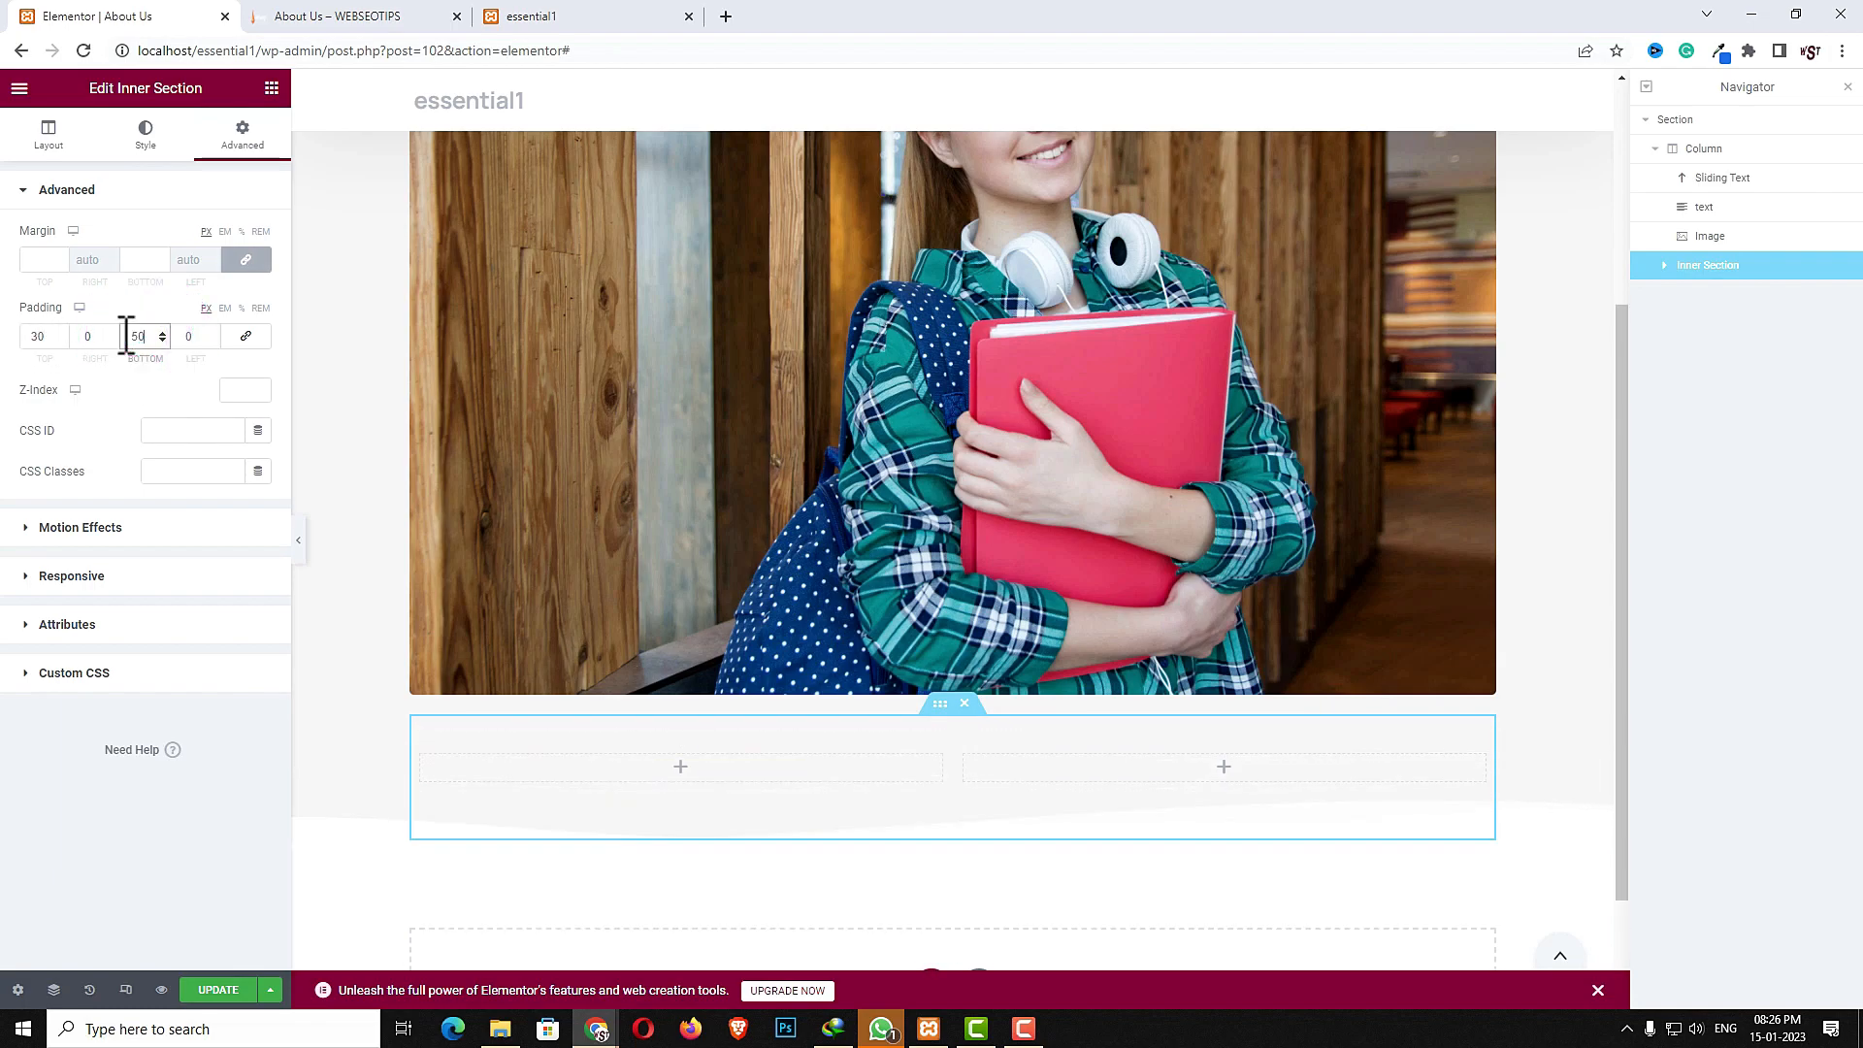
- Set the first inner column's width to 40%
click(421, 755)
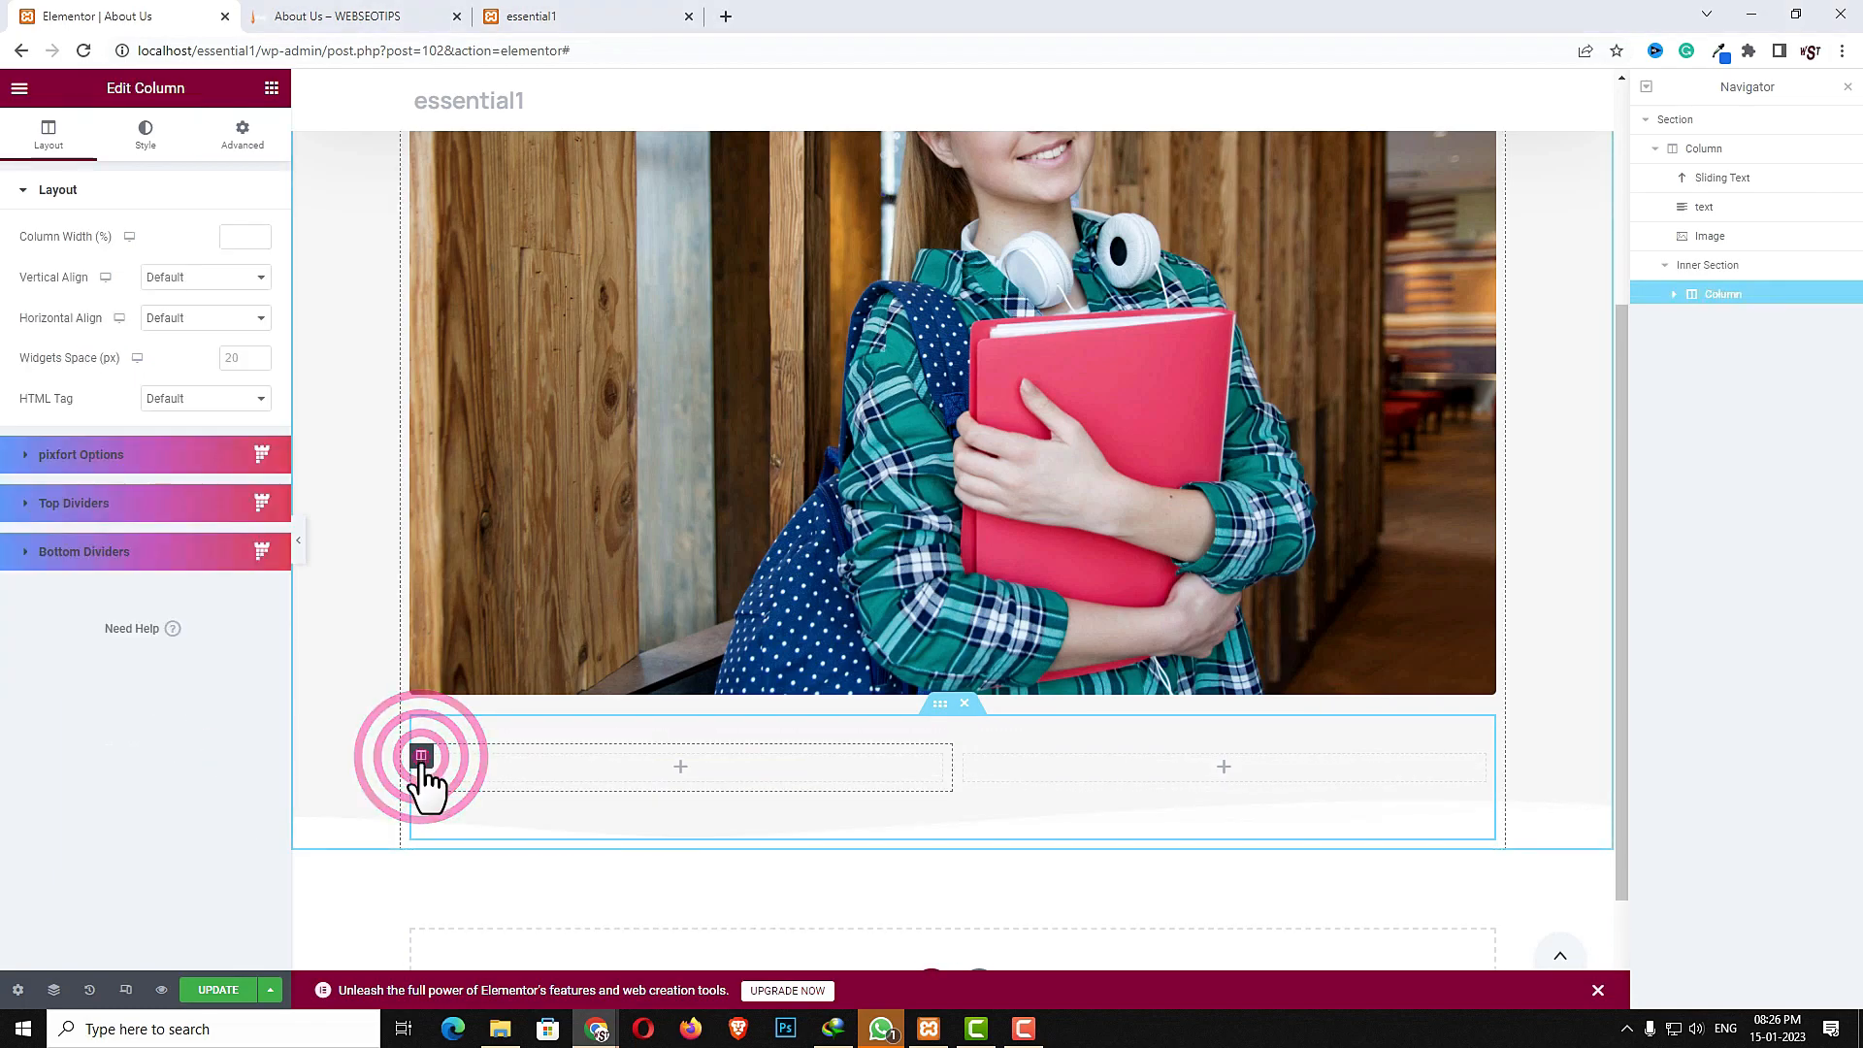
click(149, 226)
text(4040)
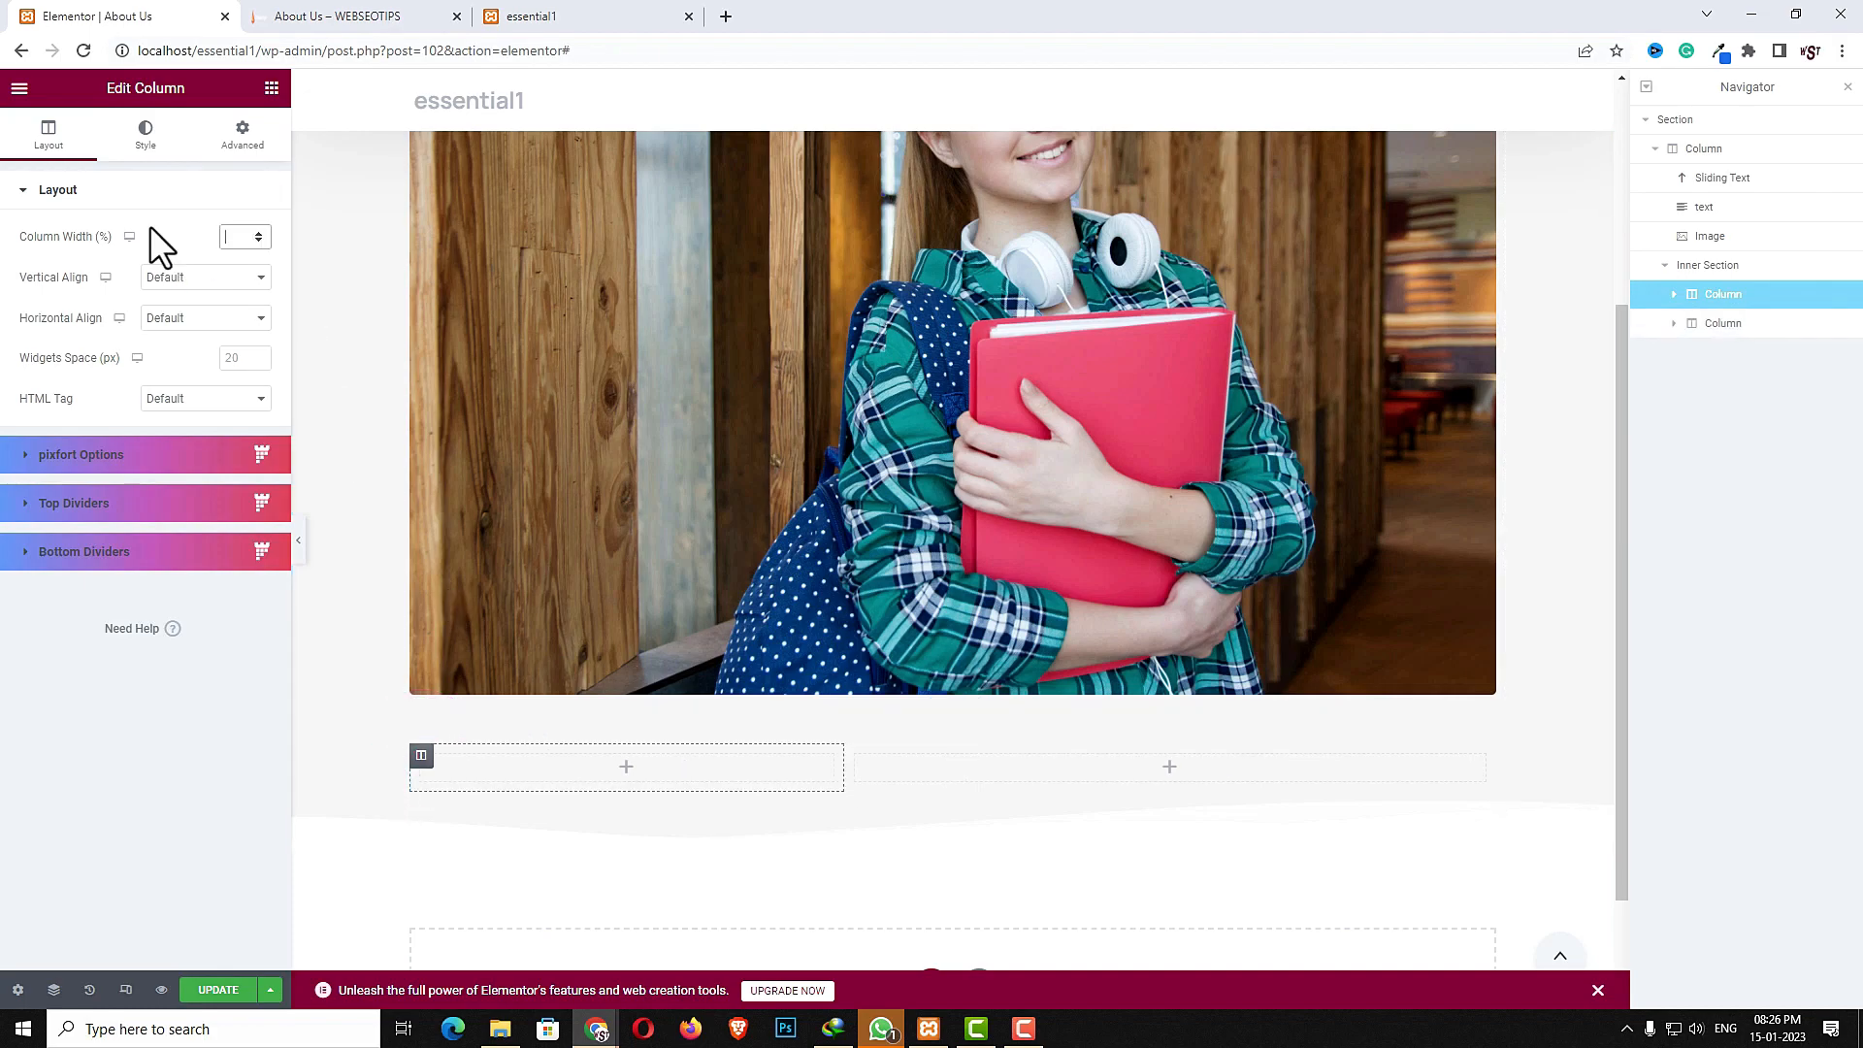
key(BackSpace)
key(BackSpace)
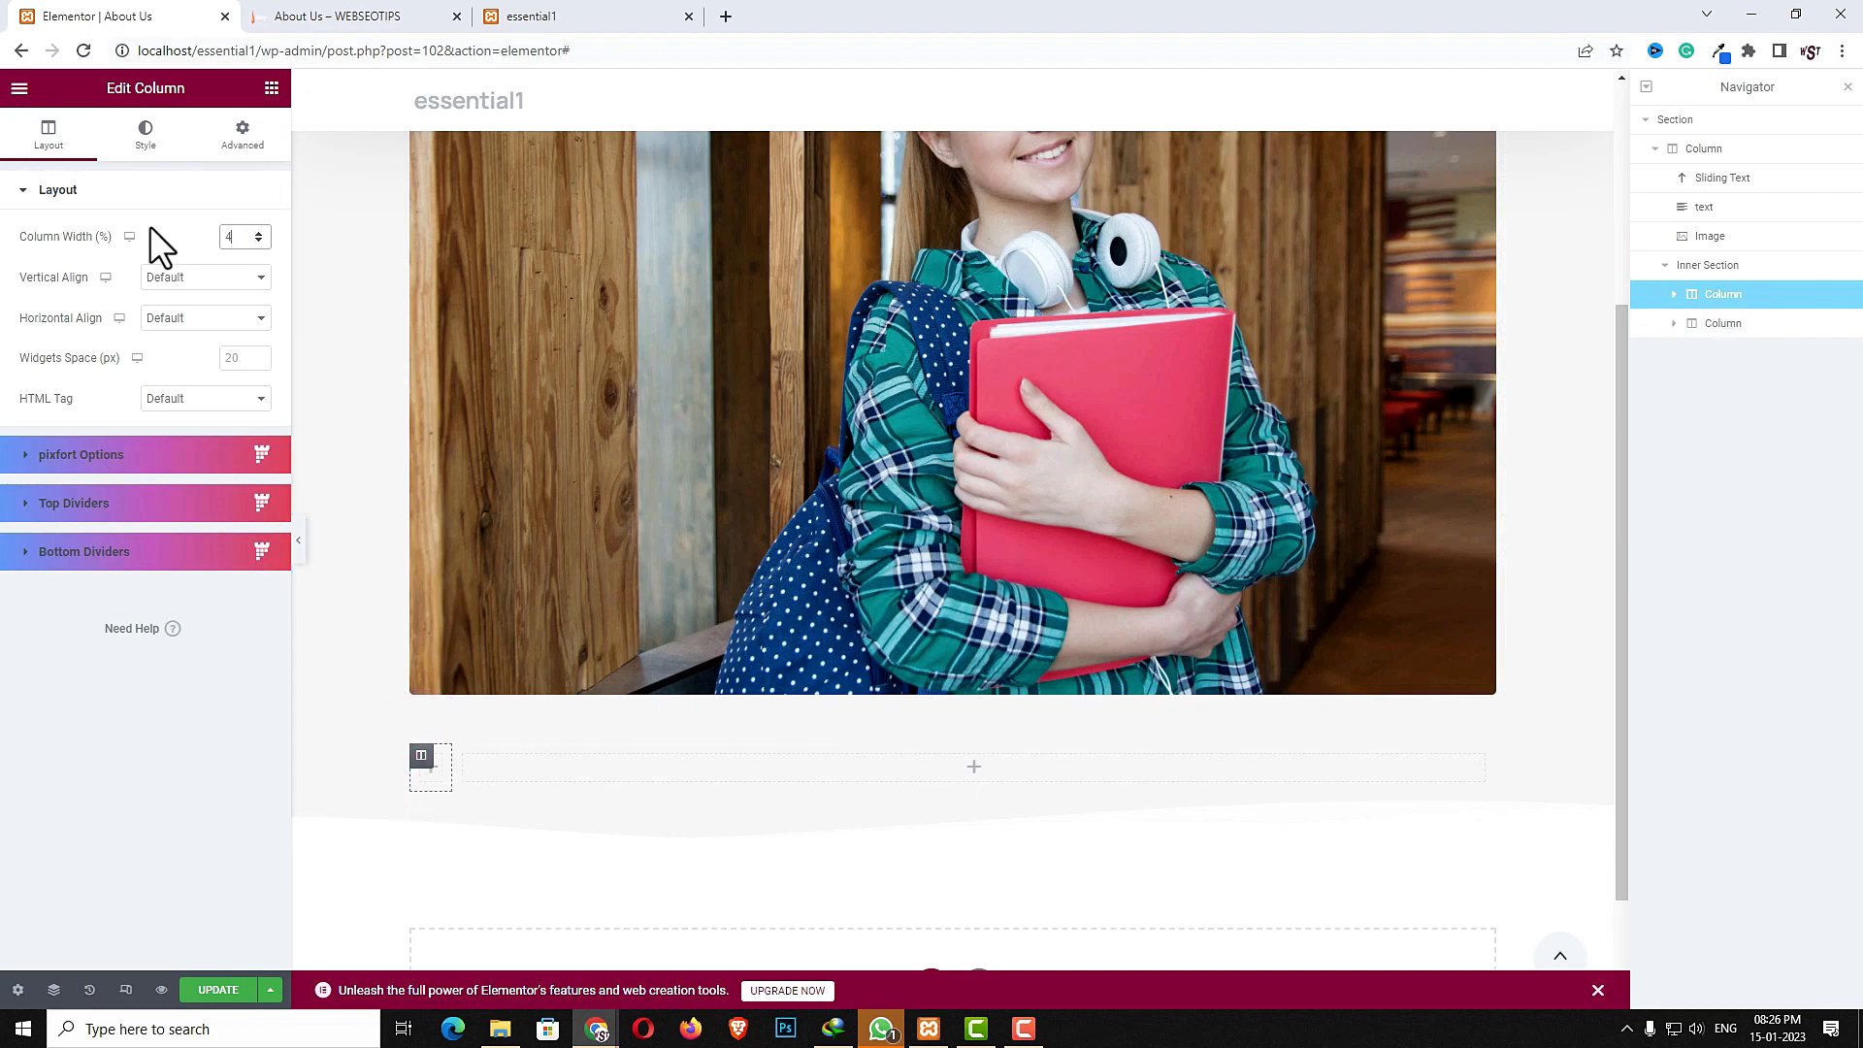
- Add an Image widget to the first inner column showing the Webseotips logo (logo.png) from the media library
click(632, 770)
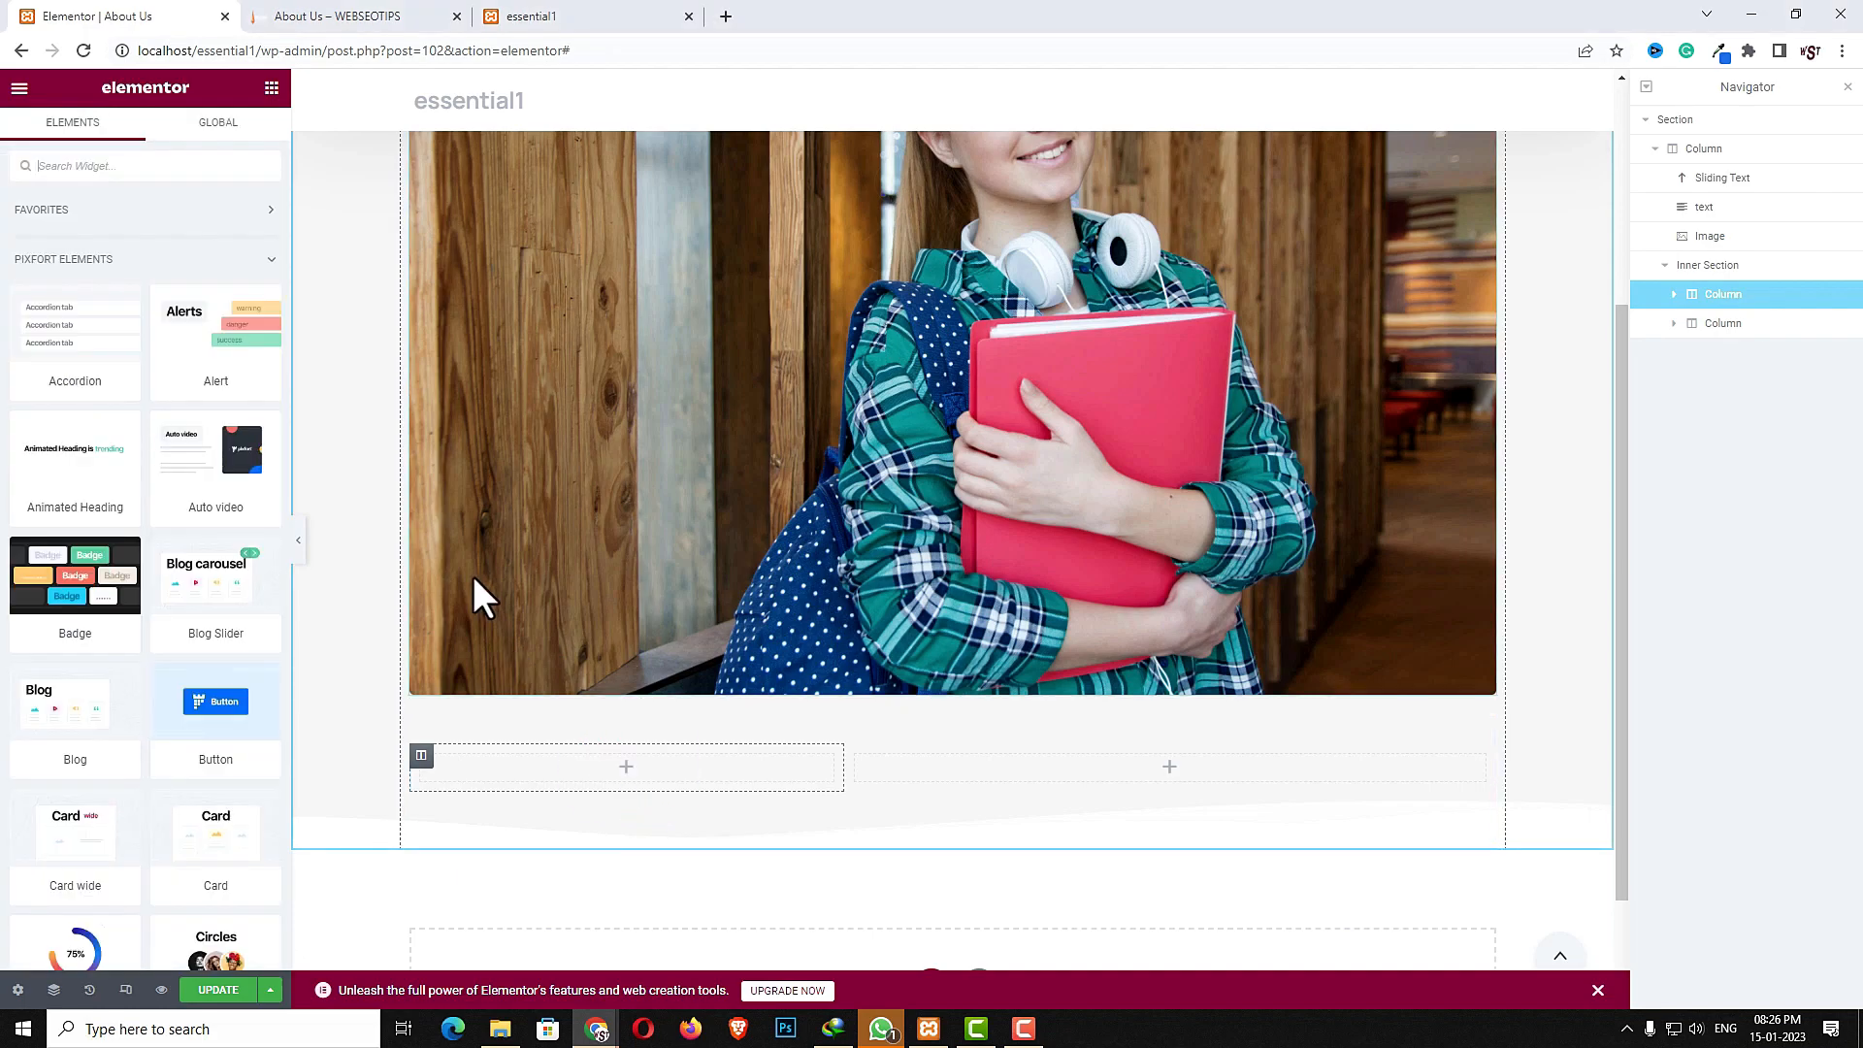
click(194, 172)
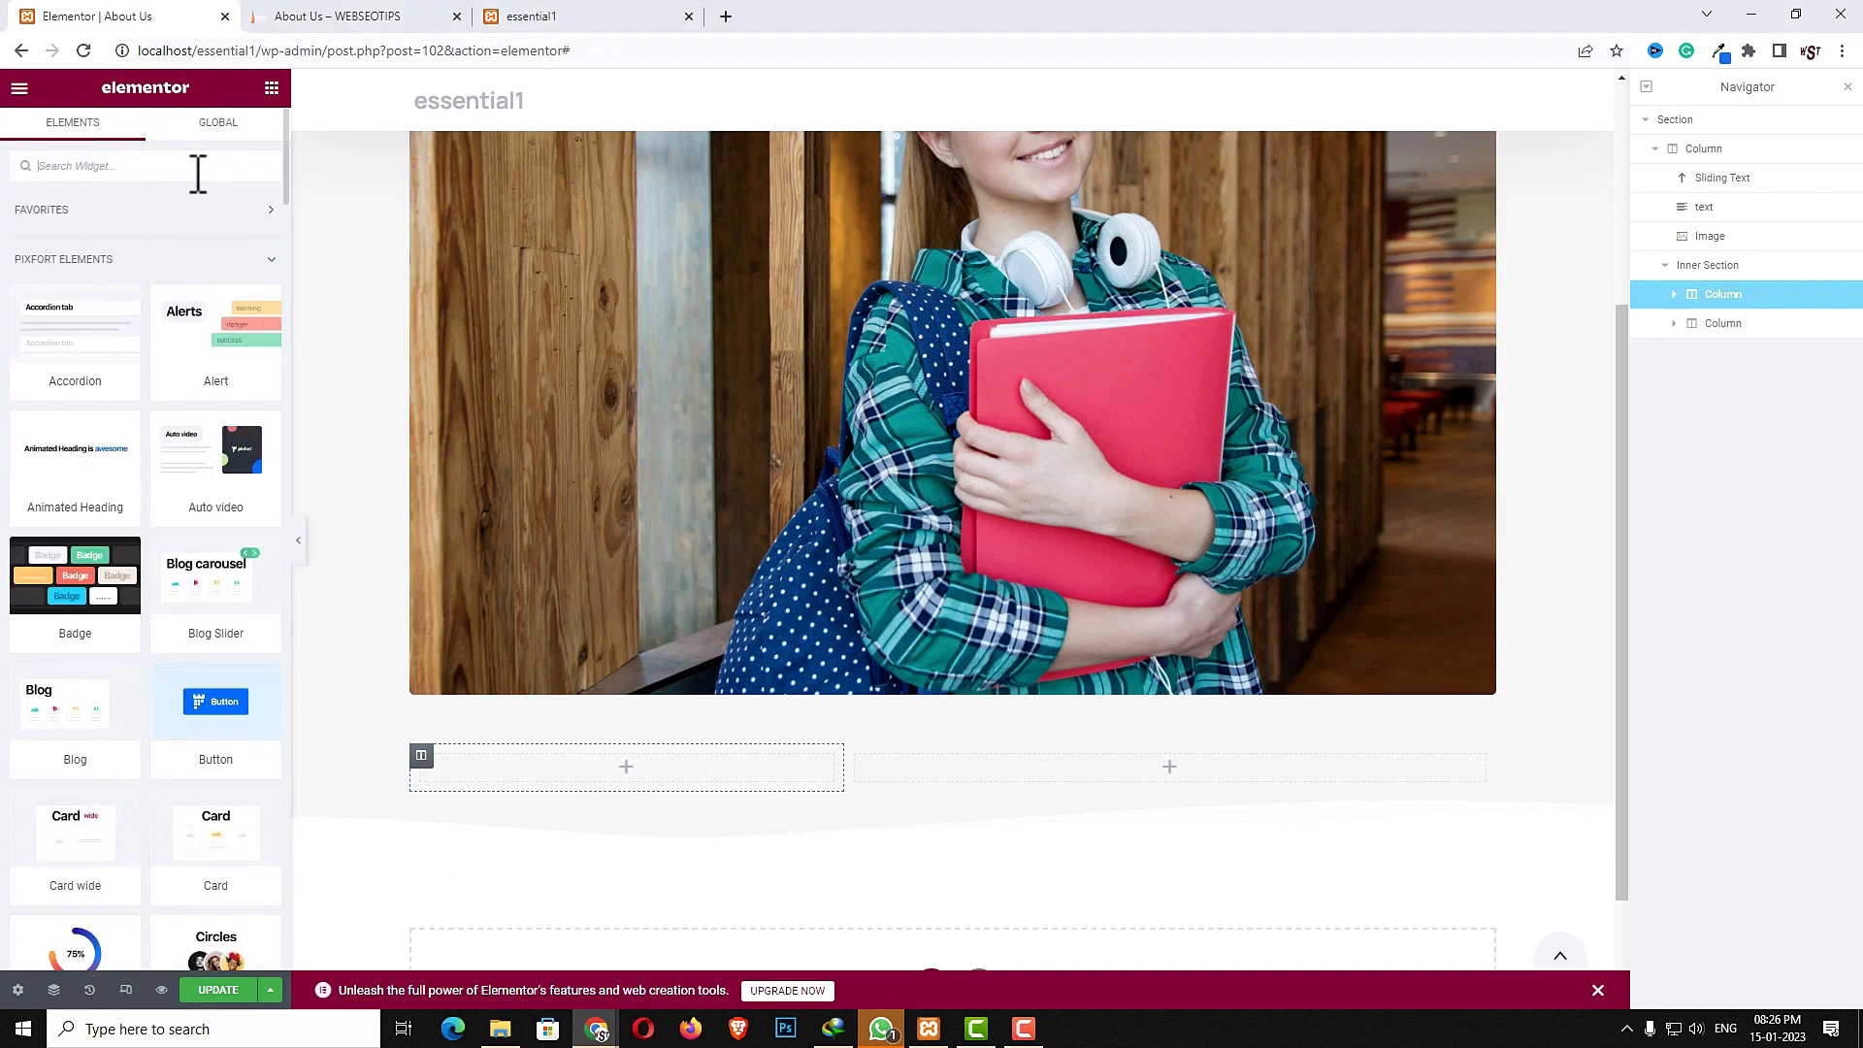
text(image)
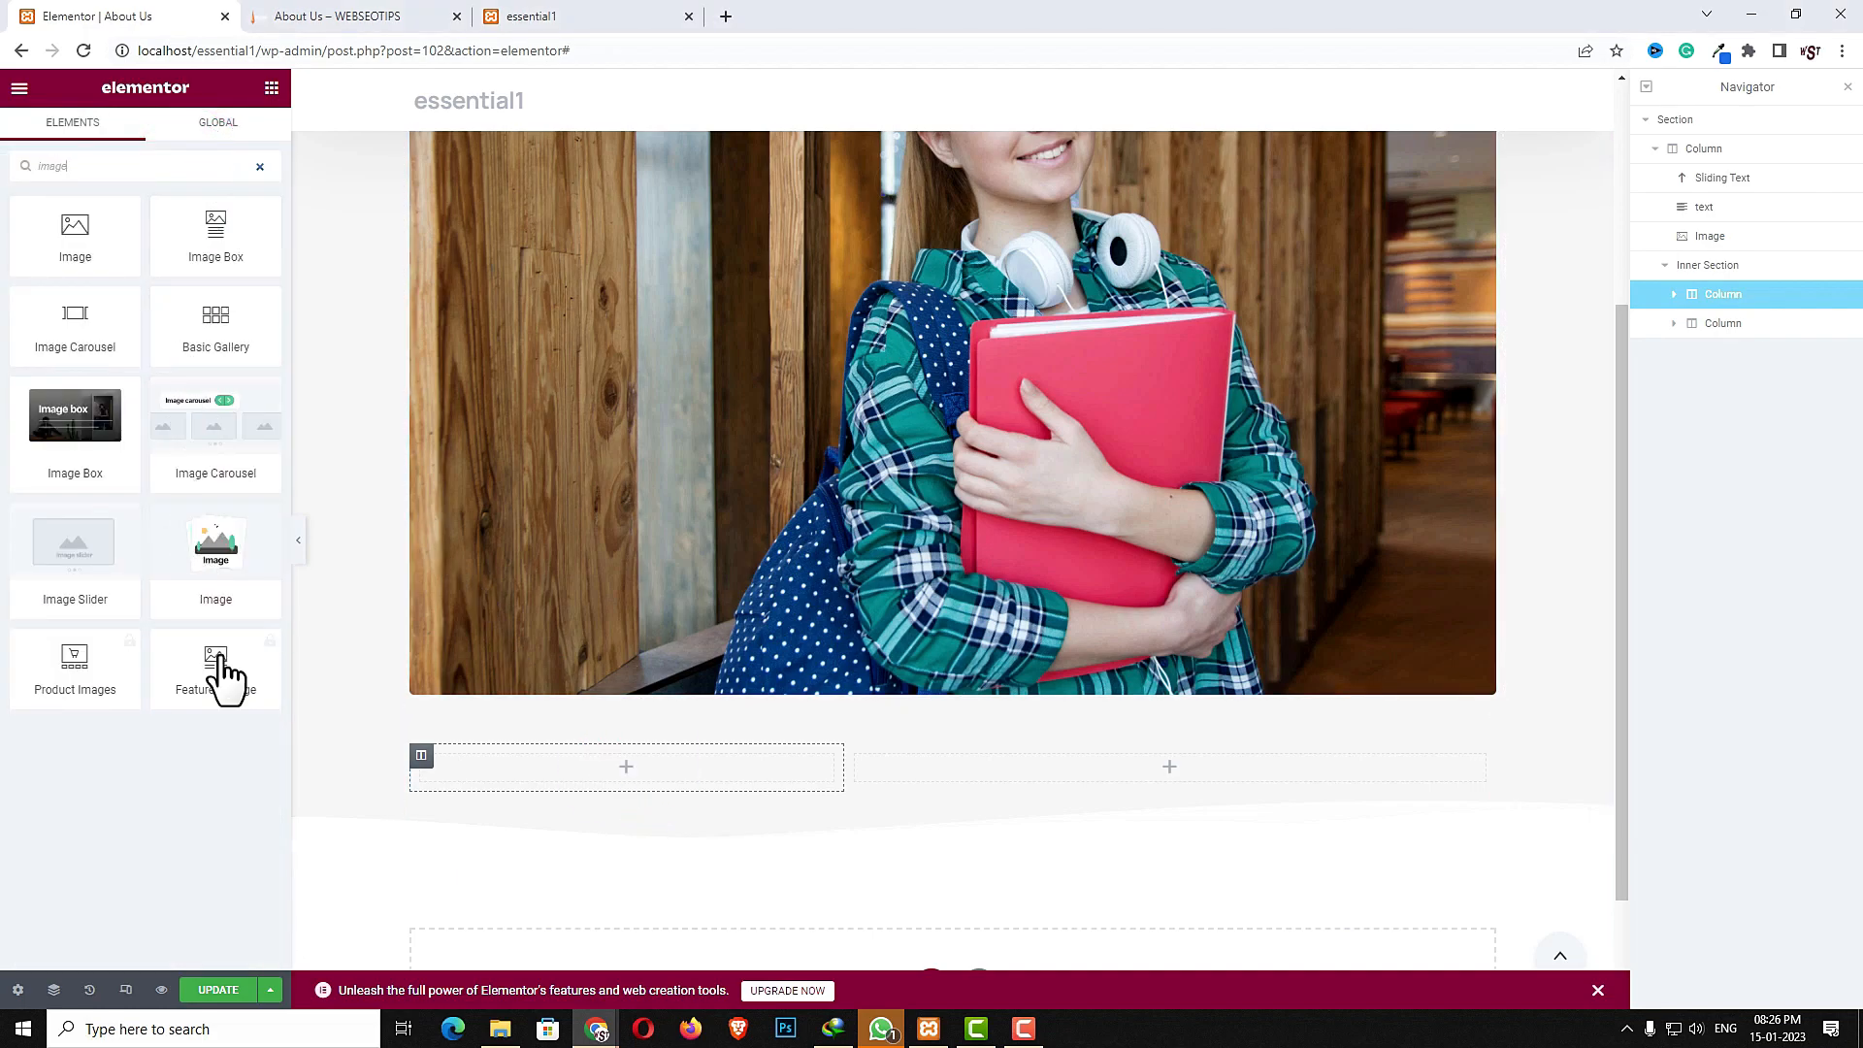
drag(220, 568, 504, 766)
click(130, 307)
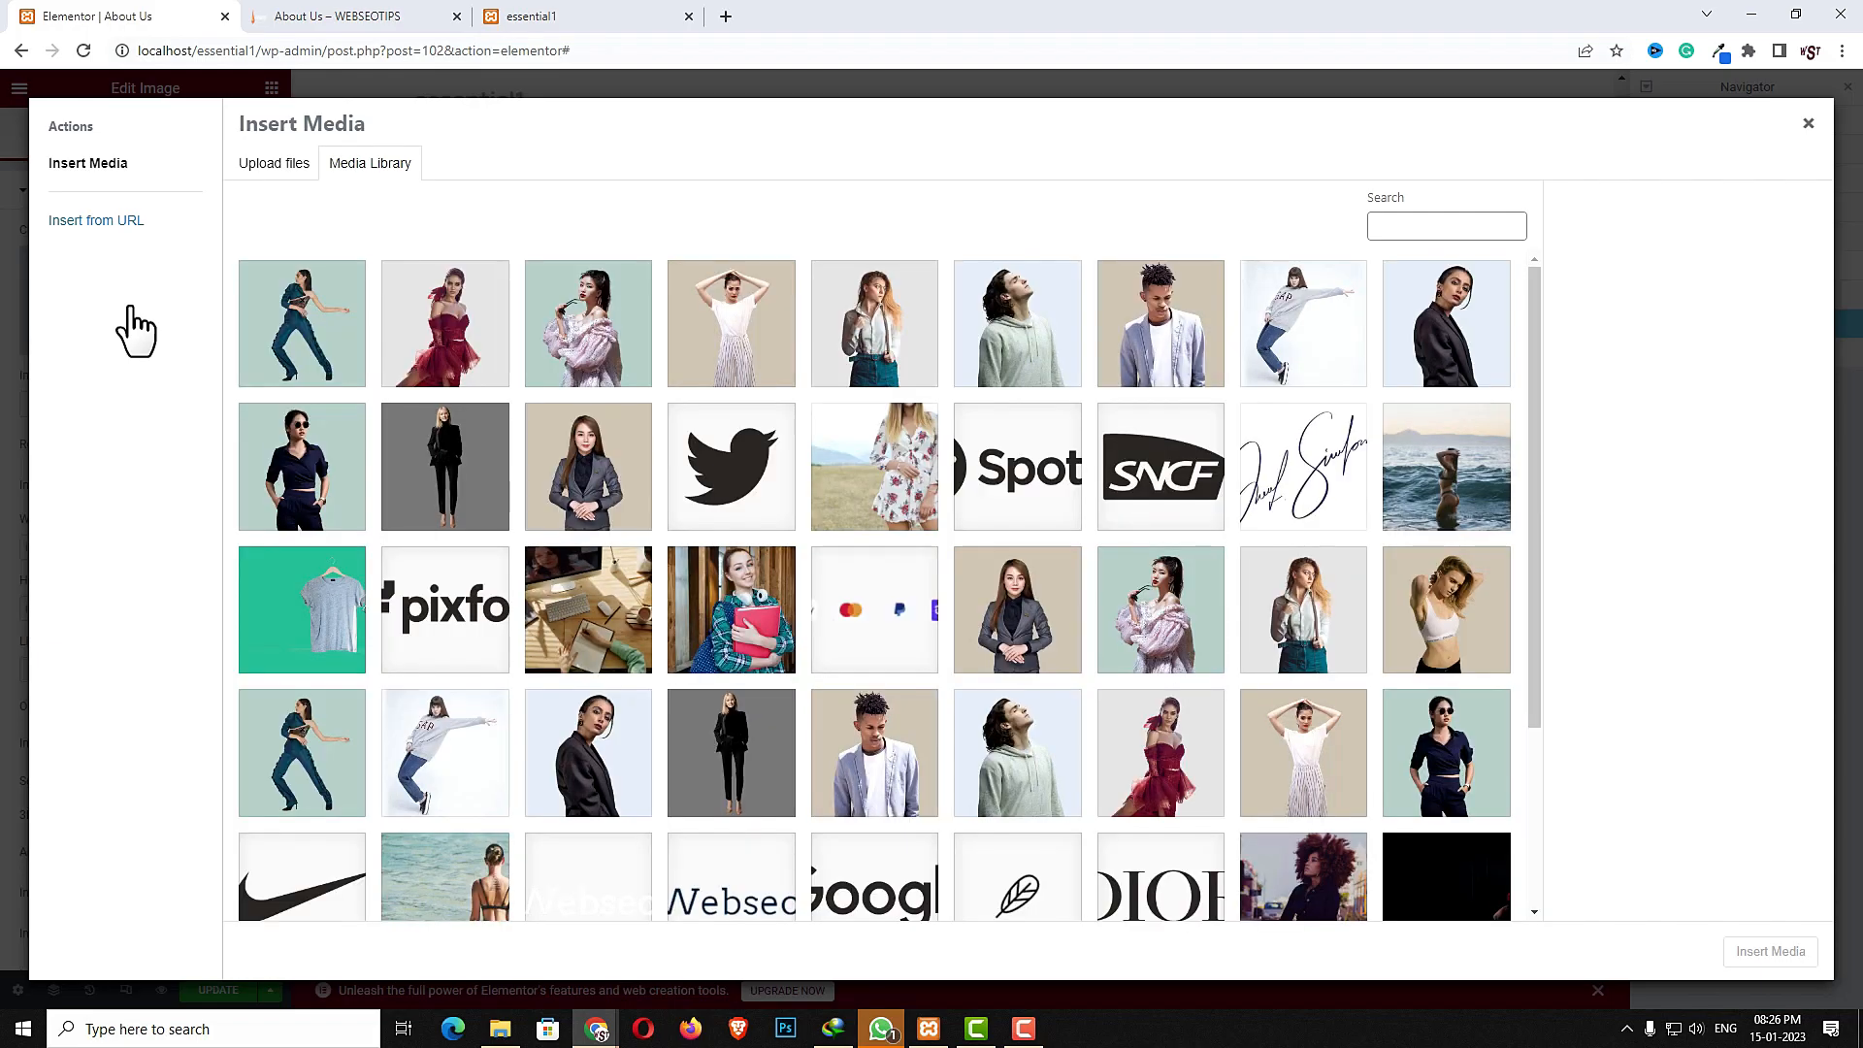
click(747, 893)
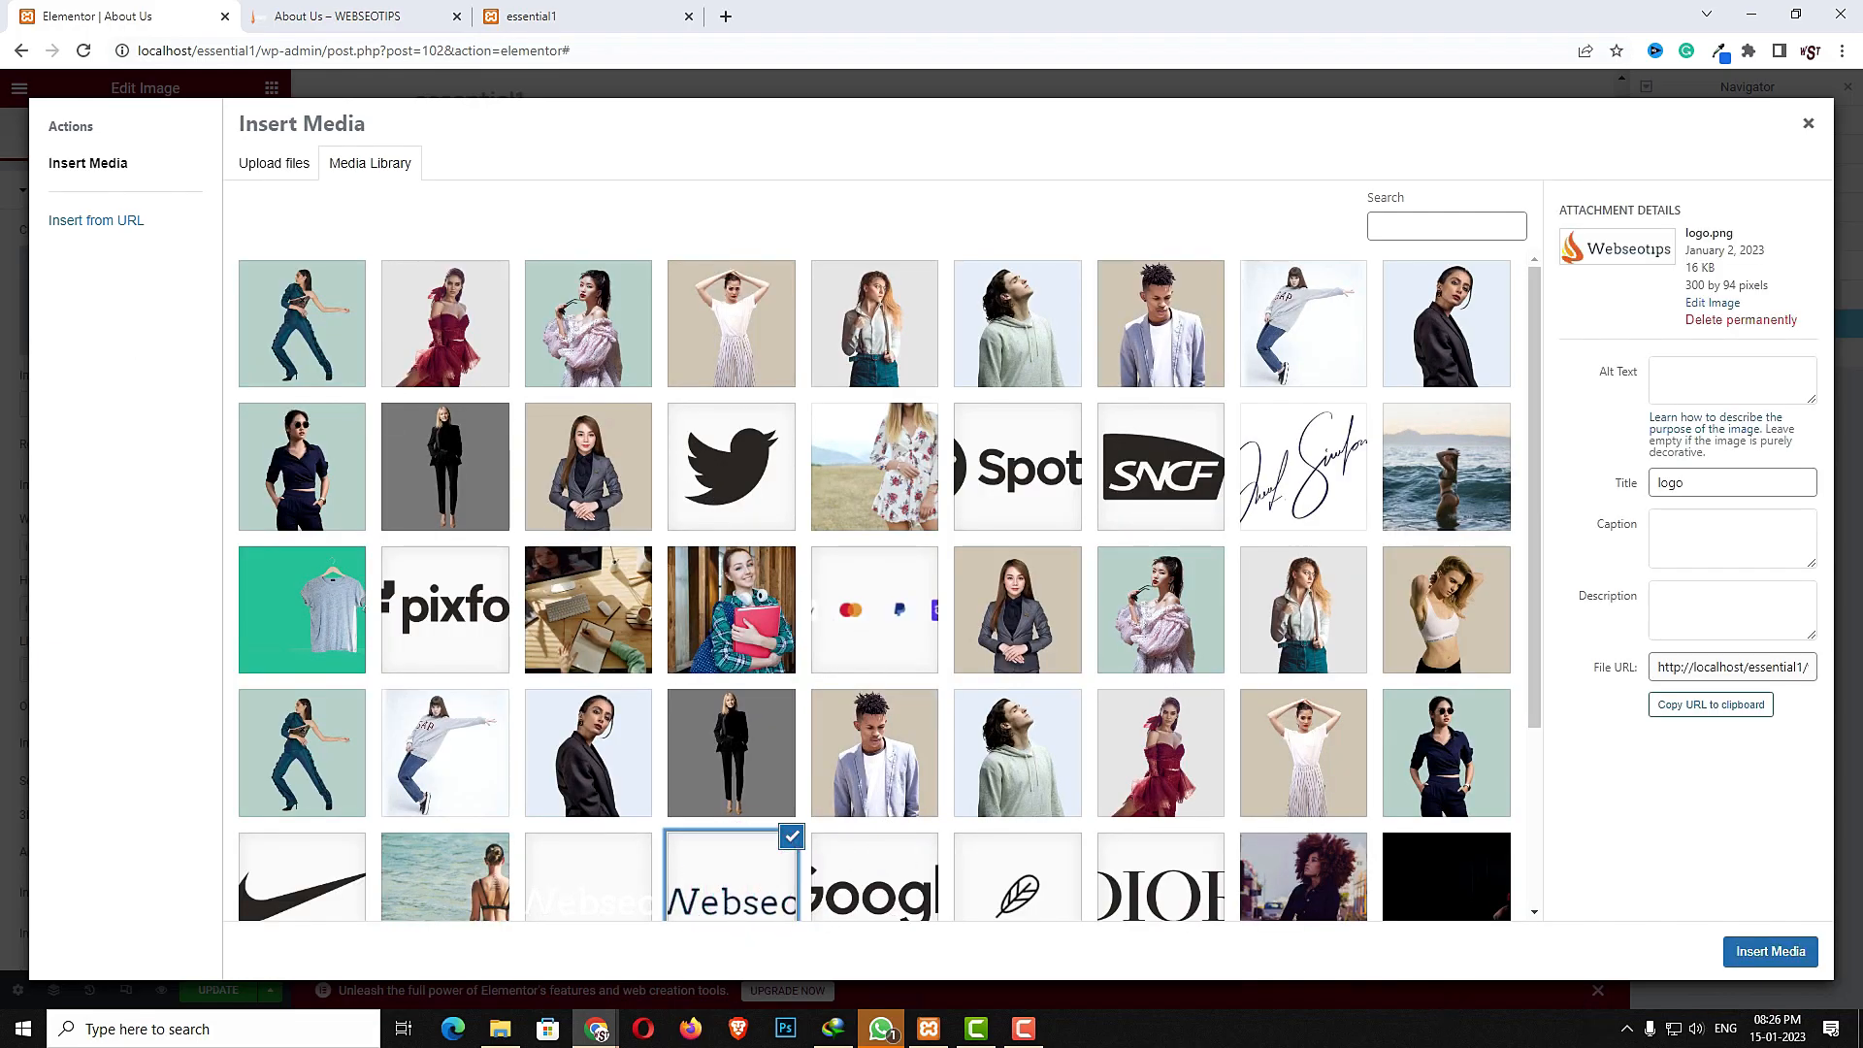
click(1790, 959)
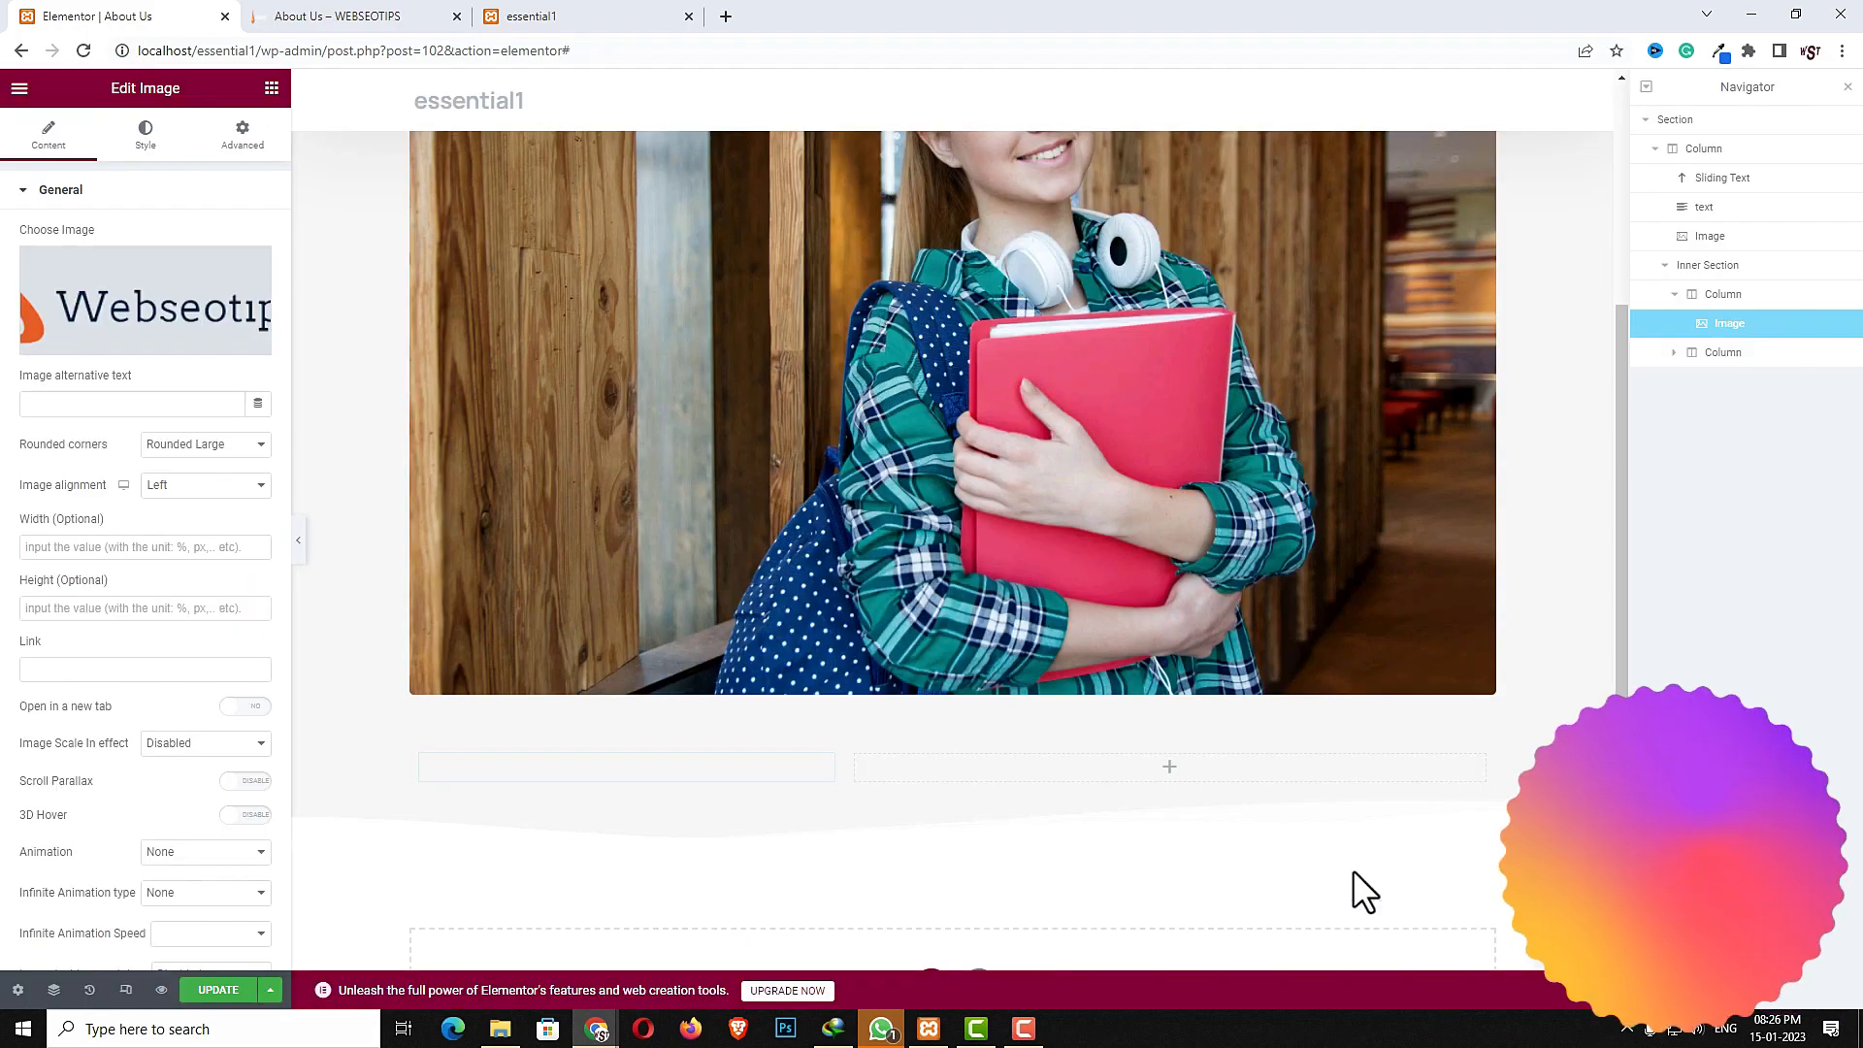
- Set the logo image's alignment to Center
click(155, 487)
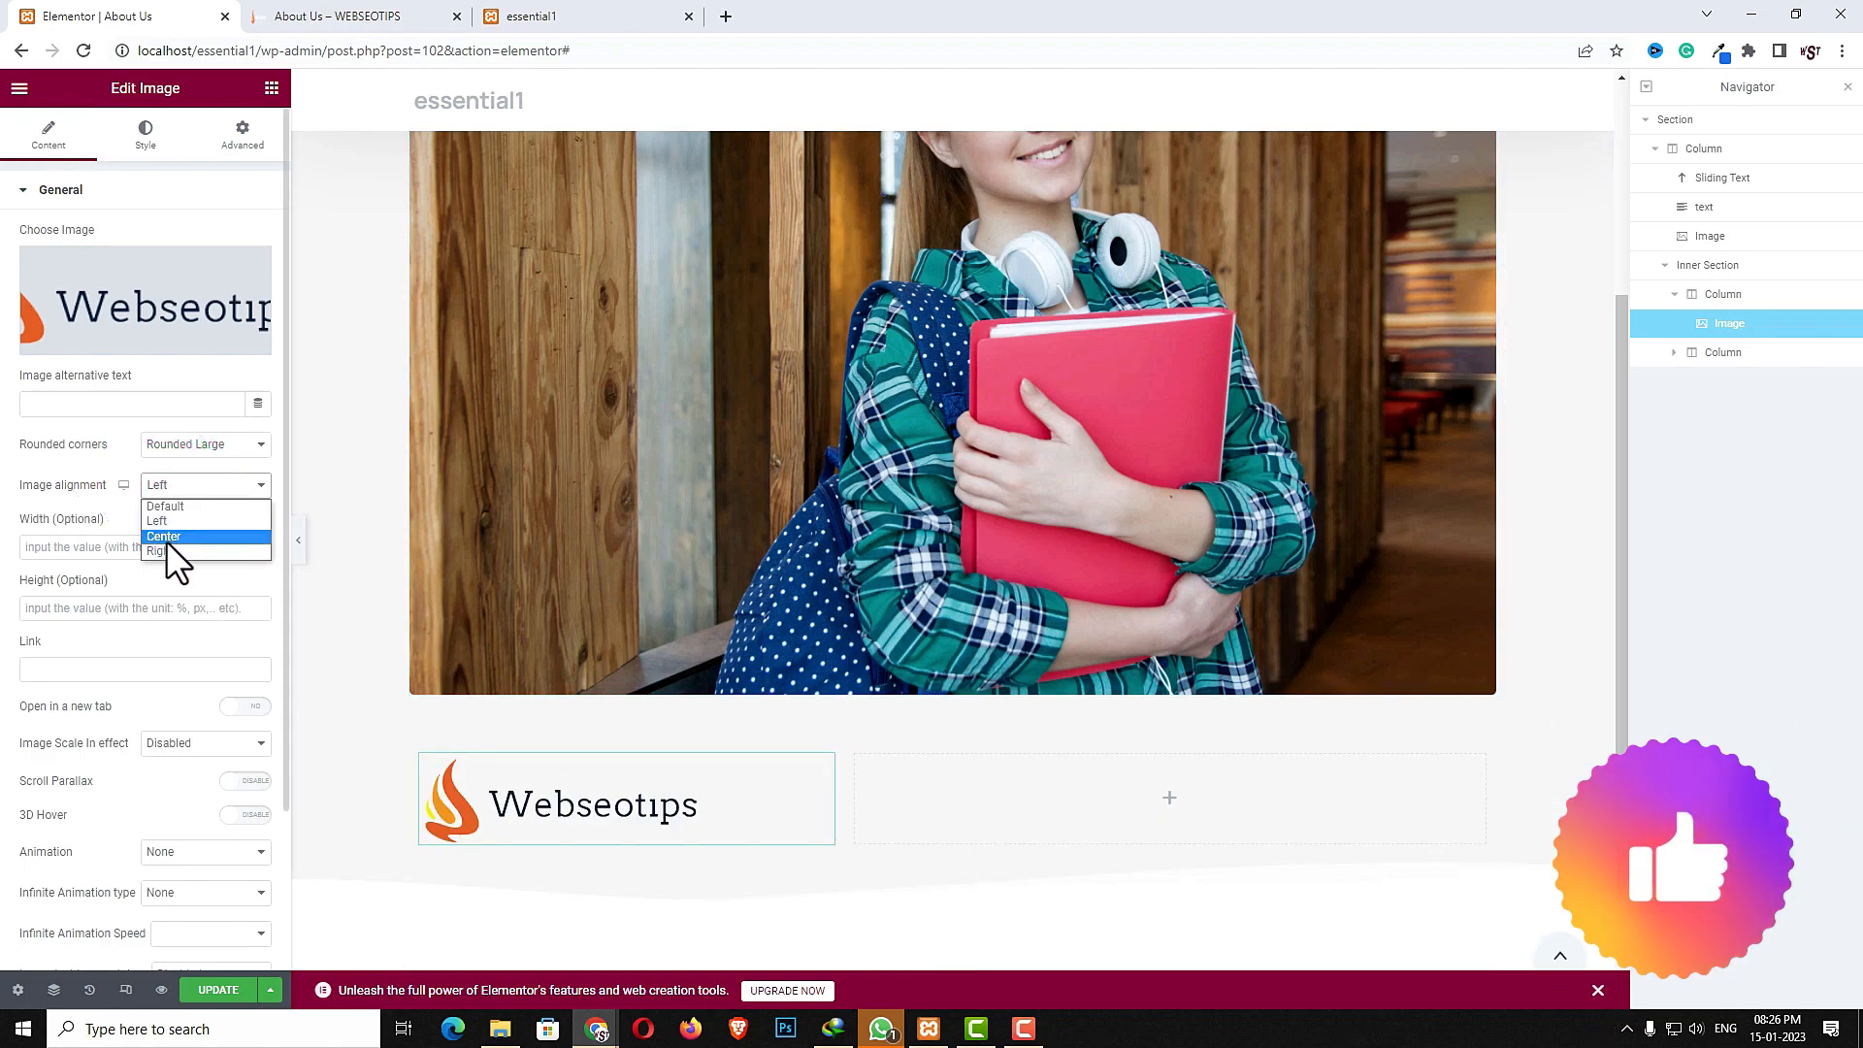
click(166, 539)
scroll(185, 592, down, 2)
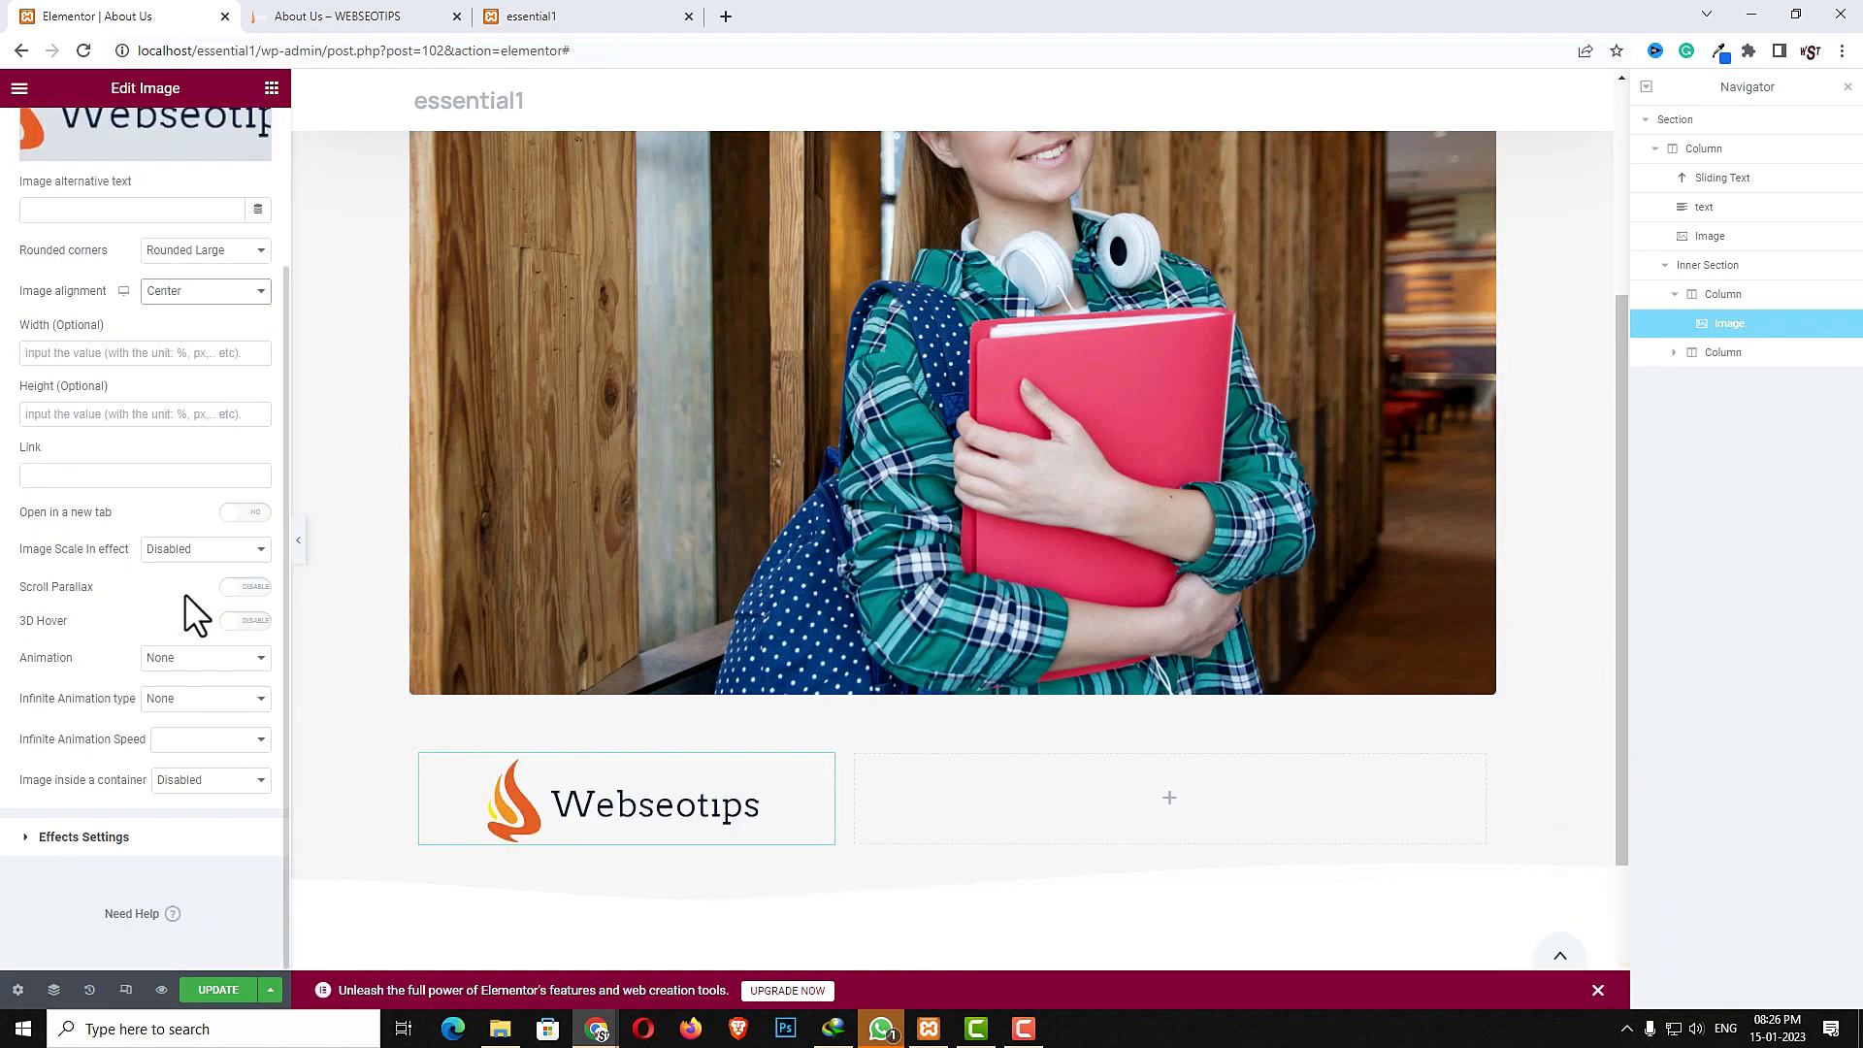
scroll(182, 619, up, 2)
- Add a text widget to the second inner column
click(1176, 803)
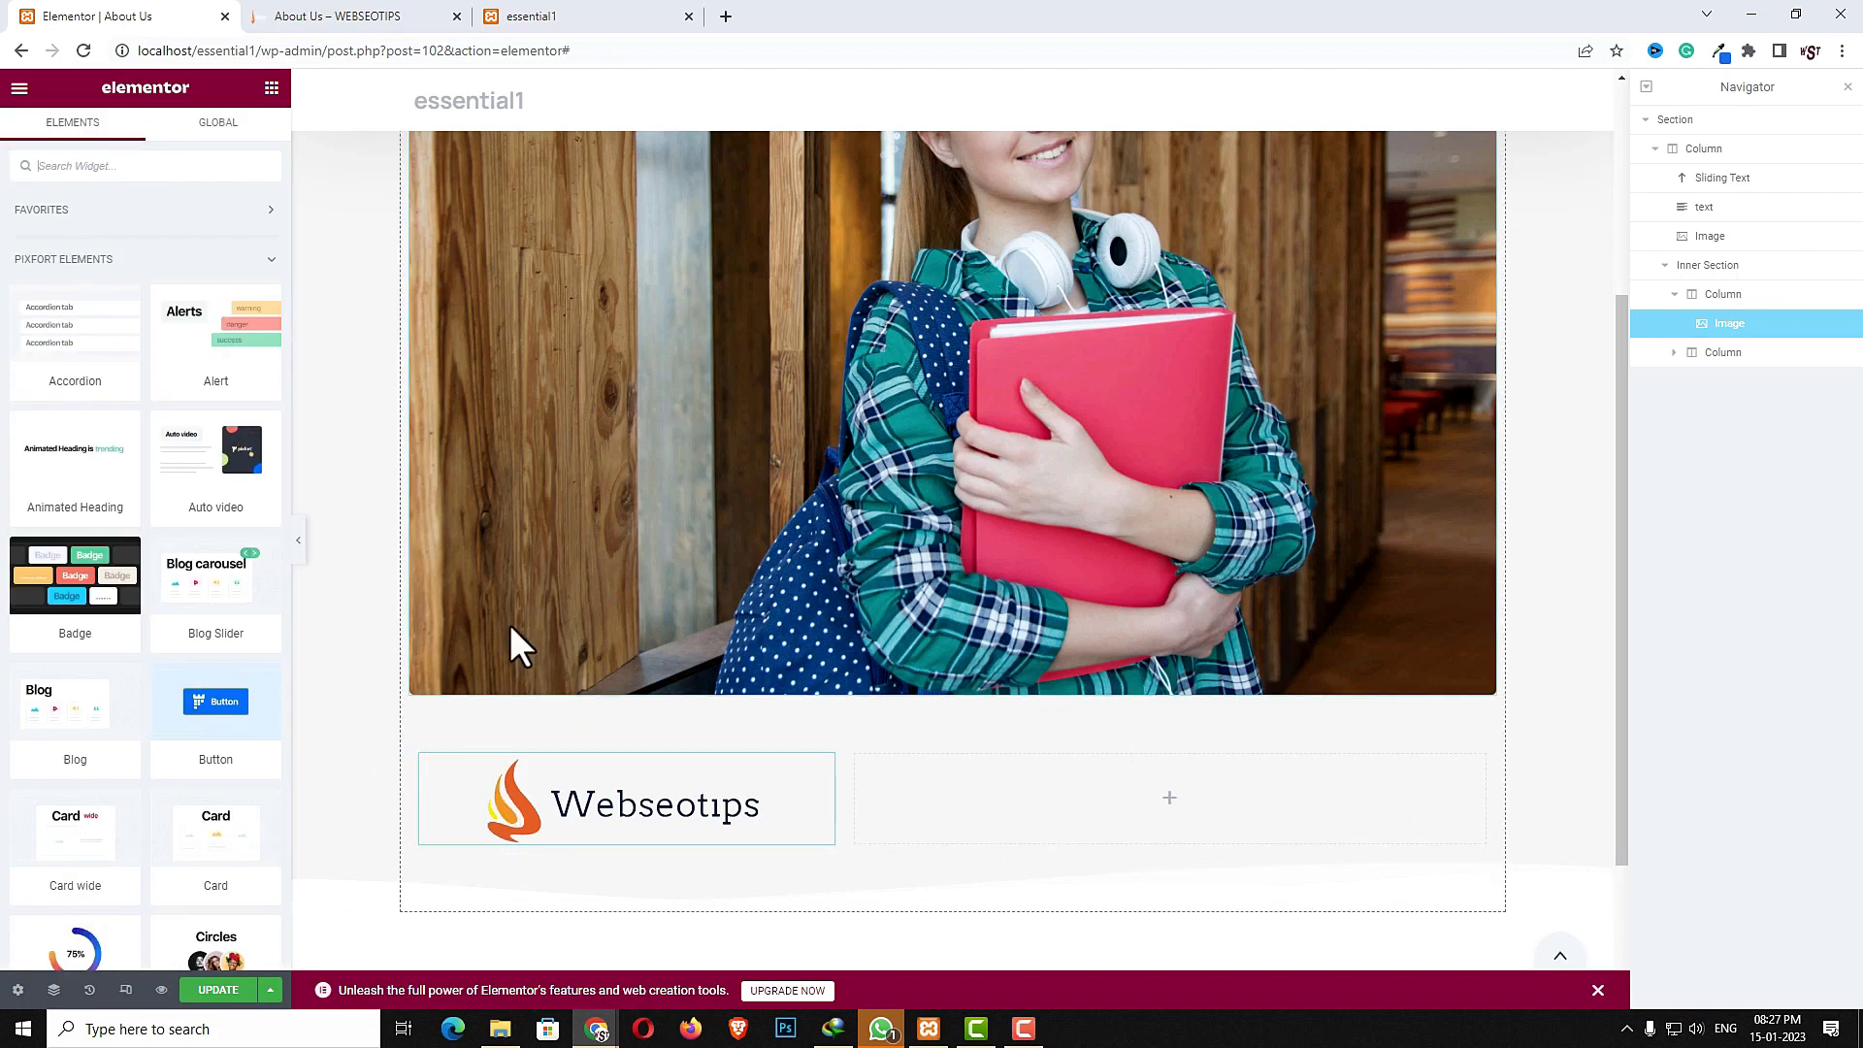
click(115, 165)
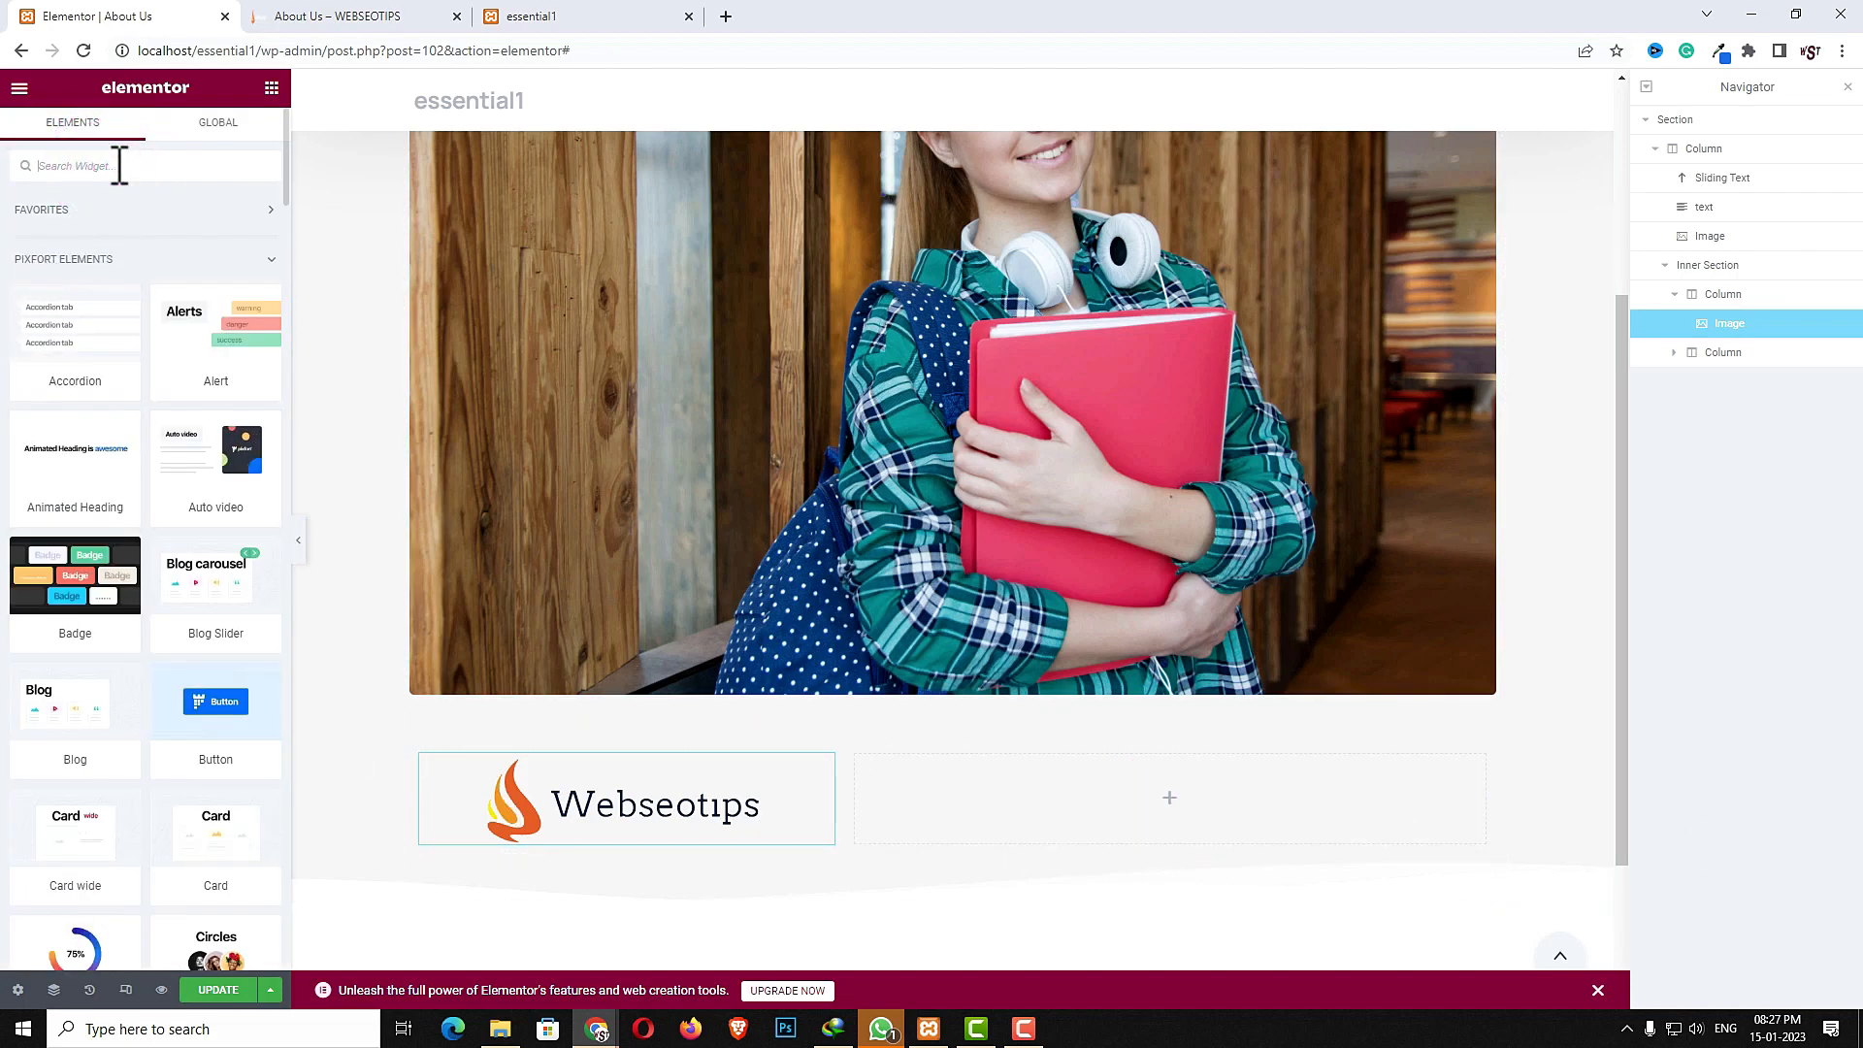
text(text)
drag(204, 449, 1026, 778)
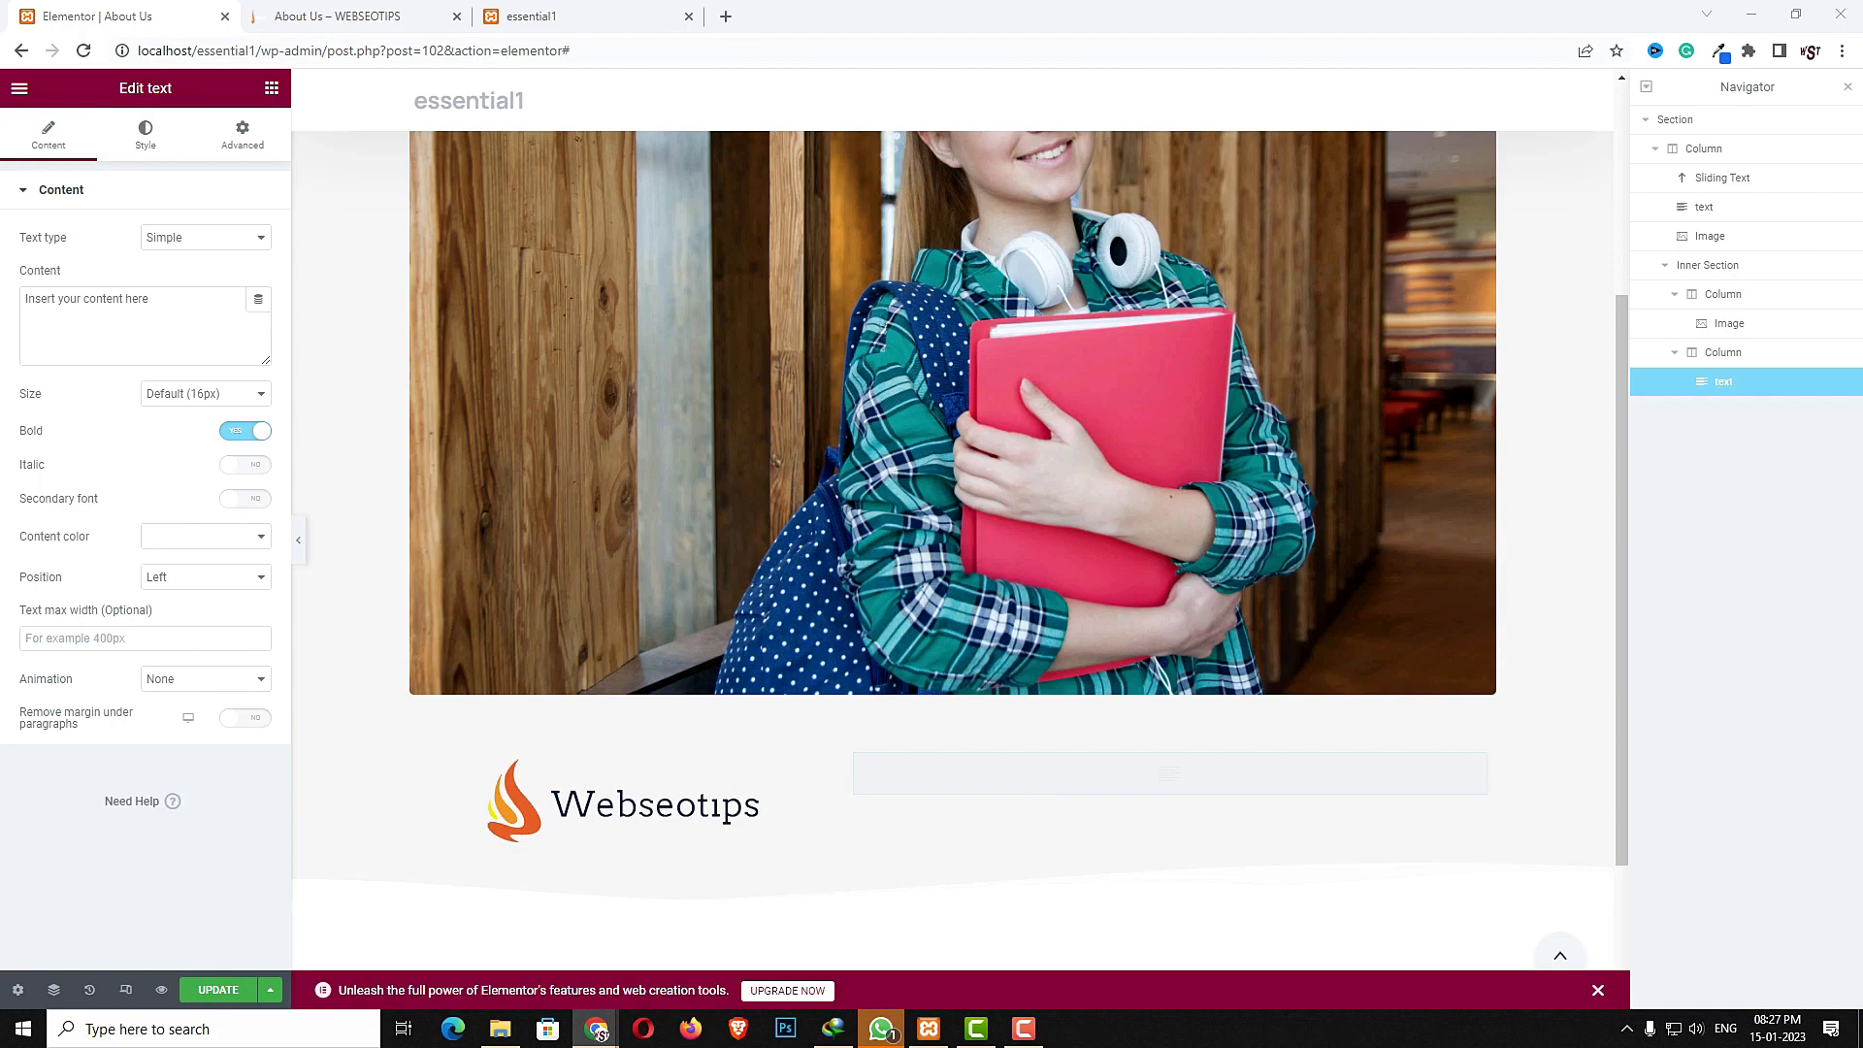
- Paste the lorem ipsum paragraph as the text content and set its size to 18px
click(87, 349)
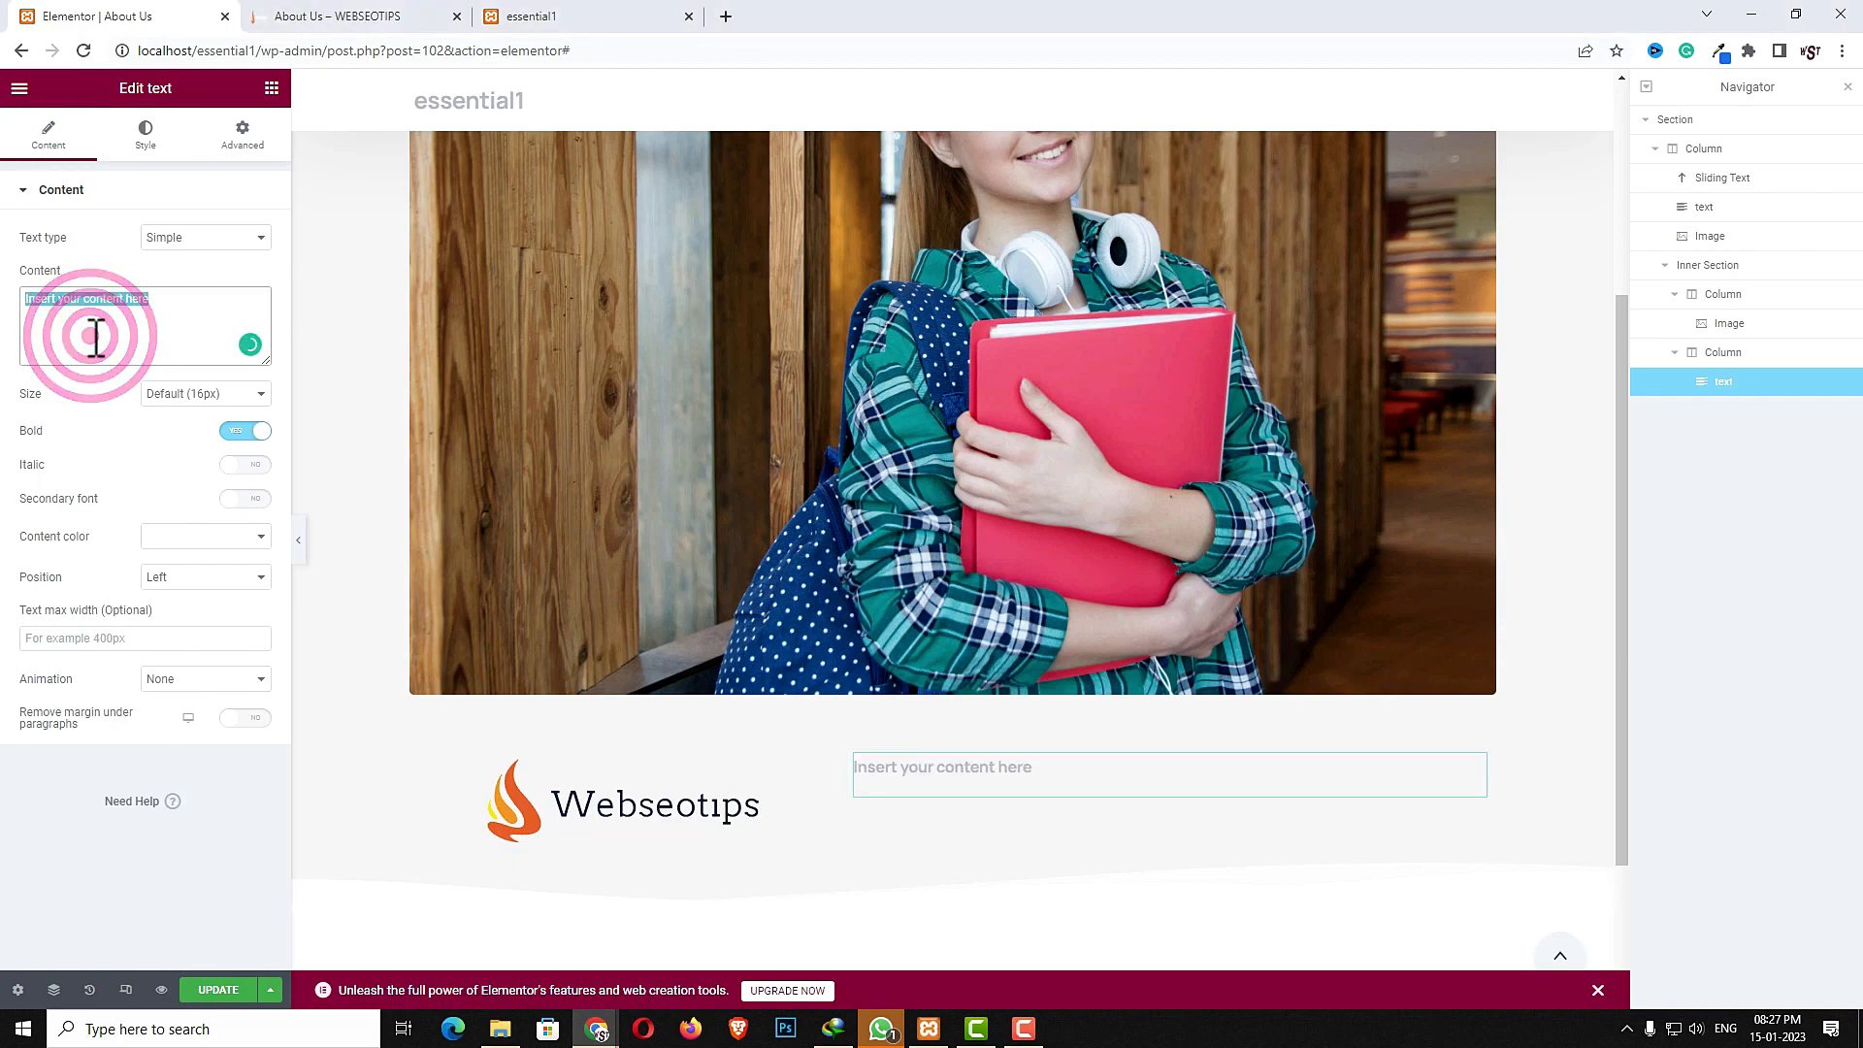
text(Lorem ipsum dolor sit amet, consectetur adipiscing elit, sed do eiusmod tempor incididunt ut labore et dolore magna aliqua. Dolar elite monda ont ca enim ad nowe minim veniam.)
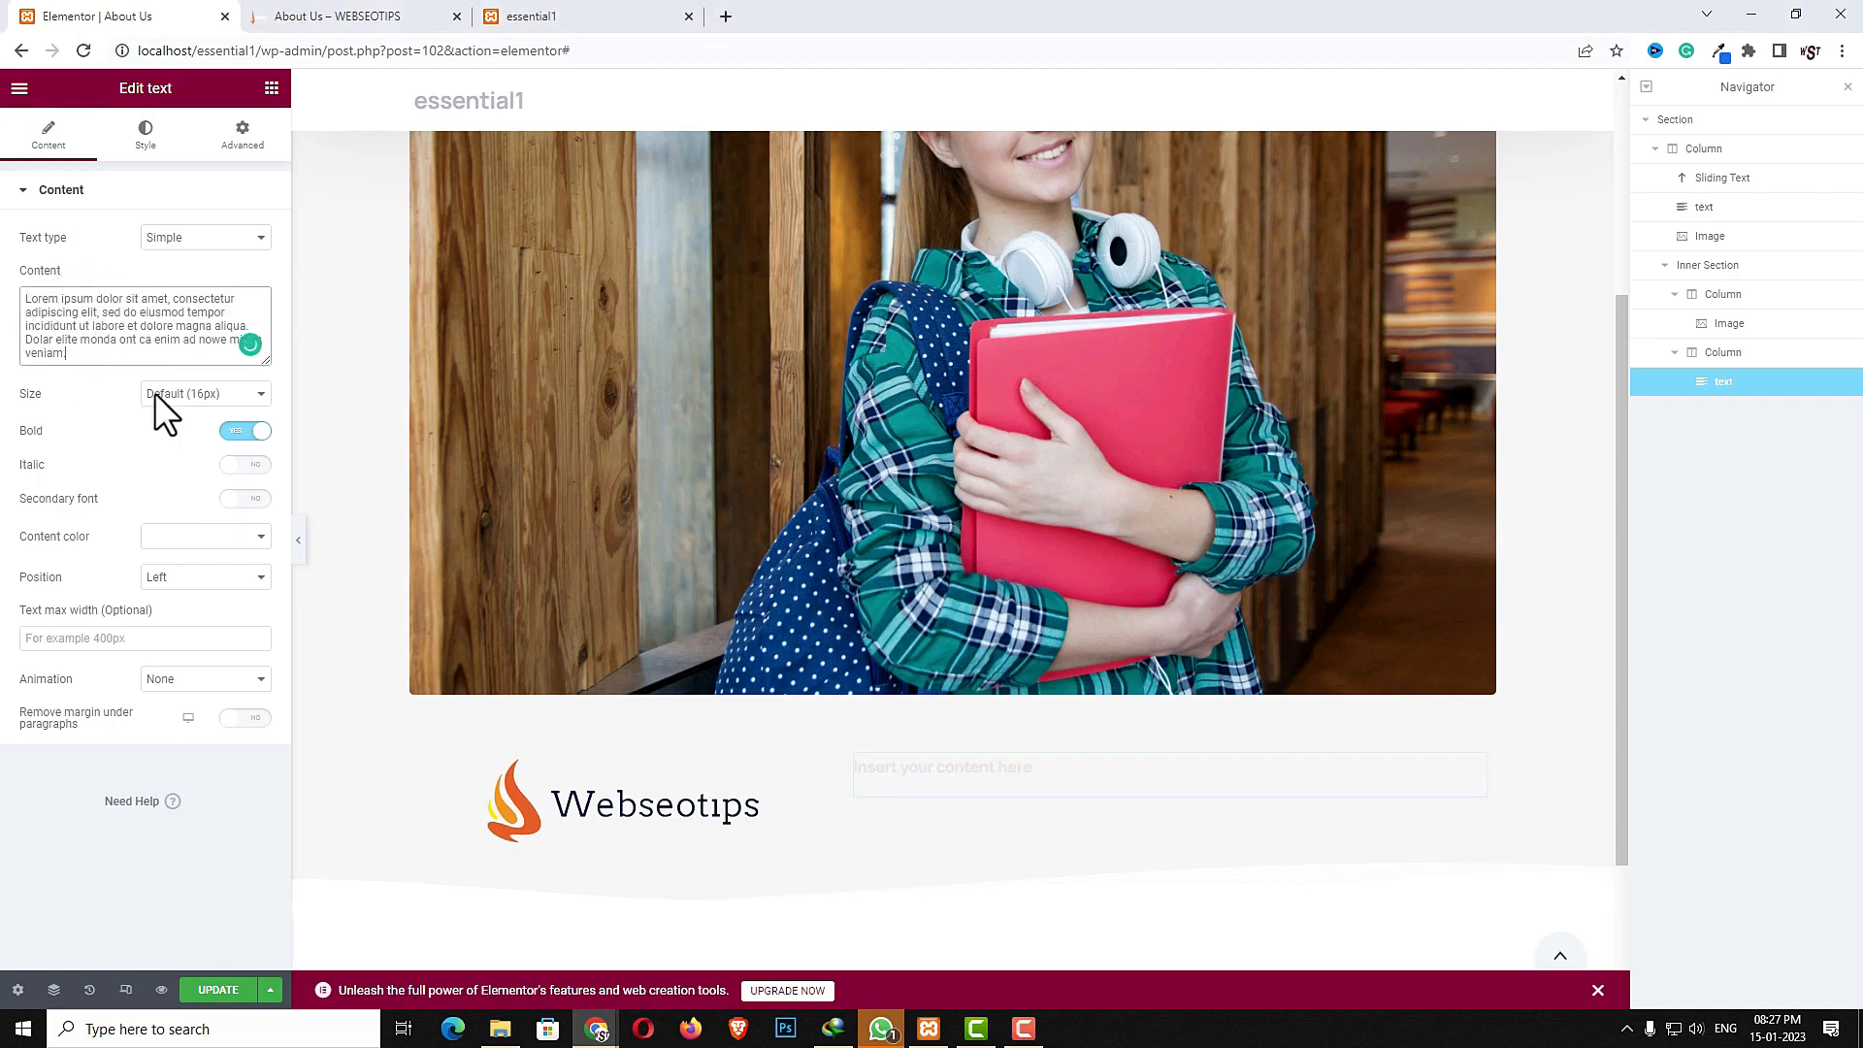
click(207, 392)
click(197, 457)
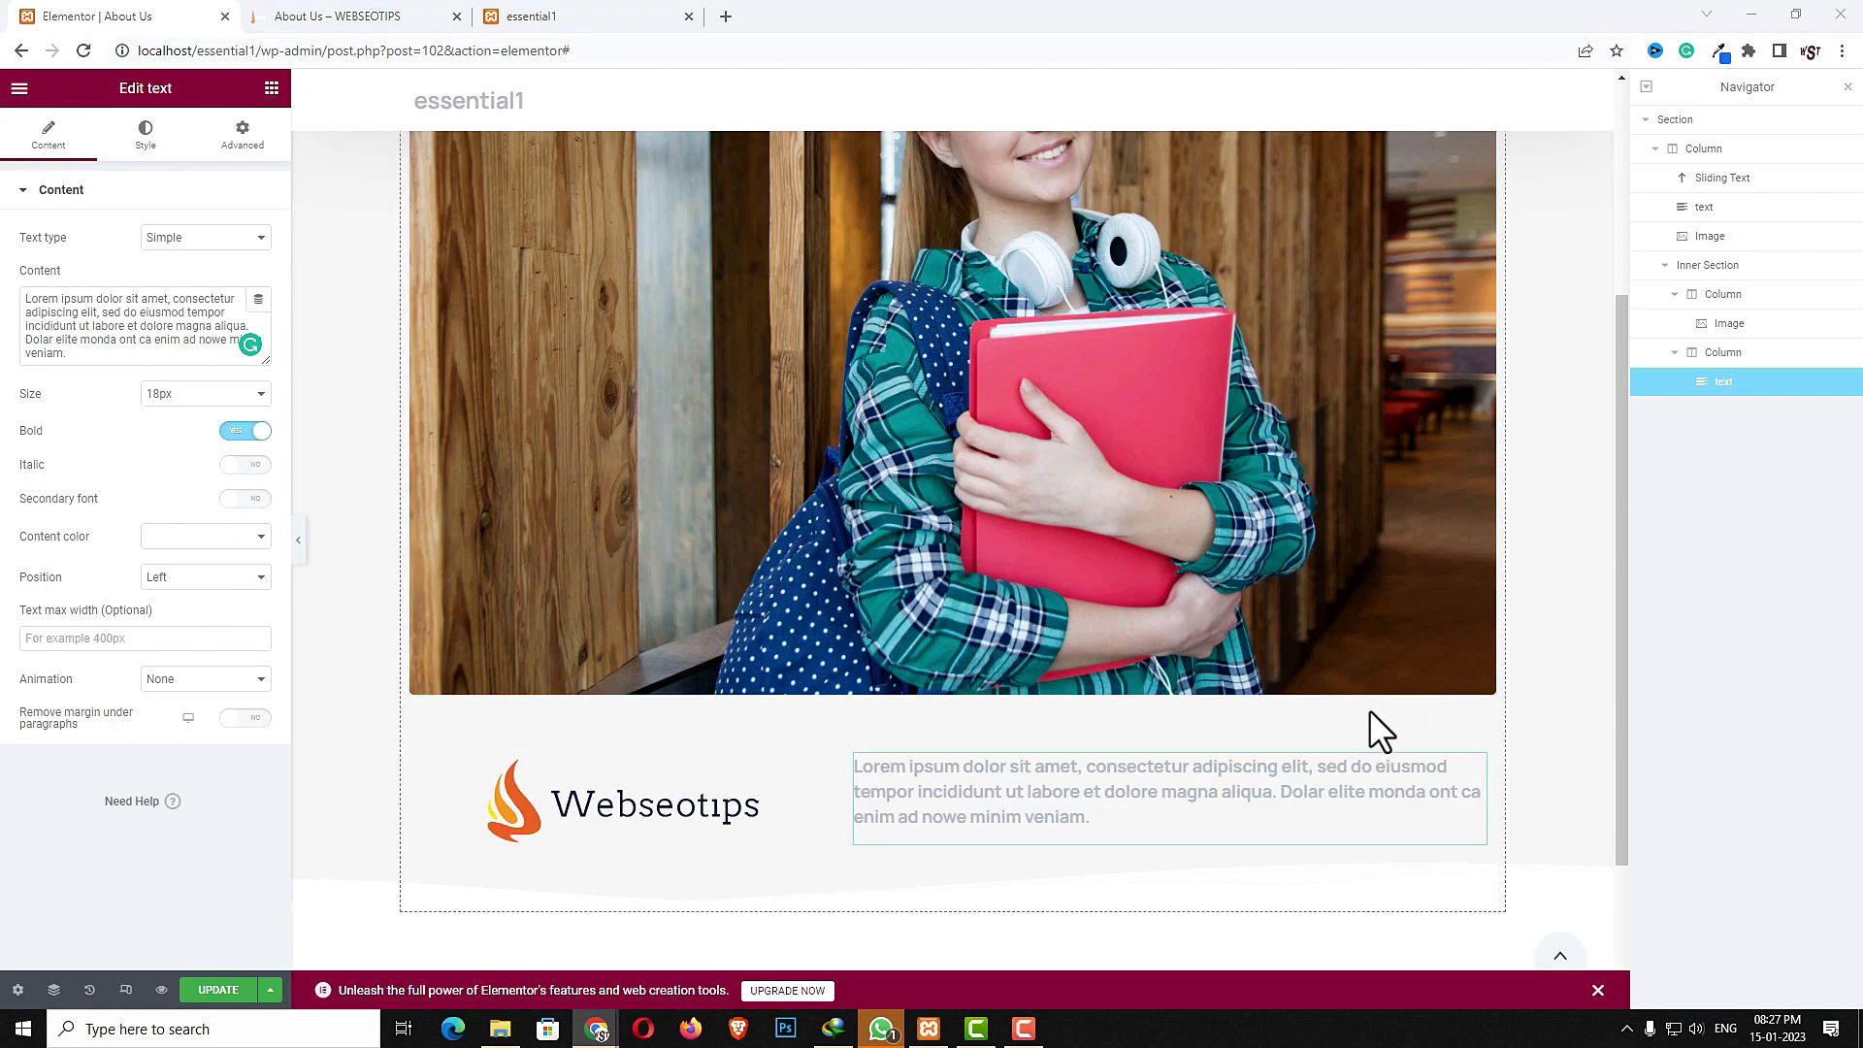
- Add a new two-column section below the hero section
scroll(998, 832, down, 3)
click(926, 841)
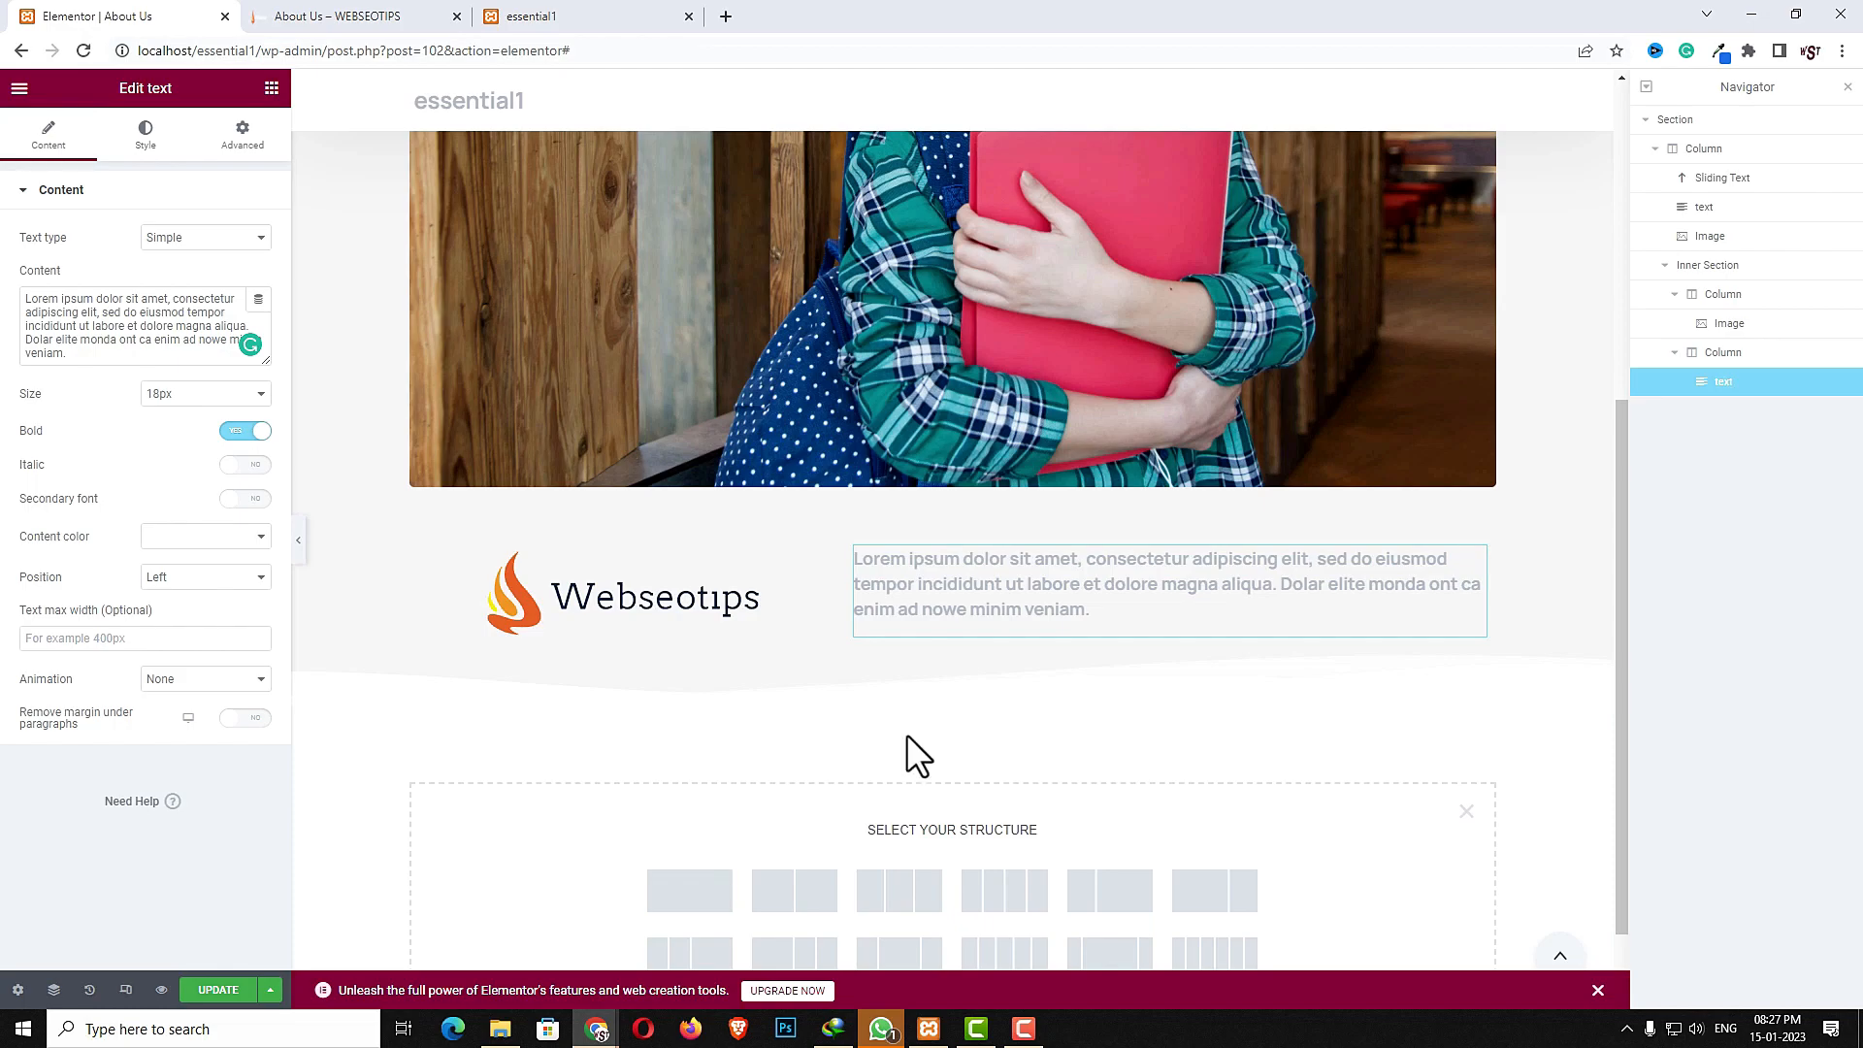
click(811, 892)
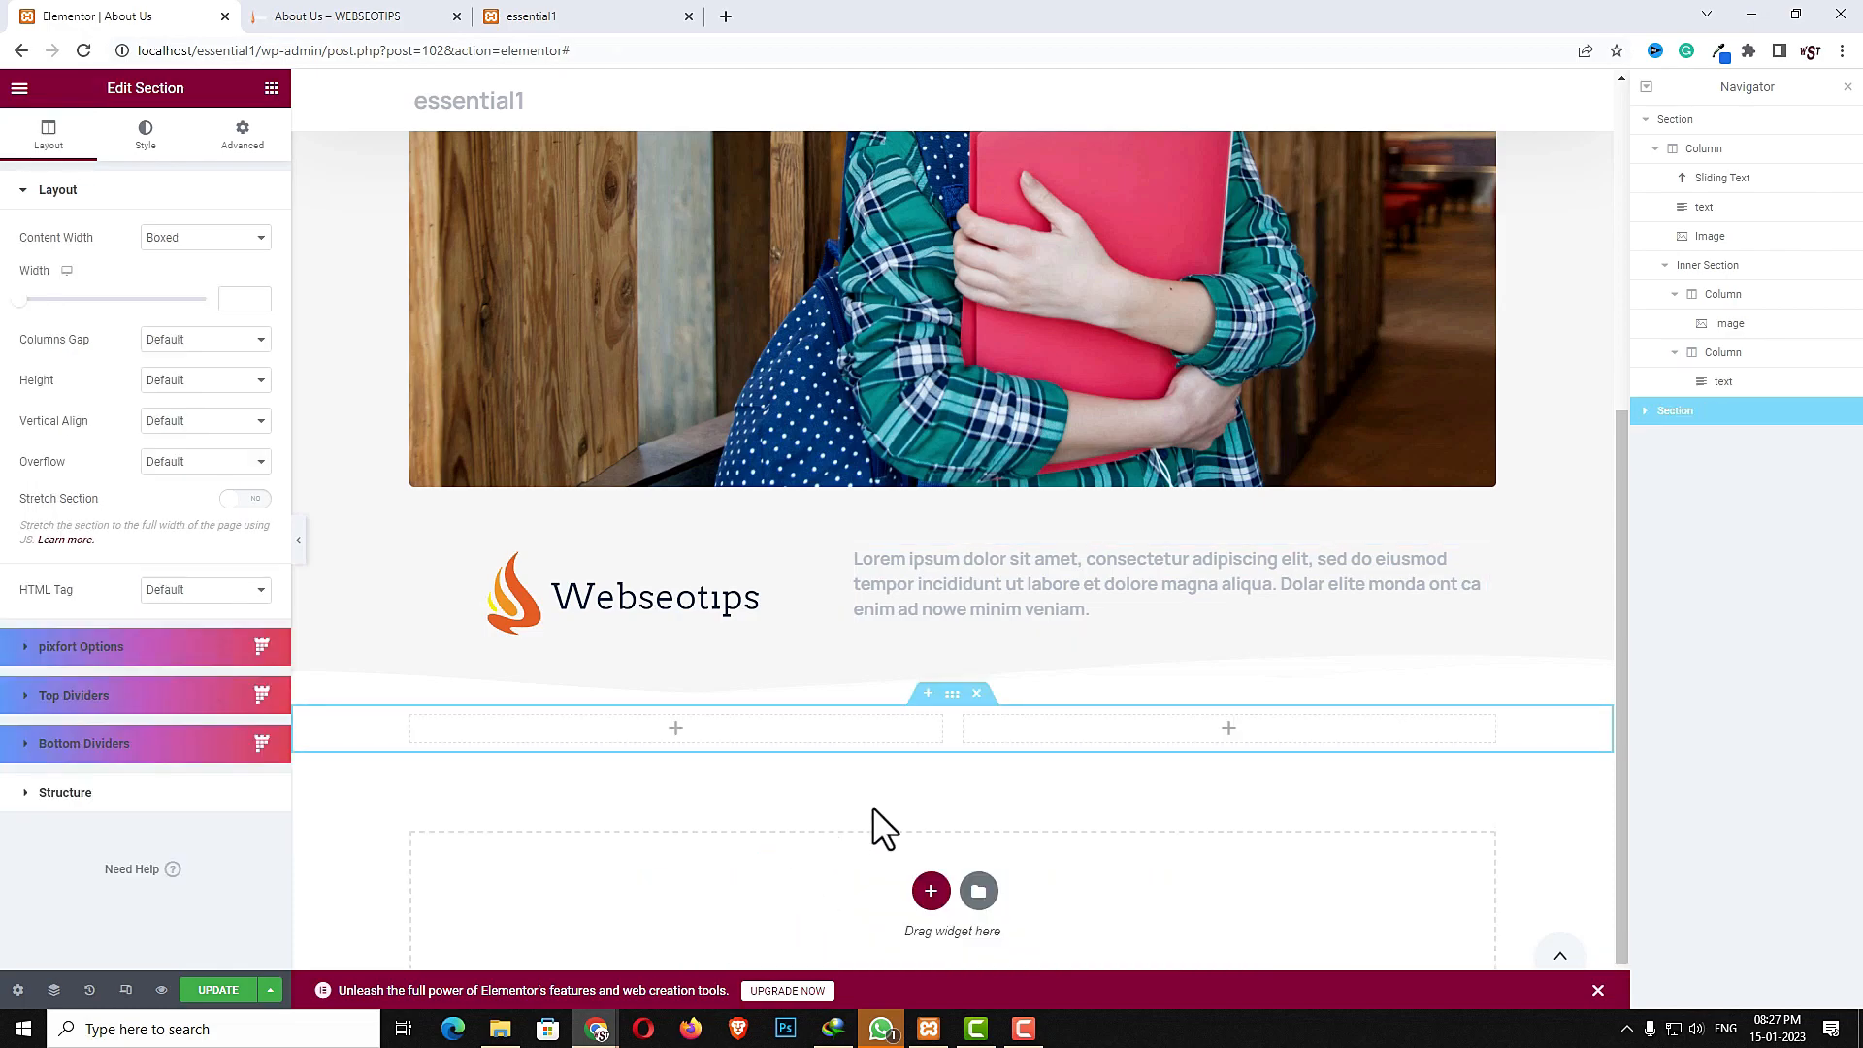
- Review the live About Us page's photo gallery and Join us Today section for reference
click(416, 15)
scroll(1215, 789, down, 8)
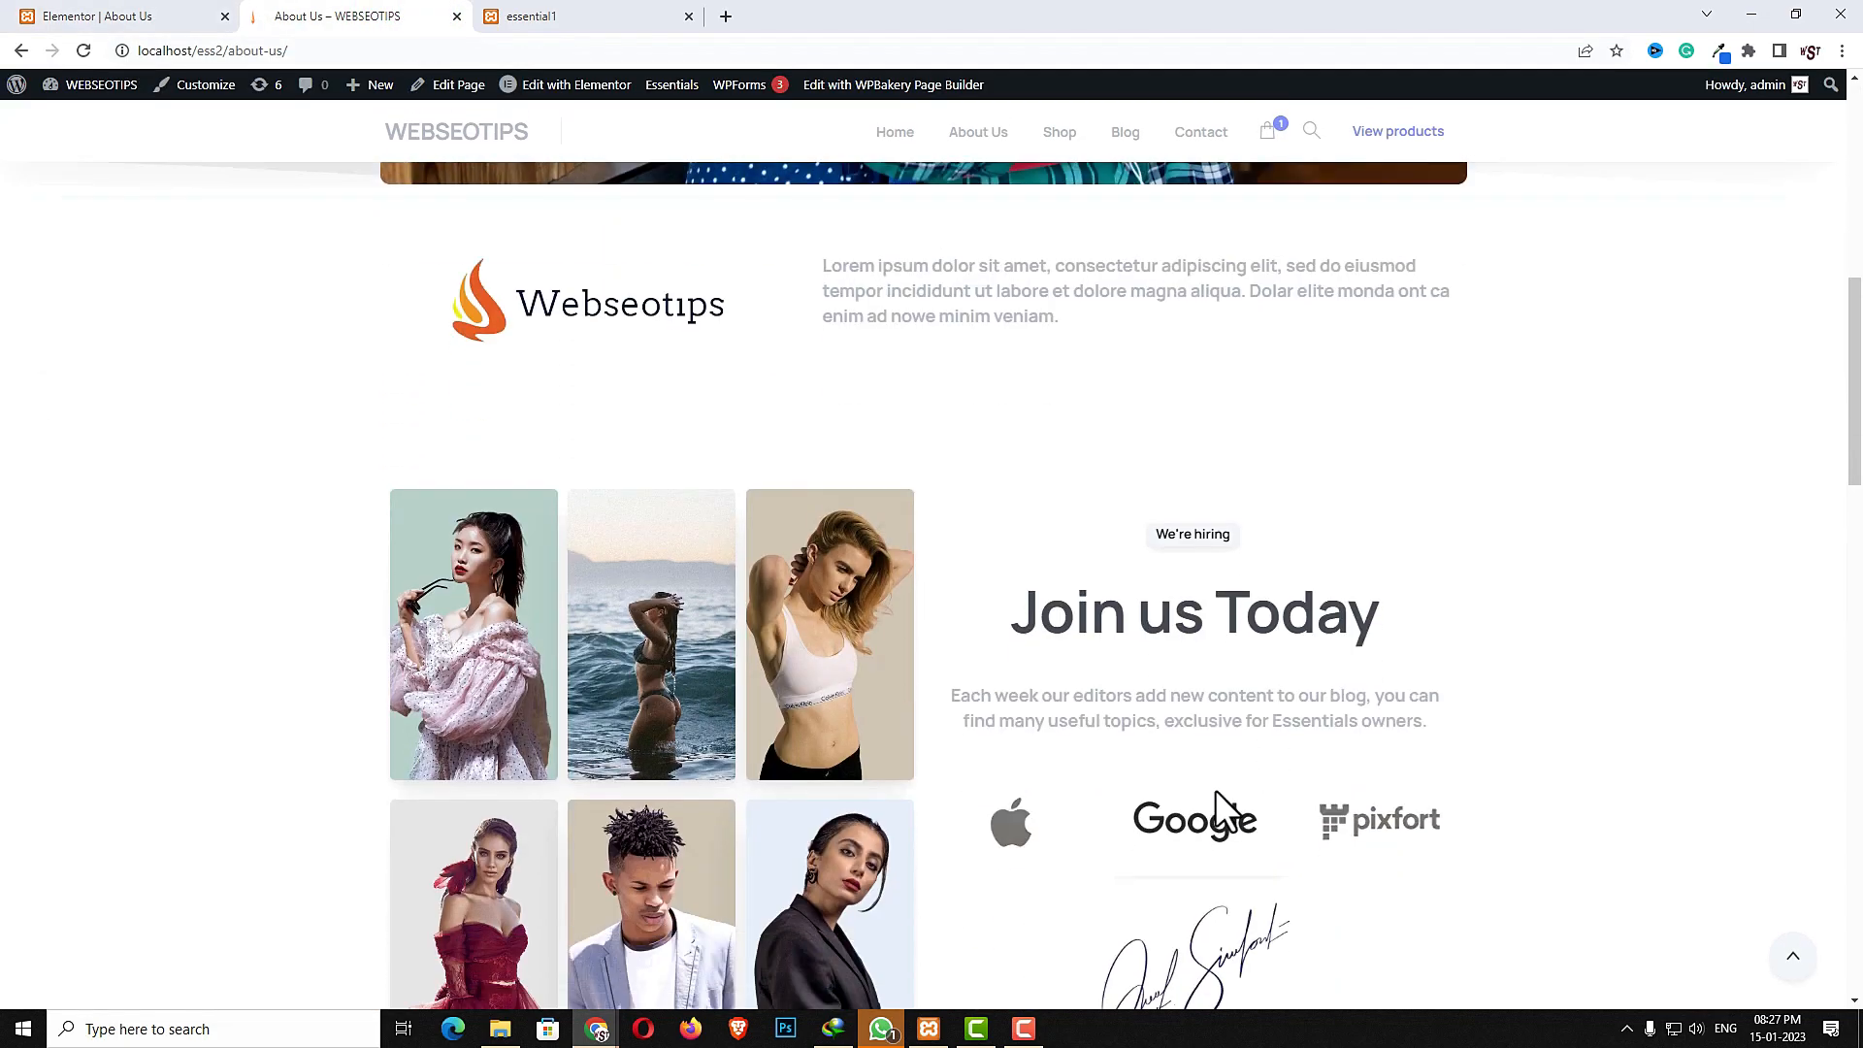
scroll(1017, 829, down, 3)
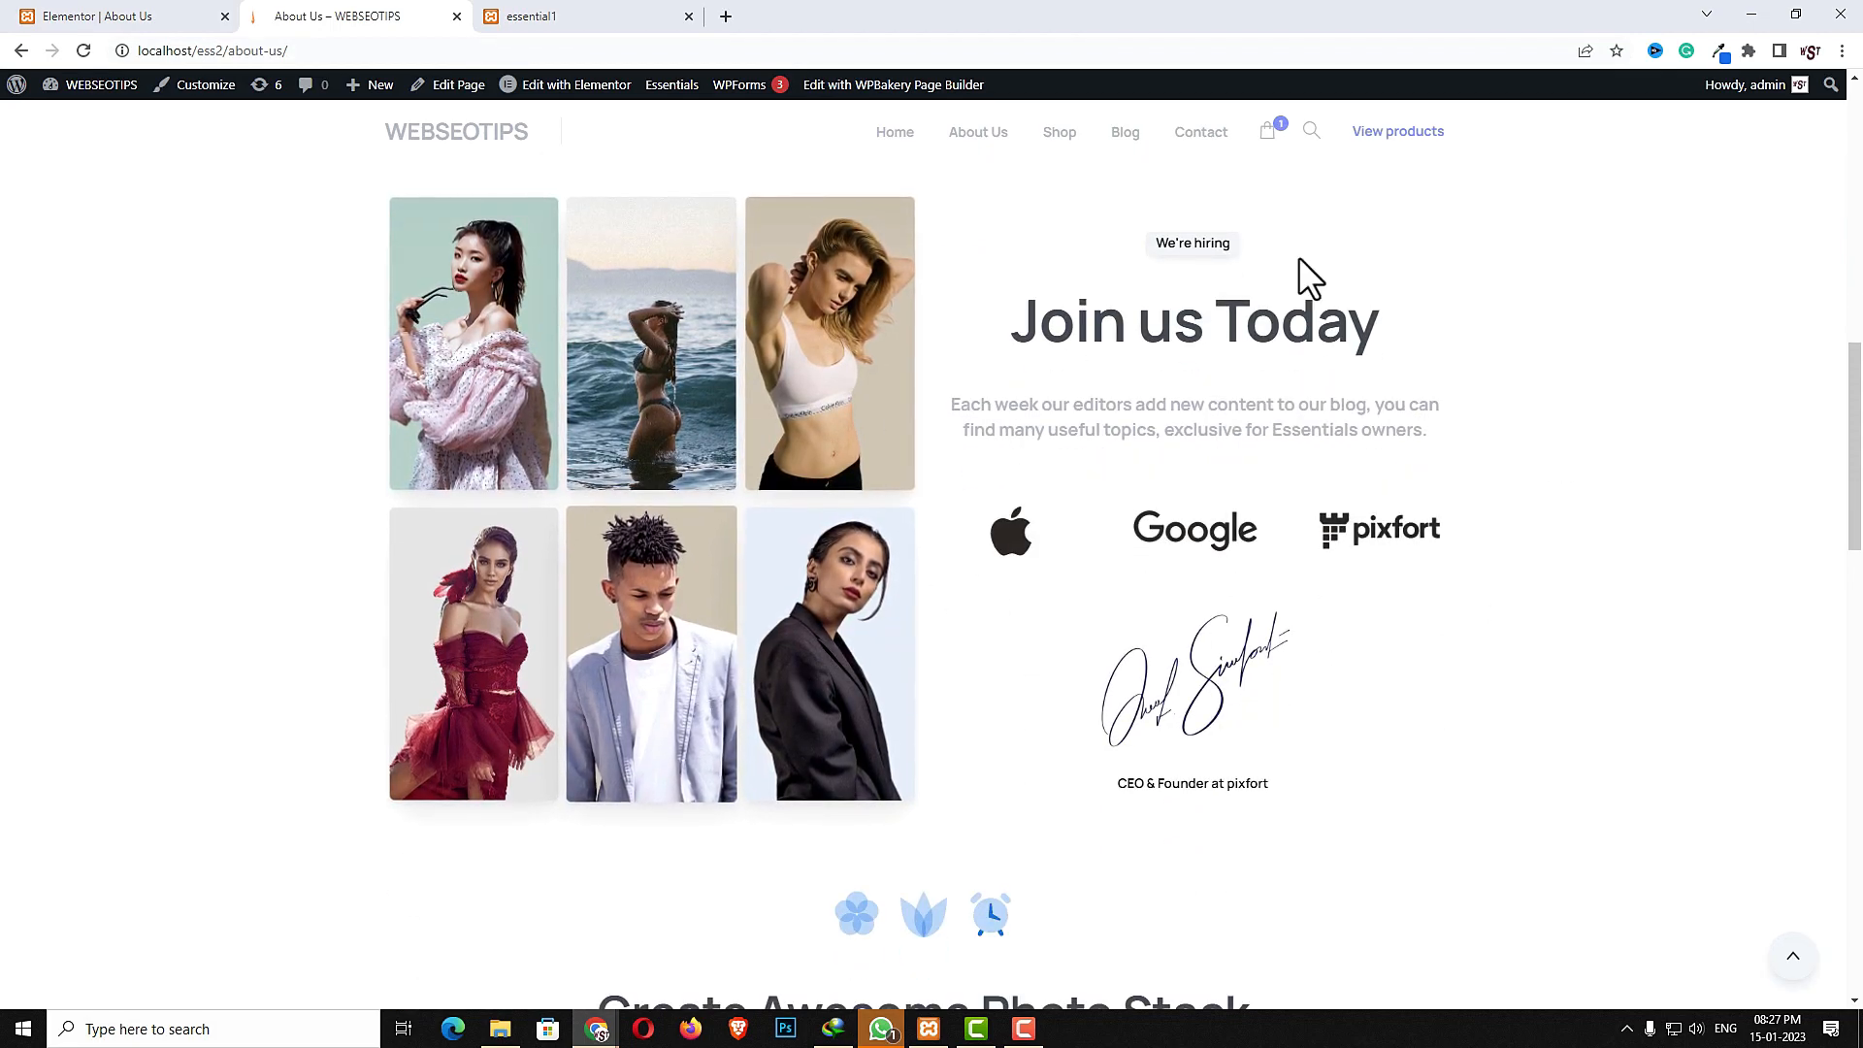
click(175, 15)
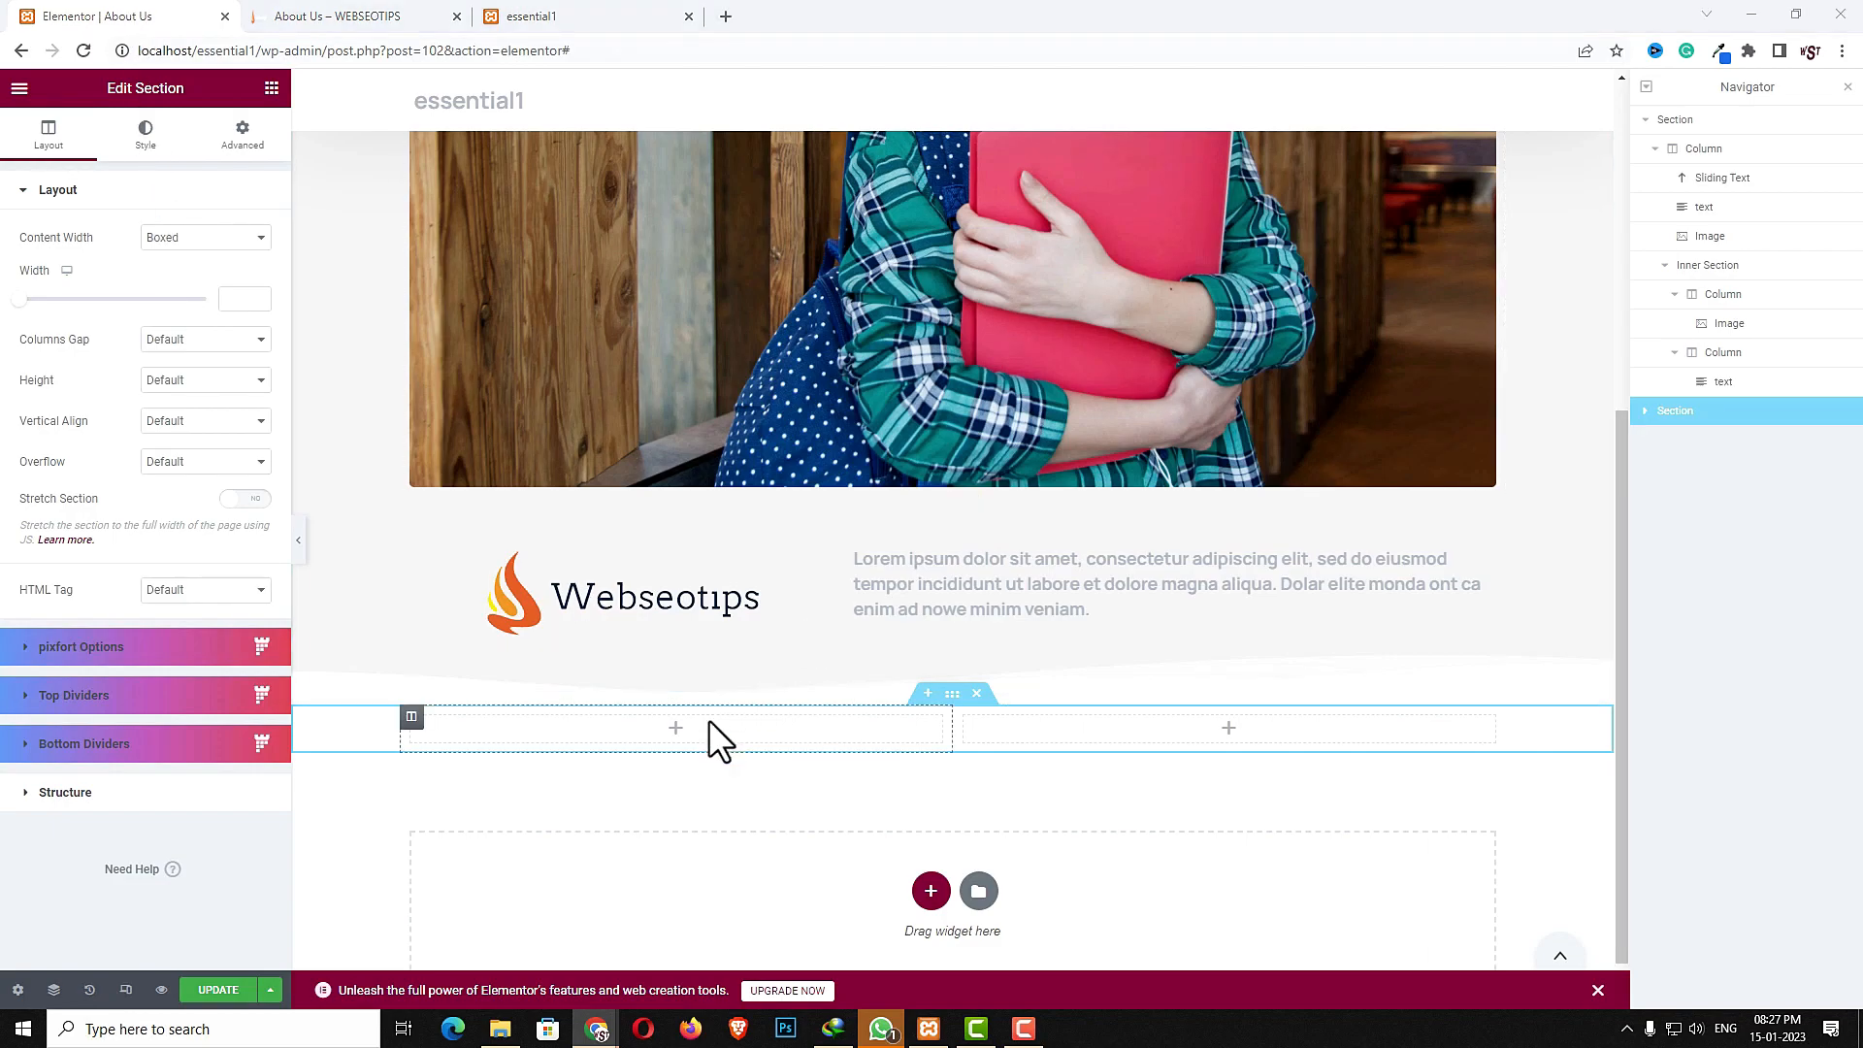
- Add a Gallery widget to the new section's left column
click(676, 730)
click(133, 163)
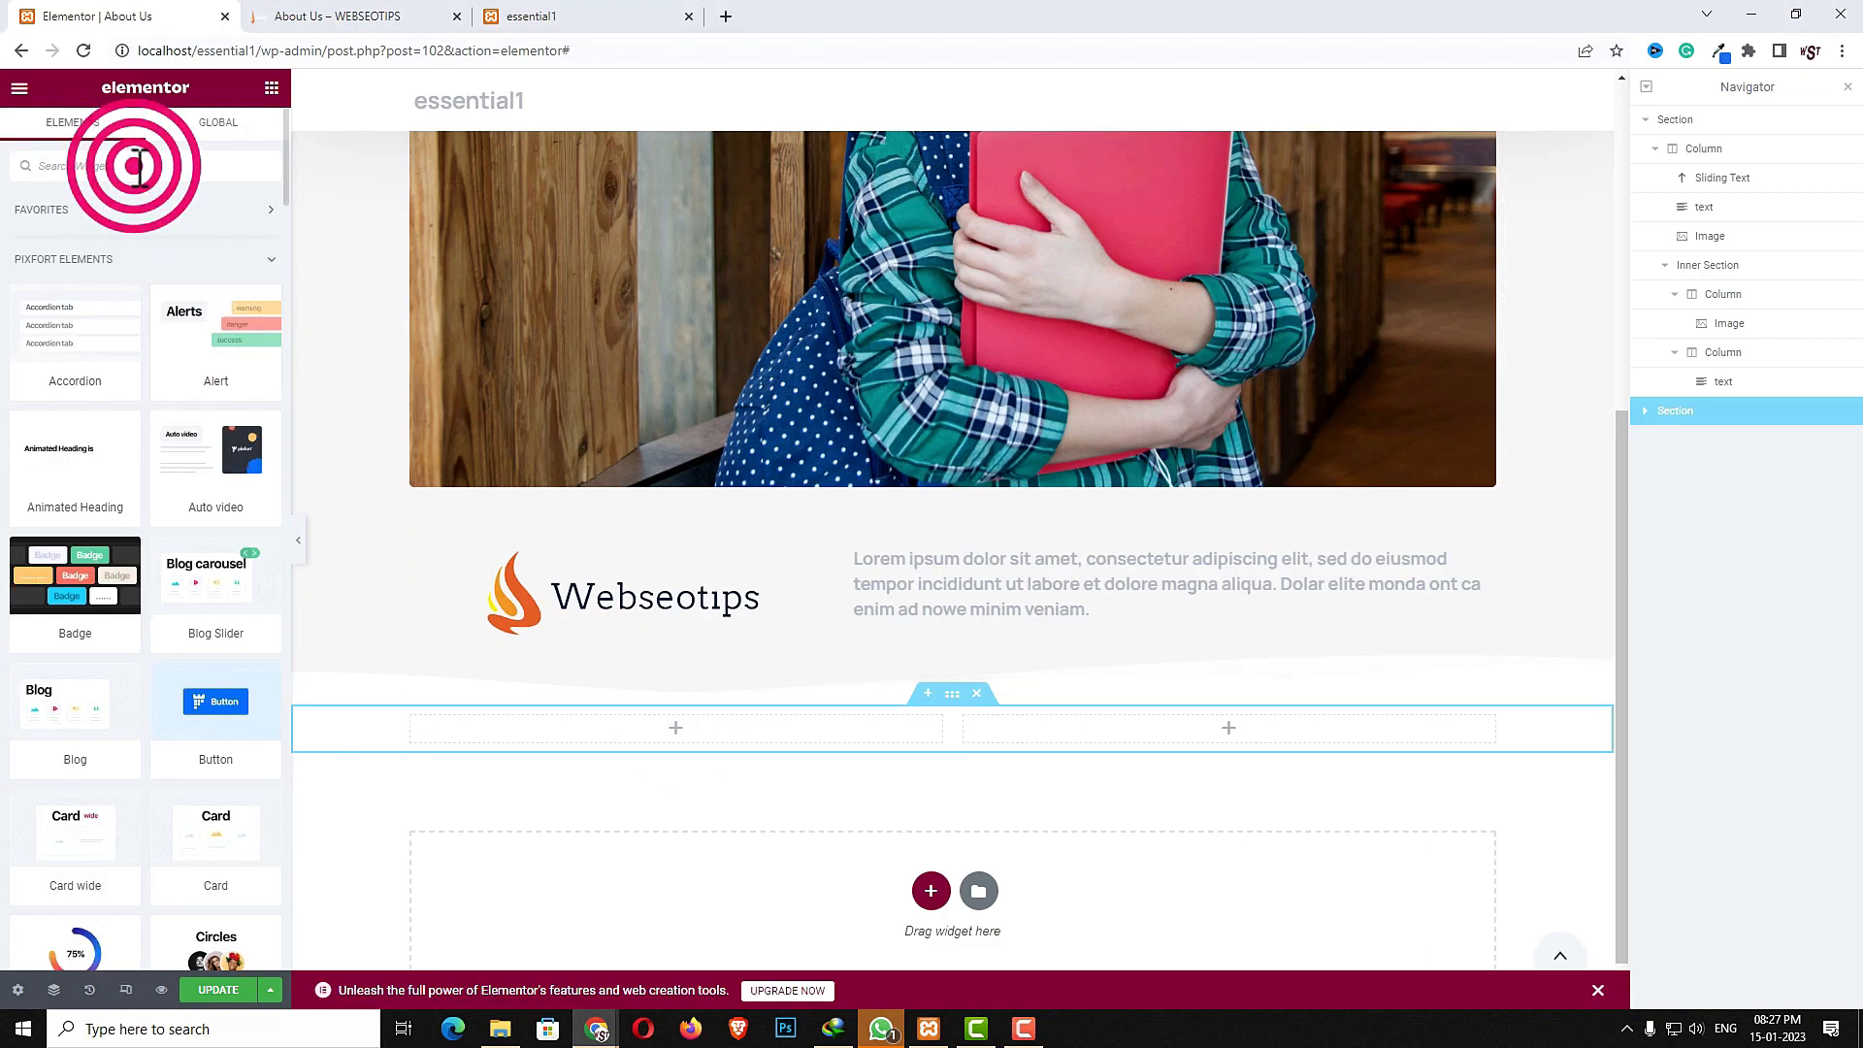
text(gall)
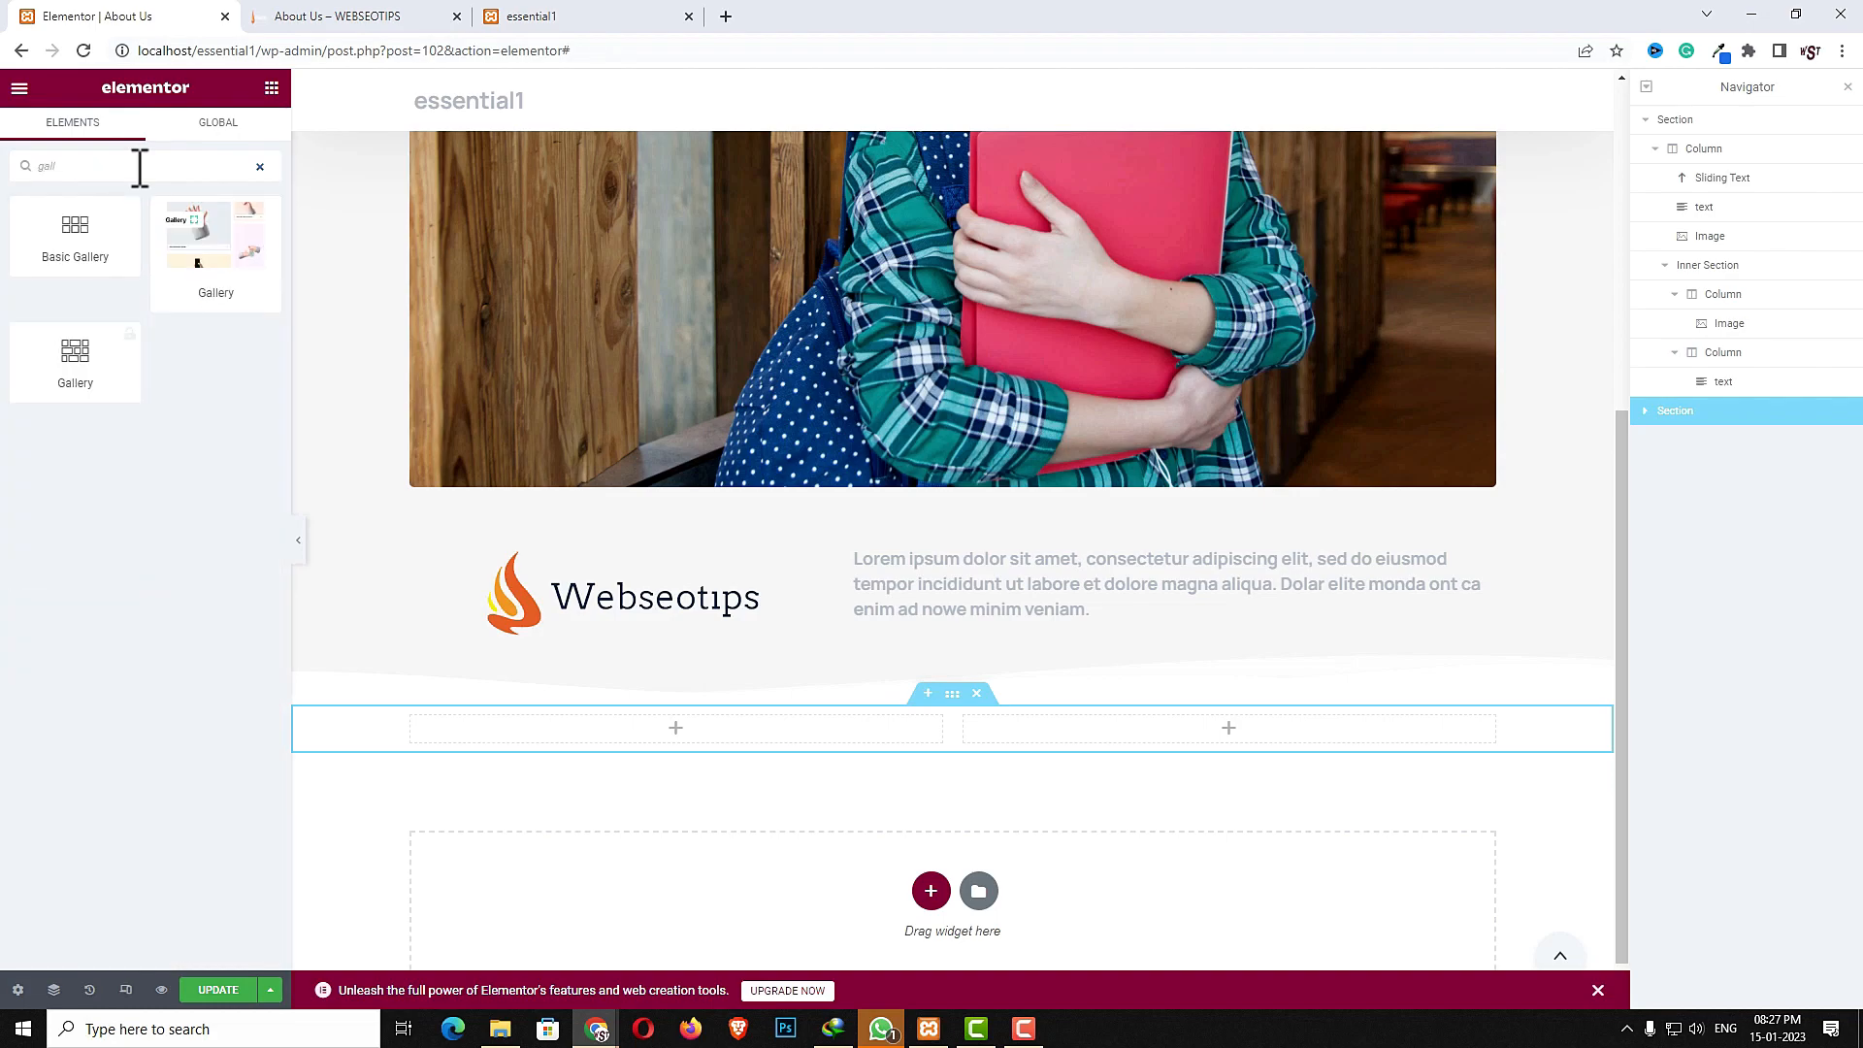
drag(208, 258, 598, 742)
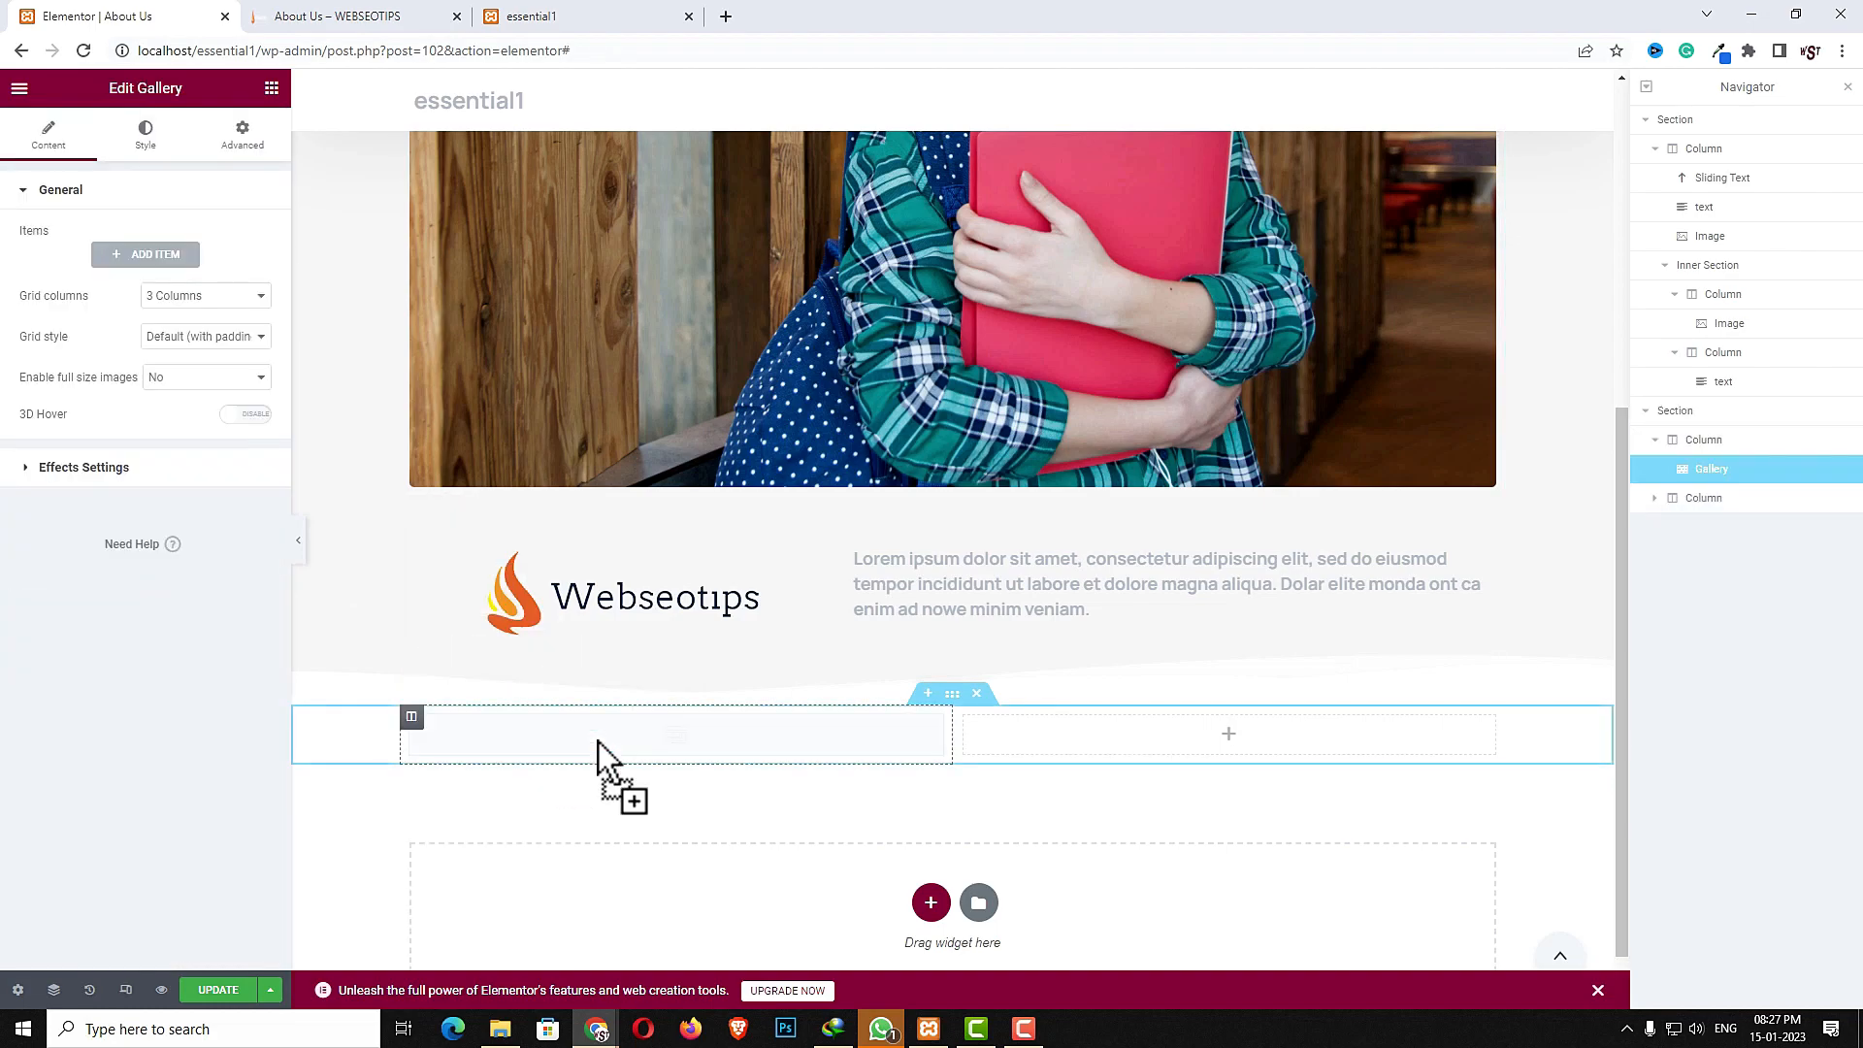
- Add a first gallery item using the p12-1.jpg image
click(149, 262)
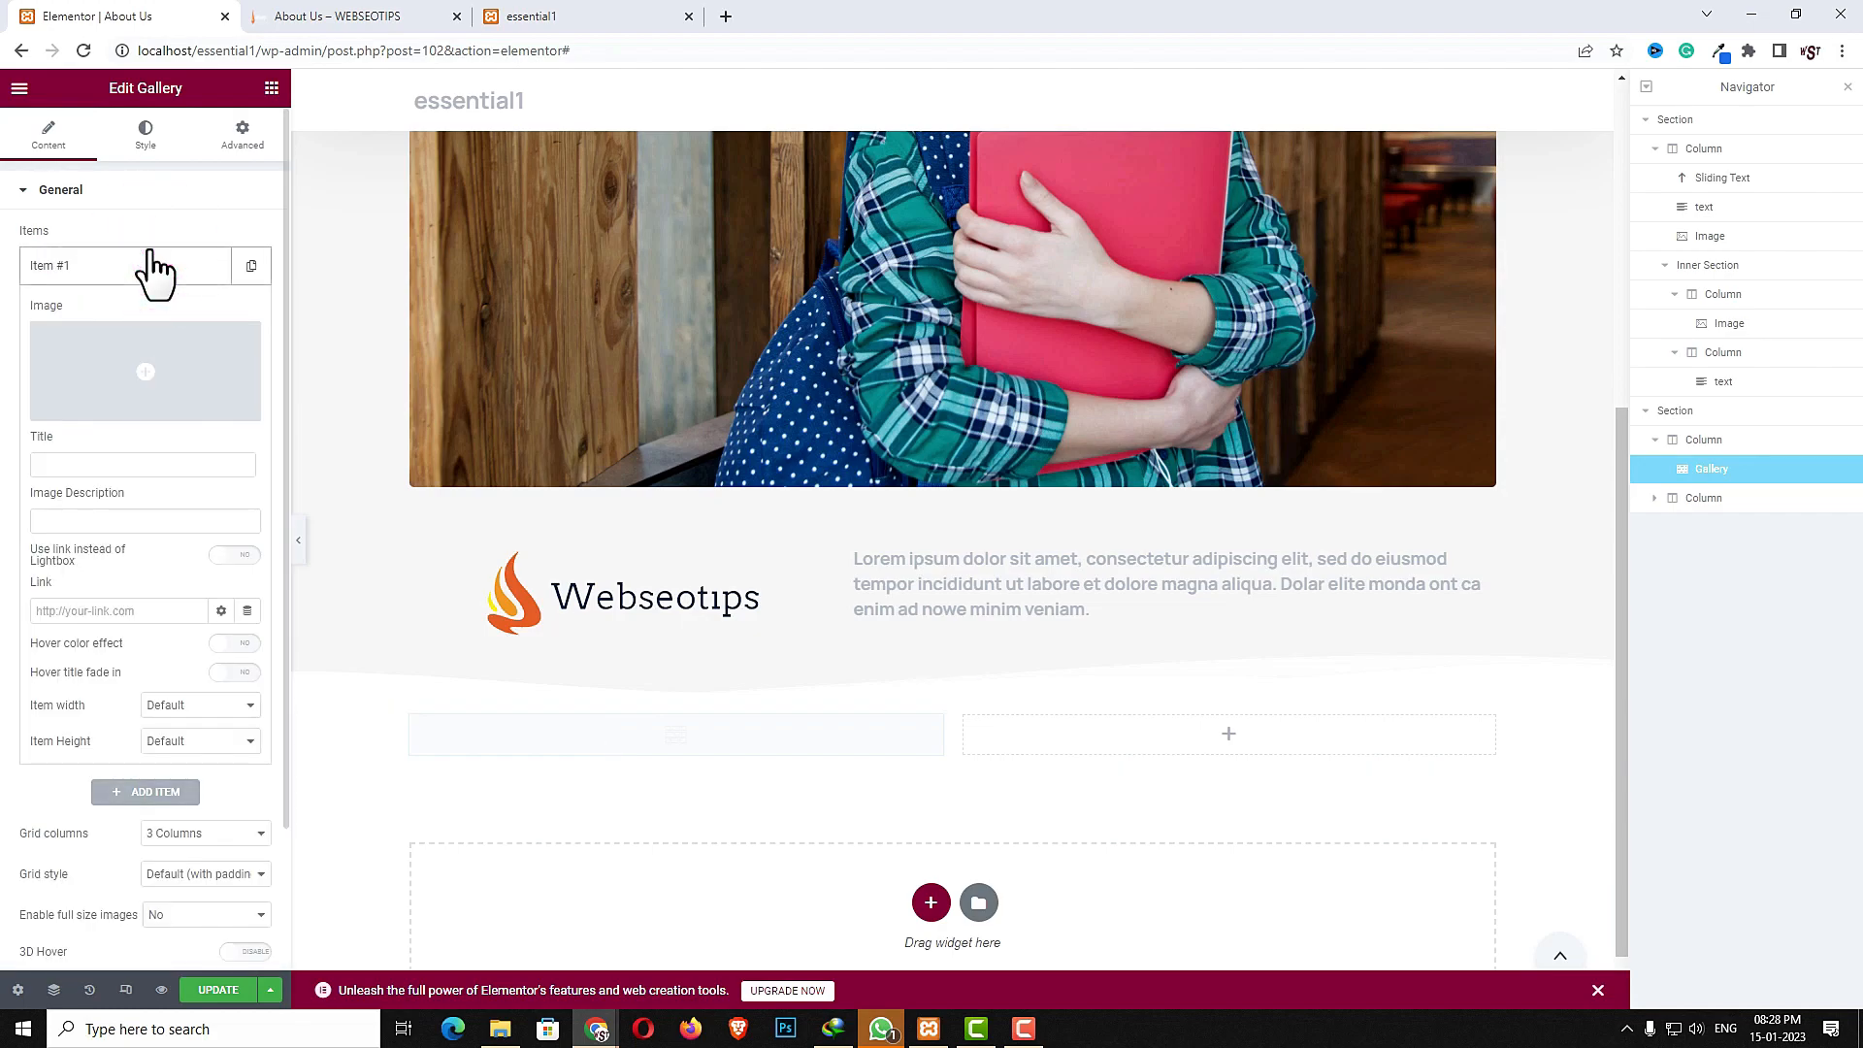
click(129, 354)
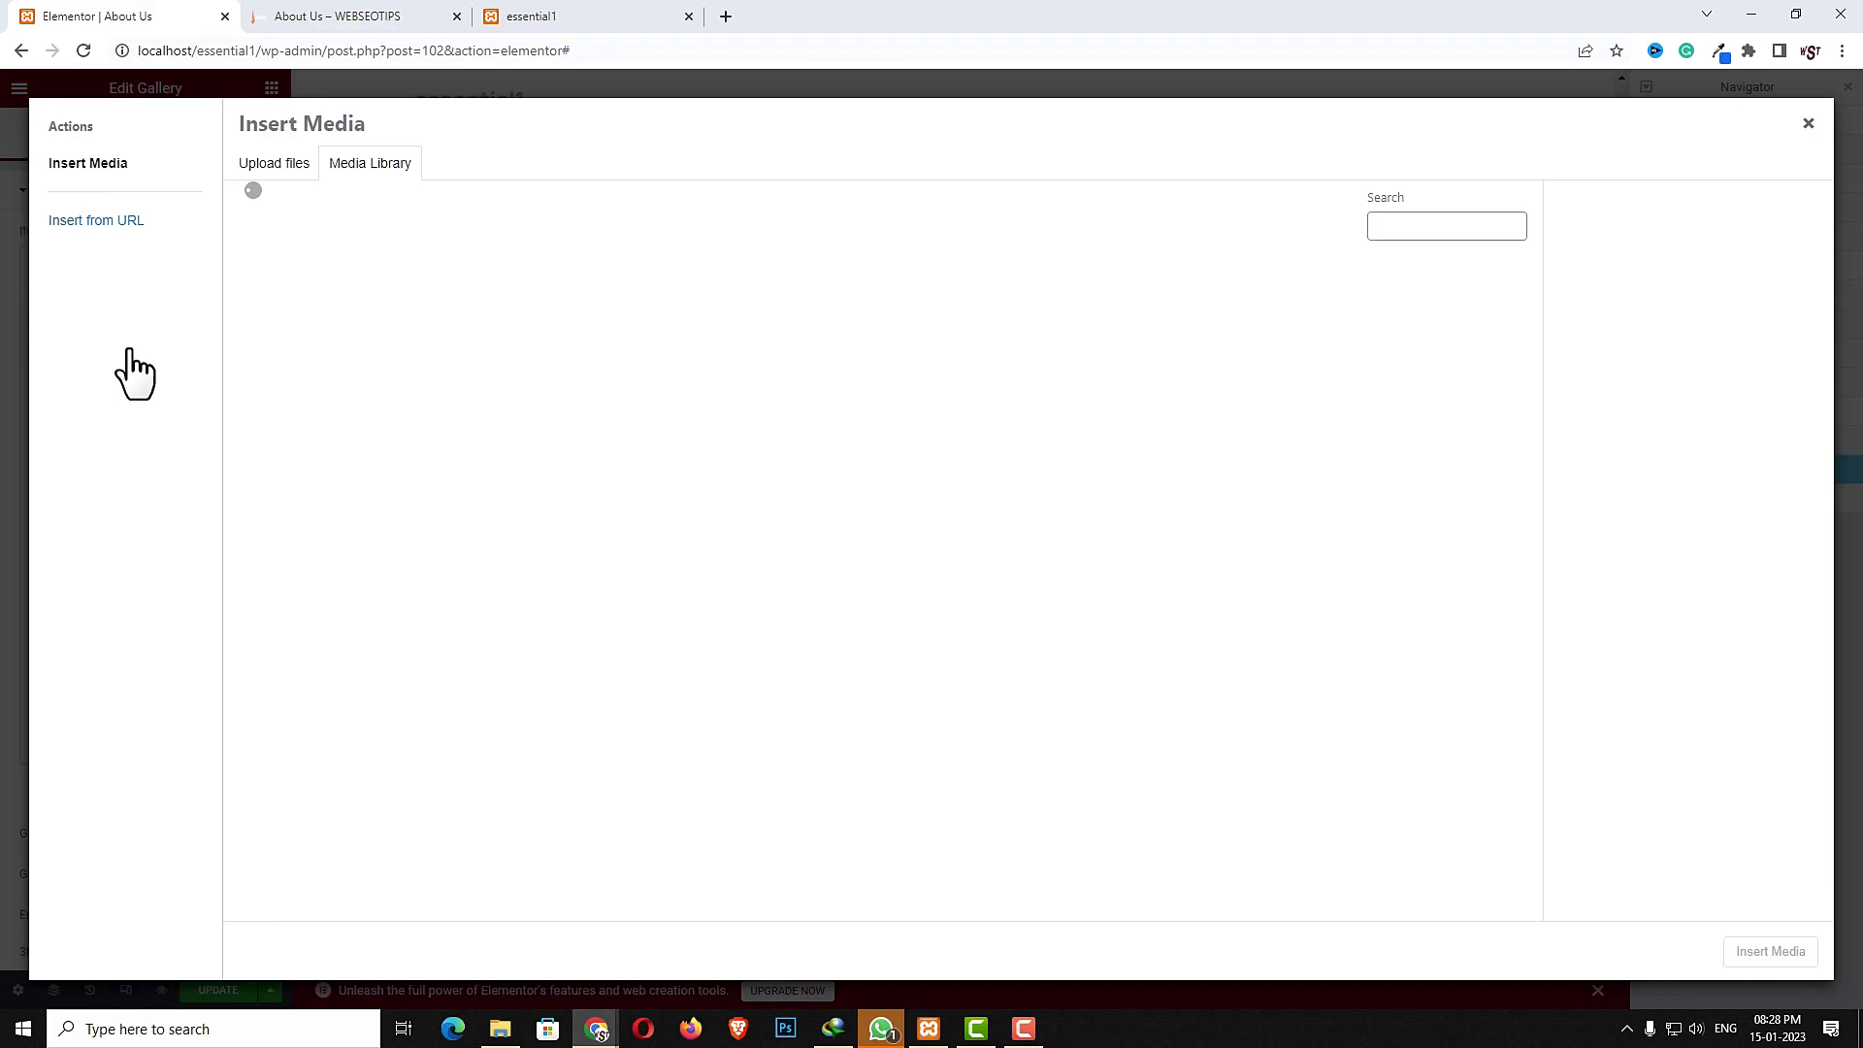
click(594, 352)
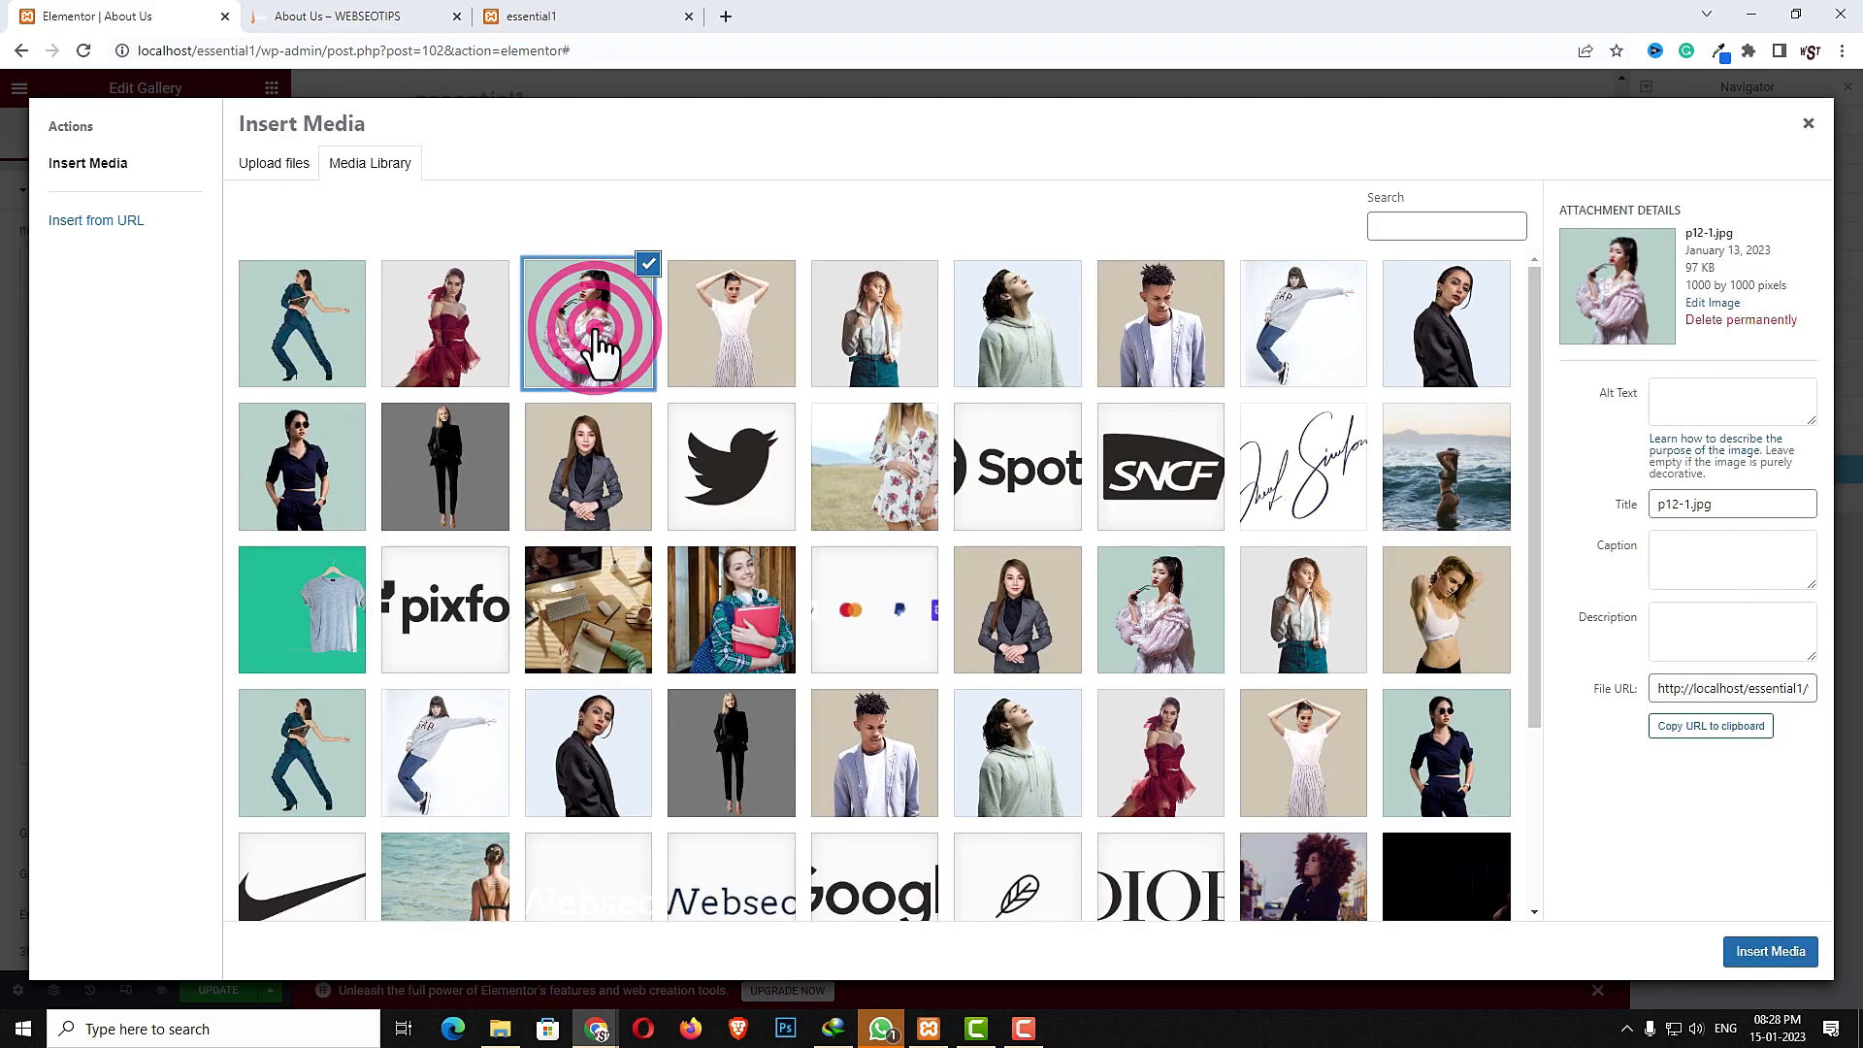
click(1758, 964)
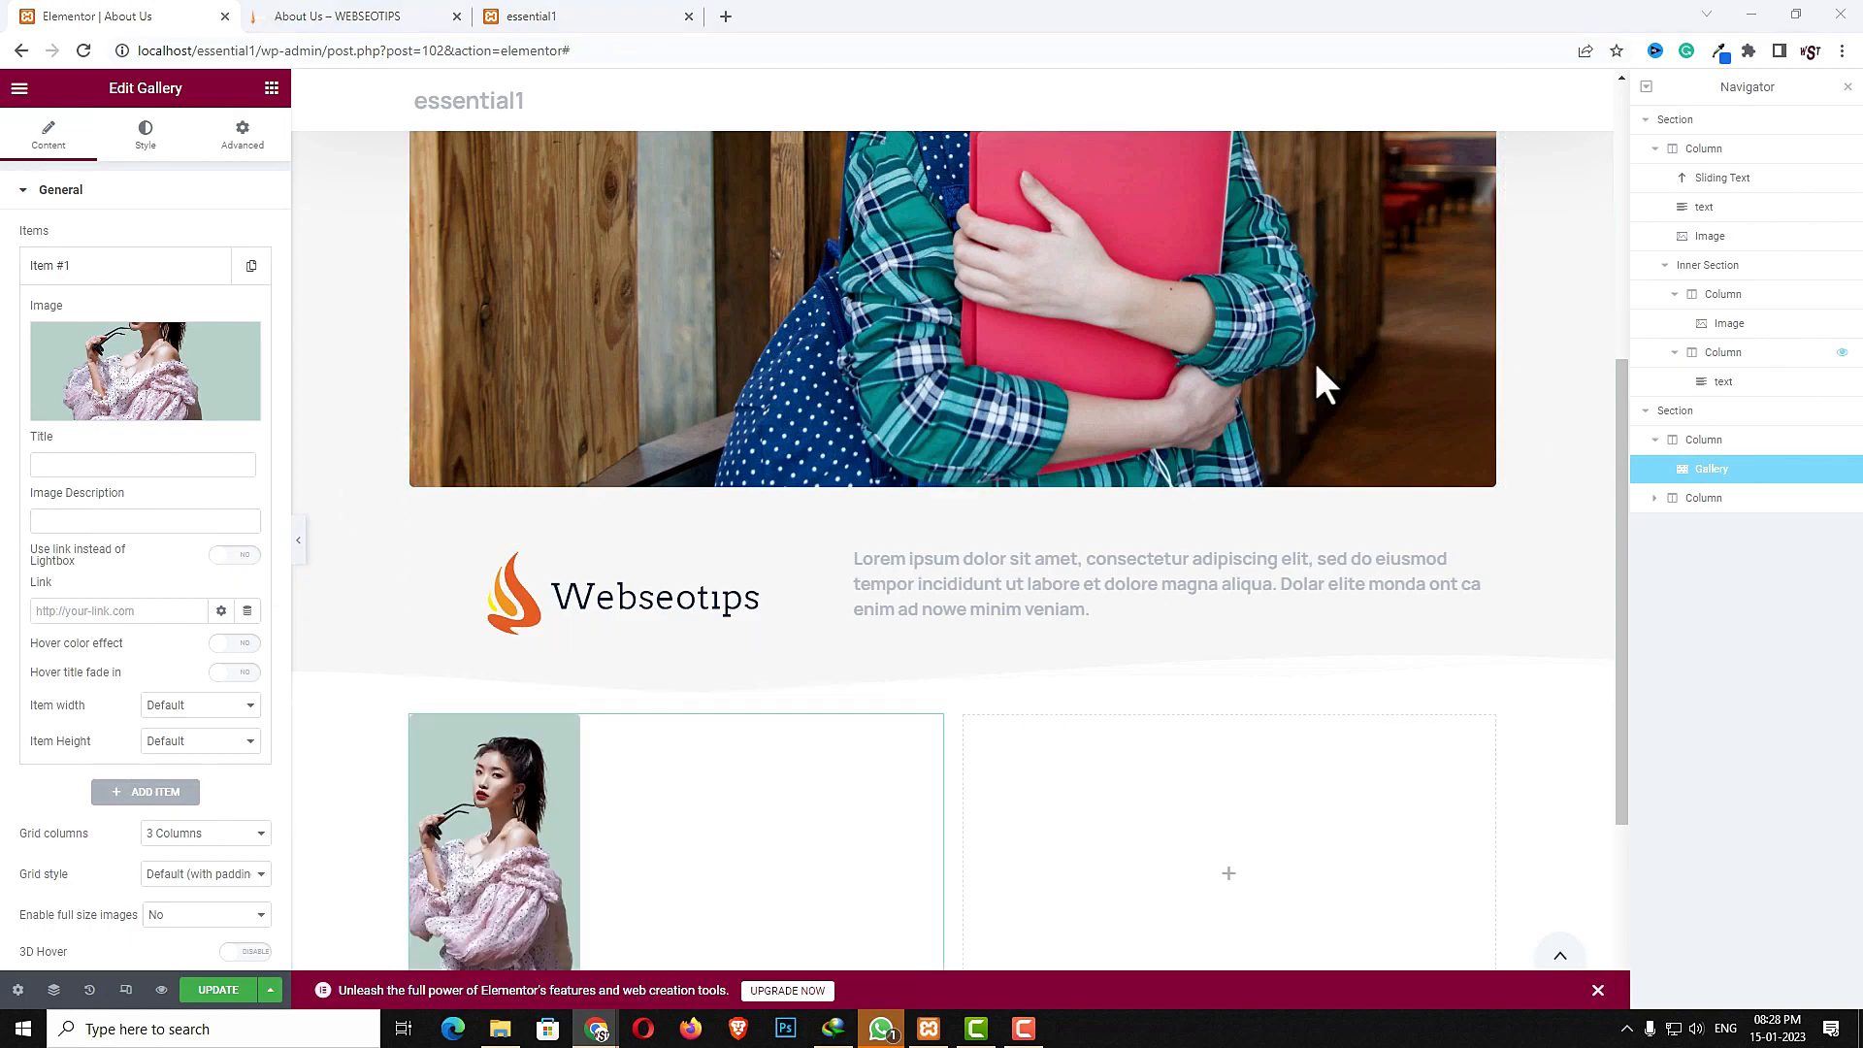
- Add a second gallery item using the image of the woman in the sea
click(68, 452)
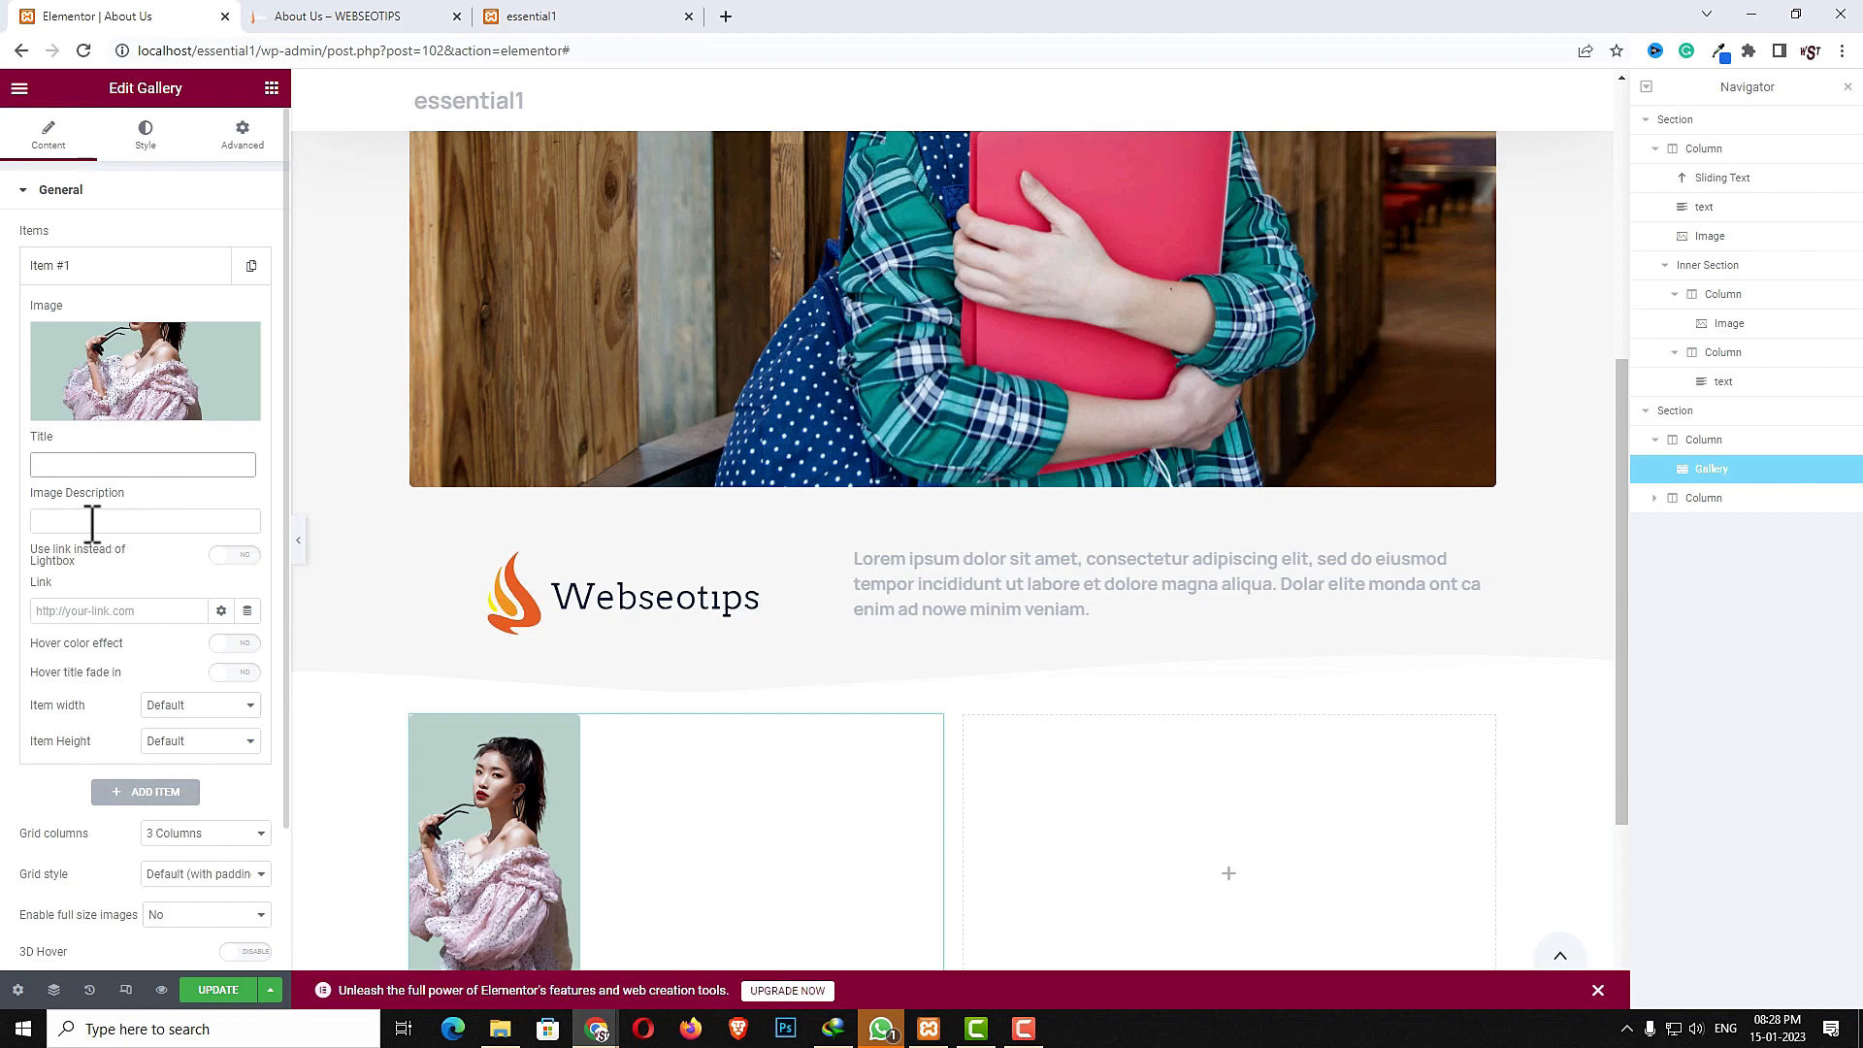
scroll(507, 881, down, 1)
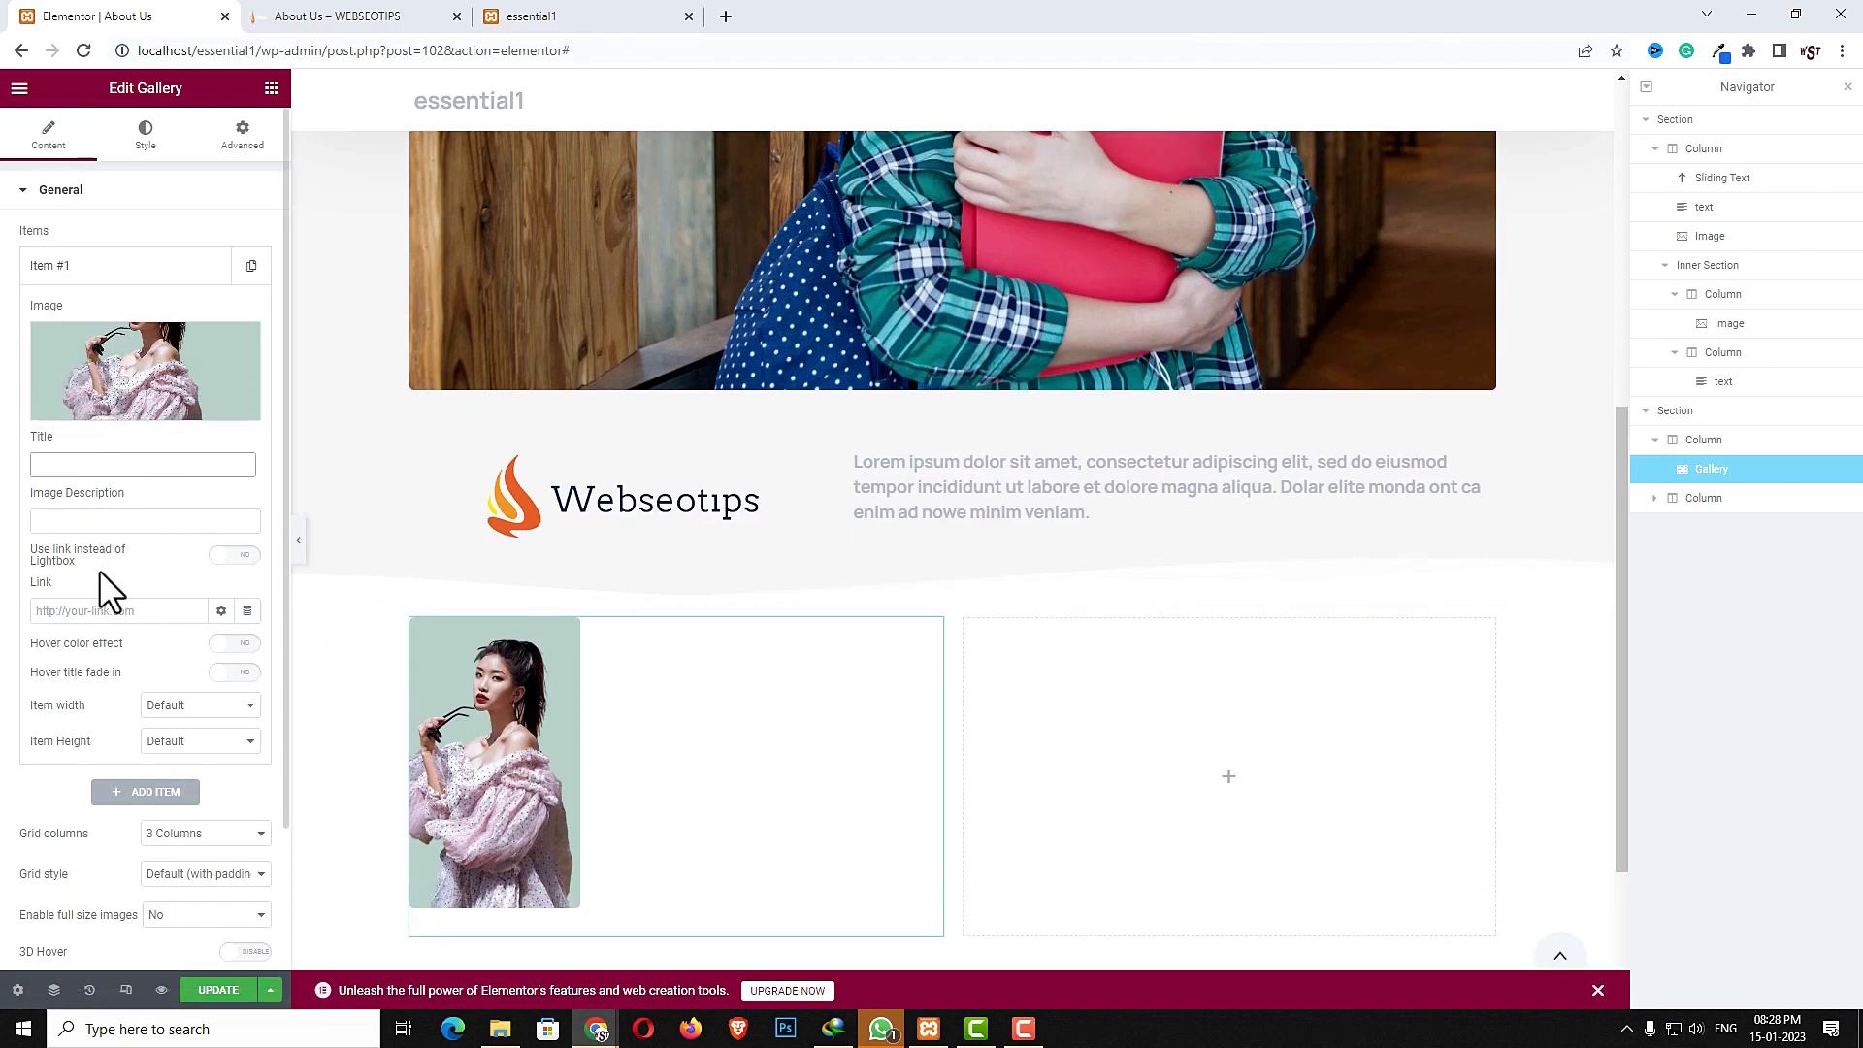
click(133, 792)
click(126, 419)
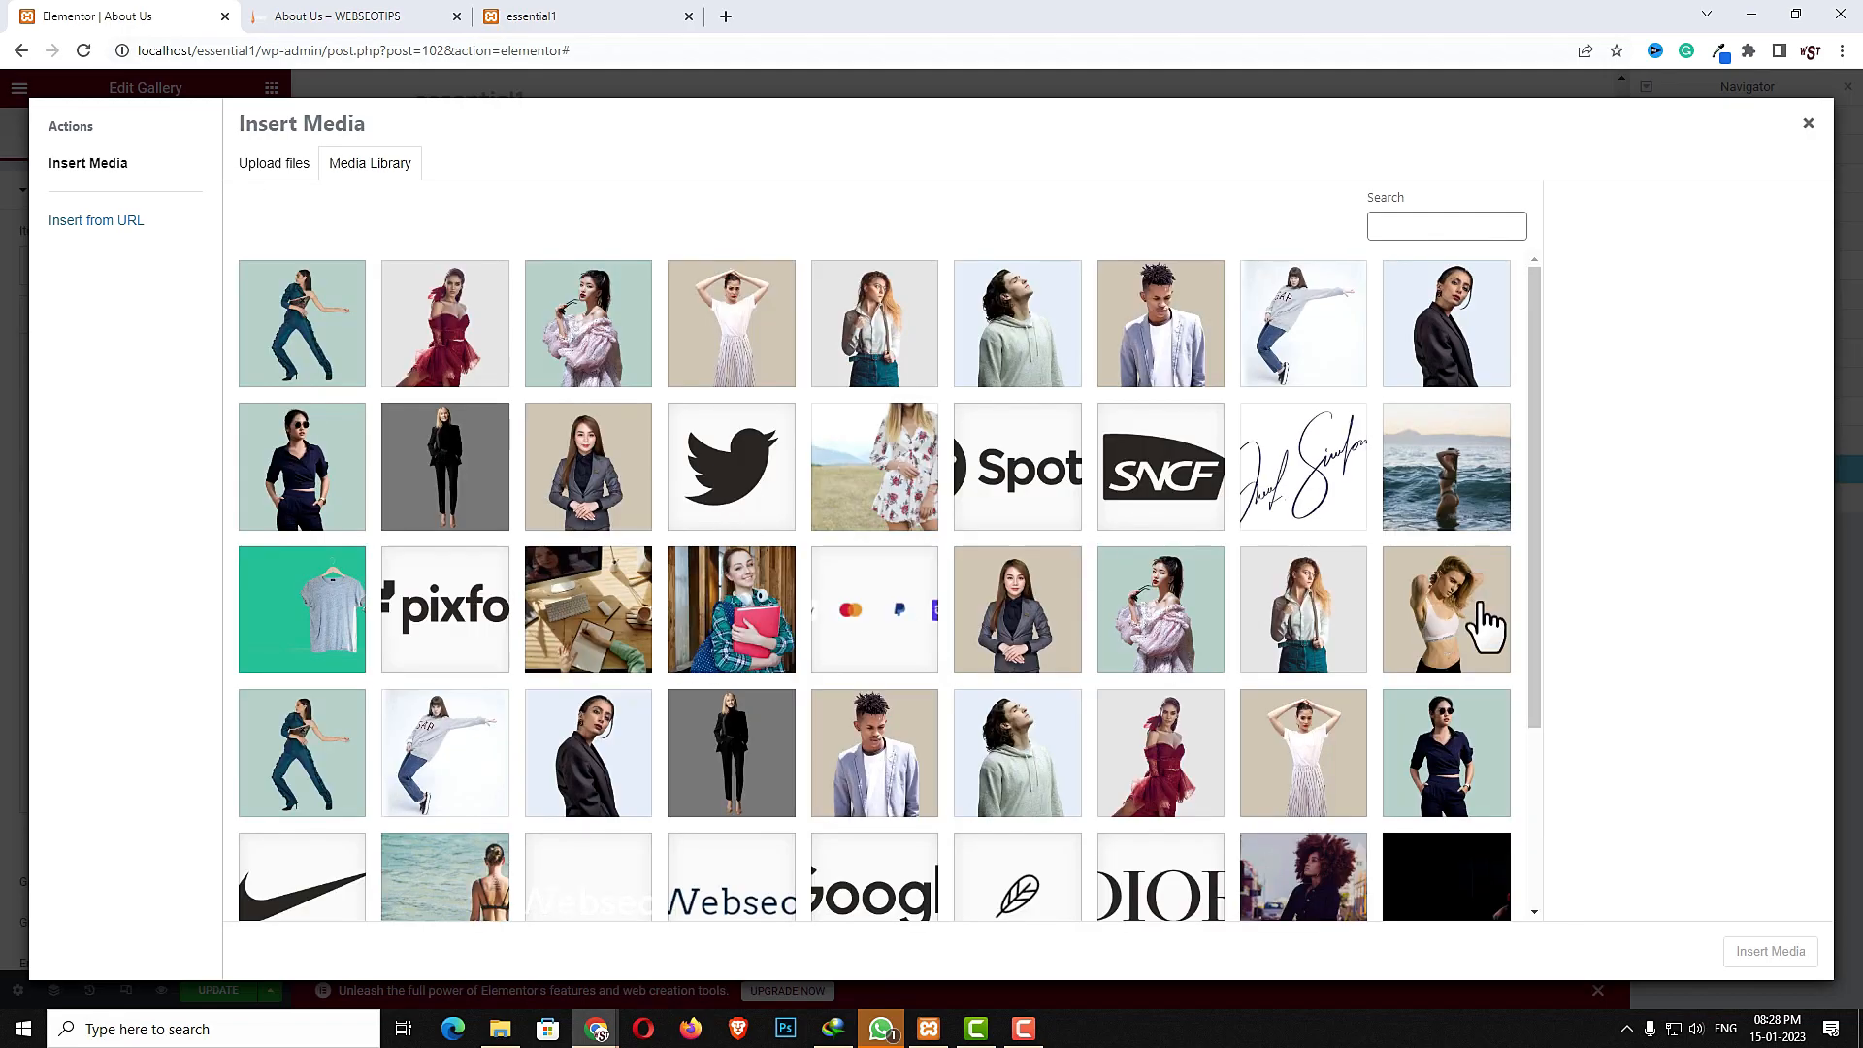
click(1427, 466)
click(1755, 951)
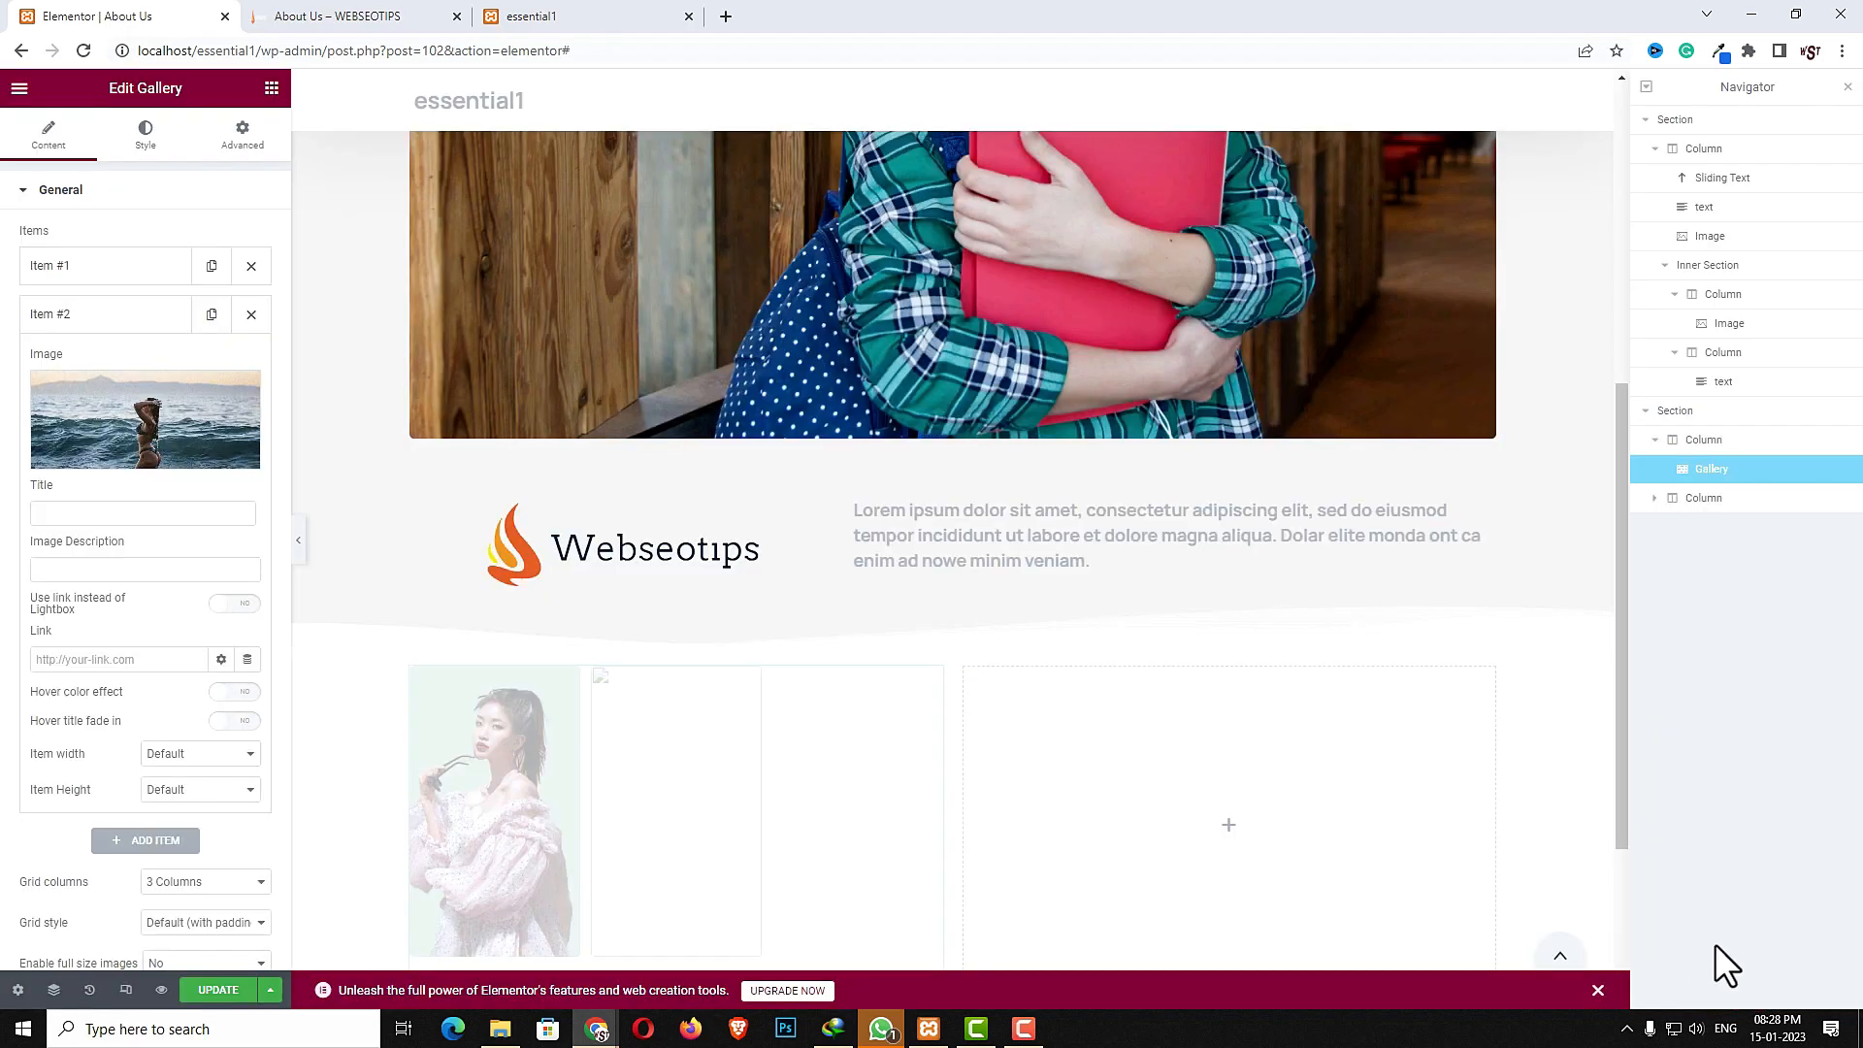
- Add a third gallery item using the image of the woman in the white crop top
click(165, 840)
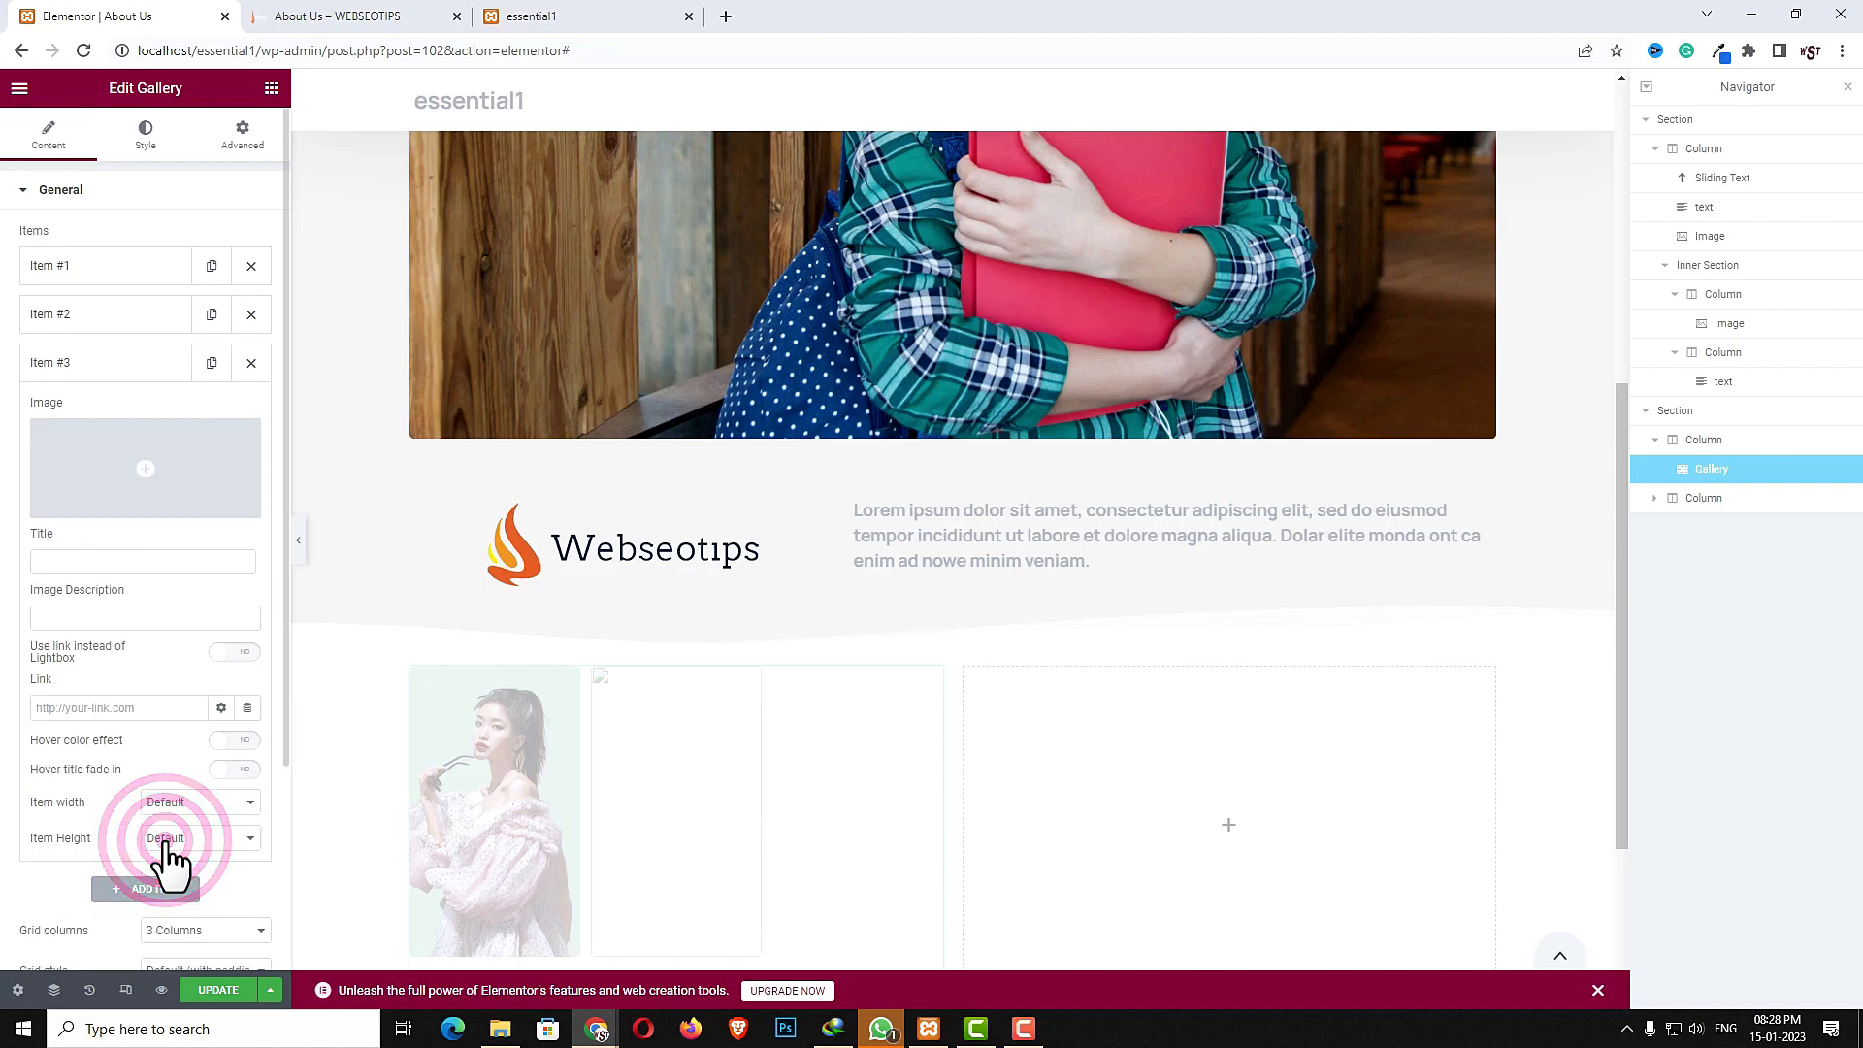
click(163, 464)
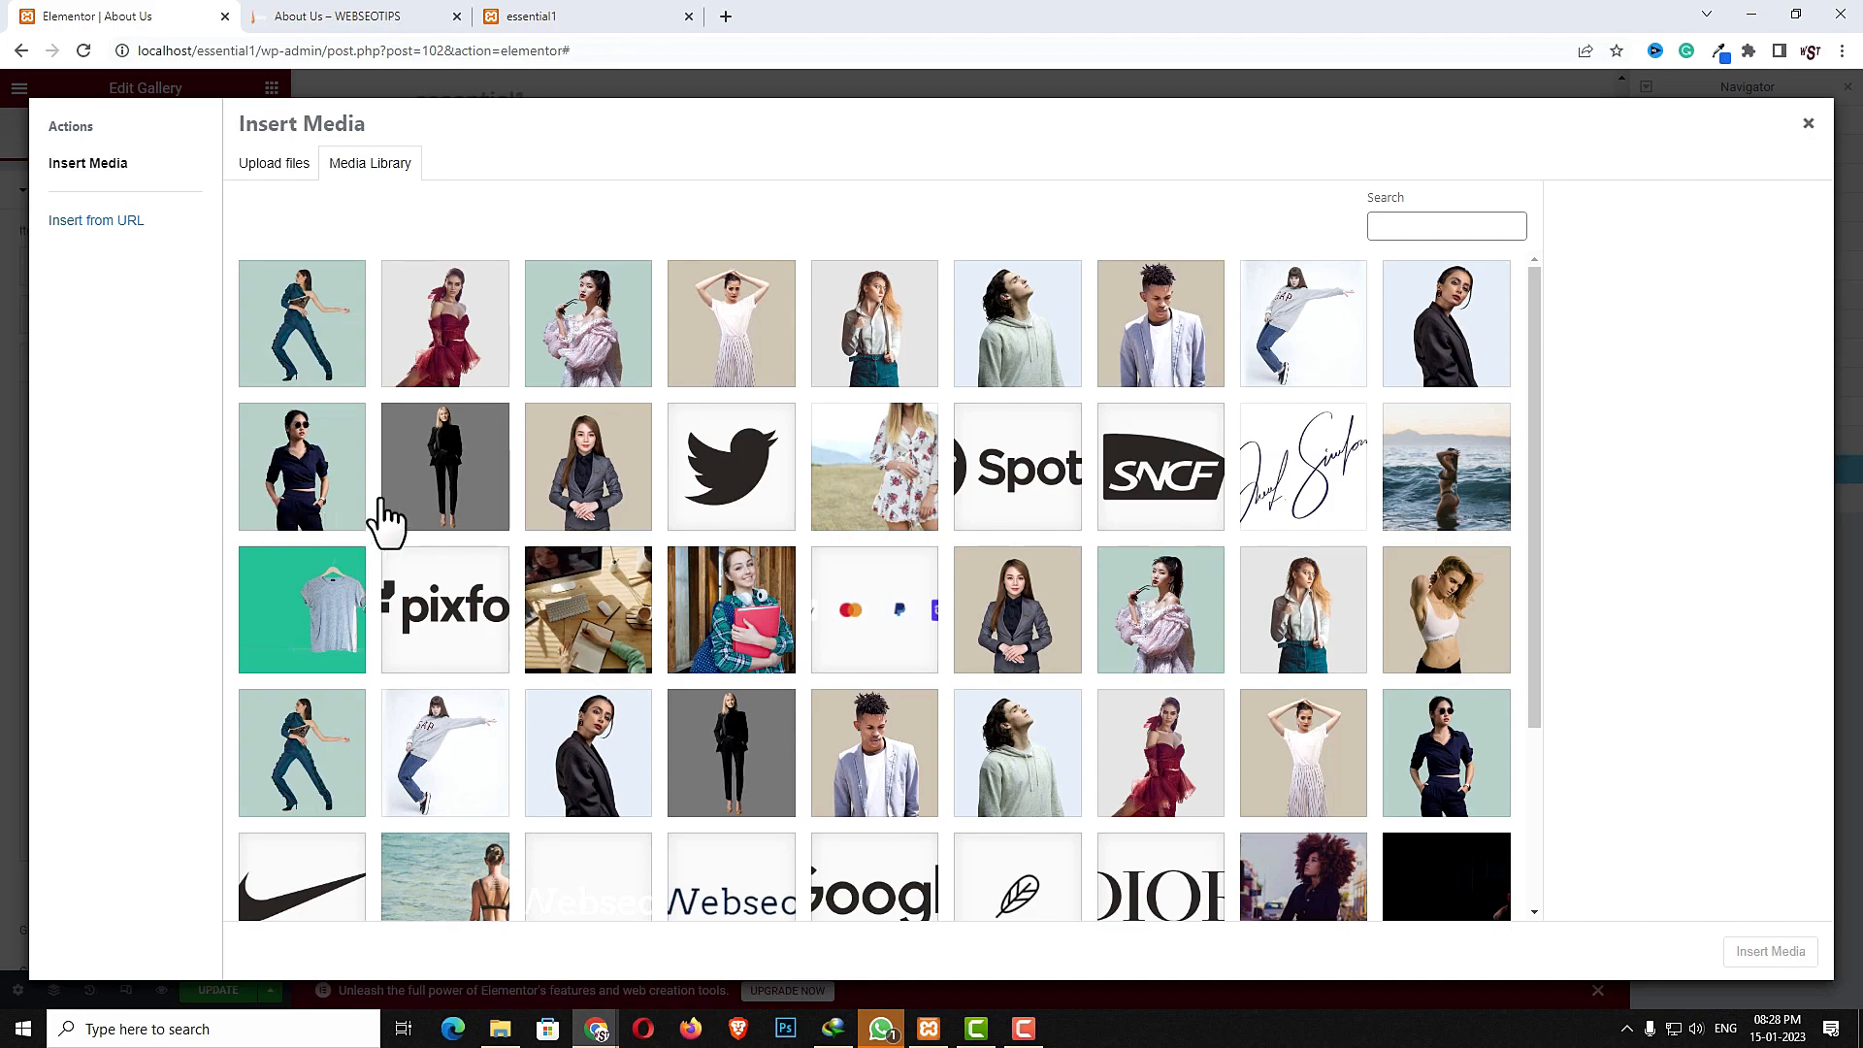
click(1423, 630)
click(1769, 944)
- Add a fourth gallery item using the image of the woman in the red dress
click(171, 888)
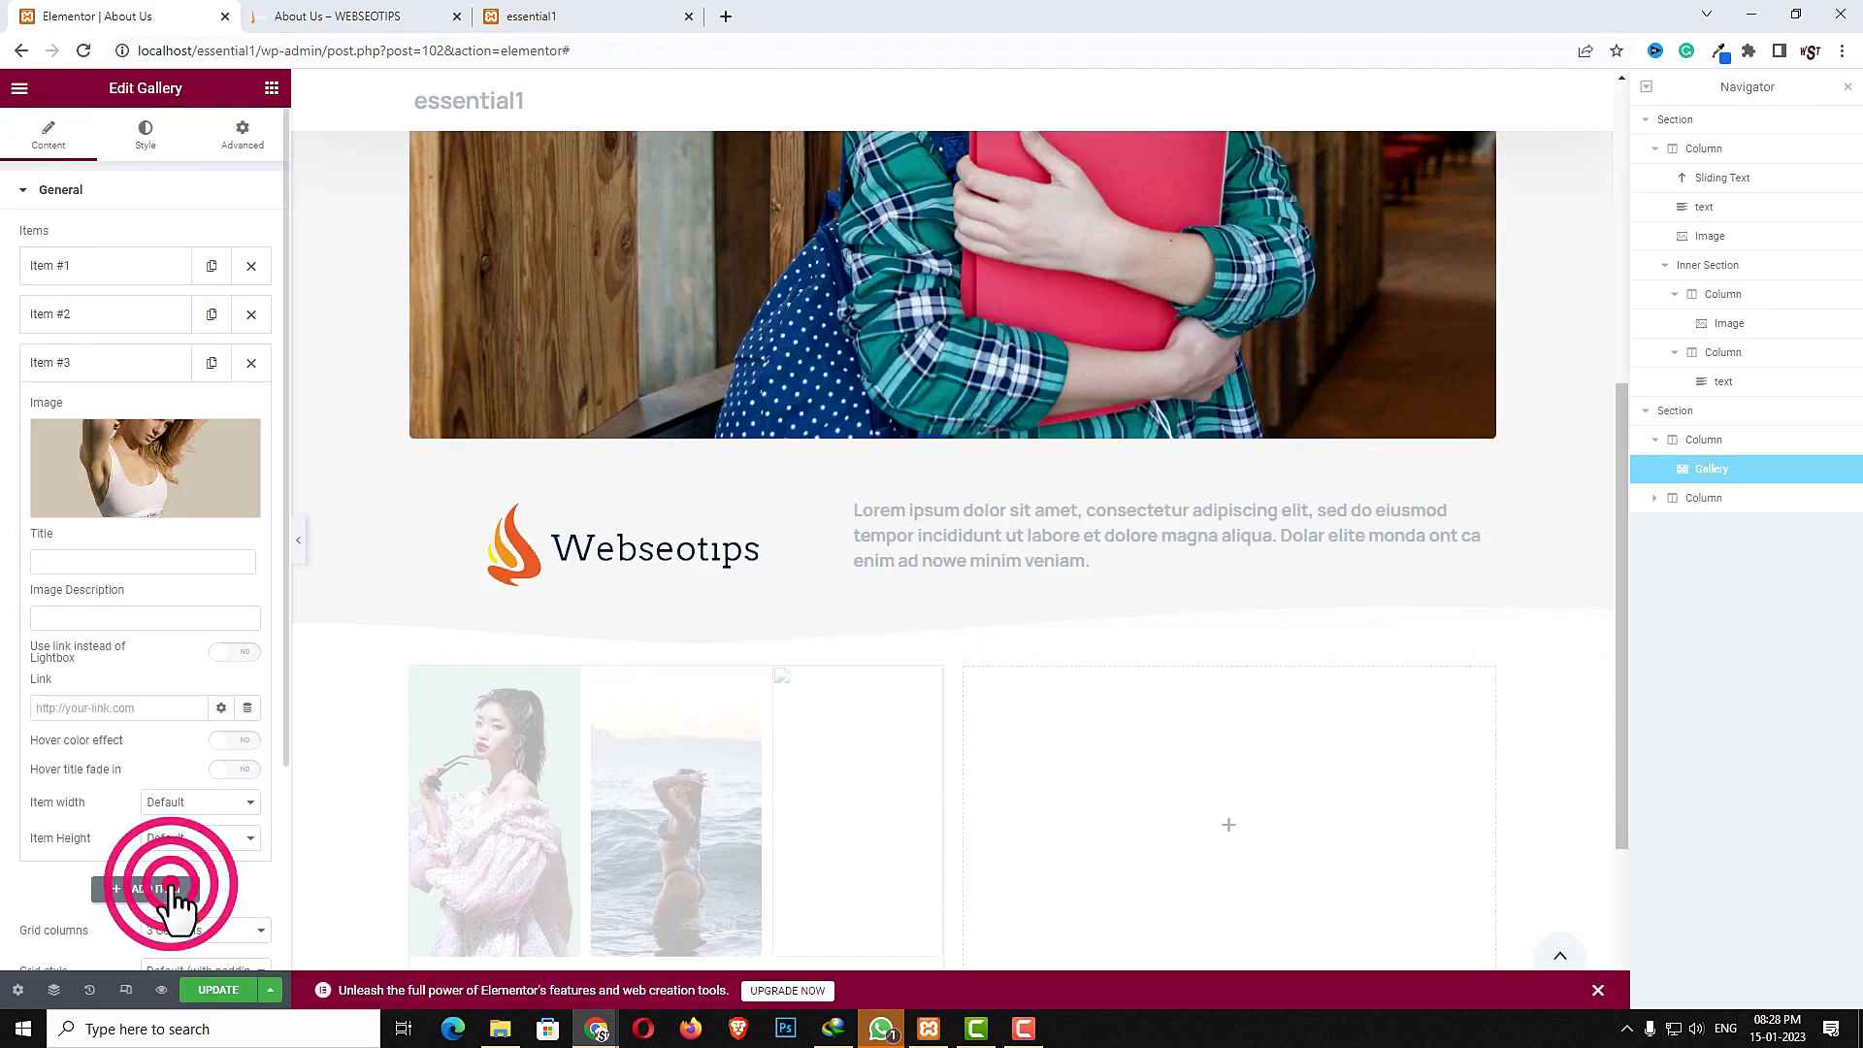
click(148, 513)
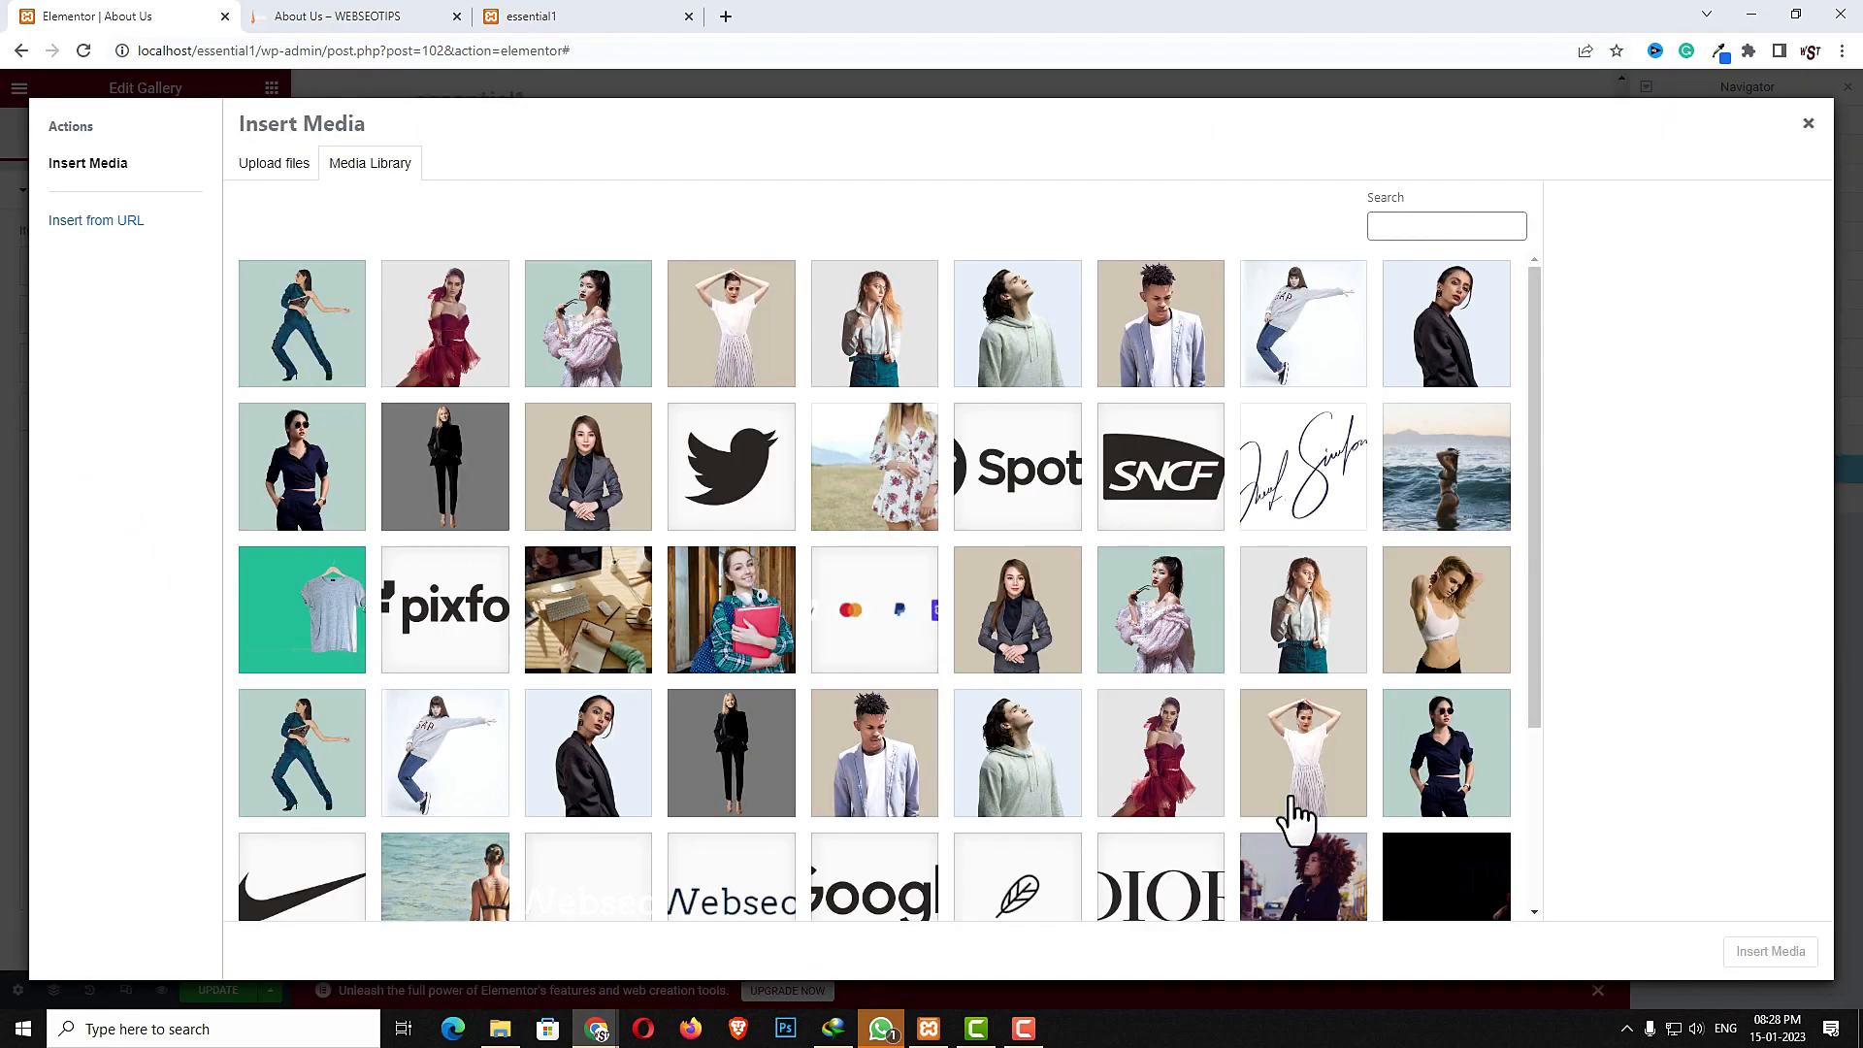
click(1160, 755)
click(1794, 955)
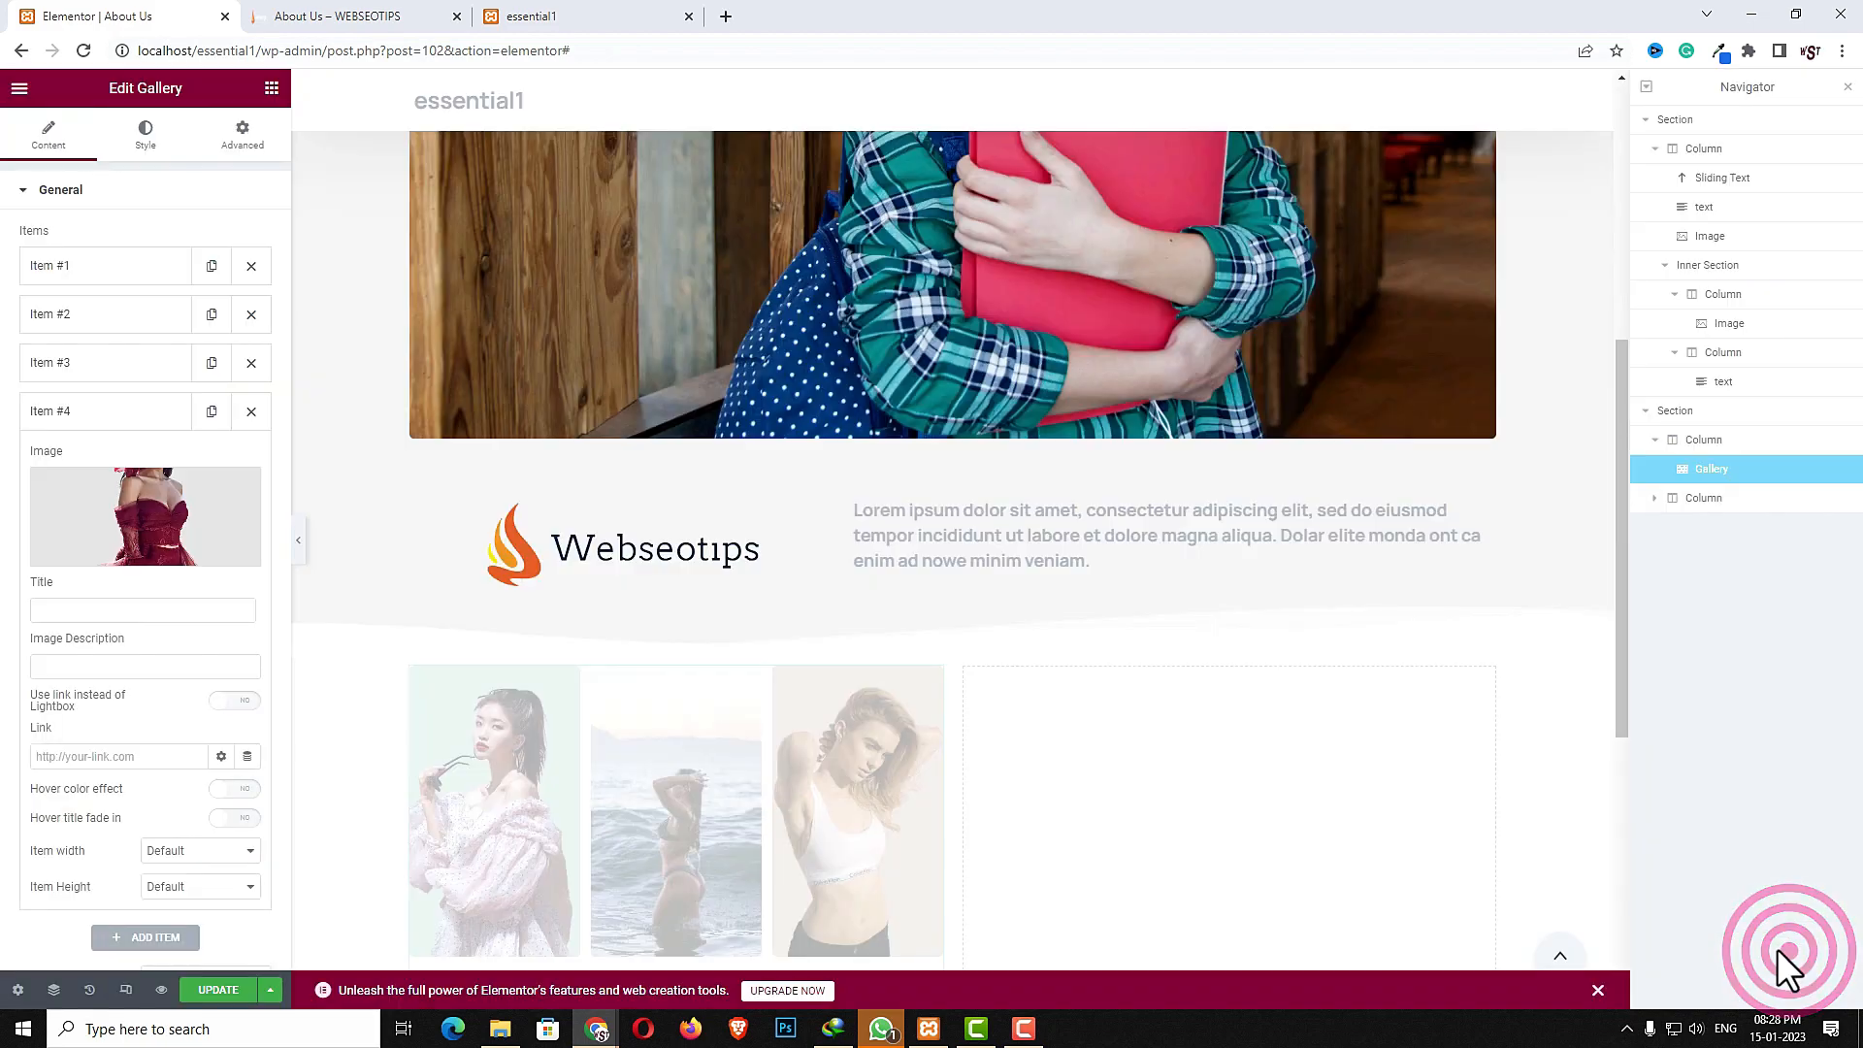
- Add a fifth gallery item using the image of the young man in the grey blazer
click(115, 937)
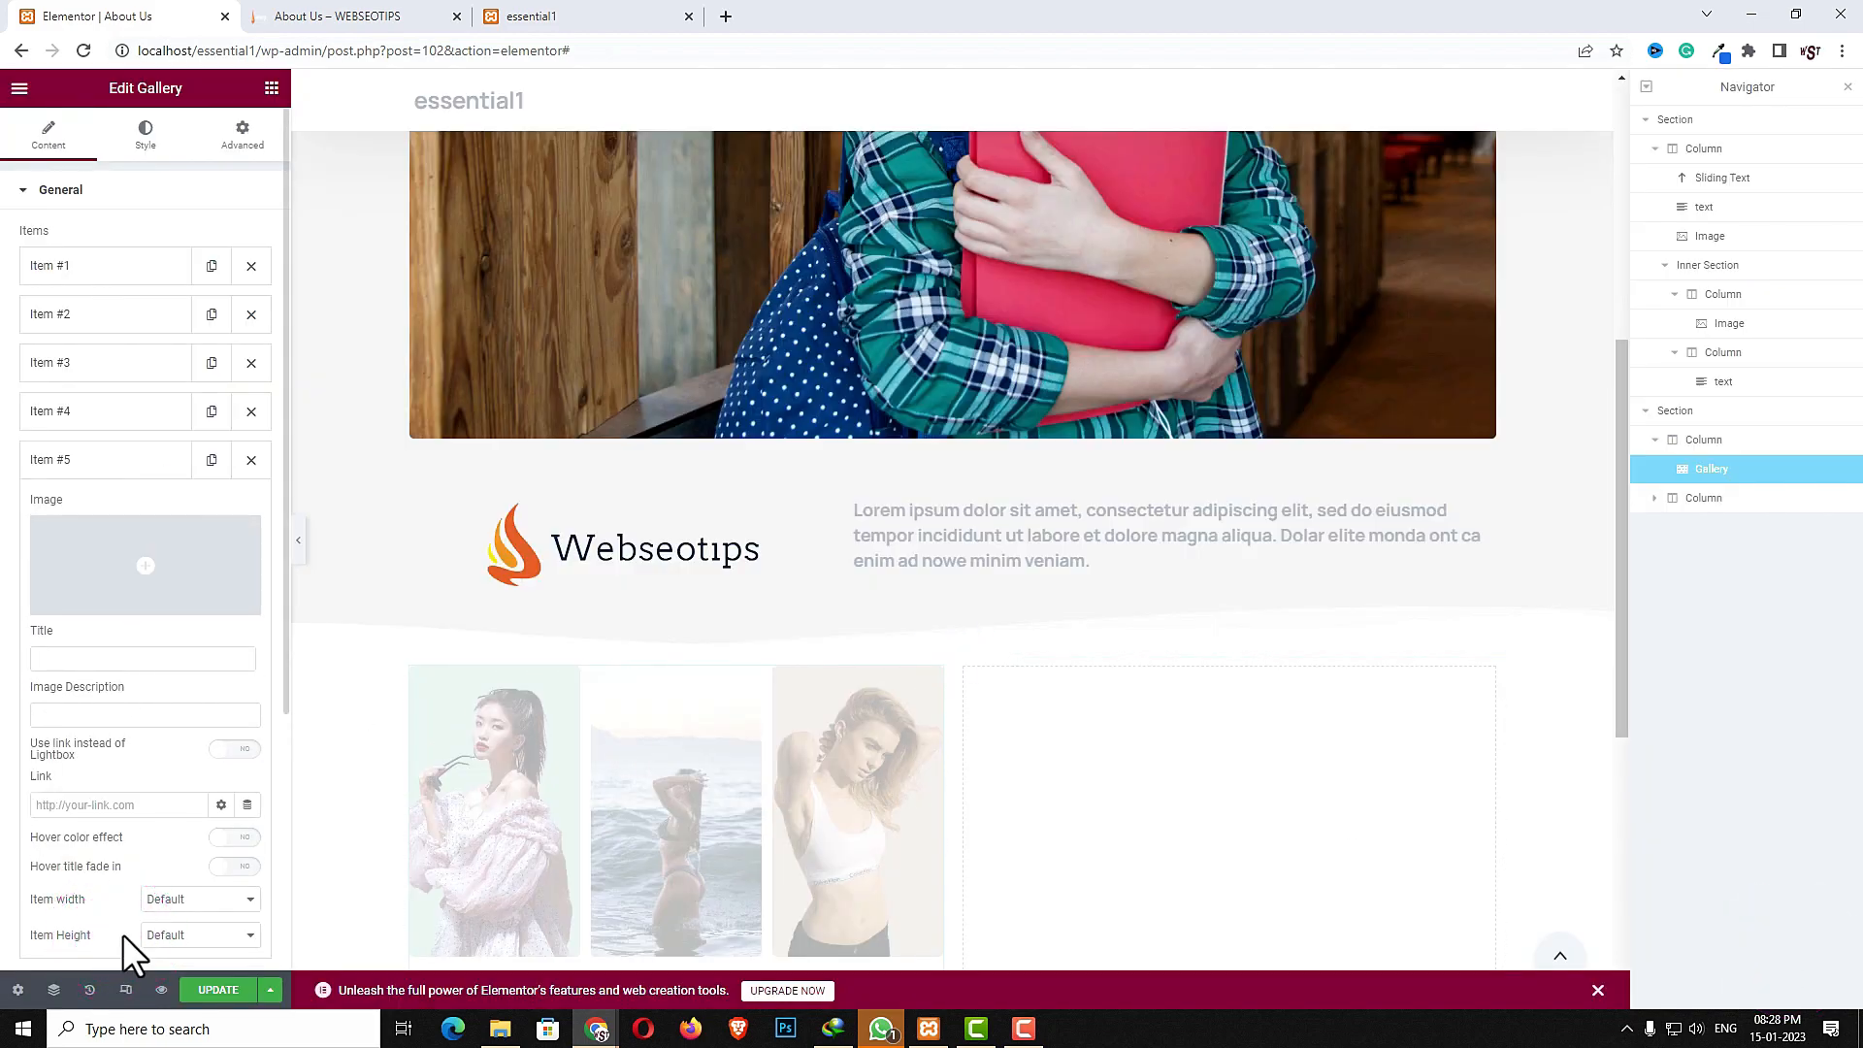
click(181, 561)
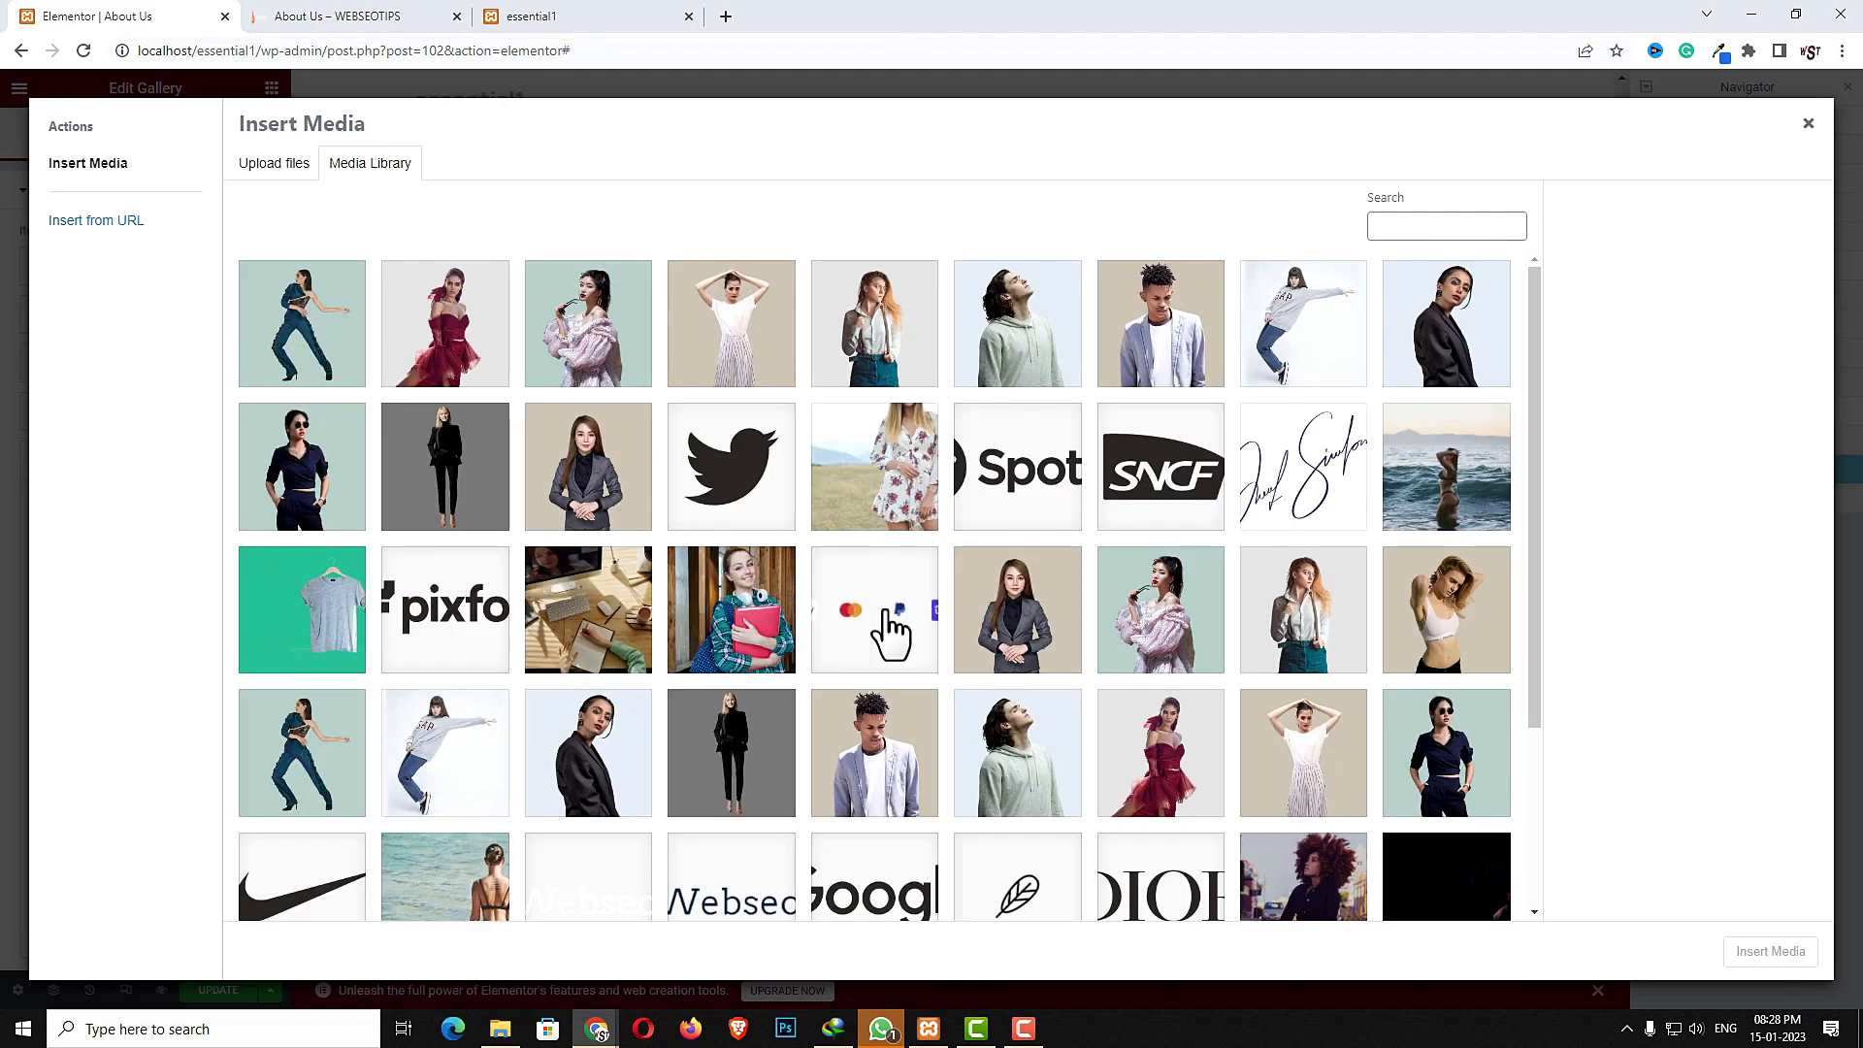
click(874, 762)
click(1768, 951)
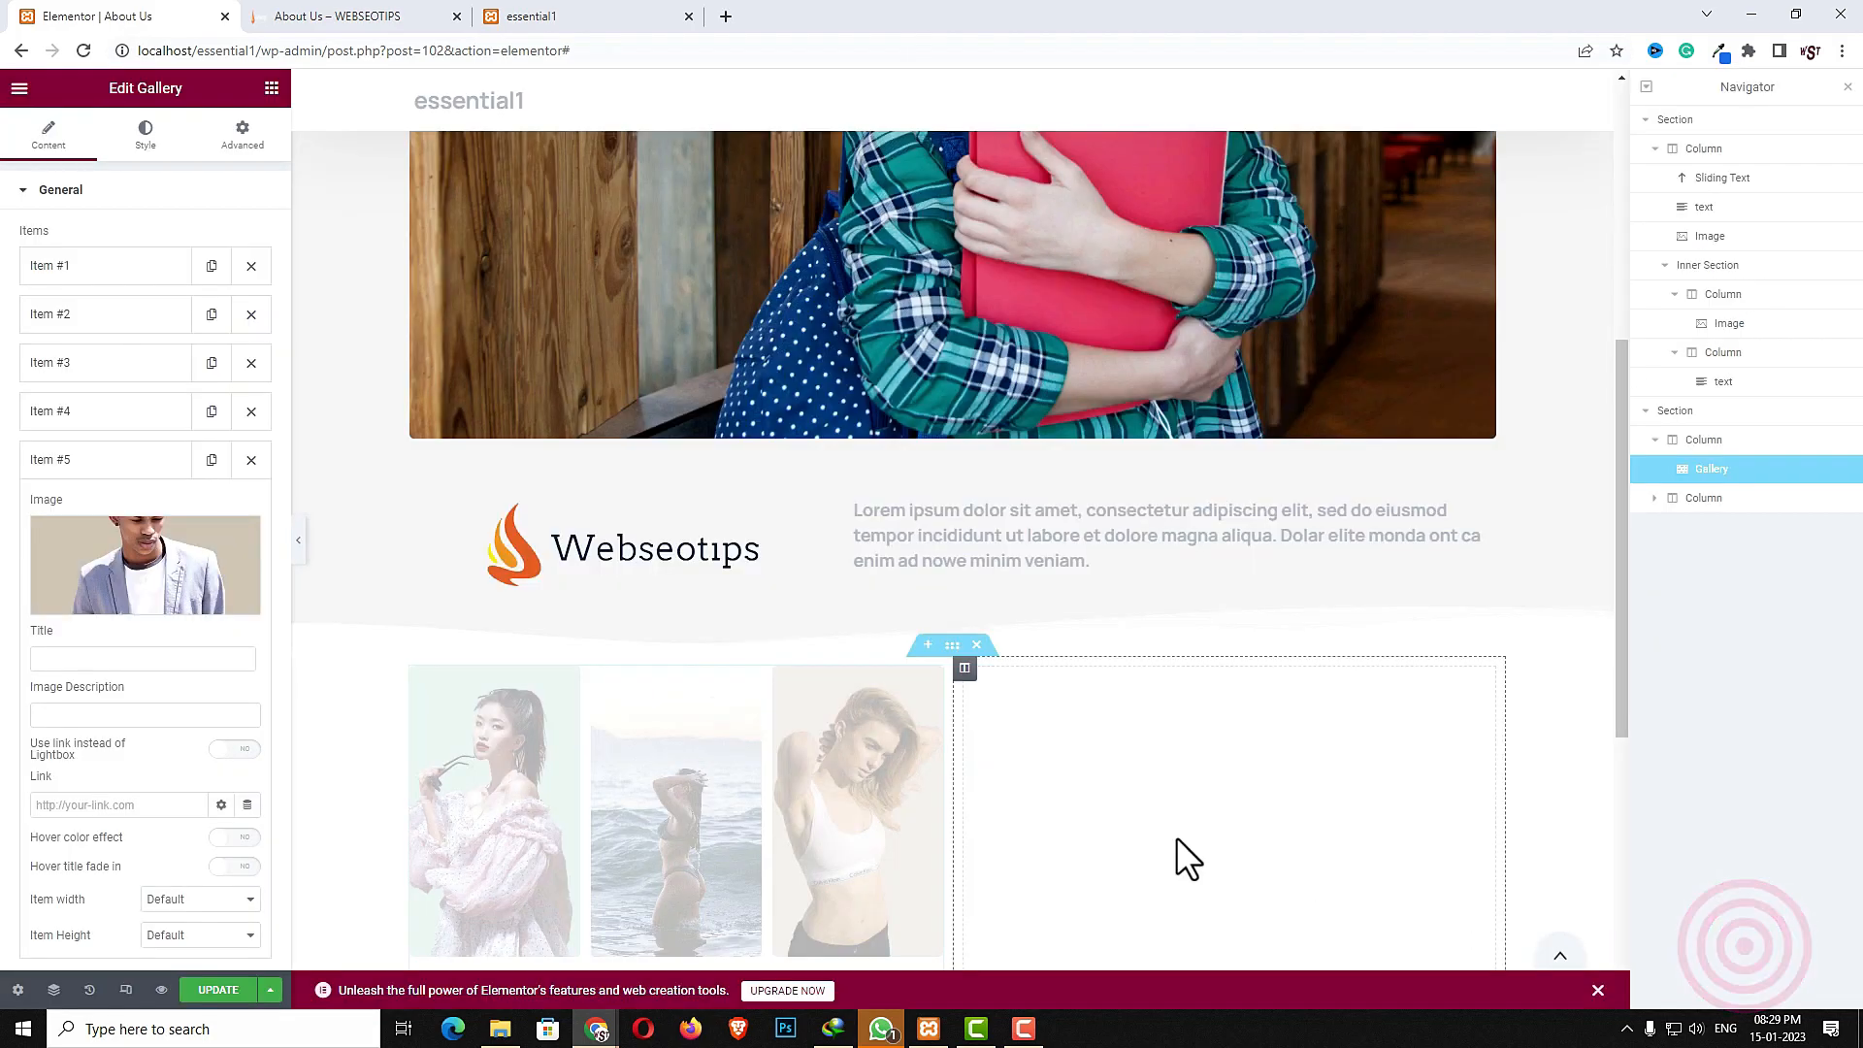
- Add a sixth gallery item using the p7.jpg image of the woman in a black blazer
scroll(194, 883, down, 4)
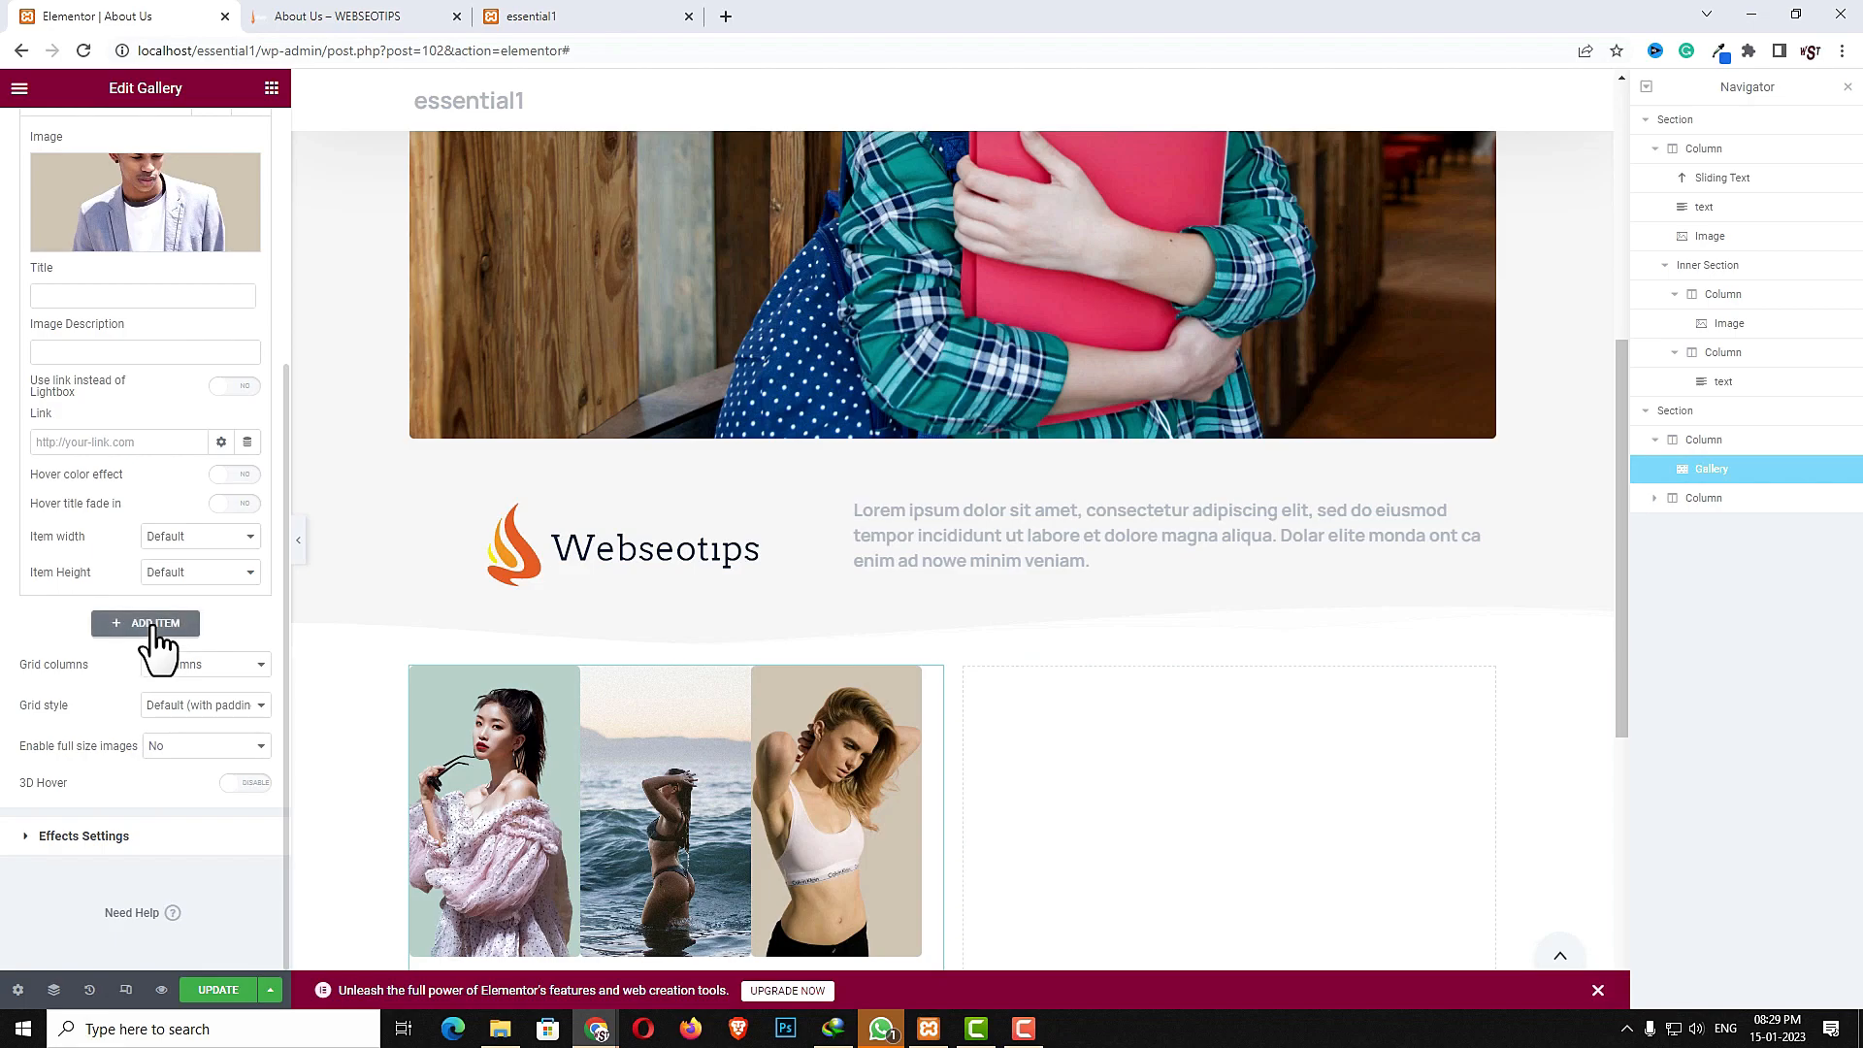
click(153, 624)
click(161, 229)
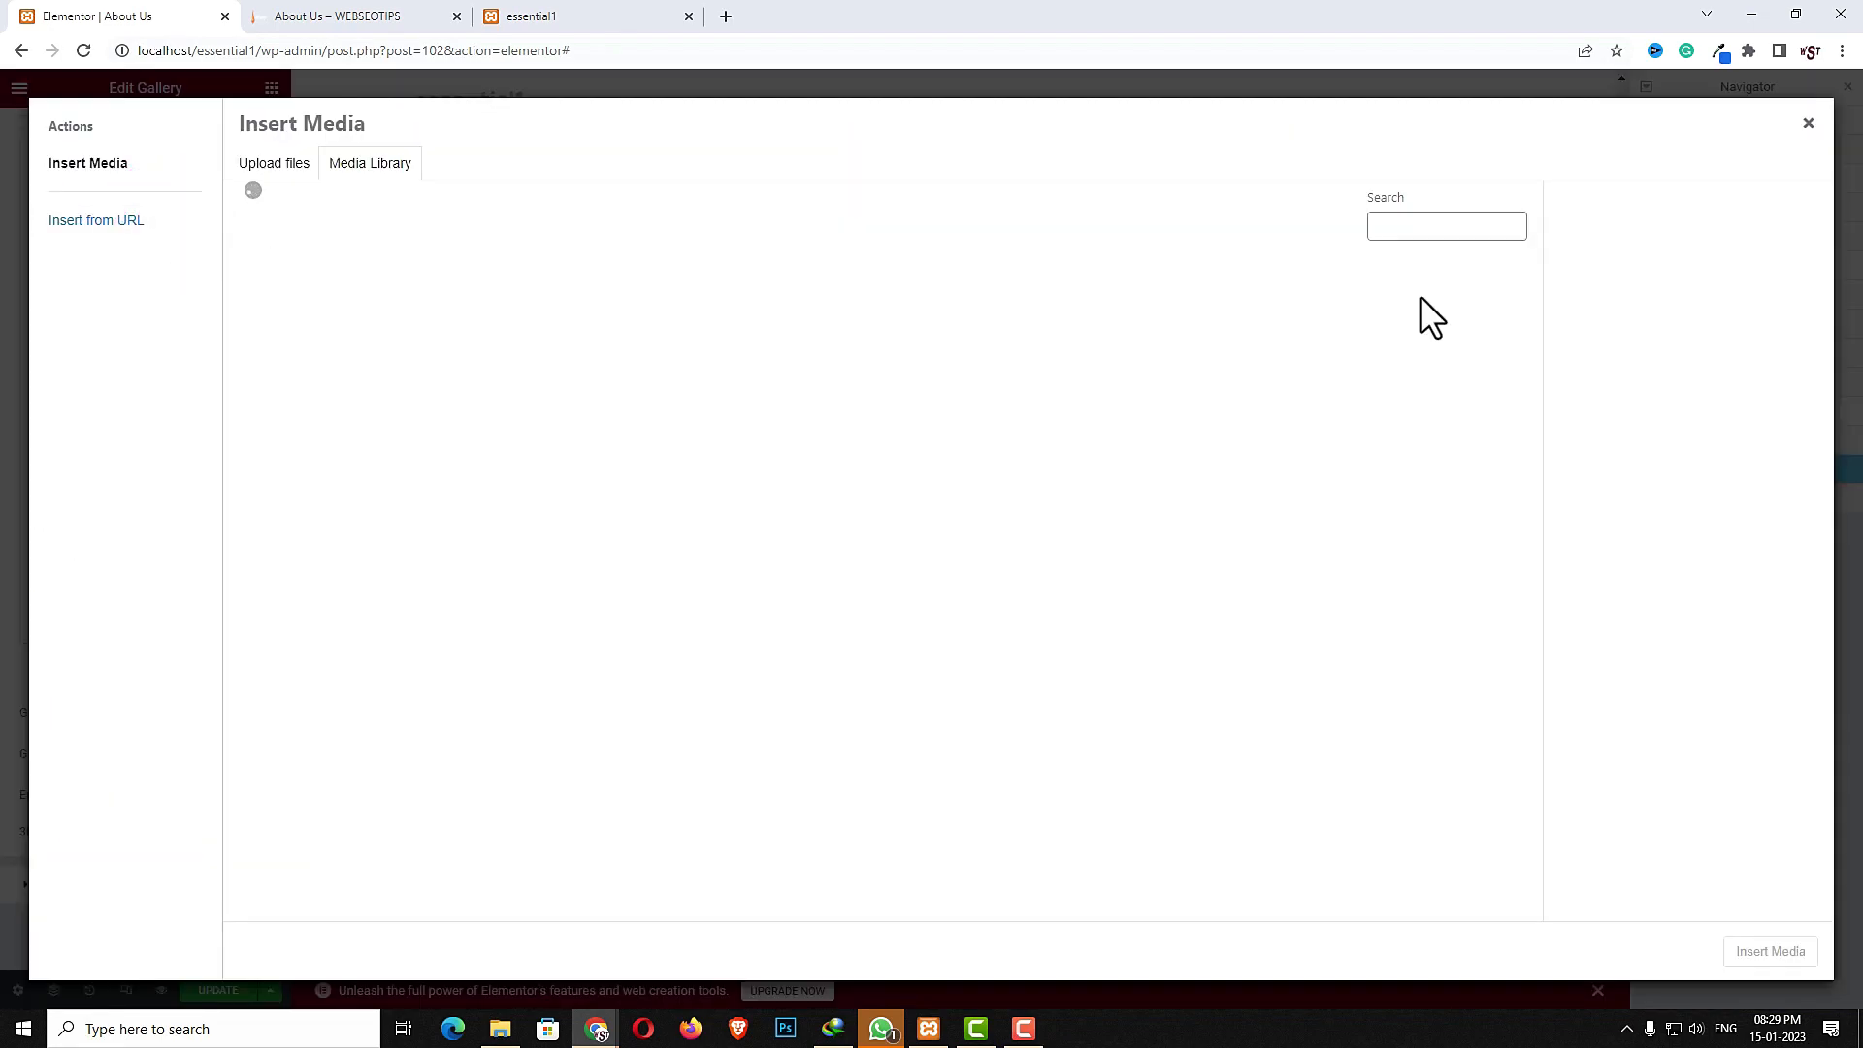
click(621, 754)
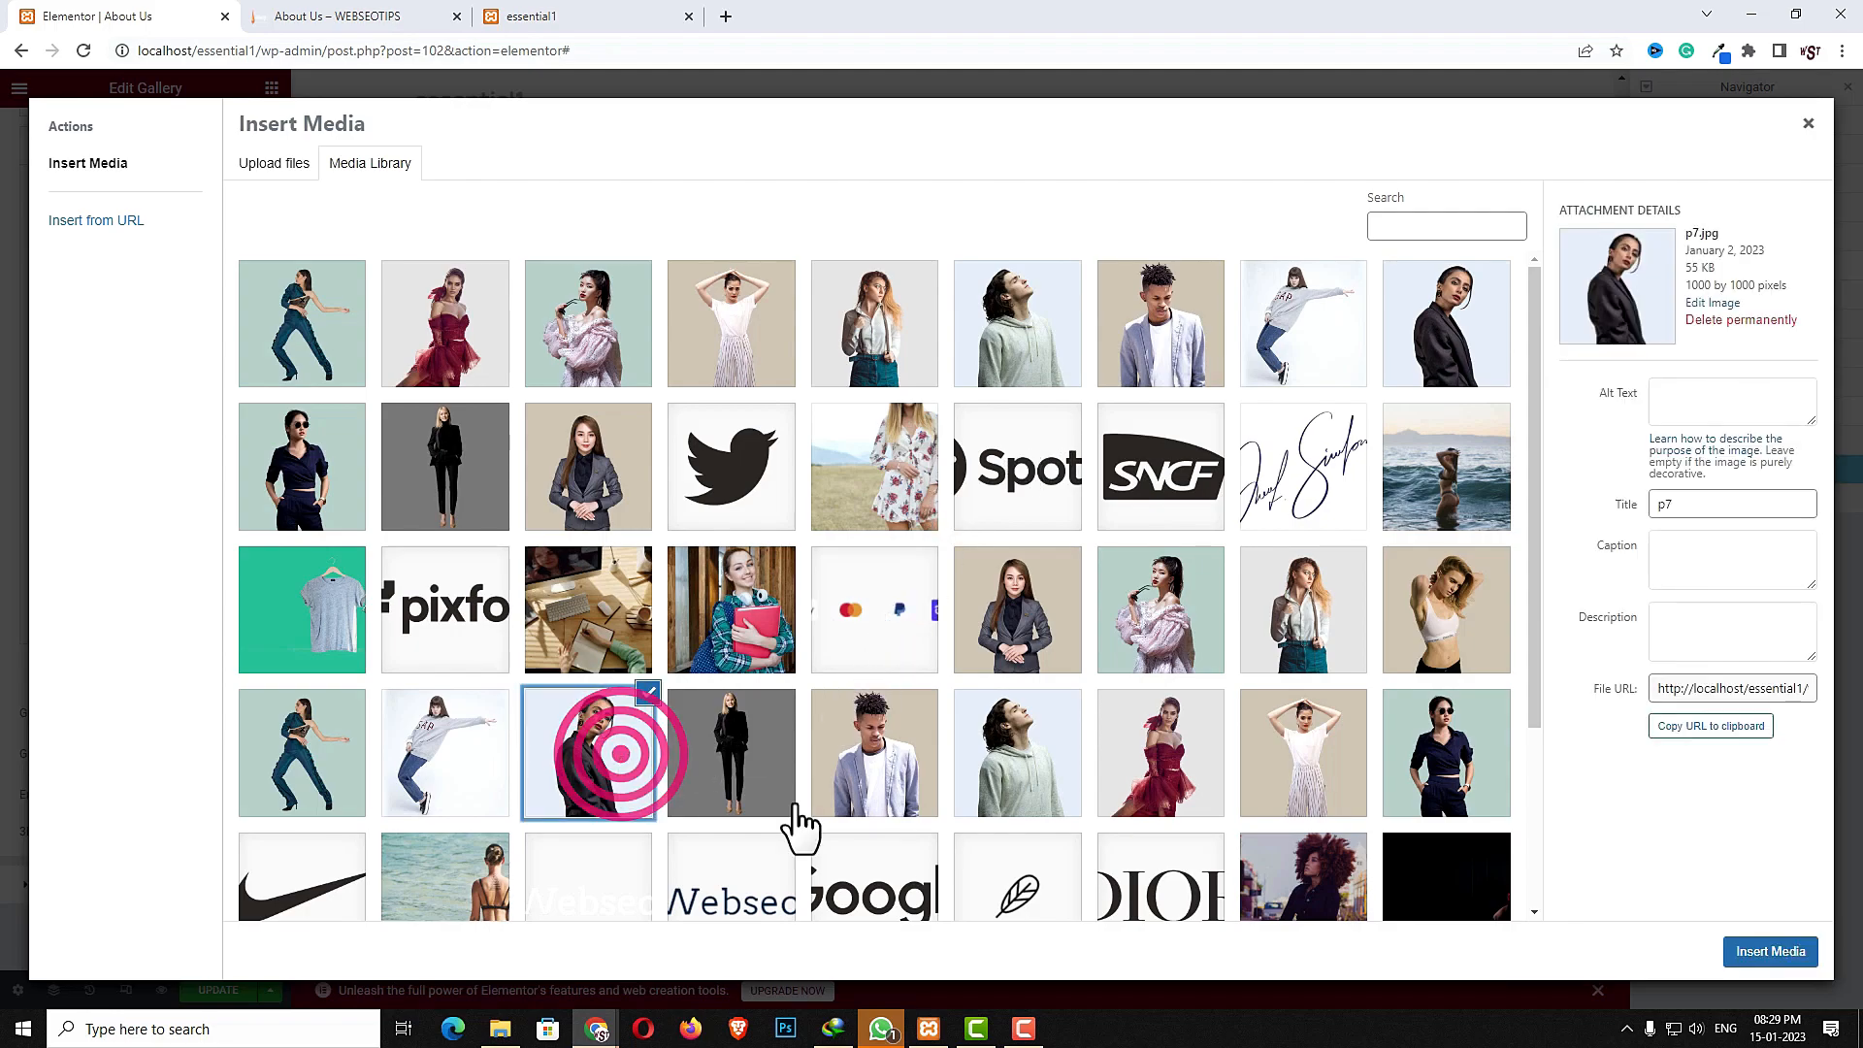
click(1766, 951)
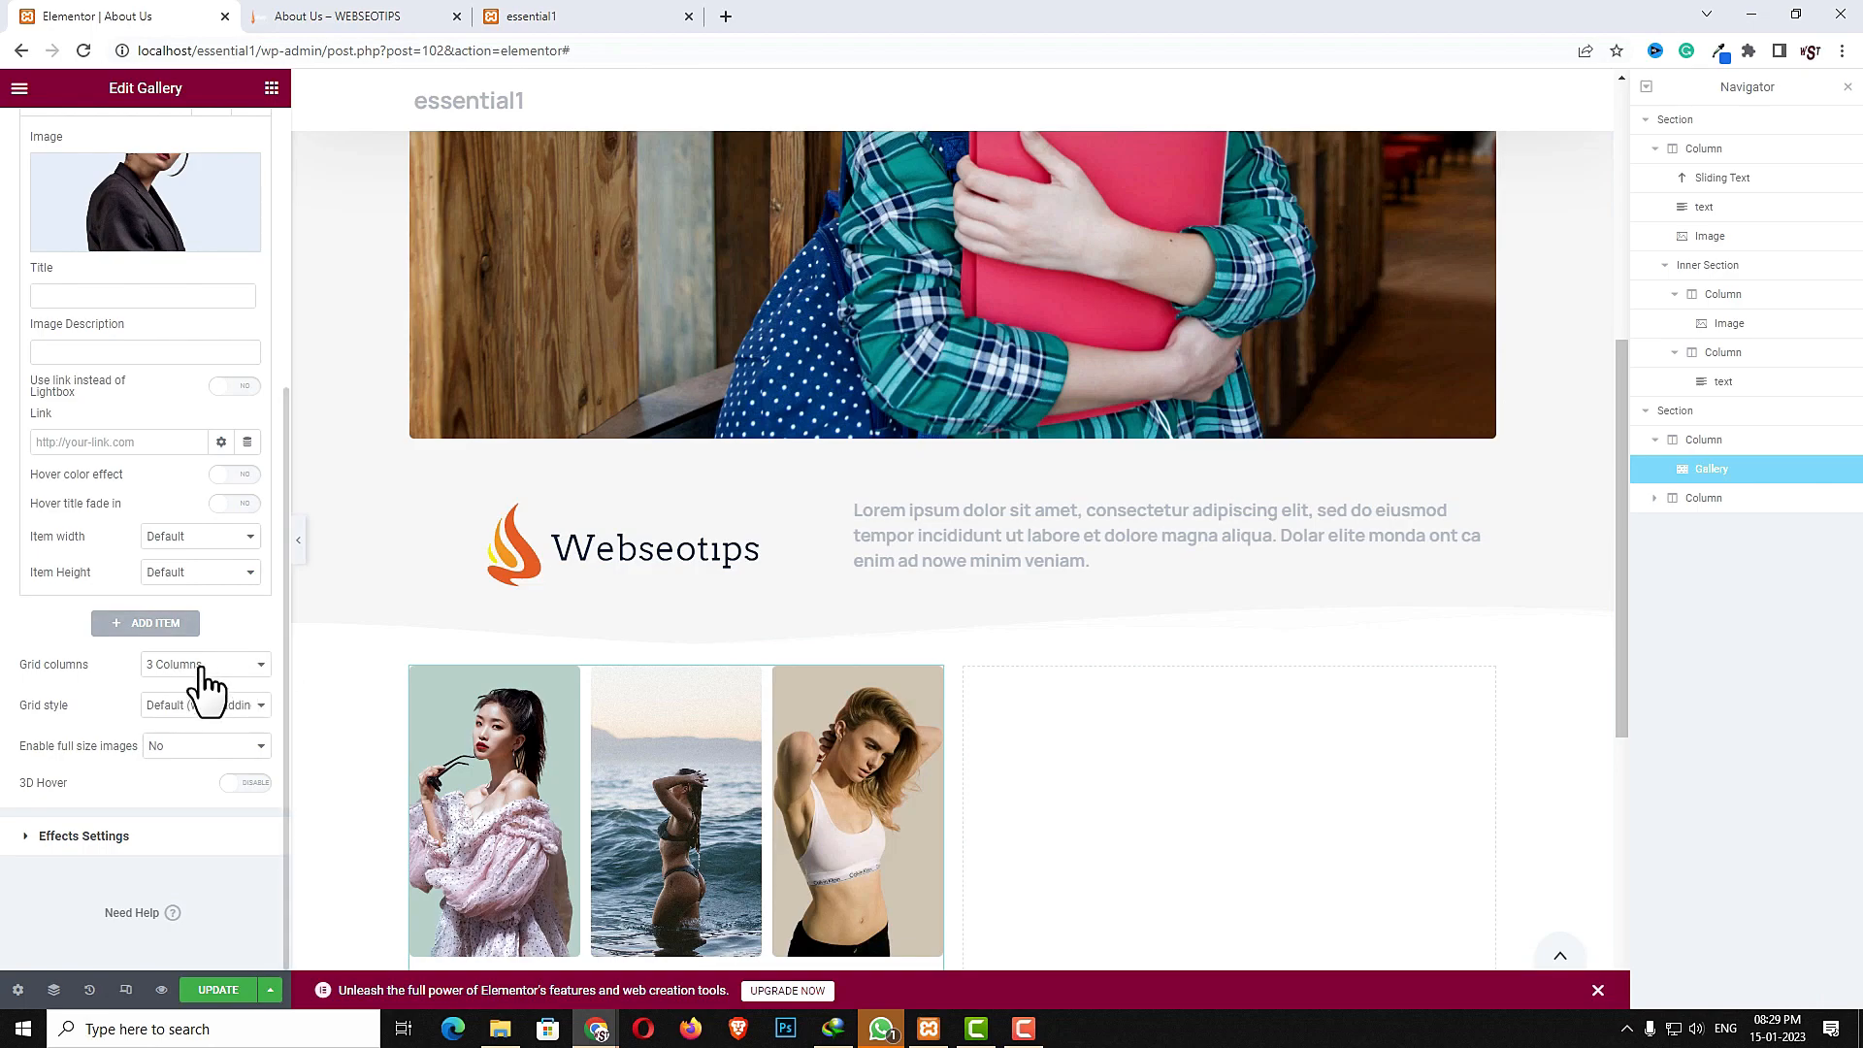
- Enable 3D Hover on the gallery and set the 3d hover size to Big
click(242, 783)
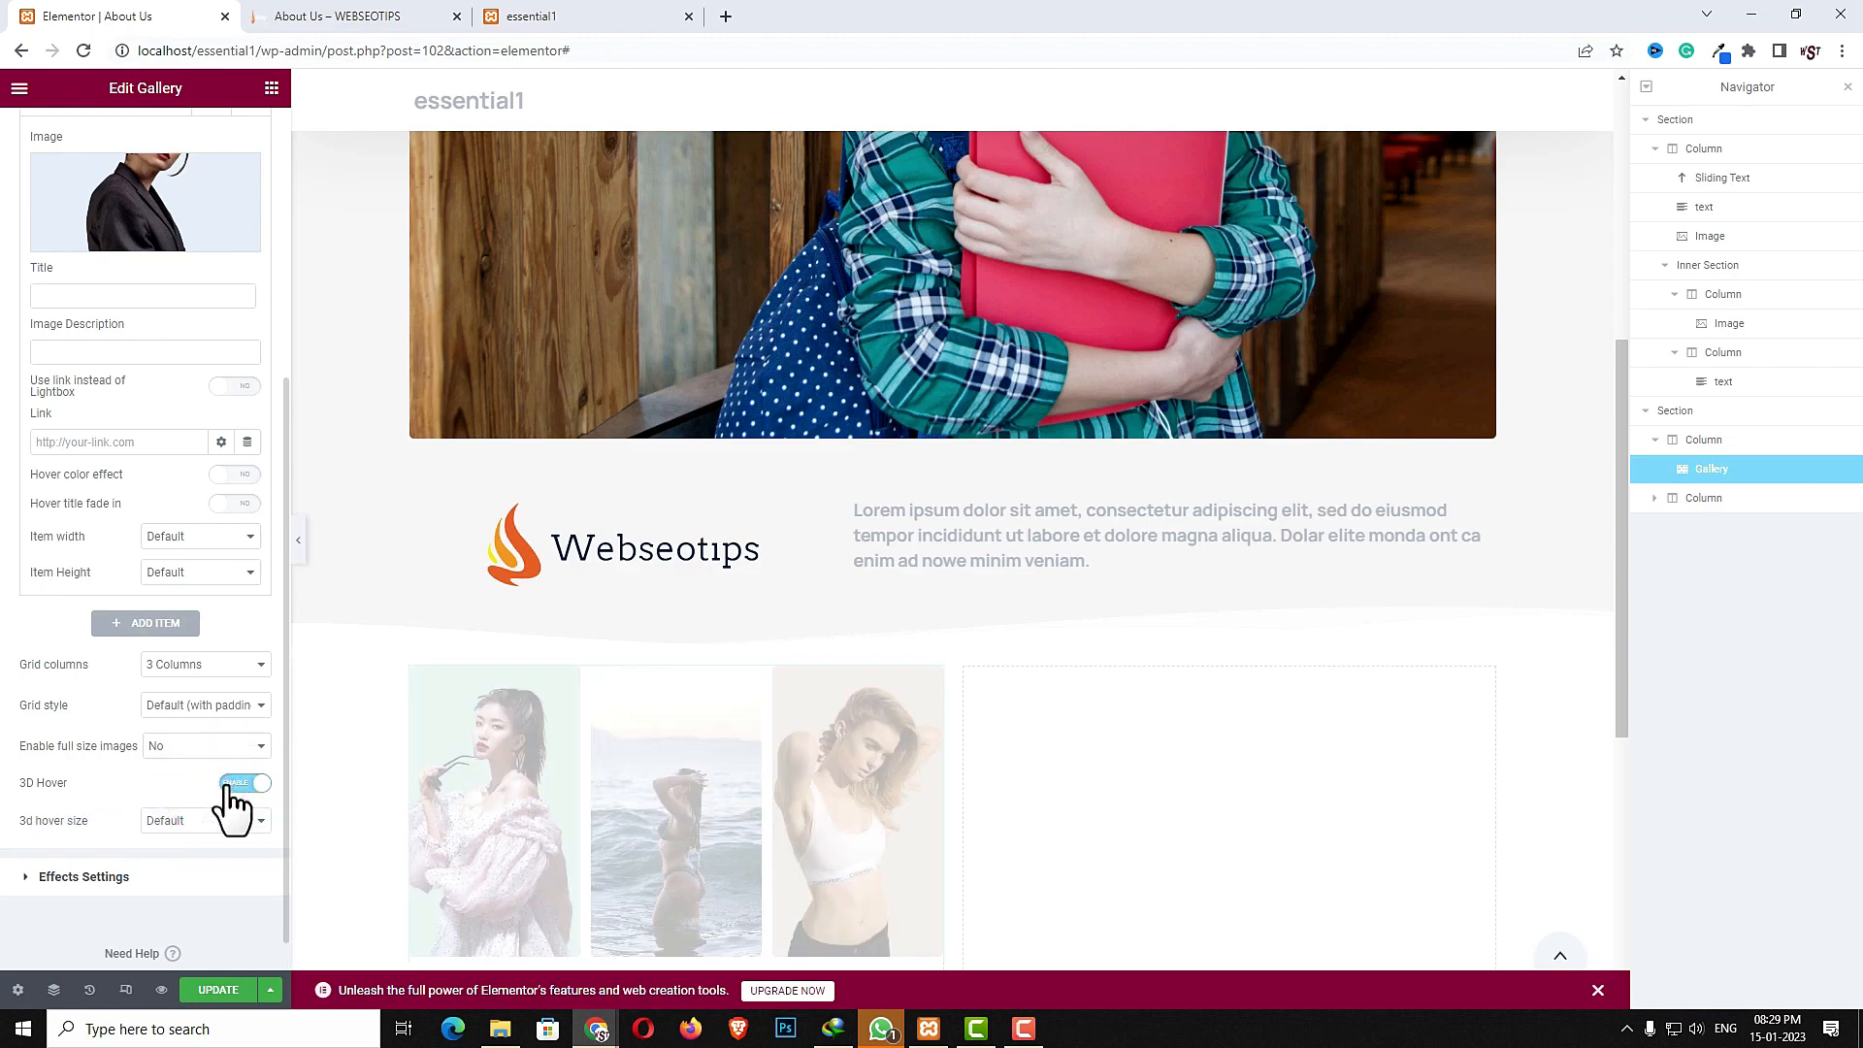
click(229, 820)
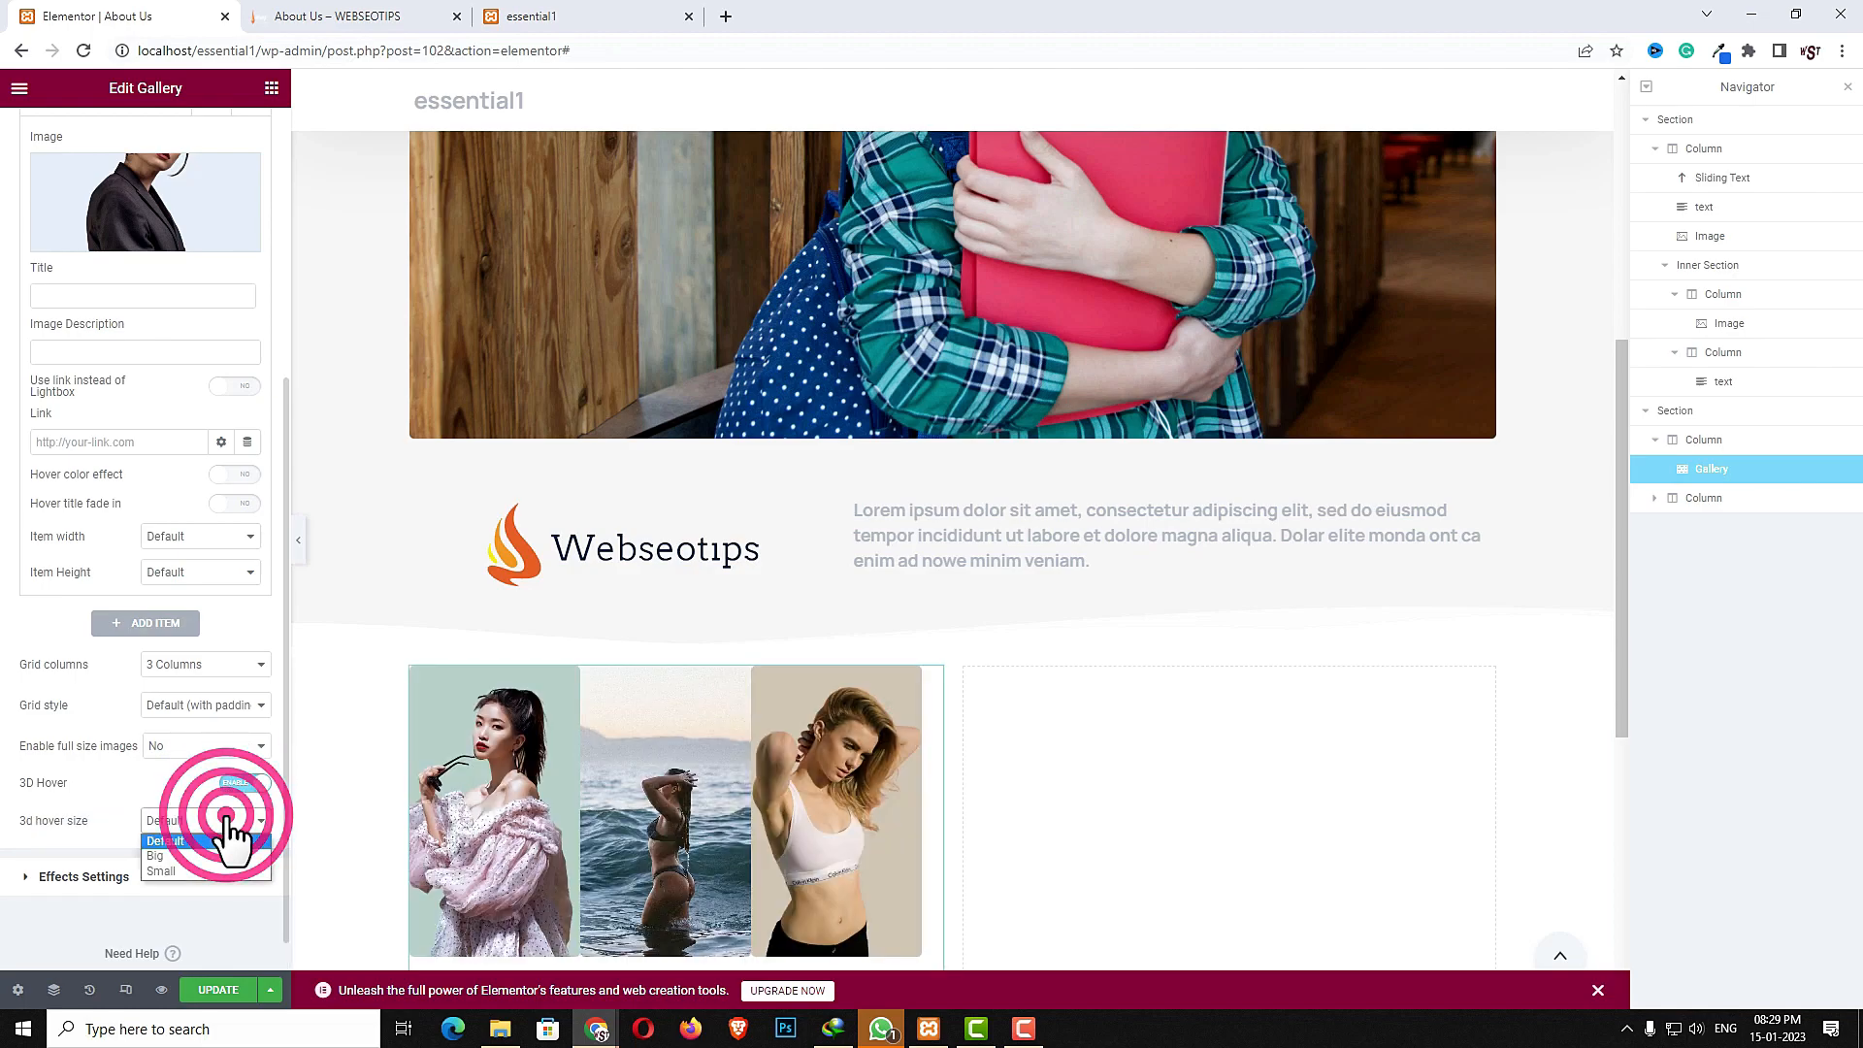
click(209, 855)
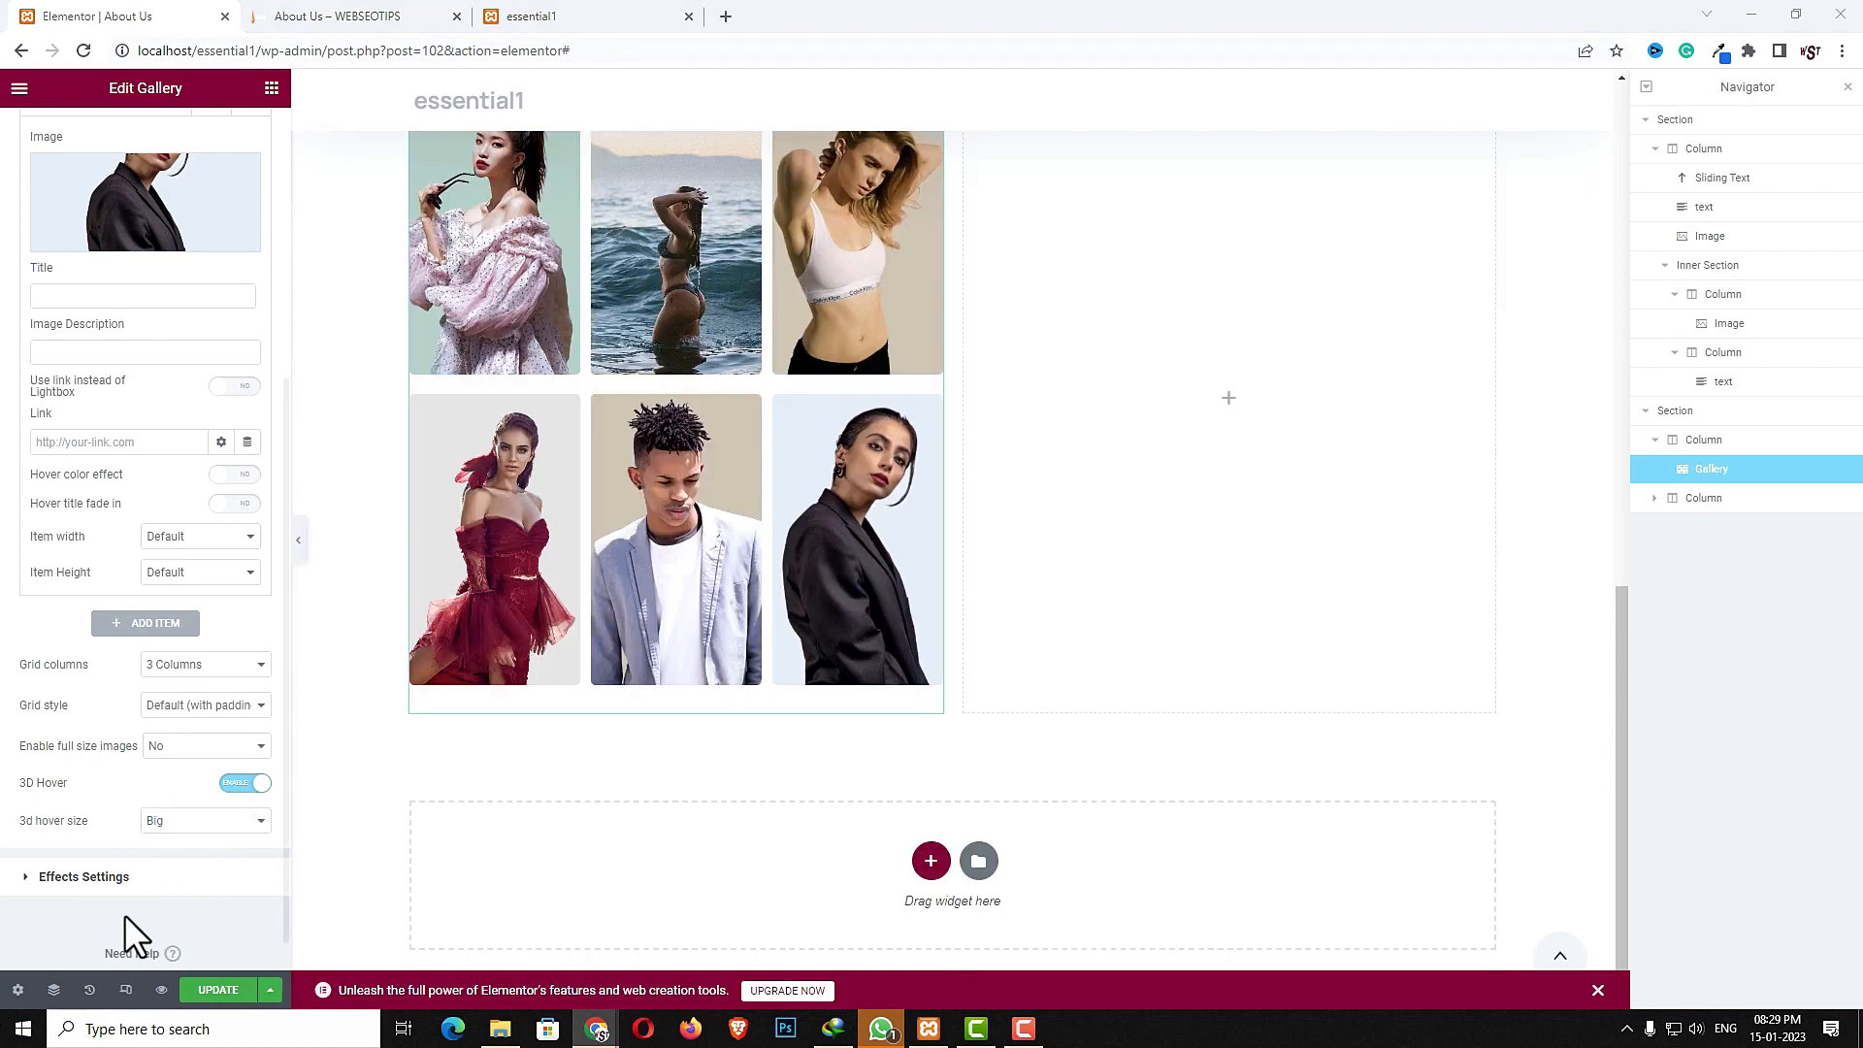
- Set the gallery's Shadow Style to Large shadow and Shadow Hover Style to Inverse Medium shadow
click(97, 879)
click(163, 256)
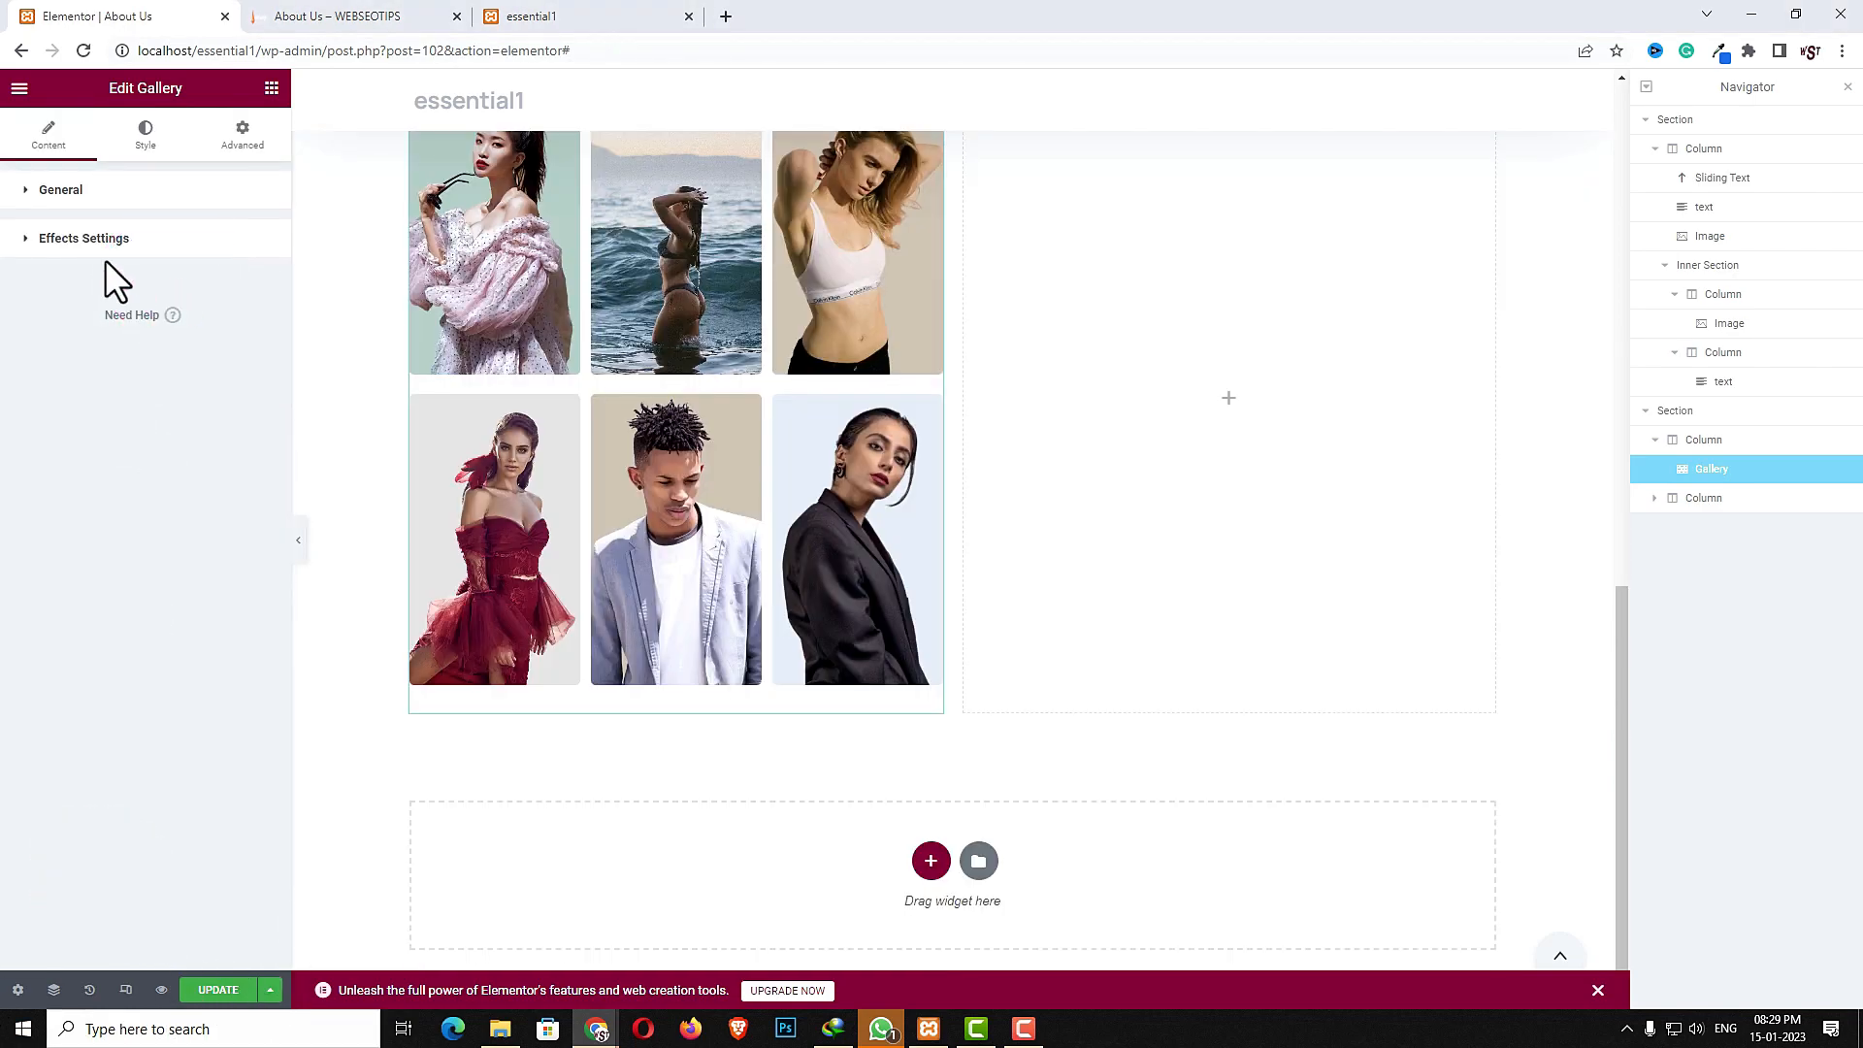
click(105, 233)
click(210, 291)
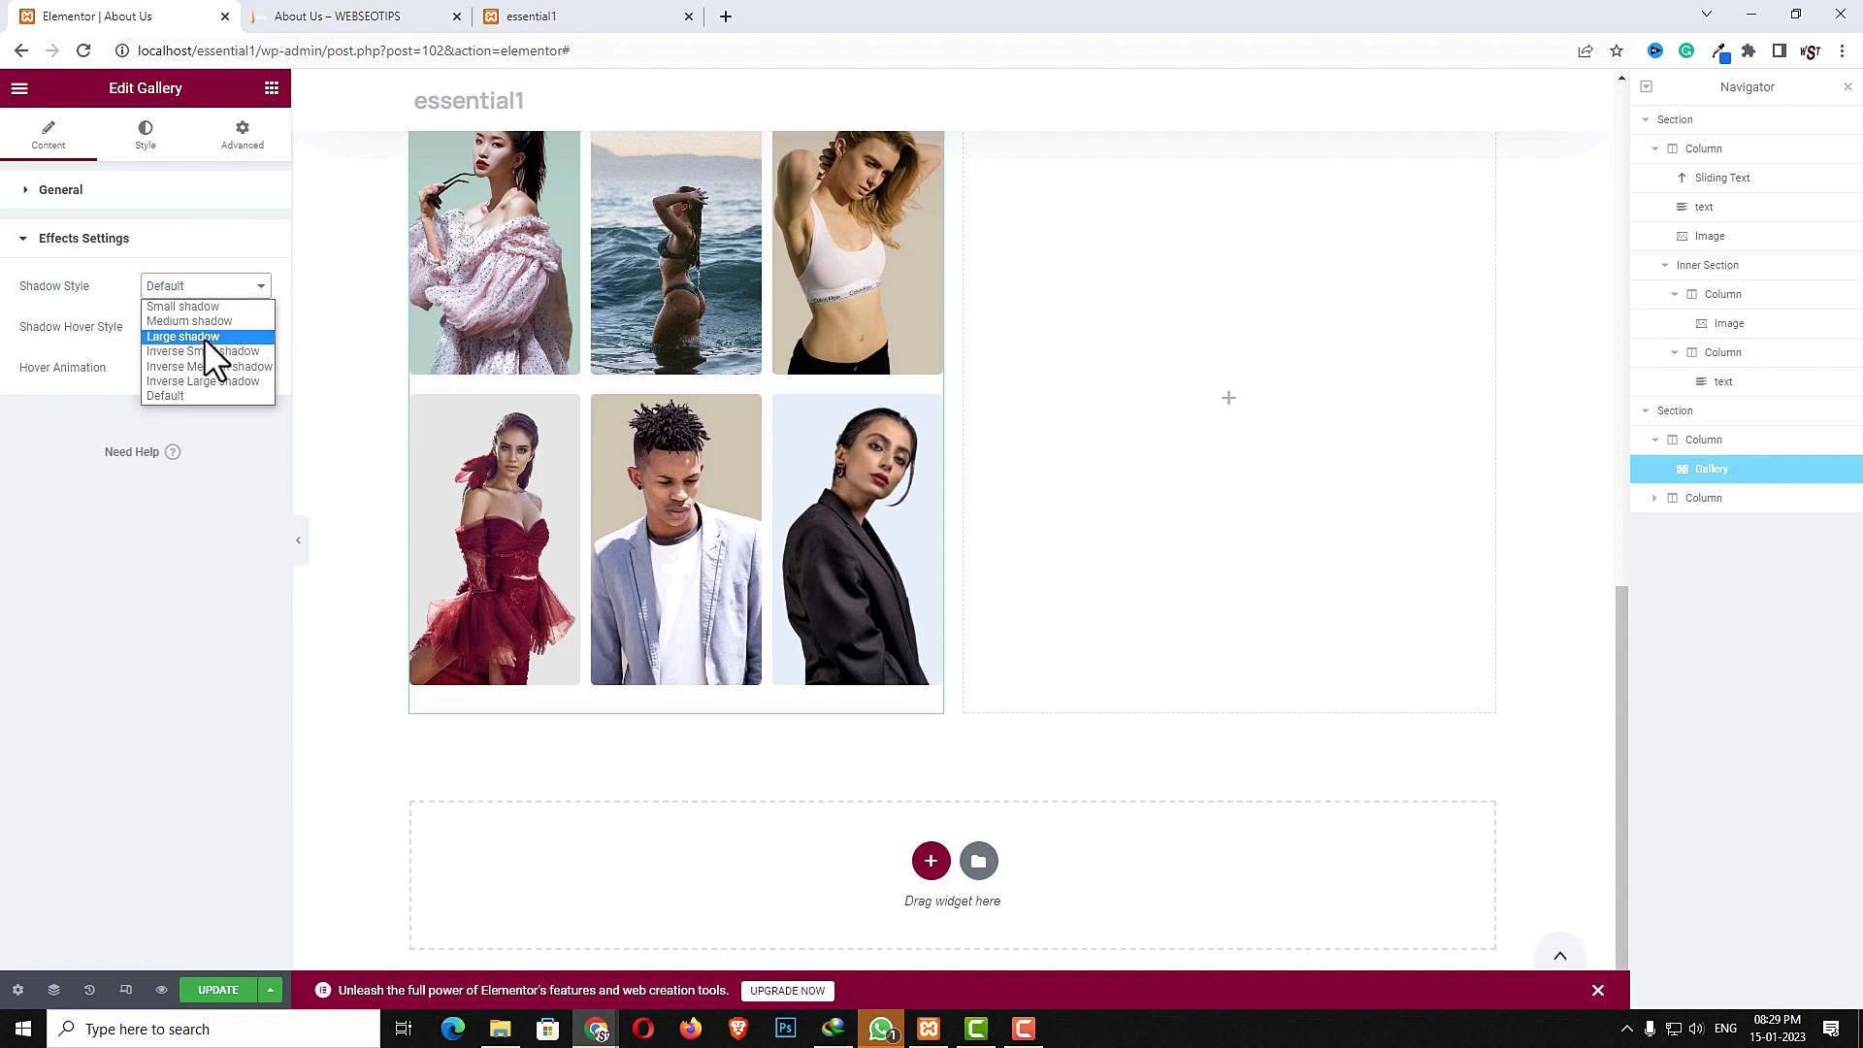
click(204, 336)
click(204, 334)
click(185, 408)
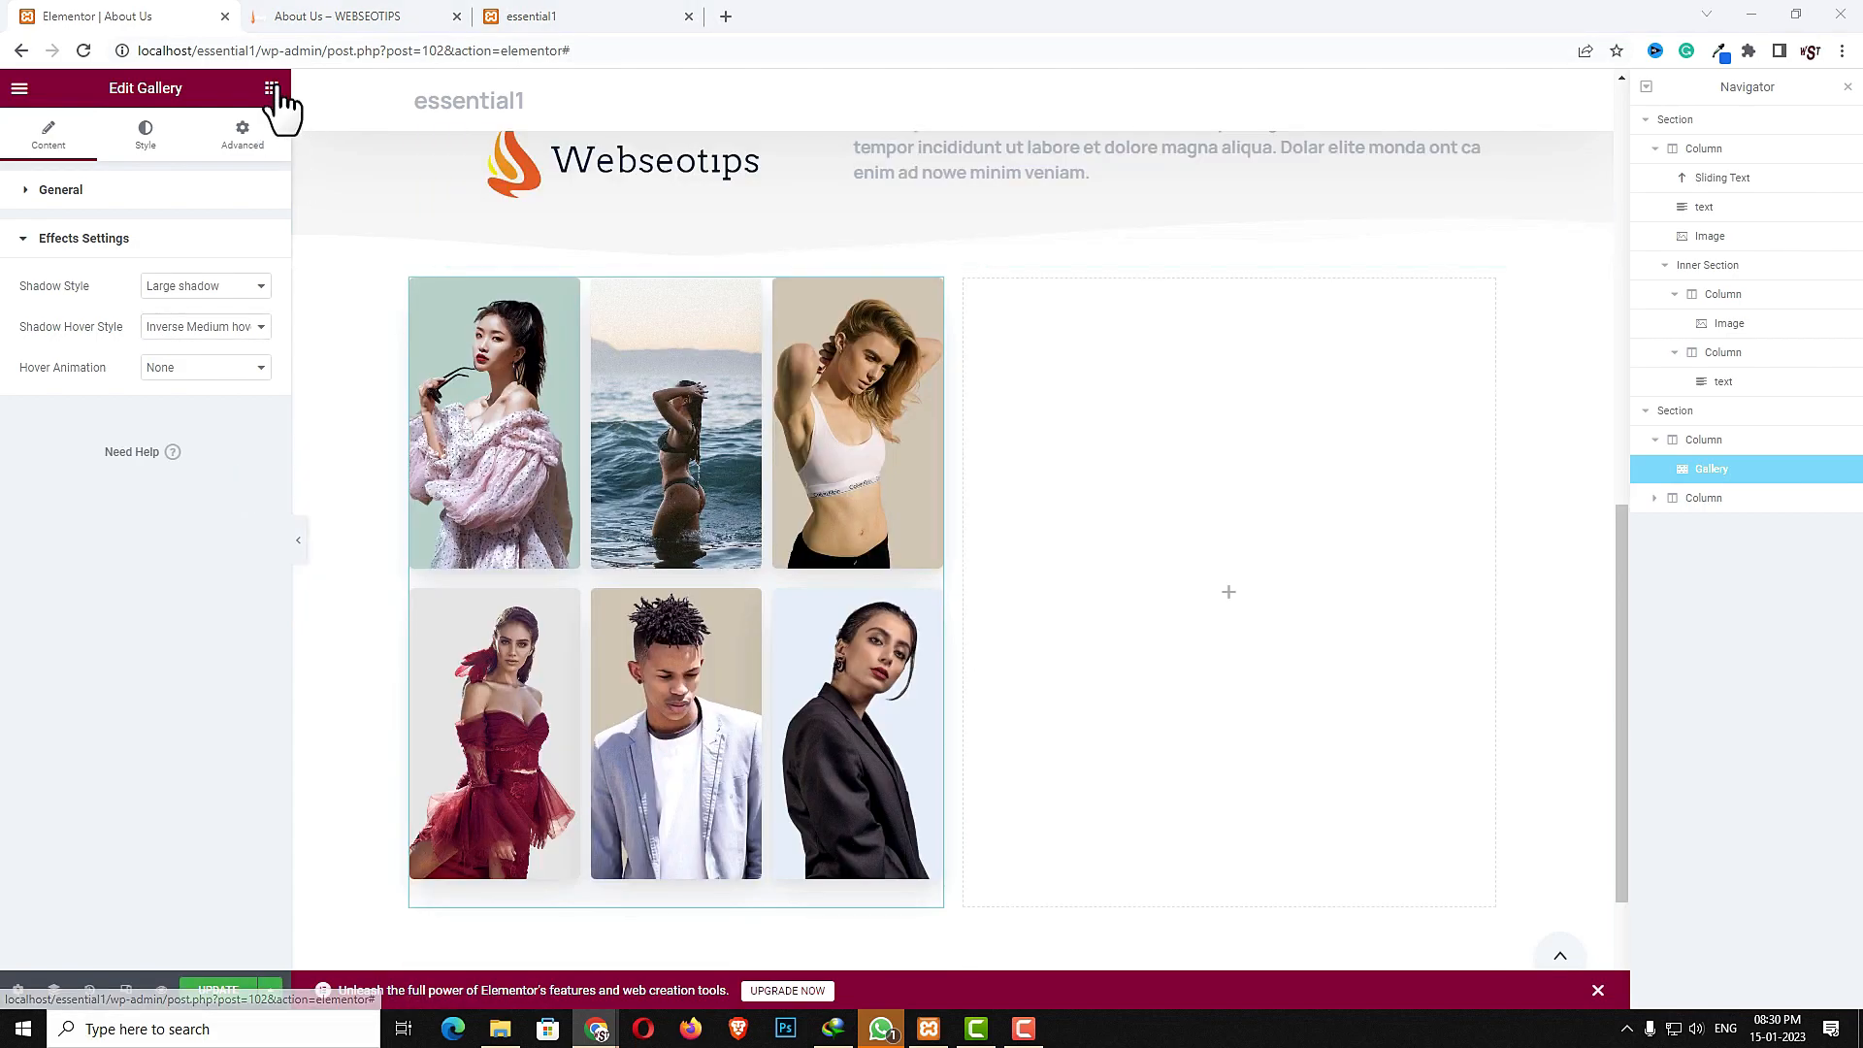
- Add a Badge widget to the gallery section's right column
click(274, 89)
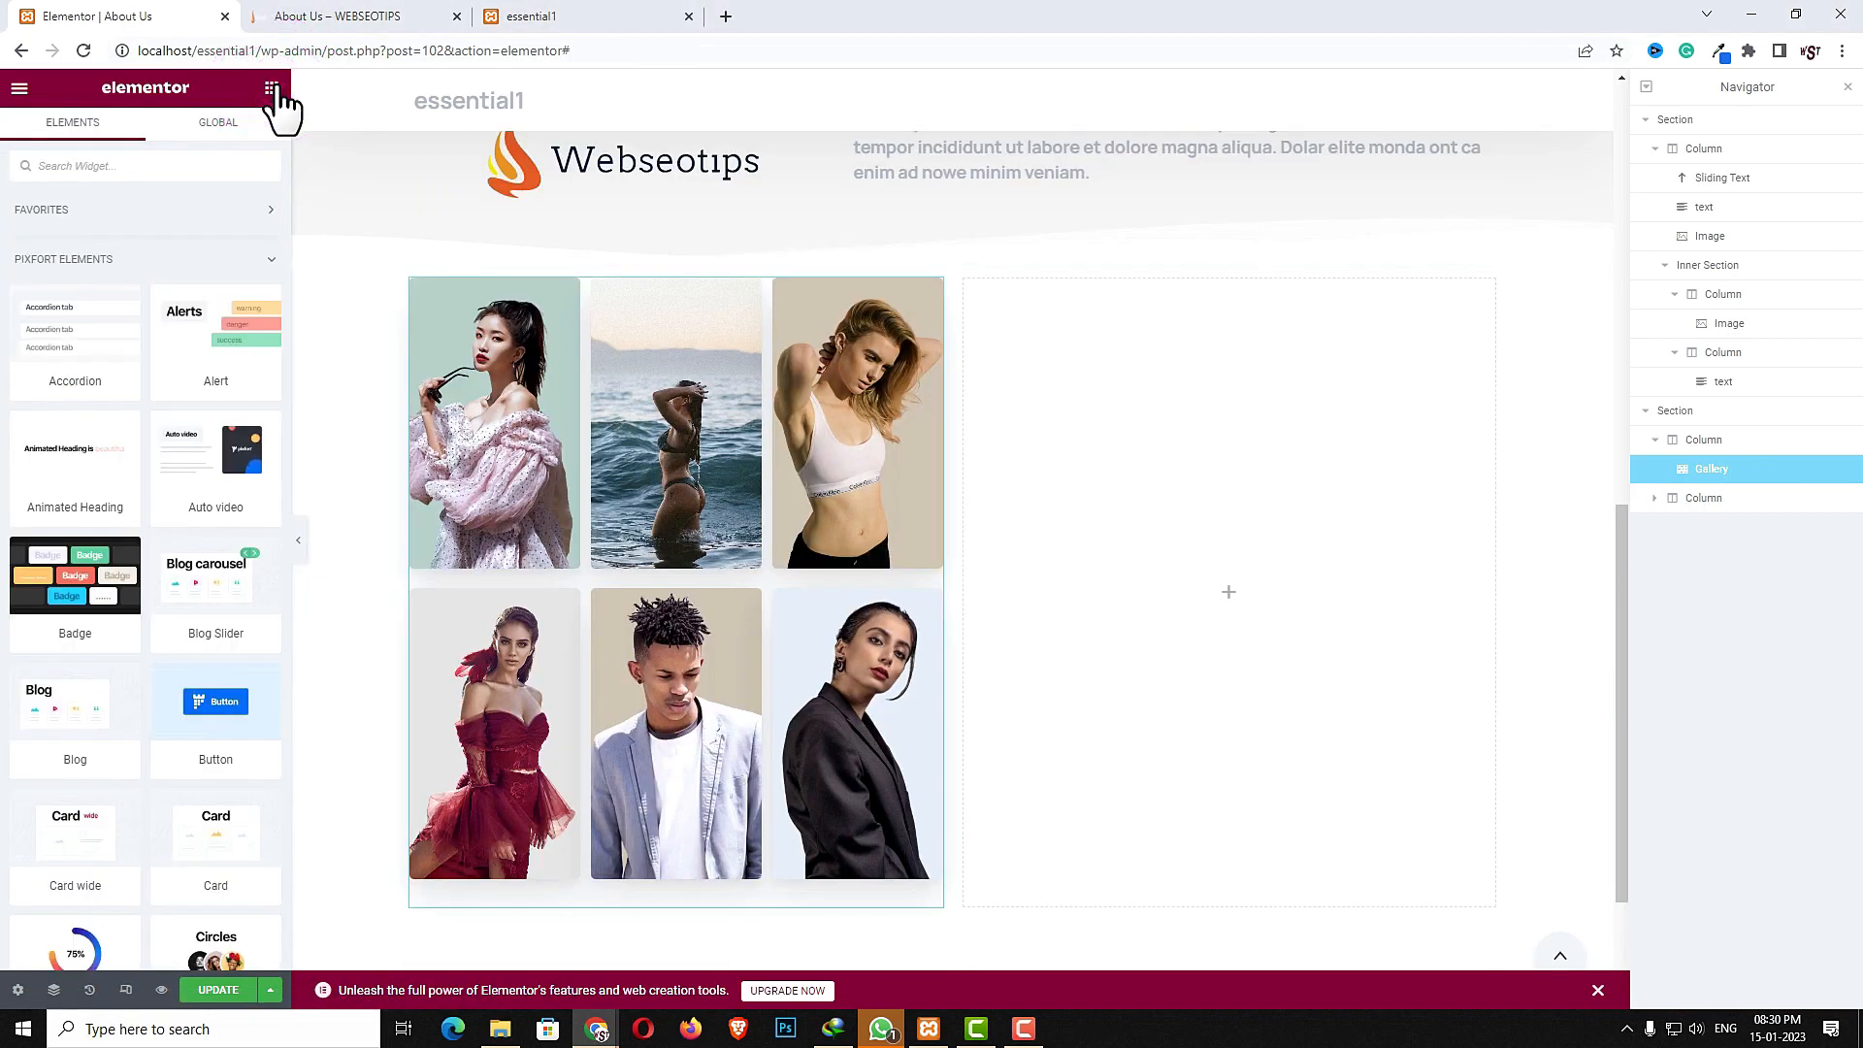
click(141, 166)
text(bad)
drag(75, 330, 1184, 591)
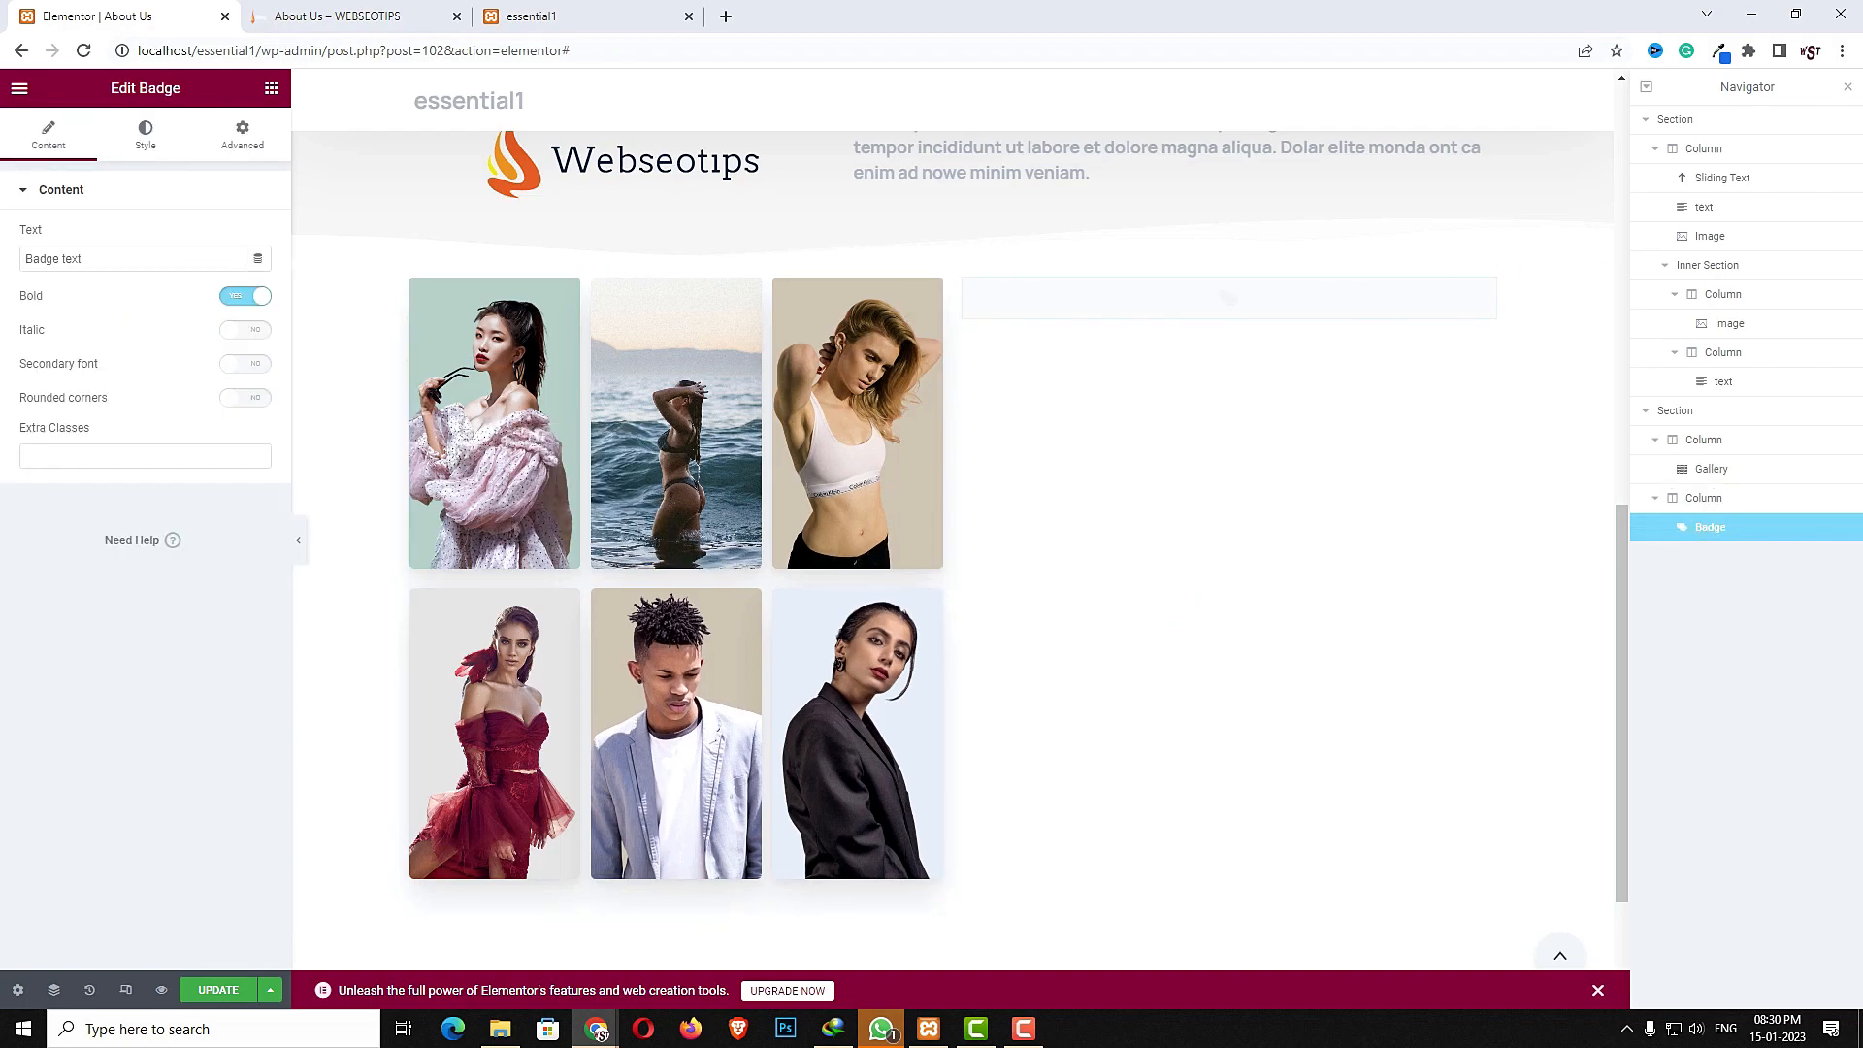
- Set the badge text to "We're hiring" and enable Secondary font
click(196, 254)
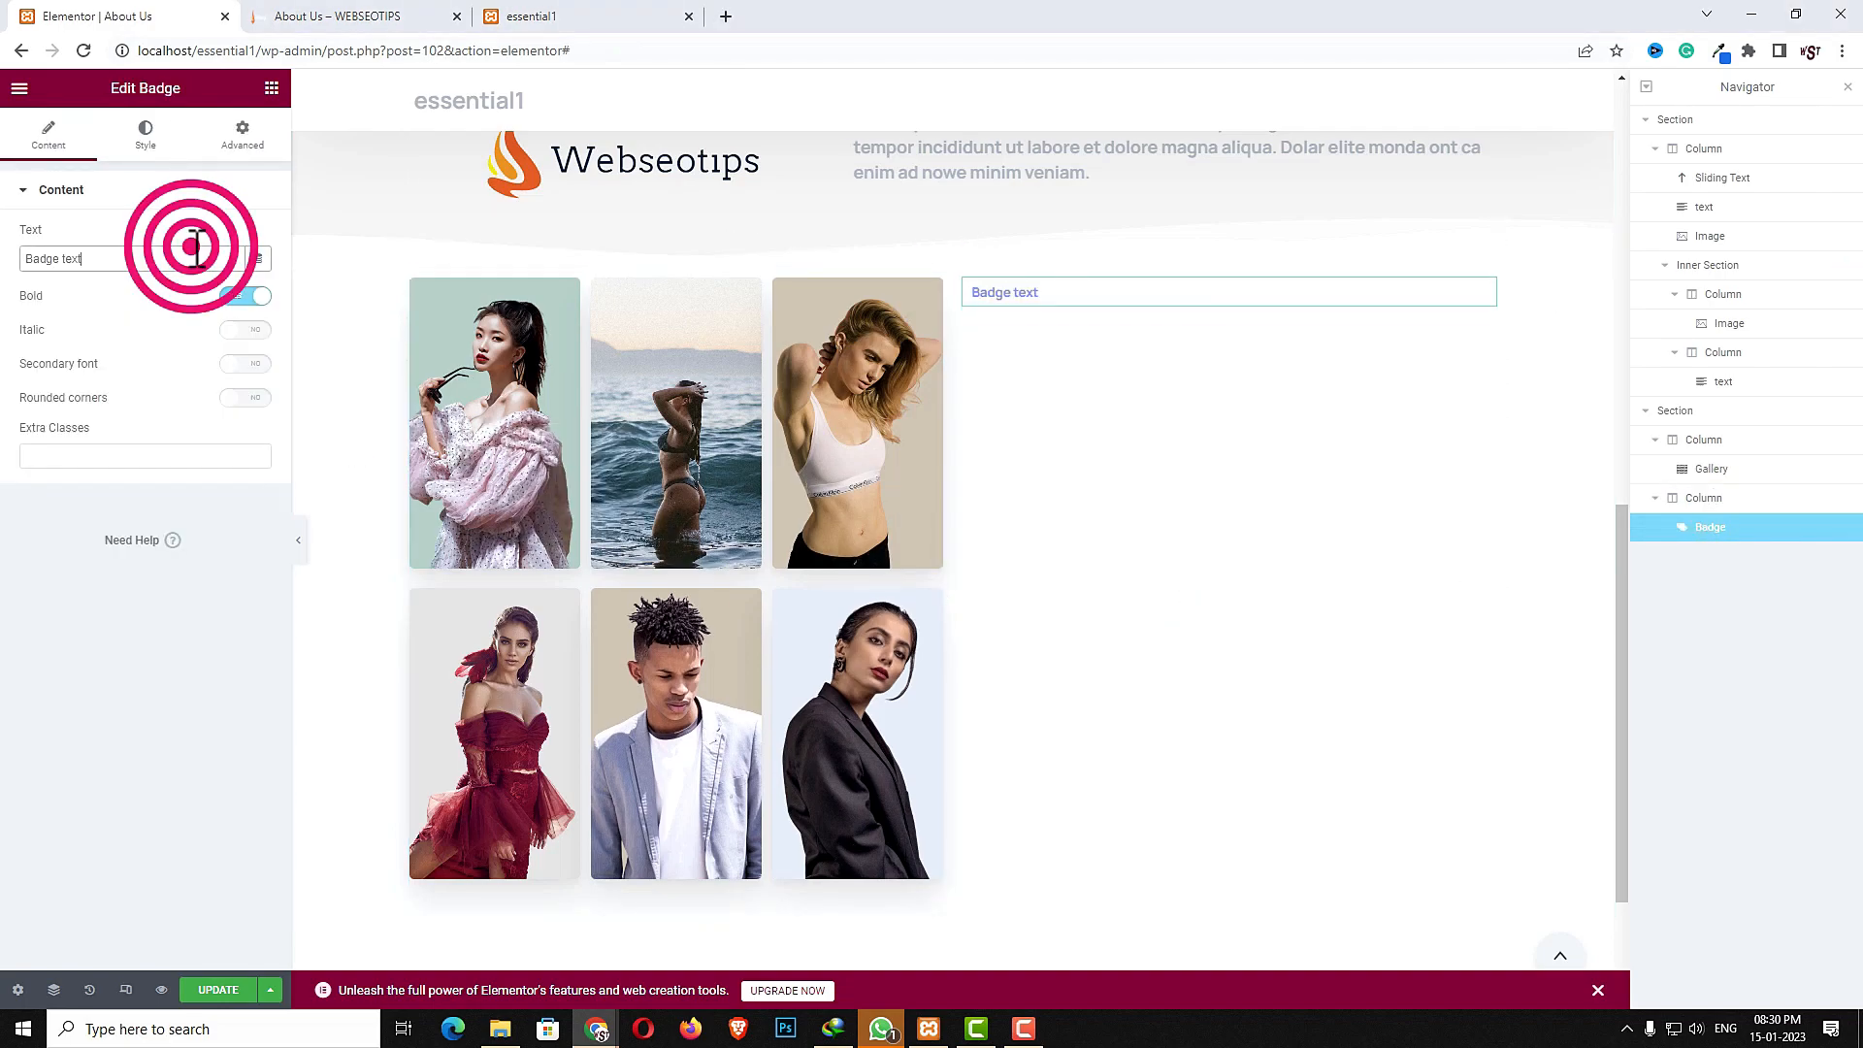
text(We're hiring)
click(240, 365)
- Set the badge's text color to Black and its background color to Gray 2
click(146, 128)
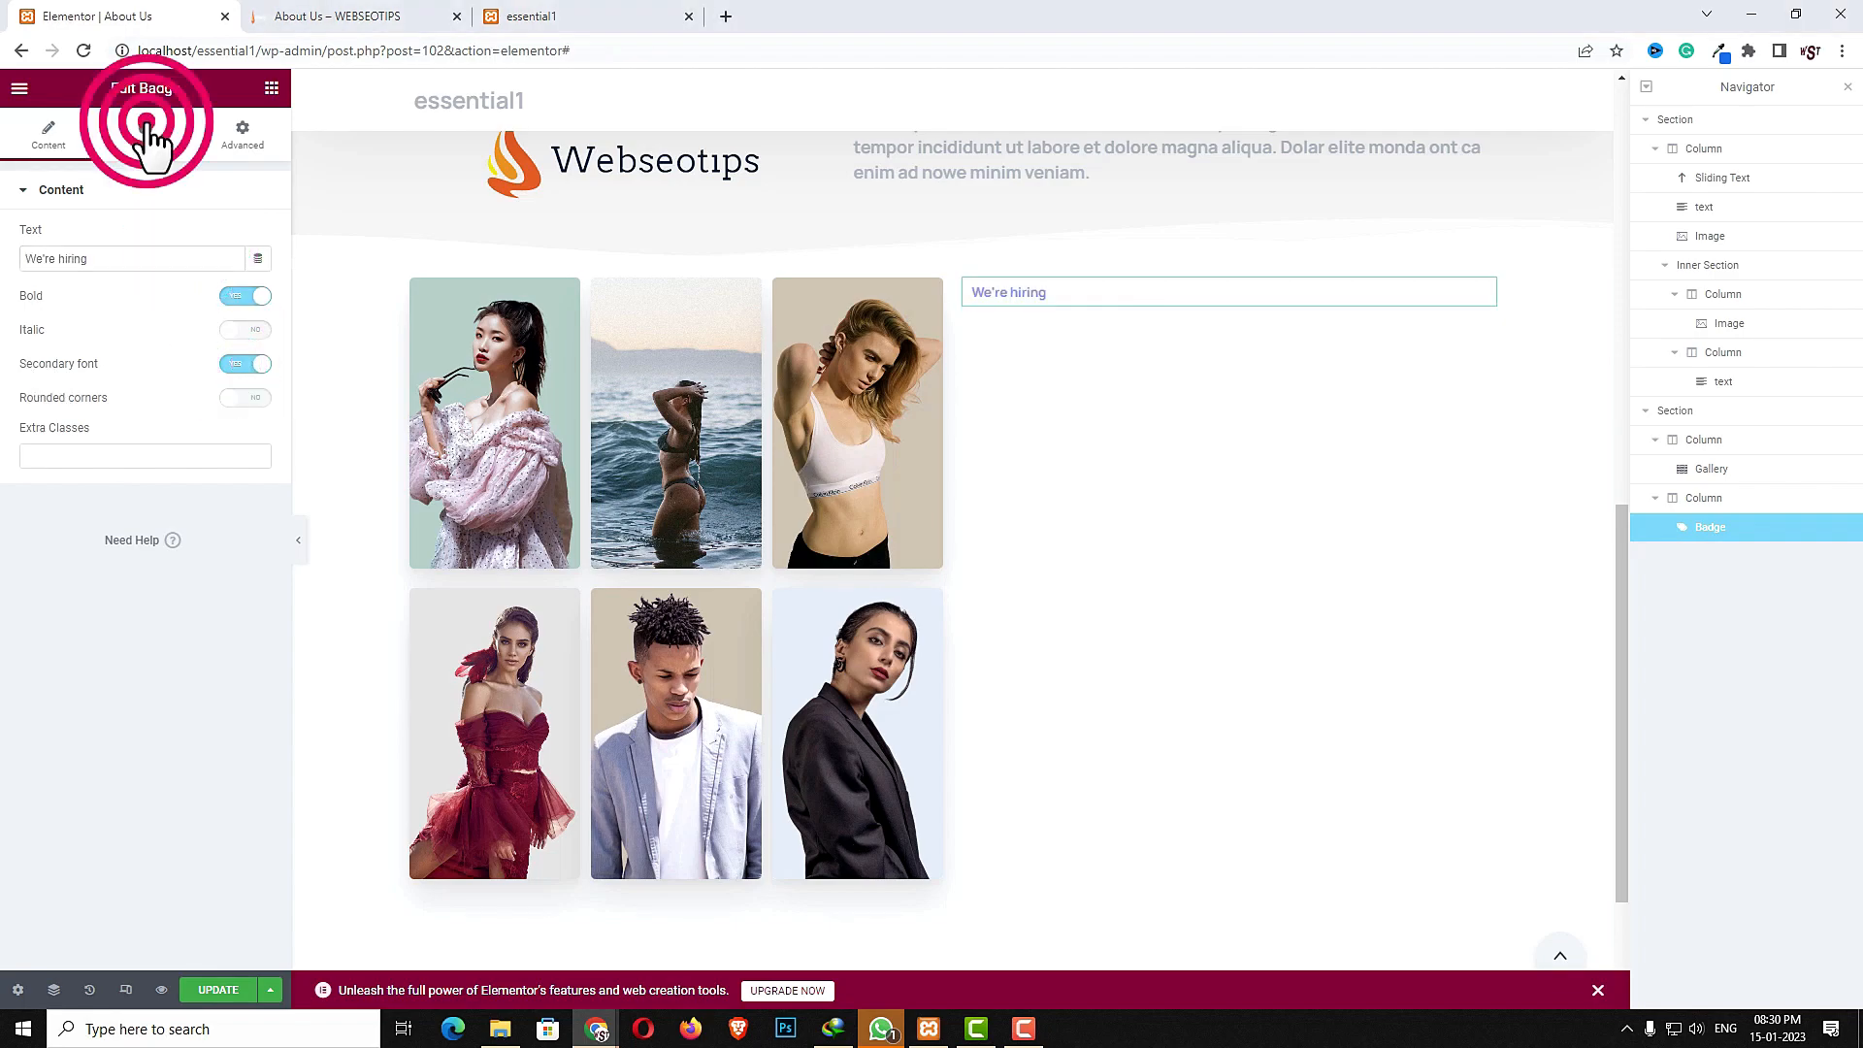
click(200, 241)
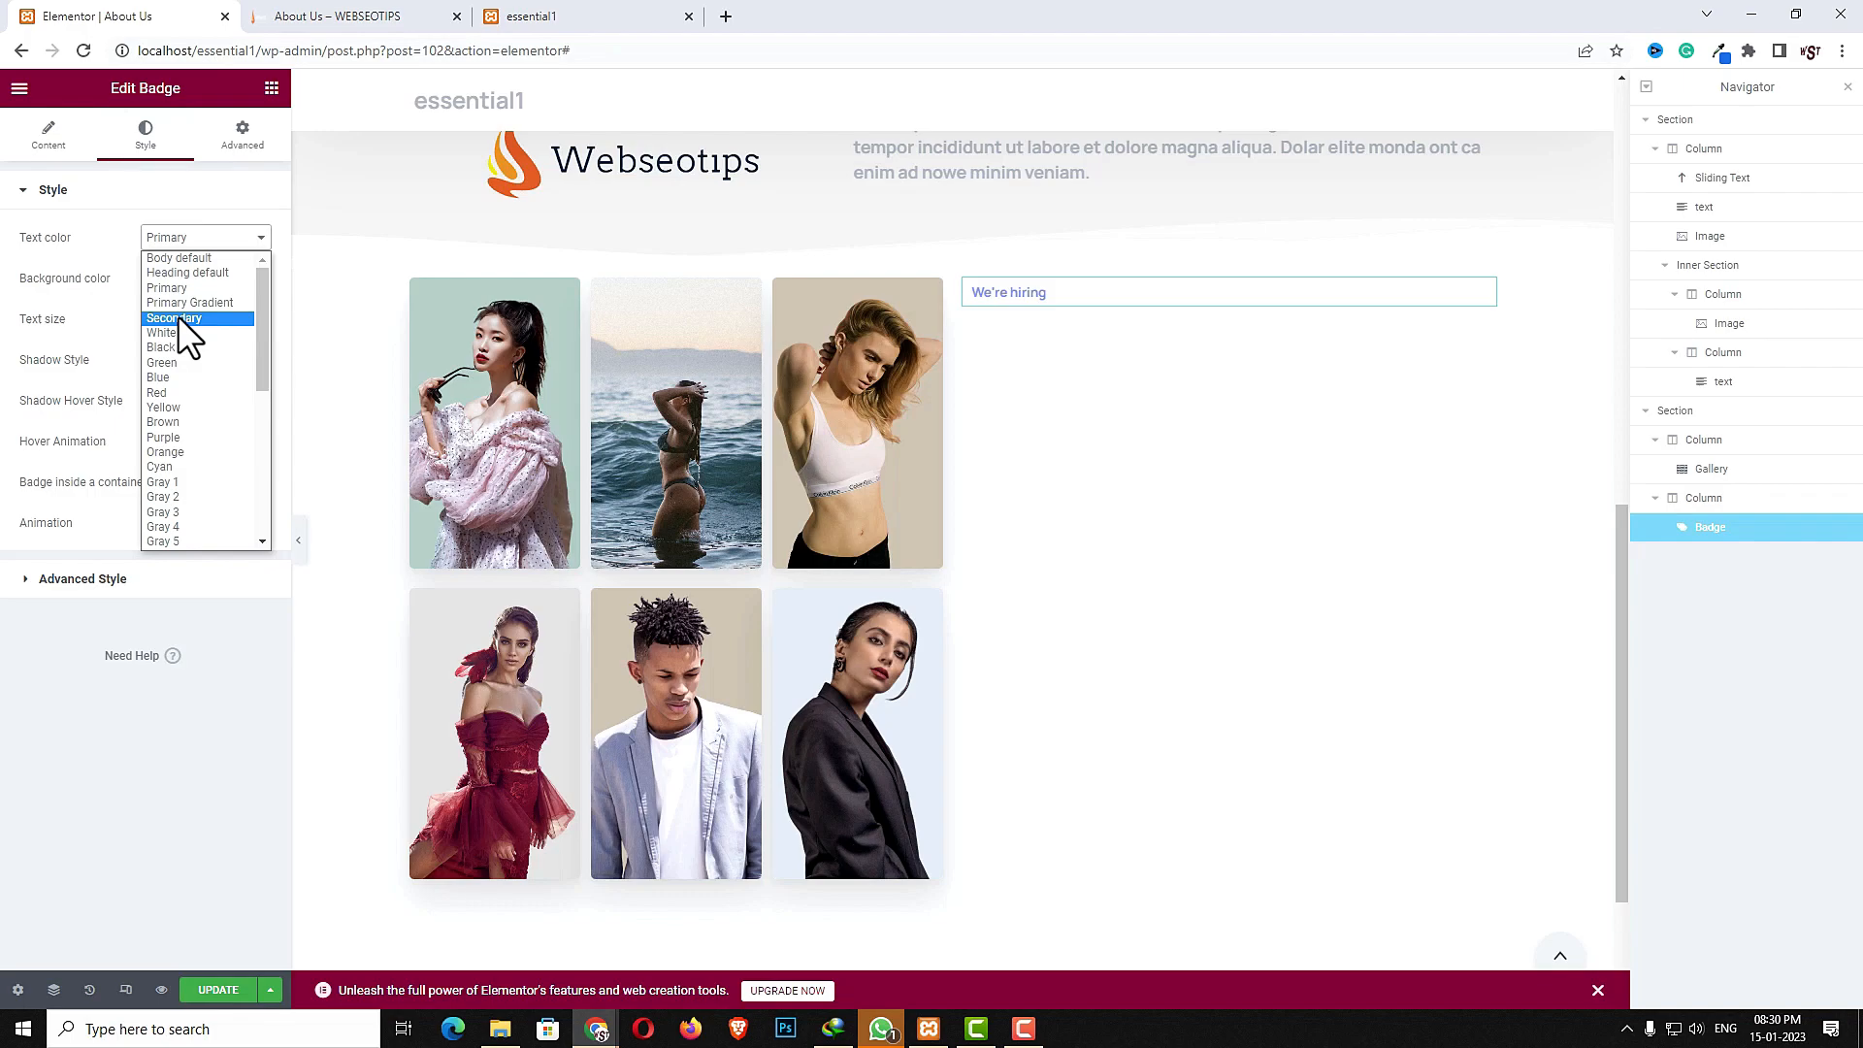
key(Down)
key(Down)
click(173, 345)
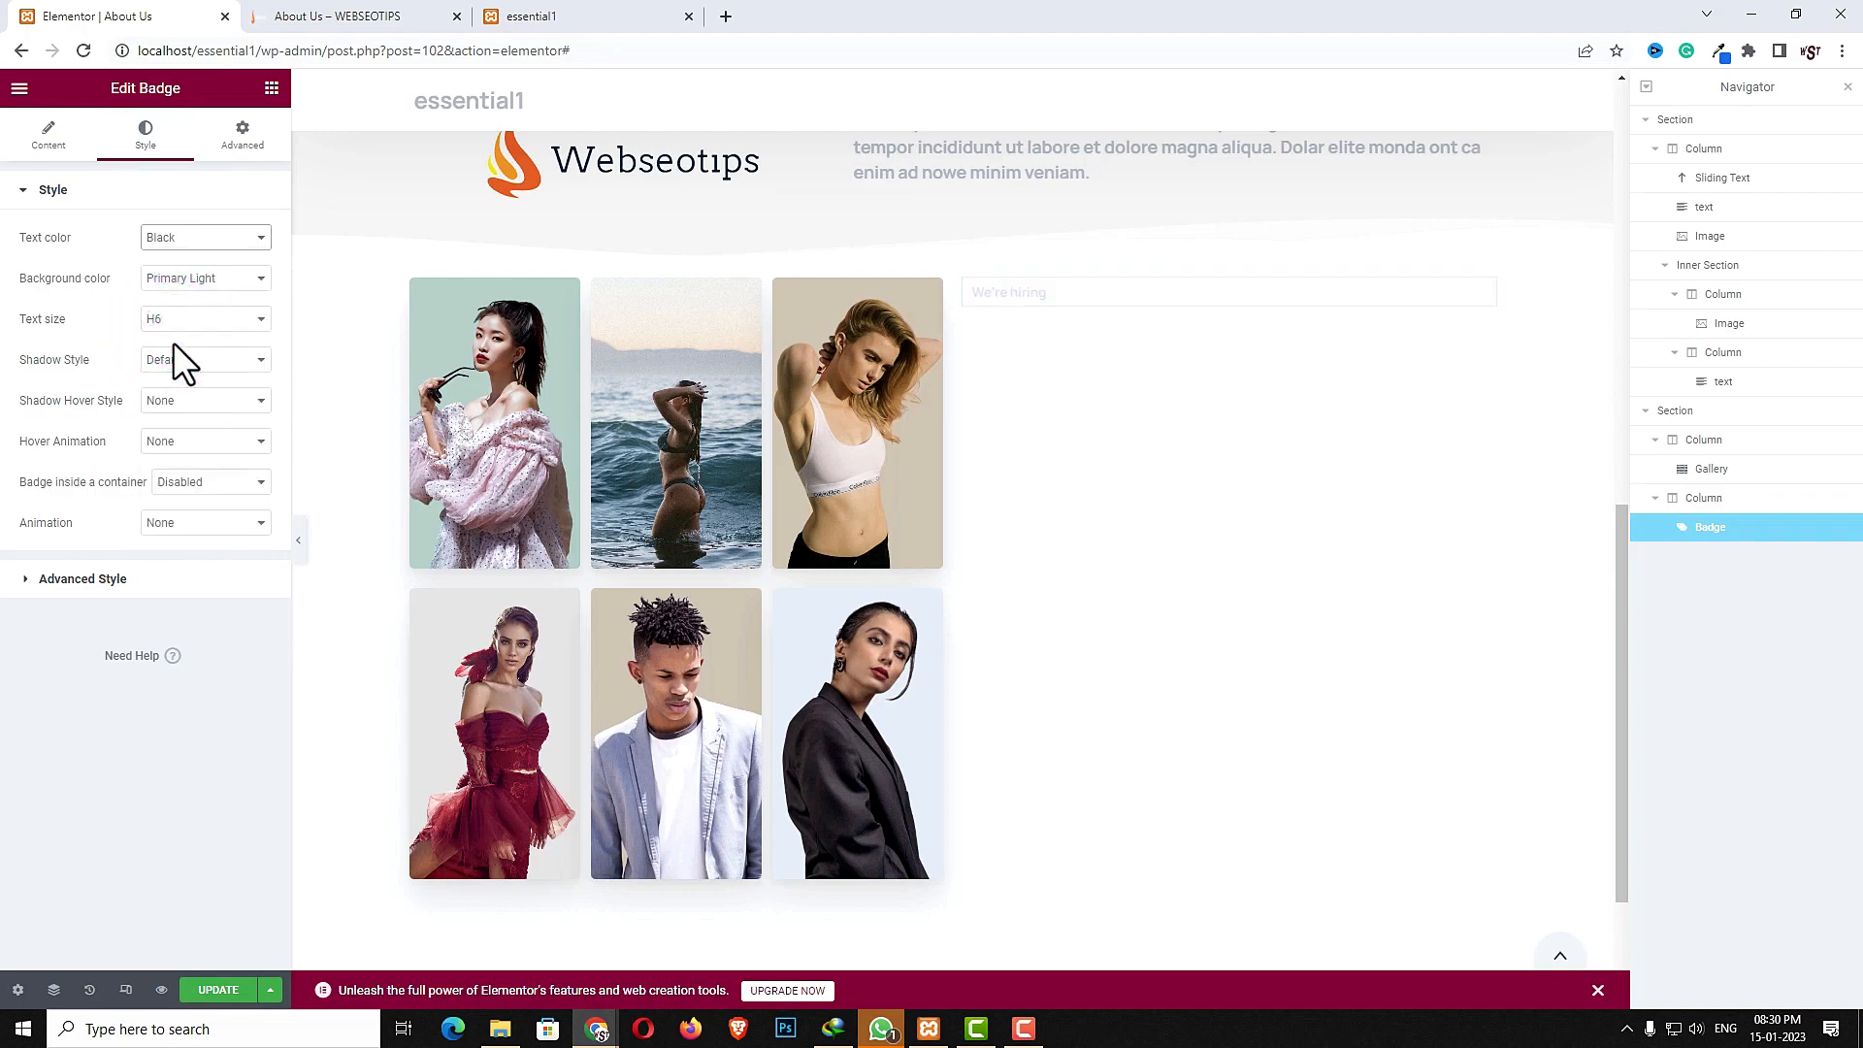
click(189, 277)
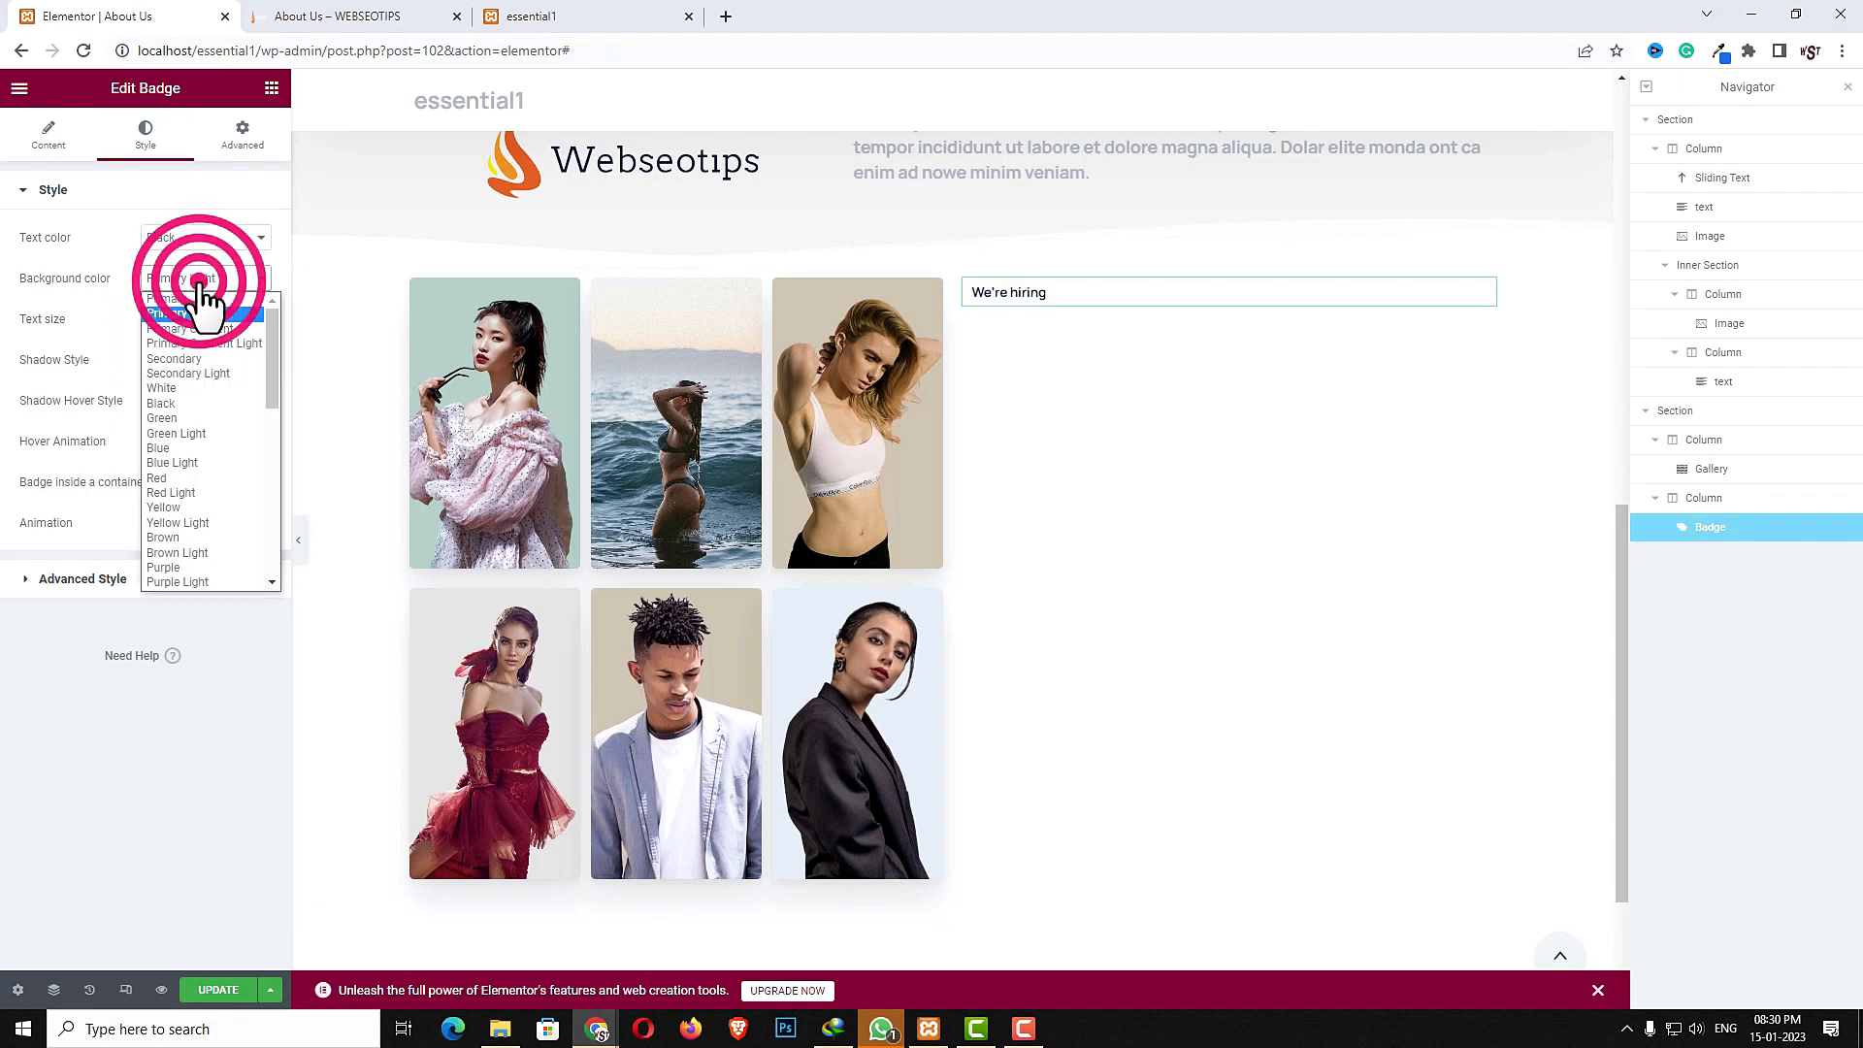
scroll(202, 428, down, 5)
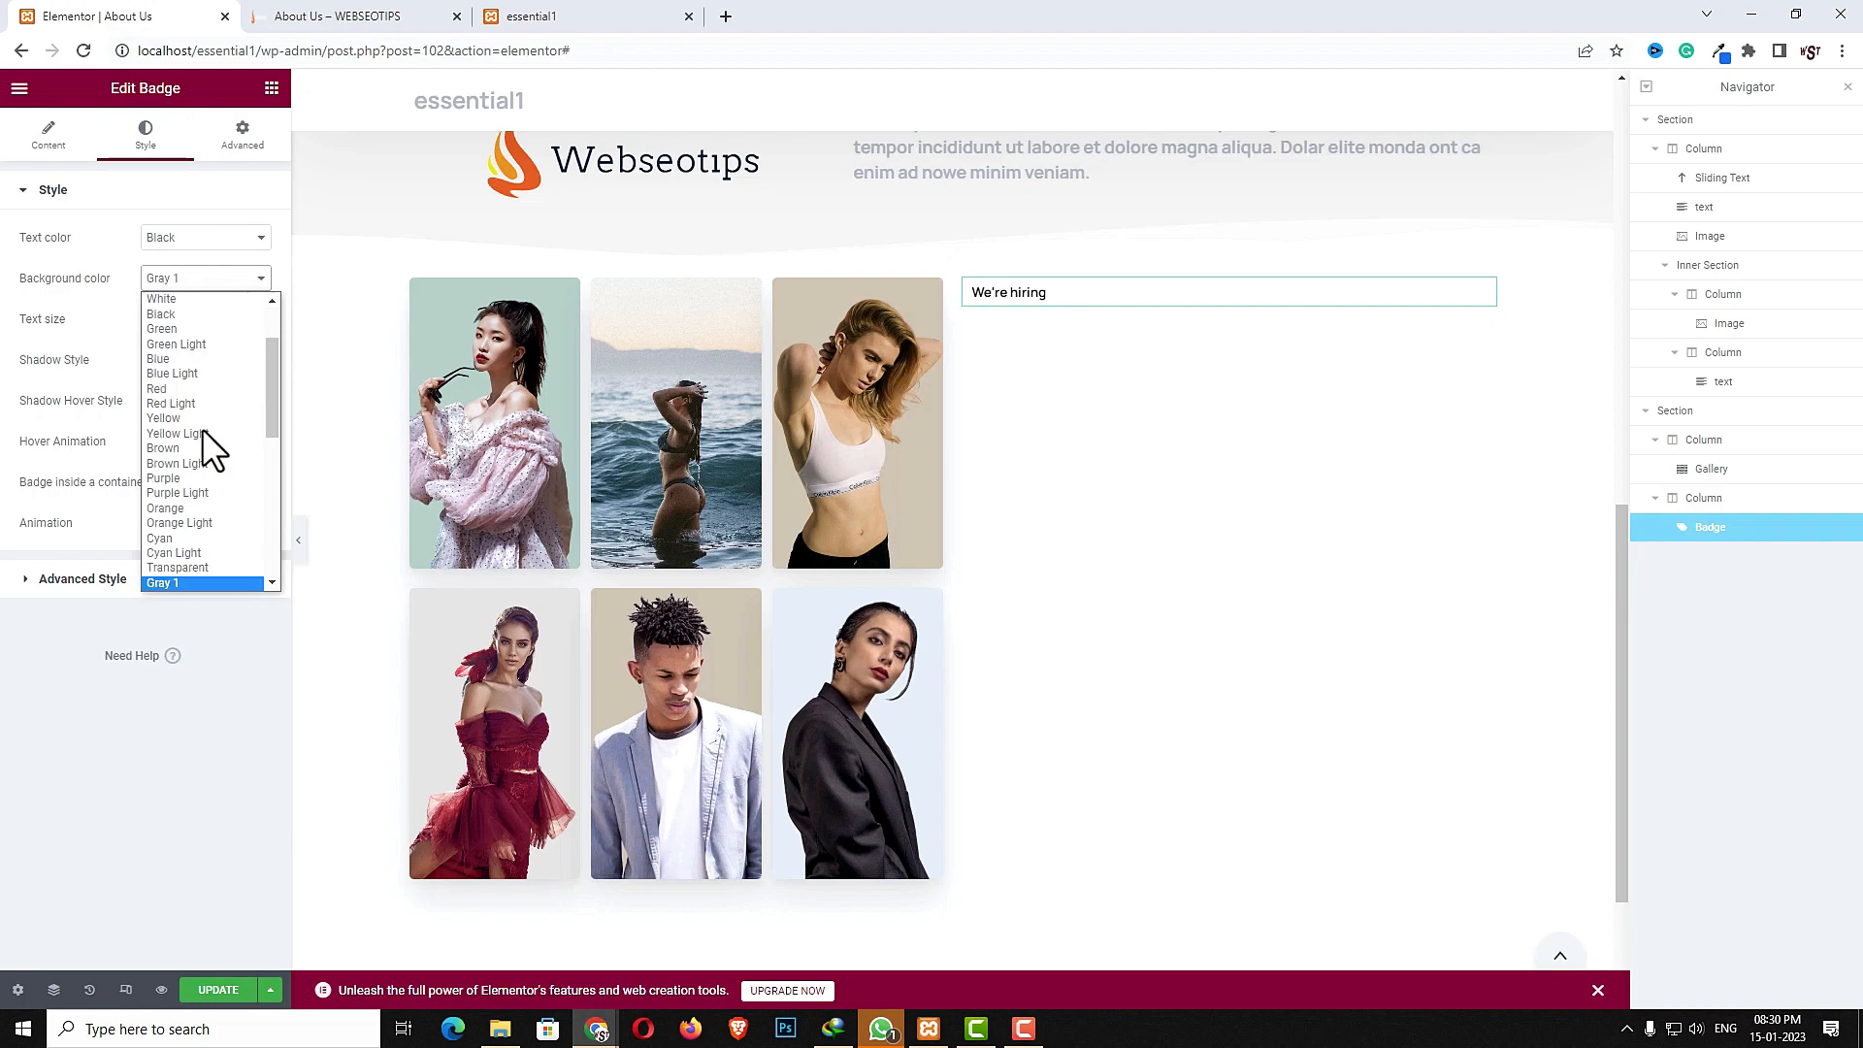
click(183, 408)
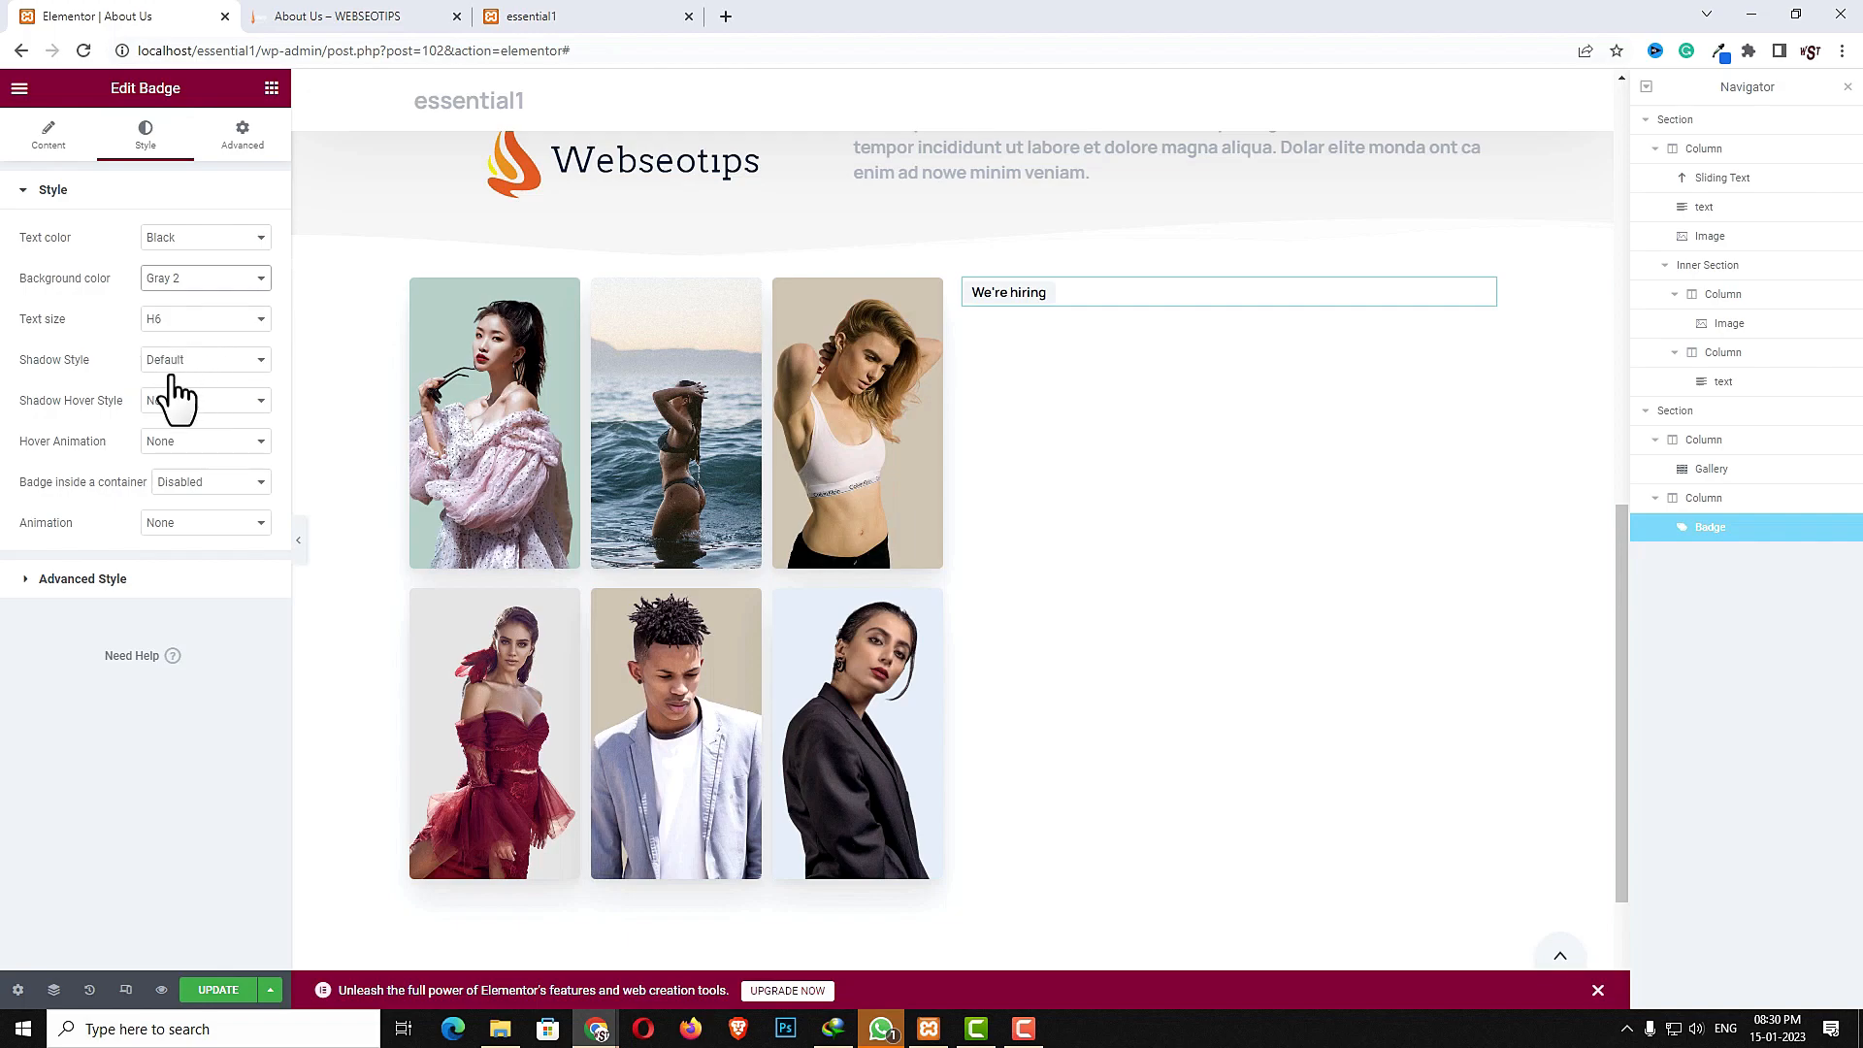
- Give the badge a Medium shadow and center its alignment
click(200, 361)
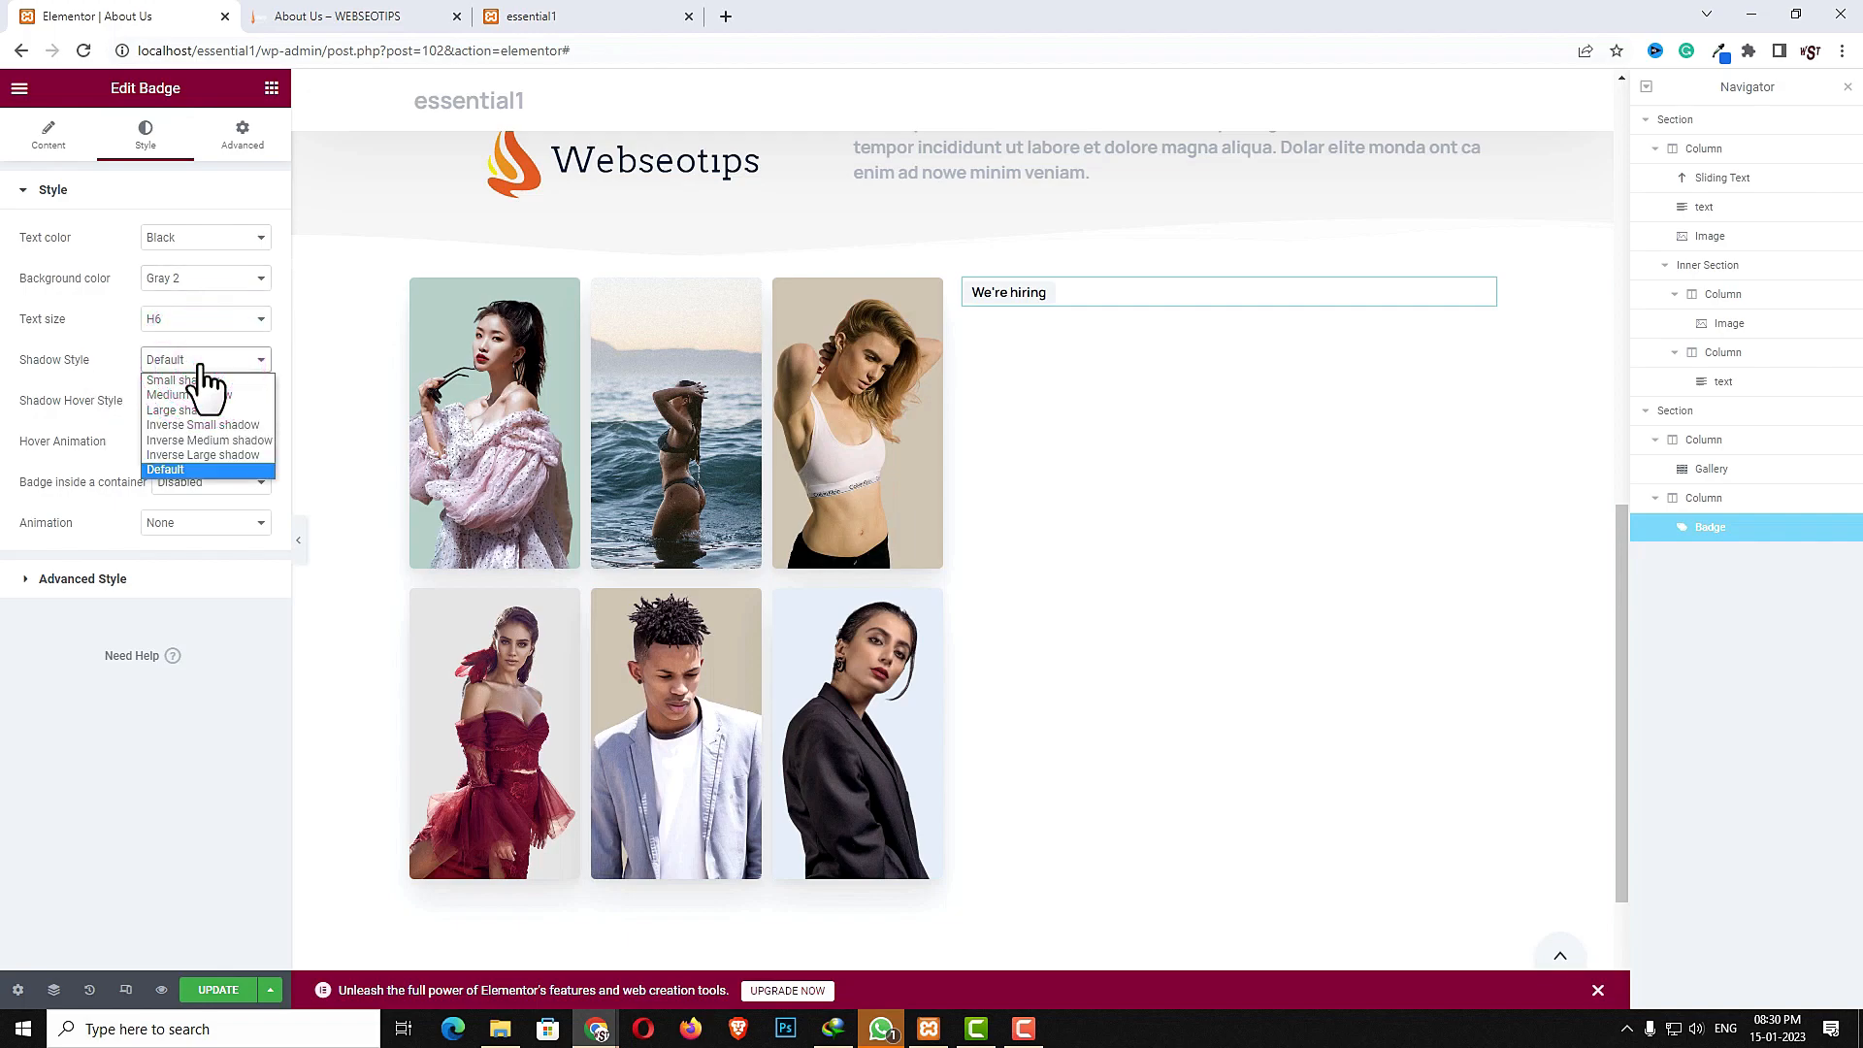
click(207, 395)
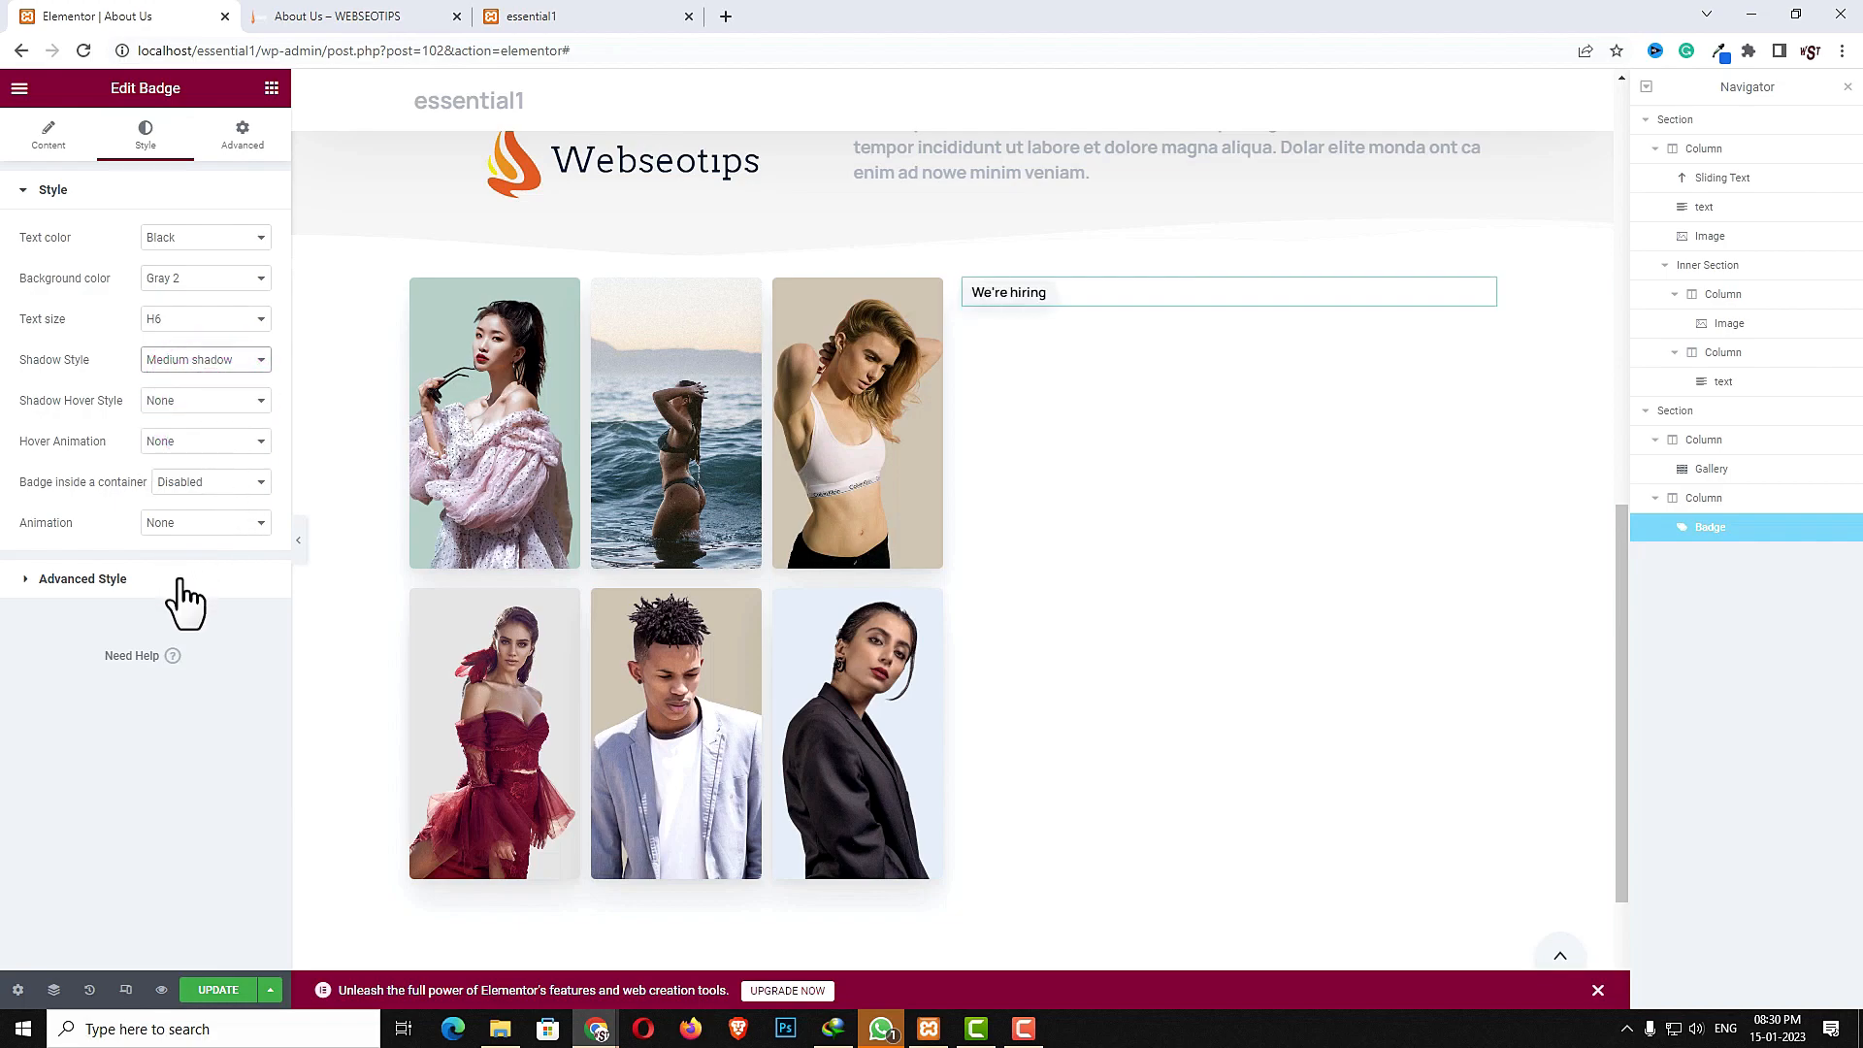
click(84, 580)
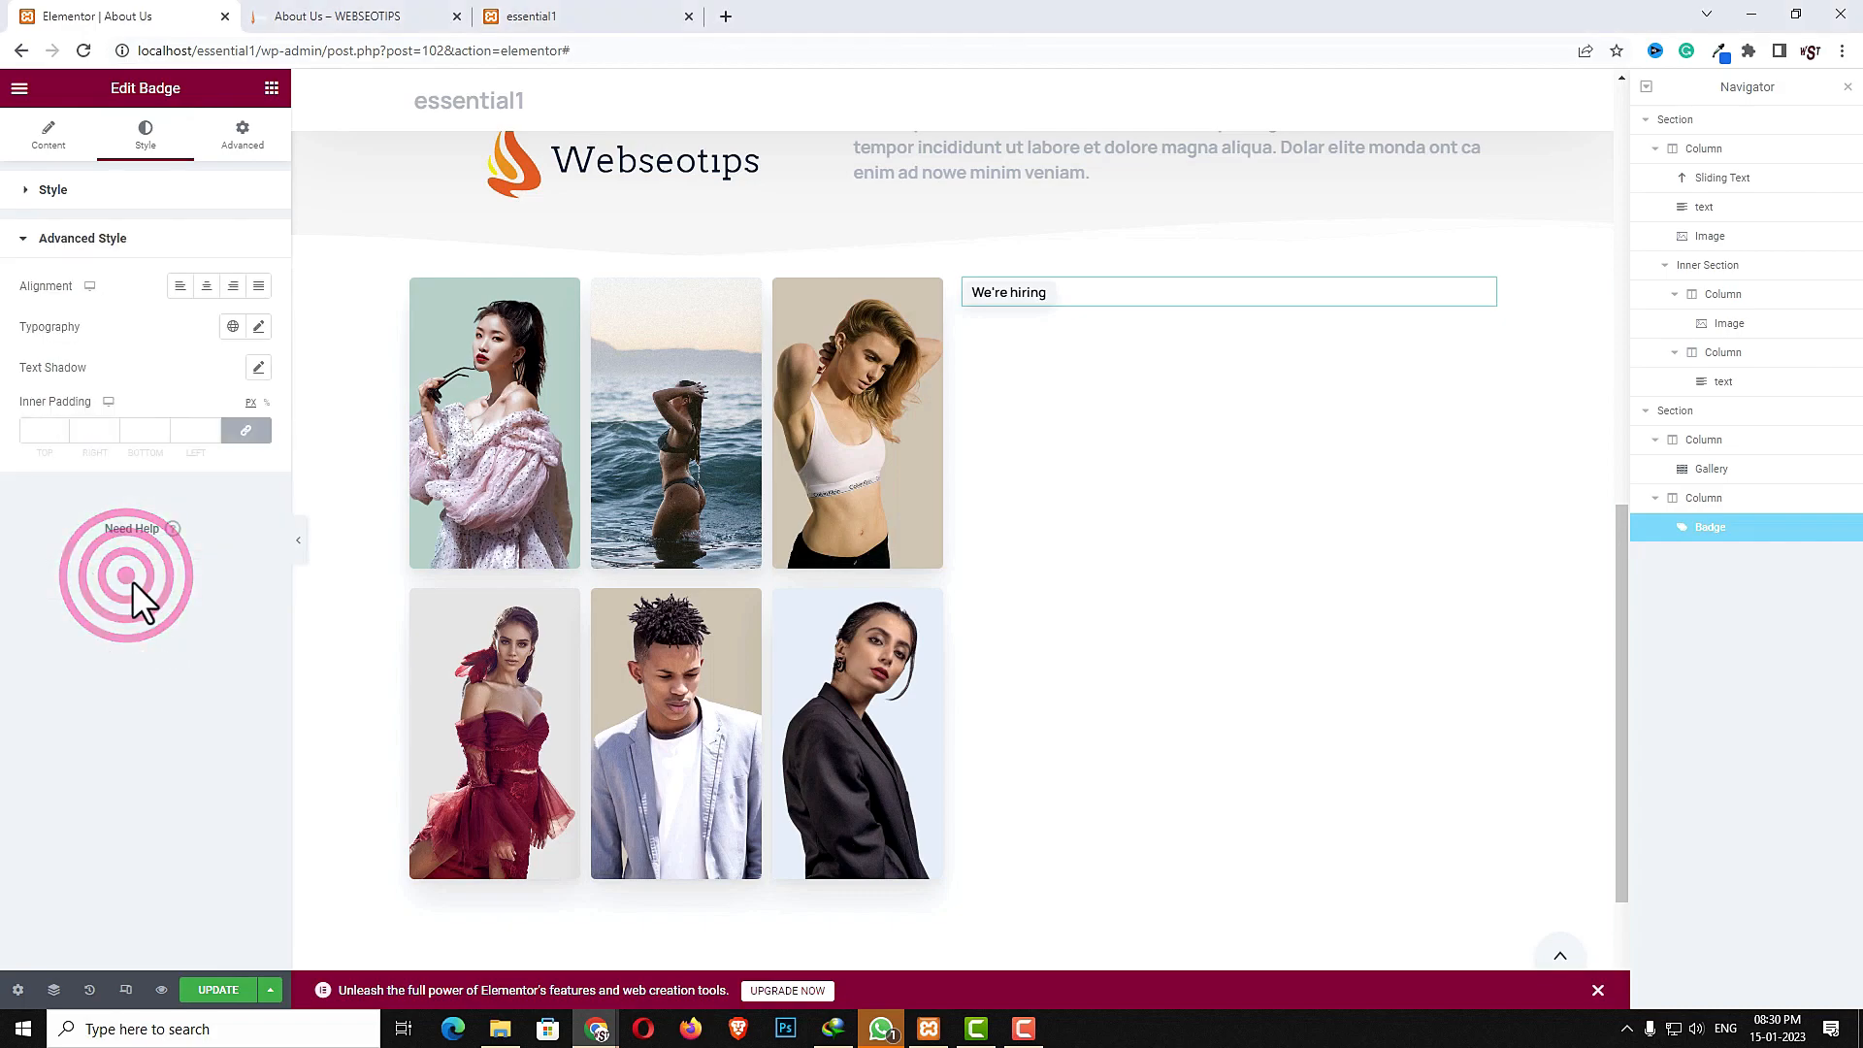
click(206, 290)
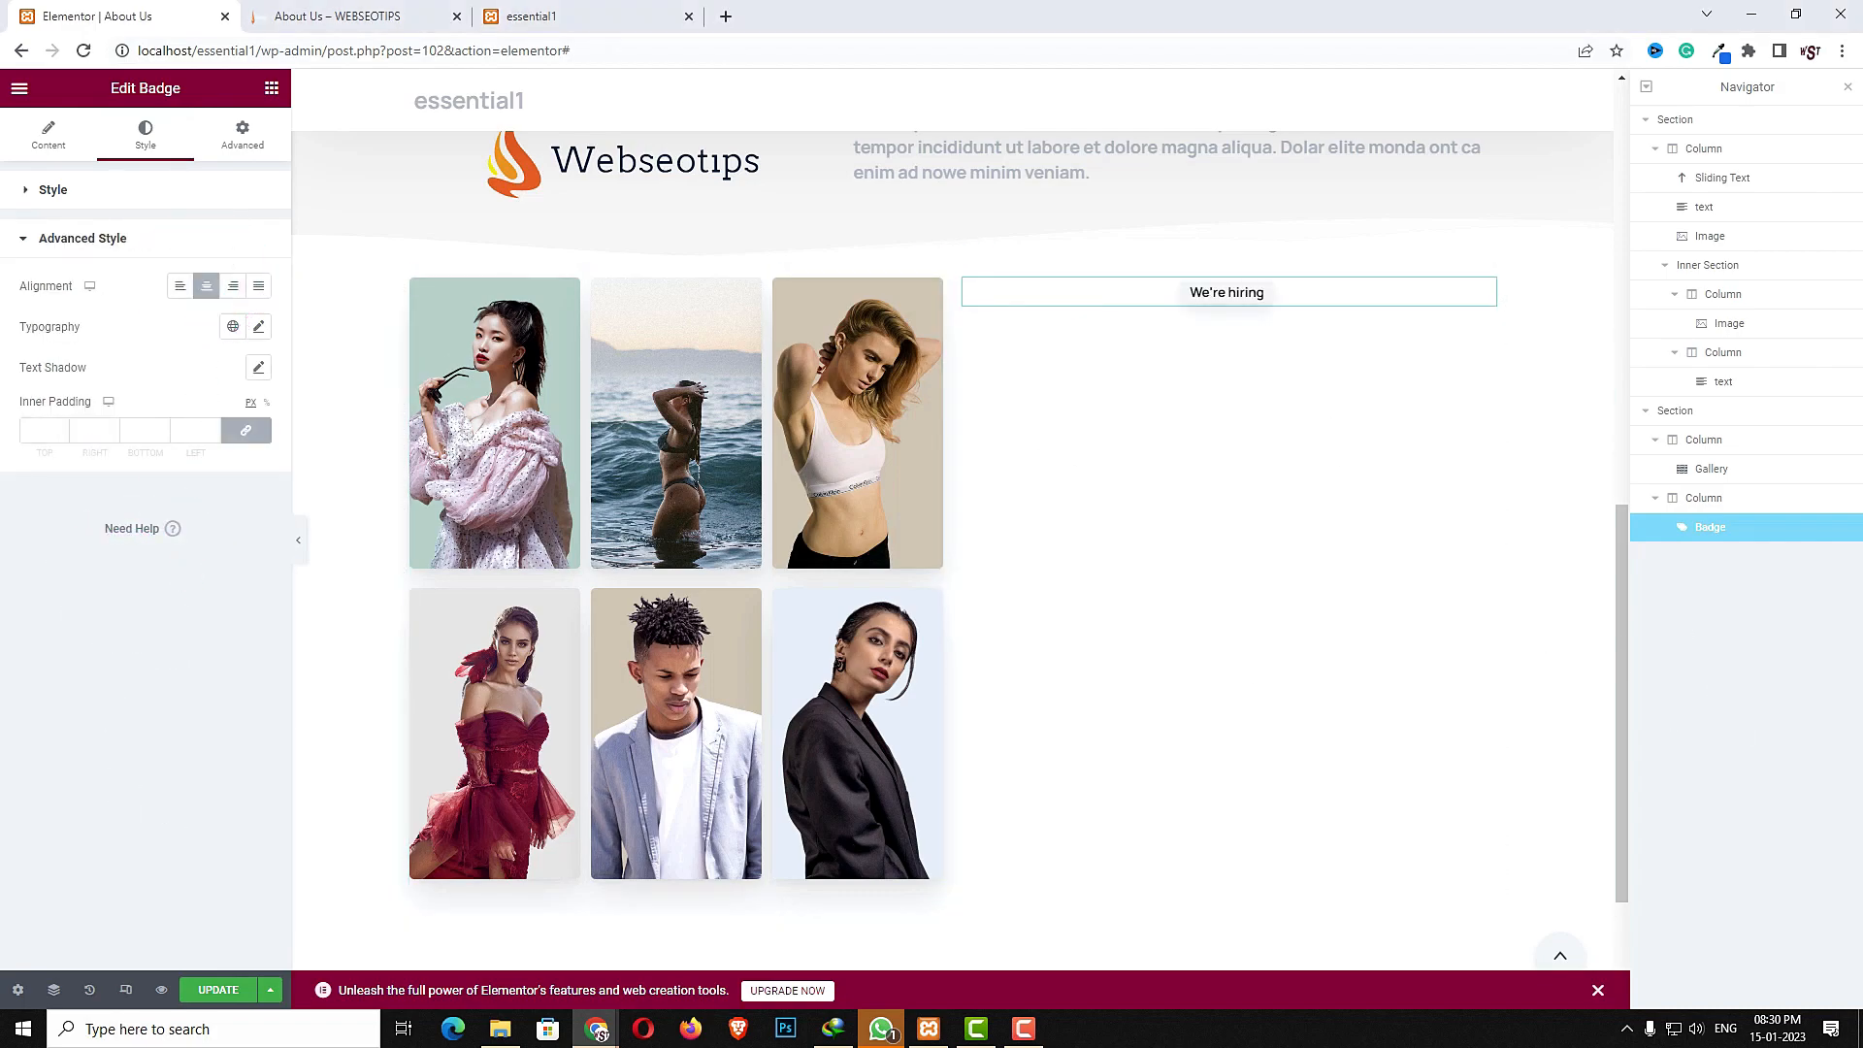
- Add a Sliding Text widget below the badge and set its text to "Join us Today"
click(270, 88)
click(208, 166)
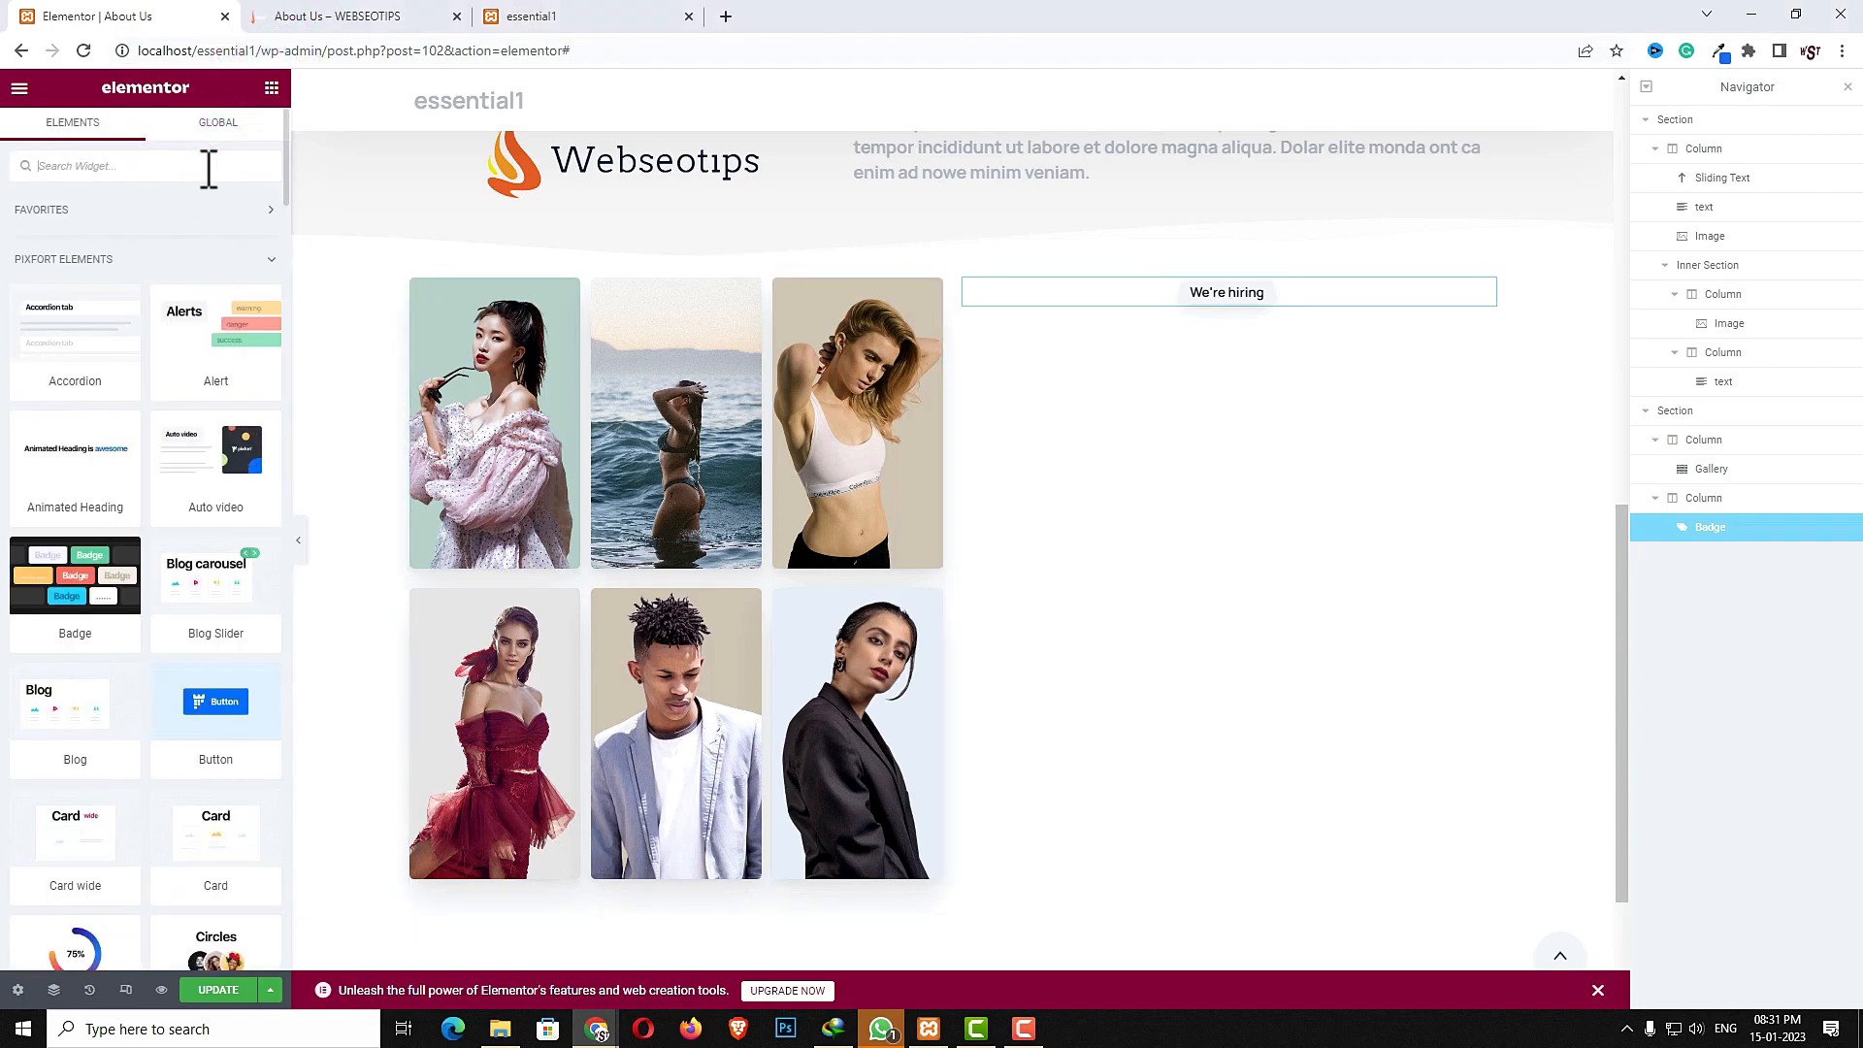
text(slidin)
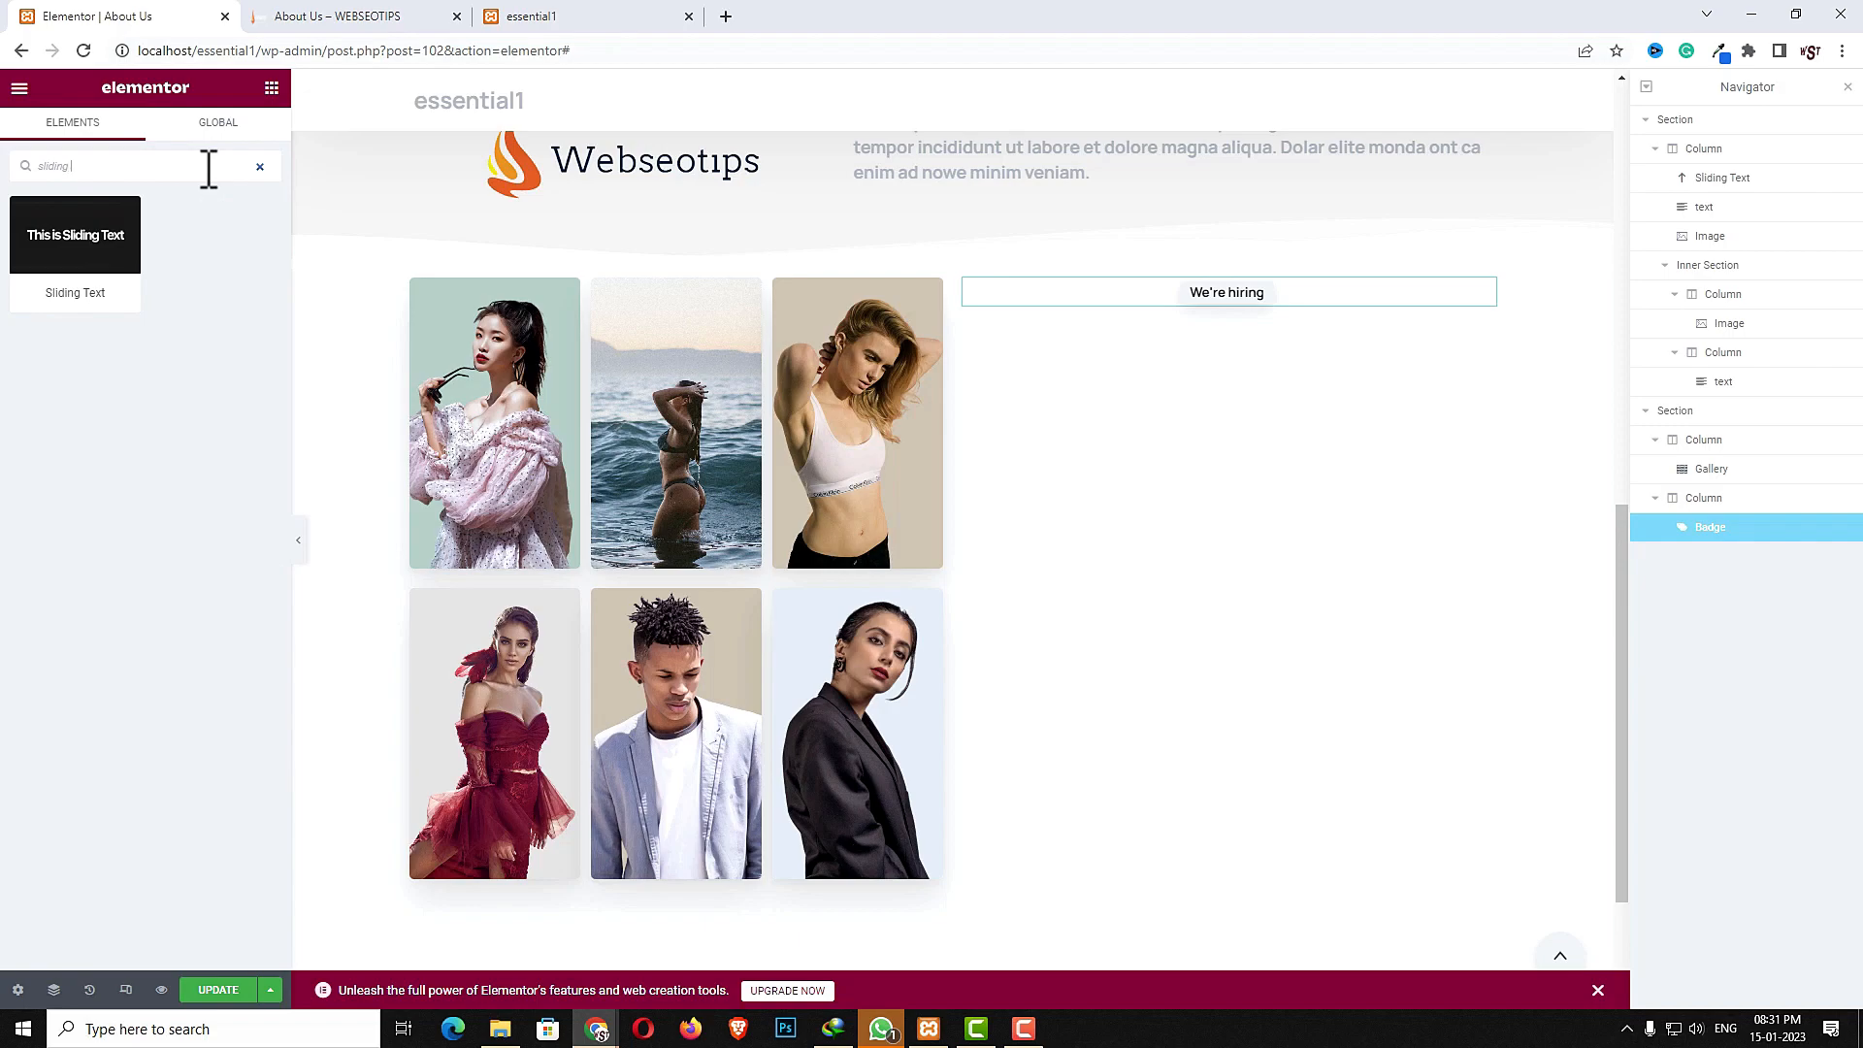
text(g)
drag(44, 243, 1266, 297)
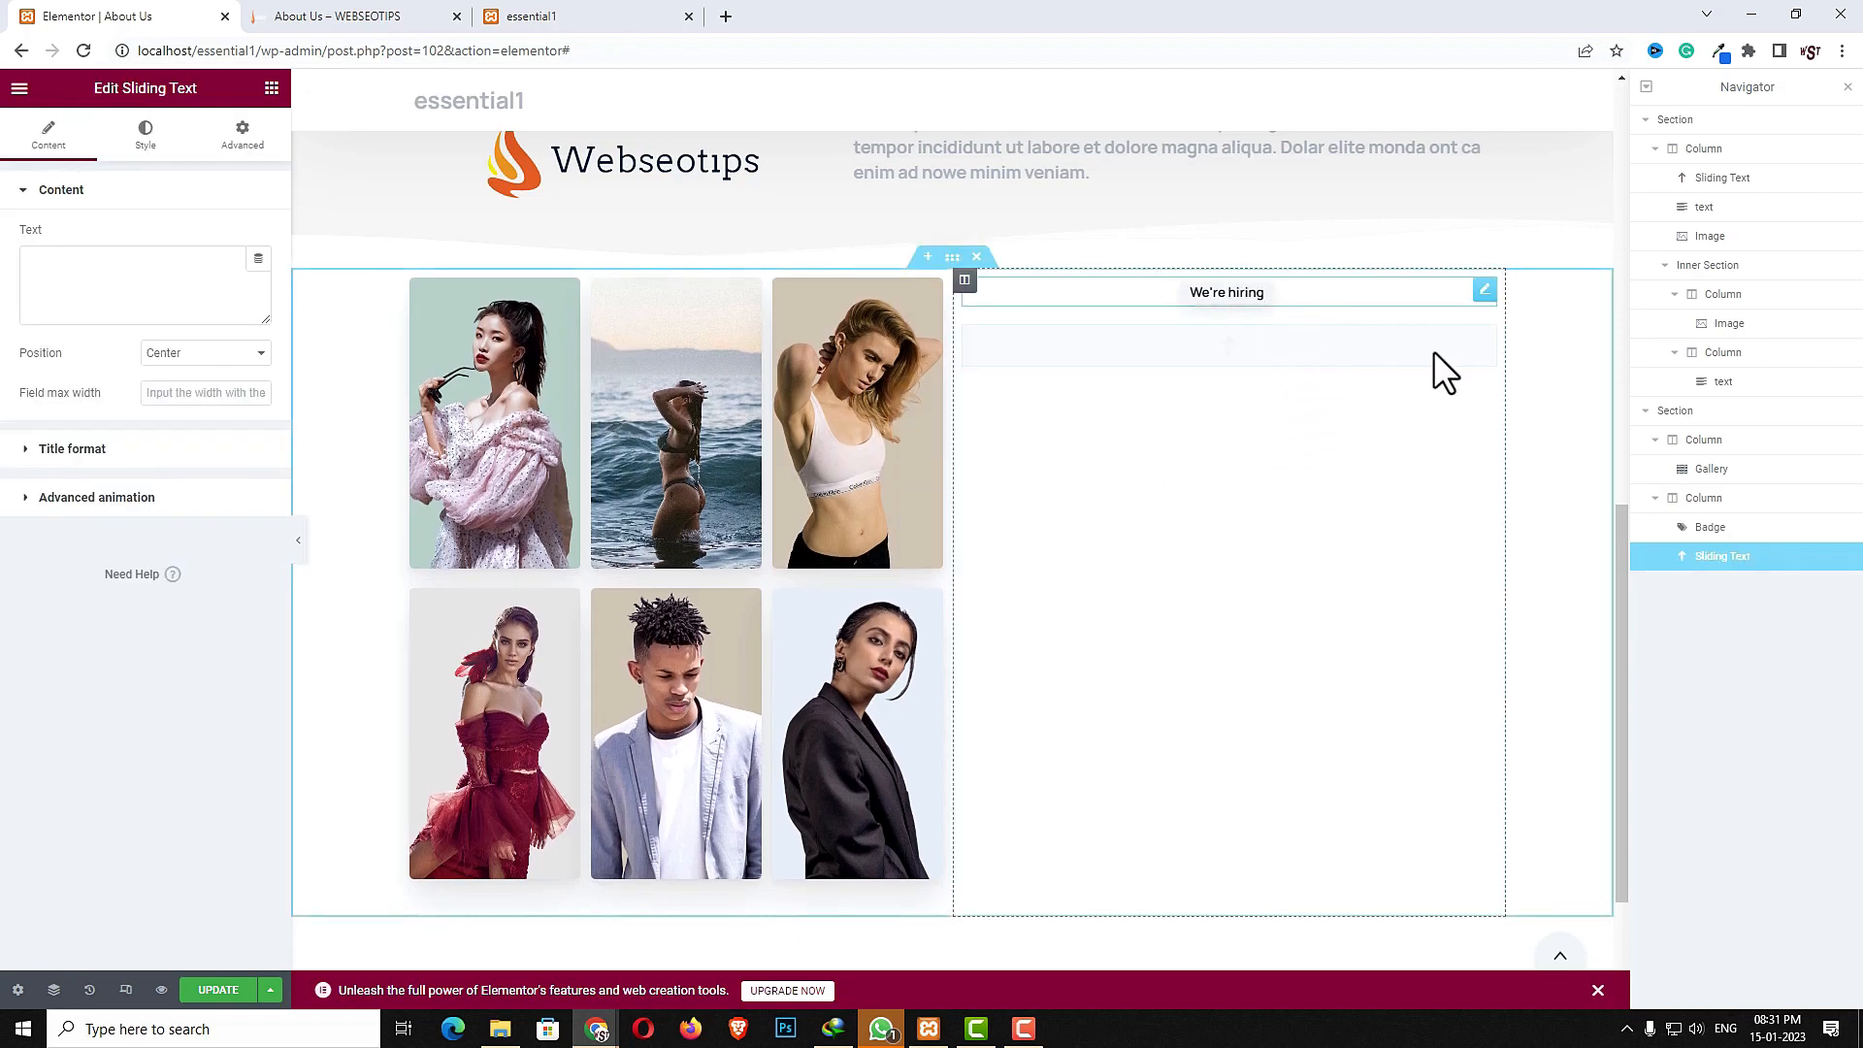
click(56, 293)
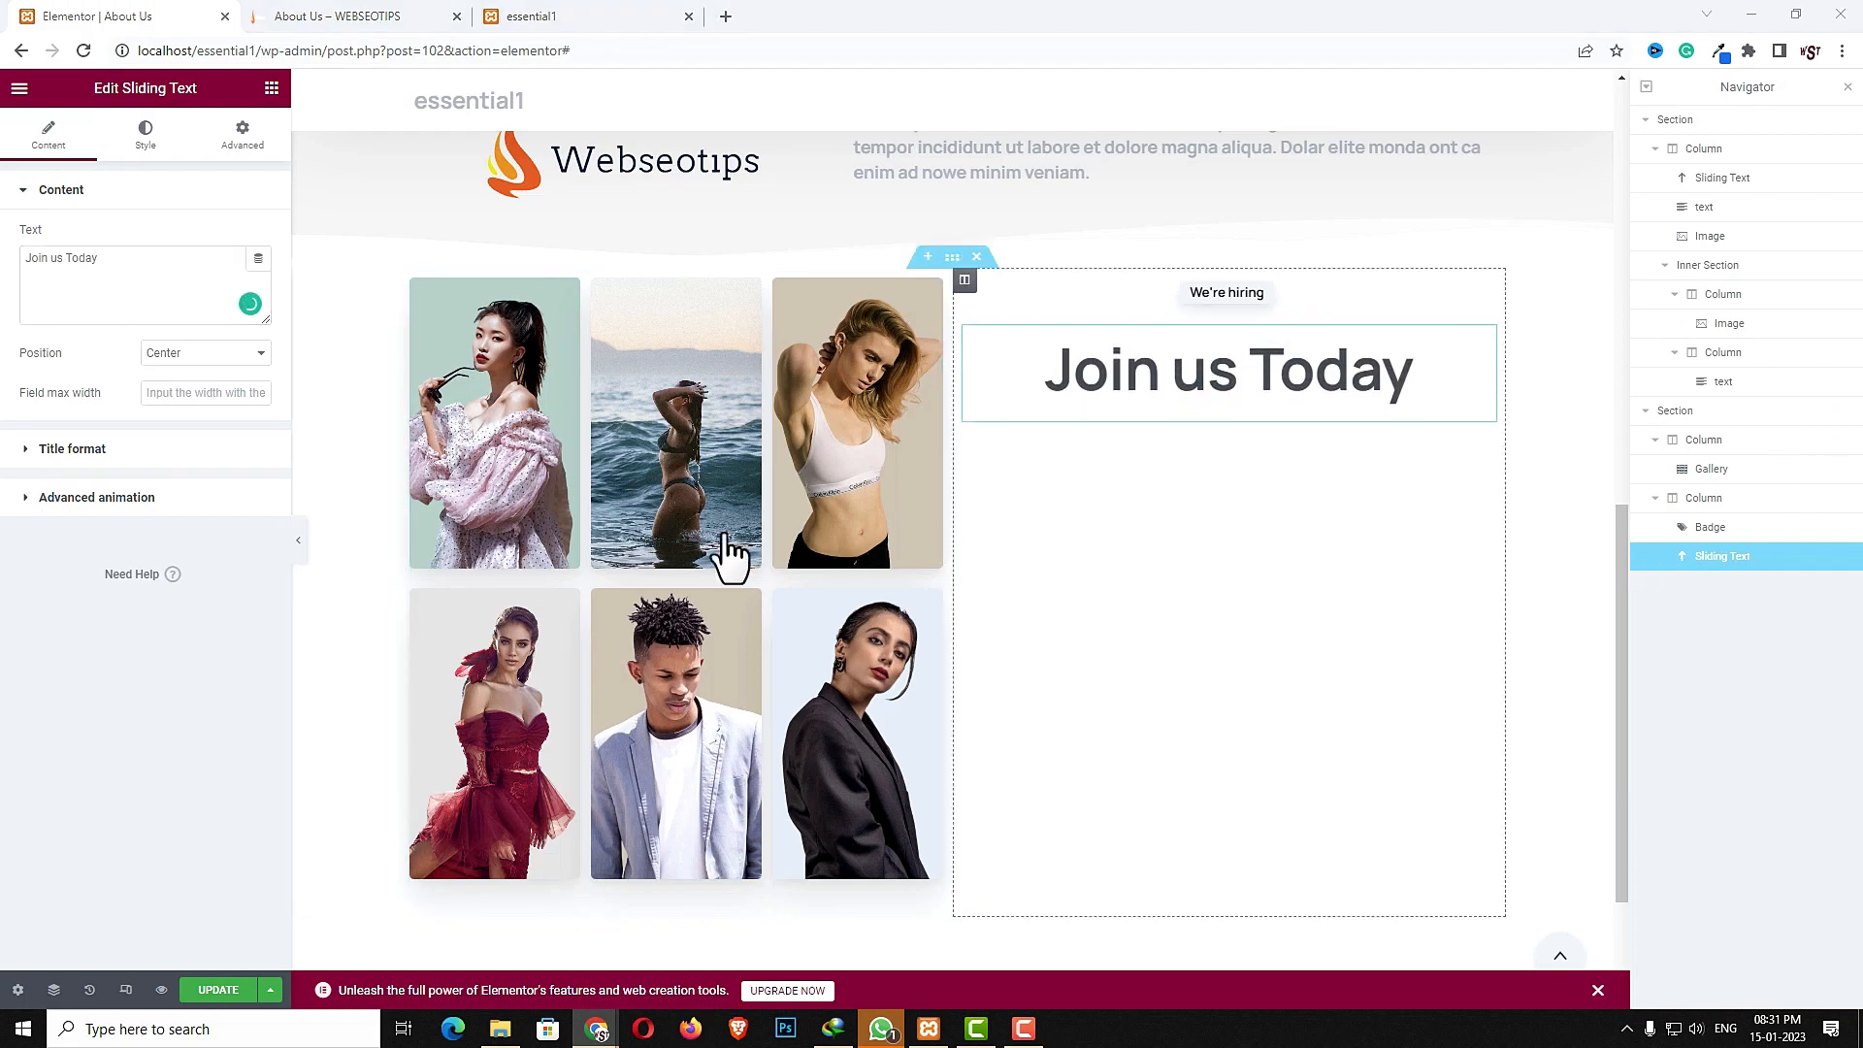
- Enable Secondary font in the Sliding Text's title format
click(76, 449)
click(240, 351)
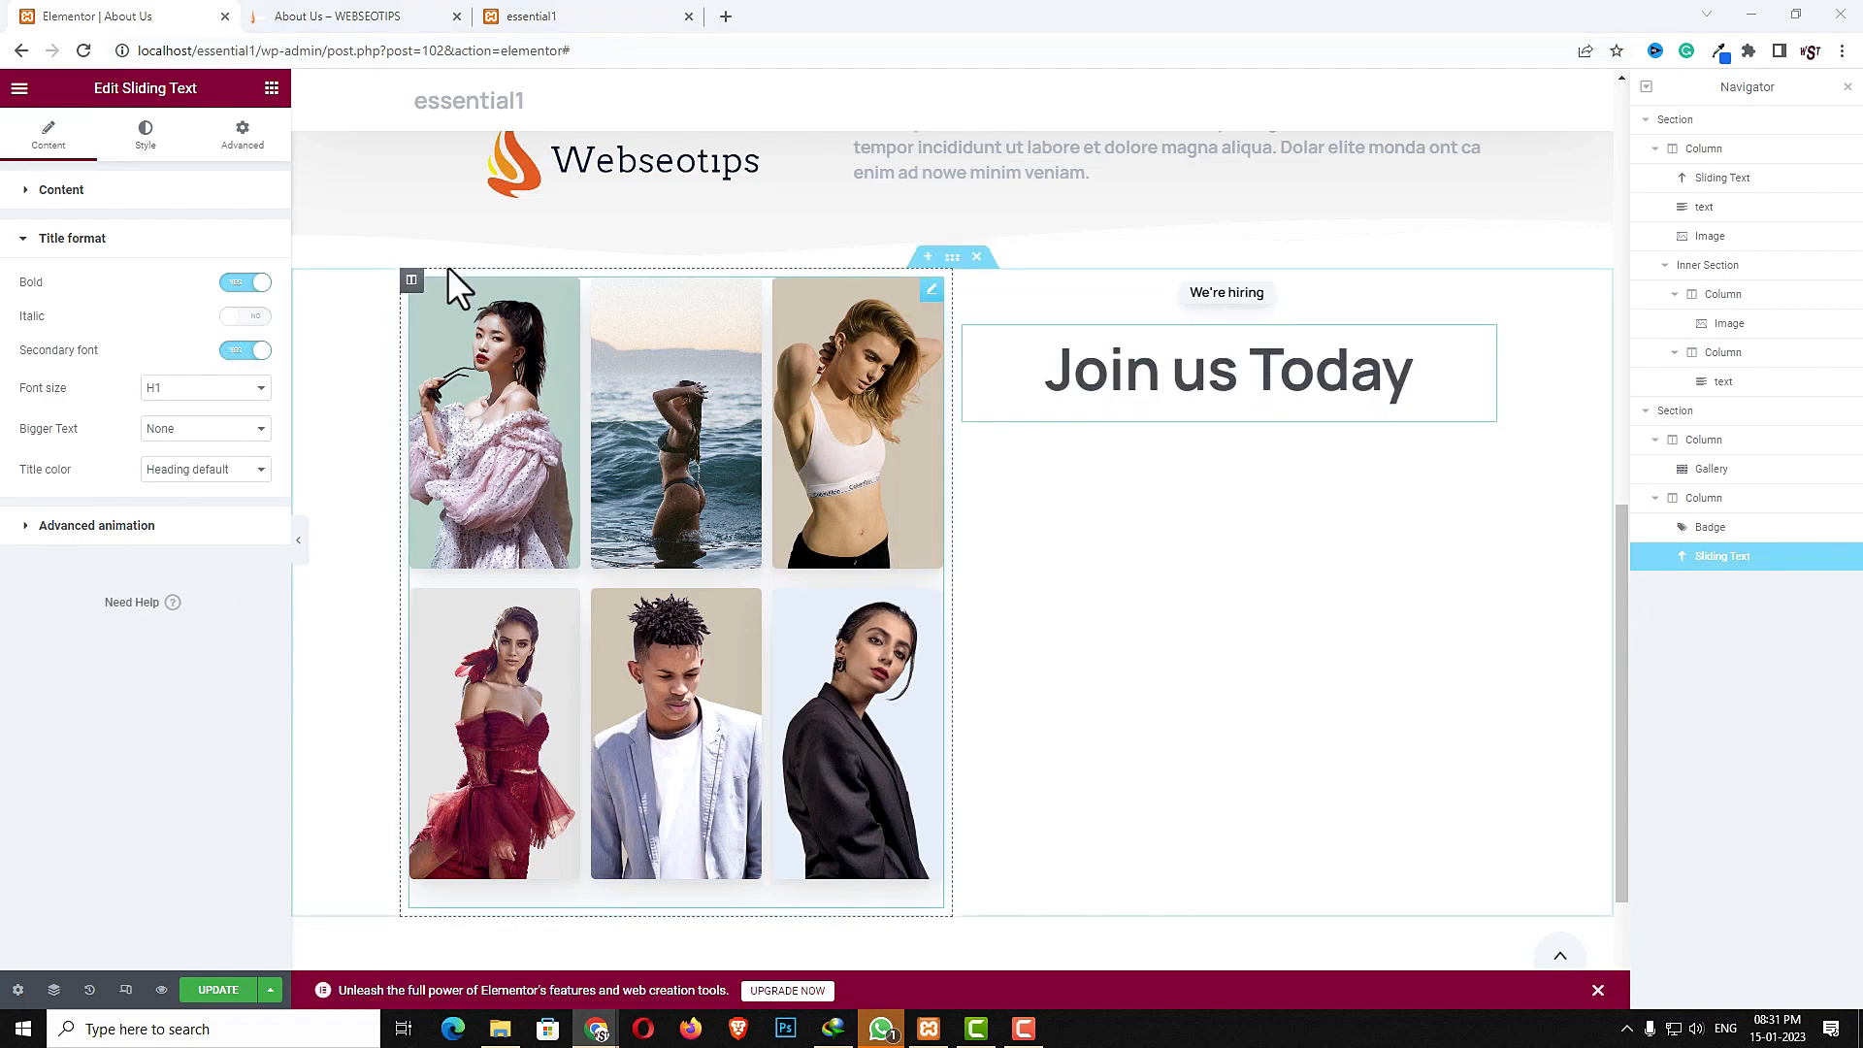
- Add a text widget below the heading and paste the paragraph "Each week our editors add new content to our blog..."
click(272, 88)
click(161, 157)
text(texy)
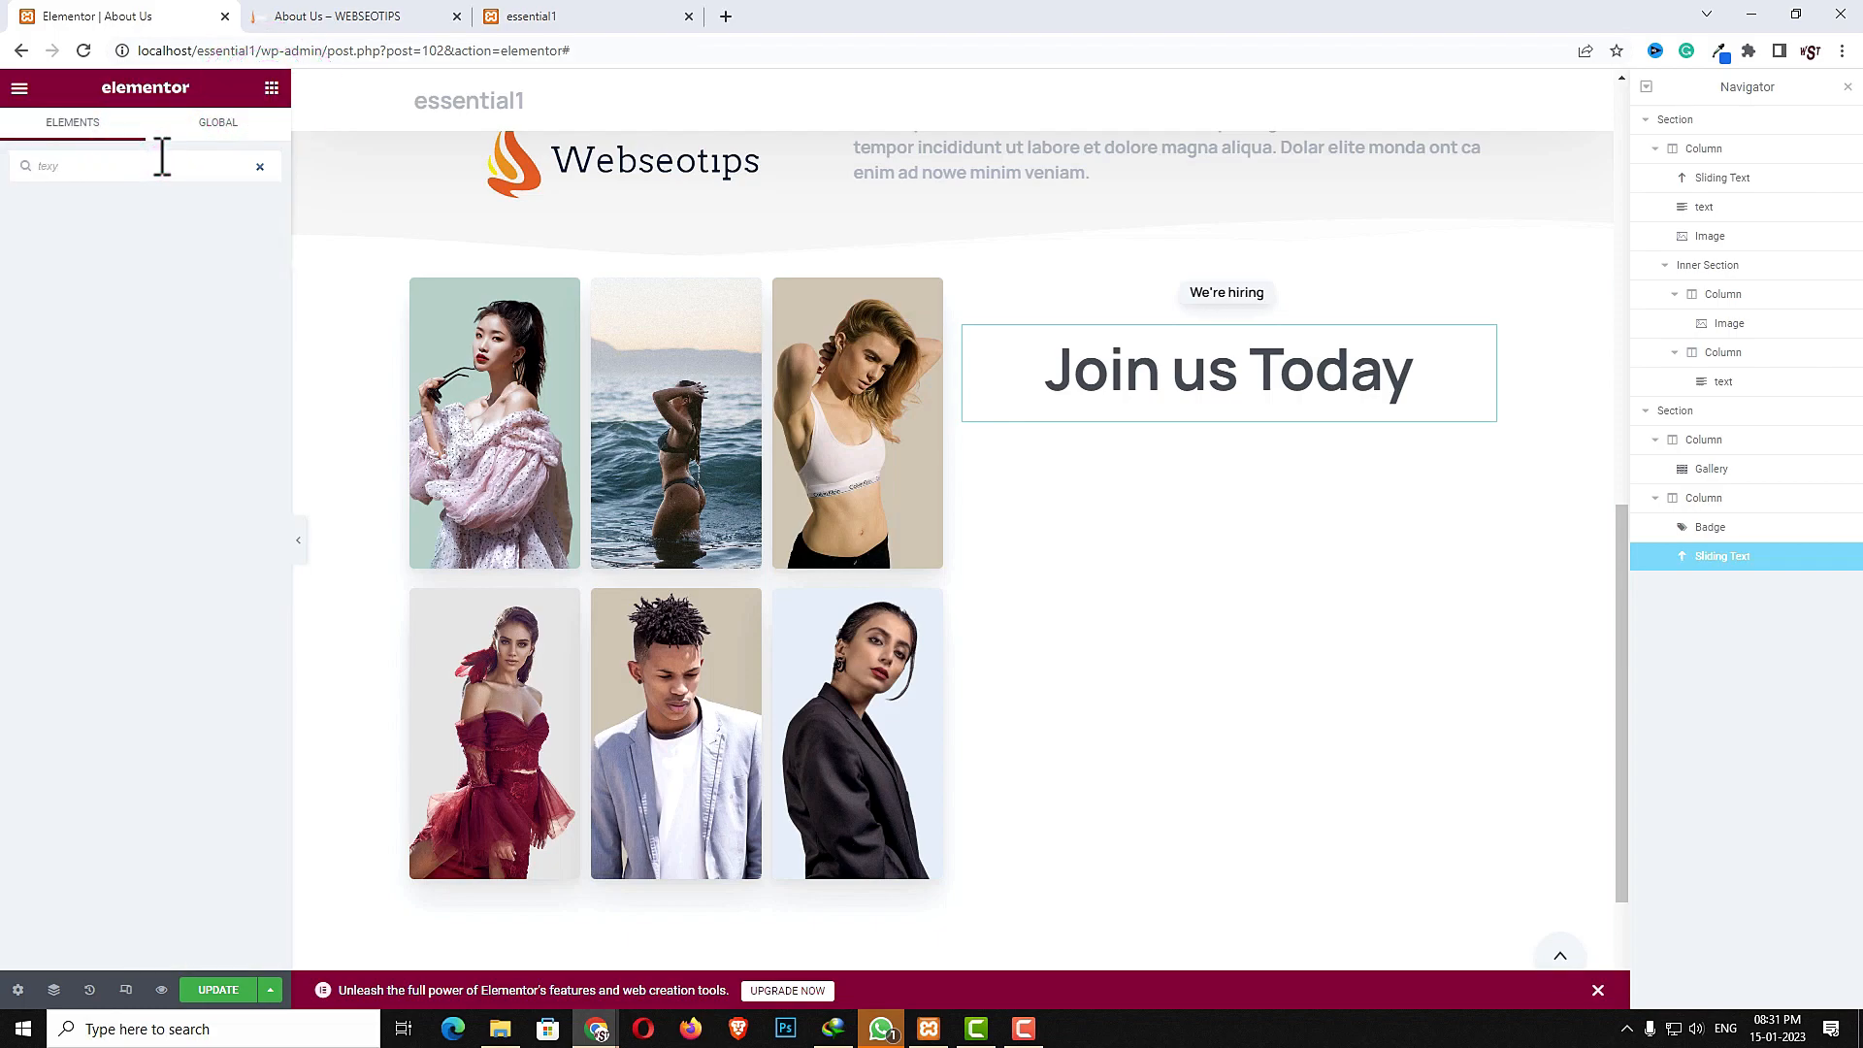
key(BackSpace)
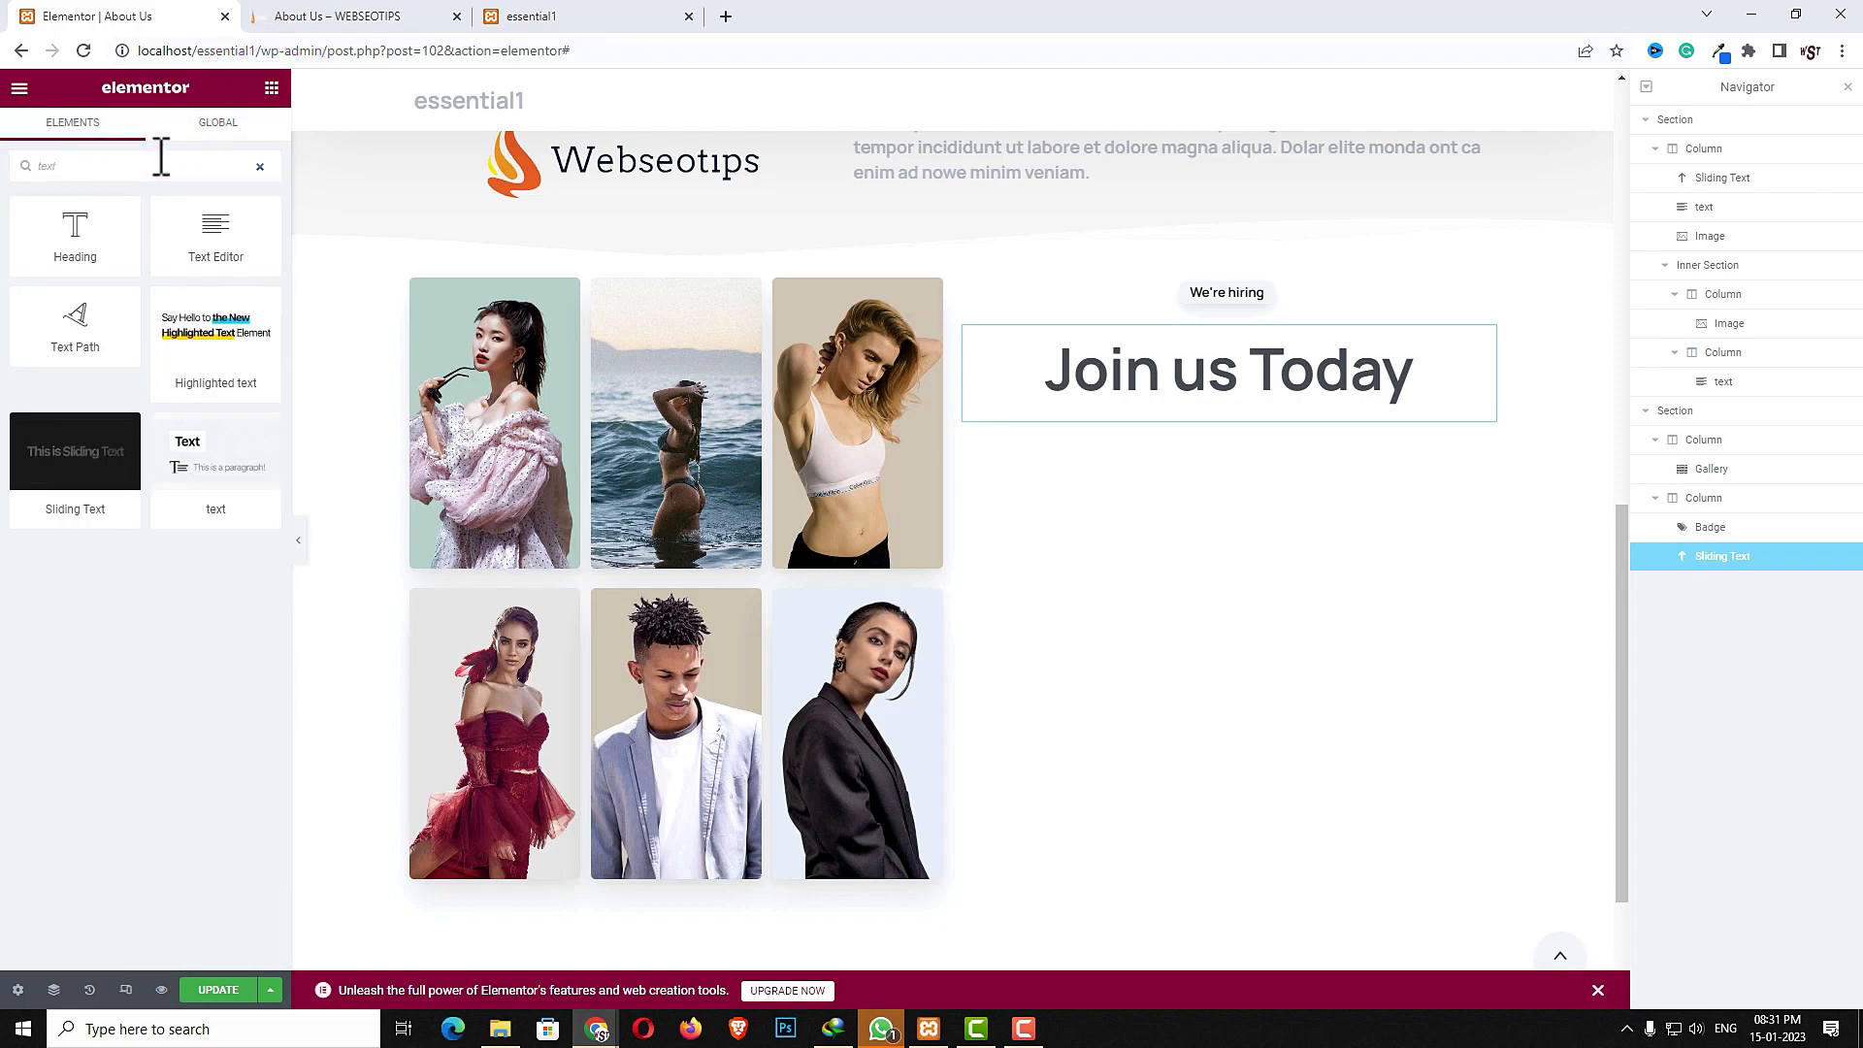
drag(208, 457, 1186, 400)
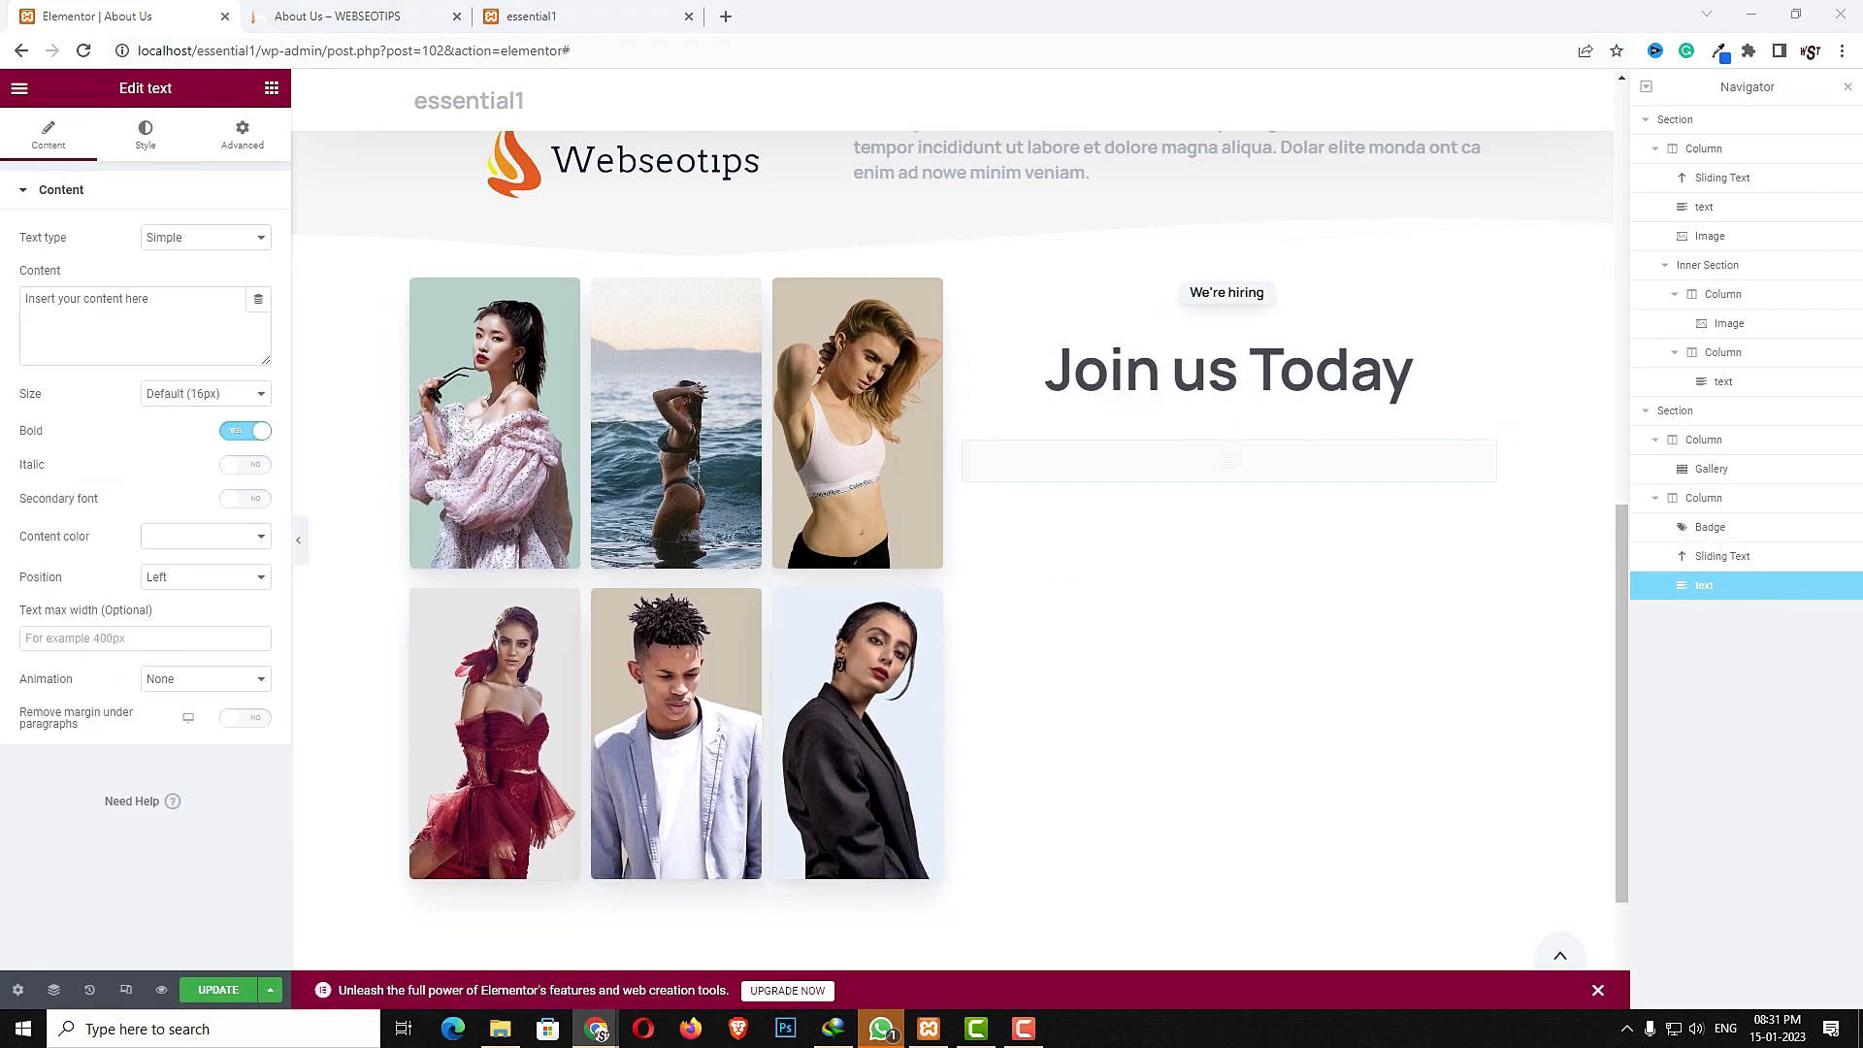
click(58, 312)
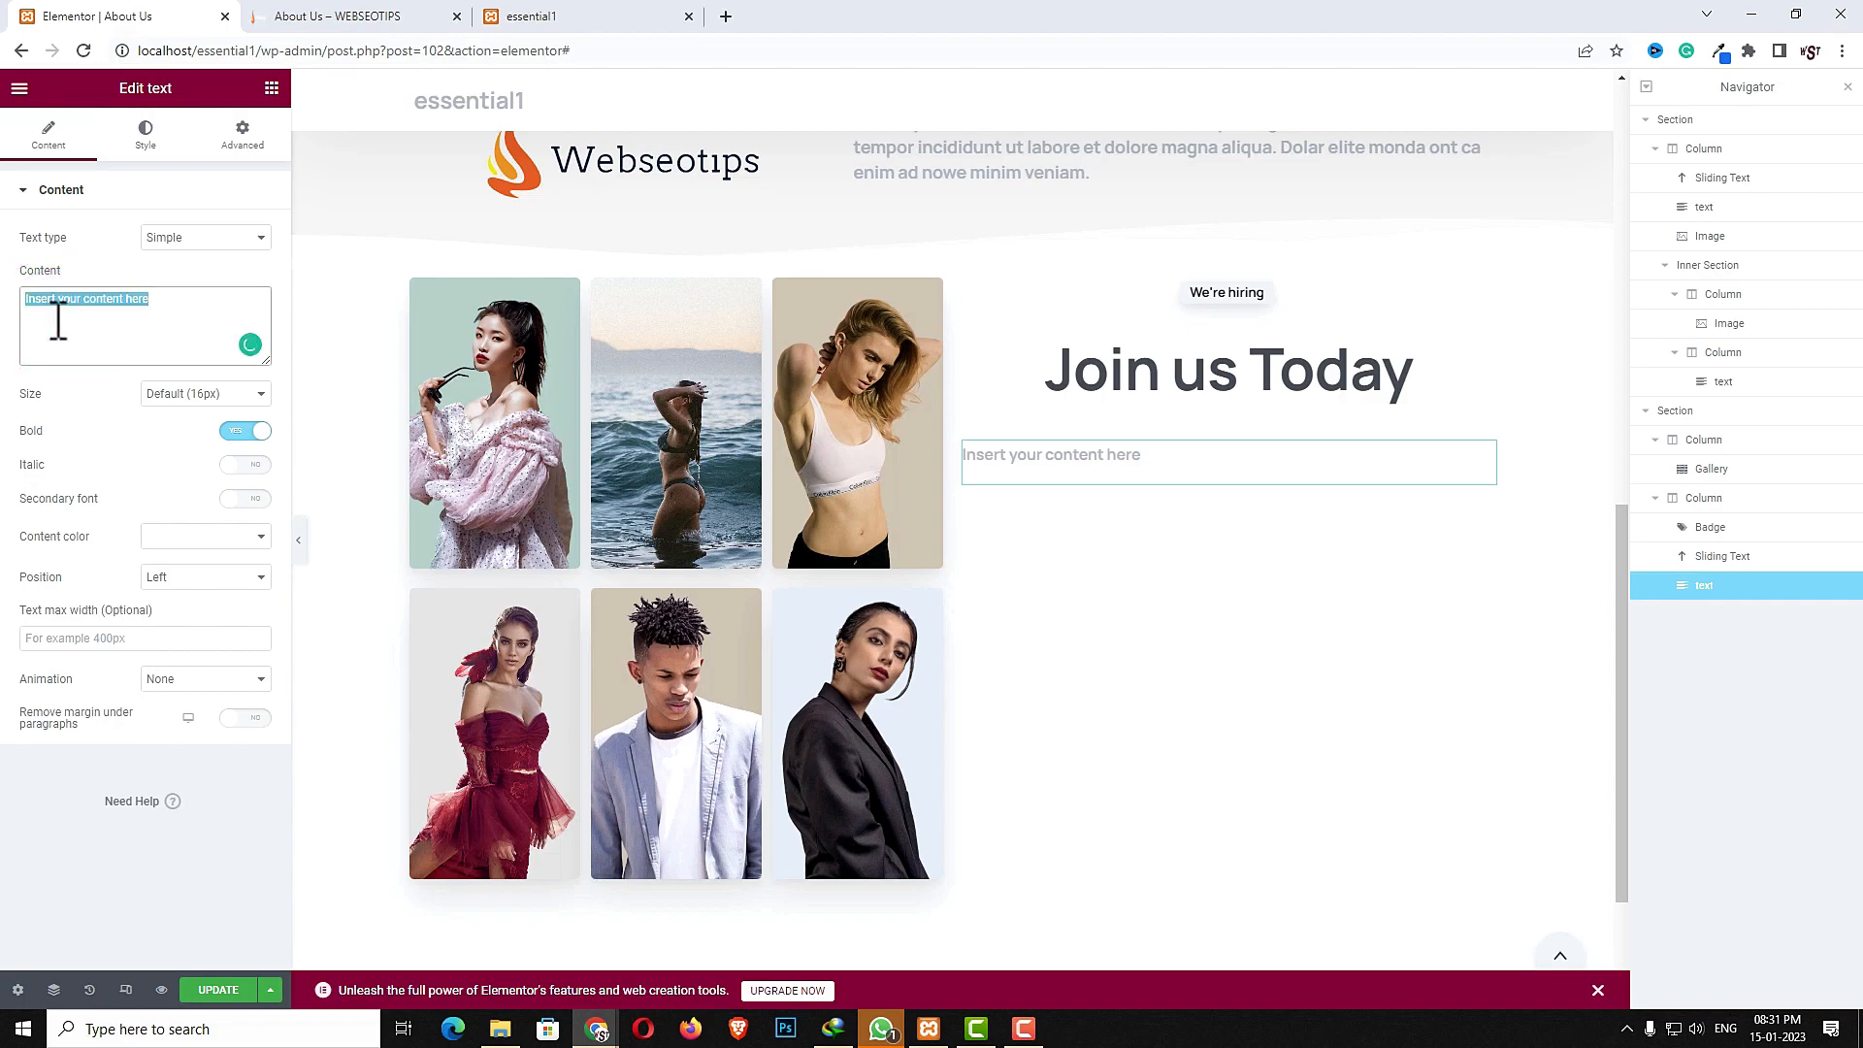
text(Each week our editors add new content to our blog, you can find many useful topics, exclusive for Essentials owners.)
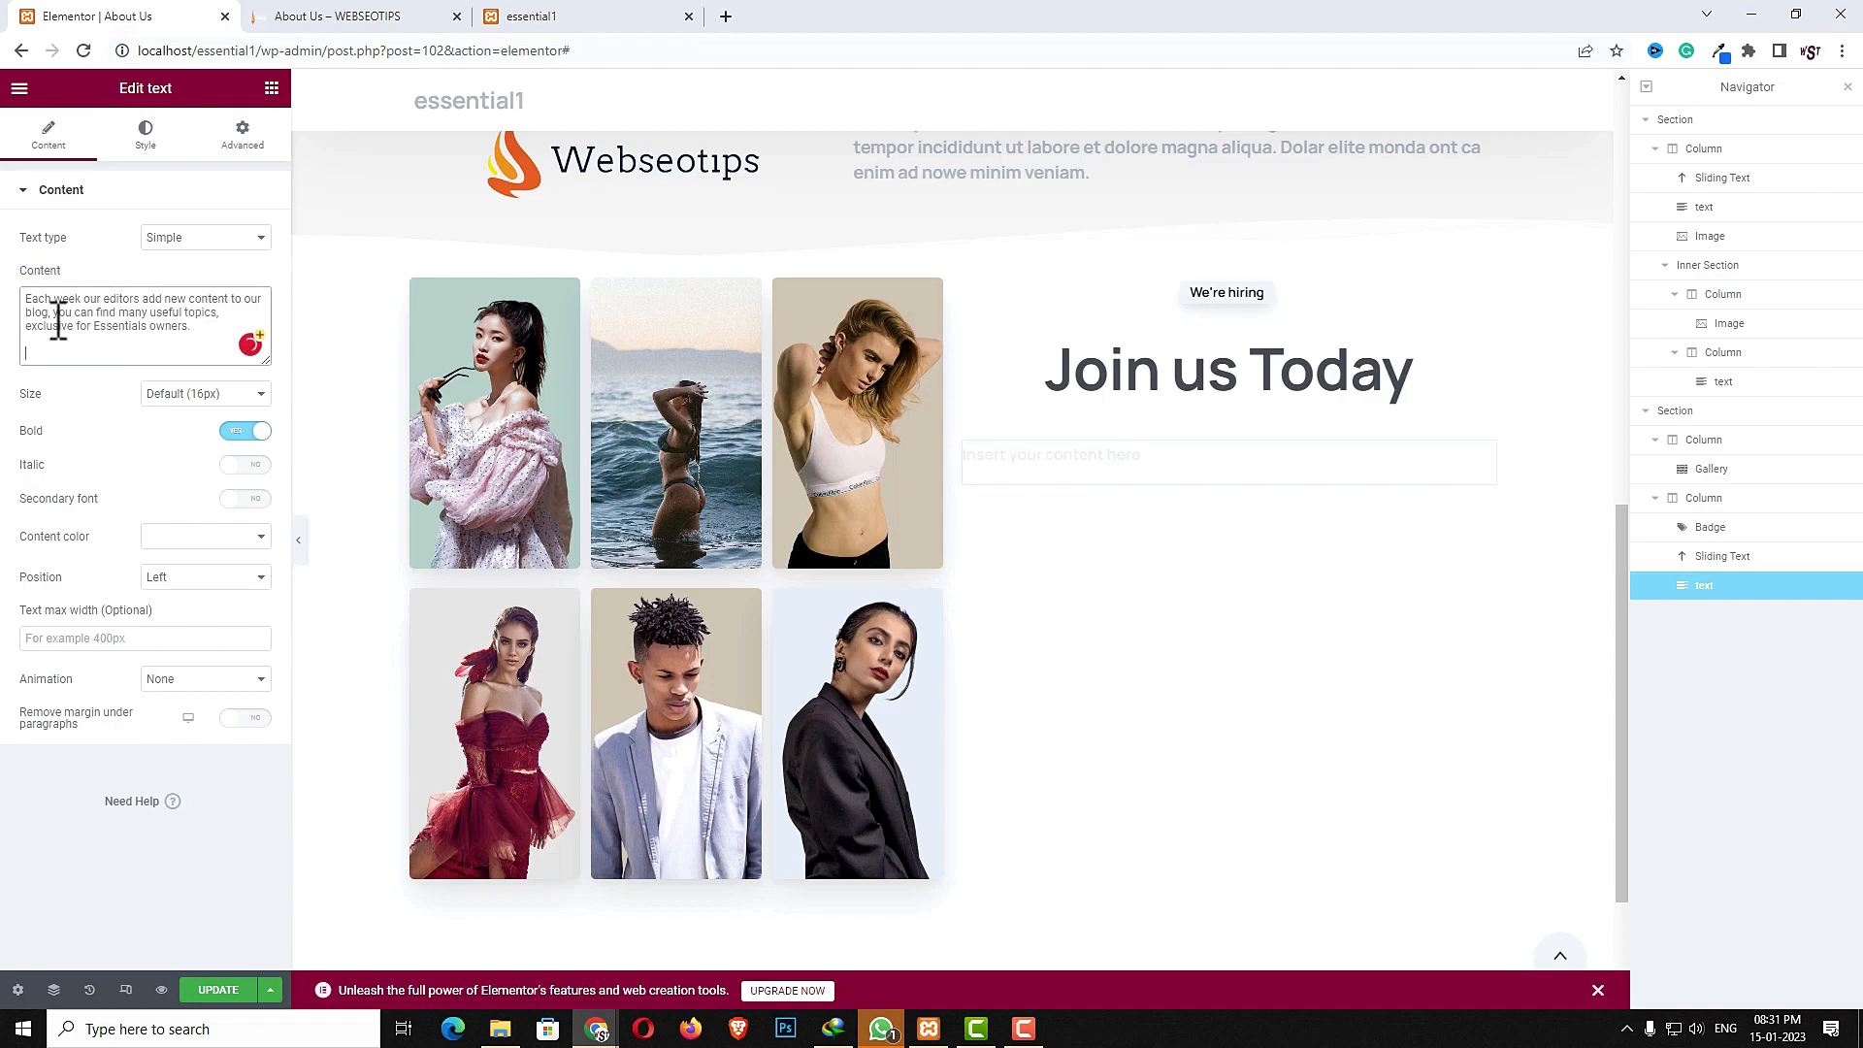
- Set the paragraph's size to 18px and its position to Center
click(179, 396)
click(188, 458)
click(217, 577)
click(211, 602)
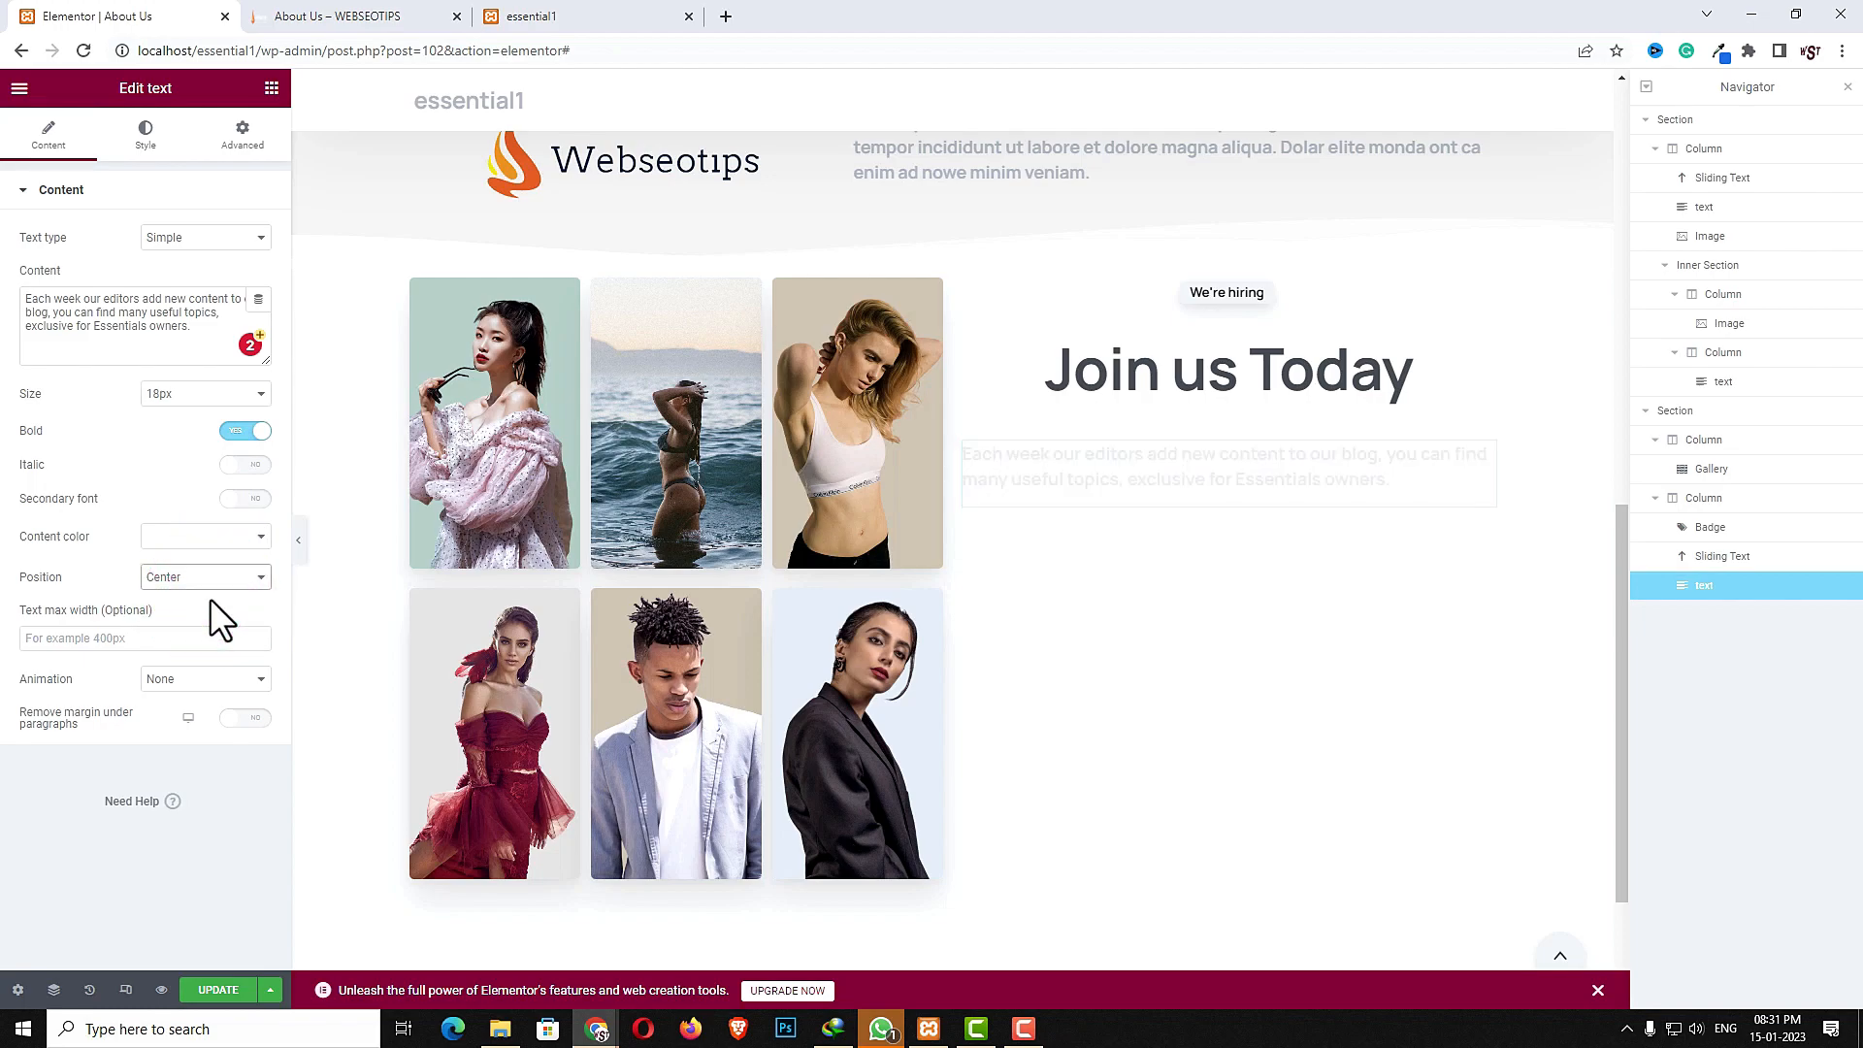
- Add a Clients widget below the paragraph and set Items in Row to 3 Clients
click(268, 87)
click(156, 165)
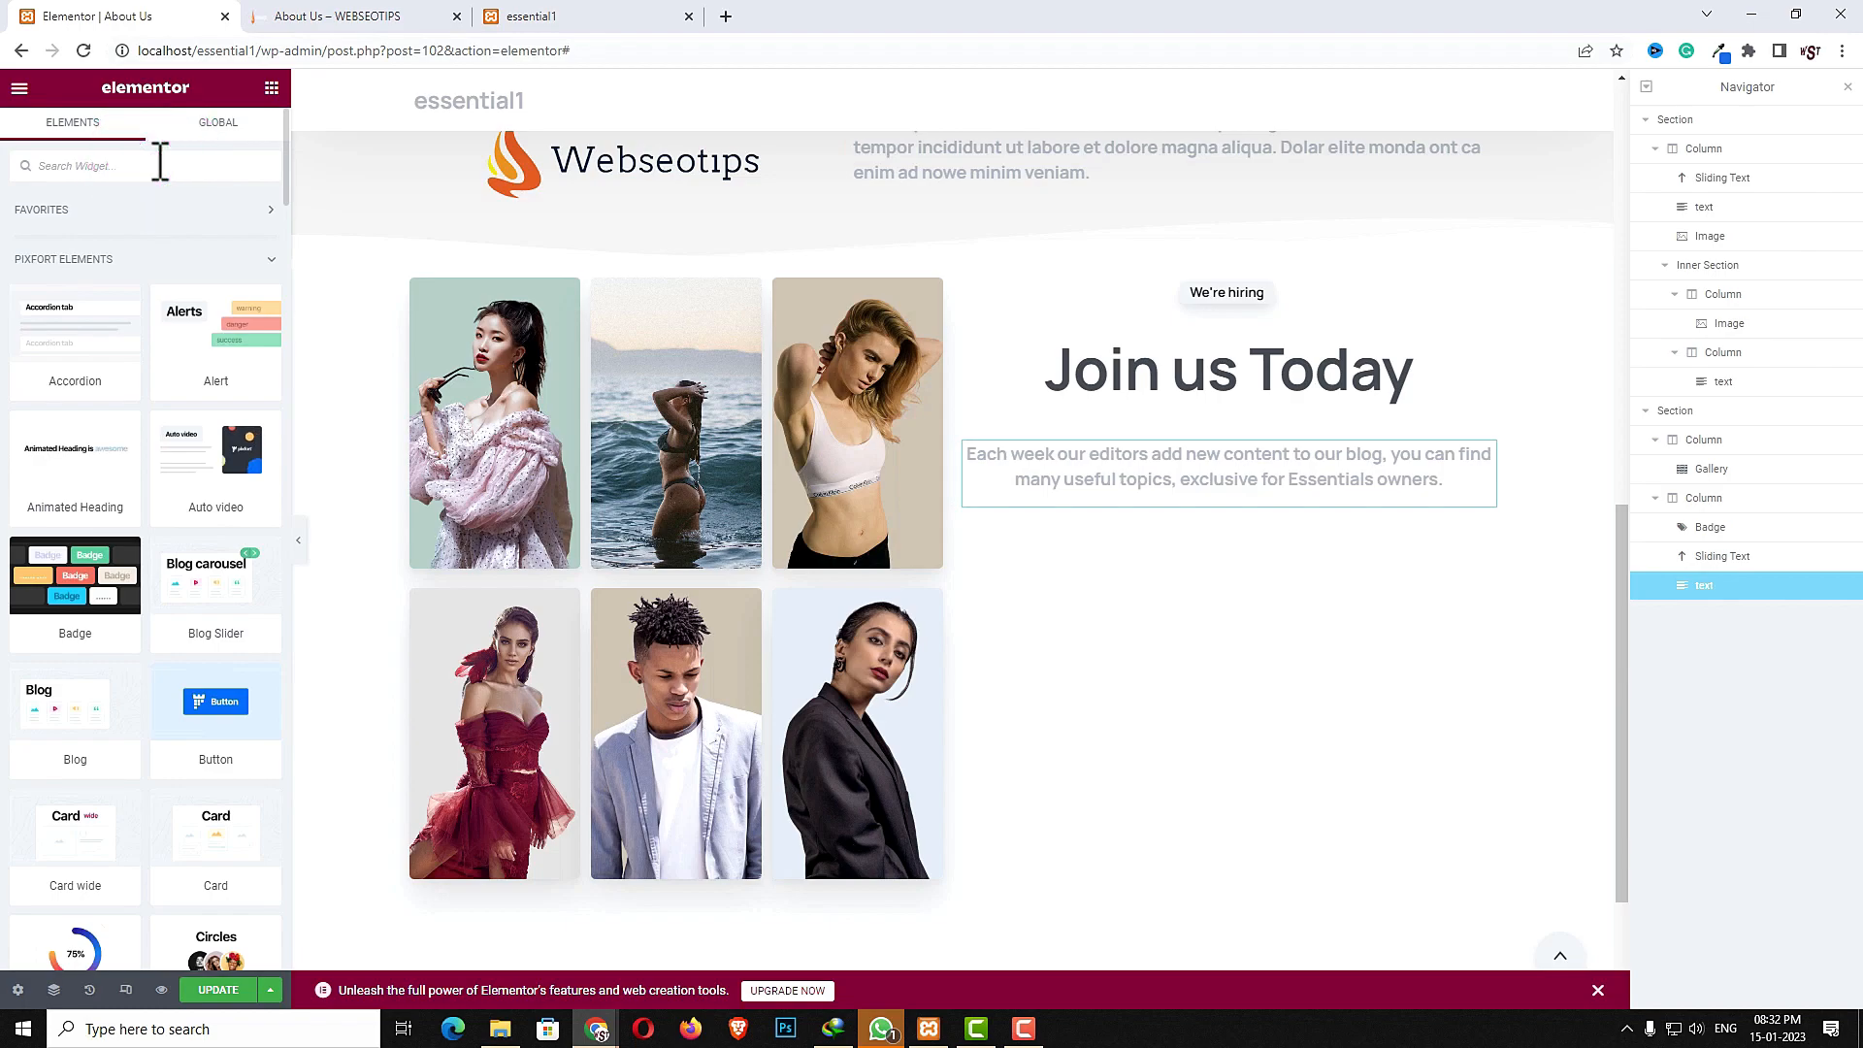
text(clin)
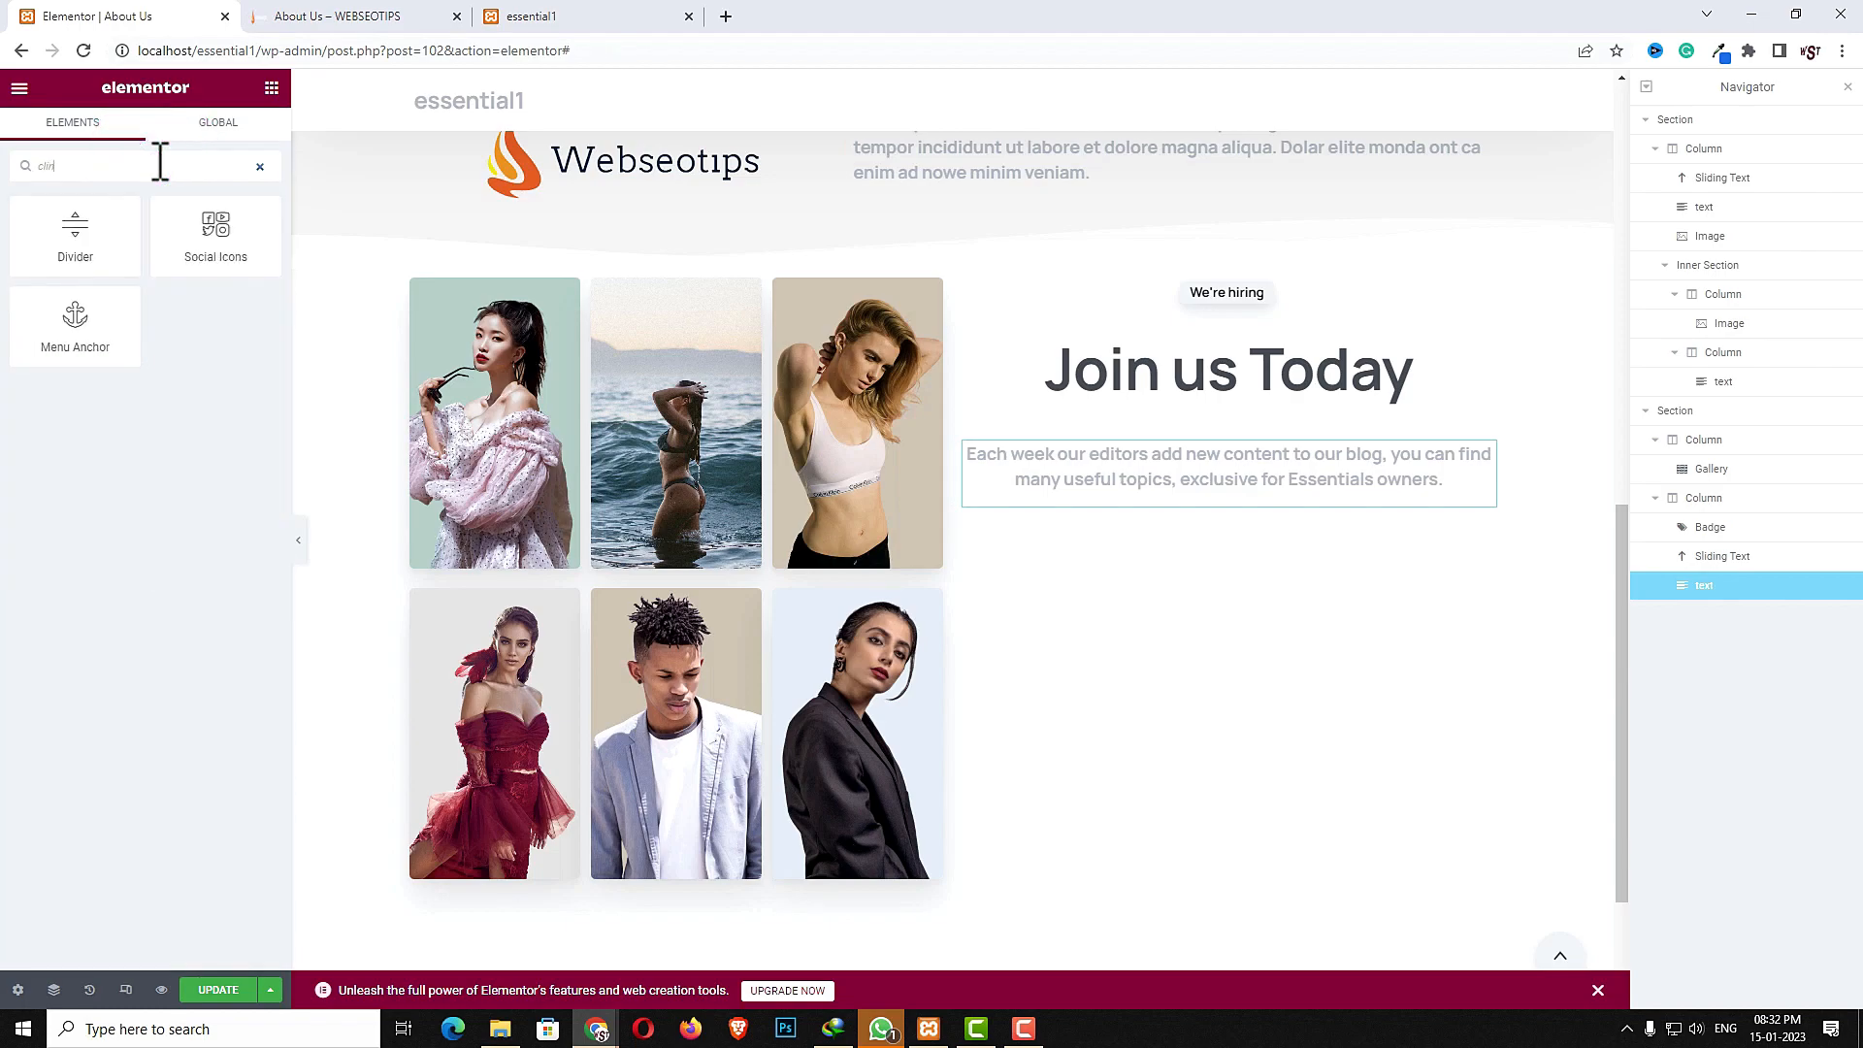
key(BackSpace)
key(BackSpace)
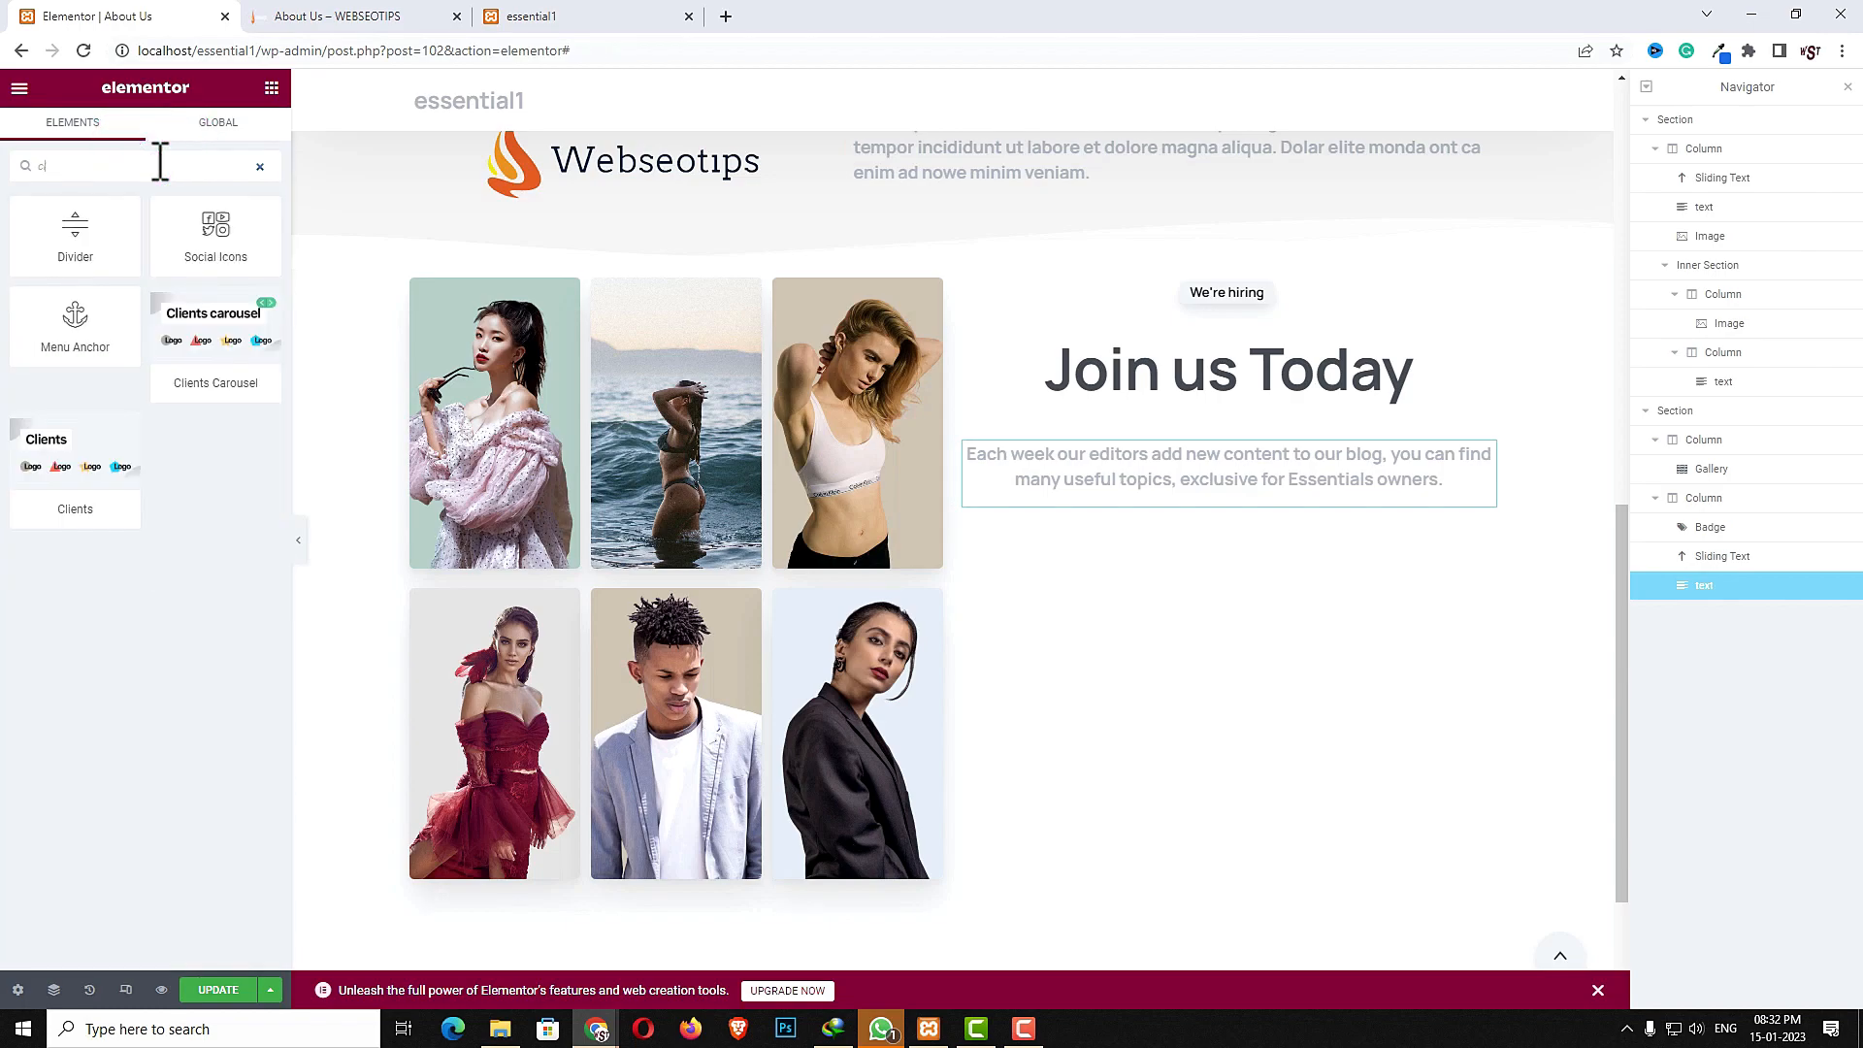
drag(84, 486, 1089, 514)
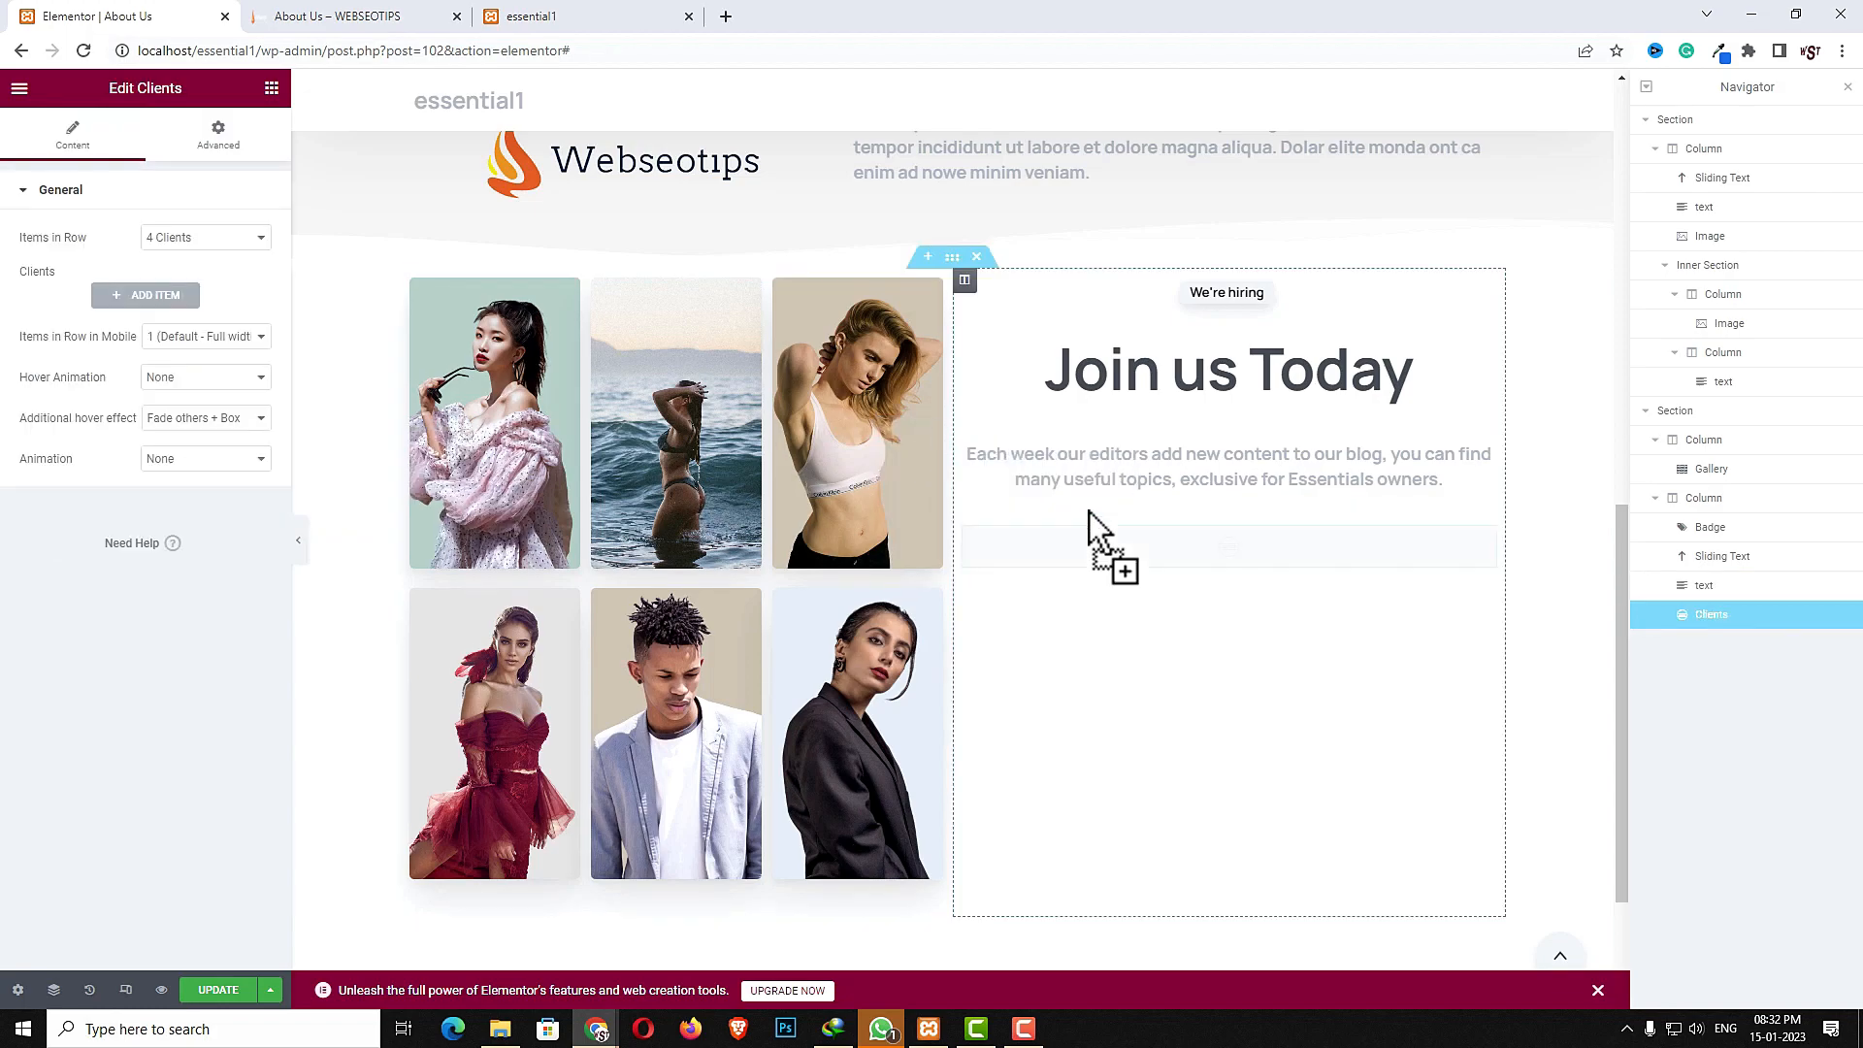
click(223, 247)
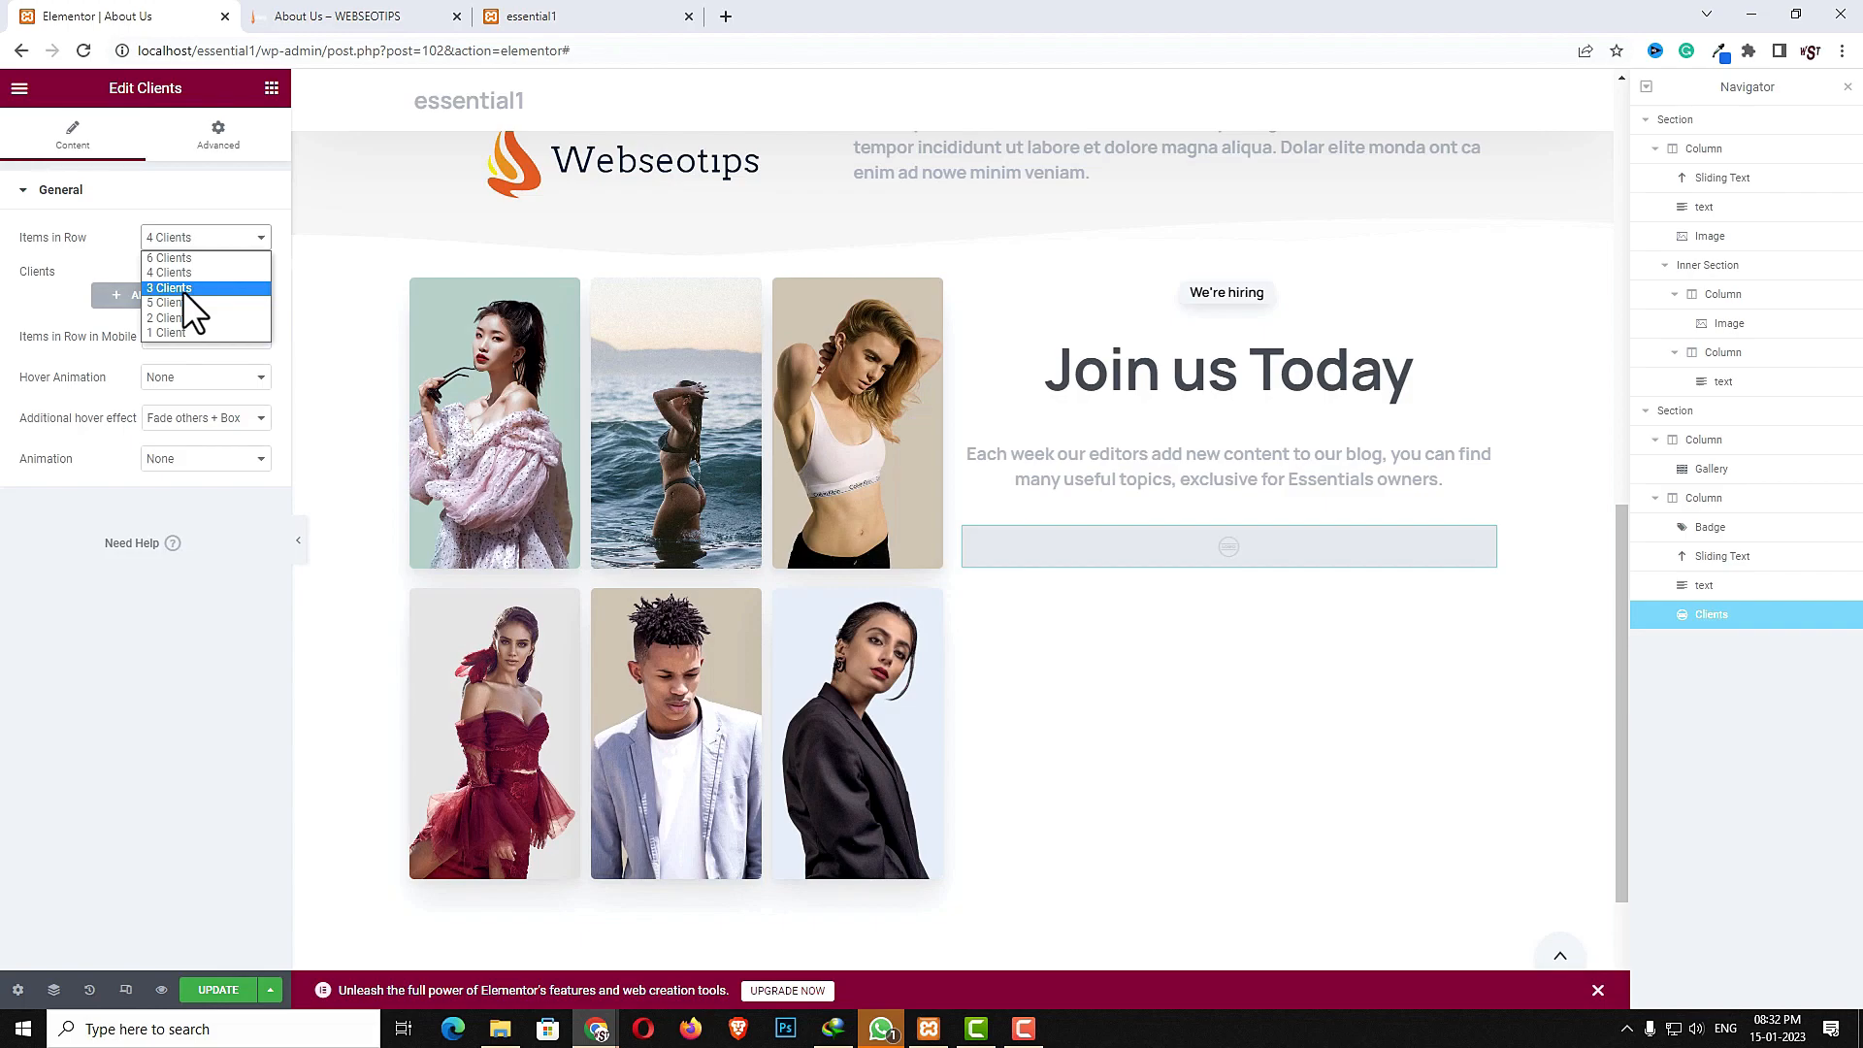
click(184, 289)
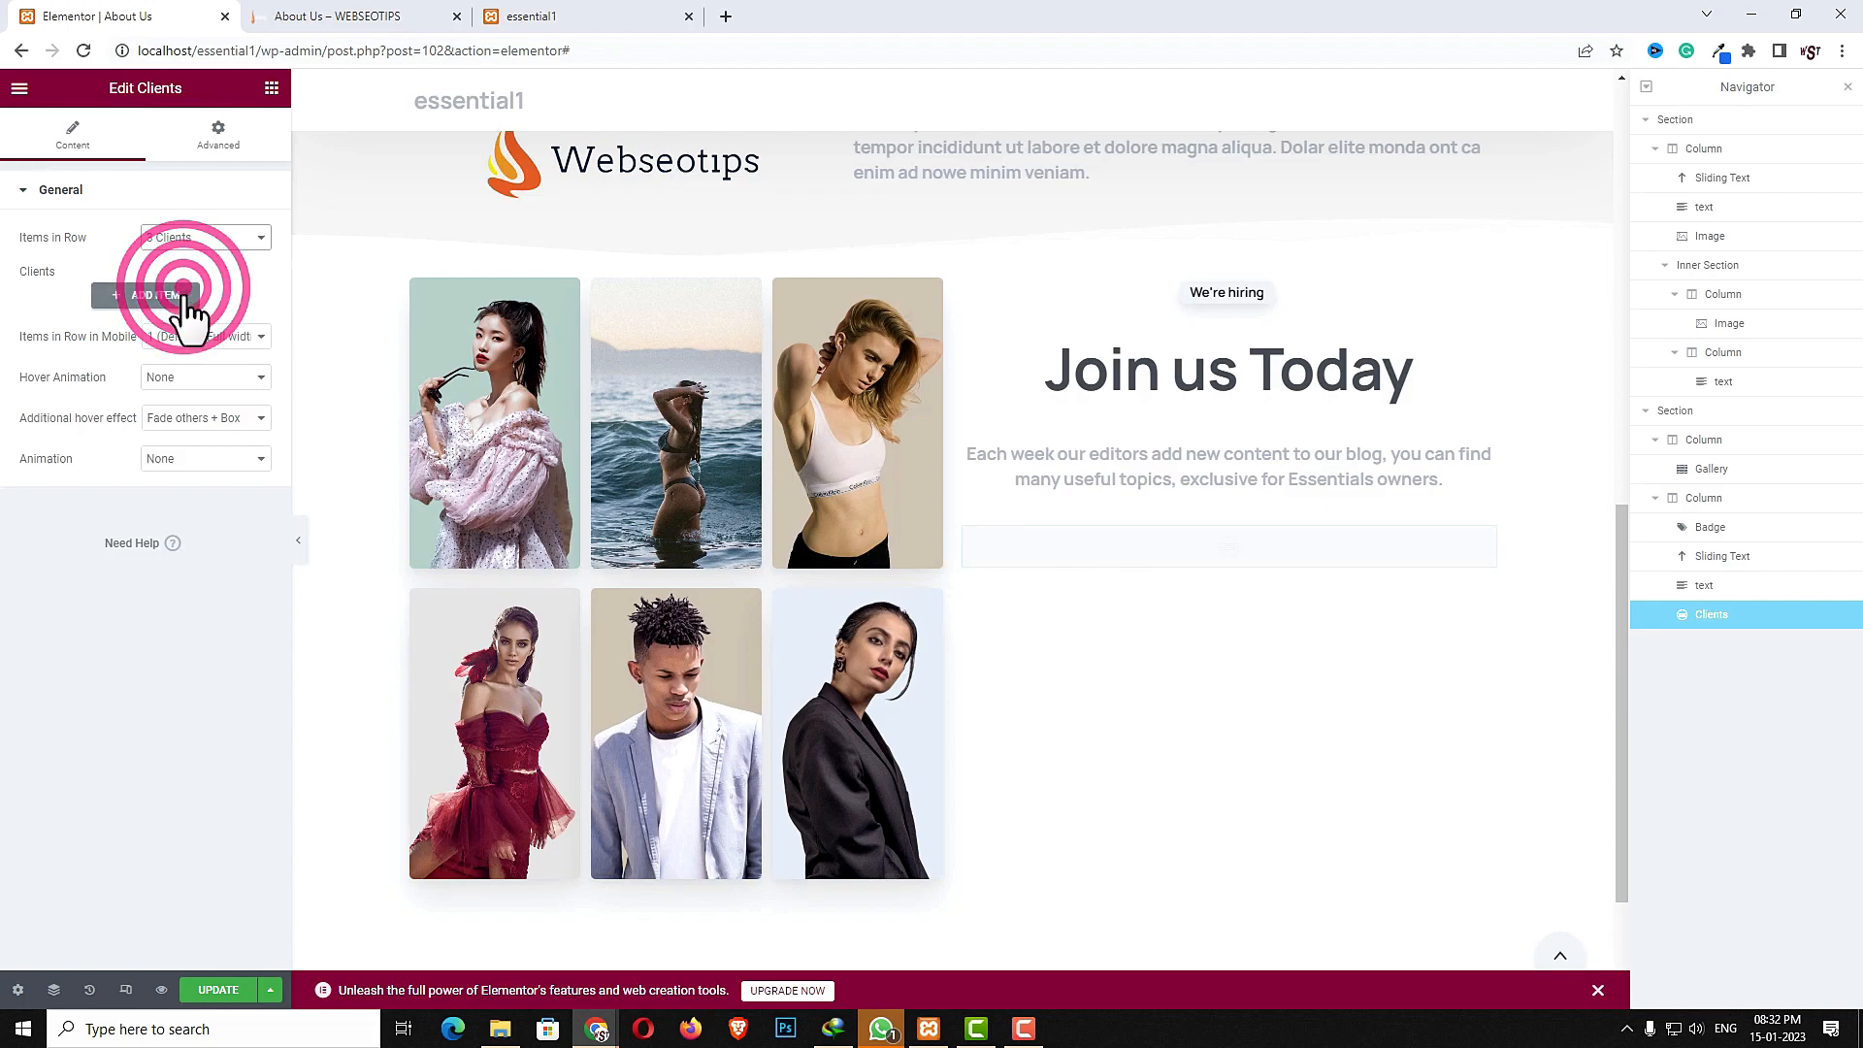
- Add two client items using the Apple and Google logo images from the media library
click(163, 415)
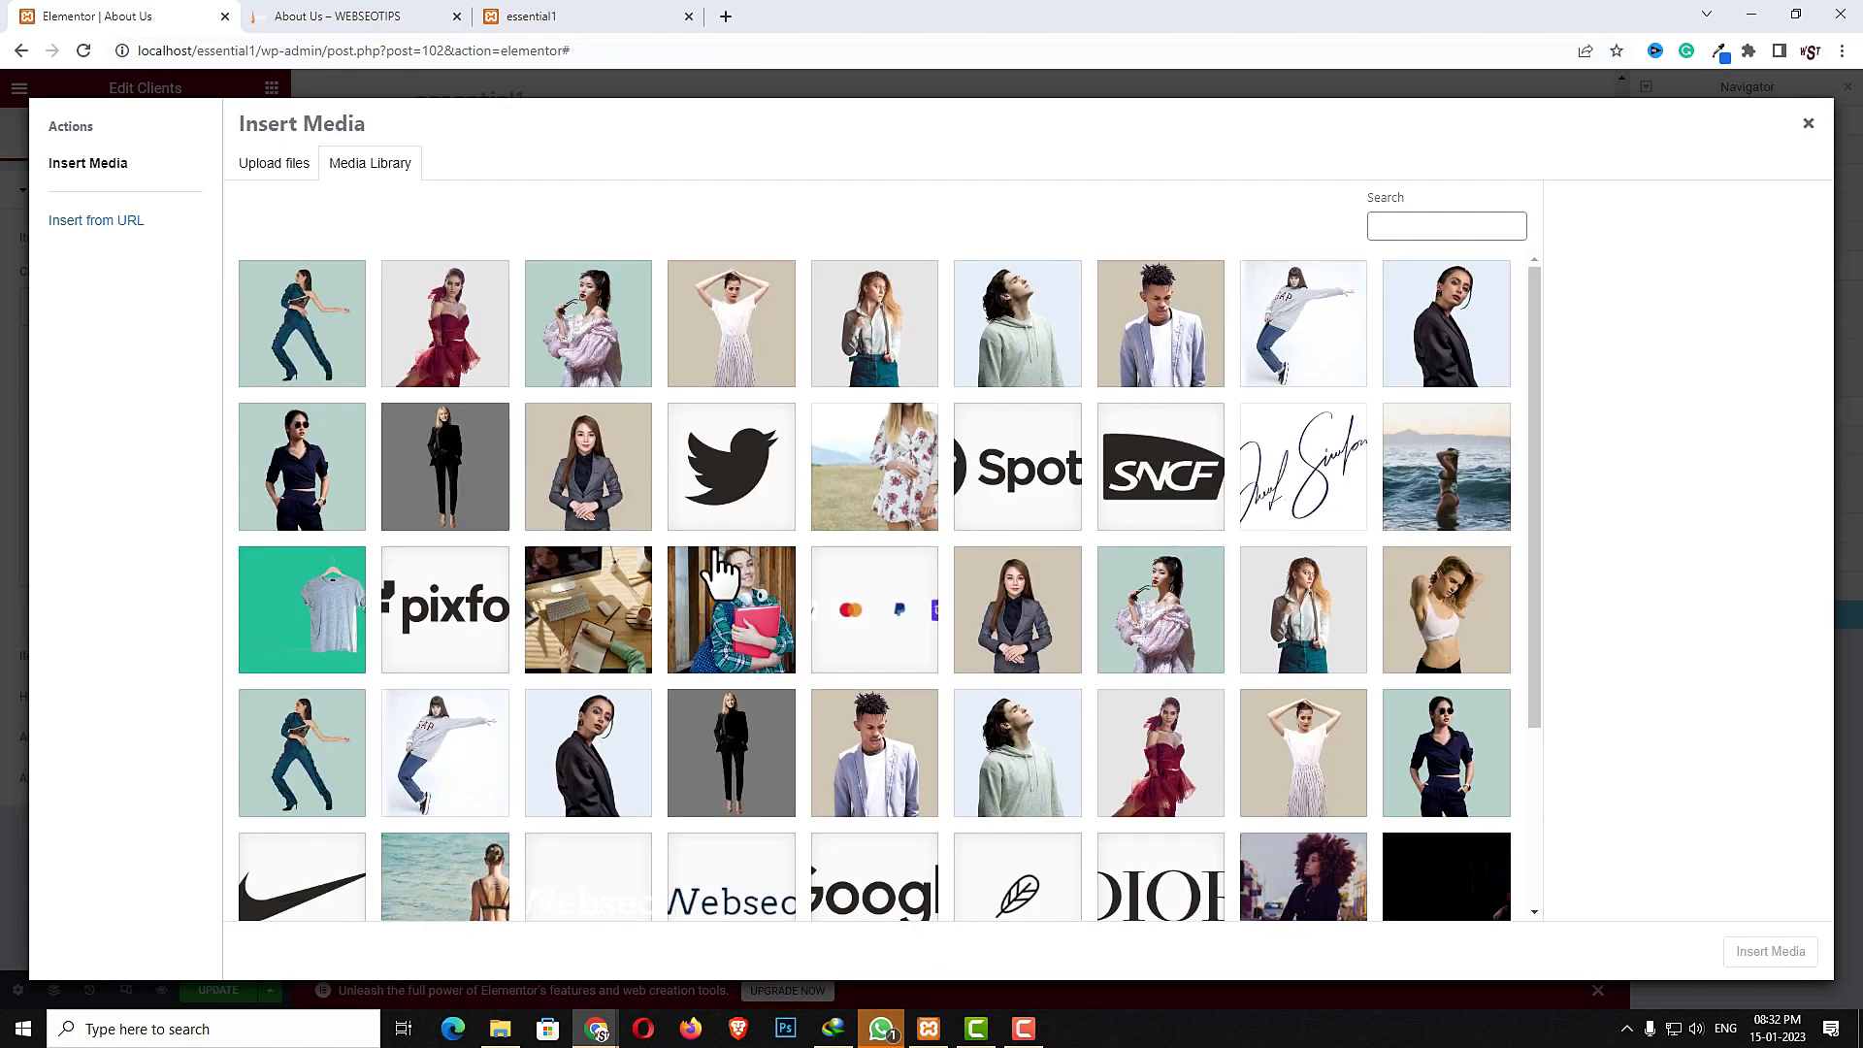
scroll(726, 534, down, 3)
click(311, 776)
click(1768, 953)
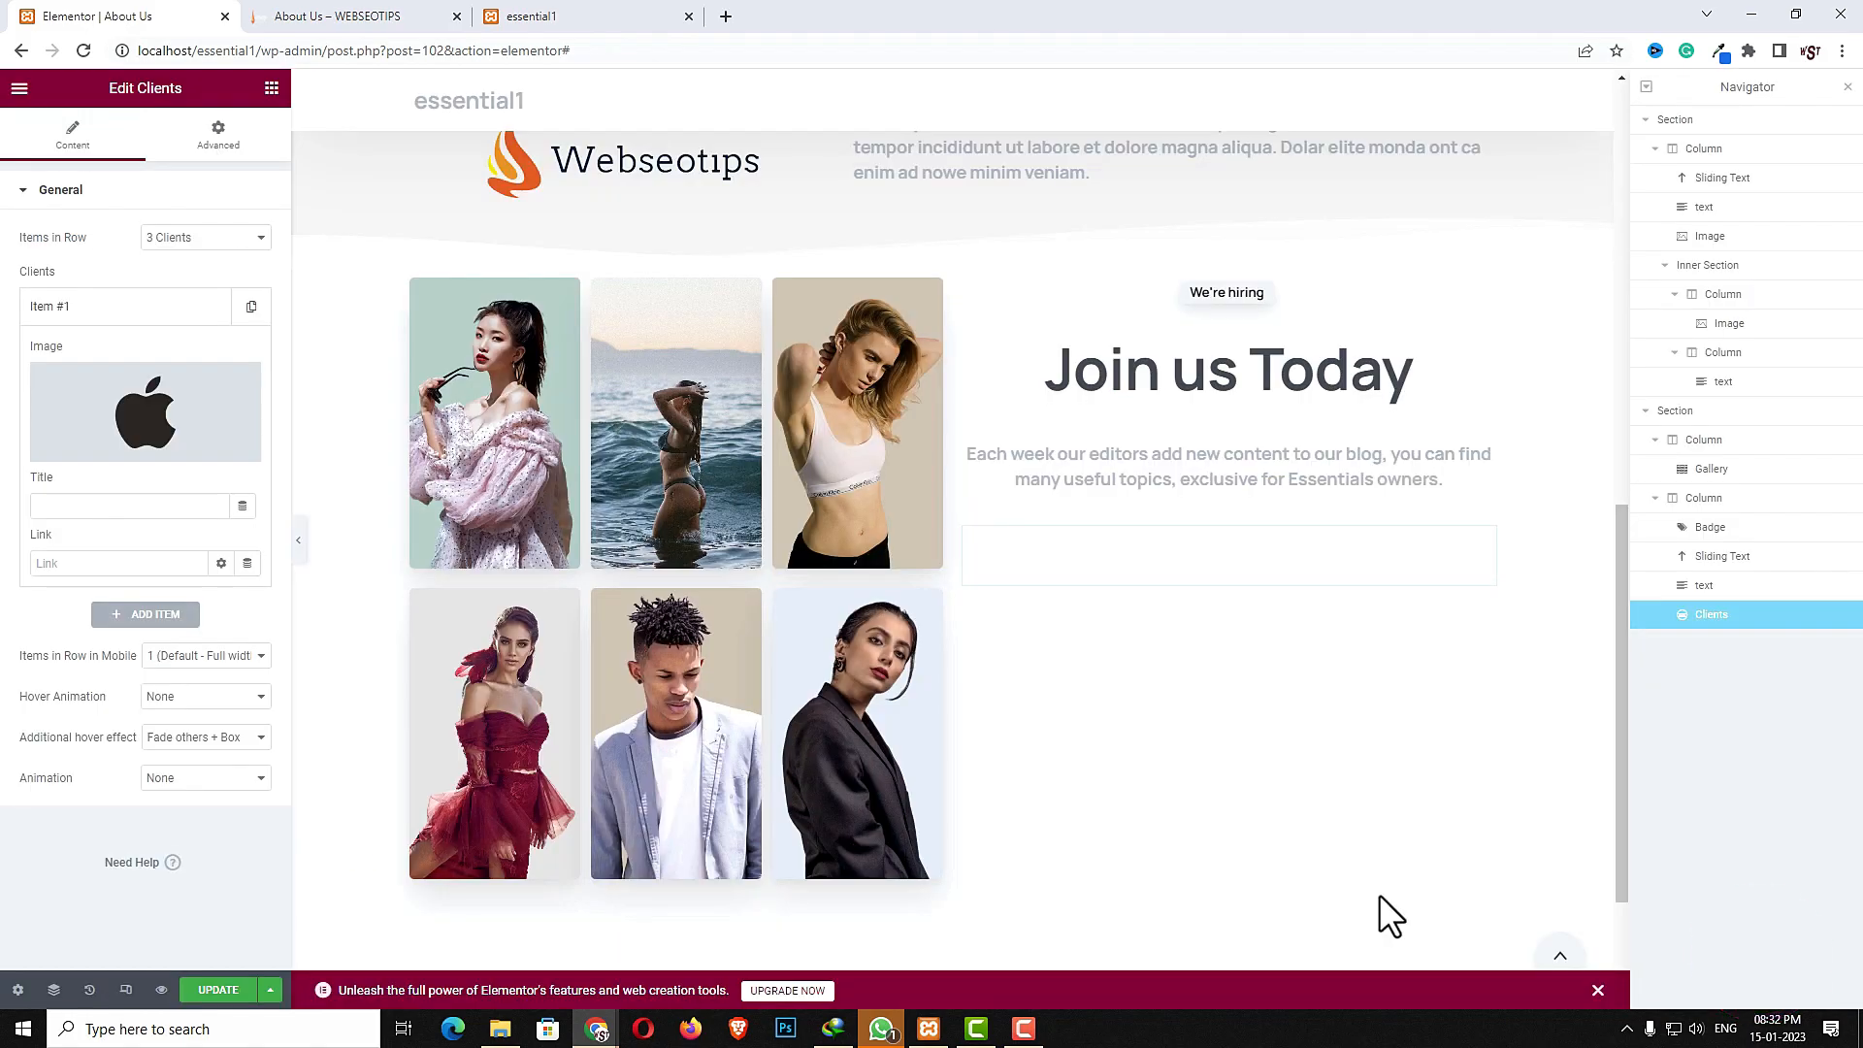
click(160, 610)
click(133, 470)
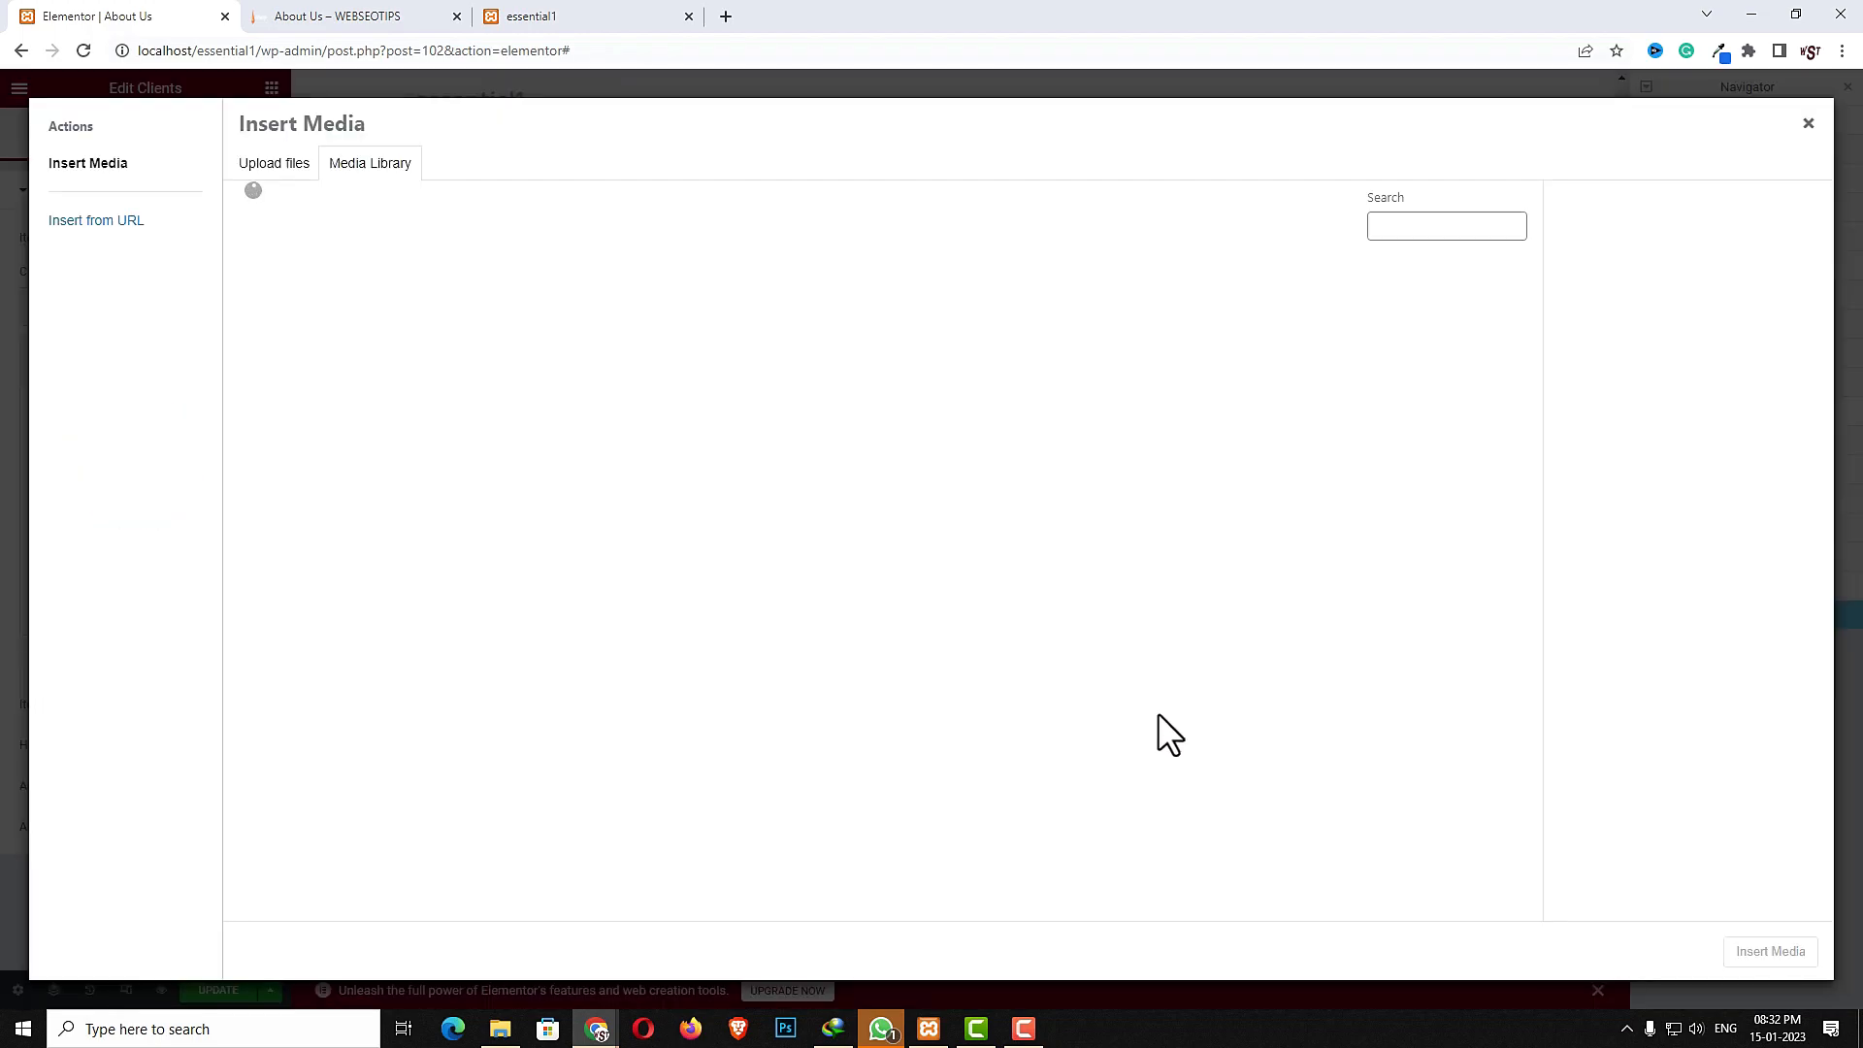
scroll(915, 803, down, 1)
click(849, 733)
click(1786, 961)
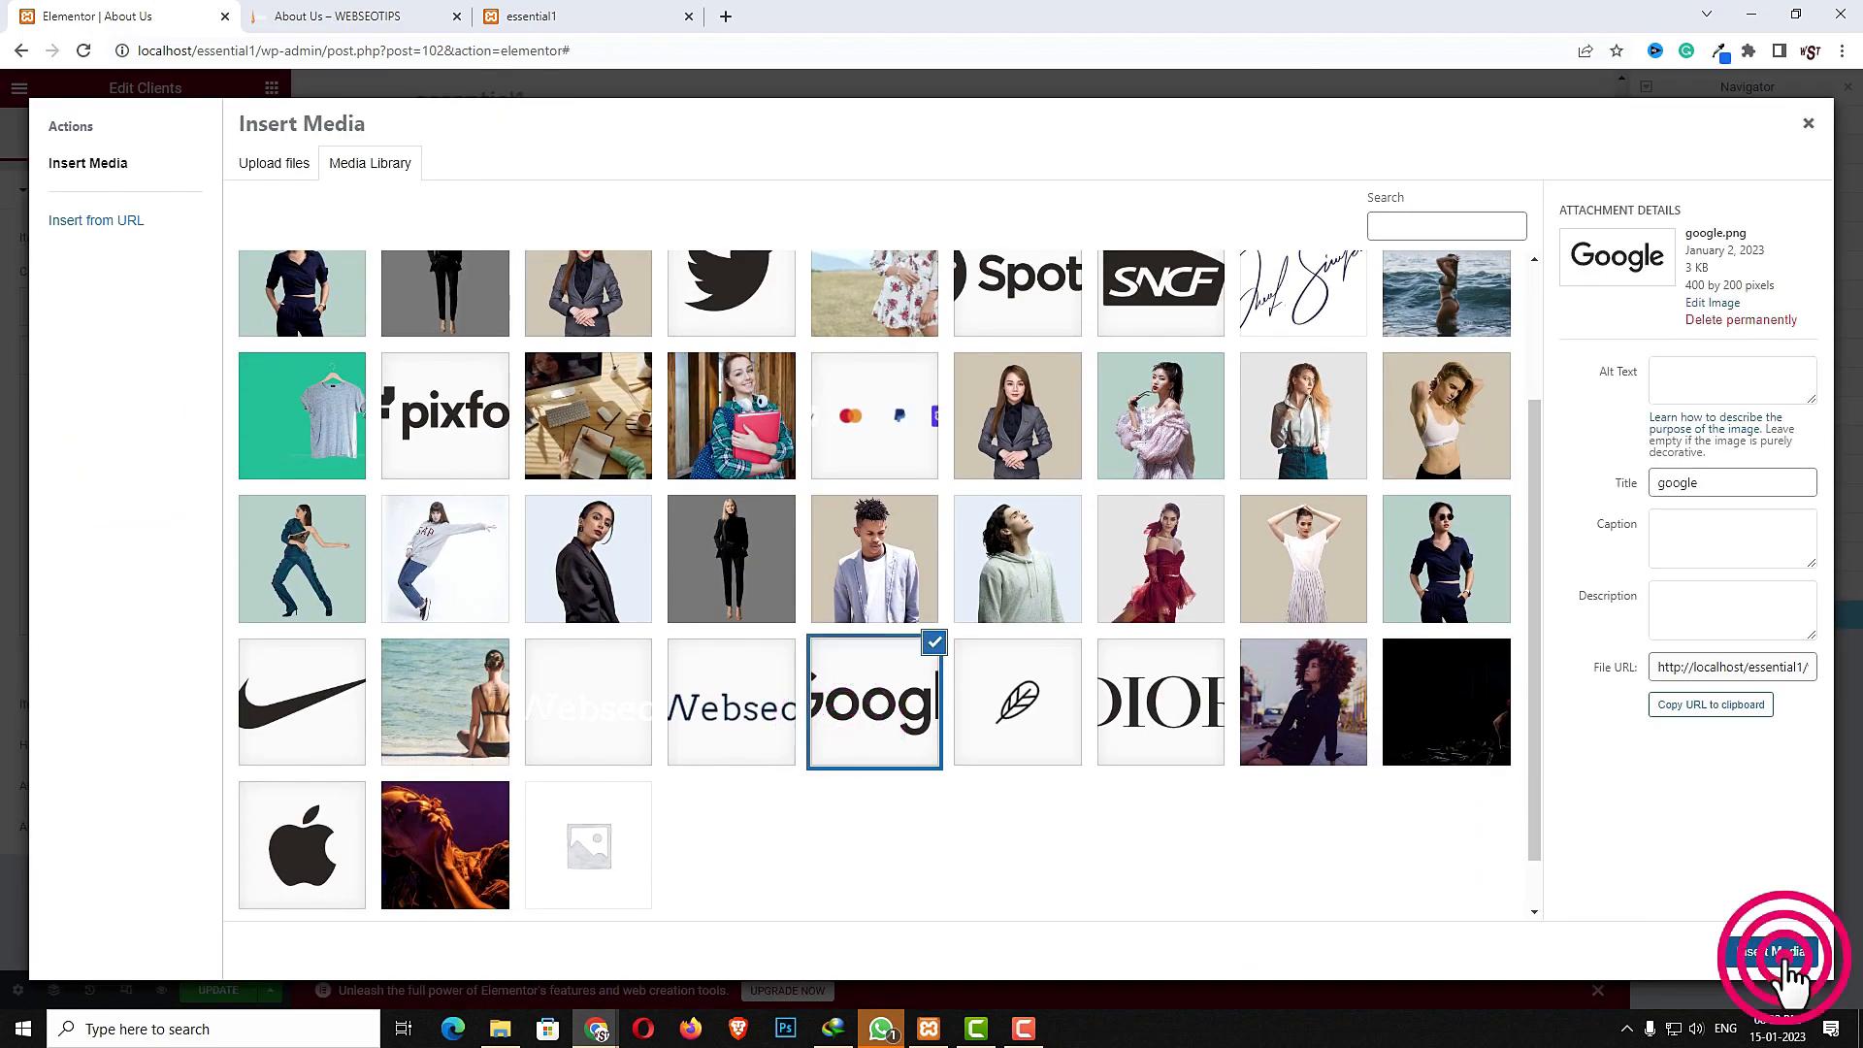
- Add a third client item with the Spotify logo image
click(155, 660)
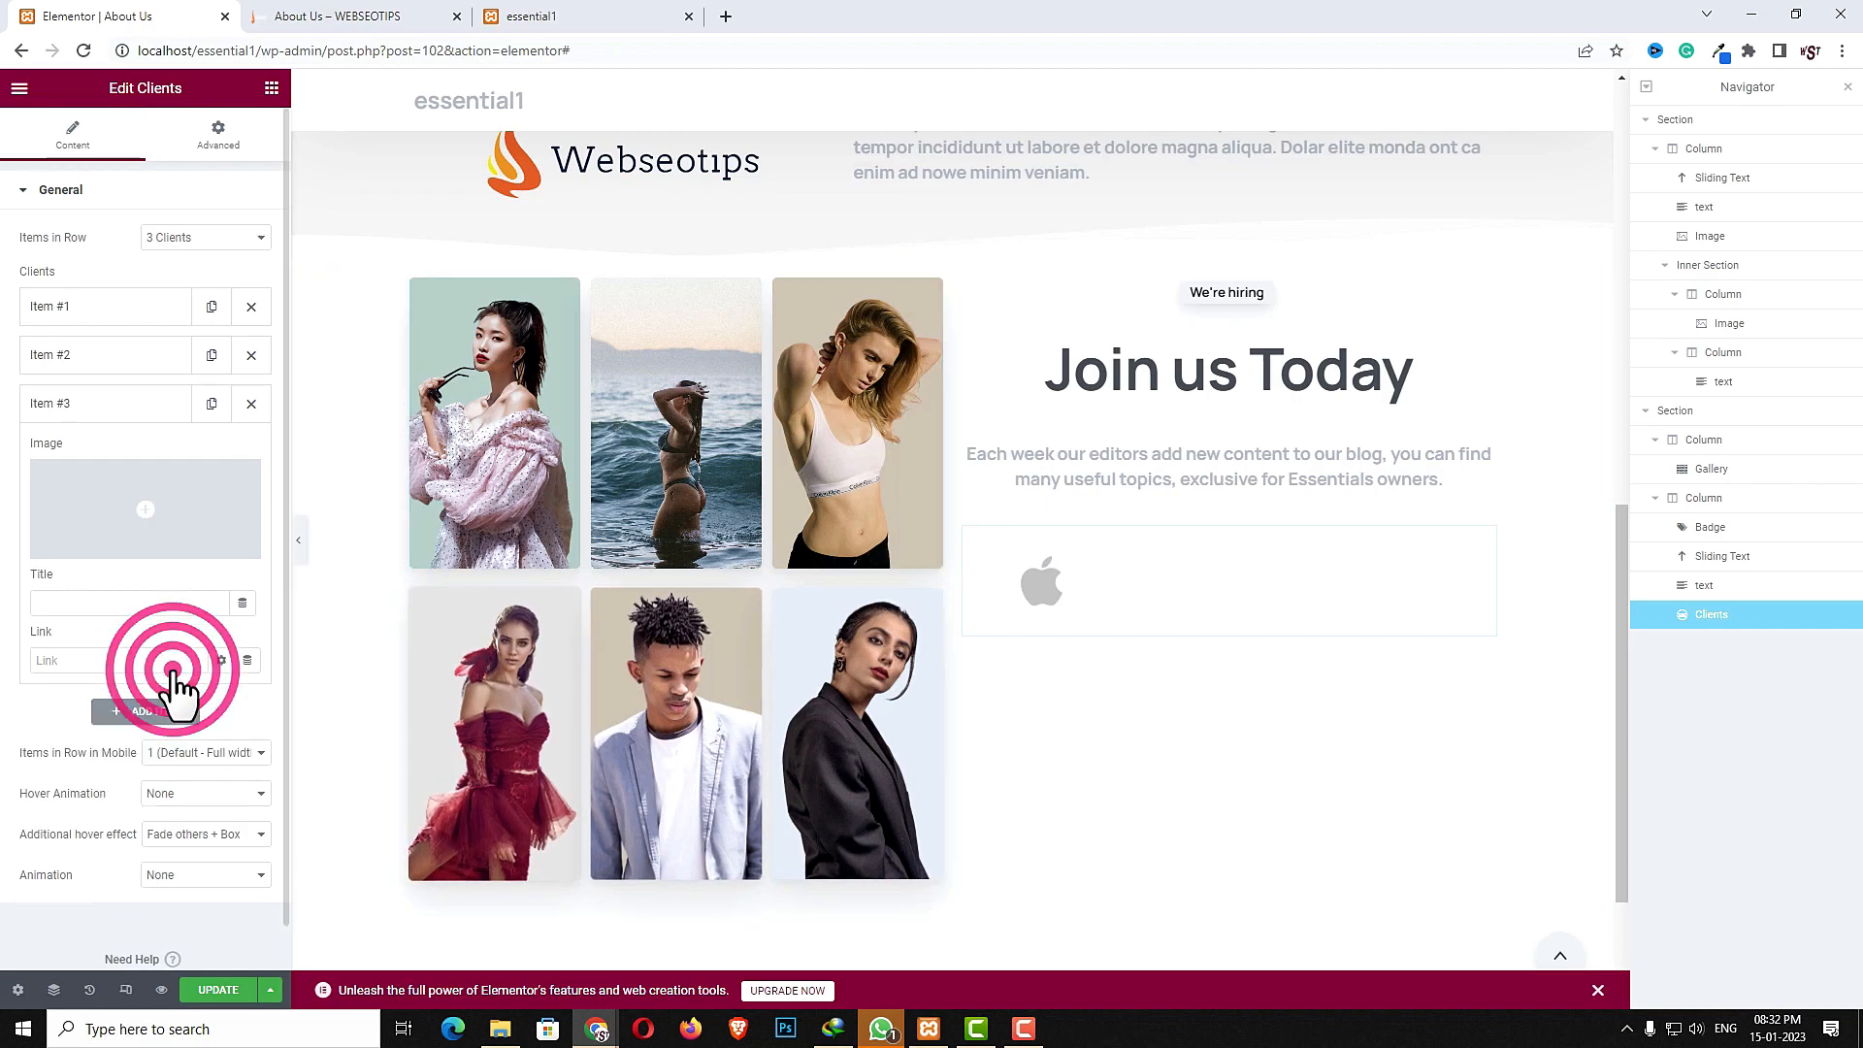
click(160, 558)
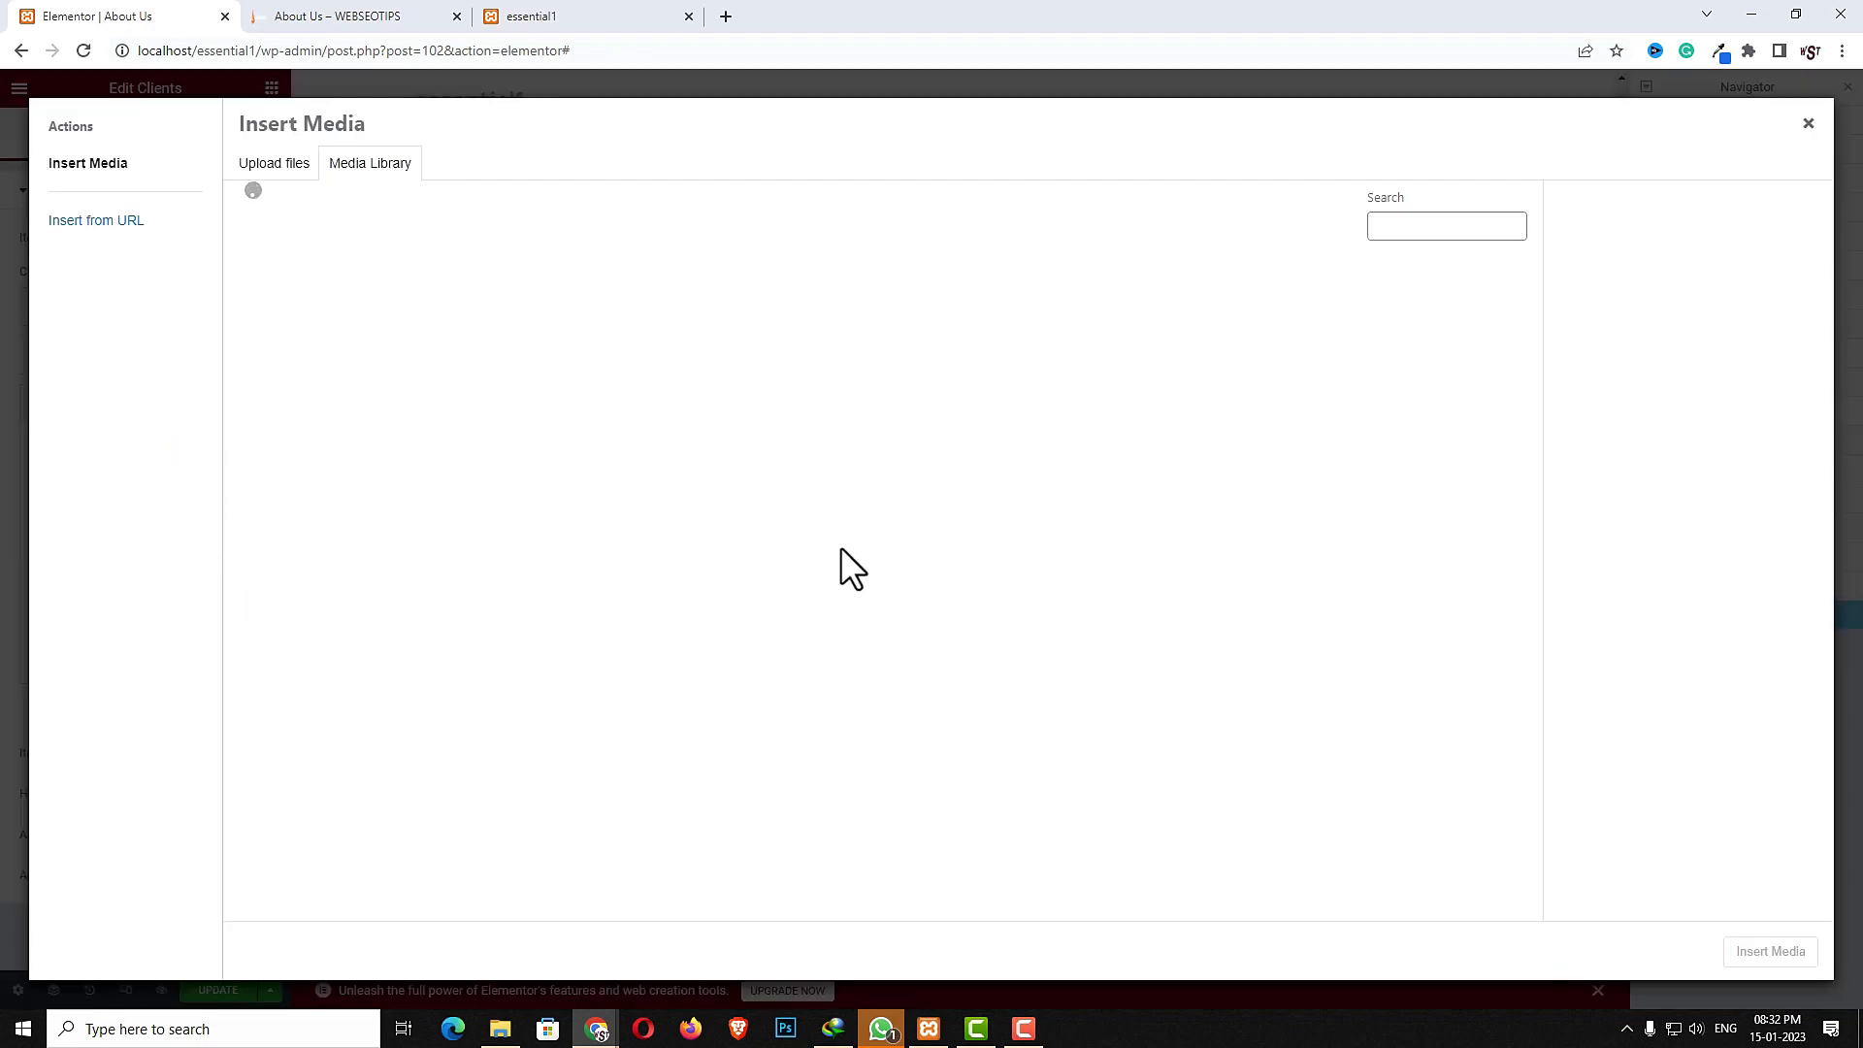
click(1017, 524)
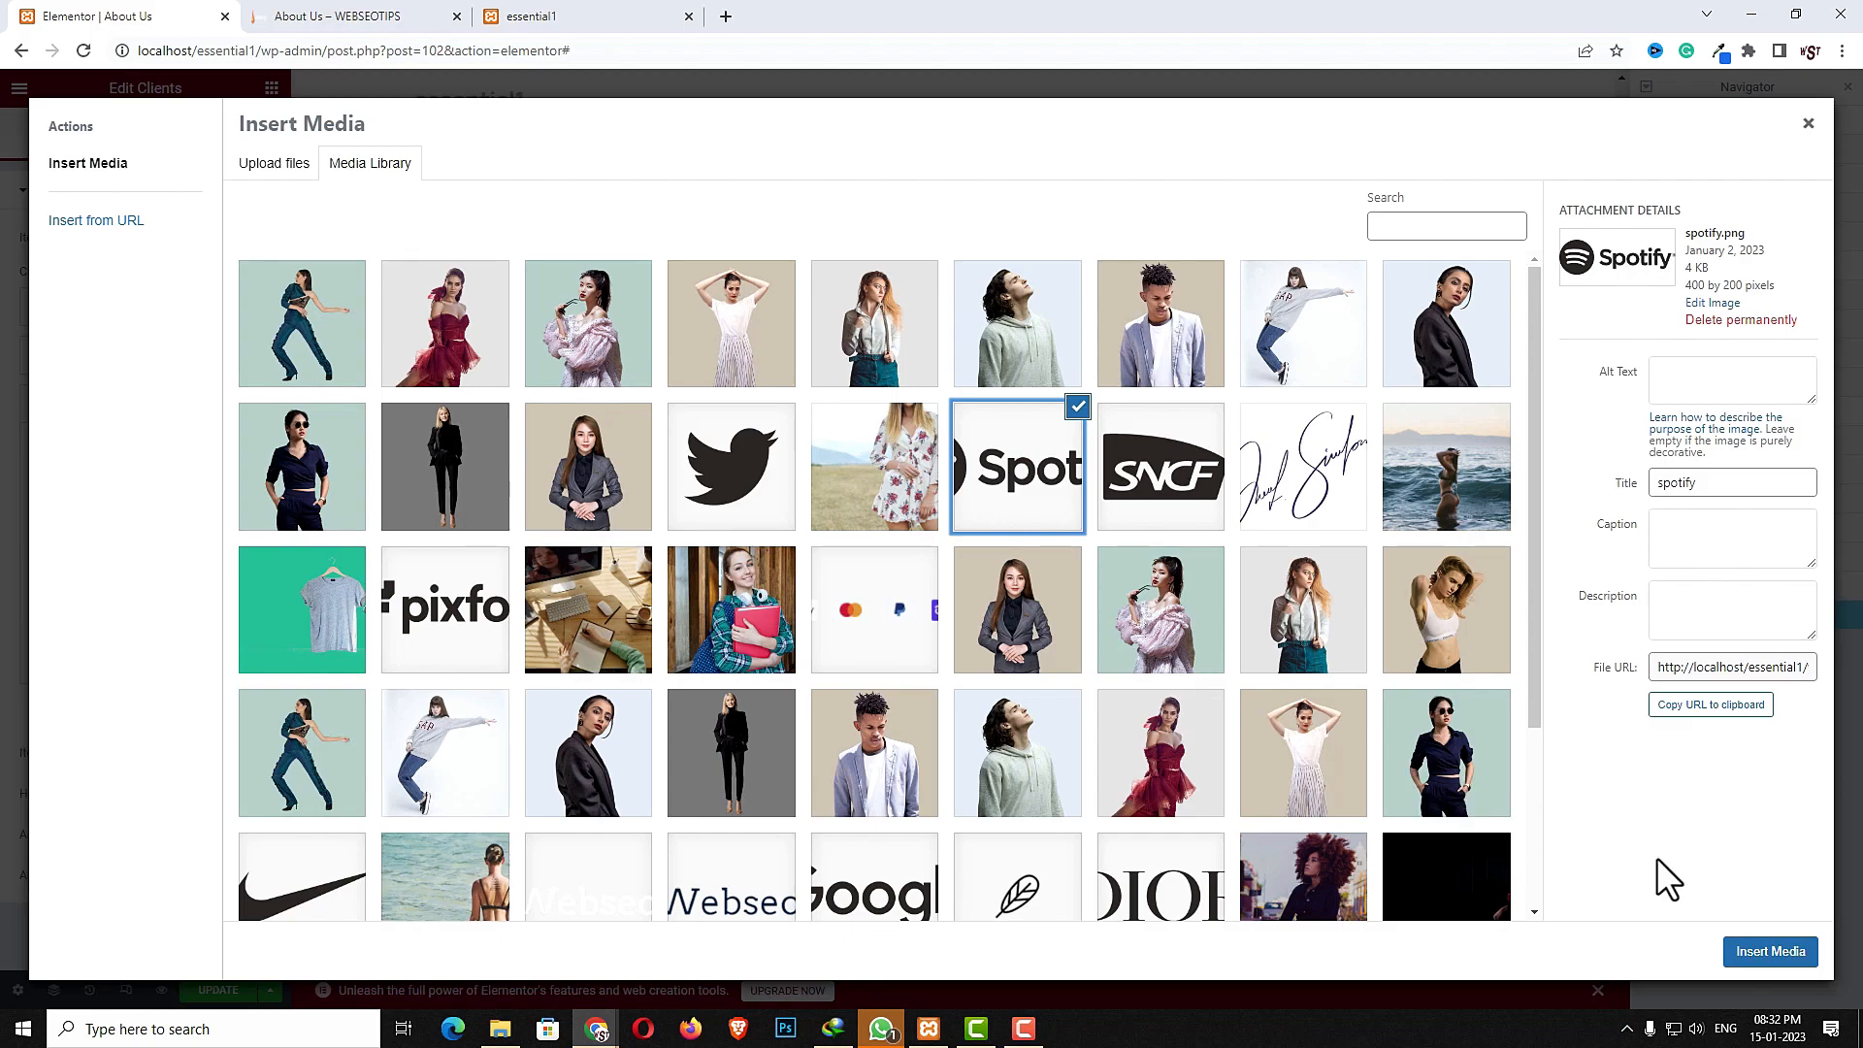
click(1768, 952)
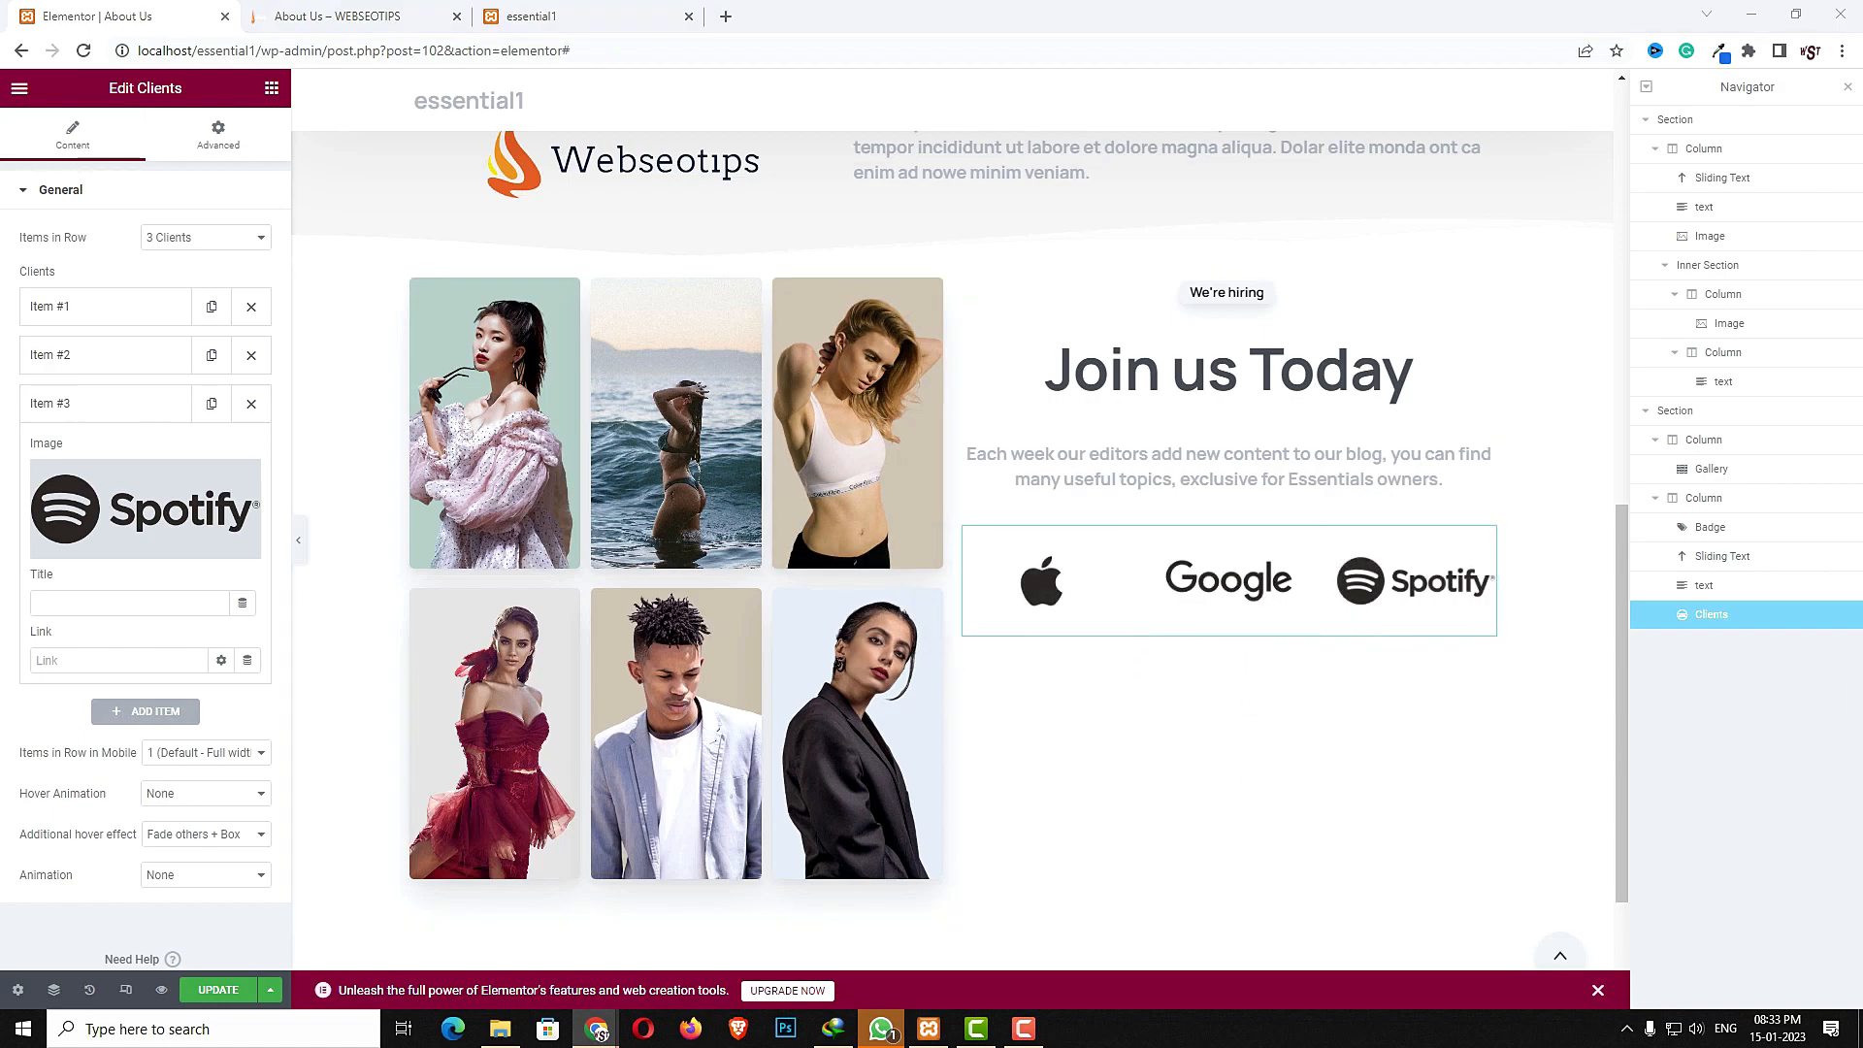
- Add an Image widget below the client logos and insert the signature image
click(271, 89)
click(198, 175)
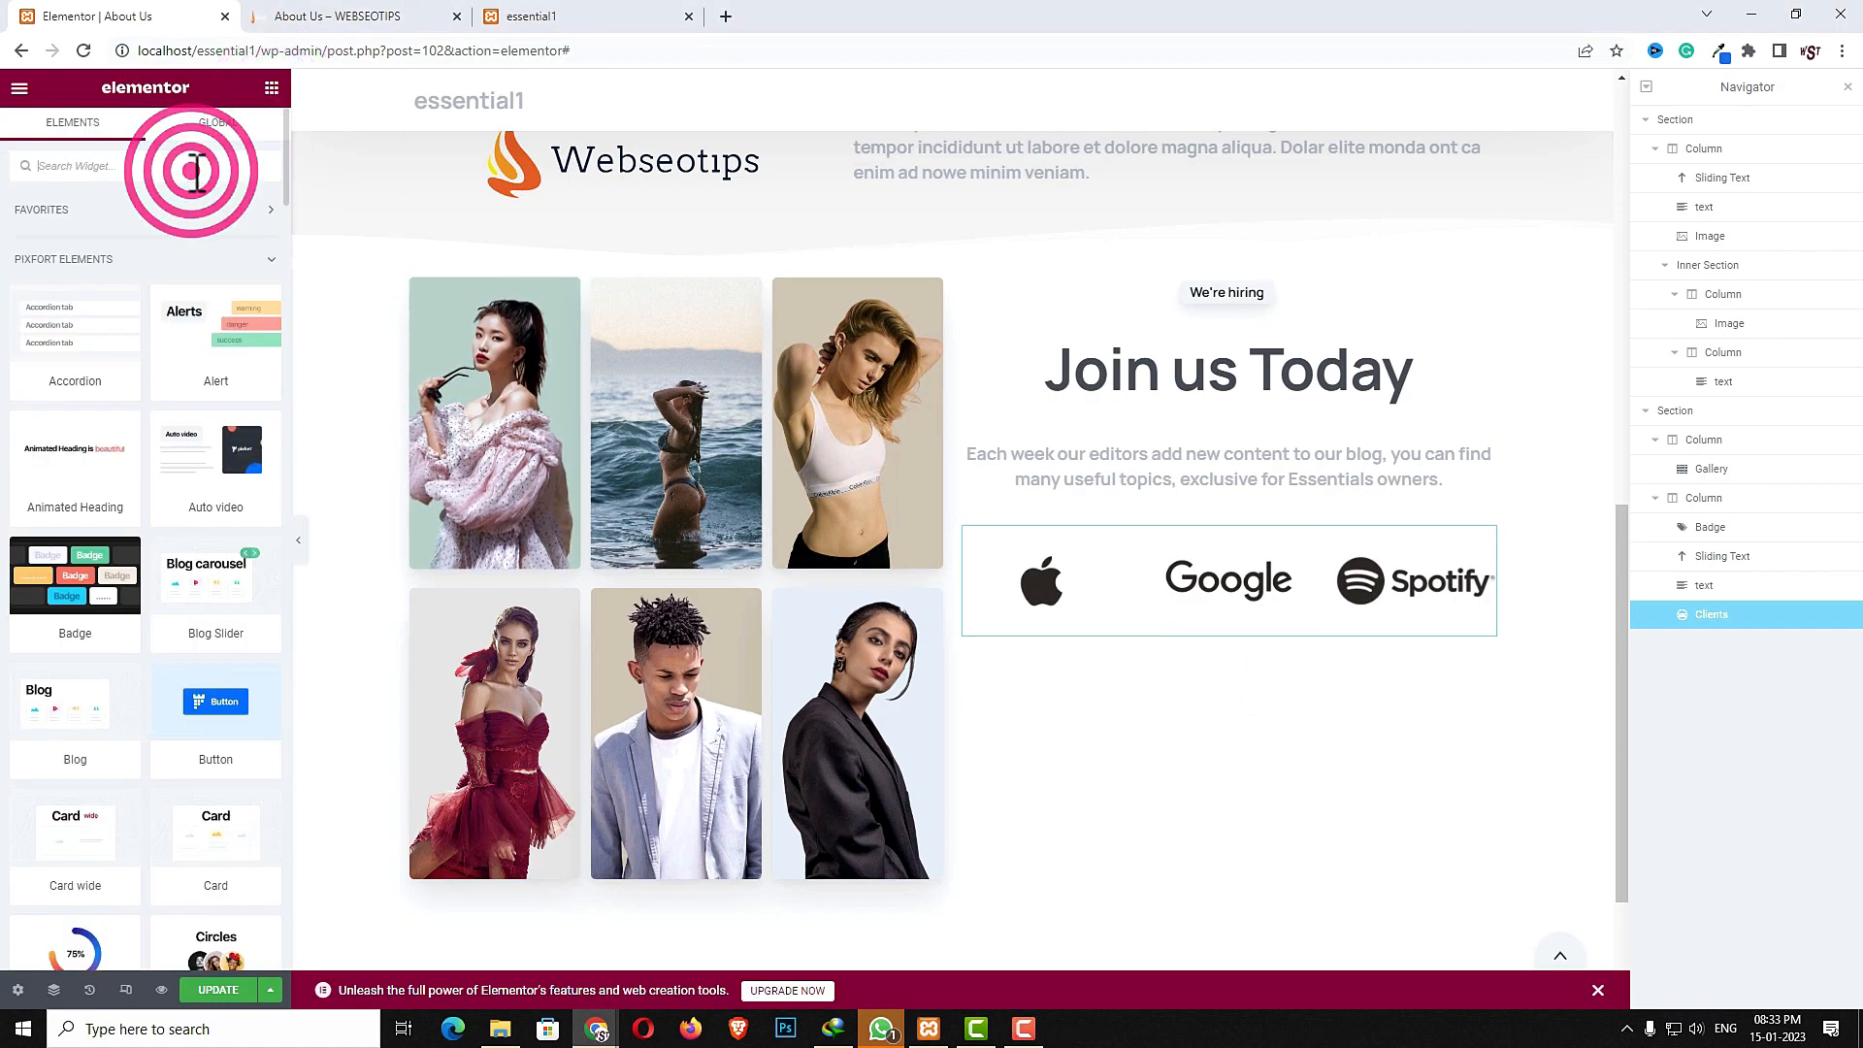
text(imag)
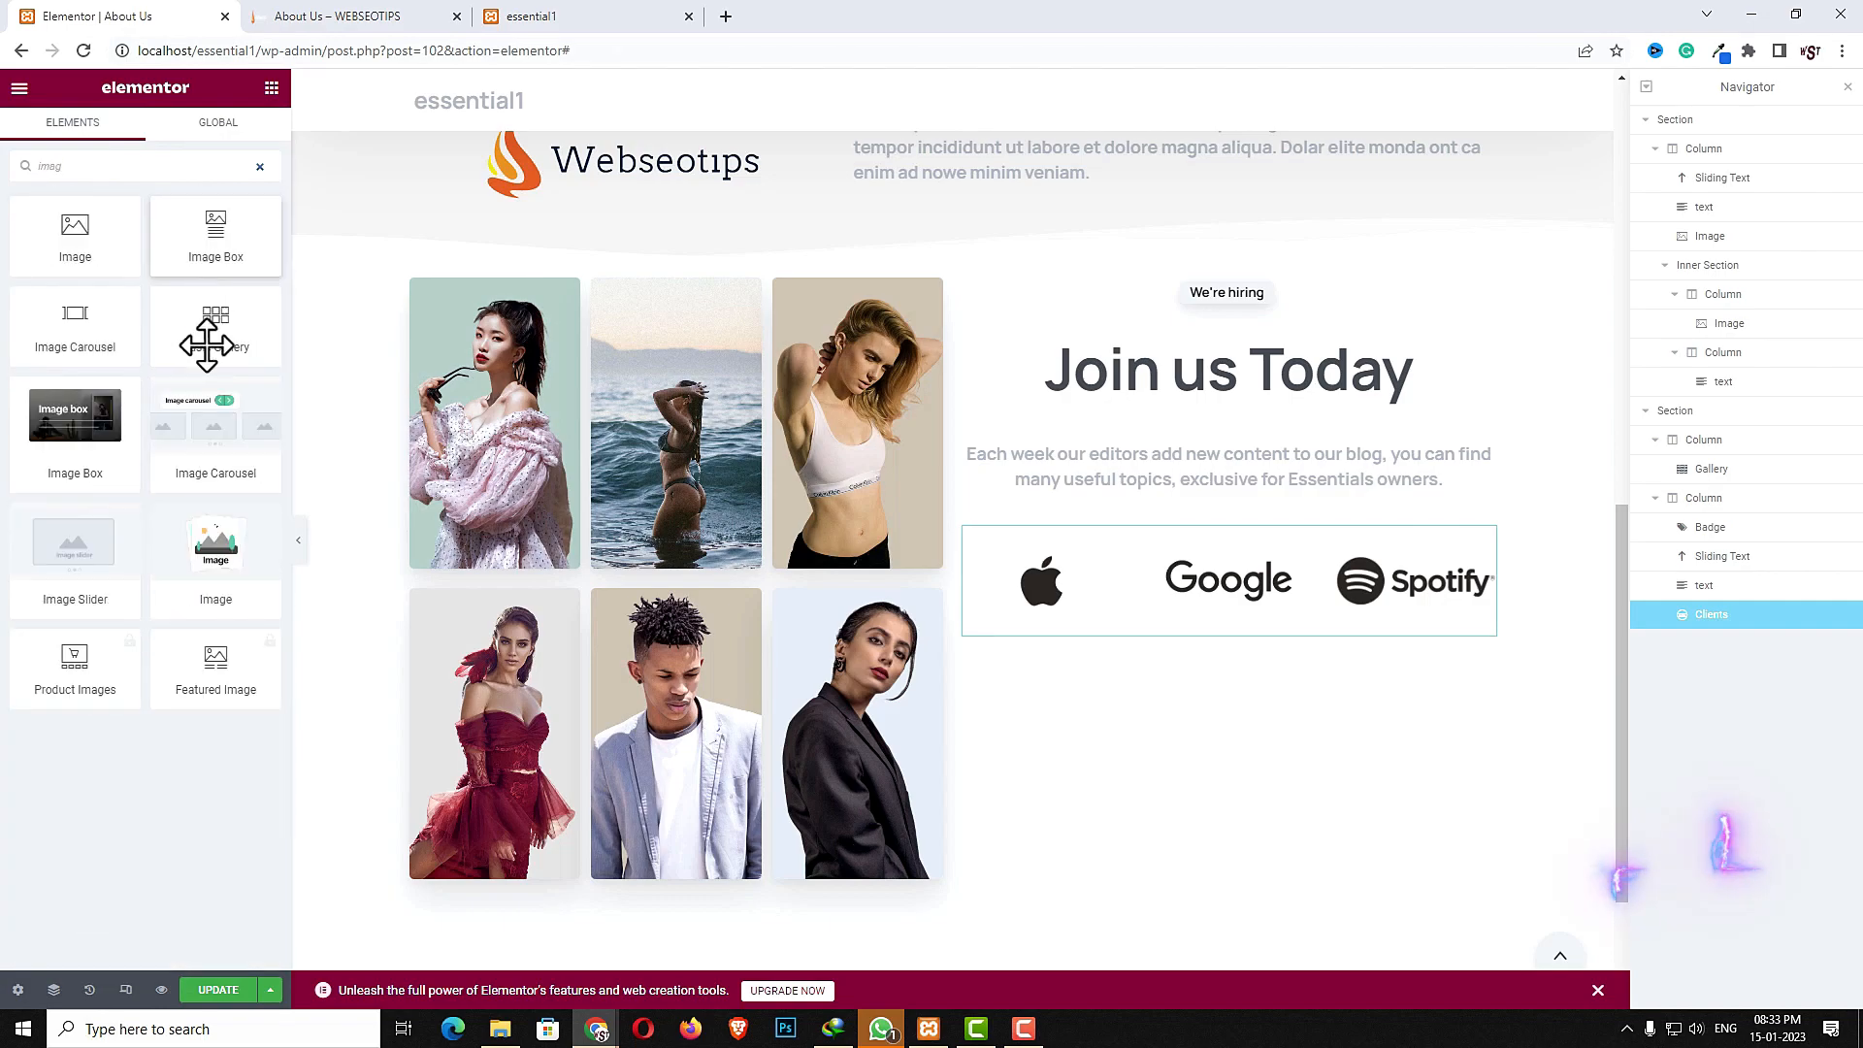
click(223, 543)
drag(223, 544, 1262, 633)
click(147, 289)
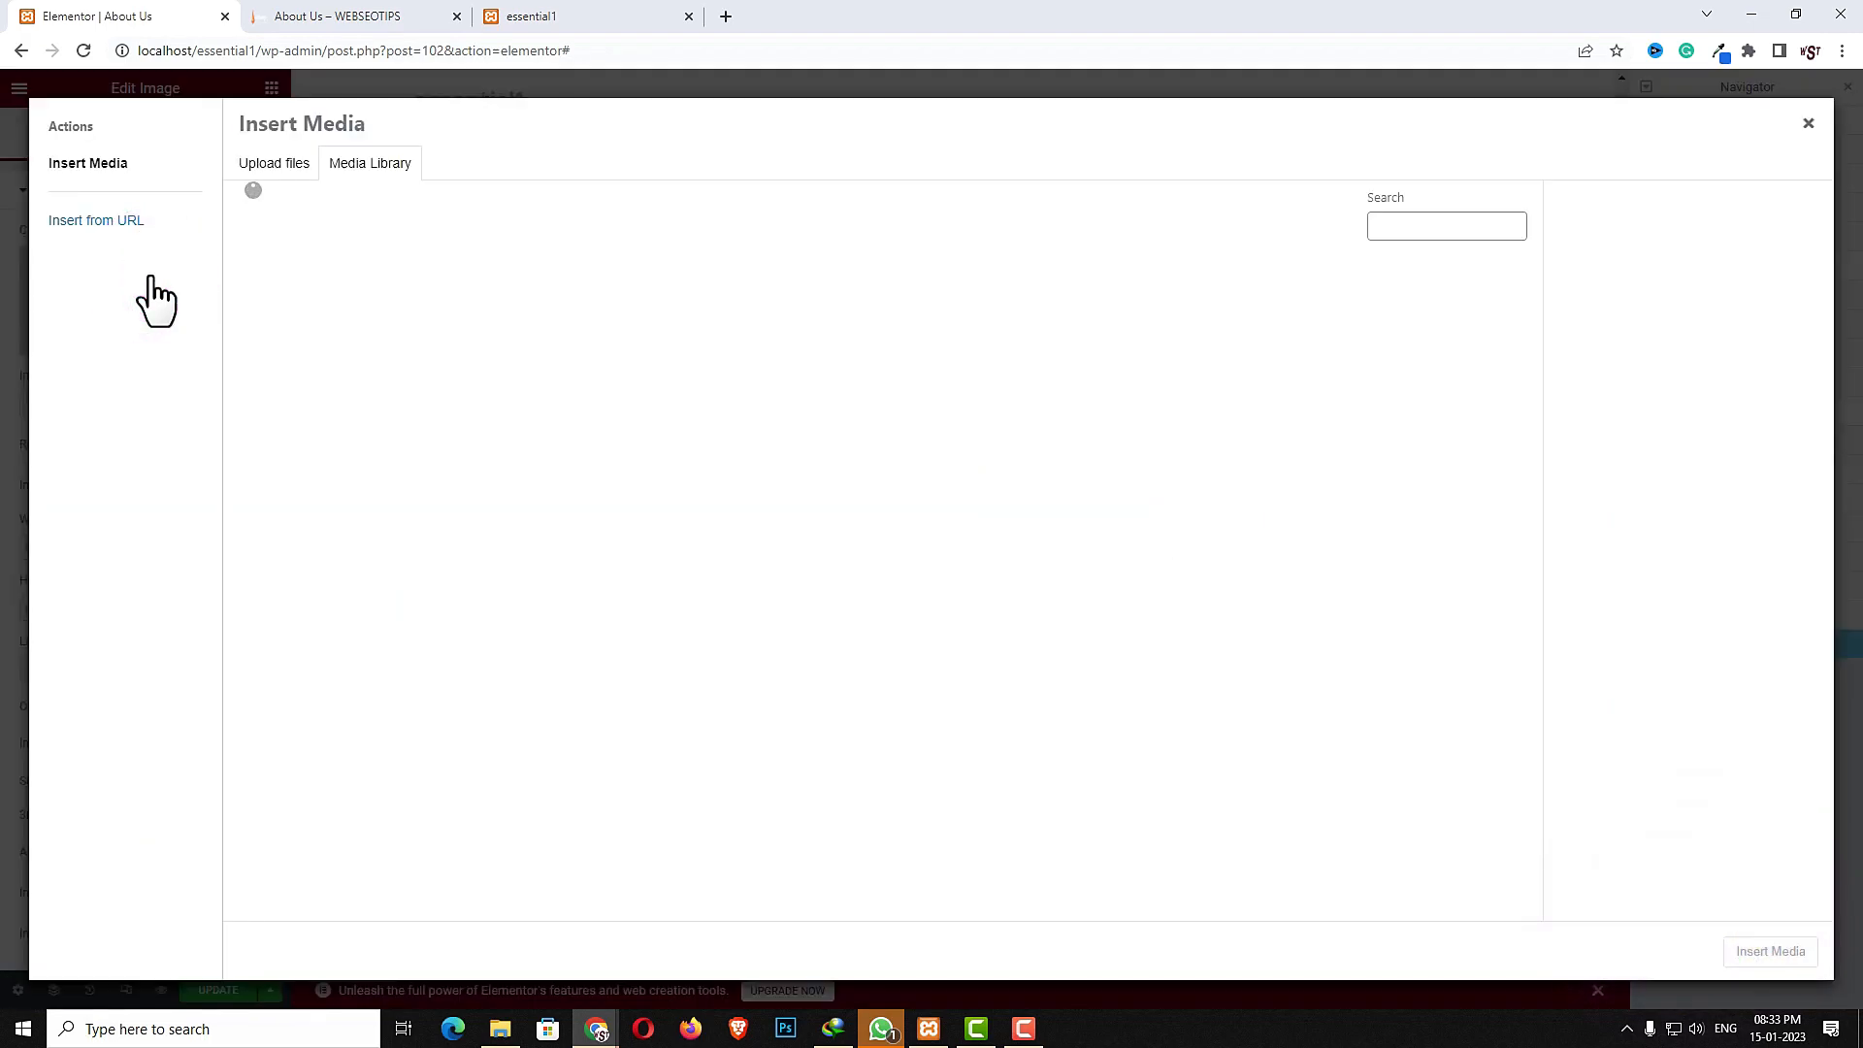
scroll(1310, 393, down, 3)
click(1301, 260)
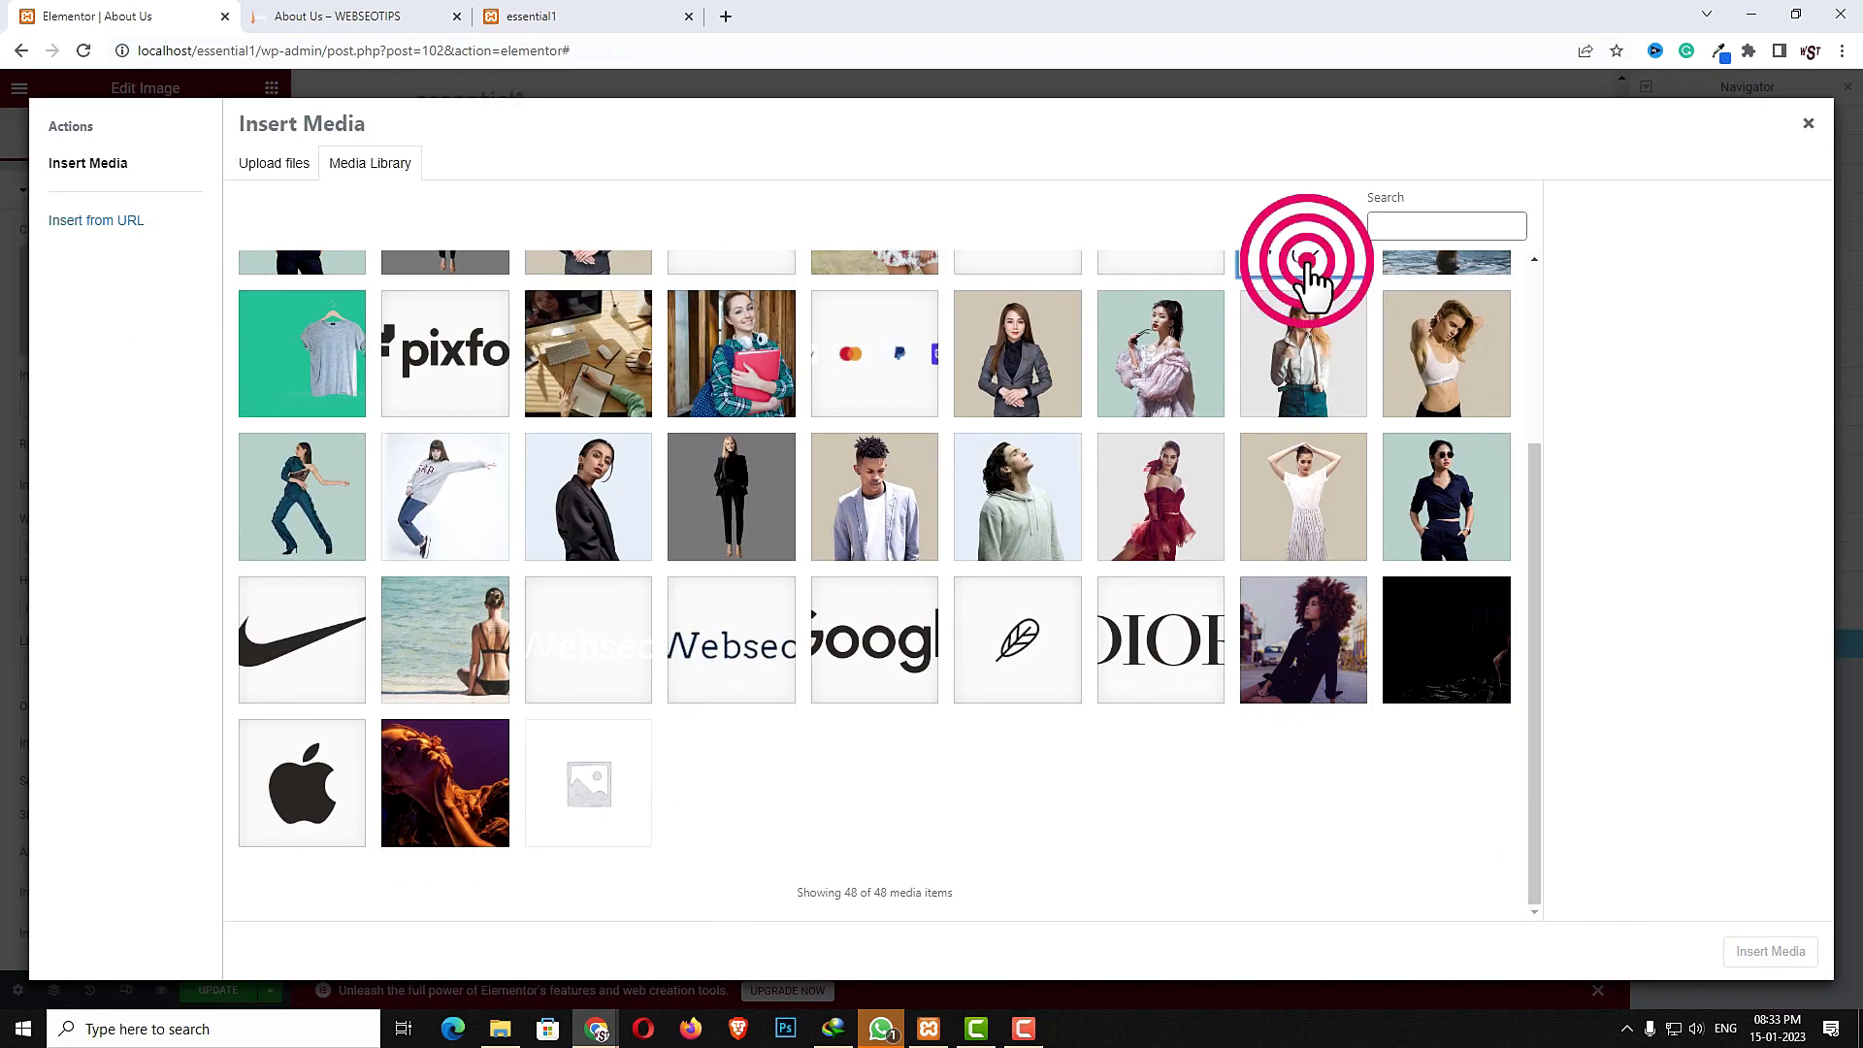
scroll(1290, 603, up, 2)
click(1770, 951)
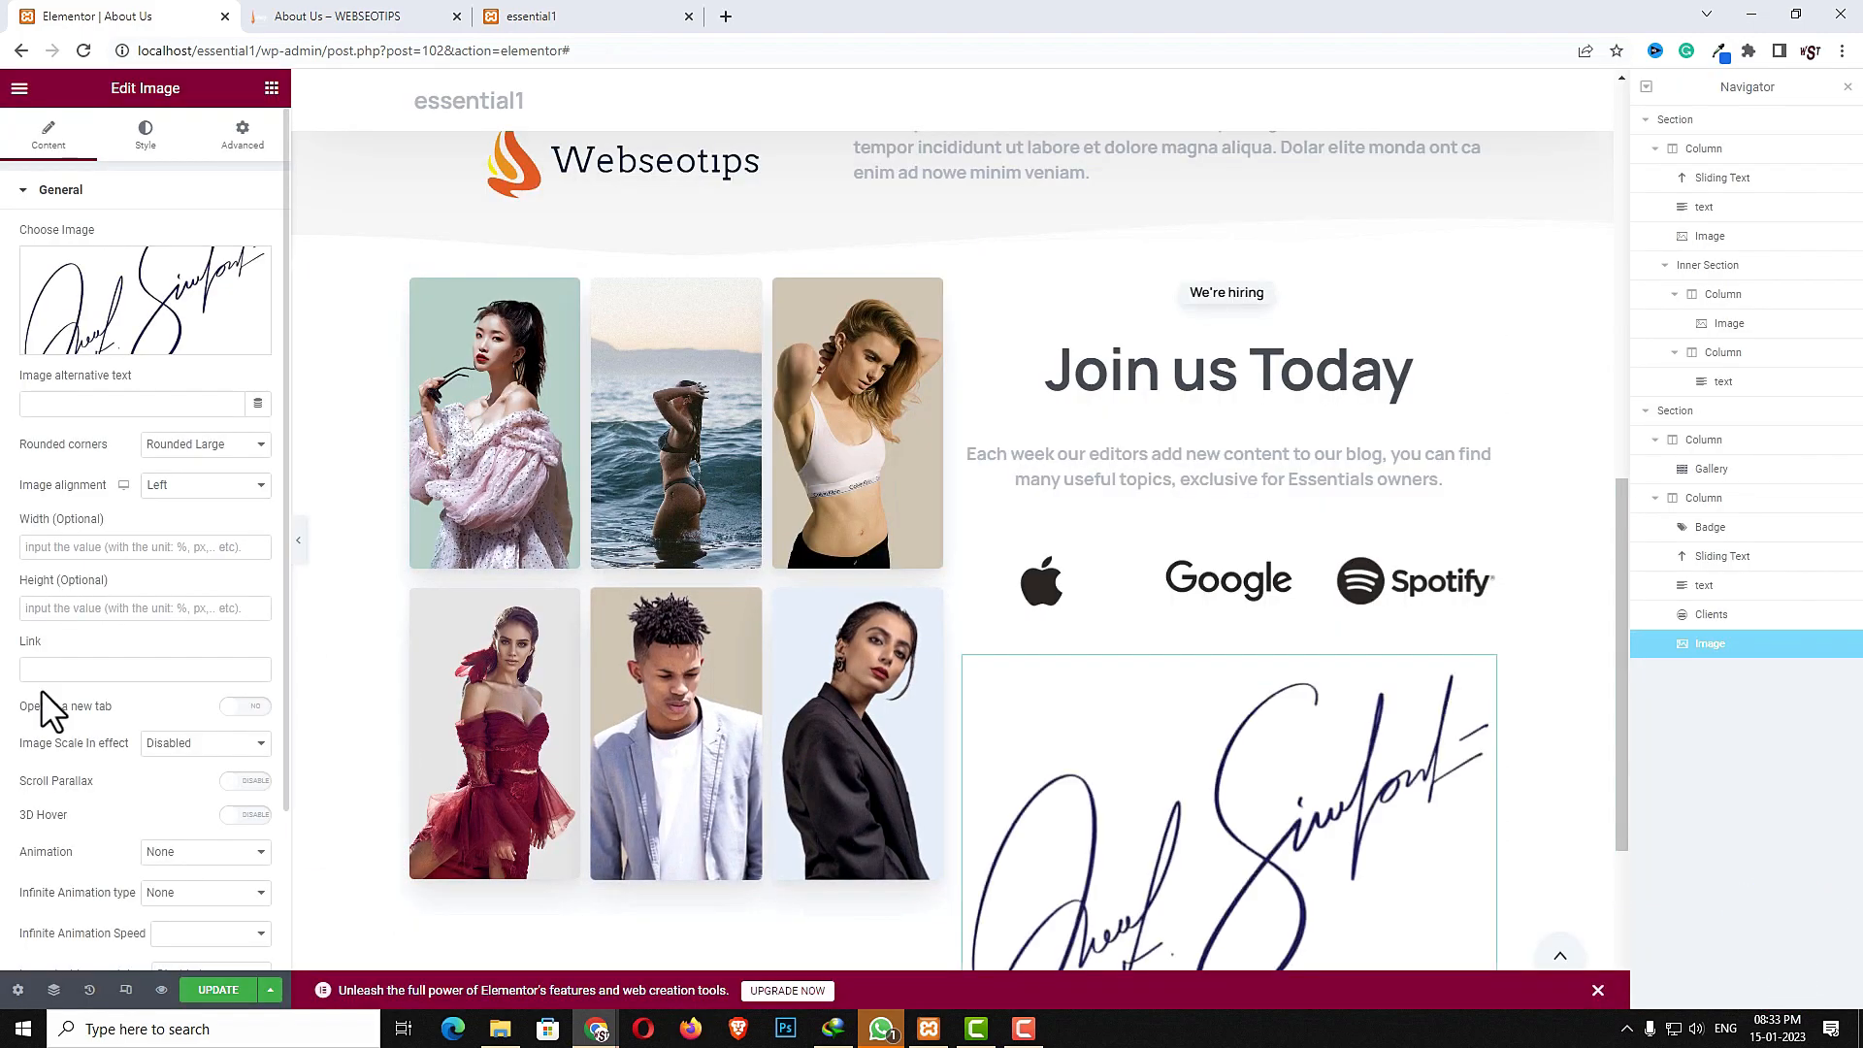
- Center the signature image's alignment and set its width to 200px
click(166, 486)
click(185, 536)
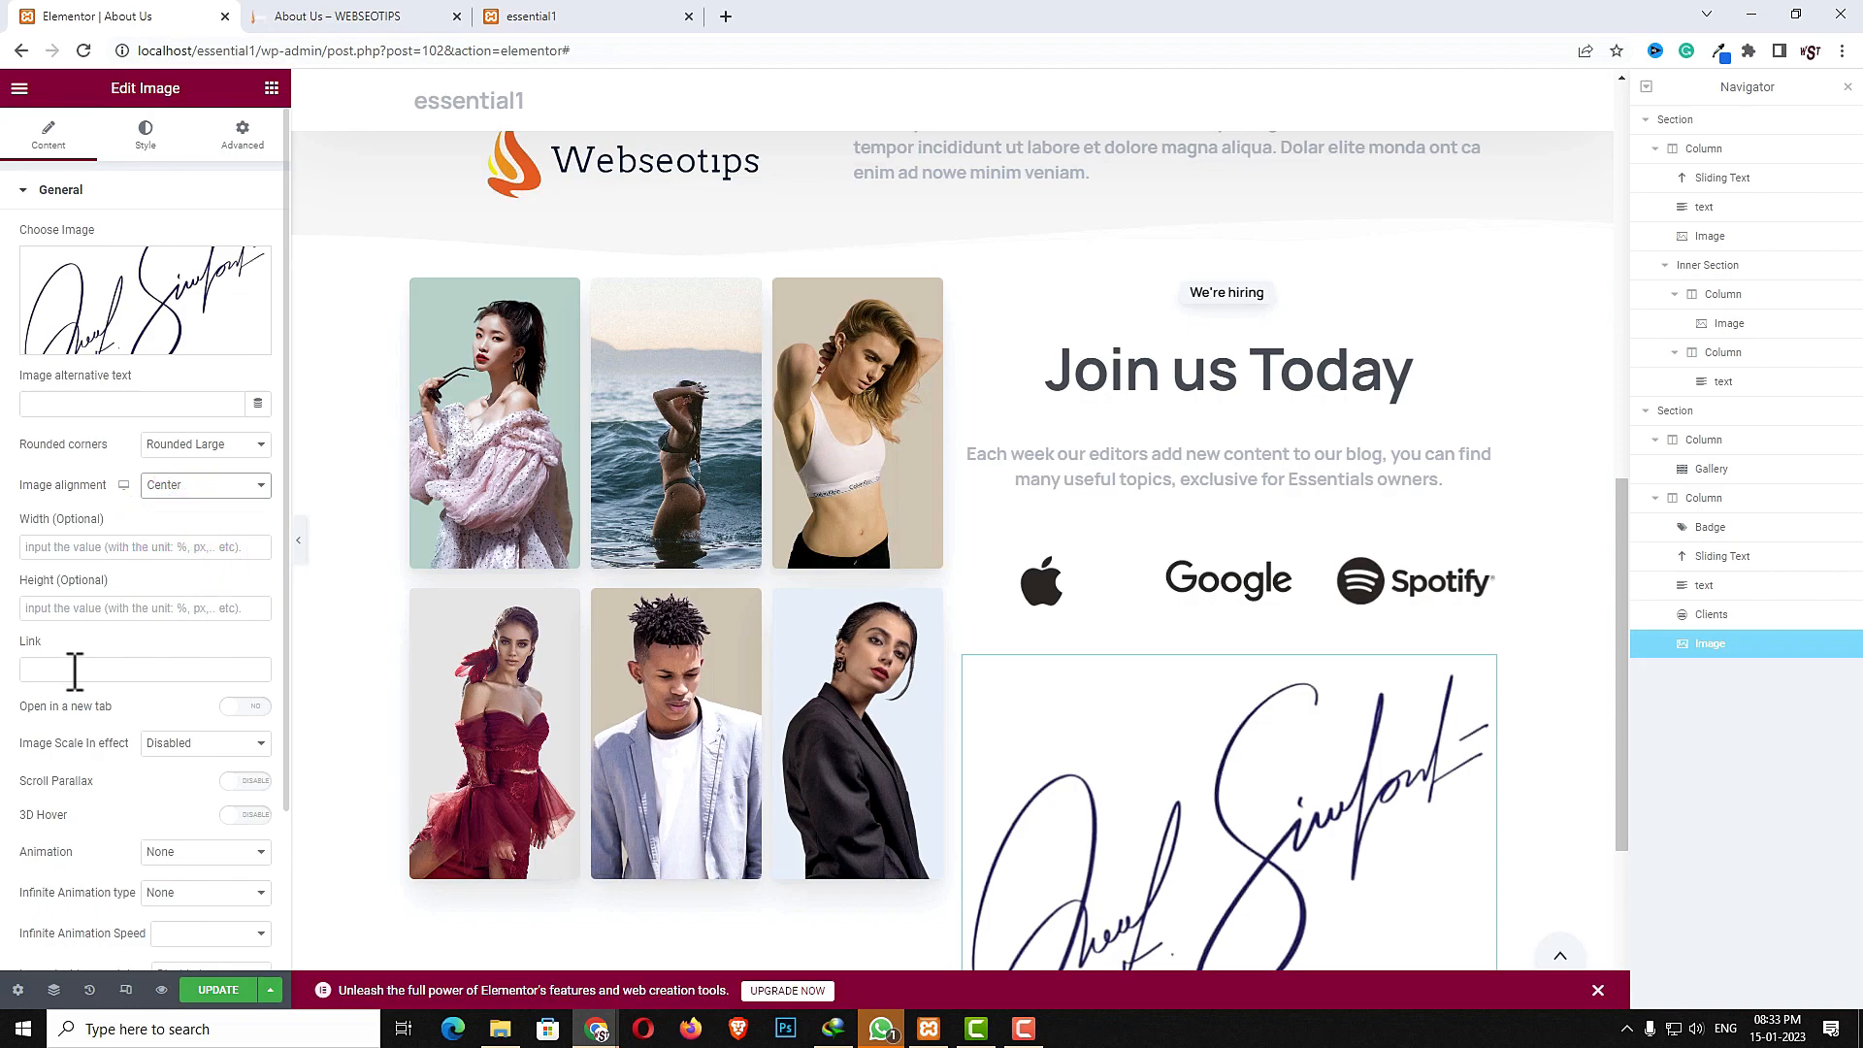
click(62, 546)
text(200)
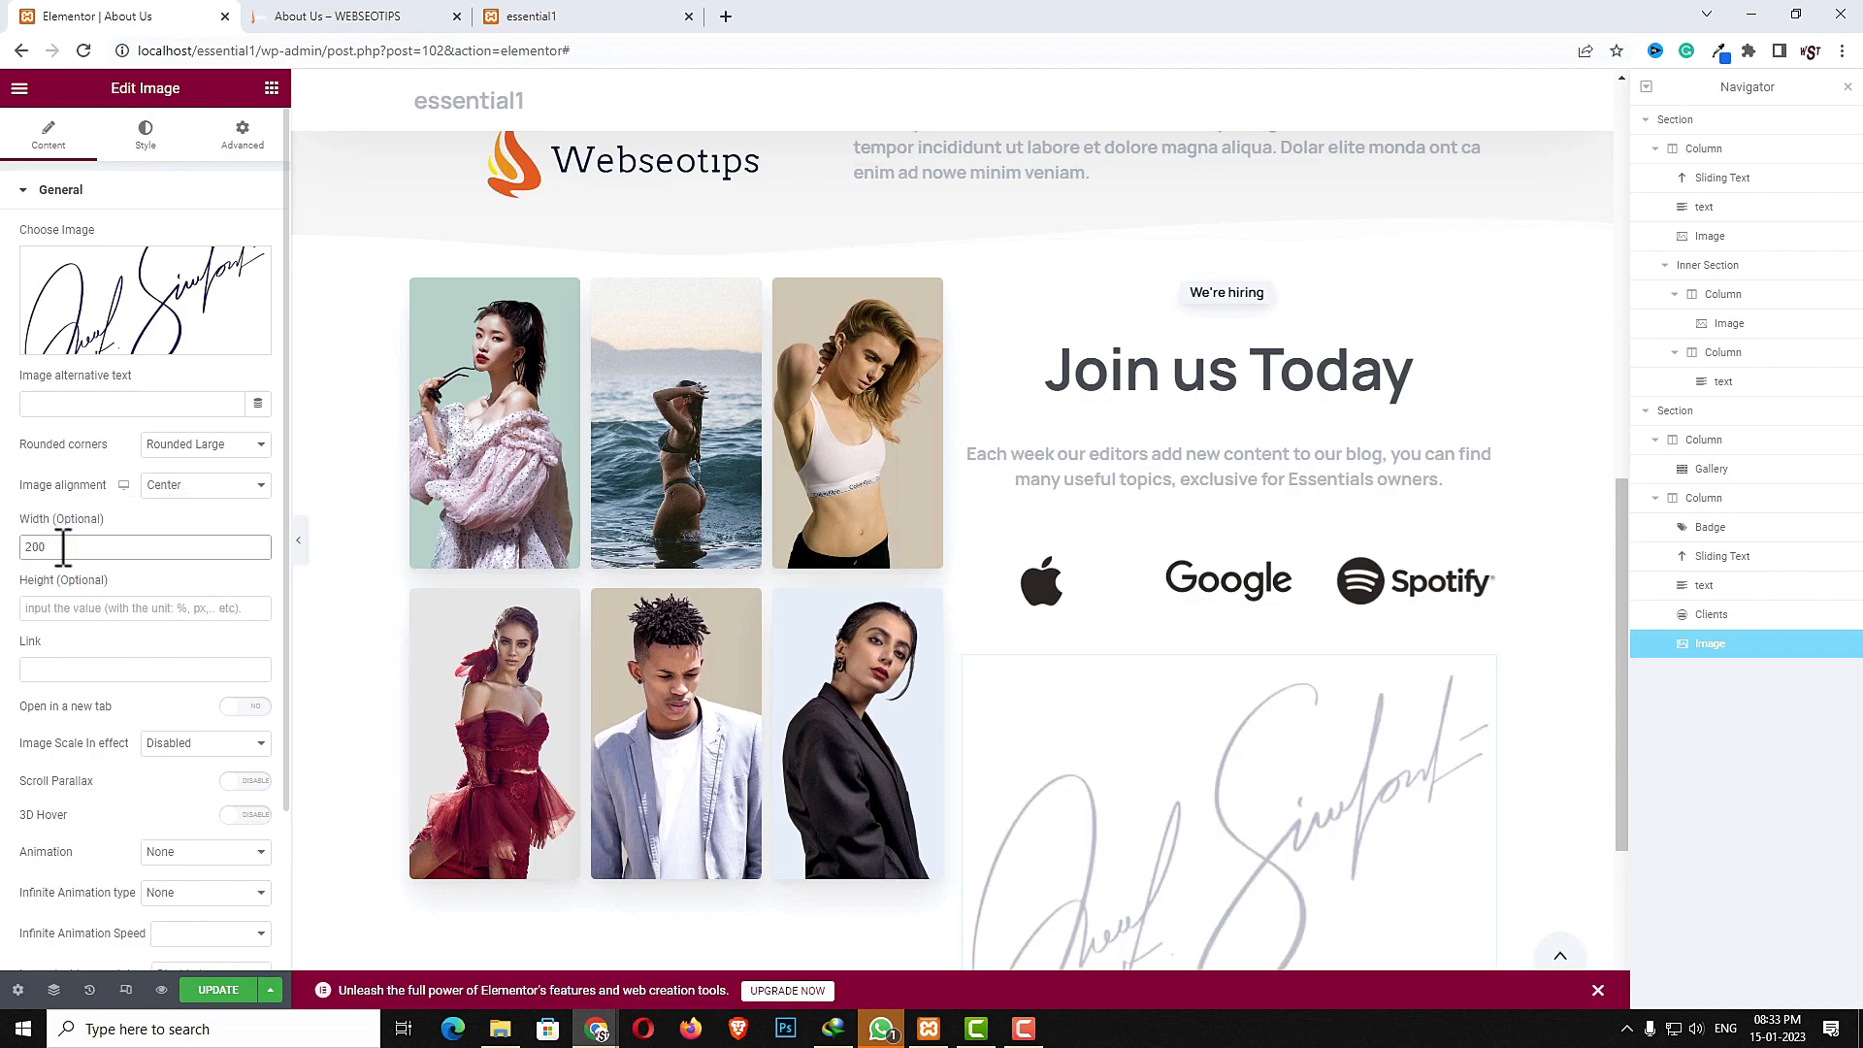
text(px)
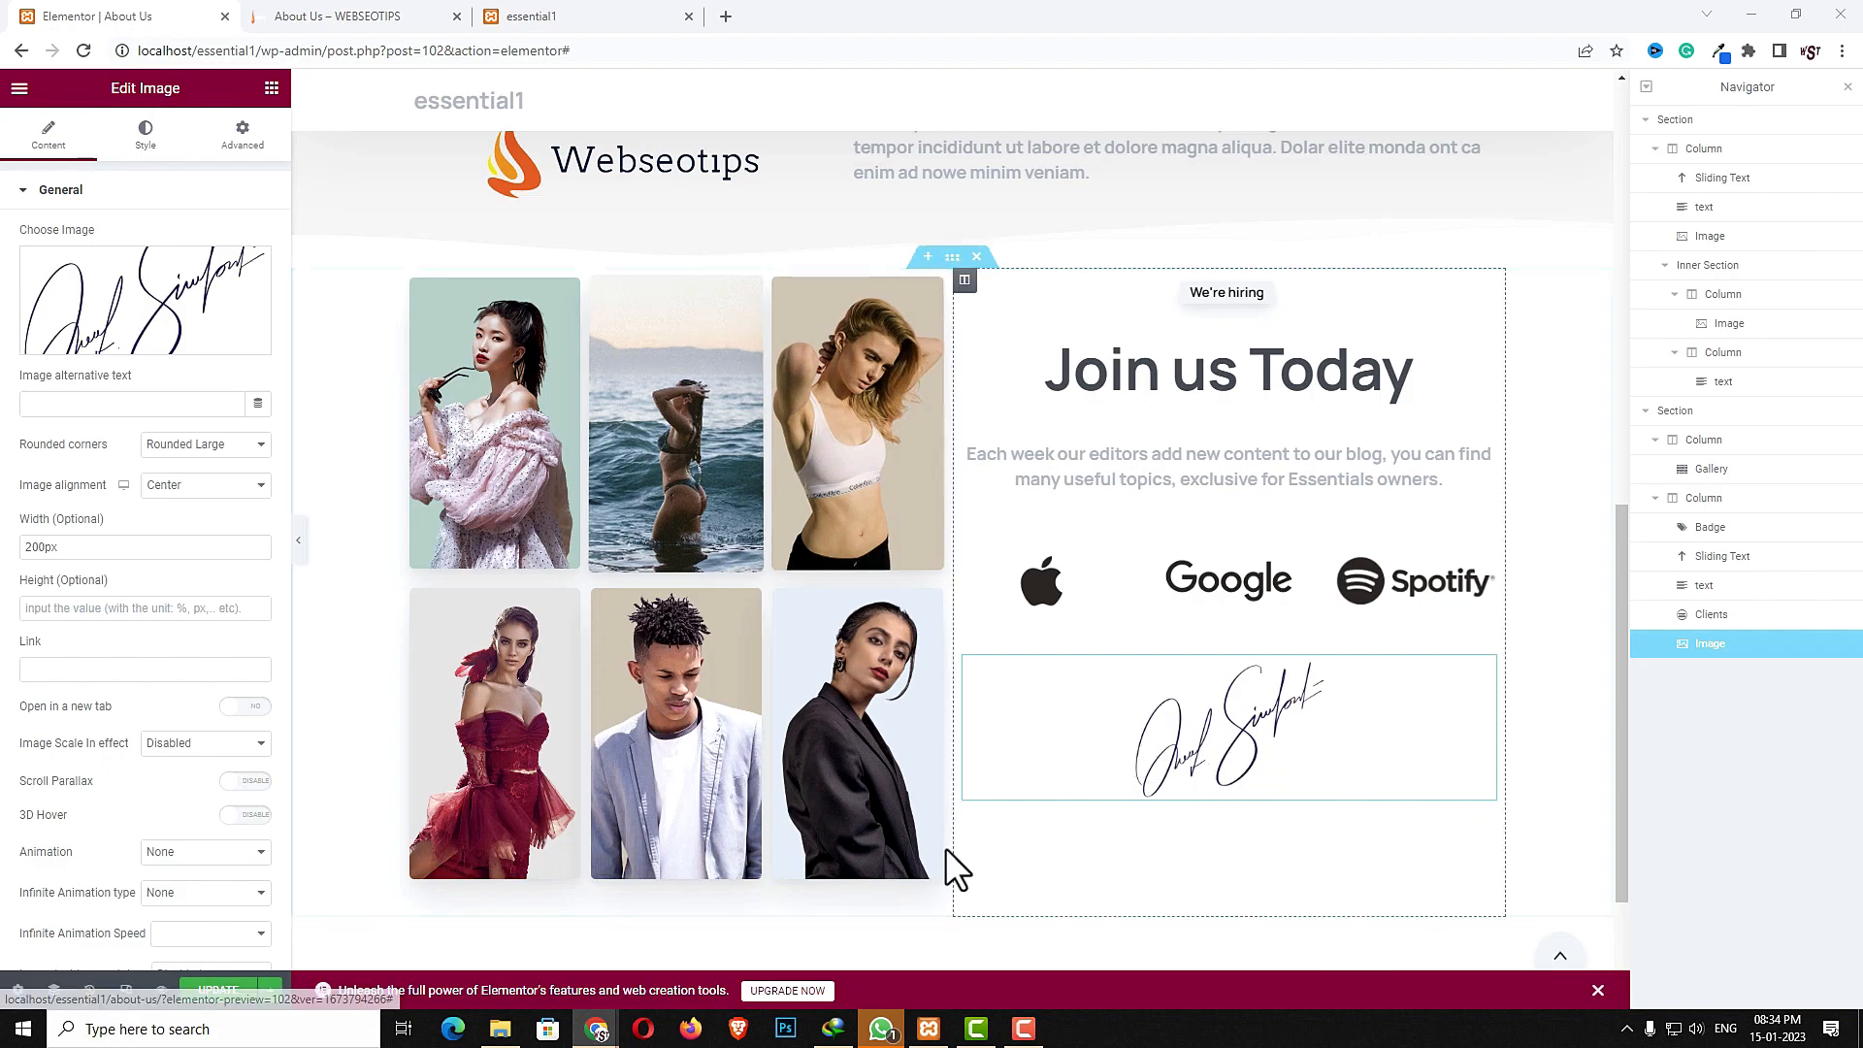
- Add a Badge widget below the signature, set its text to "CEO & Founder at pixfort" and enable Secondary font
click(272, 89)
click(185, 167)
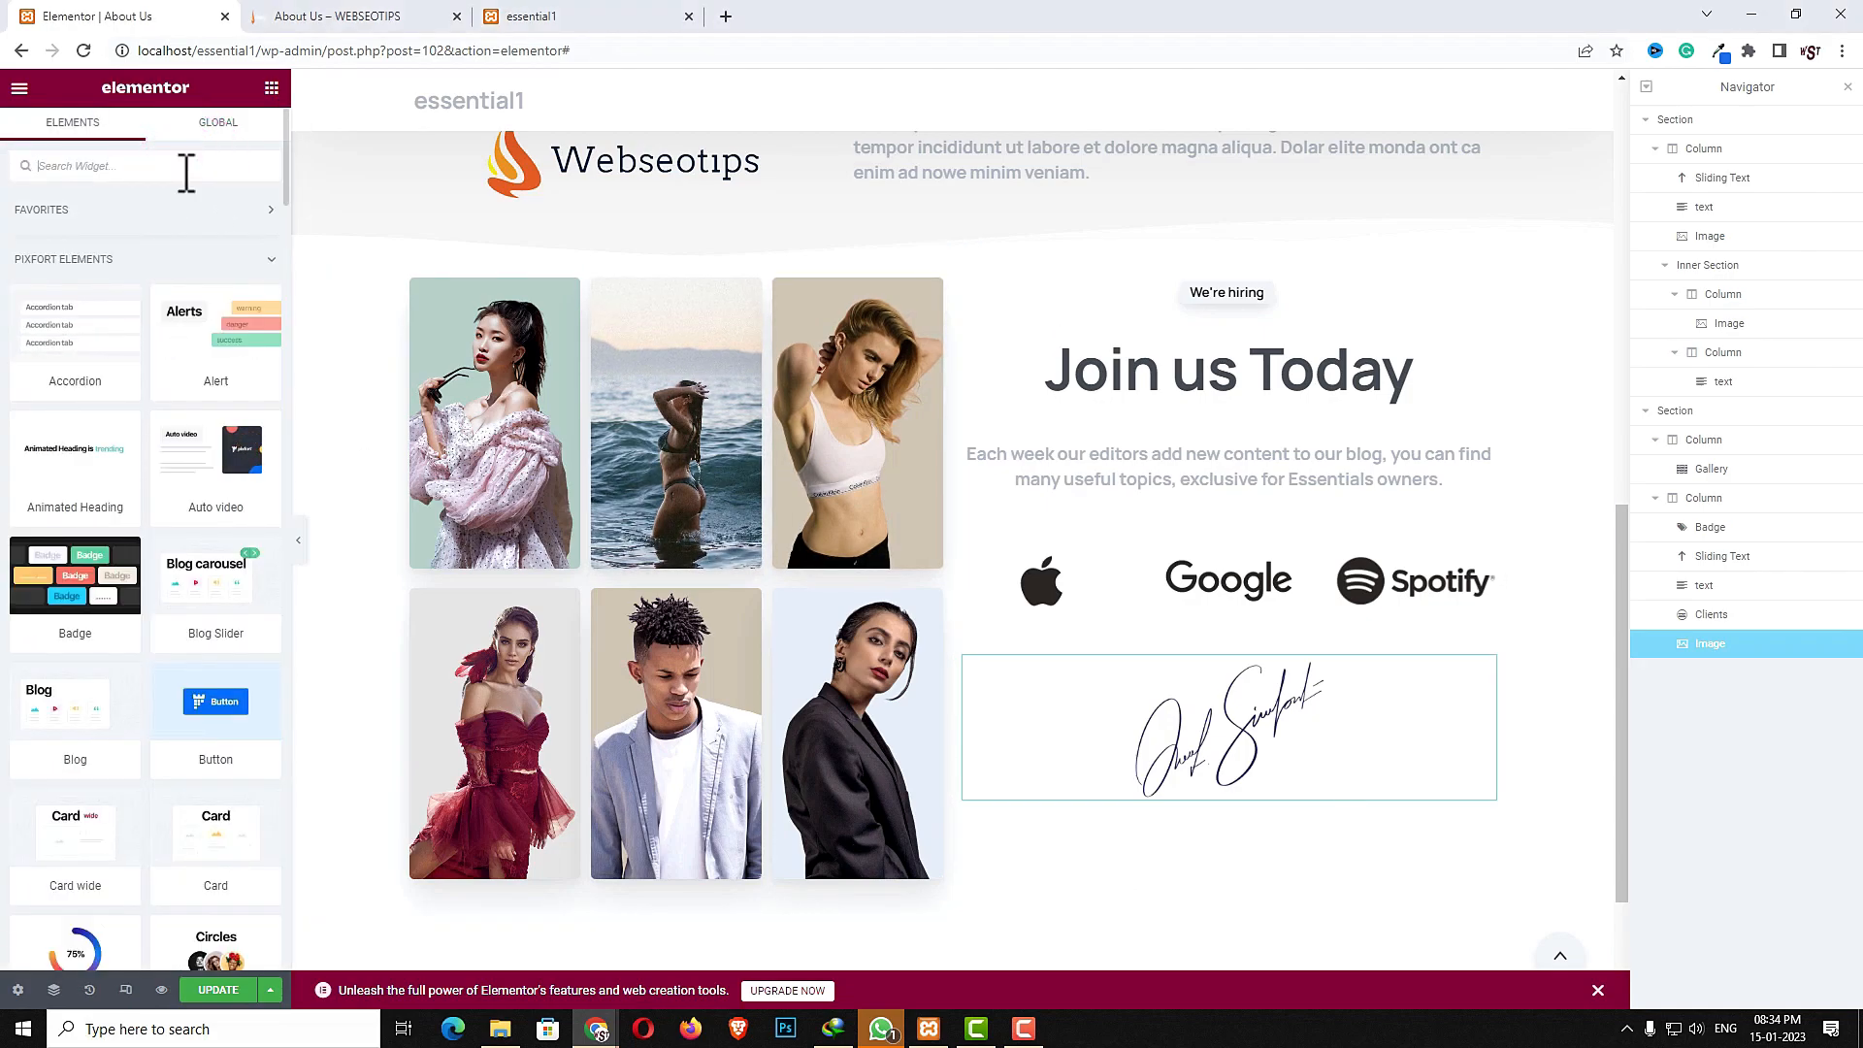
text(bad)
drag(142, 347, 1279, 793)
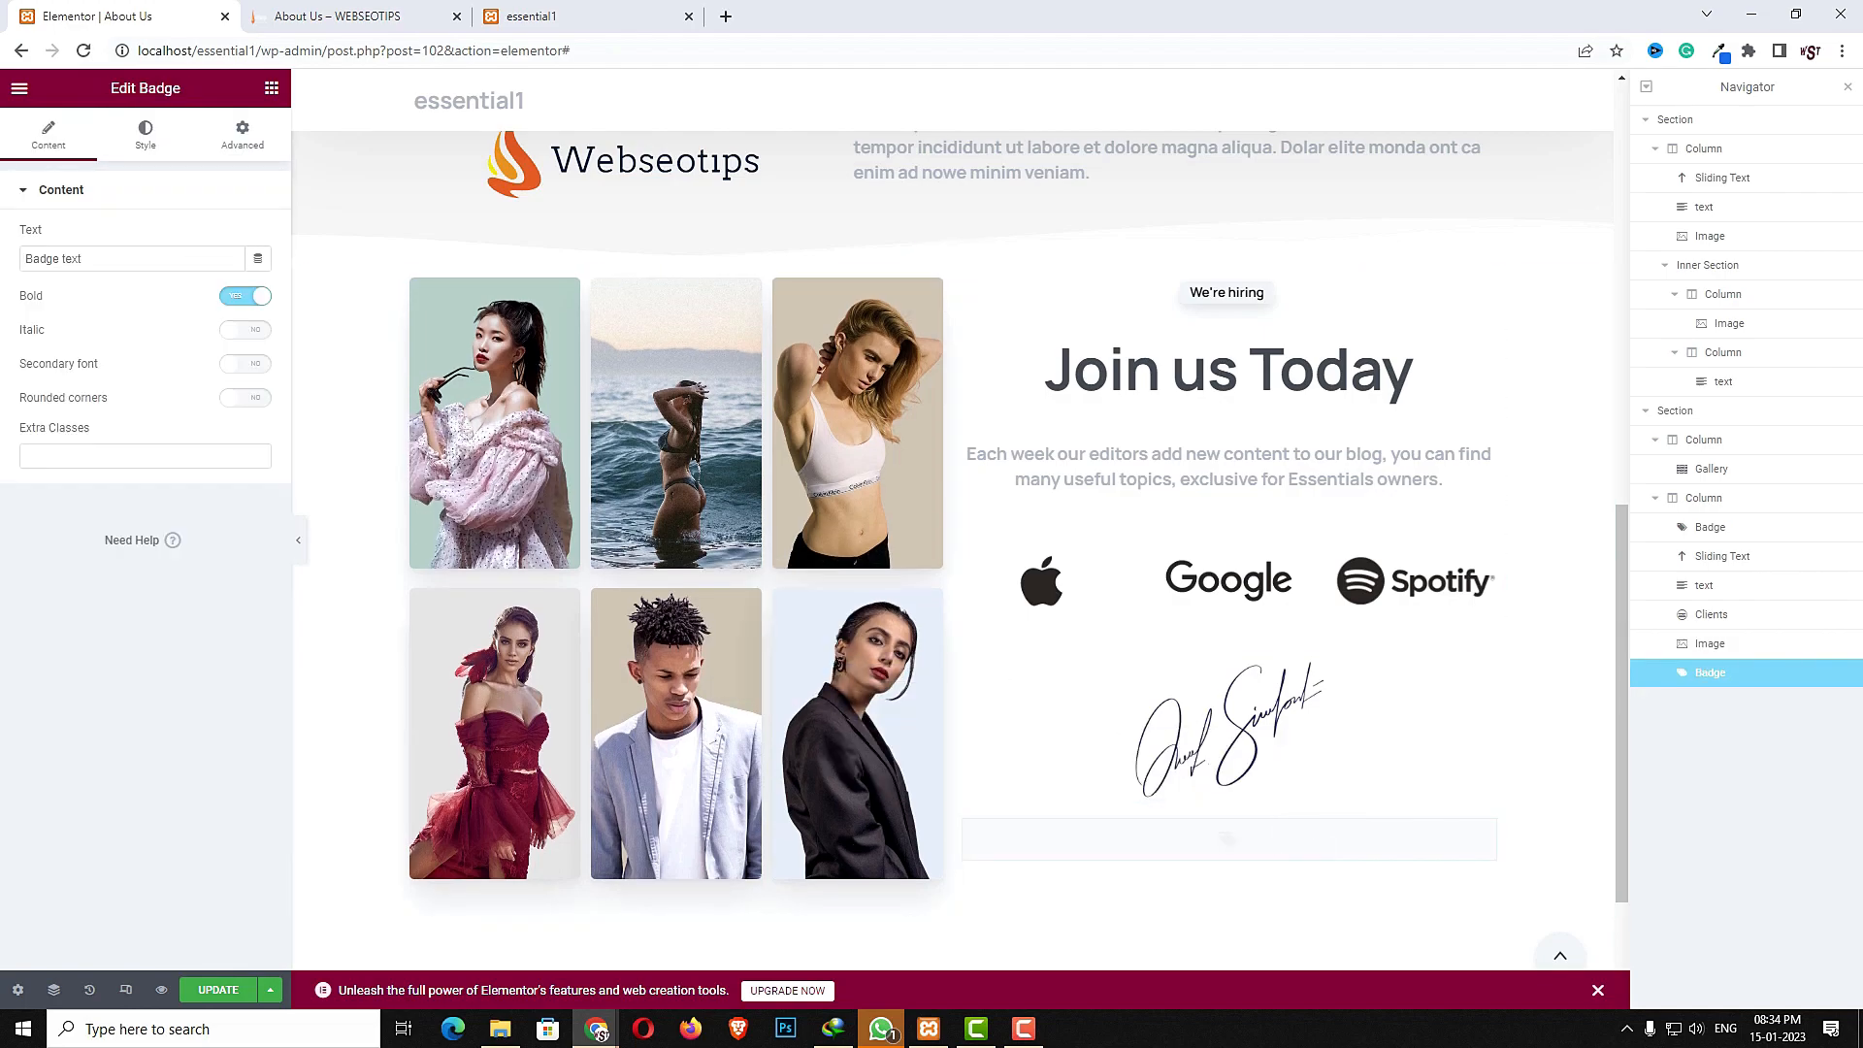
triple_click(152, 260)
text(CEO & Founder at pixfort)
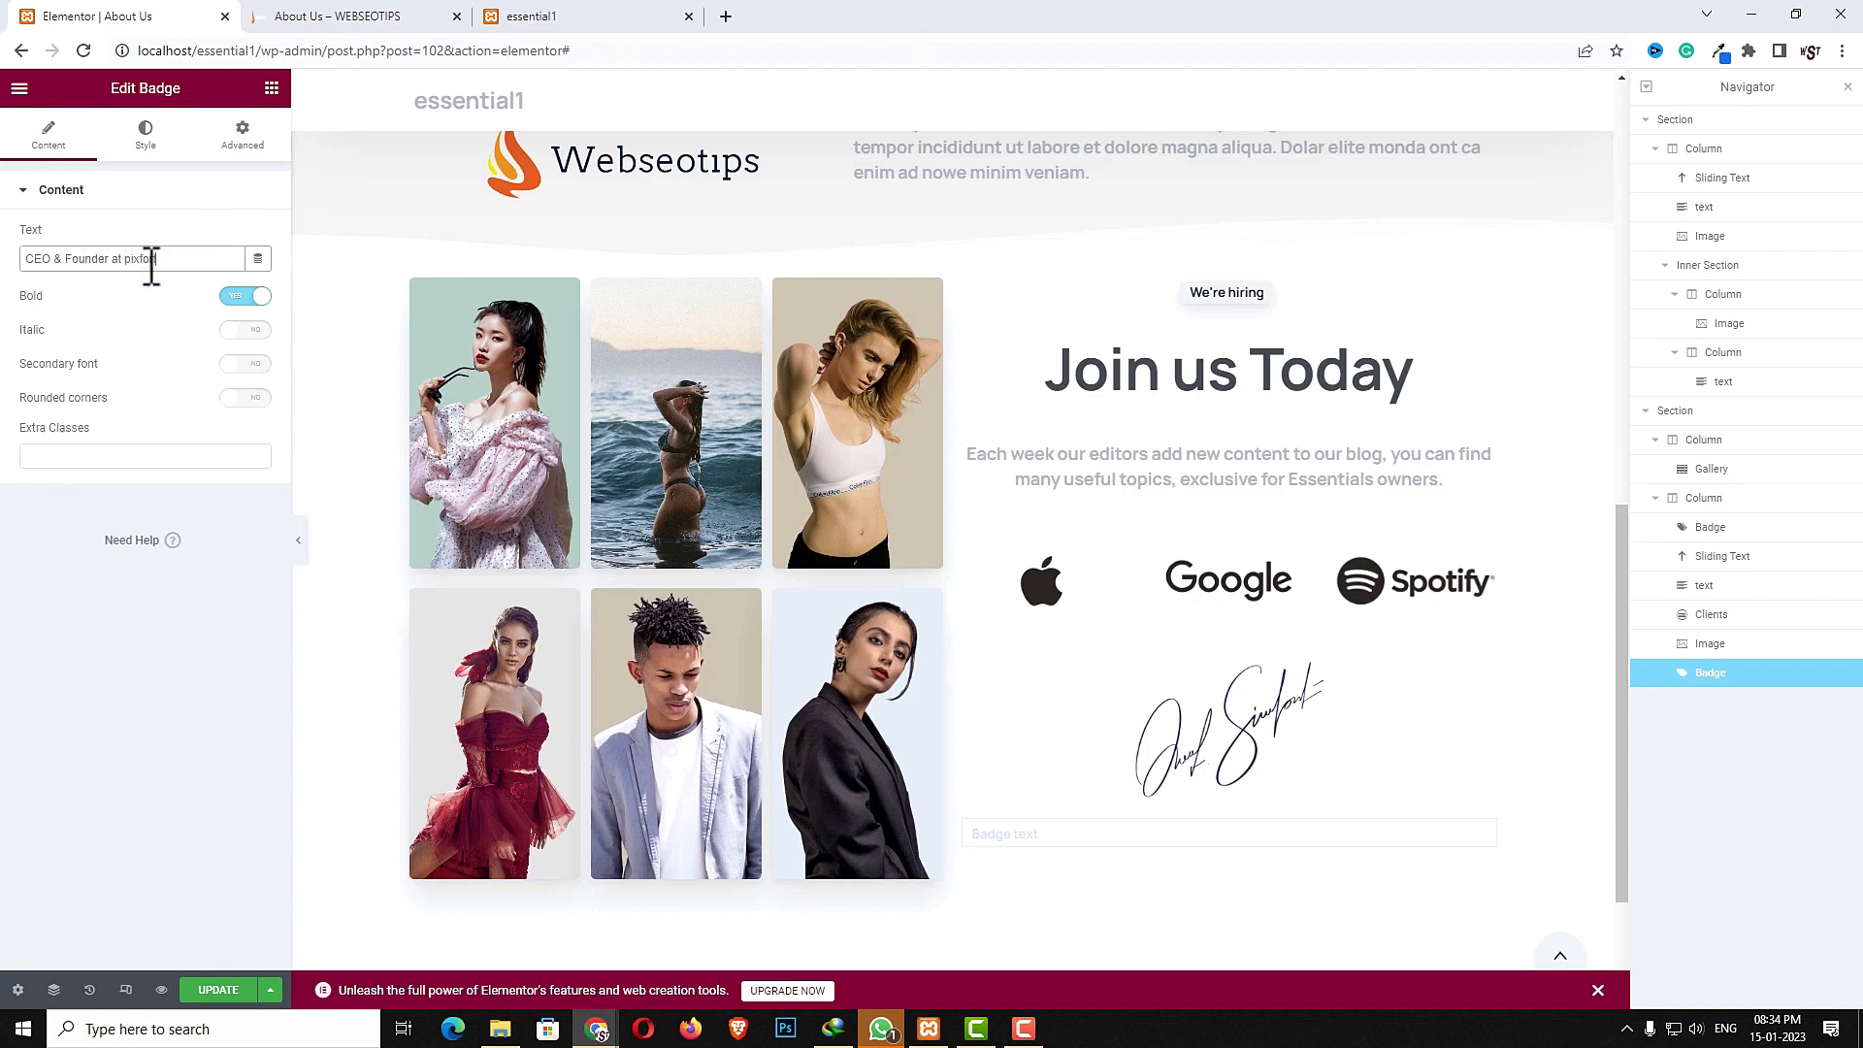
click(250, 365)
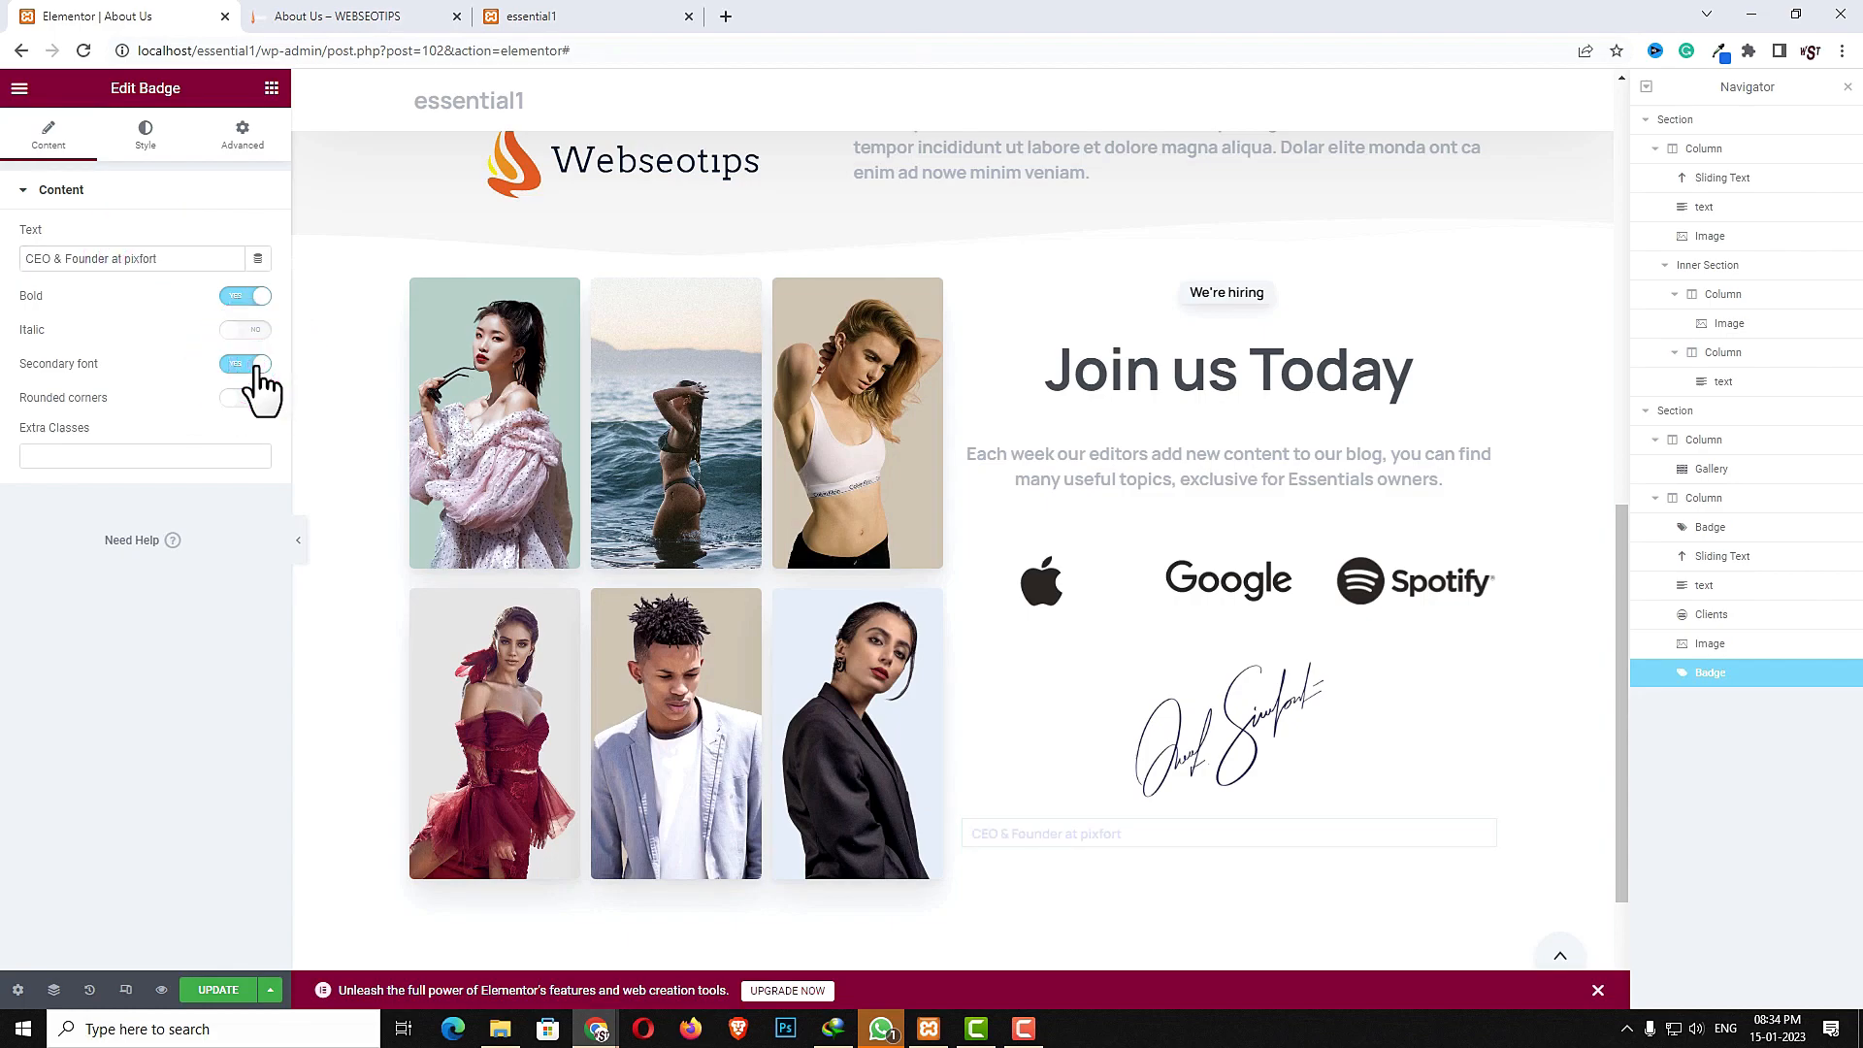
- Style the CEO badge with Black text, a Light opacity 4 background and centered alignment
click(138, 136)
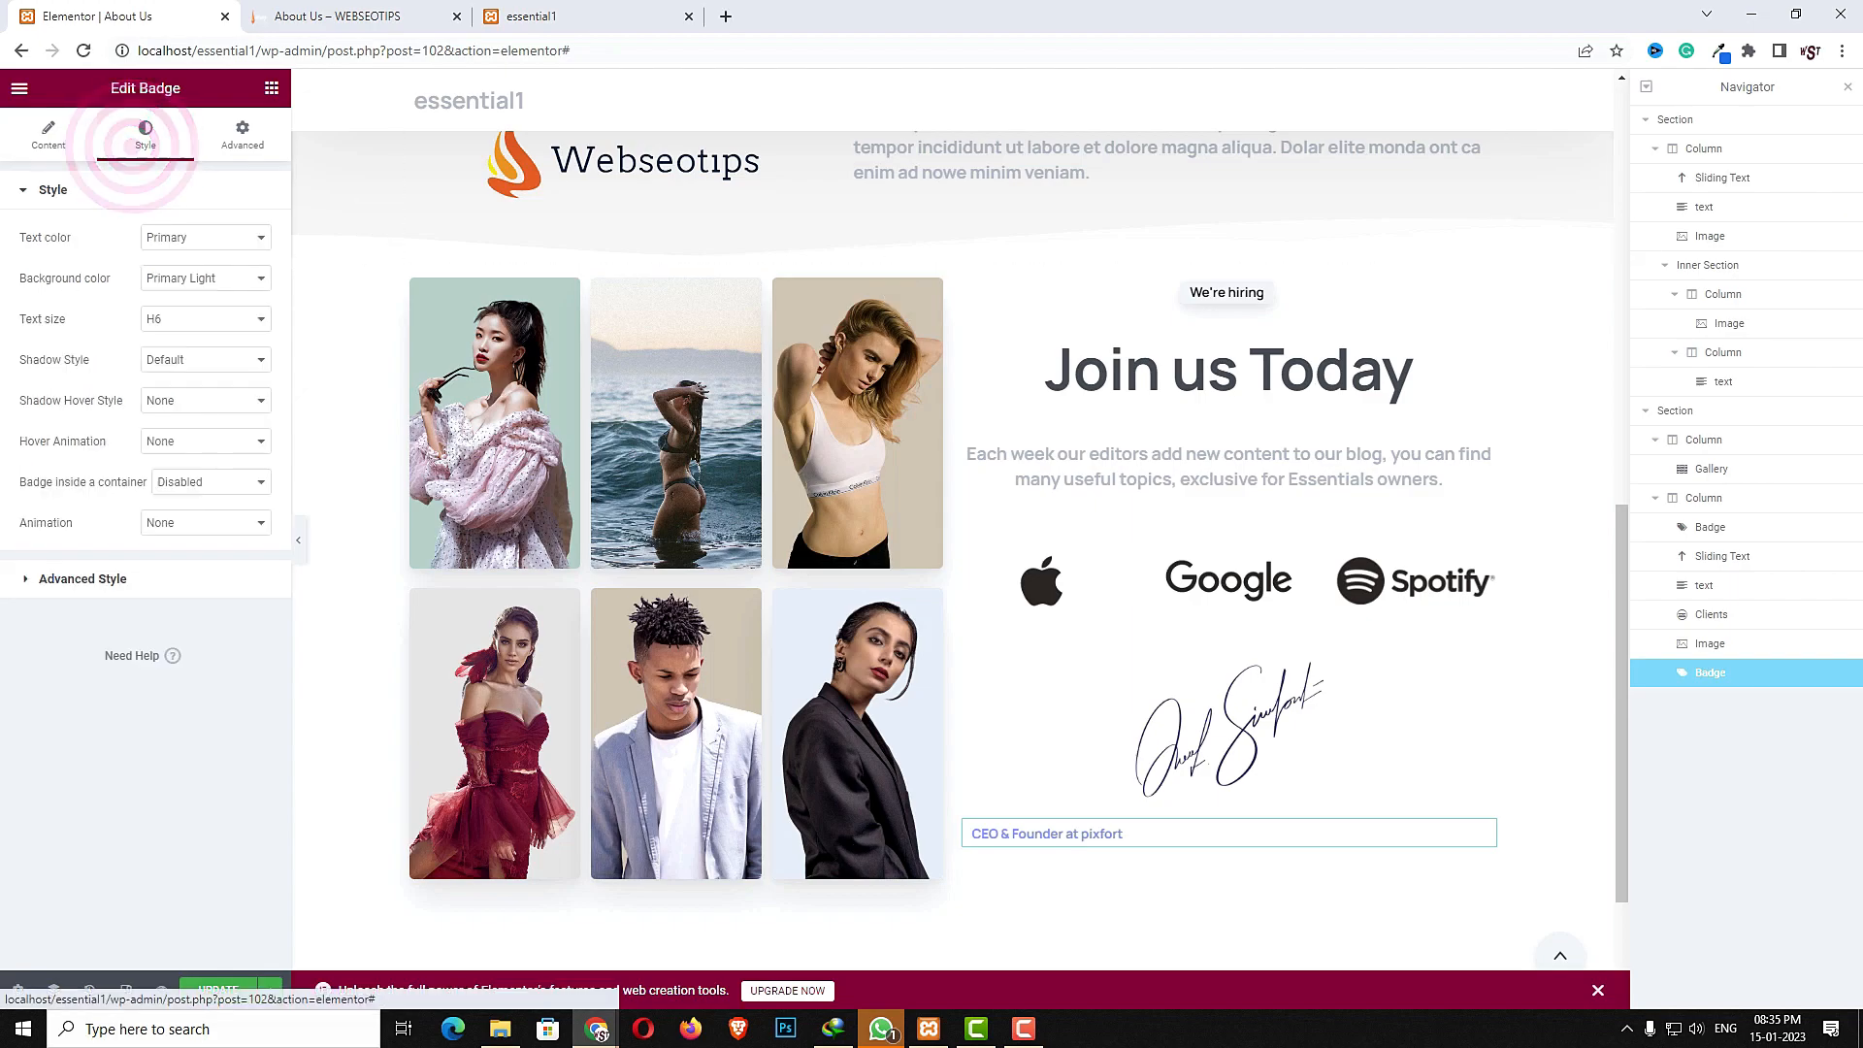
click(179, 237)
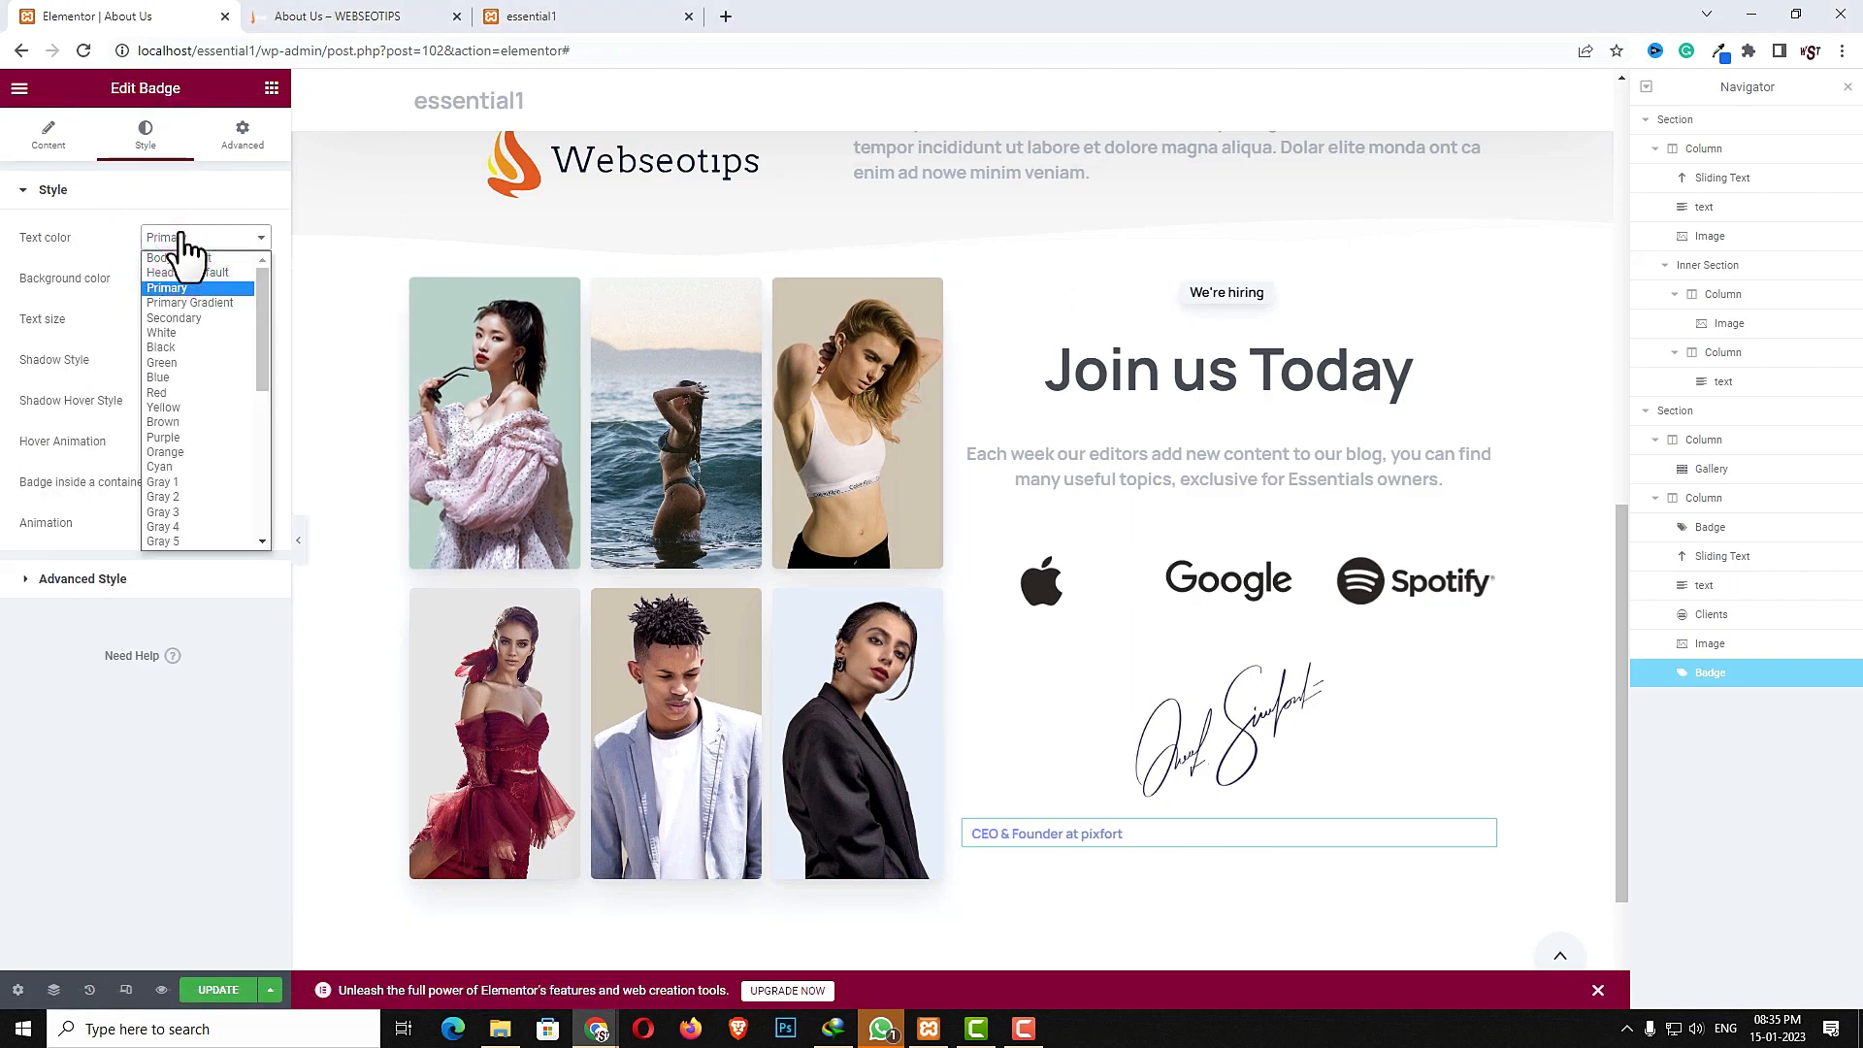
key(b)
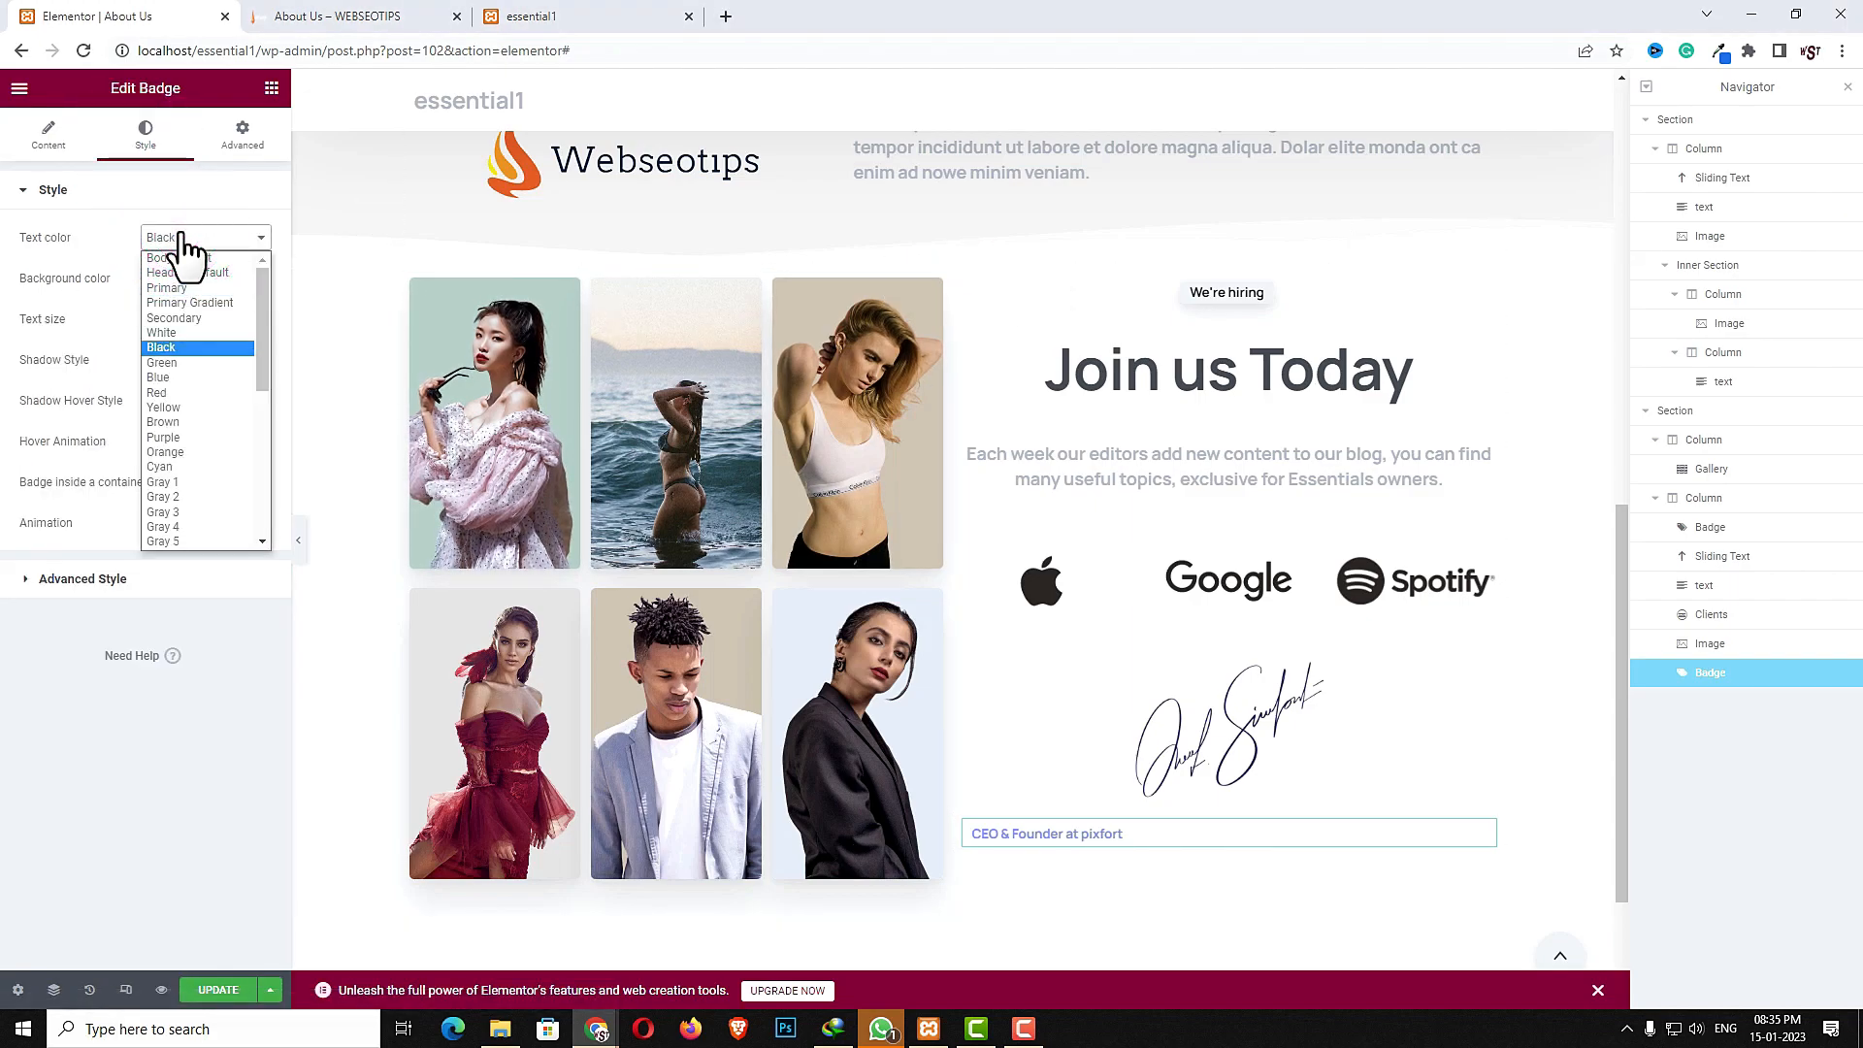
click(155, 349)
click(190, 278)
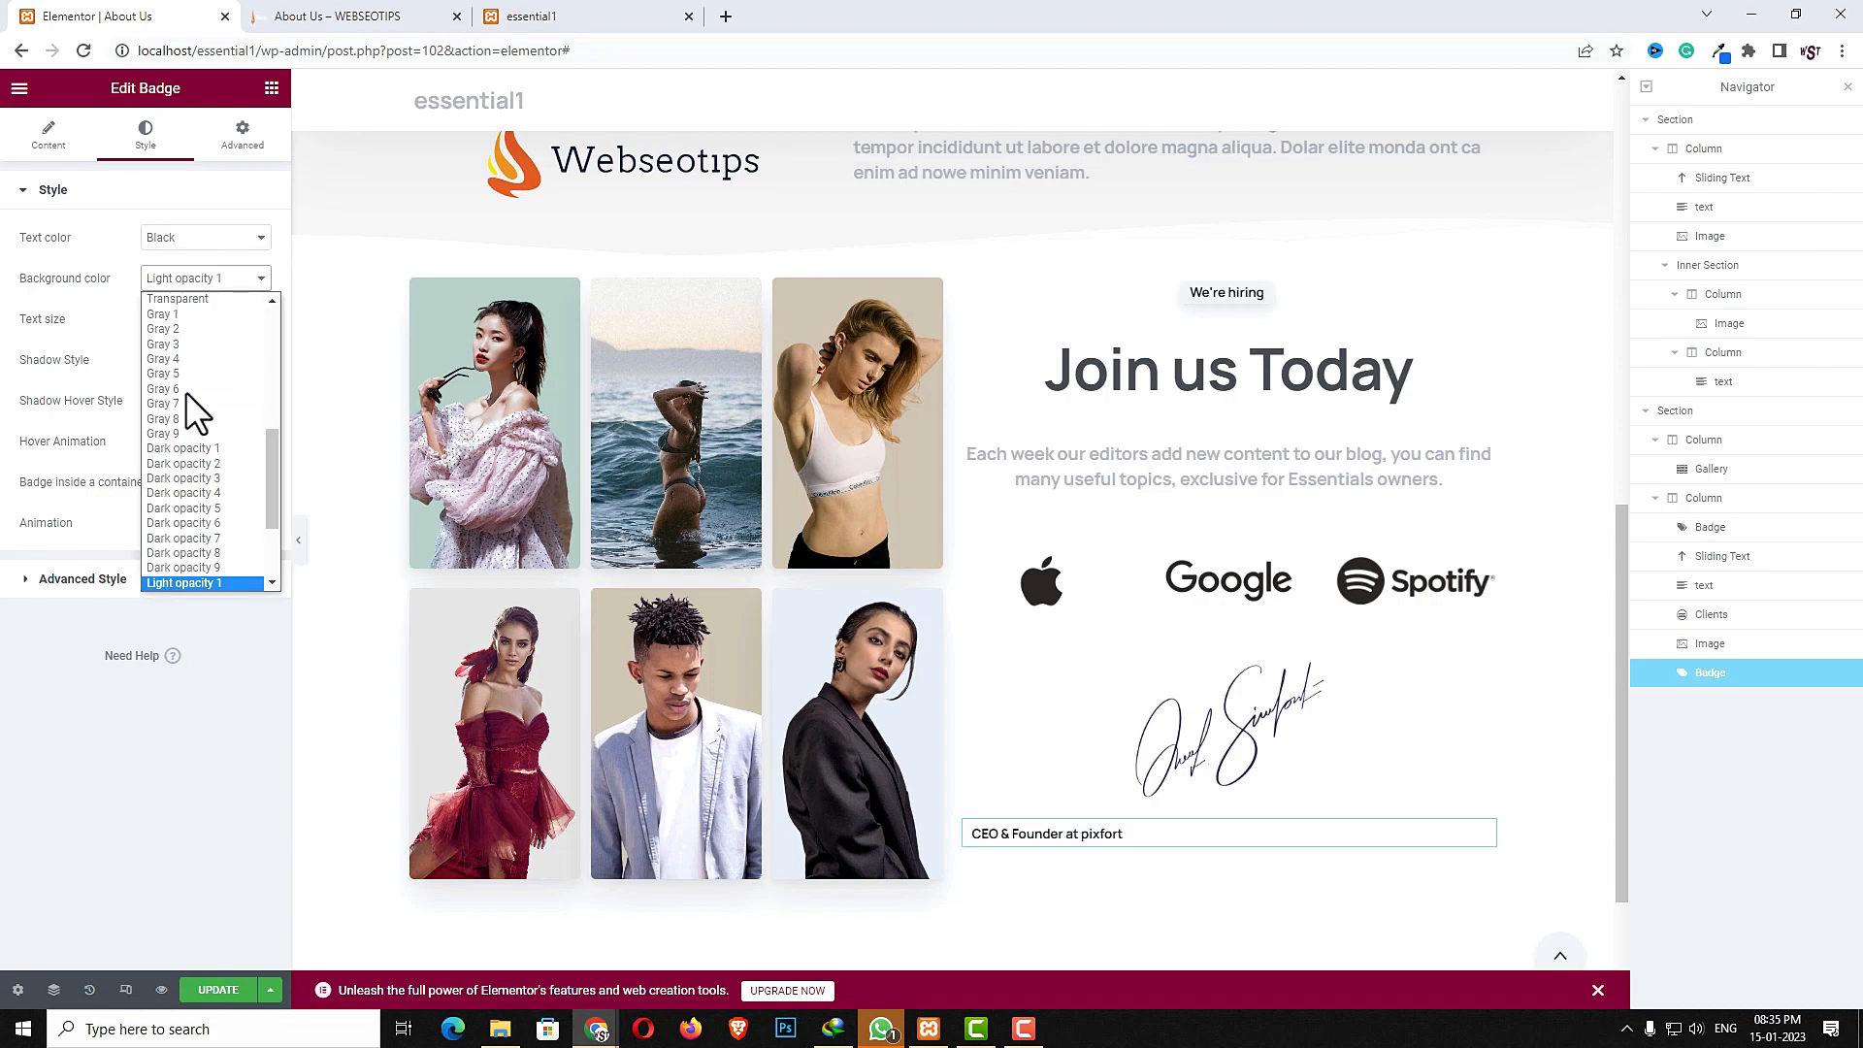
key(l)
click(194, 493)
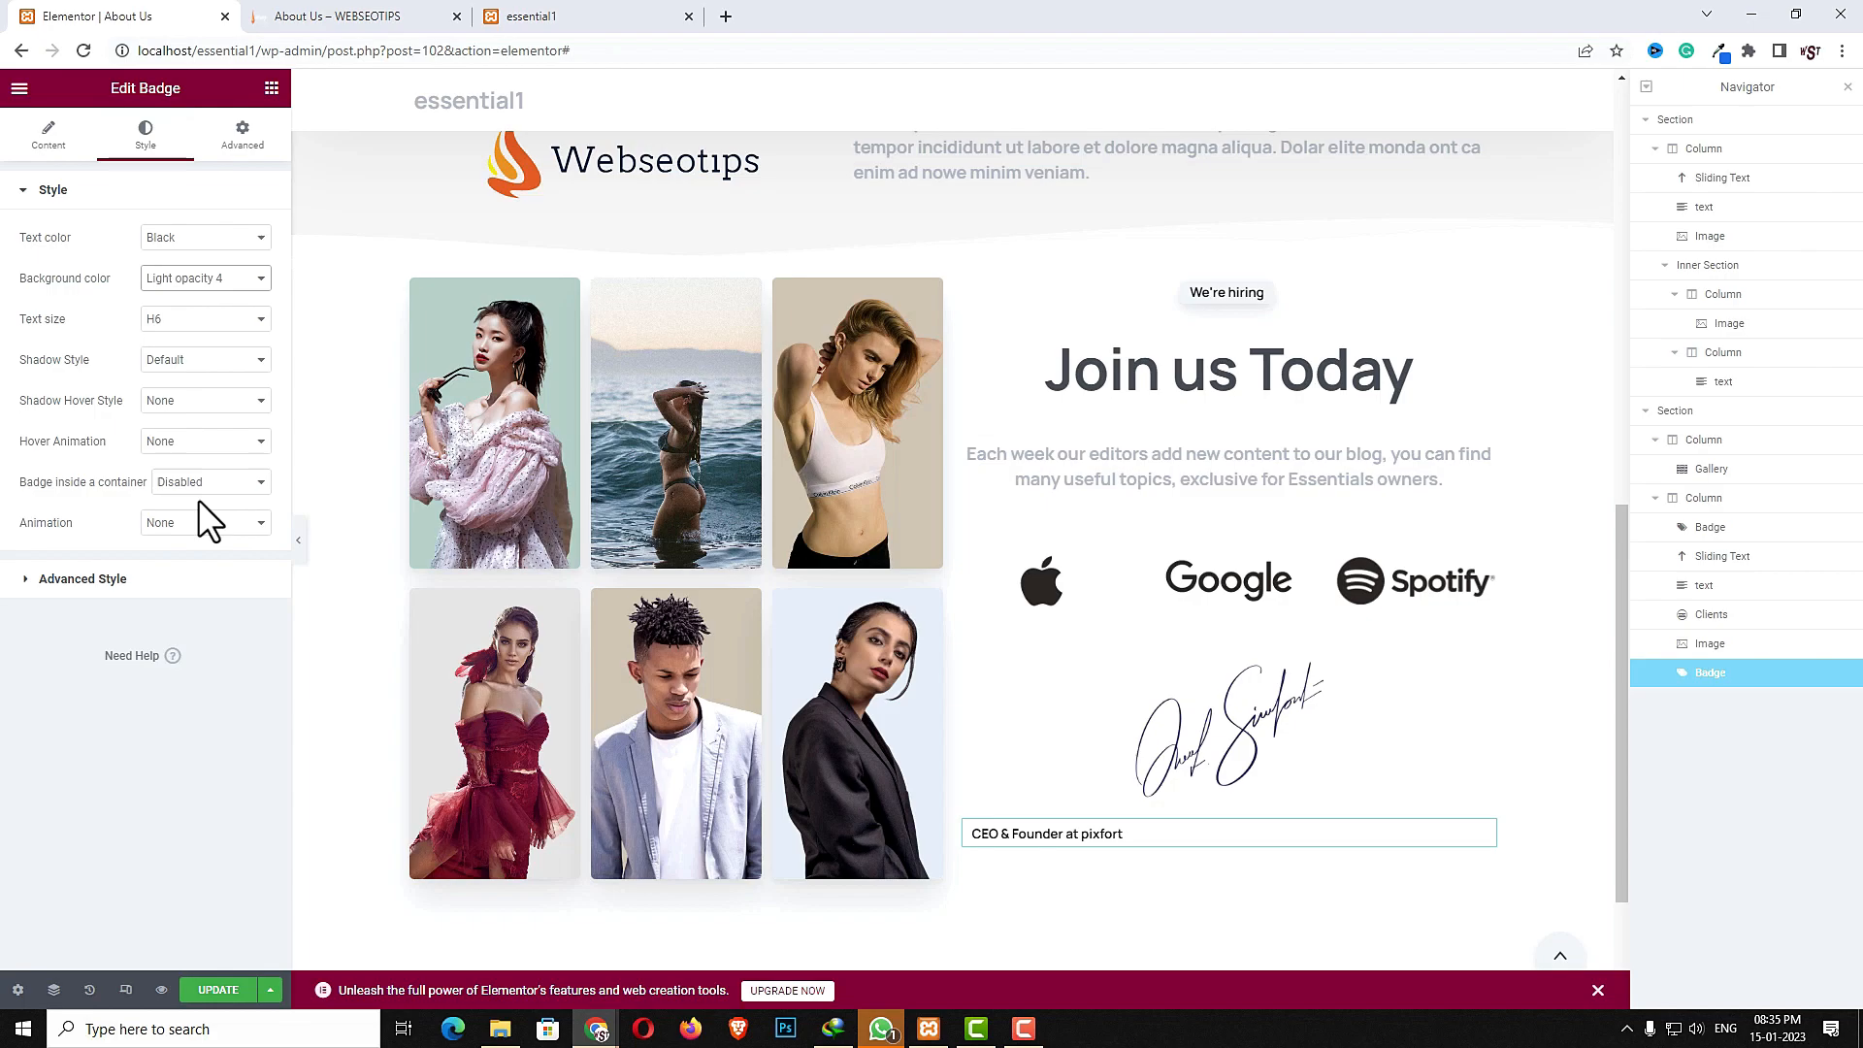
click(124, 580)
click(207, 287)
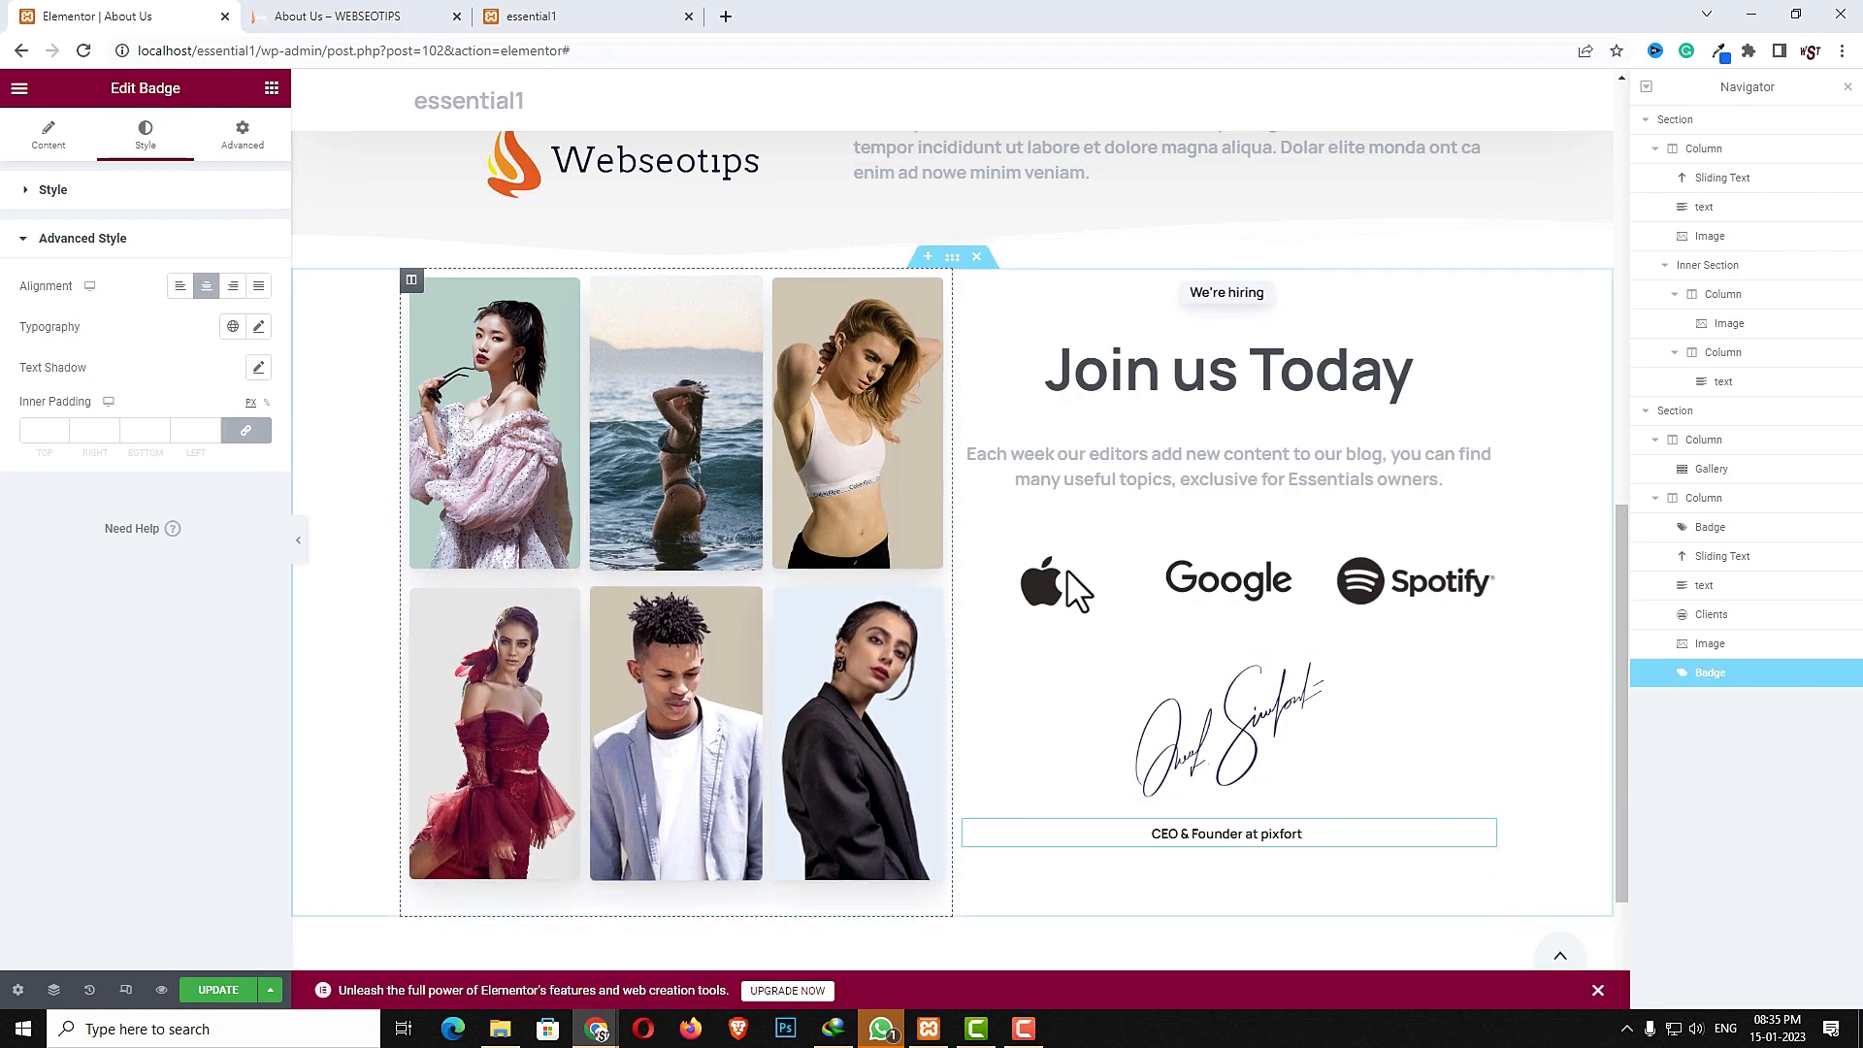
- Give the gallery section a classic background colored #FFFFFF
click(952, 256)
click(136, 138)
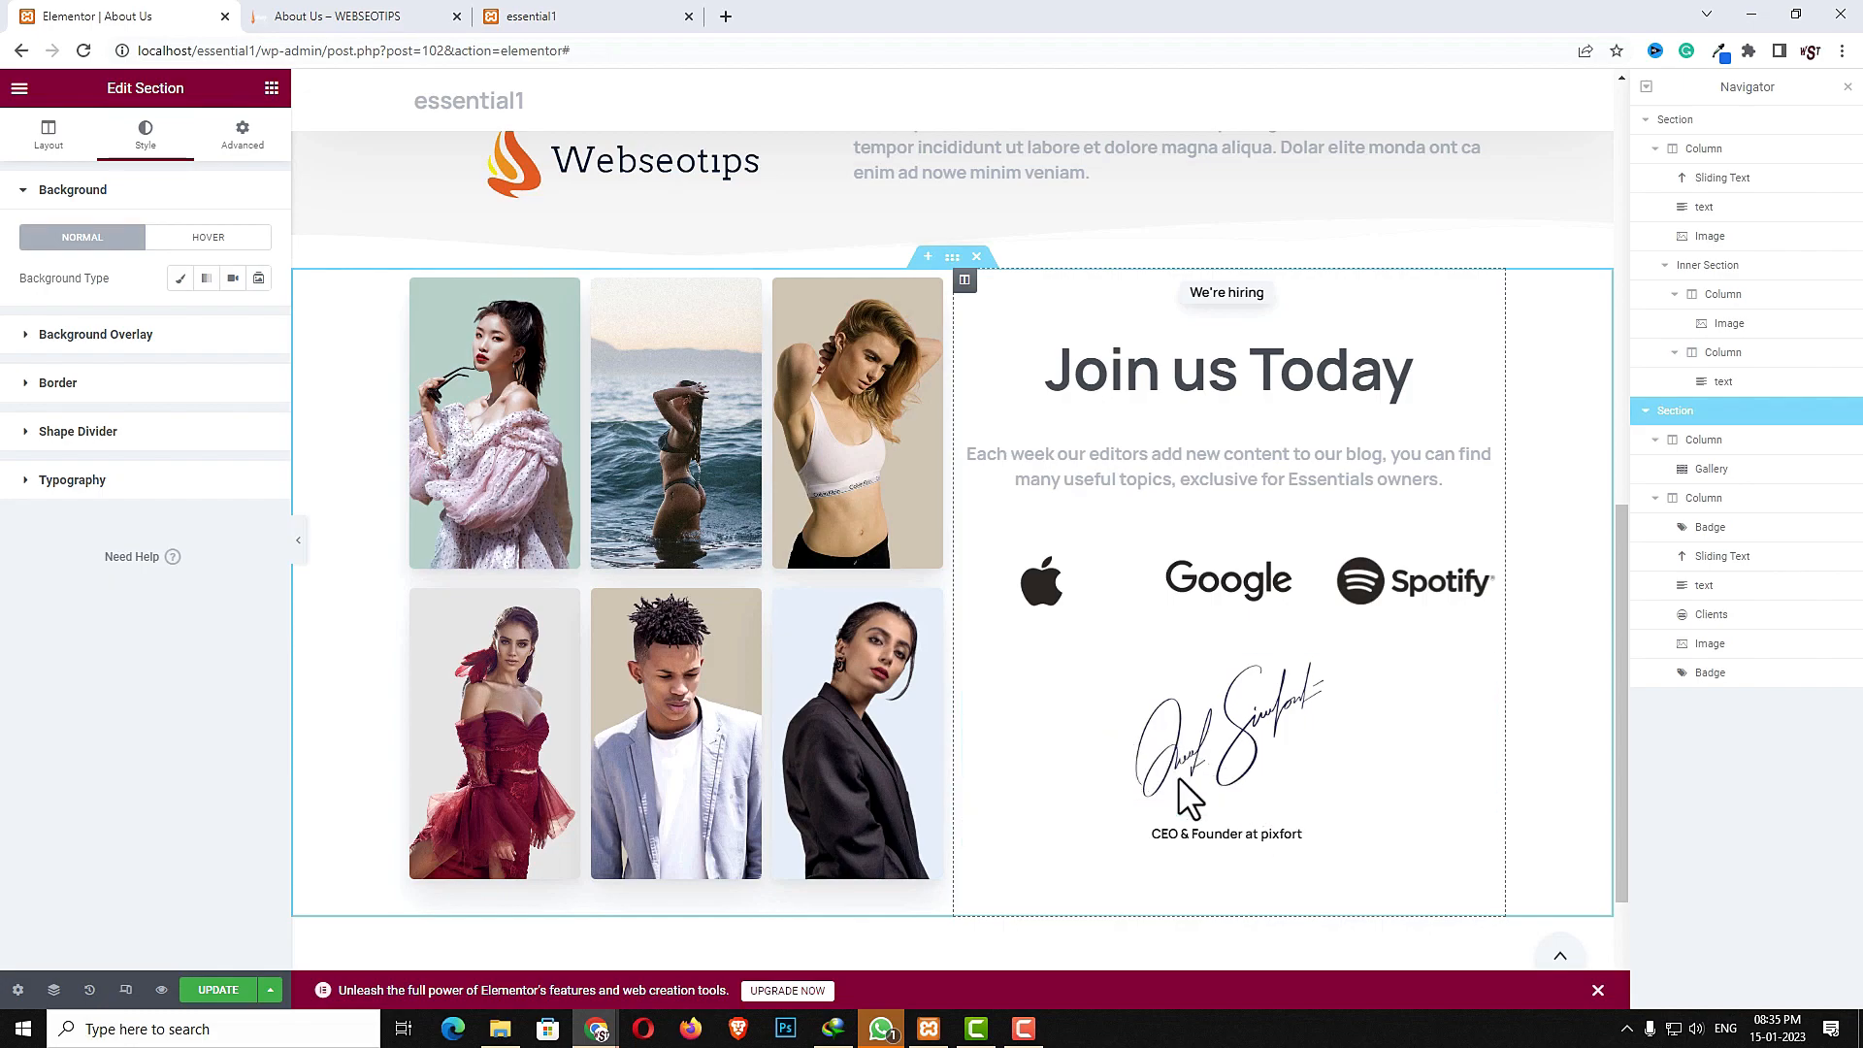
click(180, 279)
click(258, 320)
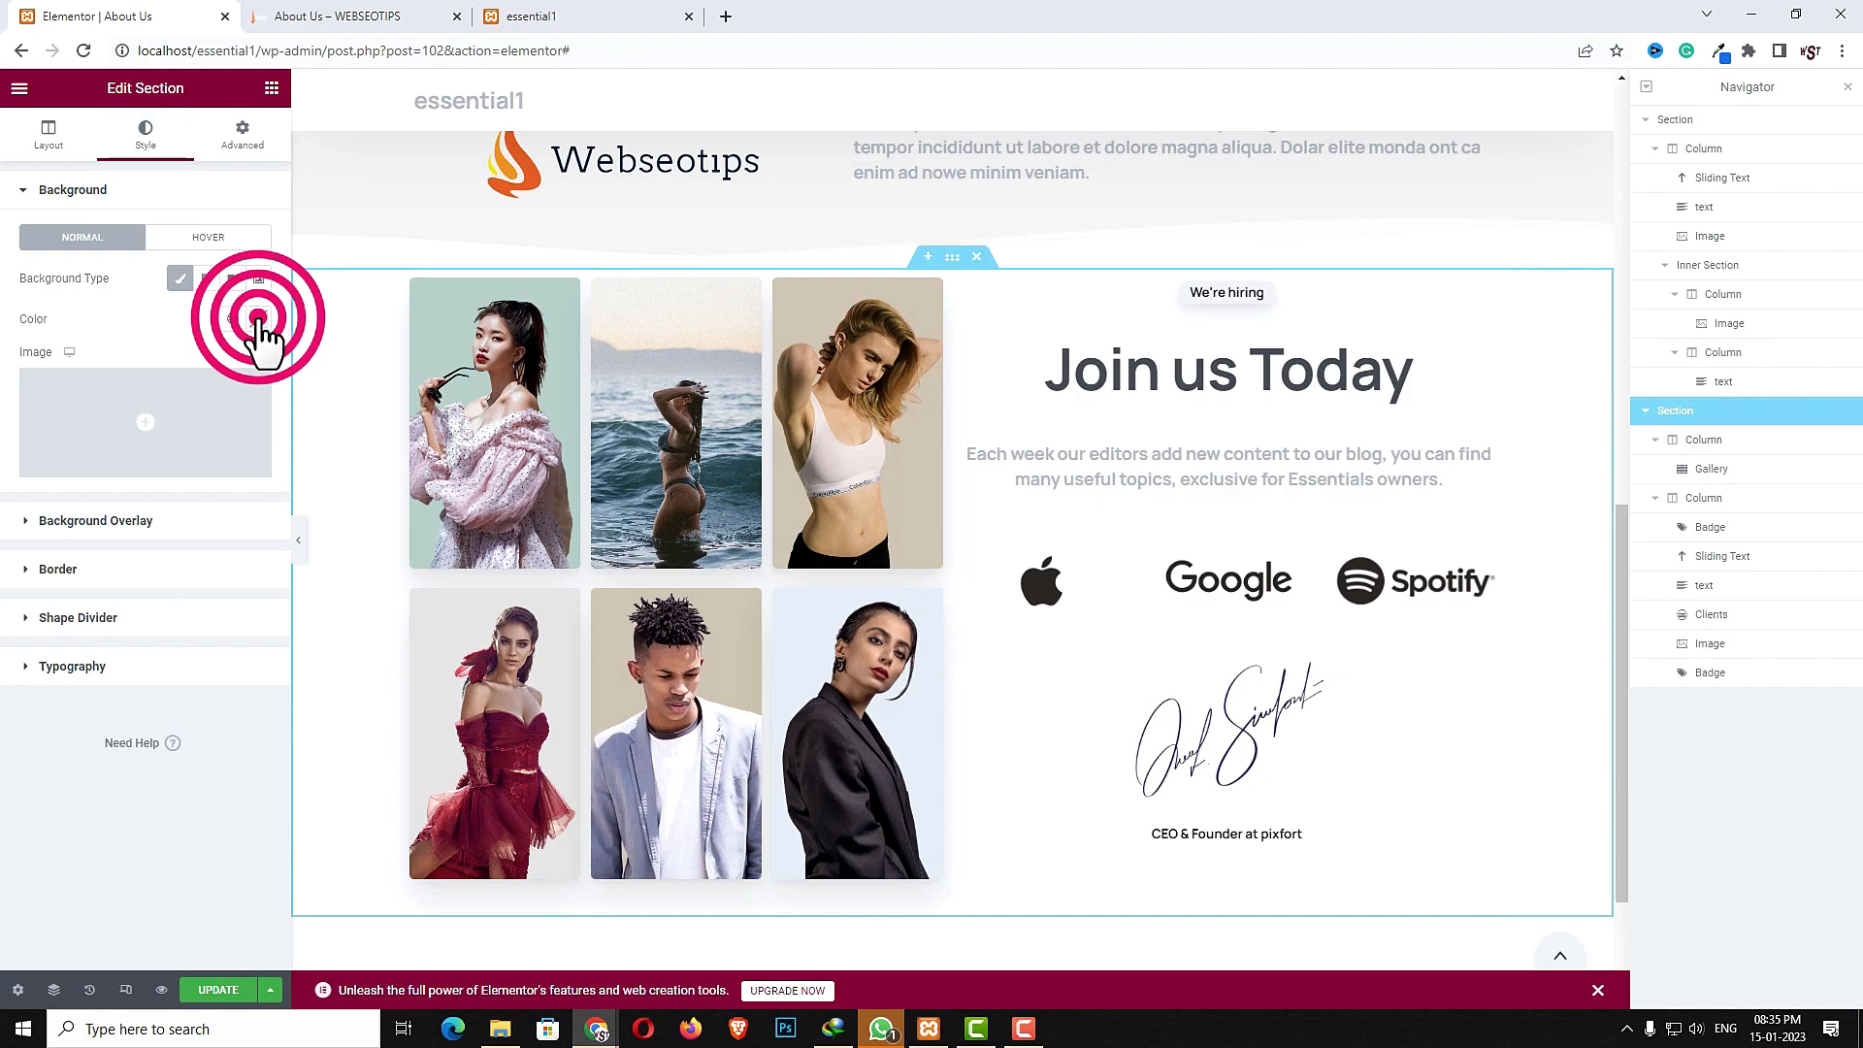
click(136, 467)
drag(30, 397, 19, 393)
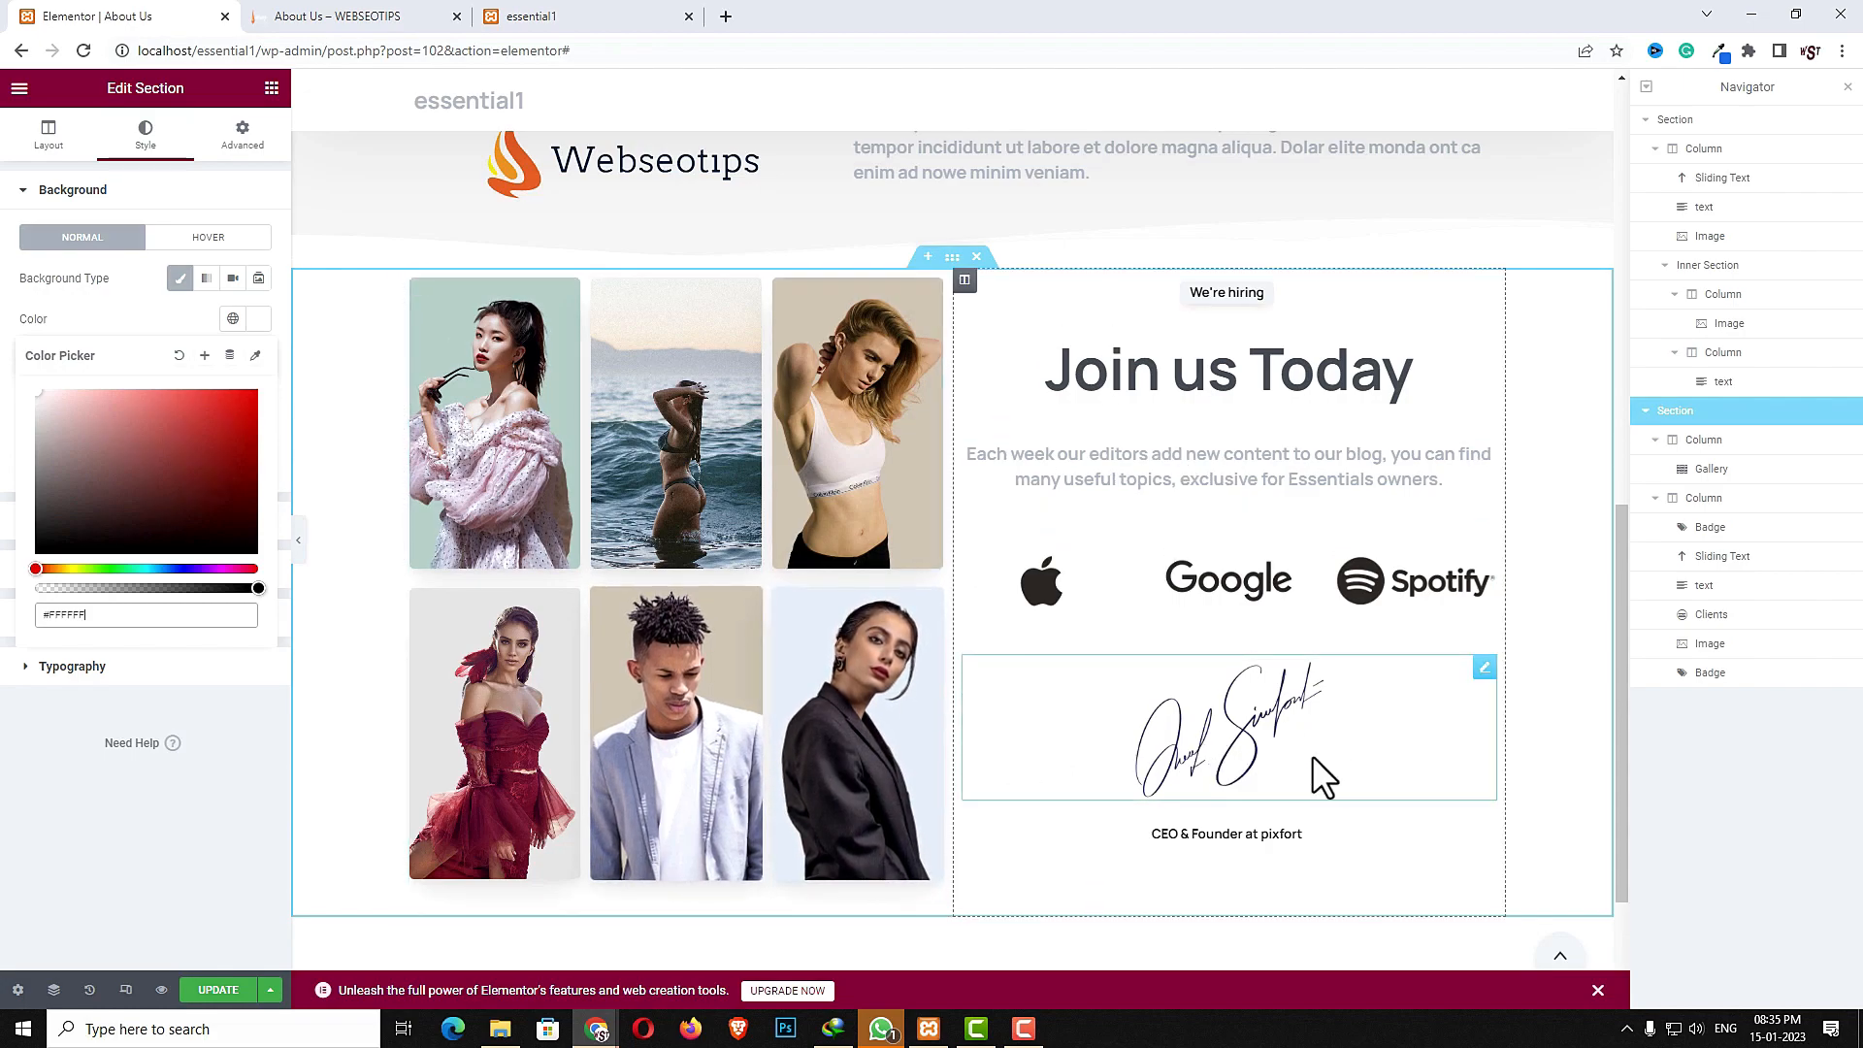
- Scroll through the reference About Us page in the other tab to see the next section
click(301, 15)
scroll(1073, 718, down, 5)
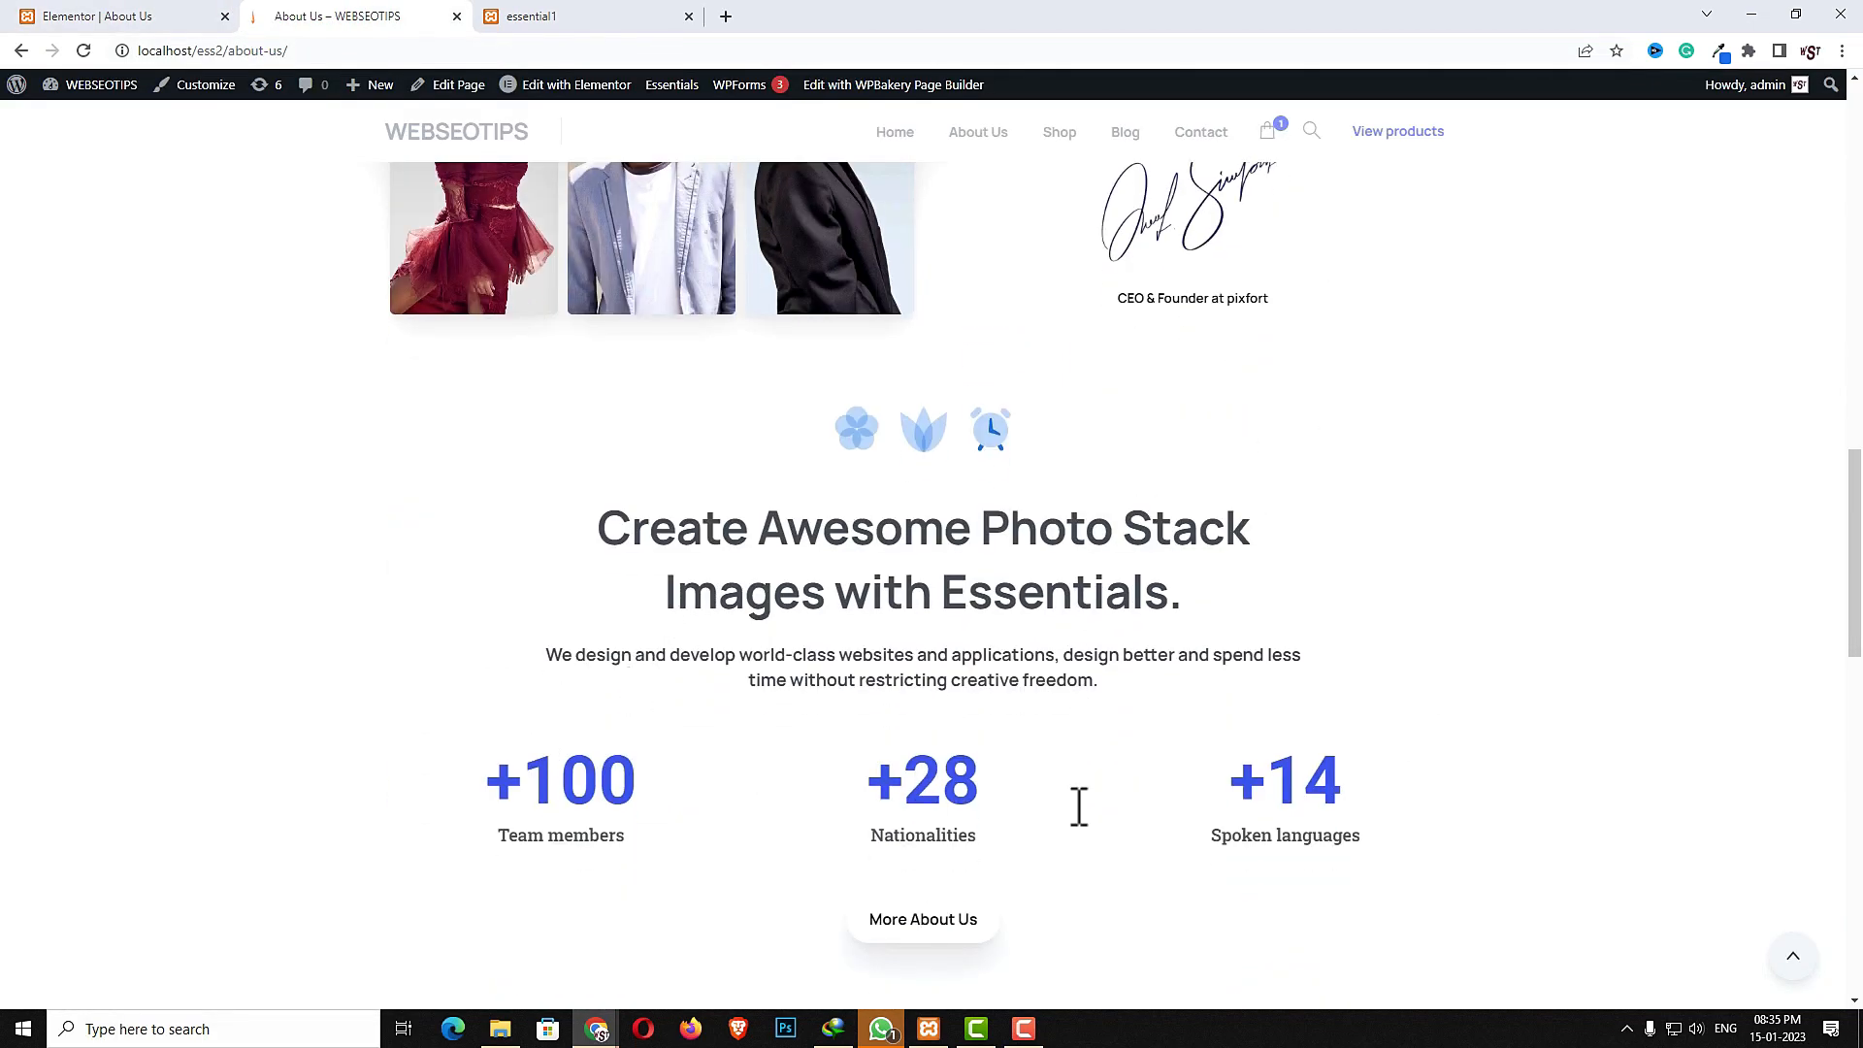
scroll(946, 640, down, 2)
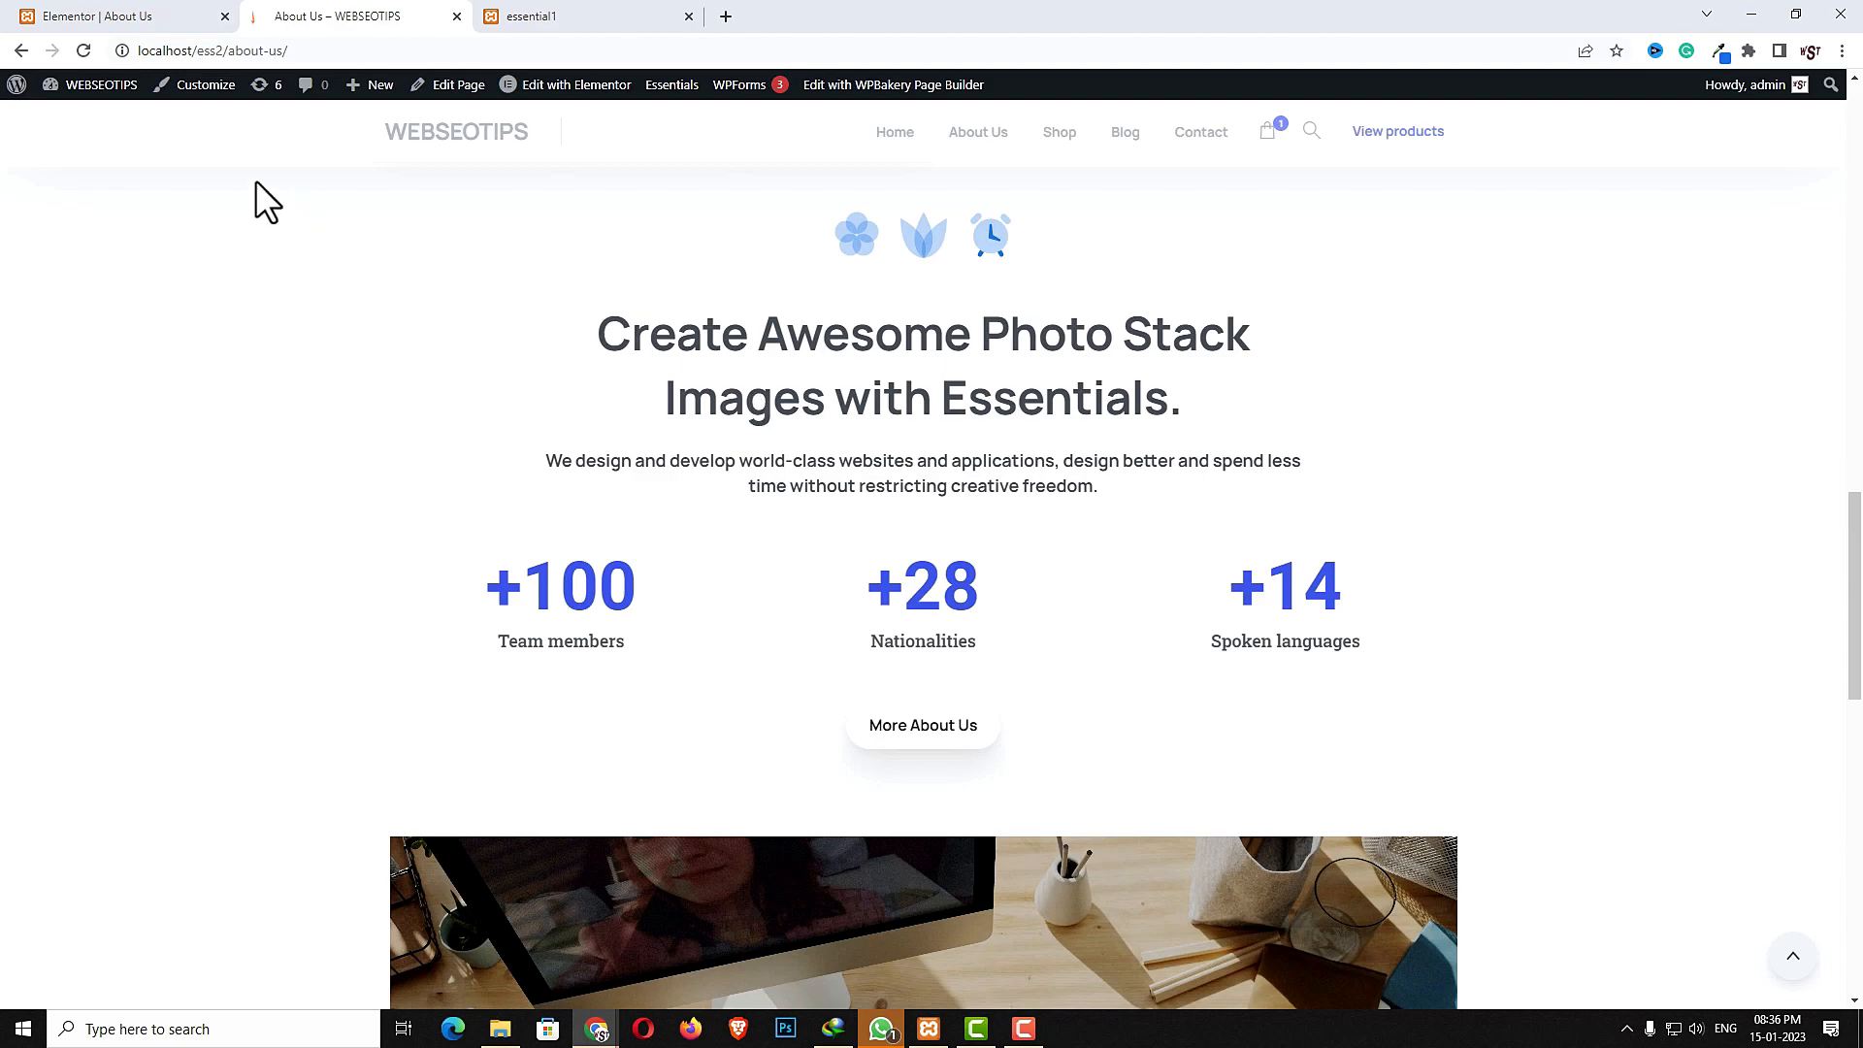
click(148, 19)
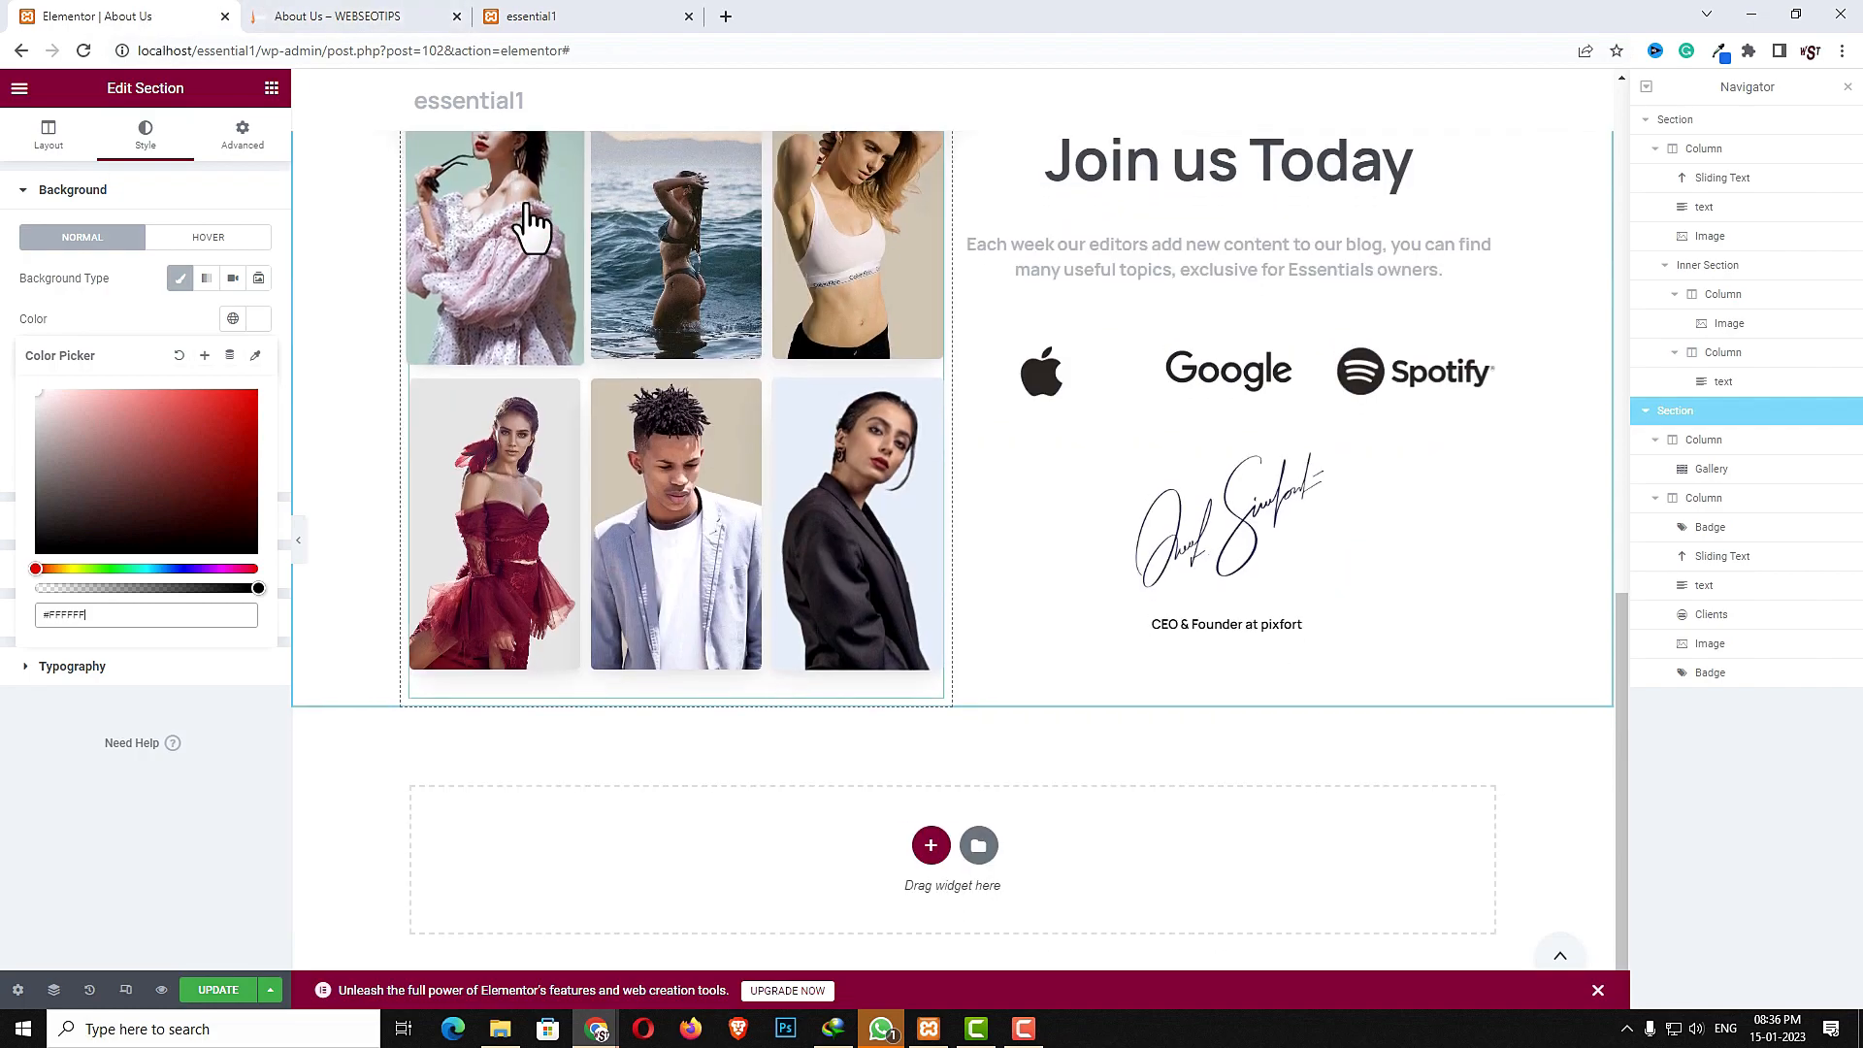
- Add a new one-column section below the gallery section and give it a light grey classic background
click(931, 843)
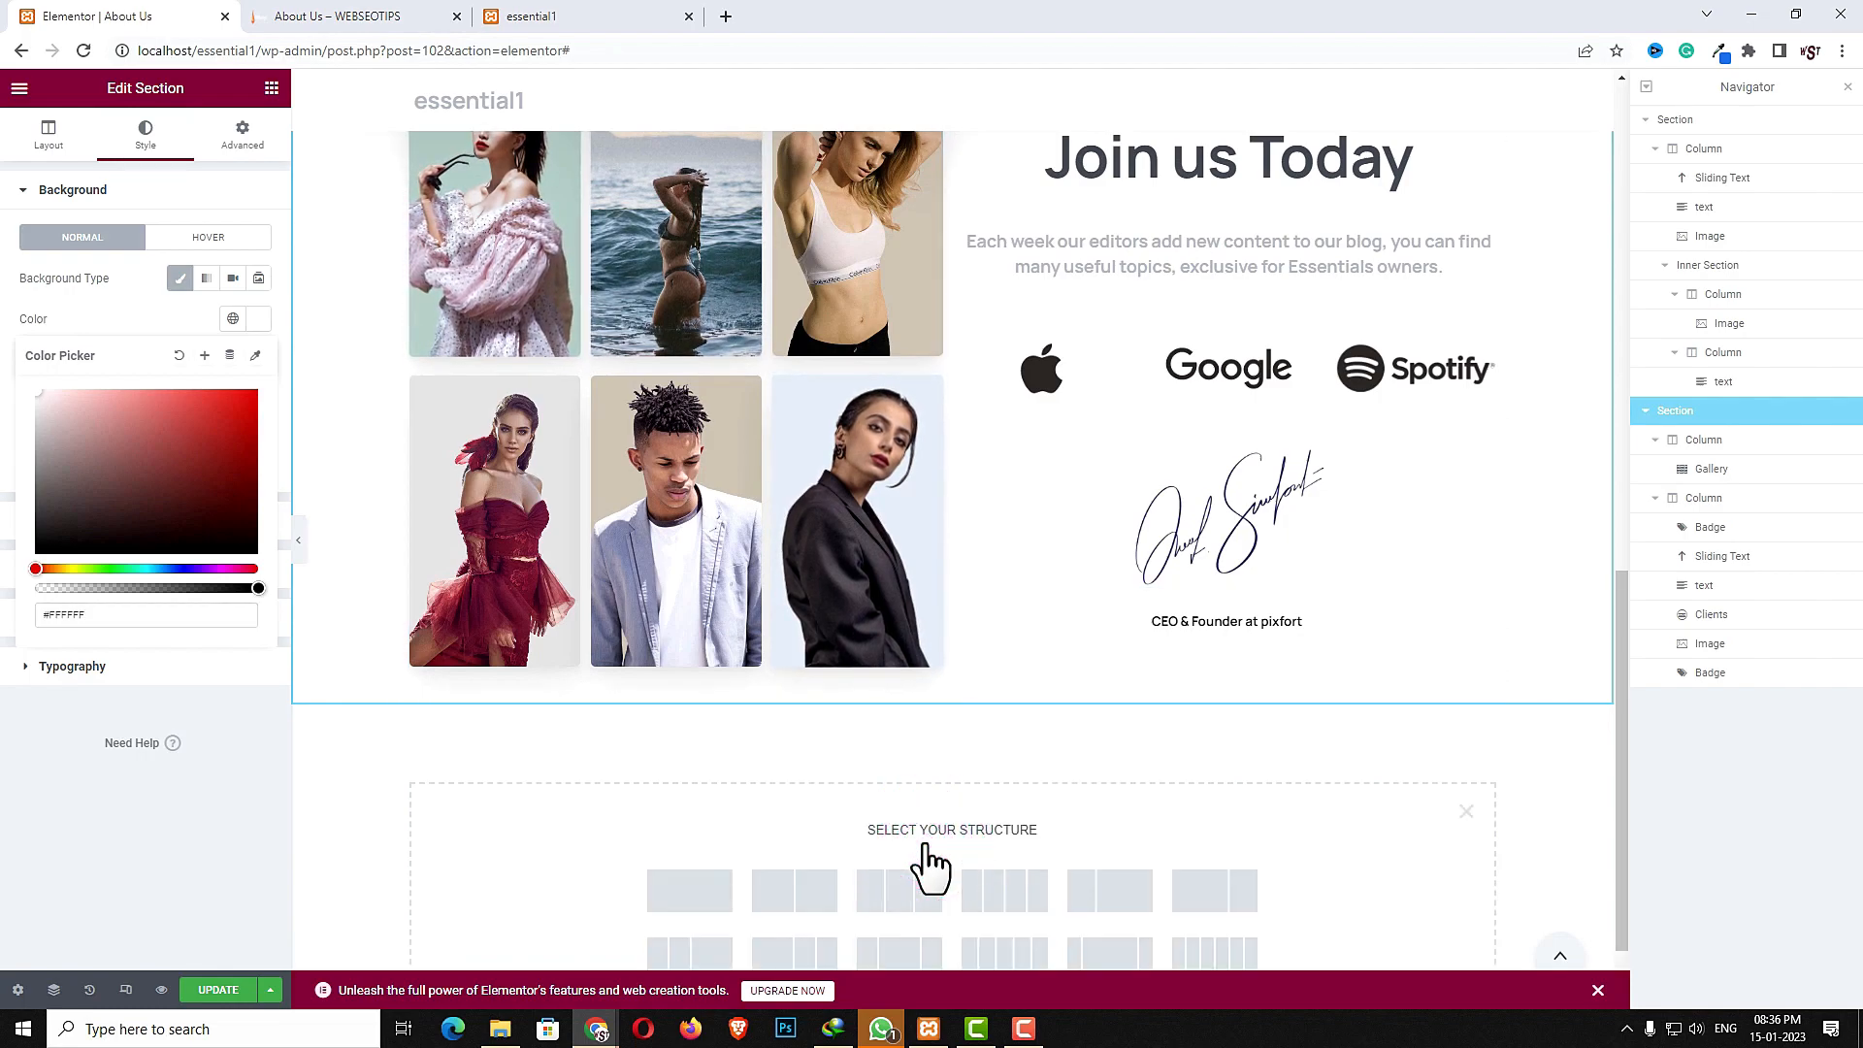
click(707, 886)
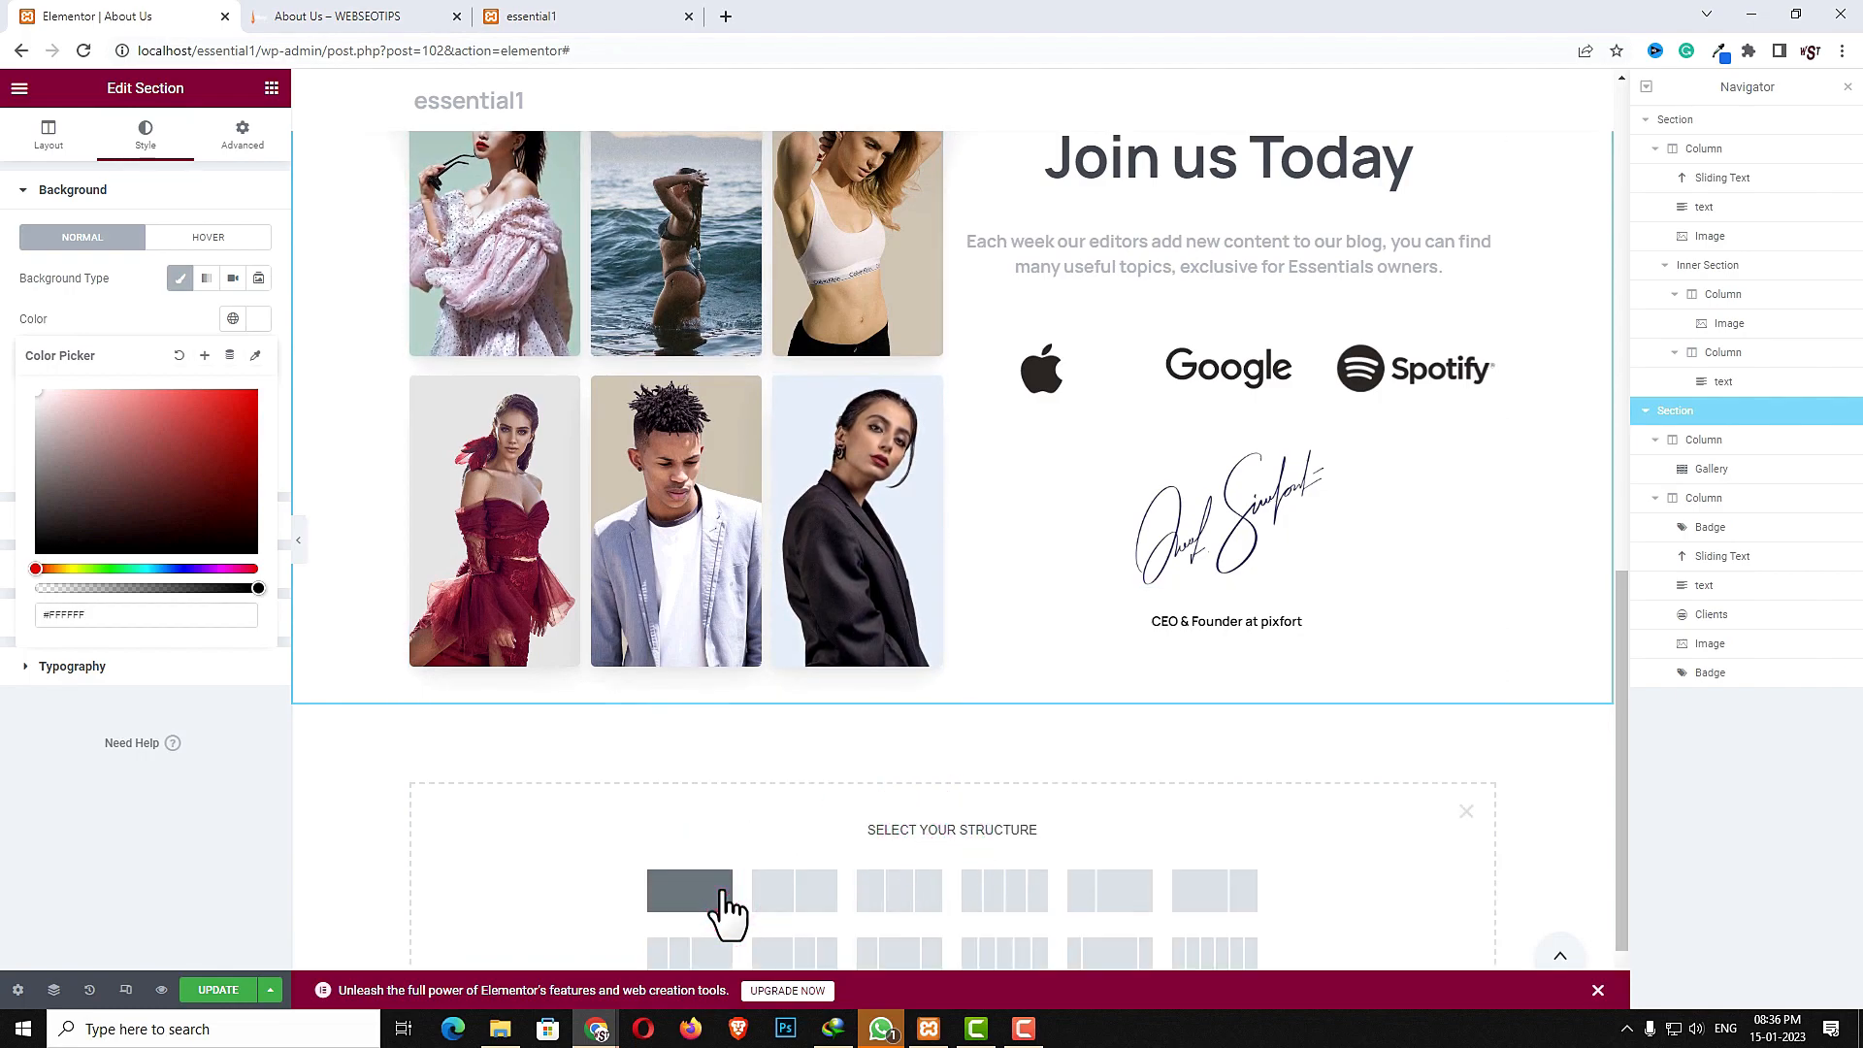
click(952, 695)
click(146, 135)
click(181, 278)
click(258, 318)
drag(50, 424, 18, 413)
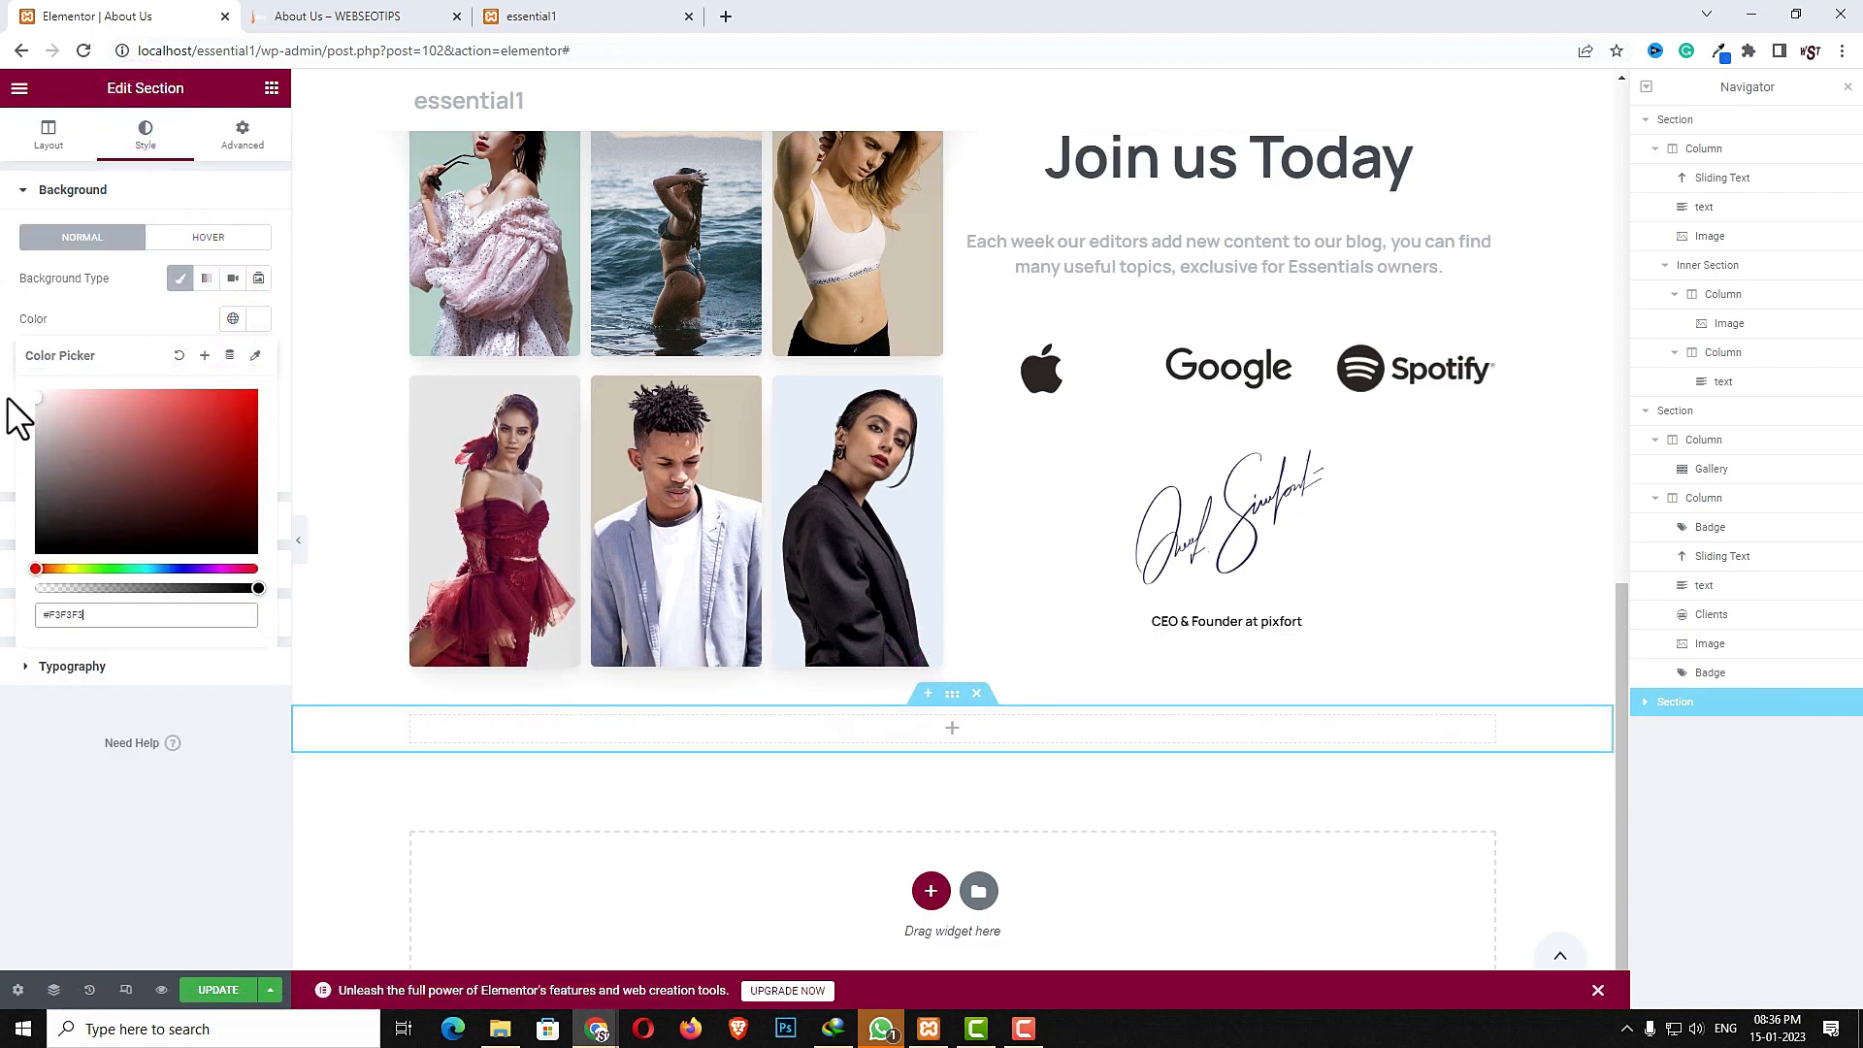
- Set the new section's top and bottom padding to 50
click(248, 131)
click(244, 335)
click(39, 336)
text(50)
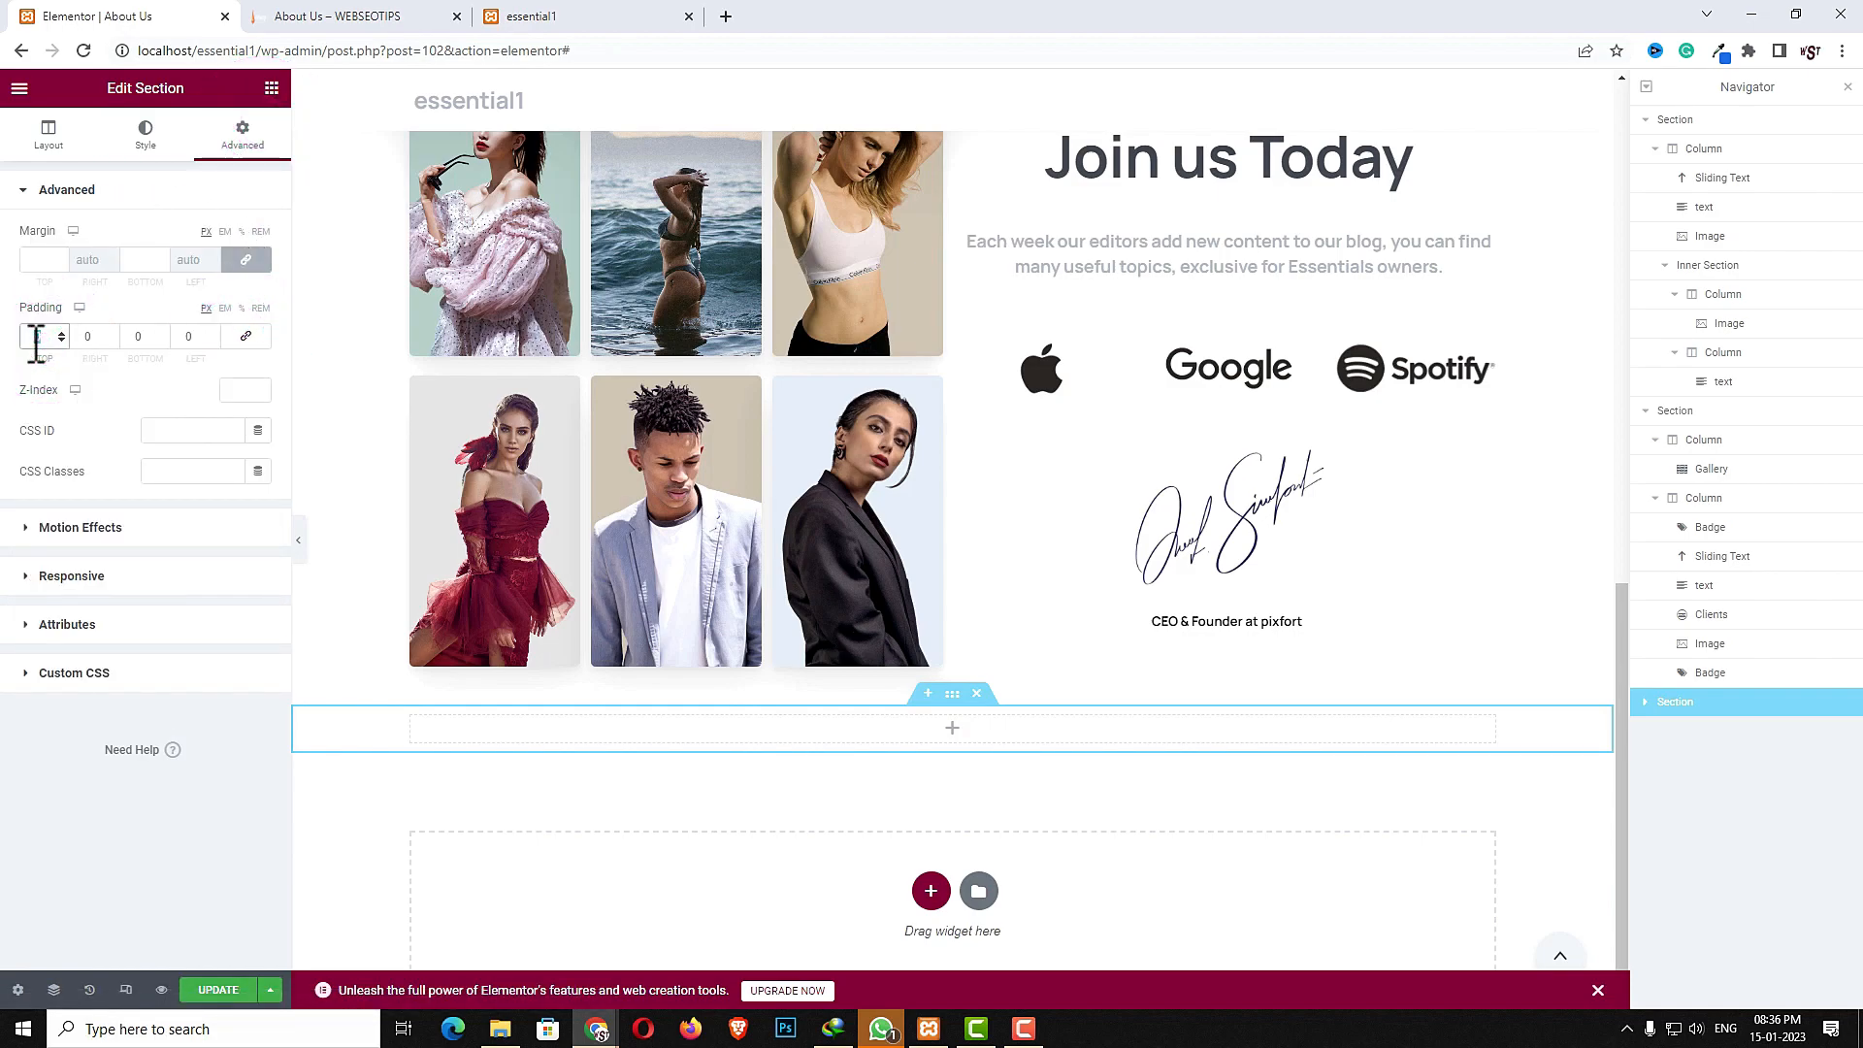
click(140, 336)
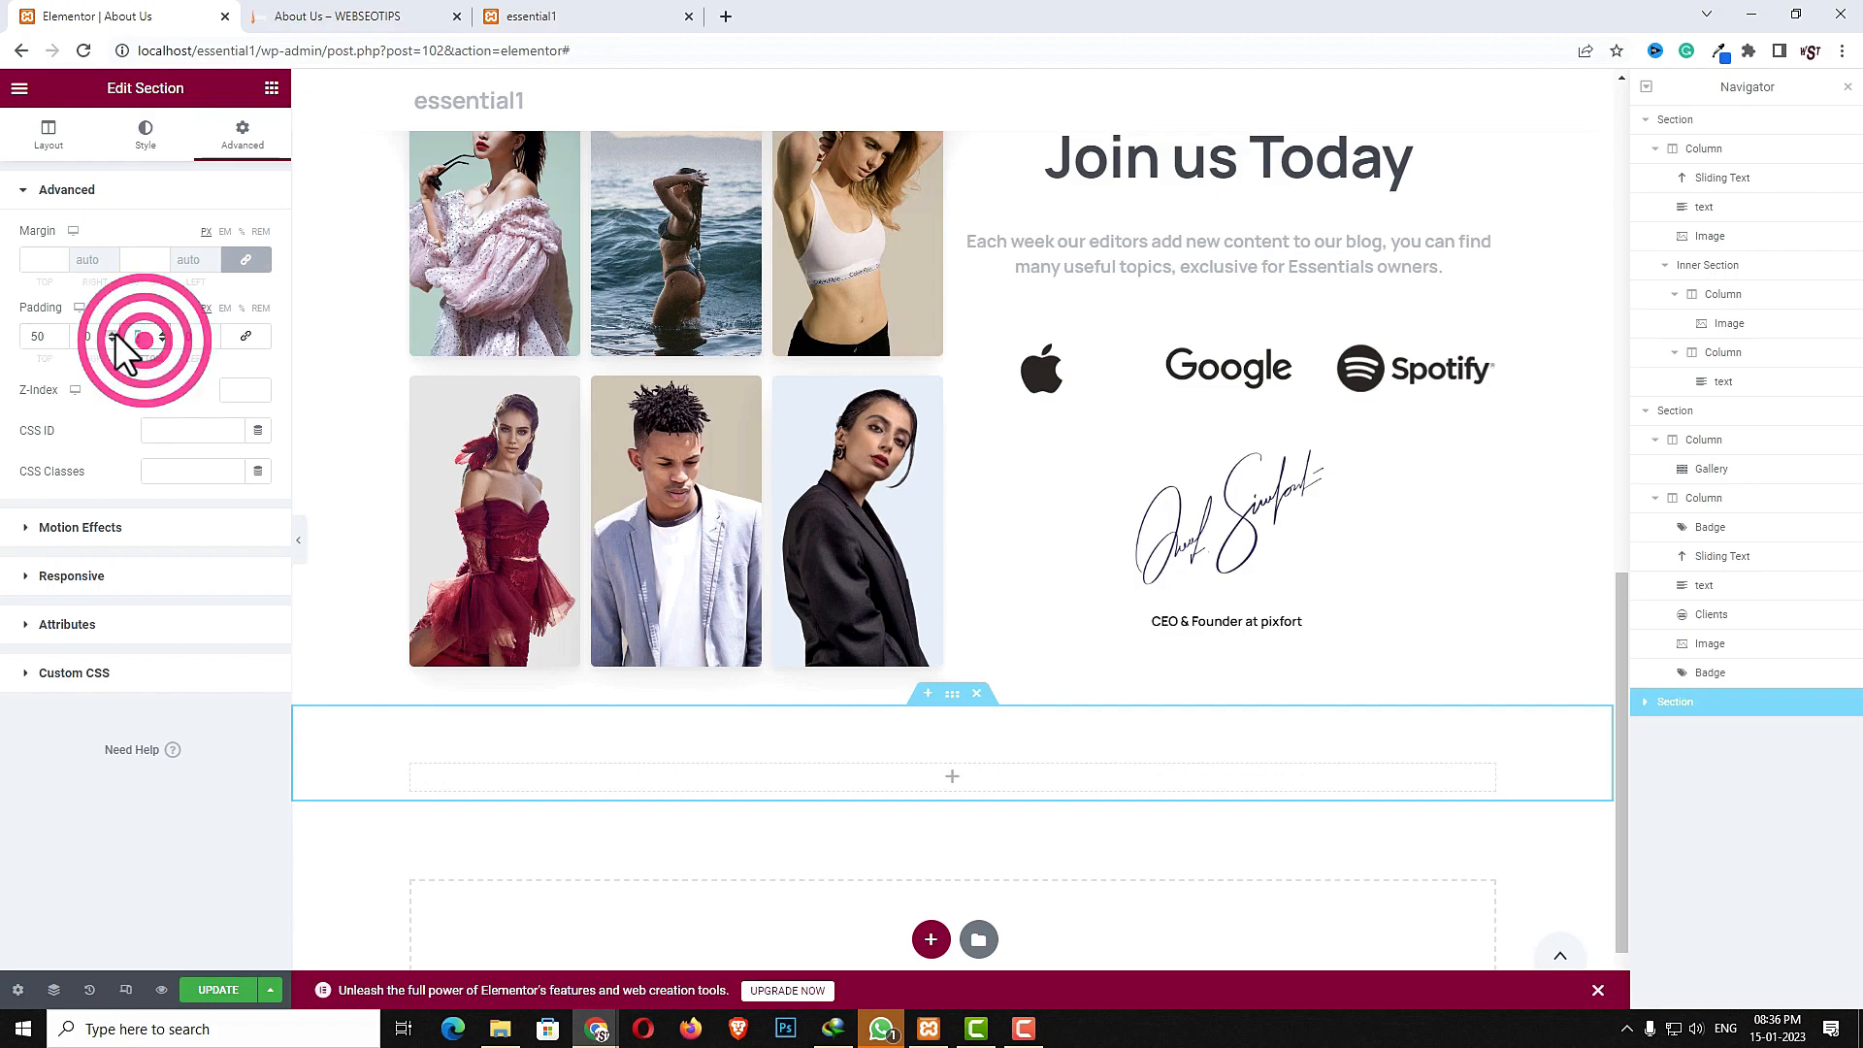
text(50)
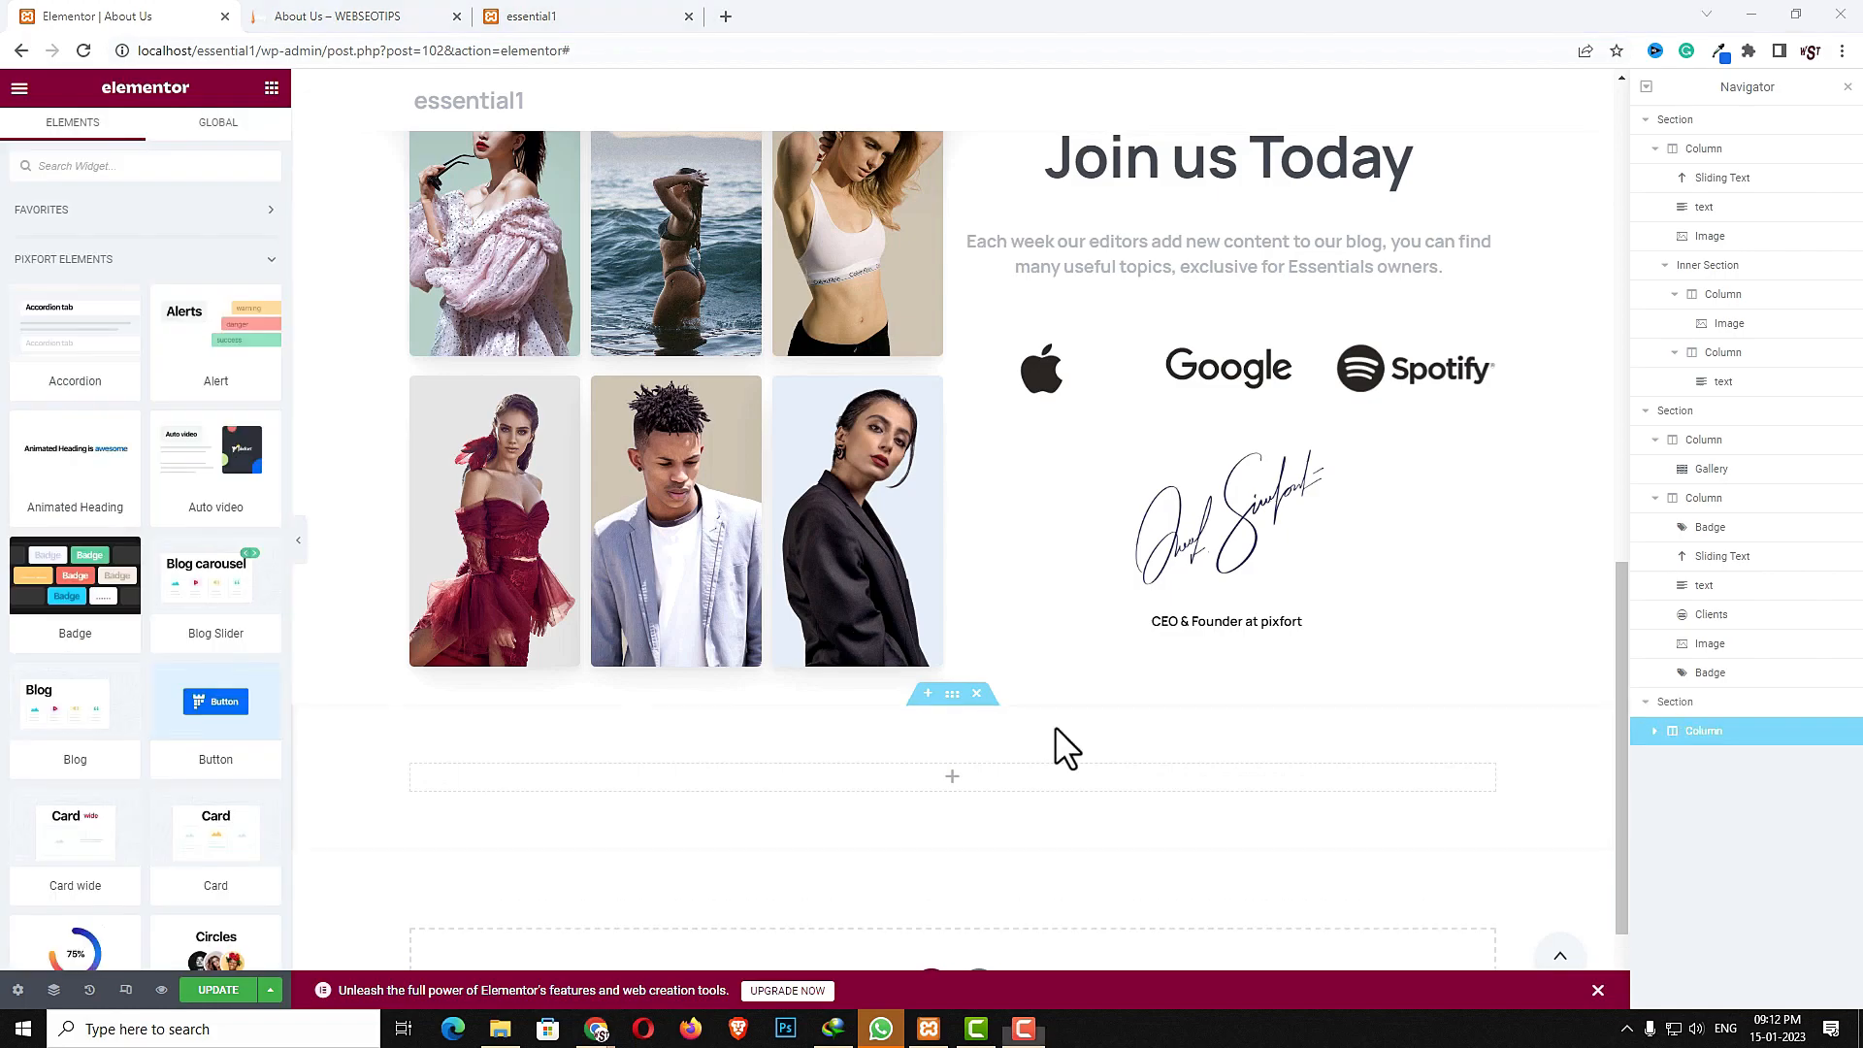
- Insert an Inner Section into the new section and delete one of its two columns
click(953, 778)
click(183, 162)
text(inn)
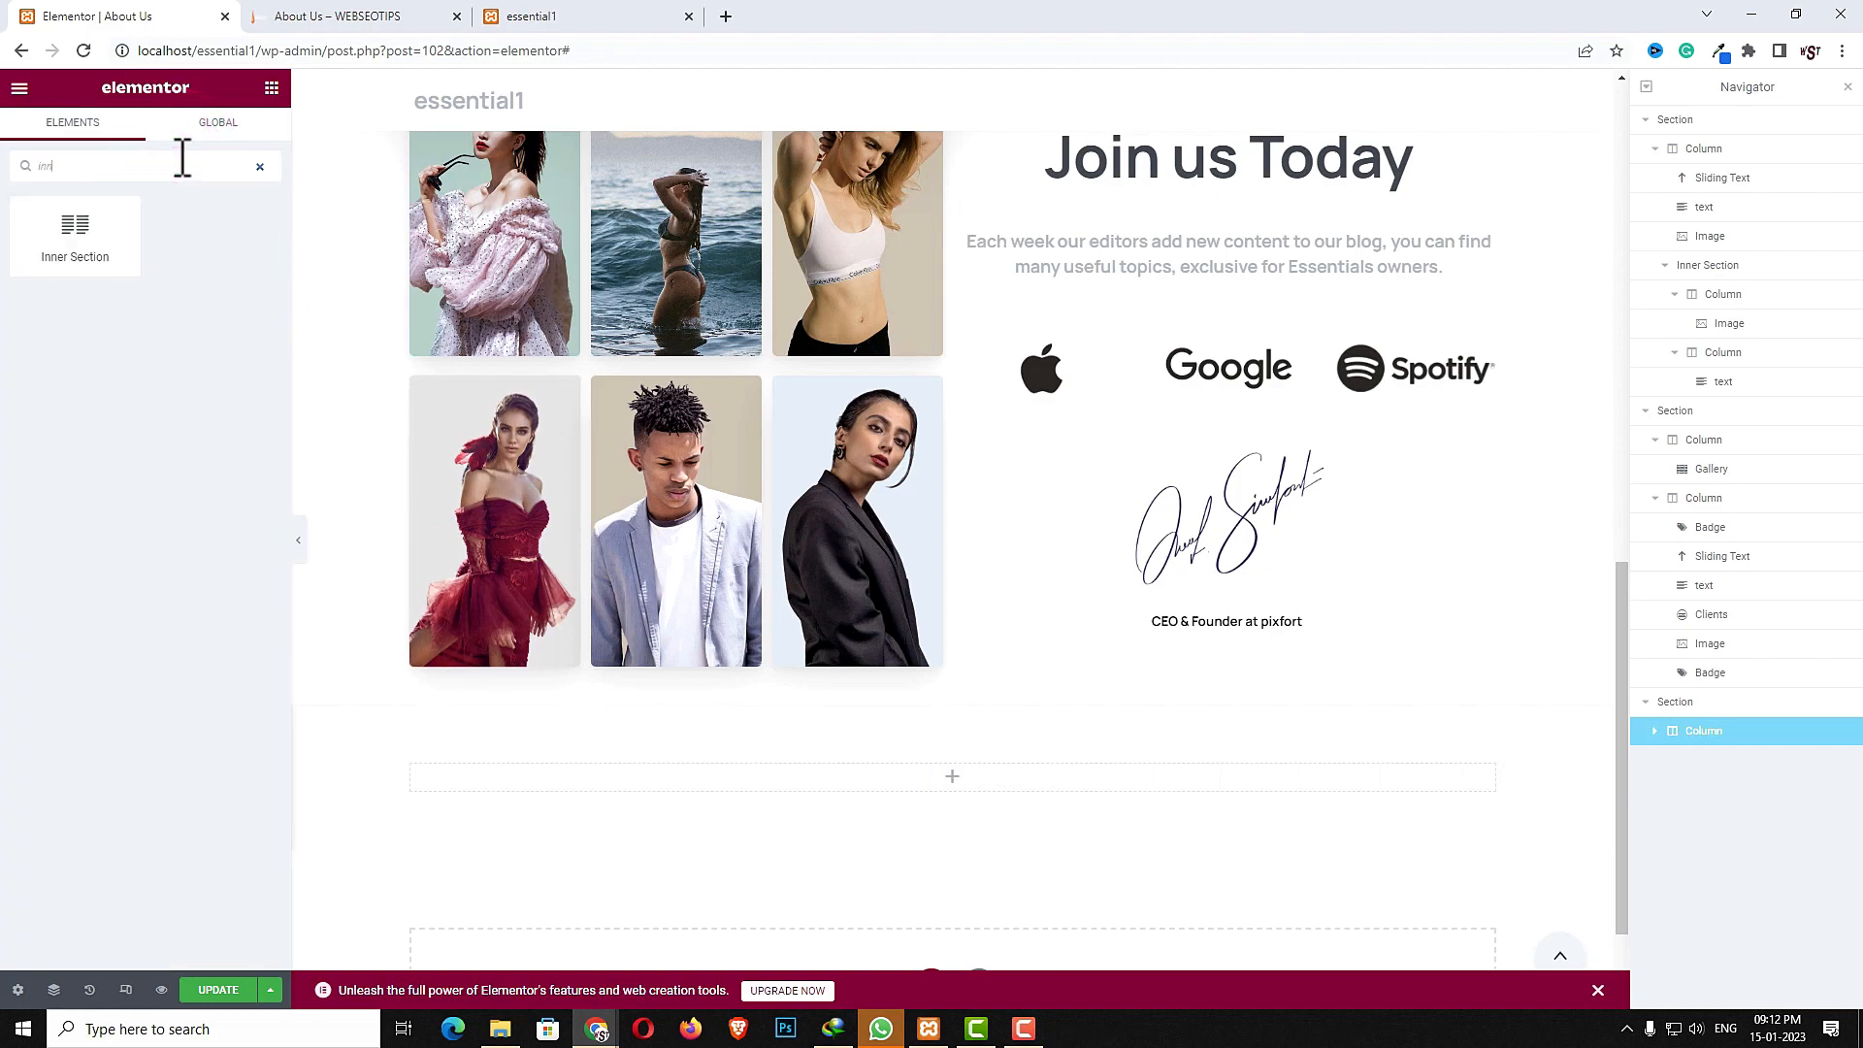
drag(96, 238, 934, 778)
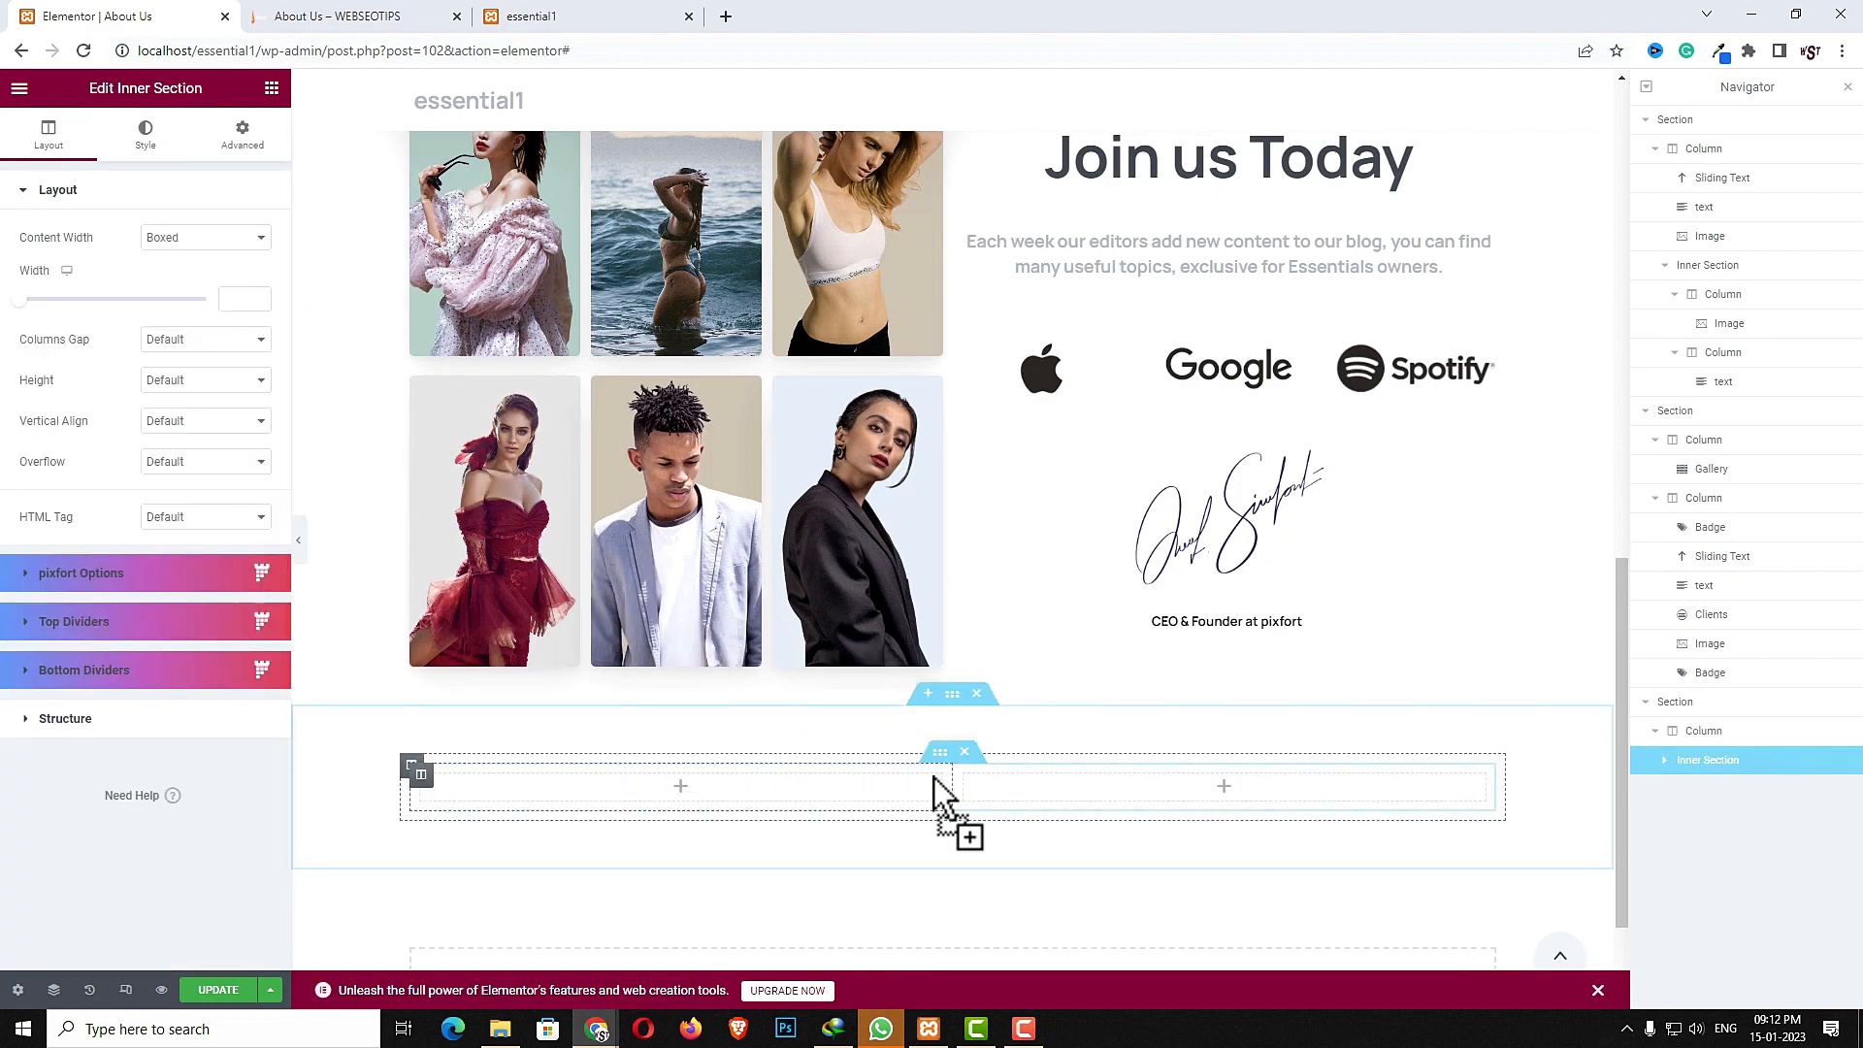
right_click(871, 788)
click(918, 989)
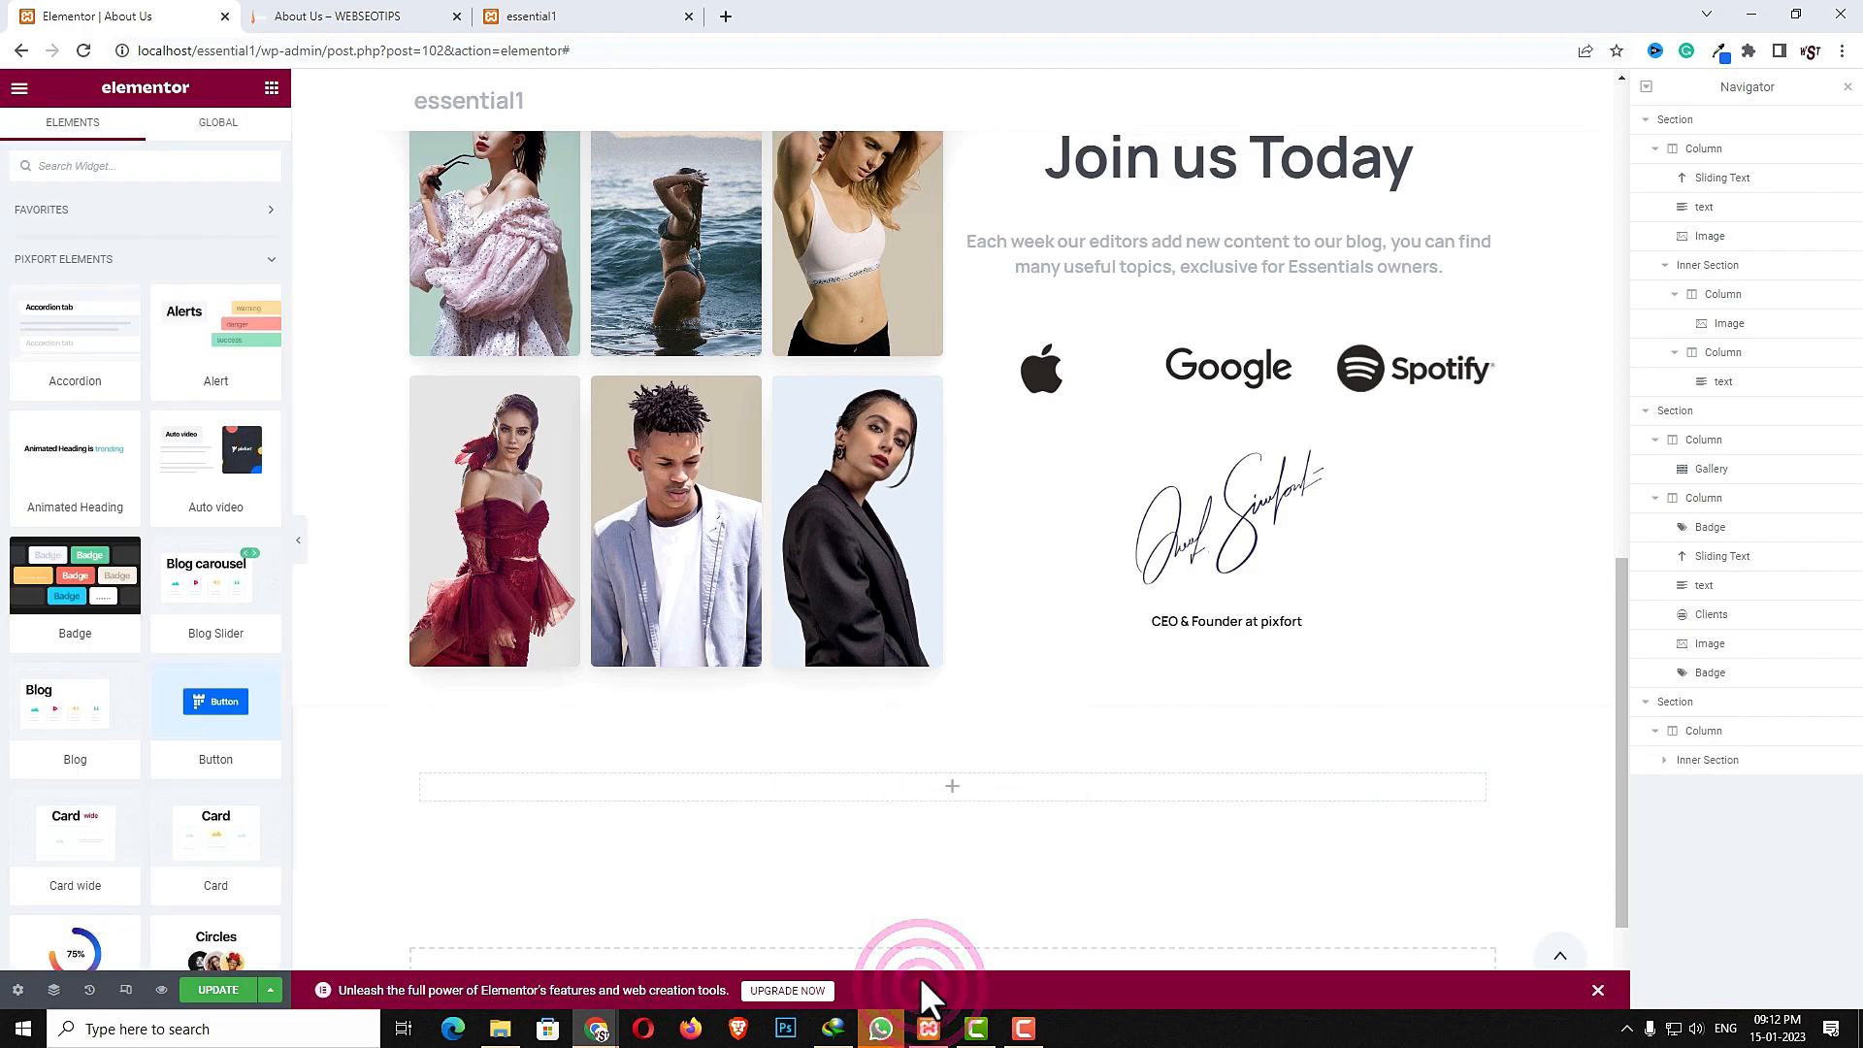
- Set the inner column's horizontal alignment to Center
click(952, 801)
click(419, 776)
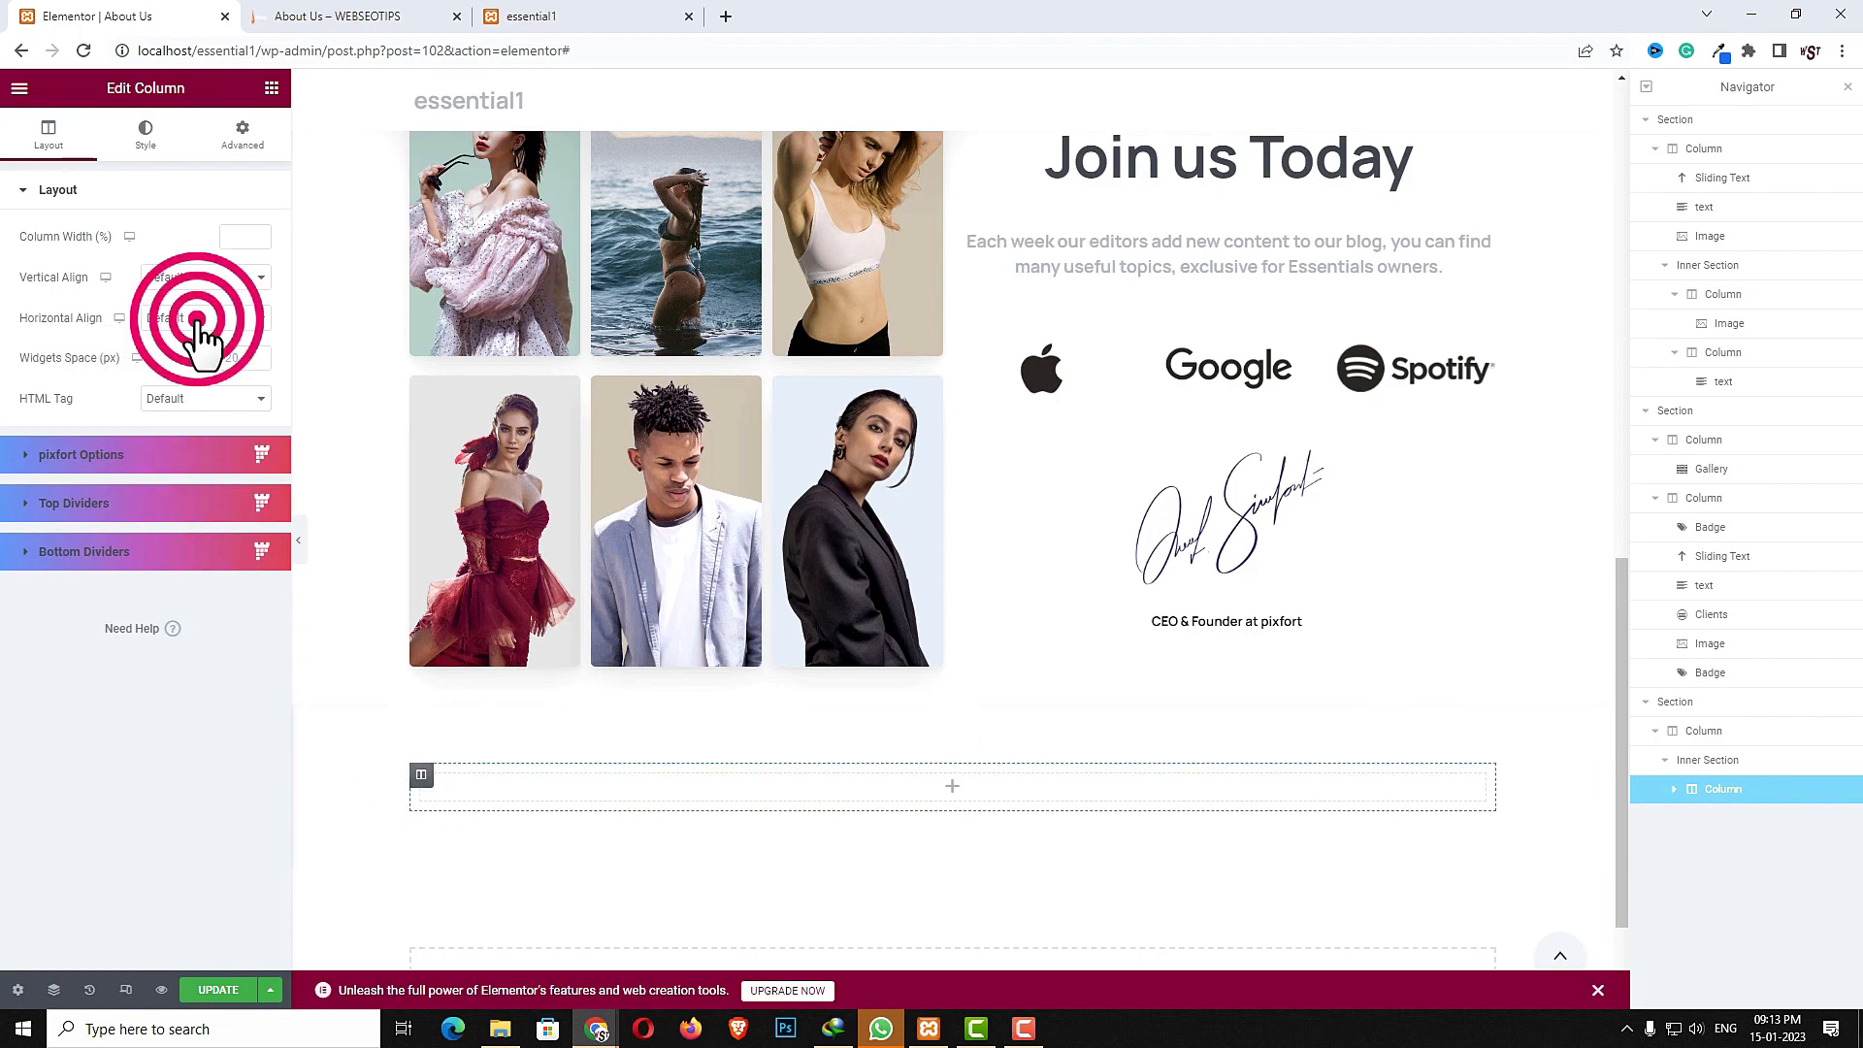
click(199, 323)
click(194, 367)
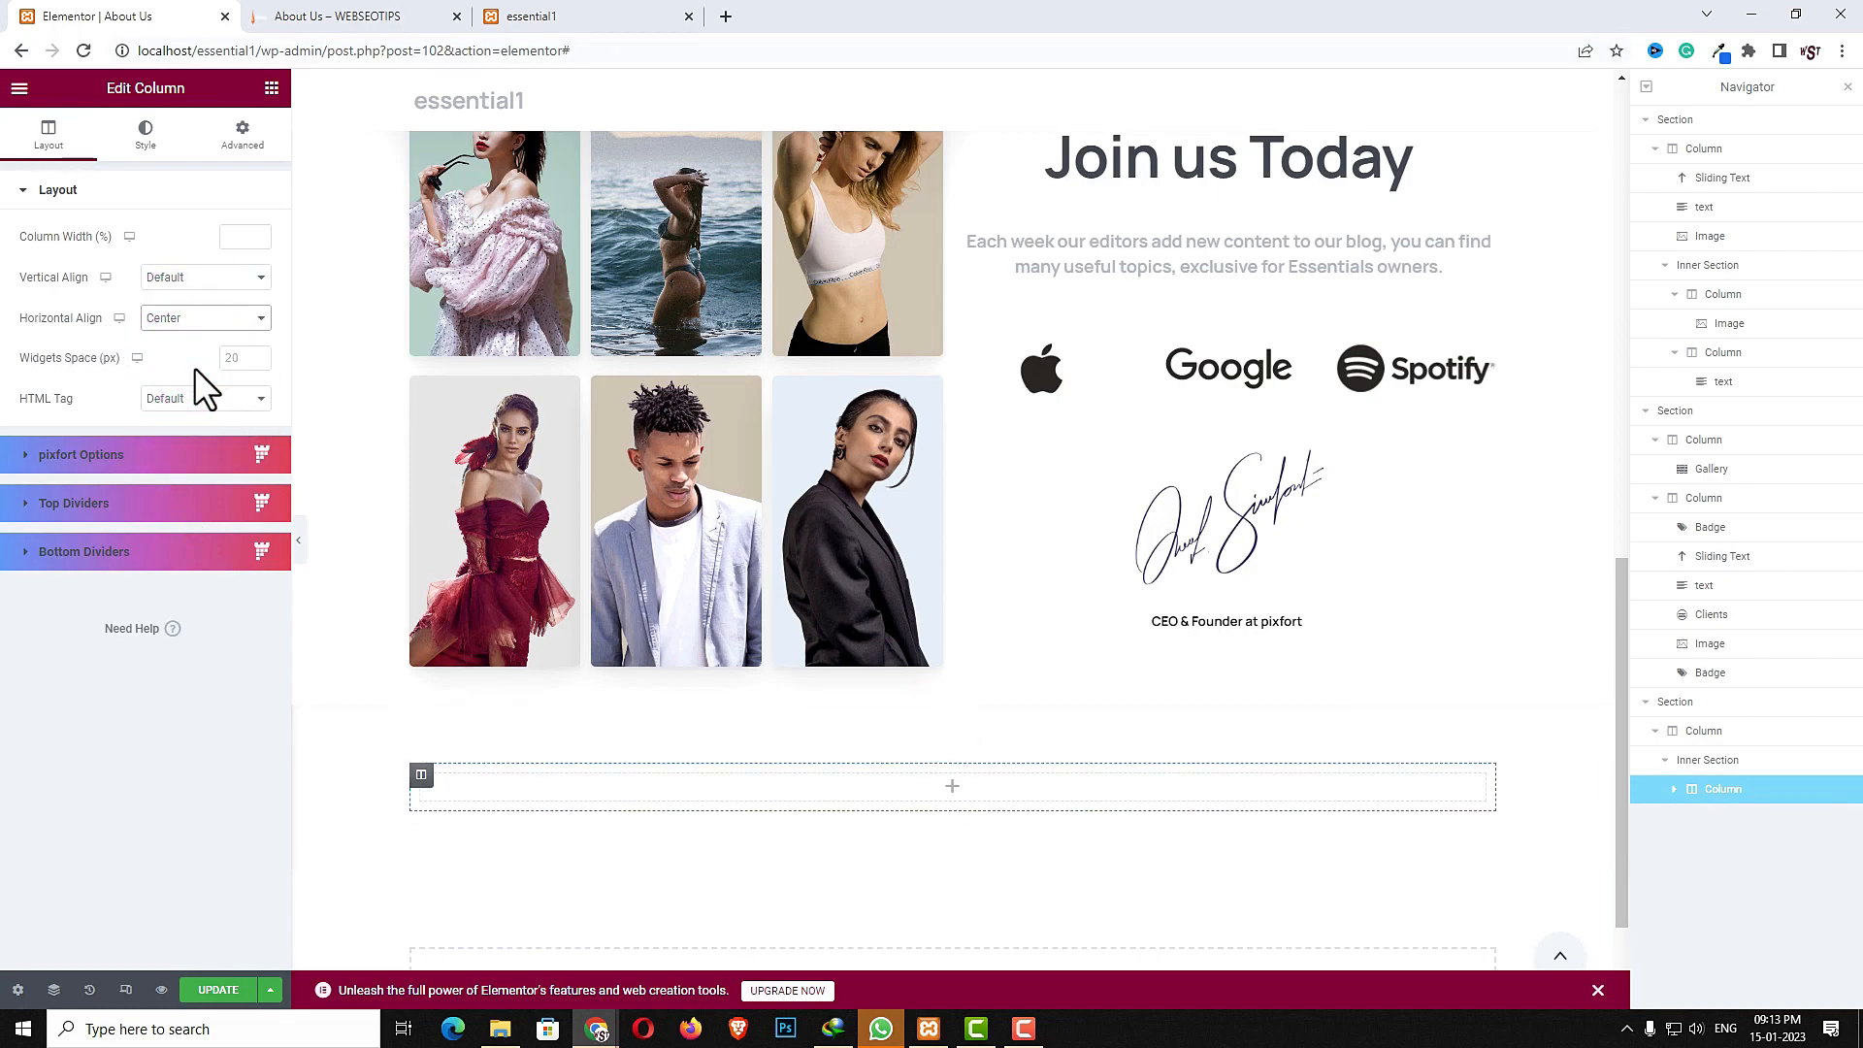
- Add an Icon widget into the inner column
click(952, 786)
click(170, 167)
text(icon)
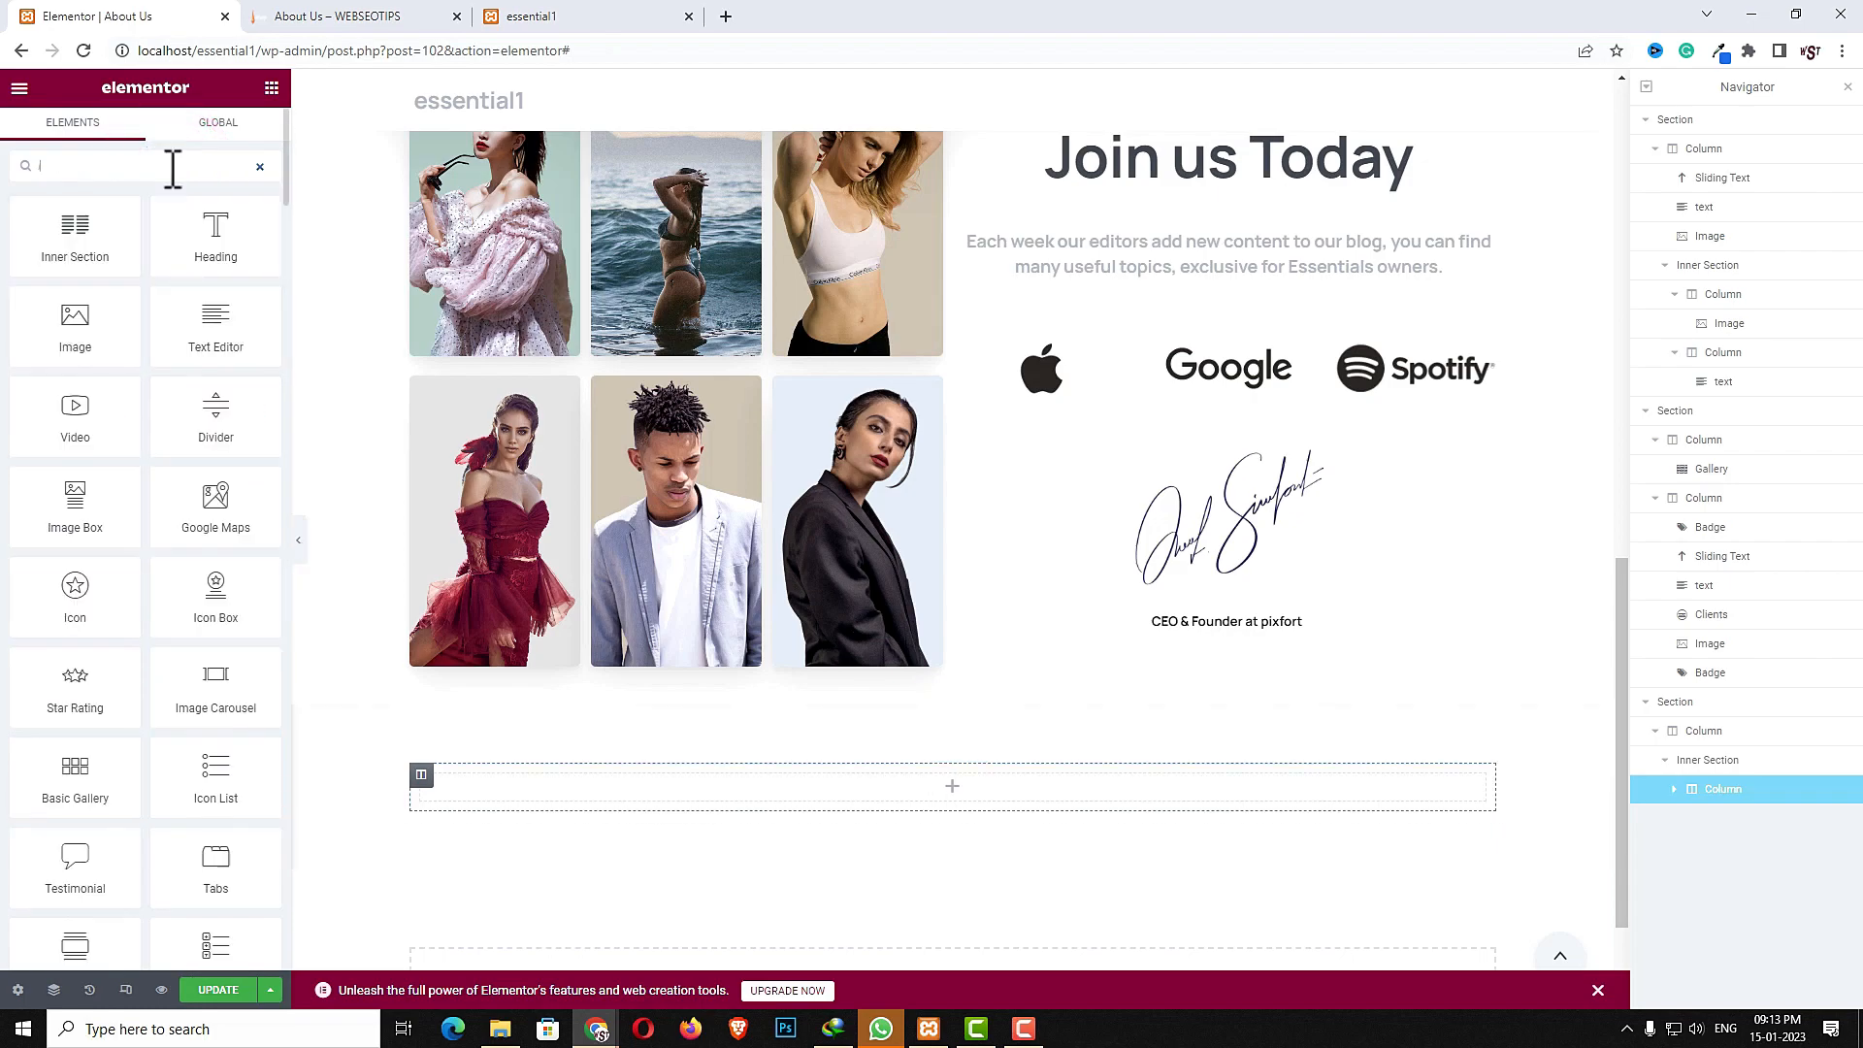
drag(195, 424, 584, 801)
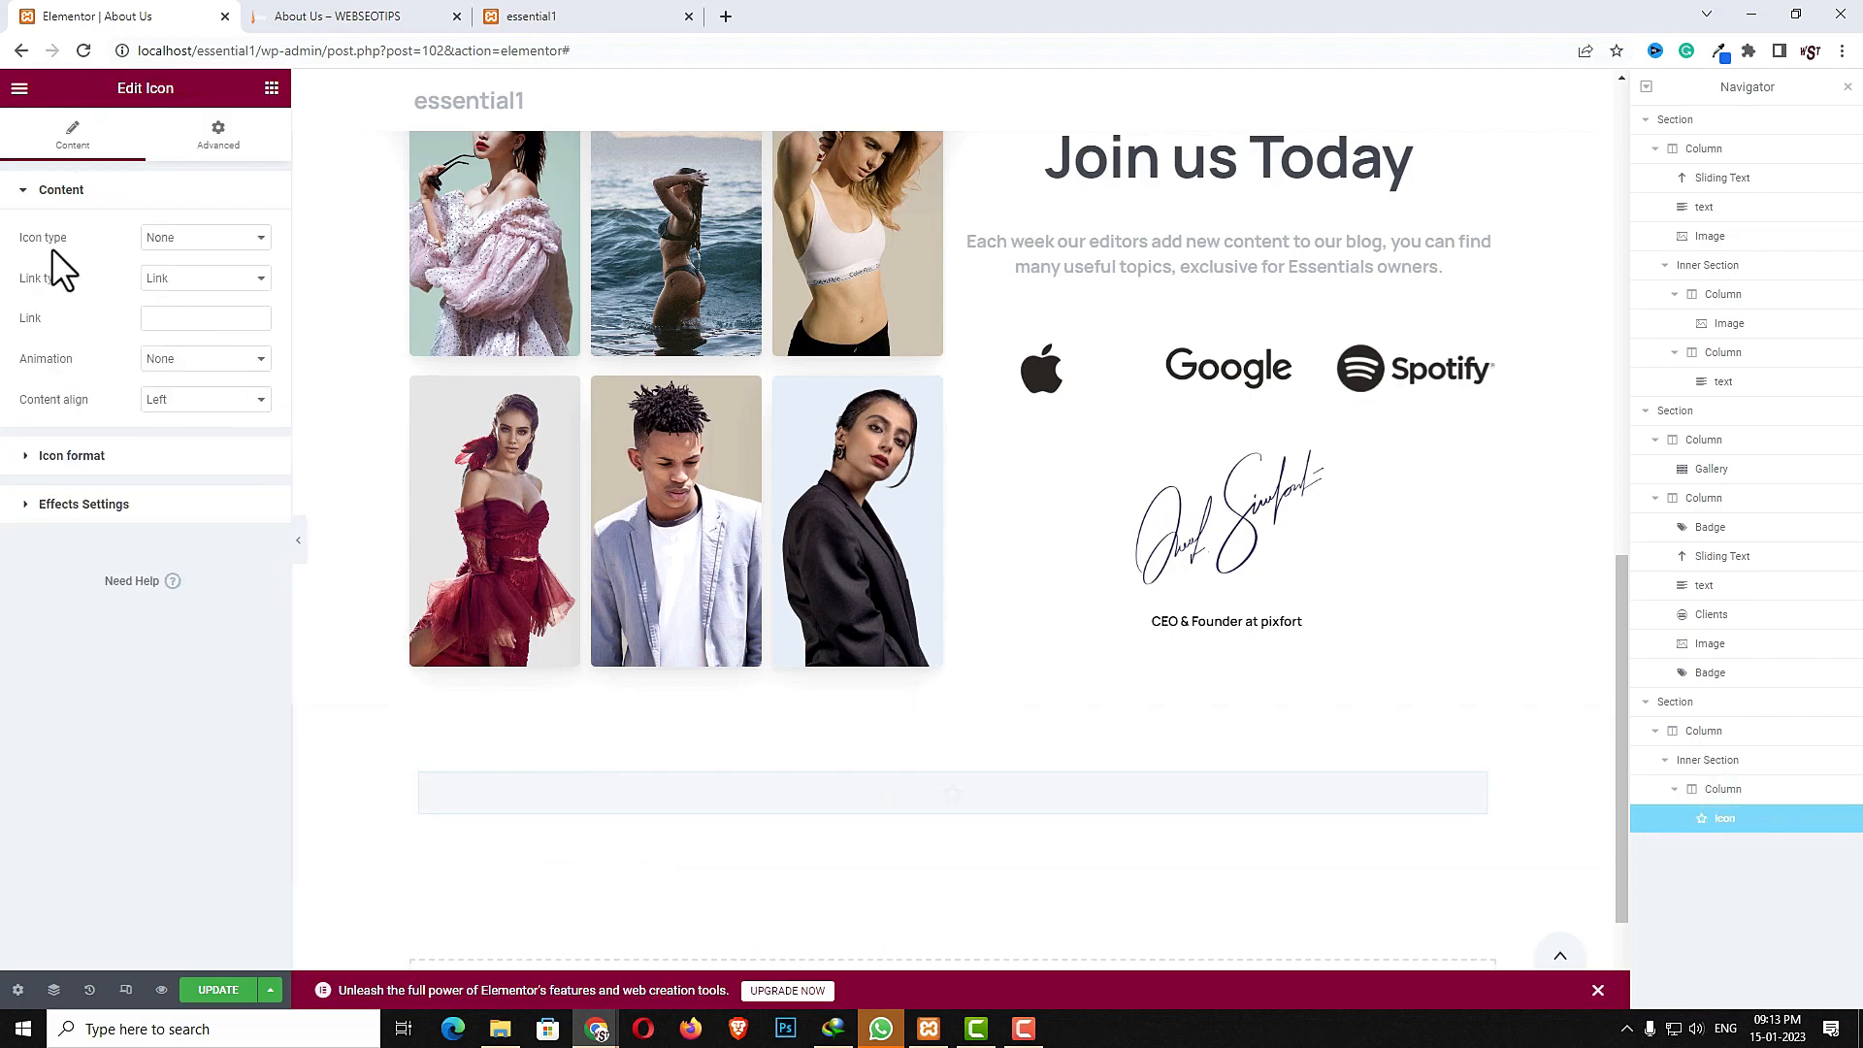
- Set the icon type to Duo tone icon, pick the flower icon from a "flo" search, and center it
click(244, 245)
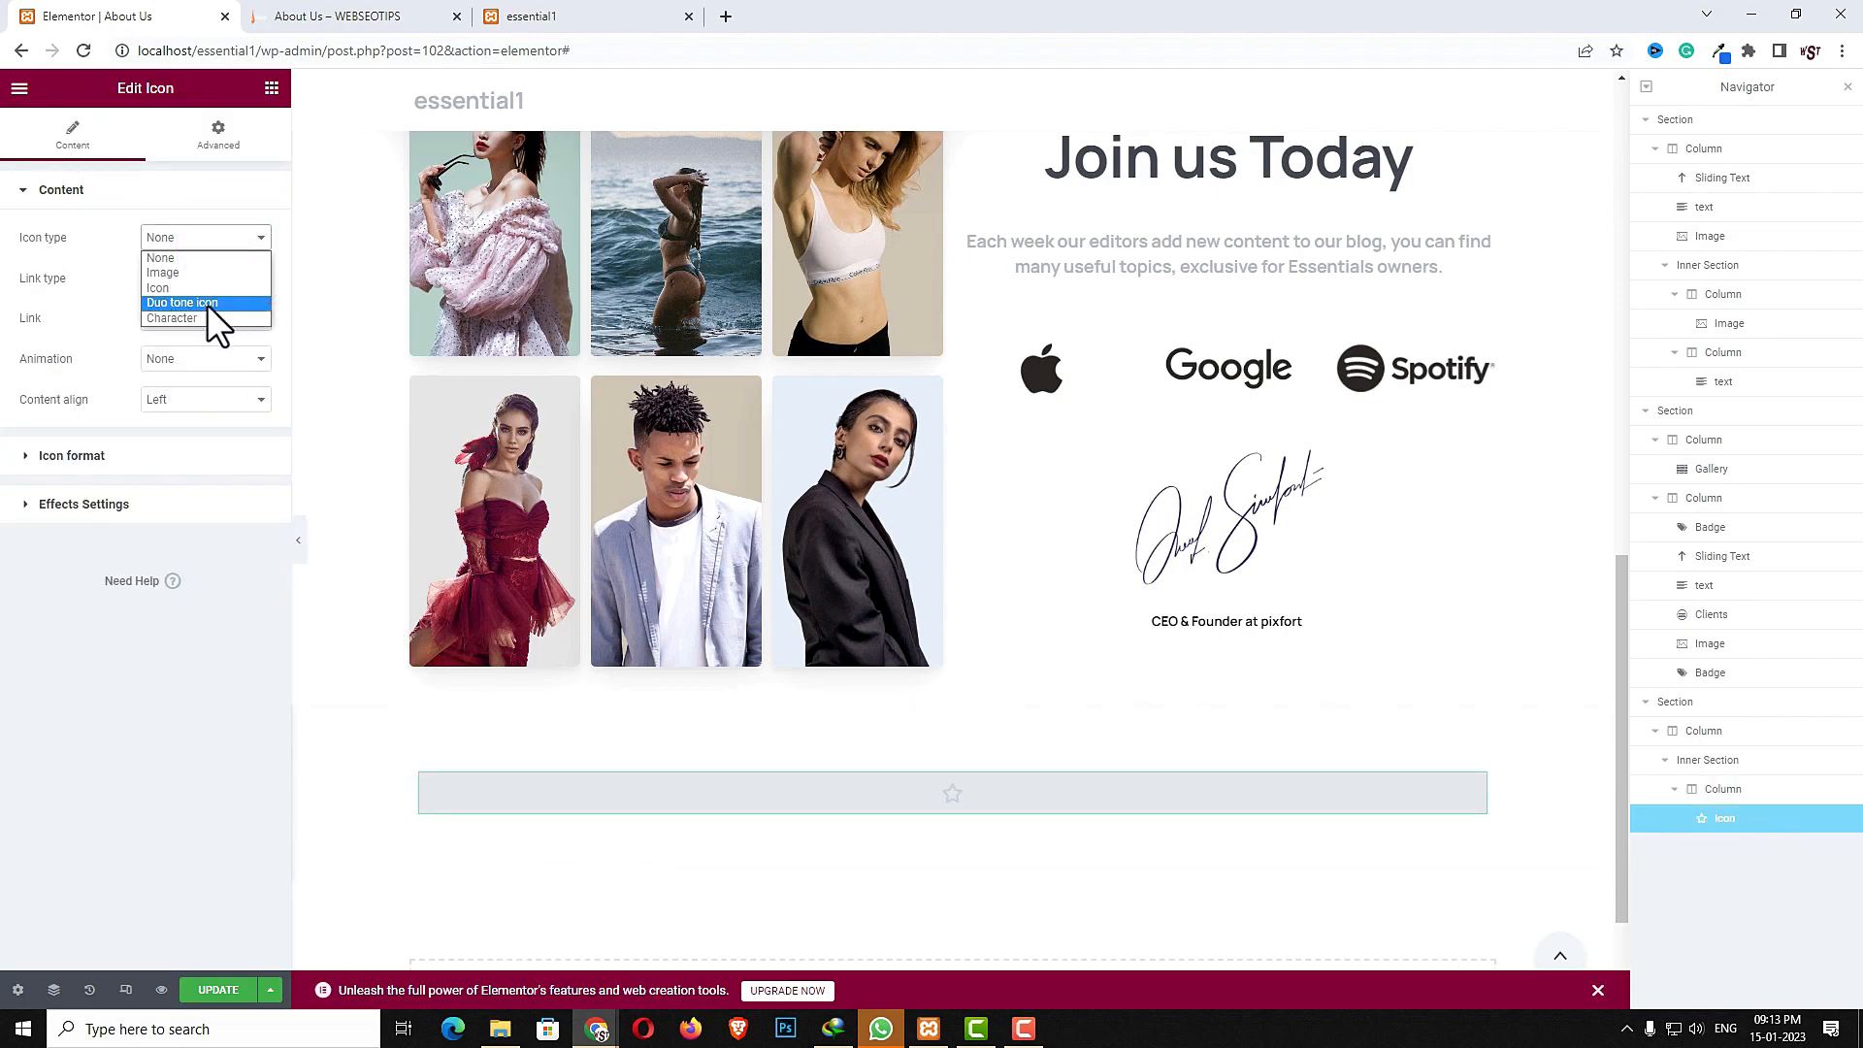
click(207, 304)
click(120, 276)
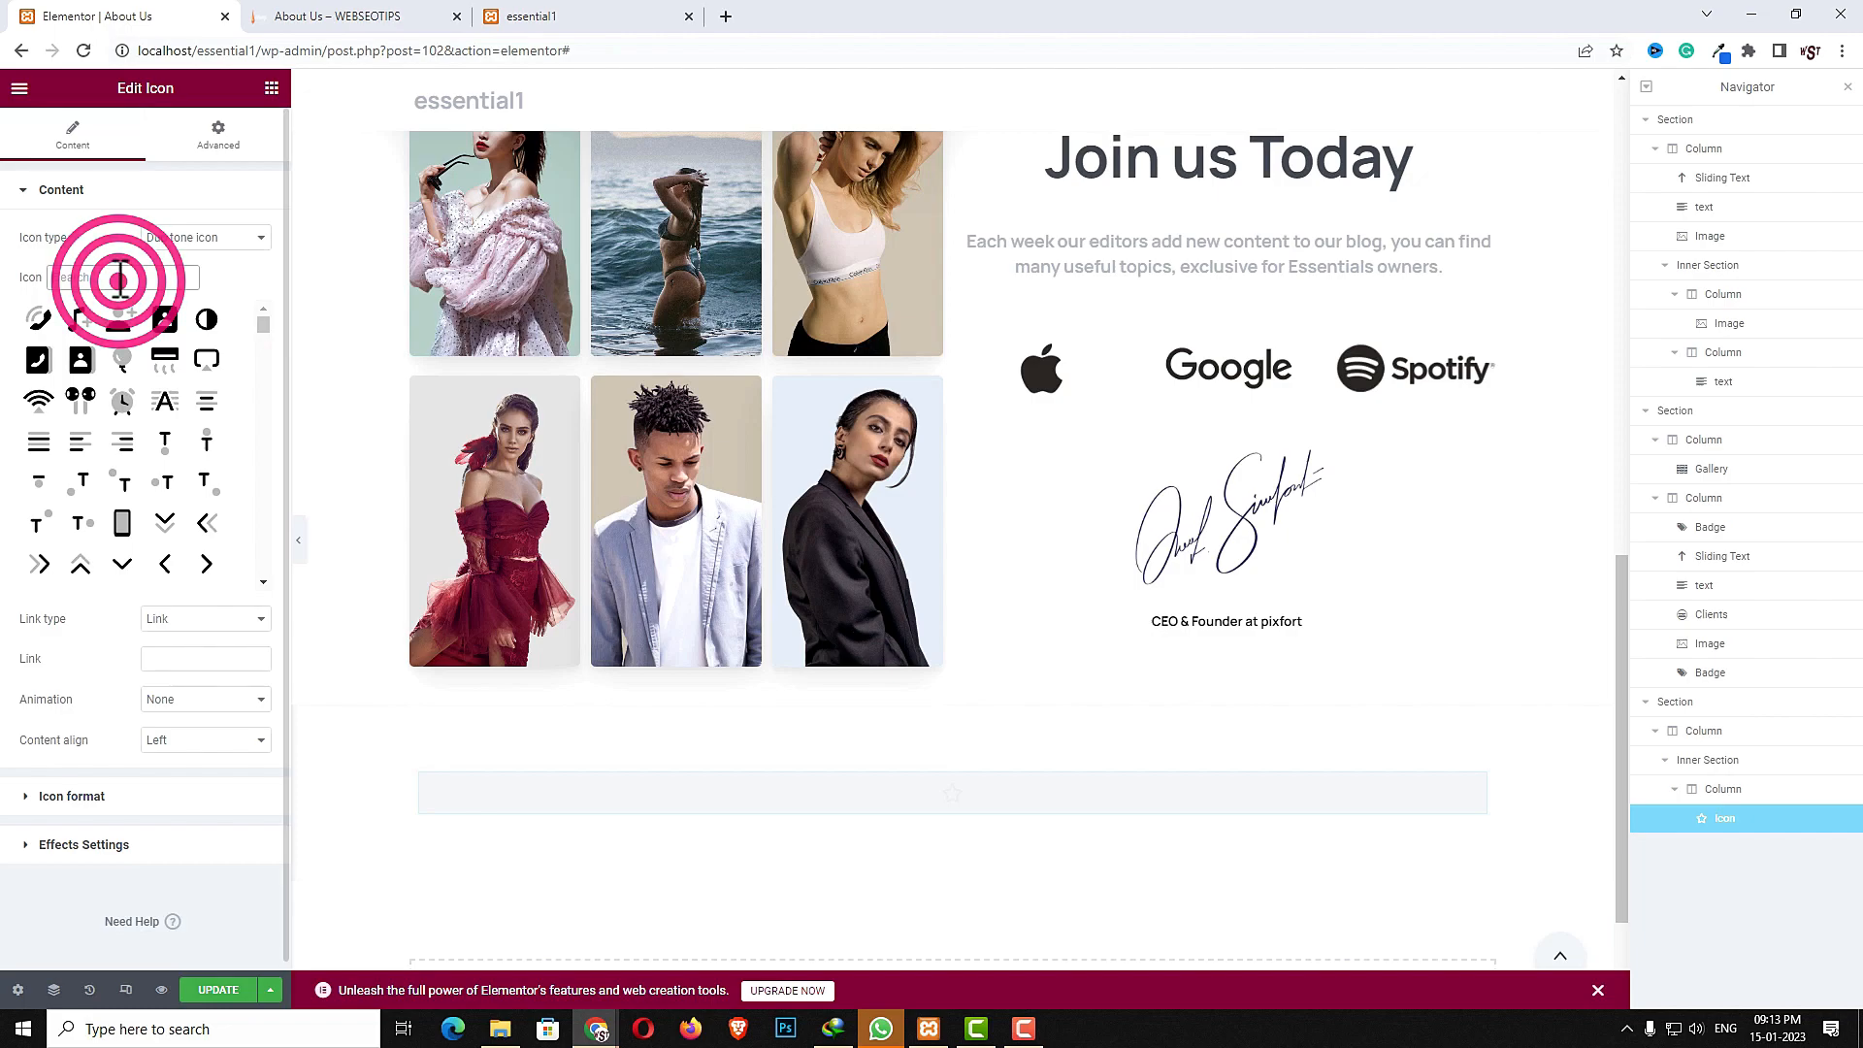
text(flo)
click(81, 320)
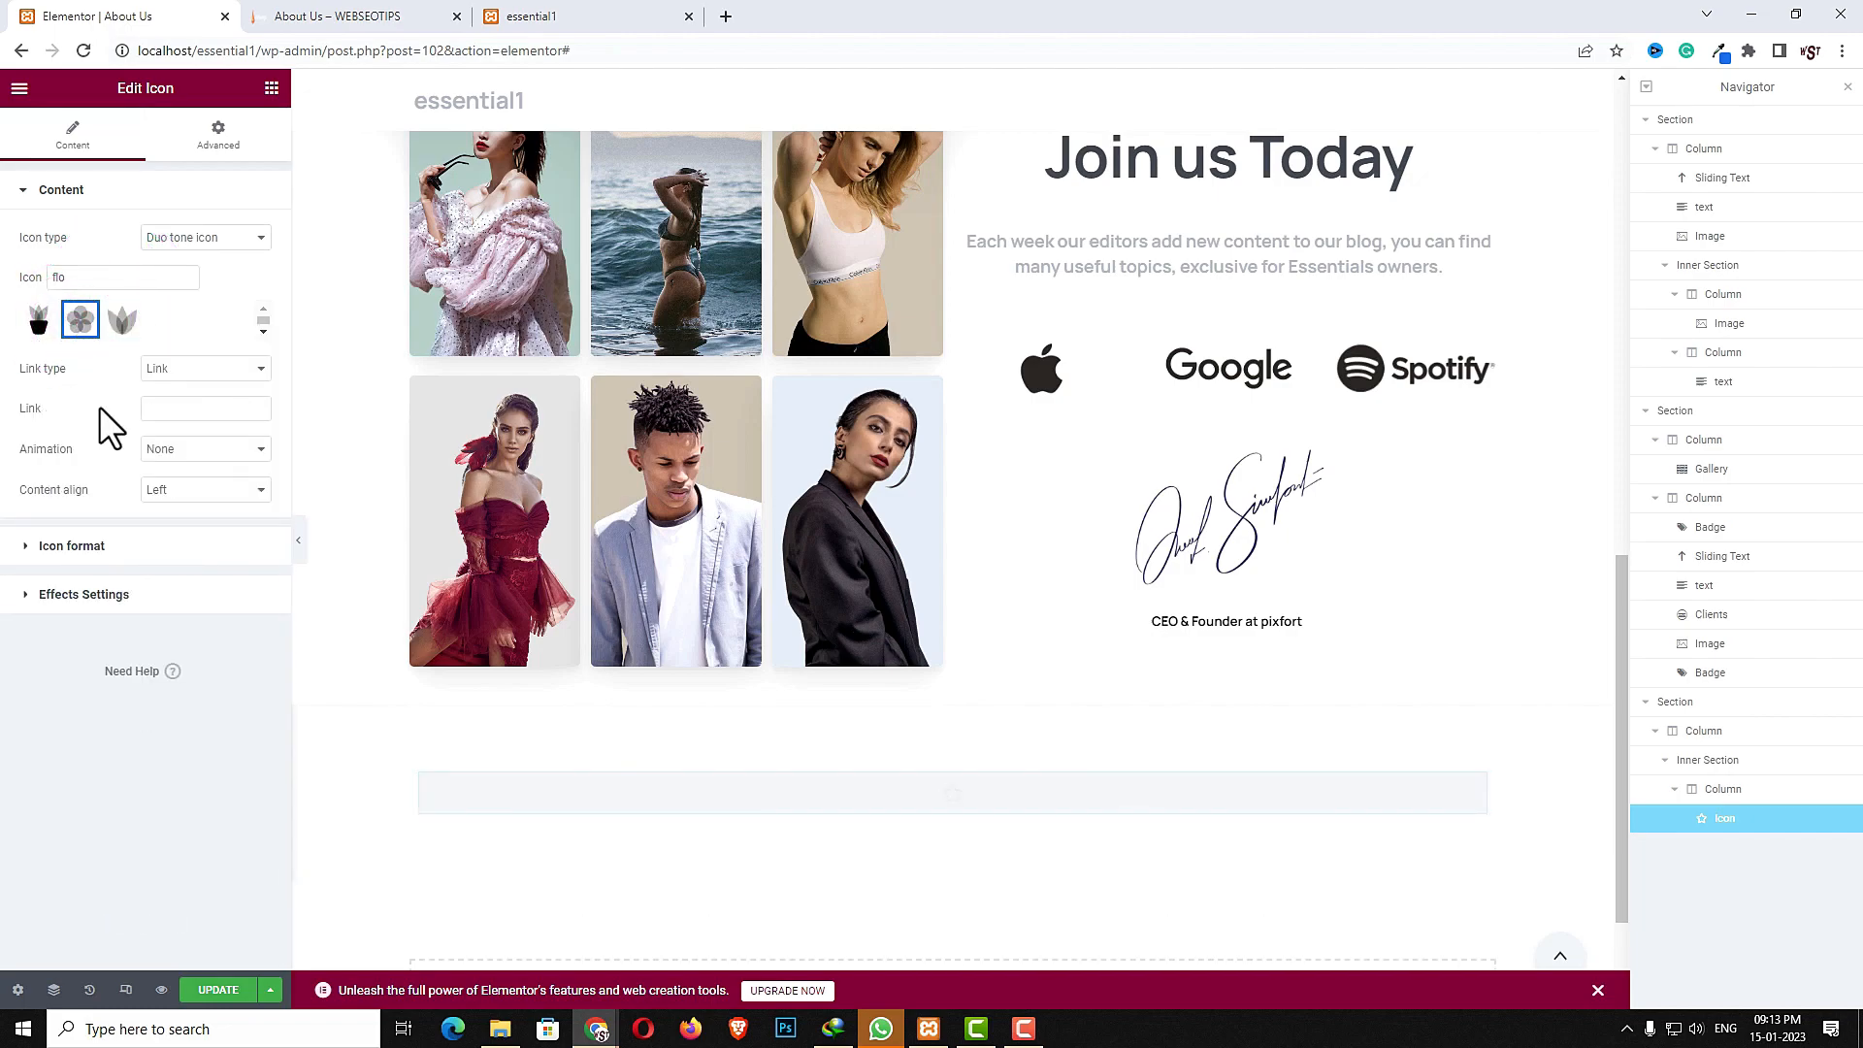
click(170, 490)
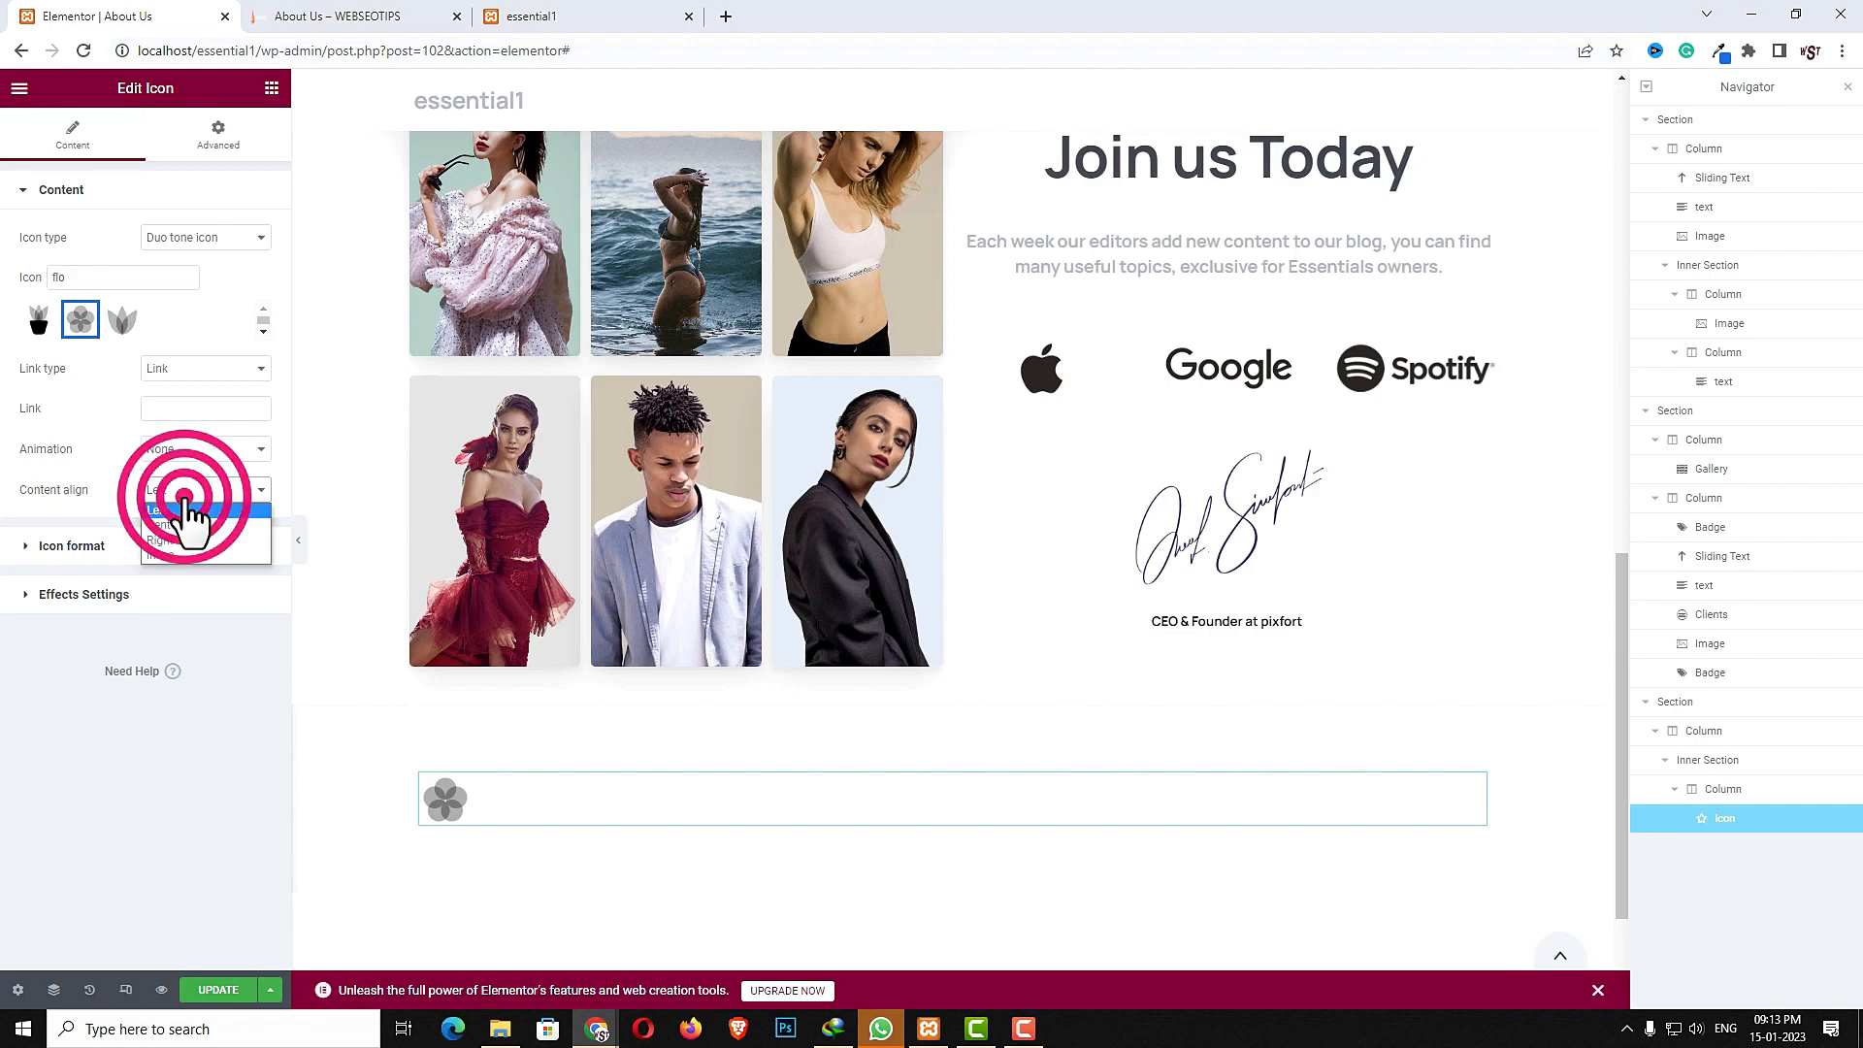
click(178, 526)
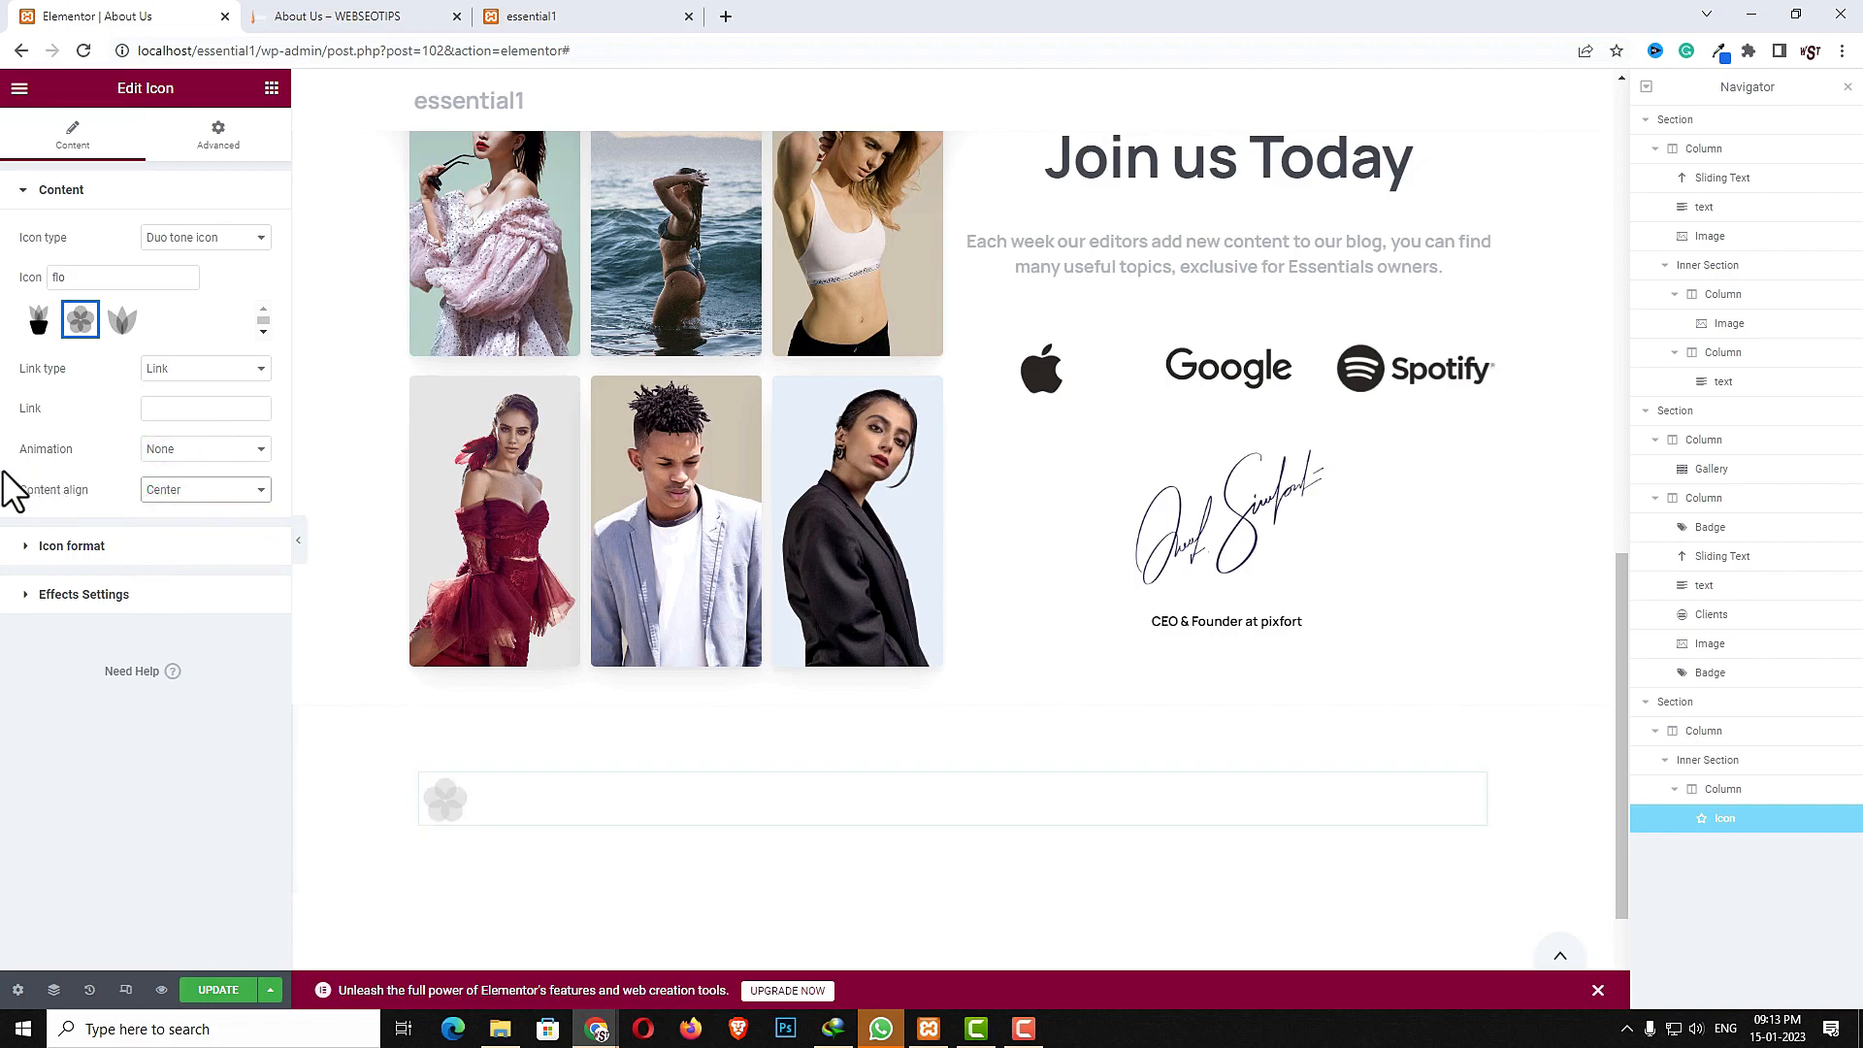
- Give the icon a Fade in left animation with a 300 ms delay
click(199, 452)
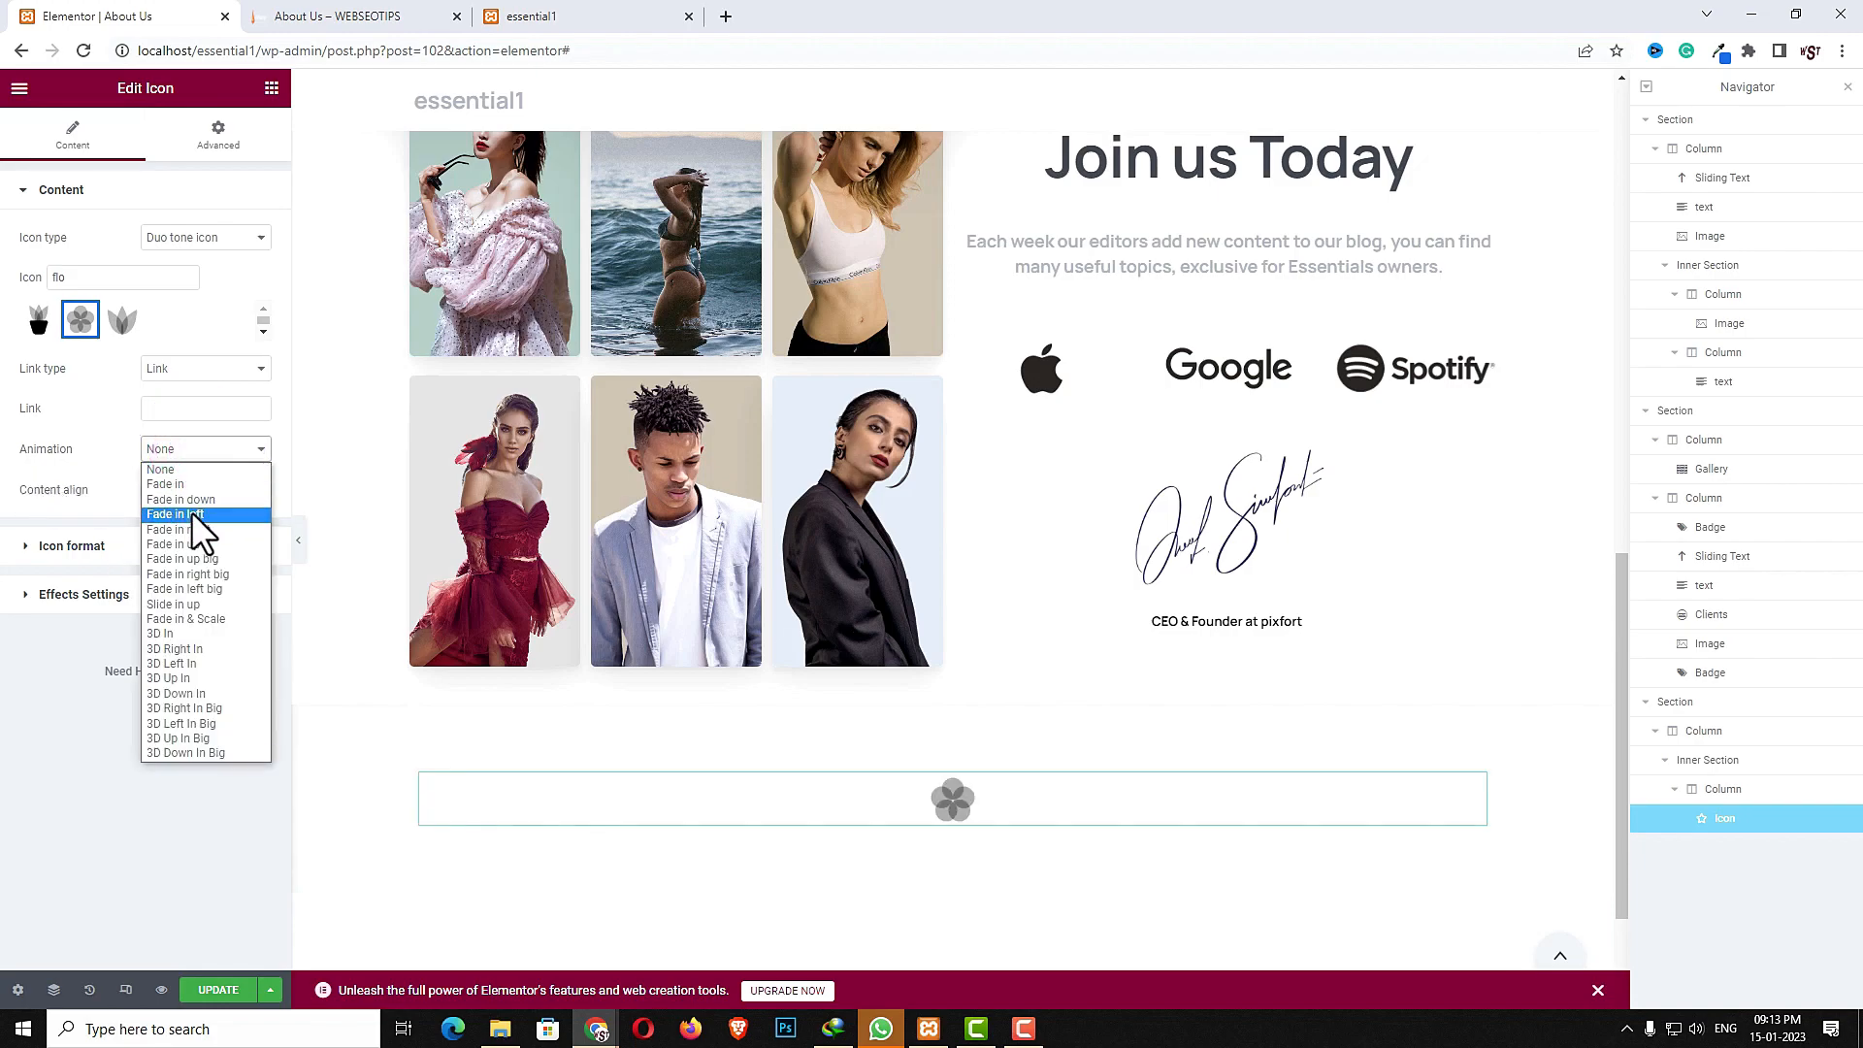
click(190, 510)
drag(220, 495, 173, 487)
text(300)
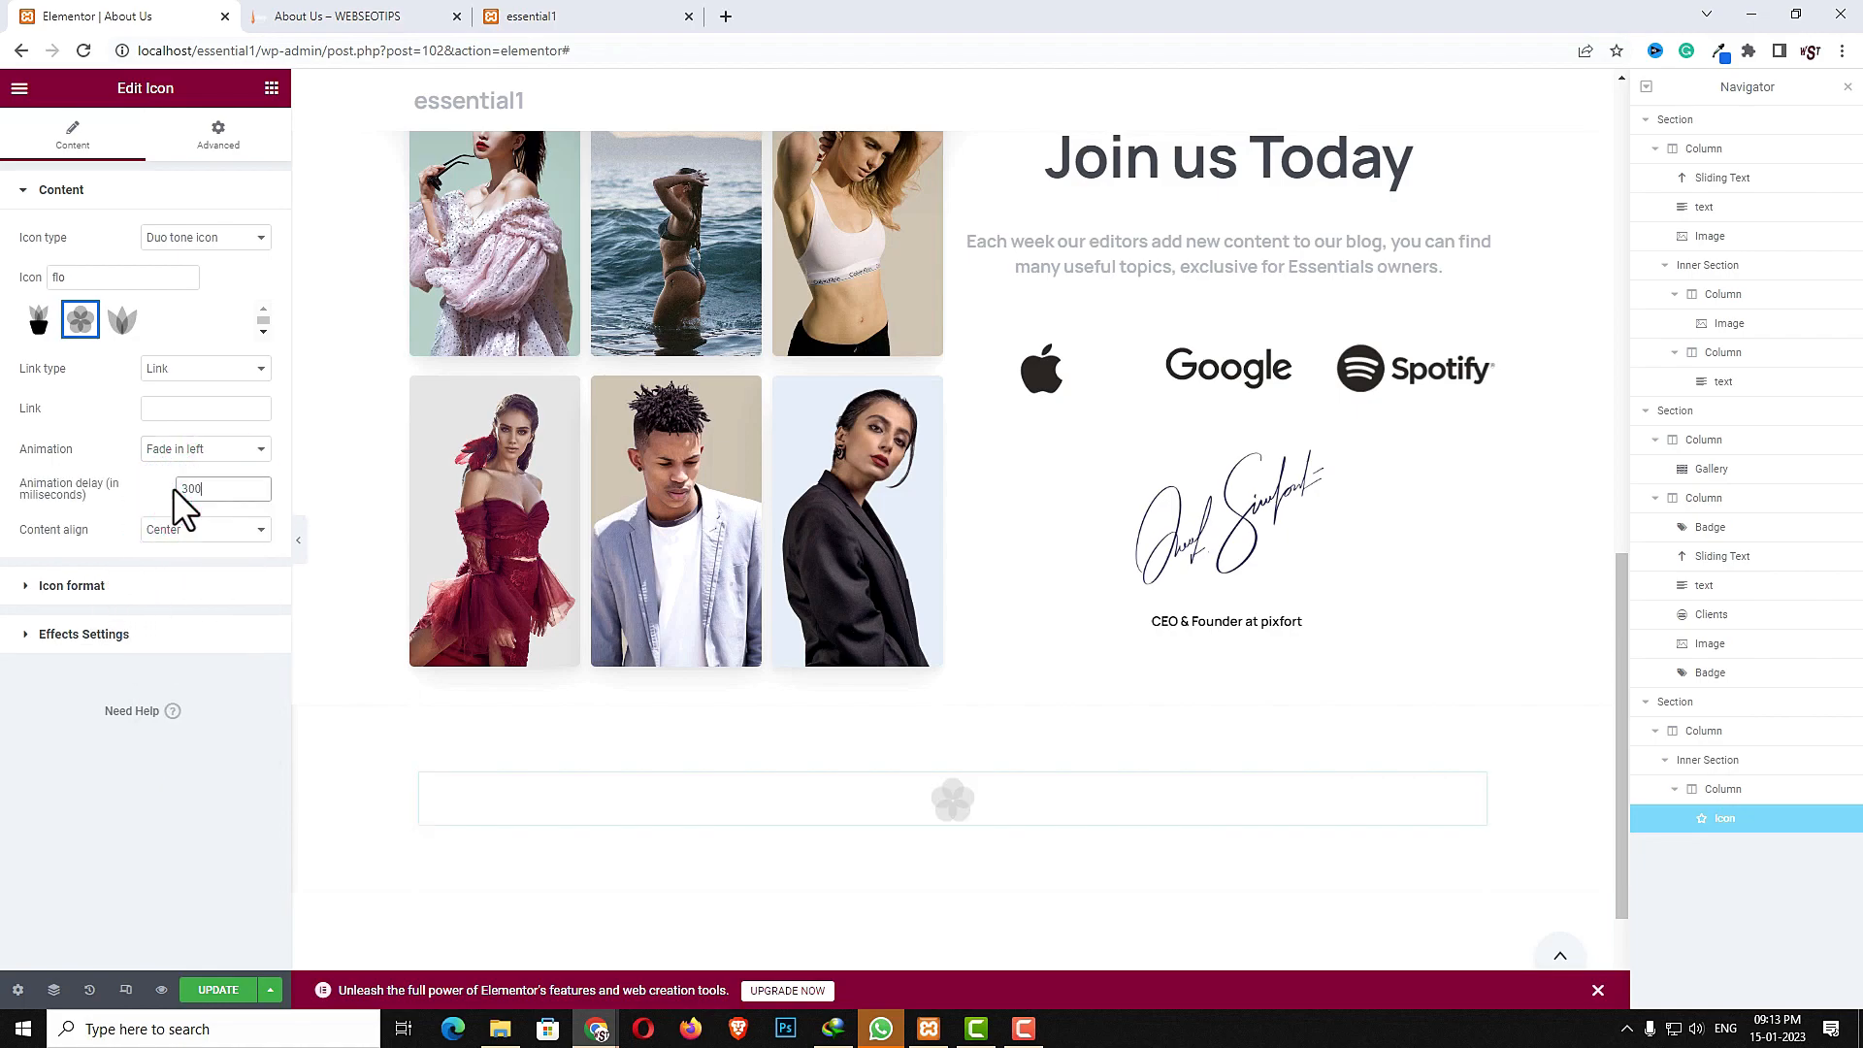
- Set the icon color to Blue
click(199, 602)
click(195, 285)
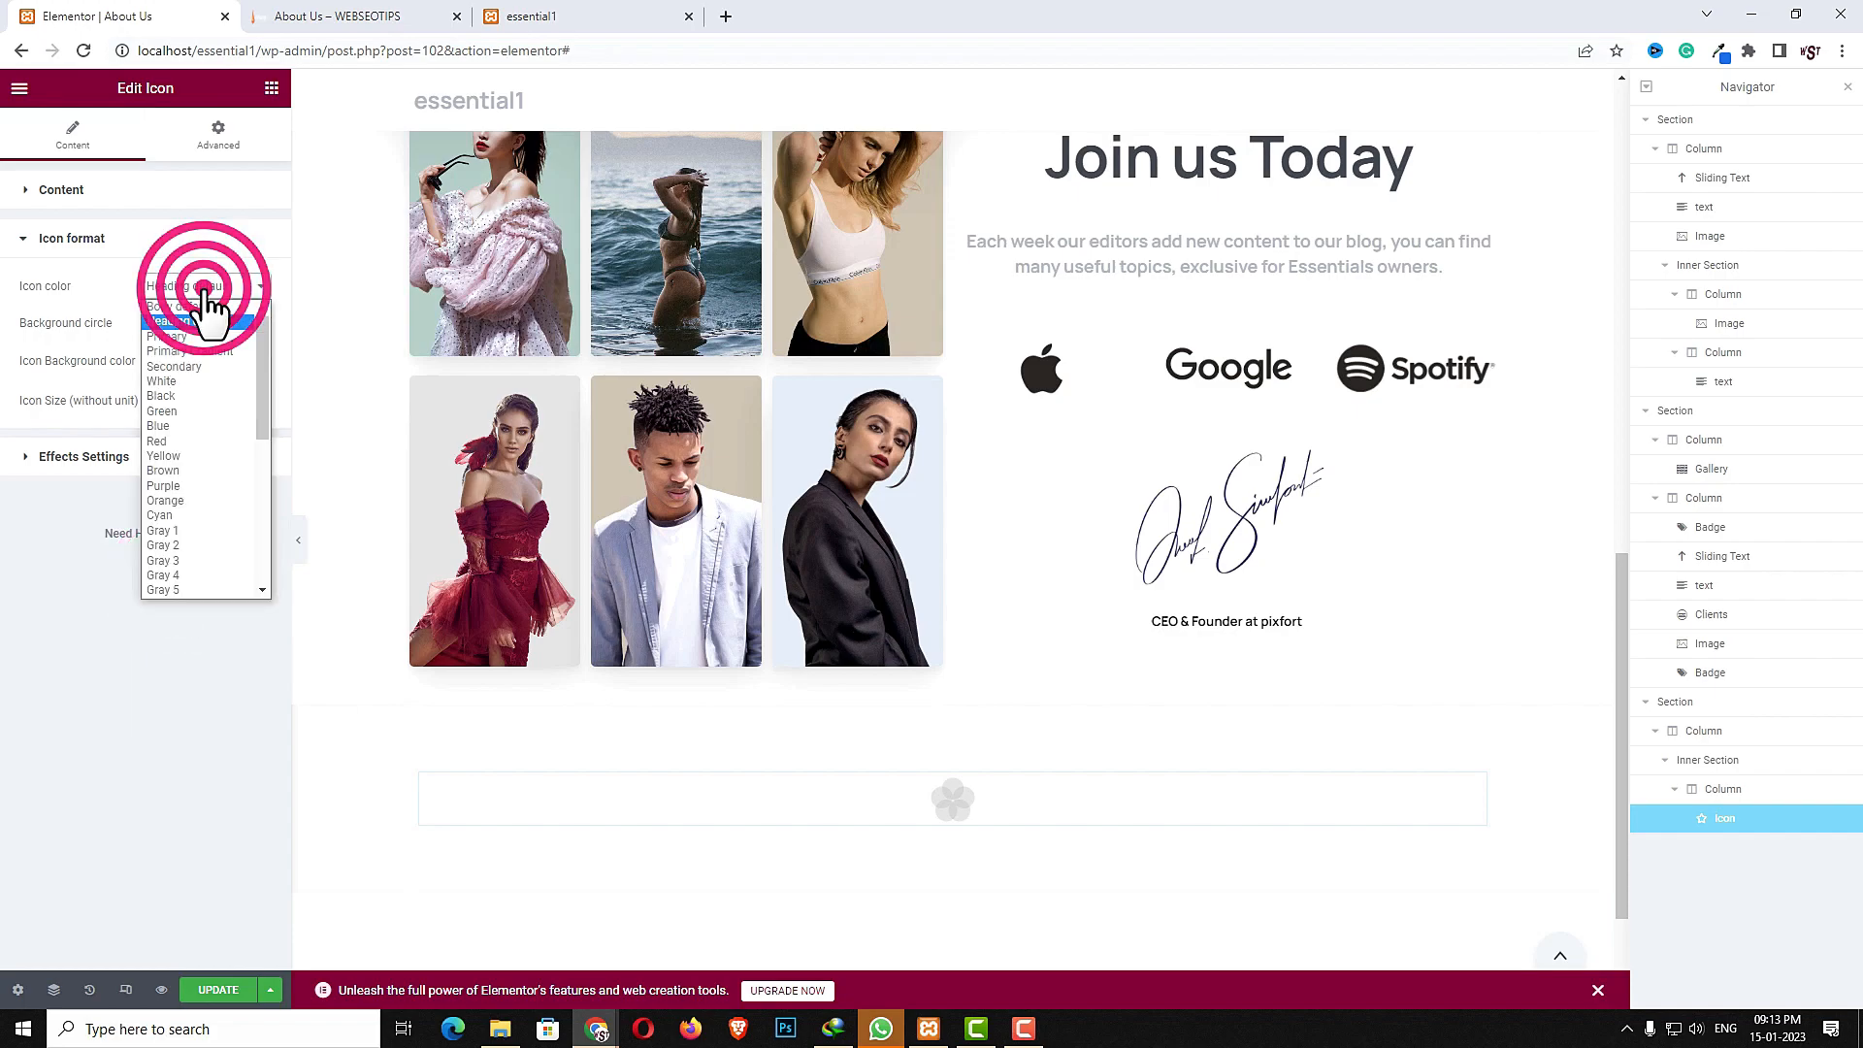
click(183, 426)
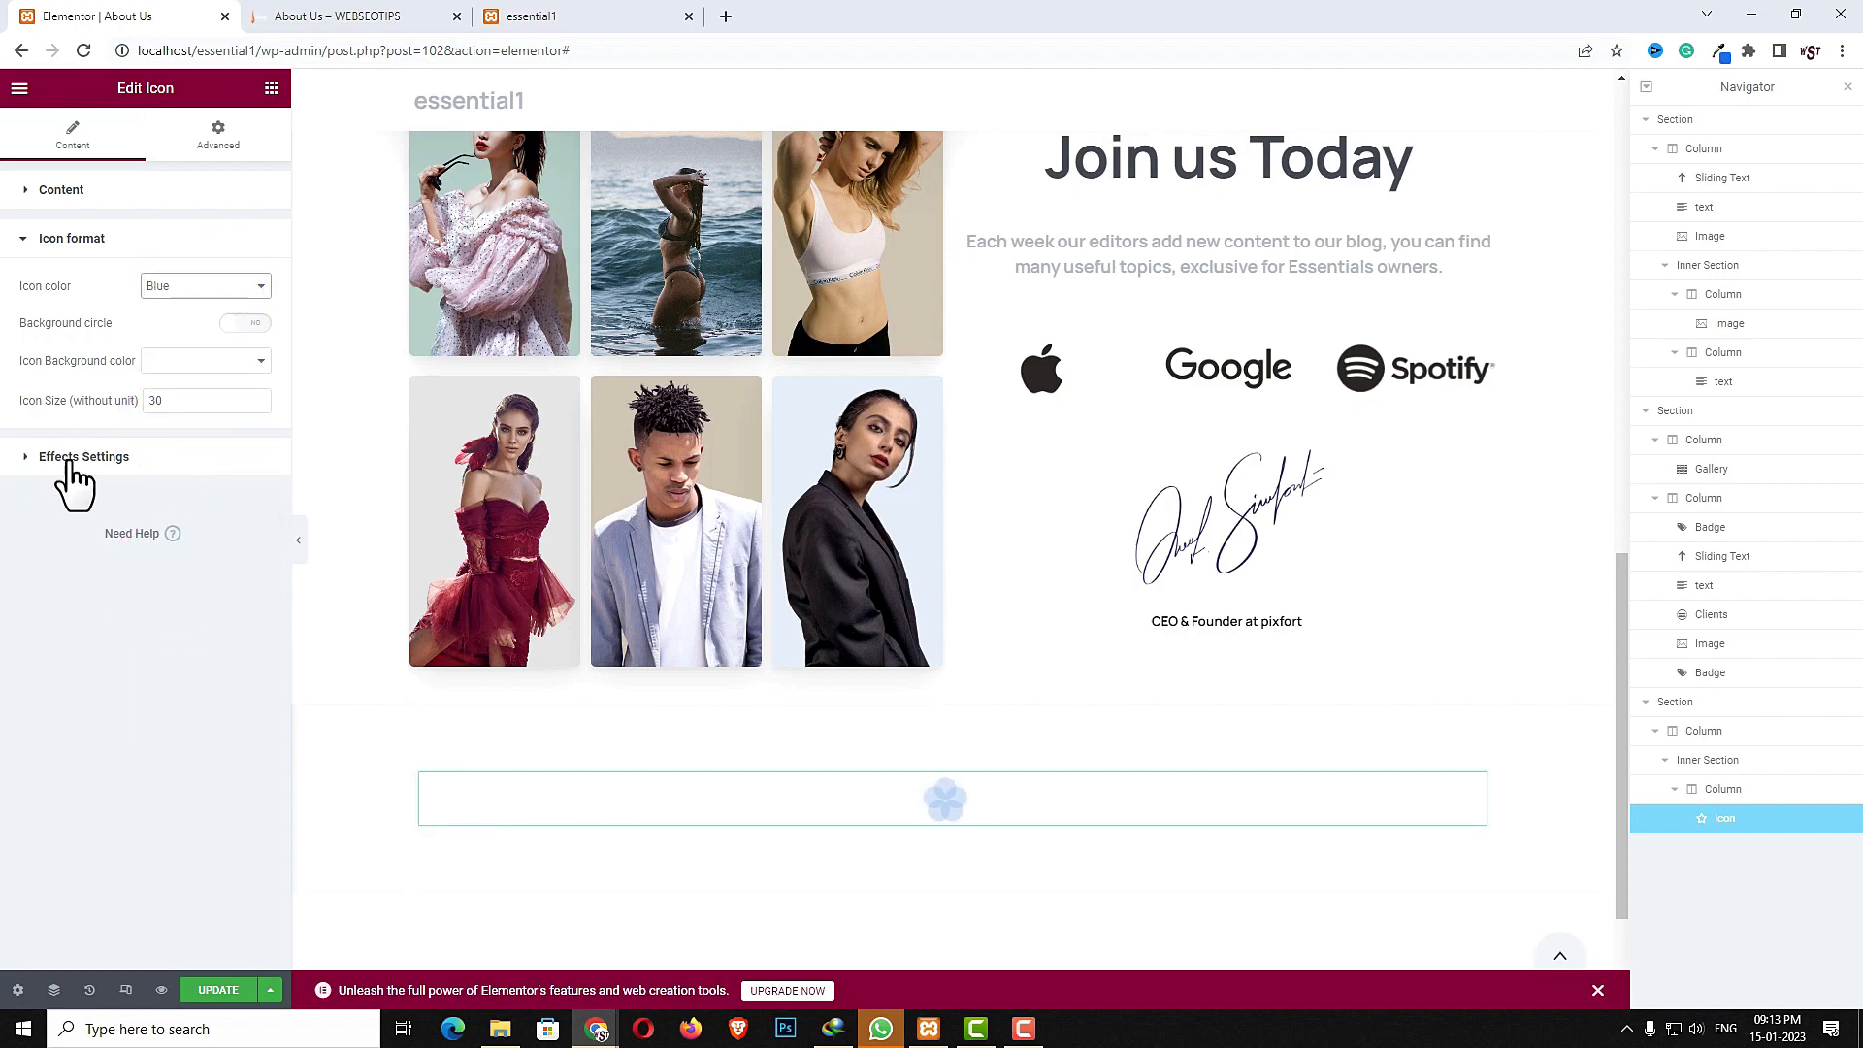
- Set the icon's width to Inline (auto) in its layout settings
click(217, 134)
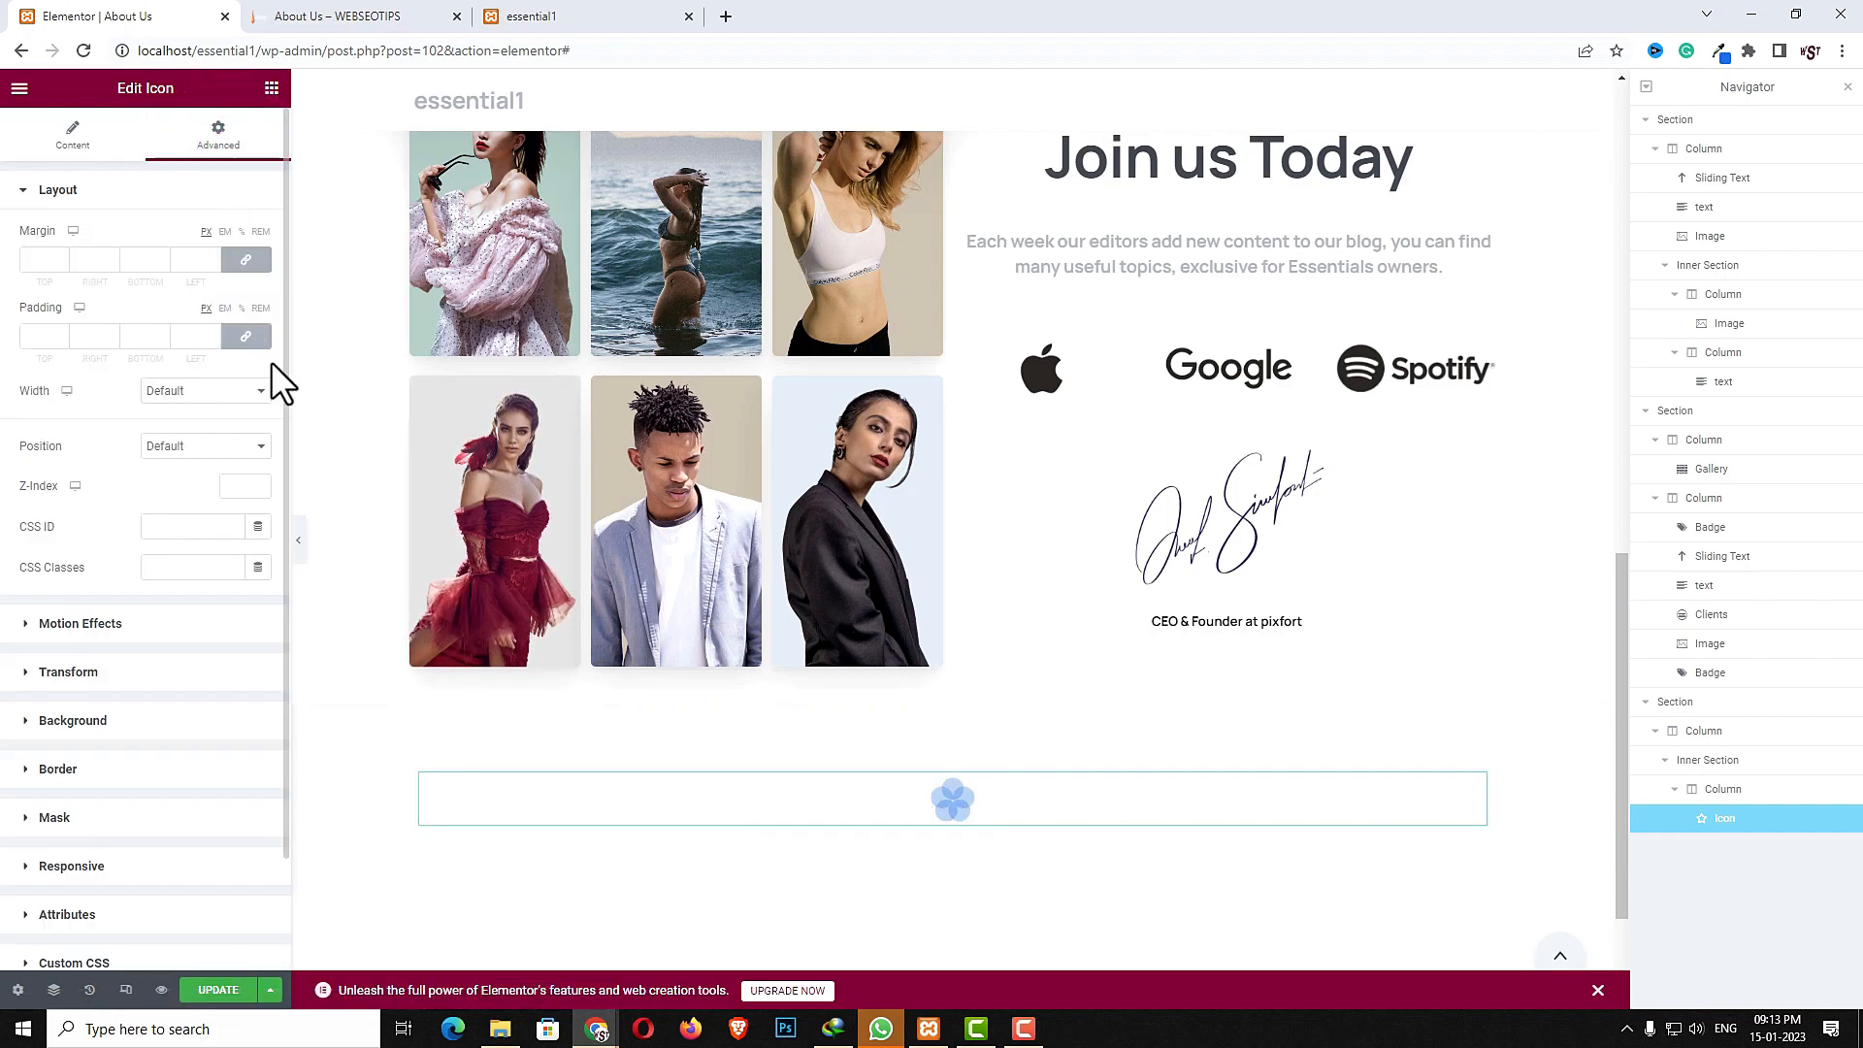
click(190, 392)
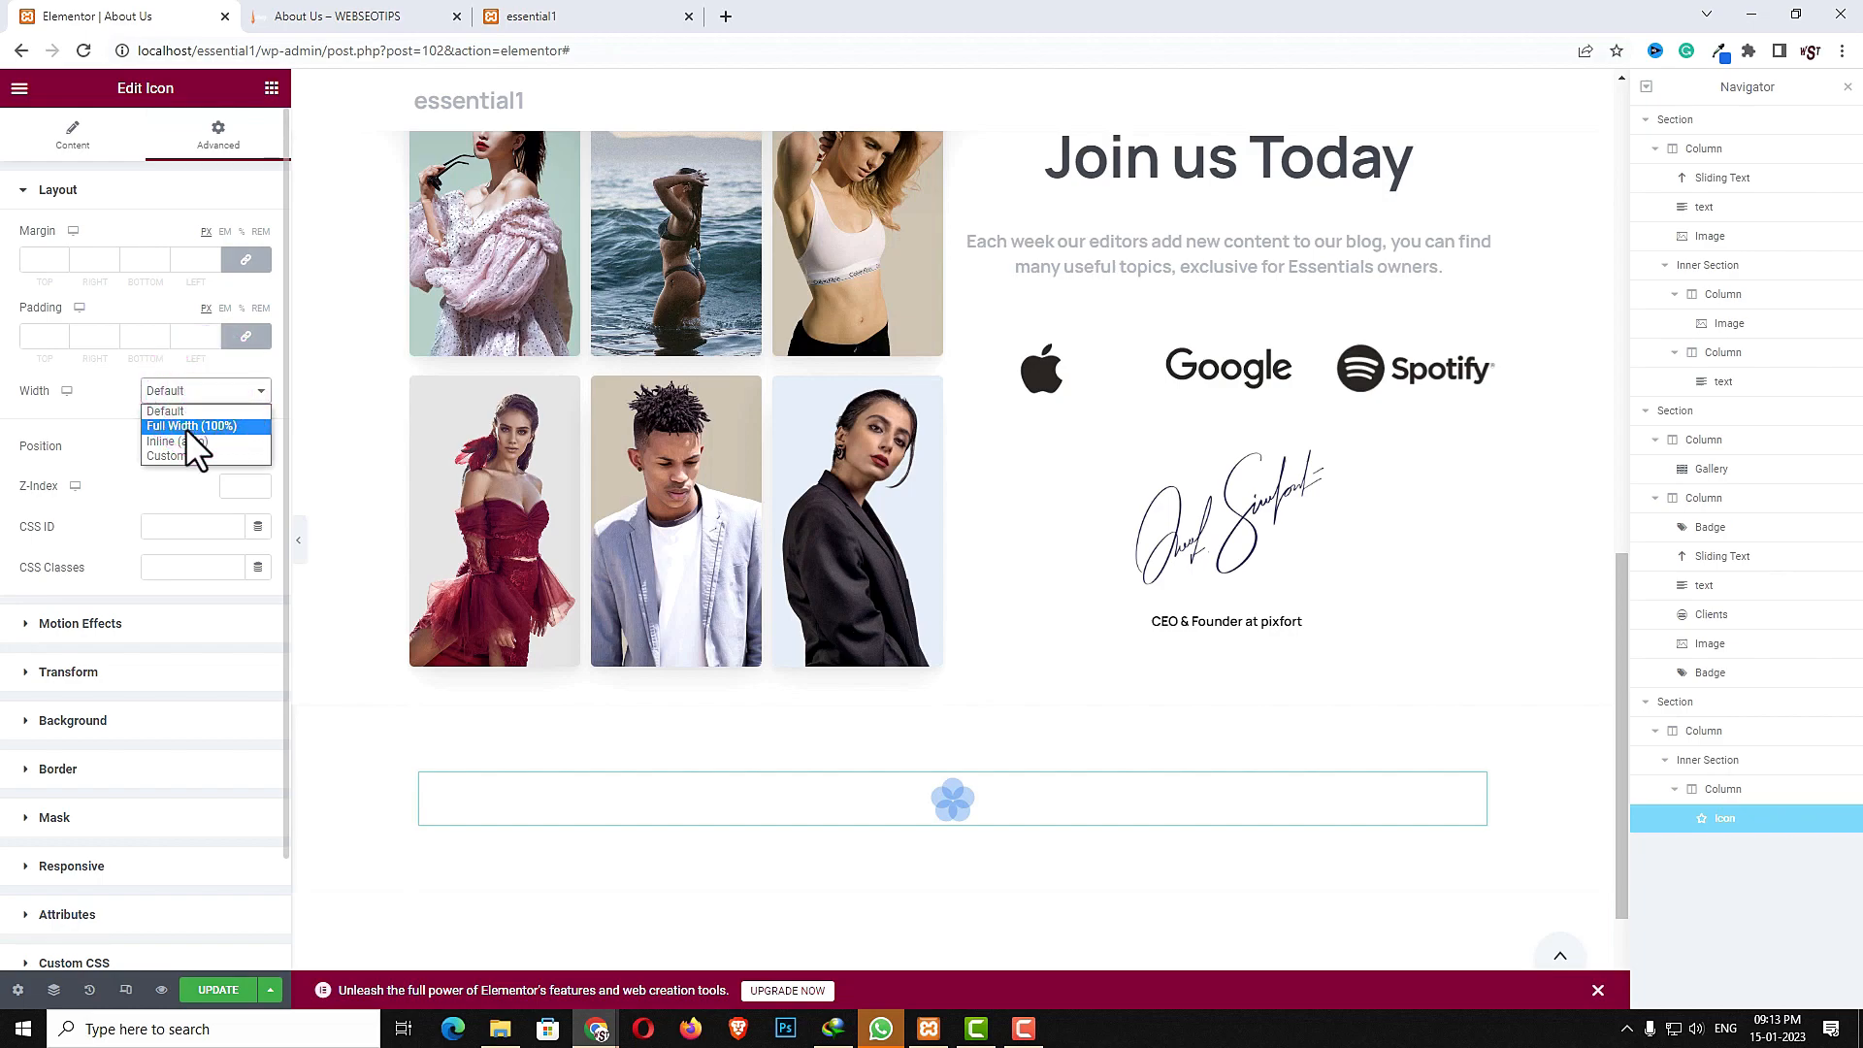
click(181, 441)
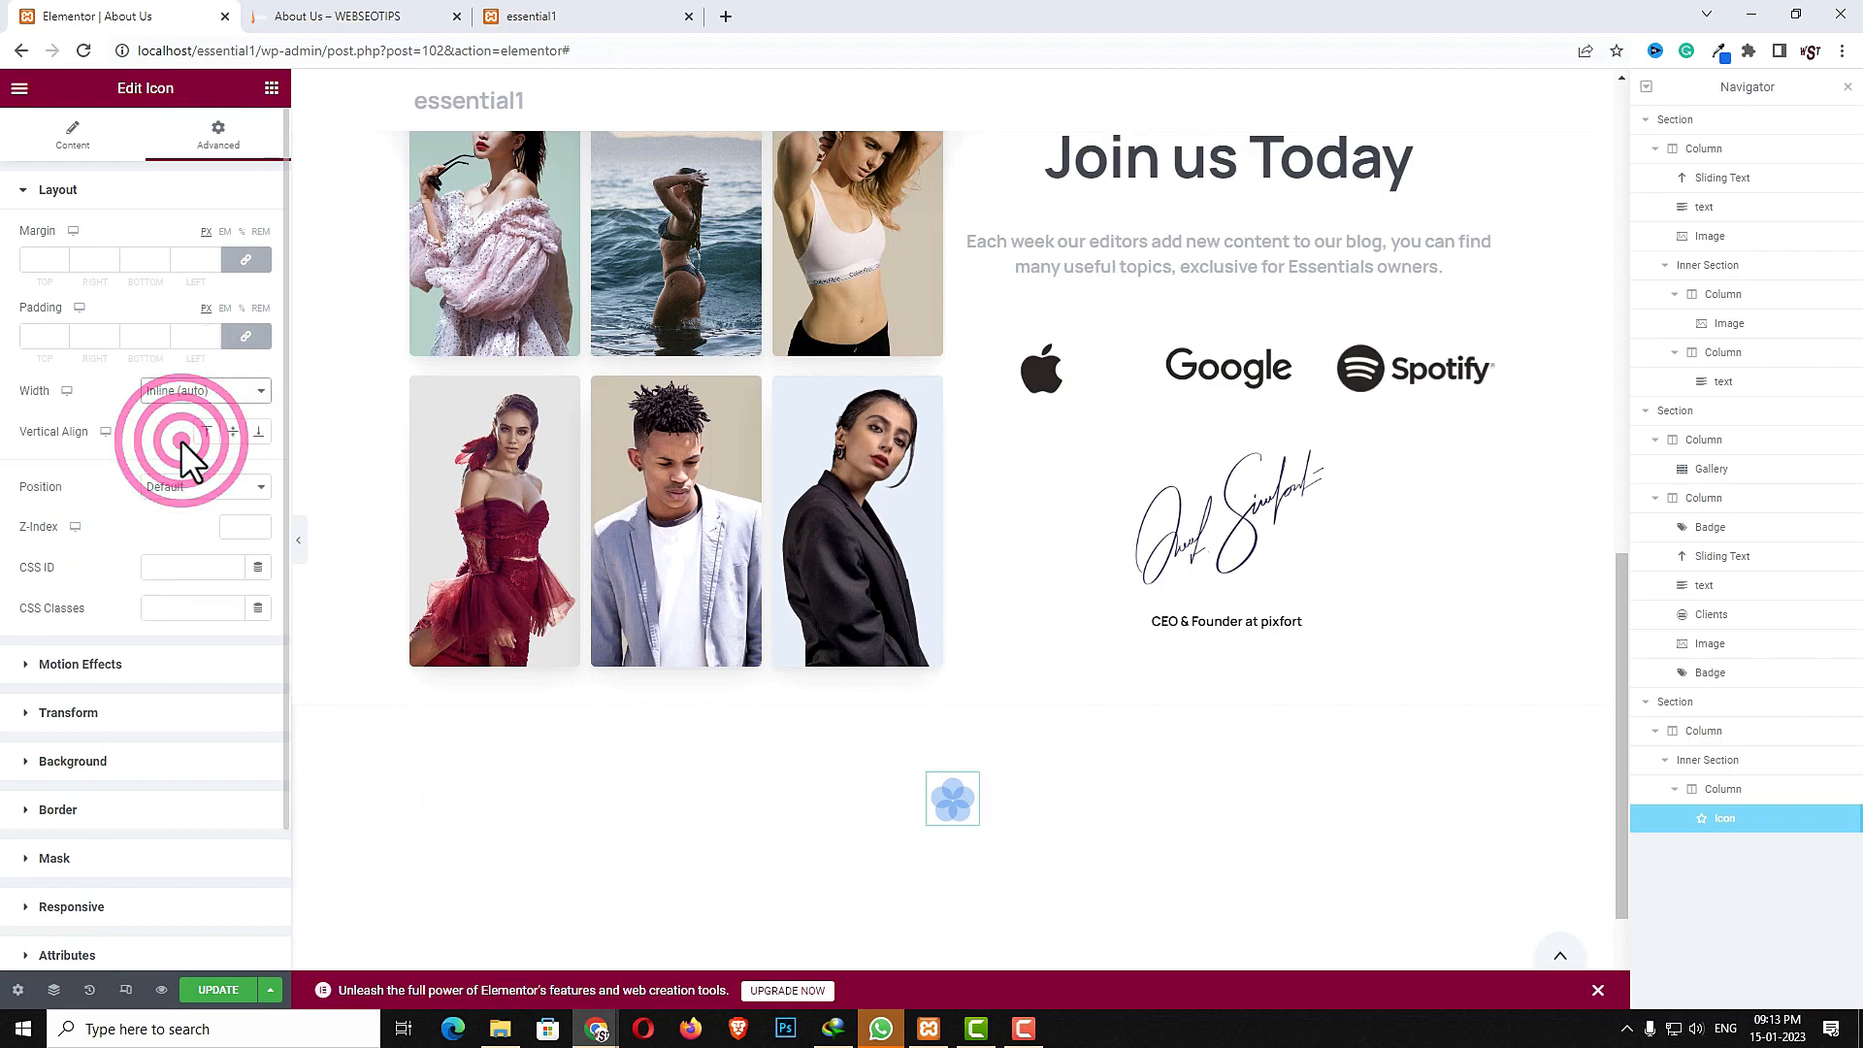
- Duplicate the icon twice so three icons sit side by side
right_click(947, 801)
click(1014, 694)
right_click(941, 796)
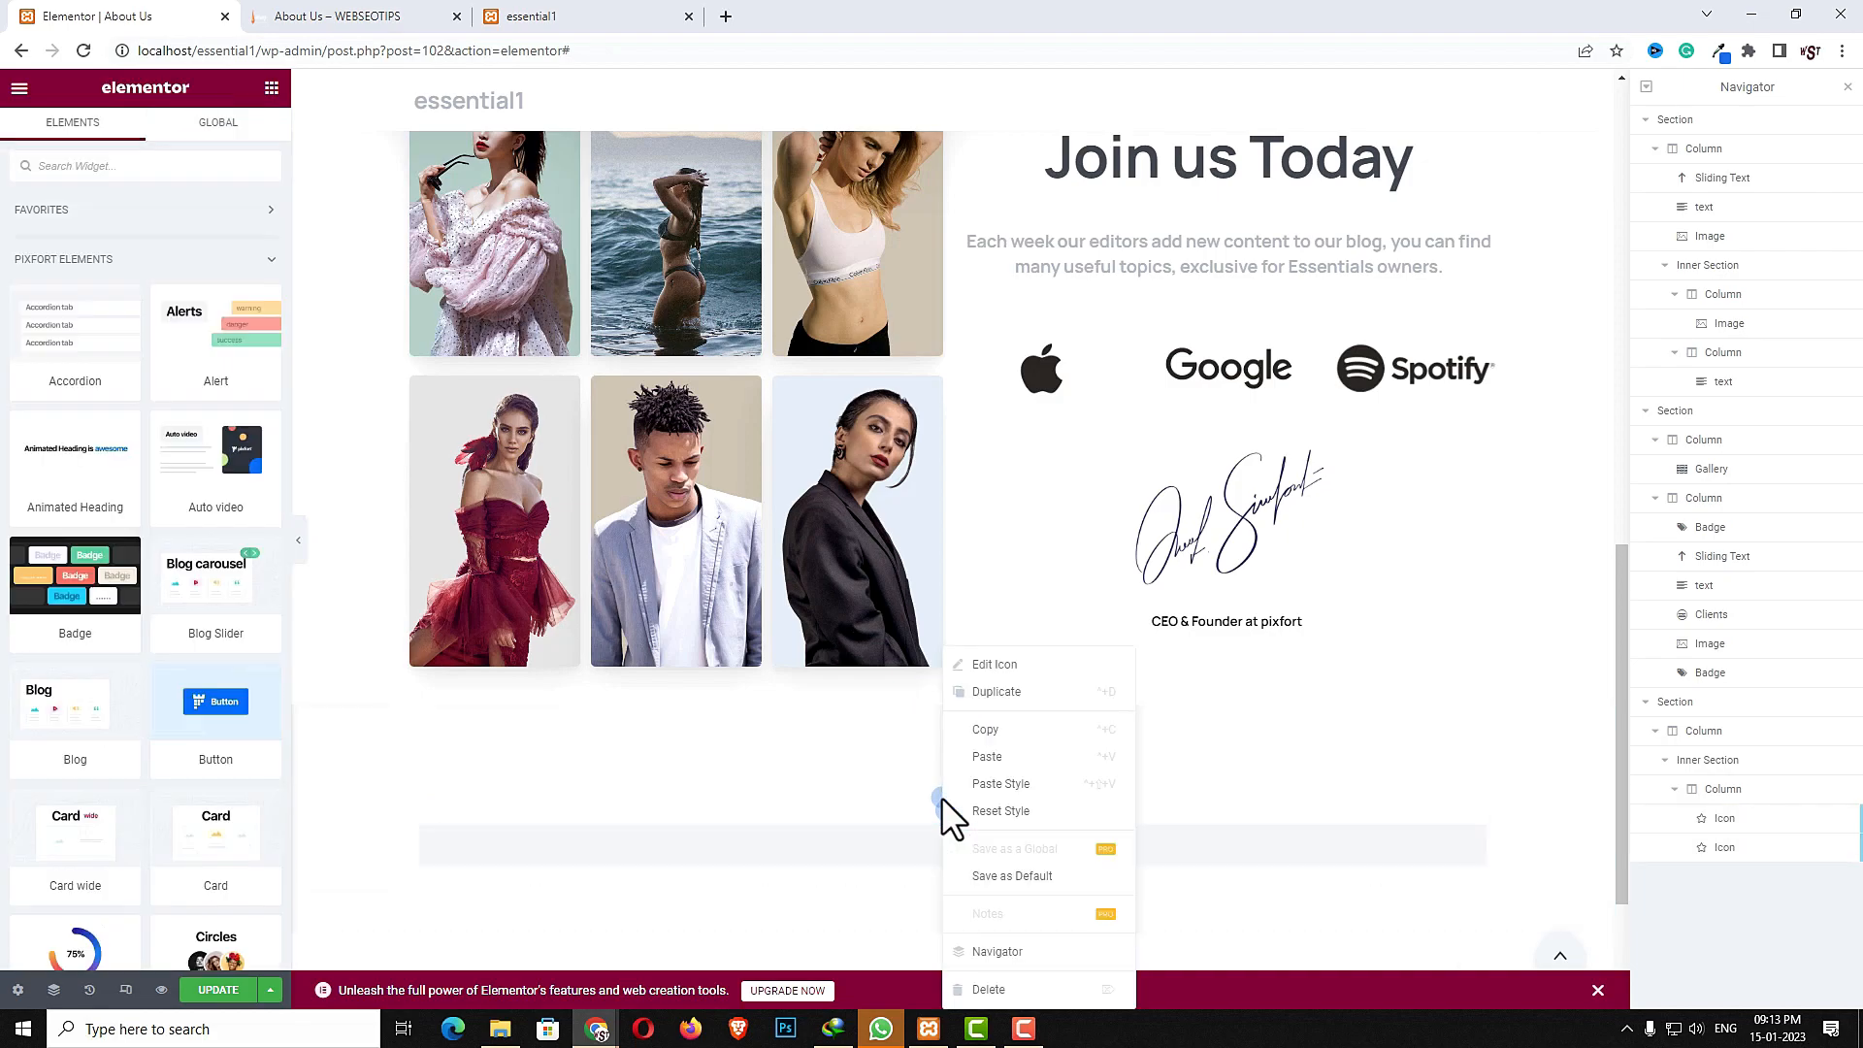
click(975, 691)
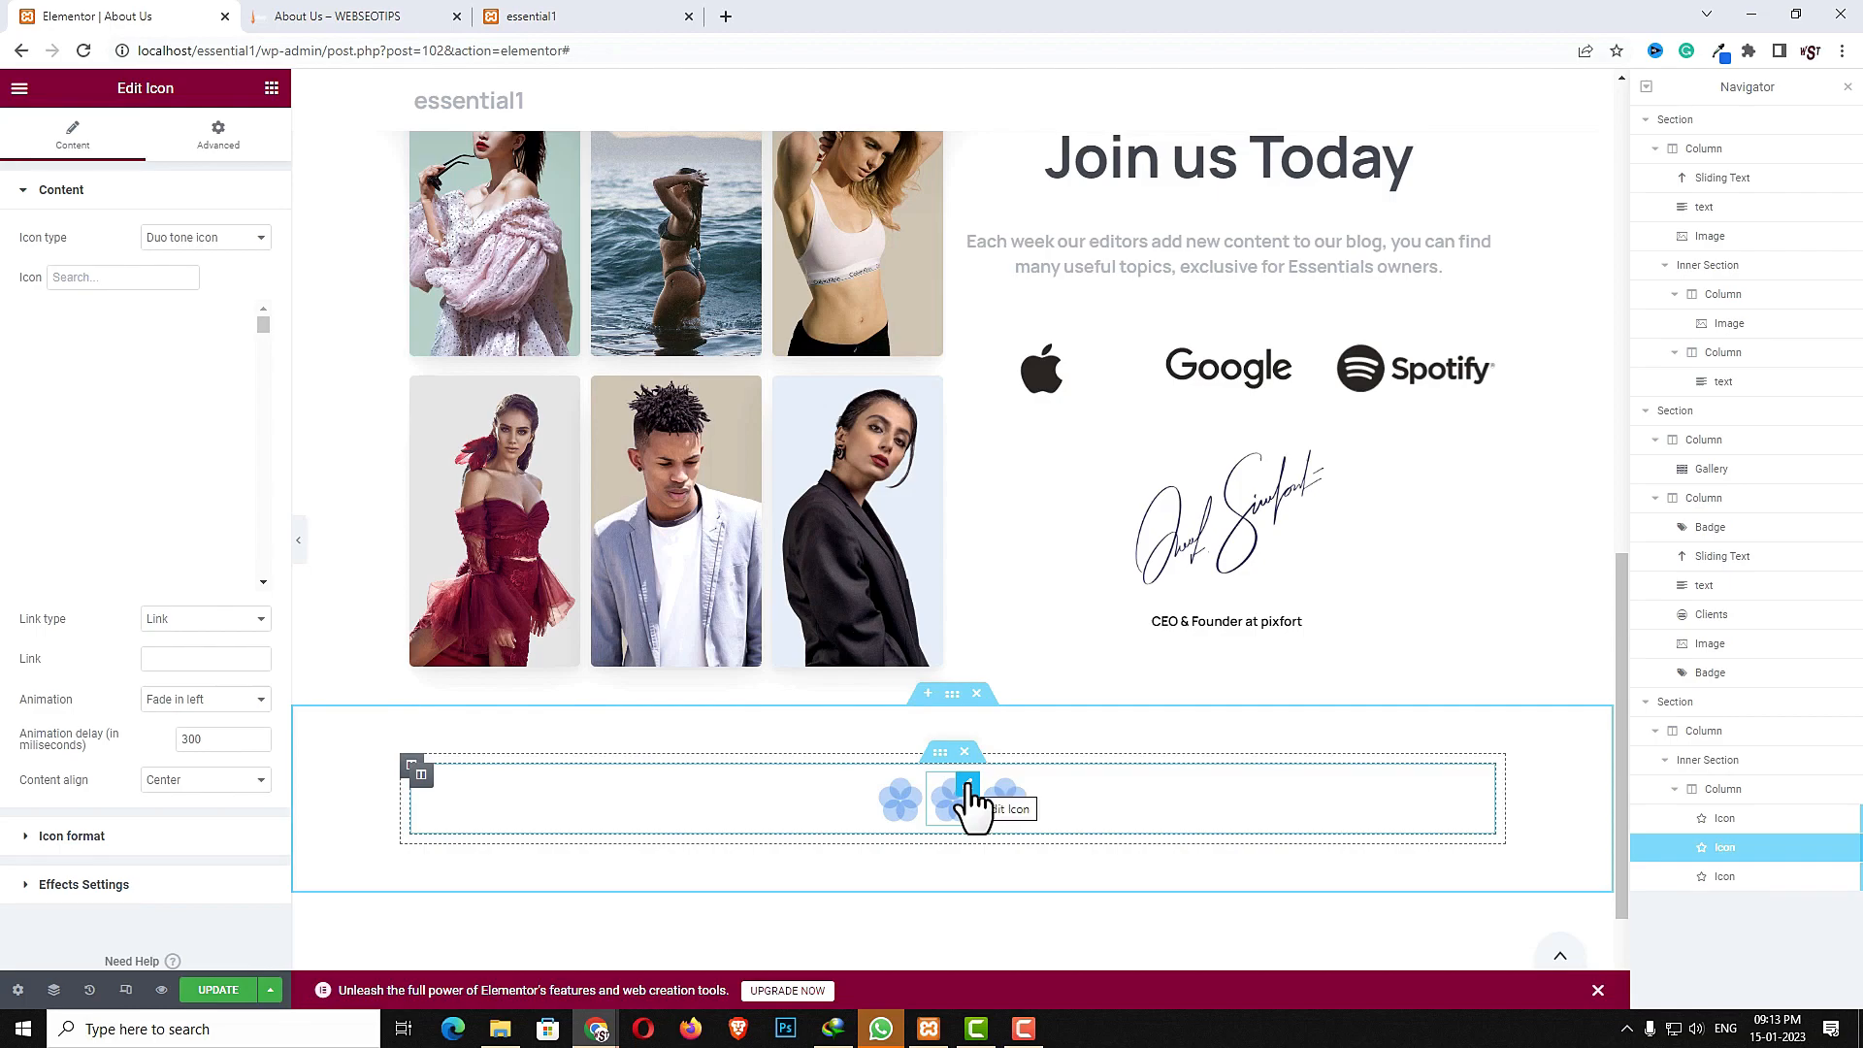
- Change the middle icon to a different flower icon from a "flo" search
click(965, 802)
click(143, 278)
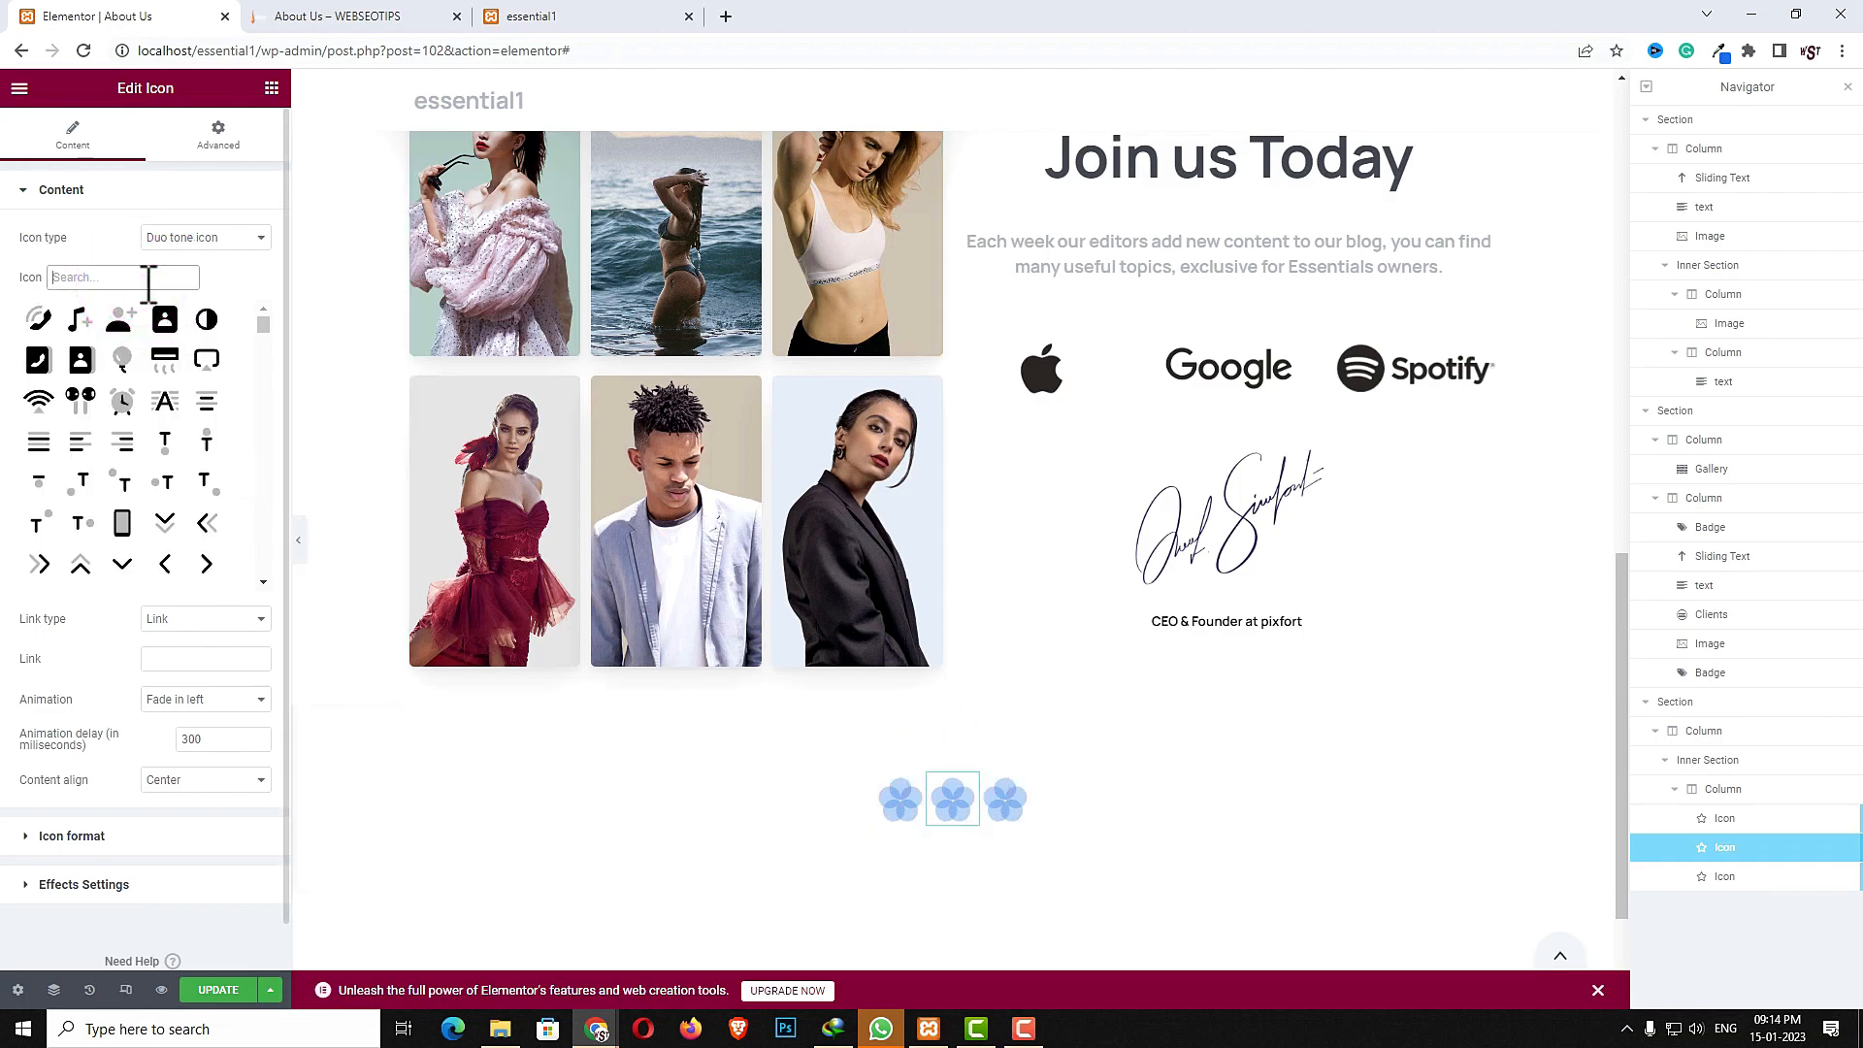
text(flo)
click(122, 320)
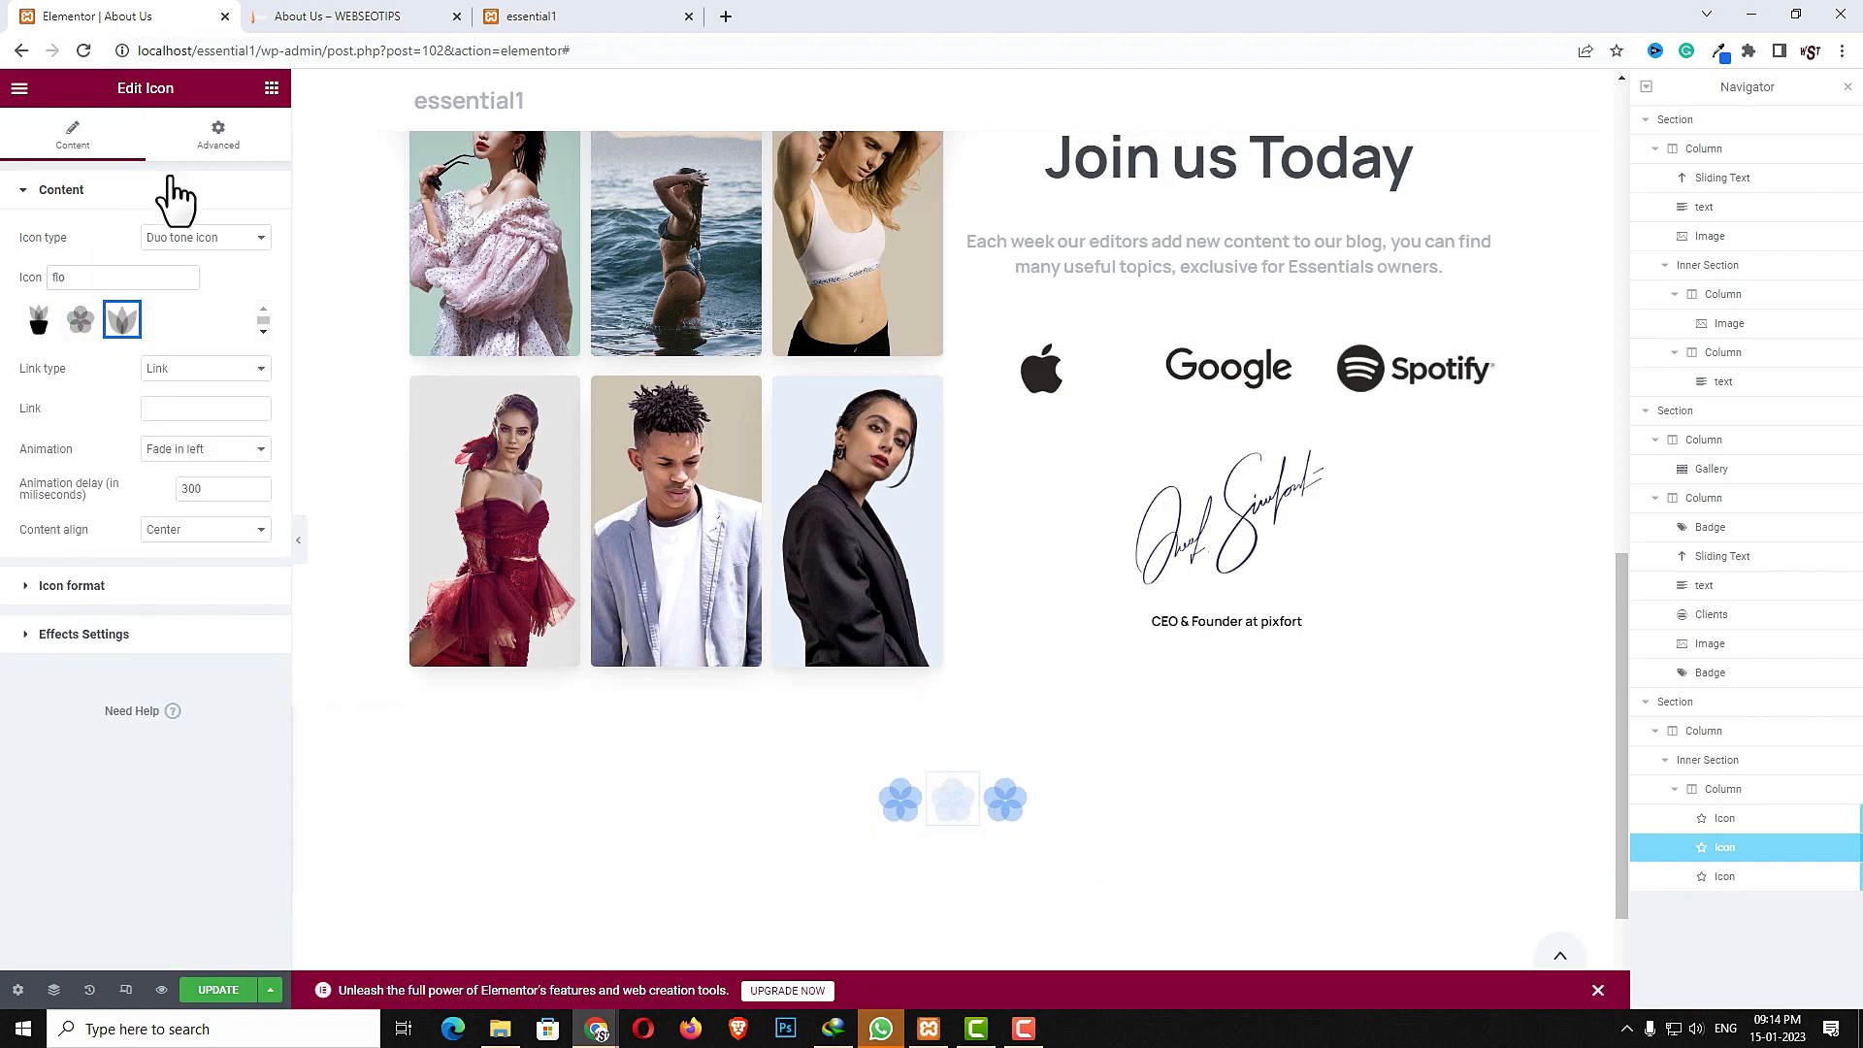
- Unlink the middle icon's padding and set its right and left padding to 15
click(222, 136)
click(254, 335)
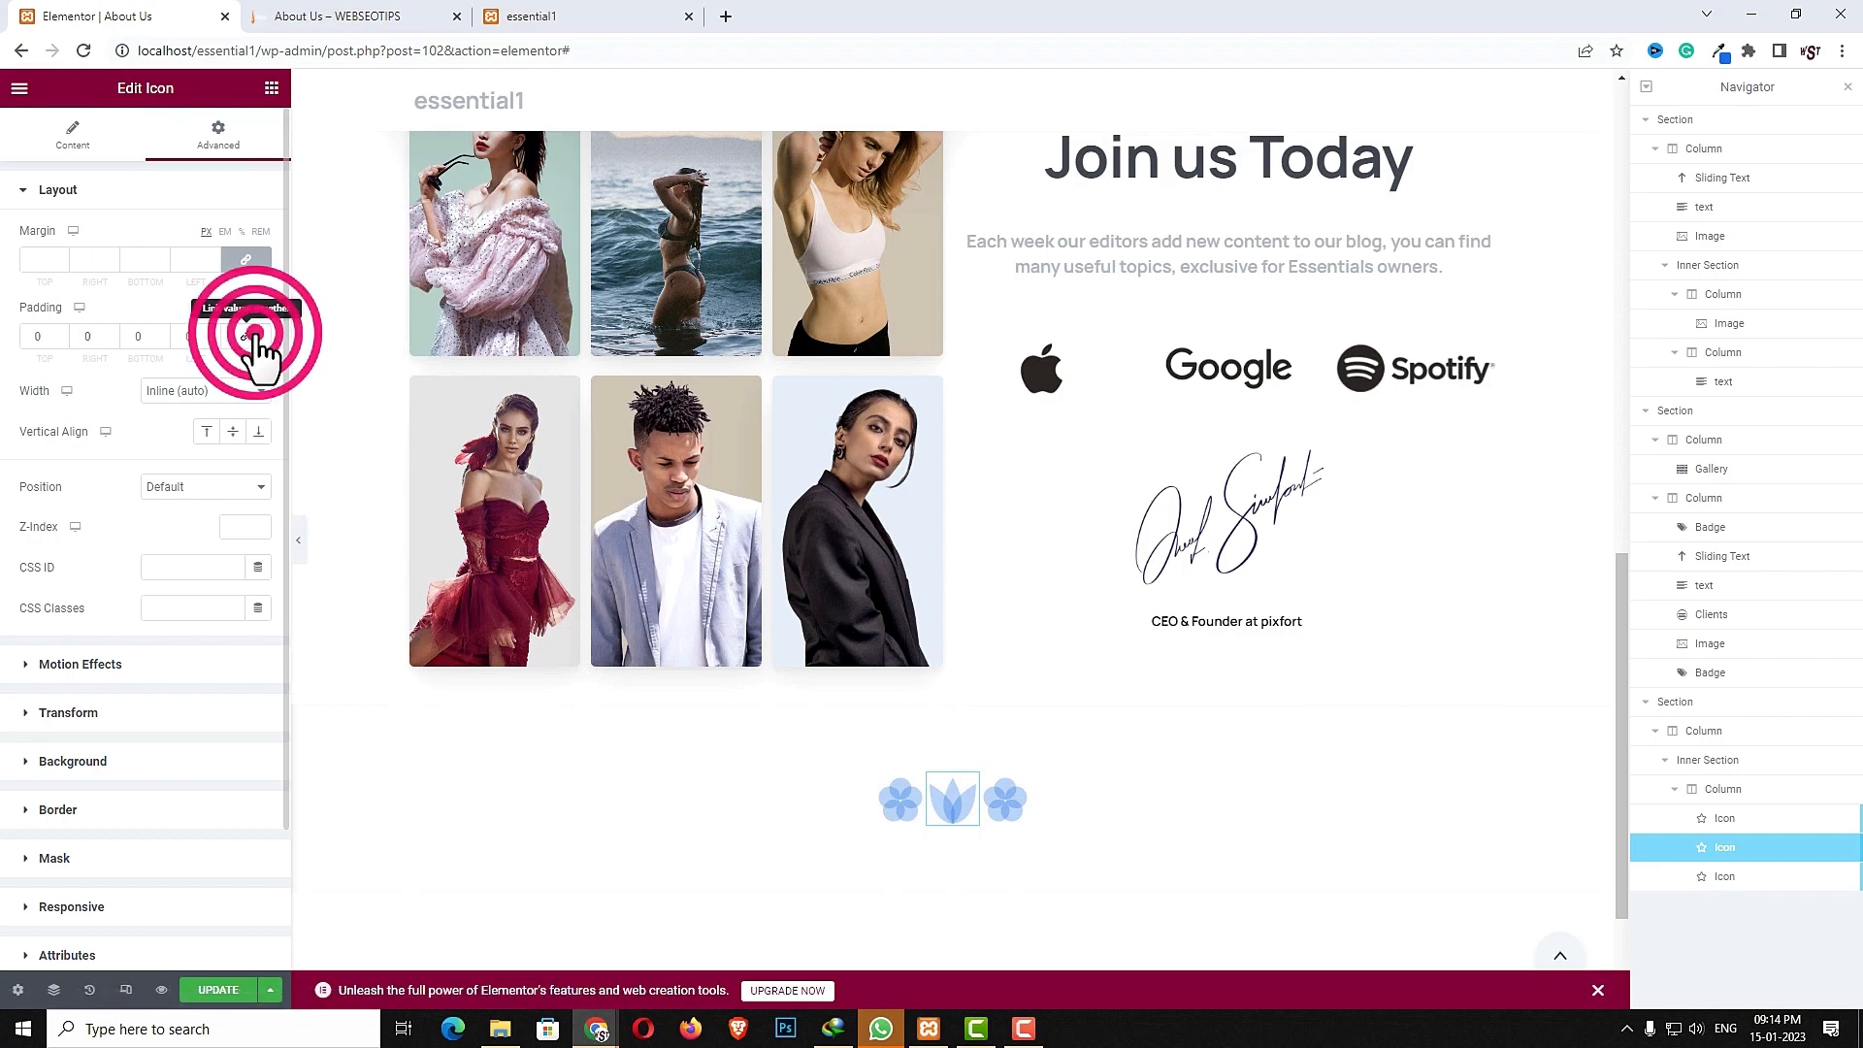
click(101, 337)
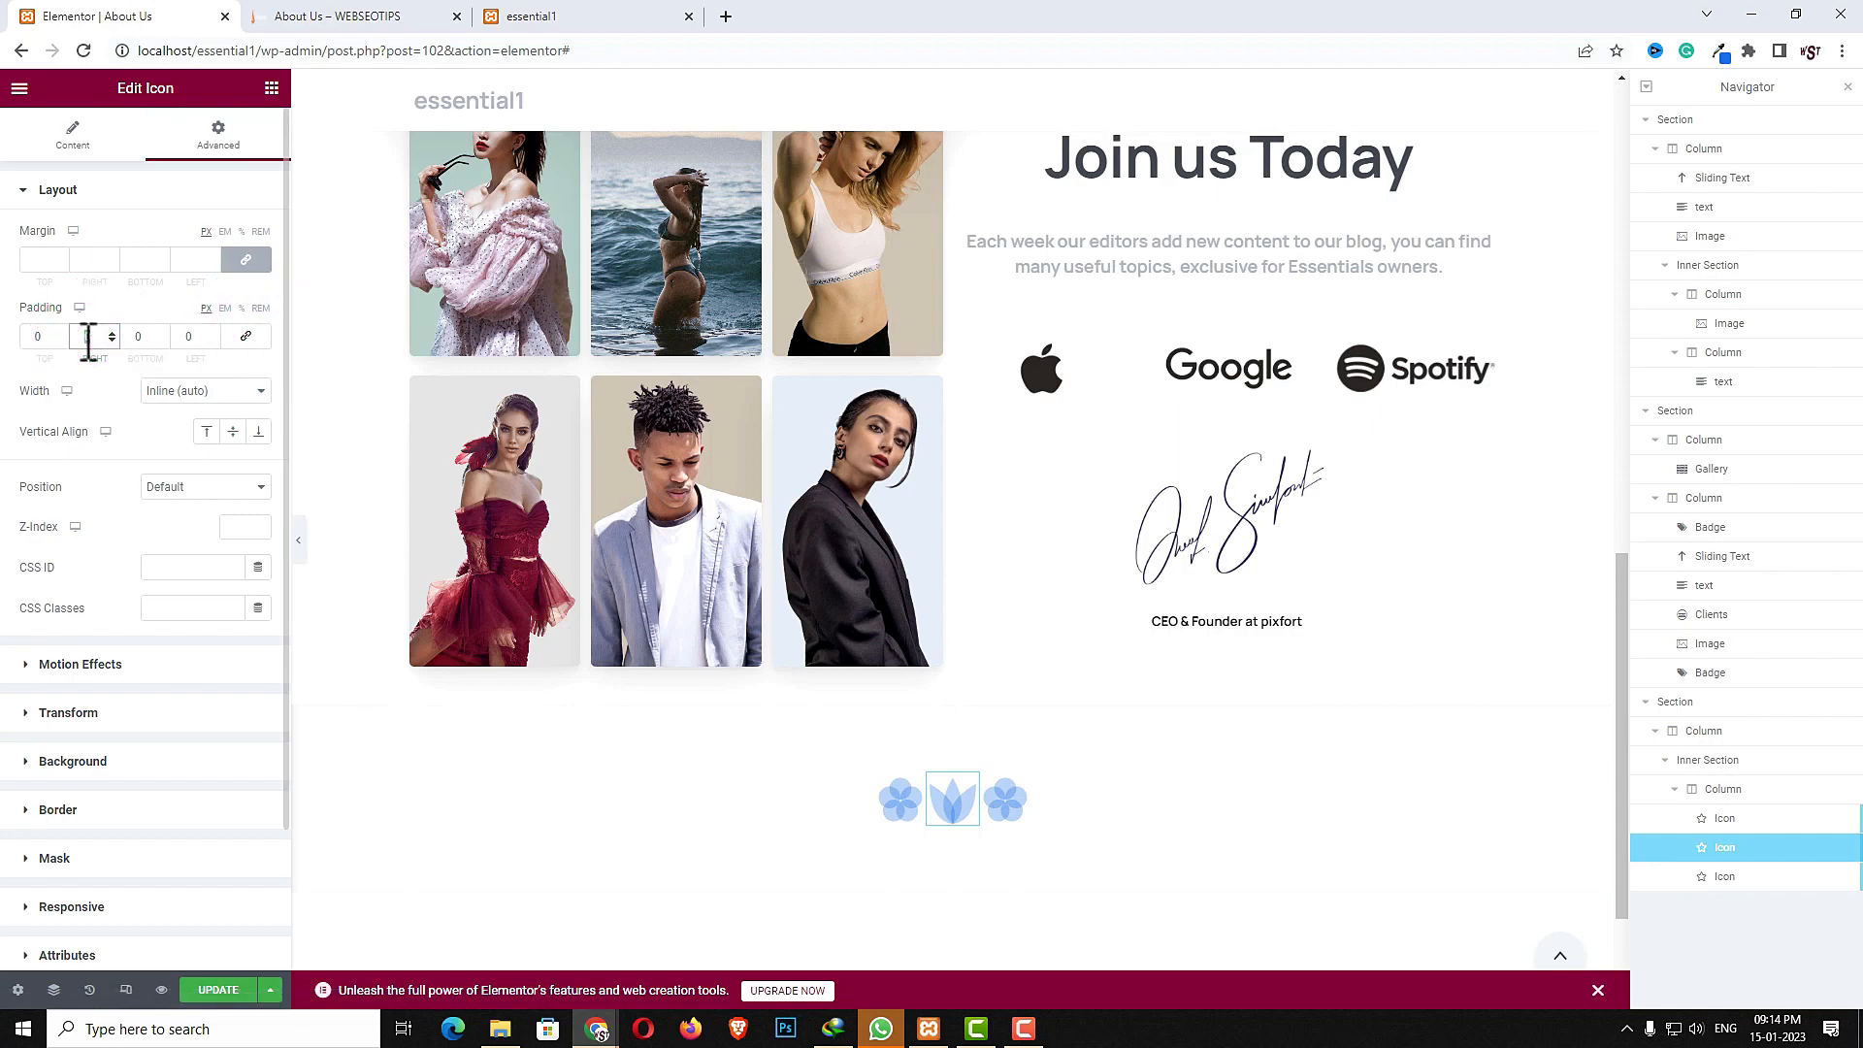
text(15)
click(188, 336)
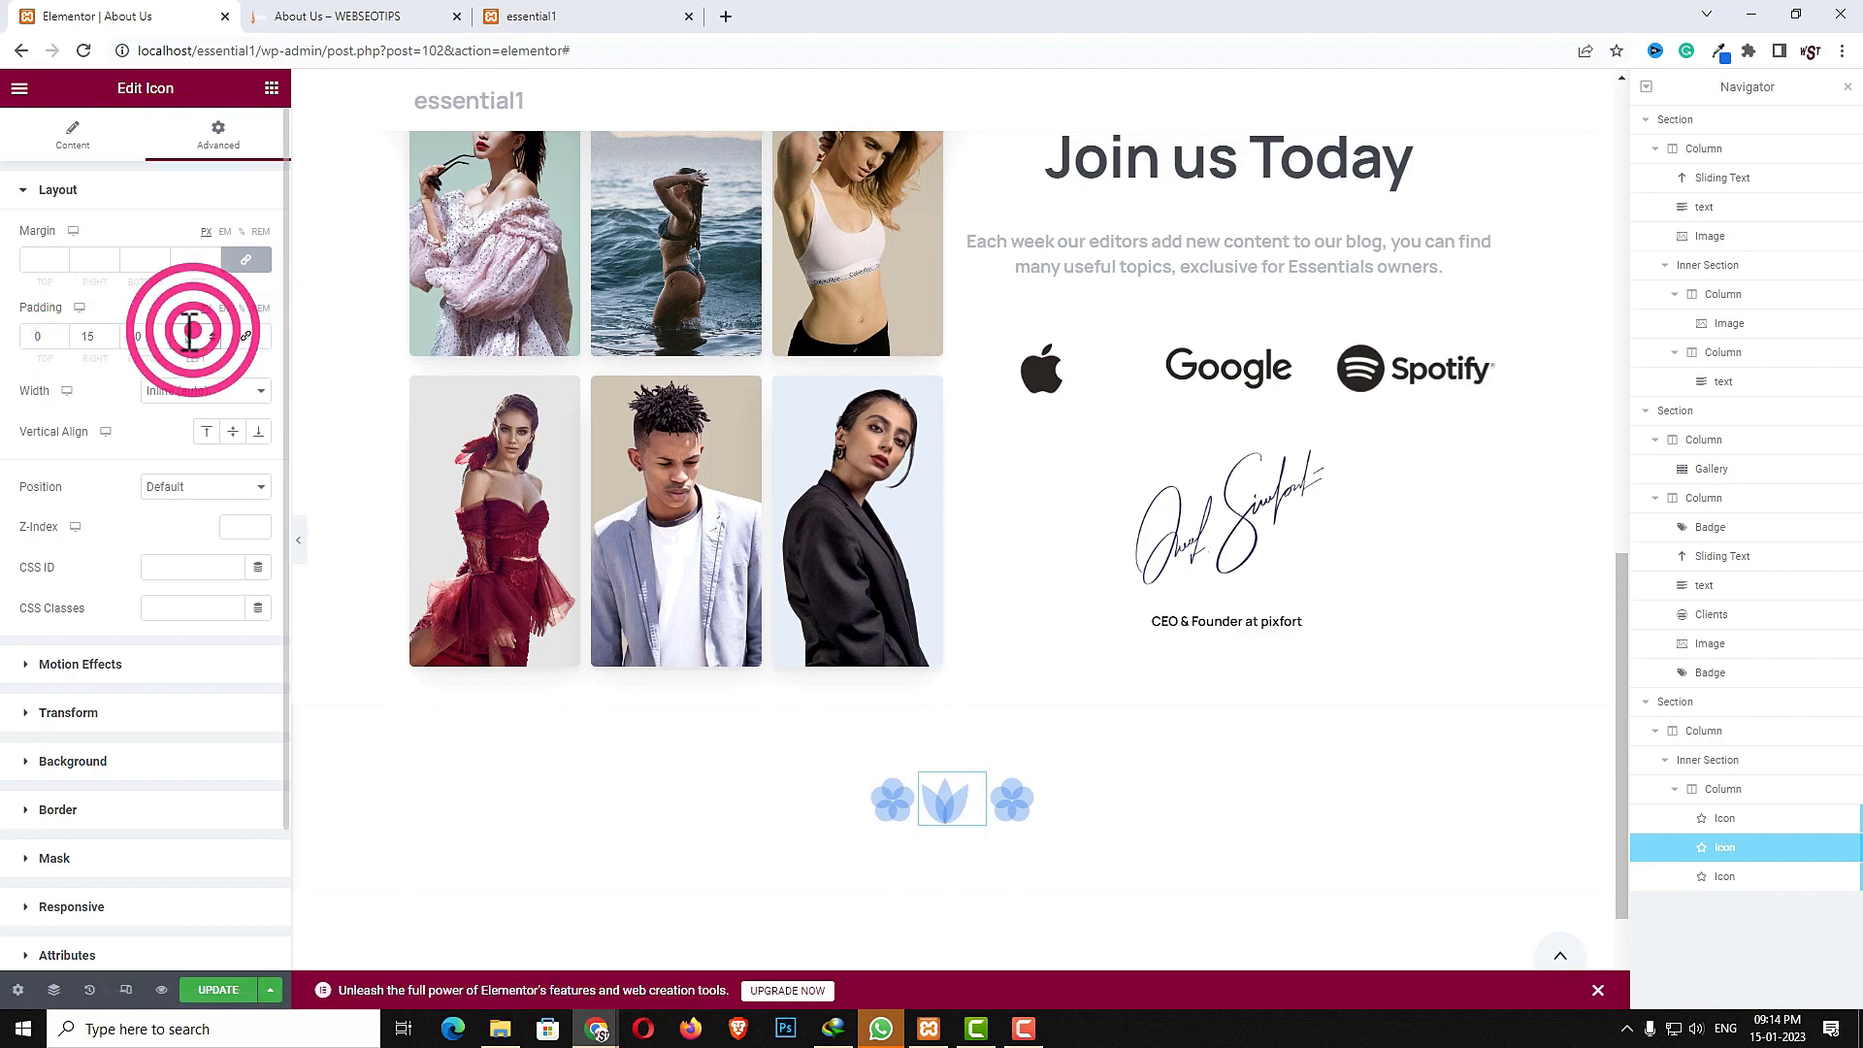
text(15)
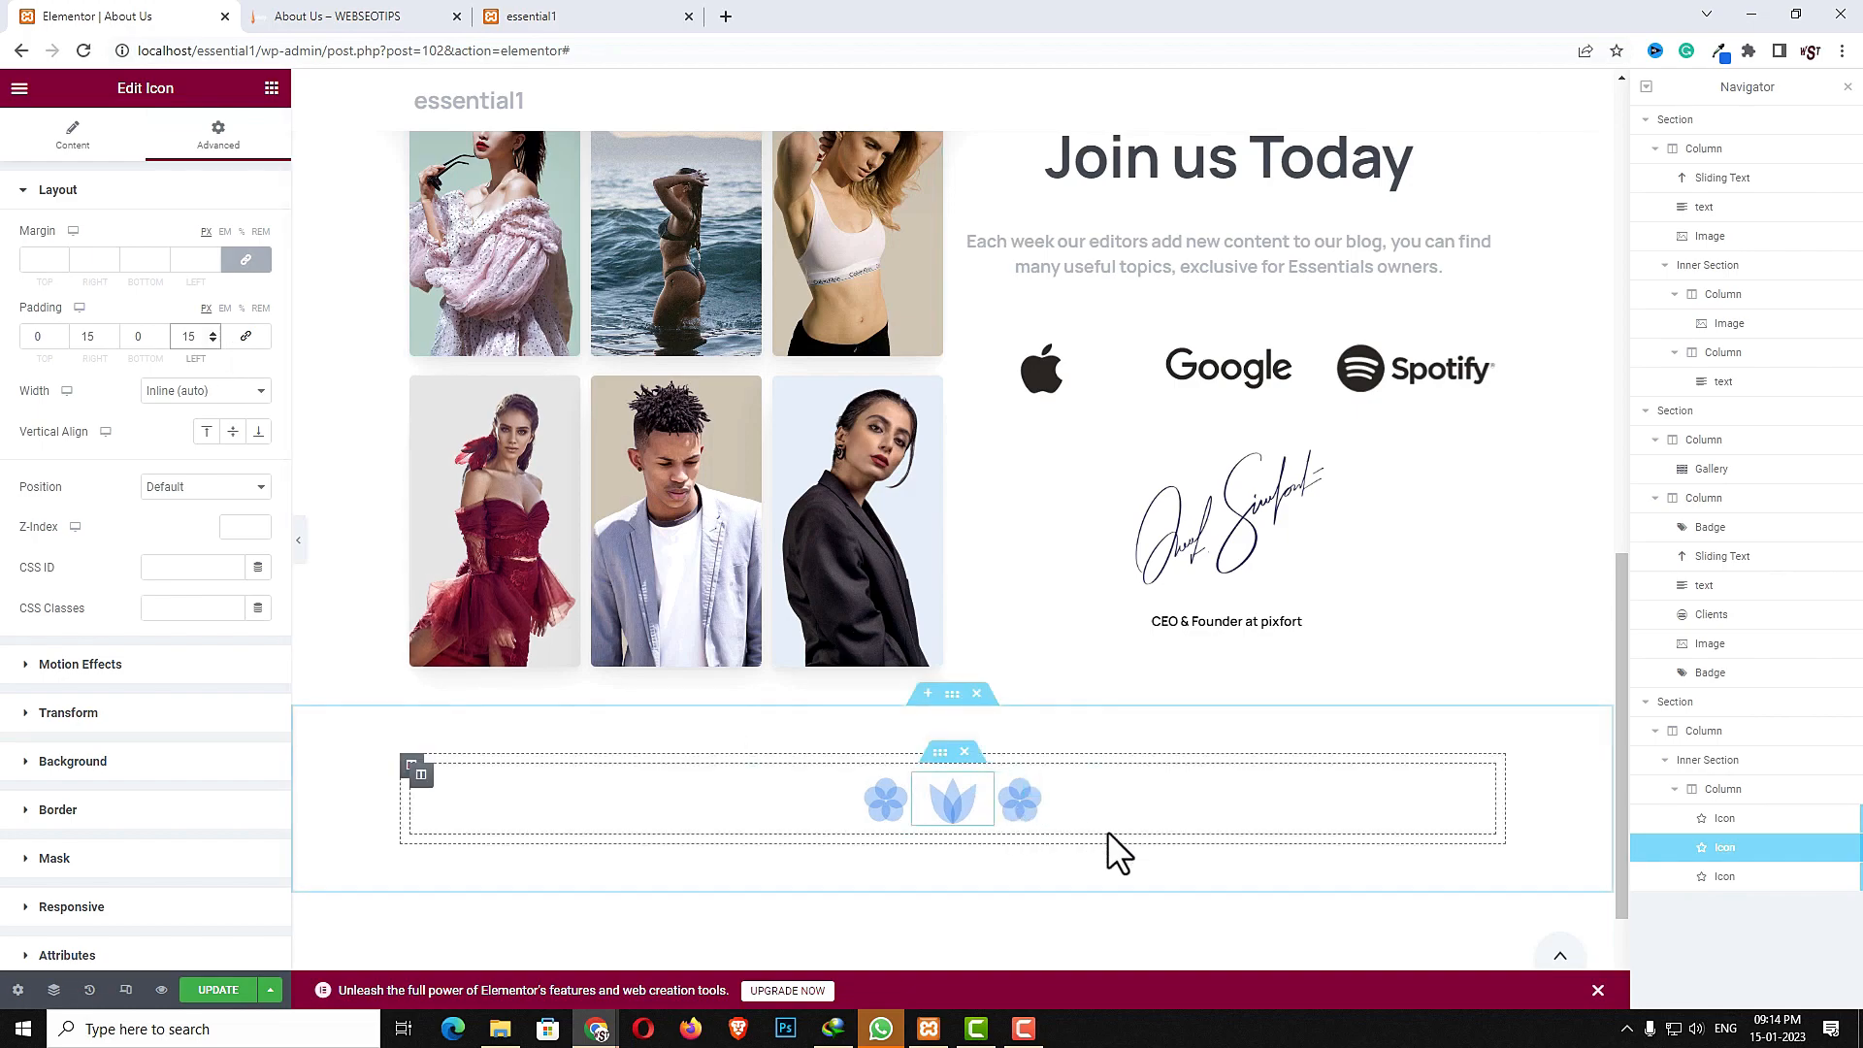
- Change the third icon to the potted plant icon from a "flo" search
click(1031, 791)
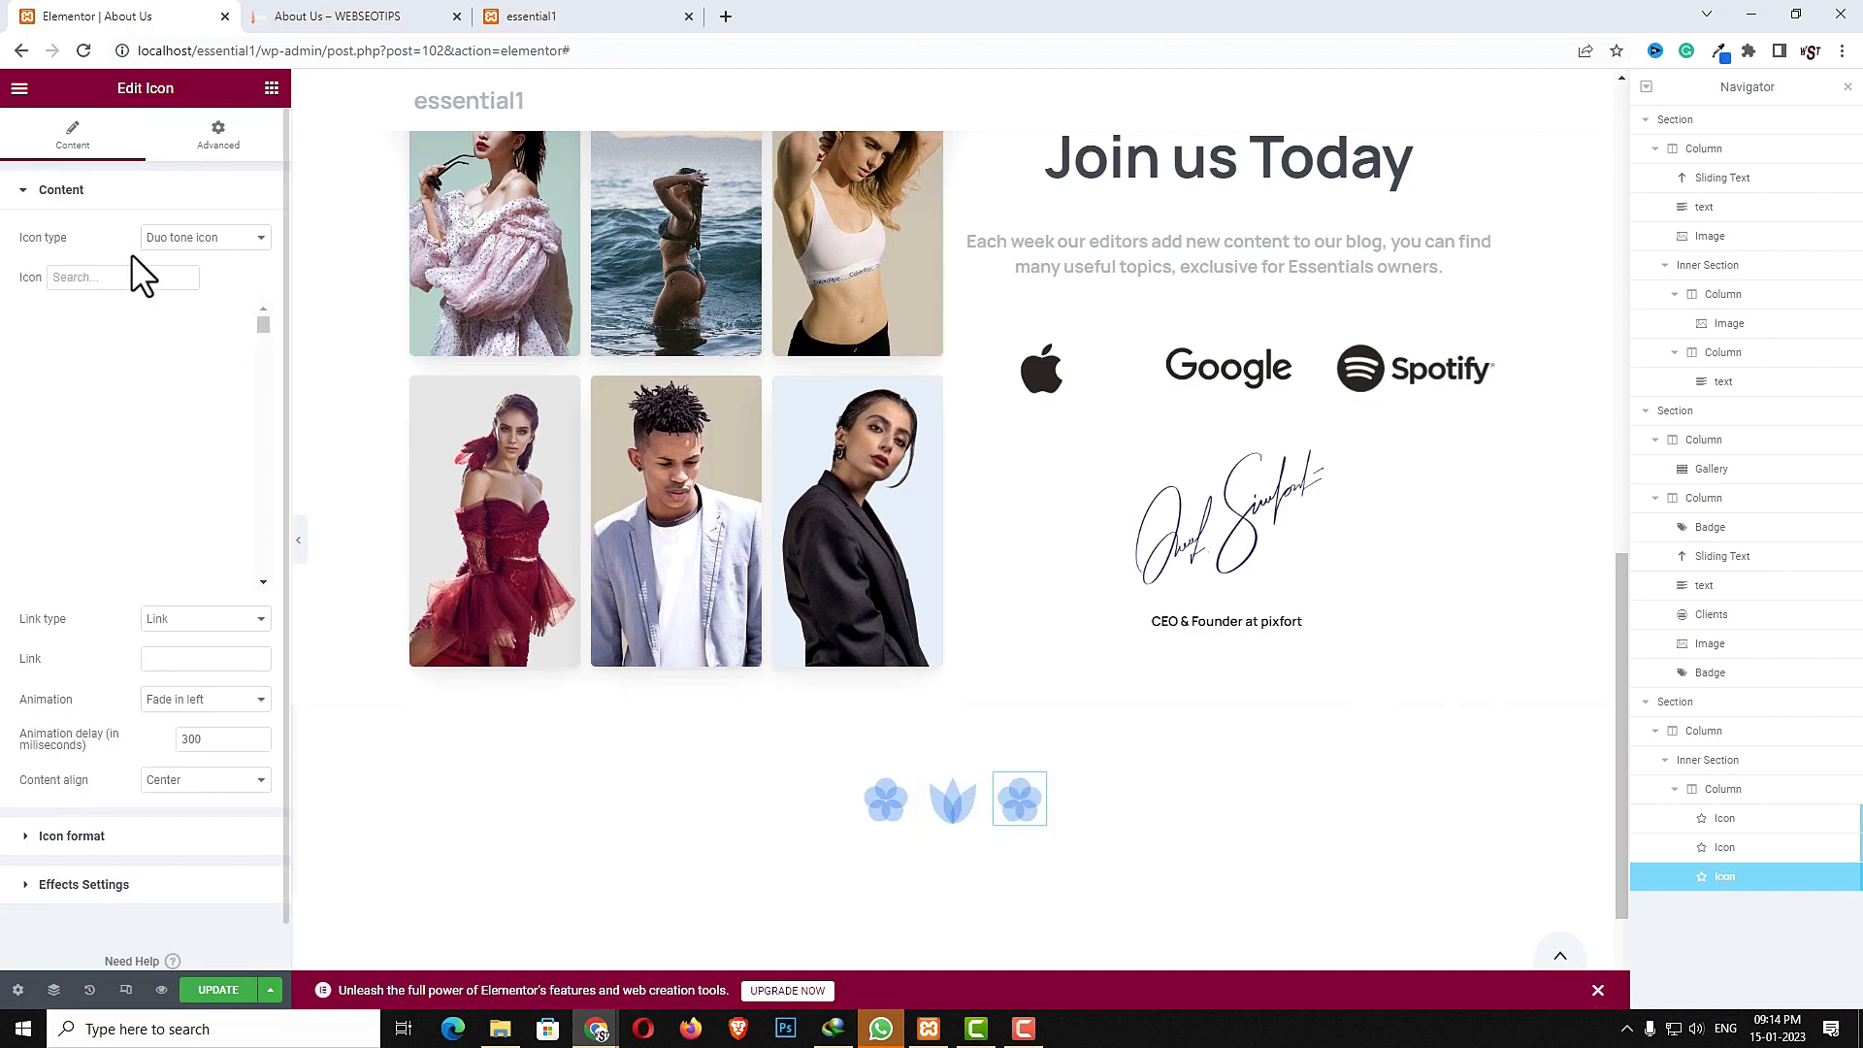
click(114, 281)
text(flo)
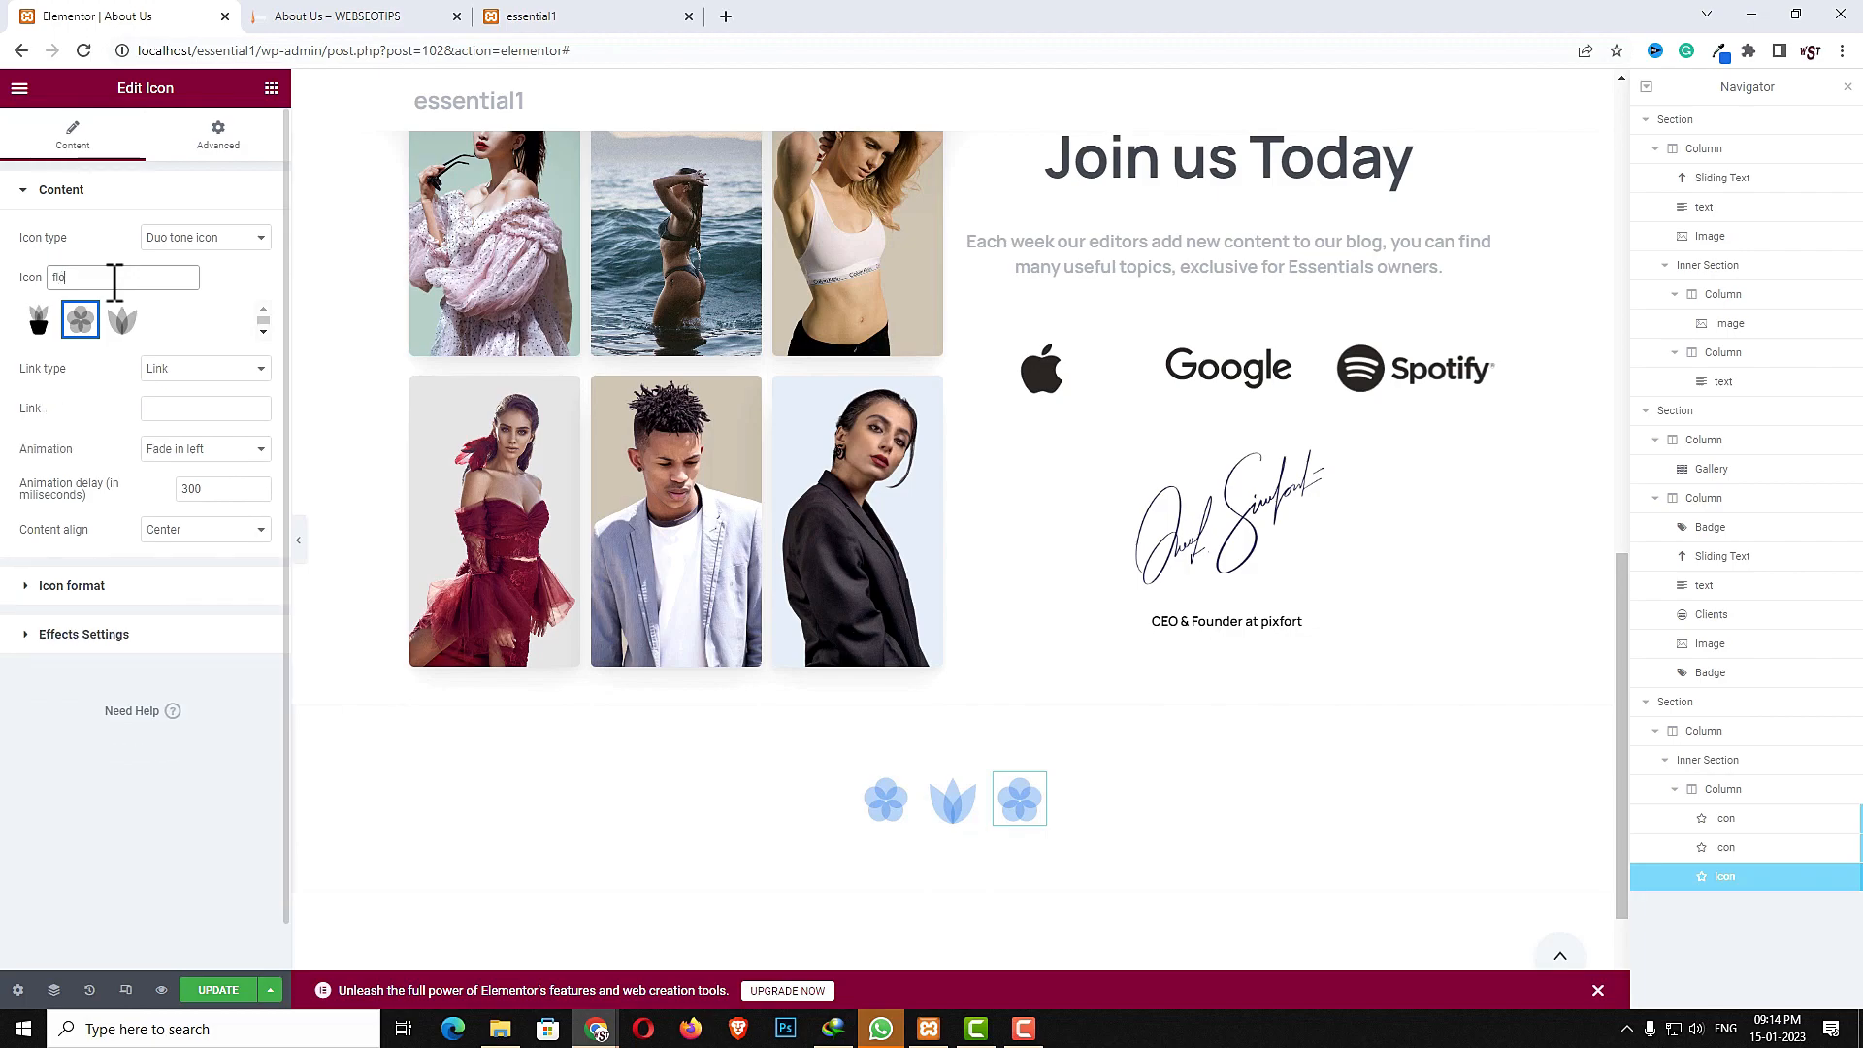
click(40, 323)
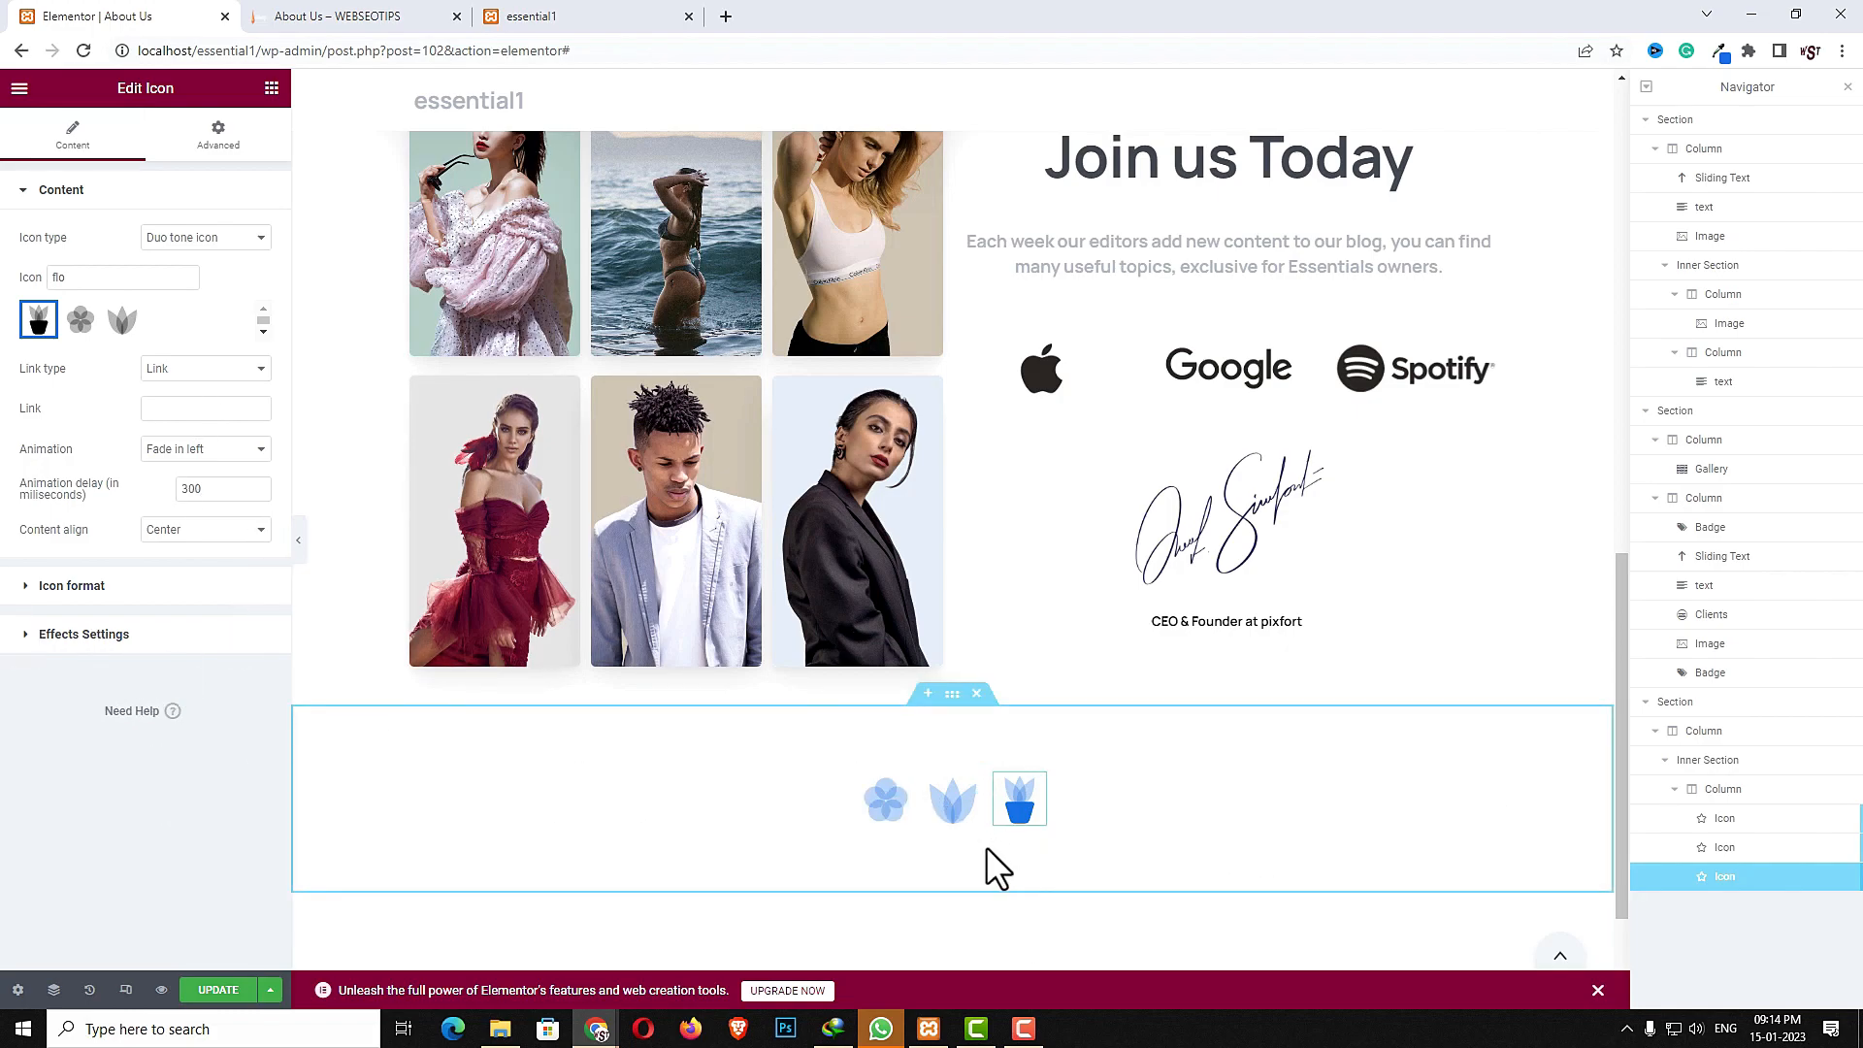
- Add an Inner Section below the icons inside the same column
click(272, 88)
click(207, 173)
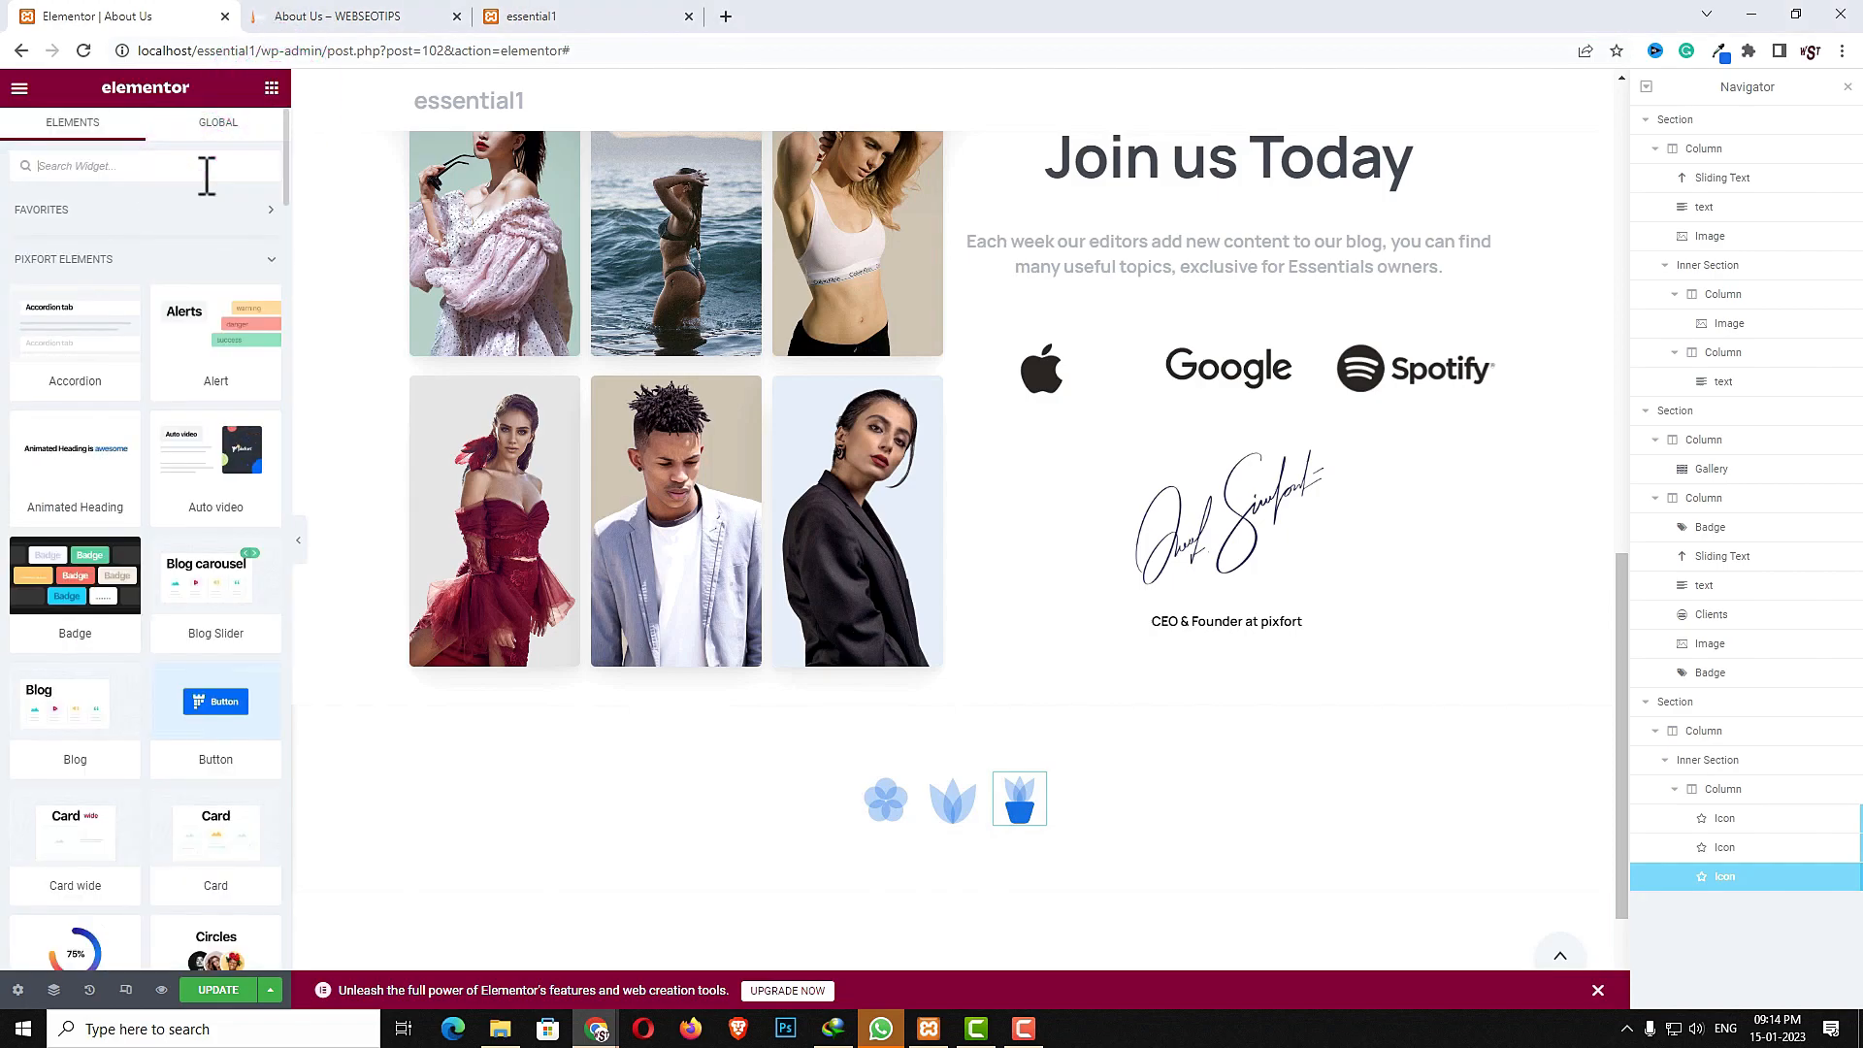
text(inn)
drag(97, 229, 990, 831)
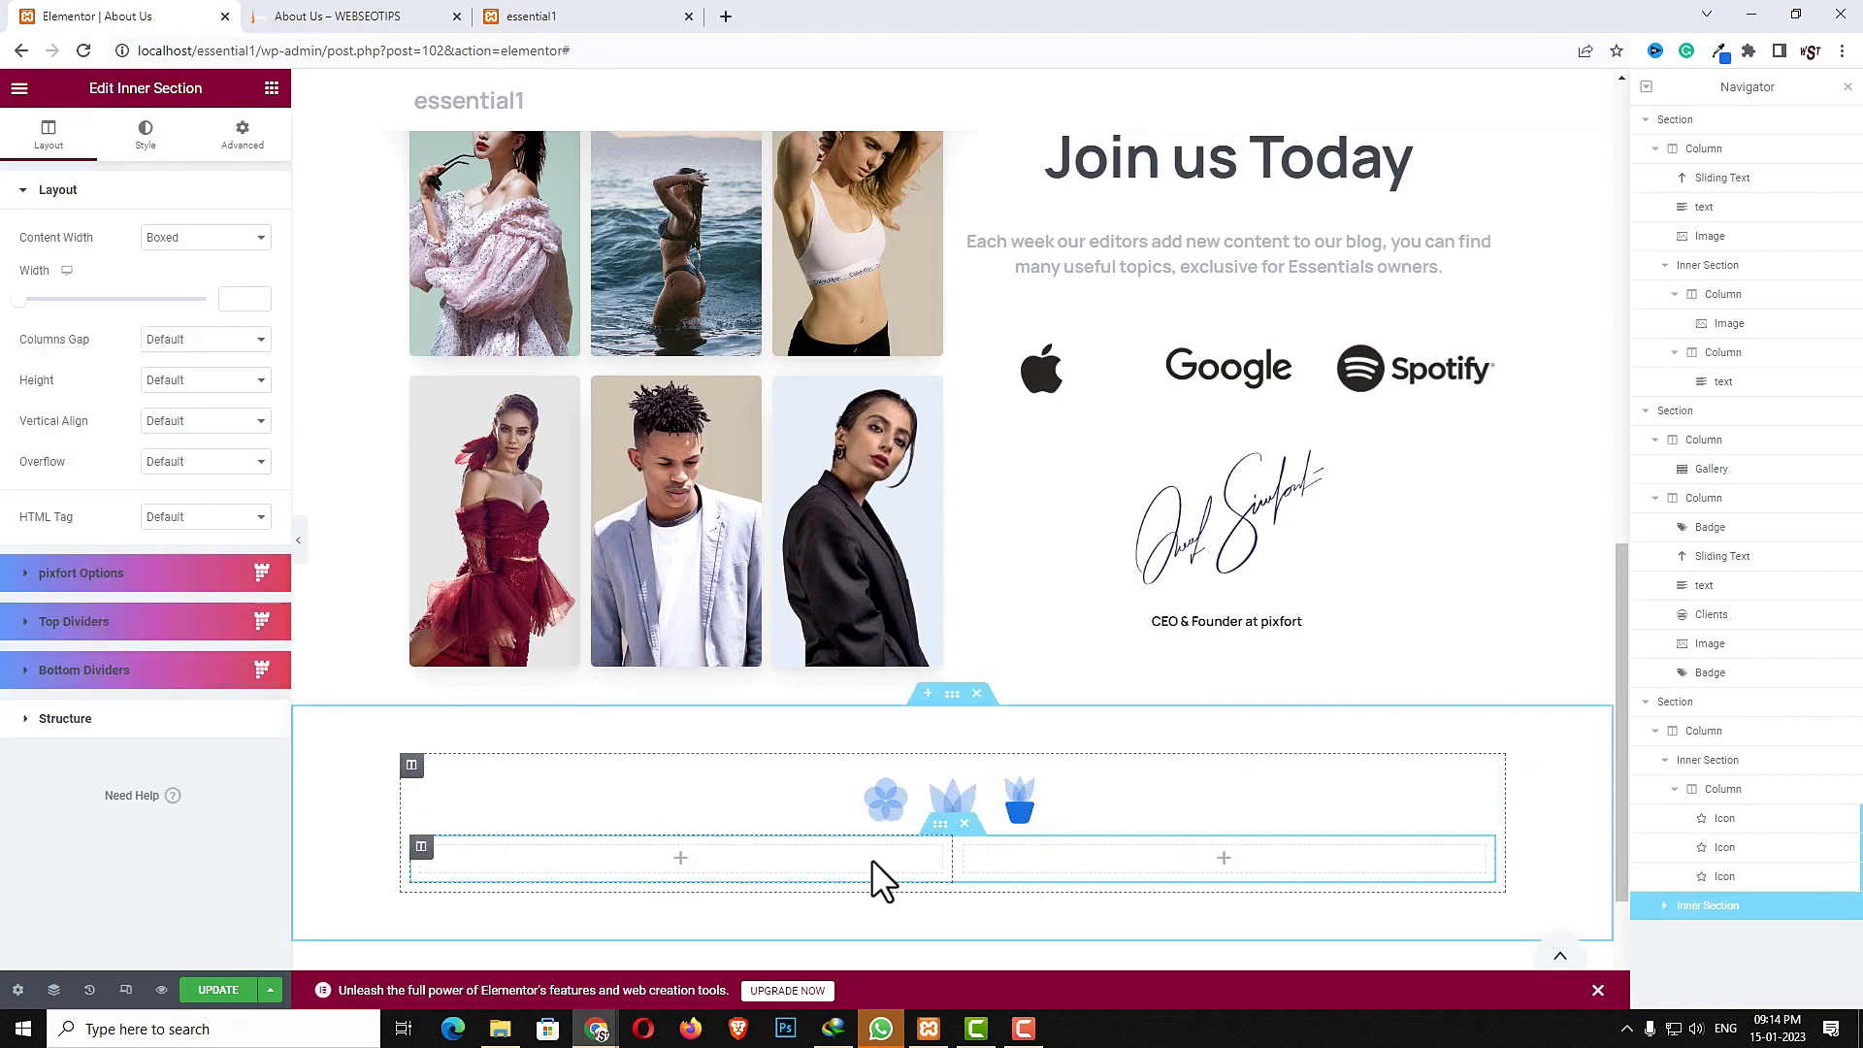
- Delete the second column of the new inner section
scroll(864, 858, down, 2)
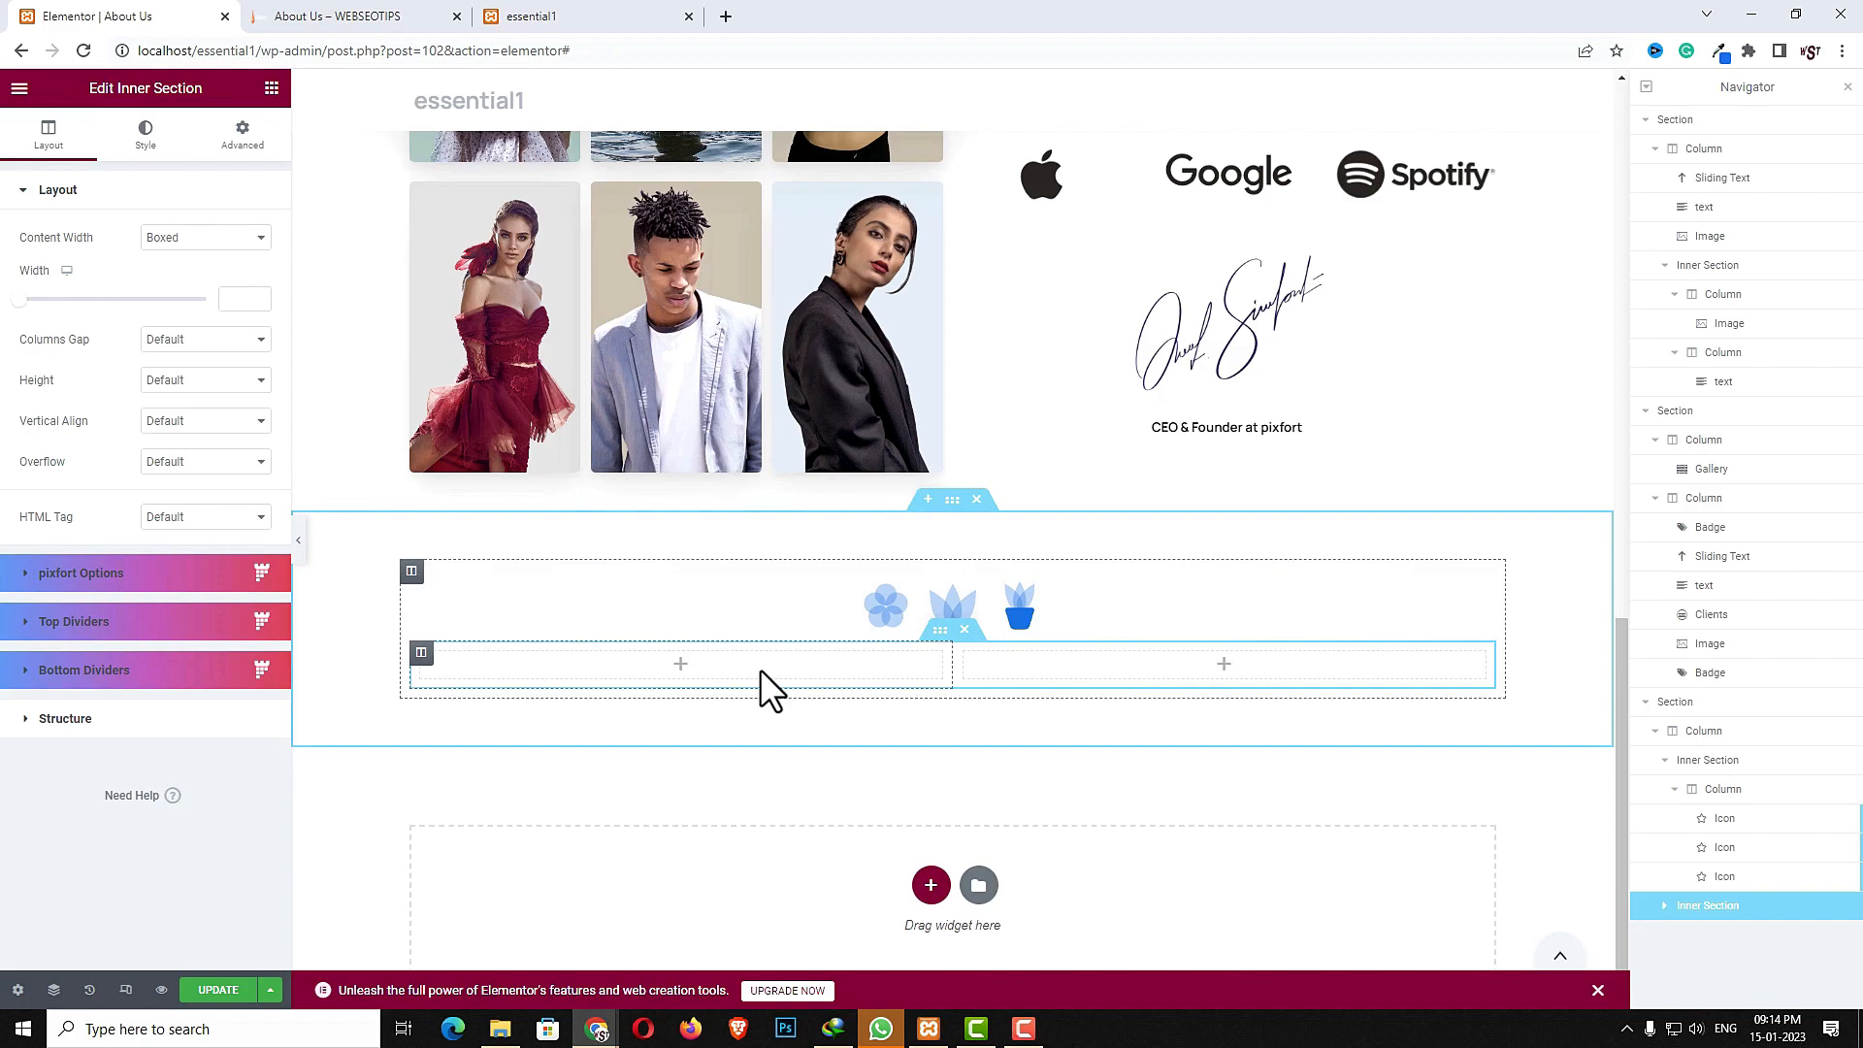
right_click(762, 670)
click(811, 986)
click(937, 607)
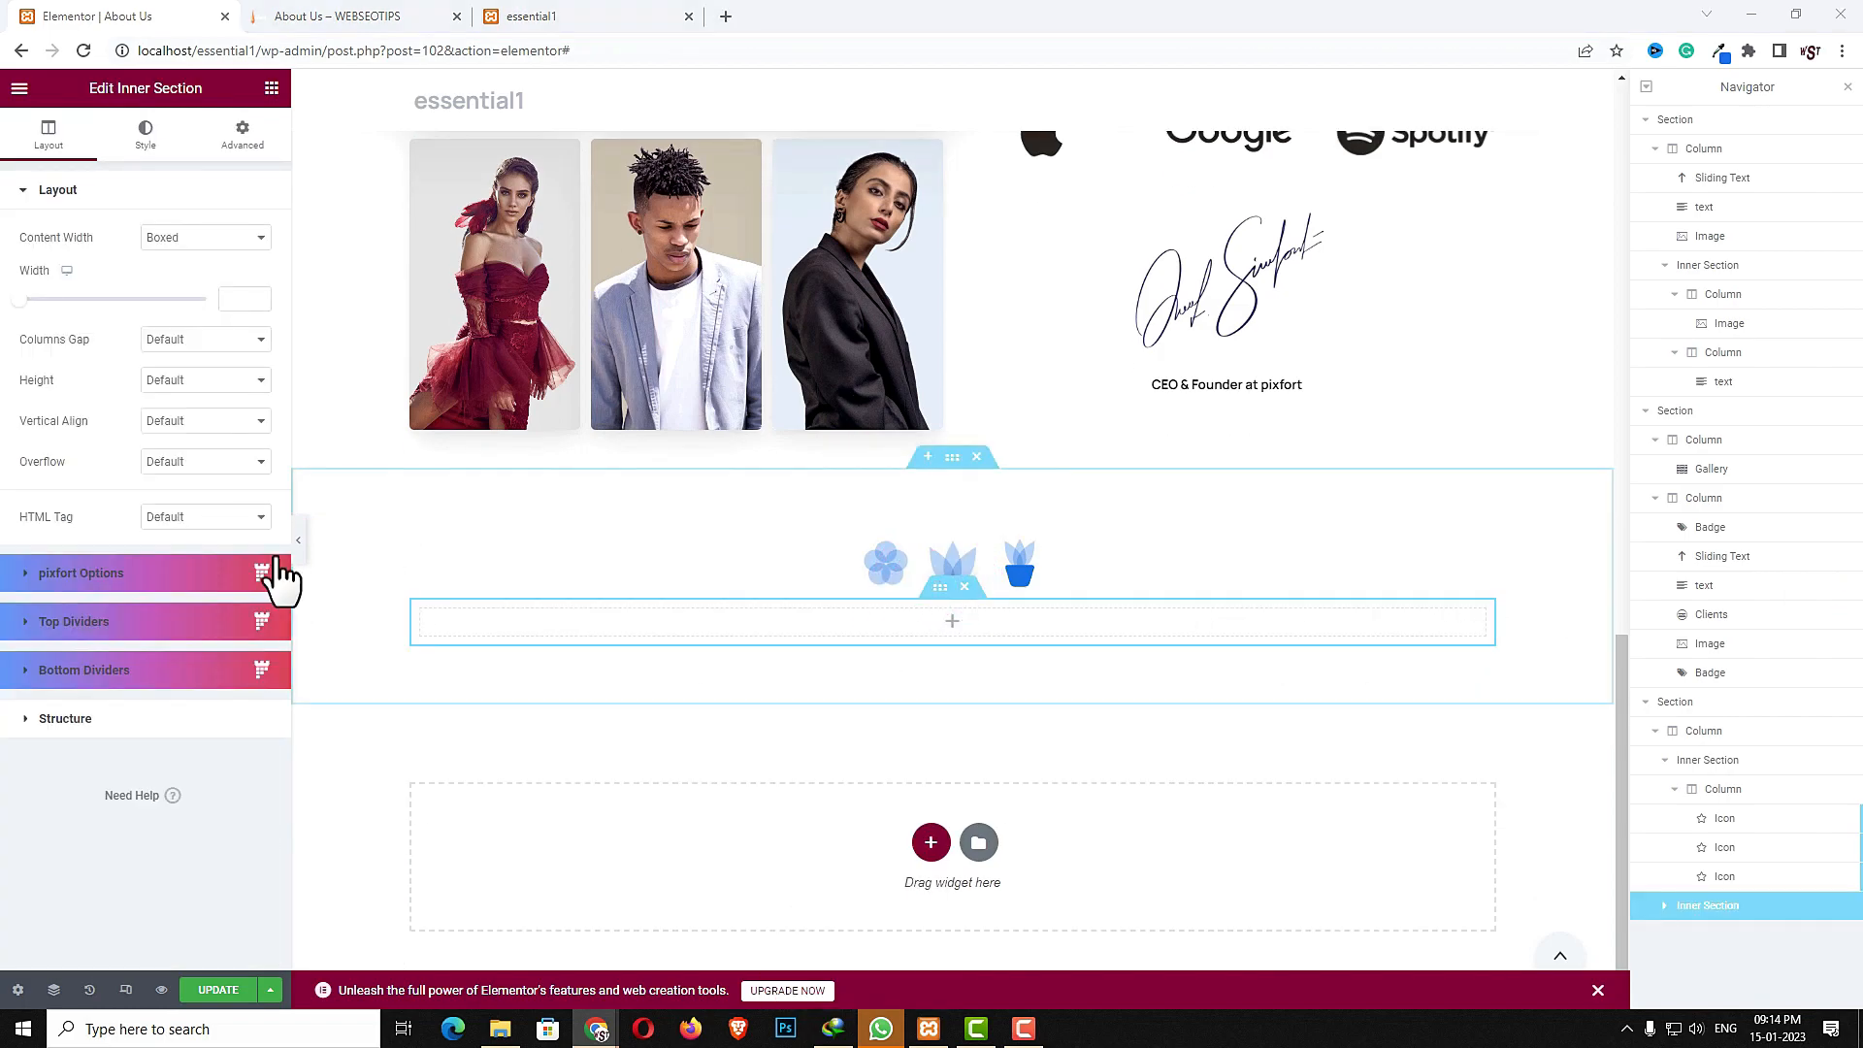
click(243, 300)
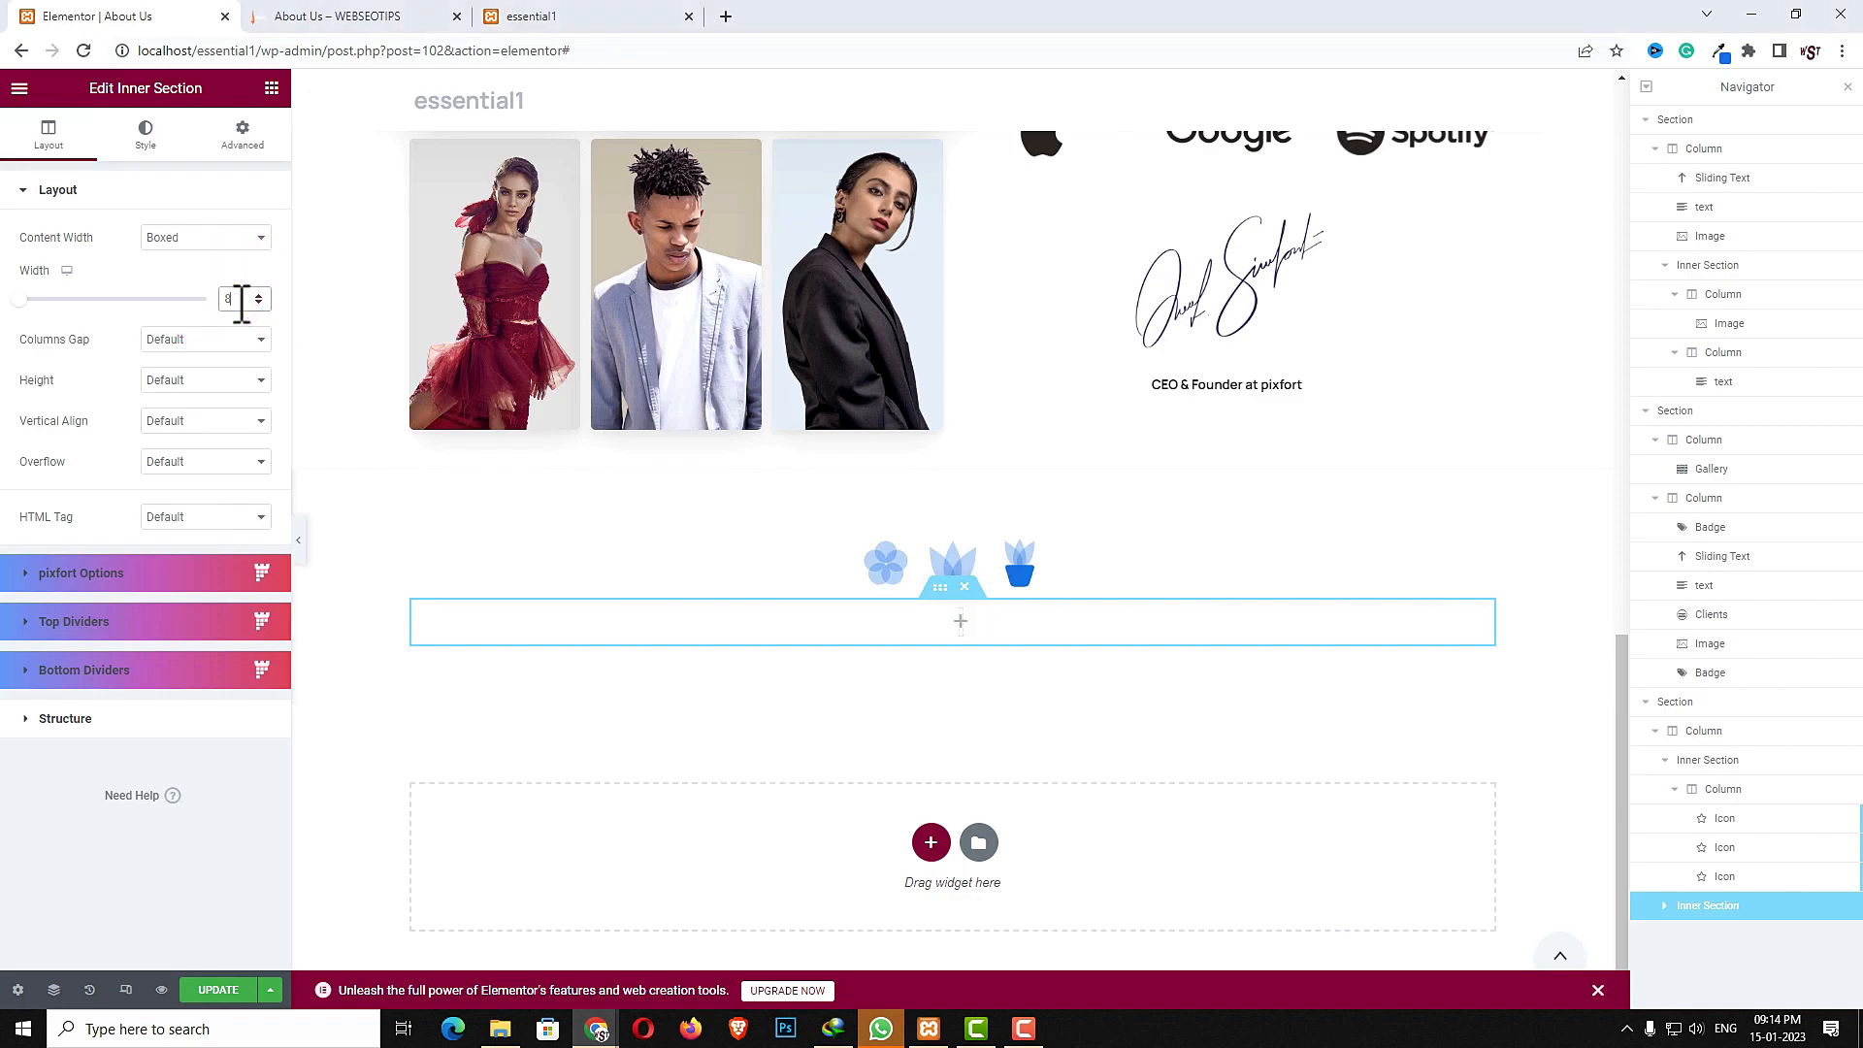
- Add a Sliding Text widget to the inner section and paste the text "Create Awesome Photo Stack Images with Essentials."
click(951, 623)
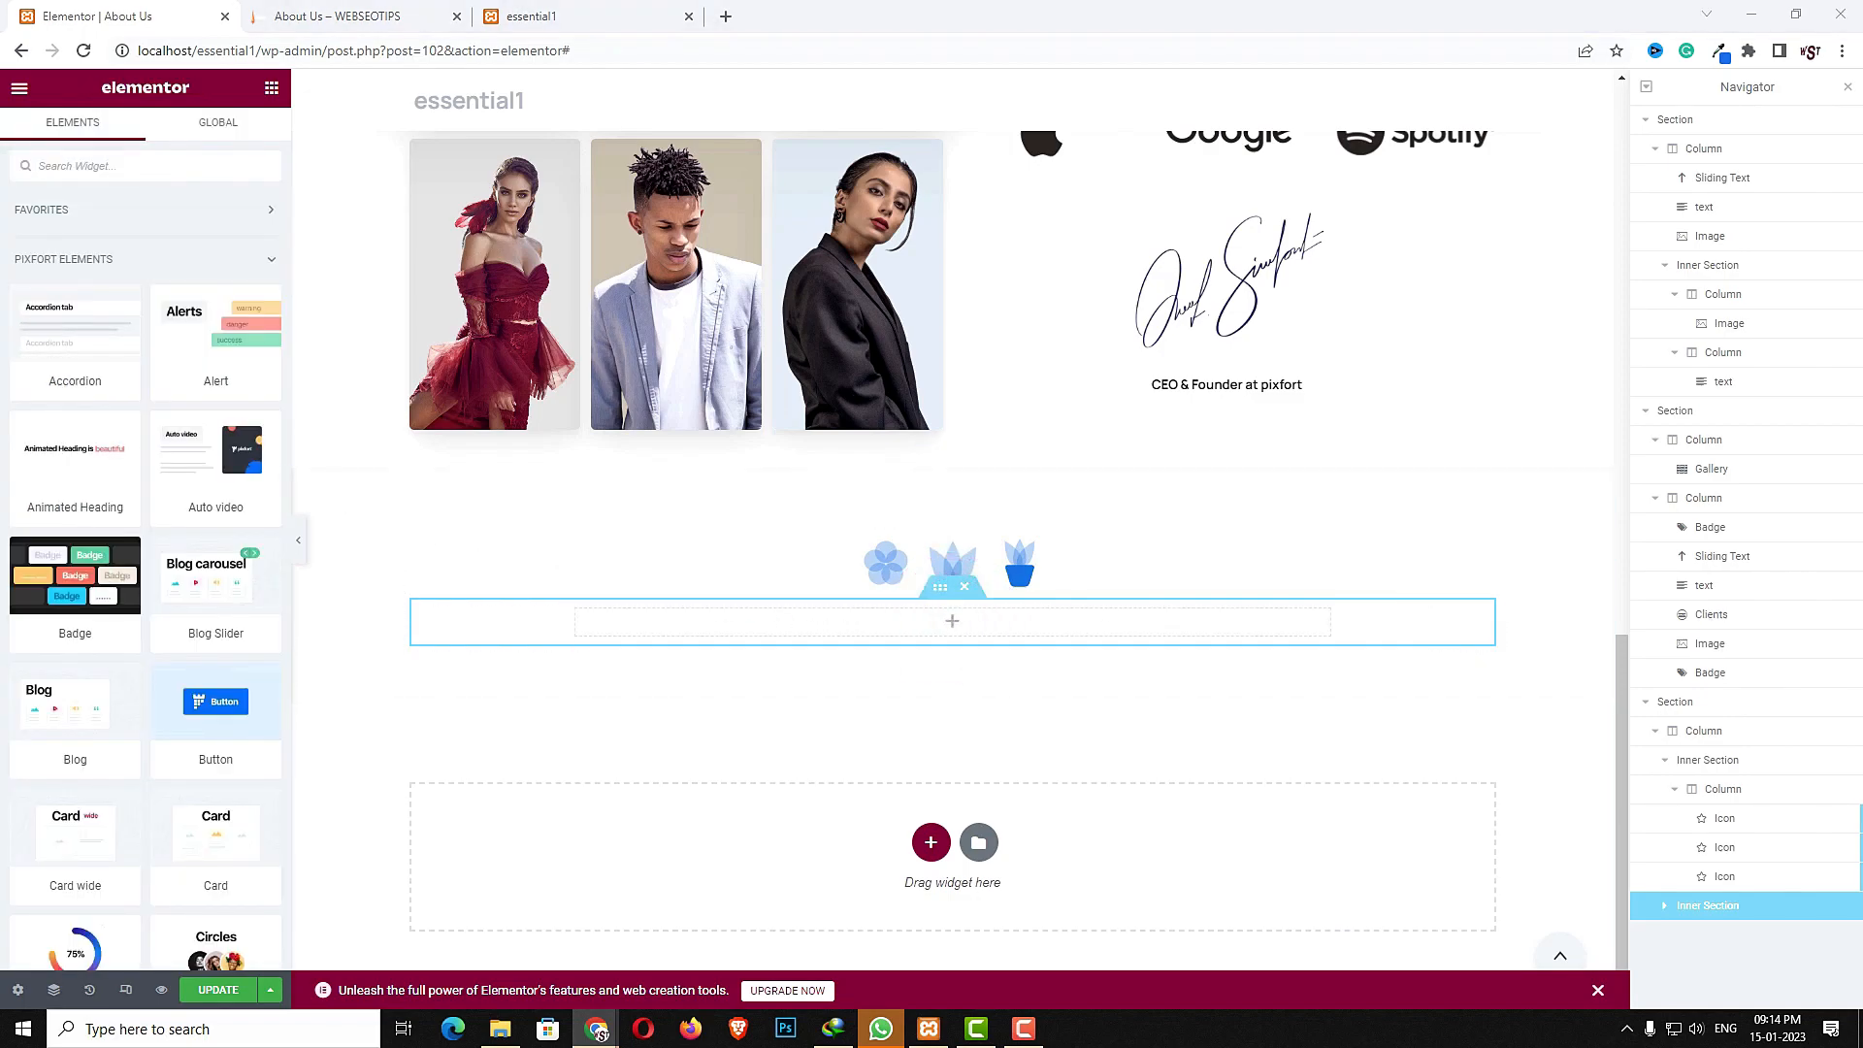
click(223, 160)
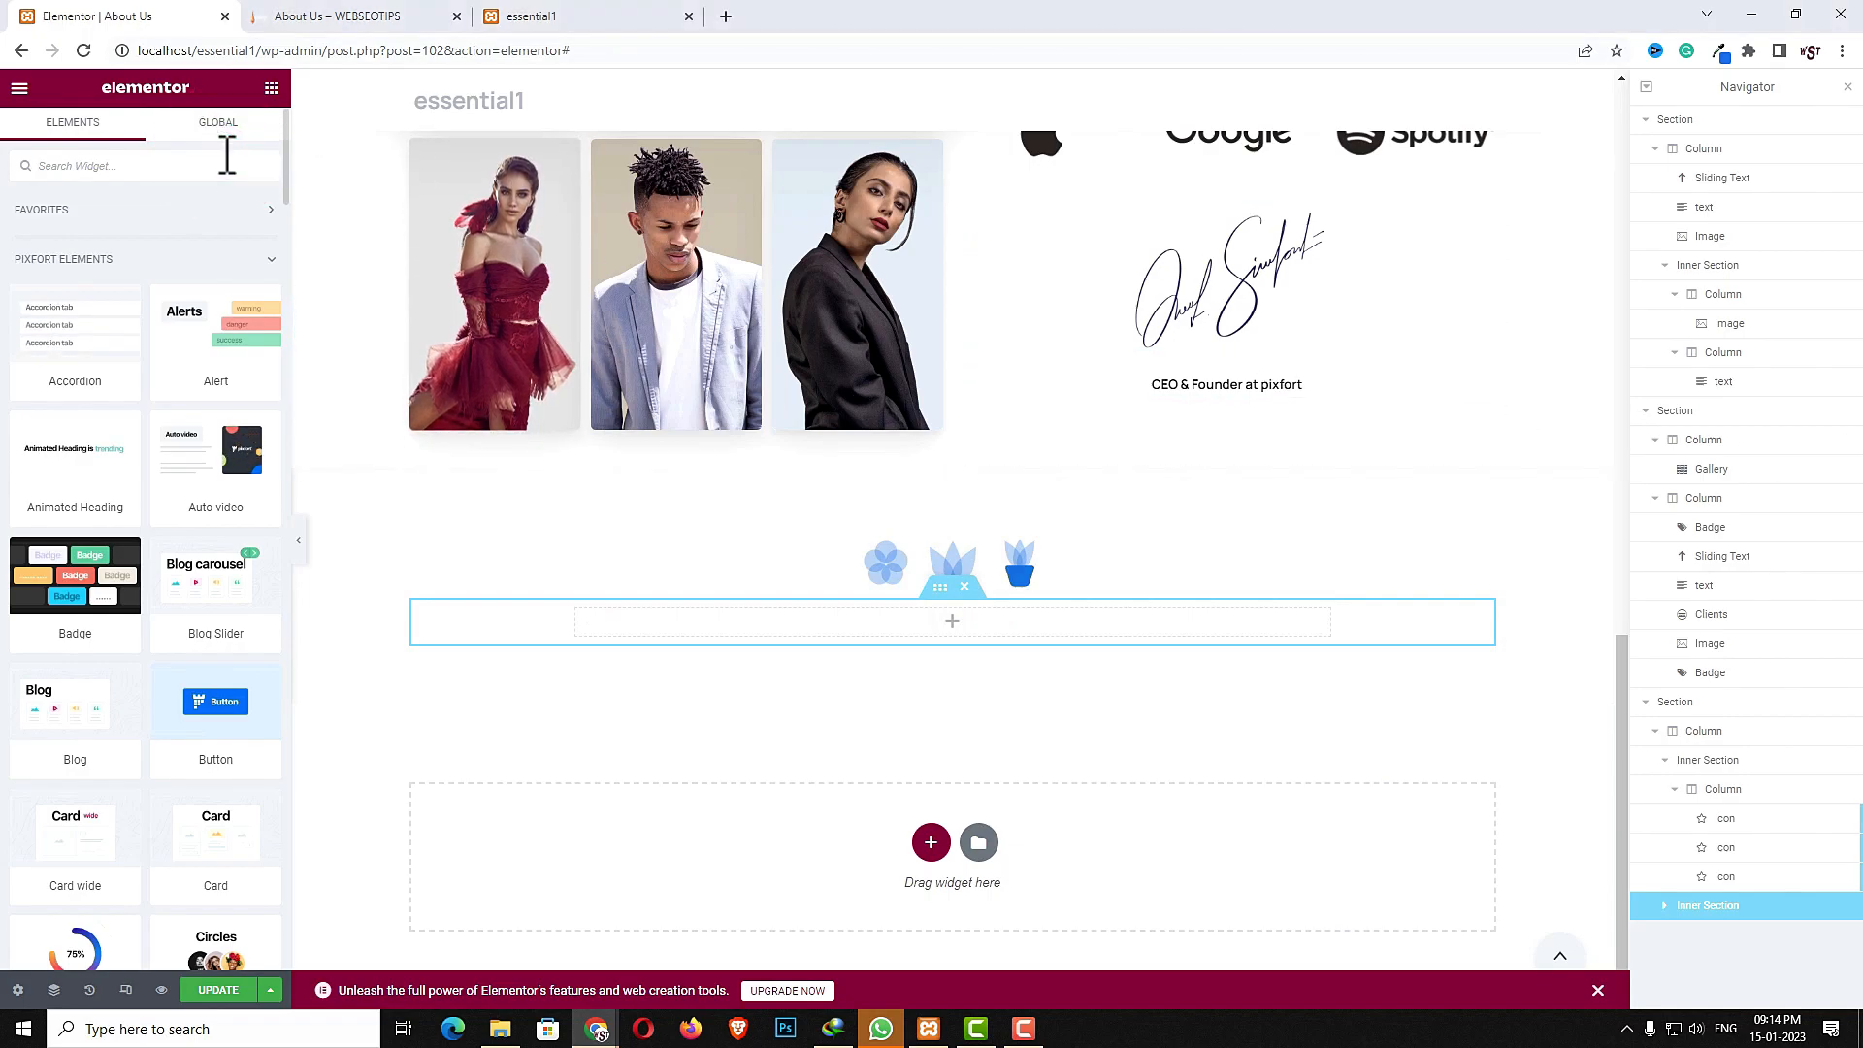
text(sli)
drag(214, 791, 870, 636)
click(174, 292)
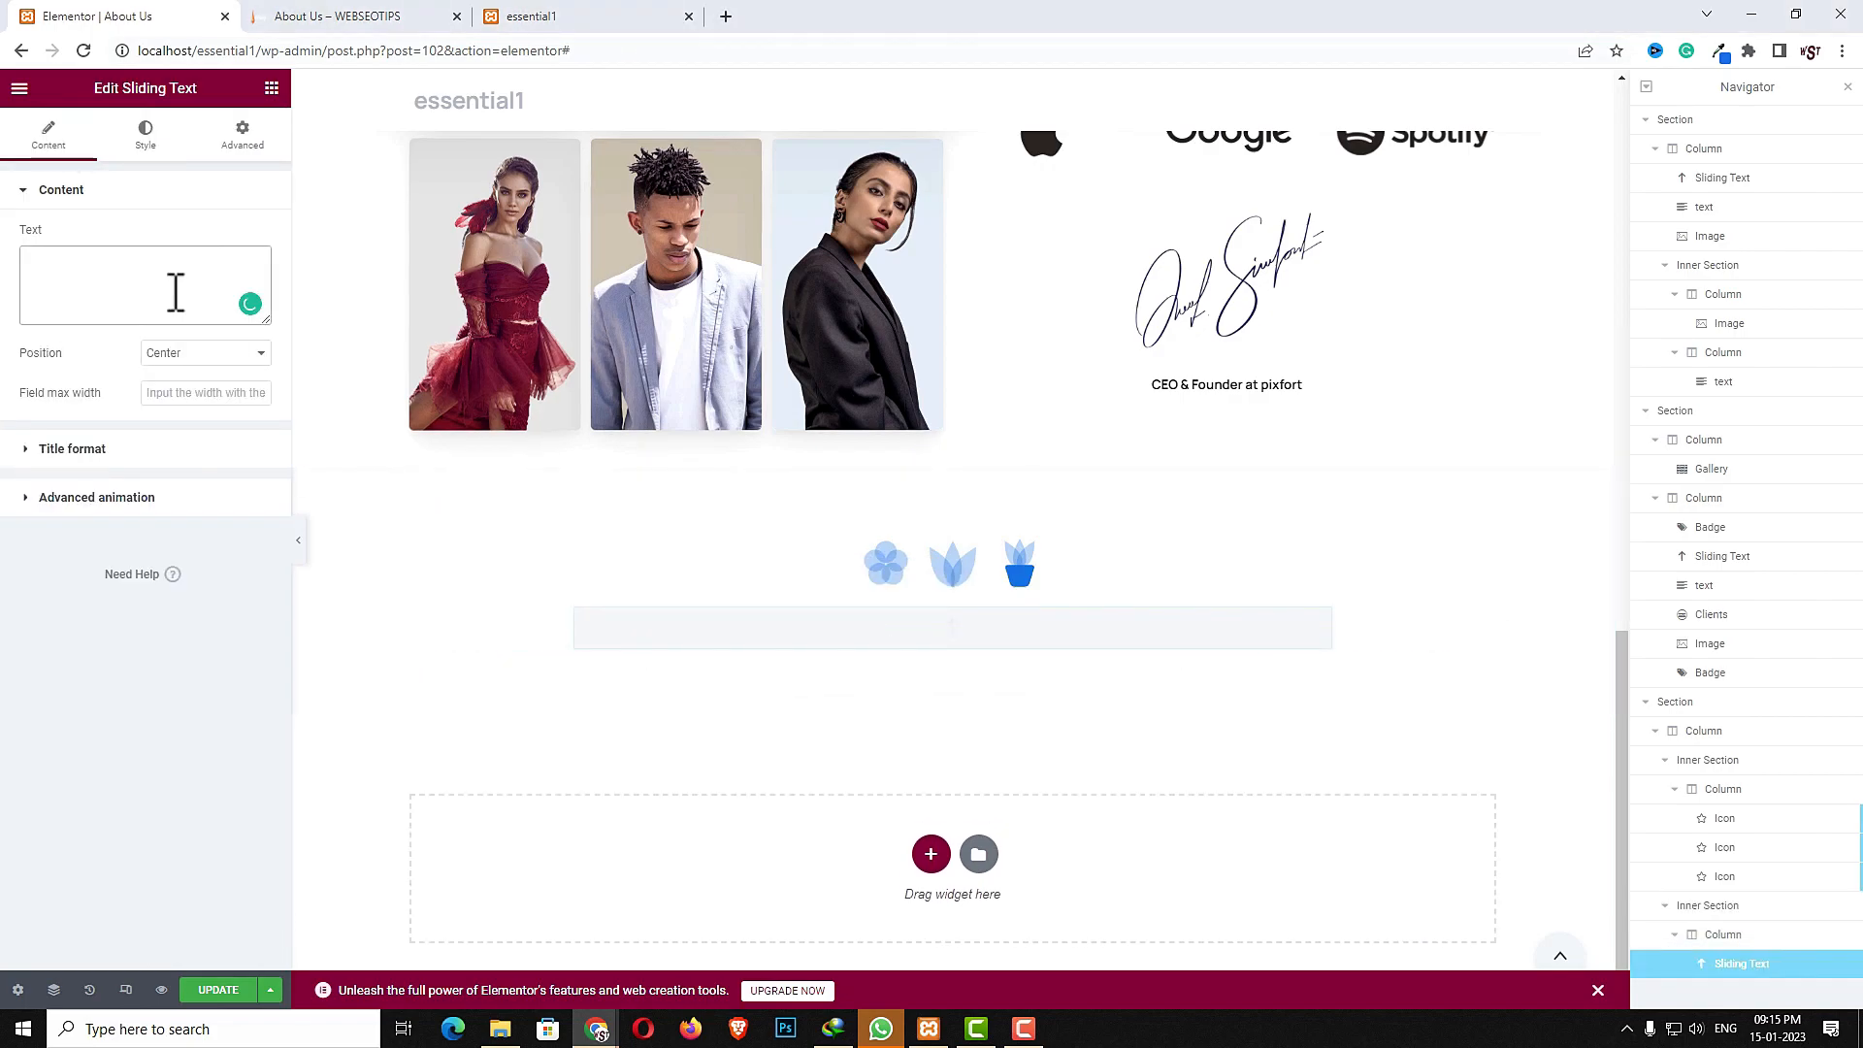
key(ctrl+v)
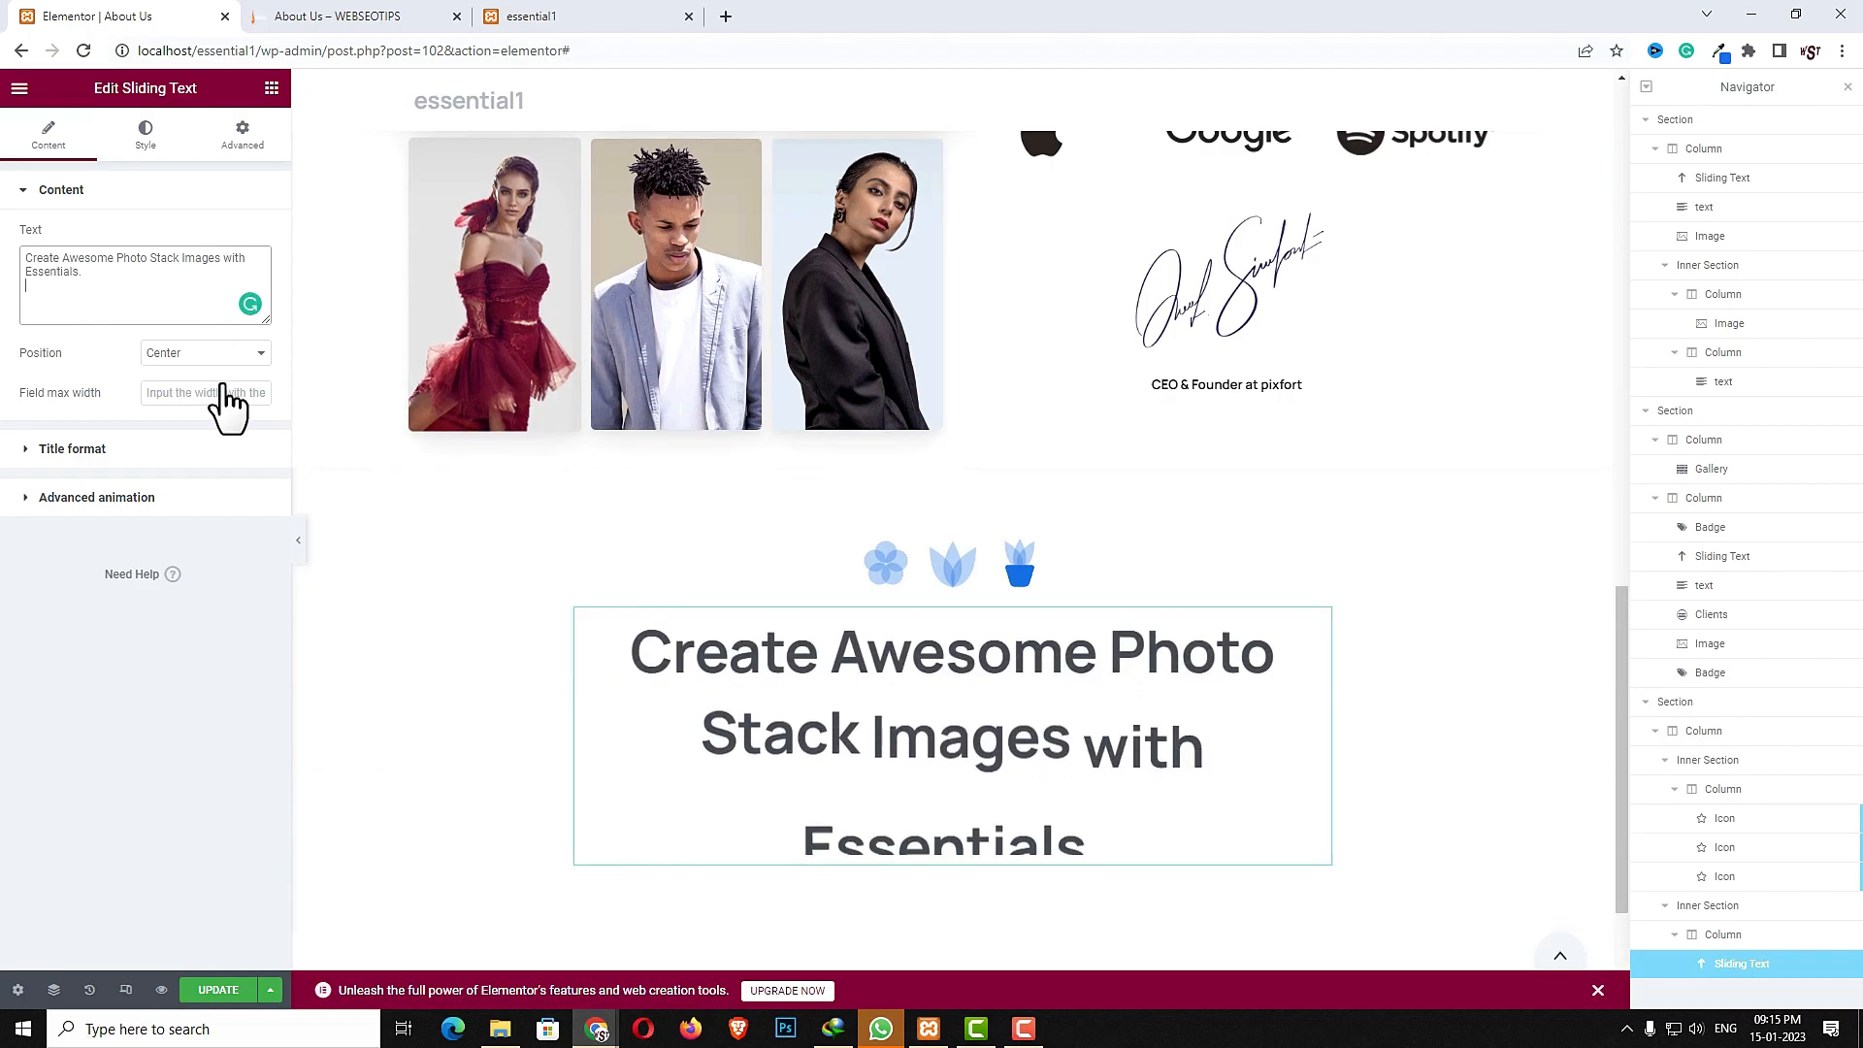
- Set the sliding text's typography size to 47
click(141, 148)
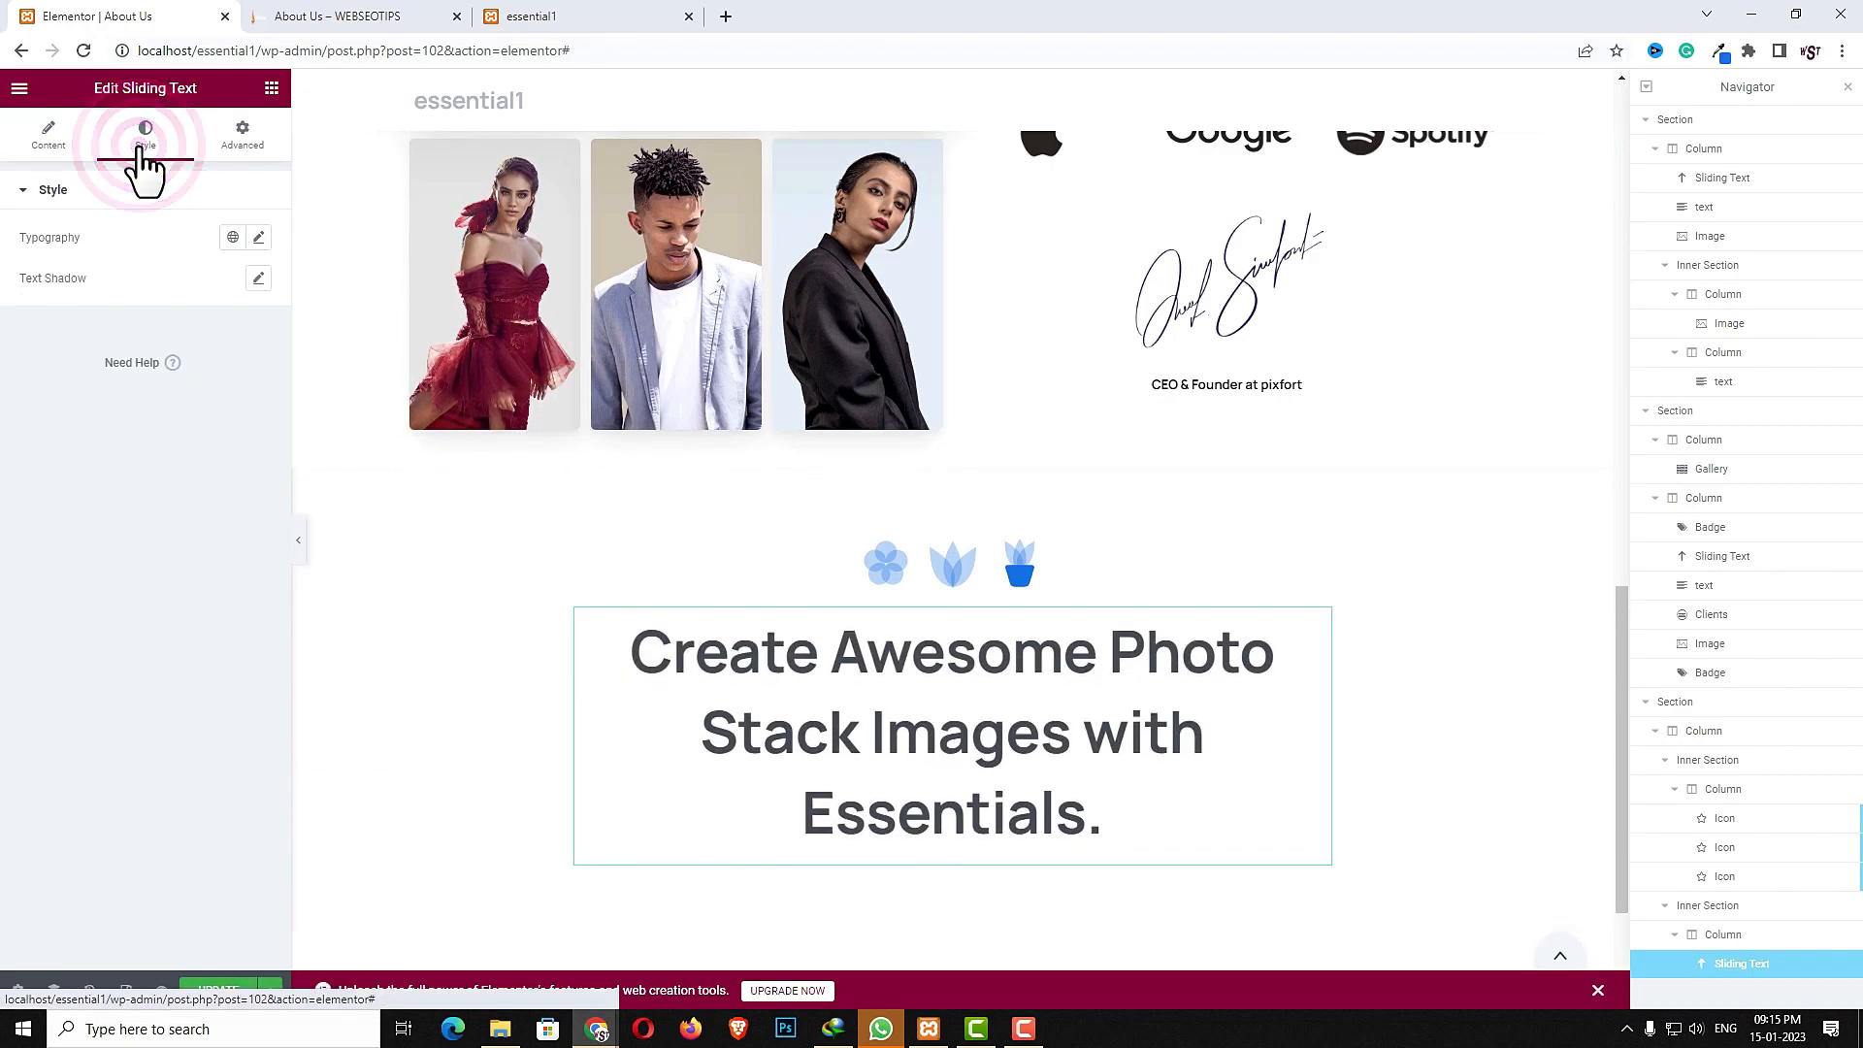
click(260, 236)
drag(32, 394, 66, 394)
click(66, 393)
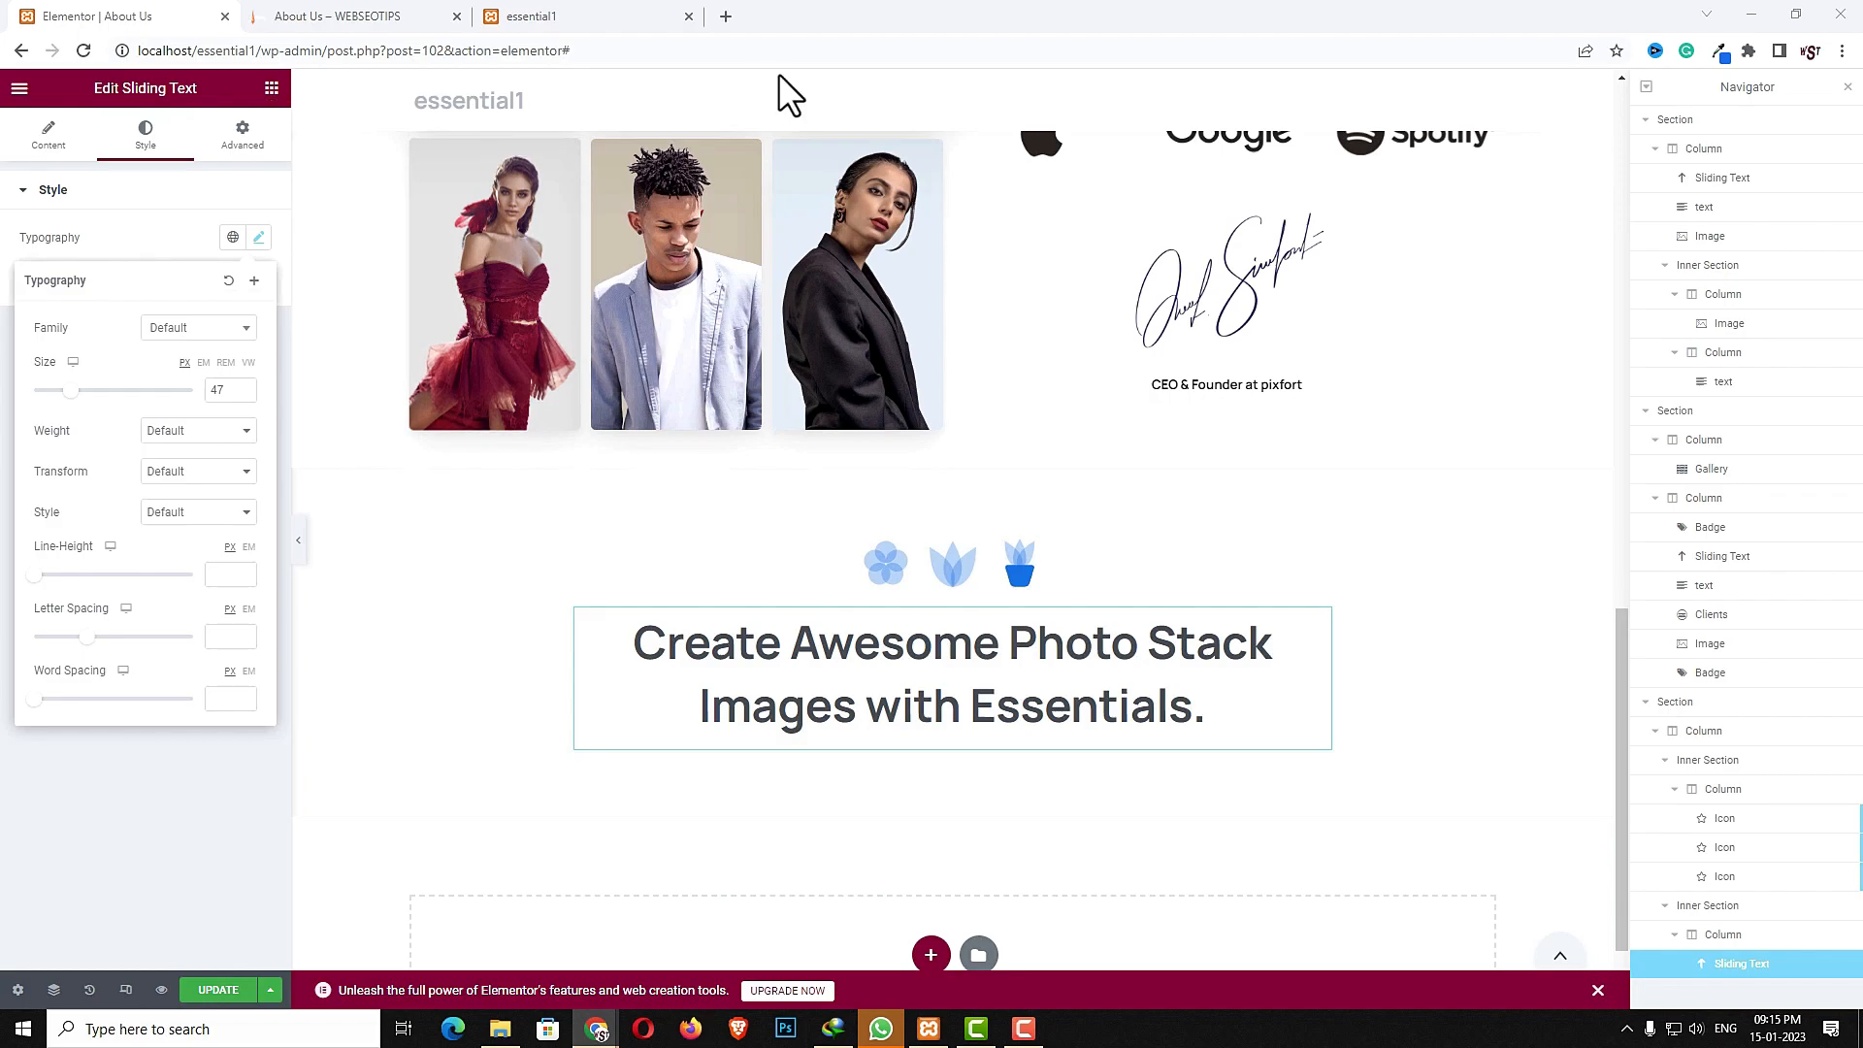
click(747, 68)
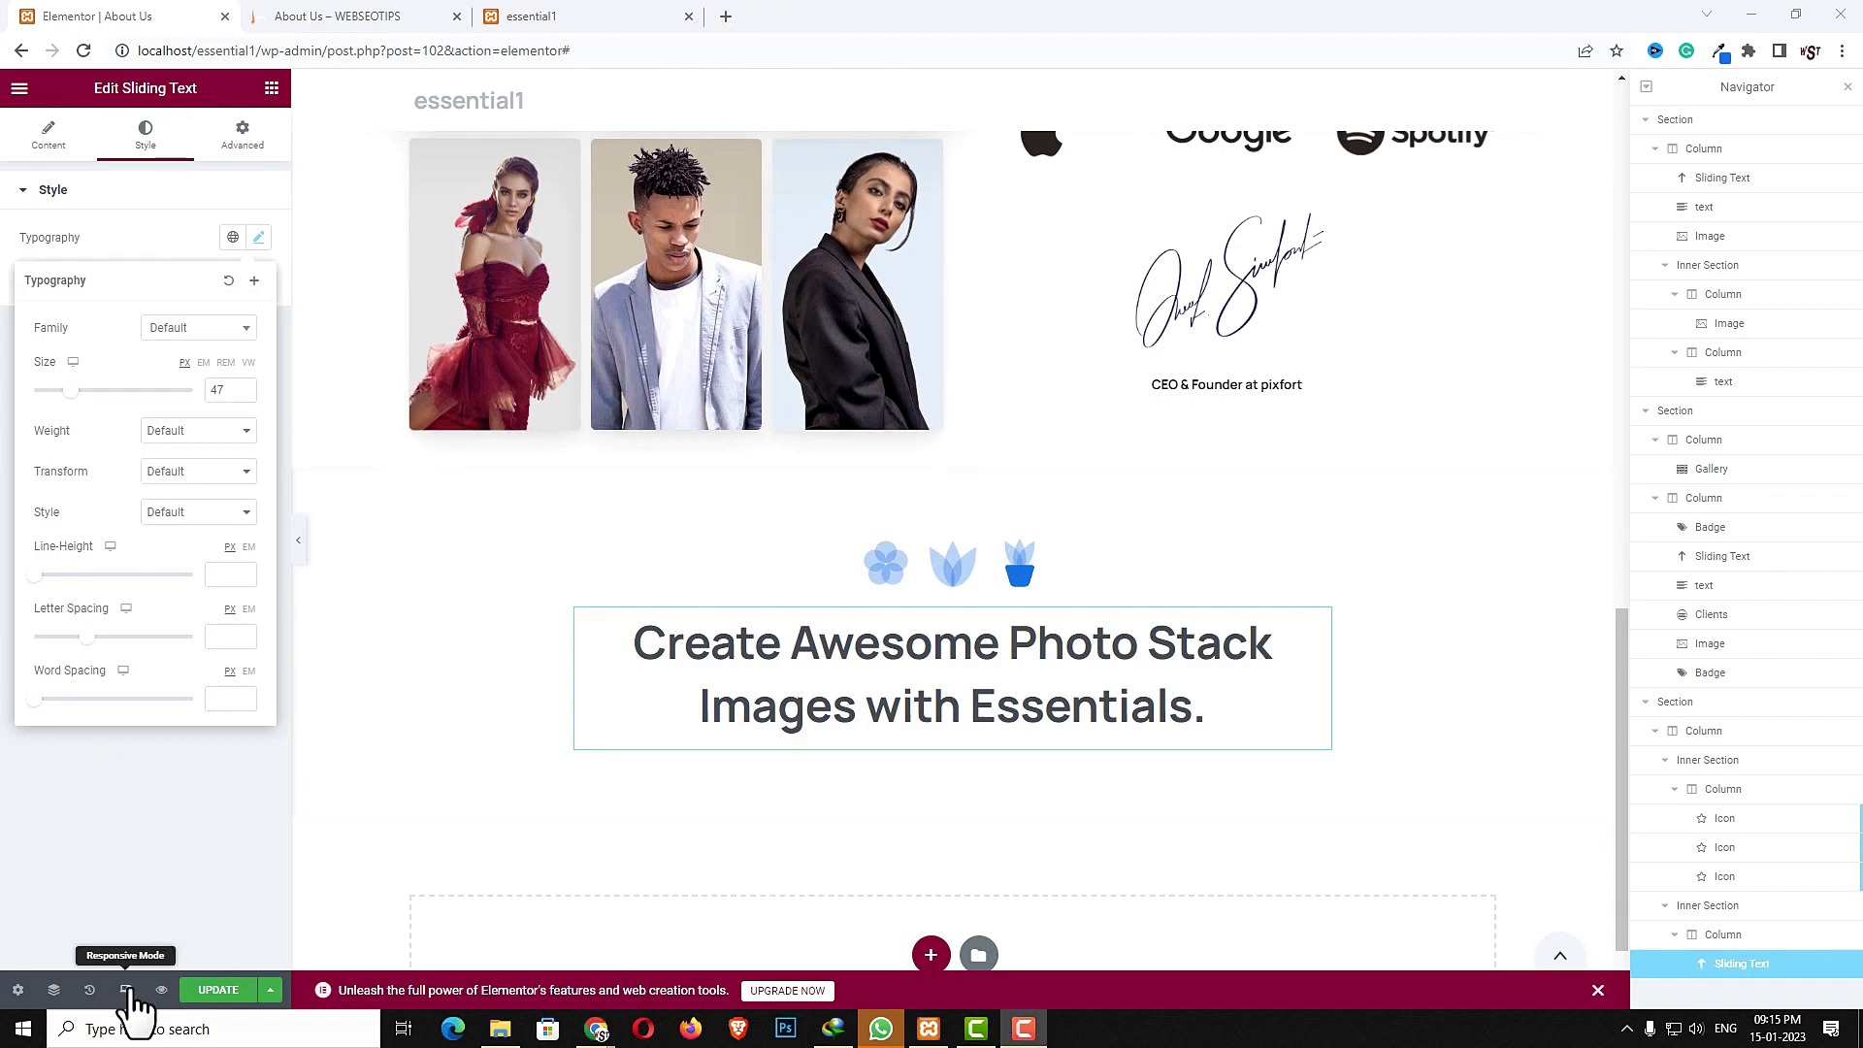
- Switch to tablet responsive view and set the gallery column's width to 100%
click(127, 990)
click(876, 88)
scroll(961, 493, down, 14)
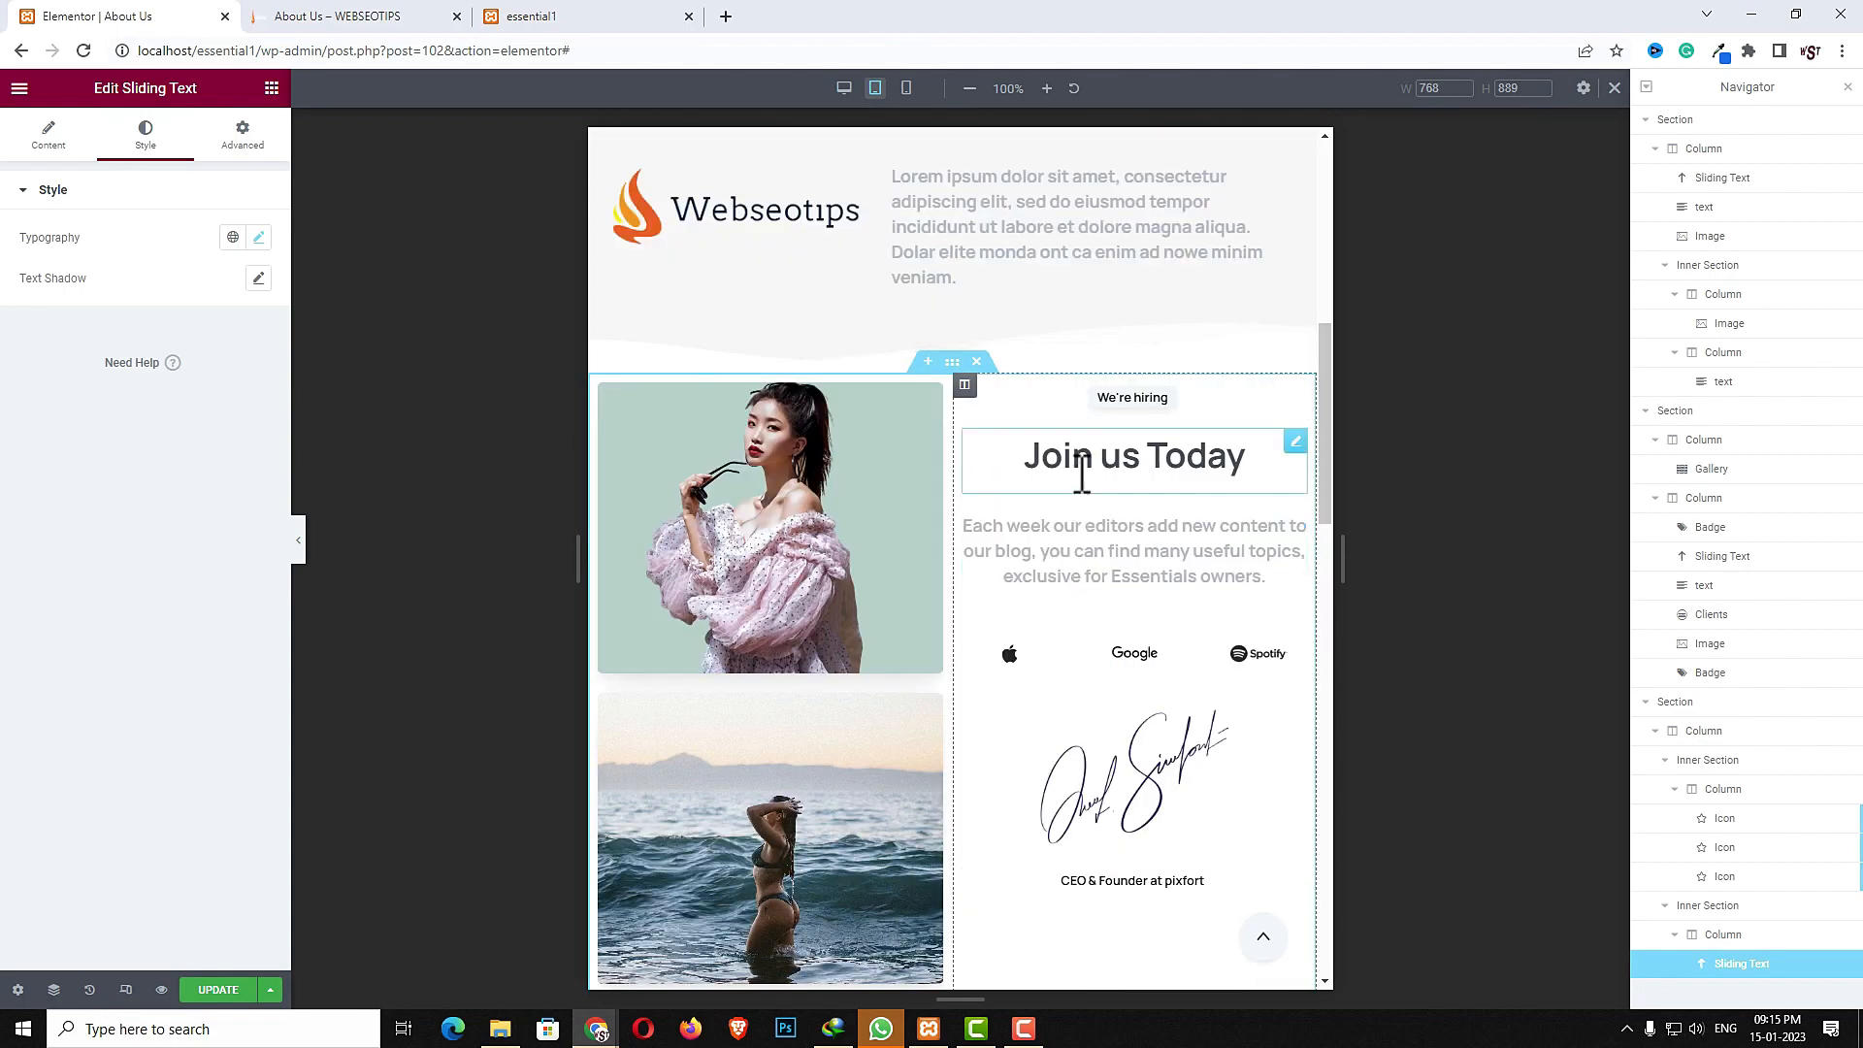
scroll(1203, 912, down, 1)
click(601, 289)
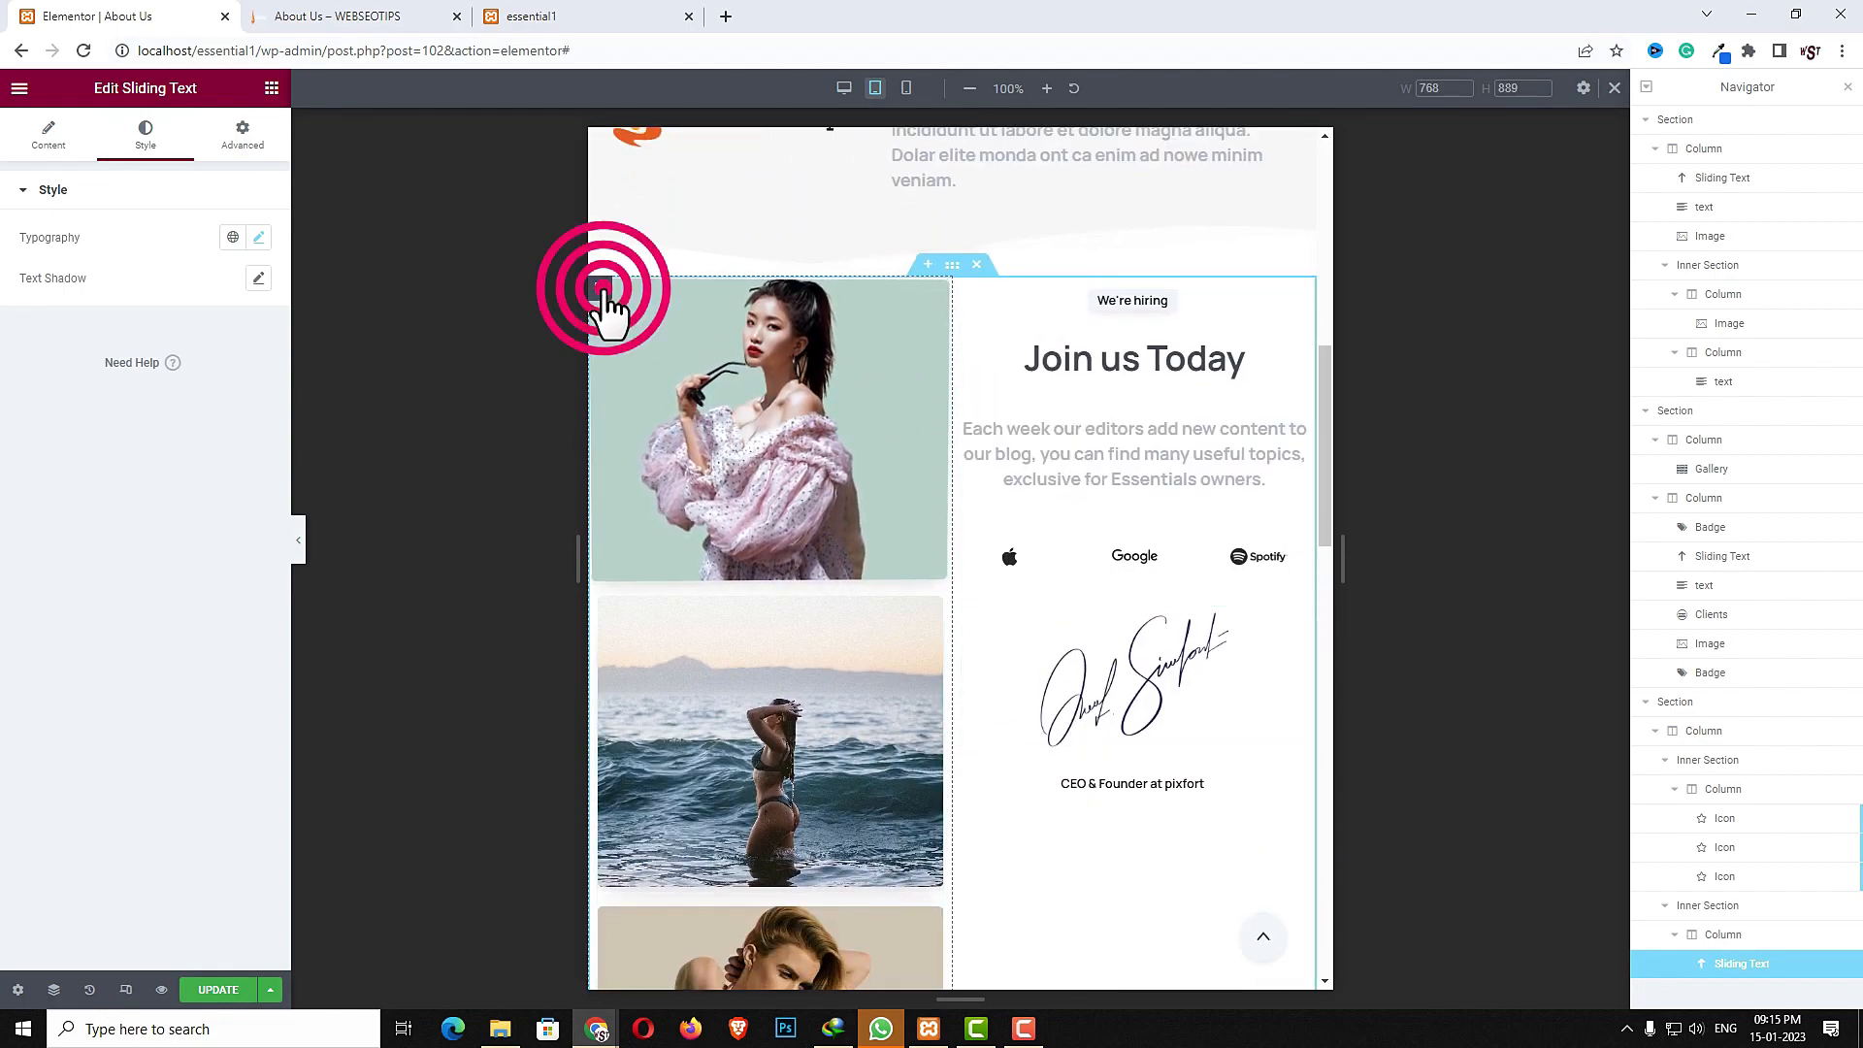
click(231, 234)
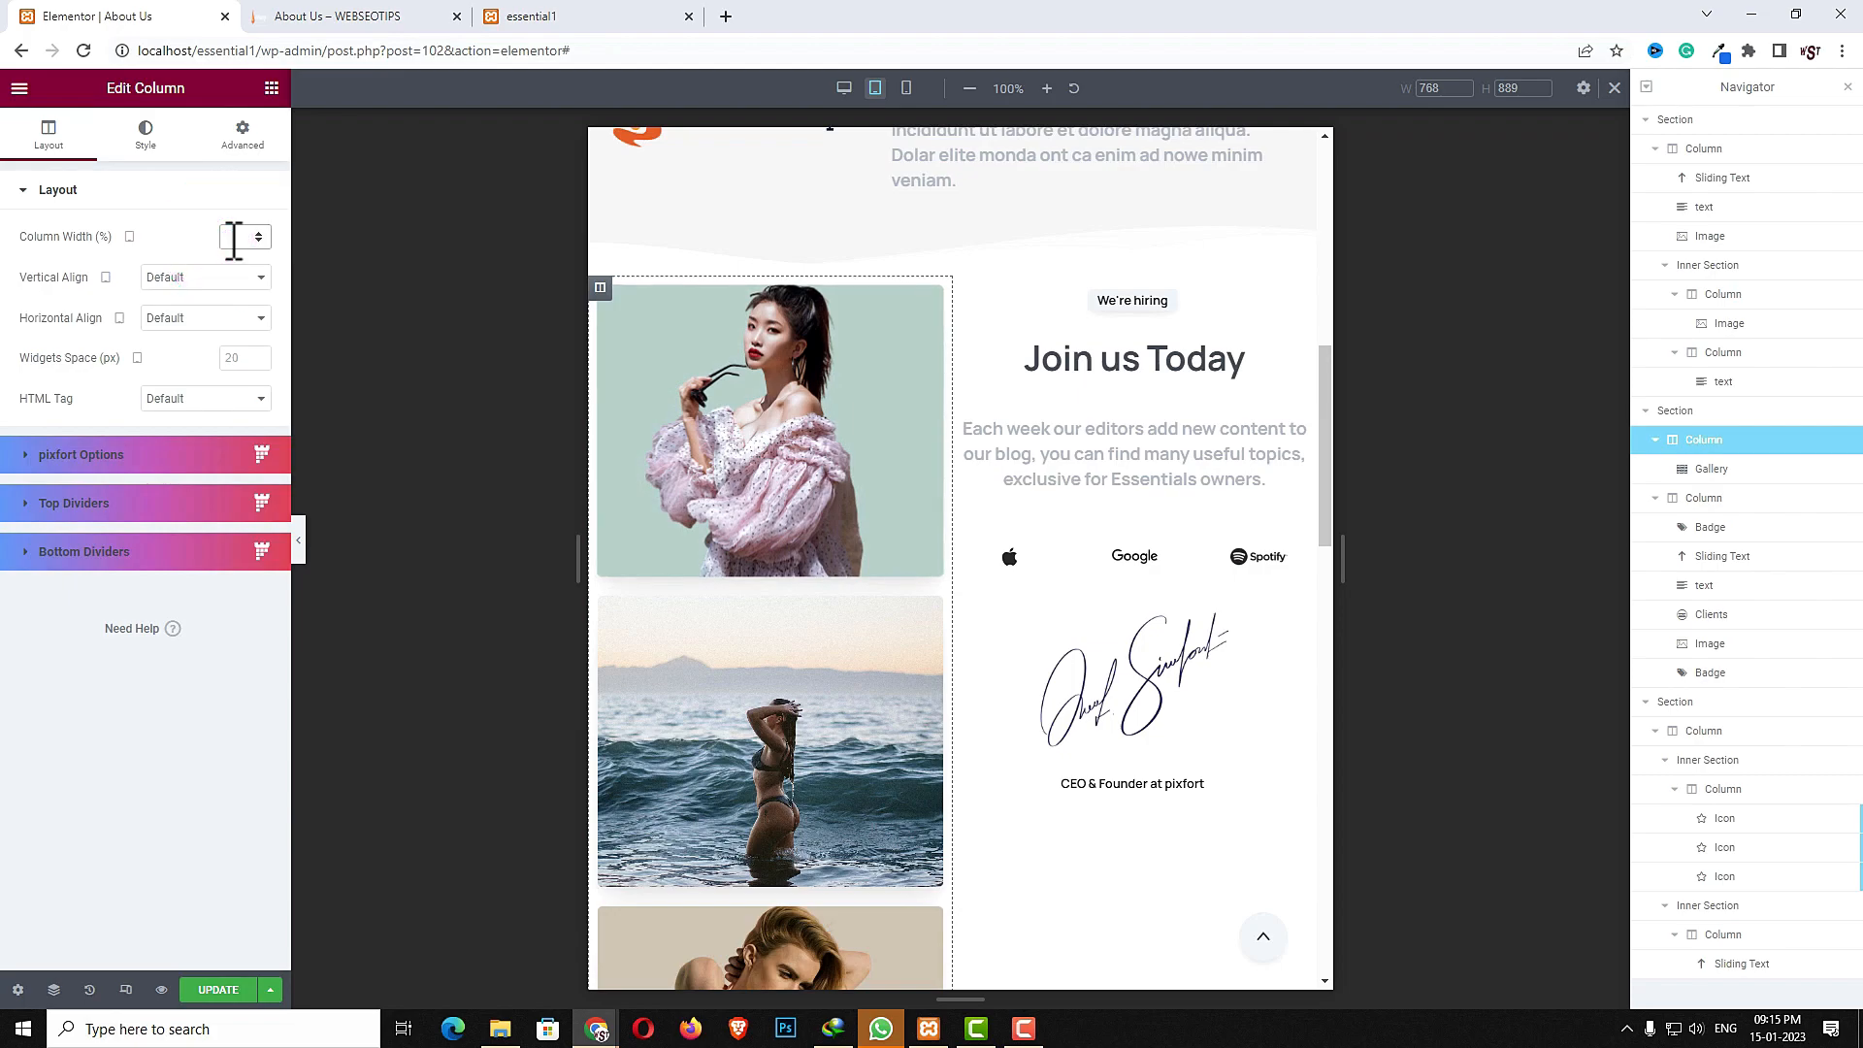
text(100)
- Set the "Join us Today" column's tablet width to 100%
scroll(776, 495, down, 12)
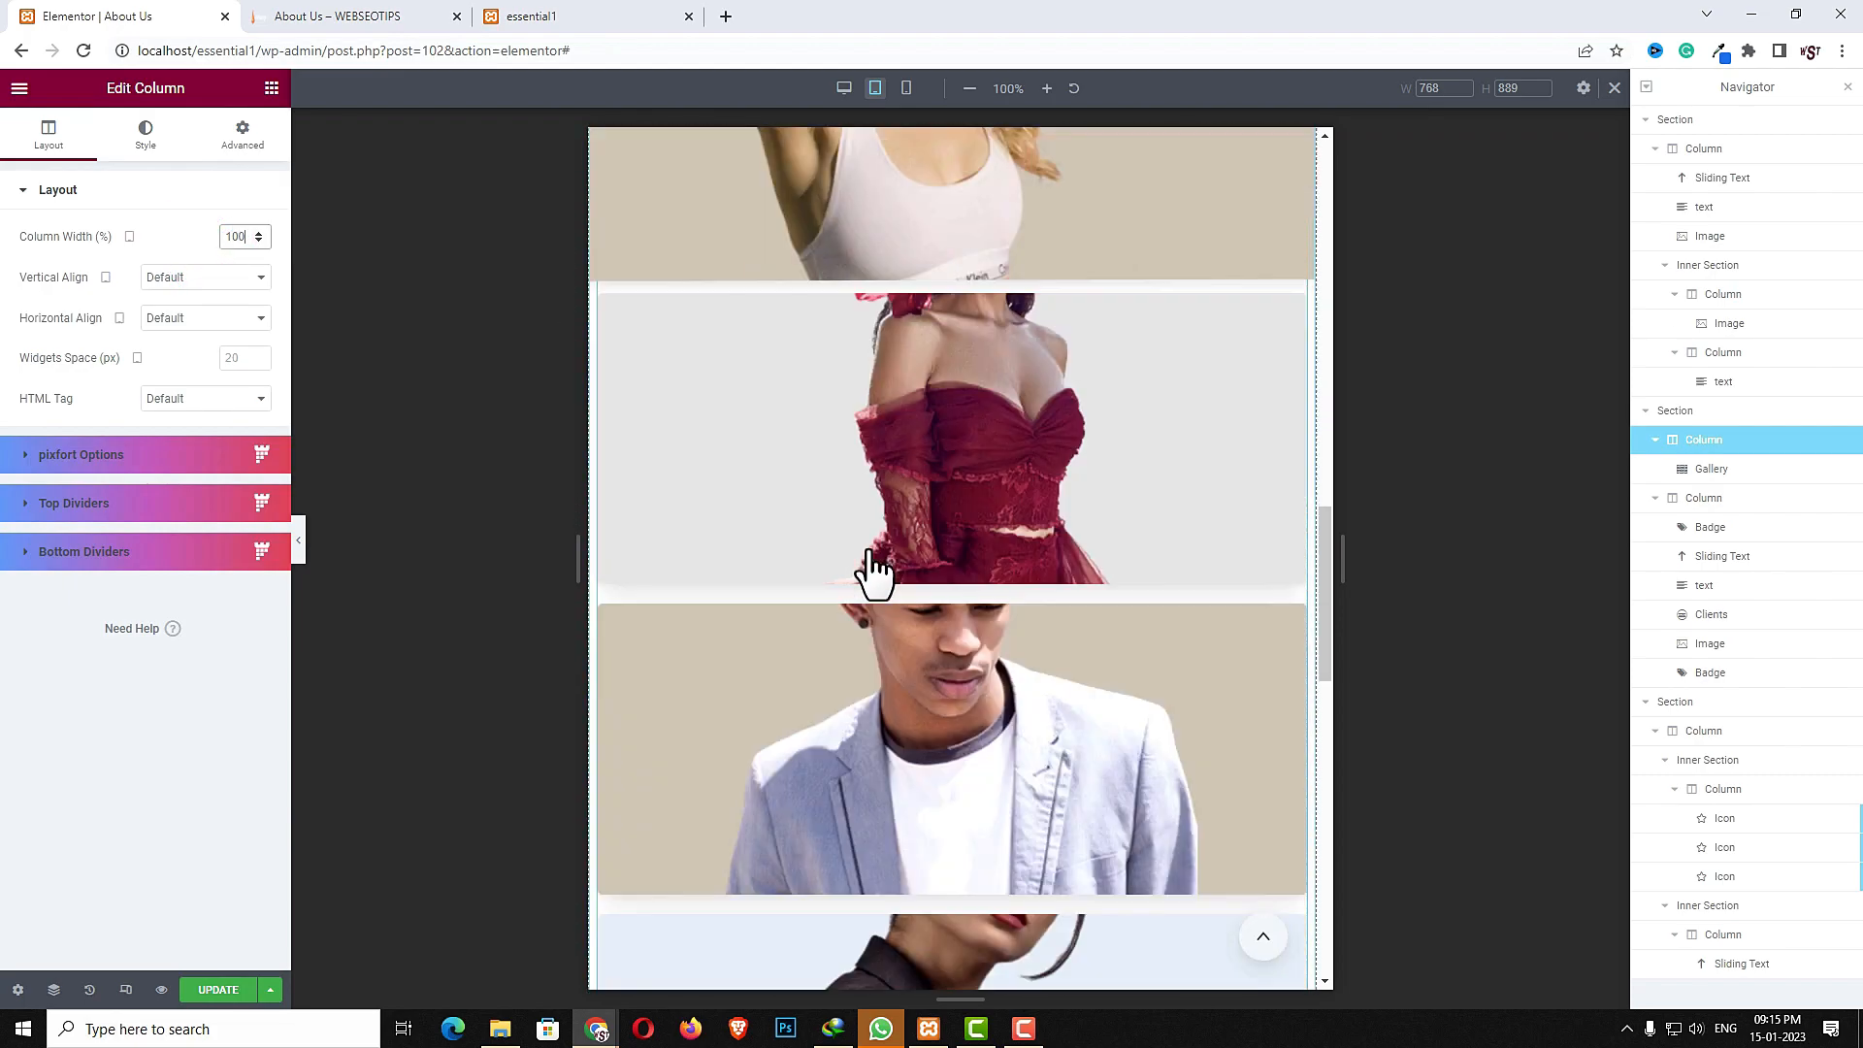
click(600, 238)
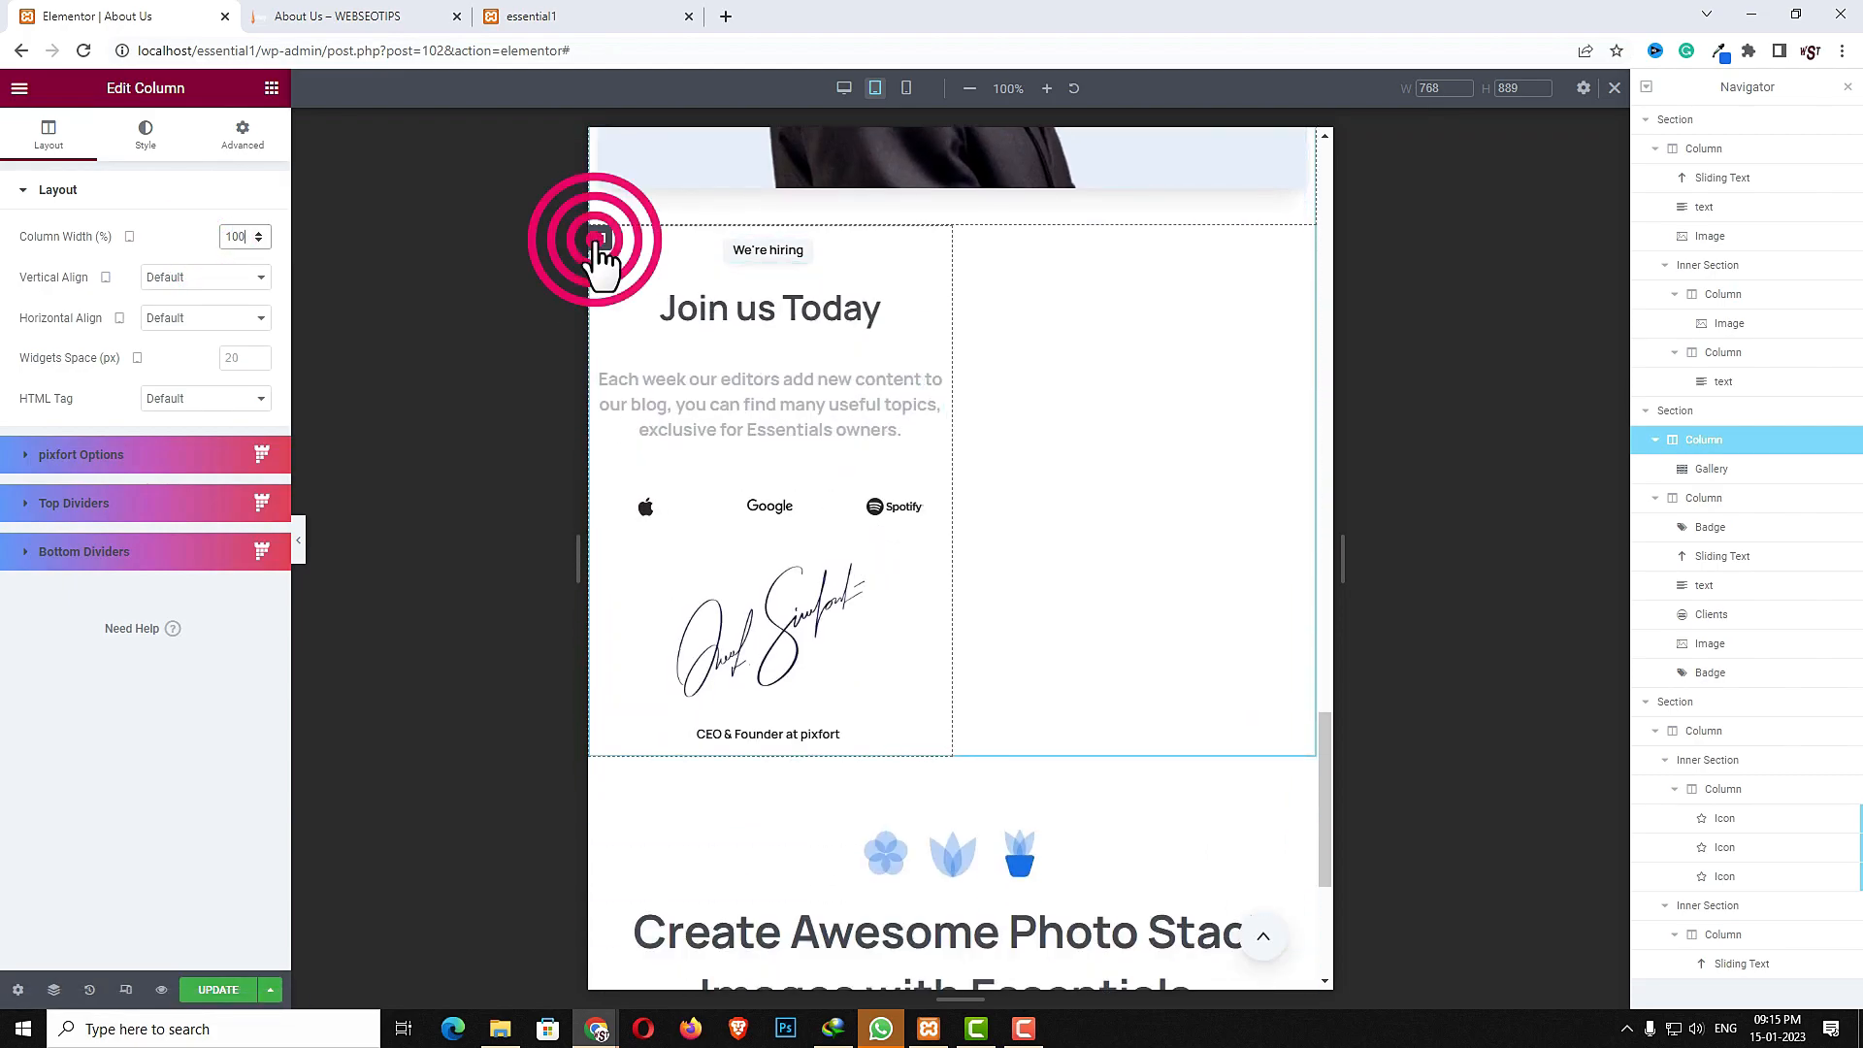
click(242, 240)
text(100)
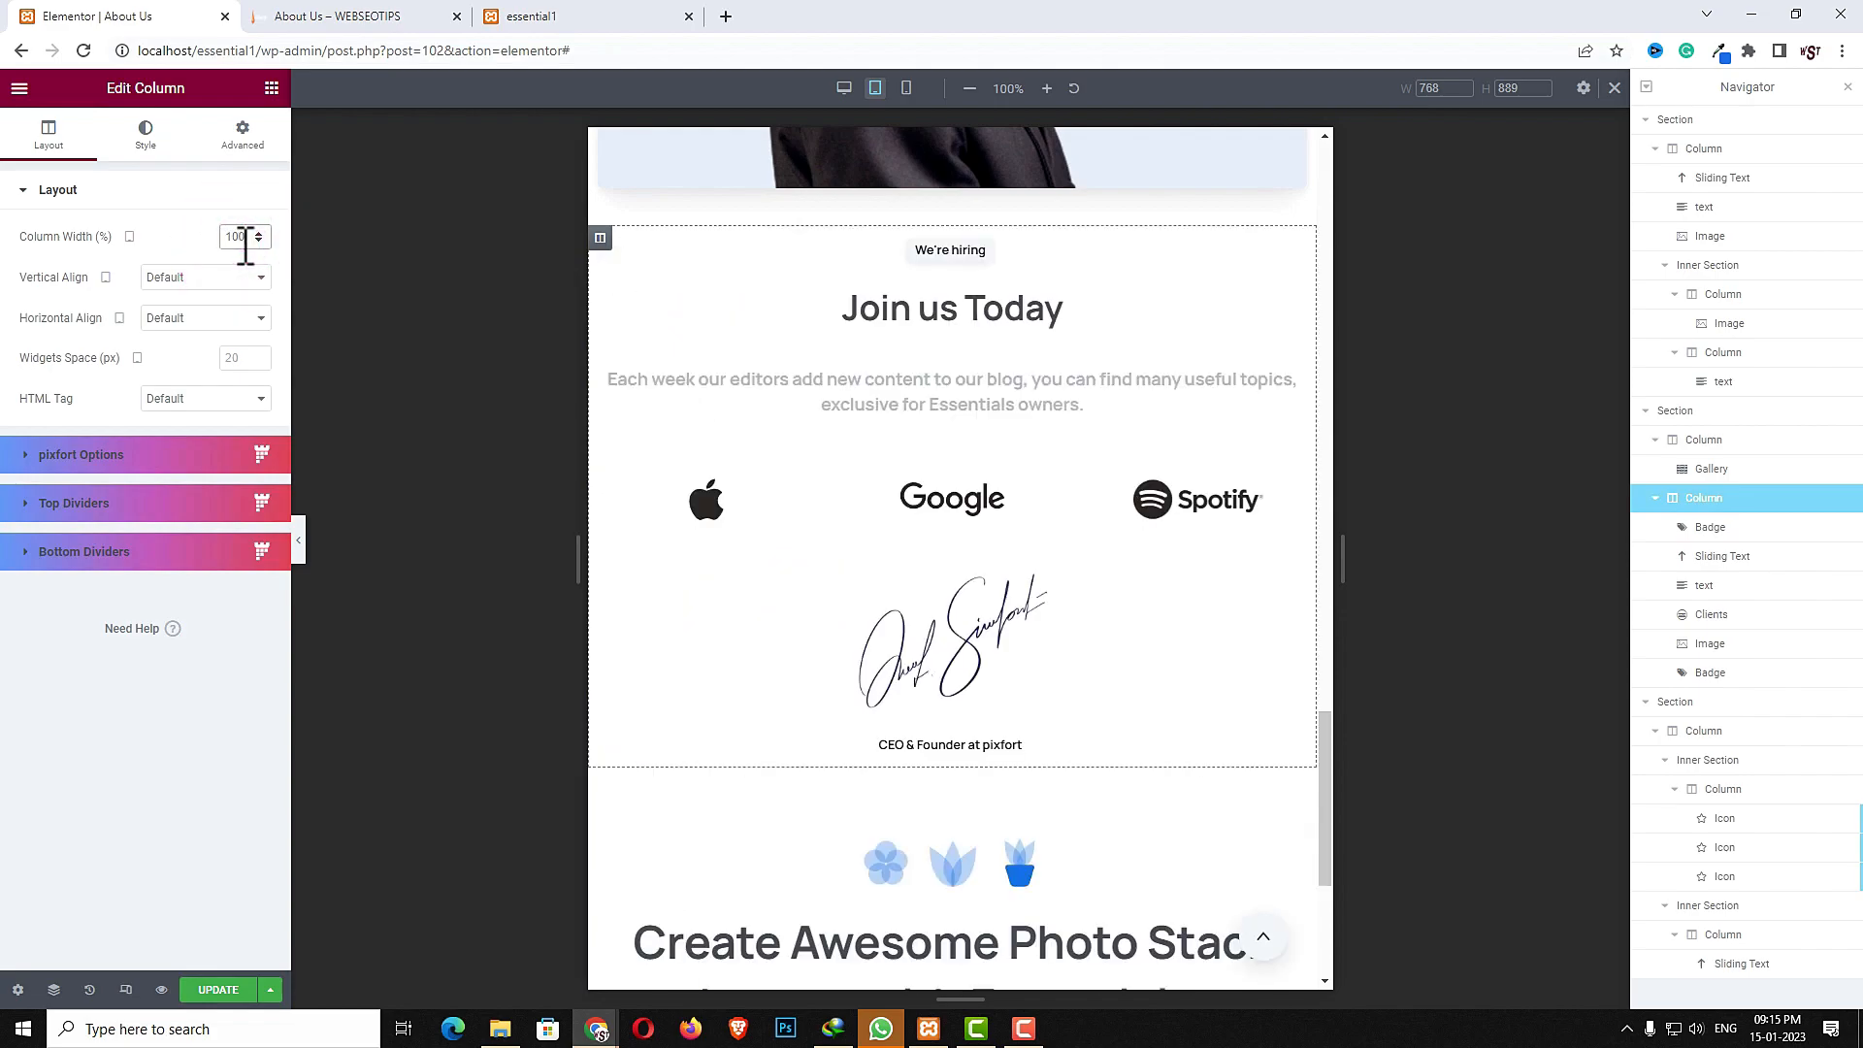
- Scroll through the tablet preview to review the page layout
scroll(1028, 534, up, 6)
scroll(1014, 558, up, 10)
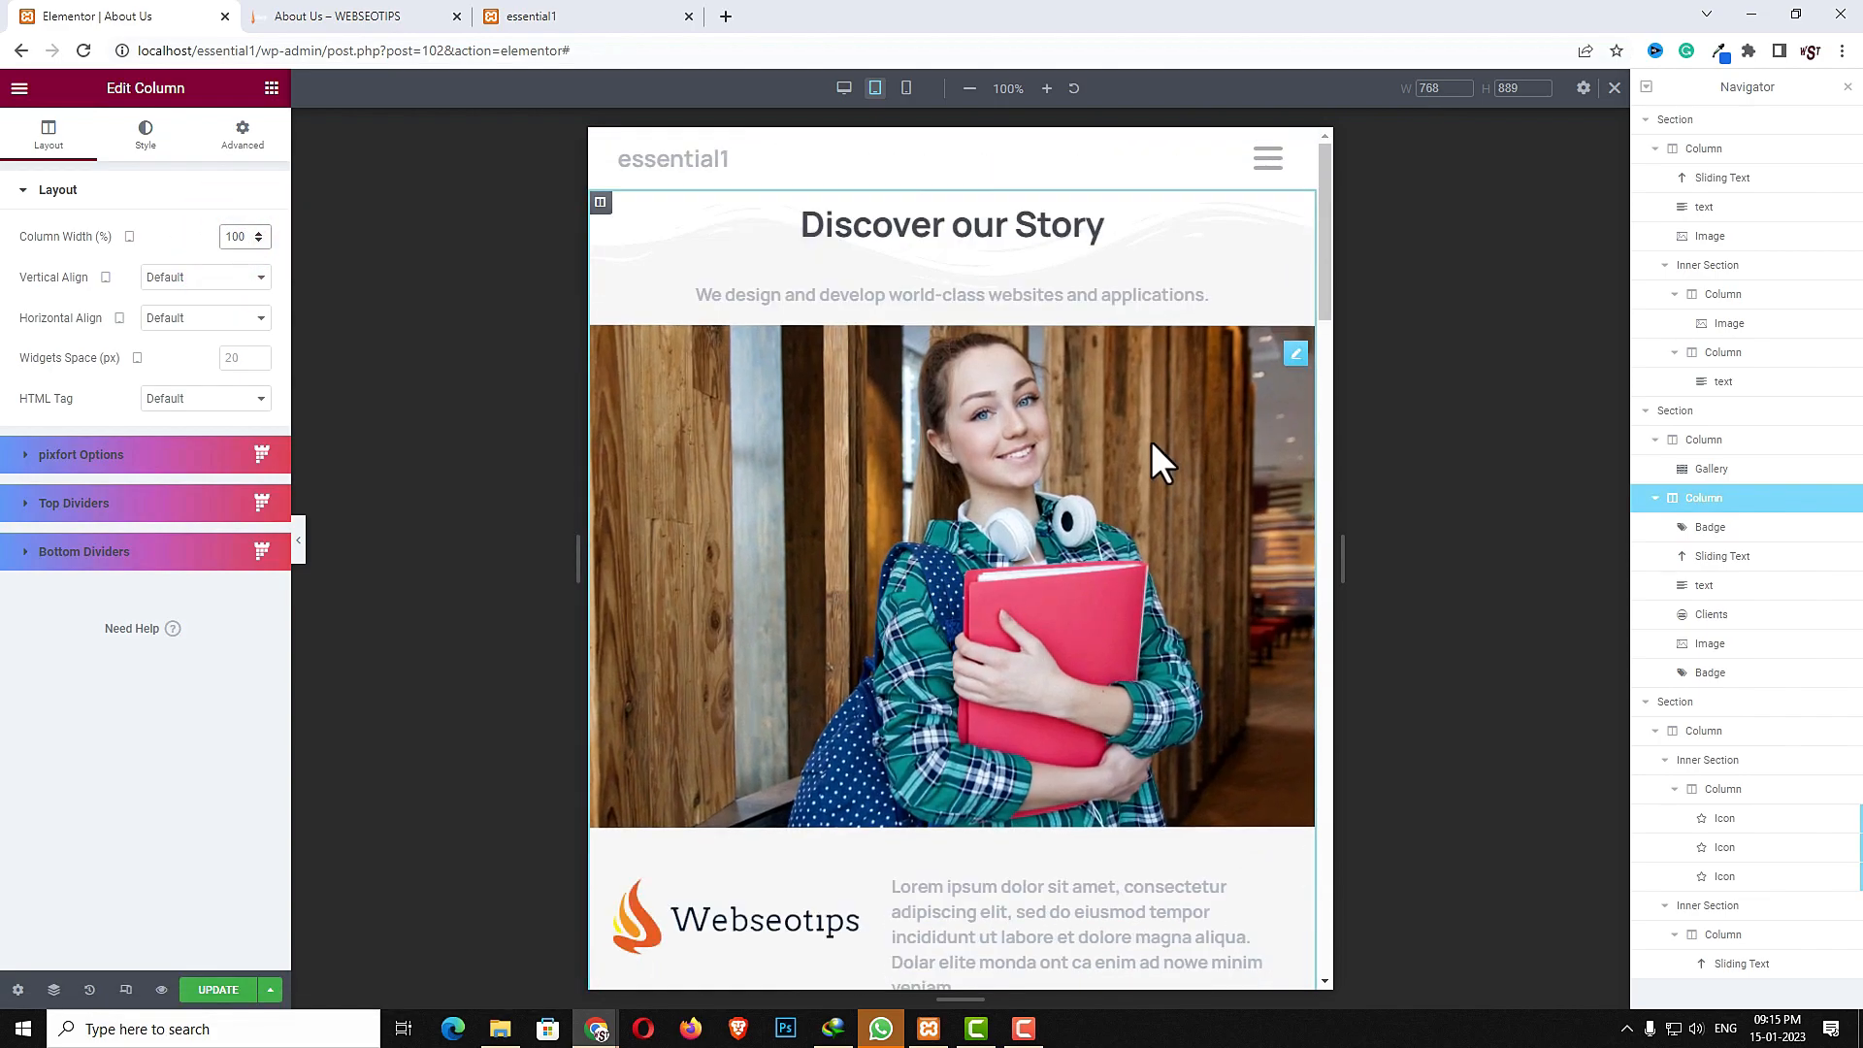
scroll(1164, 716, down, 5)
scroll(1184, 813, down, 10)
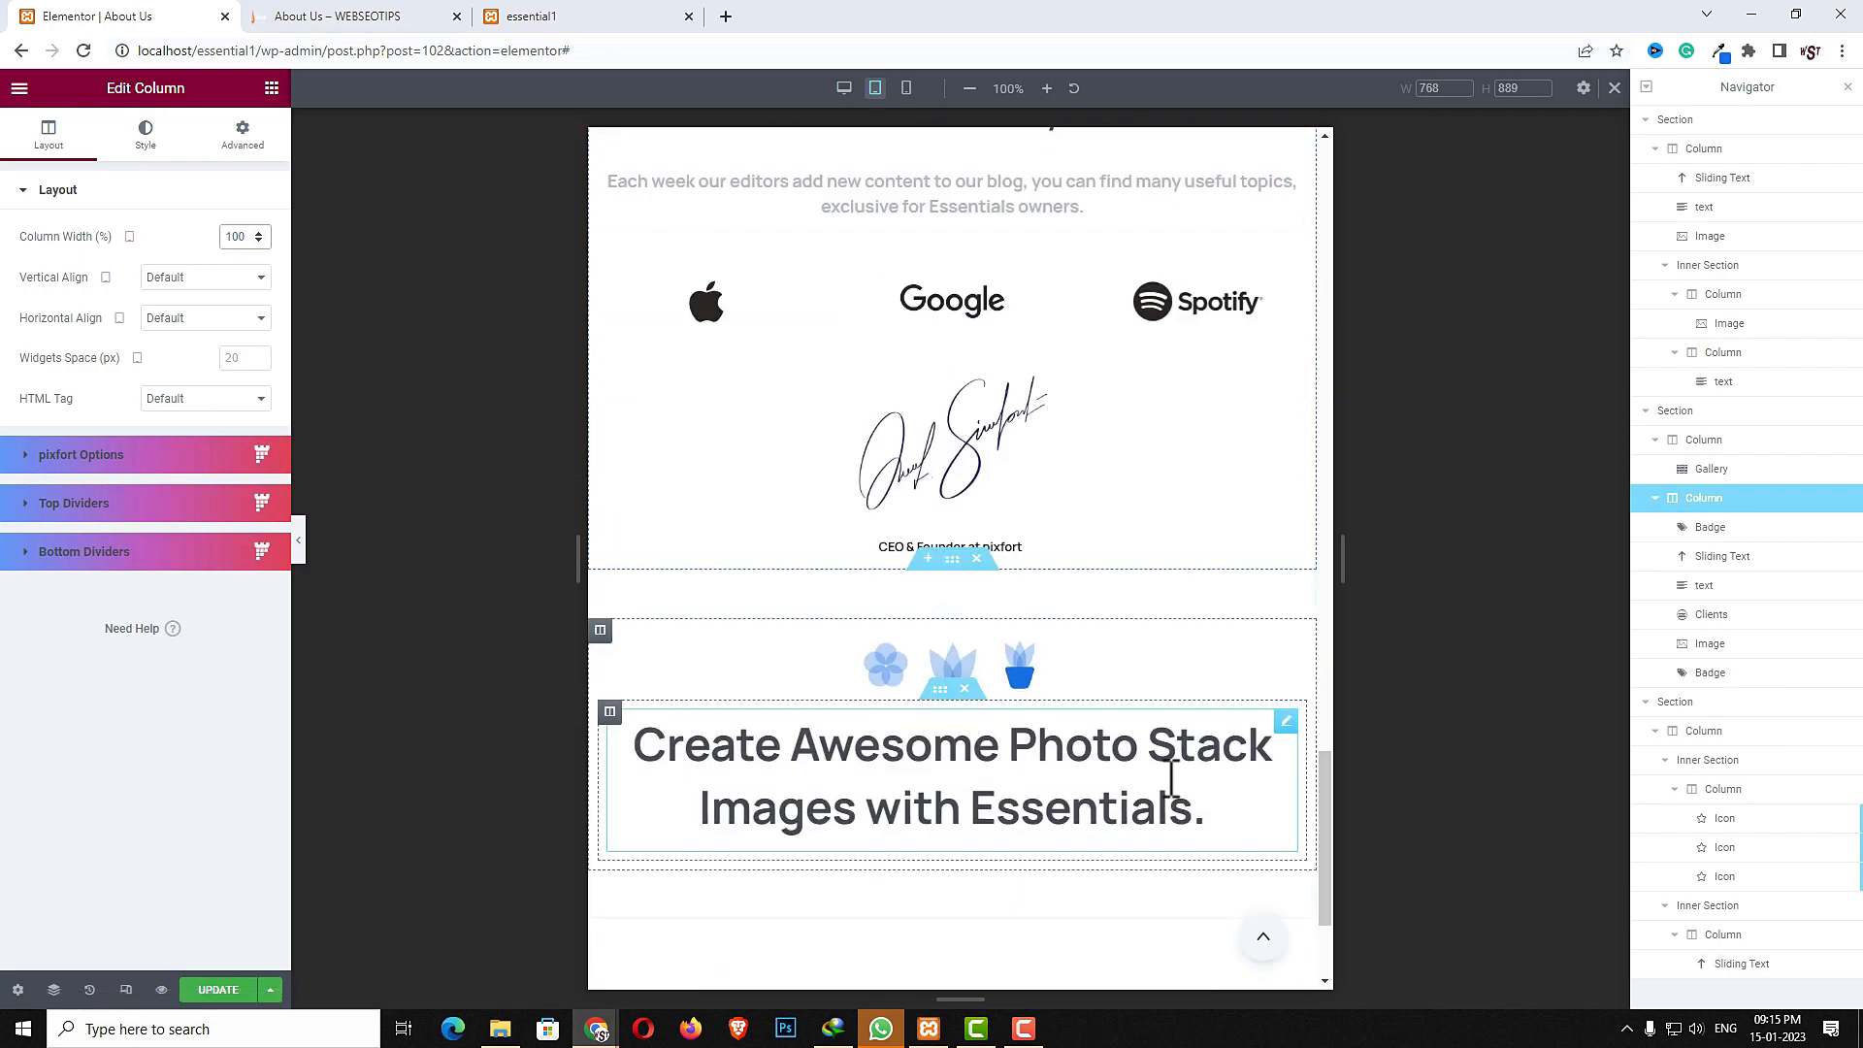
scroll(1023, 716, down, 3)
scroll(1074, 387, up, 4)
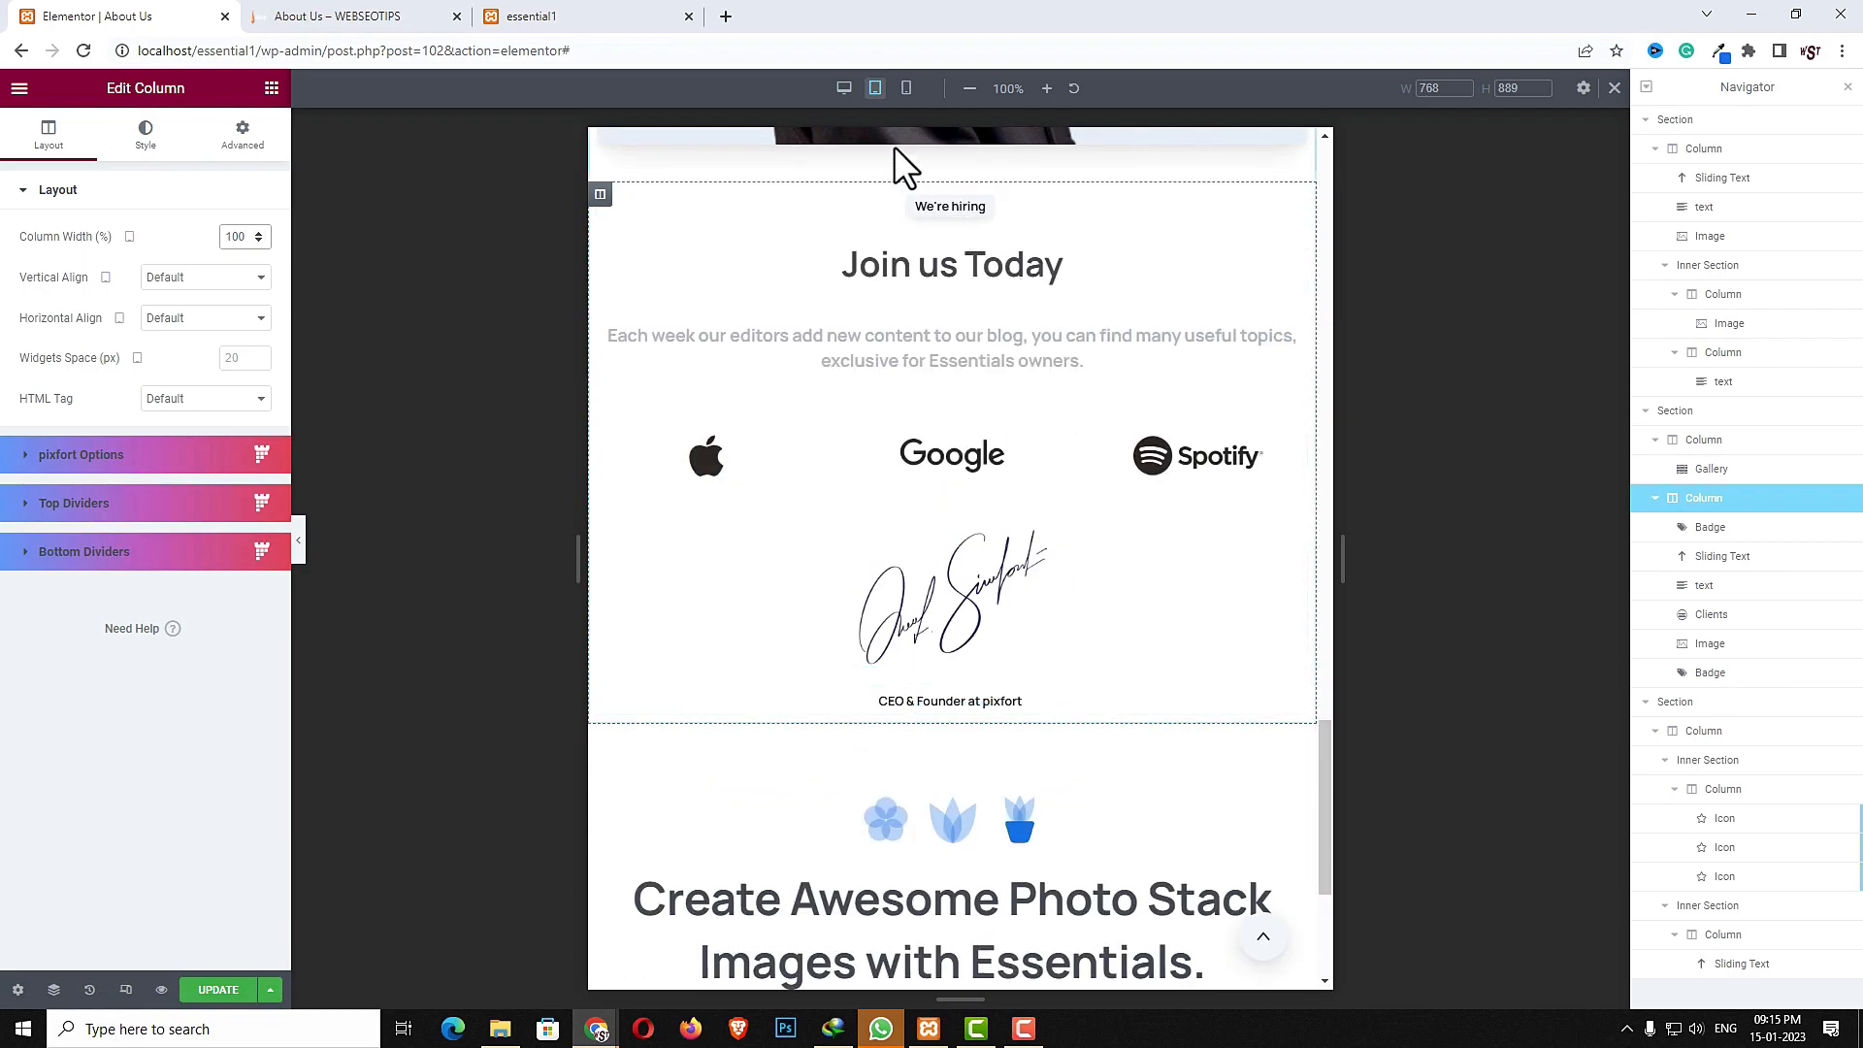
- Review the page in mobile responsive view and switch back to desktop view
click(906, 88)
scroll(982, 514, up, 15)
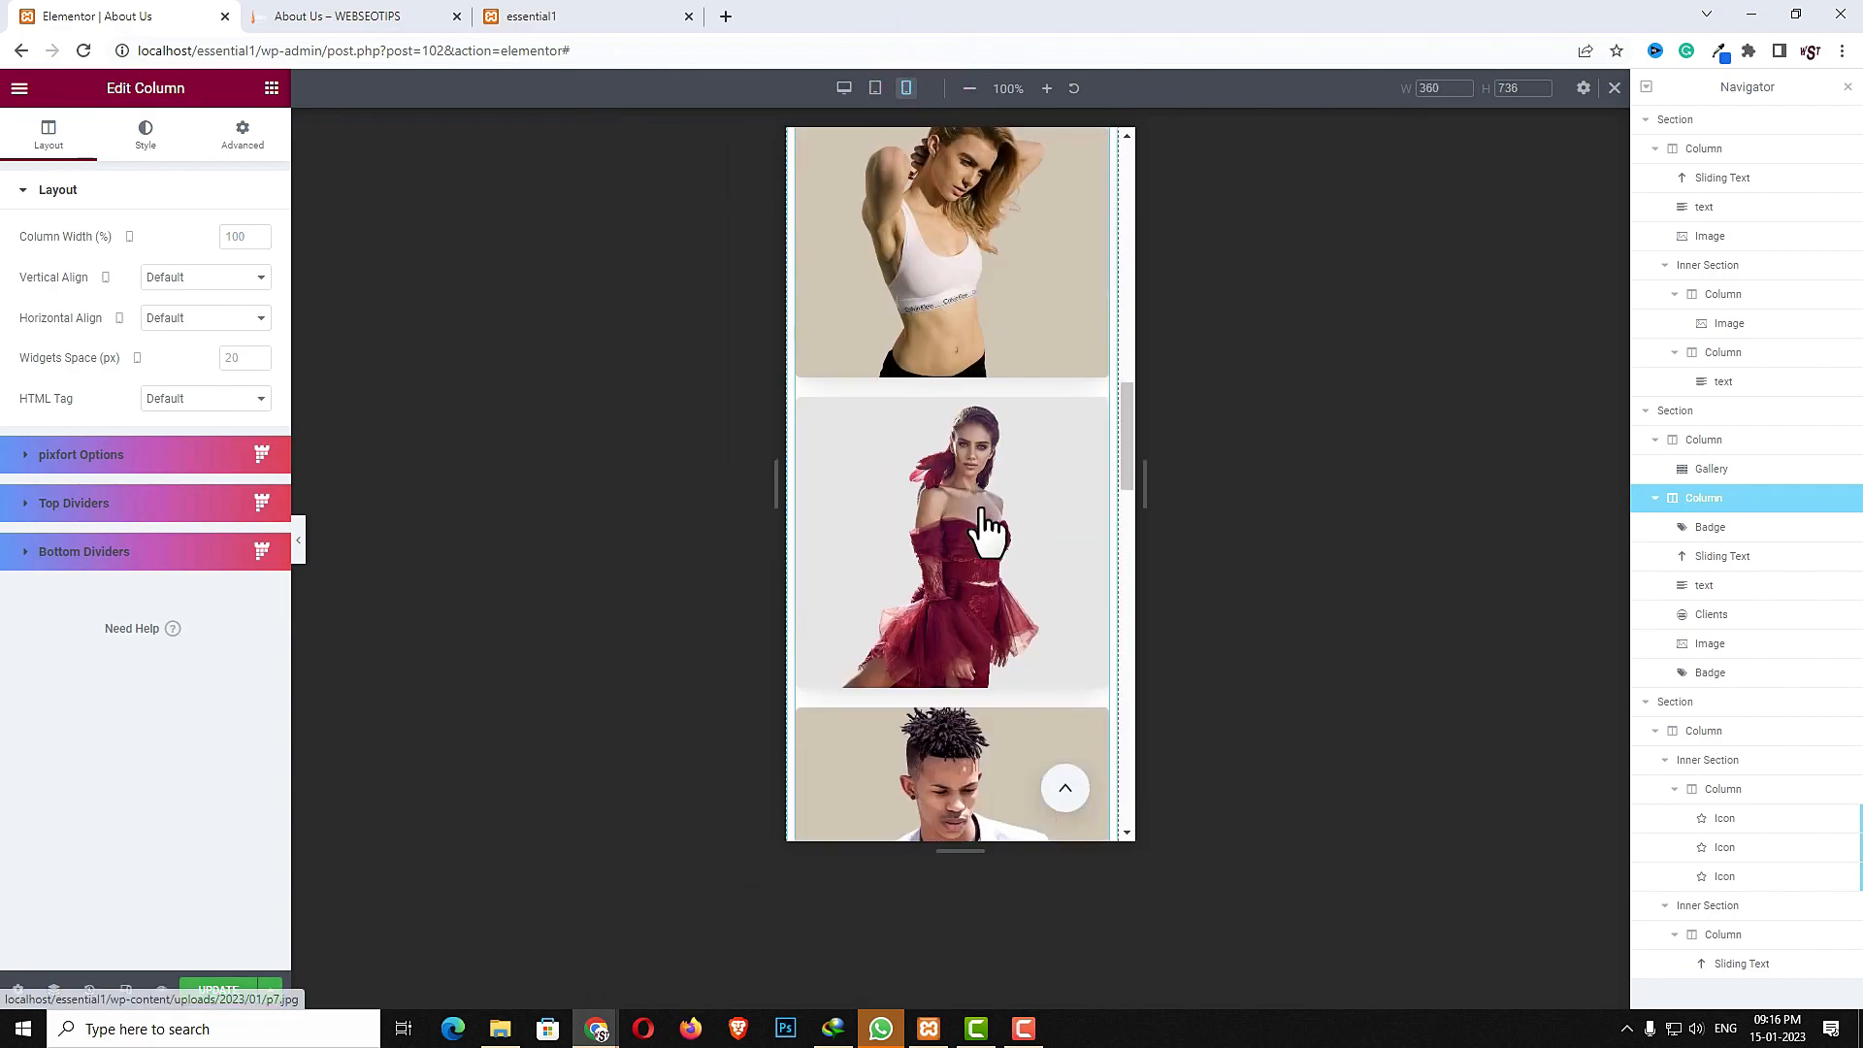
scroll(985, 528, up, 2)
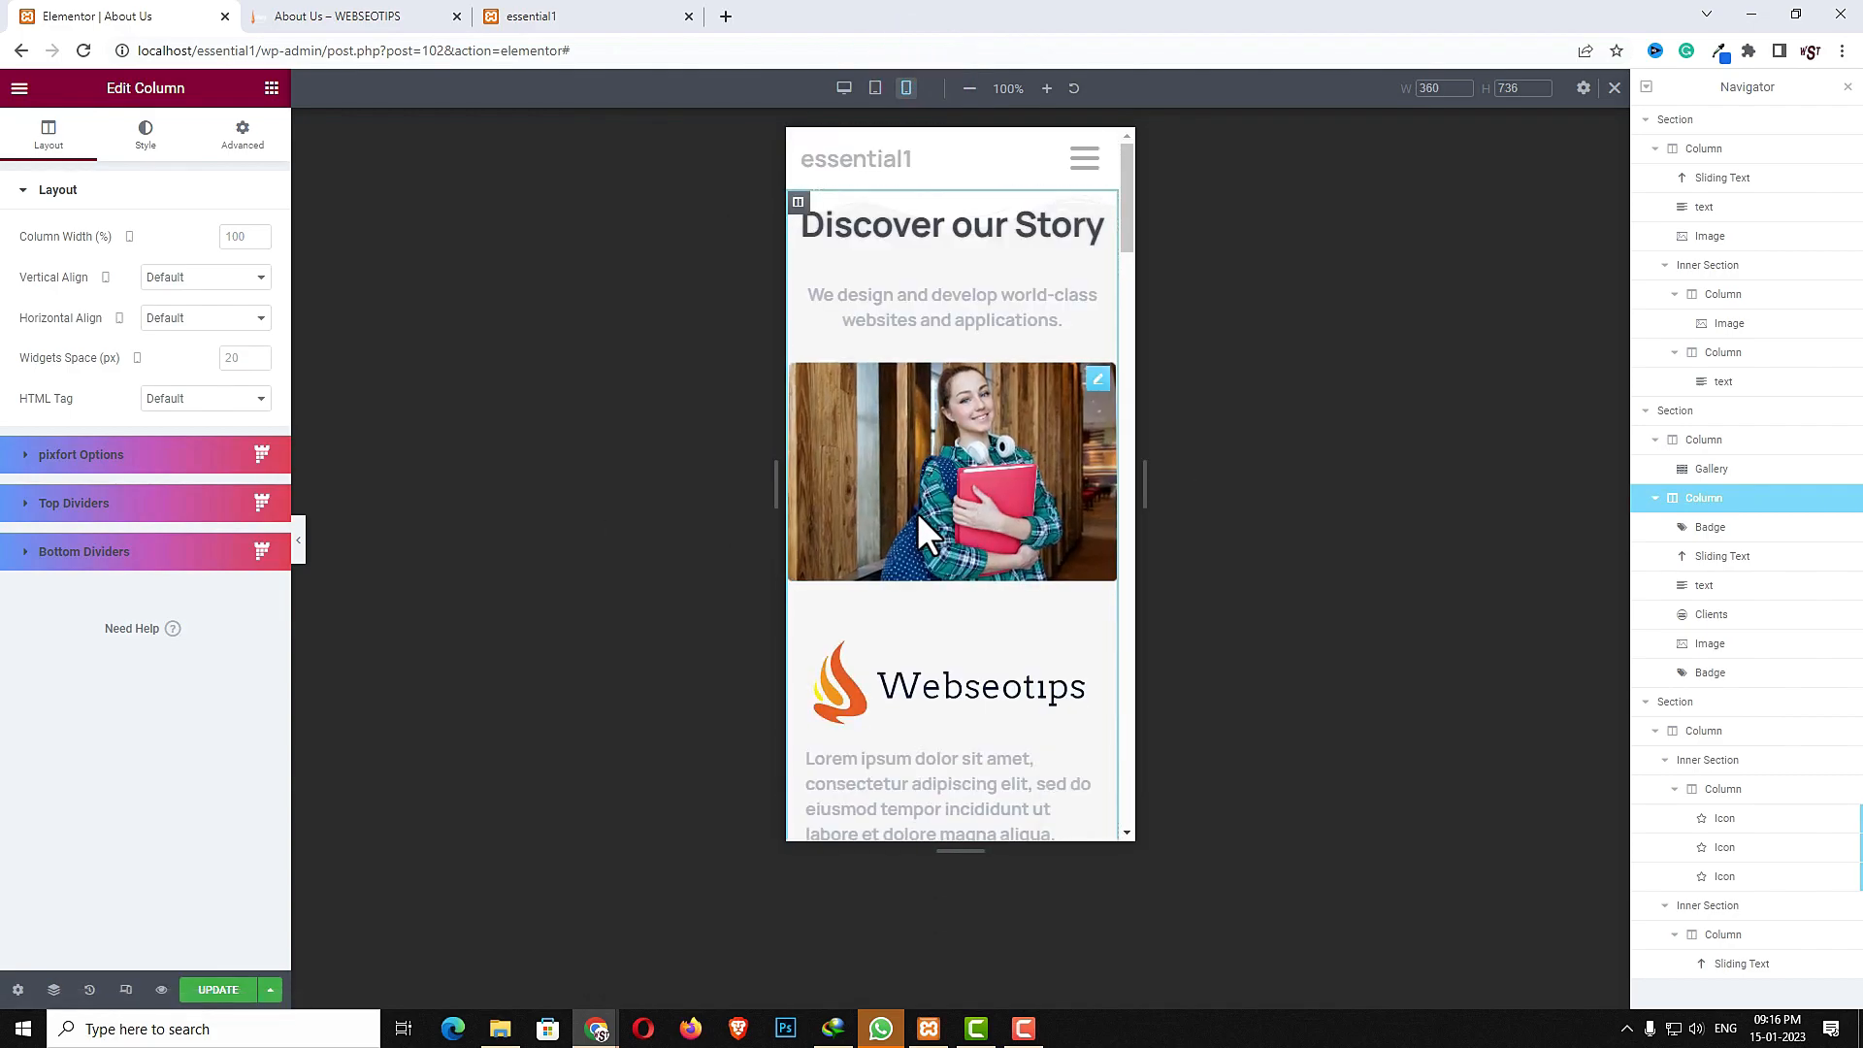
click(844, 89)
- Add a text widget below the "Create Awesome Photo Stack Images with Essentials." heading
scroll(1017, 558, down, 12)
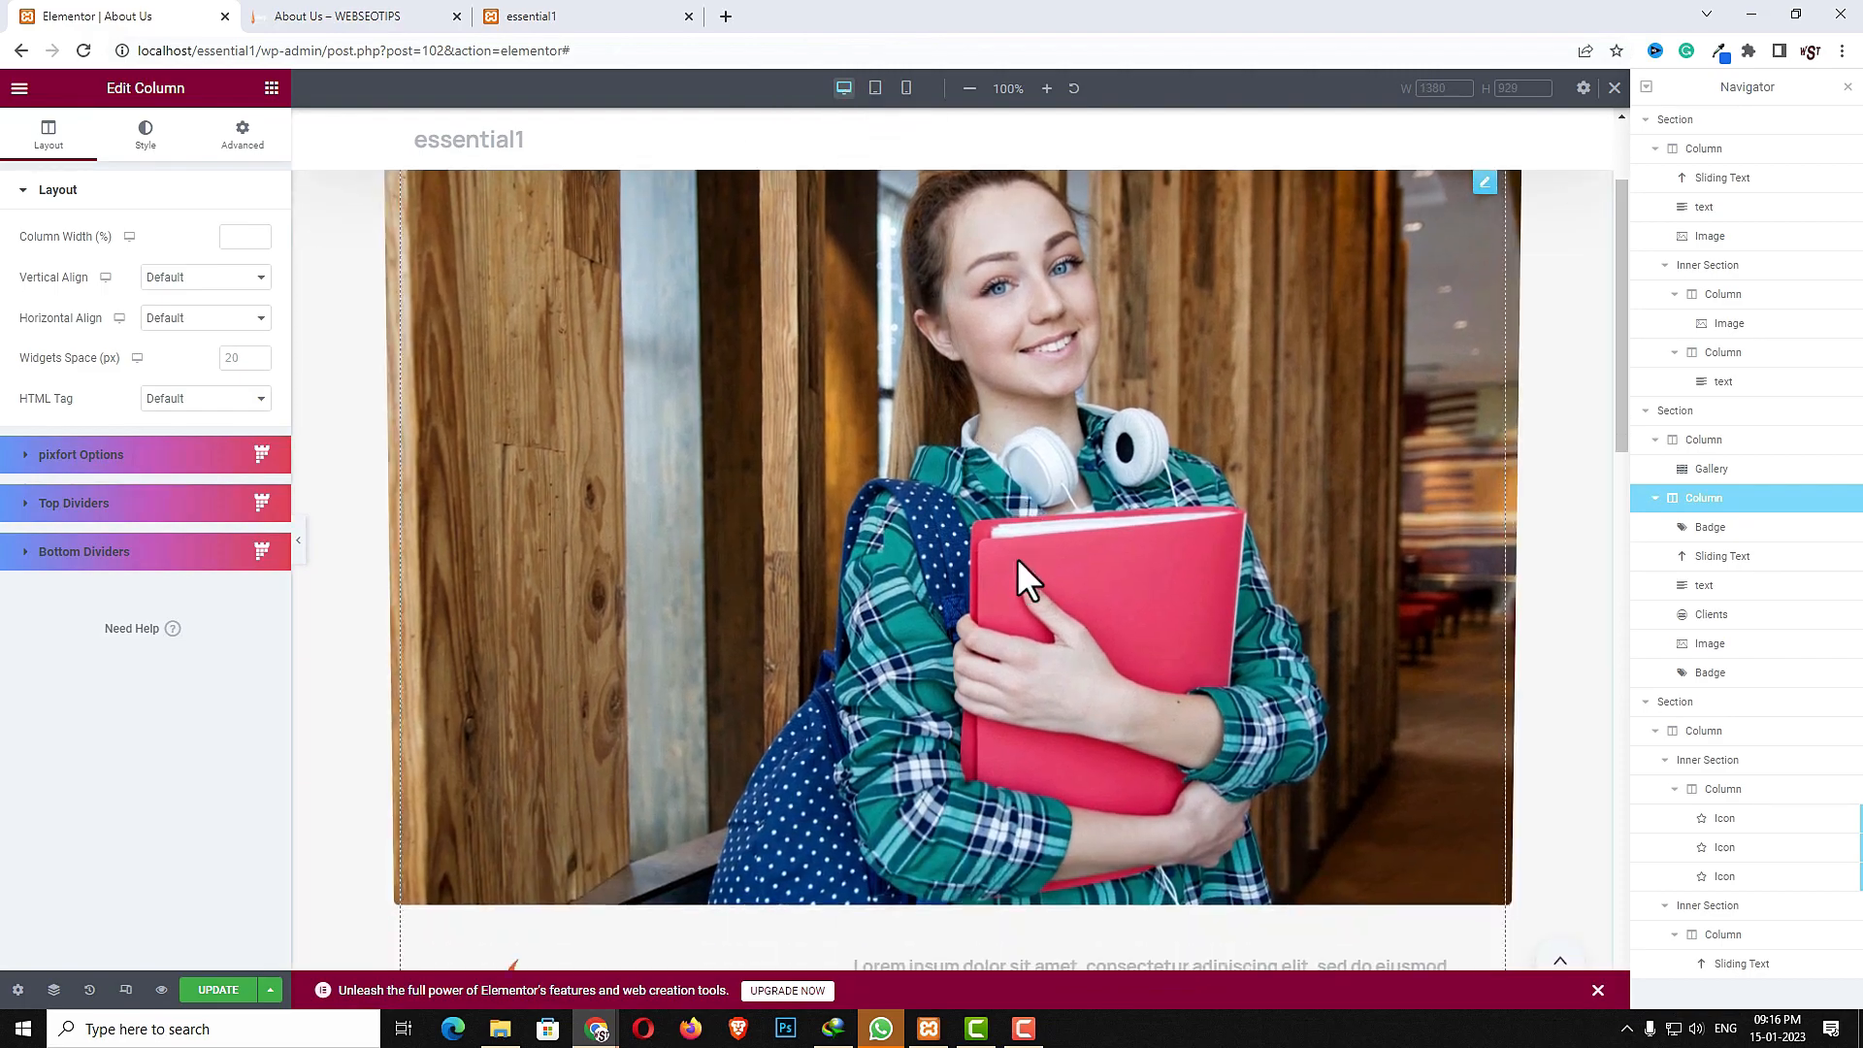
scroll(1017, 557, down, 2)
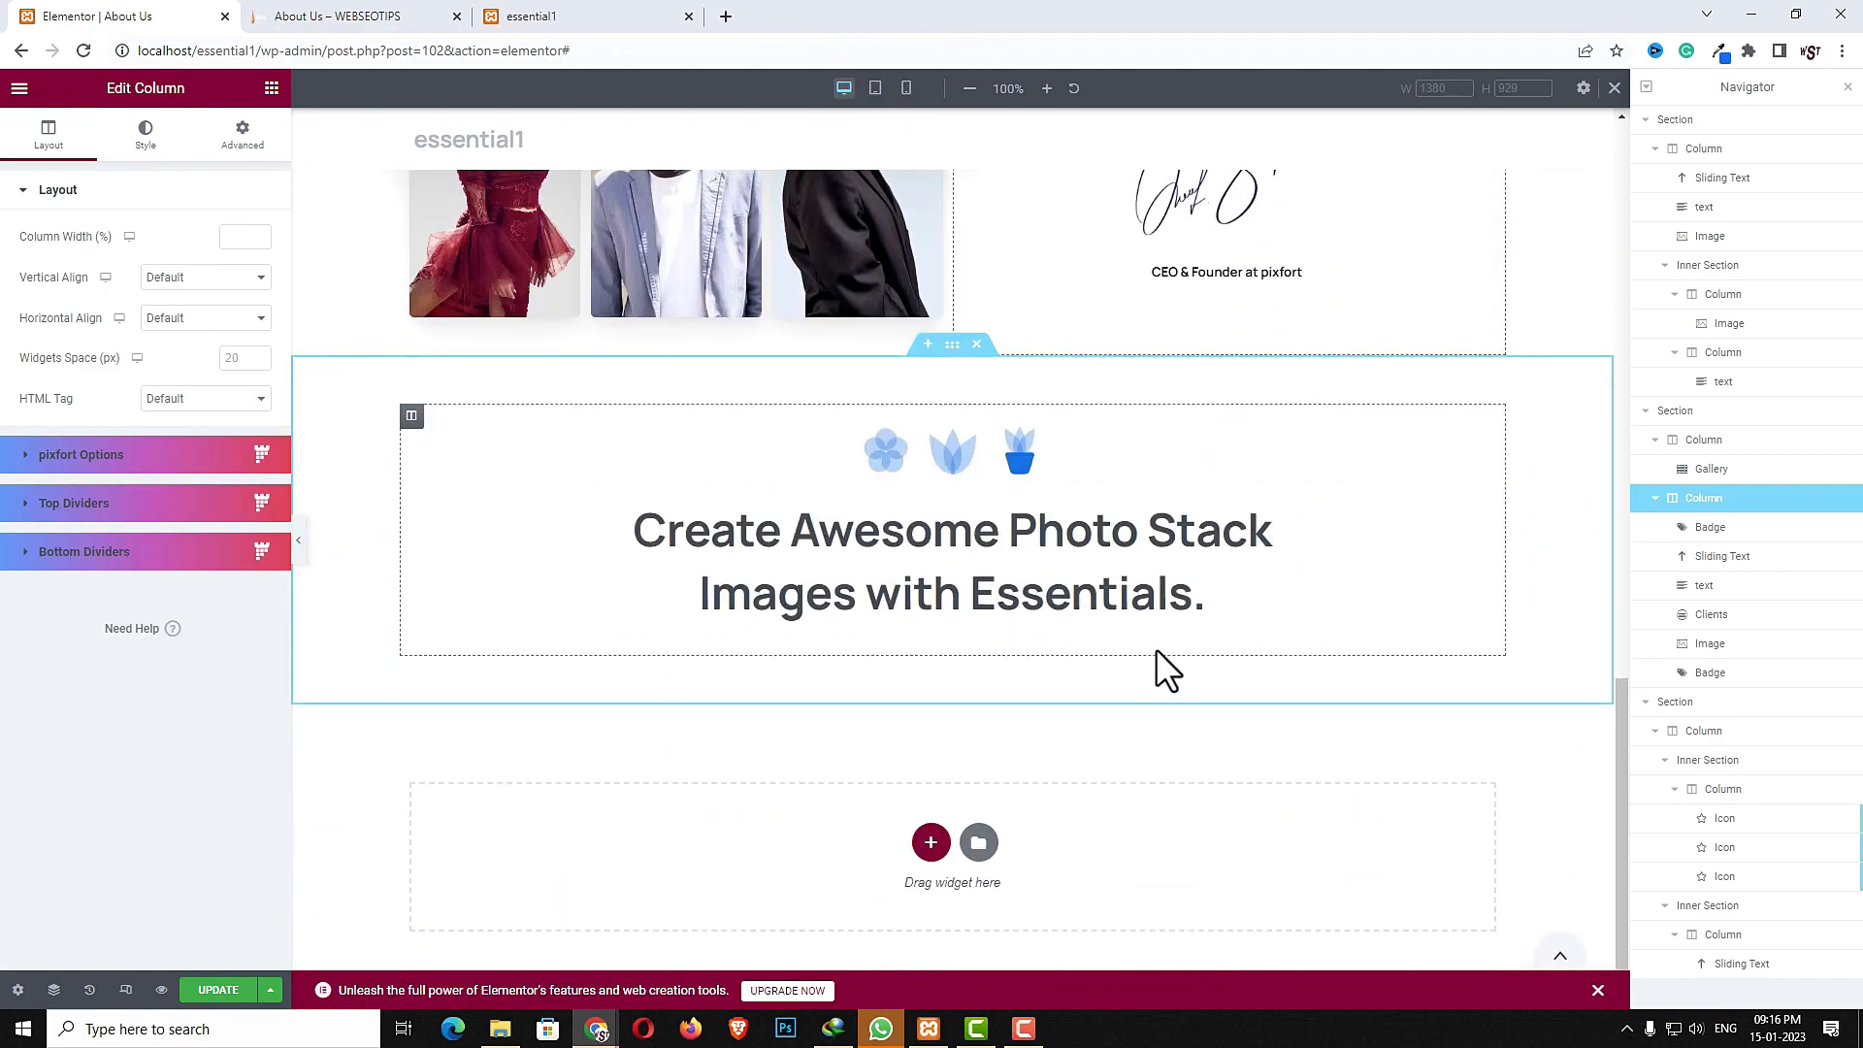
click(273, 90)
click(166, 165)
text(text)
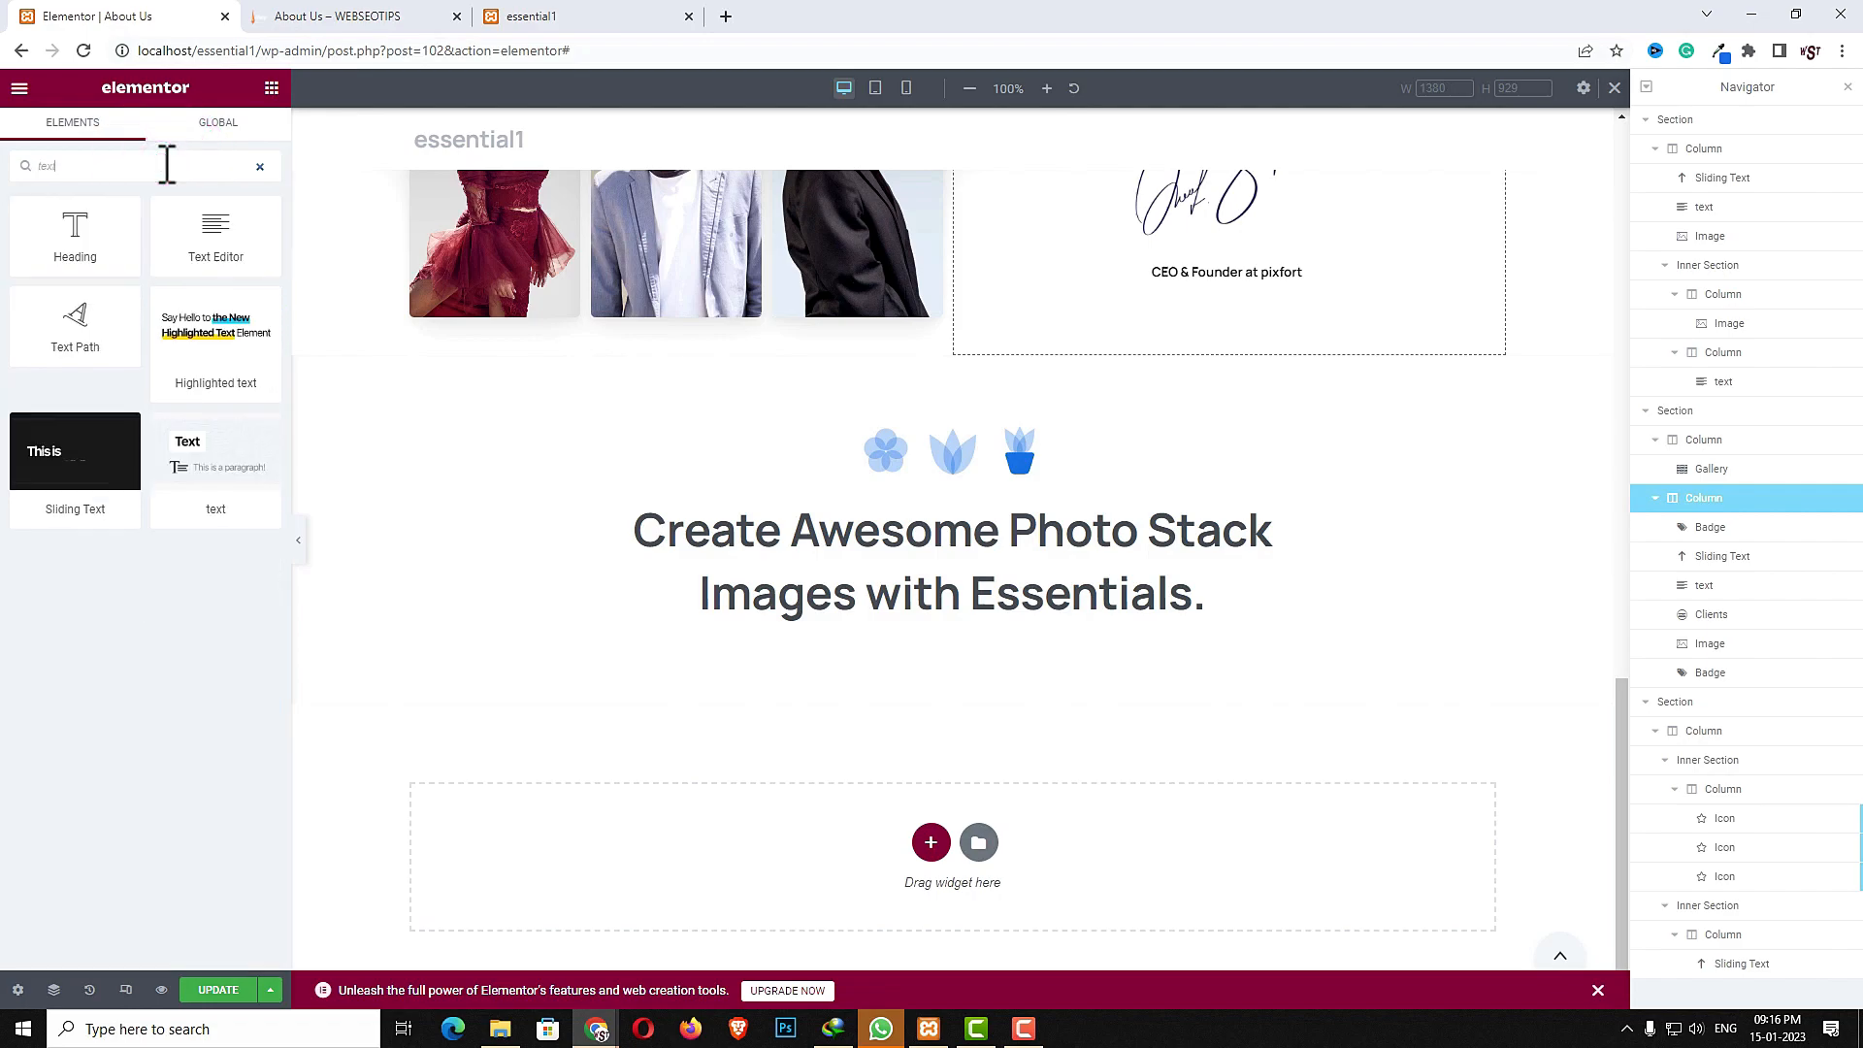
drag(212, 456, 893, 606)
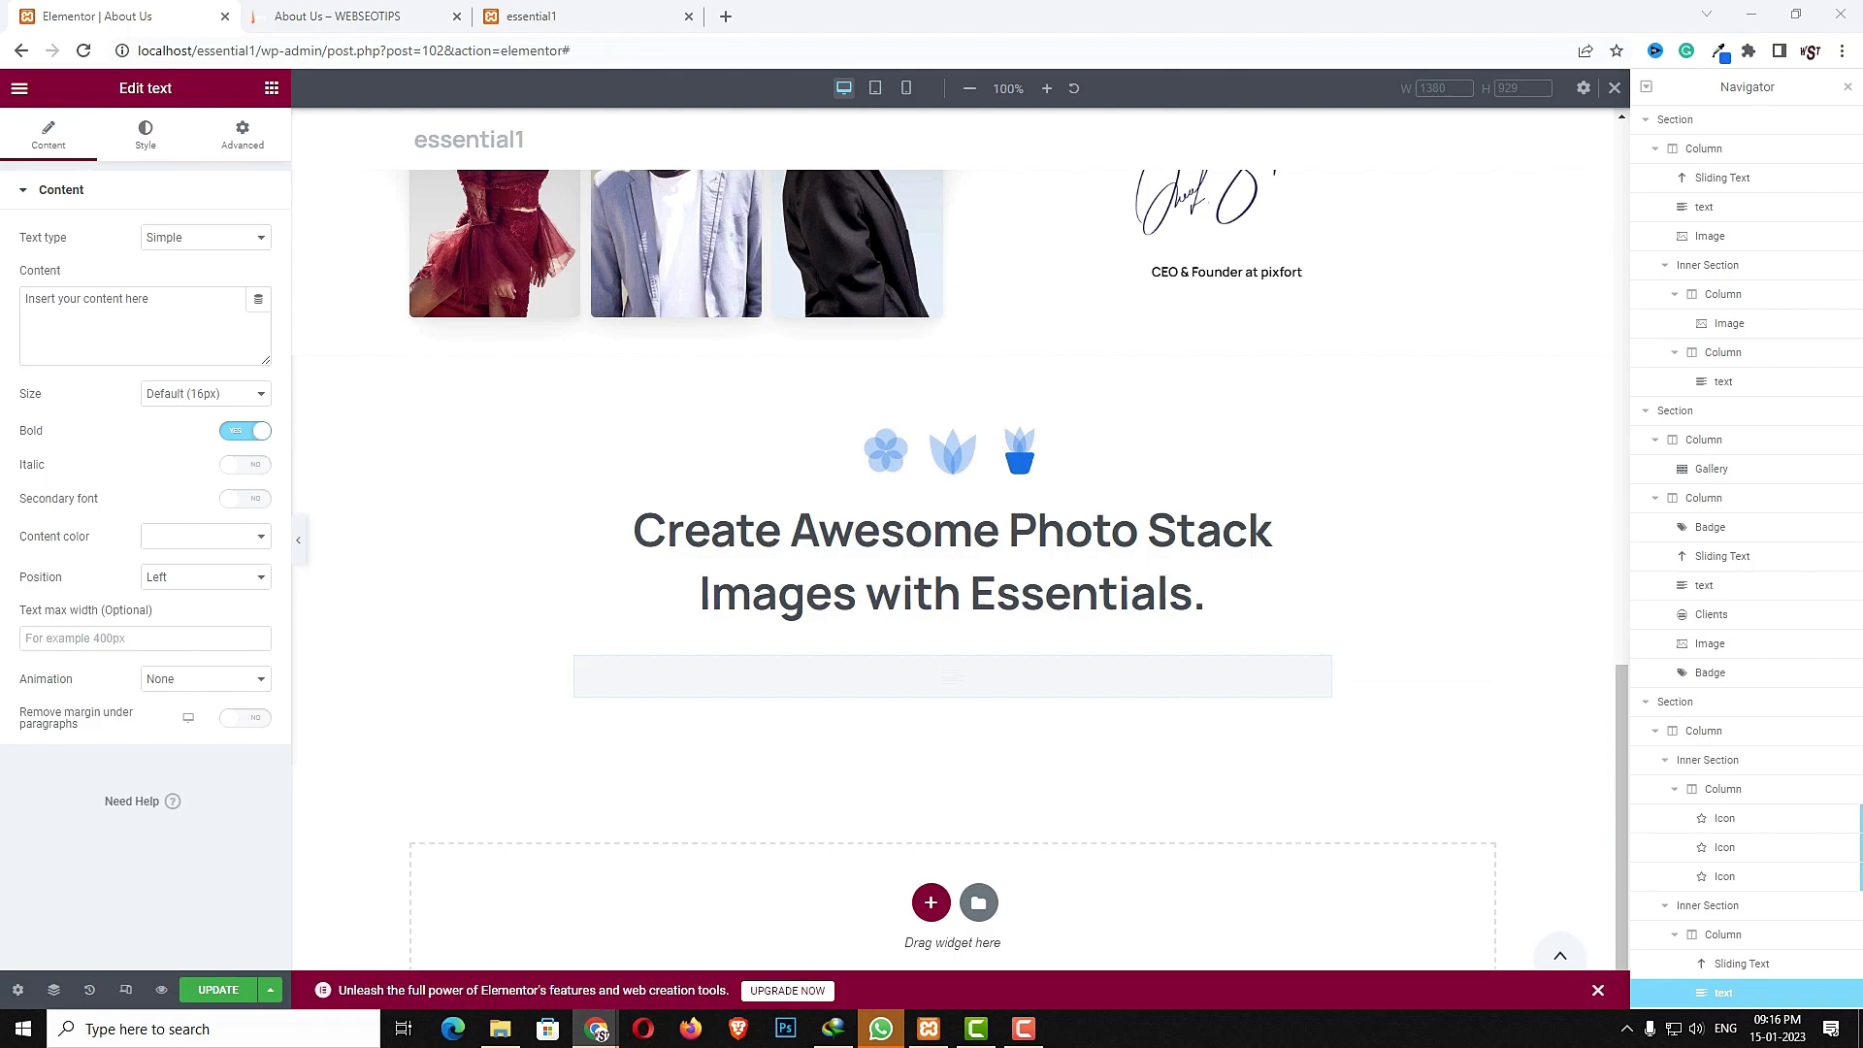
- Paste the description text into the text widget and set its size to 18px
click(137, 312)
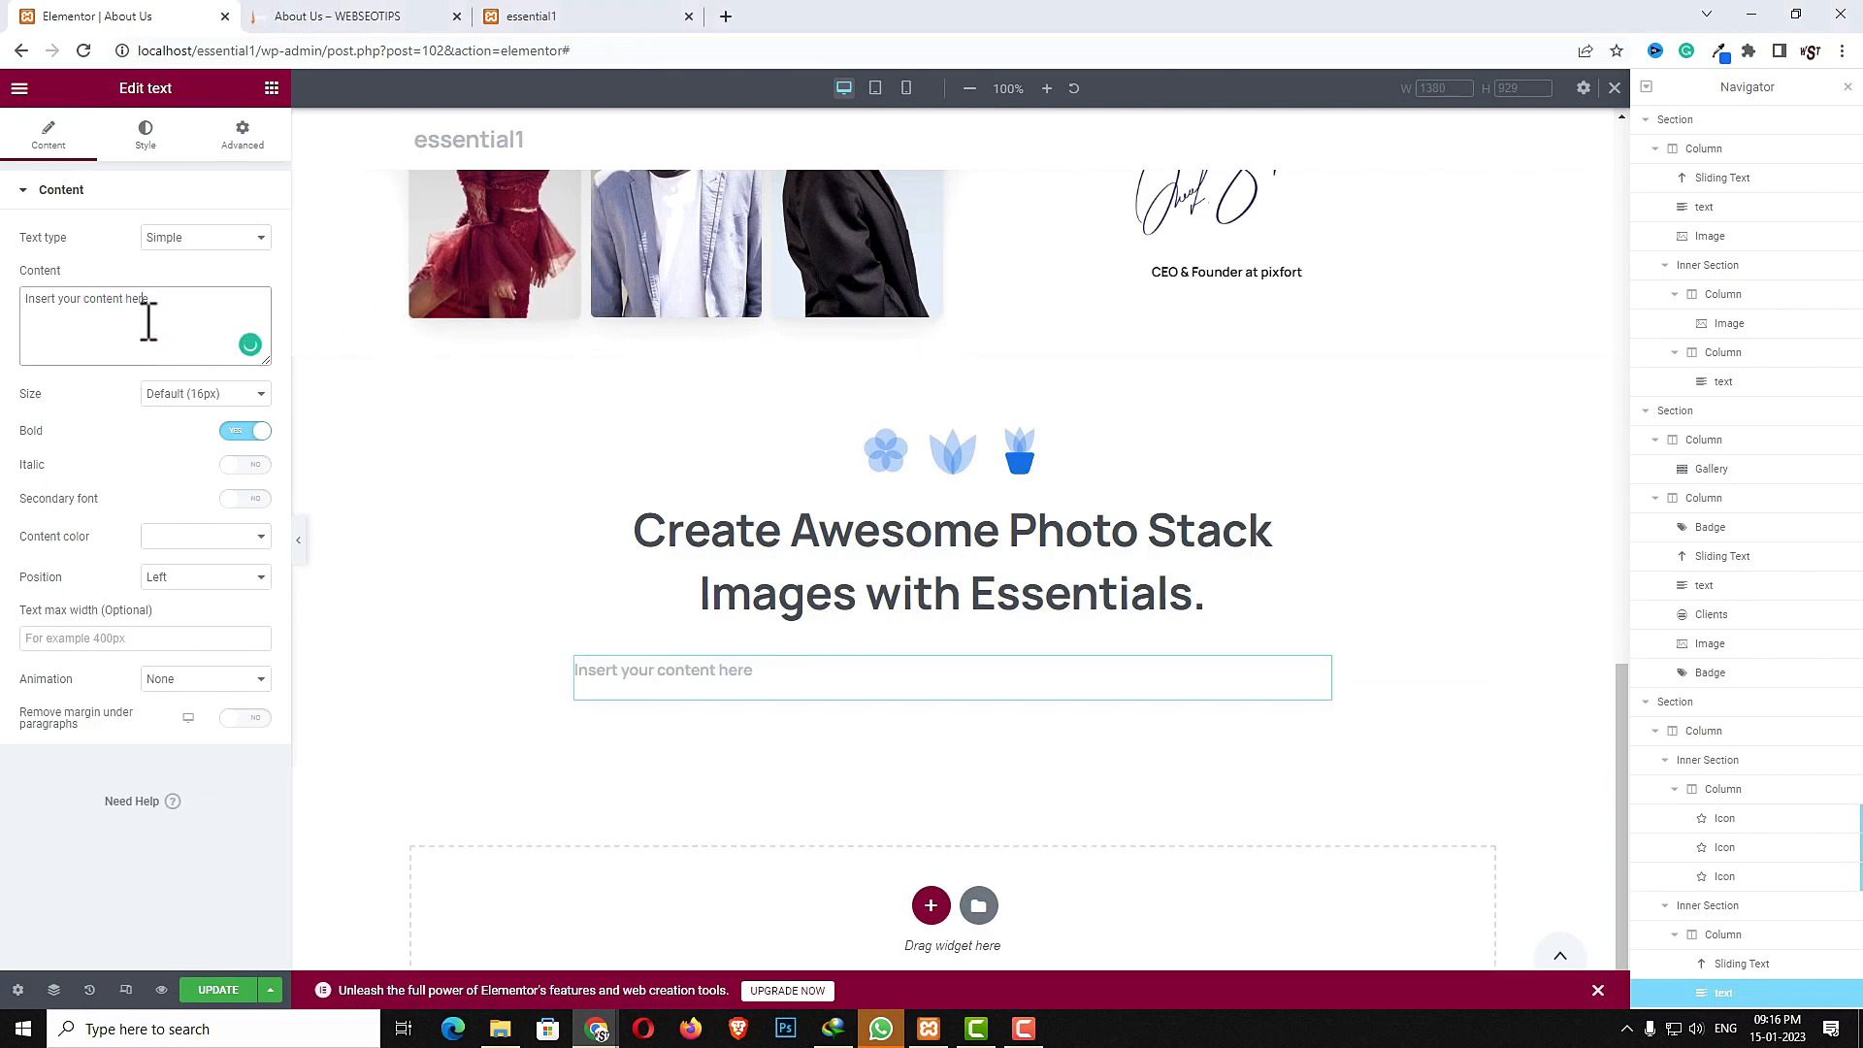
text(We design and develop world-class websites and applications, design better and spend less time without restricting creative freedom.)
click(186, 393)
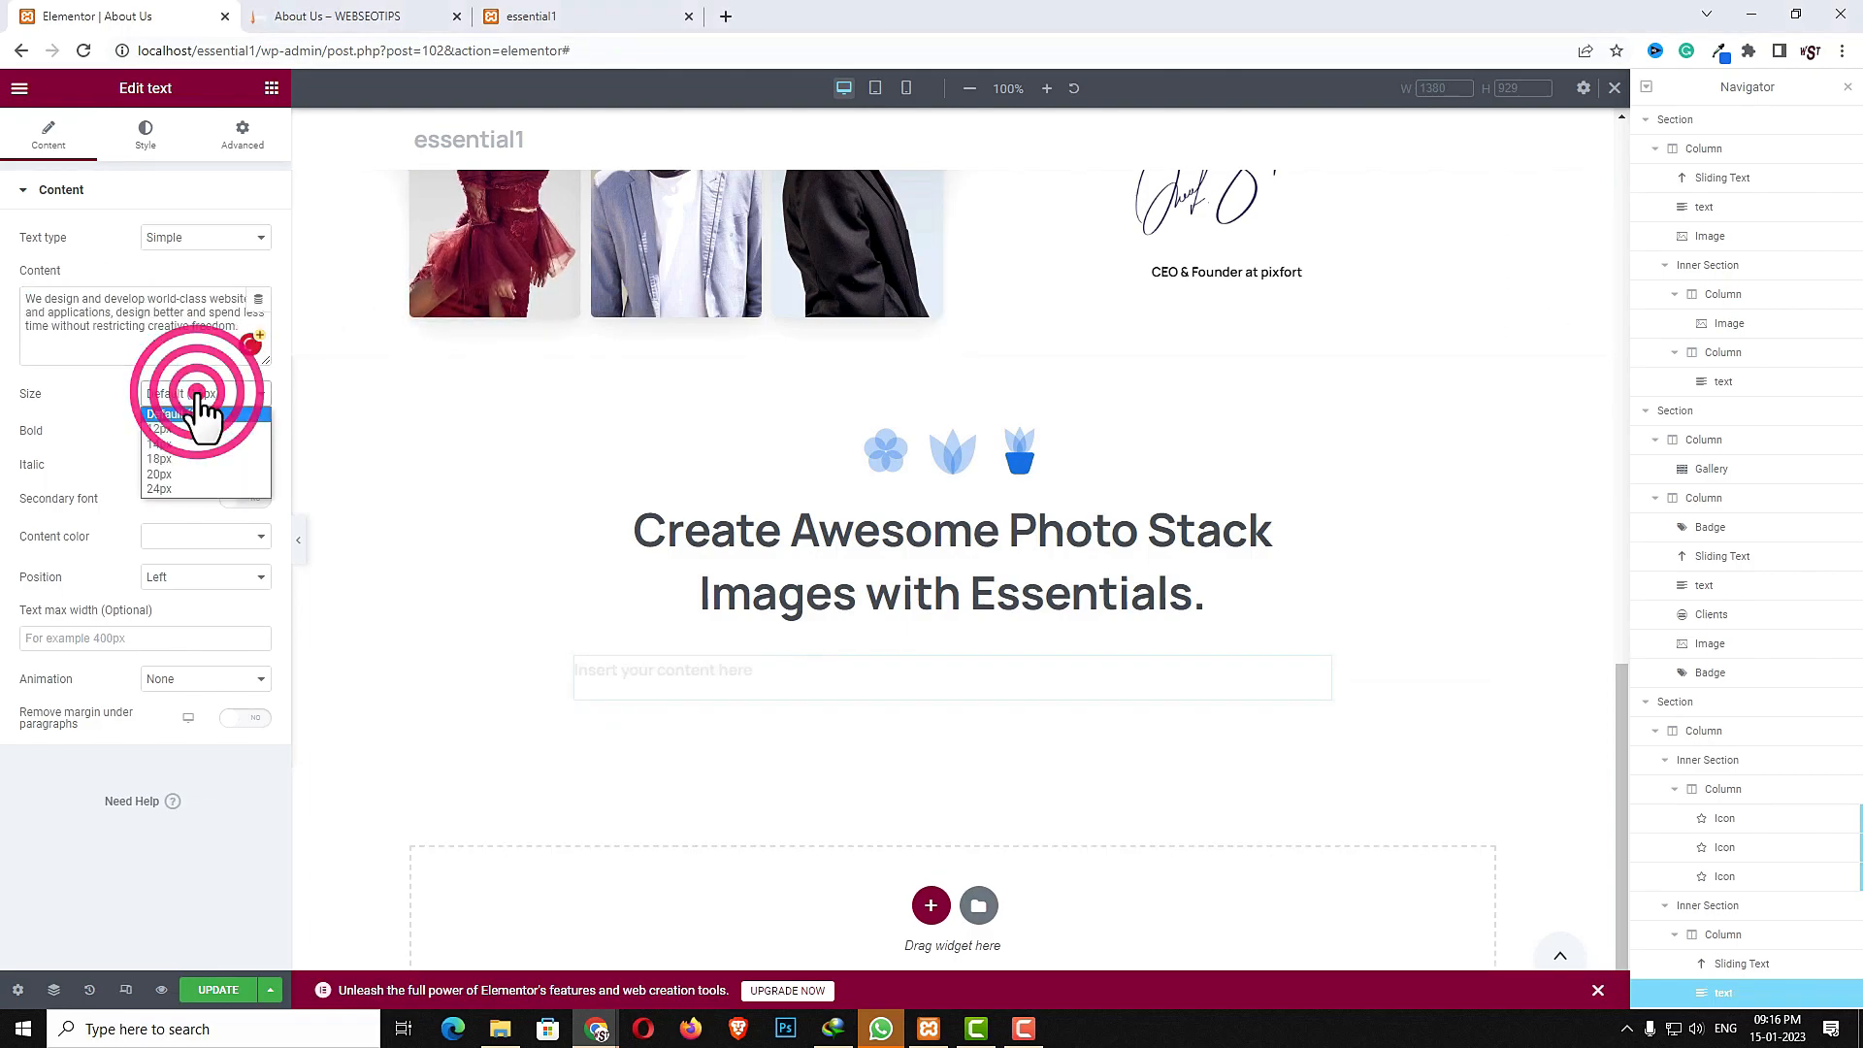
click(181, 473)
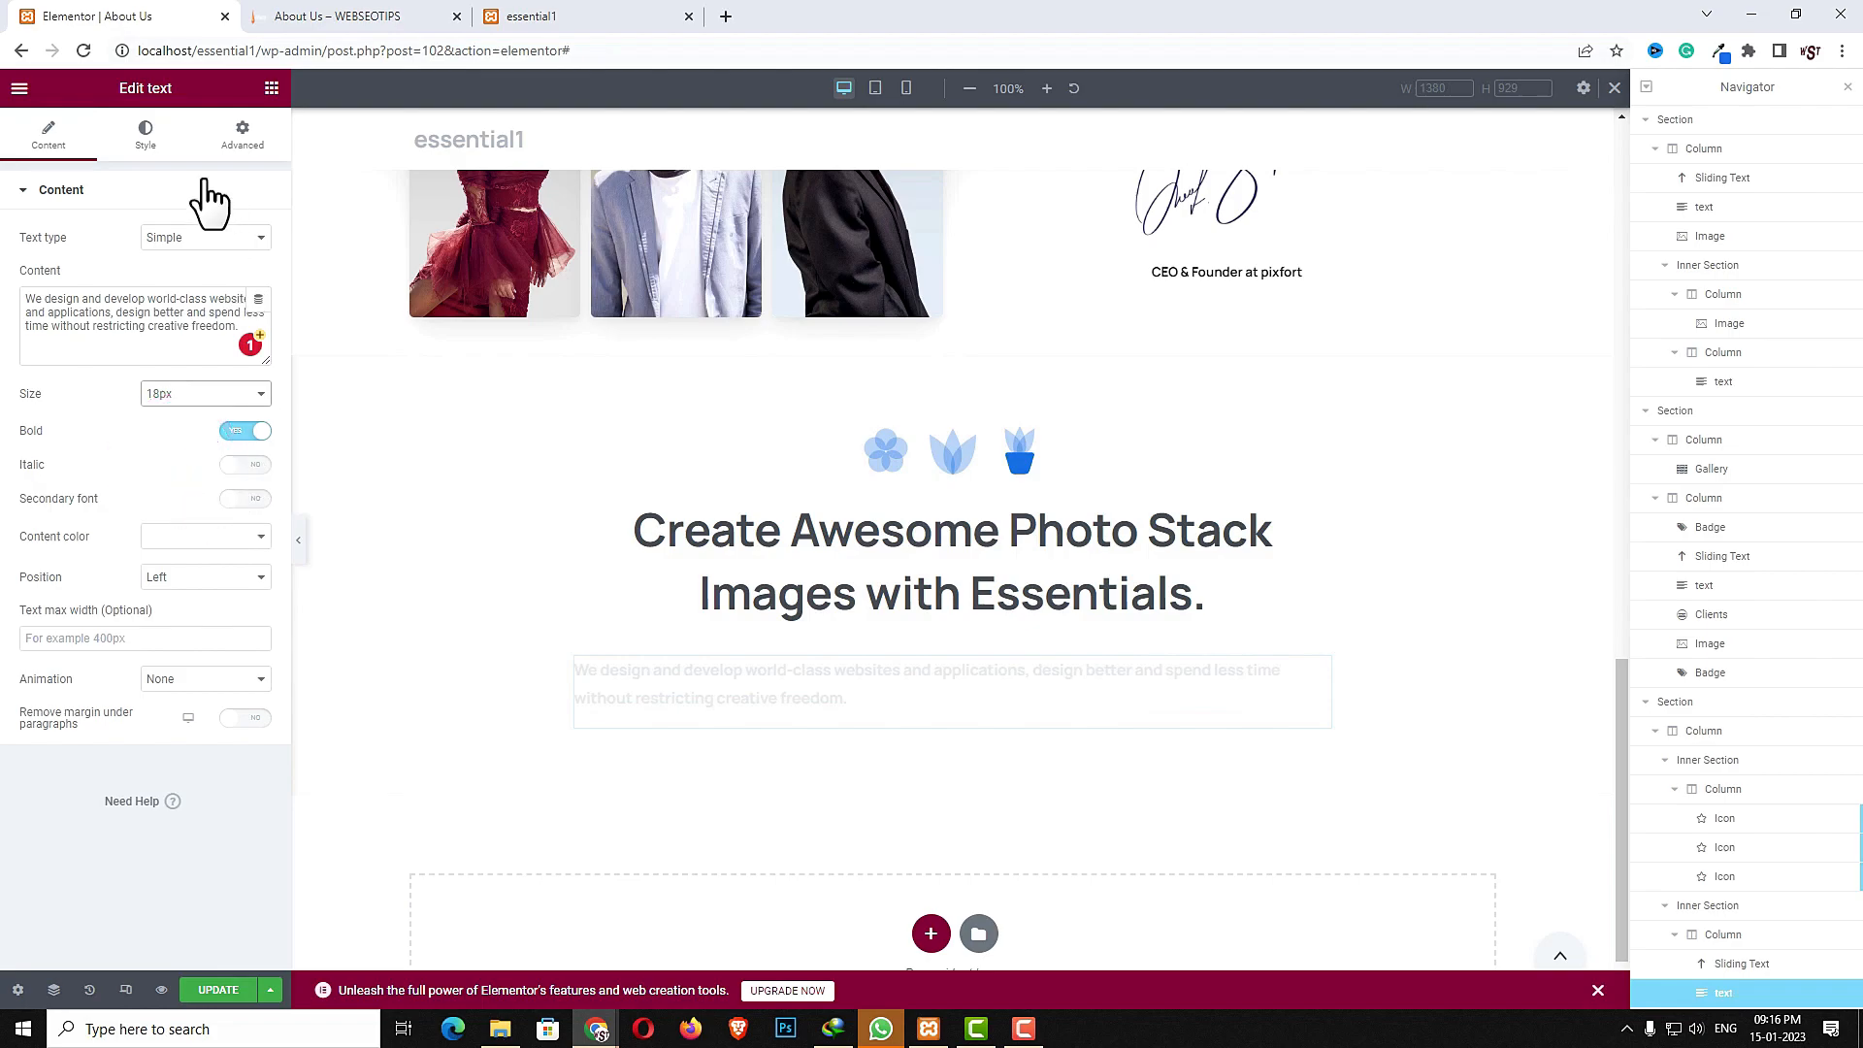
- Center-align the description text and set its content color to Black
click(146, 133)
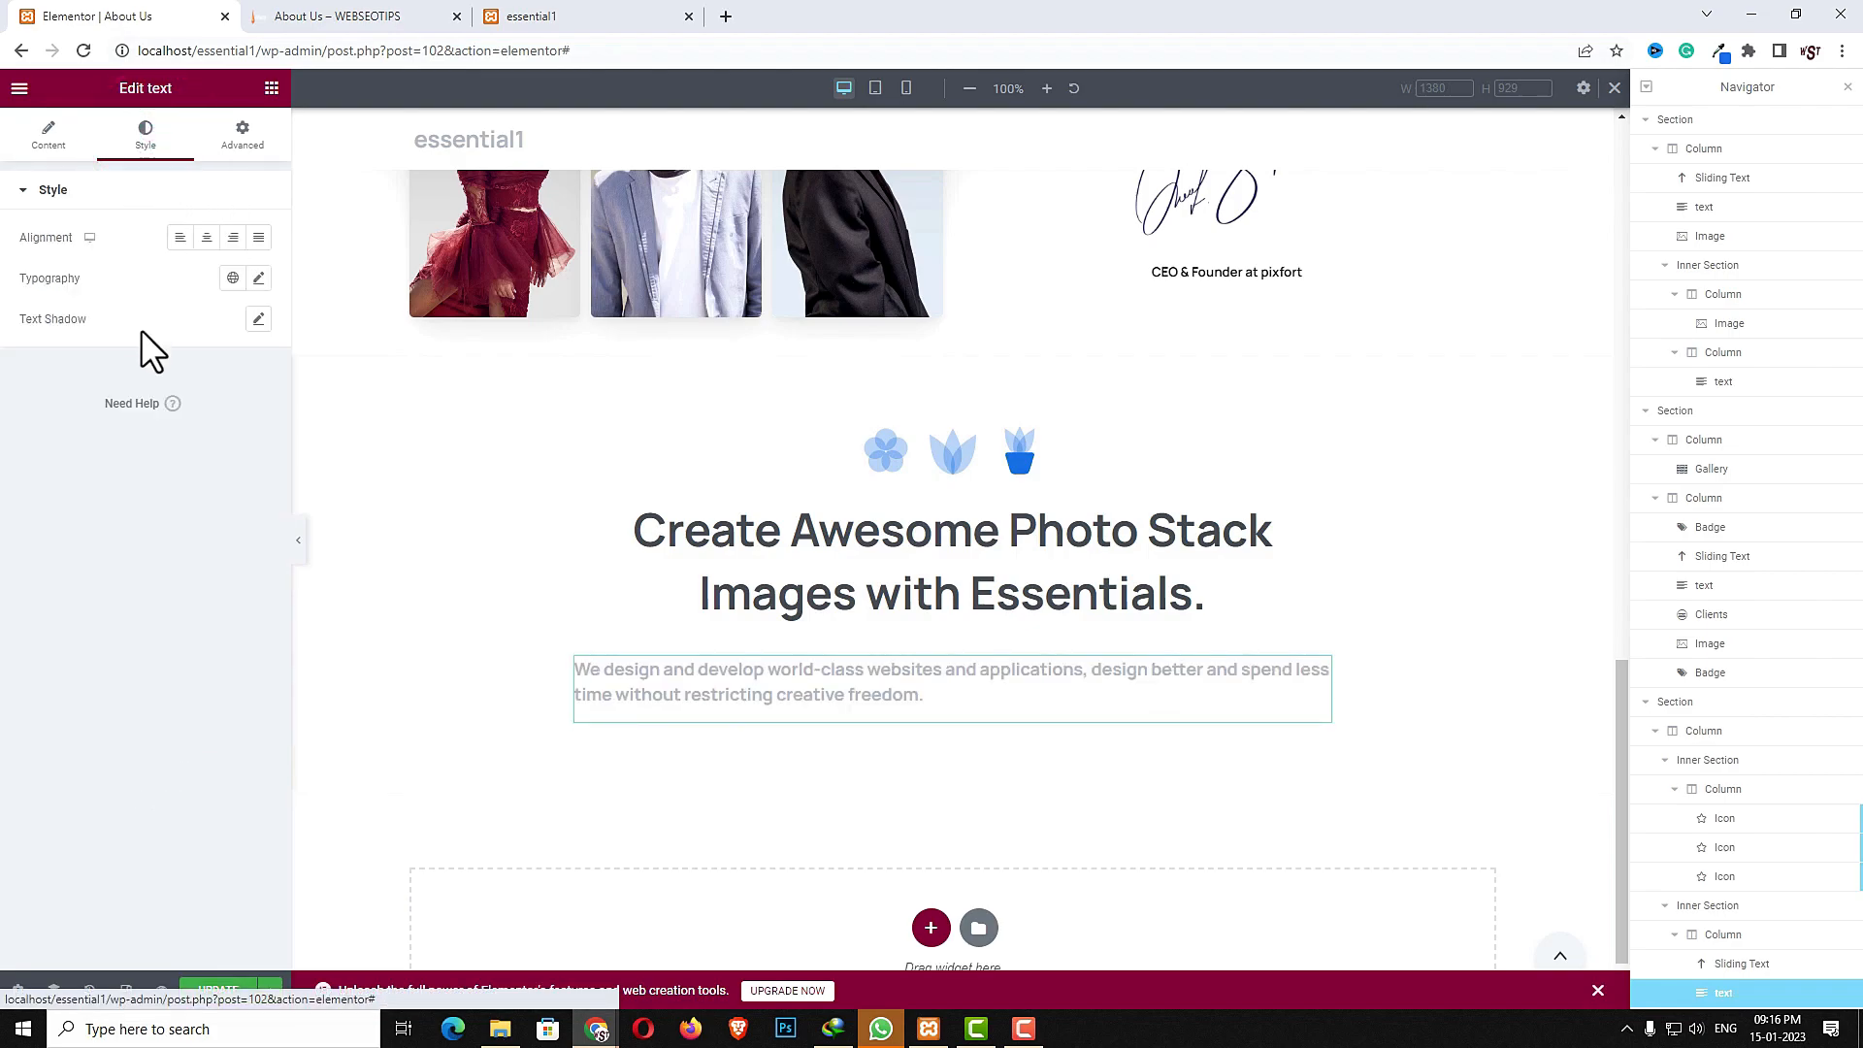
click(206, 243)
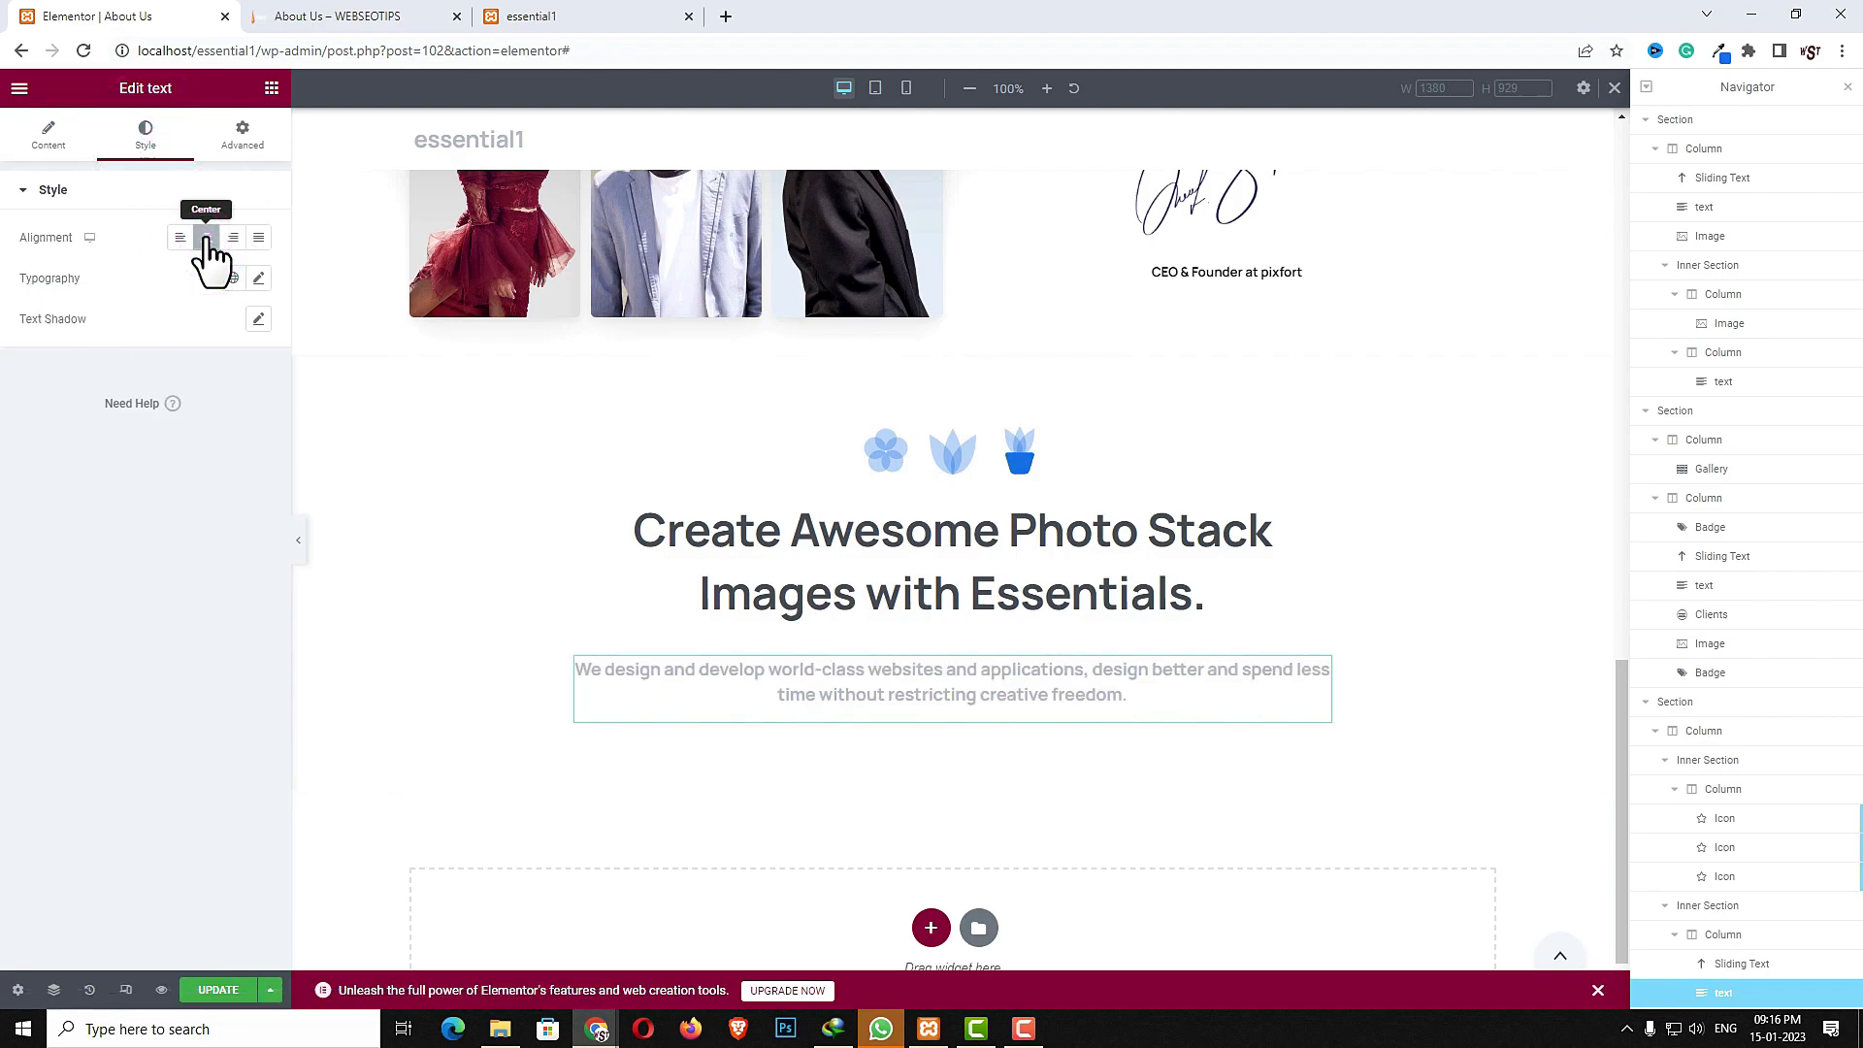
click(47, 136)
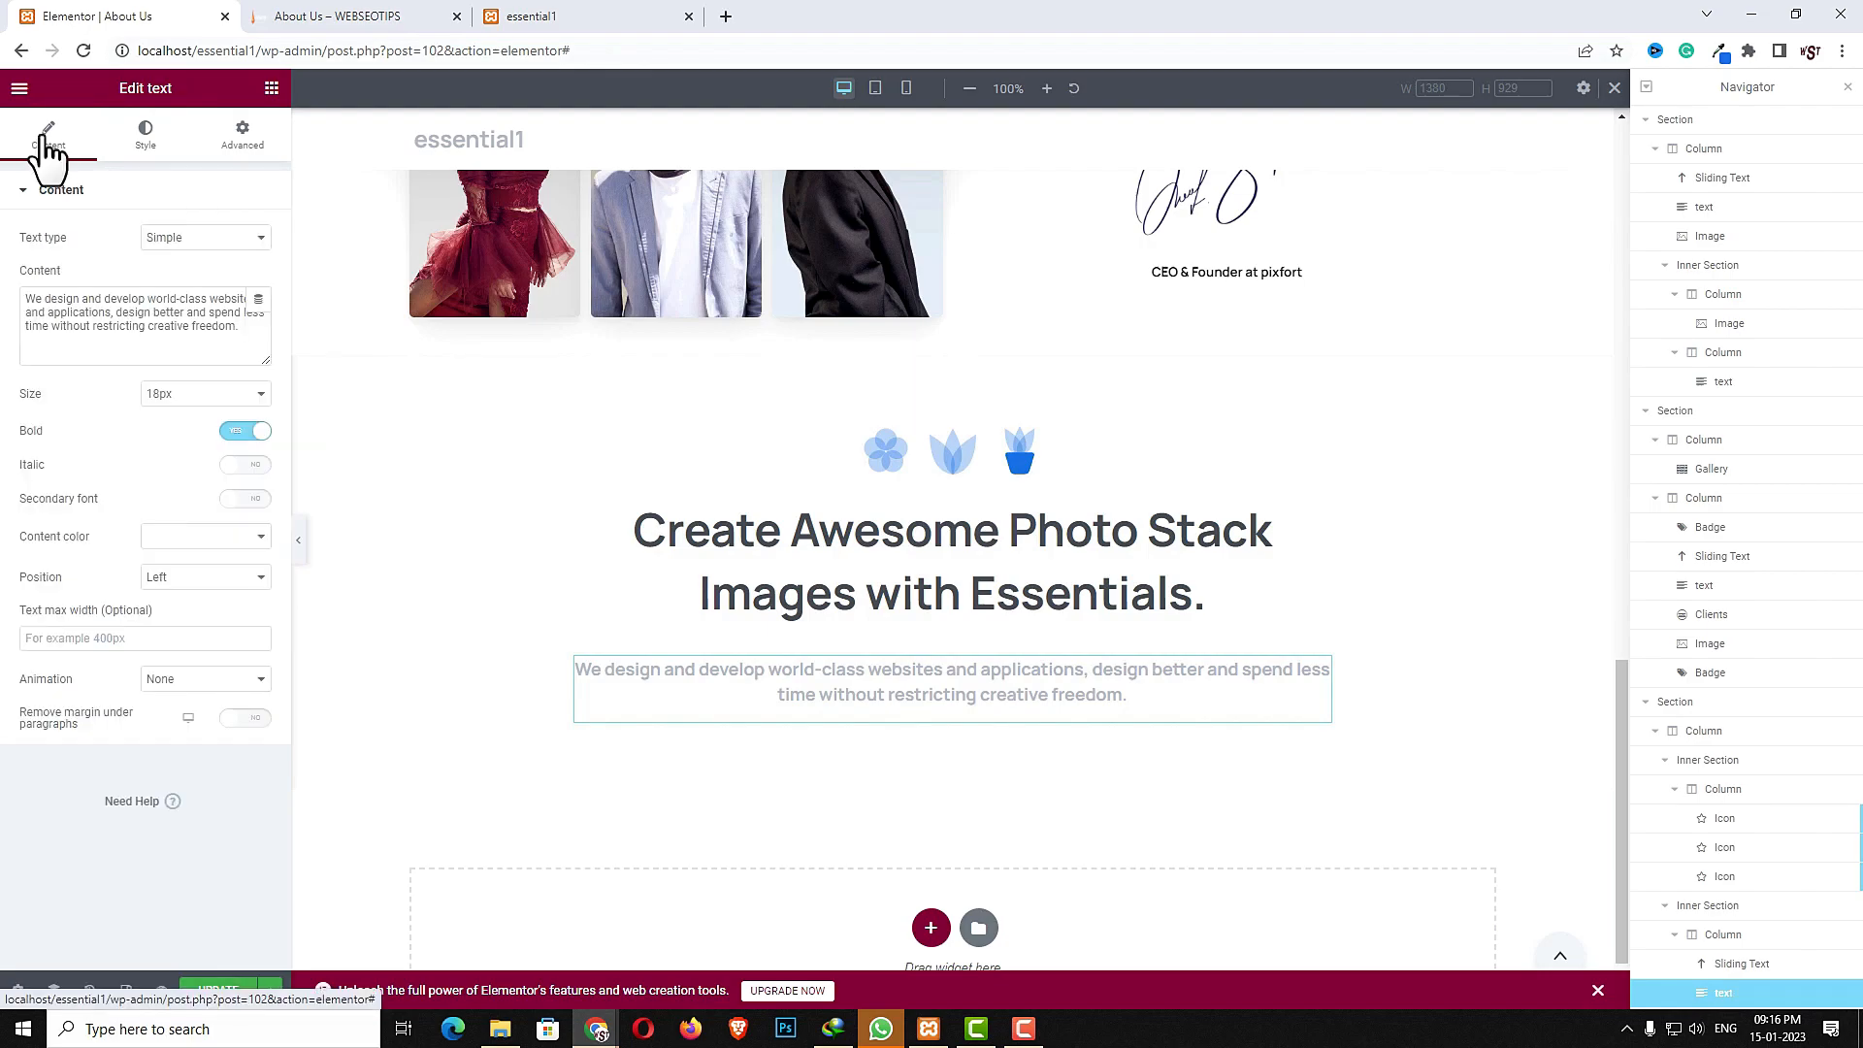
click(188, 539)
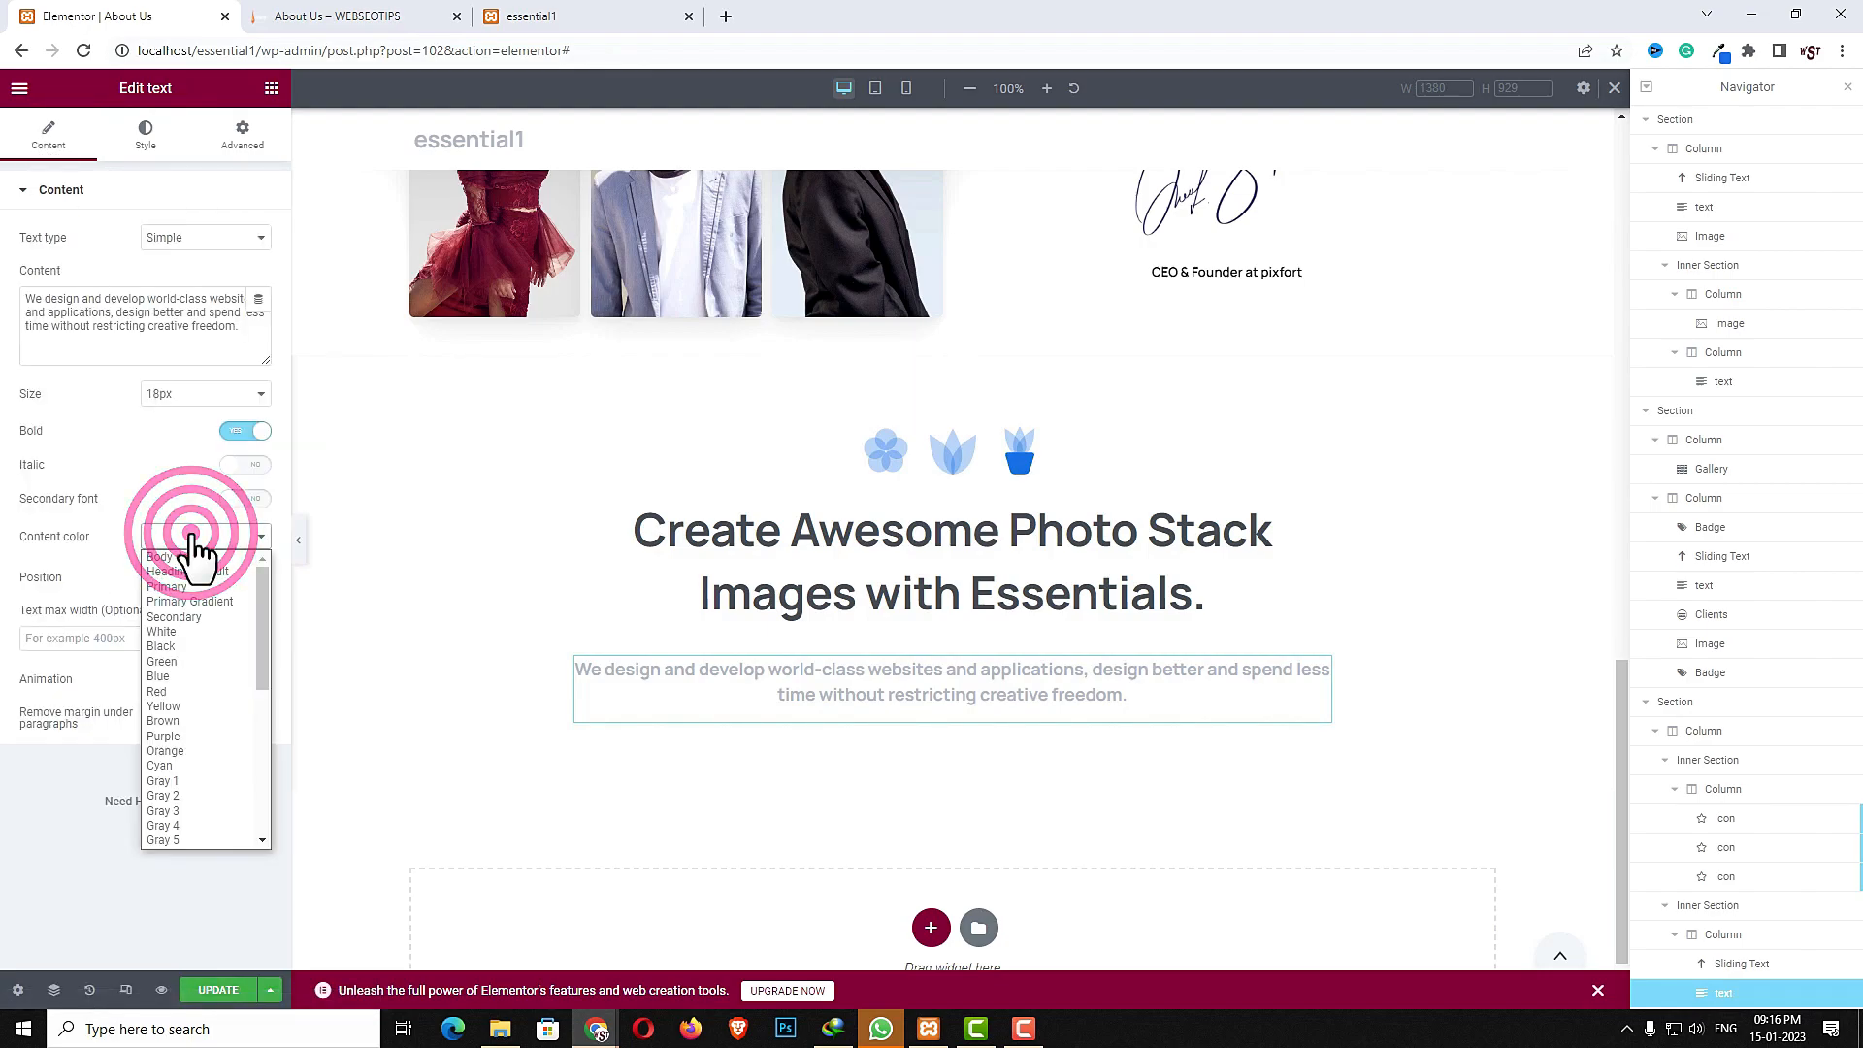
click(183, 641)
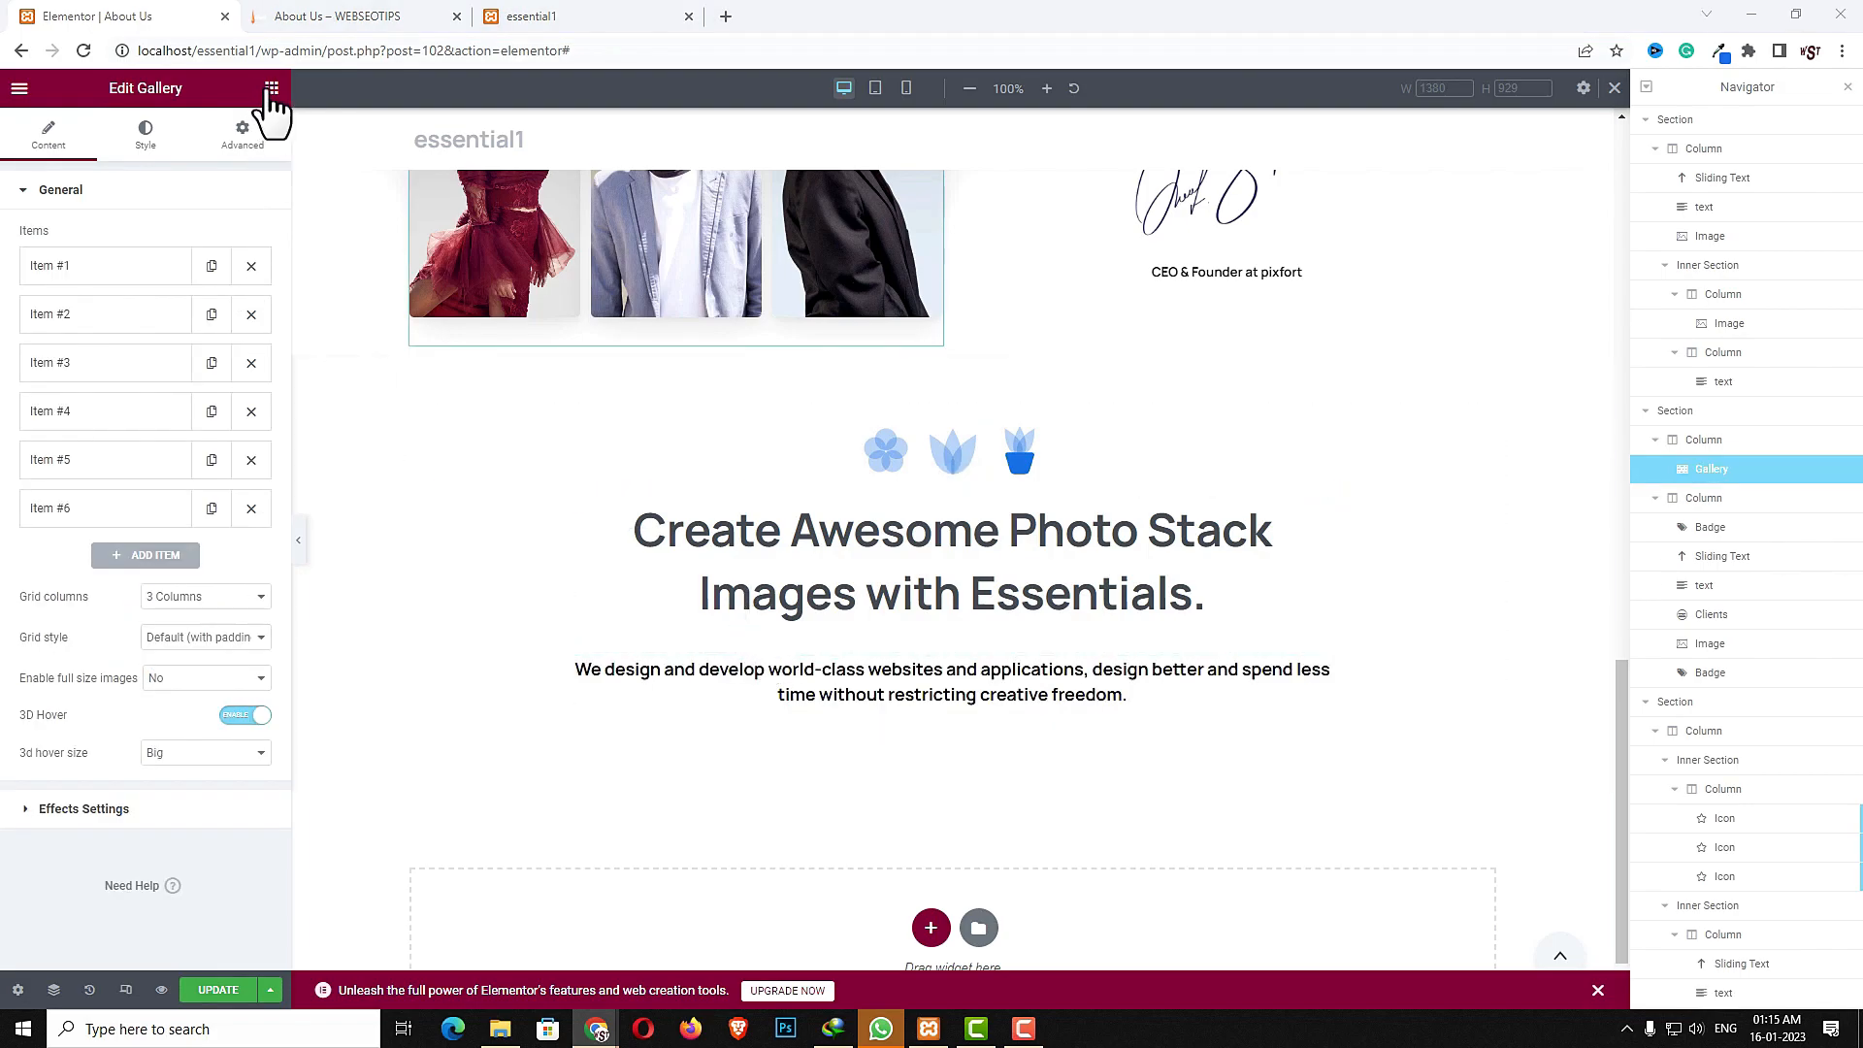
- Add an inner section below the description text and give it a third column
click(272, 88)
click(191, 175)
text(inn)
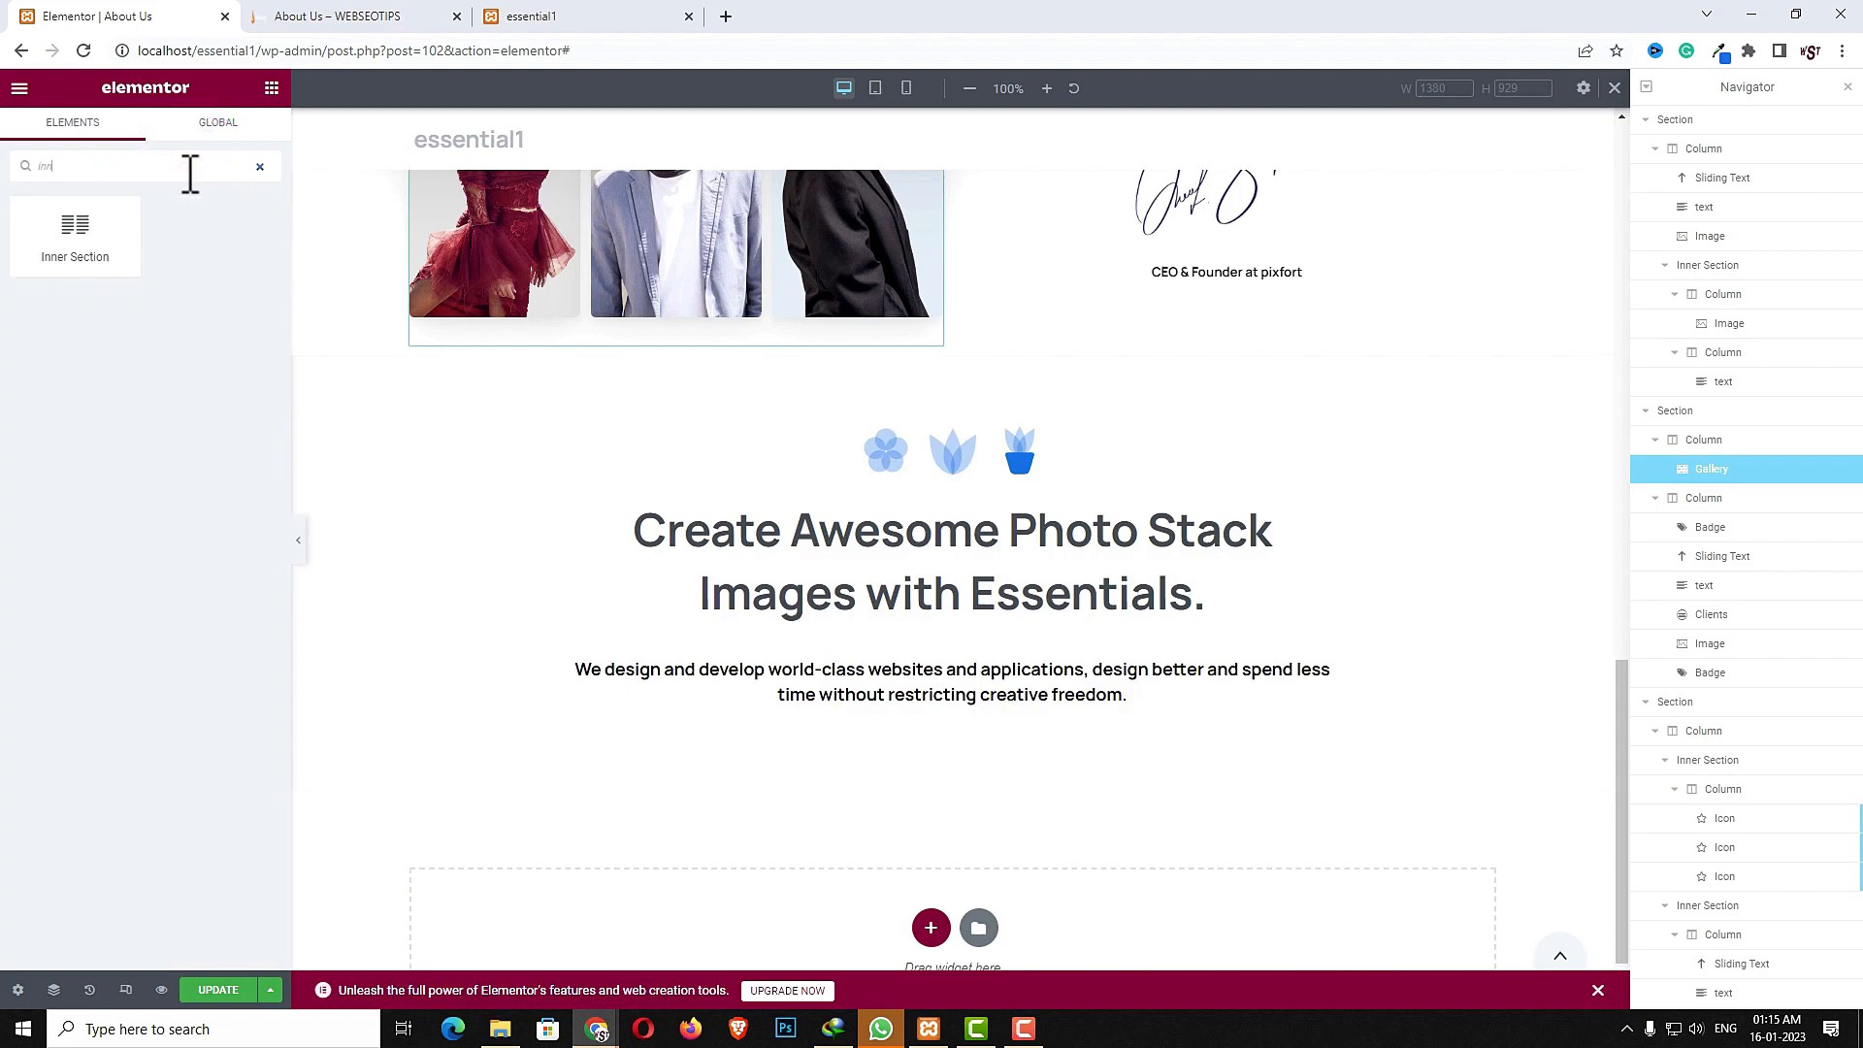
drag(86, 253, 895, 750)
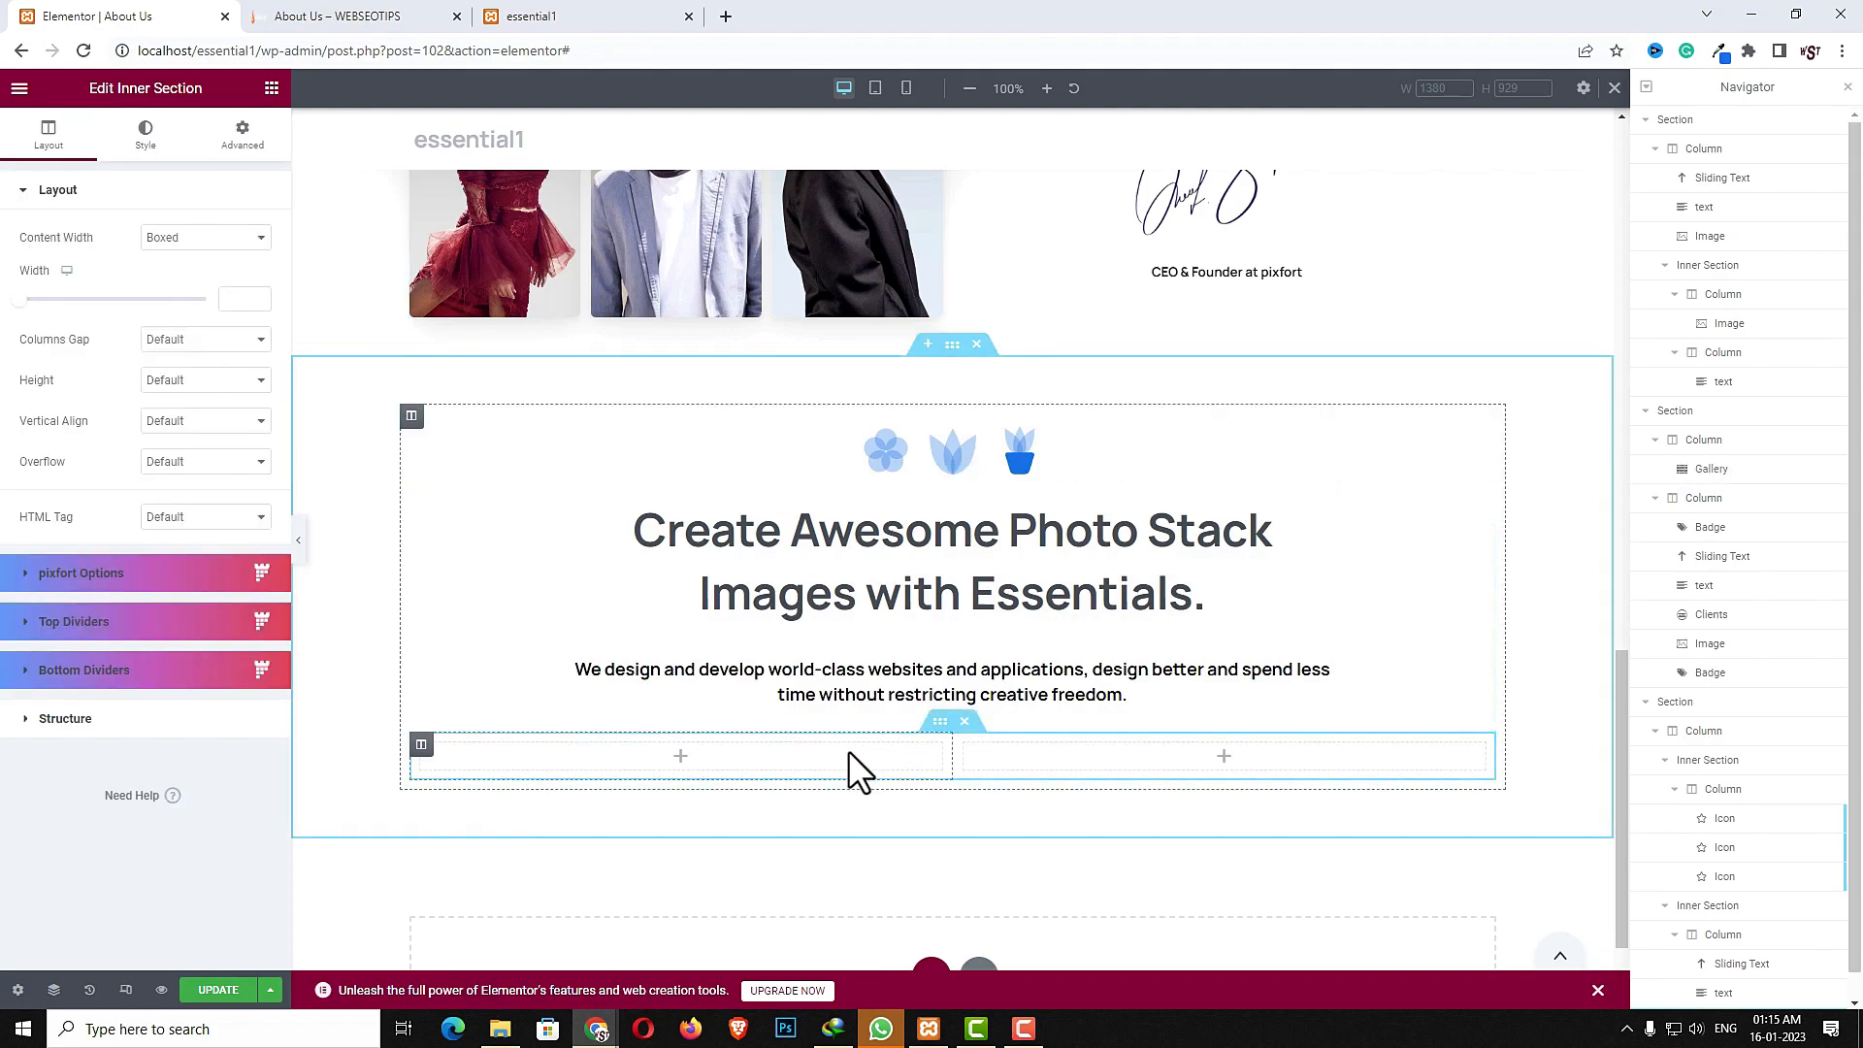
right_click(848, 749)
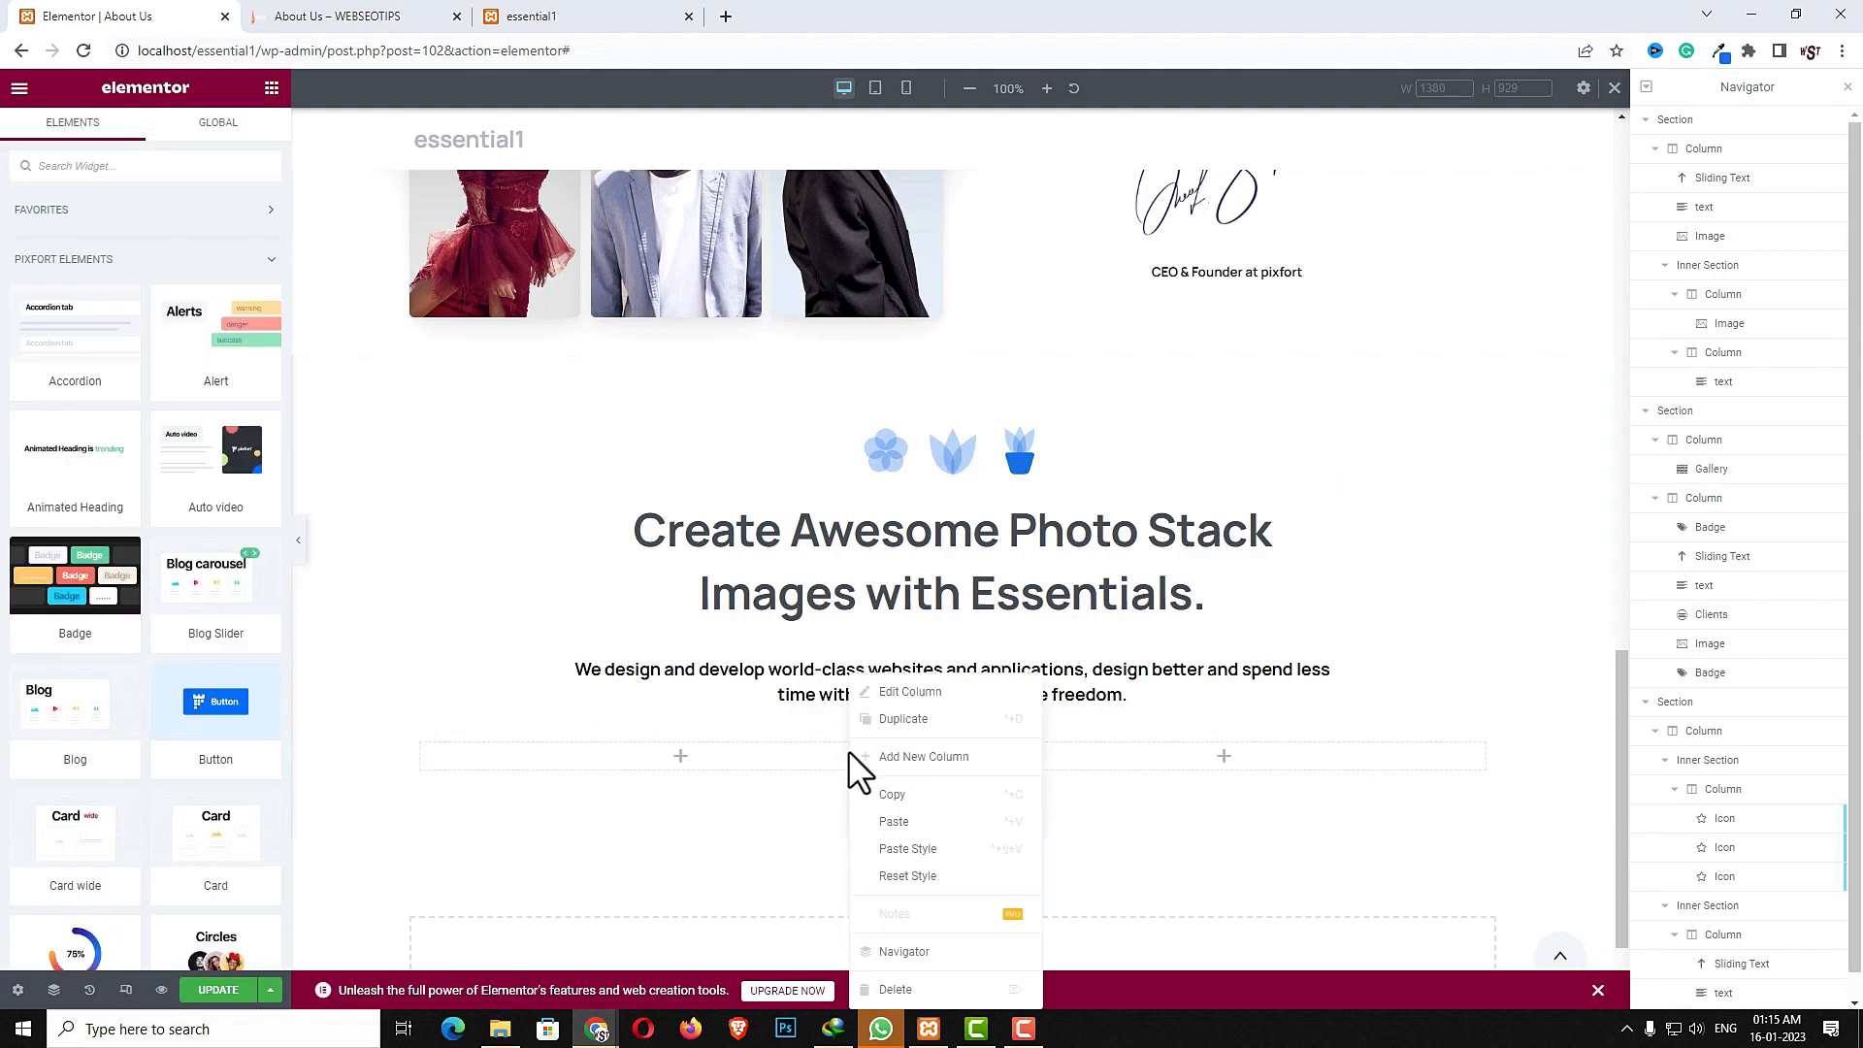
click(904, 729)
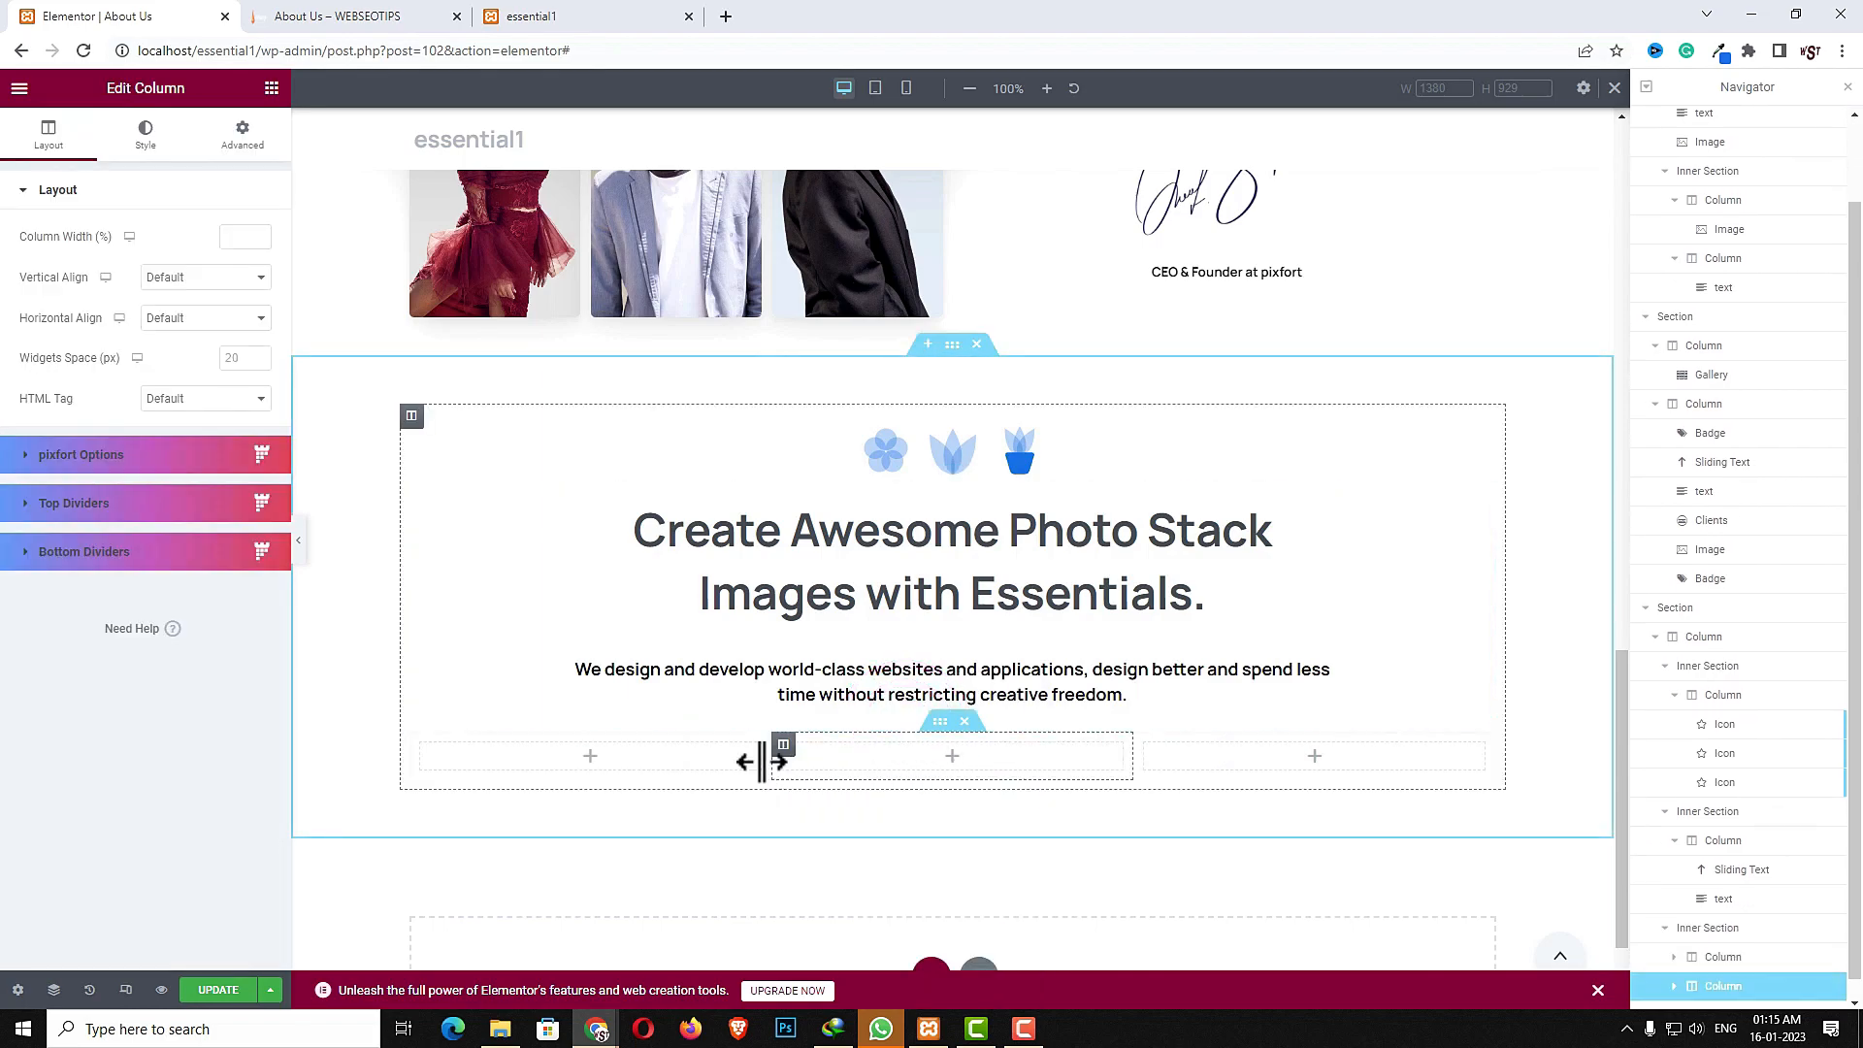
- Set the new inner section's top margin to 20
click(941, 725)
click(239, 136)
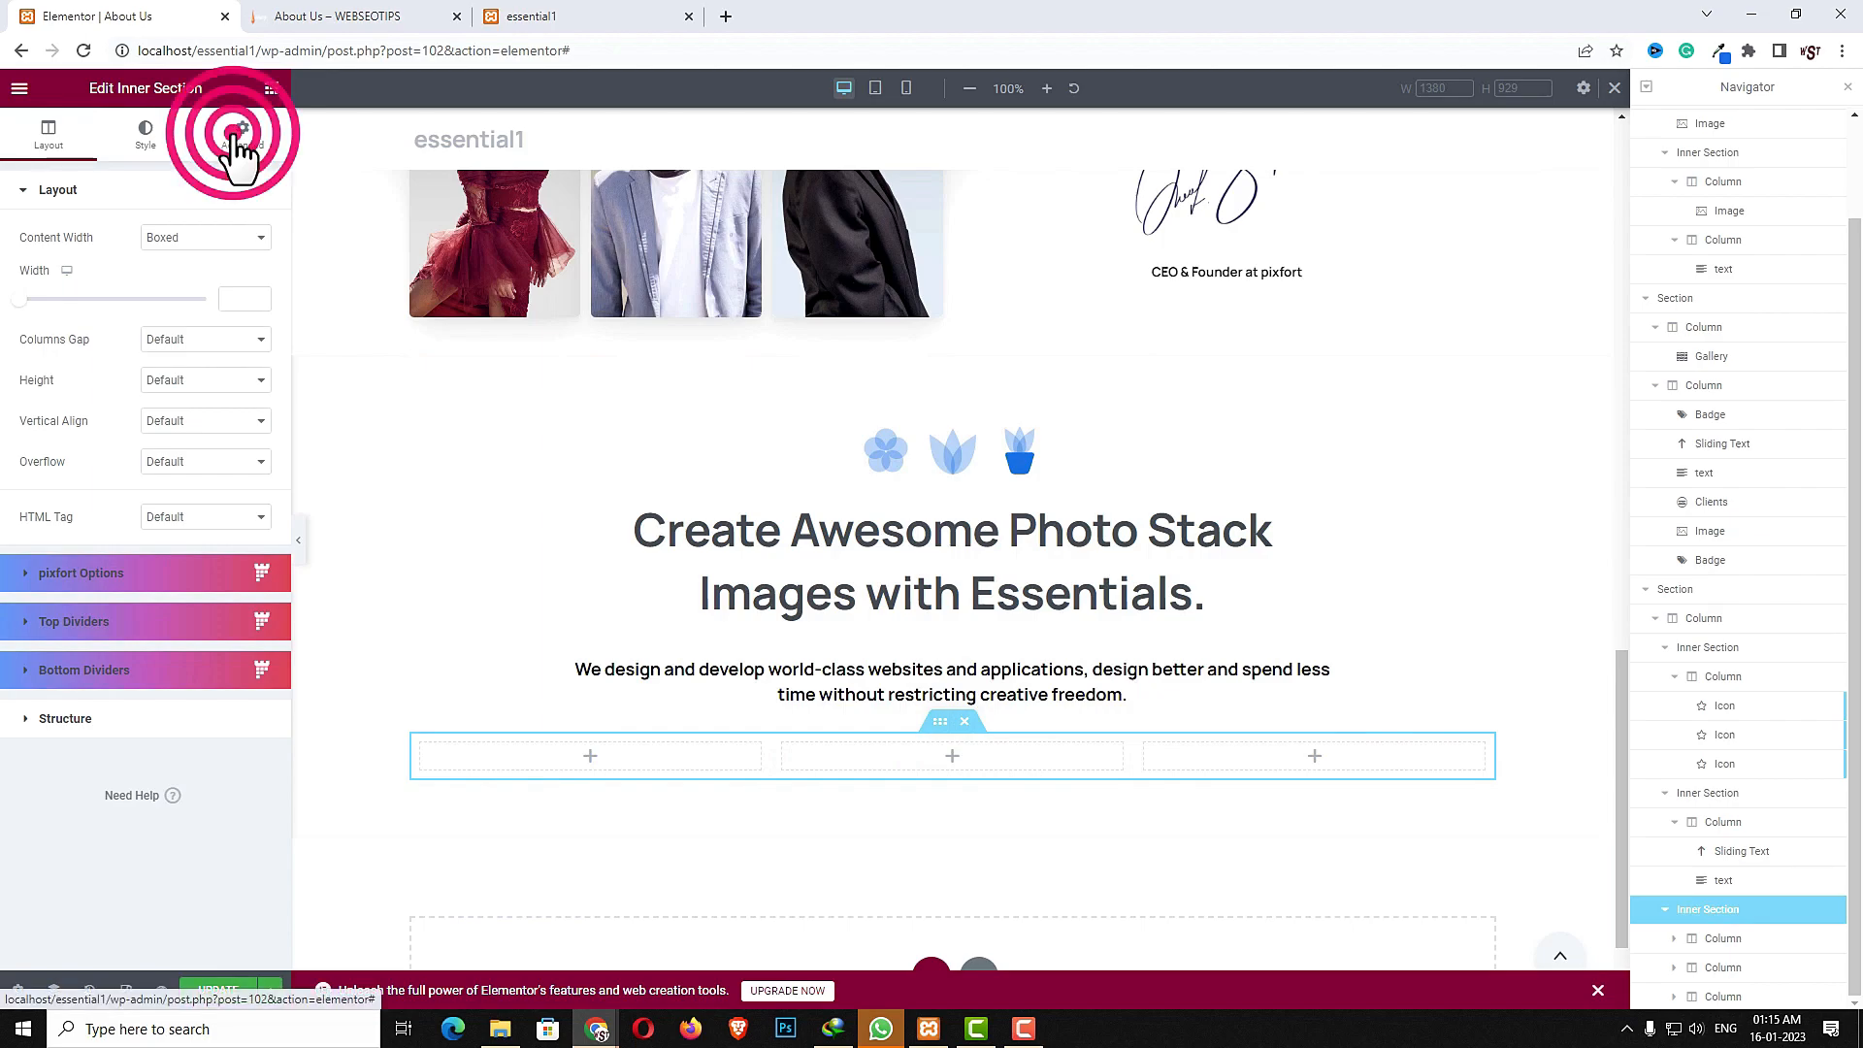
click(256, 262)
click(37, 260)
text(20)
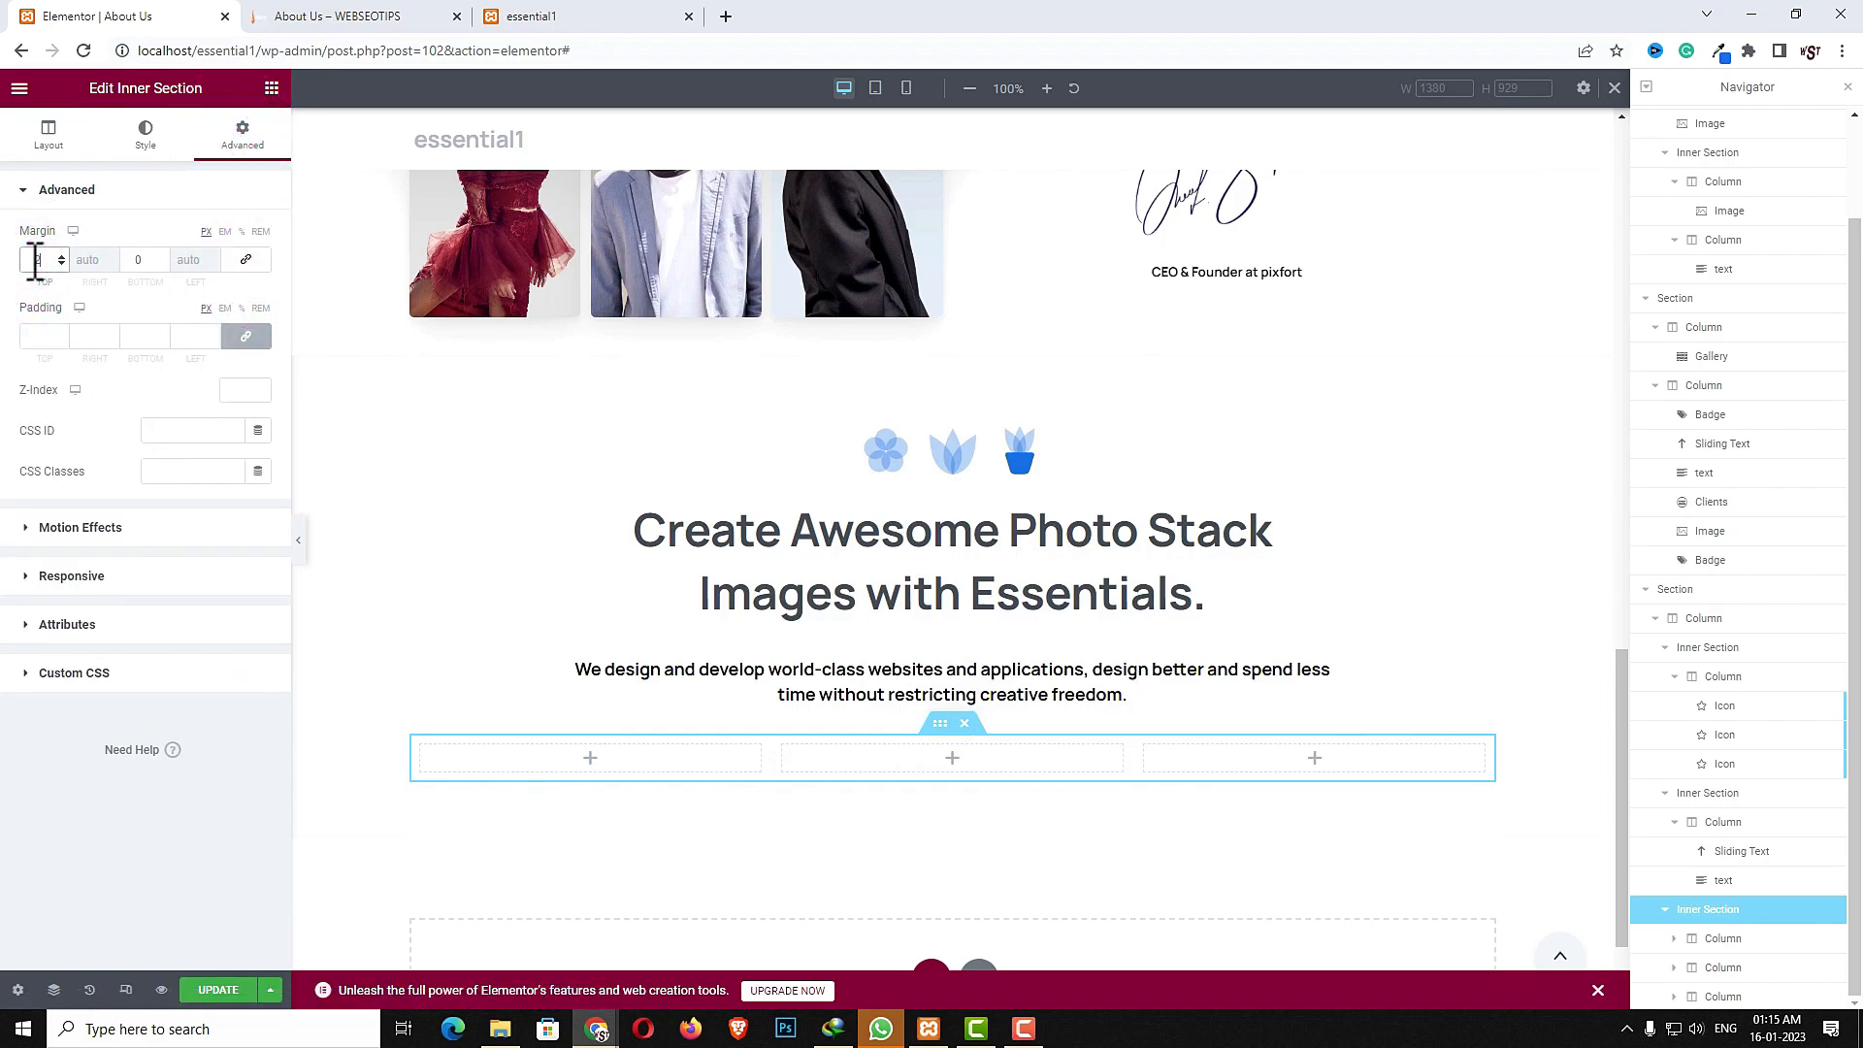
- Add a Counter widget to the inner section's first column
click(590, 776)
click(171, 173)
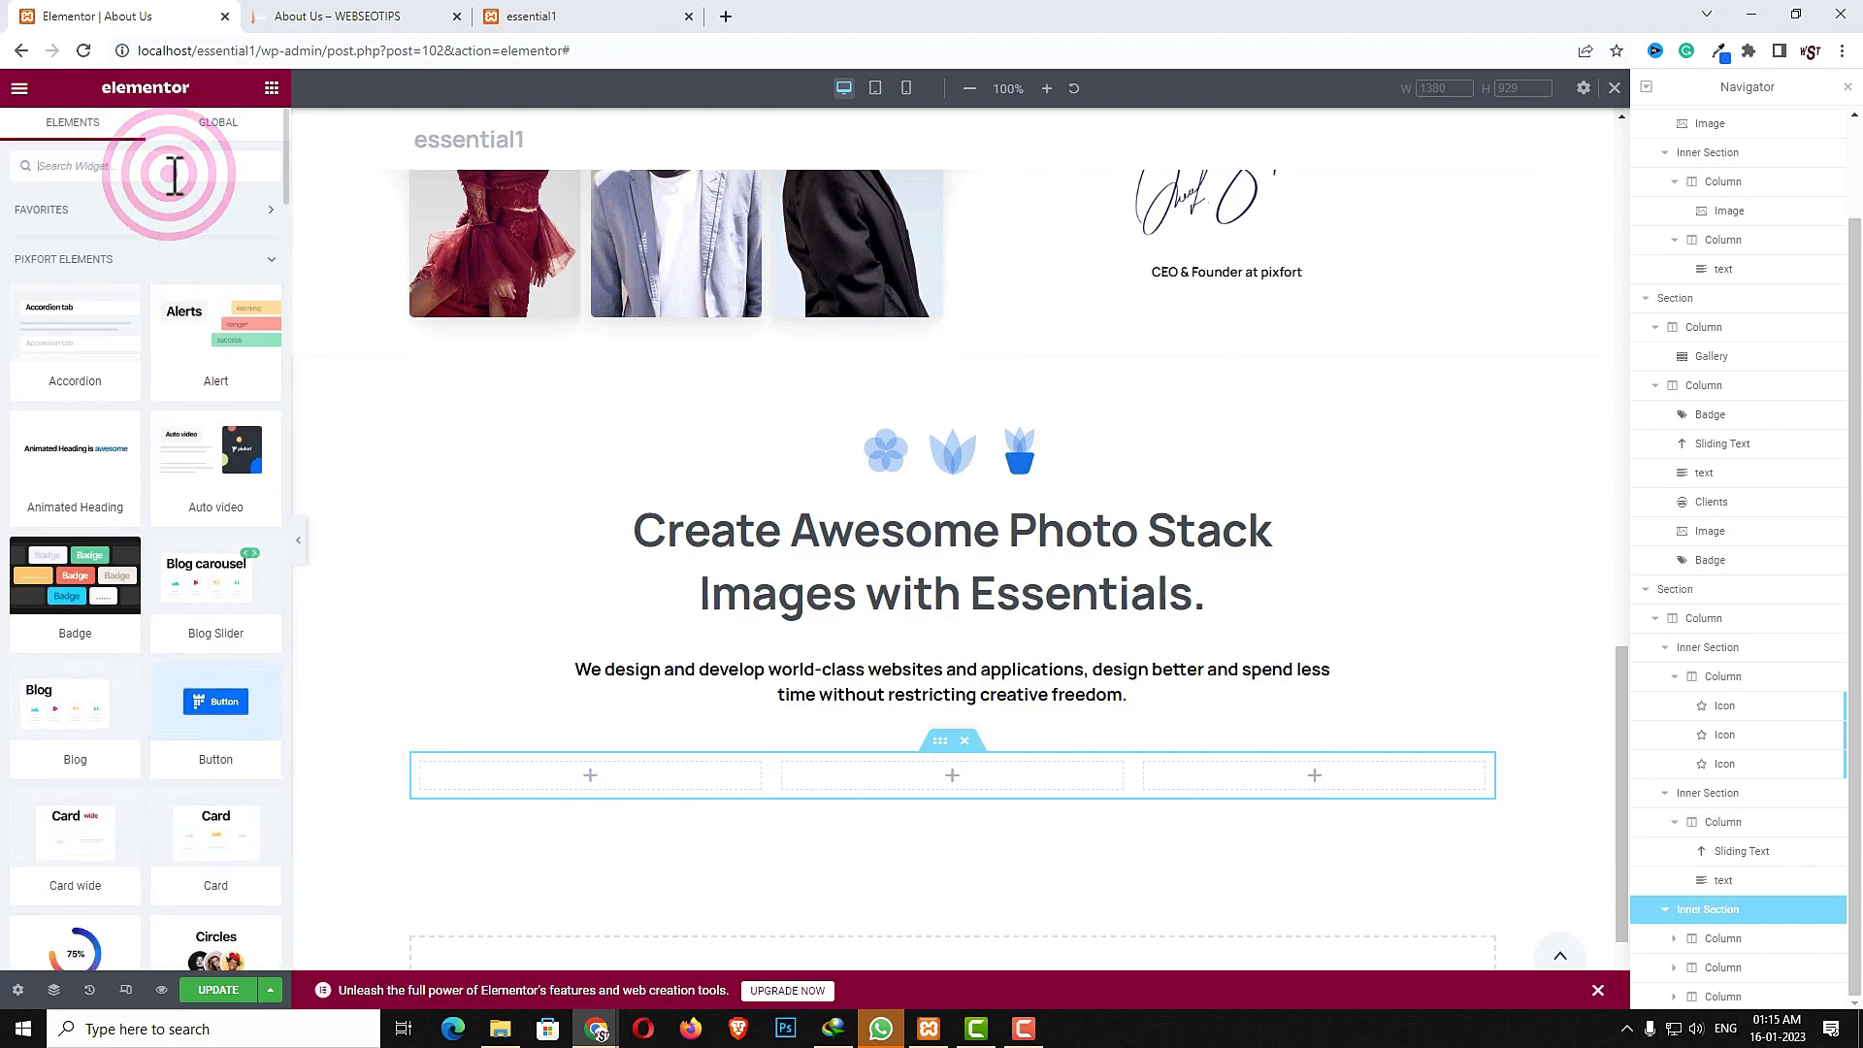
text(coun)
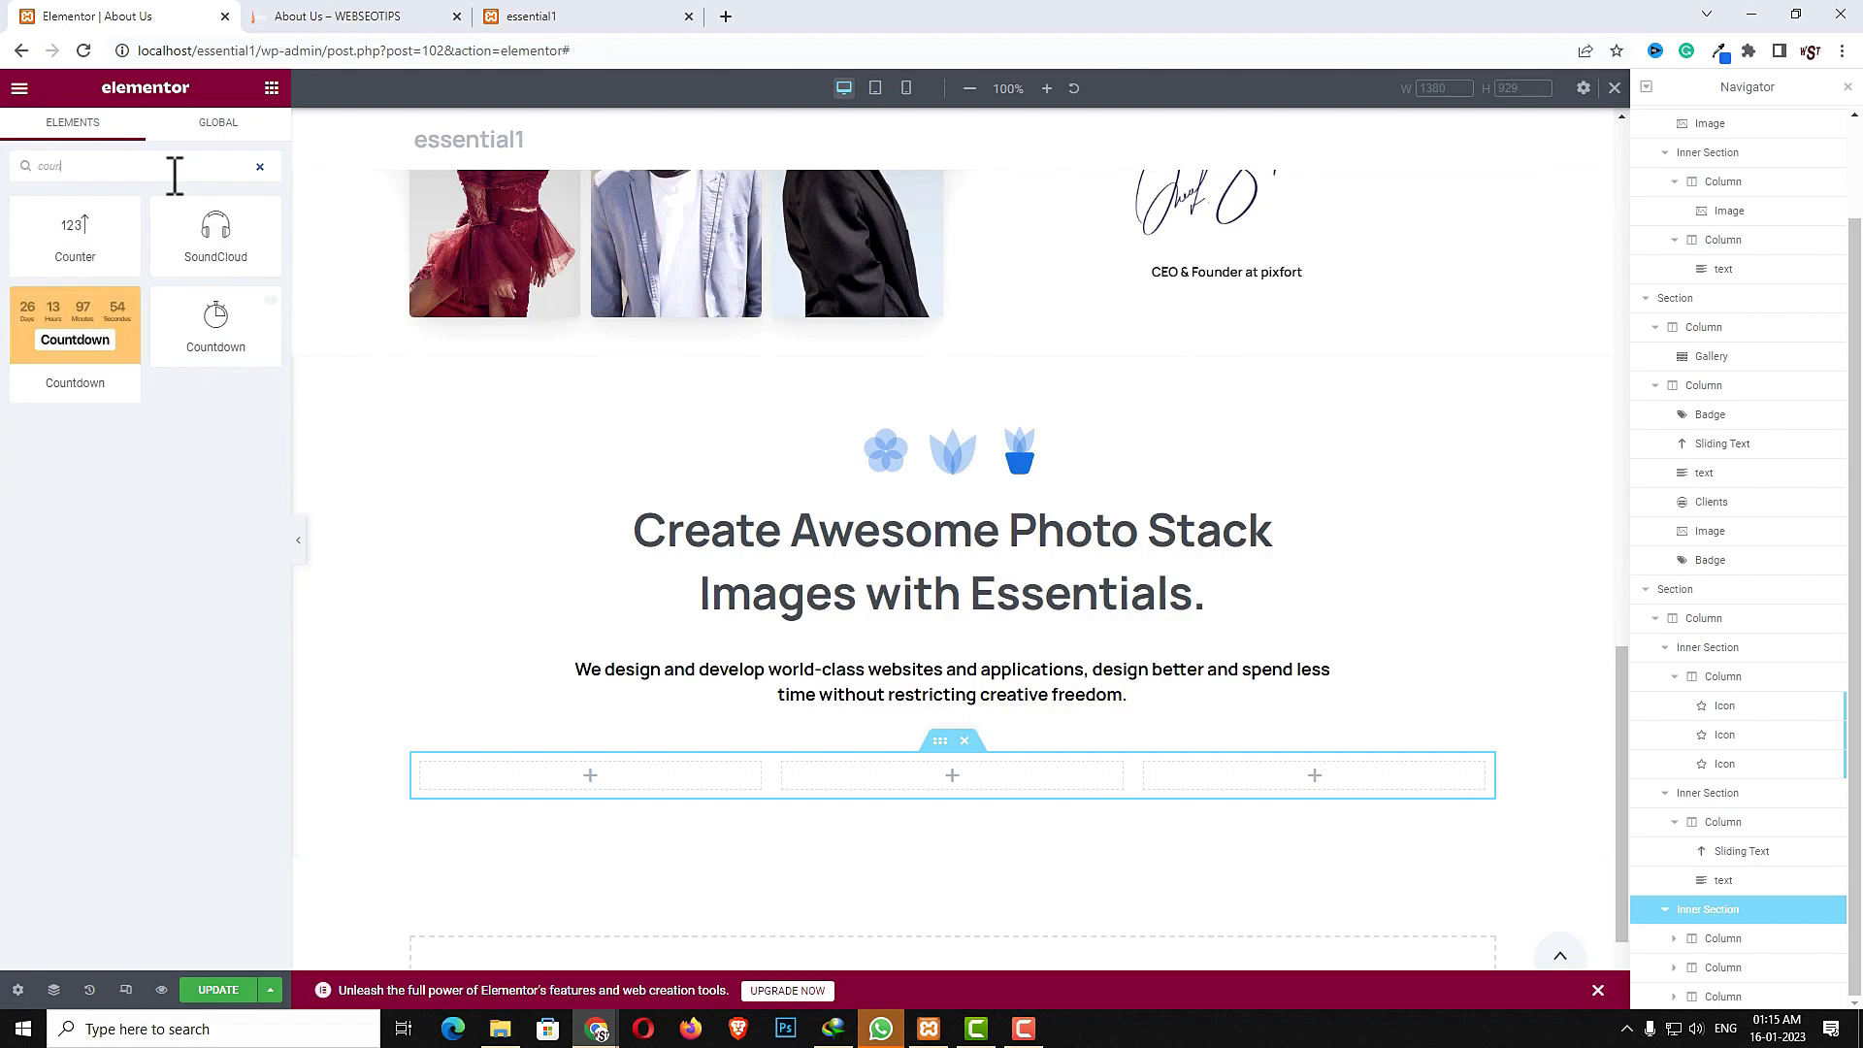
drag(94, 233, 594, 798)
- Inspect the counters row on the reference About Us page in the other tab
click(335, 16)
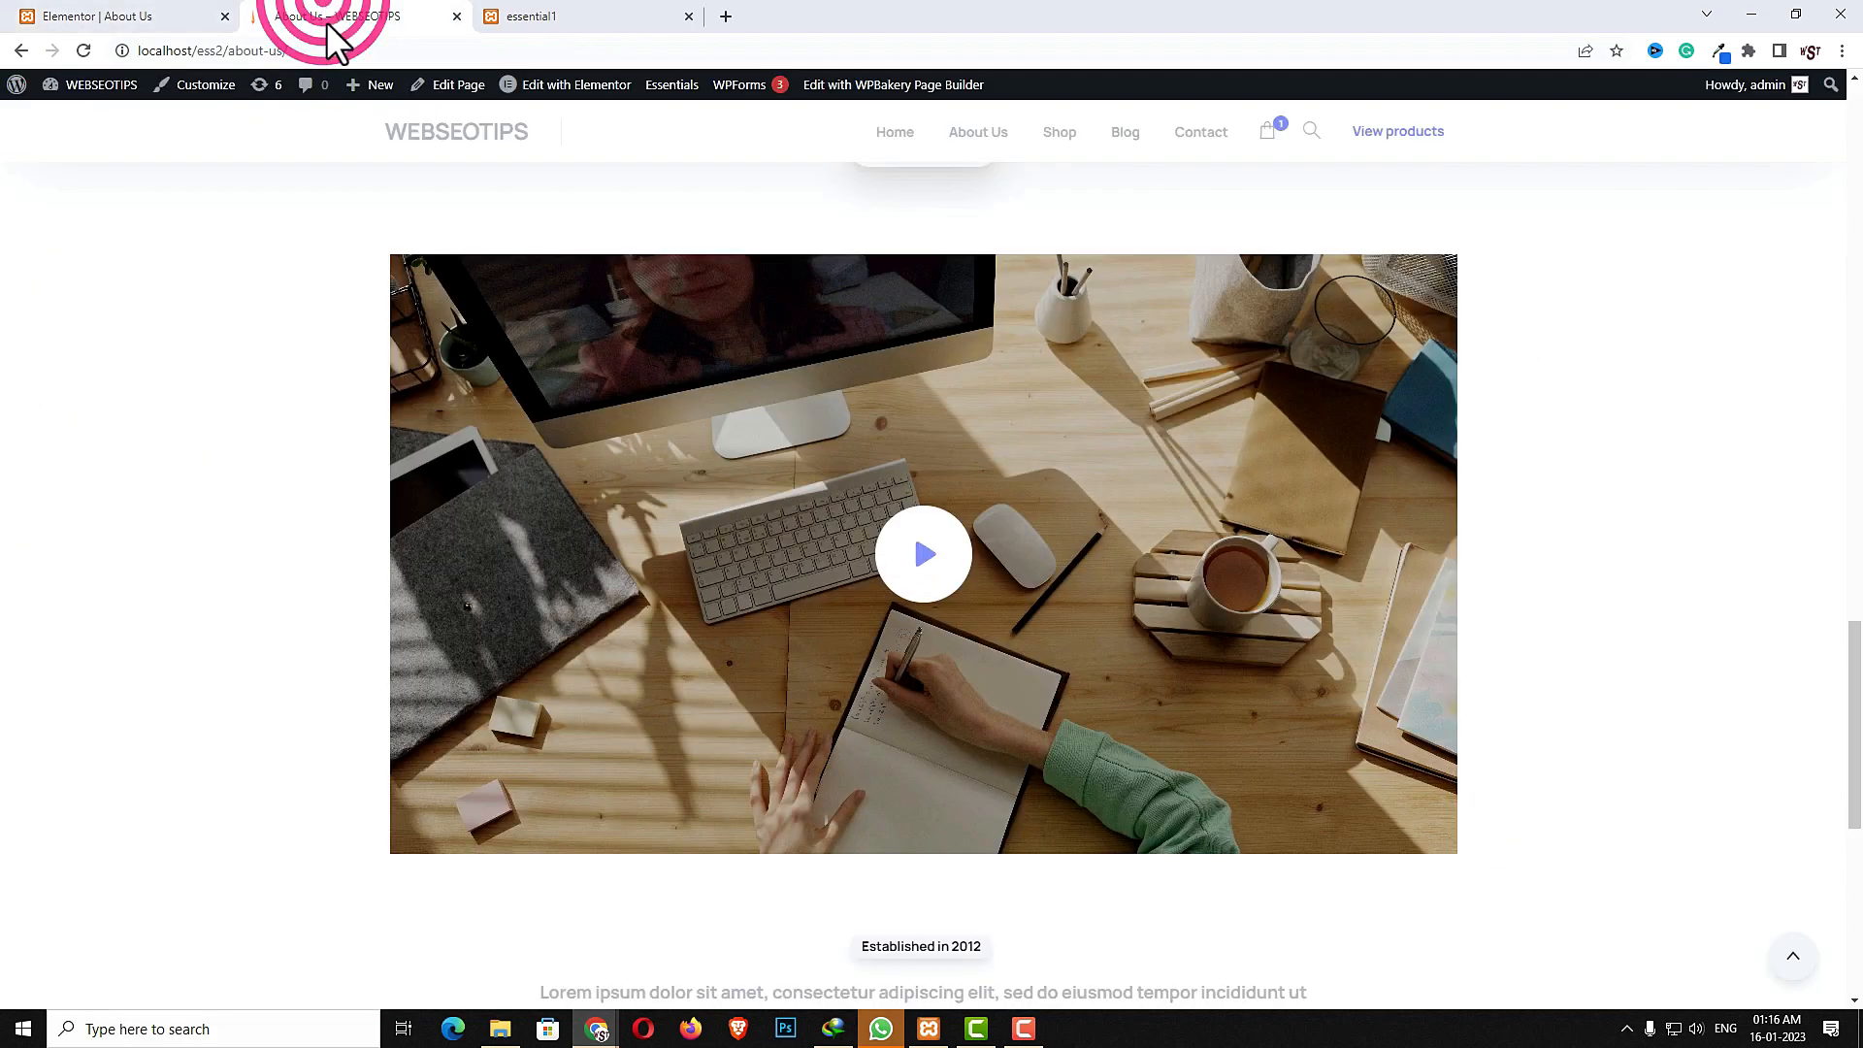
scroll(671, 558, down, 7)
scroll(657, 563, up, 13)
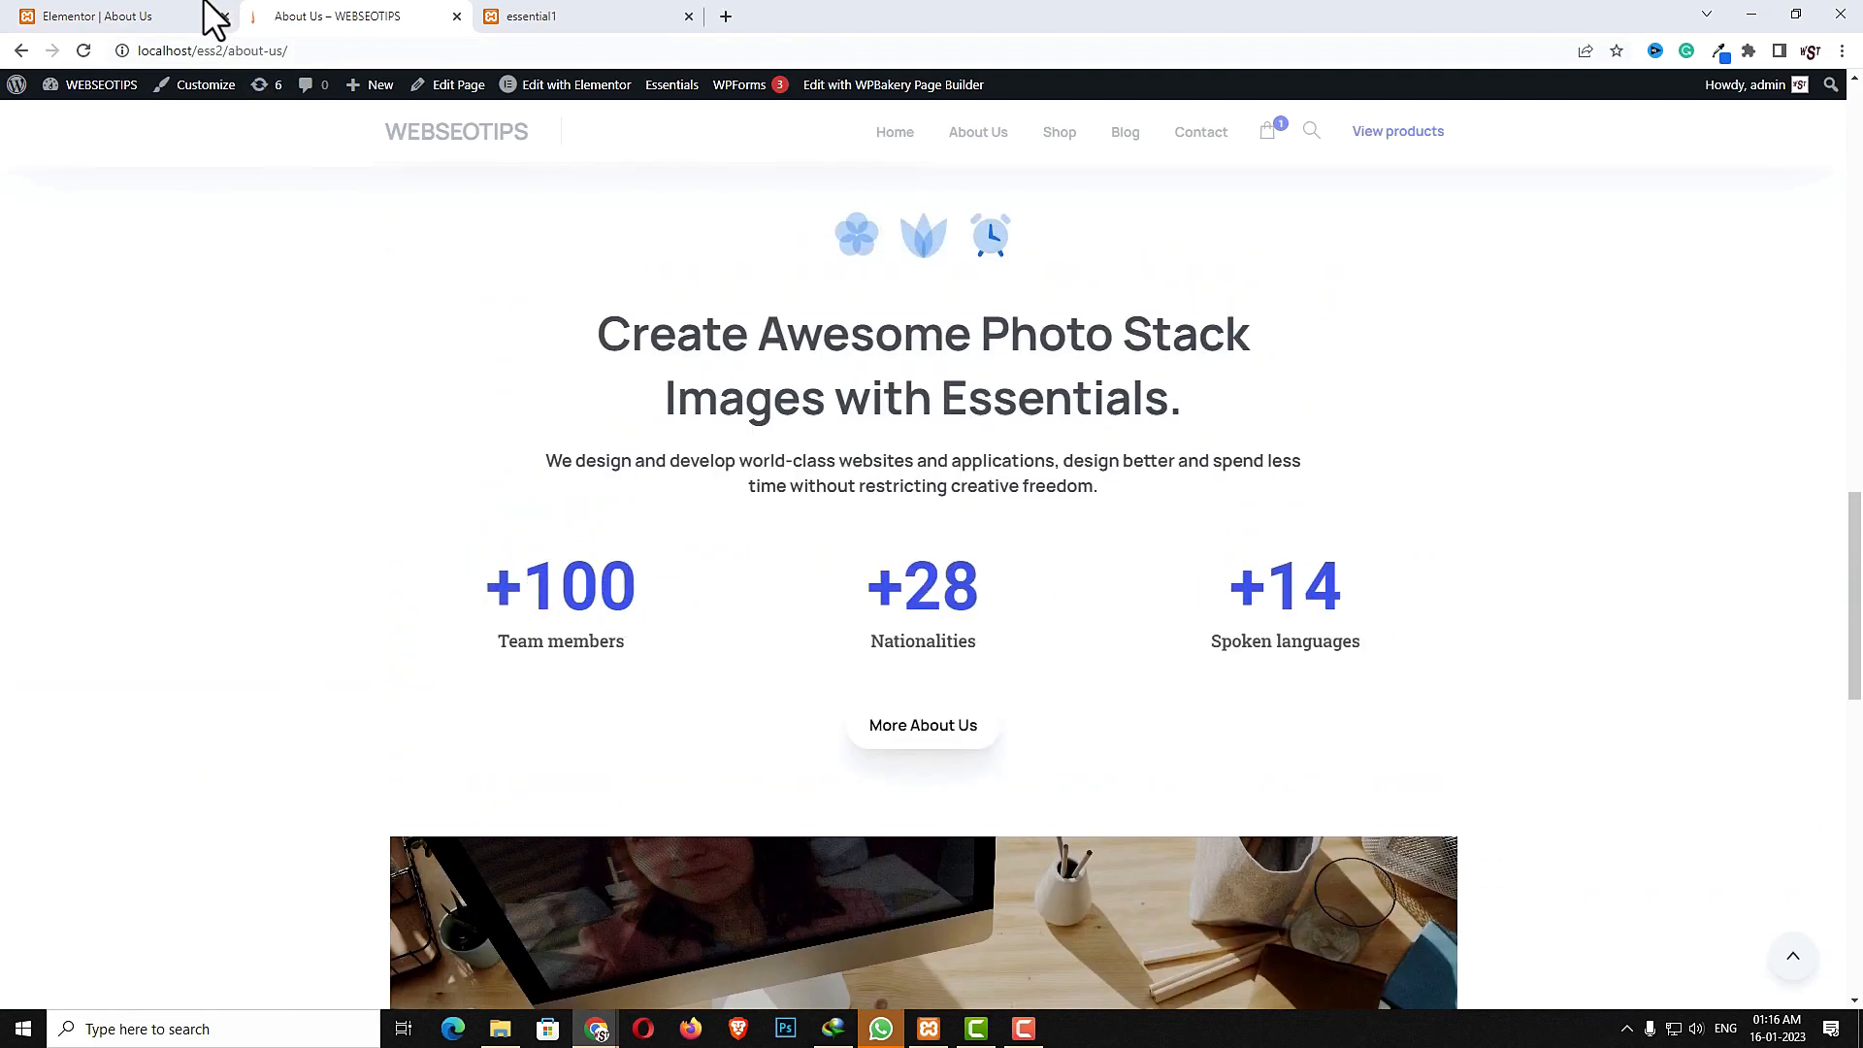
click(165, 19)
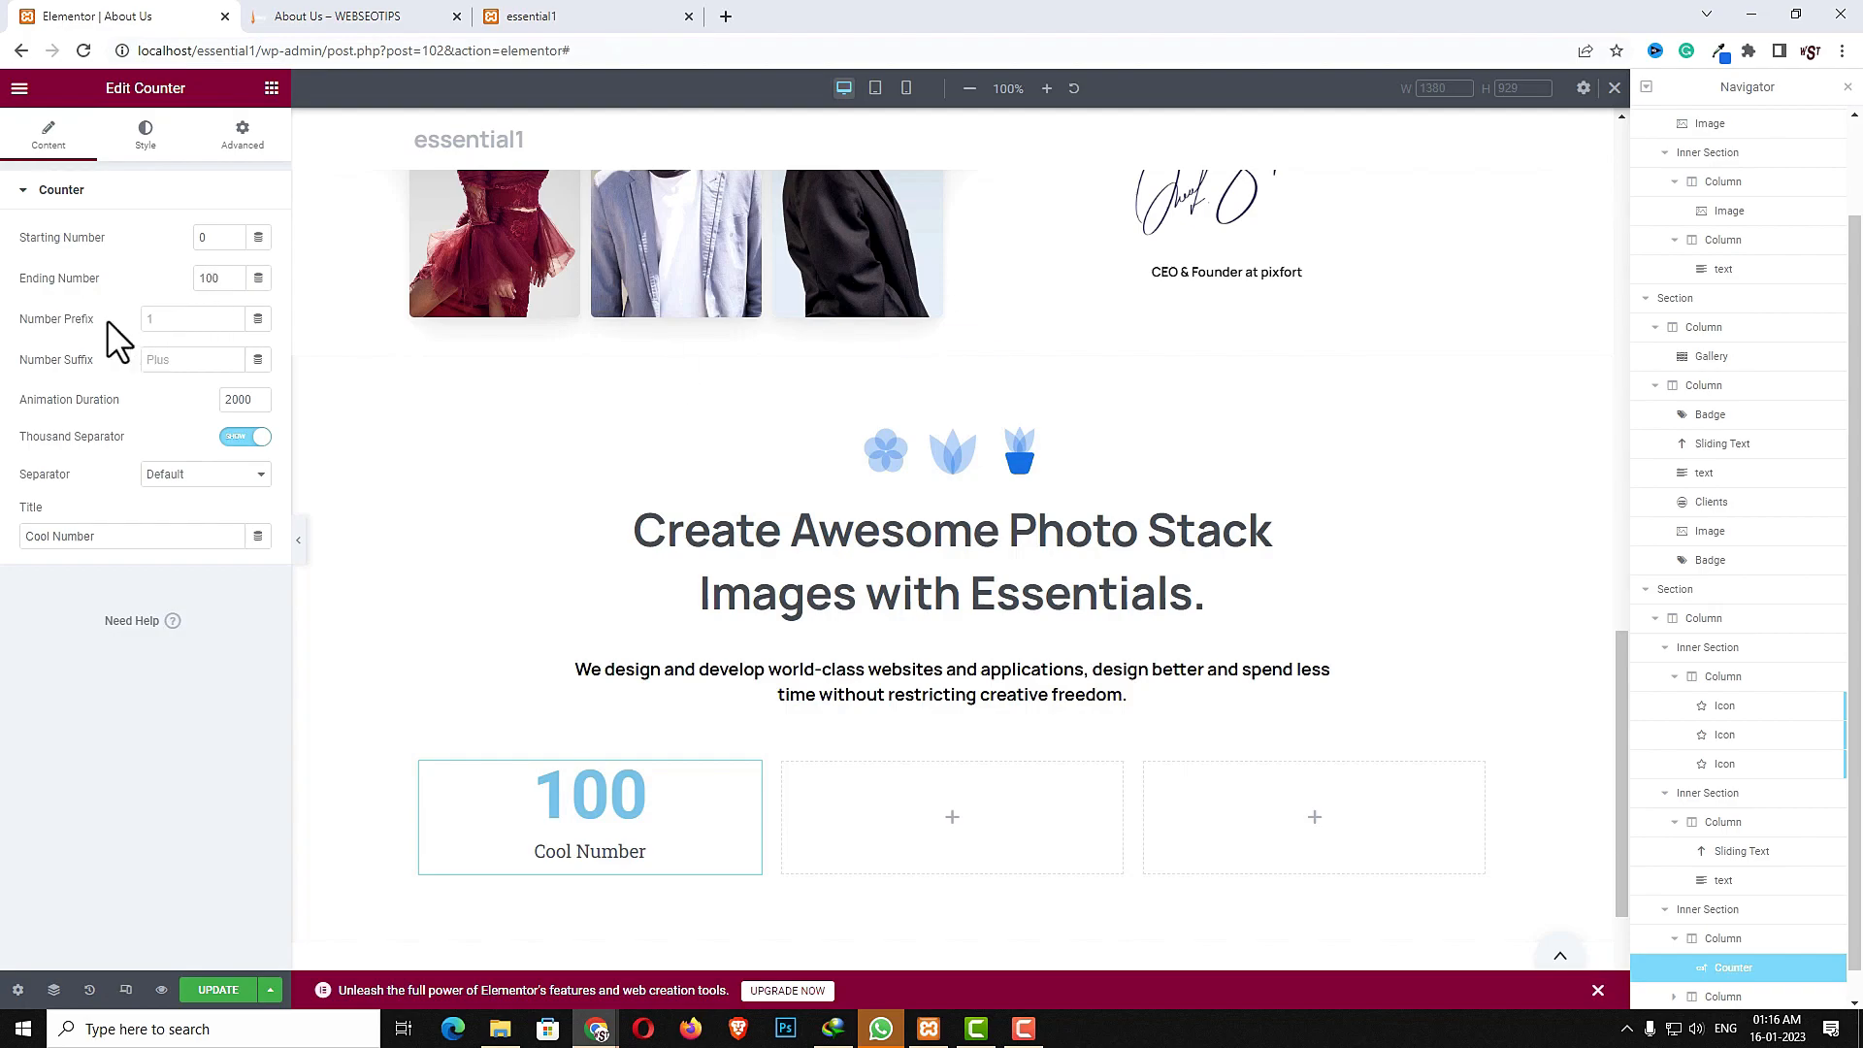
- Set the counter's number prefix to + and its title to Team members
click(197, 318)
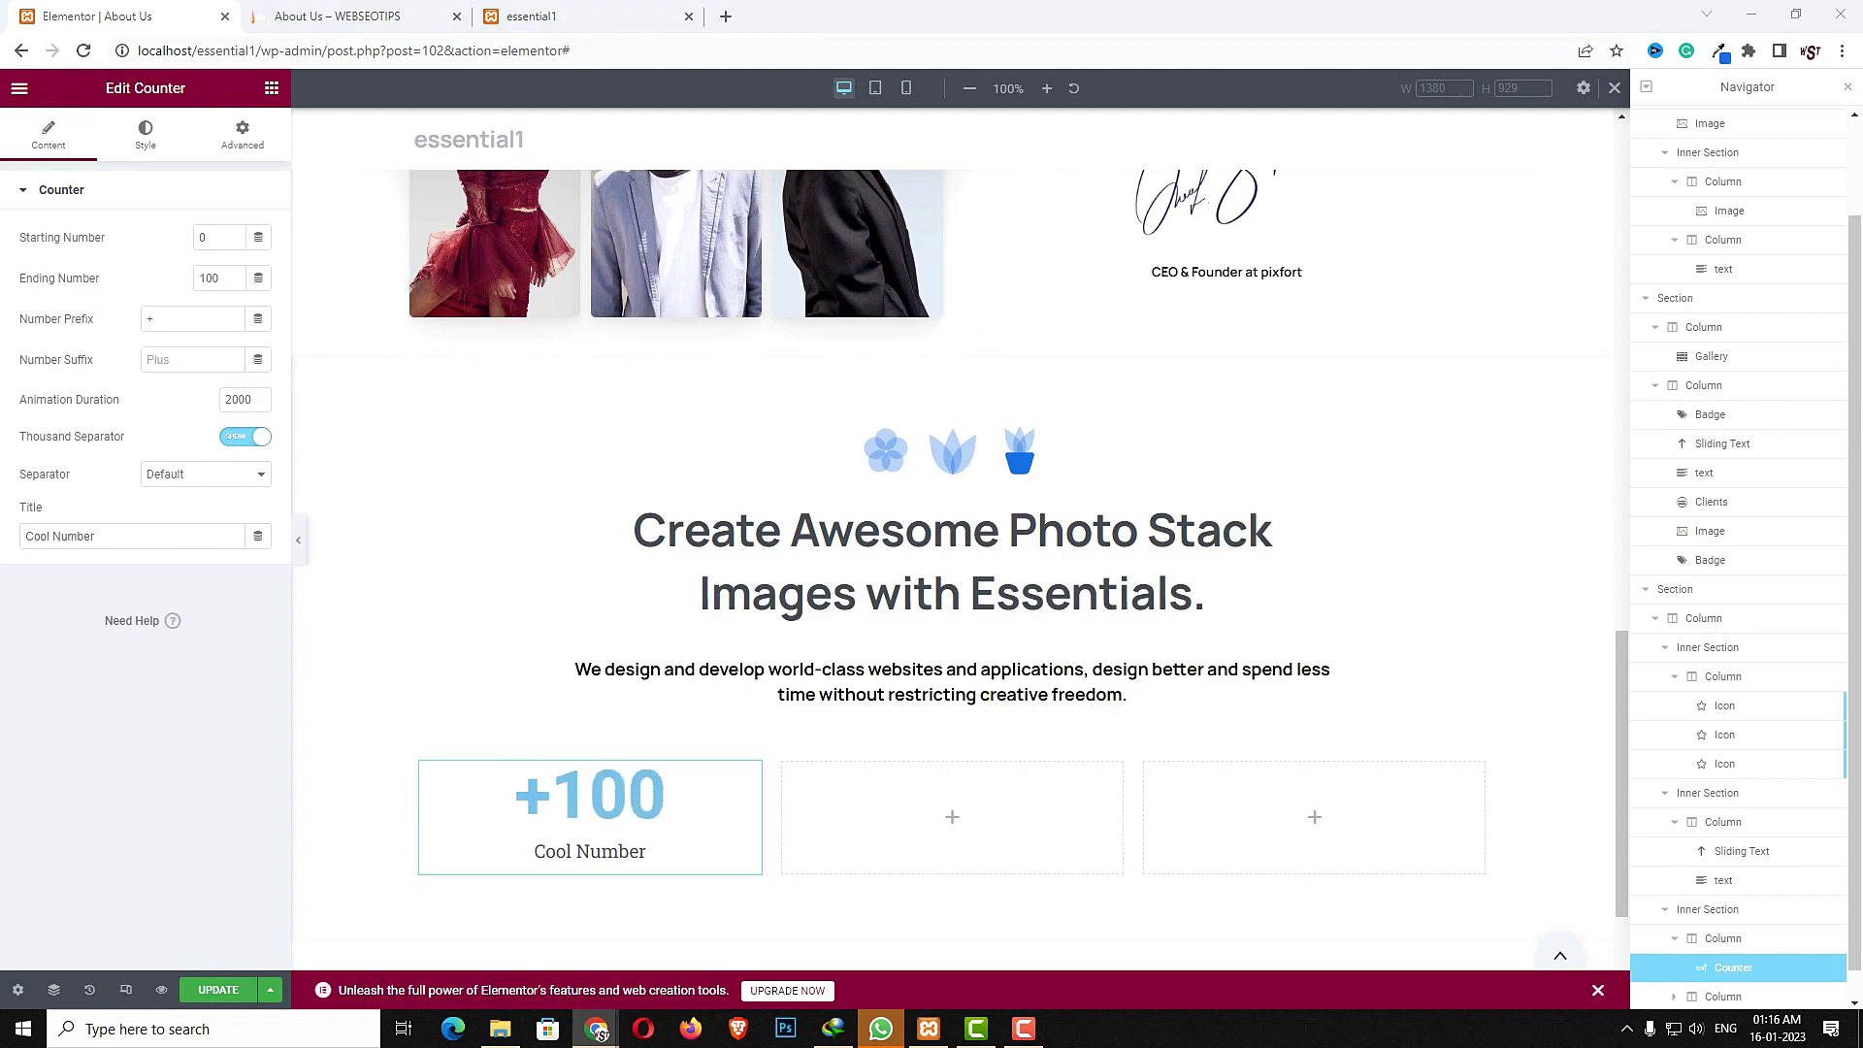
triple_click(146, 539)
text(Team members)
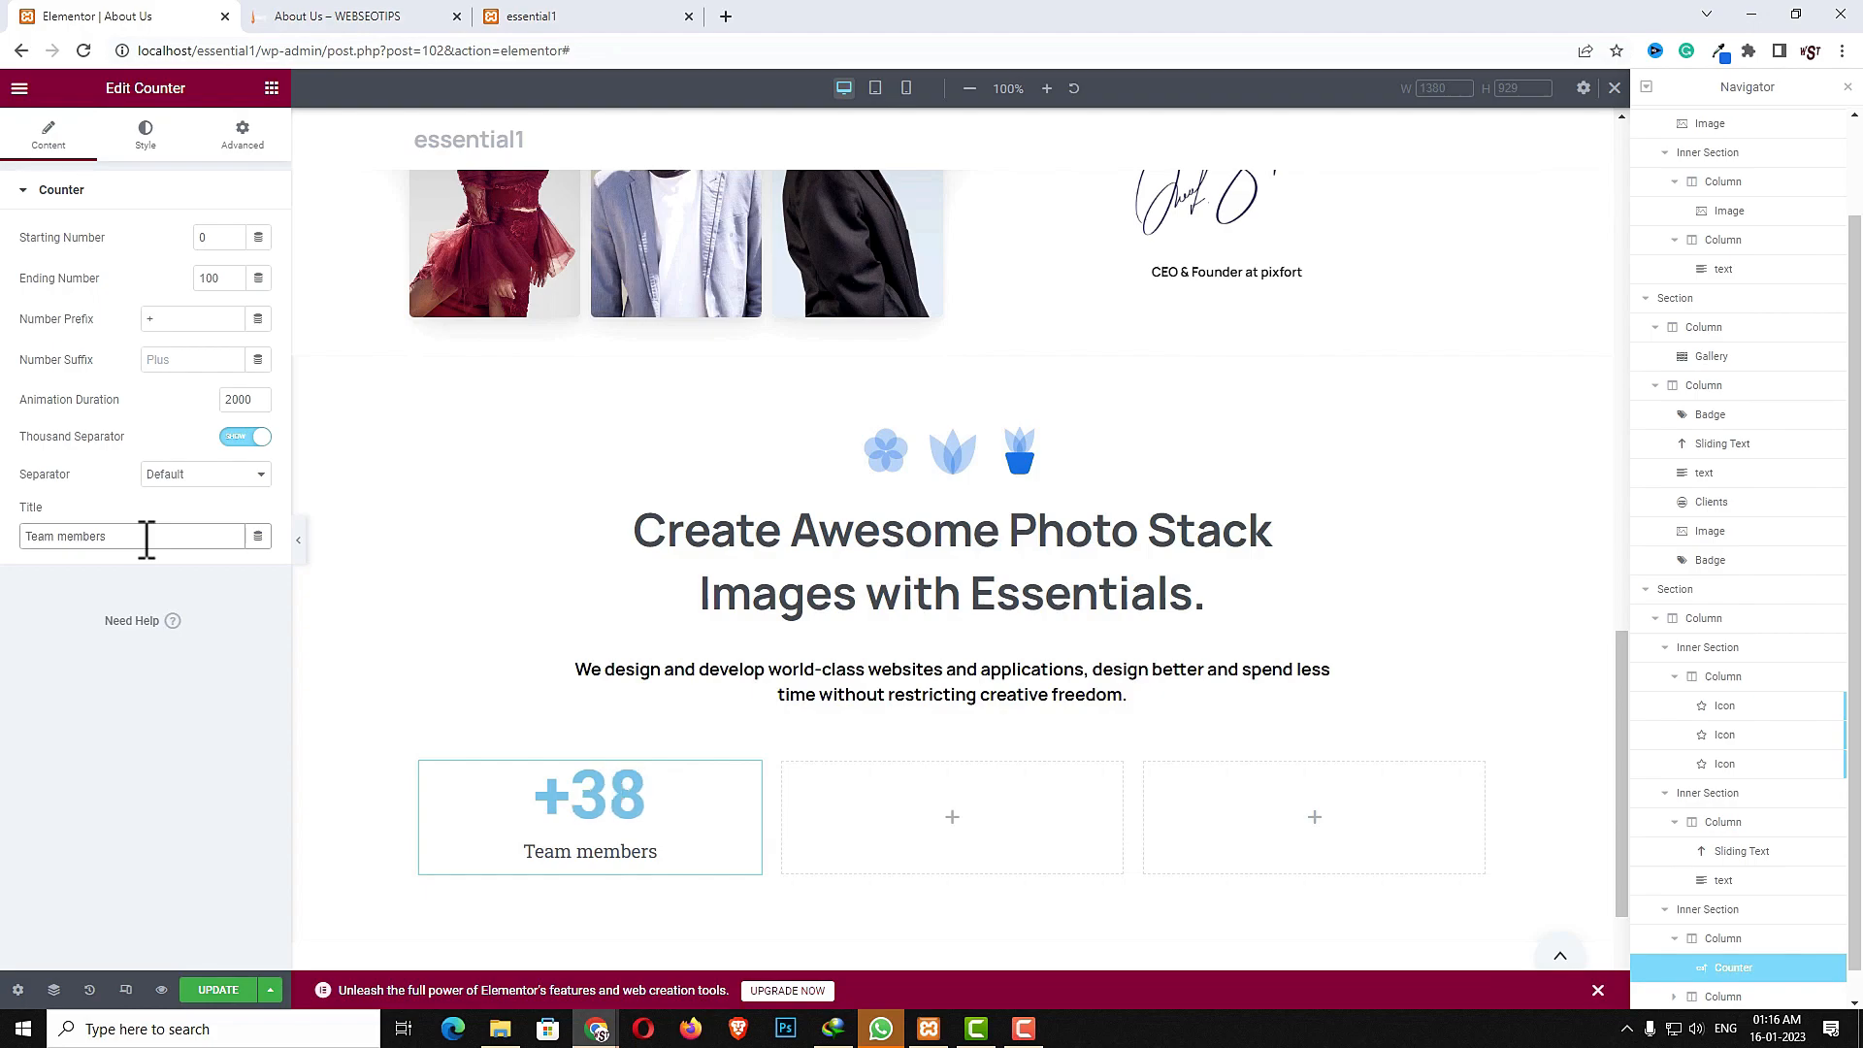
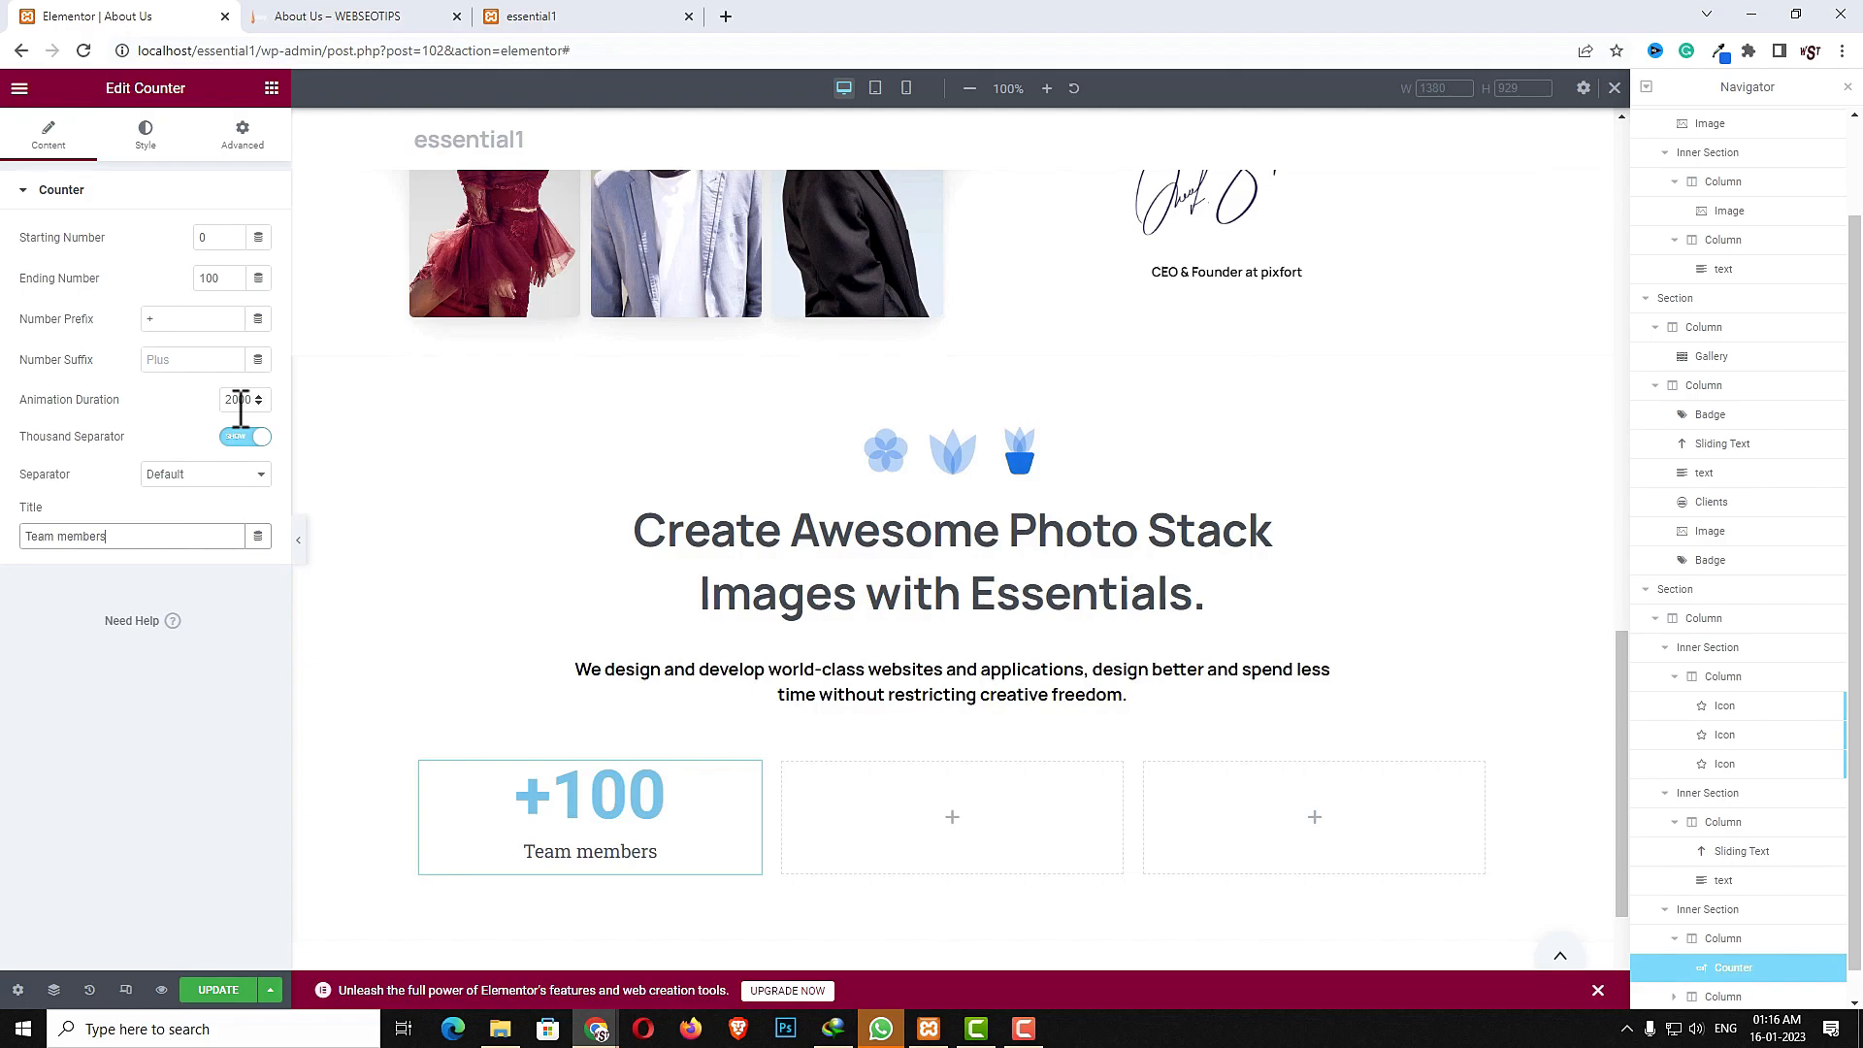
- Set the counter number's text color to a deep blue with the color picker
click(147, 136)
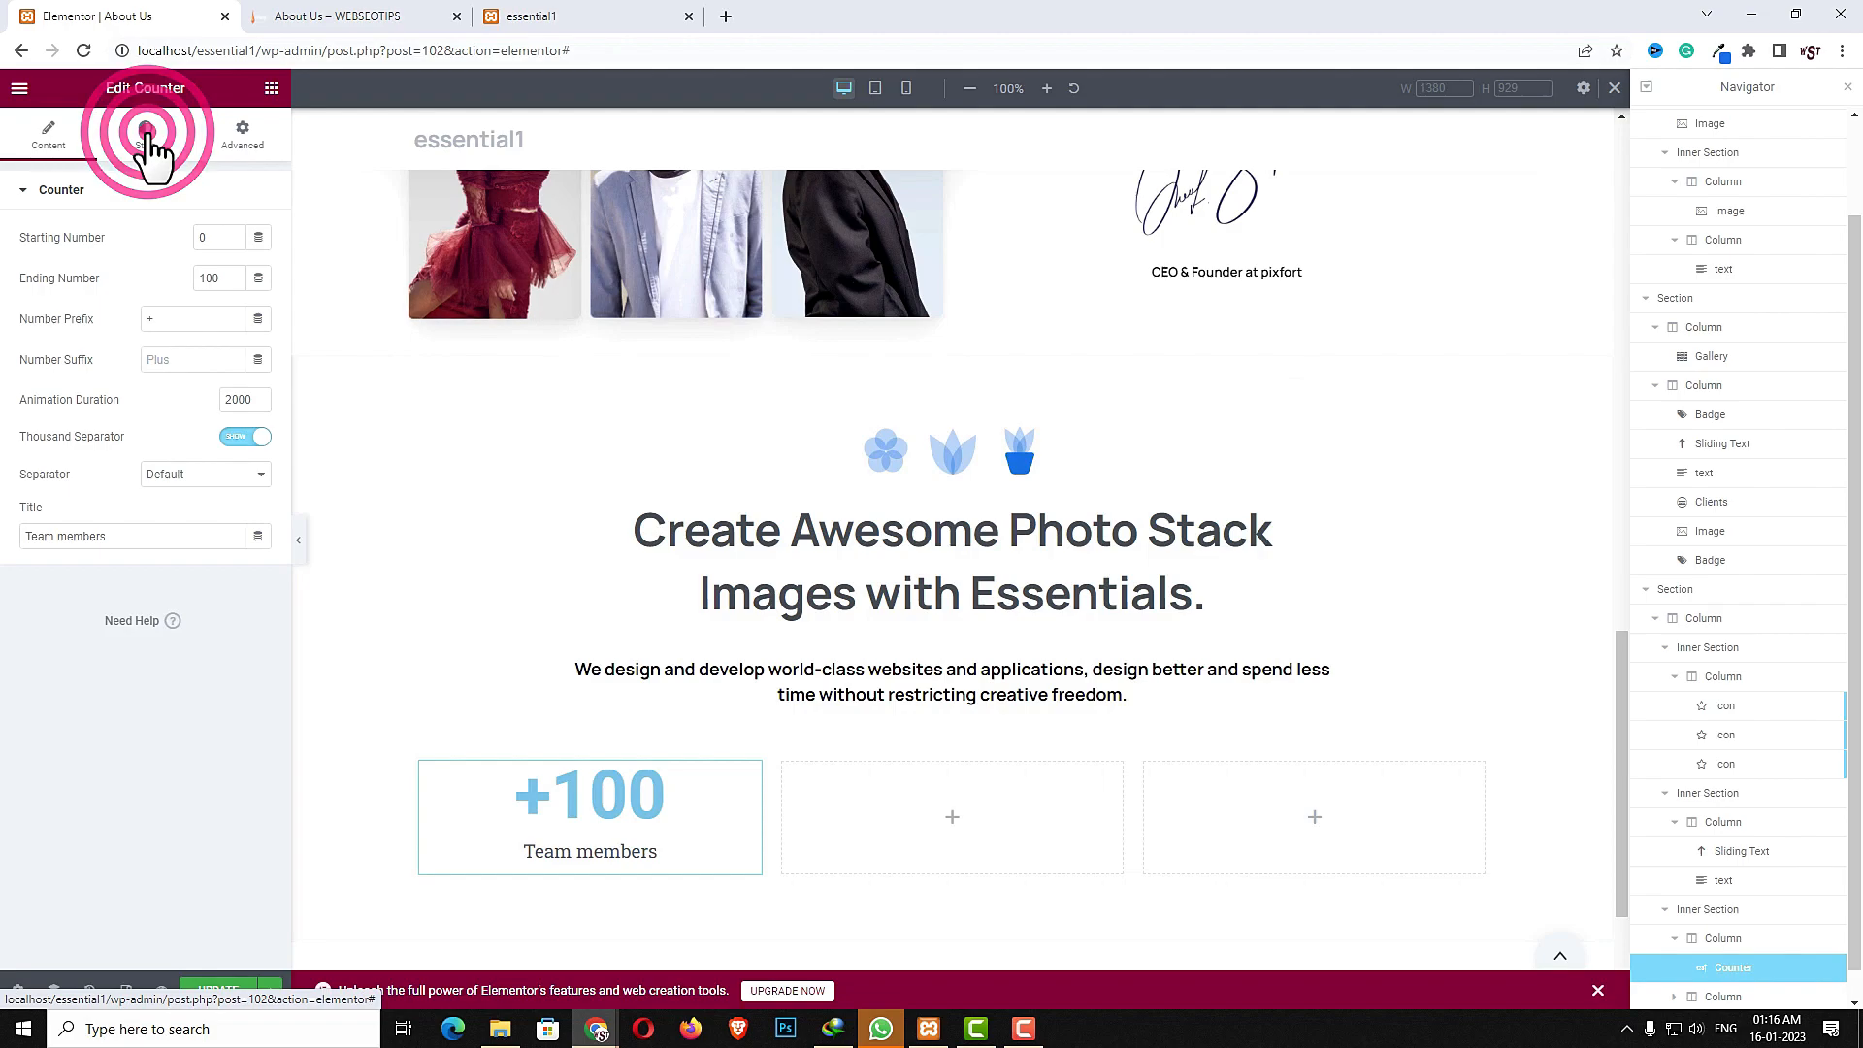
click(256, 237)
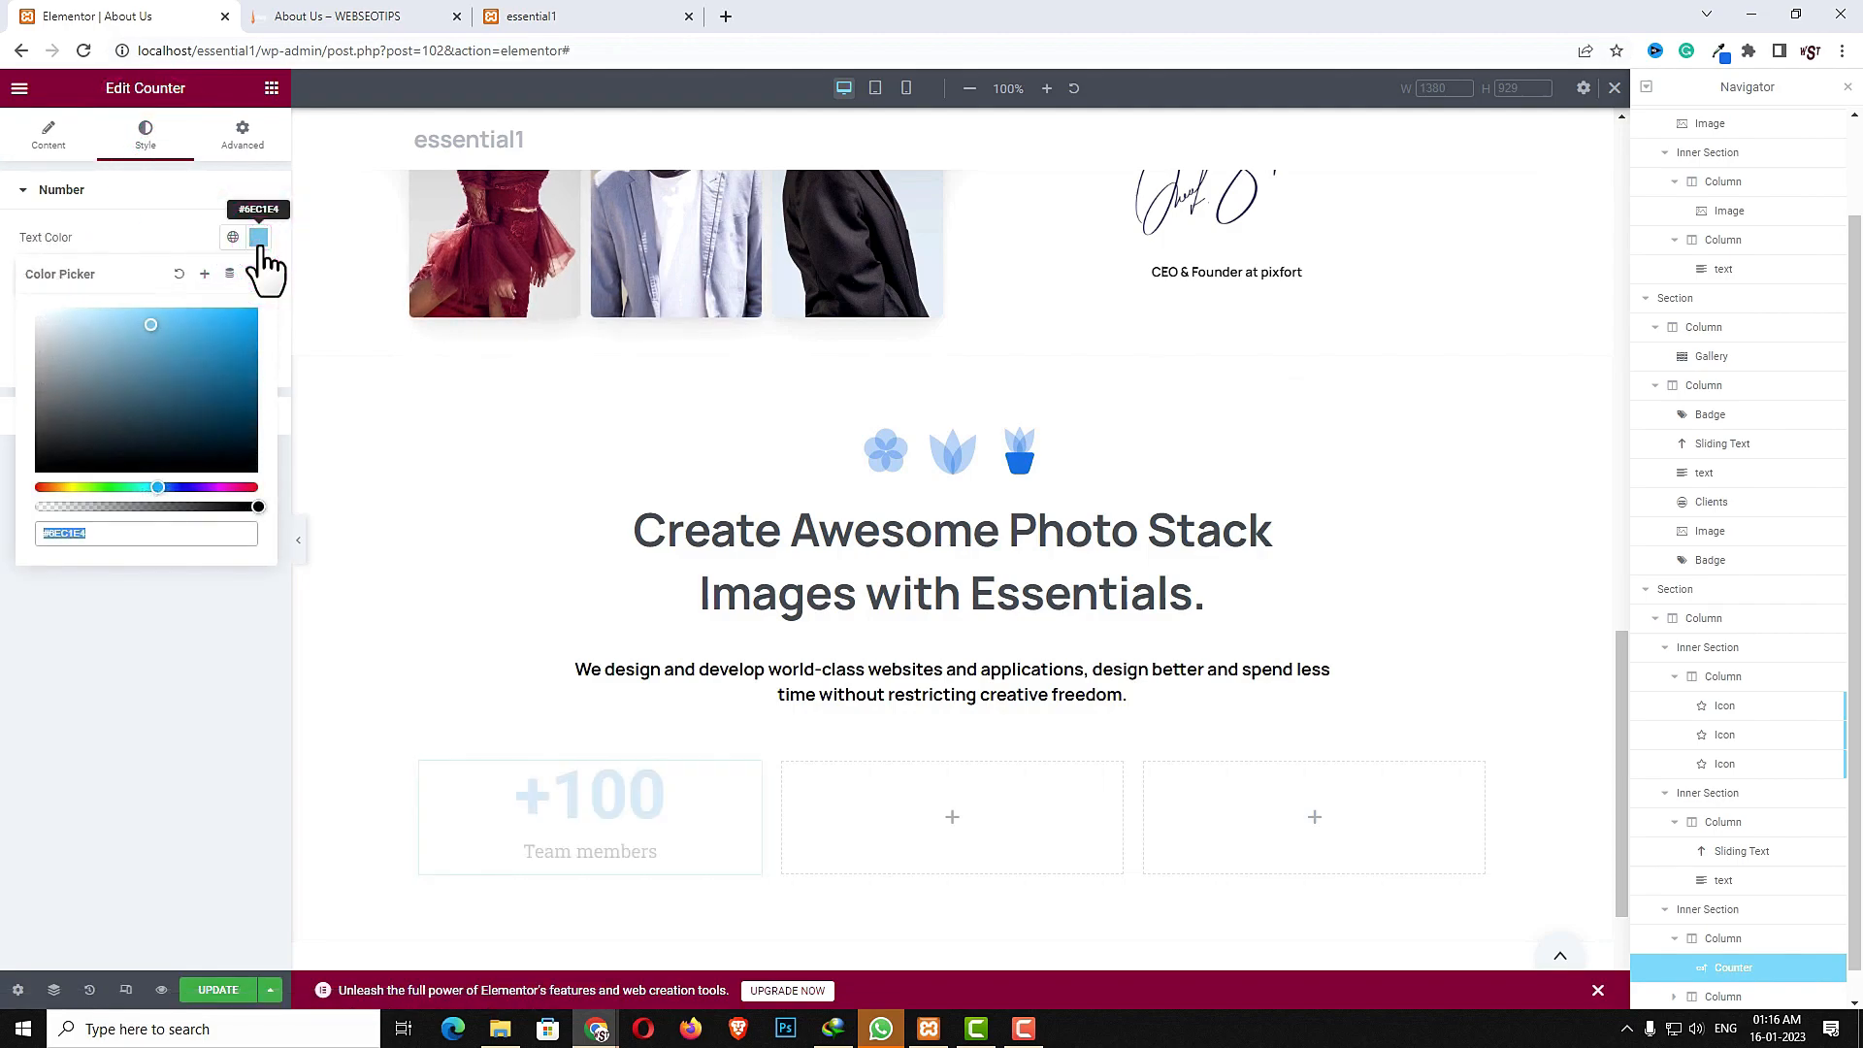
click(189, 486)
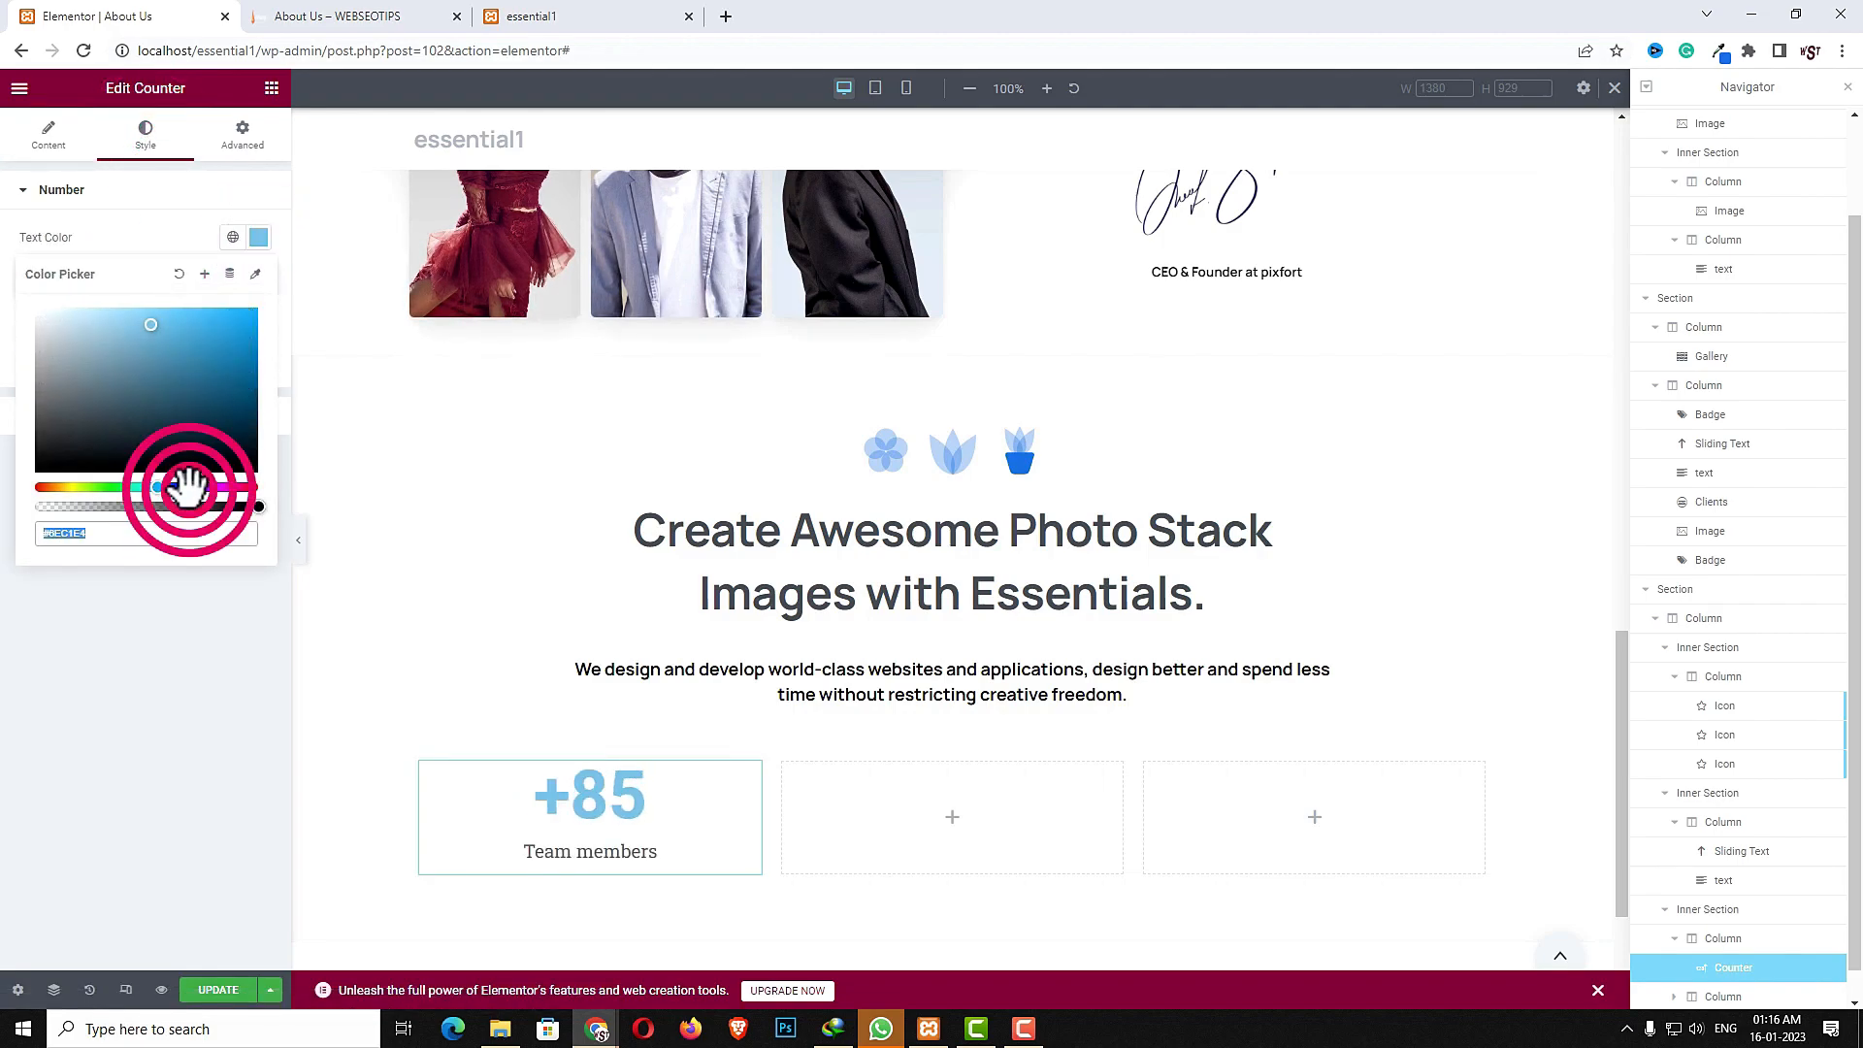
click(189, 388)
drag(219, 339, 234, 313)
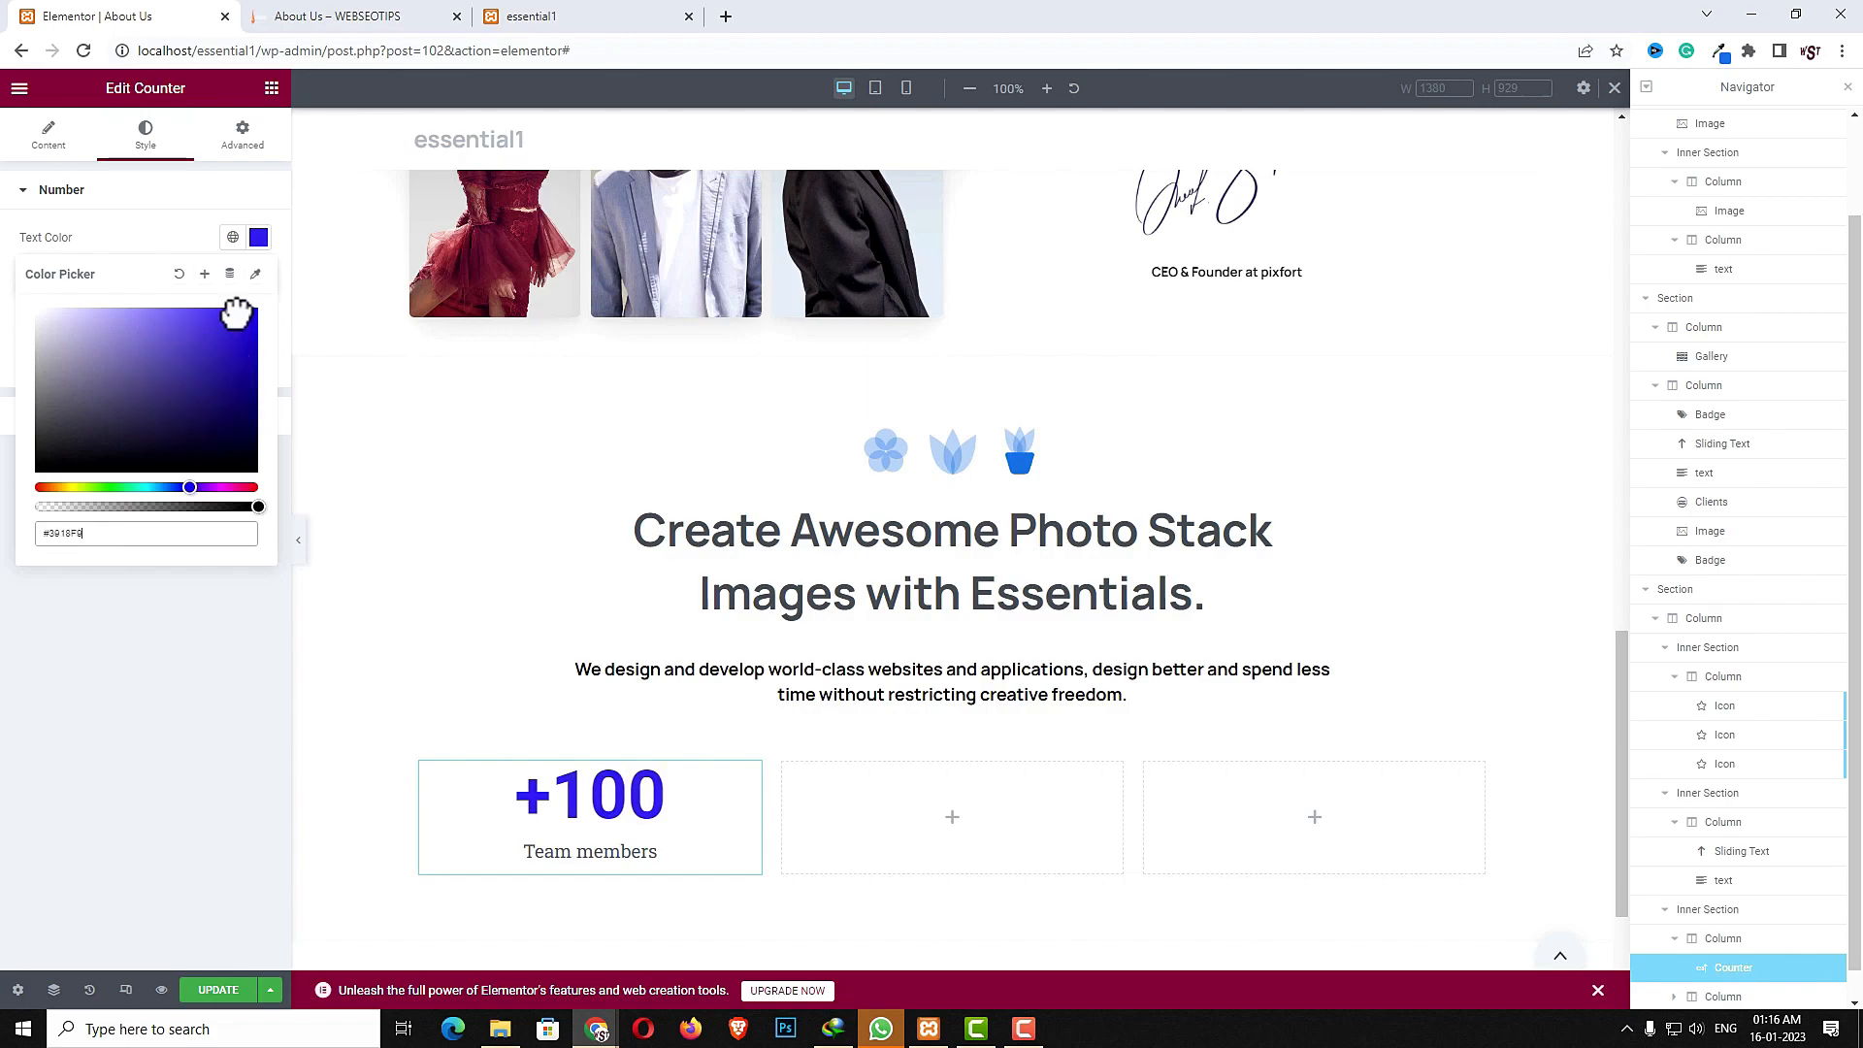
click(161, 677)
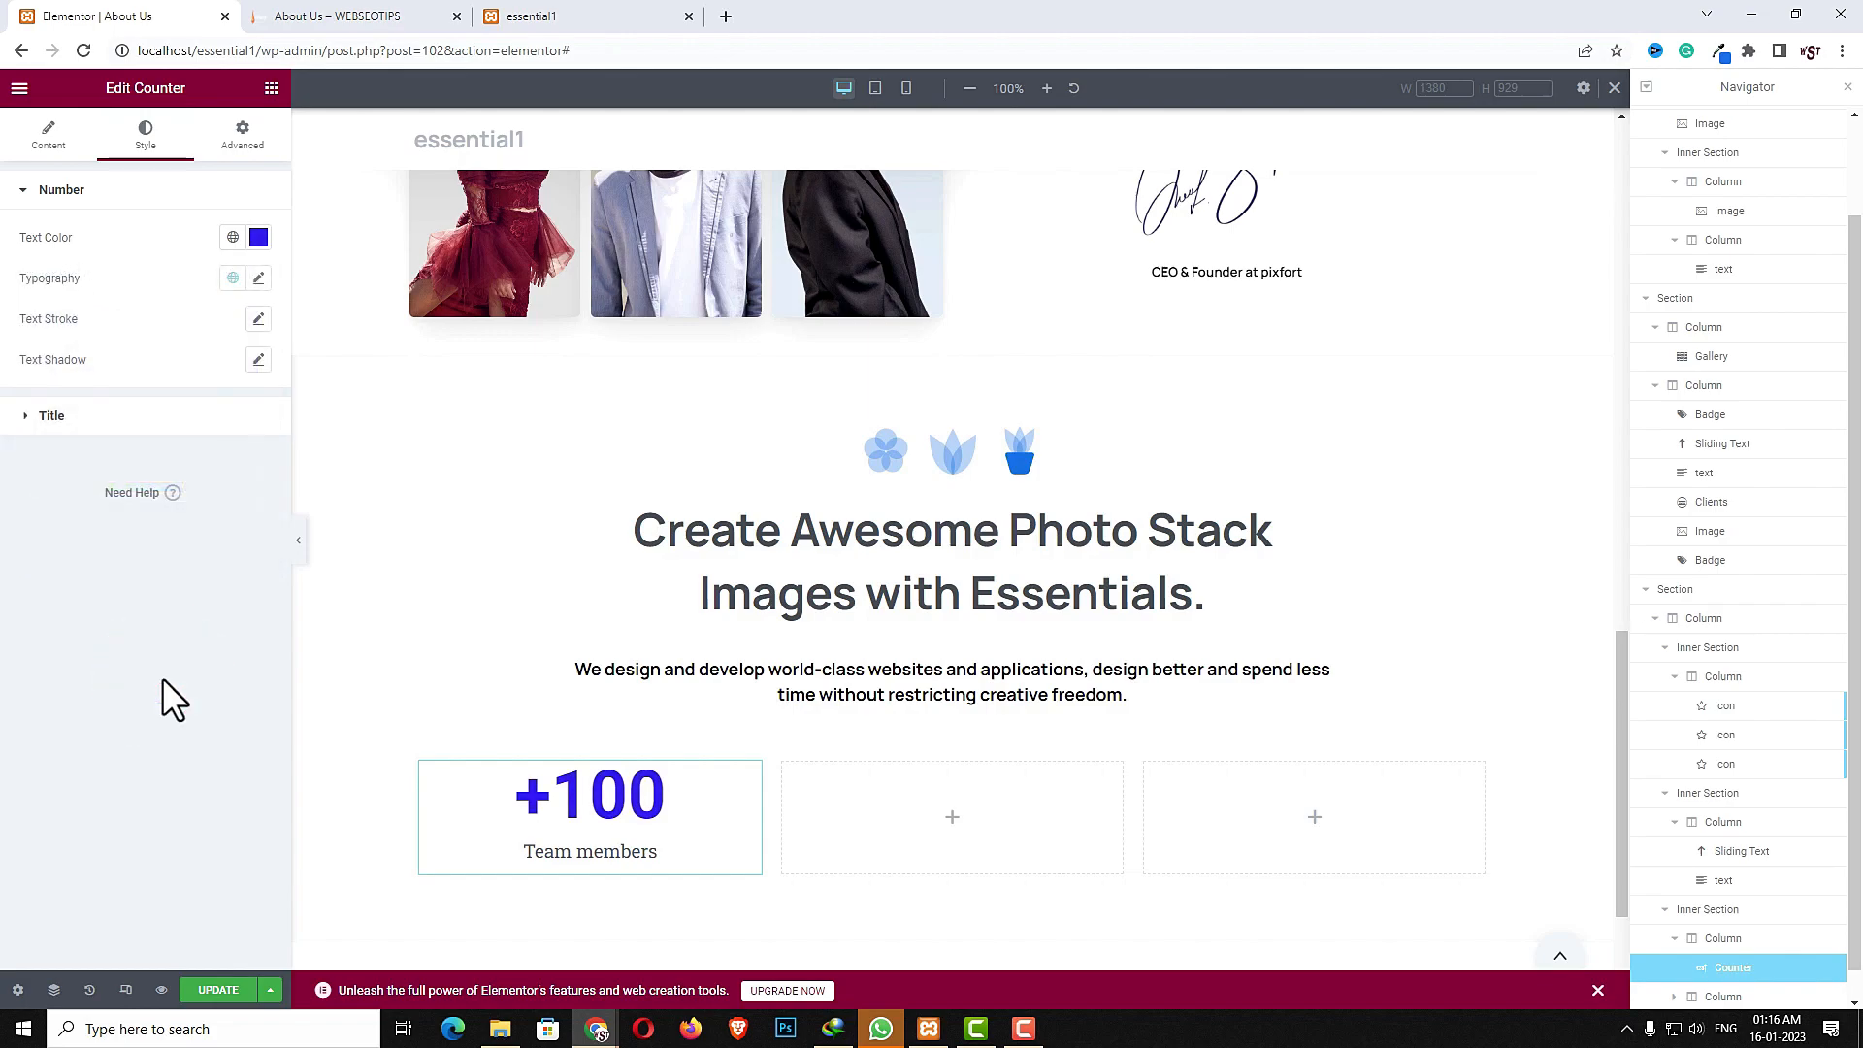
- Copy the first counter column and paste it into the second and third columns of the row
right_click(753, 788)
click(784, 730)
right_click(871, 820)
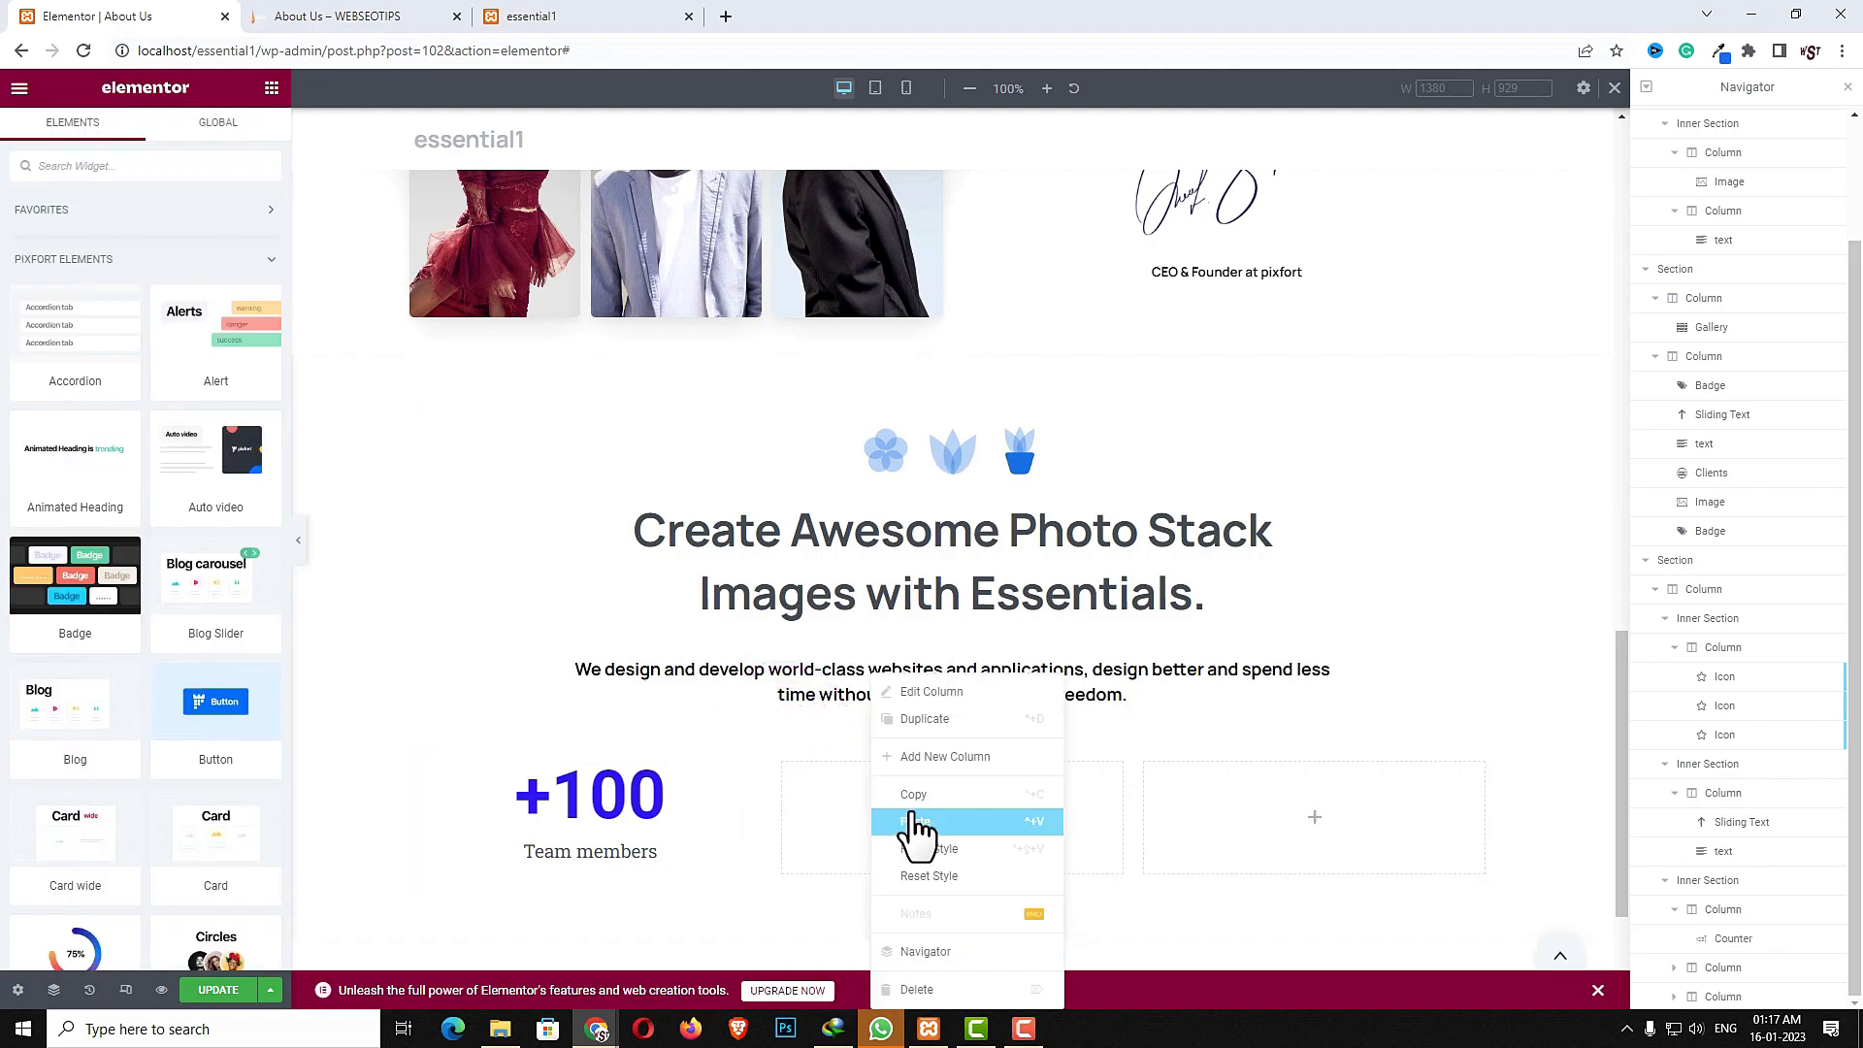
click(915, 823)
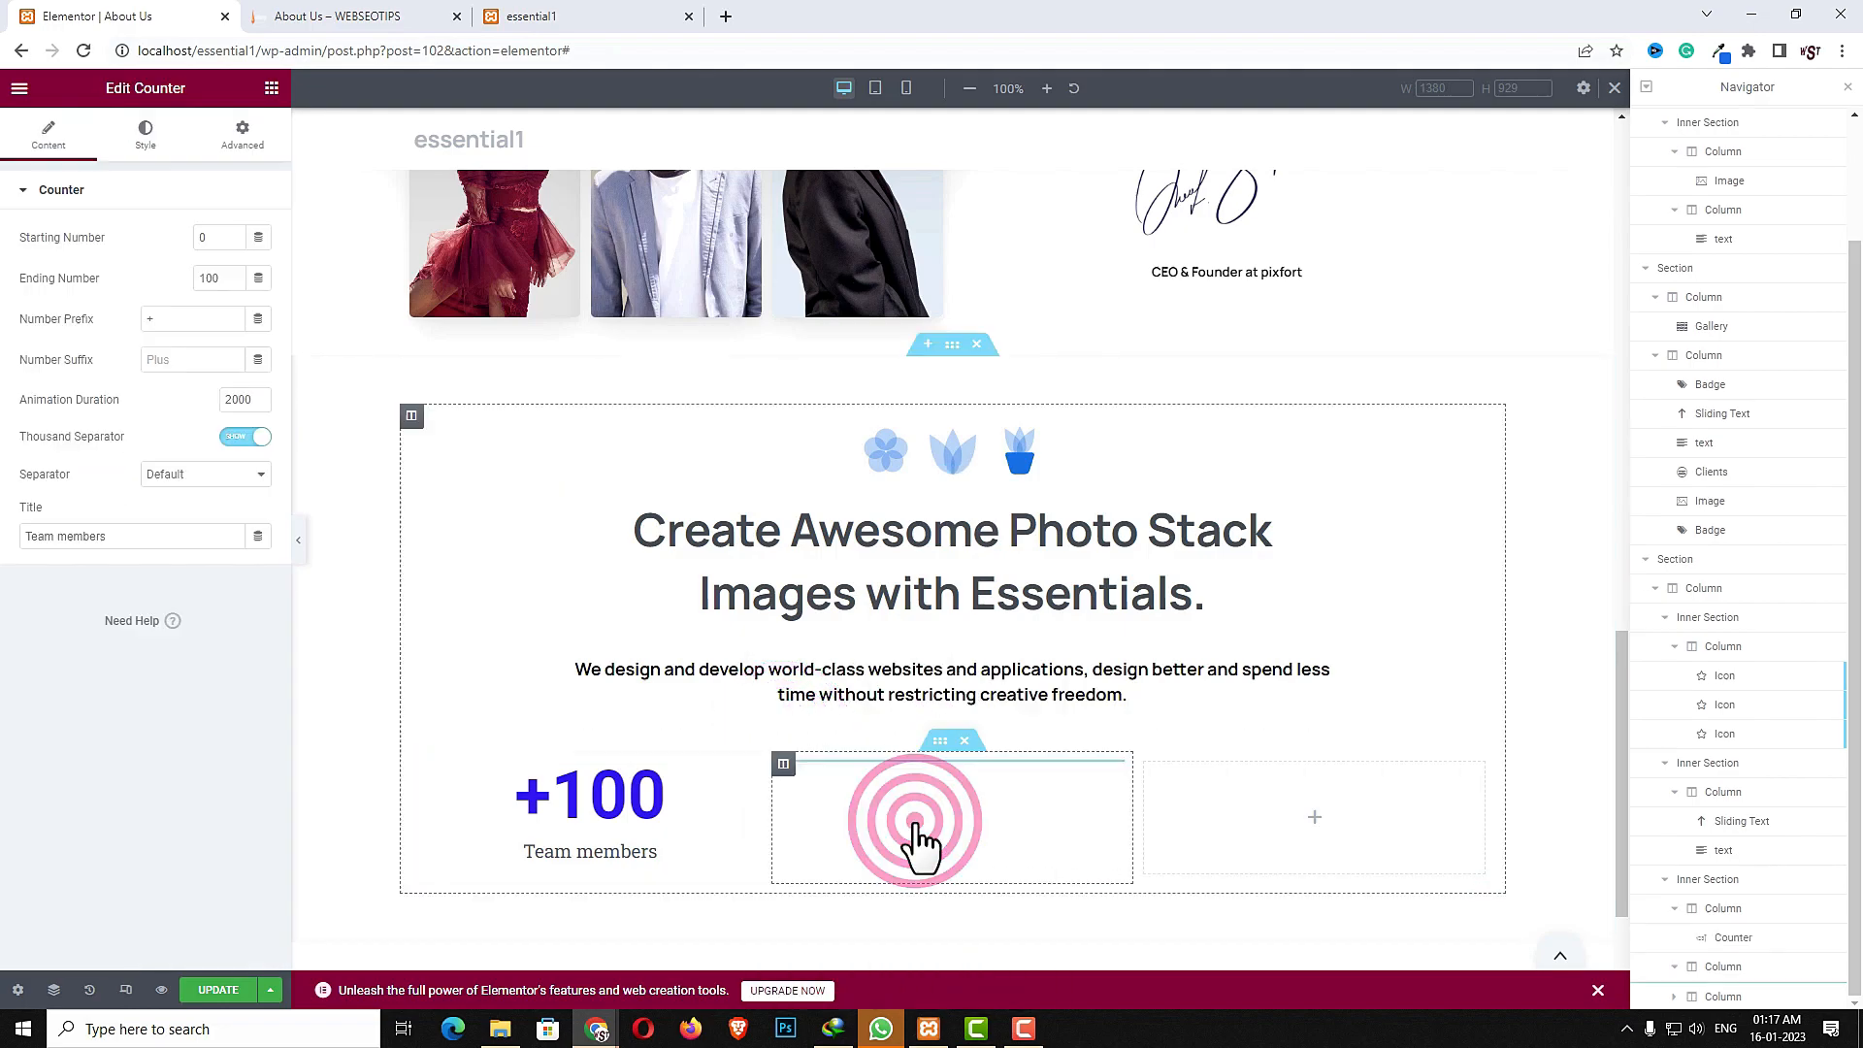
right_click(1215, 814)
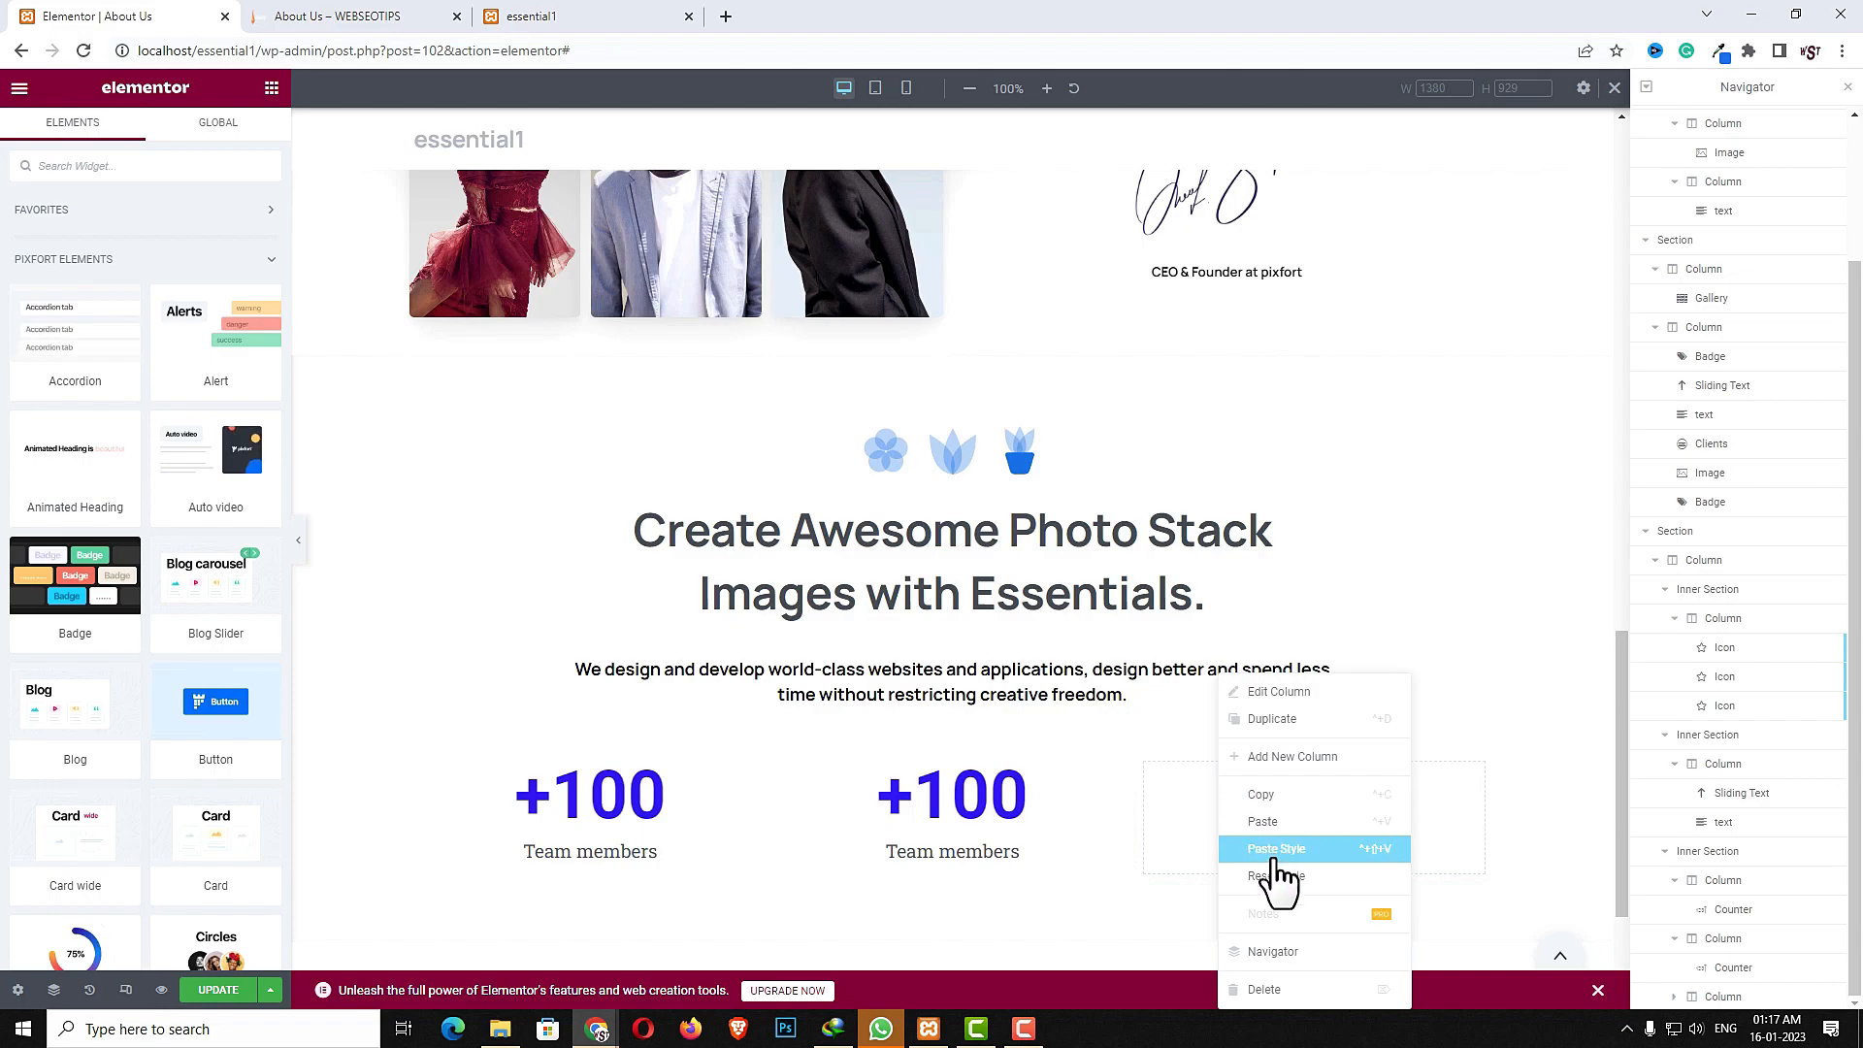
click(1278, 825)
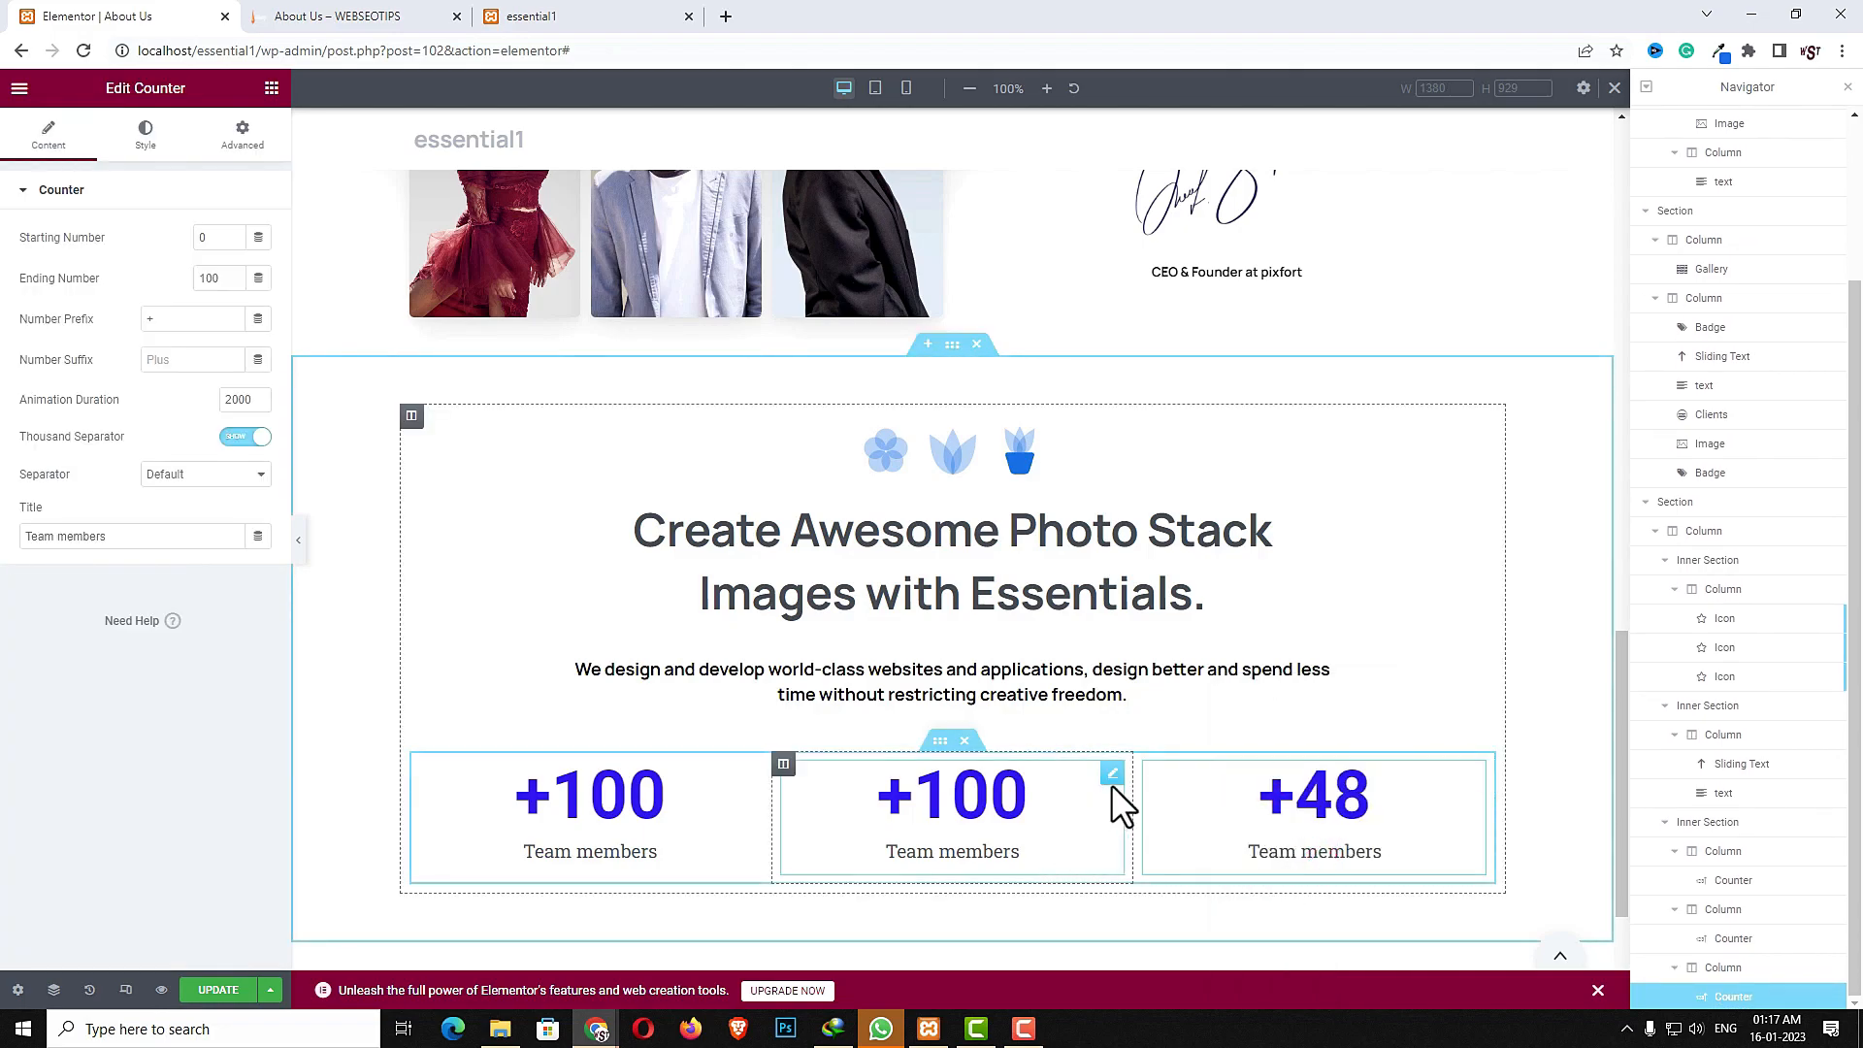
- Set the second counter's ending number to 28 and its title to Nationalities
click(1112, 776)
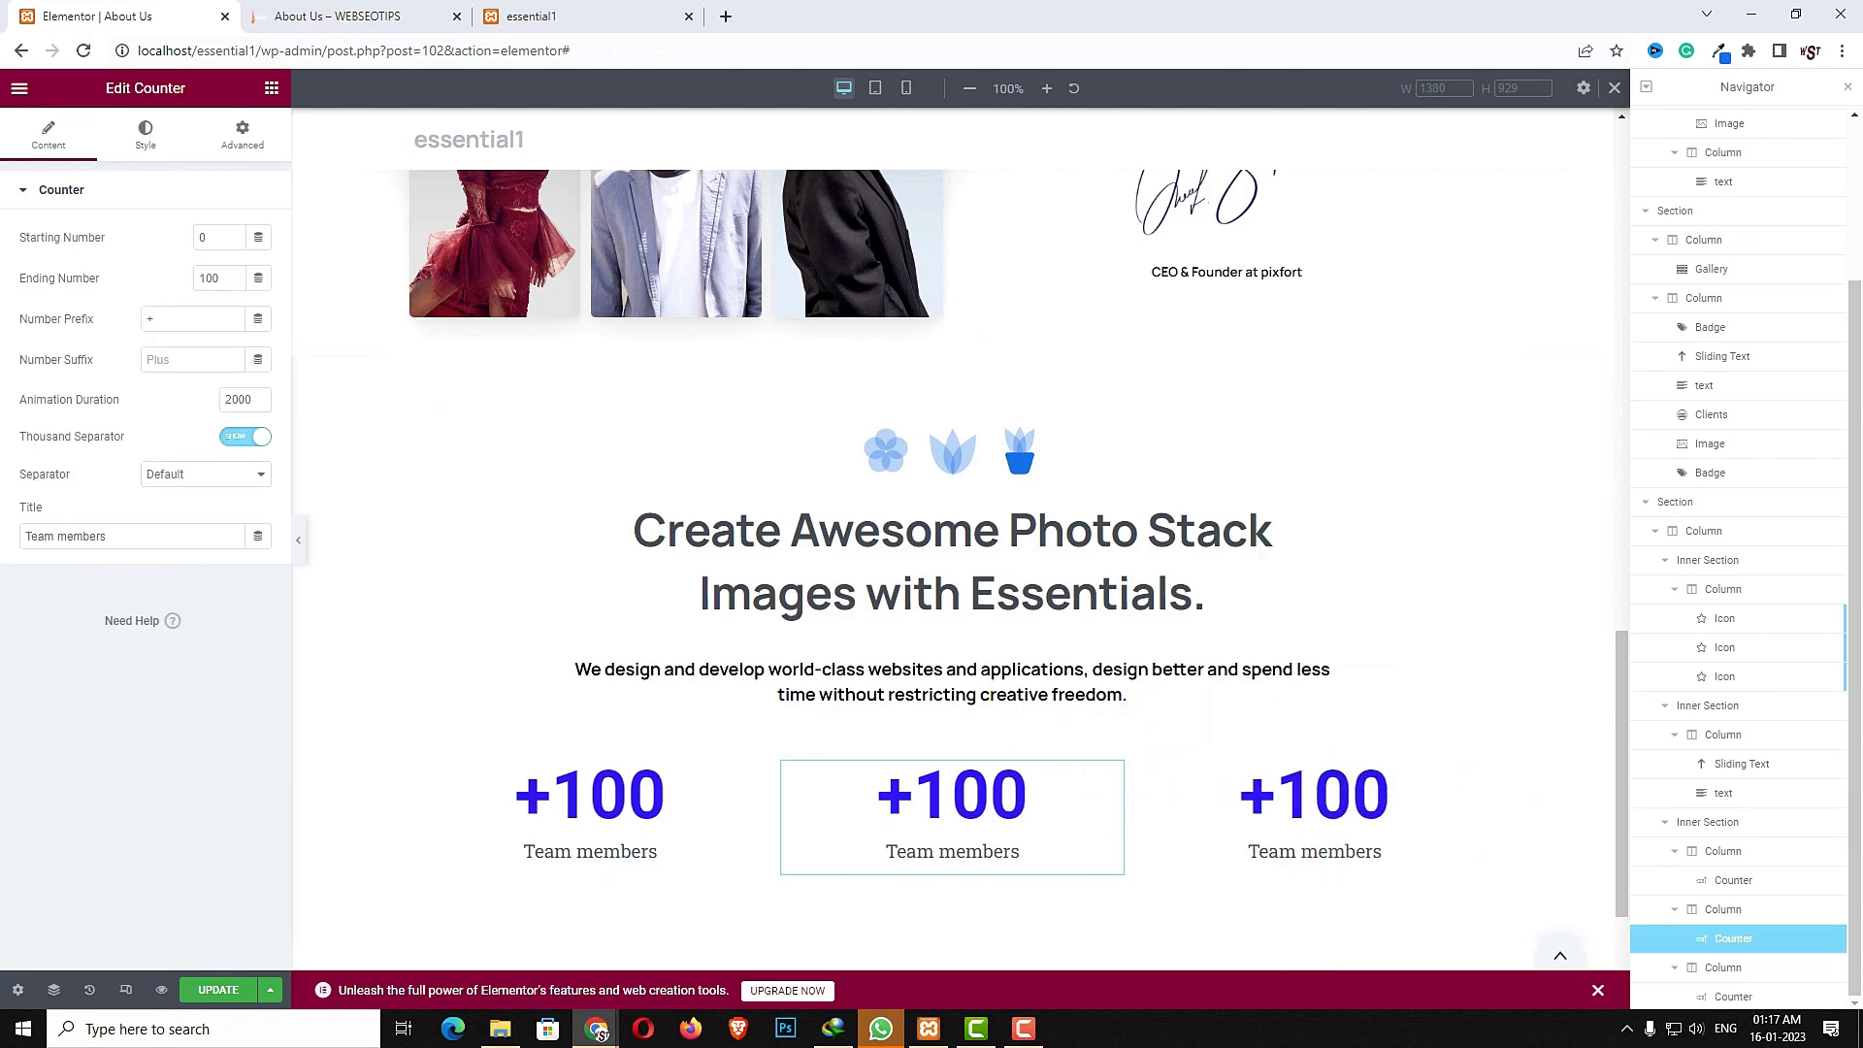
click(213, 277)
double_click(217, 277)
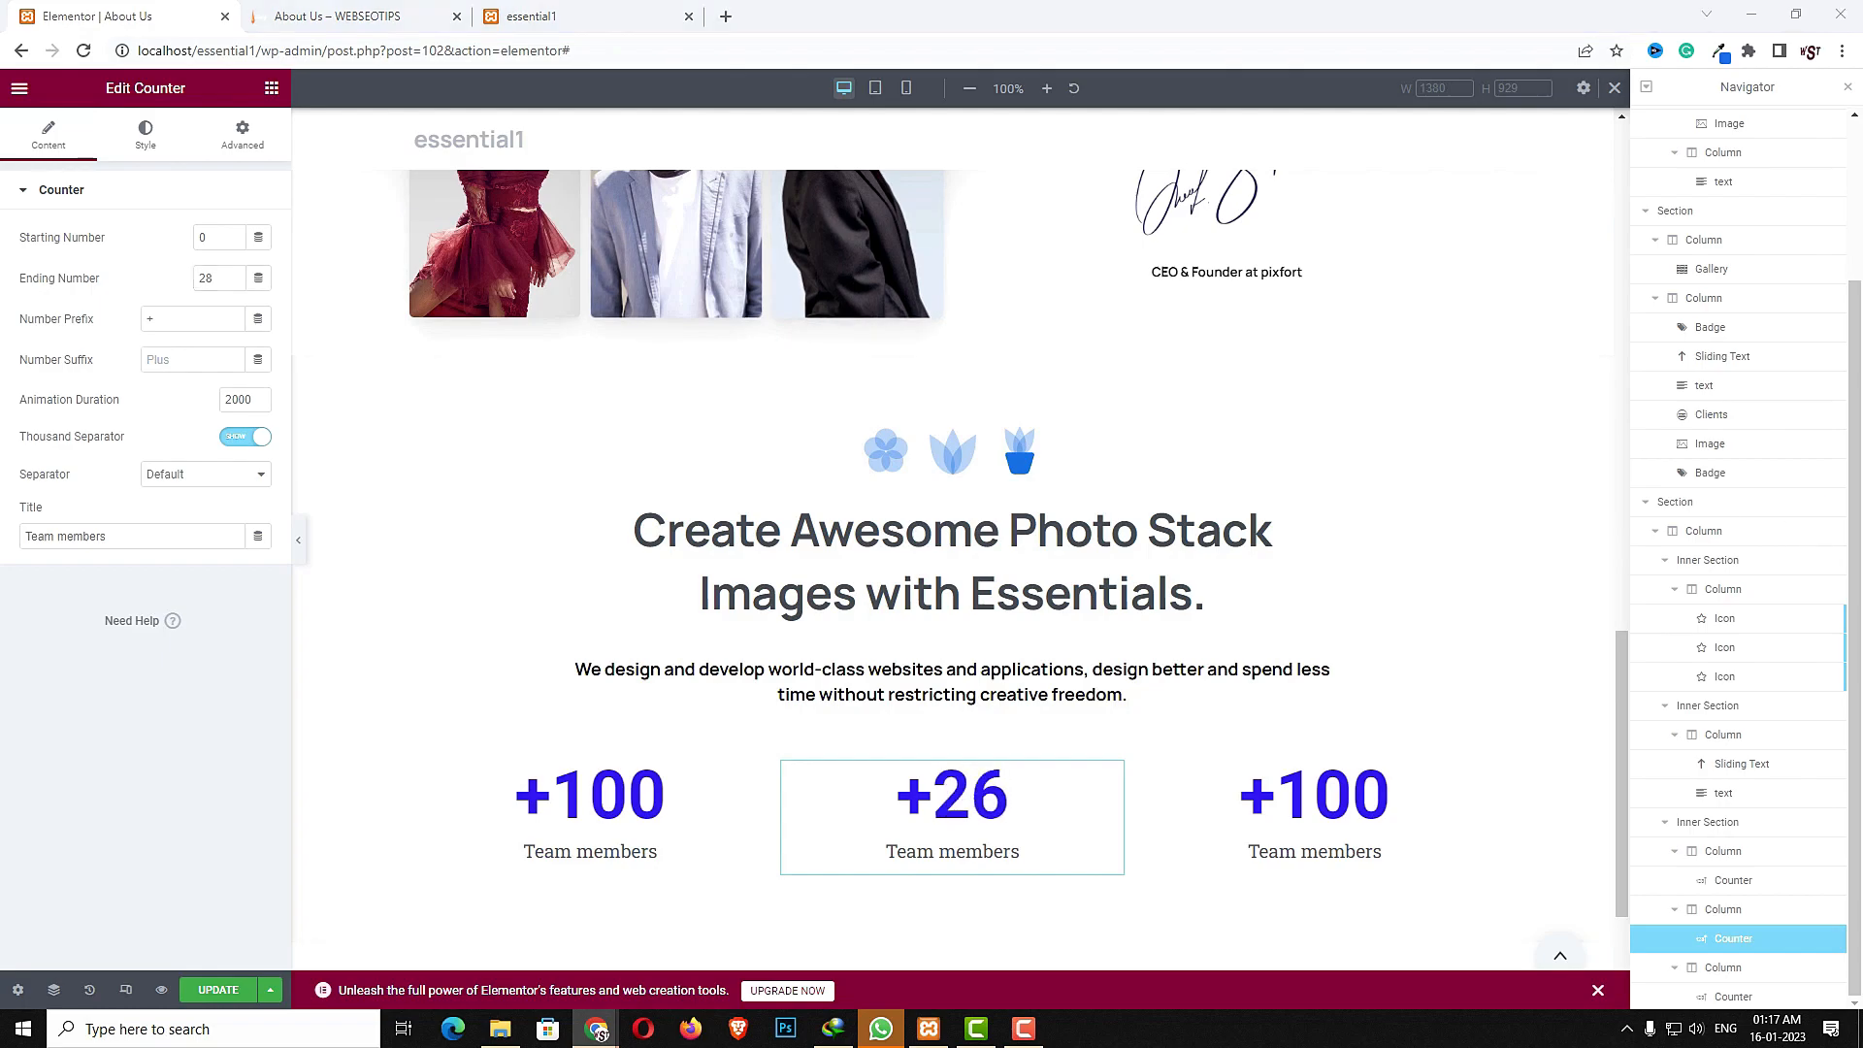
triple_click(175, 540)
key(ctrl+v)
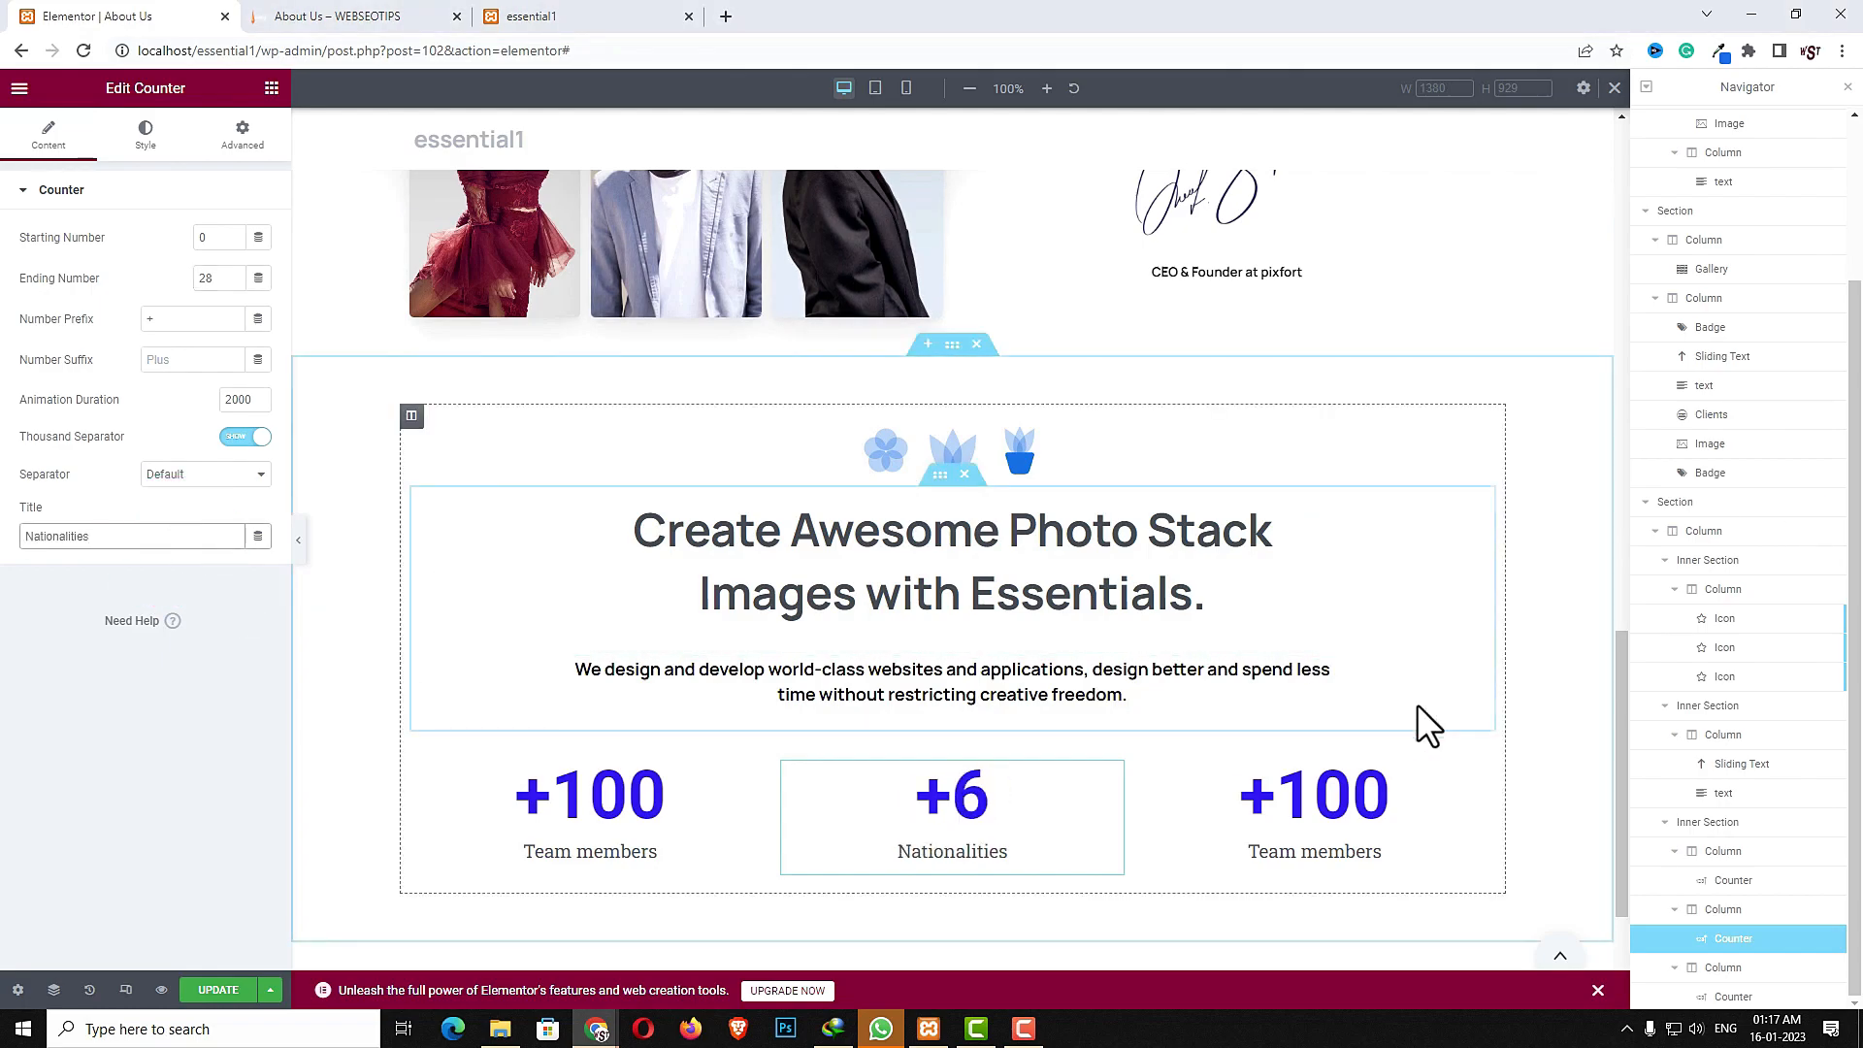
- Set the third counter's ending number to 14 and its title to Spoken languages
click(1474, 775)
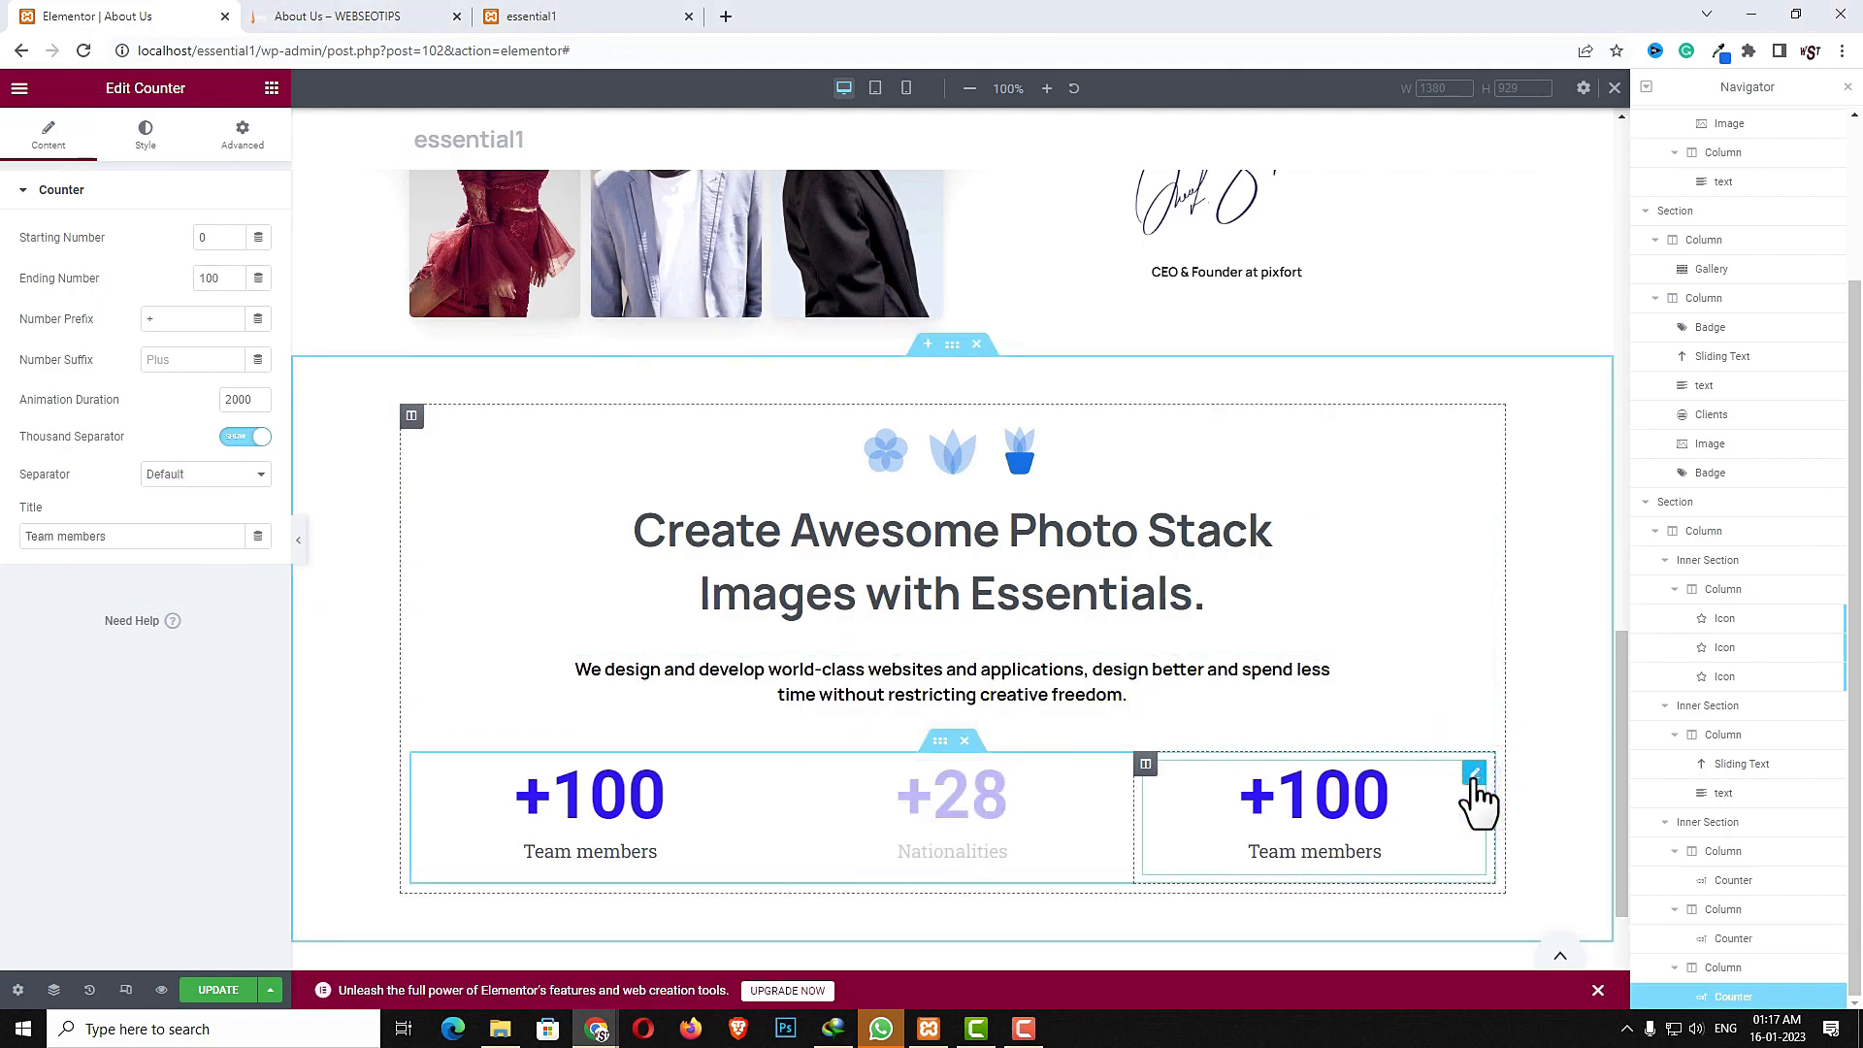
double_click(210, 278)
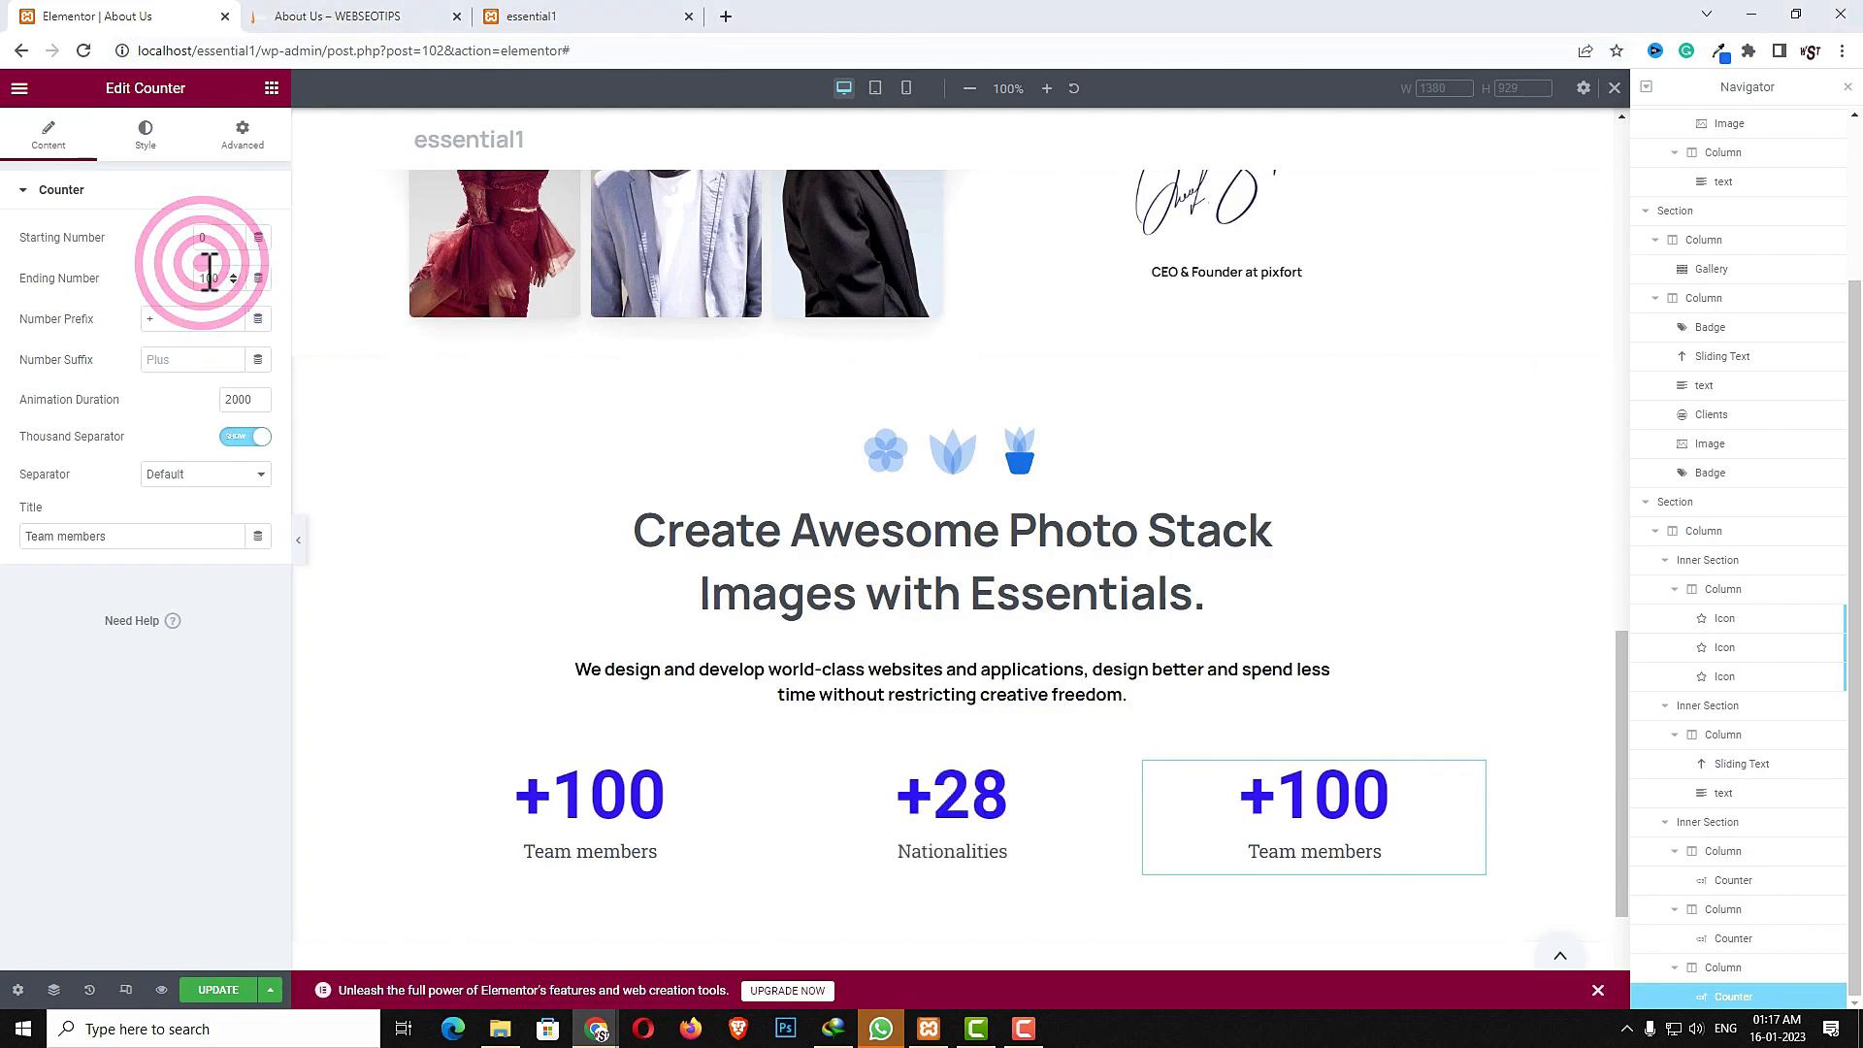
text(14)
triple_click(169, 537)
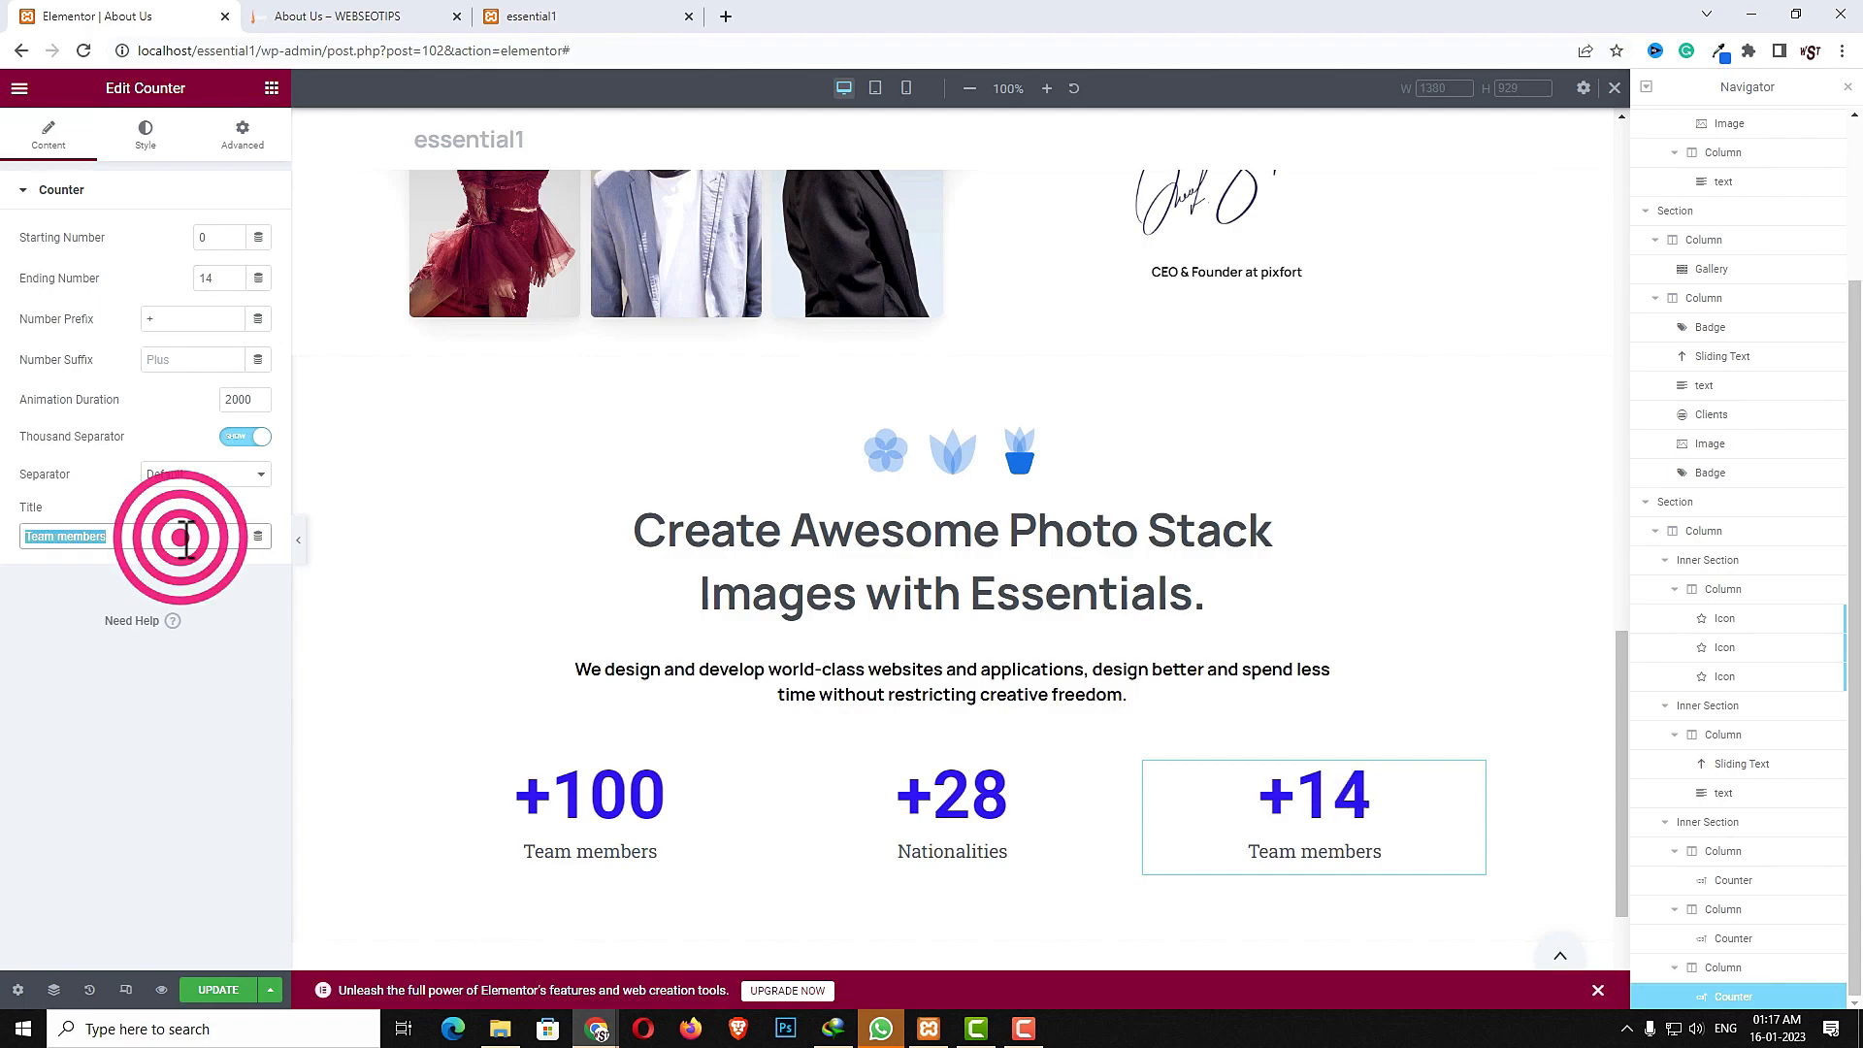
text(Spoken languages)
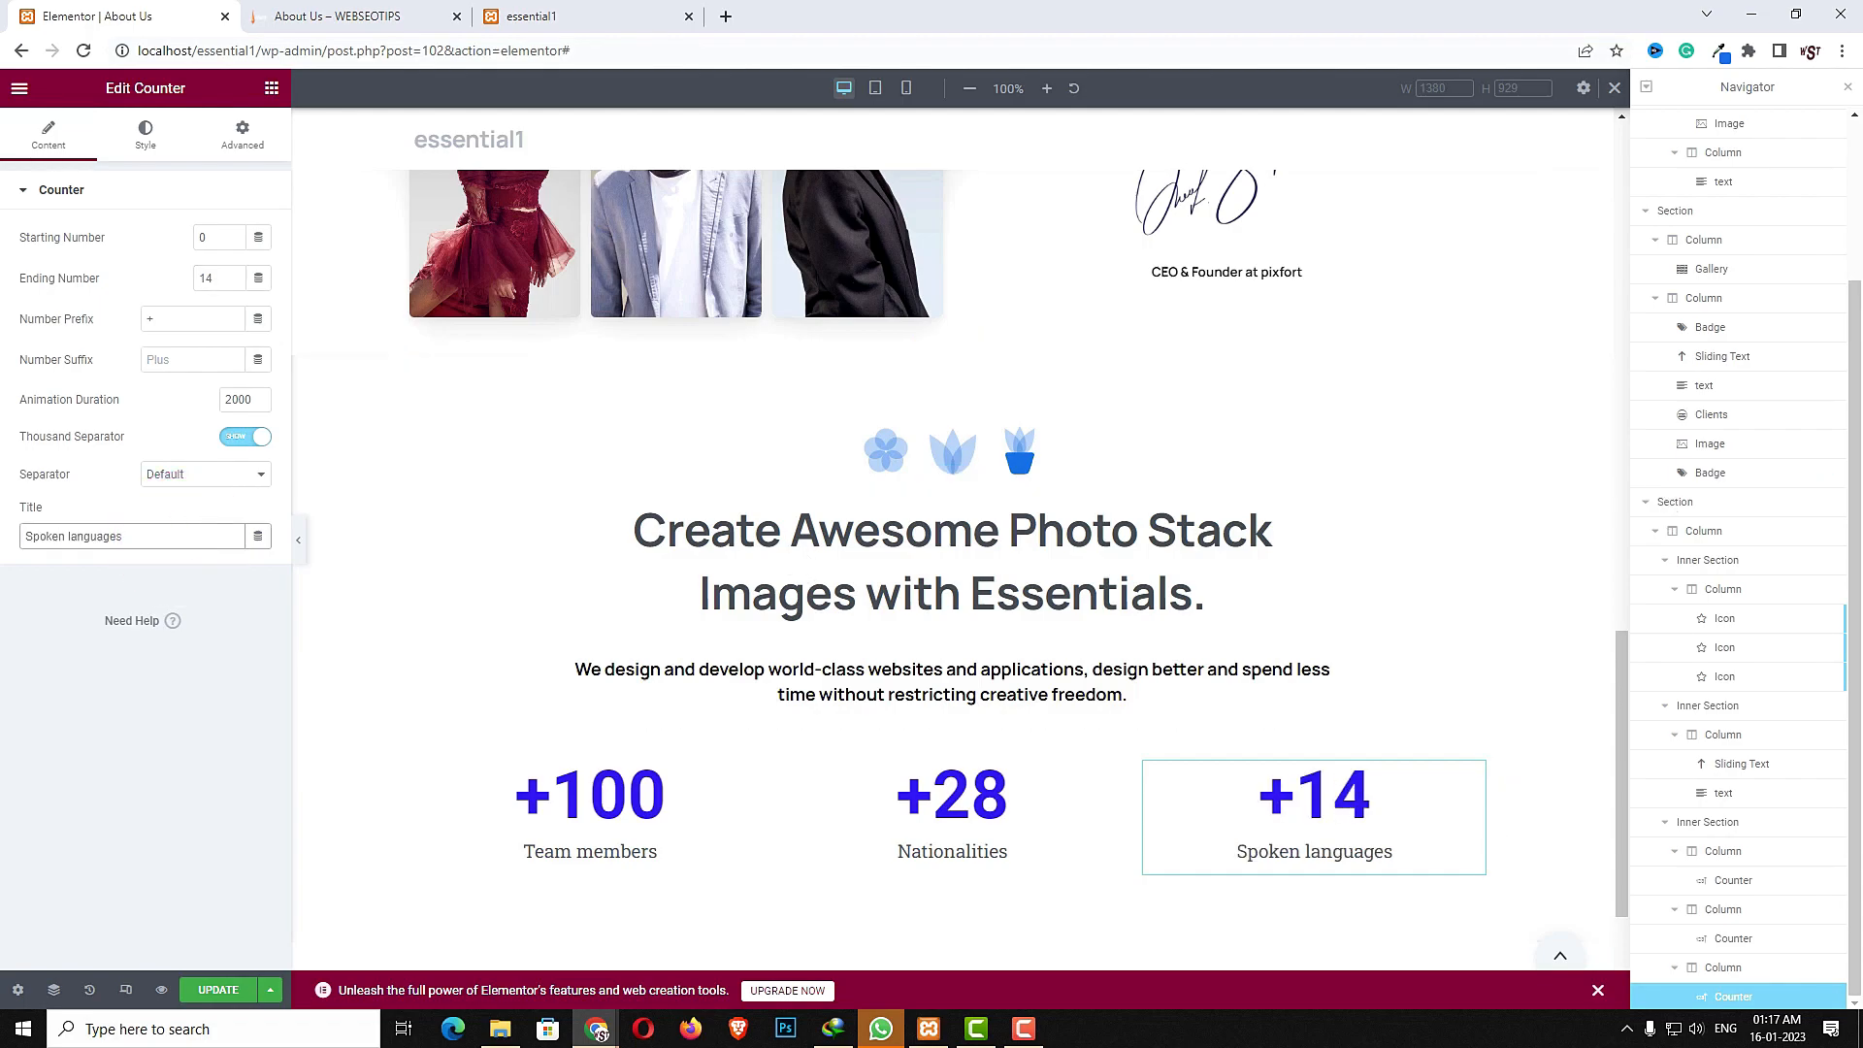
- Add an inner section below the counters row and delete one of its two columns
click(272, 88)
text(inn)
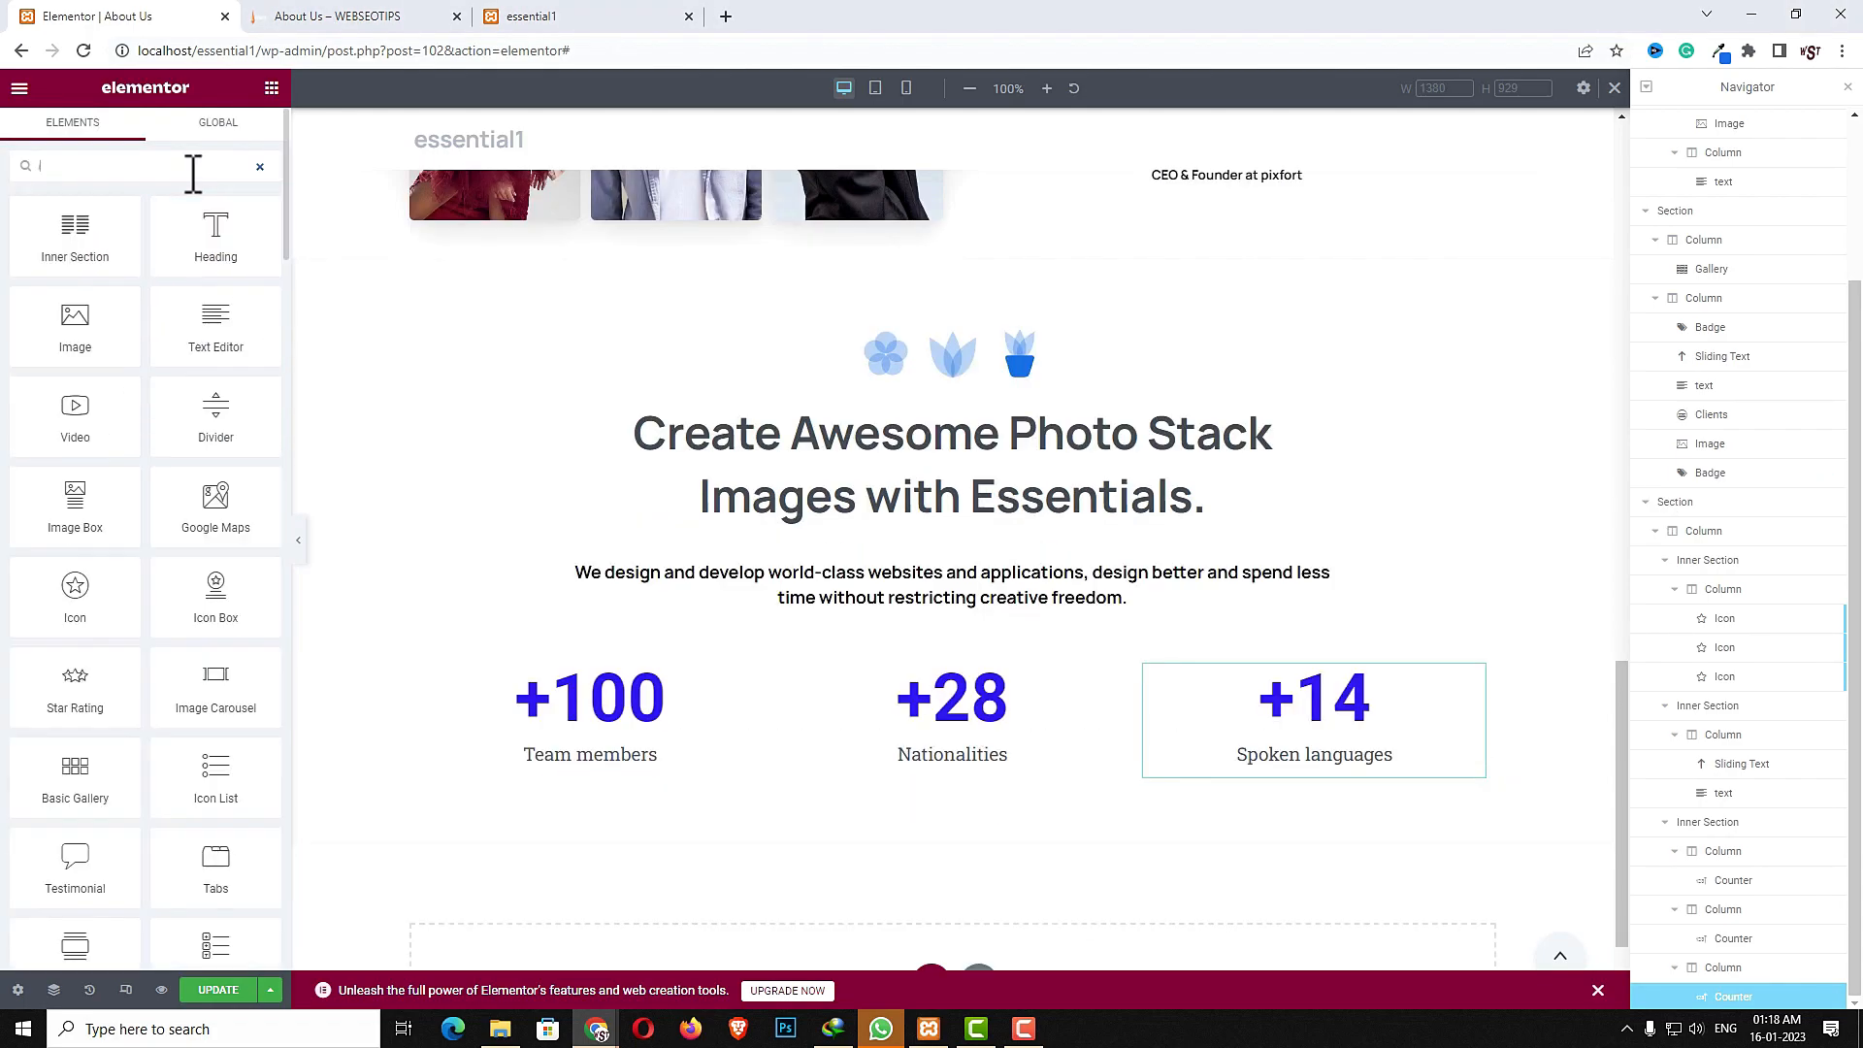
drag(83, 249, 879, 806)
right_click(877, 814)
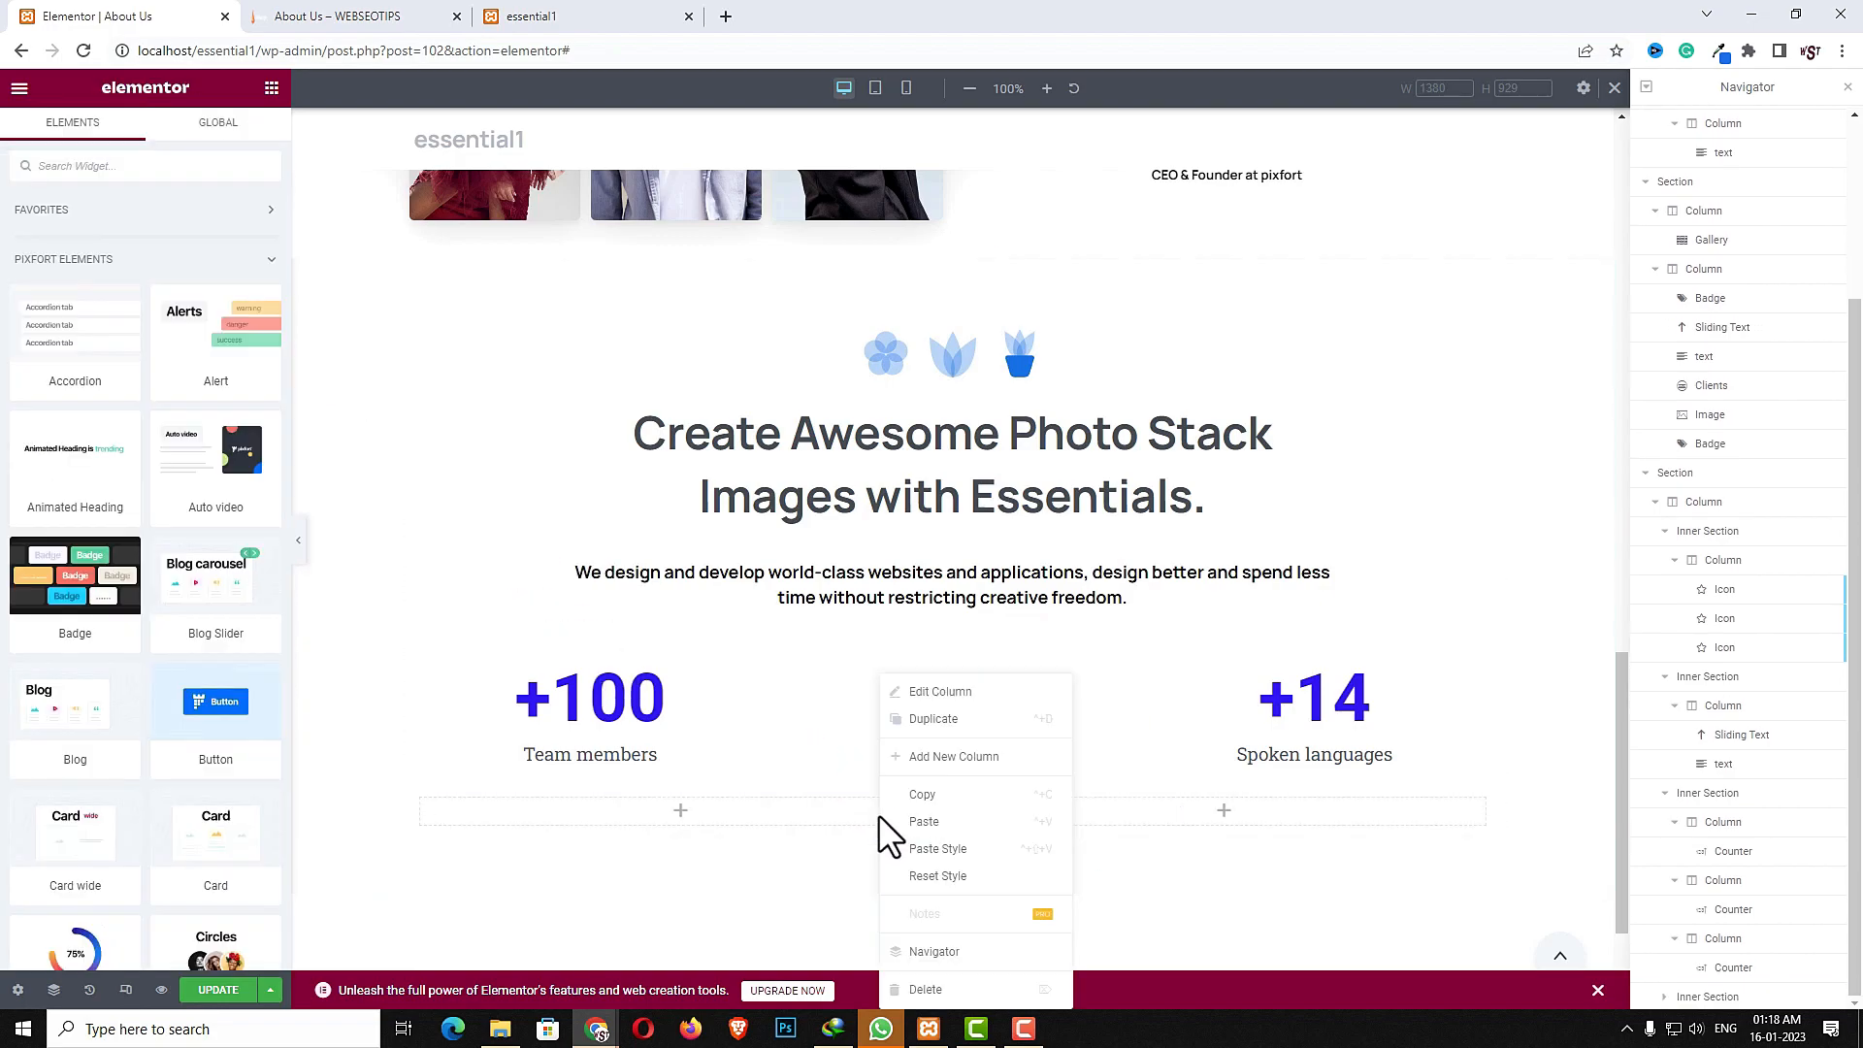
click(926, 989)
- Add a Button widget to the new inner section and set its text to More About Us
click(181, 157)
drag(215, 701, 984, 806)
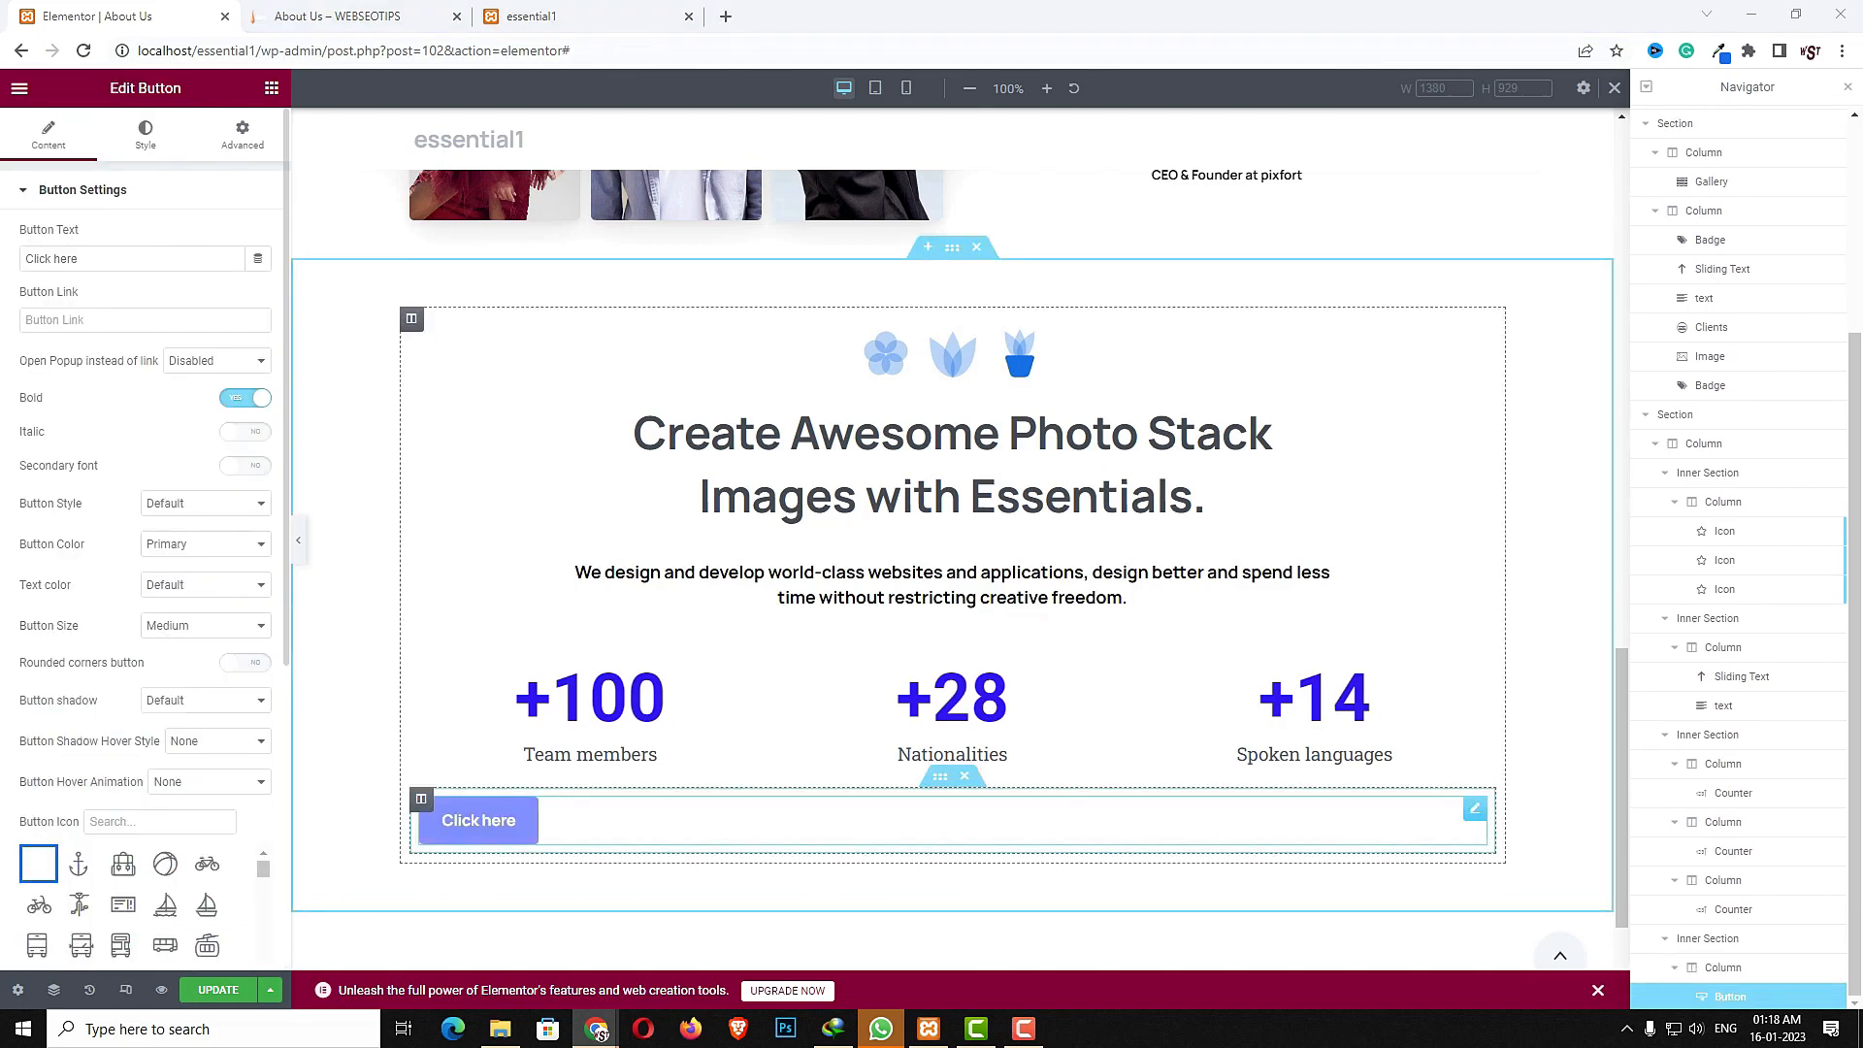
triple_click(126, 258)
text(More About Us)
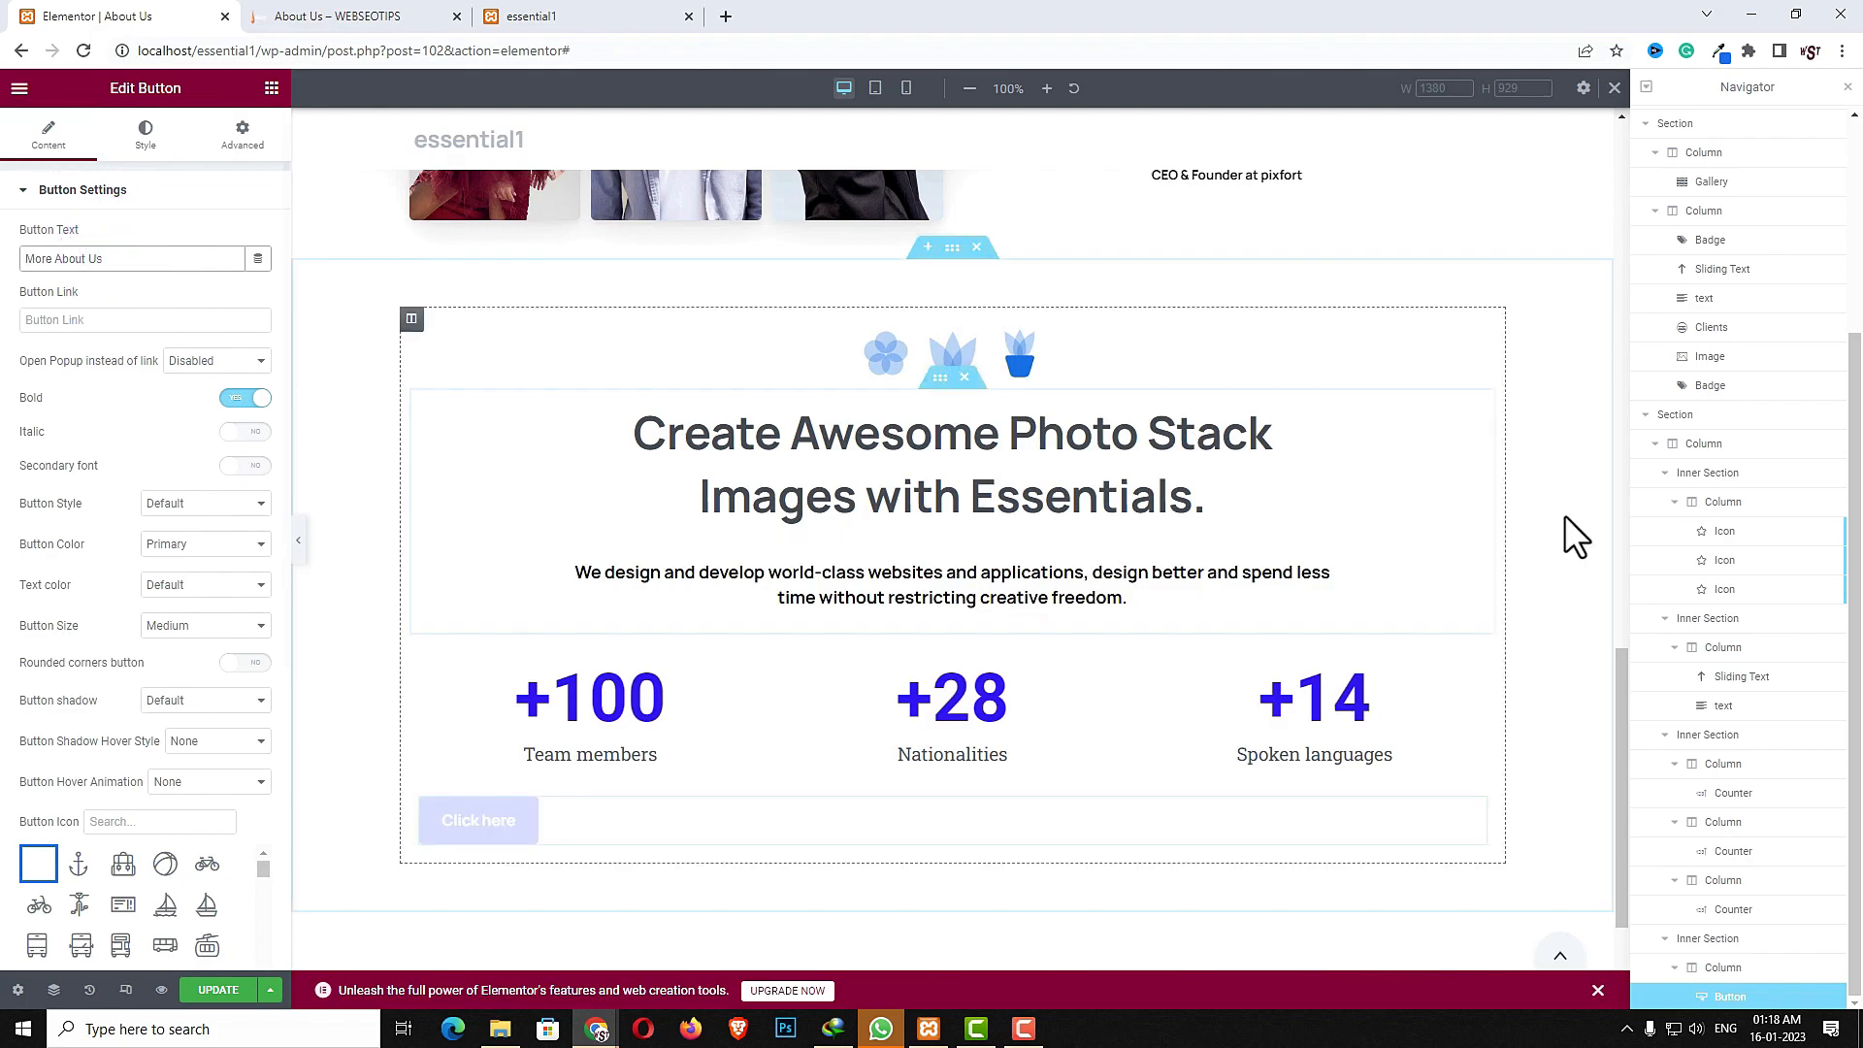
- Set the button link to # and turn on rounded corners
click(184, 321)
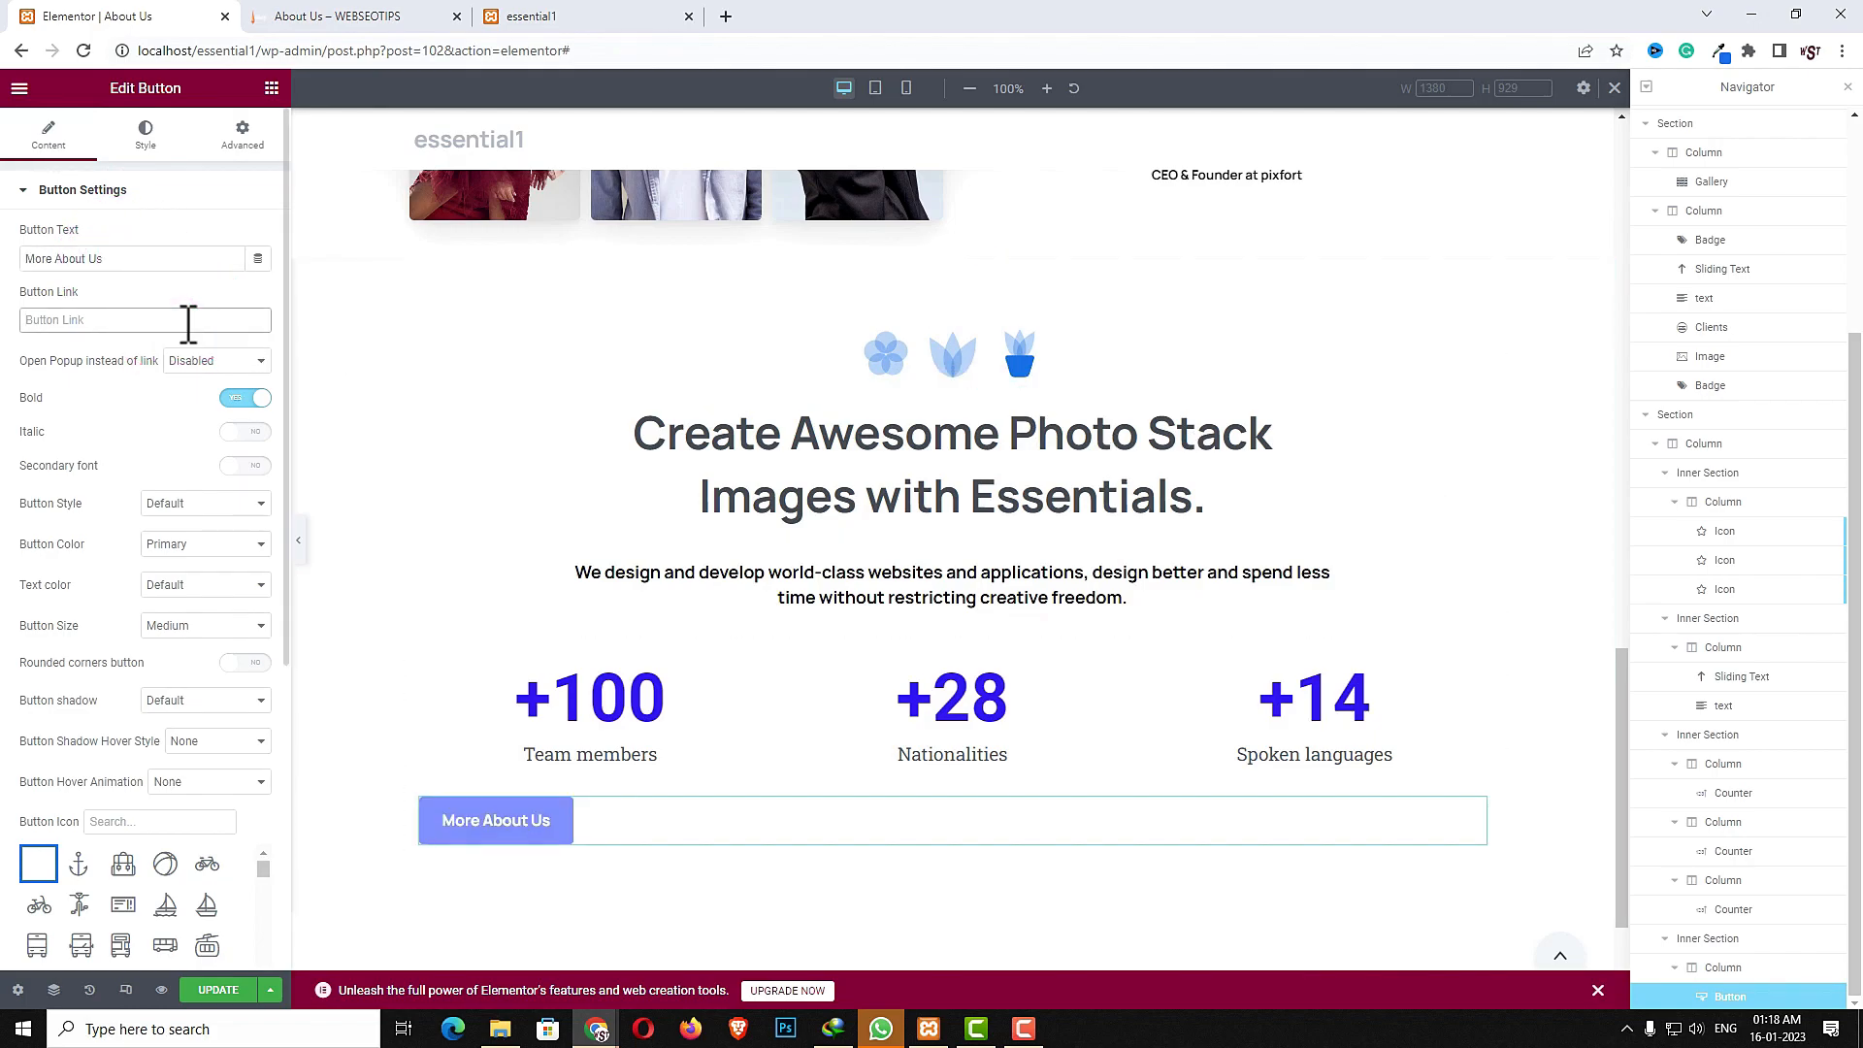
text(#)
click(235, 699)
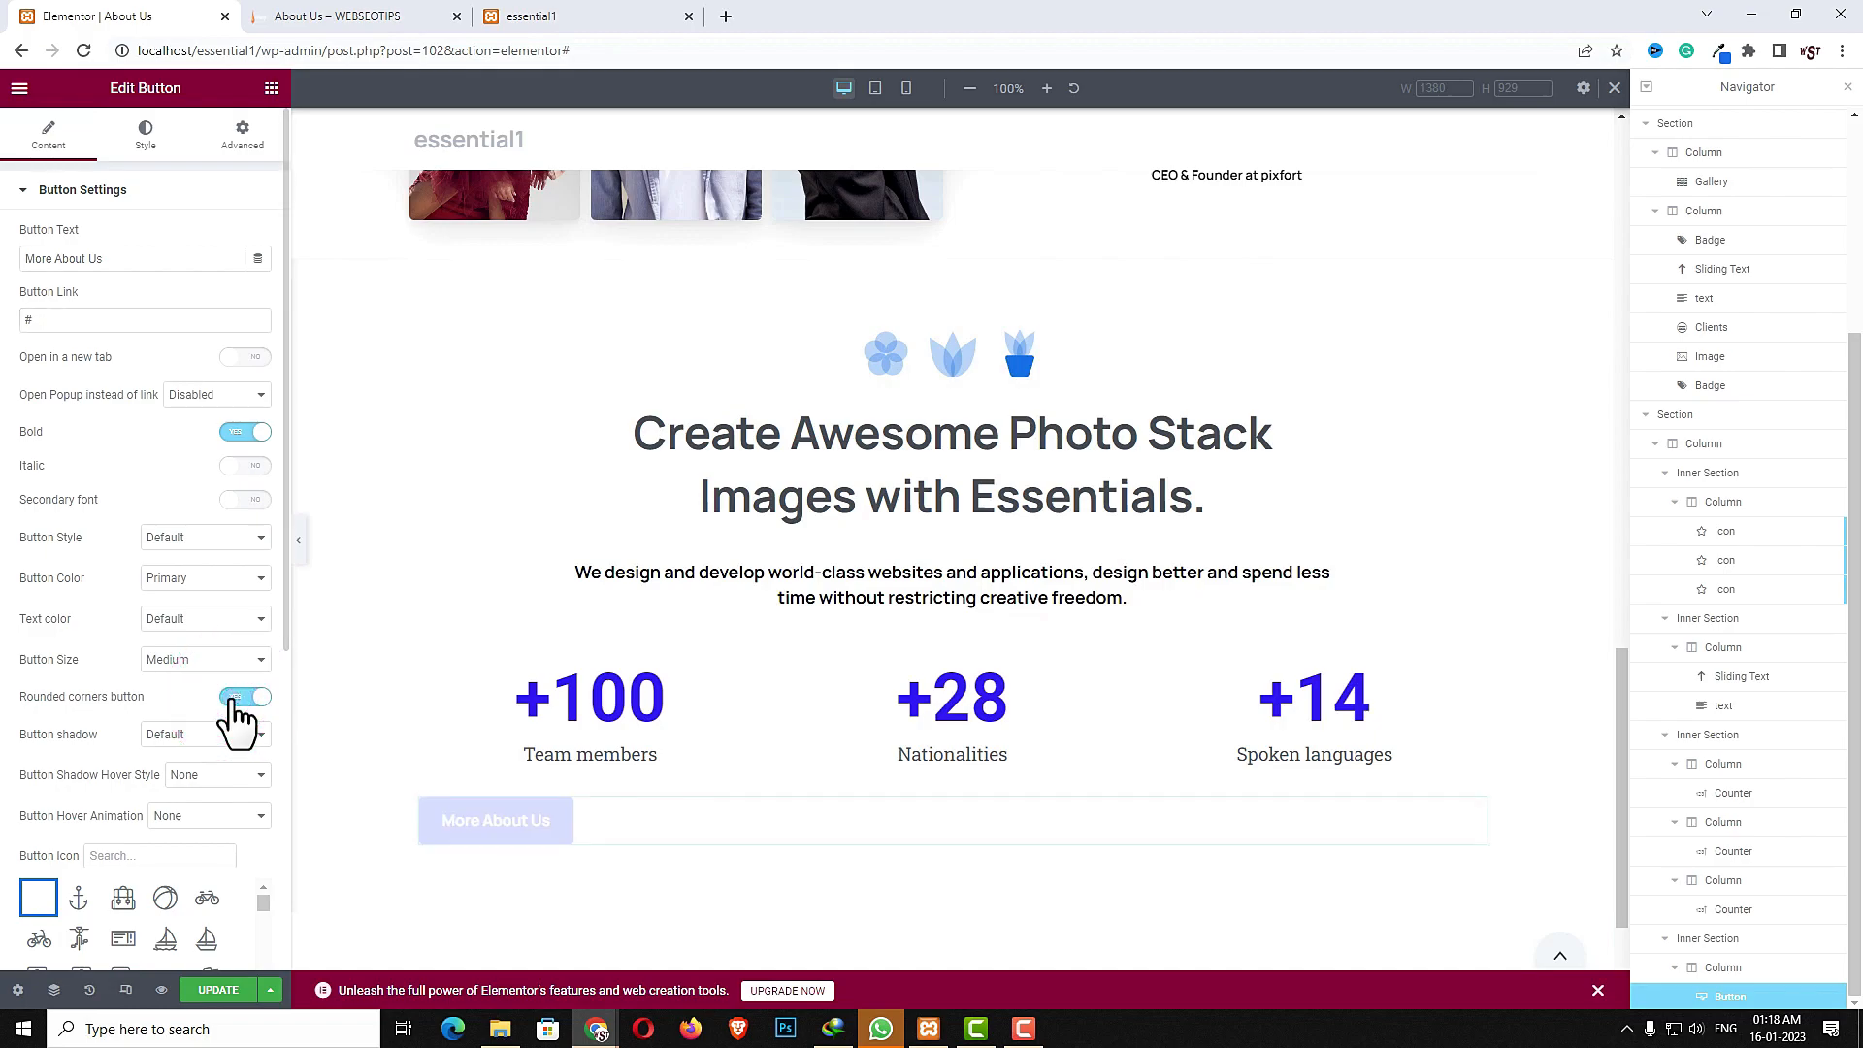
- Set the button color to Gray 1 and the text color to Black
click(189, 582)
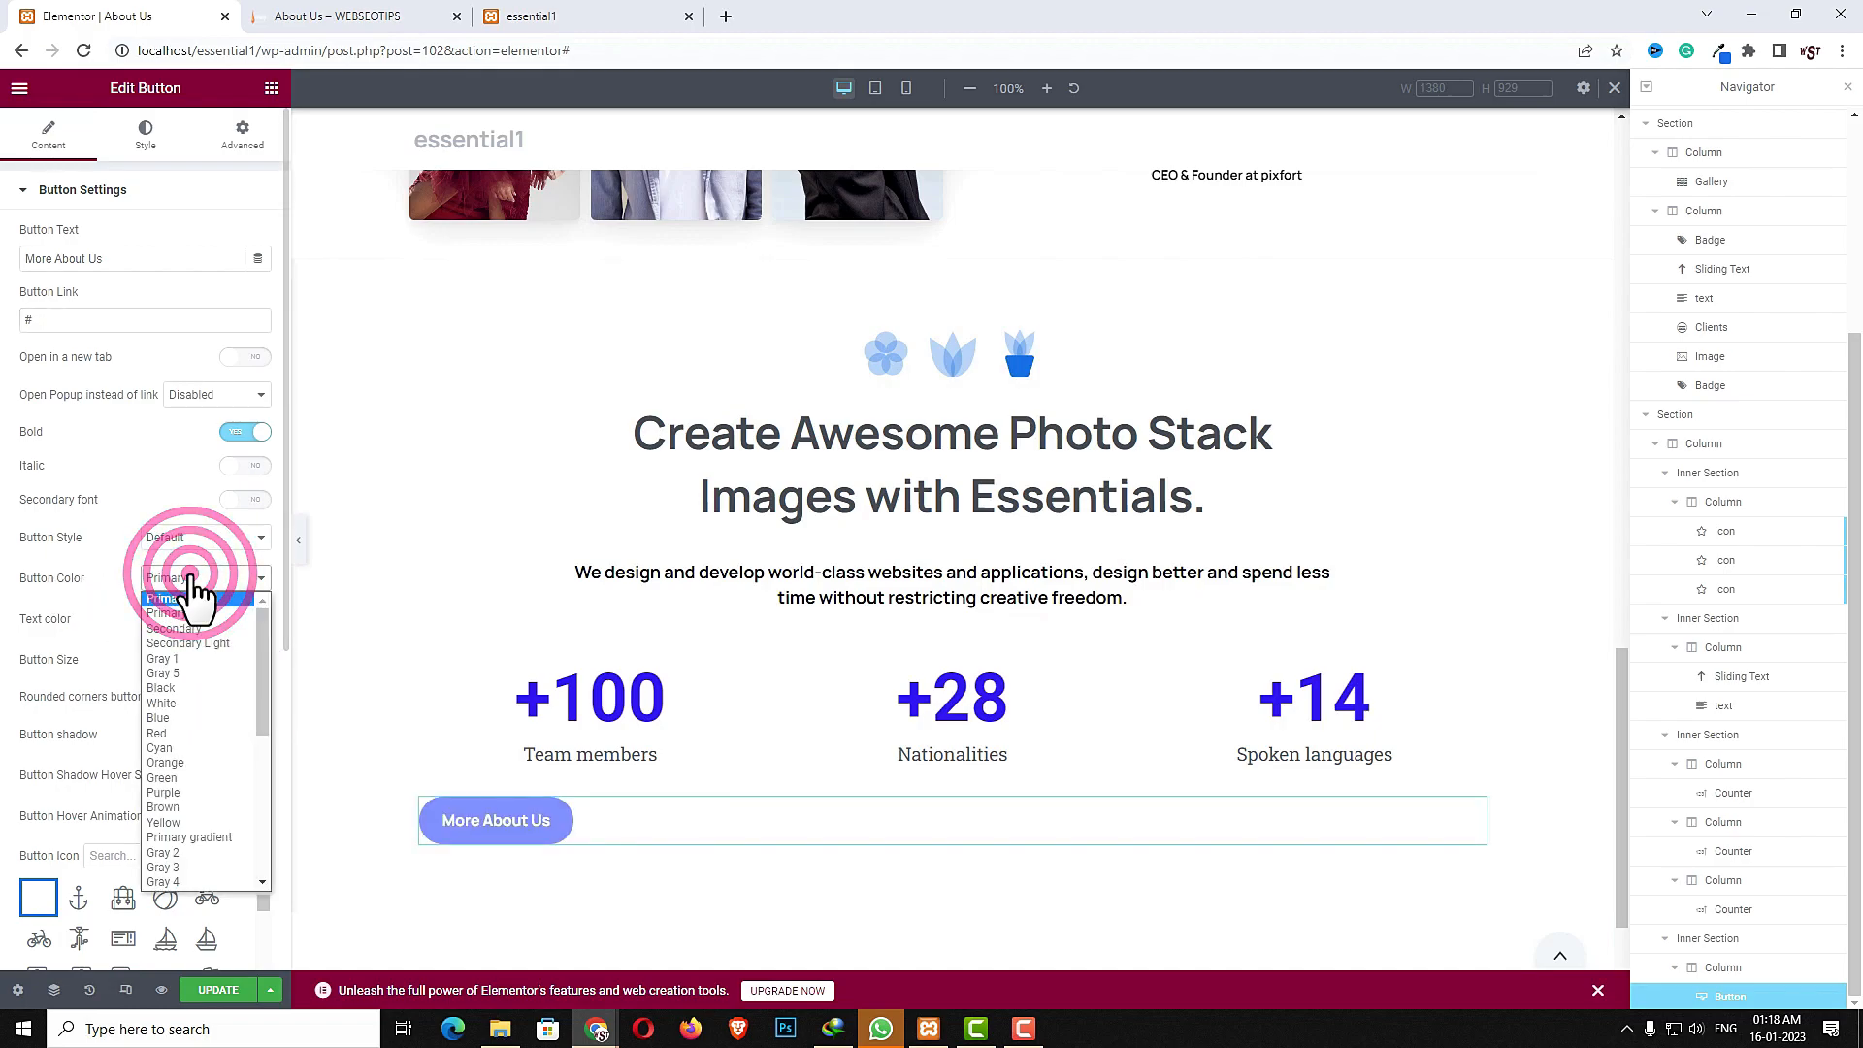
click(190, 654)
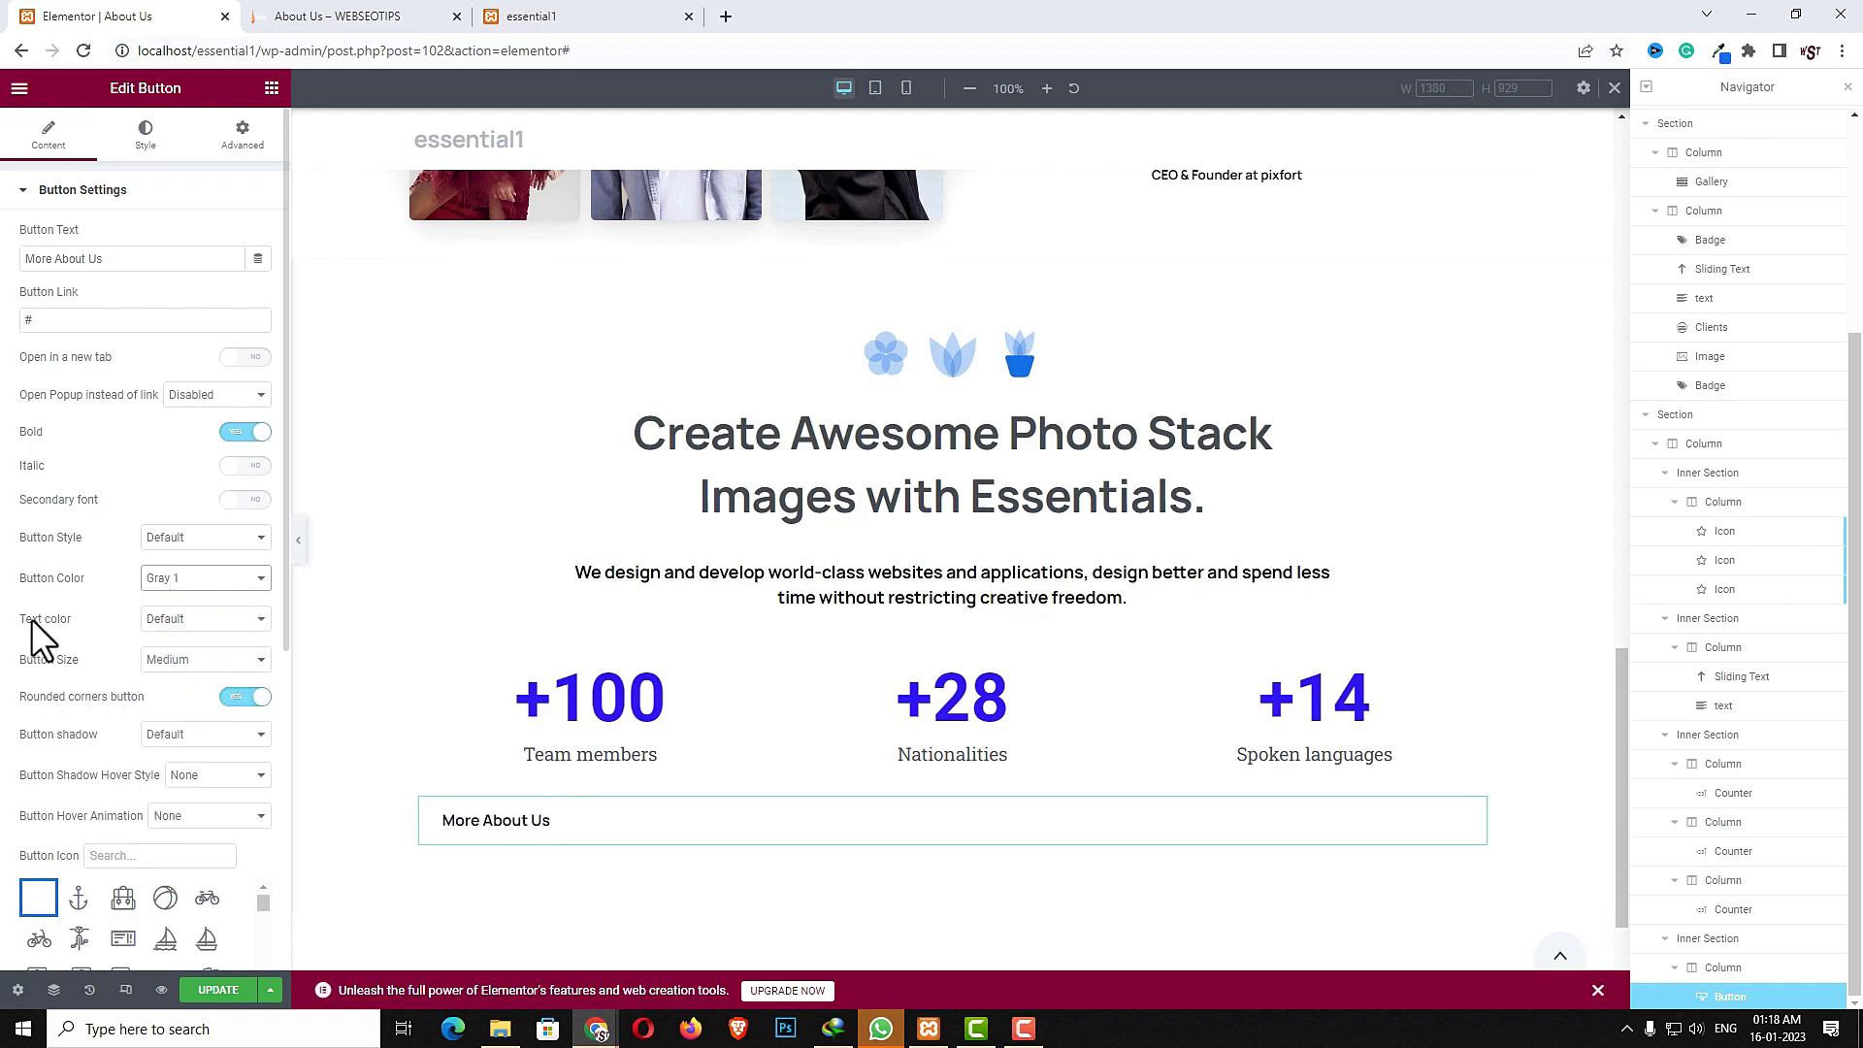
click(189, 618)
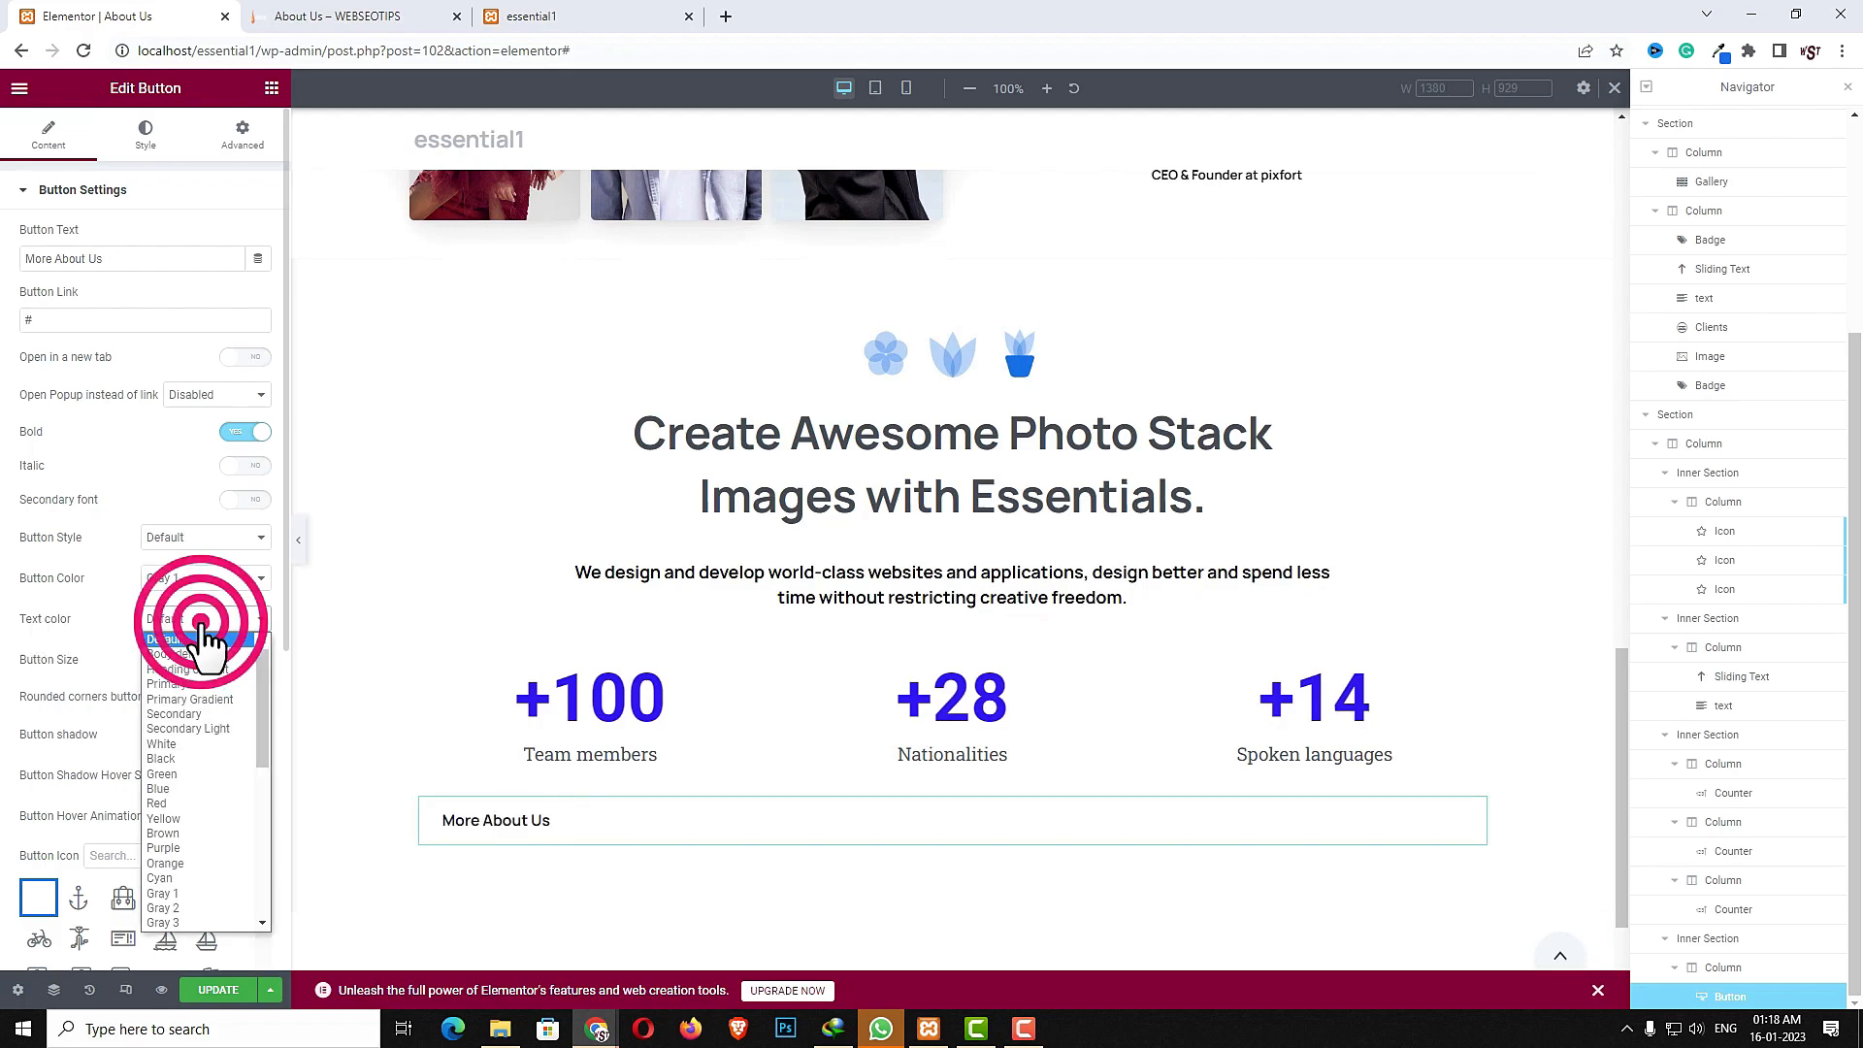
click(179, 756)
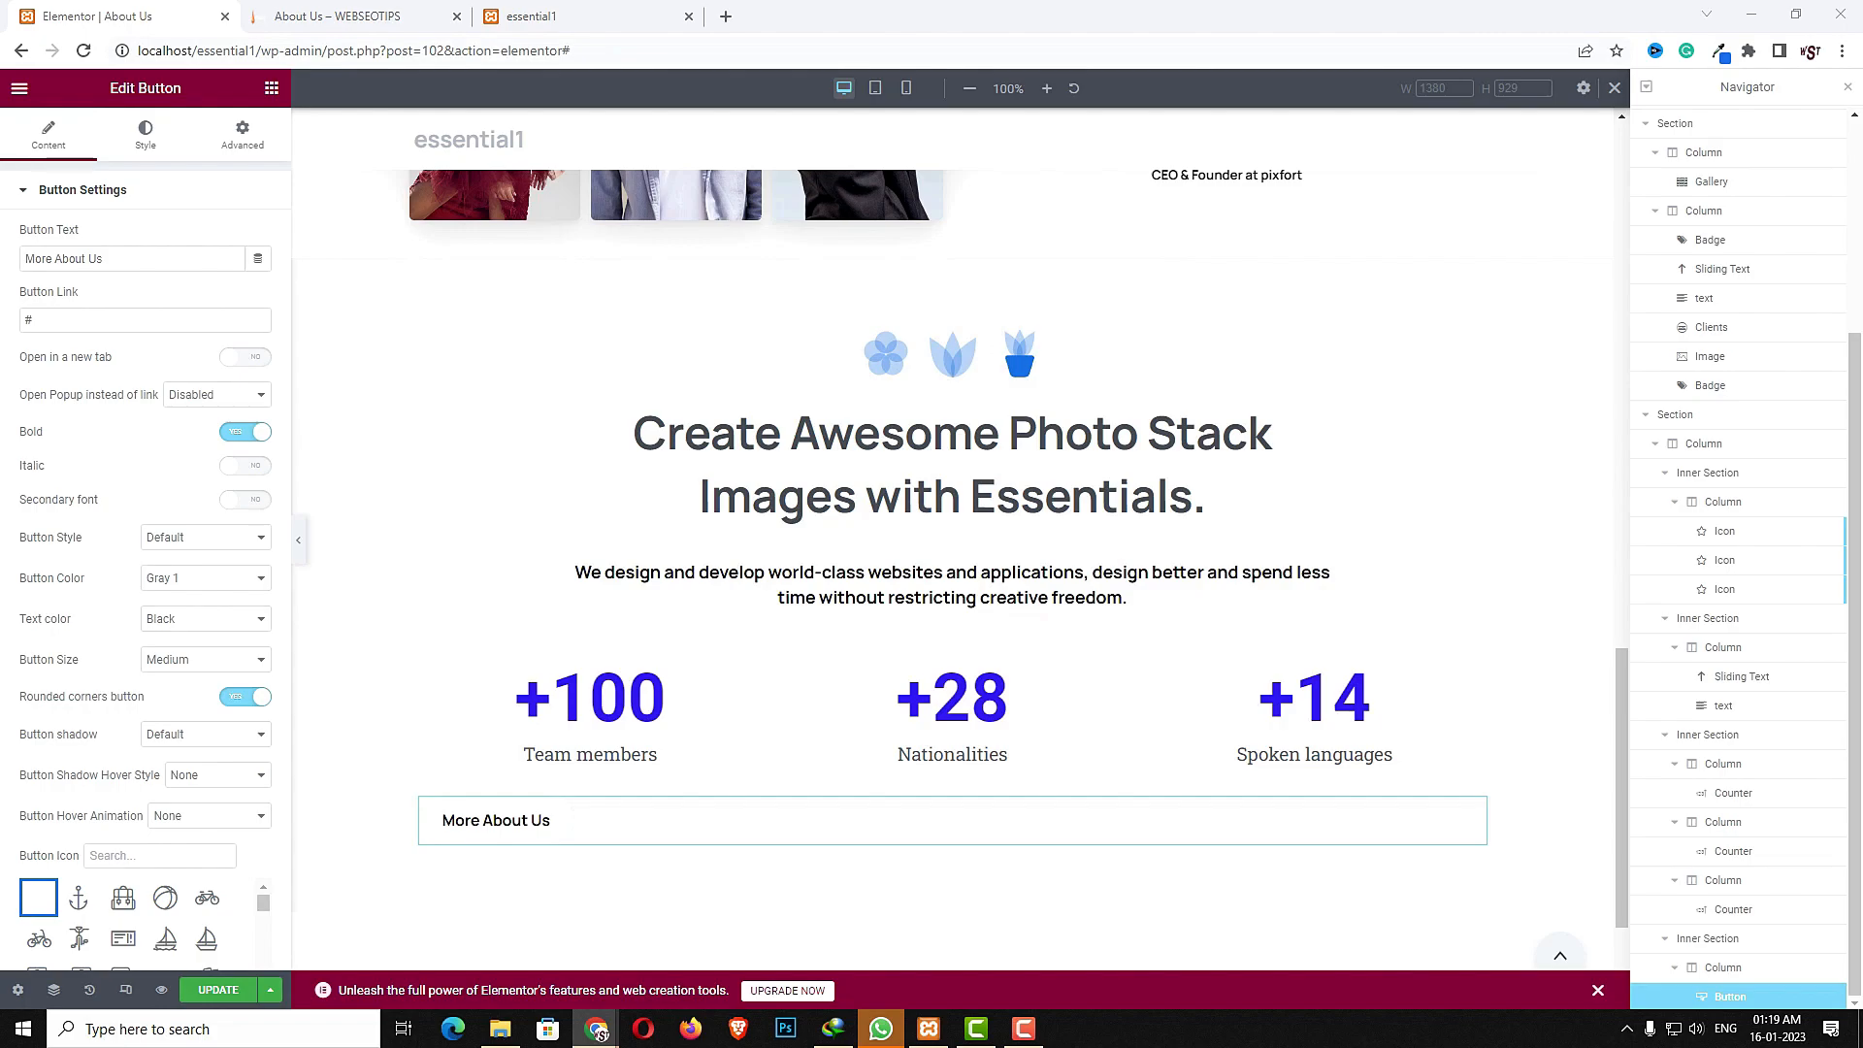
- Center-align the button
click(150, 141)
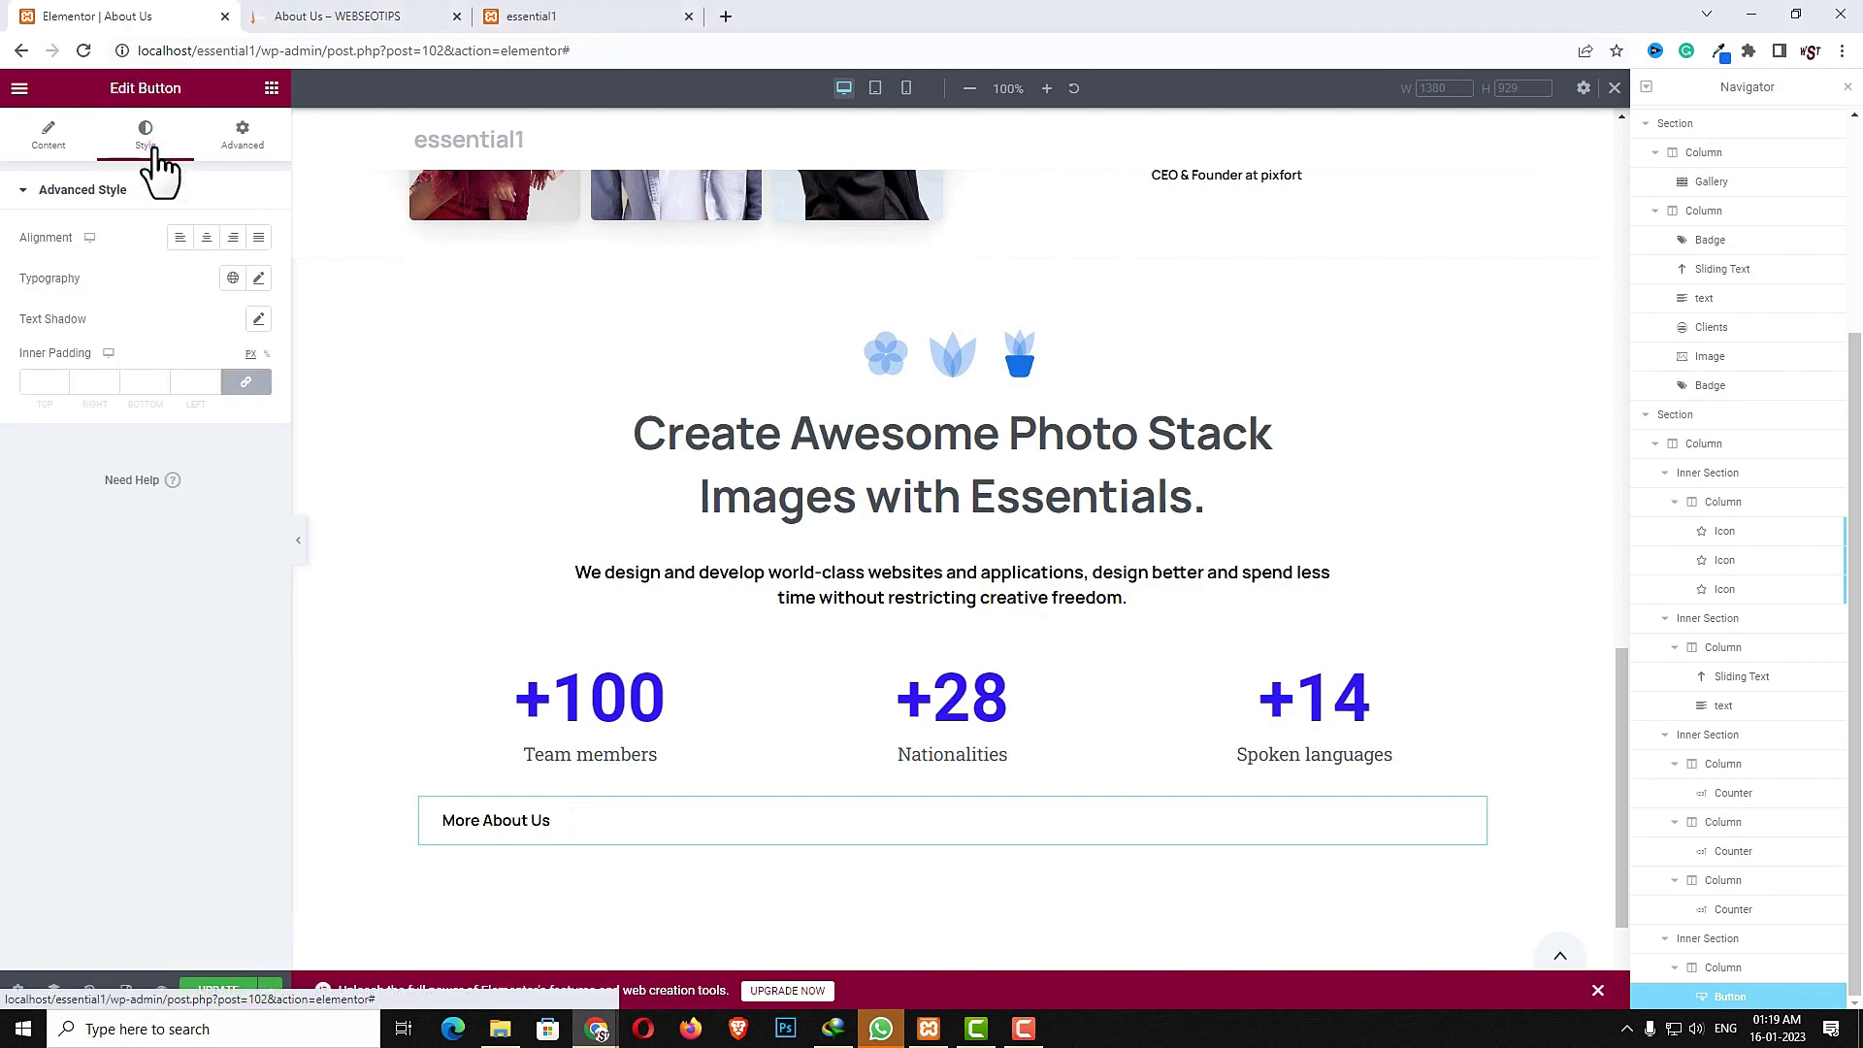
click(205, 238)
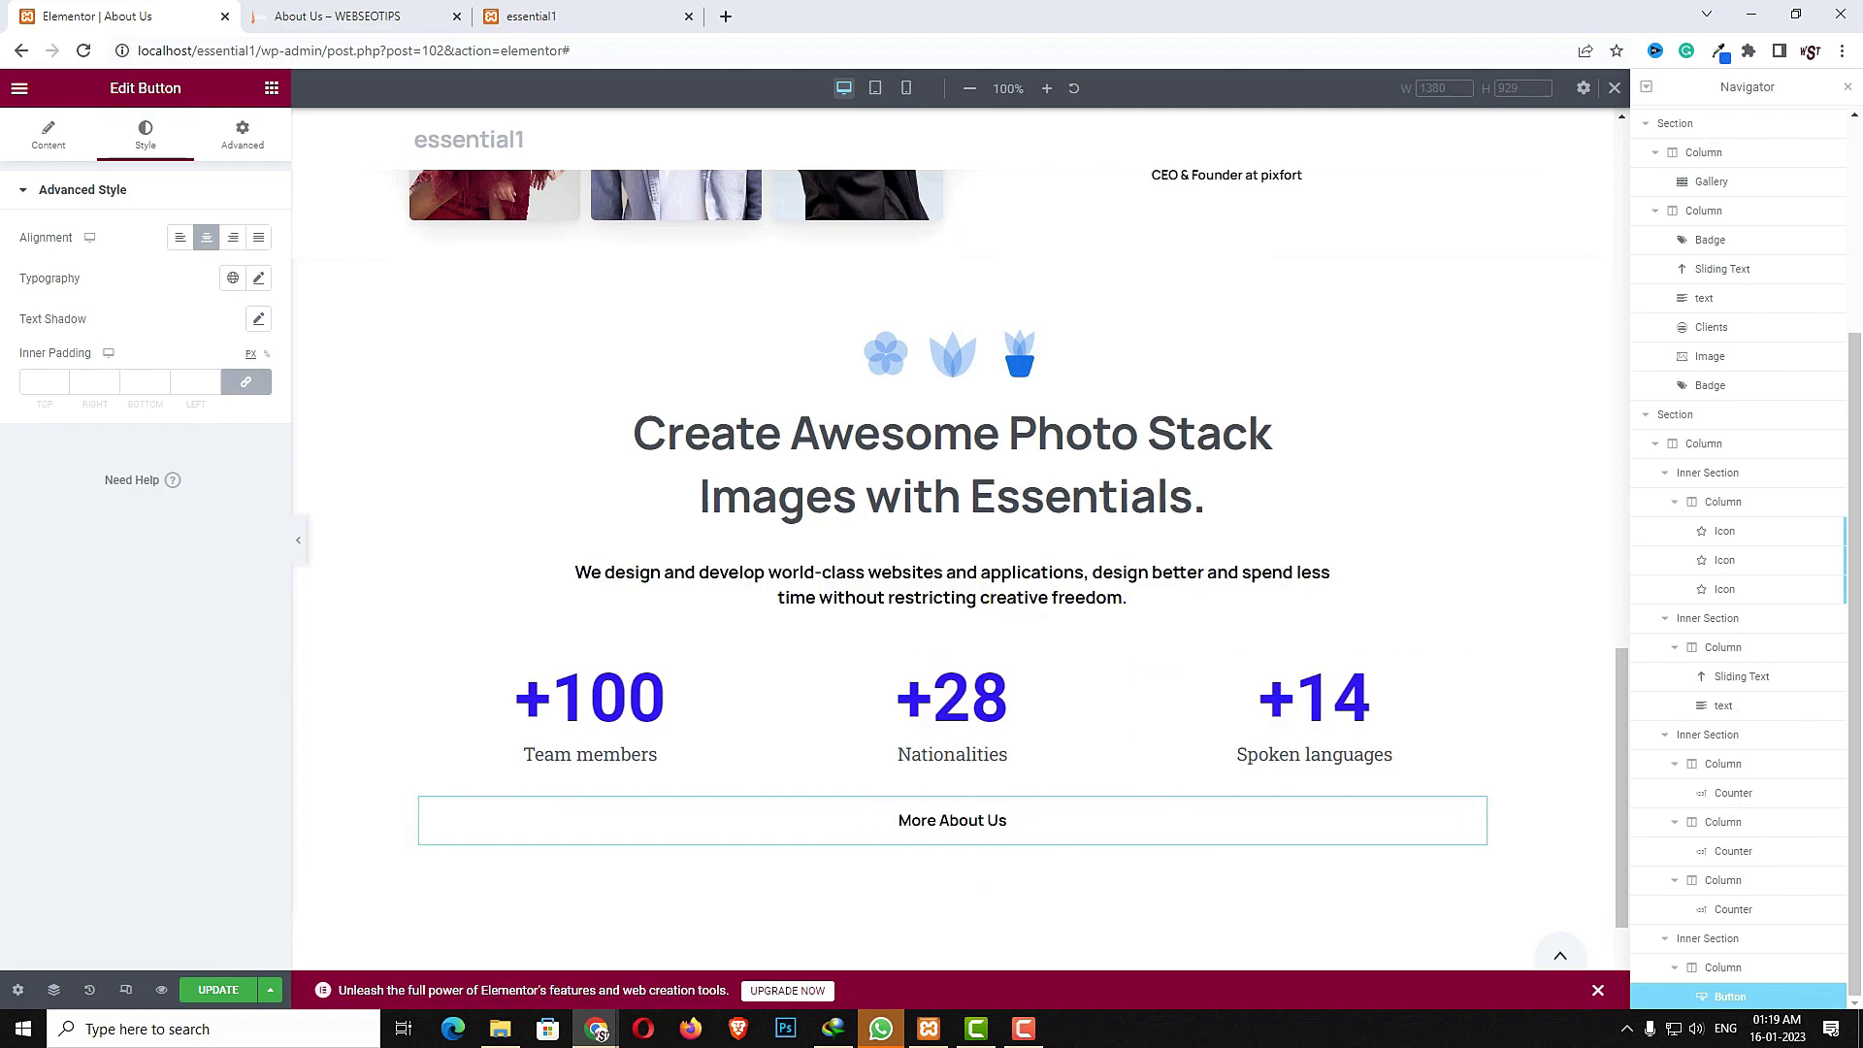
- Add a new single-column section below the button's section
scroll(1330, 740, down, 2)
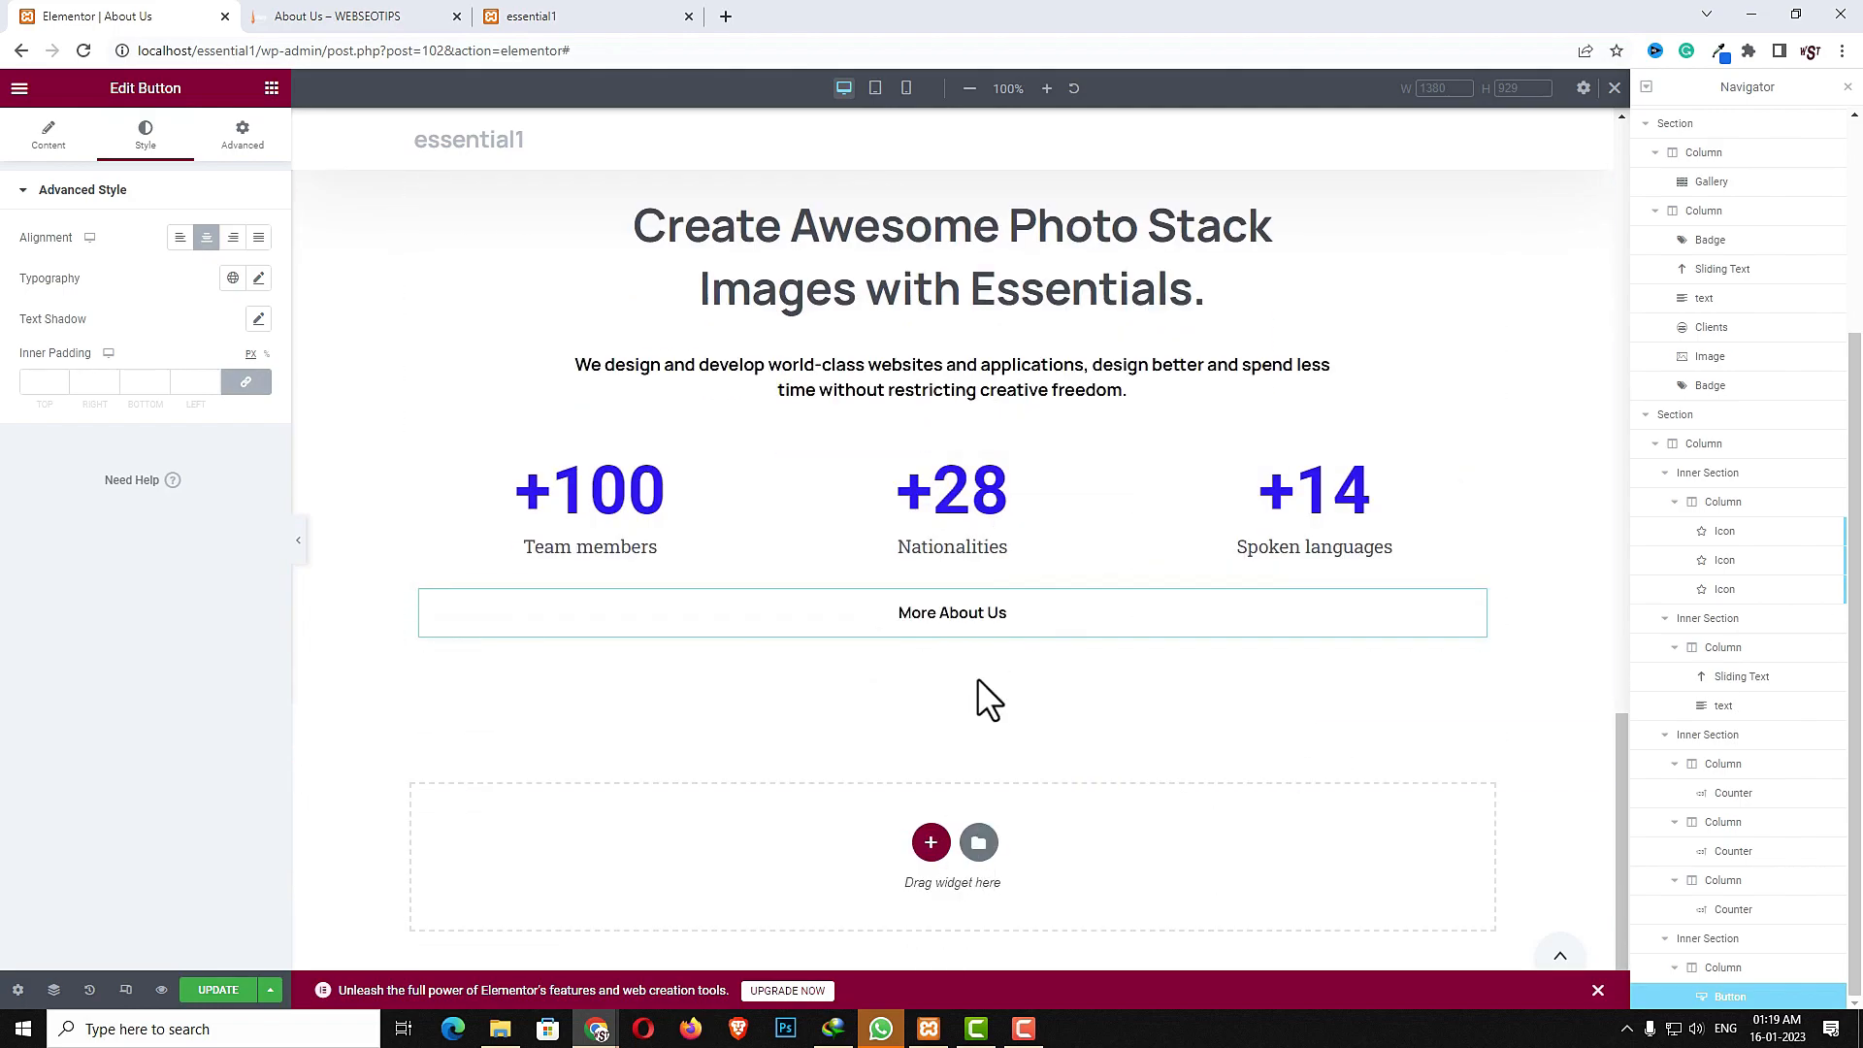
click(932, 844)
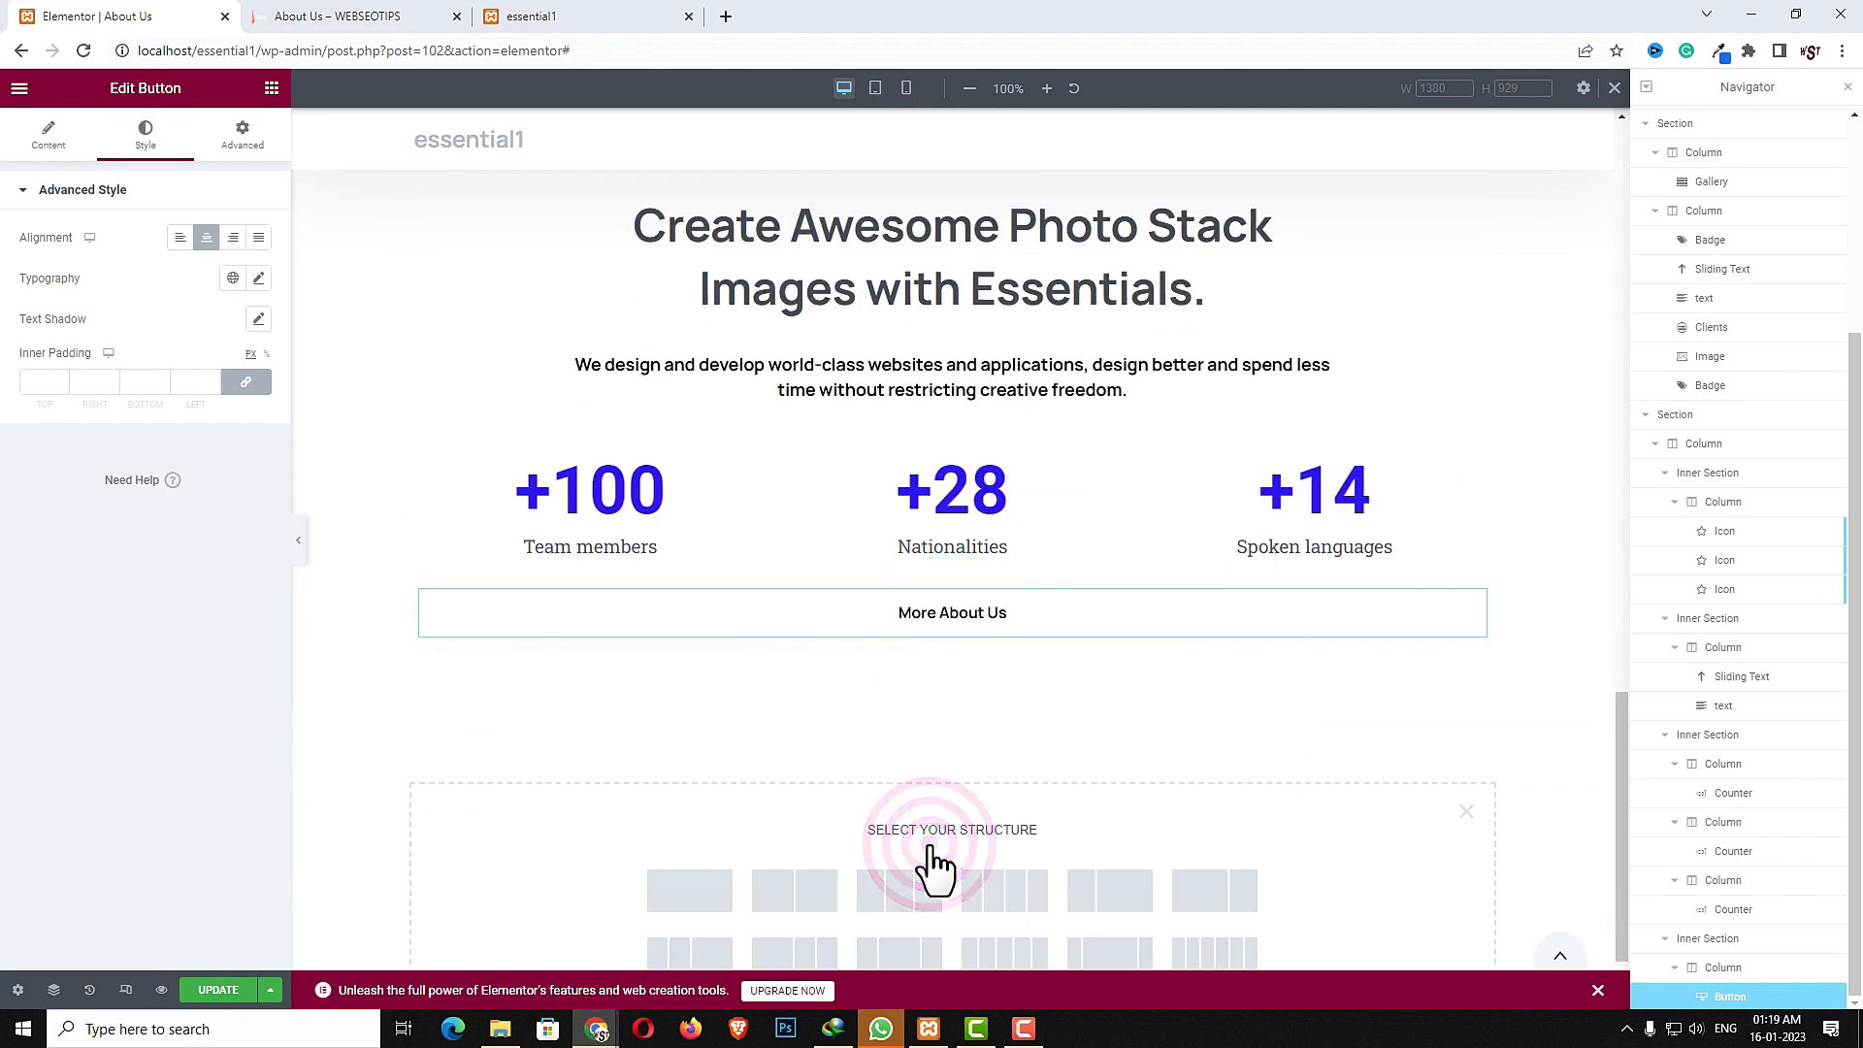
click(689, 890)
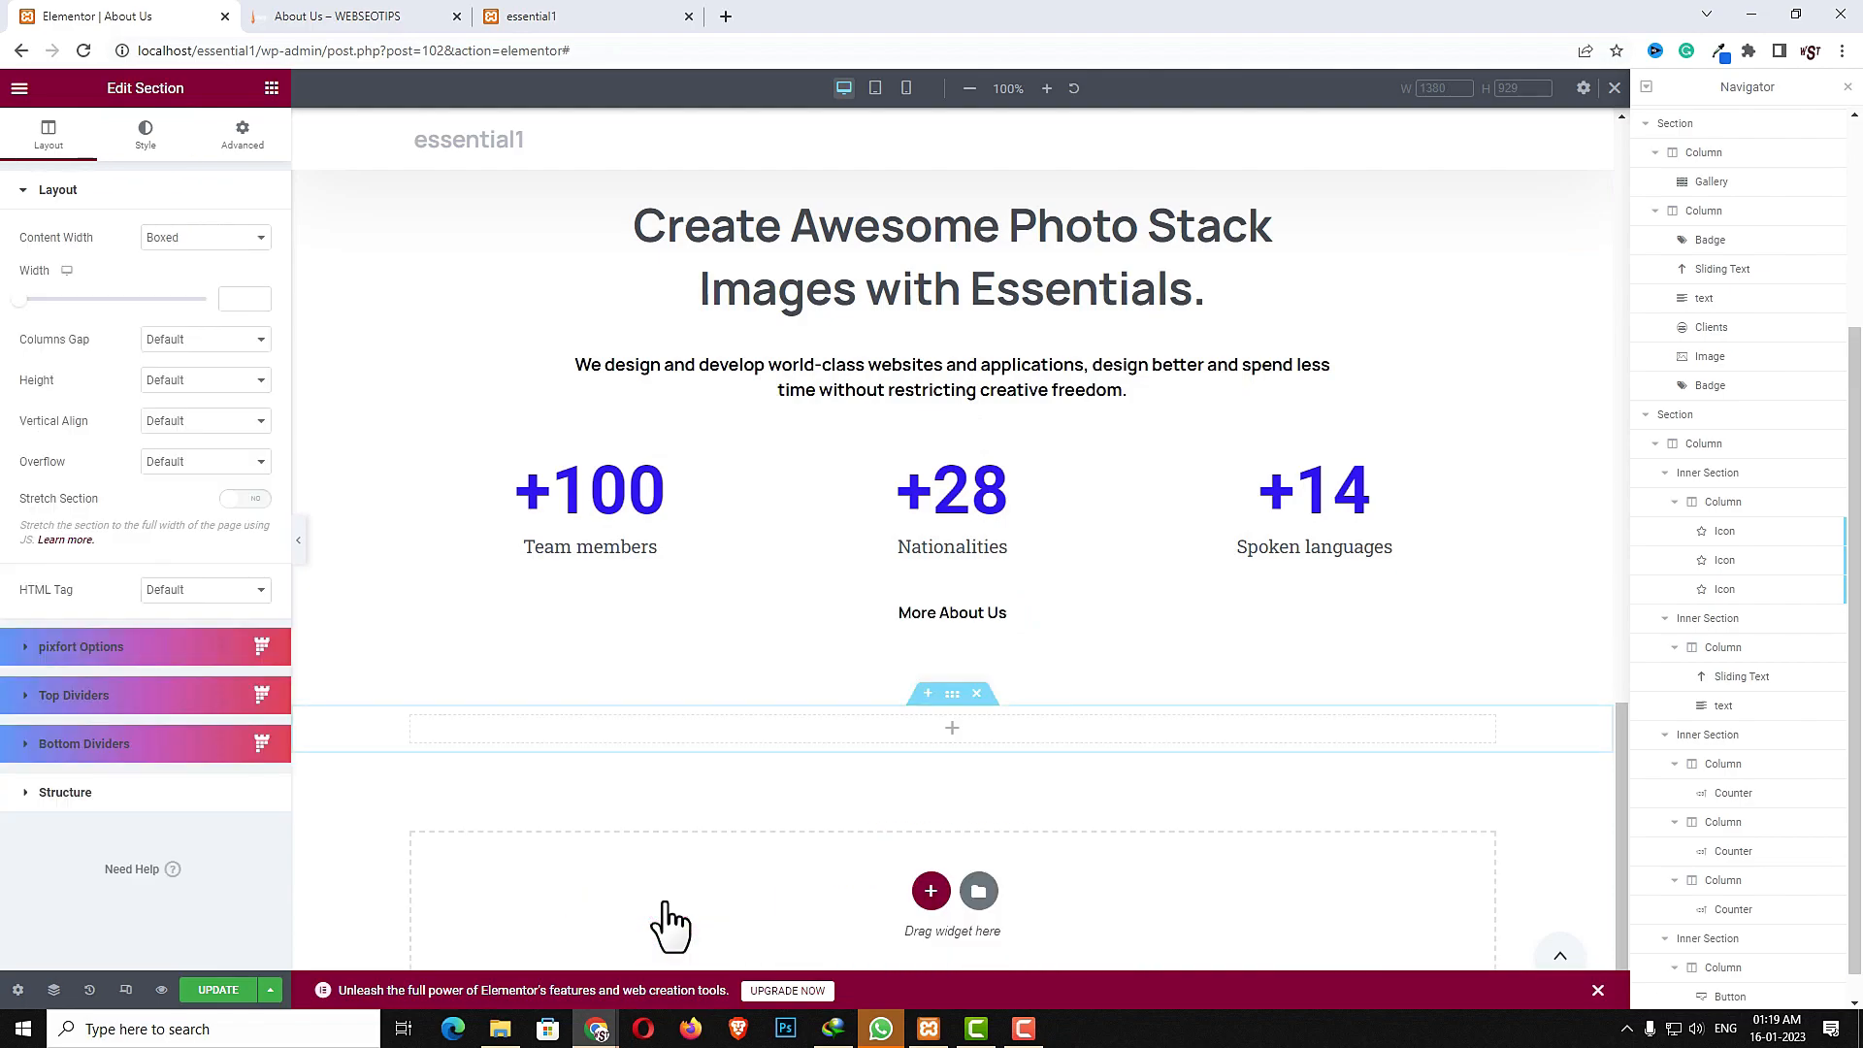
- Set the new section's padding to 50 top, 0 right, 50 bottom and 0 left
click(952, 693)
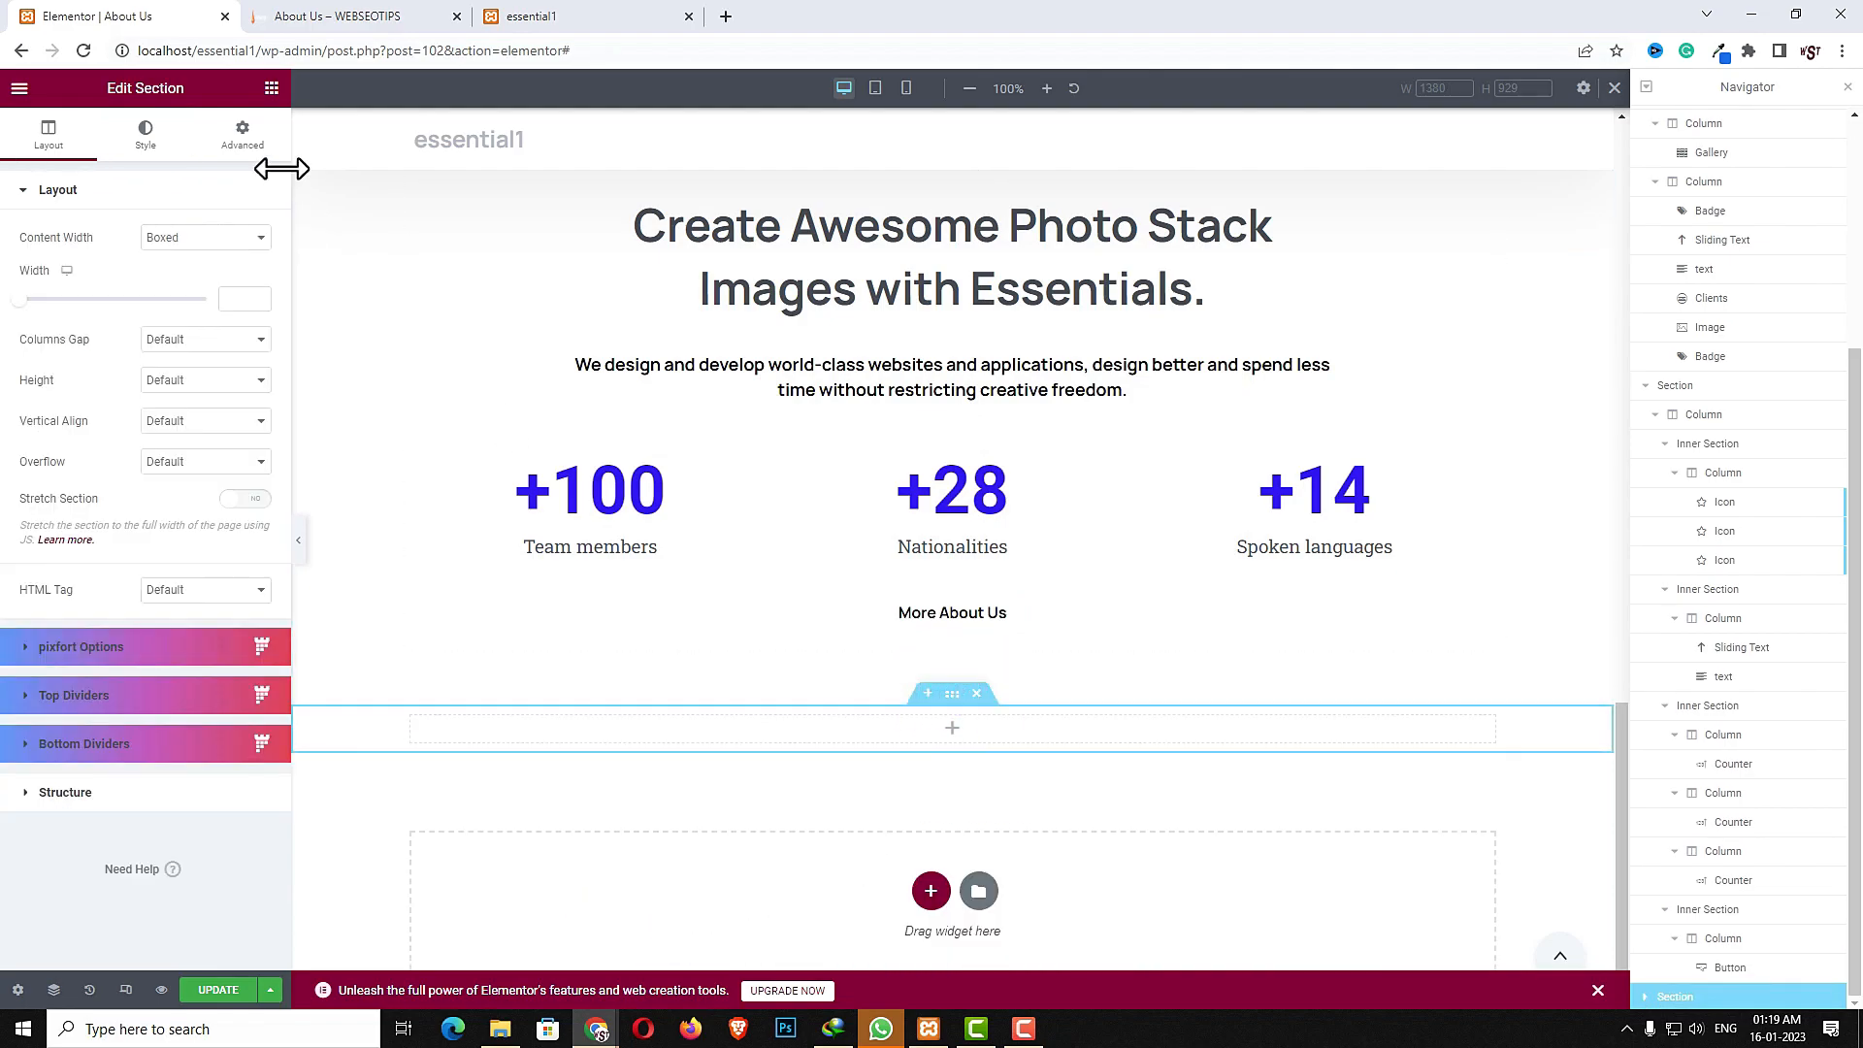
click(243, 133)
click(42, 336)
text(50)
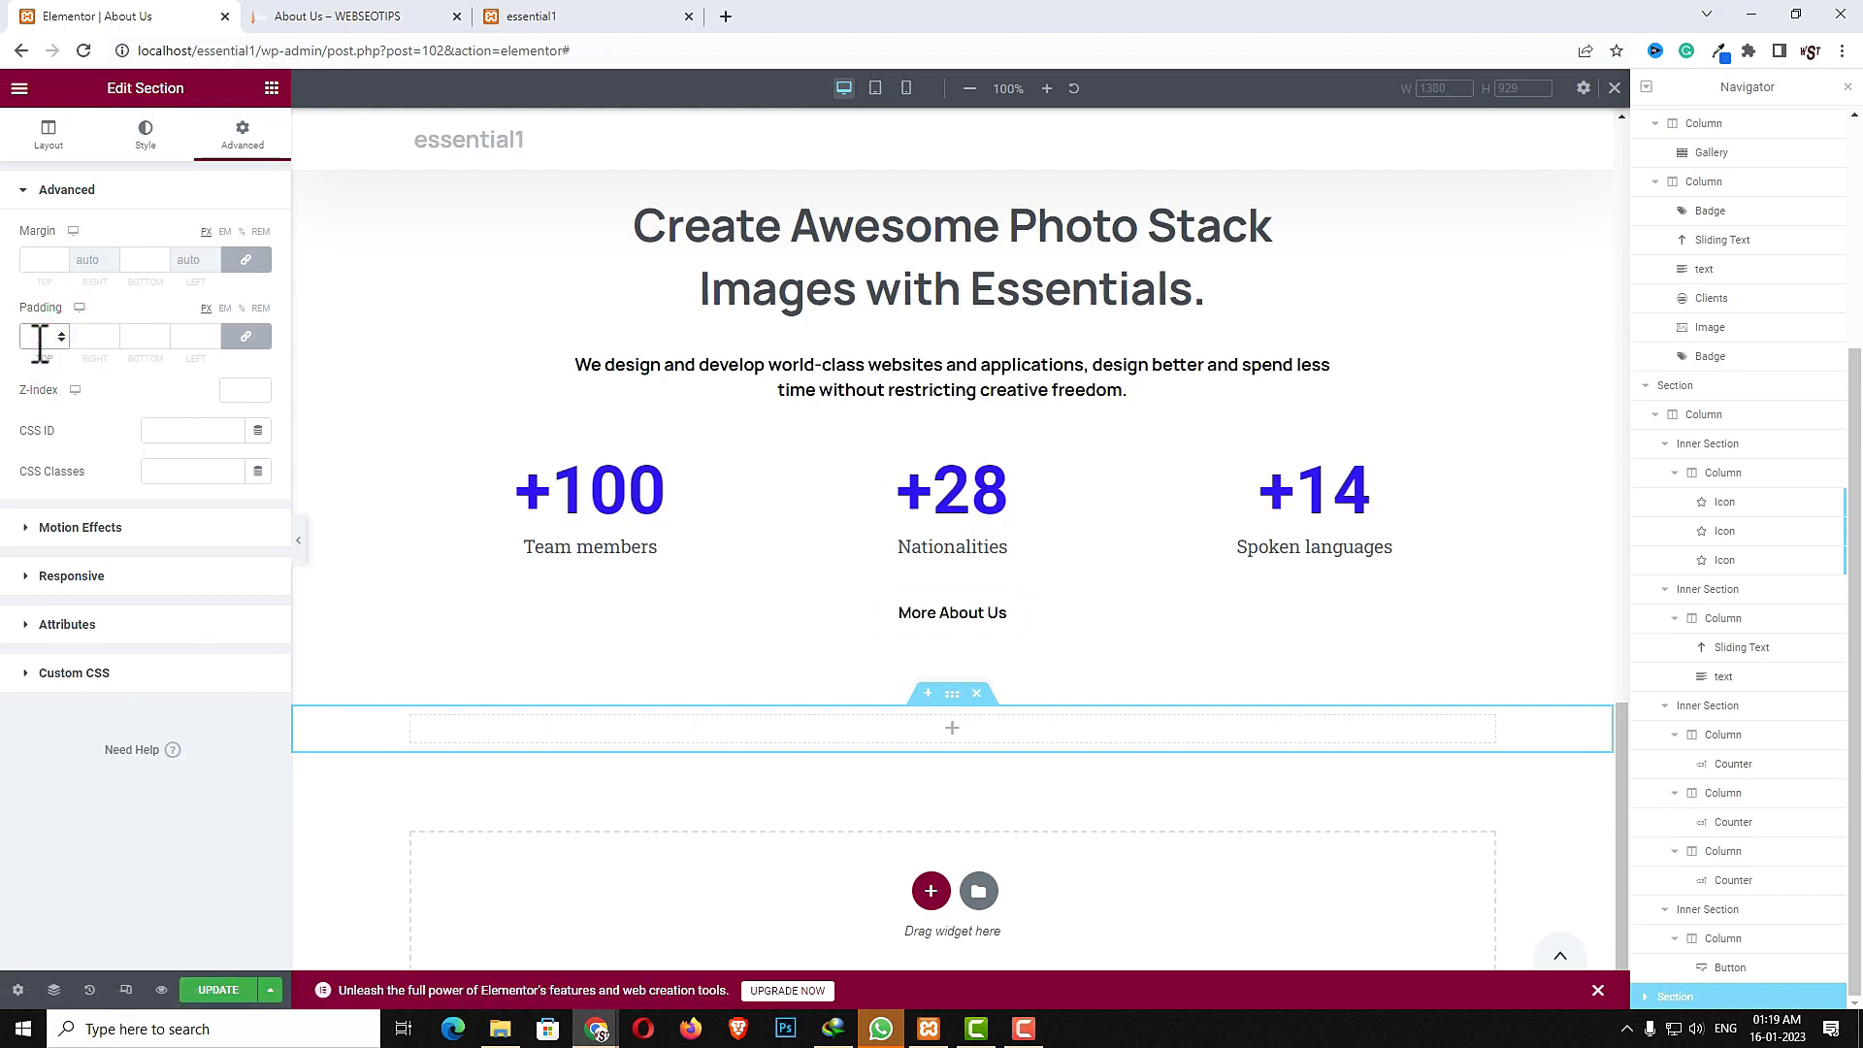
click(238, 341)
double_click(87, 336)
text(0)
double_click(193, 337)
text(0)
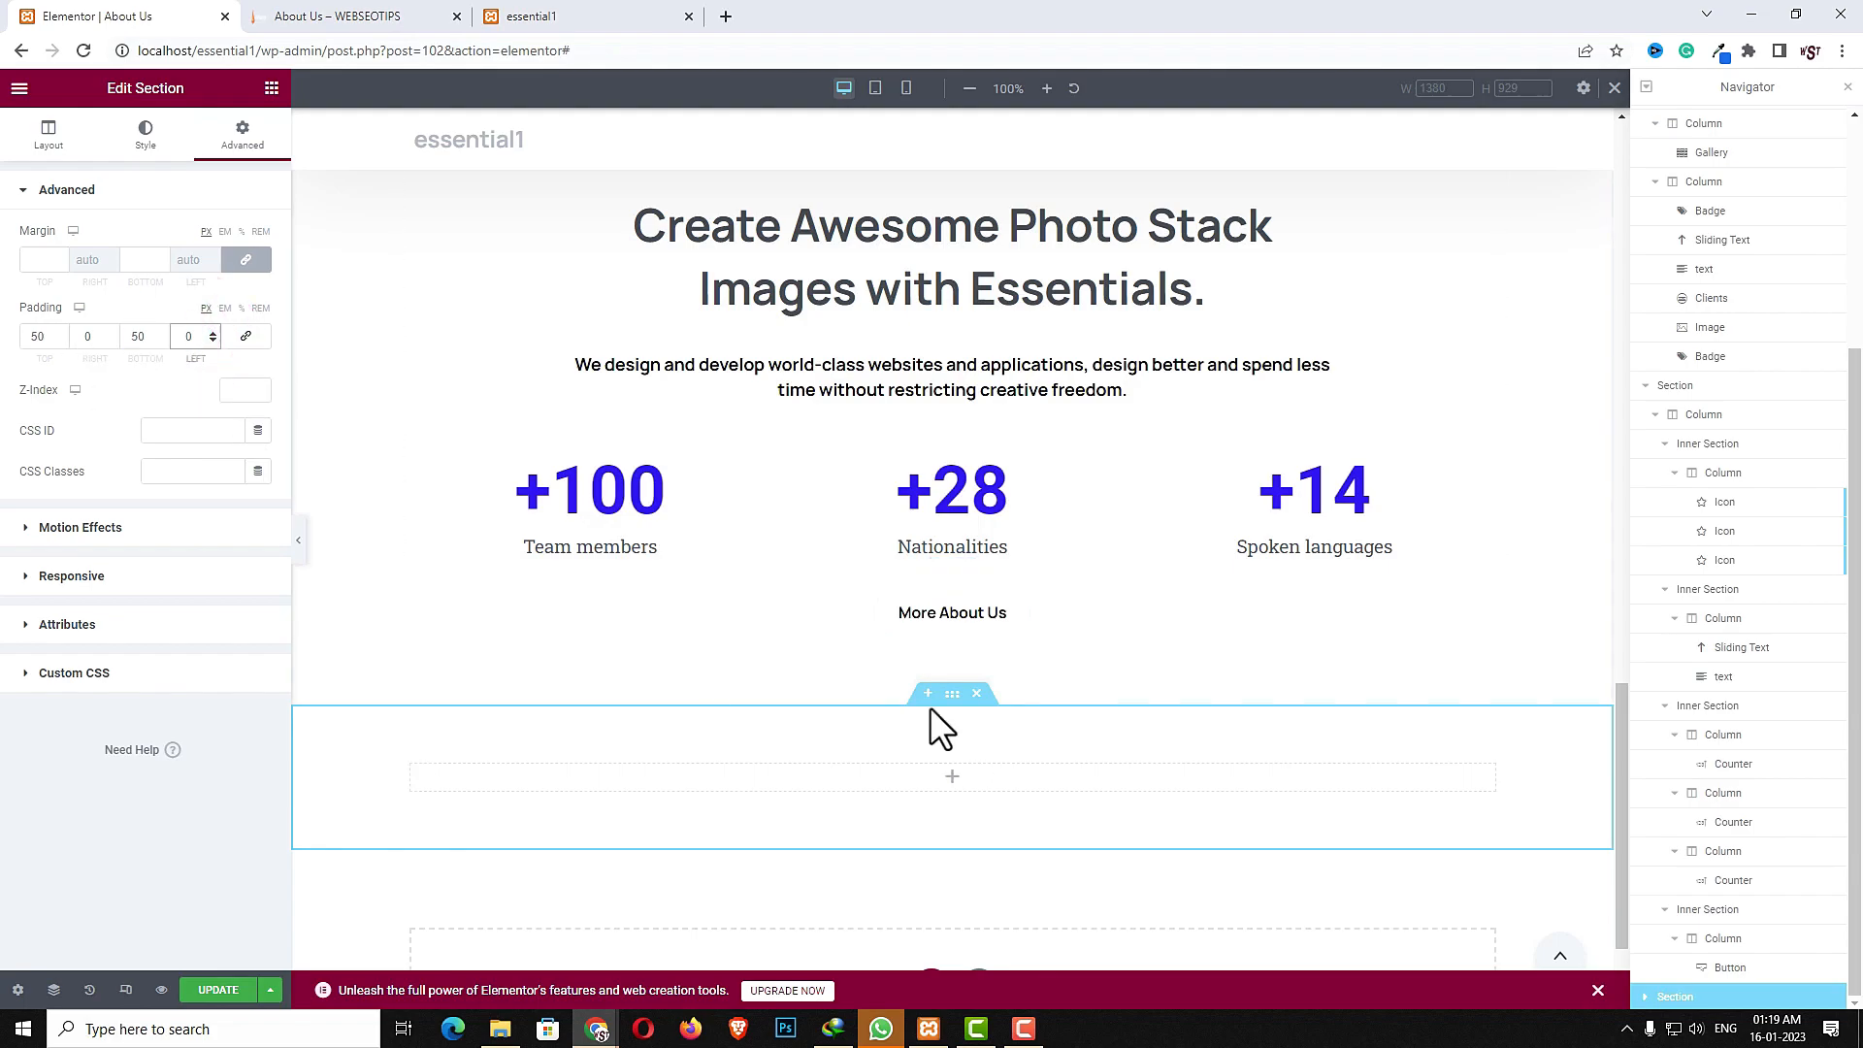
- Inspect the content below the More About Us button on the reference About Us page in the other tab
click(355, 16)
scroll(1318, 763, down, 5)
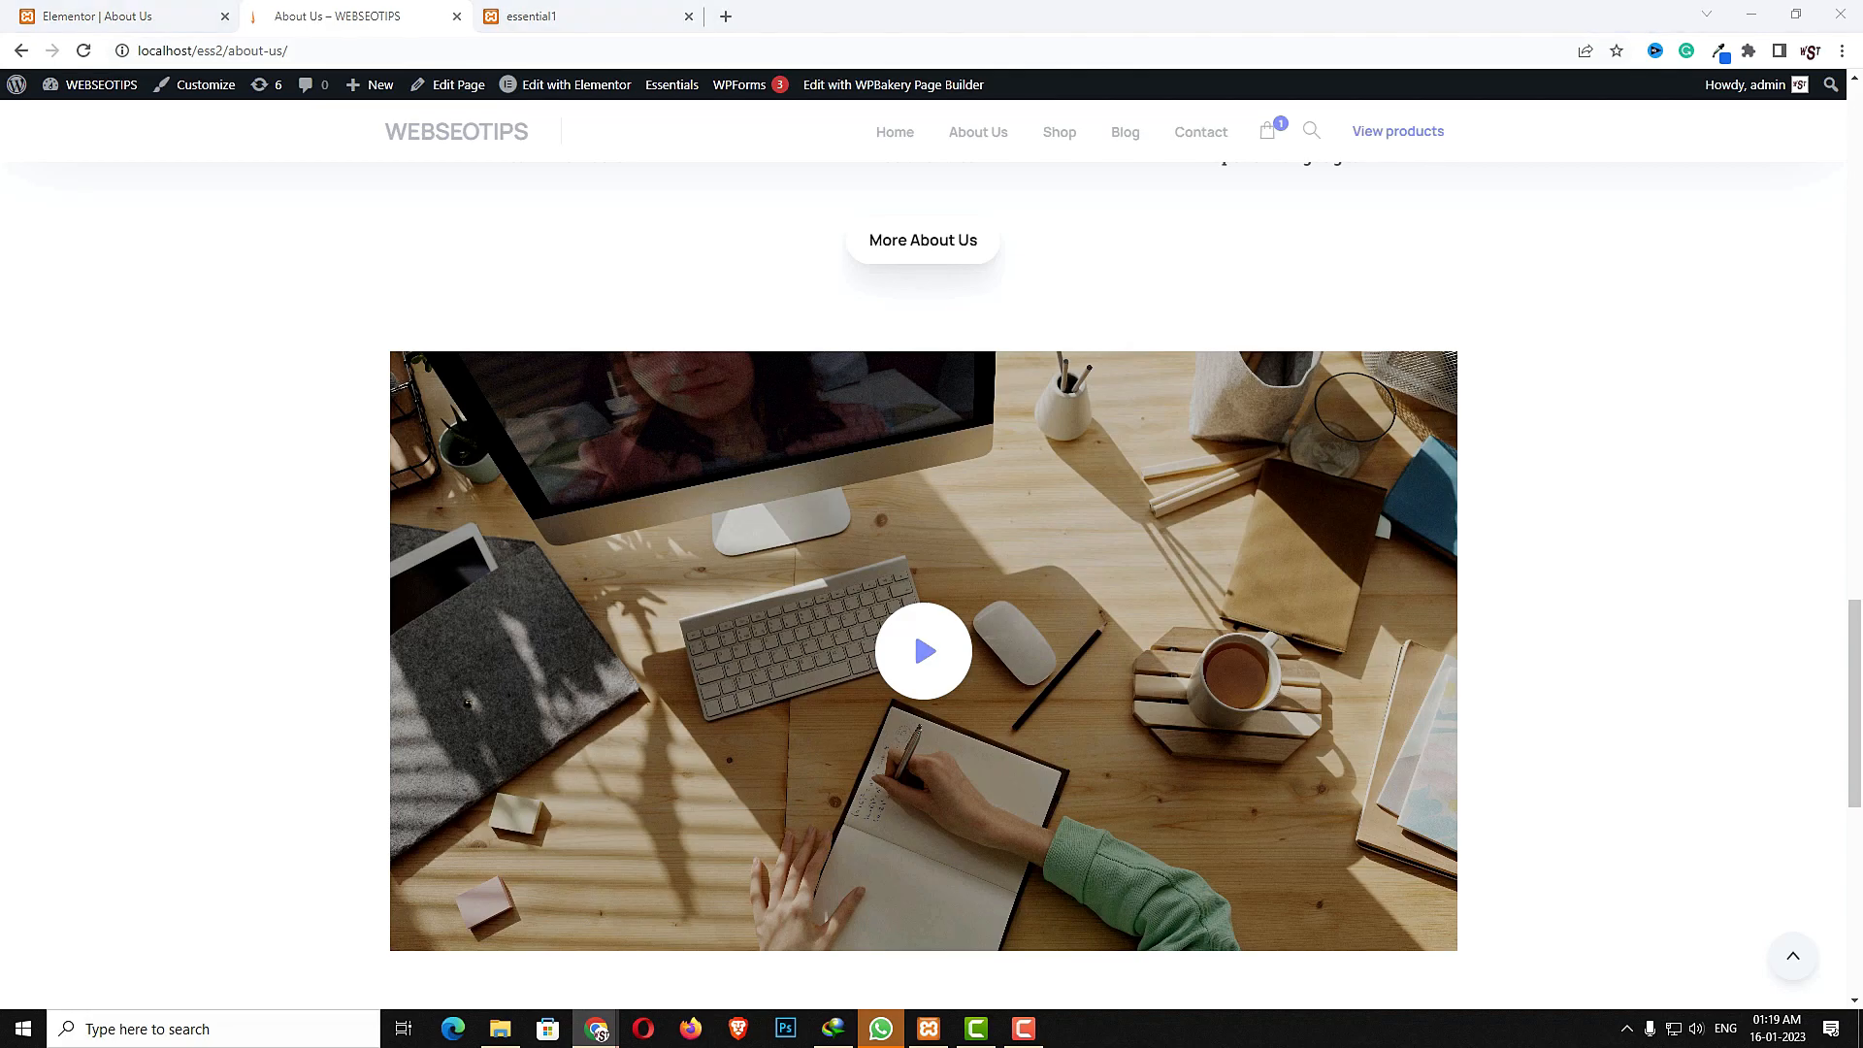
- Return to the Elementor editor and add a Video widget into the new section
click(136, 17)
click(266, 85)
click(194, 174)
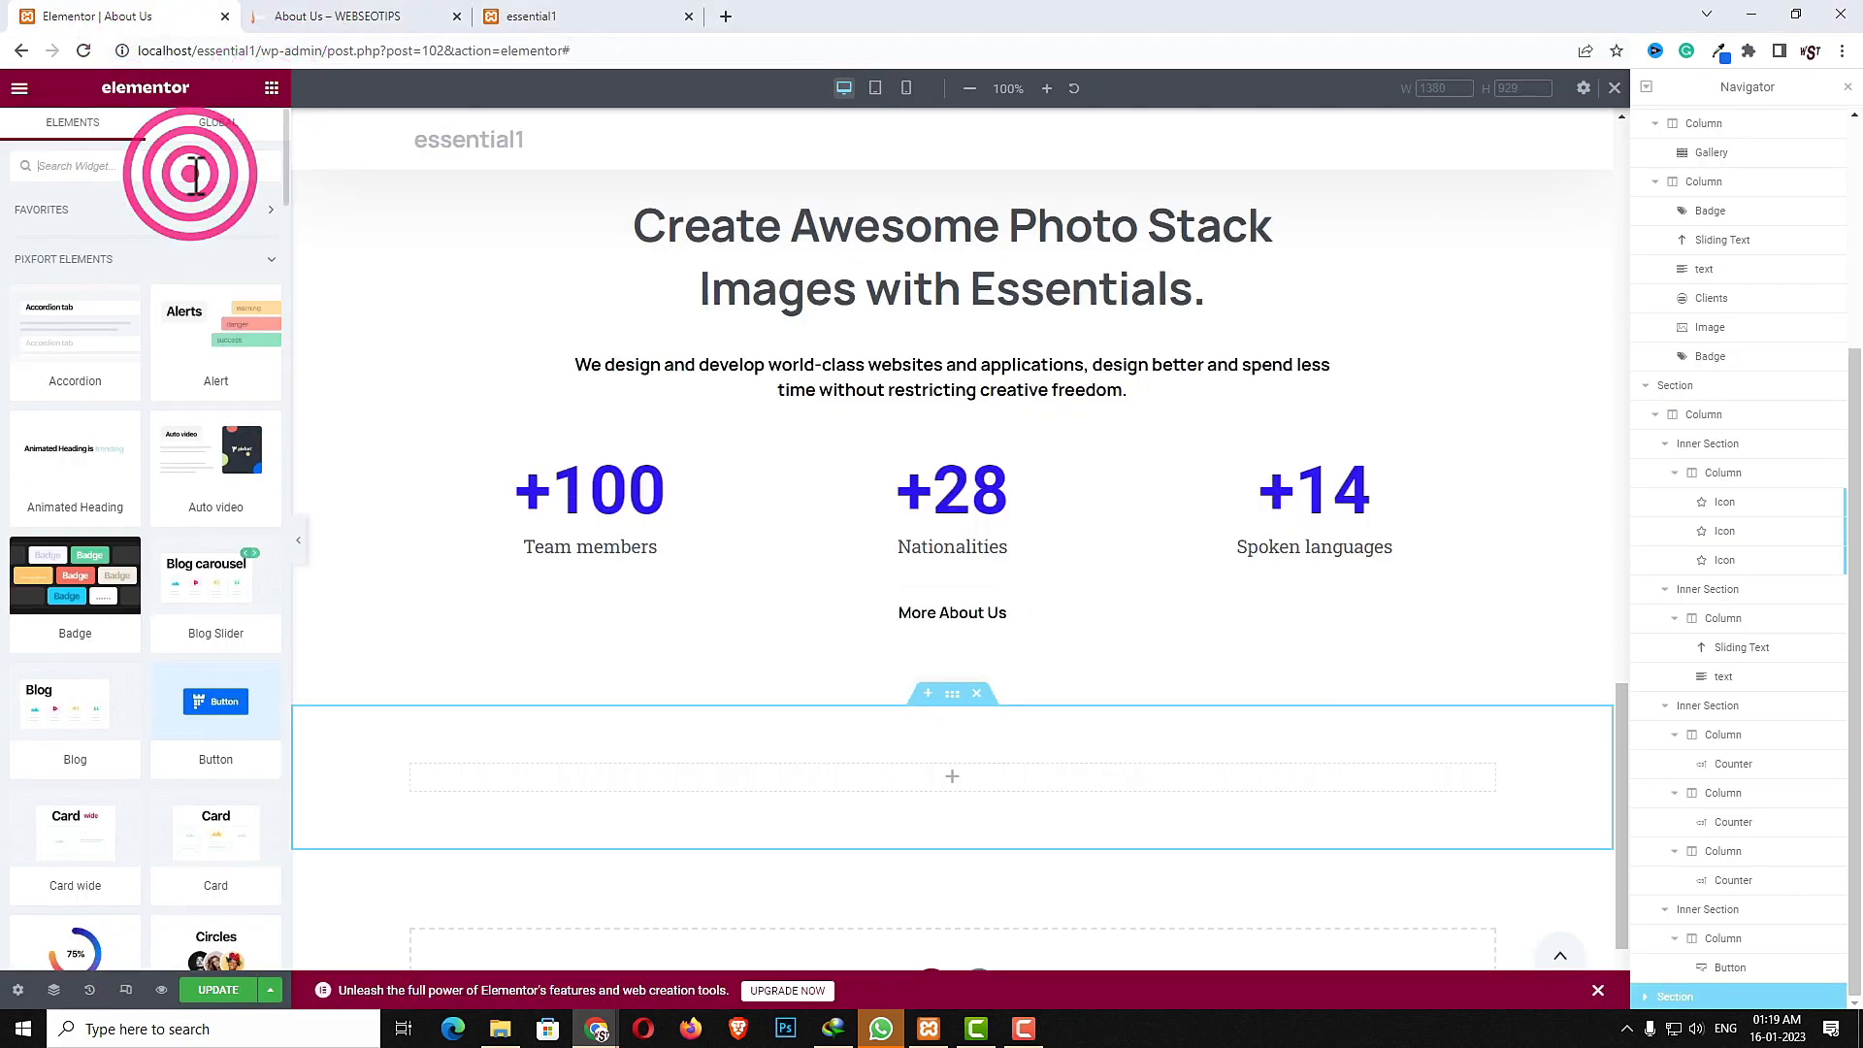
text(vid)
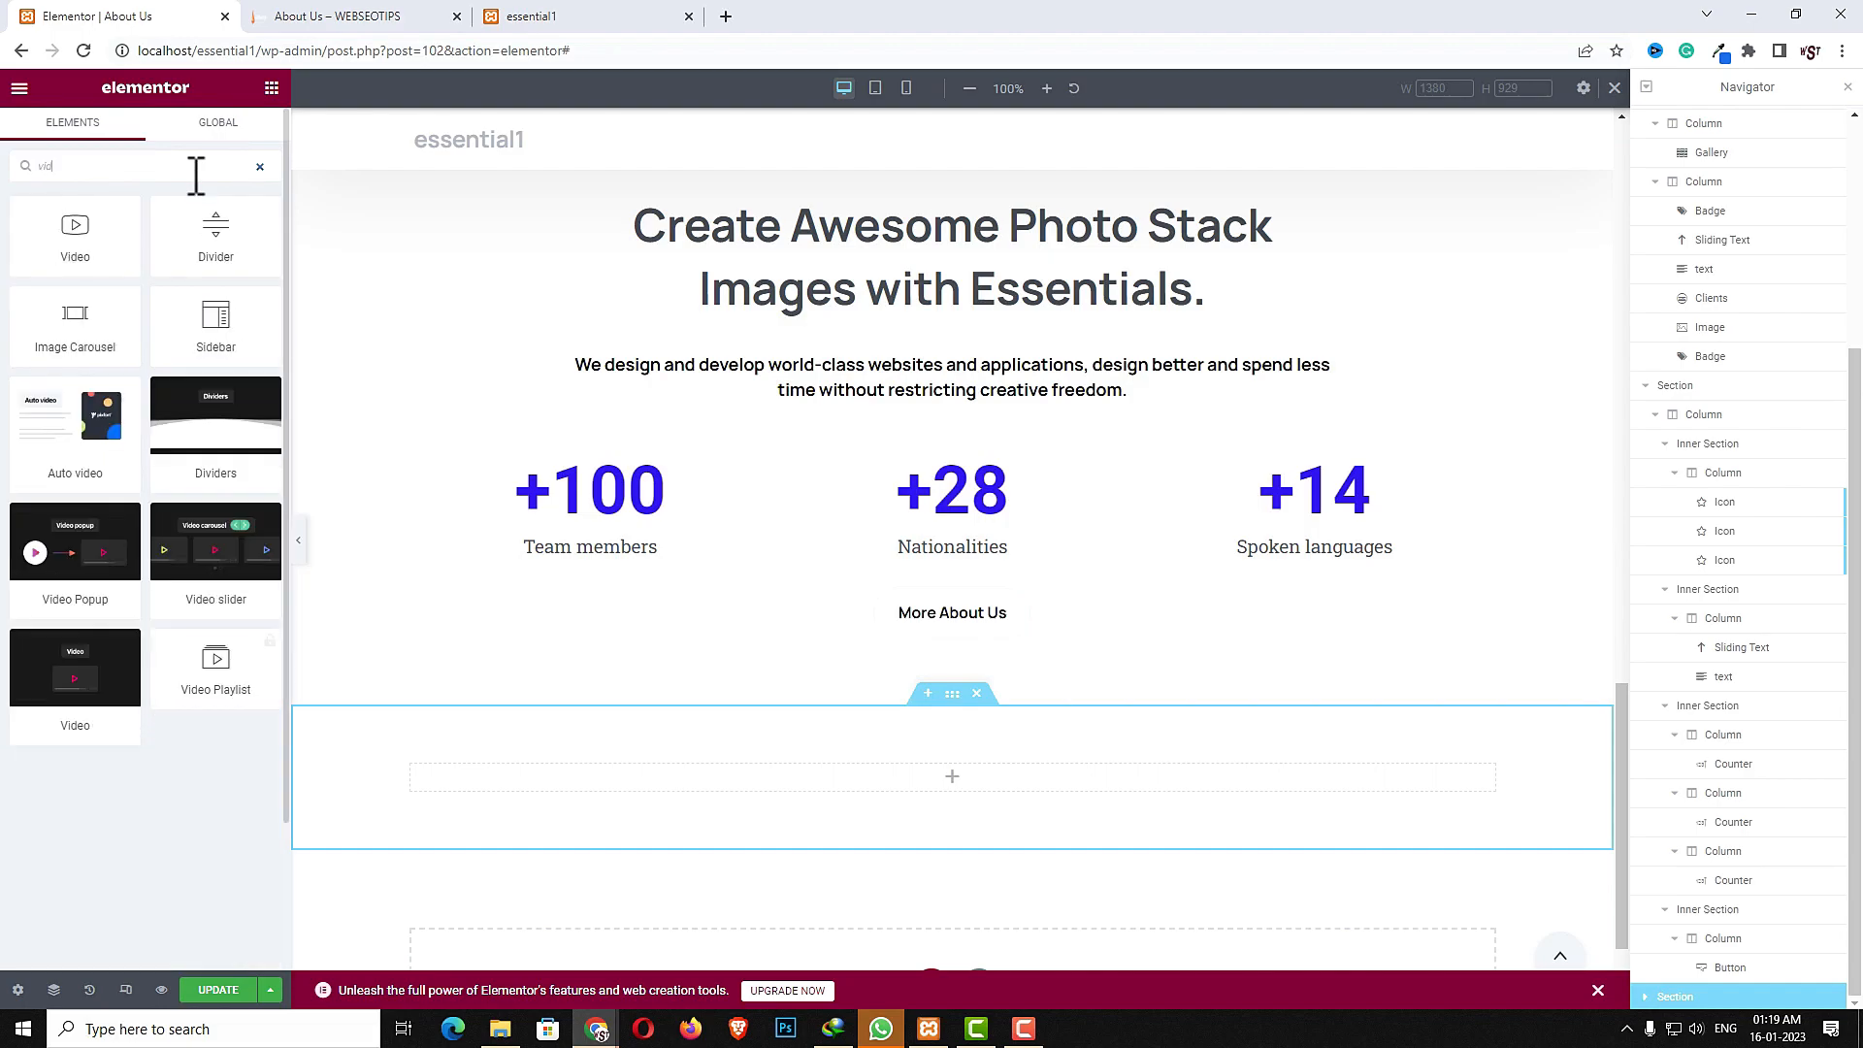
drag(78, 668, 946, 776)
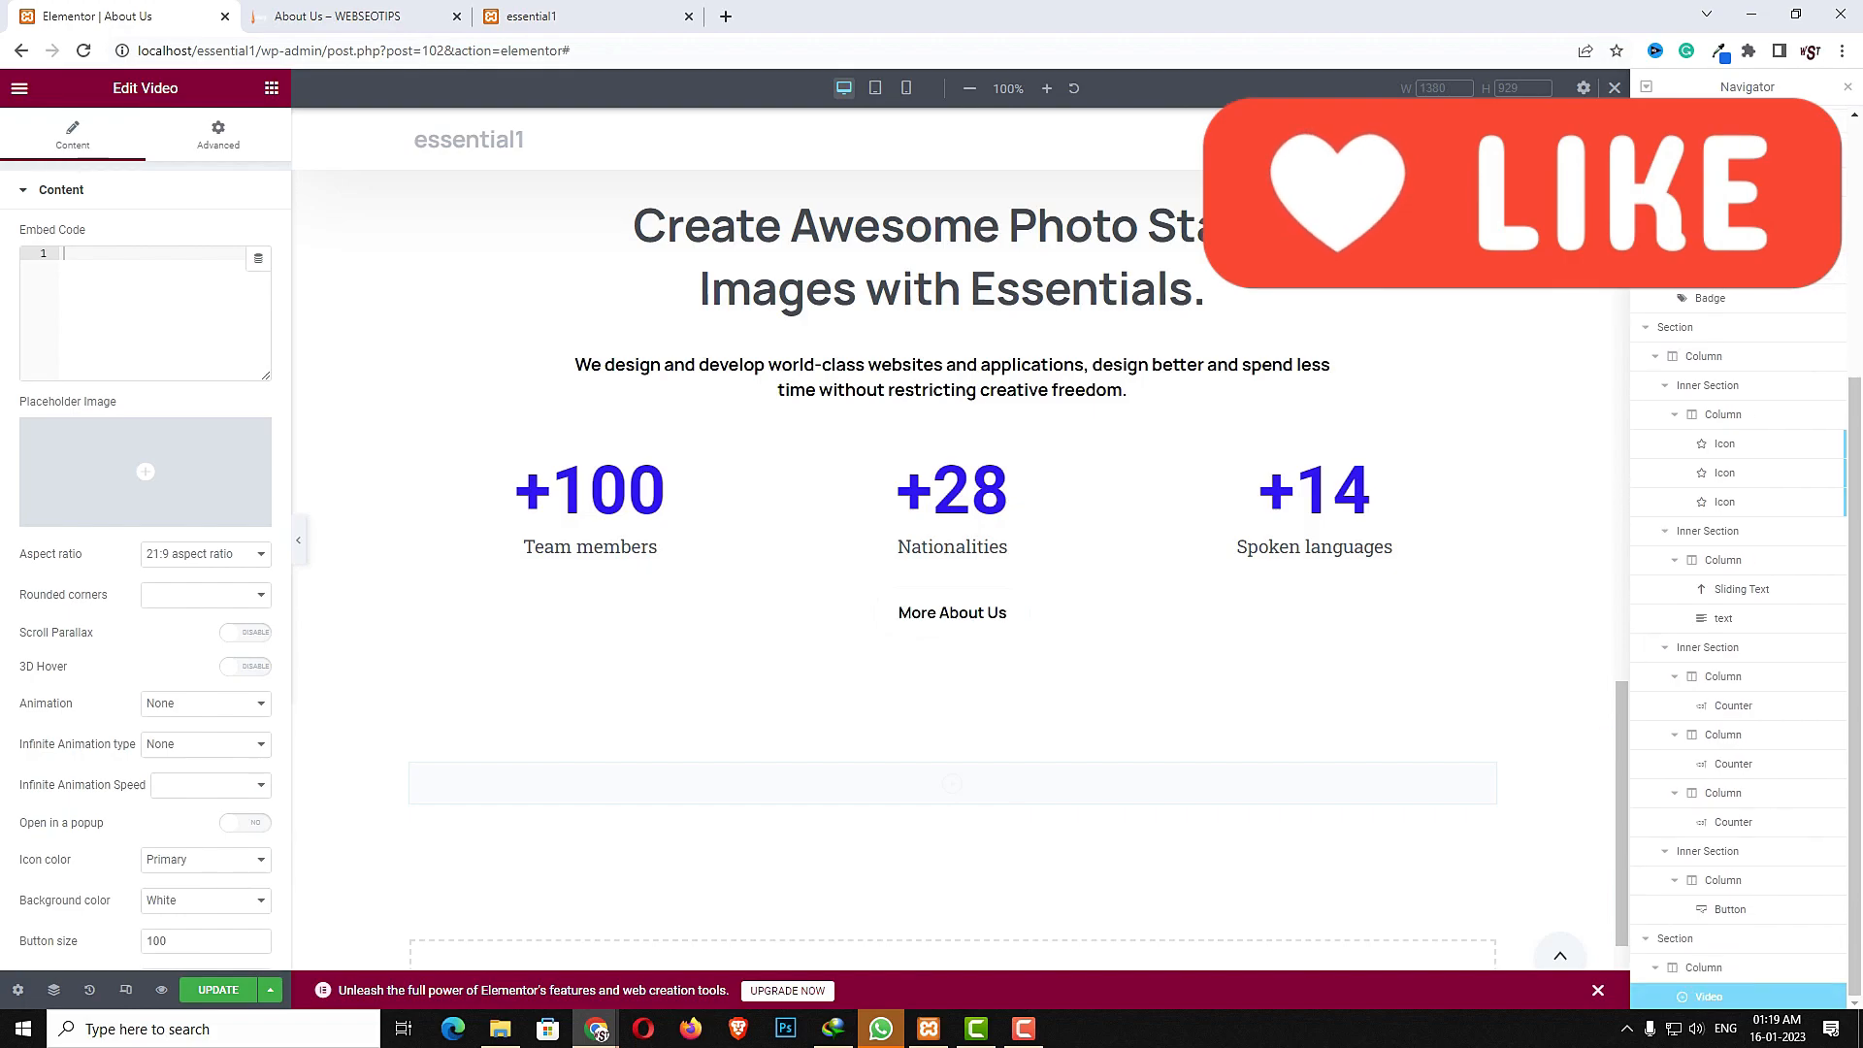
- Paste the YouTube iframe embed code into the video and choose a placeholder image from the media library
click(170, 311)
text(<iframe width="560" height="315" src="https://www.youtube.com/embed/qYd8acuTlGY" title="YouTube video player" frameborder="0" allow="accelerometer; autoplay; clipboard-write; encrypted-media; gyroscope; picture-in-picture" allowfullscreen></iframe>)
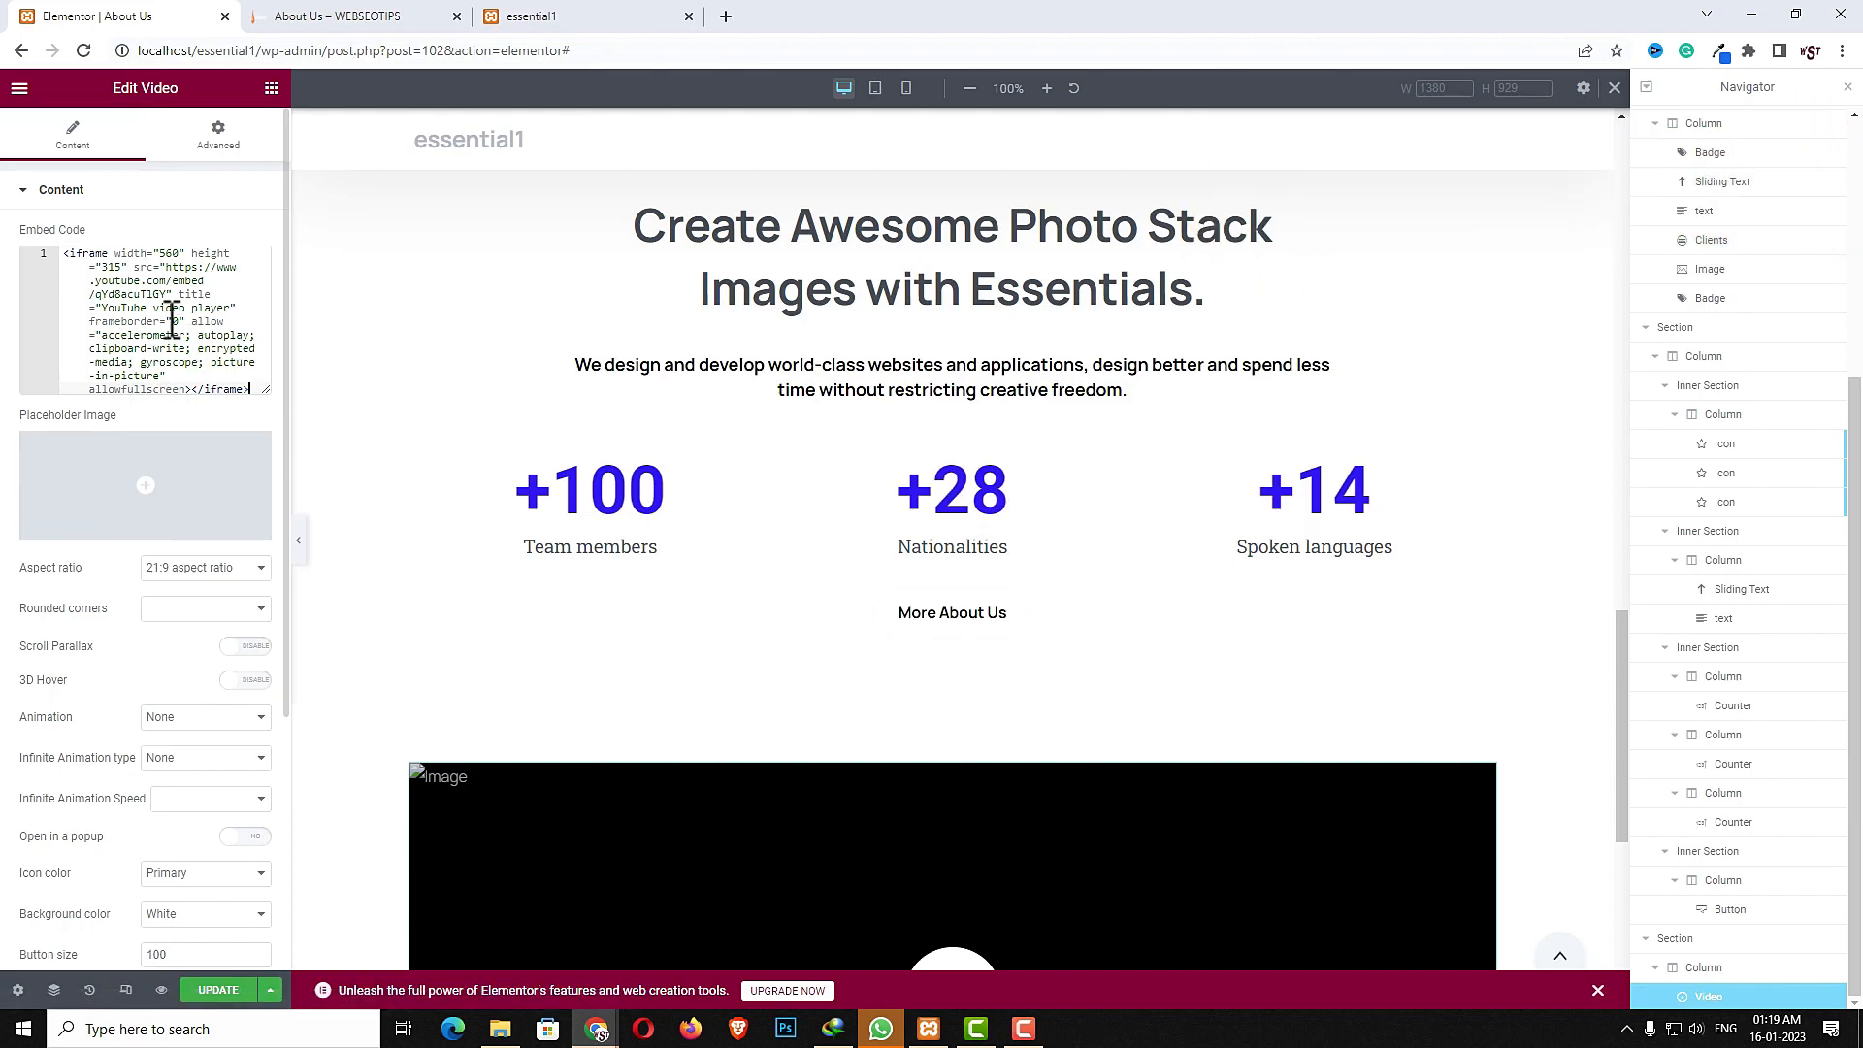
click(129, 463)
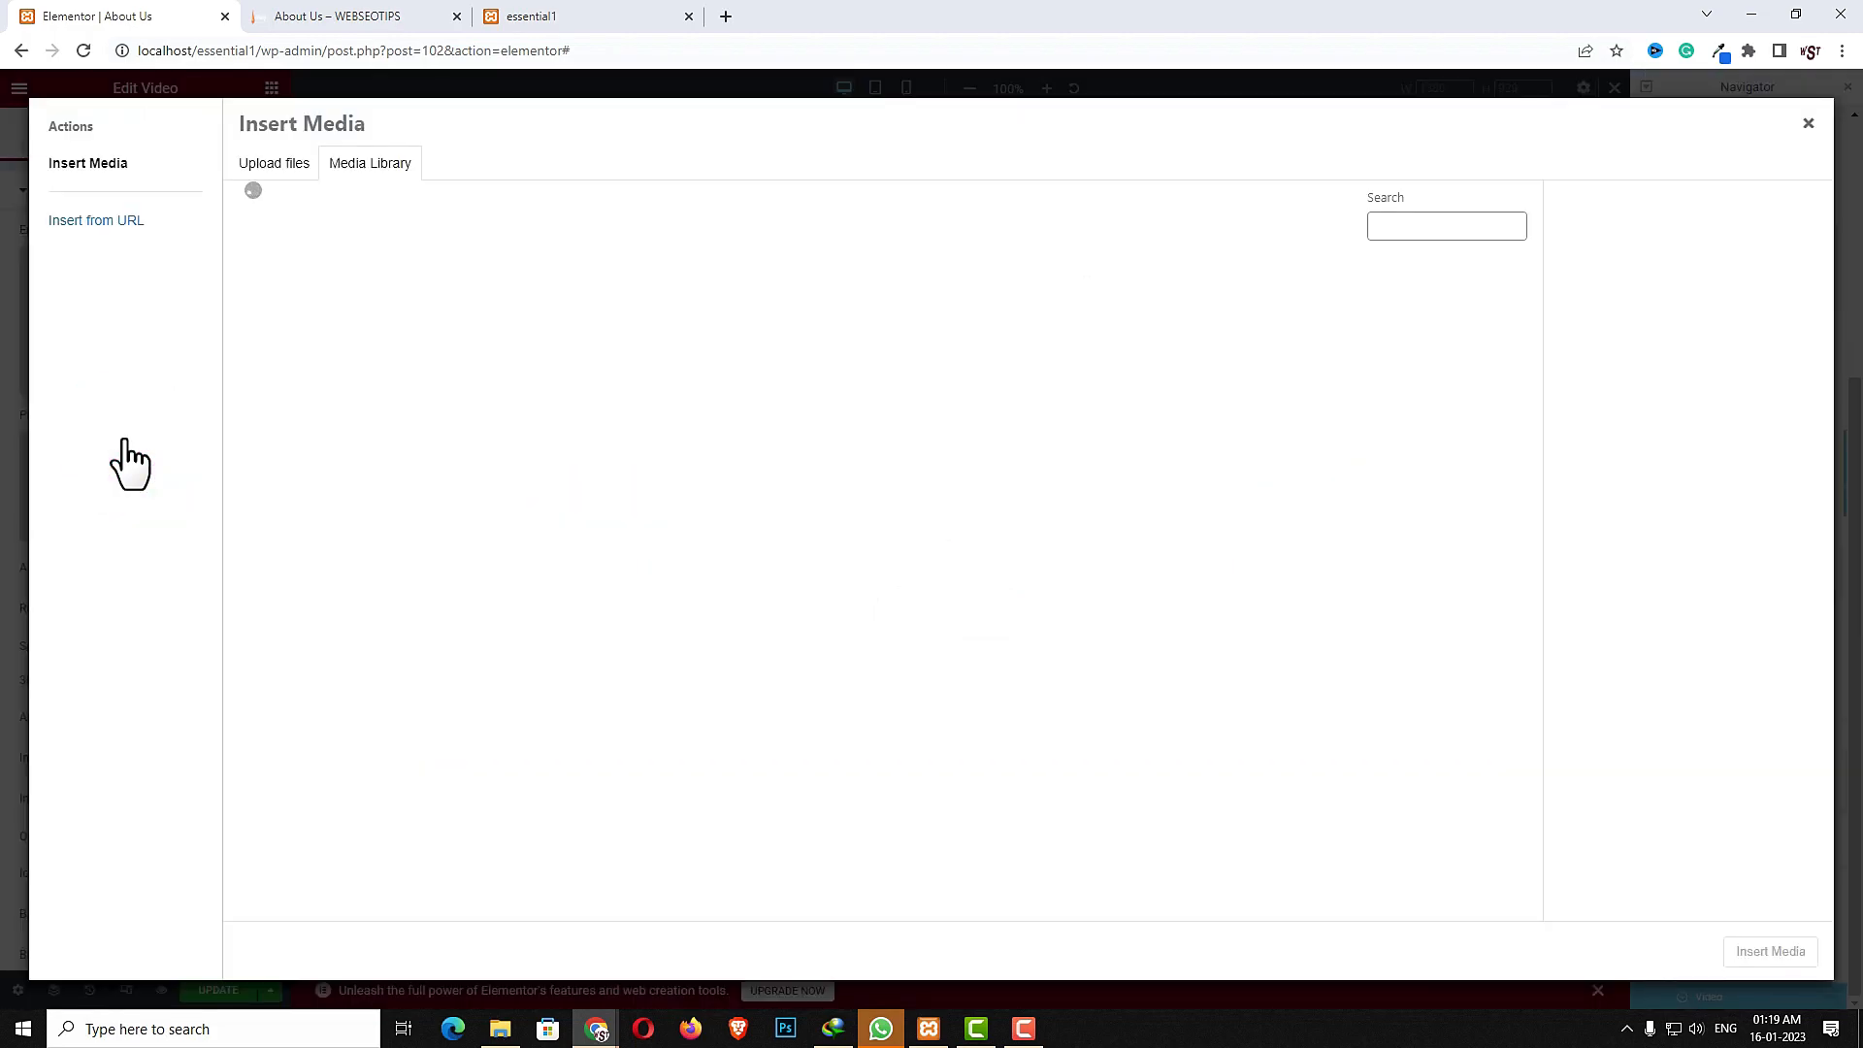
click(595, 624)
click(1773, 965)
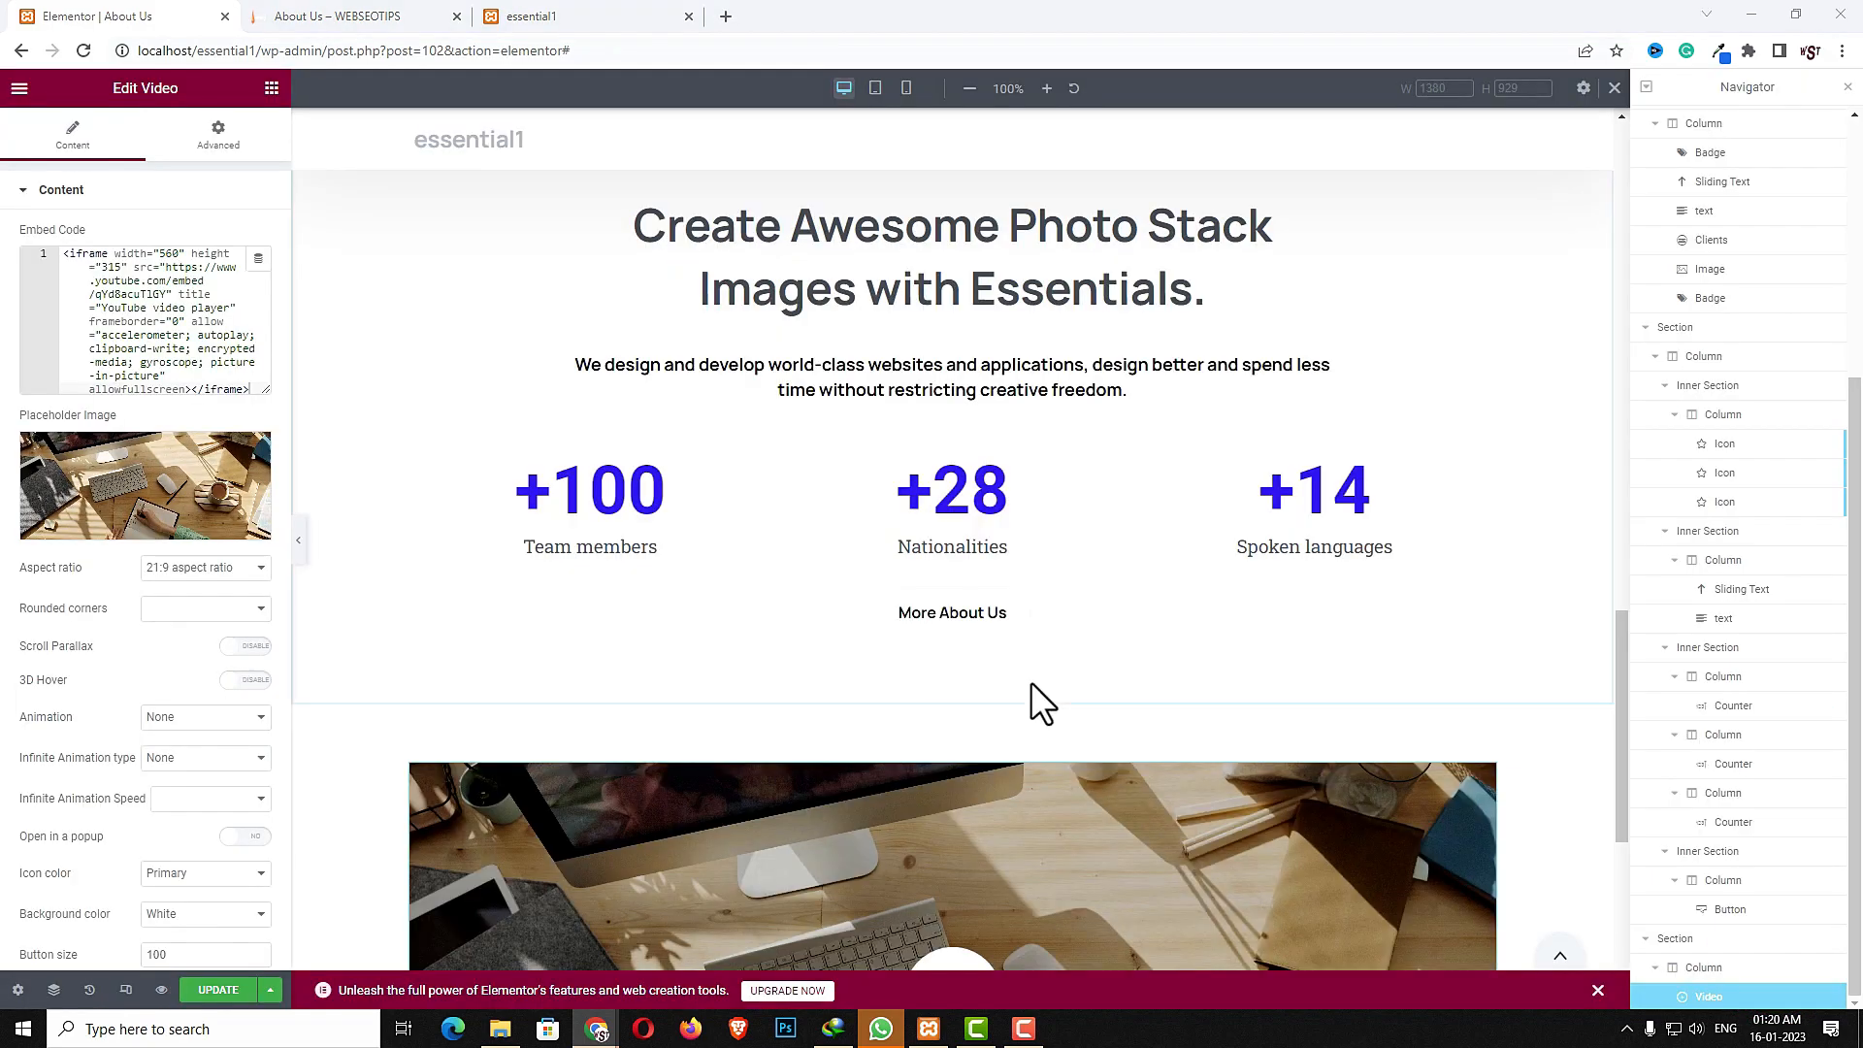
- Add a new single-column section below the video
scroll(1032, 679, down, 5)
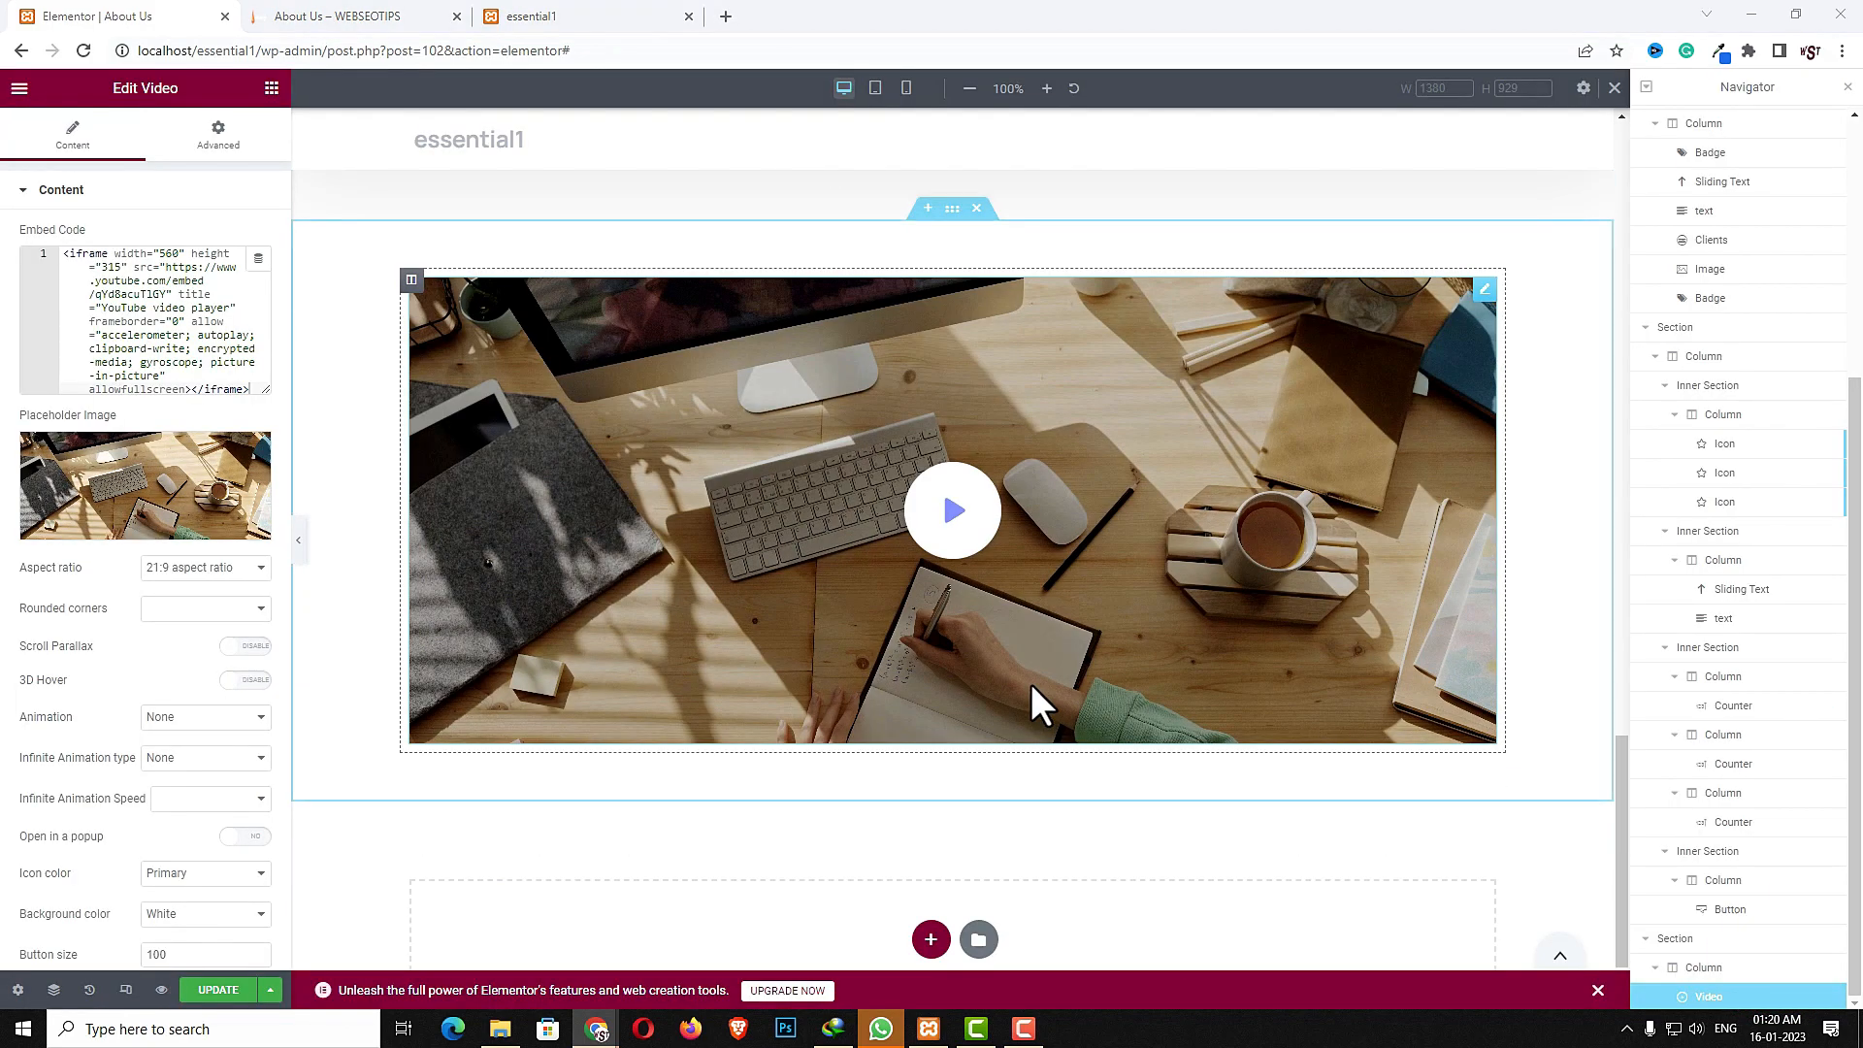
click(934, 940)
scroll(916, 923, down, 2)
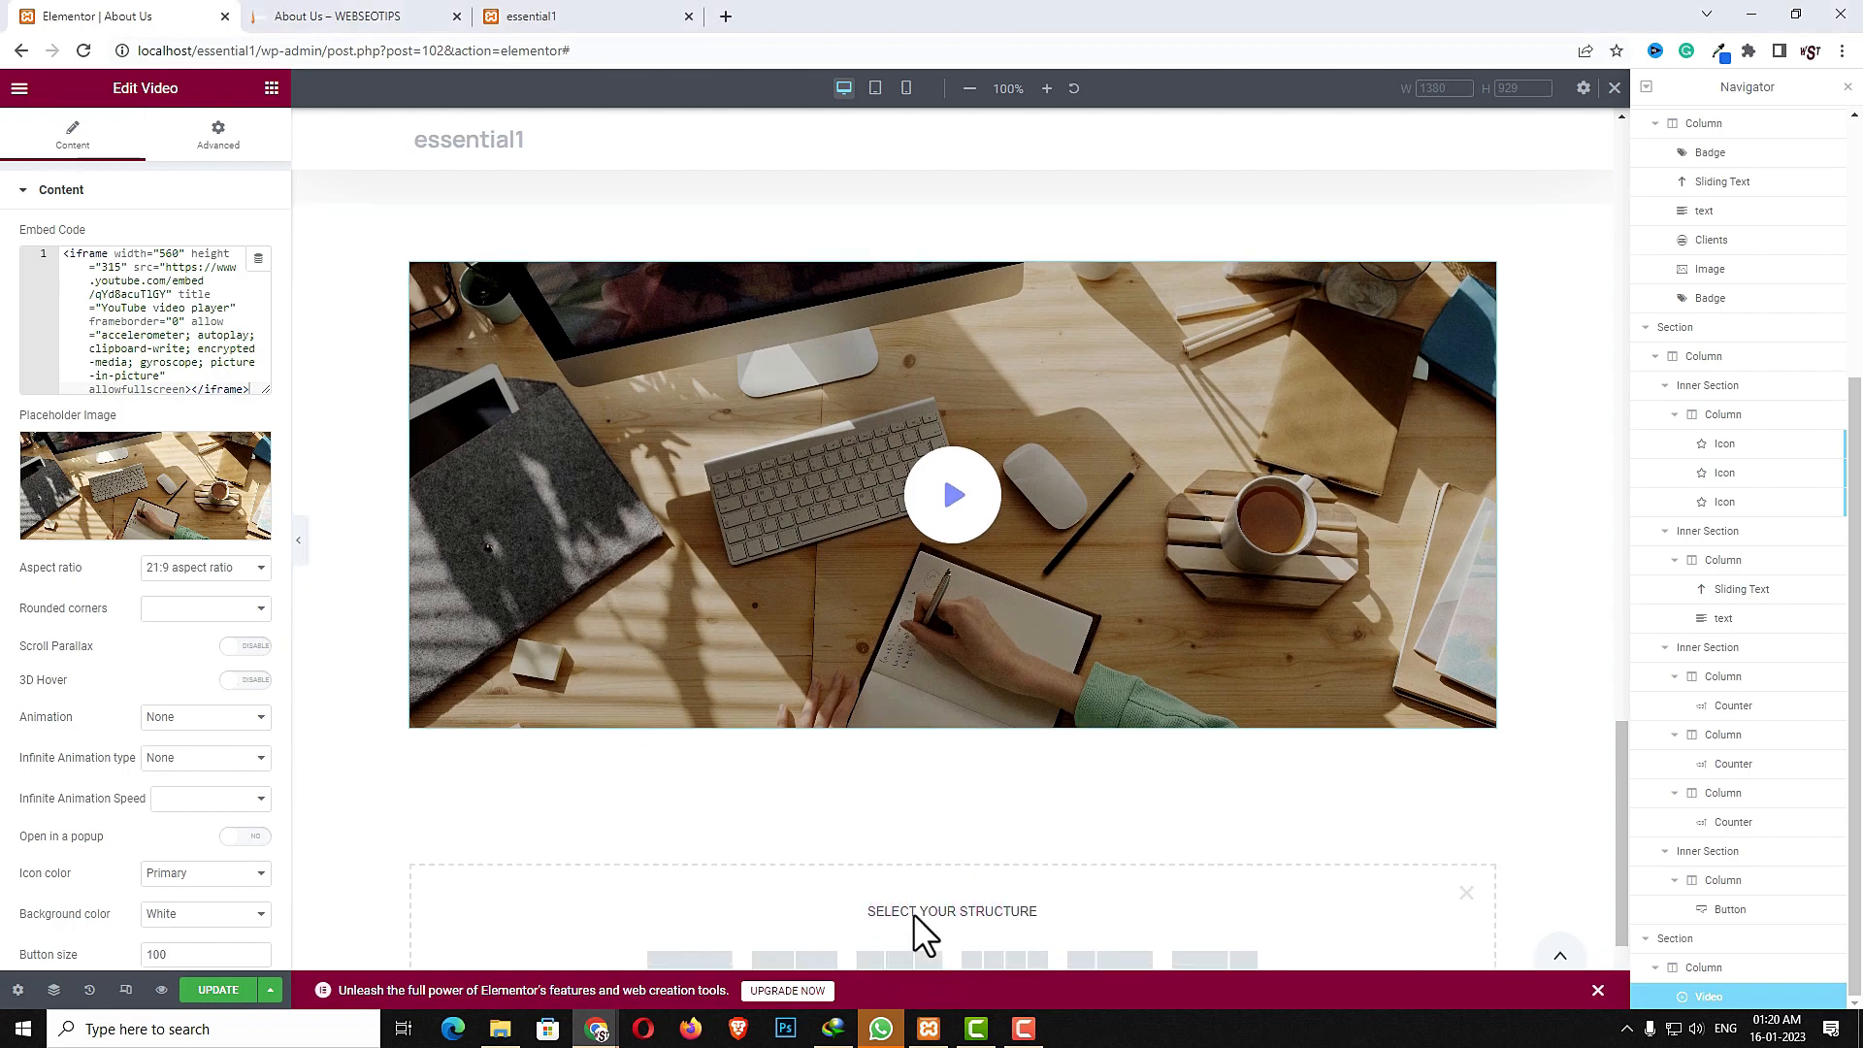
click(670, 854)
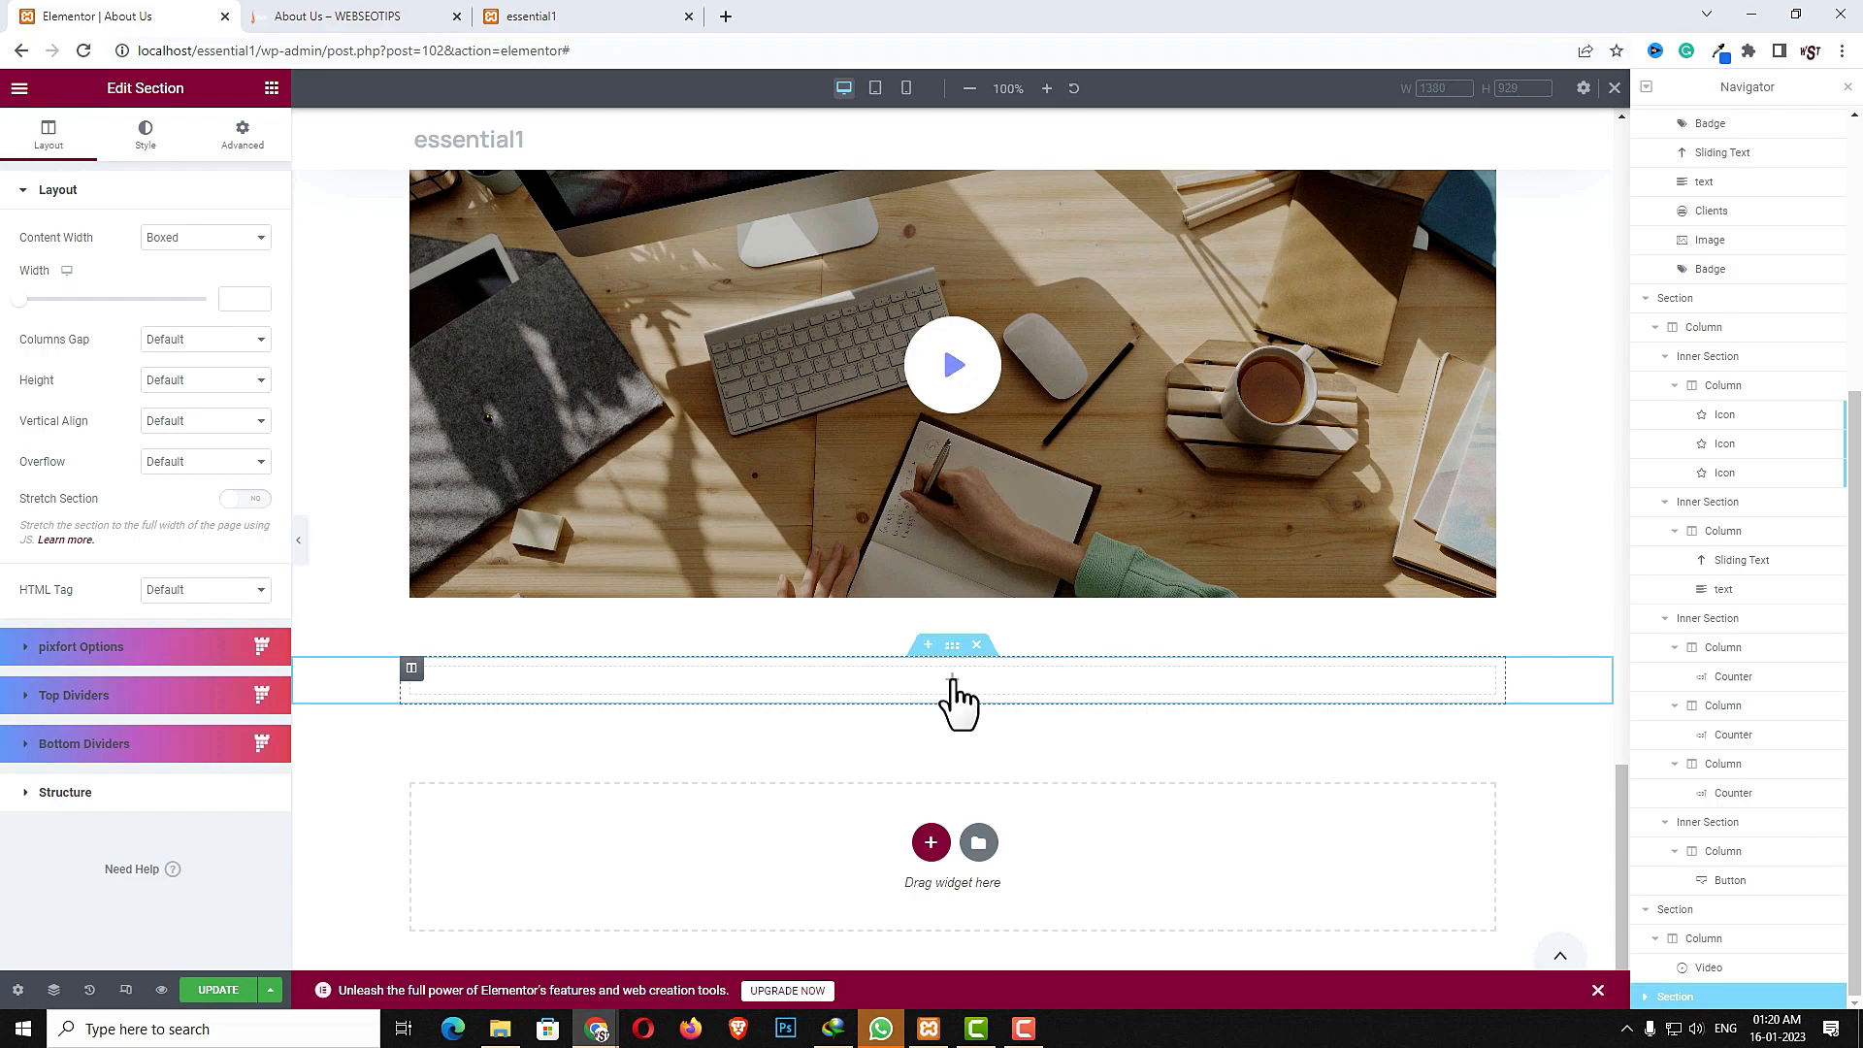
- Set the new section's margin to 50 top and 50 bottom
click(953, 695)
click(953, 646)
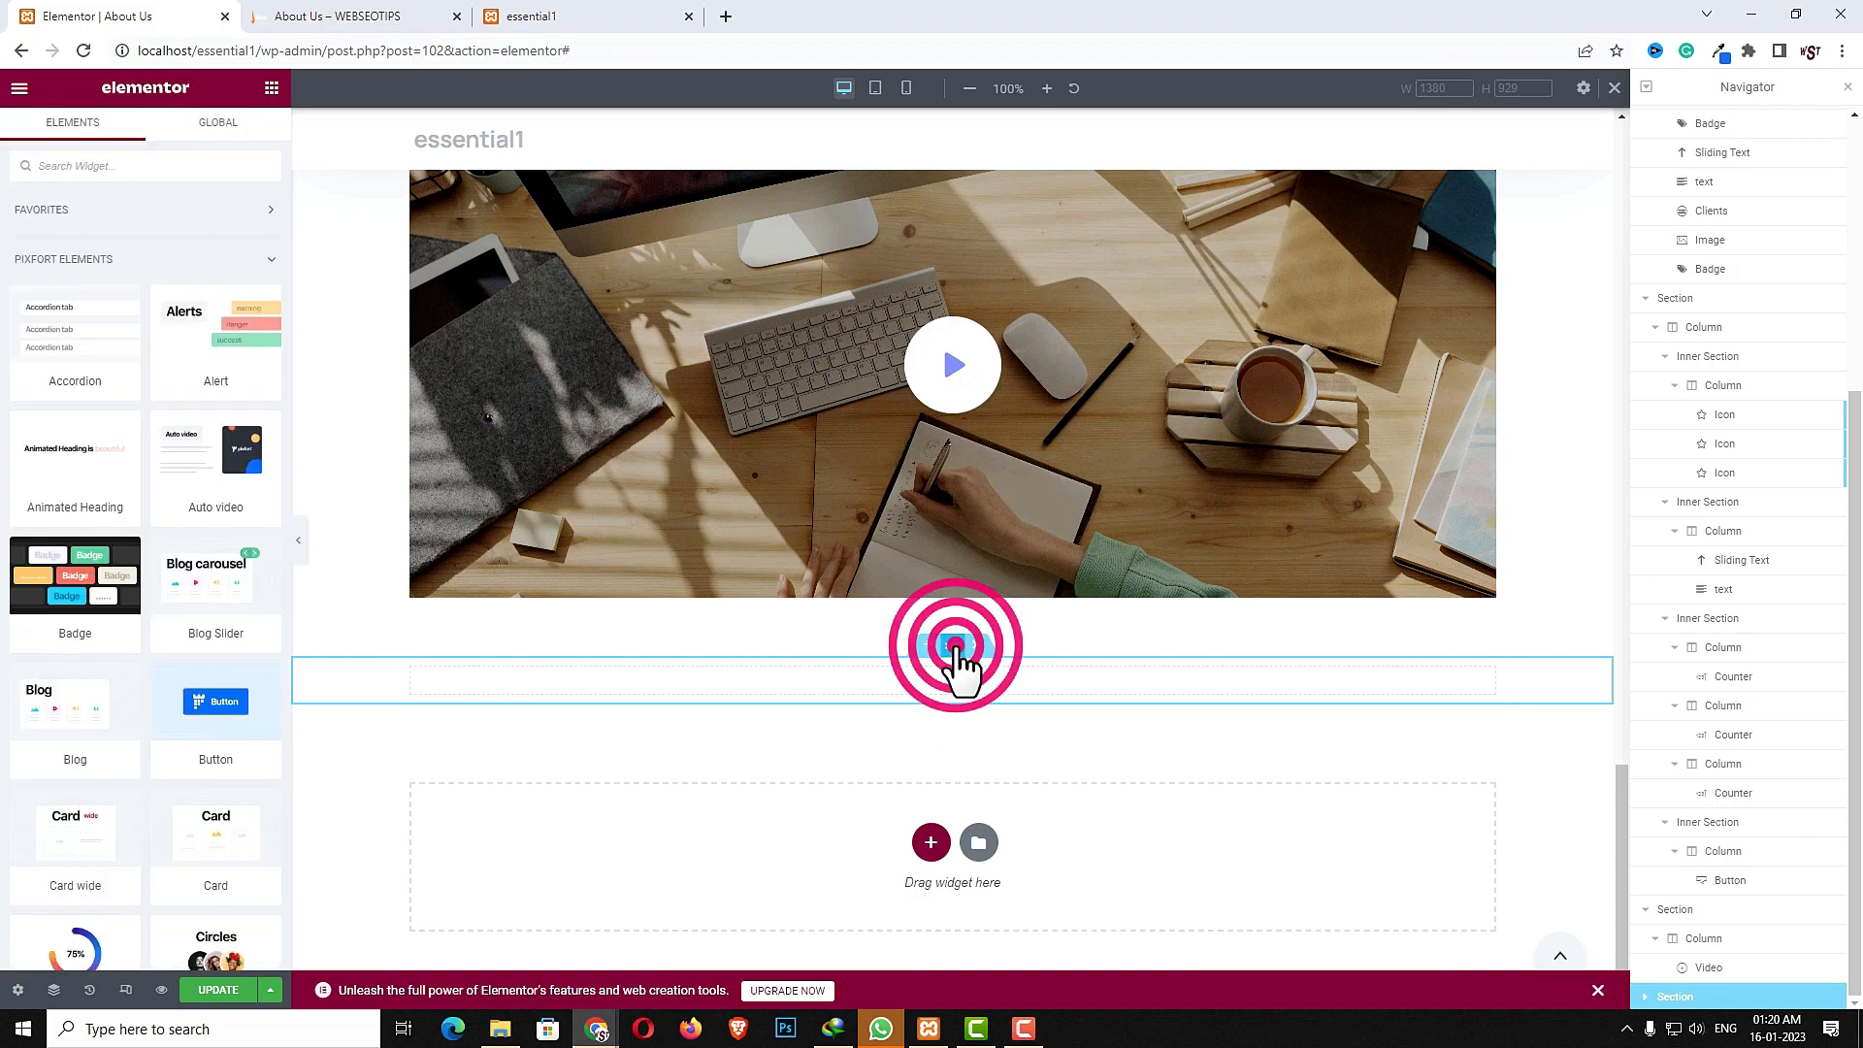
click(245, 138)
click(35, 260)
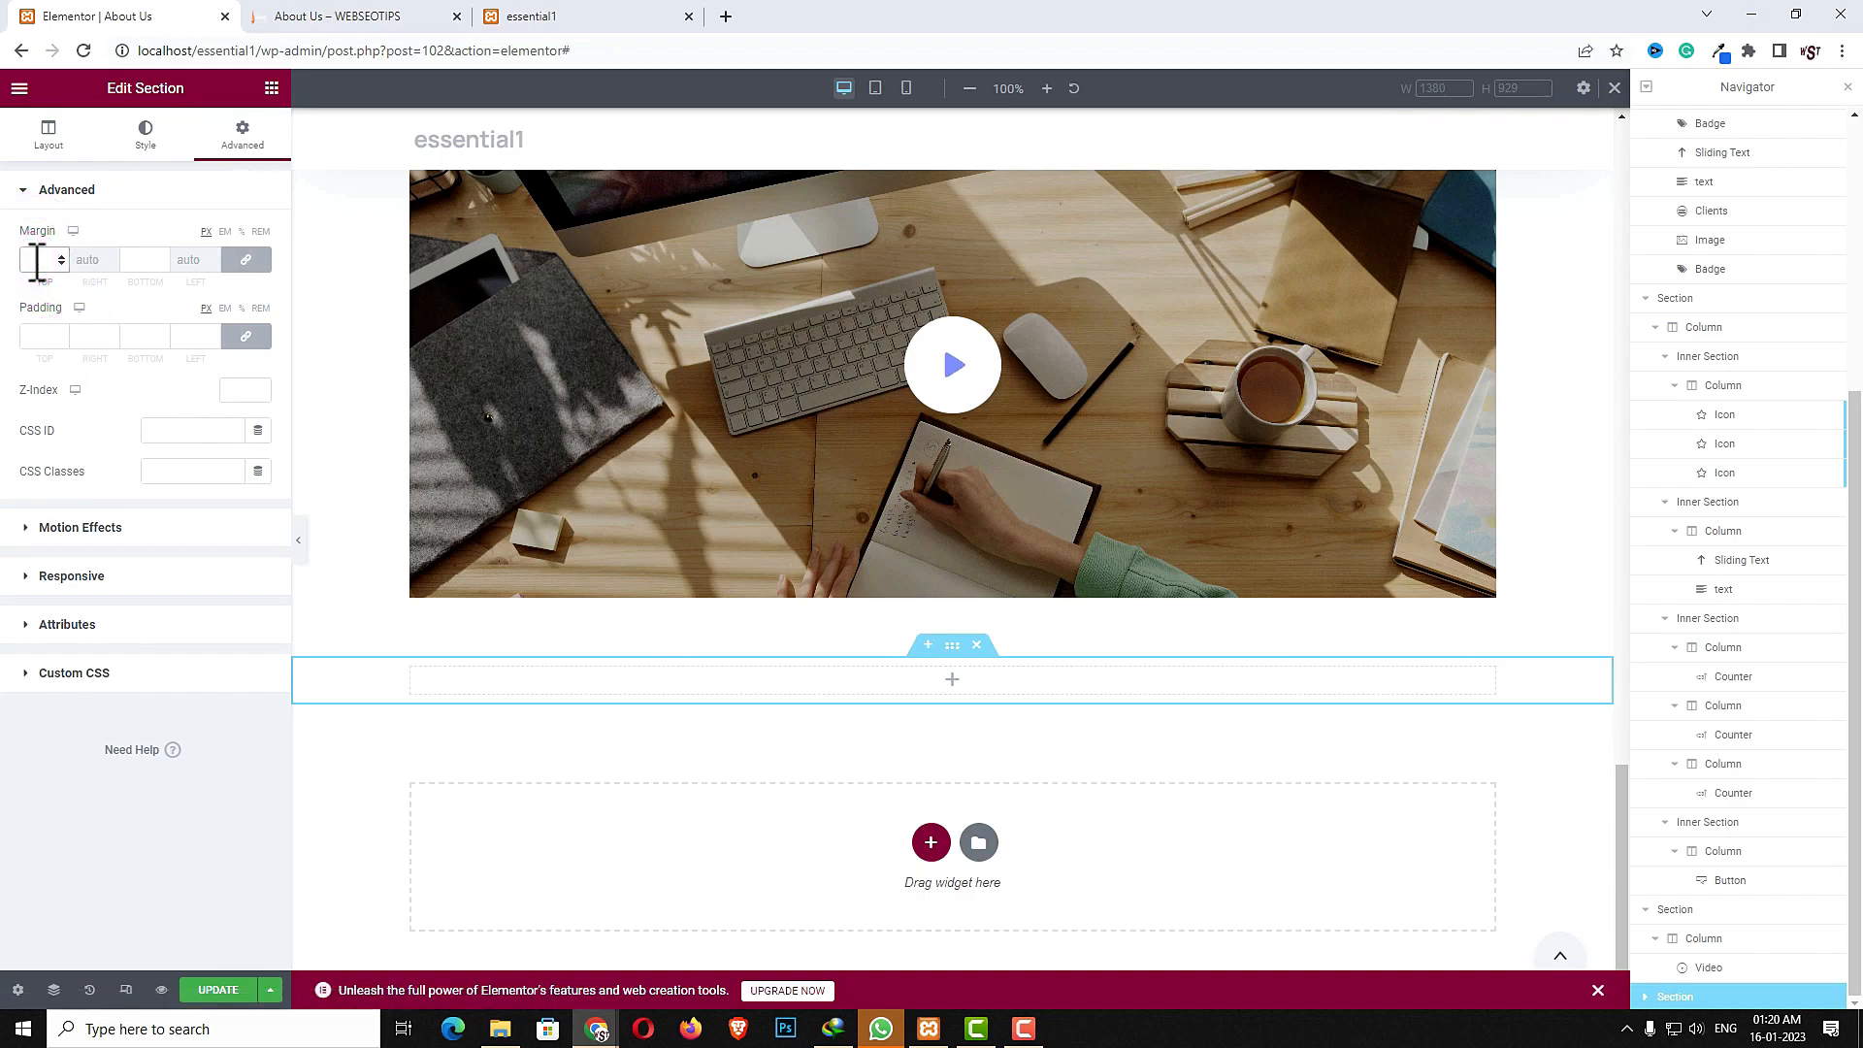
text(50)
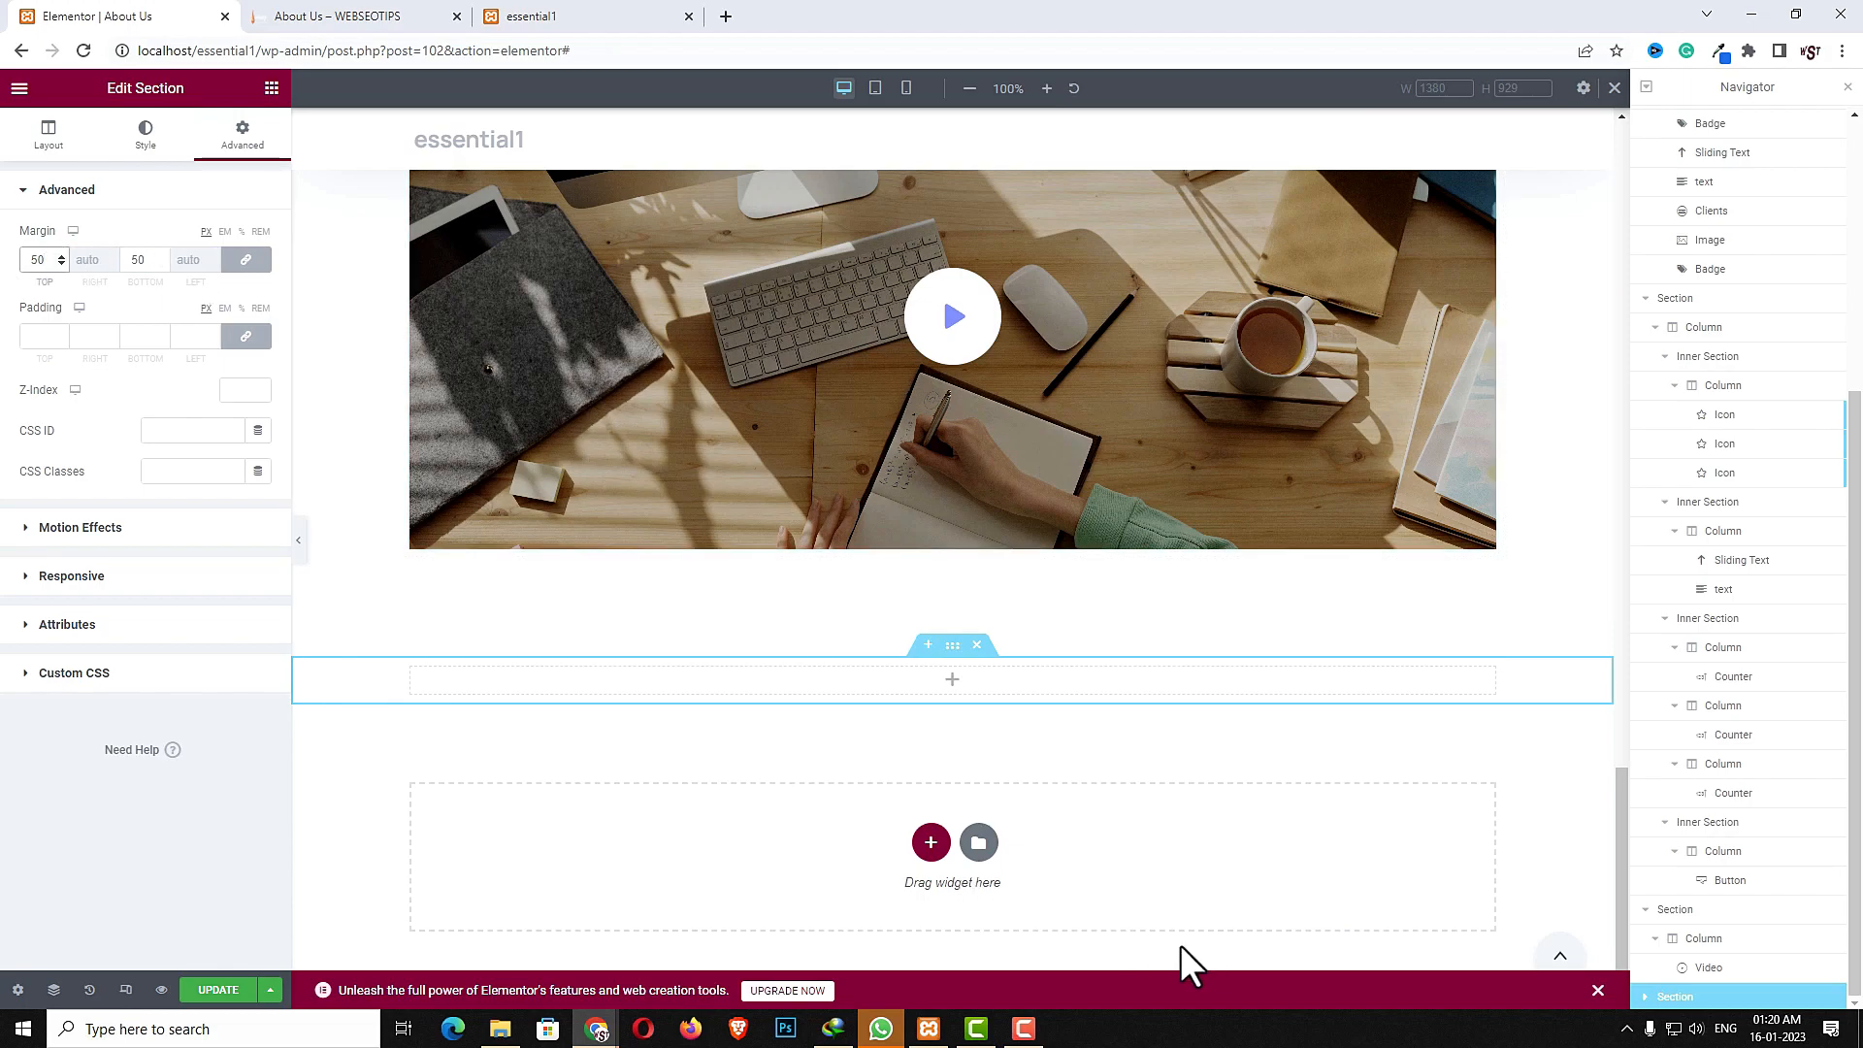
- Add a Badge widget to the new section with the text 'Established in 2012'
click(952, 678)
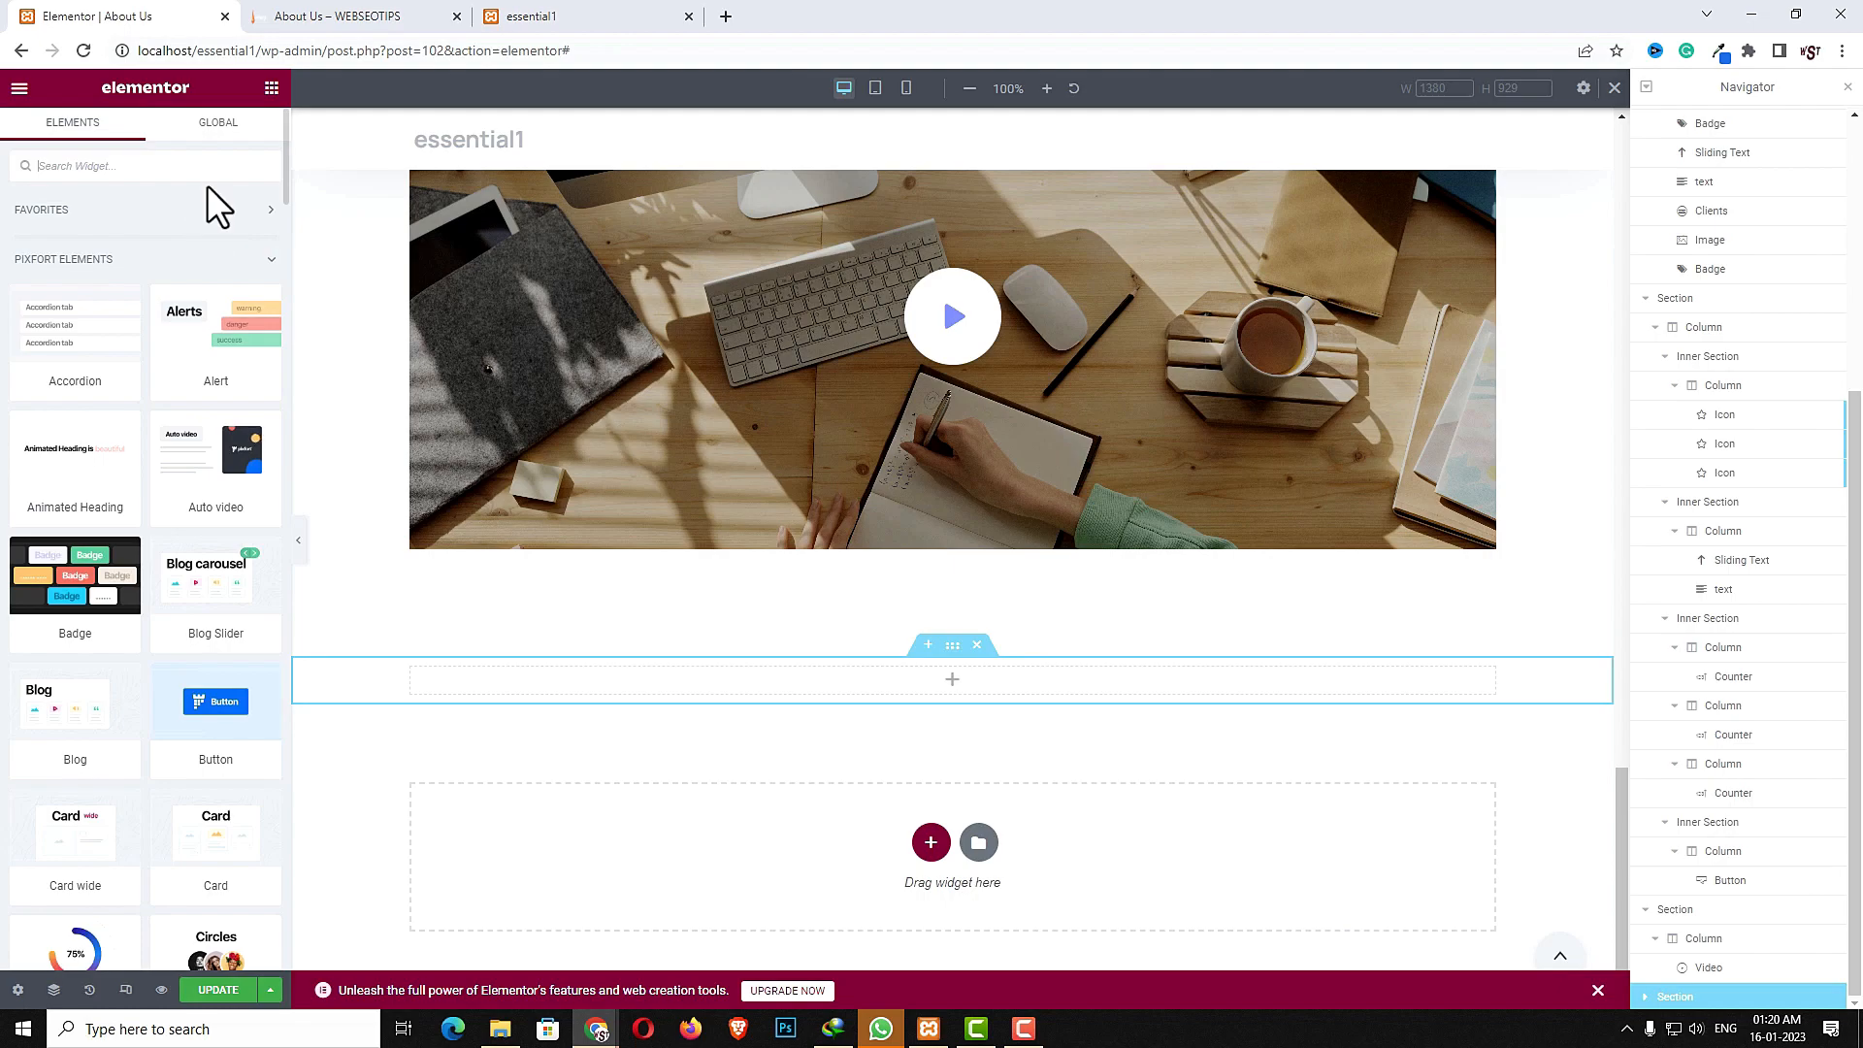
click(174, 158)
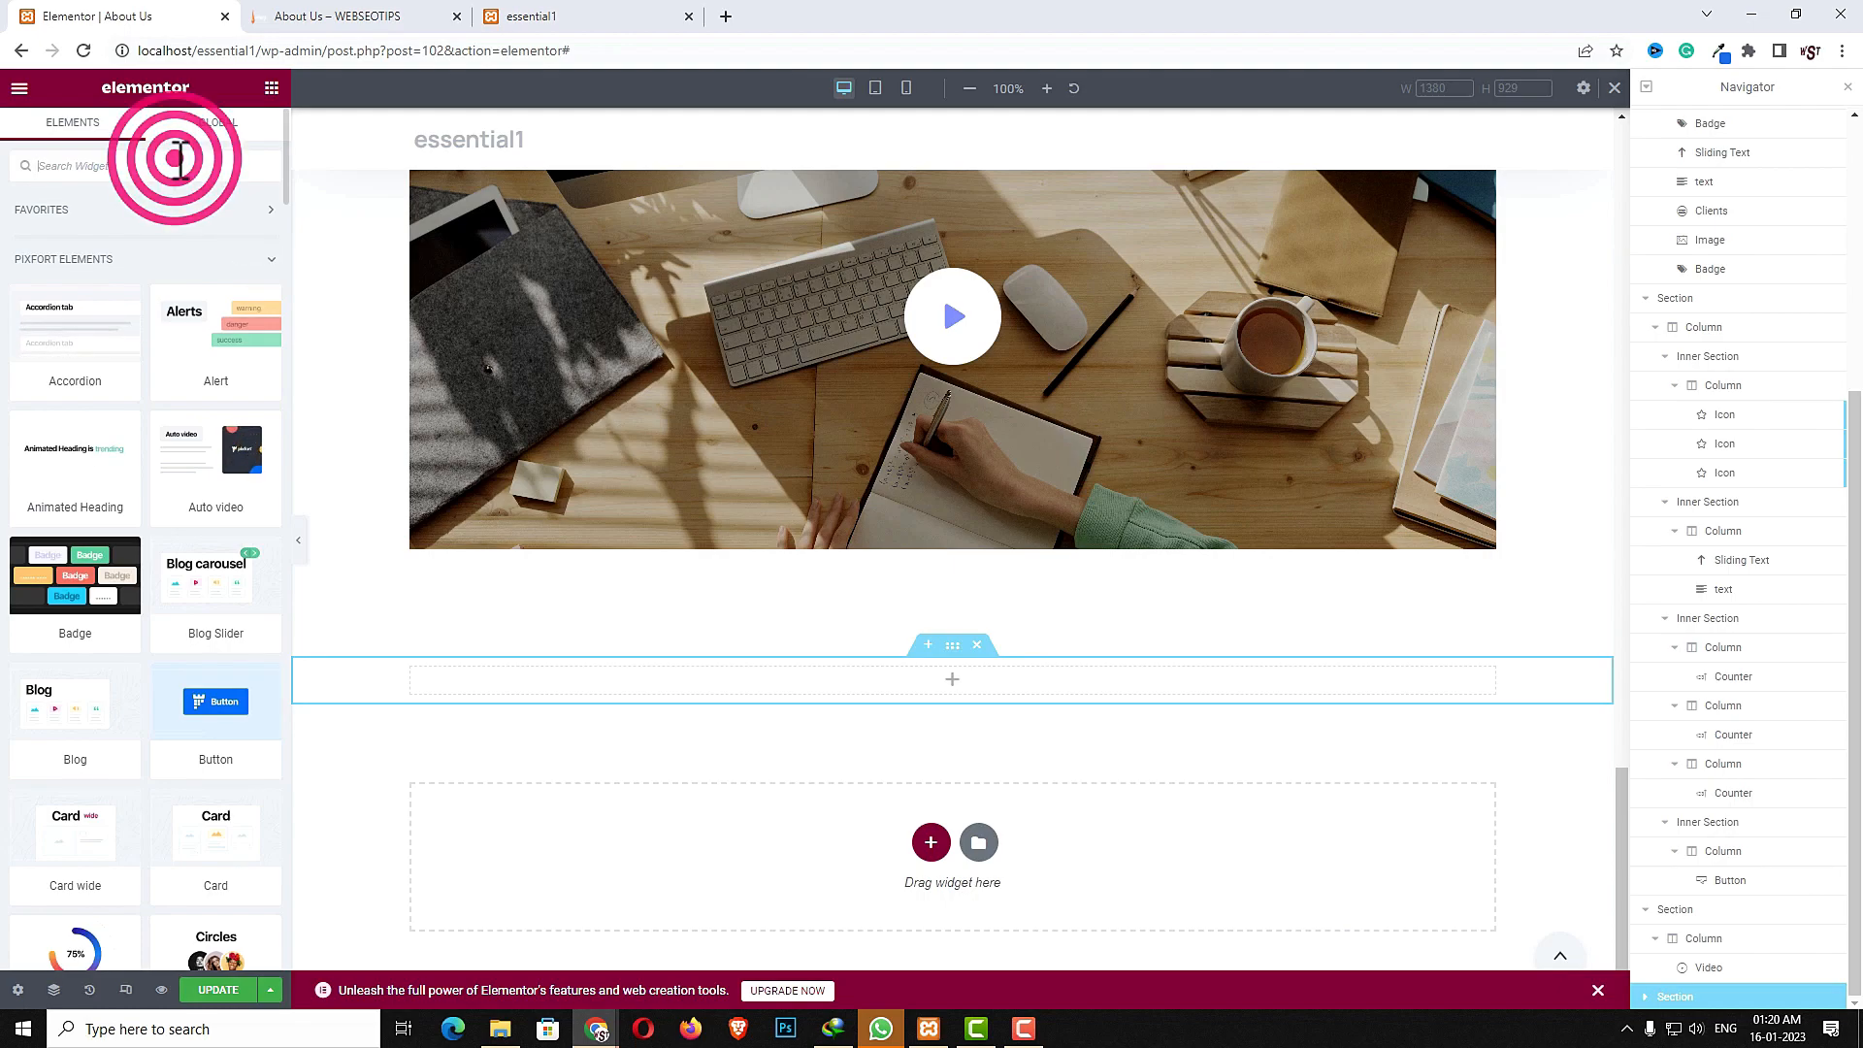
drag(73, 587, 936, 679)
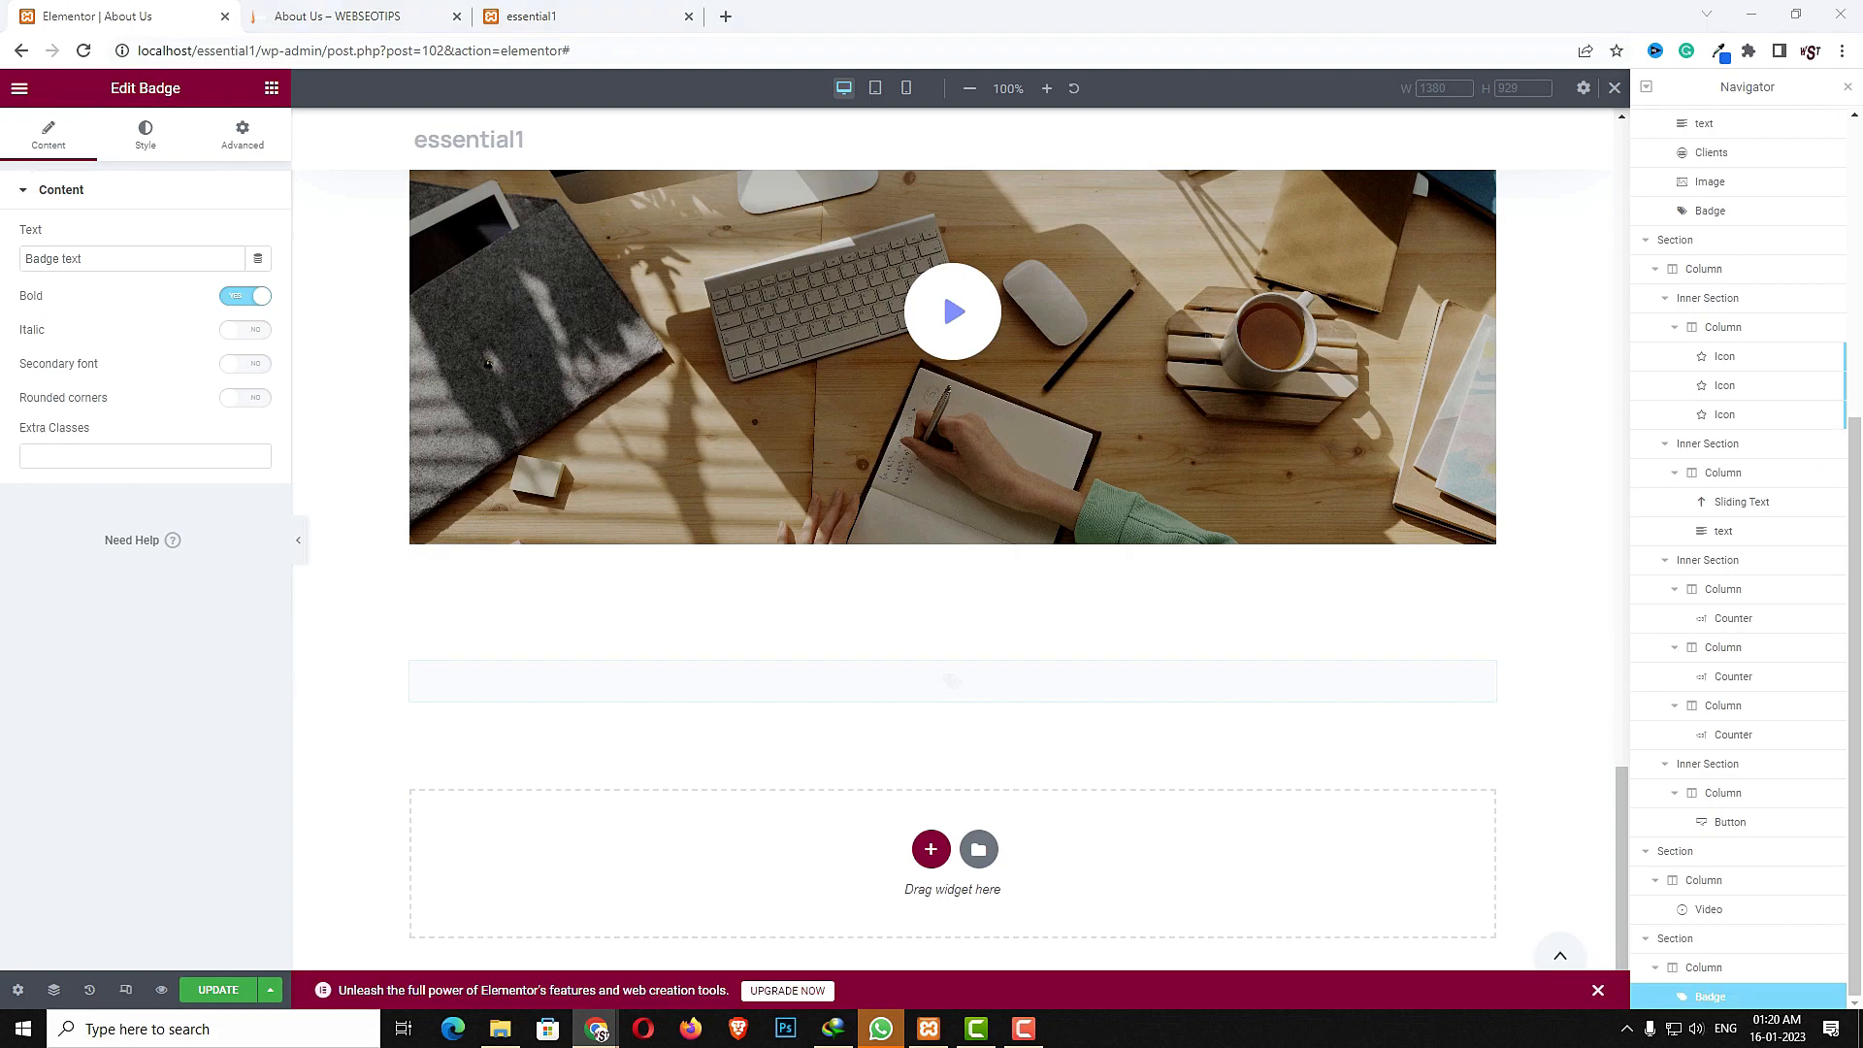
triple_click(138, 258)
text(Established in 2012)
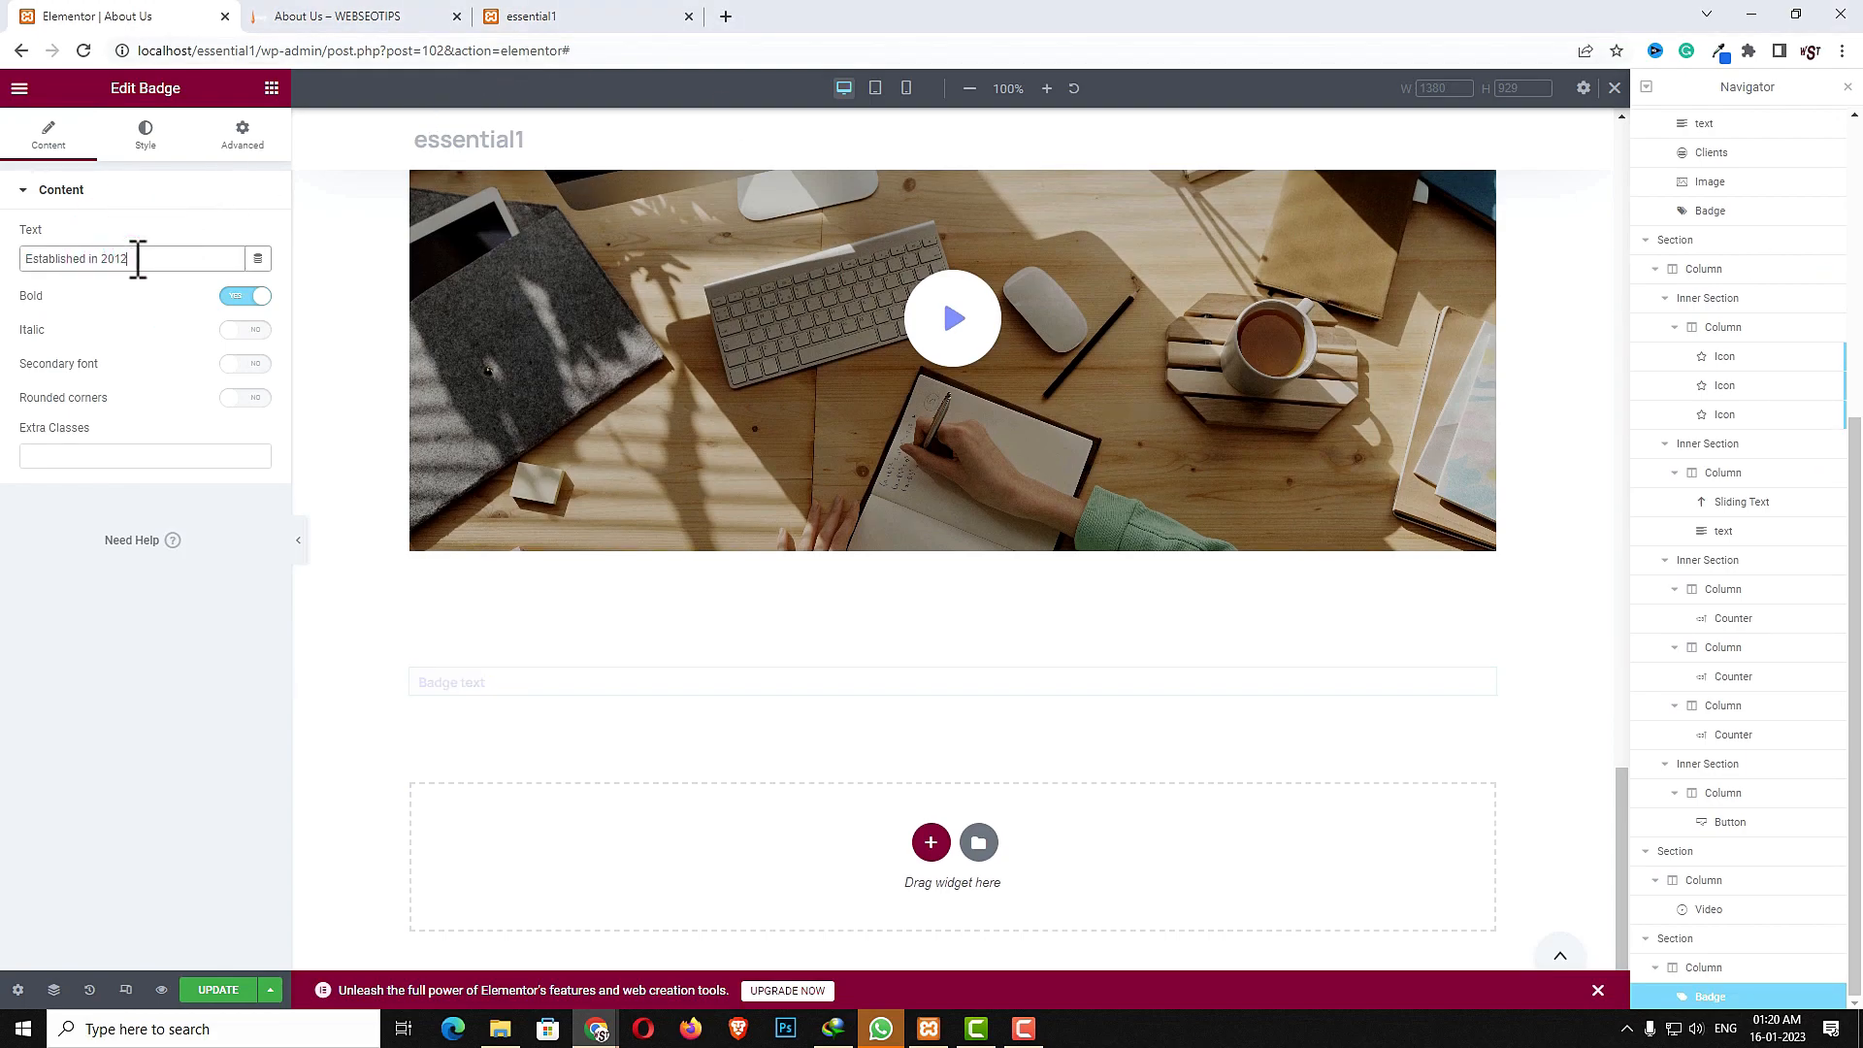
- Enable the badge's secondary font and set its text color to Black and background color to Gray 2
click(247, 364)
click(150, 143)
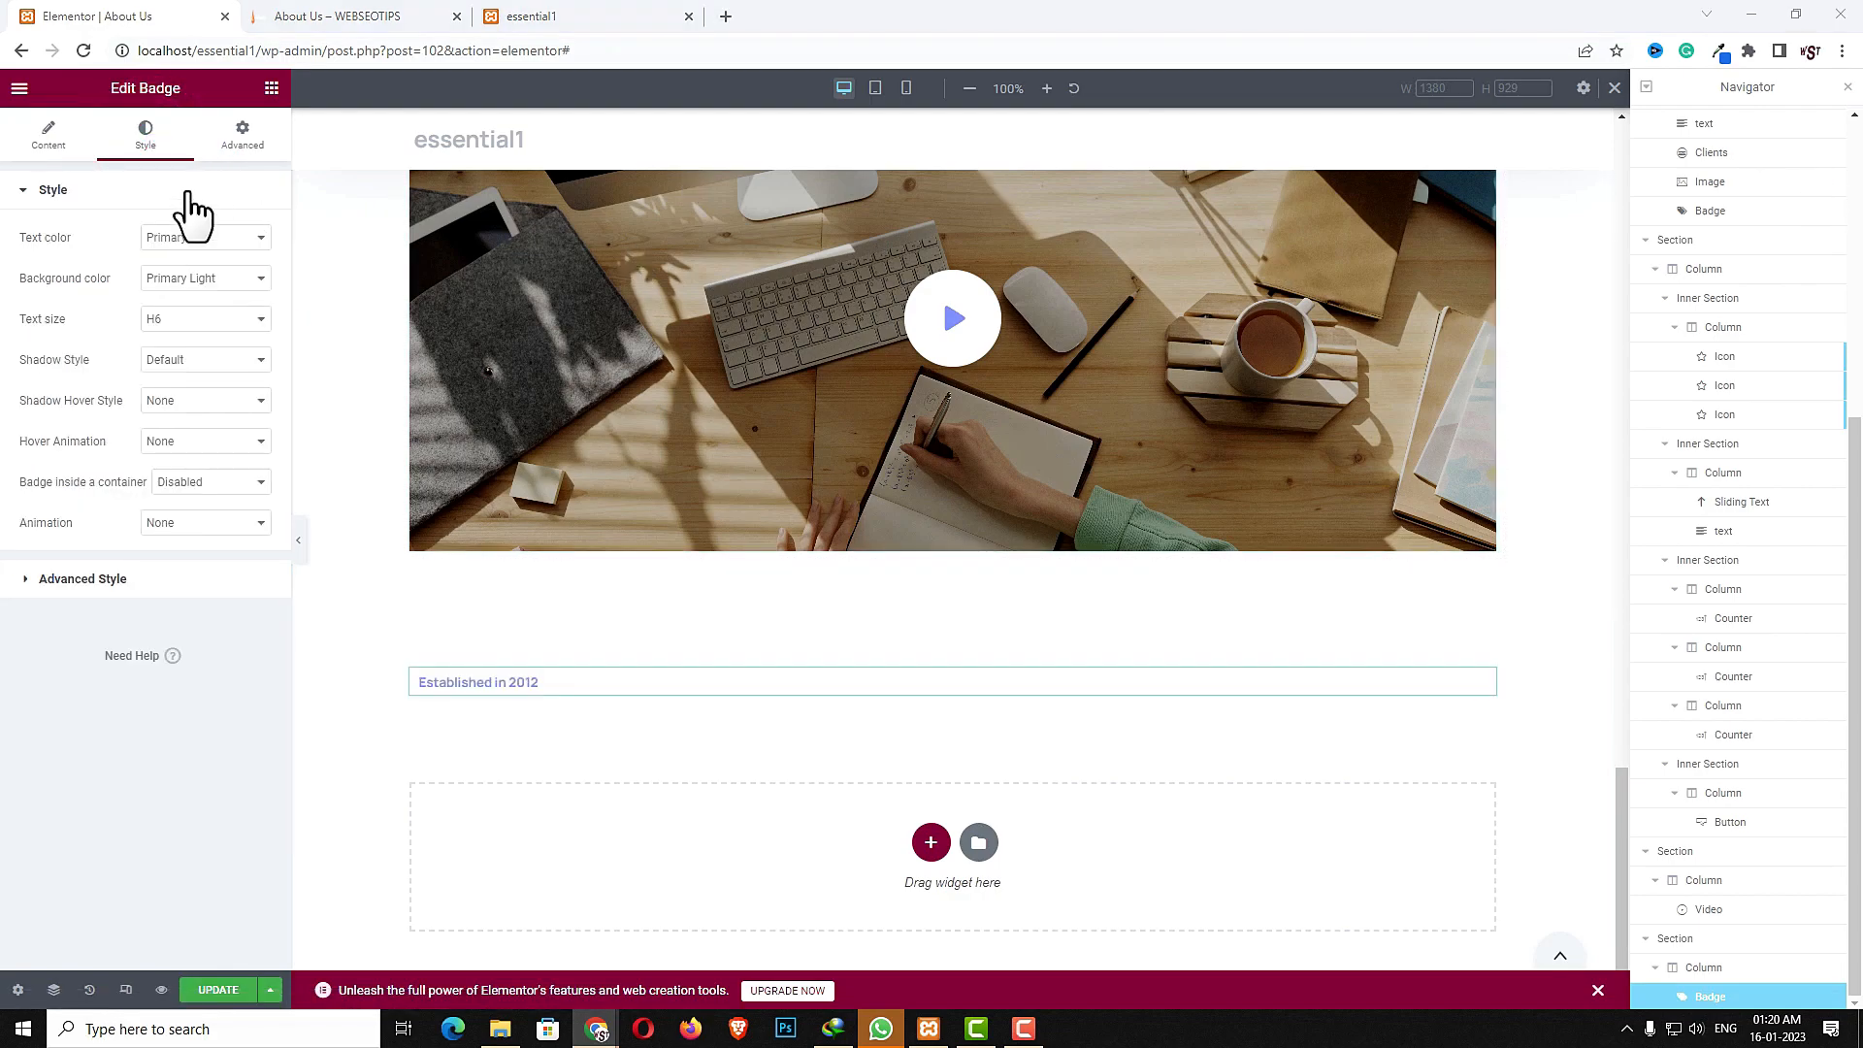
click(177, 238)
click(172, 338)
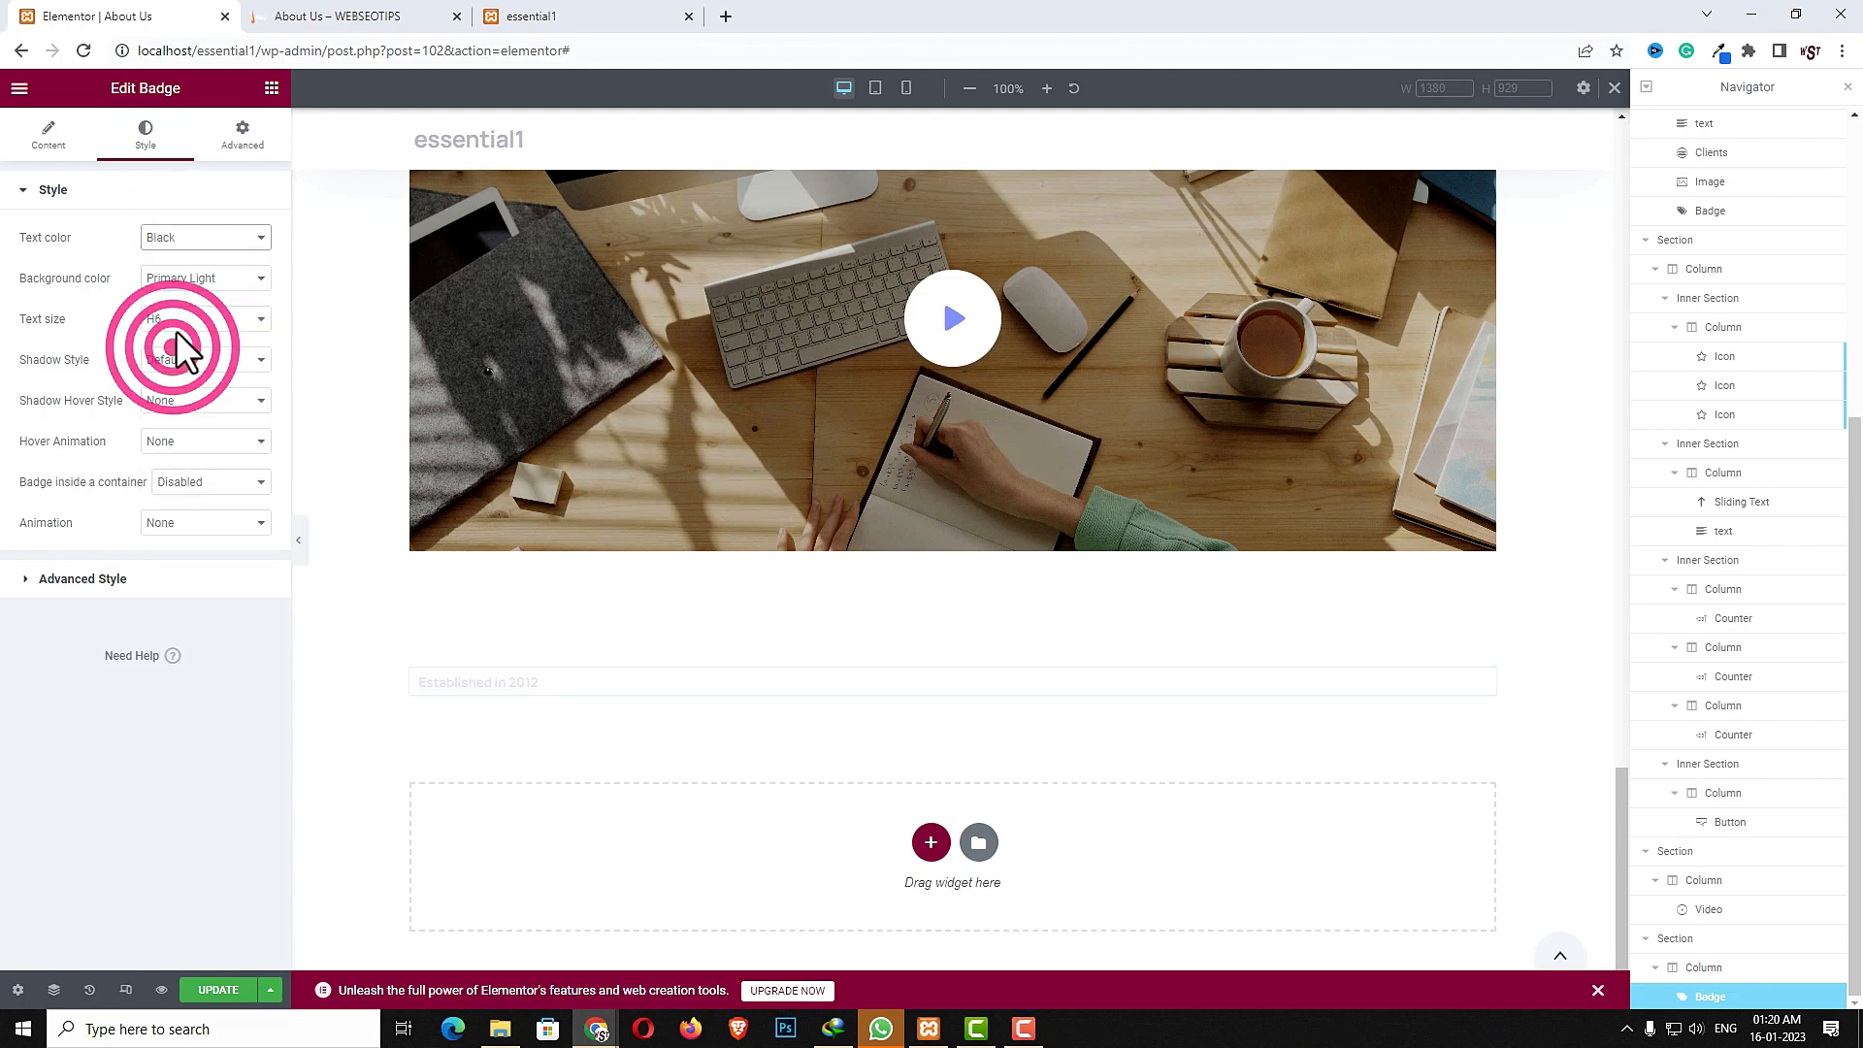
click(189, 279)
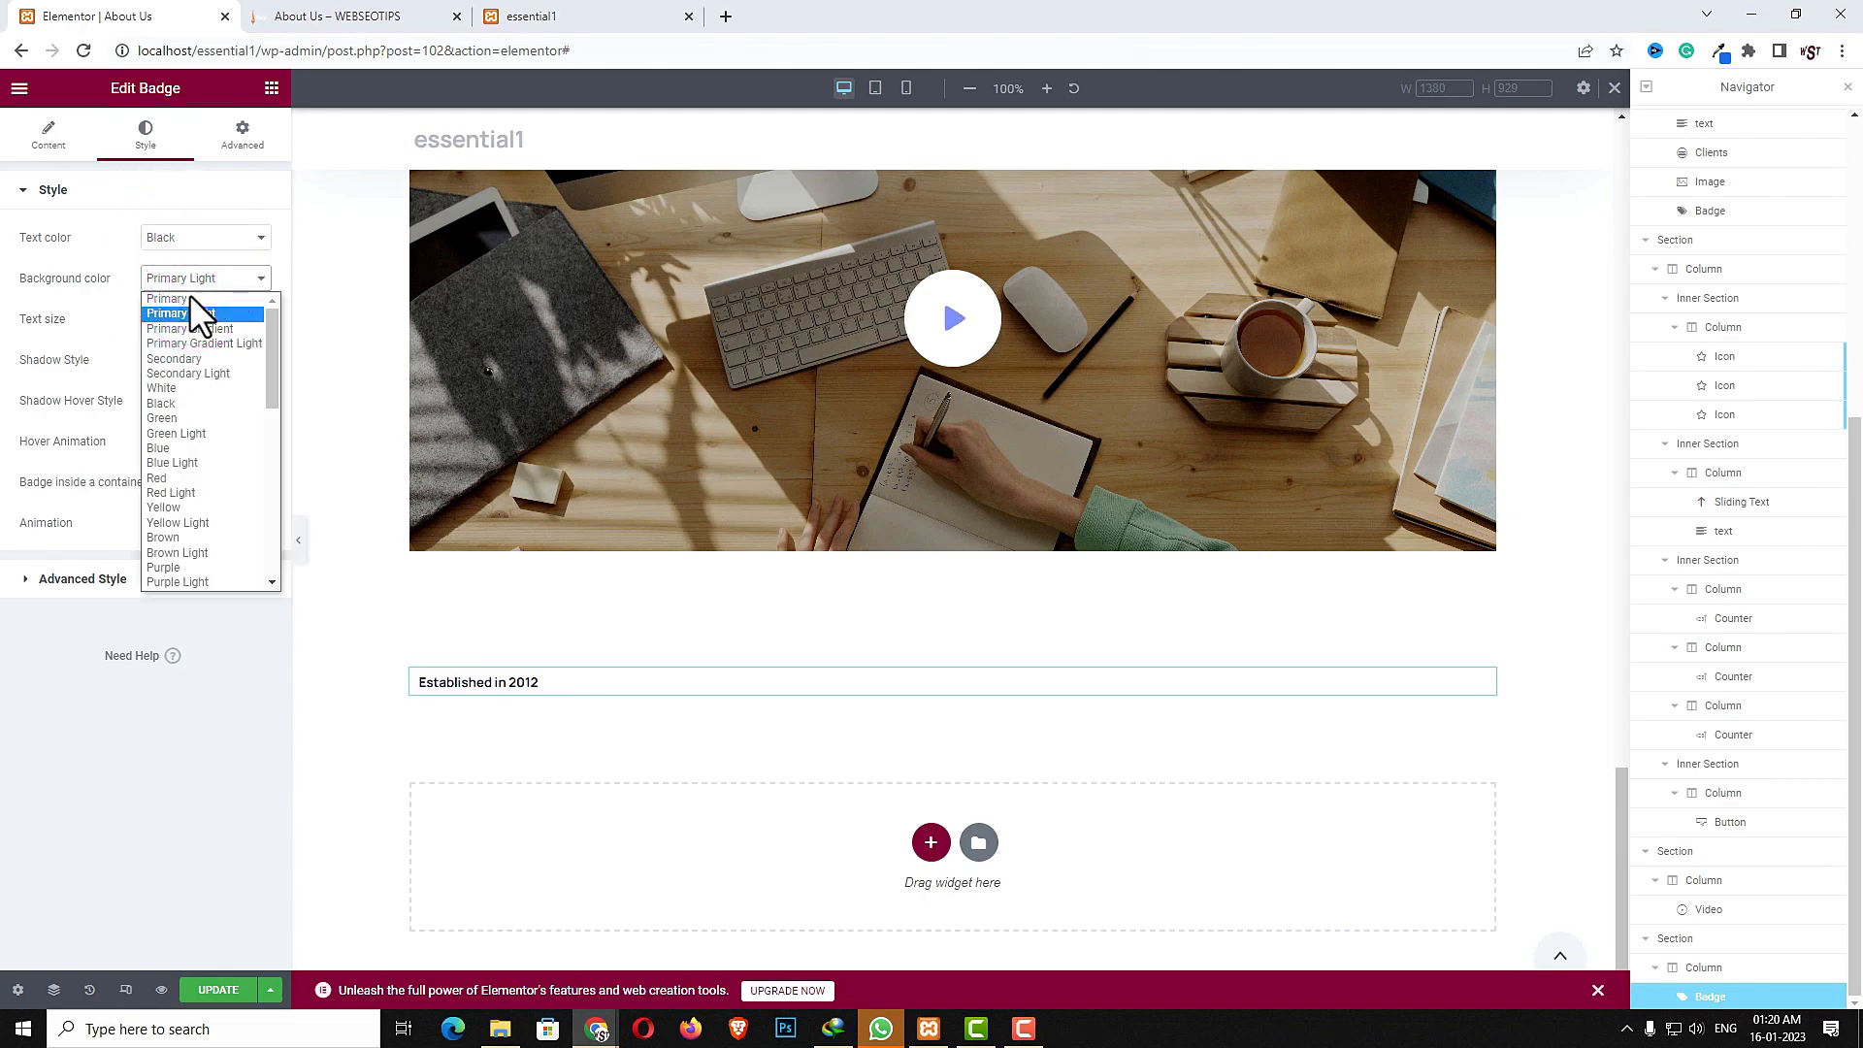
scroll(187, 456, down, 5)
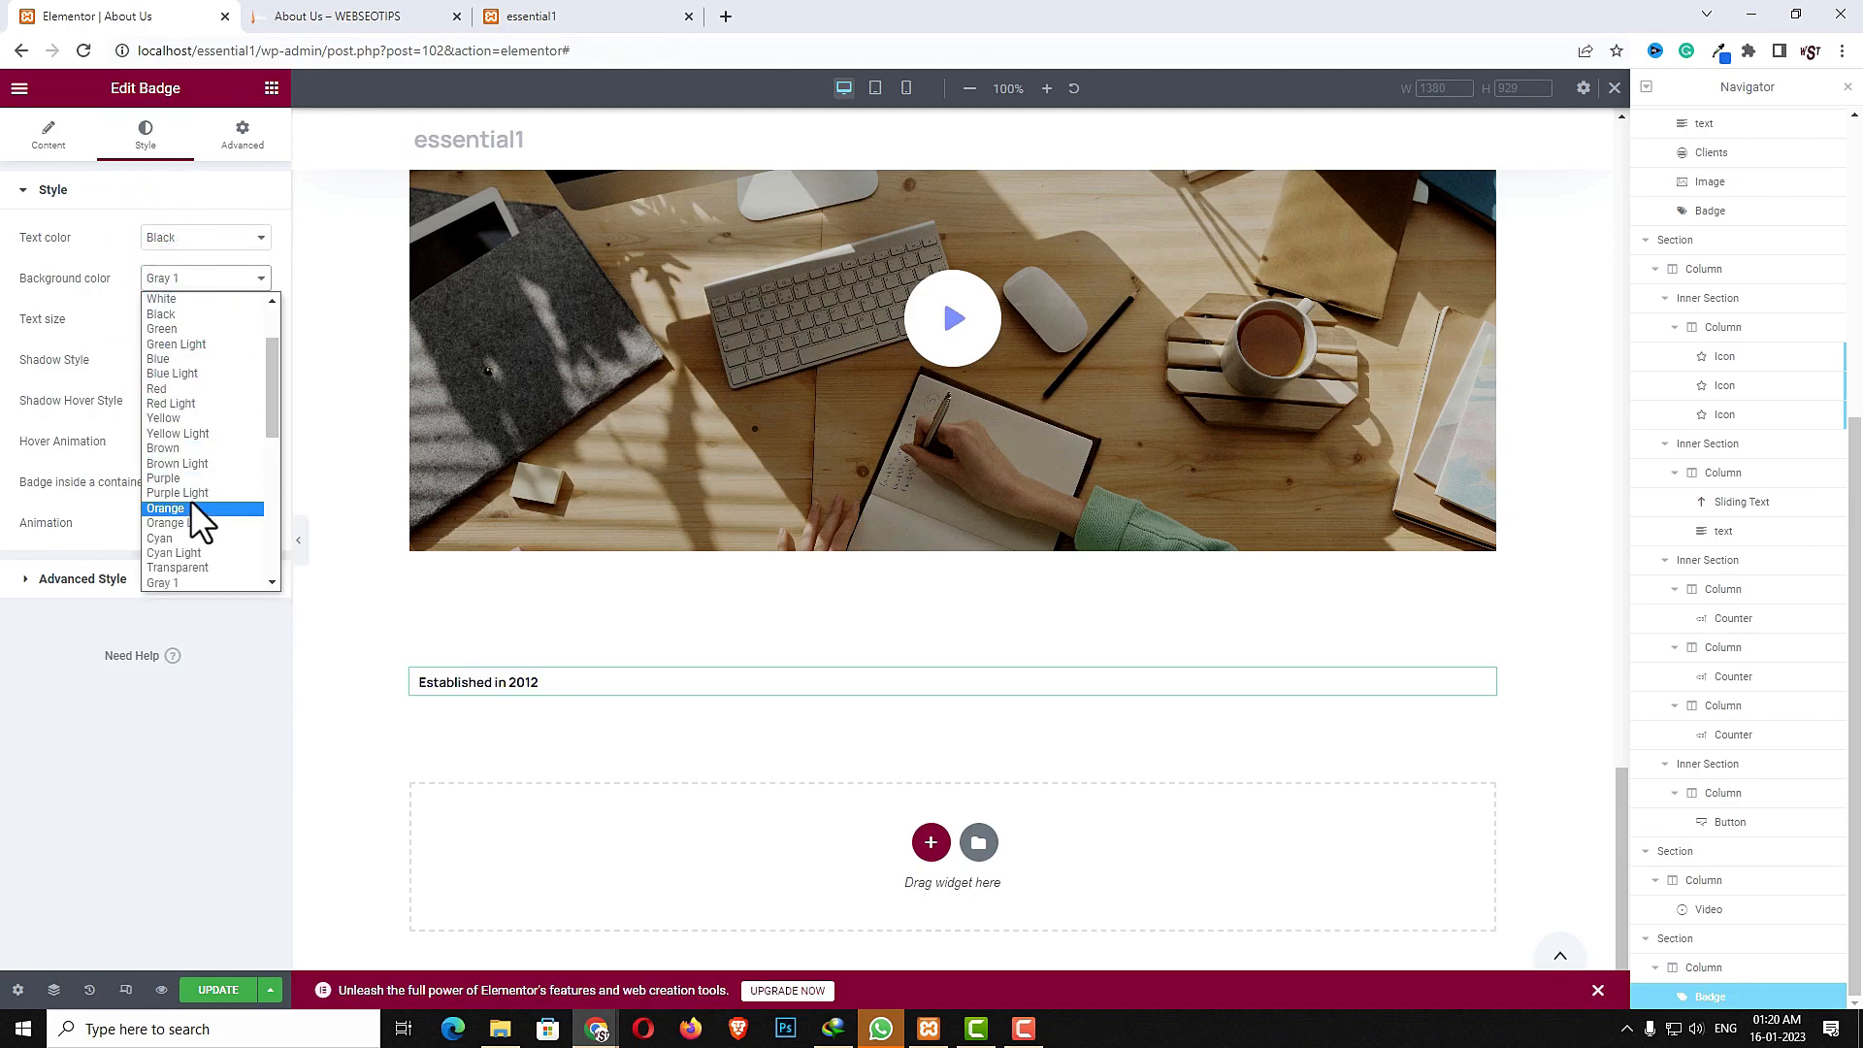
click(180, 404)
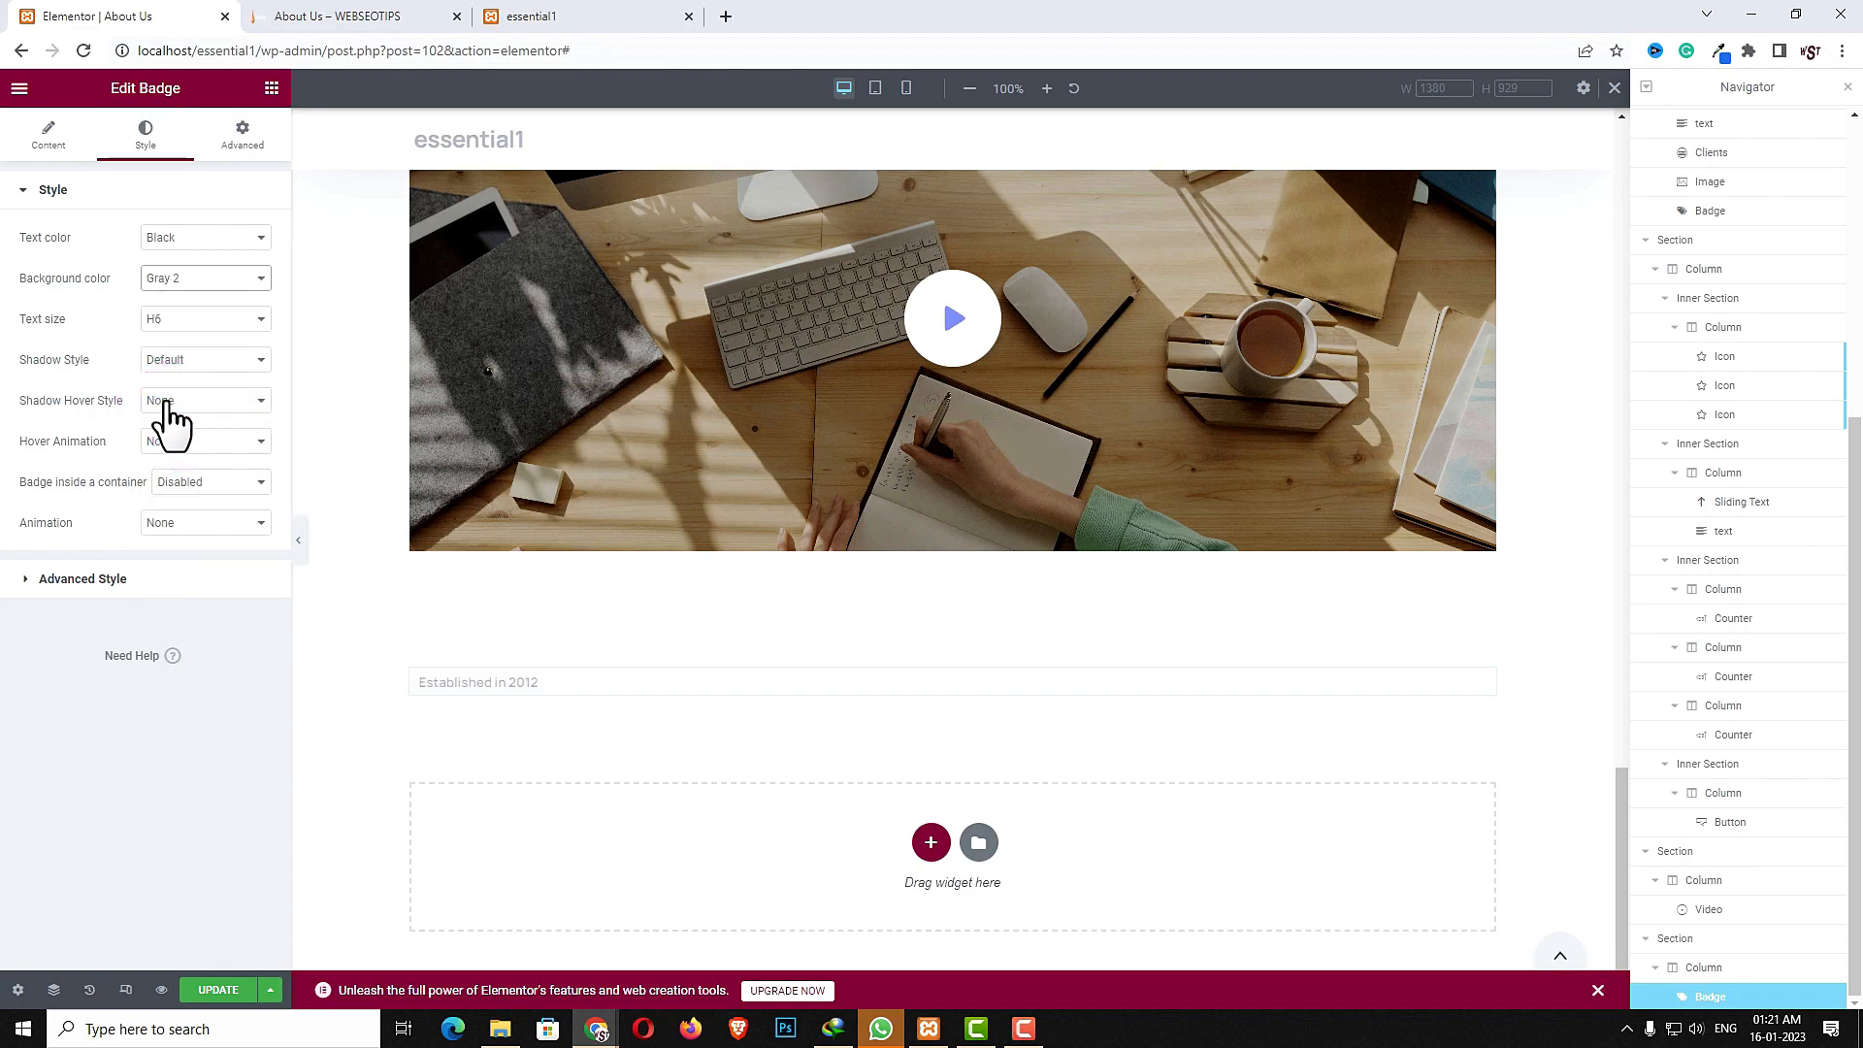
- Set the badge's shadow style to Medium shadow and shadow hover style to Large hover shadow
click(183, 361)
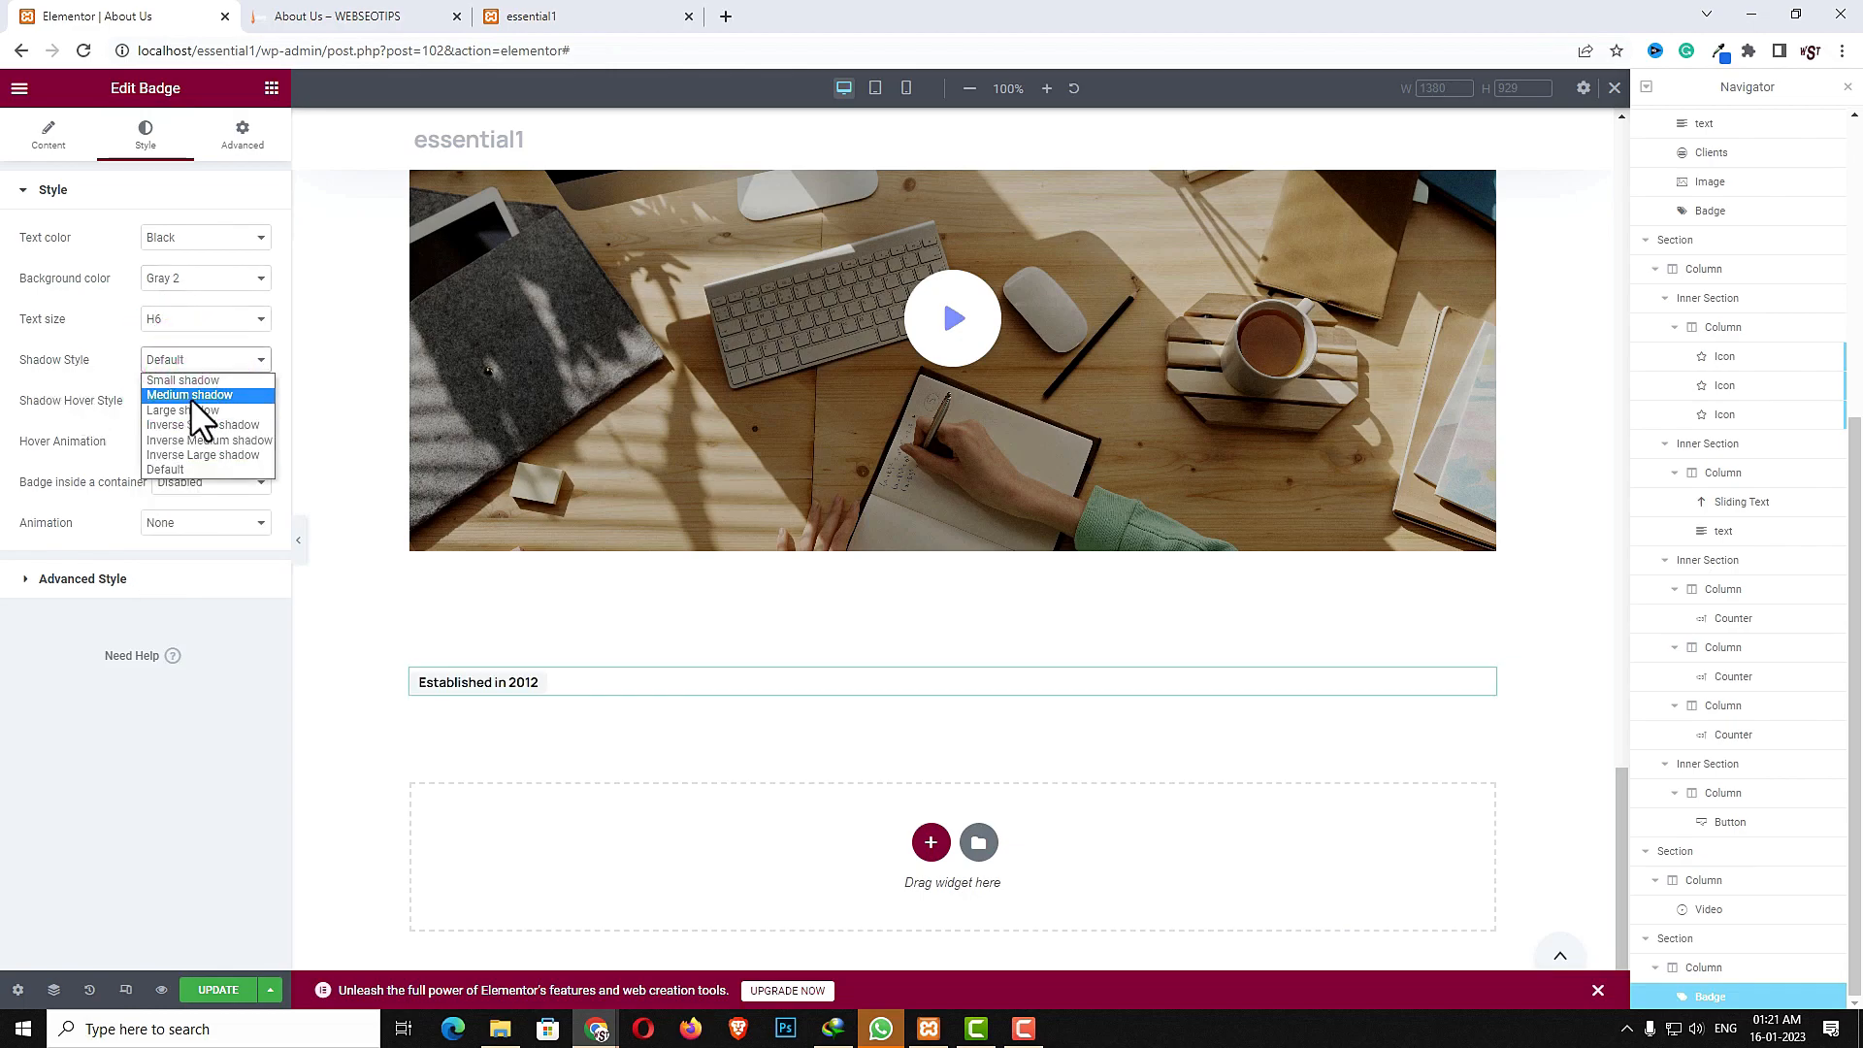
click(190, 396)
click(173, 402)
click(178, 448)
- Set the badge's hover animation to Fly Medium and center-align the badge
click(241, 446)
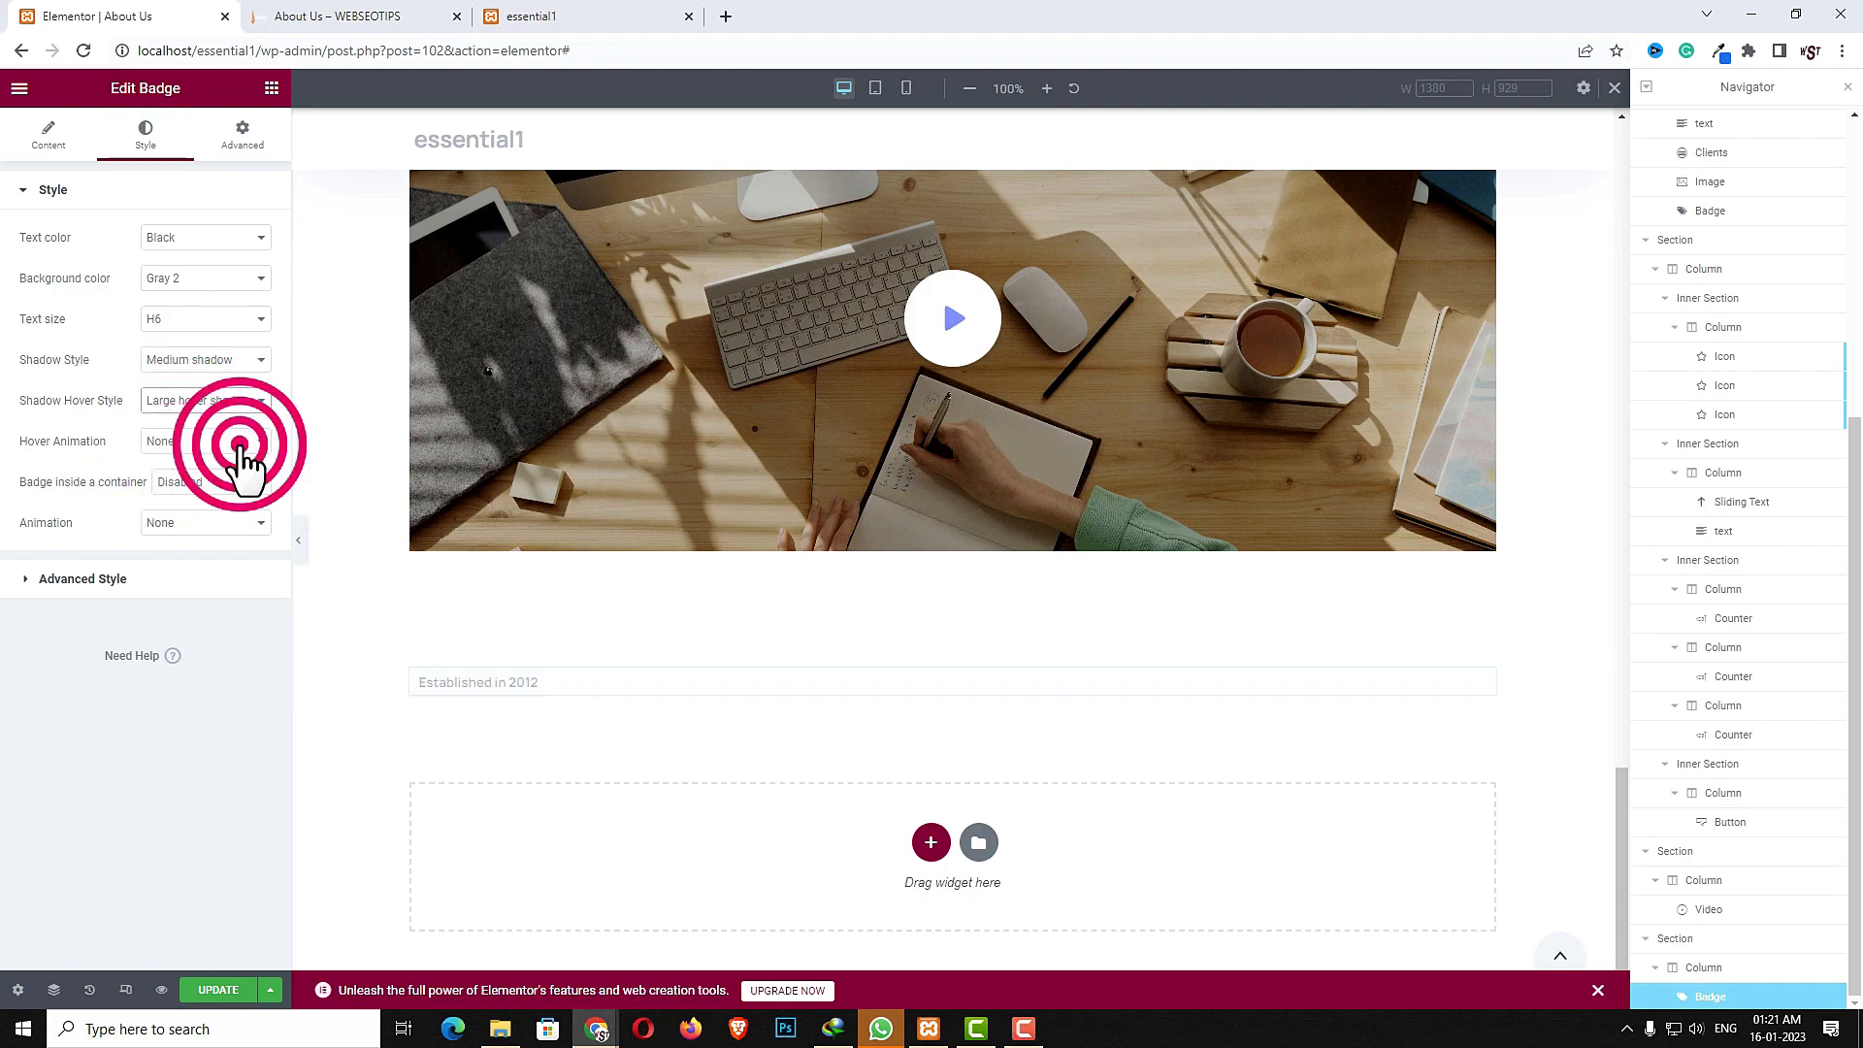
click(229, 486)
click(223, 483)
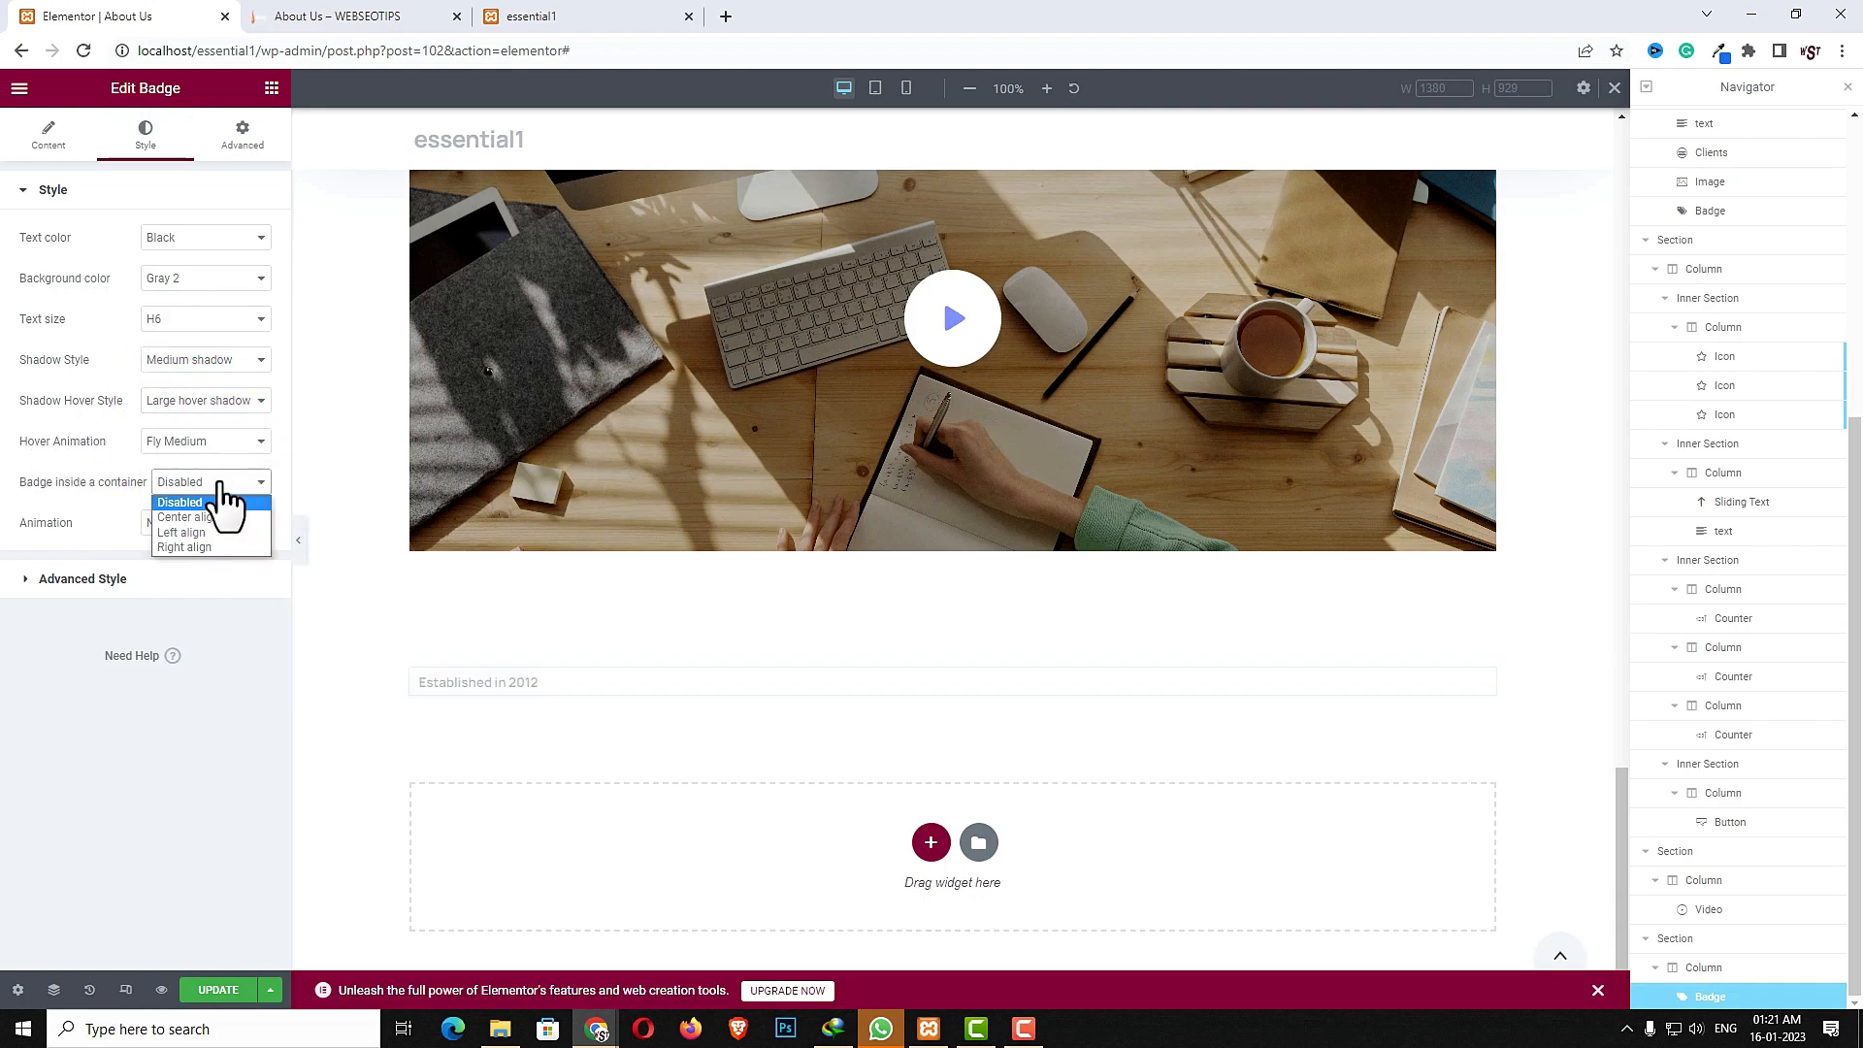
click(45, 491)
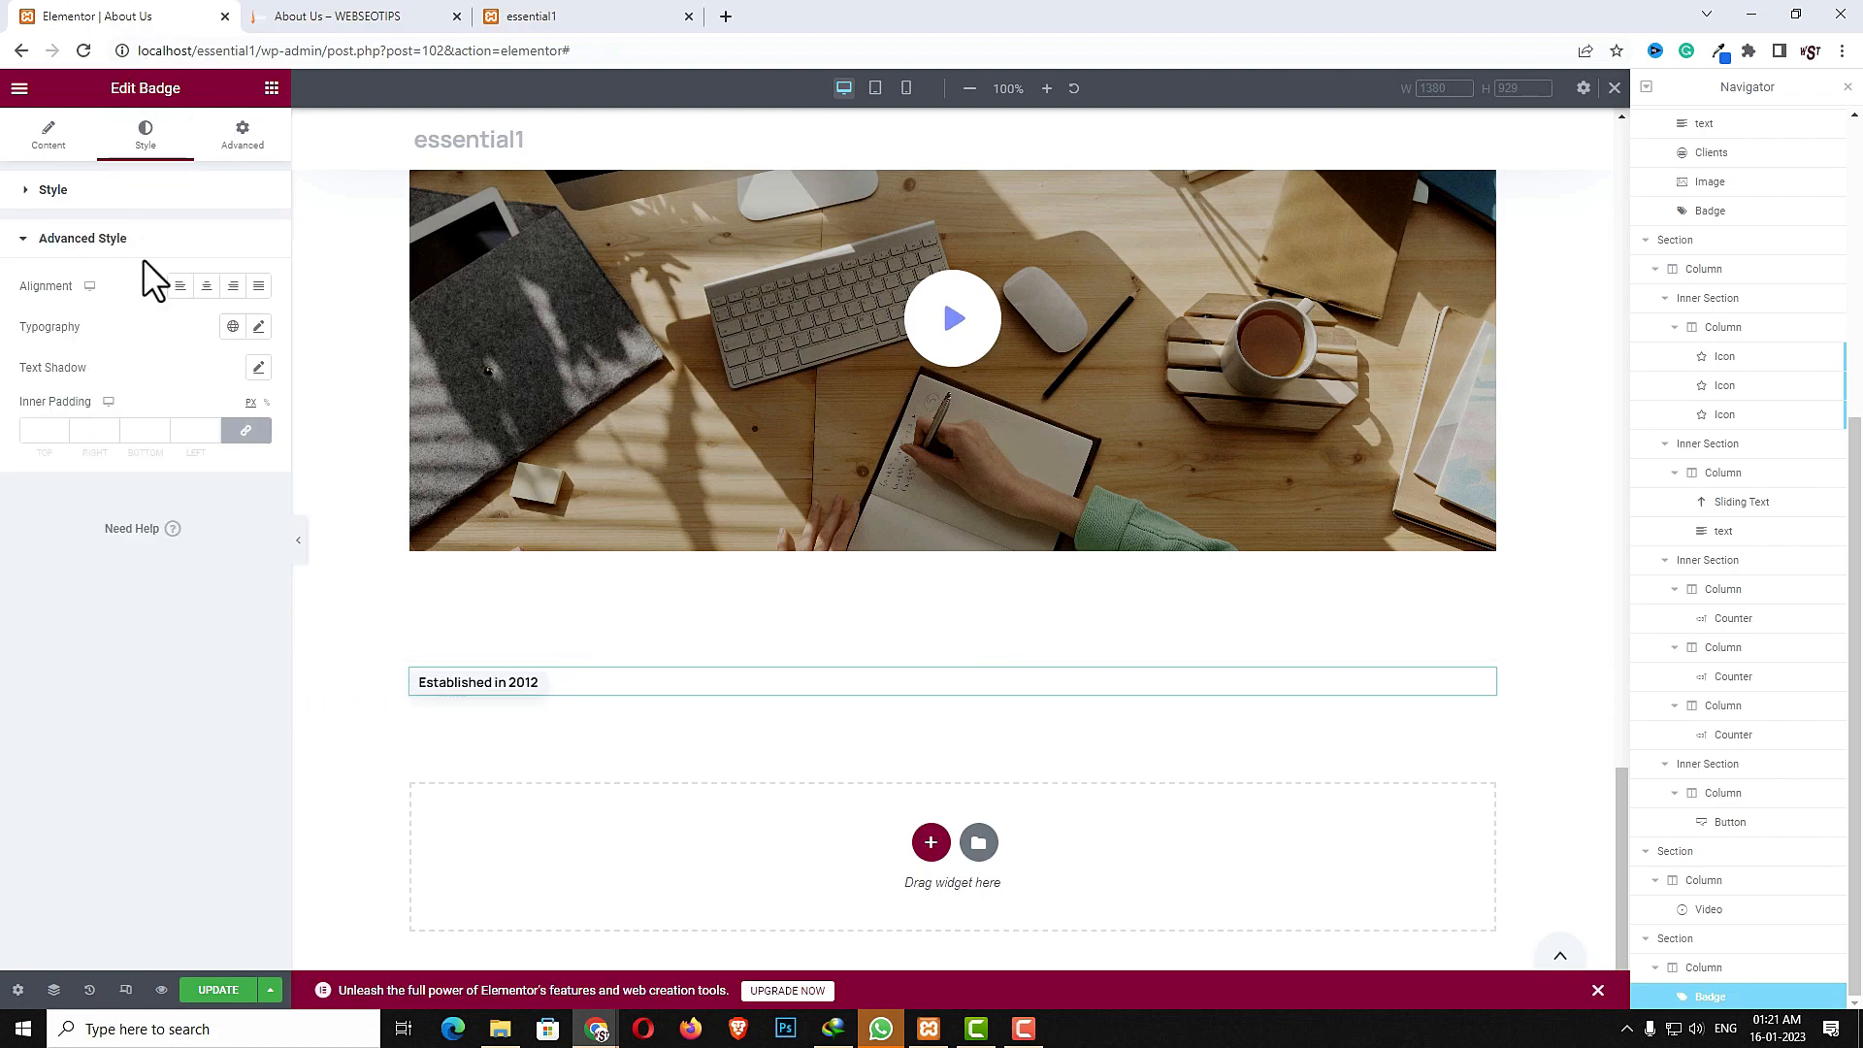
click(206, 287)
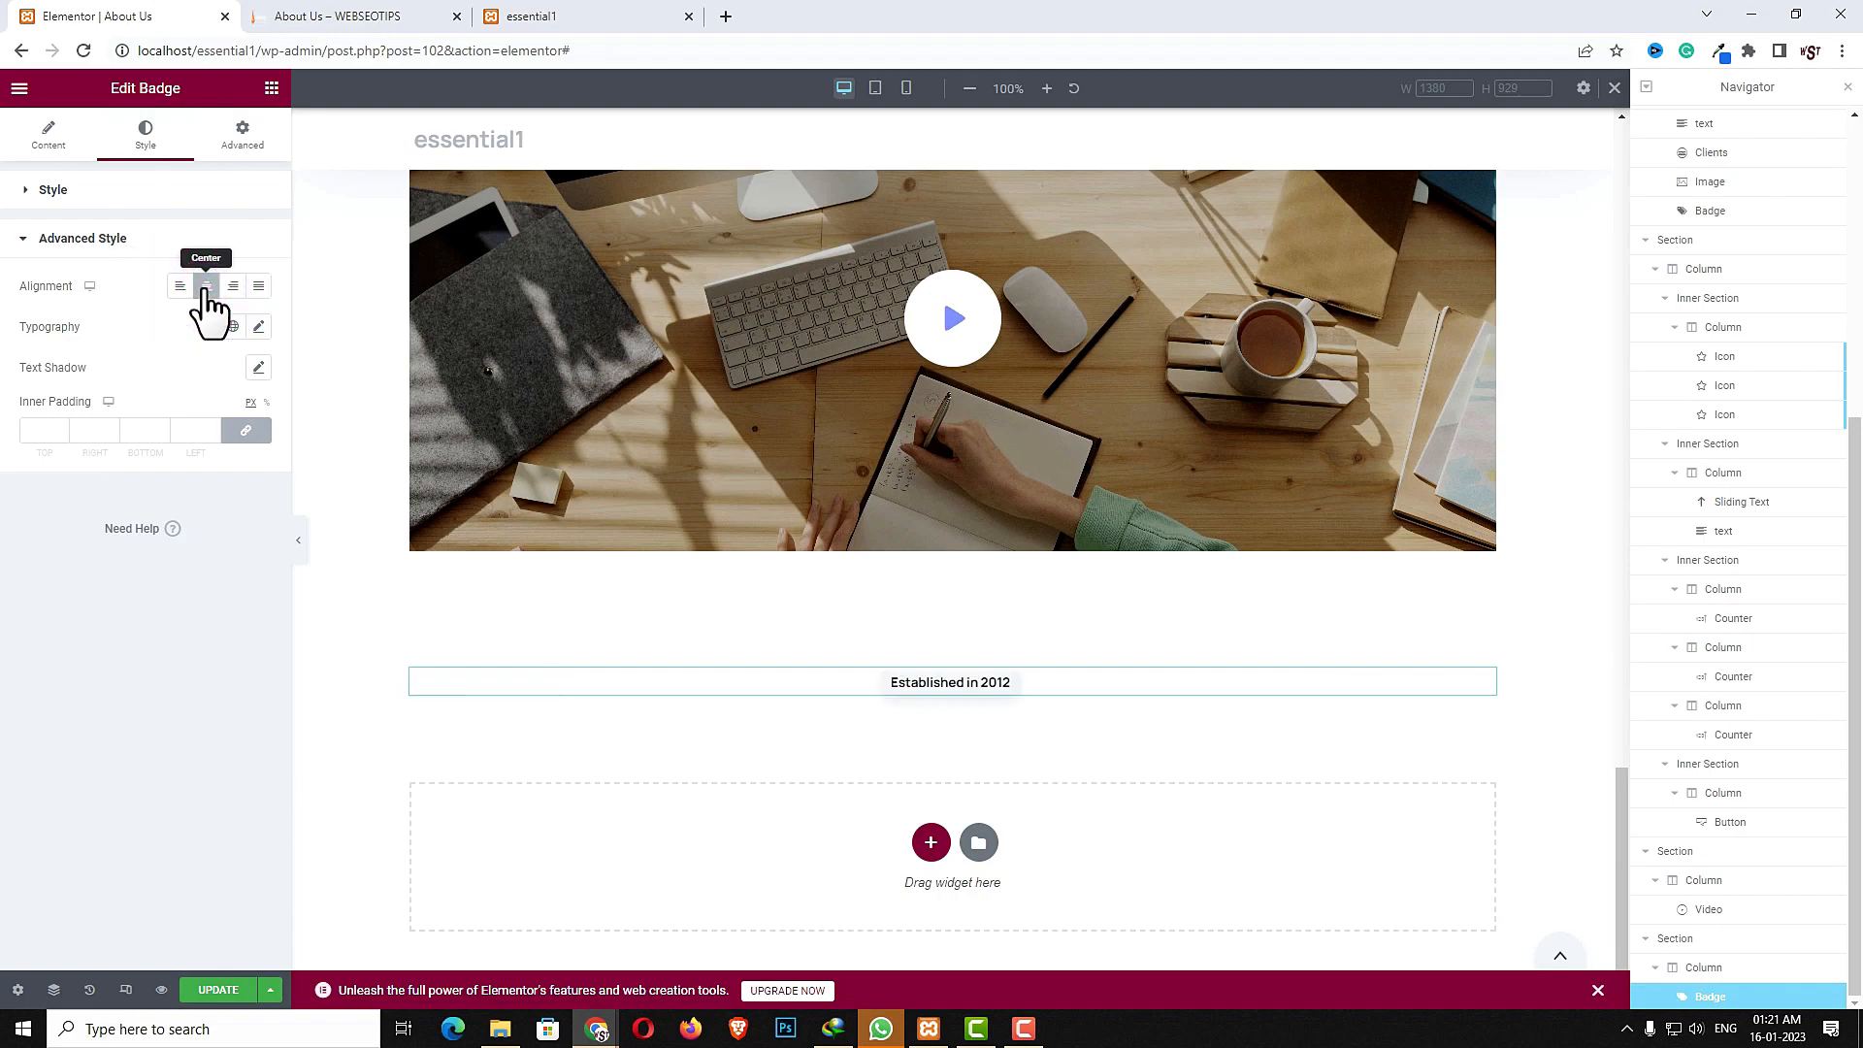
- Add a text widget below the badge
click(272, 89)
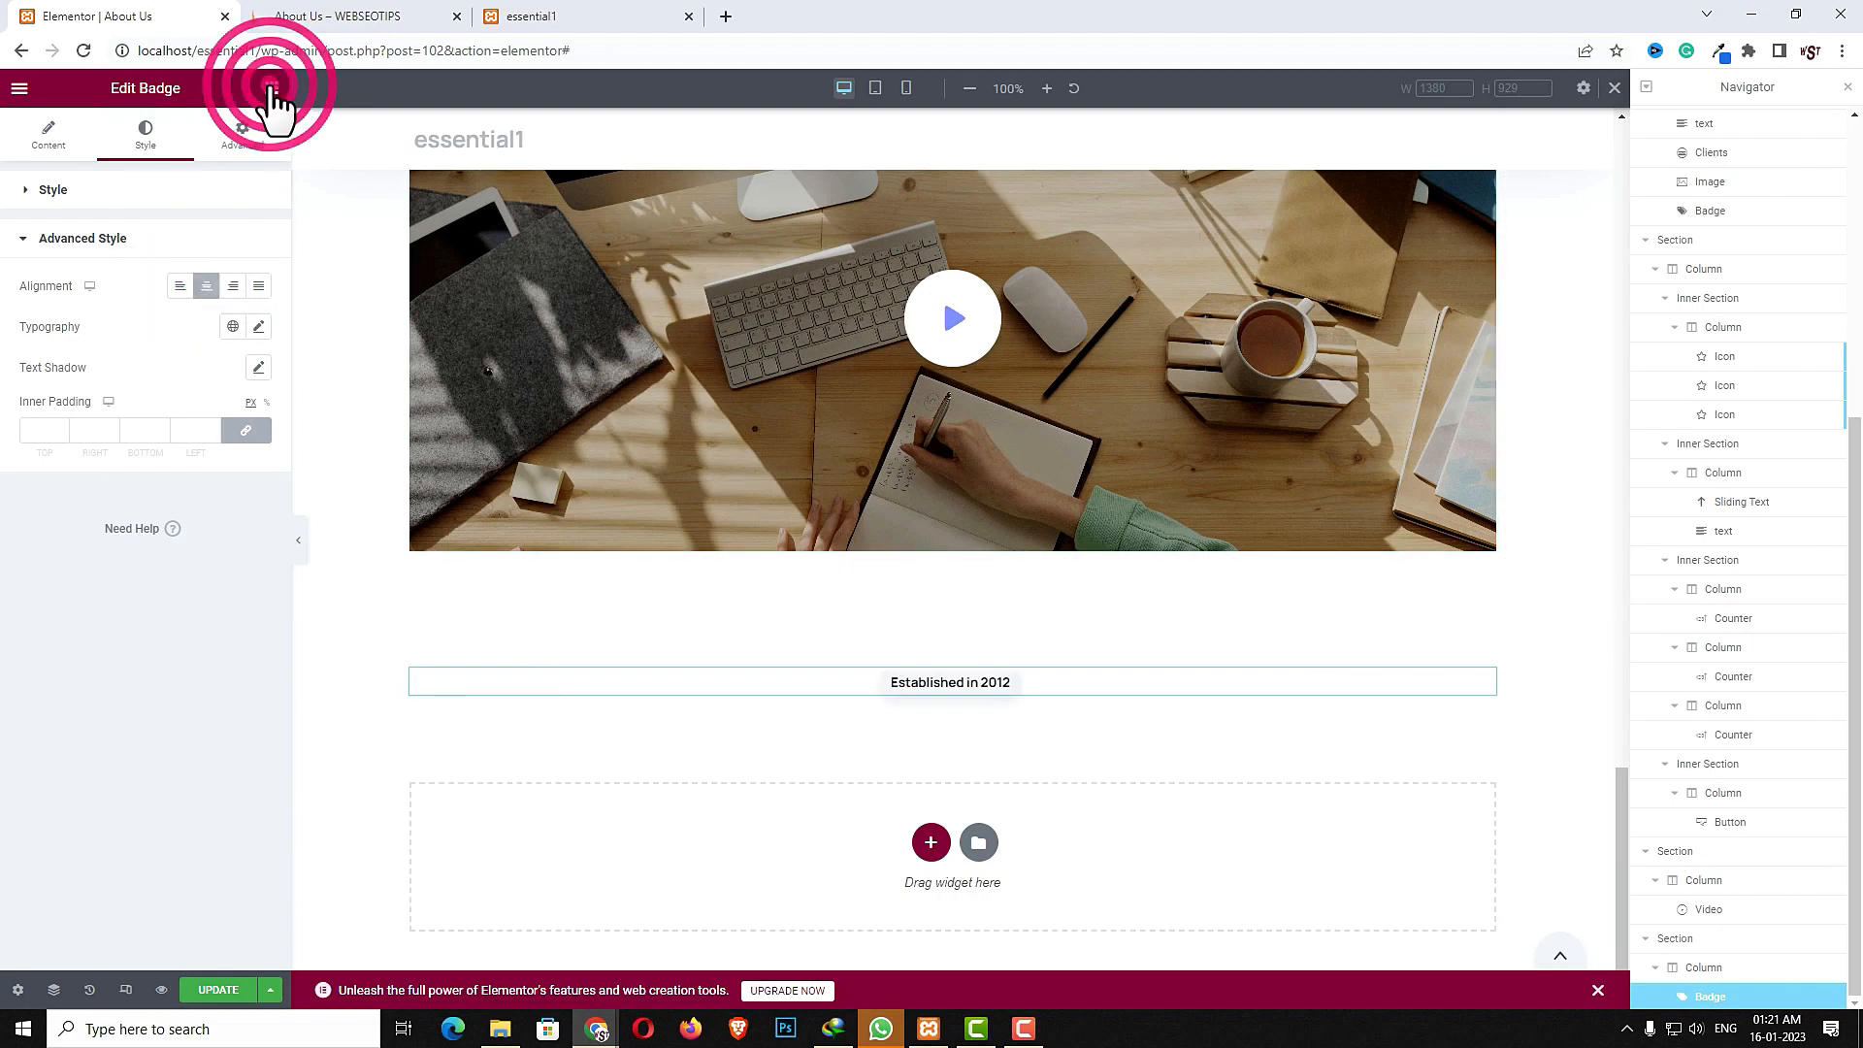
click(234, 170)
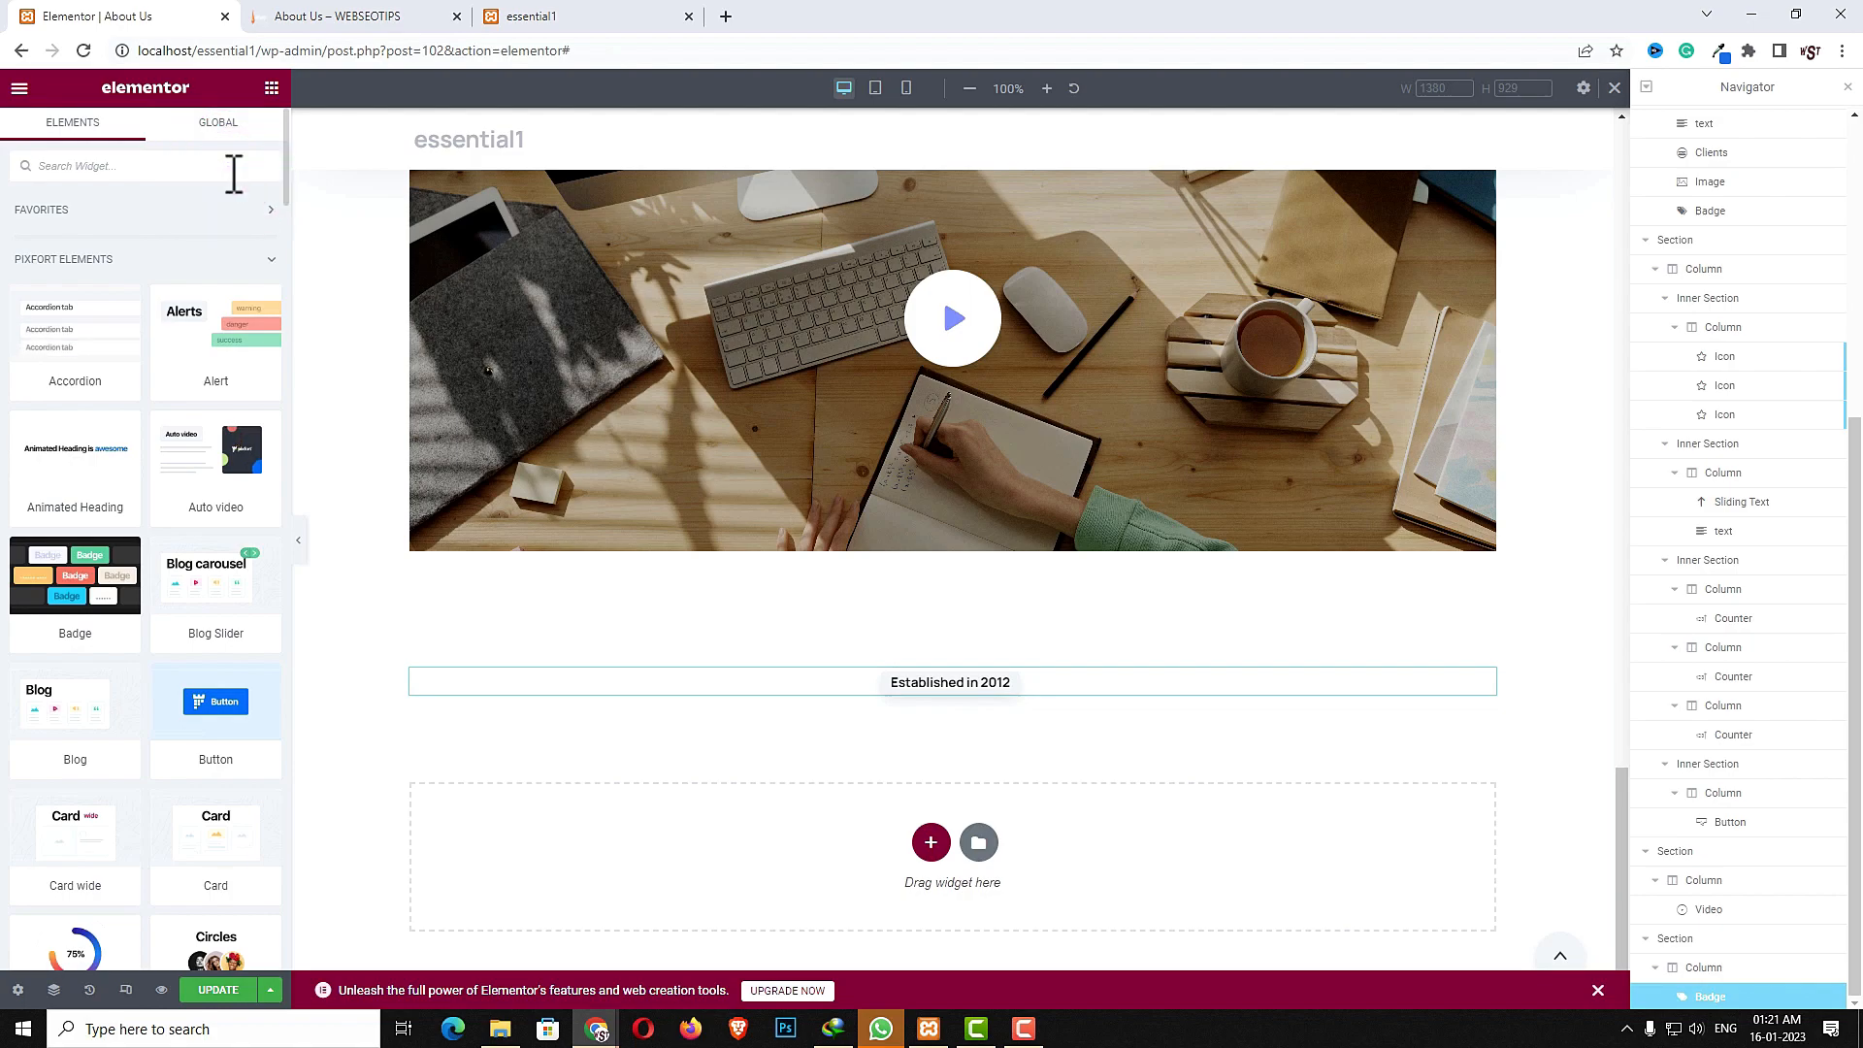
text(text)
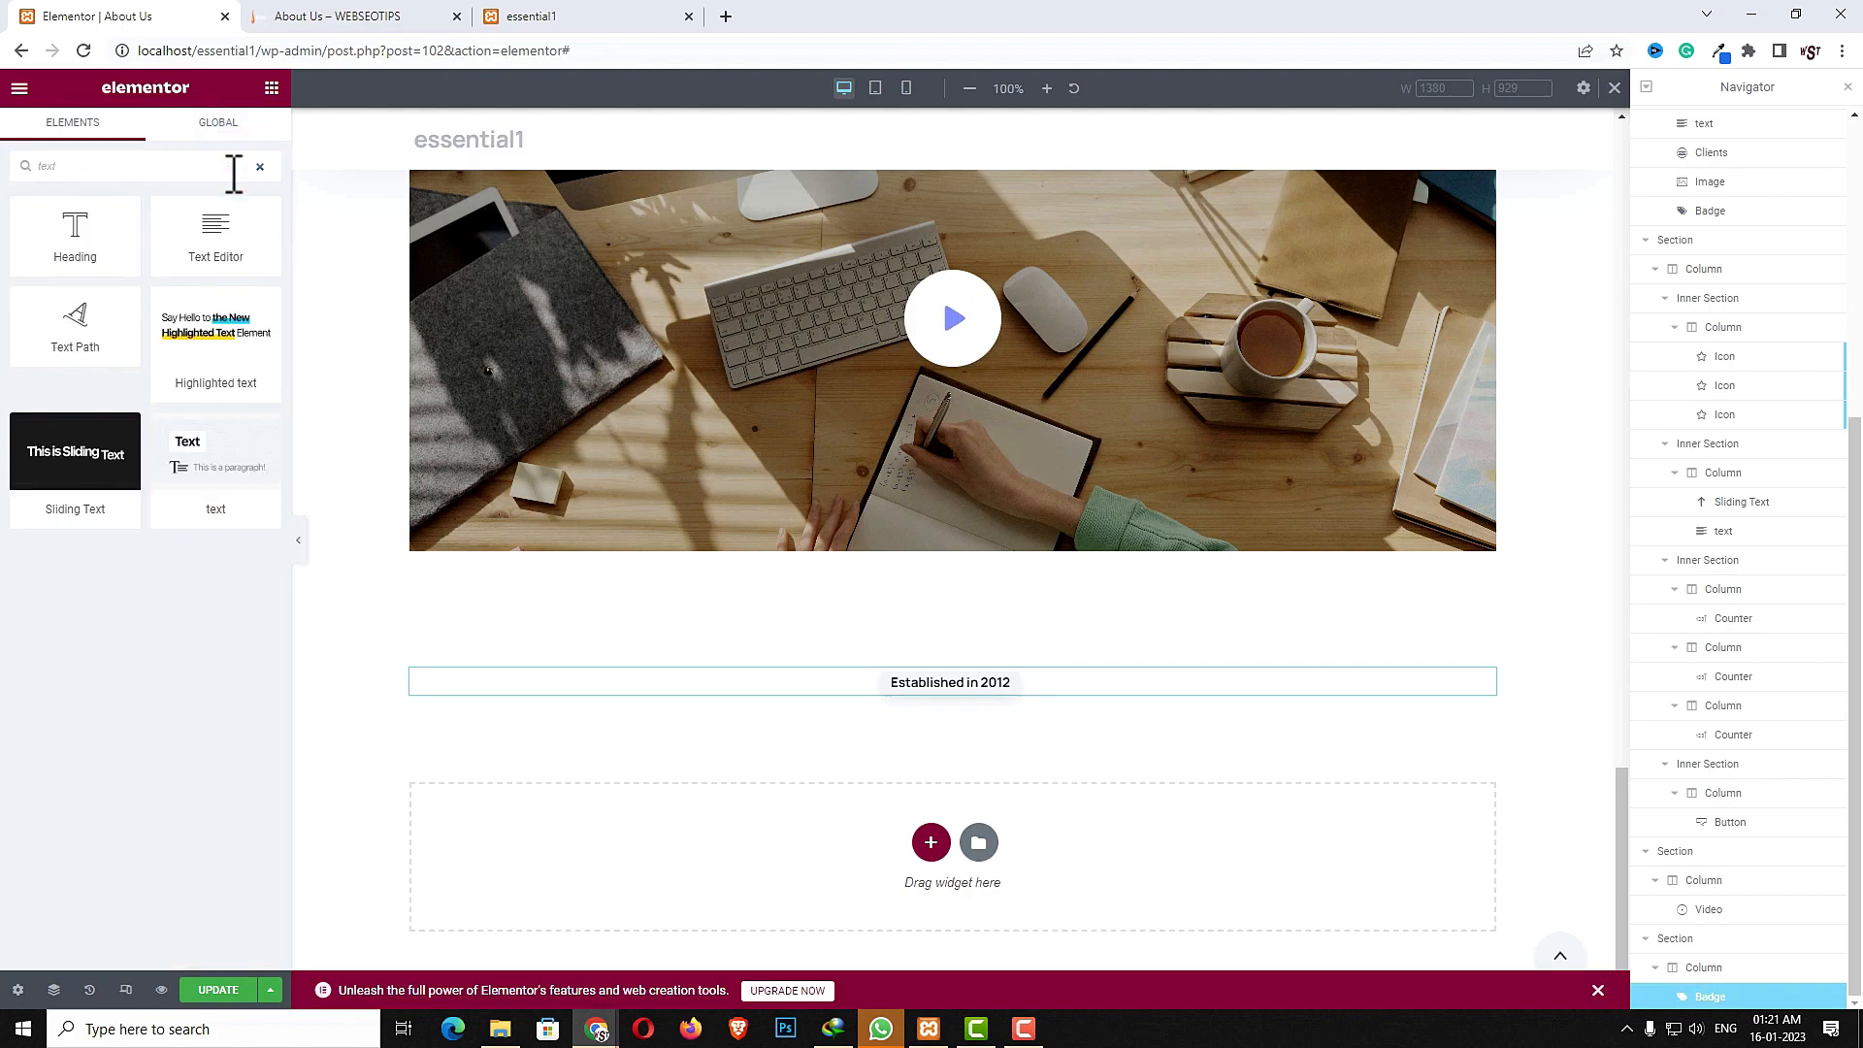
drag(189, 477, 969, 693)
- Set the text widget's padding to 20 top and 0 on the other sides
click(248, 142)
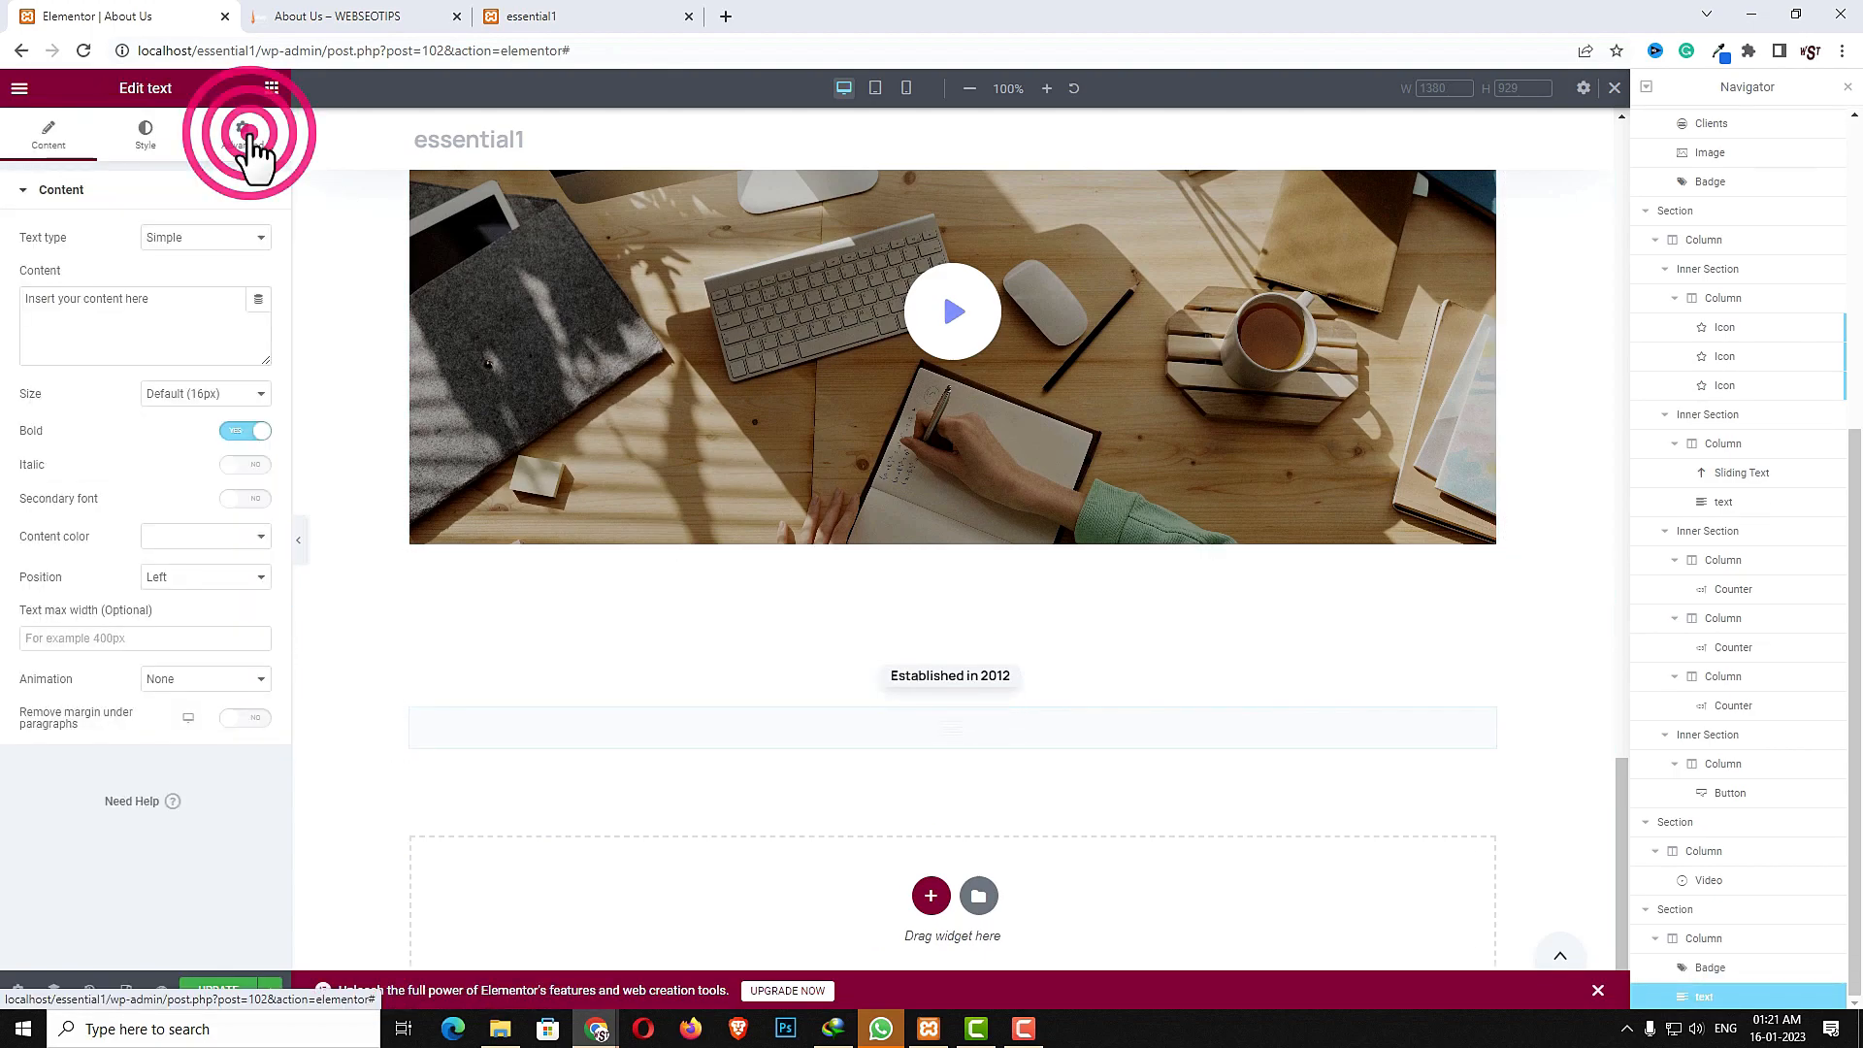
click(246, 336)
double_click(19, 336)
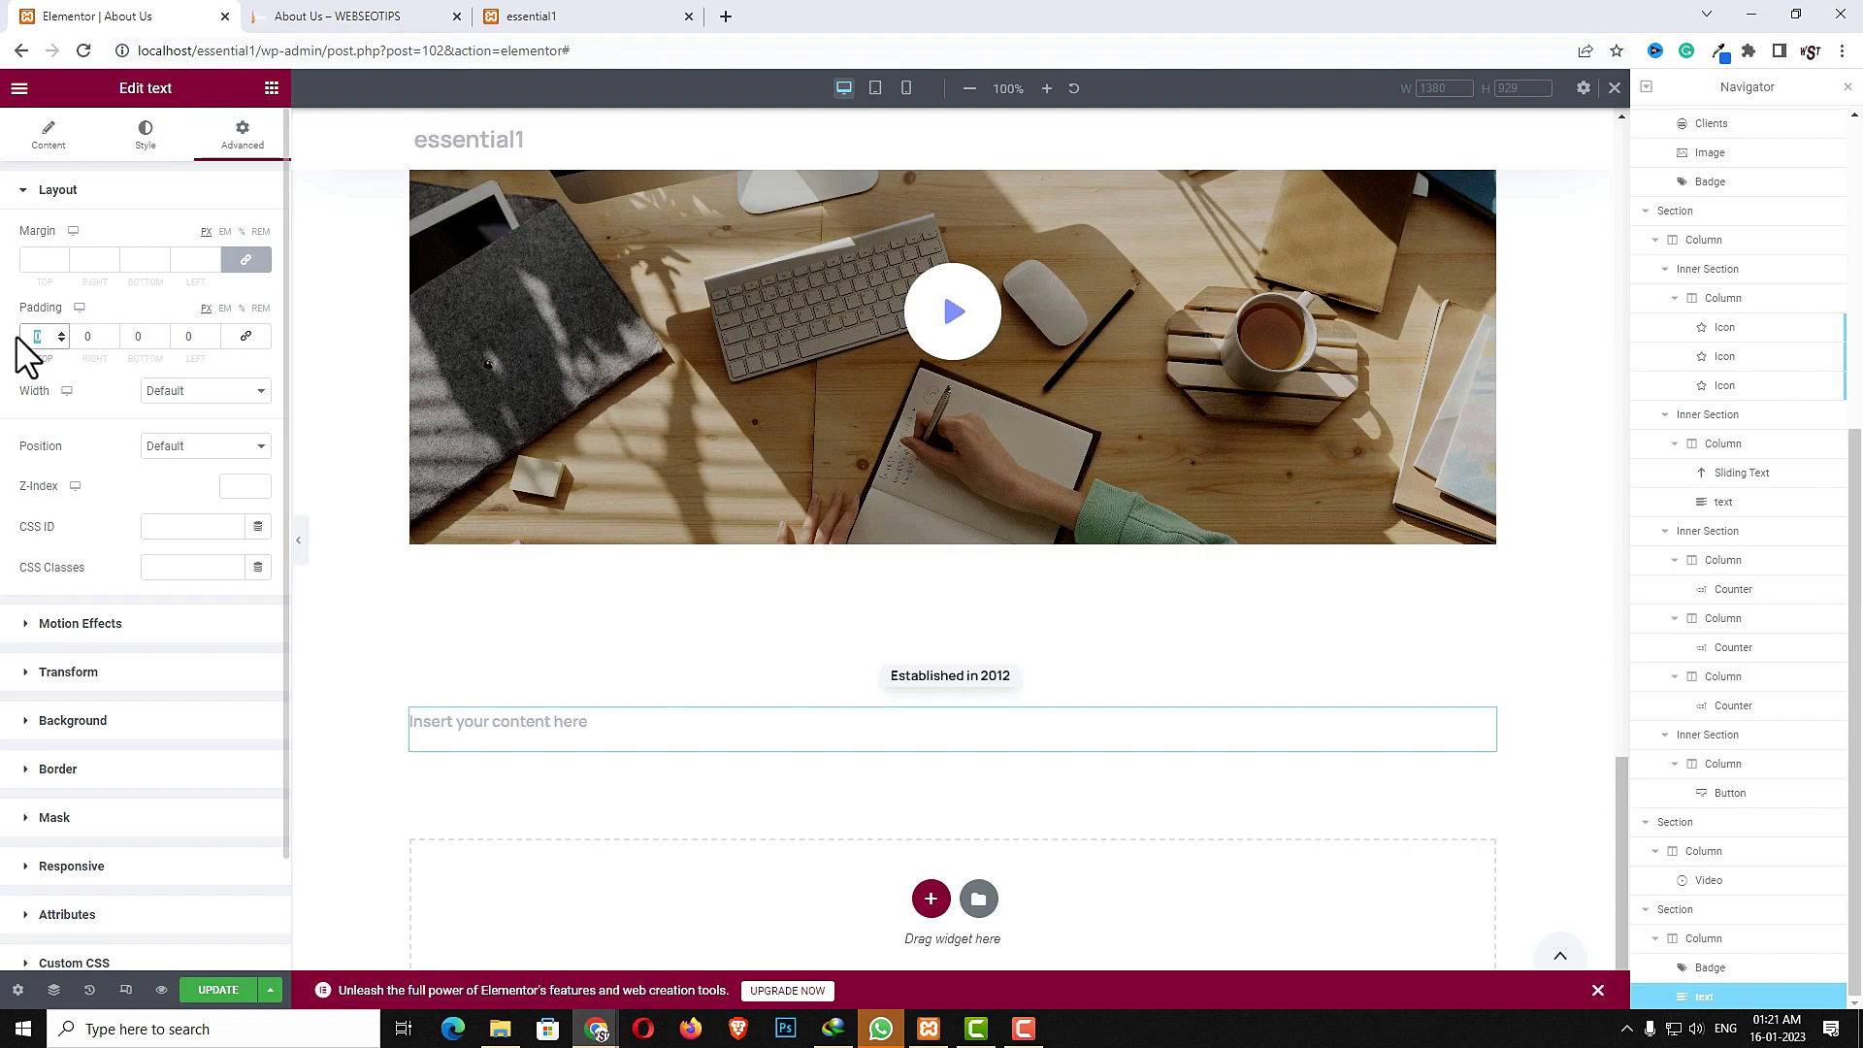
text(20)
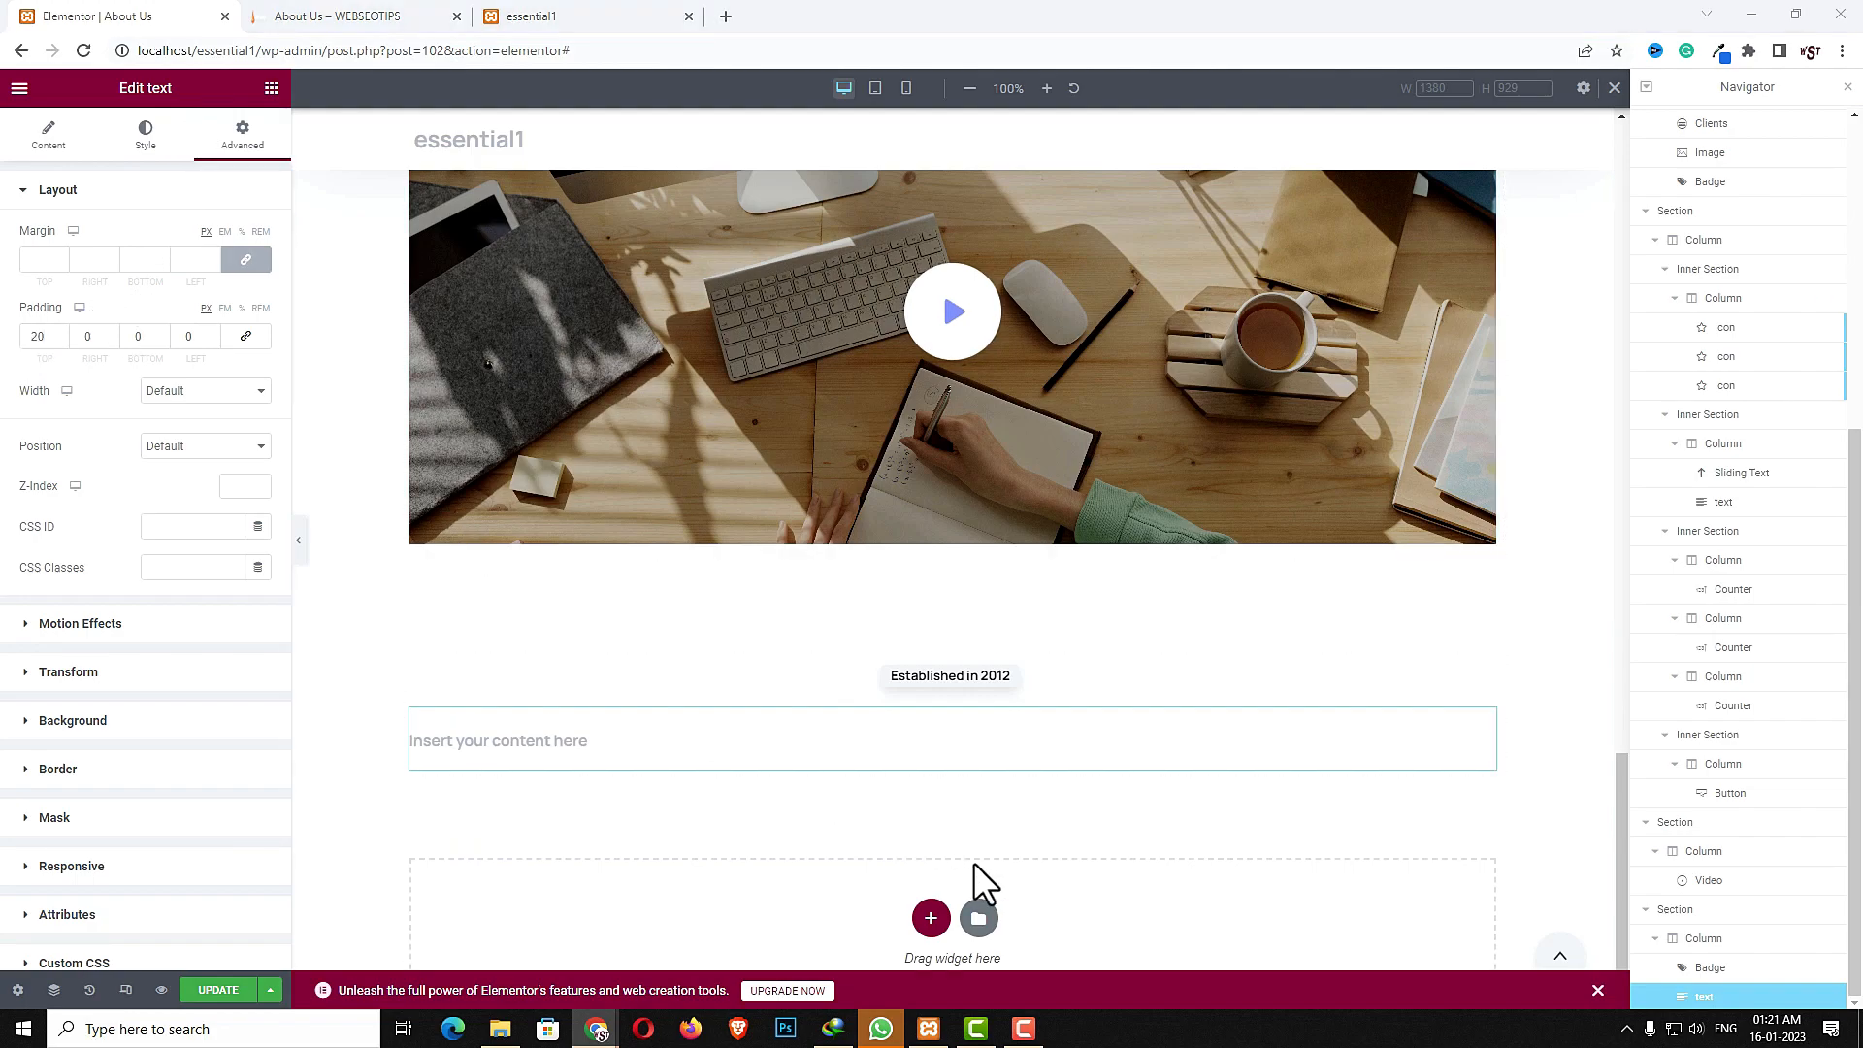
click(562, 740)
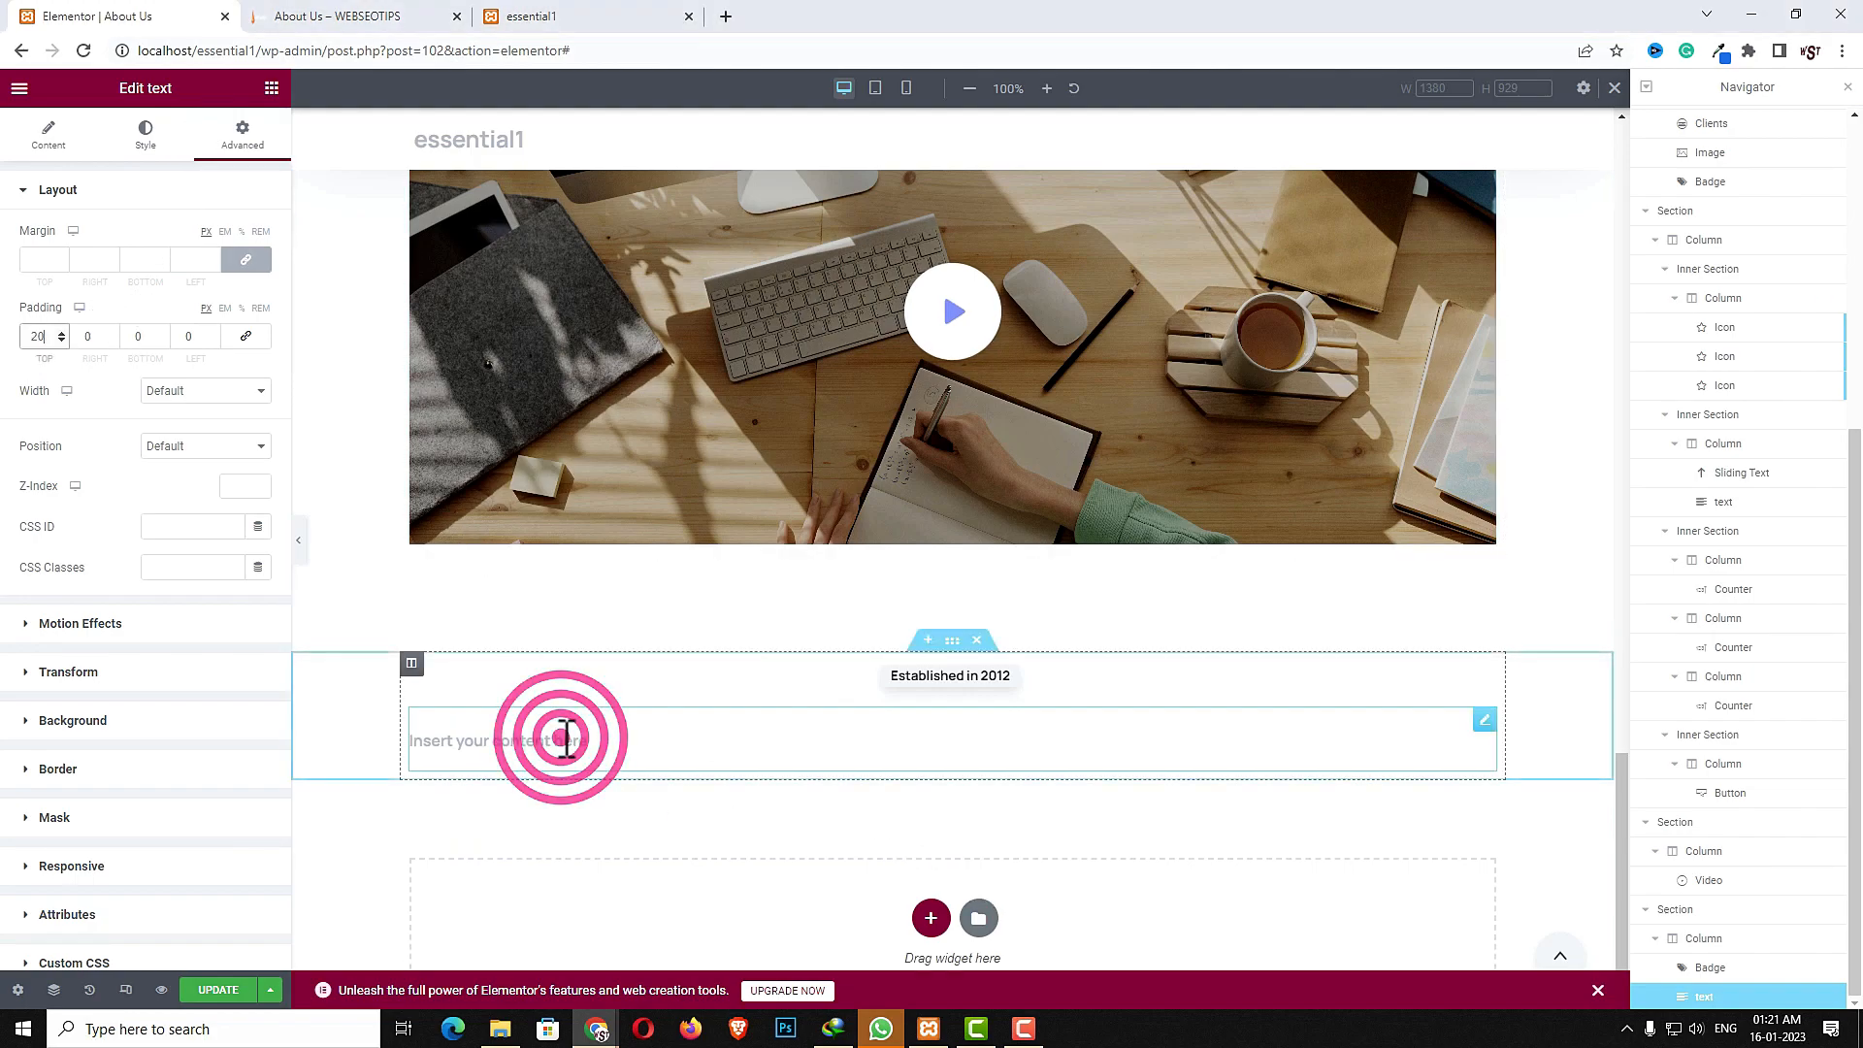
- Paste the lorem ipsum paragraph as the text widget's content and set its size to 18px
click(49, 136)
click(186, 326)
triple_click(207, 300)
text(Lorem ipsum dolor sit amet, consectetur adipiscing elit, sed do eiusmod tempor incididunt ut labore et dolore magna aliqua. Dolar elite monda ont ca enim ad nowe minim veniam.)
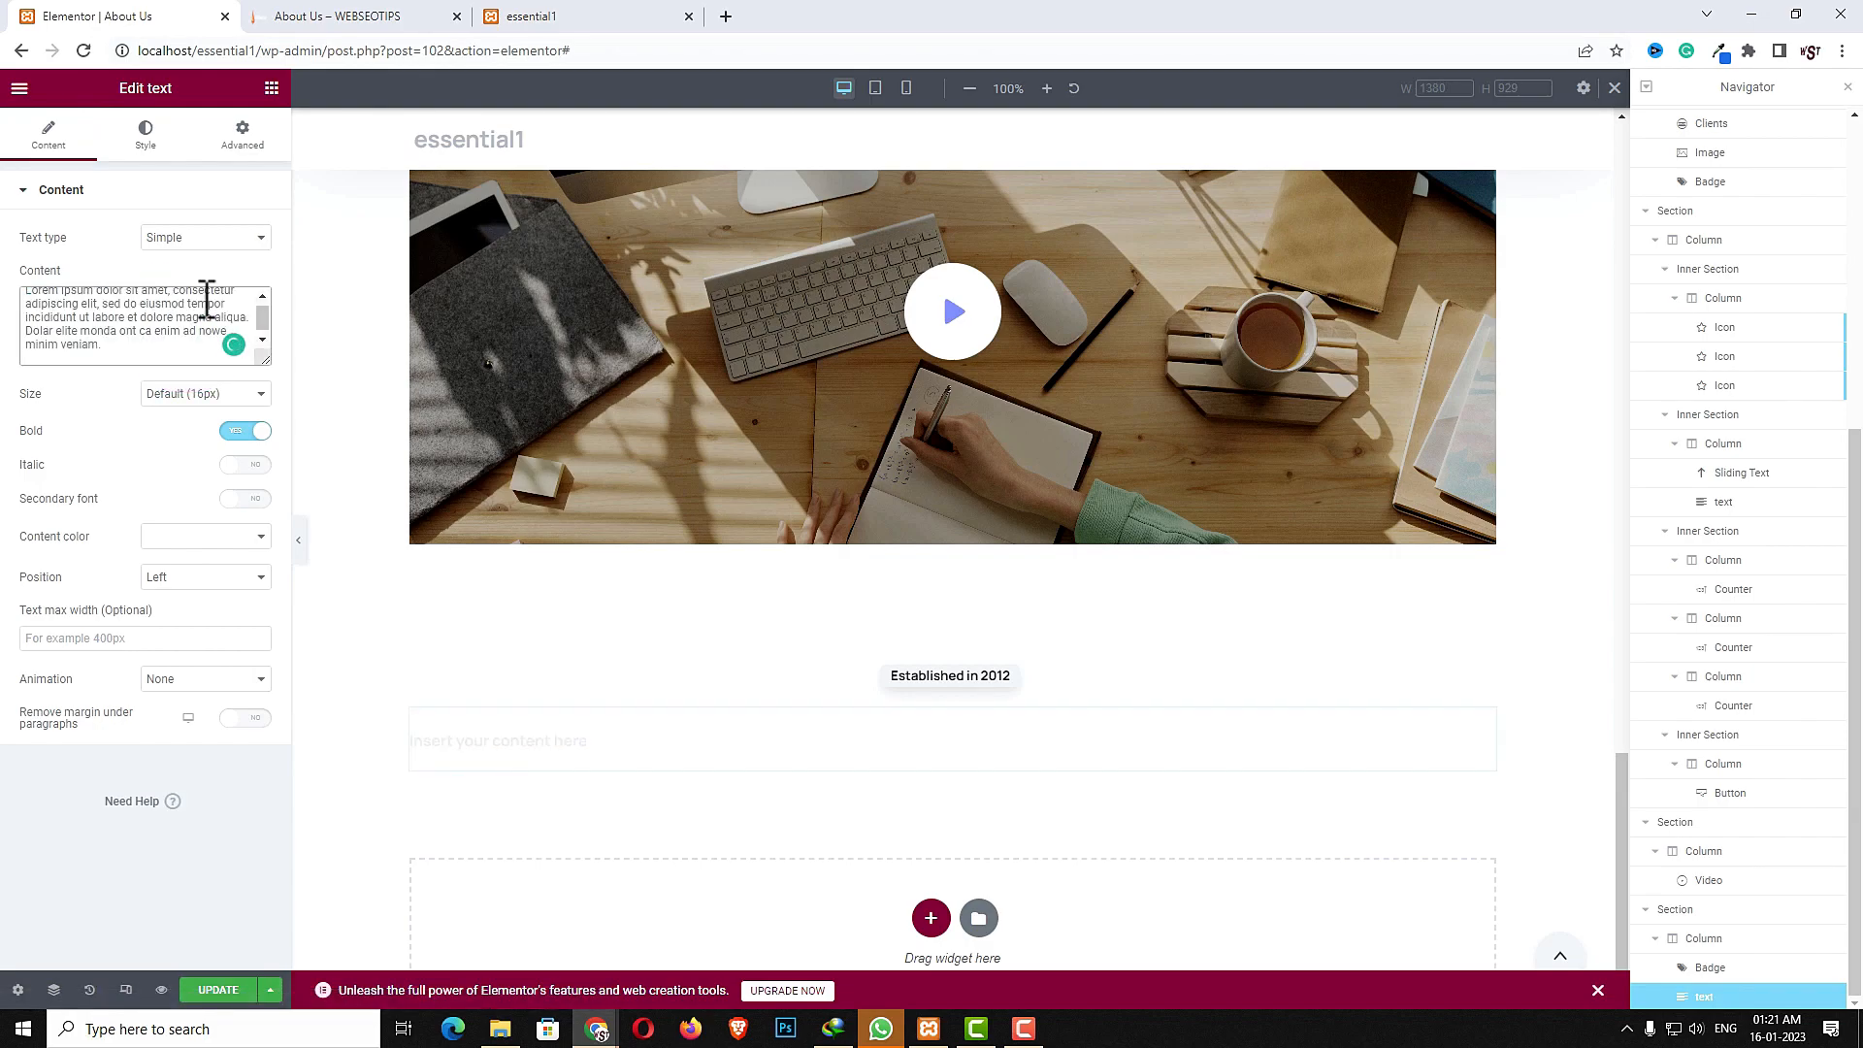
click(204, 393)
click(195, 458)
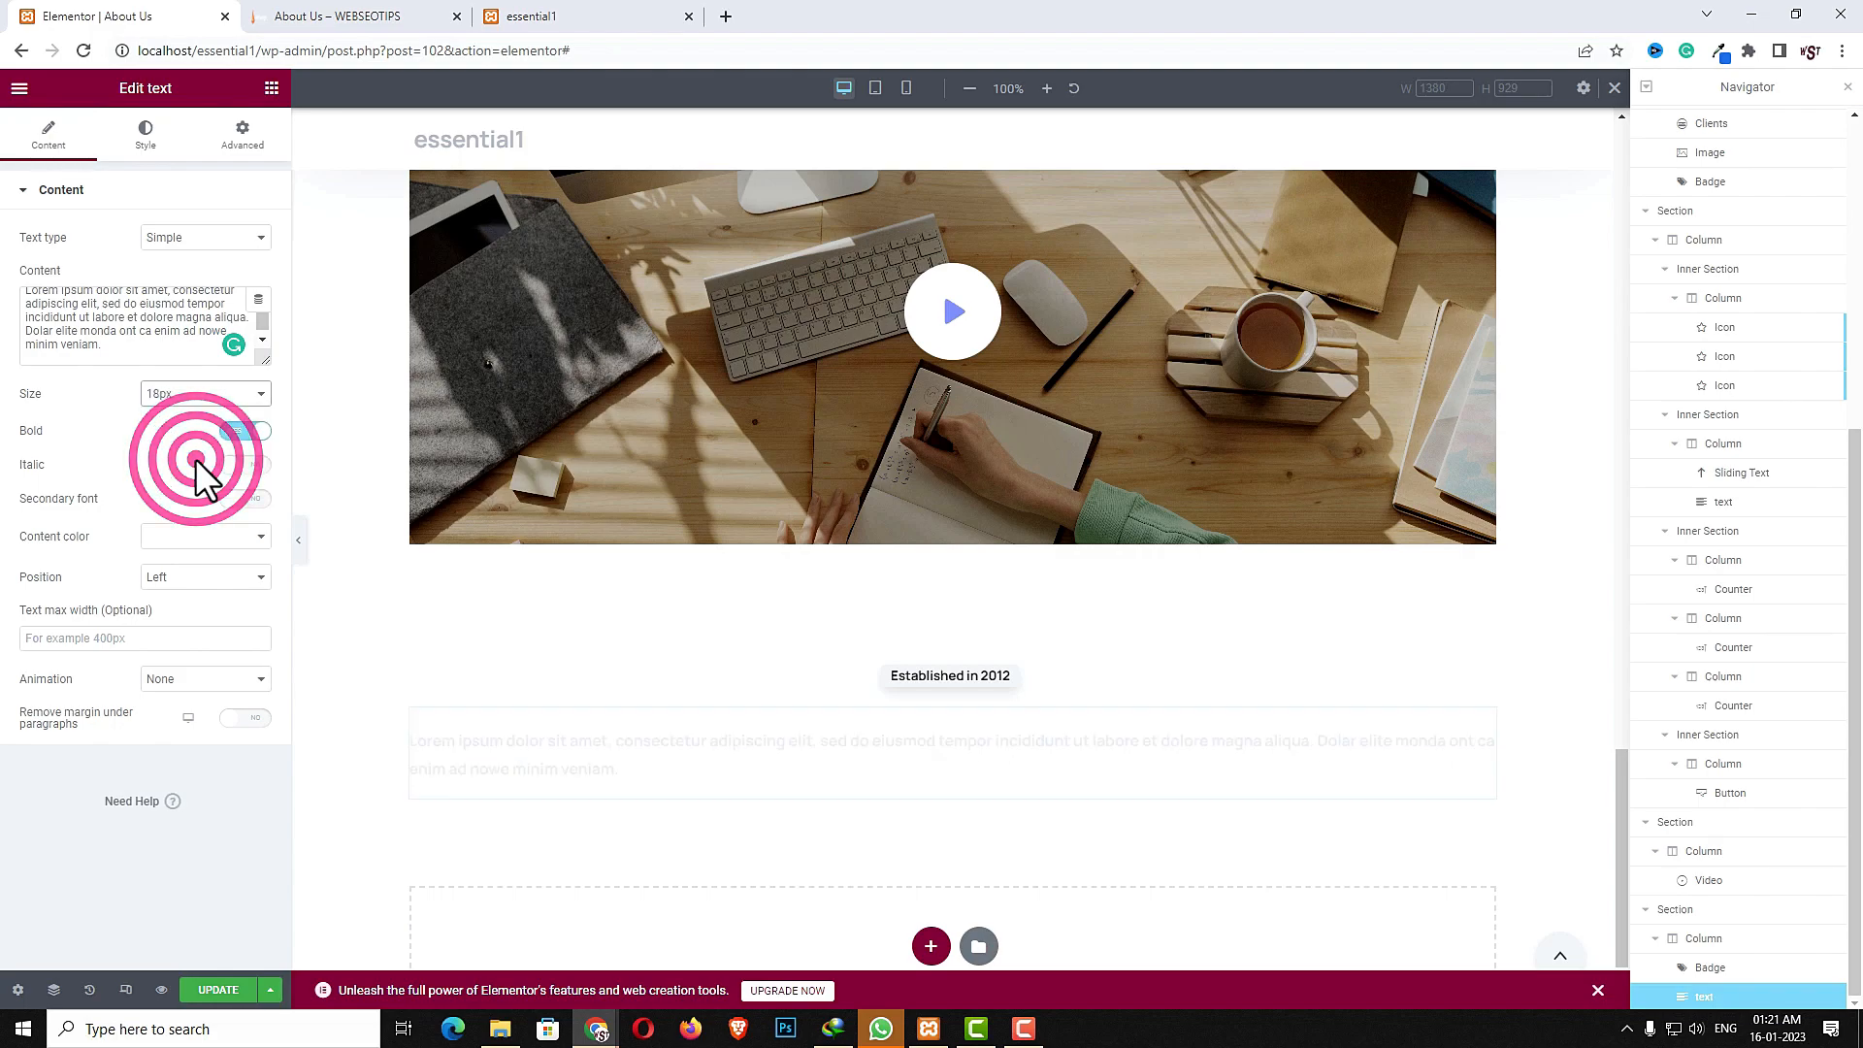
- Center the text widget and set its entrance animation to Fade in right
click(216, 577)
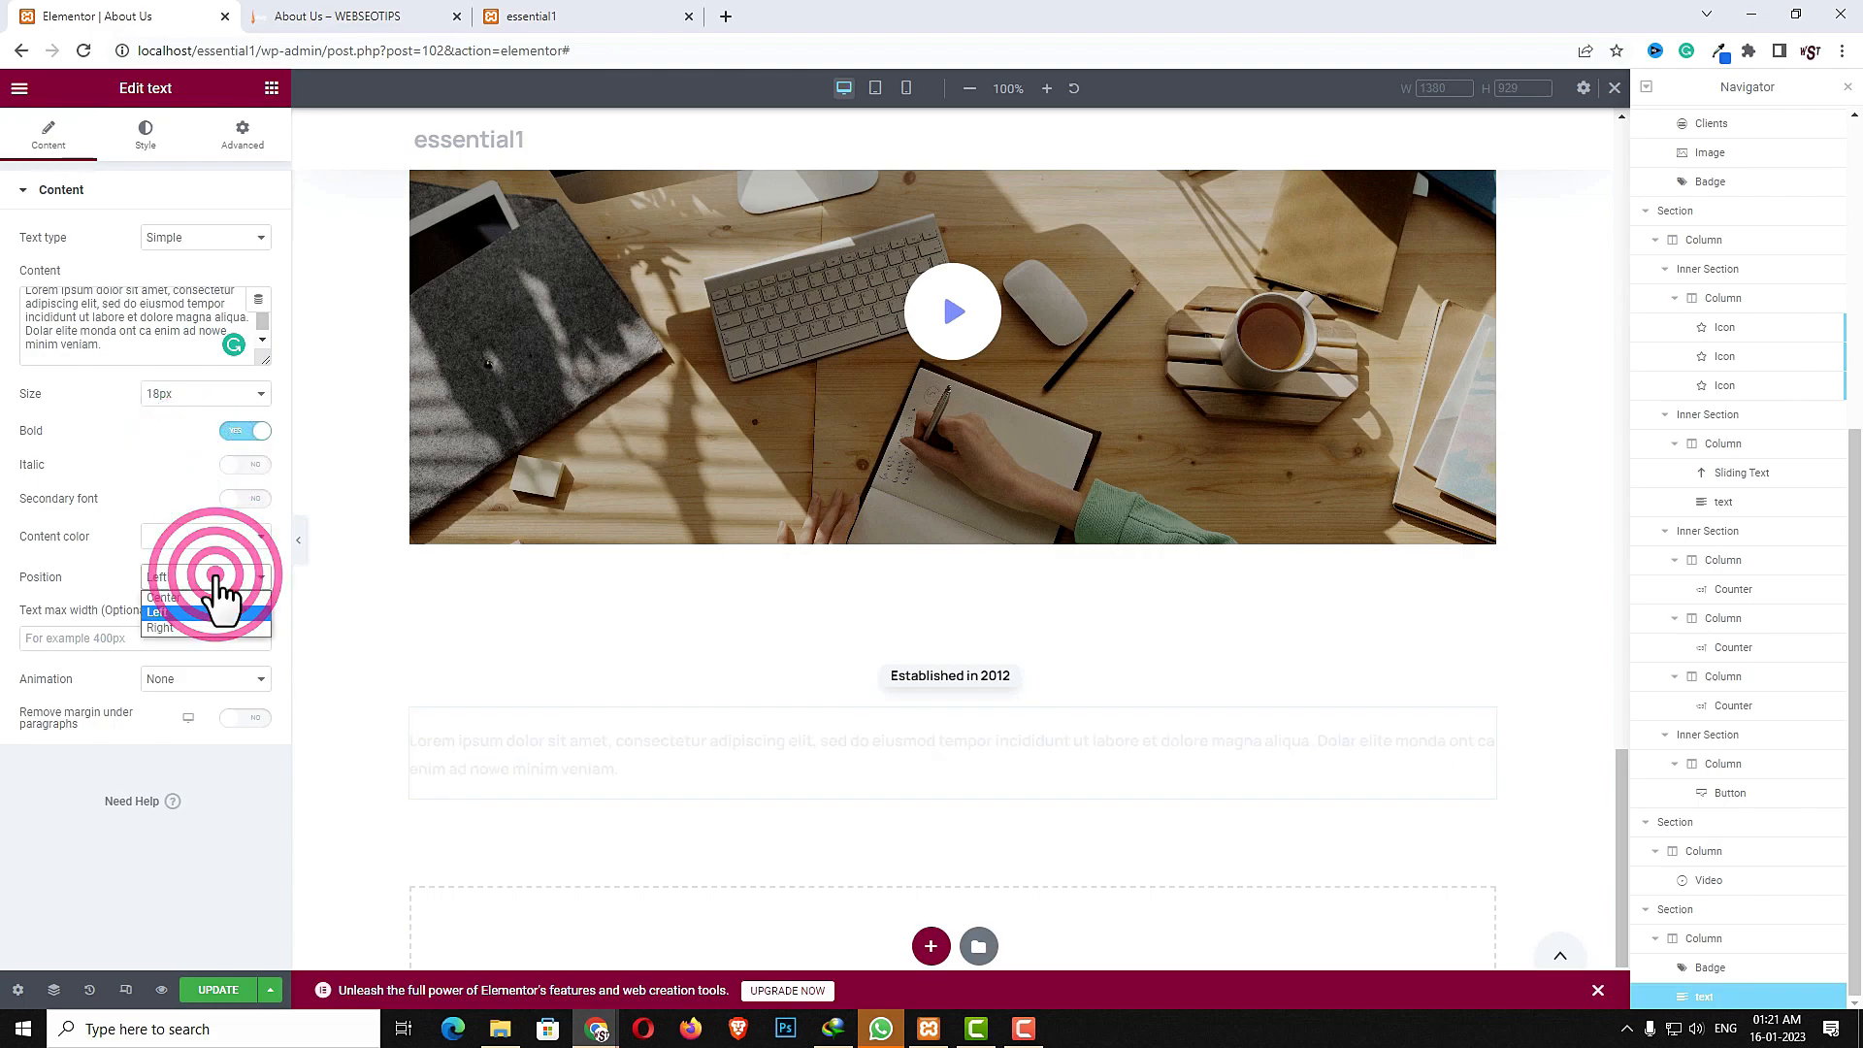
click(201, 603)
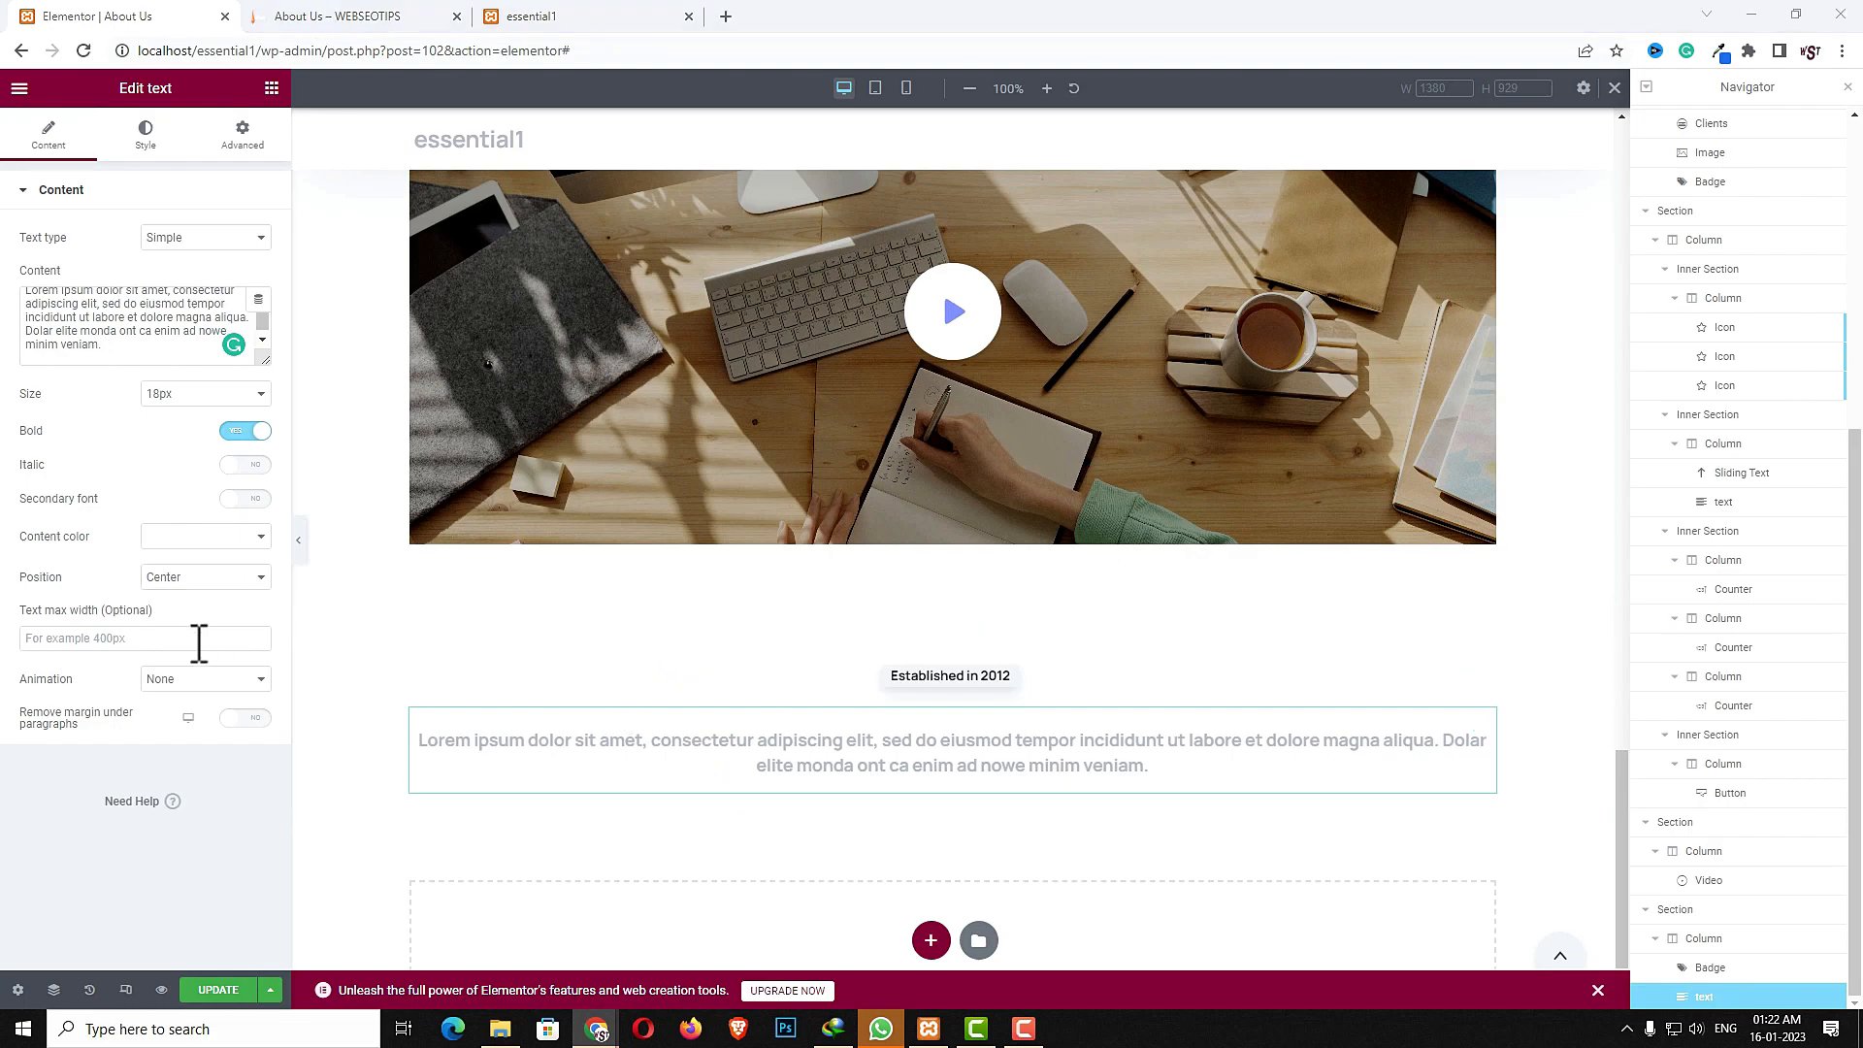
click(190, 681)
click(186, 761)
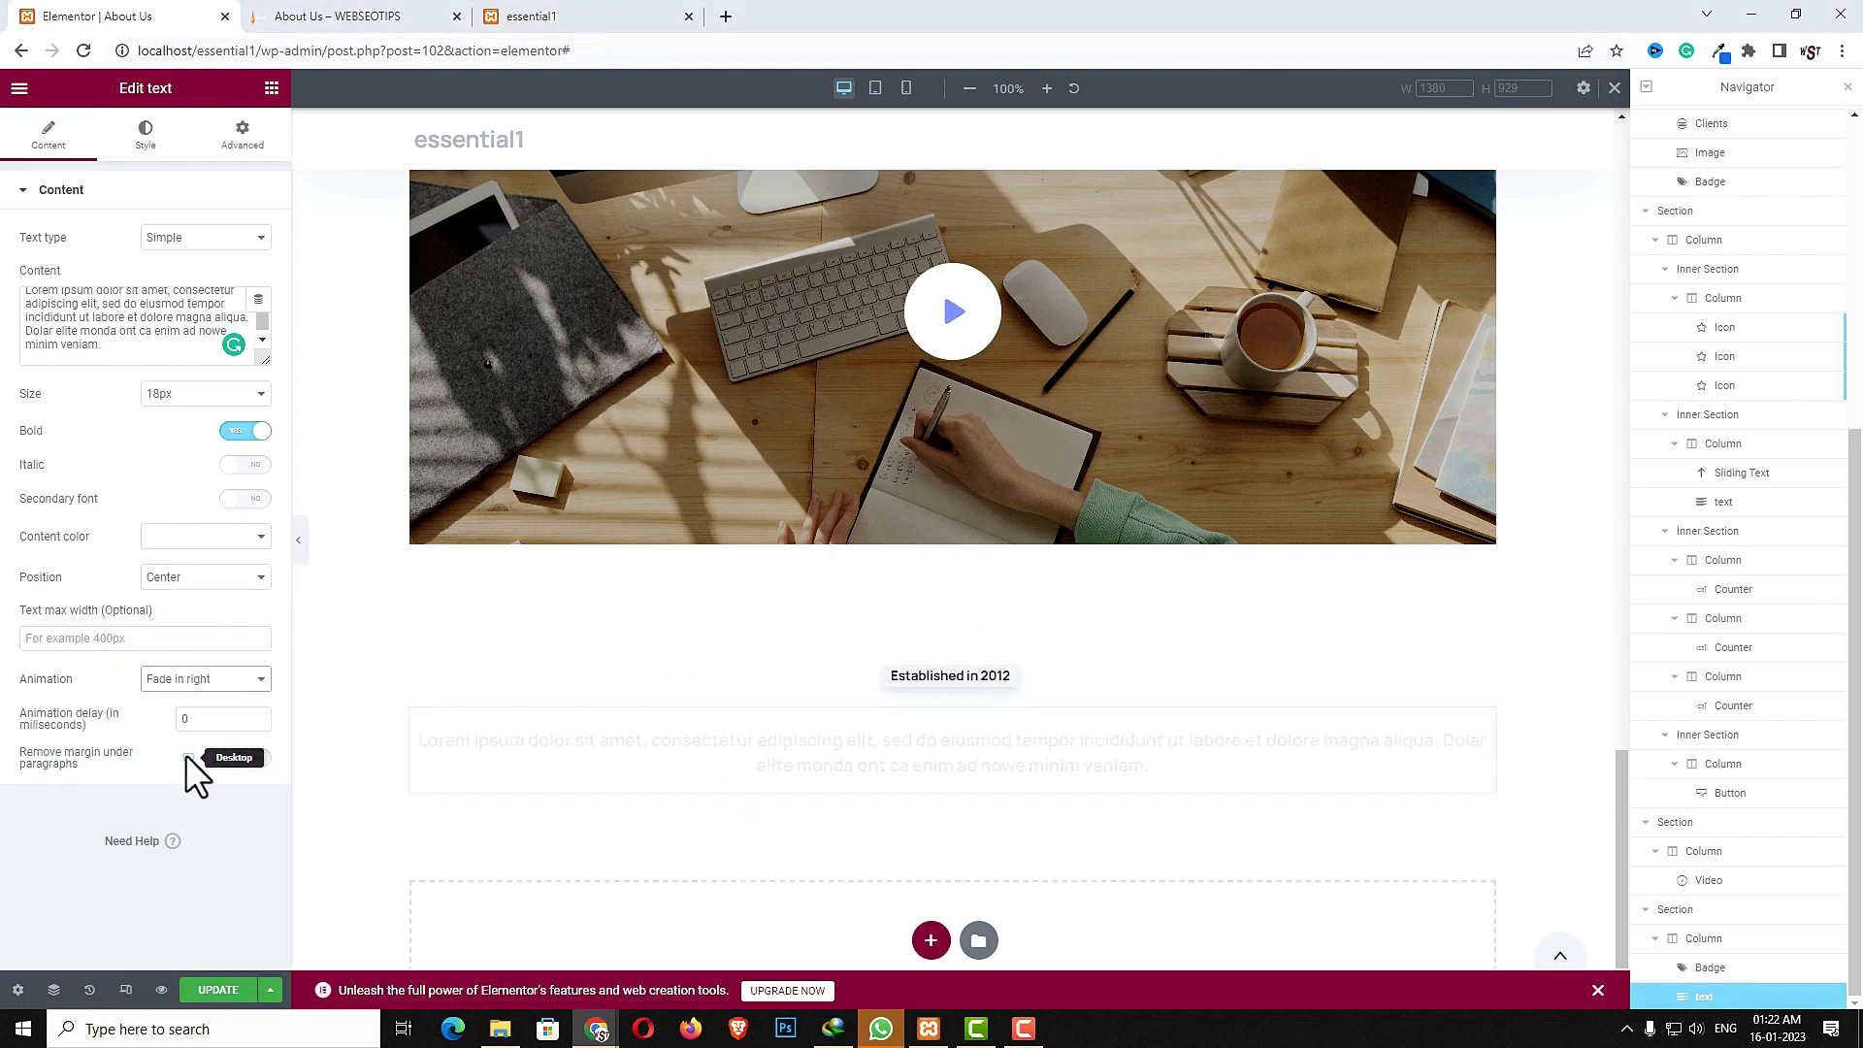
- Set the text's max width to 800
click(116, 638)
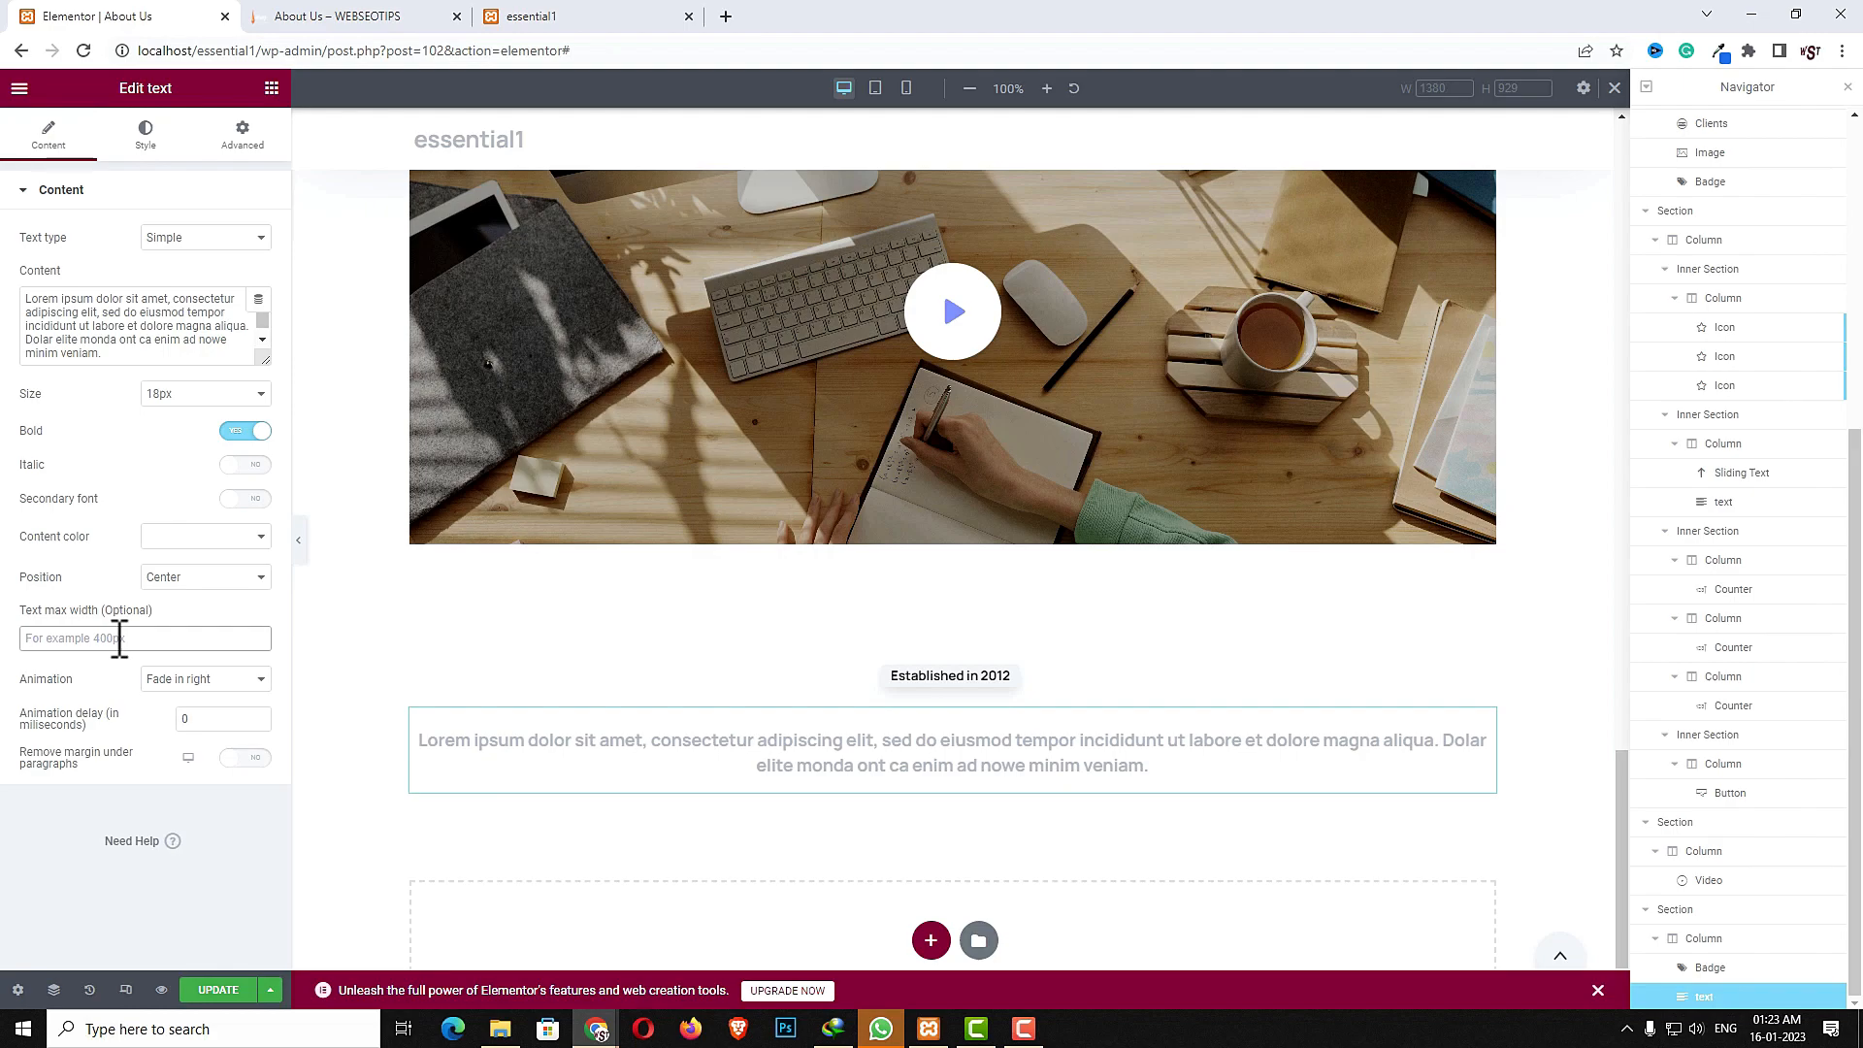
text(800)
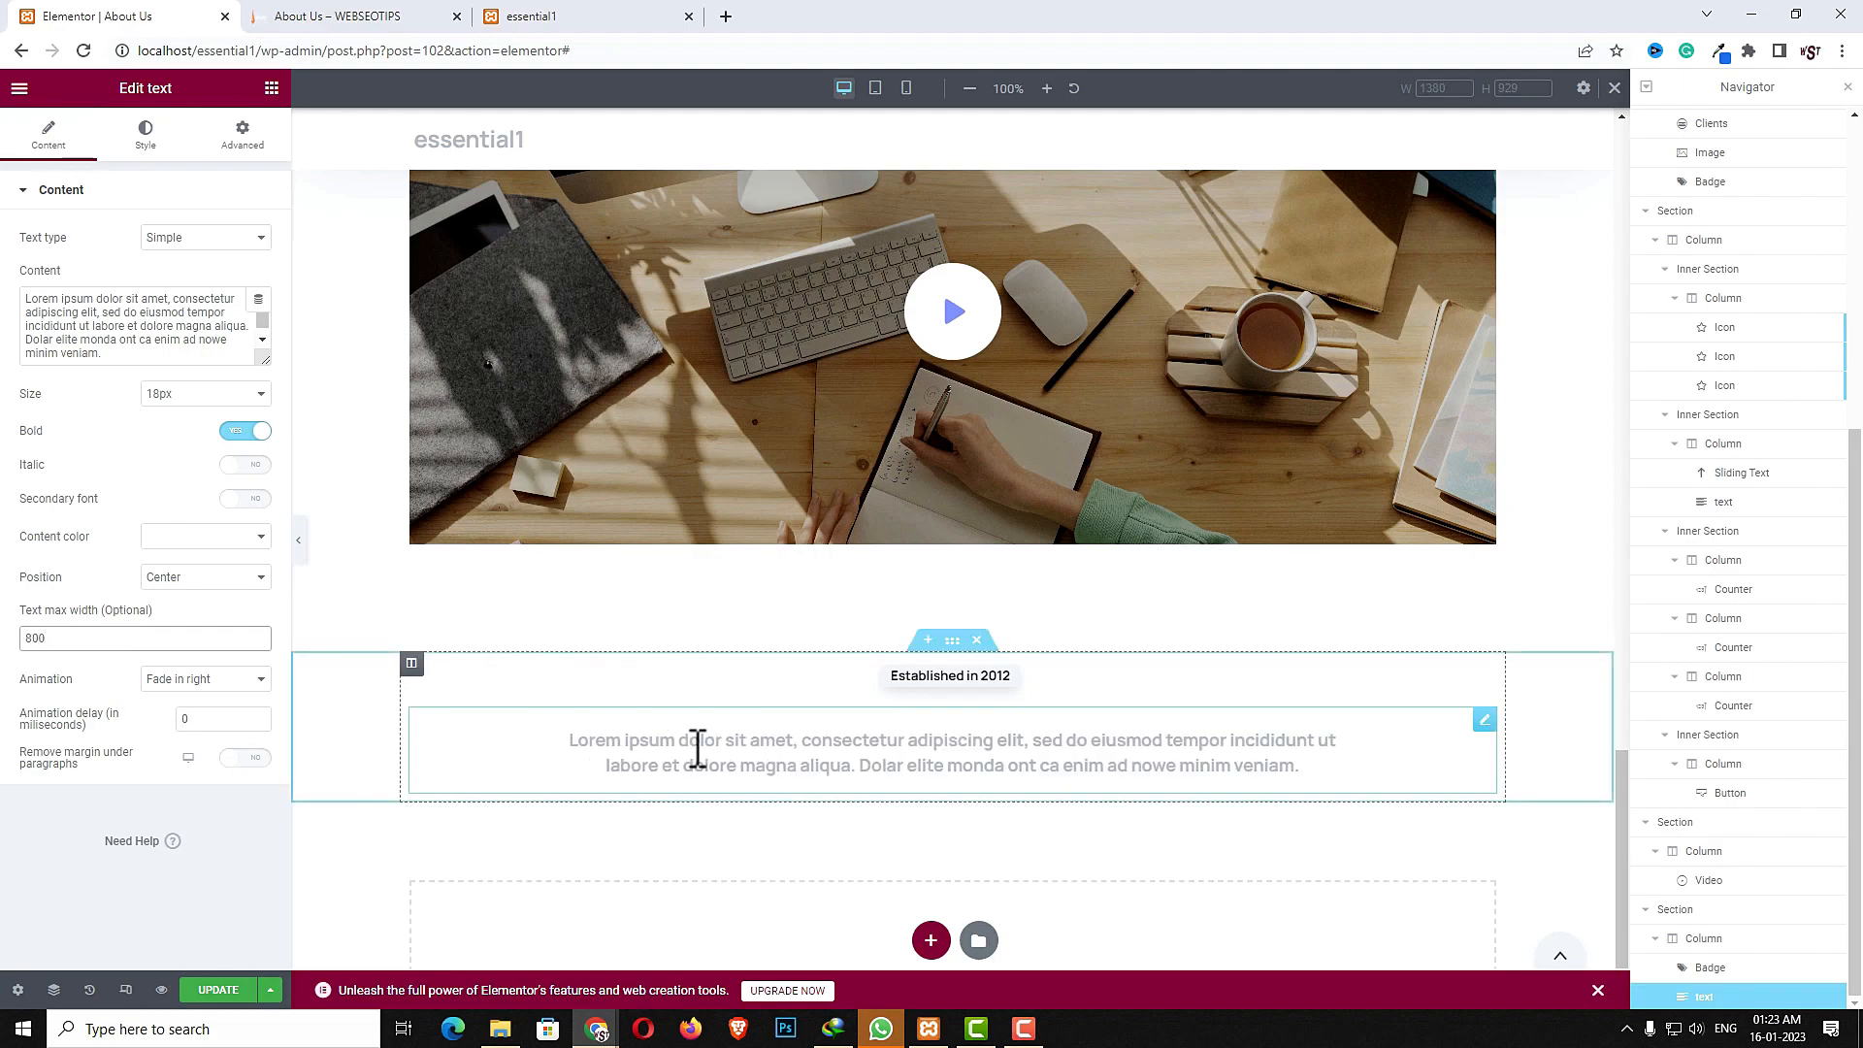
- Add a Testimonials slider widget below the text paragraph
click(273, 91)
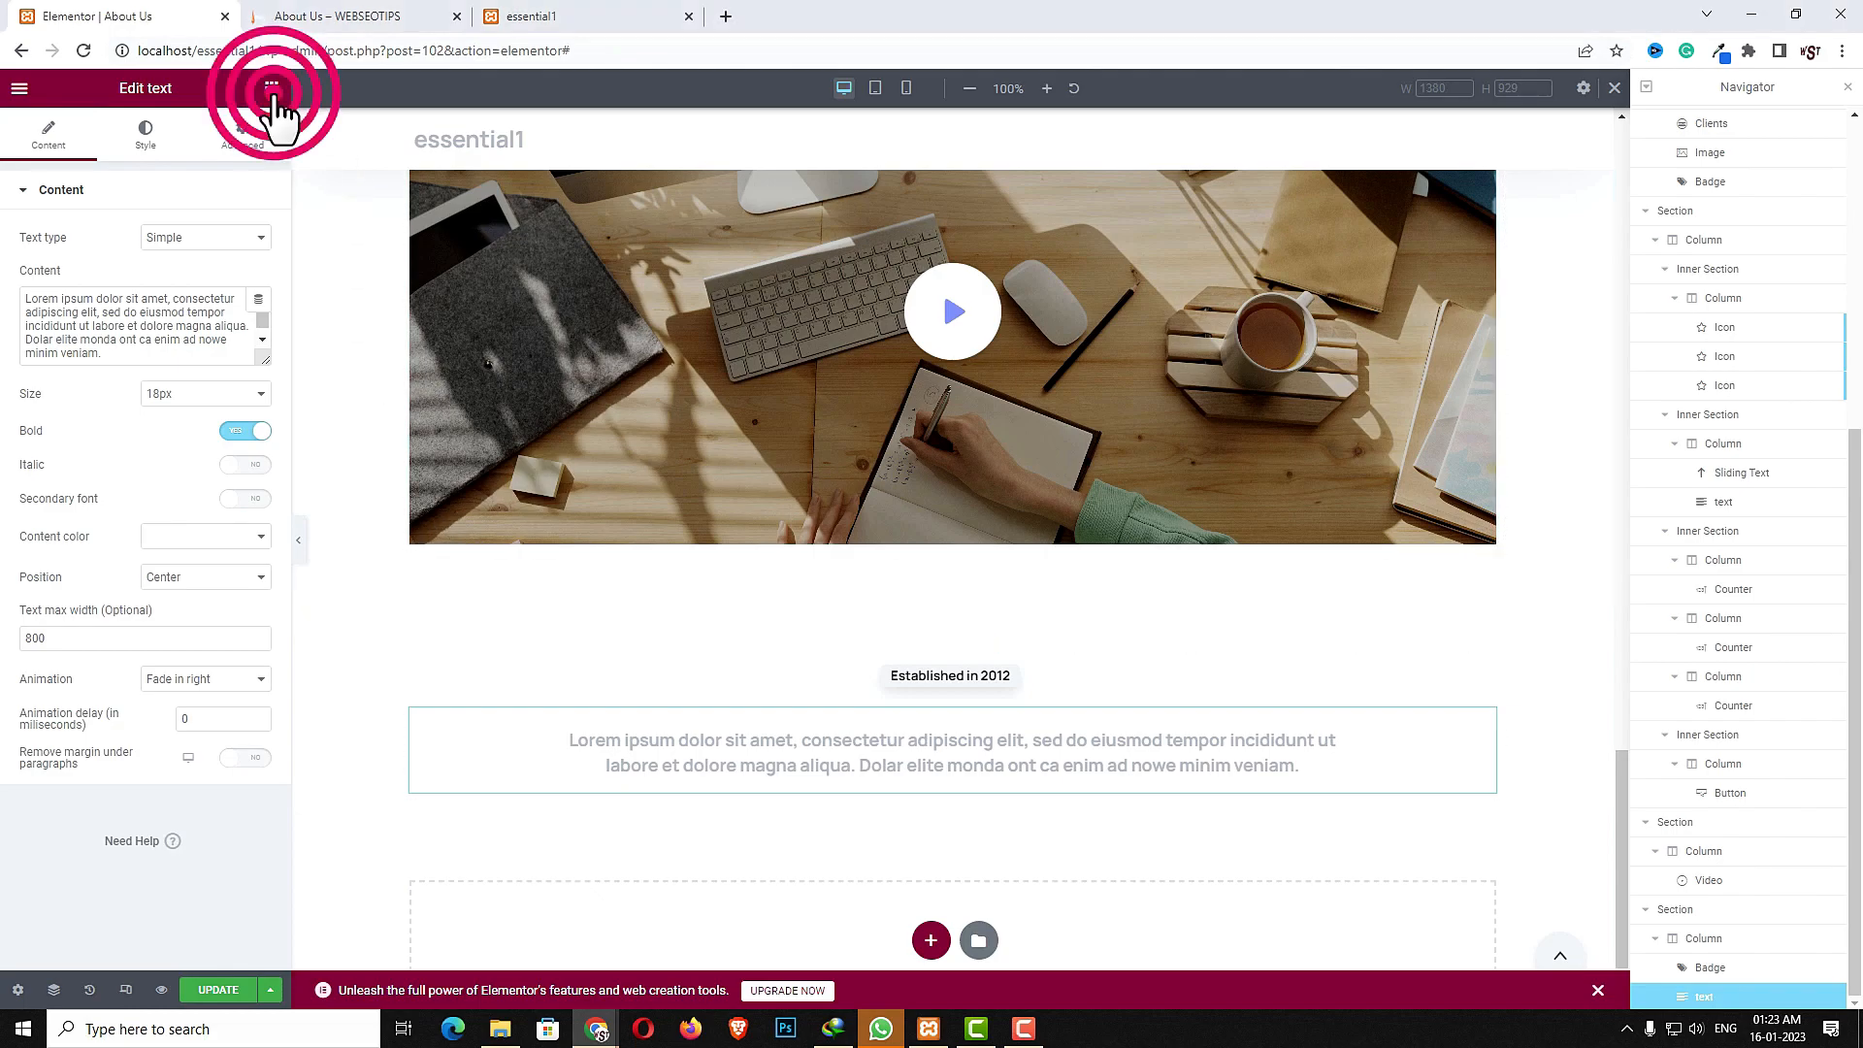
click(209, 166)
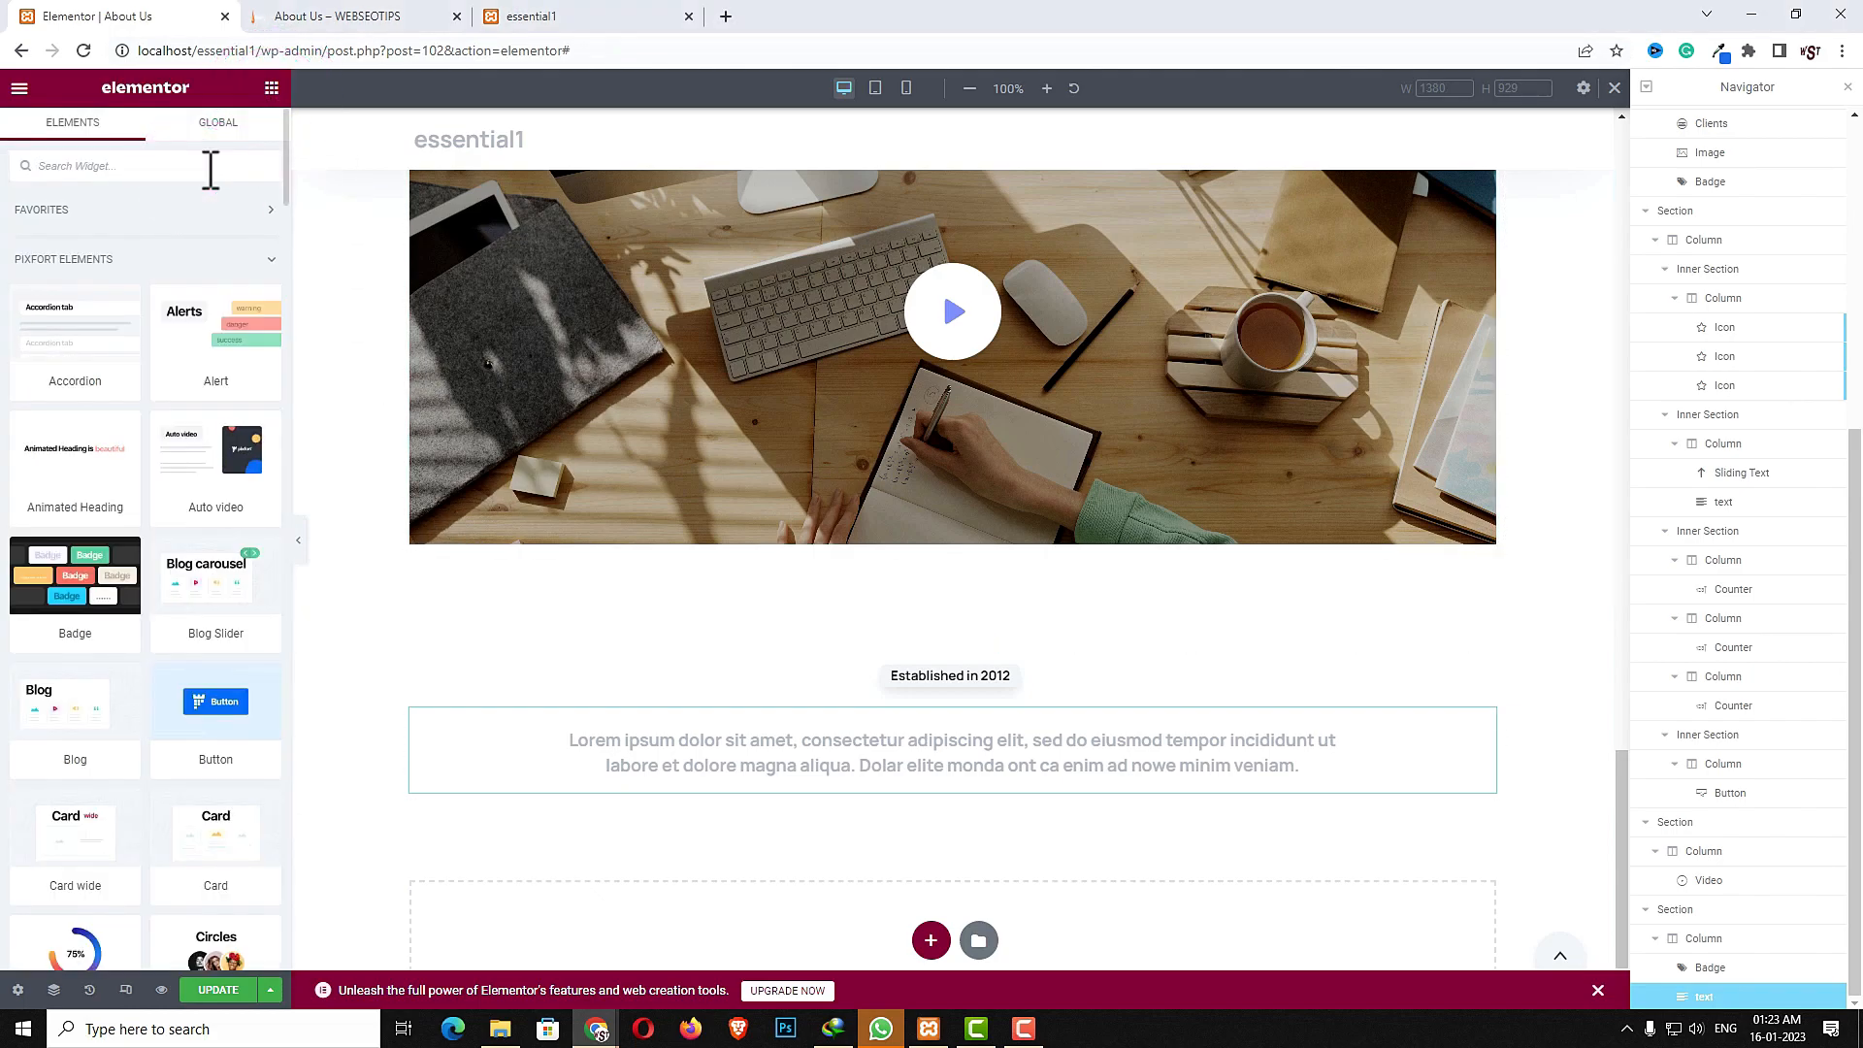
text(test)
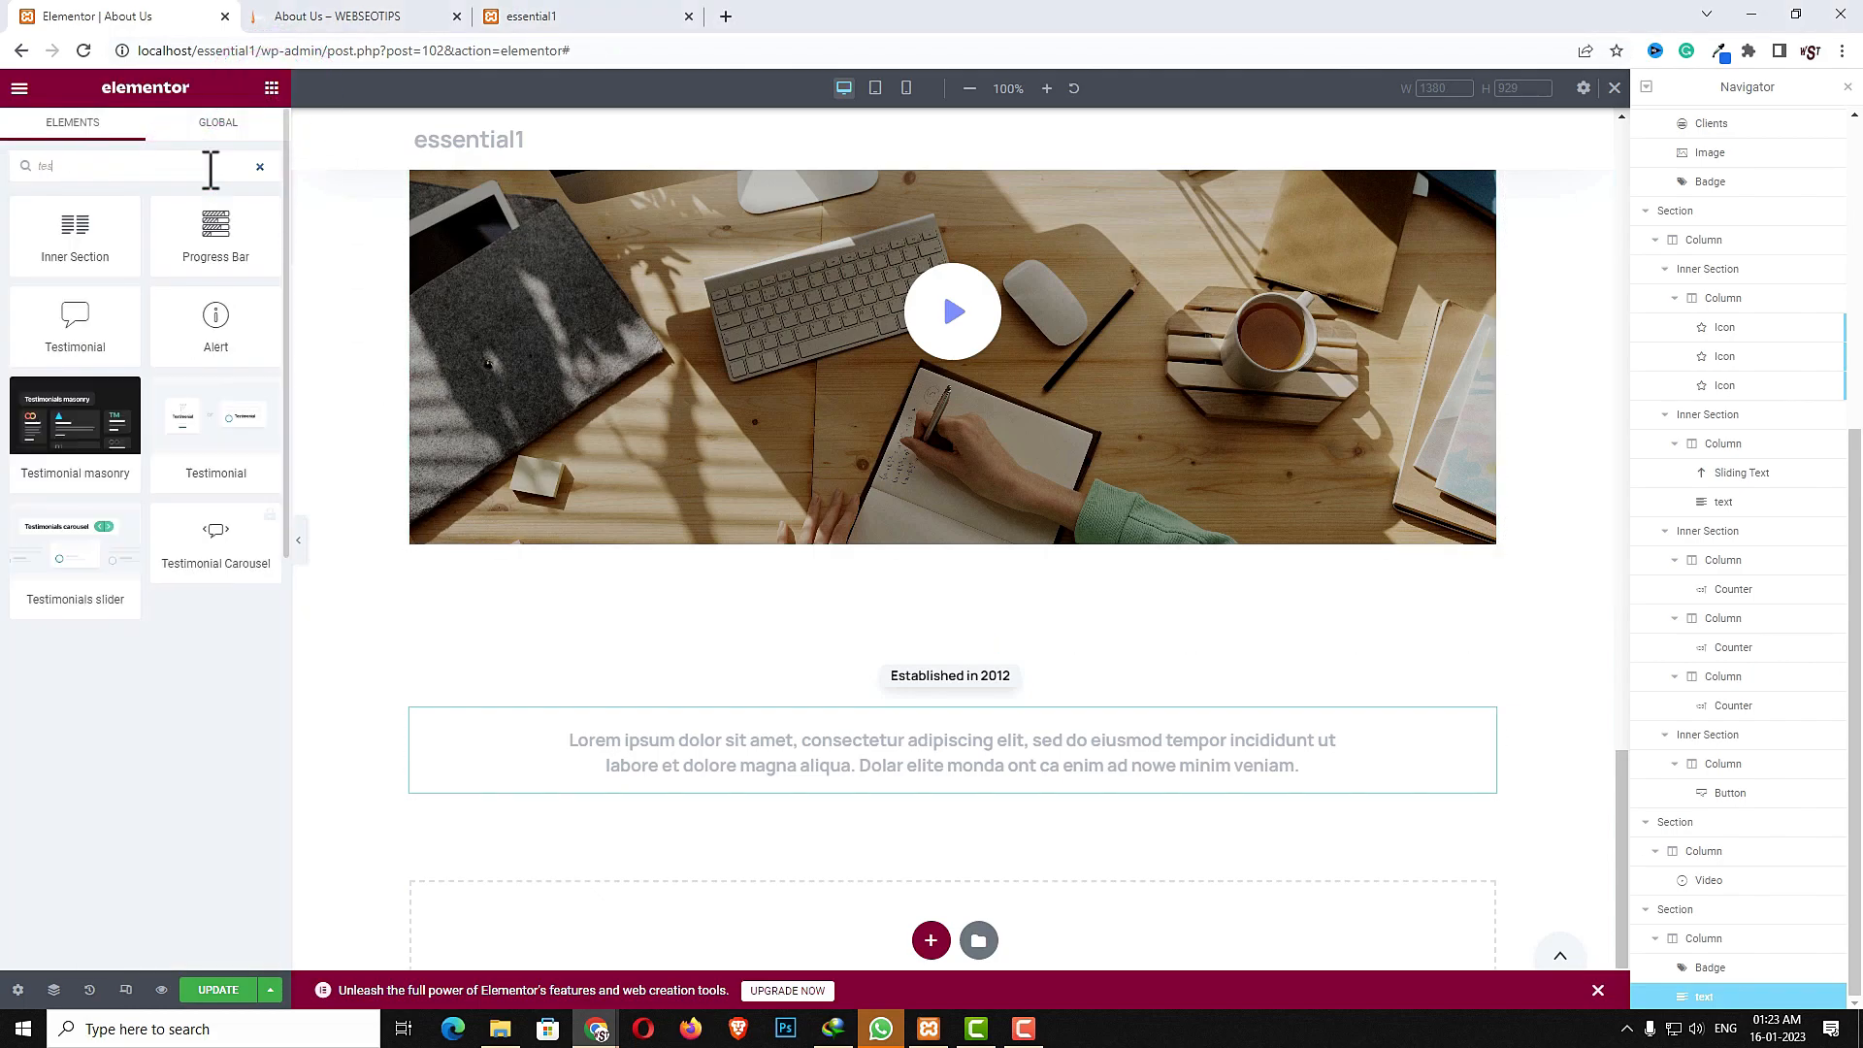
drag(93, 482, 841, 798)
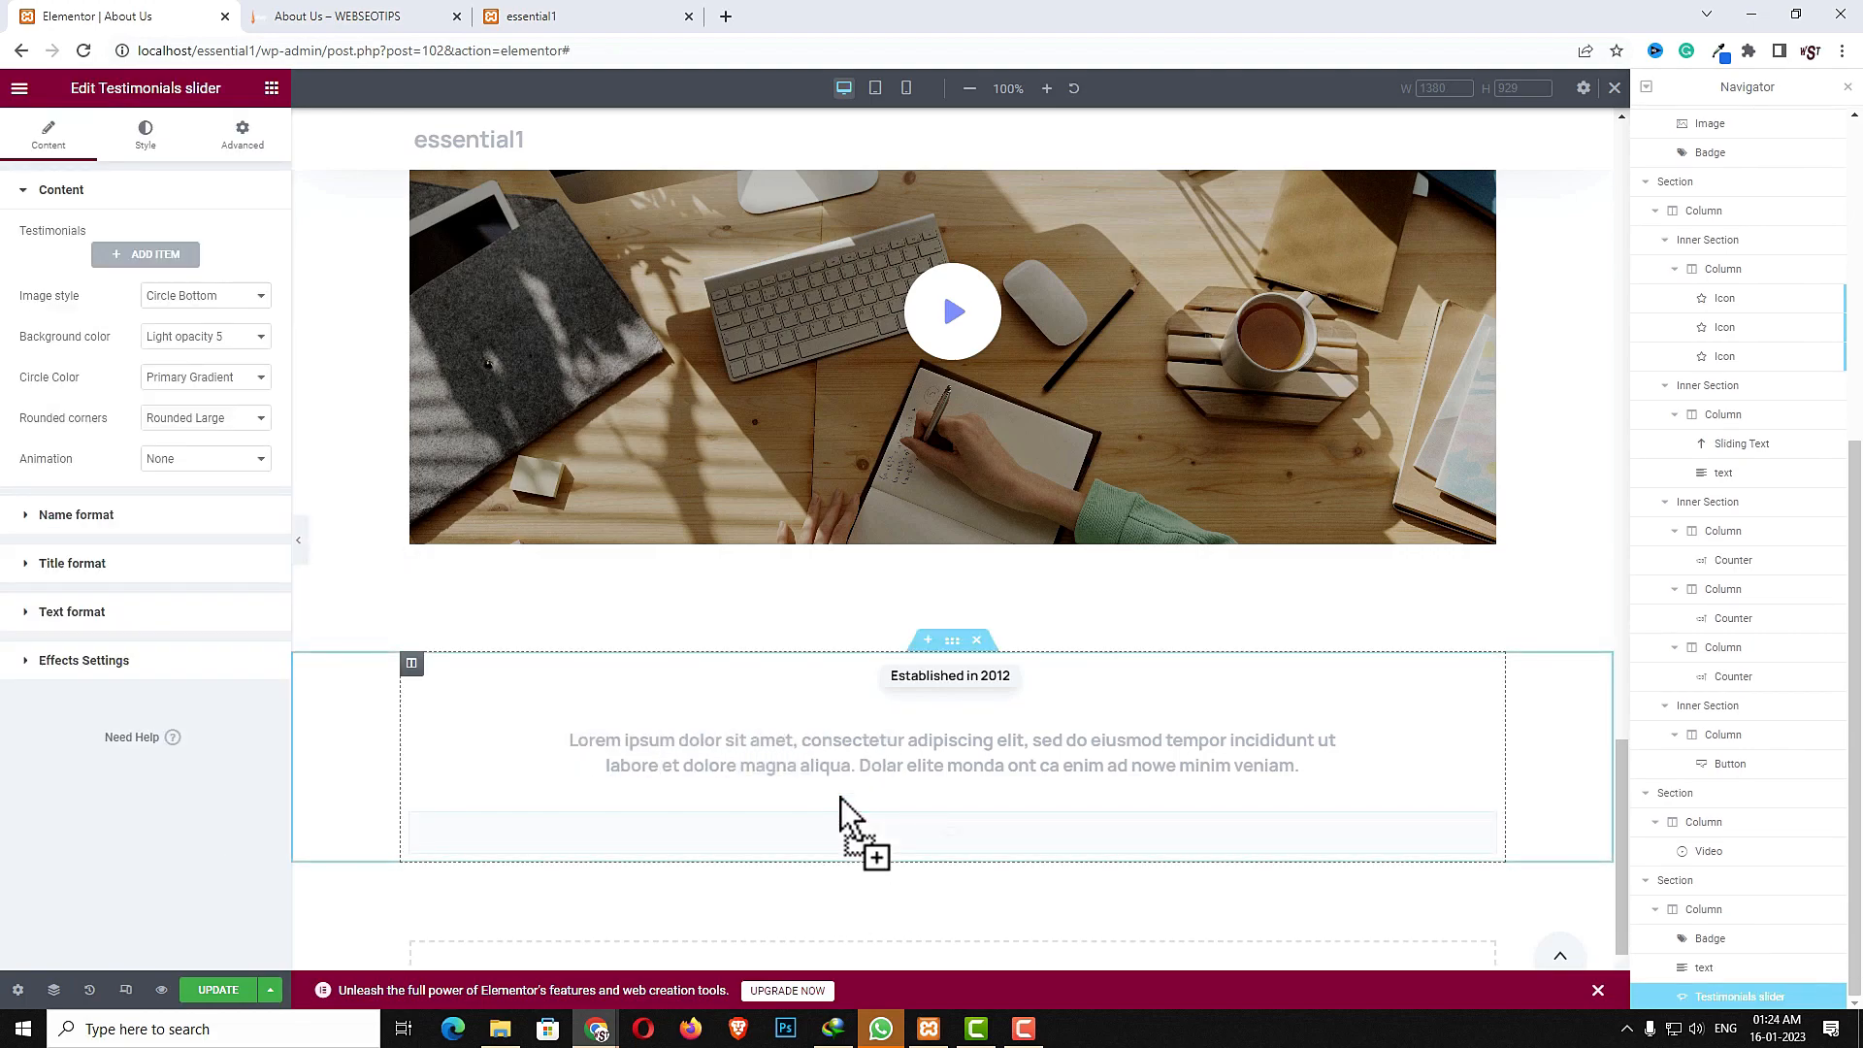
- Add a first testimonial item with a reviewer's name, the title CEO, Wipps, and a portrait image from the media library
click(148, 260)
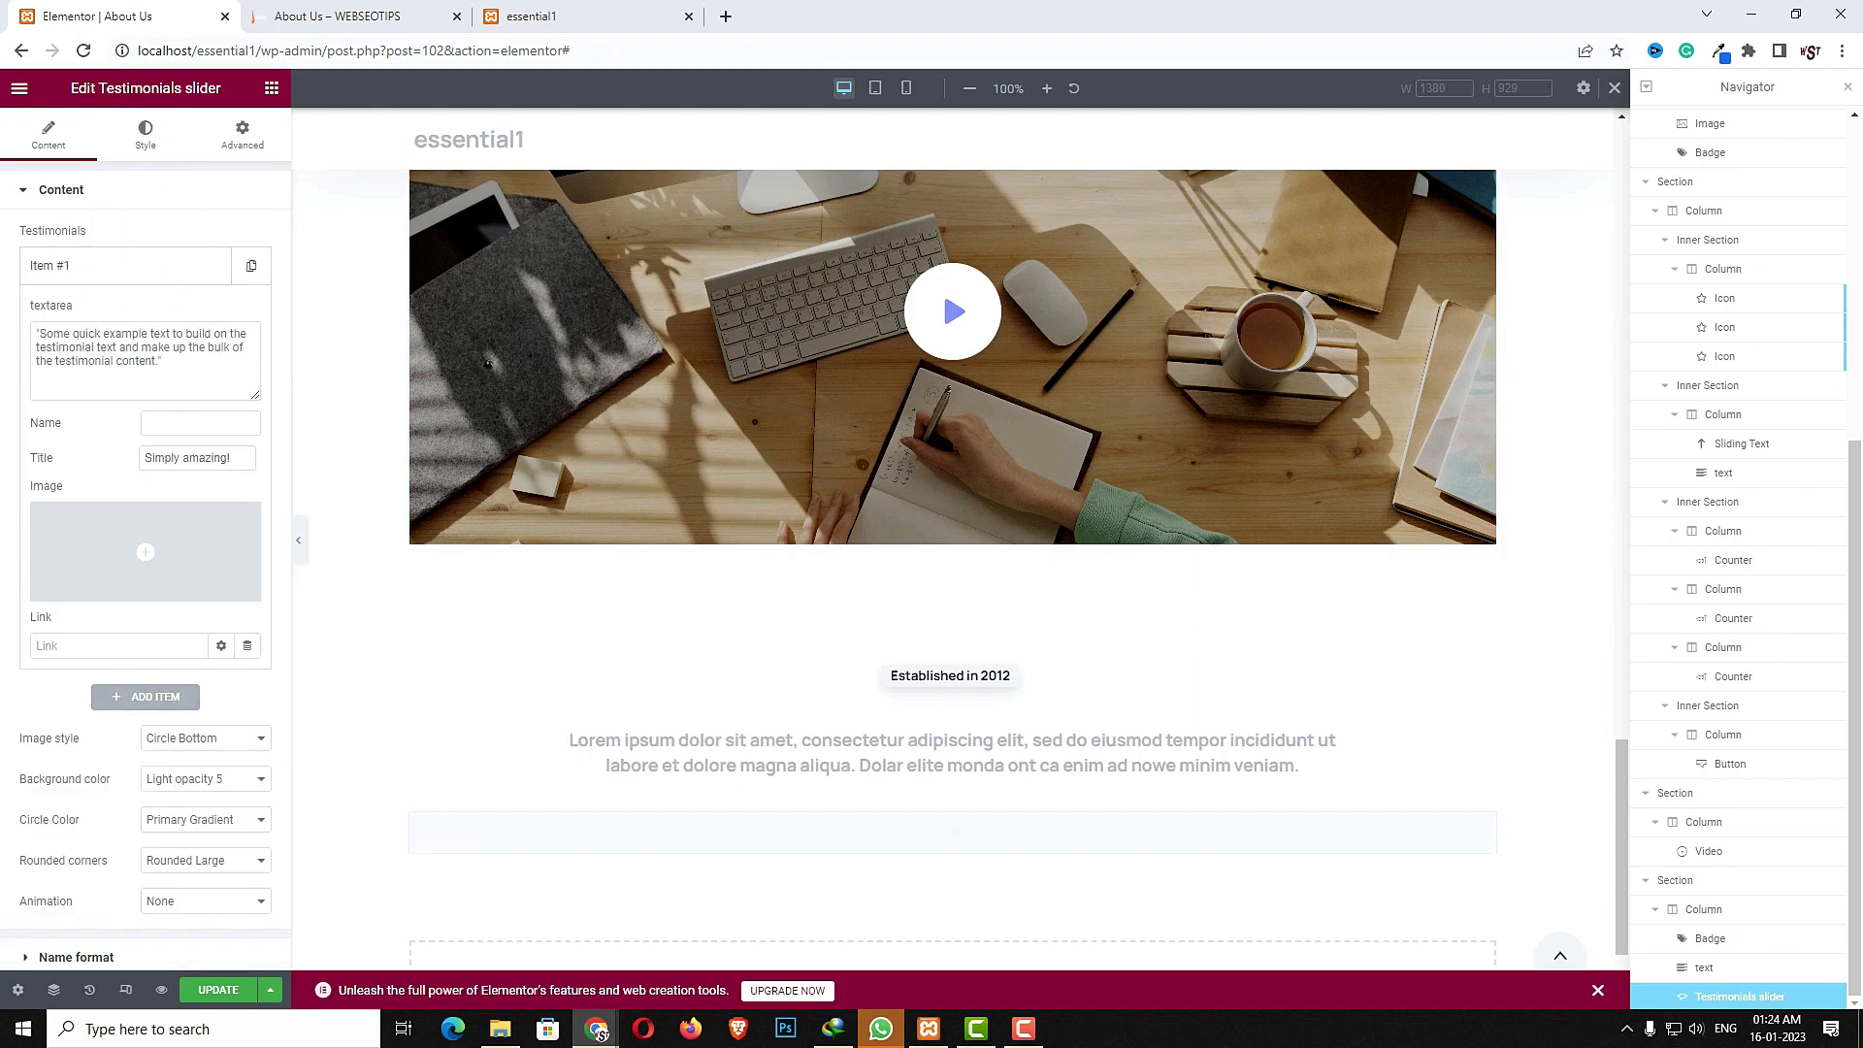
triple_click(195, 355)
key(Right)
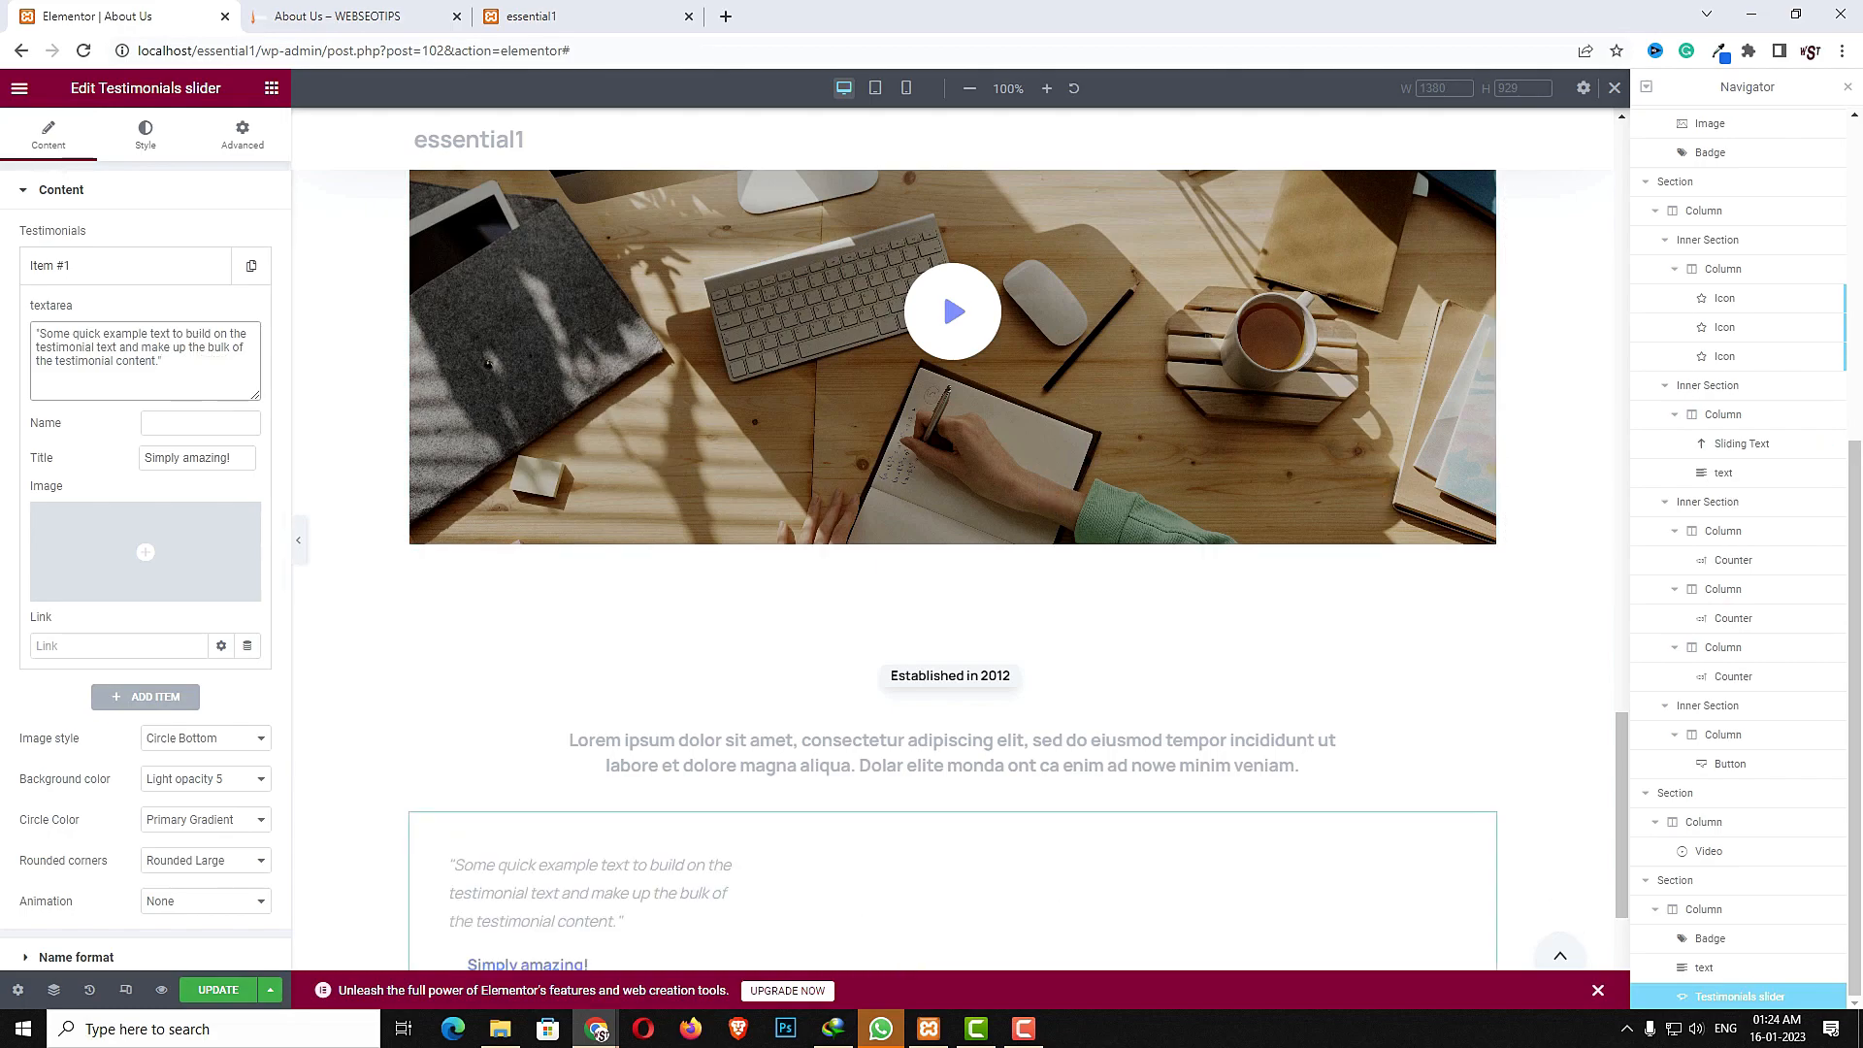
click(190, 424)
text(Kali)
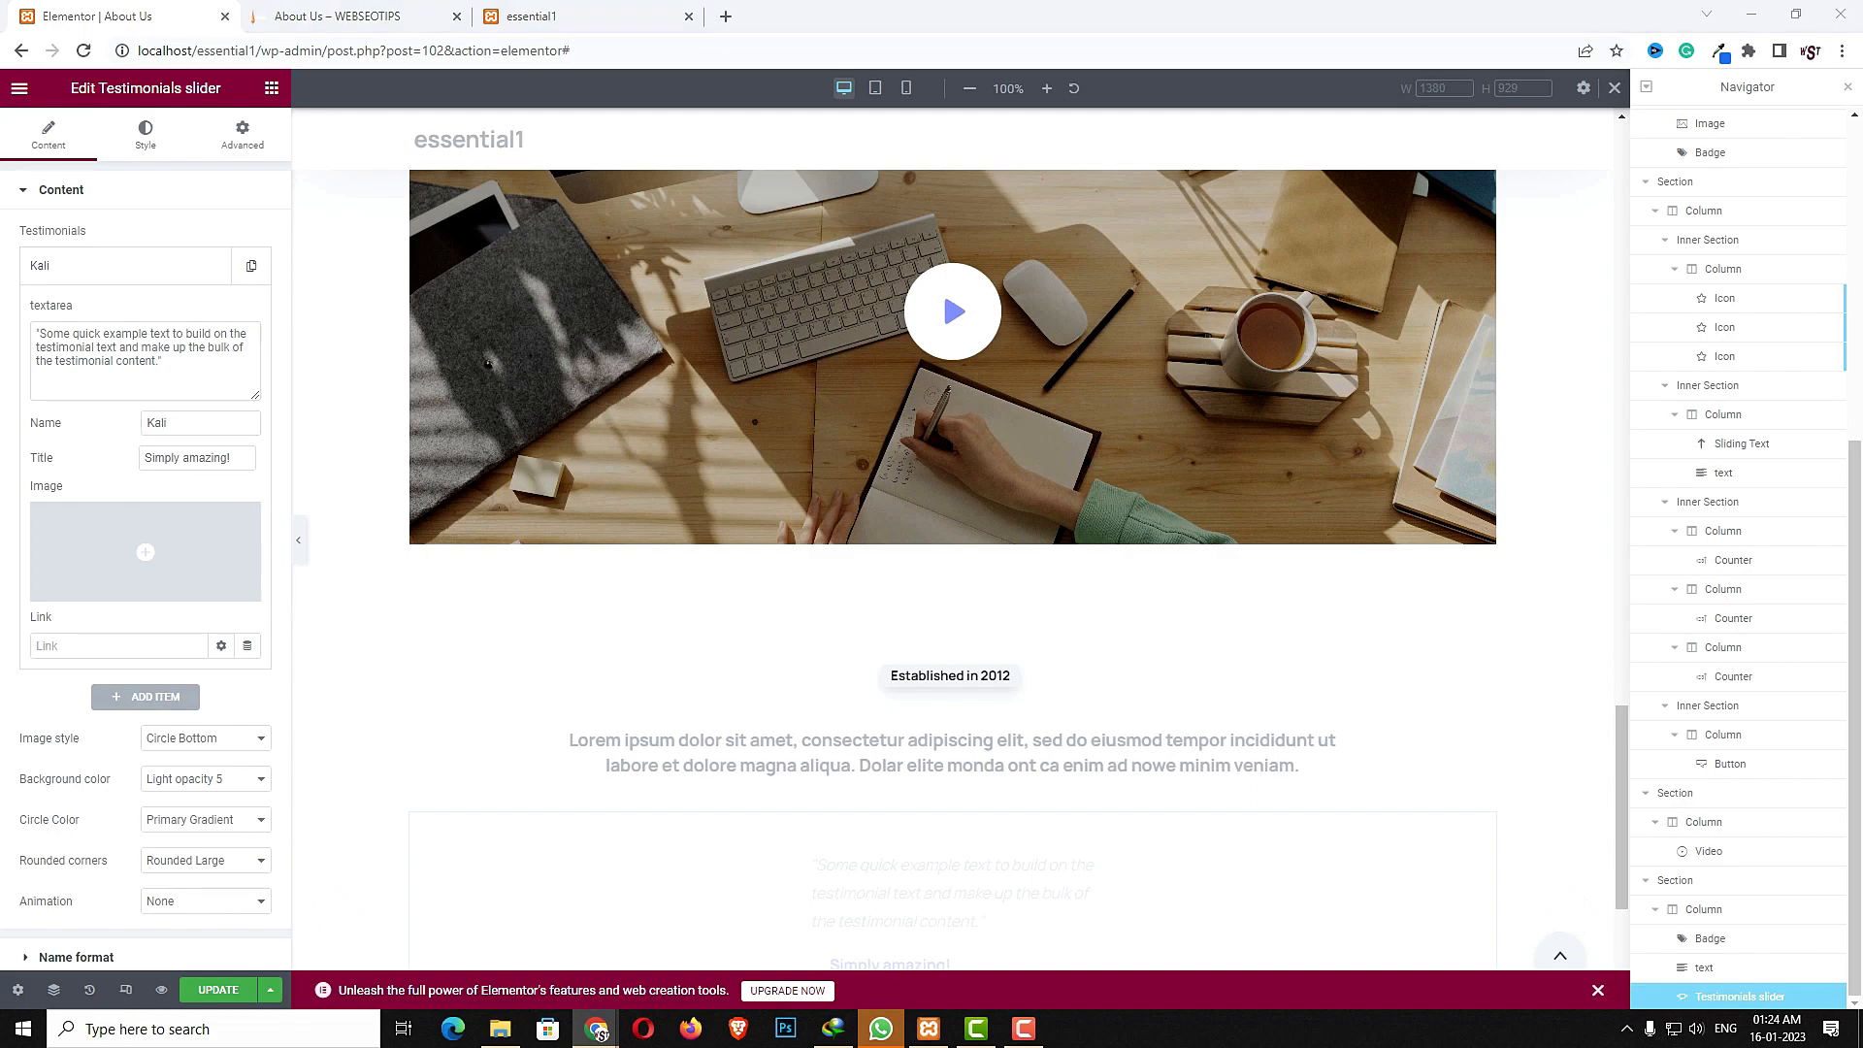
triple_click(237, 458)
text(CEO, Wipps)
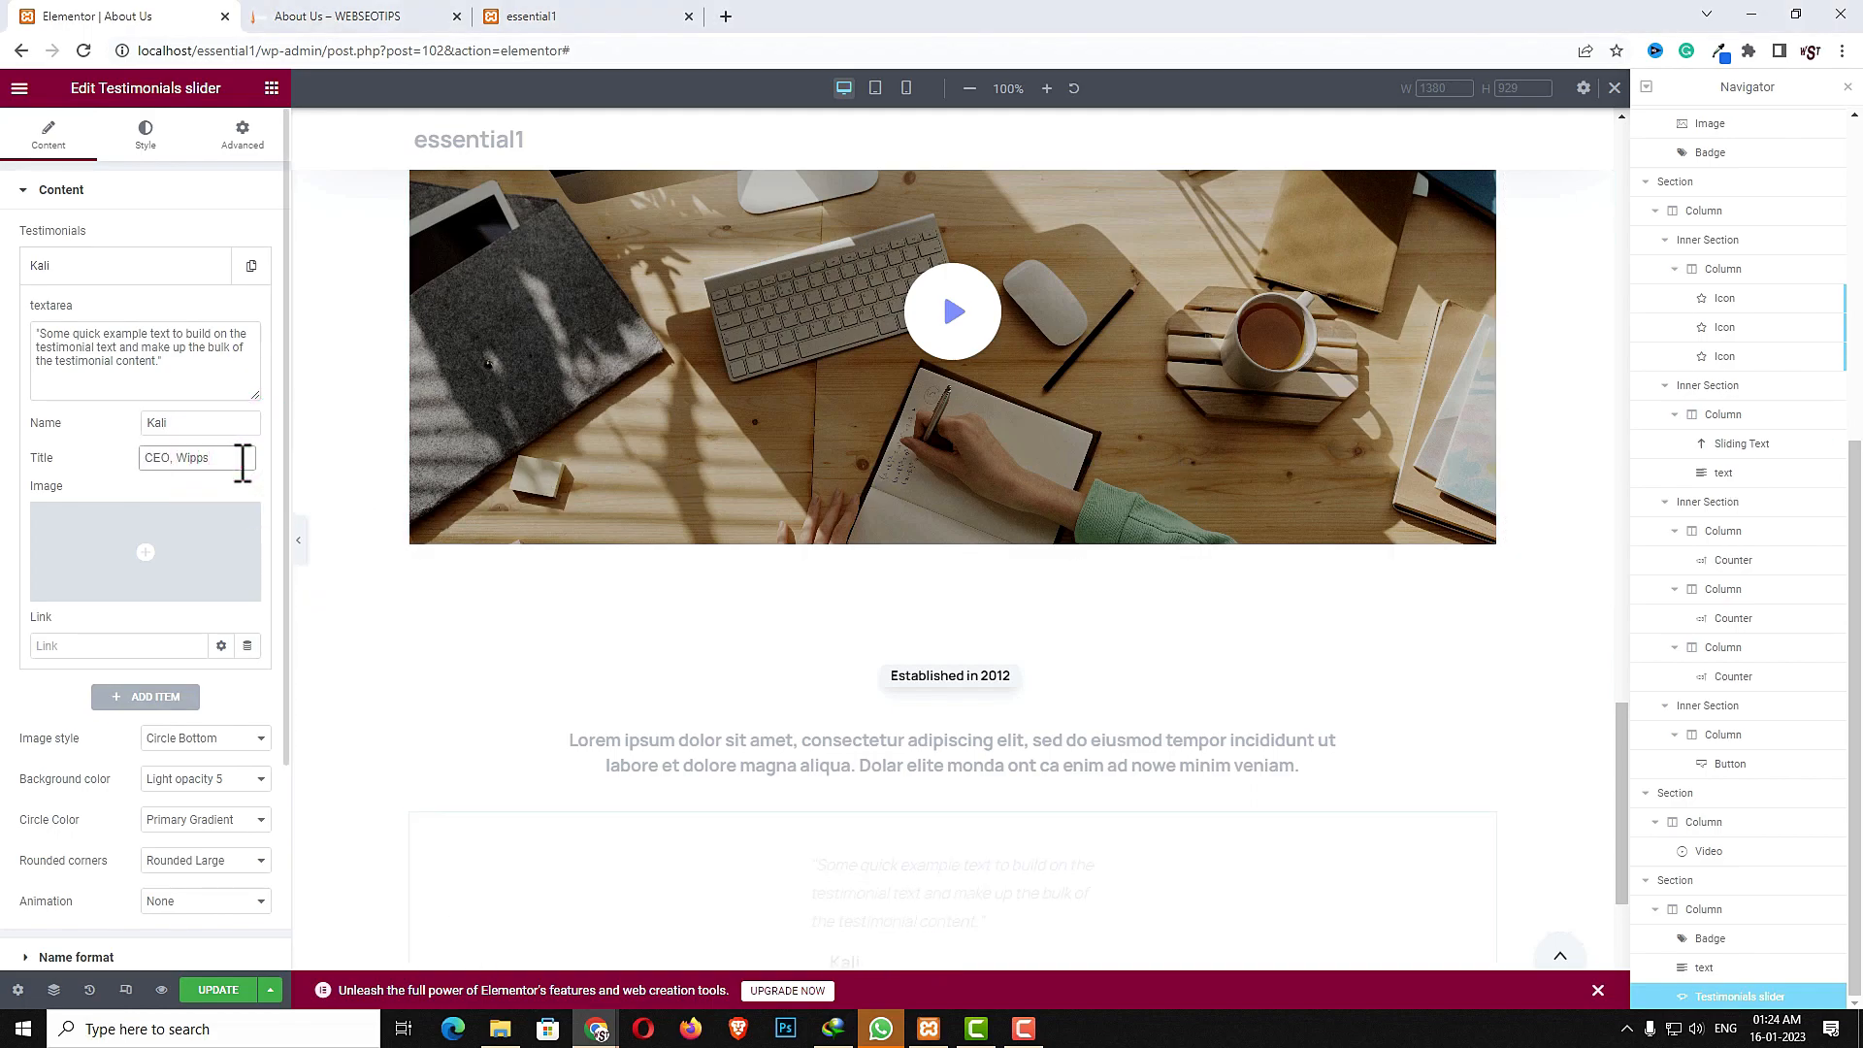
click(202, 545)
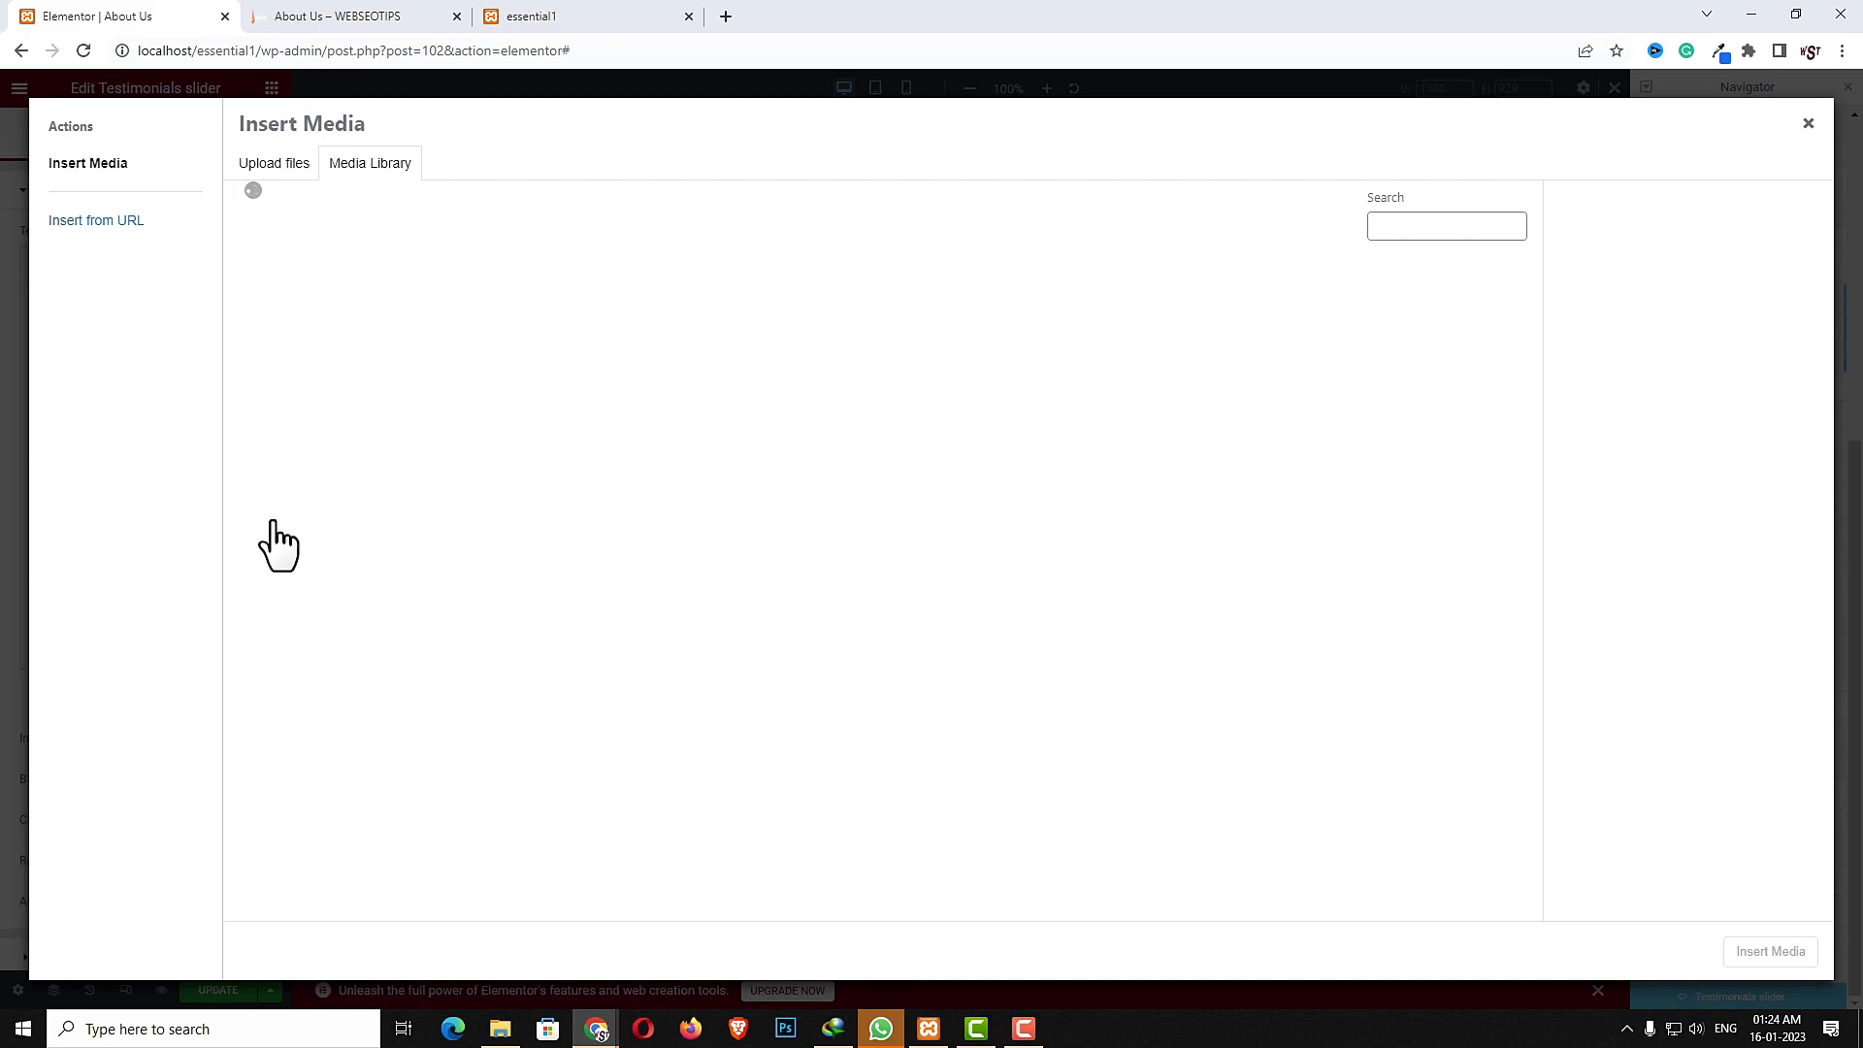
click(619, 365)
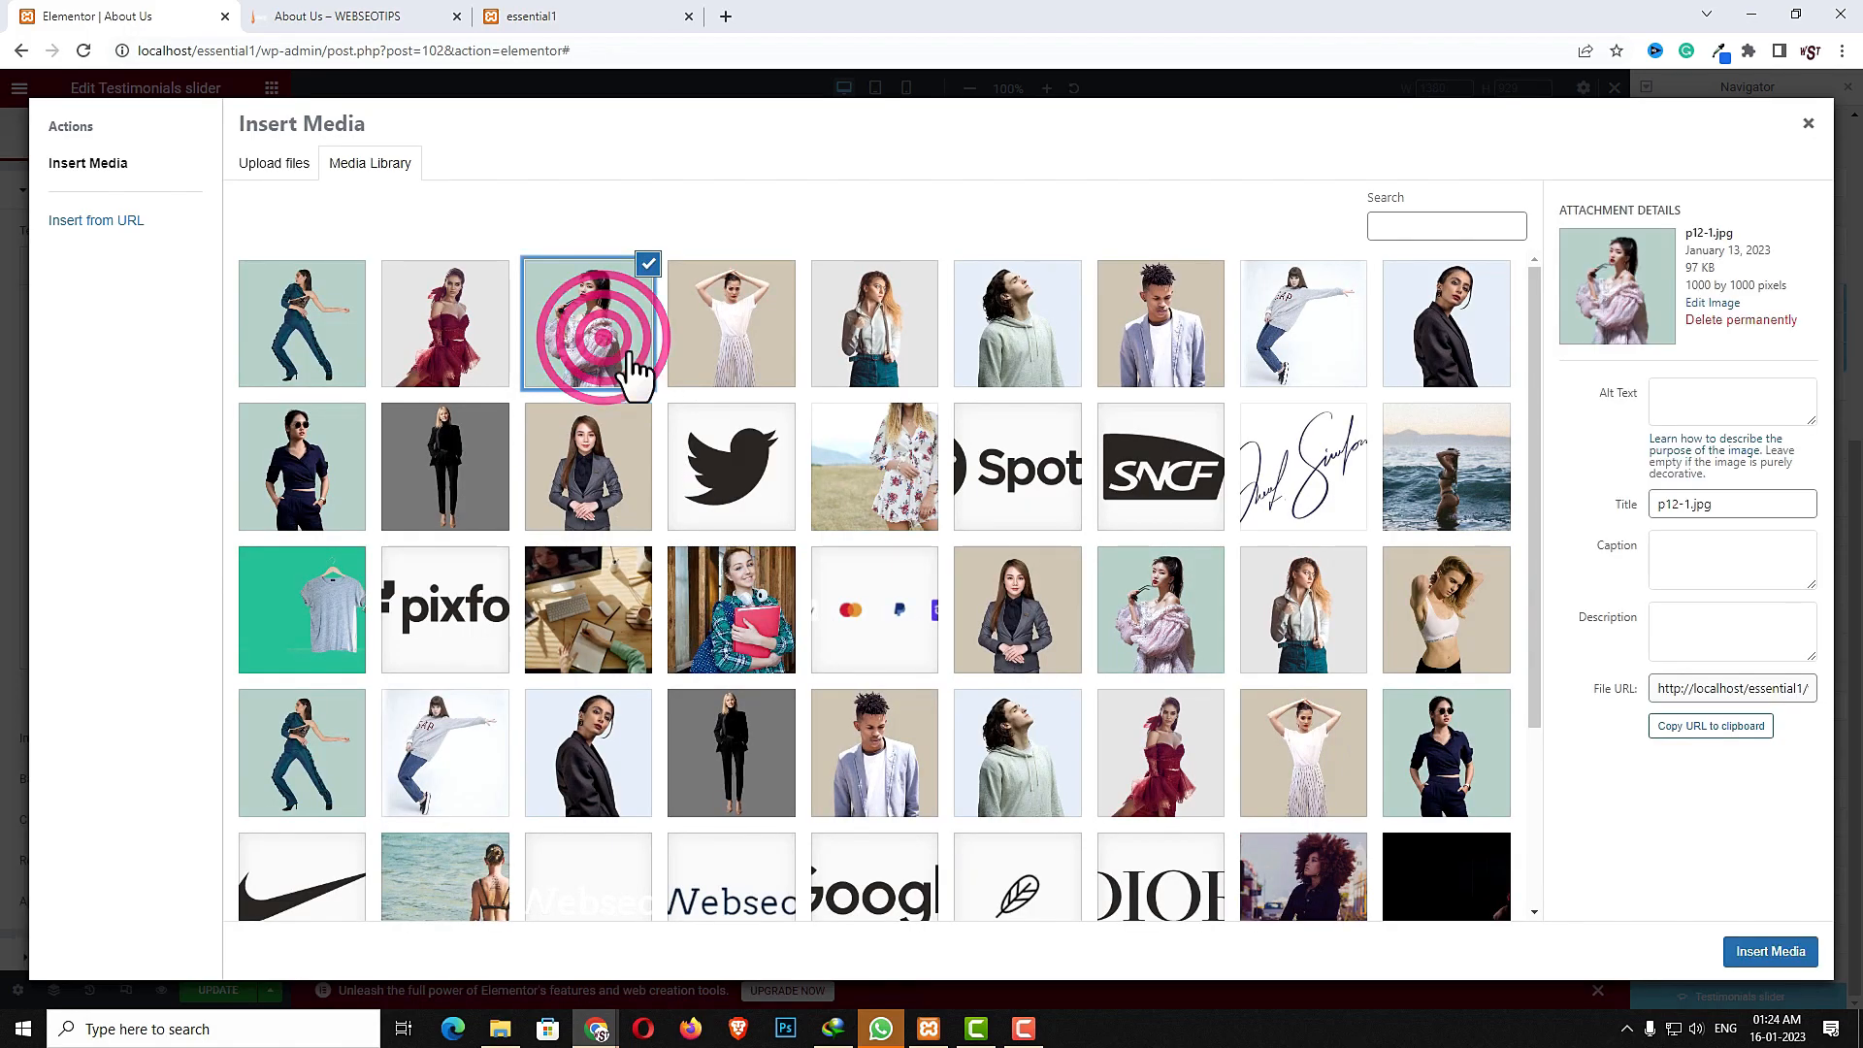
click(1769, 955)
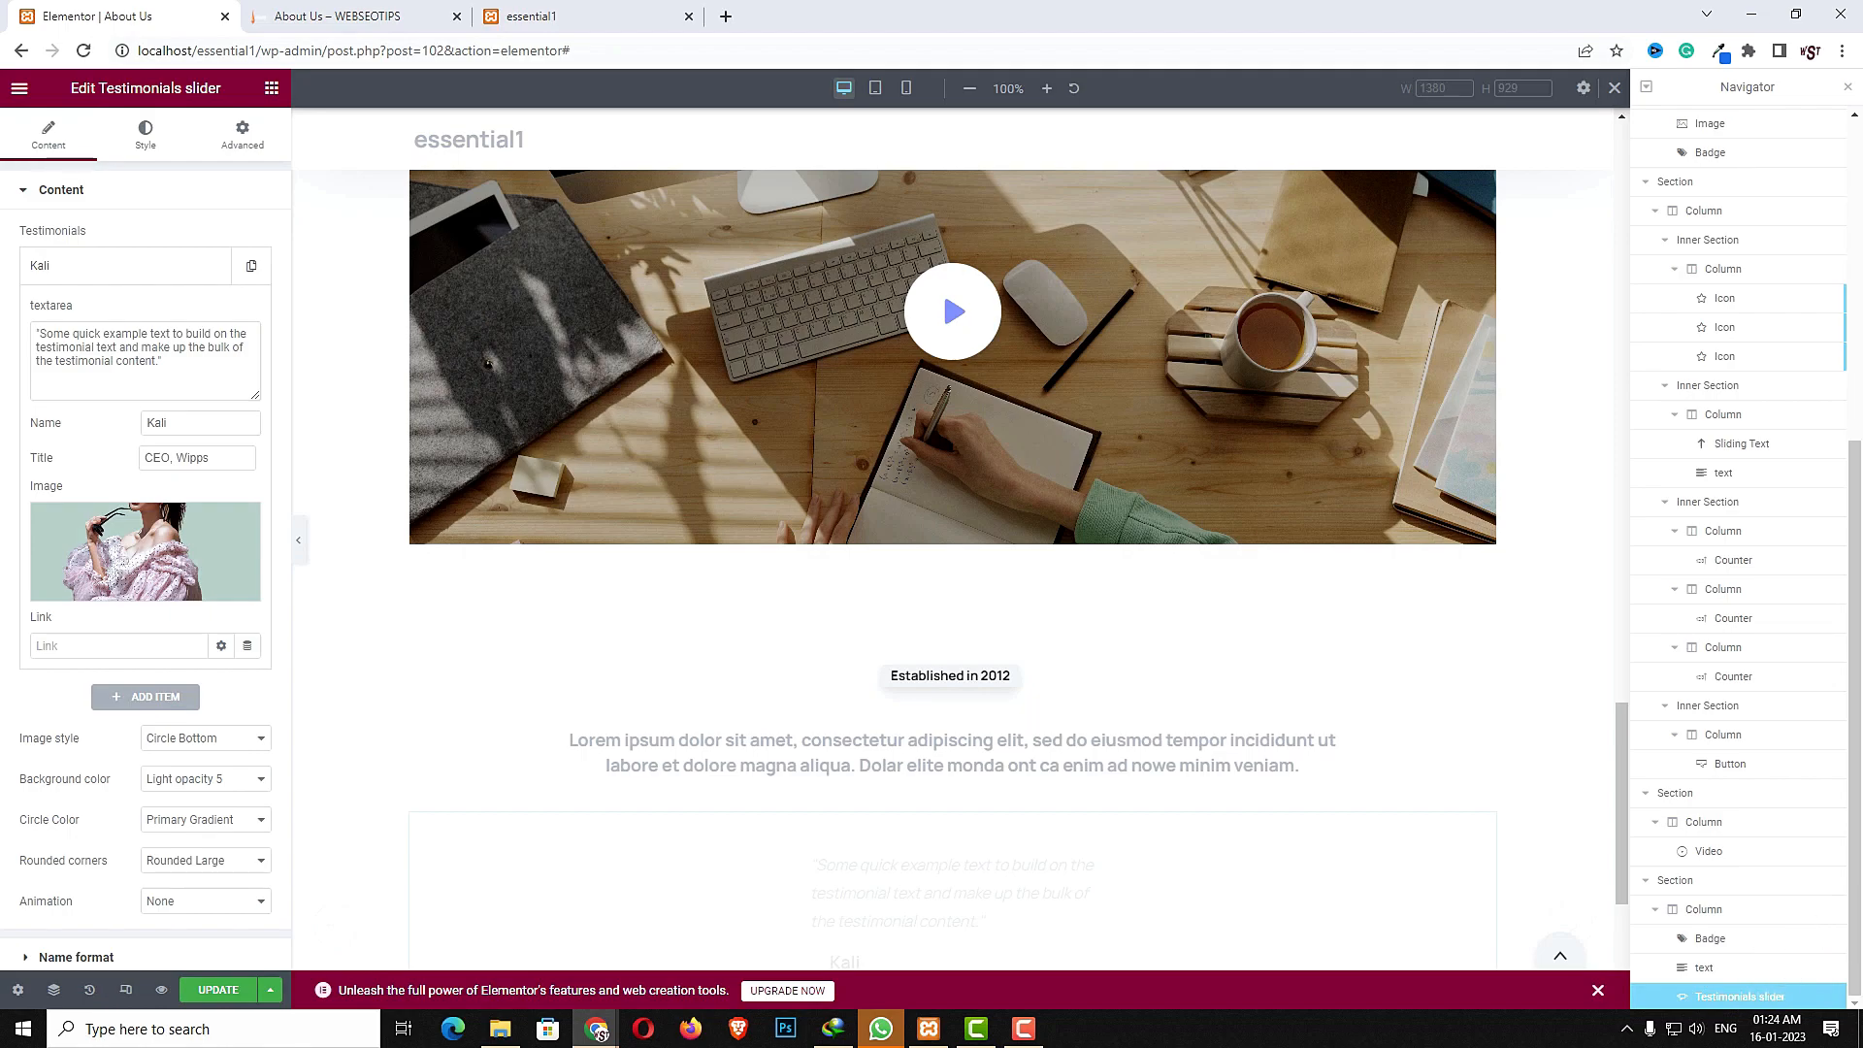
- Add a second testimonial item with a reviewer's name, the title MD,MEla, and a portrait image
click(125, 645)
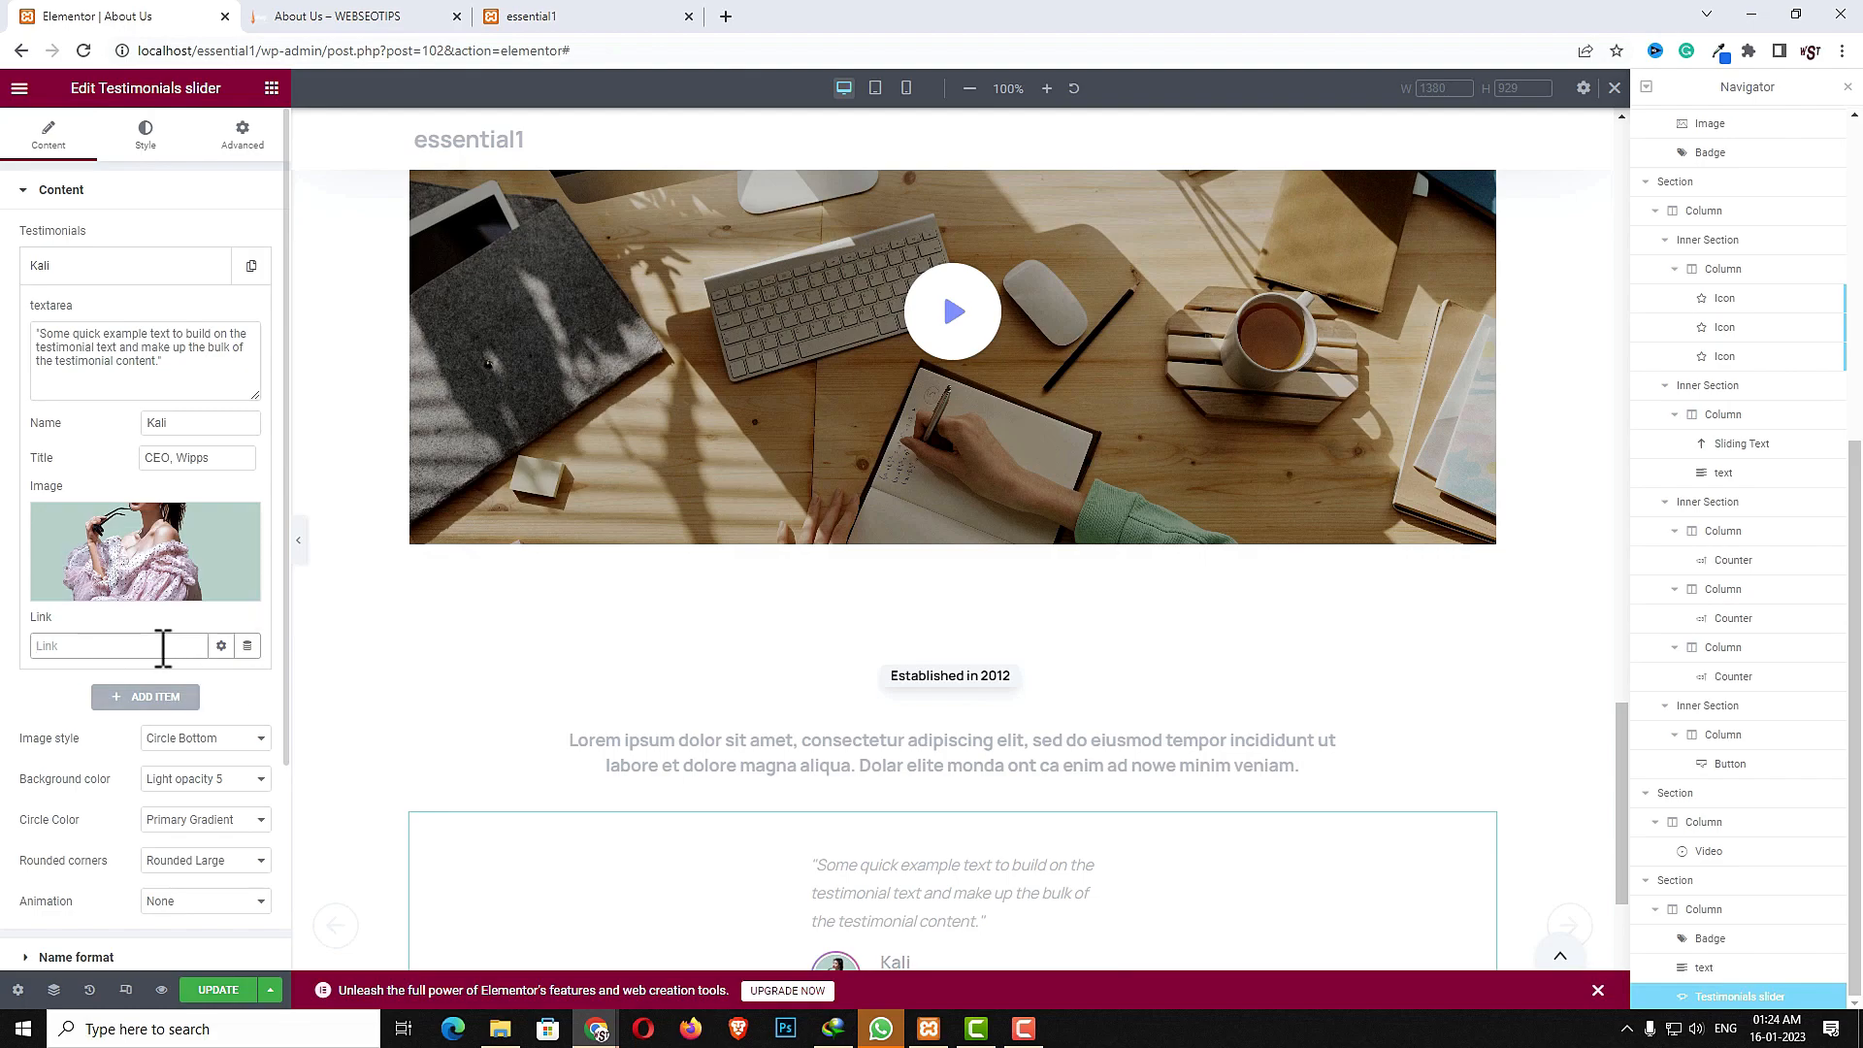
click(148, 699)
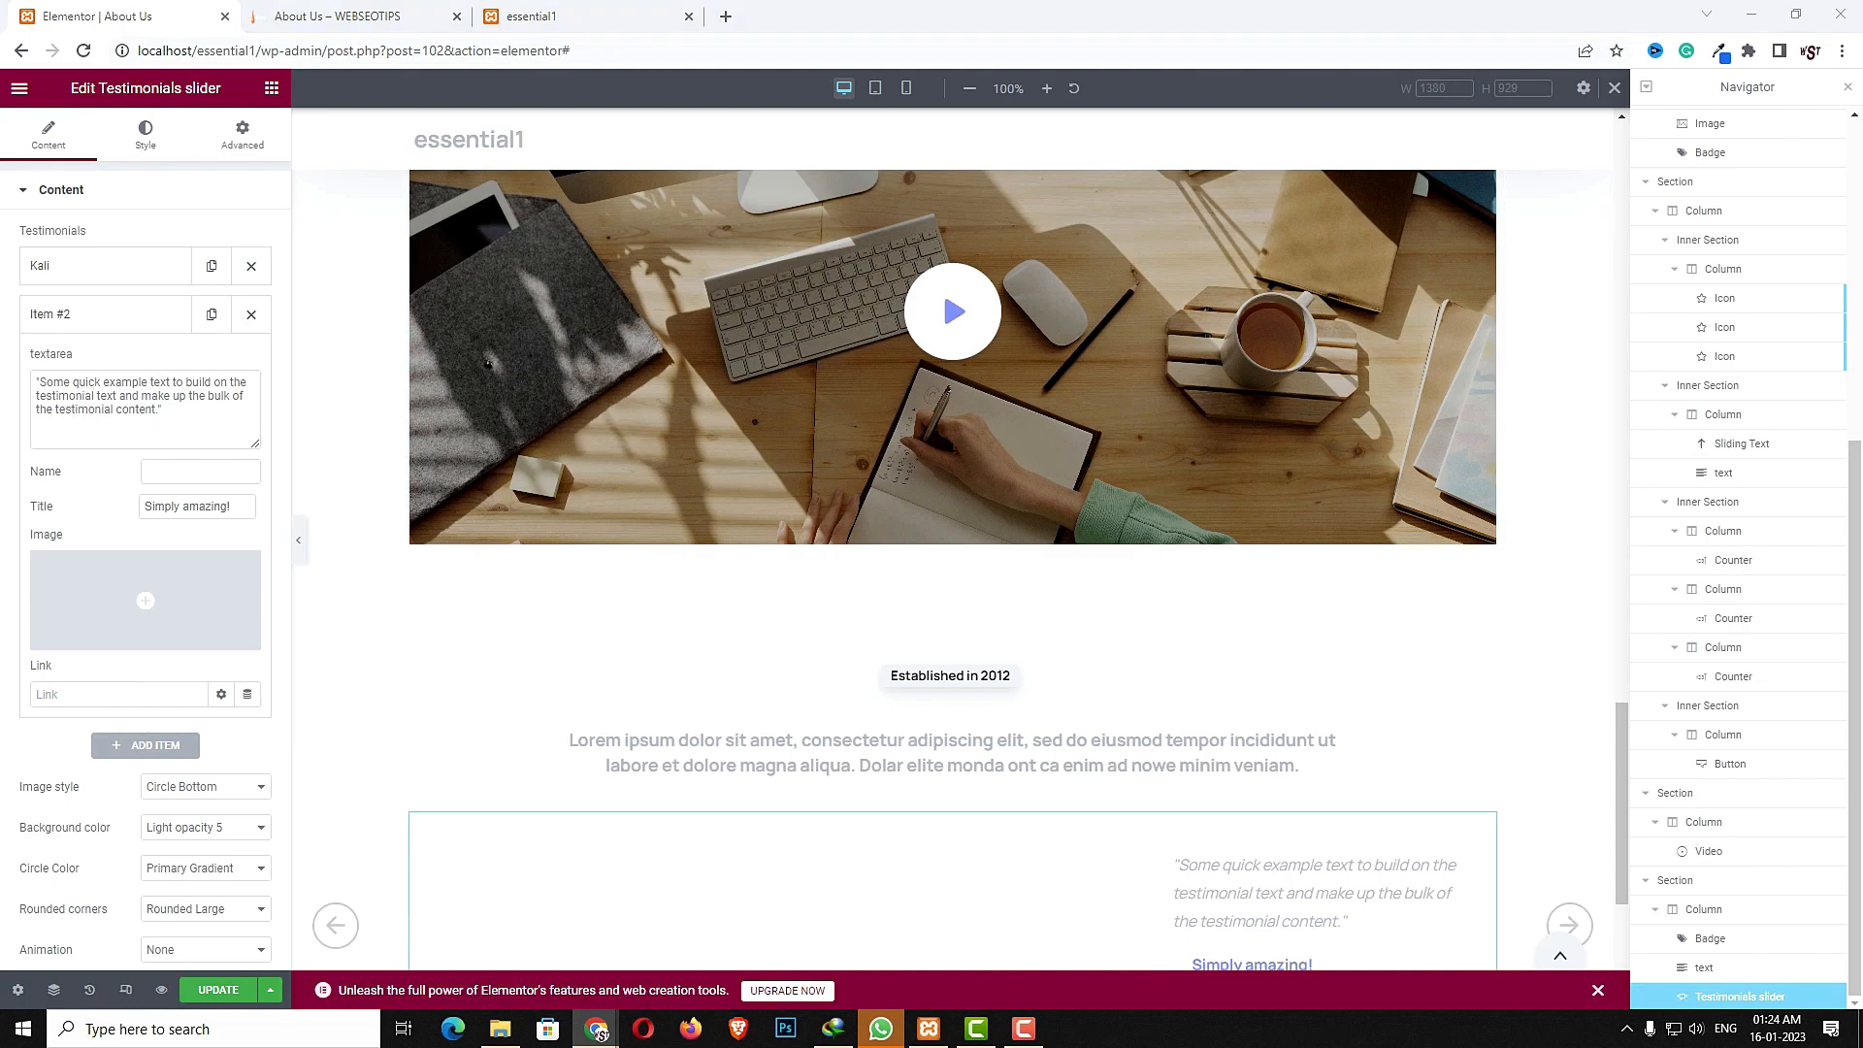
click(175, 471)
text(Mika)
double_click(178, 510)
text(MD,Mela)
click(147, 601)
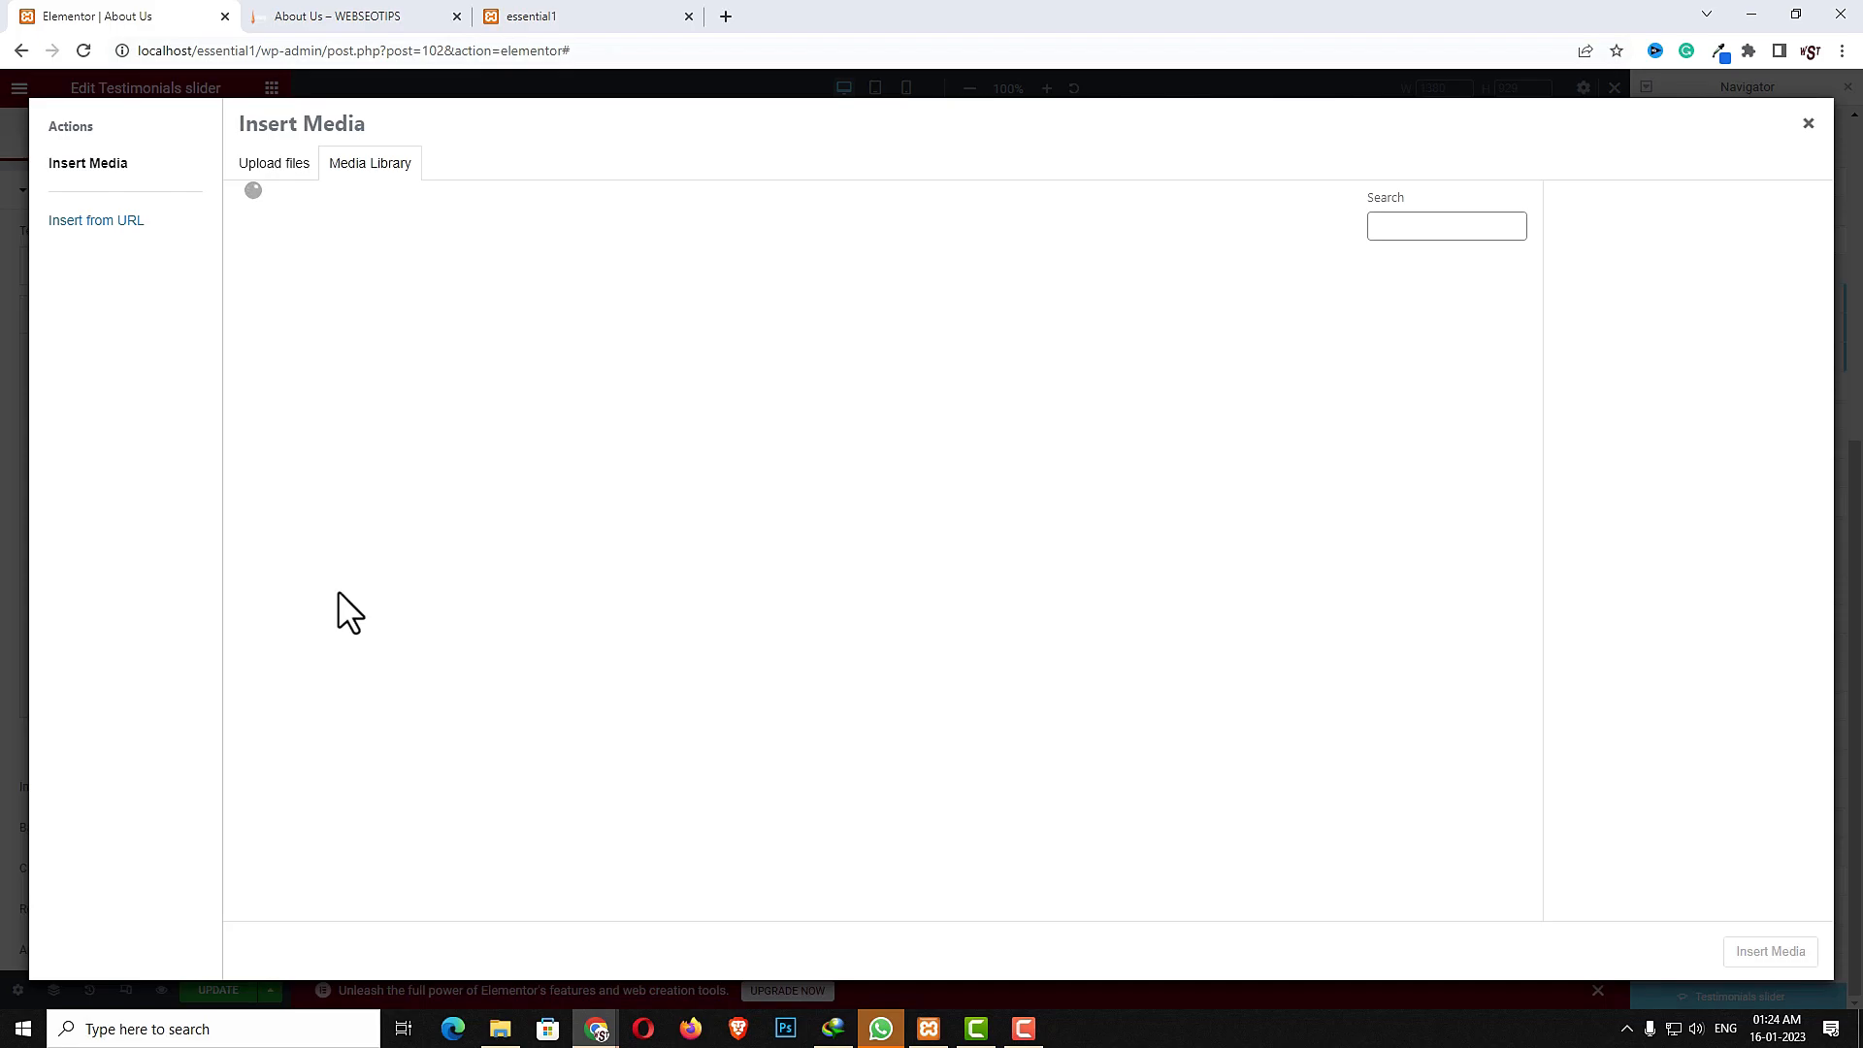
click(874, 347)
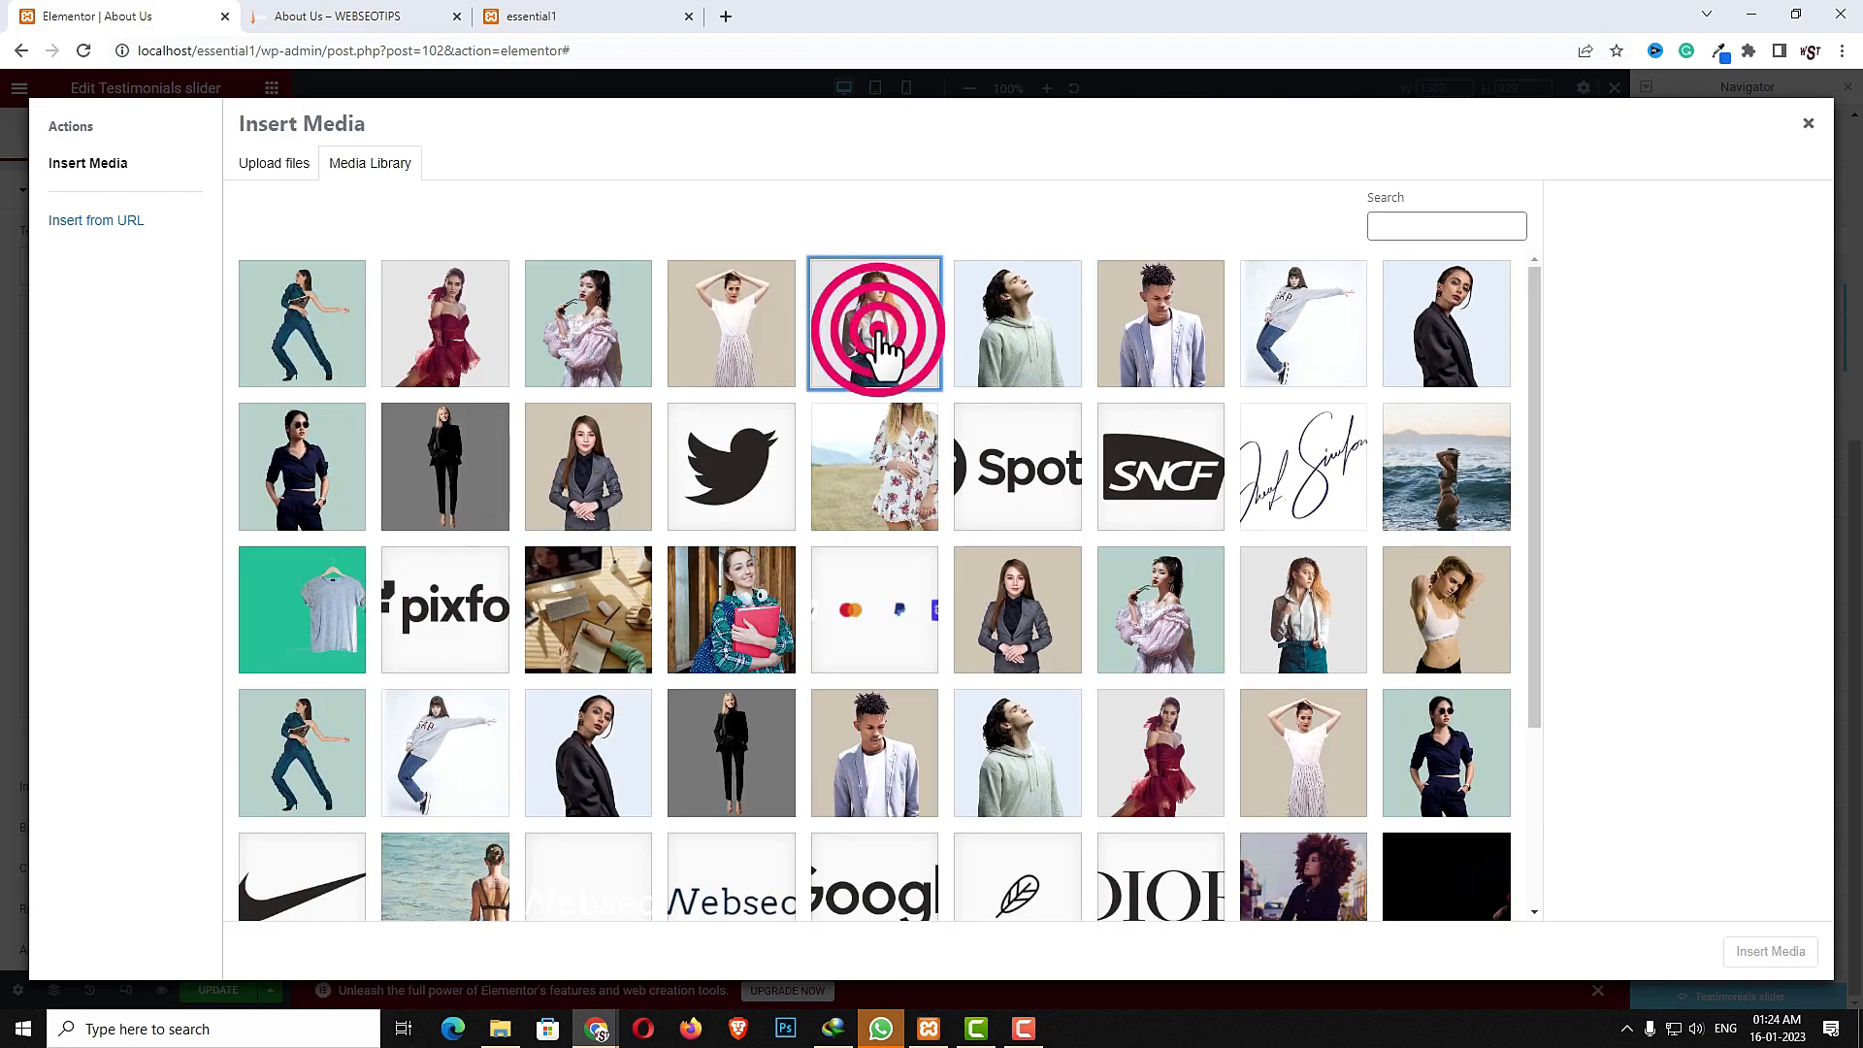
click(1769, 958)
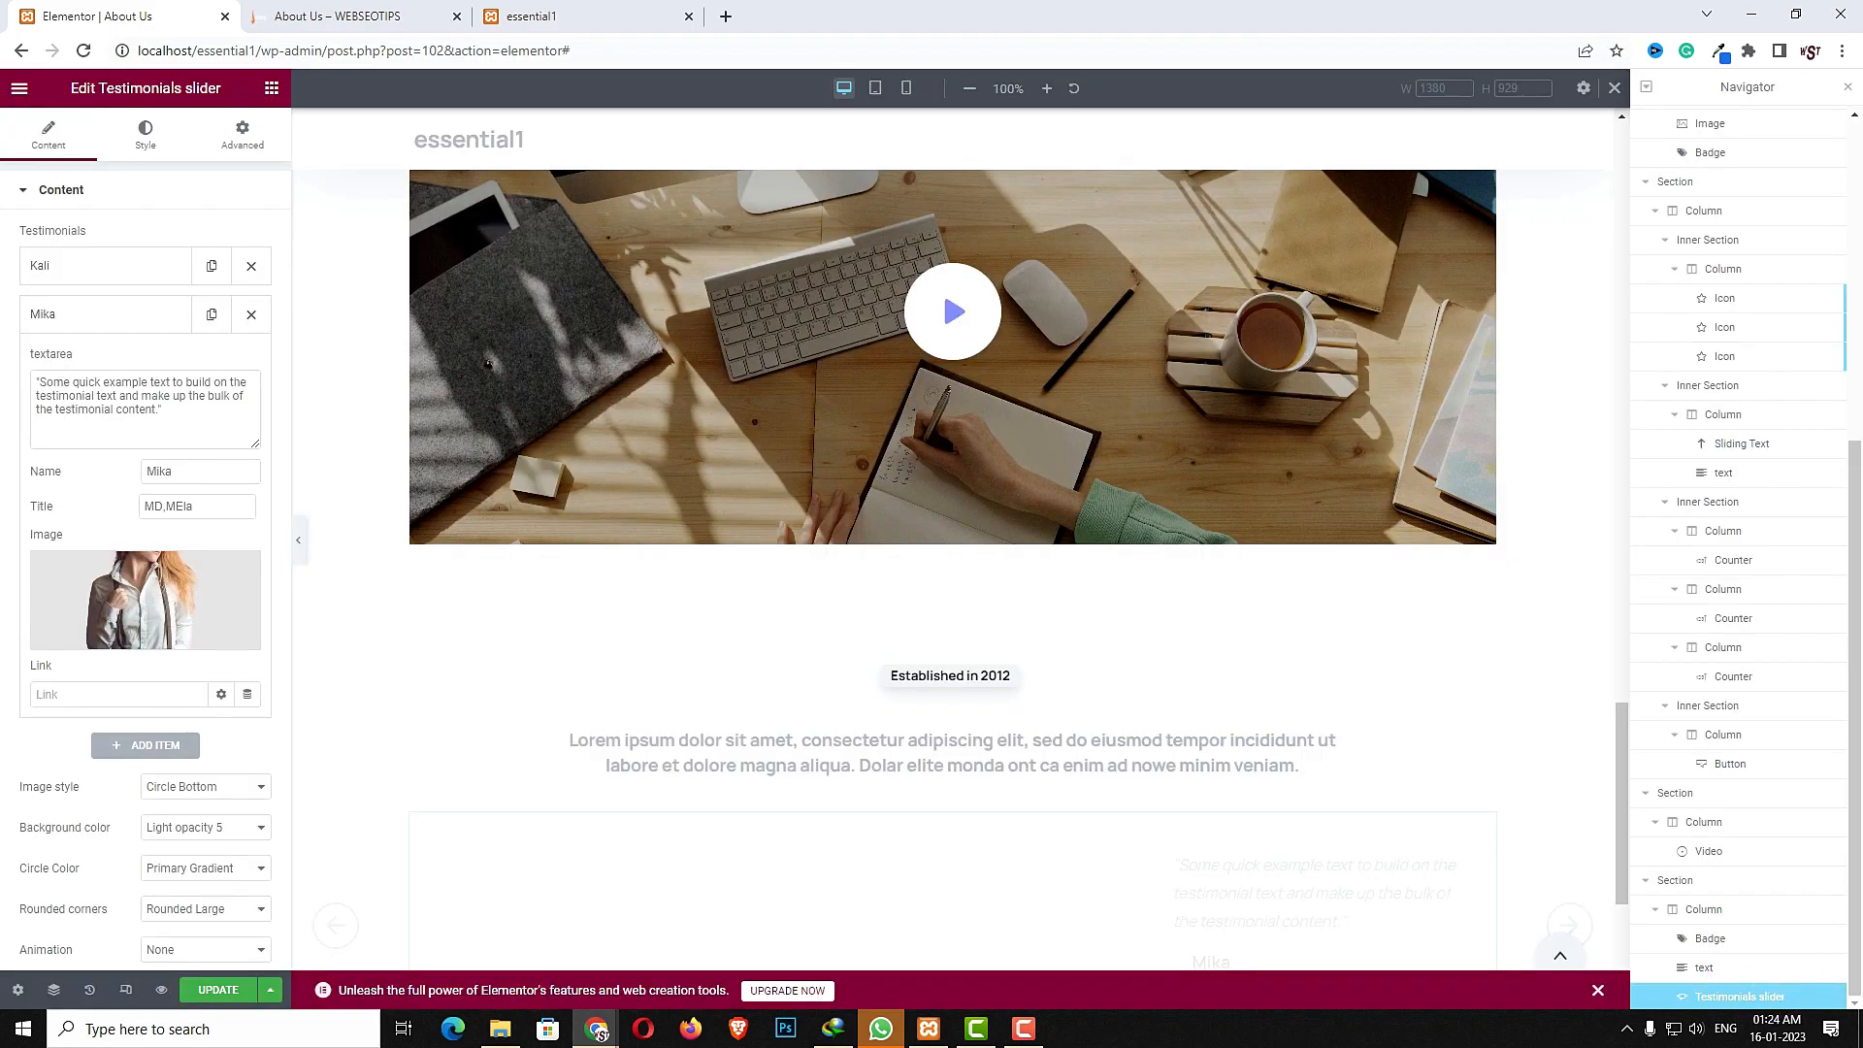
- Add a third testimonial item with a reviewer's name, the title web Developer, and a portrait image
click(148, 747)
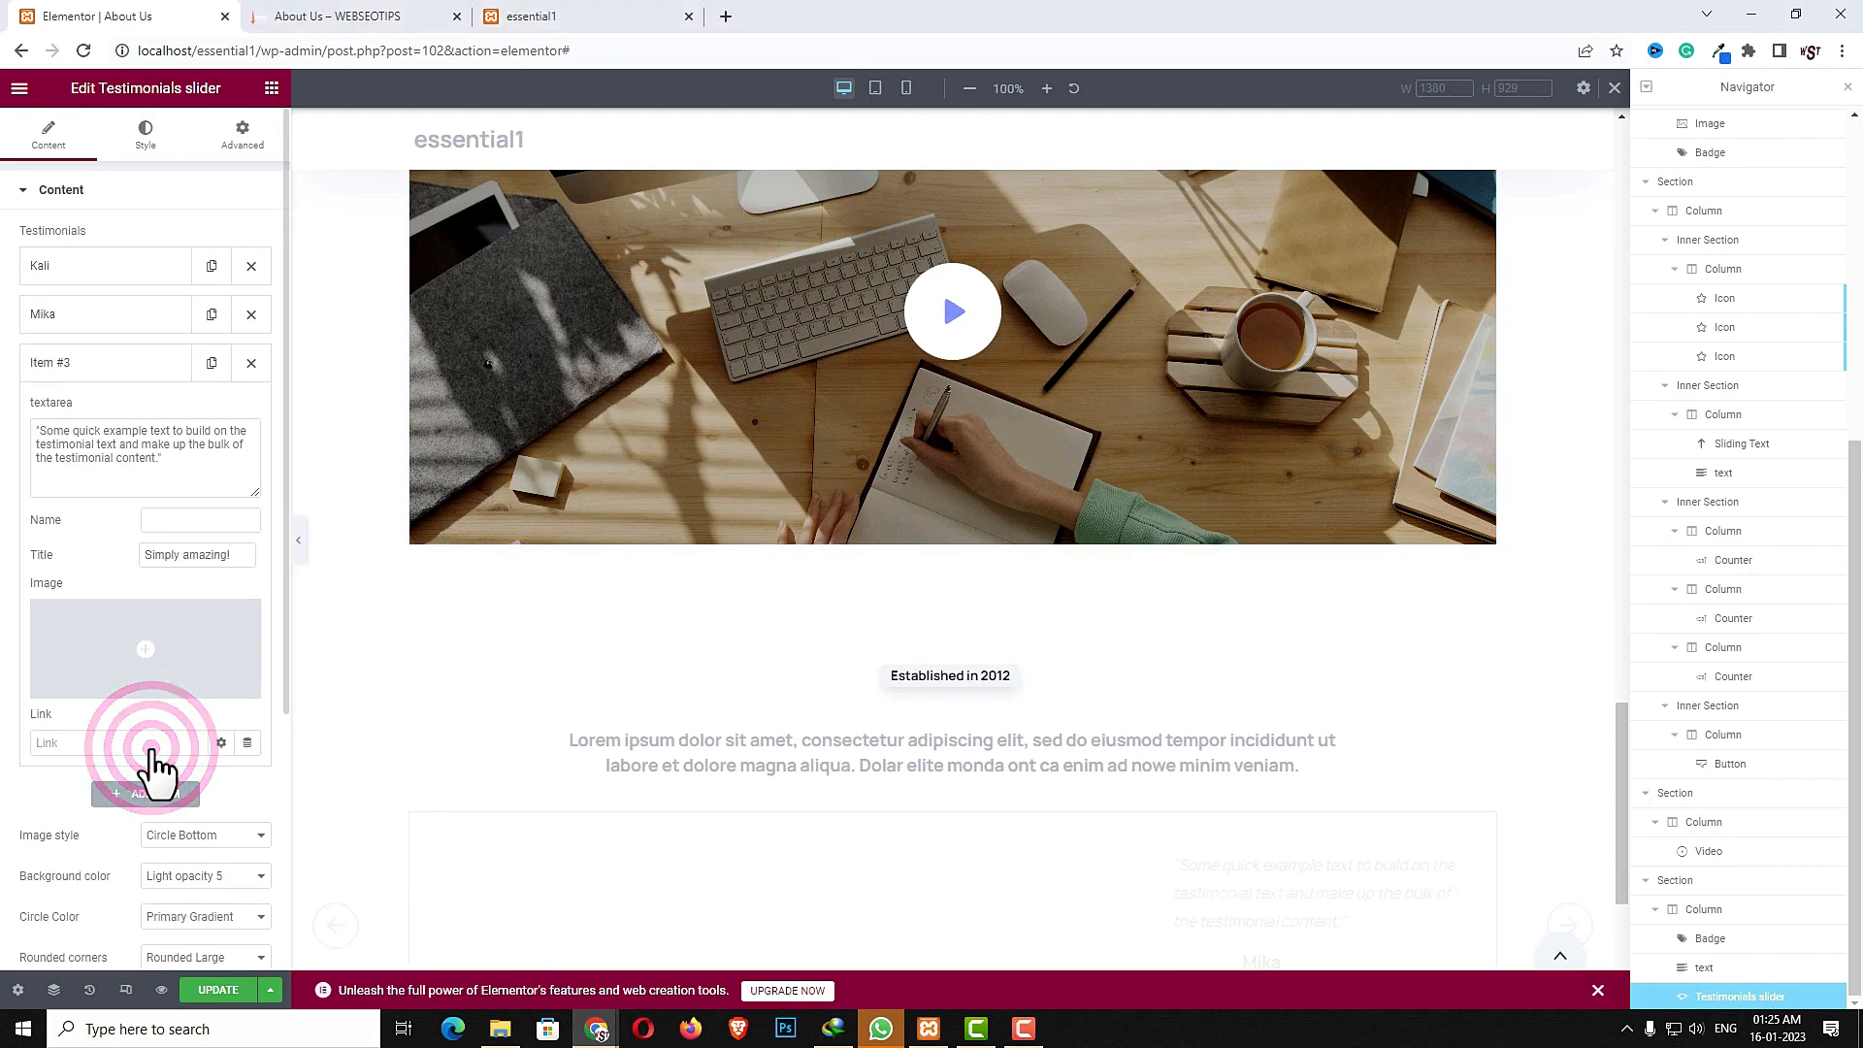
drag(211, 474, 5, 427)
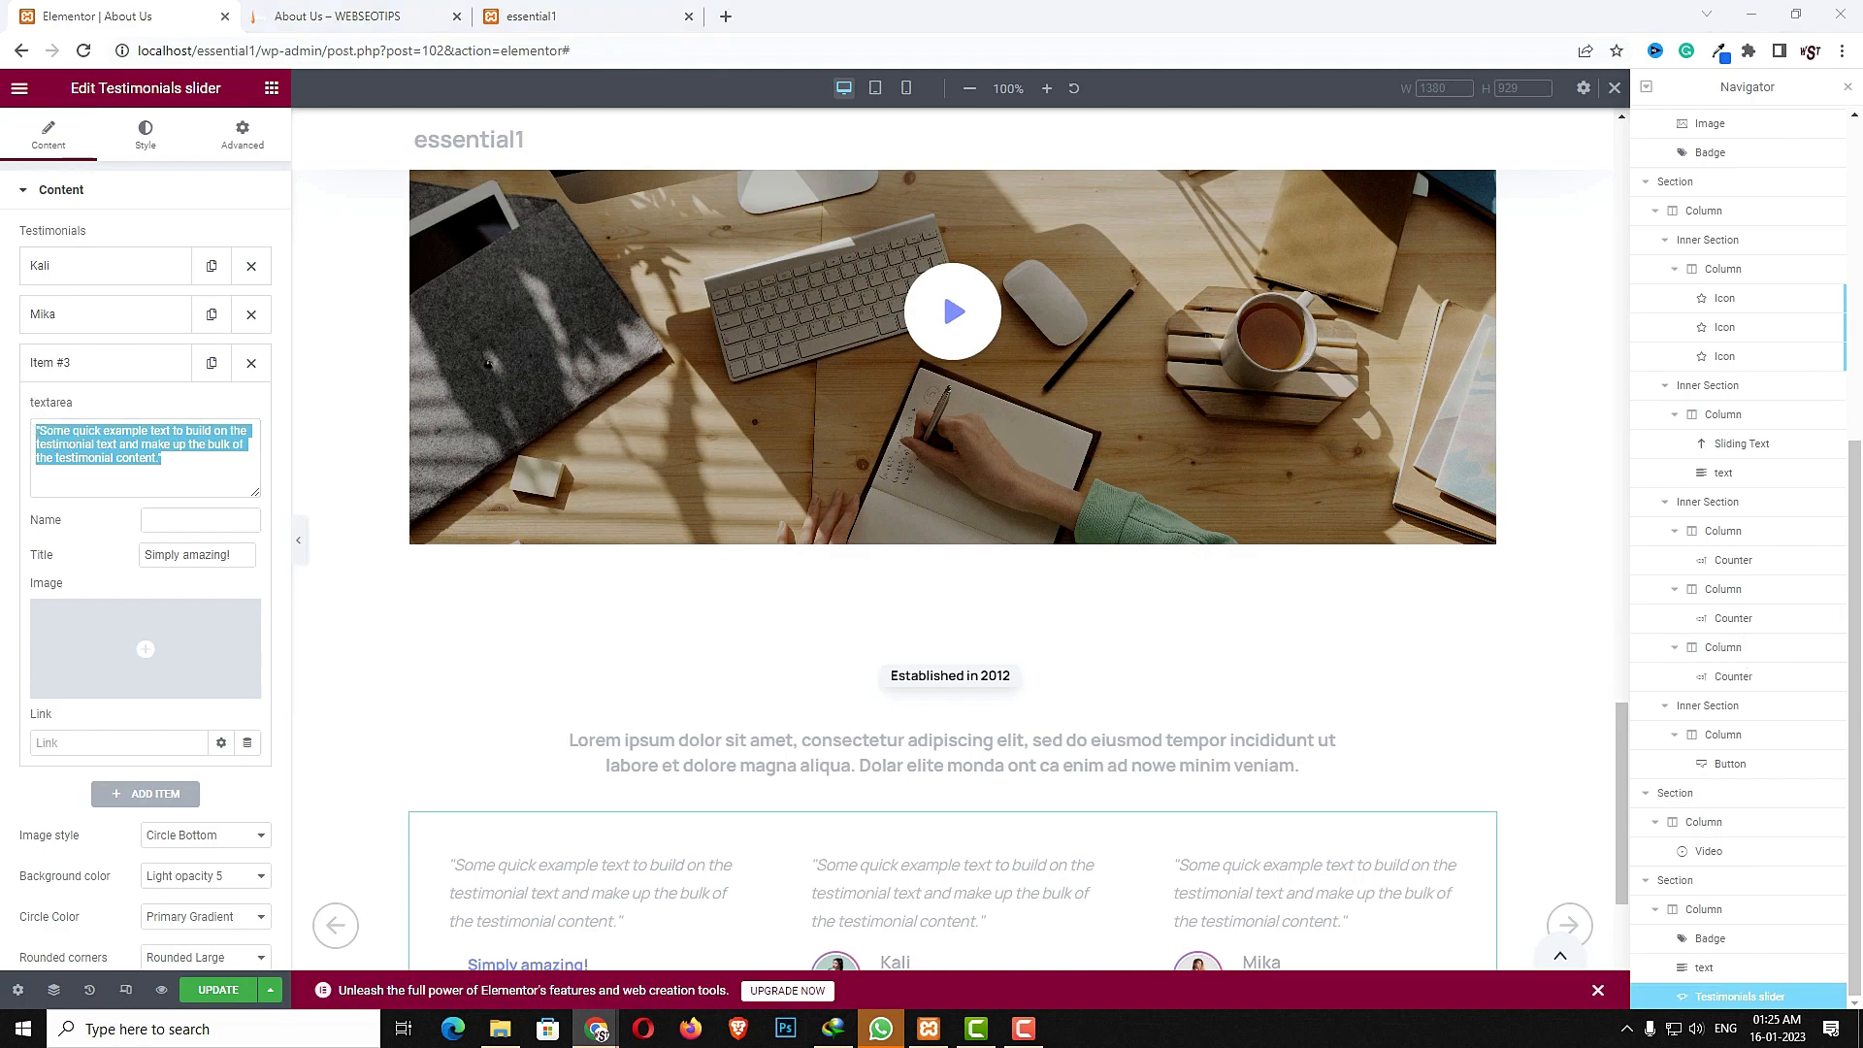
click(166, 519)
text(Alex)
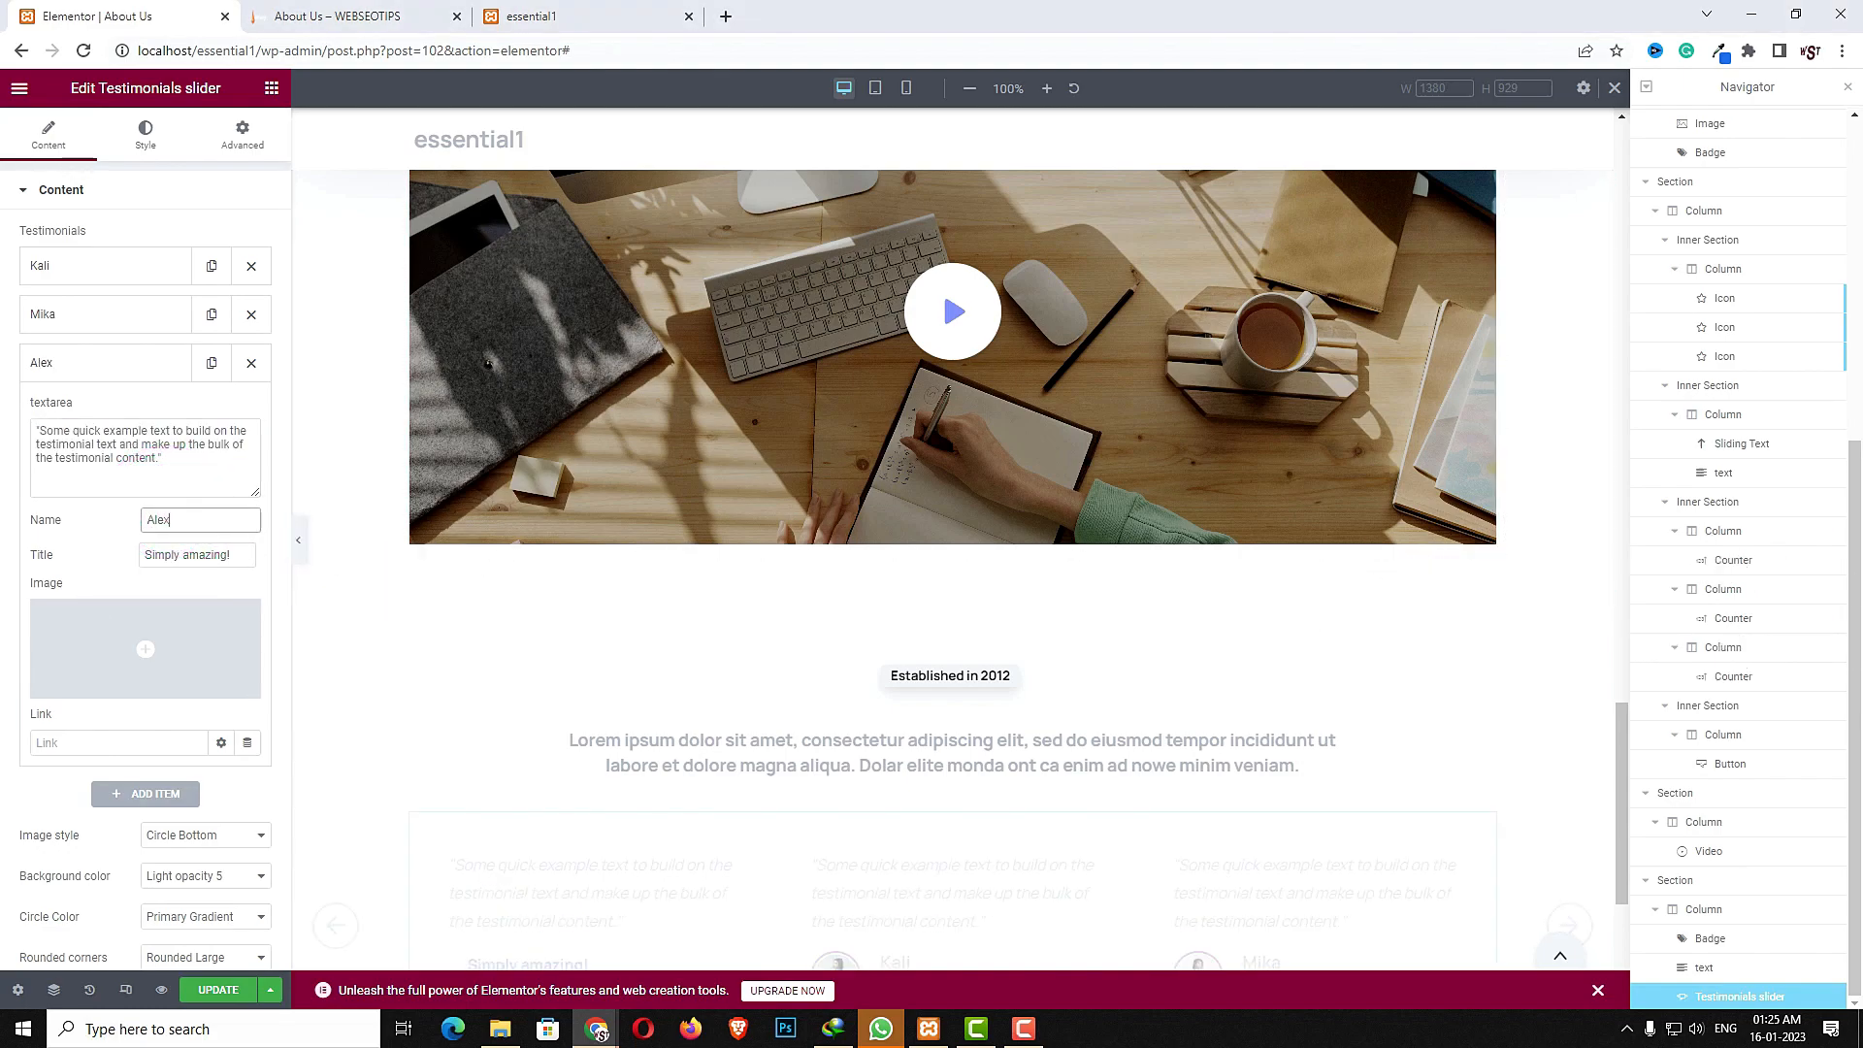
triple_click(168, 554)
text(web developer)
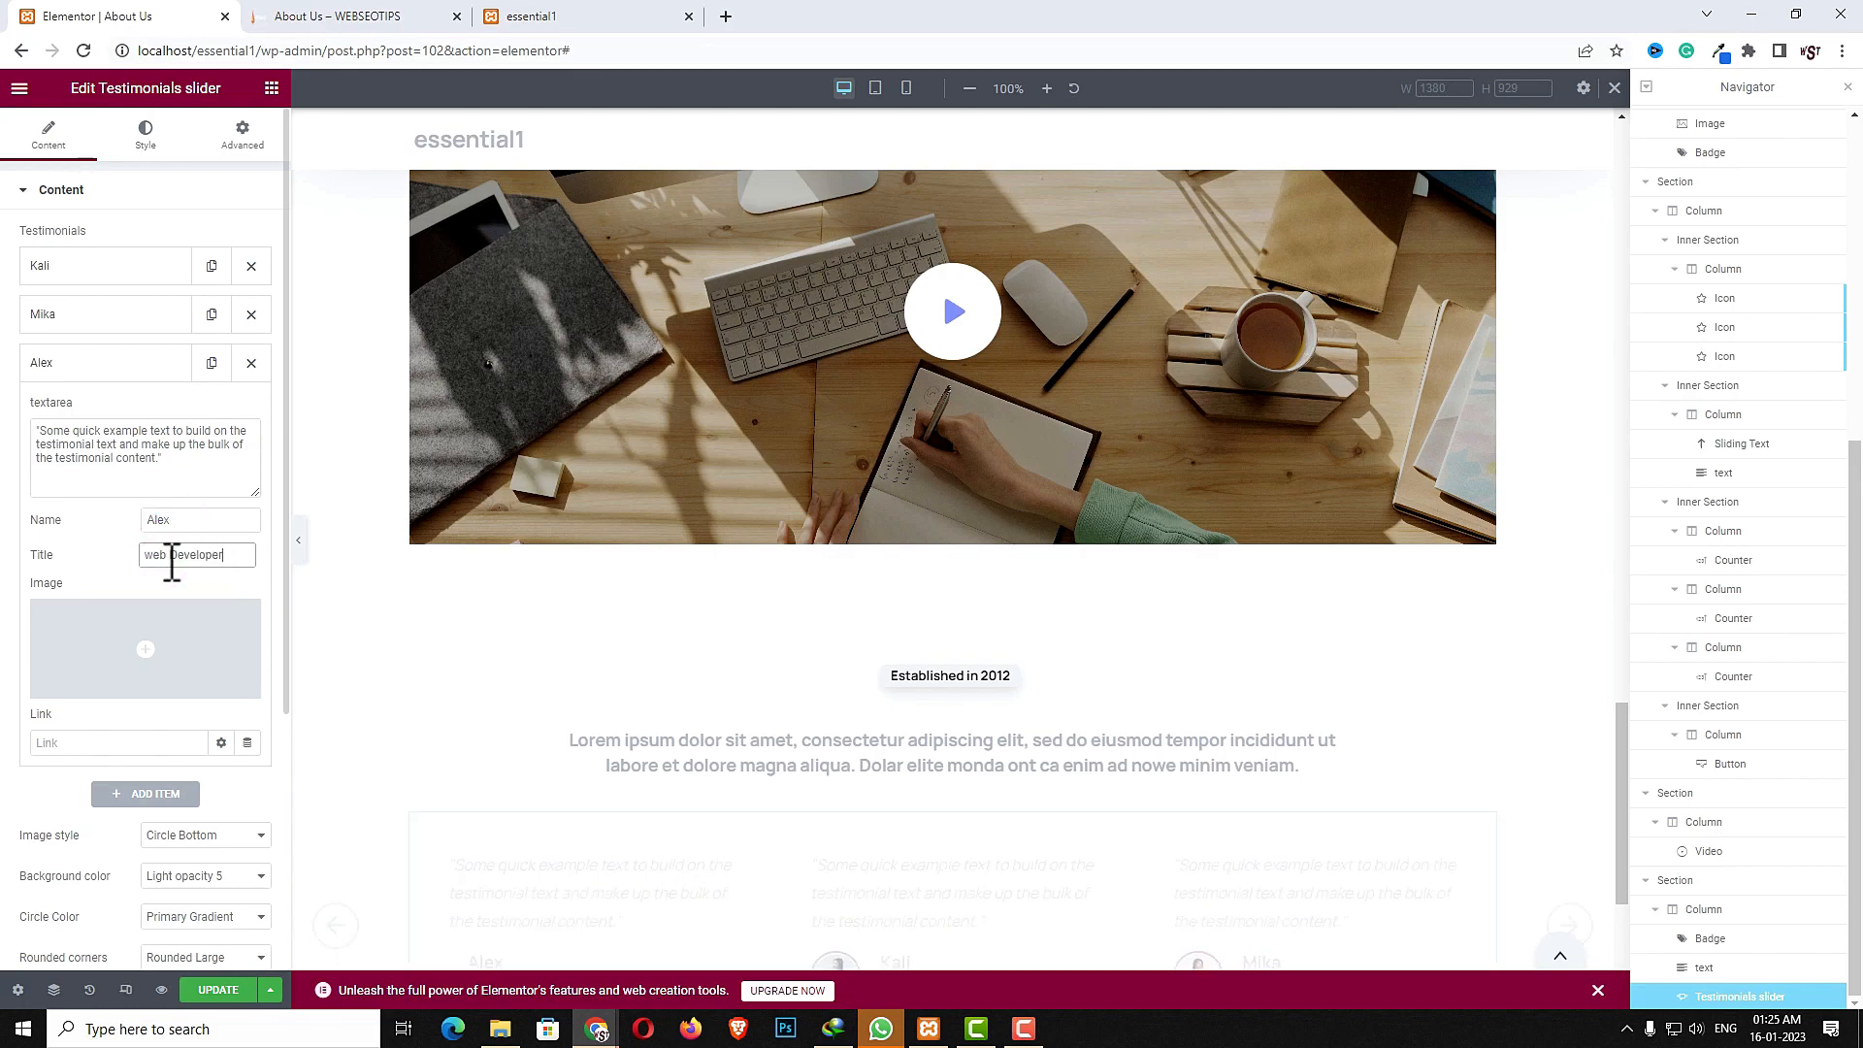
click(166, 633)
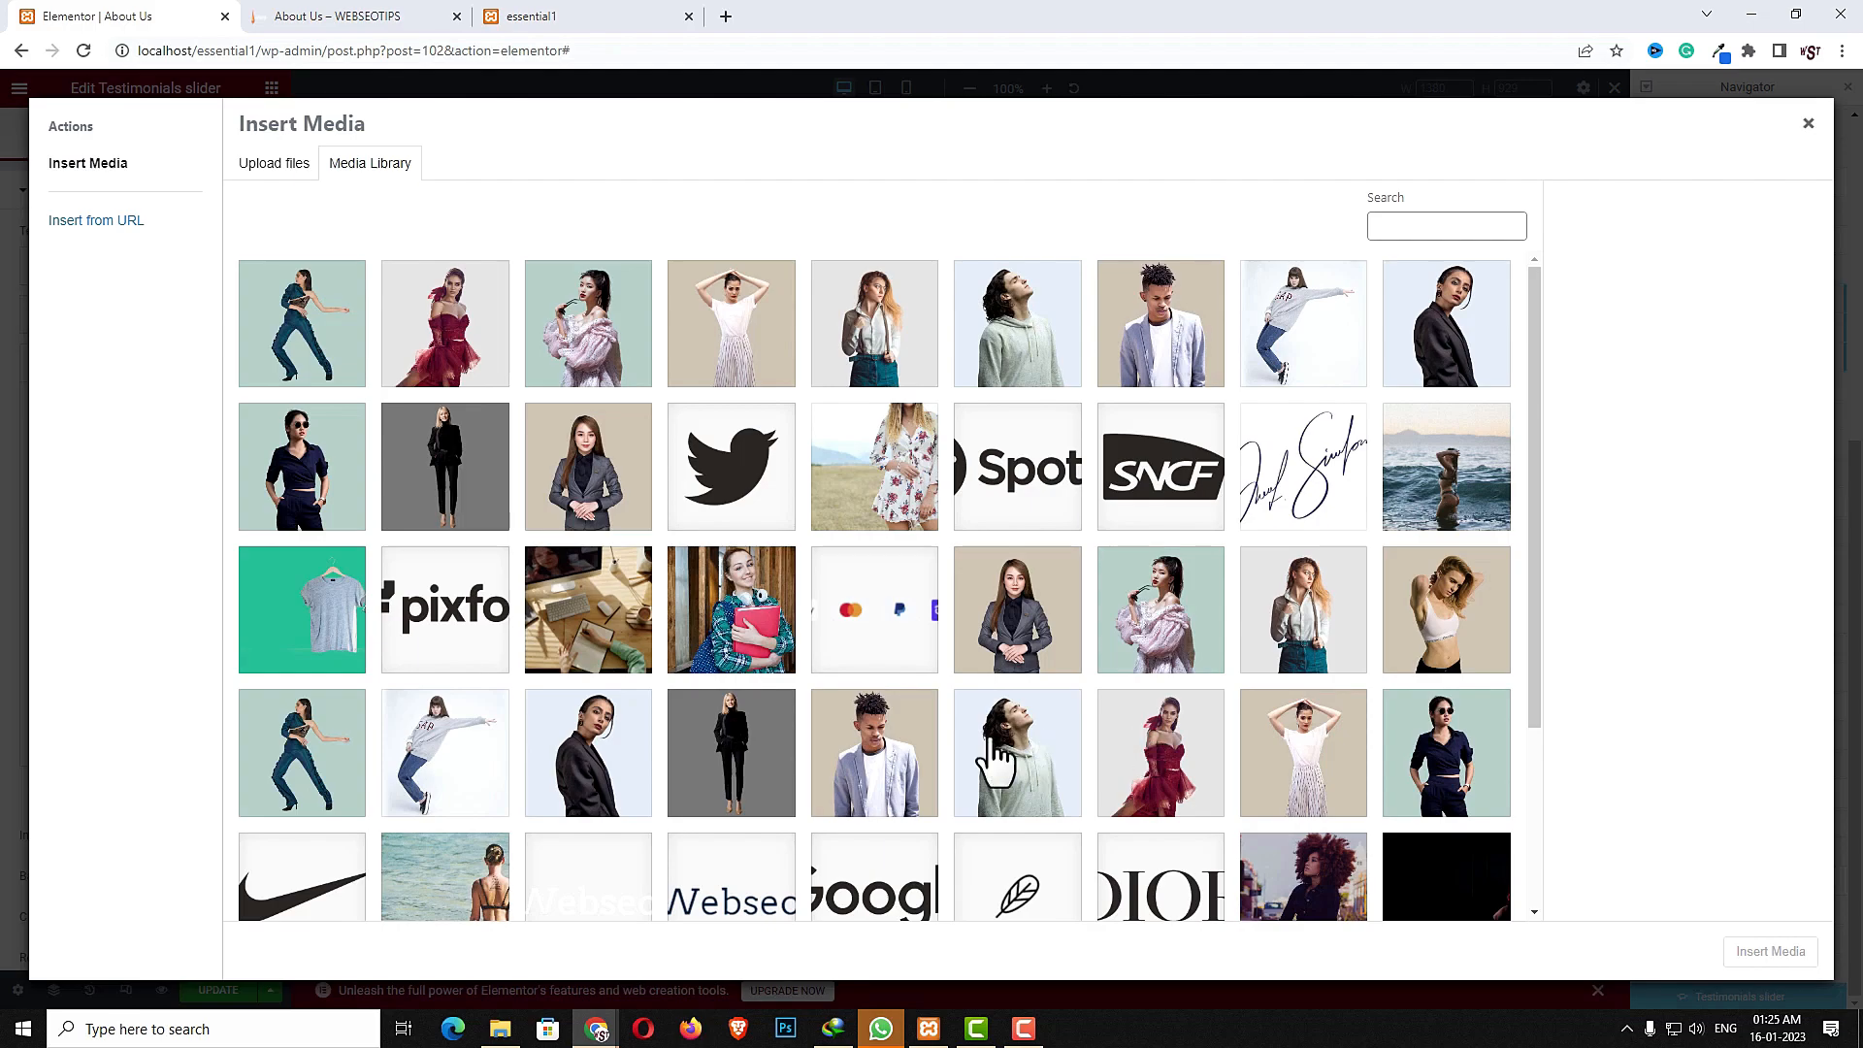
click(873, 742)
click(1779, 953)
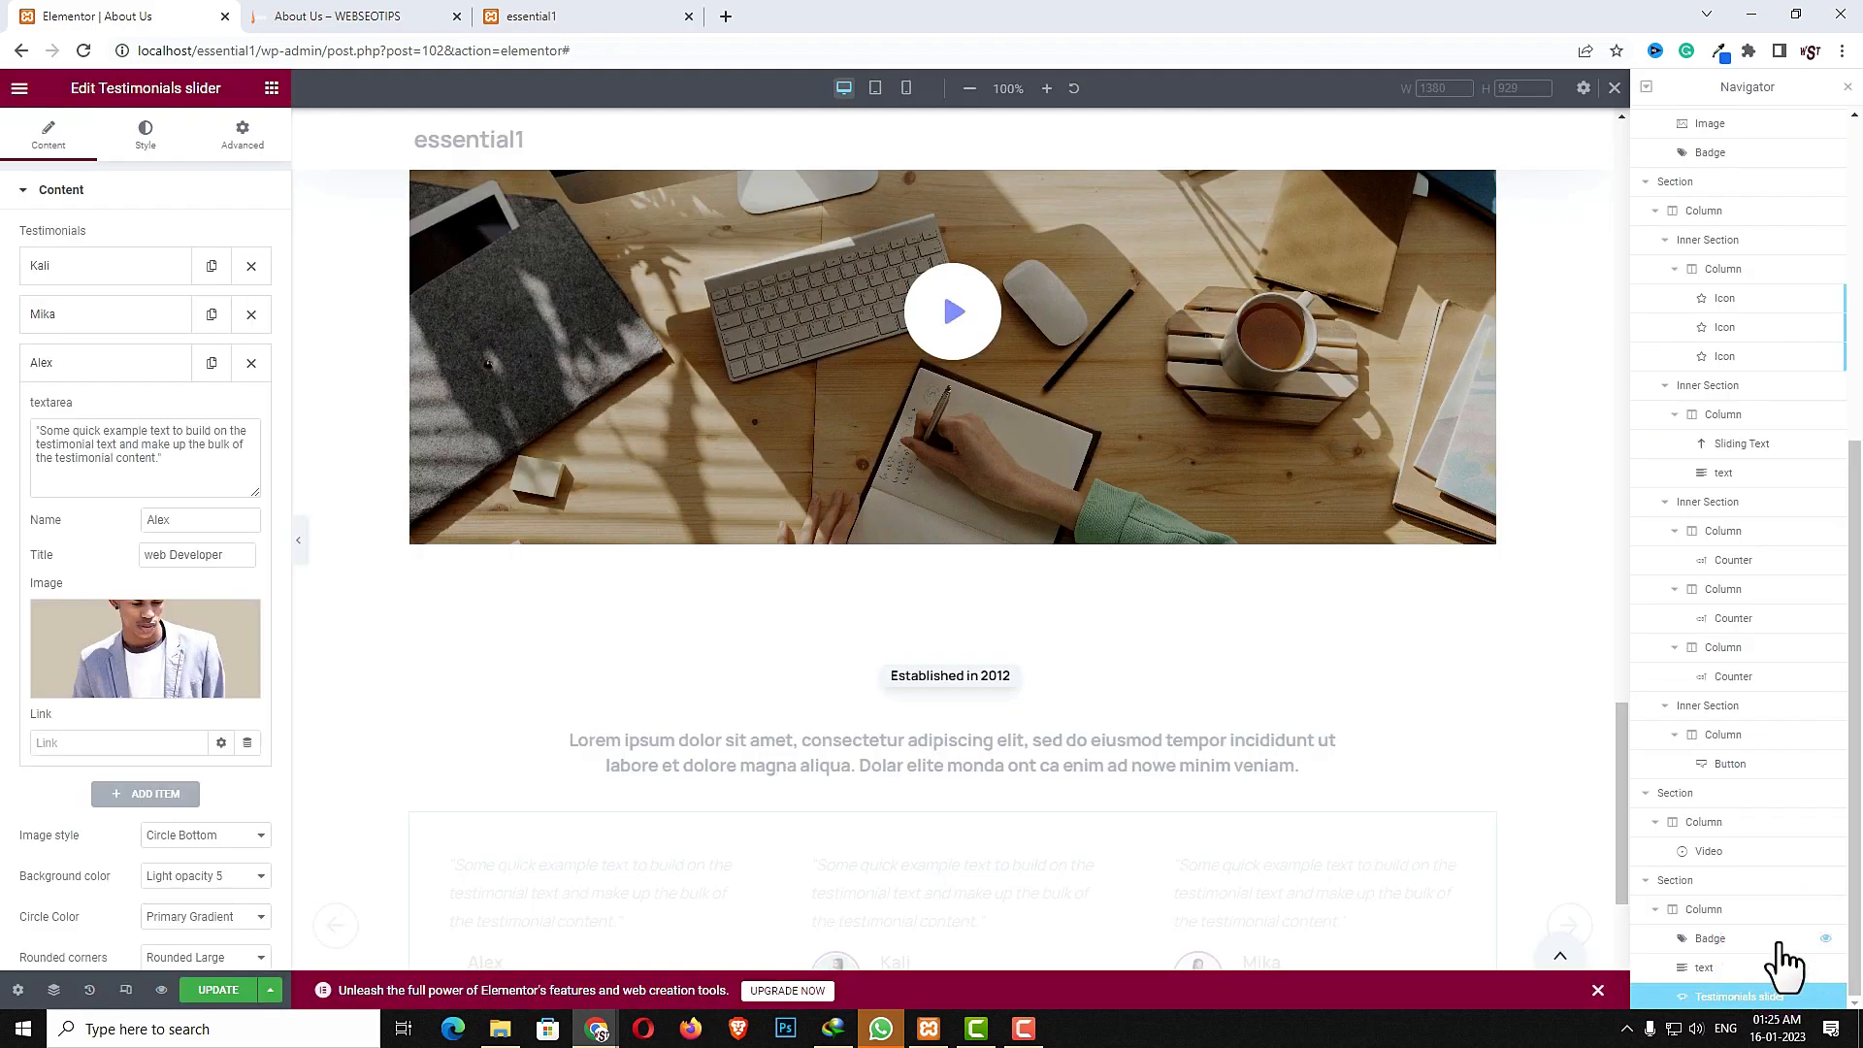
- Add a fourth testimonial item with a reviewer's name, the title CEO, Webseotips, and a portrait image
click(156, 794)
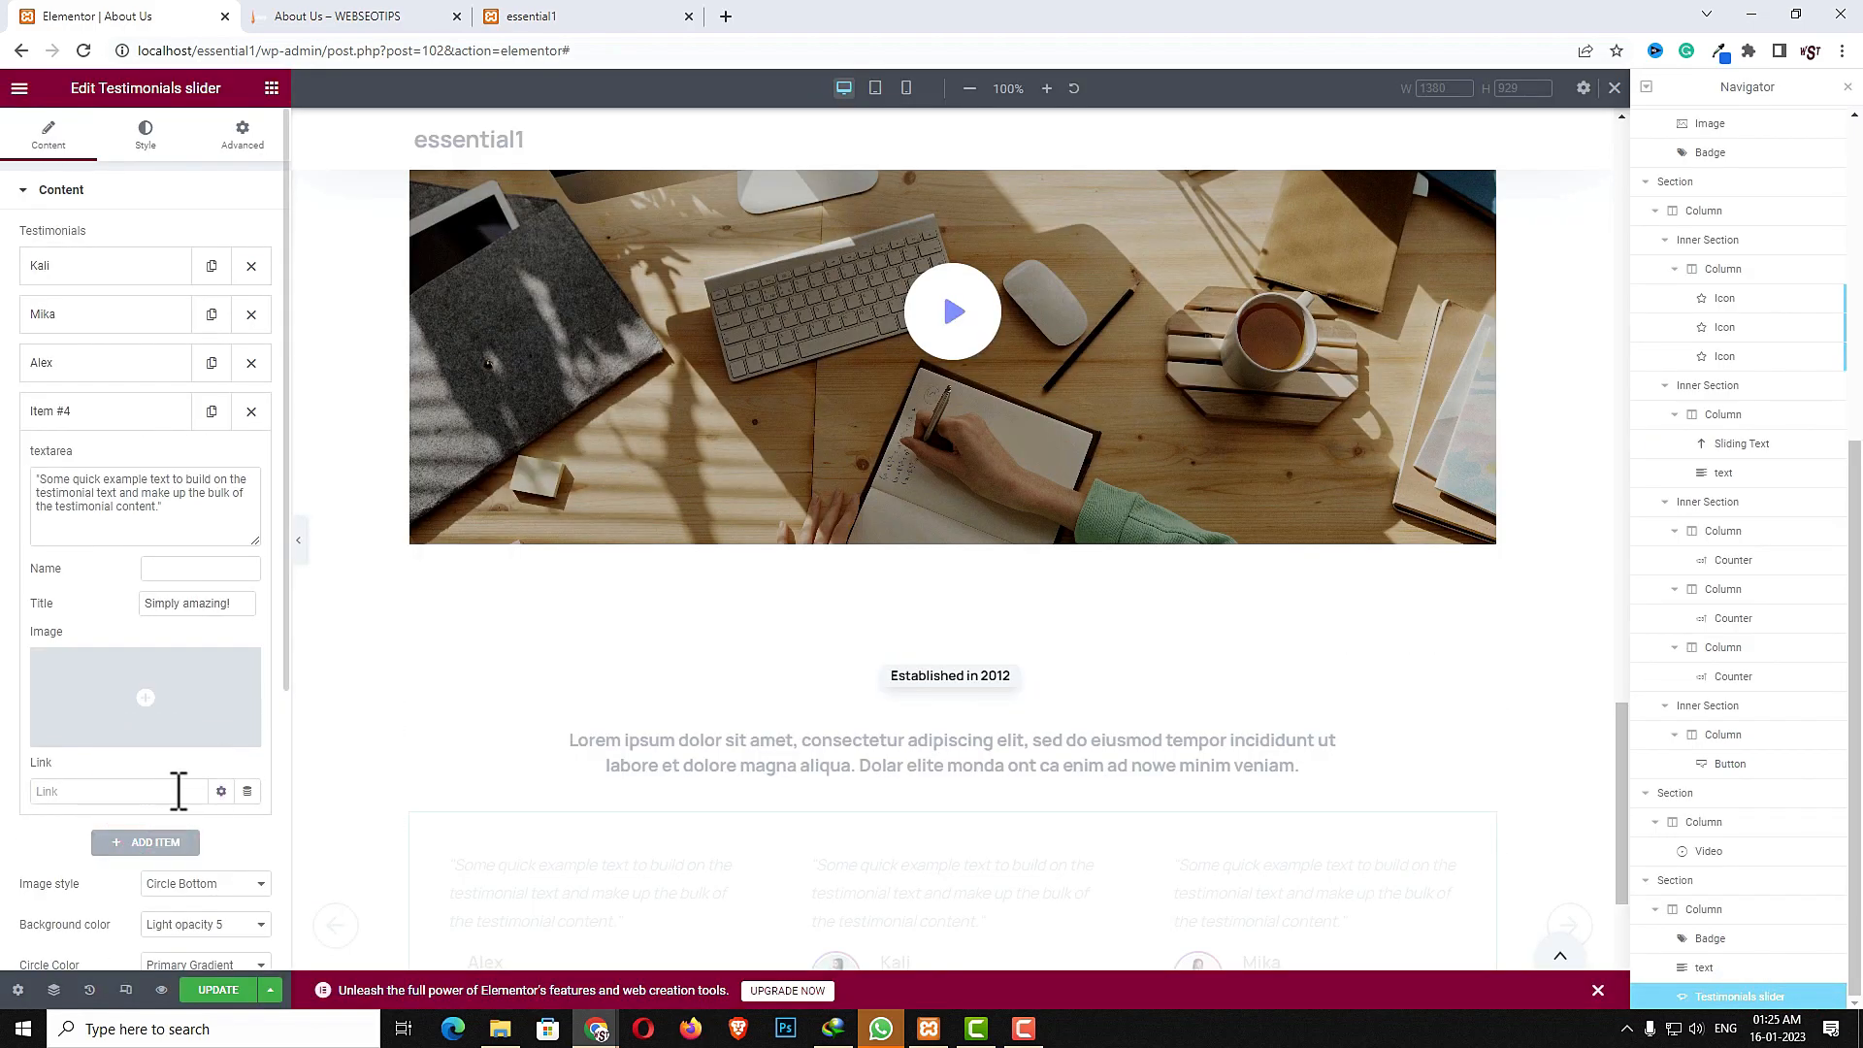
click(227, 568)
text(Dev)
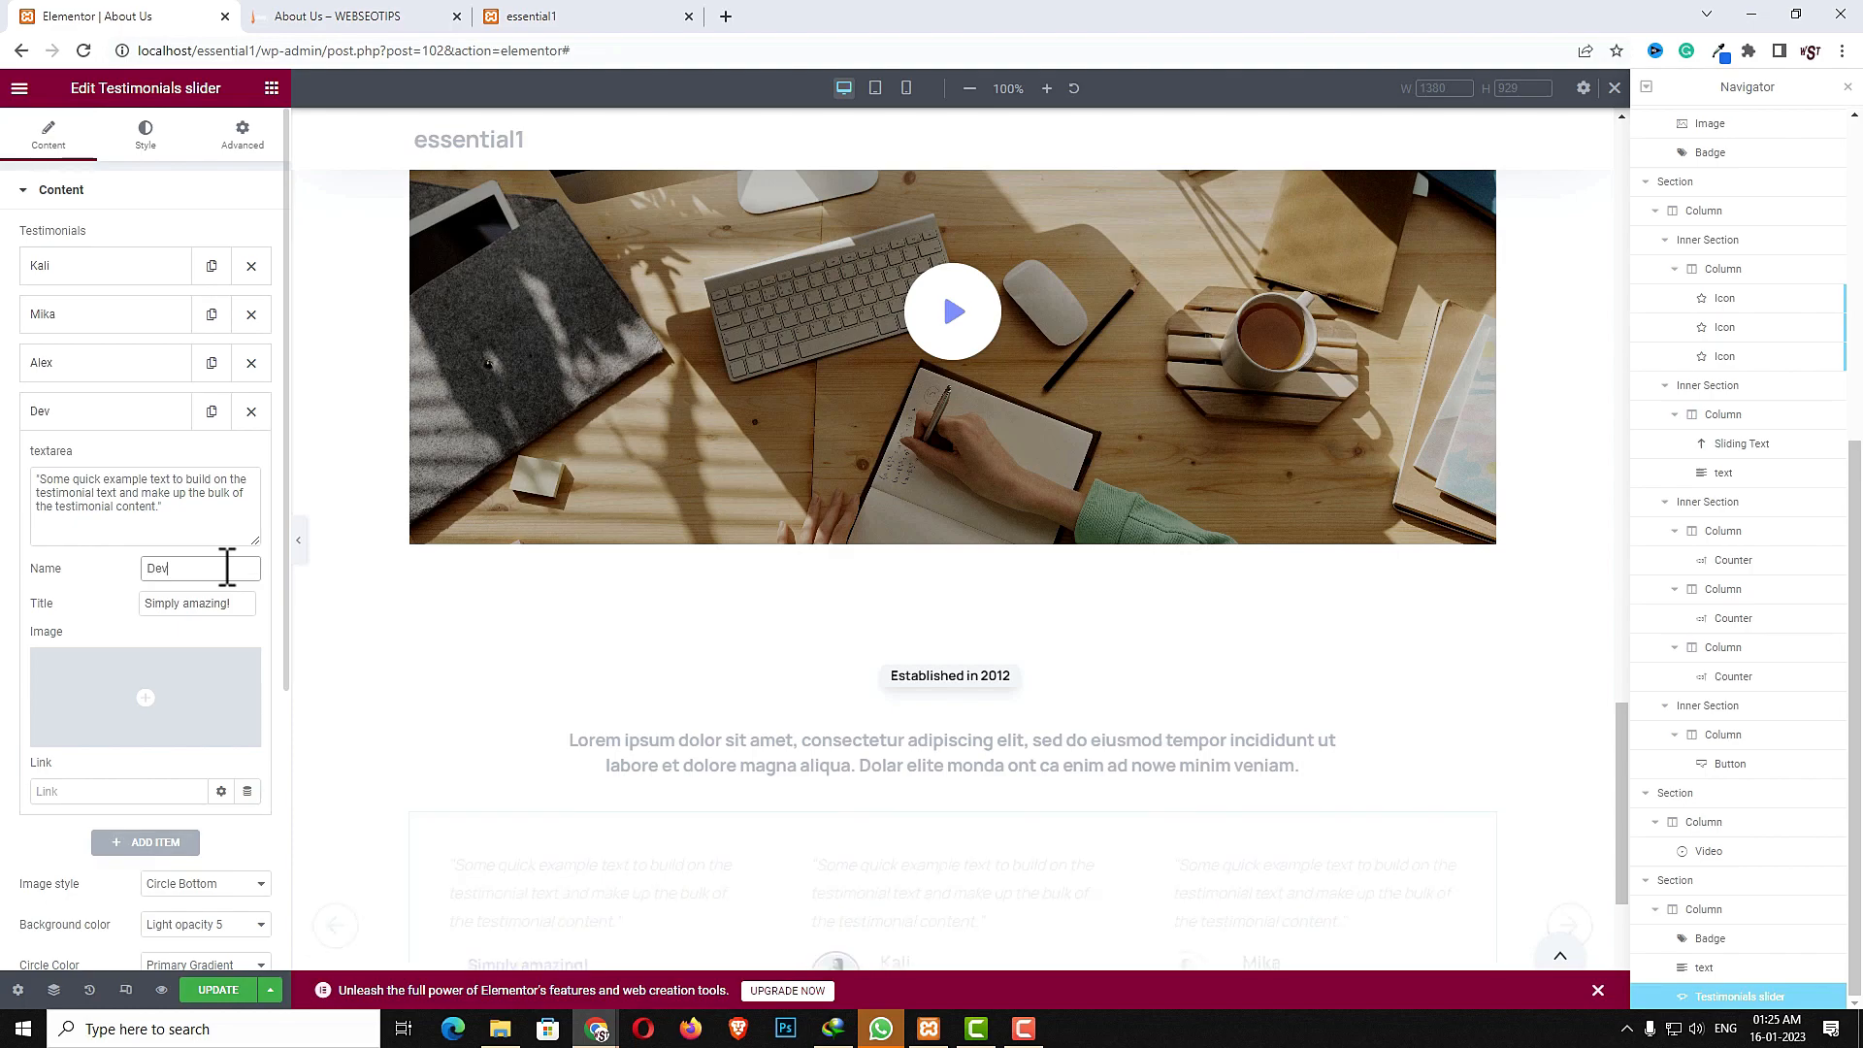
click(194, 602)
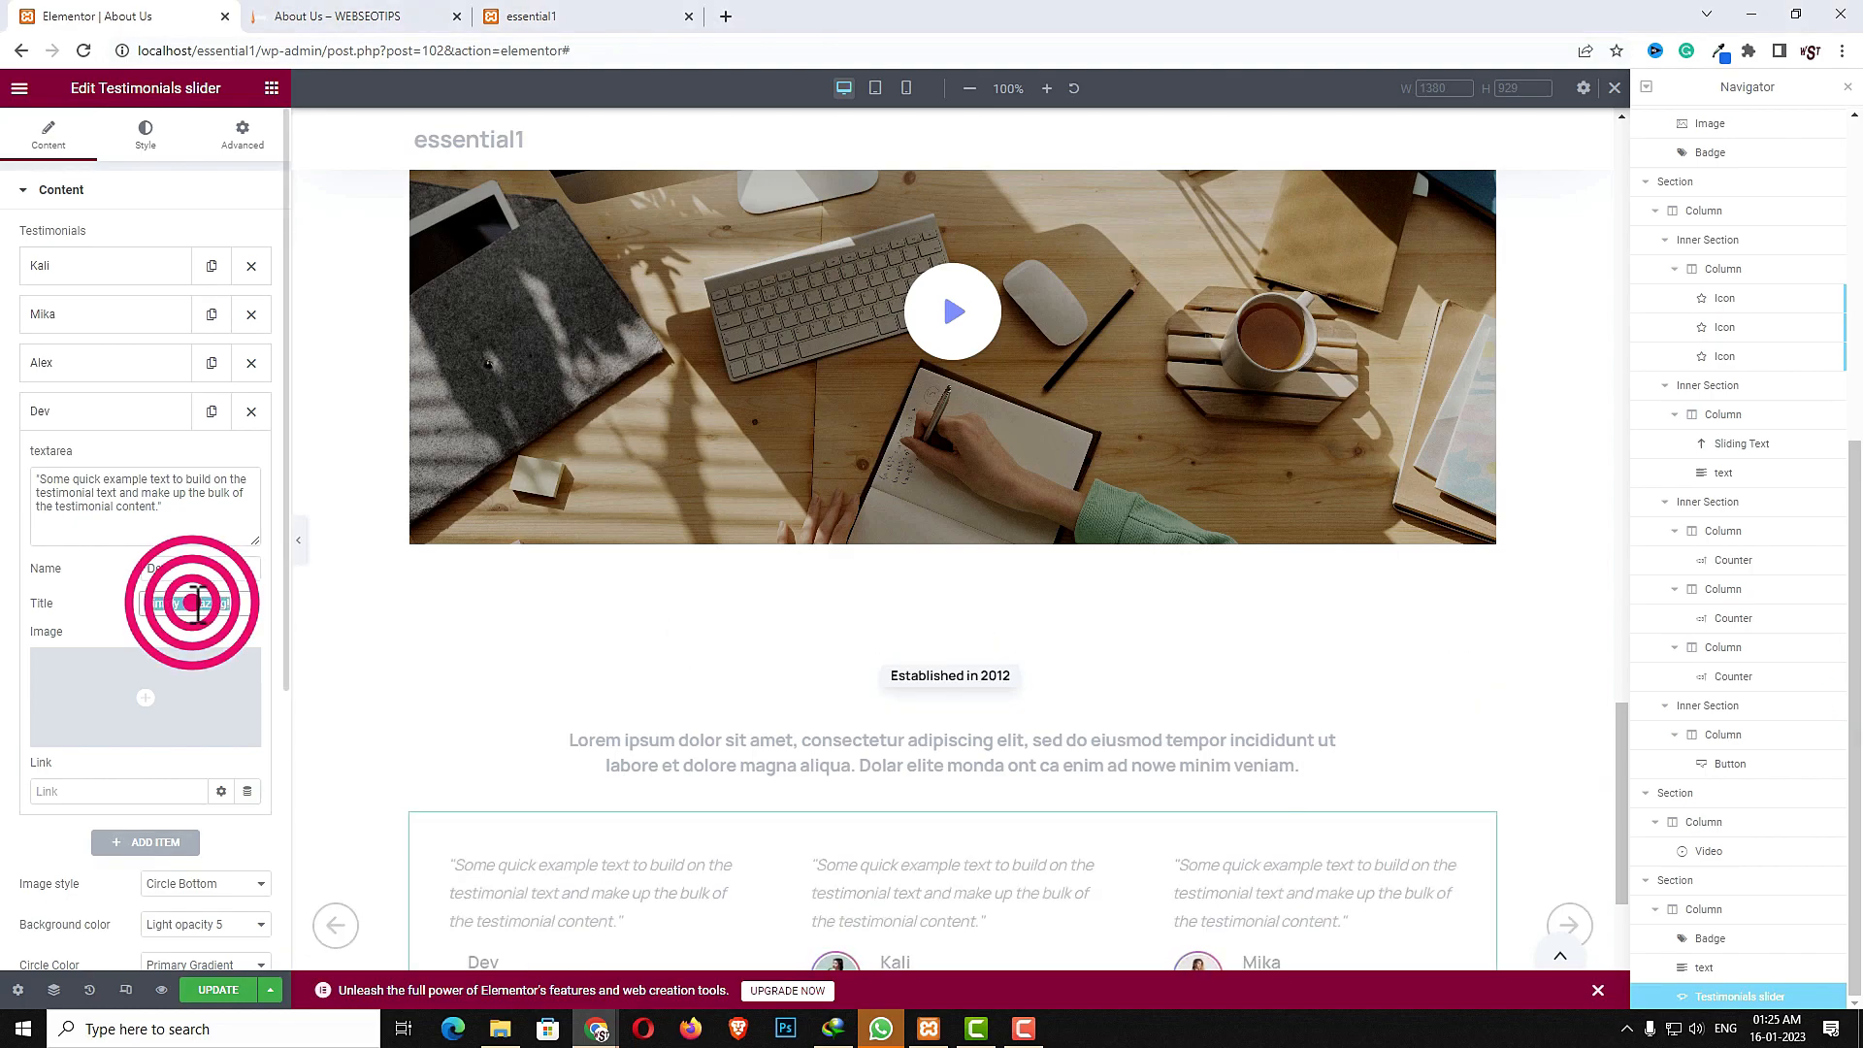
click(186, 703)
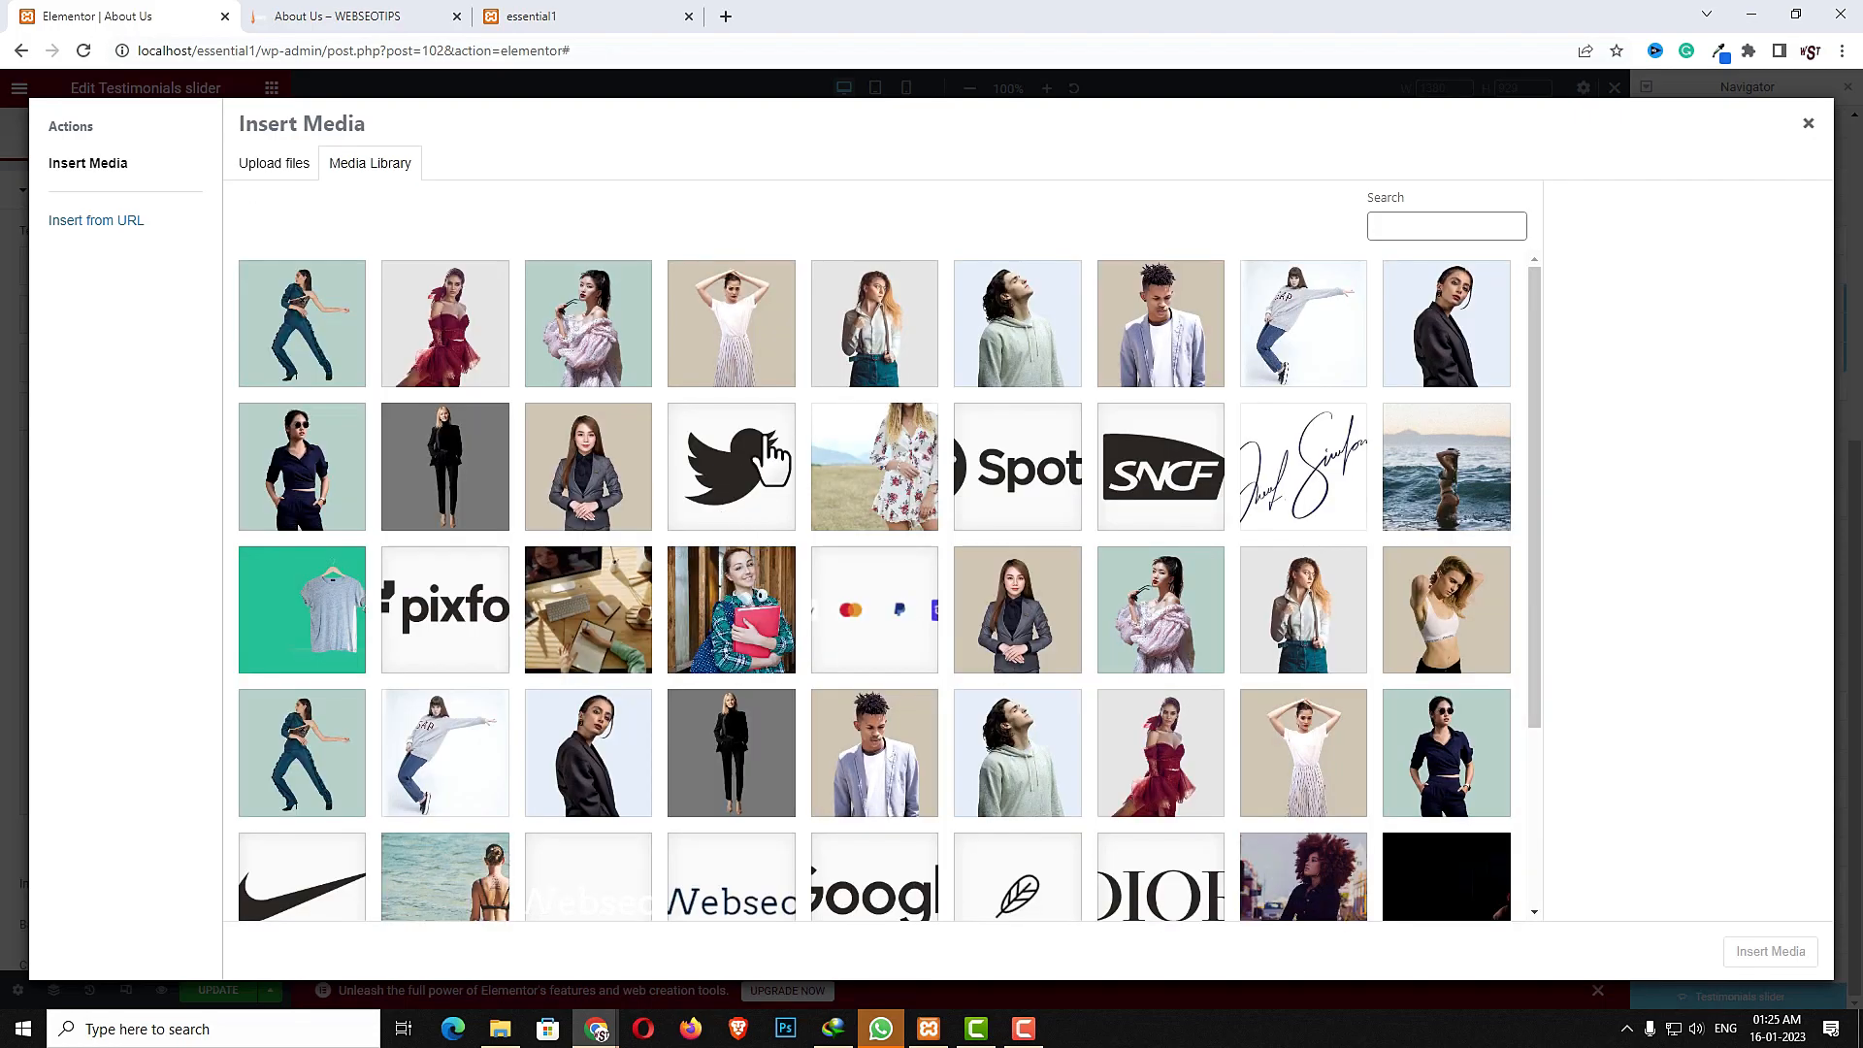
click(1077, 372)
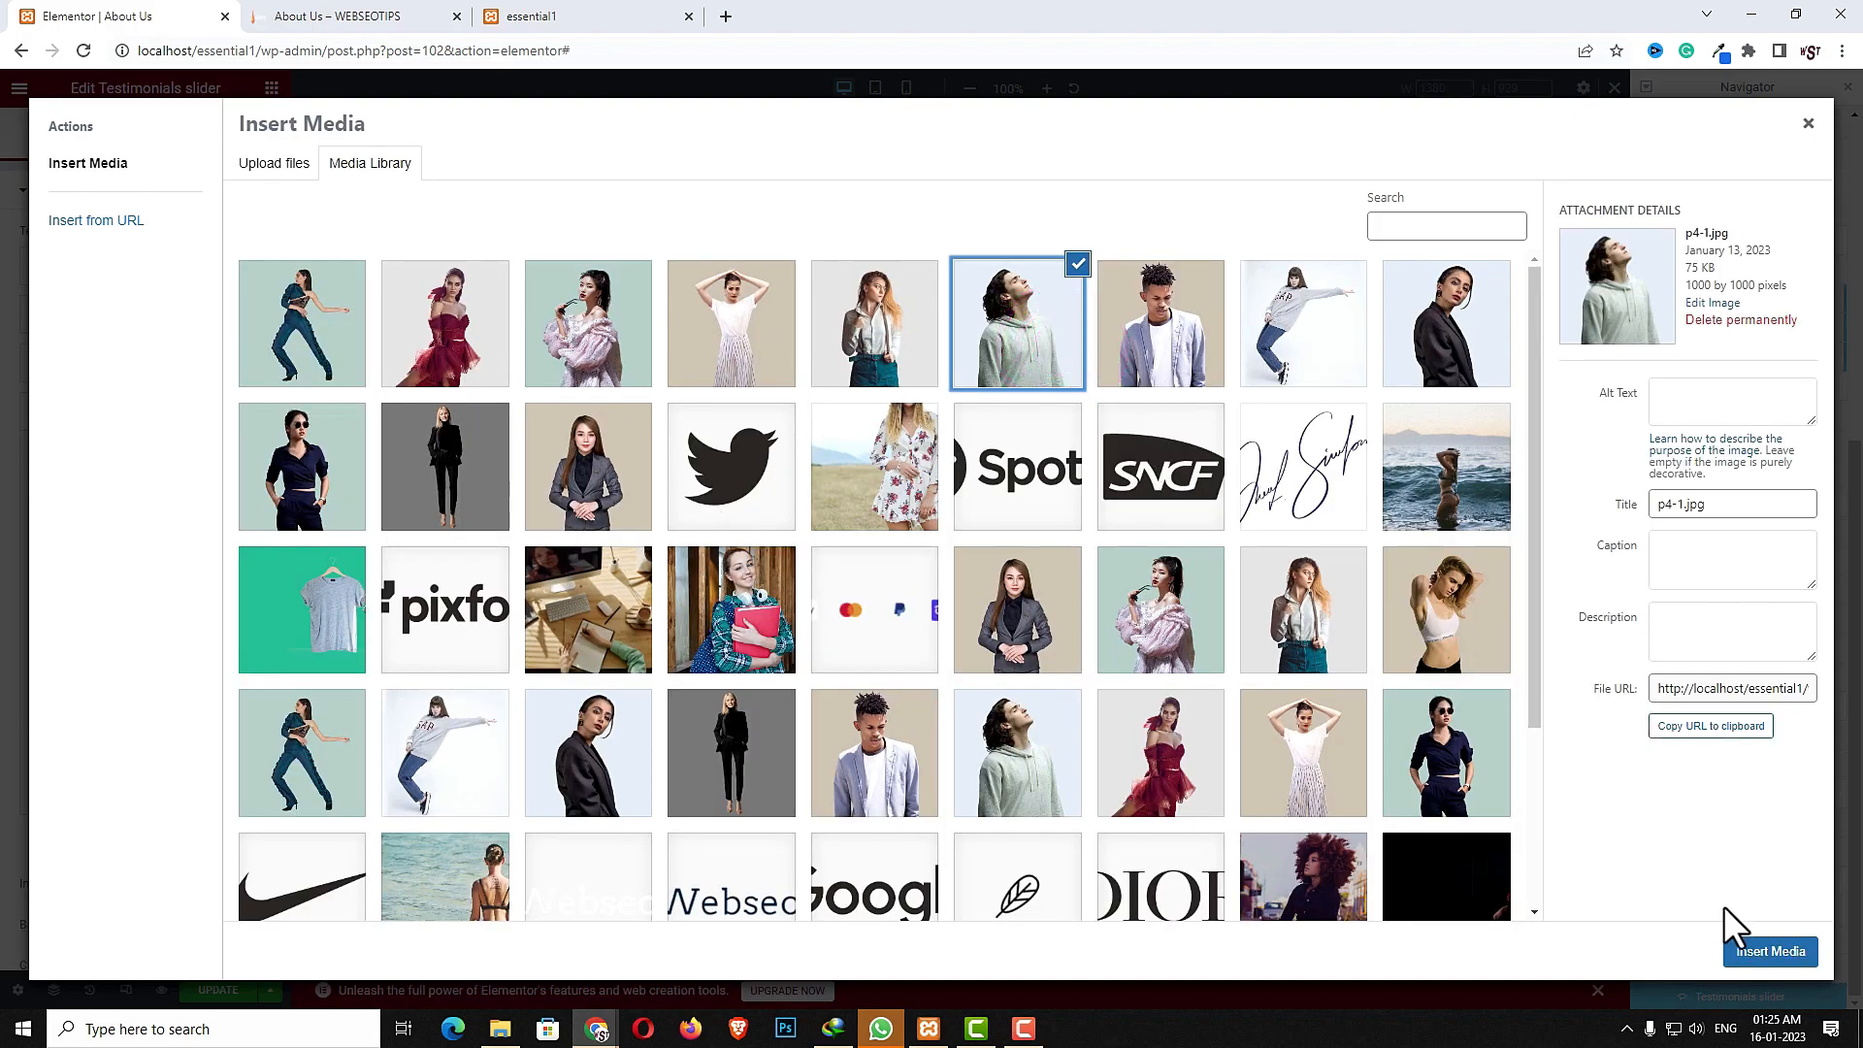
click(1771, 953)
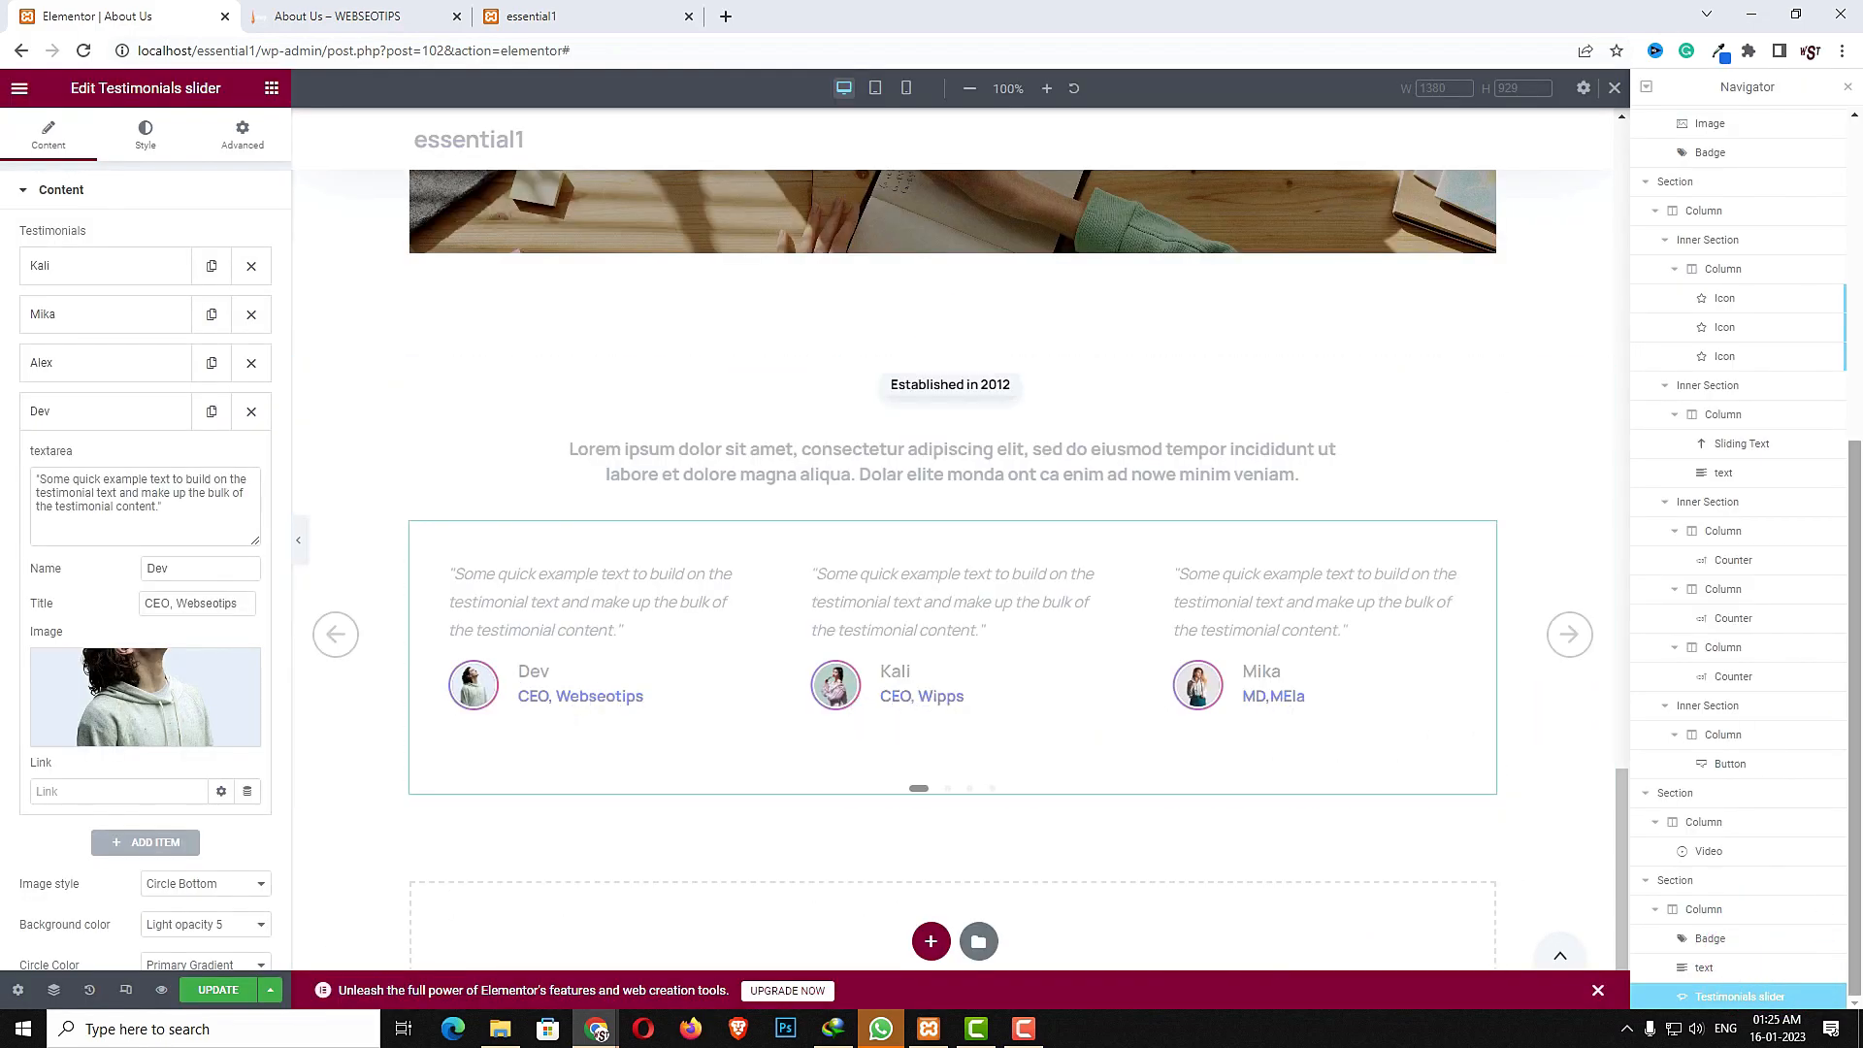
- Set the testimonials' image style to Circle Bottom
scroll(873, 615, down, 1)
click(206, 883)
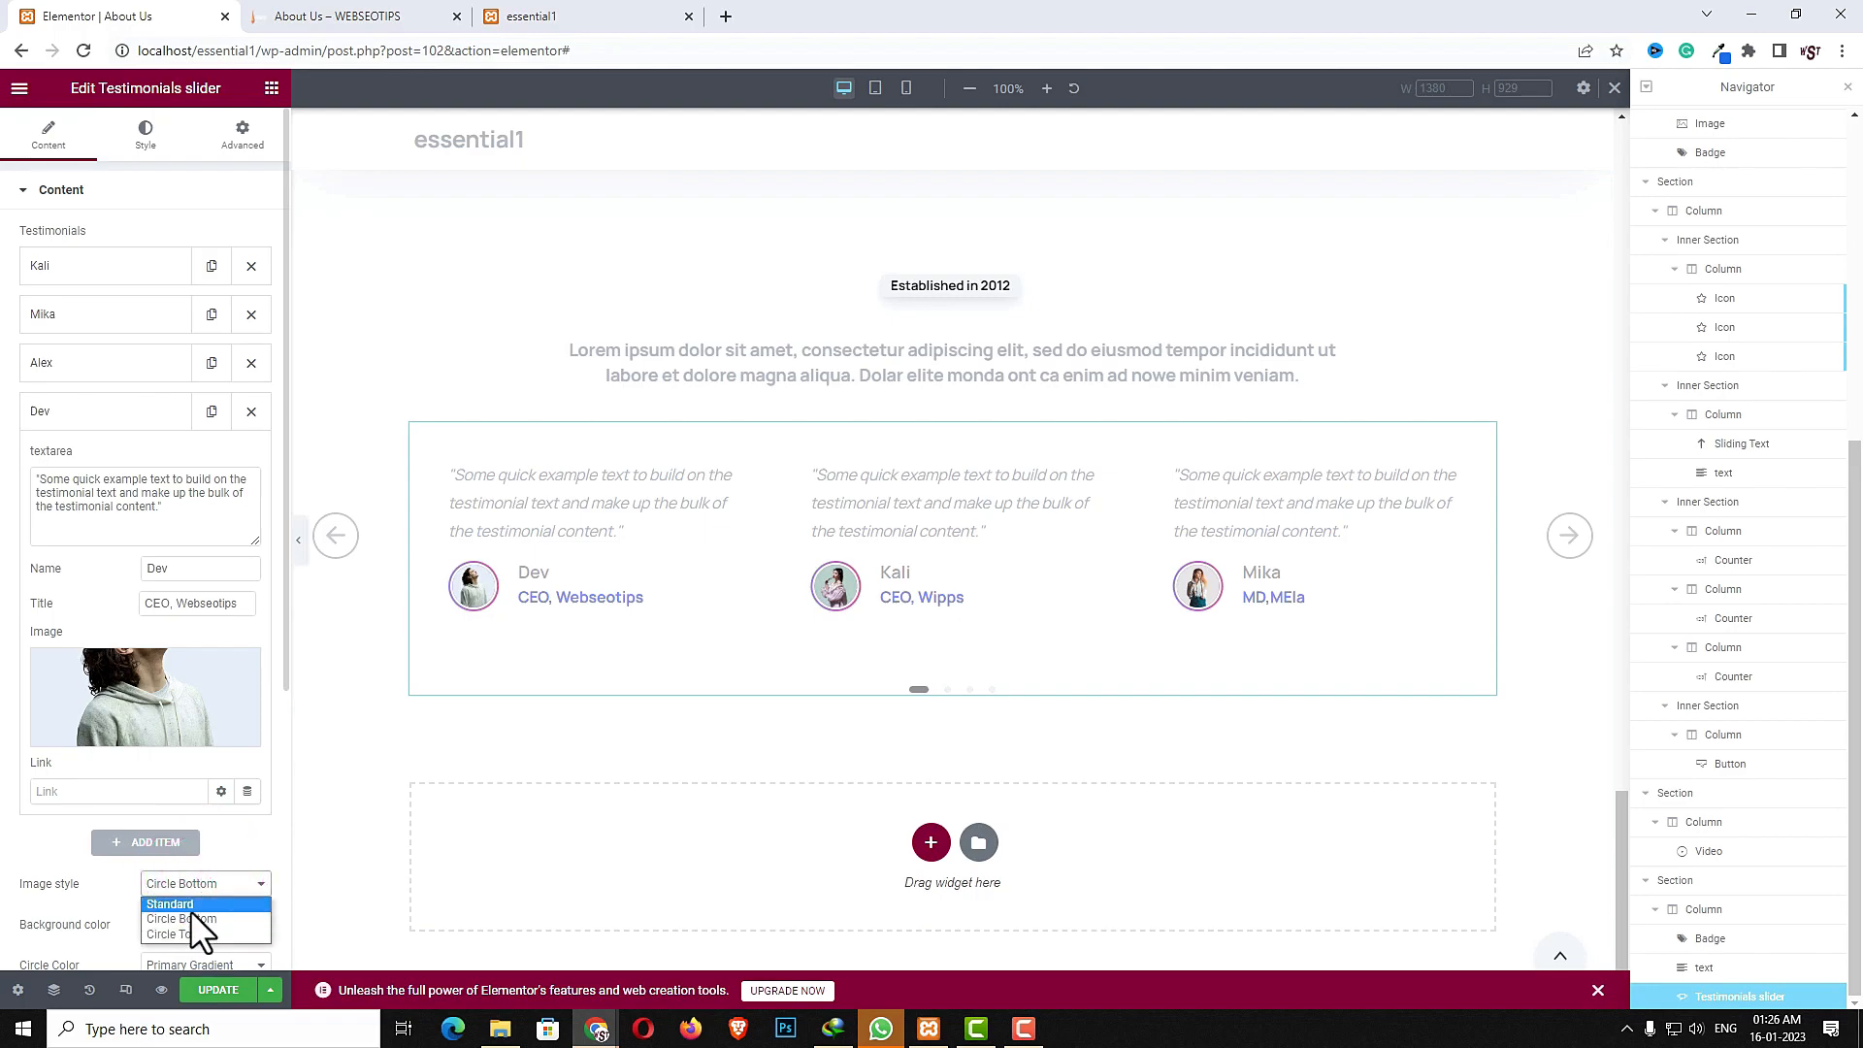
click(176, 917)
scroll(29, 907, down, 4)
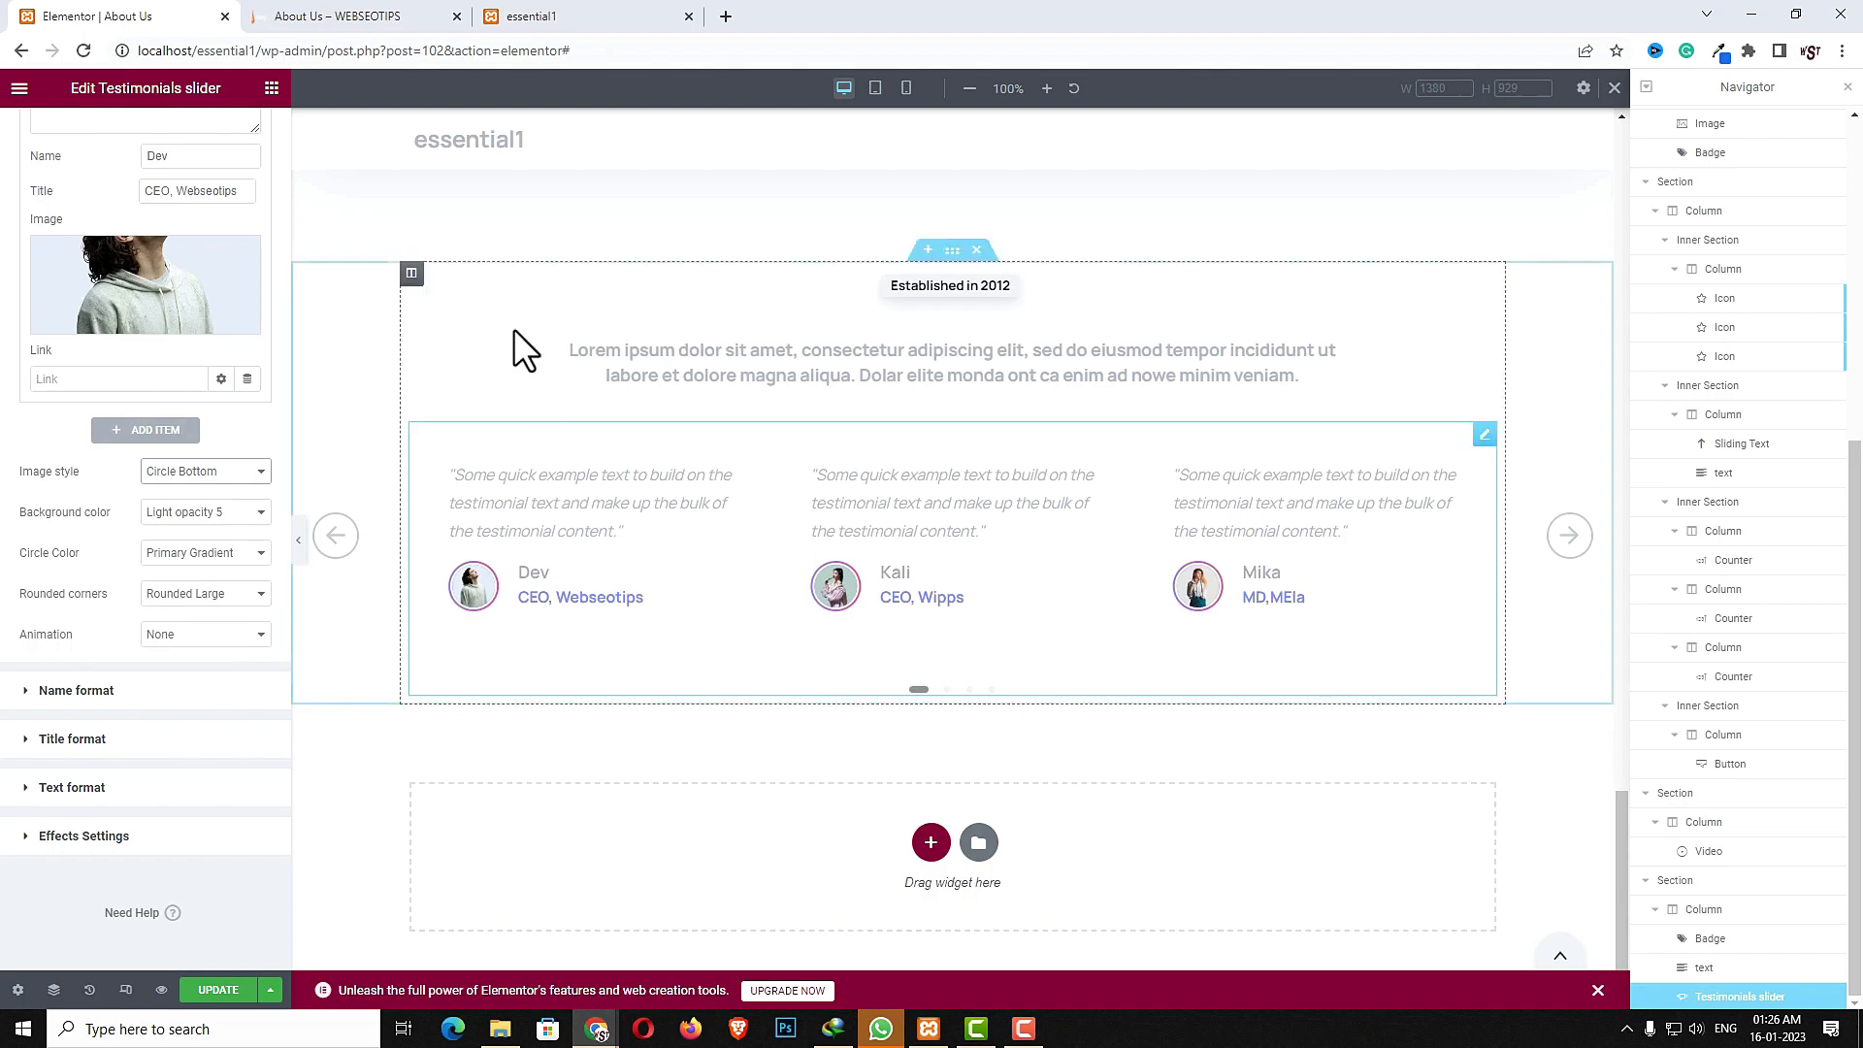
- Save the About Us page and check its layout in the tablet and mobile previews
click(206, 990)
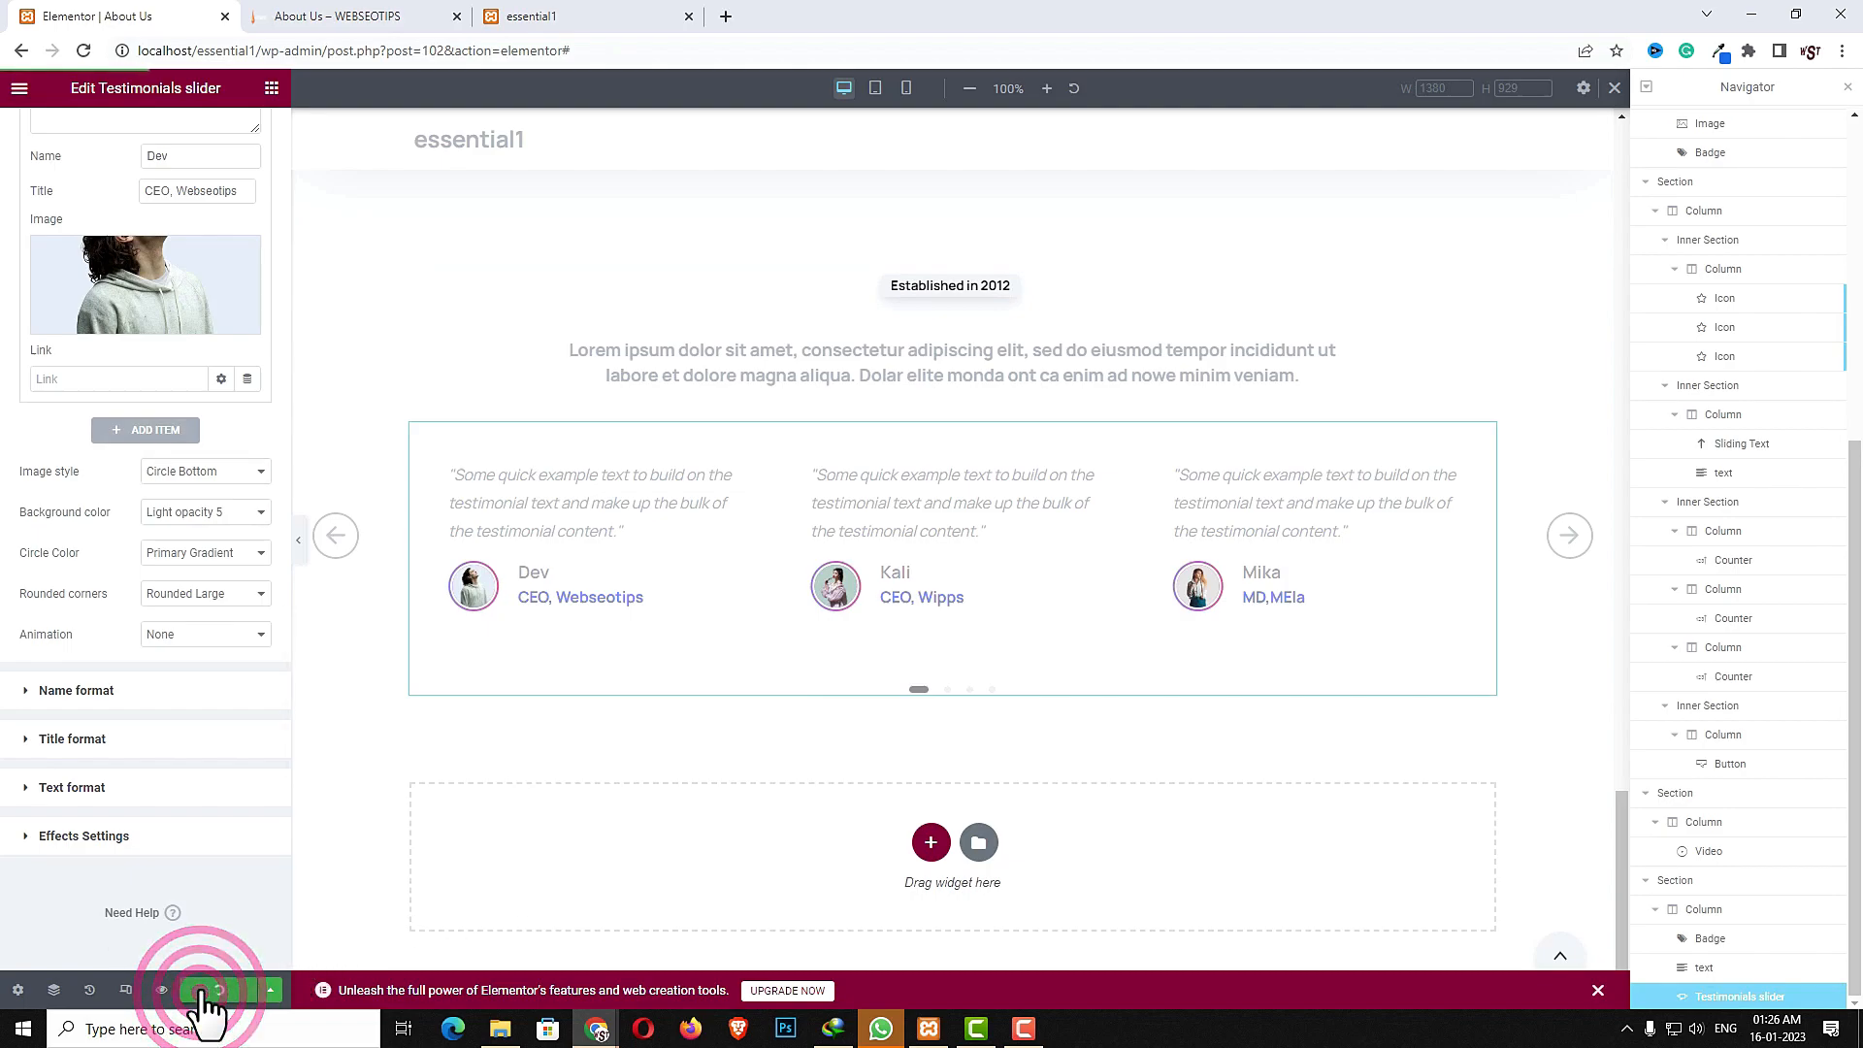
click(877, 94)
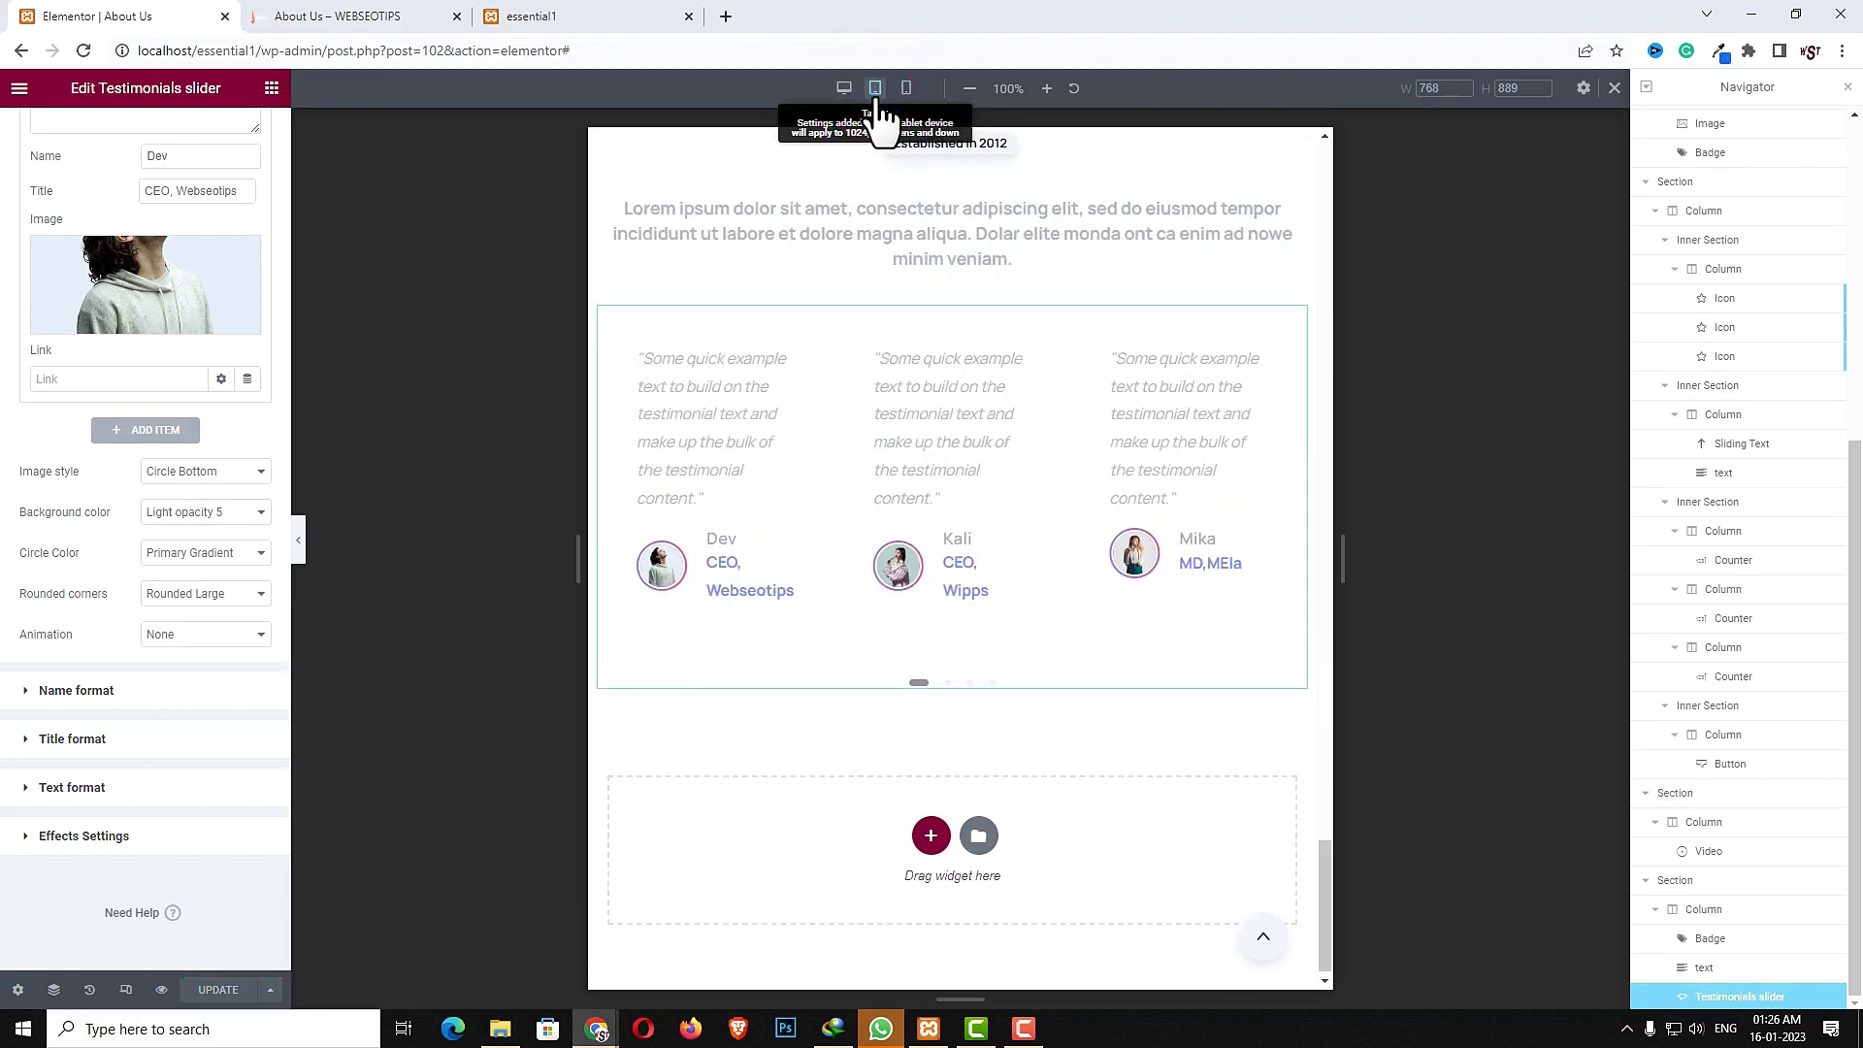
scroll(876, 445, up, 2)
scroll(920, 621, up, 10)
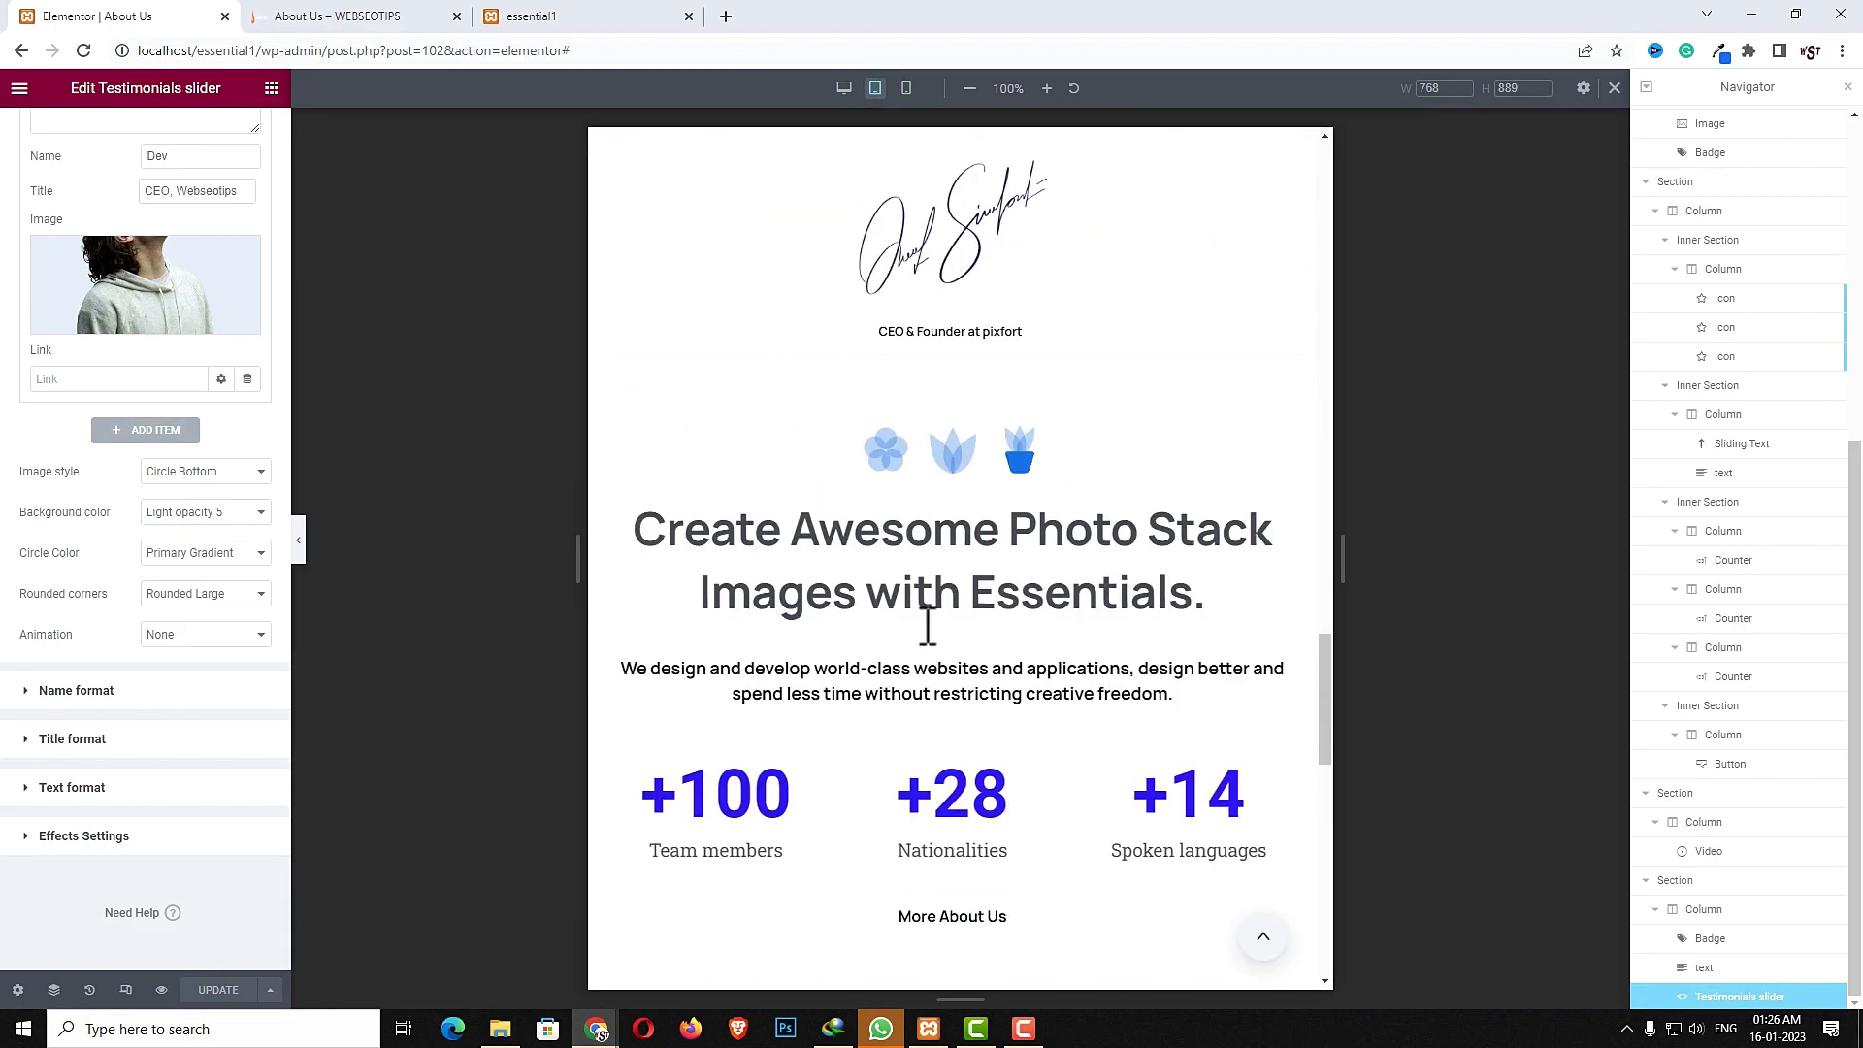
scroll(922, 629, down, 5)
click(907, 88)
scroll(1006, 536, down, 11)
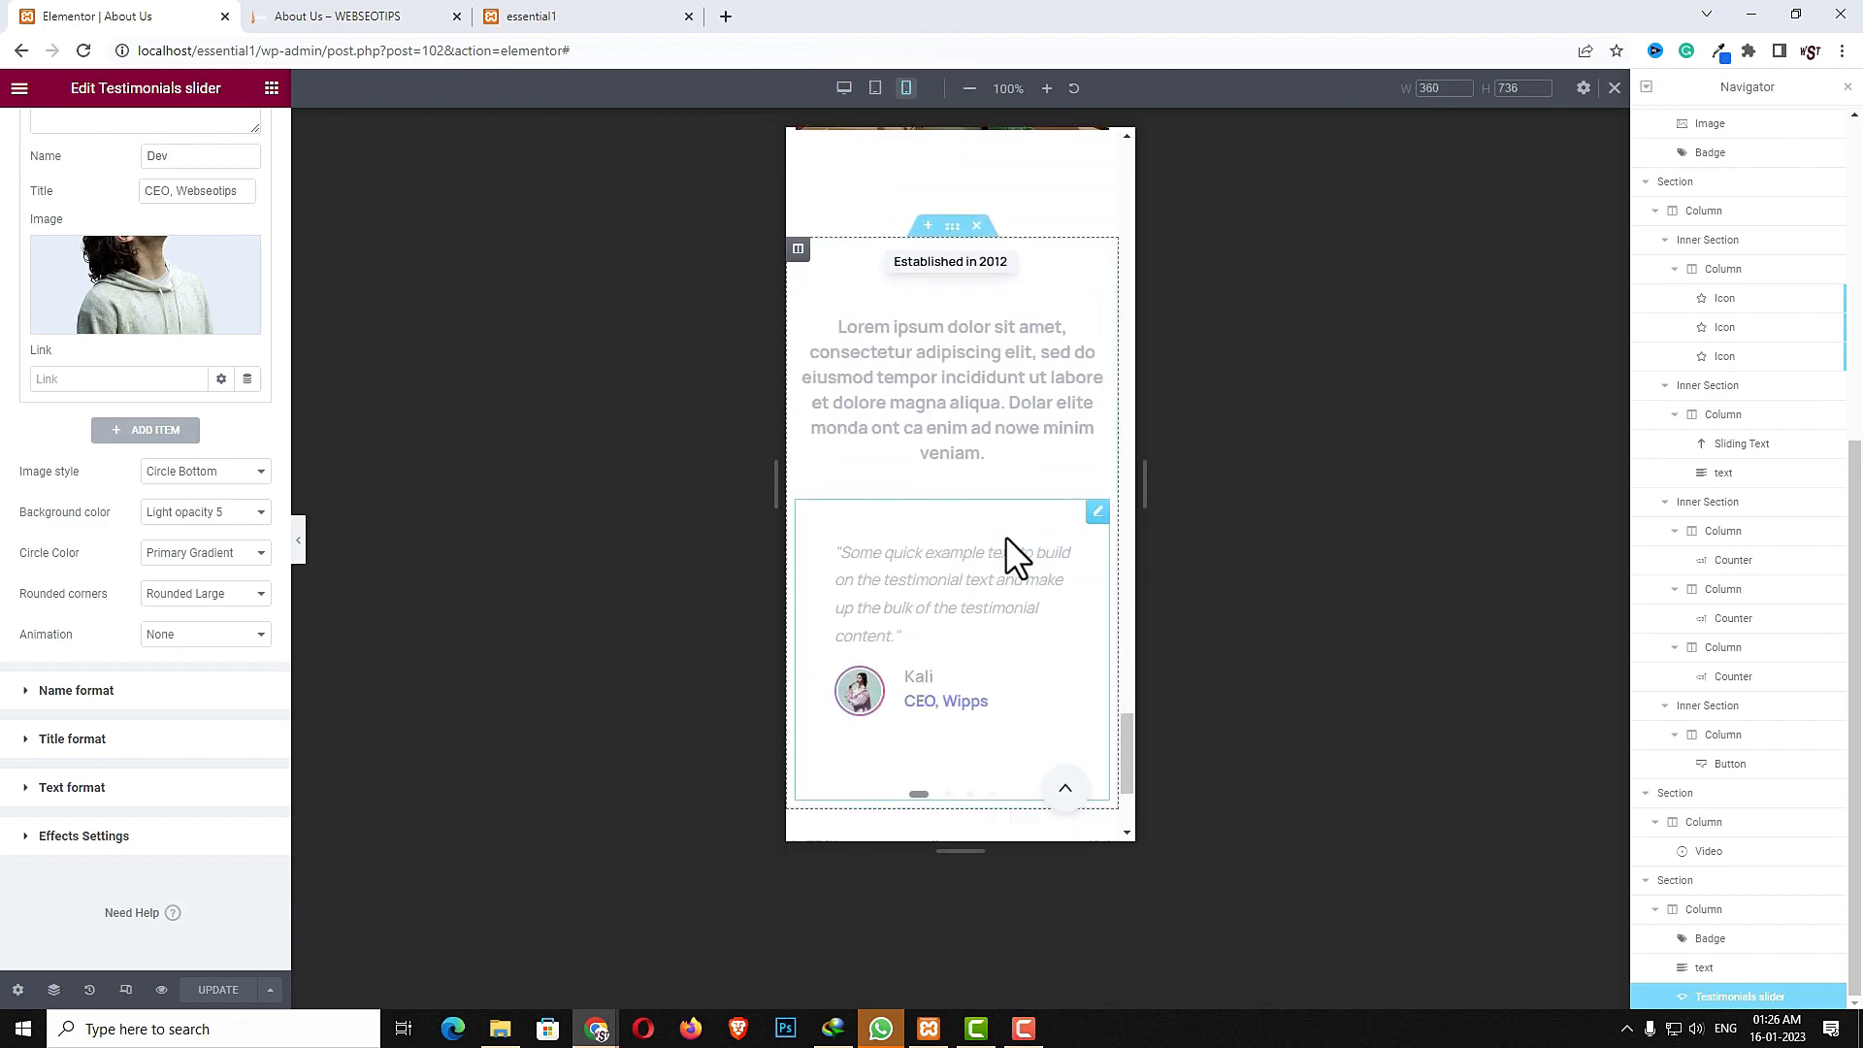
scroll(995, 609, up, 7)
scroll(996, 613, up, 10)
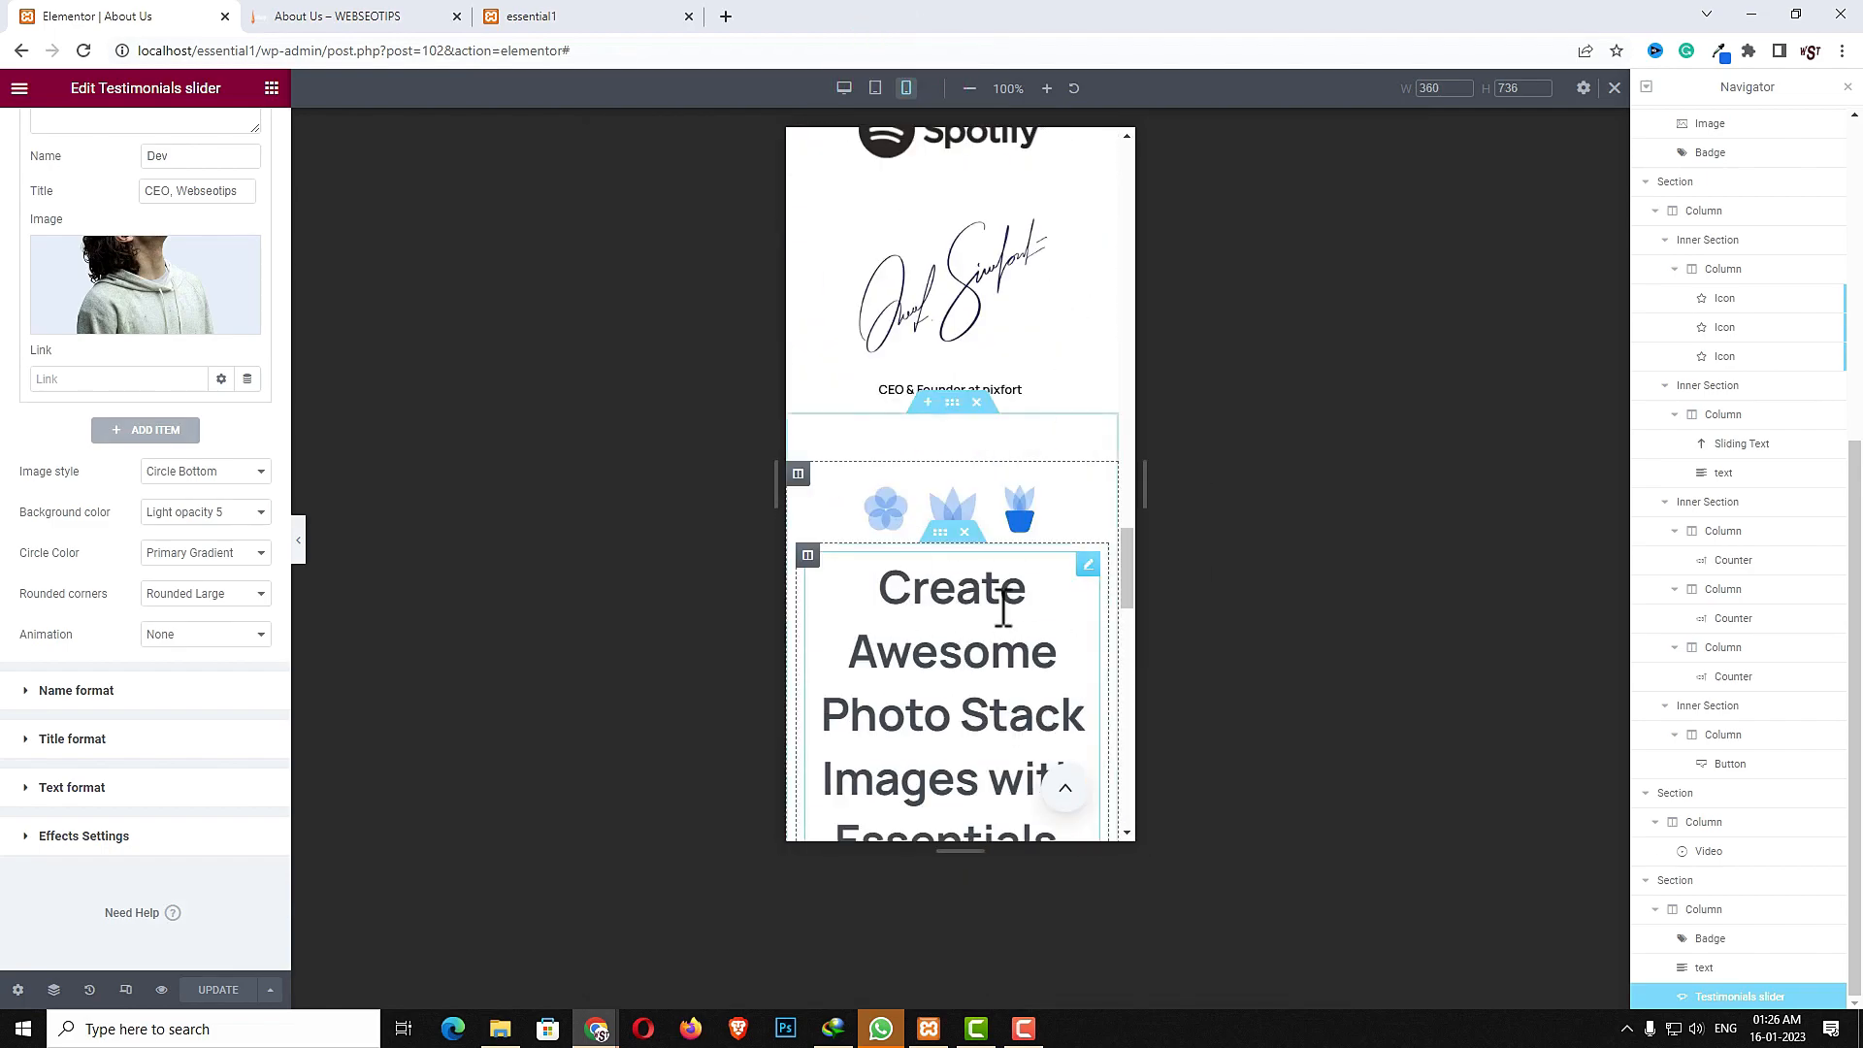
scroll(998, 603, down, 5)
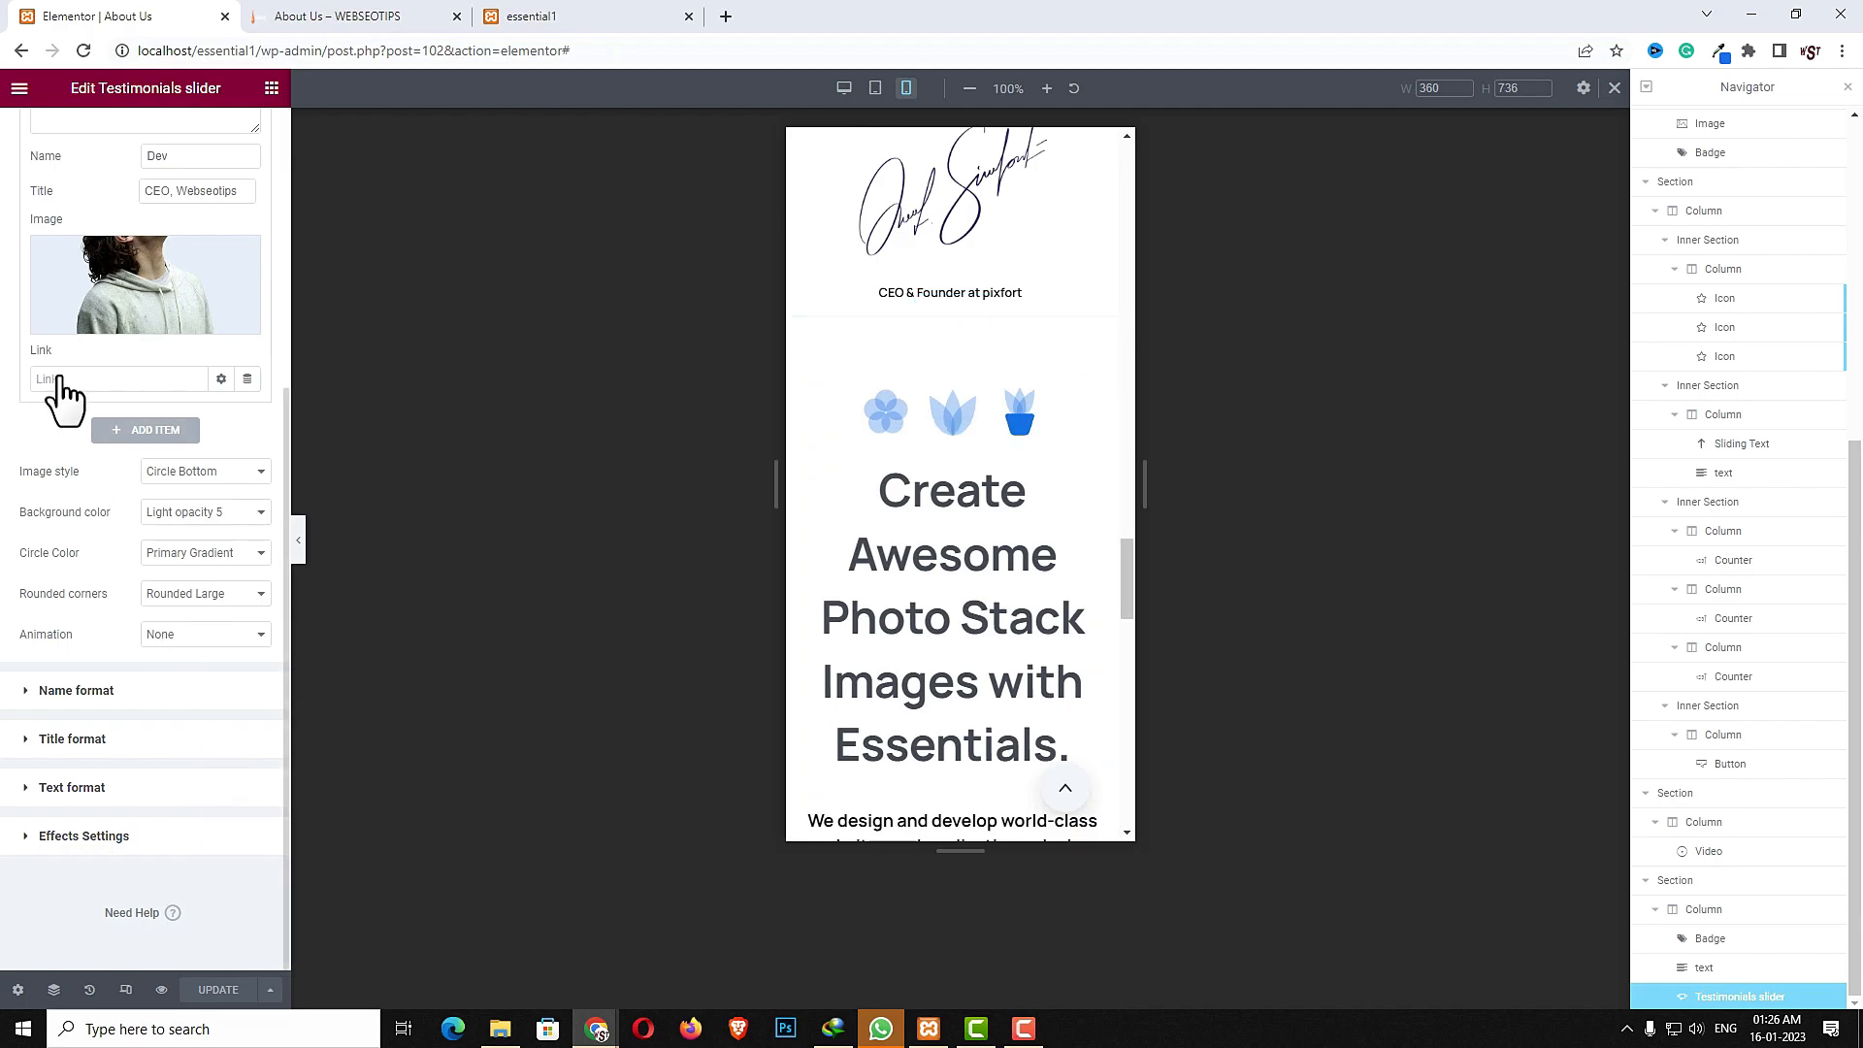
- Leave the Elementor editor and return to the WordPress pages list
click(19, 88)
click(73, 466)
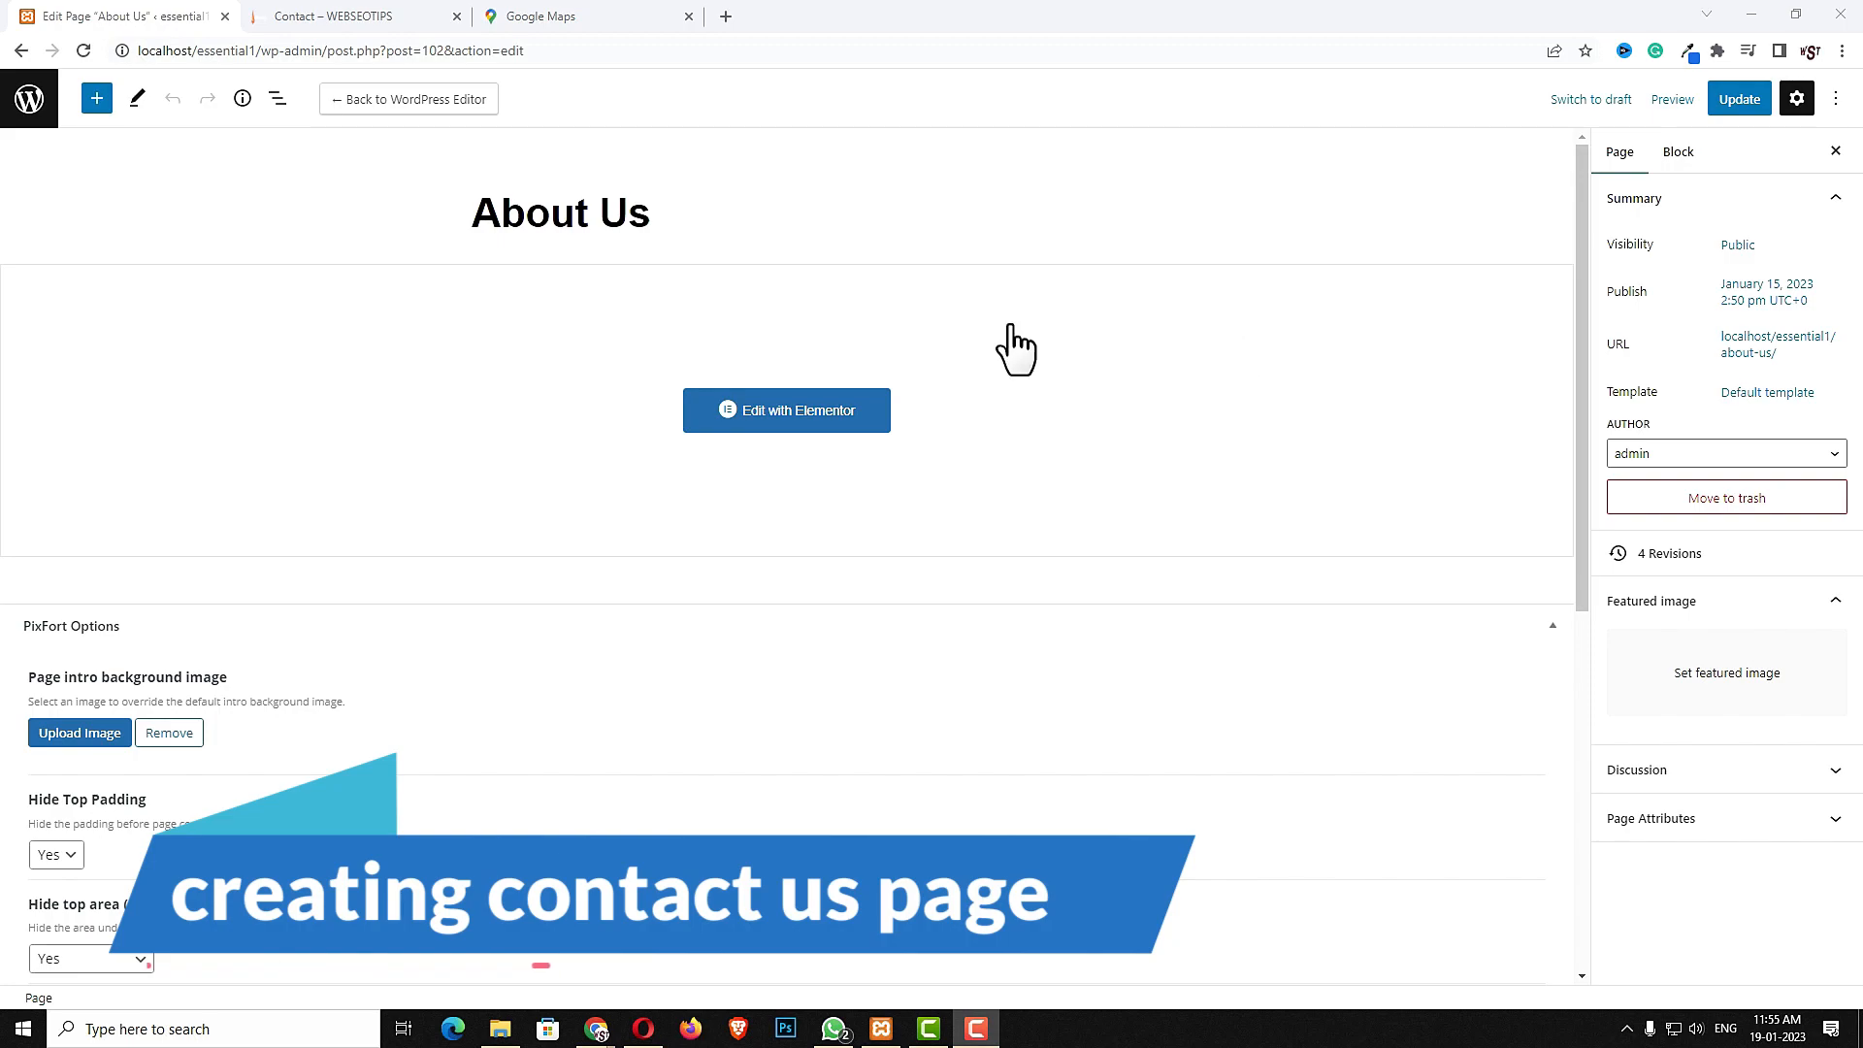
click(29, 112)
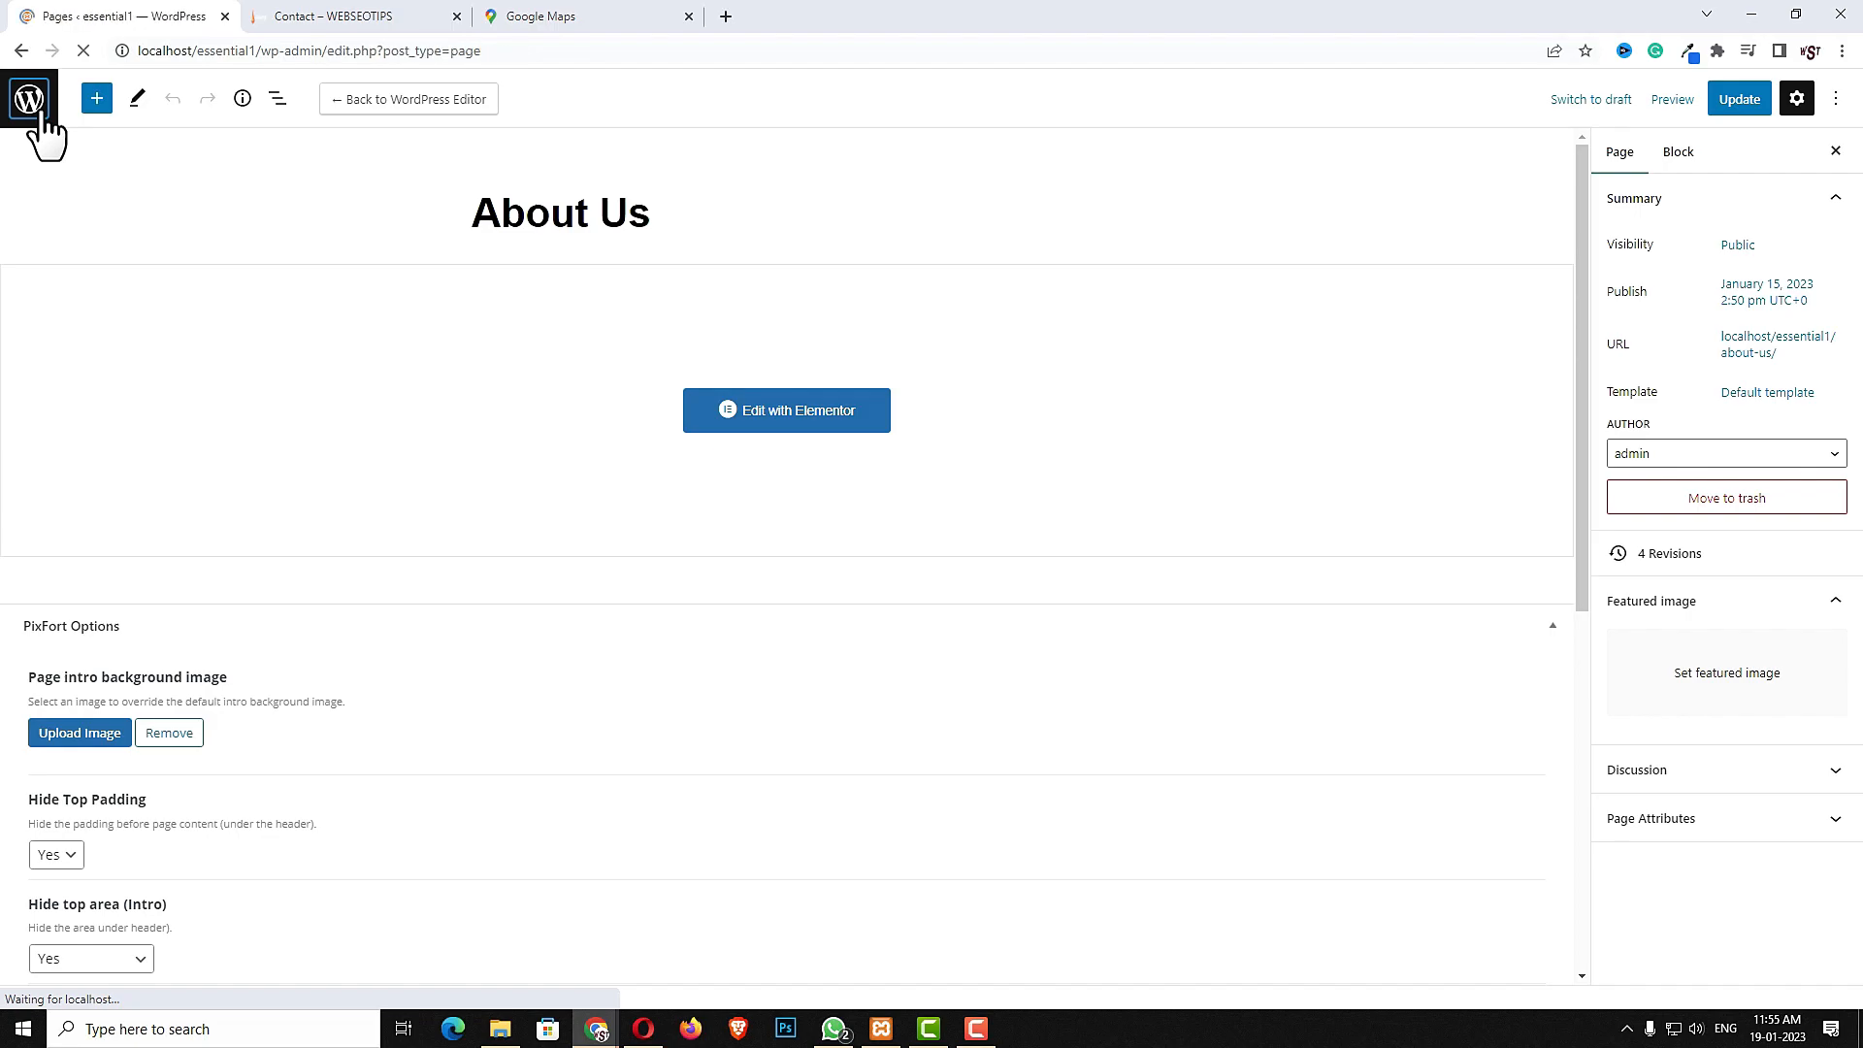
- Add a new page titled Contact and set Hide Top Padding and Hide top area (Intro) to Yes
click(277, 136)
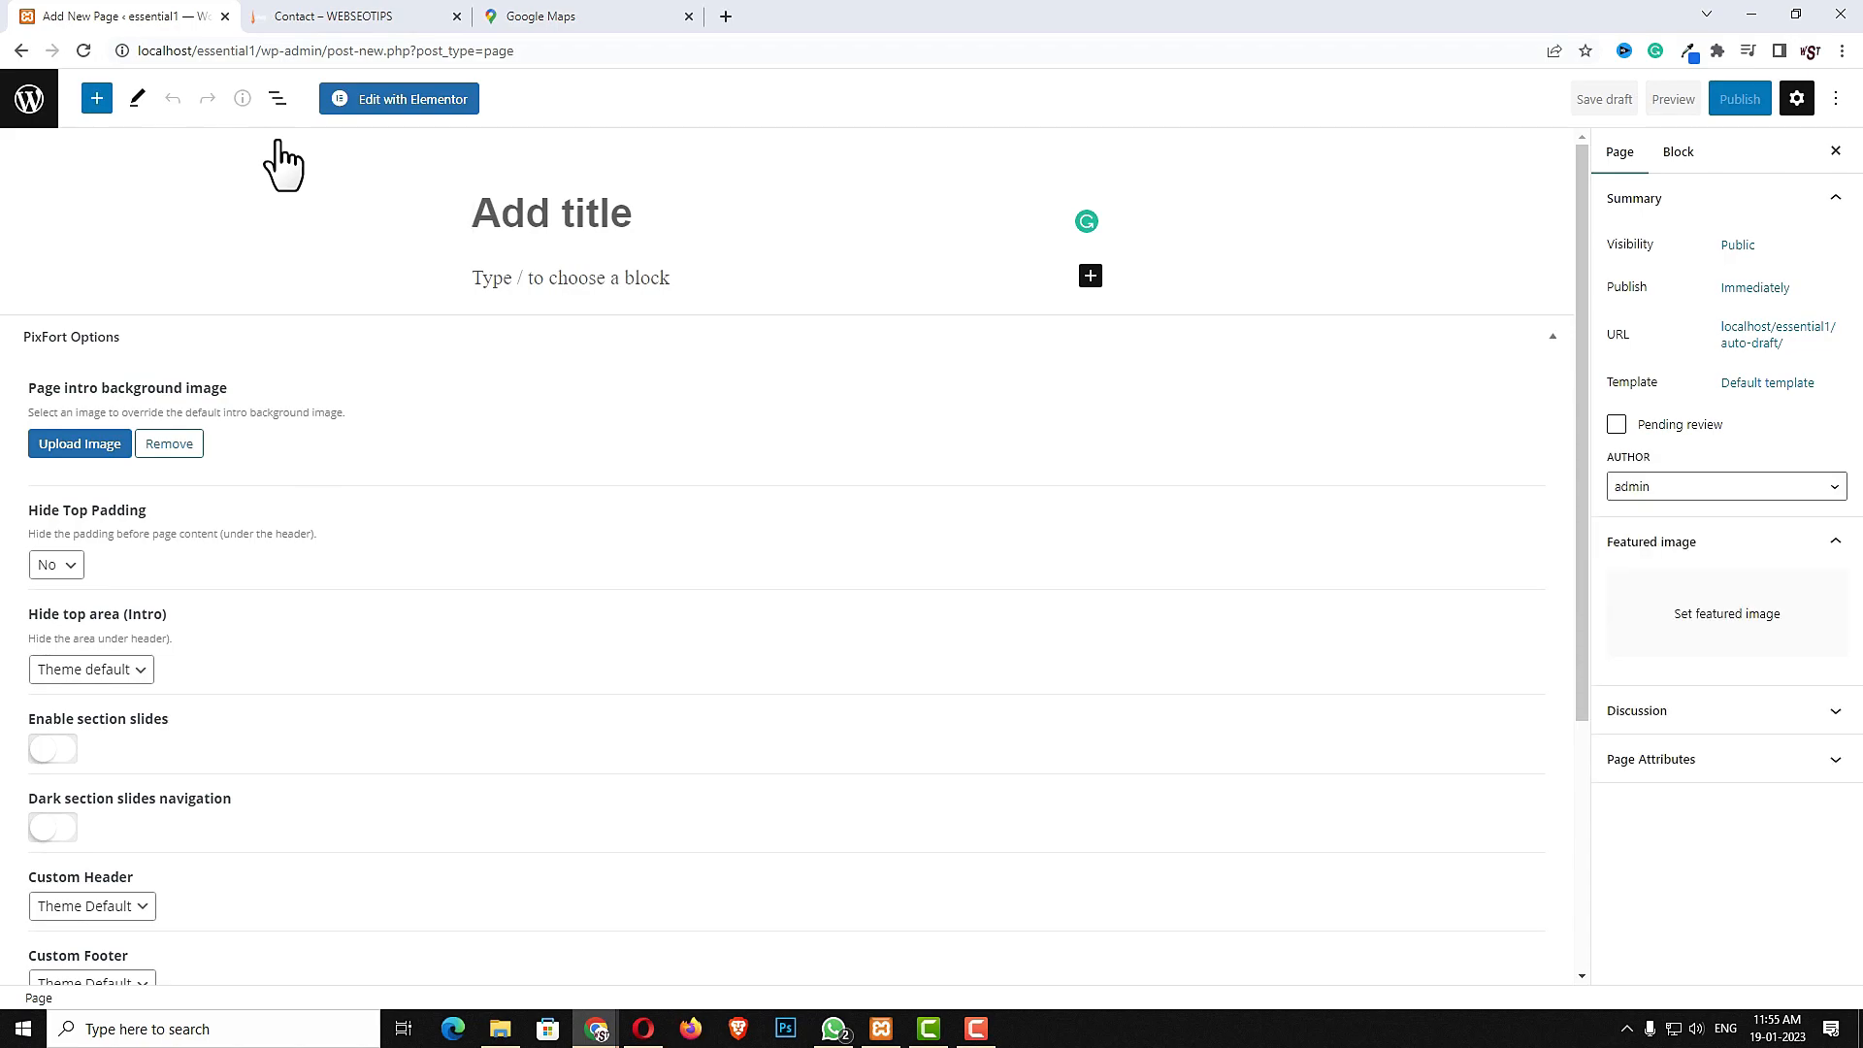
text(Contact)
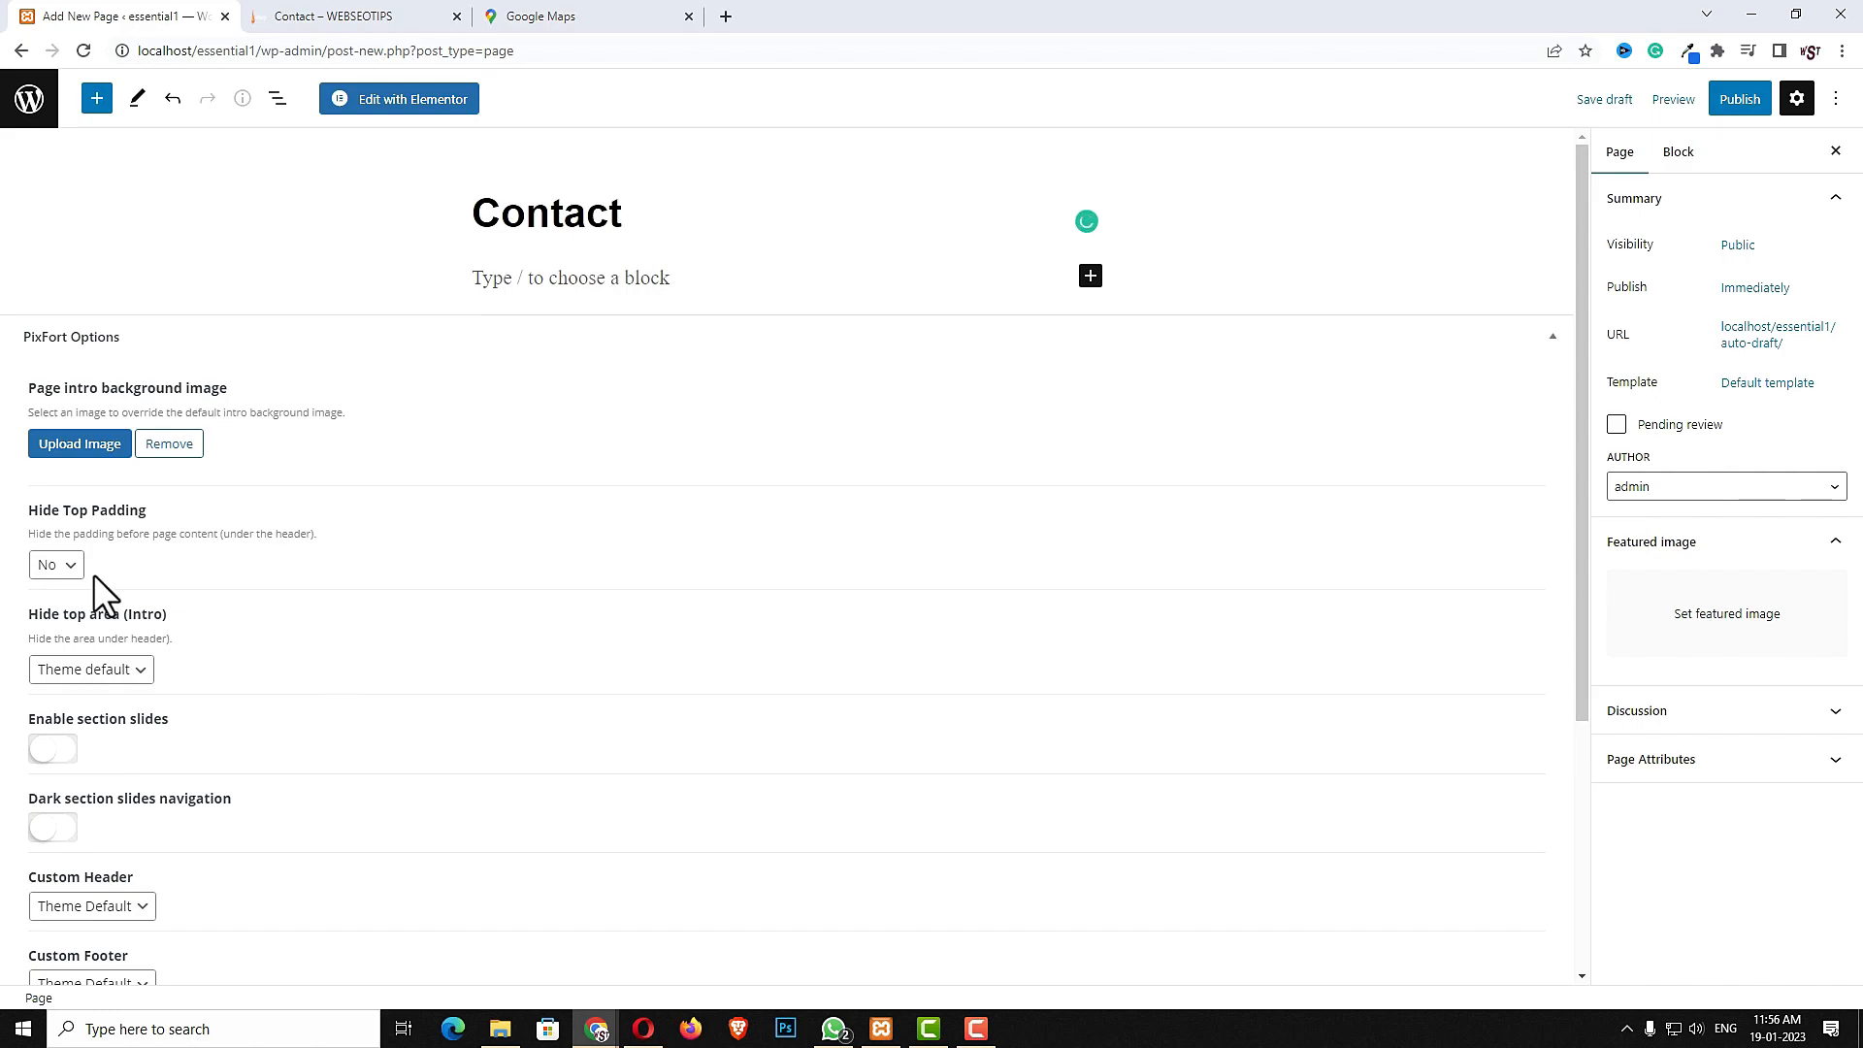
click(57, 562)
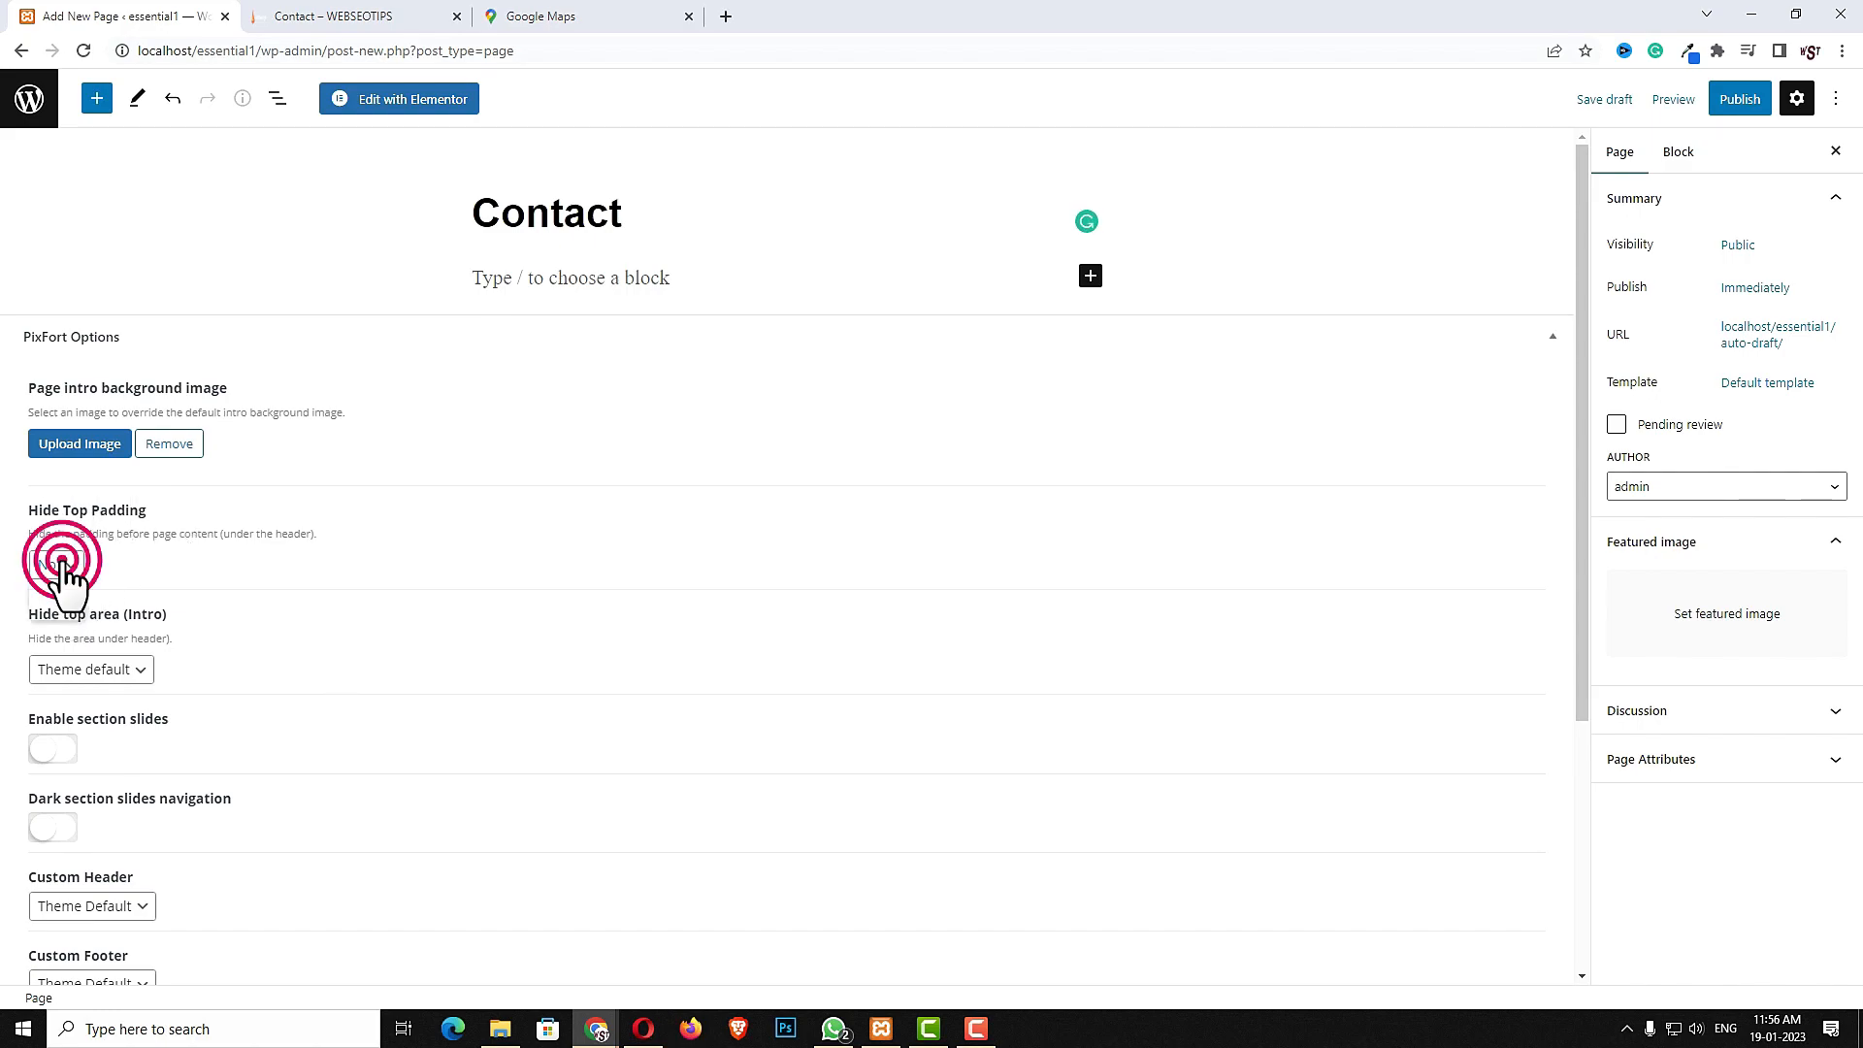
click(82, 675)
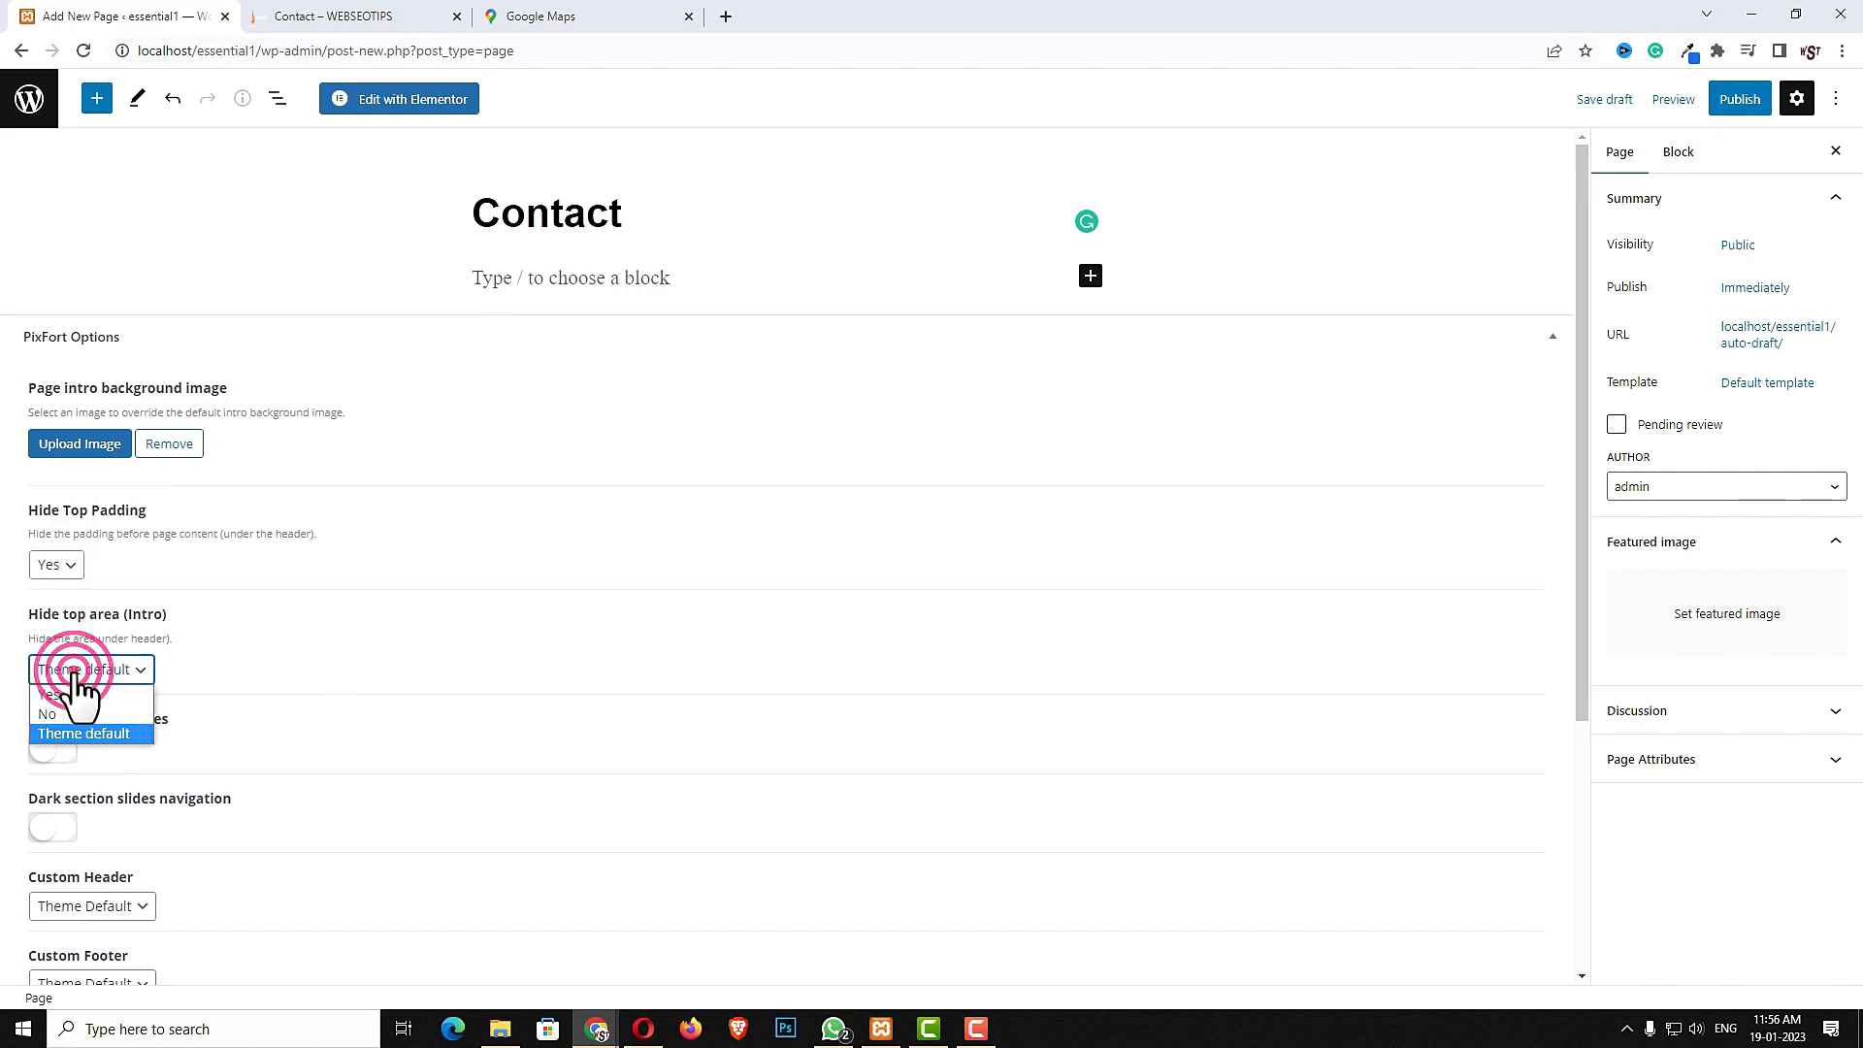
click(72, 695)
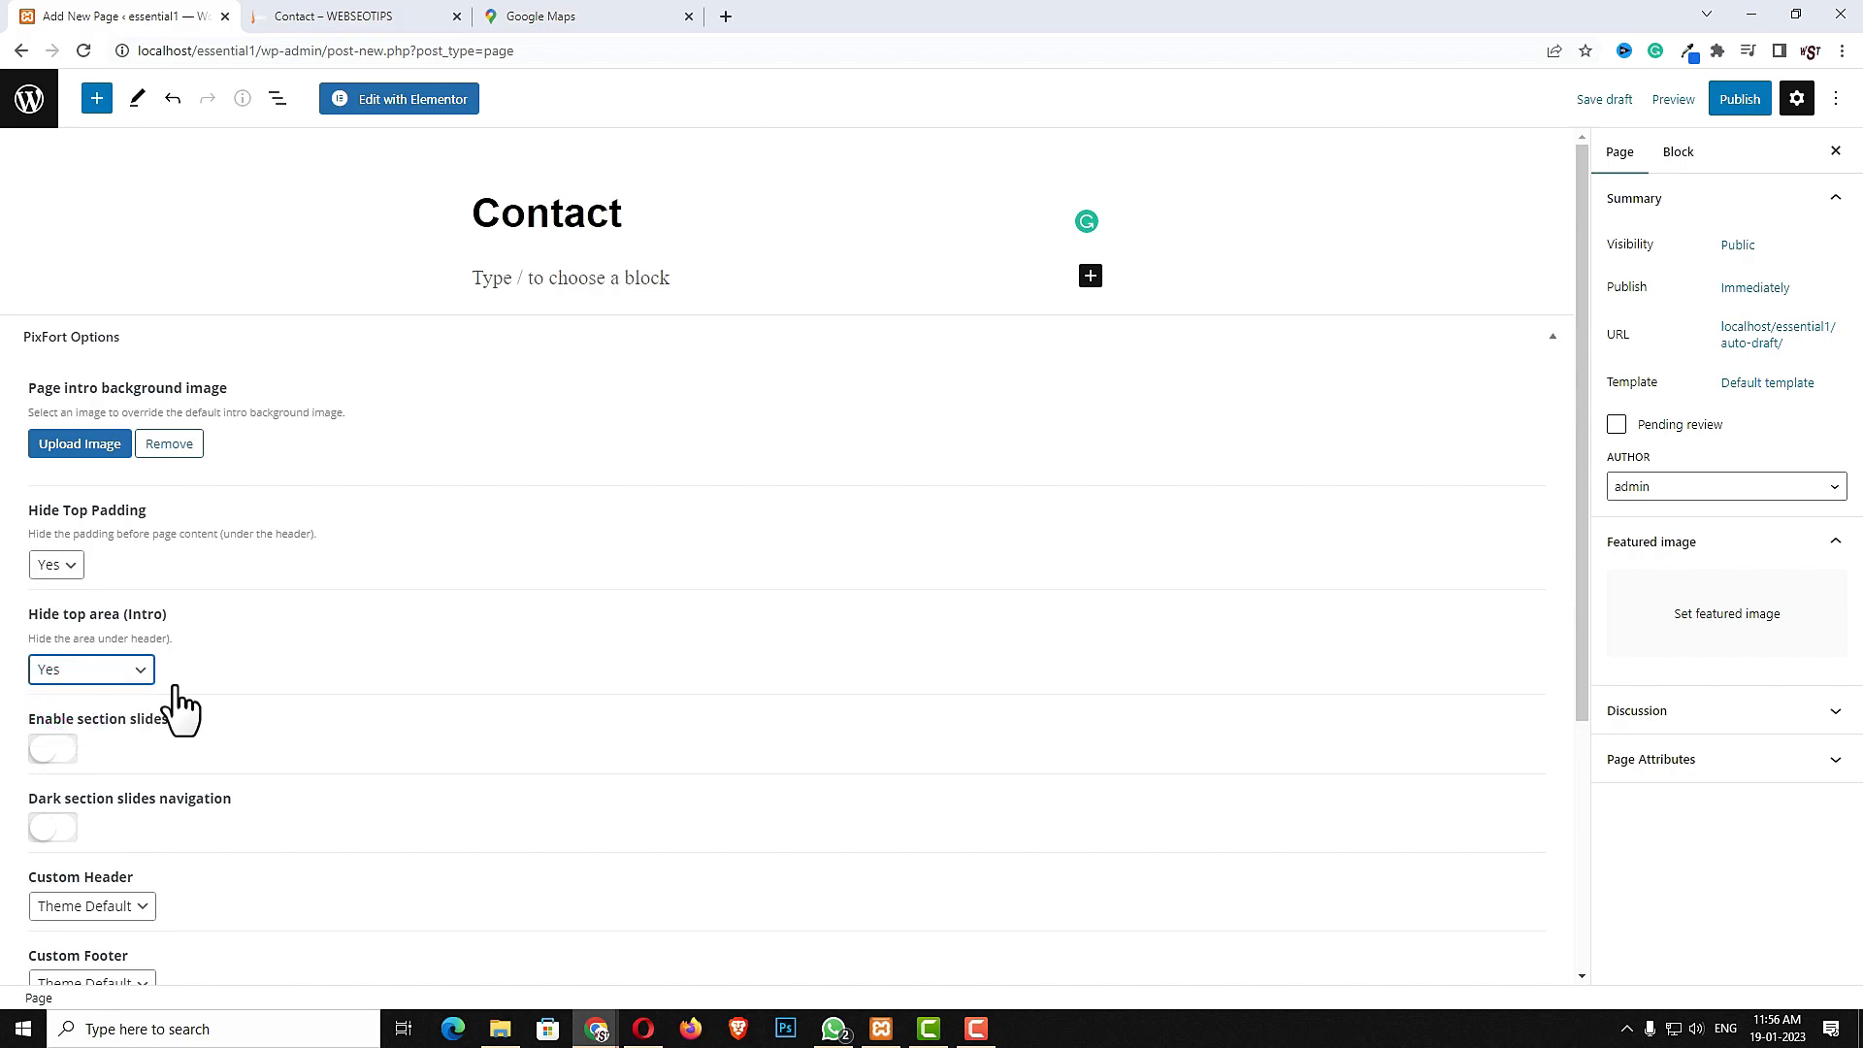
- Publish the Contact page and open it in Elementor
click(1736, 105)
click(1686, 107)
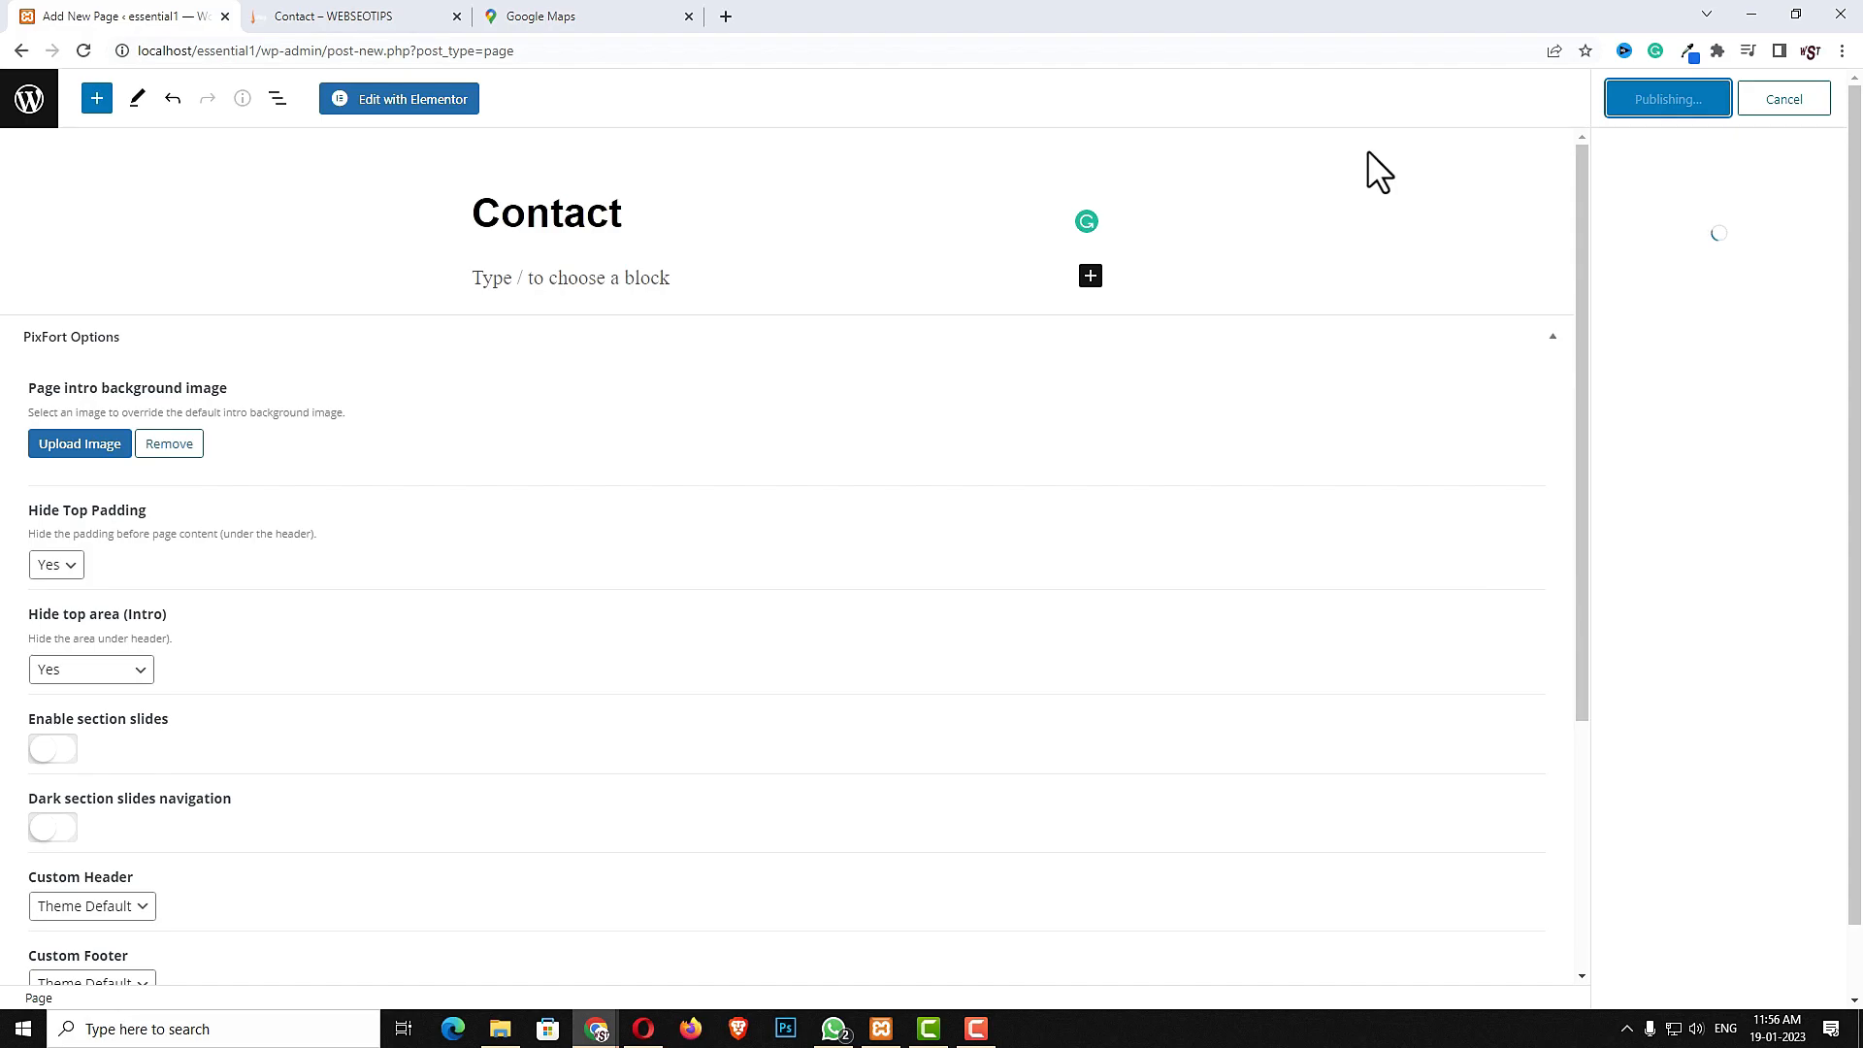
click(442, 105)
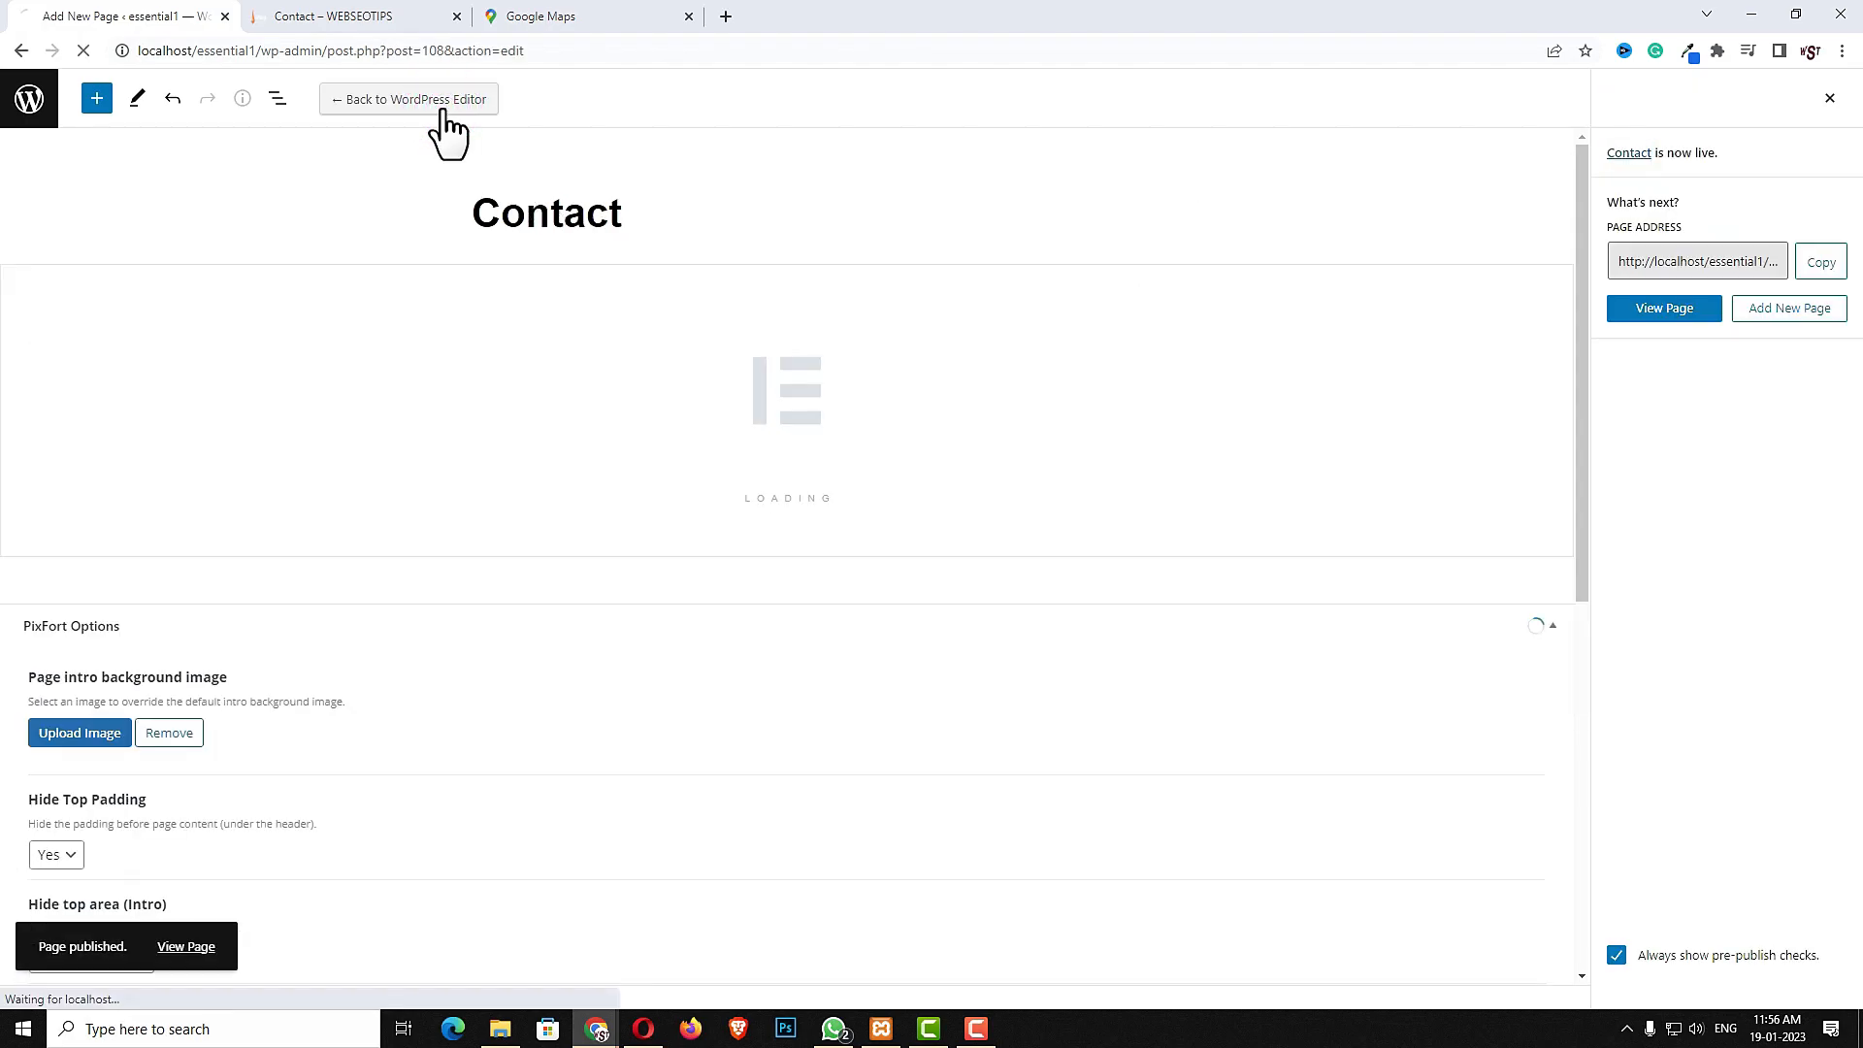
- Review the reference Contact page in the other browser tab
click(398, 16)
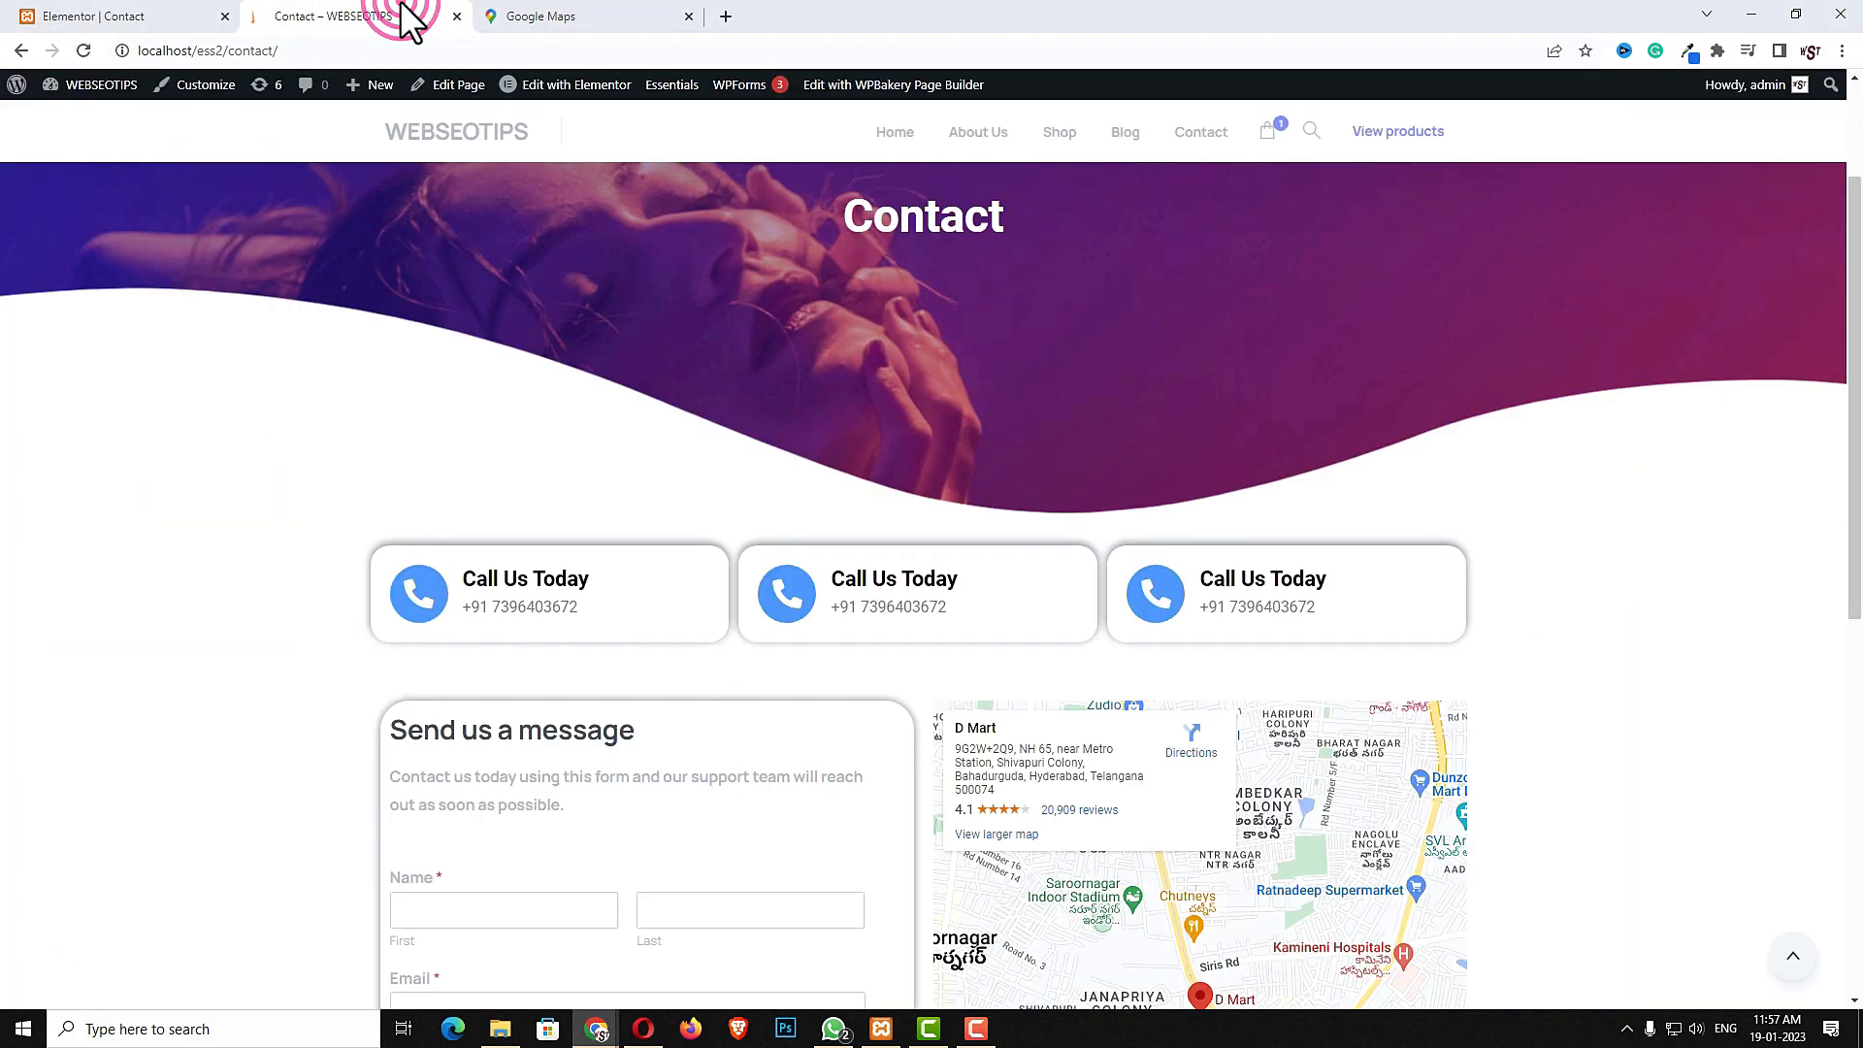
scroll(958, 608, down, 8)
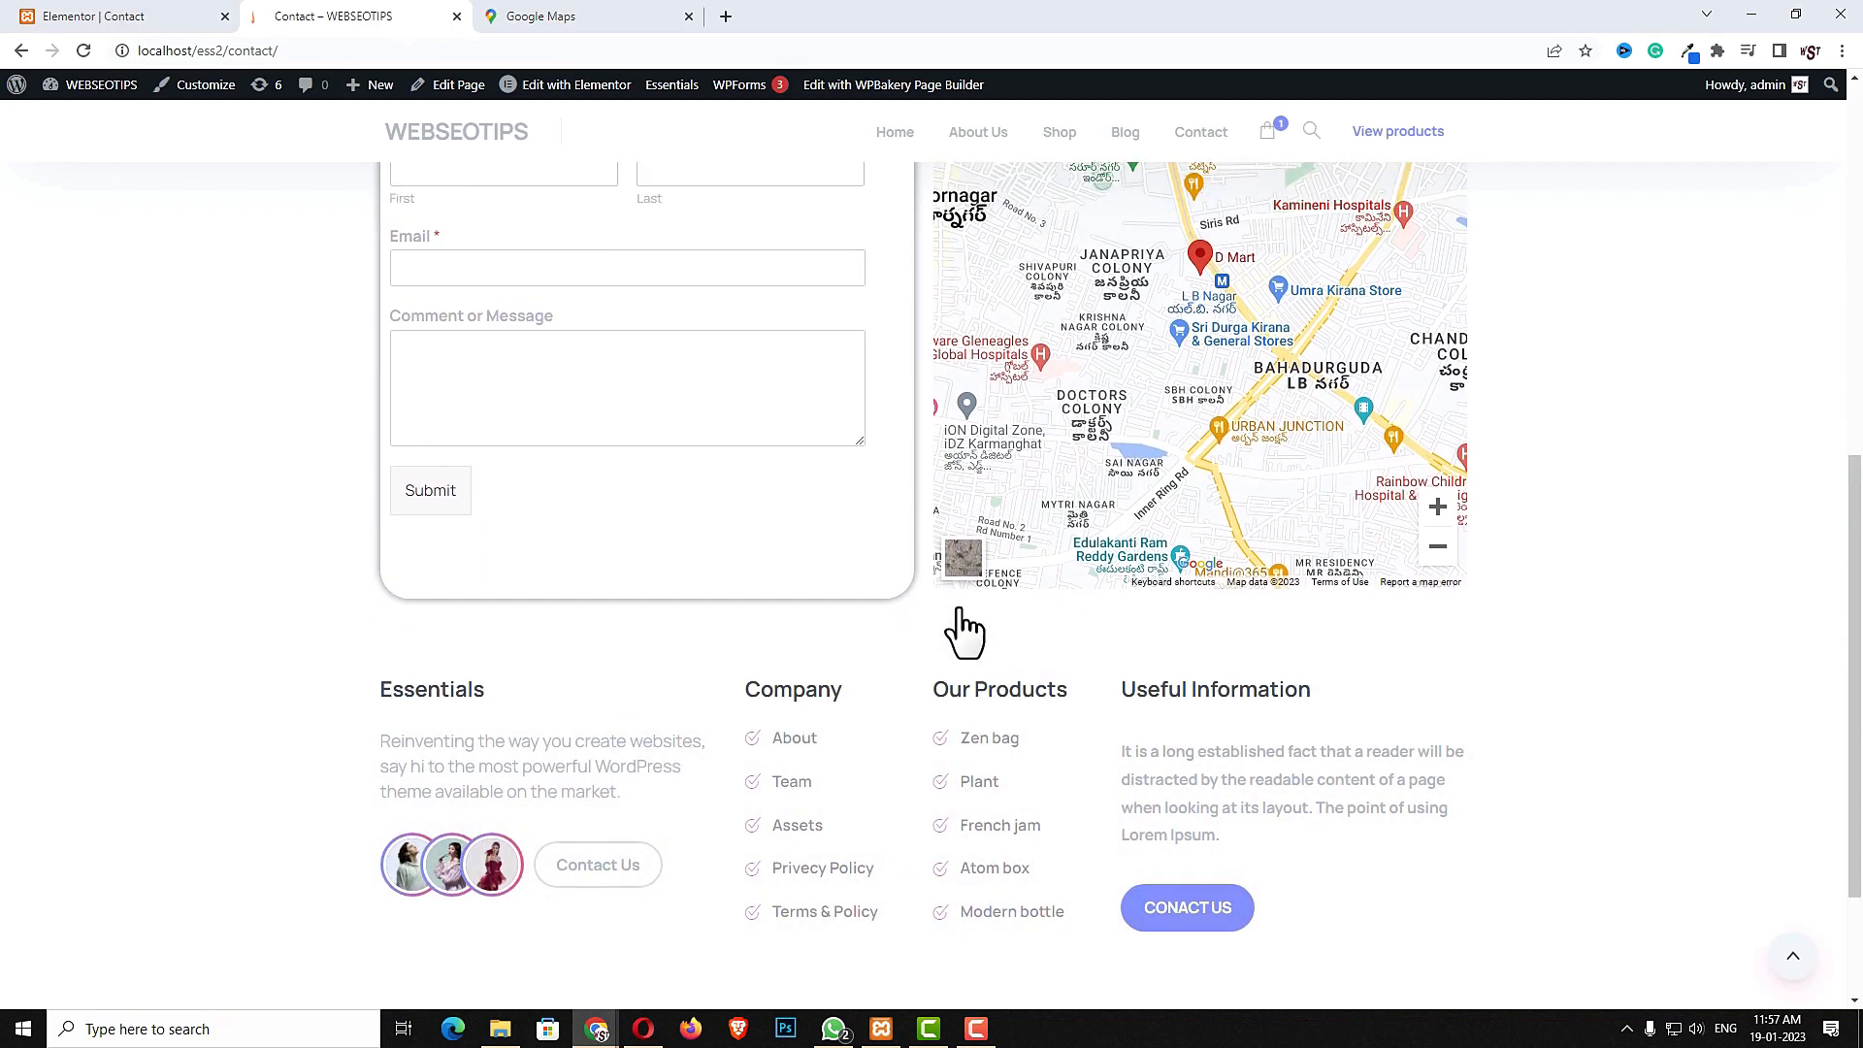
scroll(957, 624, up, 8)
click(58, 20)
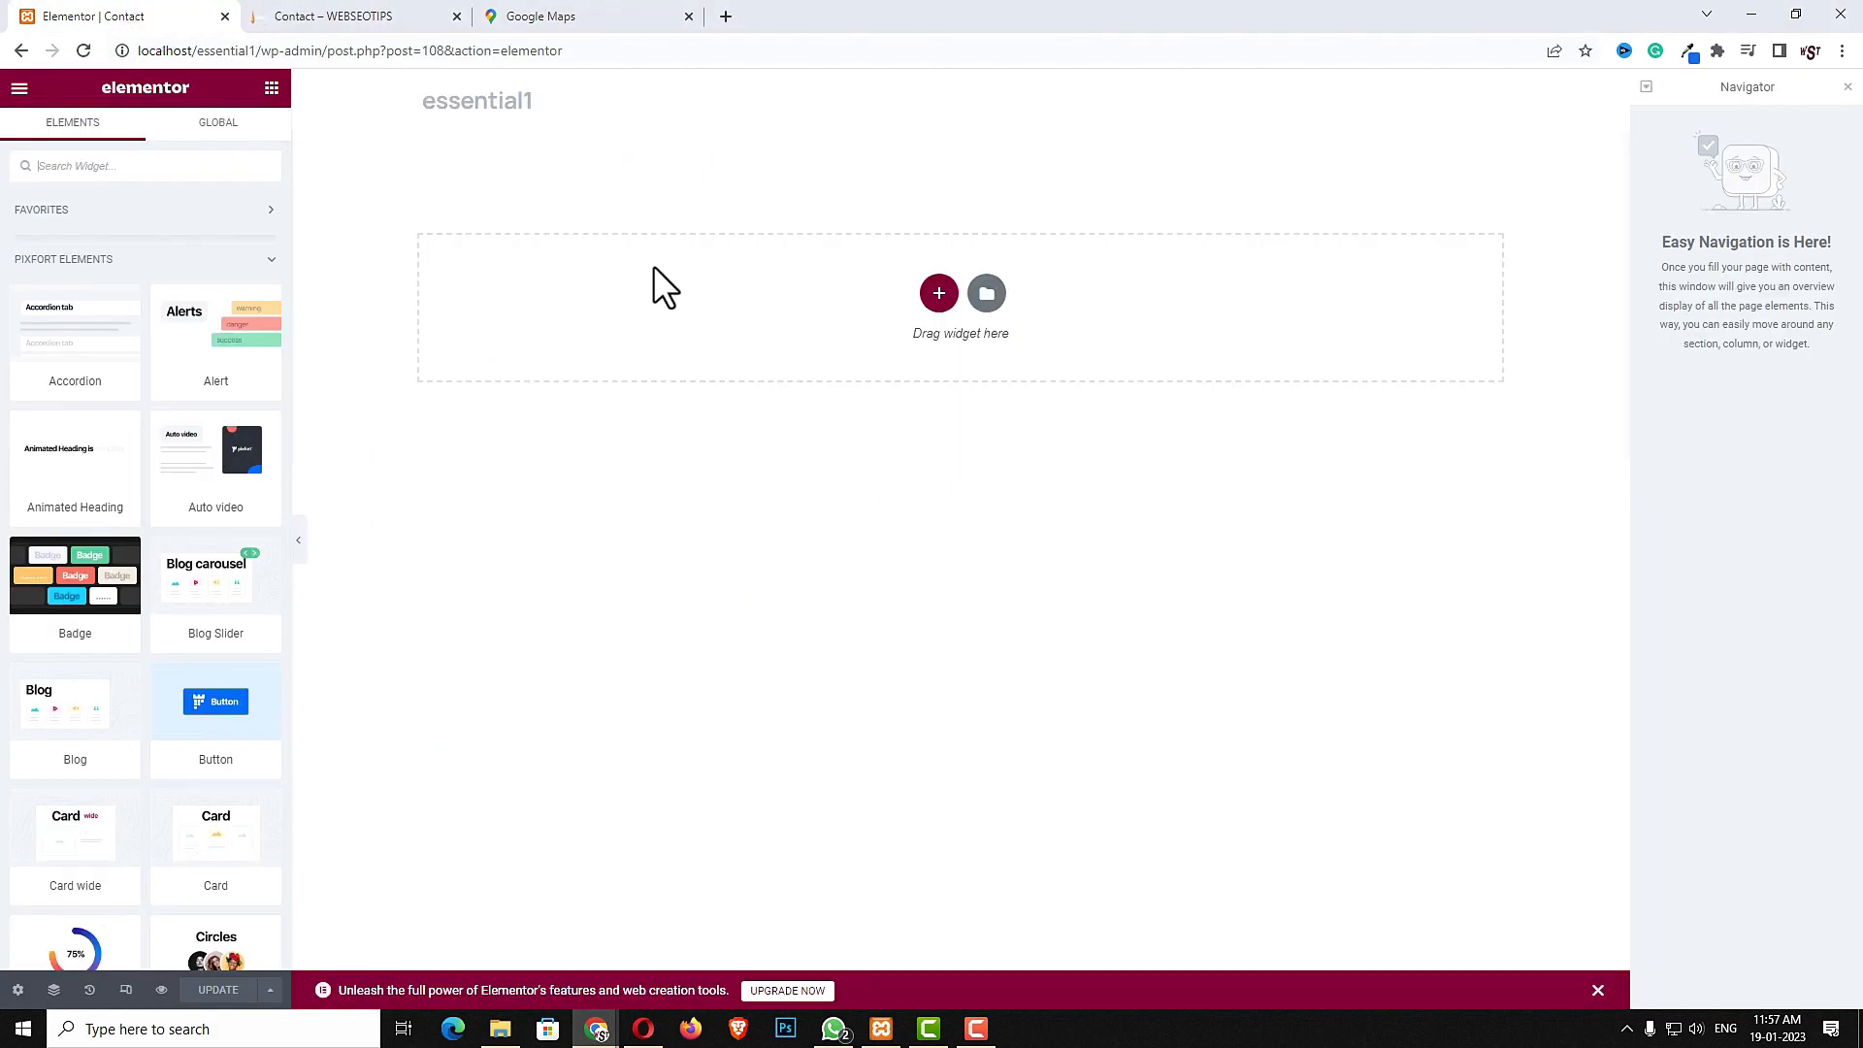
- Add a single-column section and set its columns gap to No Gap
click(935, 294)
click(728, 348)
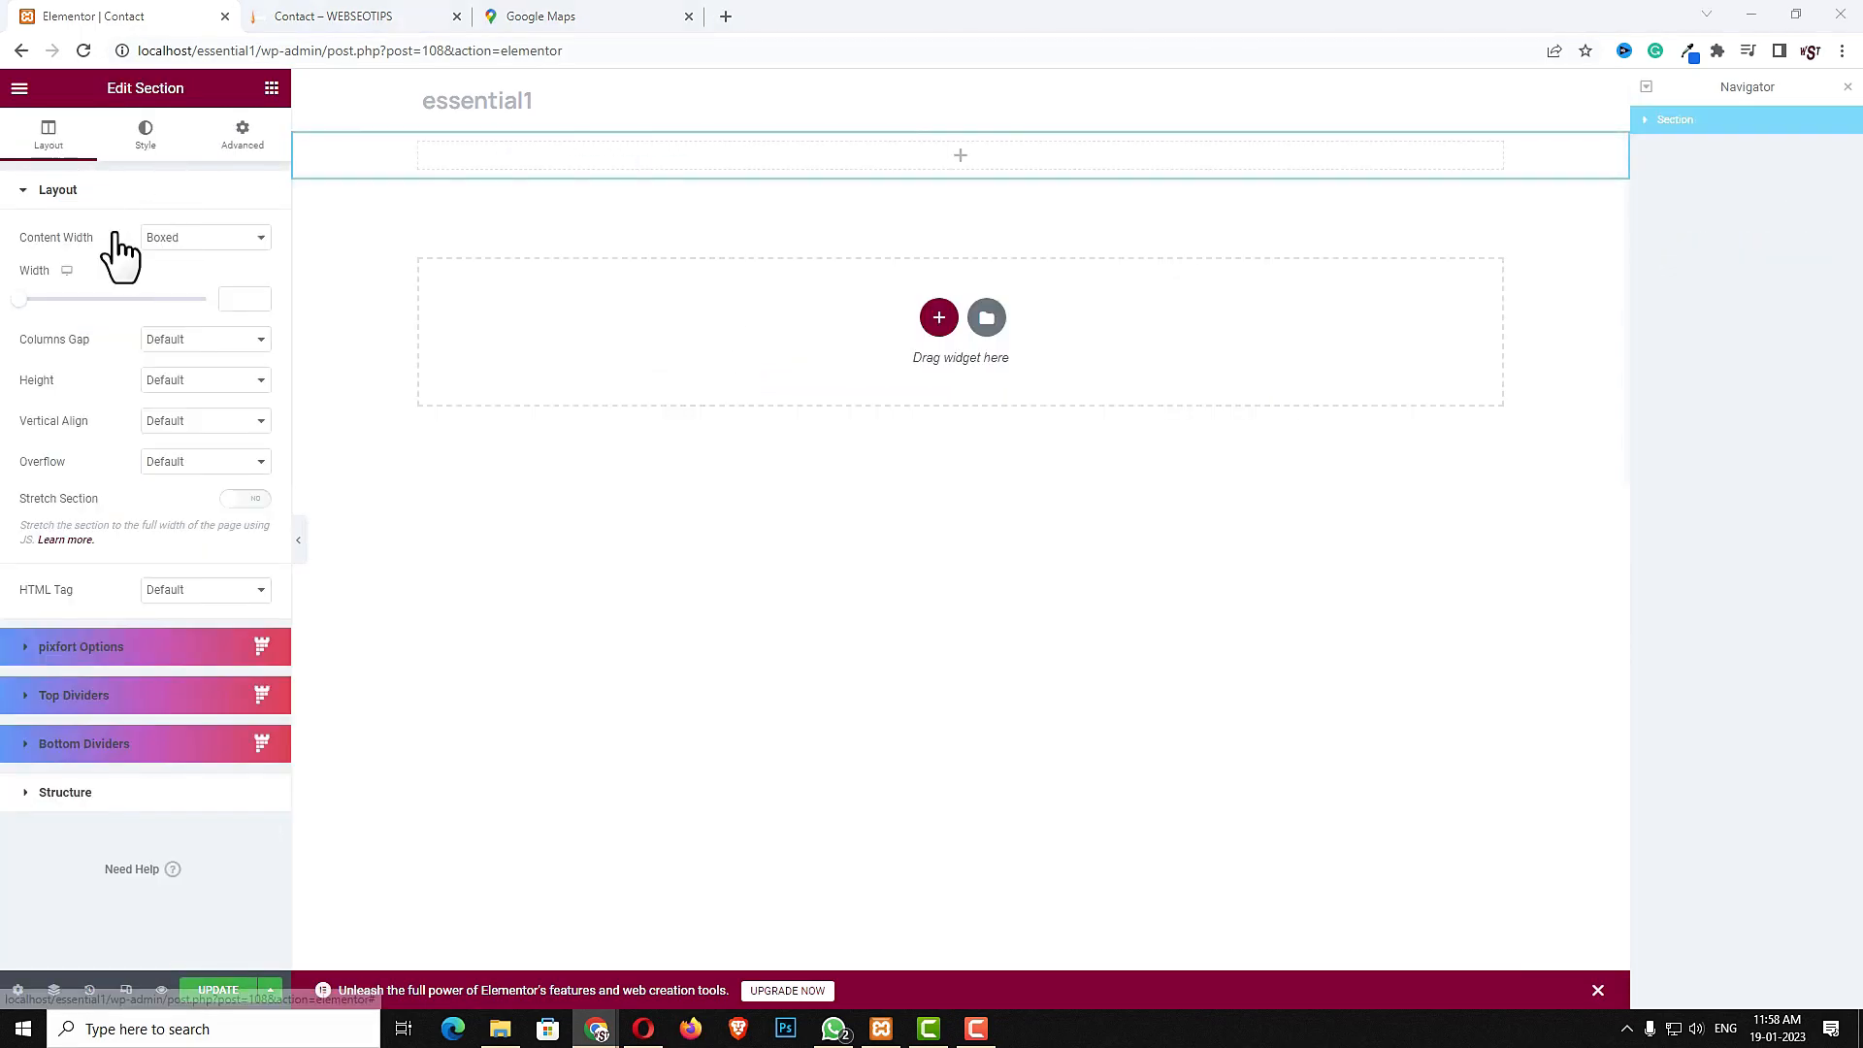
click(234, 339)
click(212, 374)
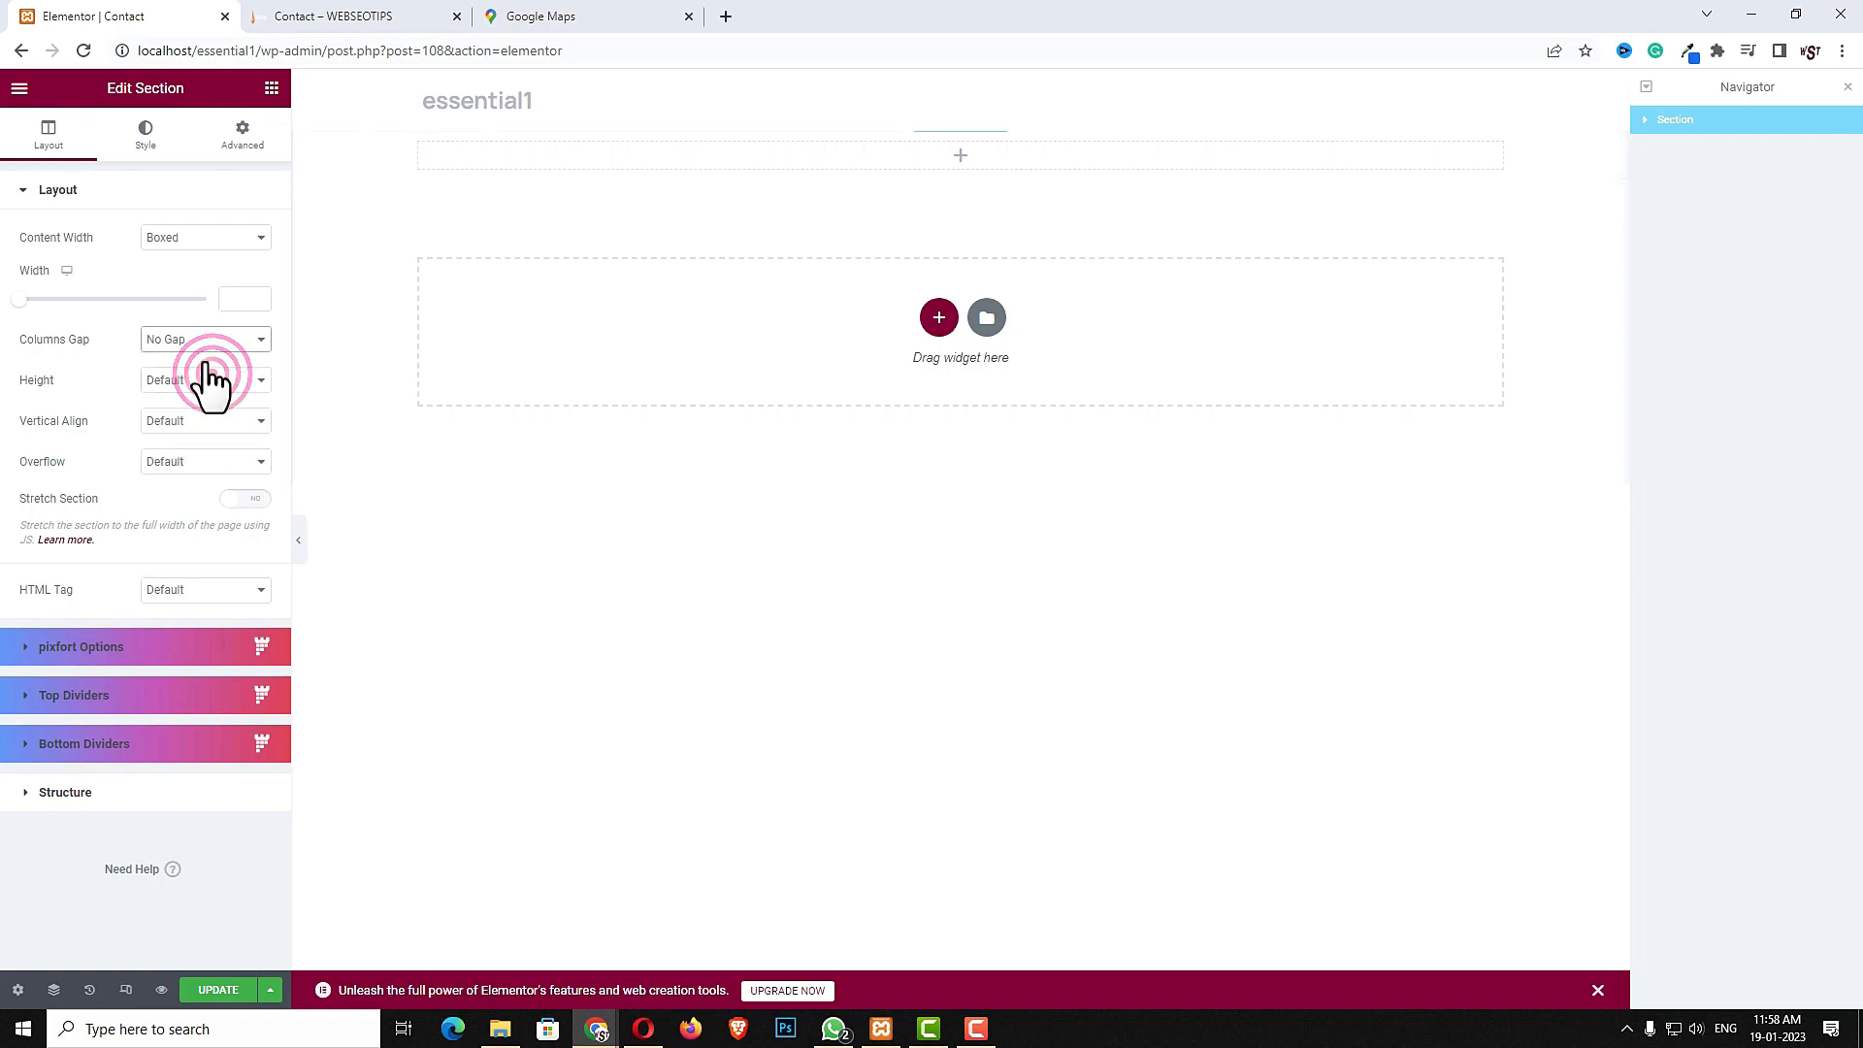
- Set the section's classic background to the 3.jpg image with size Cover
click(150, 143)
click(180, 278)
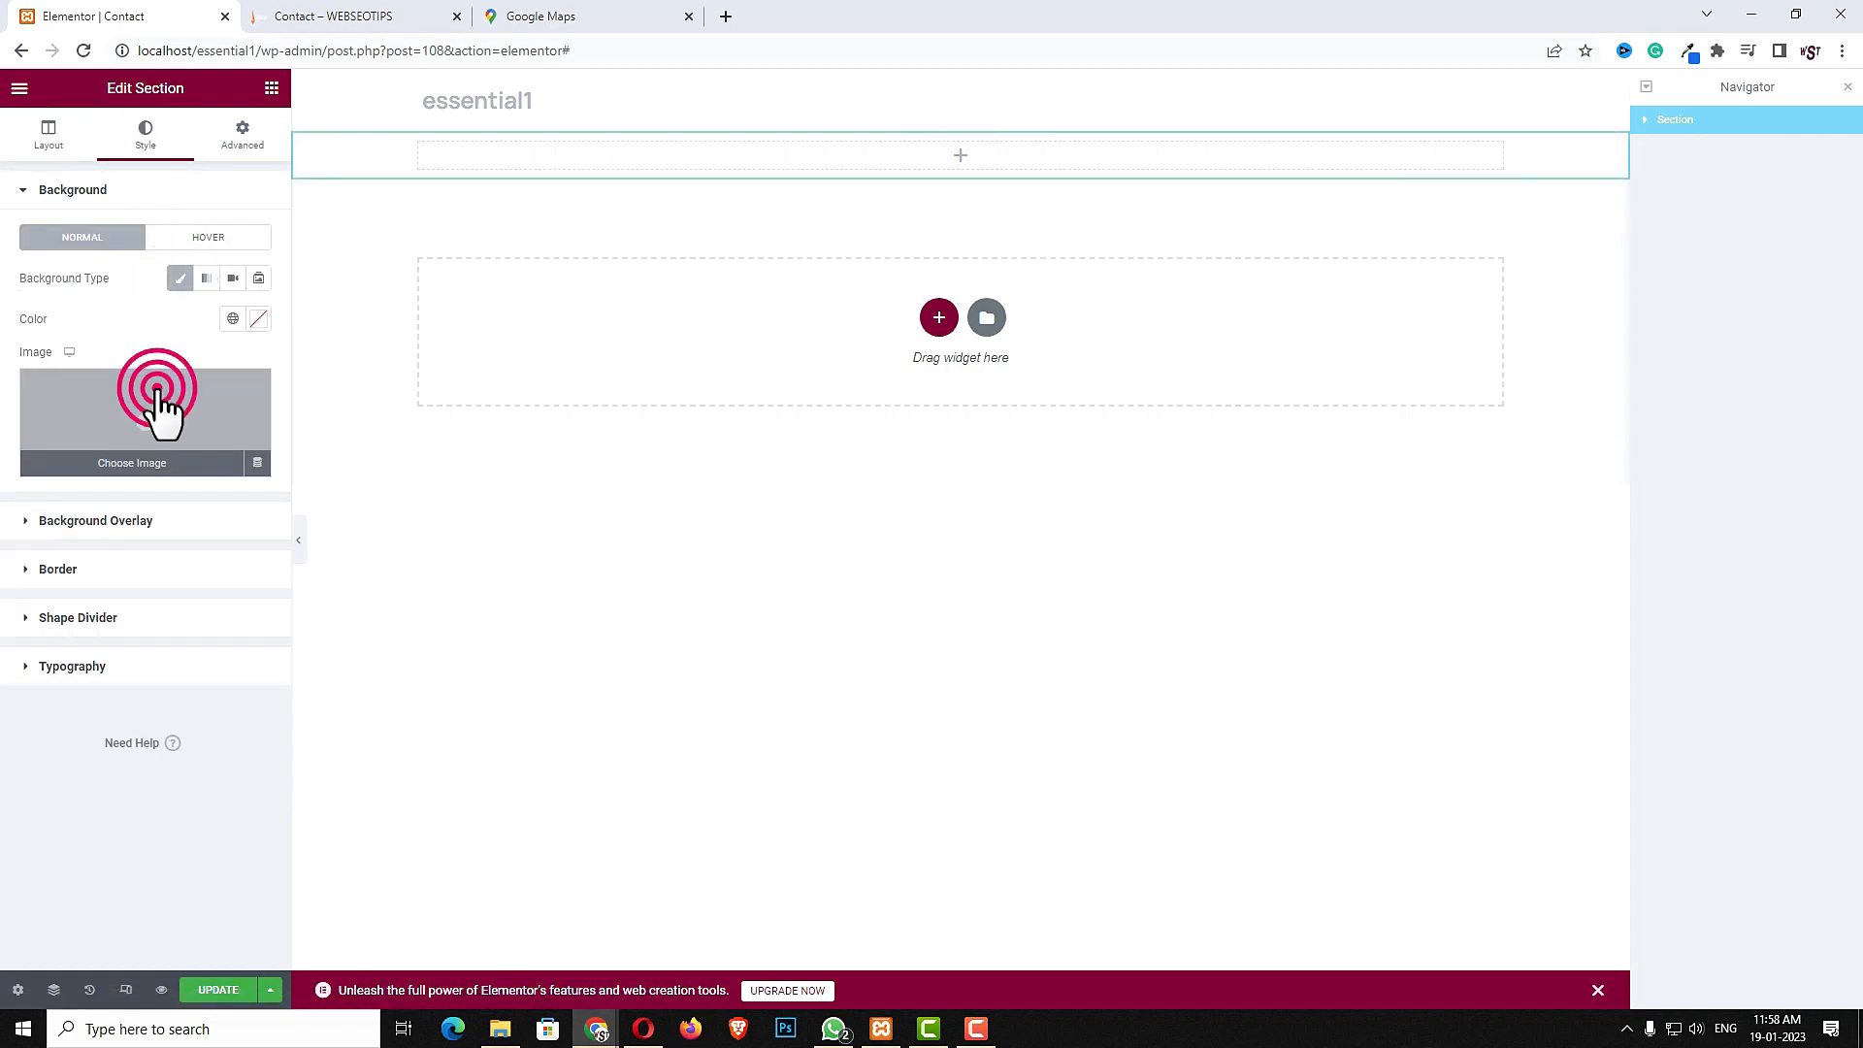
click(162, 415)
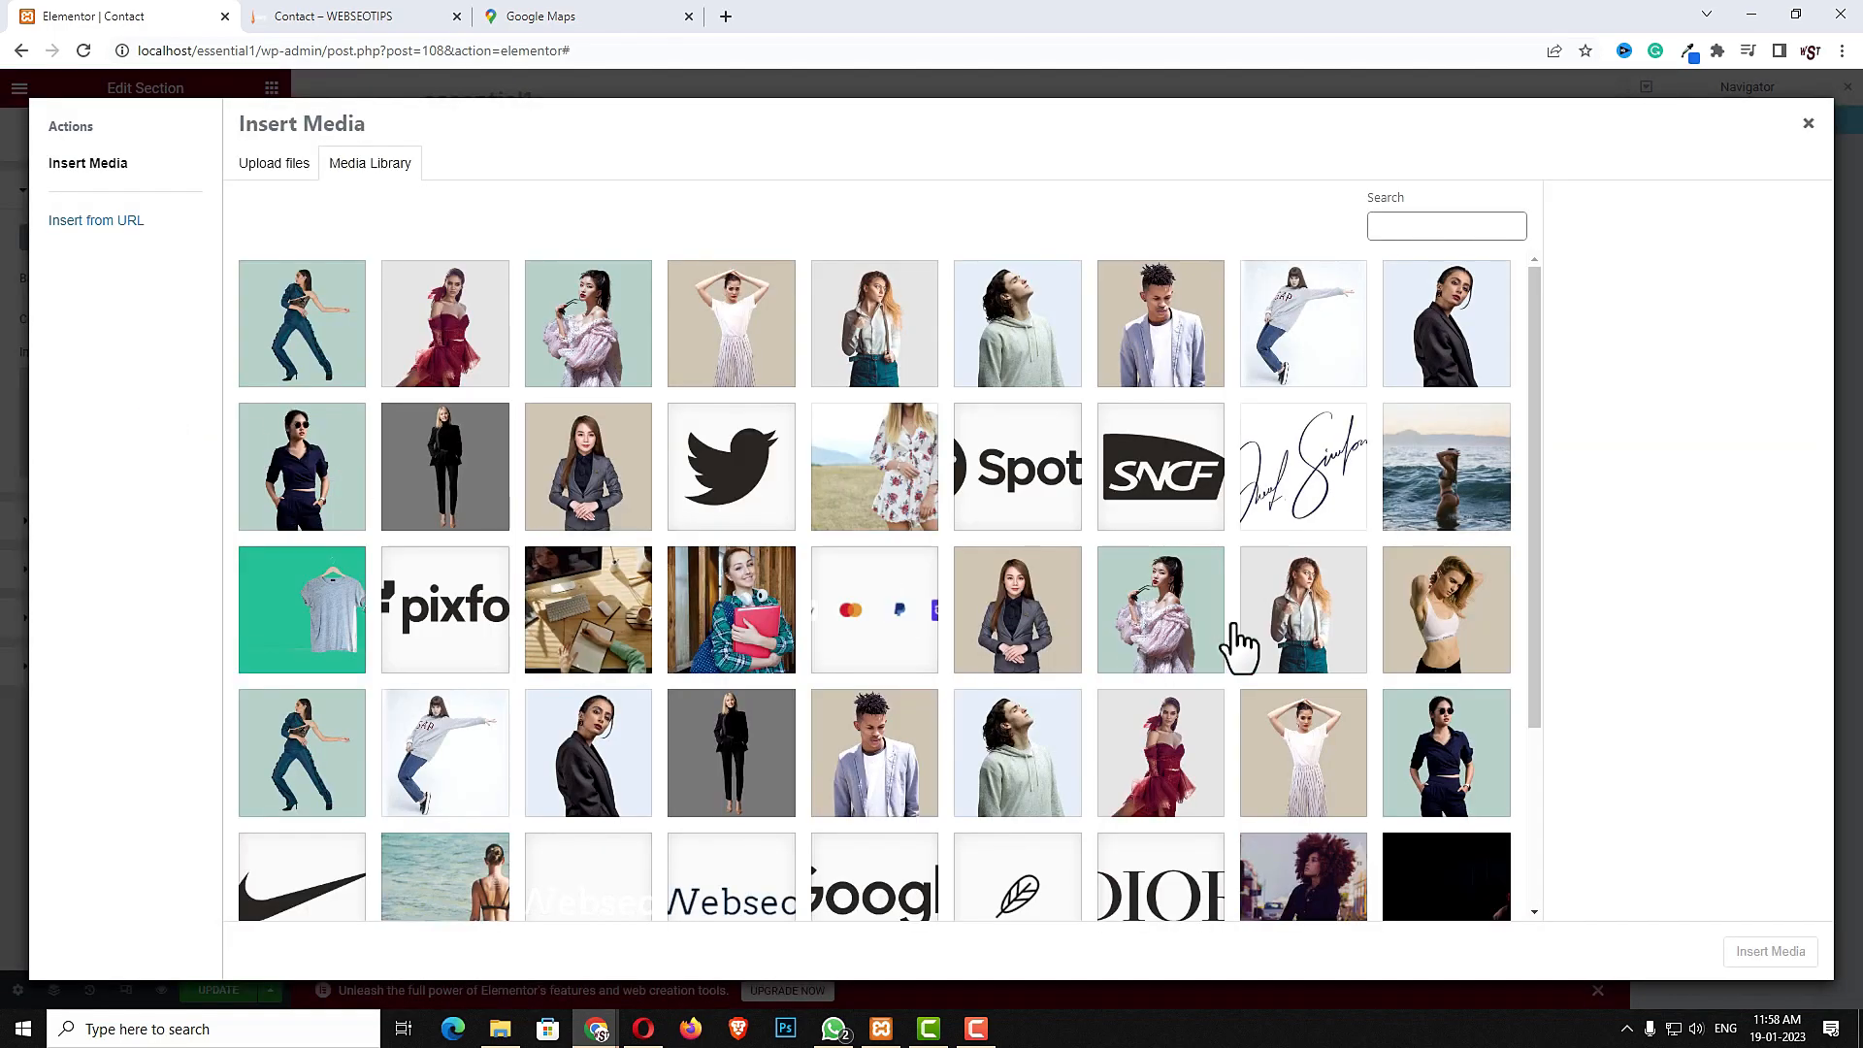
scroll(1145, 630, down, 3)
click(442, 776)
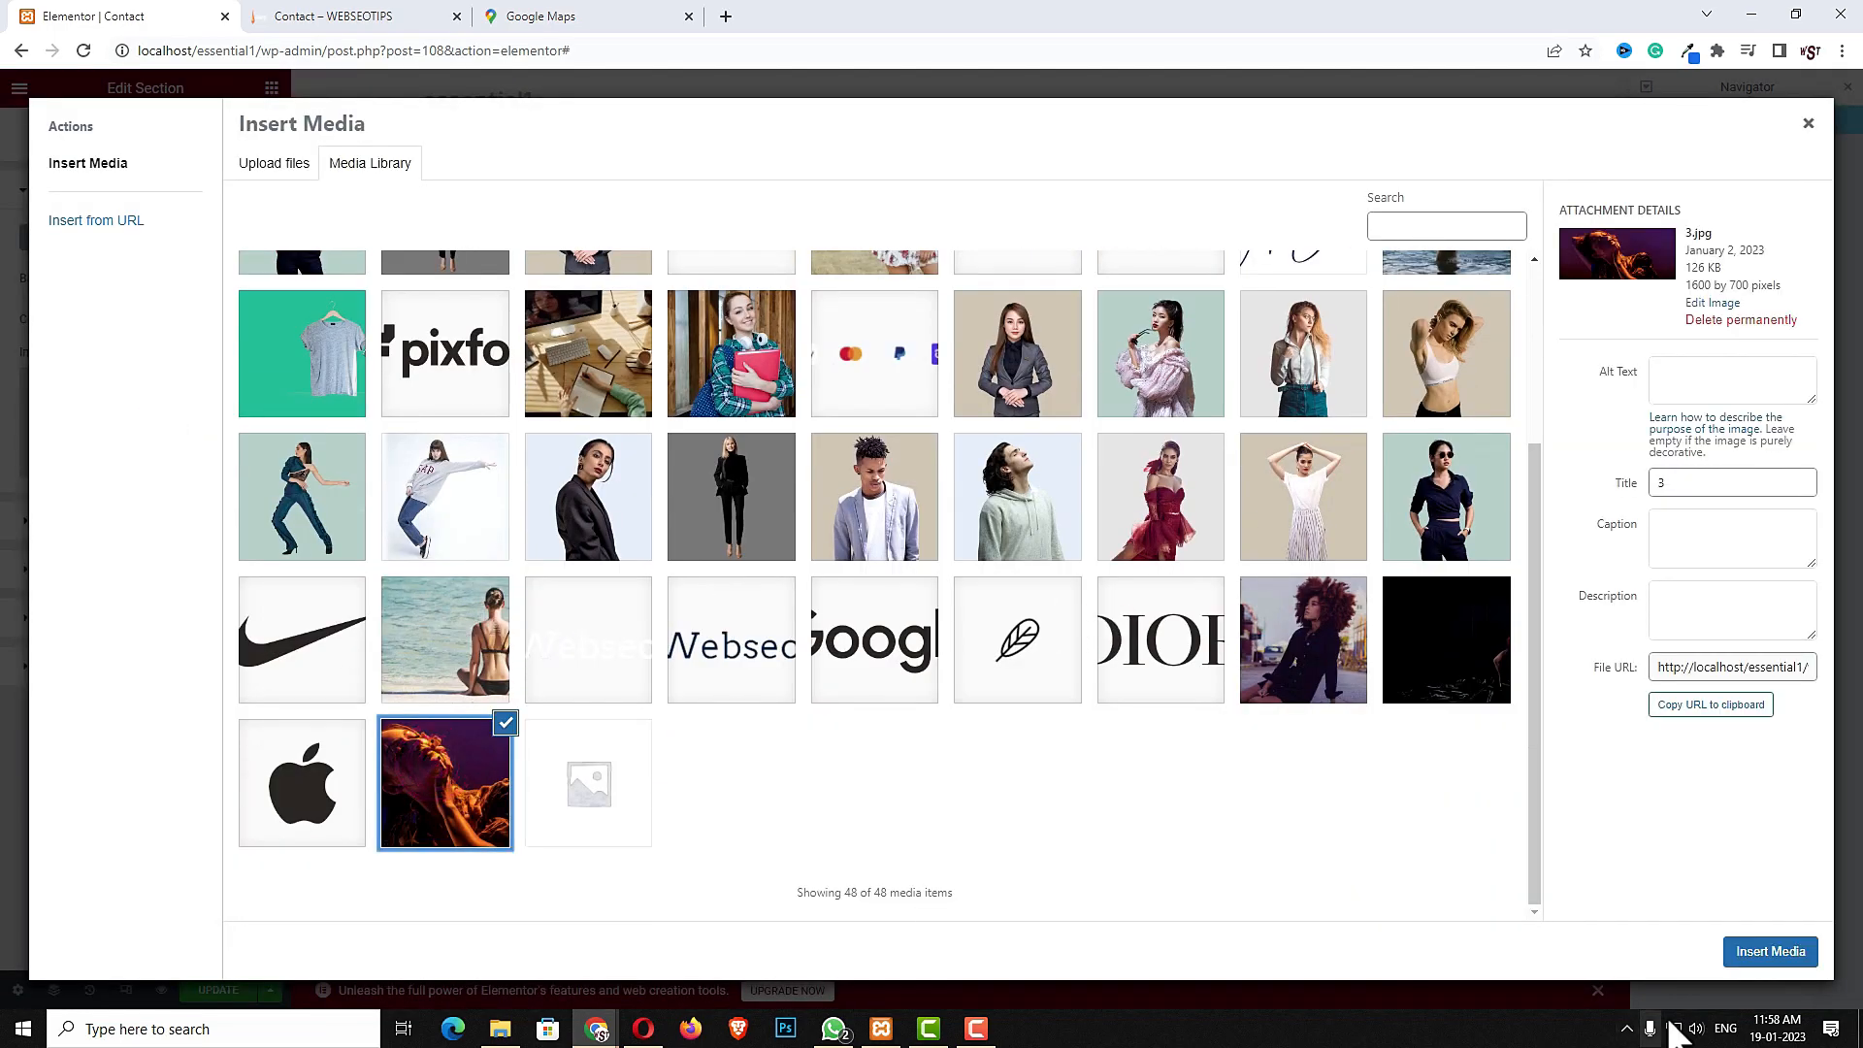
click(1751, 951)
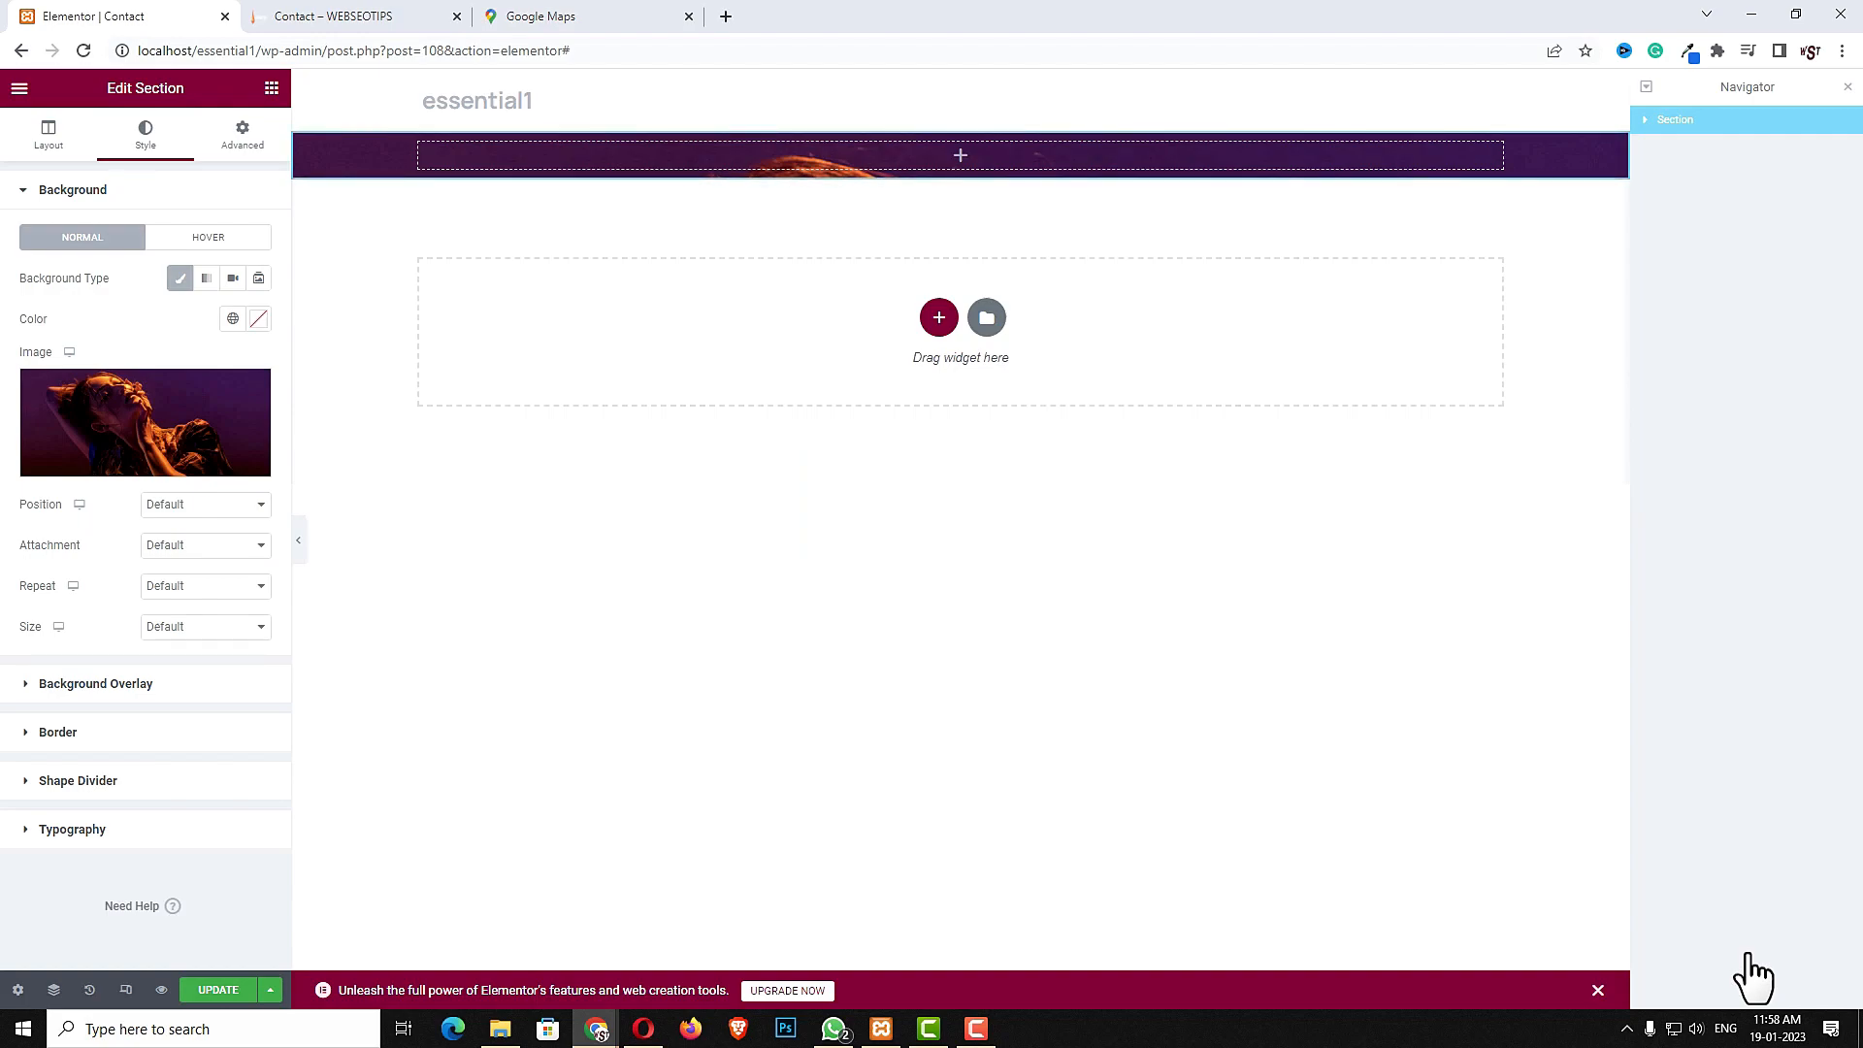
click(206, 626)
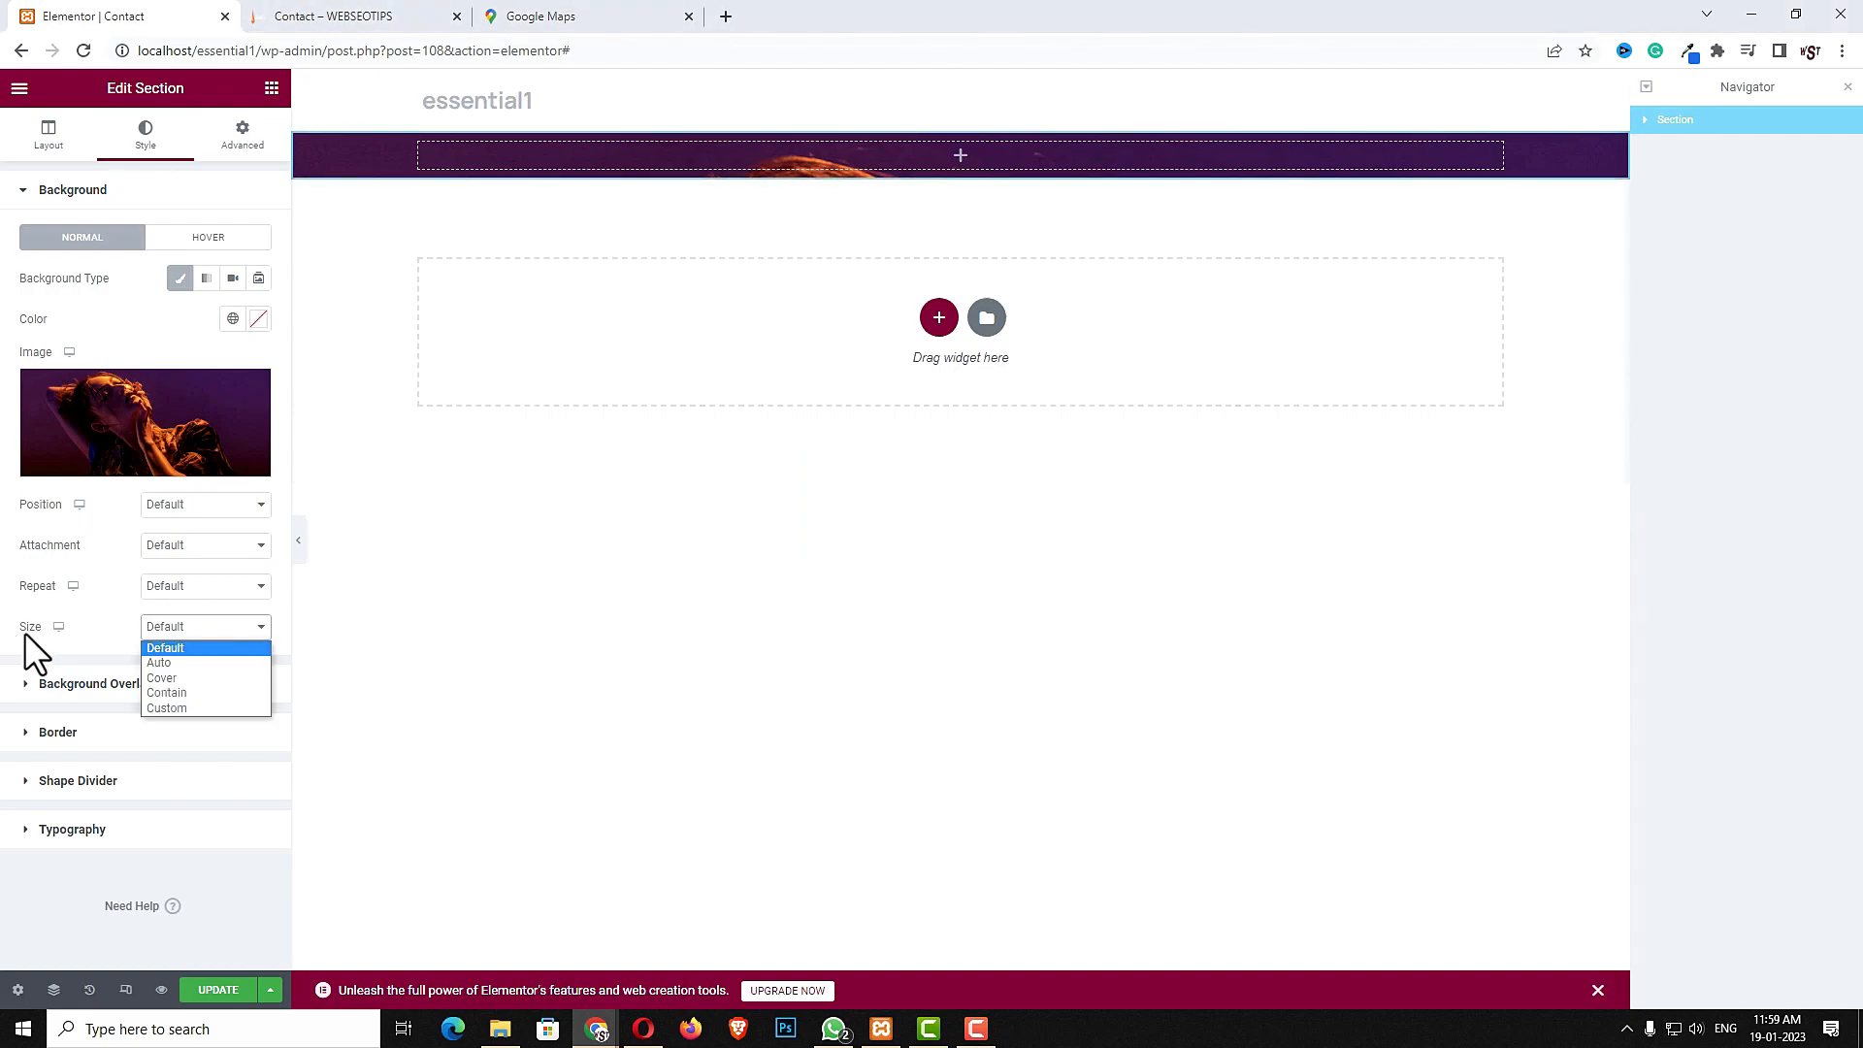
click(178, 677)
- Add a gradient background overlay from blue to #FC003F with opacity 0.3
click(137, 681)
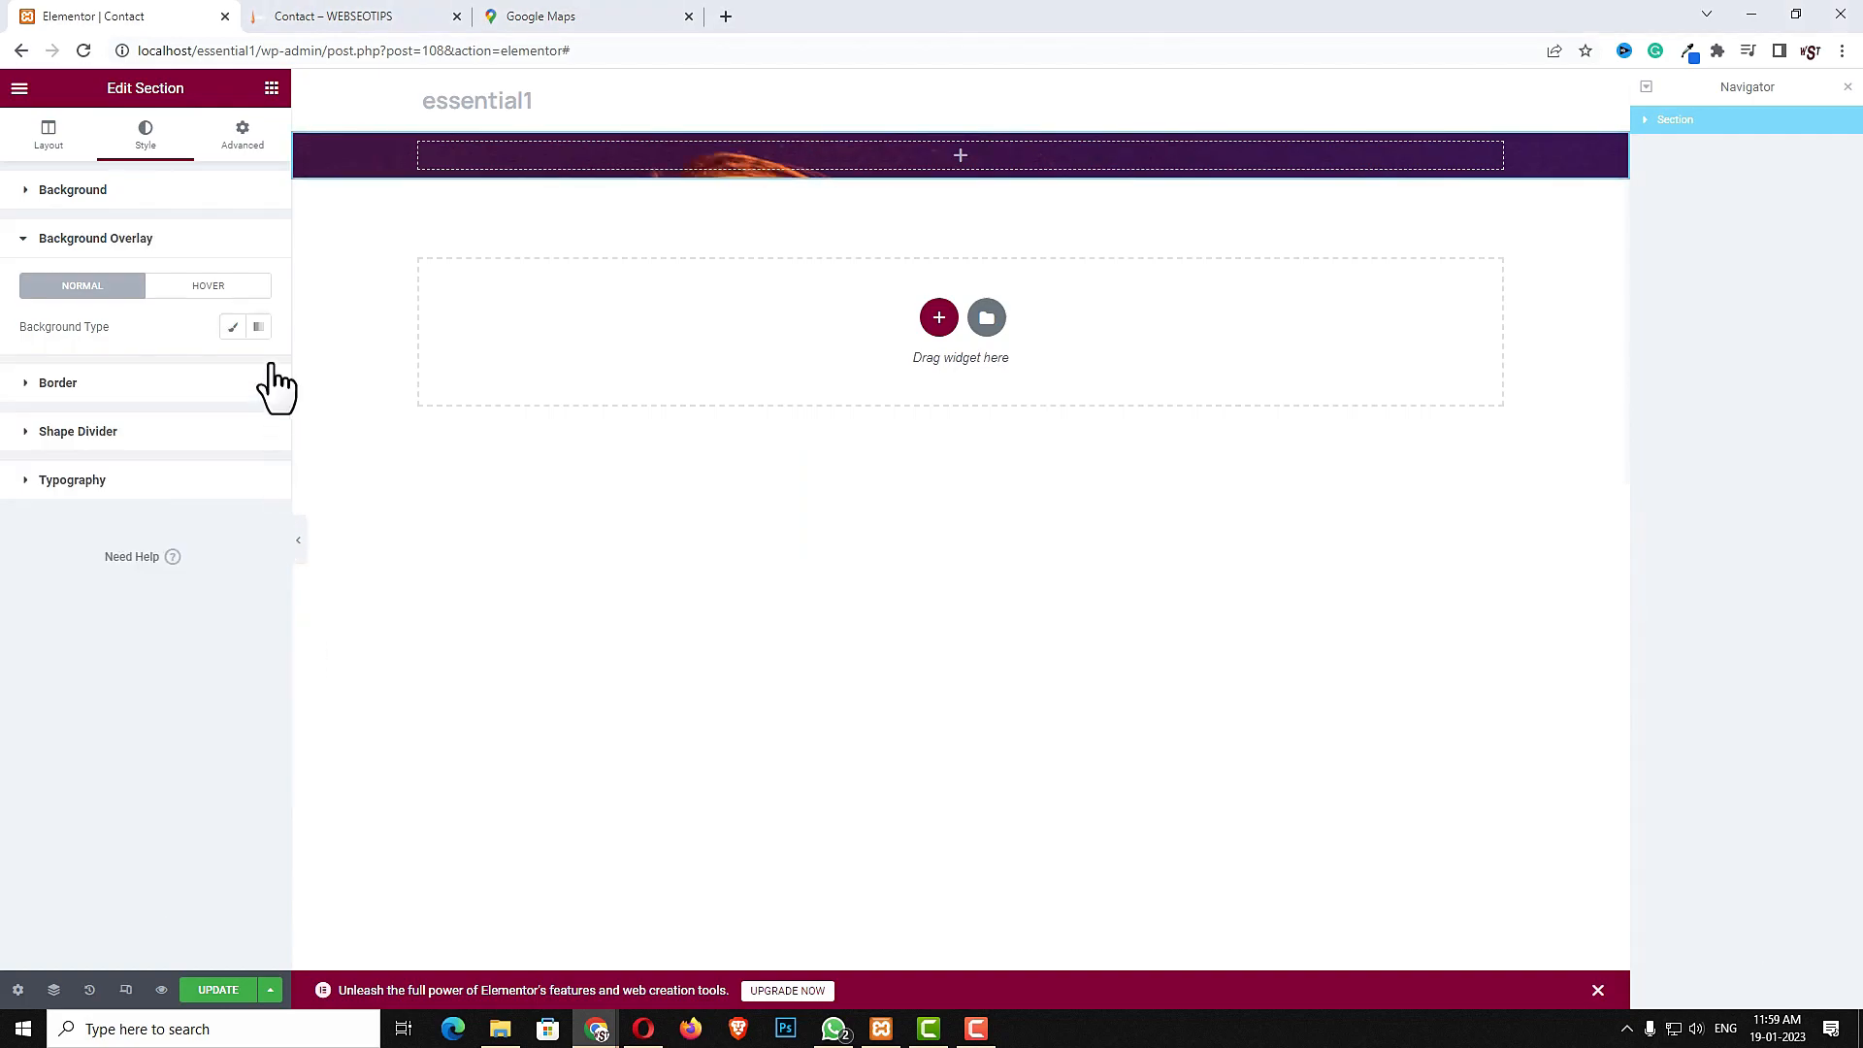
click(259, 330)
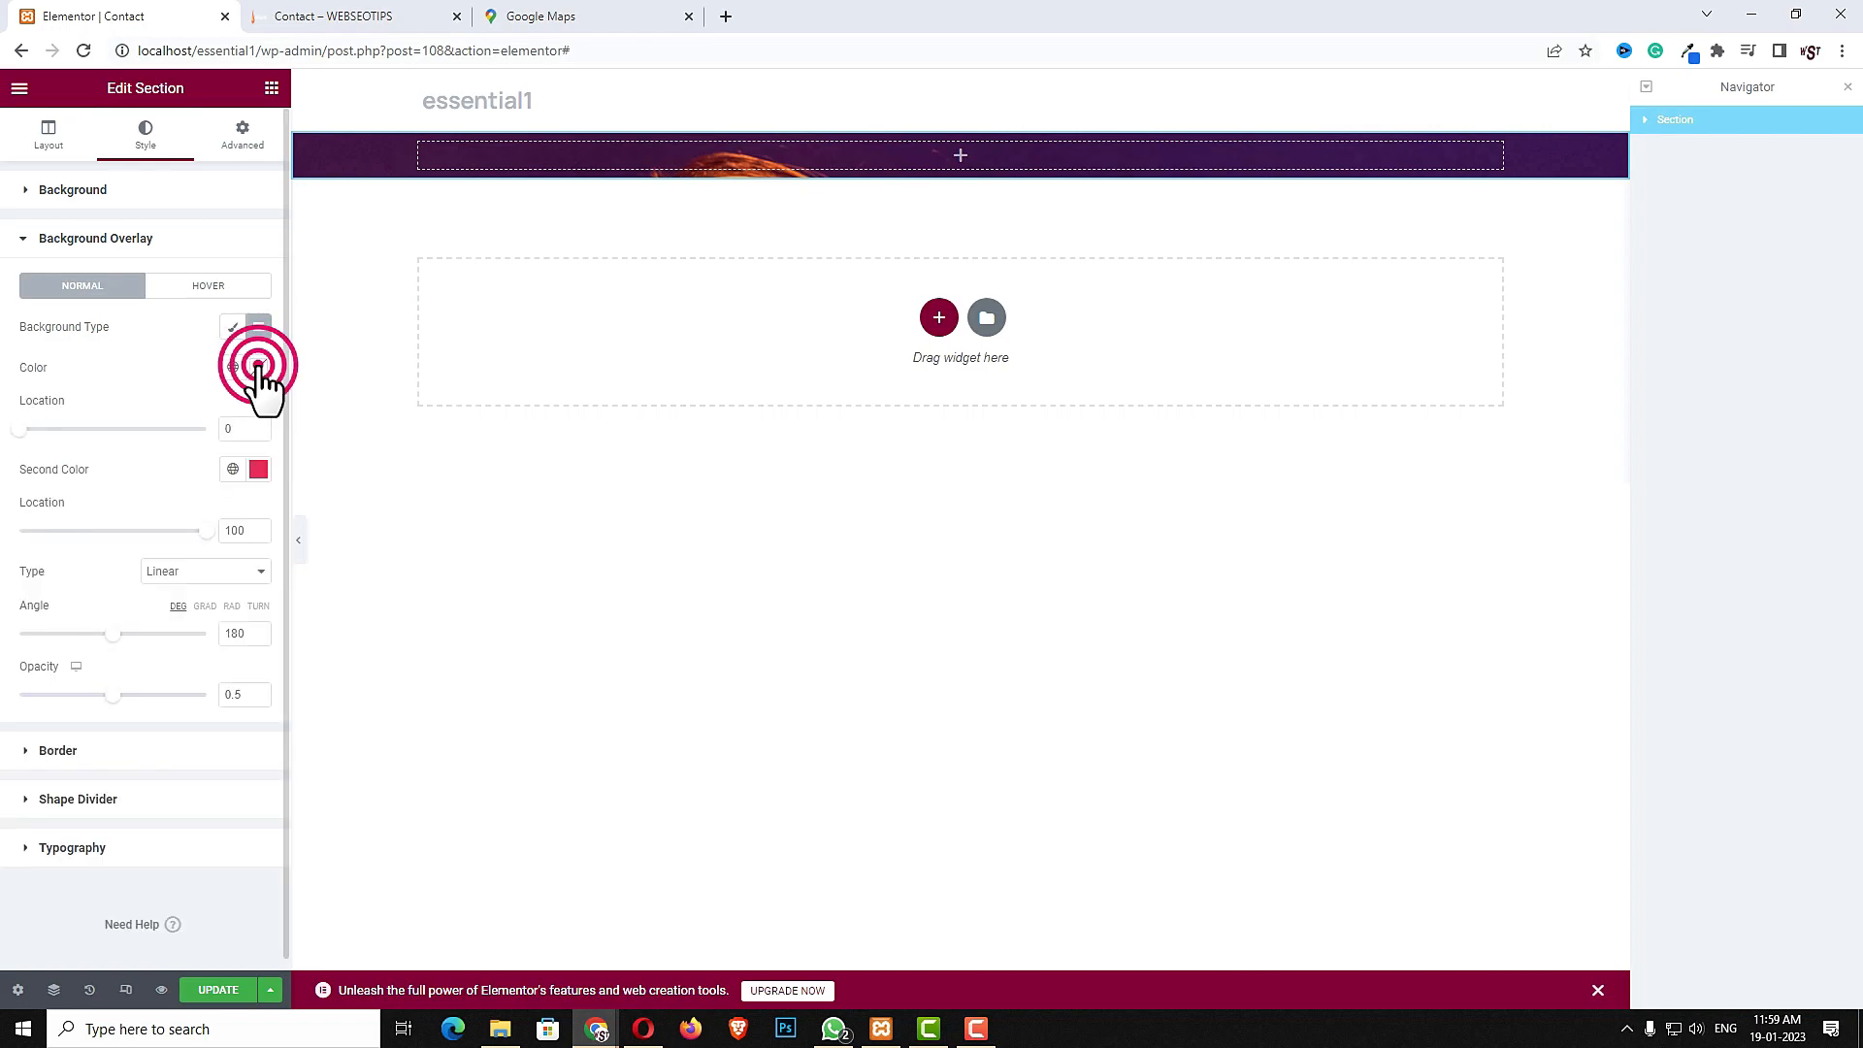
click(258, 367)
click(192, 618)
drag(220, 498, 272, 445)
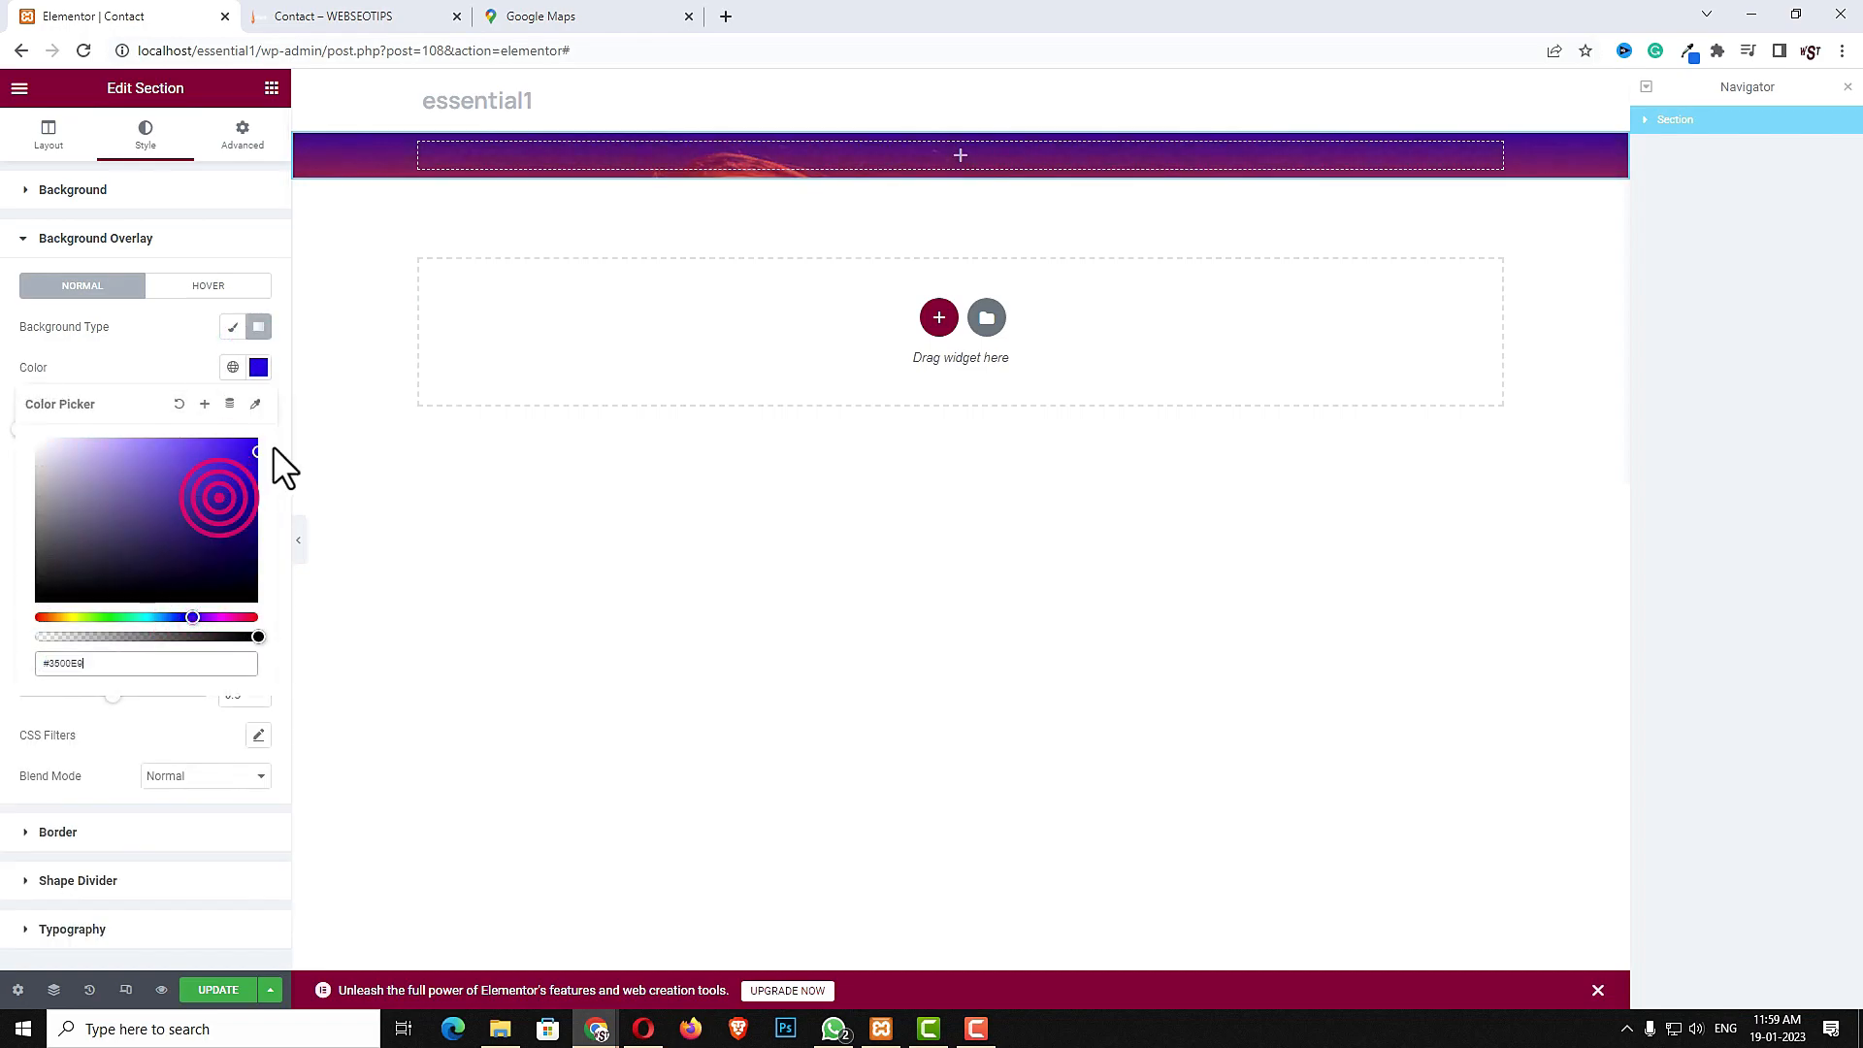
click(258, 365)
click(258, 468)
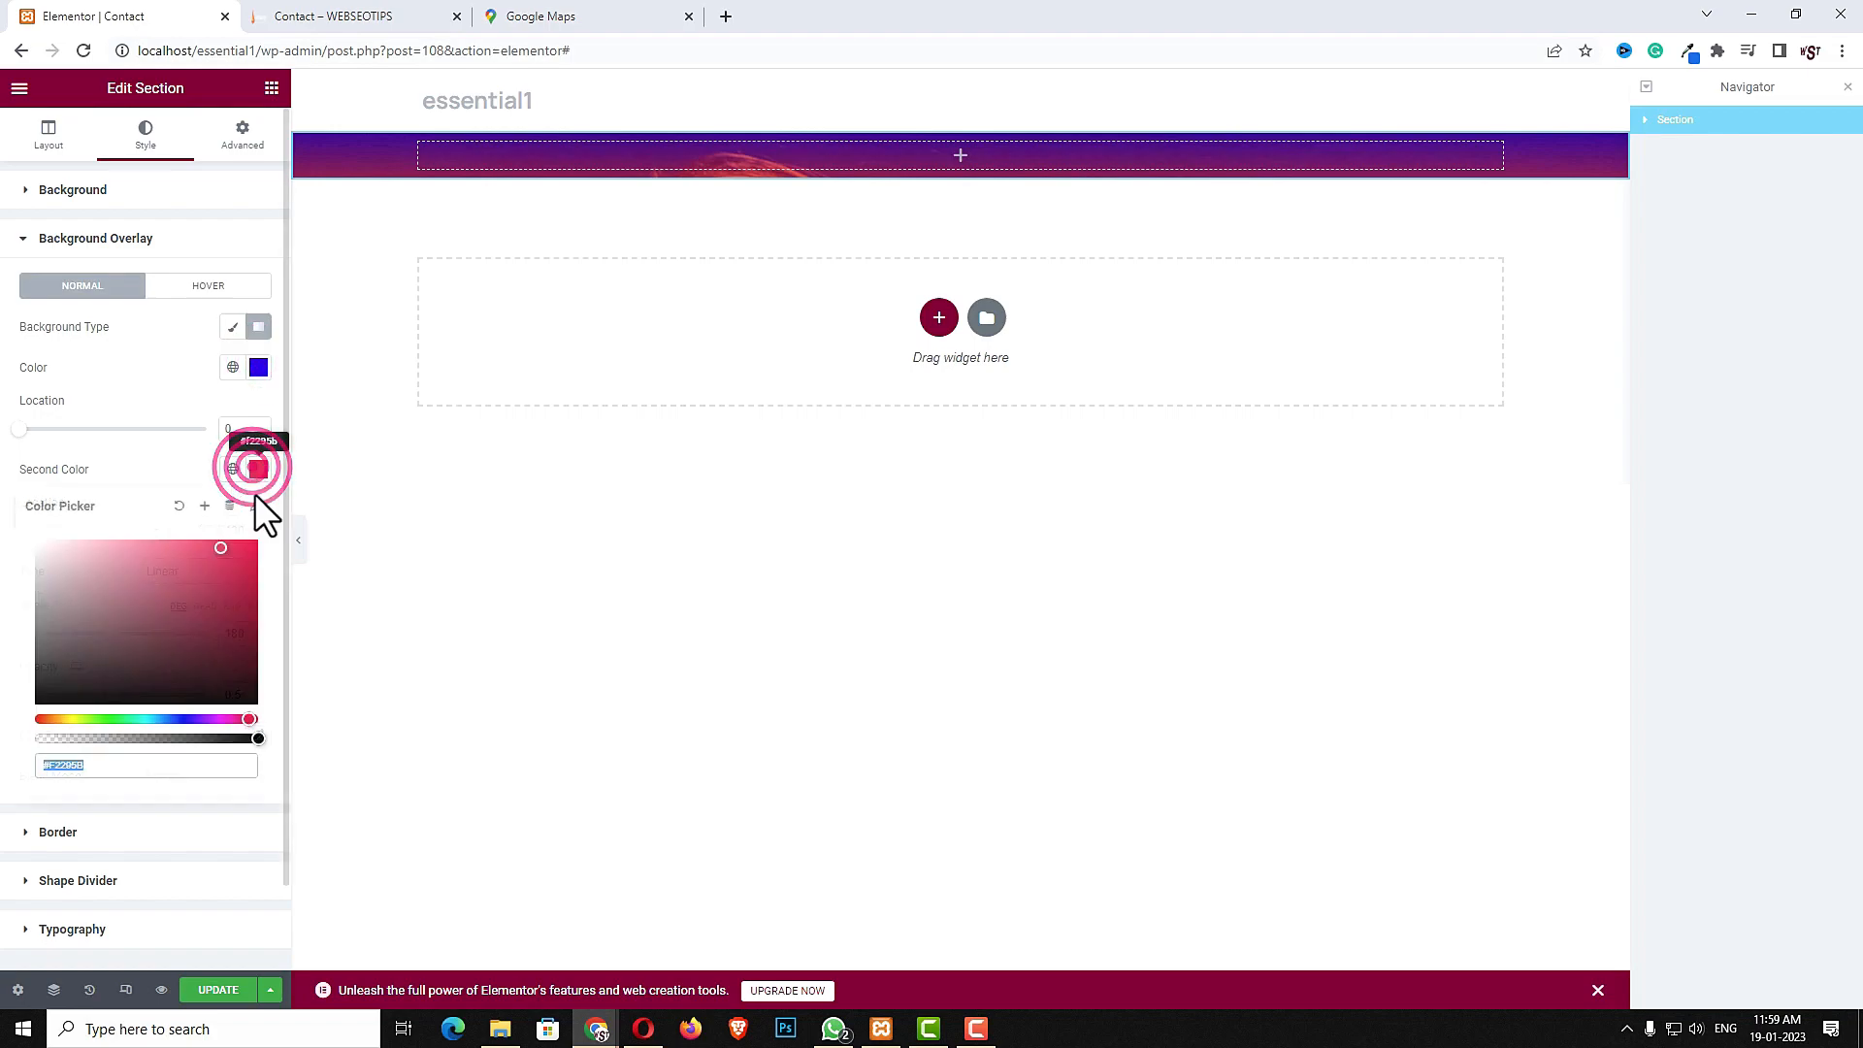
click(257, 542)
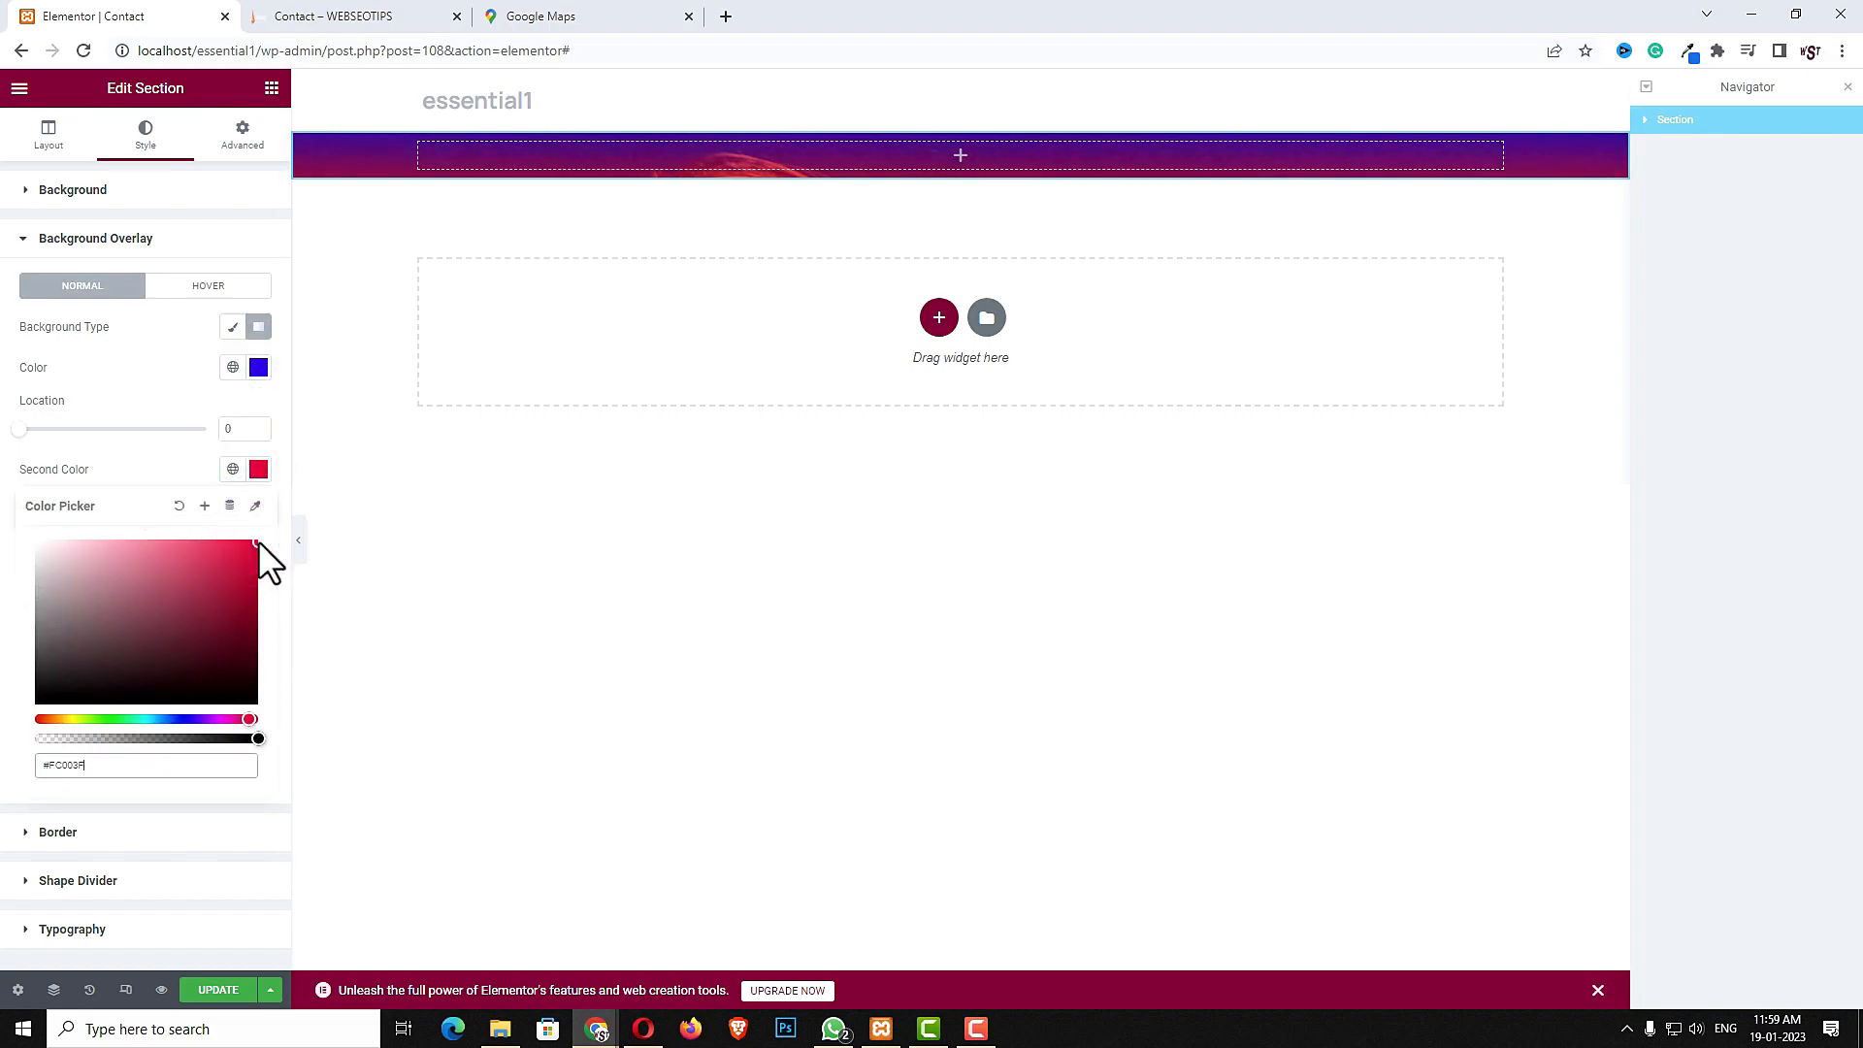
click(264, 473)
drag(111, 696, 98, 696)
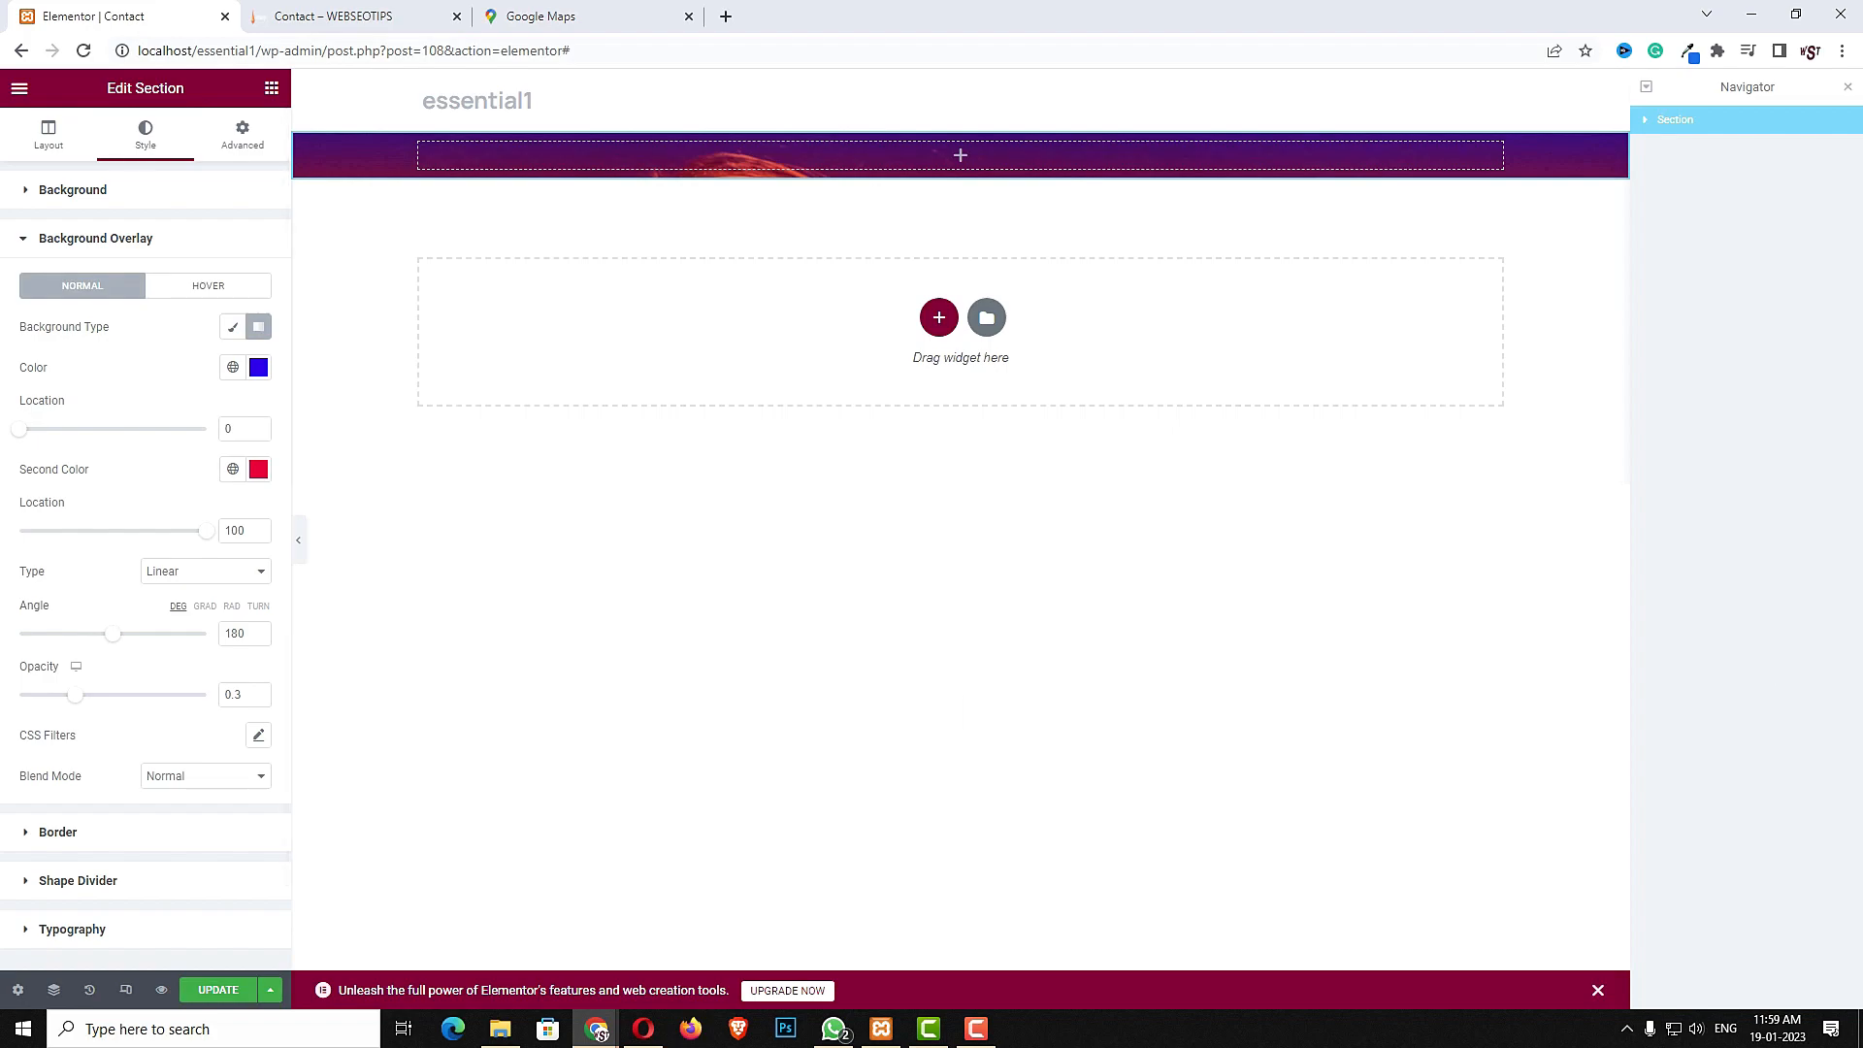
- Unlink the section's padding and set the top and bottom padding to 15
click(249, 136)
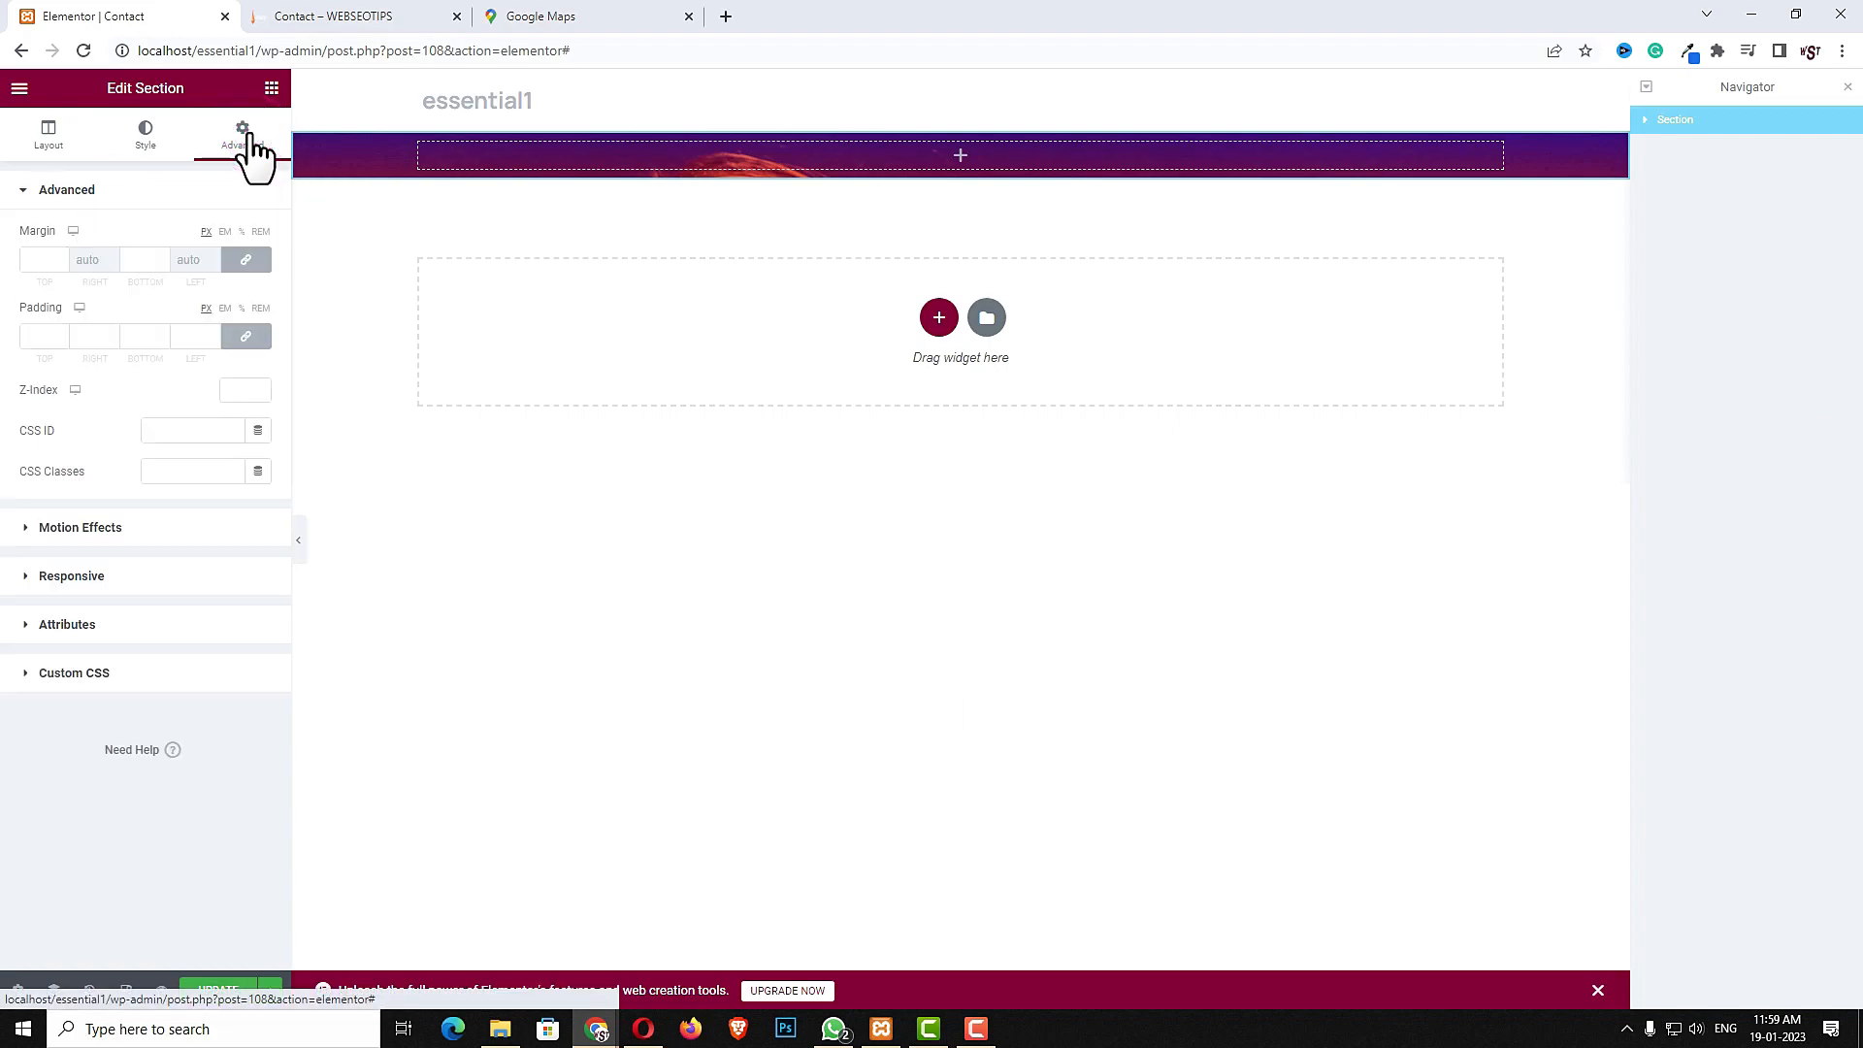
click(246, 335)
click(39, 340)
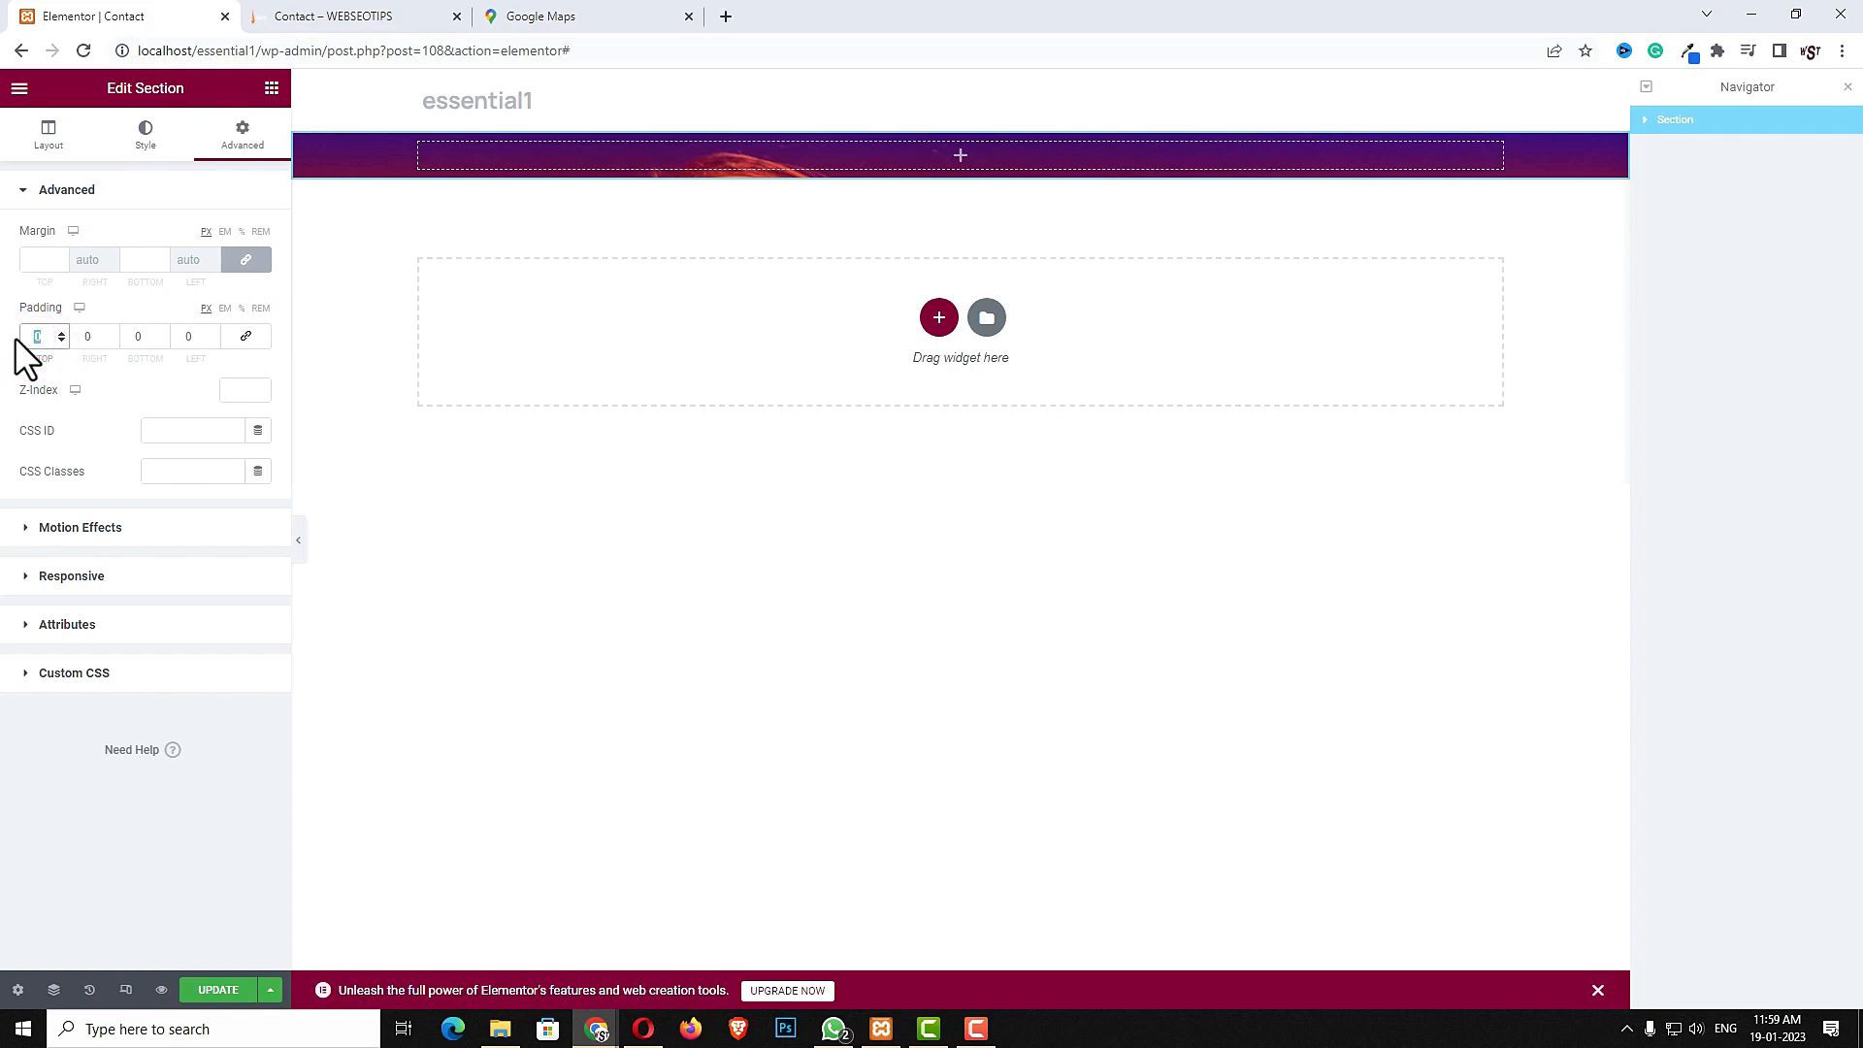
text(15)
click(148, 335)
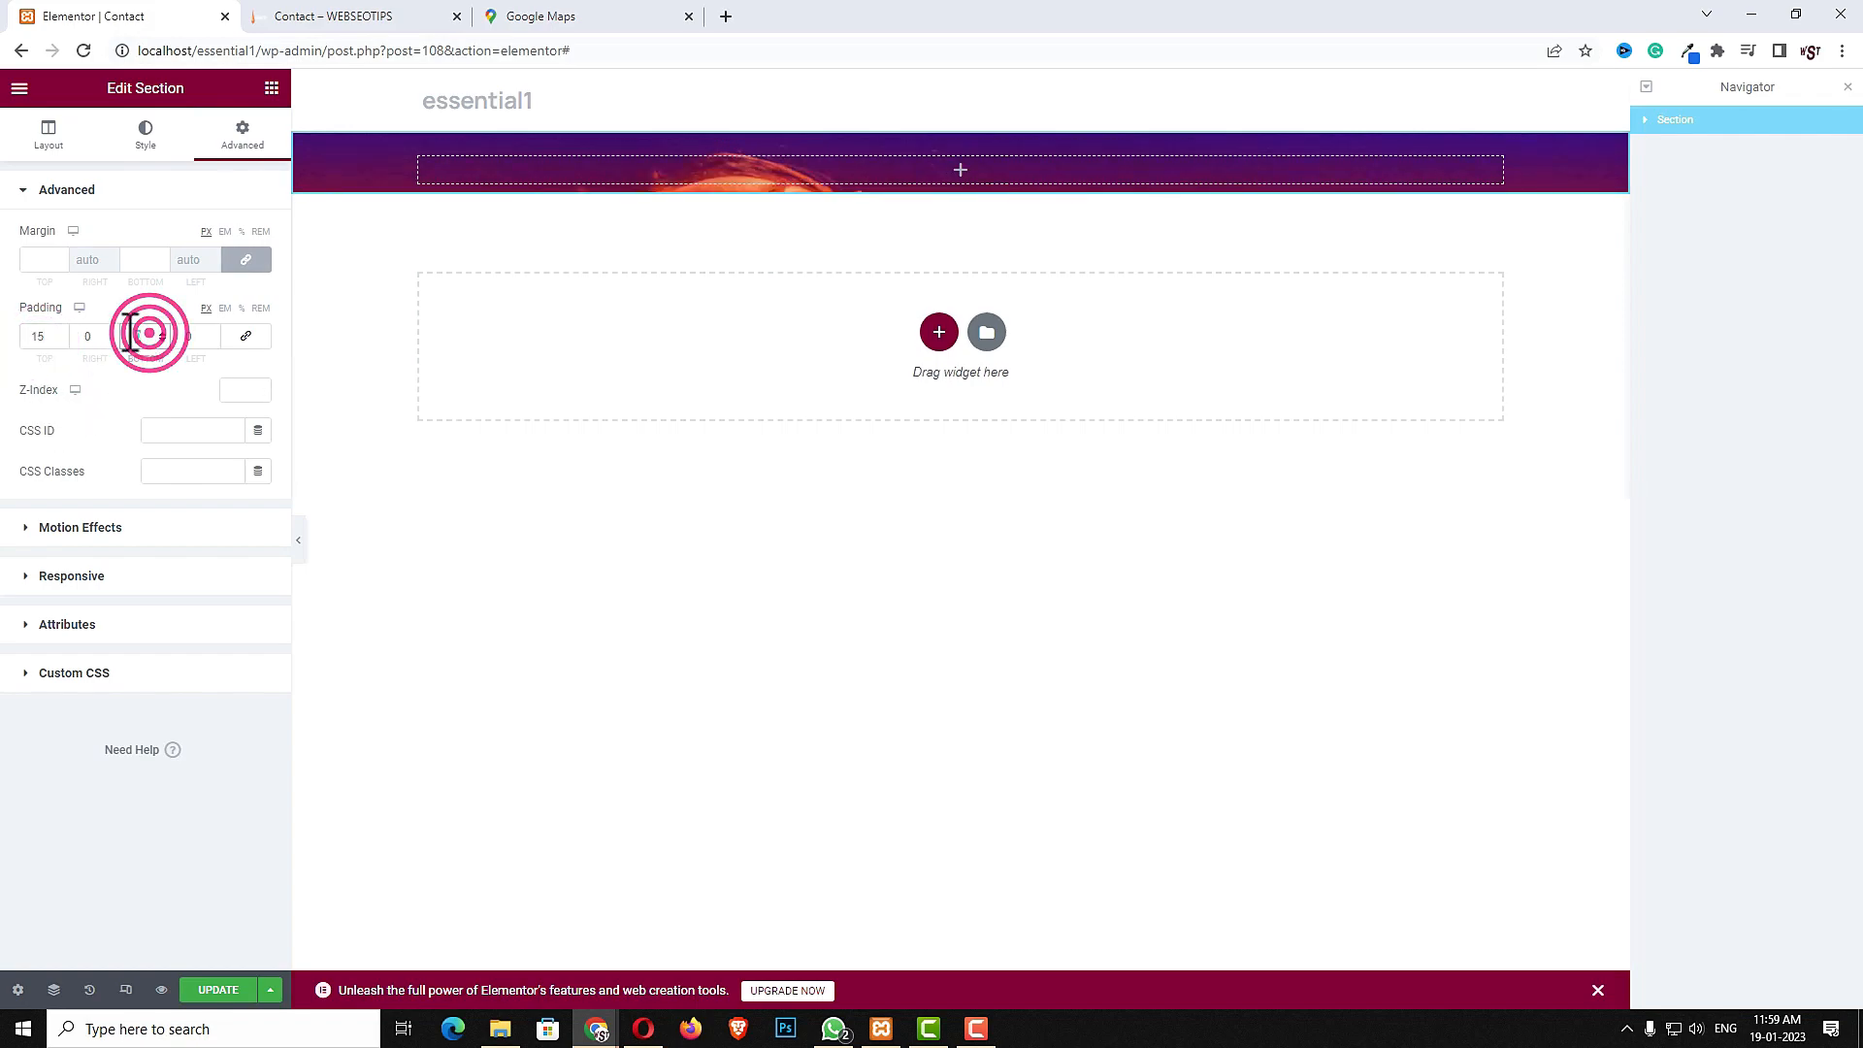
text(15)
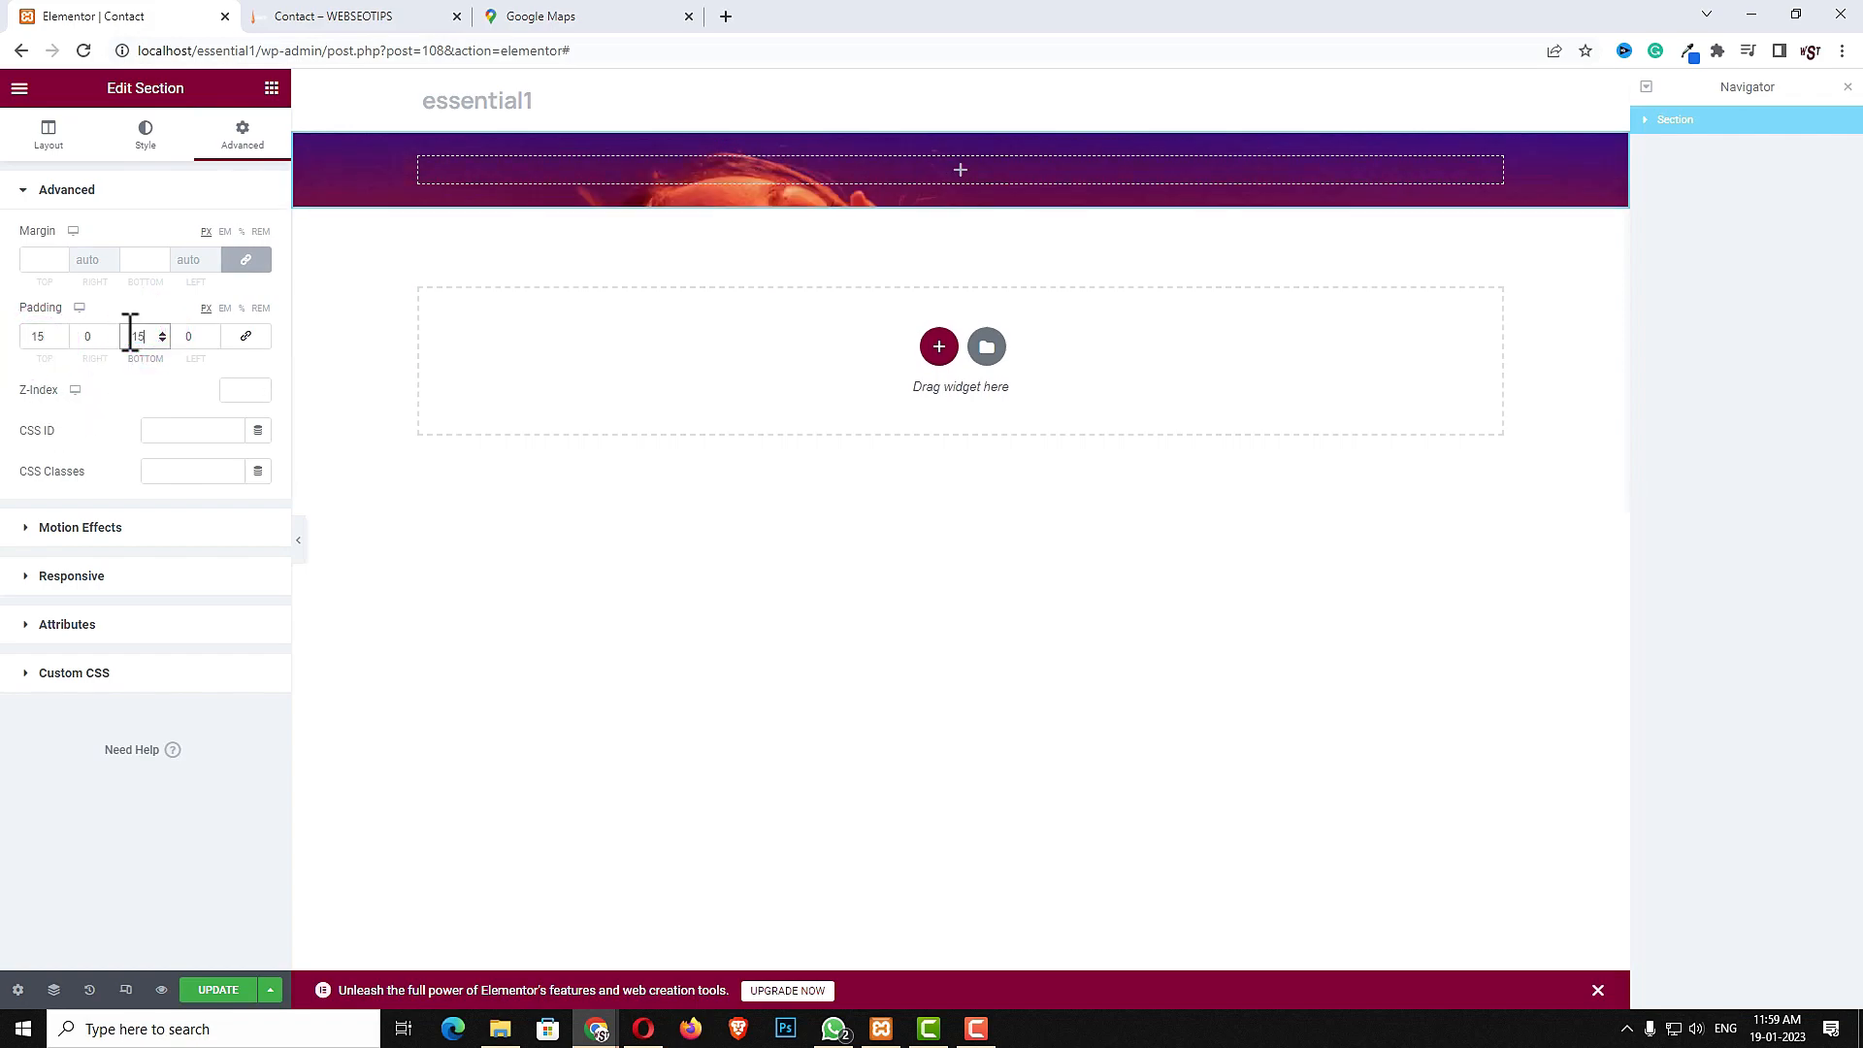
- Reset the section's padding values and re-enter 15 for the top and bottom padding
click(248, 335)
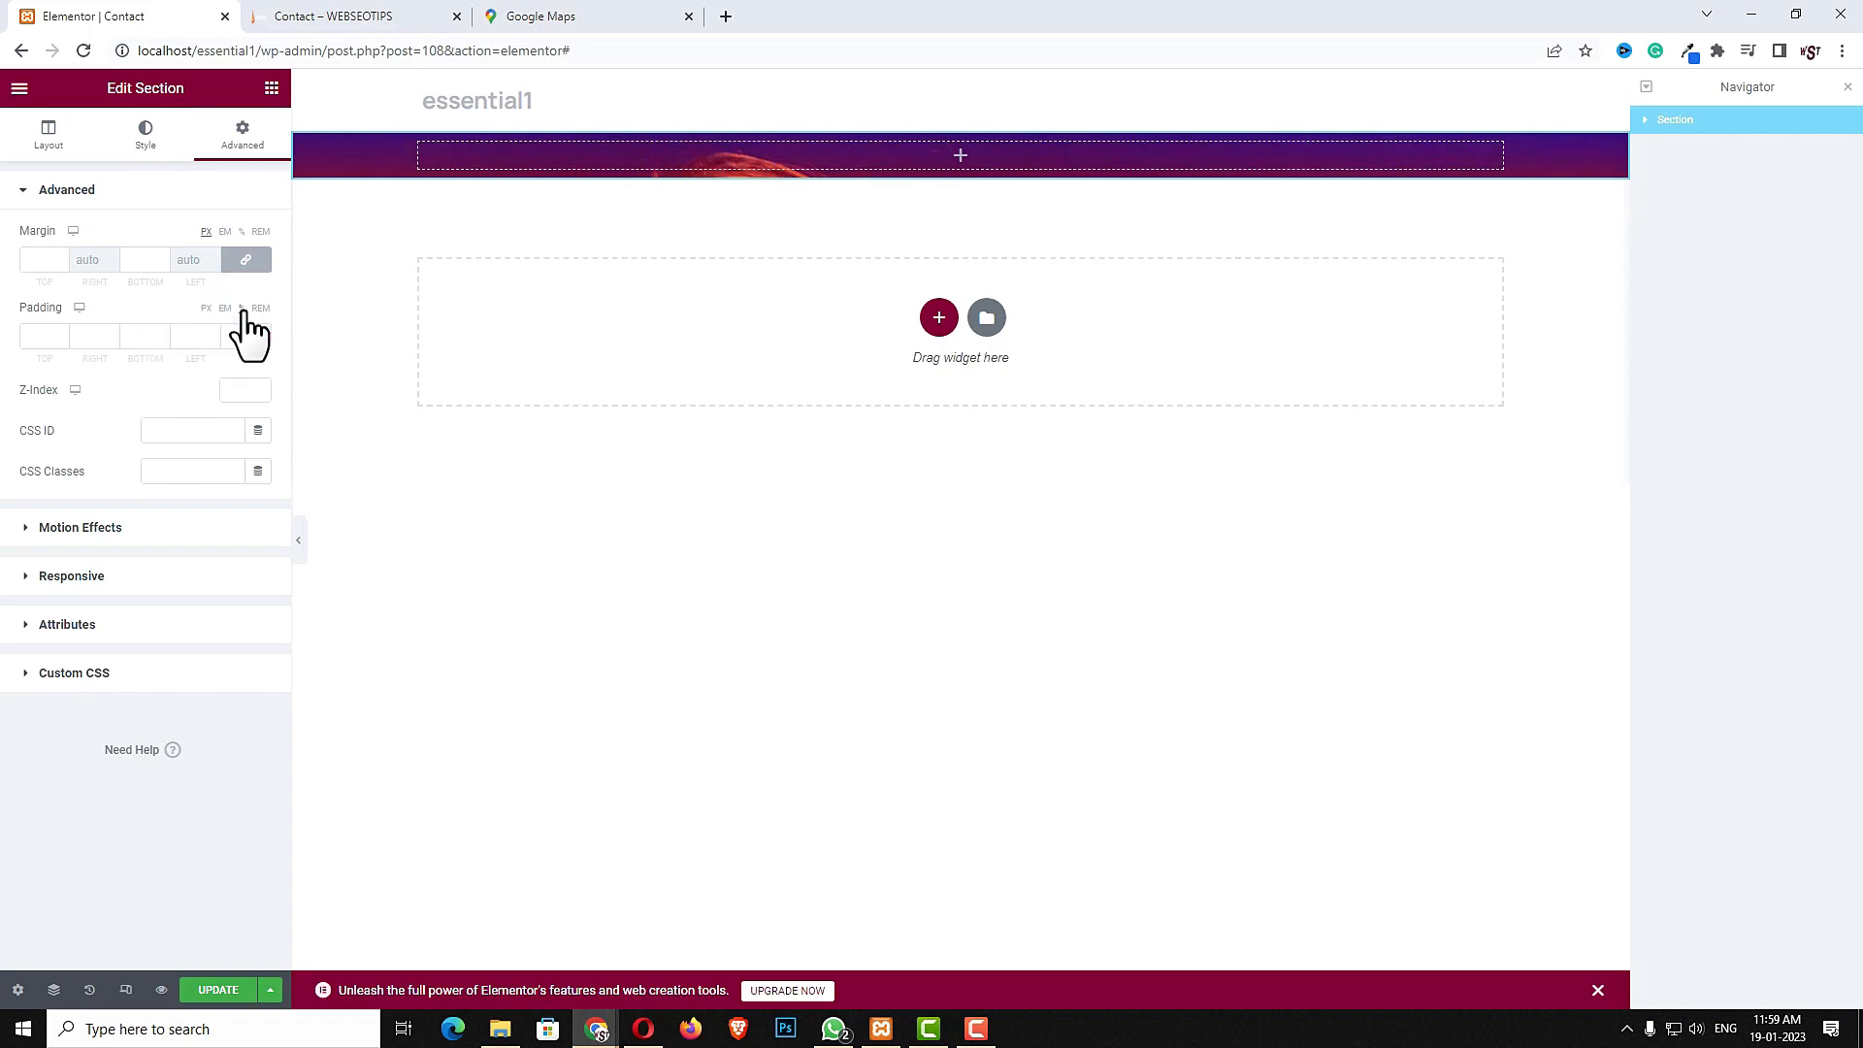
click(30, 335)
text(15)
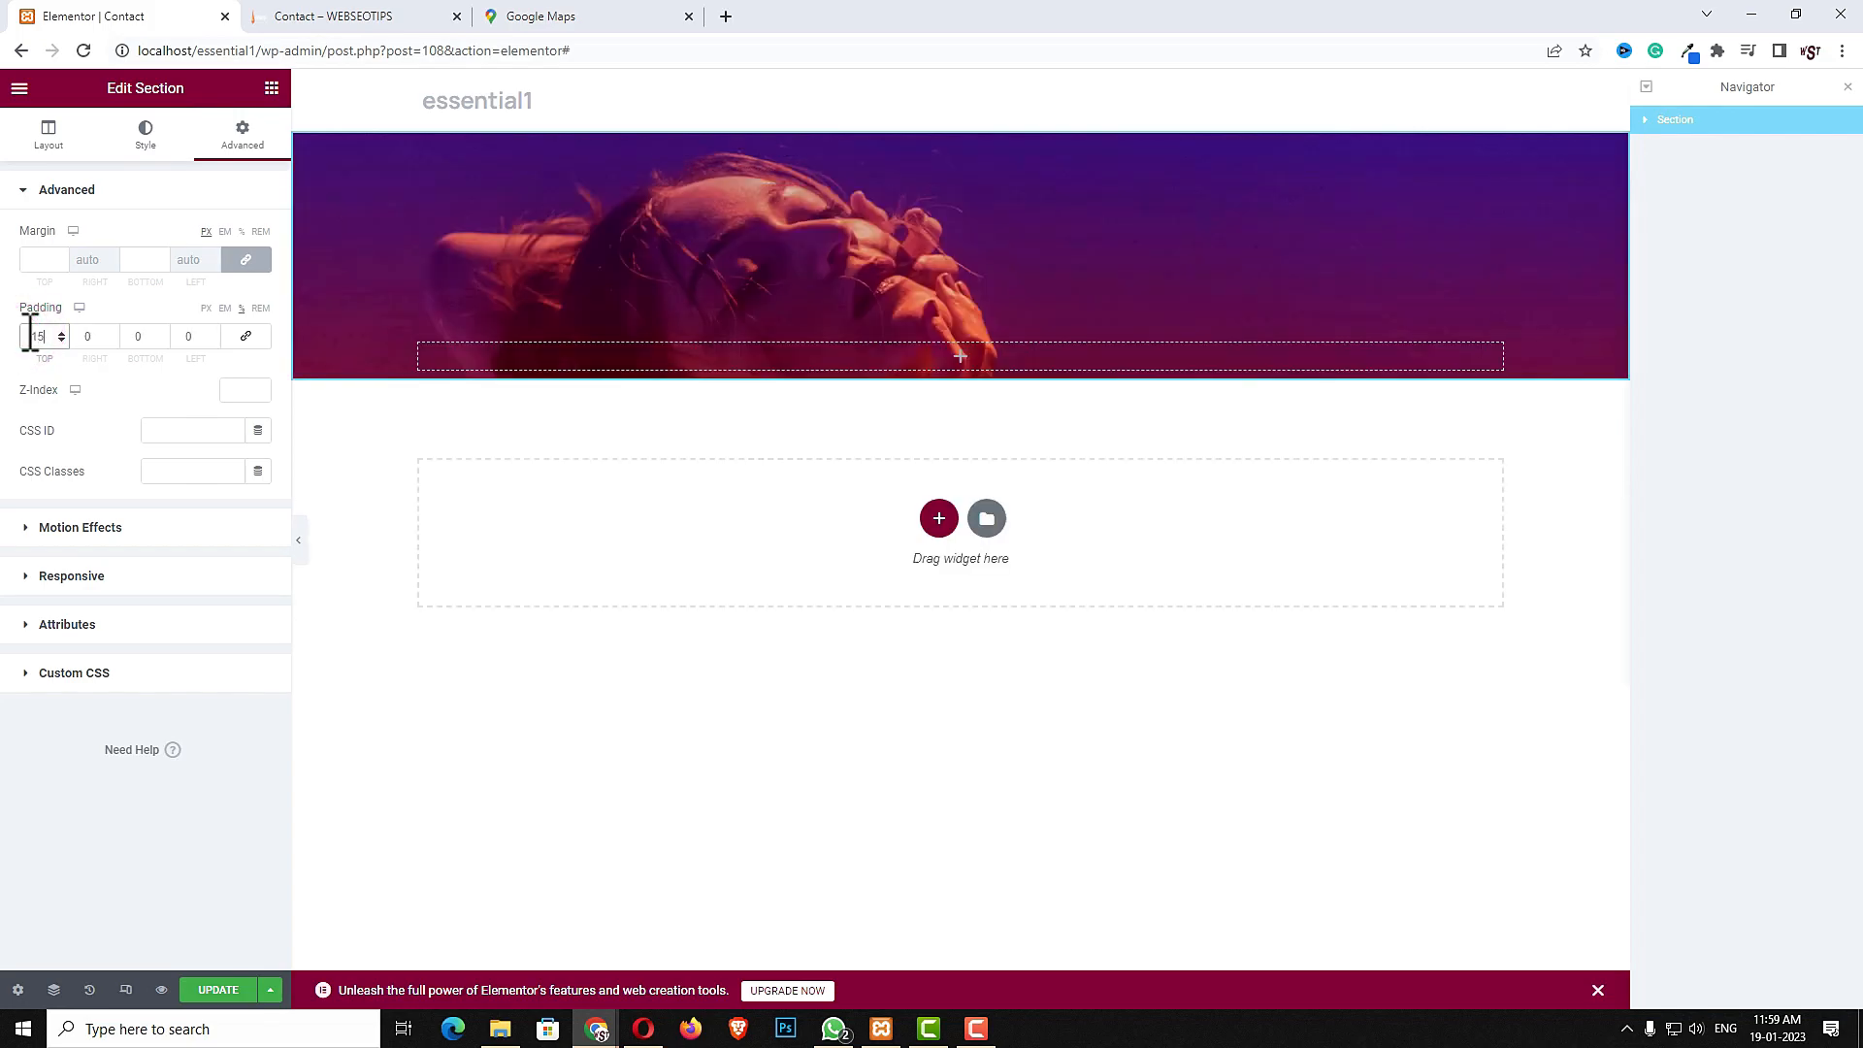
click(148, 336)
text(15)
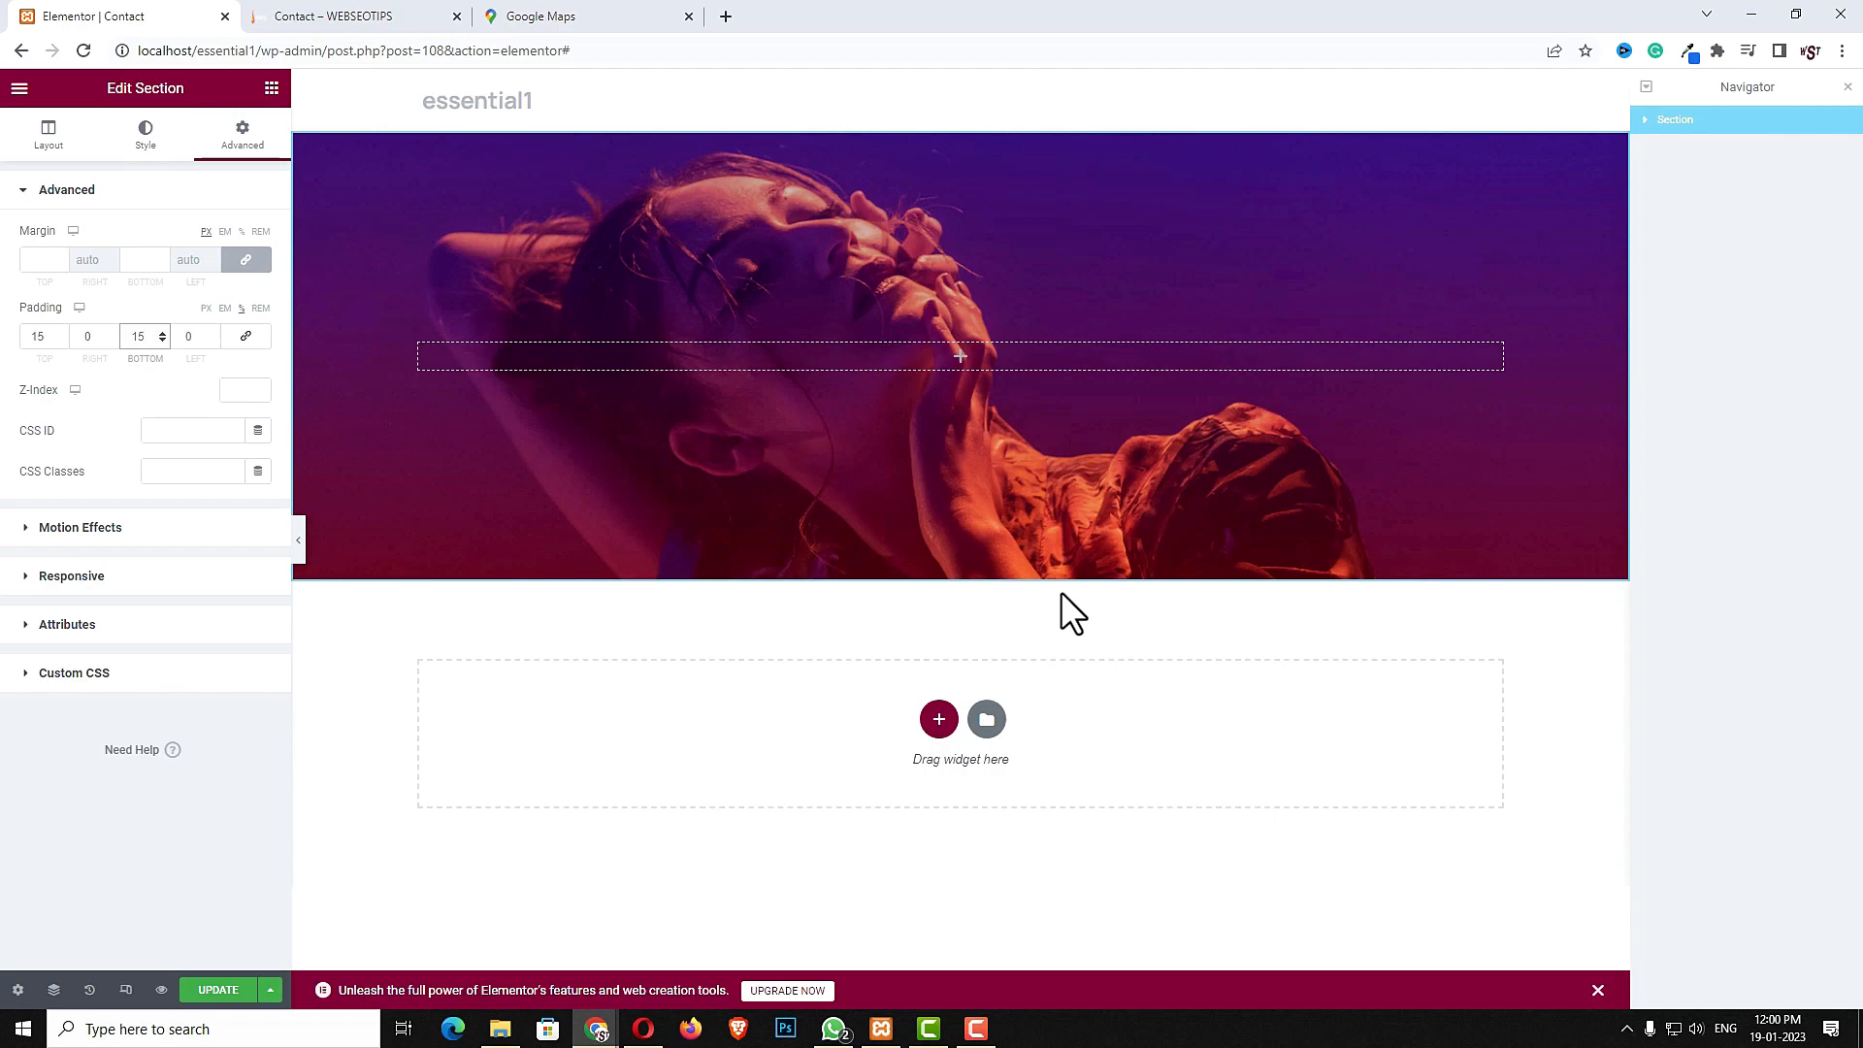
- Add a bottom shape divider to the section with width 130, switching its type from Curve to Waves
click(142, 146)
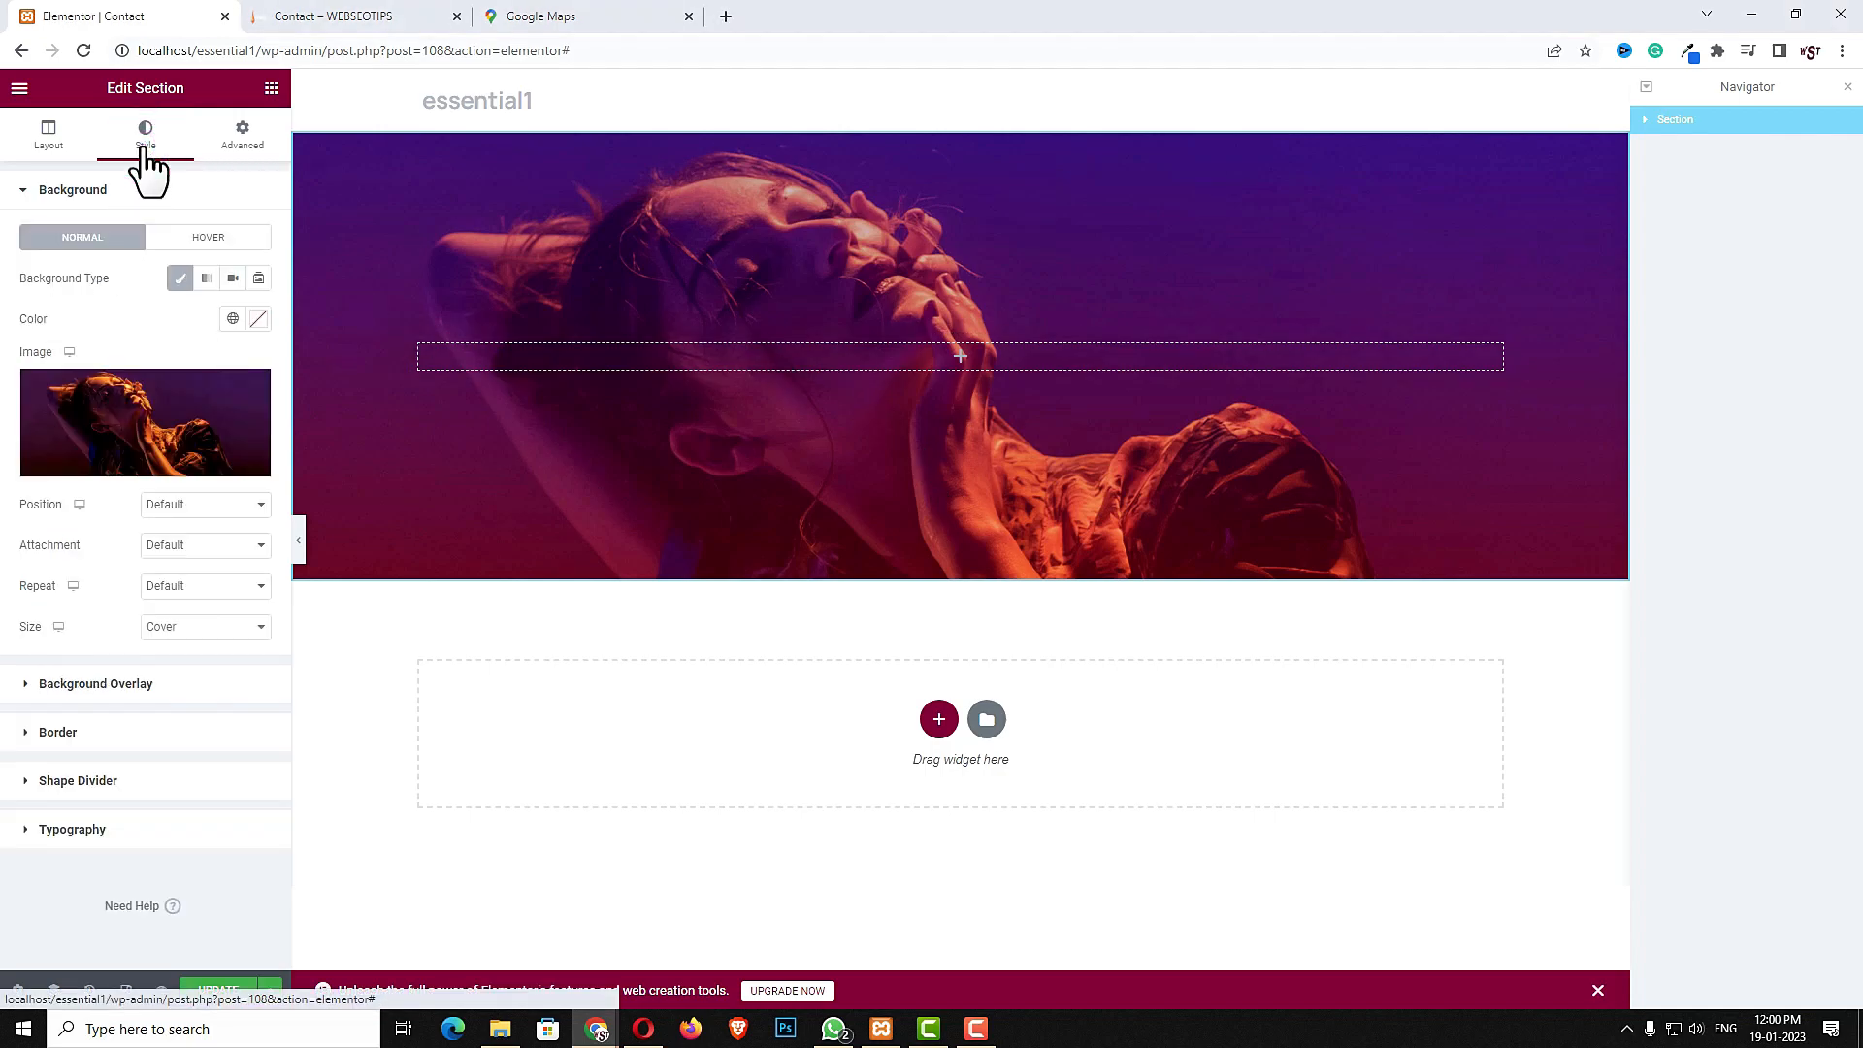
click(133, 781)
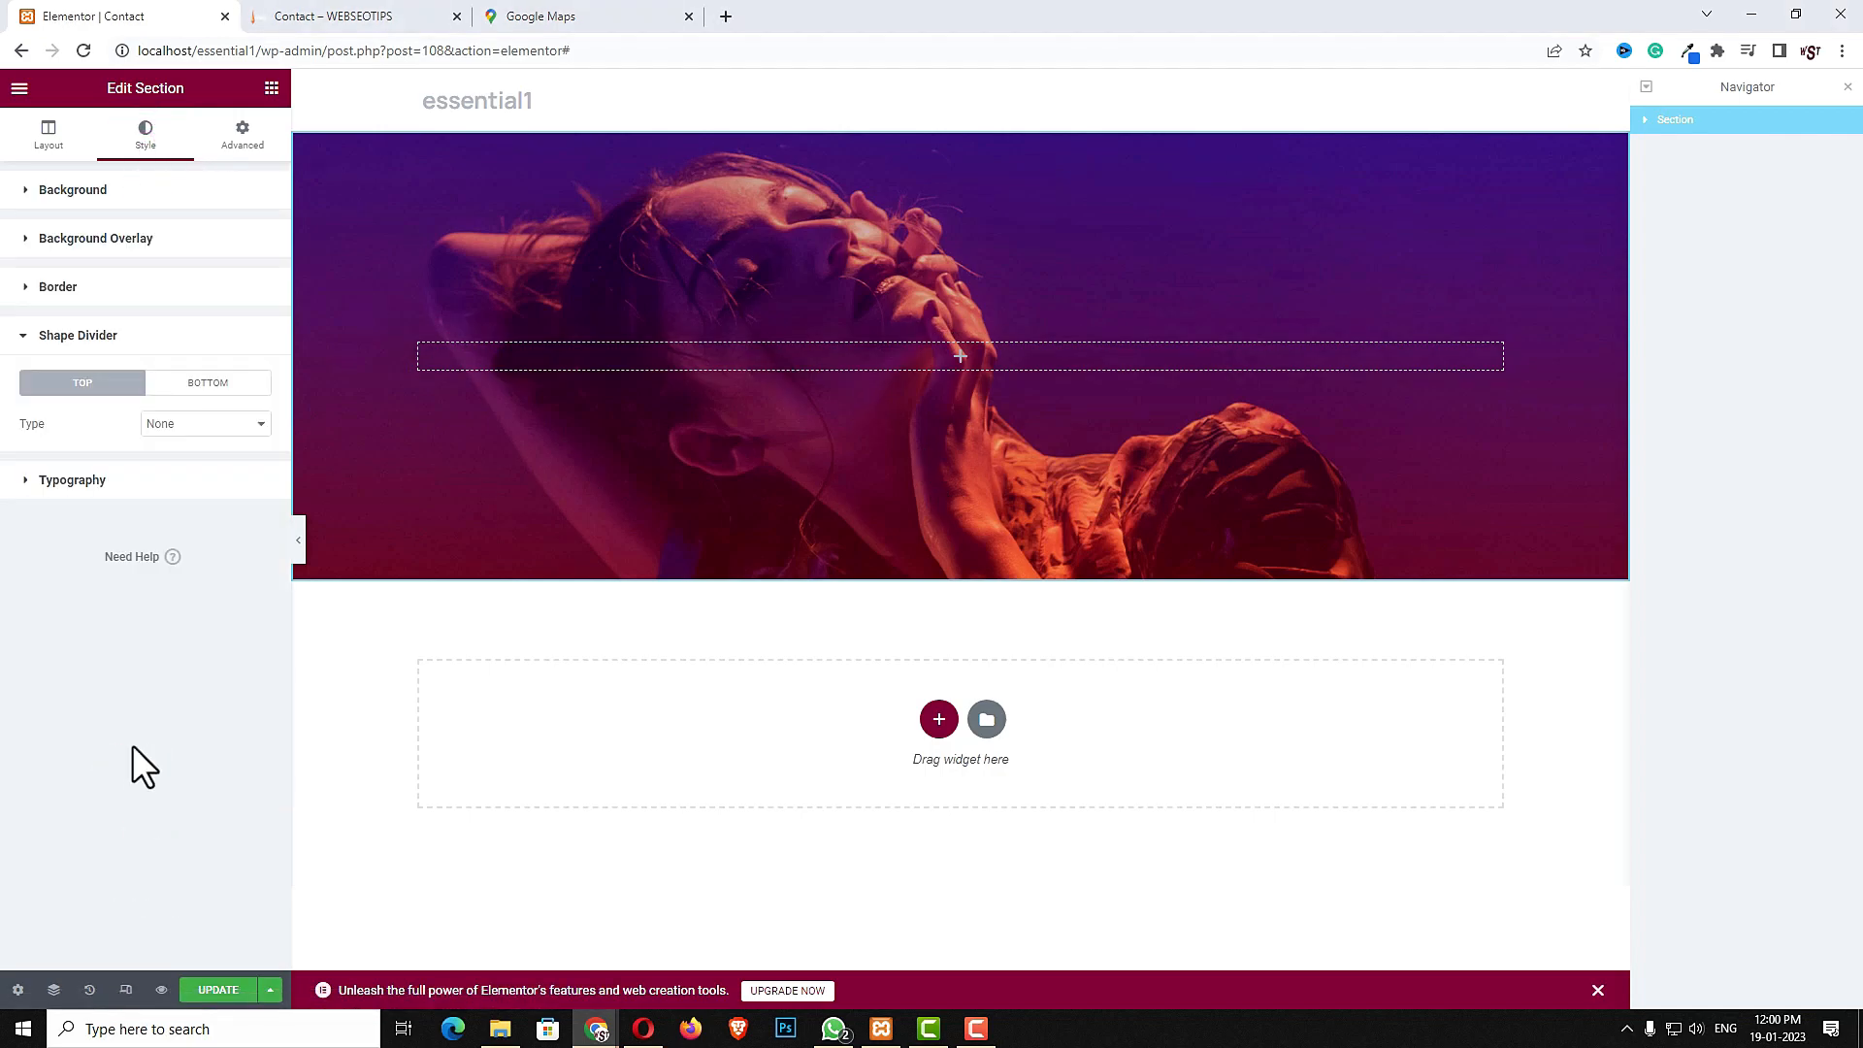
click(229, 388)
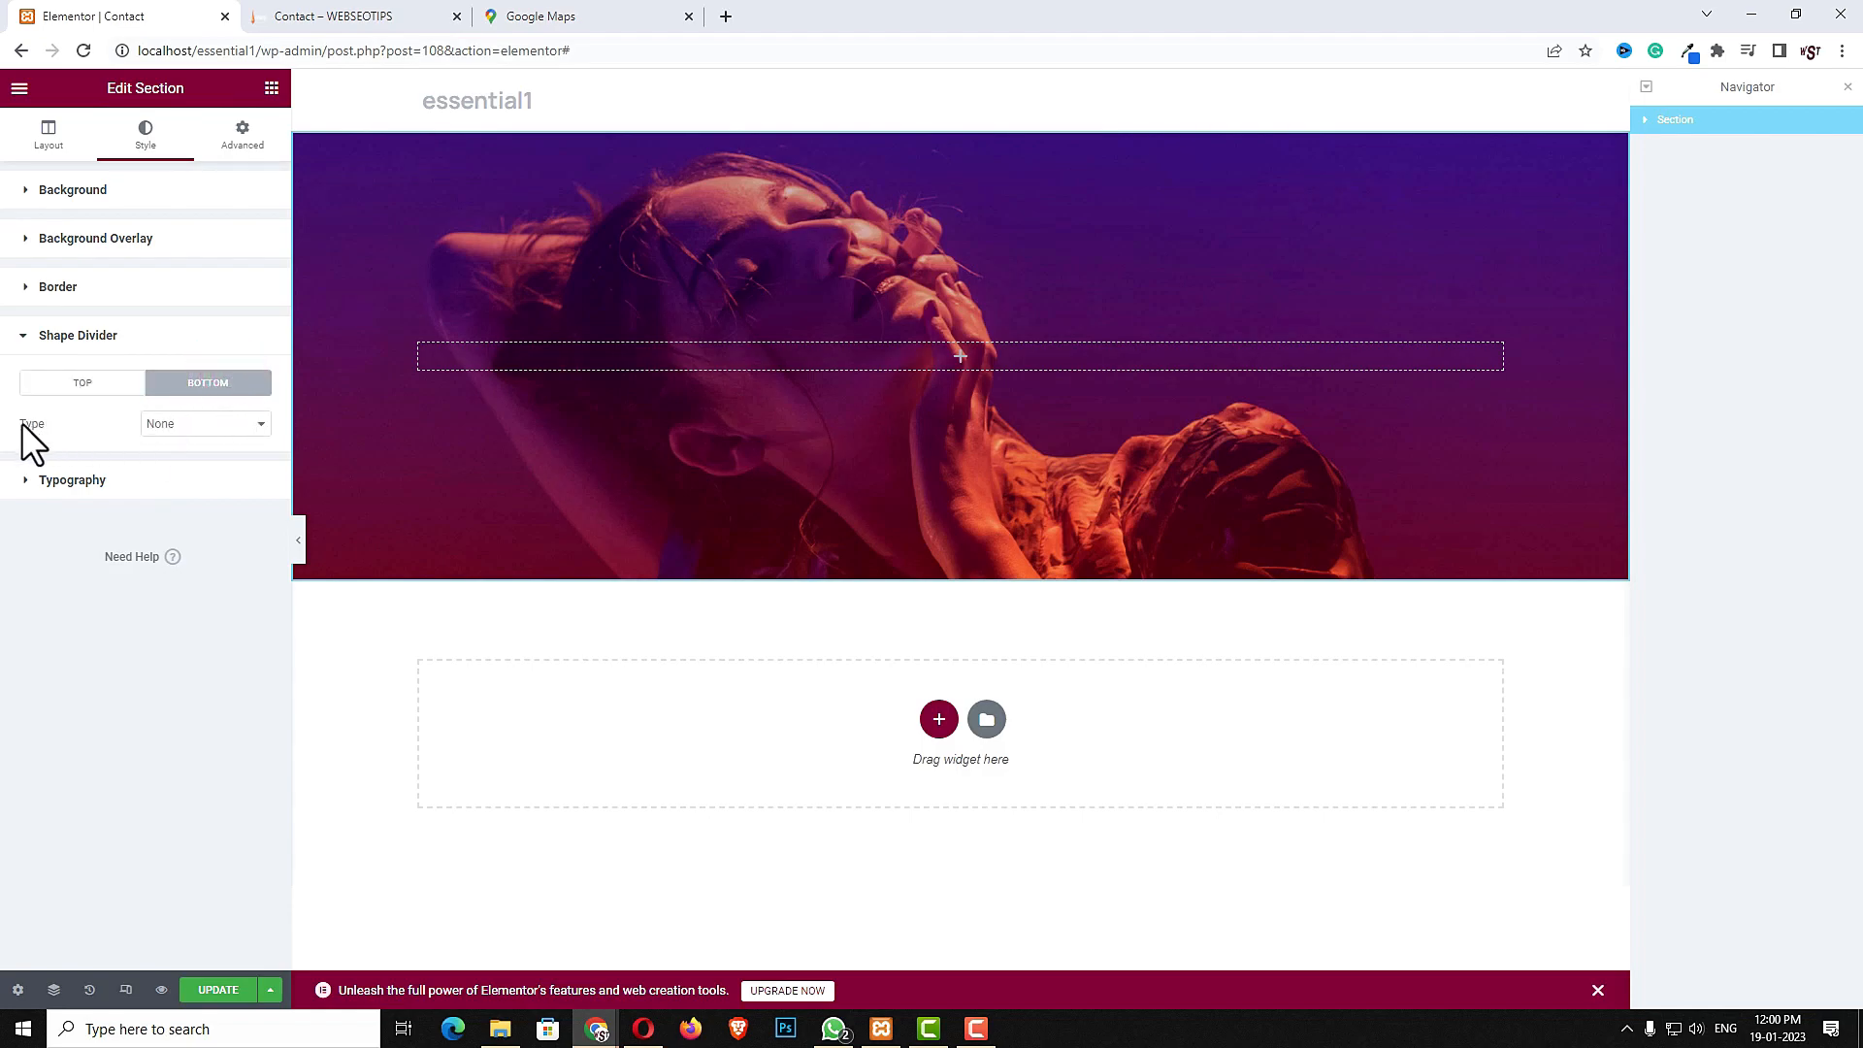
click(240, 427)
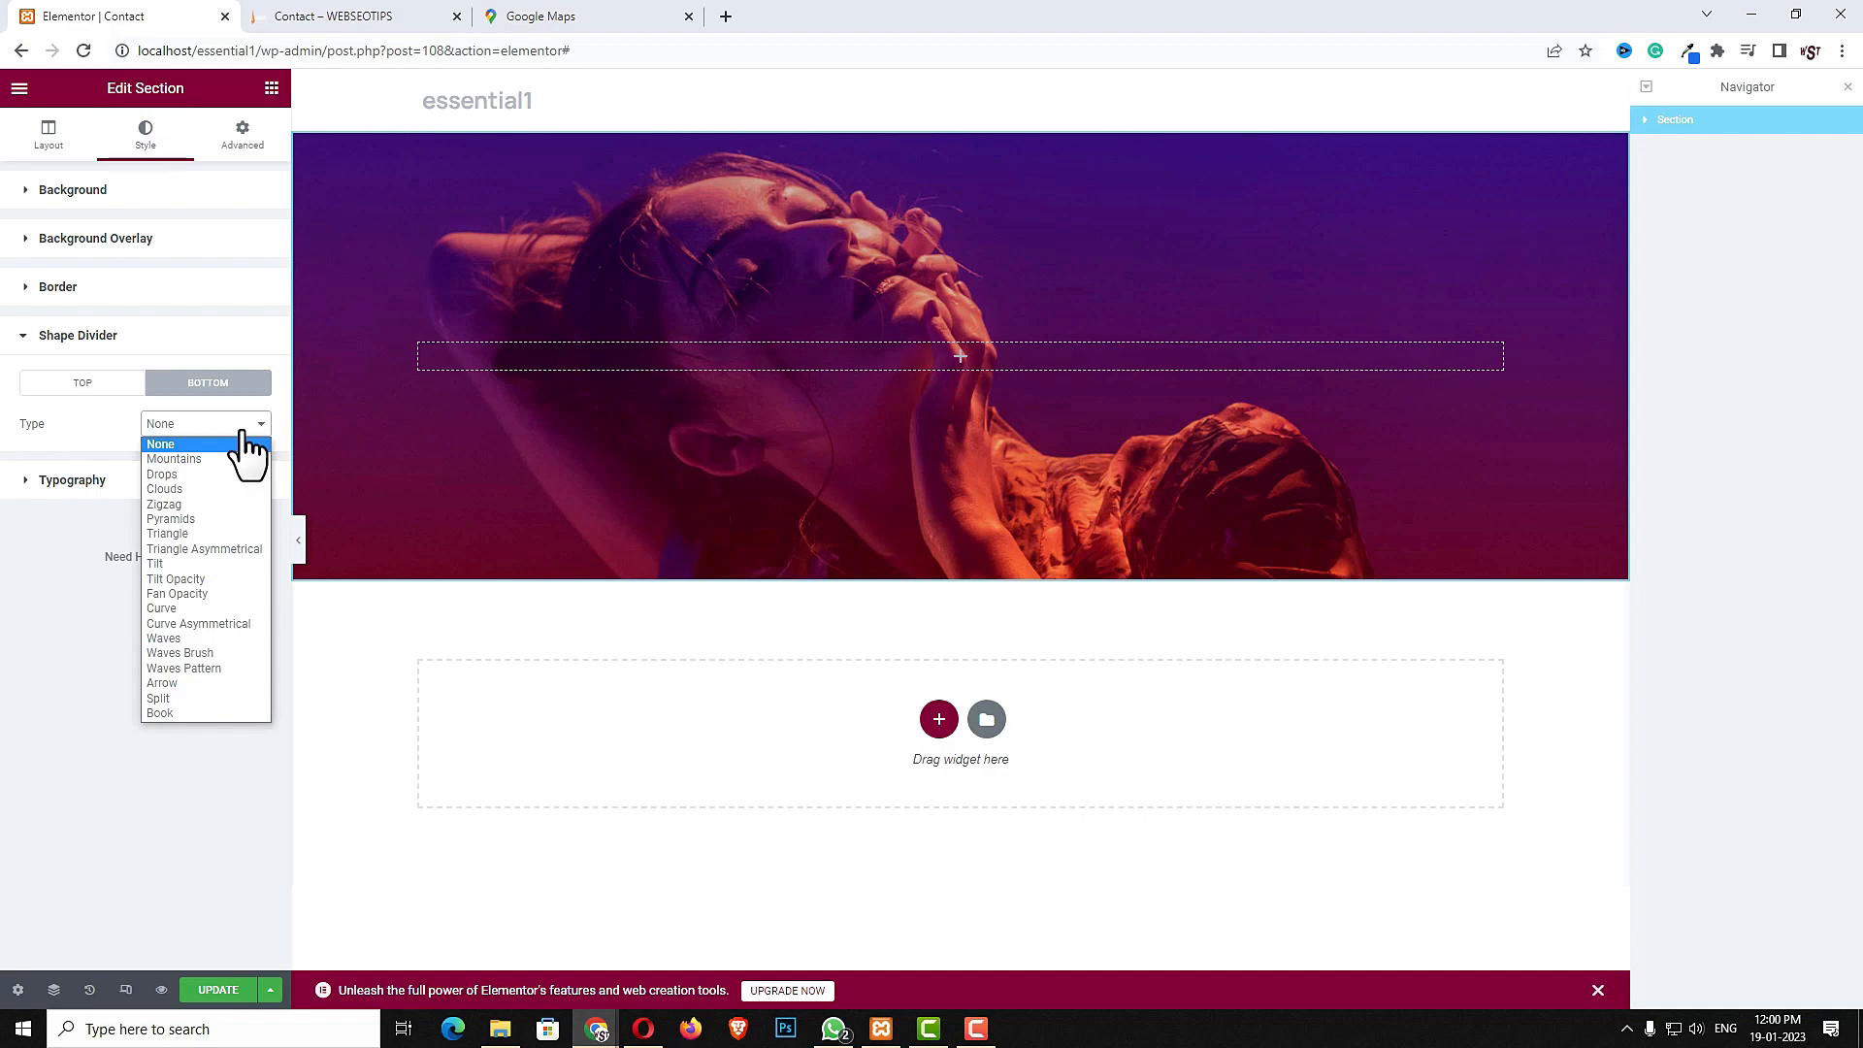
click(198, 608)
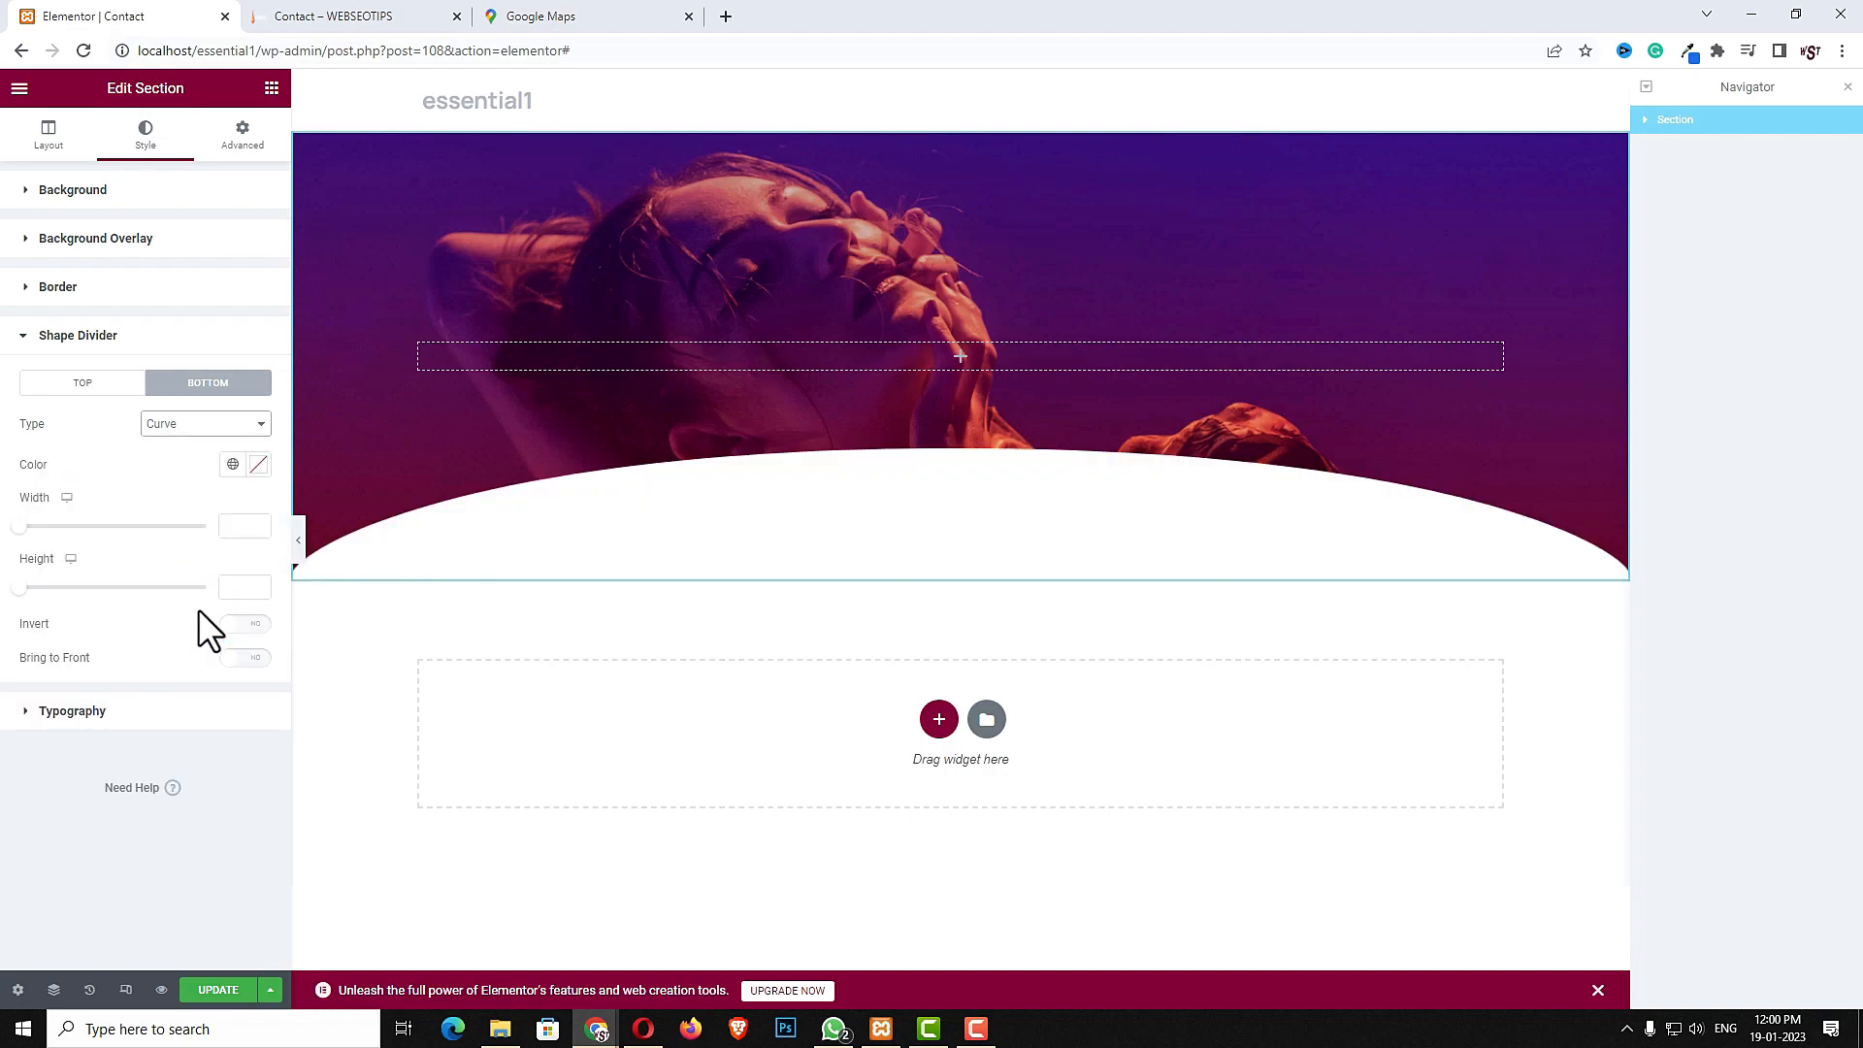
click(237, 533)
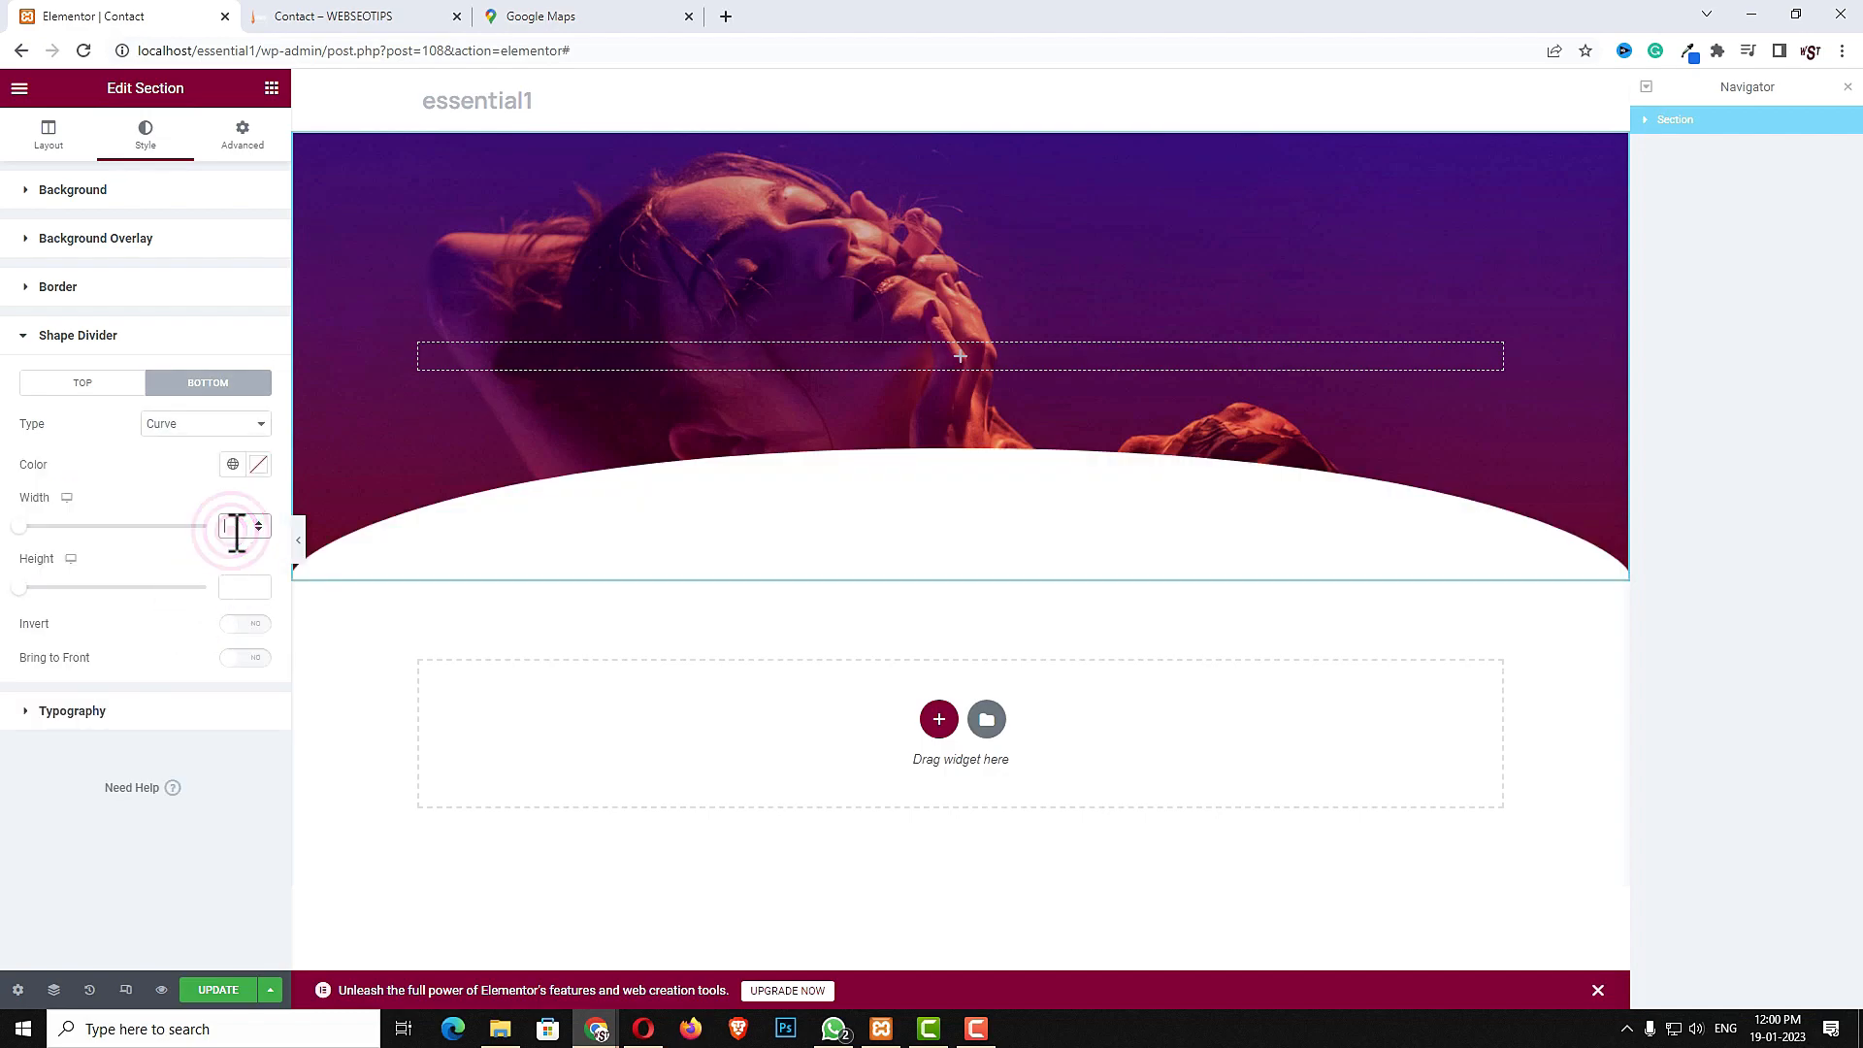
text(130)
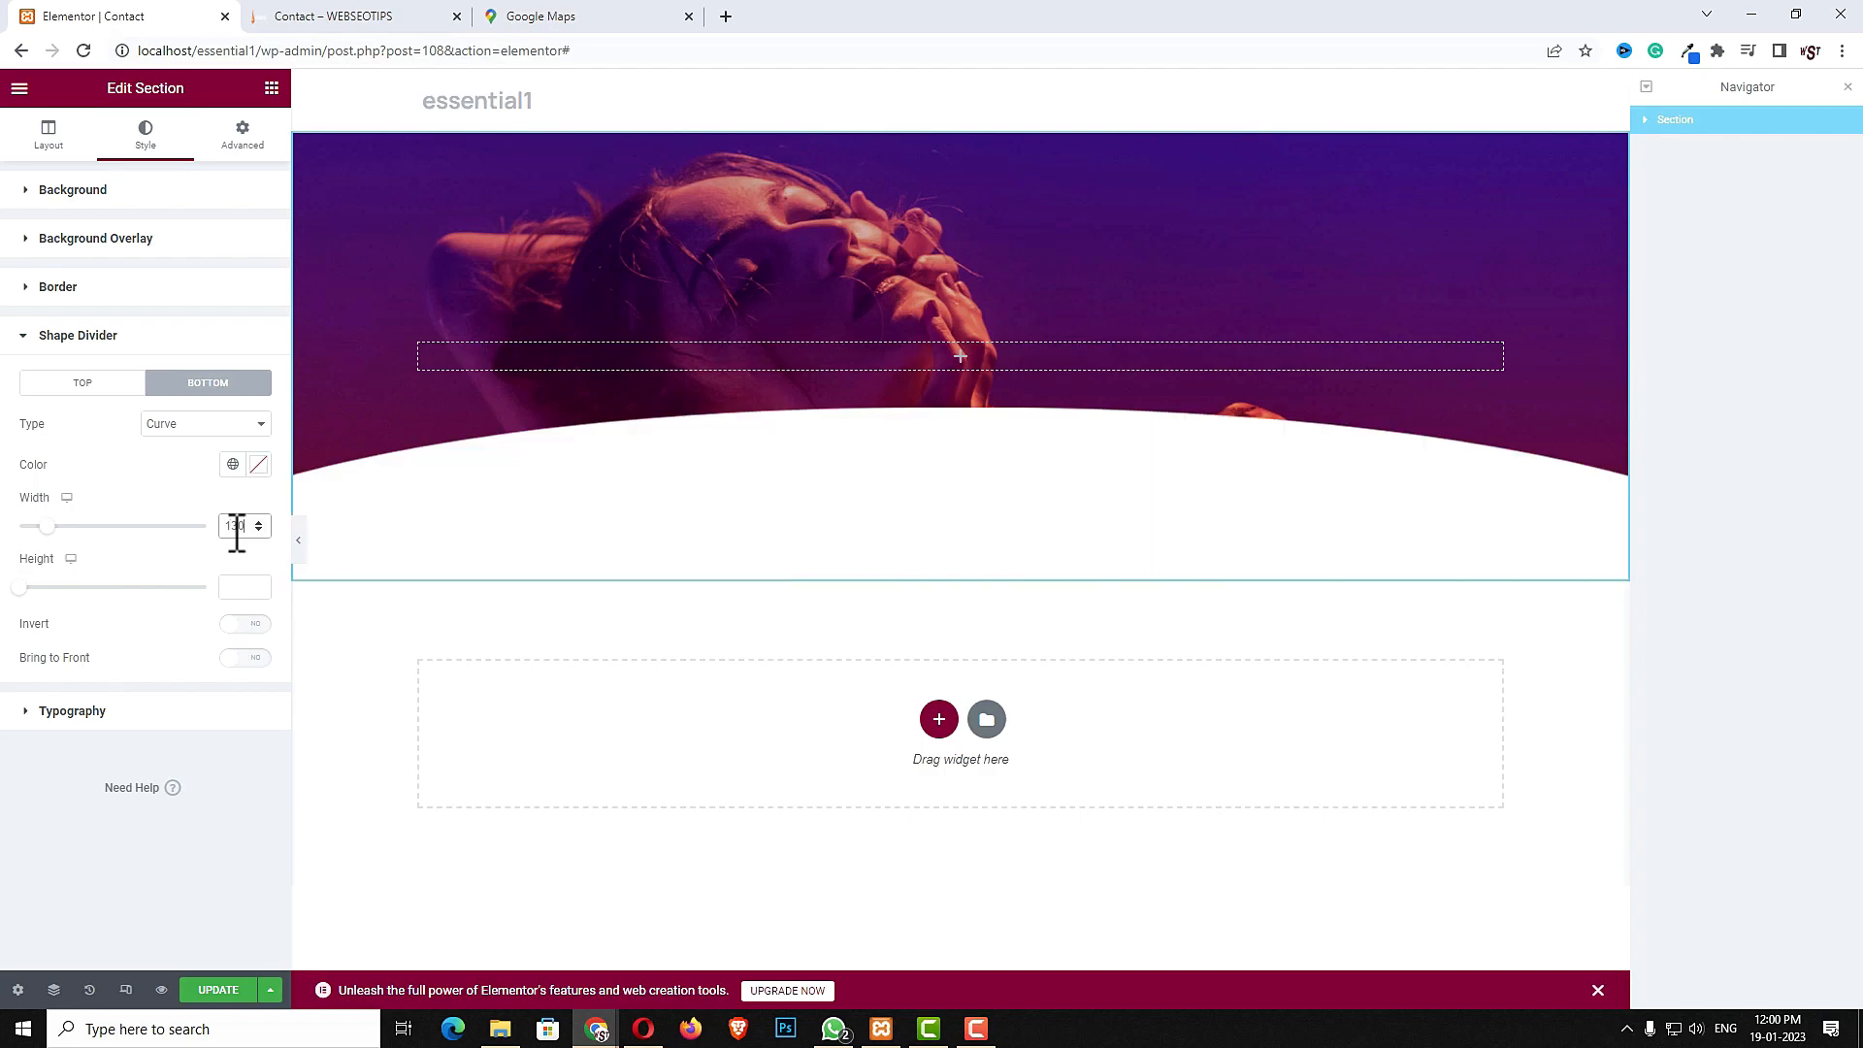
click(215, 425)
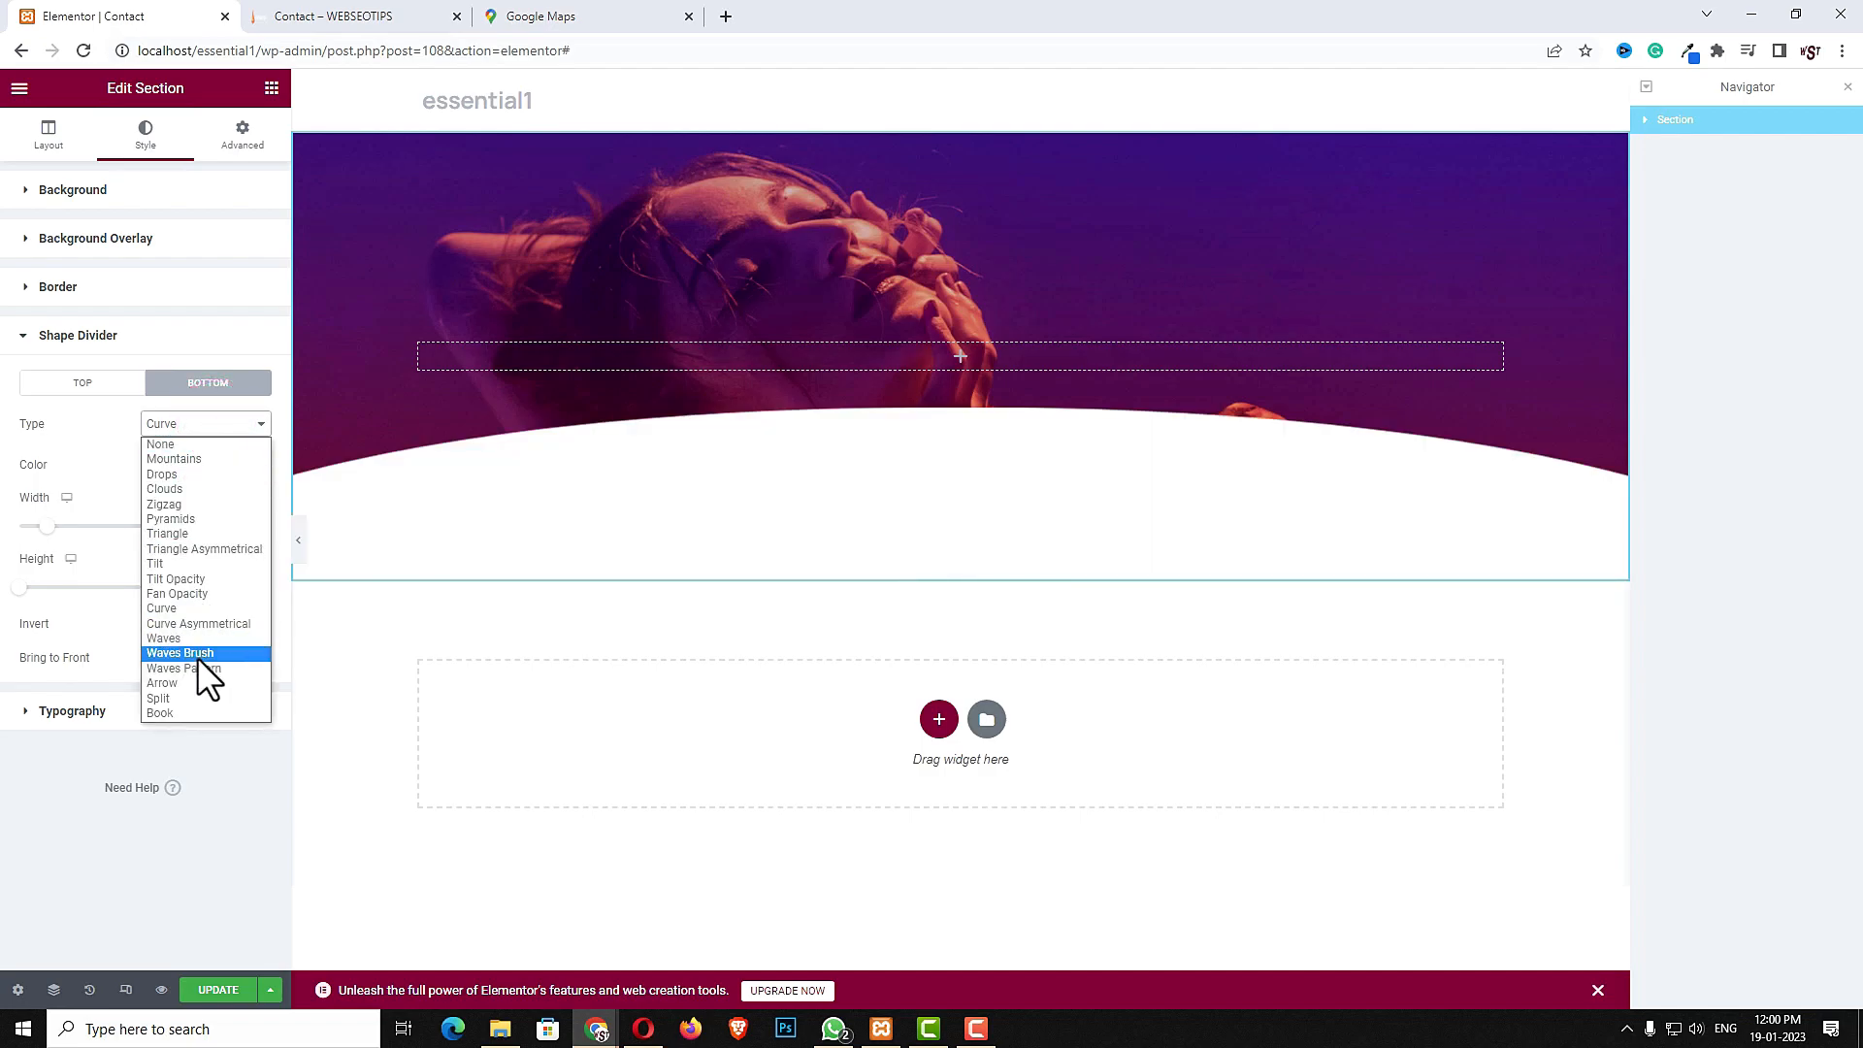
click(196, 638)
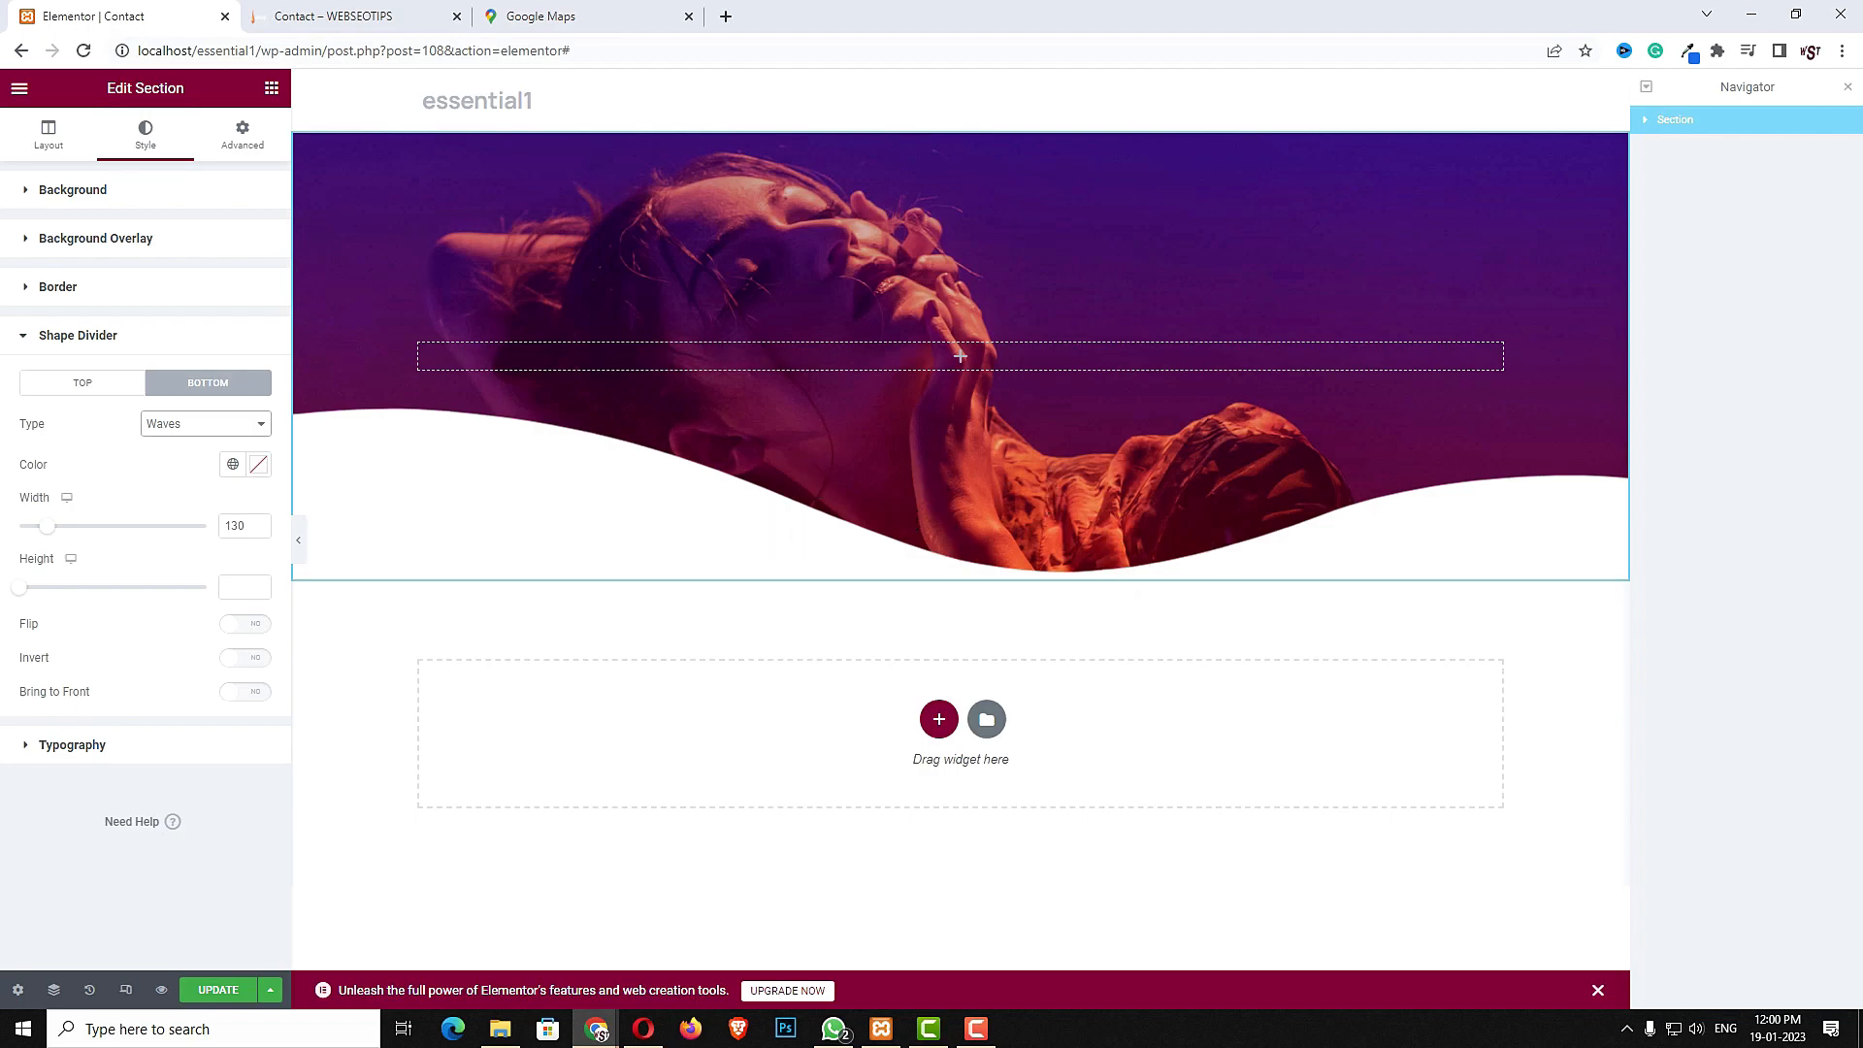
- Search for the Heading widget and drop it into the header section's column
click(961, 357)
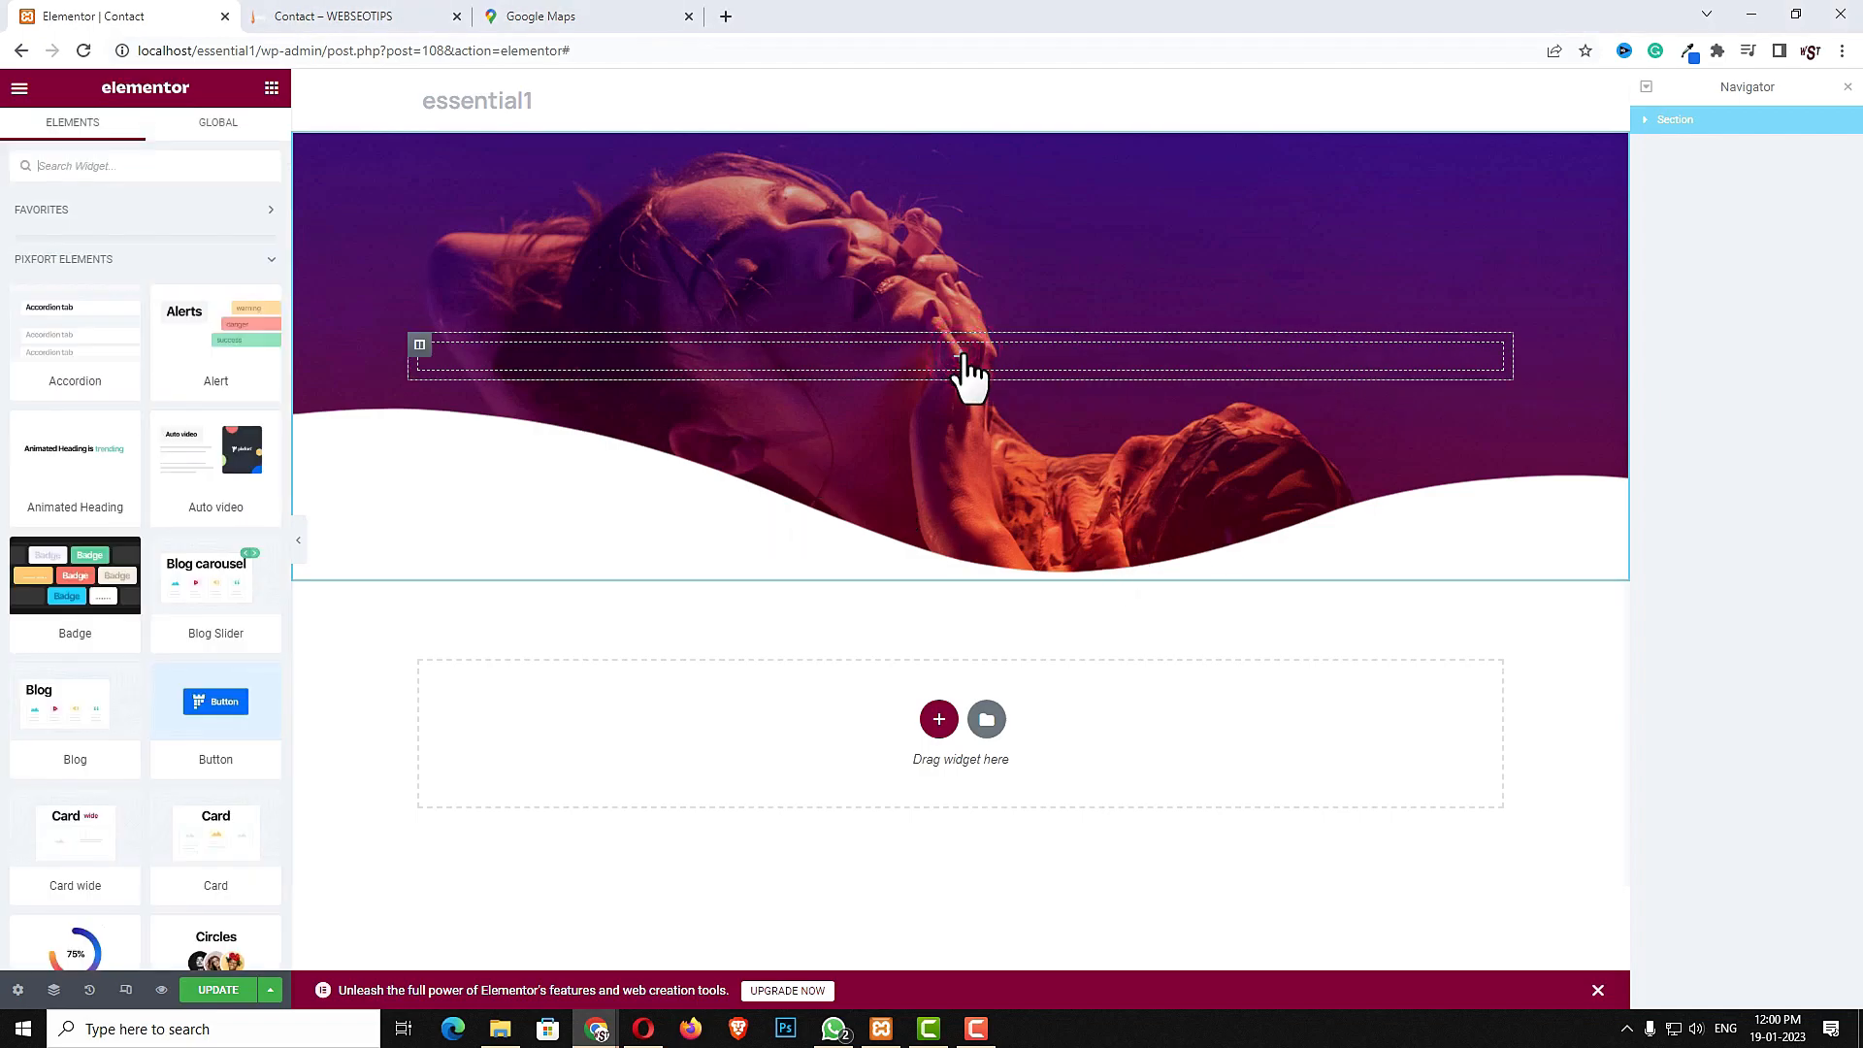
click(160, 163)
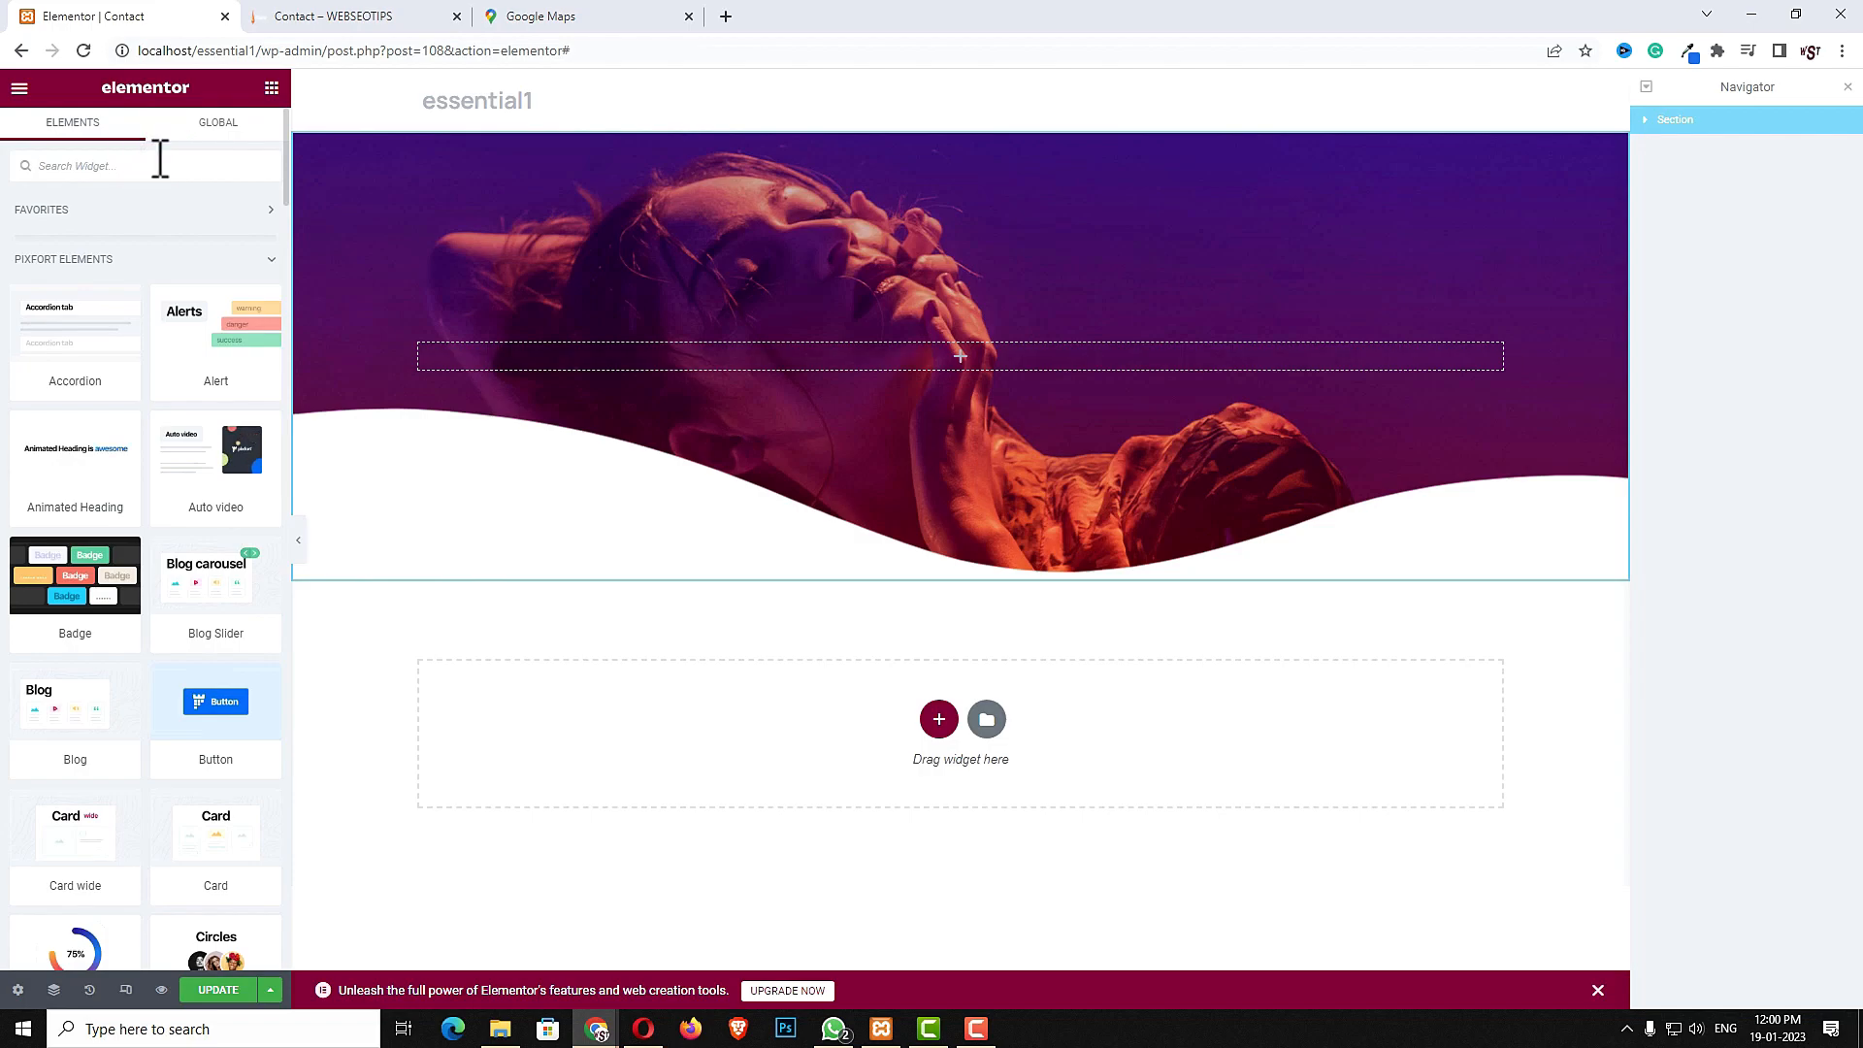
text(head)
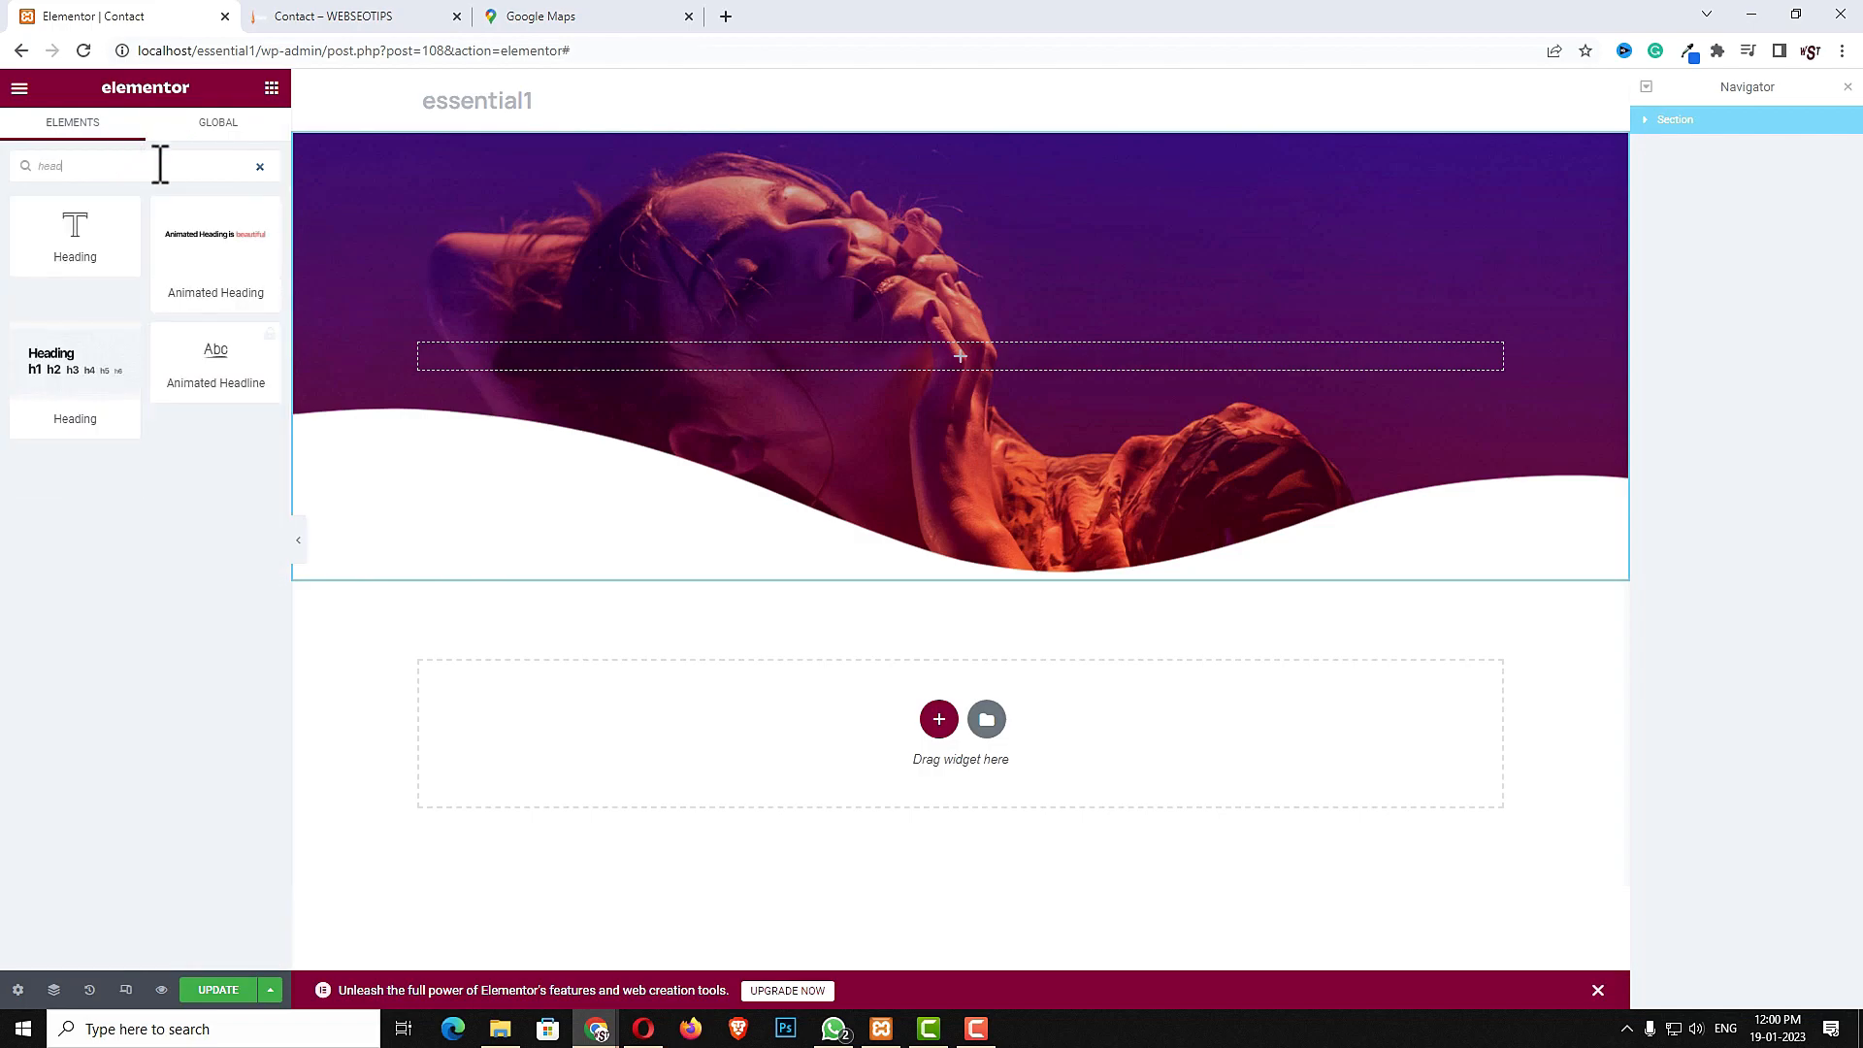
drag(68, 242, 84, 249)
click(63, 373)
drag(63, 374, 602, 369)
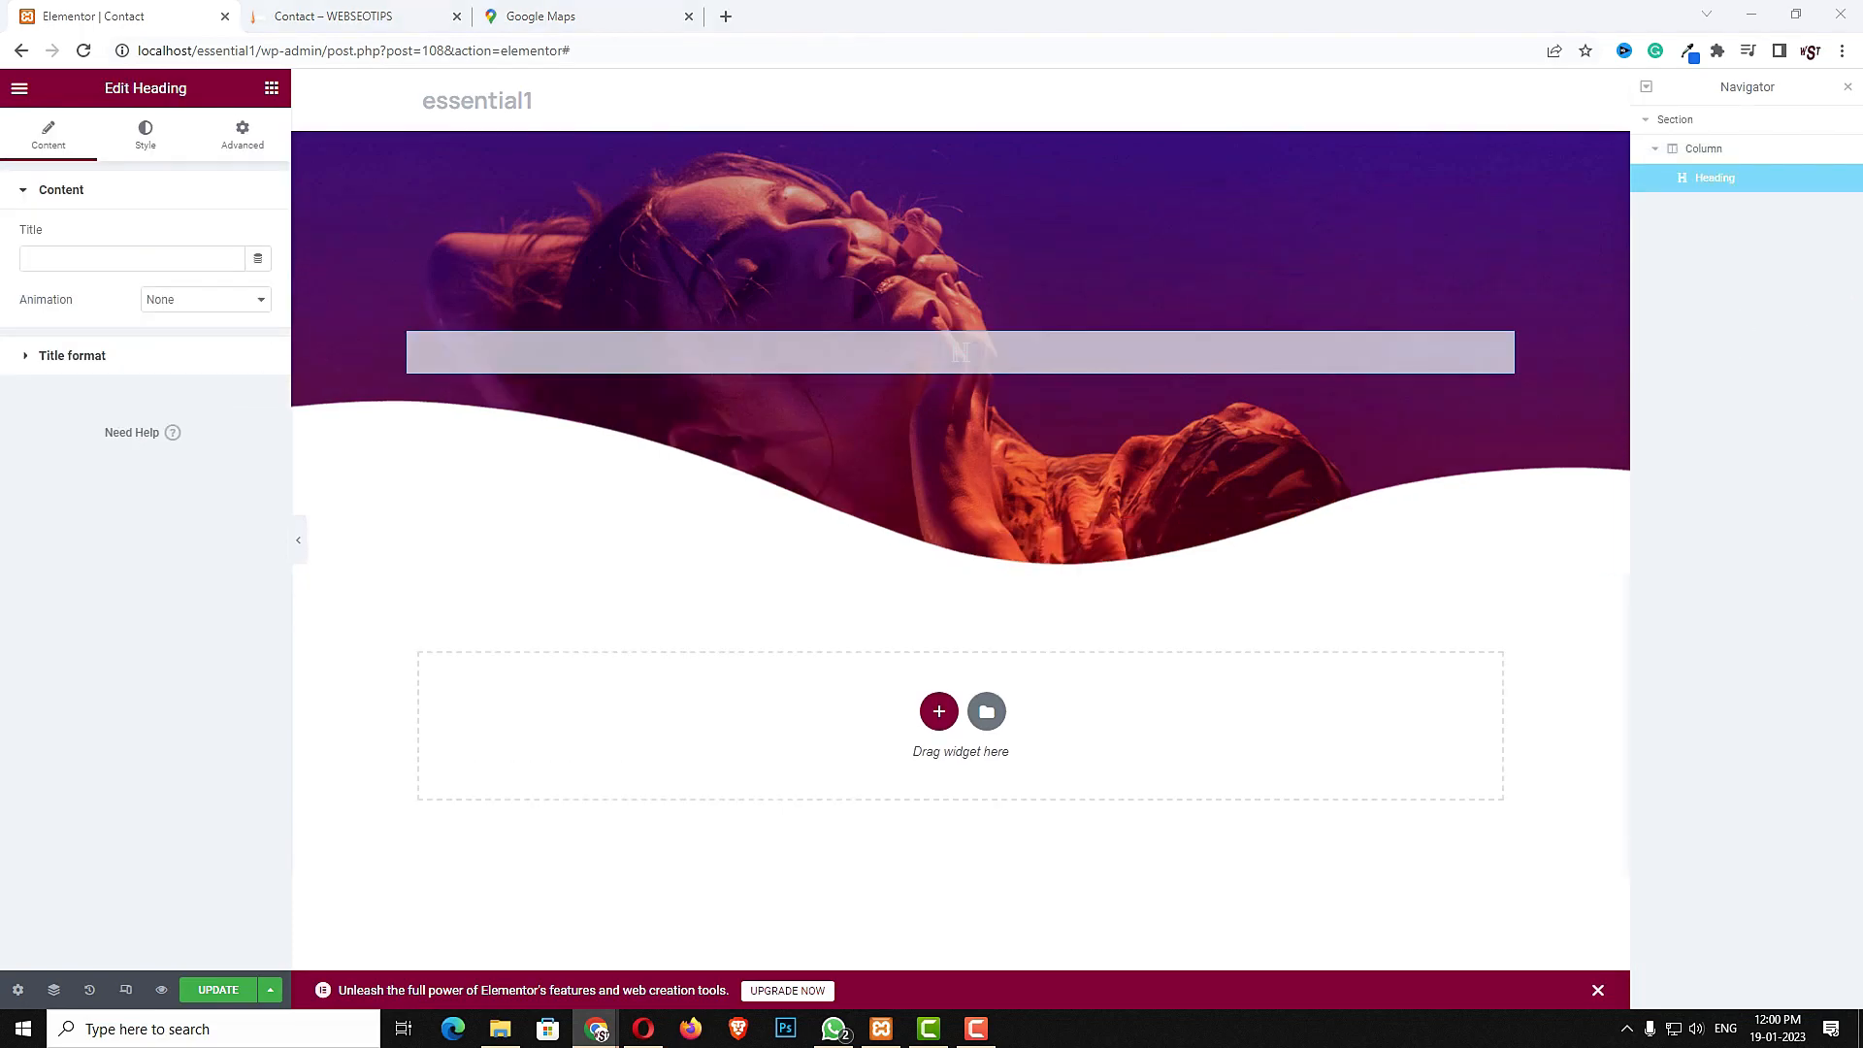
- Set the heading title to Contact Us with the Fade in up animation and open its title format options
click(201, 258)
text(Contact Us)
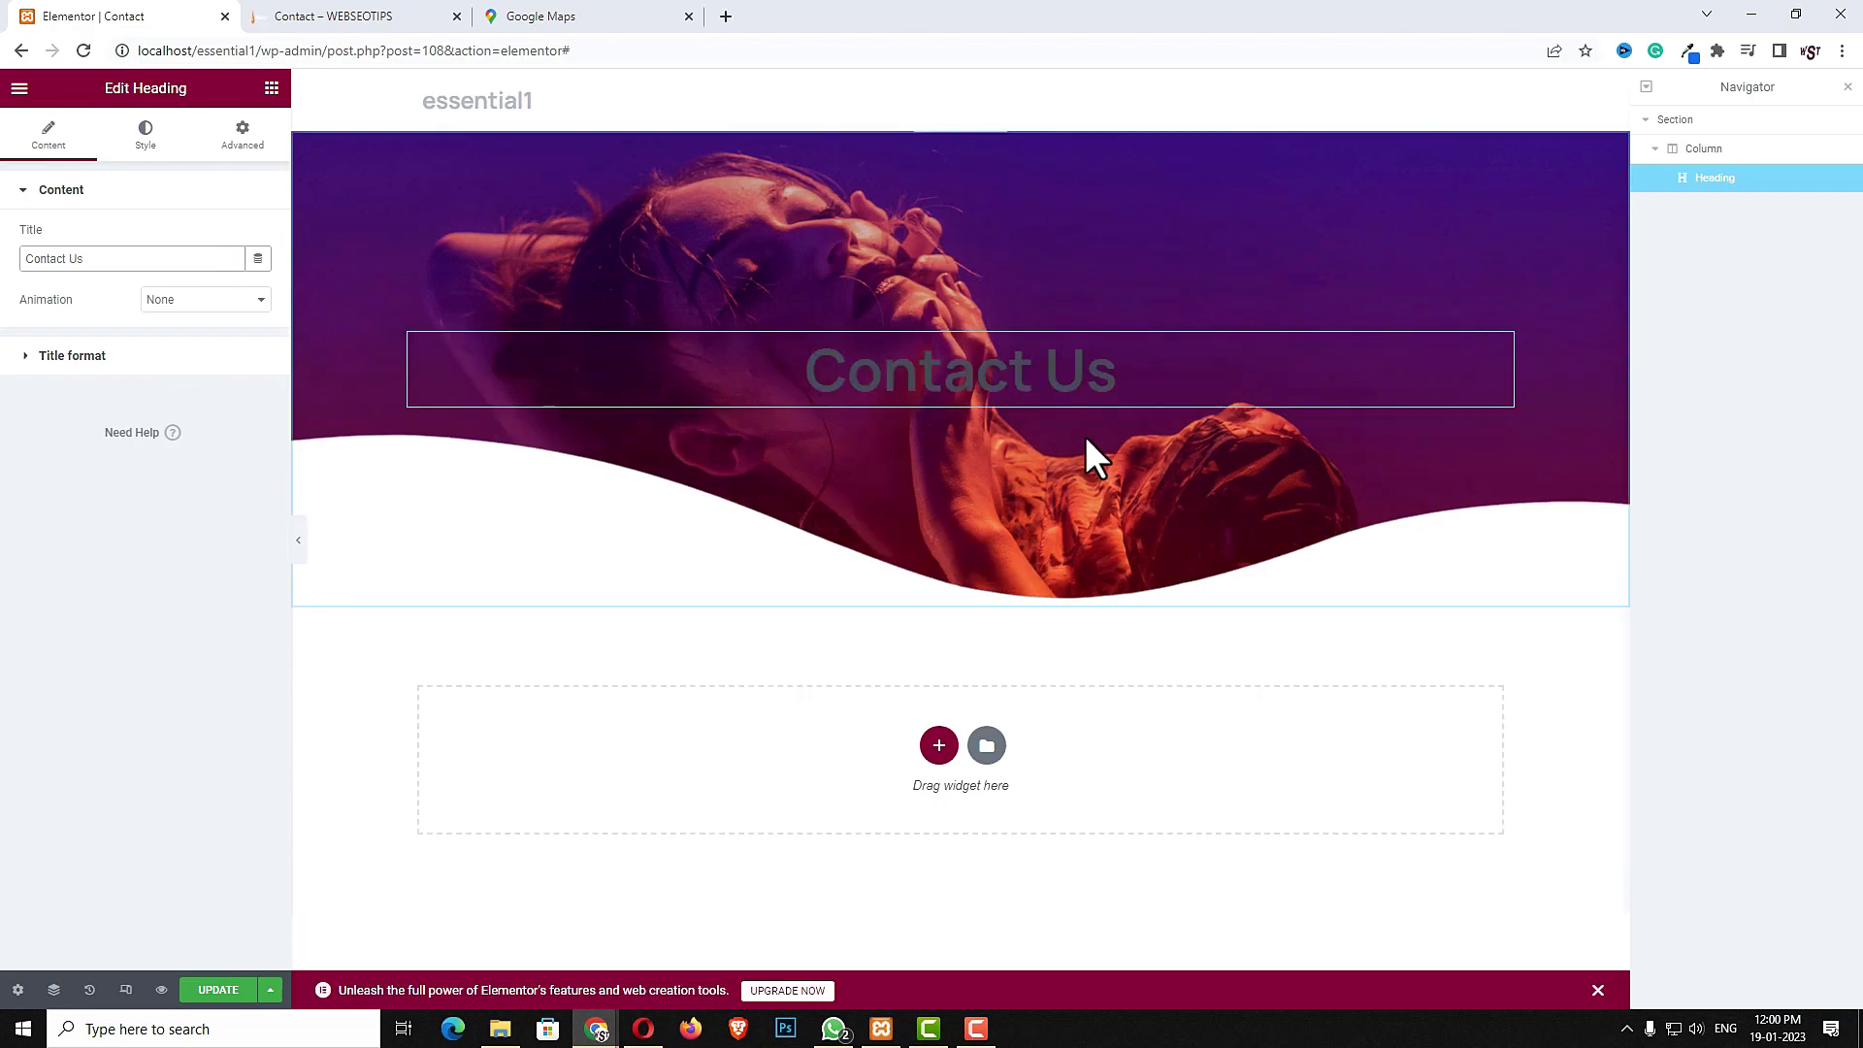
click(182, 301)
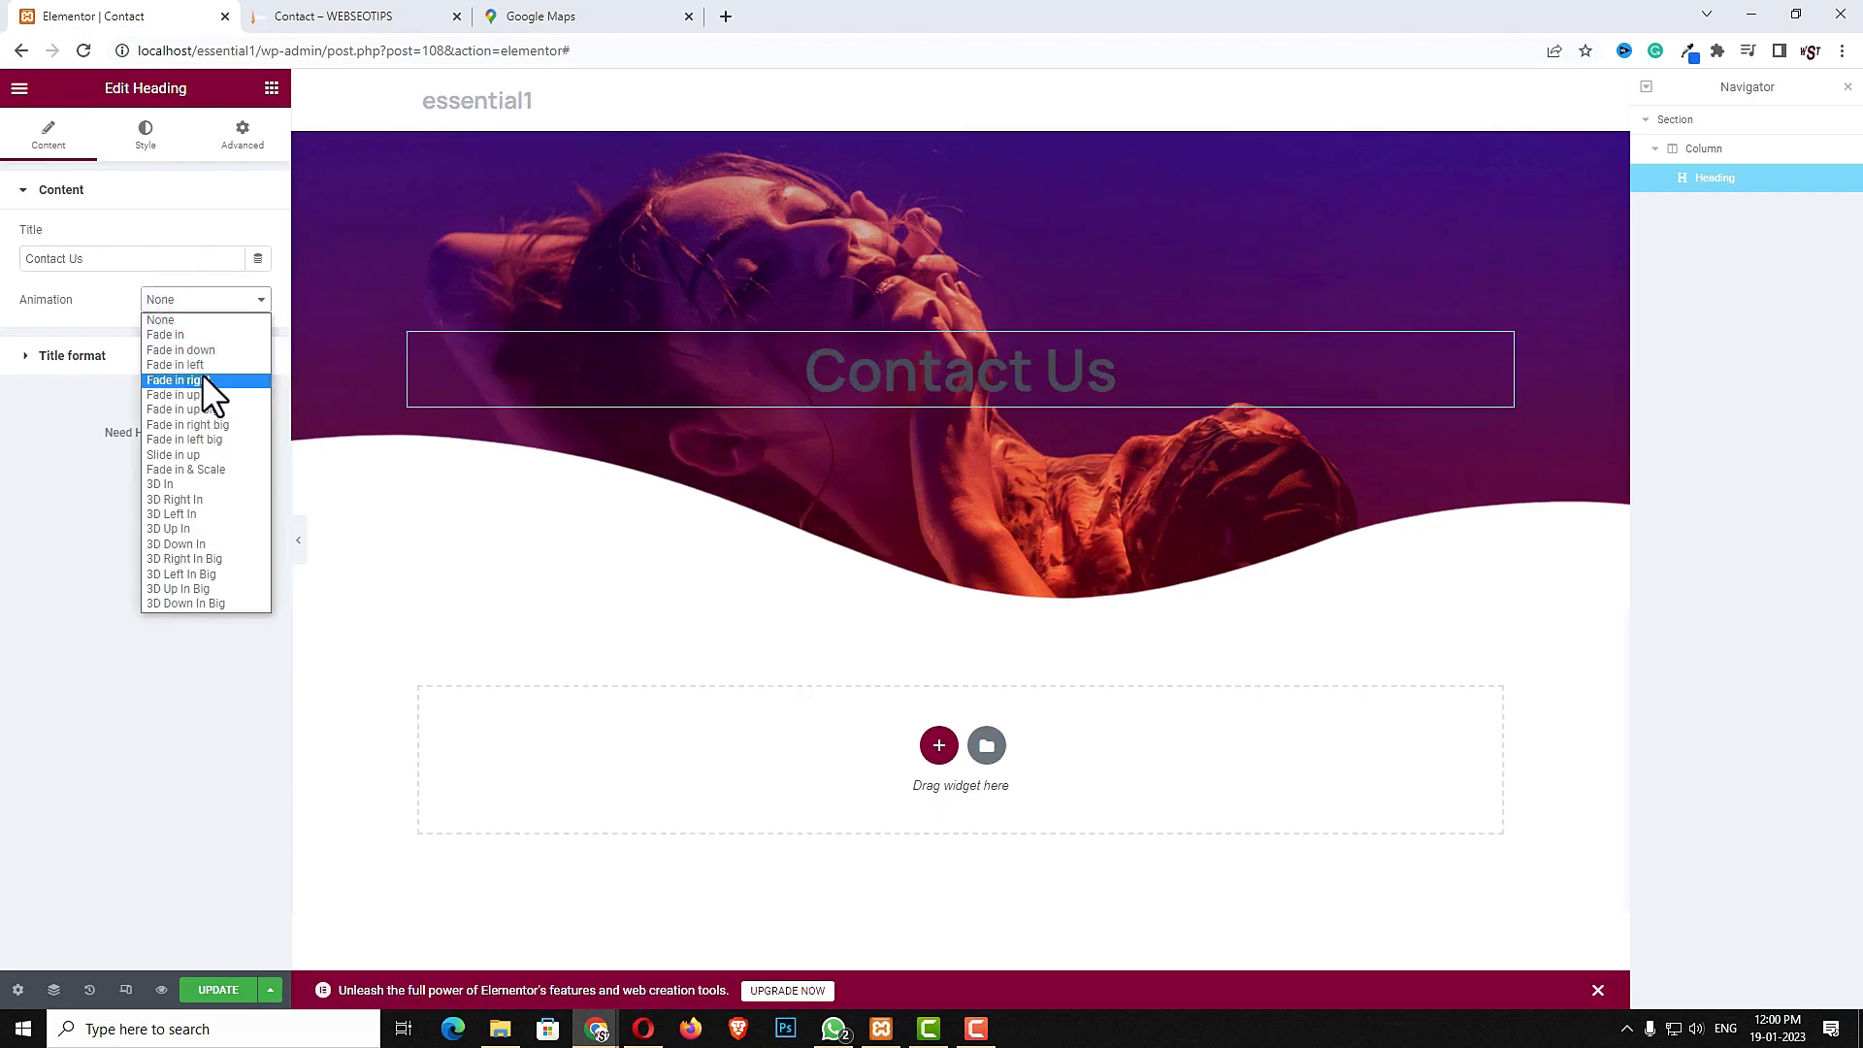
click(150, 396)
click(129, 406)
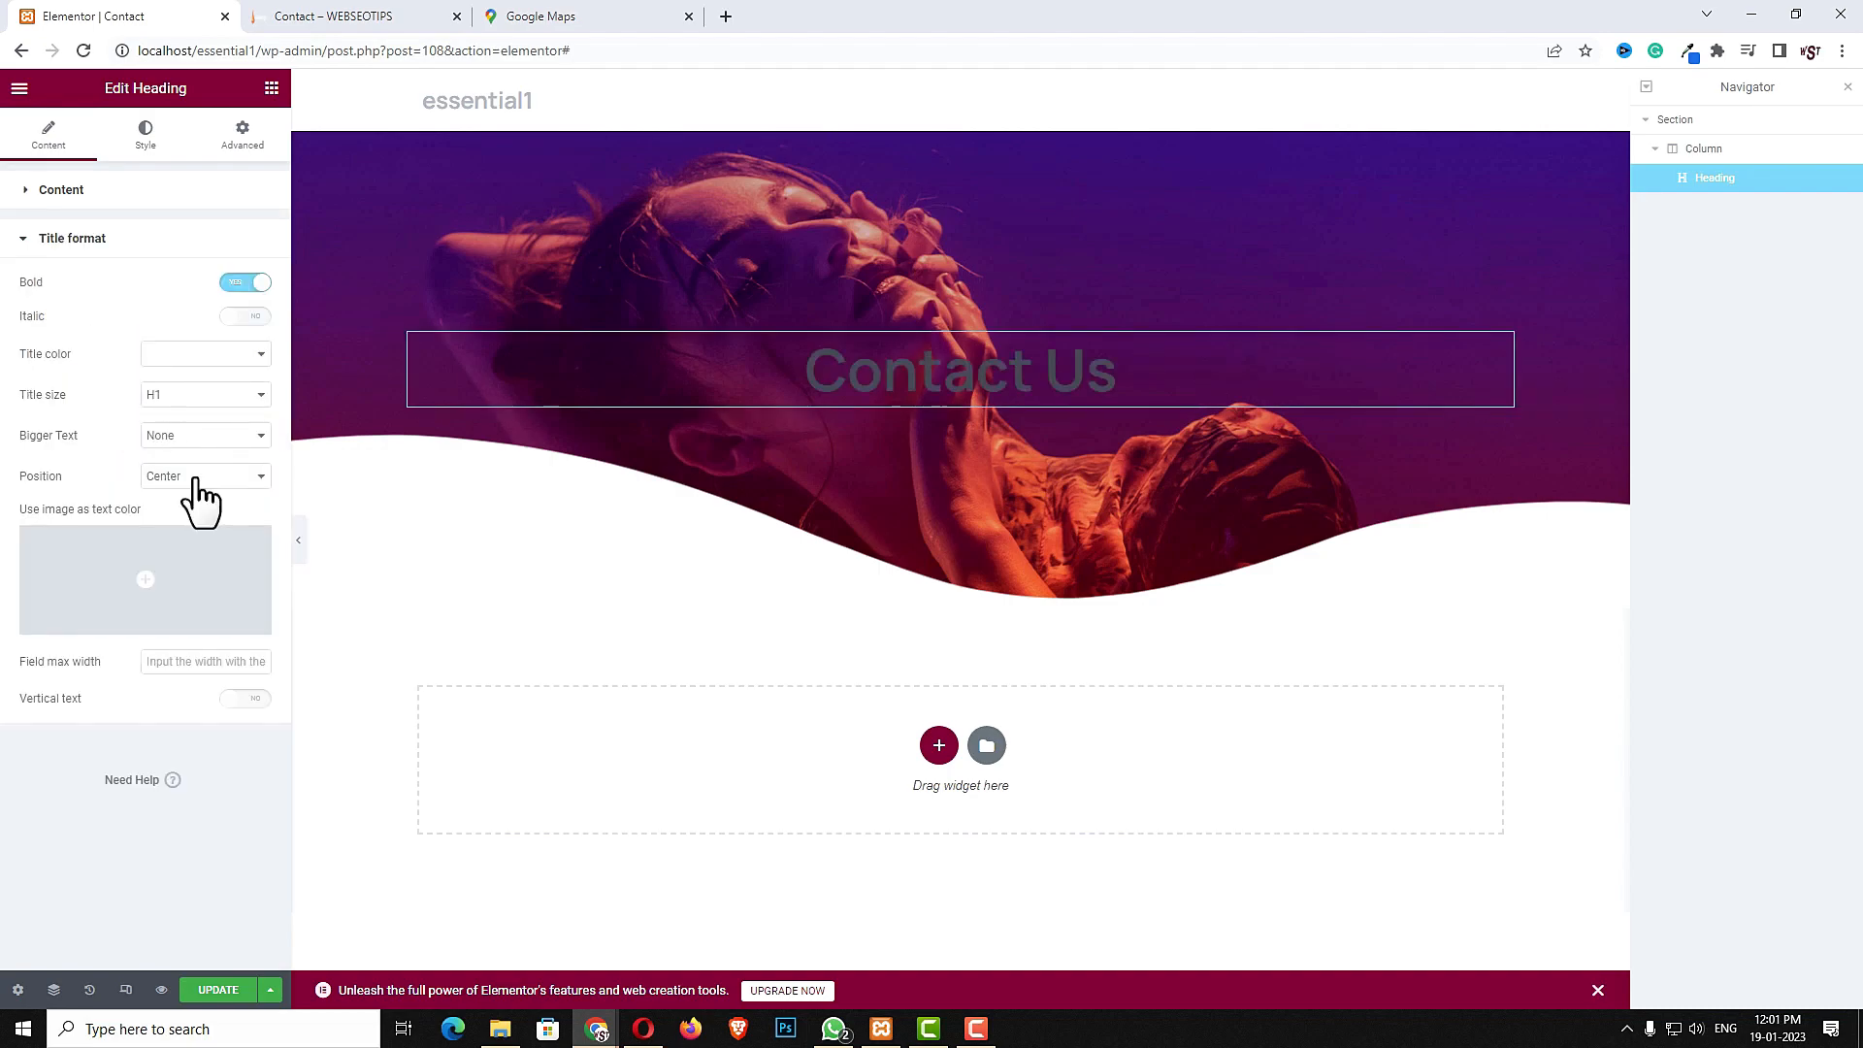
- Set the heading's title color to White and its title size to H3
click(158, 356)
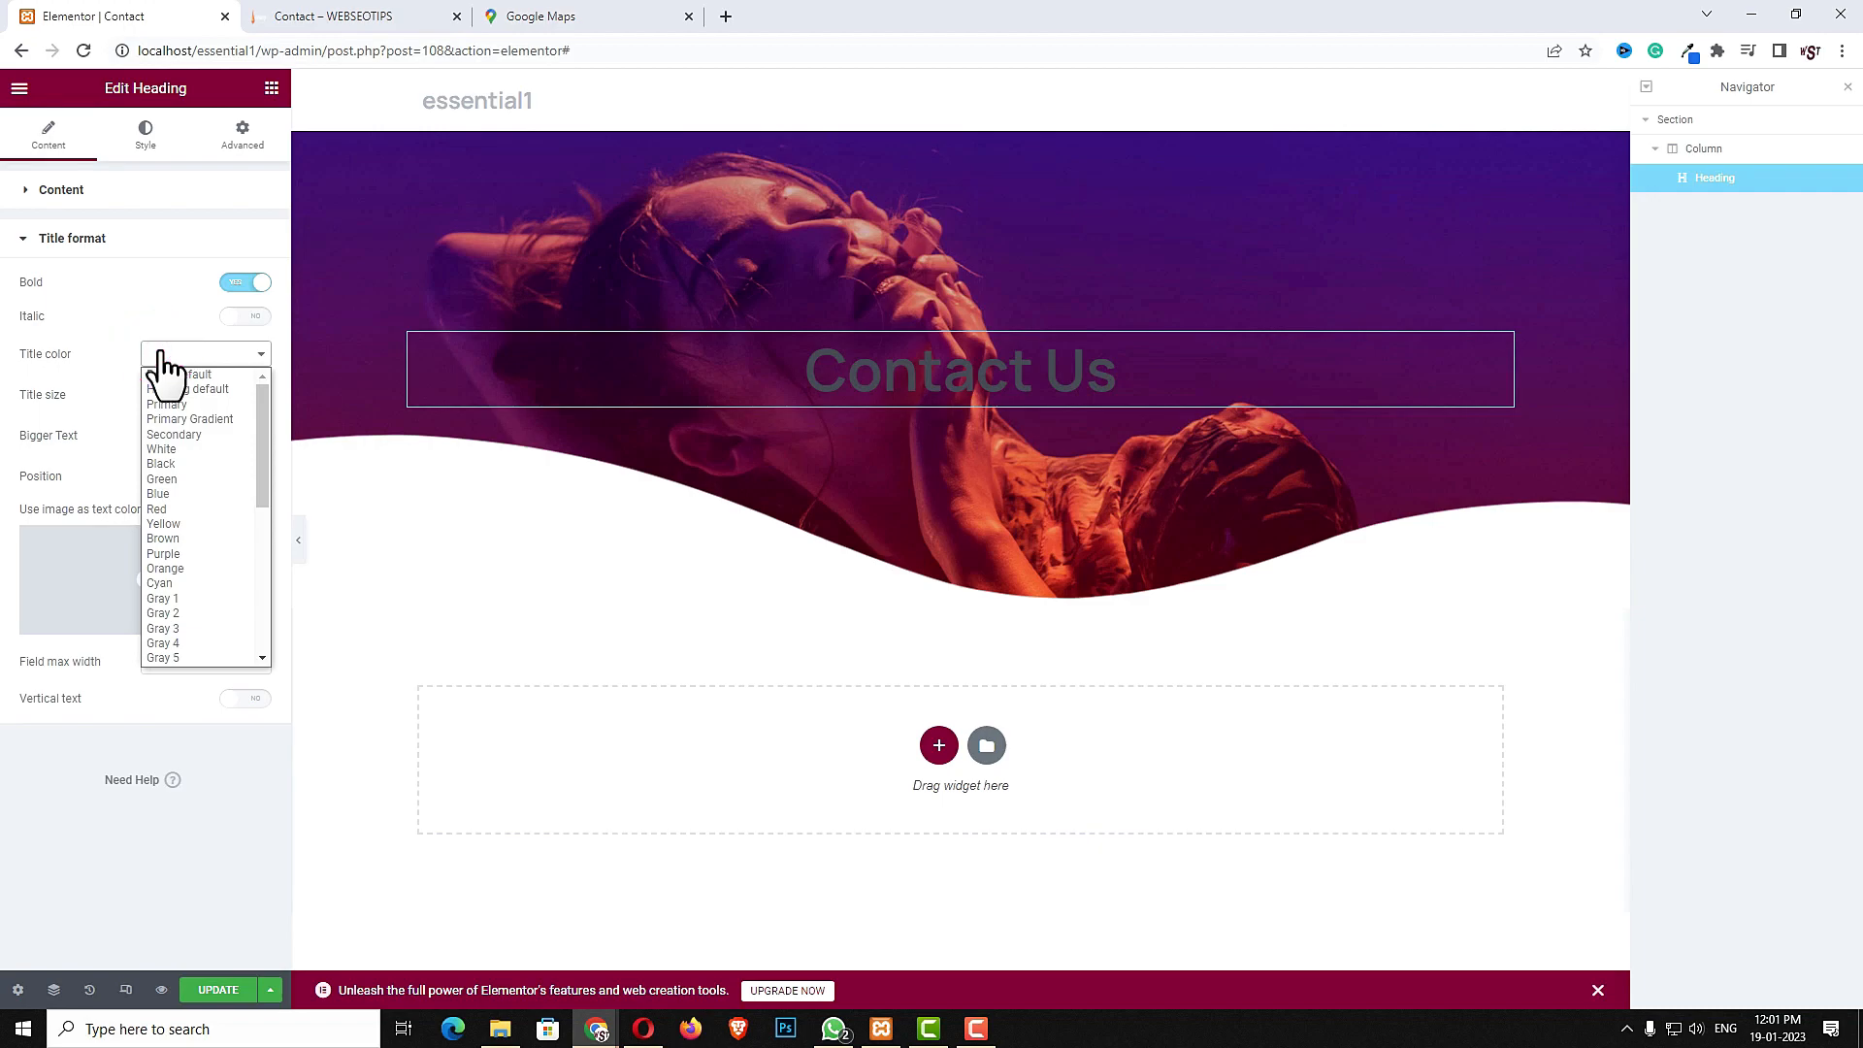
click(179, 446)
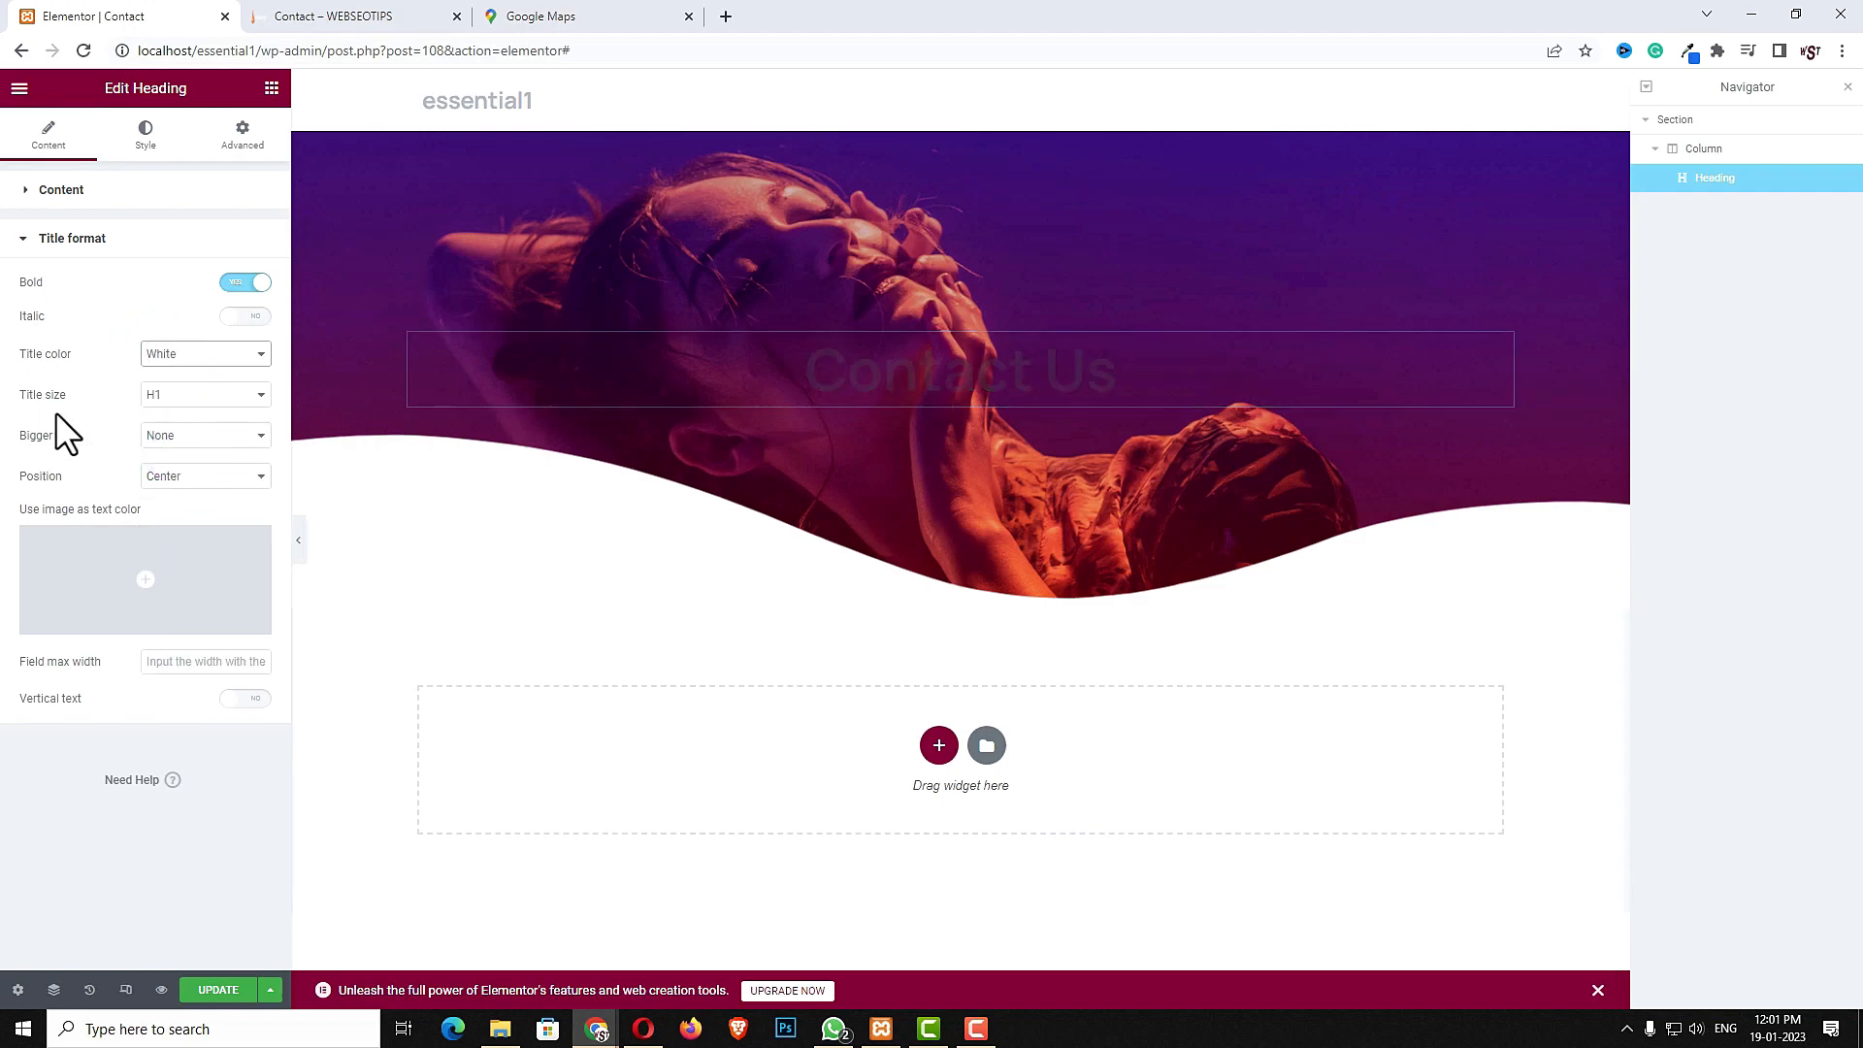
click(158, 394)
click(161, 443)
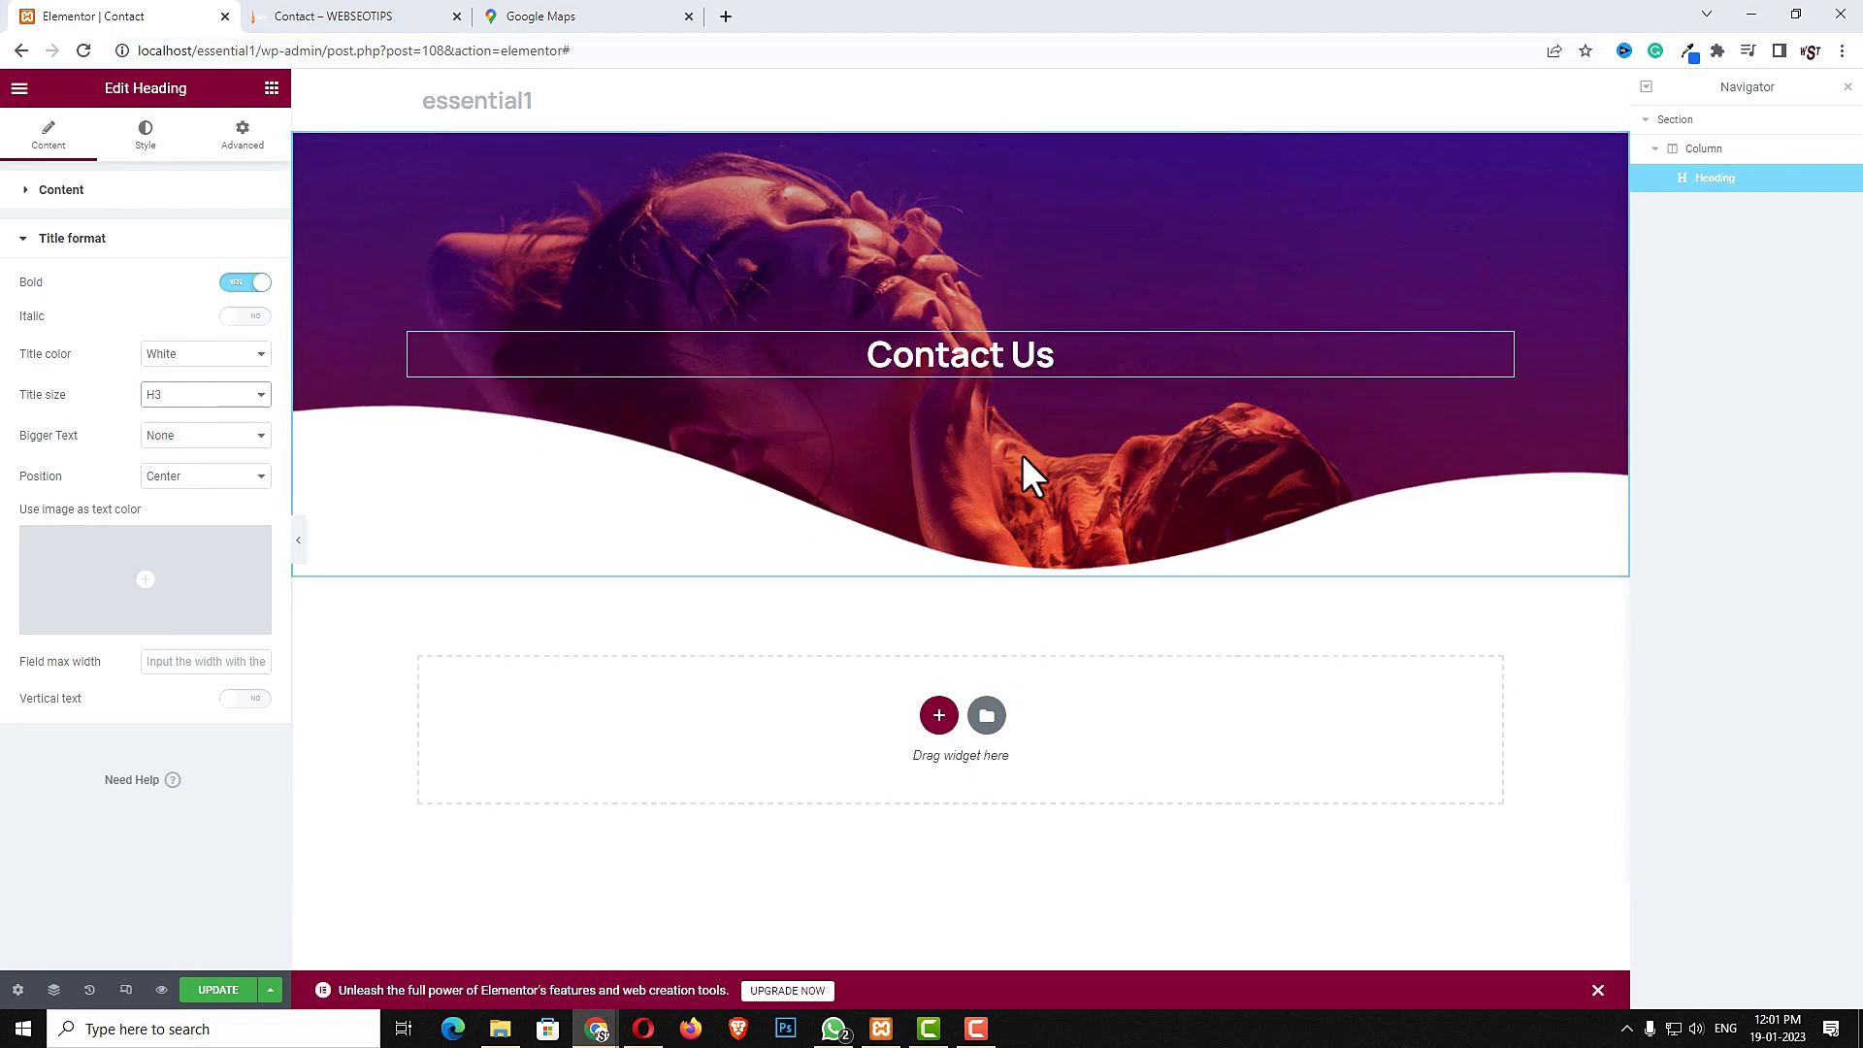
- Add a new single-column section below the header and give it a classic background color of #ECECEC
click(938, 716)
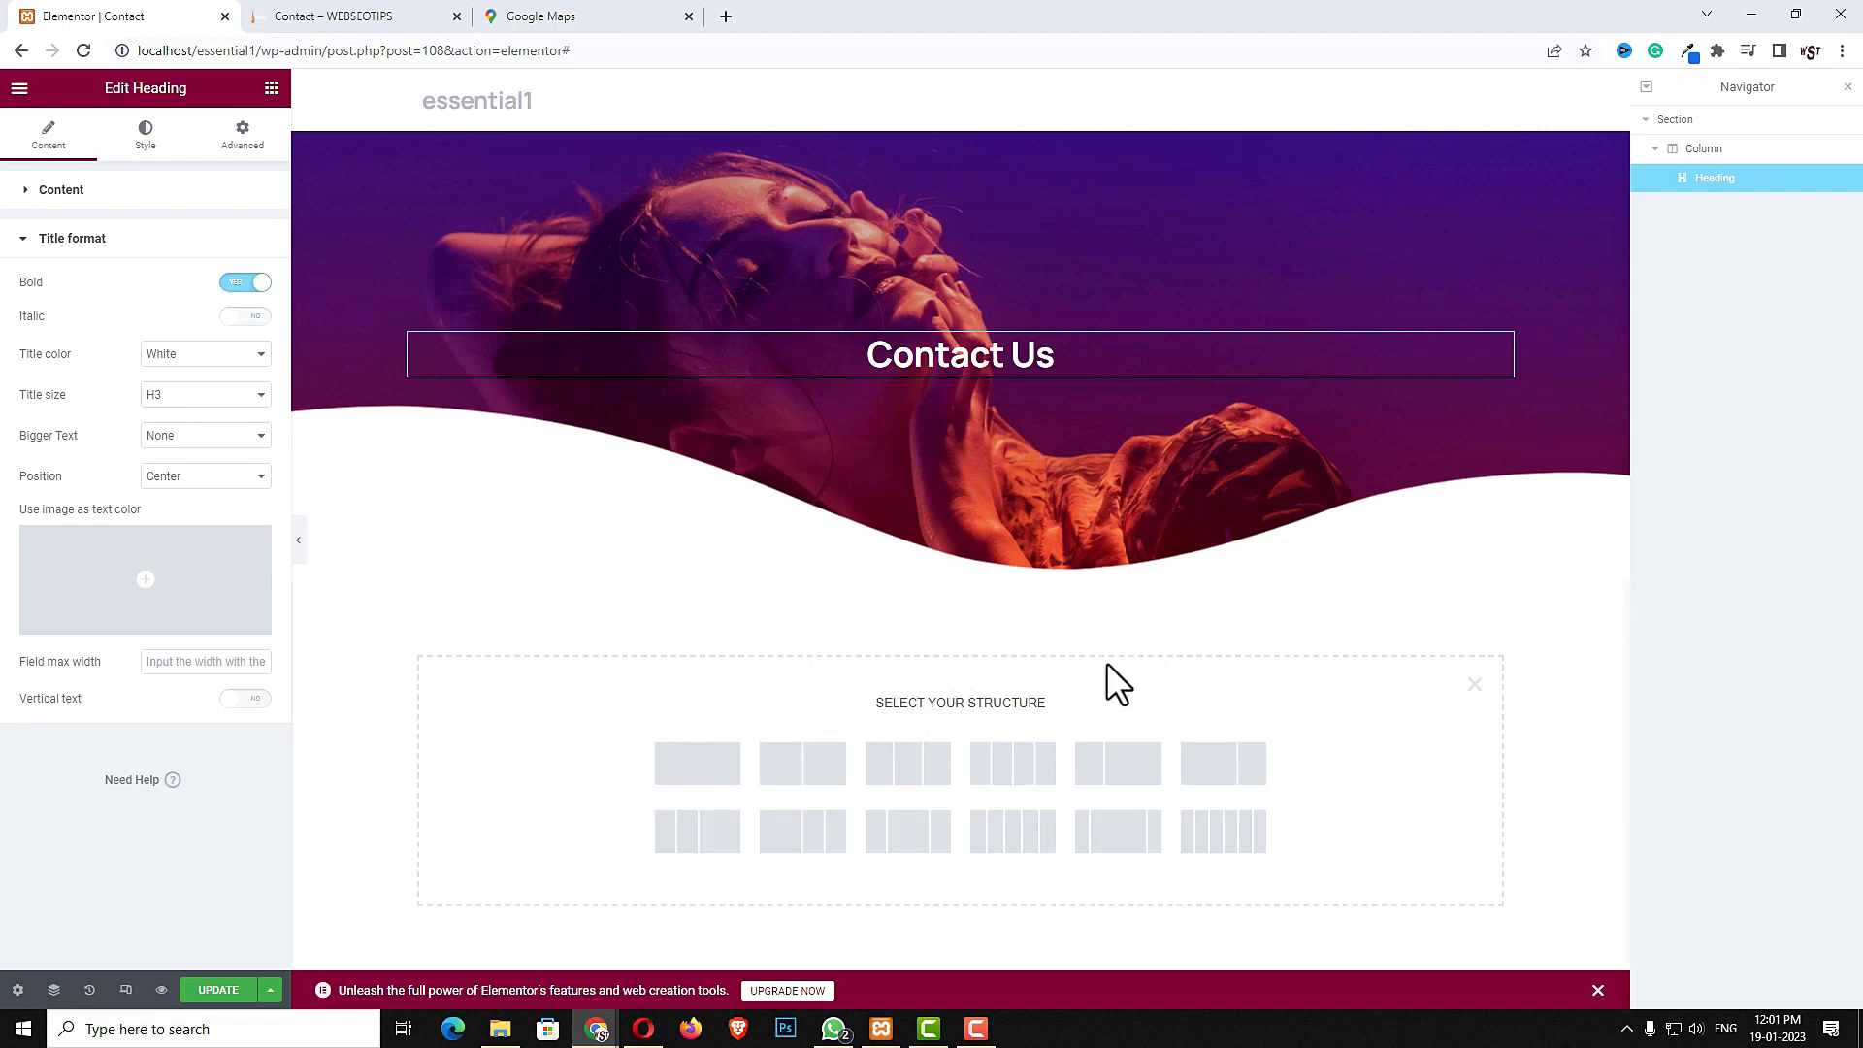
click(717, 767)
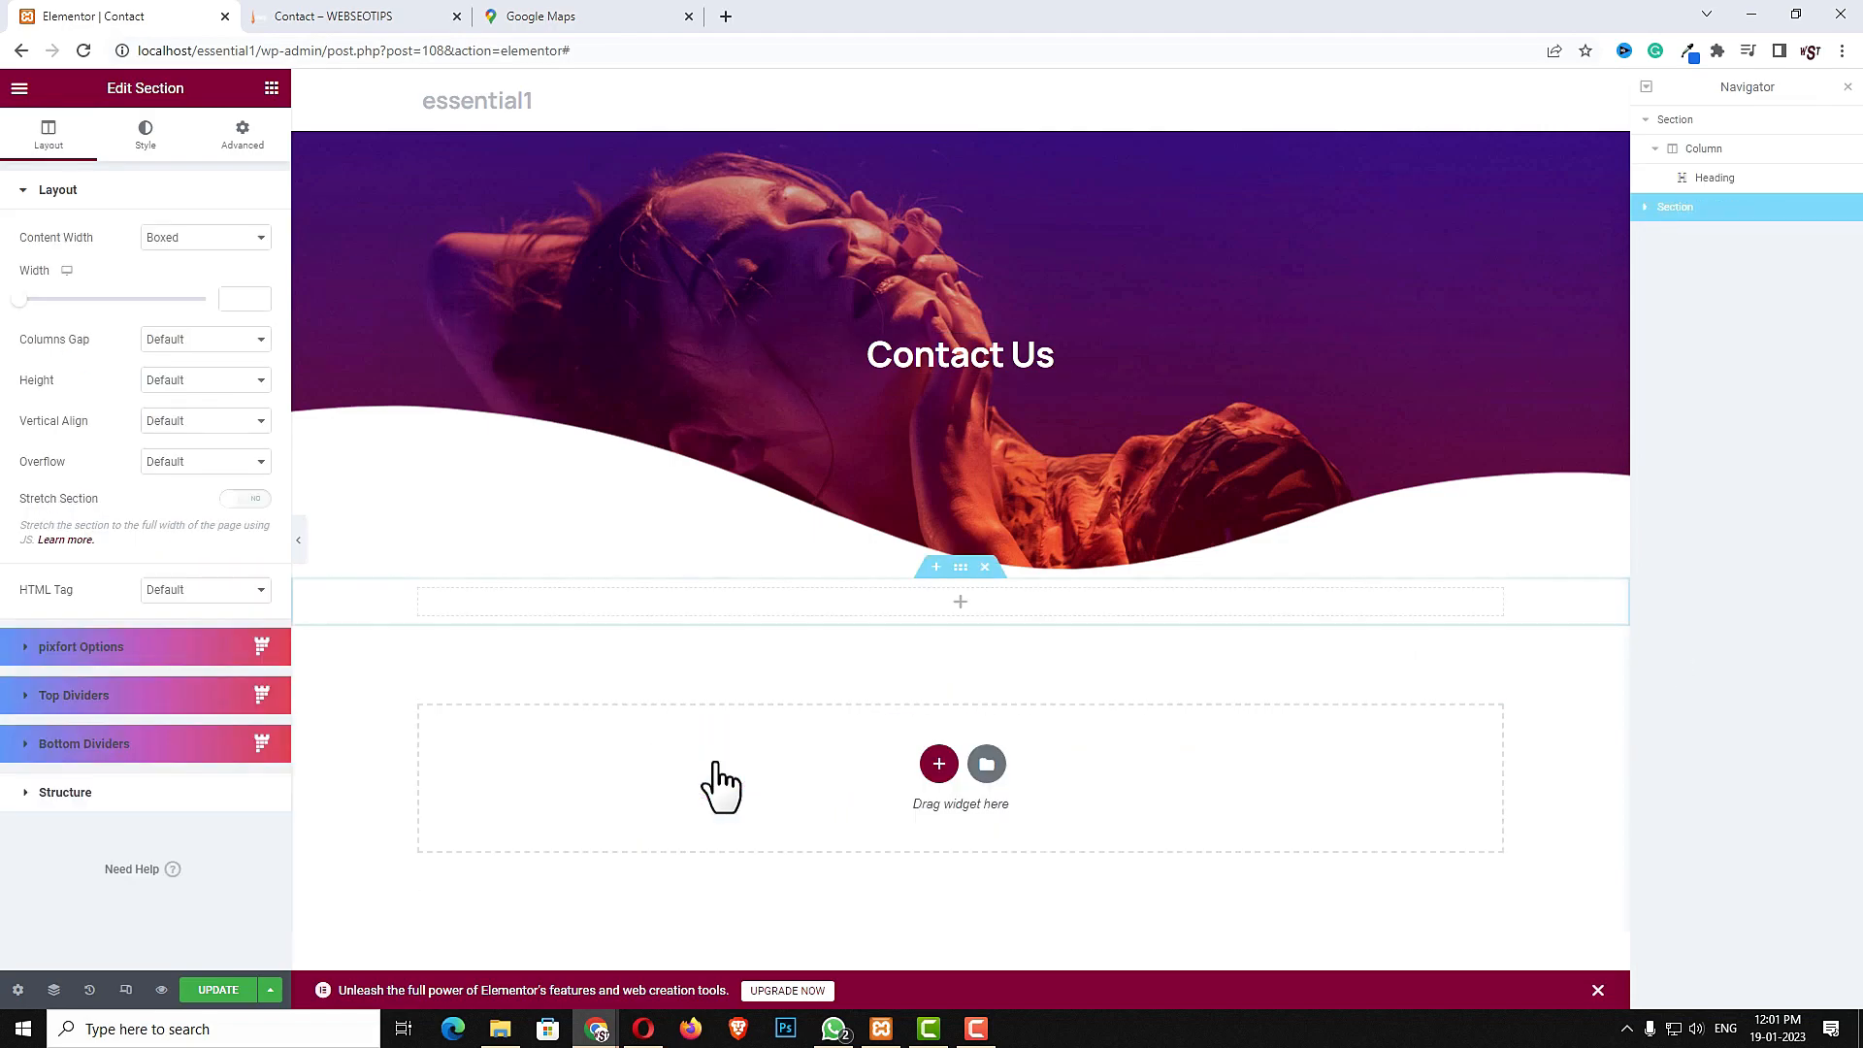
click(144, 136)
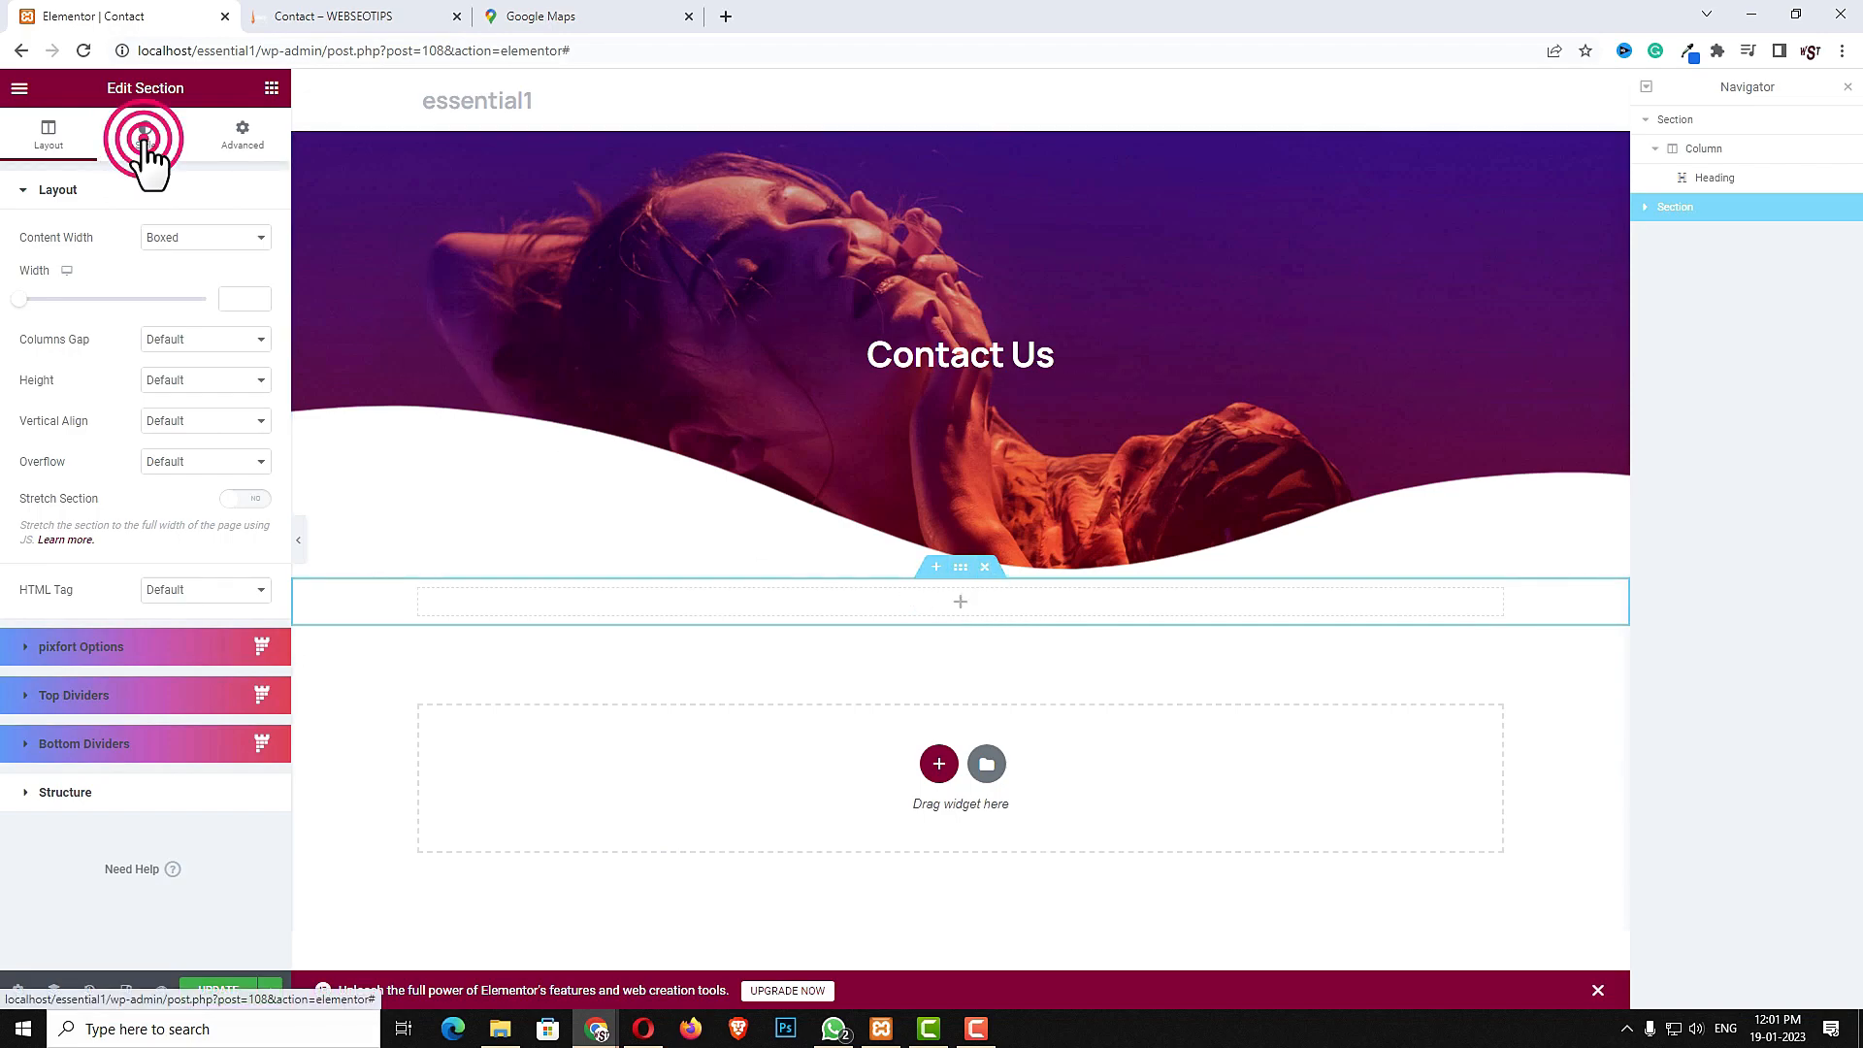
click(178, 277)
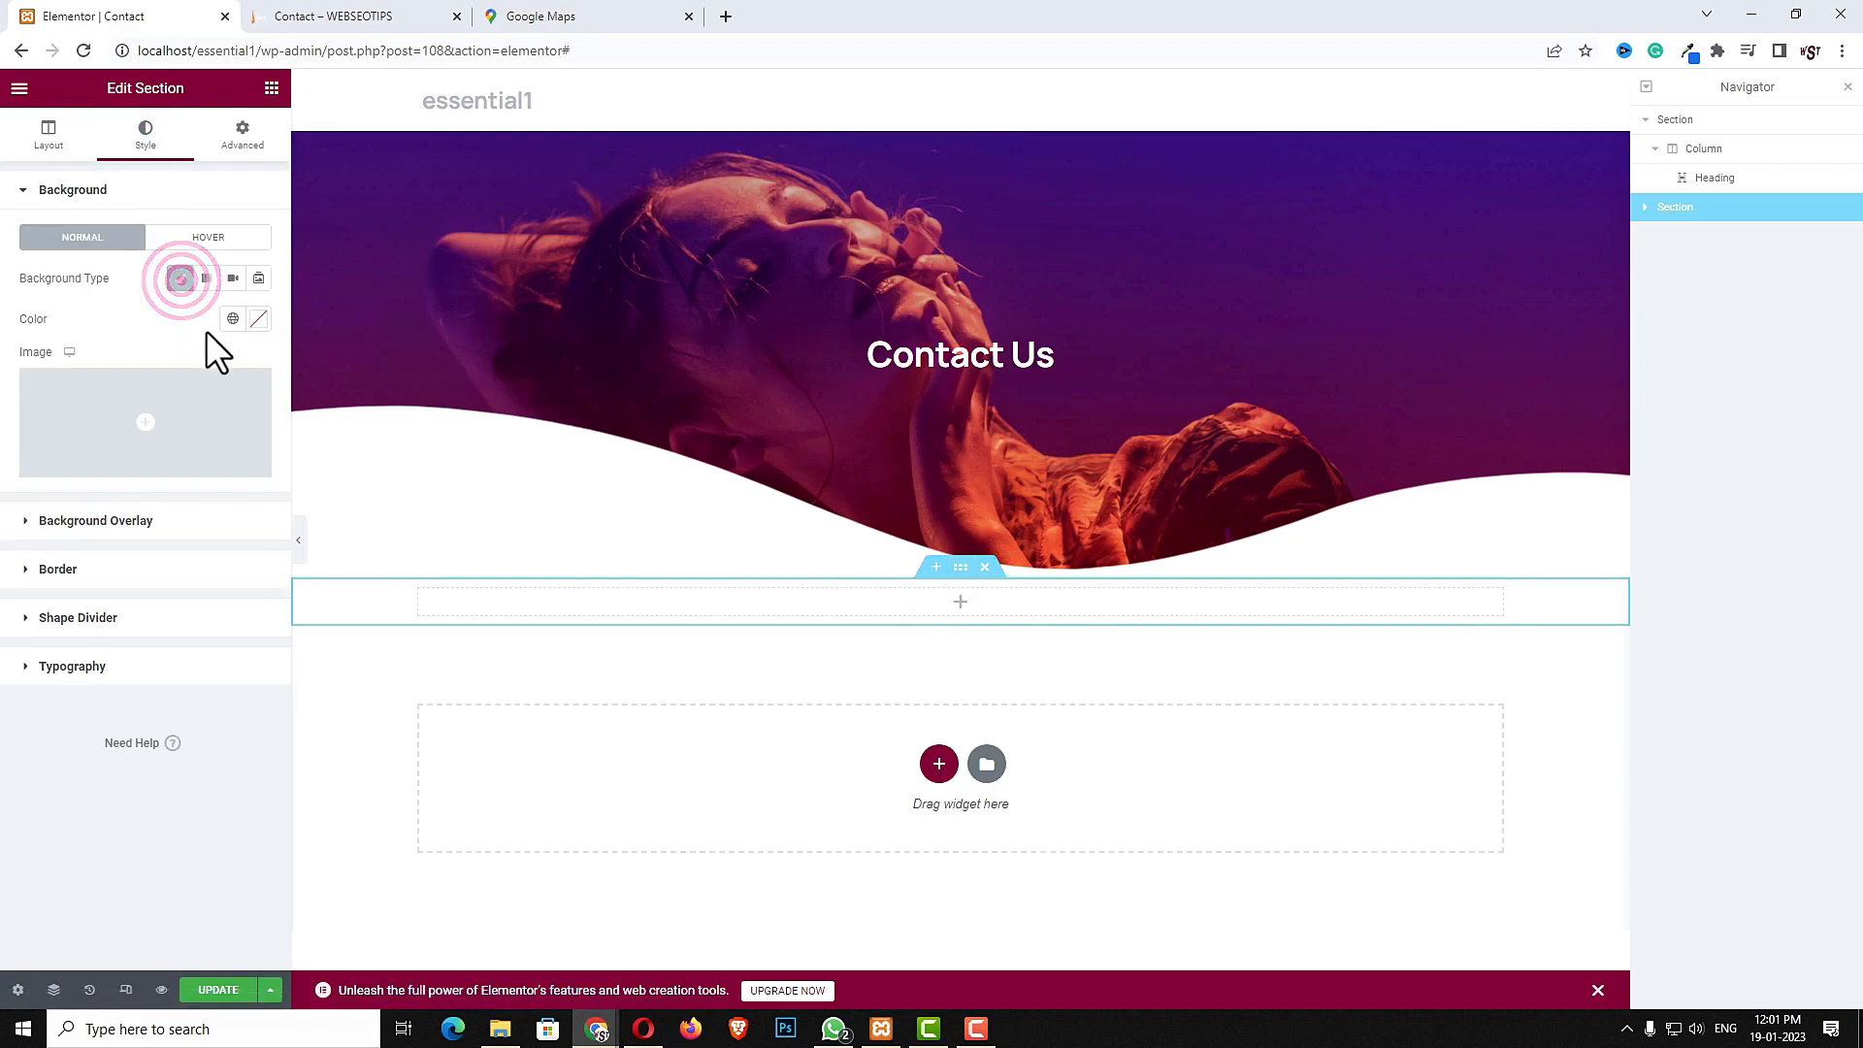
click(259, 316)
drag(91, 415, 24, 398)
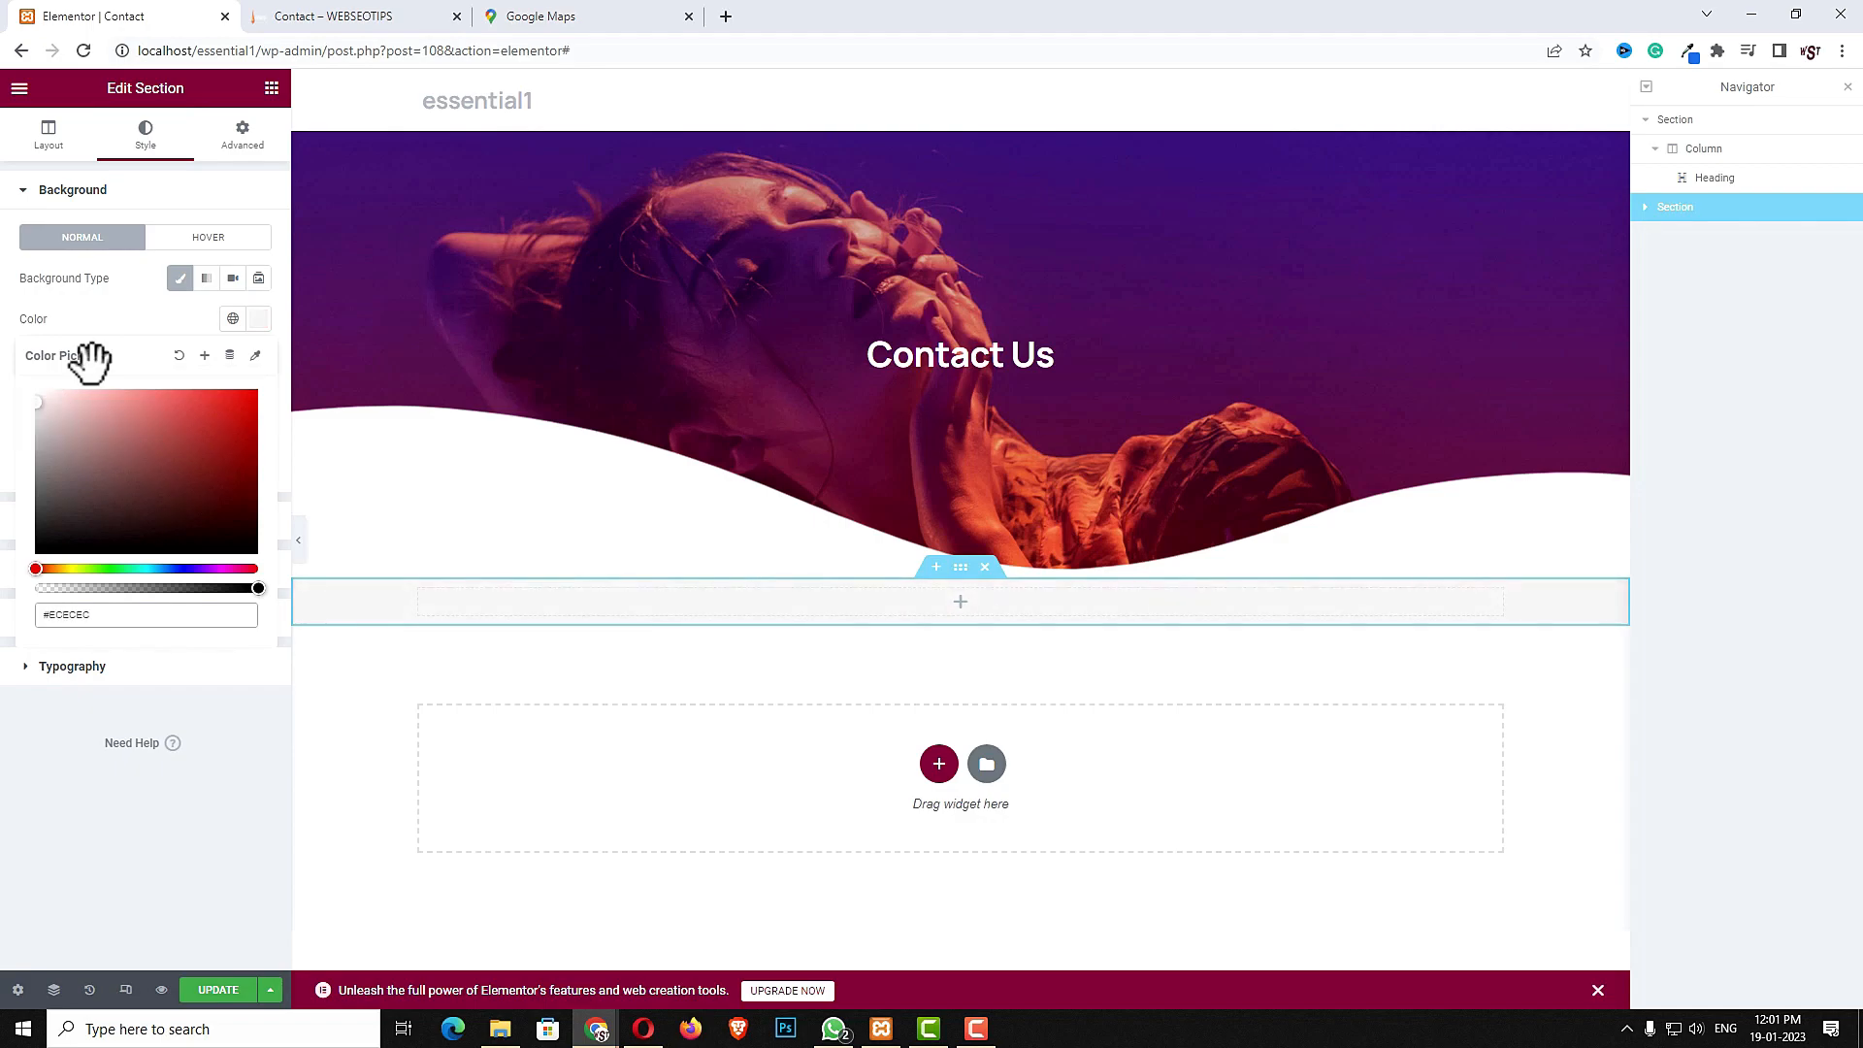
- Unlink the new section's padding and set its top and bottom padding to 50
click(251, 136)
click(254, 336)
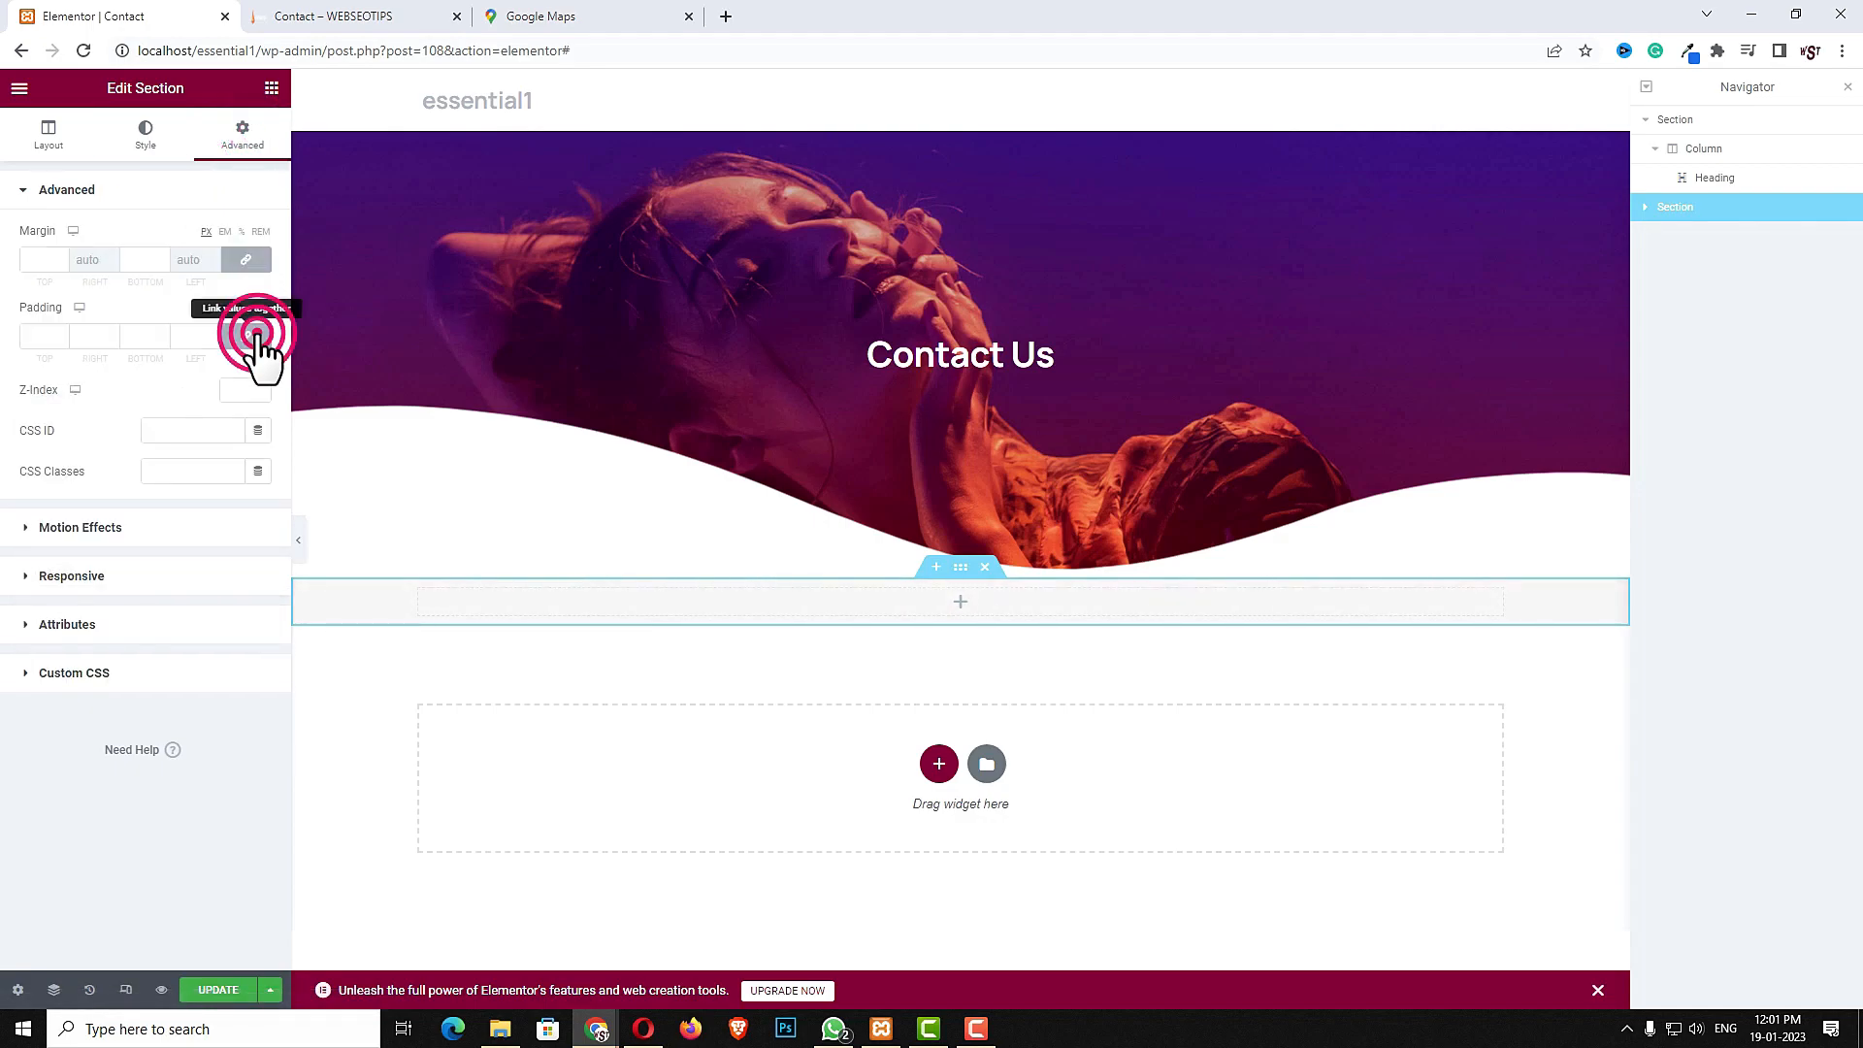
click(41, 338)
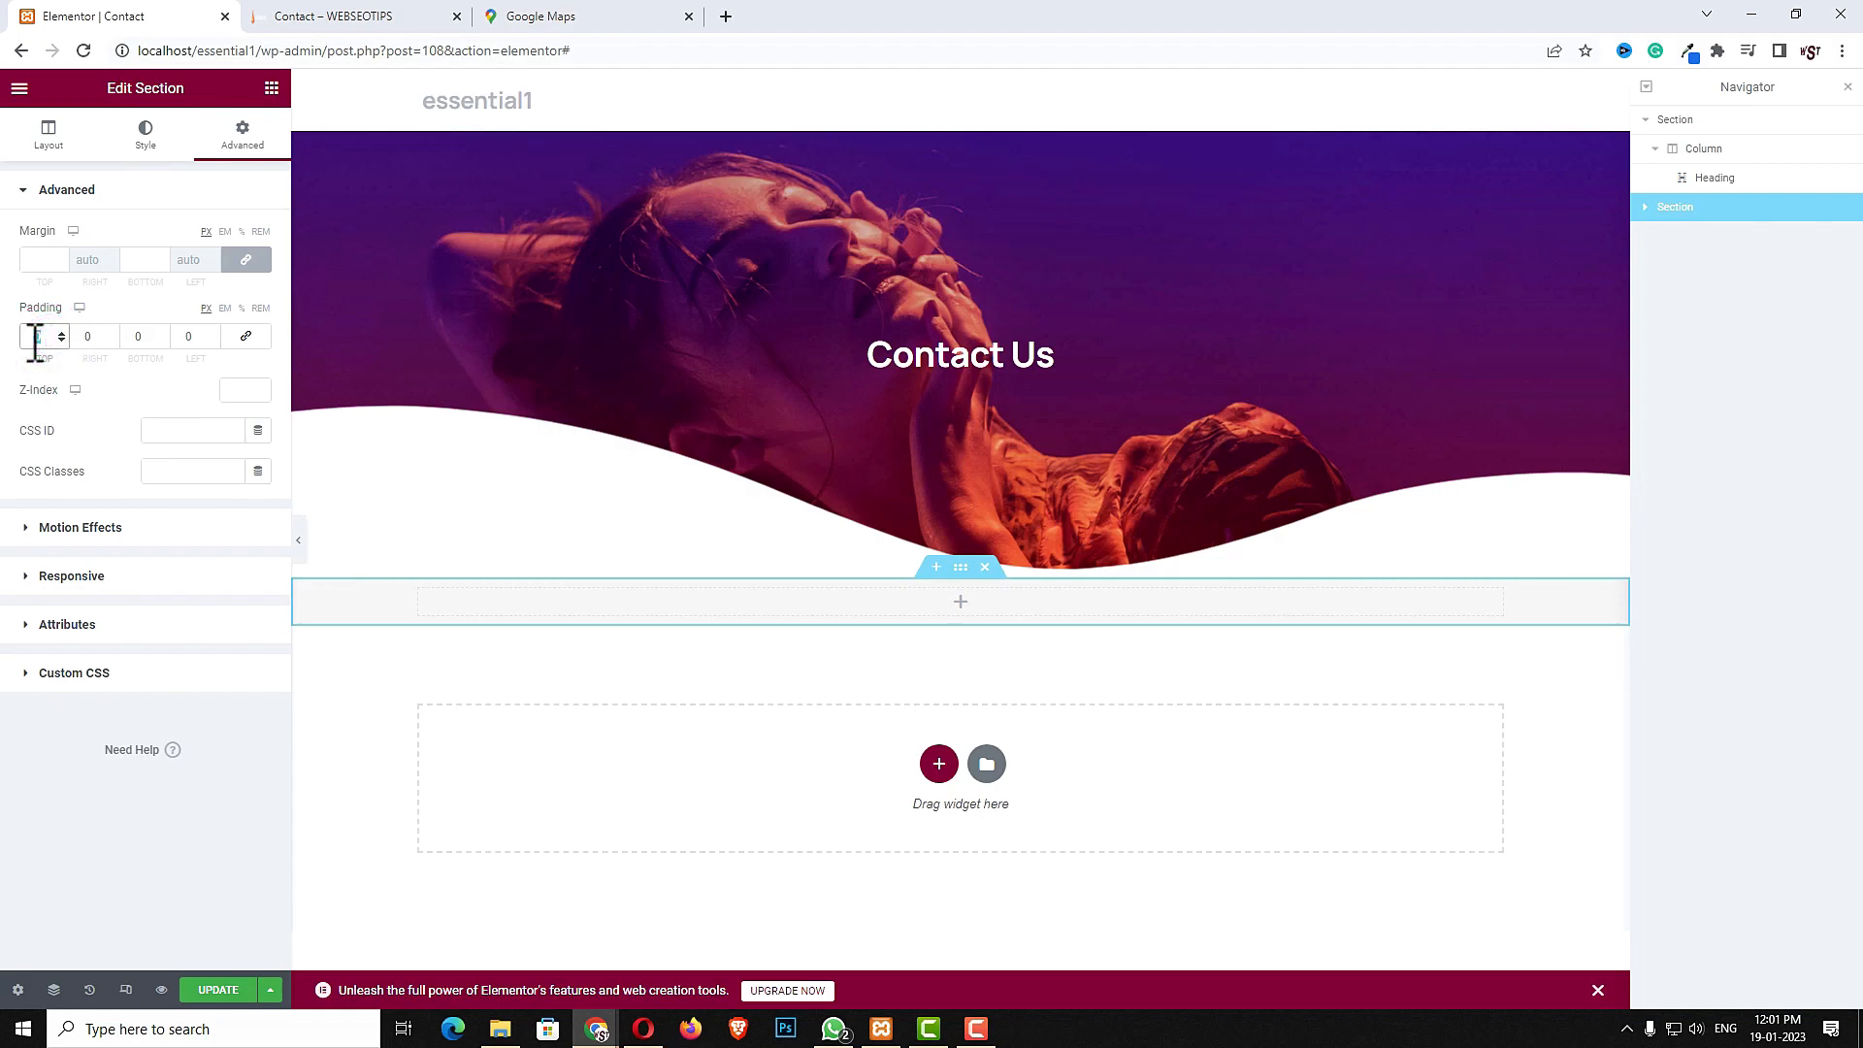
text(50)
click(156, 336)
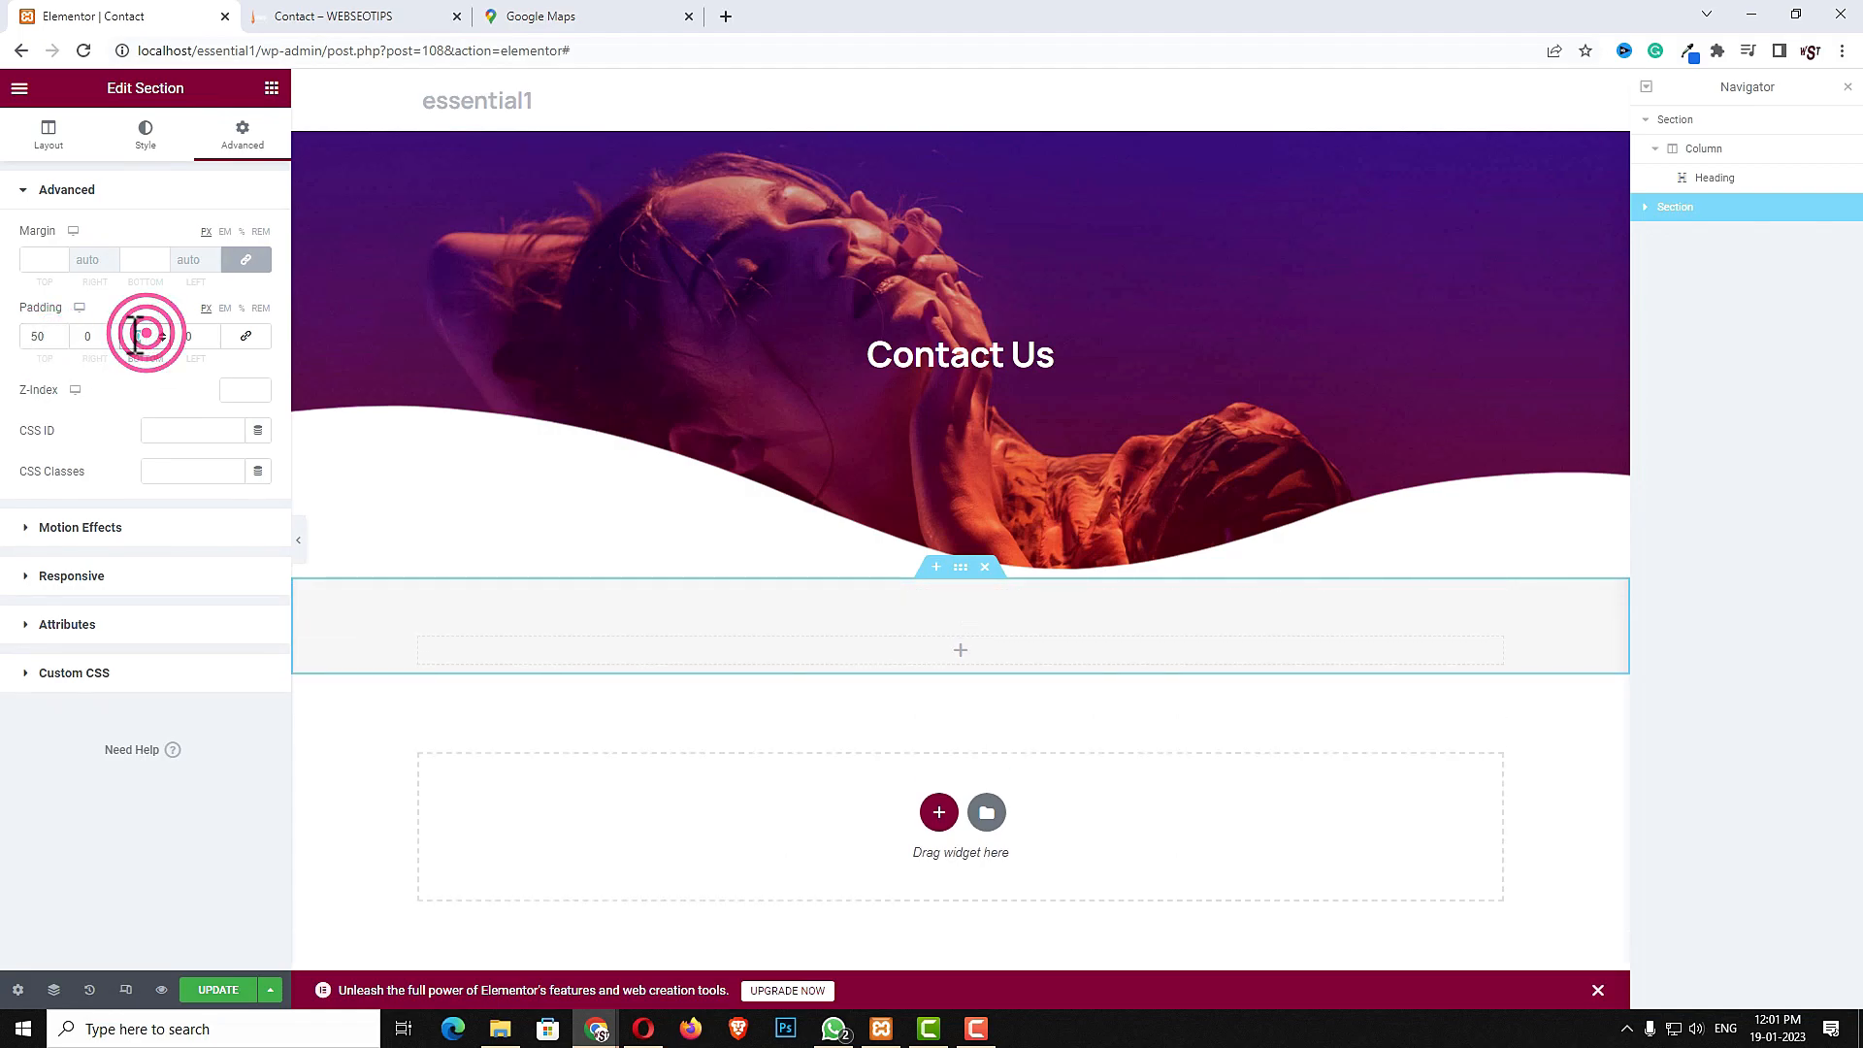
text(50)
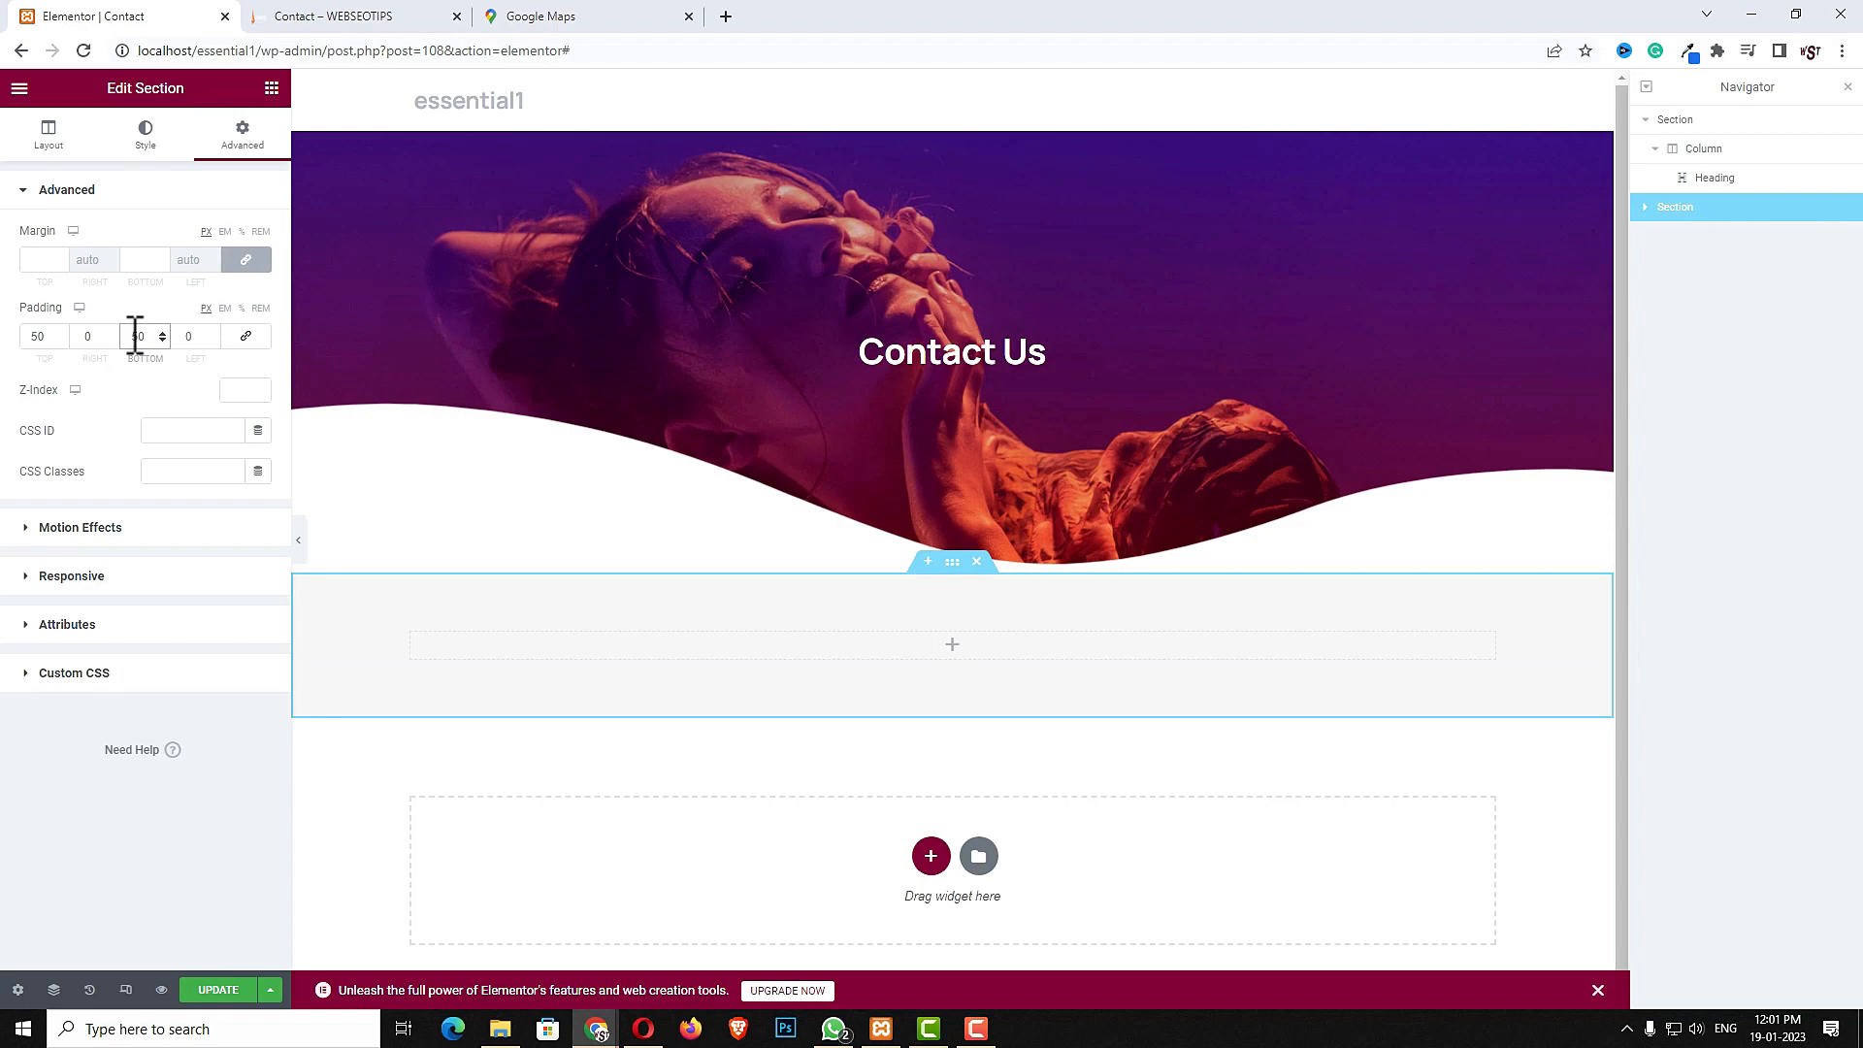
- Drop an Inner Section into the new section's column and add a third column to it
click(952, 645)
click(148, 166)
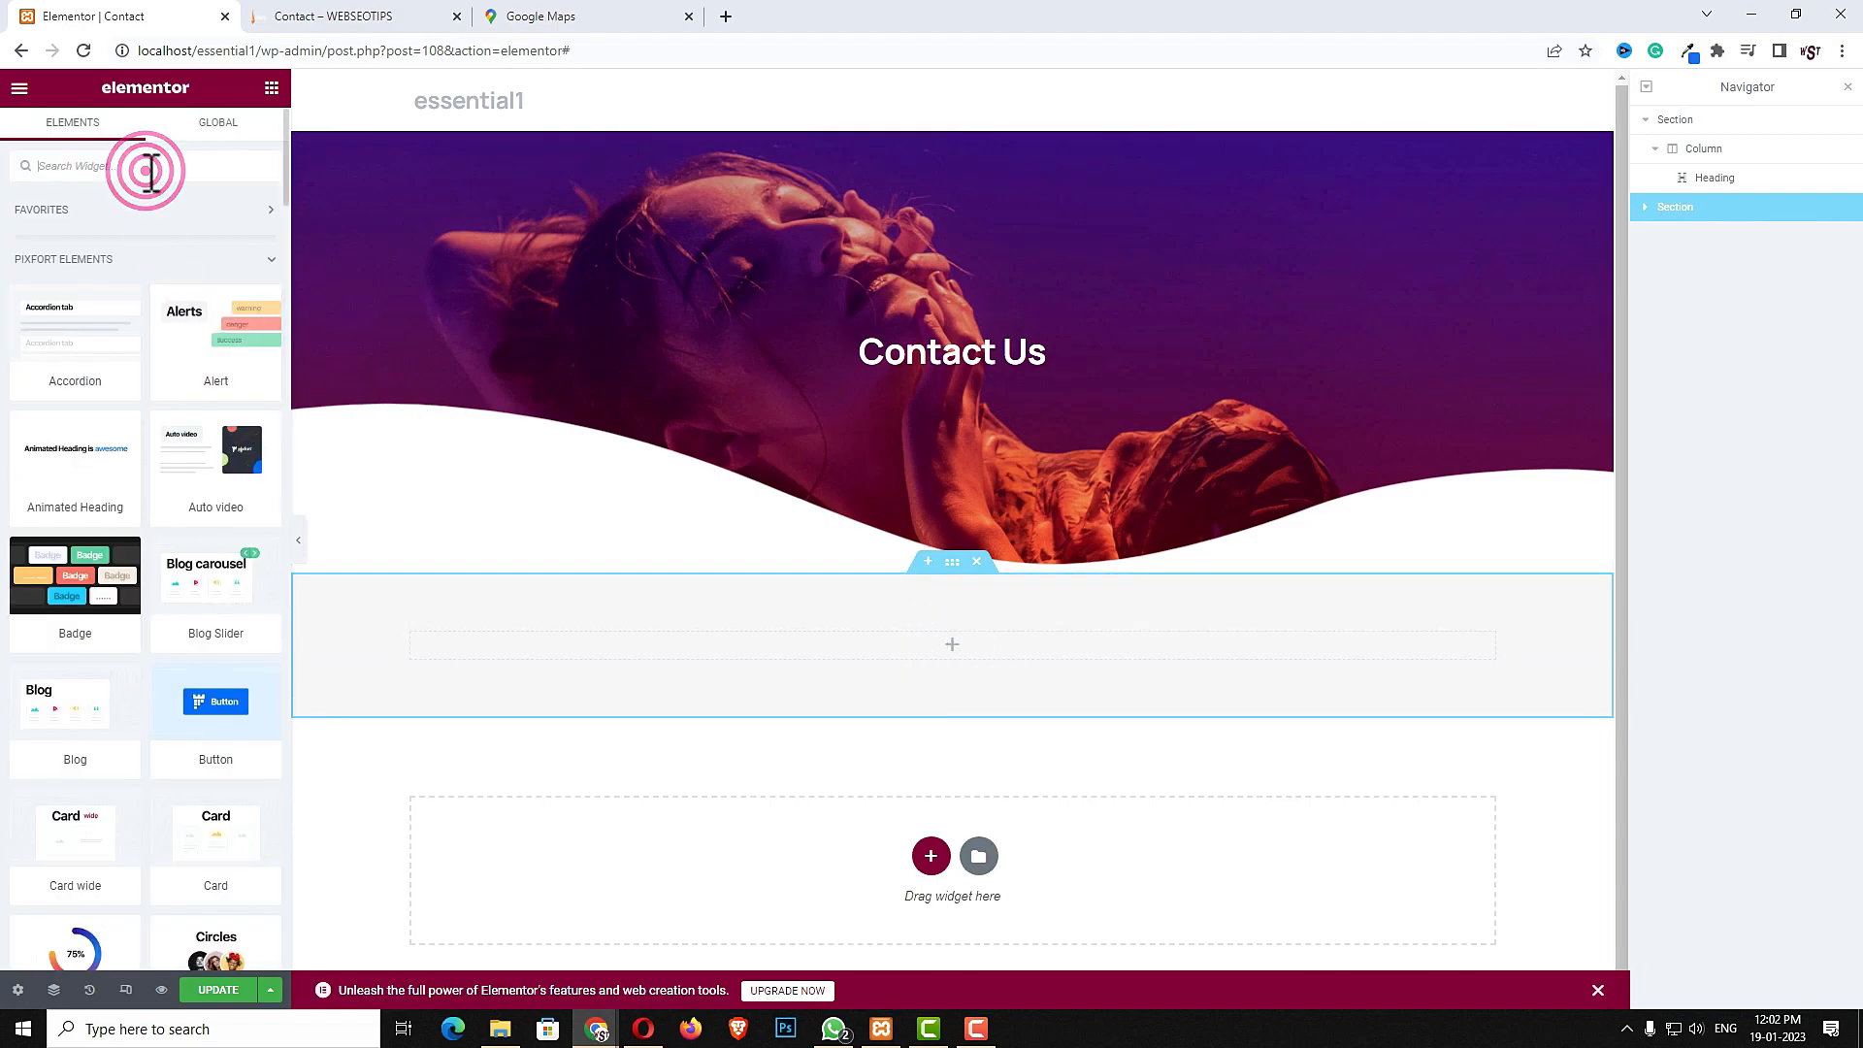
text(inn)
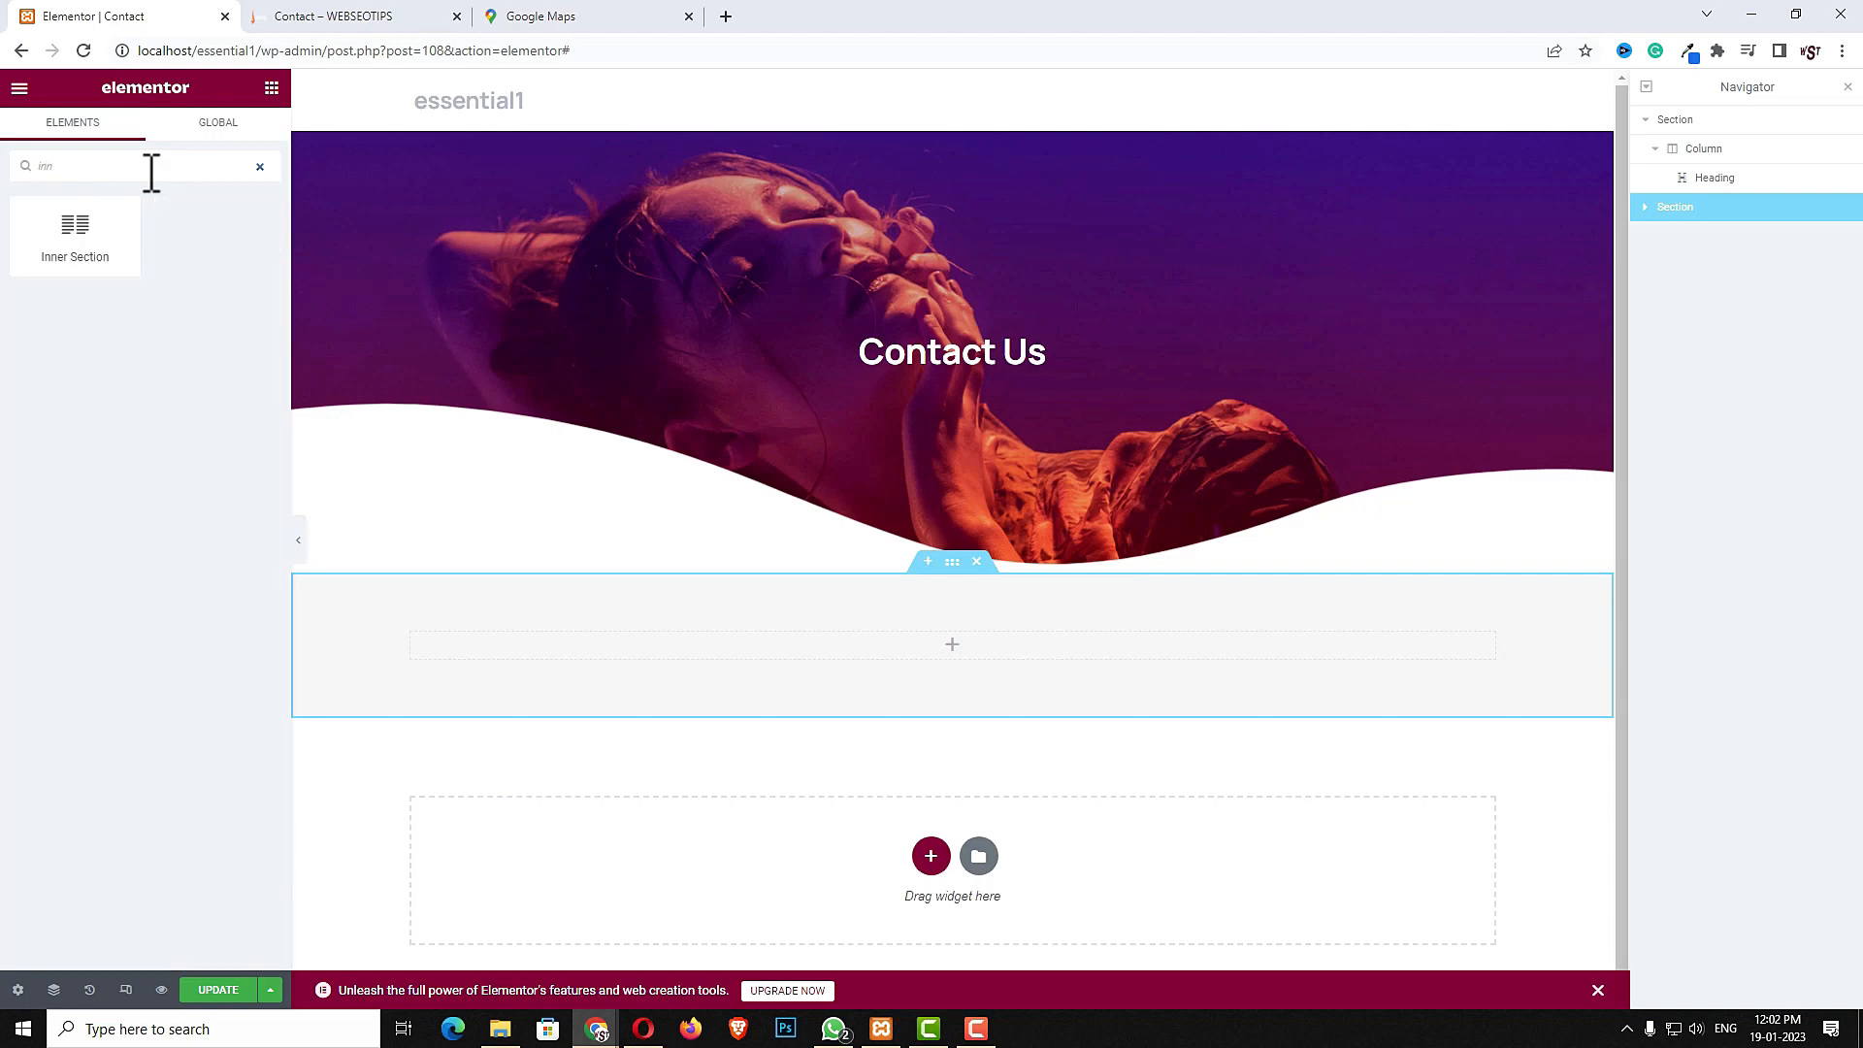
drag(75, 233, 934, 647)
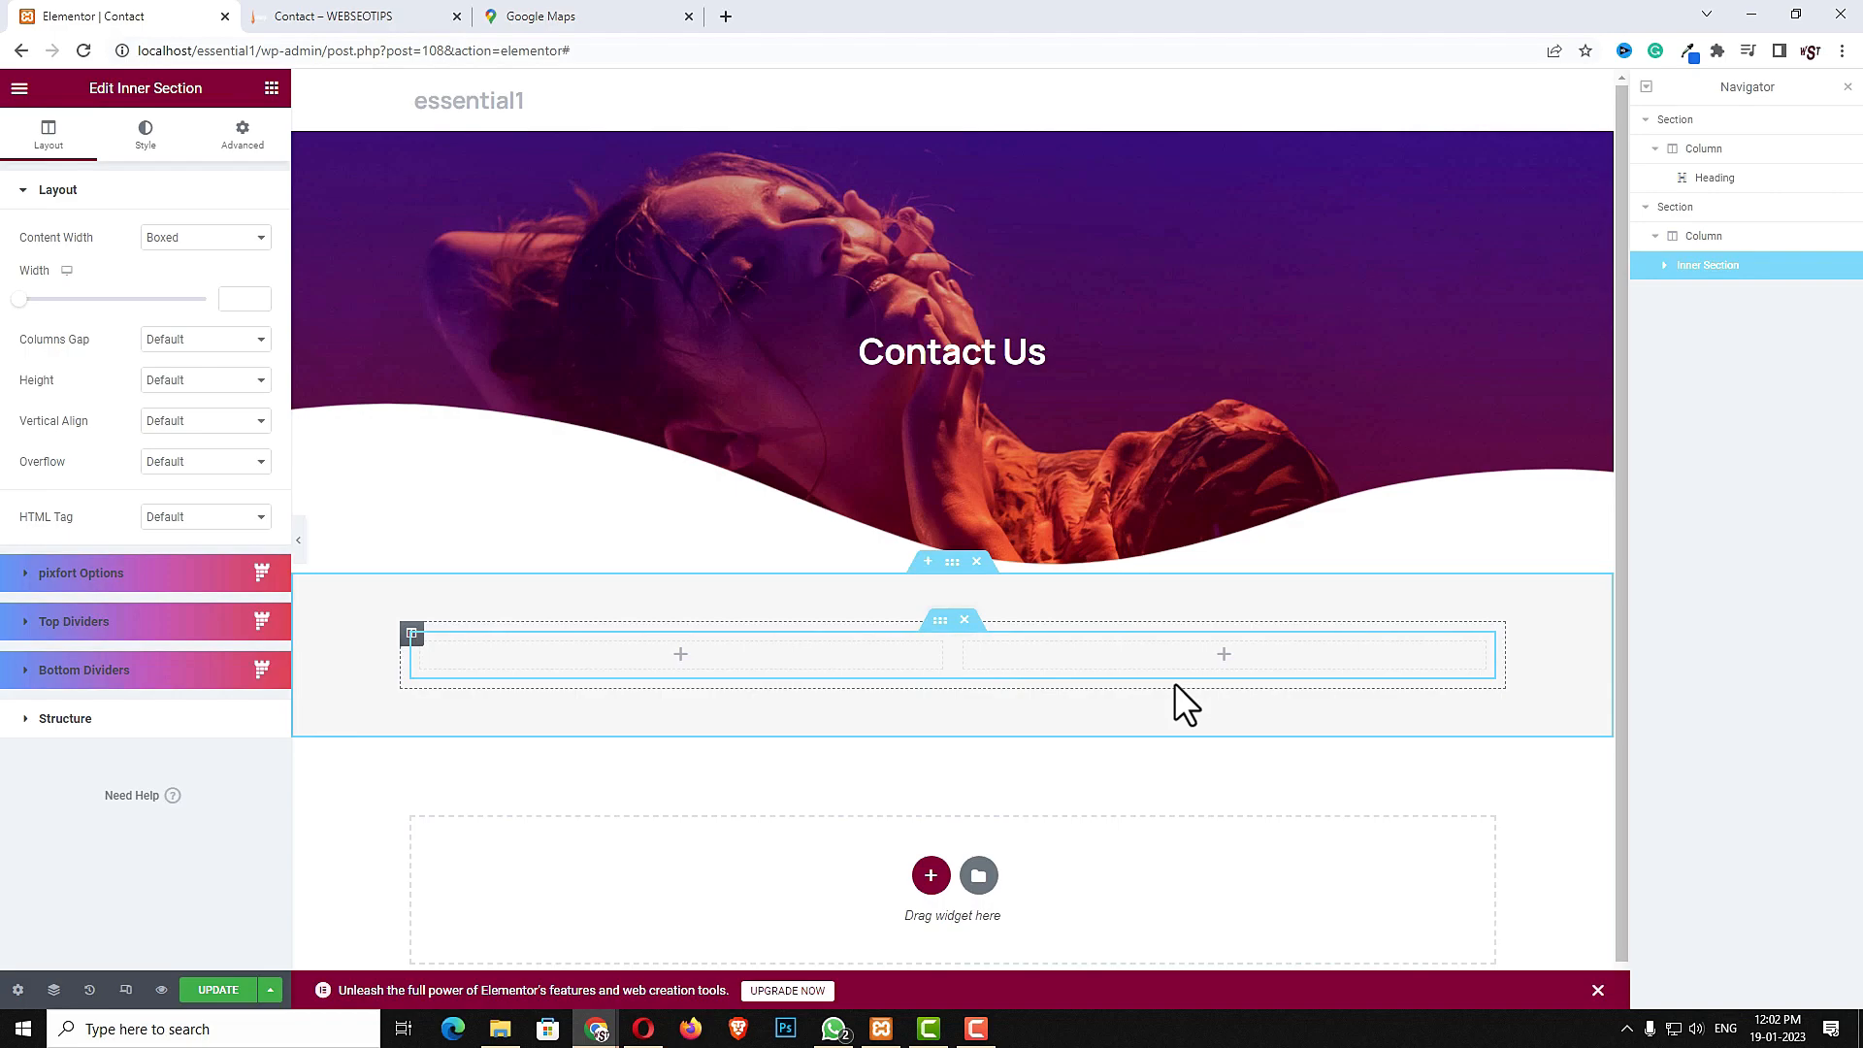
right_click(832, 658)
click(858, 695)
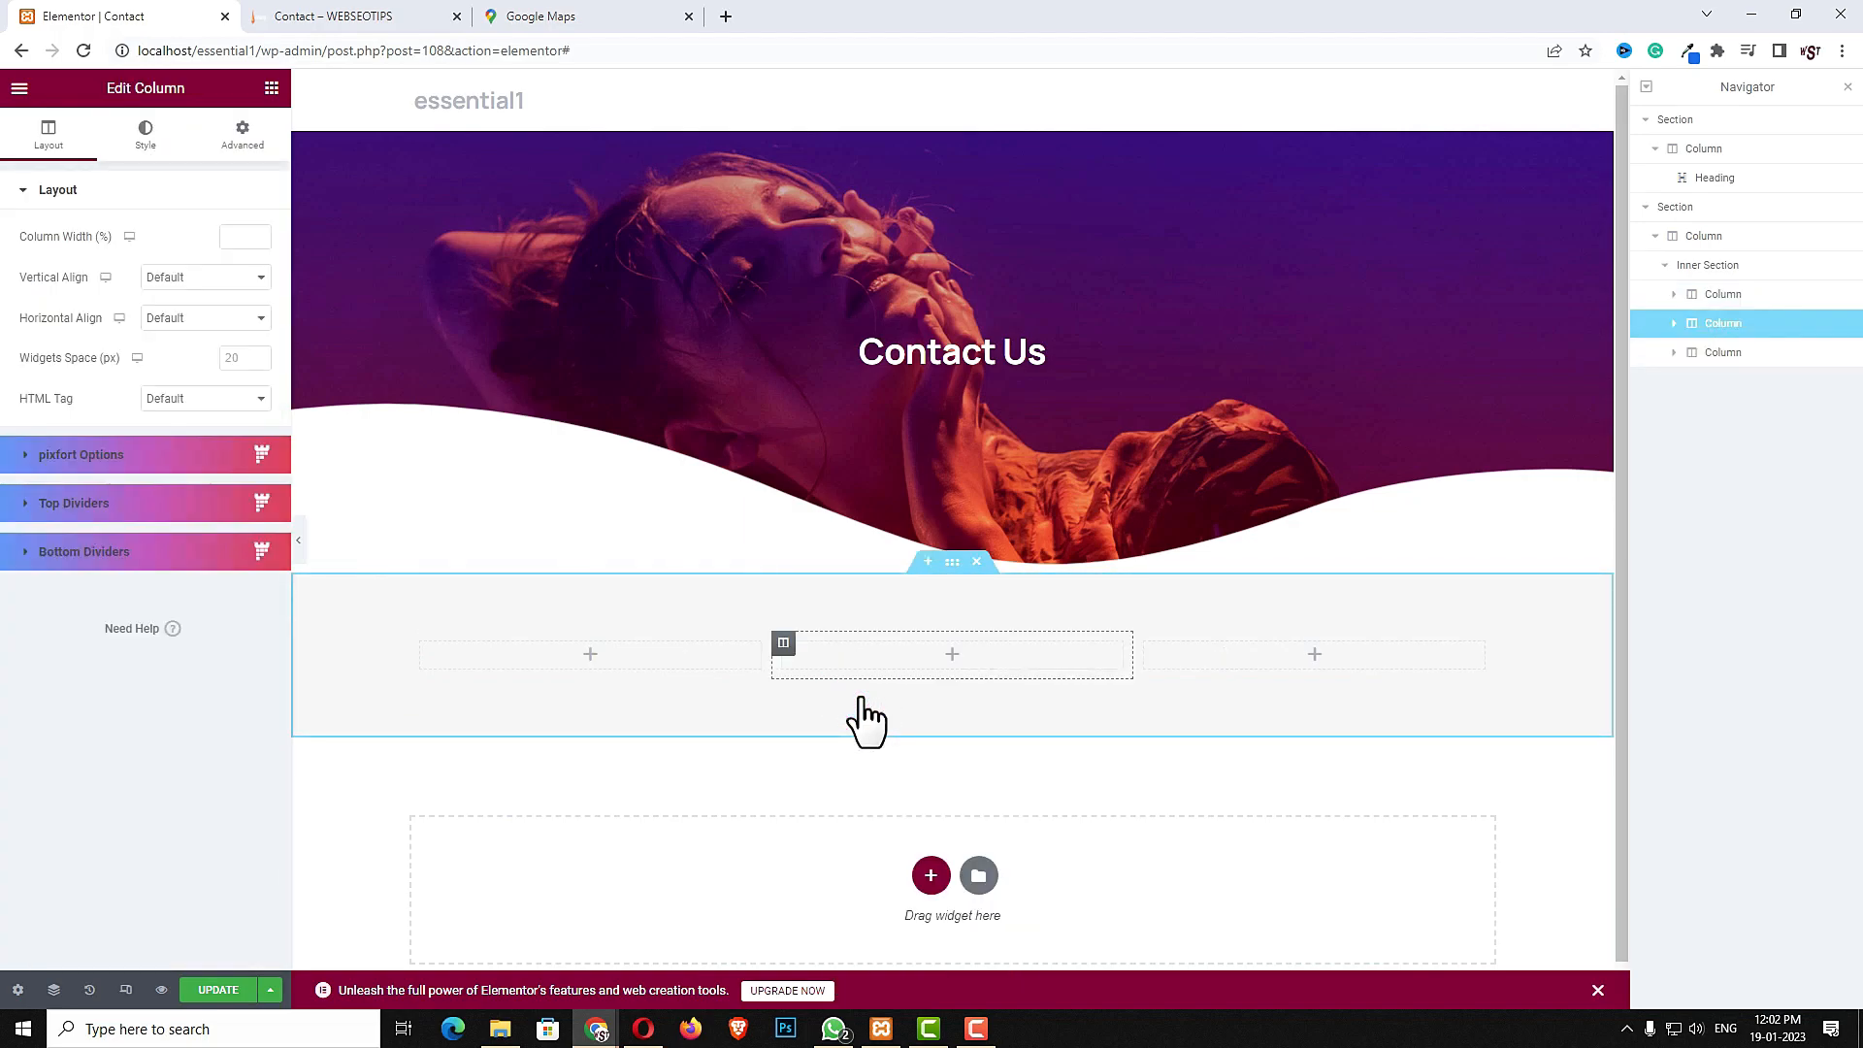
- Add an Icon Box widget into the first column of the inner section
click(588, 658)
click(213, 163)
text(i)
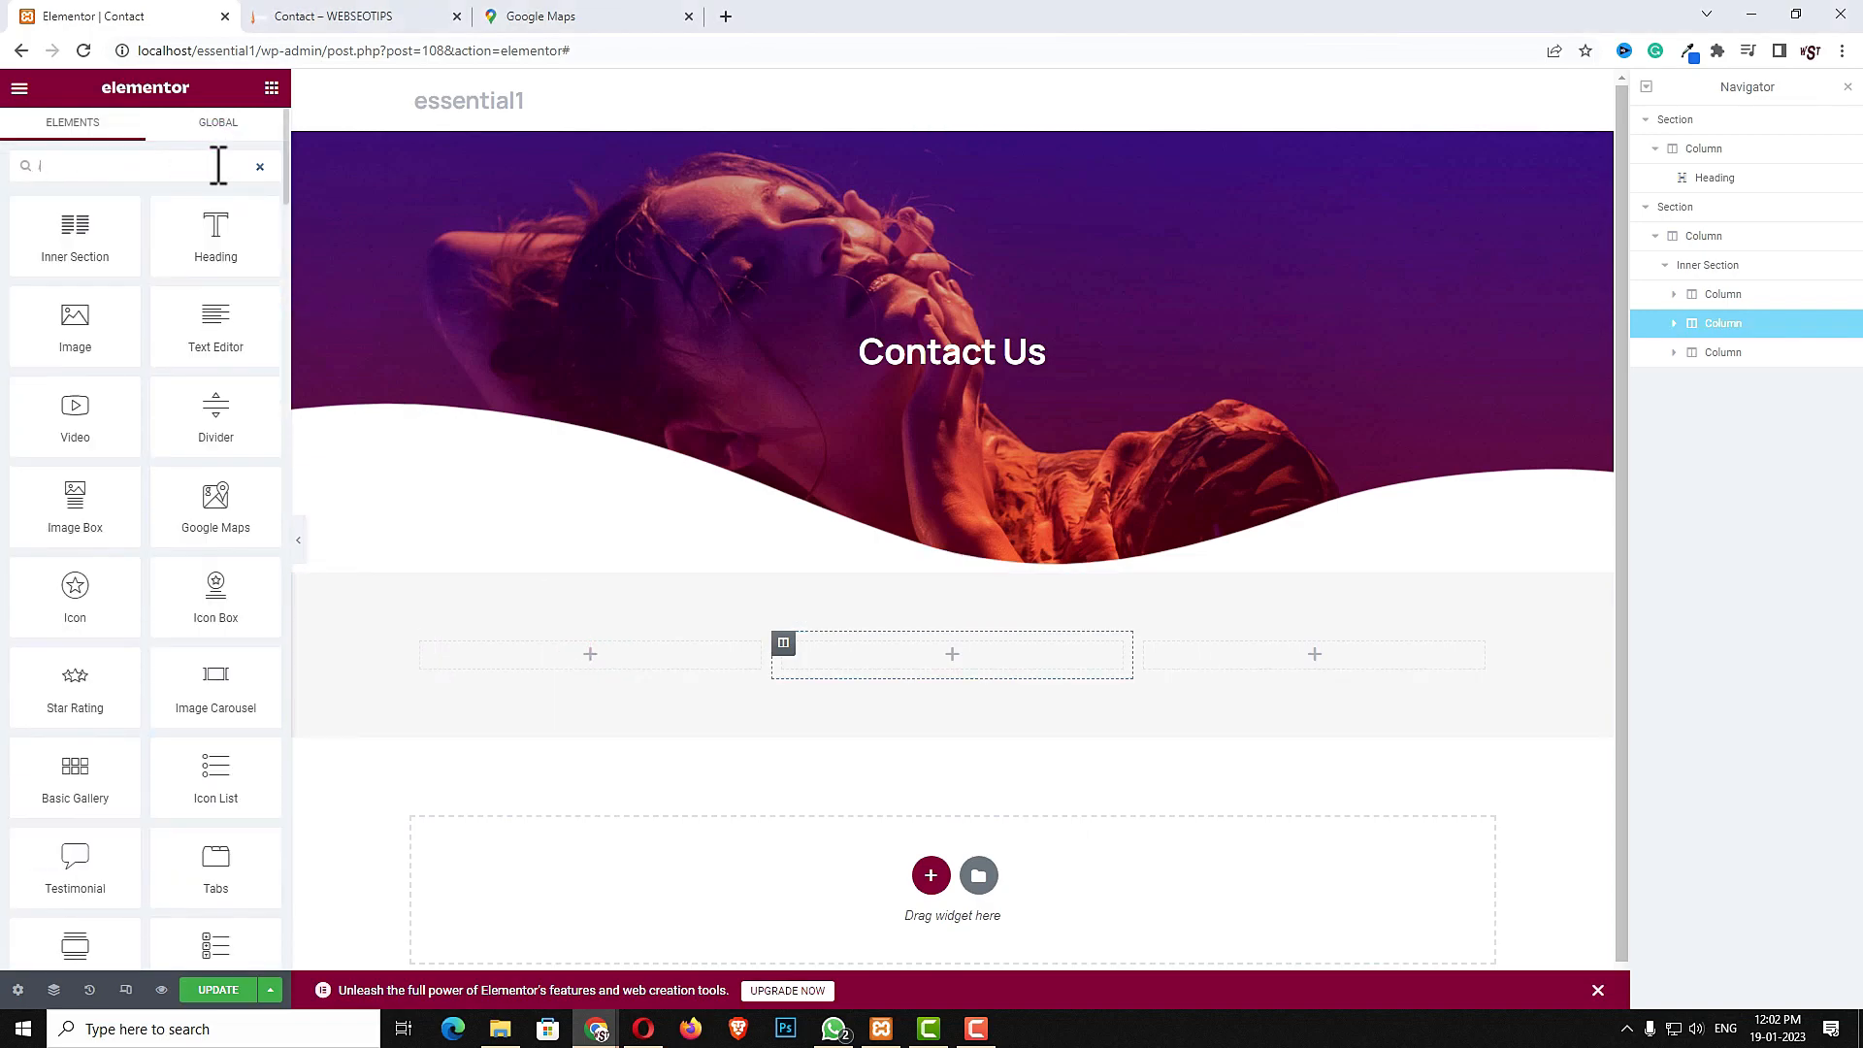
text(con)
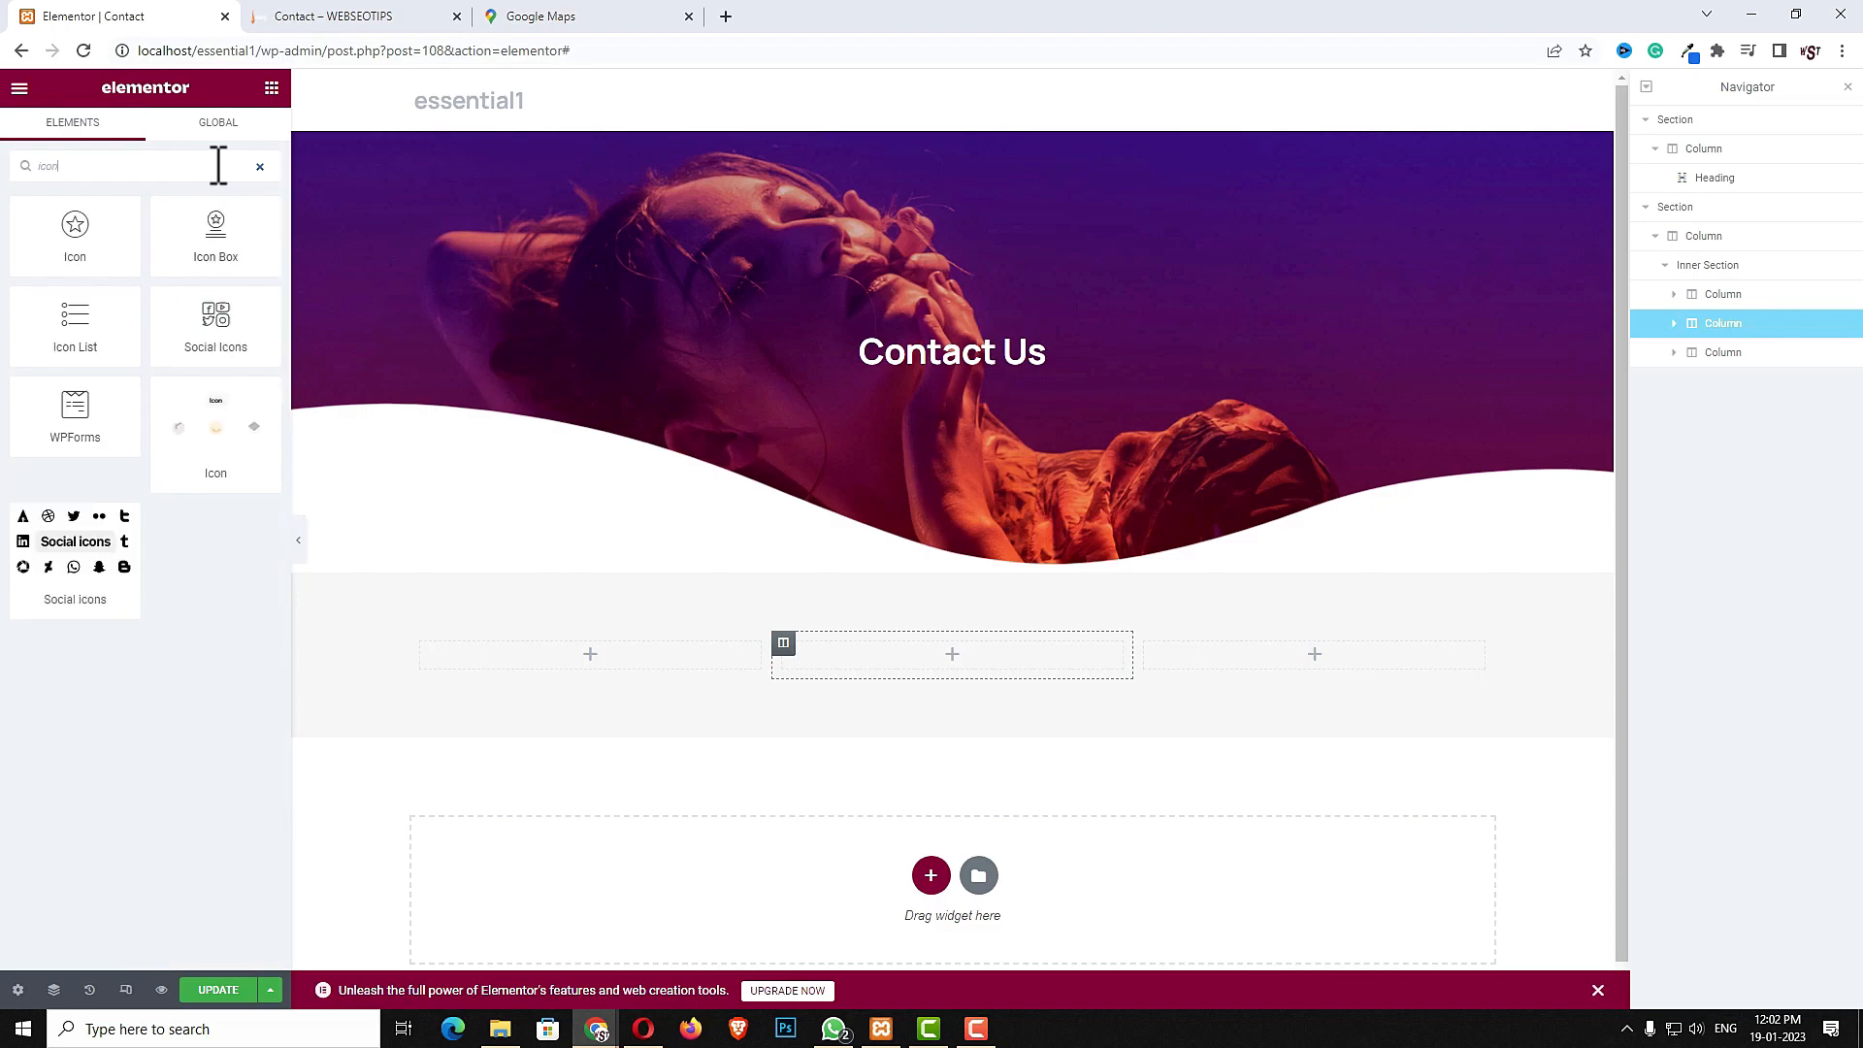
drag(233, 229, 611, 679)
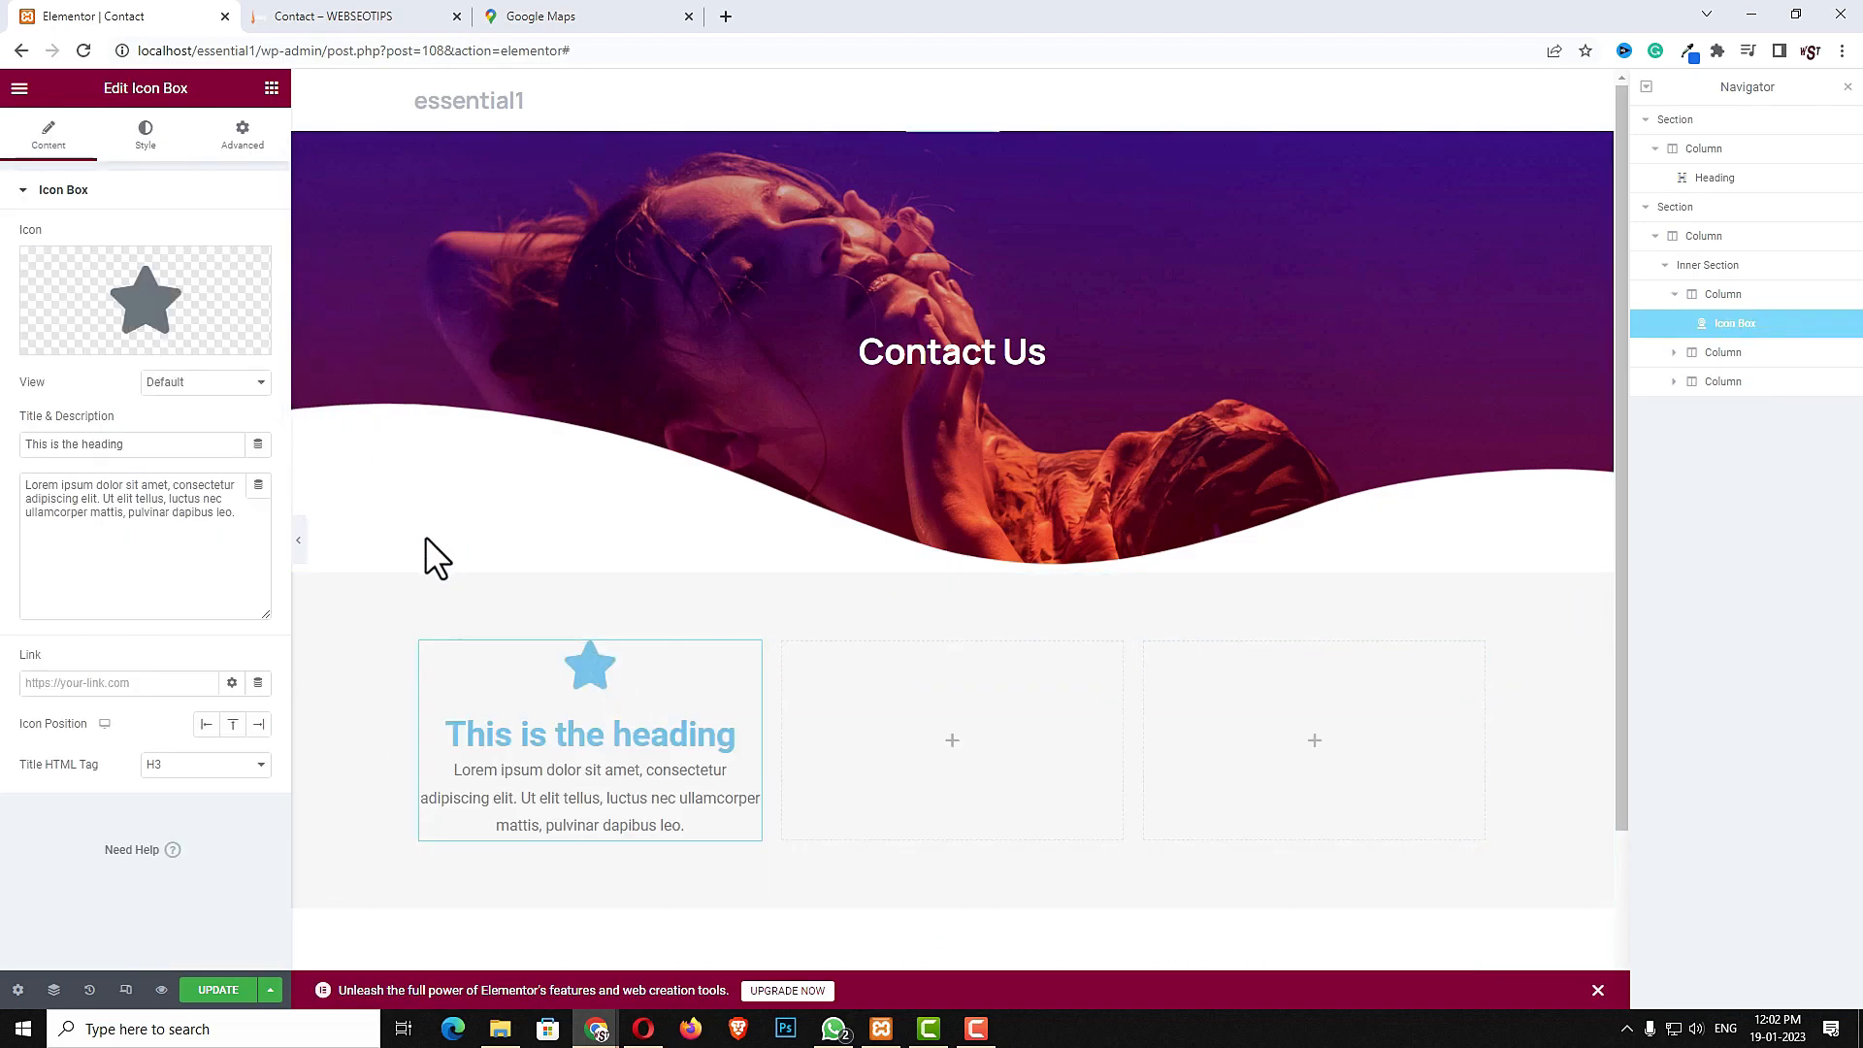
- Replace the icon box's icon with a phone icon from the icon library
click(233, 311)
click(966, 242)
text(pho)
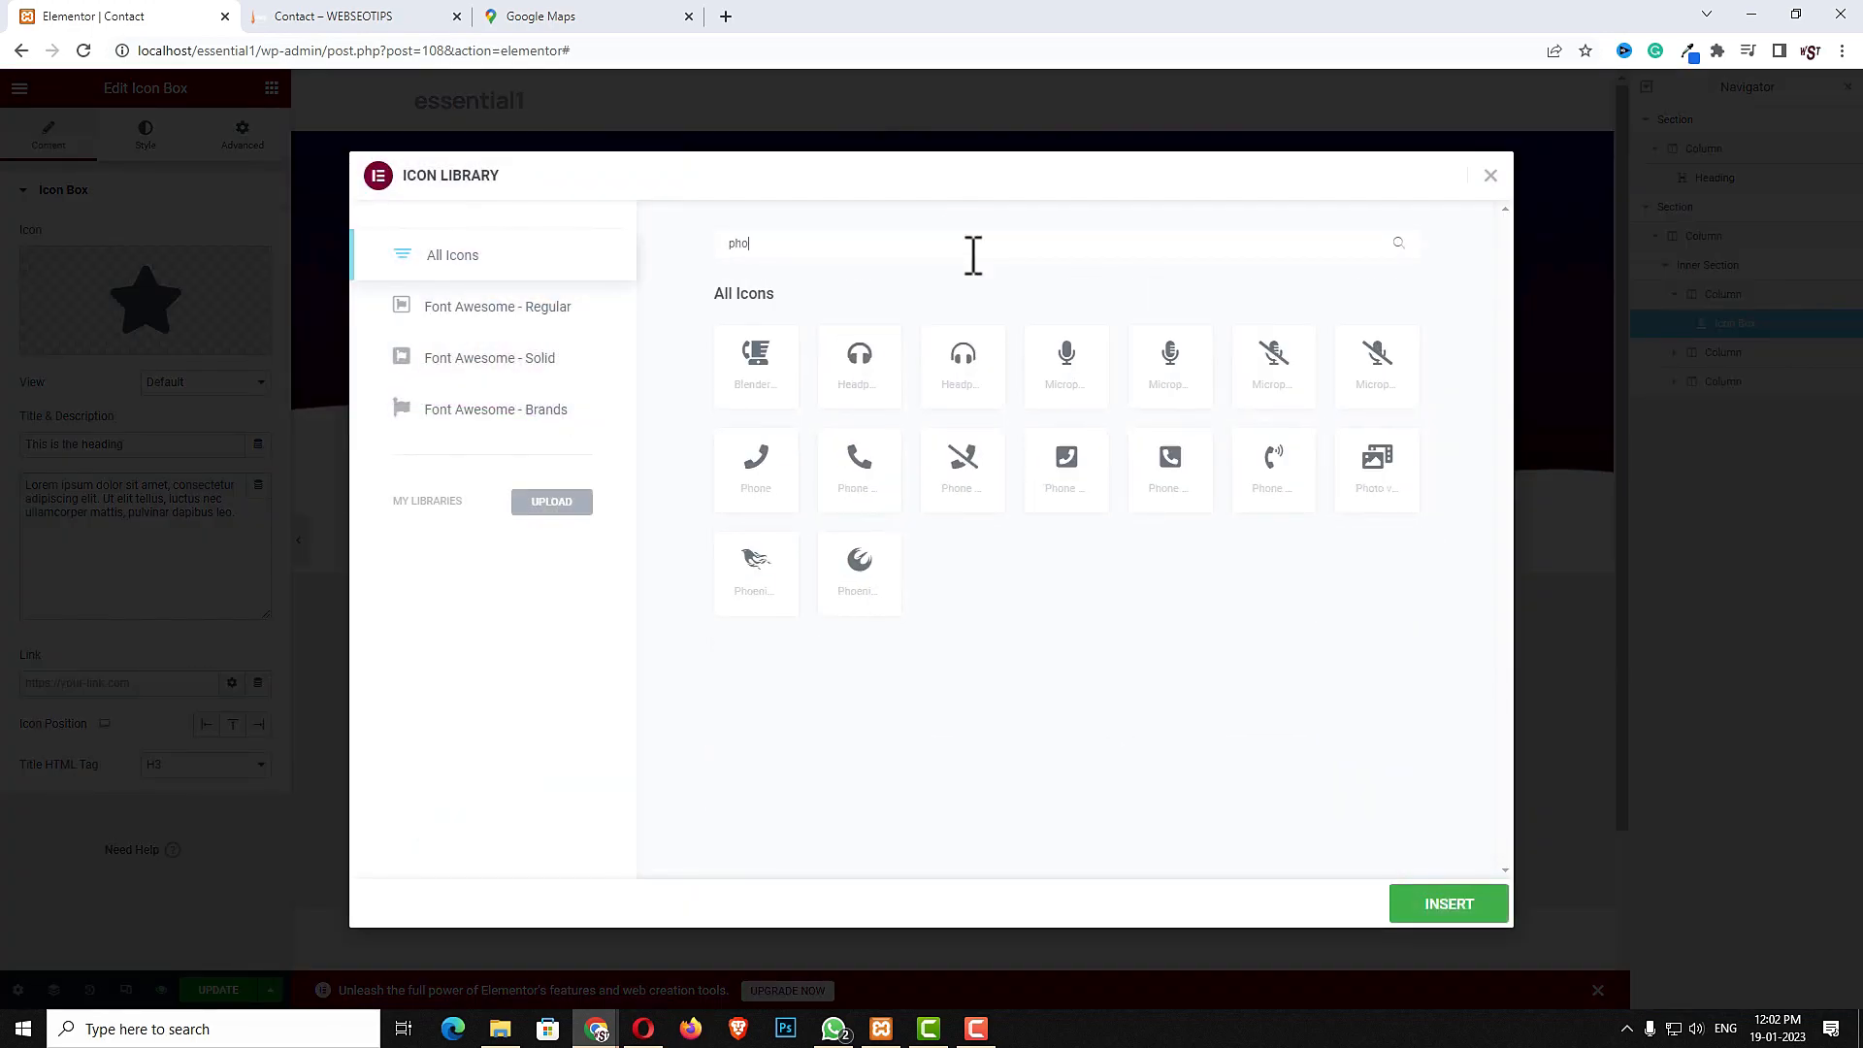
click(860, 455)
click(1460, 905)
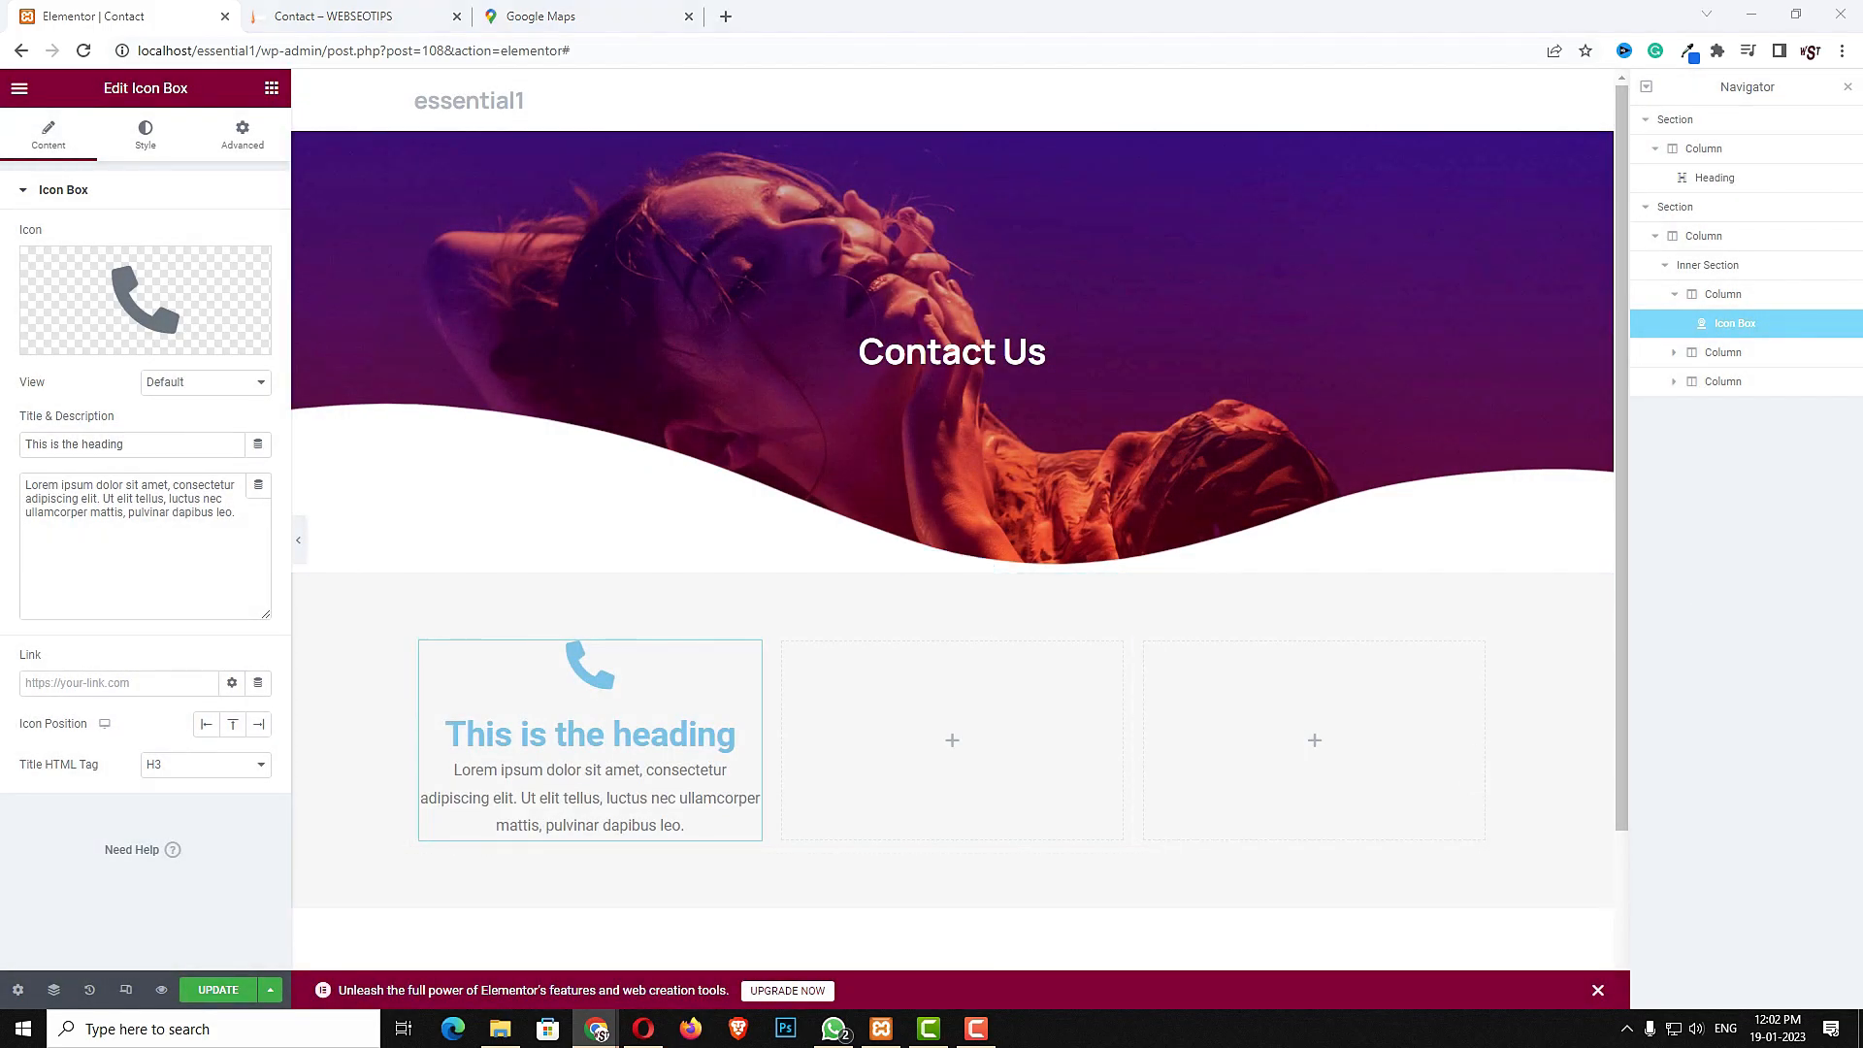
- Set the icon box title to Call Us Today and paste the contact phone number as its description
triple_click(158, 443)
text(Call Us Today)
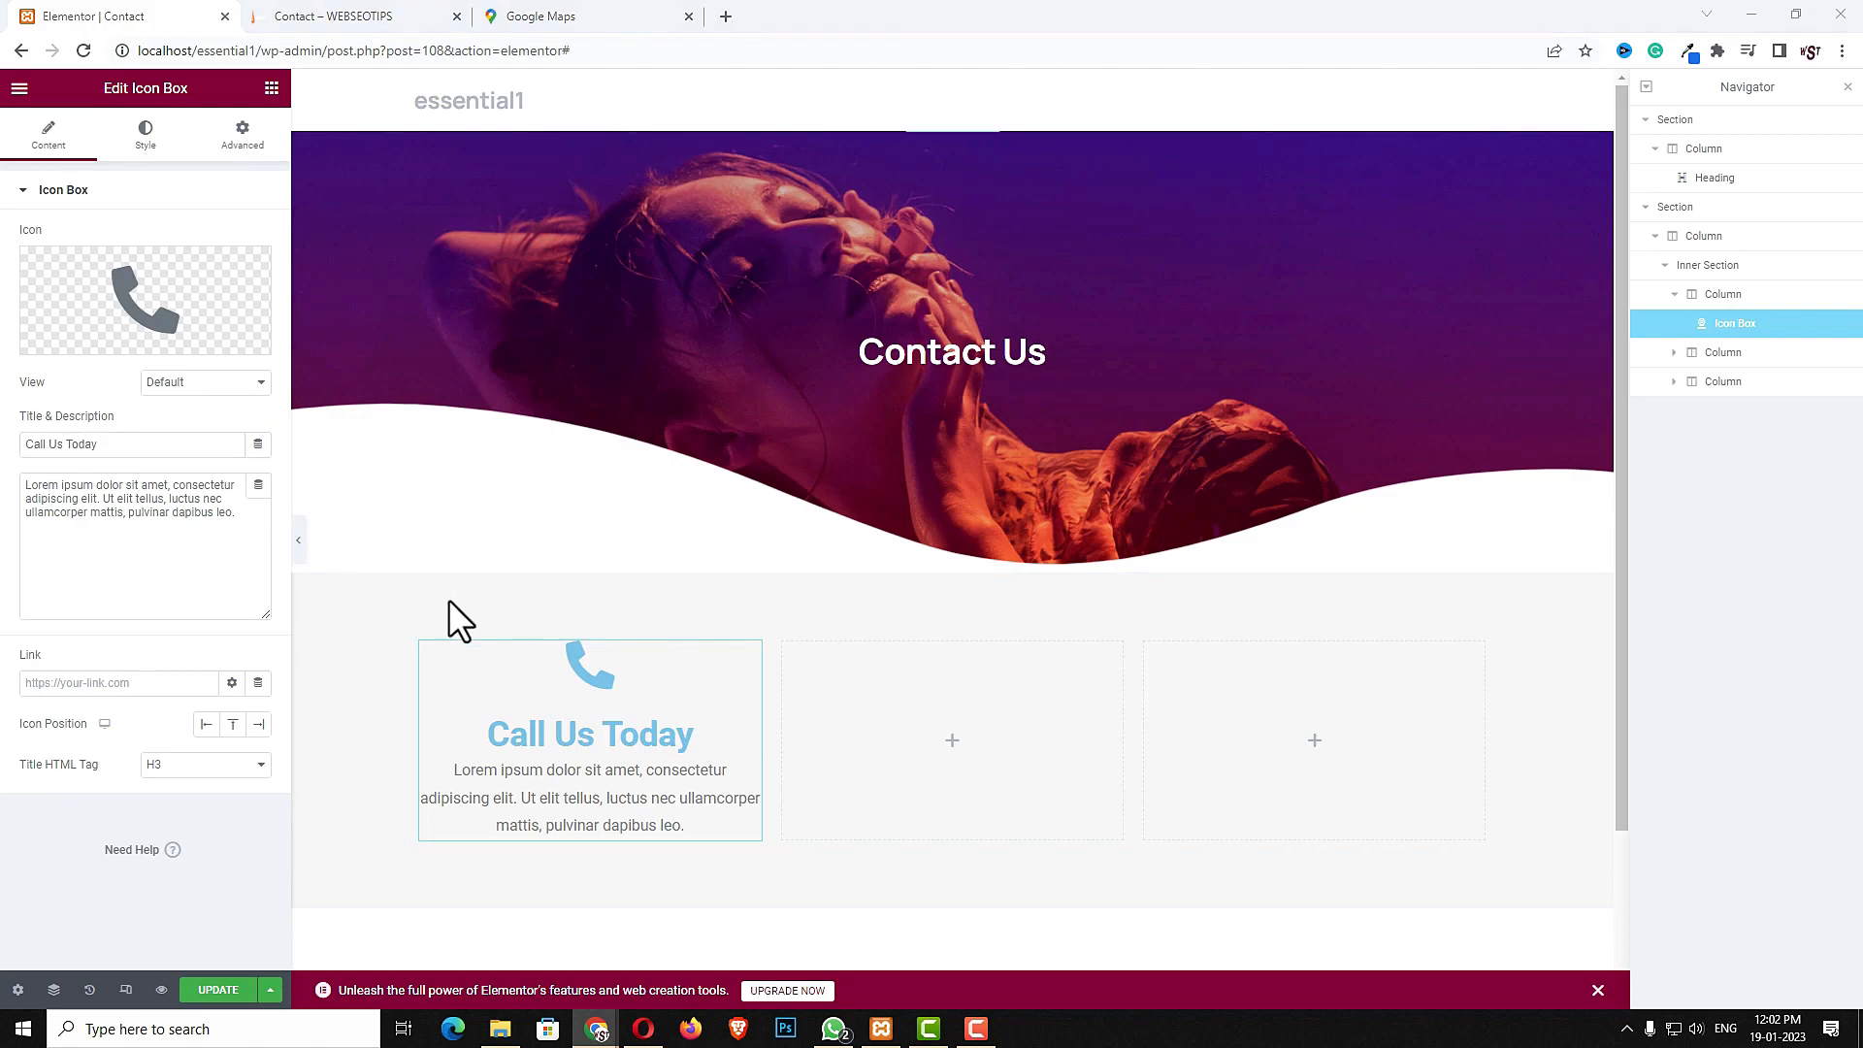
triple_click(210, 580)
key(ctrl+v)
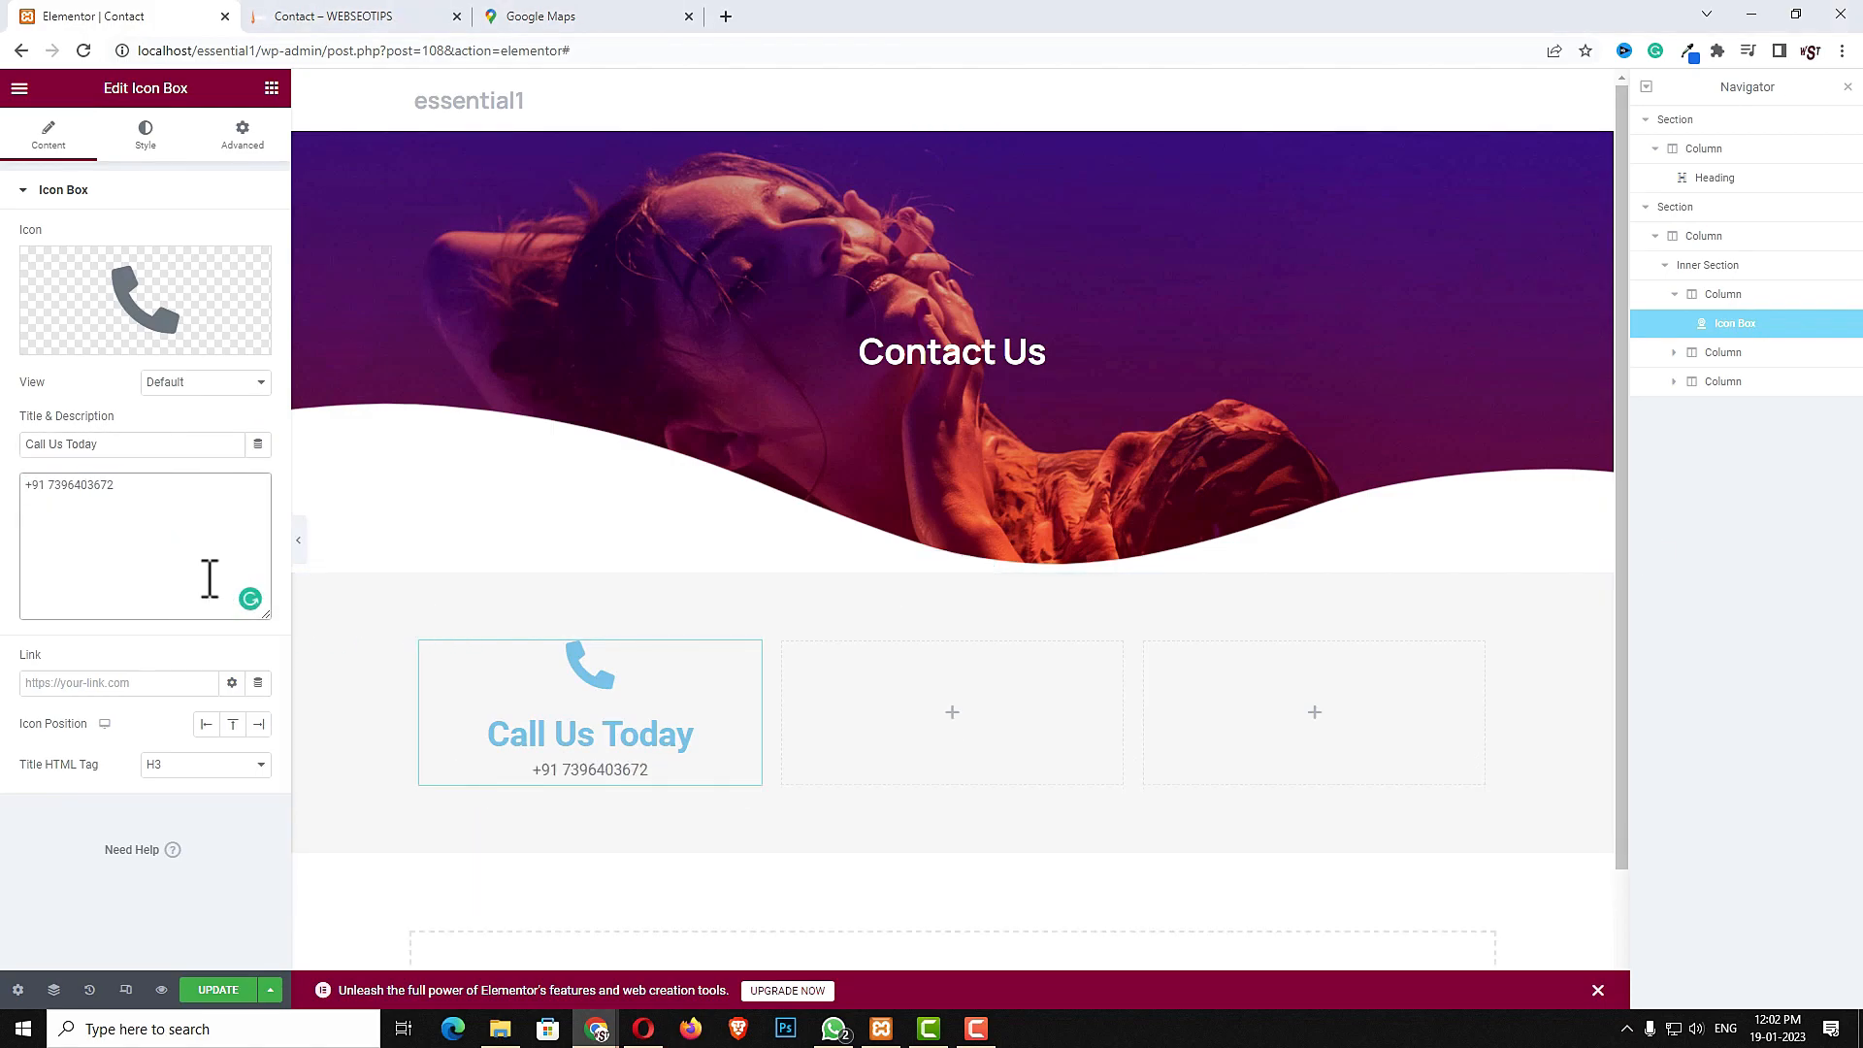
- Position the icon on the left and style it with primary color #0010FF and size 30
click(206, 724)
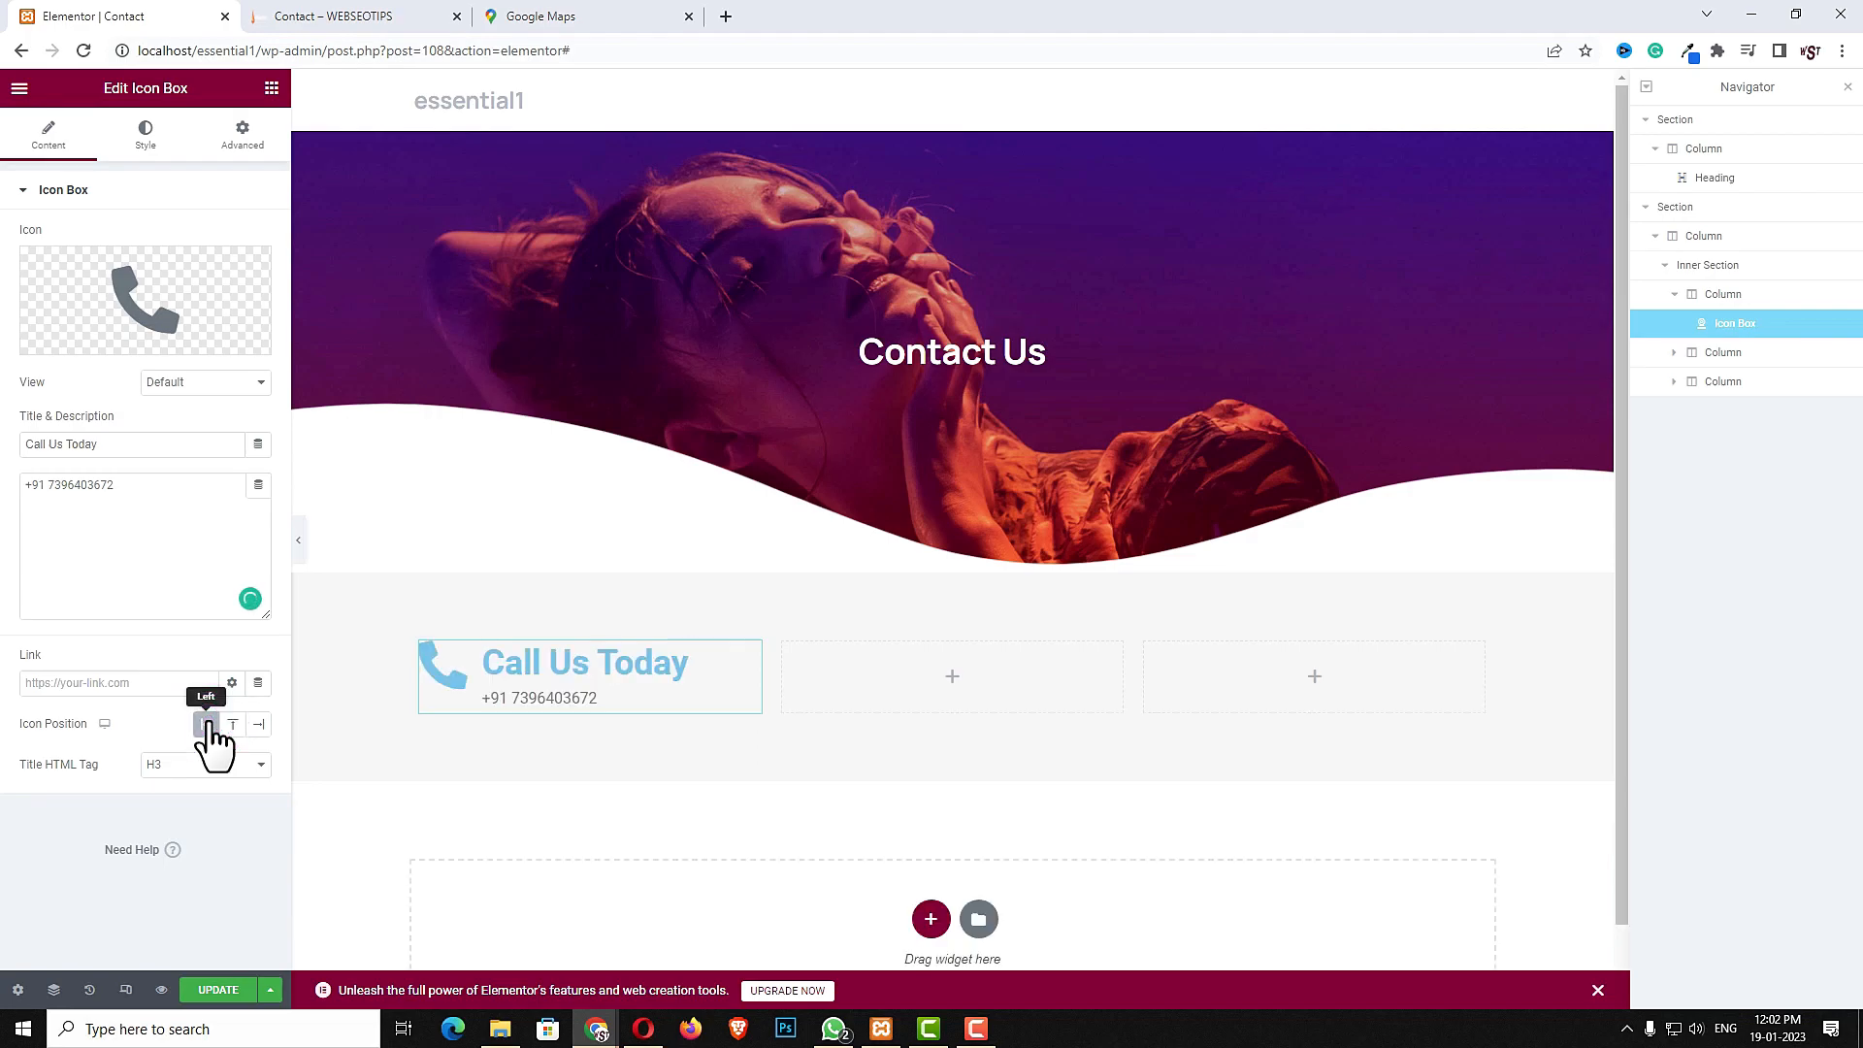
click(145, 136)
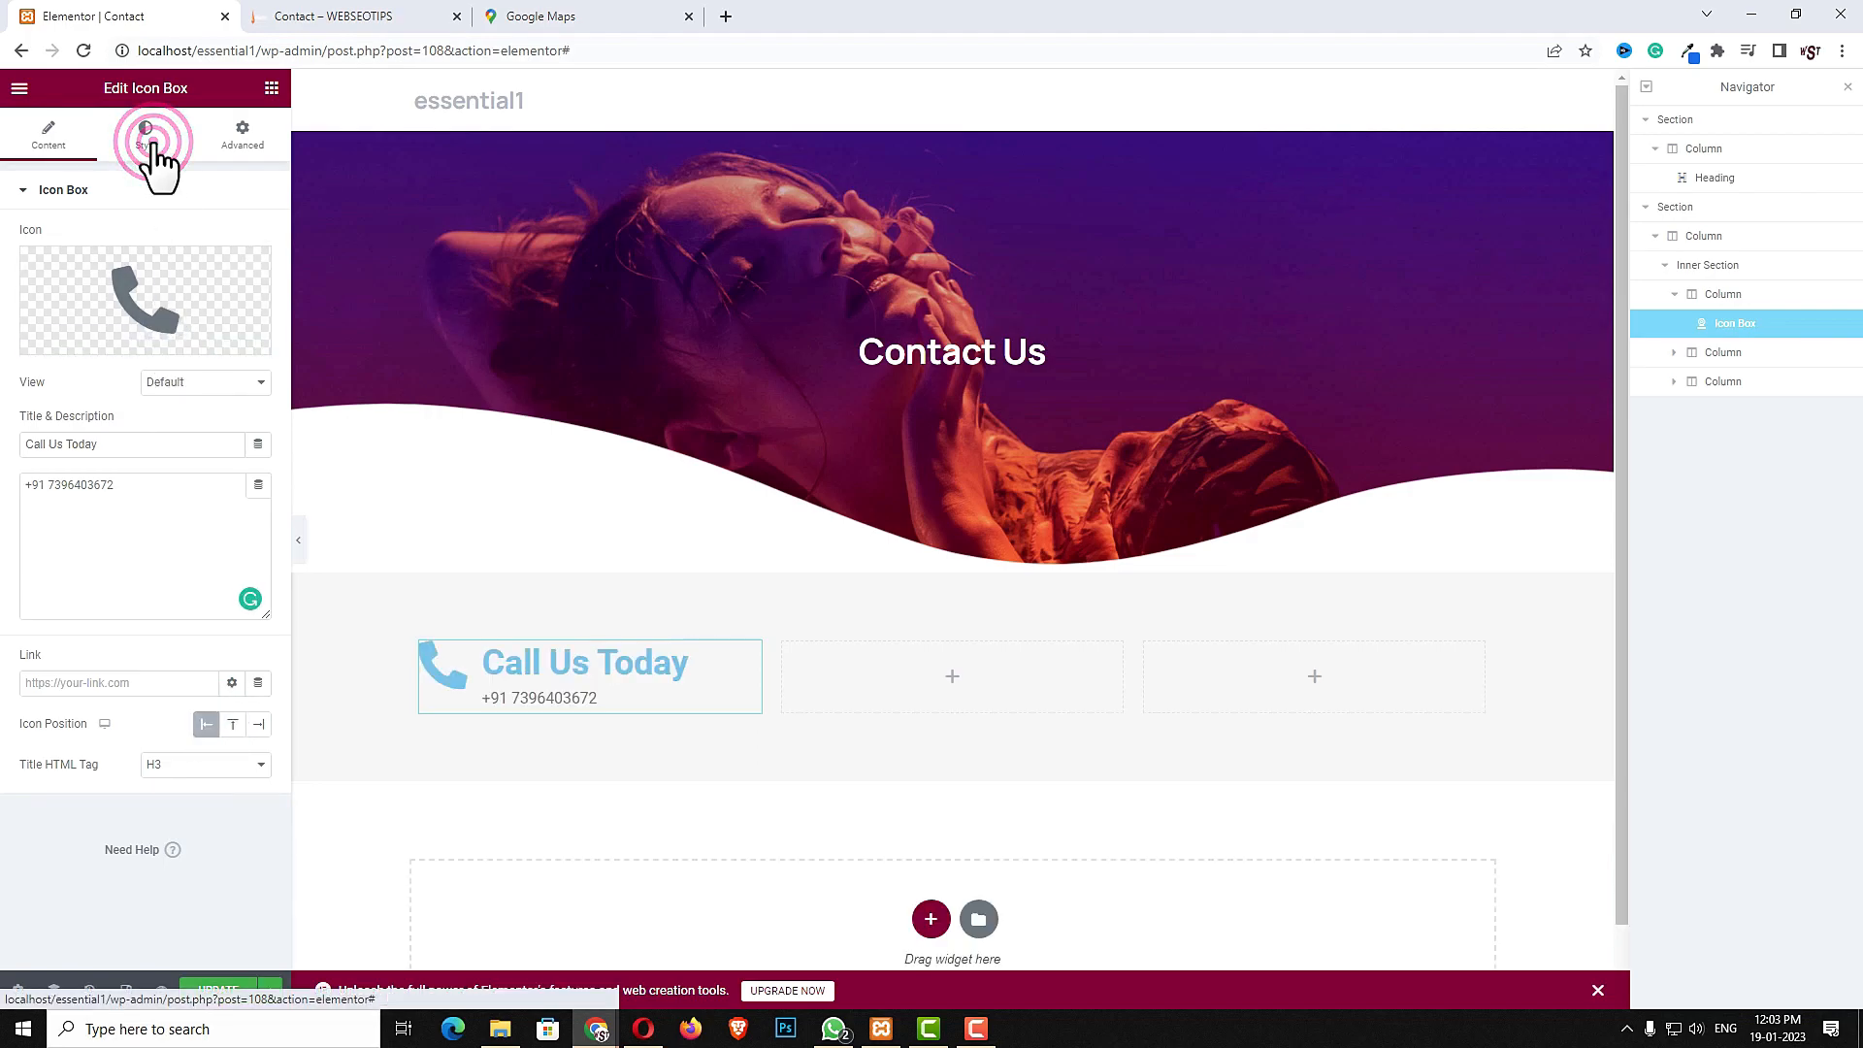
click(258, 279)
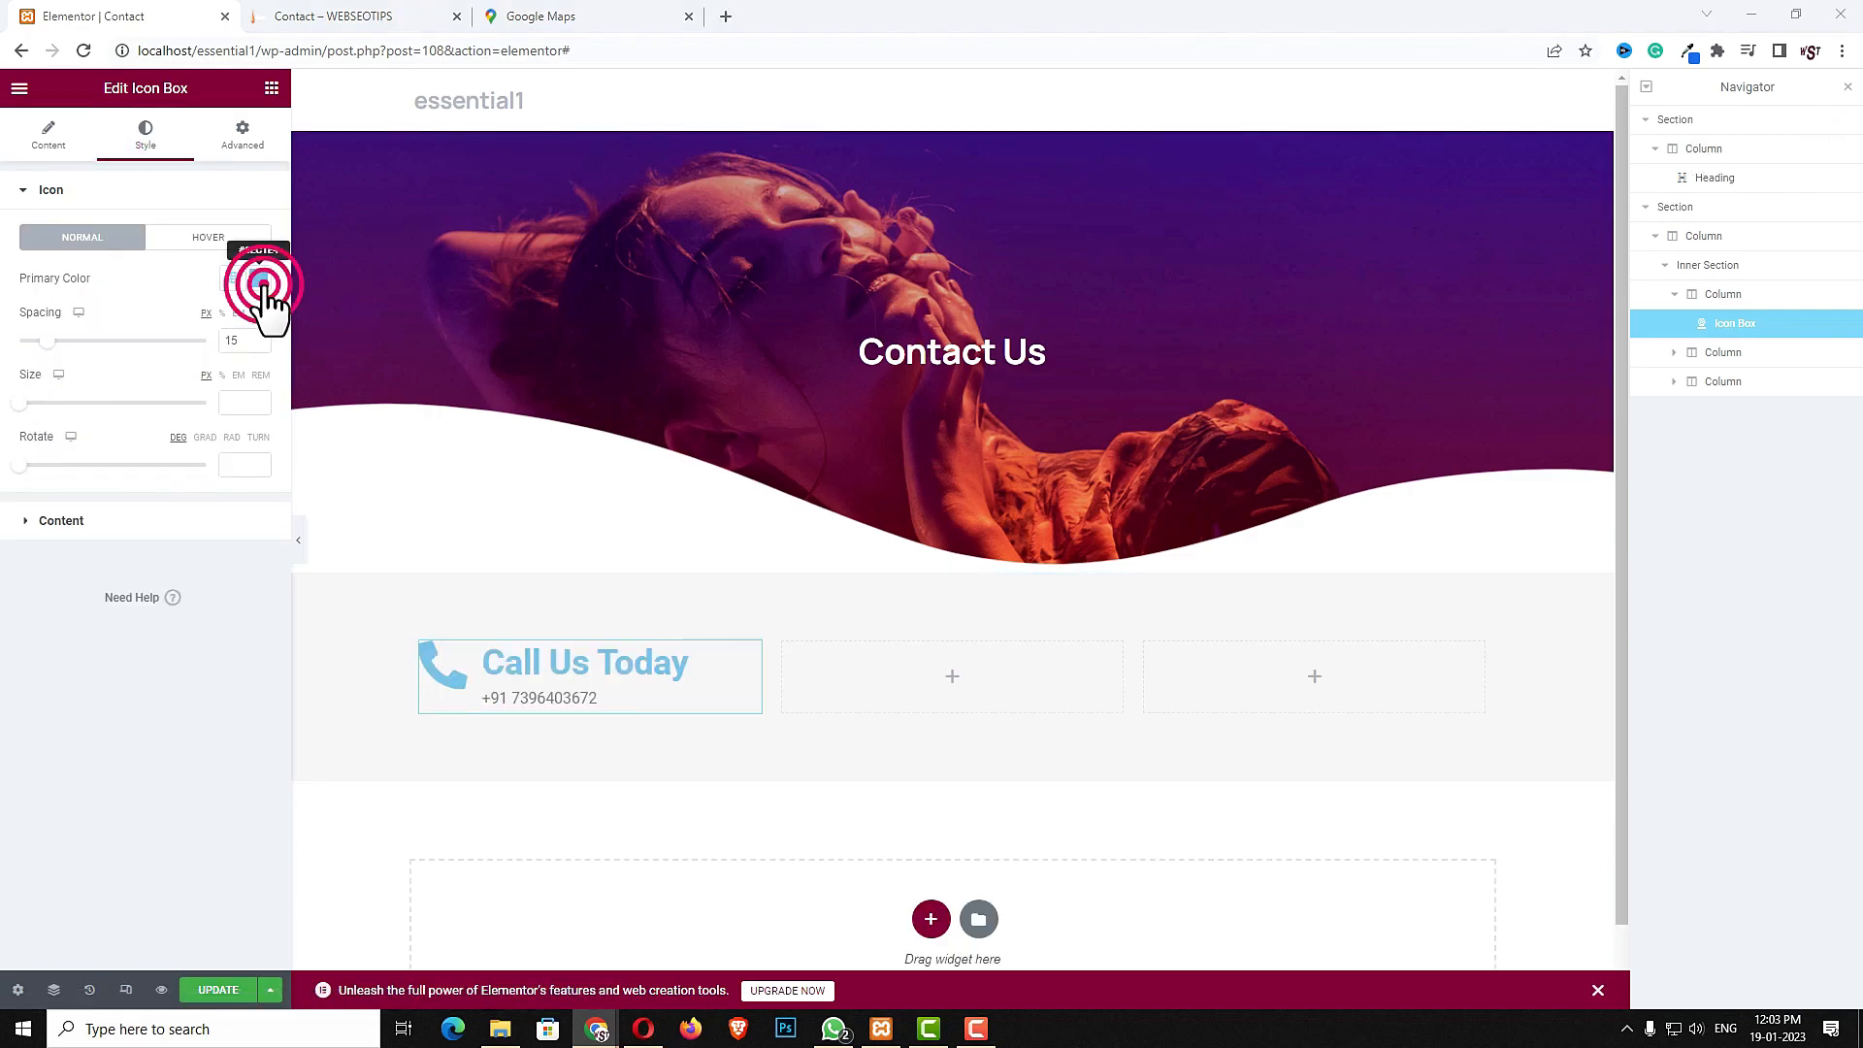
text(#0010FF)
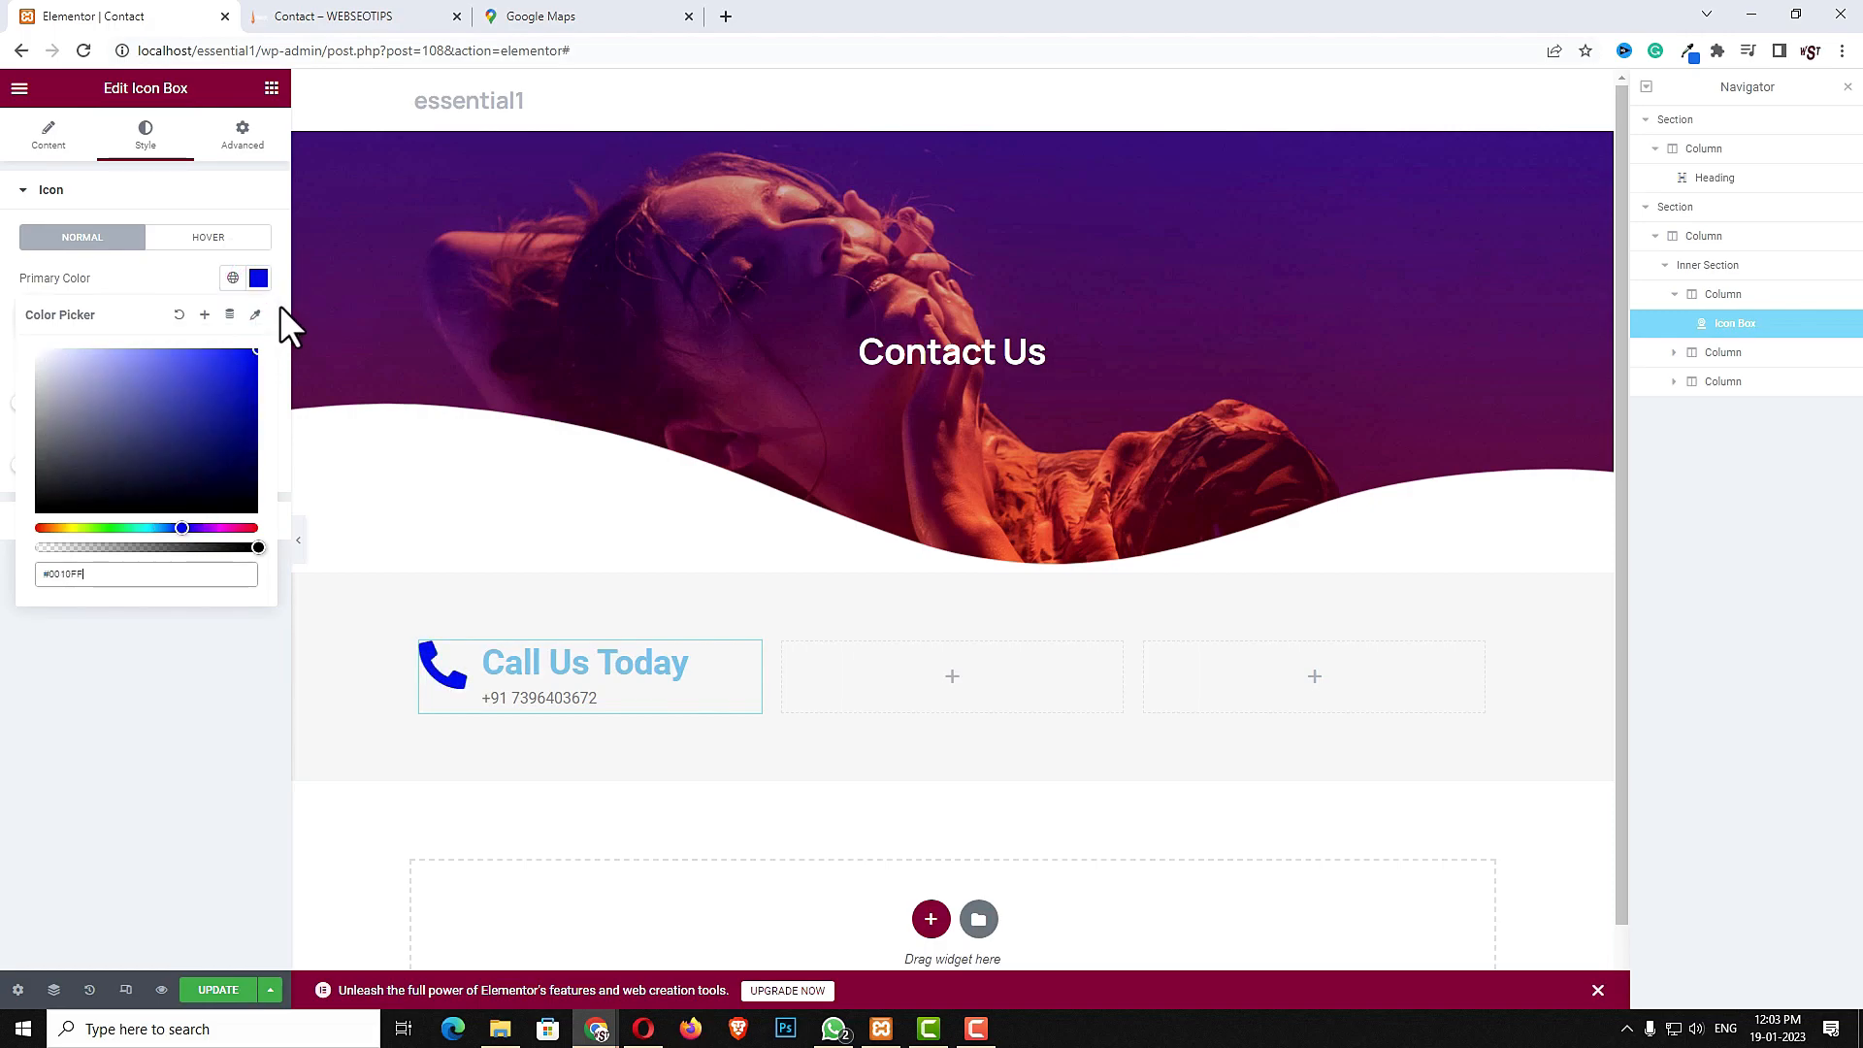
click(142, 742)
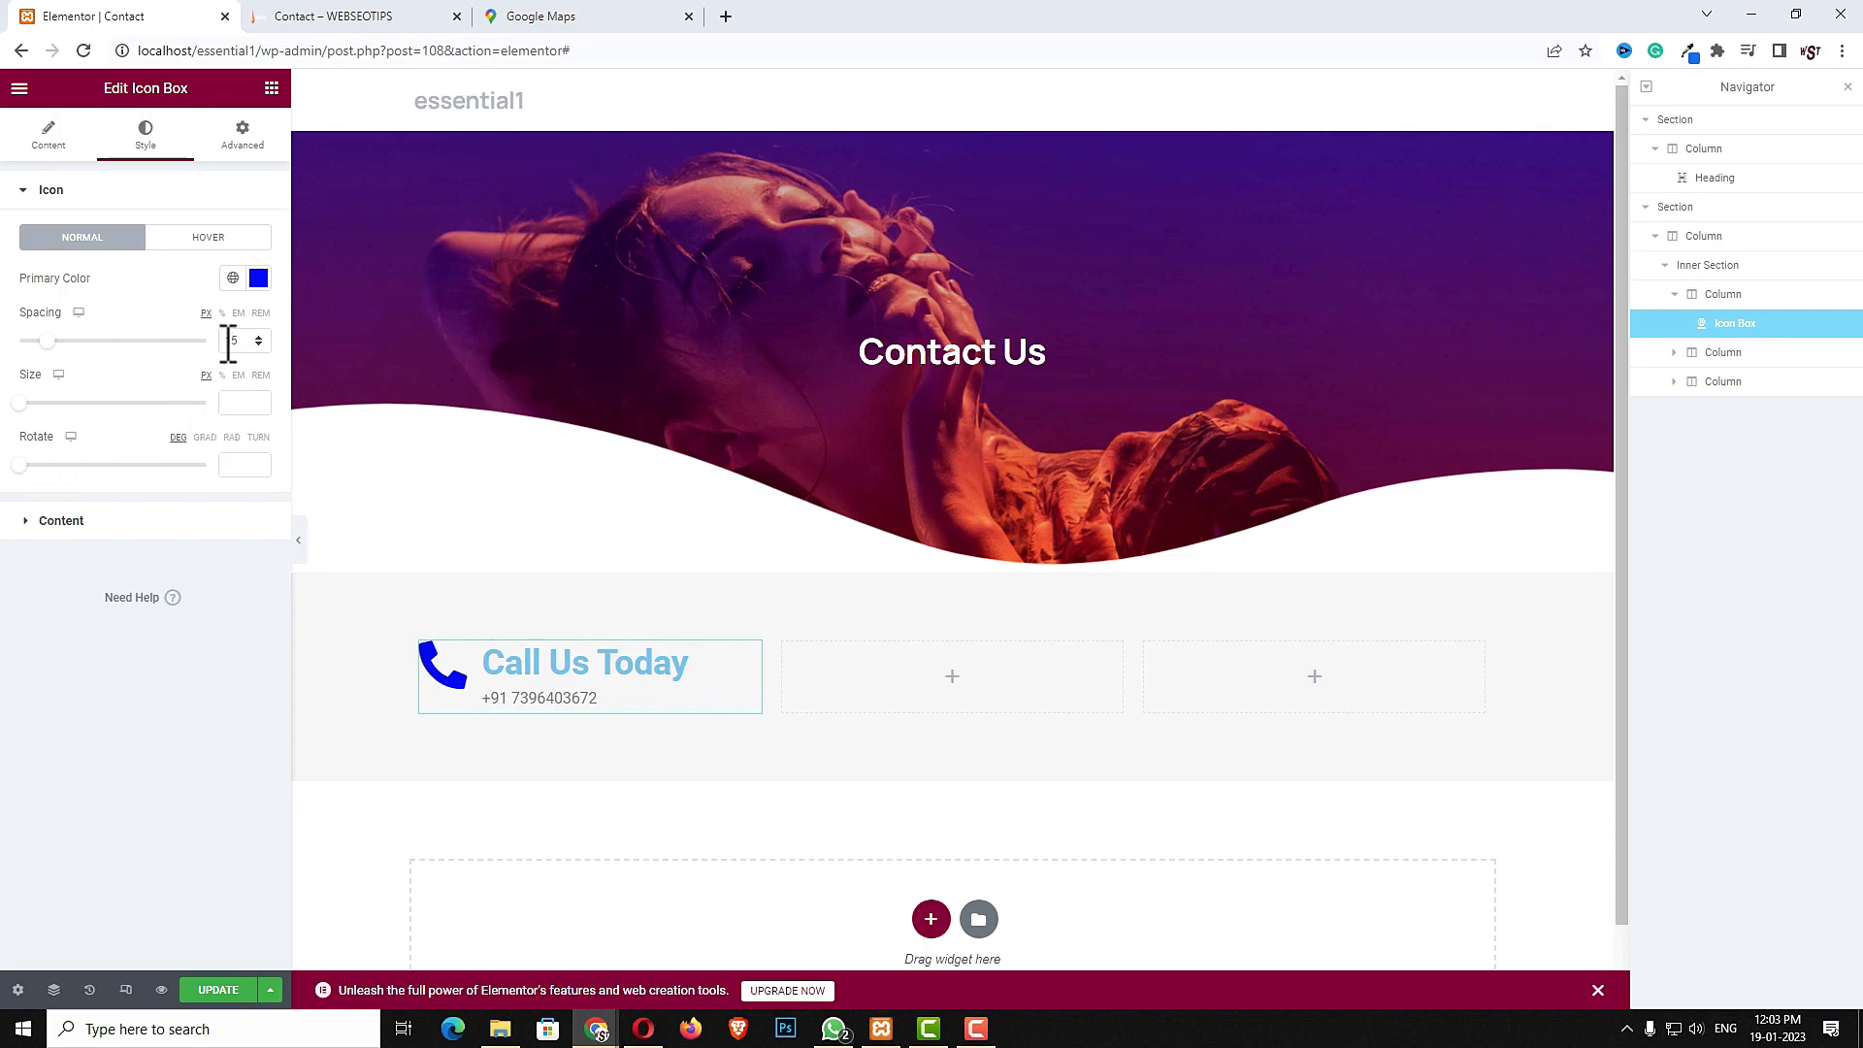
click(235, 404)
text(30)
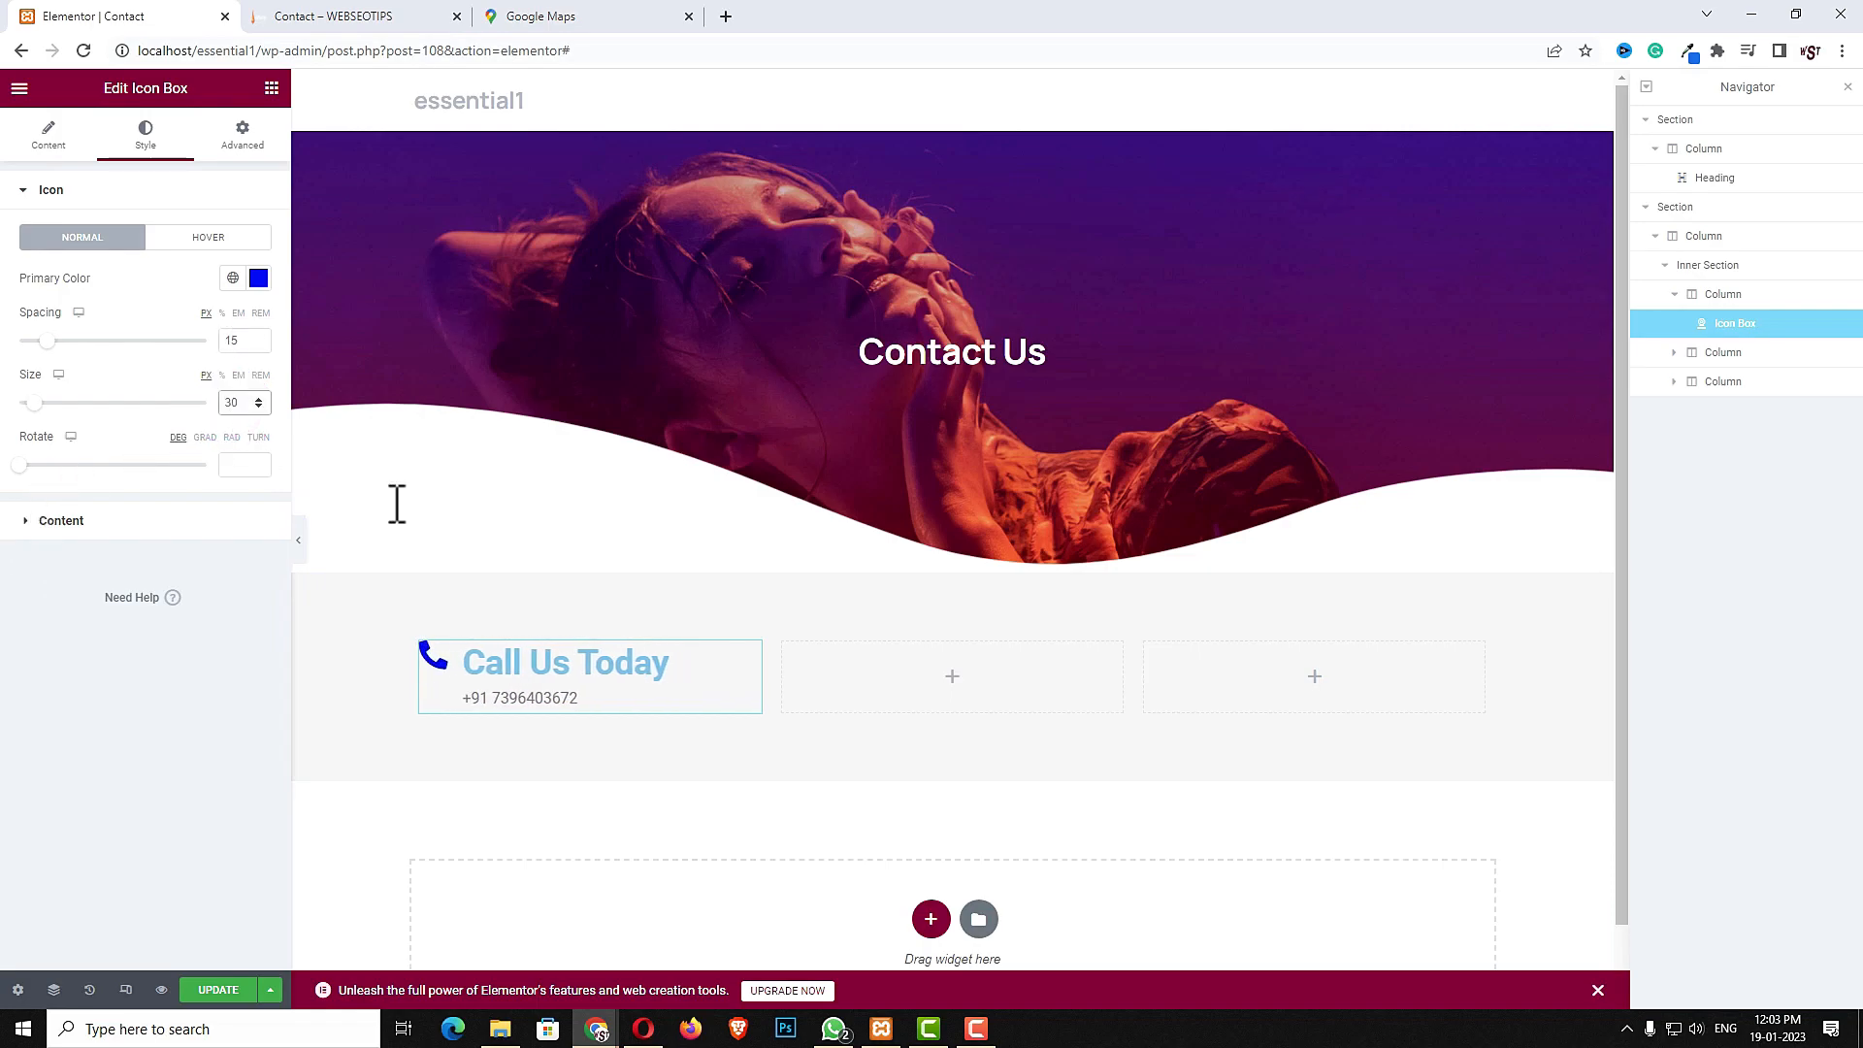
- Set the icon box content's vertical alignment to Middle and the title color to #000000
click(61, 521)
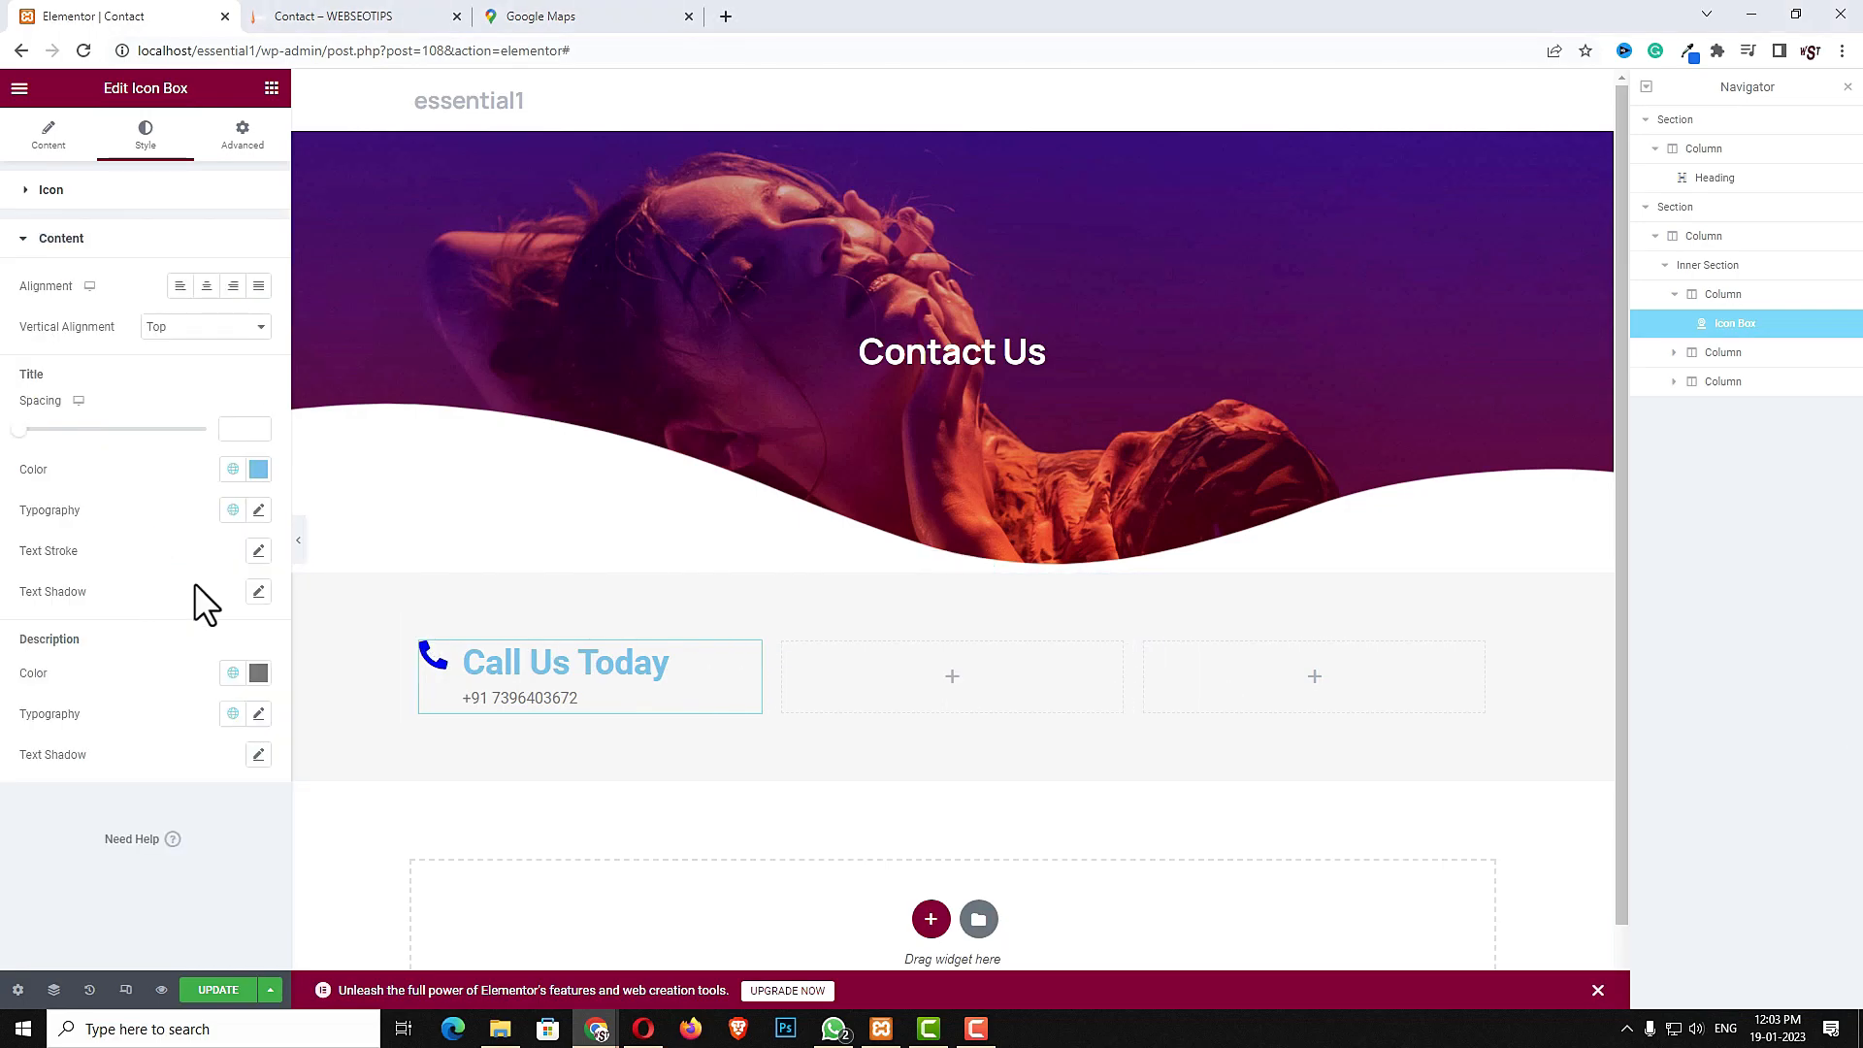
click(179, 328)
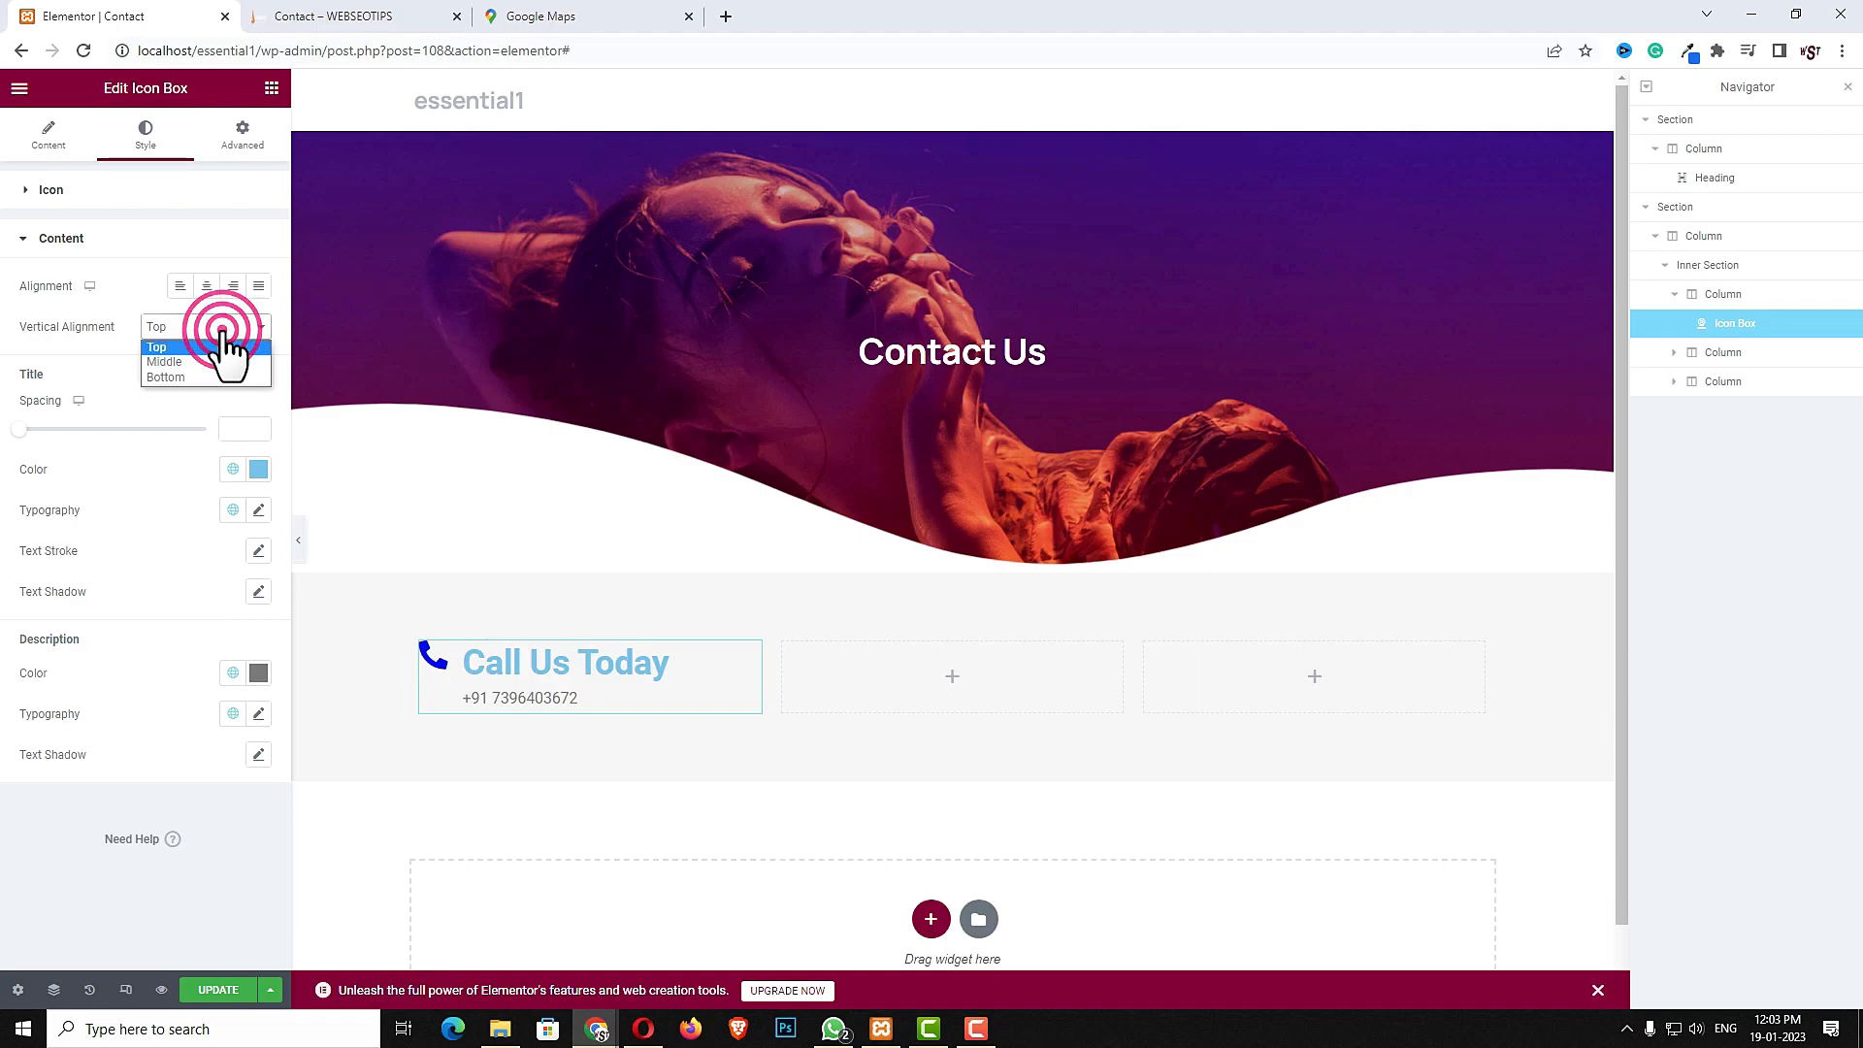
click(205, 363)
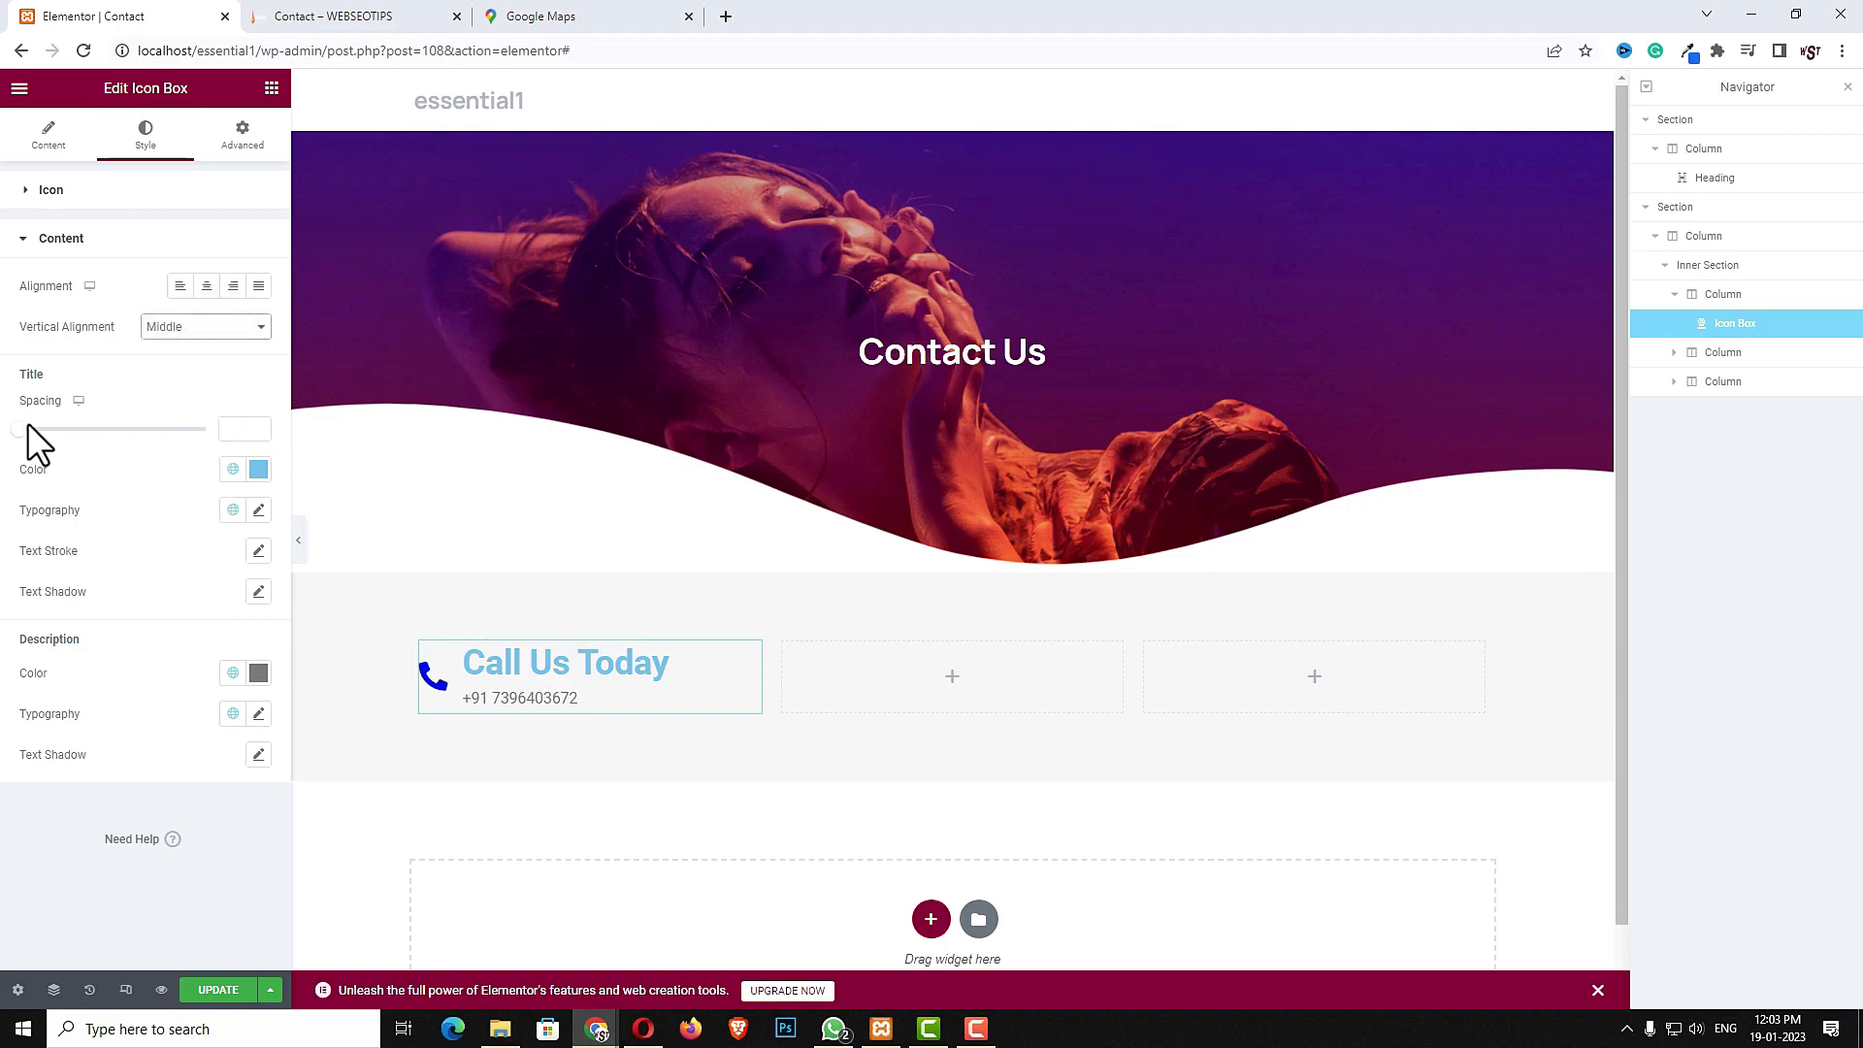
click(258, 469)
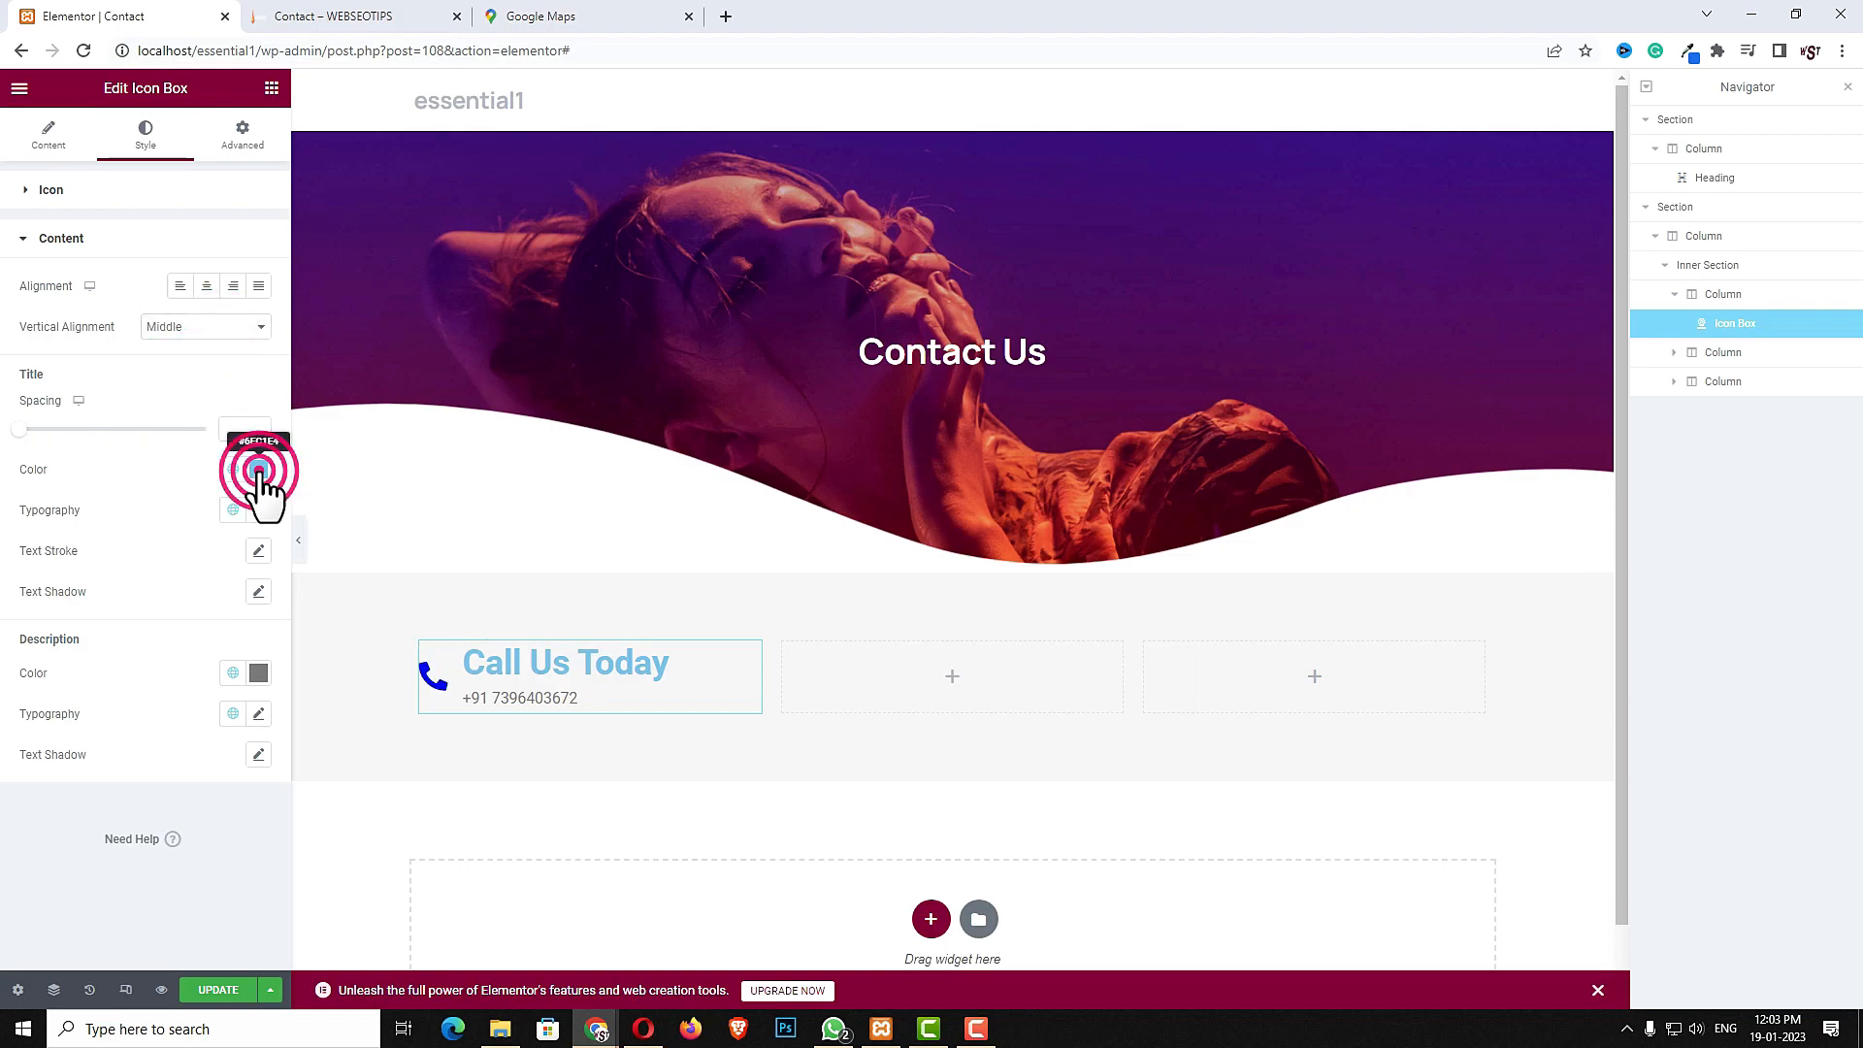
drag(171, 610, 25, 709)
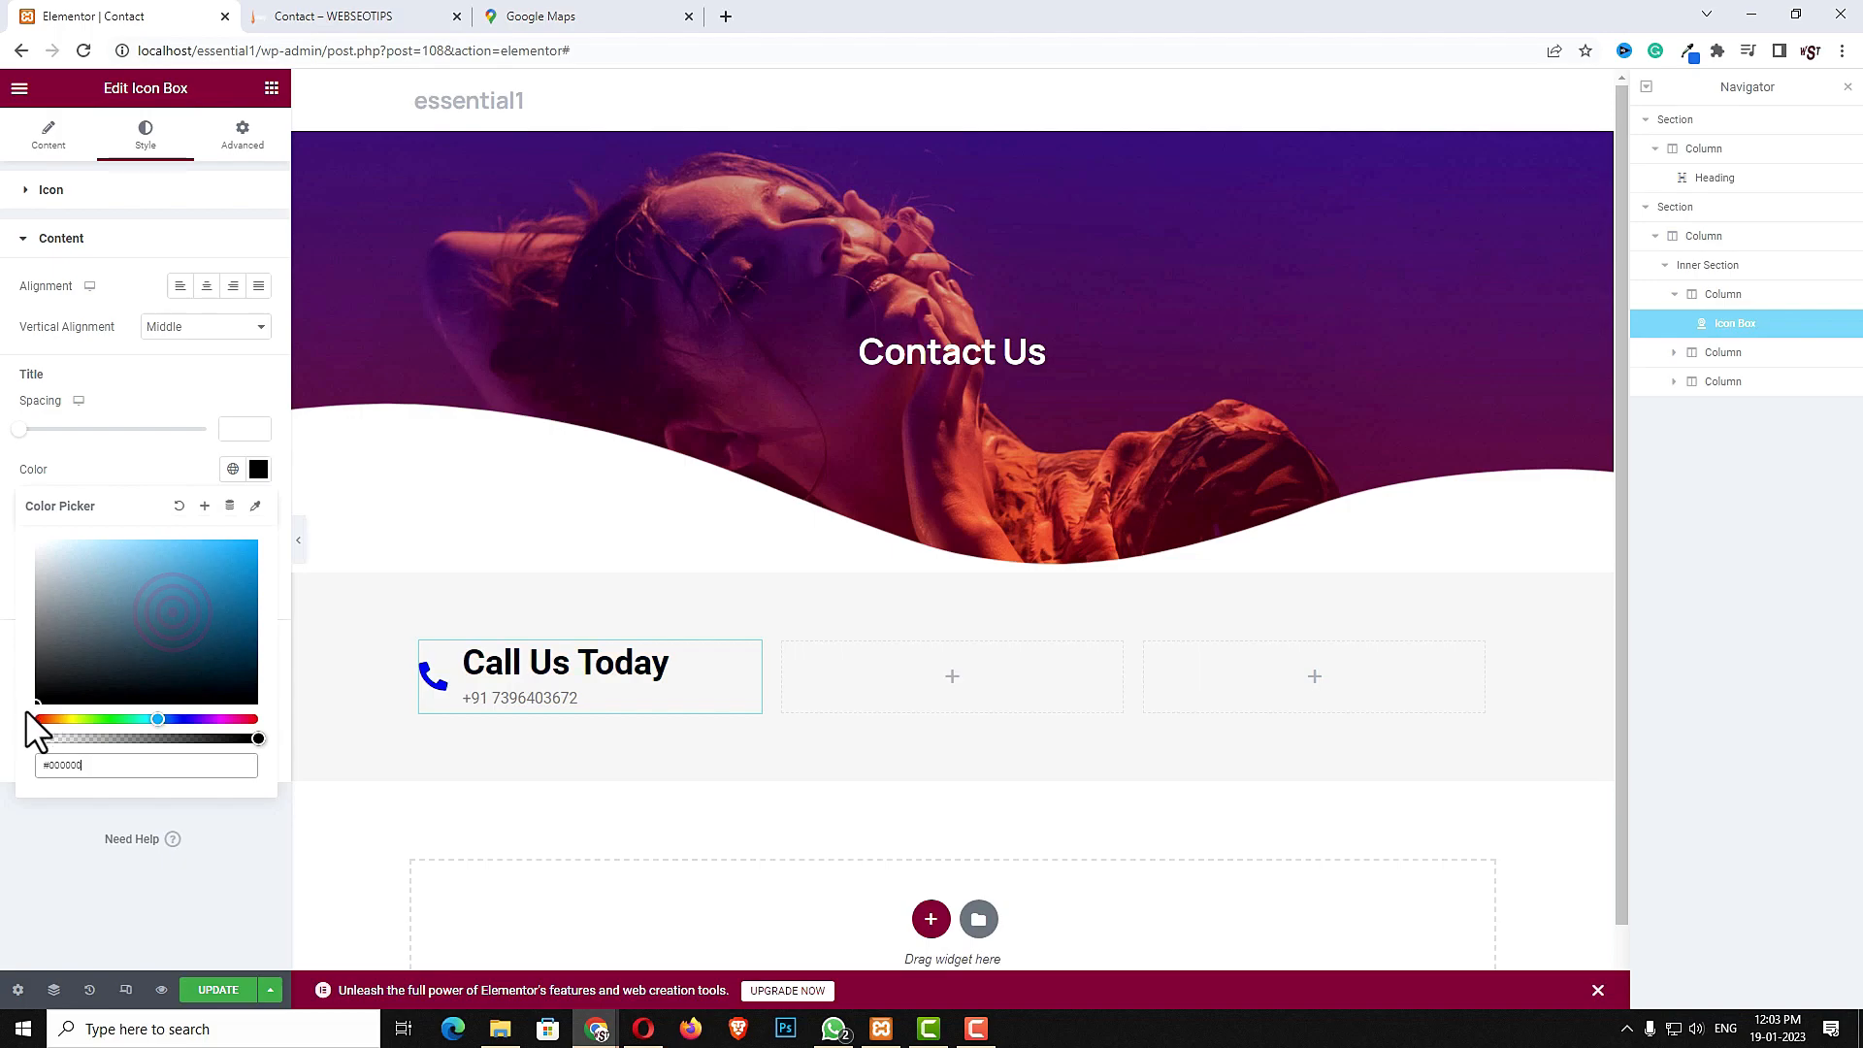
click(45, 874)
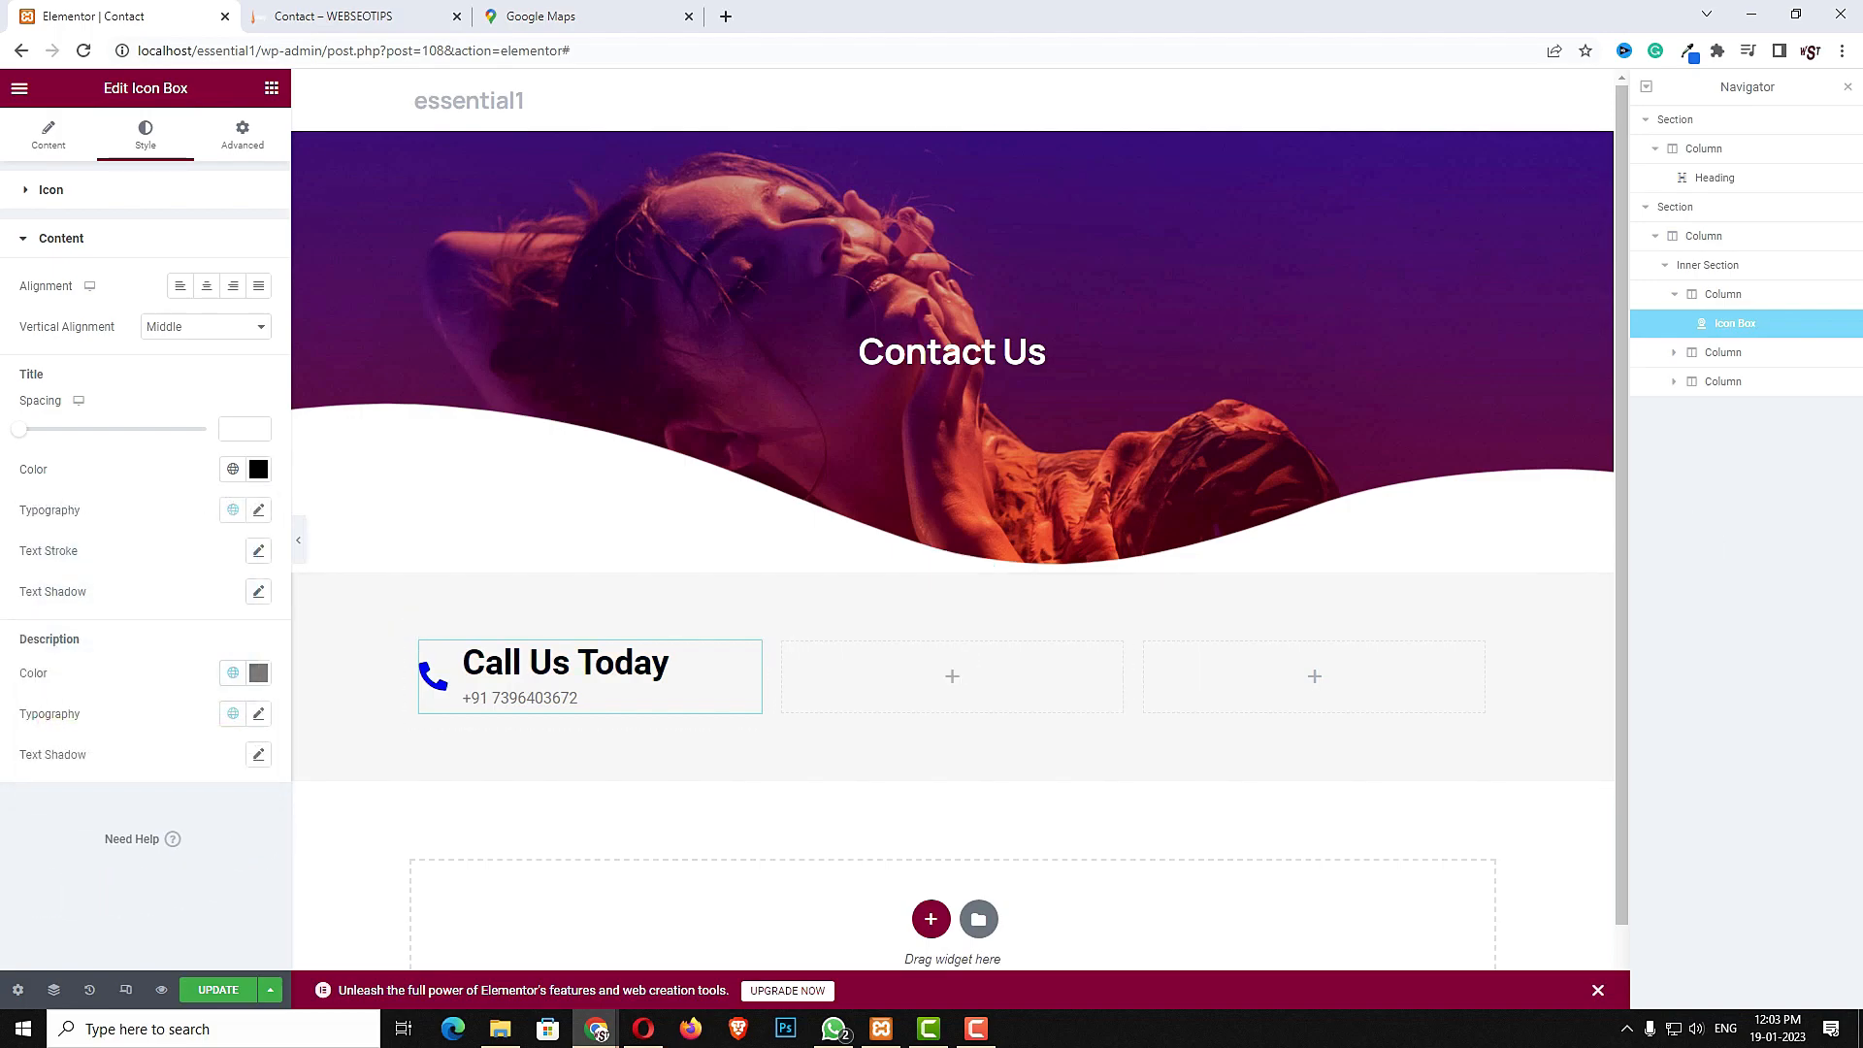
- Set the title typography size to 22
click(258, 509)
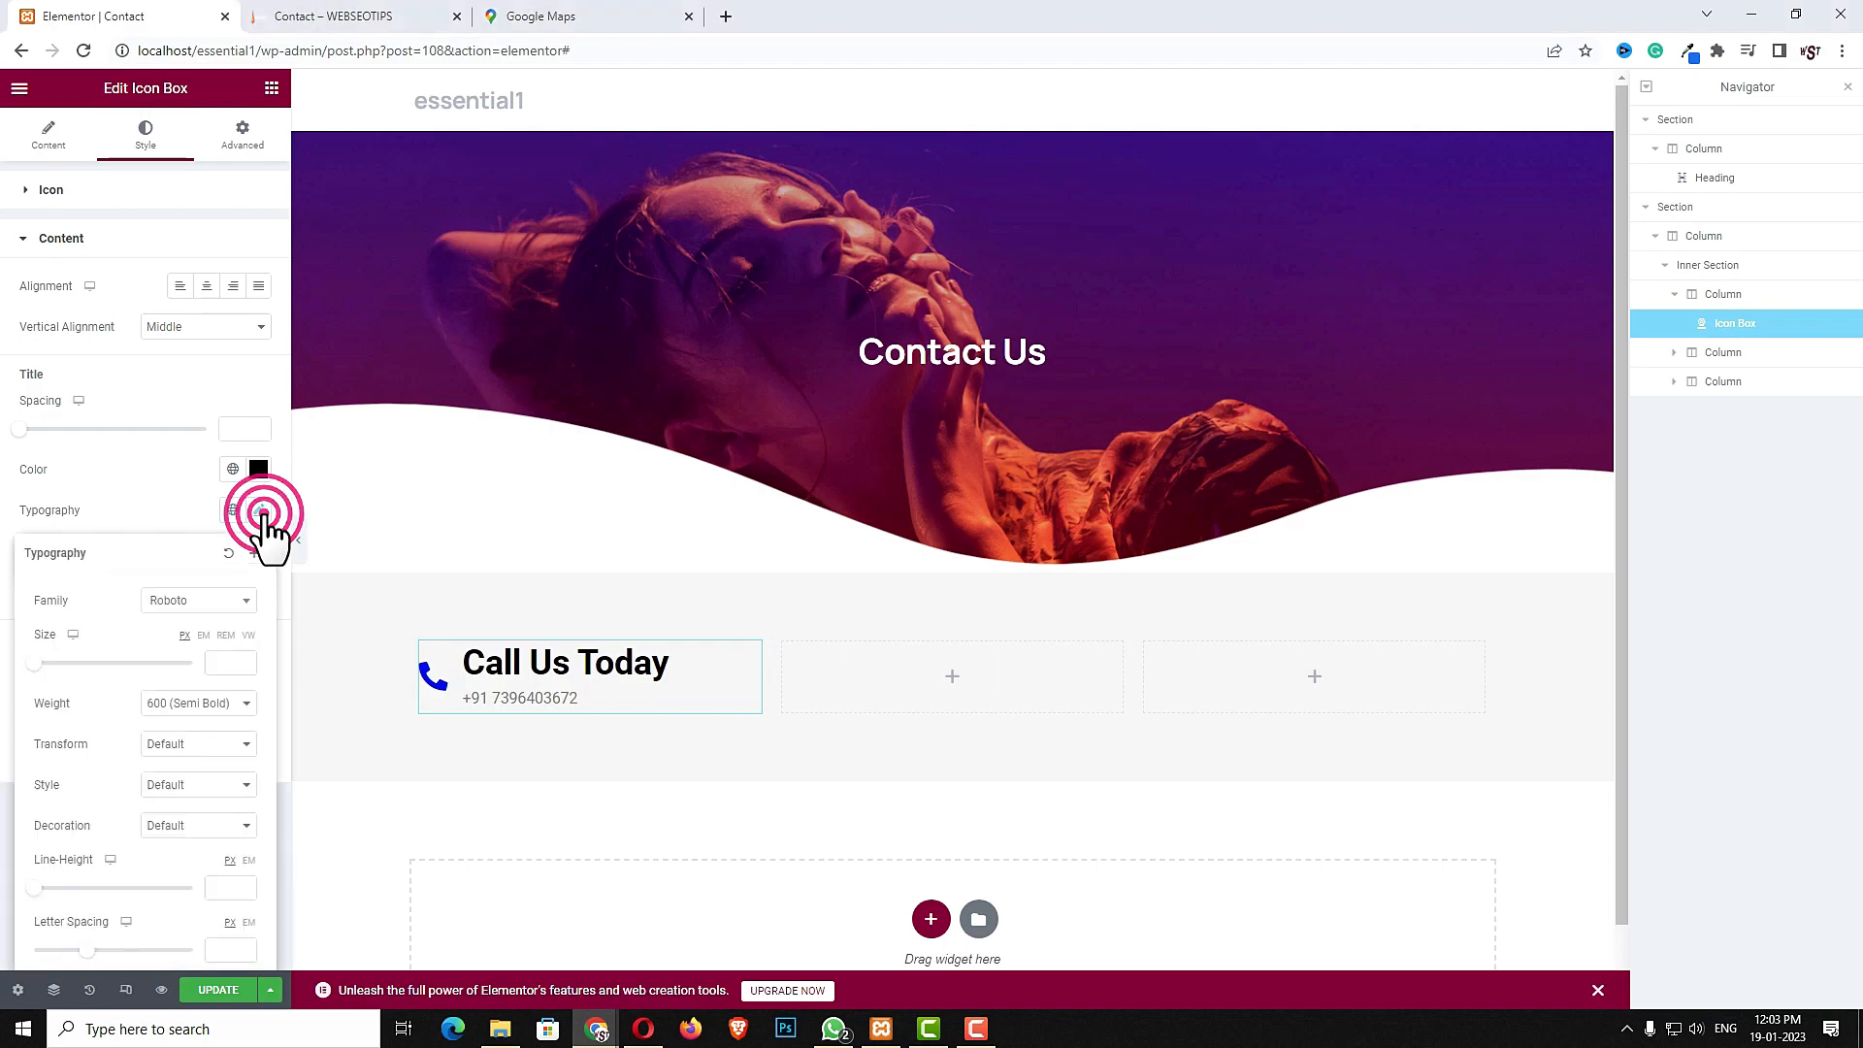
click(224, 663)
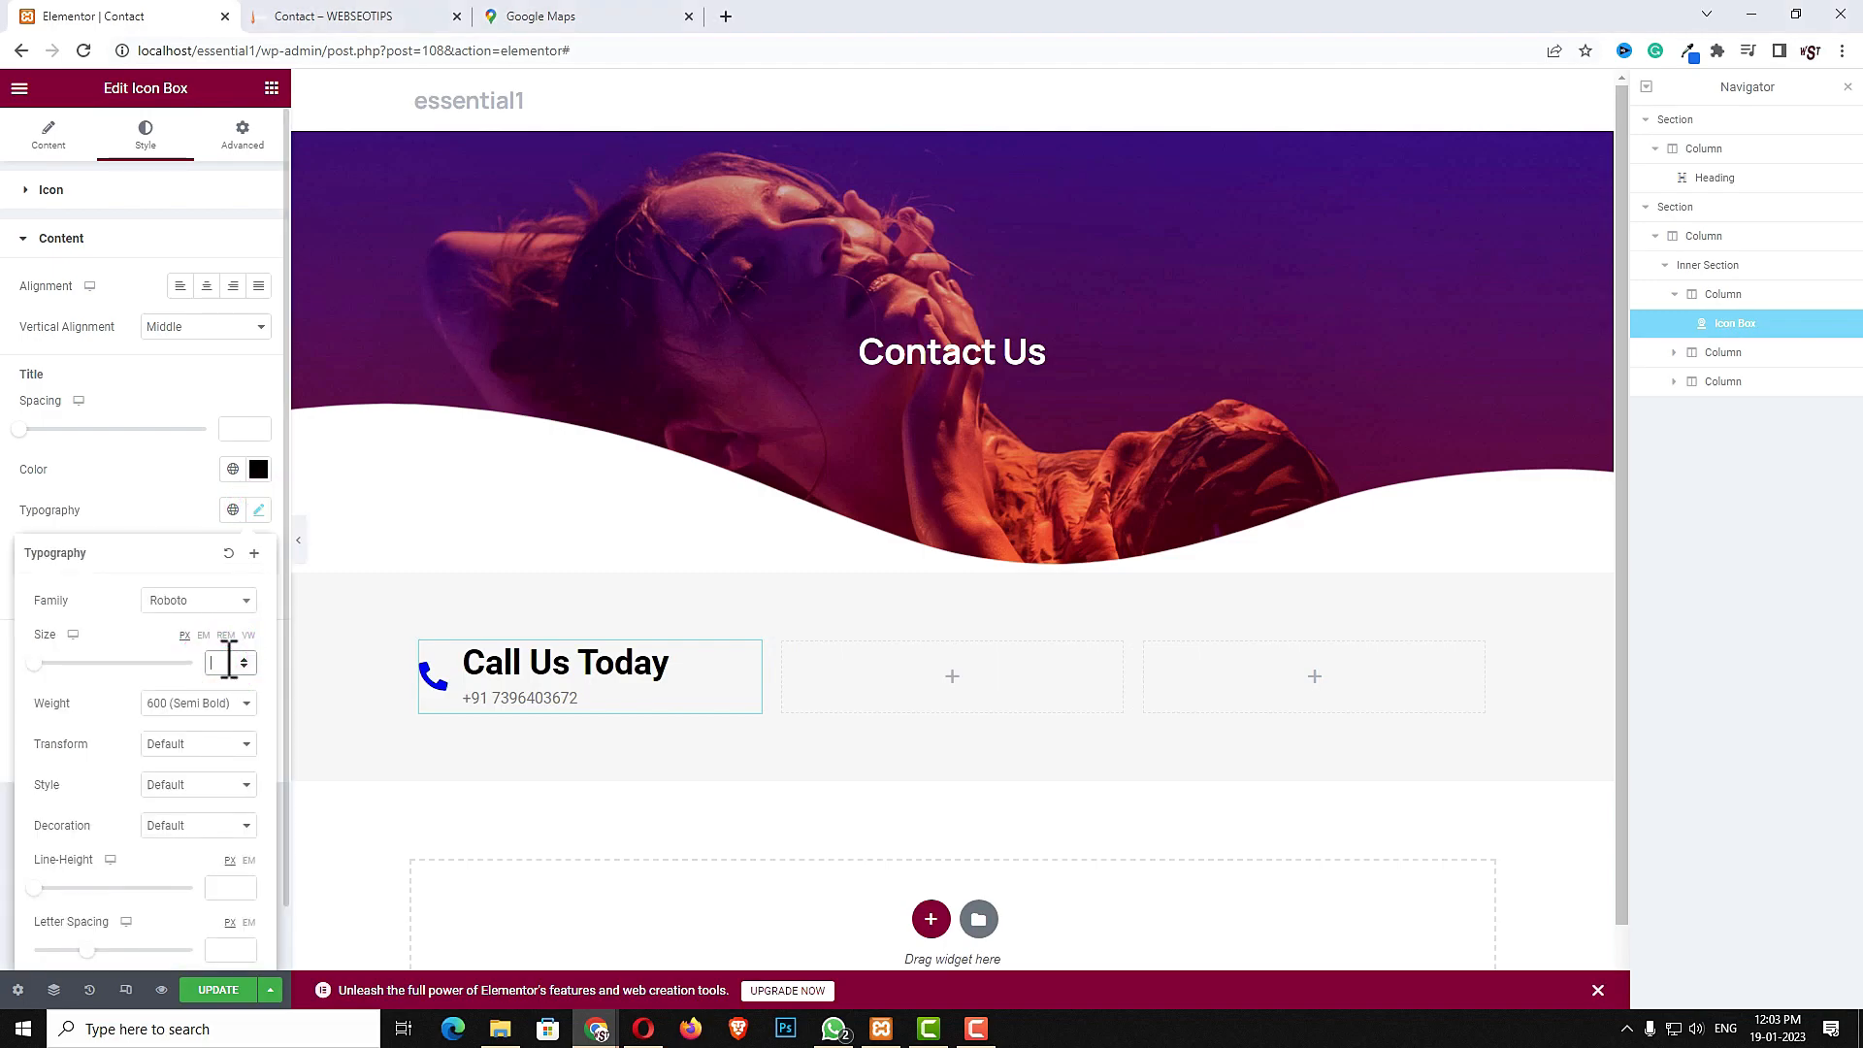
text(22)
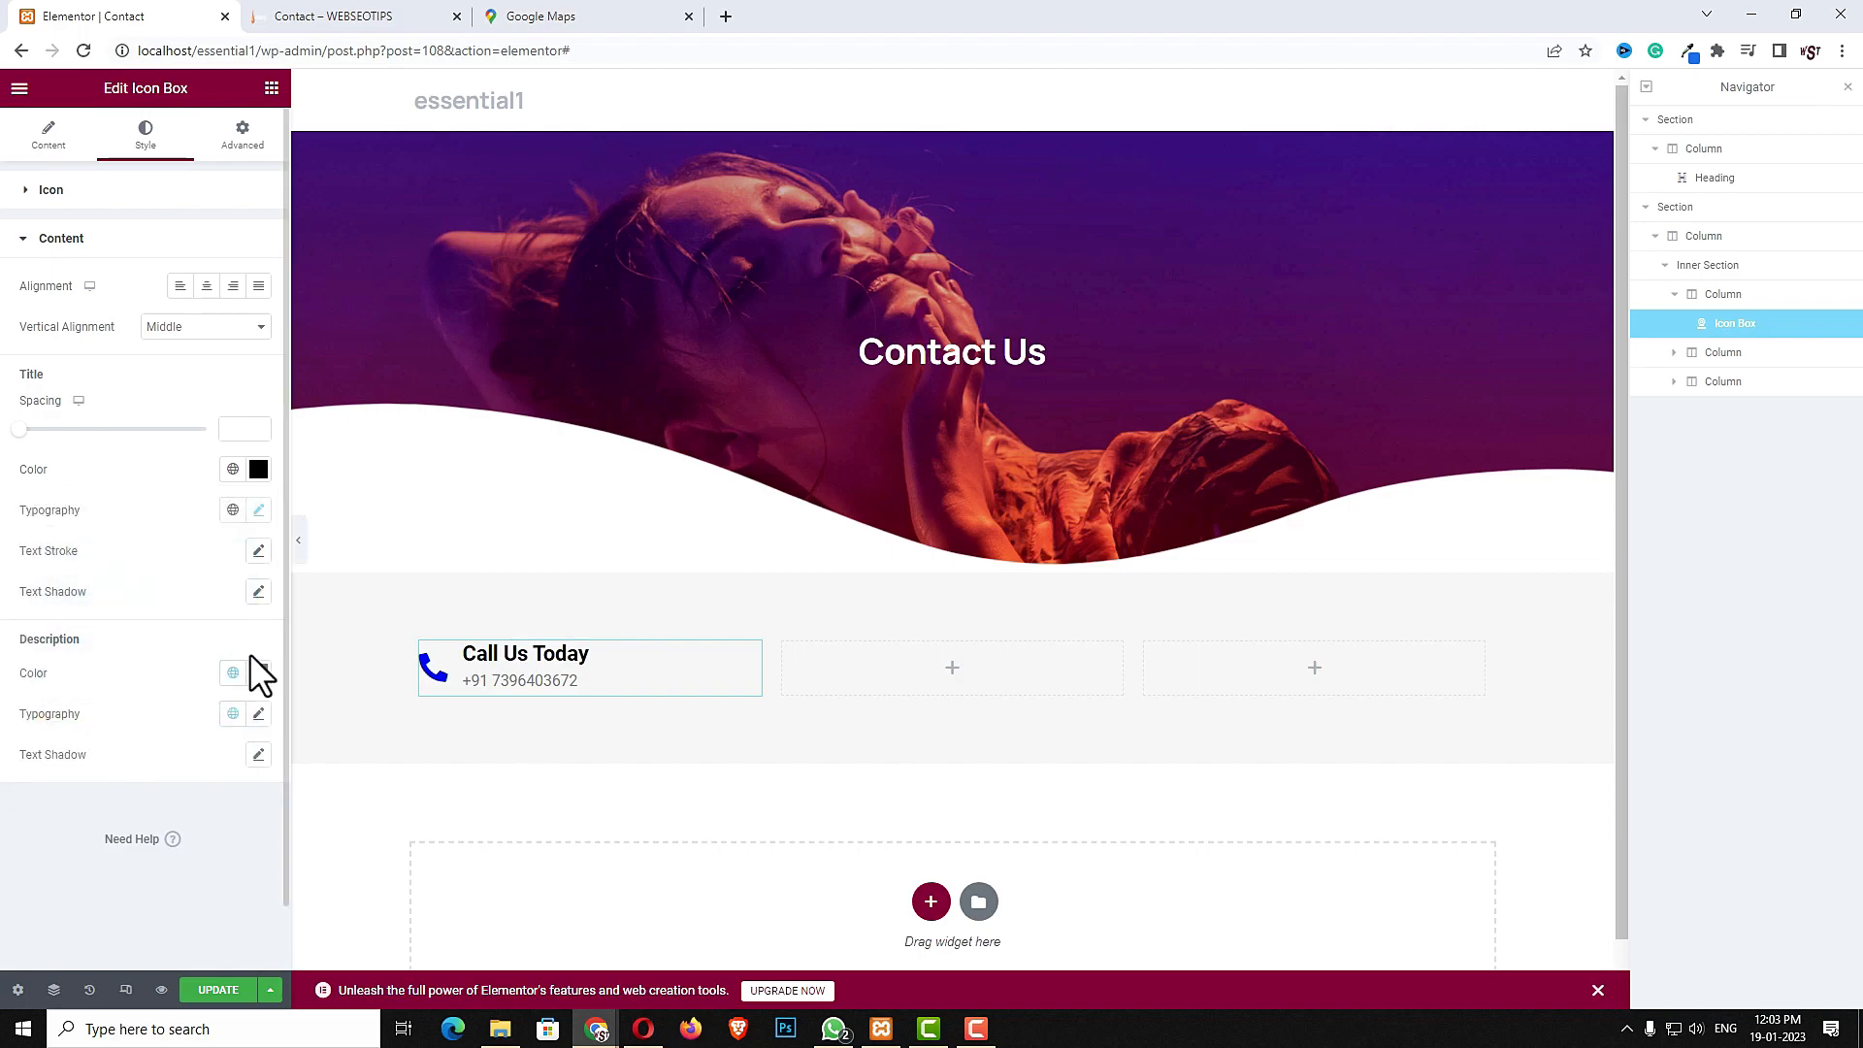
- Set the description color to #424242 and its font weight to 600 (Semi Bold)
click(257, 673)
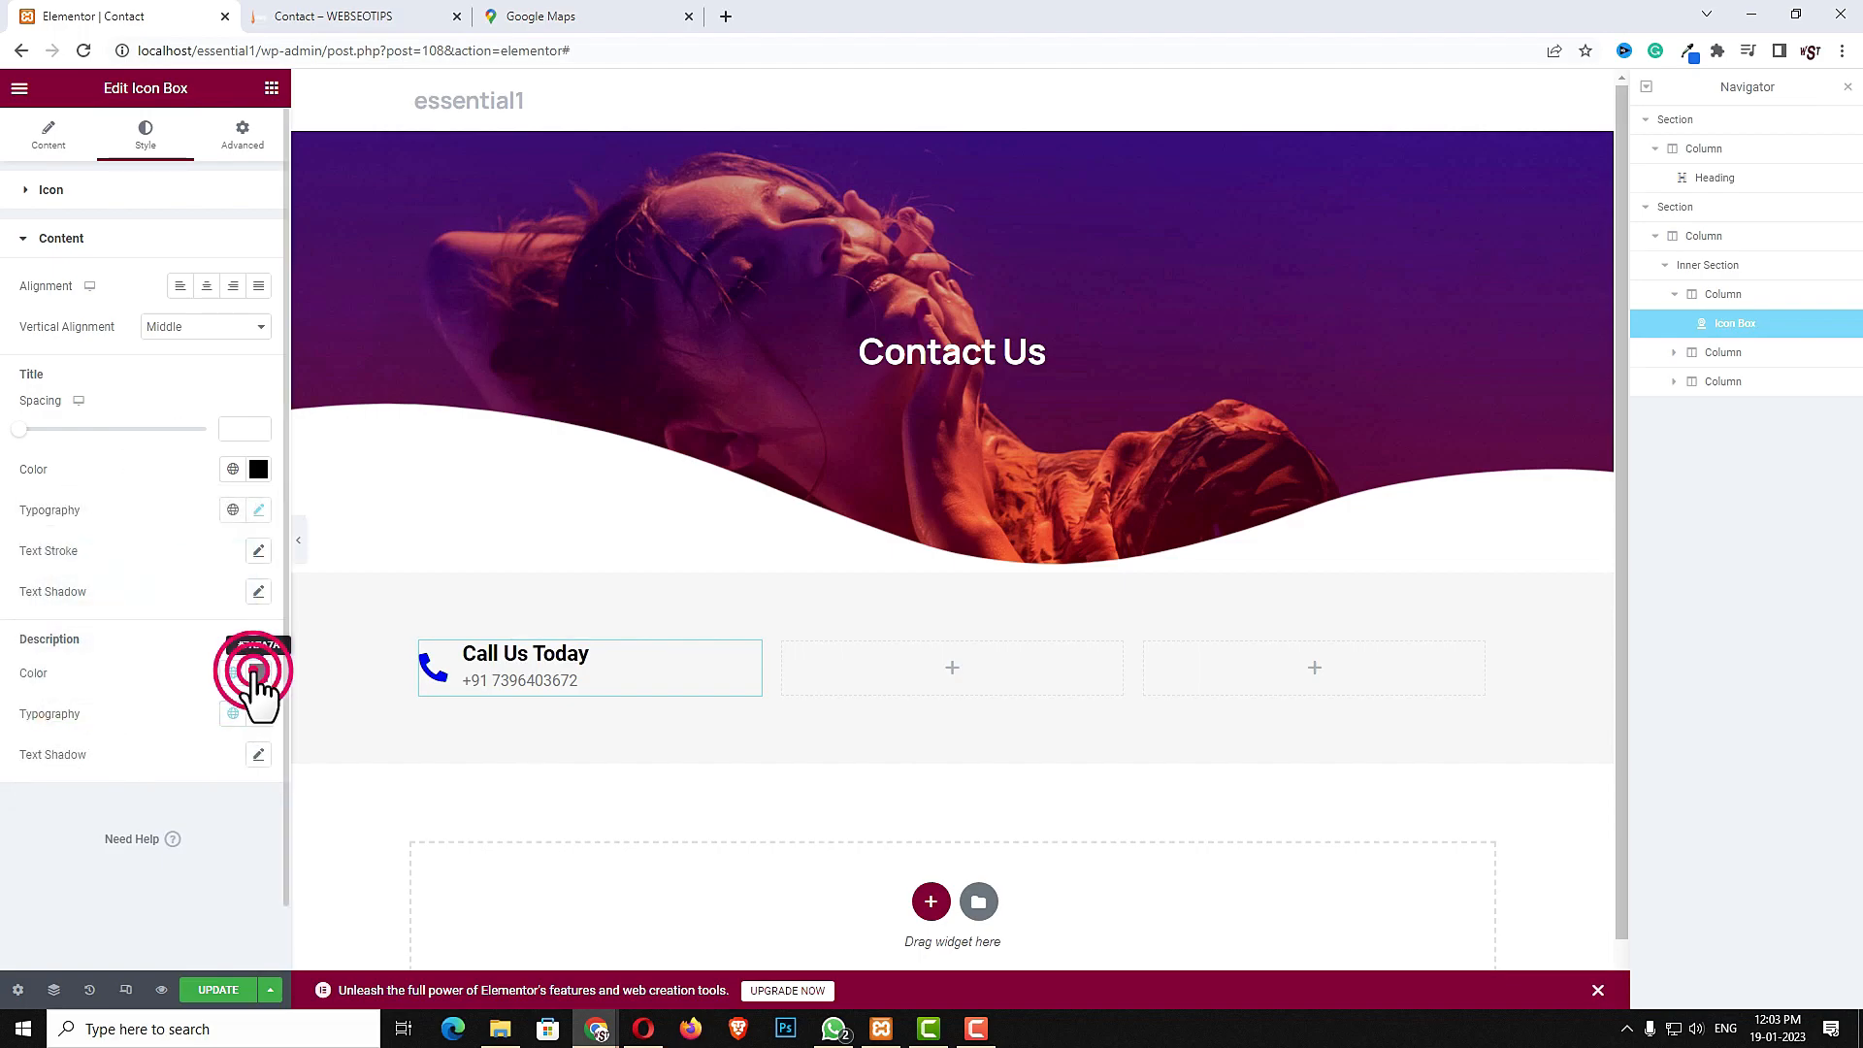
drag(83, 846, 2, 864)
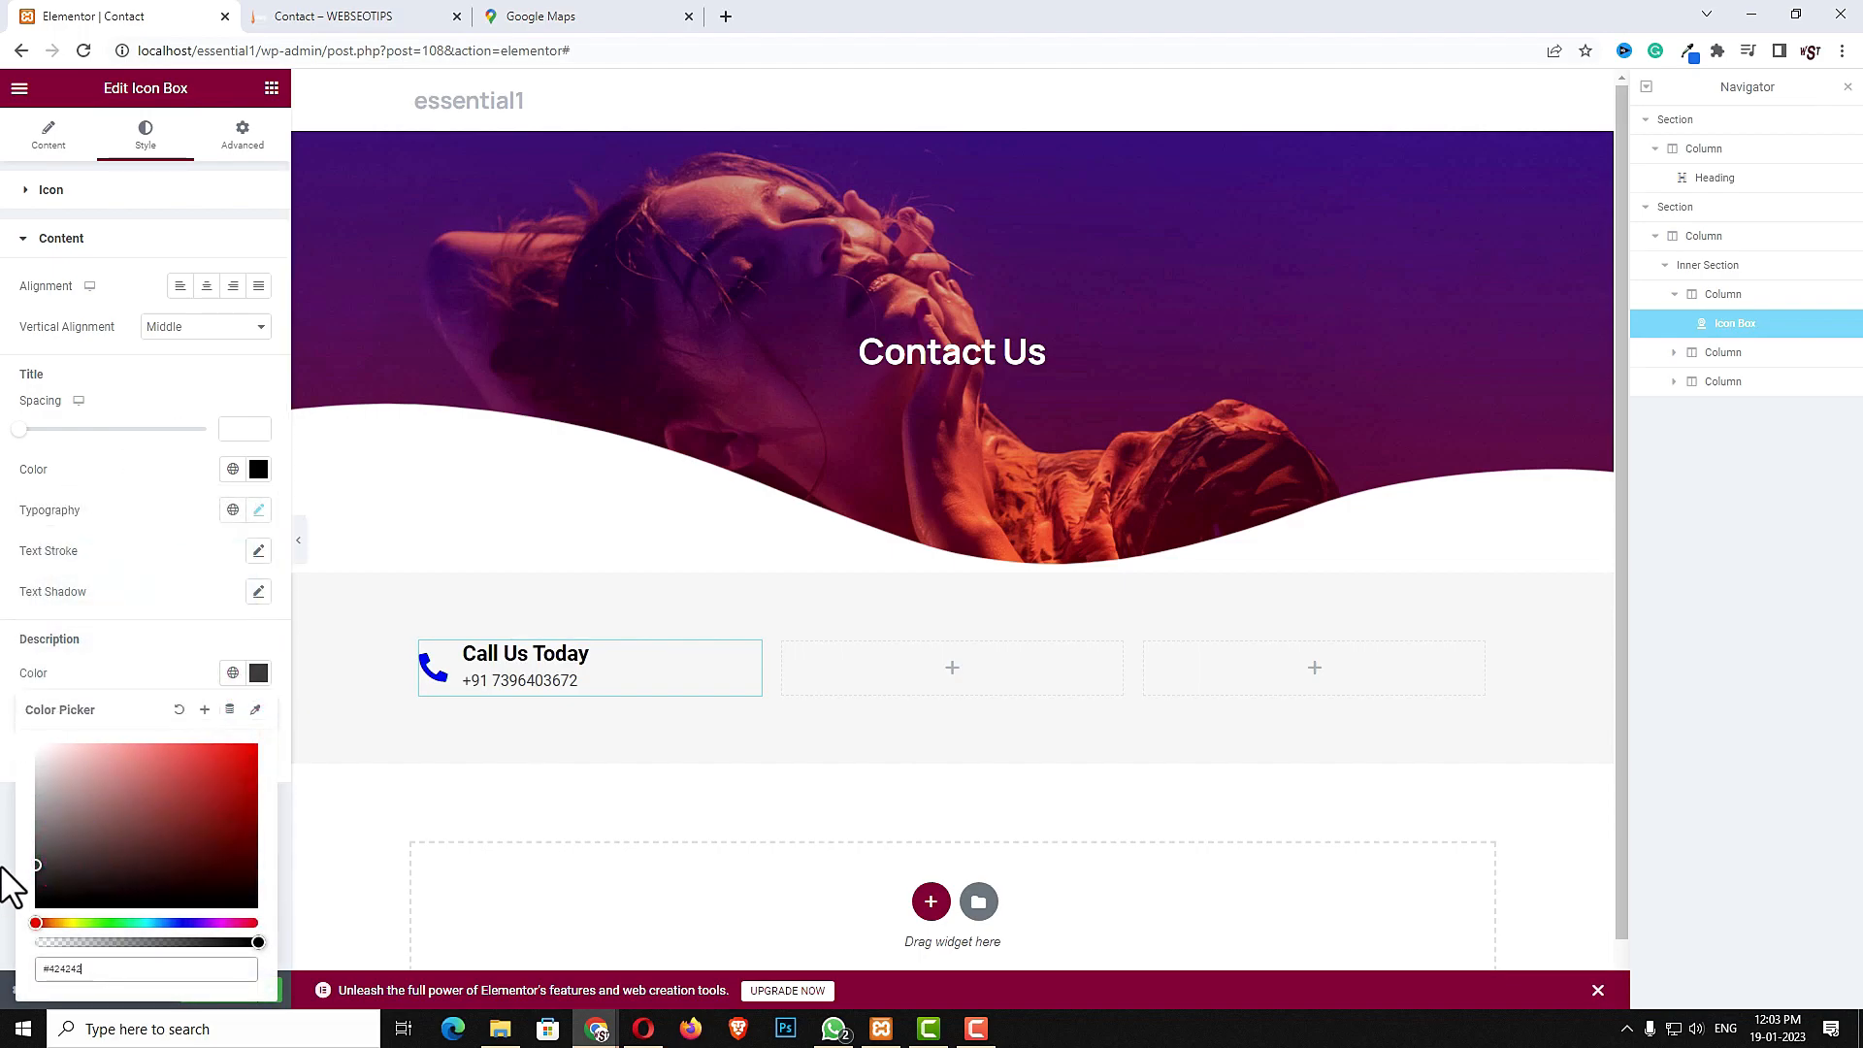
click(257, 673)
click(258, 714)
click(221, 911)
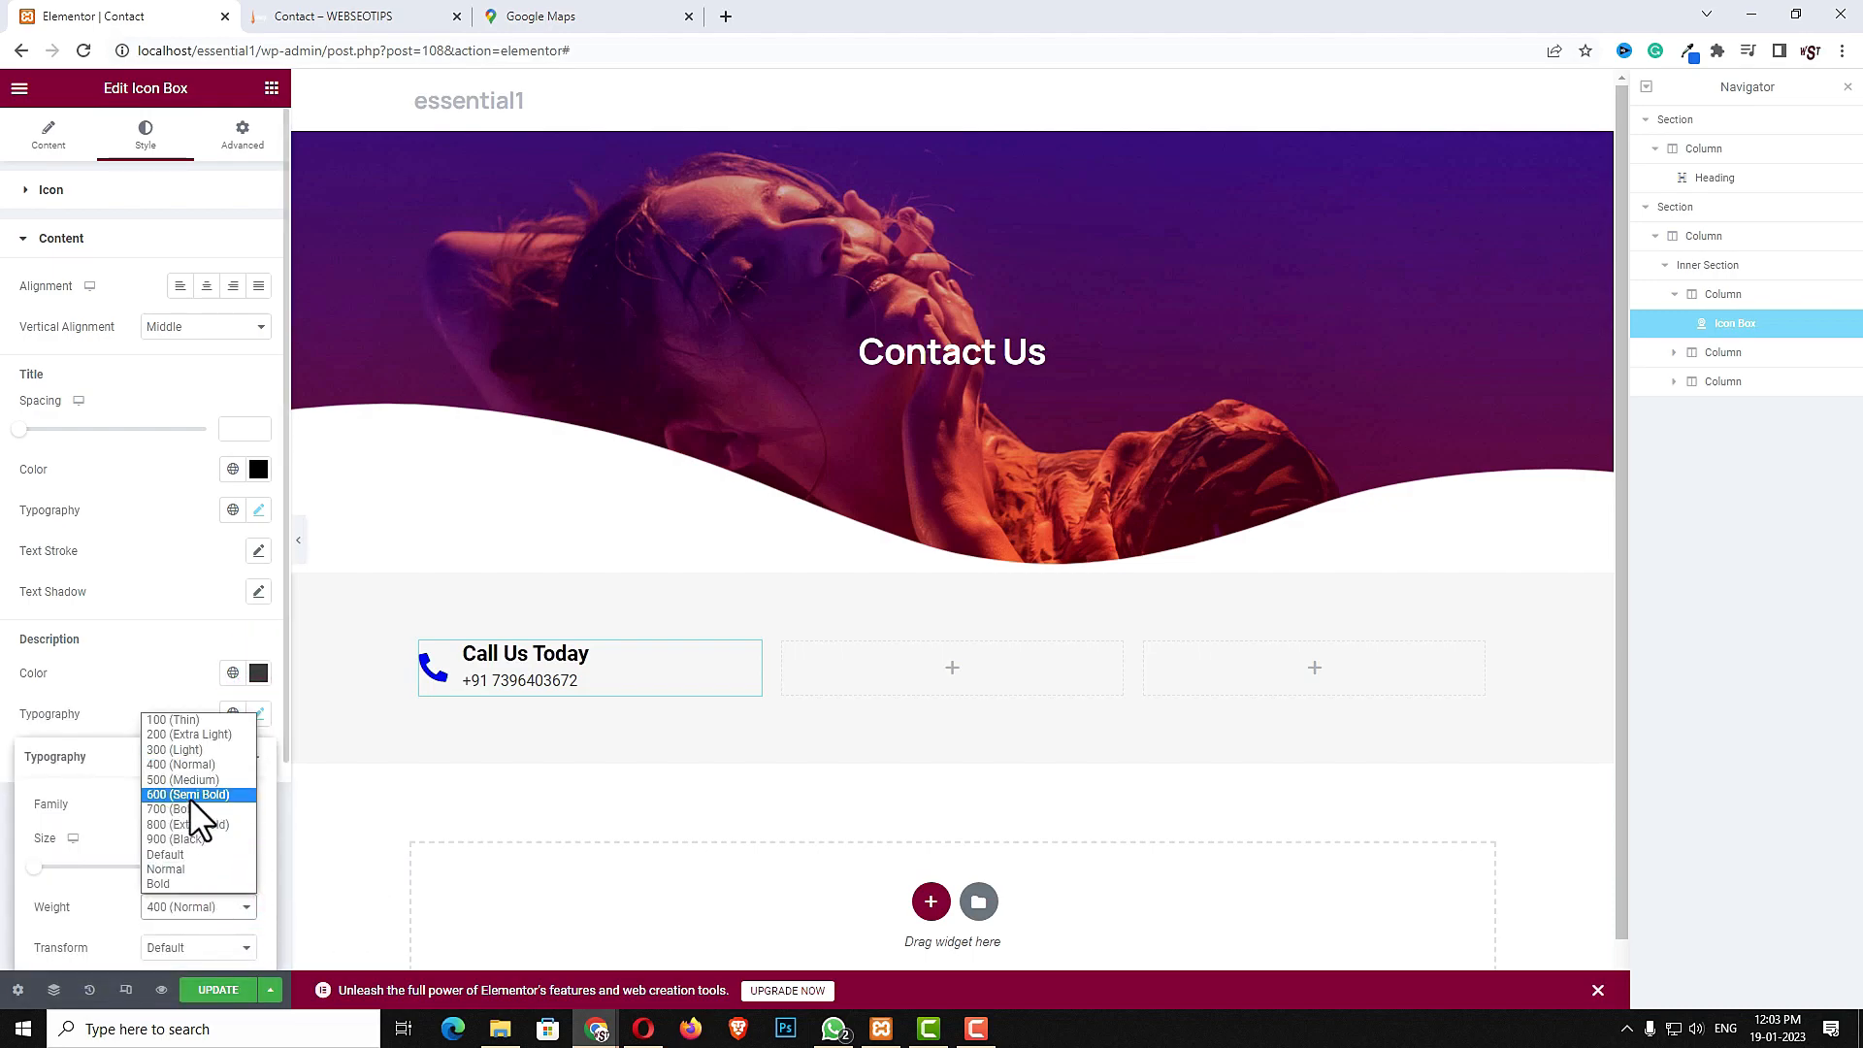
click(190, 796)
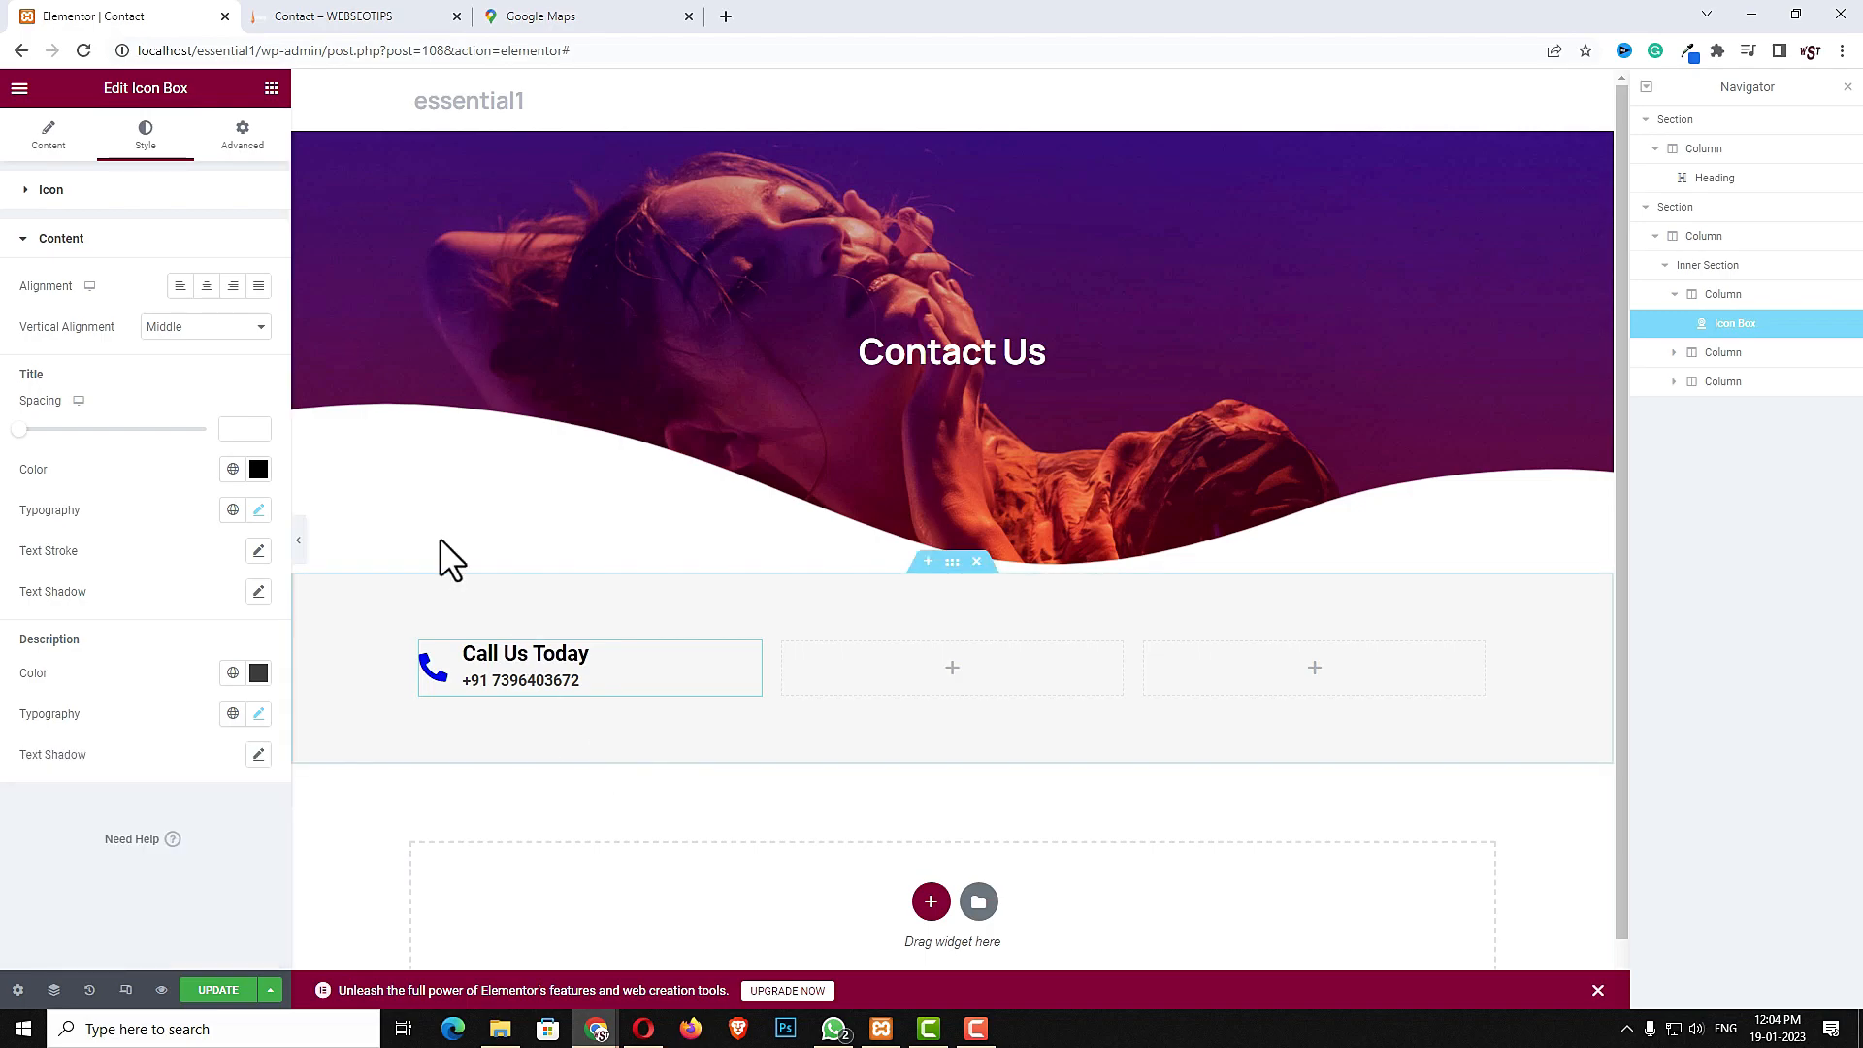
- Give the icon a Pop hover animation
click(107, 190)
click(197, 242)
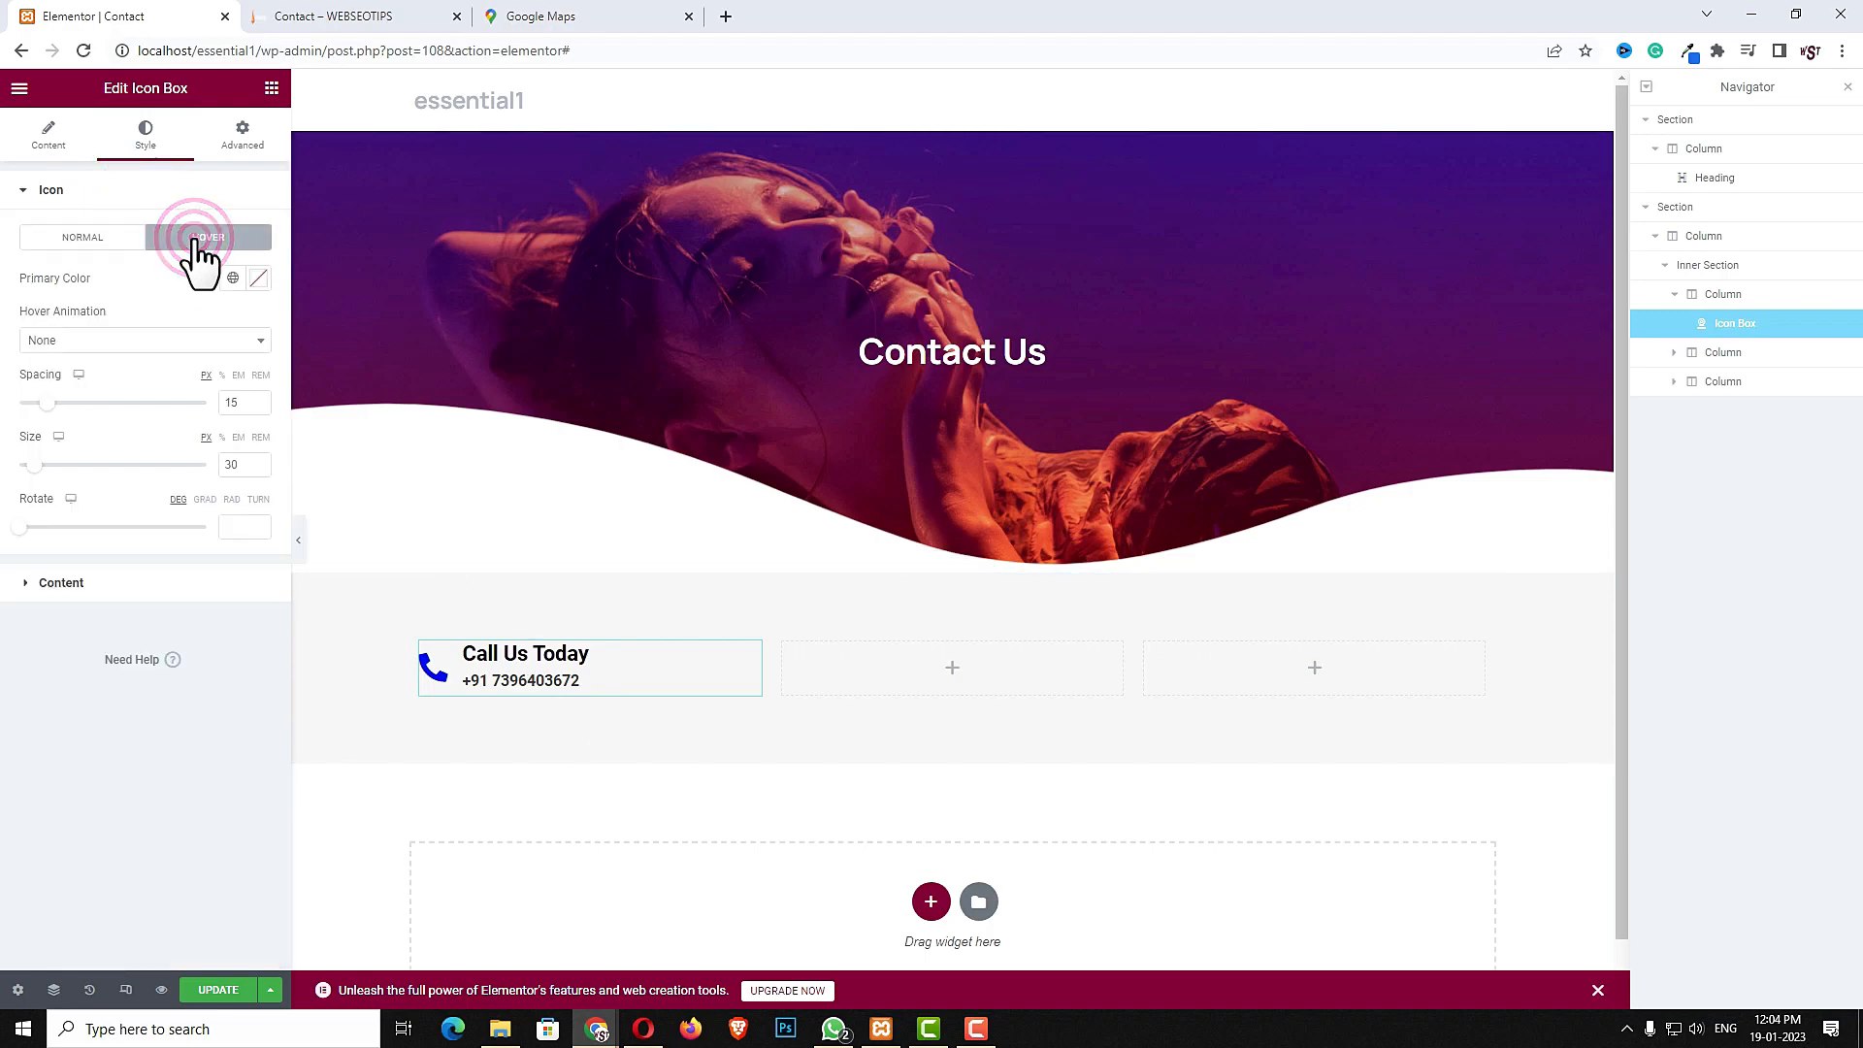
click(160, 340)
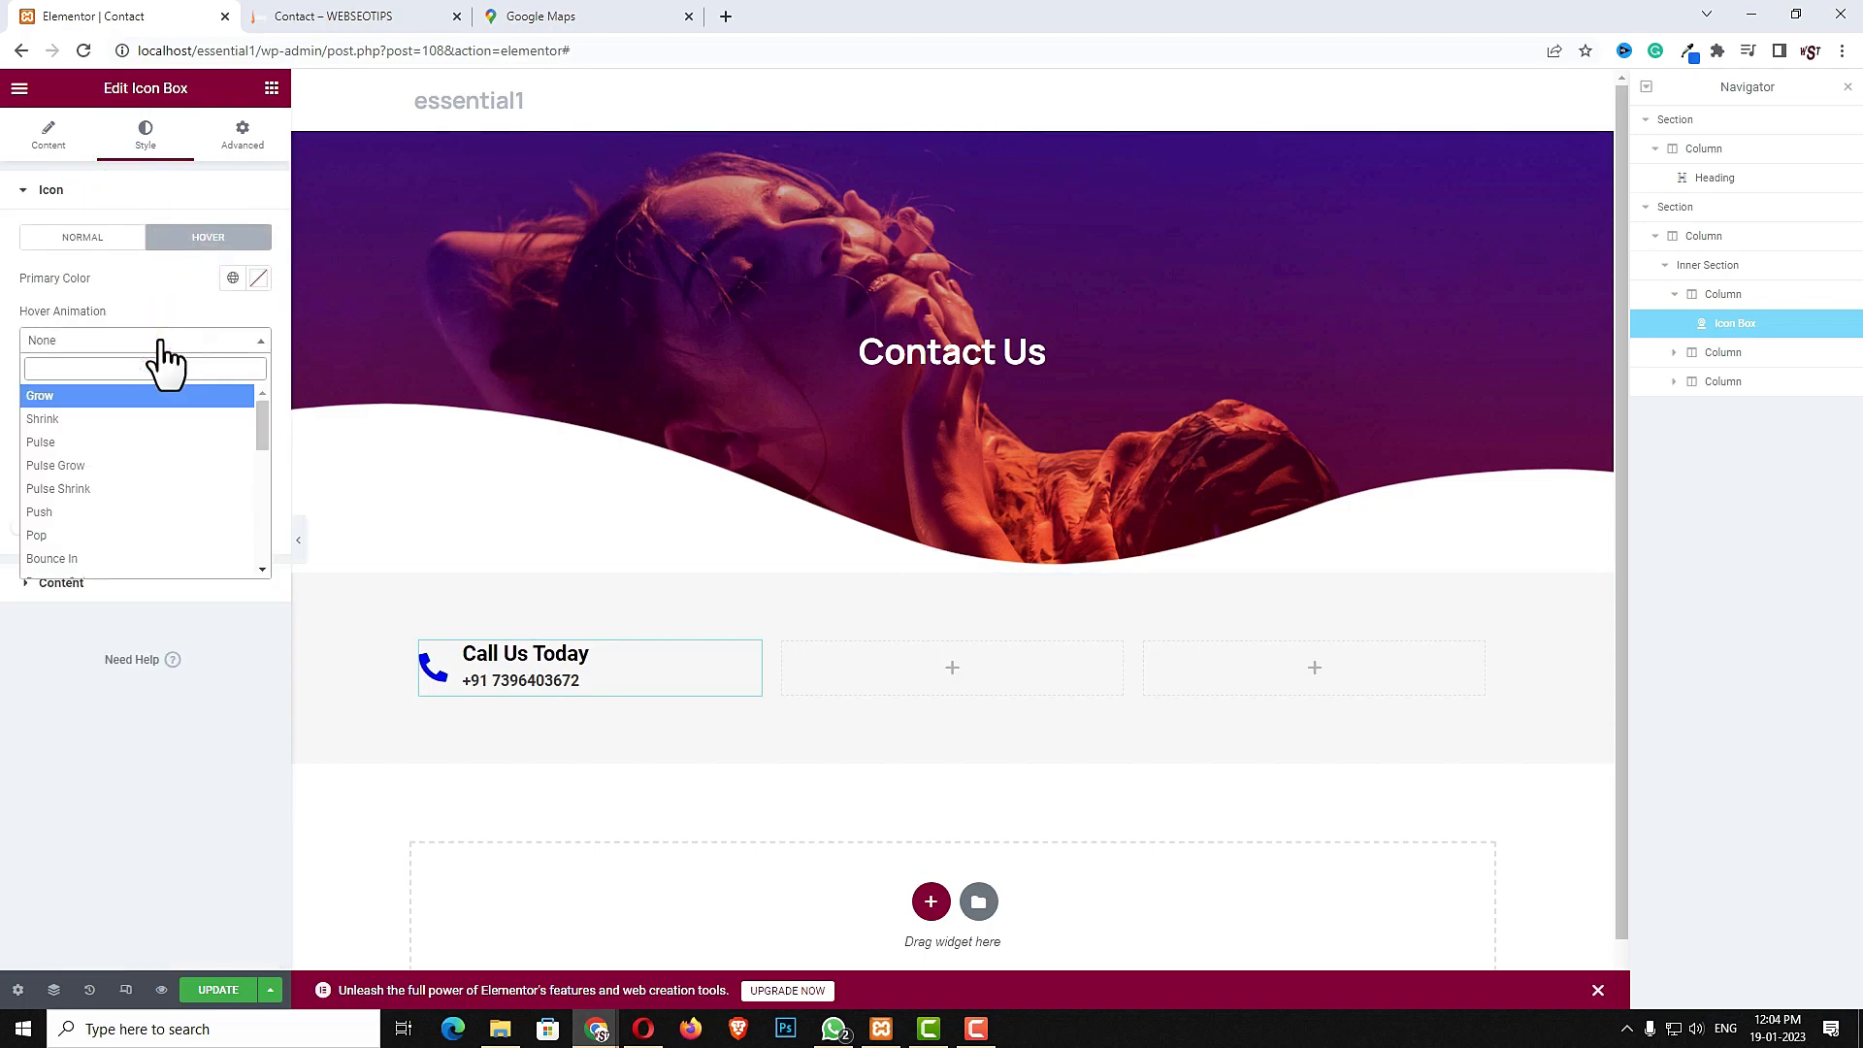
click(82, 537)
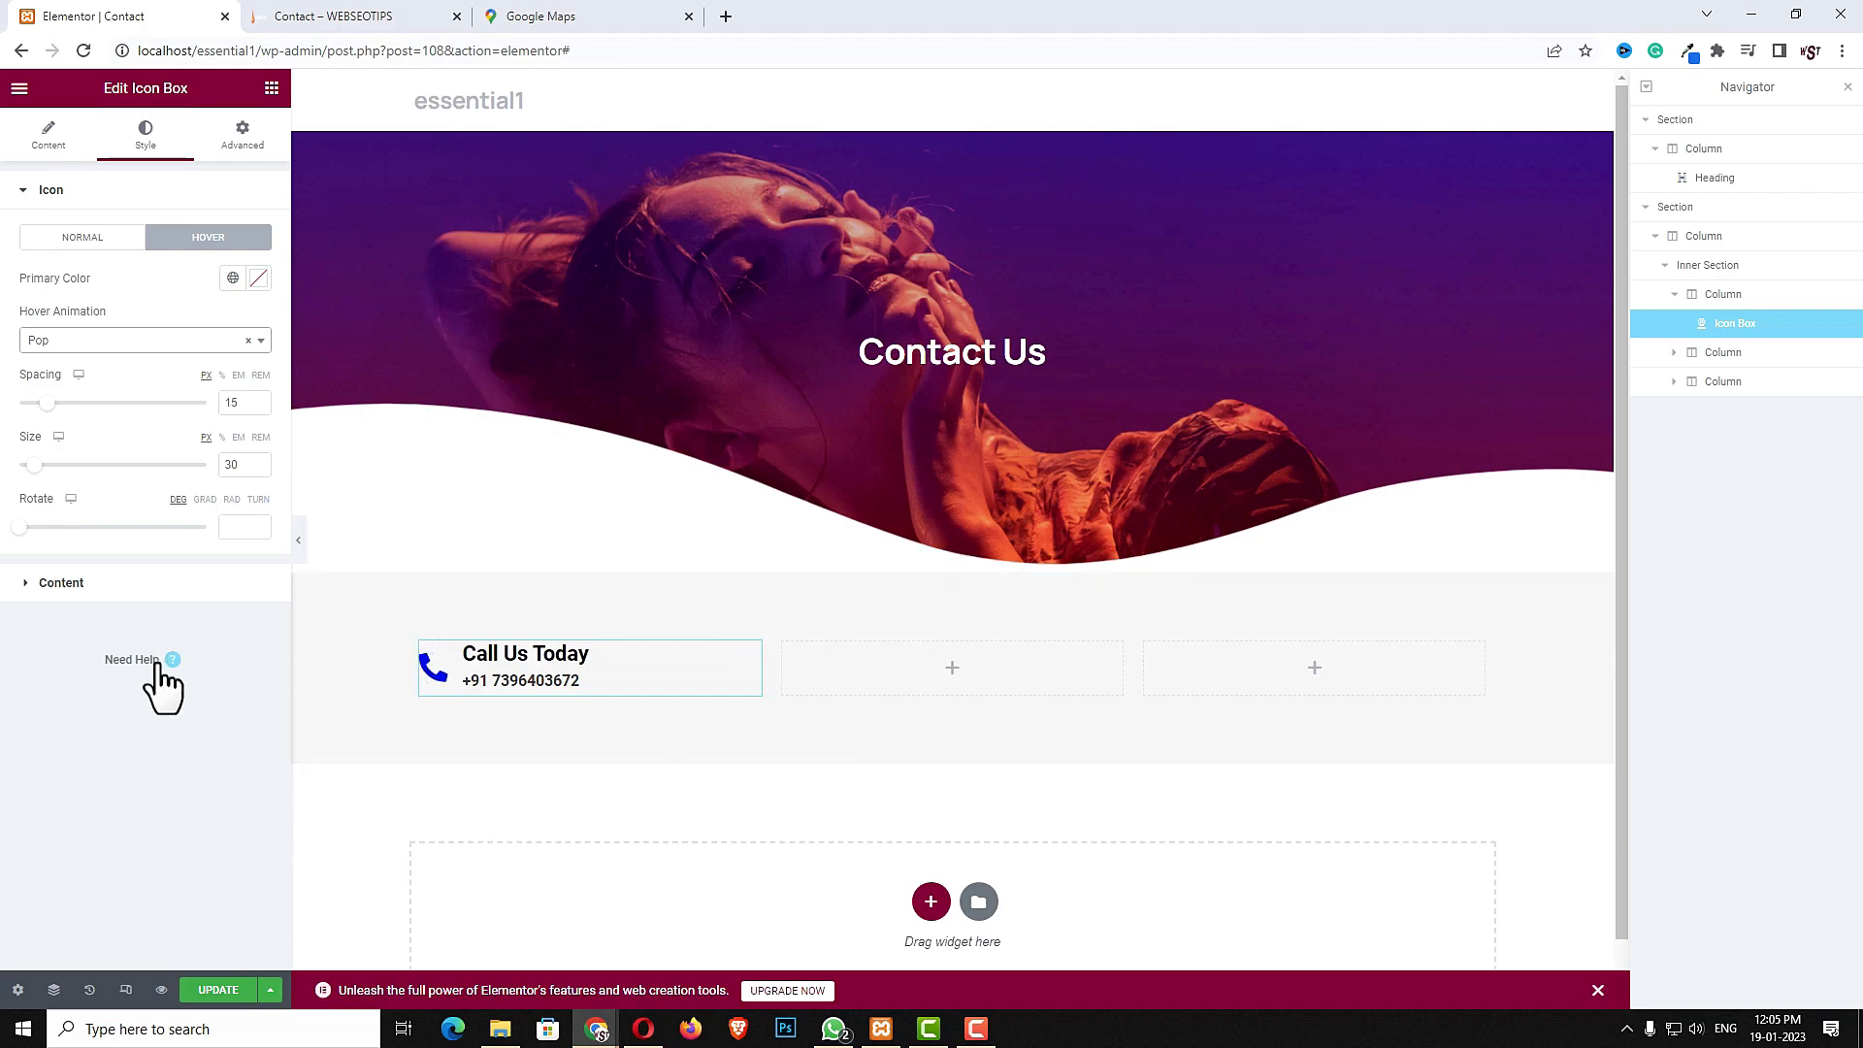
- Copy the icon box and paste it into the second and third columns
right_click(621, 676)
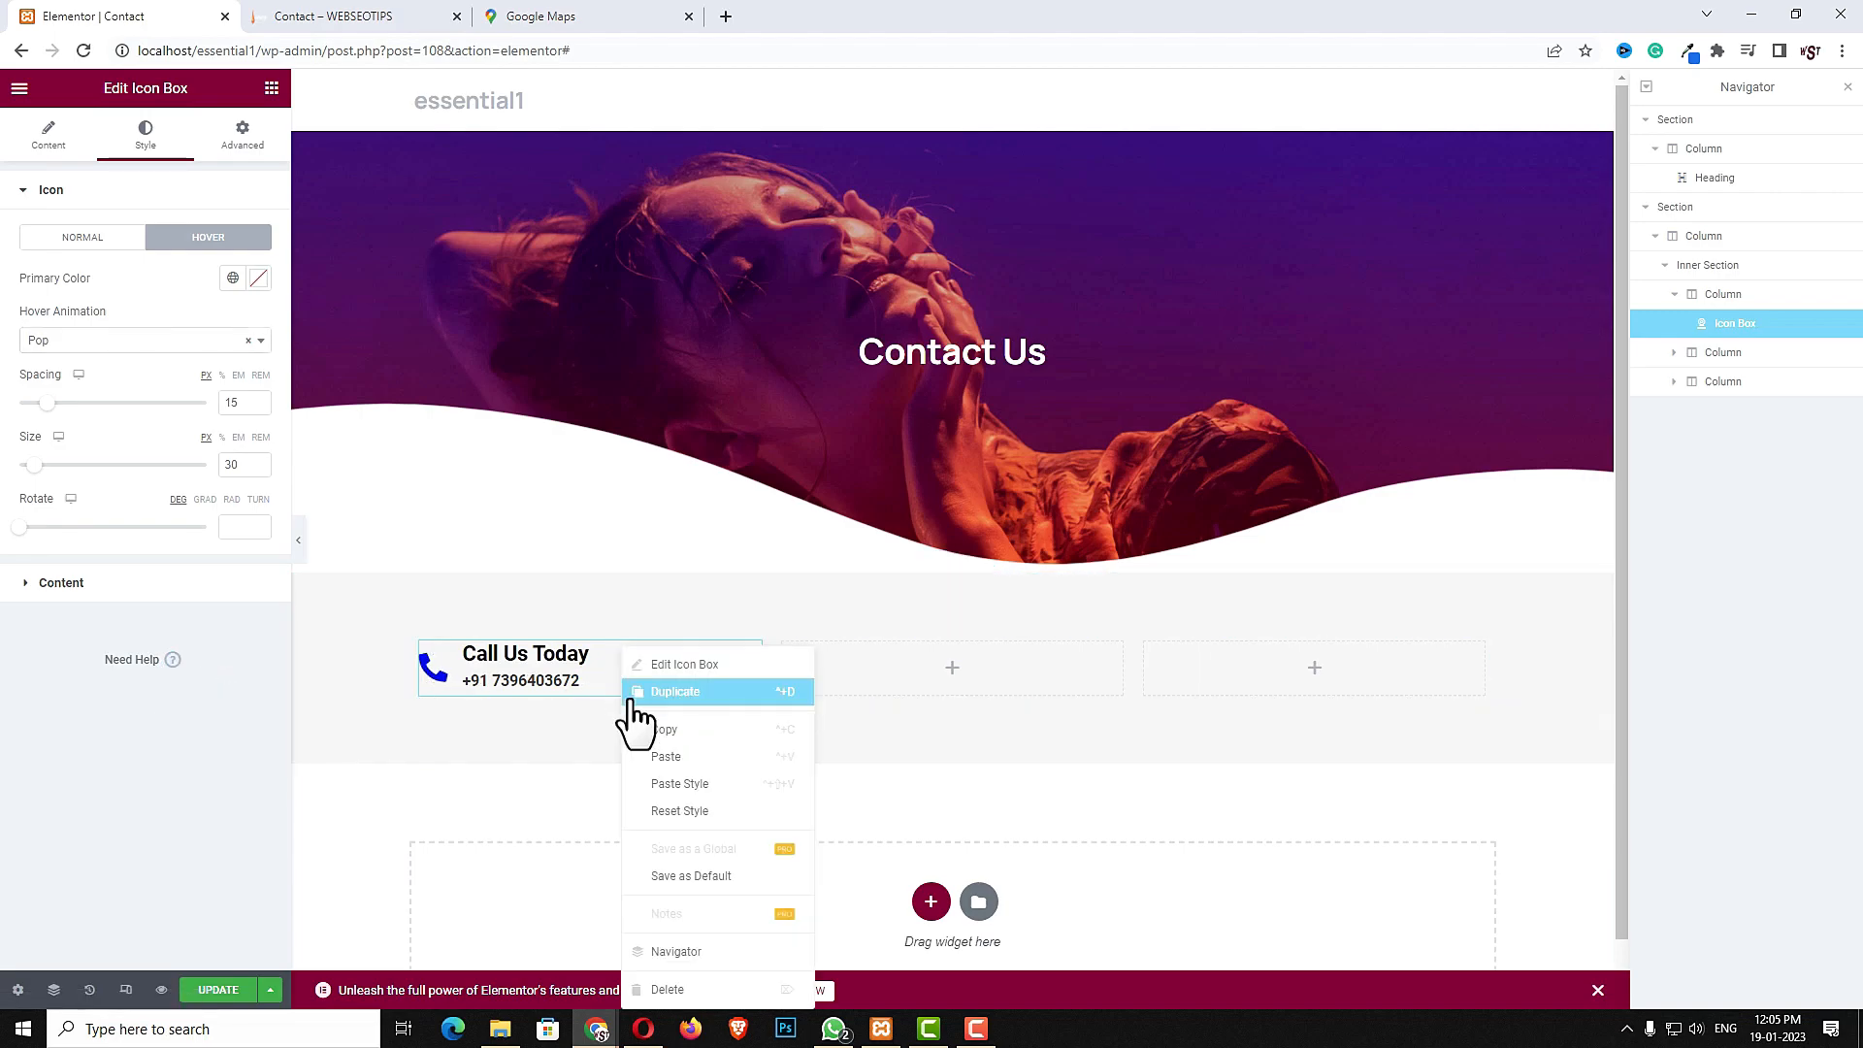
click(673, 734)
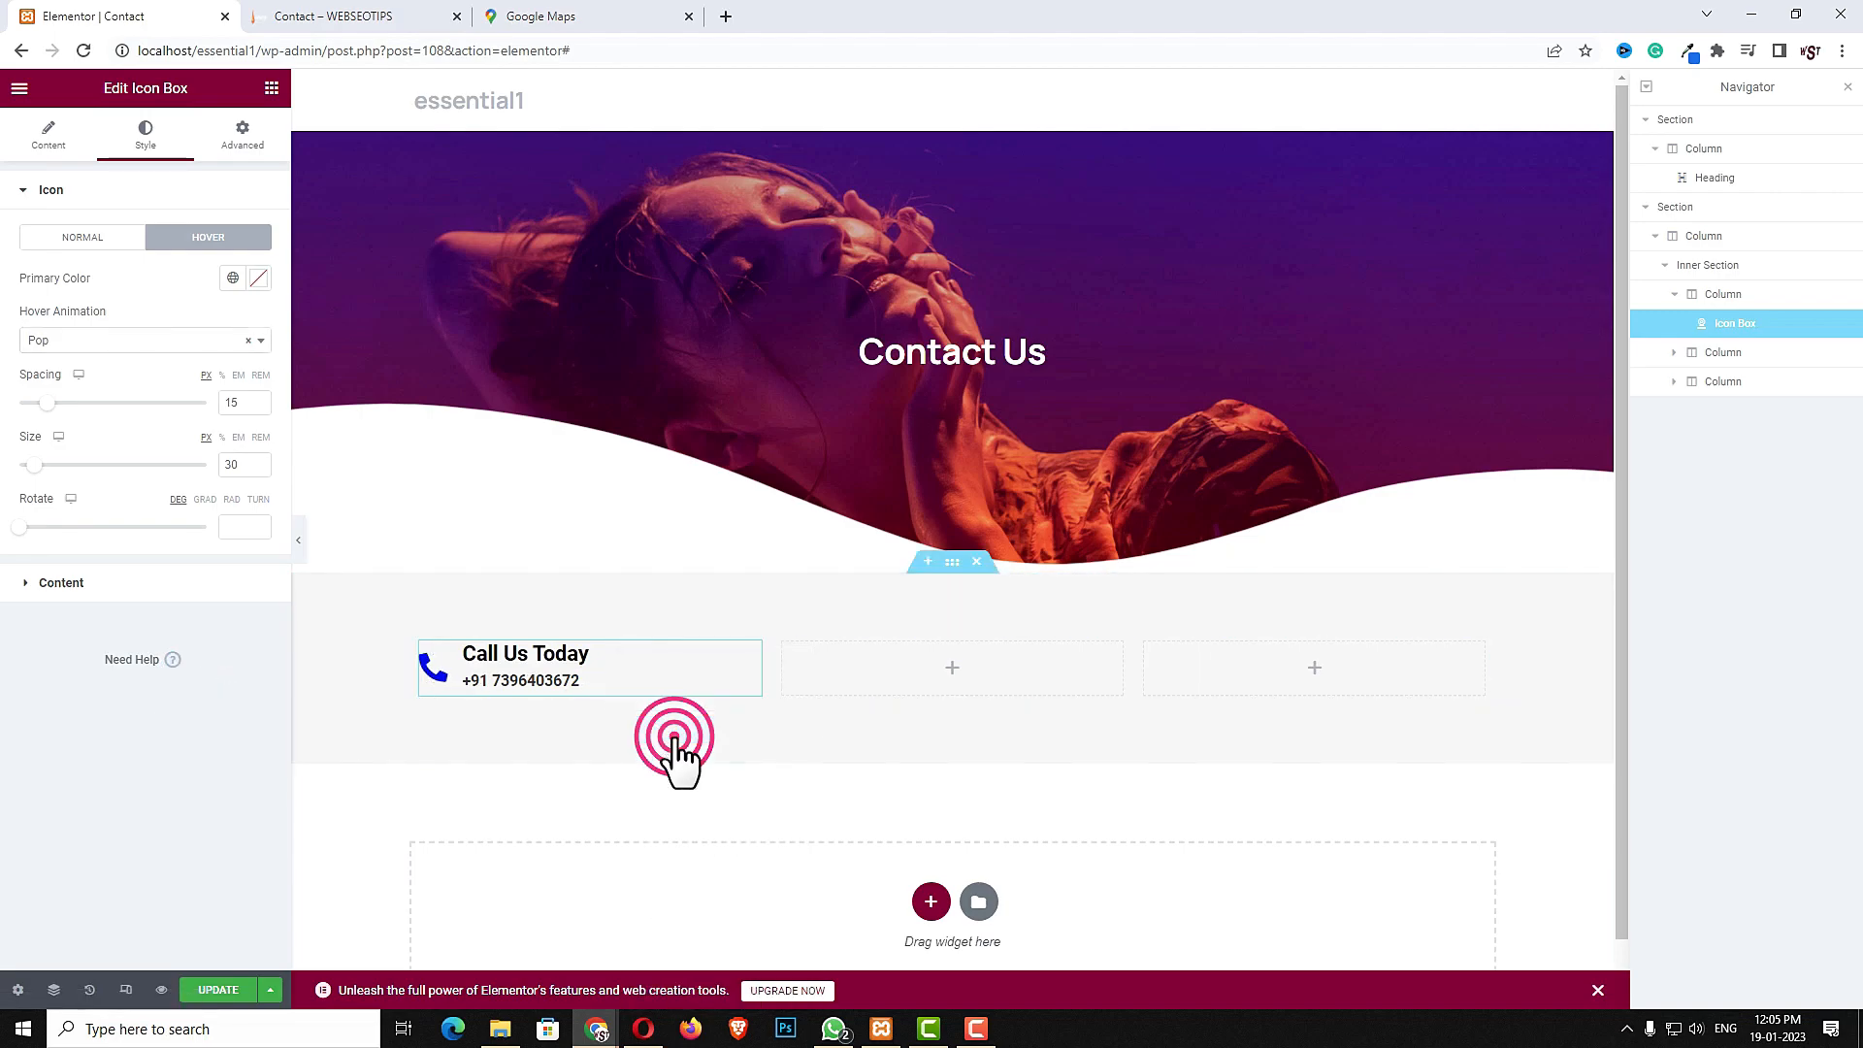
right_click(854, 666)
click(907, 821)
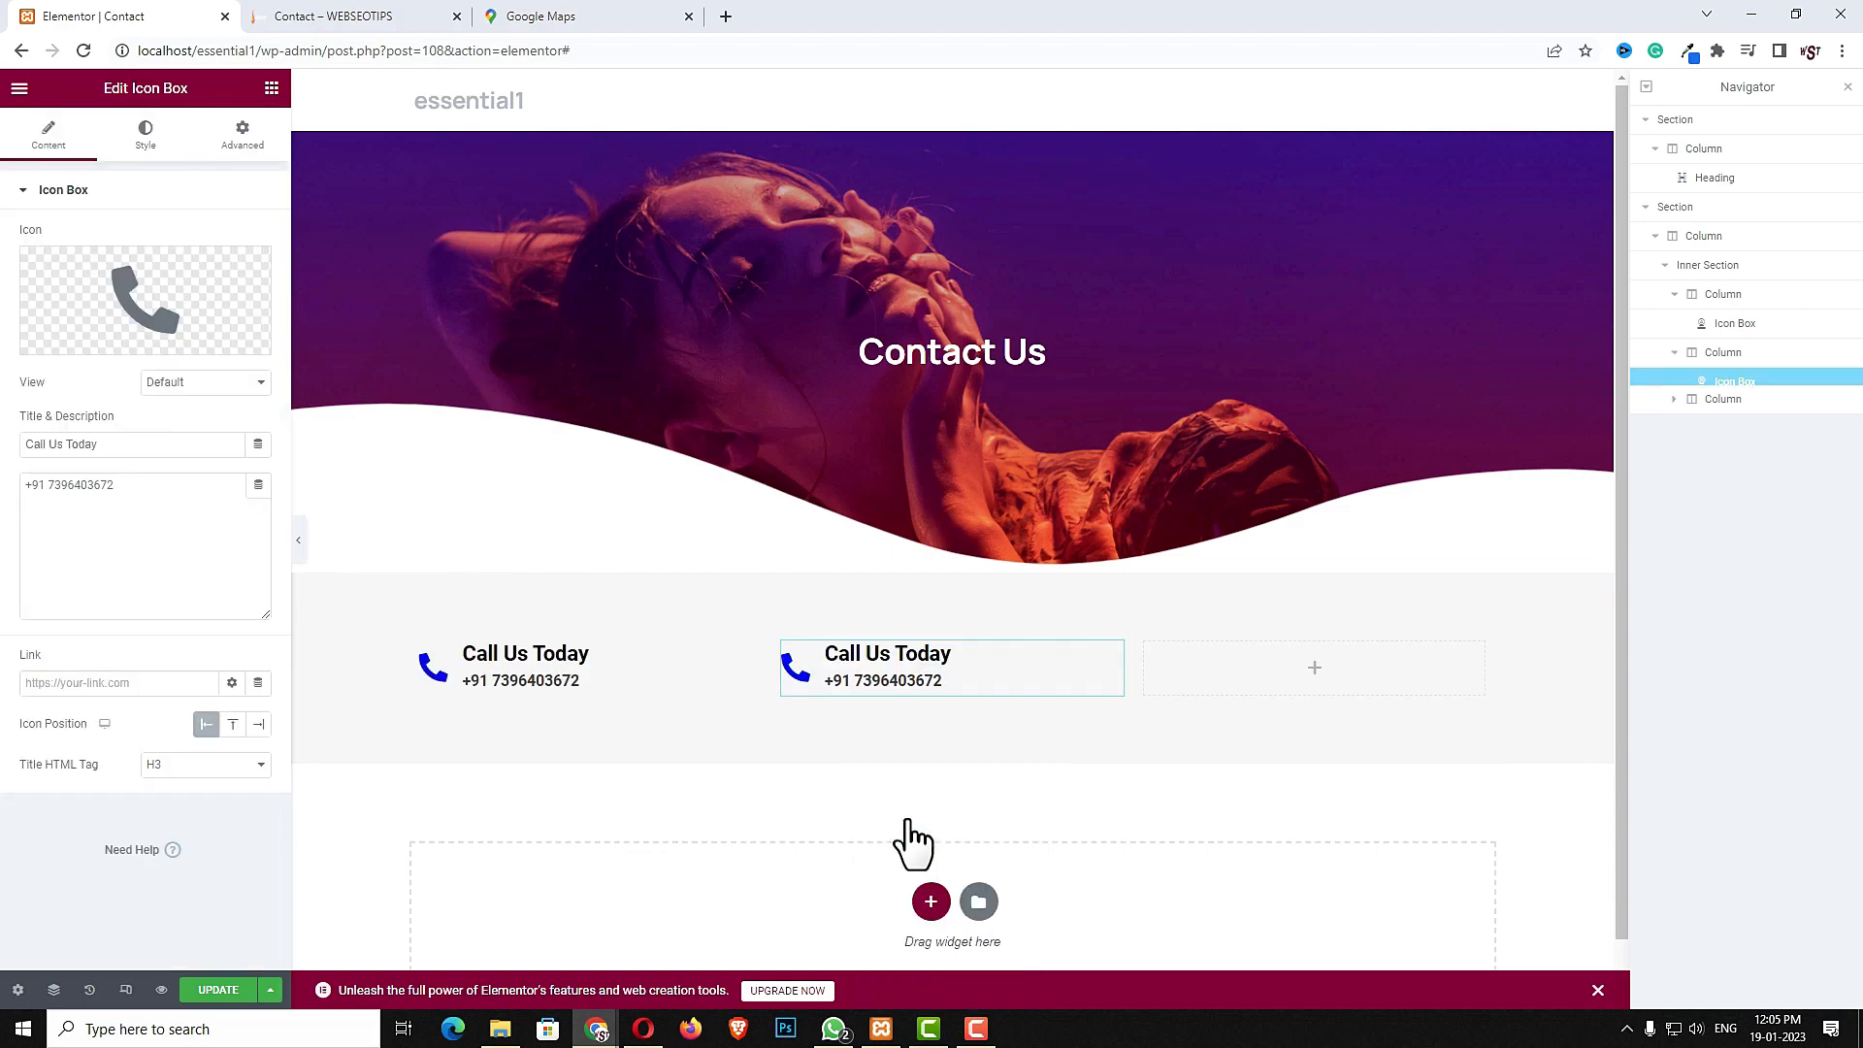
right_click(1176, 668)
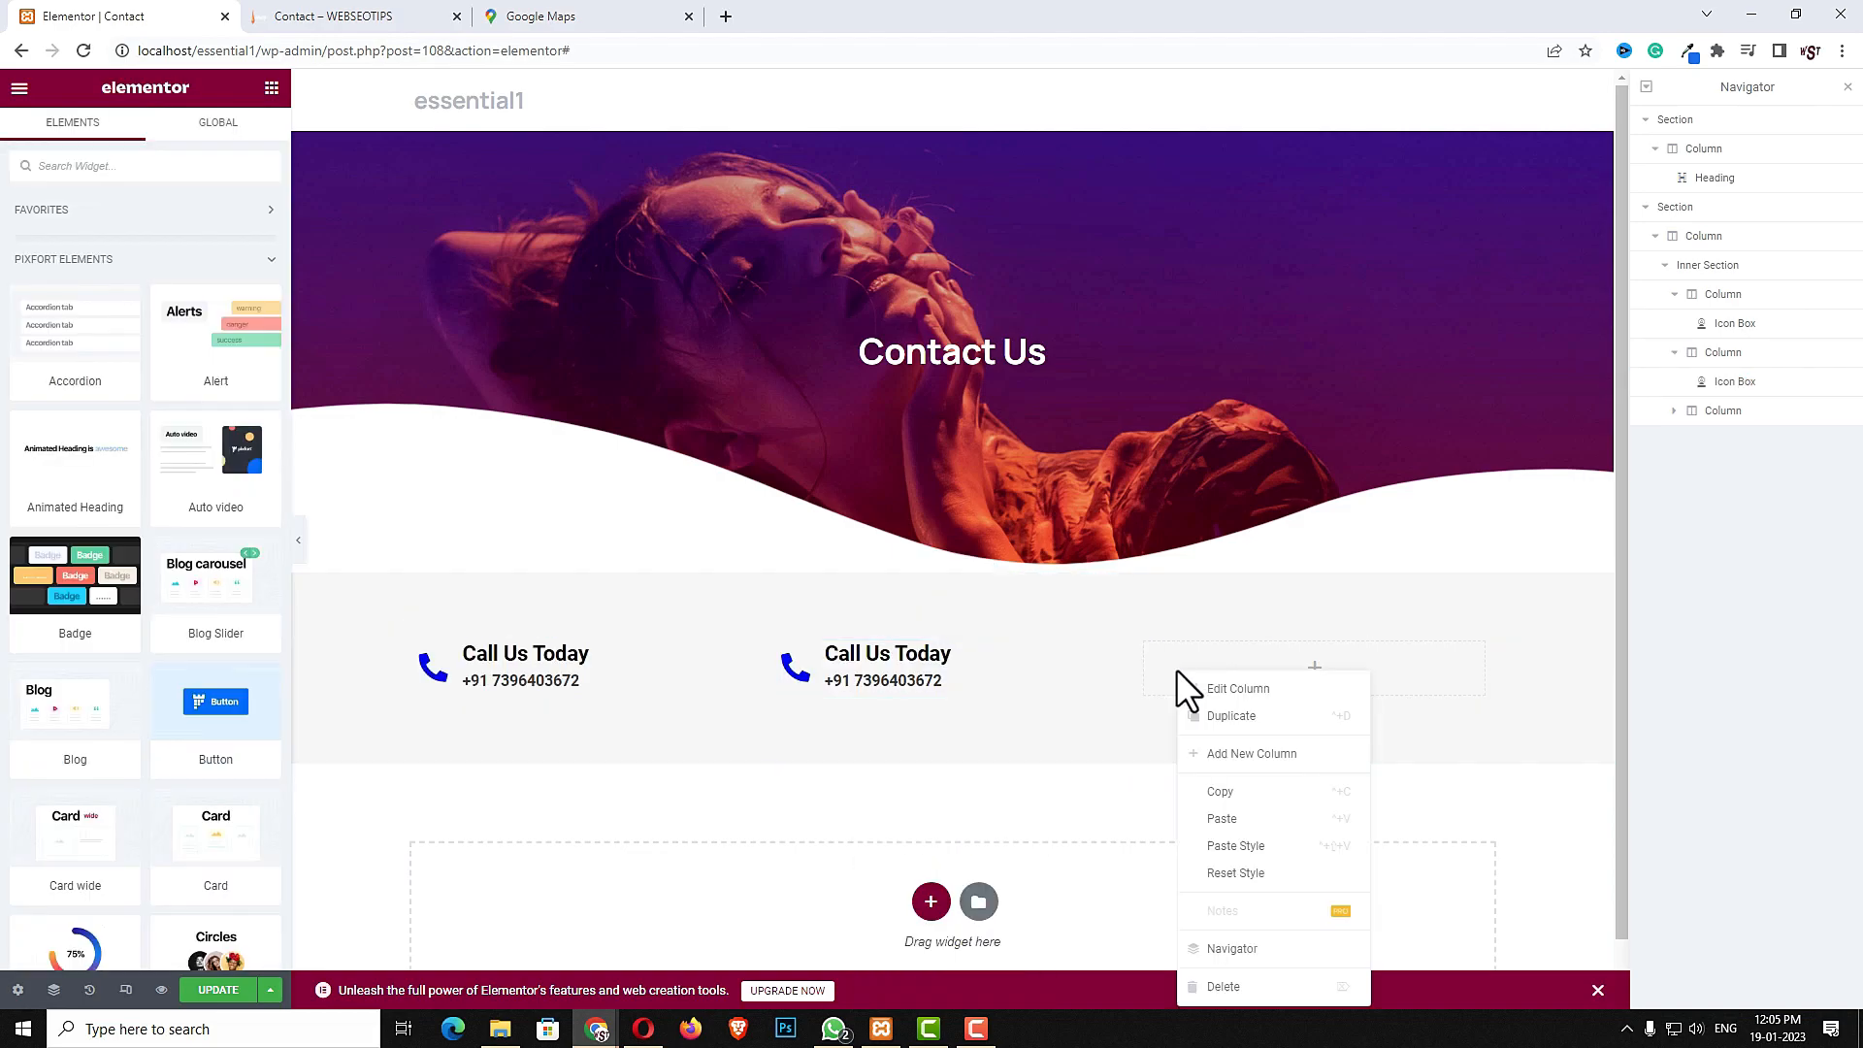
click(1232, 825)
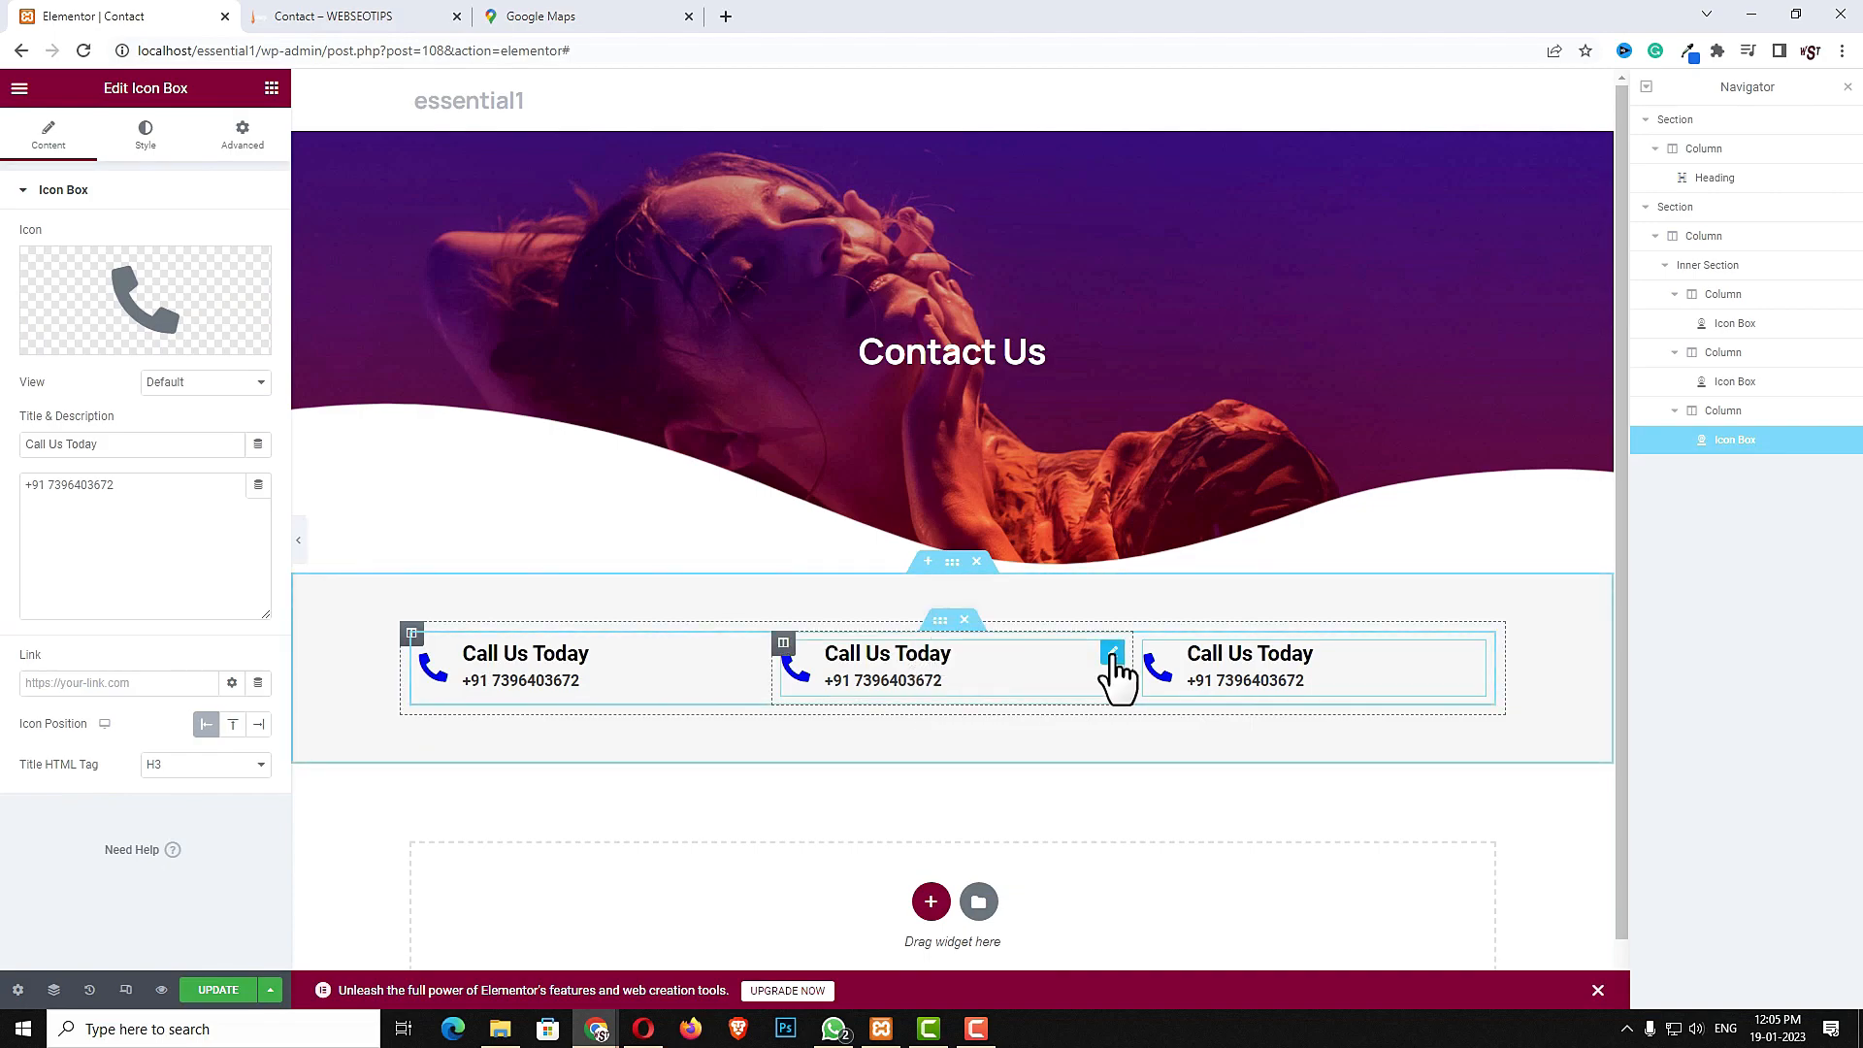
- Replace the second icon box's icon with the Envelope icon from the icon library
click(1113, 656)
click(195, 291)
click(767, 248)
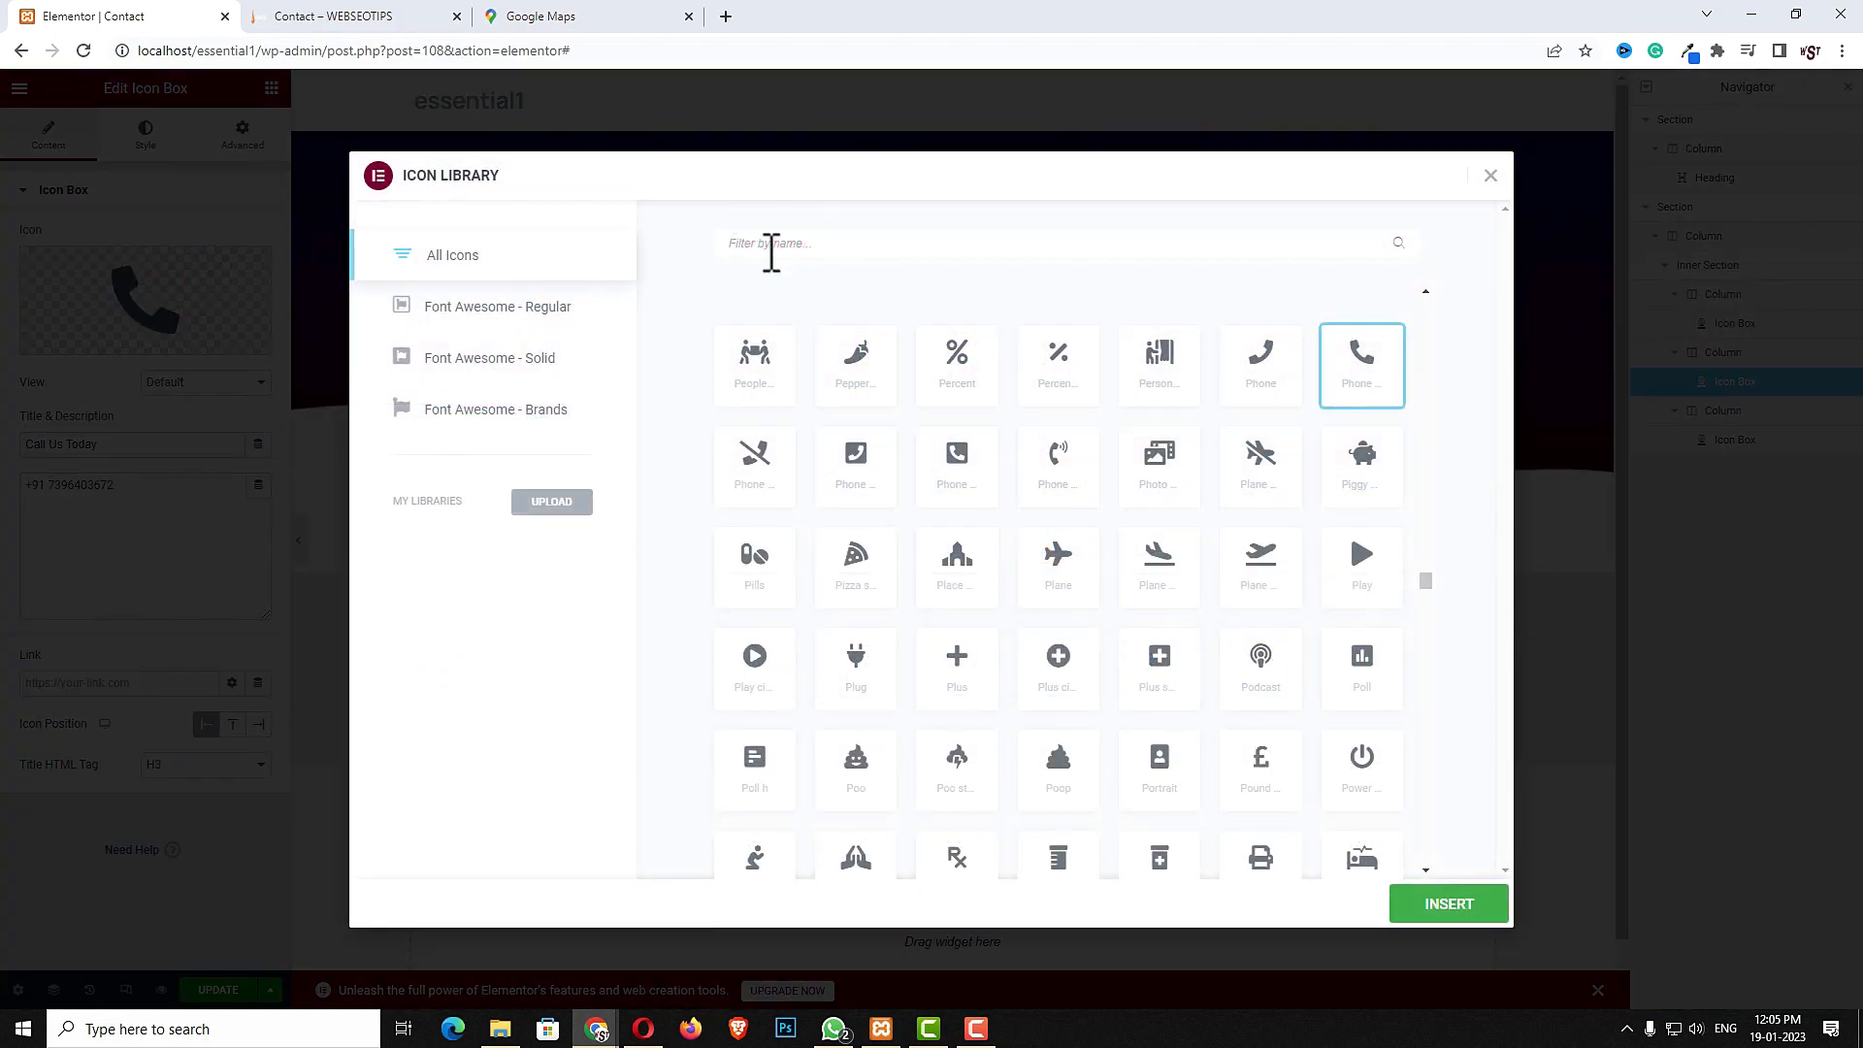
text(env)
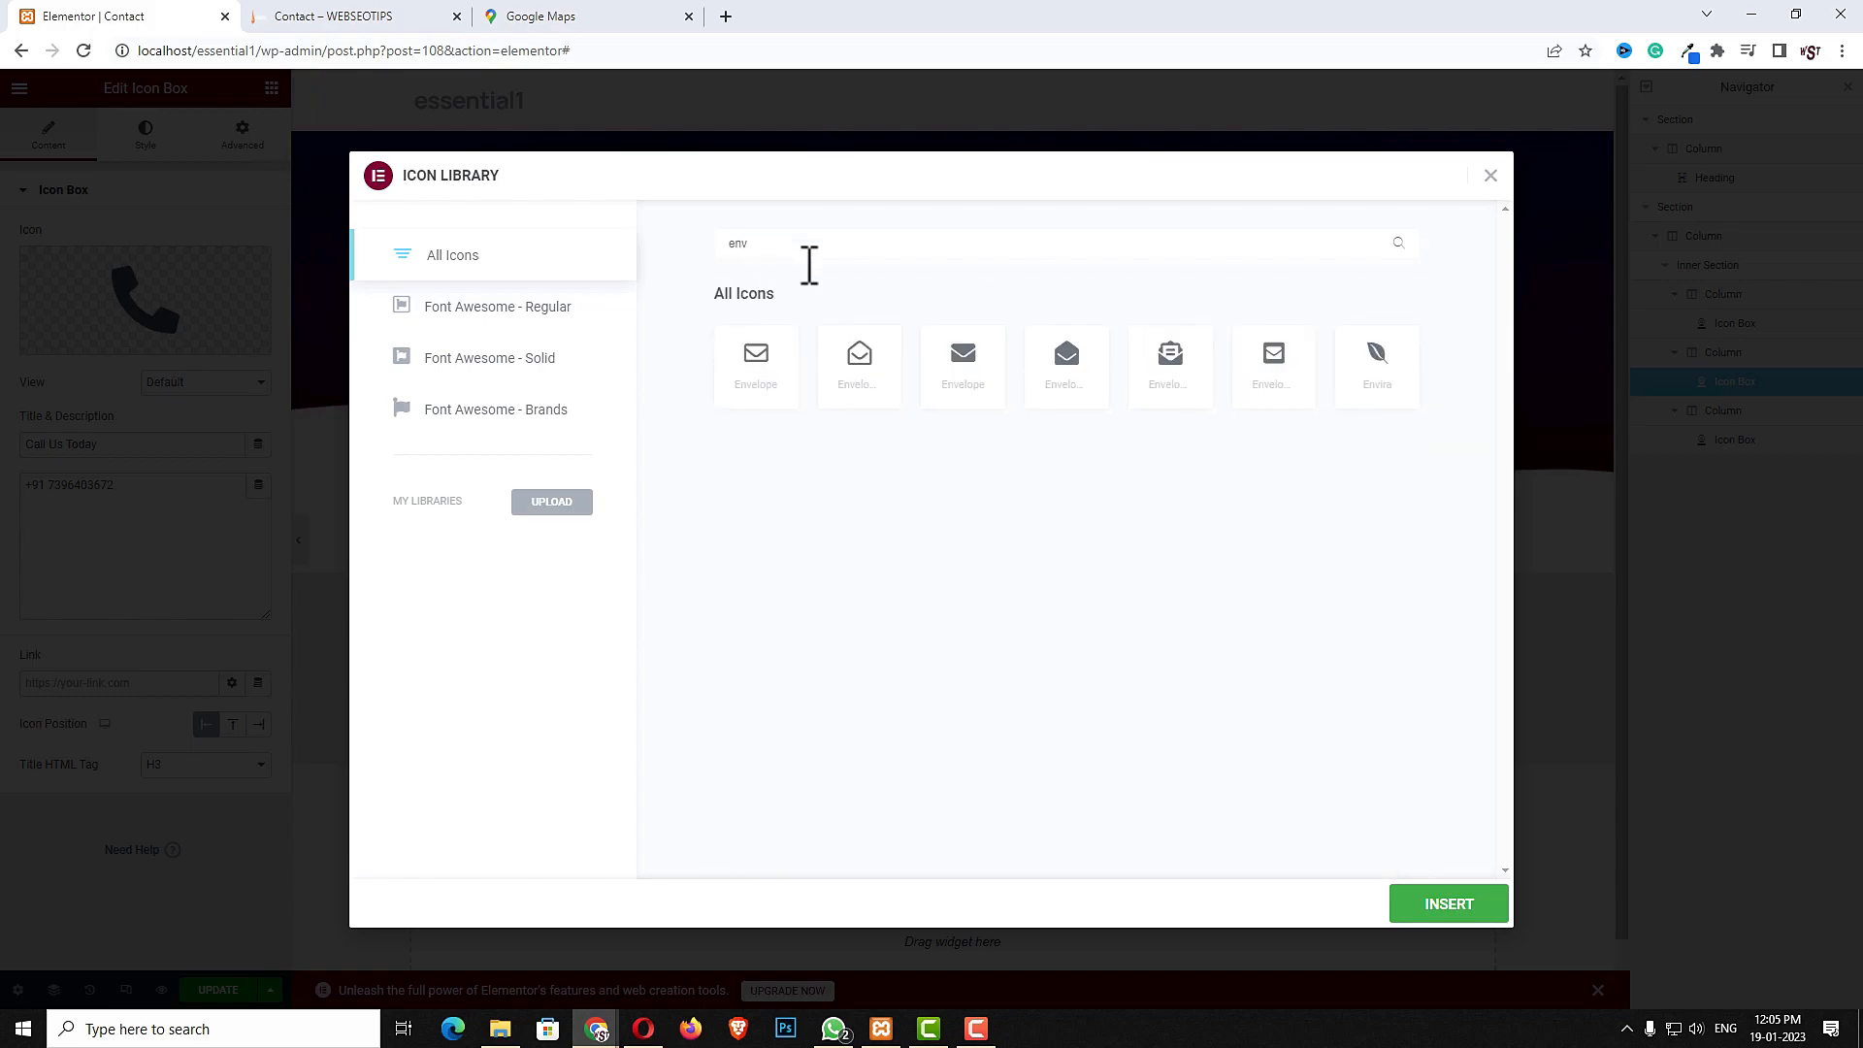
click(968, 388)
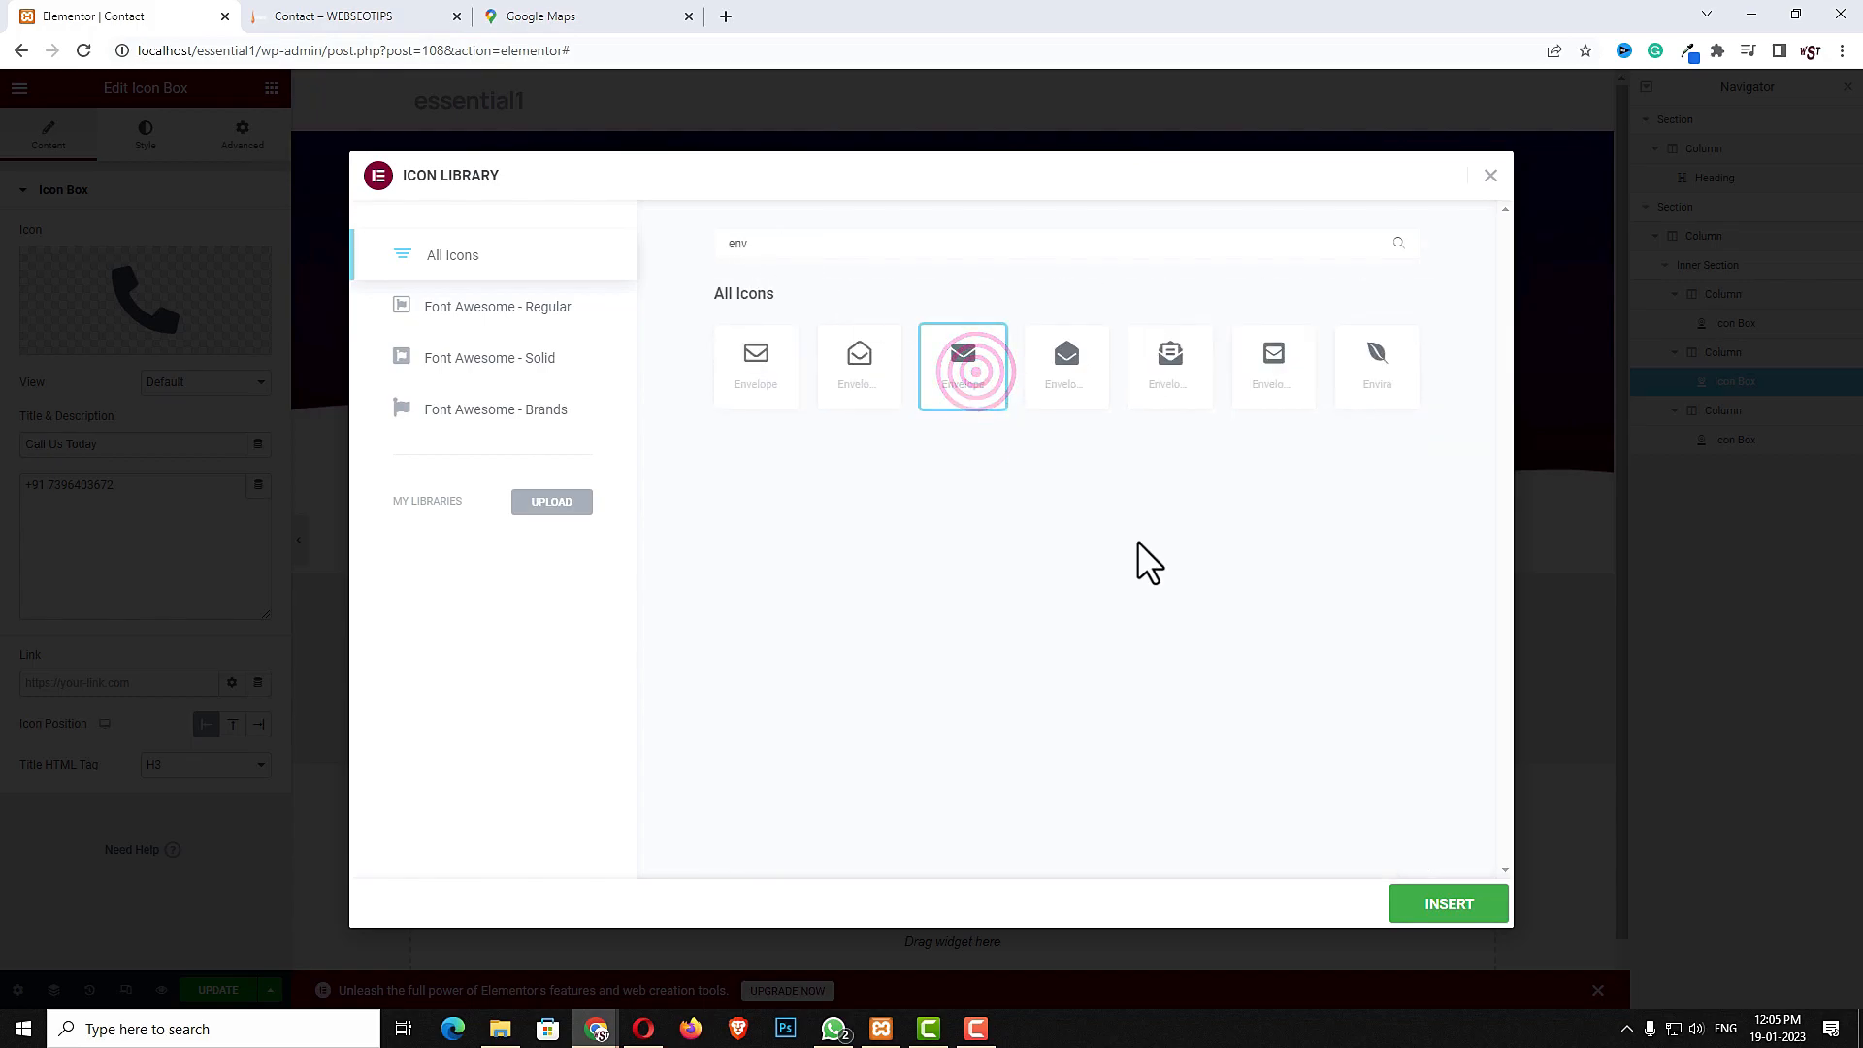
click(1461, 905)
- Set the second icon box's title to "Email Id" and its description to the contact's e-mail address
click(135, 441)
drag(134, 442, 10, 413)
text(Email Id)
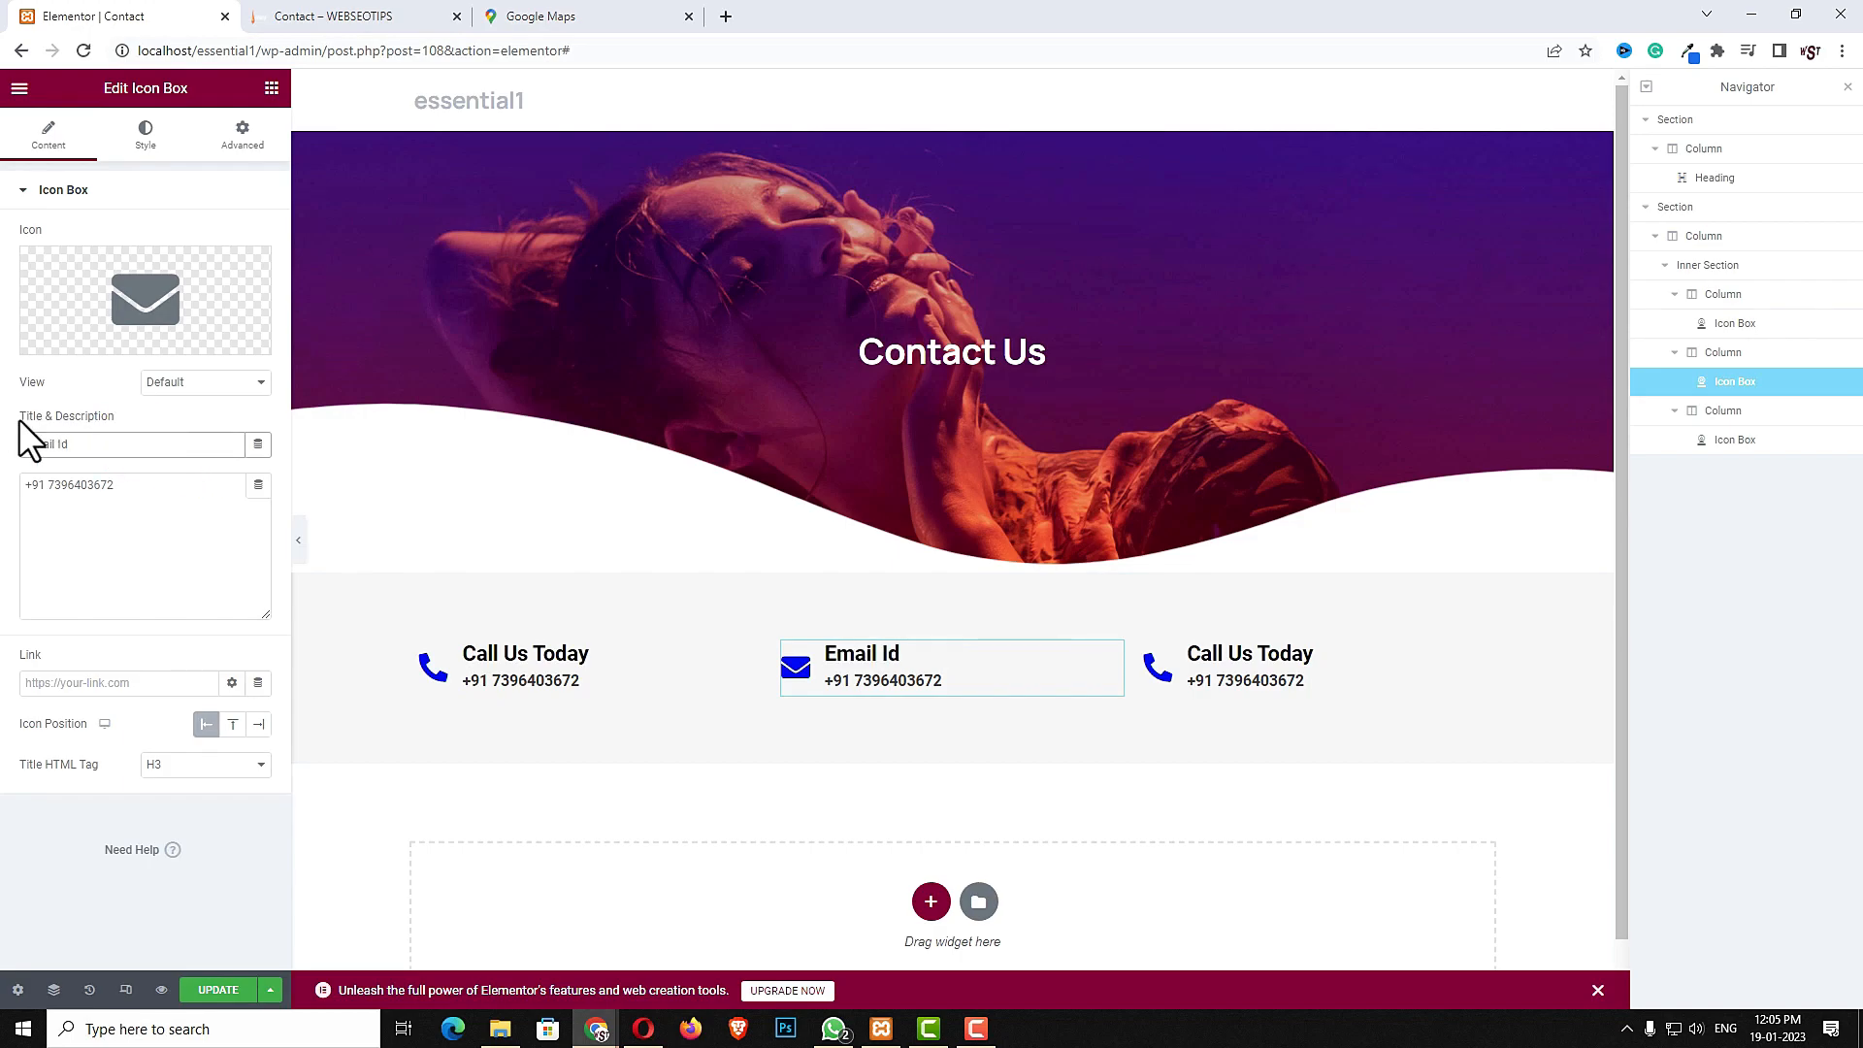
click(237, 528)
key(ctrl+a)
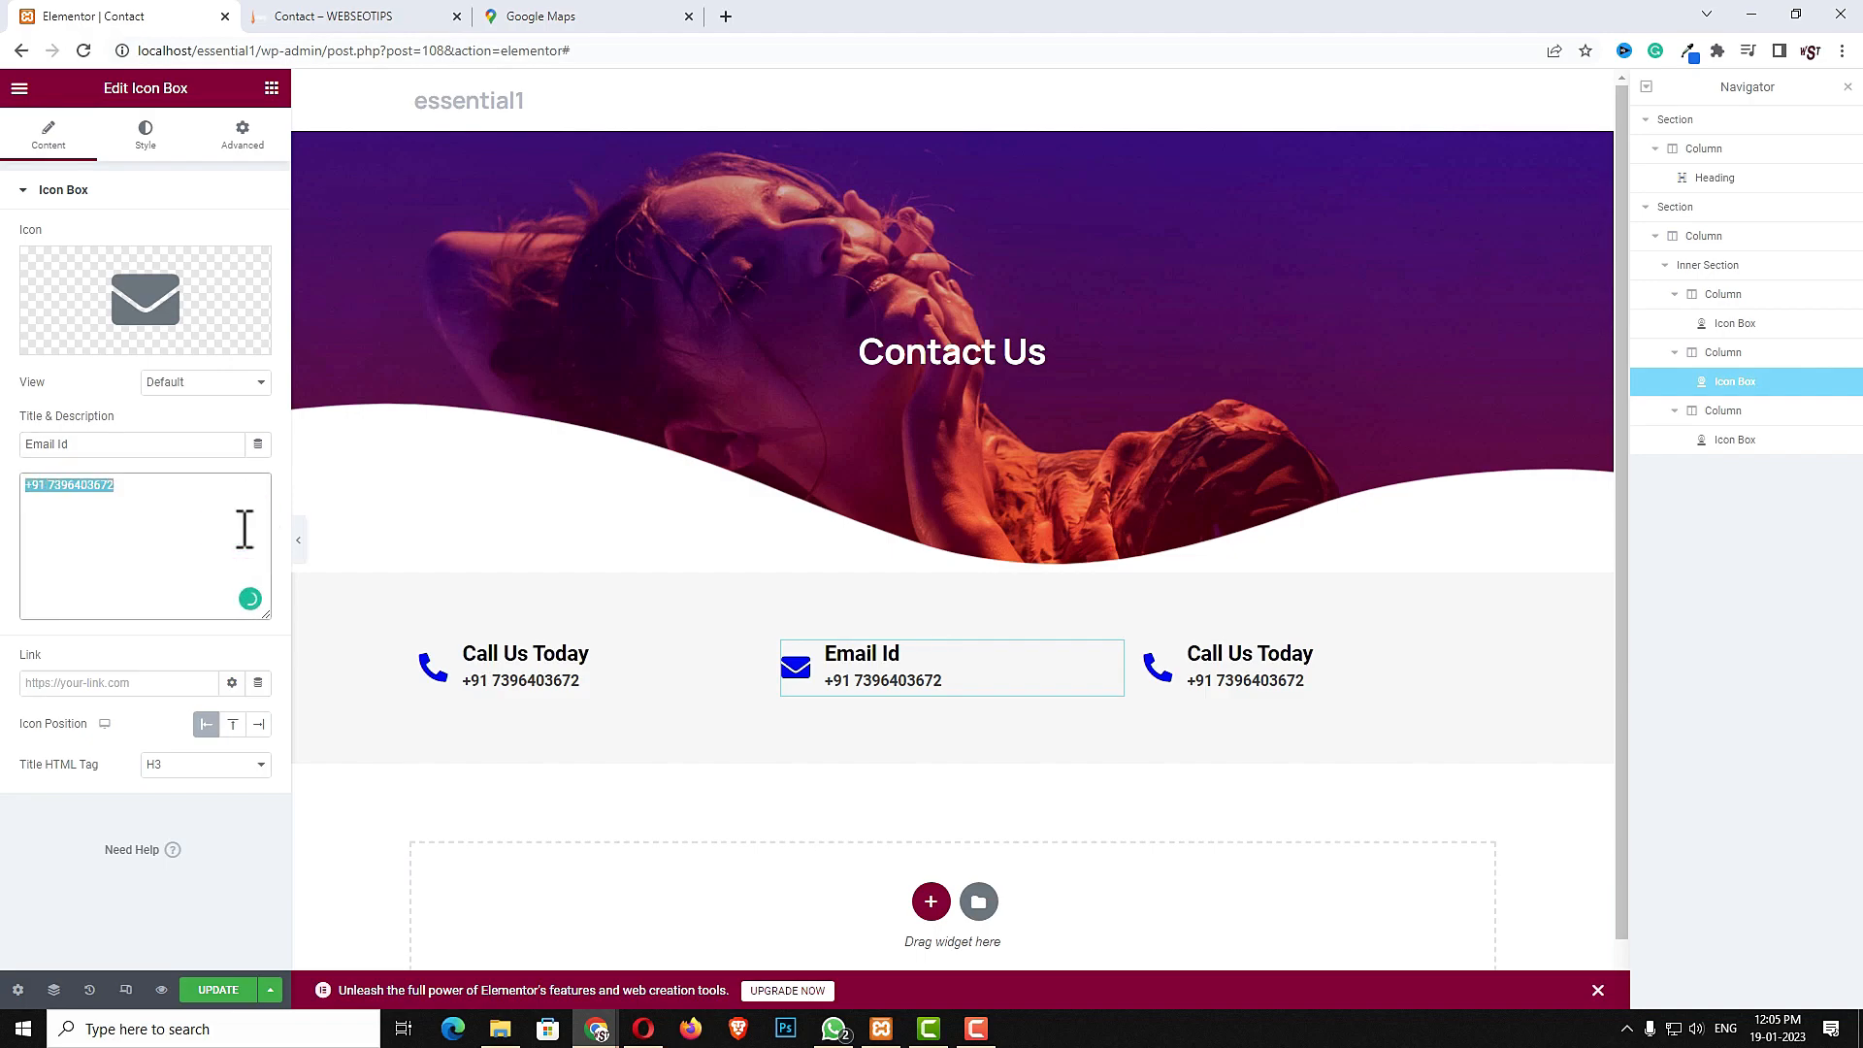
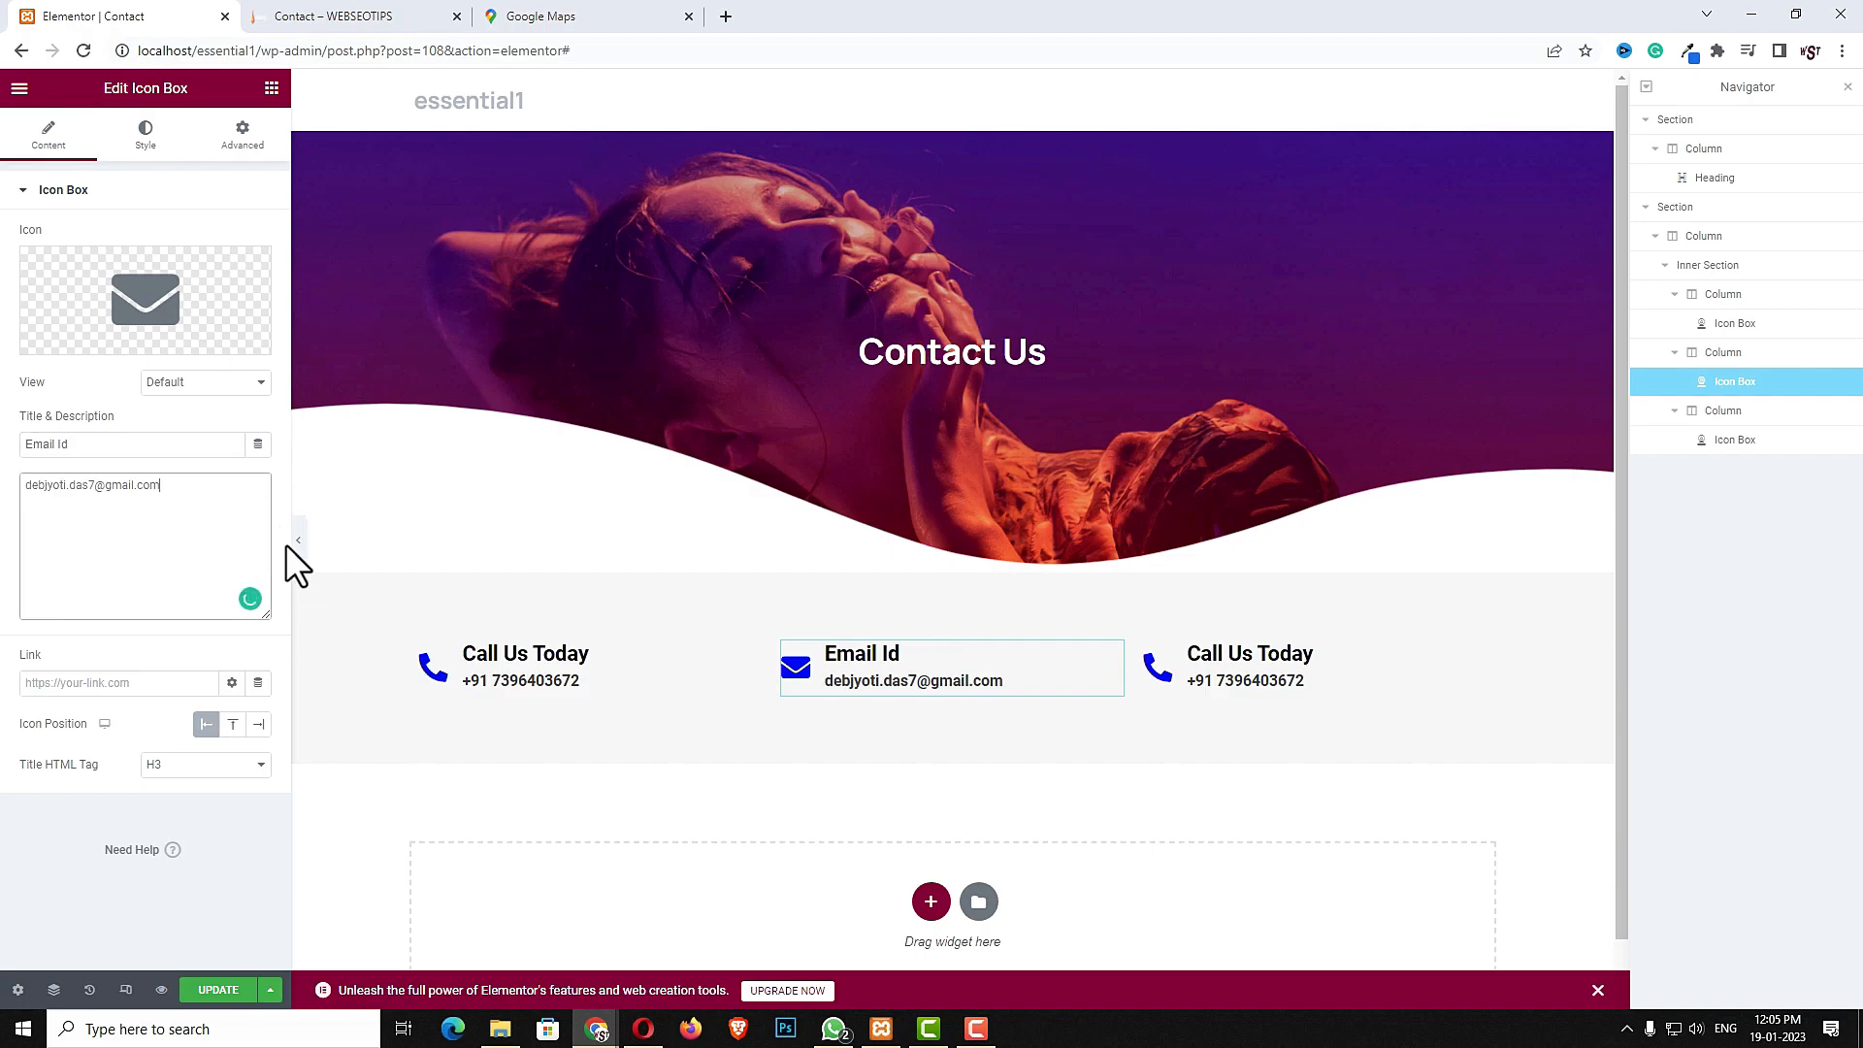
- Replace the third icon box's icon with the Clock icon from the icon library
click(1473, 655)
click(136, 291)
click(853, 242)
text(cloc)
click(859, 378)
click(1450, 907)
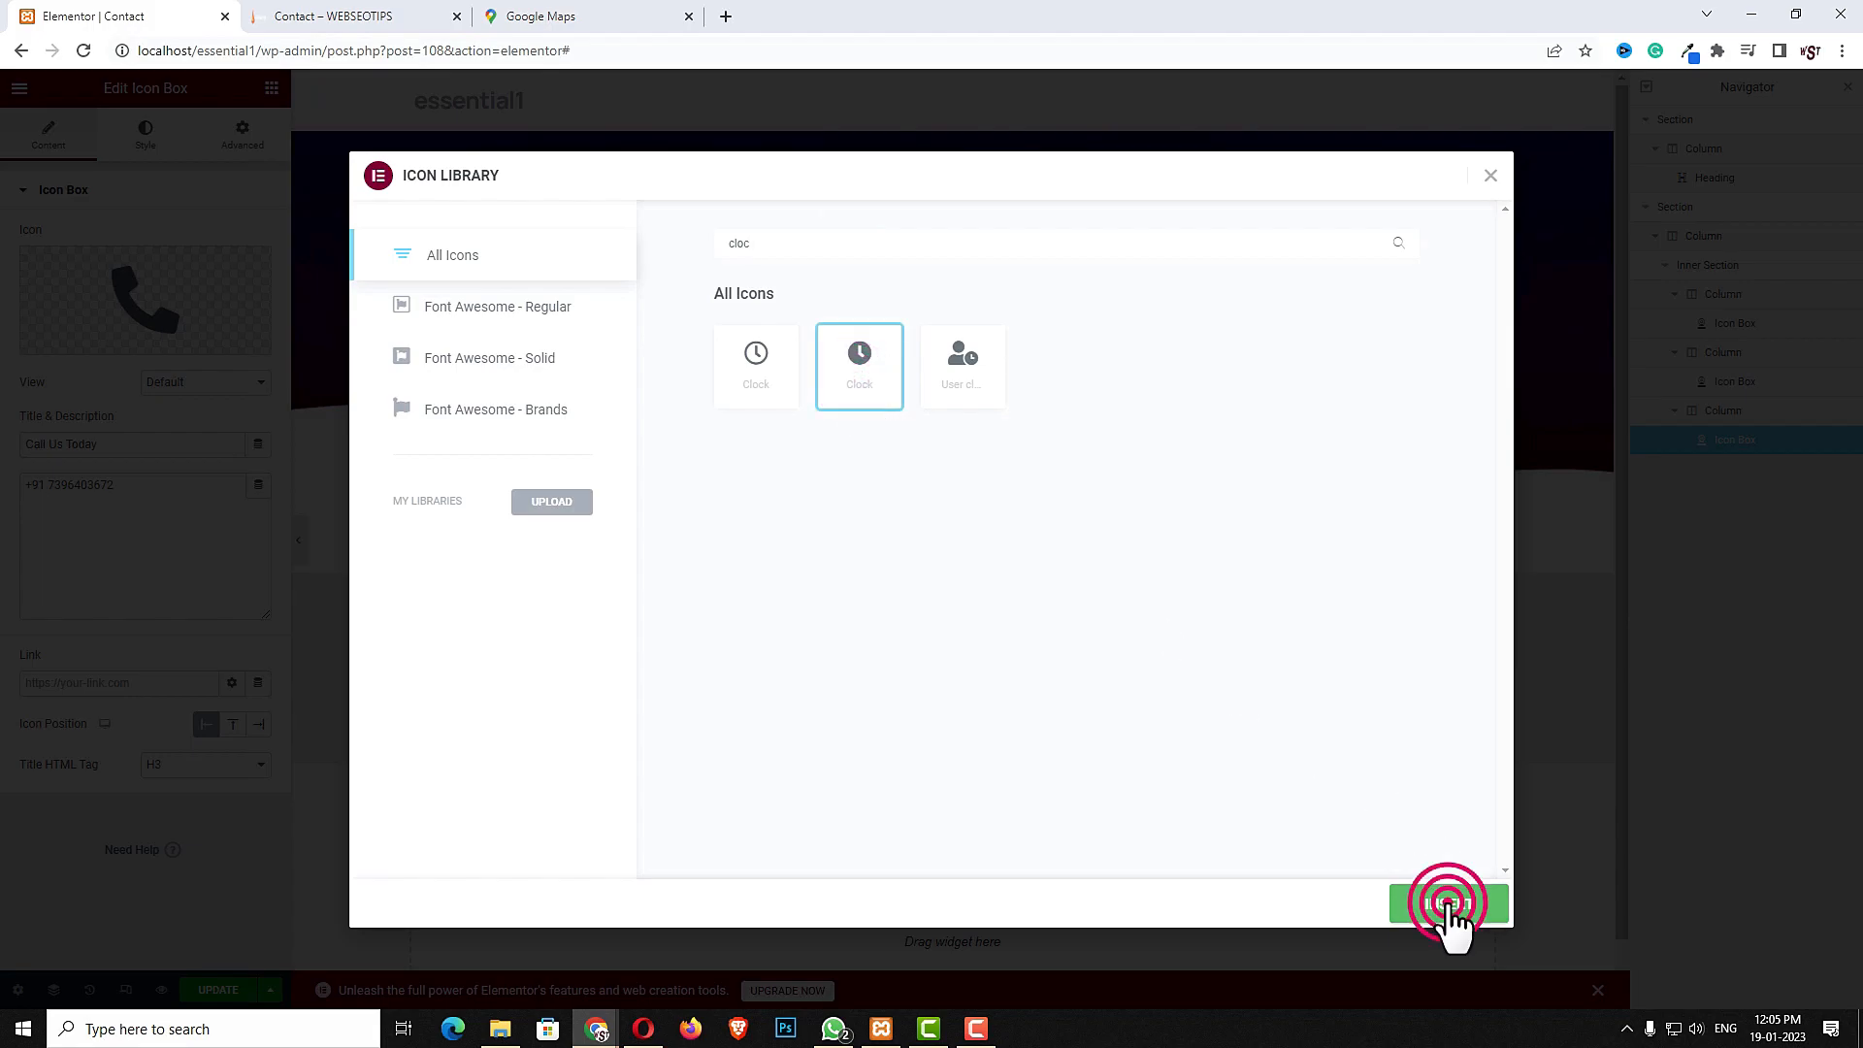
- Set the third icon box's title to "Working Hours" and its description to "8am to 10pm"
triple_click(174, 447)
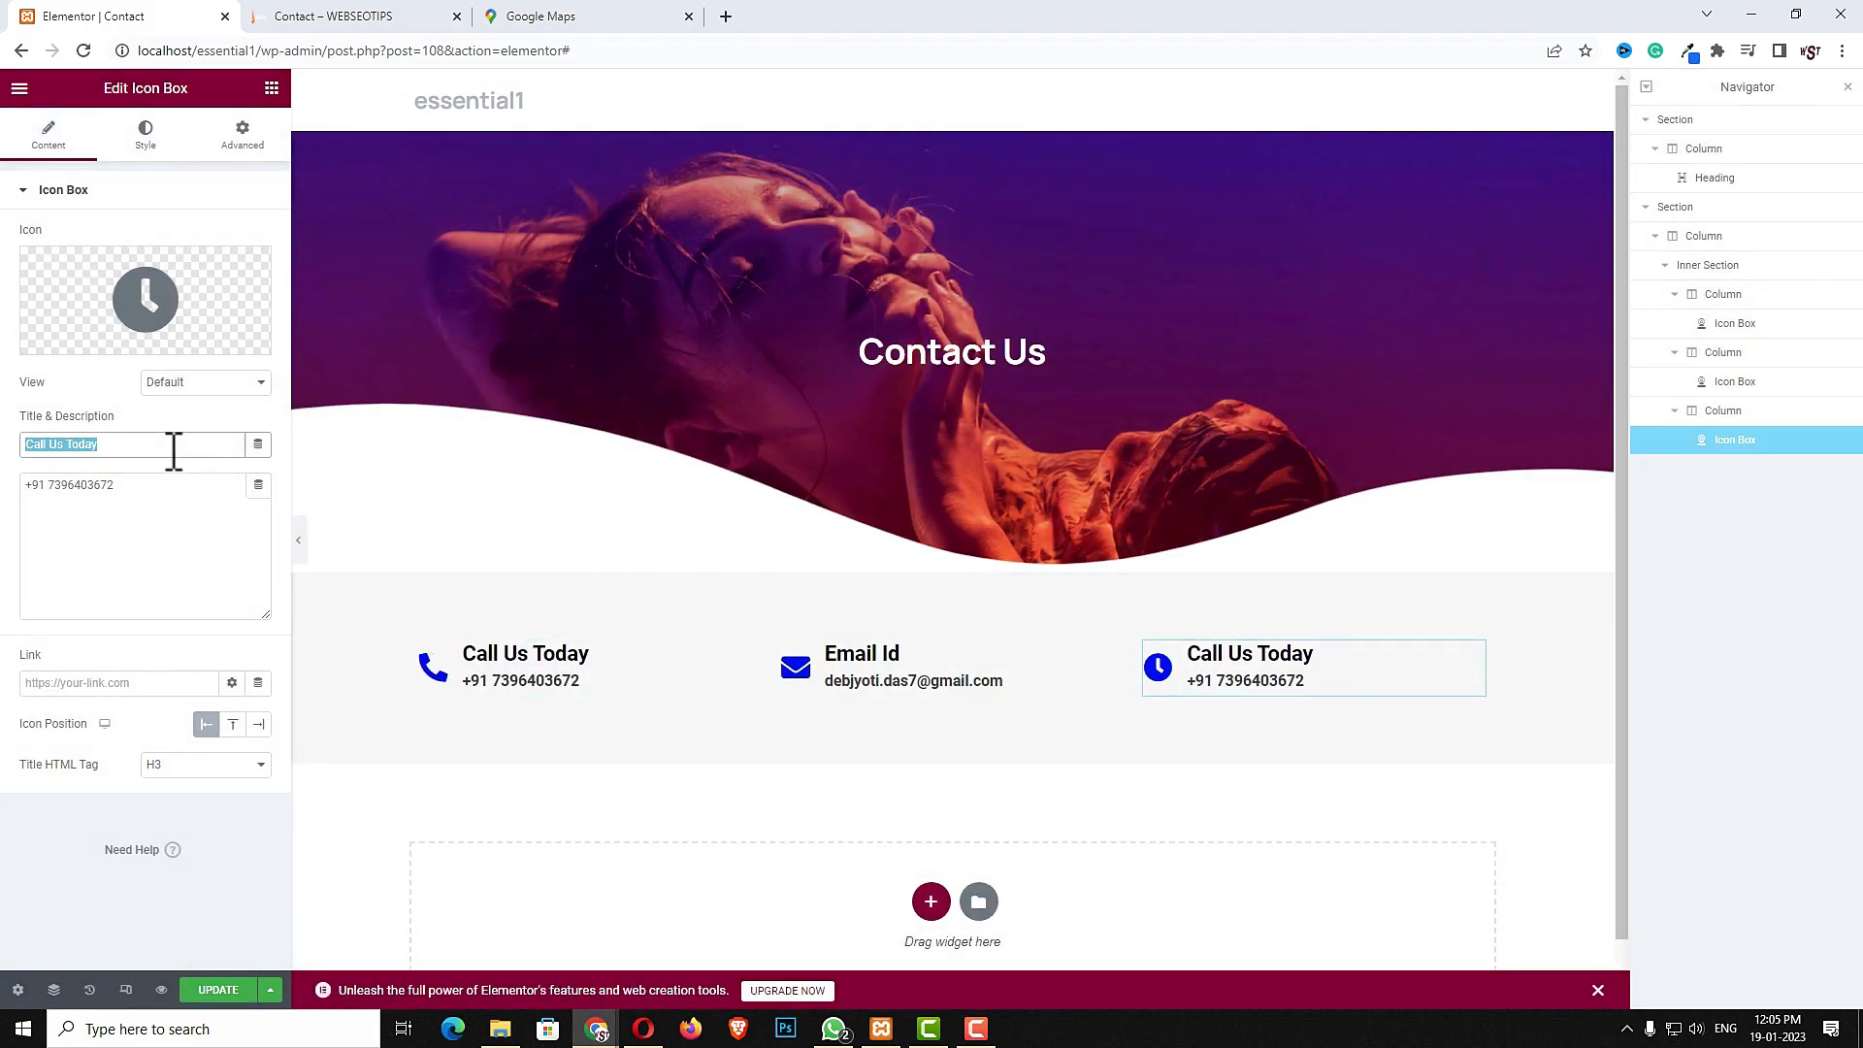
text(Working Hours)
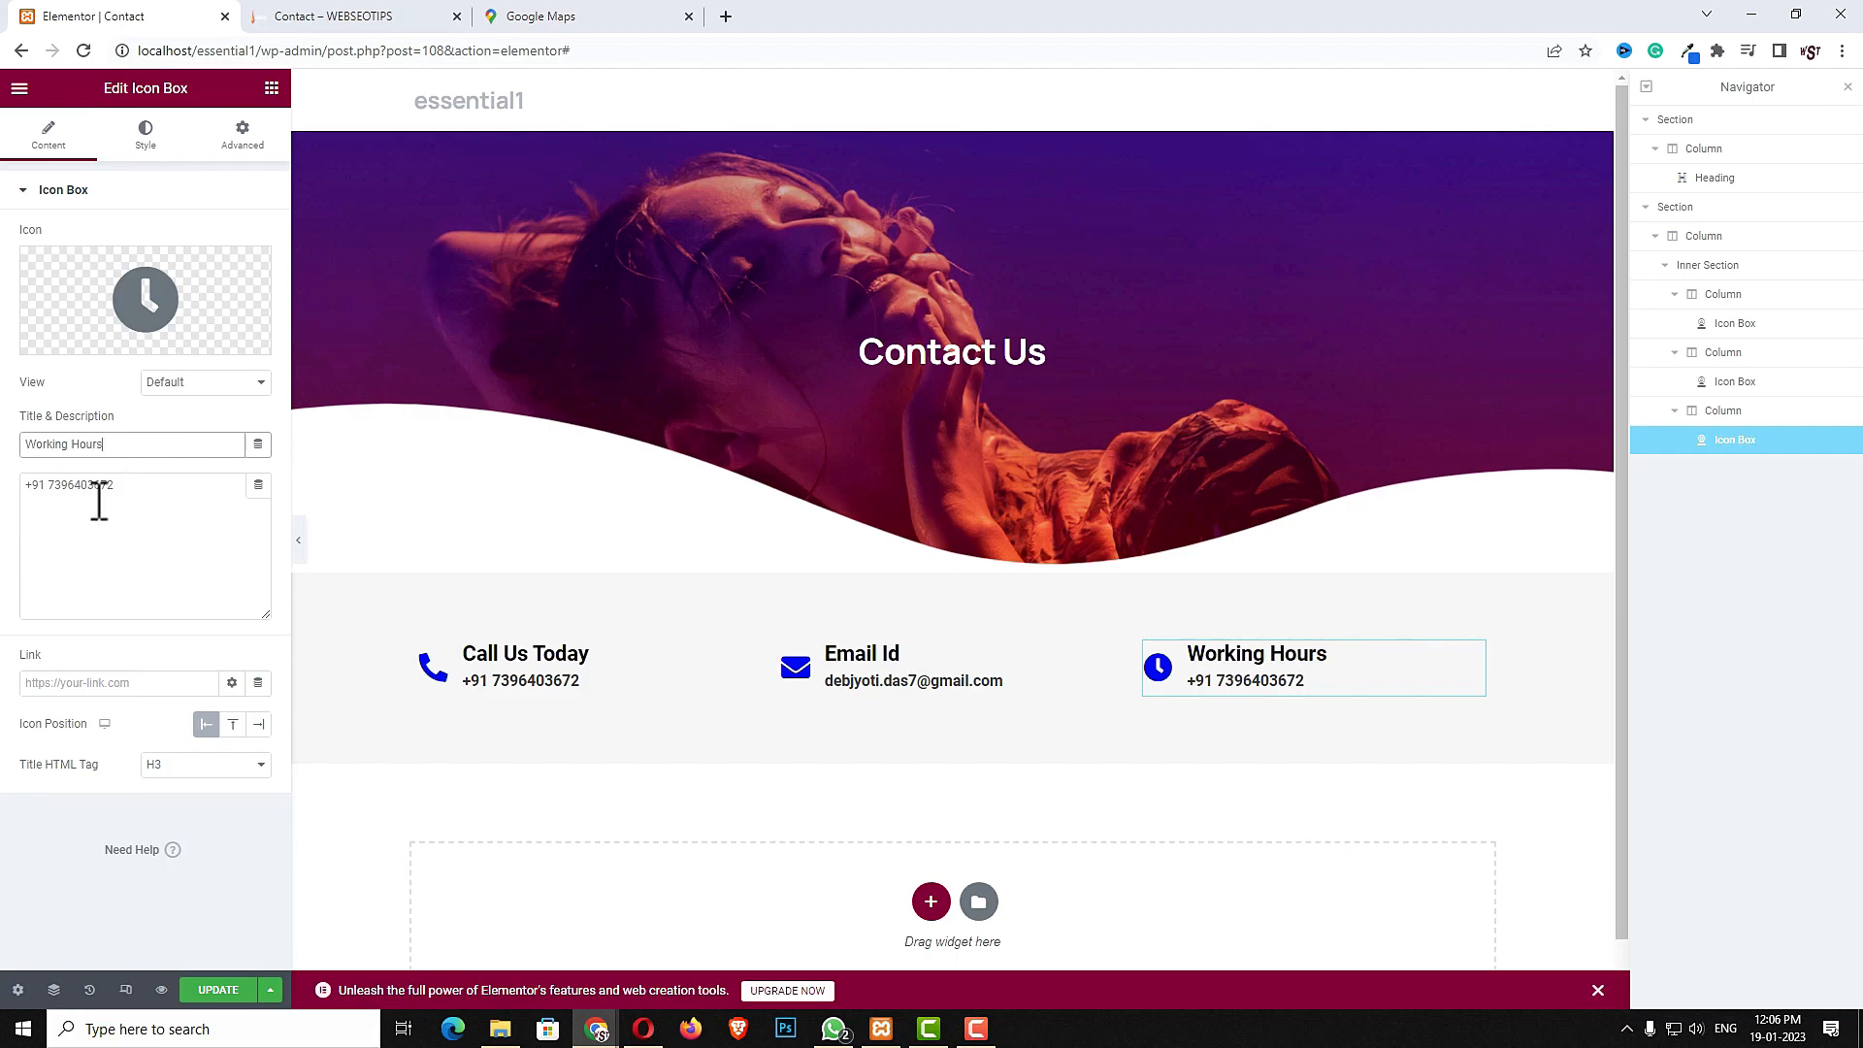
triple_click(133, 491)
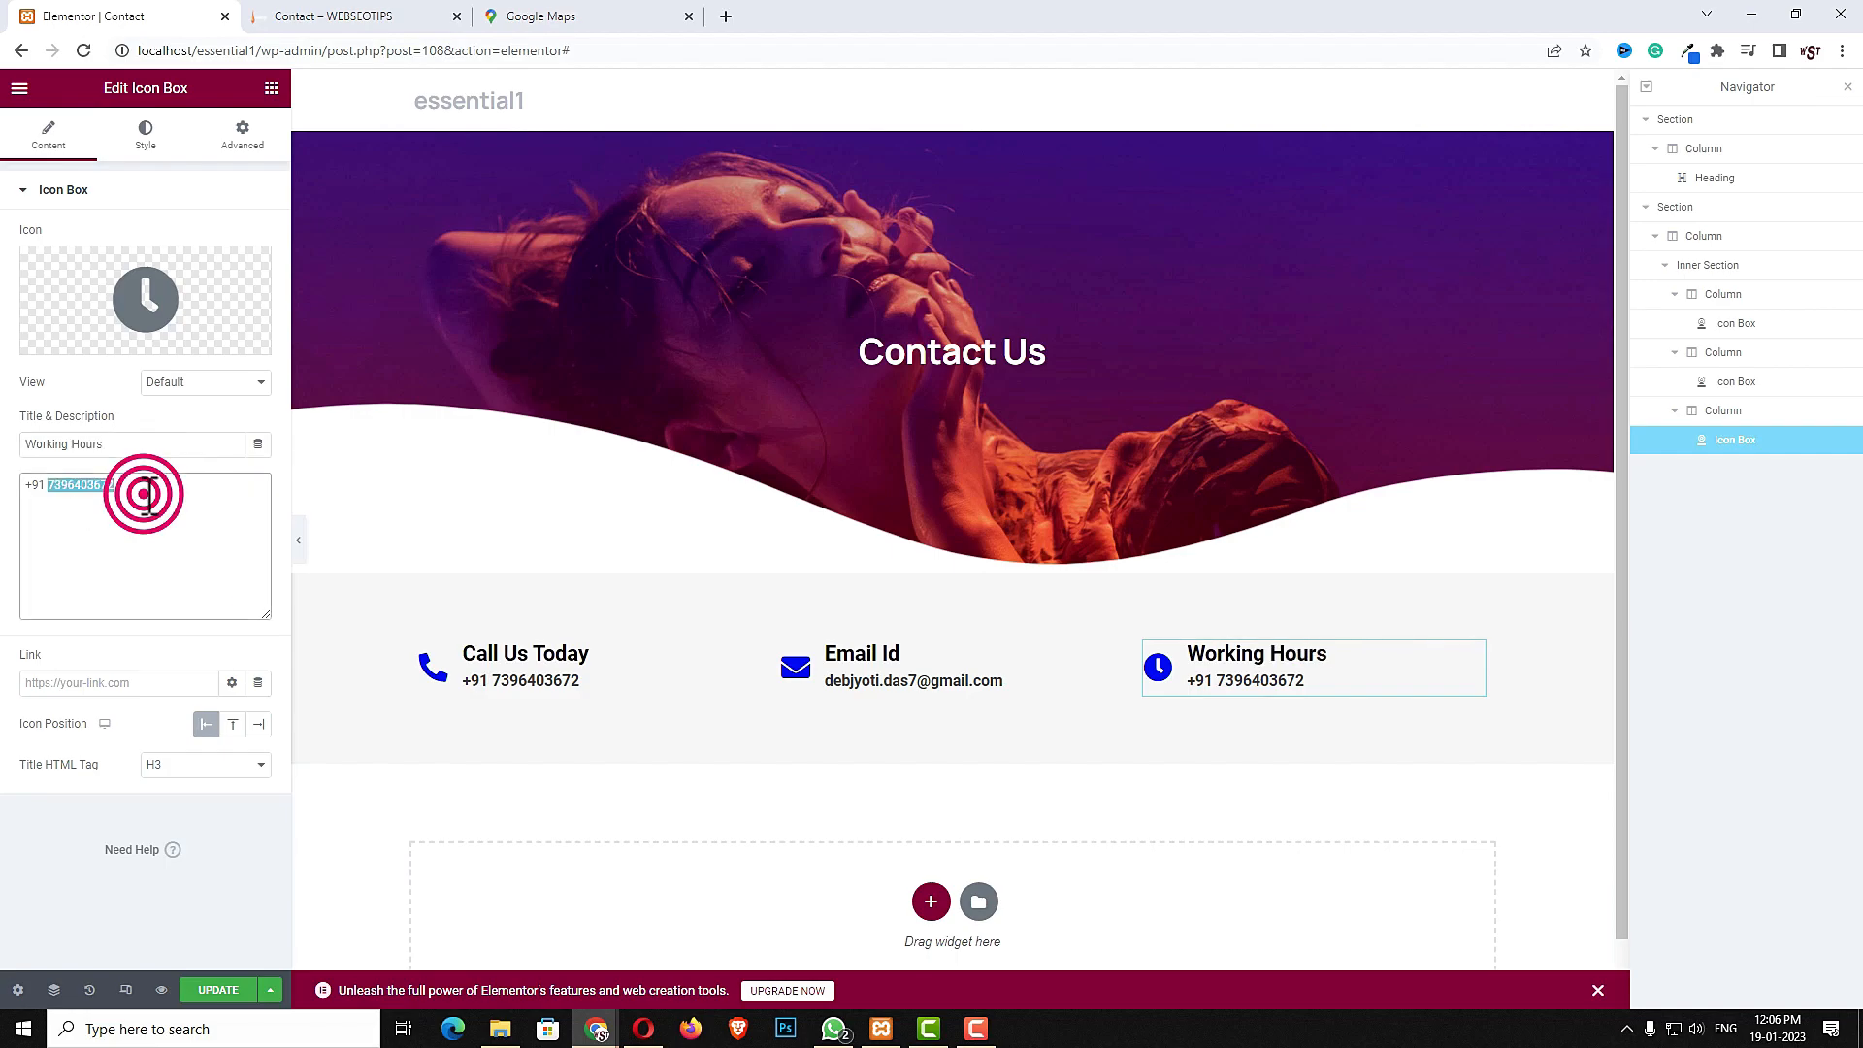
text(8am to 10pm)
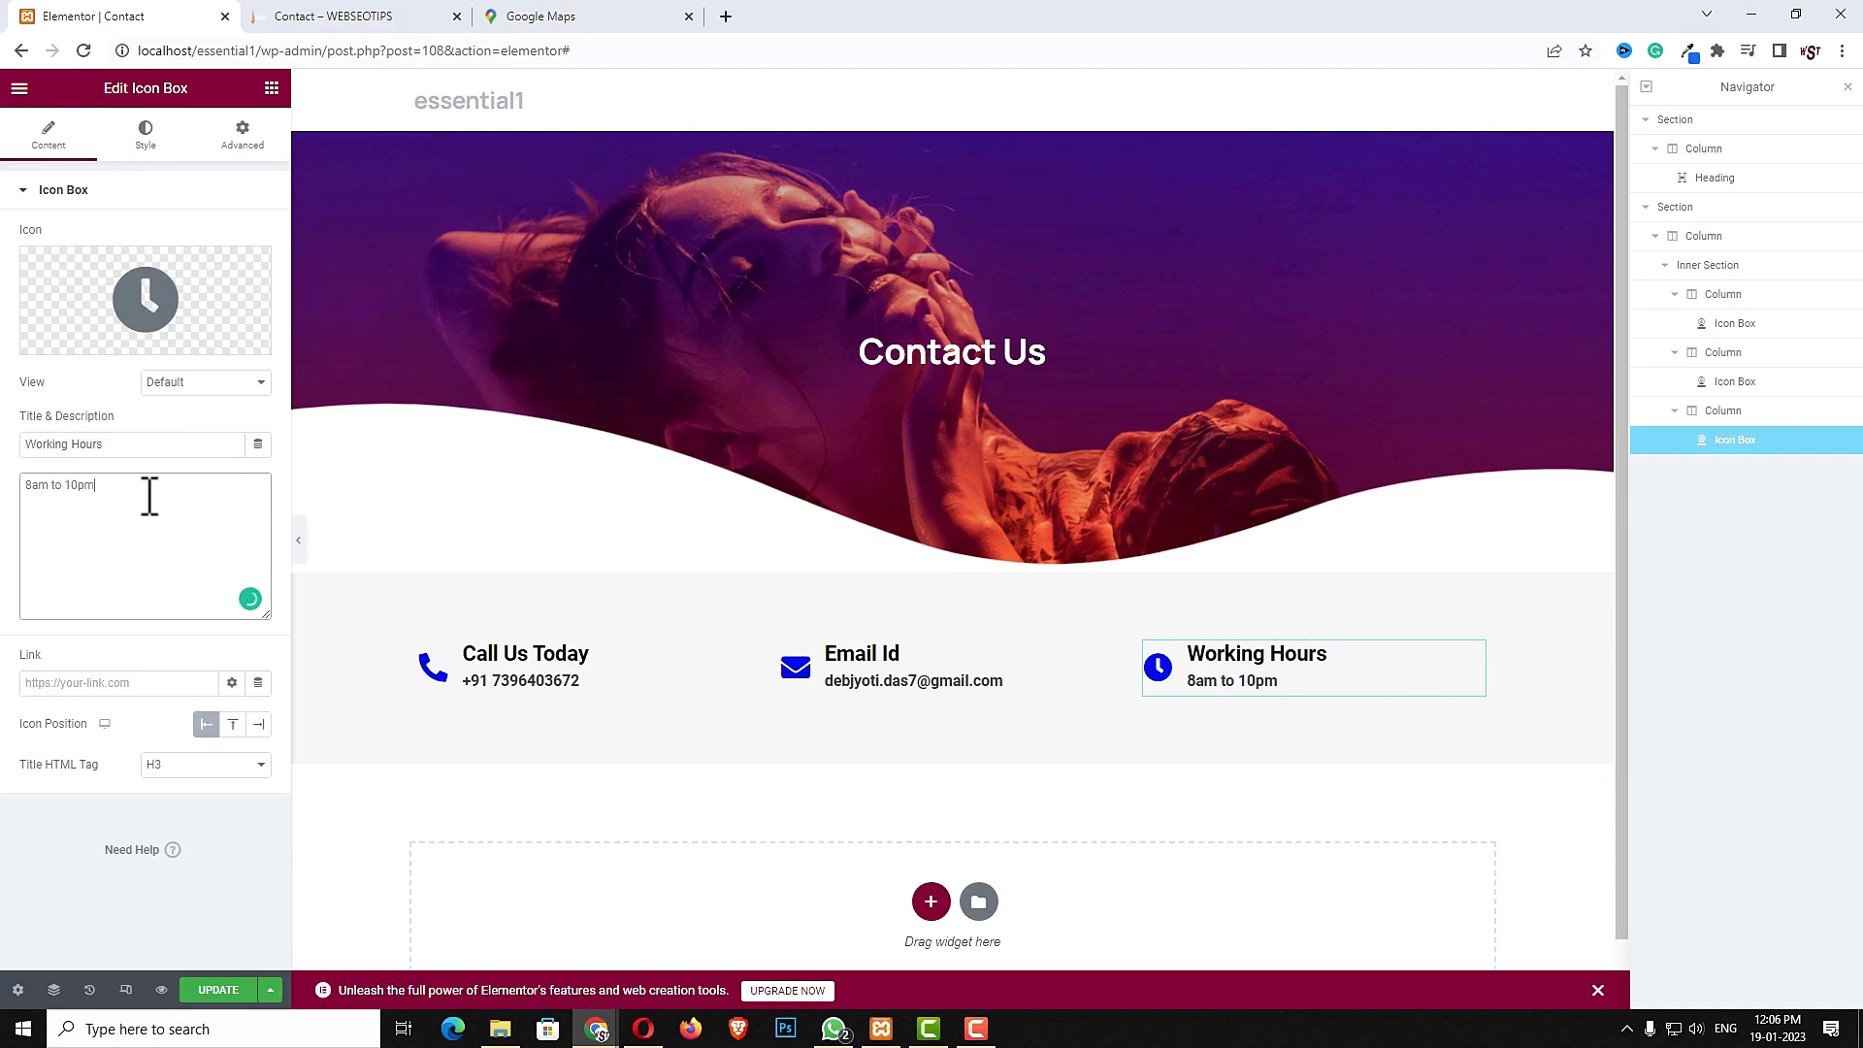
- Preview the Contact page layout in tablet and mobile responsive views before returning to desktop
key(F9)
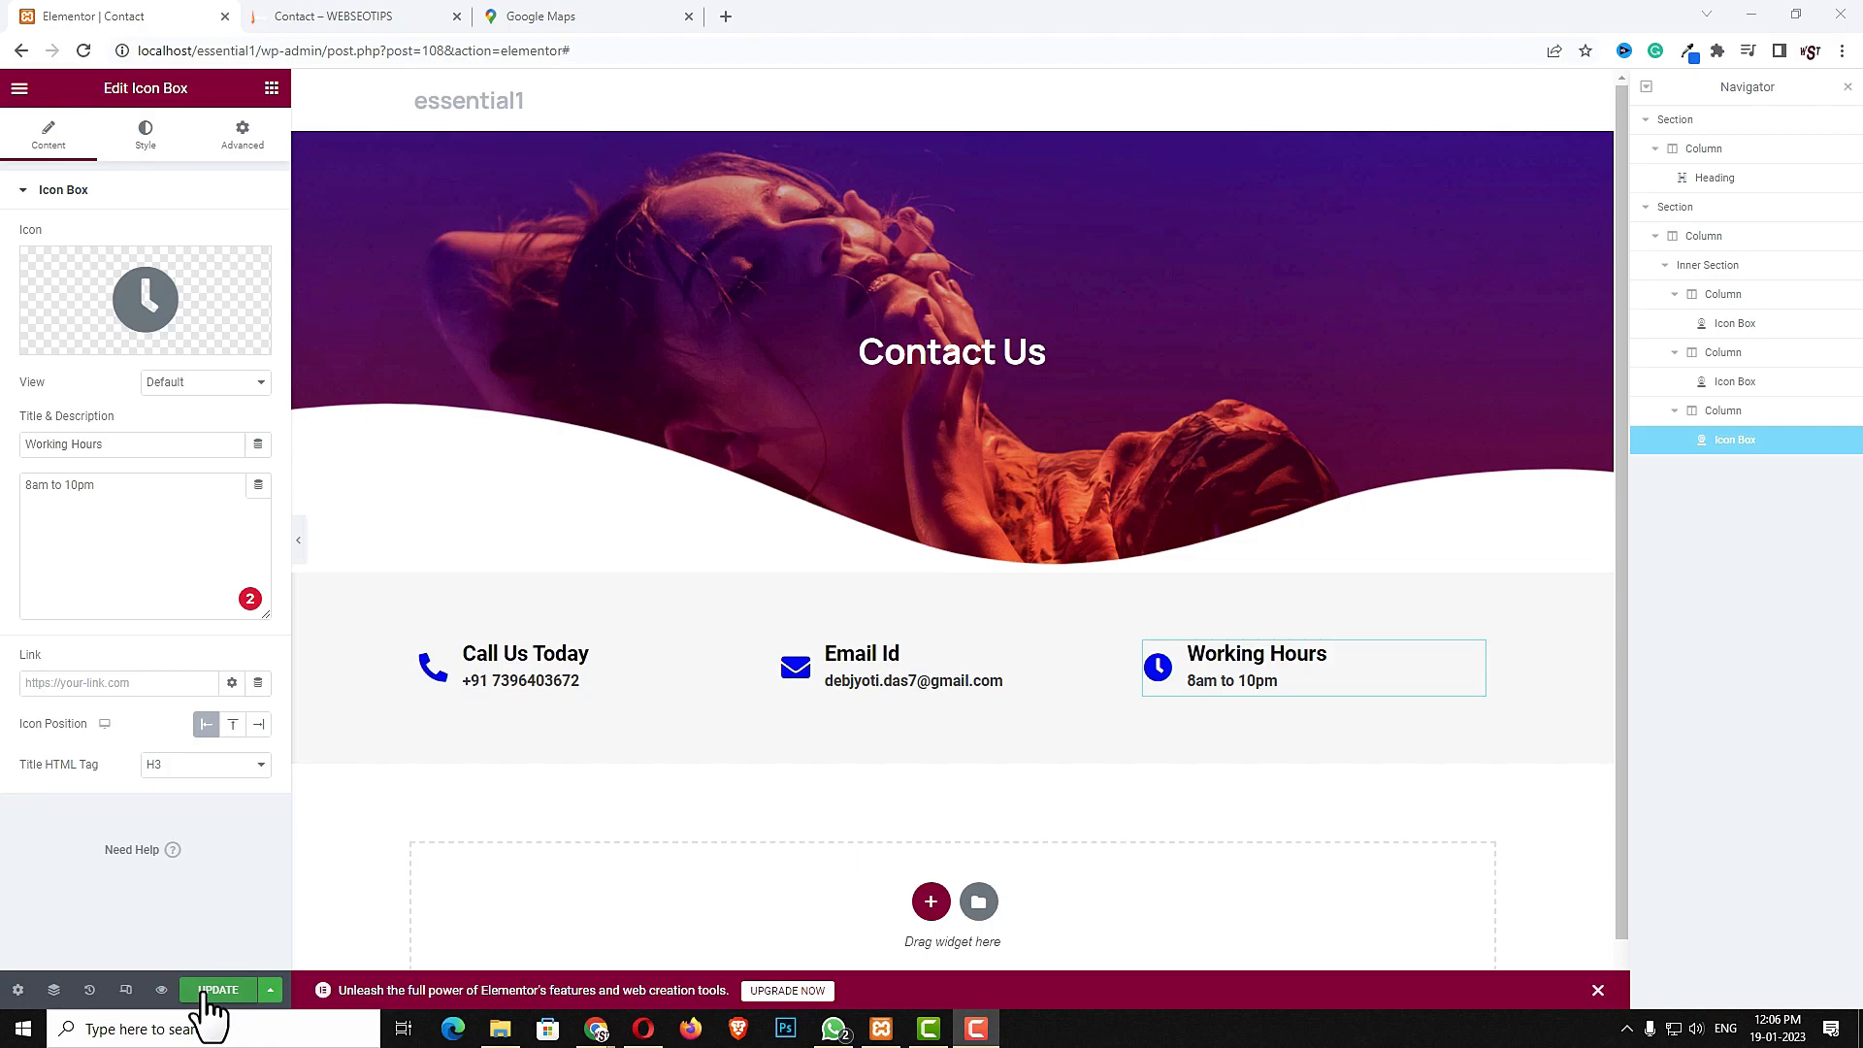
click(125, 989)
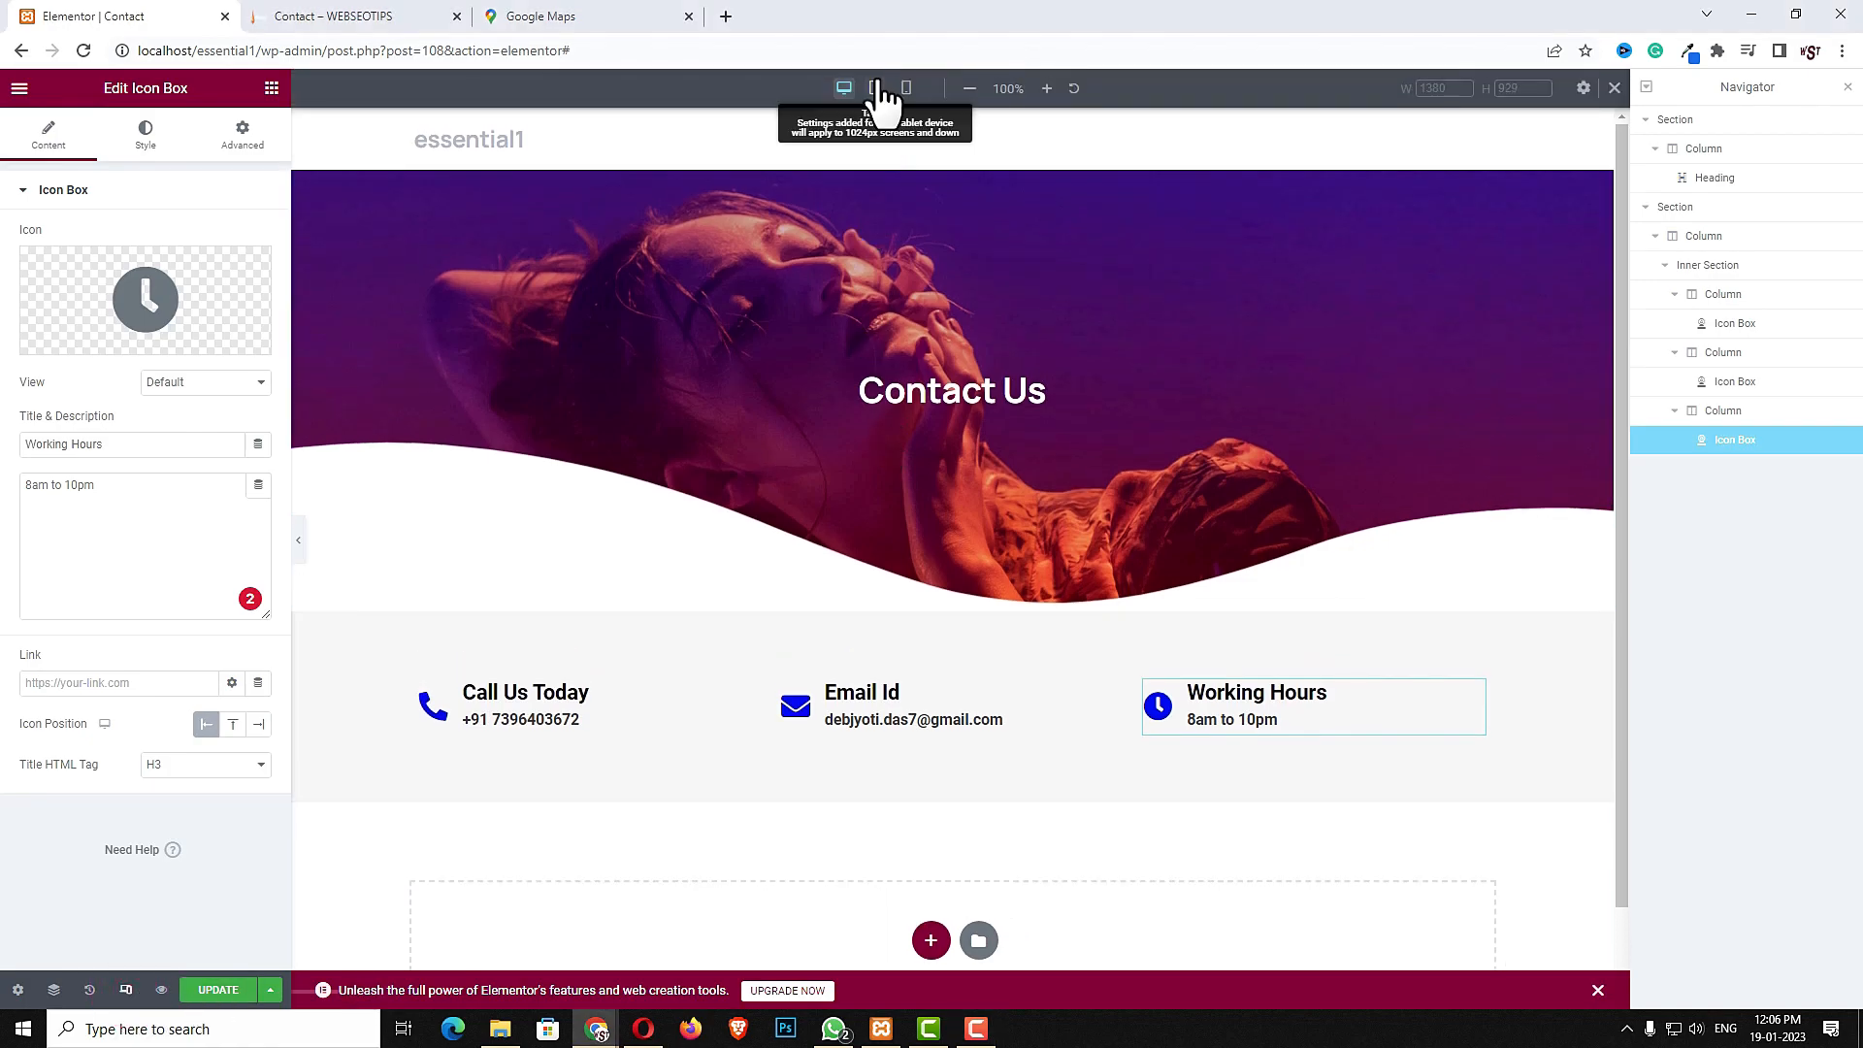
click(876, 88)
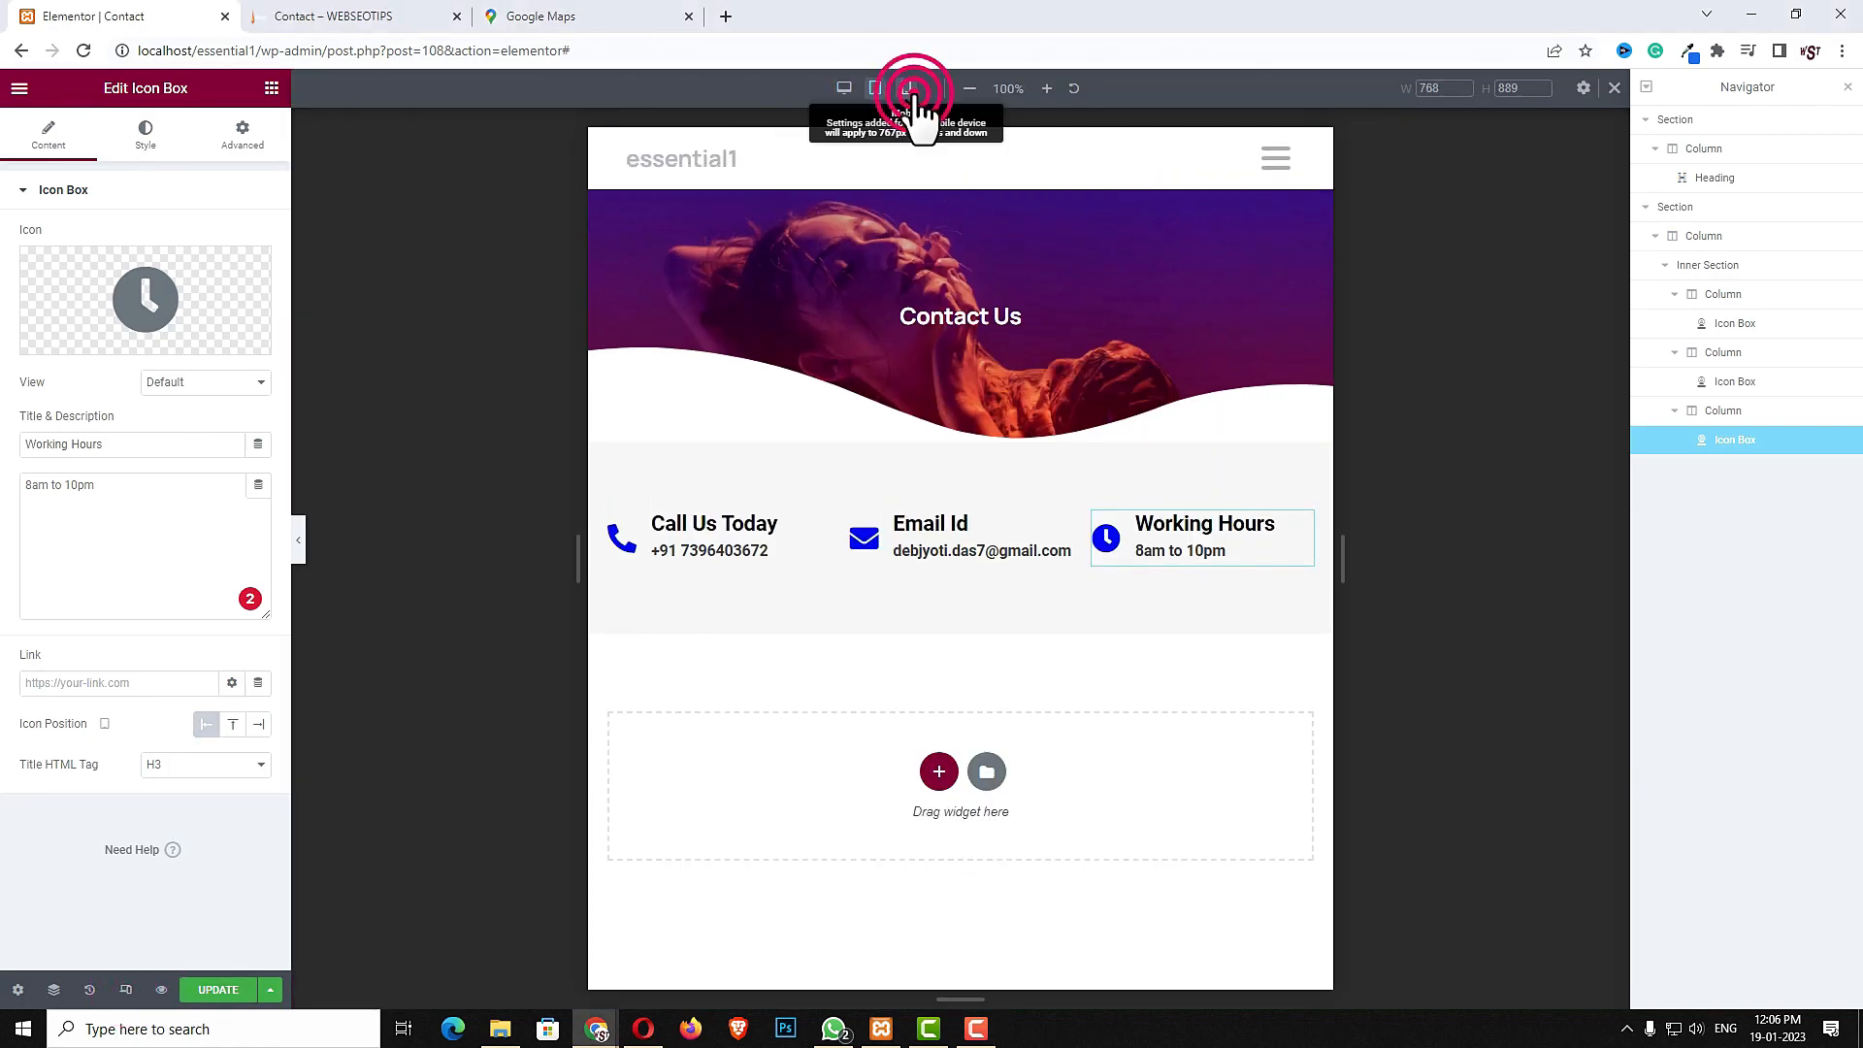
click(909, 89)
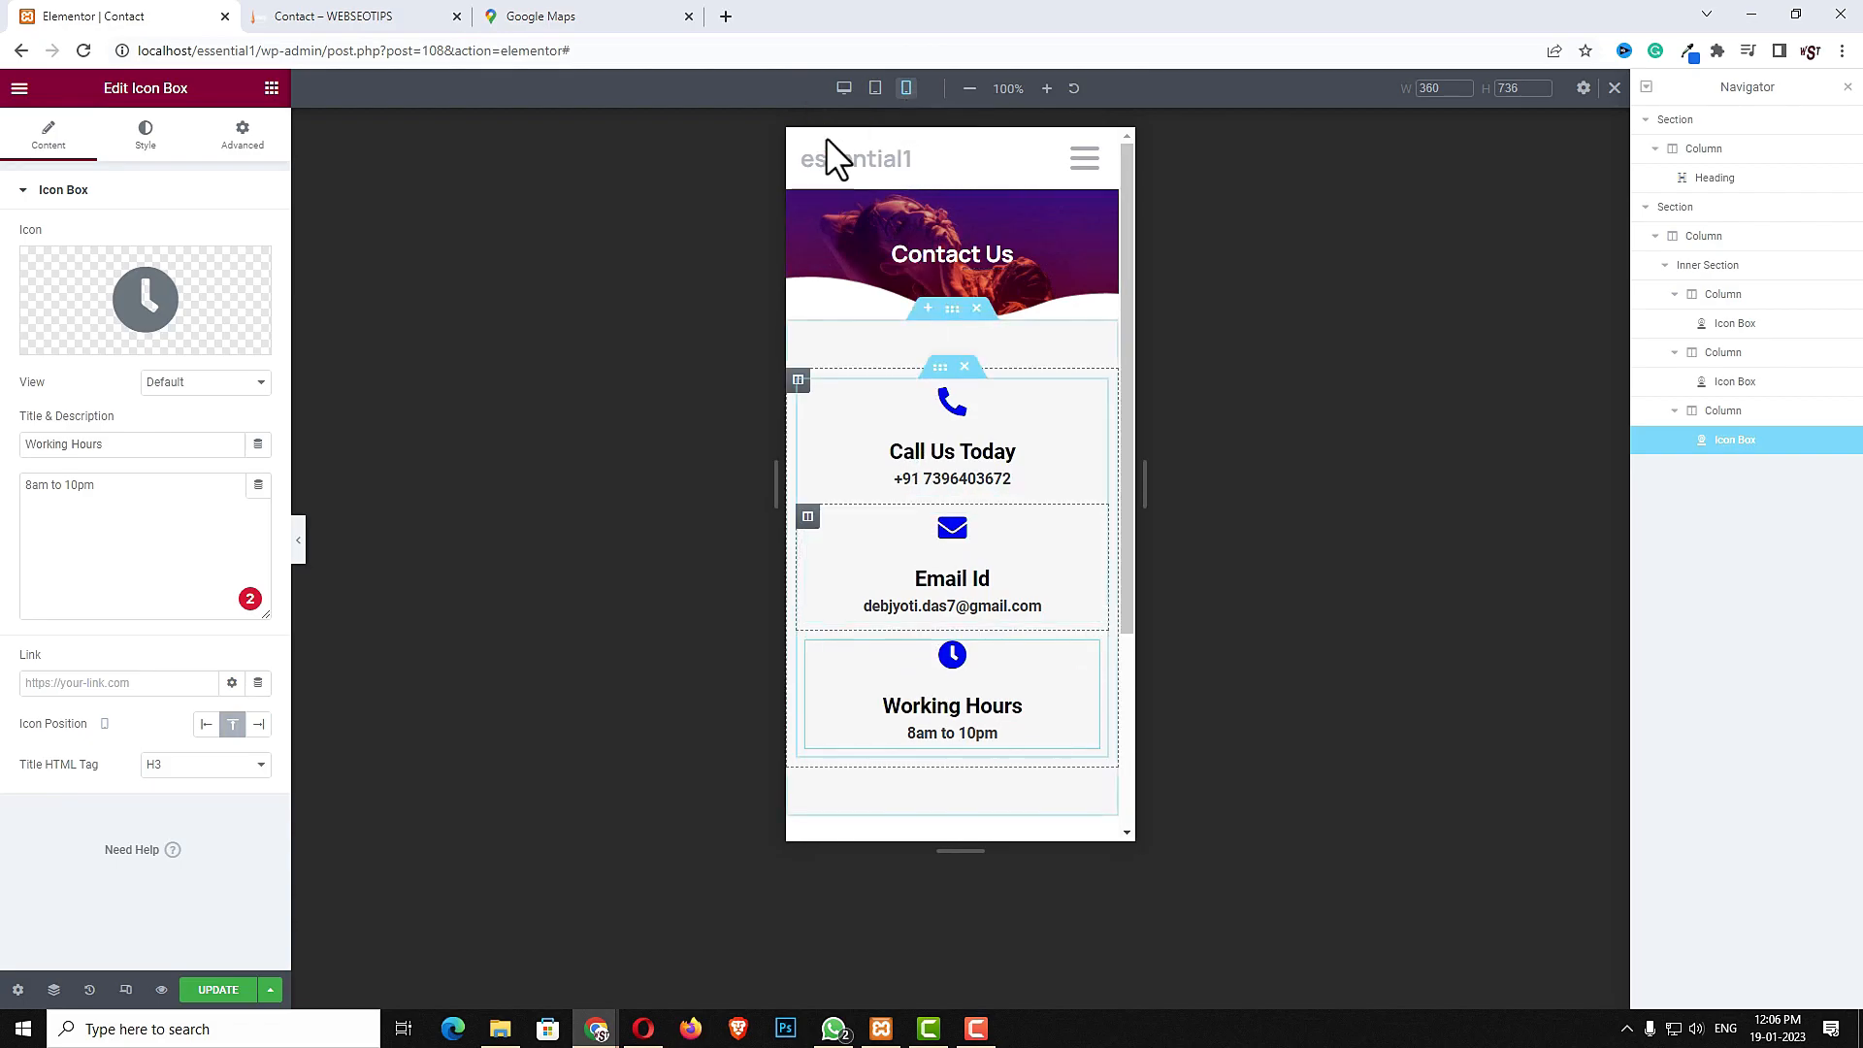
click(844, 88)
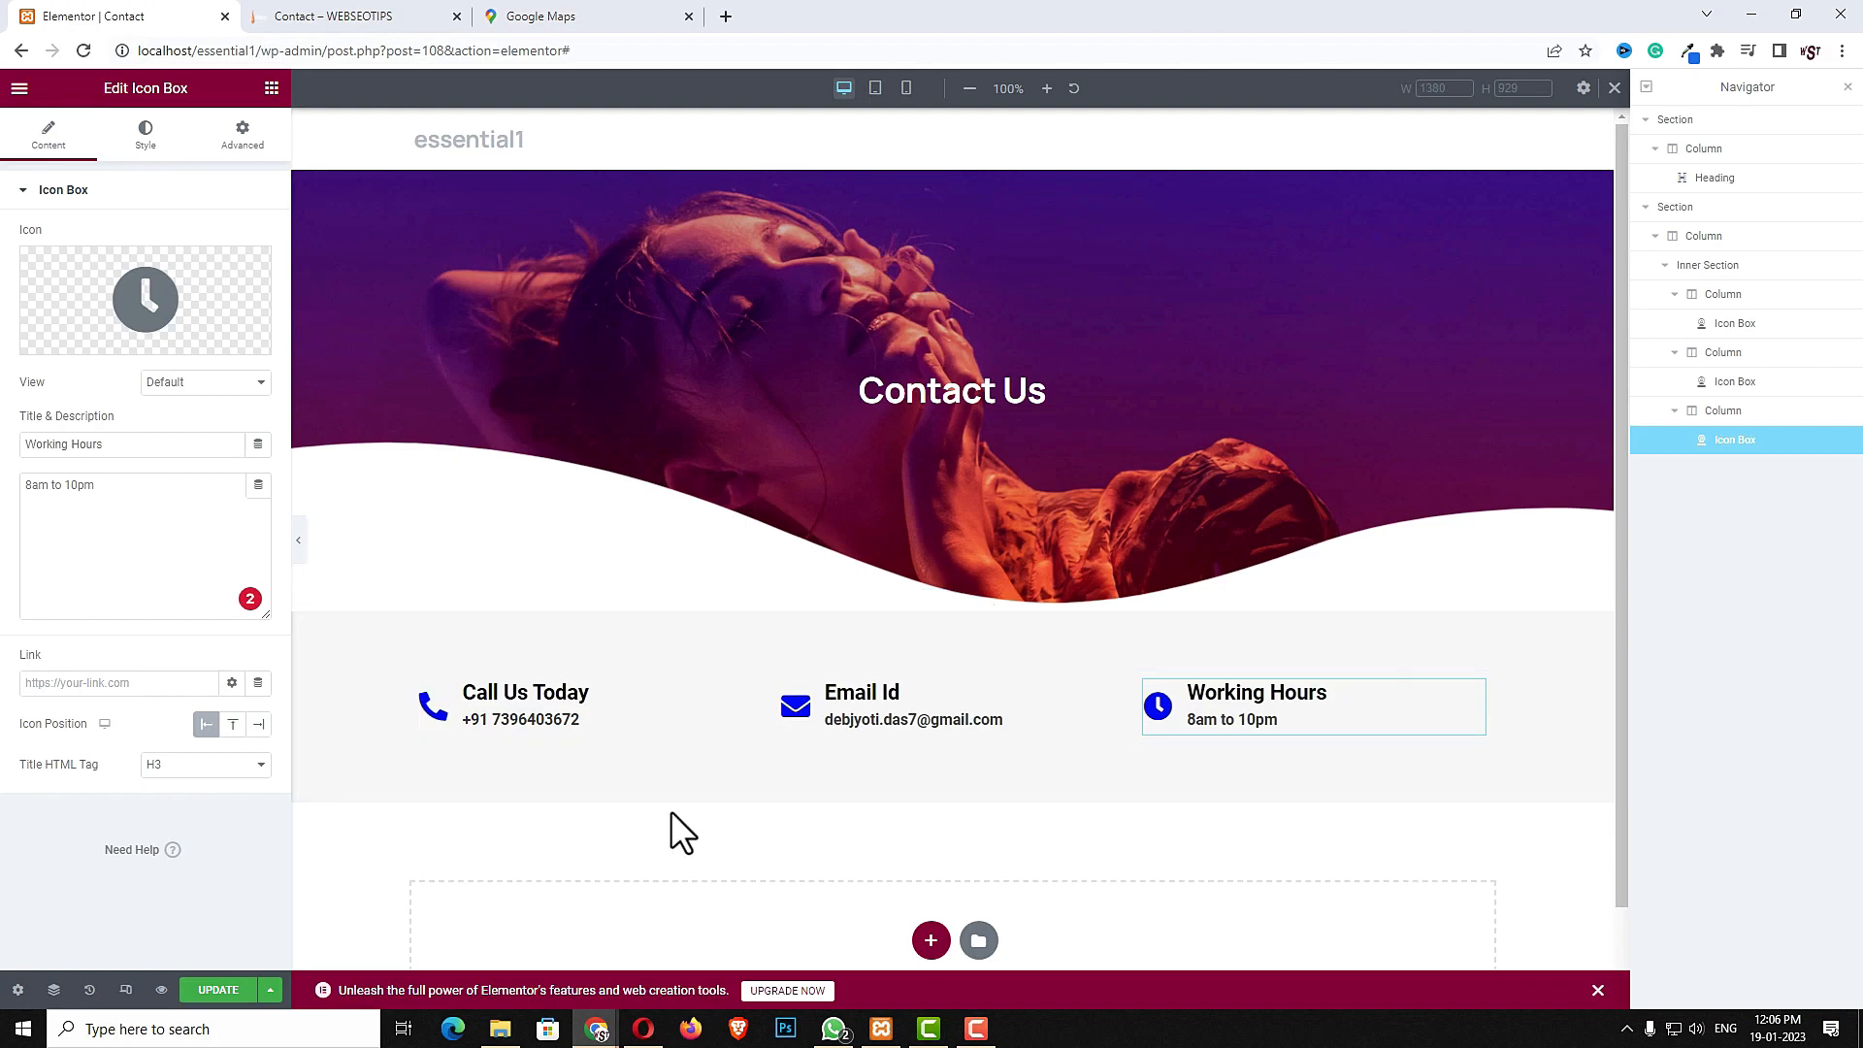
- Review the reference contact page and save the Contact page changes in Elementor
click(388, 17)
scroll(650, 573, down, 3)
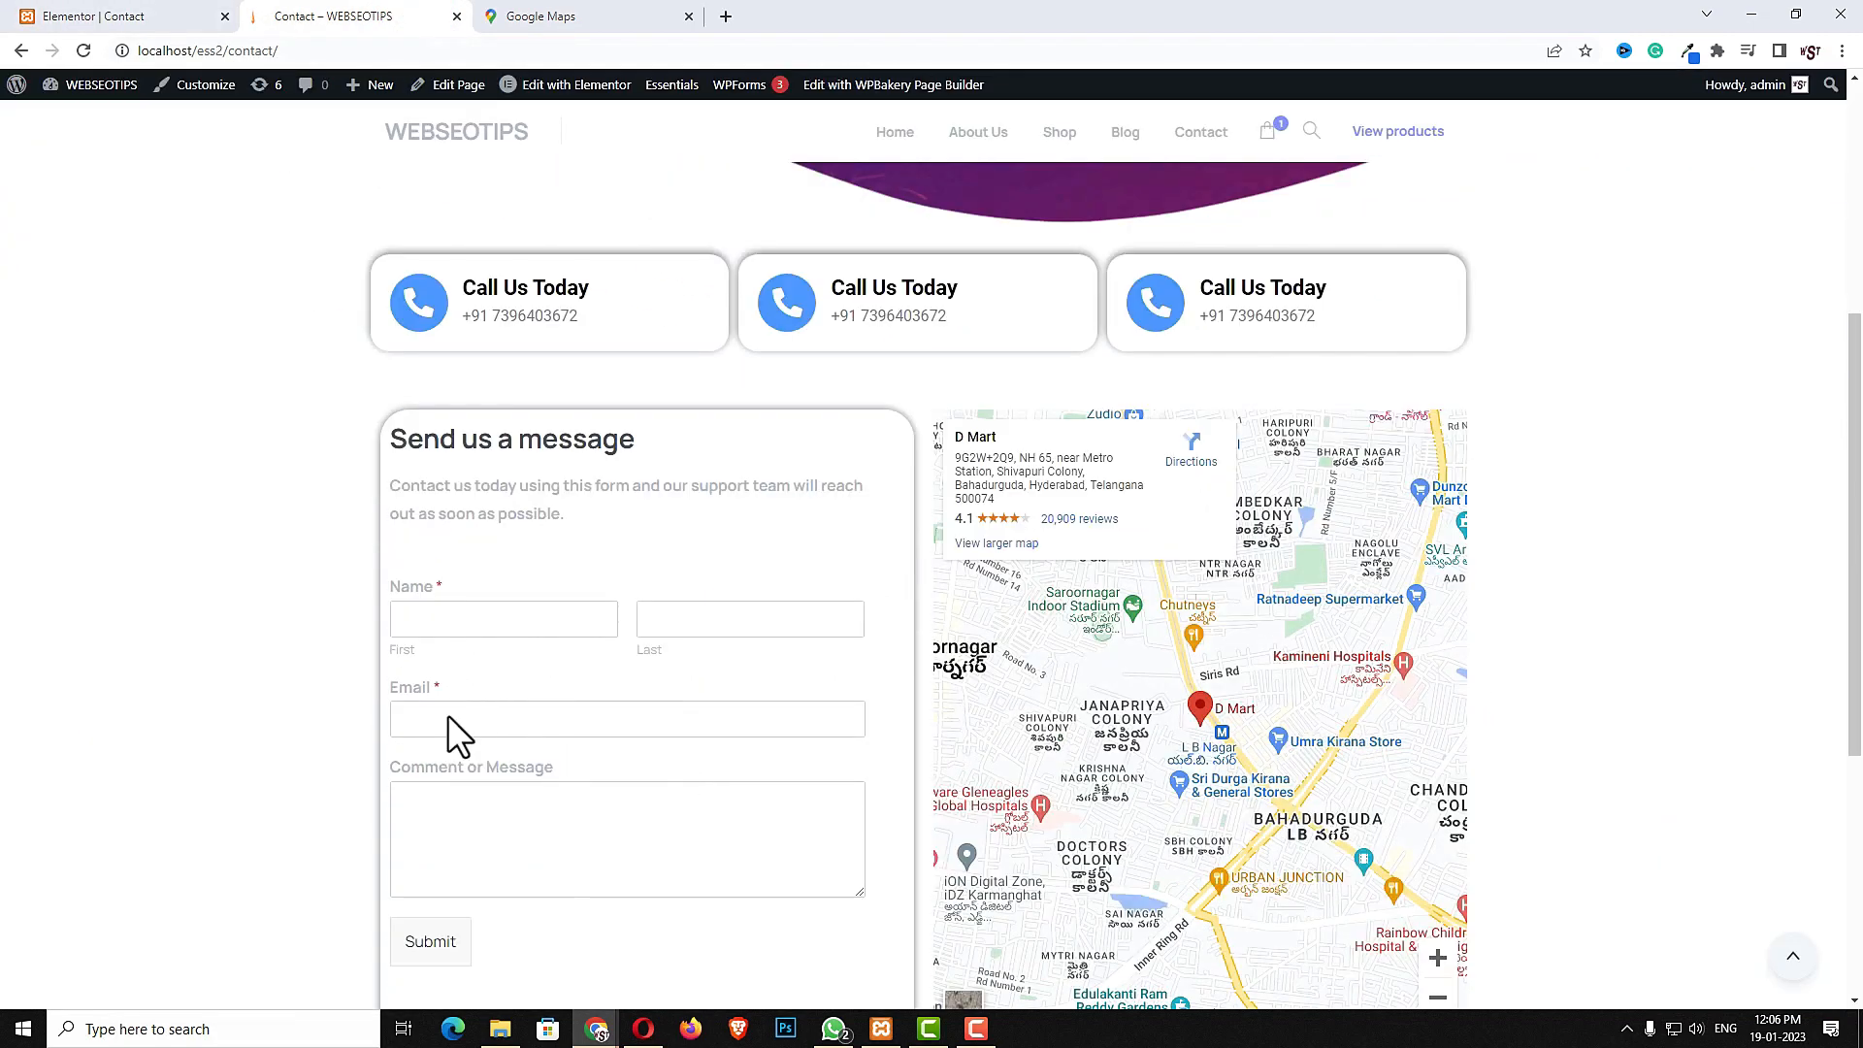
click(97, 17)
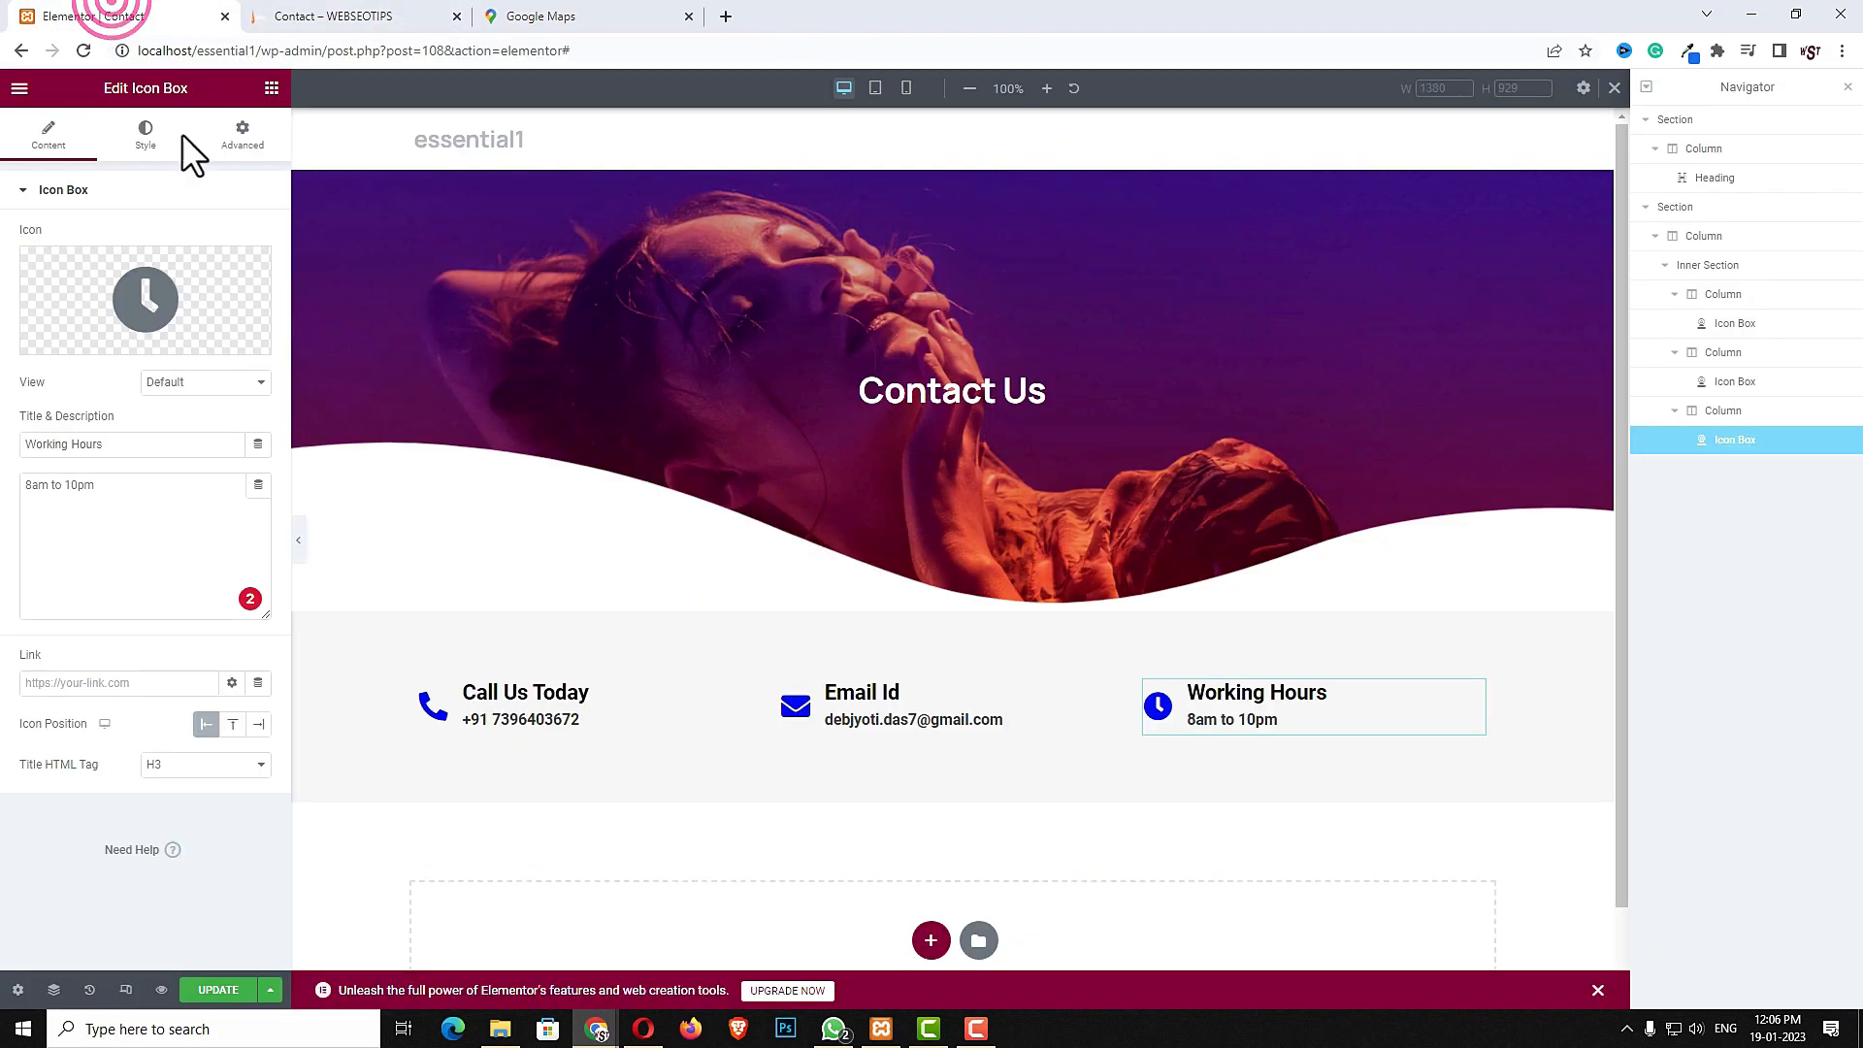
click(217, 992)
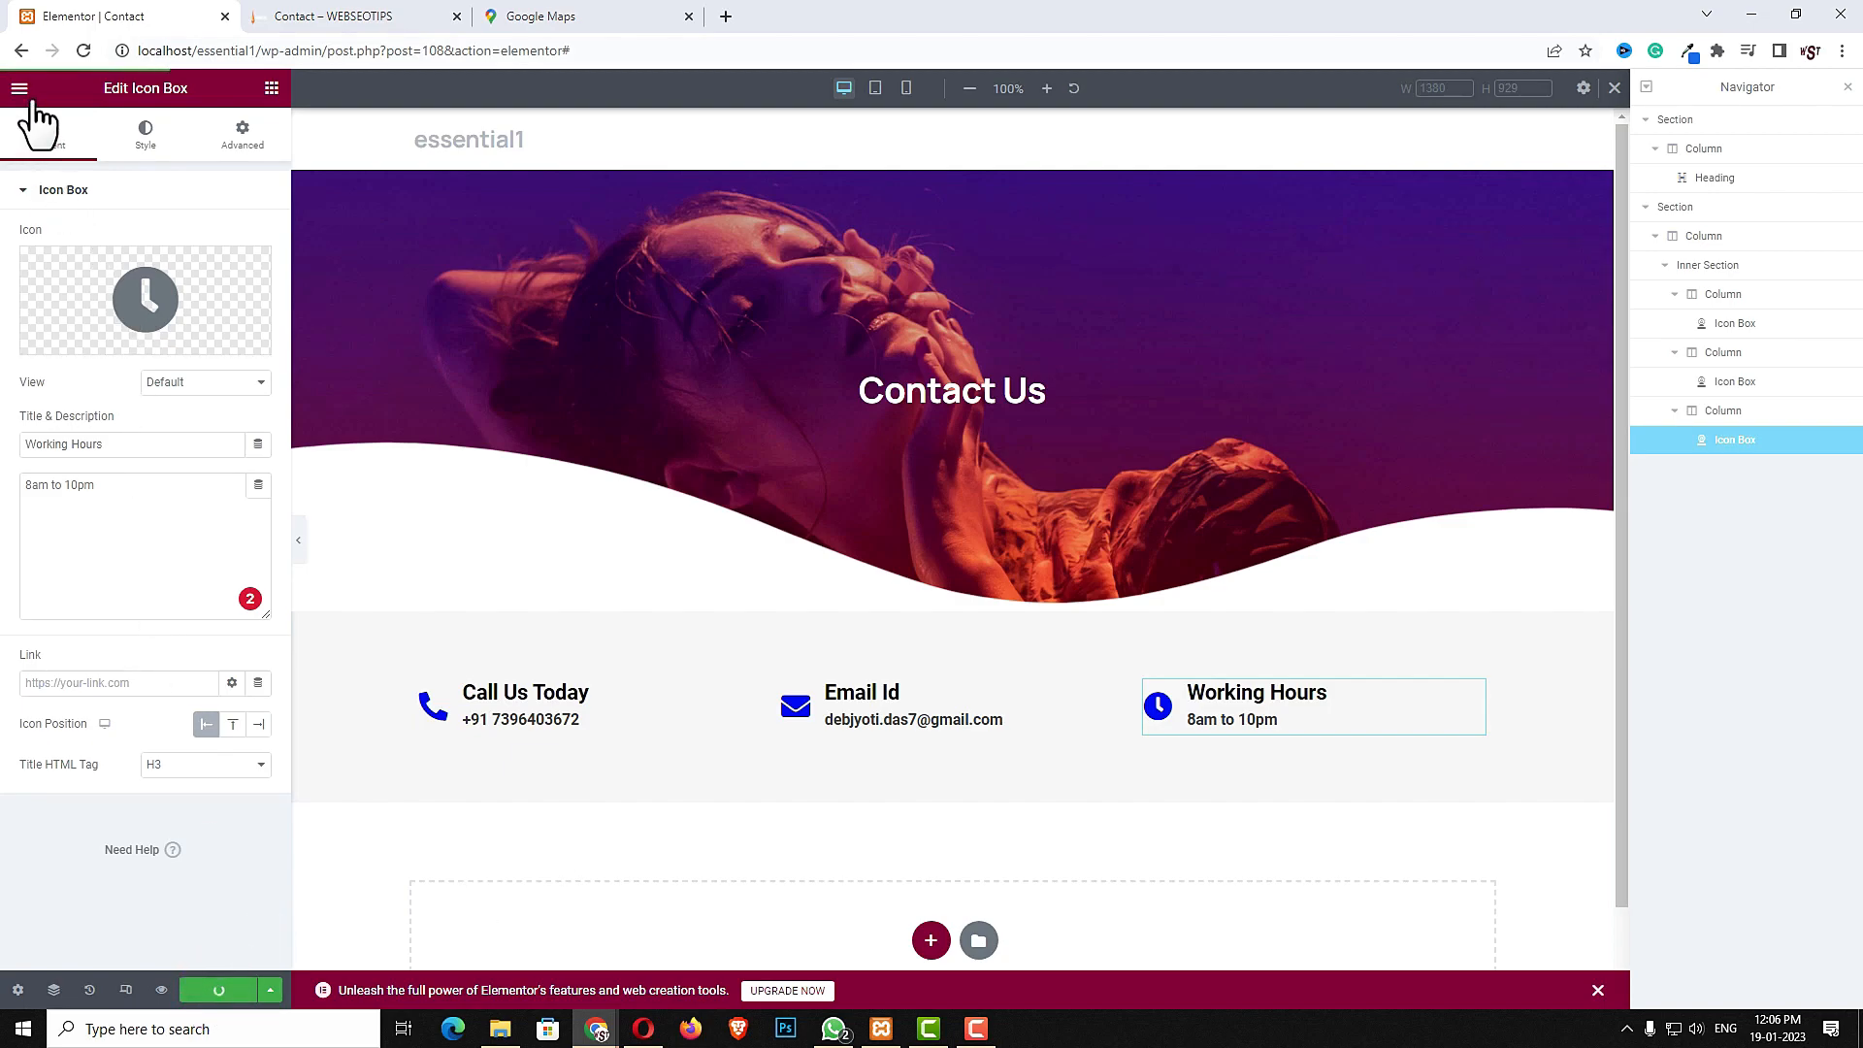
- Open the essential1 WordPress admin in a new tab and go to the WPForms overview
drag(254, 49, 156, 43)
drag(322, 49, 119, 39)
key(ctrl+c)
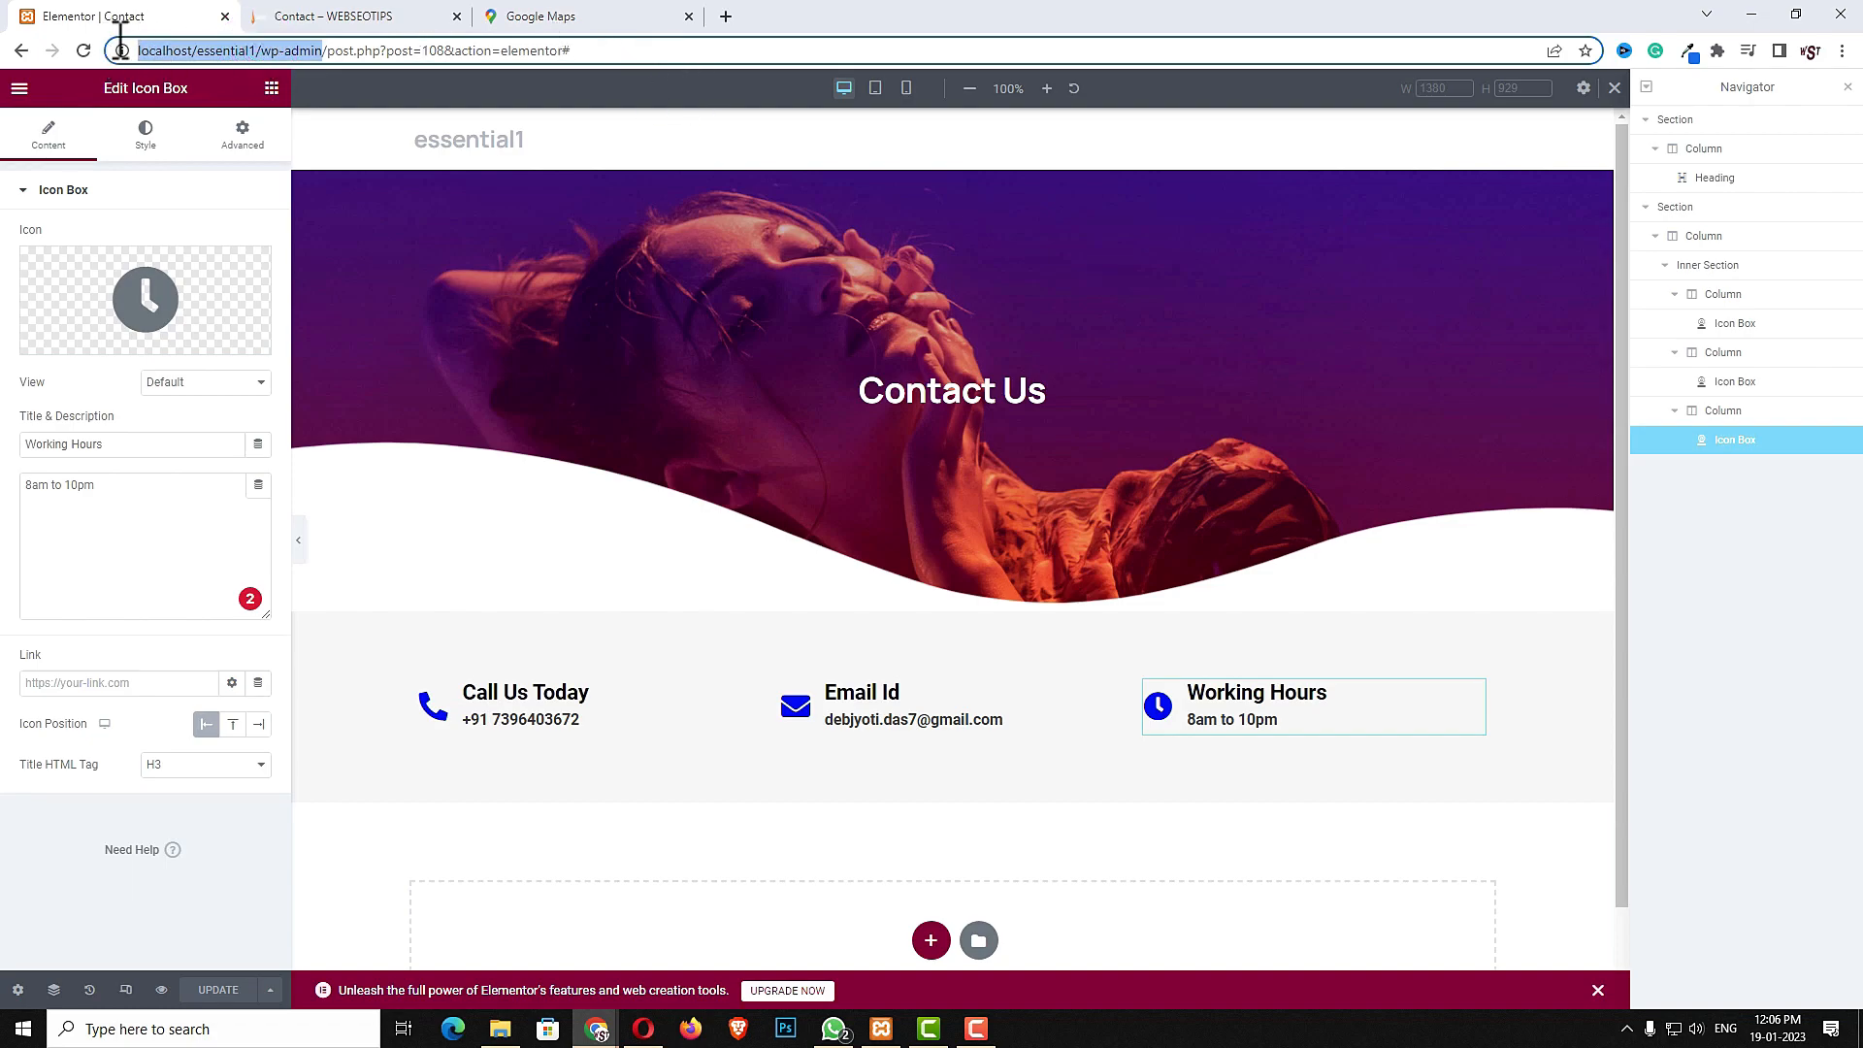
click(730, 17)
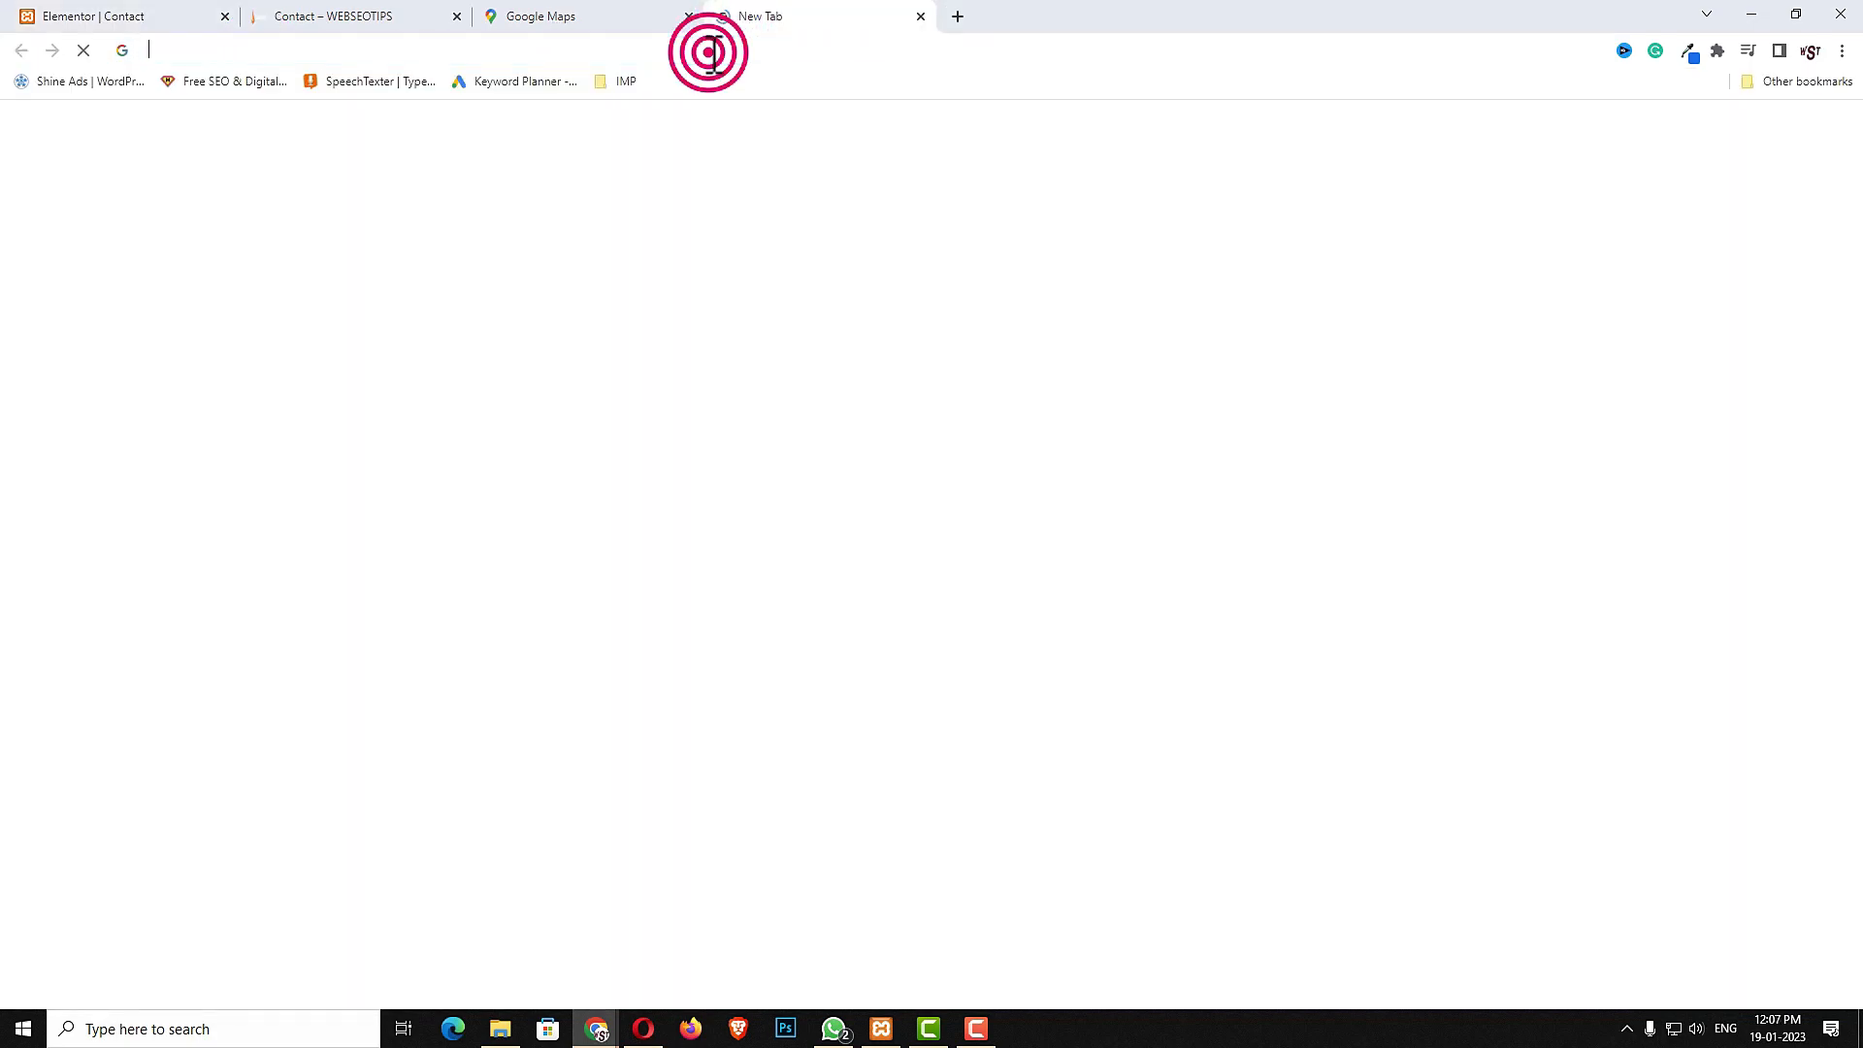
key(ctrl+v)
key(Return)
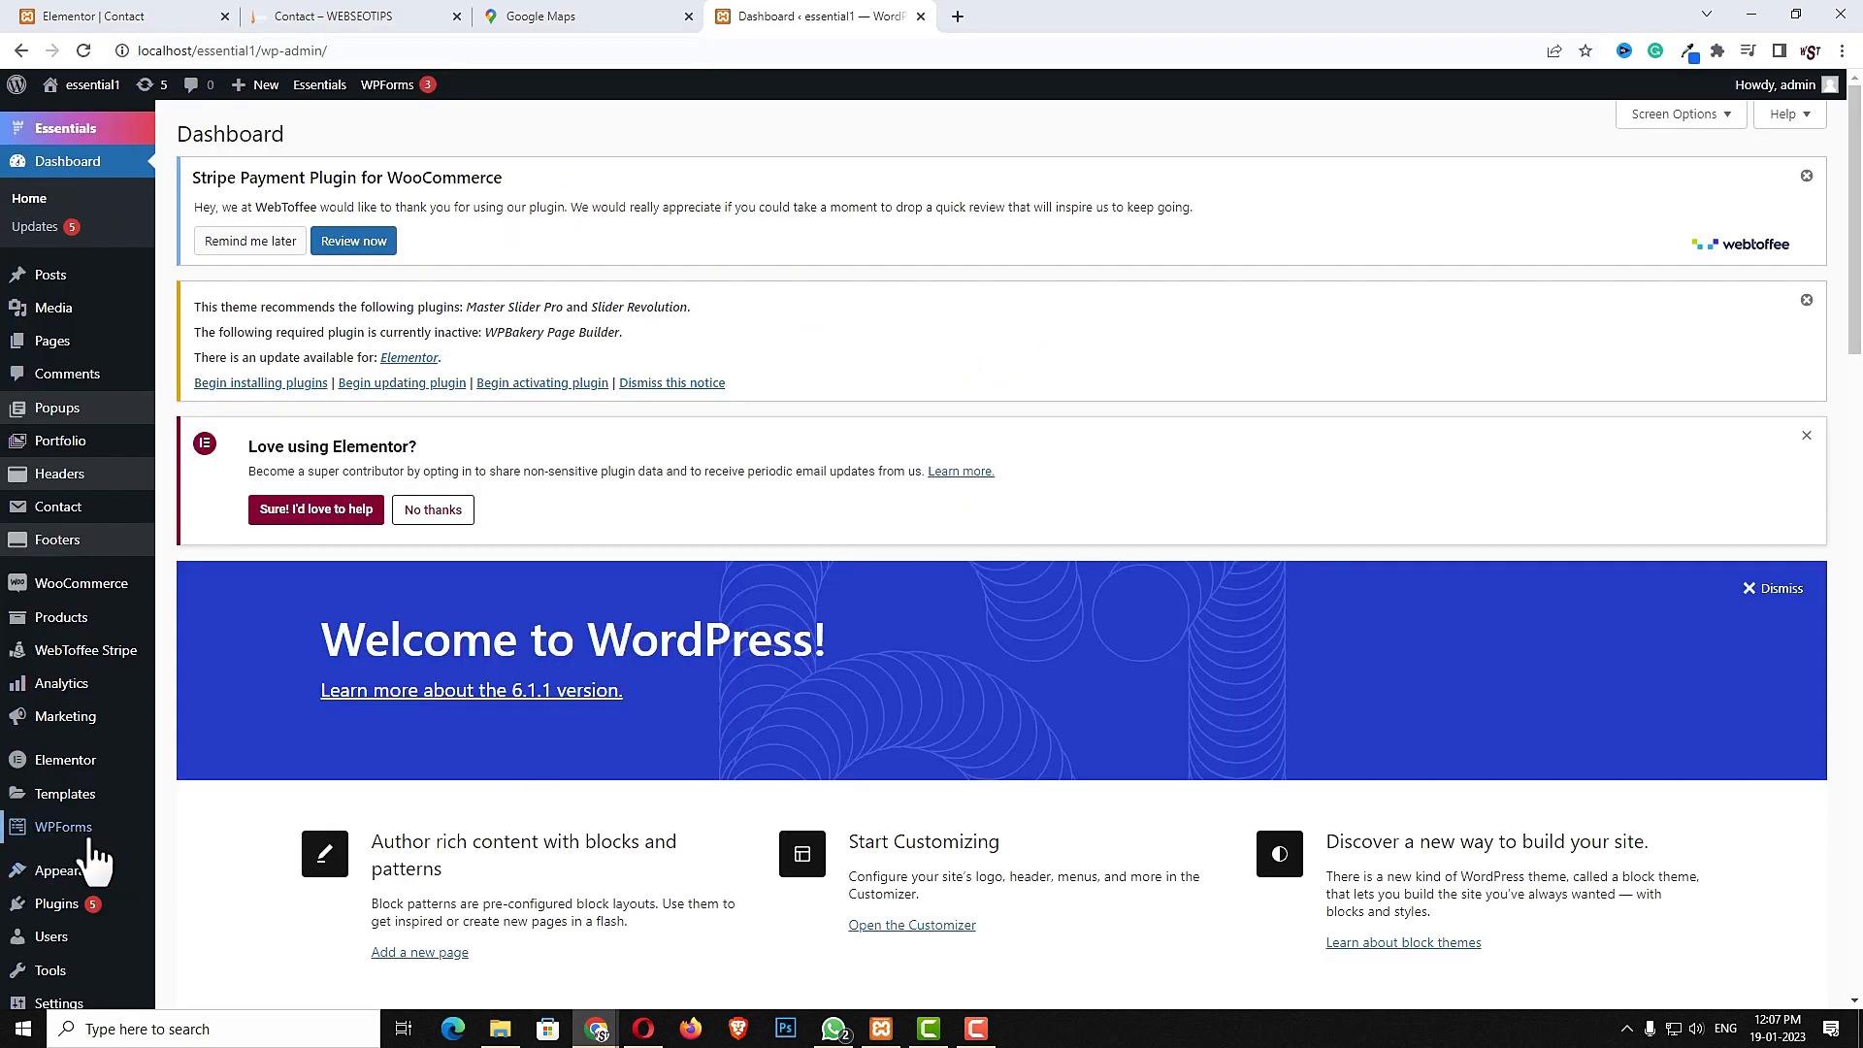
click(87, 837)
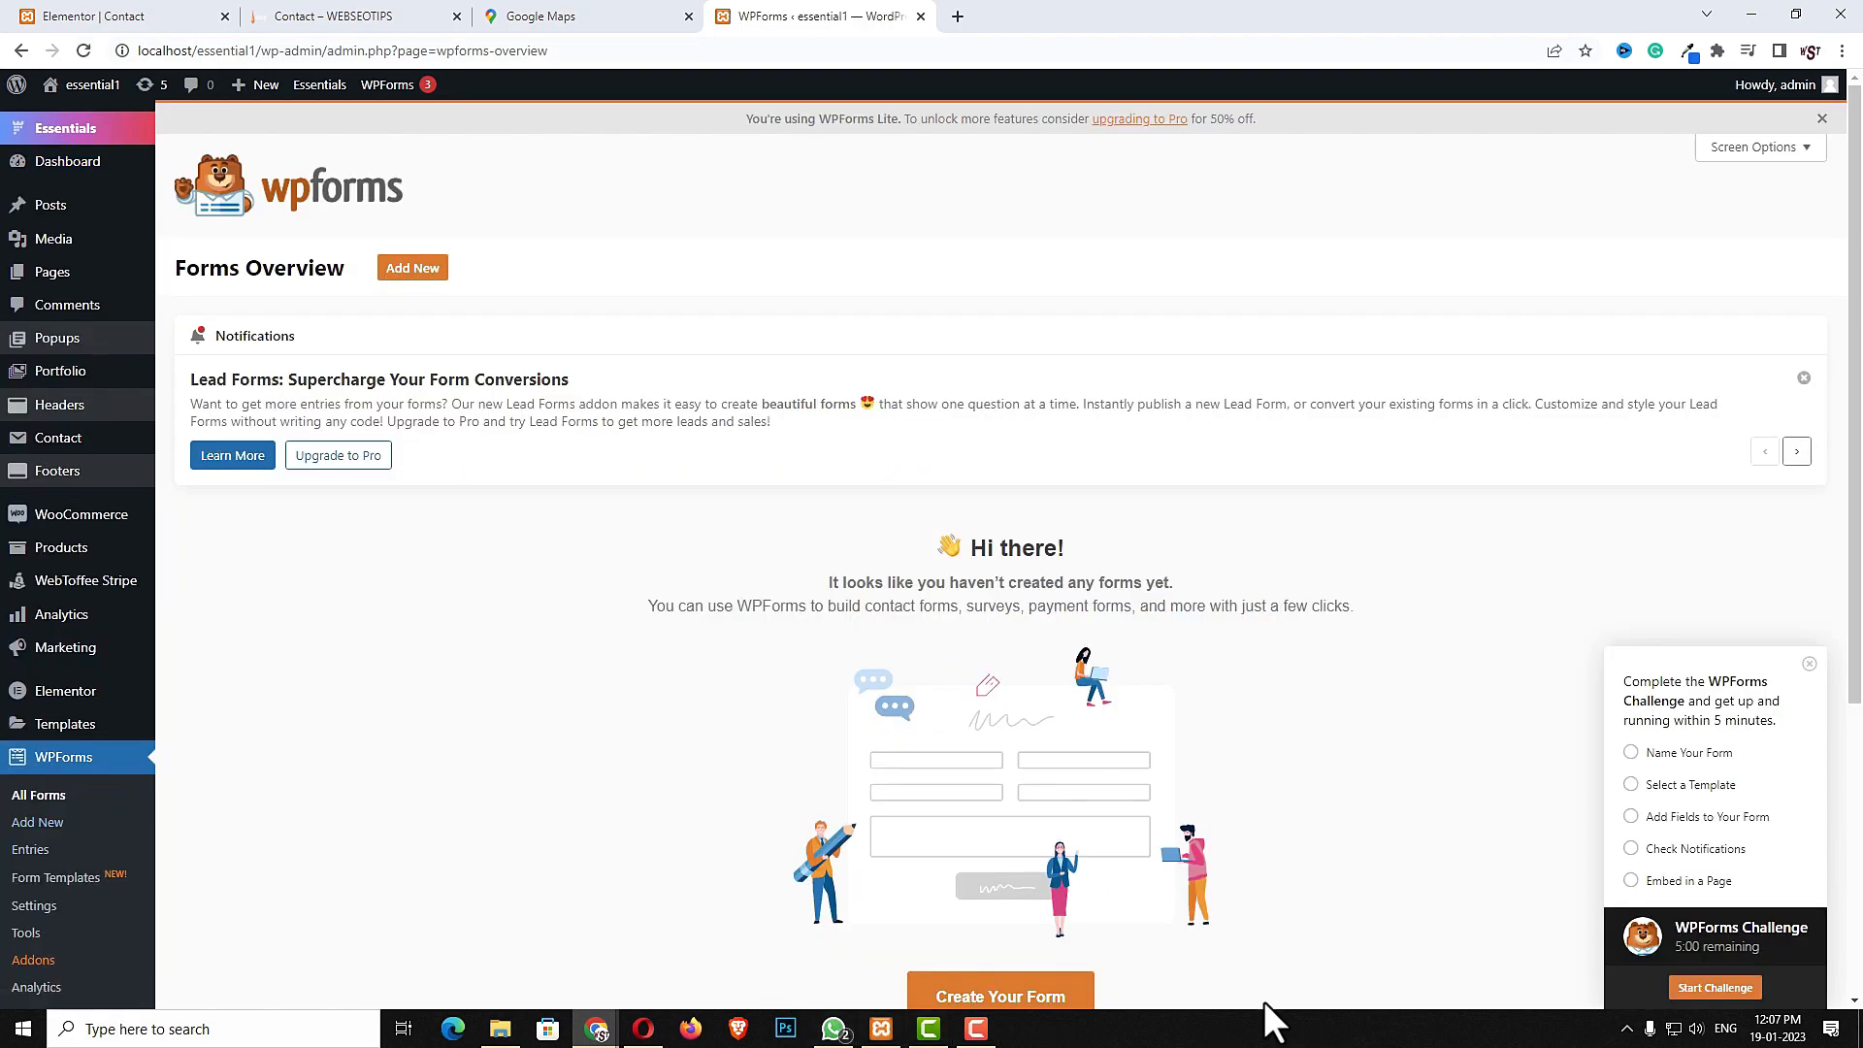
- Create a new form named "my form" using the Simple Contact Form template
click(1057, 997)
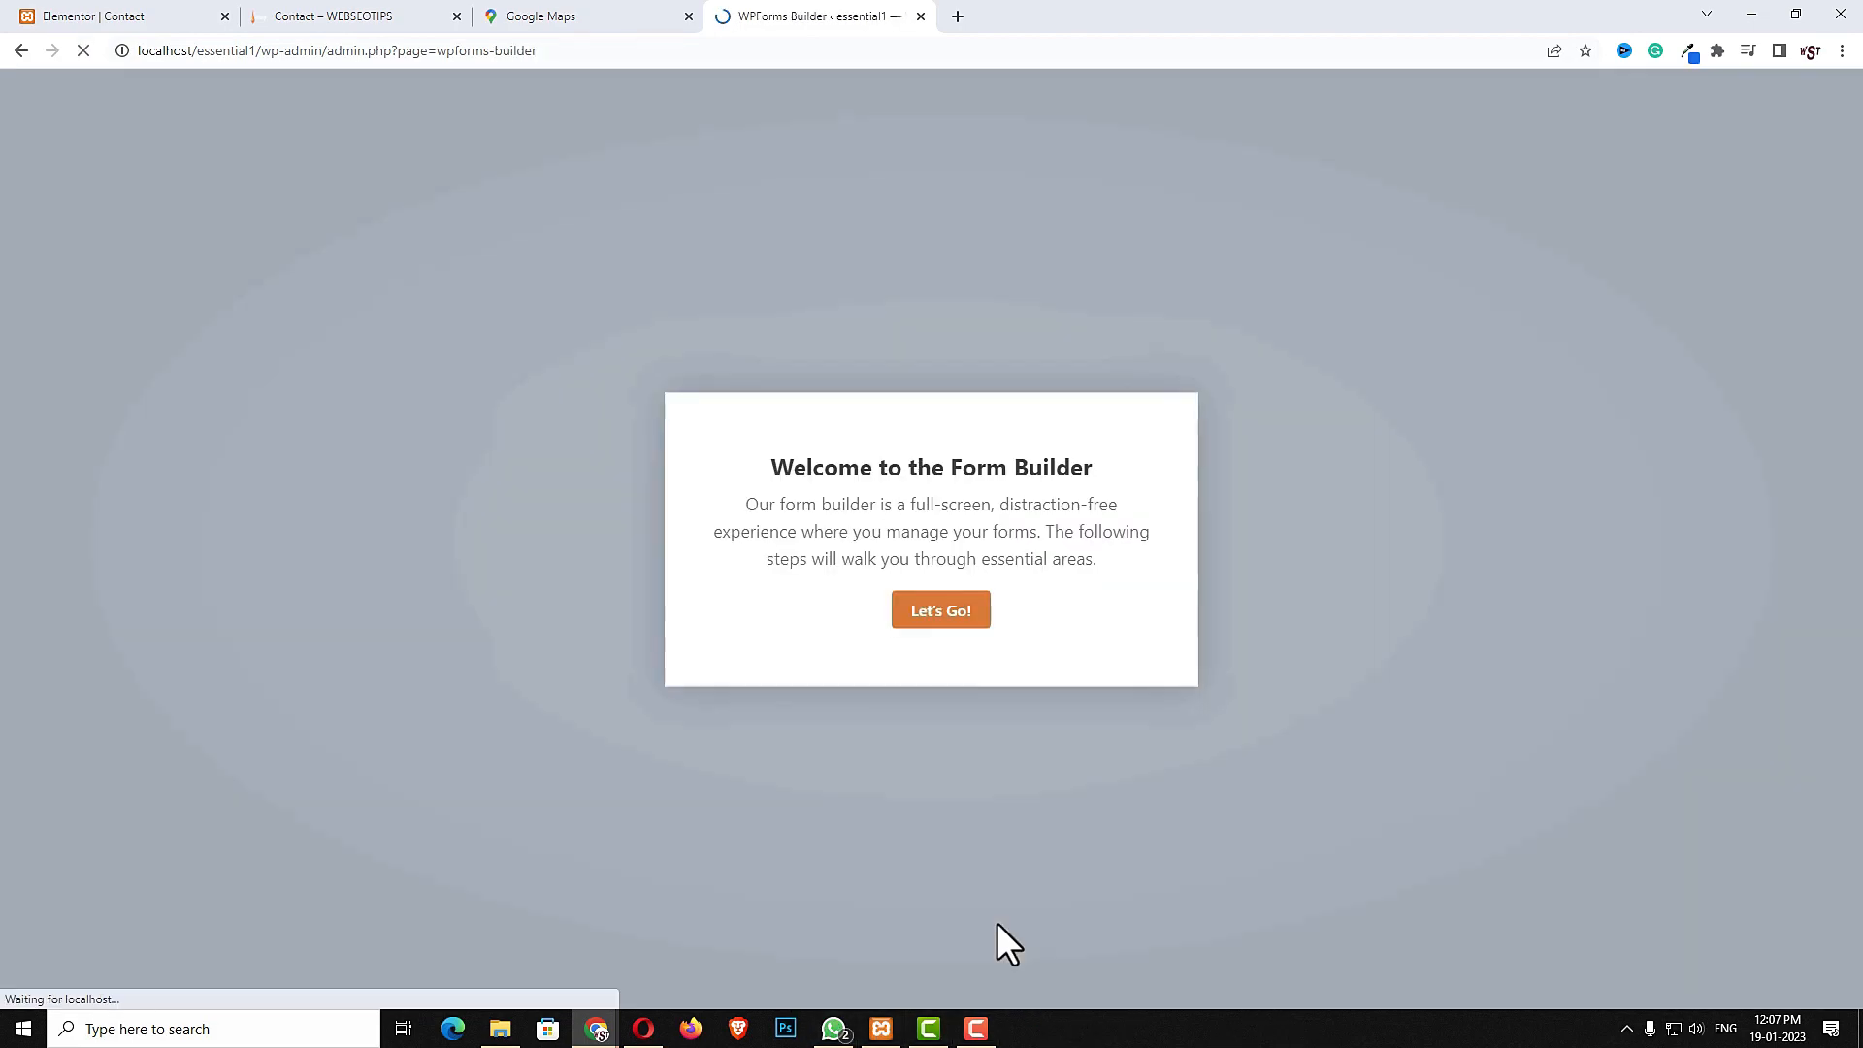
click(940, 611)
click(585, 235)
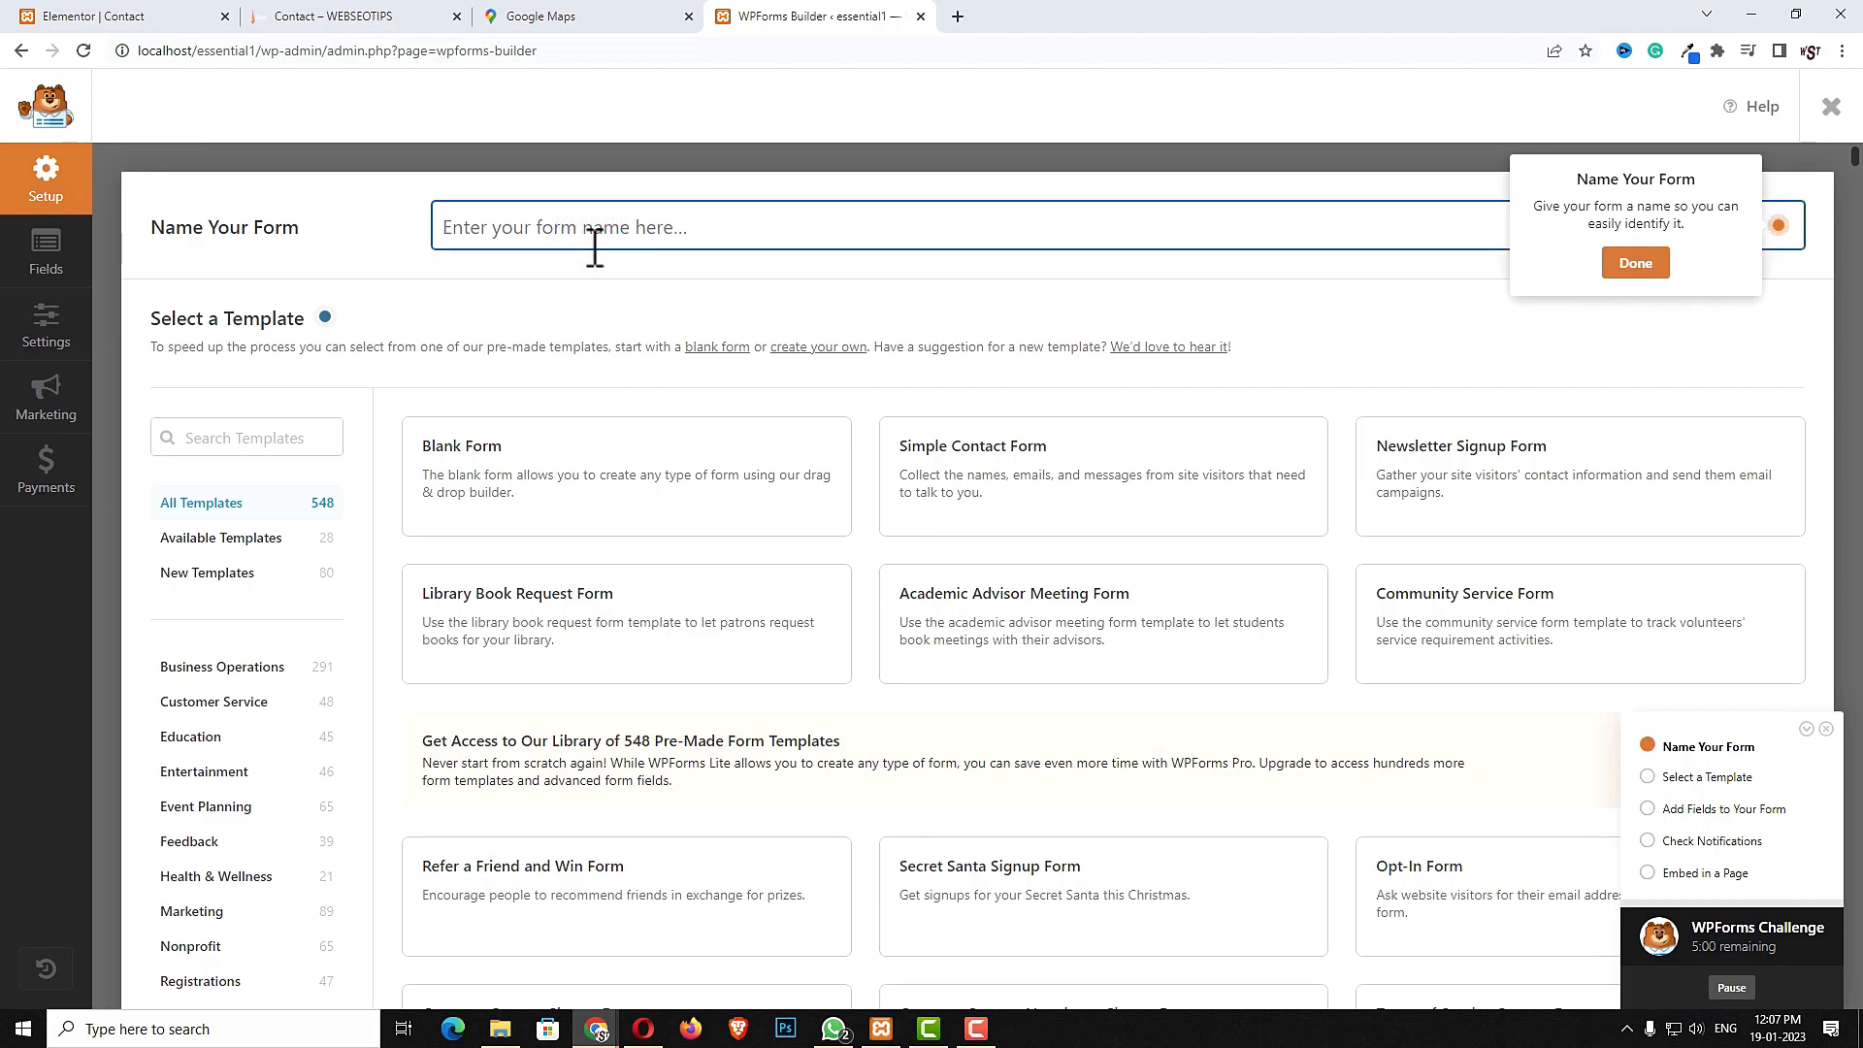
text(my fo)
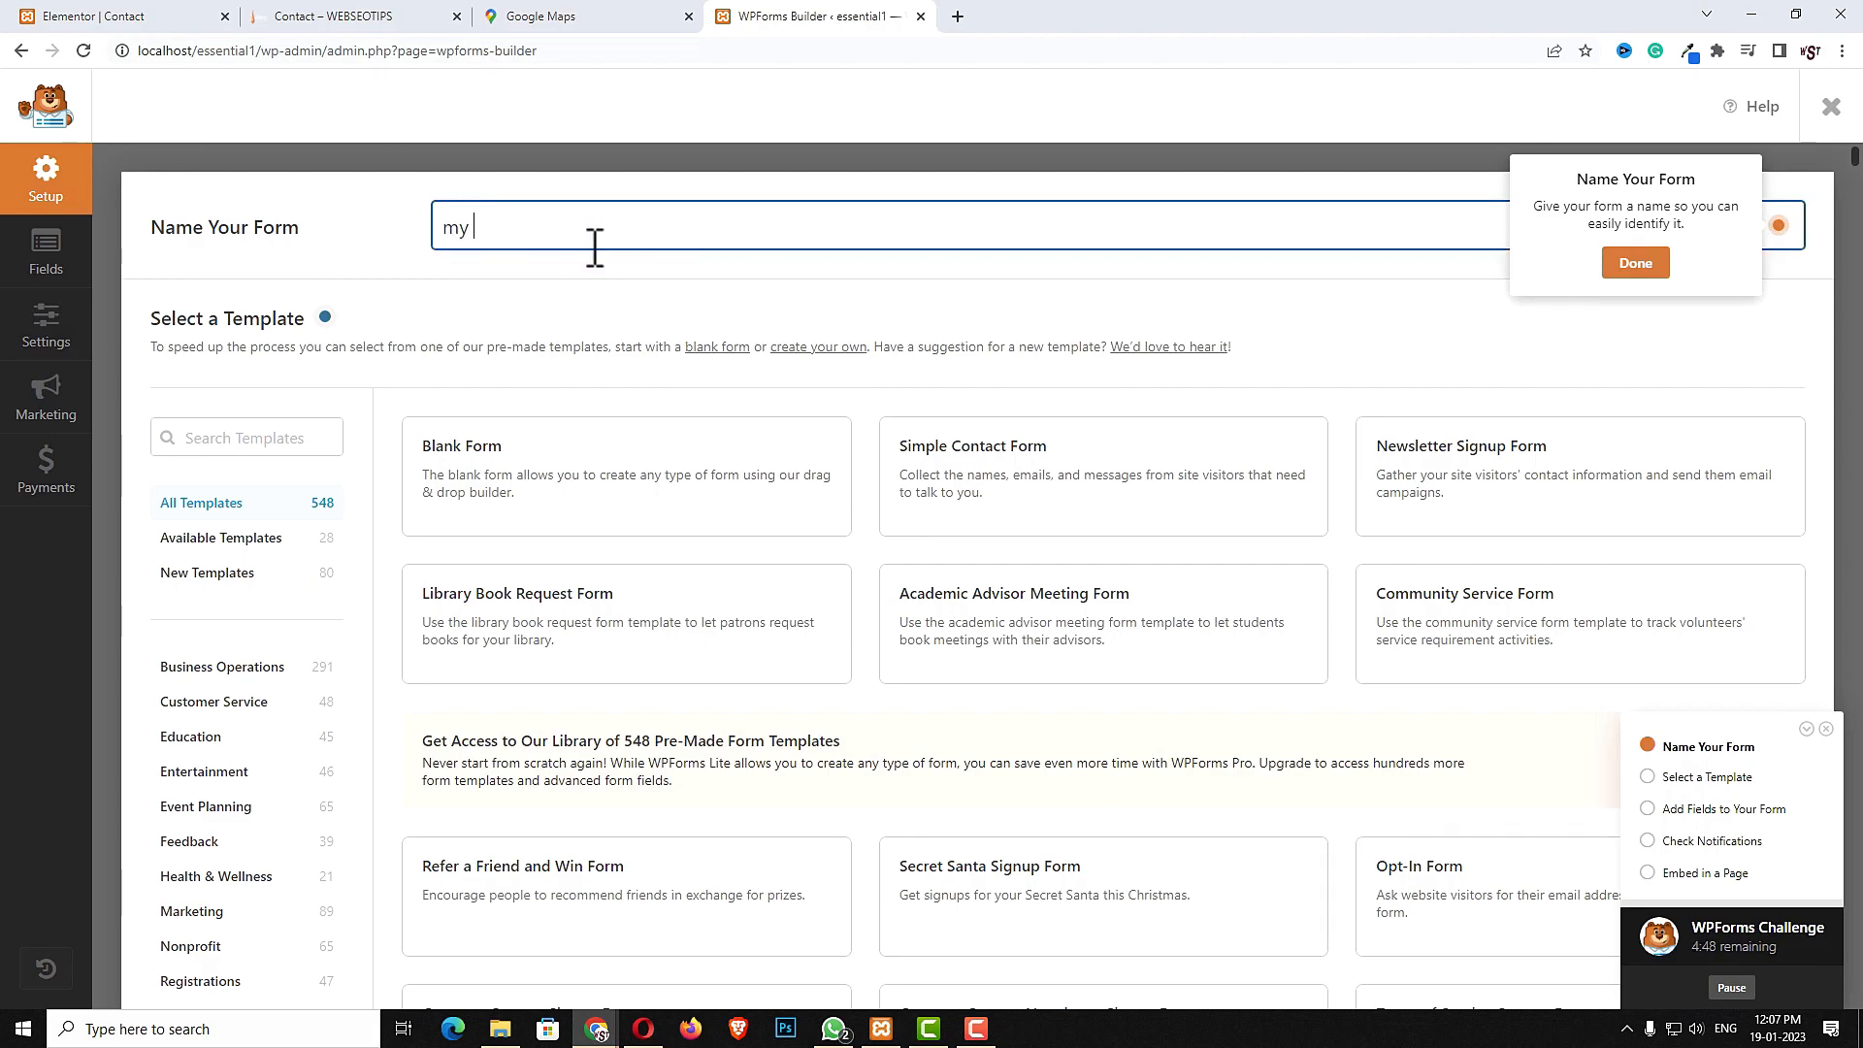
text(form)
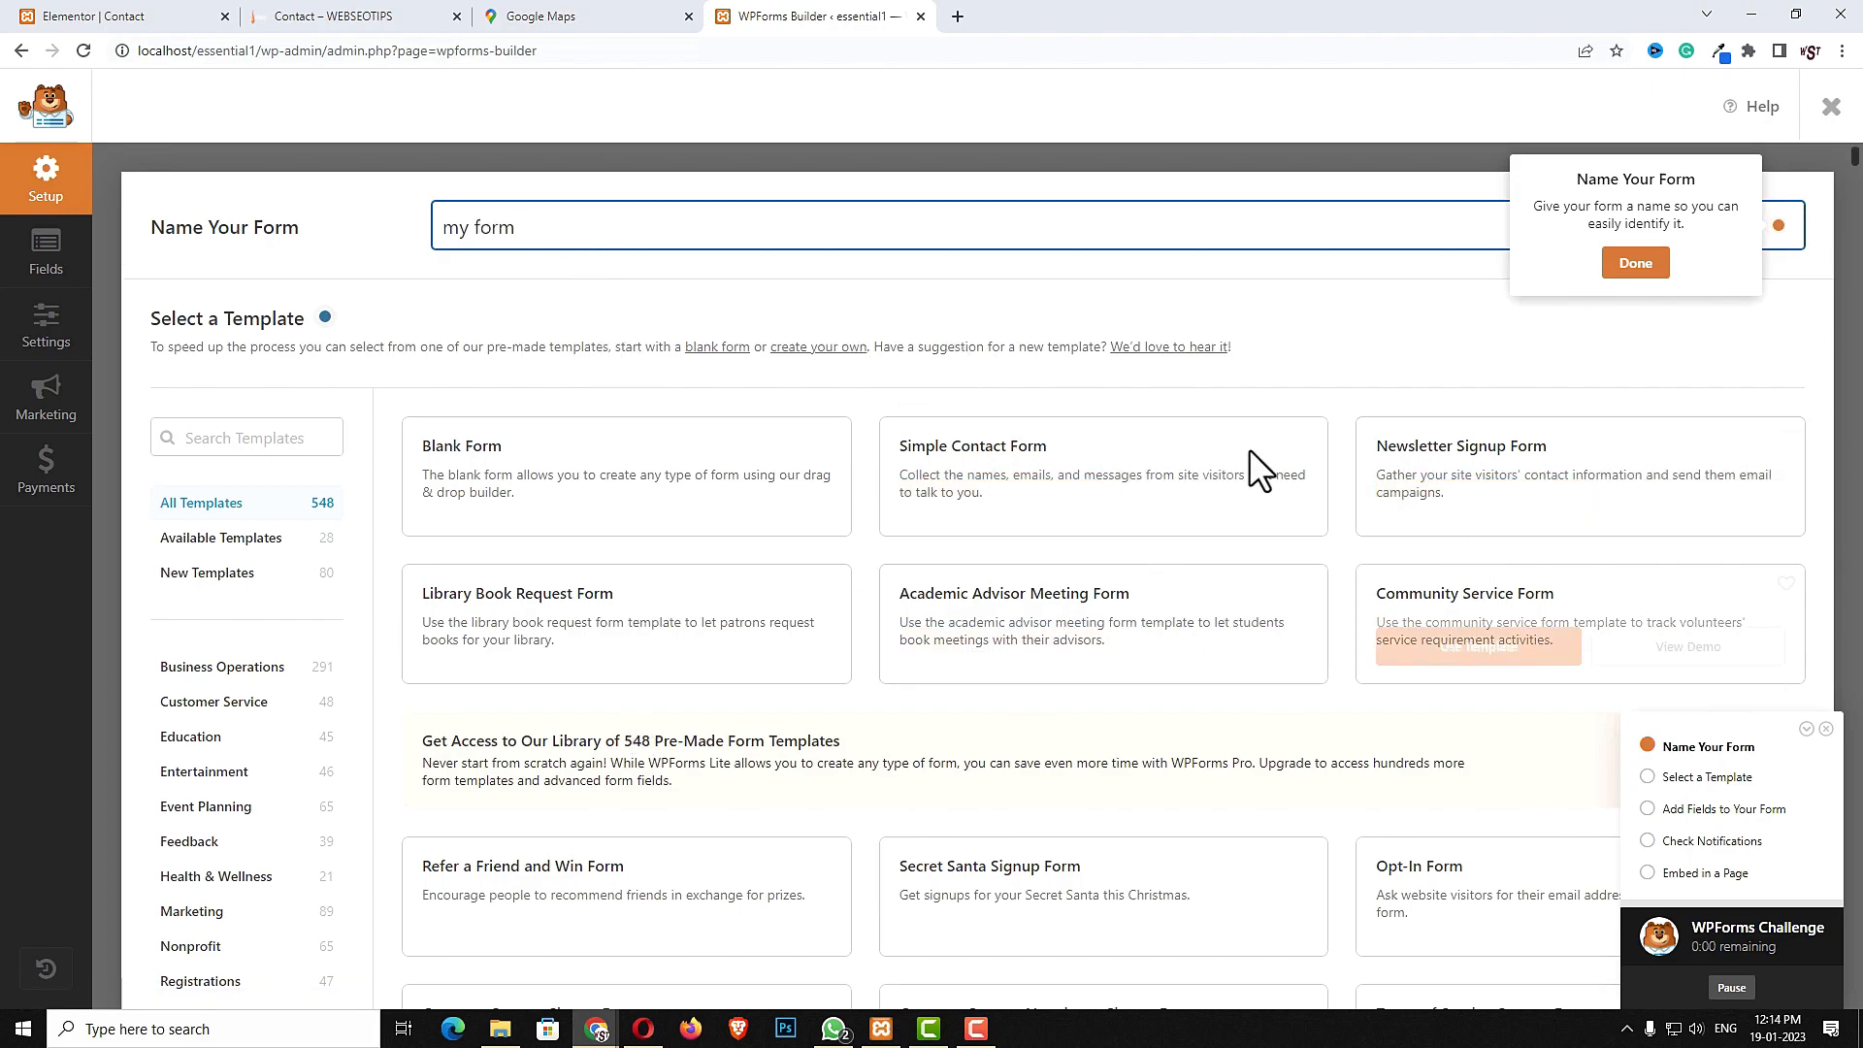
mouse_move(1102, 445)
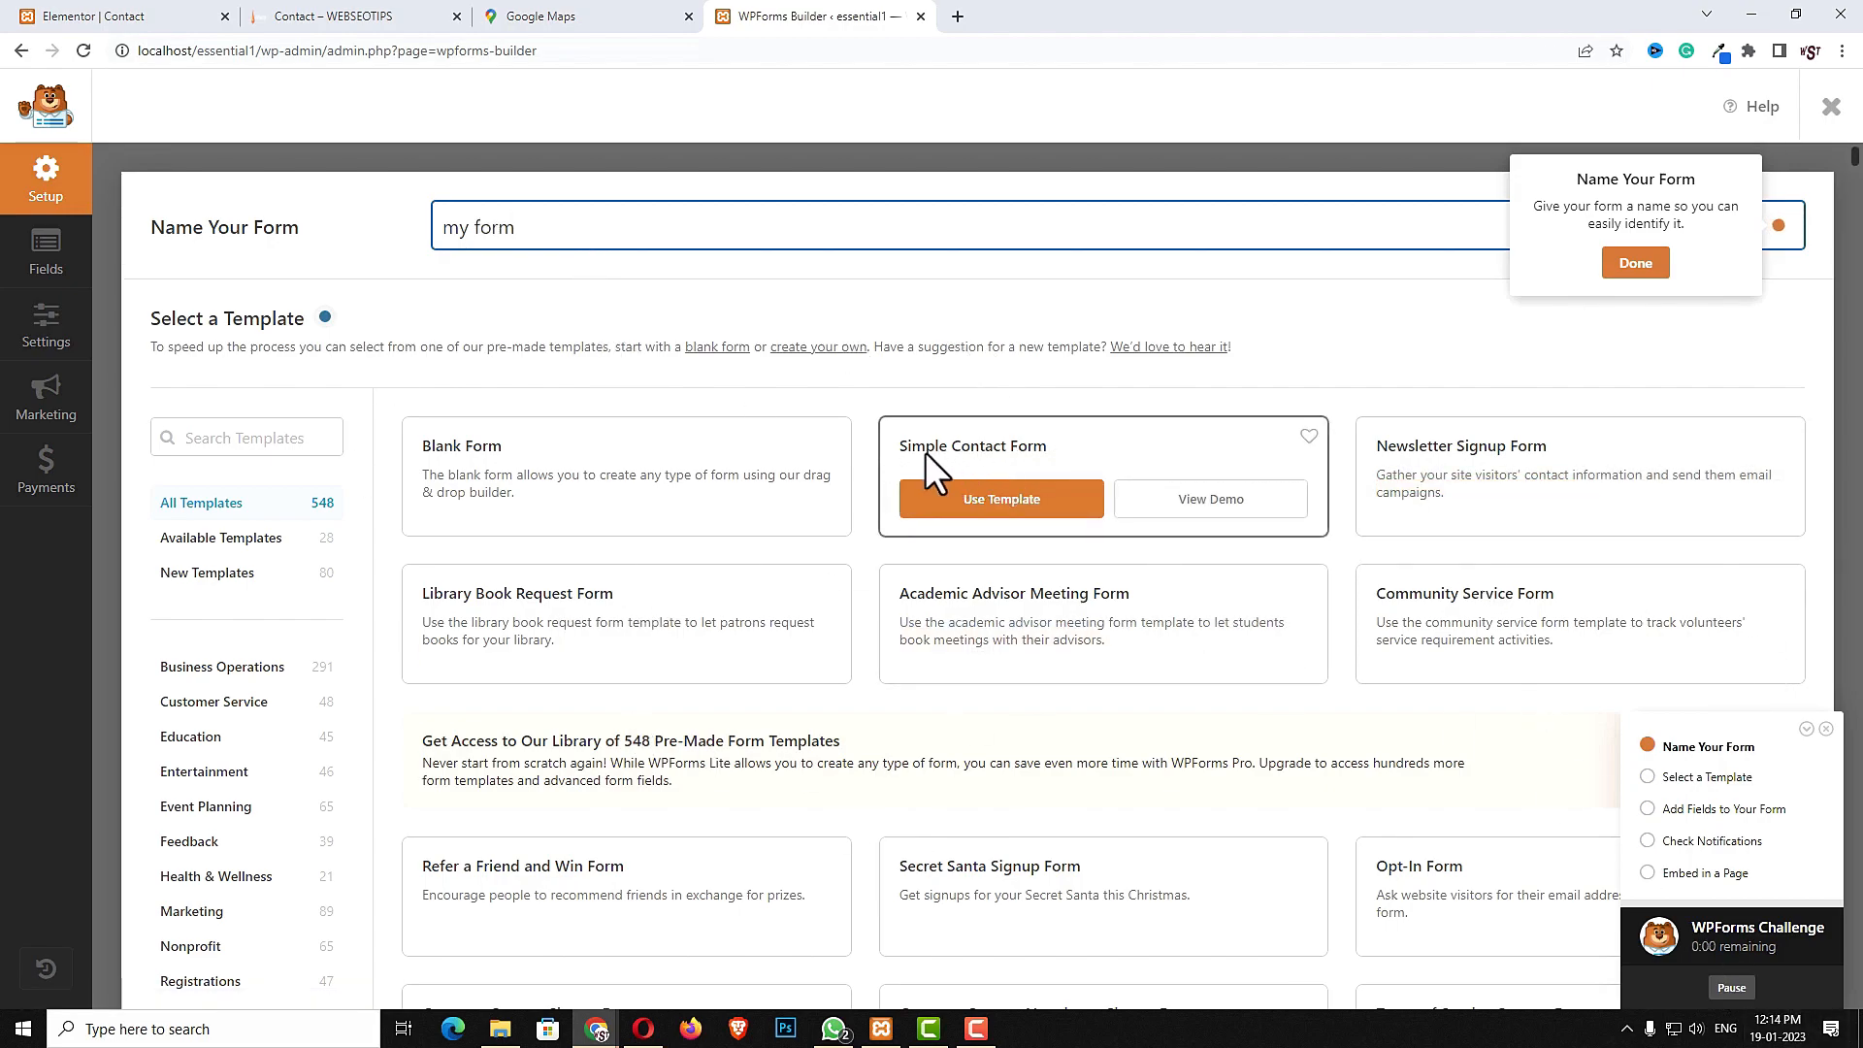
click(1009, 503)
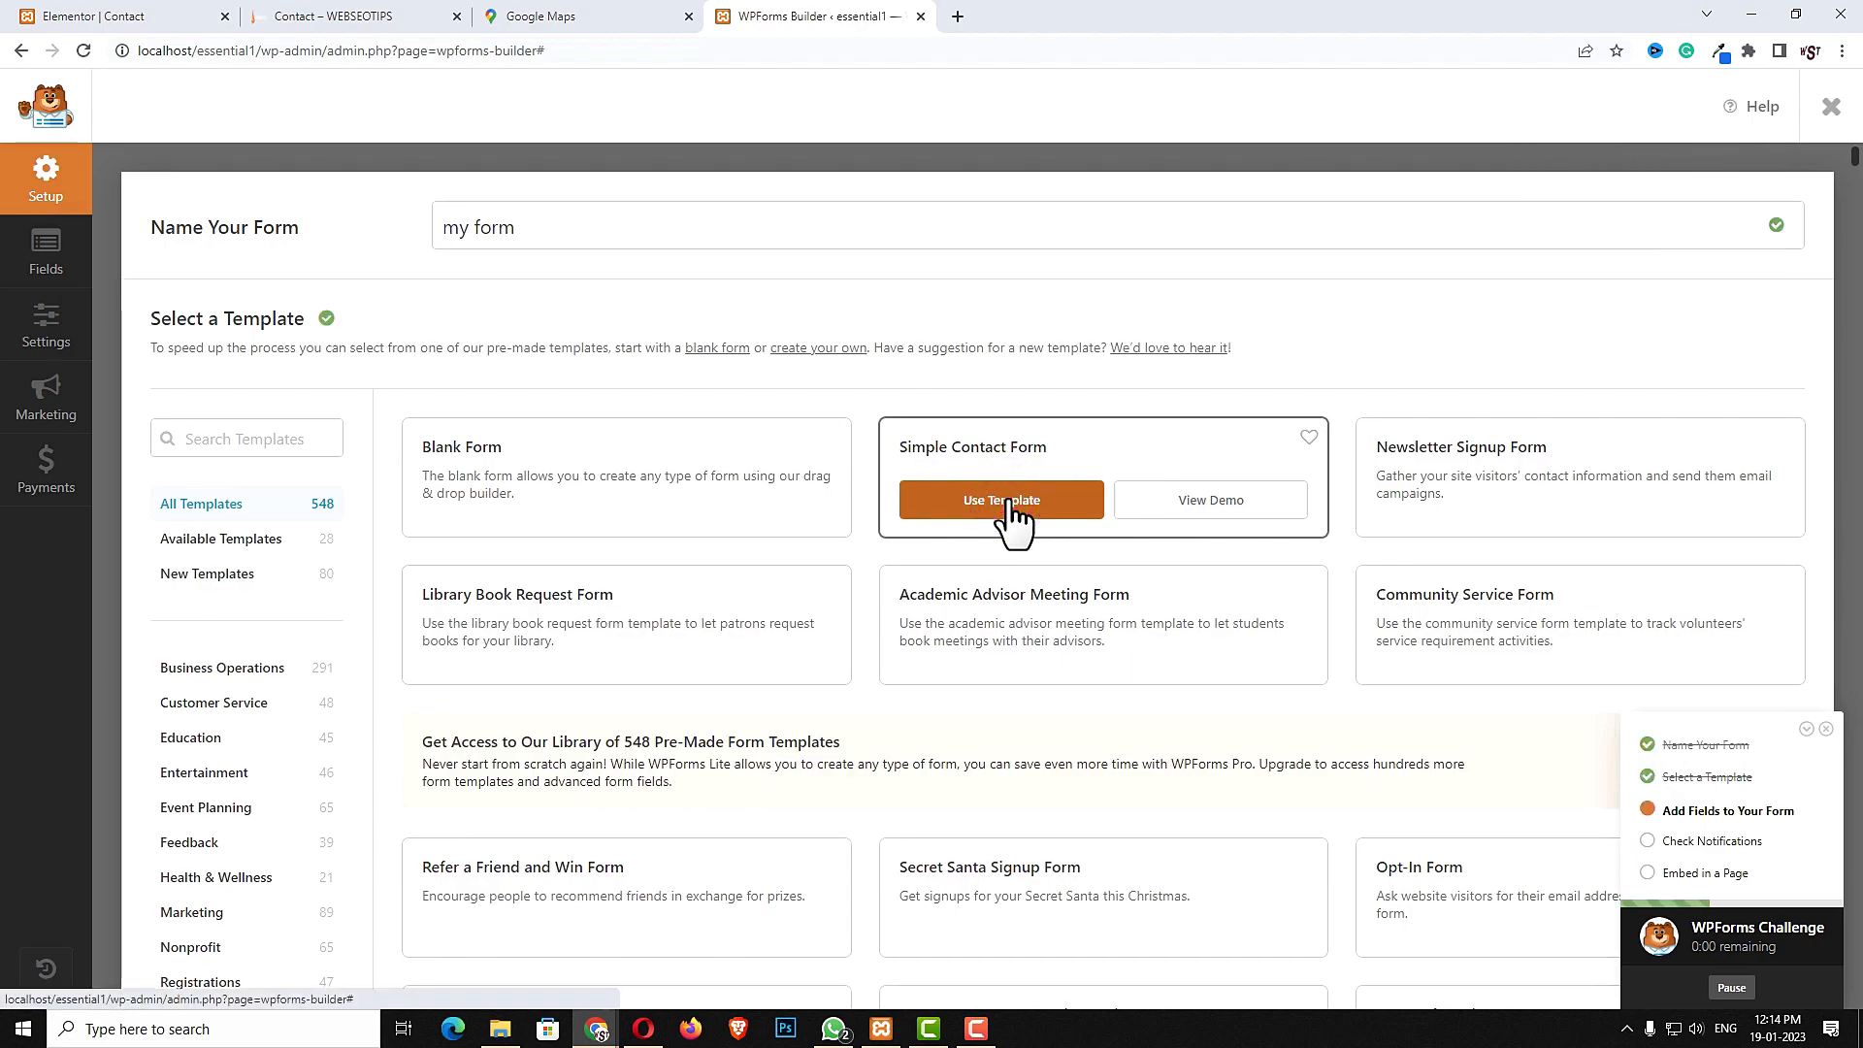
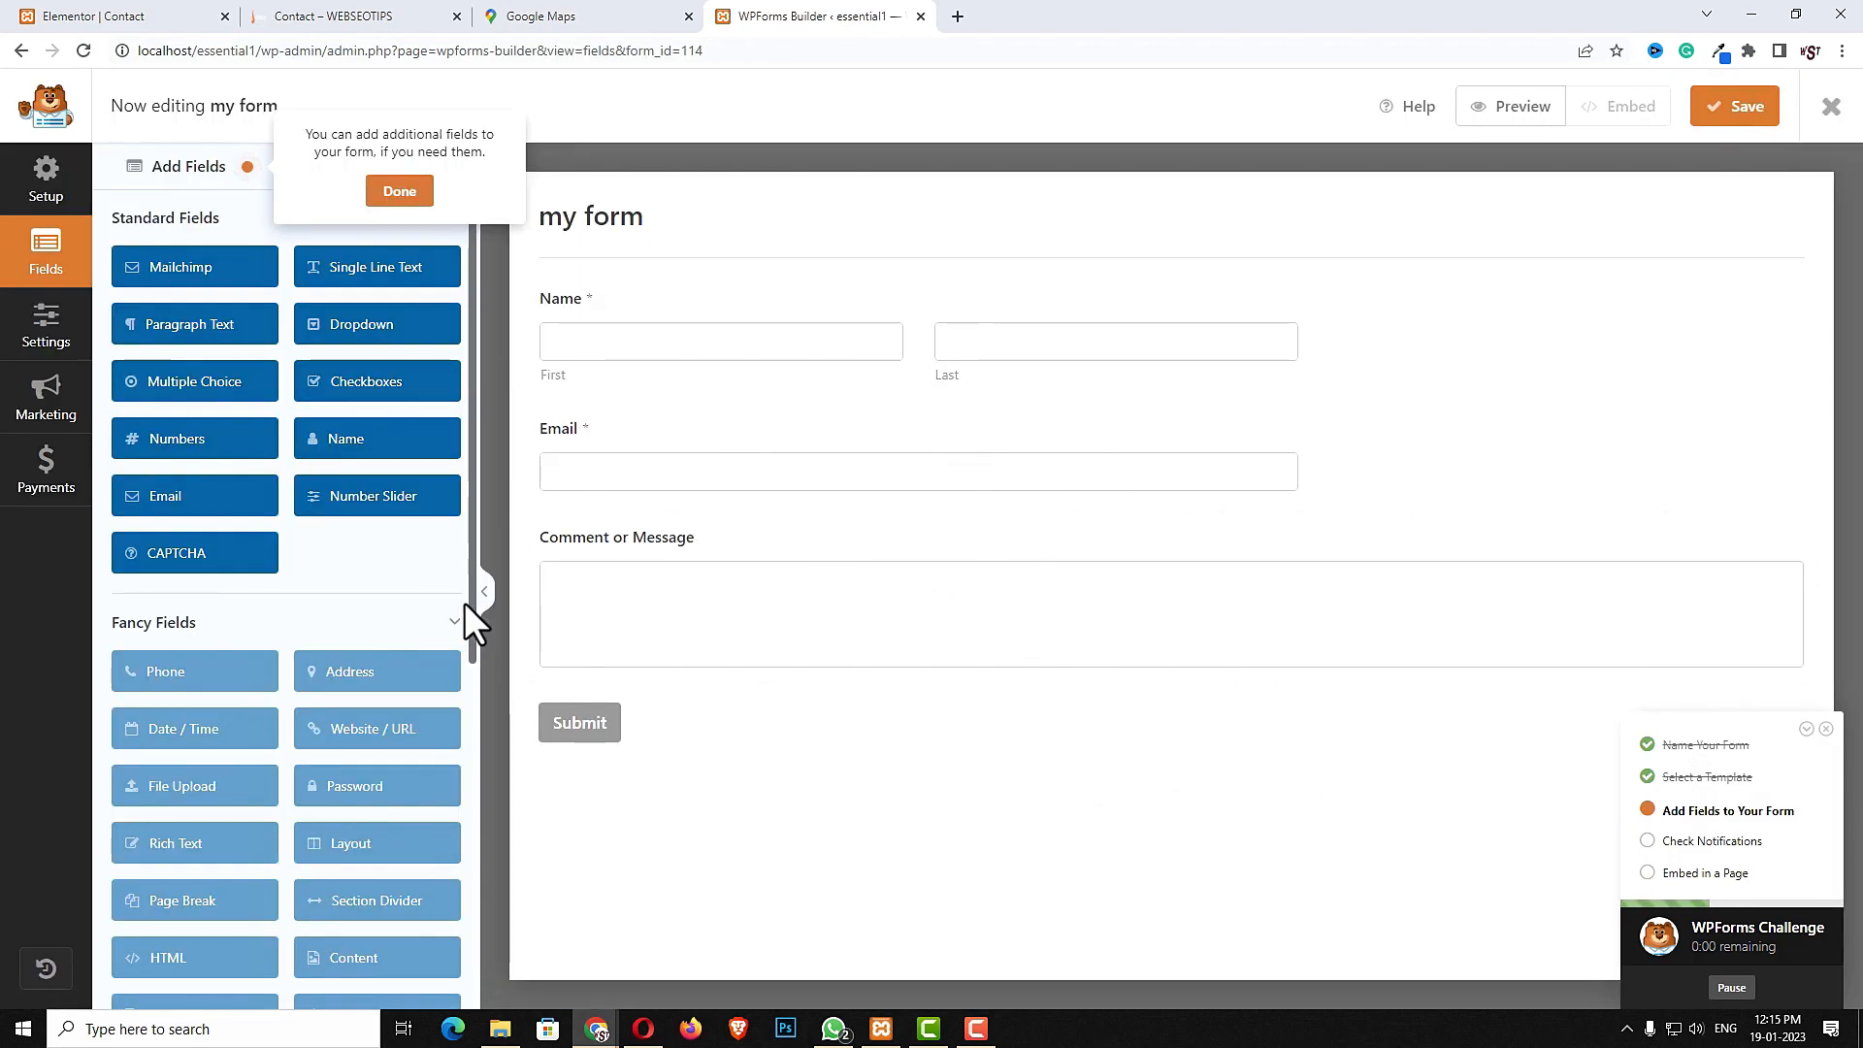
- Set the field size of both the Name and Email fields to Large
click(833, 352)
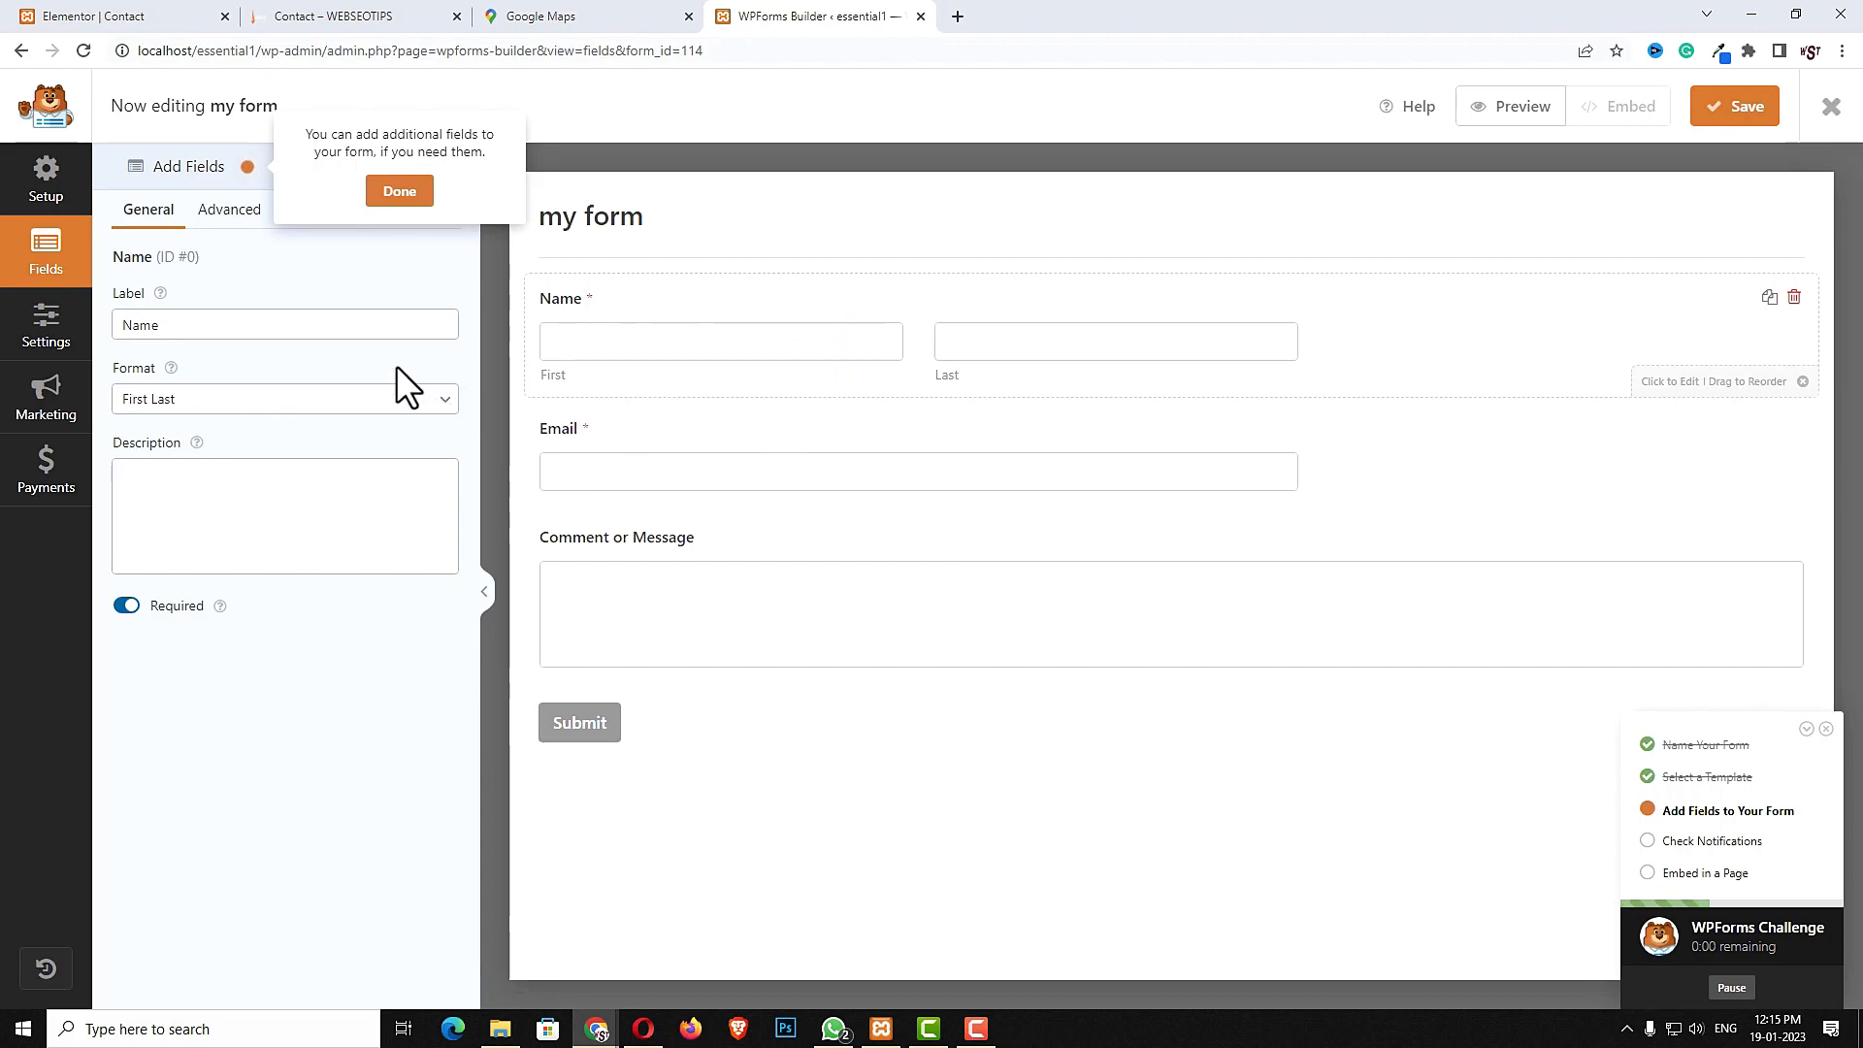
click(233, 212)
click(253, 323)
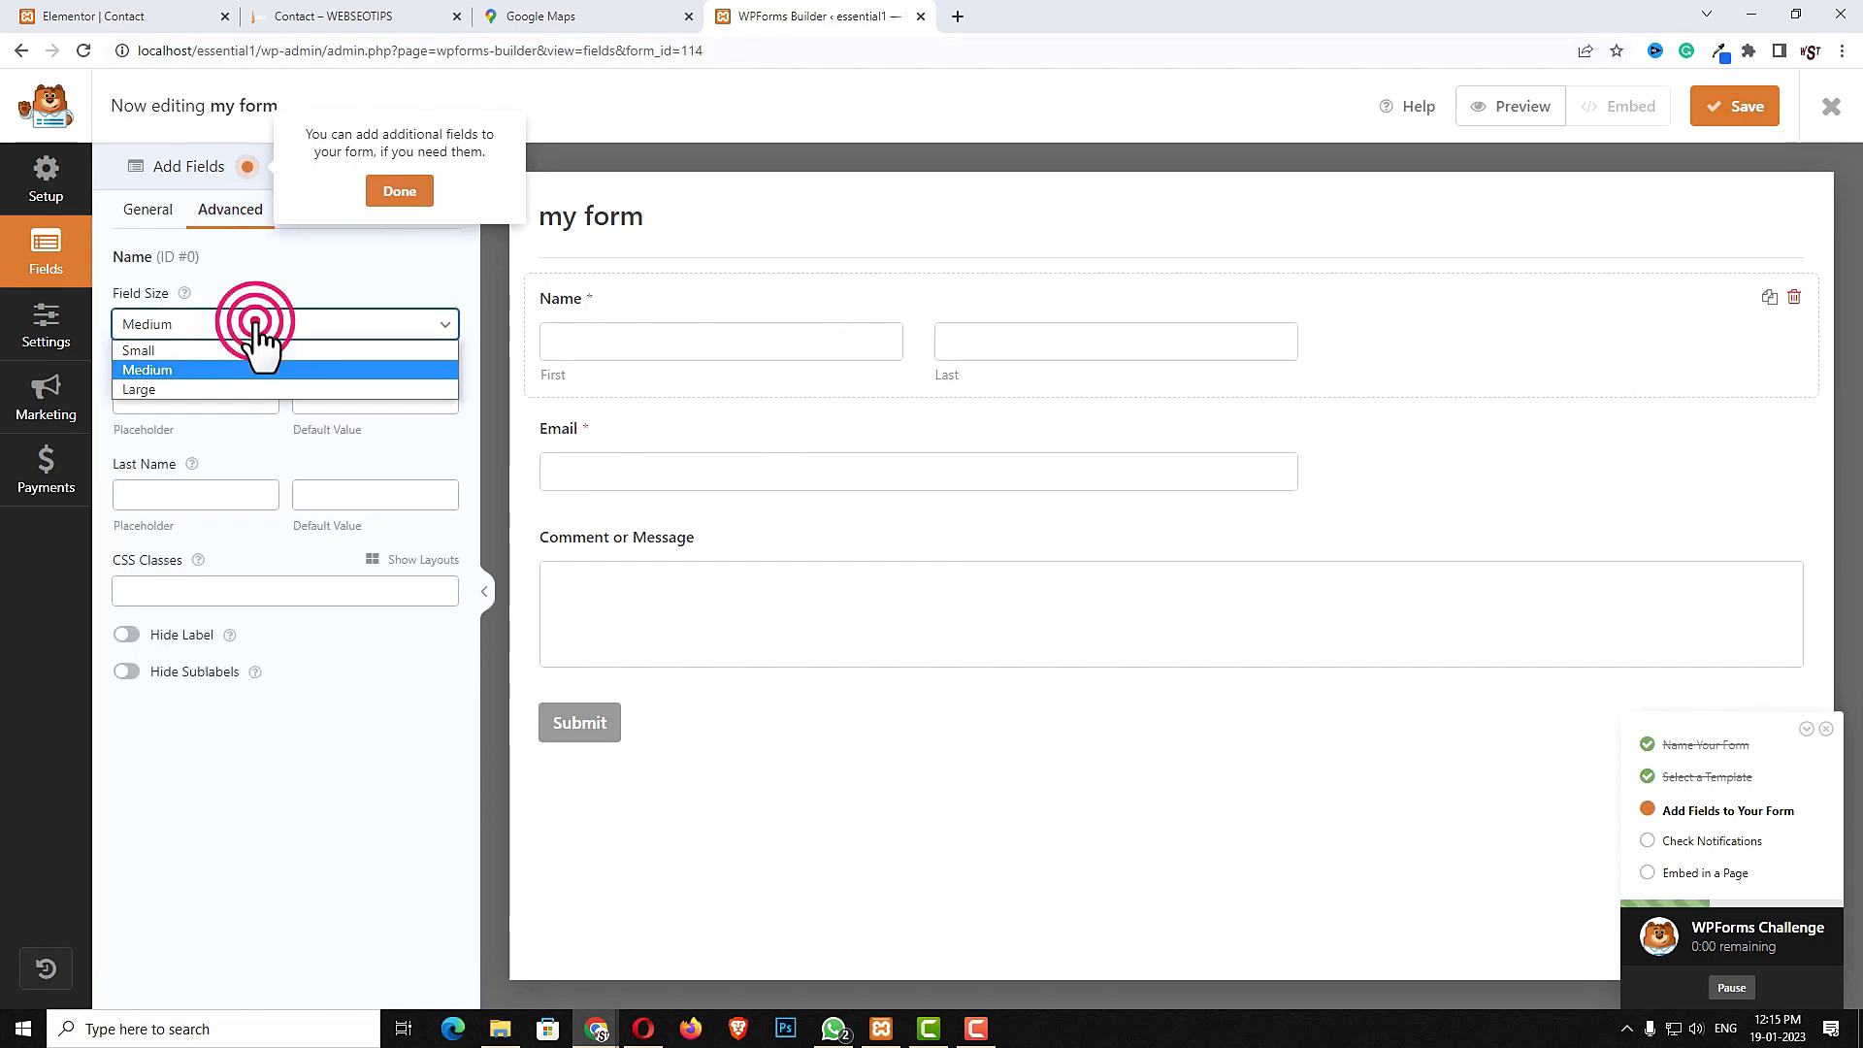
click(219, 386)
click(684, 464)
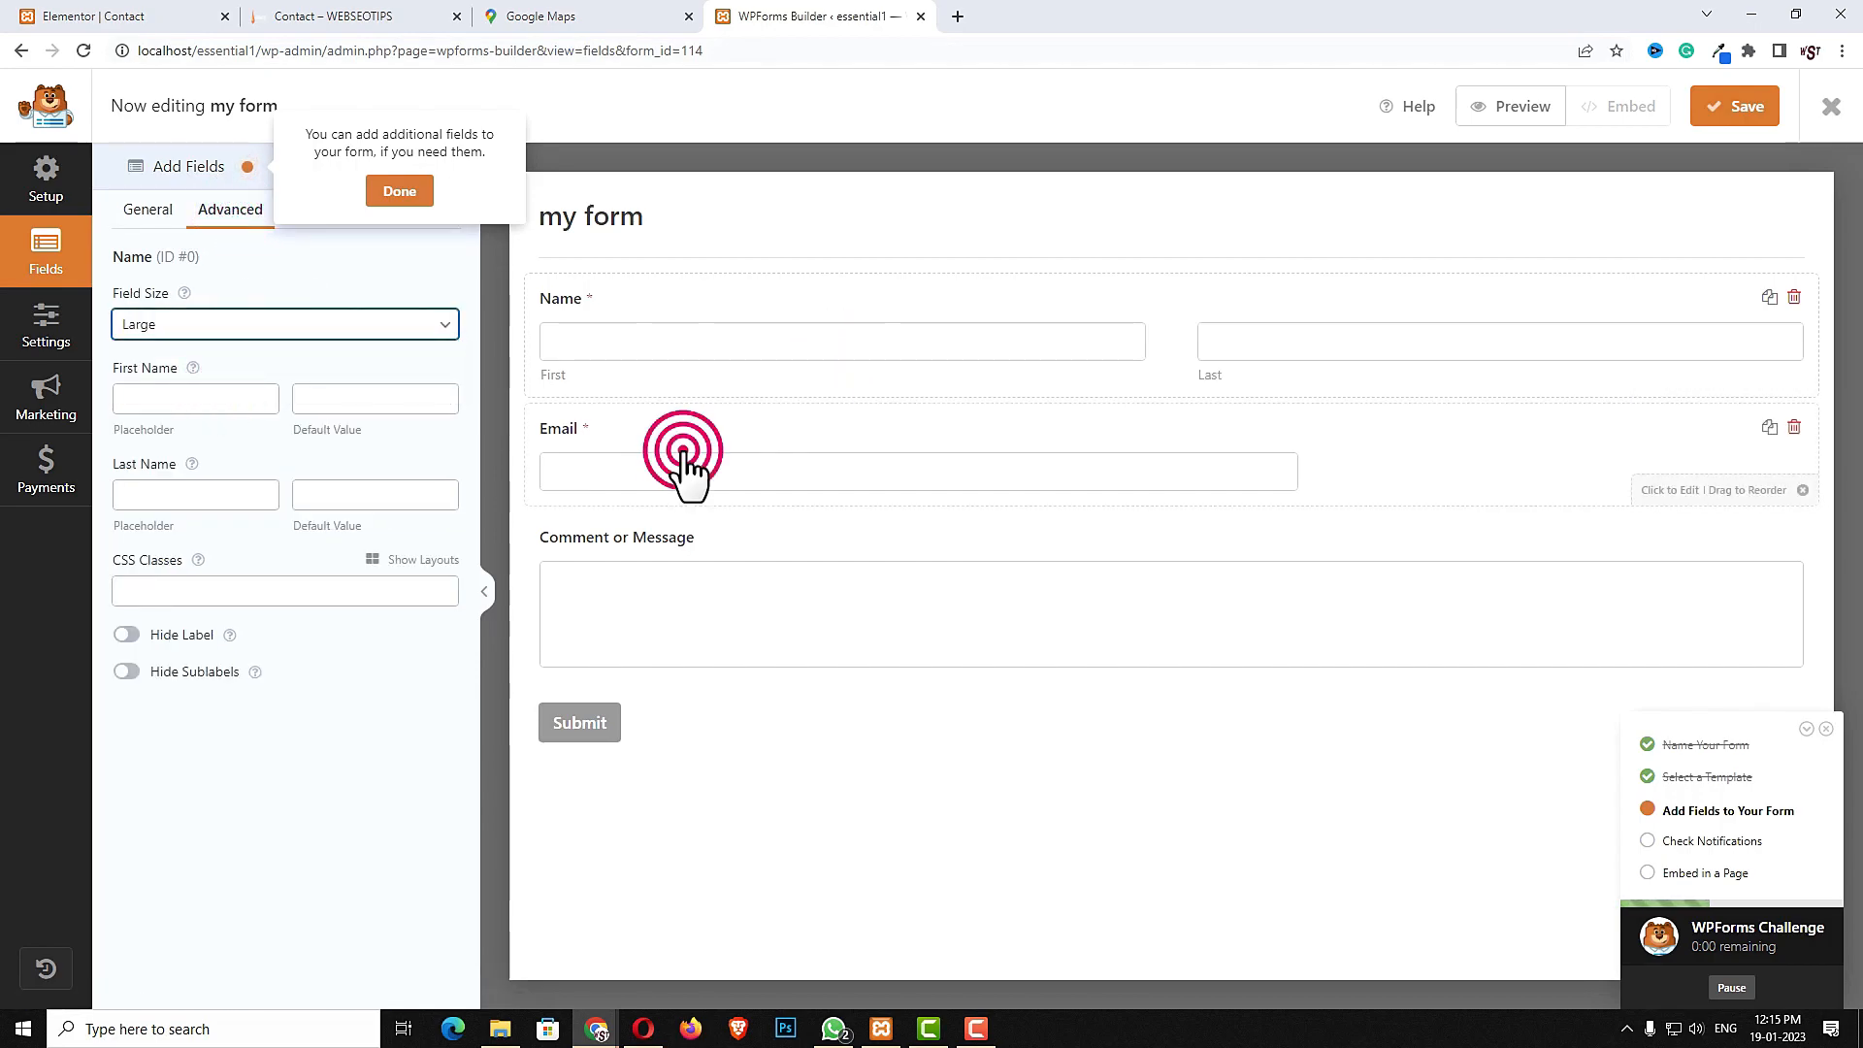
click(208, 211)
click(201, 325)
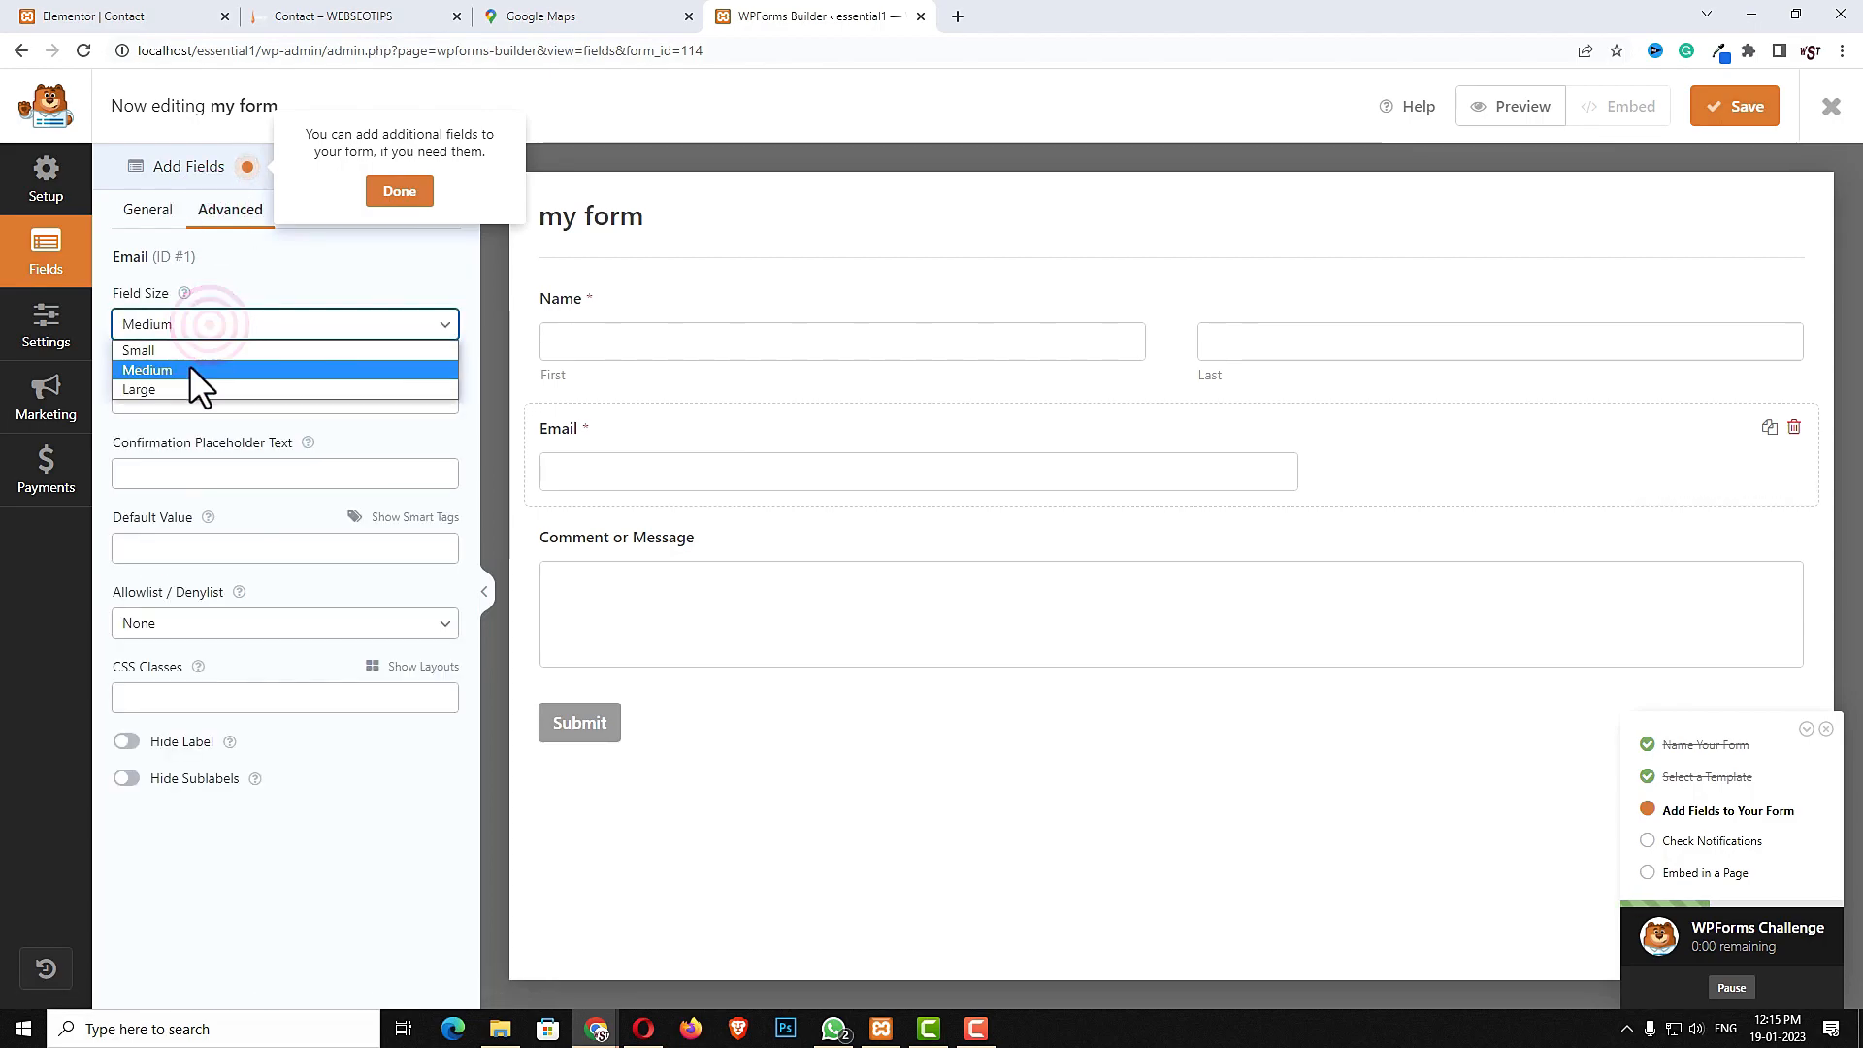
click(188, 388)
- Add a Numbers field below Email and label it "Phone Numbers"
click(175, 168)
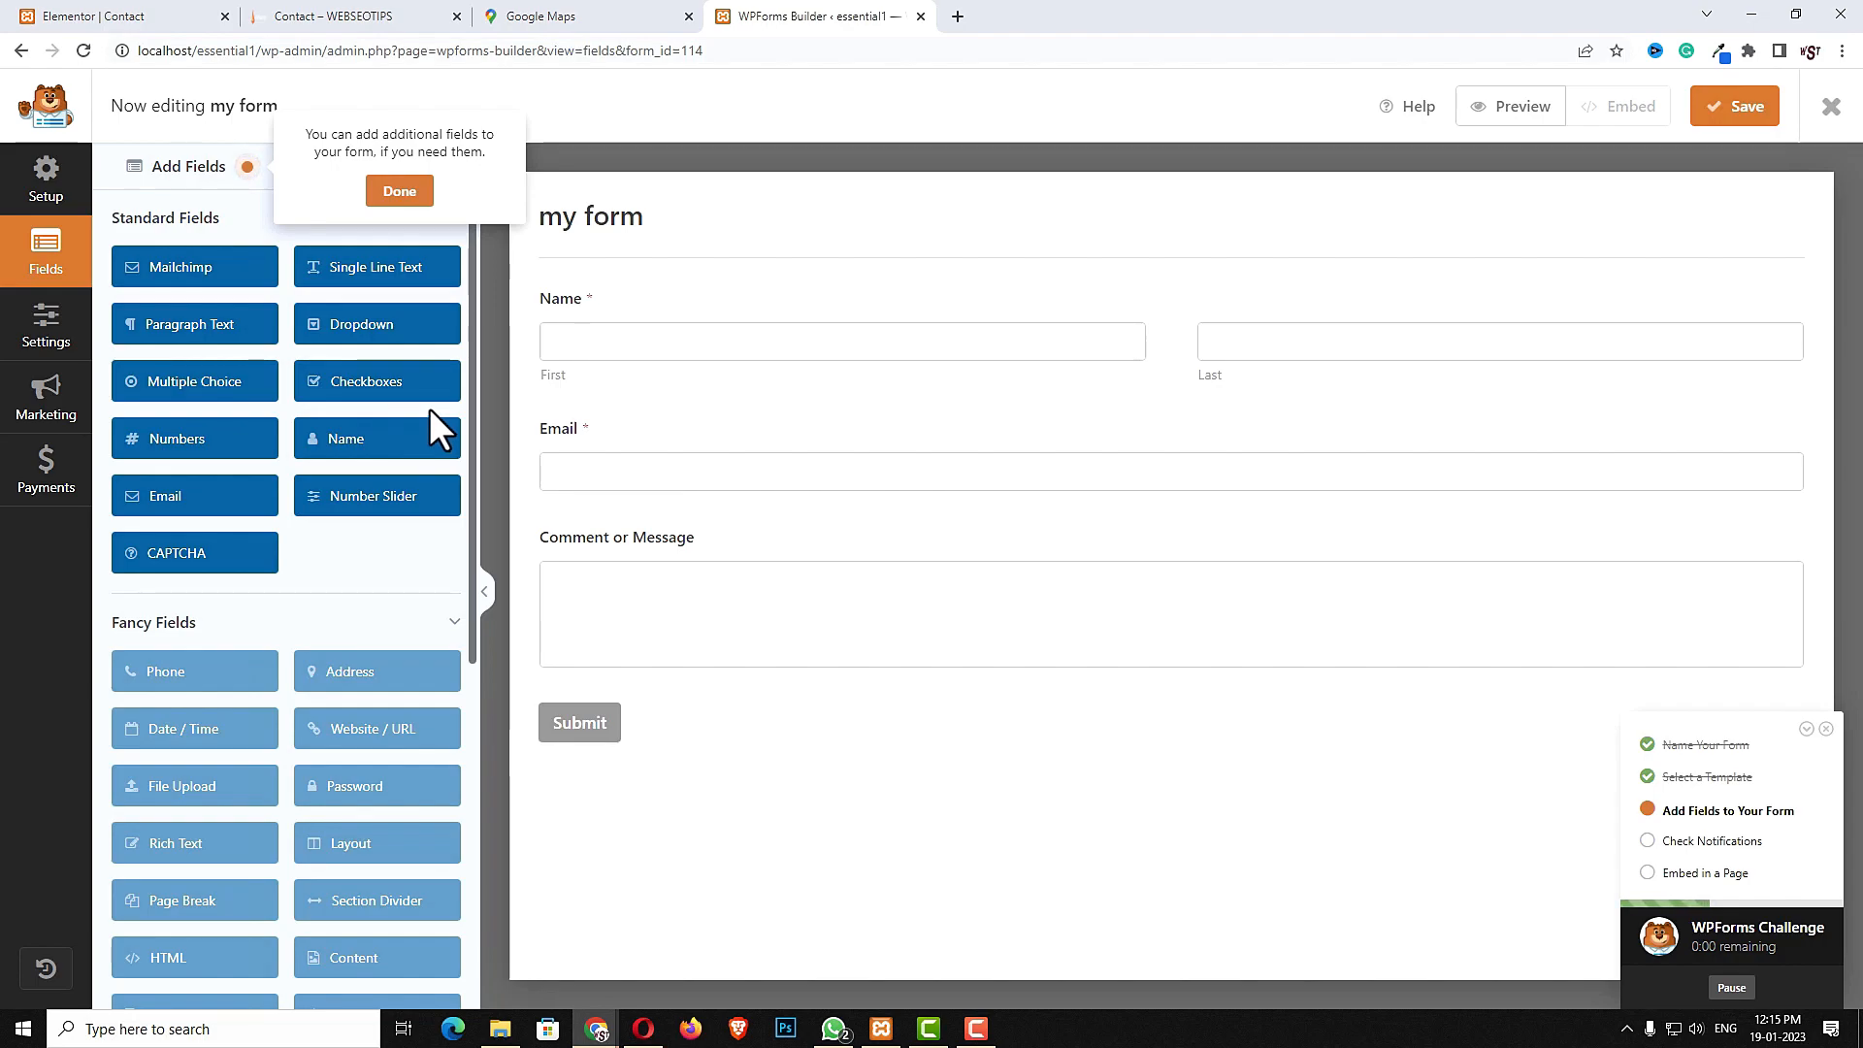
drag(201, 437, 639, 534)
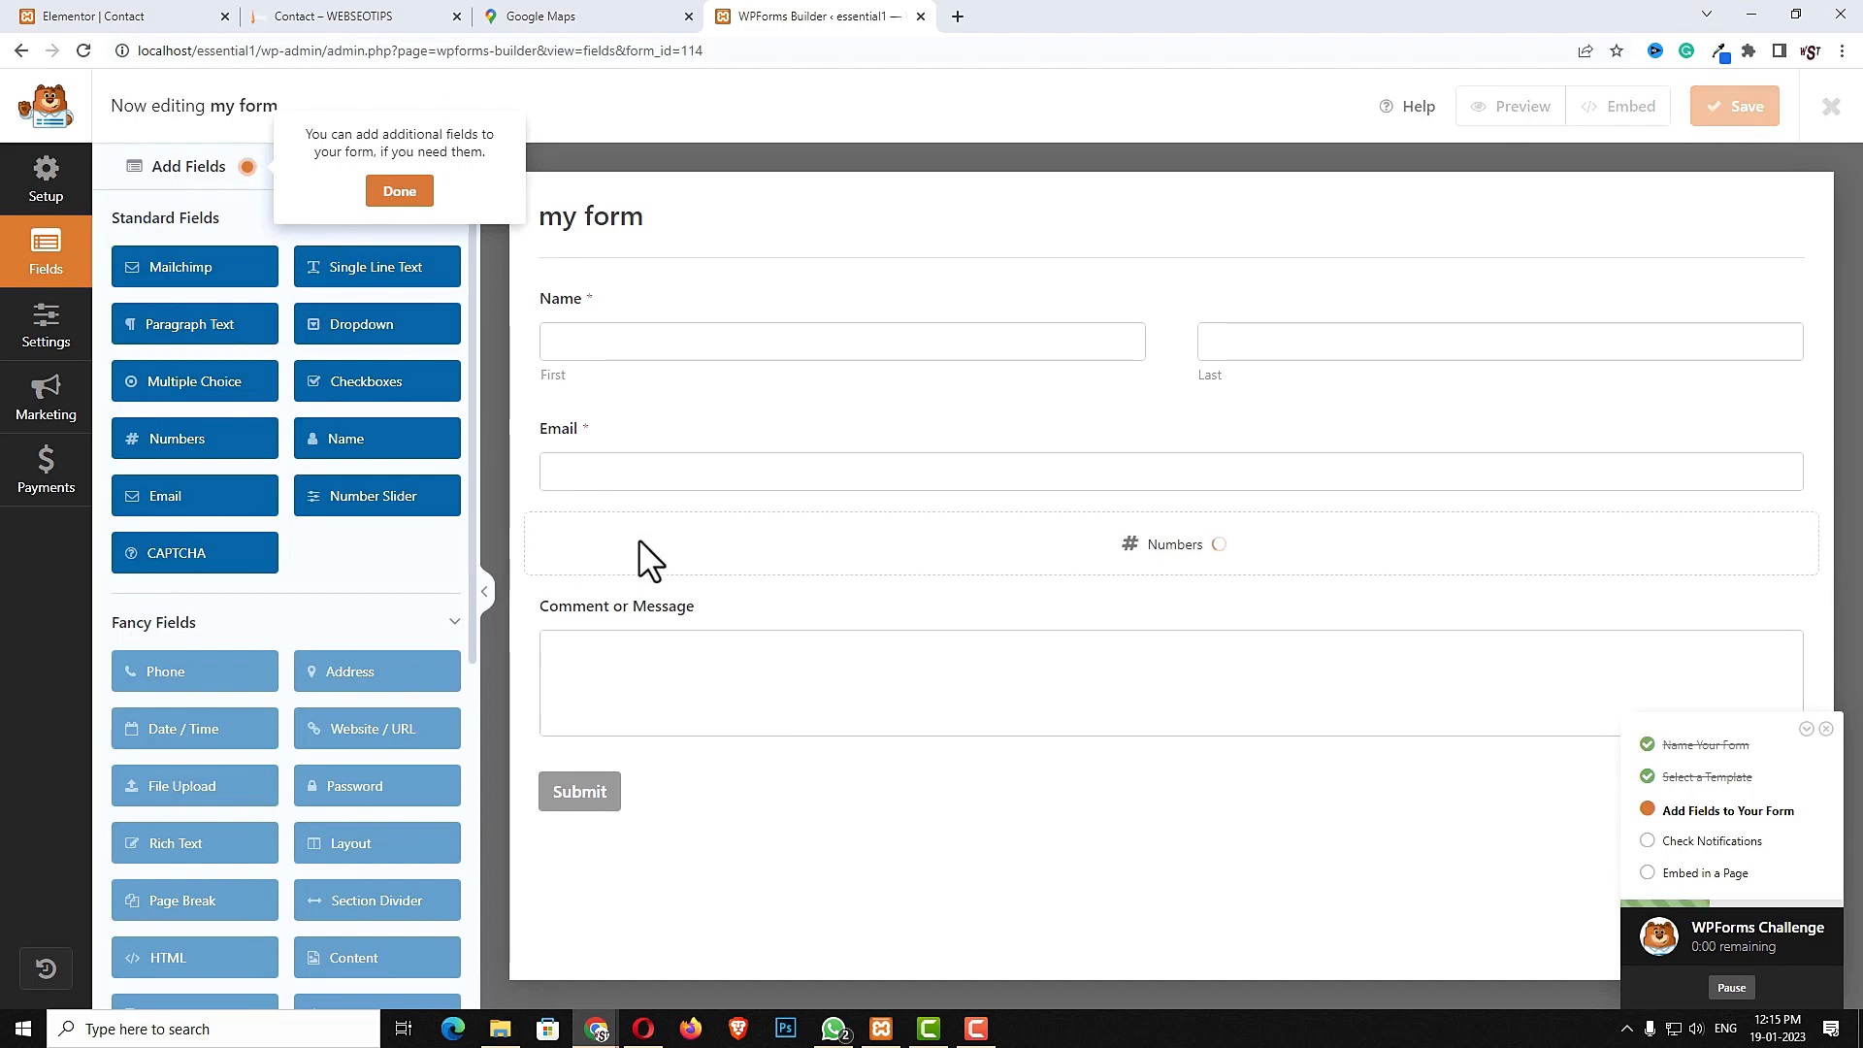
click(630, 539)
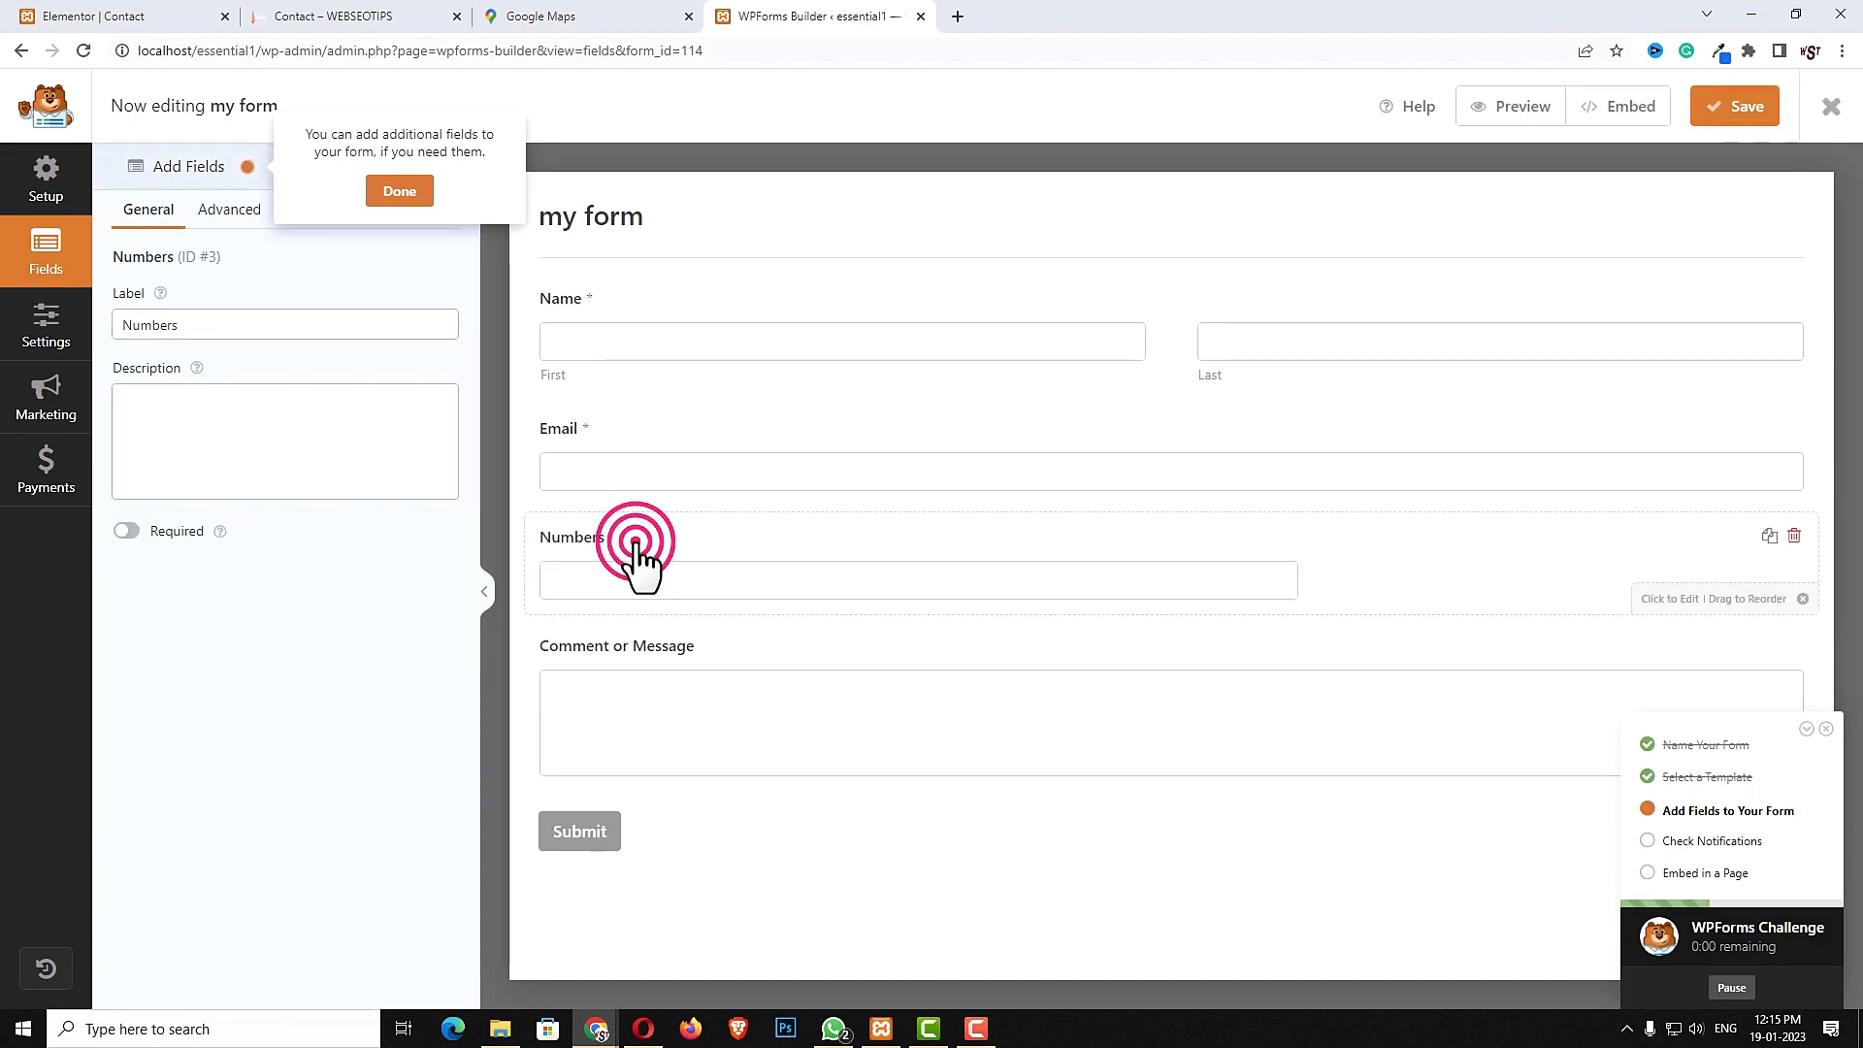
click(127, 327)
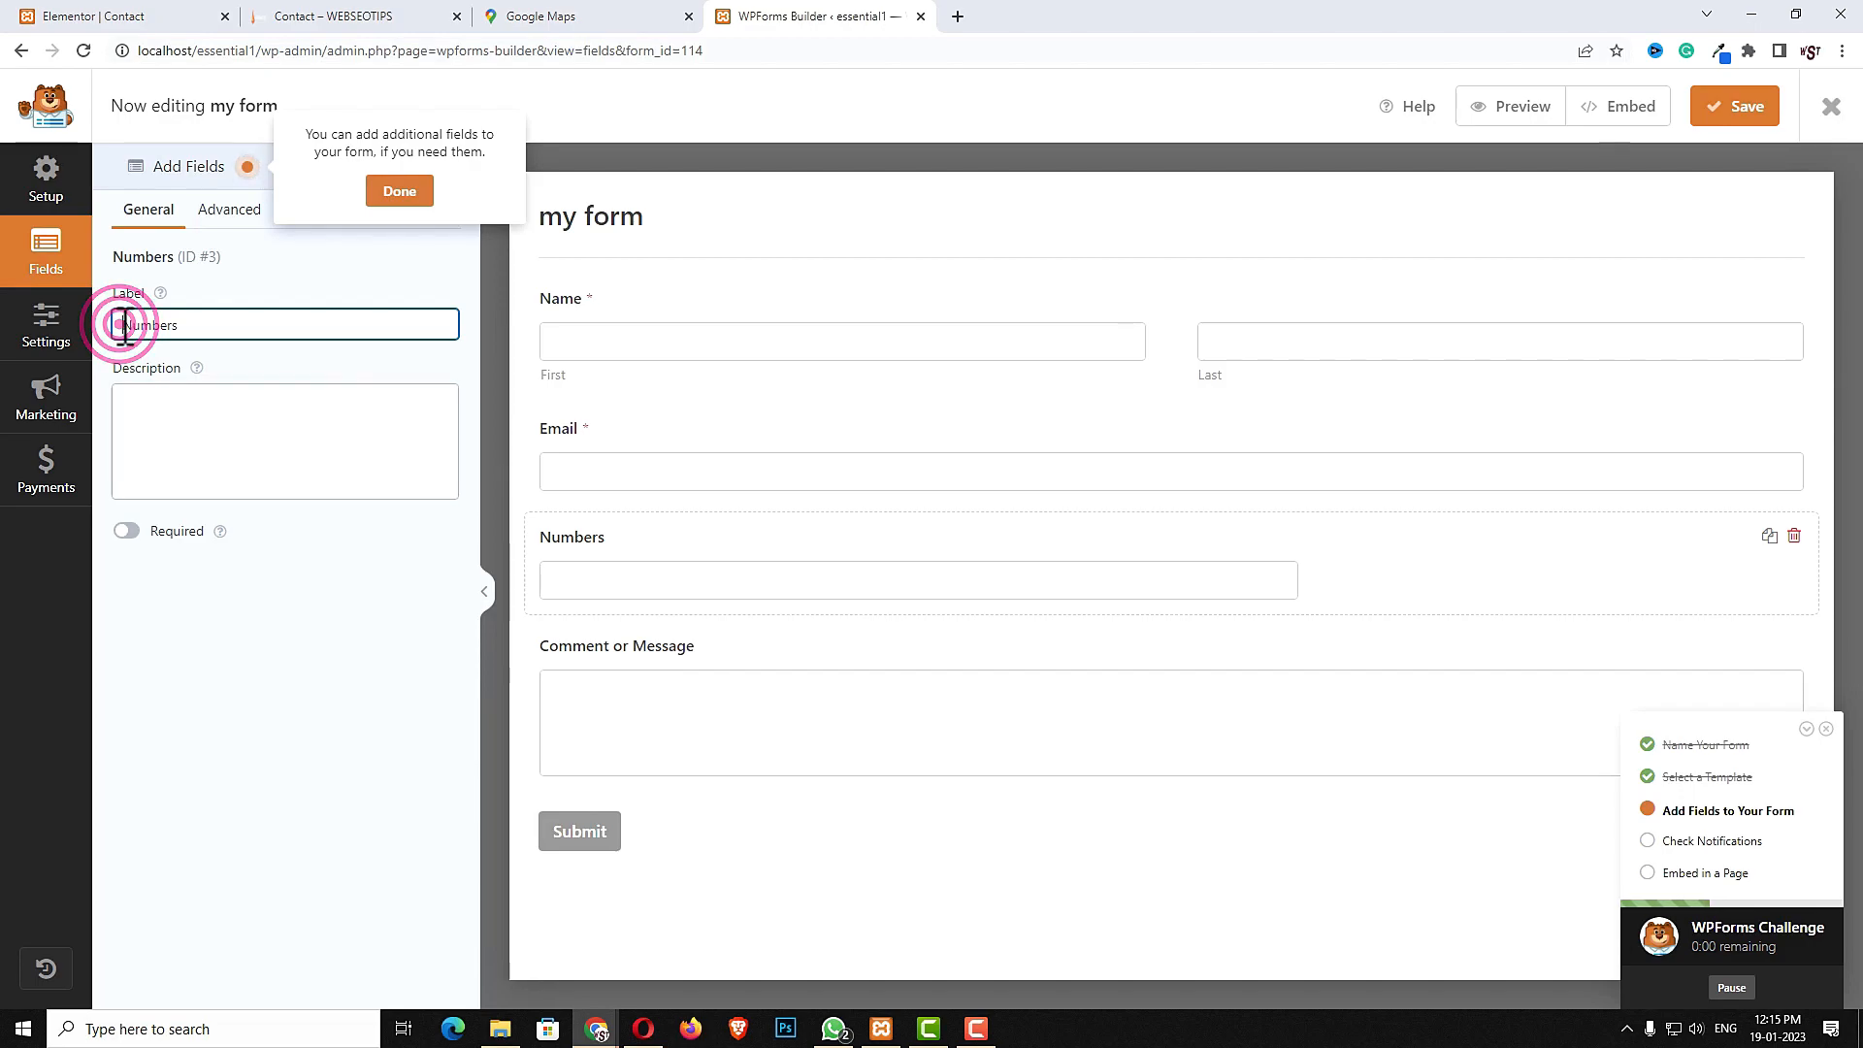
text(Phone)
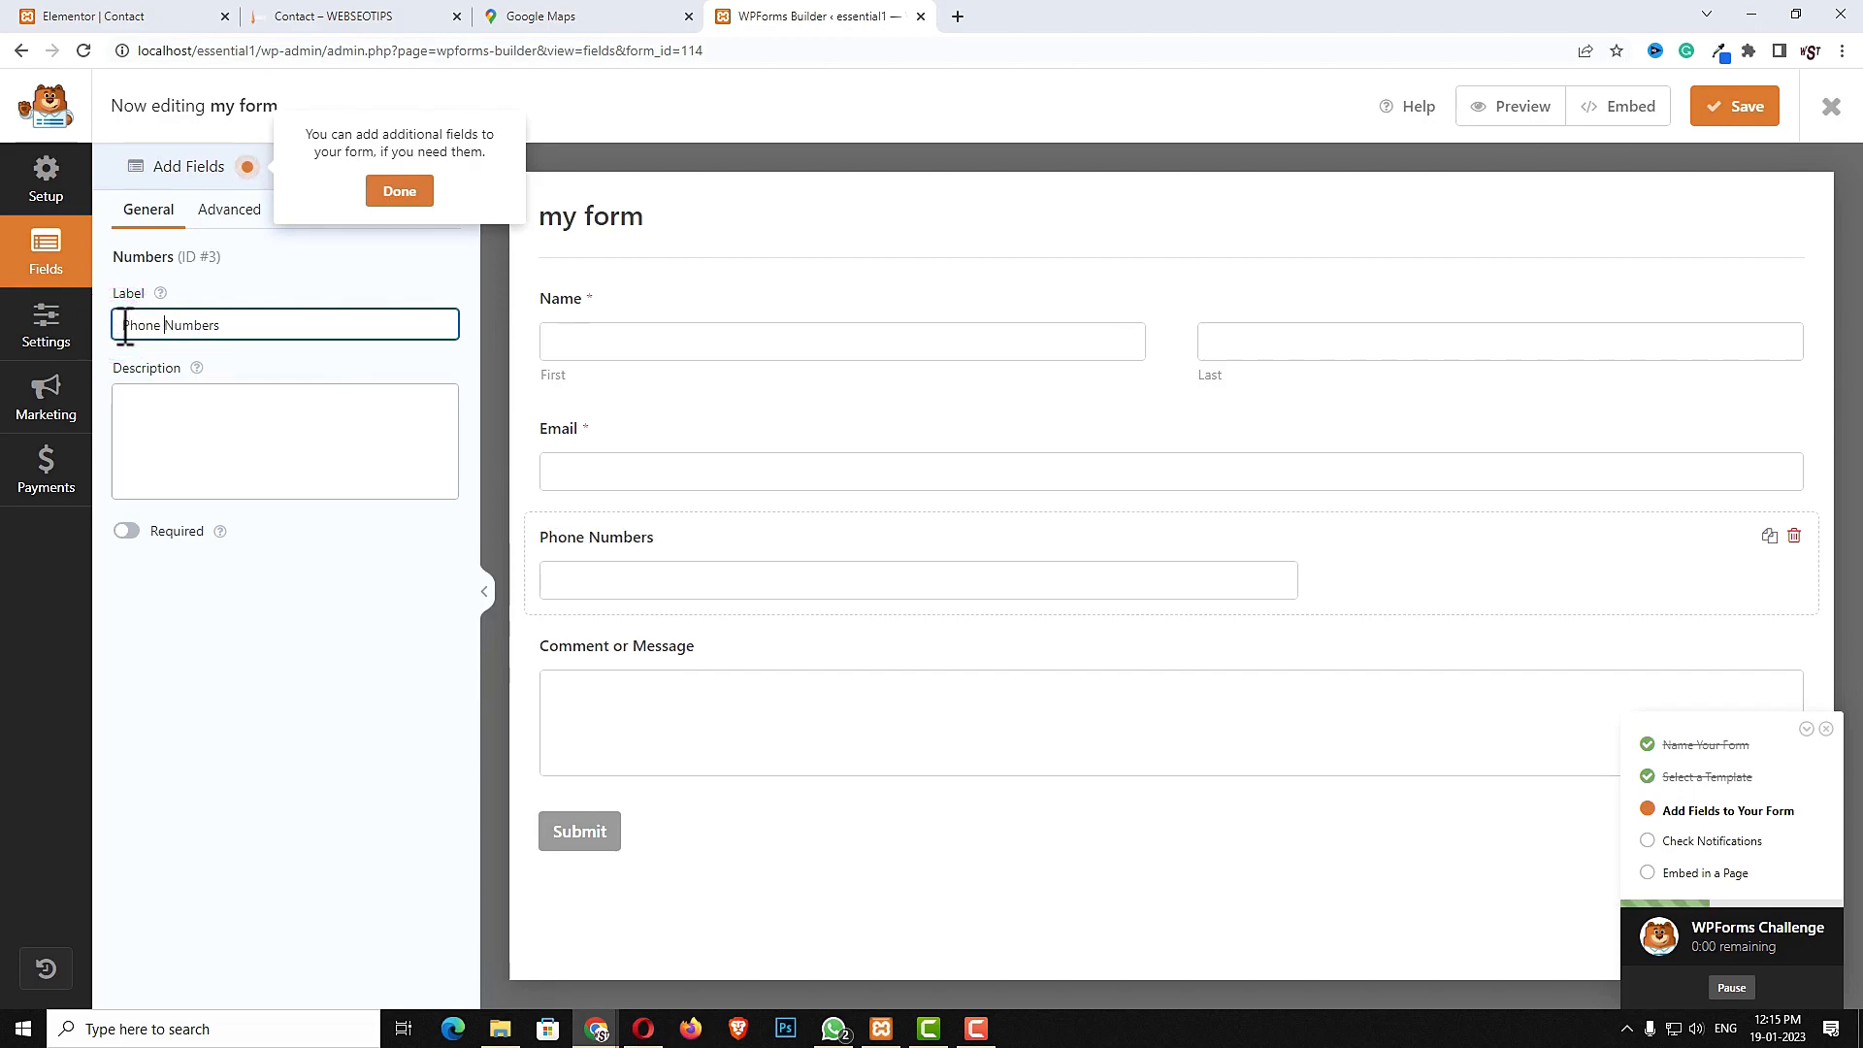
- Set the Phone Numbers field size to Large and make it required
click(216, 214)
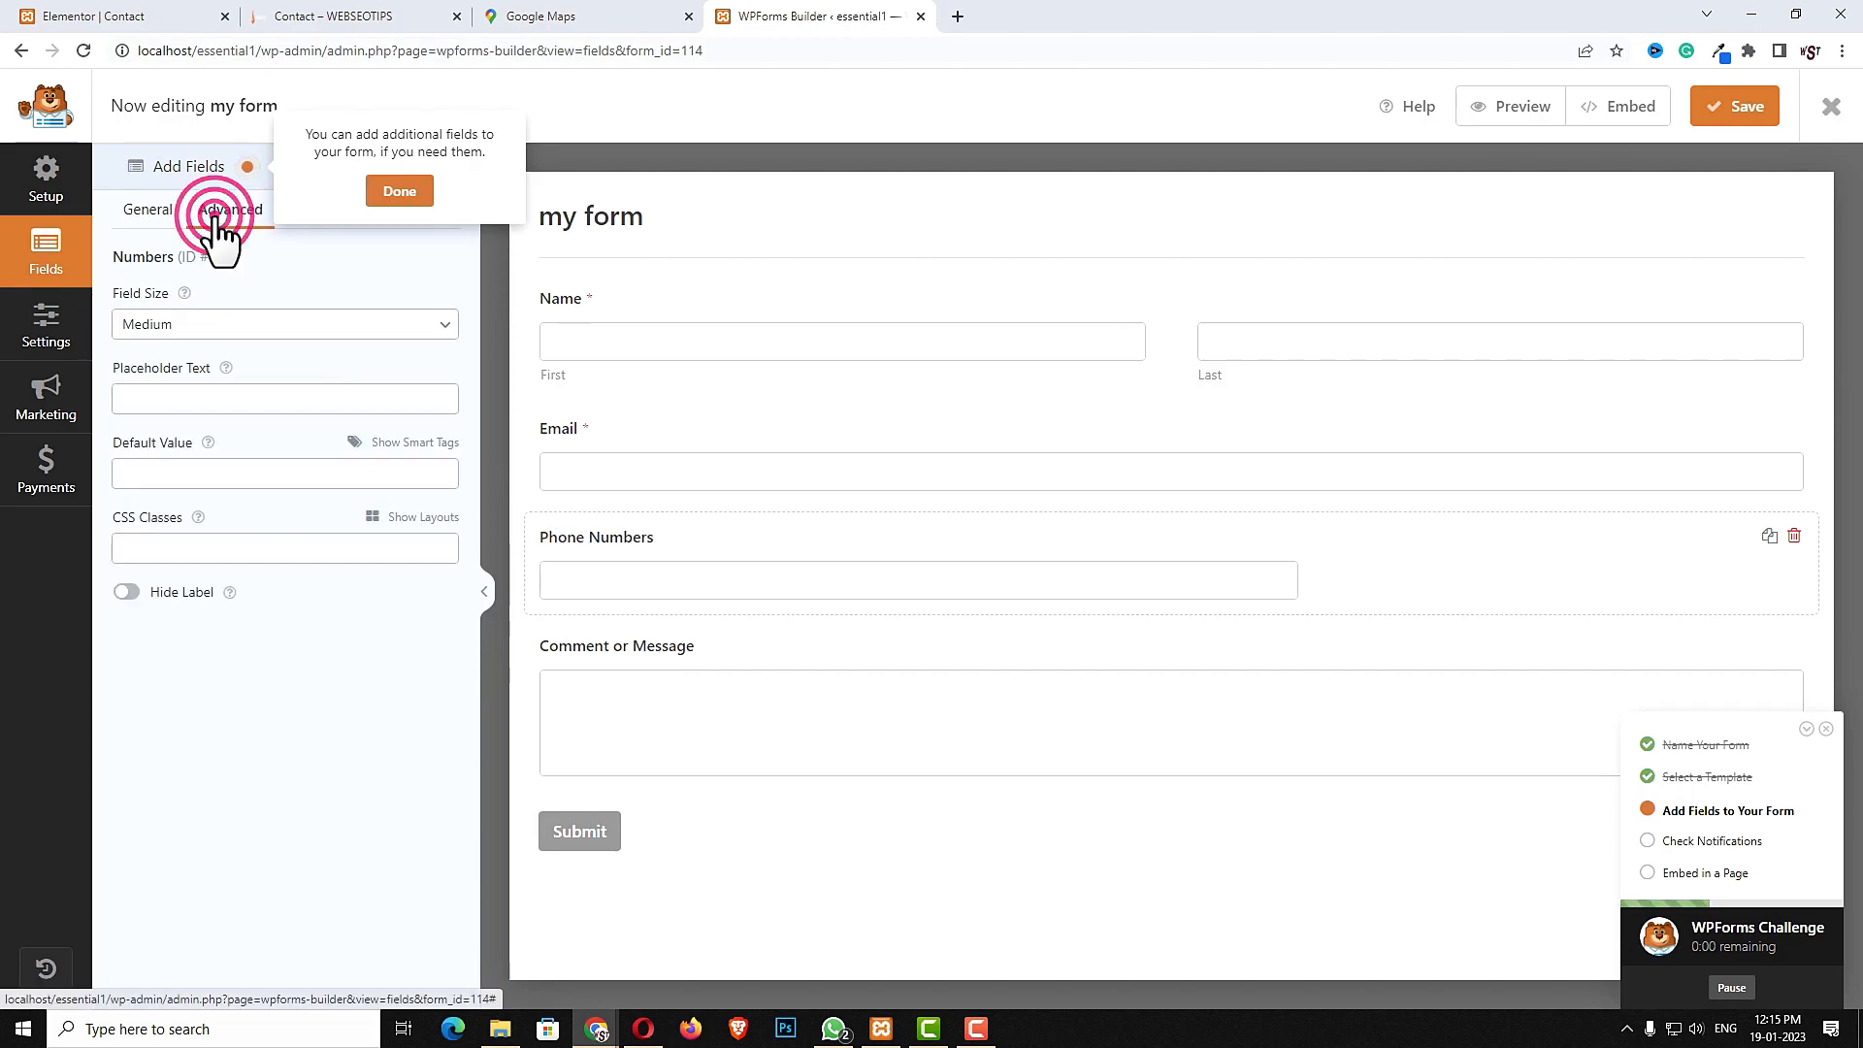
click(301, 332)
click(125, 386)
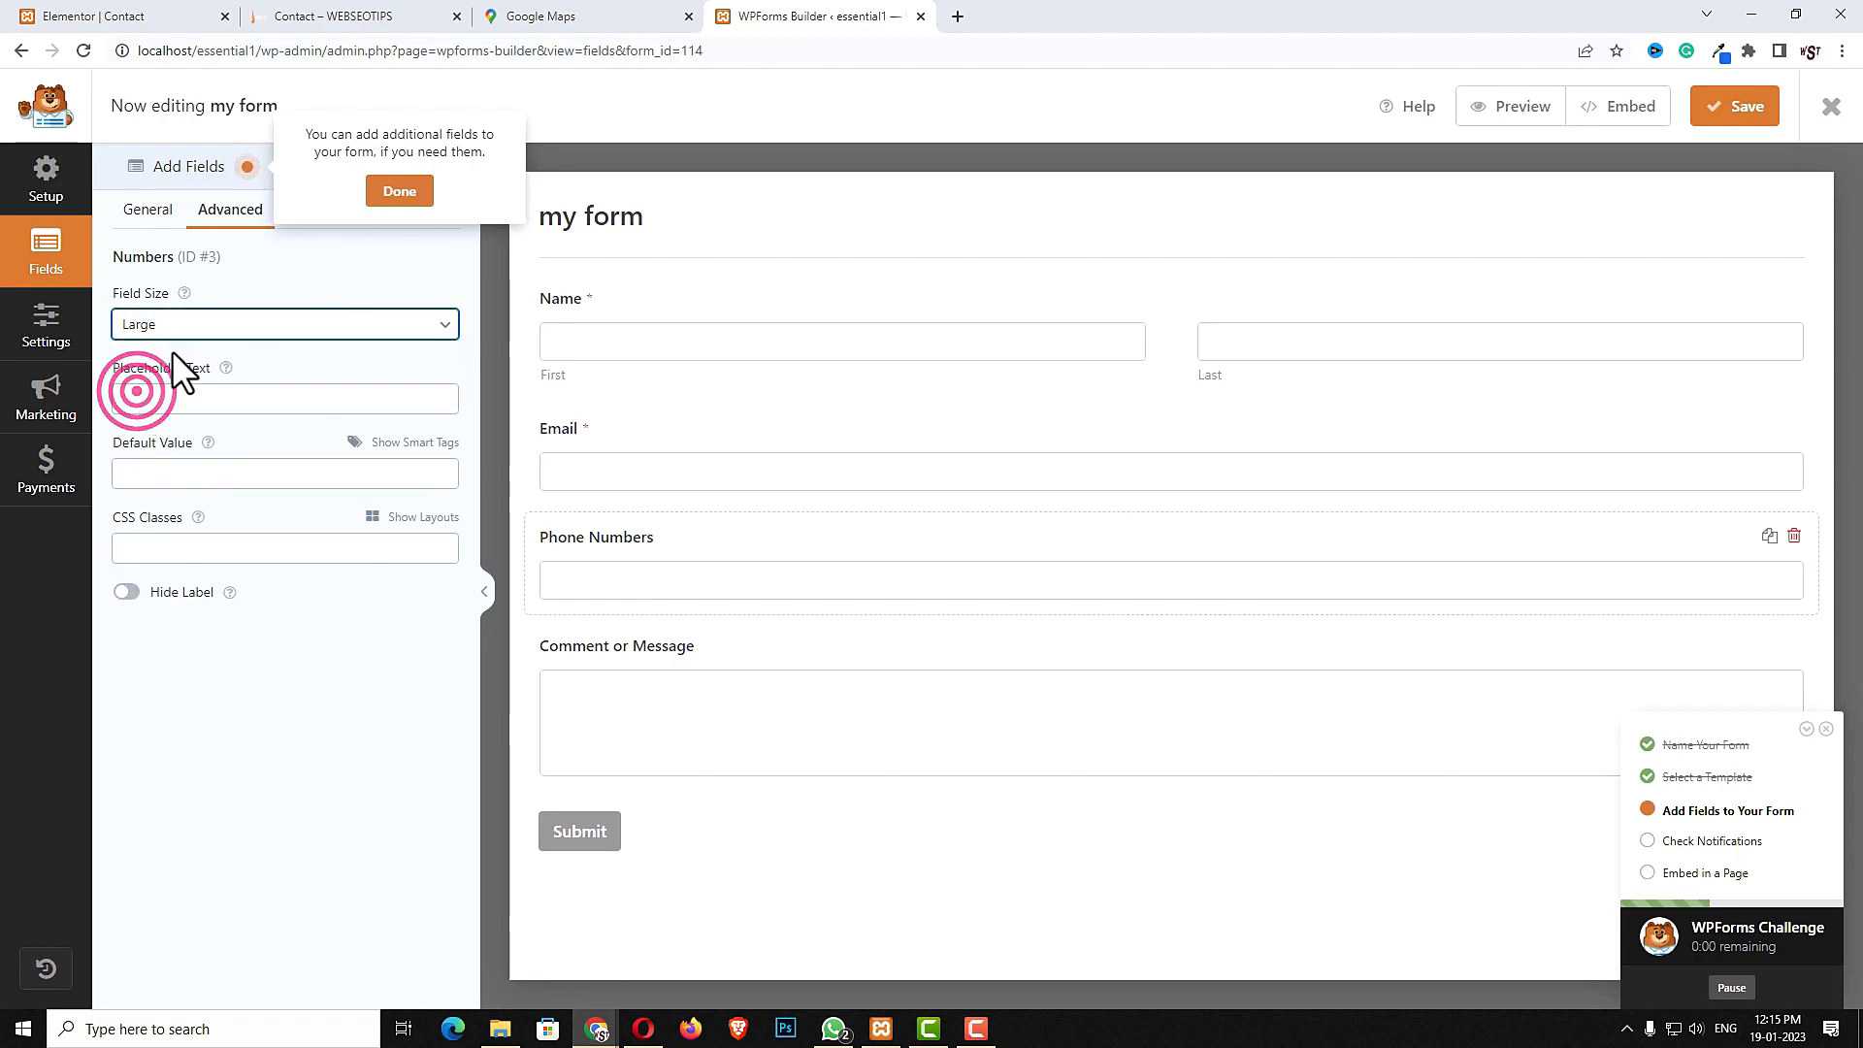
click(146, 215)
click(126, 531)
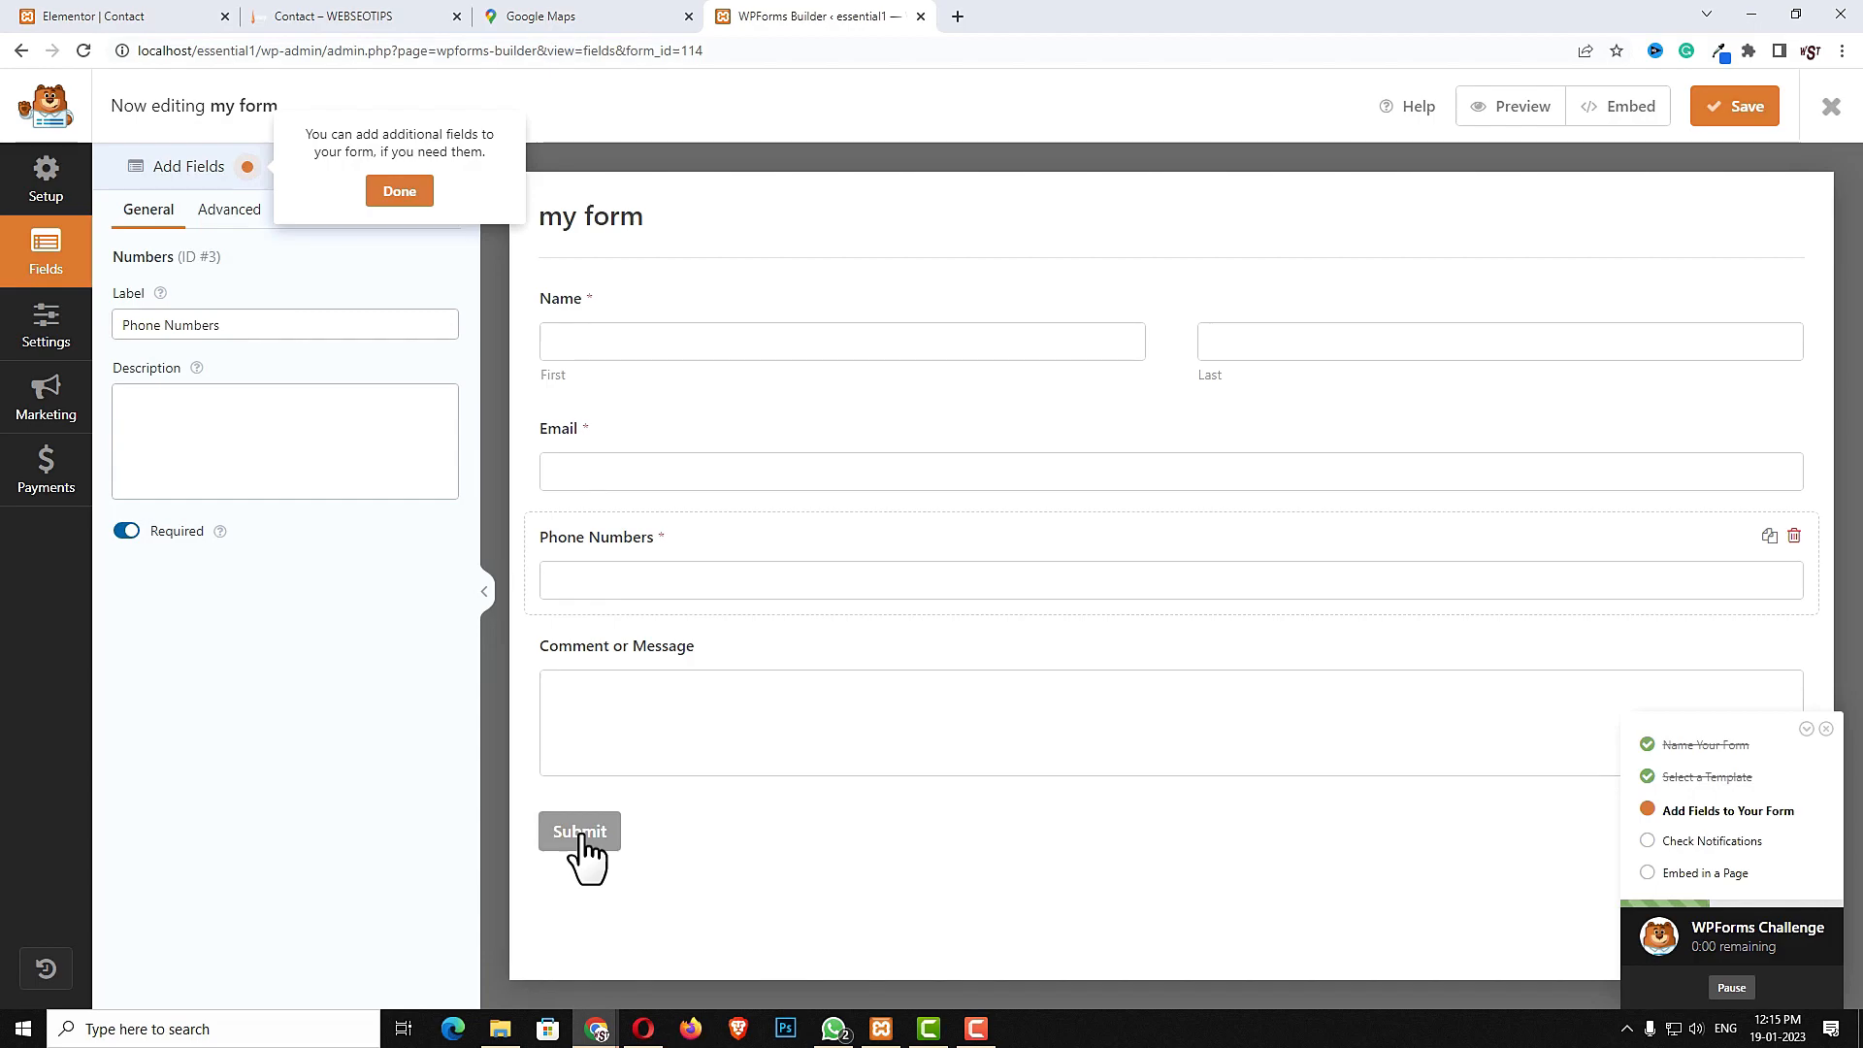
- Save the form and reload the Elementor Contact page tab
click(1768, 117)
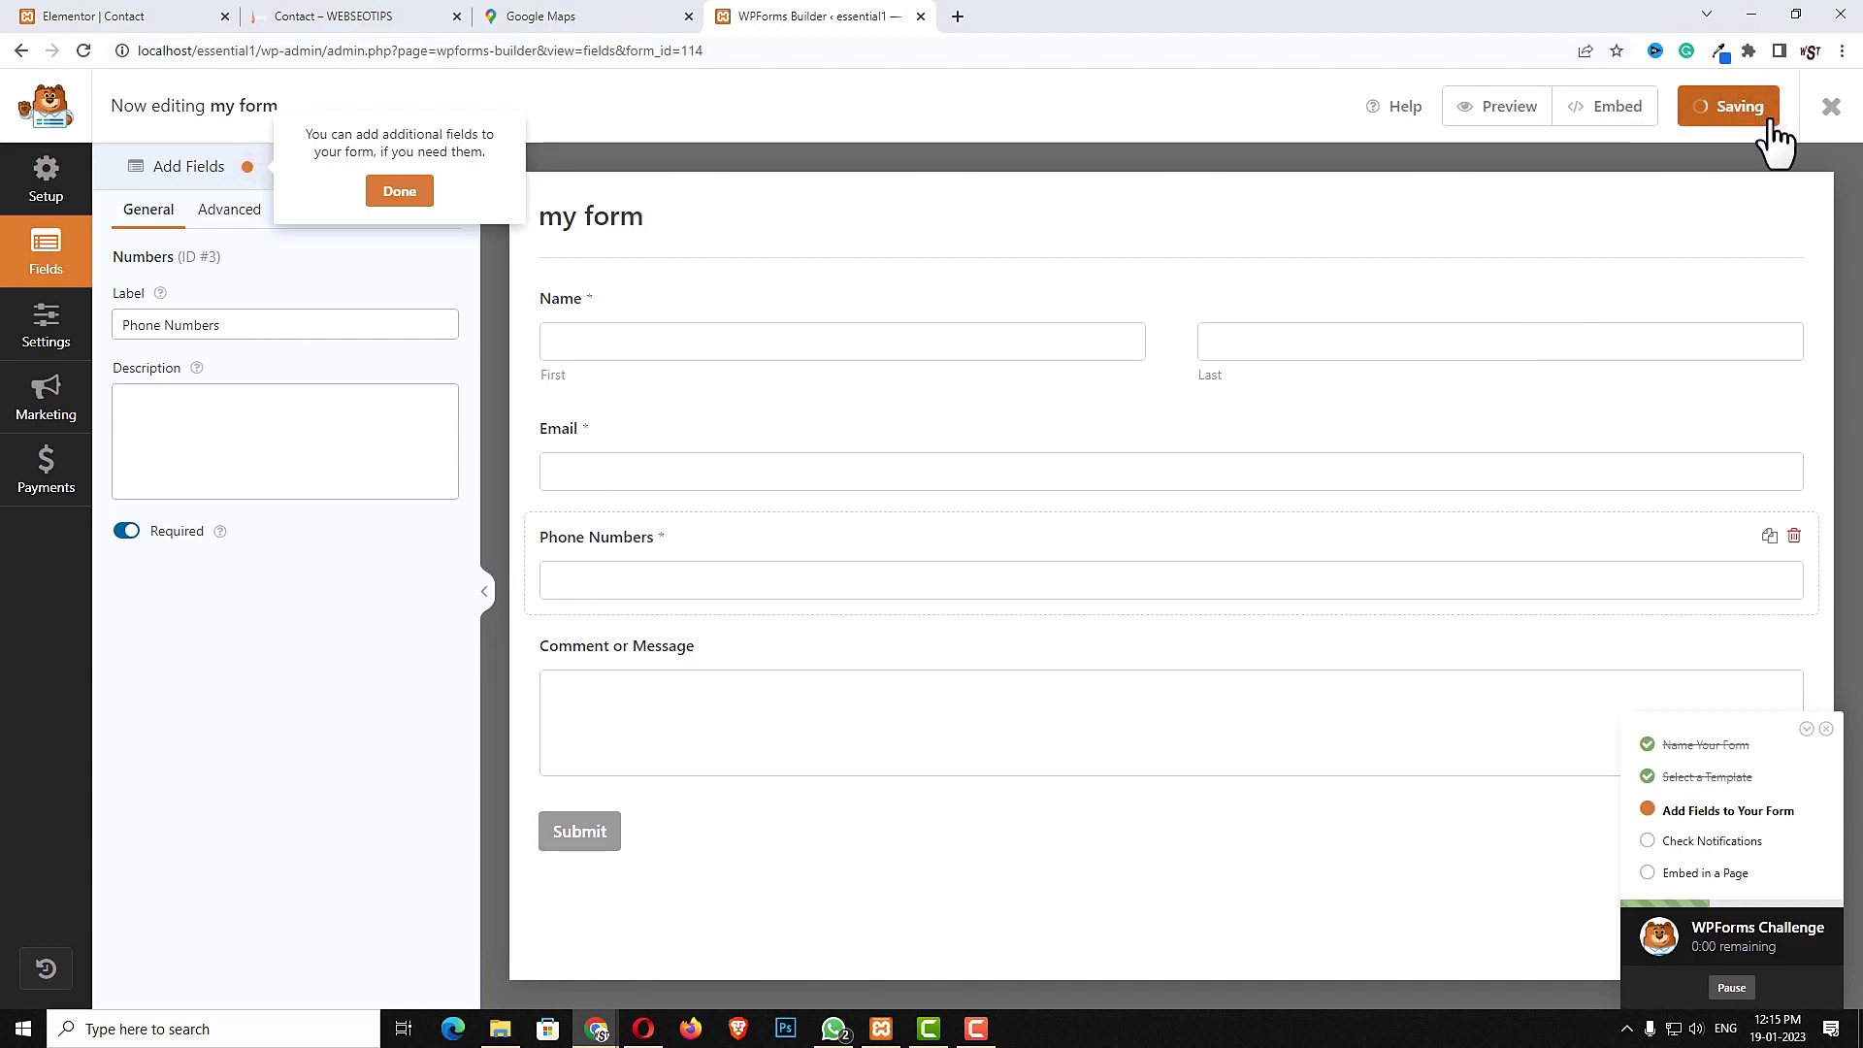
click(208, 15)
click(84, 51)
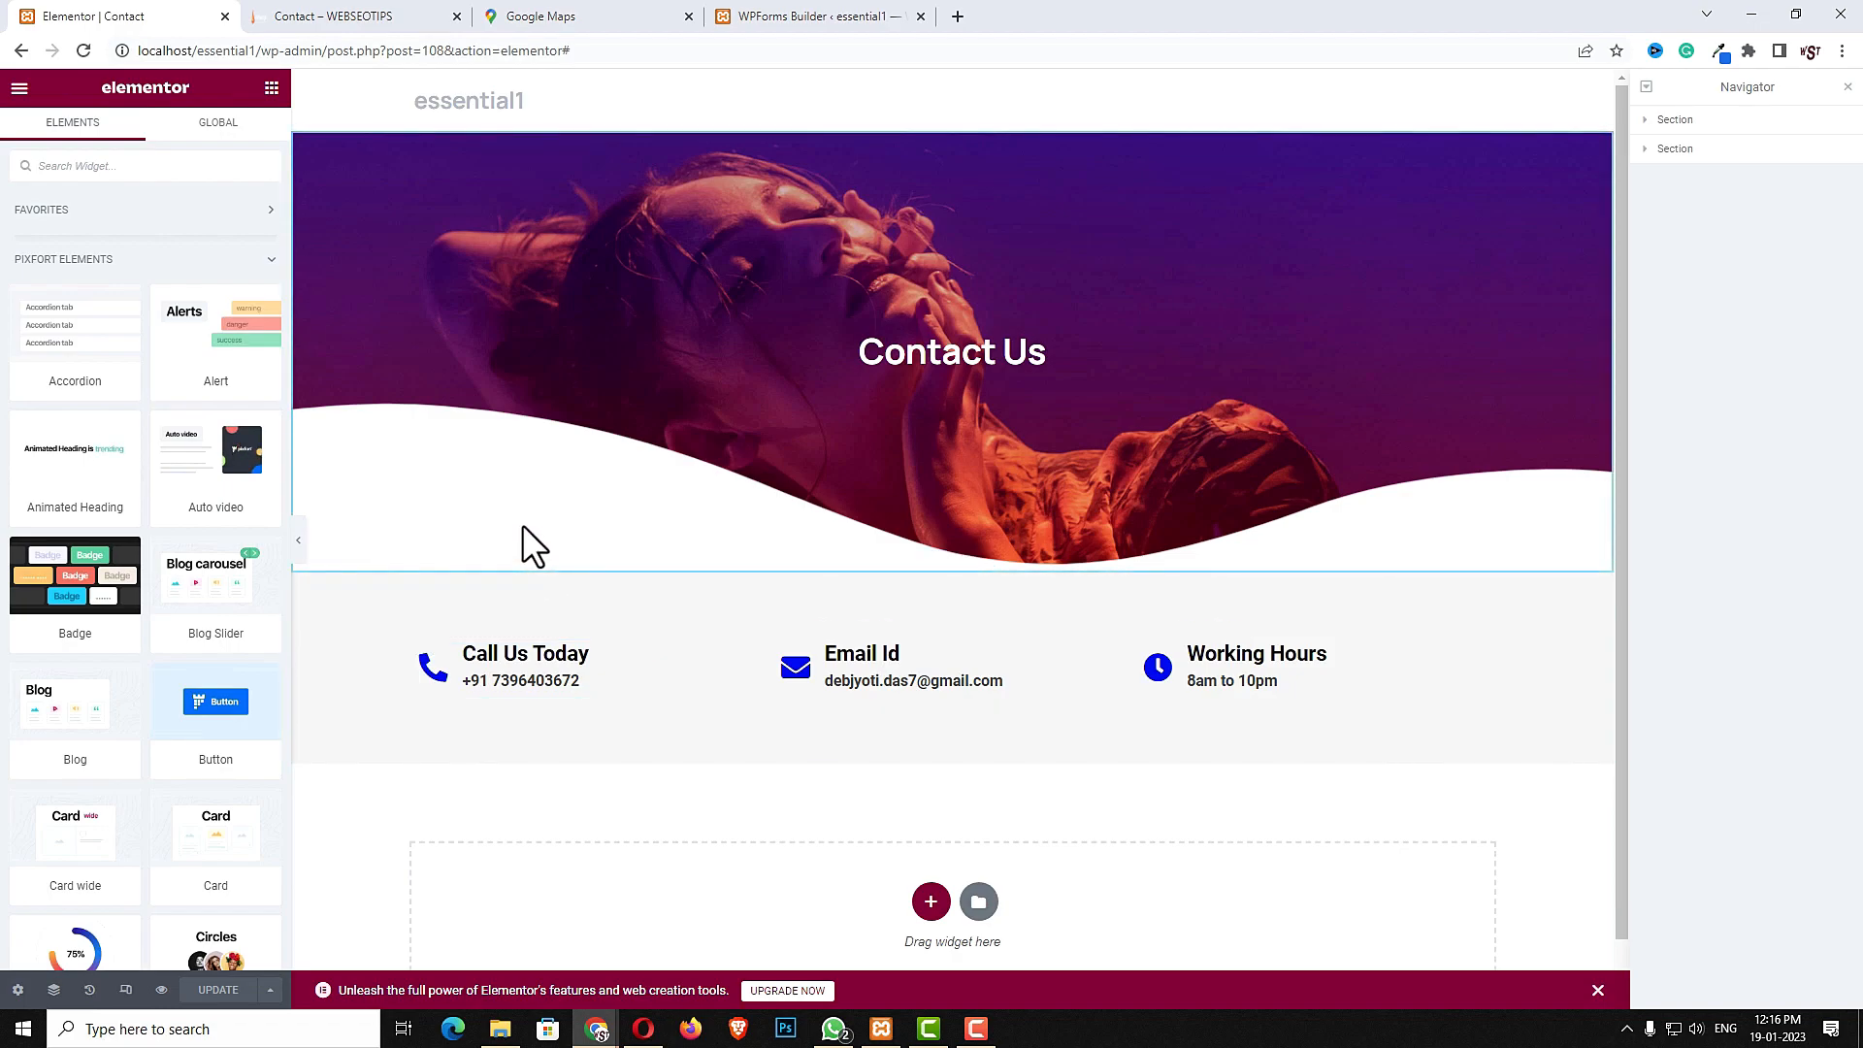
- Add an Inner Section below the three-column contact info row
click(206, 166)
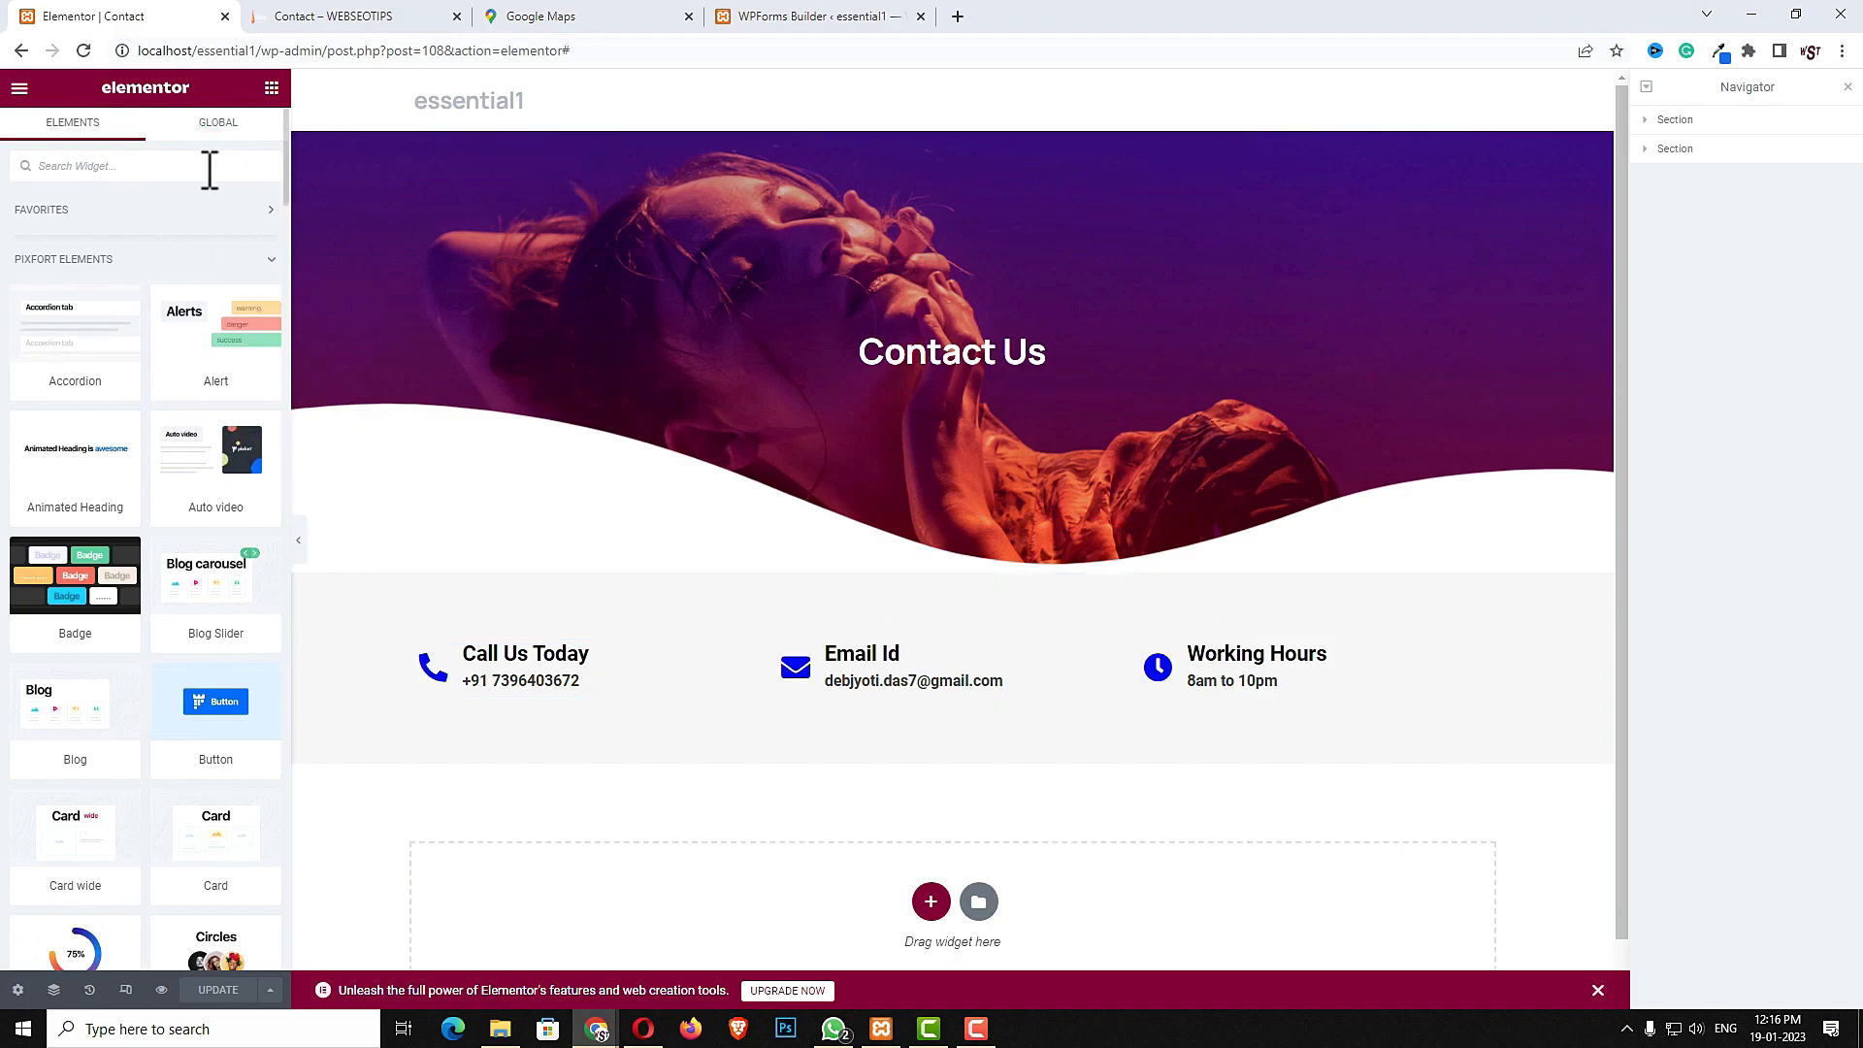
text(inner)
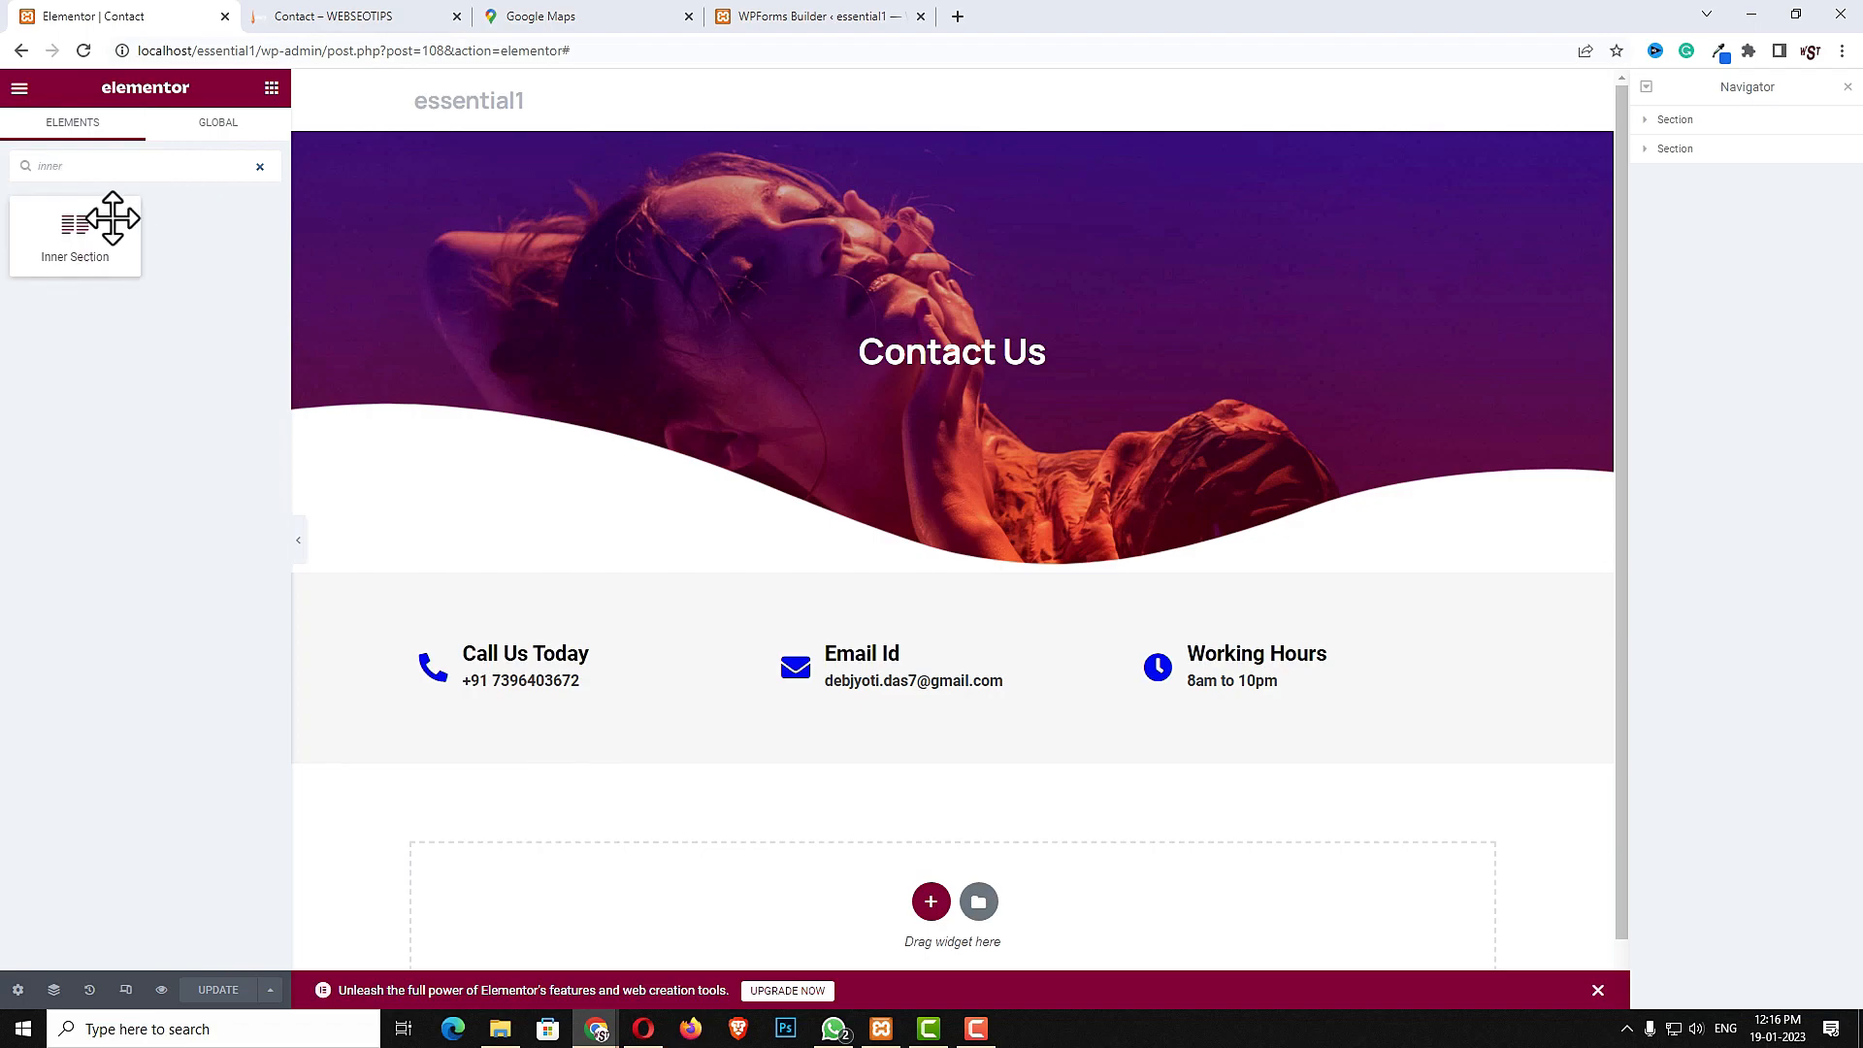
drag(91, 237, 867, 703)
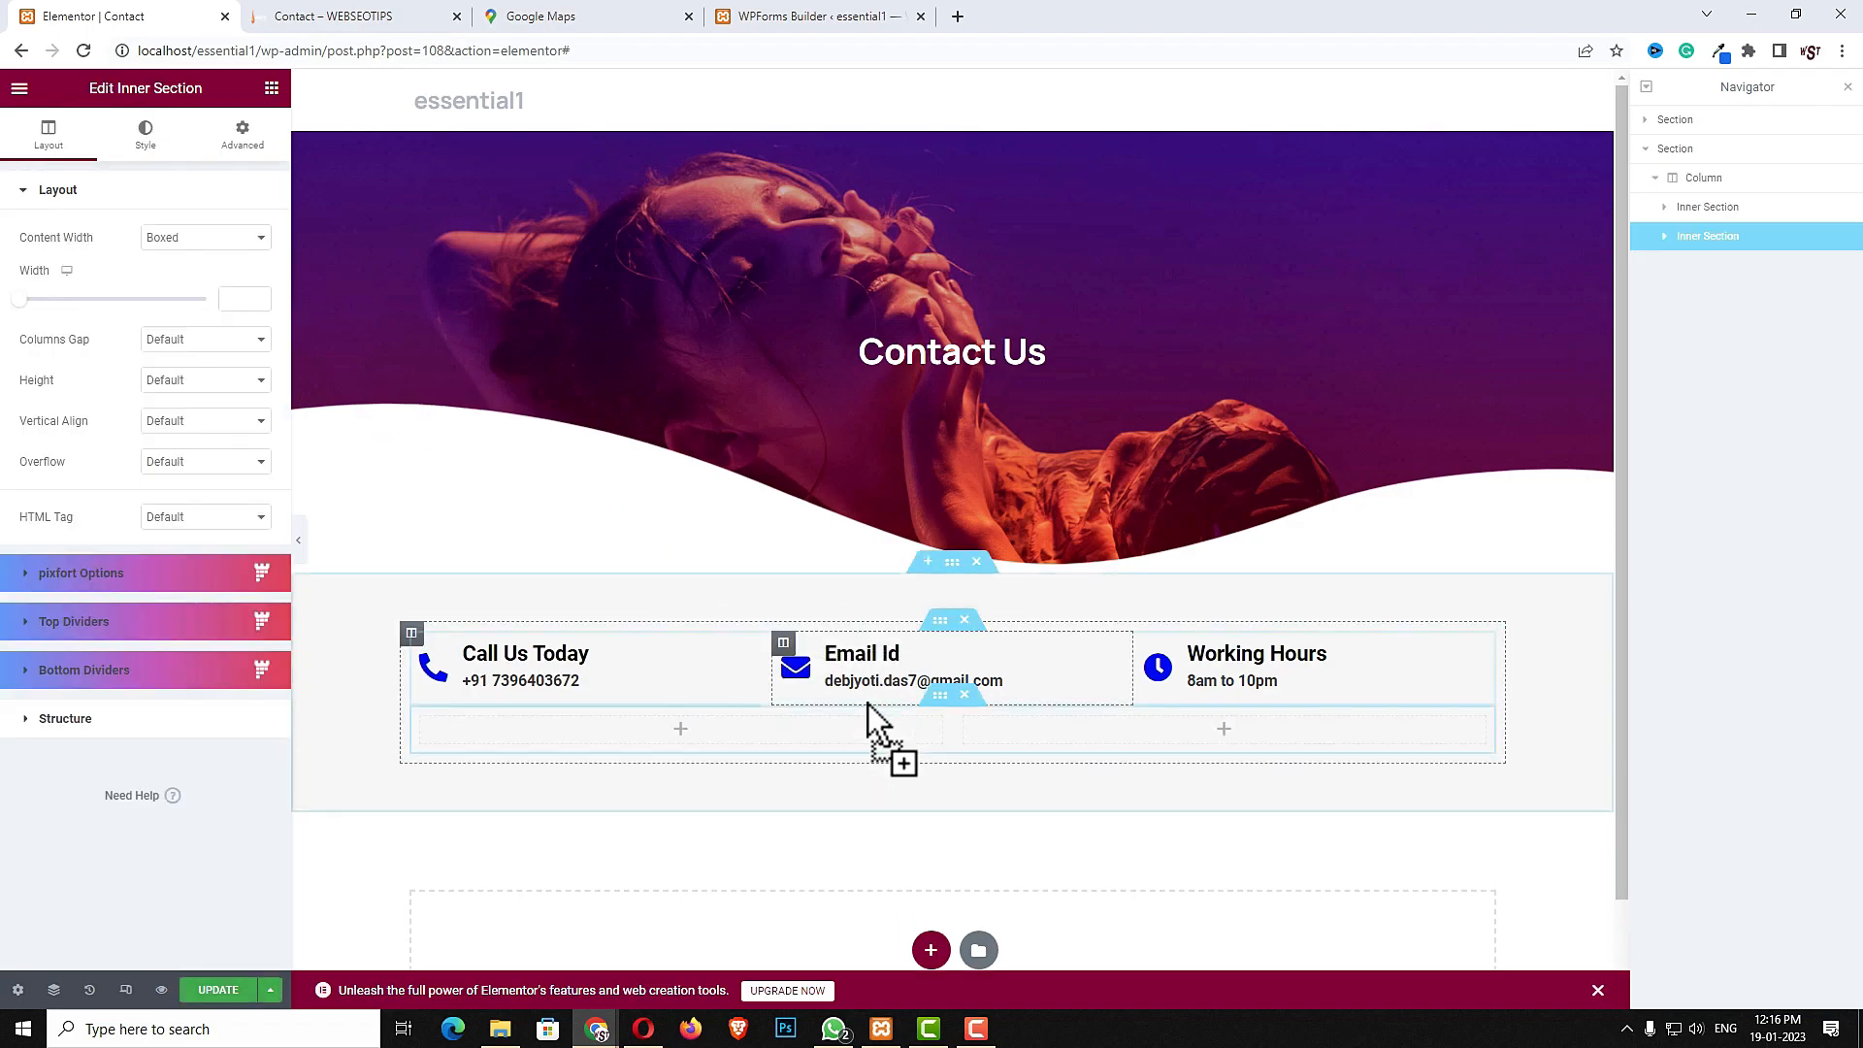
- Unlink the inner section's padding values and set its top padding to 50
click(938, 703)
click(245, 145)
click(249, 330)
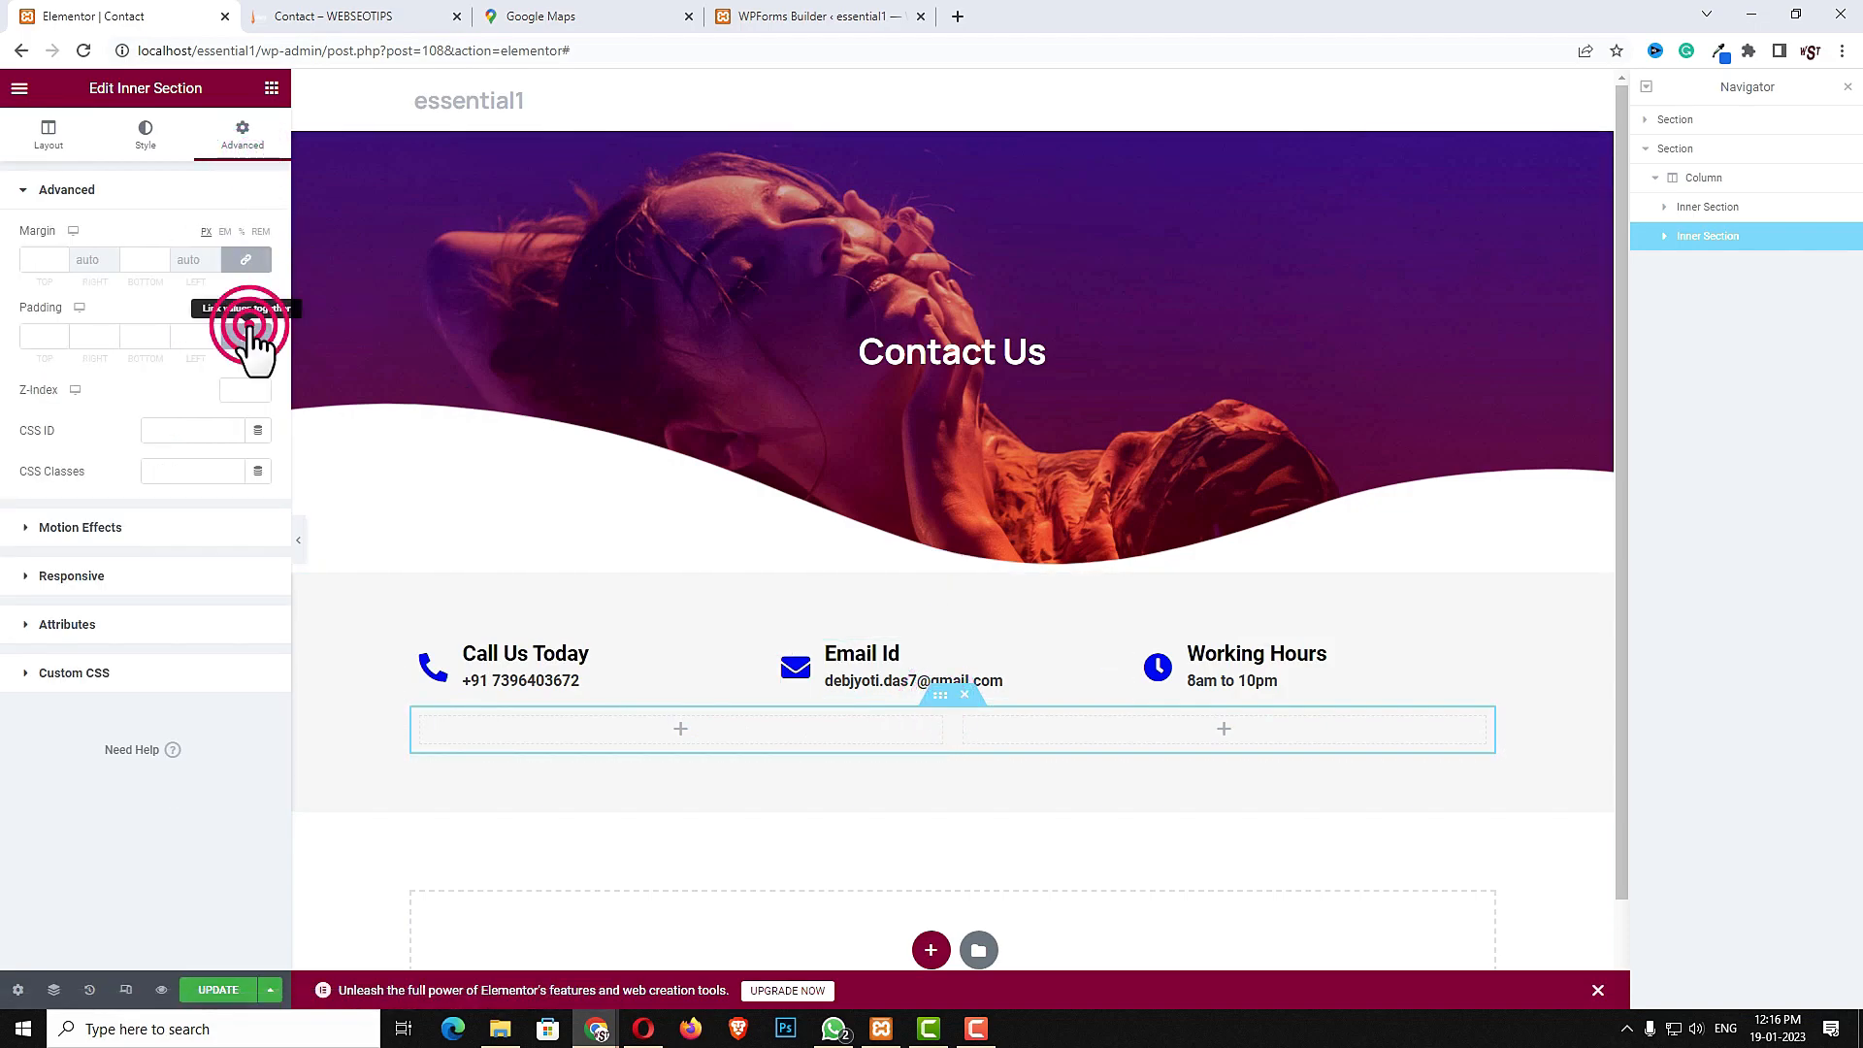
click(35, 336)
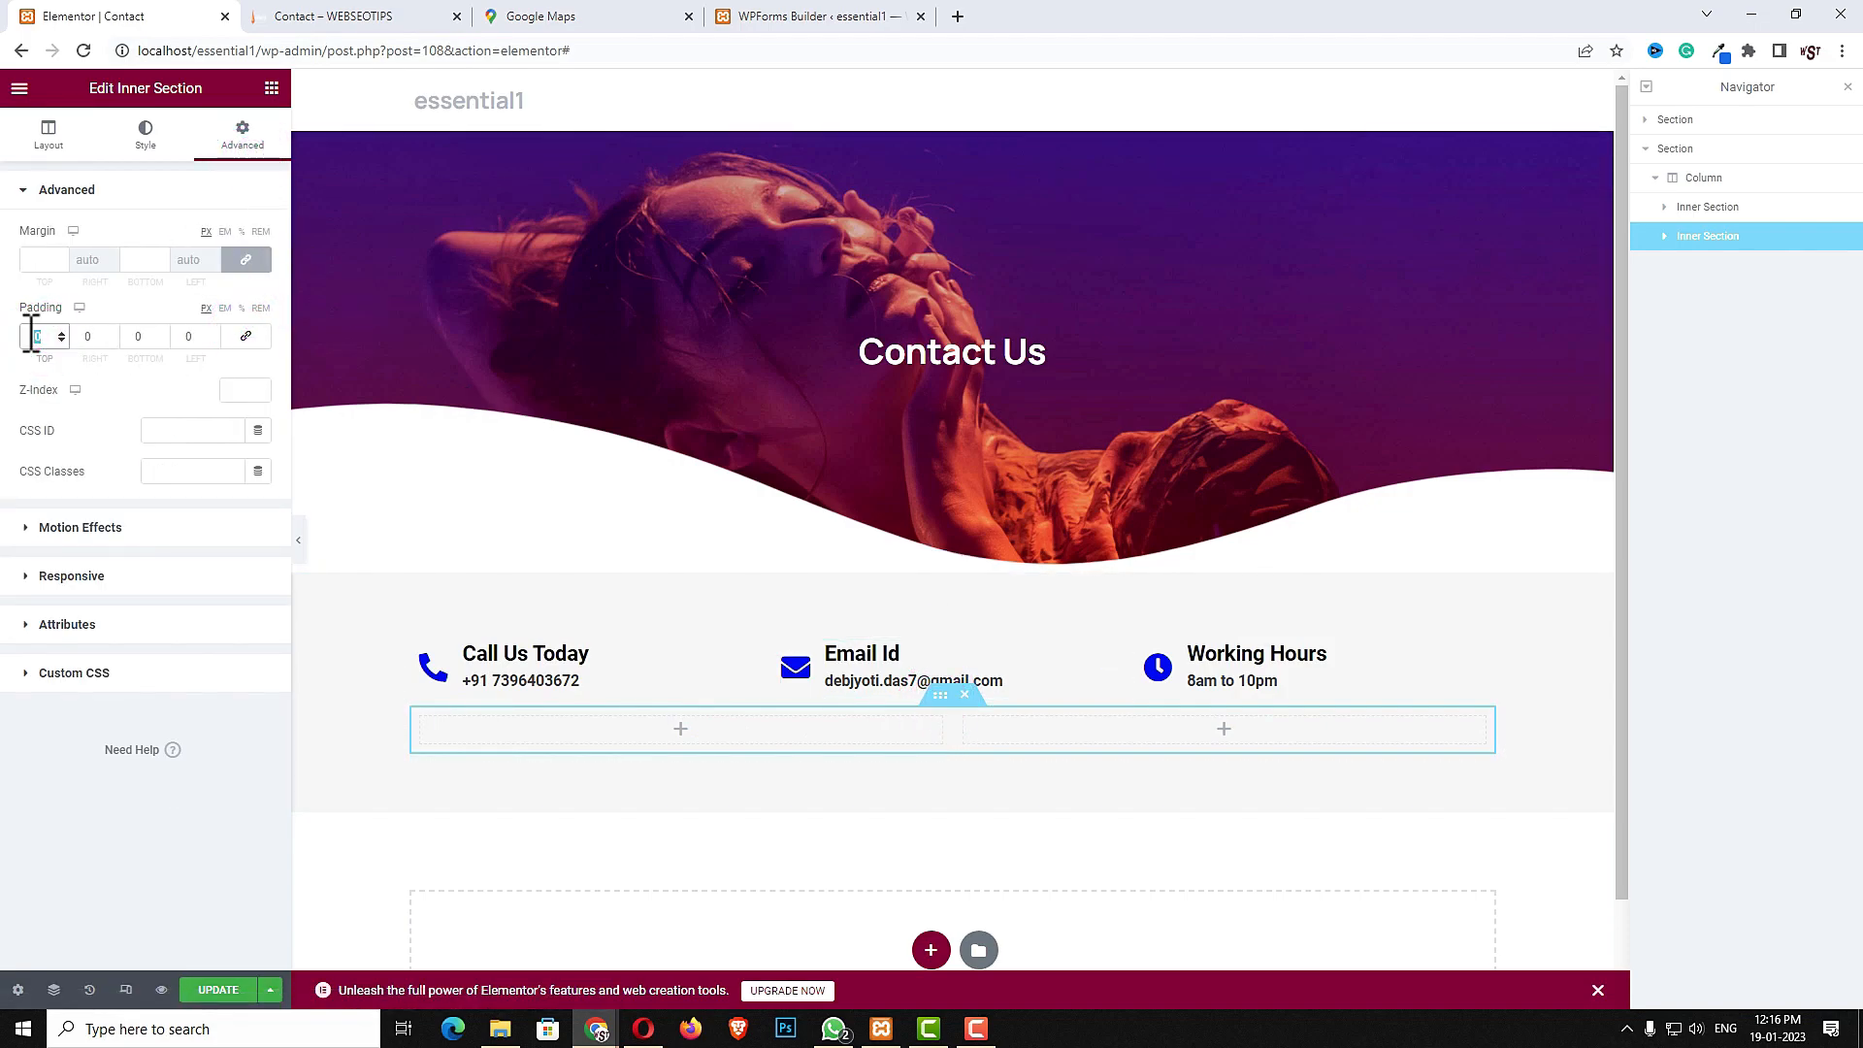
text(50)
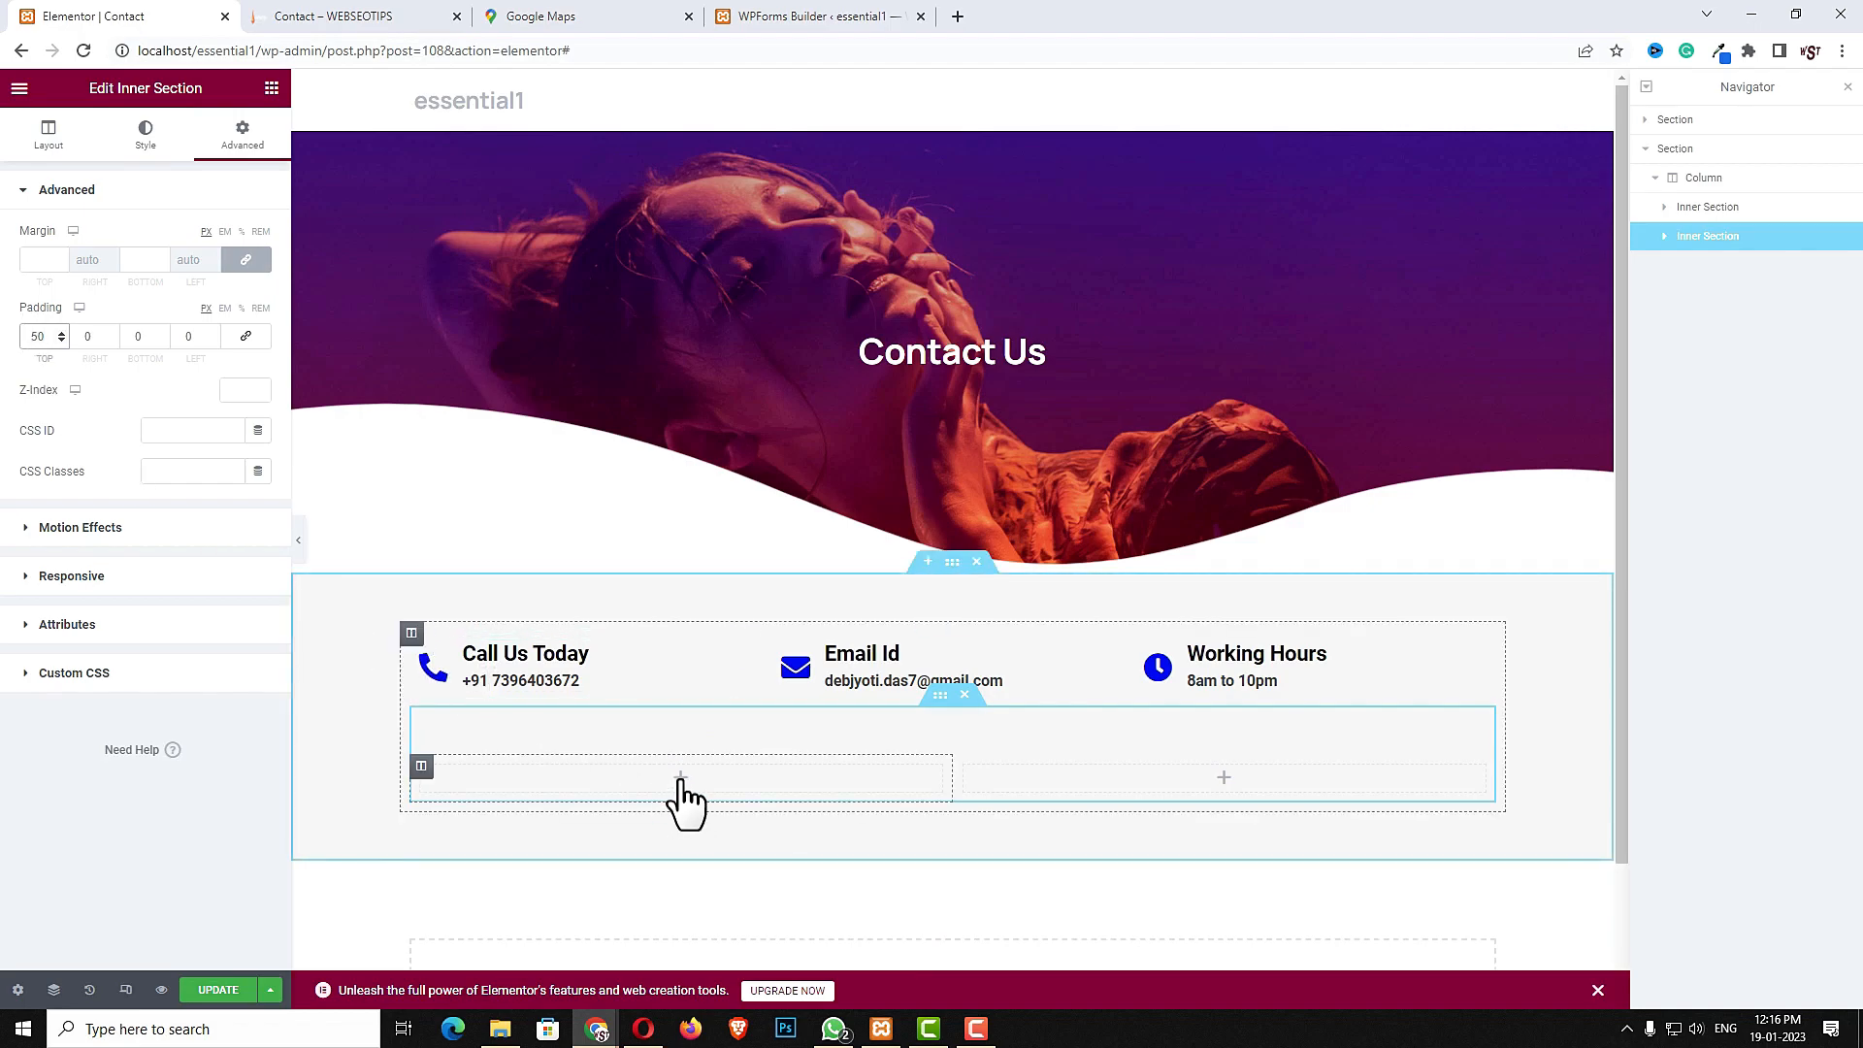
- Add a WPForms widget to the inner section's left column and select the form "my form"
click(680, 777)
click(155, 167)
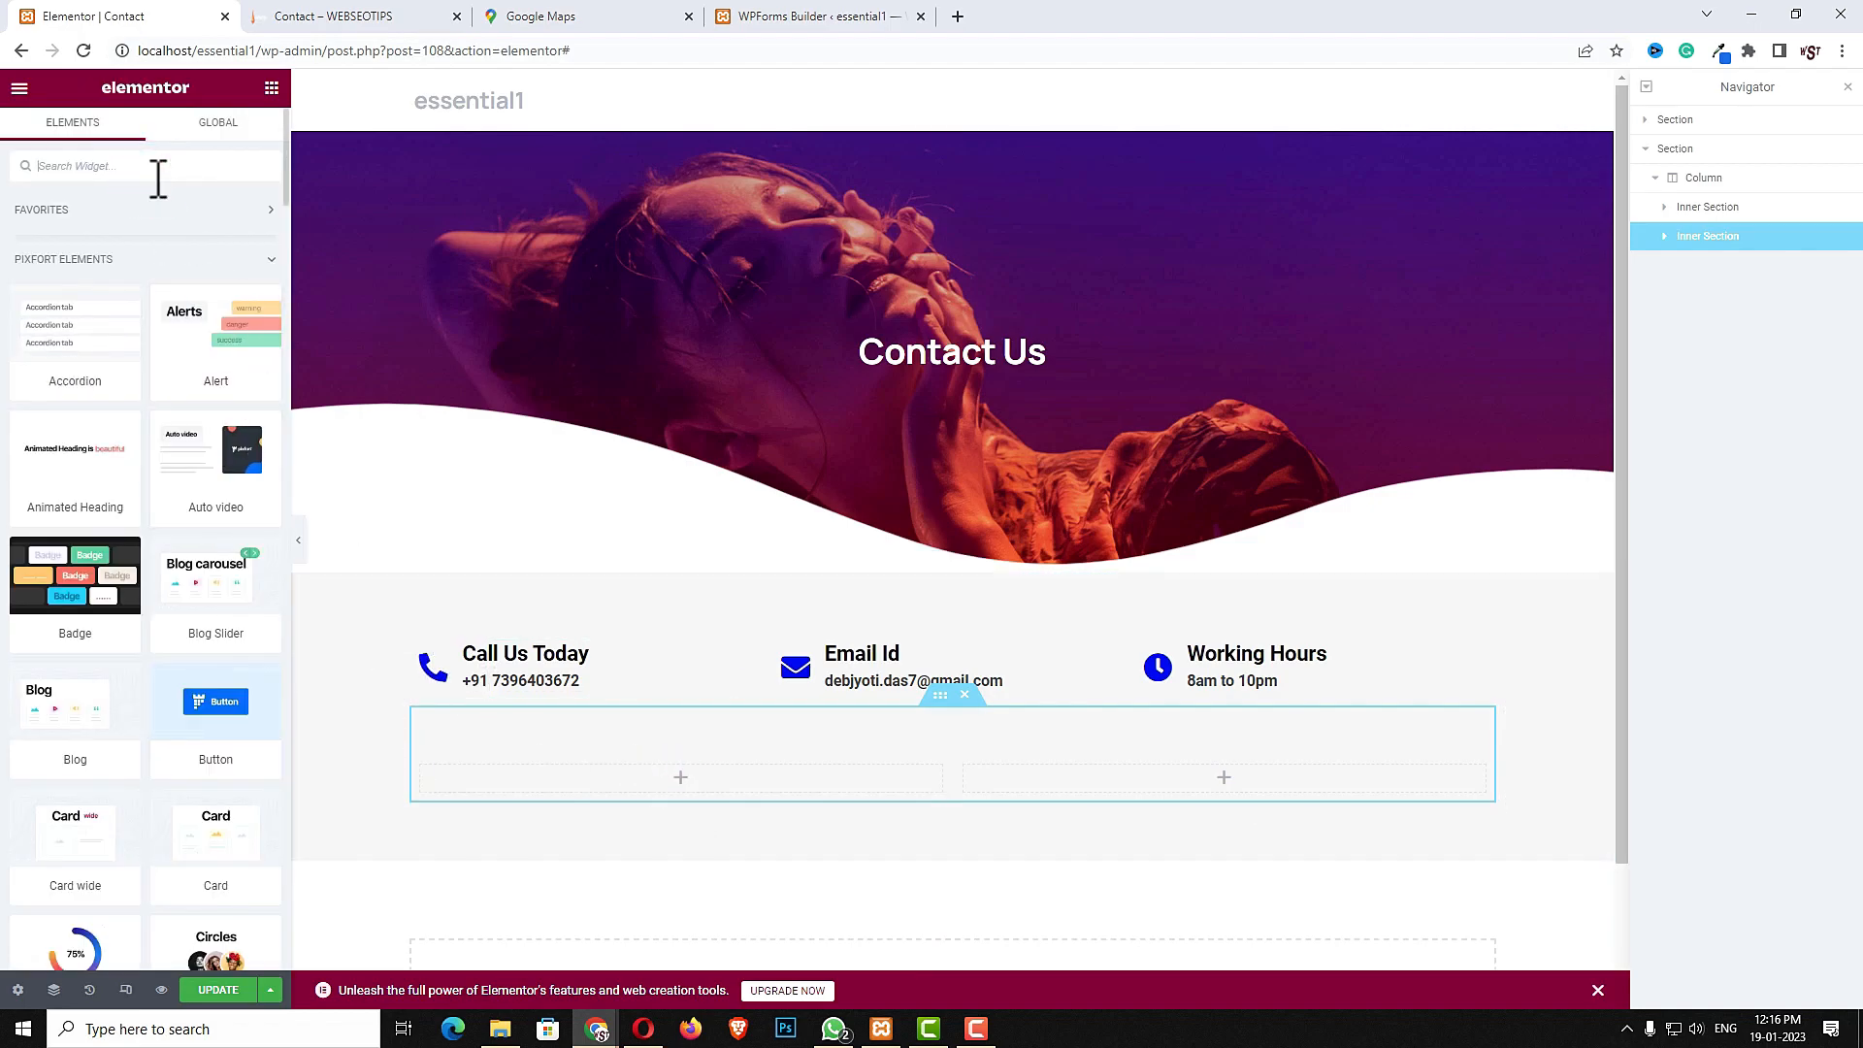
text(con)
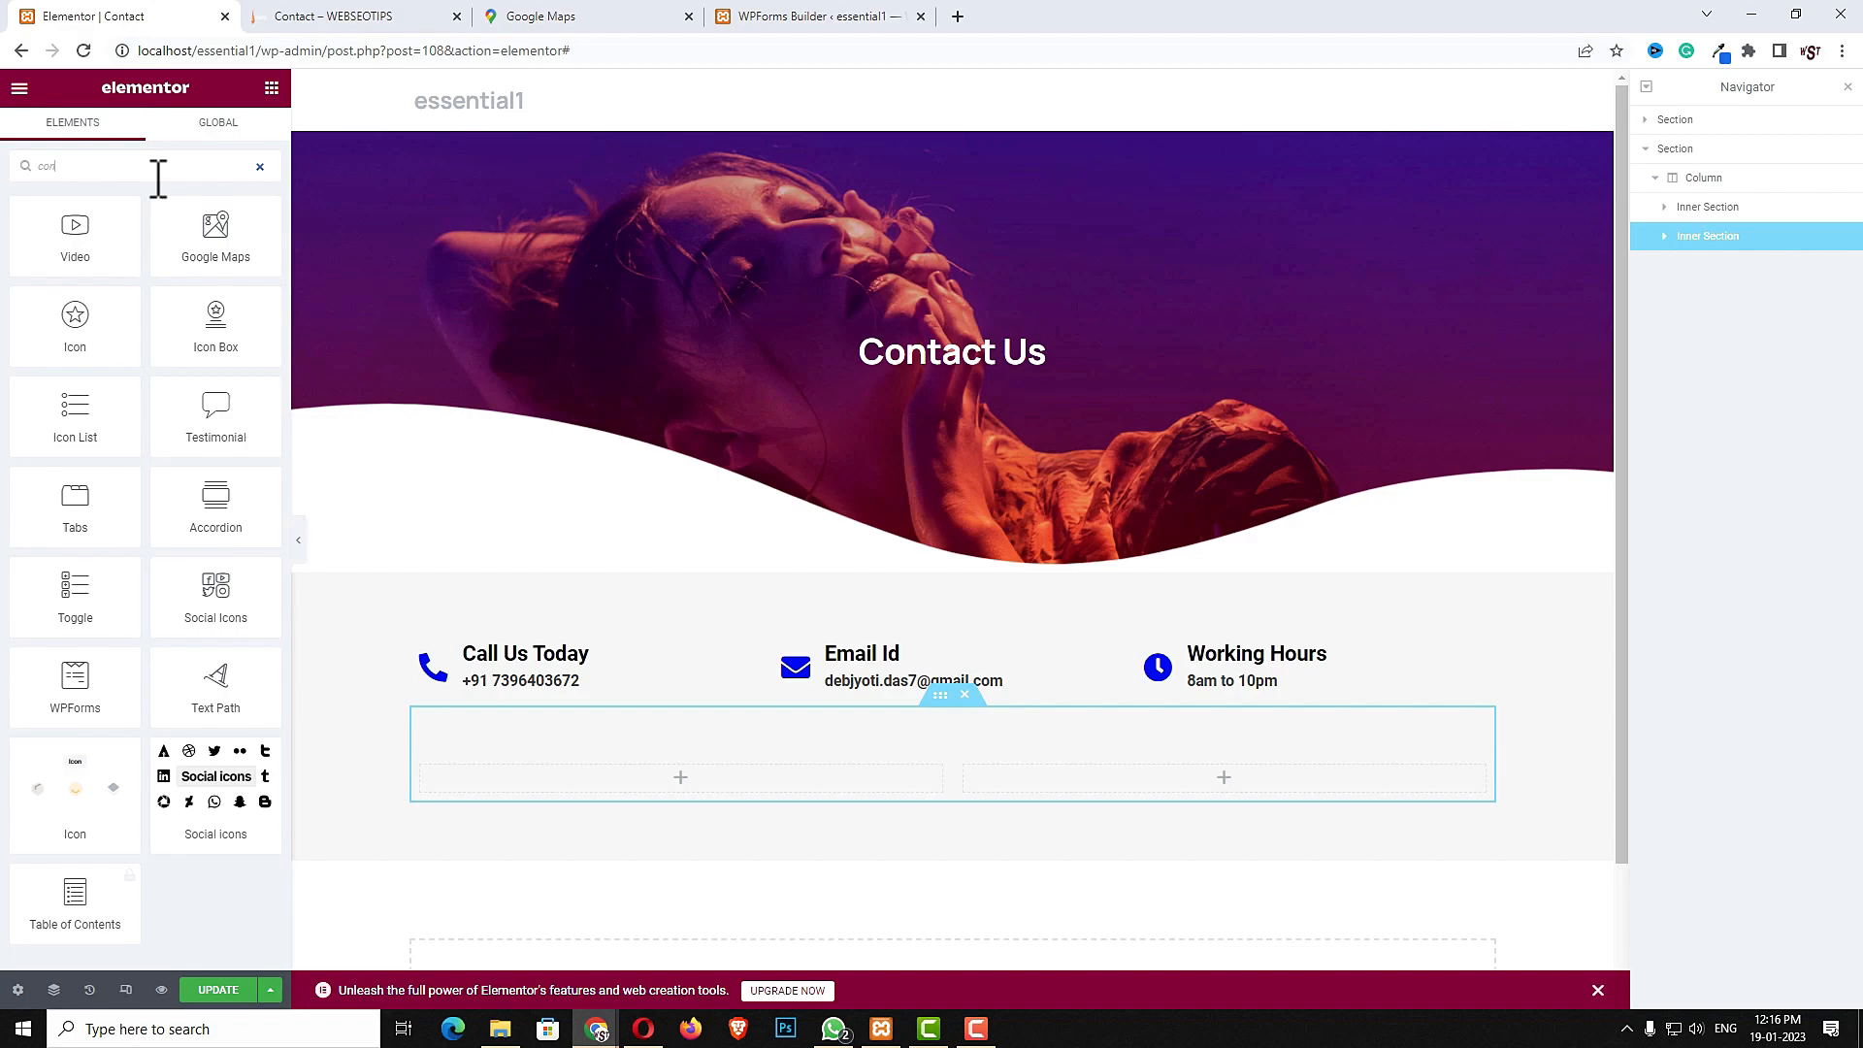
text(t)
drag(112, 216, 652, 780)
click(103, 260)
click(58, 294)
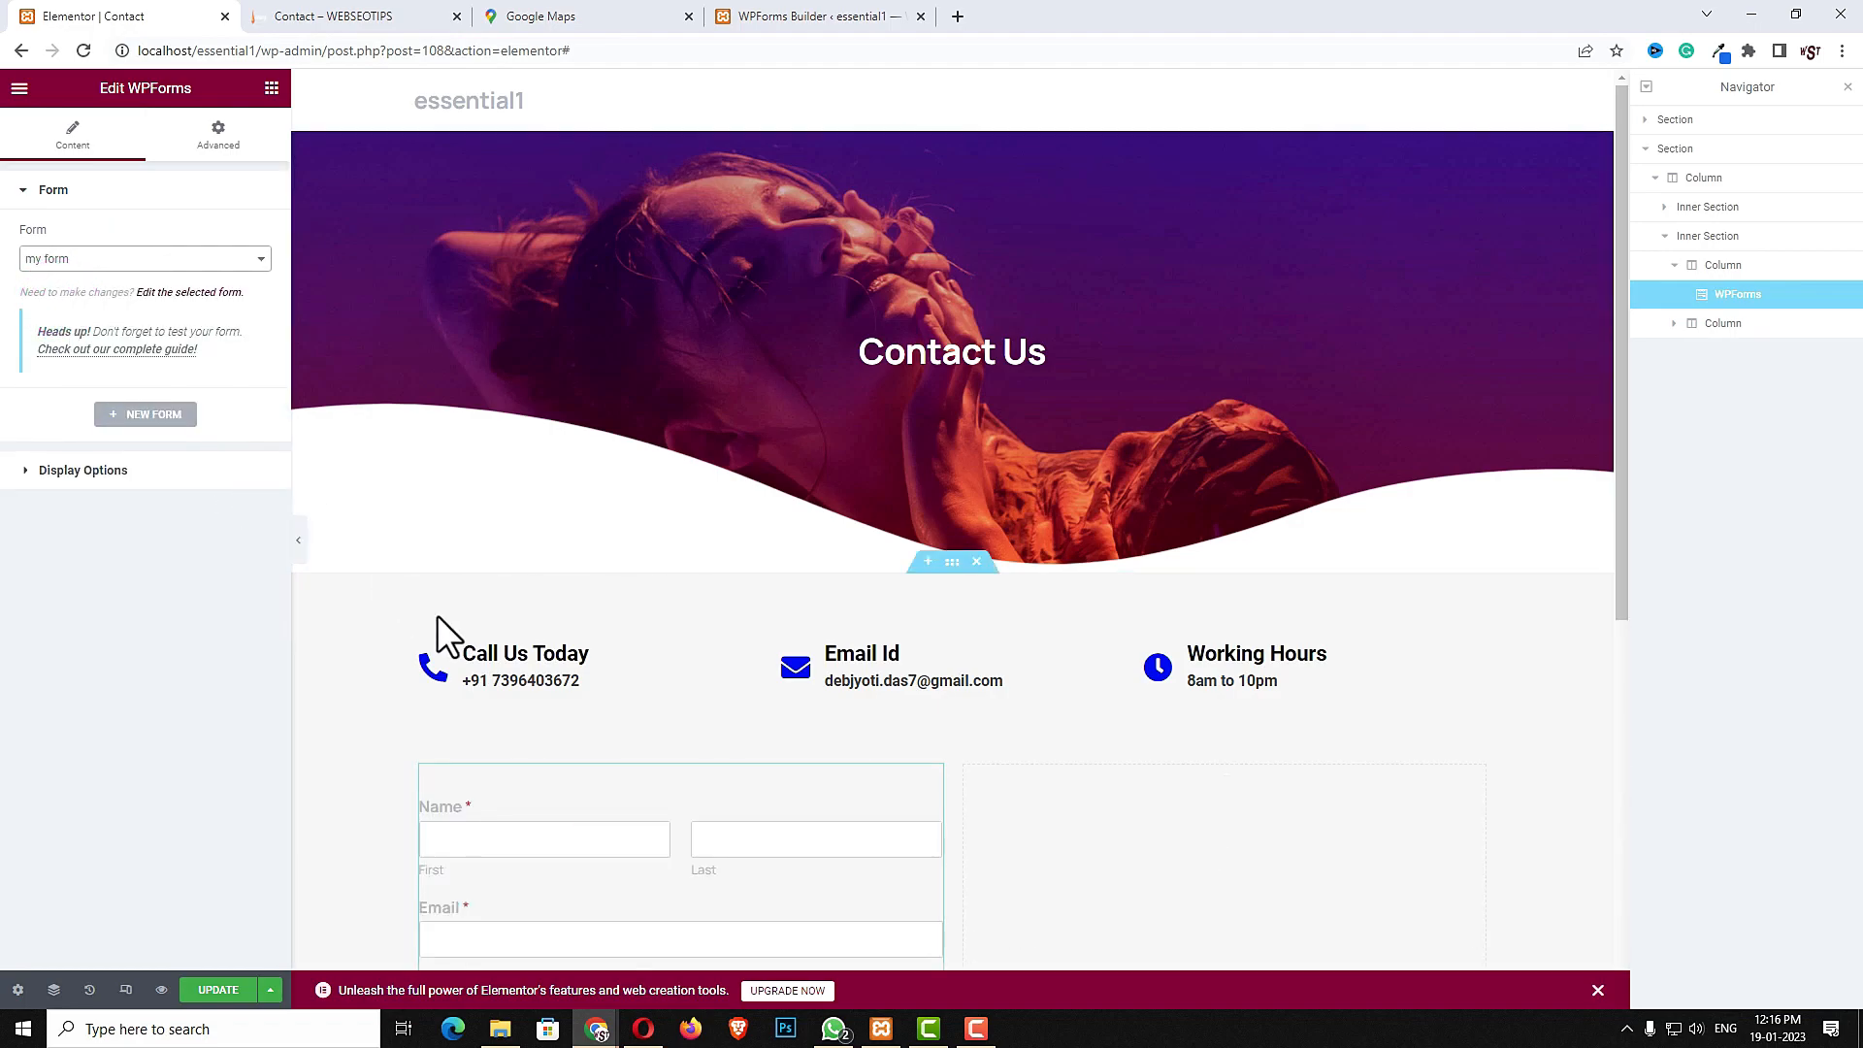
- Add a Heading widget above the form with the title "contact us"
click(270, 87)
click(159, 165)
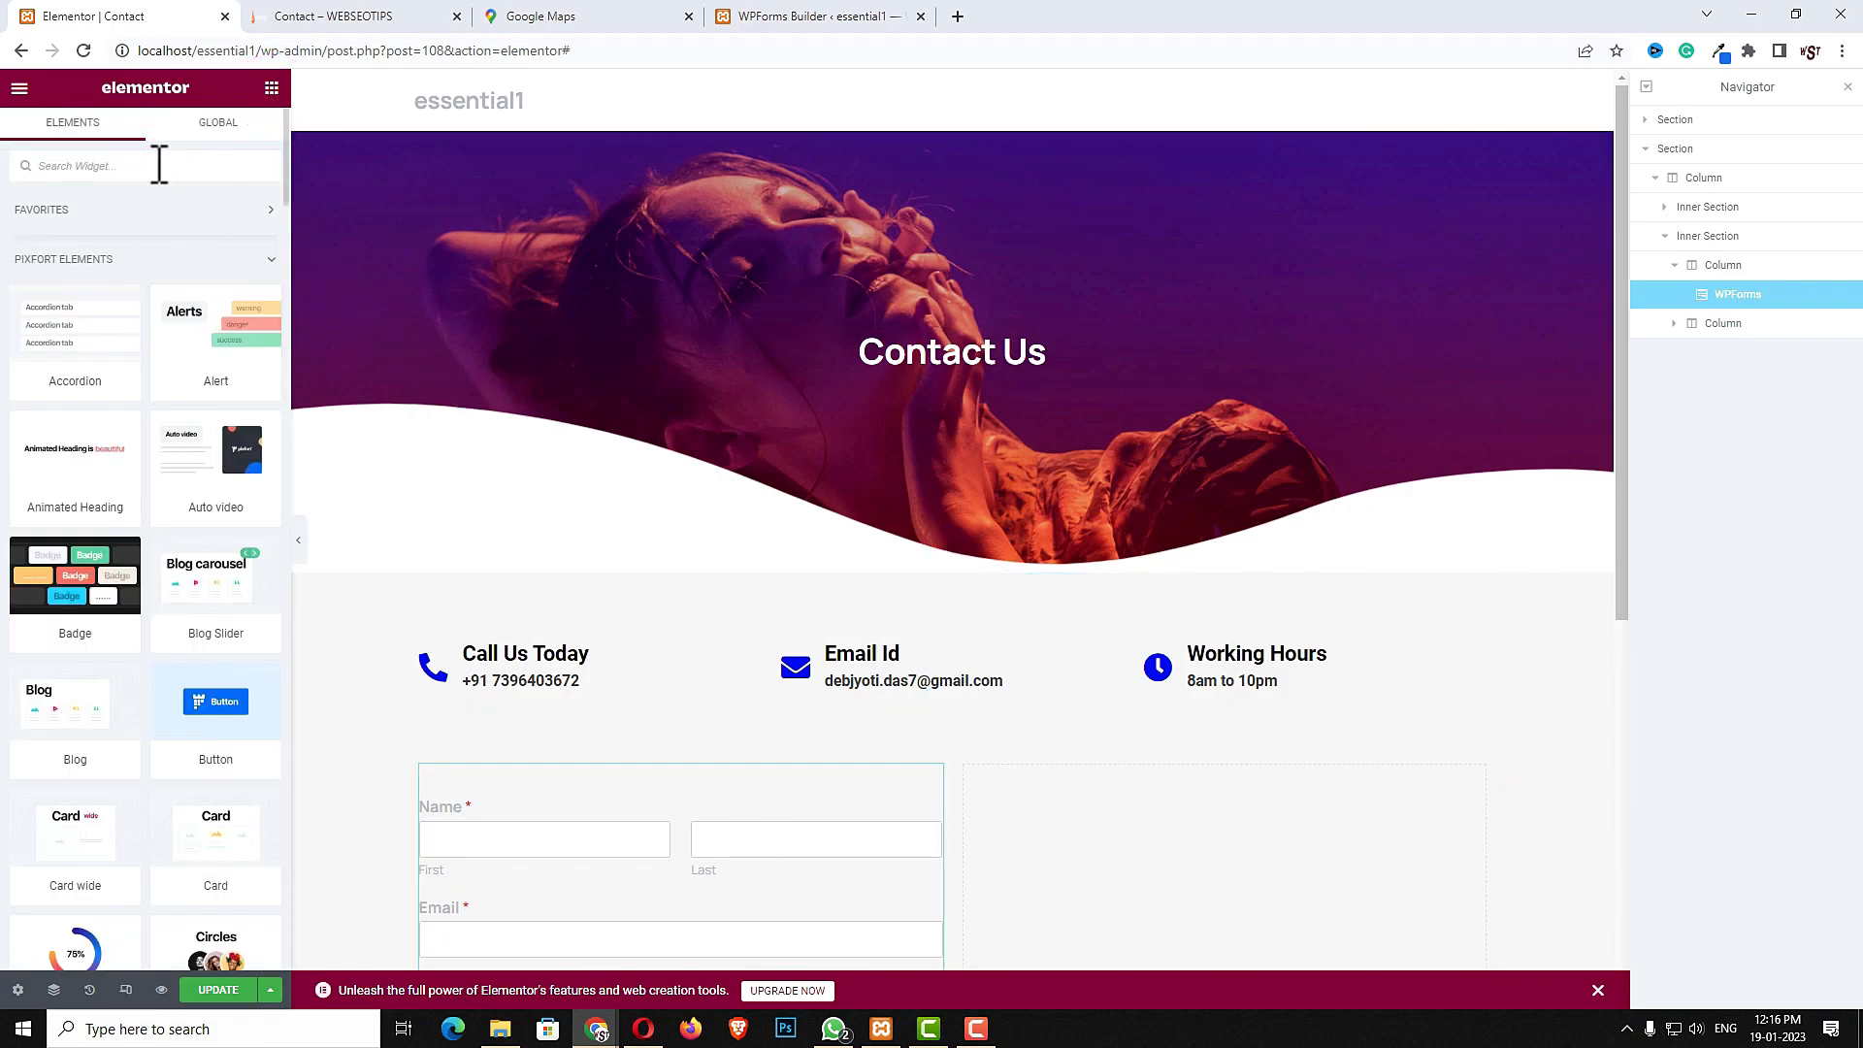
text(head)
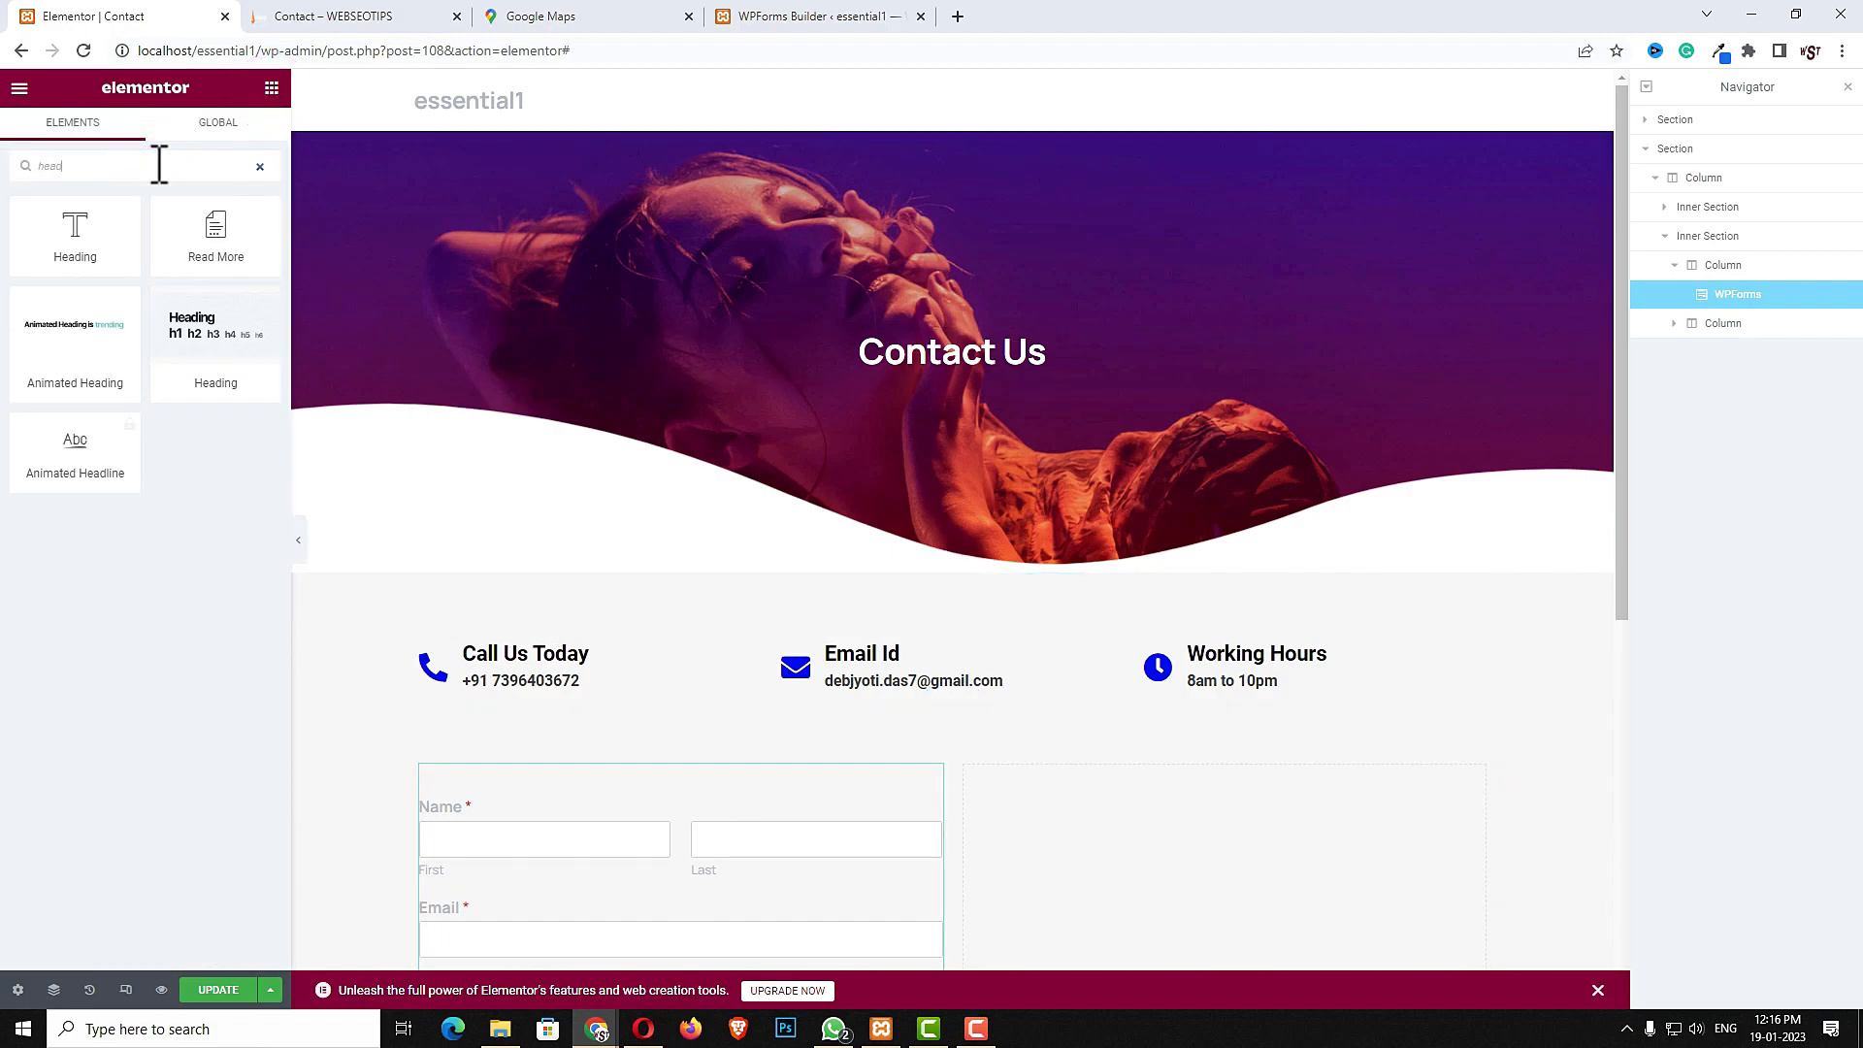
drag(75, 233, 549, 796)
triple_click(181, 309)
text(contact us)
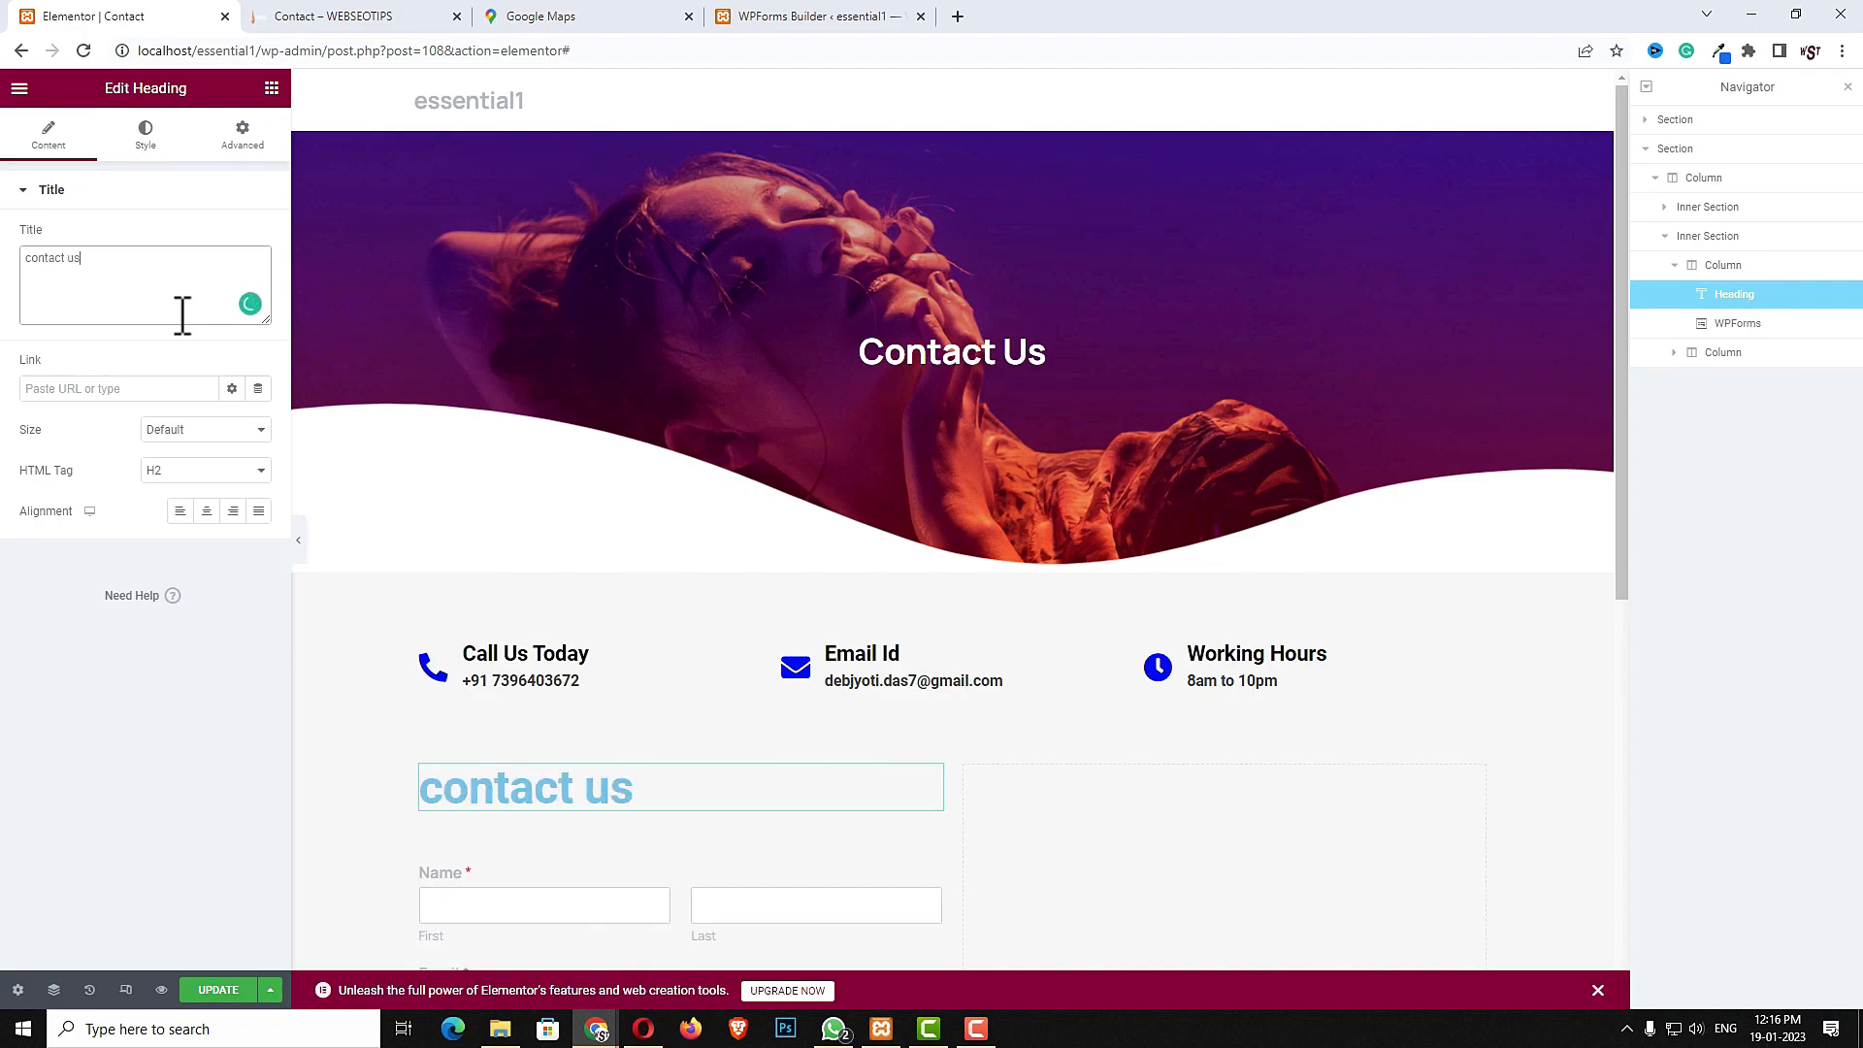
- Set the heading's HTML tag to H3 and give it a dark global text color
click(161, 470)
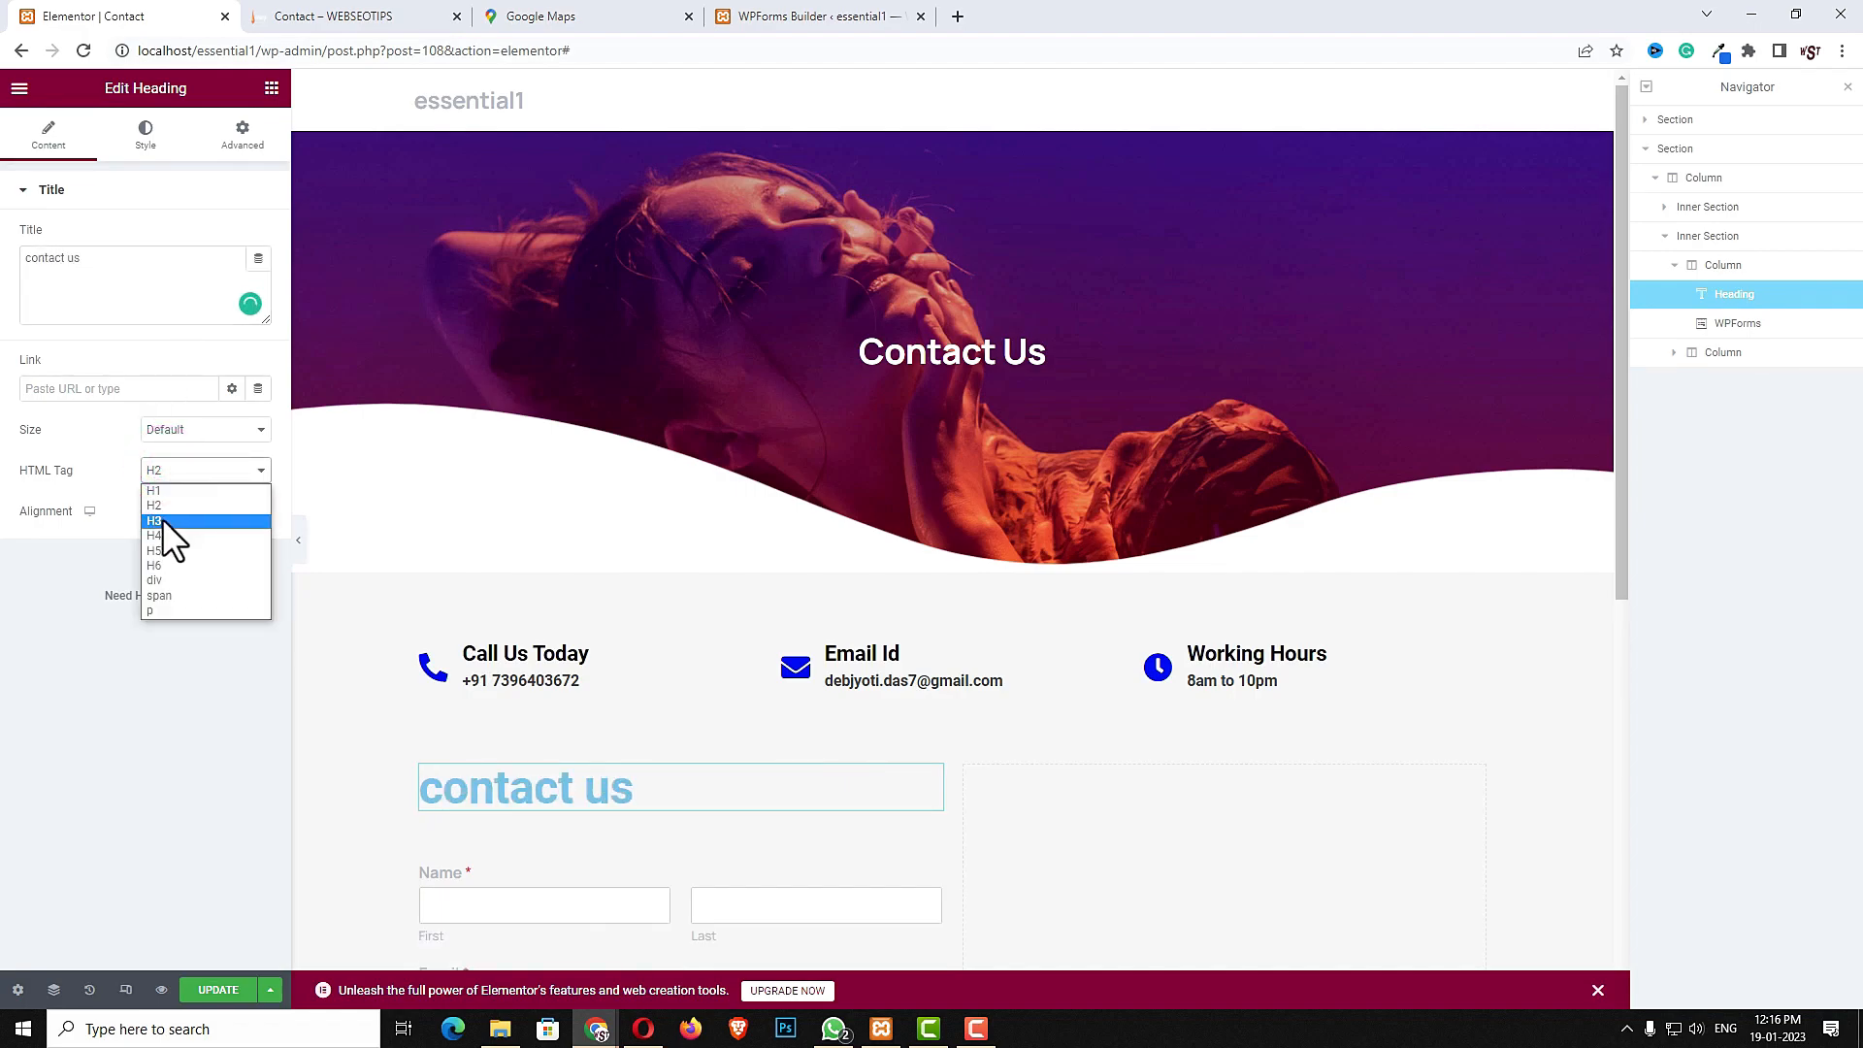
click(161, 518)
click(158, 141)
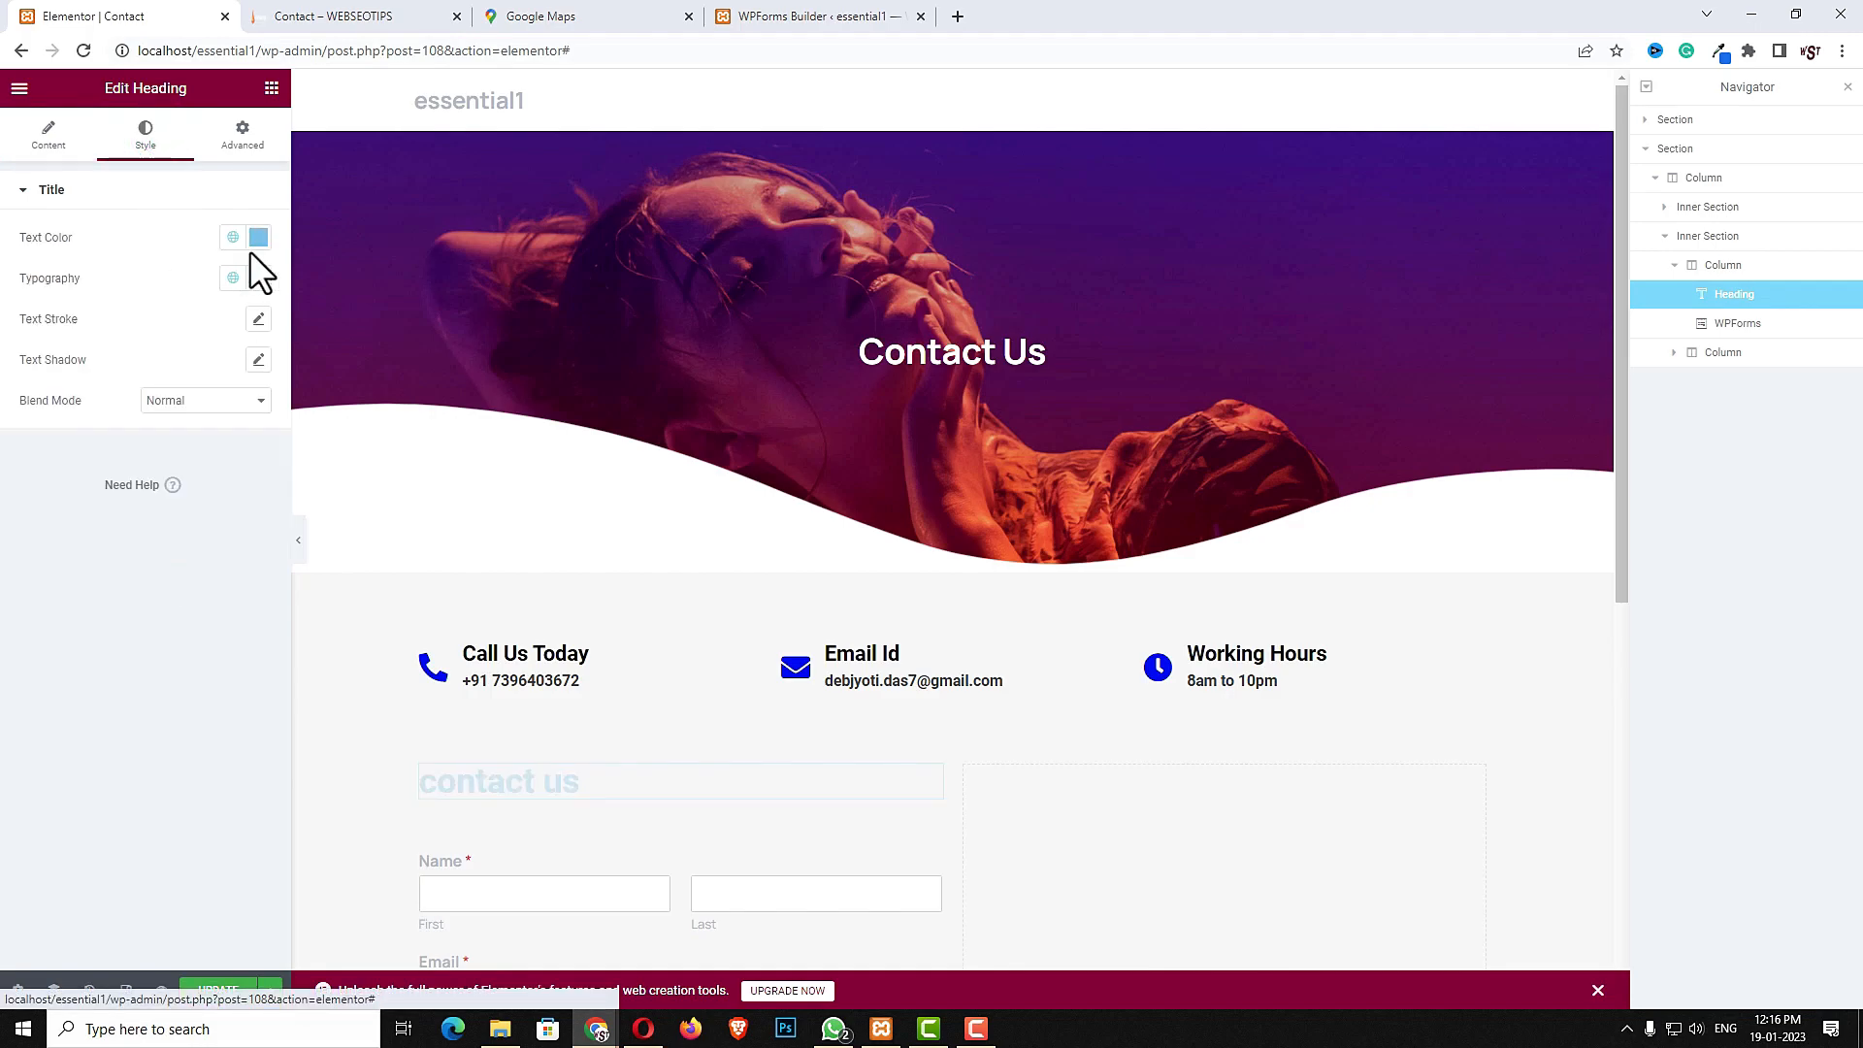
click(256, 238)
click(231, 238)
click(116, 367)
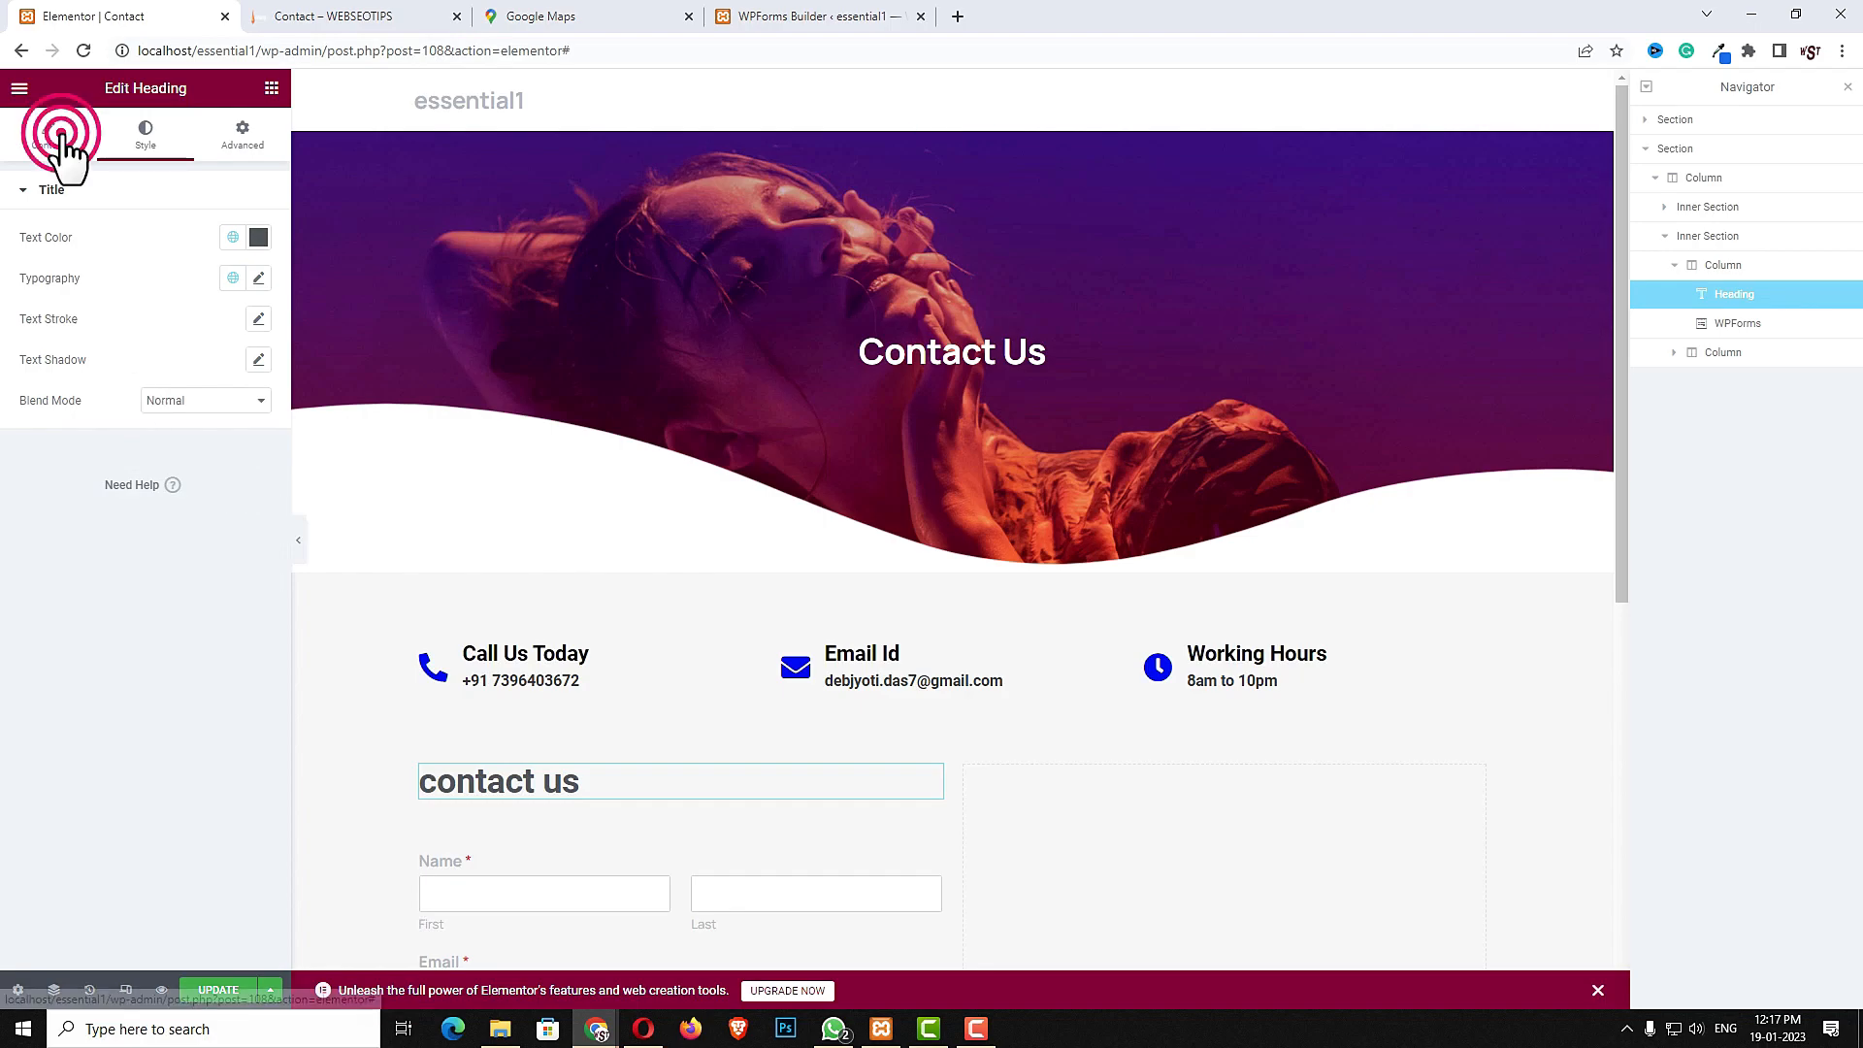
- Capitalise the heading title to "Contact us"
click(49, 134)
click(29, 258)
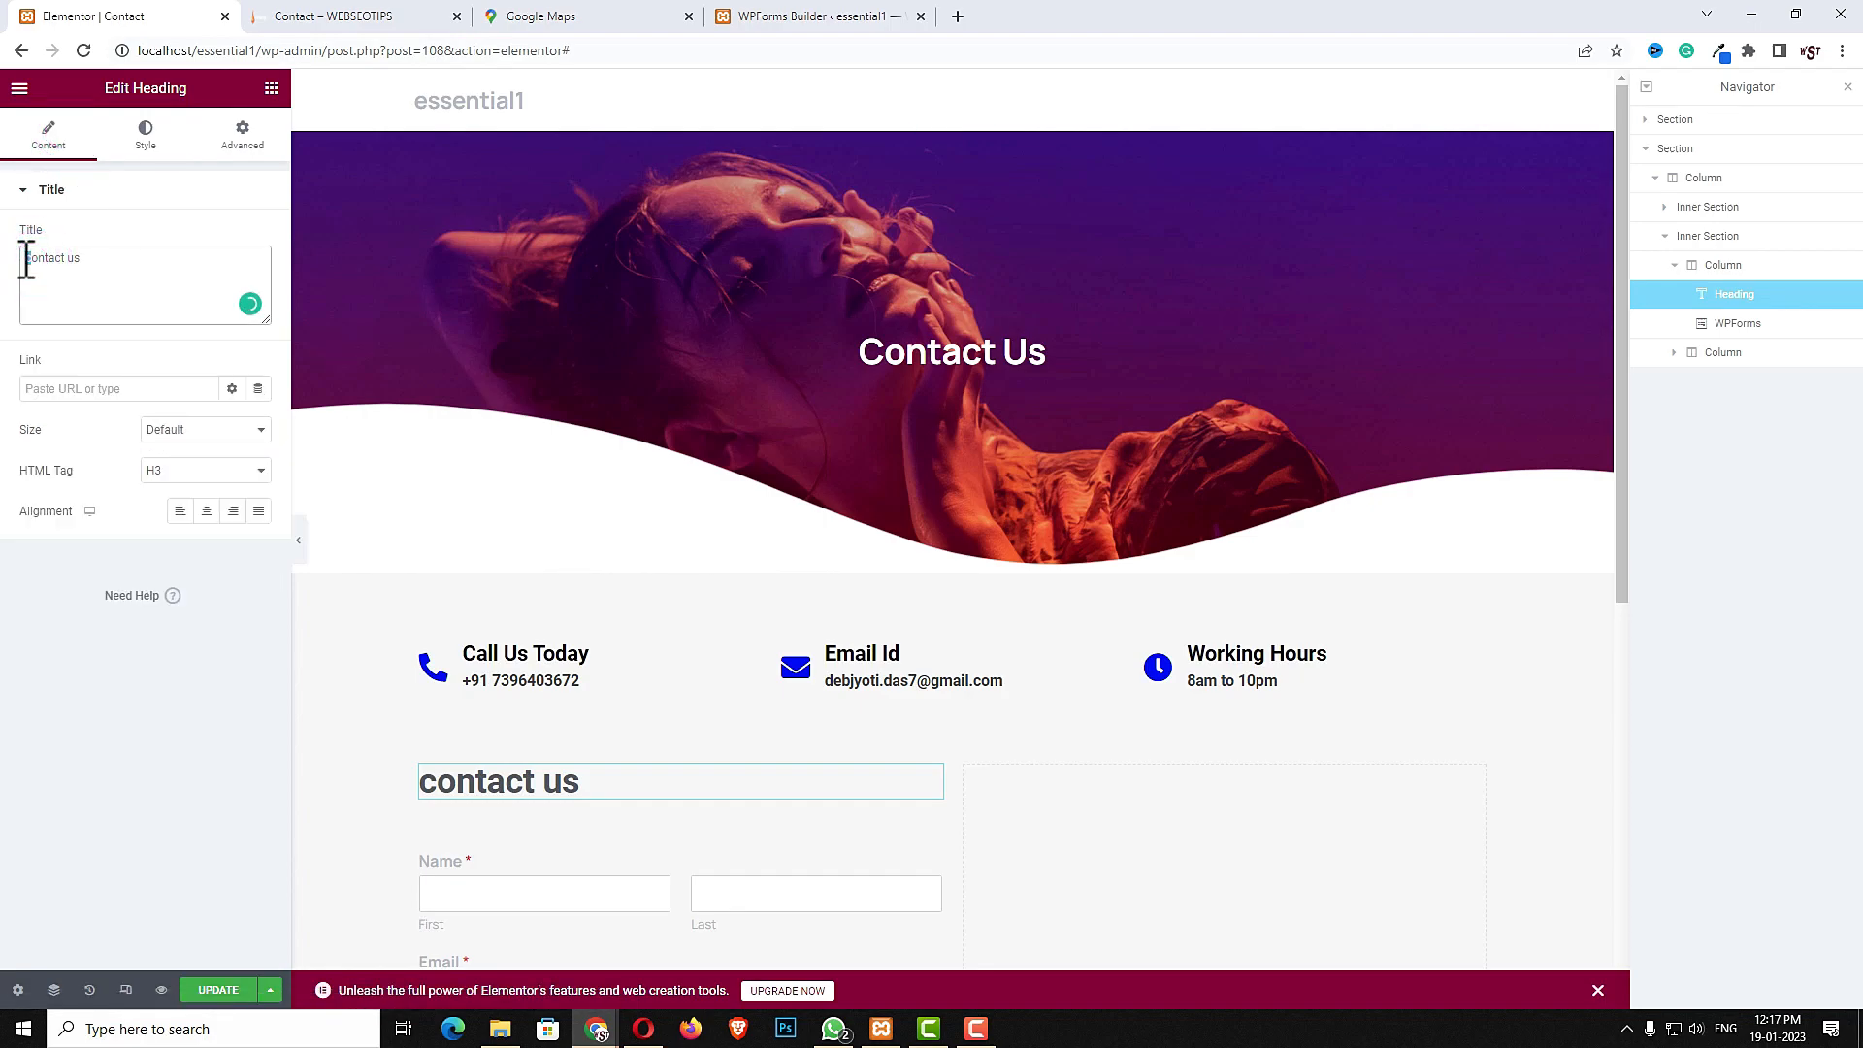
key(Delete)
text(C)
key(ctrl+shift+h)
- Copy the heading and paste it into the inner section's right column
right_click(606, 783)
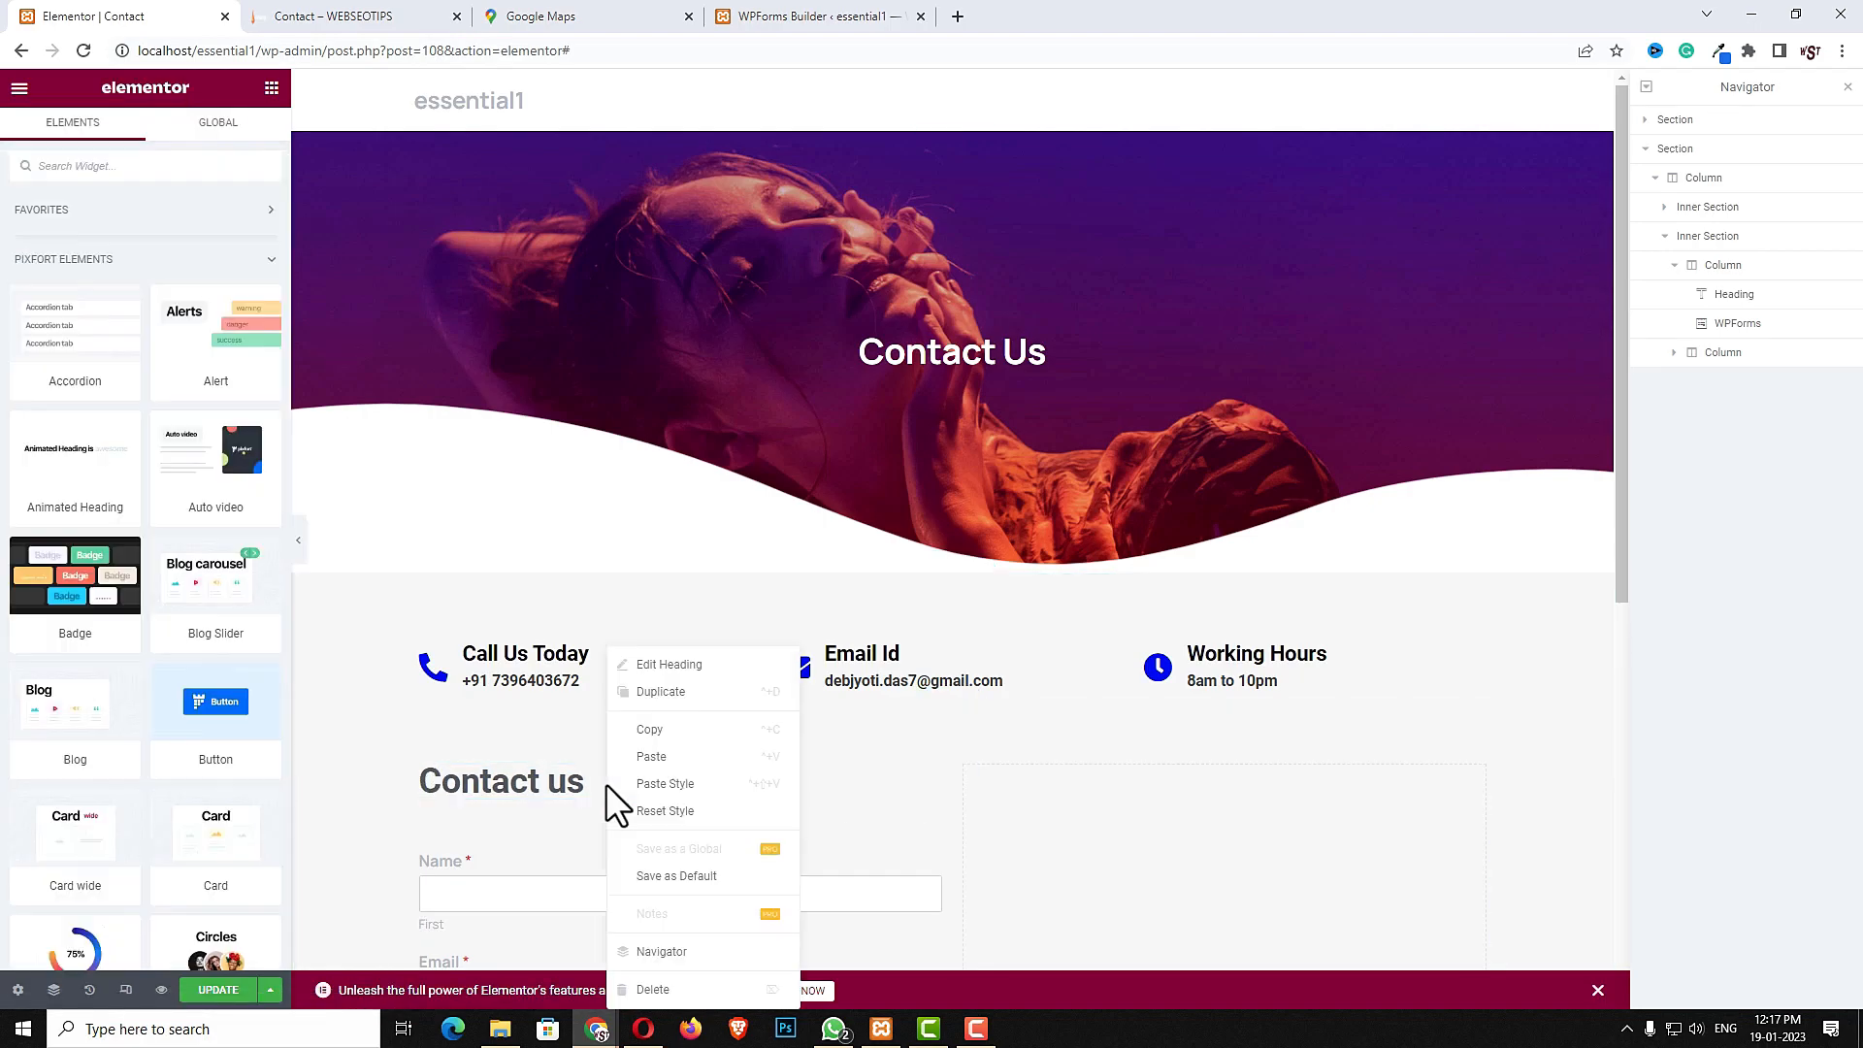
click(653, 754)
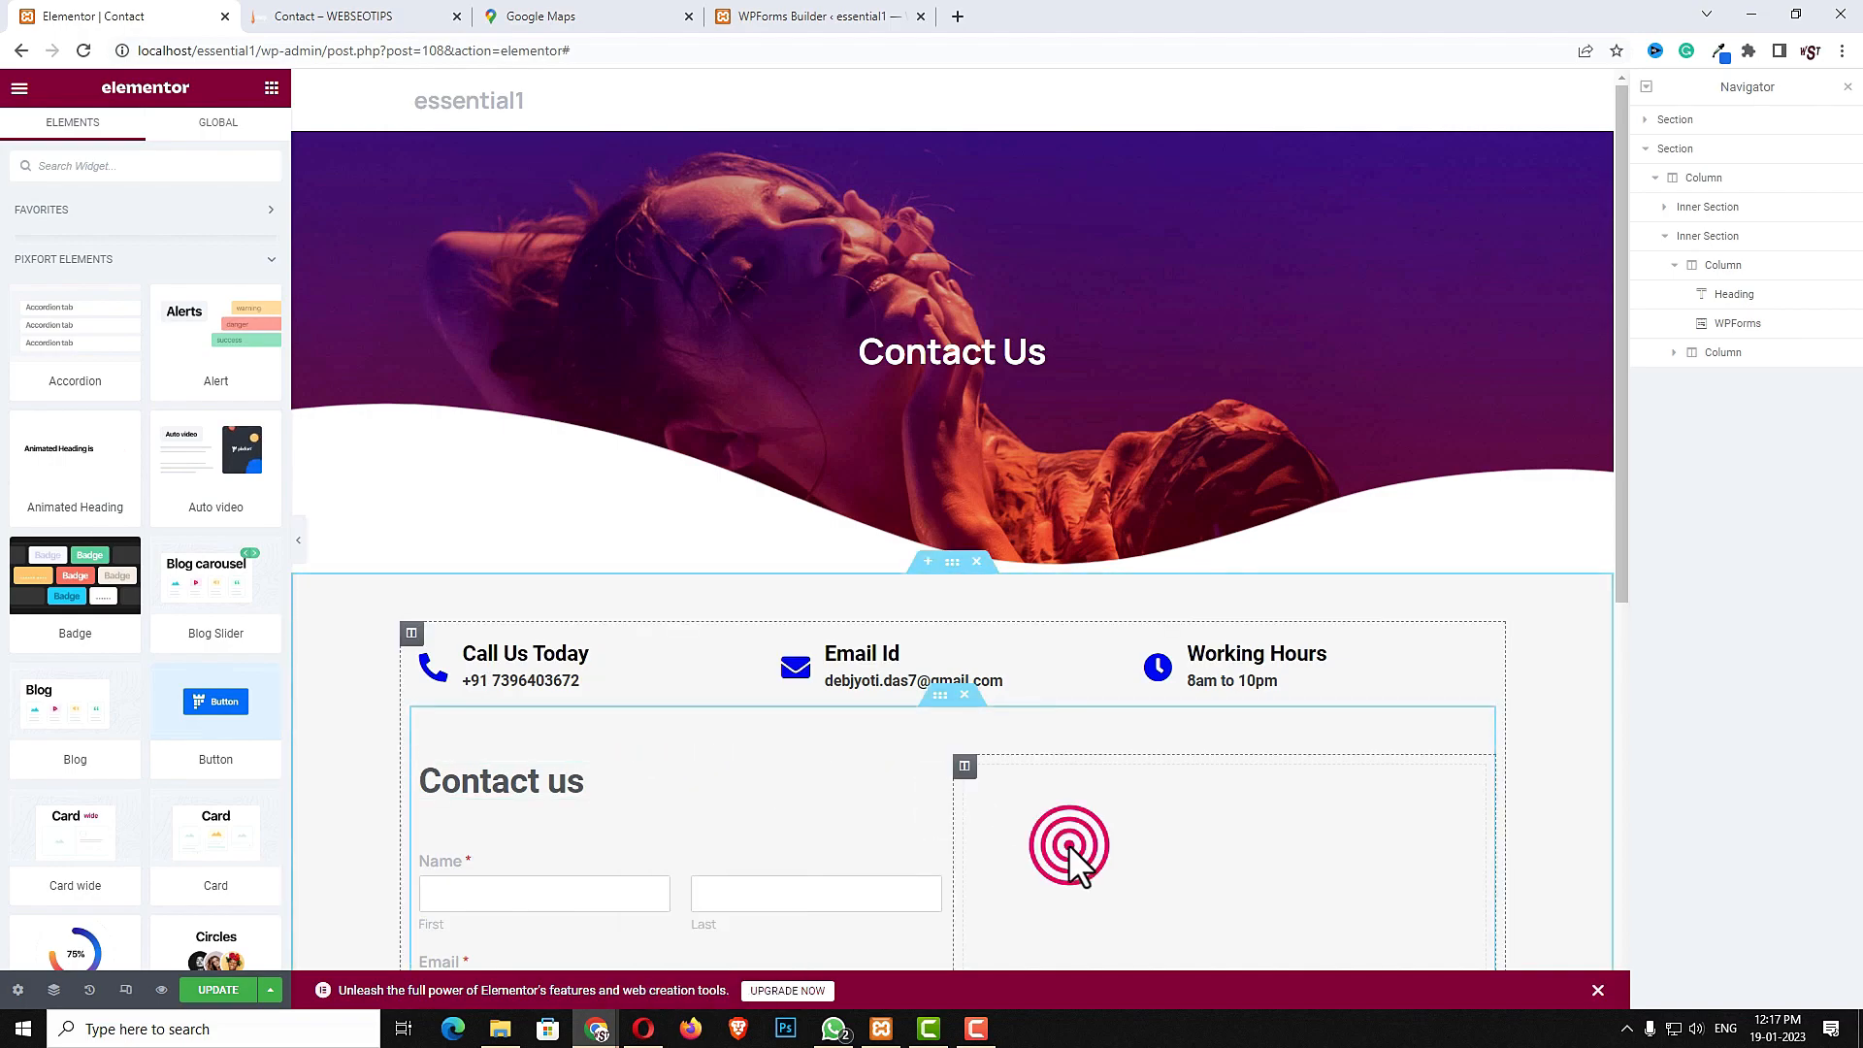
right_click(1068, 844)
click(1123, 824)
click(1107, 784)
- Change the copied heading's title to "Feal Free to contact us"
click(121, 273)
key(ctrl+a)
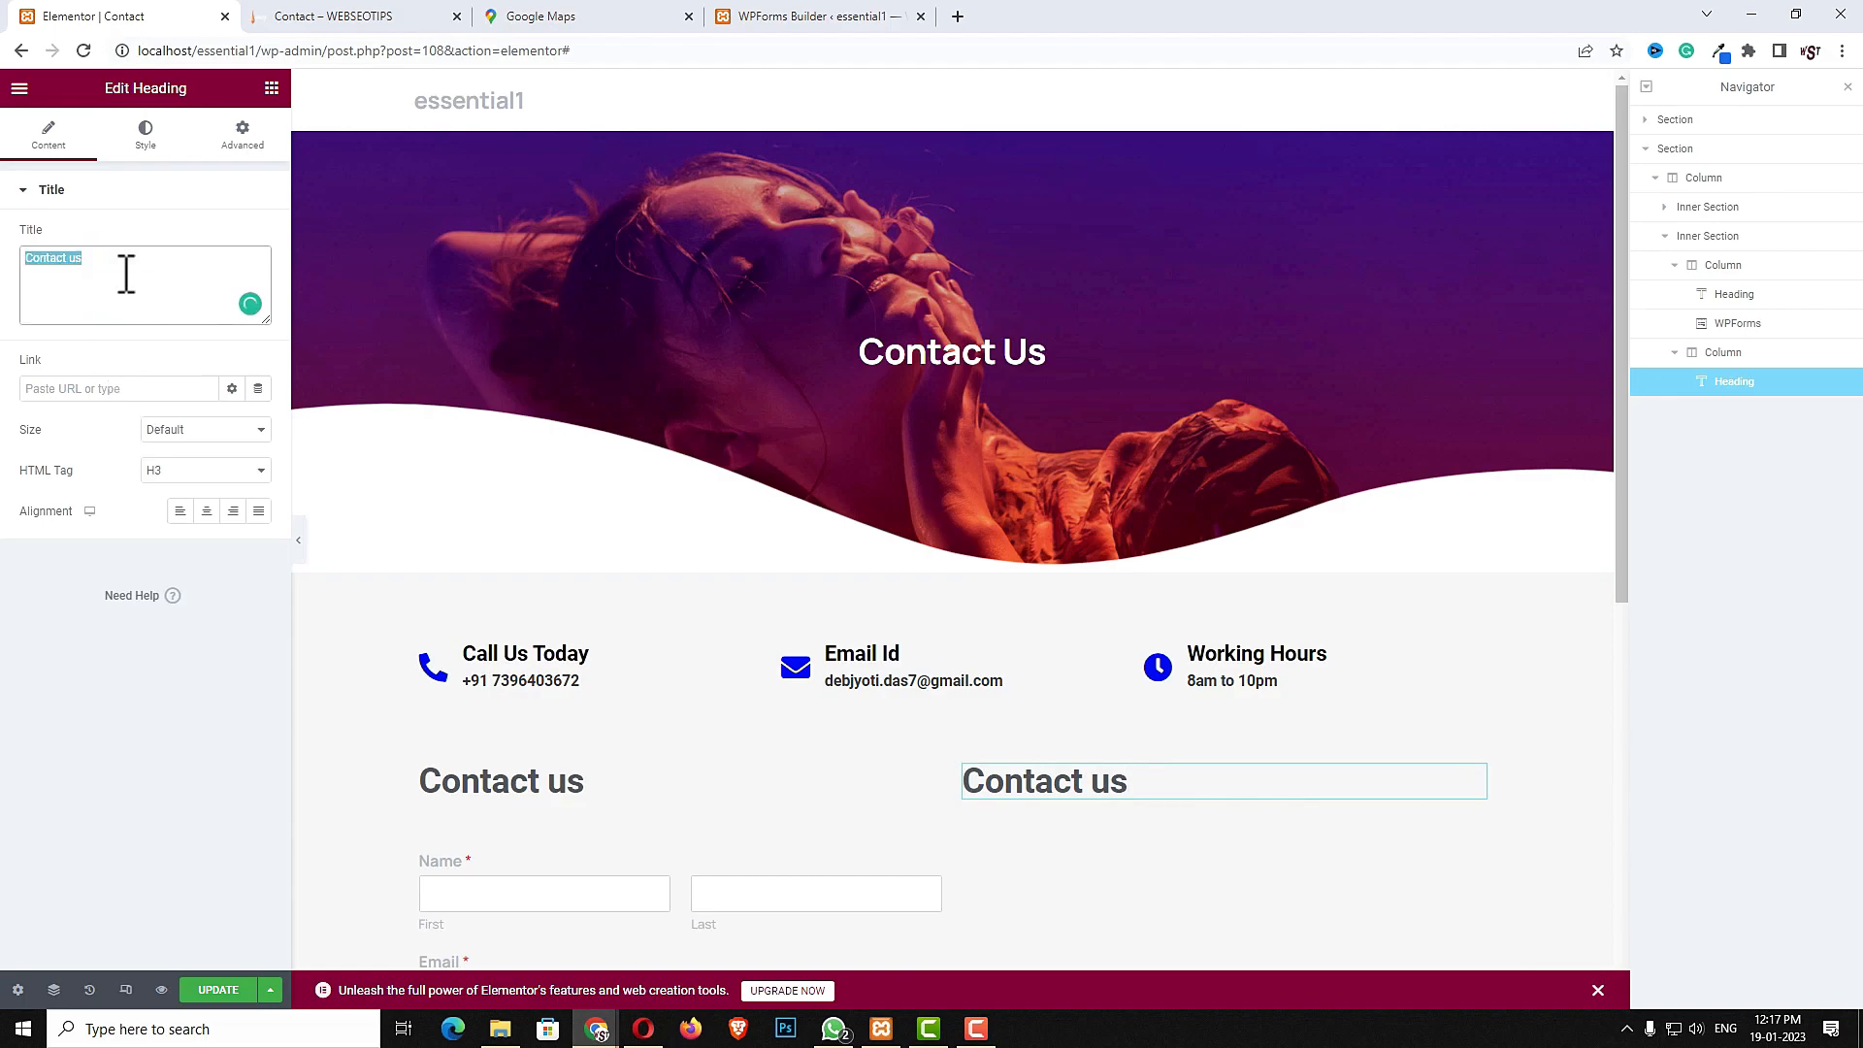
text(Feal Free to c)
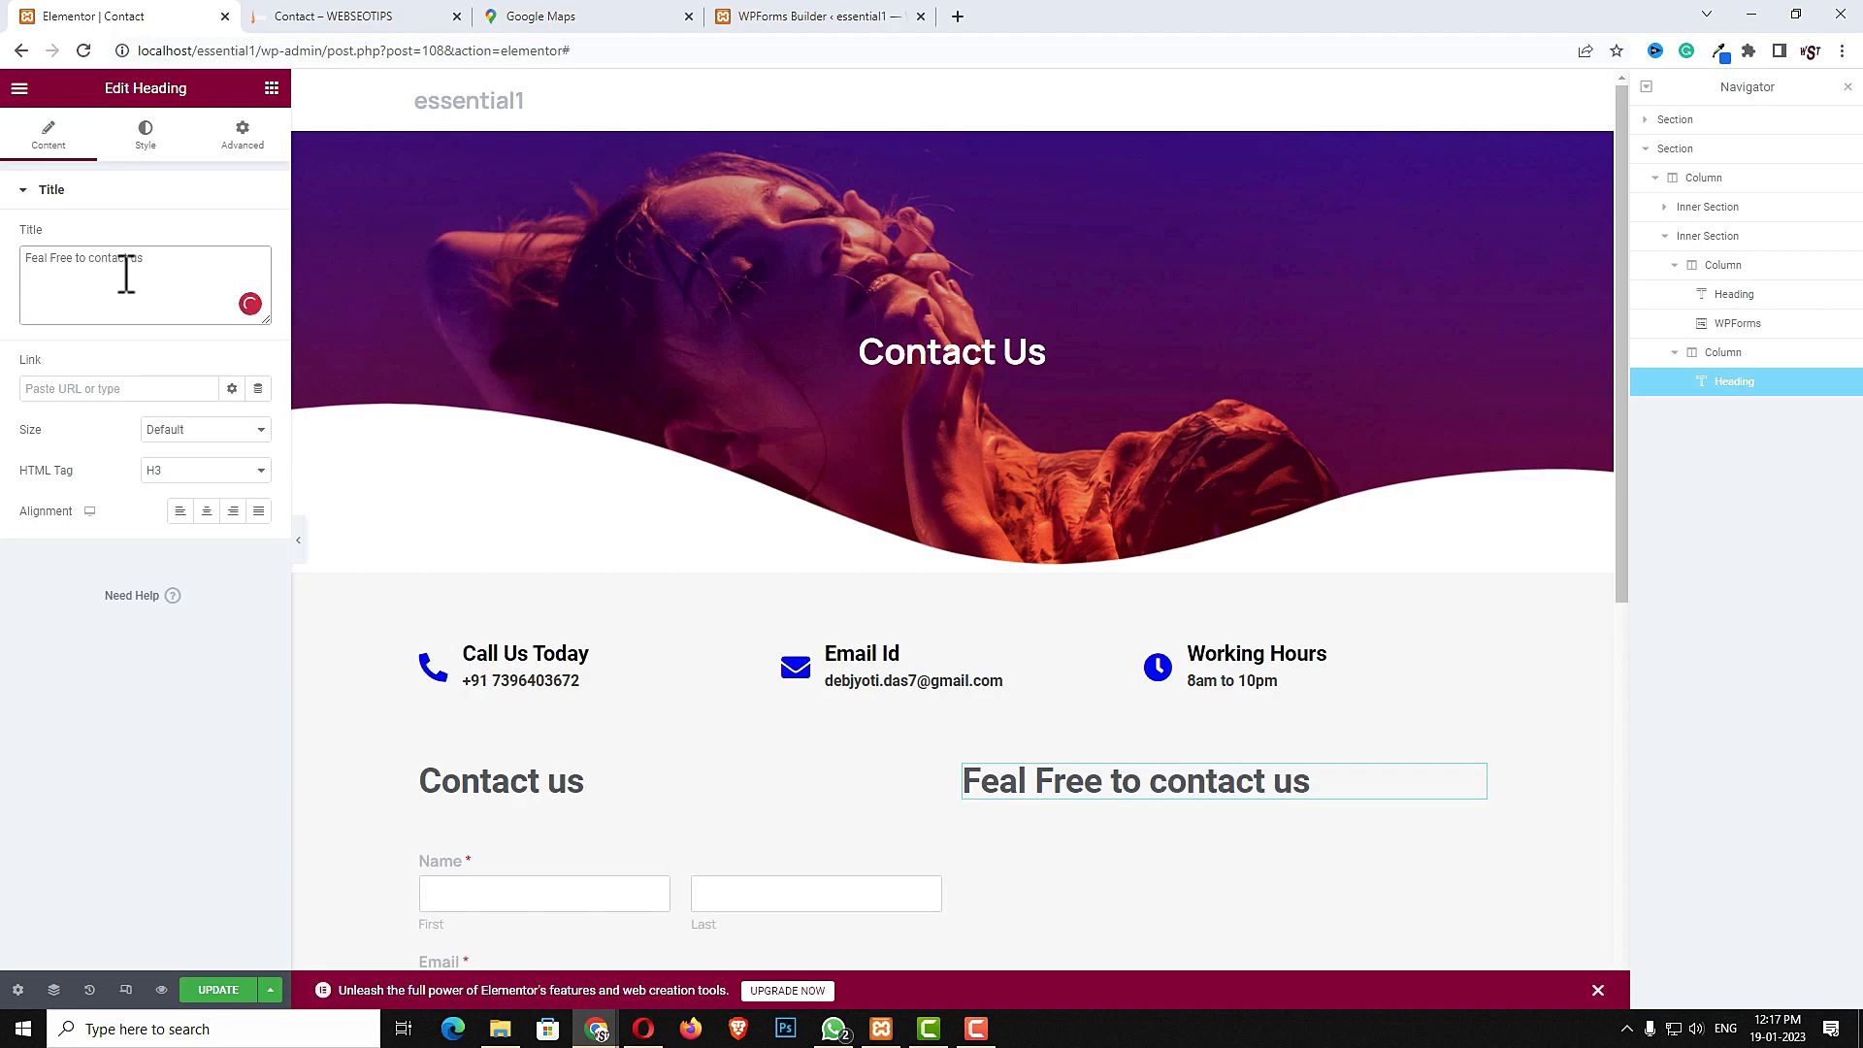
scroll(917, 517, down, 4)
click(1060, 502)
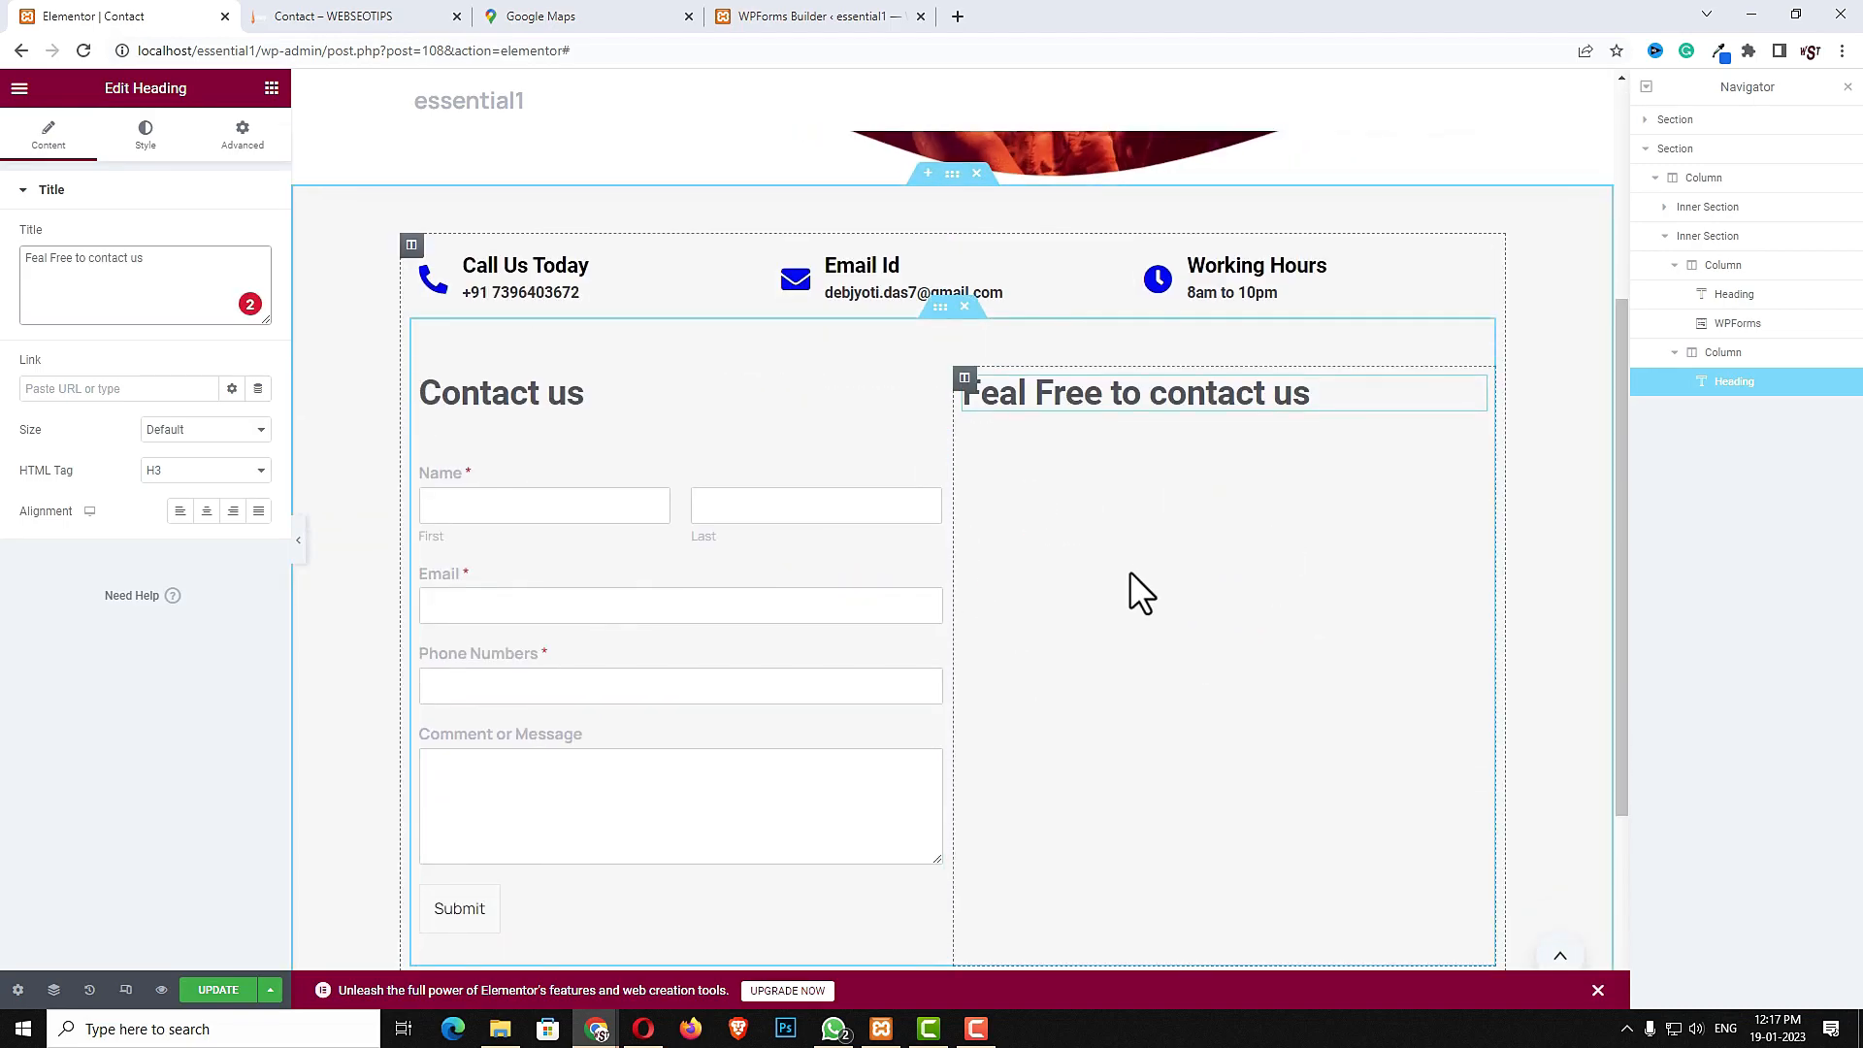
- Search for the Text Editor widget and add it below the heading in the right column
click(275, 92)
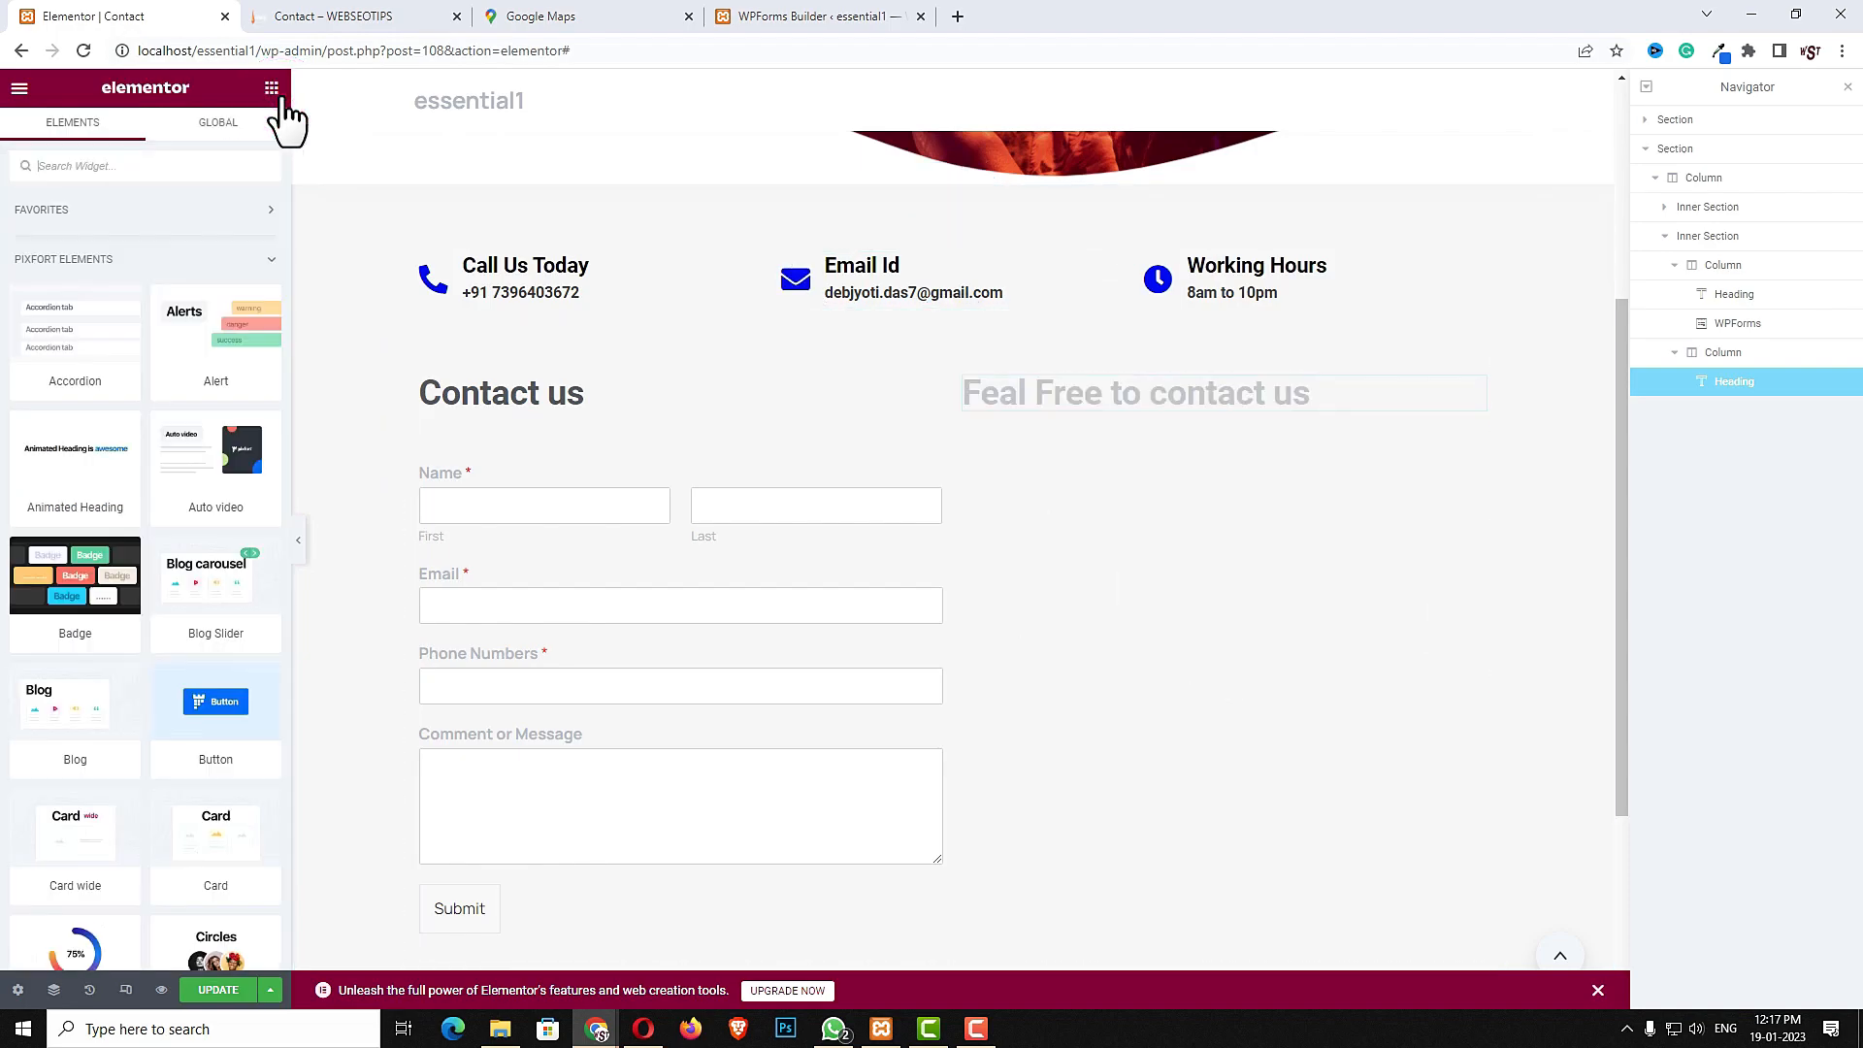
click(216, 165)
text(text)
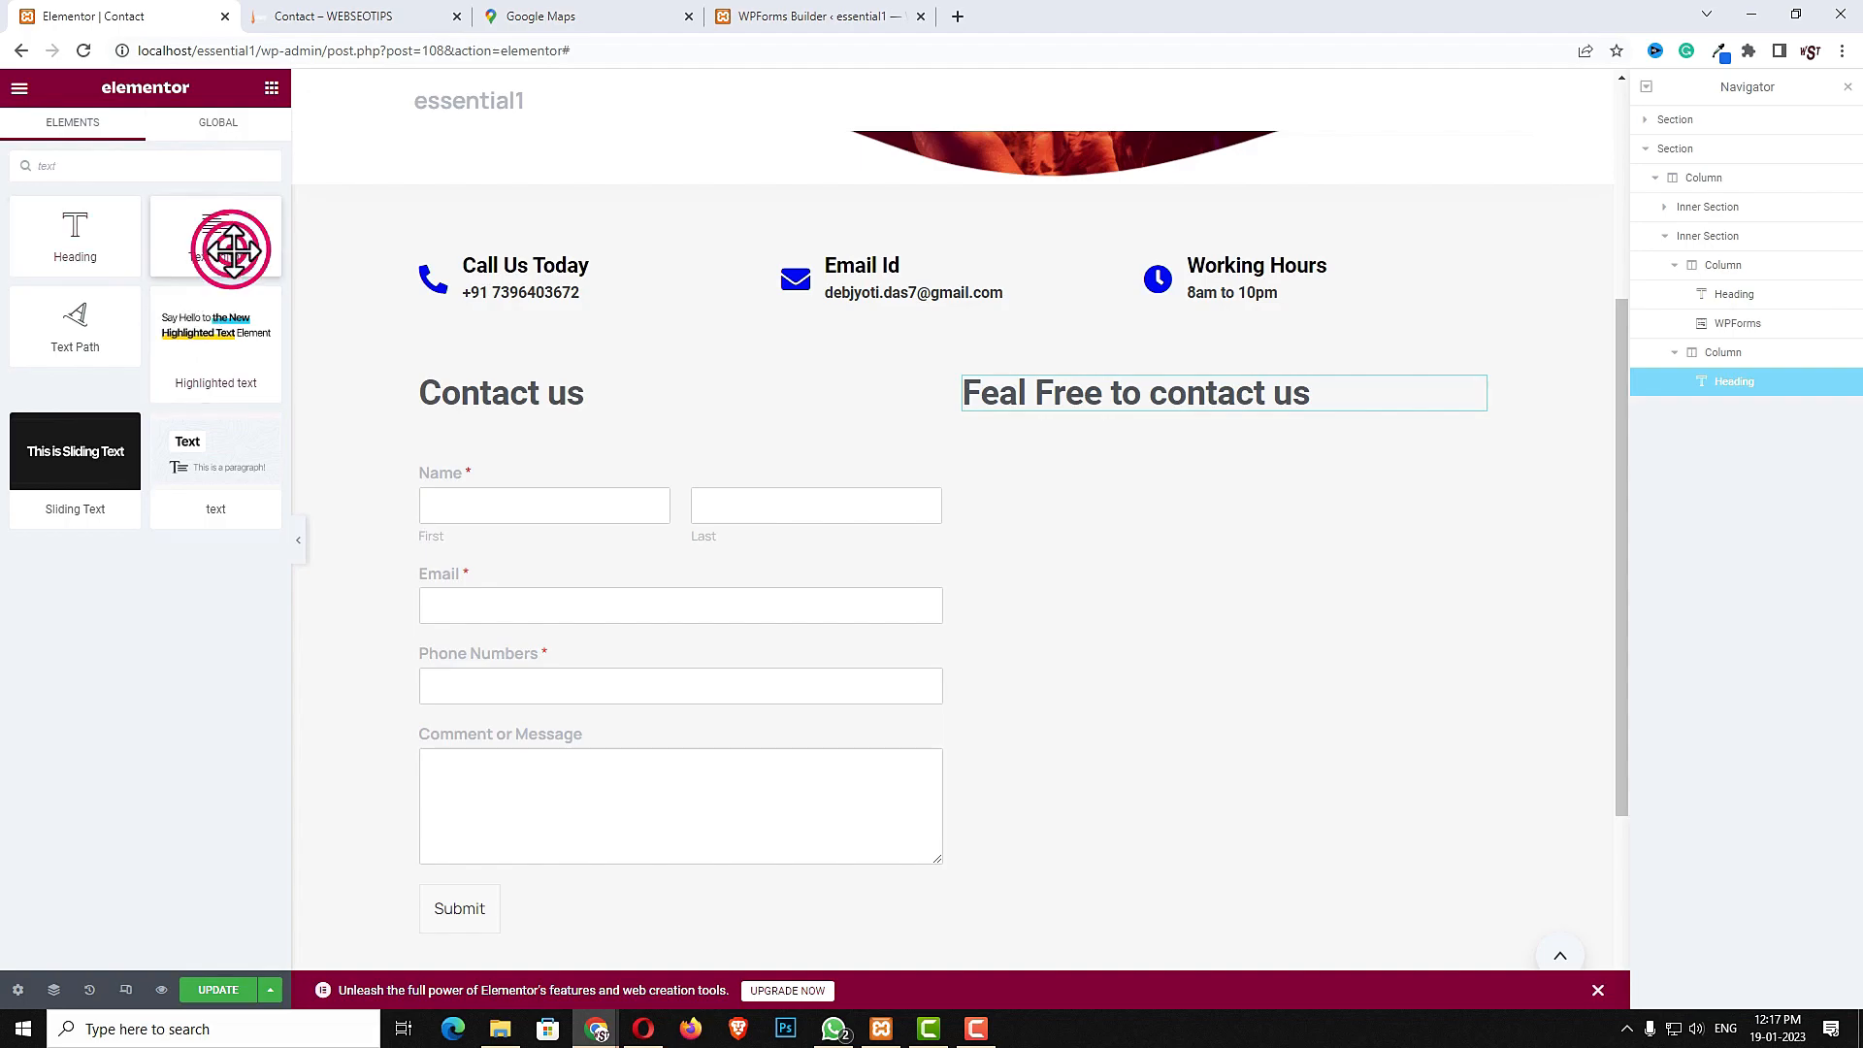
drag(215, 238, 1203, 428)
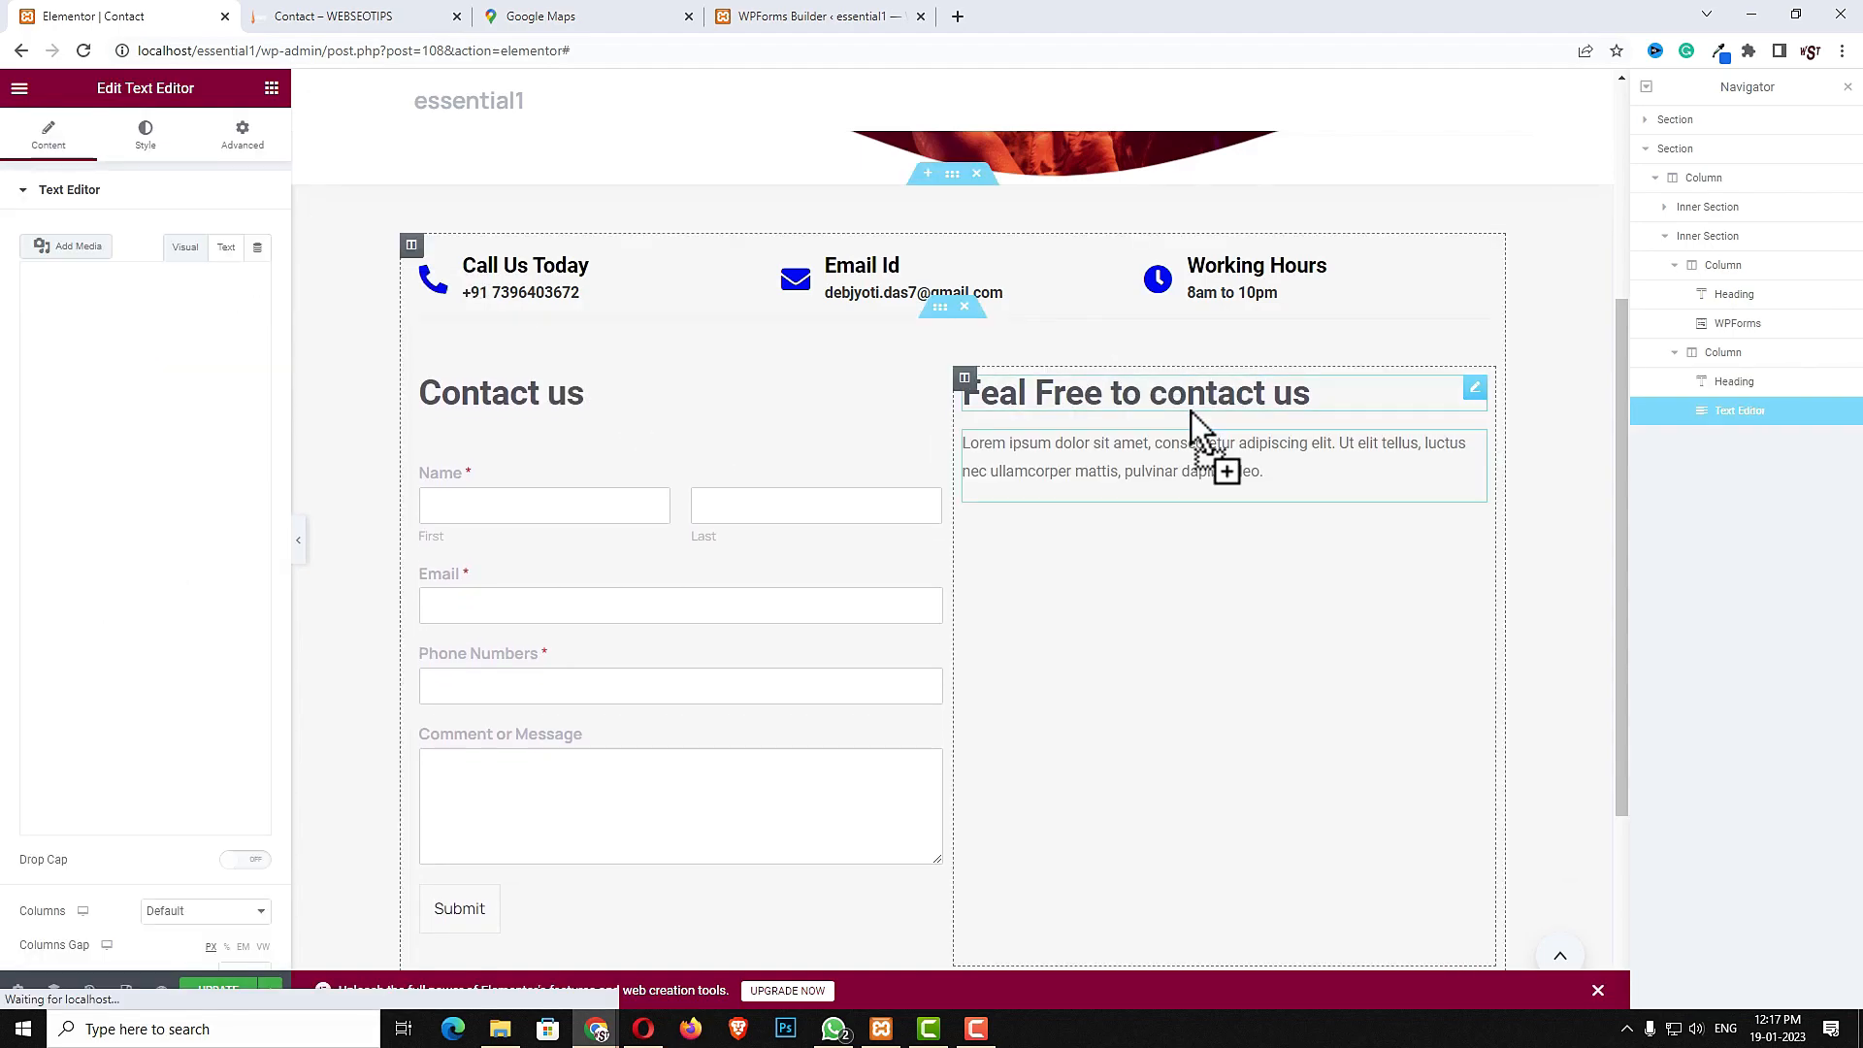
- Unlink the text editor's padding values and set its top padding to 40
click(244, 139)
click(245, 335)
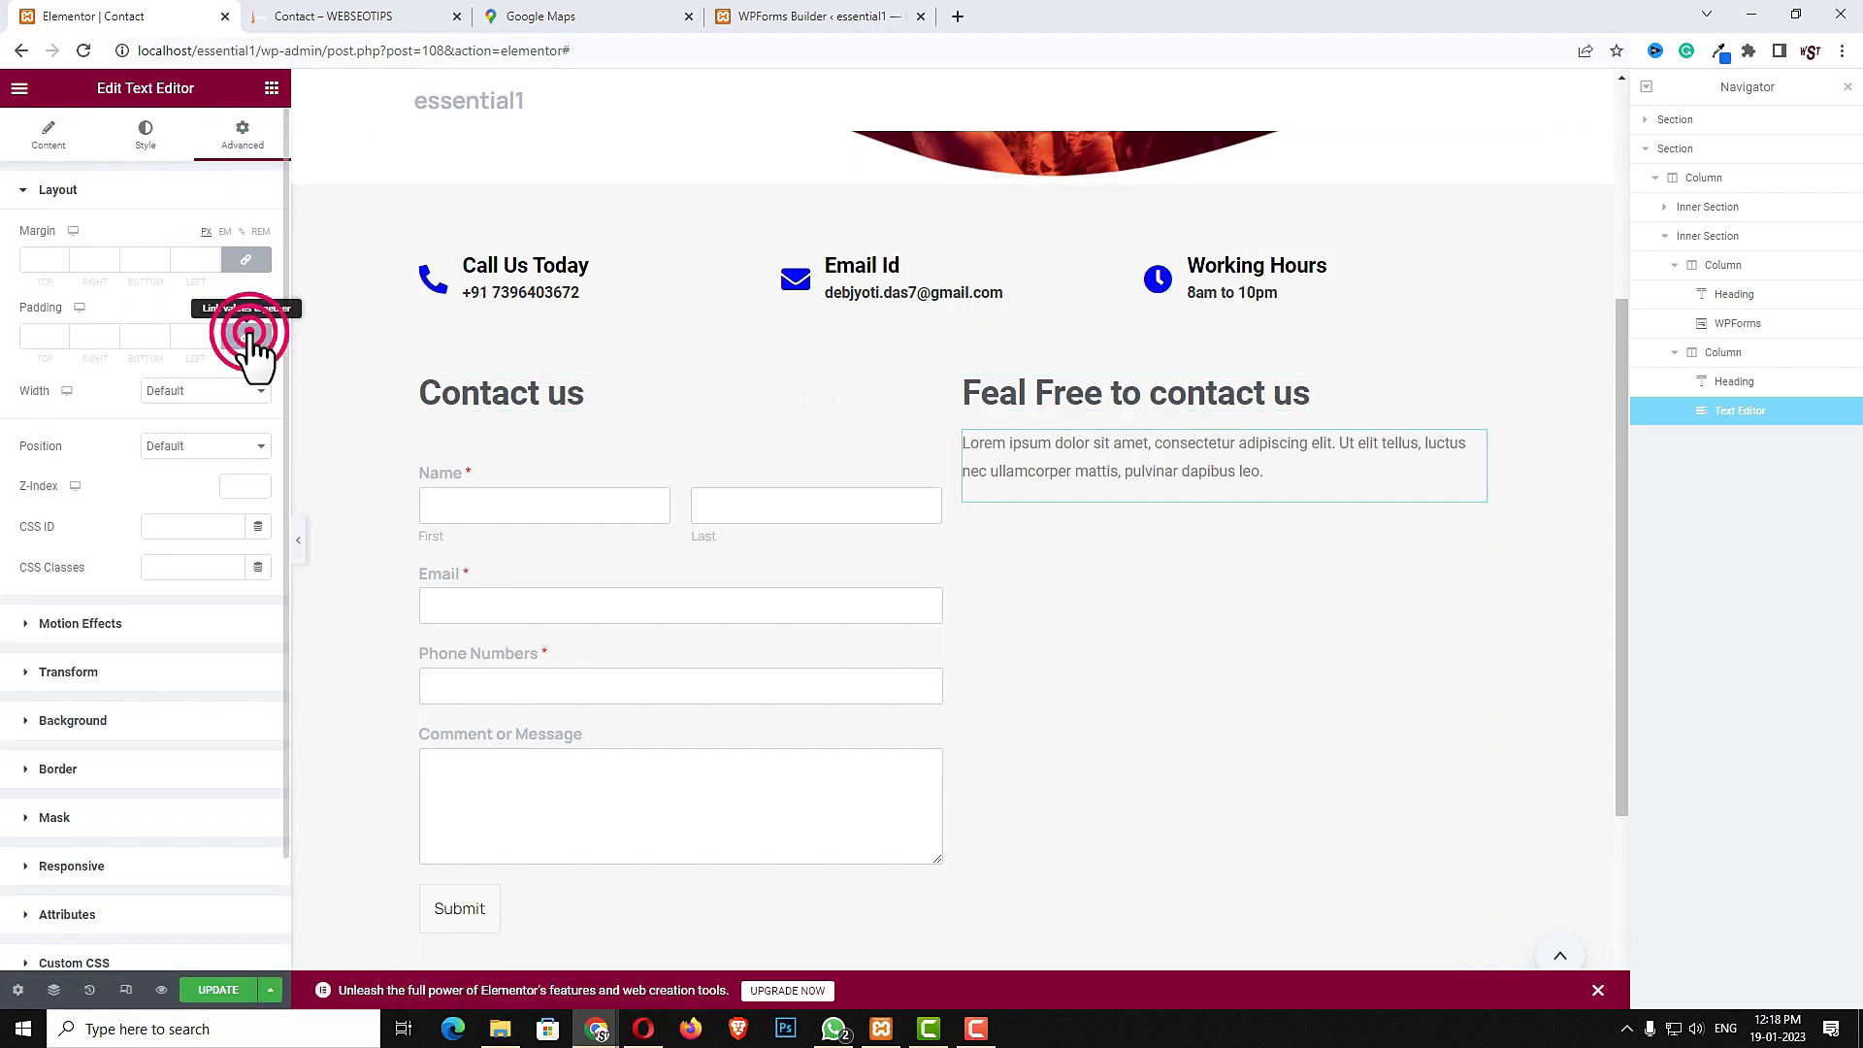
click(34, 335)
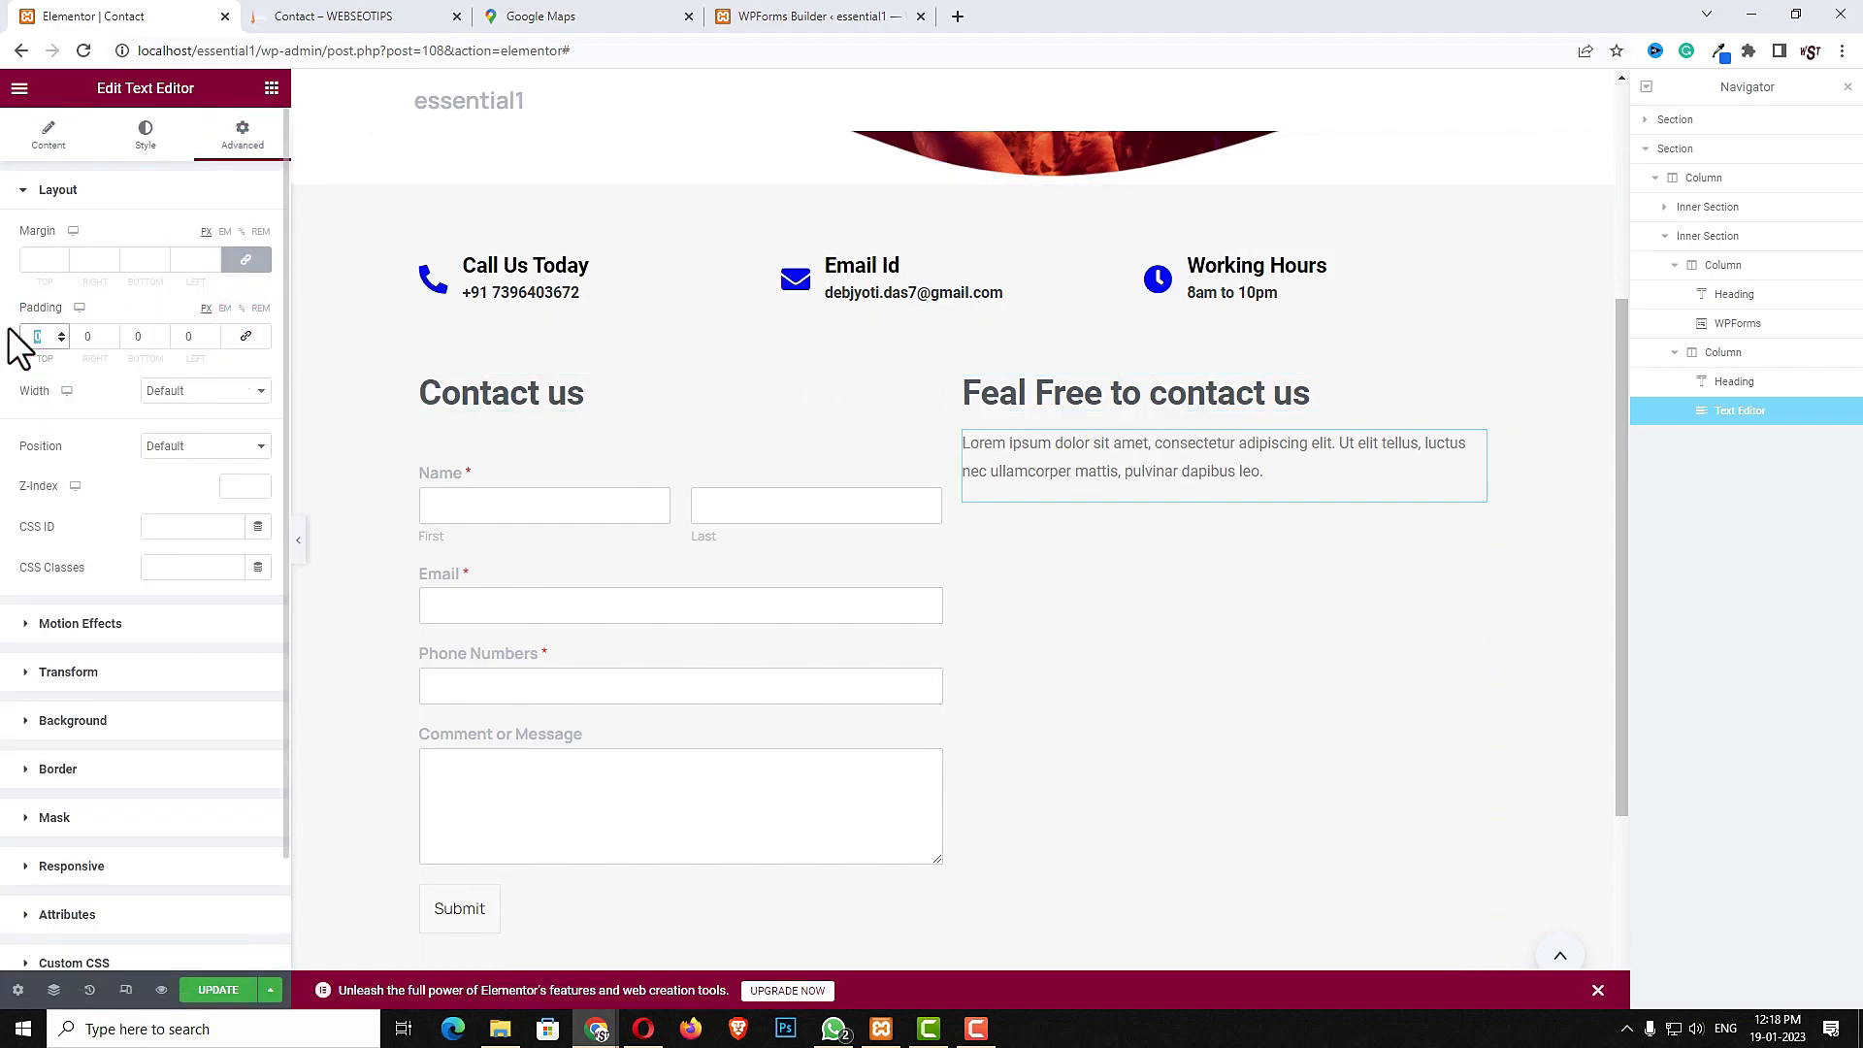
text(40)
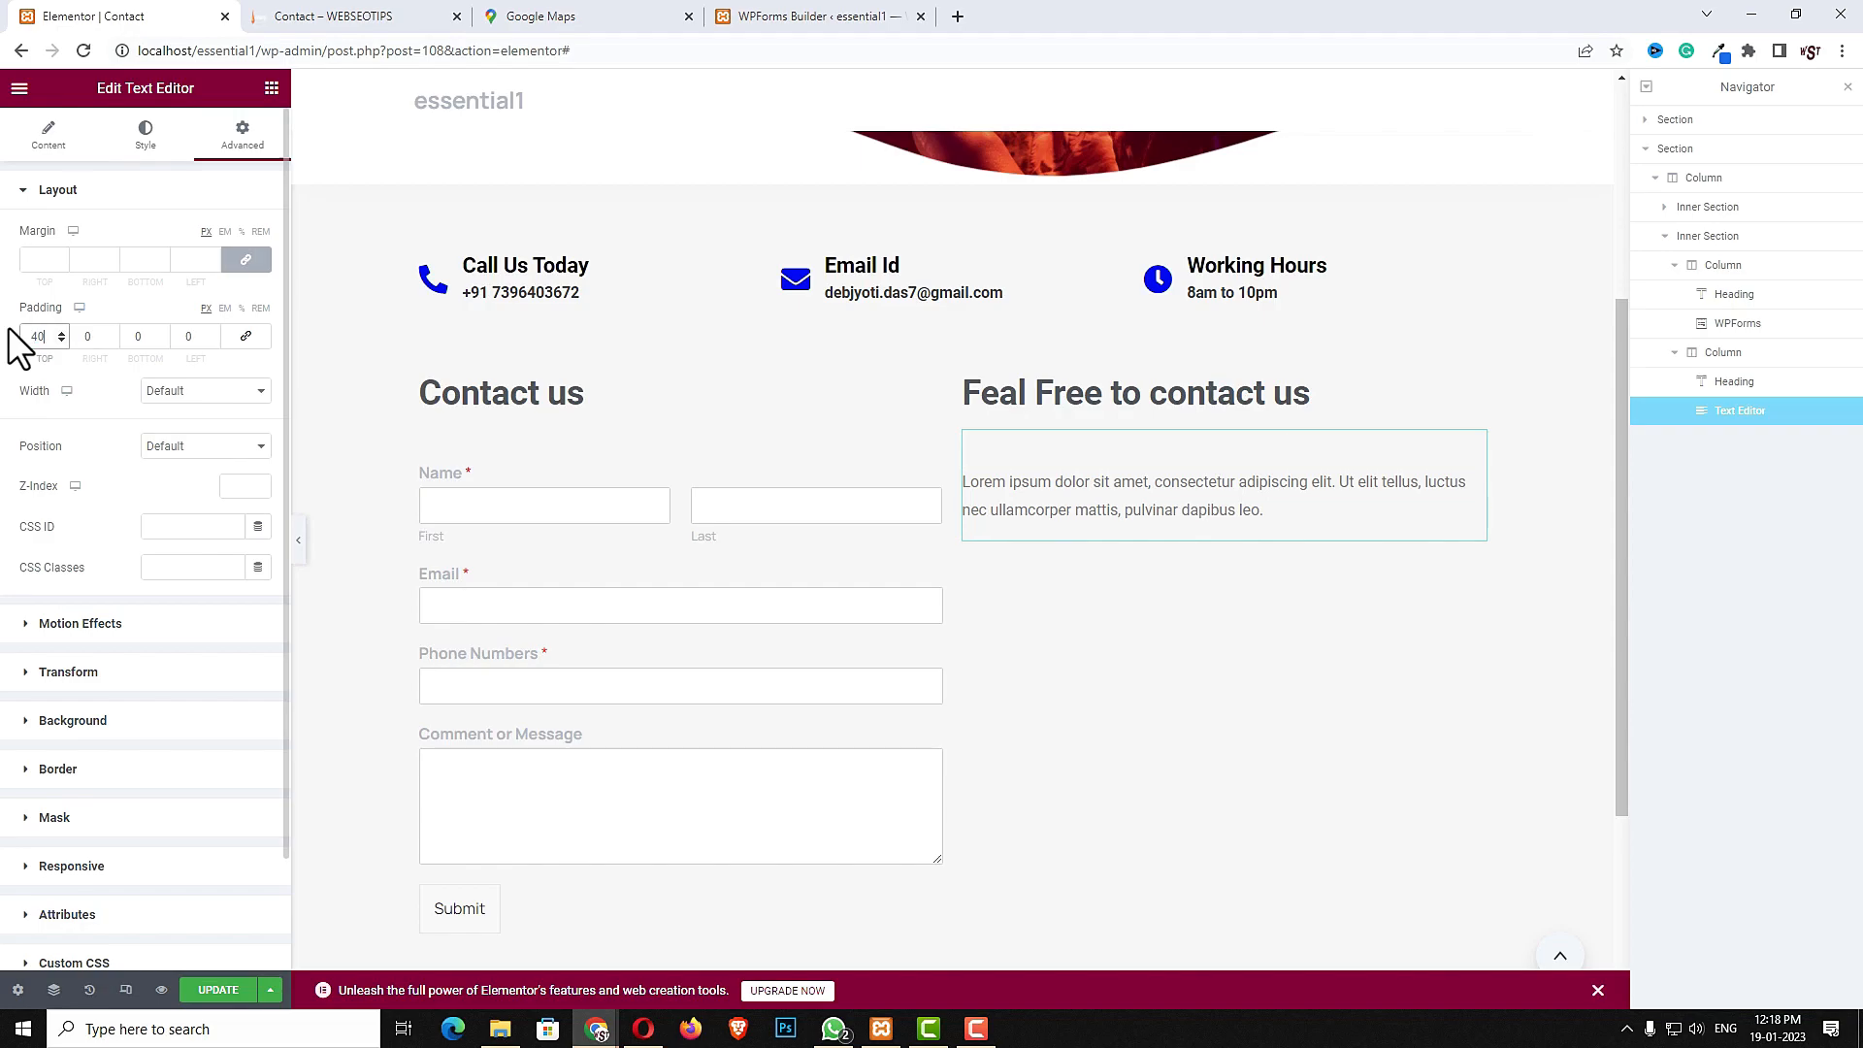
- Switch to Google Maps, open the D-Mart location's share options and copy its embed-a-map HTML
click(581, 16)
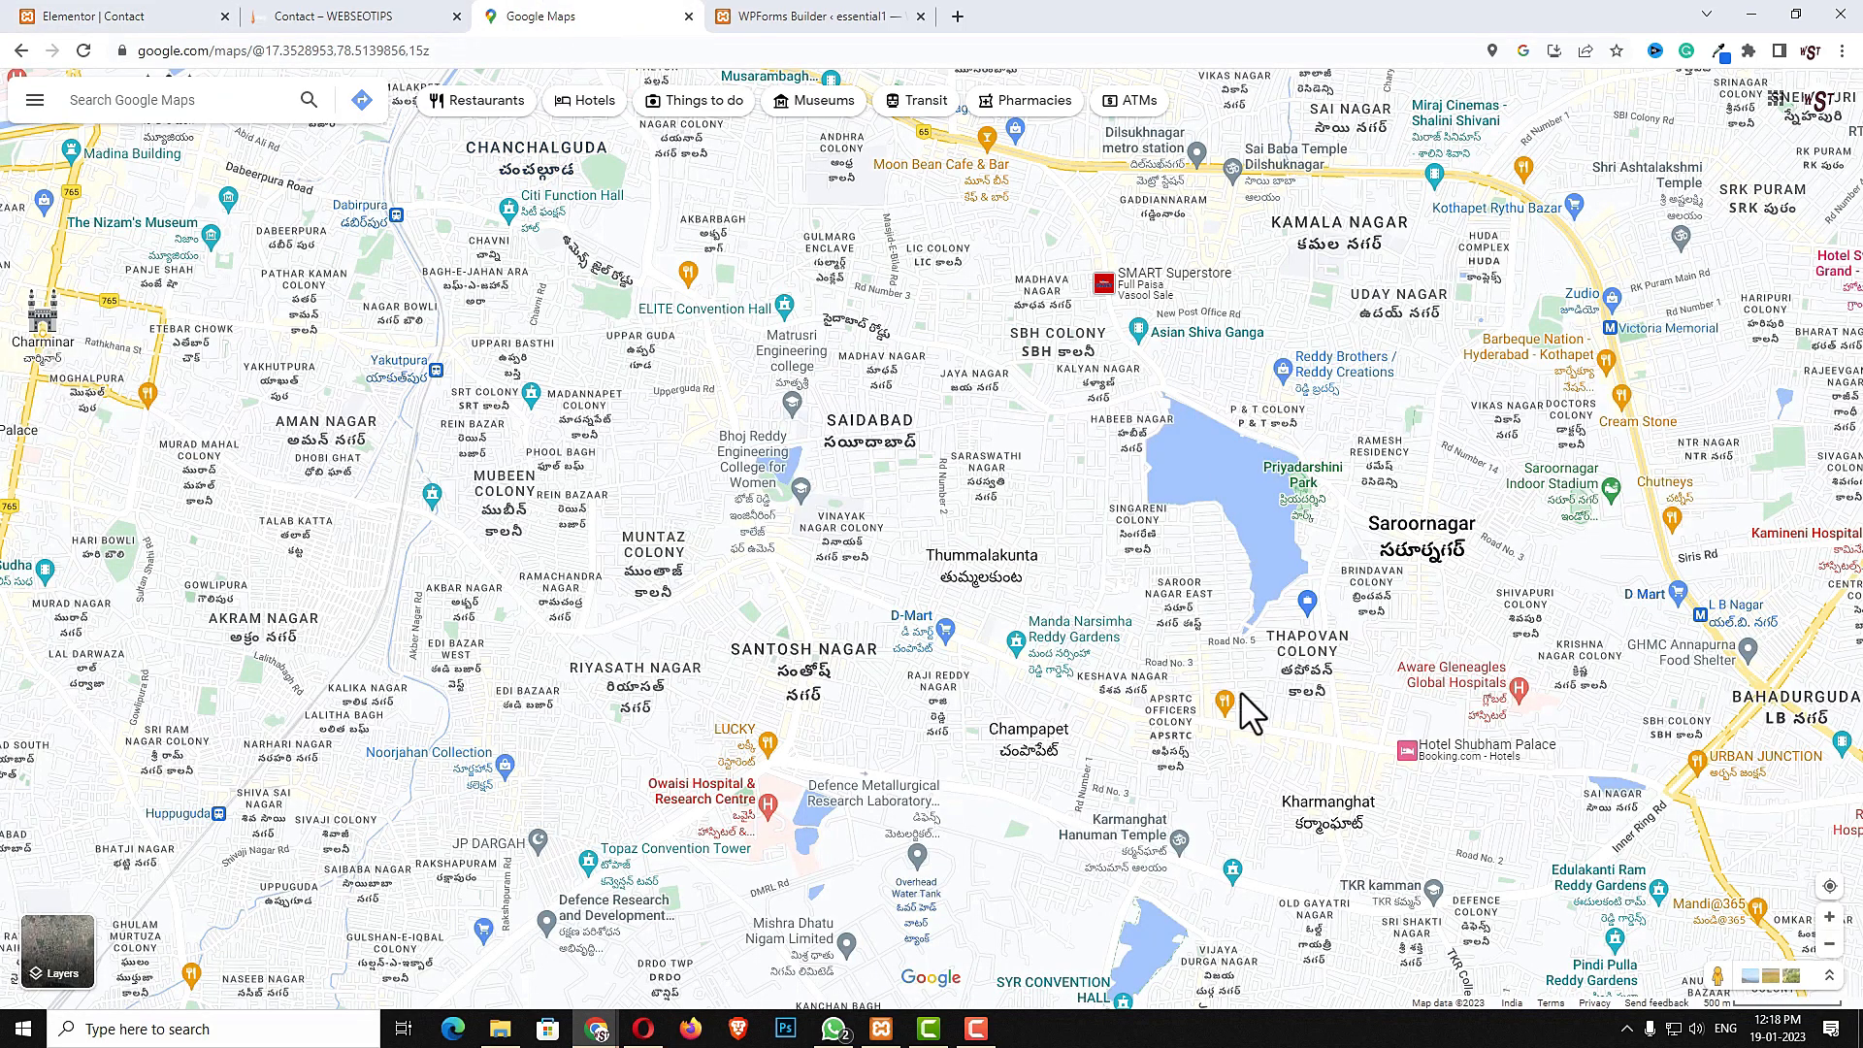
click(951, 633)
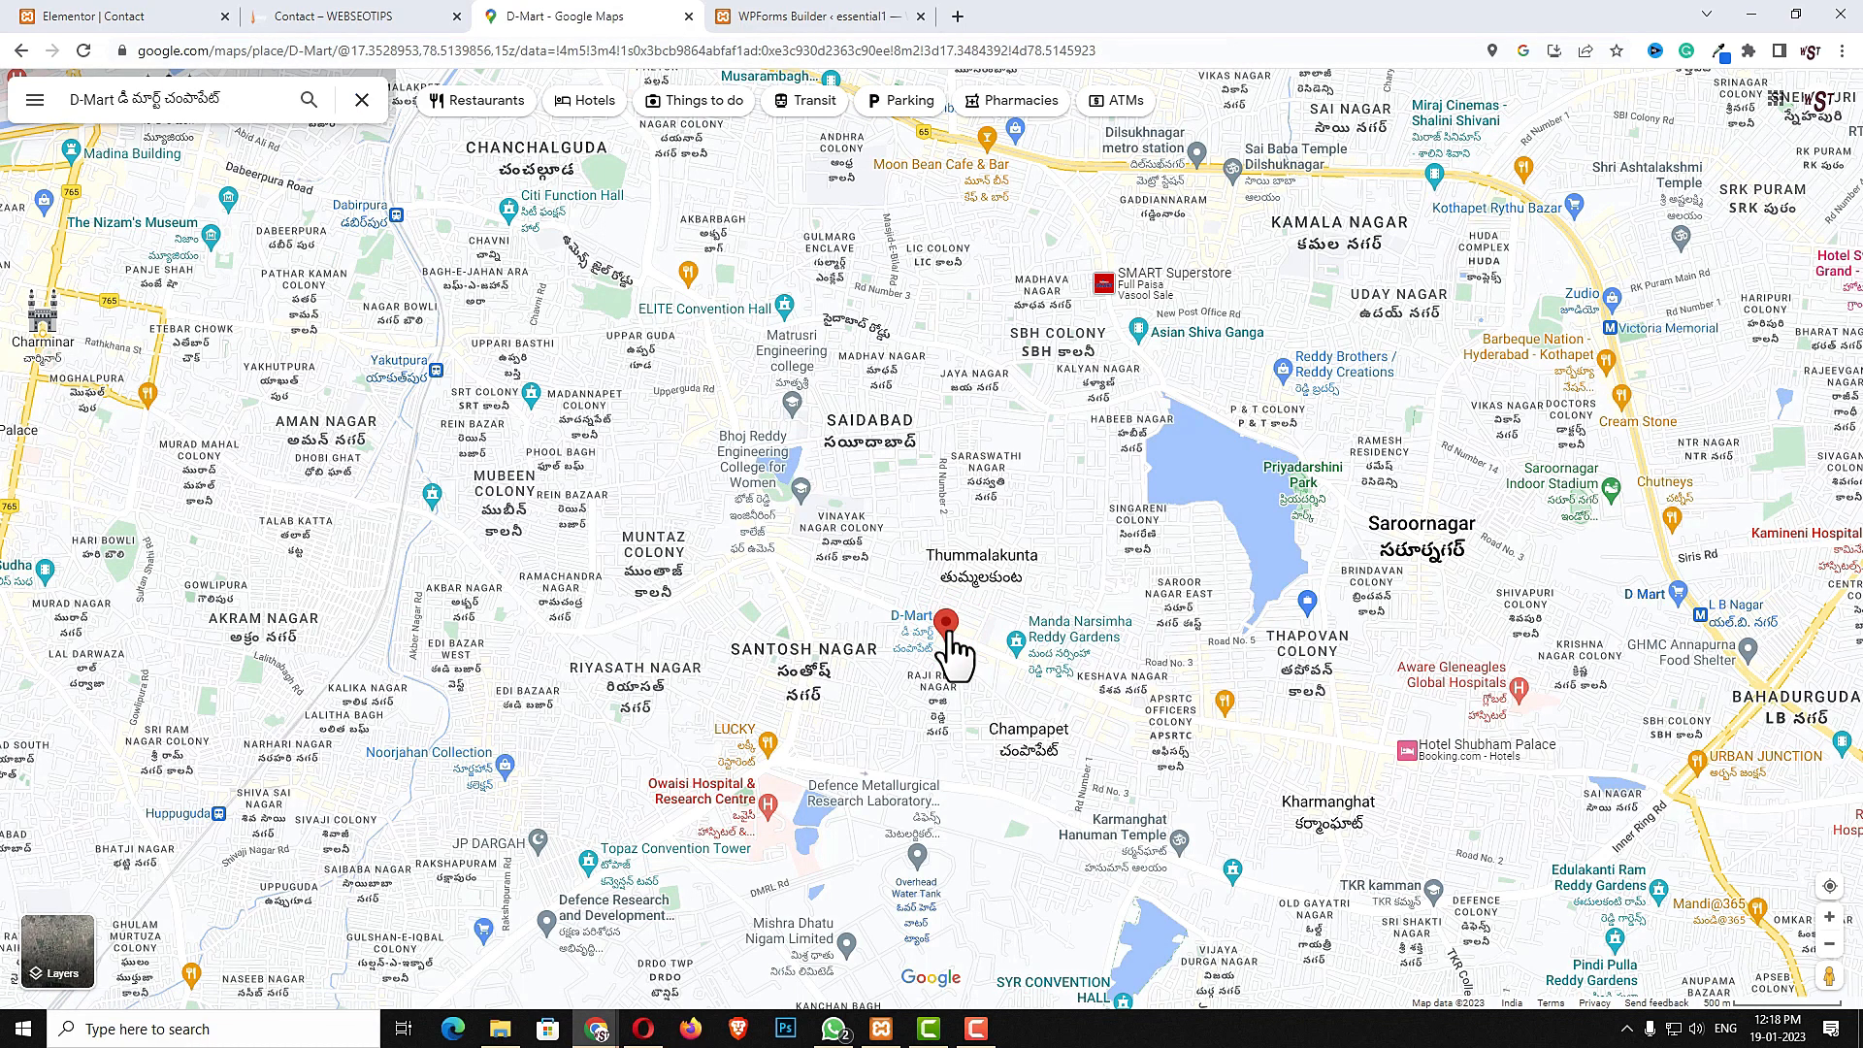
click(335, 460)
click(922, 420)
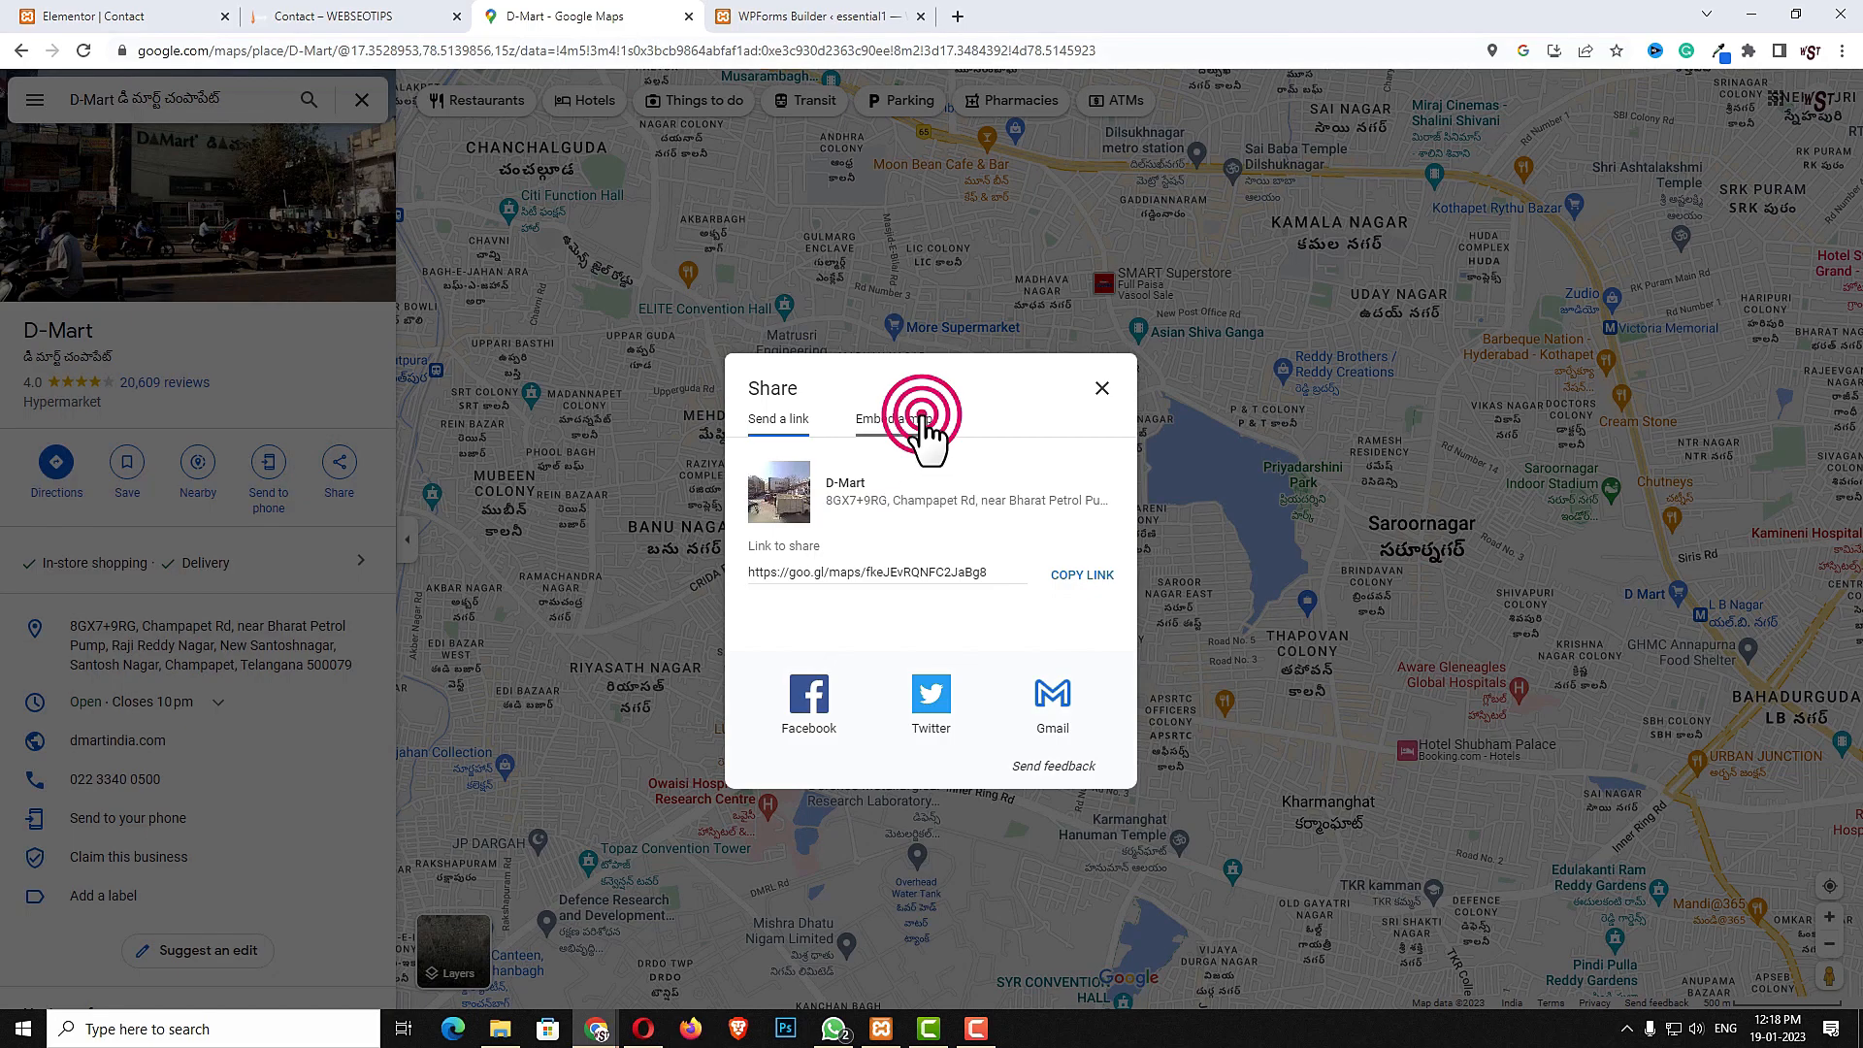
click(1178, 338)
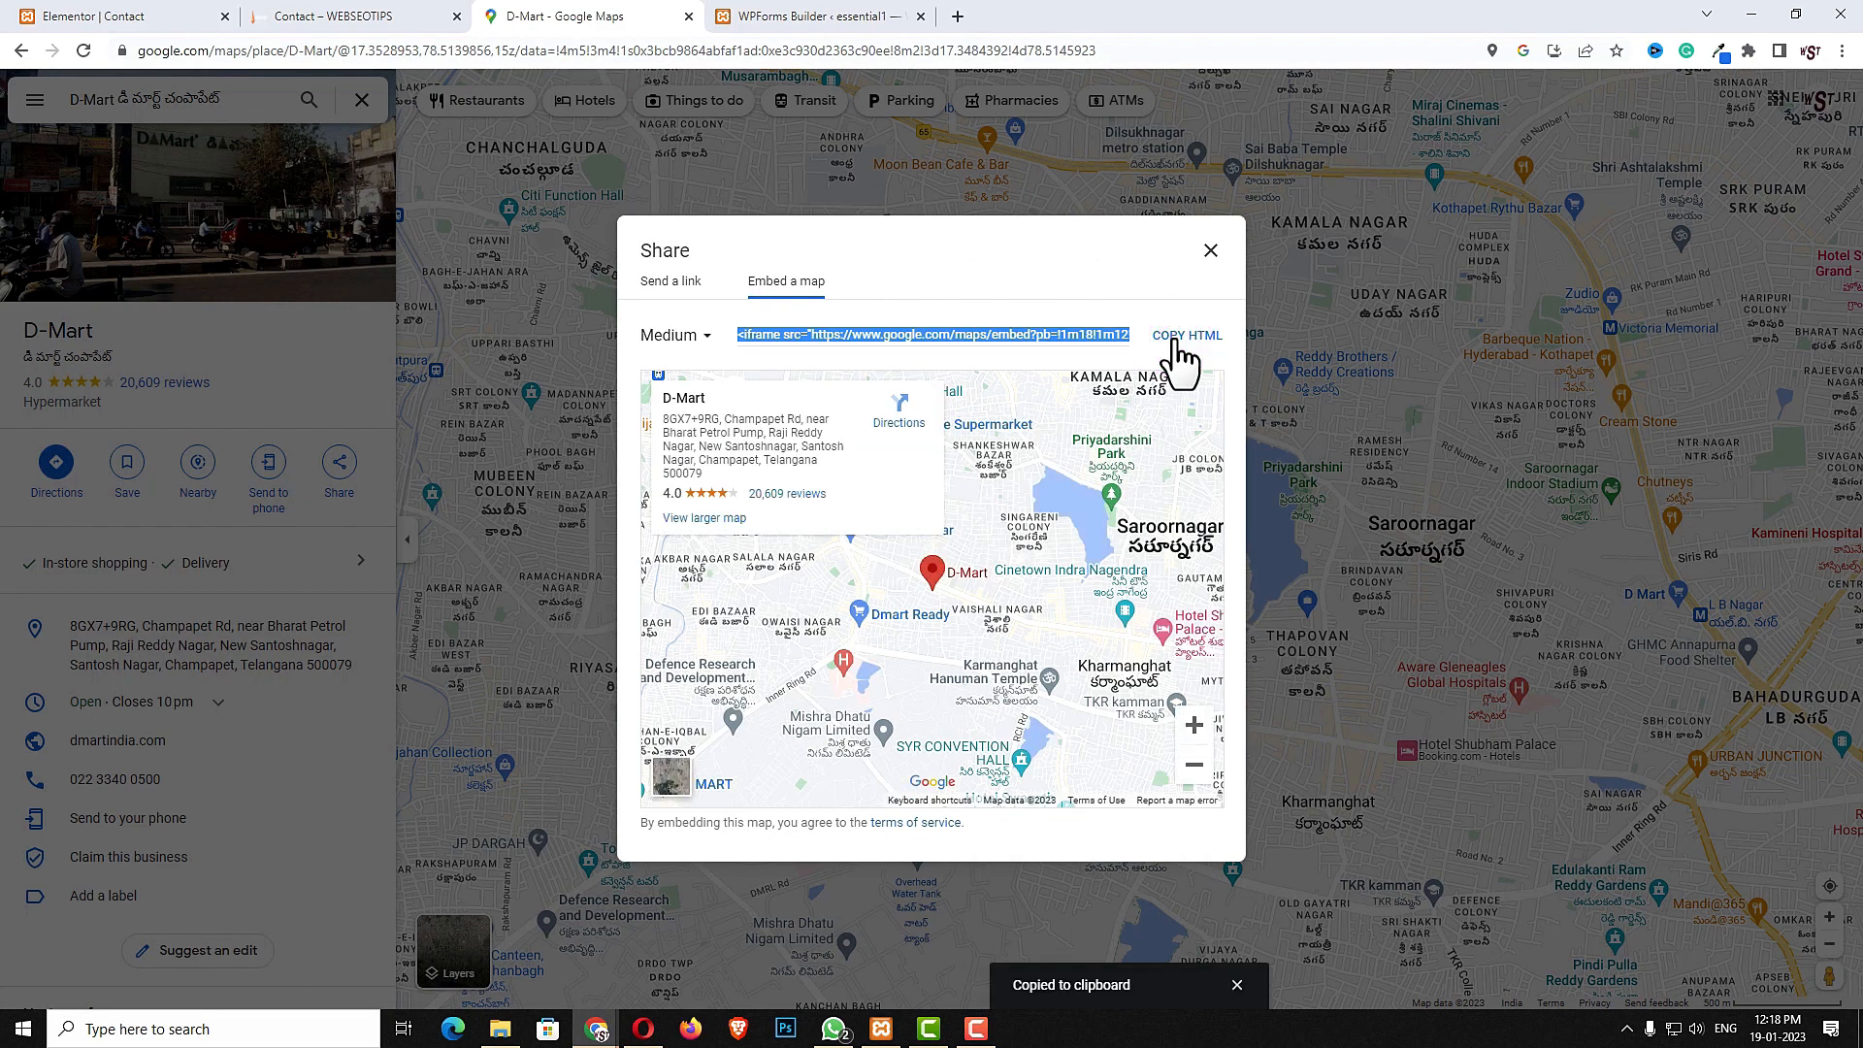
- Replace the text editor's placeholder content with the copied map embed code in Text mode
click(137, 15)
click(1208, 485)
click(48, 134)
double_click(179, 443)
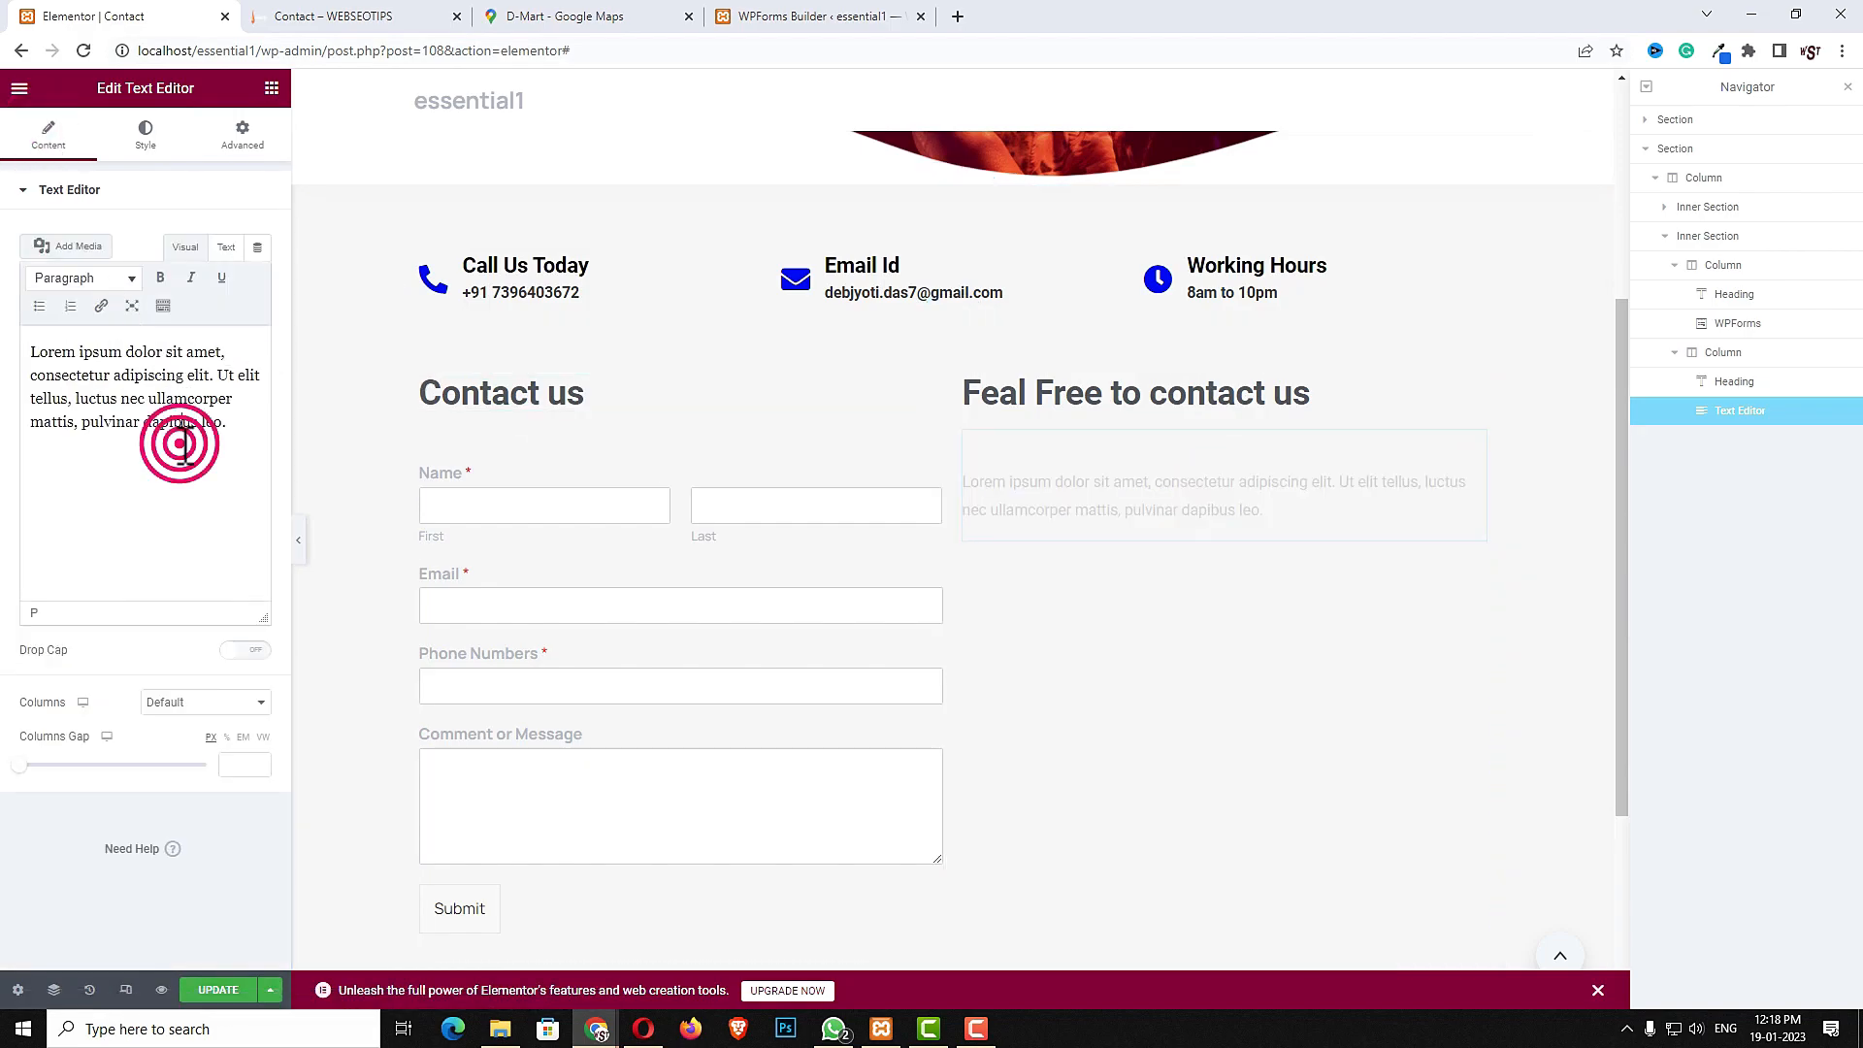
click(226, 247)
click(233, 404)
key(ctrl+a)
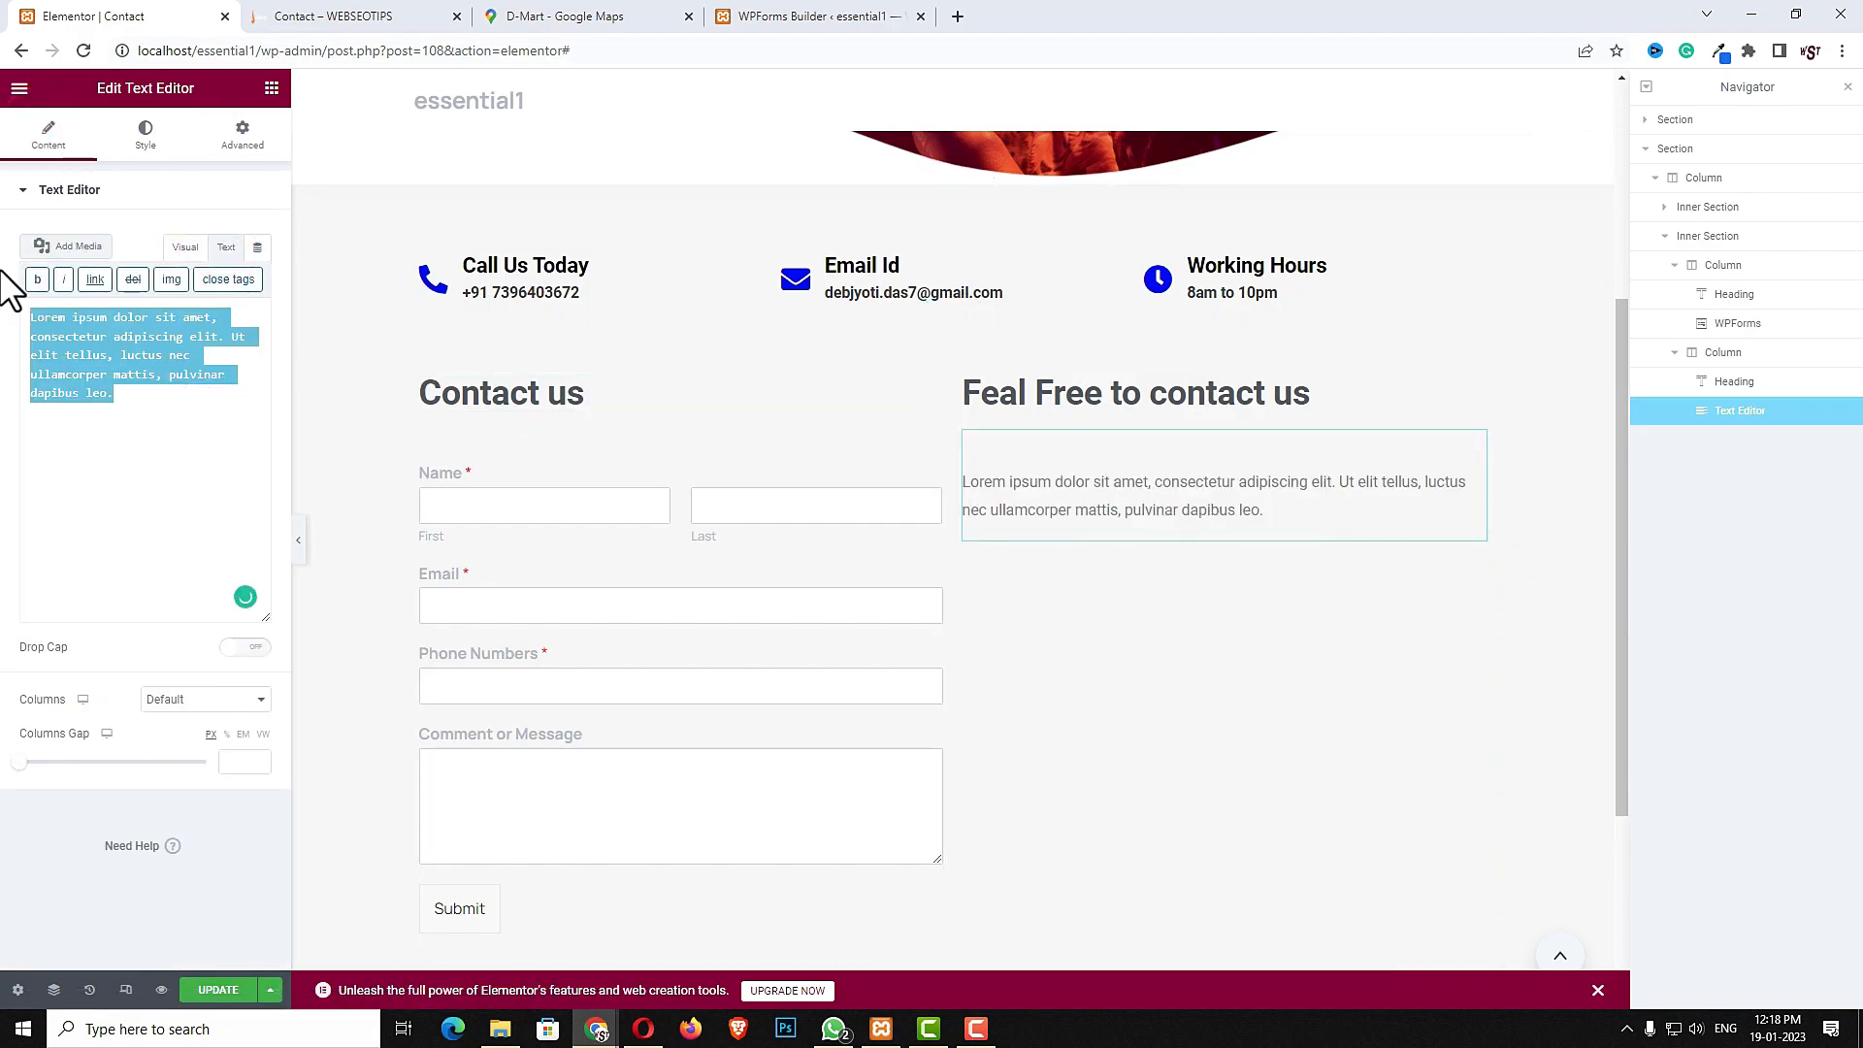
key(BackSpace)
key(ctrl+v)
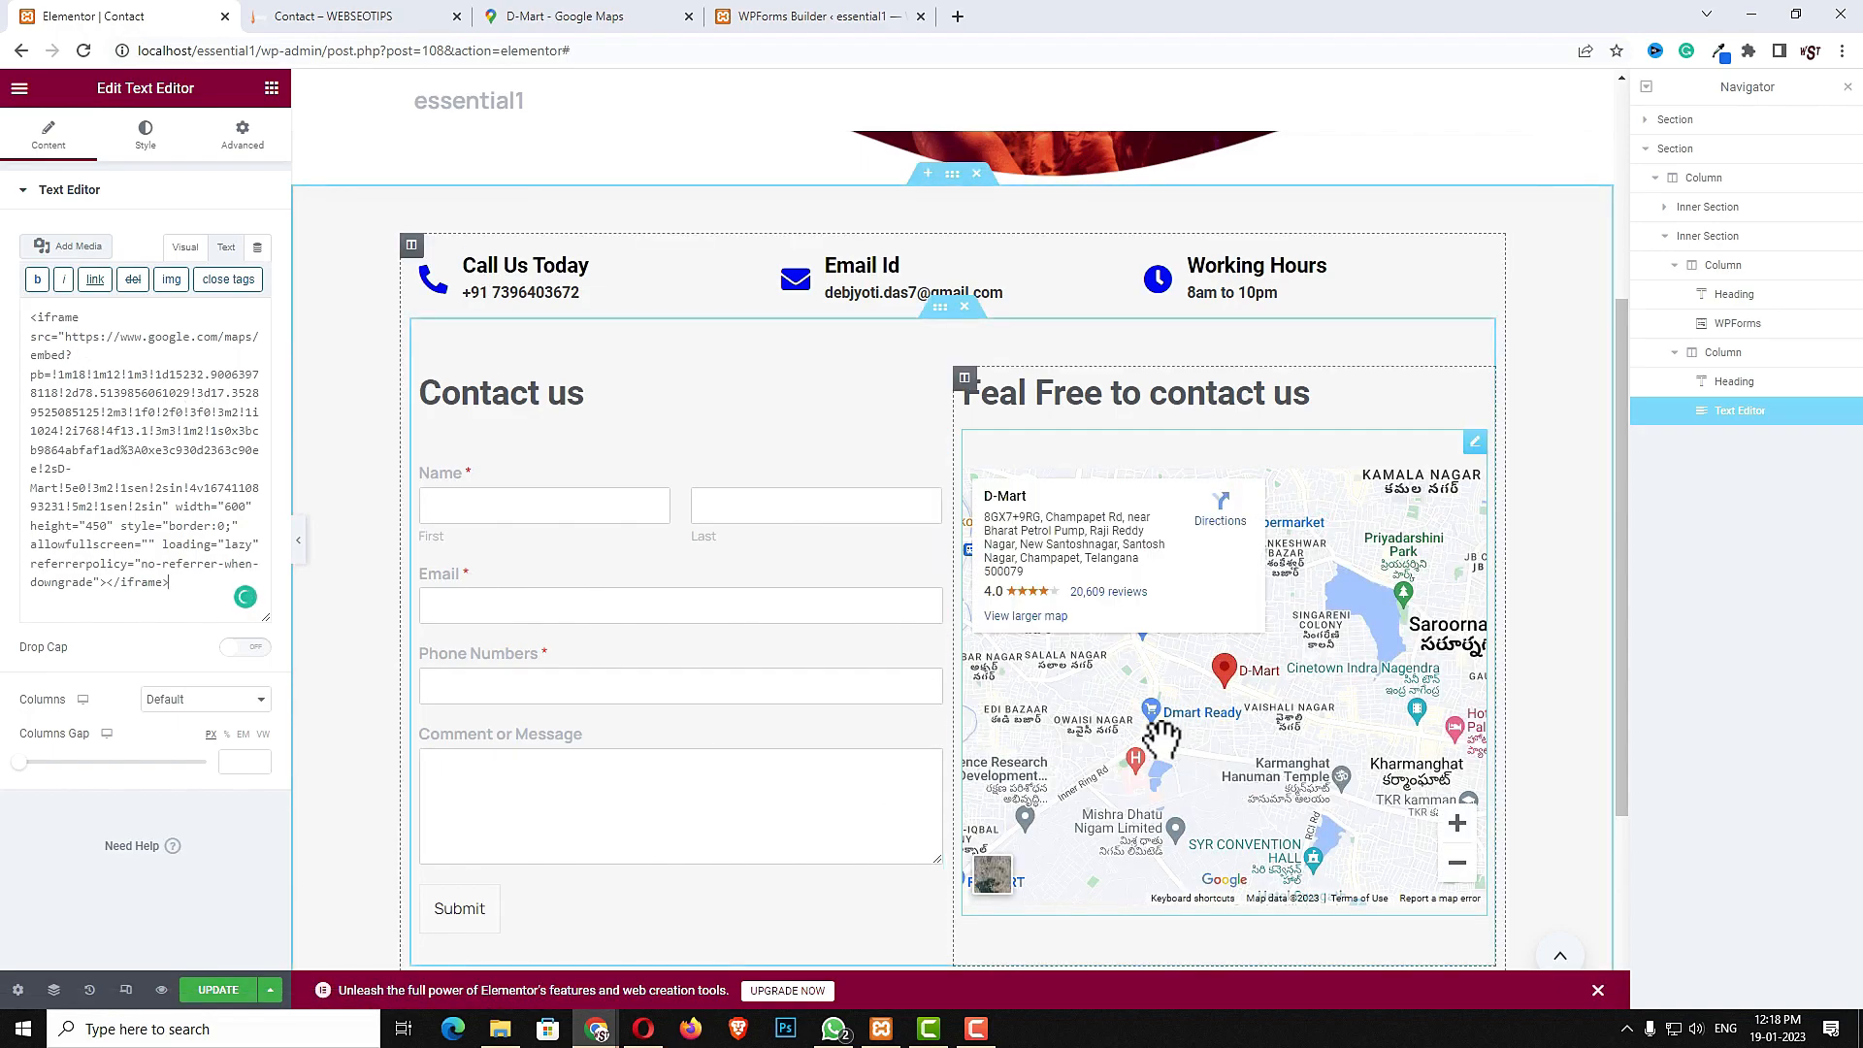
- Preview the contact section in the tablet and mobile responsive views
scroll(1240, 748, down, 3)
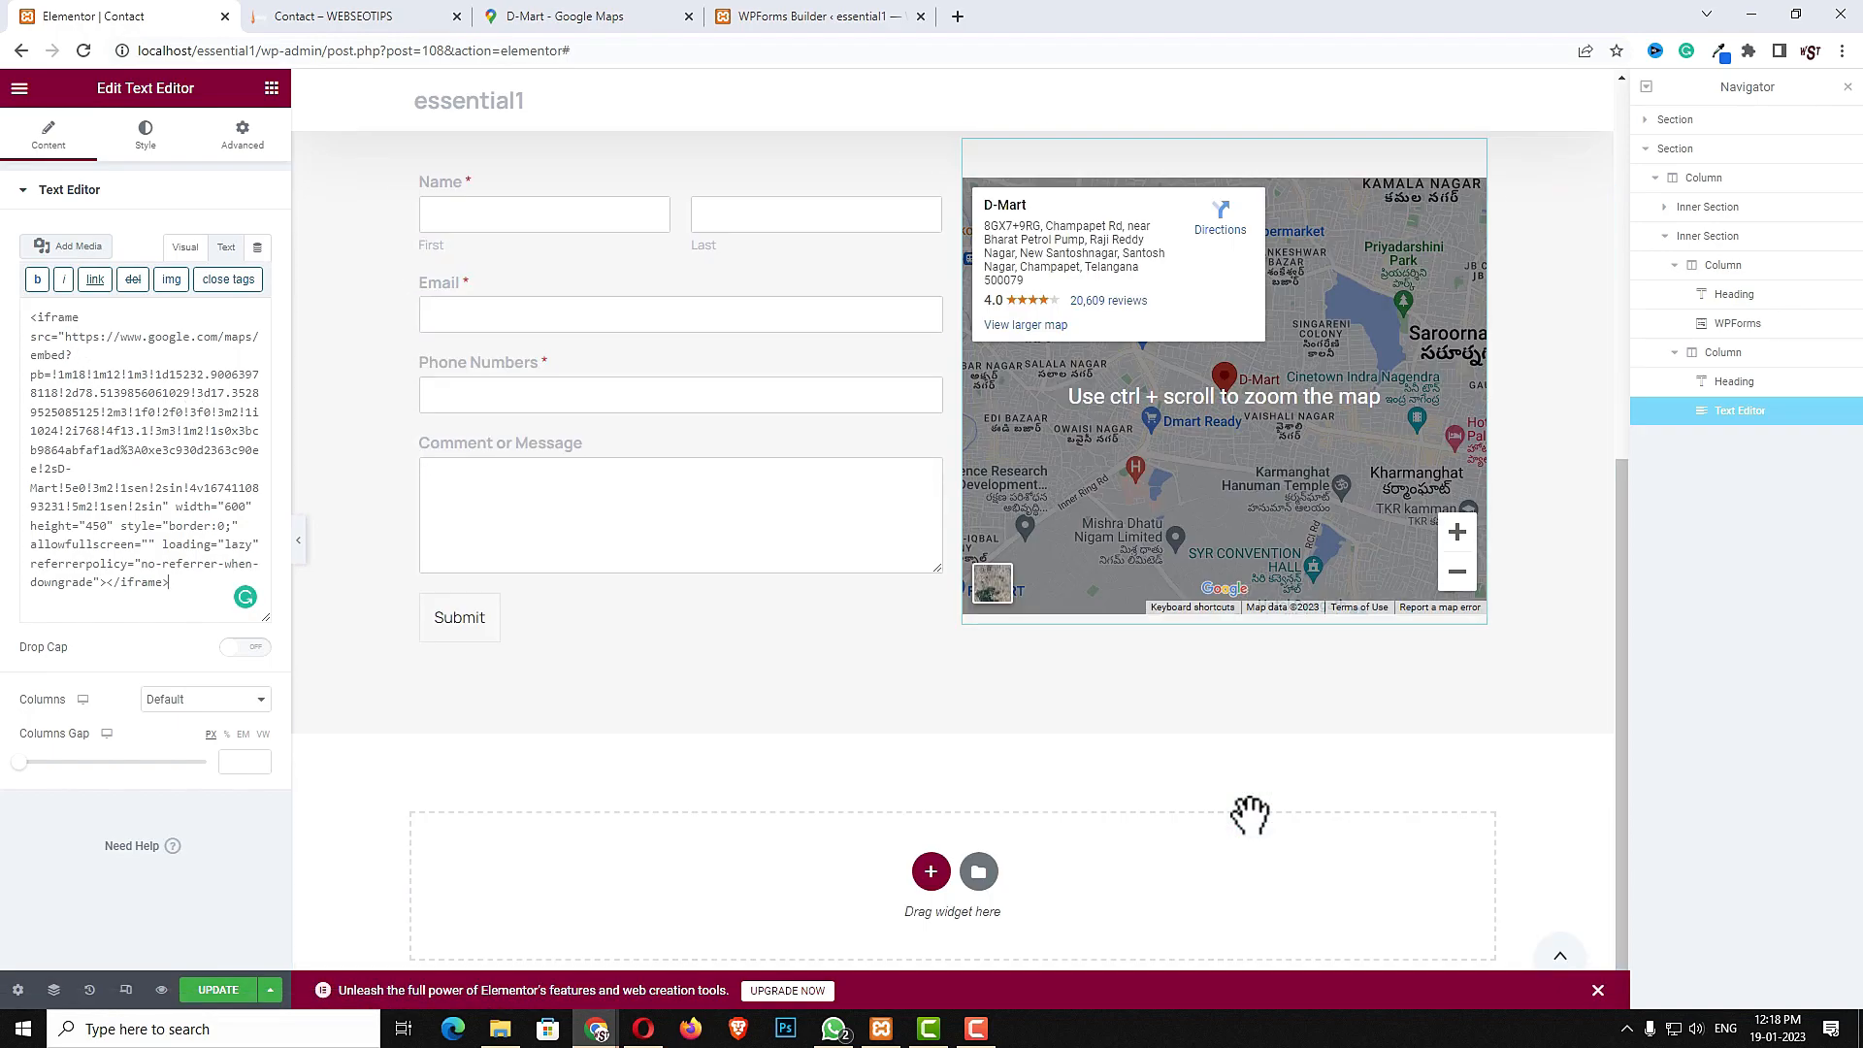
click(217, 990)
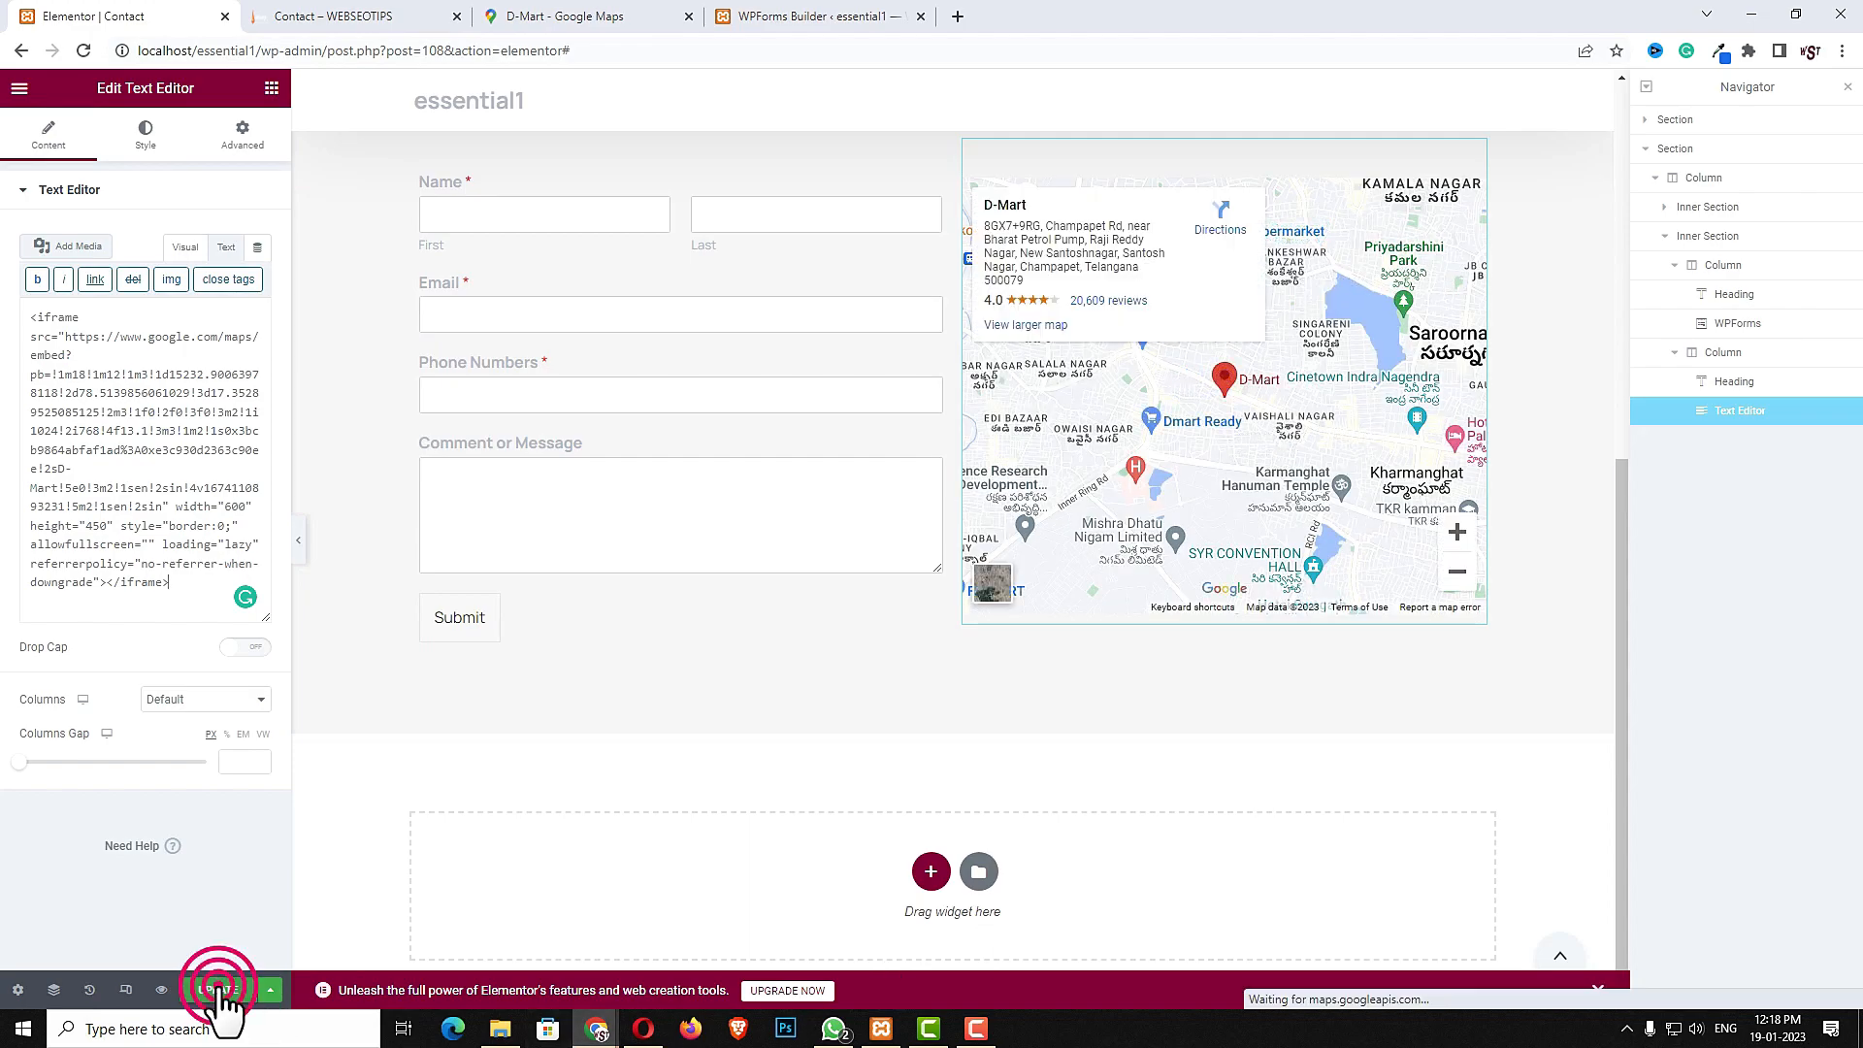
click(125, 990)
click(875, 89)
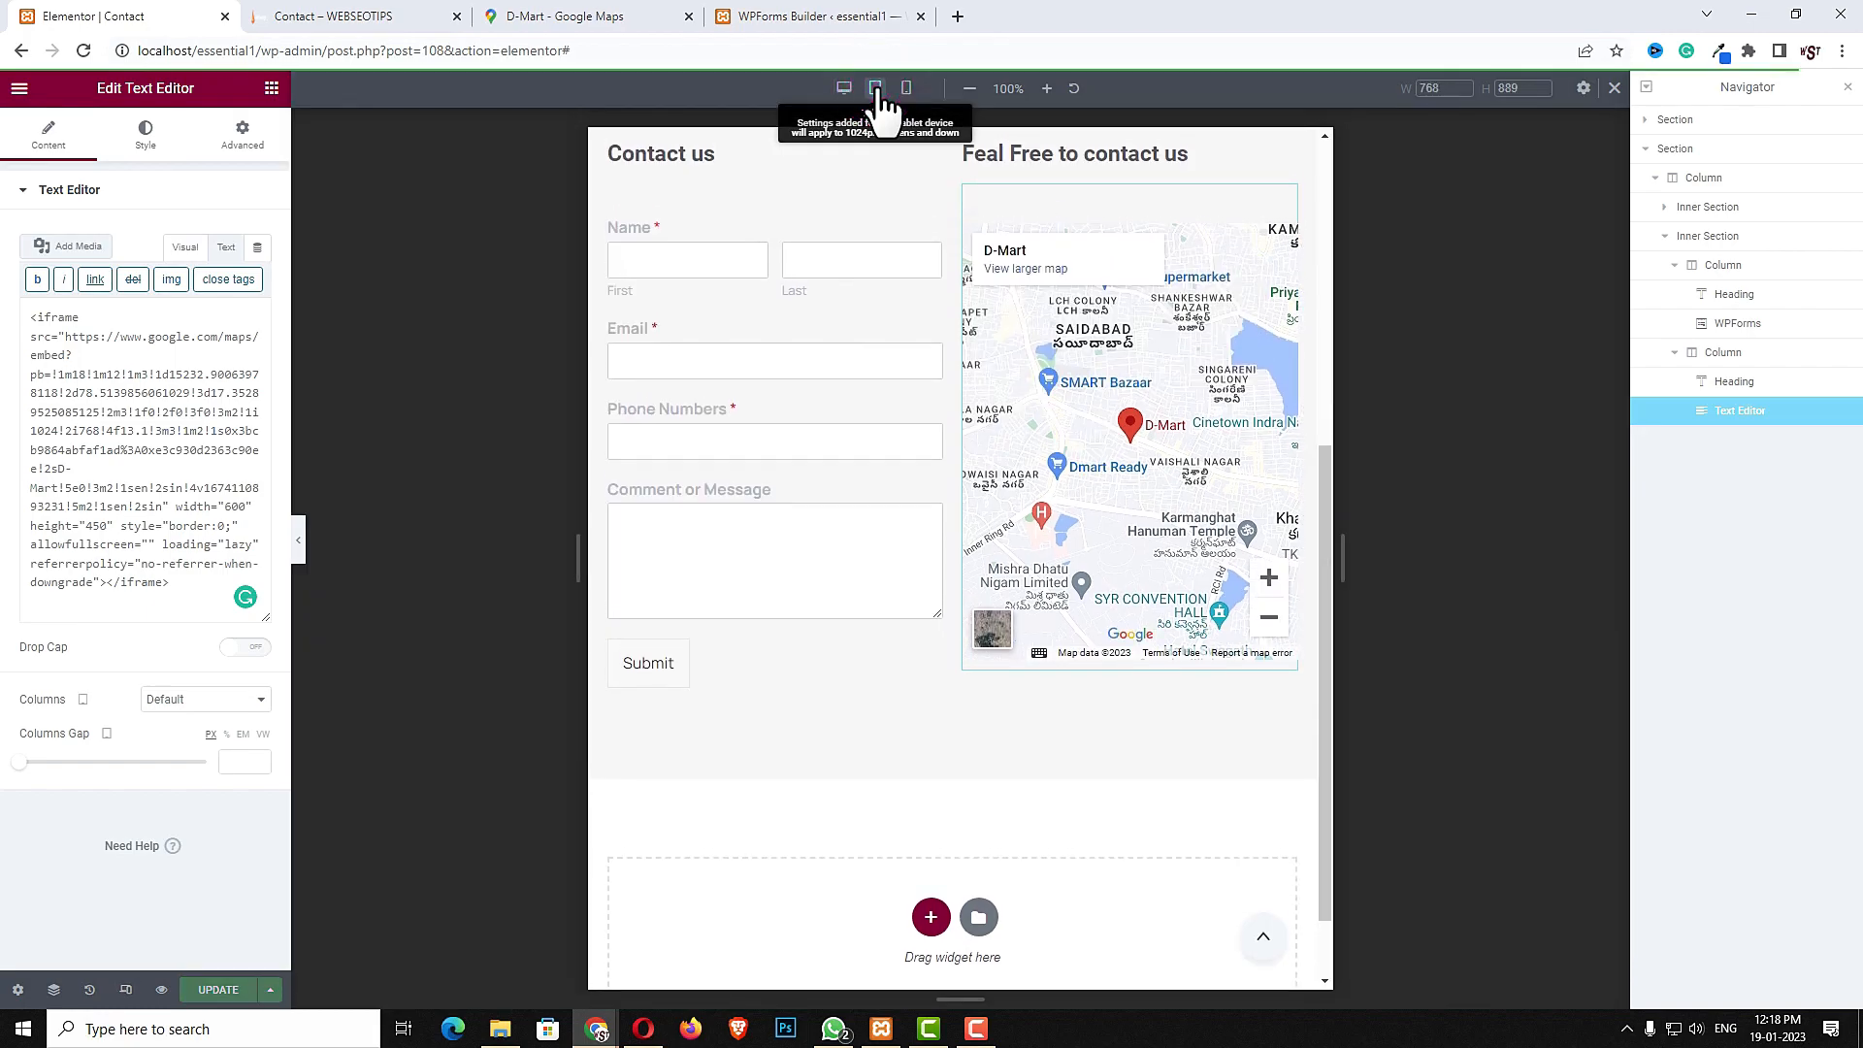
scroll(1141, 732, up, 4)
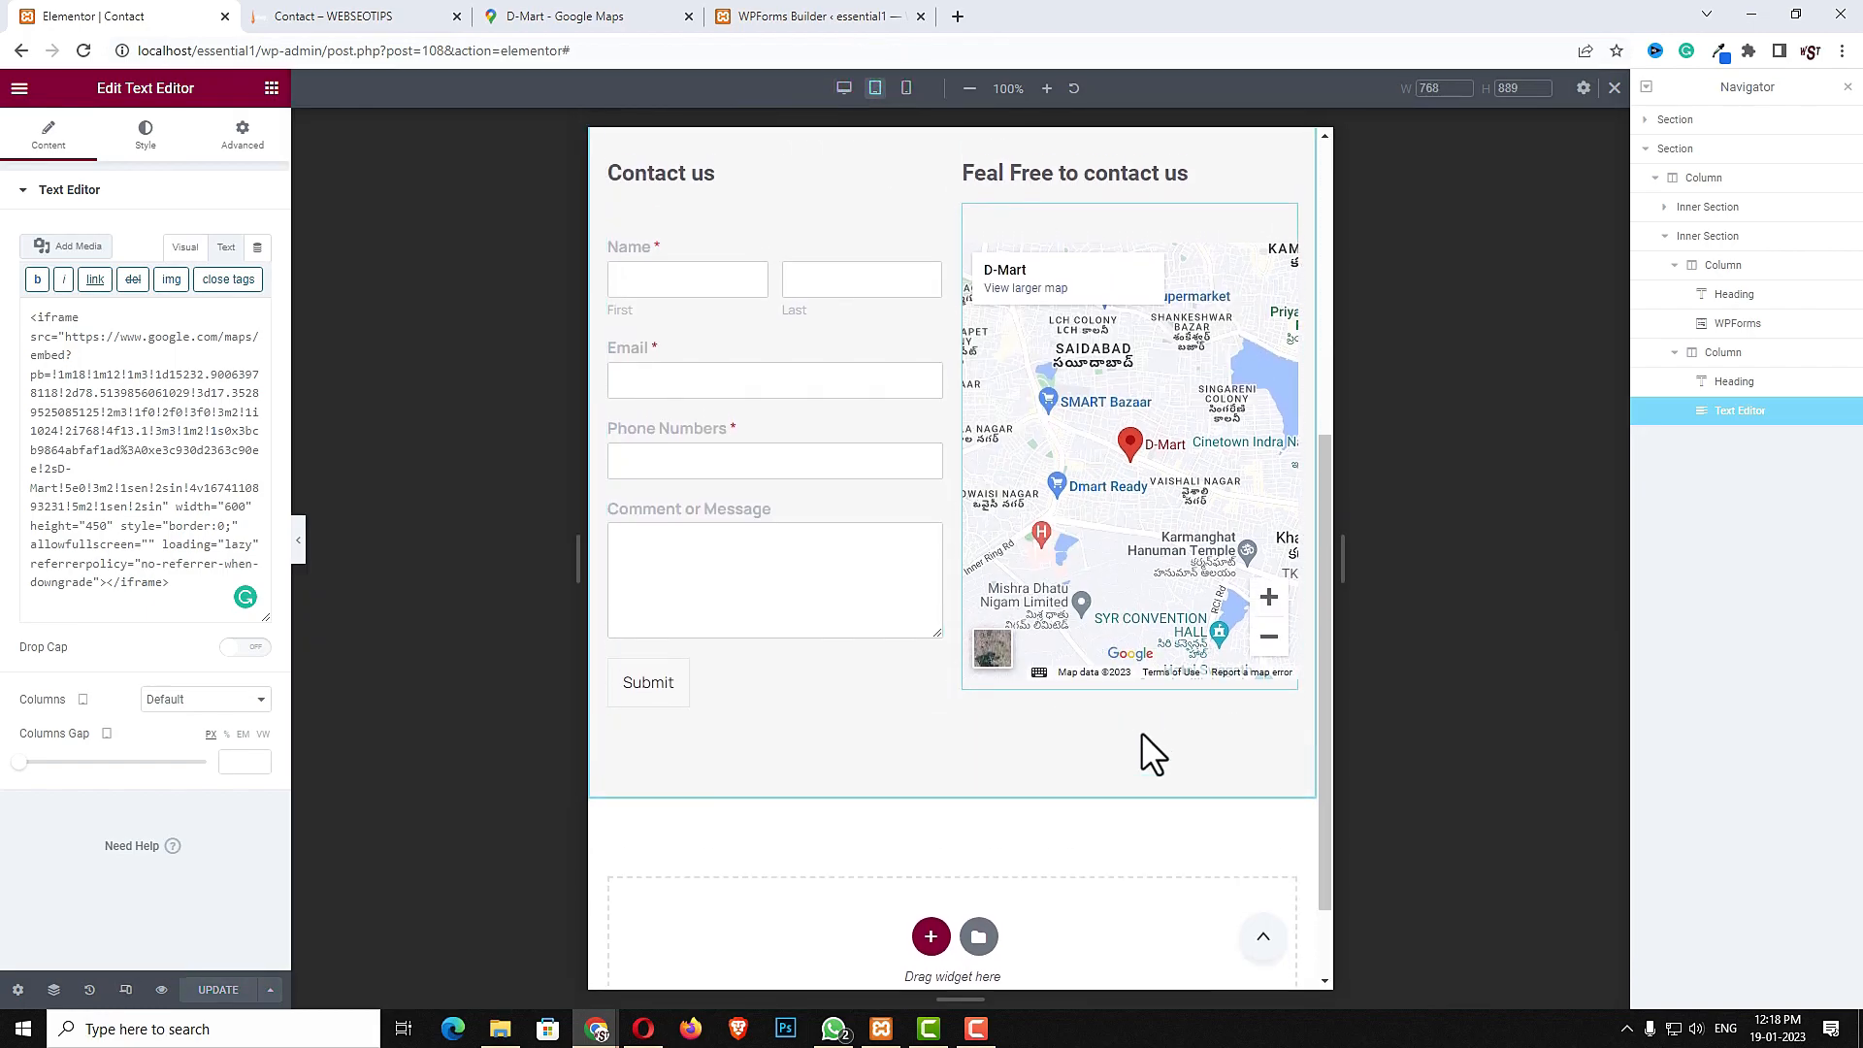
click(907, 88)
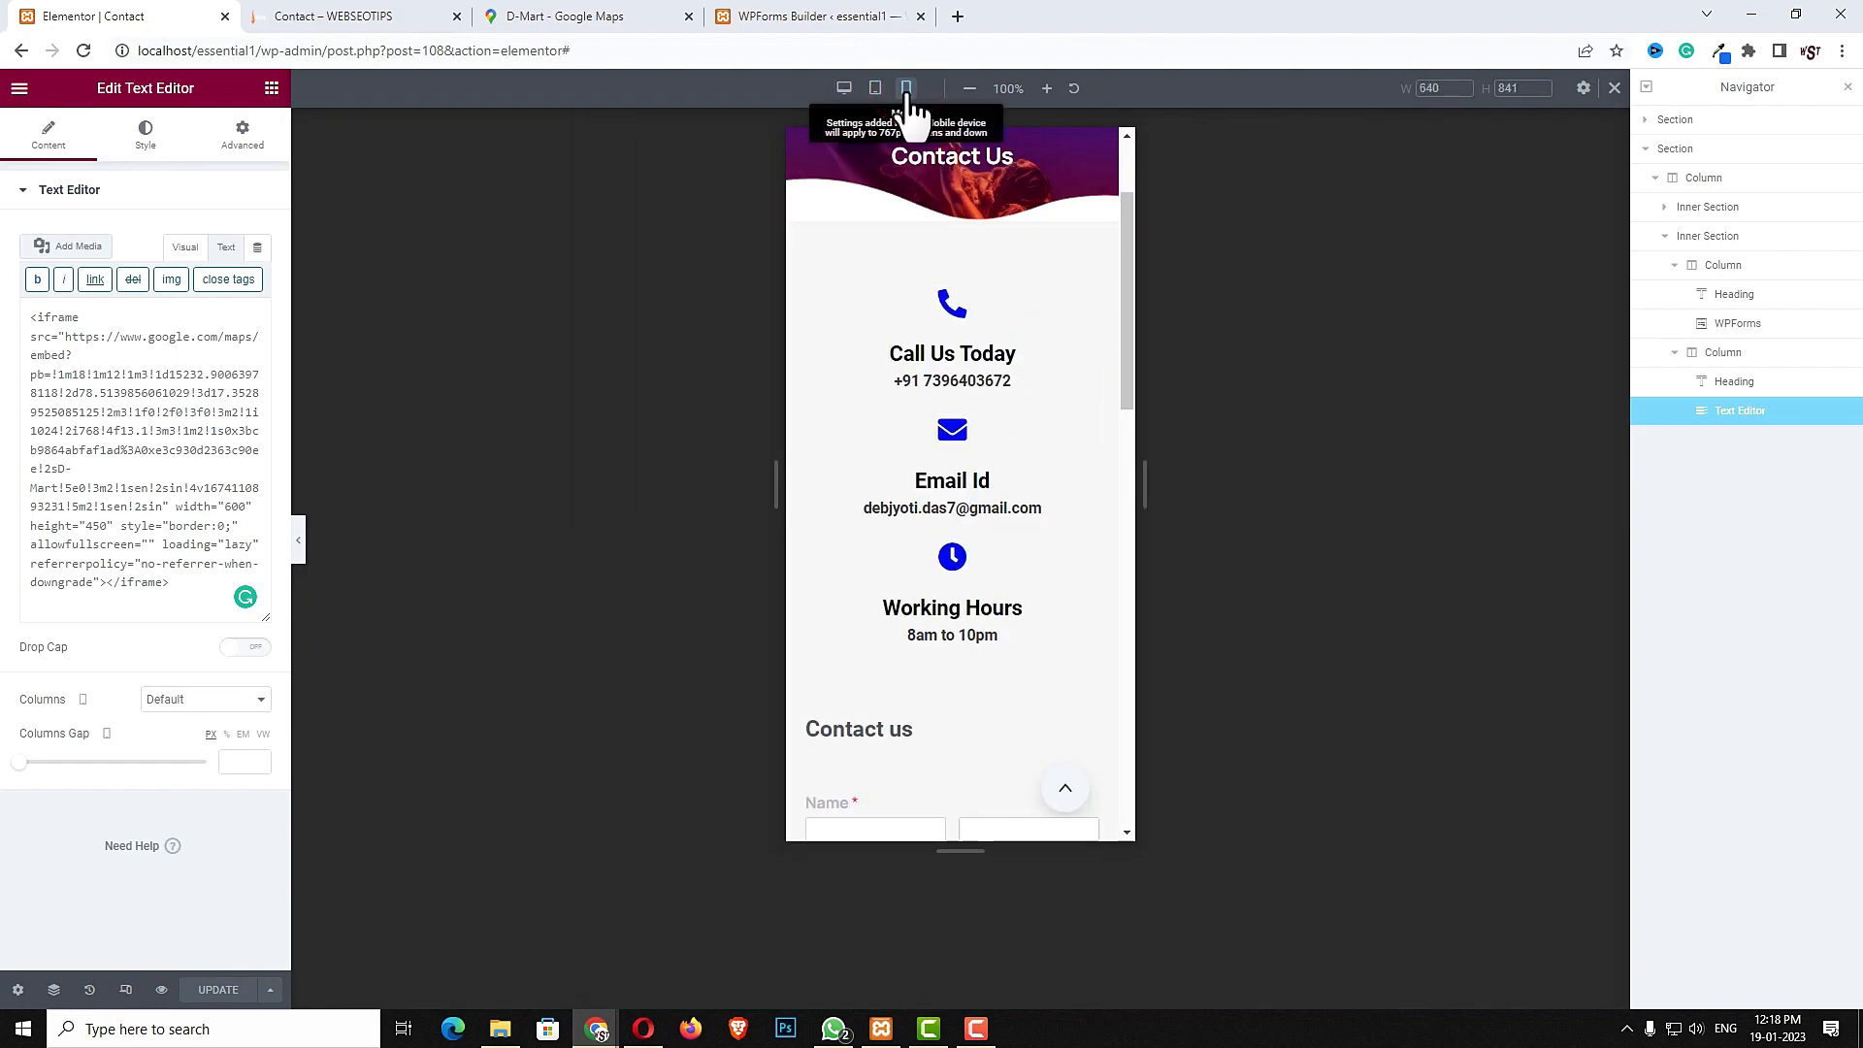
scroll(1013, 637, down, 10)
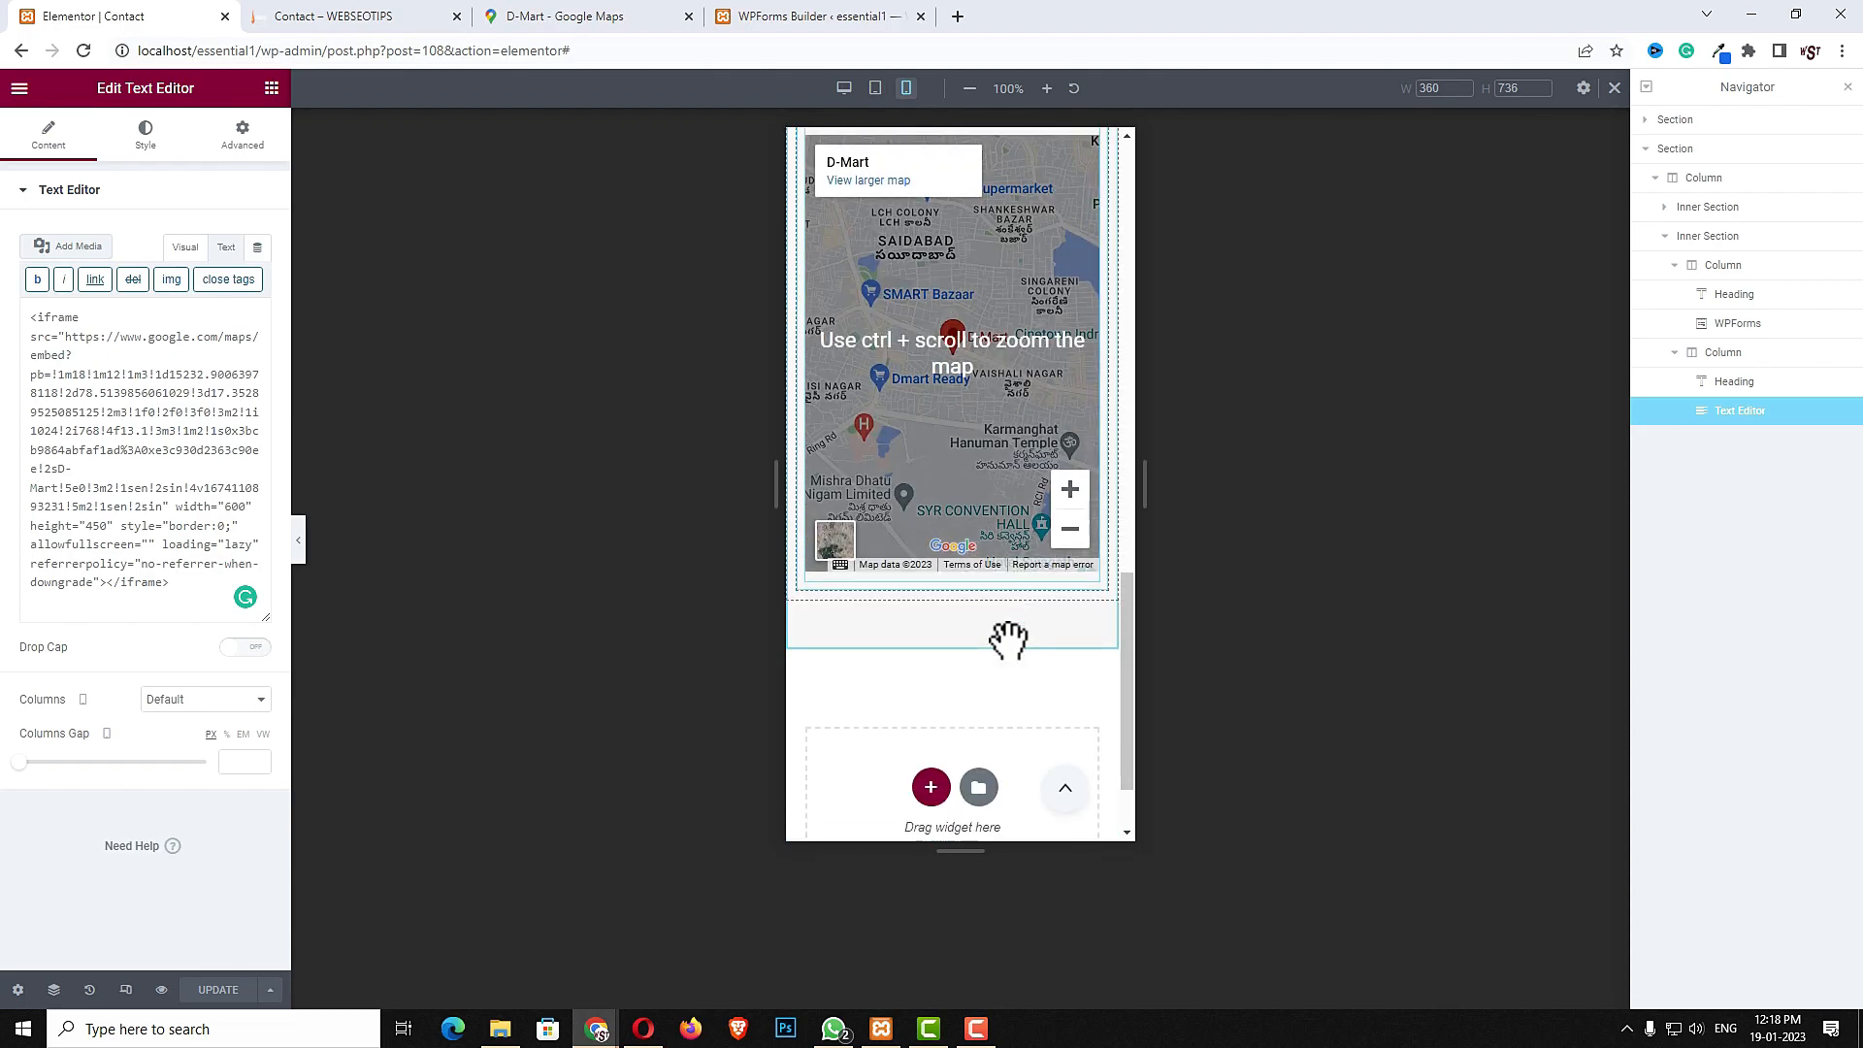
- Exit the editor and create and publish a new page titled "Blog"
click(20, 88)
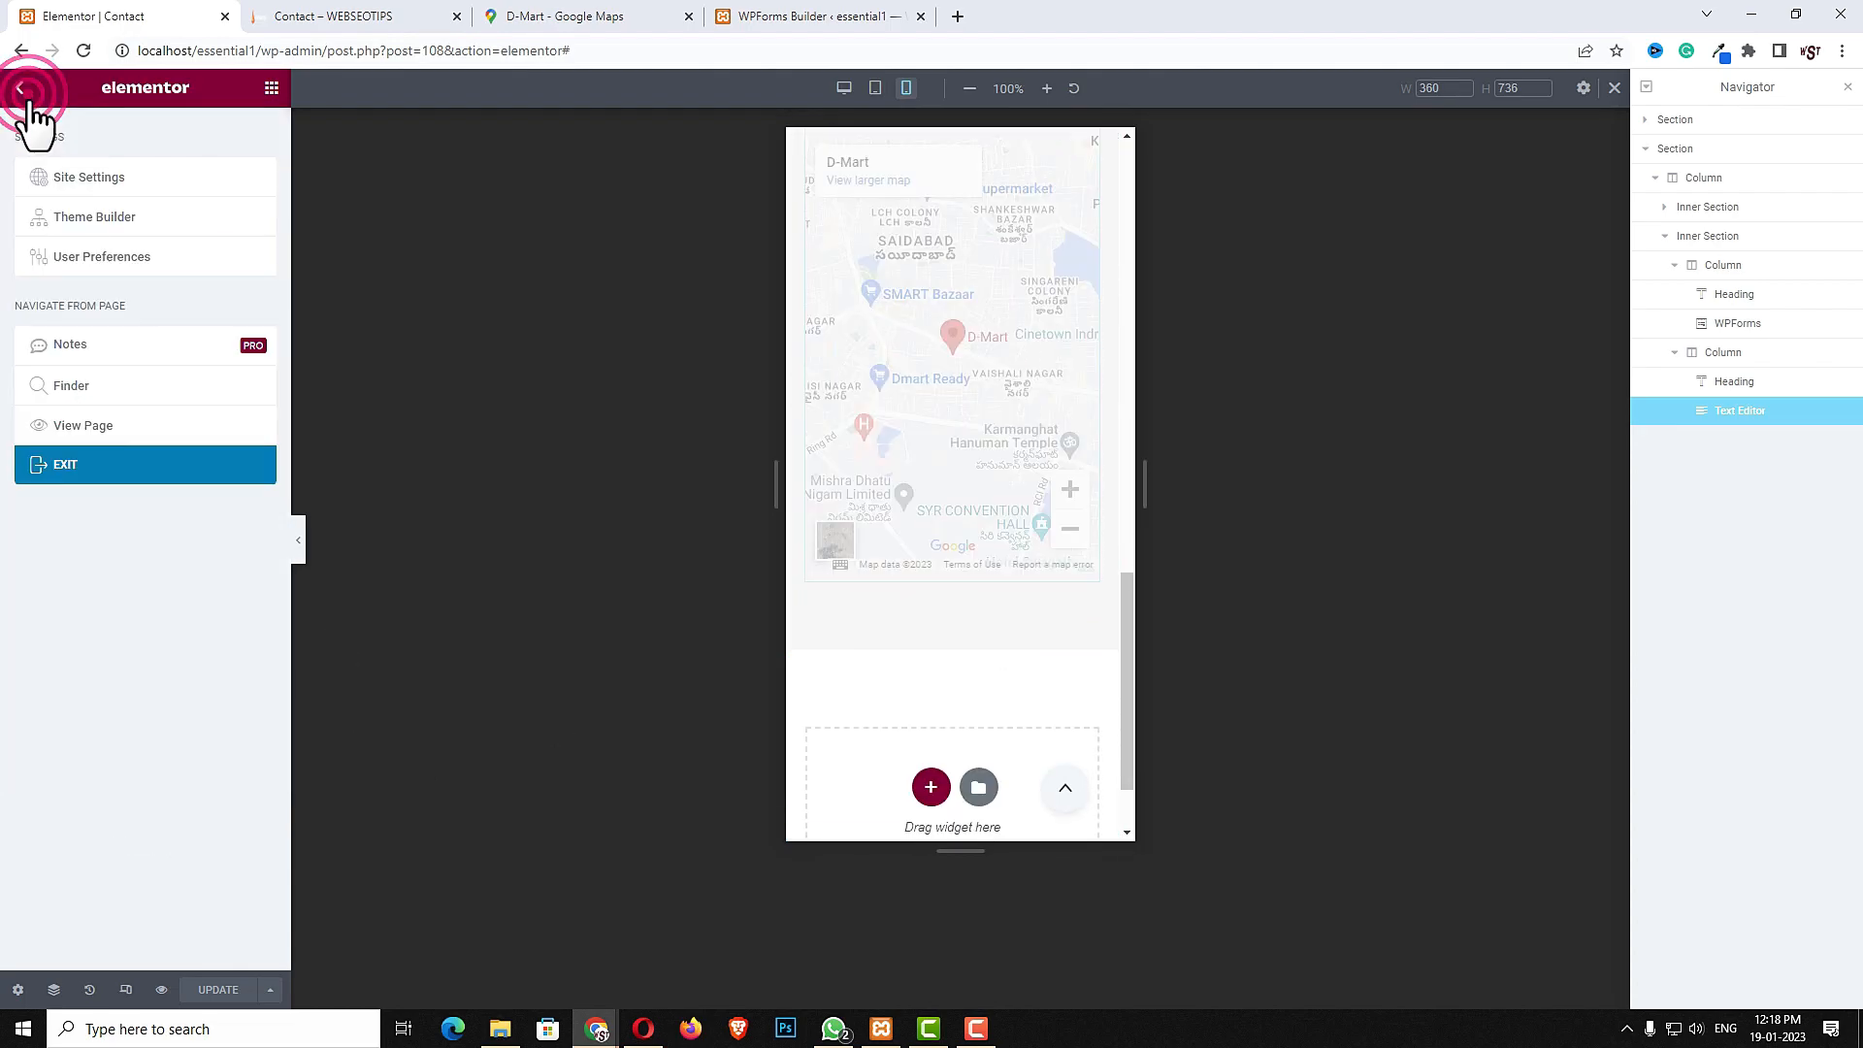
click(65, 467)
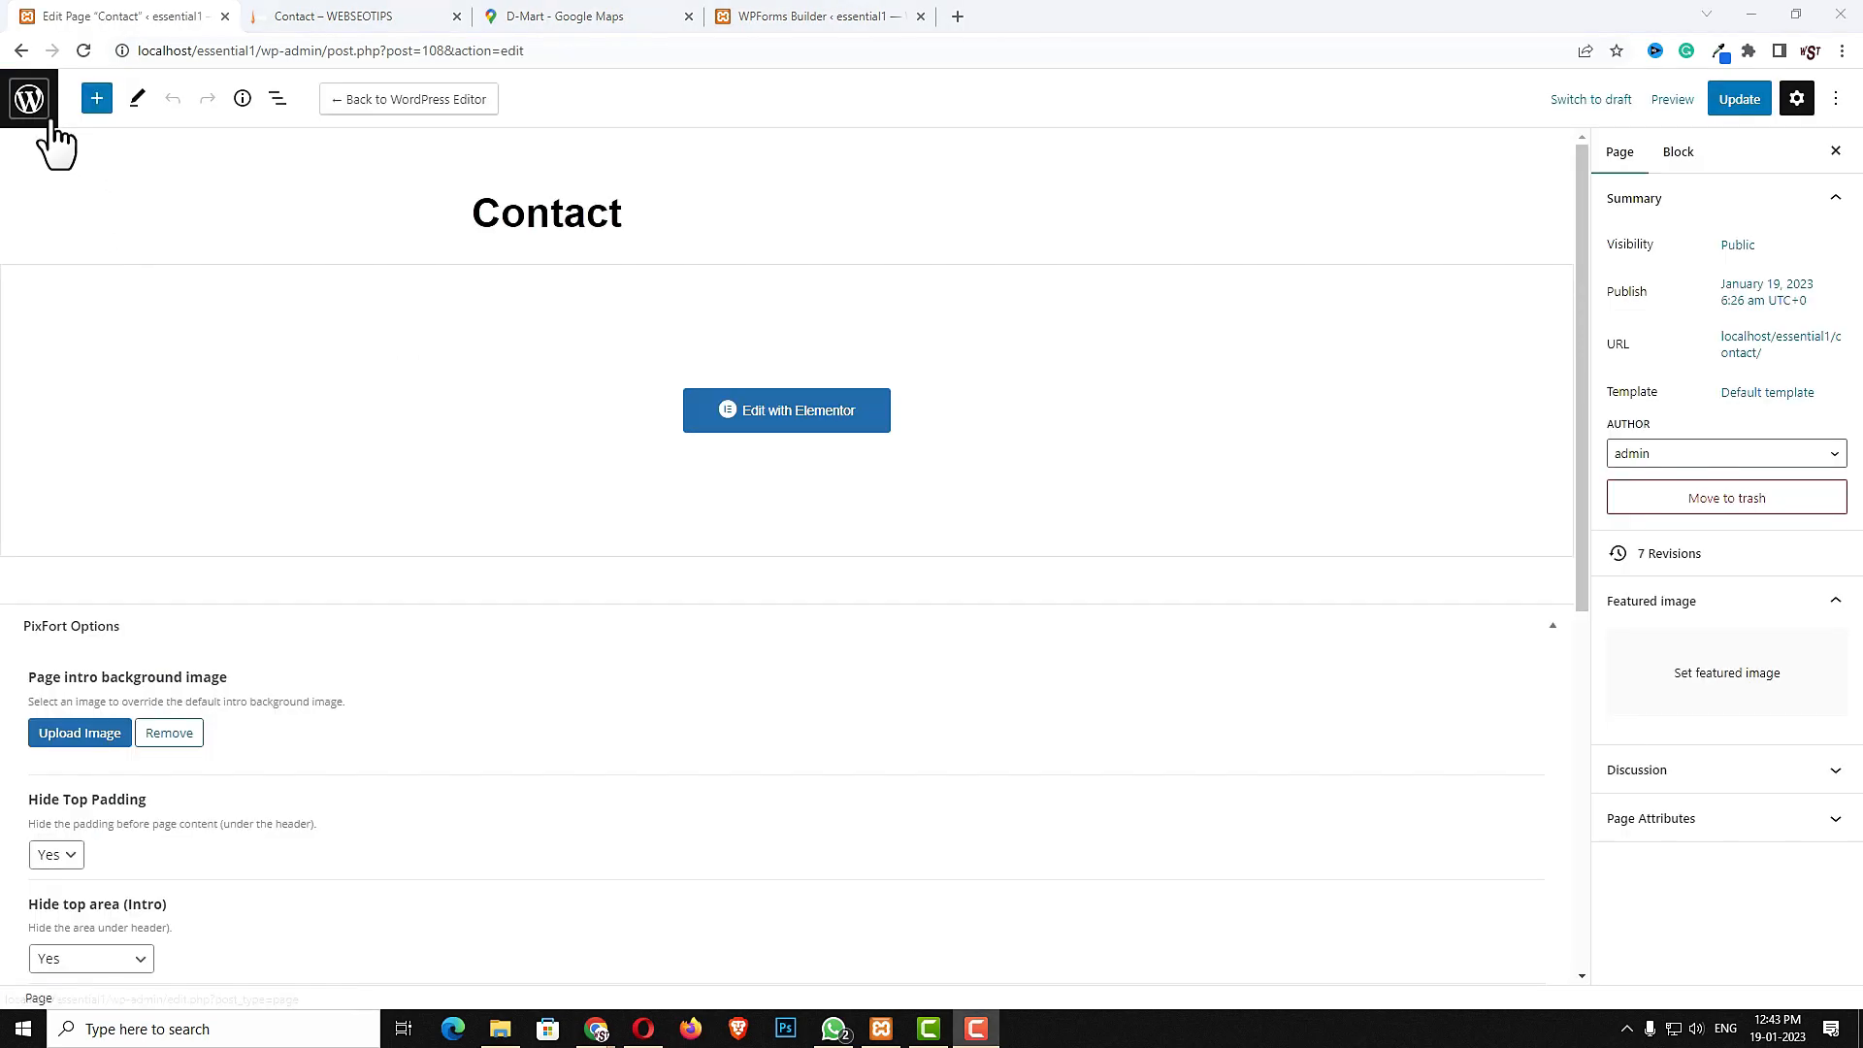
click(39, 108)
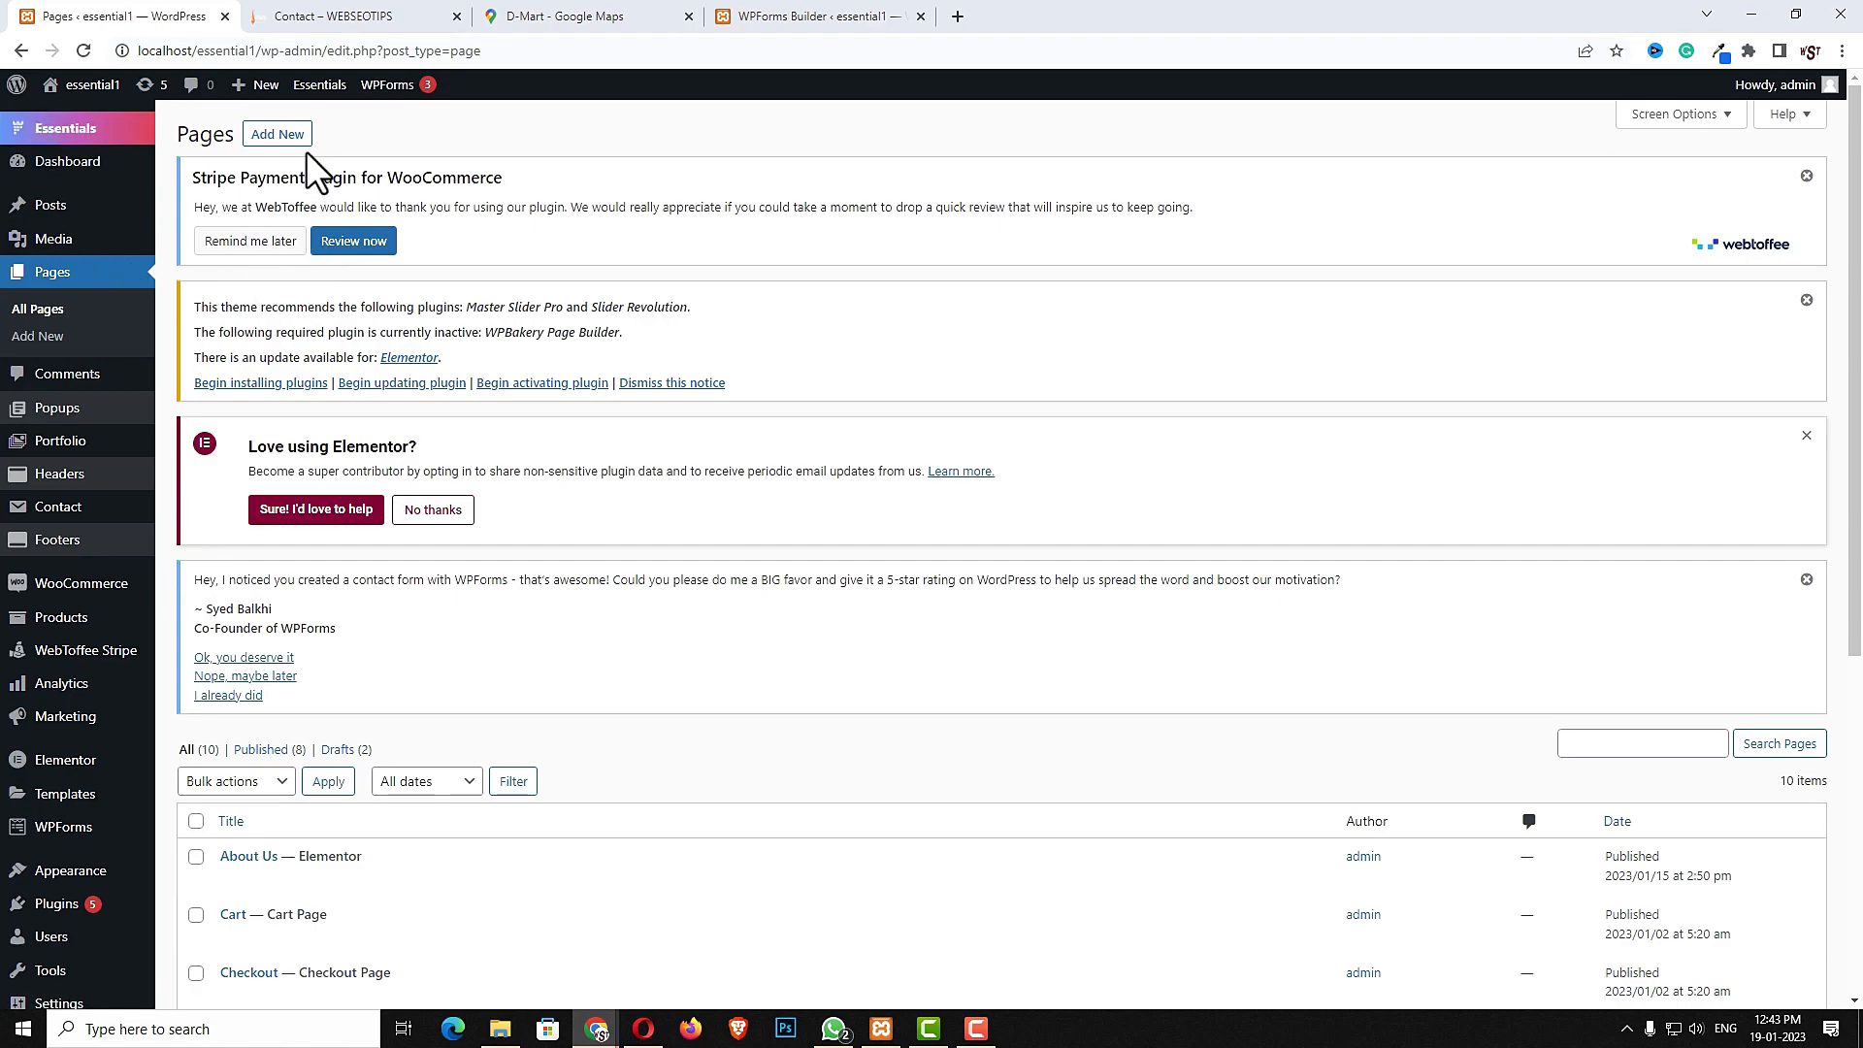
click(281, 138)
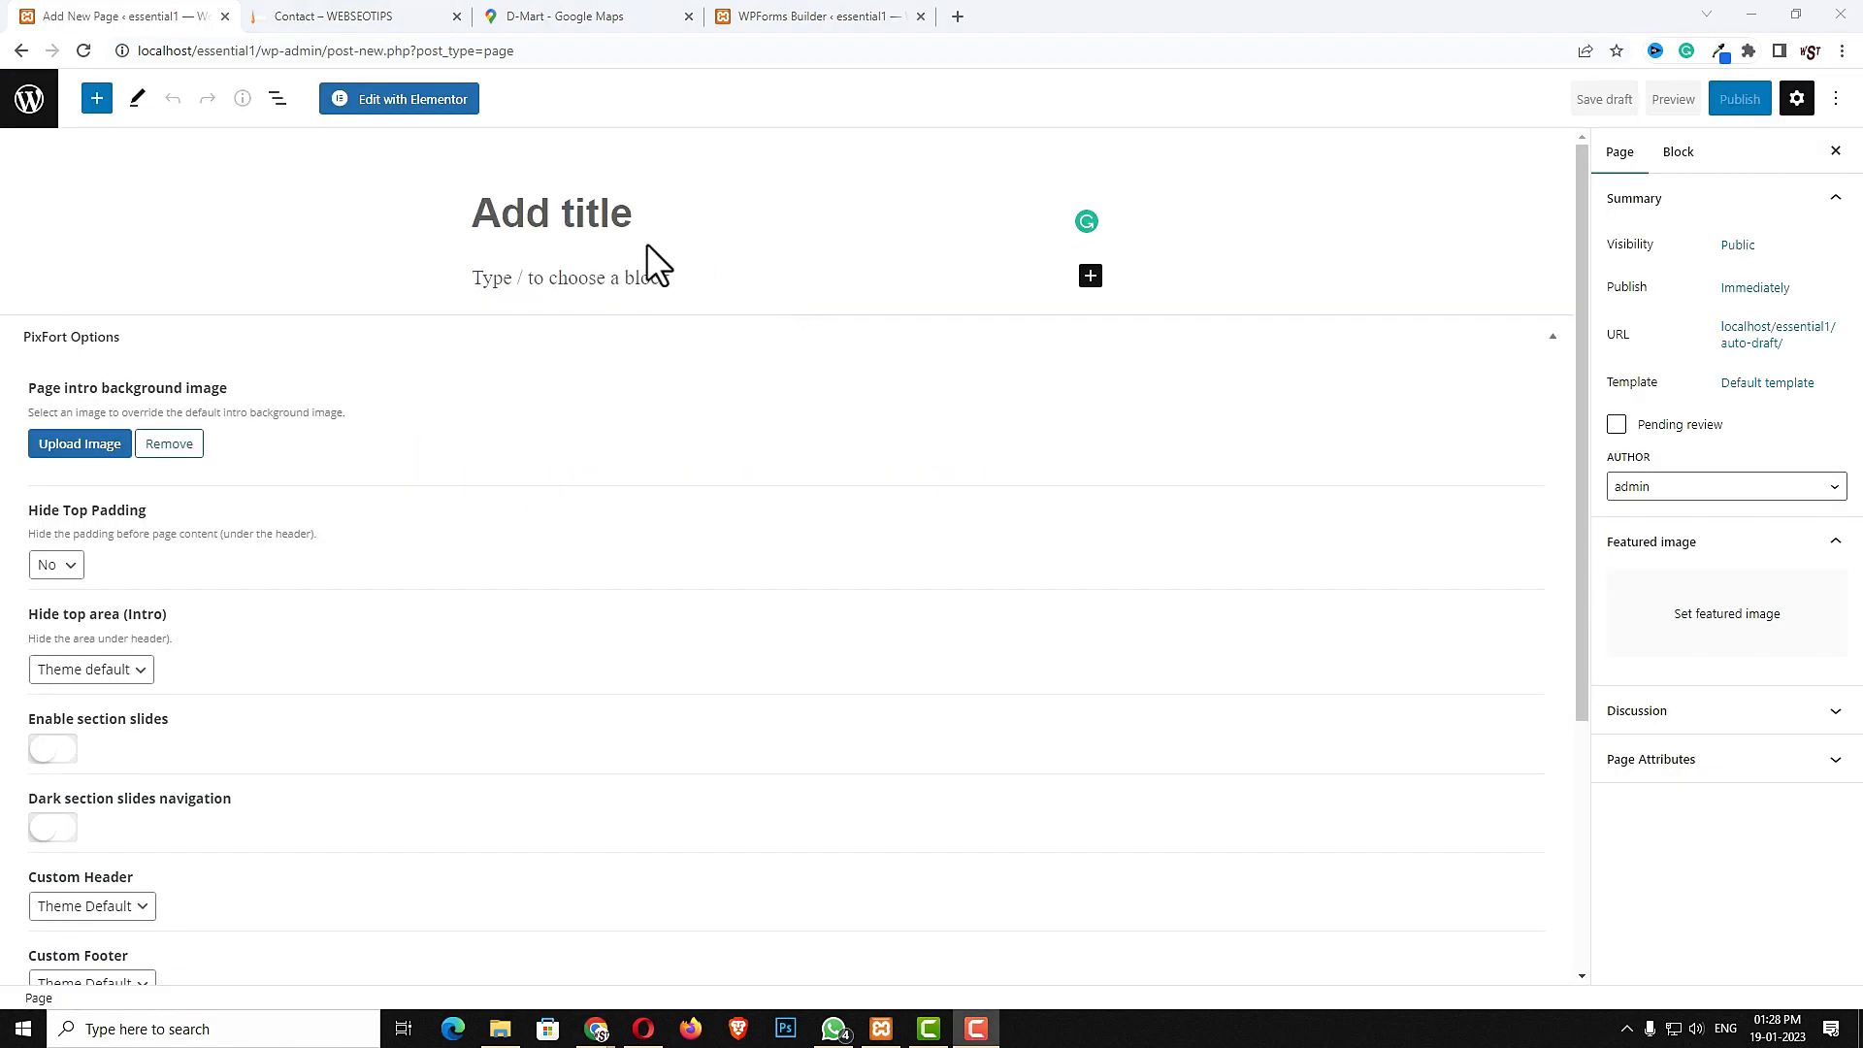
click(558, 214)
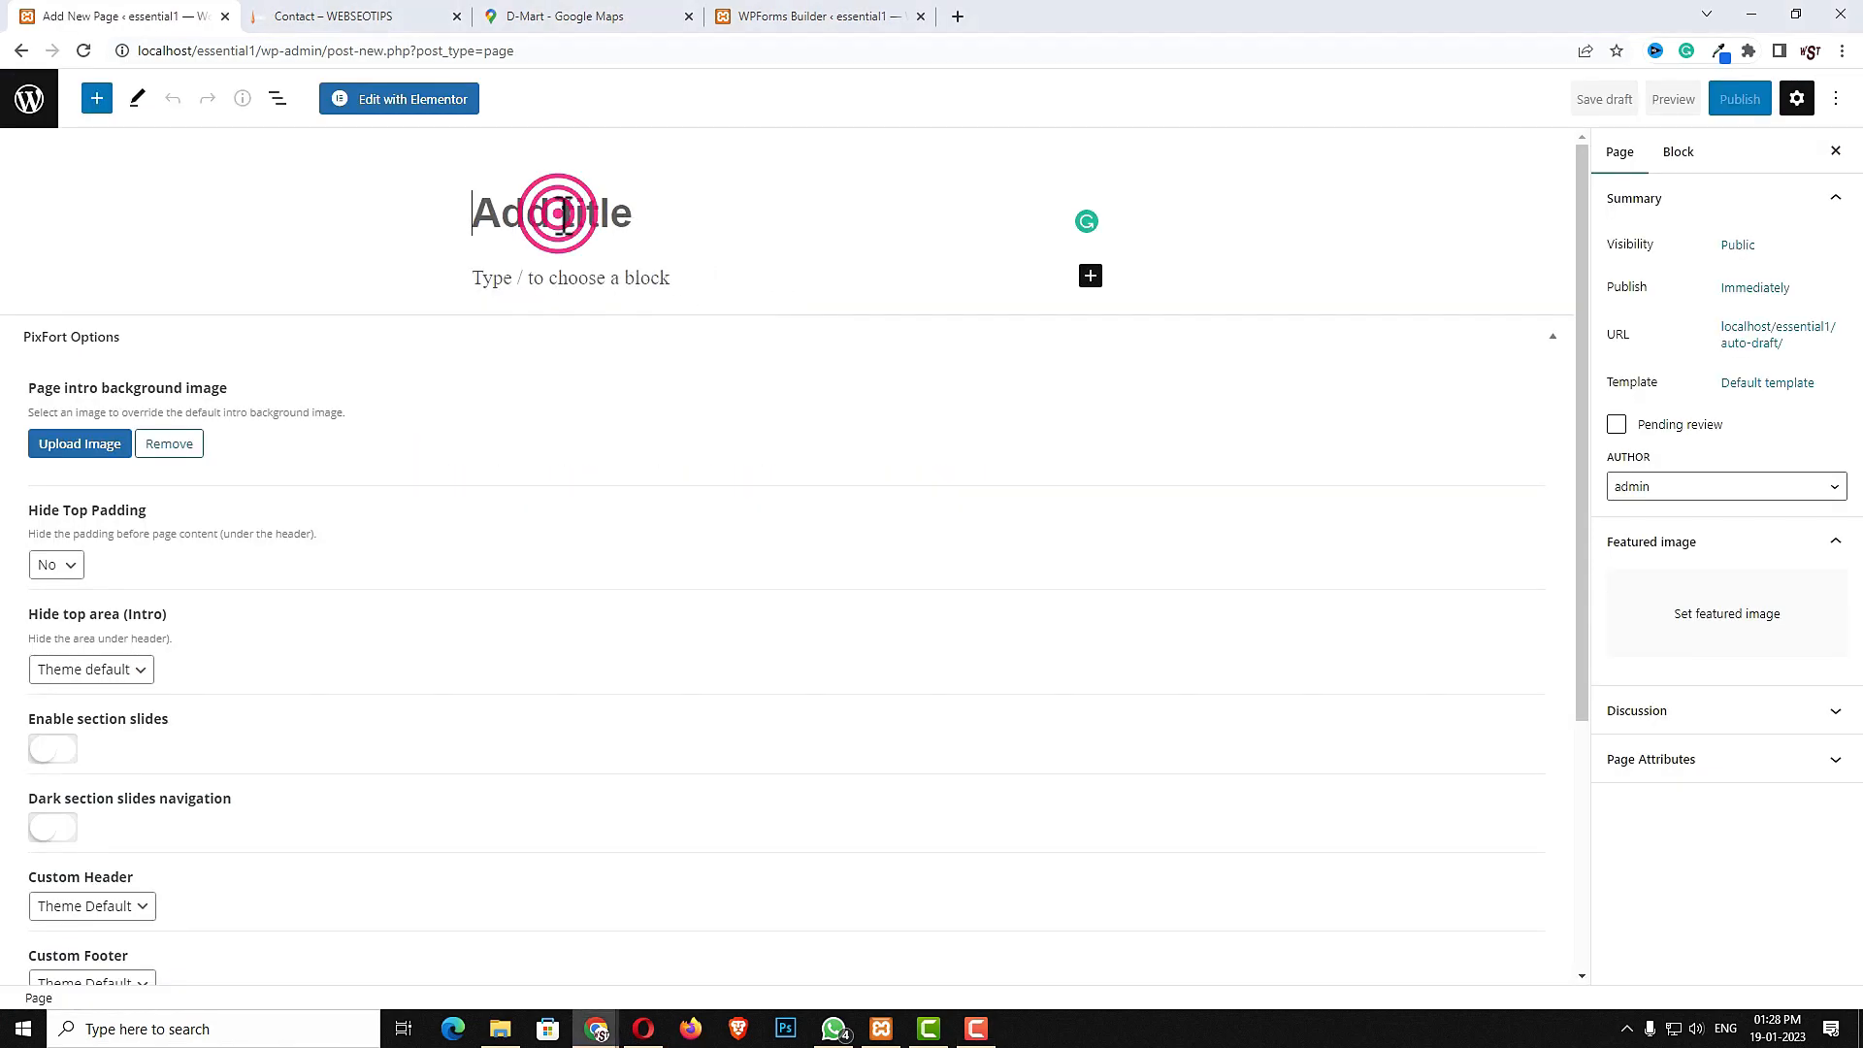
text(Blog)
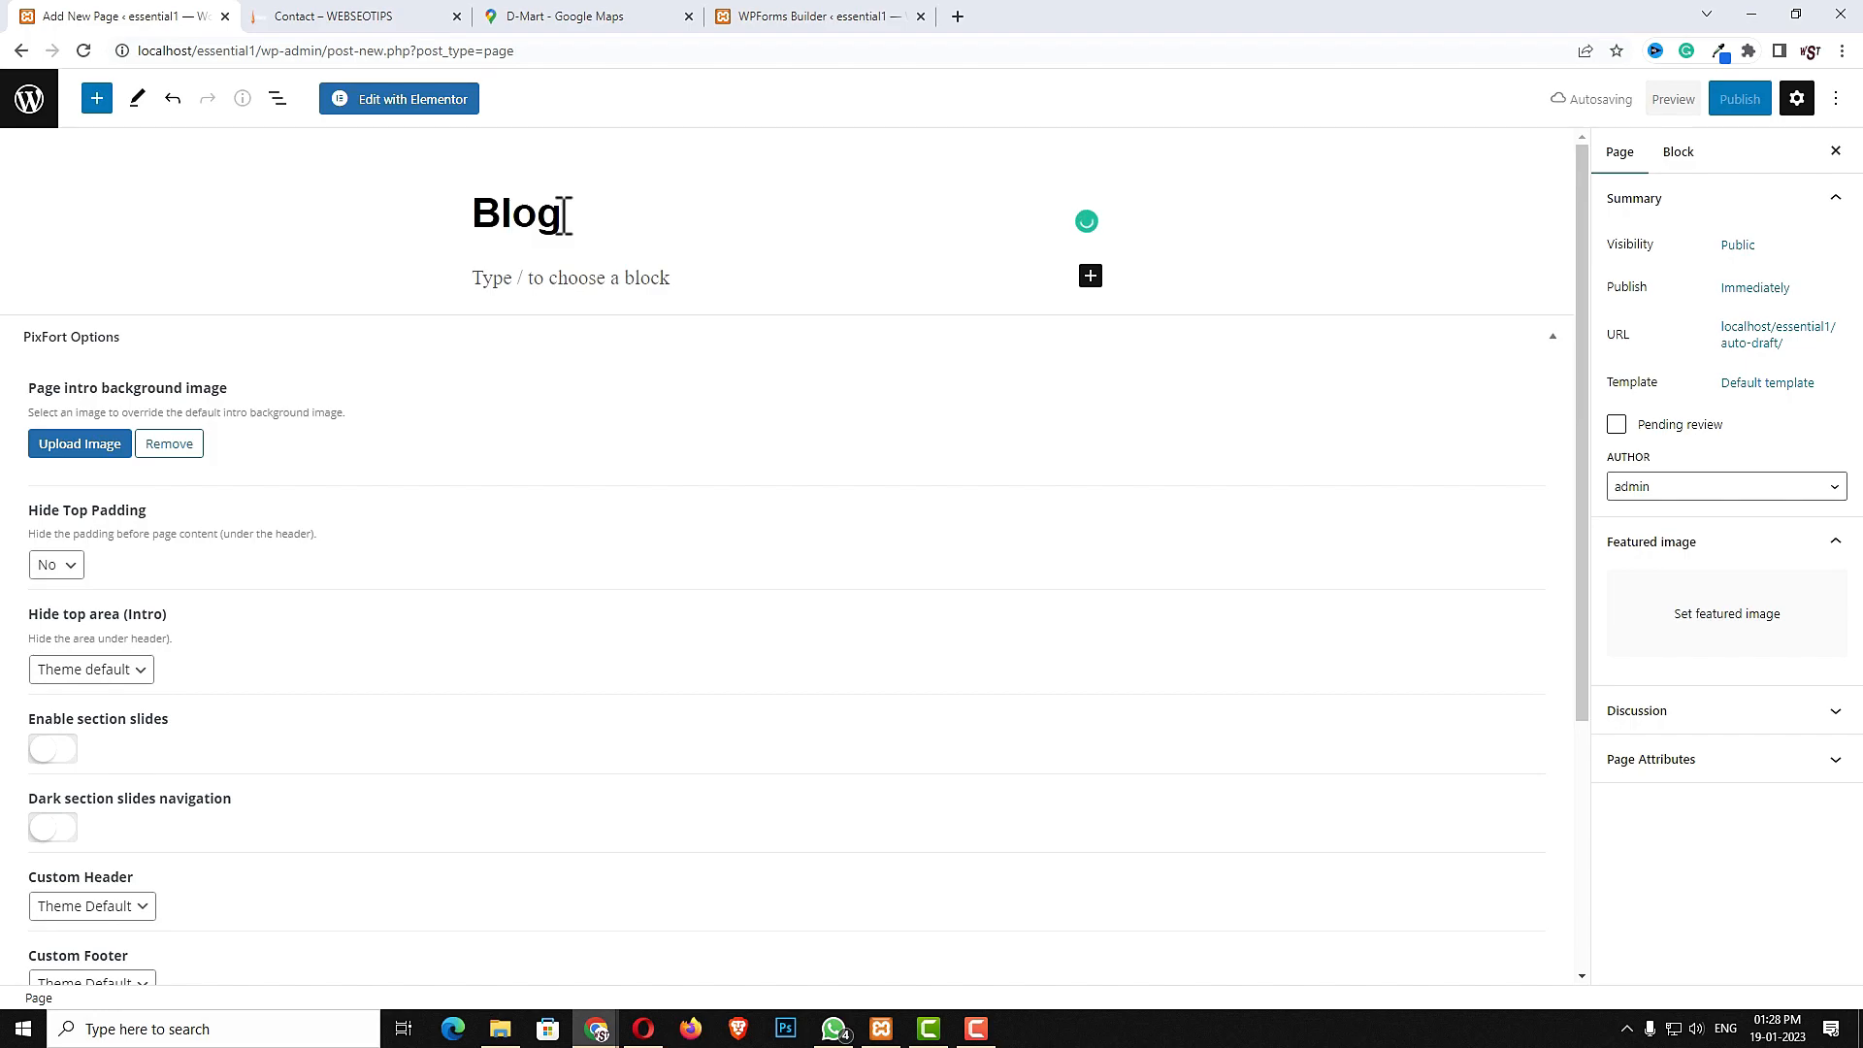
click(1747, 100)
click(1700, 101)
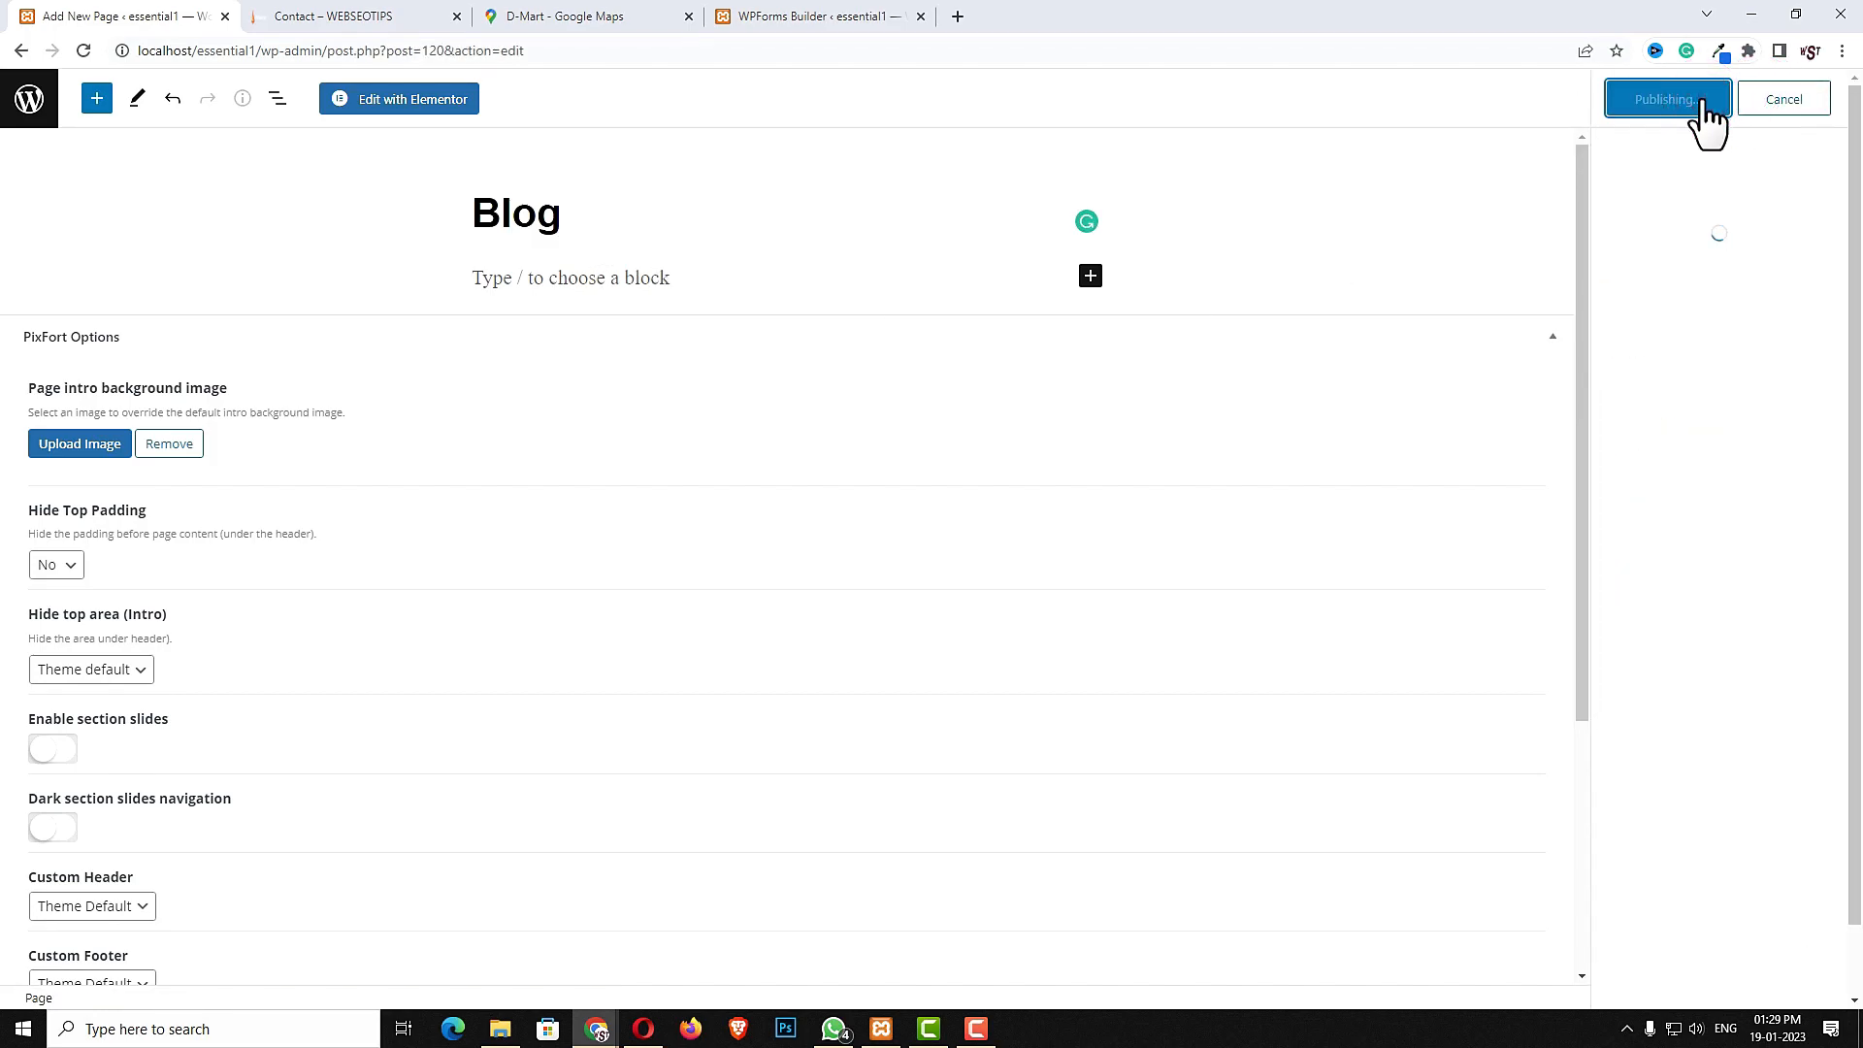
- In Reading Settings, use a static homepage with Home as homepage and Blog as posts page, and save
click(33, 101)
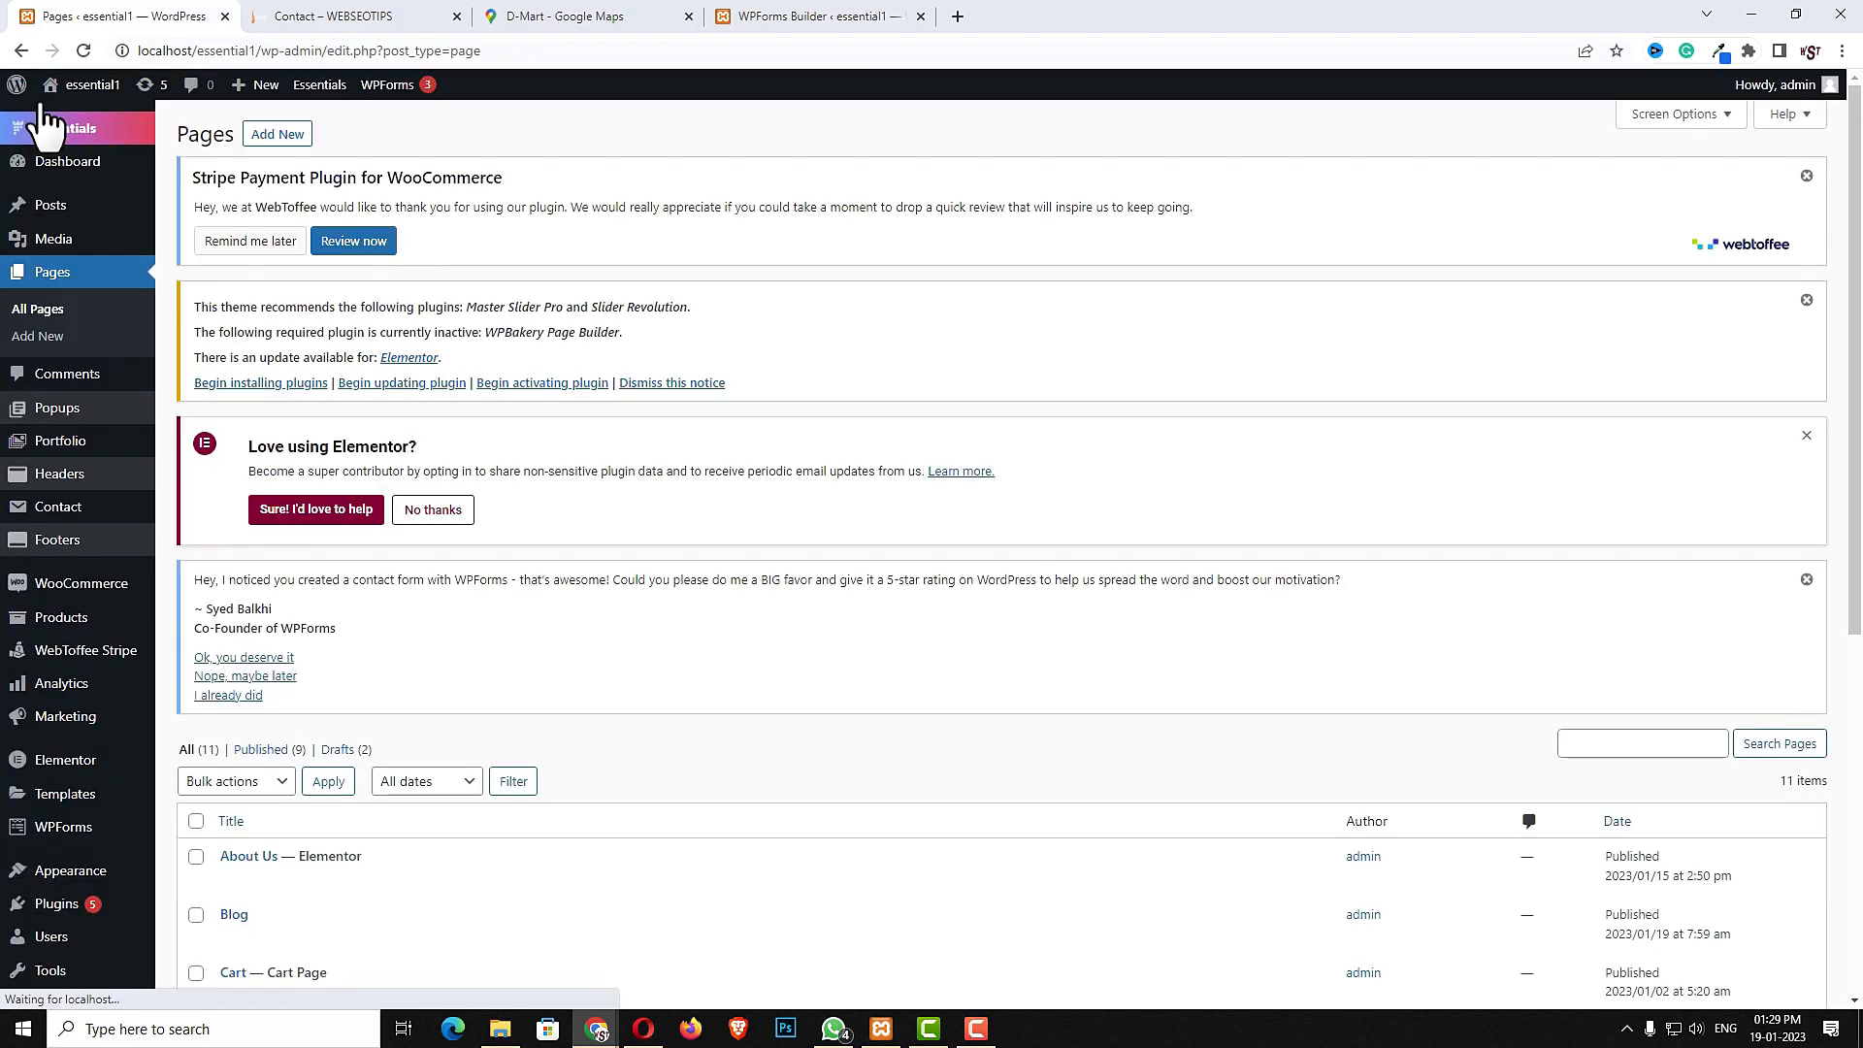
scroll(594, 643, down, 3)
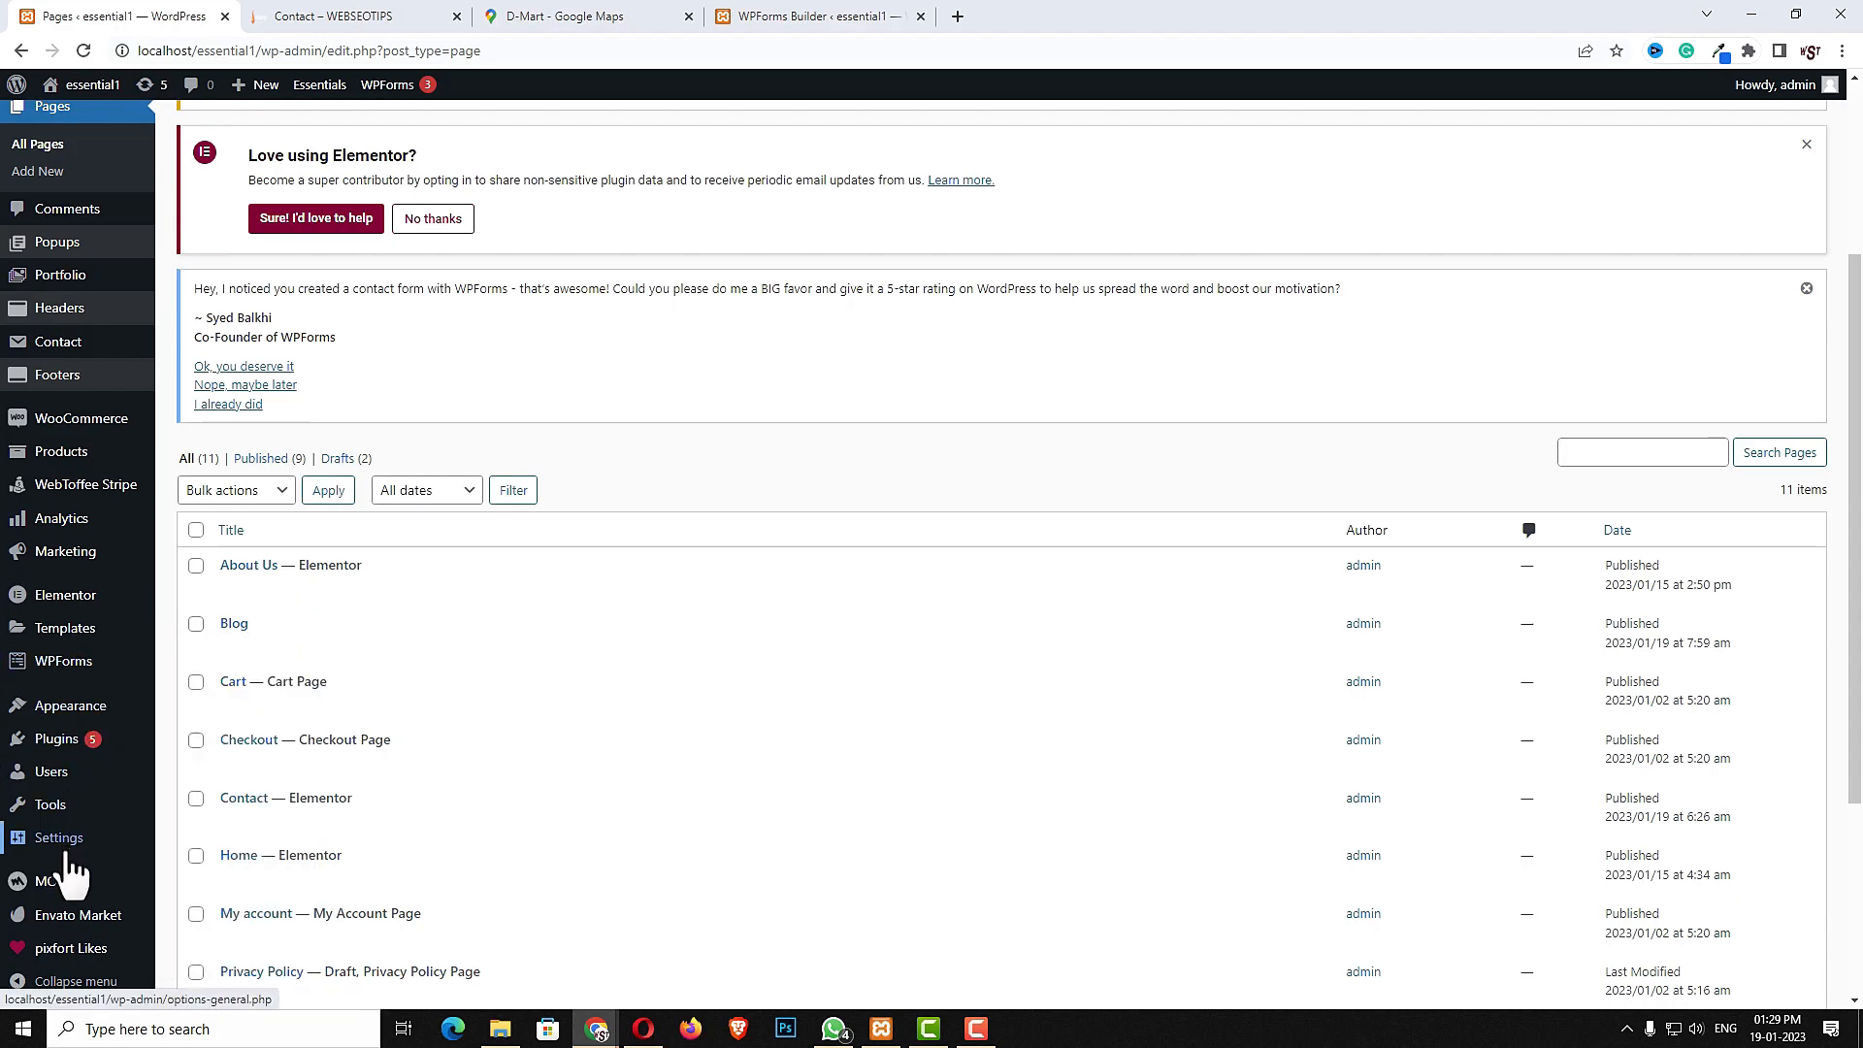
mouse_move(73, 854)
click(196, 843)
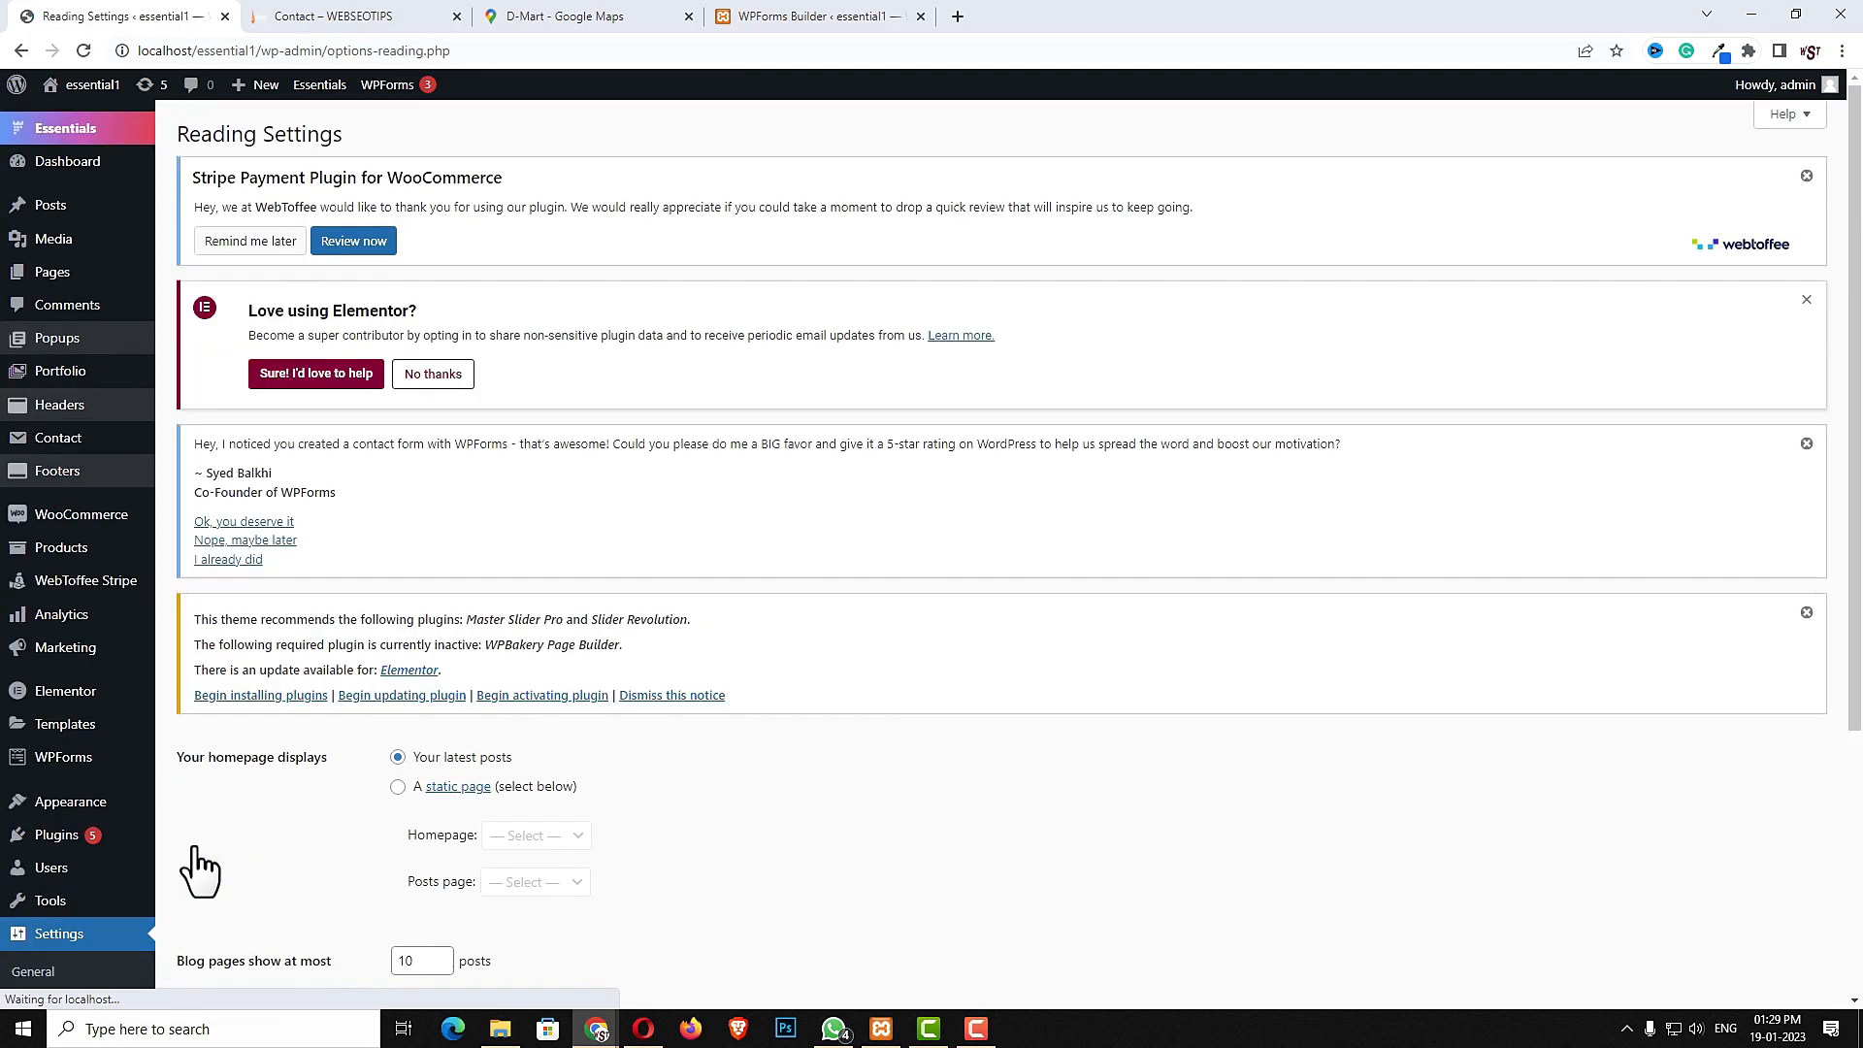
click(398, 787)
scroll(825, 854, down, 3)
click(562, 545)
click(544, 685)
click(543, 592)
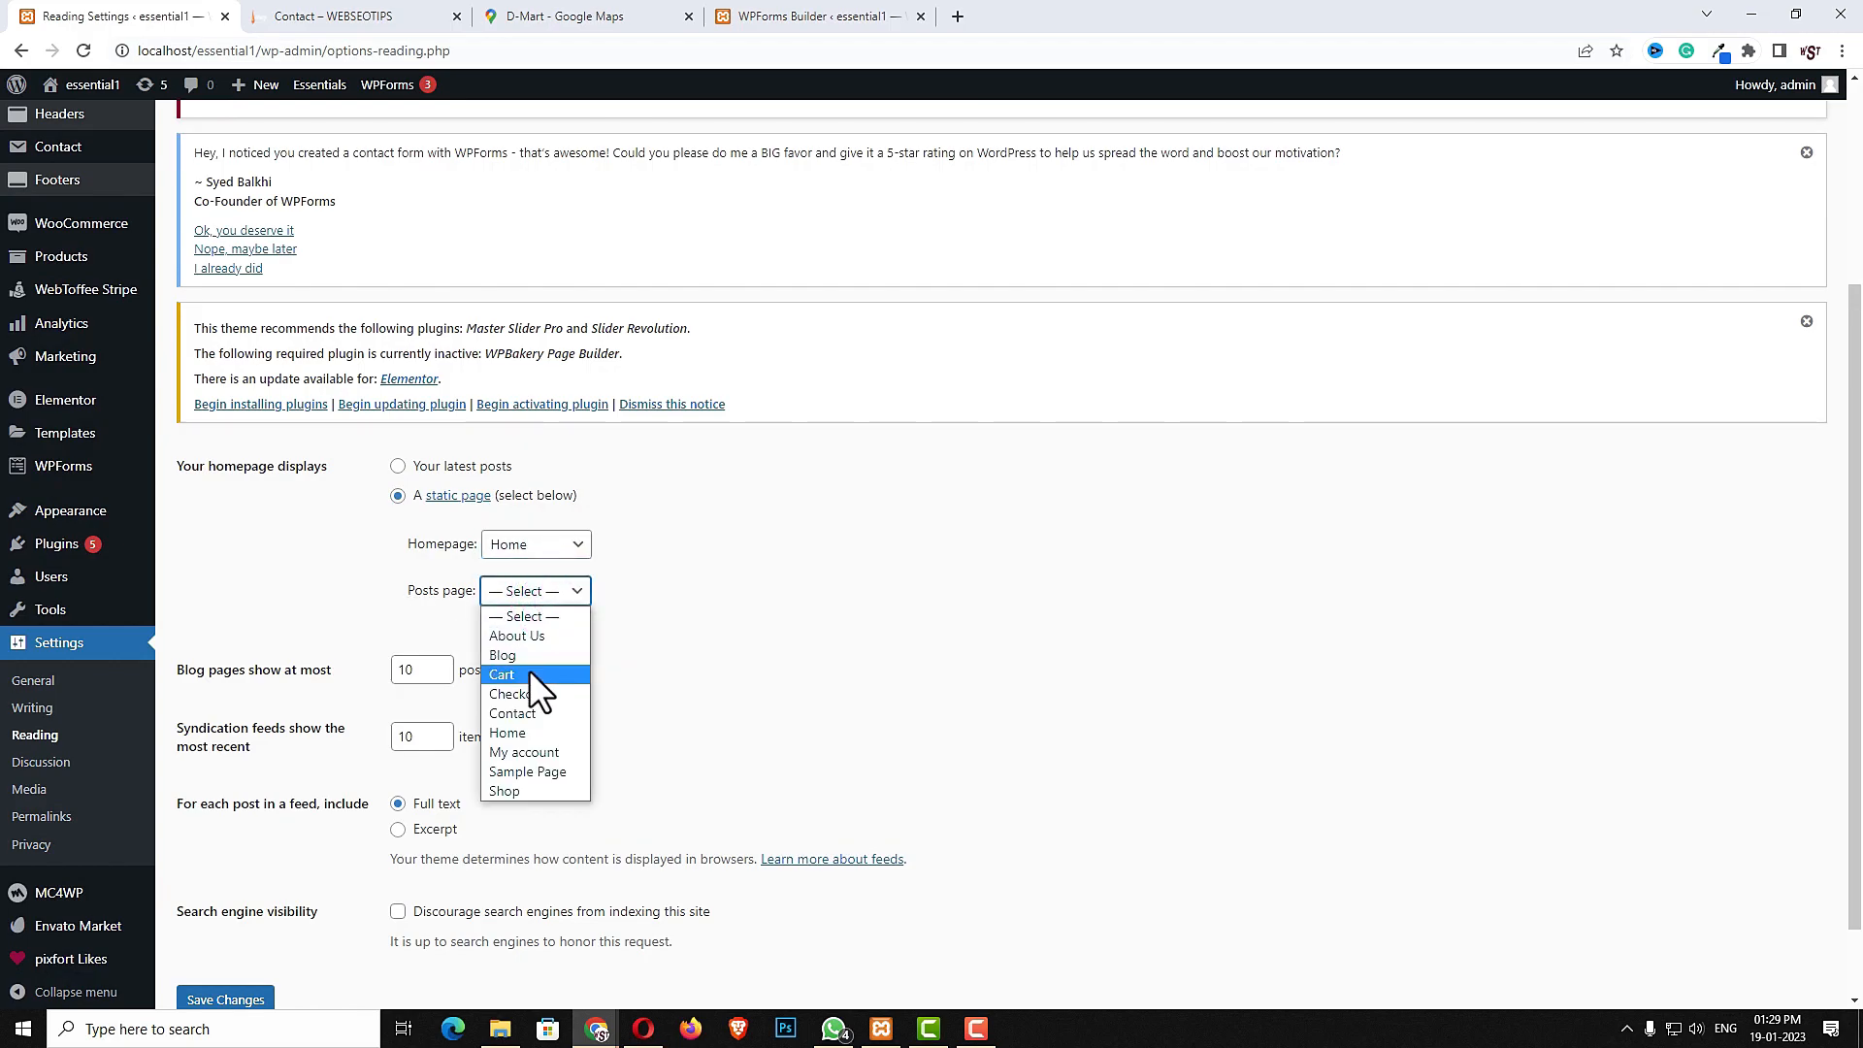
click(530, 657)
click(210, 1001)
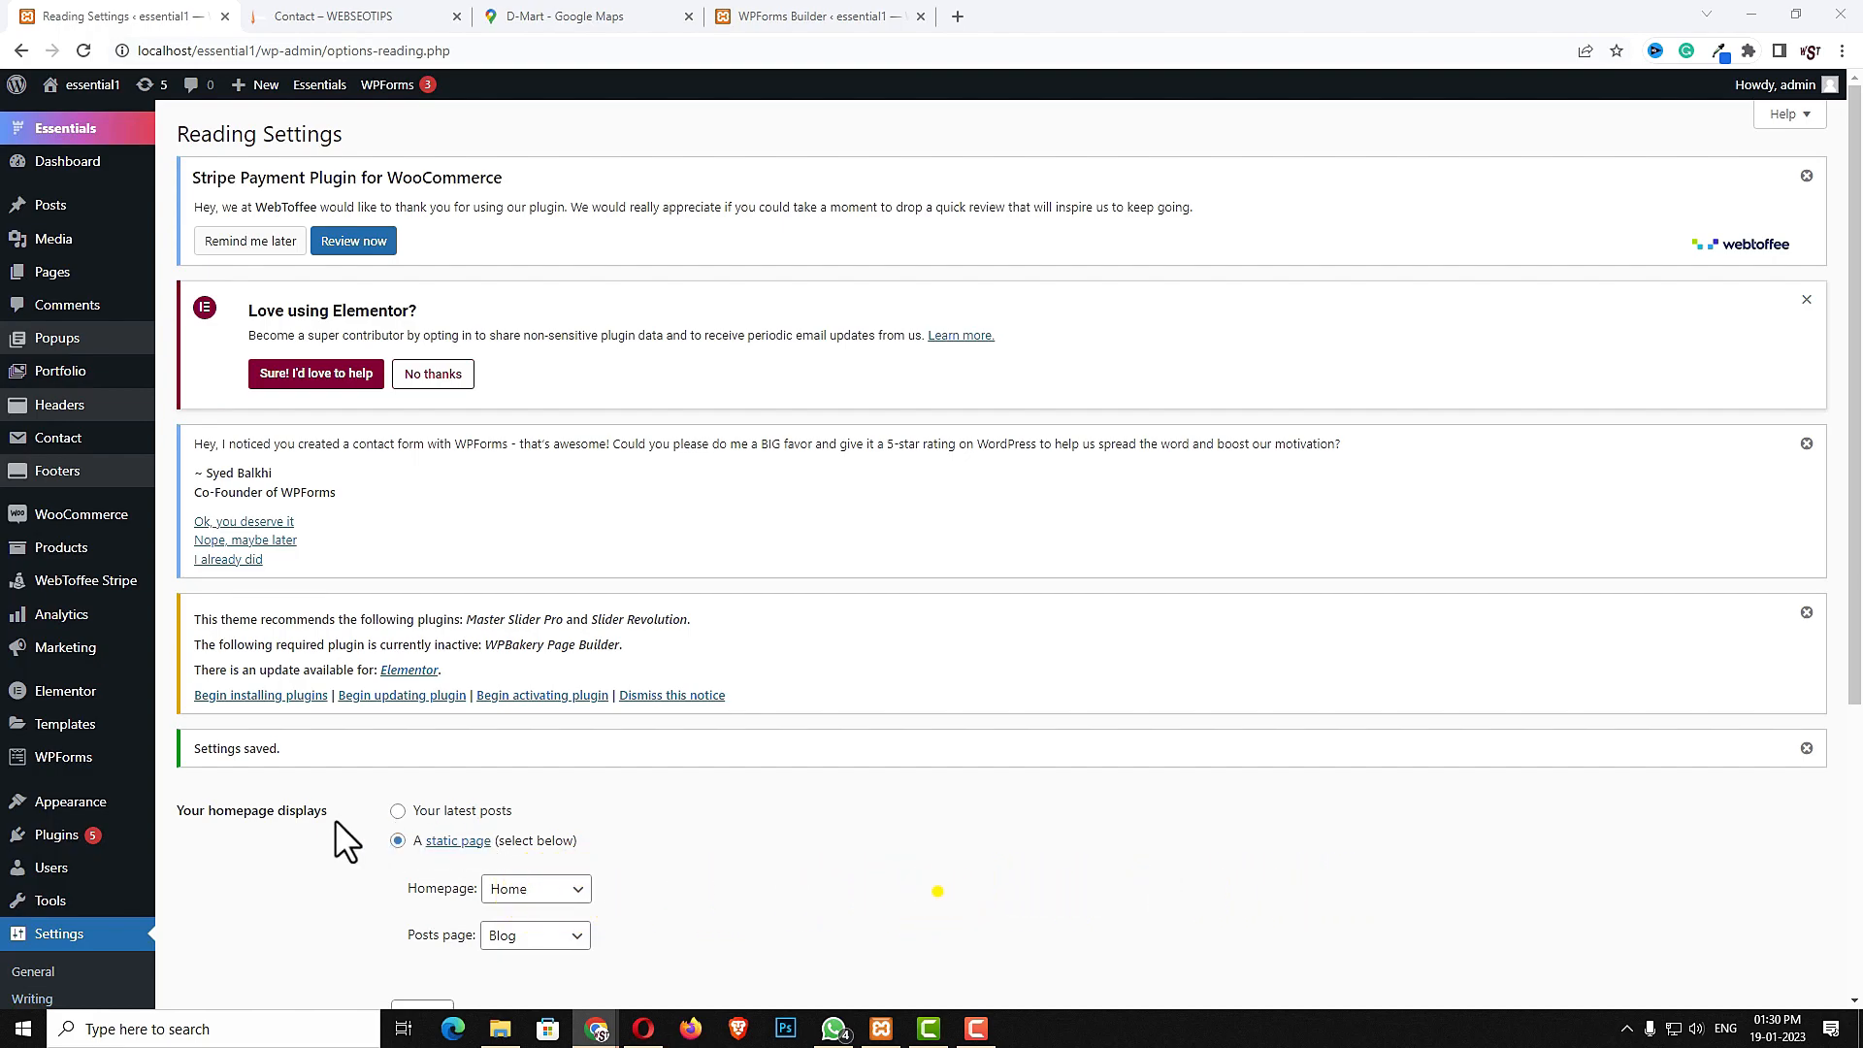
- Open the menu editor and bulk-remove every existing page item from the menu structure
scroll(314, 813, down, 2)
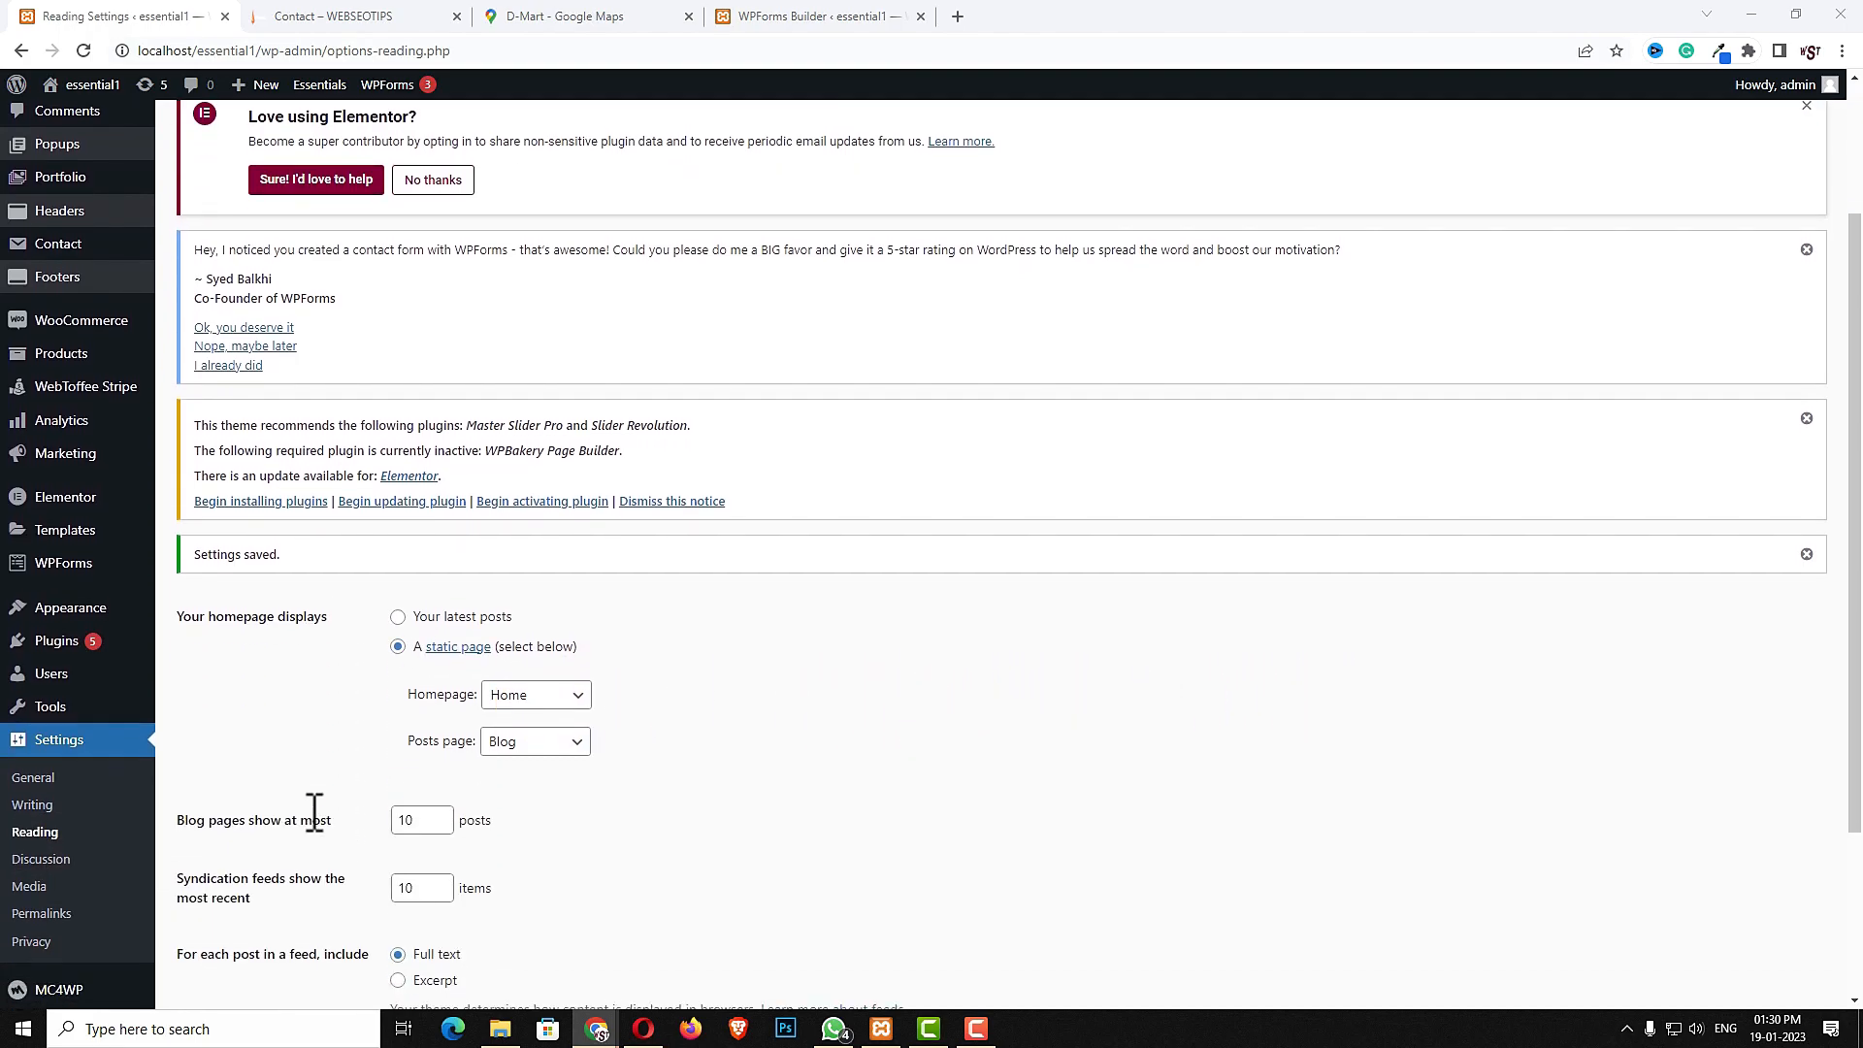
mouse_move(92, 628)
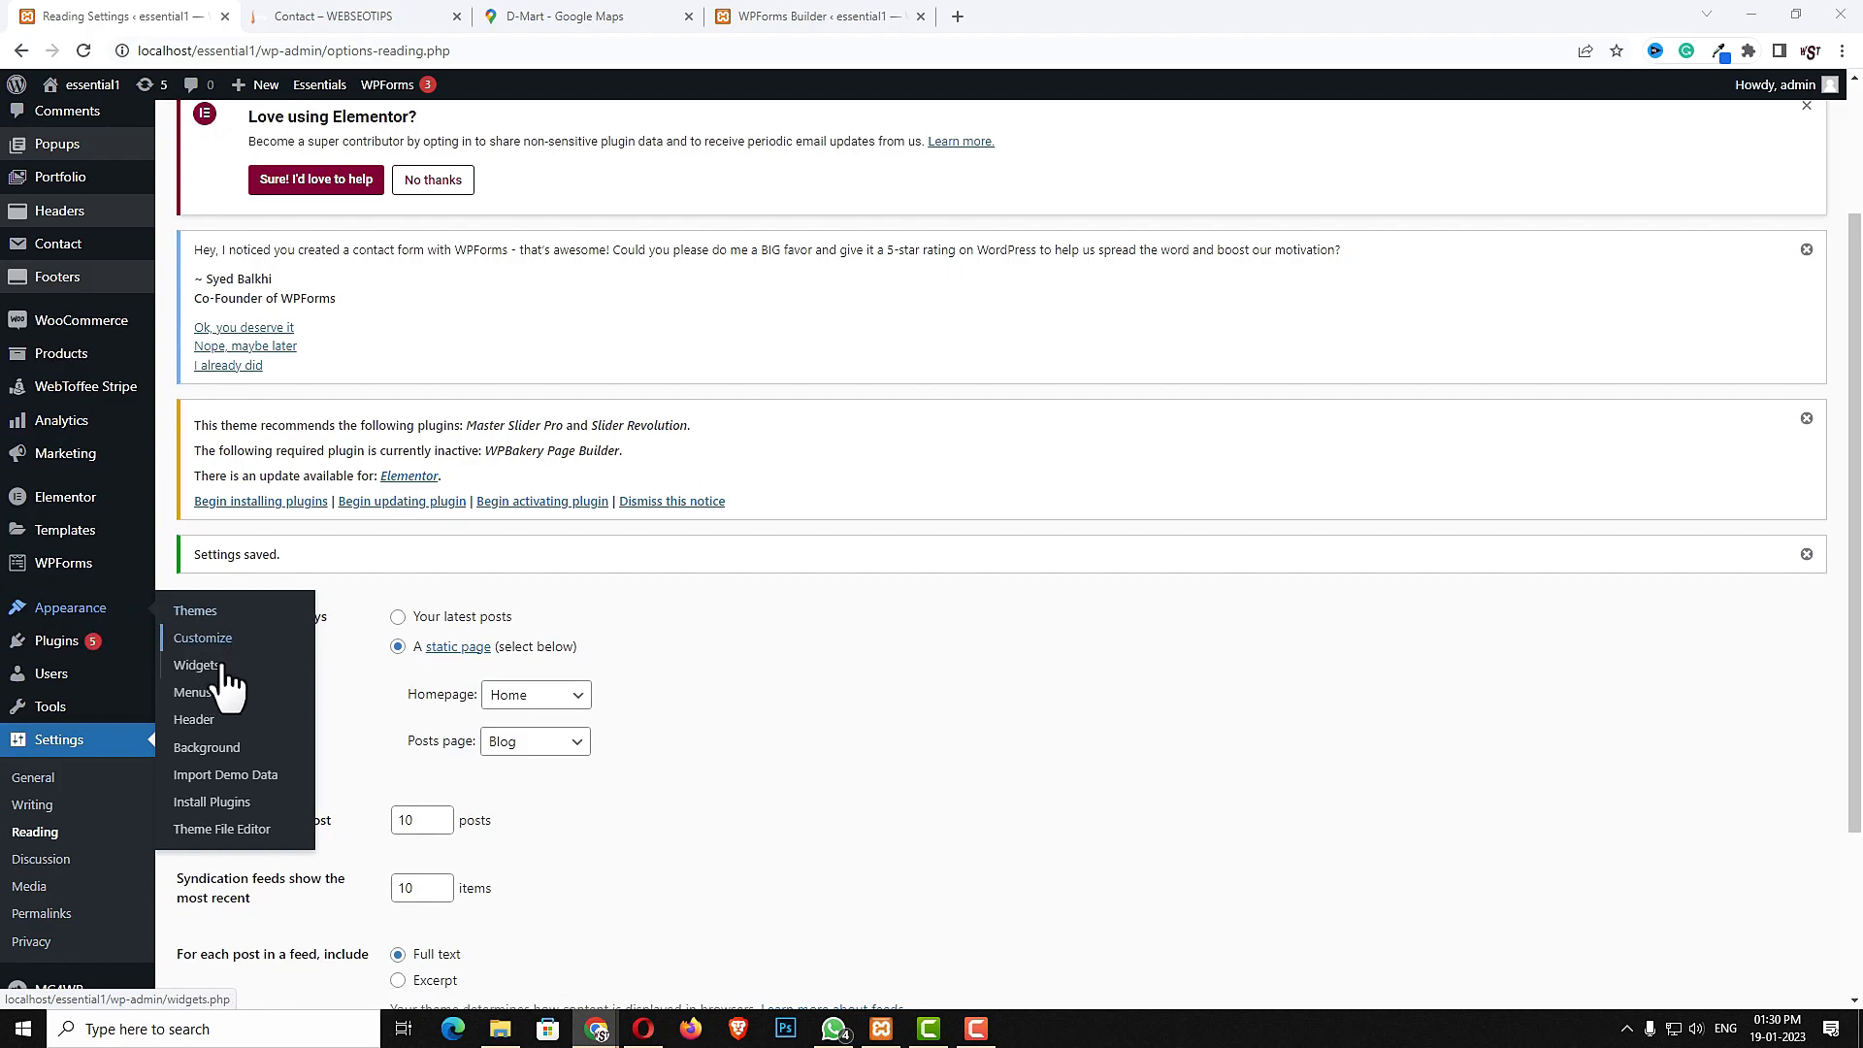
click(195, 691)
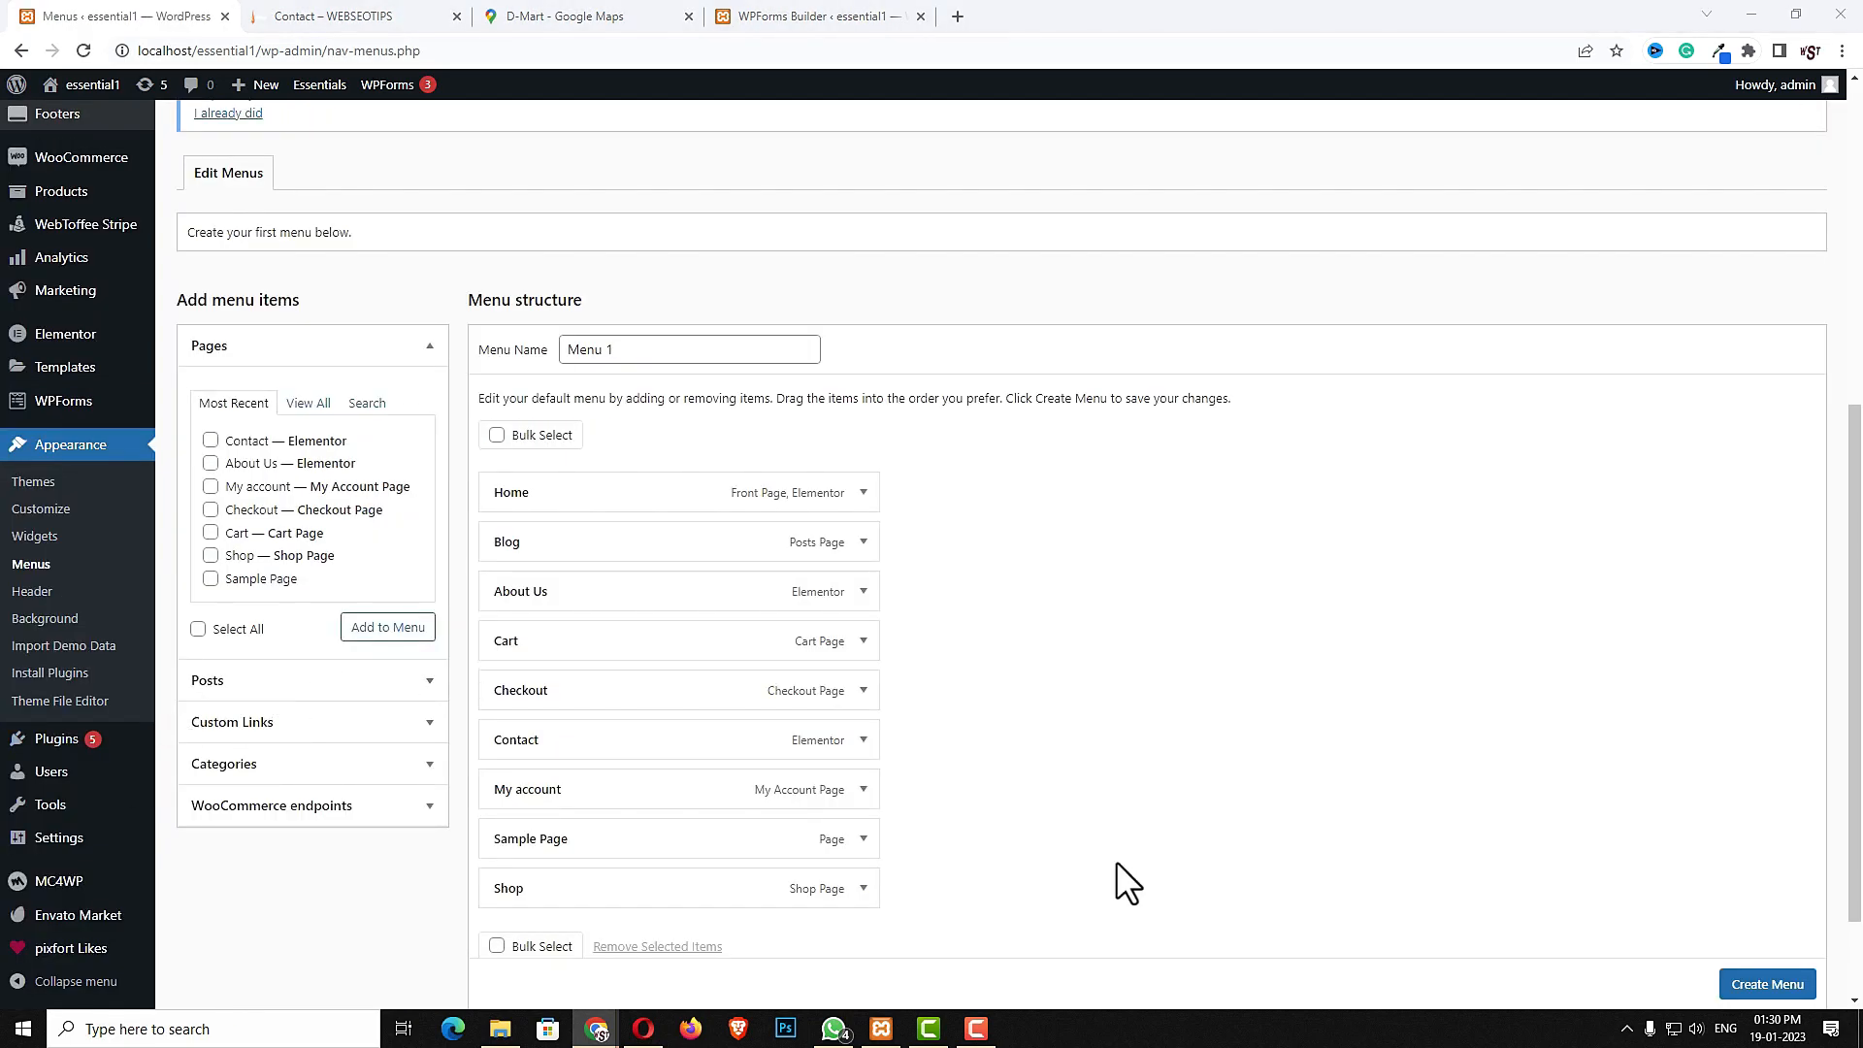
click(497, 434)
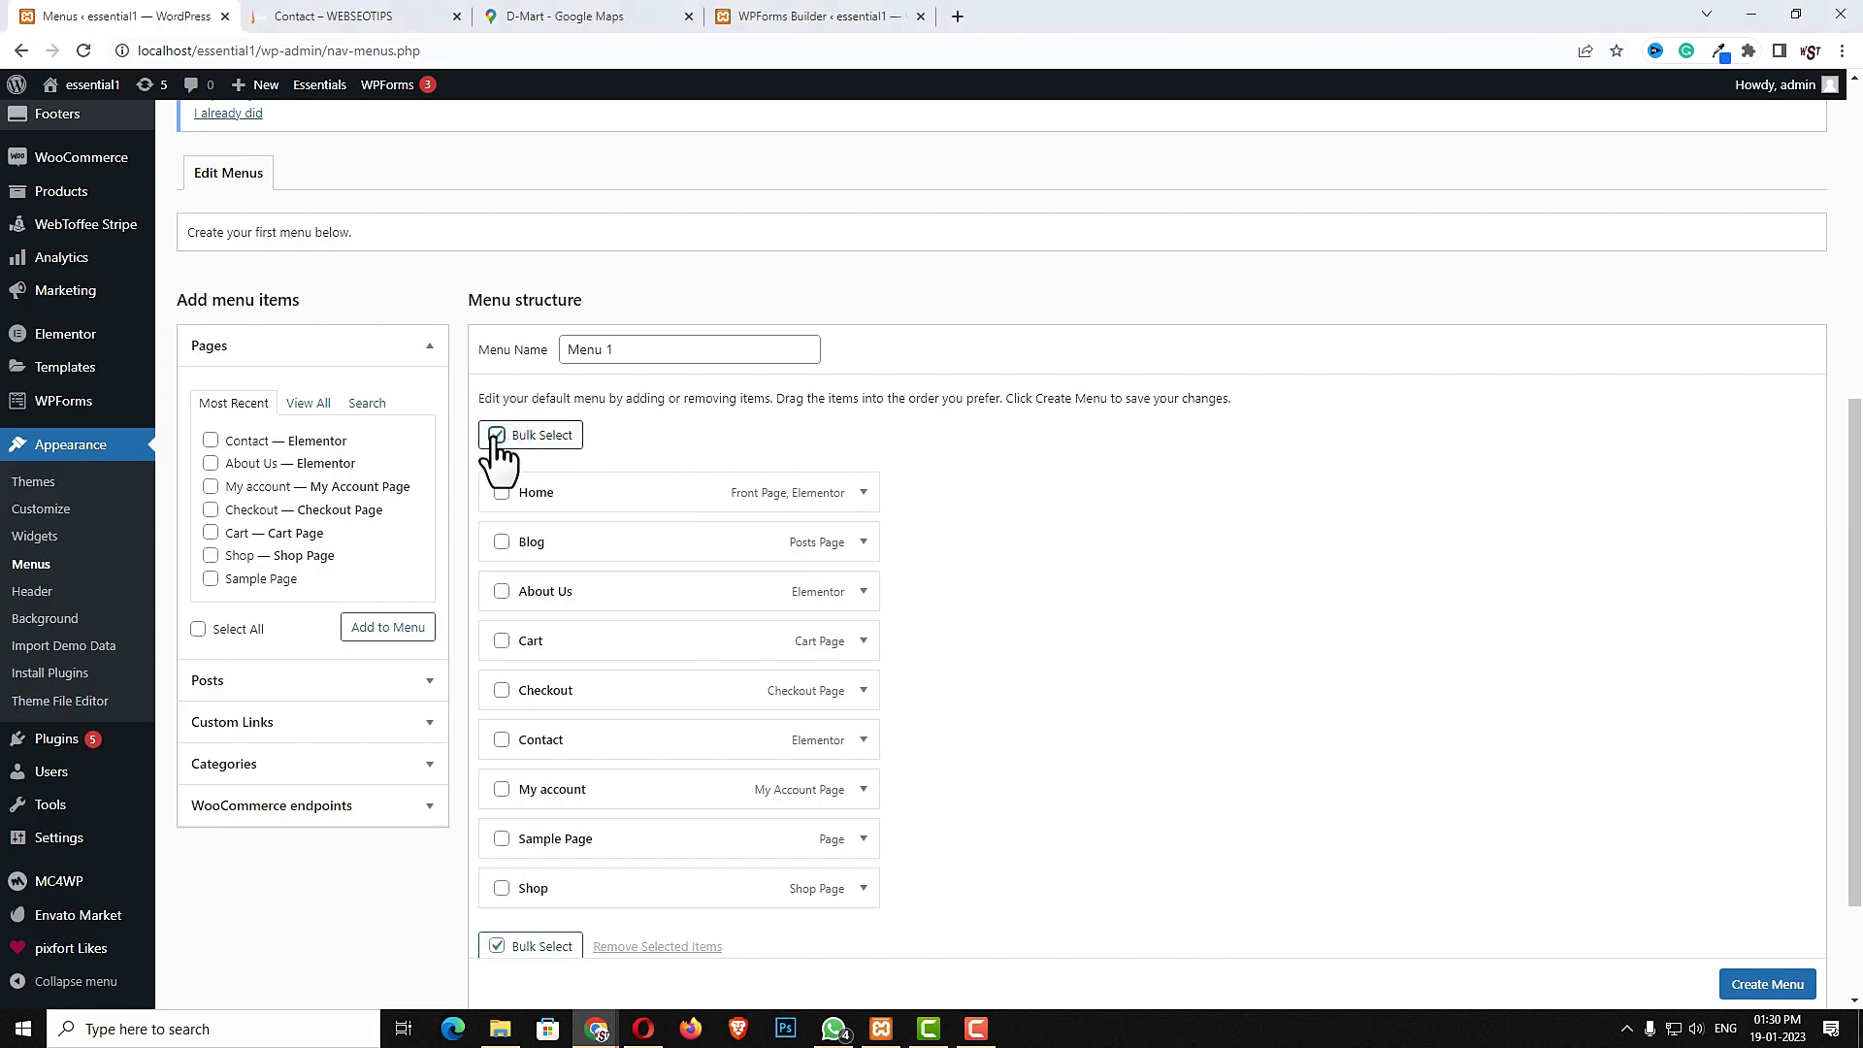
scroll(919, 848, down, 2)
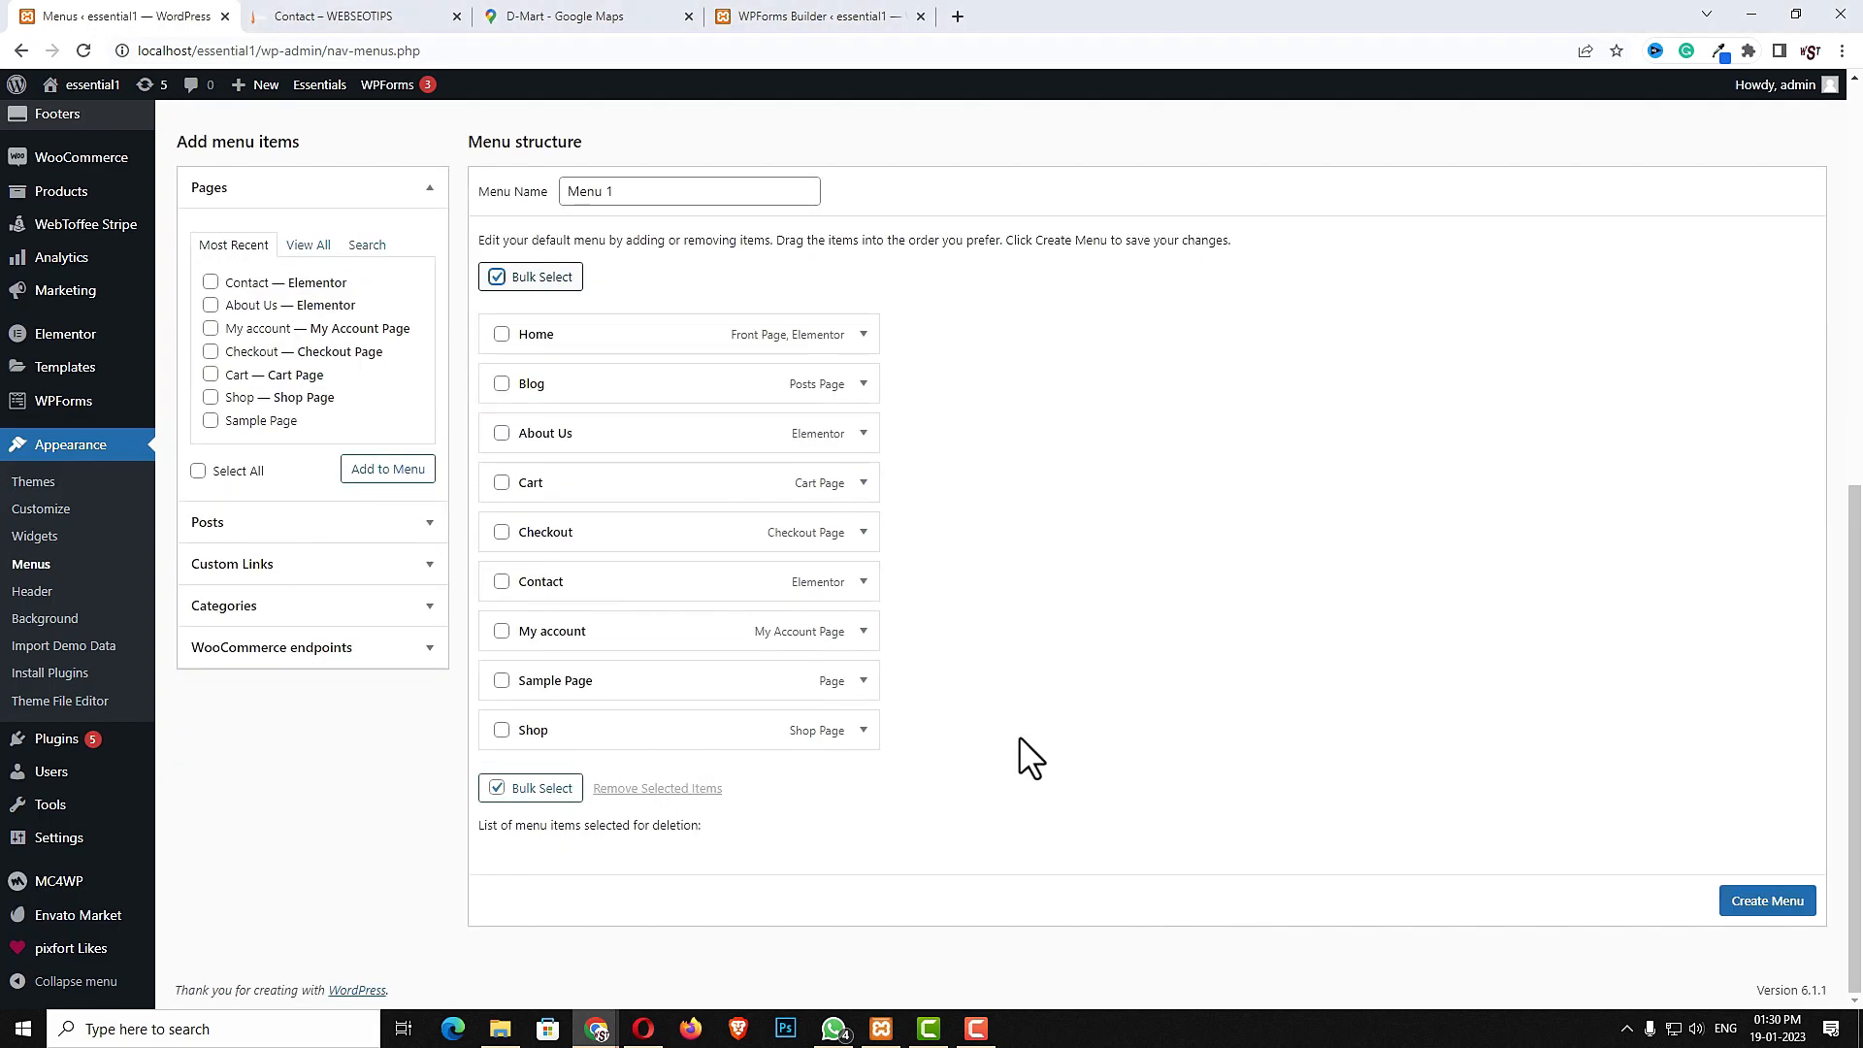
scroll(1019, 735, up, 1)
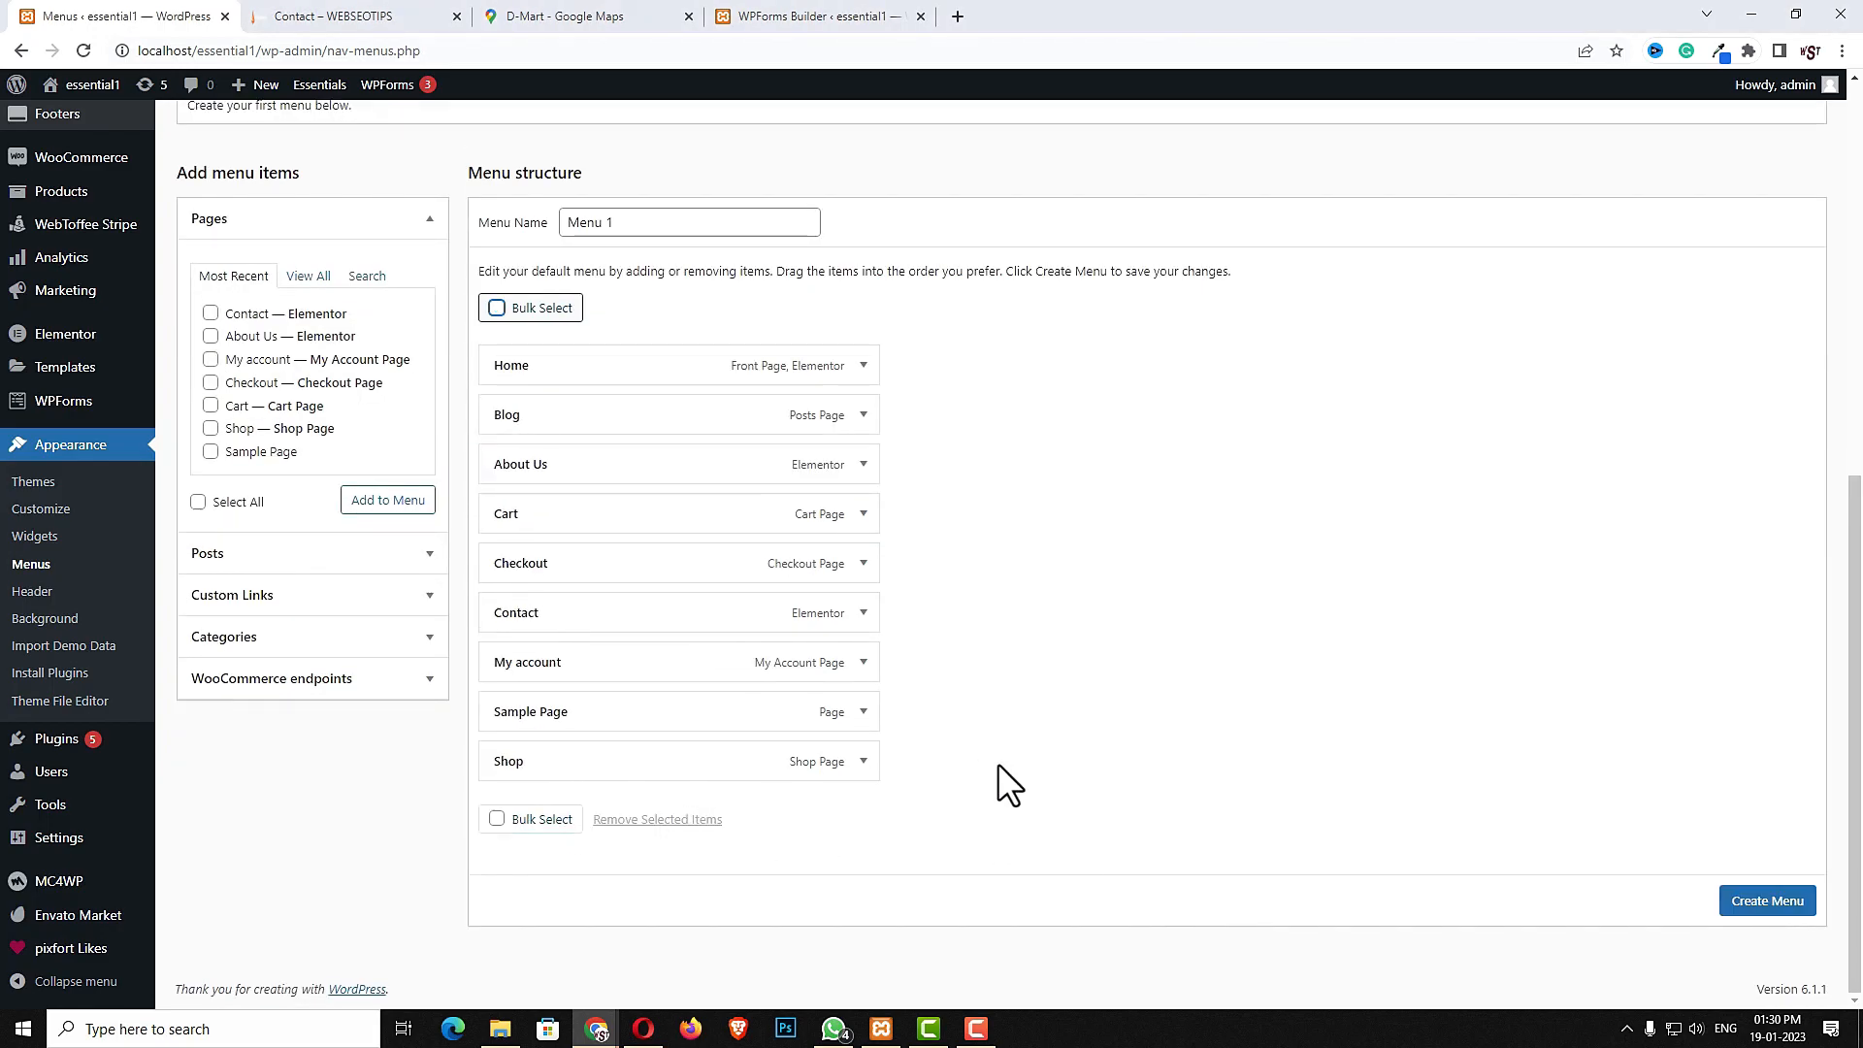
click(496, 820)
click(502, 366)
click(502, 415)
click(501, 465)
click(501, 515)
click(502, 564)
click(501, 613)
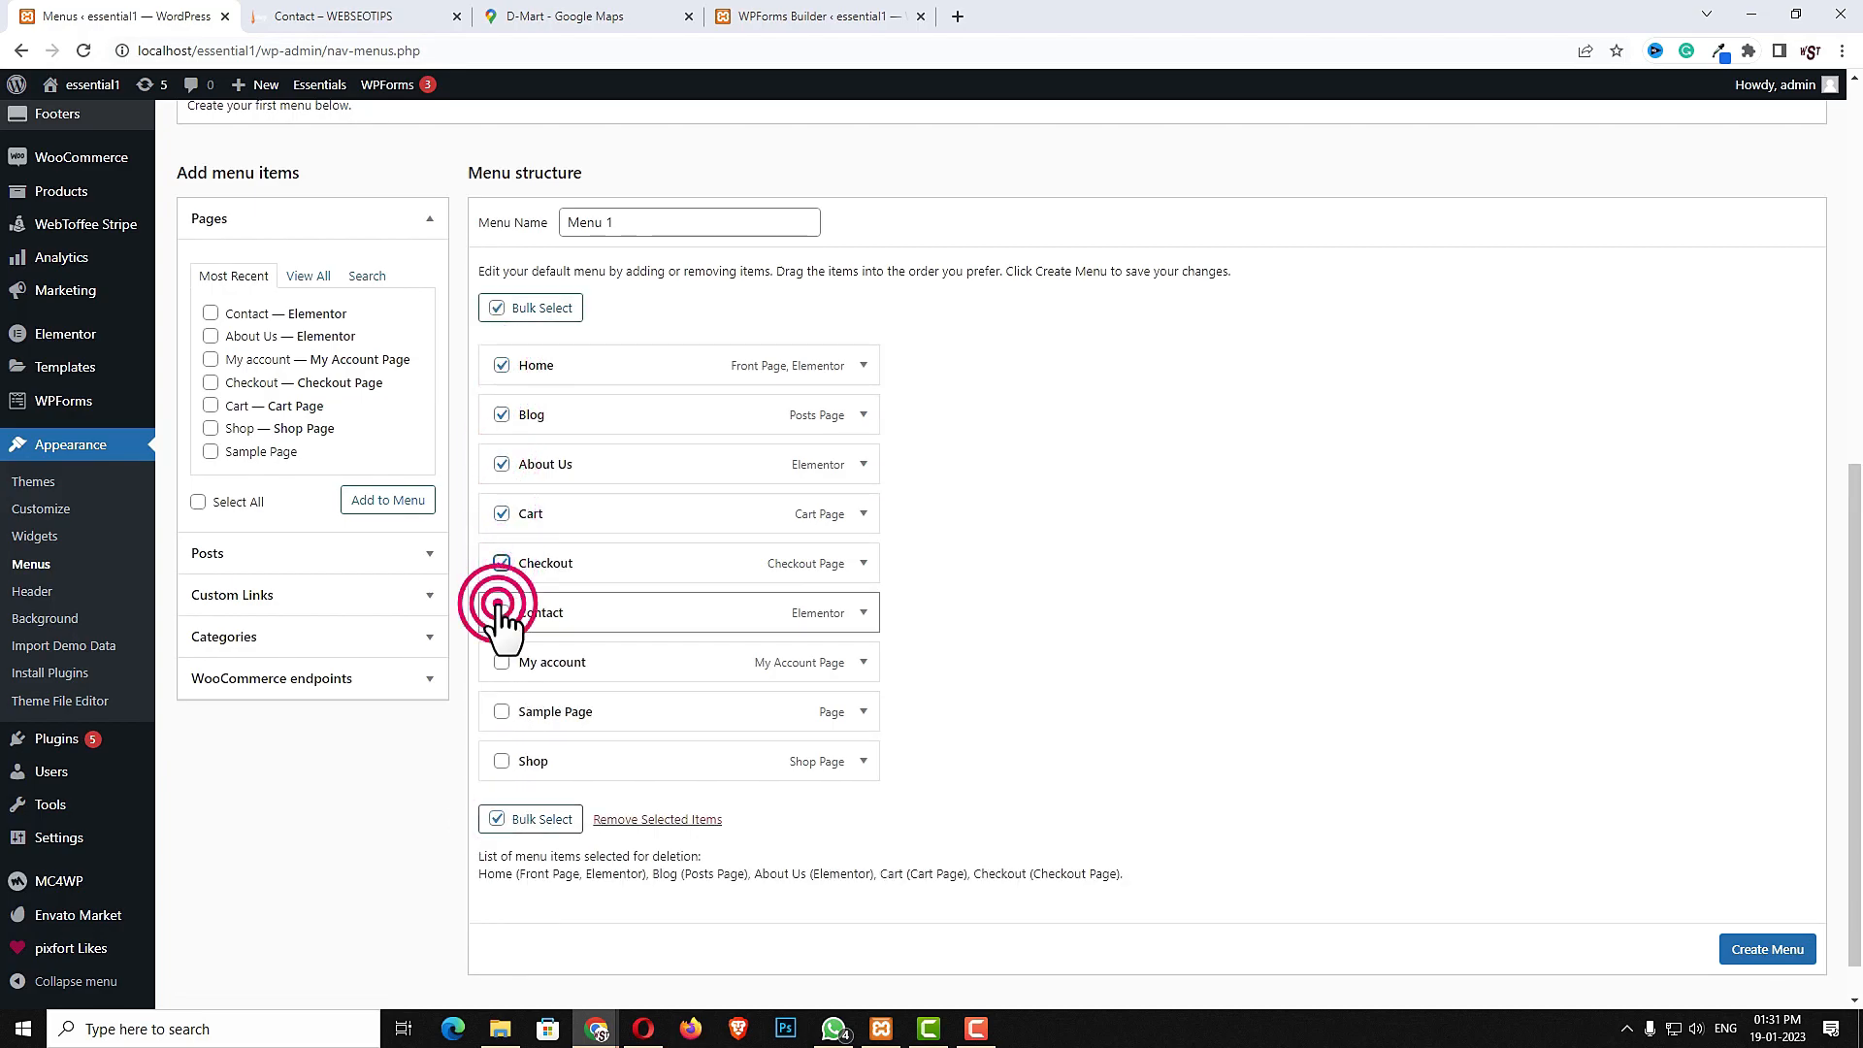
click(502, 663)
click(502, 712)
click(502, 762)
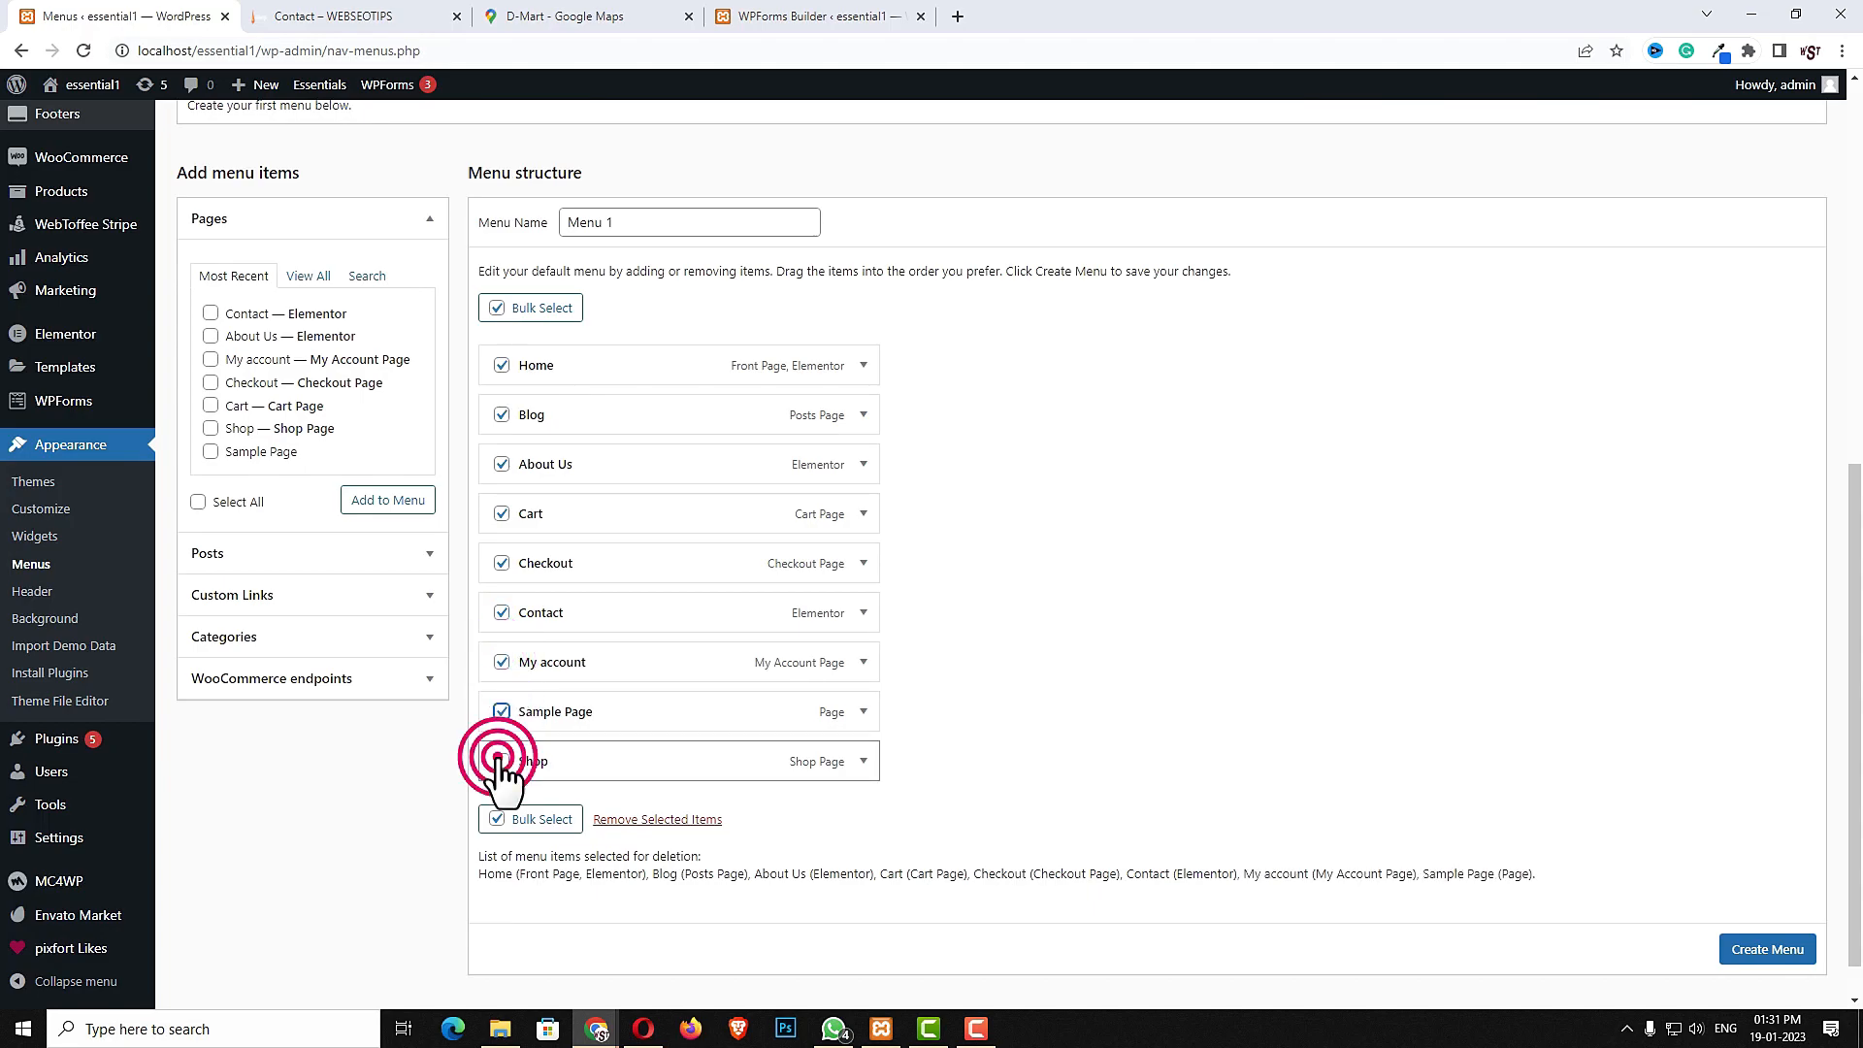
click(657, 821)
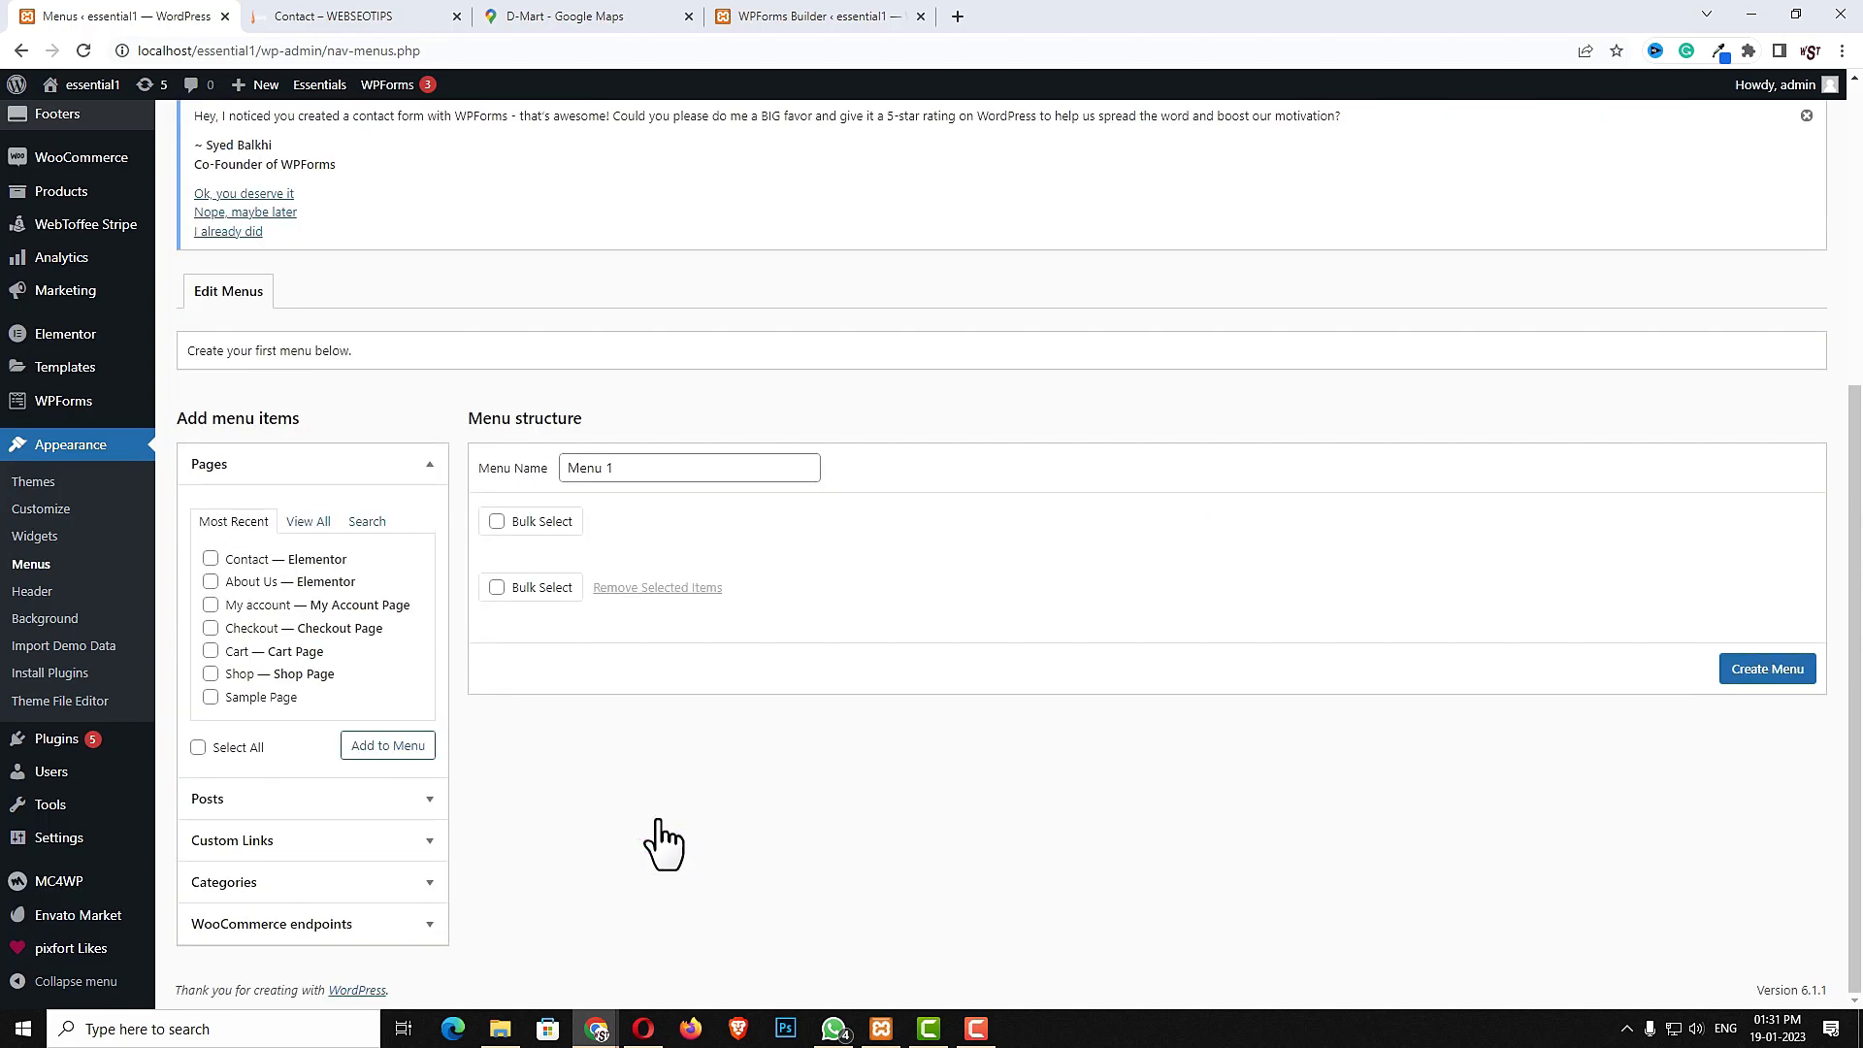
- Create Menu 1, set its display location to Primary, and save the menu
click(689, 466)
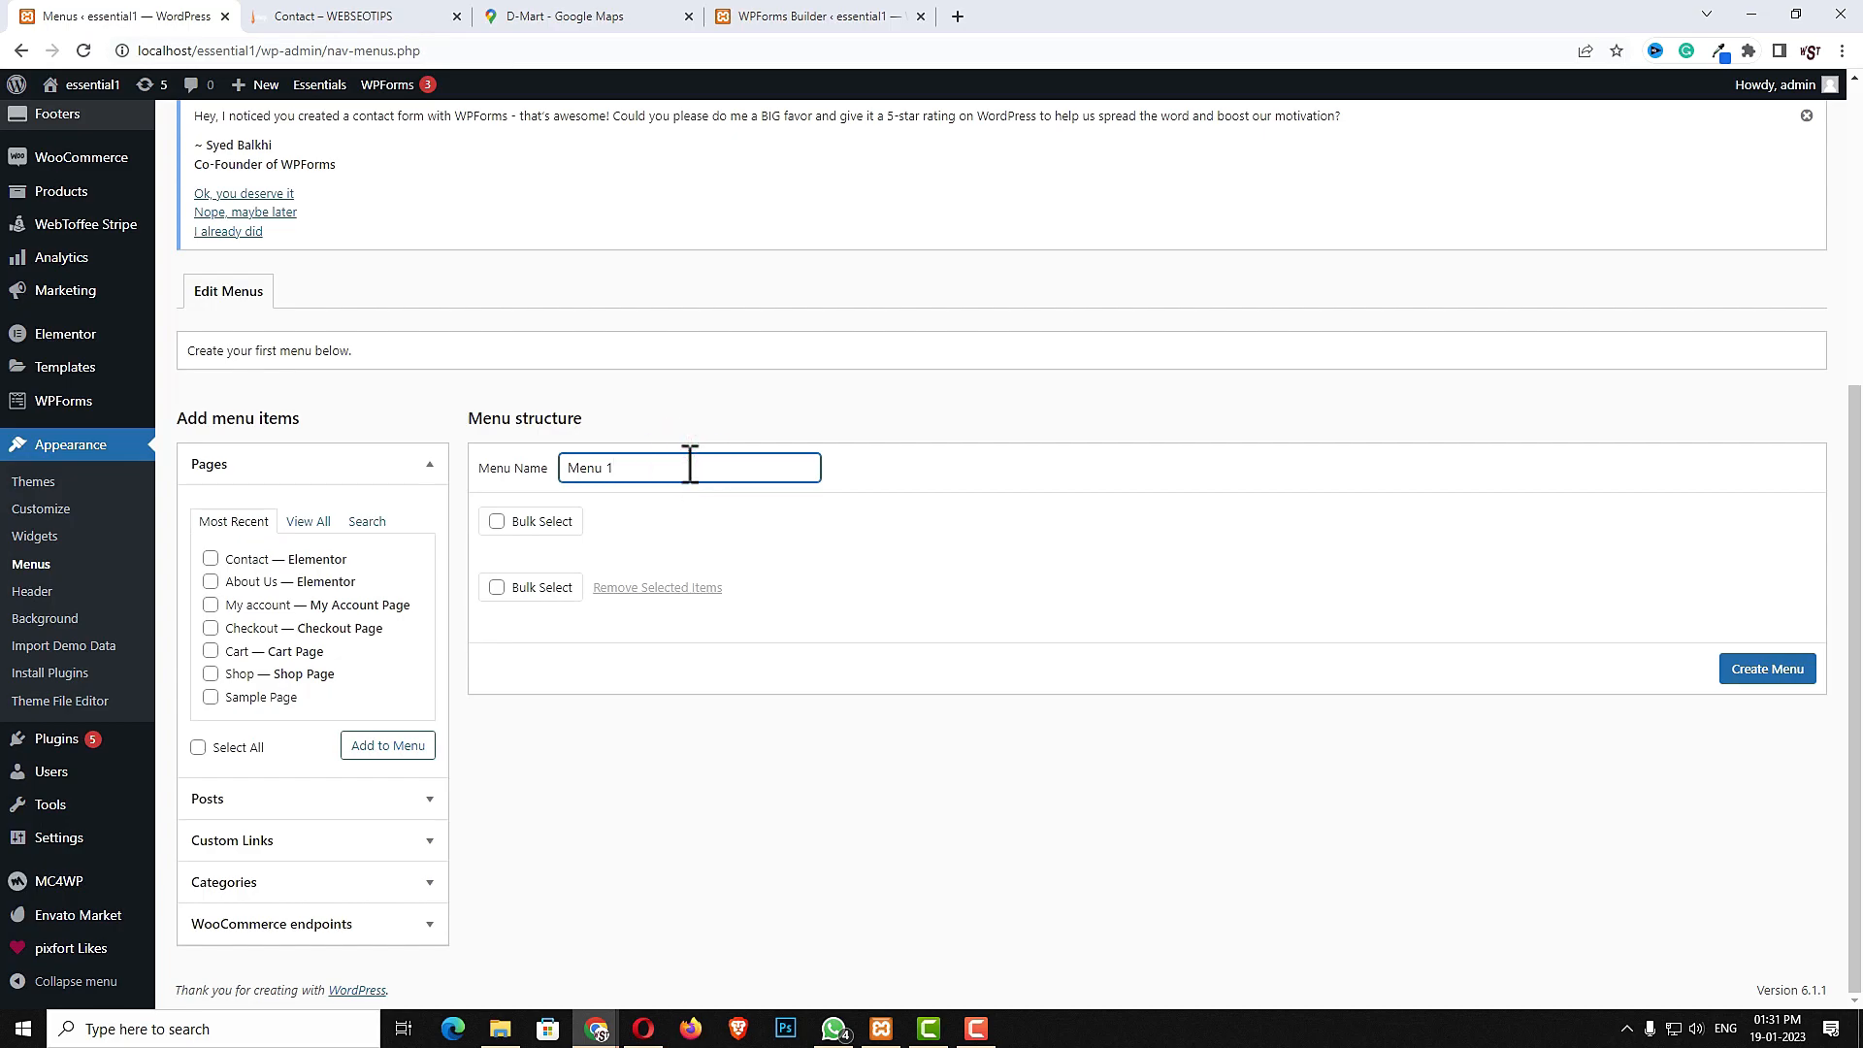
click(1766, 673)
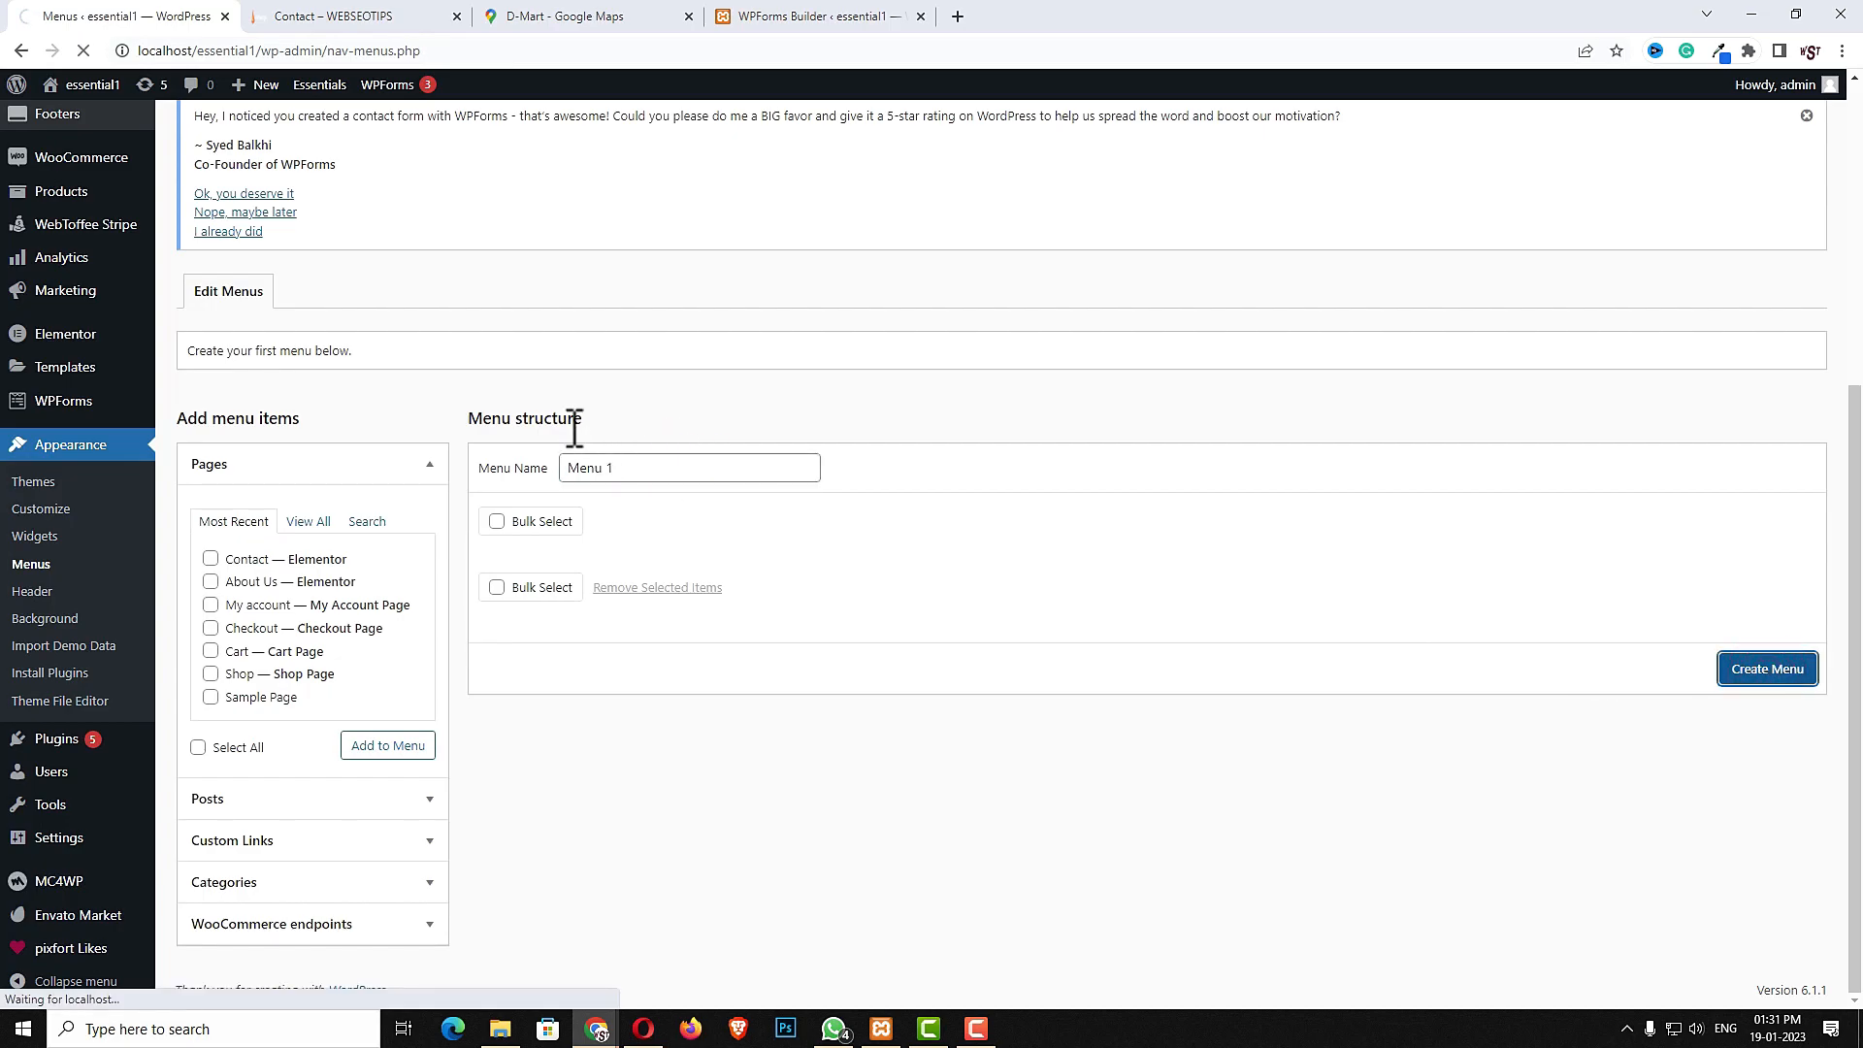
click(754, 657)
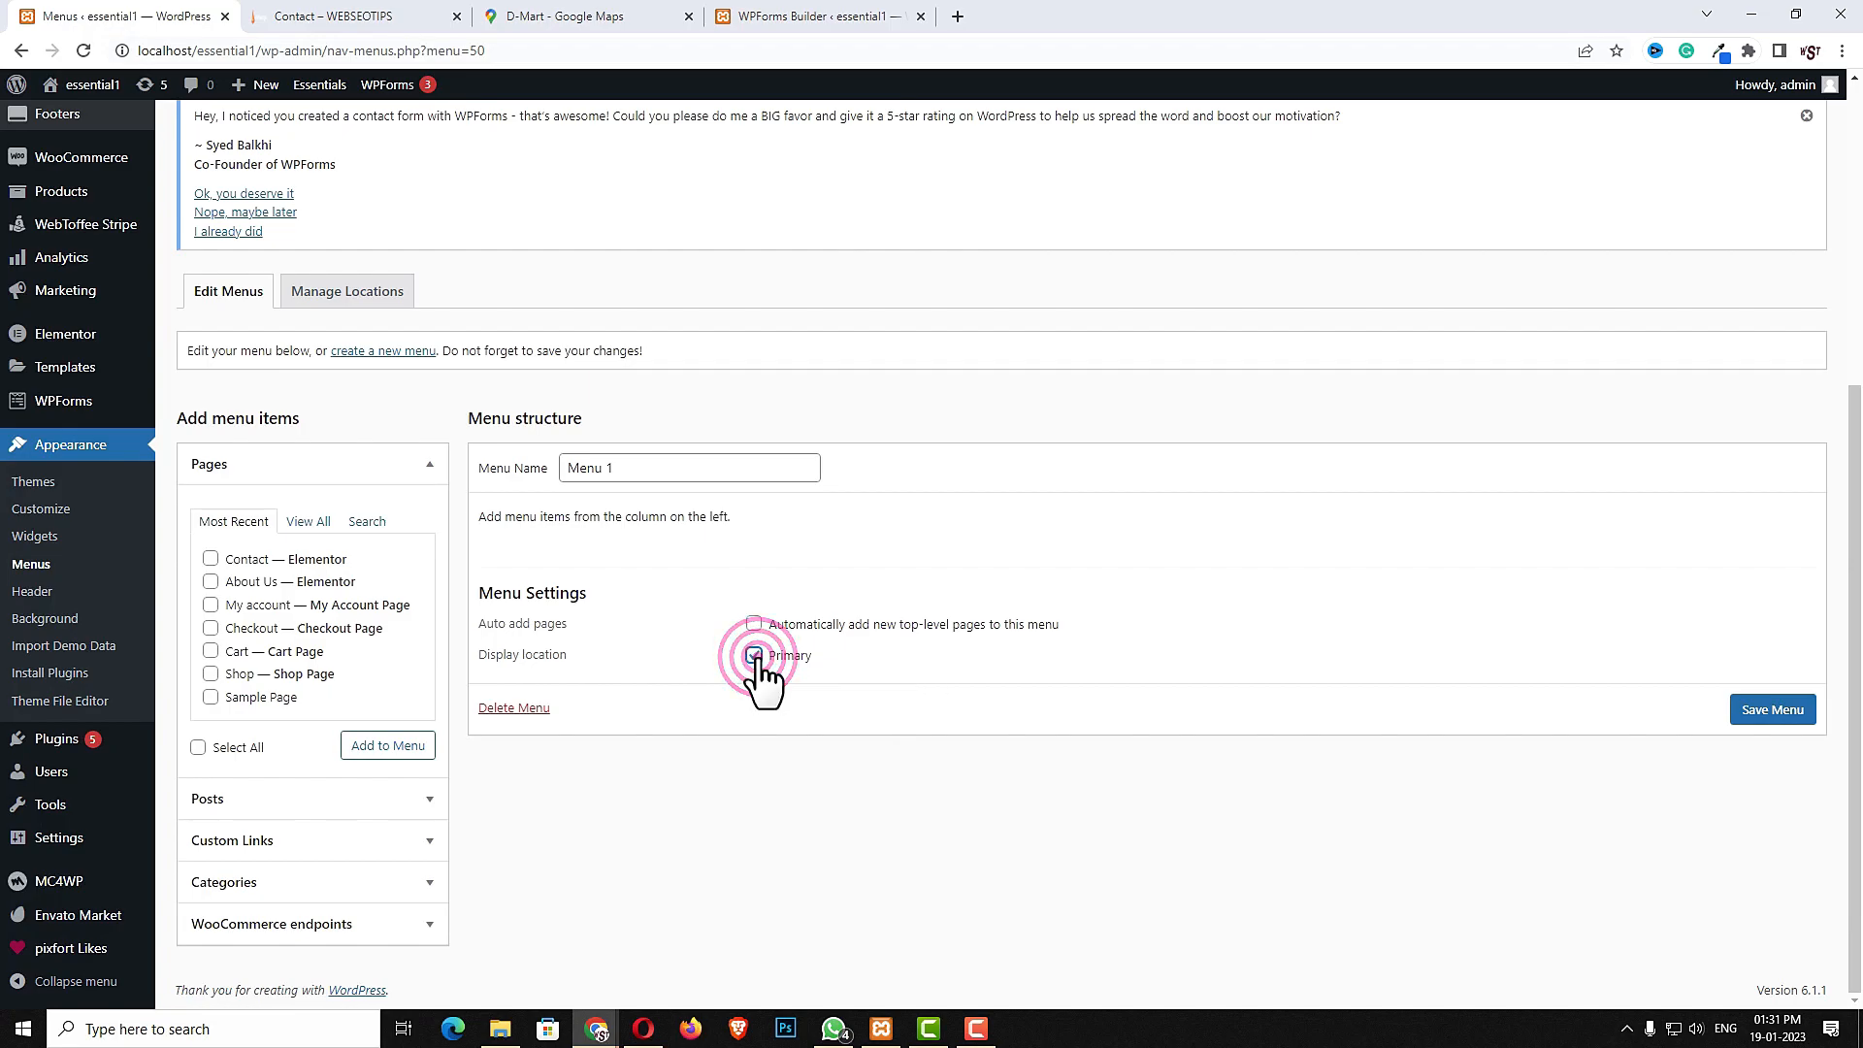
click(1782, 711)
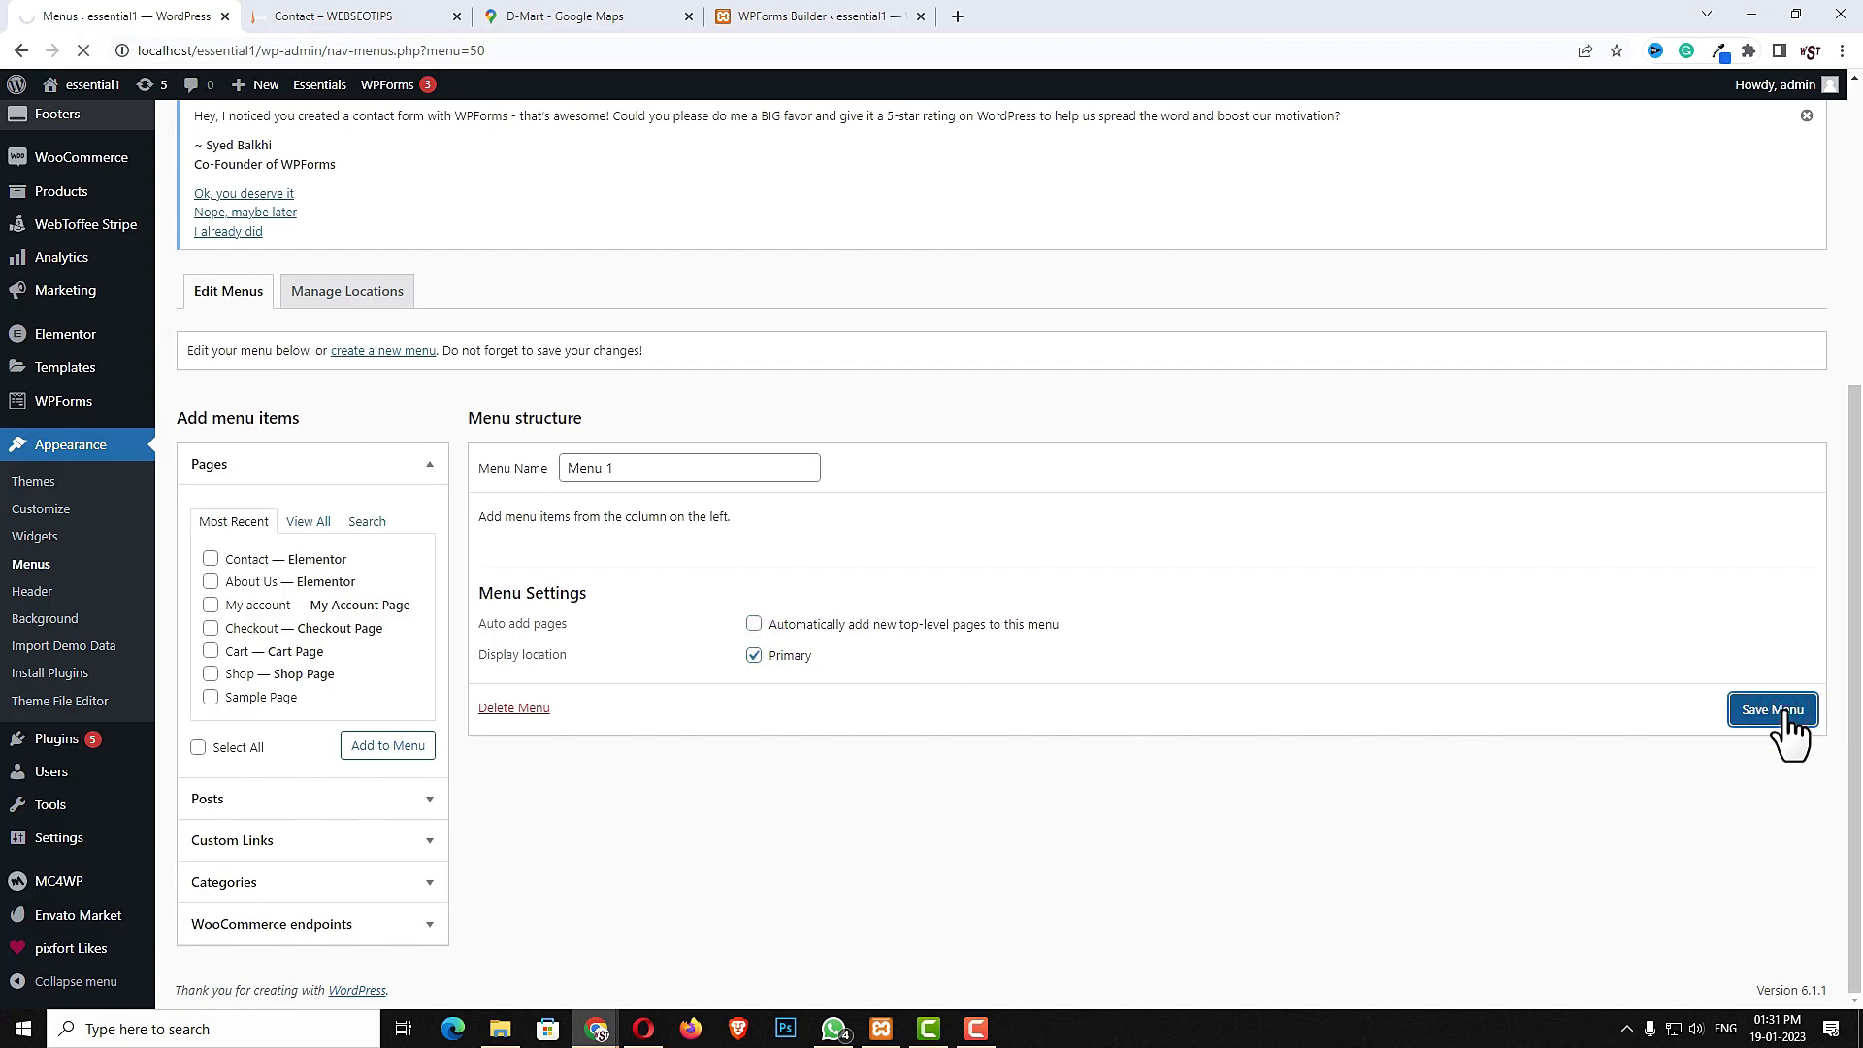
- Add the Home, Blog, About Us, Contact and Shop pages to the menu
click(303, 521)
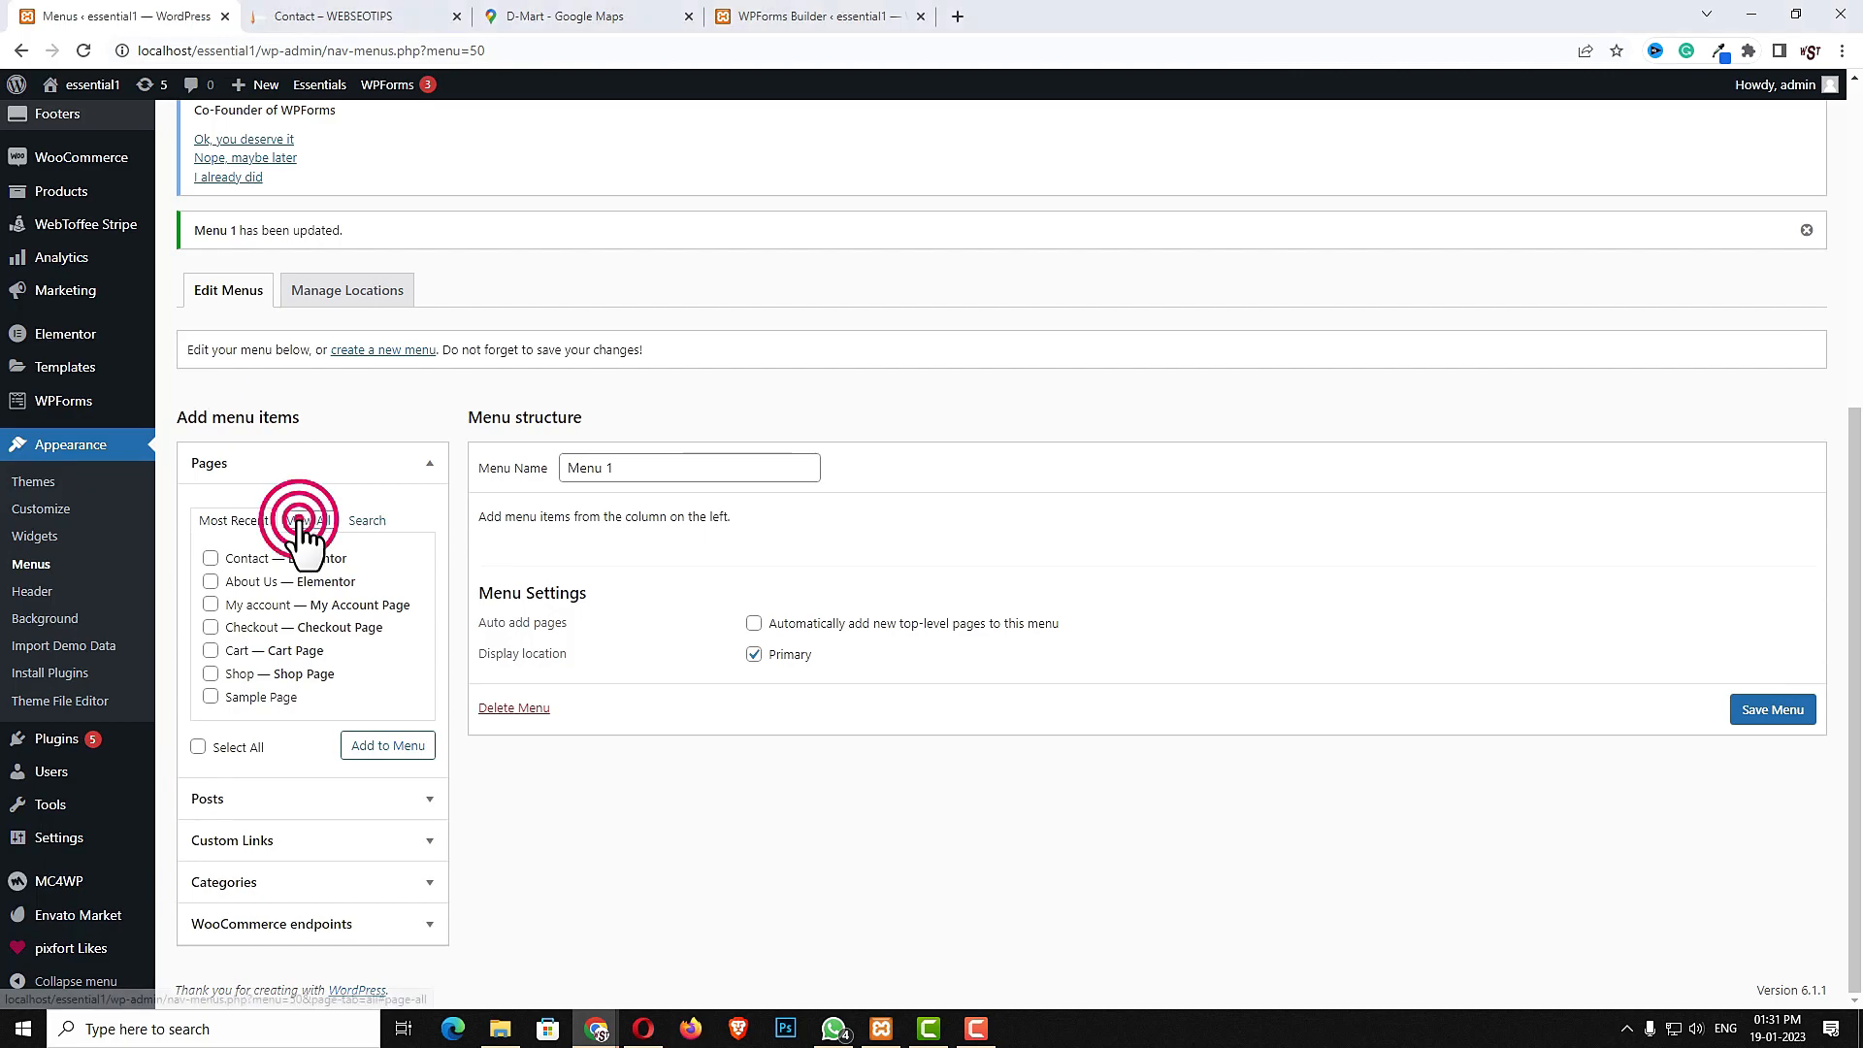
click(210, 559)
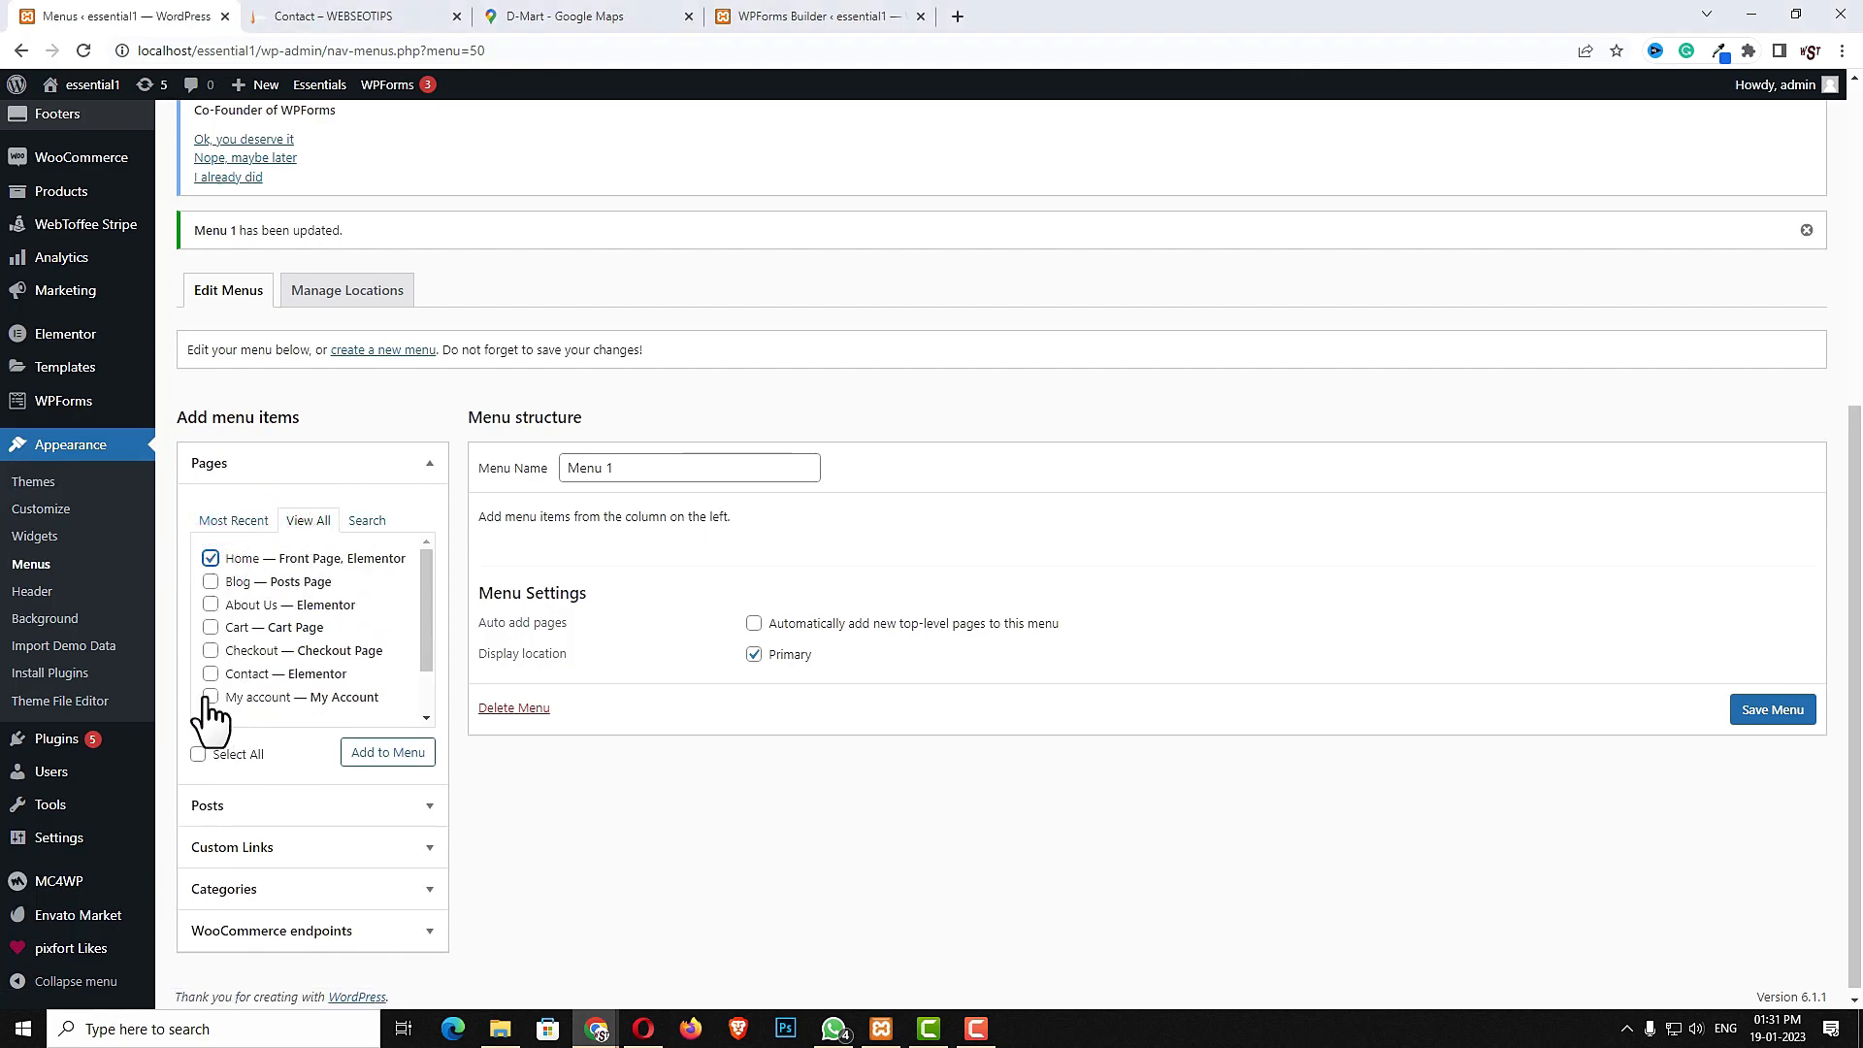
click(211, 582)
click(210, 605)
click(211, 674)
scroll(357, 665, down, 3)
click(211, 697)
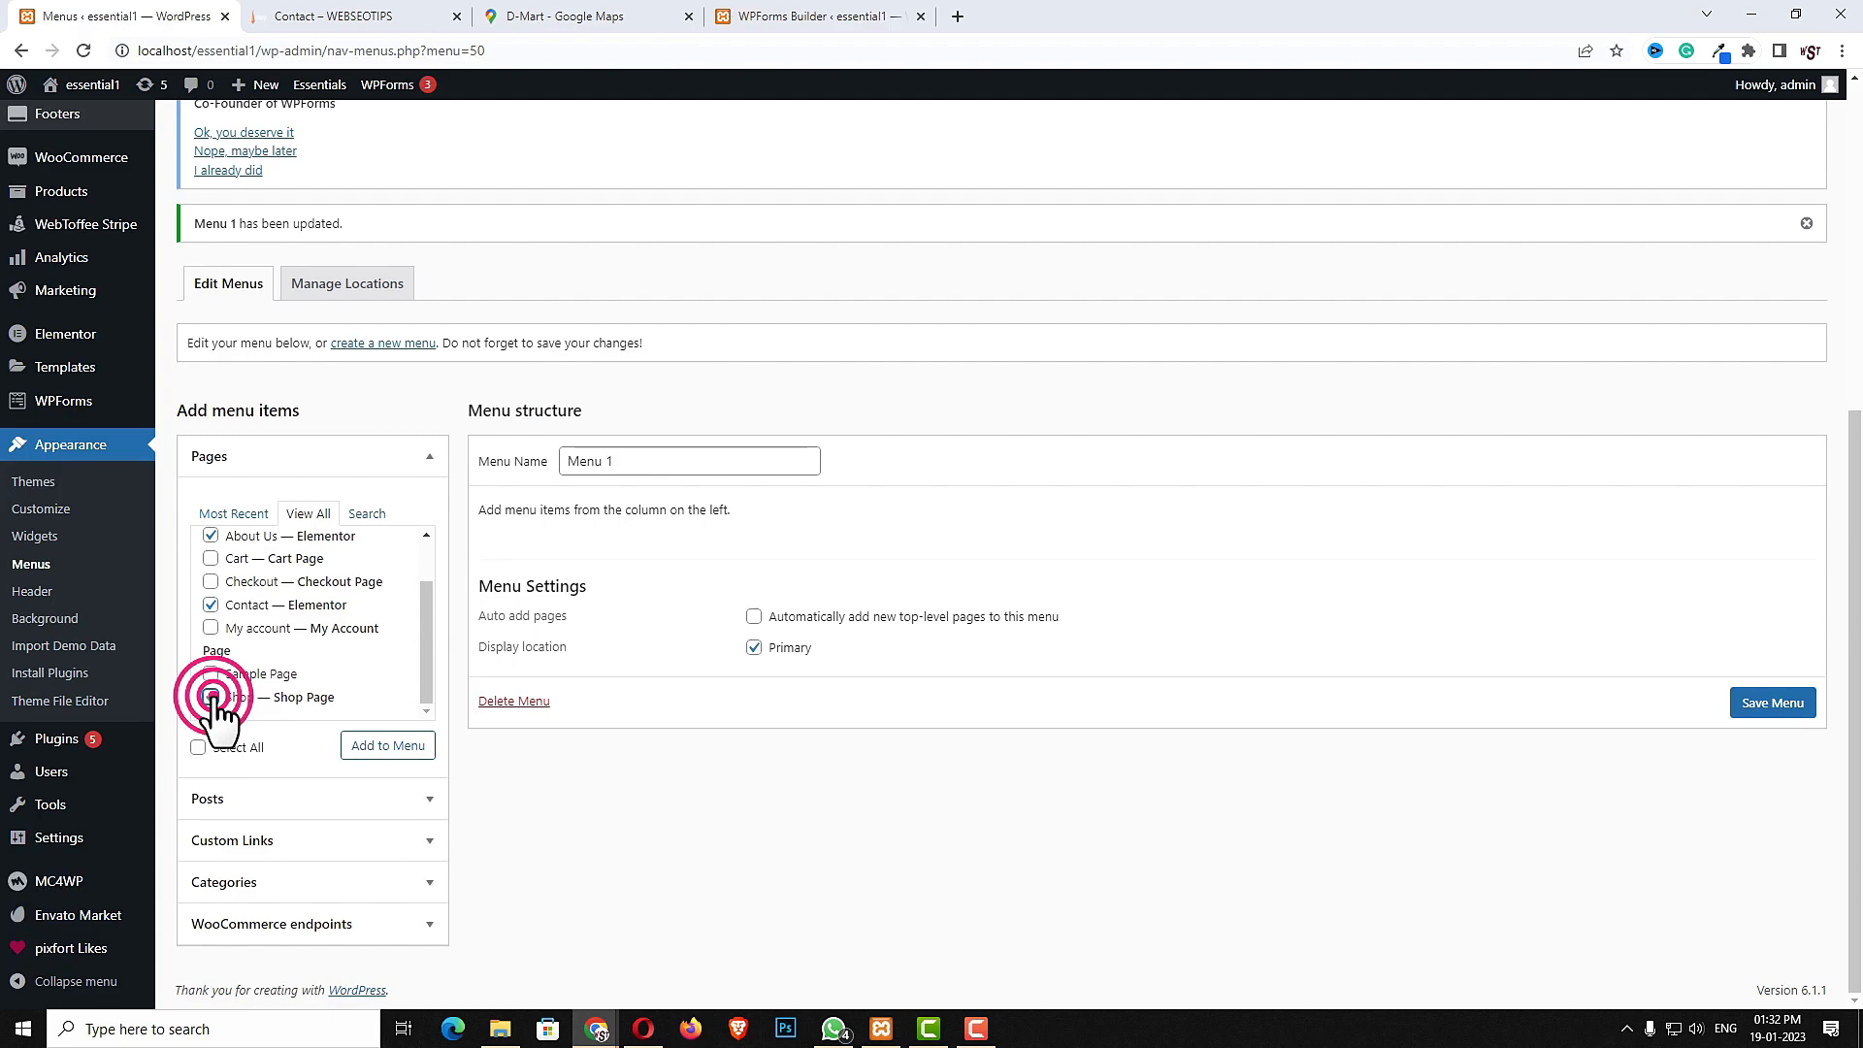
click(393, 745)
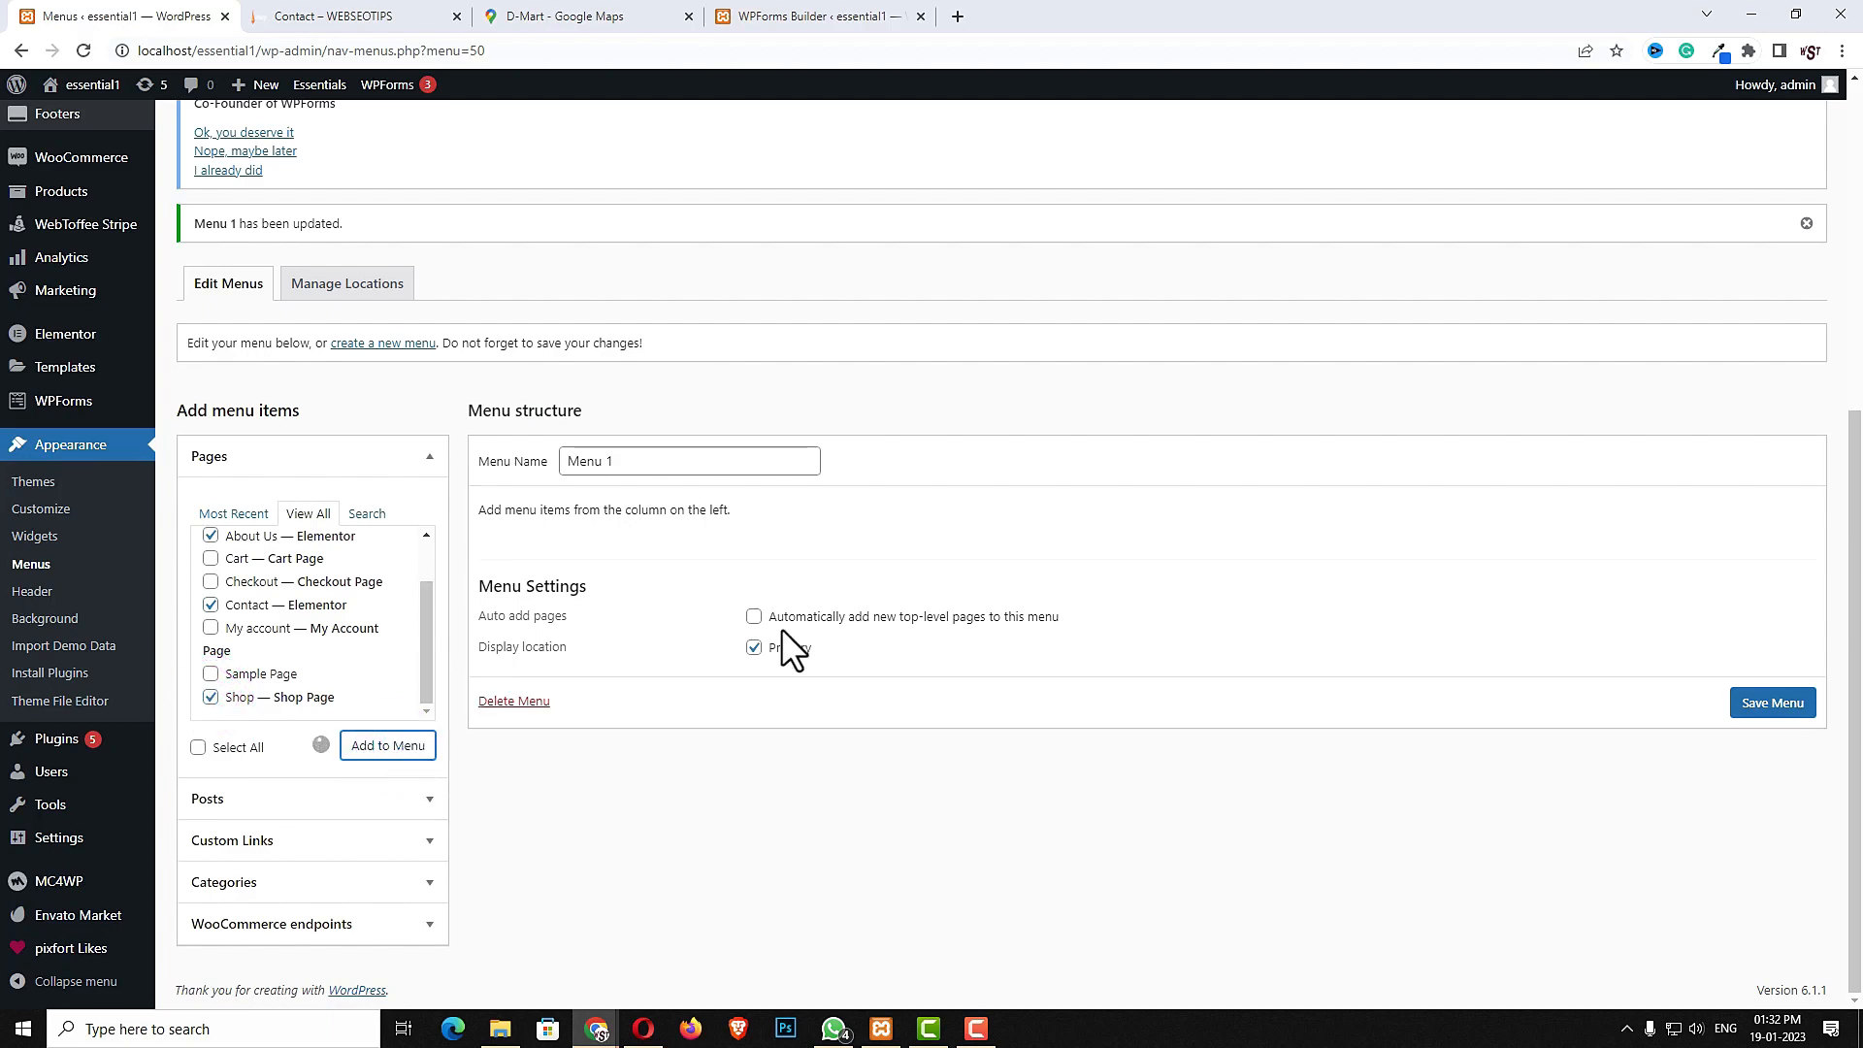
- Reorder the menu items to Home, About Us, Shop, Blog, Contact and save the menu
drag(589, 756, 563, 820)
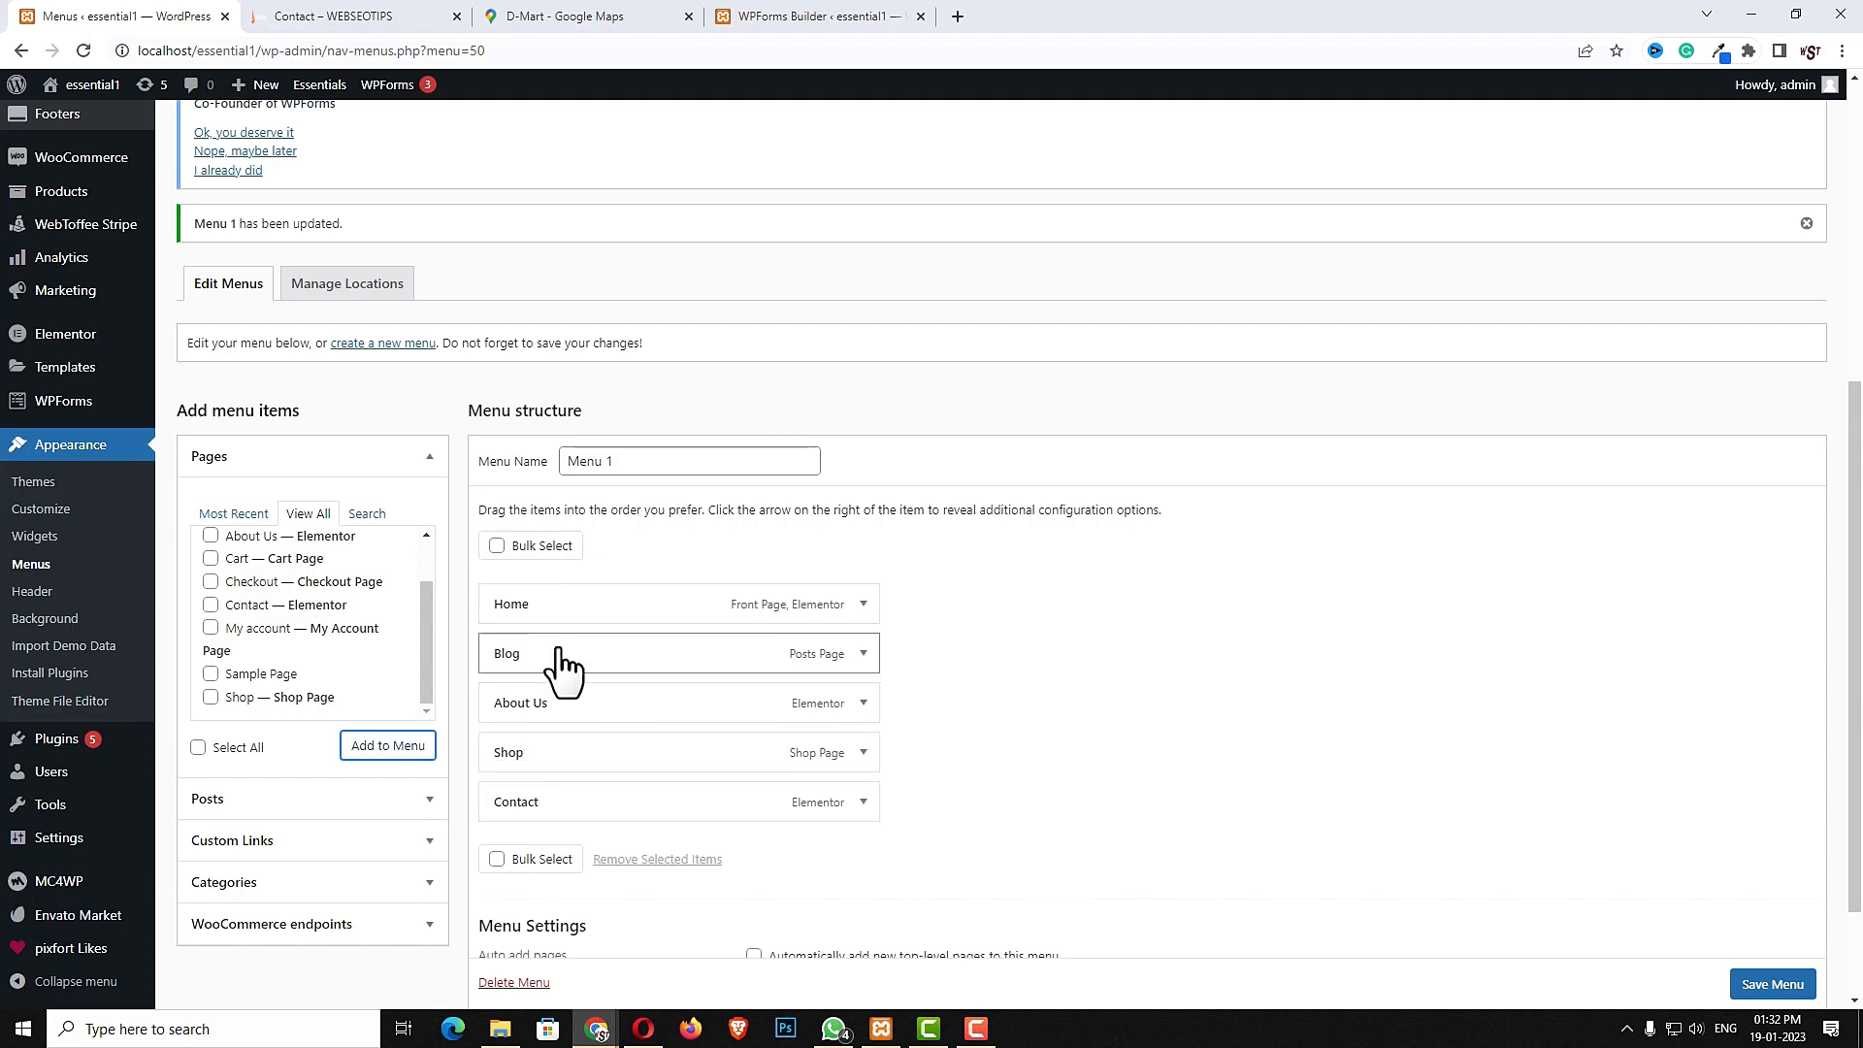
drag(557, 647, 568, 747)
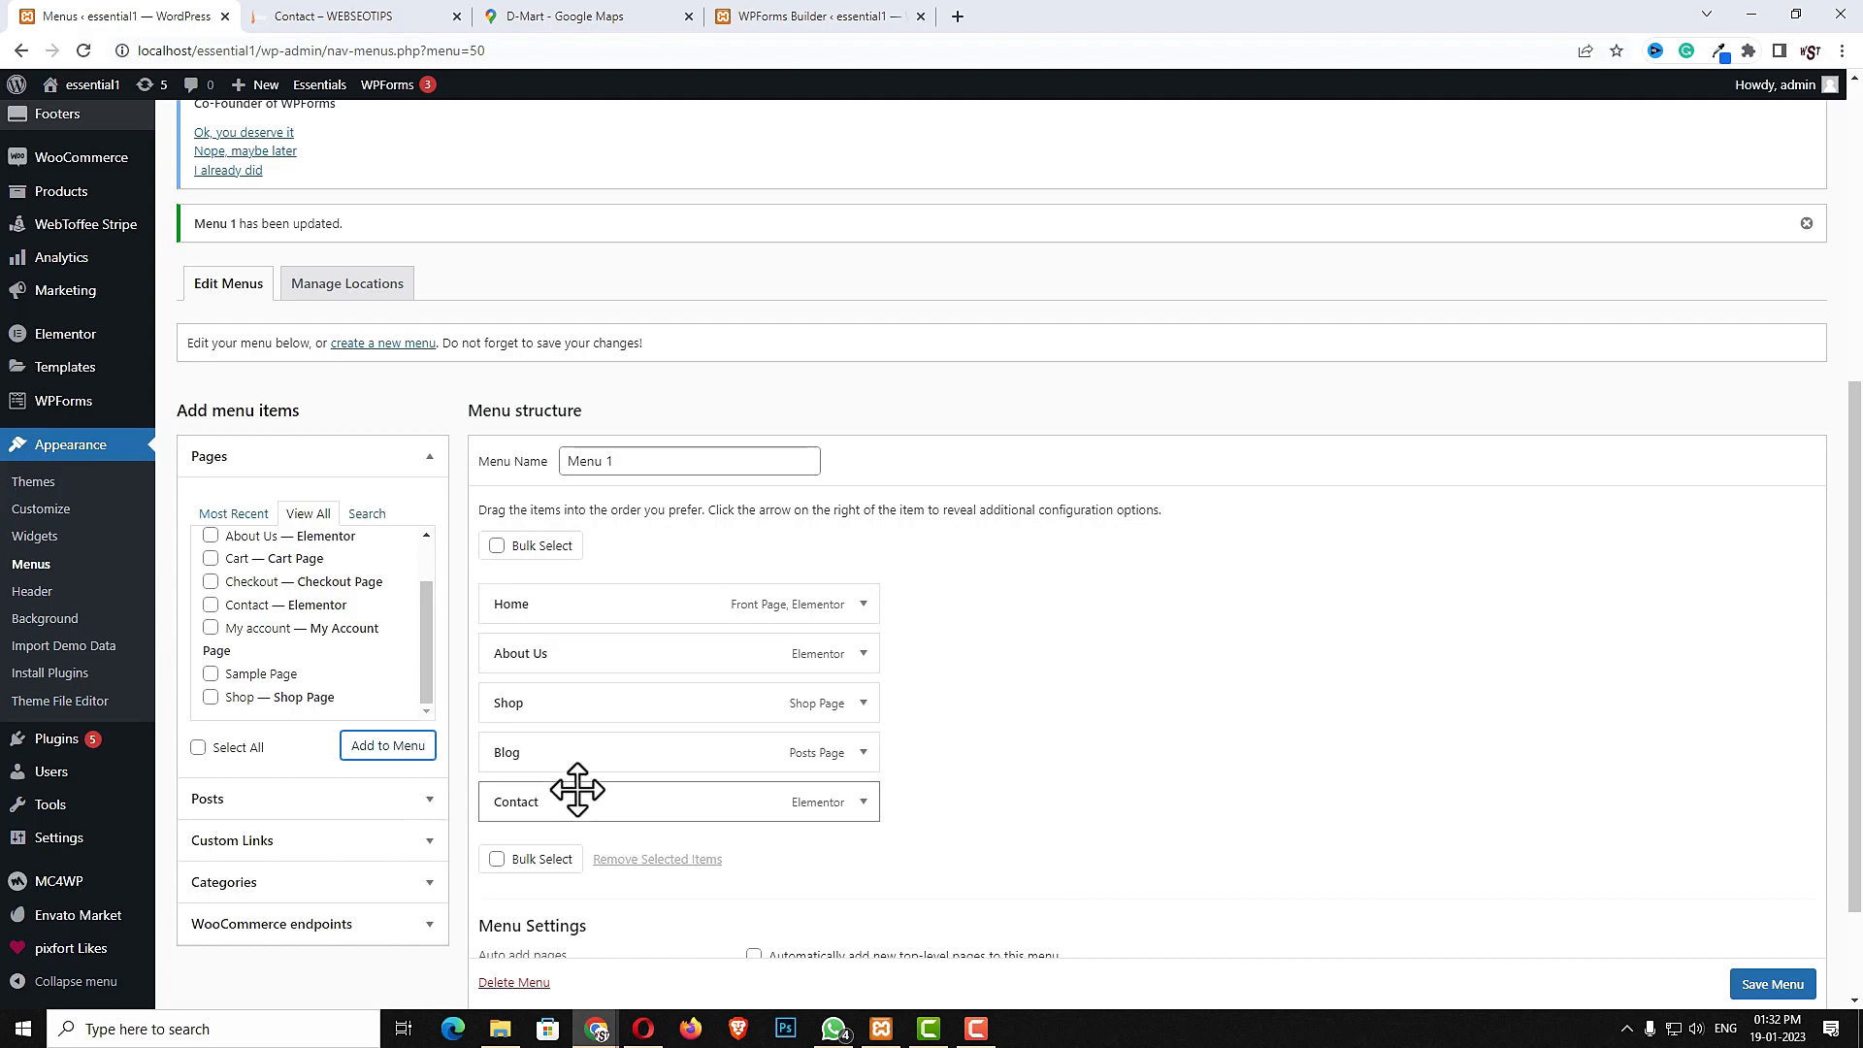
click(1759, 988)
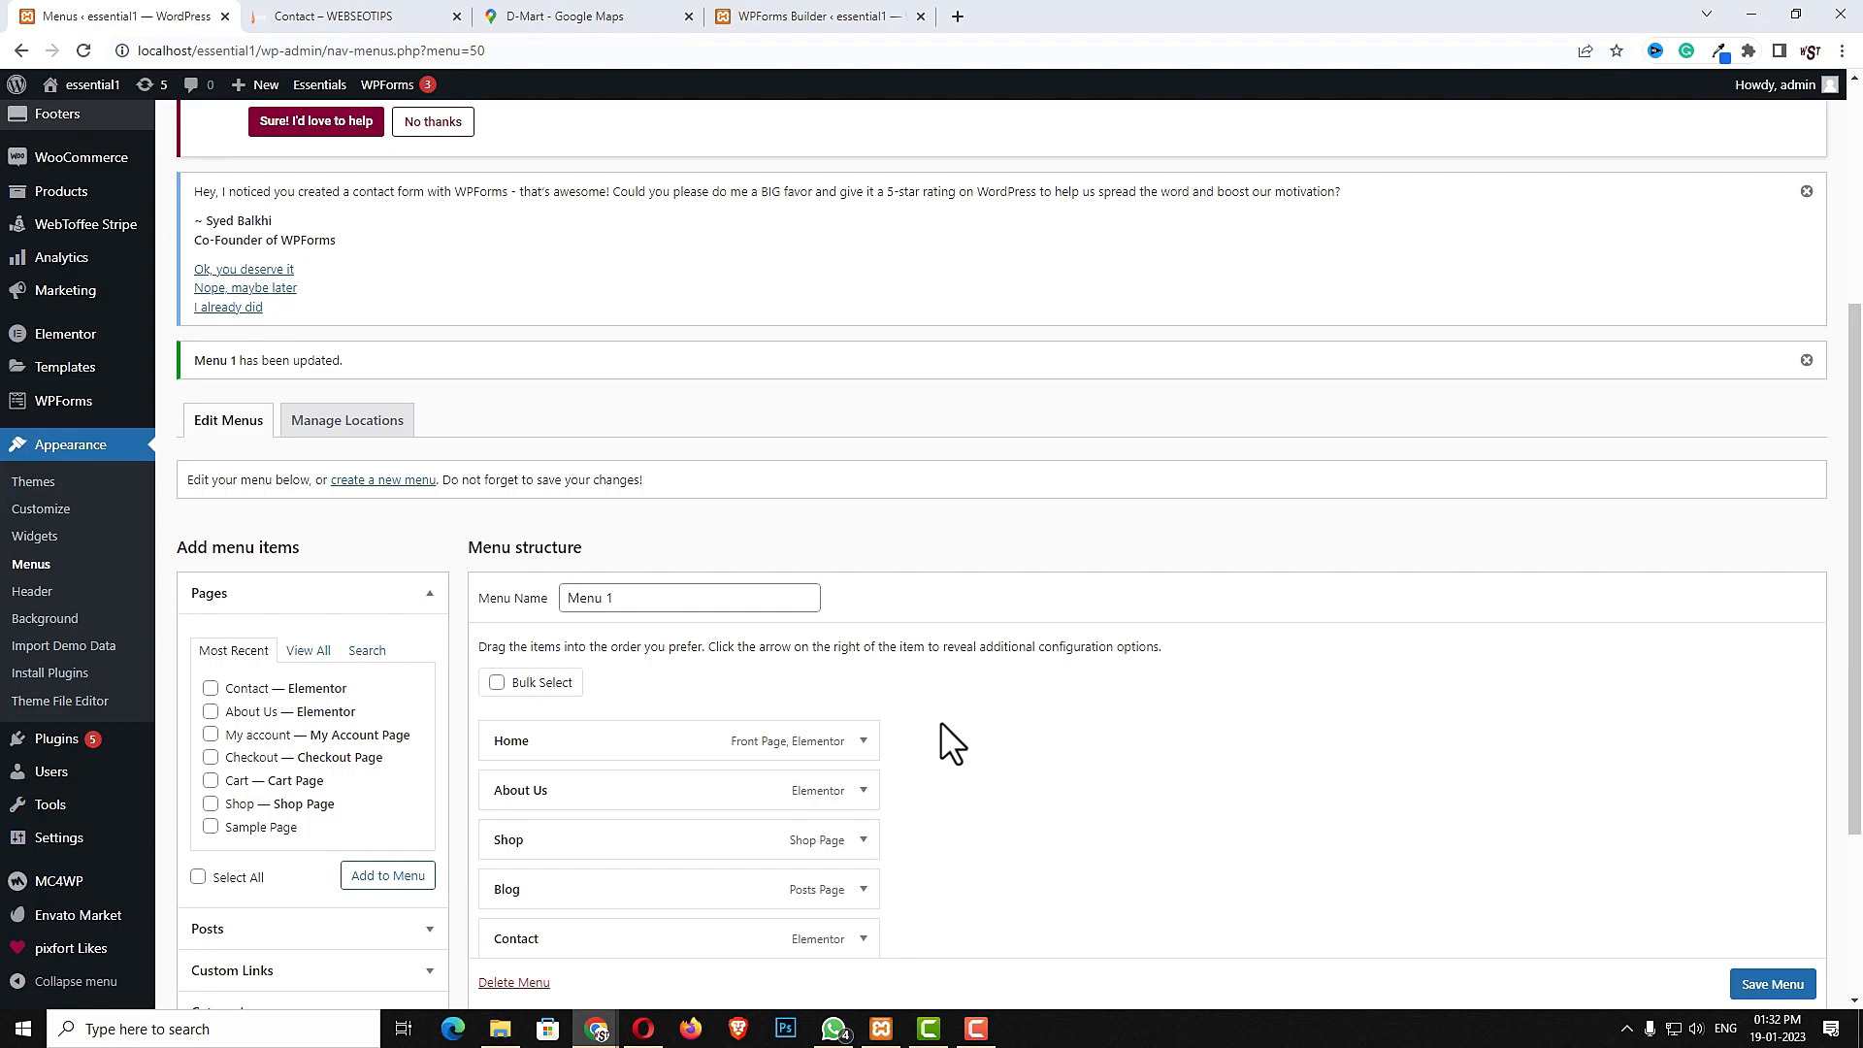
- Open the Essentials demo import and browse the available header designs
scroll(940, 720, up, 3)
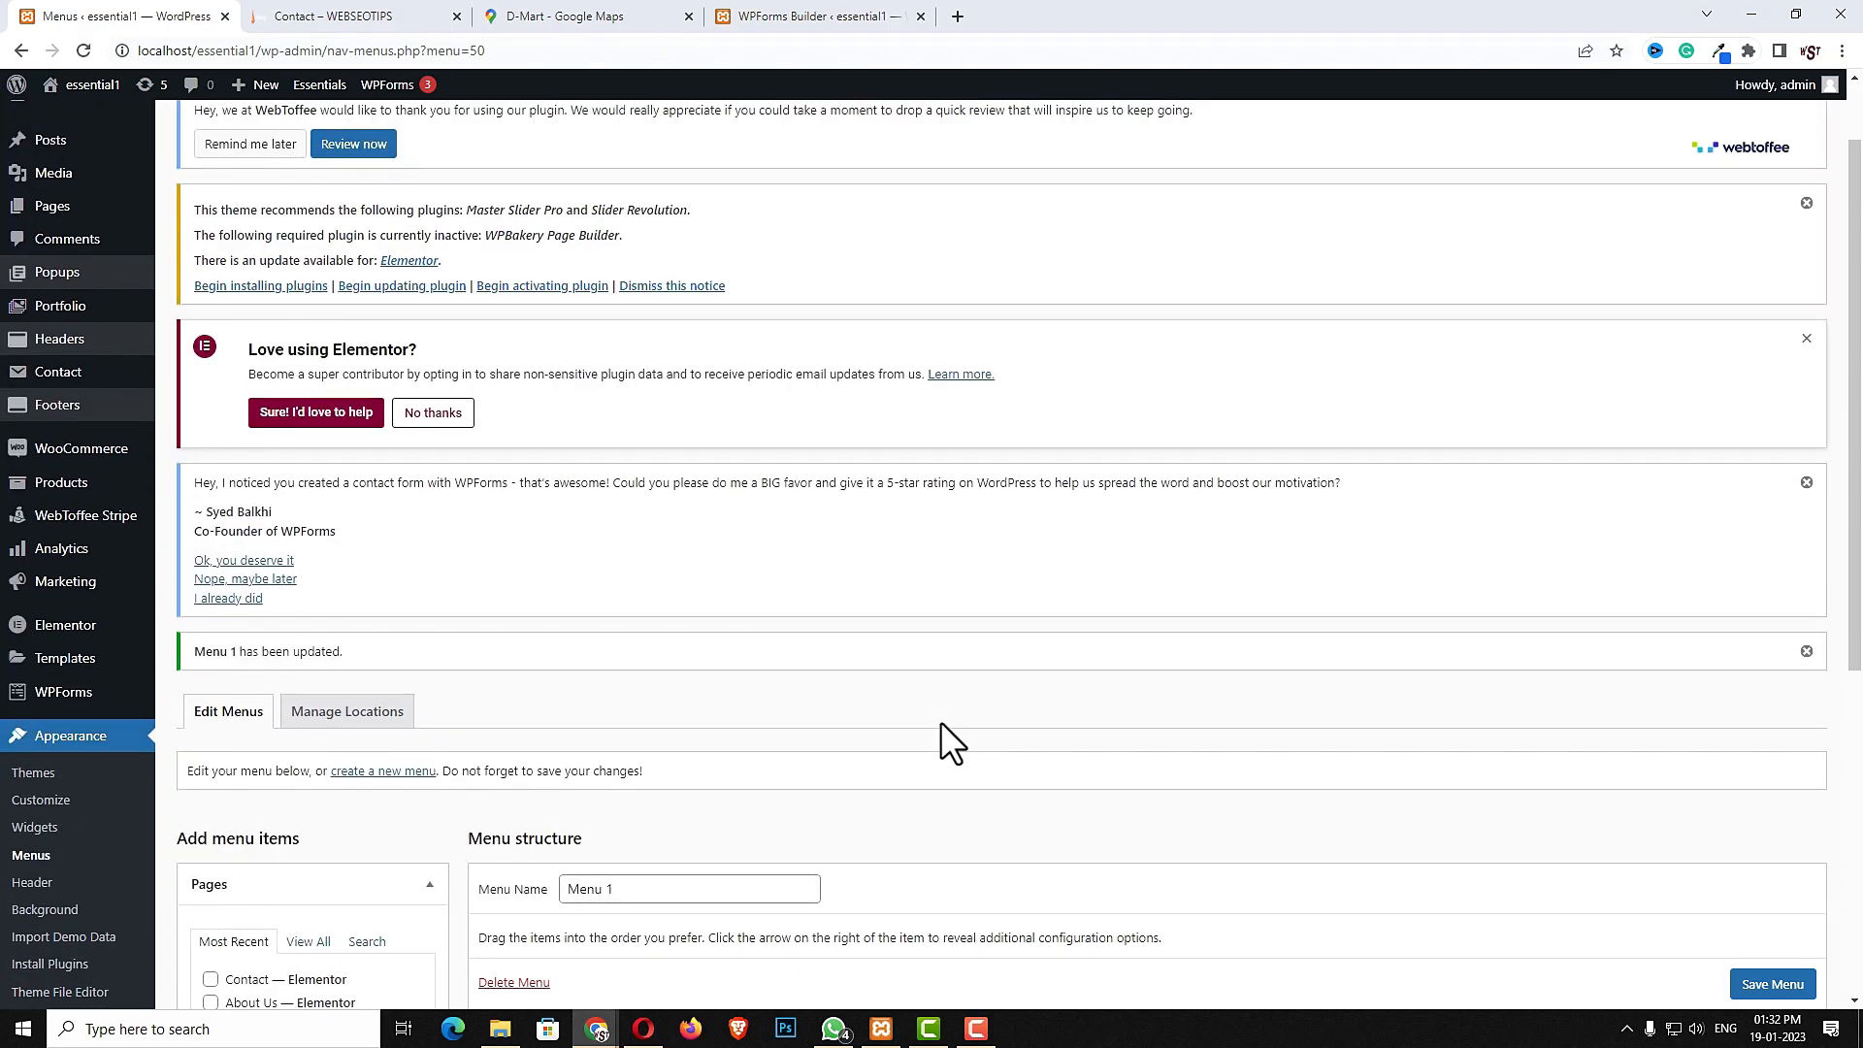
scroll(941, 720, up, 1)
mouse_move(72, 141)
click(215, 163)
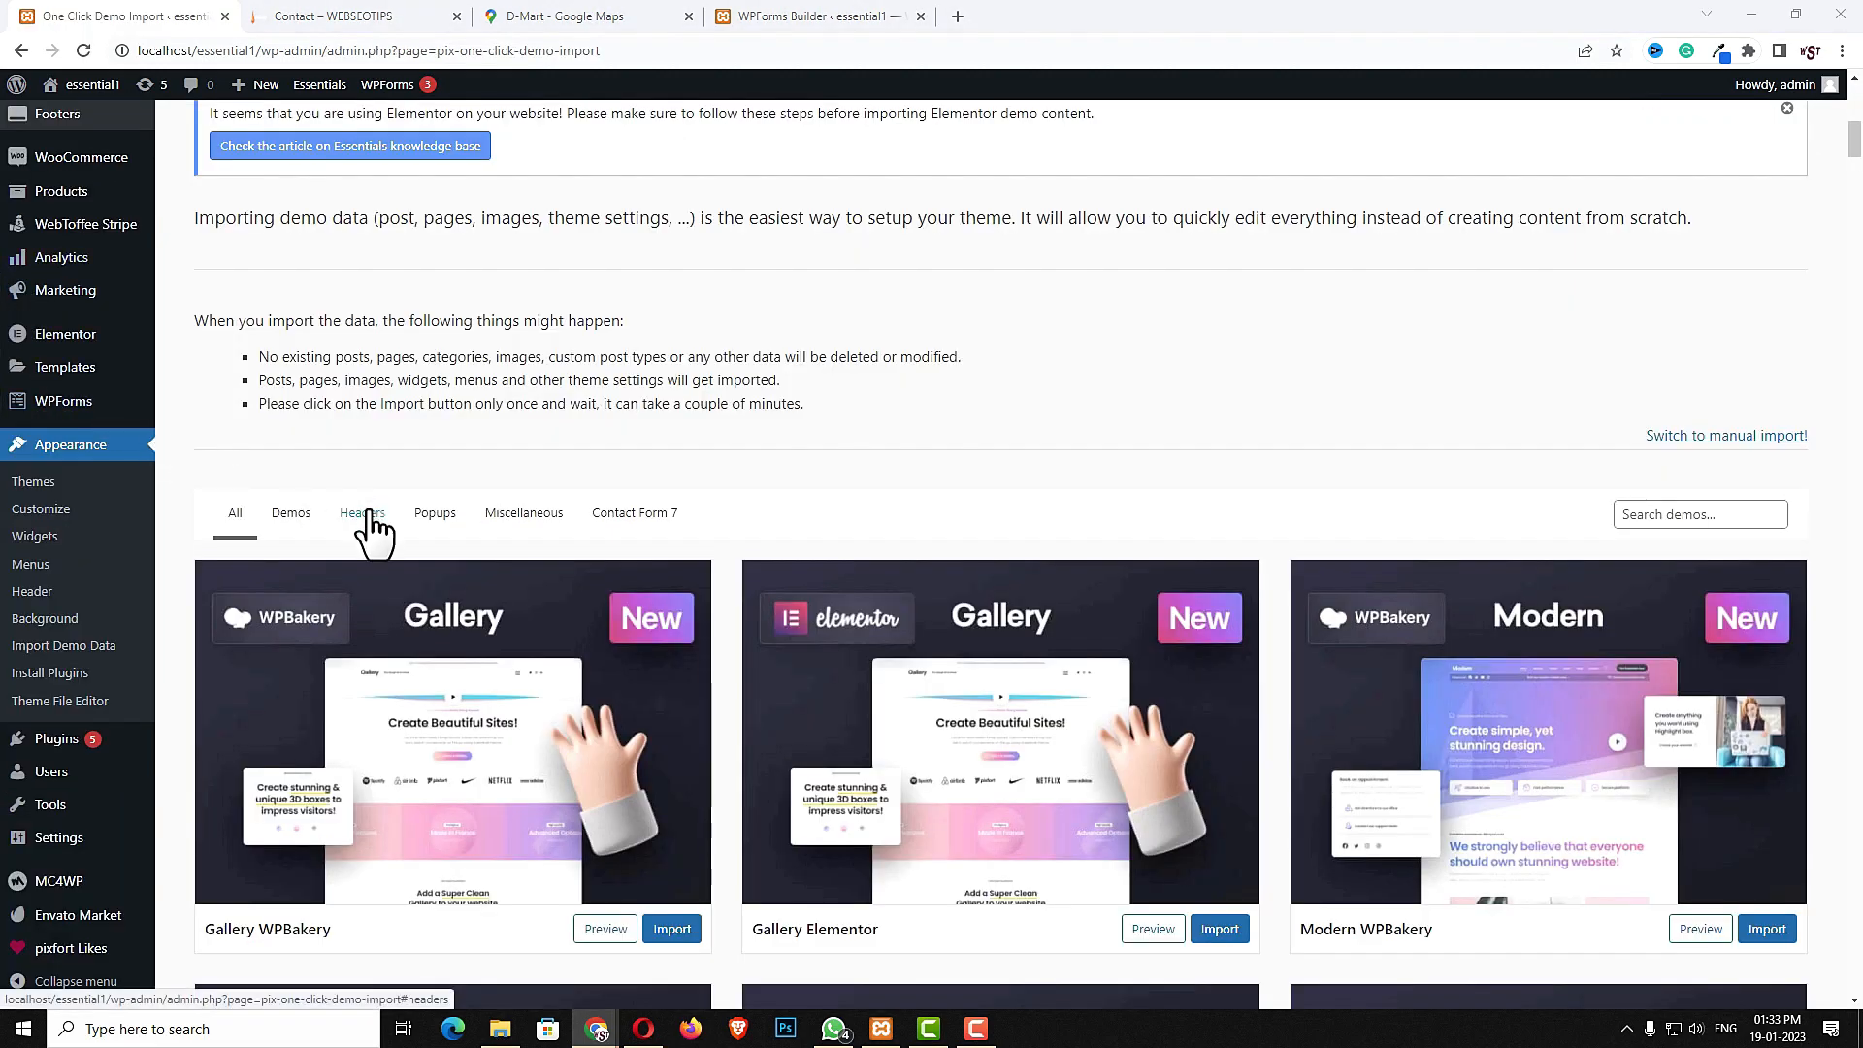
click(365, 515)
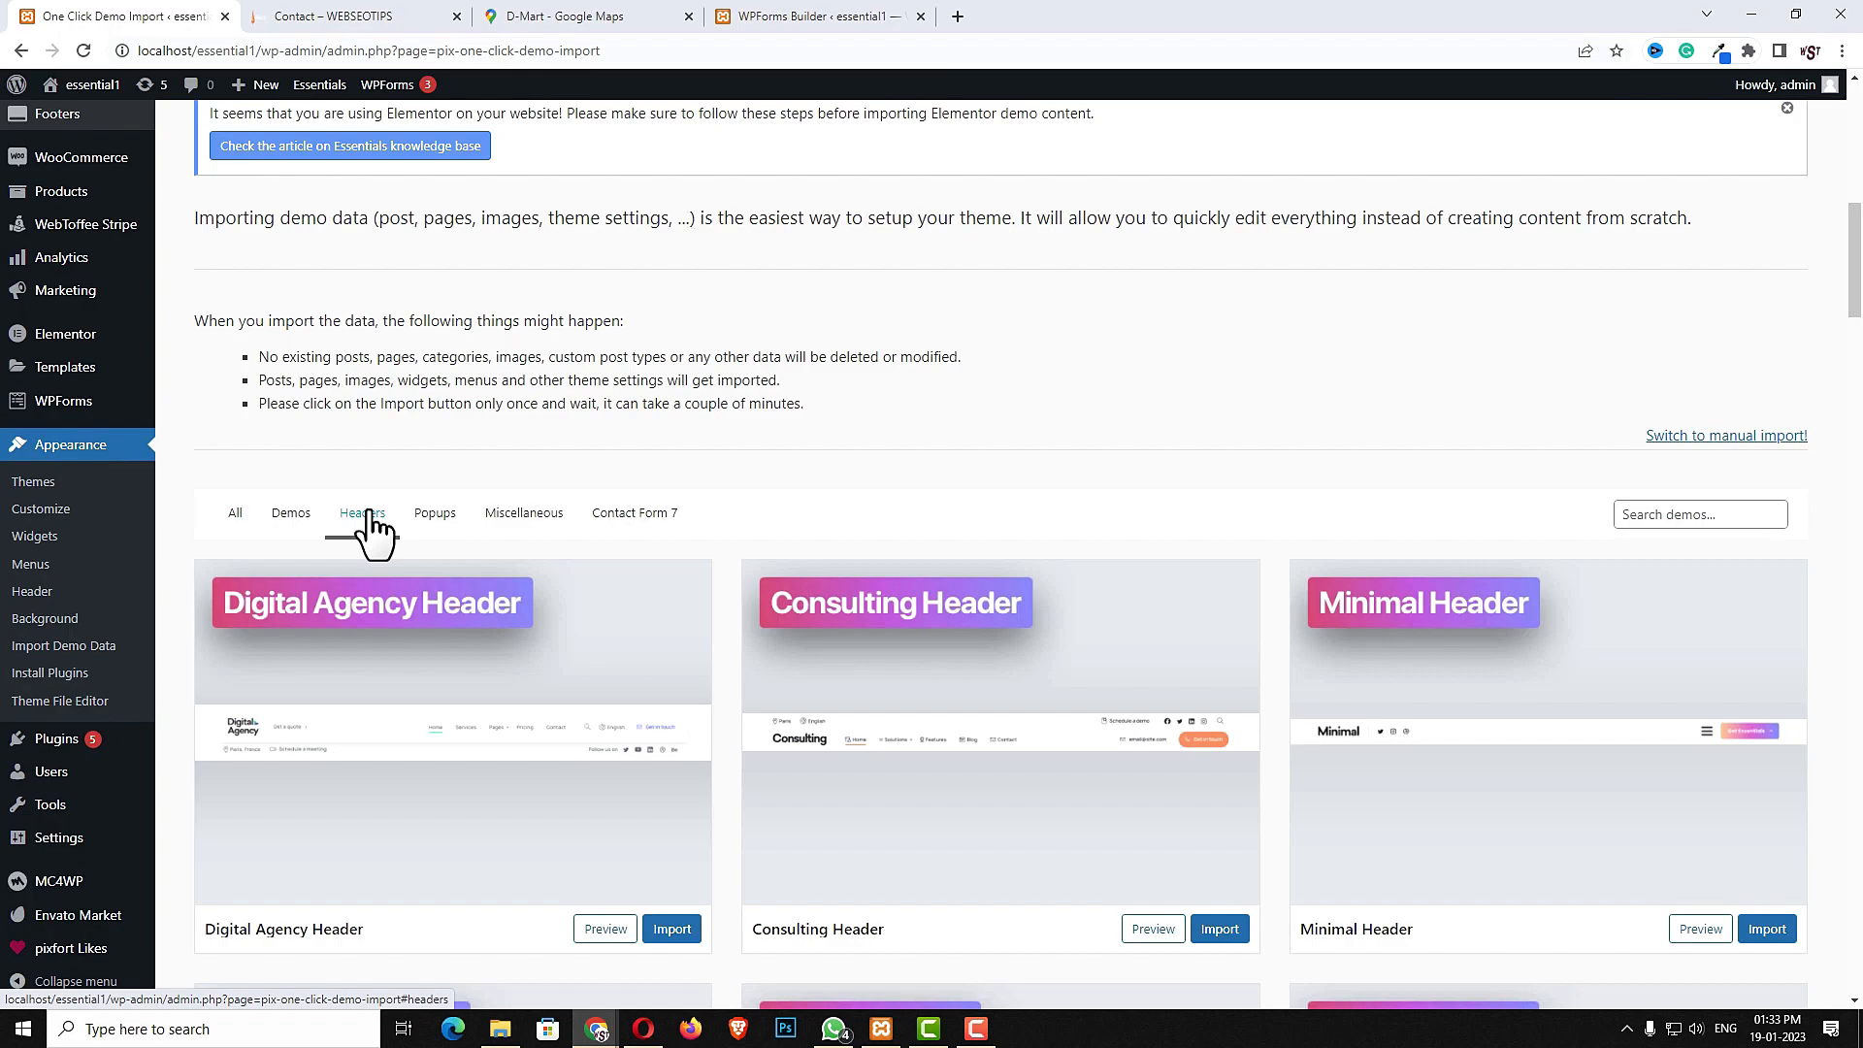
scroll(1181, 450, down, 16)
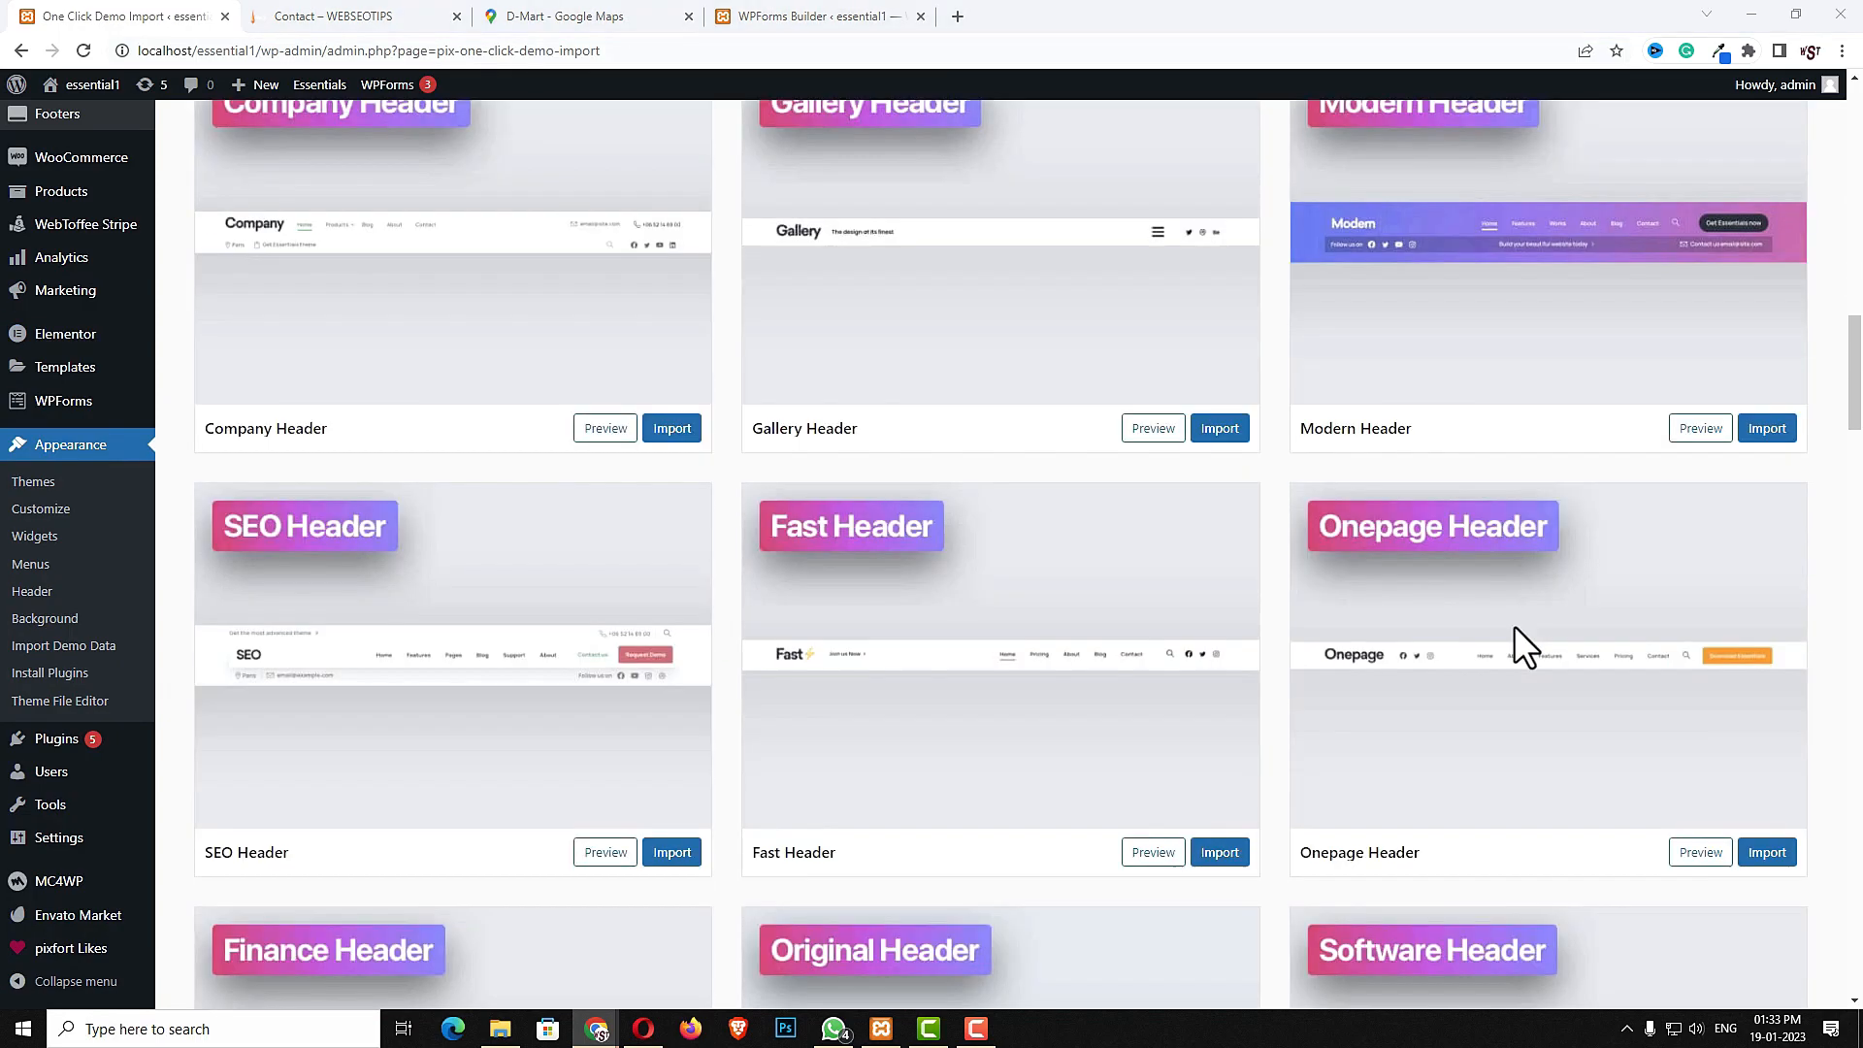
scroll(1426, 679, down, 6)
scroll(1443, 704, up, 20)
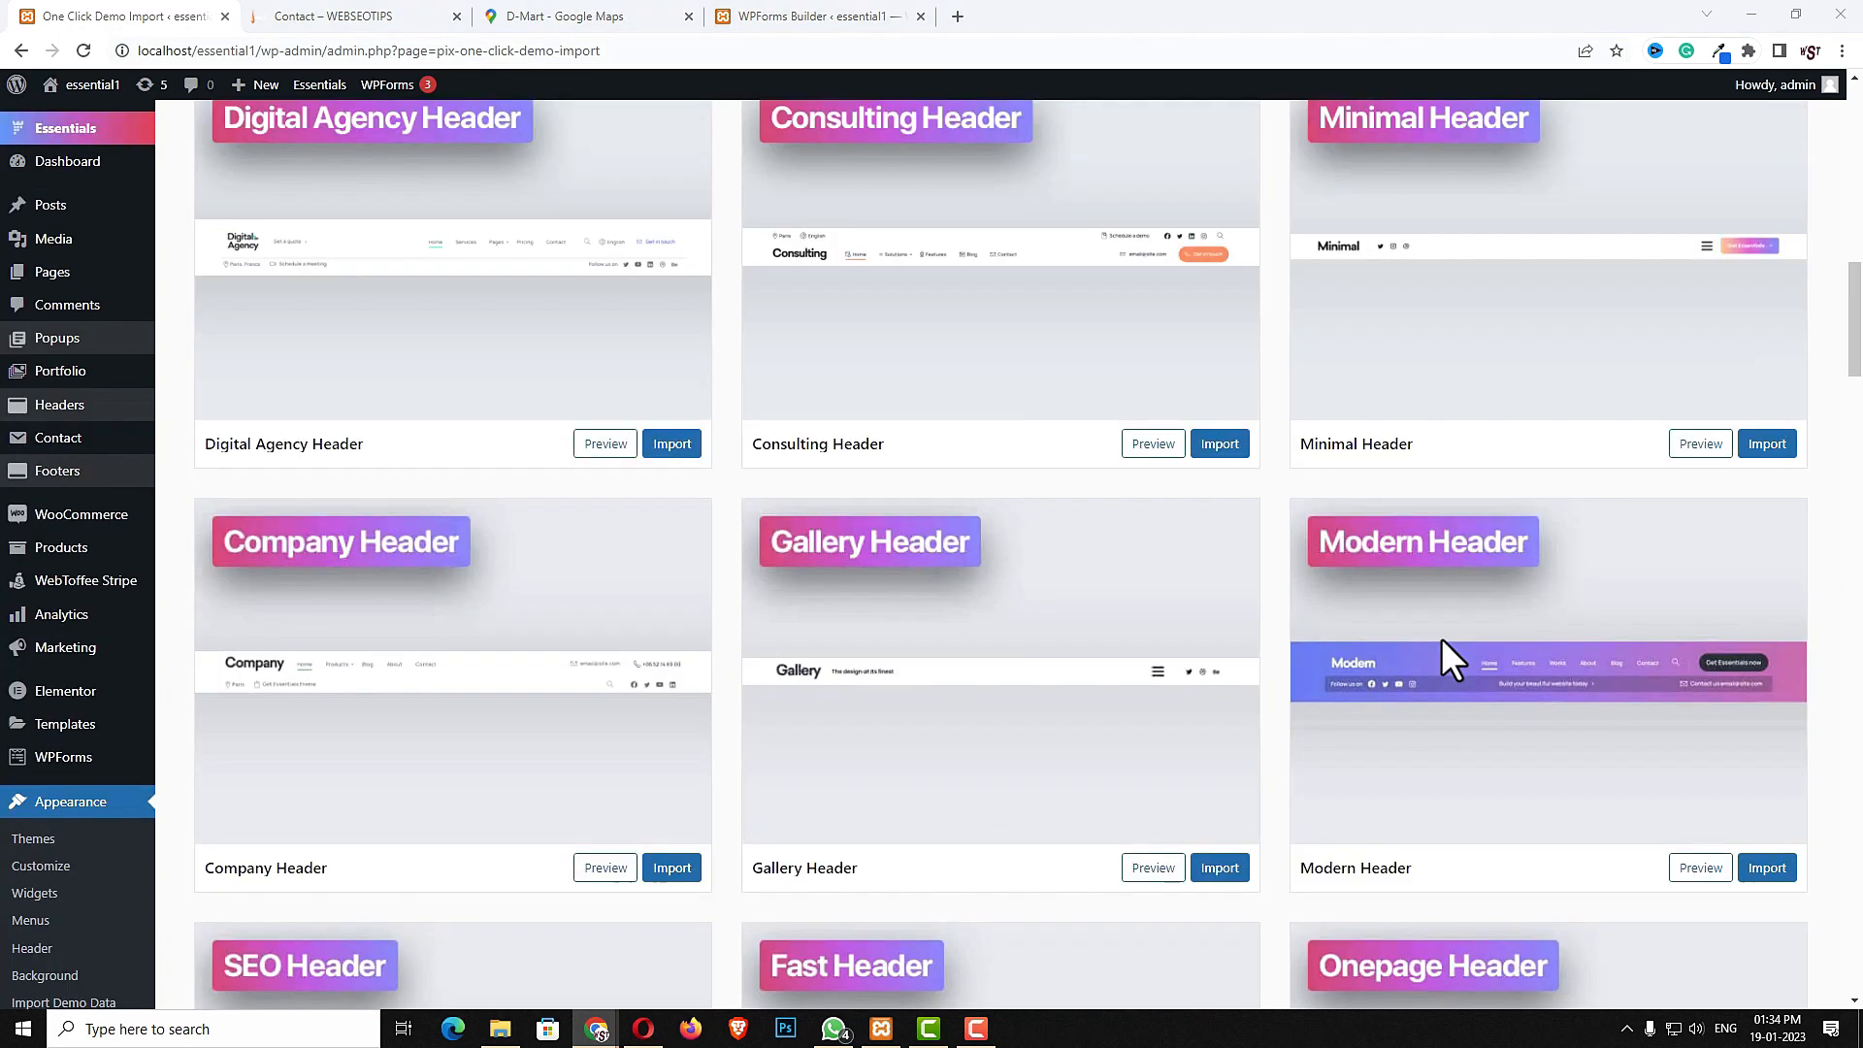
- Search the demos for "ec" and import the Ecommerce Header with its content
click(1667, 708)
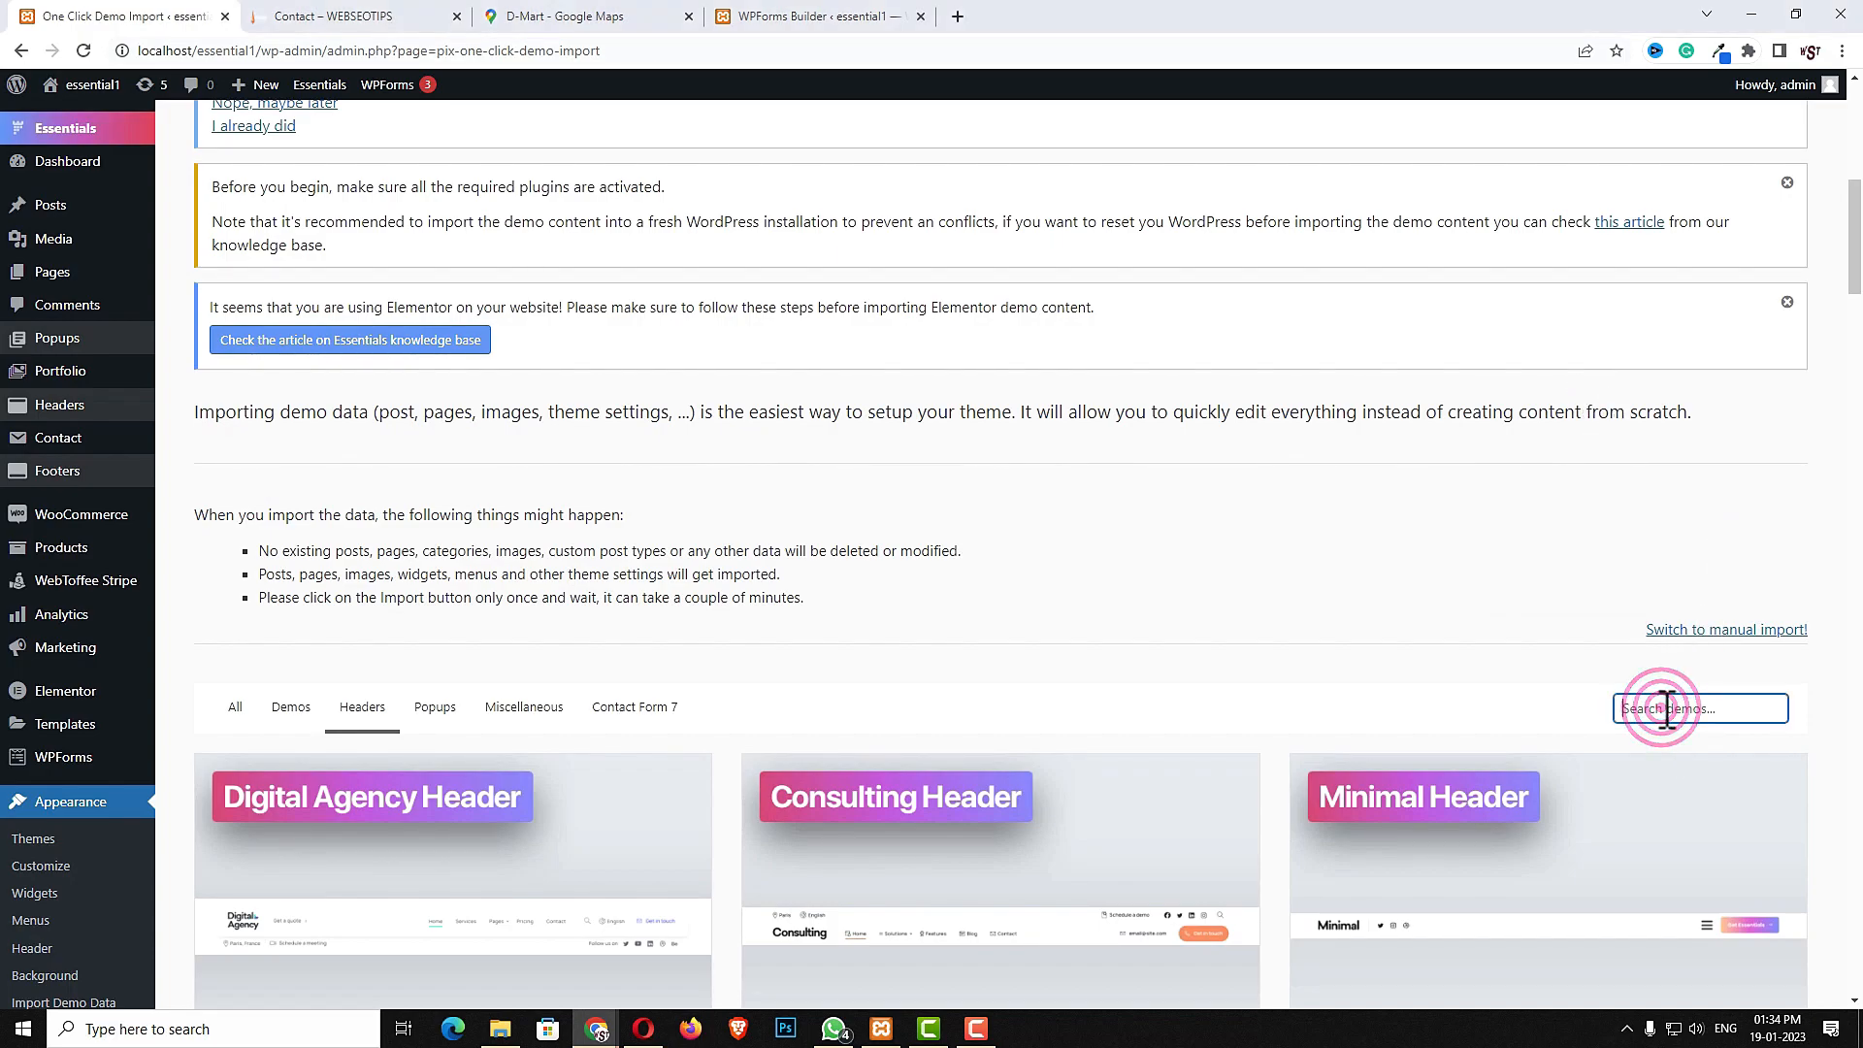
text(ec)
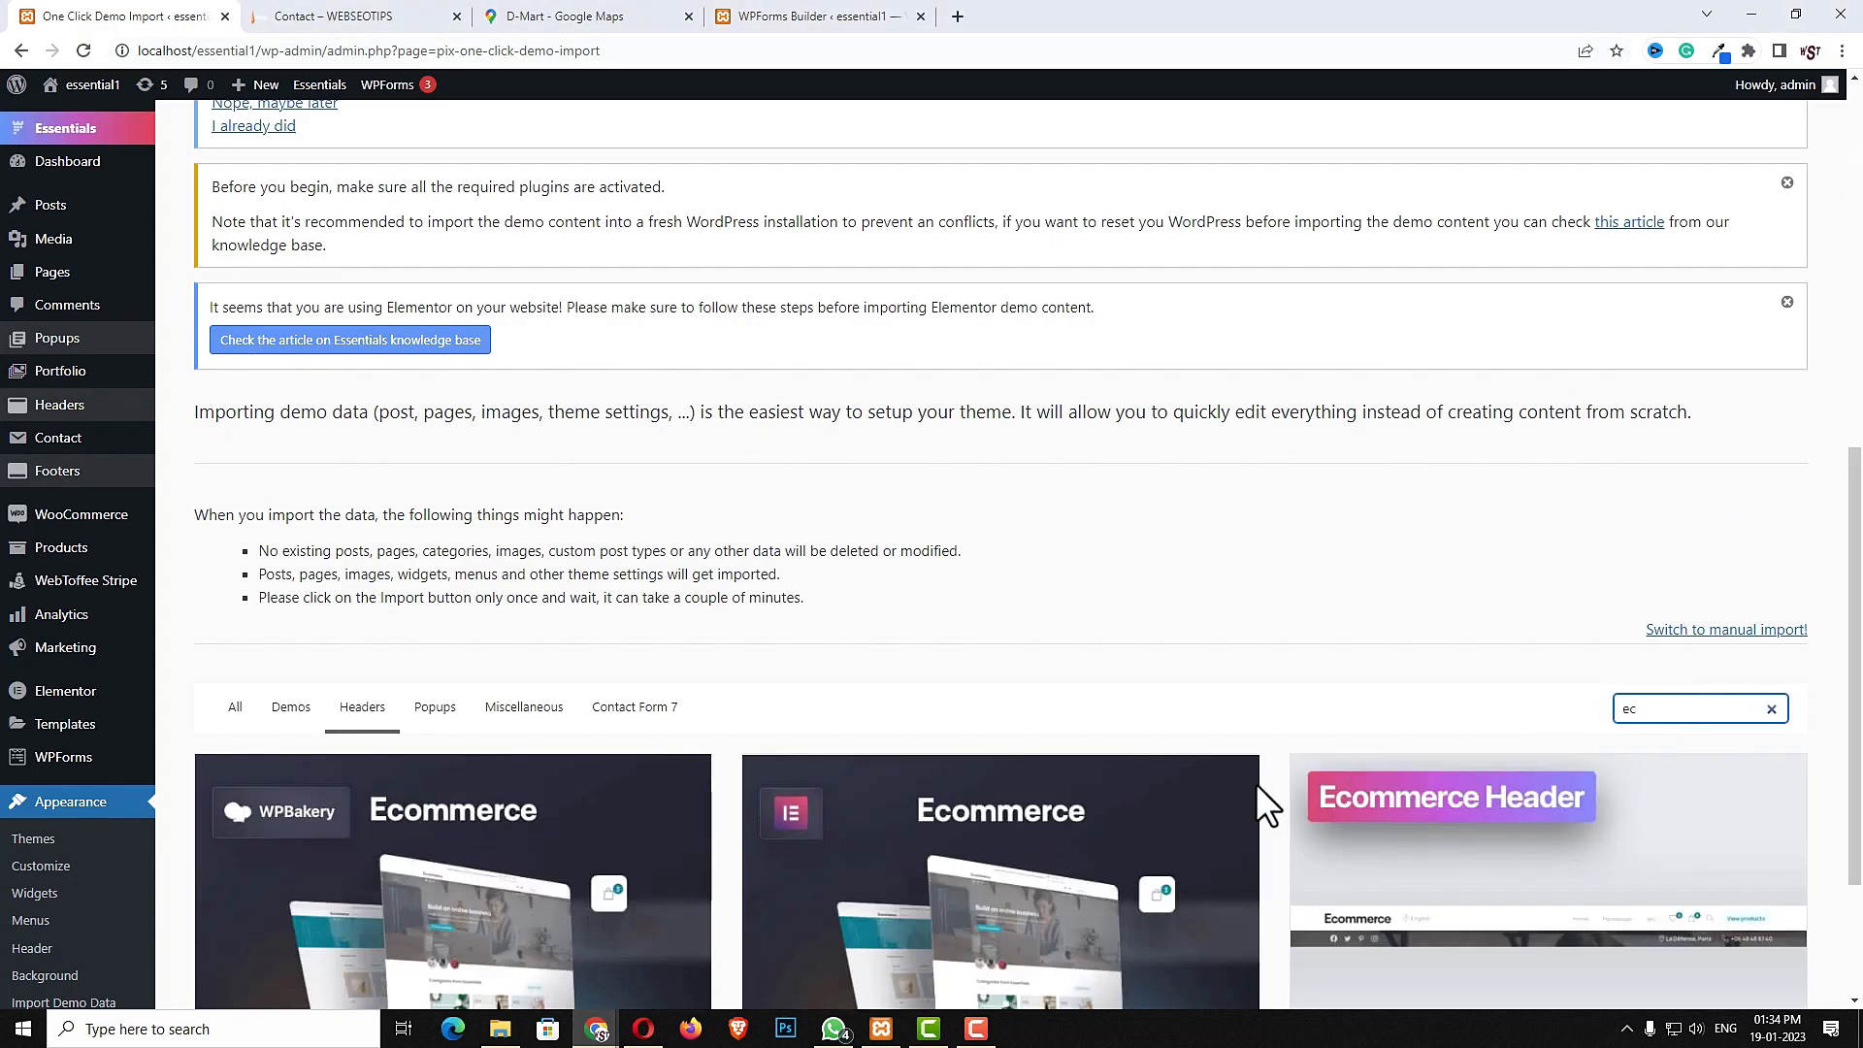
scroll(1534, 843, down, 3)
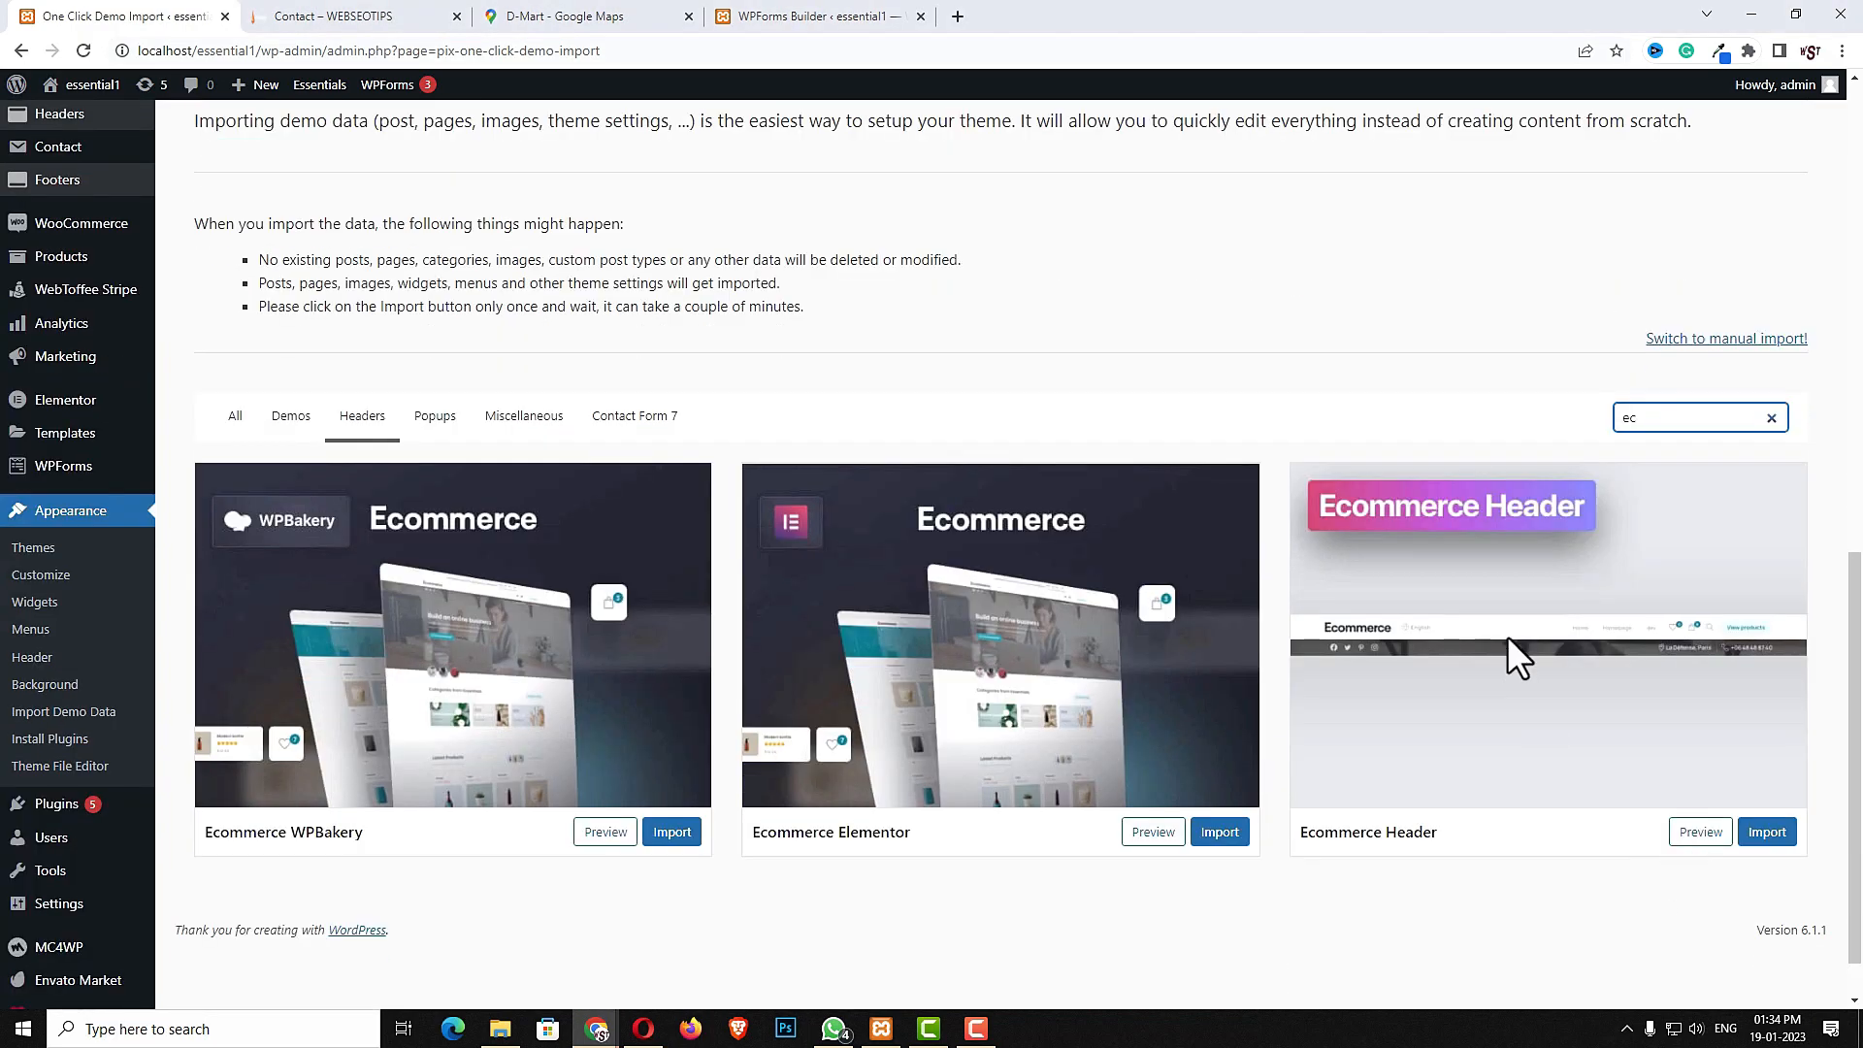
click(1772, 840)
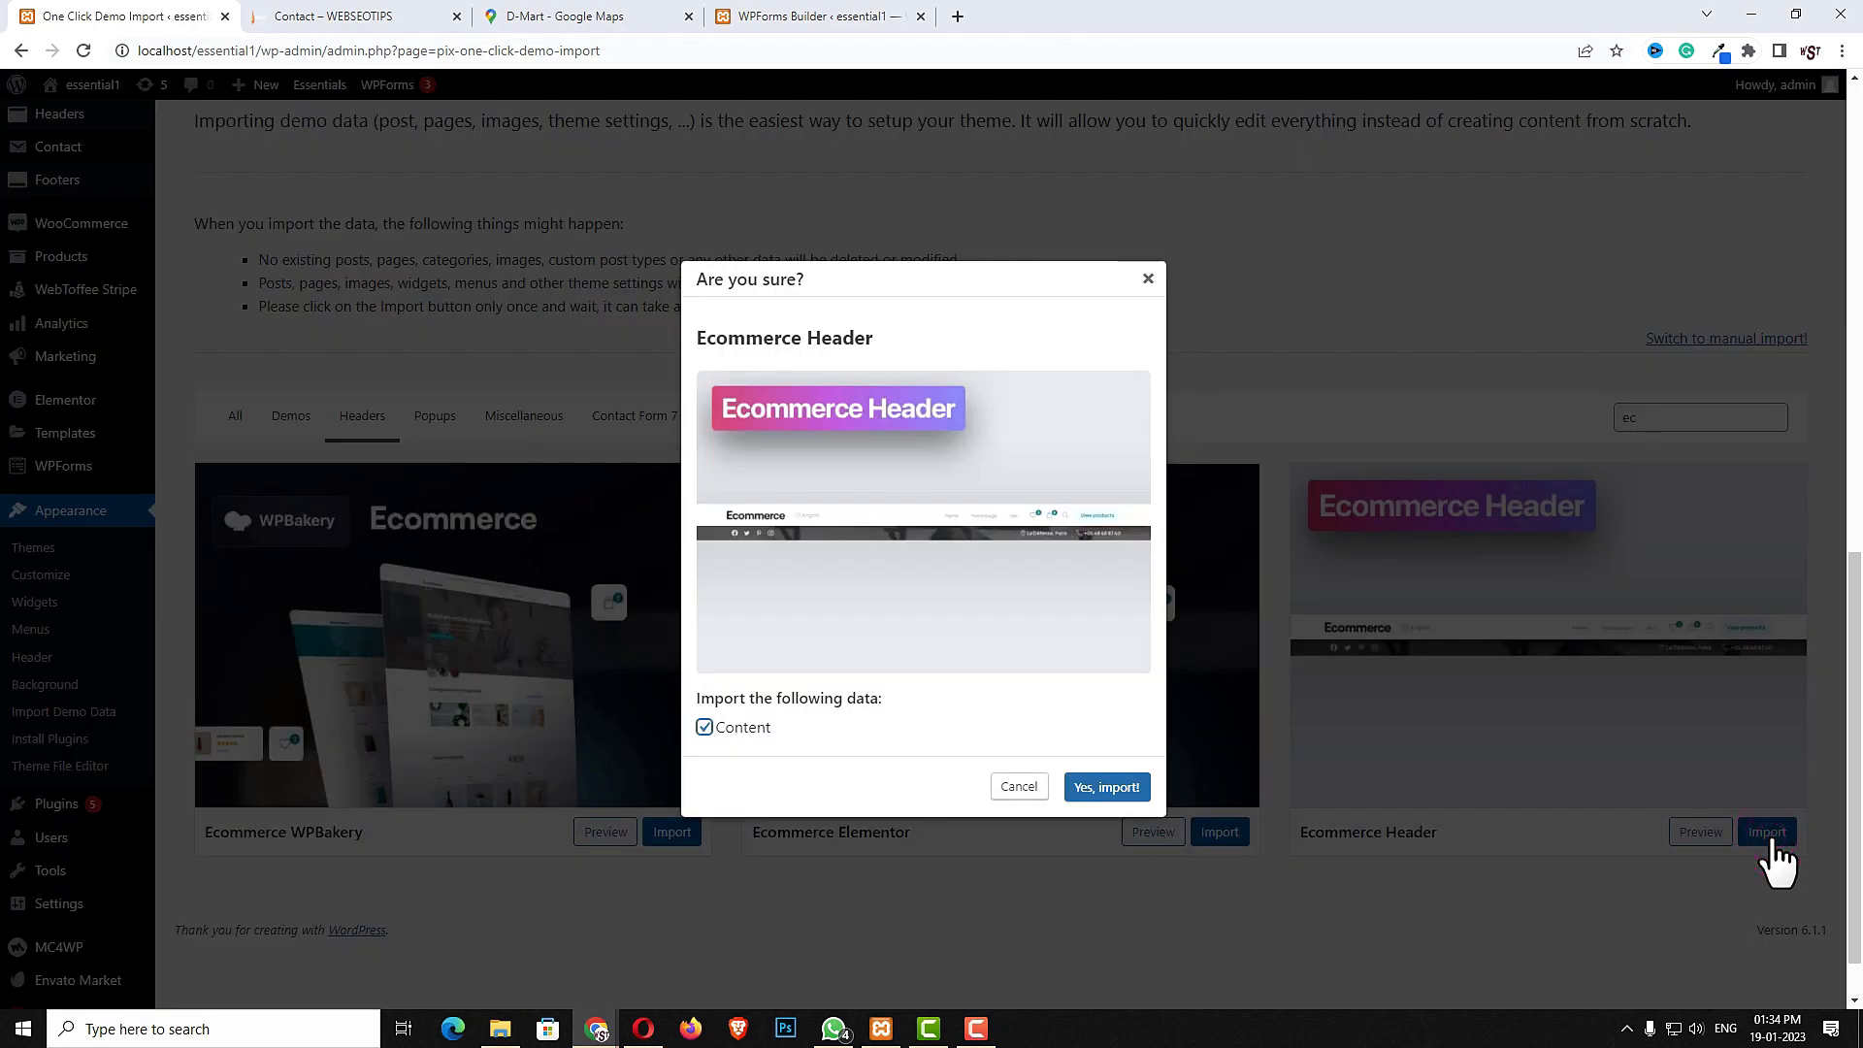
click(1107, 788)
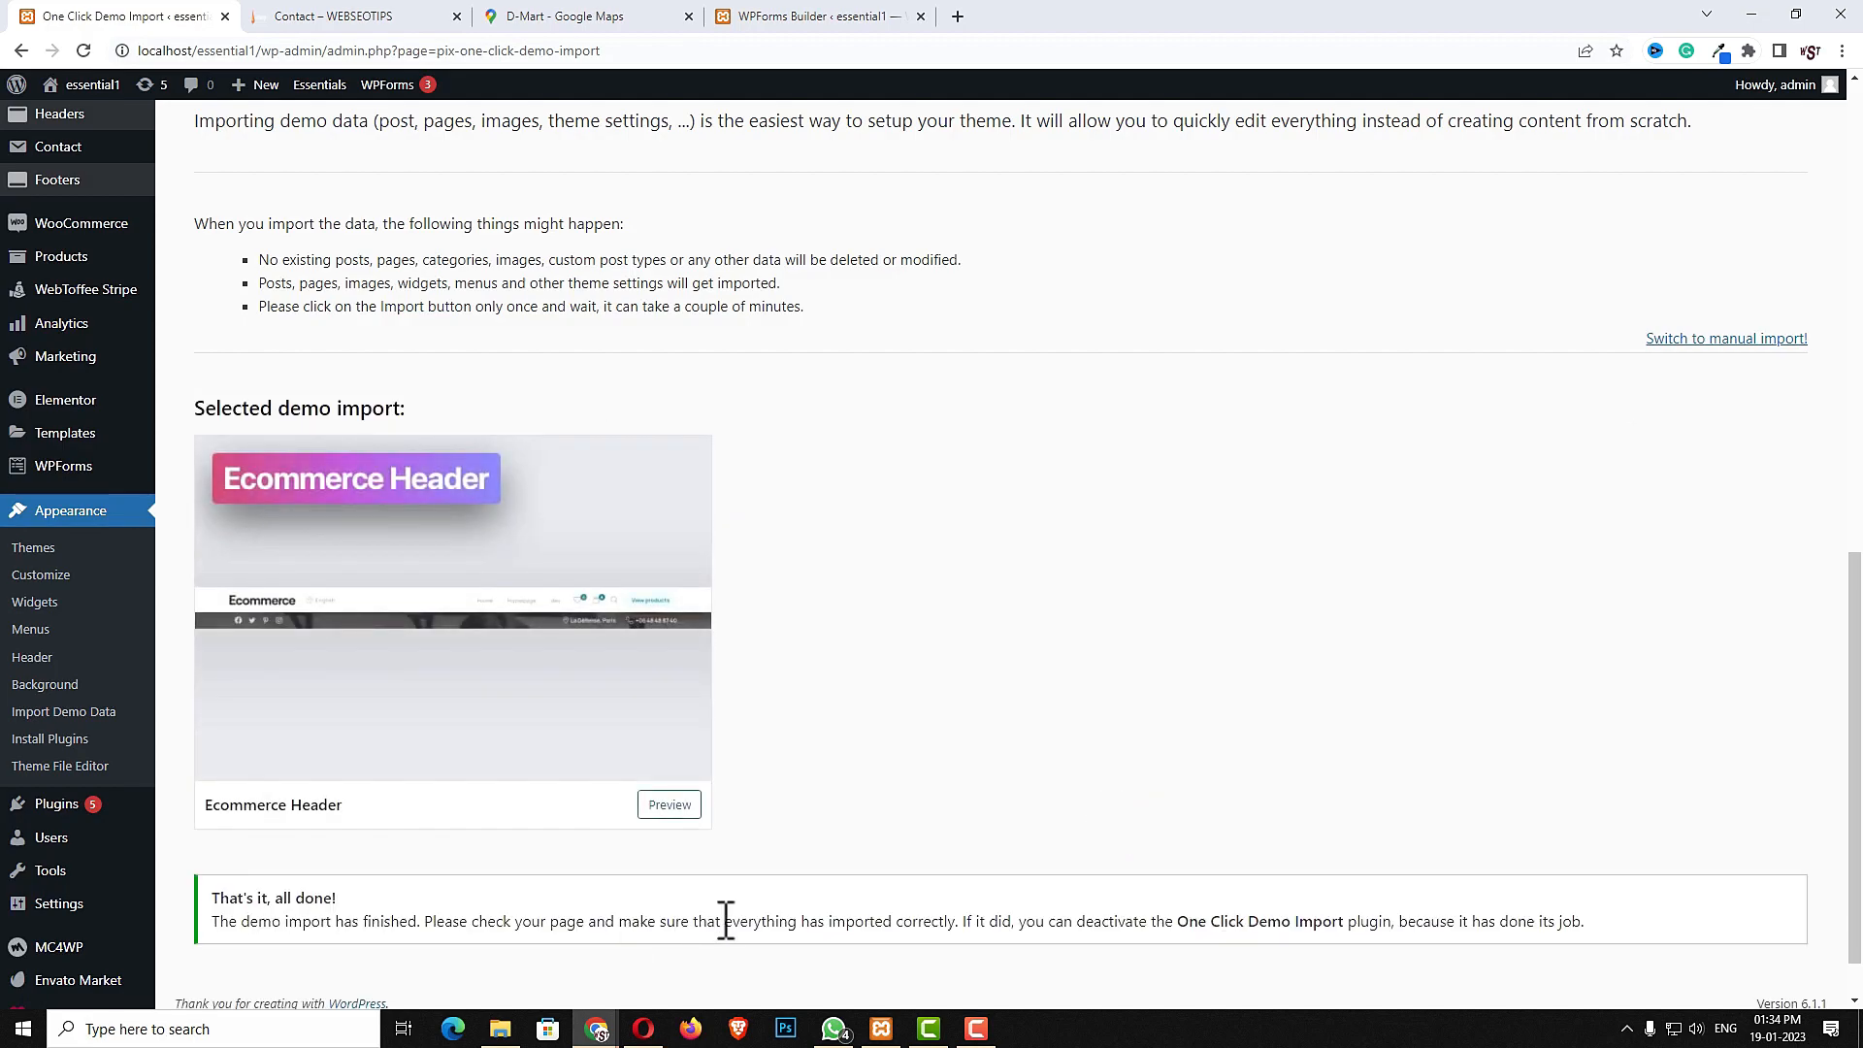
- Visit the live site to inspect the new header and menu, then return to the dashboard
scroll(446, 912, down, 1)
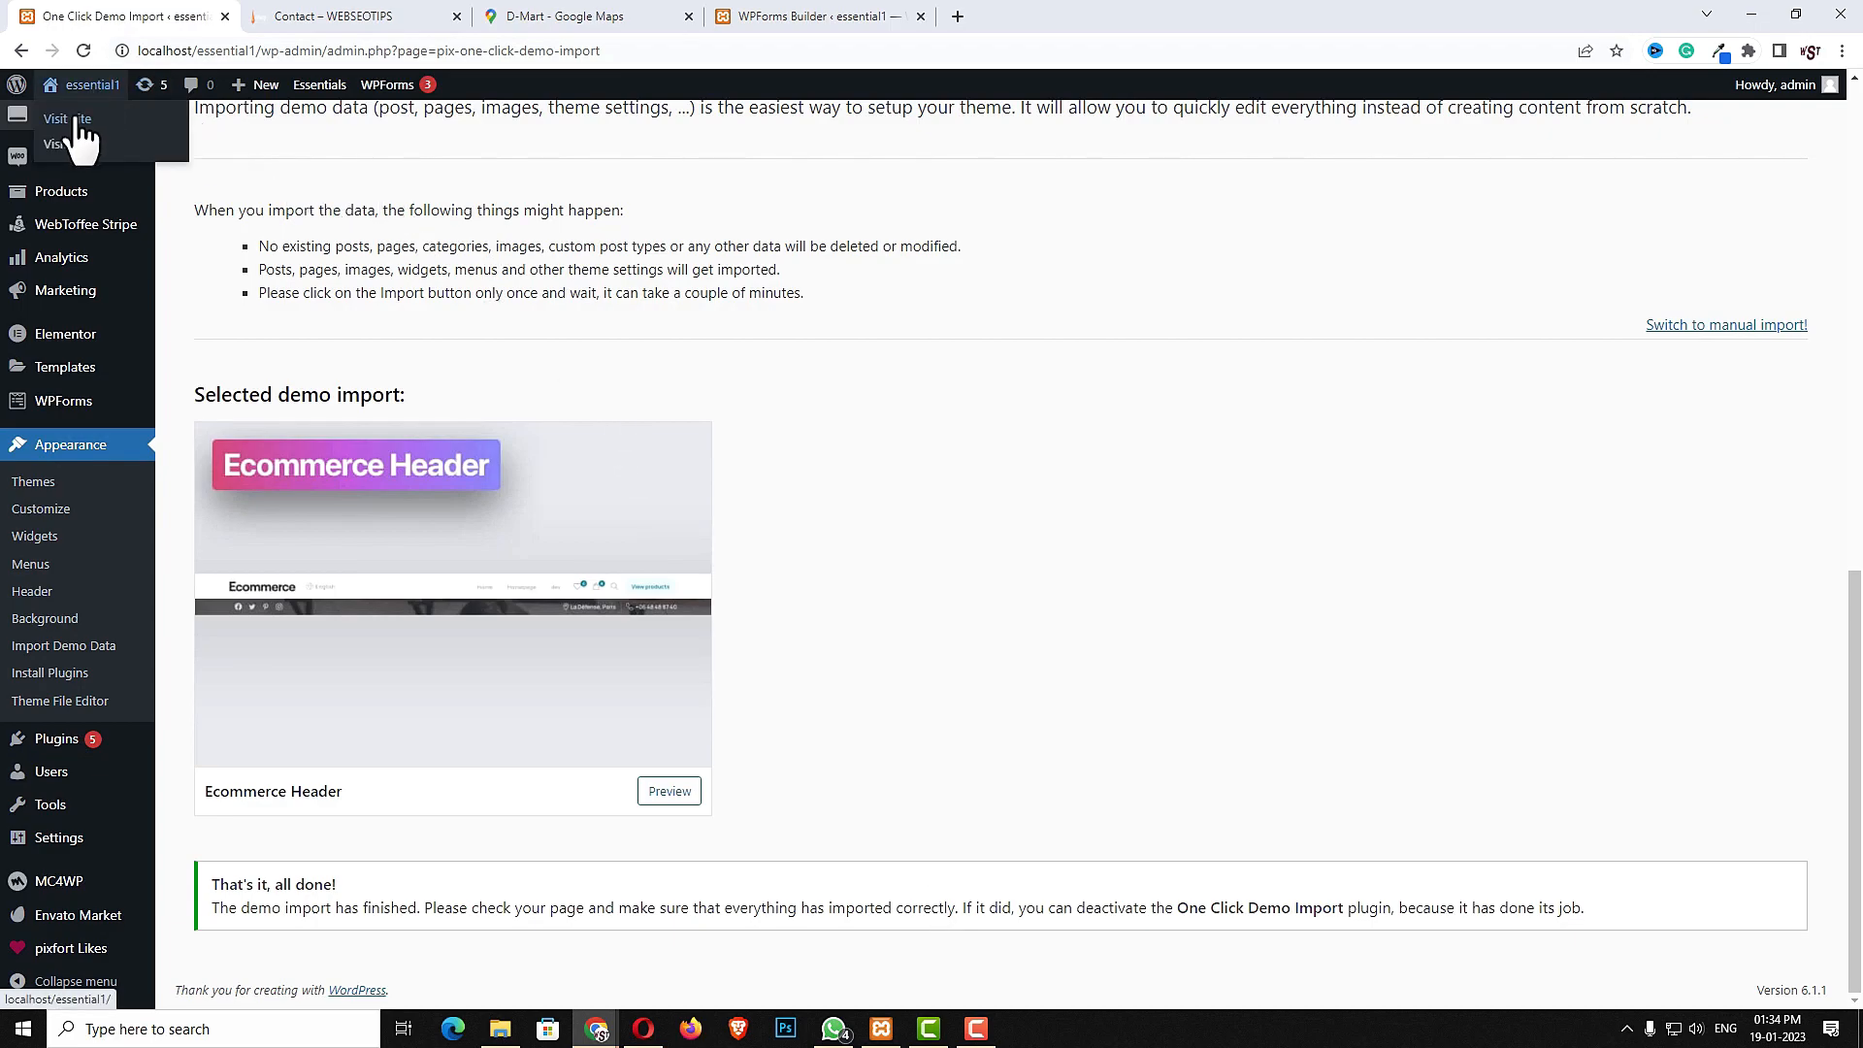
click(75, 117)
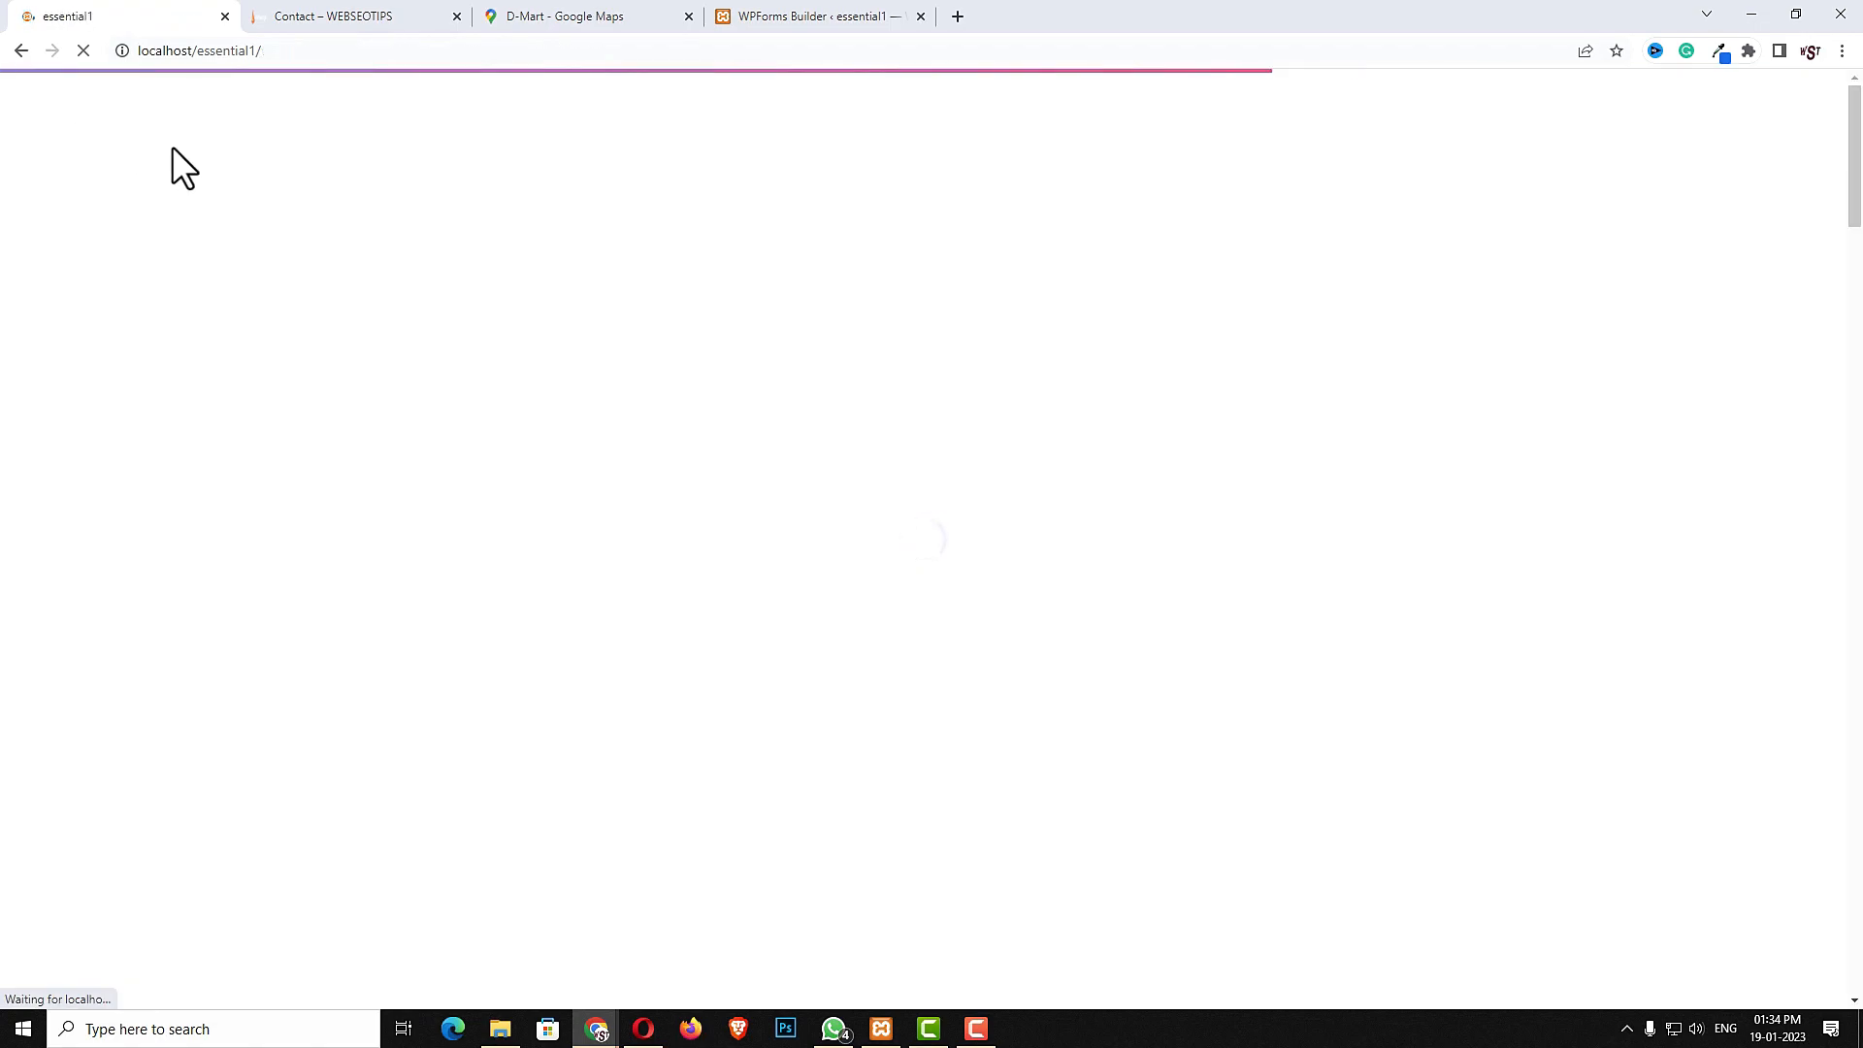
scroll(1602, 441, down, 4)
scroll(1601, 461, up, 4)
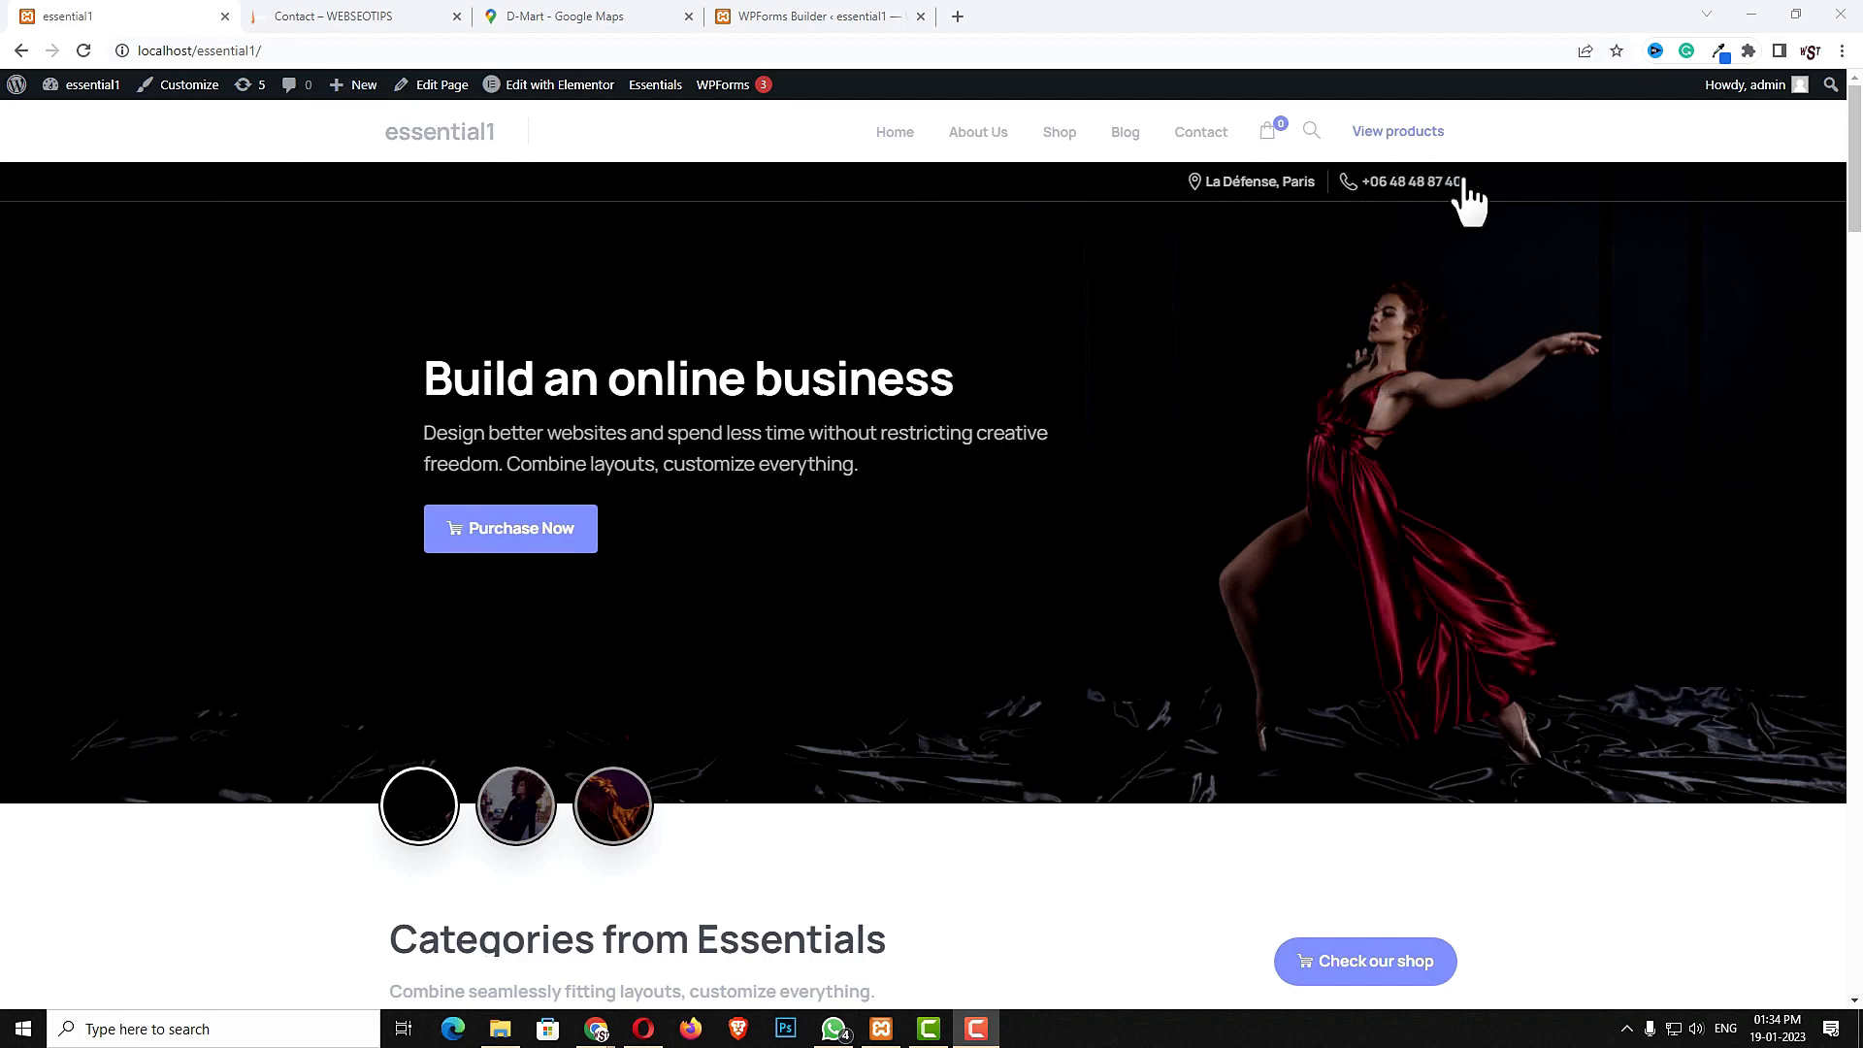
drag(1225, 177, 1522, 208)
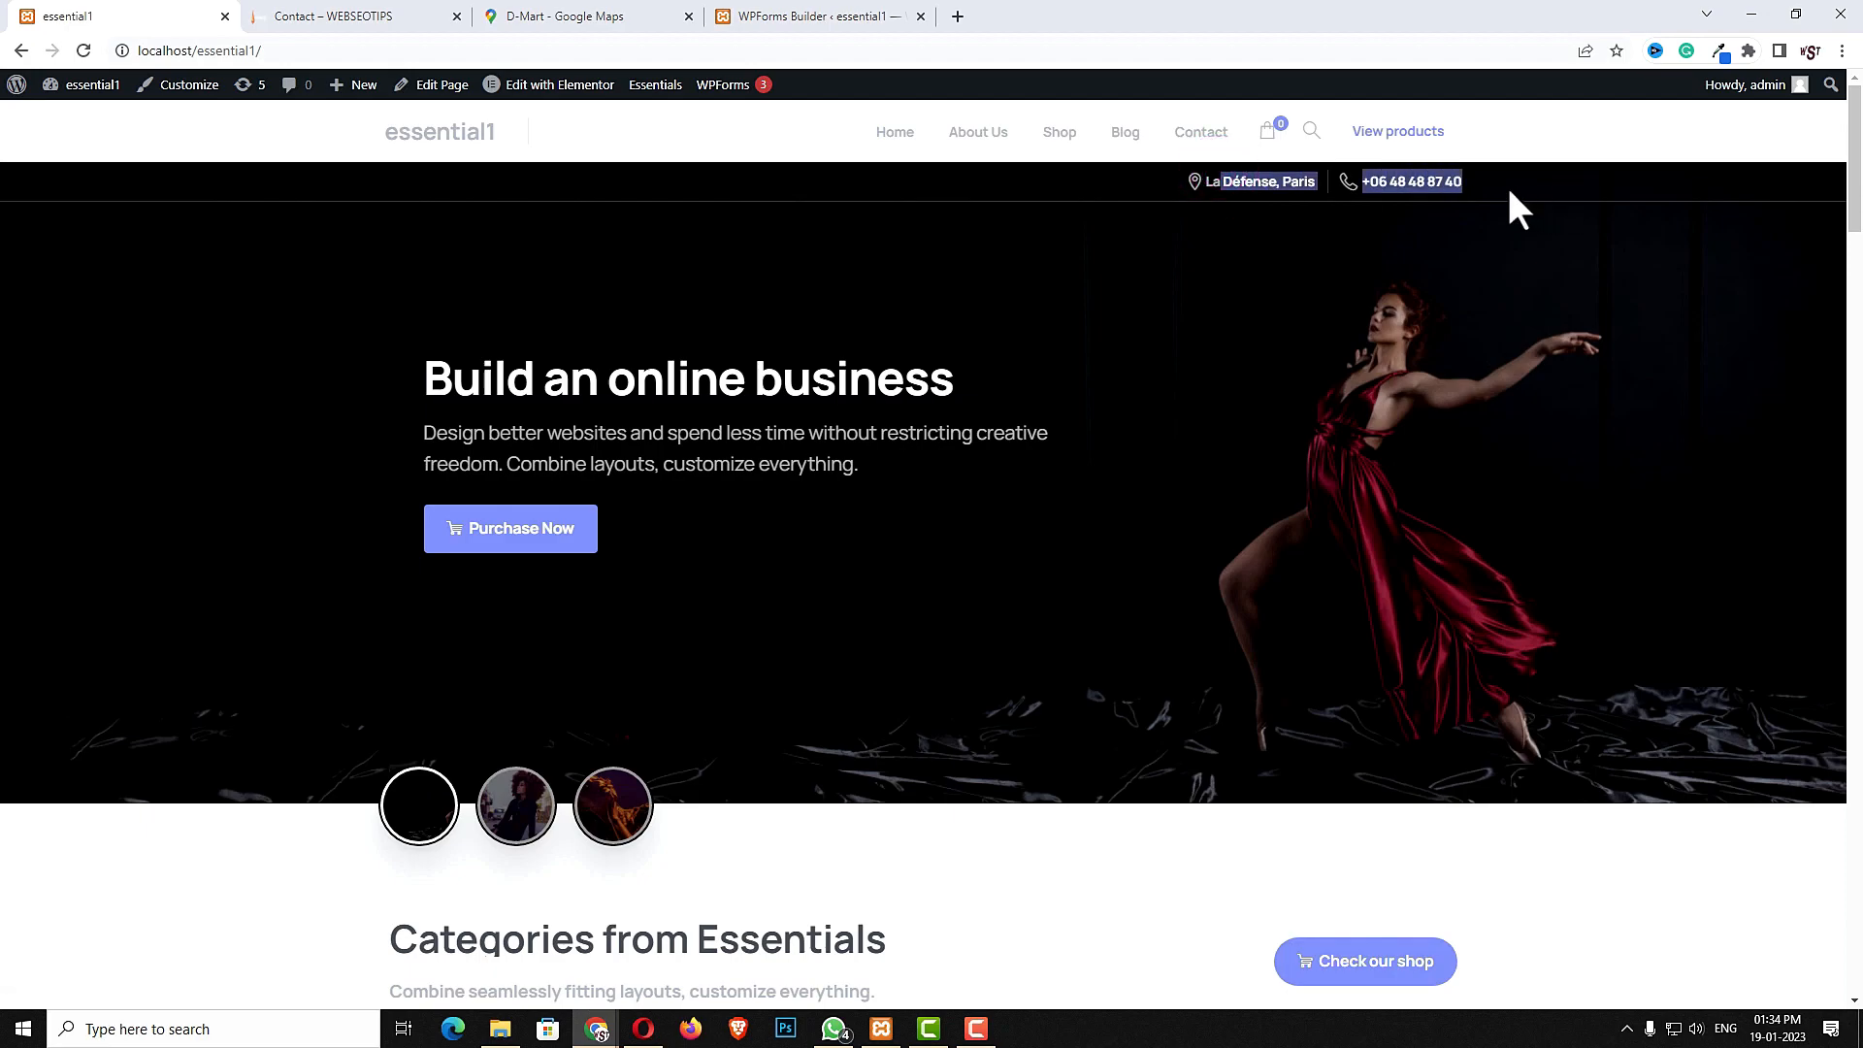
mouse_move(81, 86)
click(62, 122)
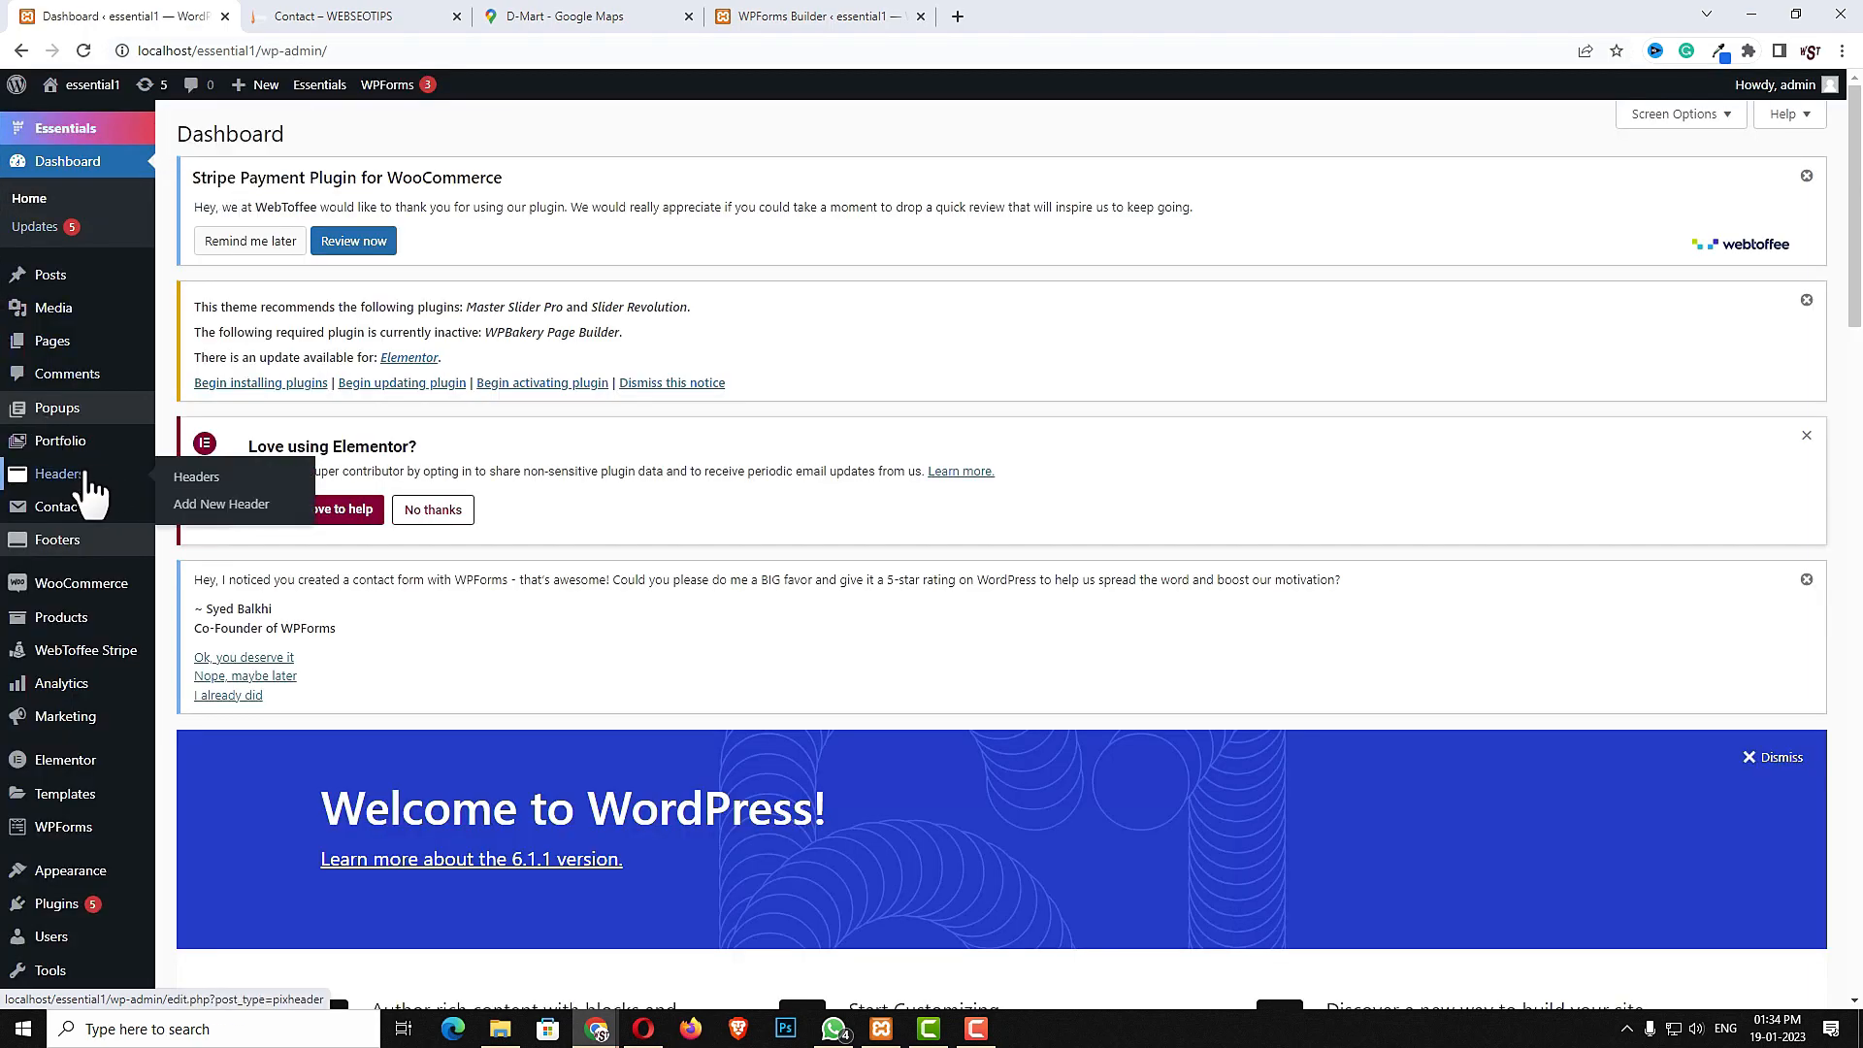
- Open the Headers list and compare the live site's header with the reference site in the other tabs
click(84, 473)
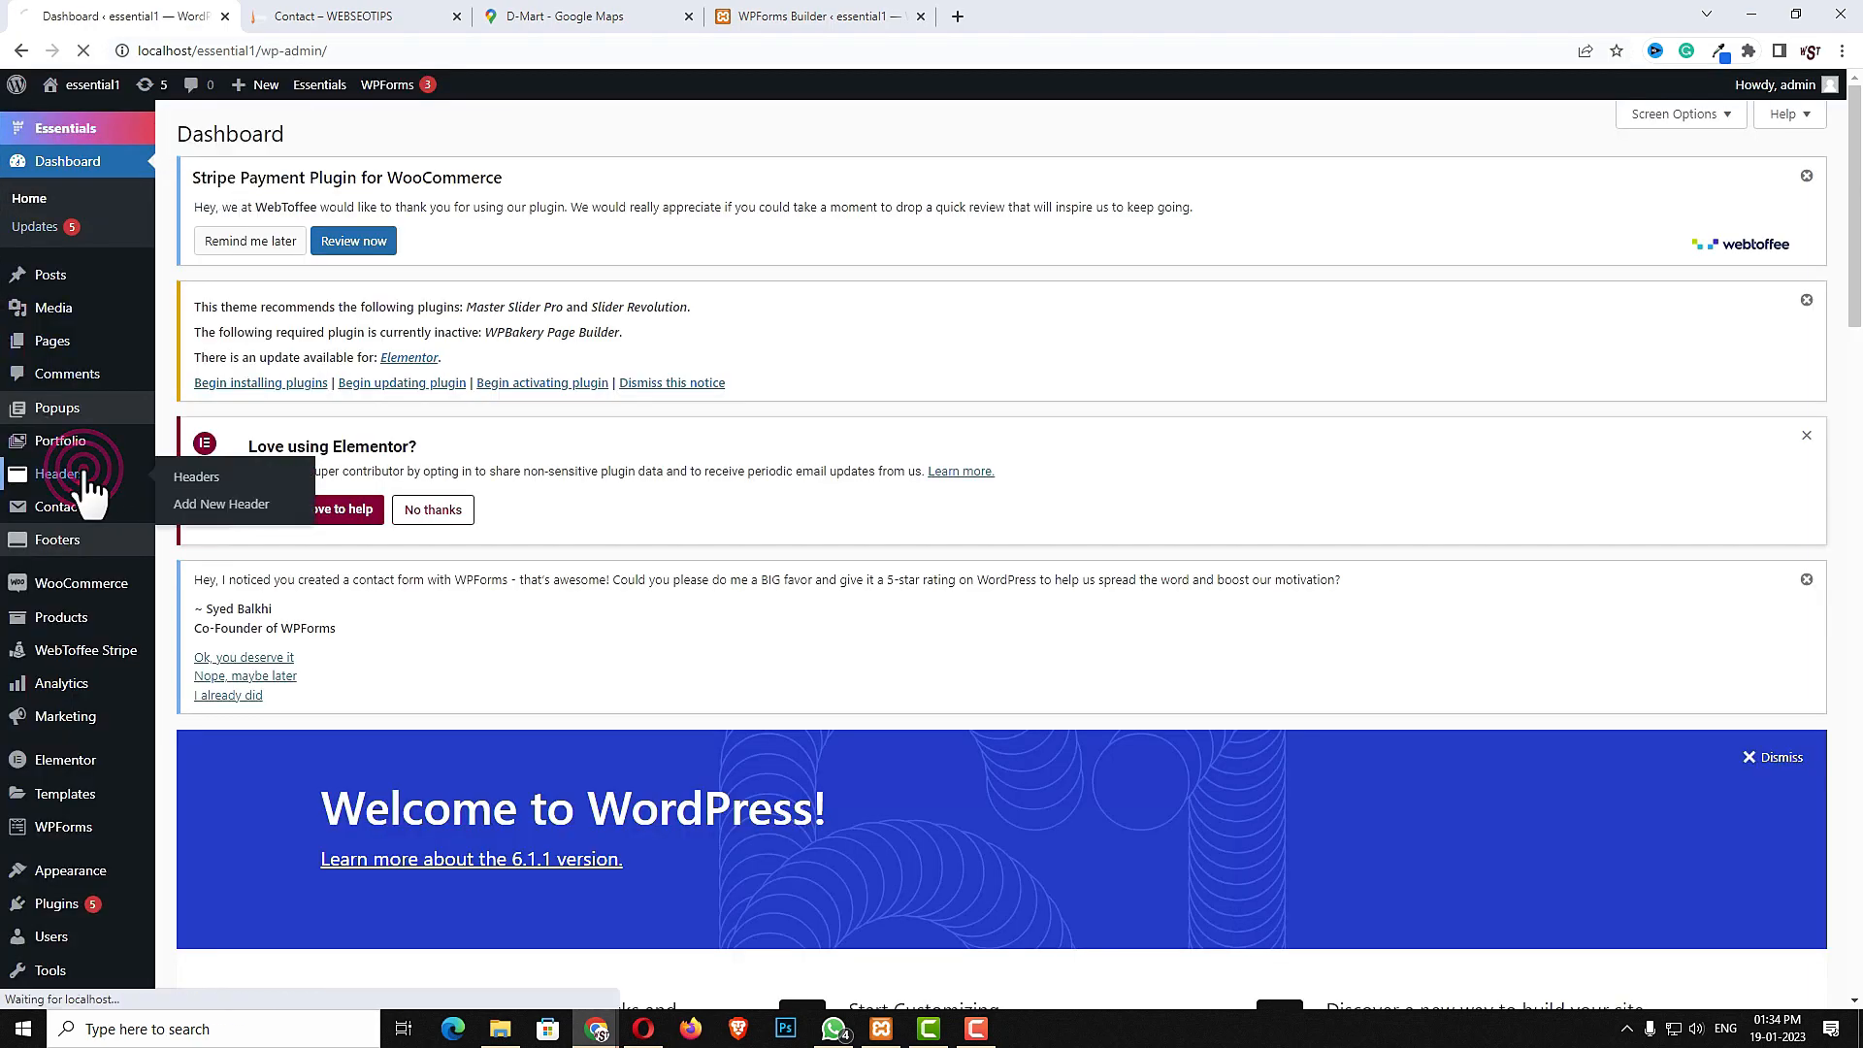
scroll(258, 615, down, 3)
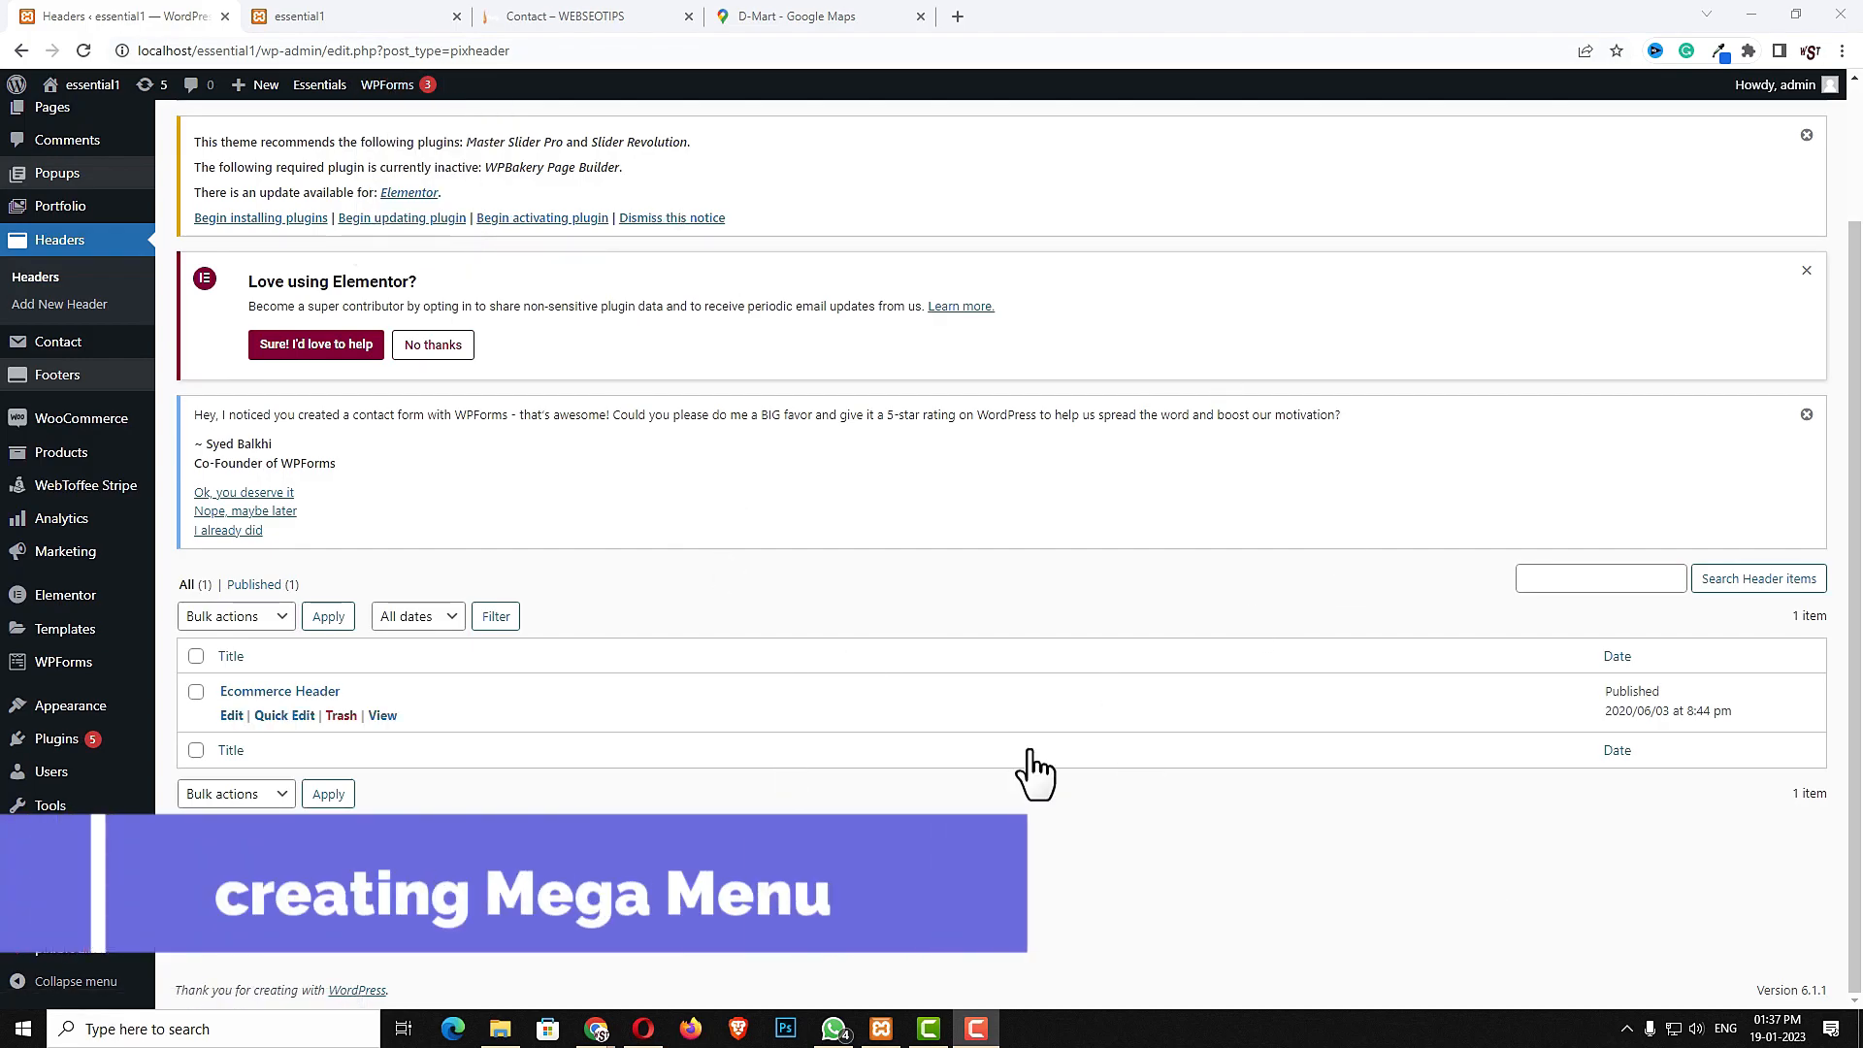
click(369, 18)
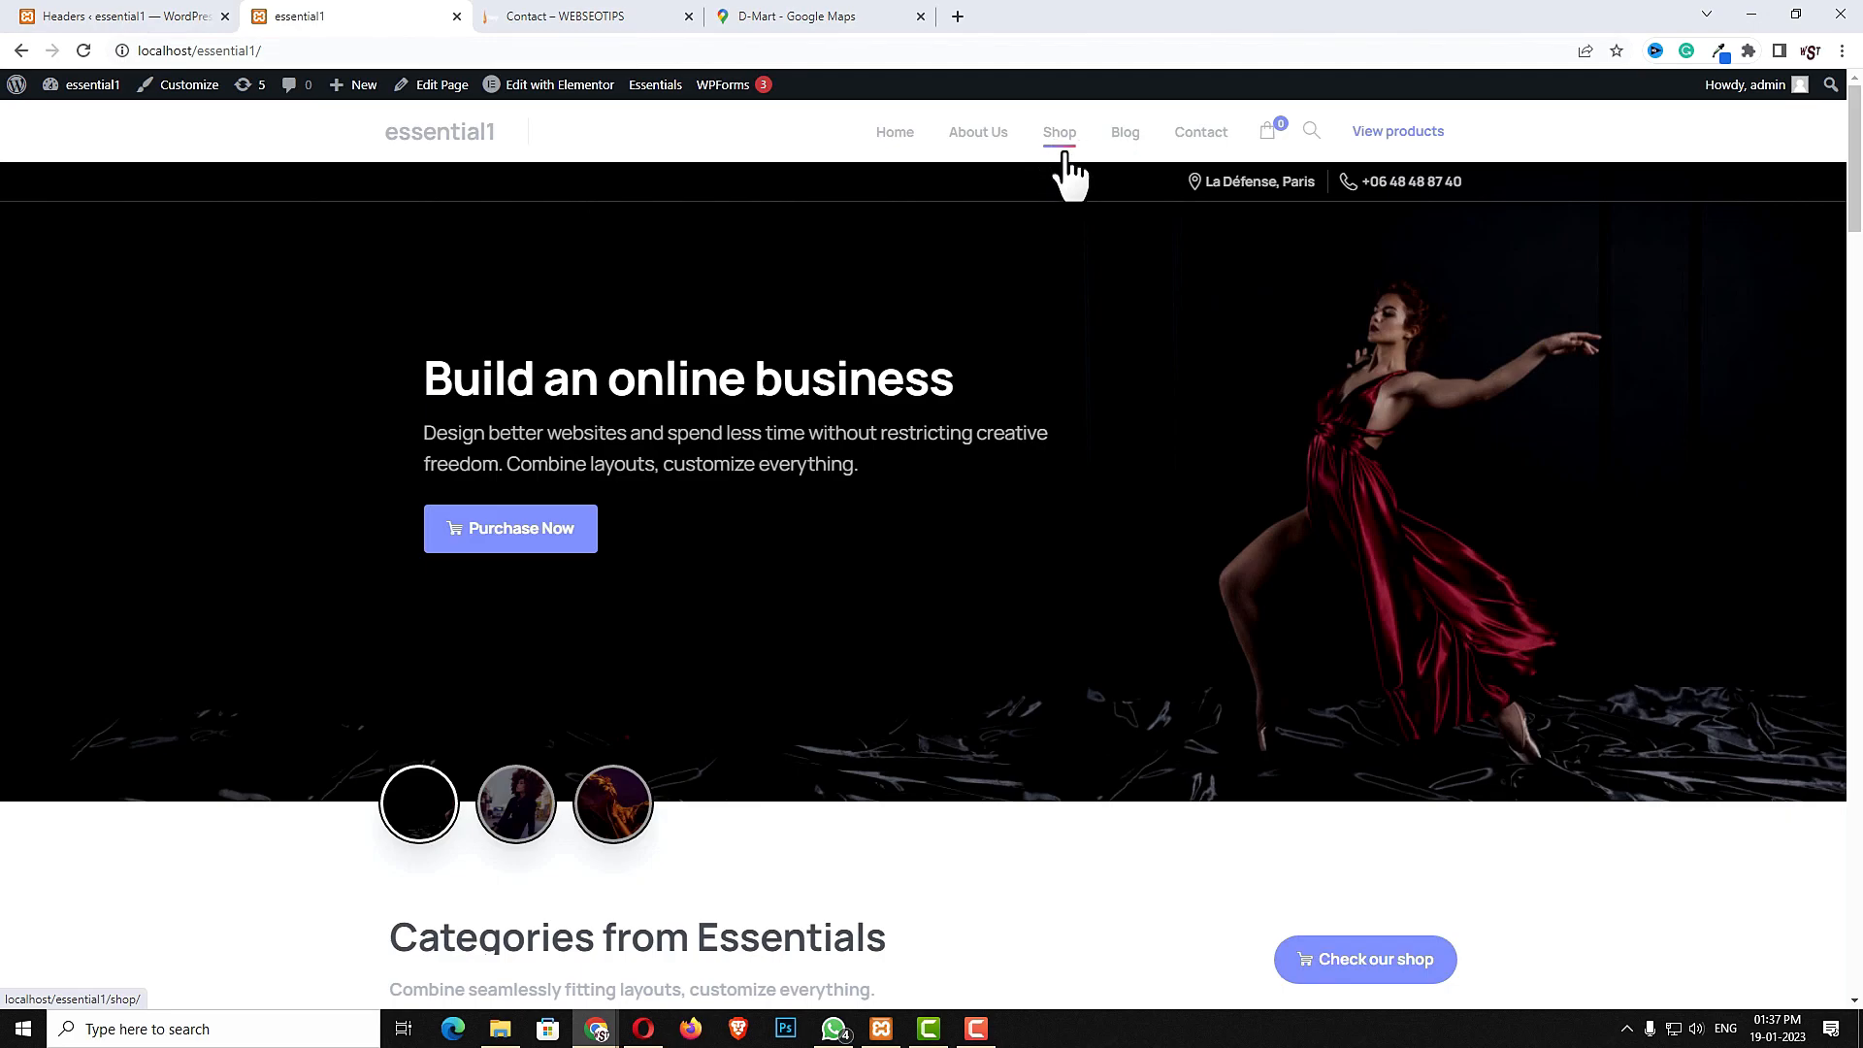
click(553, 19)
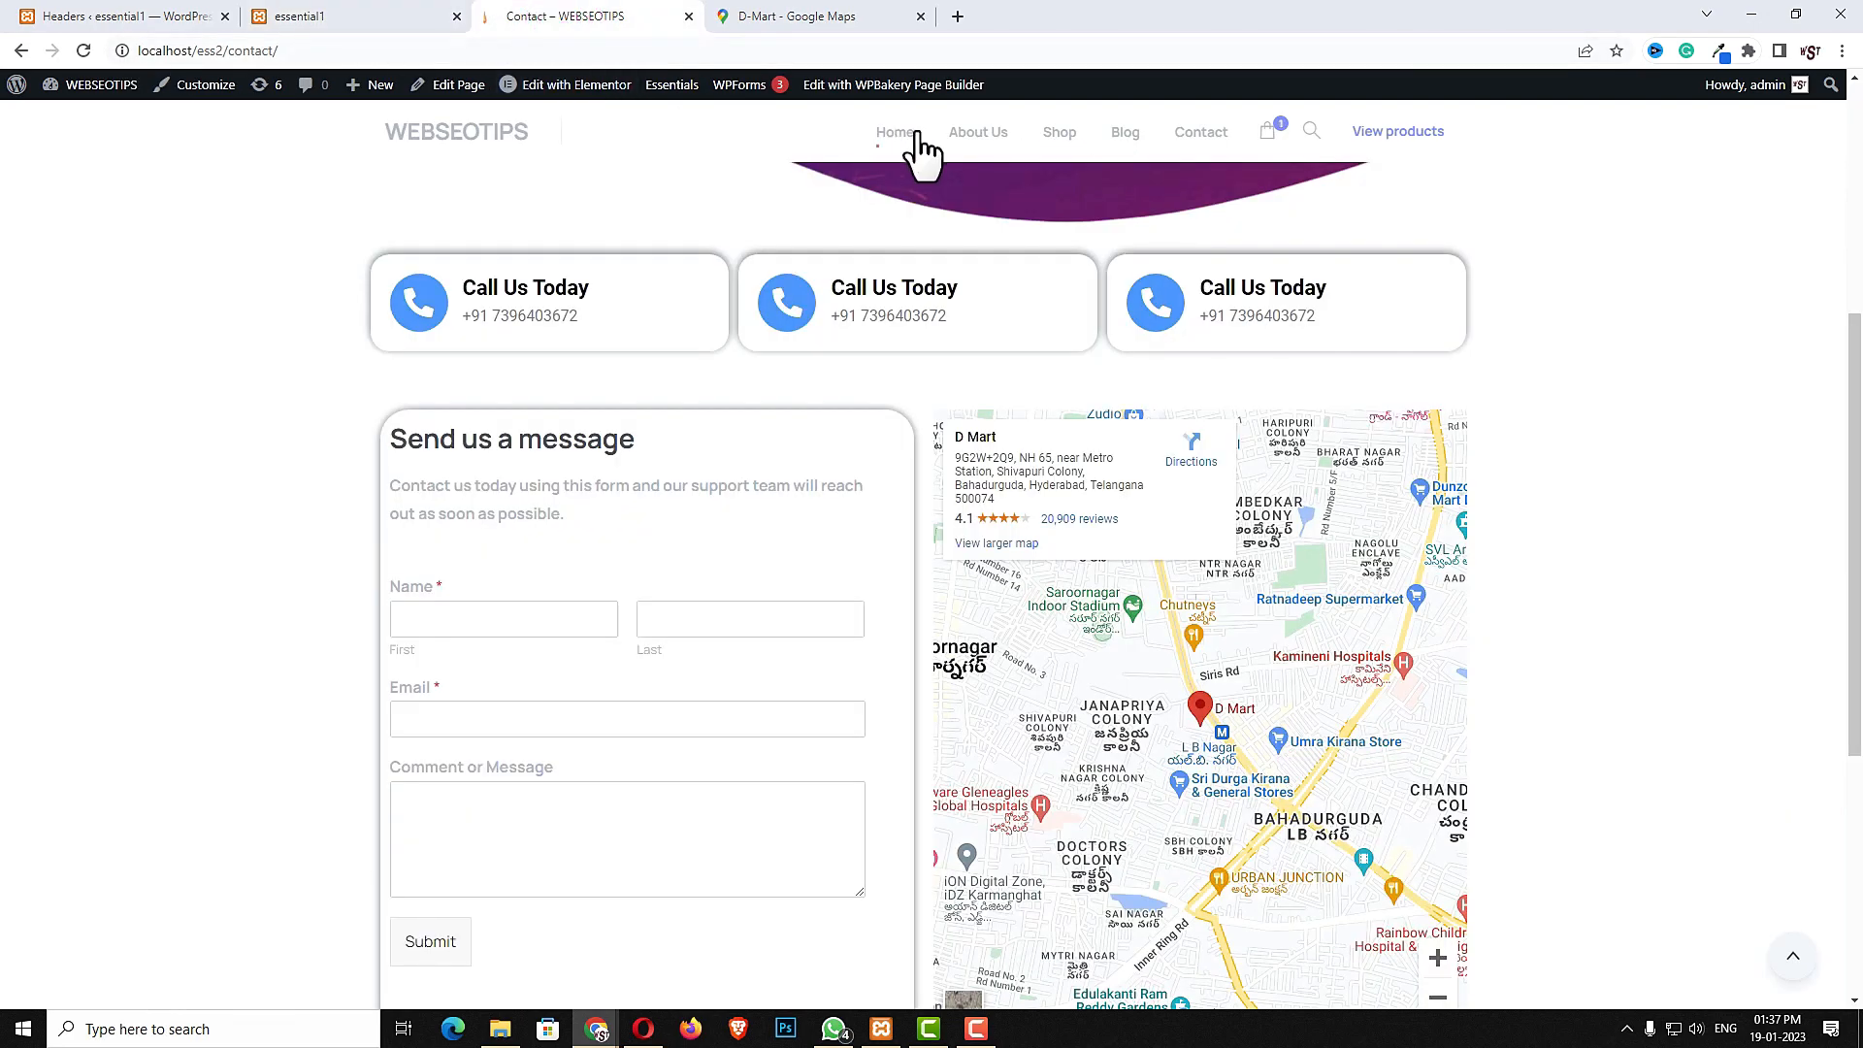
mouse_move(1066, 160)
click(353, 15)
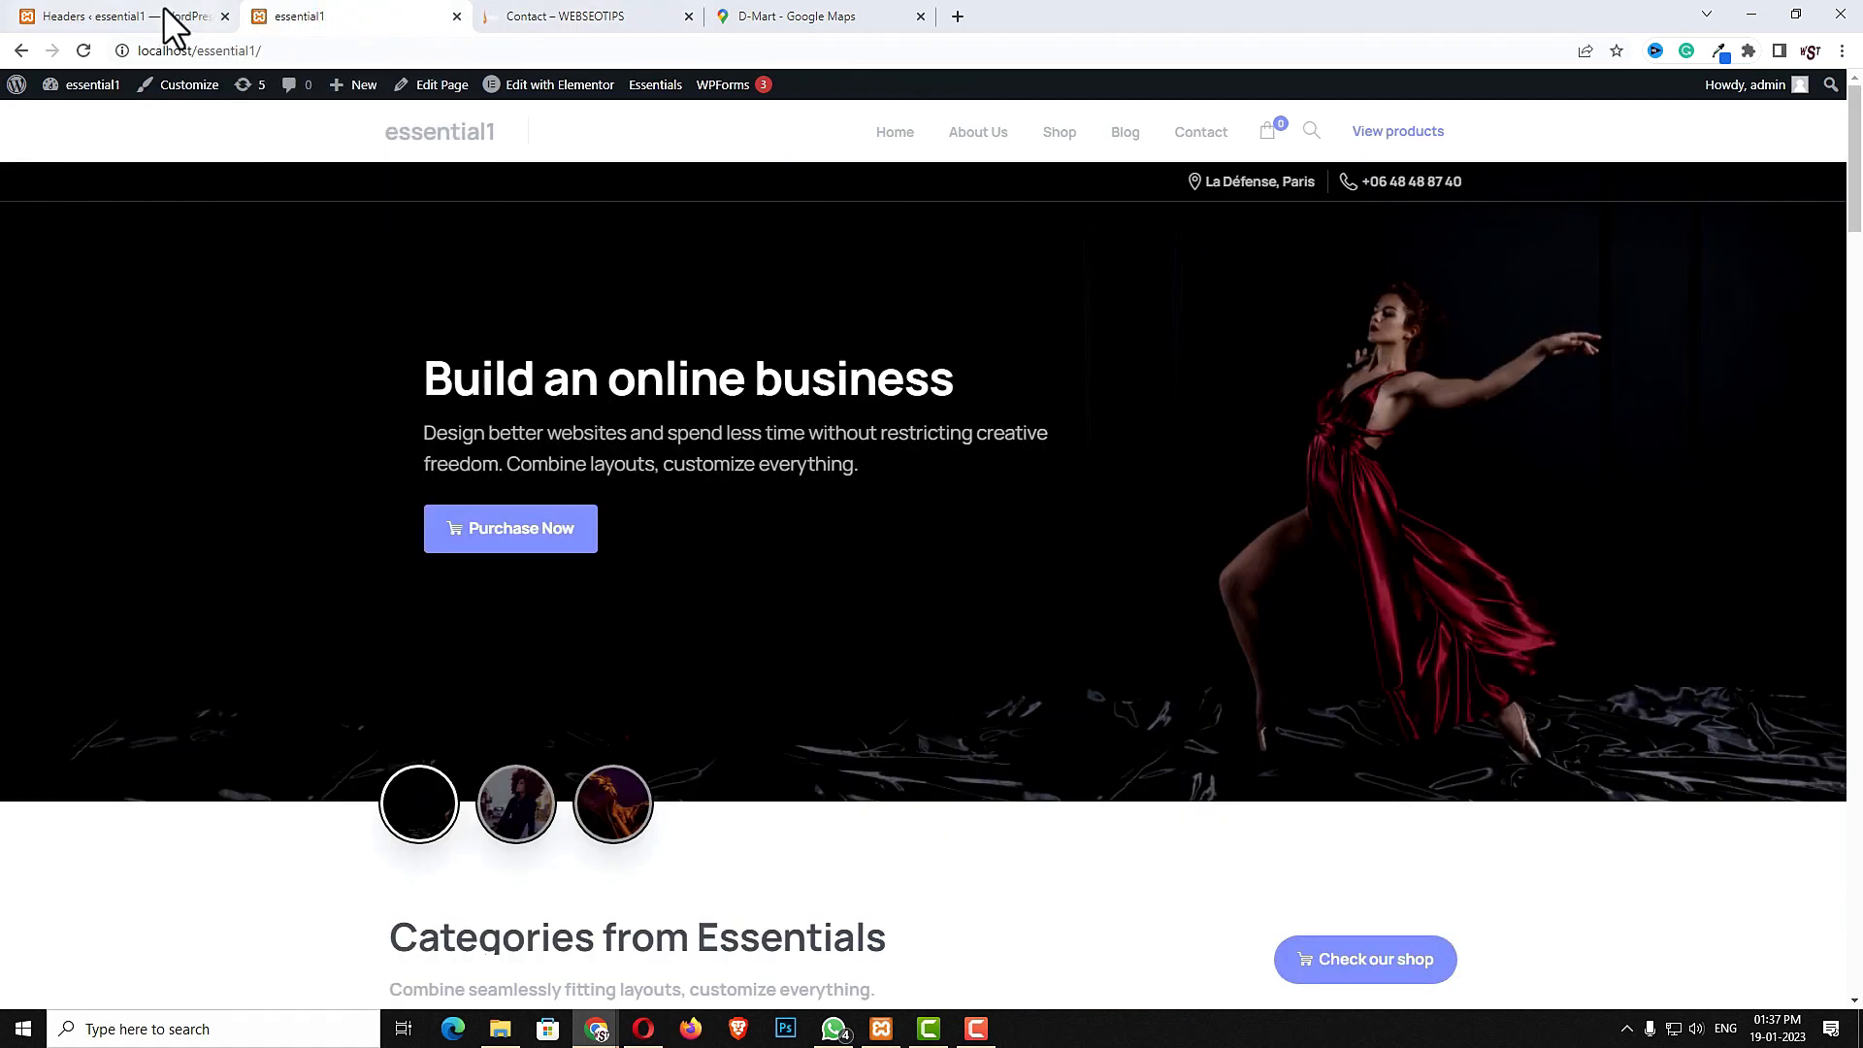
click(136, 13)
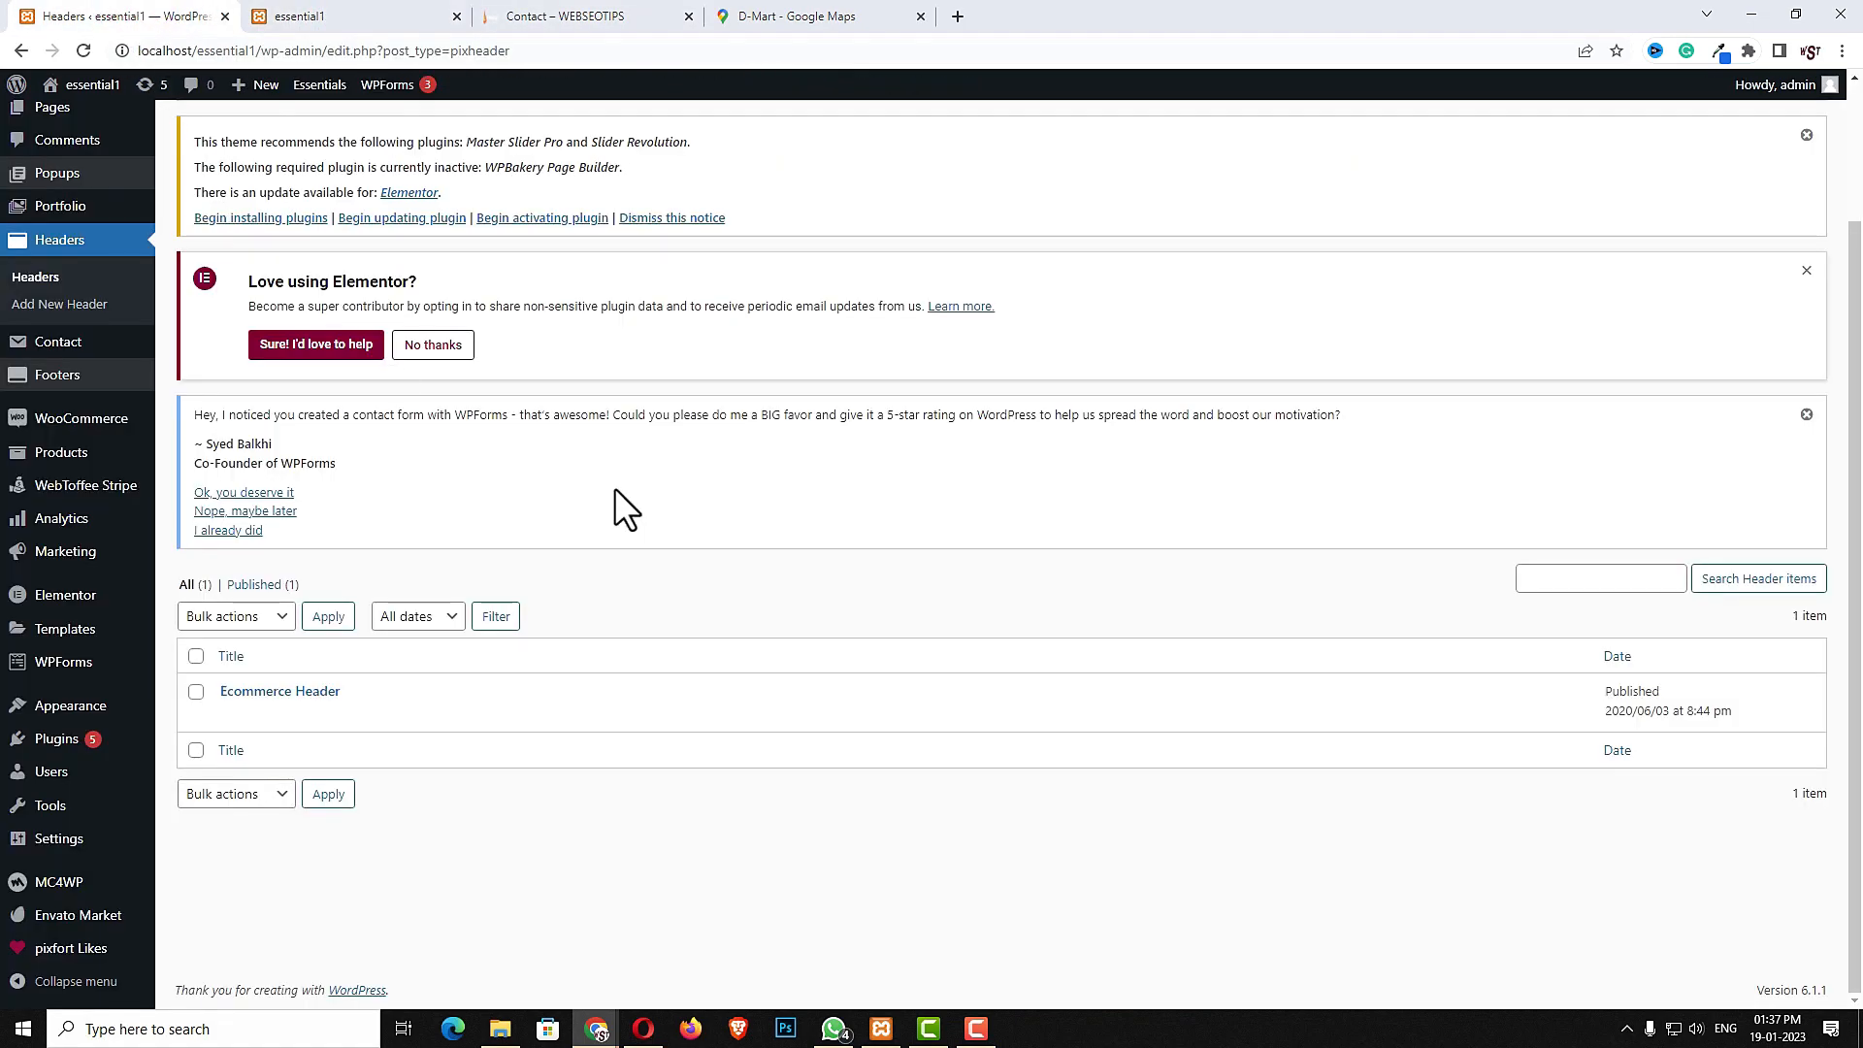
- Open the primary menu, expand the Shop item and enable Megamenu on it
mouse_move(77, 708)
click(194, 775)
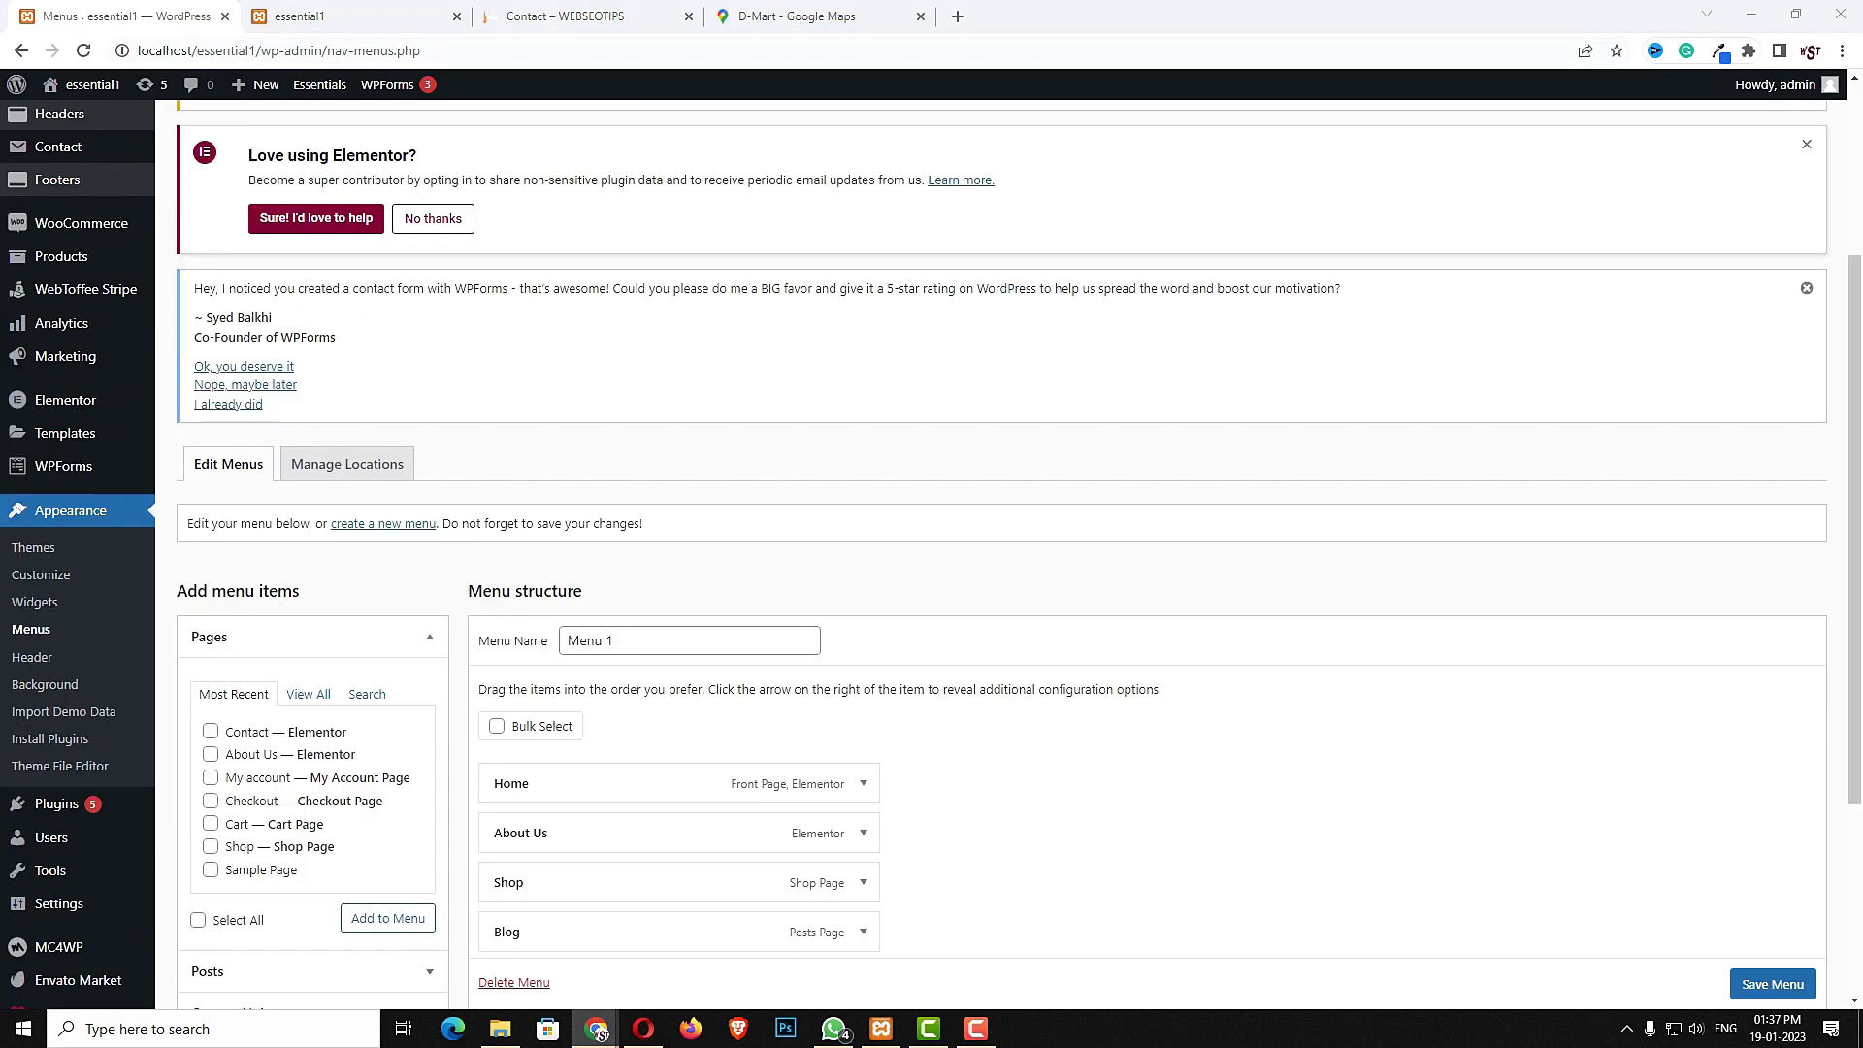
scroll(590, 648, down, 3)
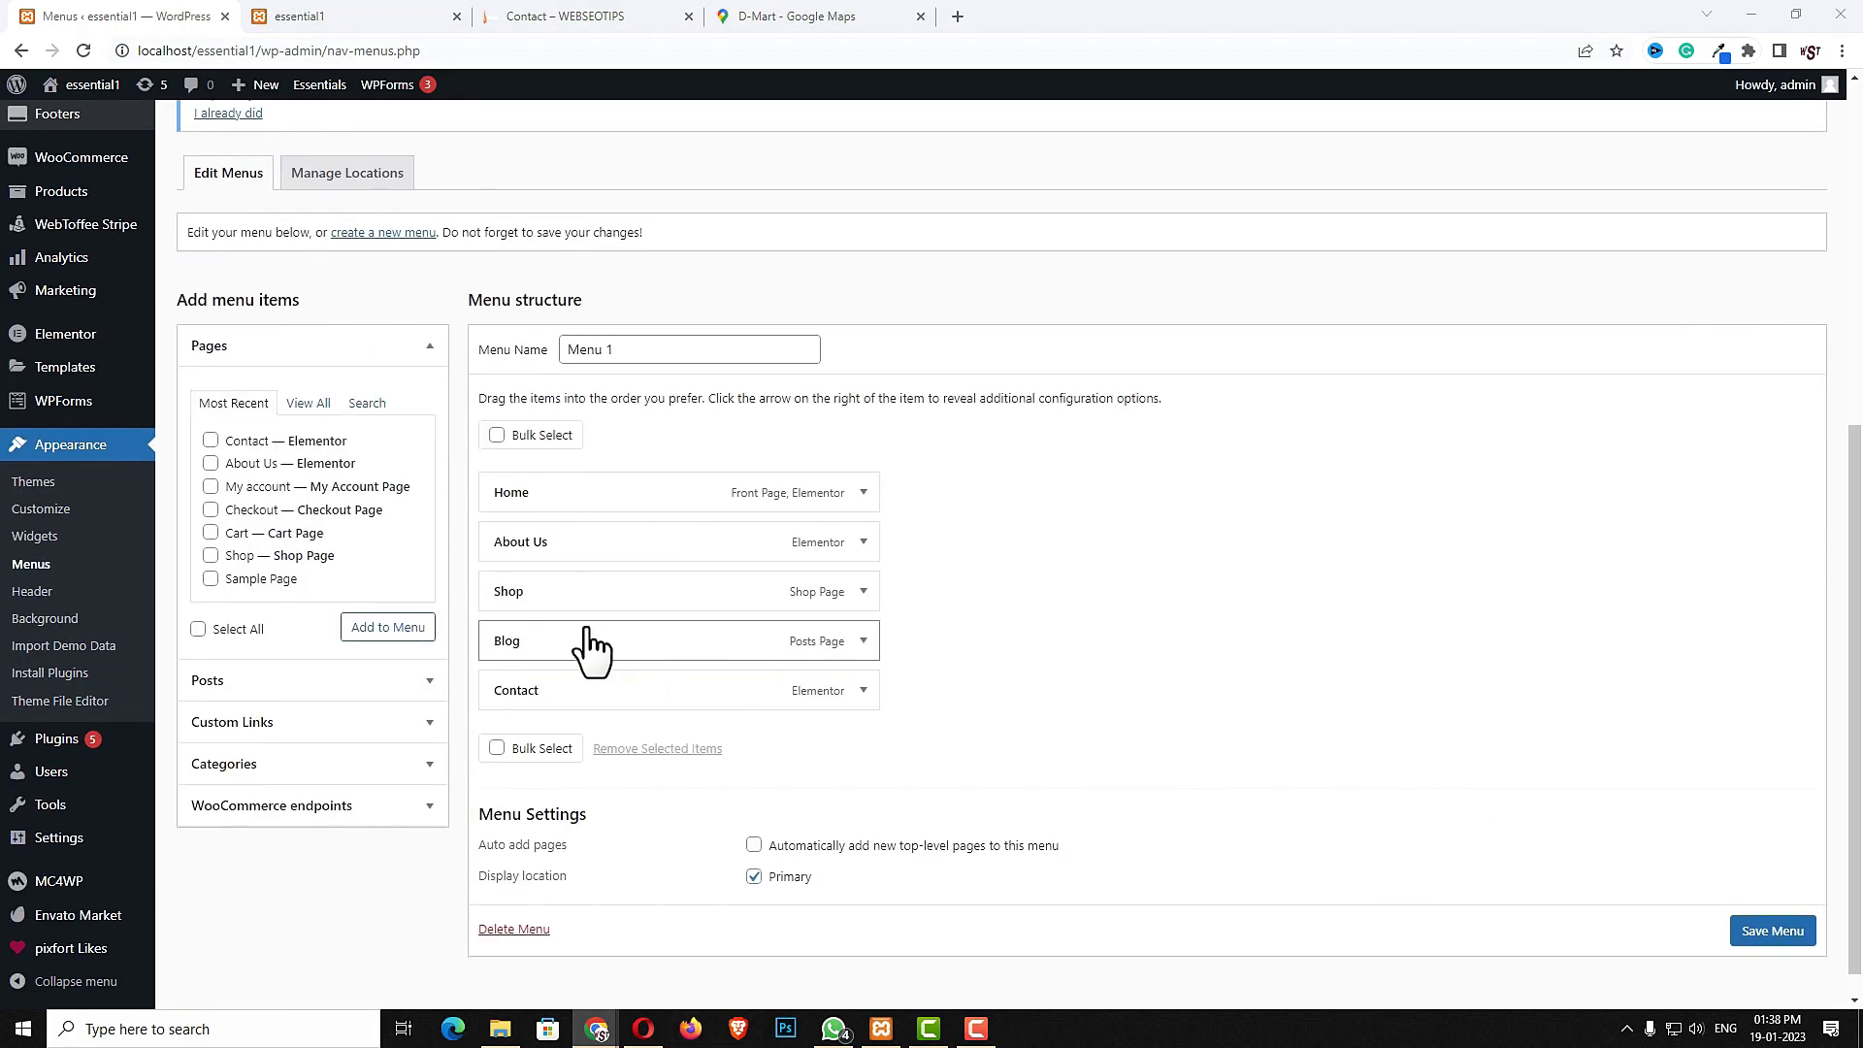
click(864, 591)
click(507, 701)
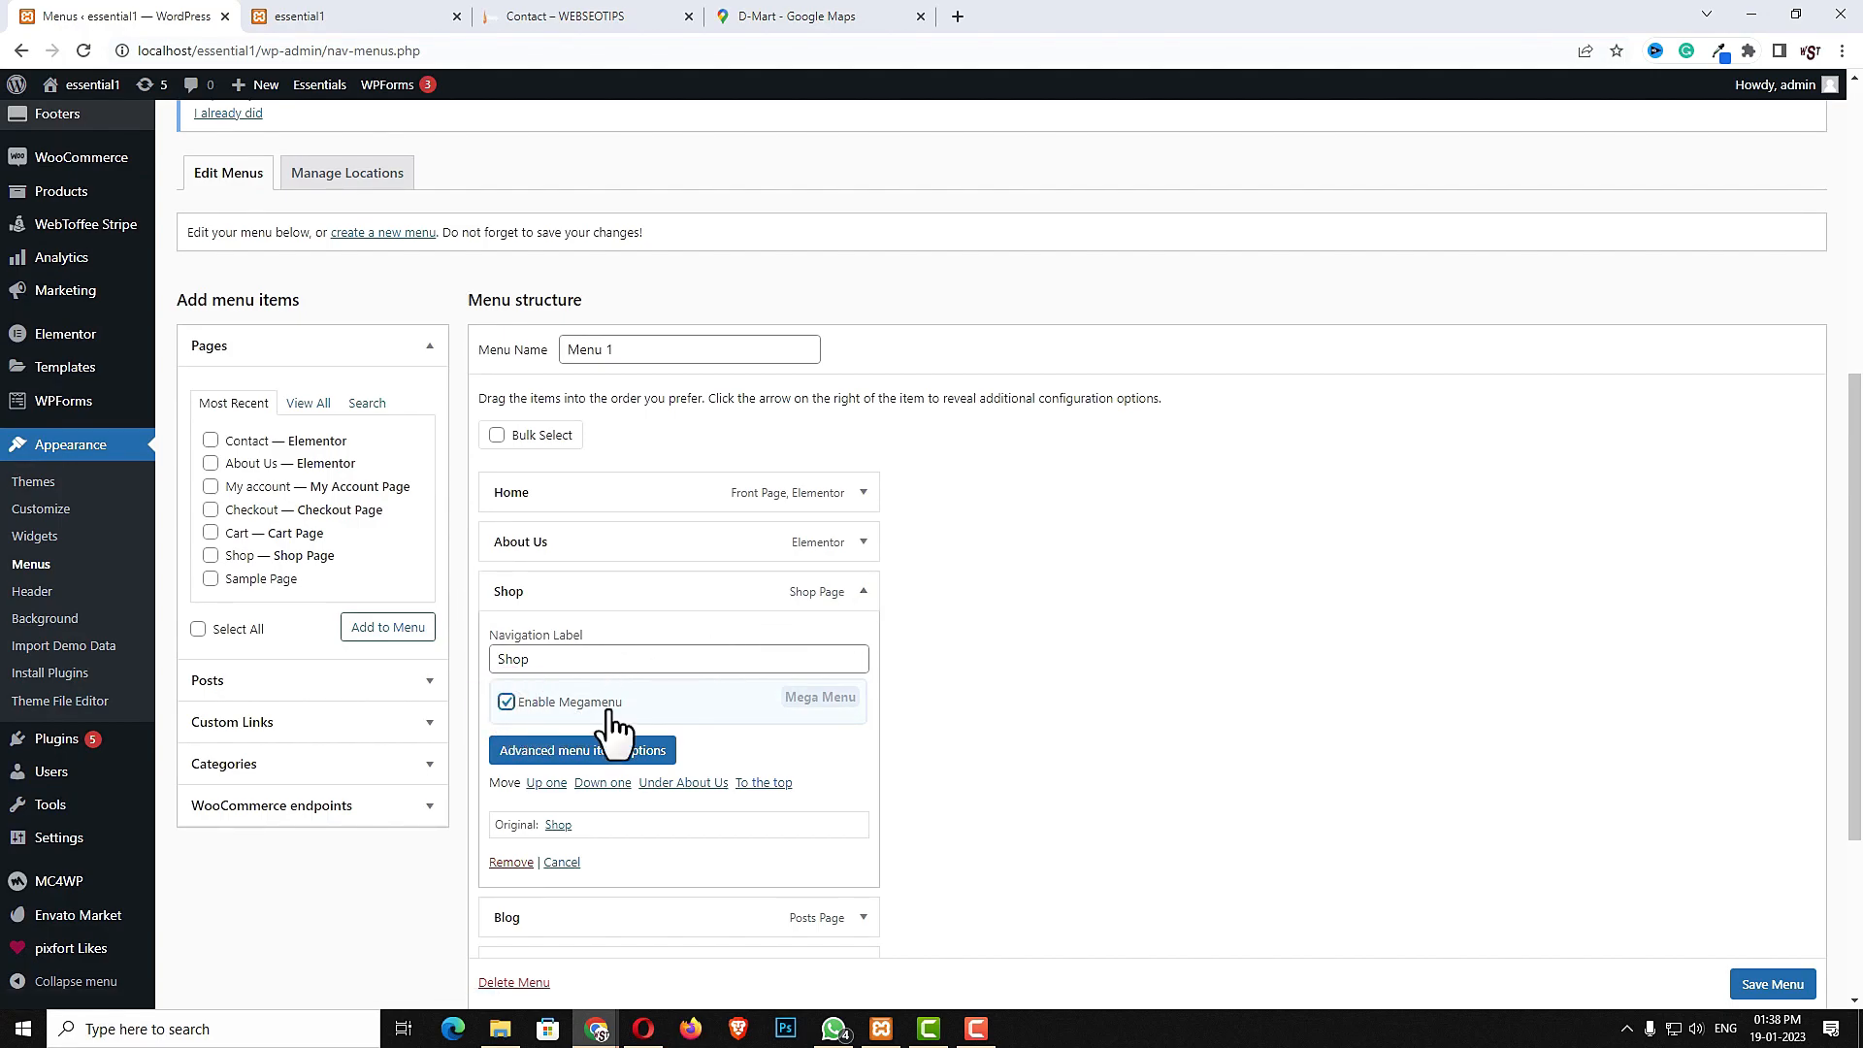
- In the Shop item's advanced options, search icons for "shop", pick the shop icon and save
click(540, 752)
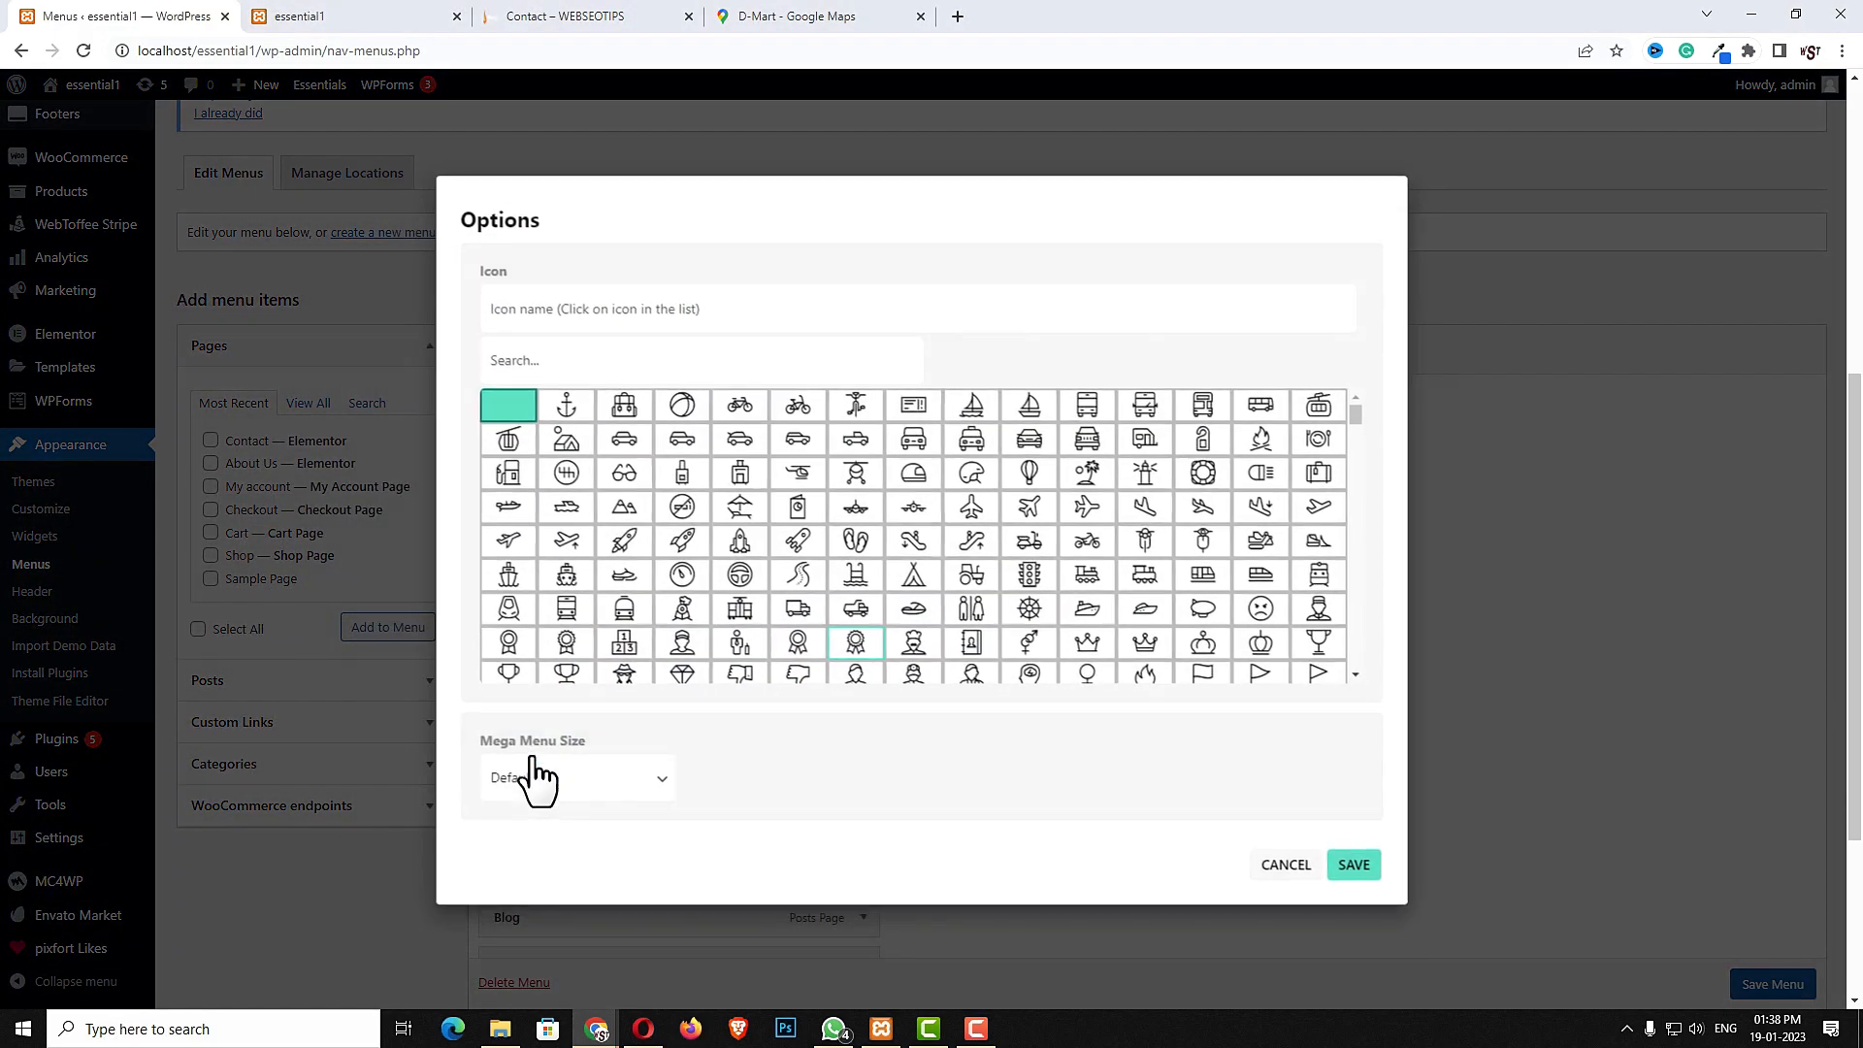
click(630, 367)
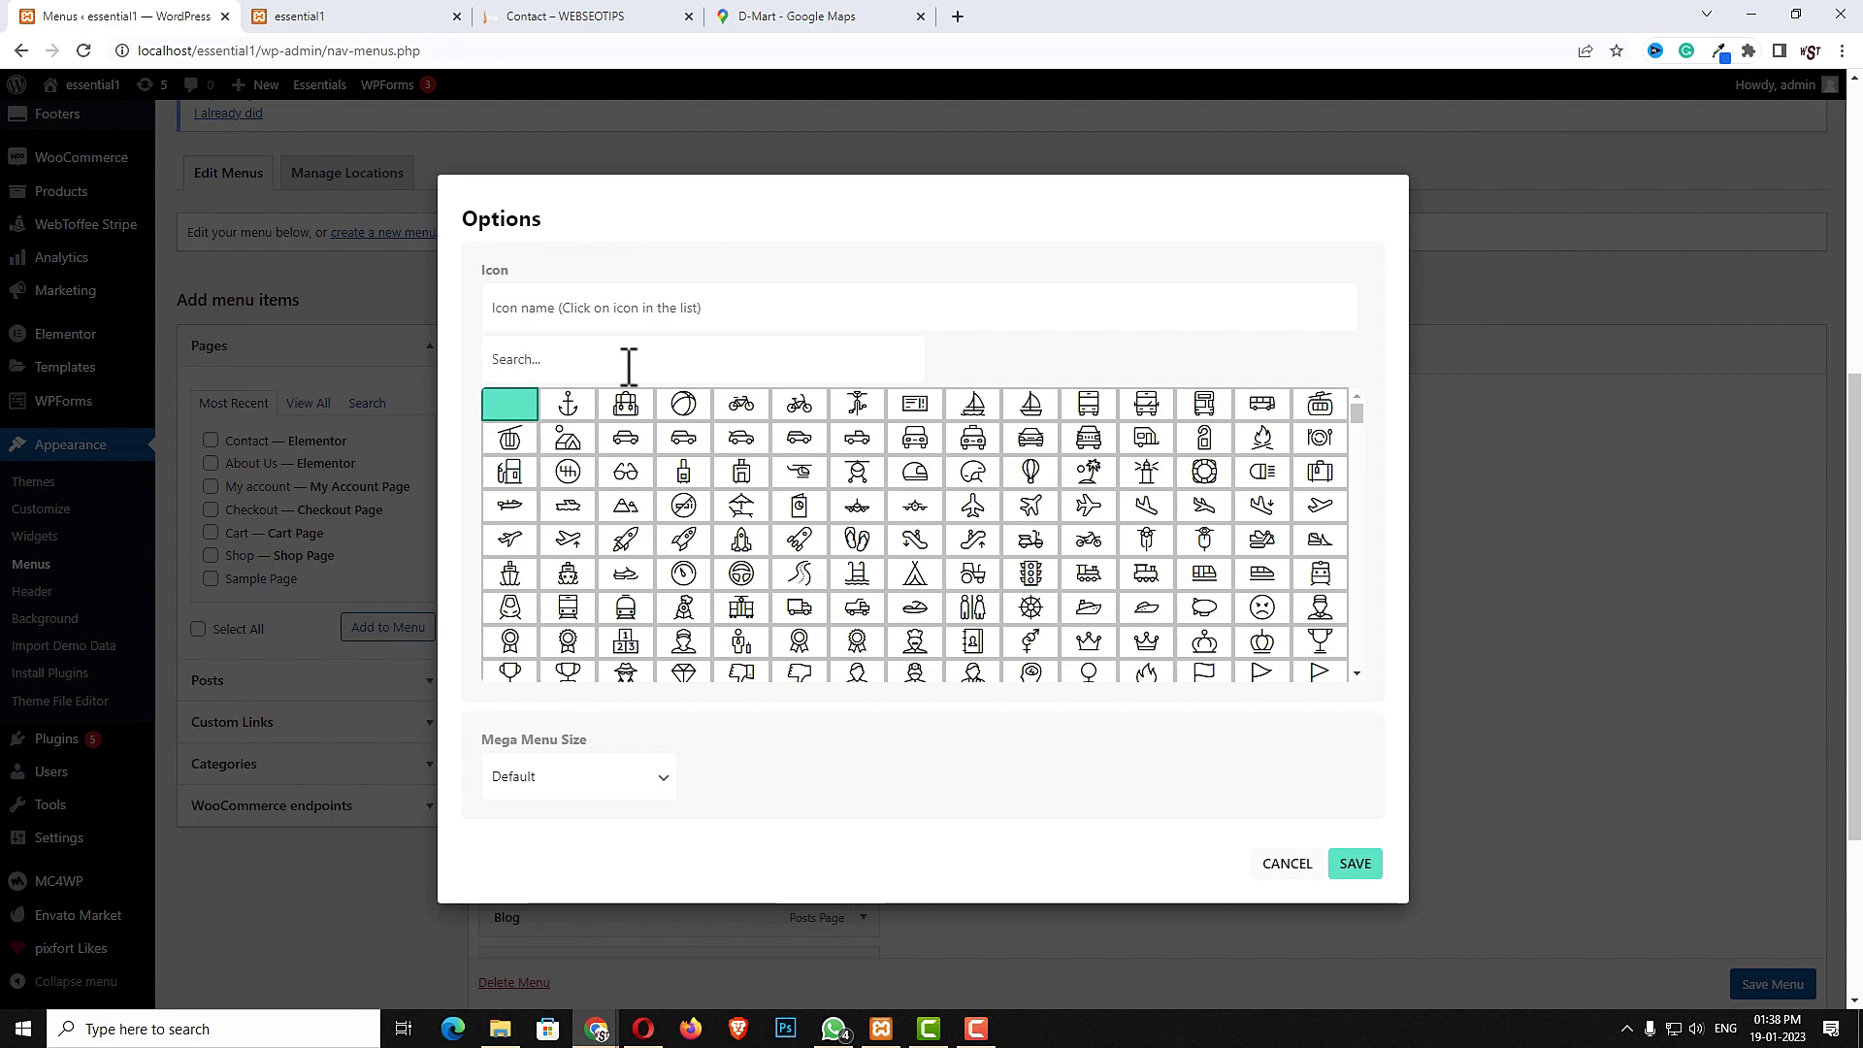
text(sh)
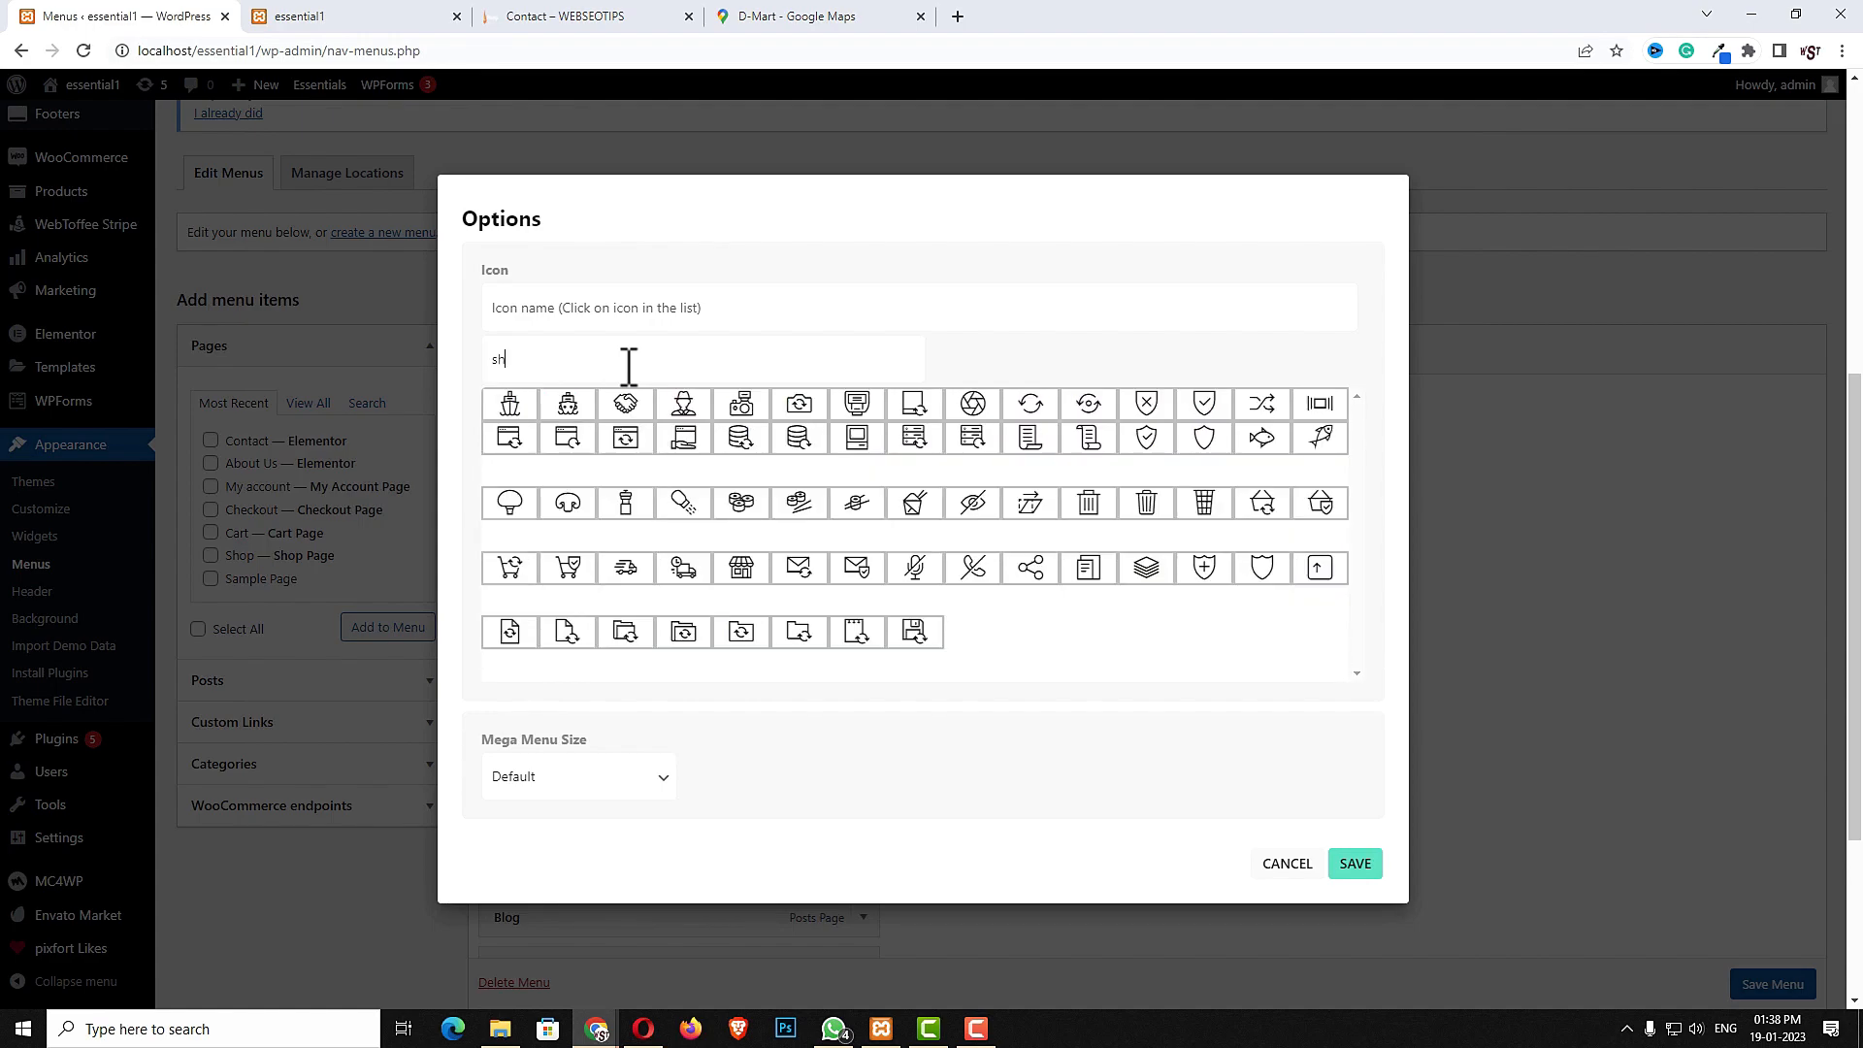
text(op)
click(531, 405)
click(1368, 869)
- Enable Products and Product categories in the menu screen's options
scroll(1344, 861, down, 2)
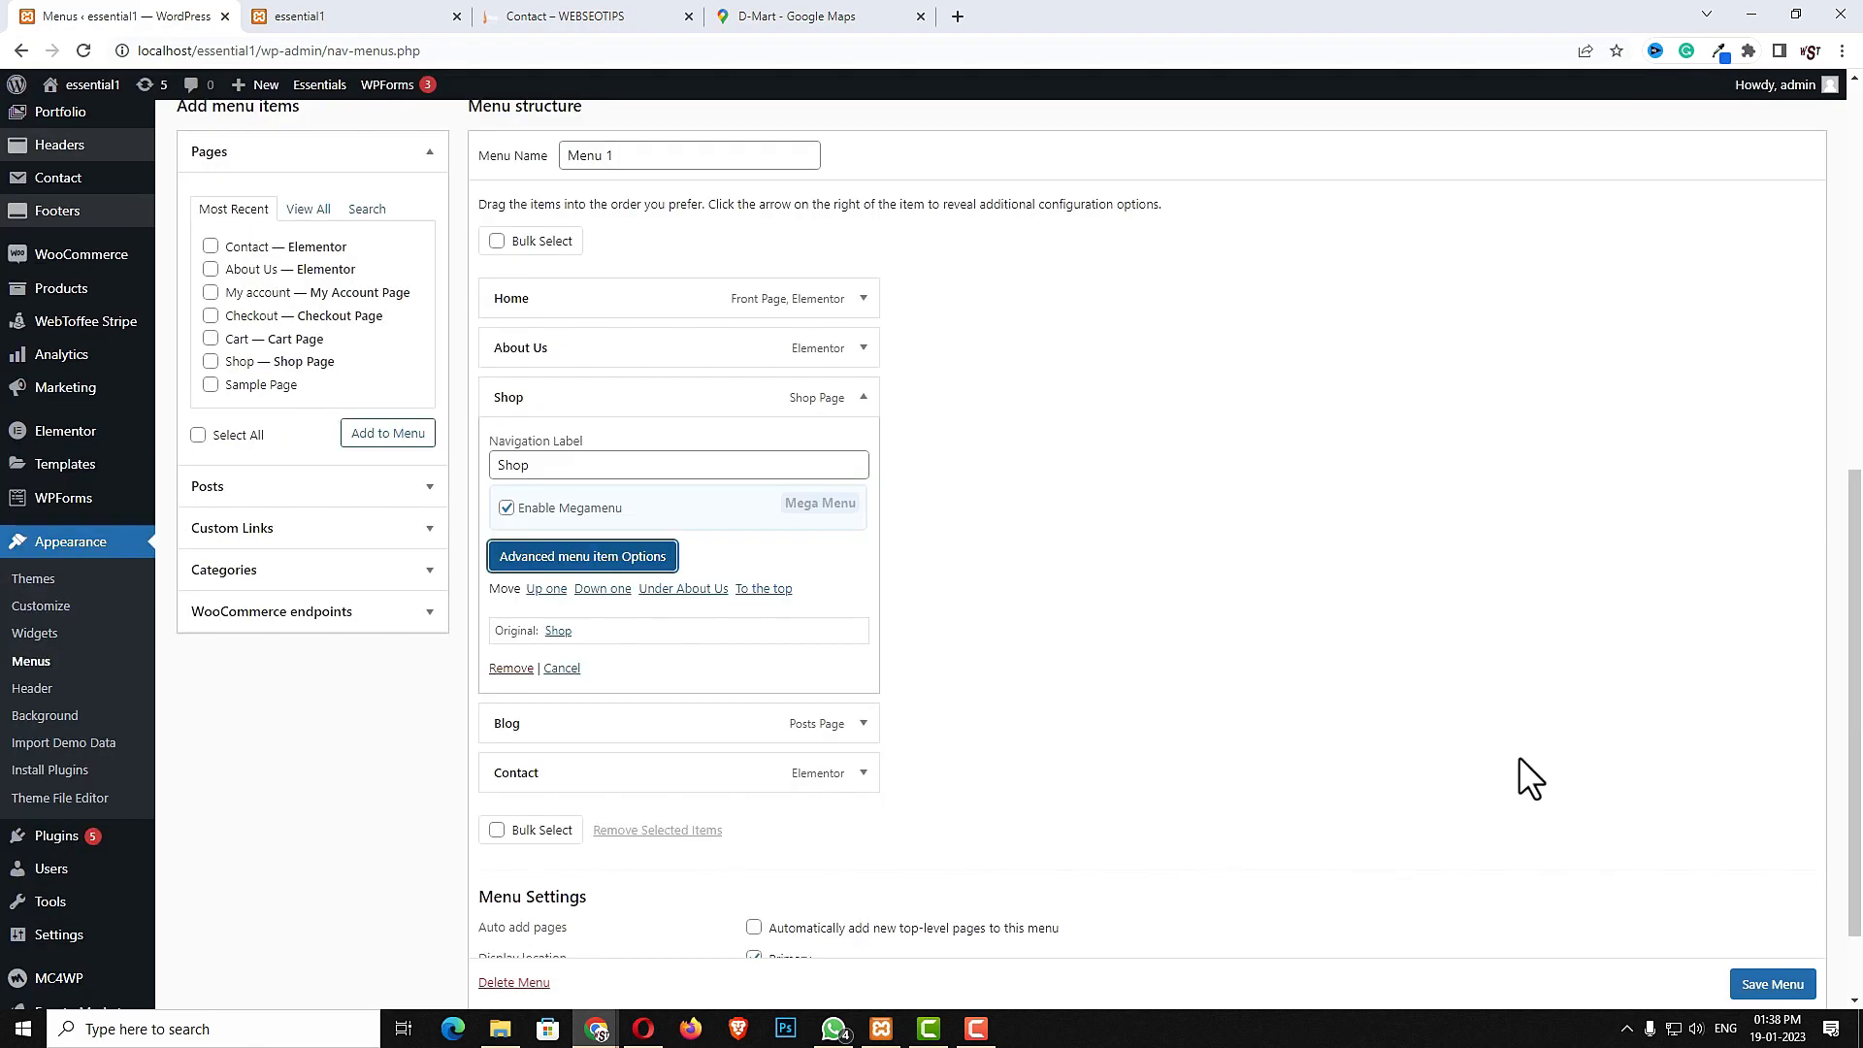
click(1706, 121)
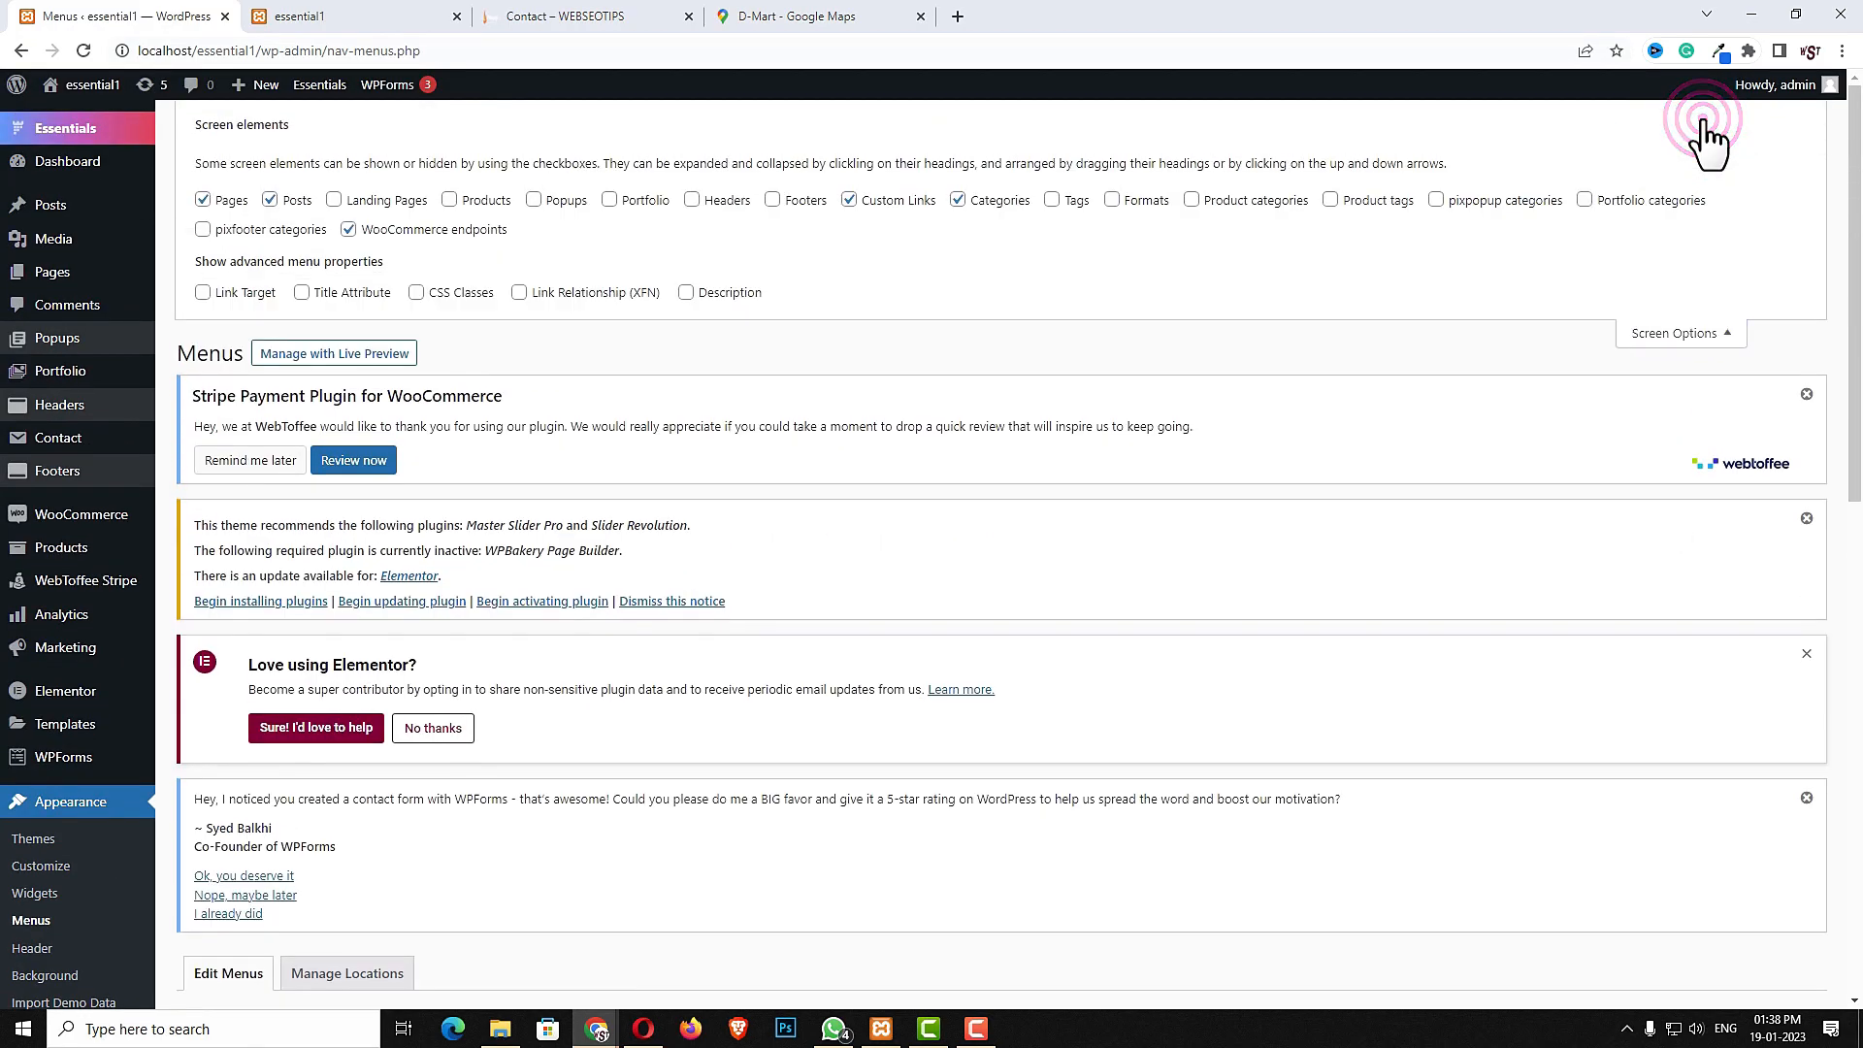
click(450, 201)
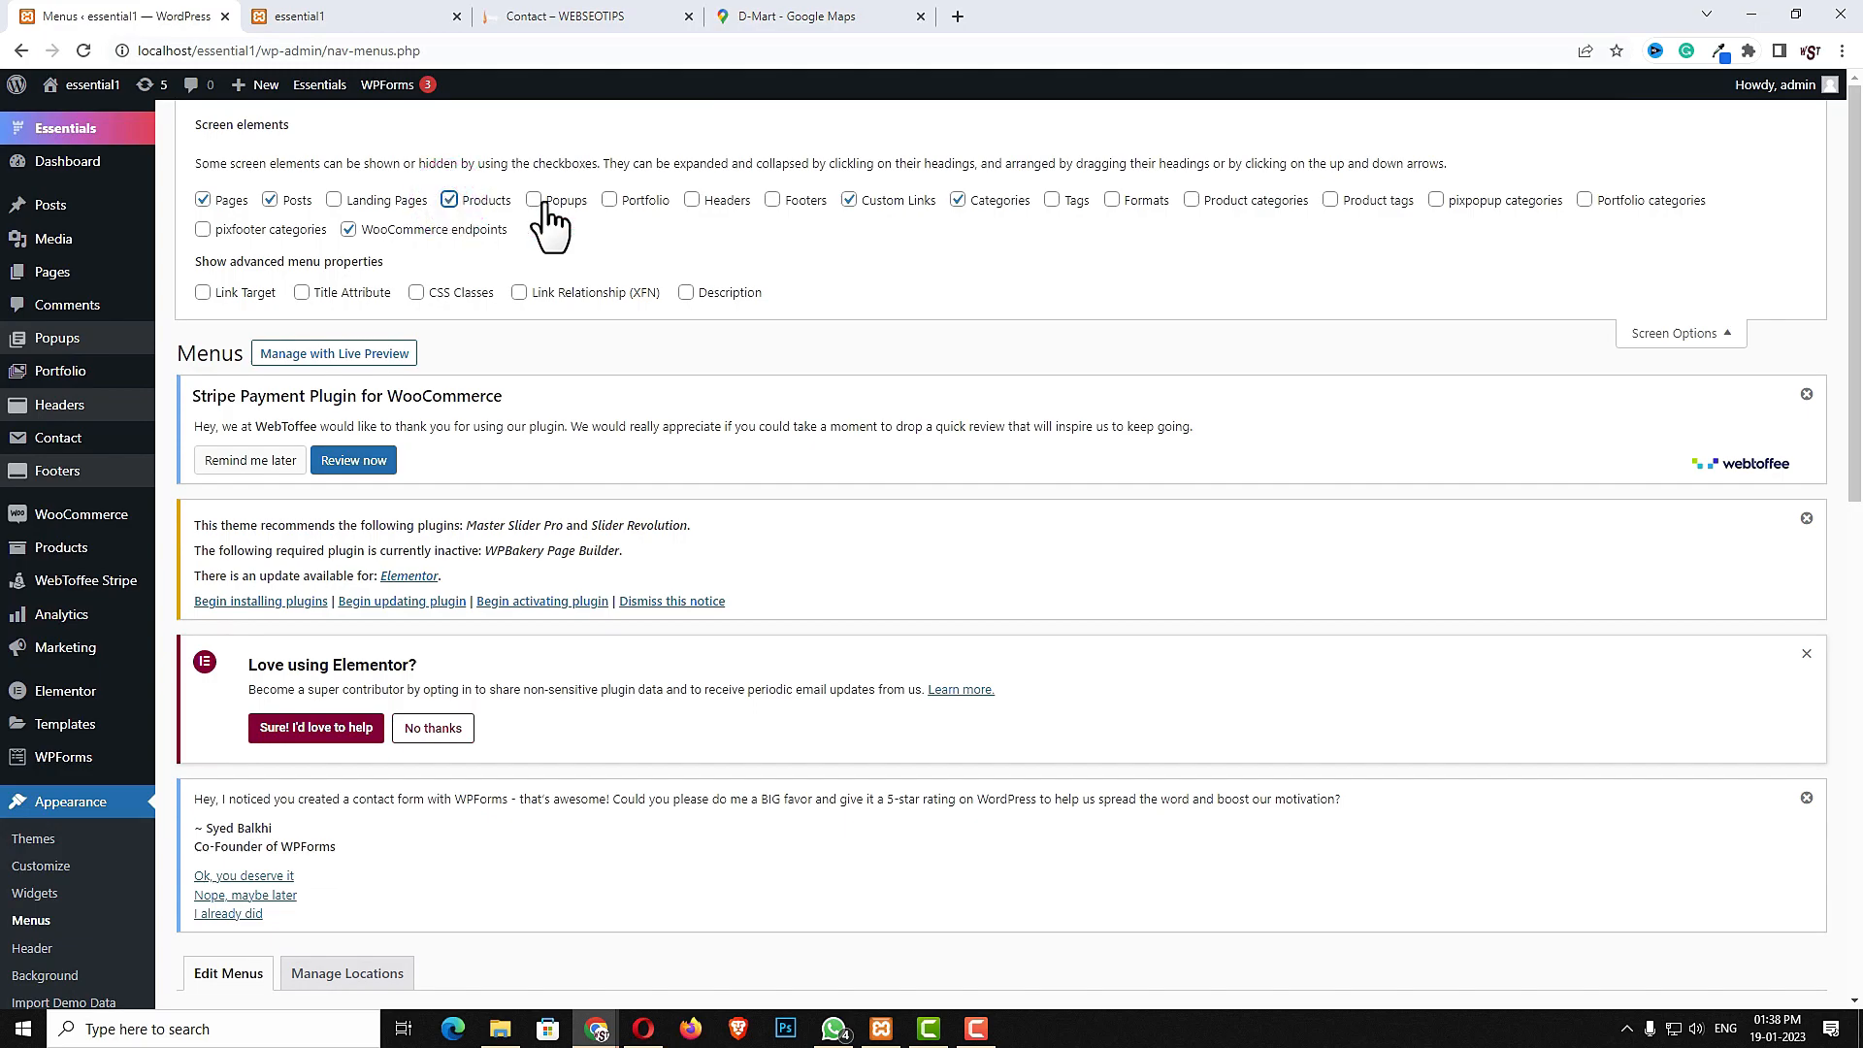
click(1196, 203)
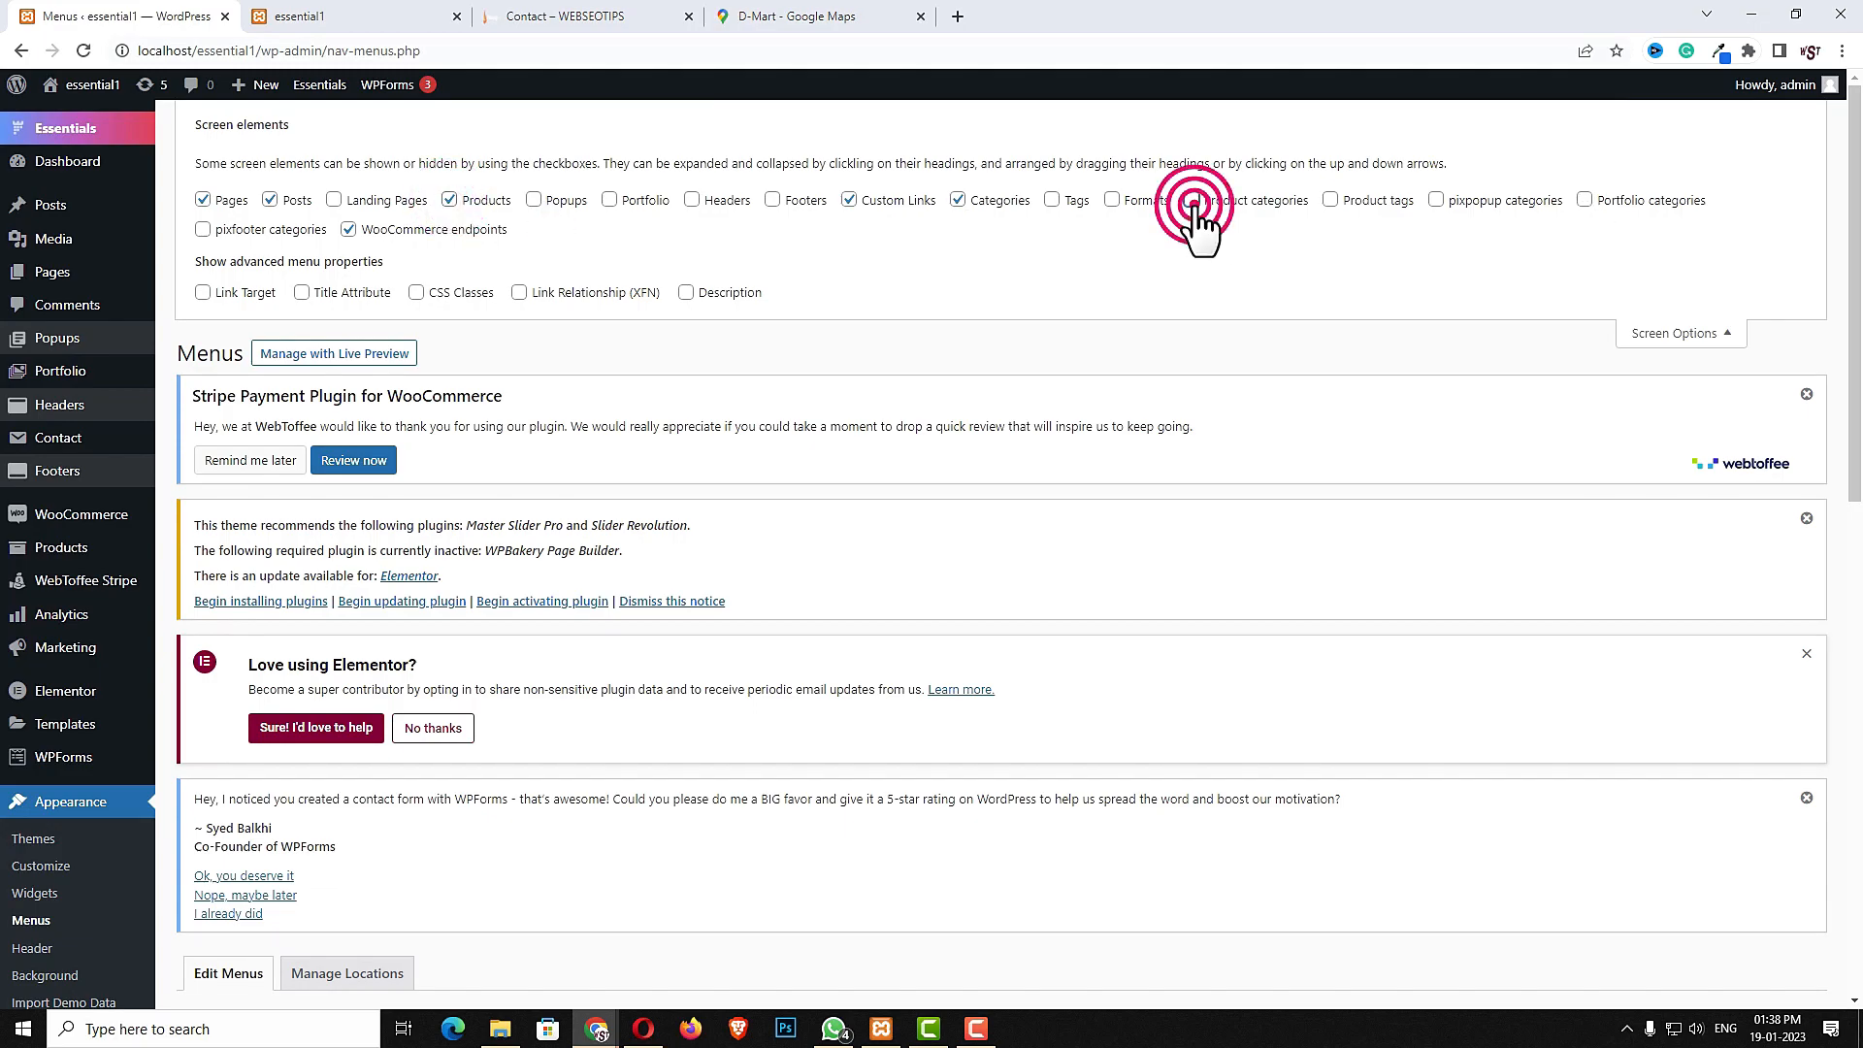
- Add the formal dress, casual dress, western dress and party dress product categories to the menu
scroll(1109, 776, down, 6)
scroll(1098, 759, down, 5)
scroll(1098, 759, up, 3)
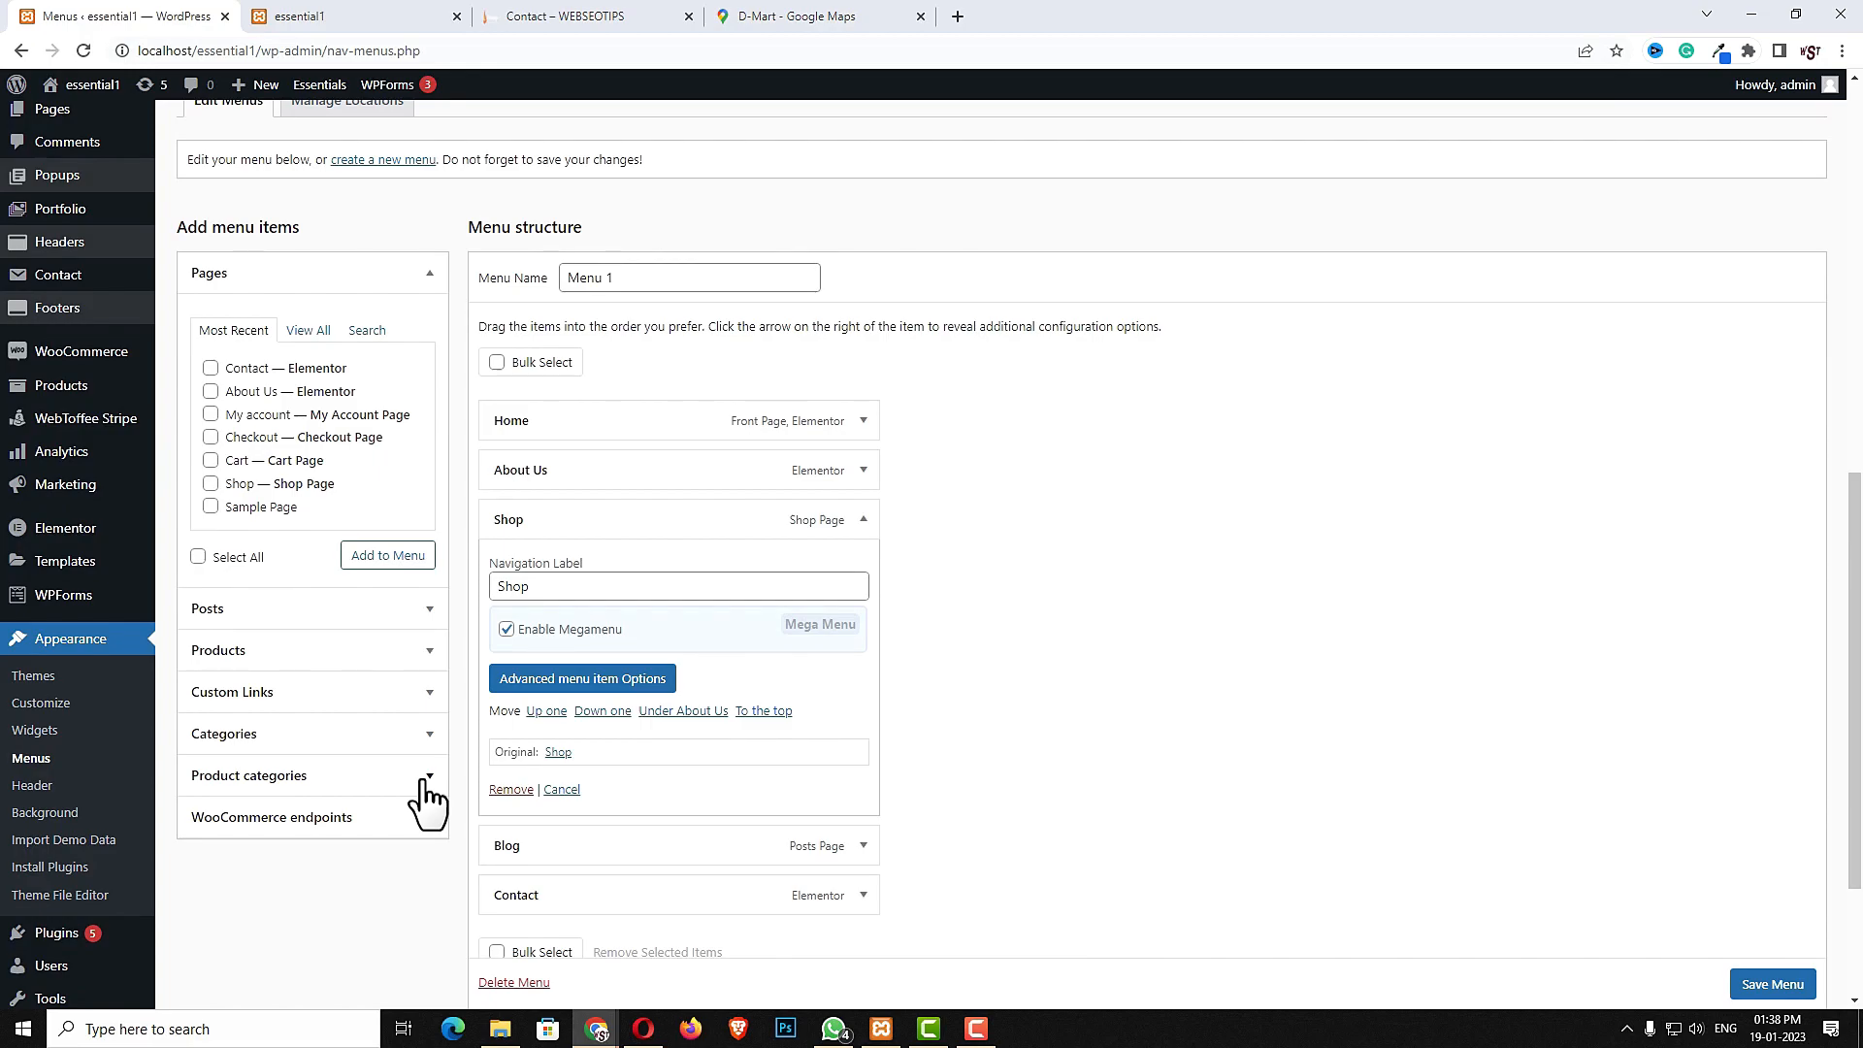
click(425, 778)
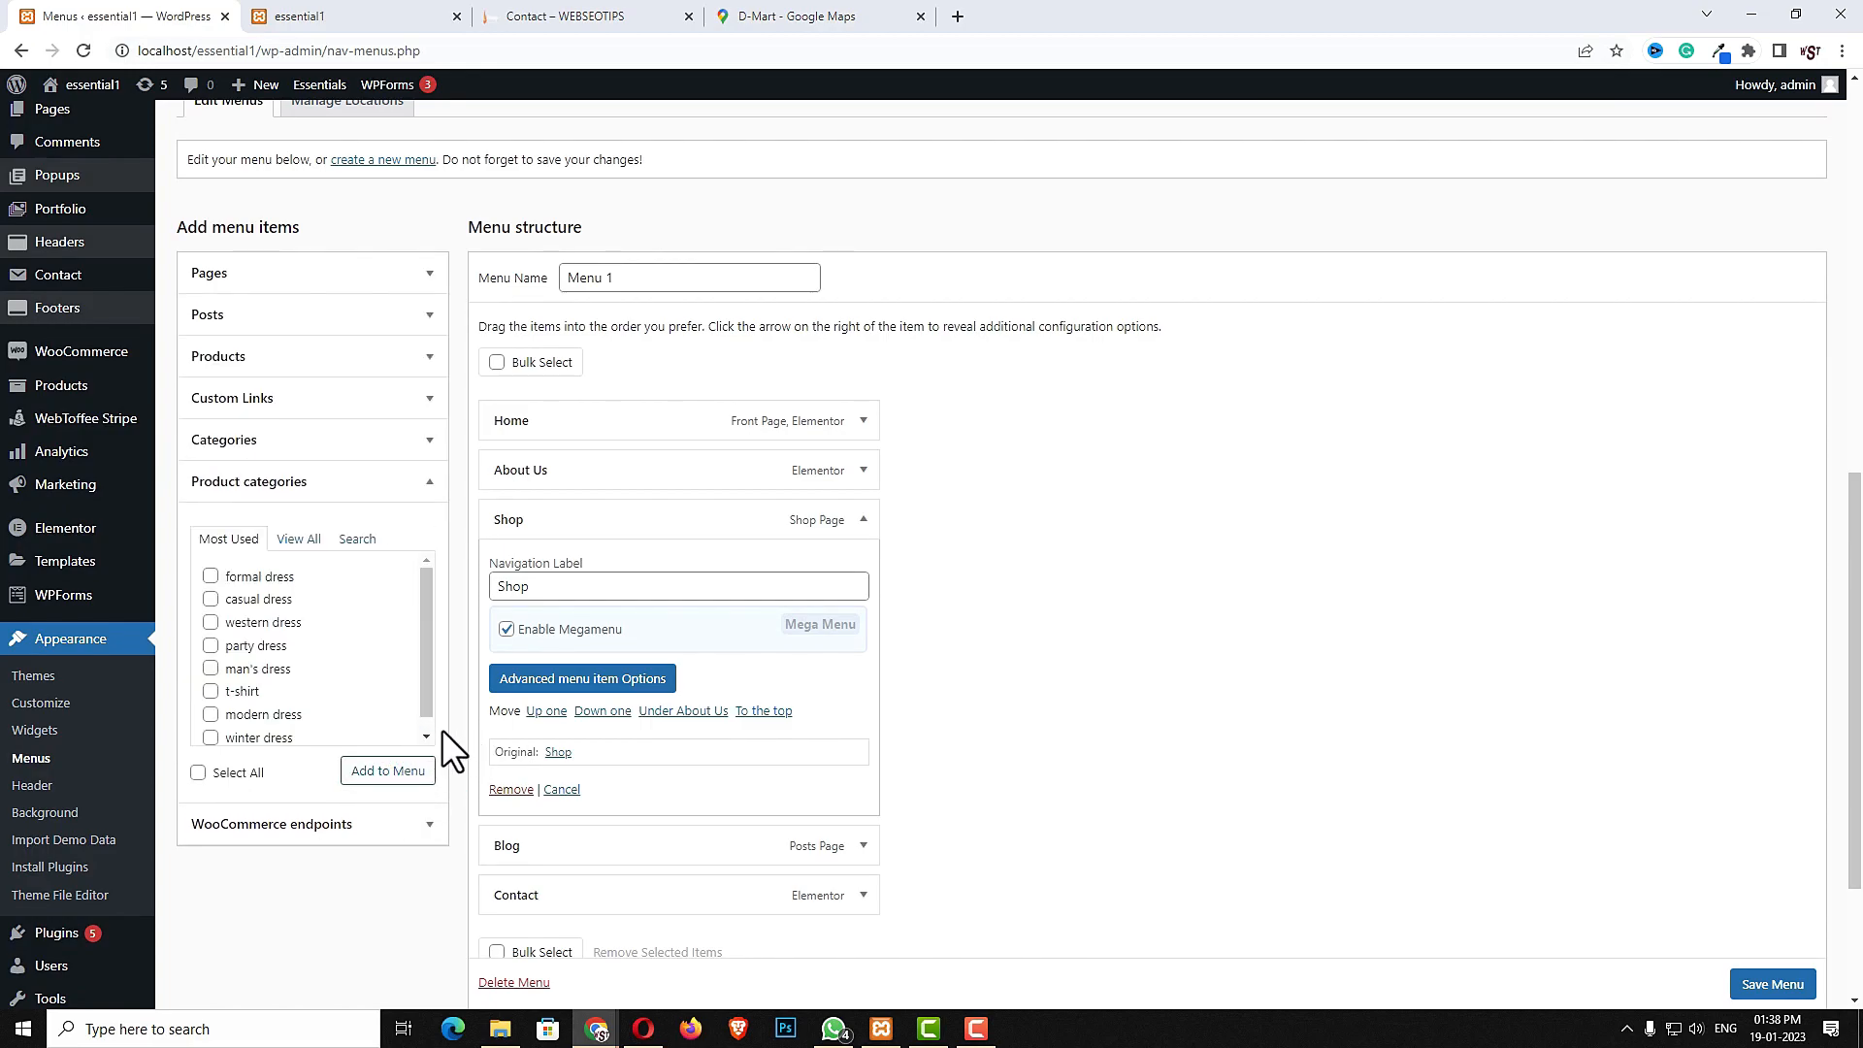
click(211, 576)
click(210, 600)
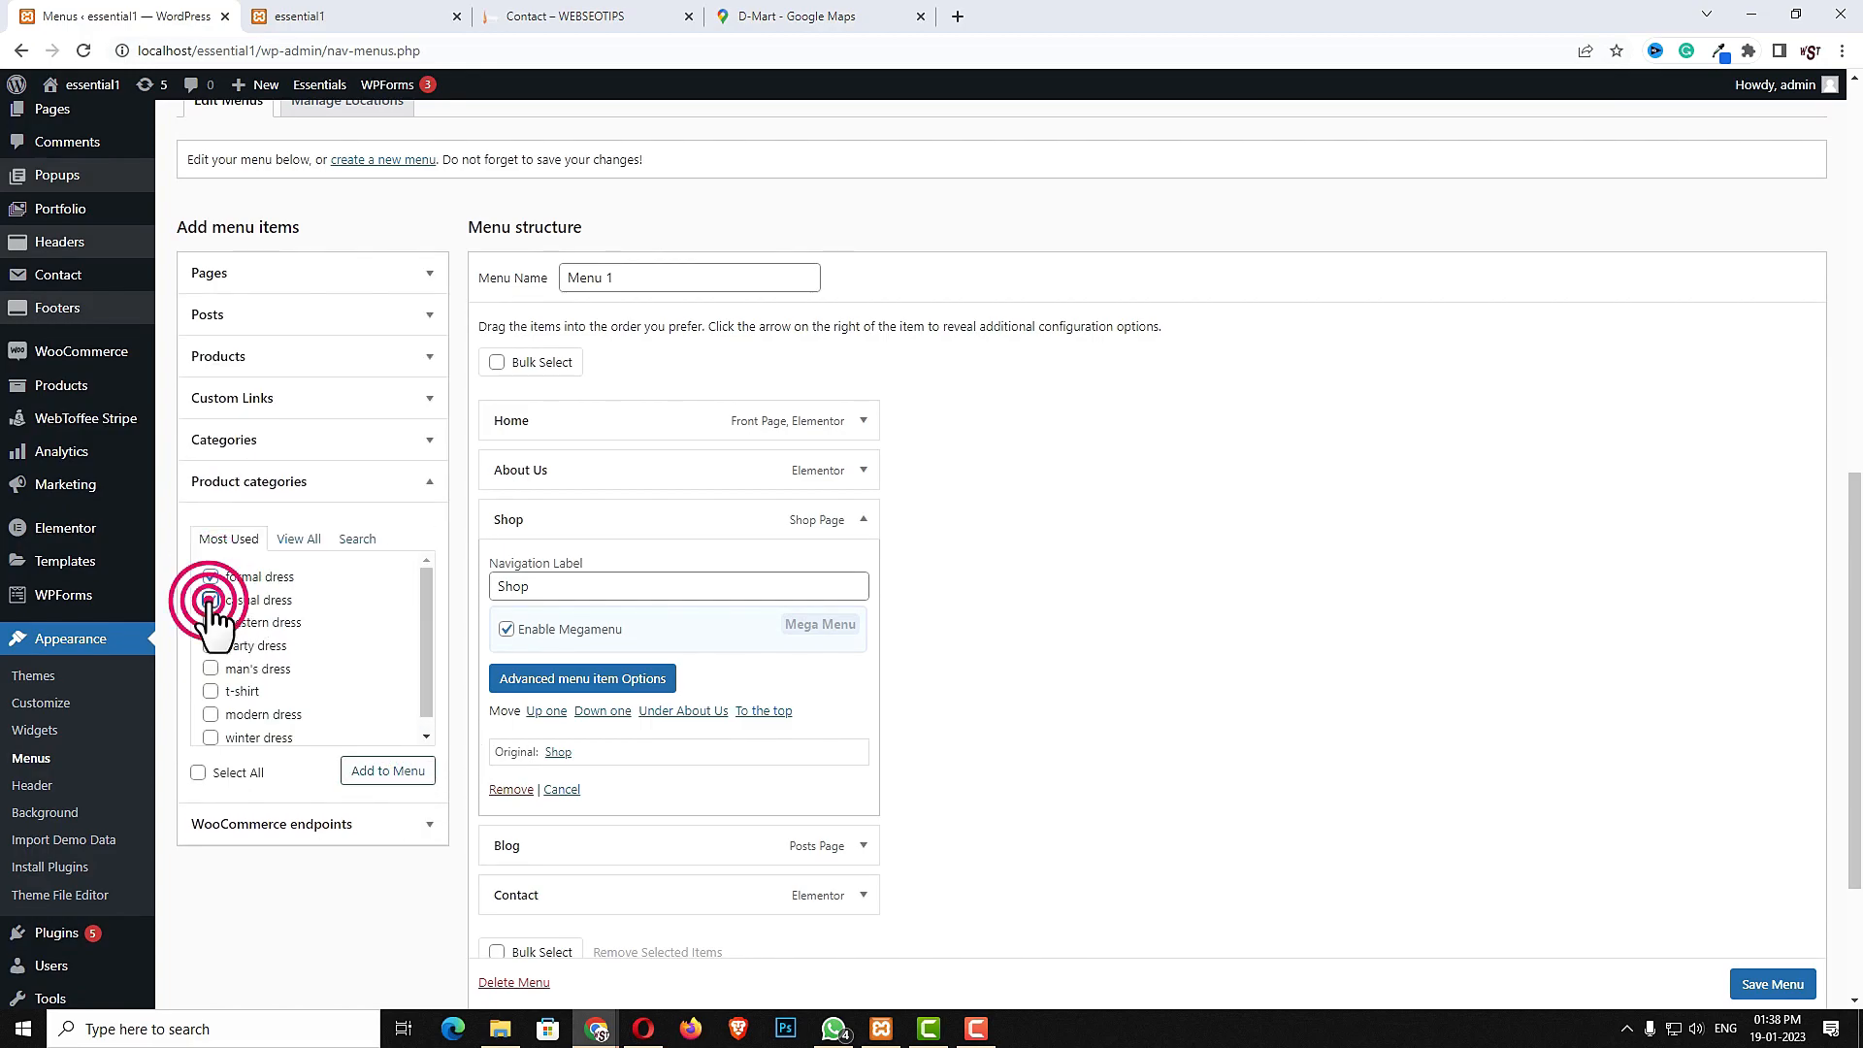
click(210, 623)
click(211, 646)
click(367, 774)
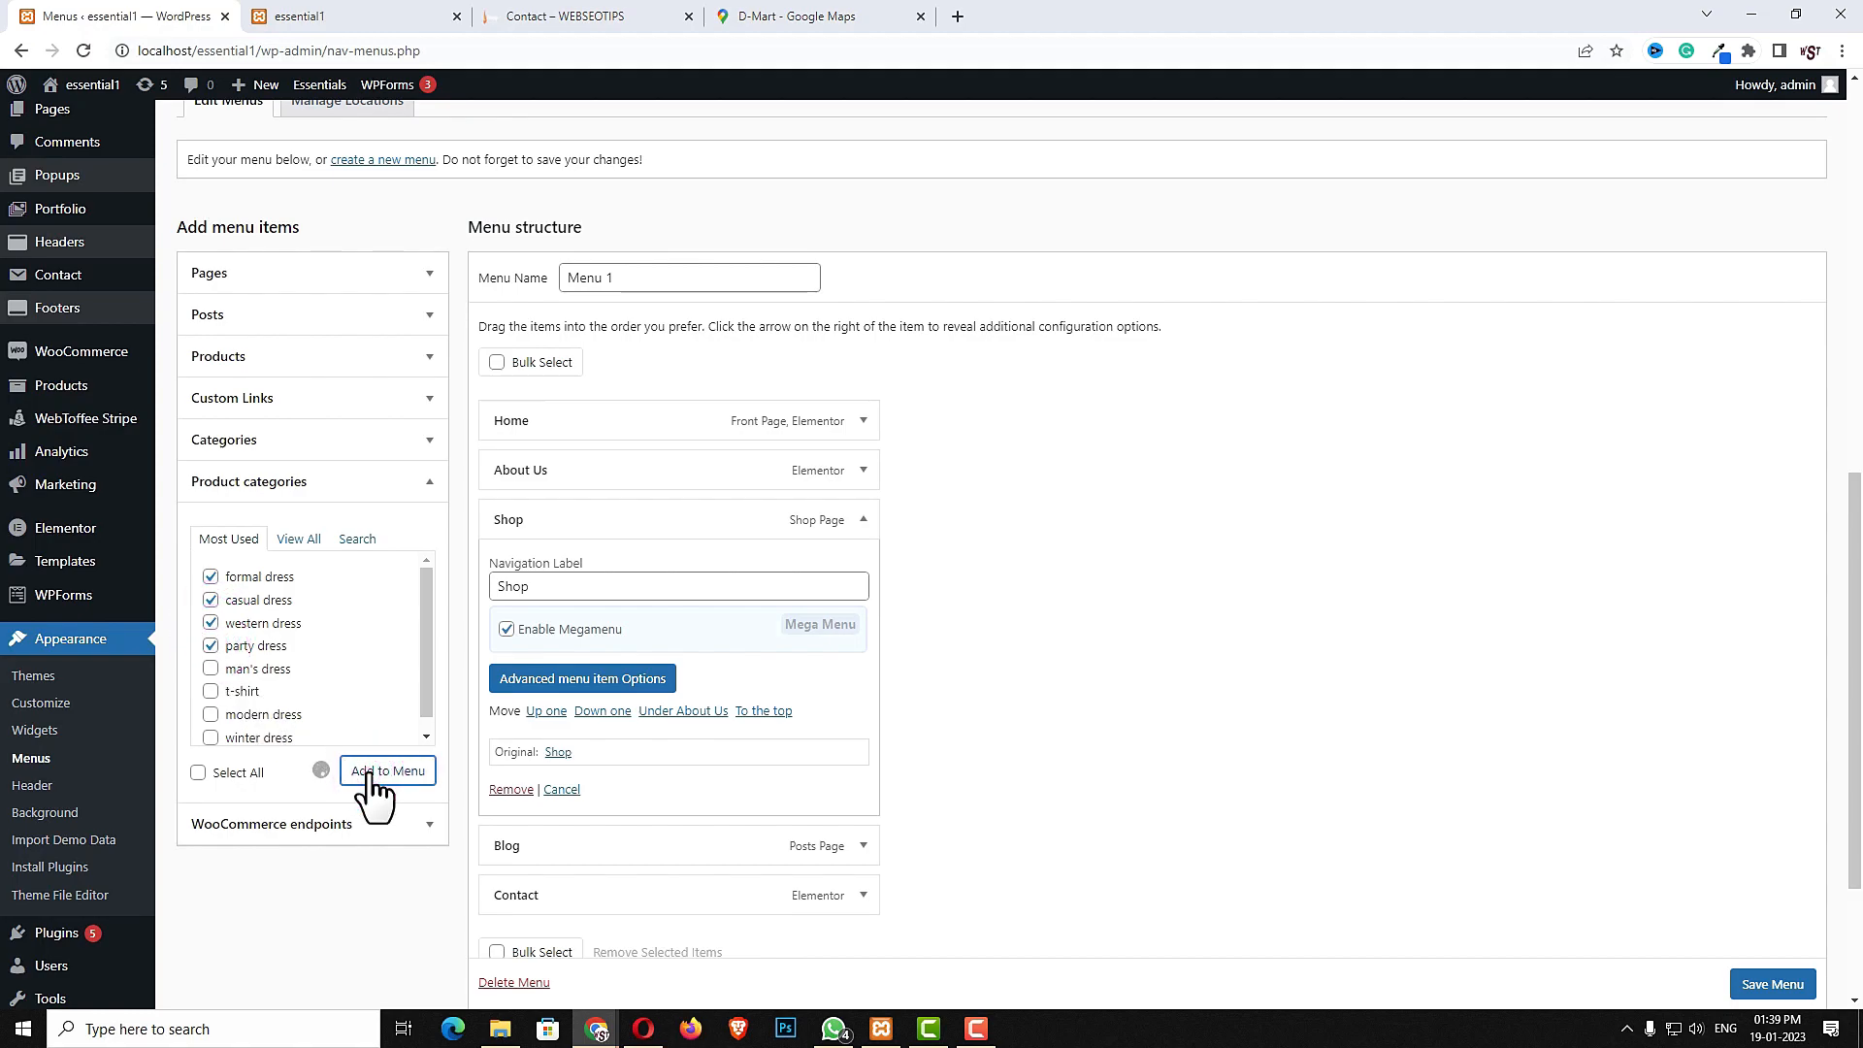
- Nest the four dress categories as sub items under Shop
scroll(899, 782, down, 2)
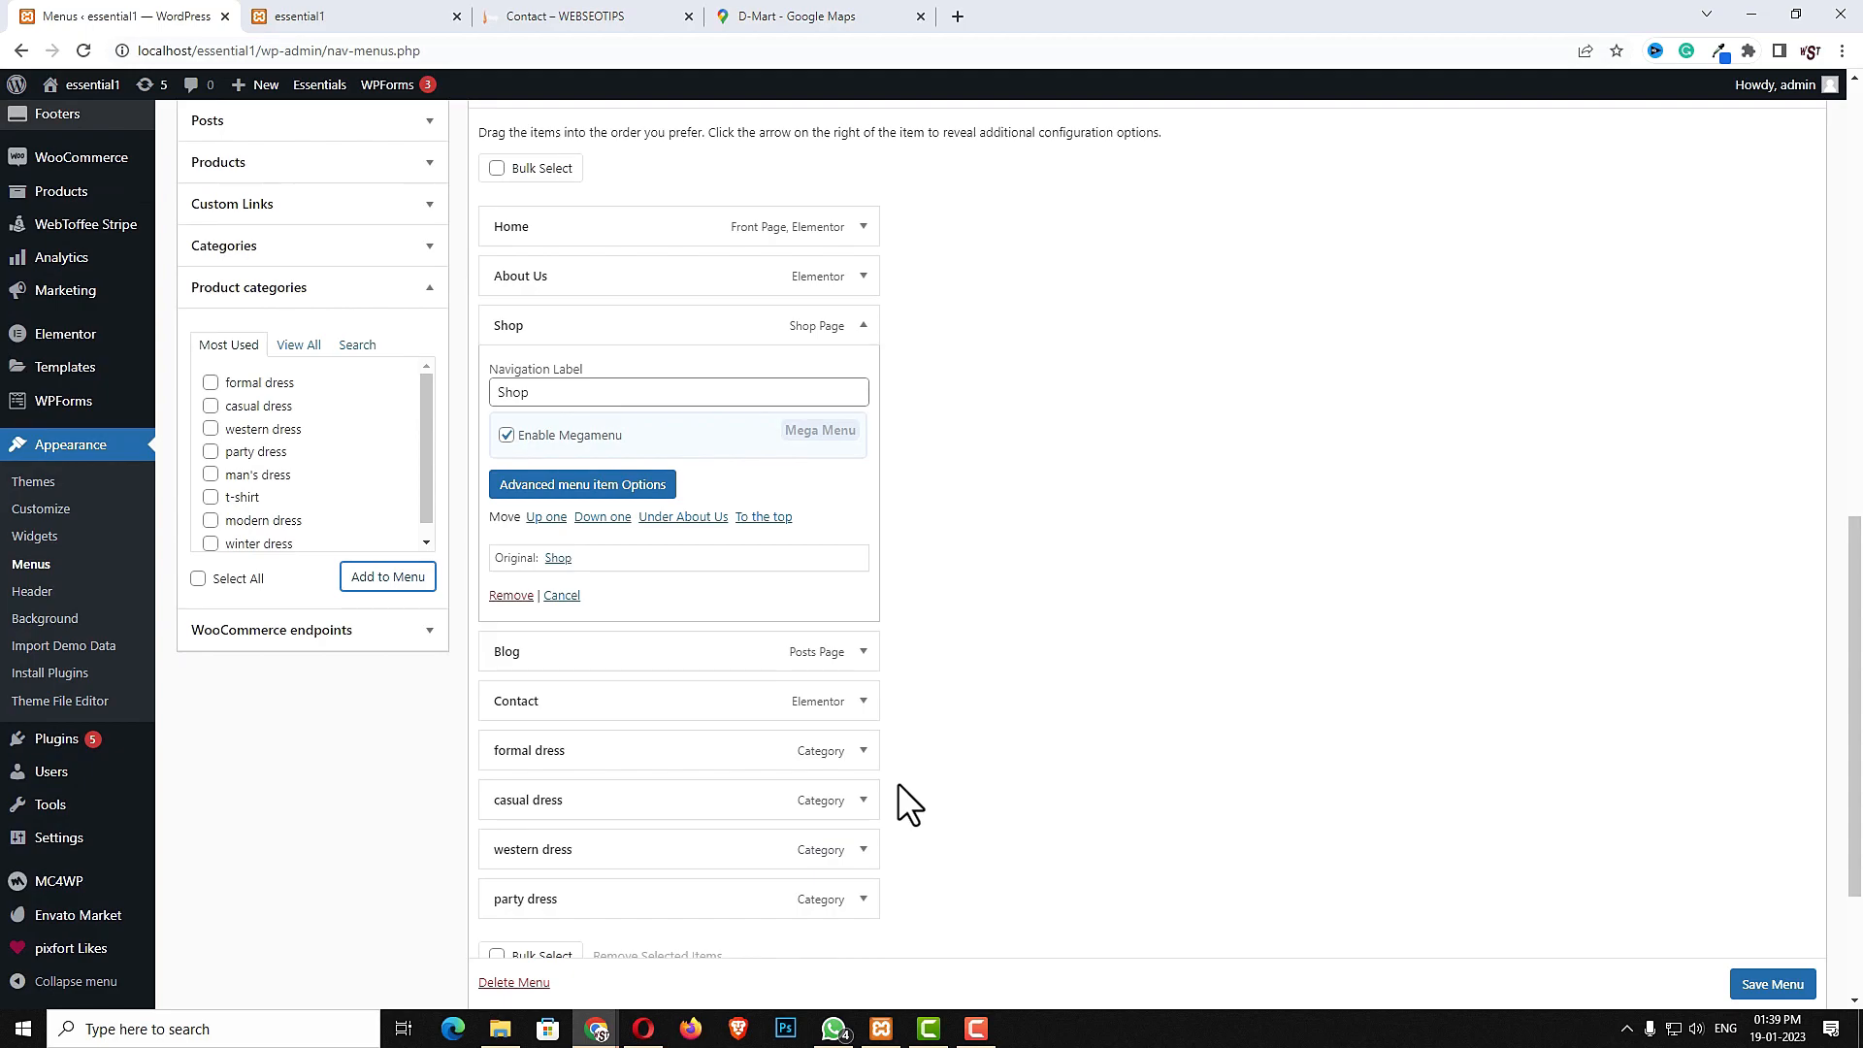
drag(545, 755, 904, 487)
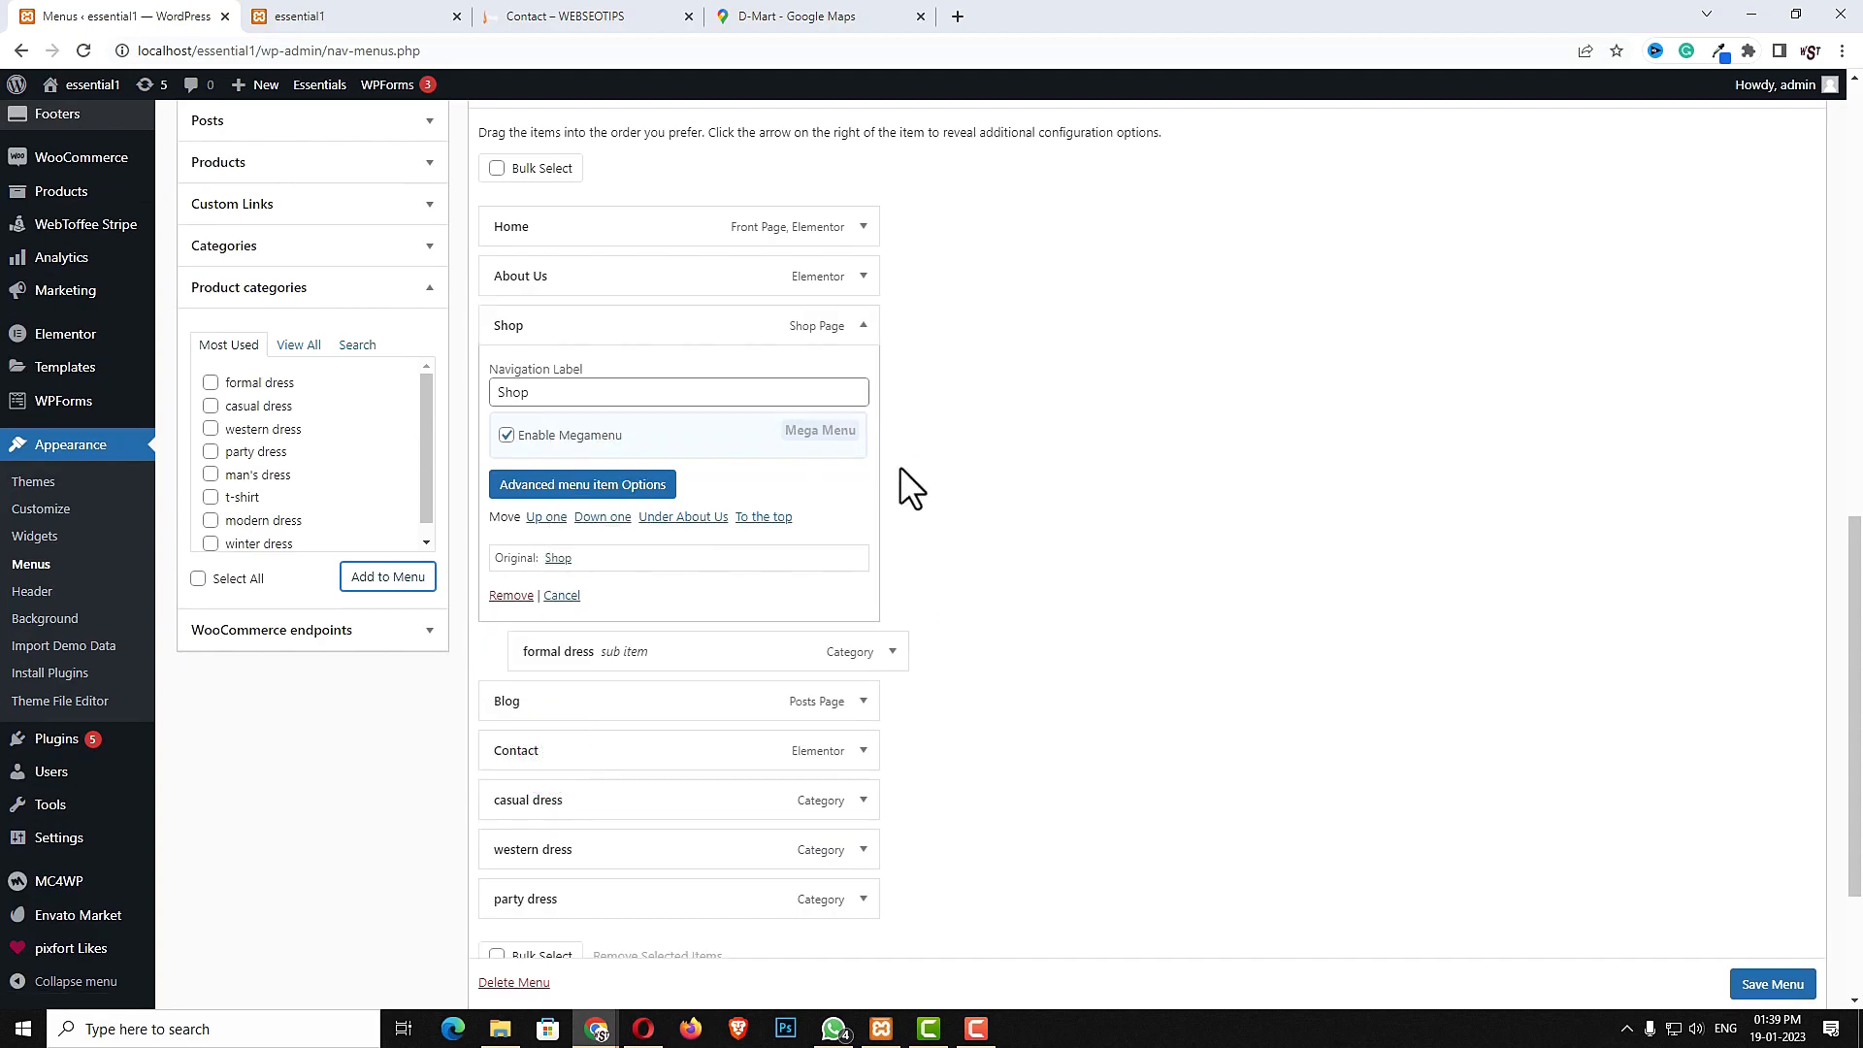
click(862, 326)
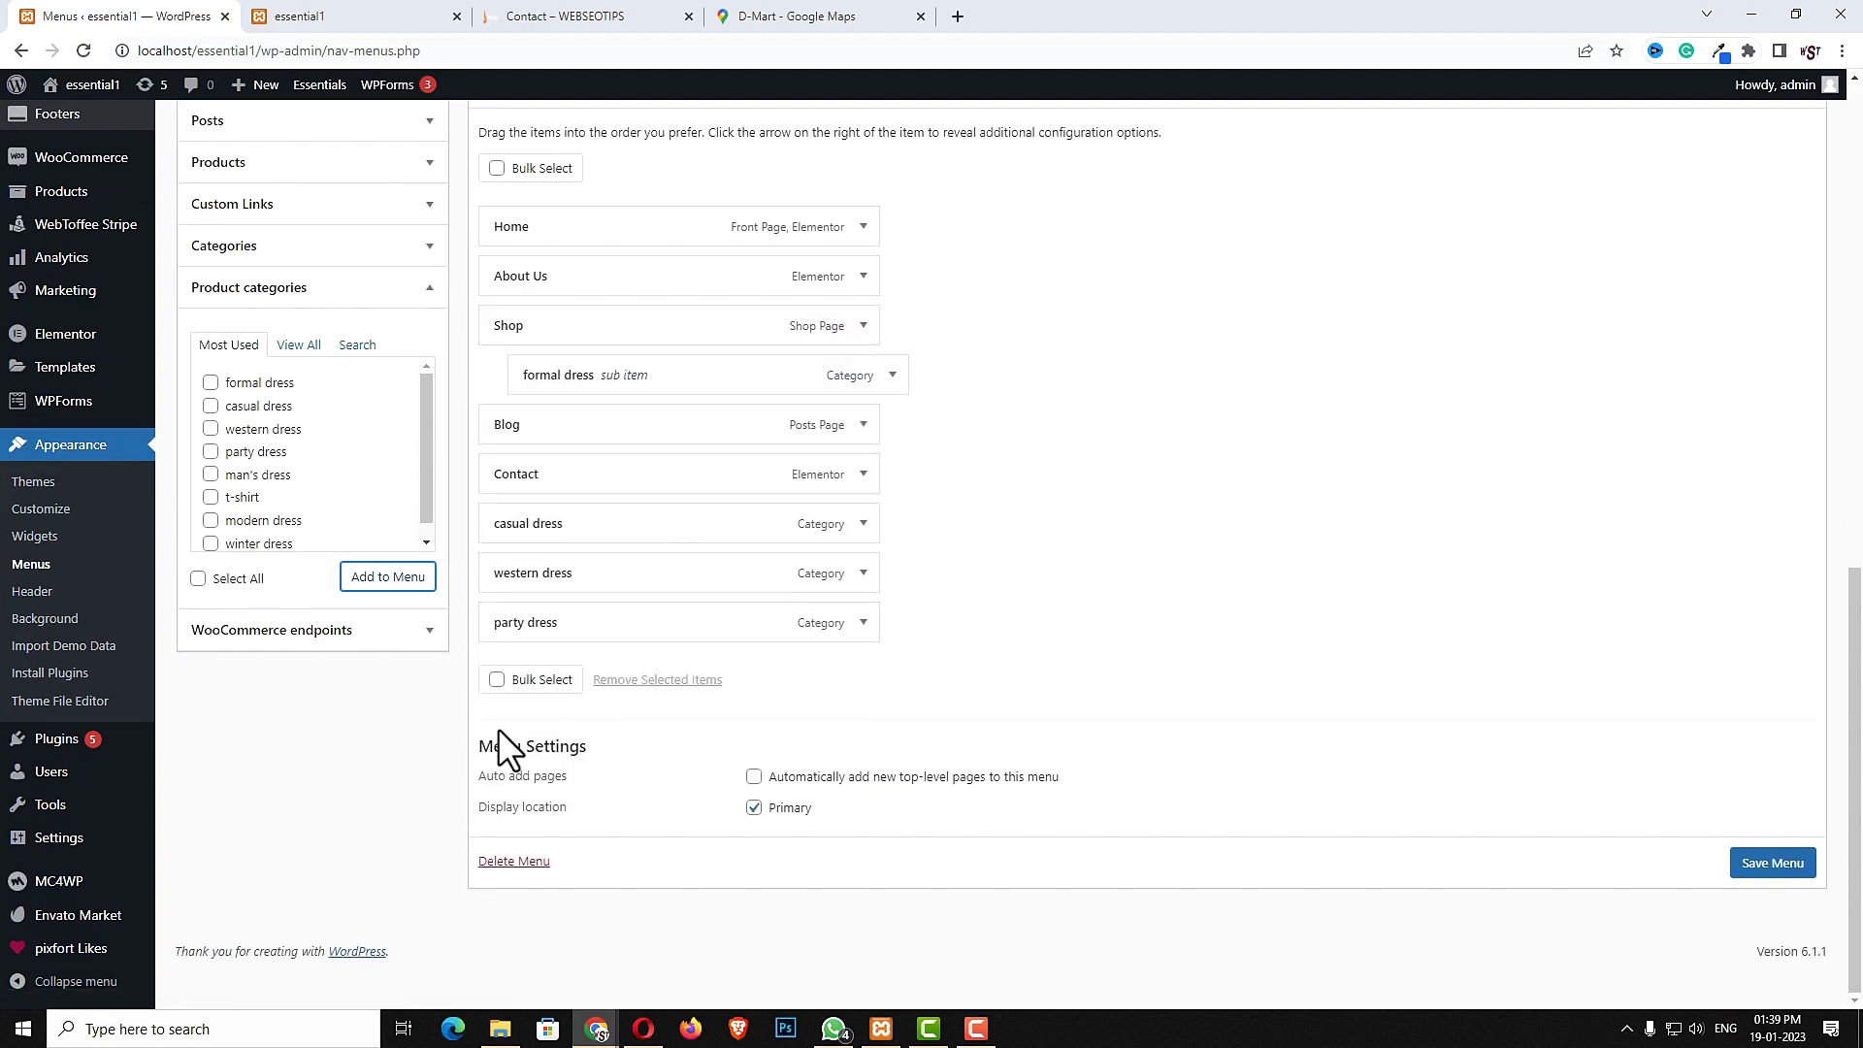
drag(541, 524, 570, 450)
drag(558, 596, 572, 500)
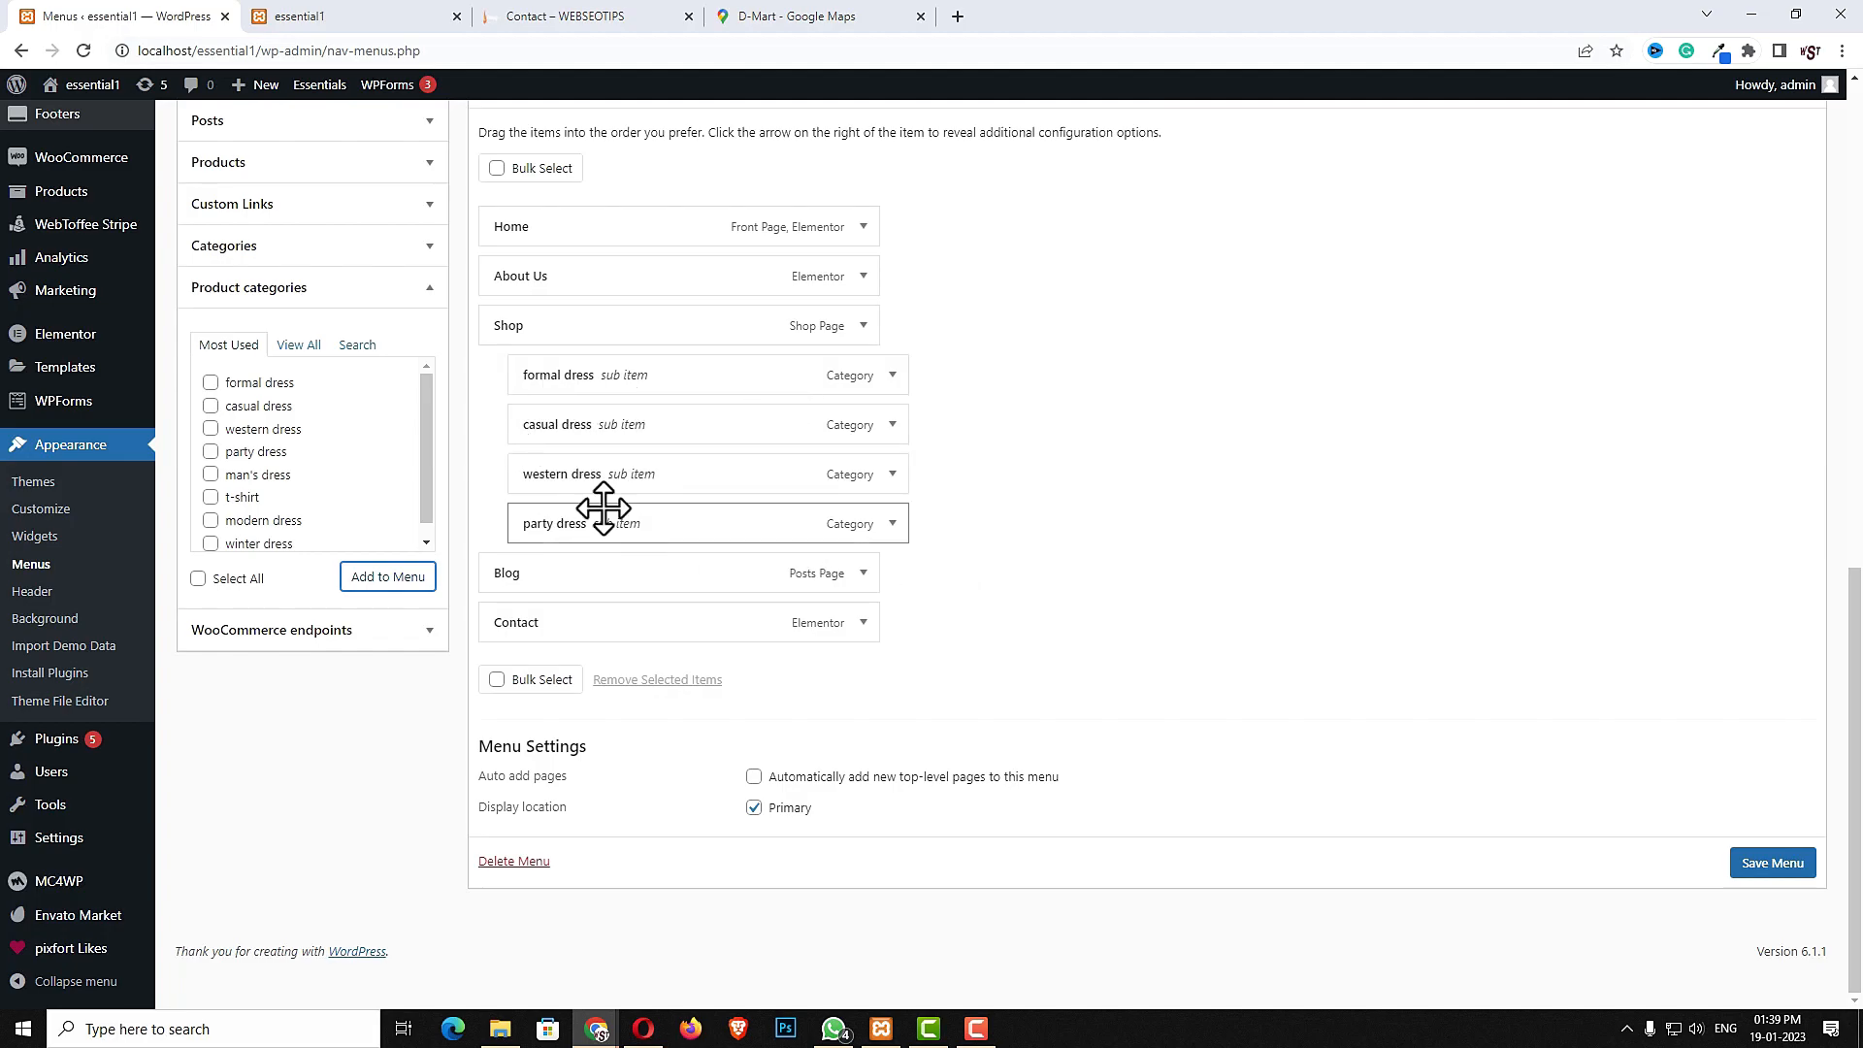
- Add the gray office dress, gray casual dress, blue dress and white party dress products to the menu
scroll(300, 495, up, 1)
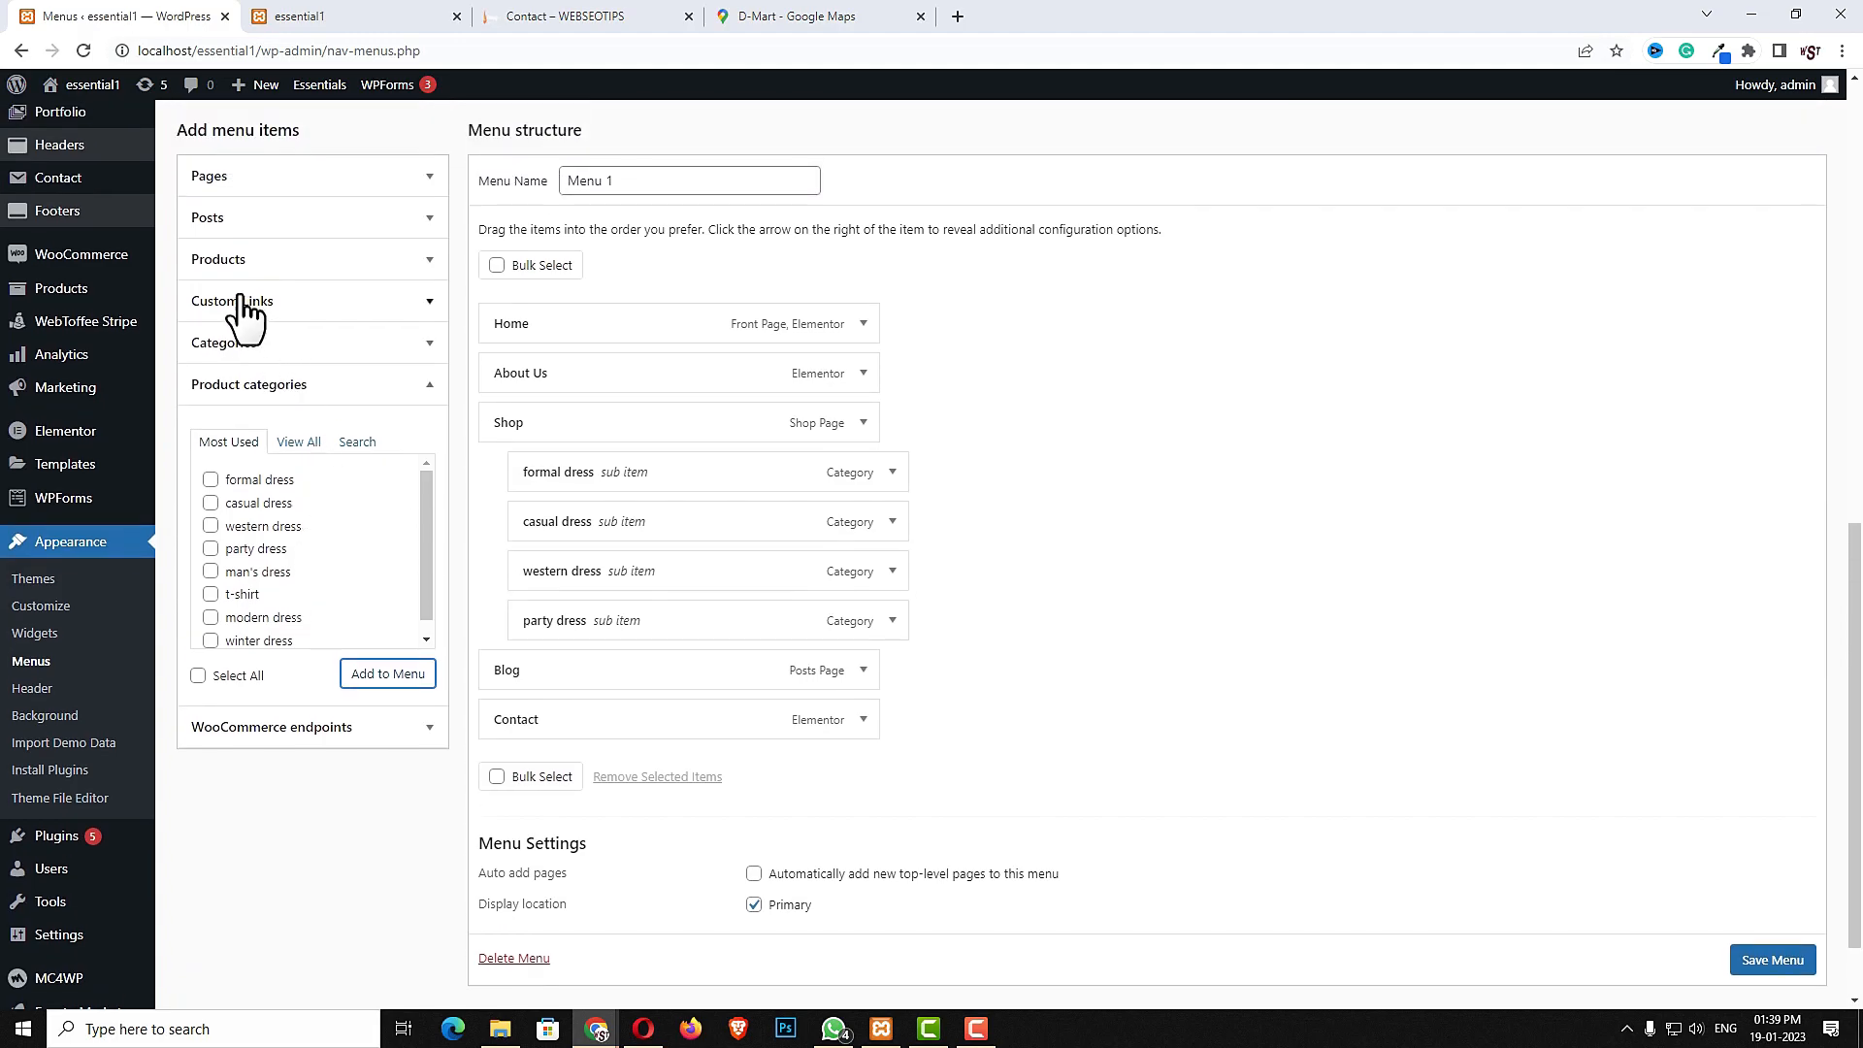
click(364, 260)
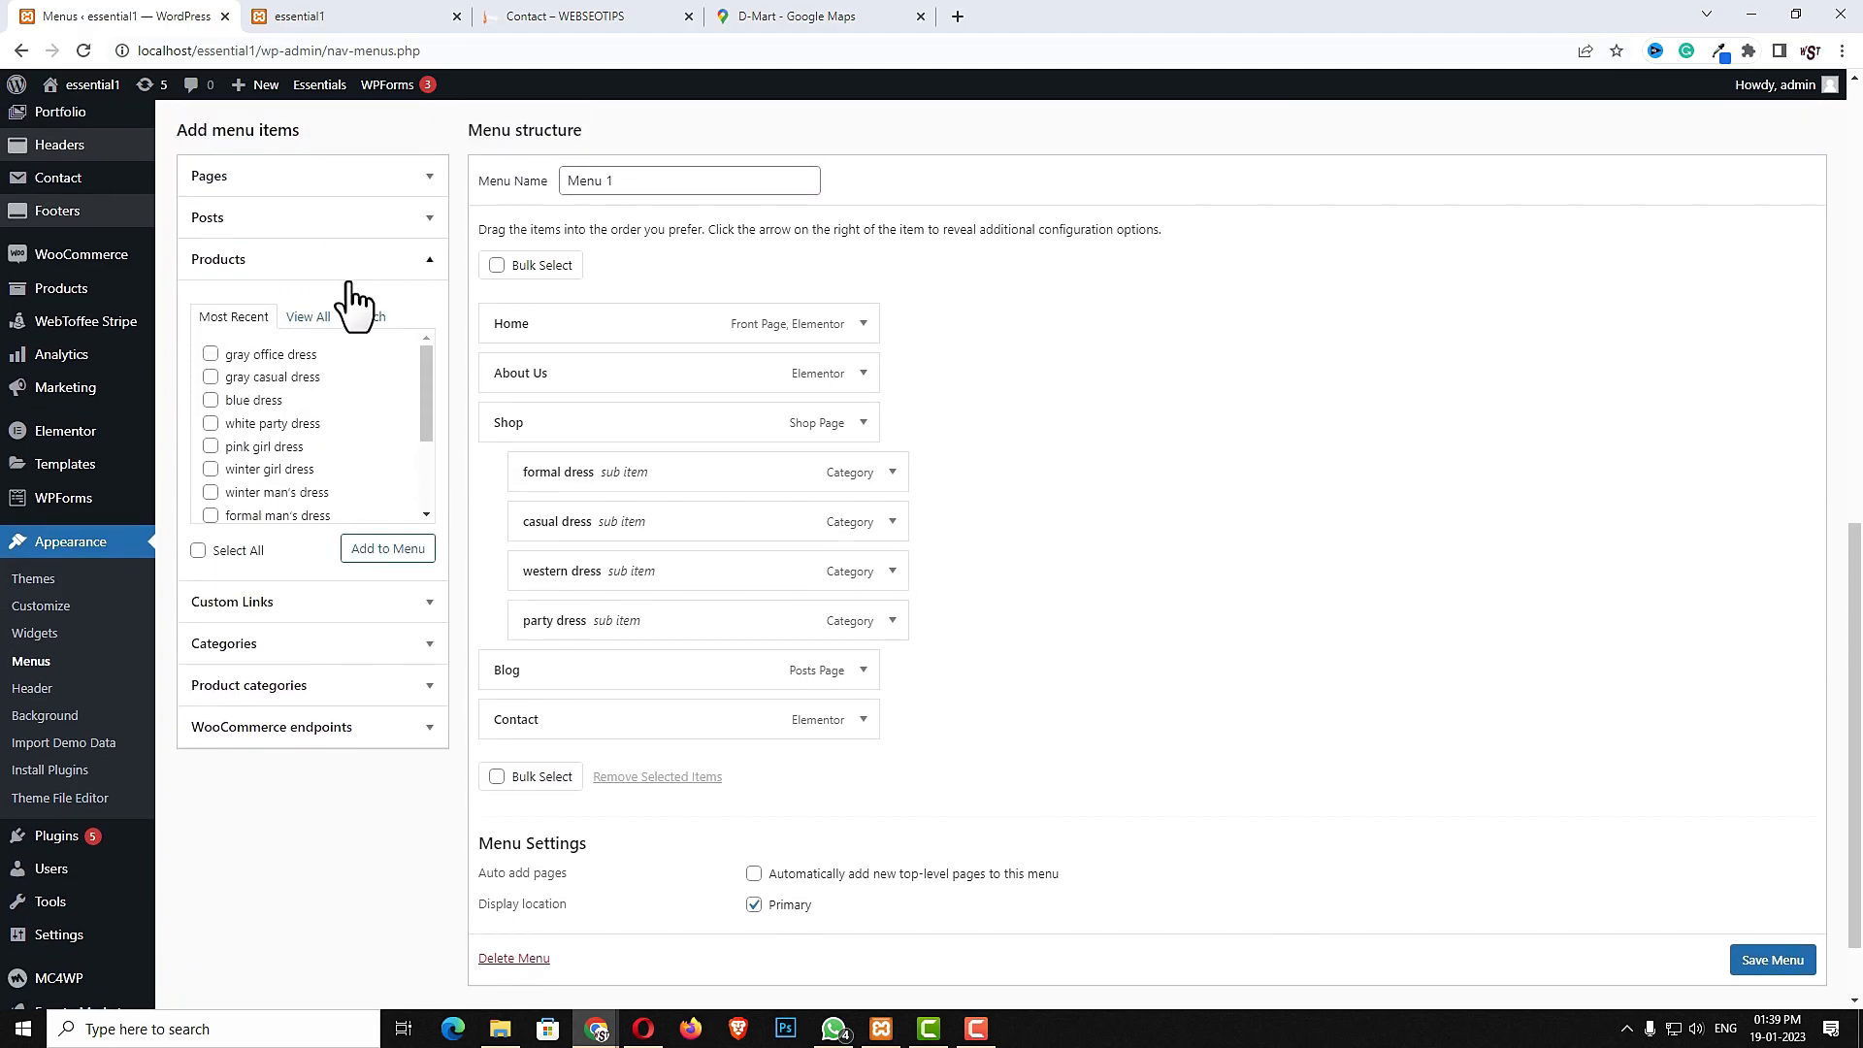
scroll(306, 432, up, 2)
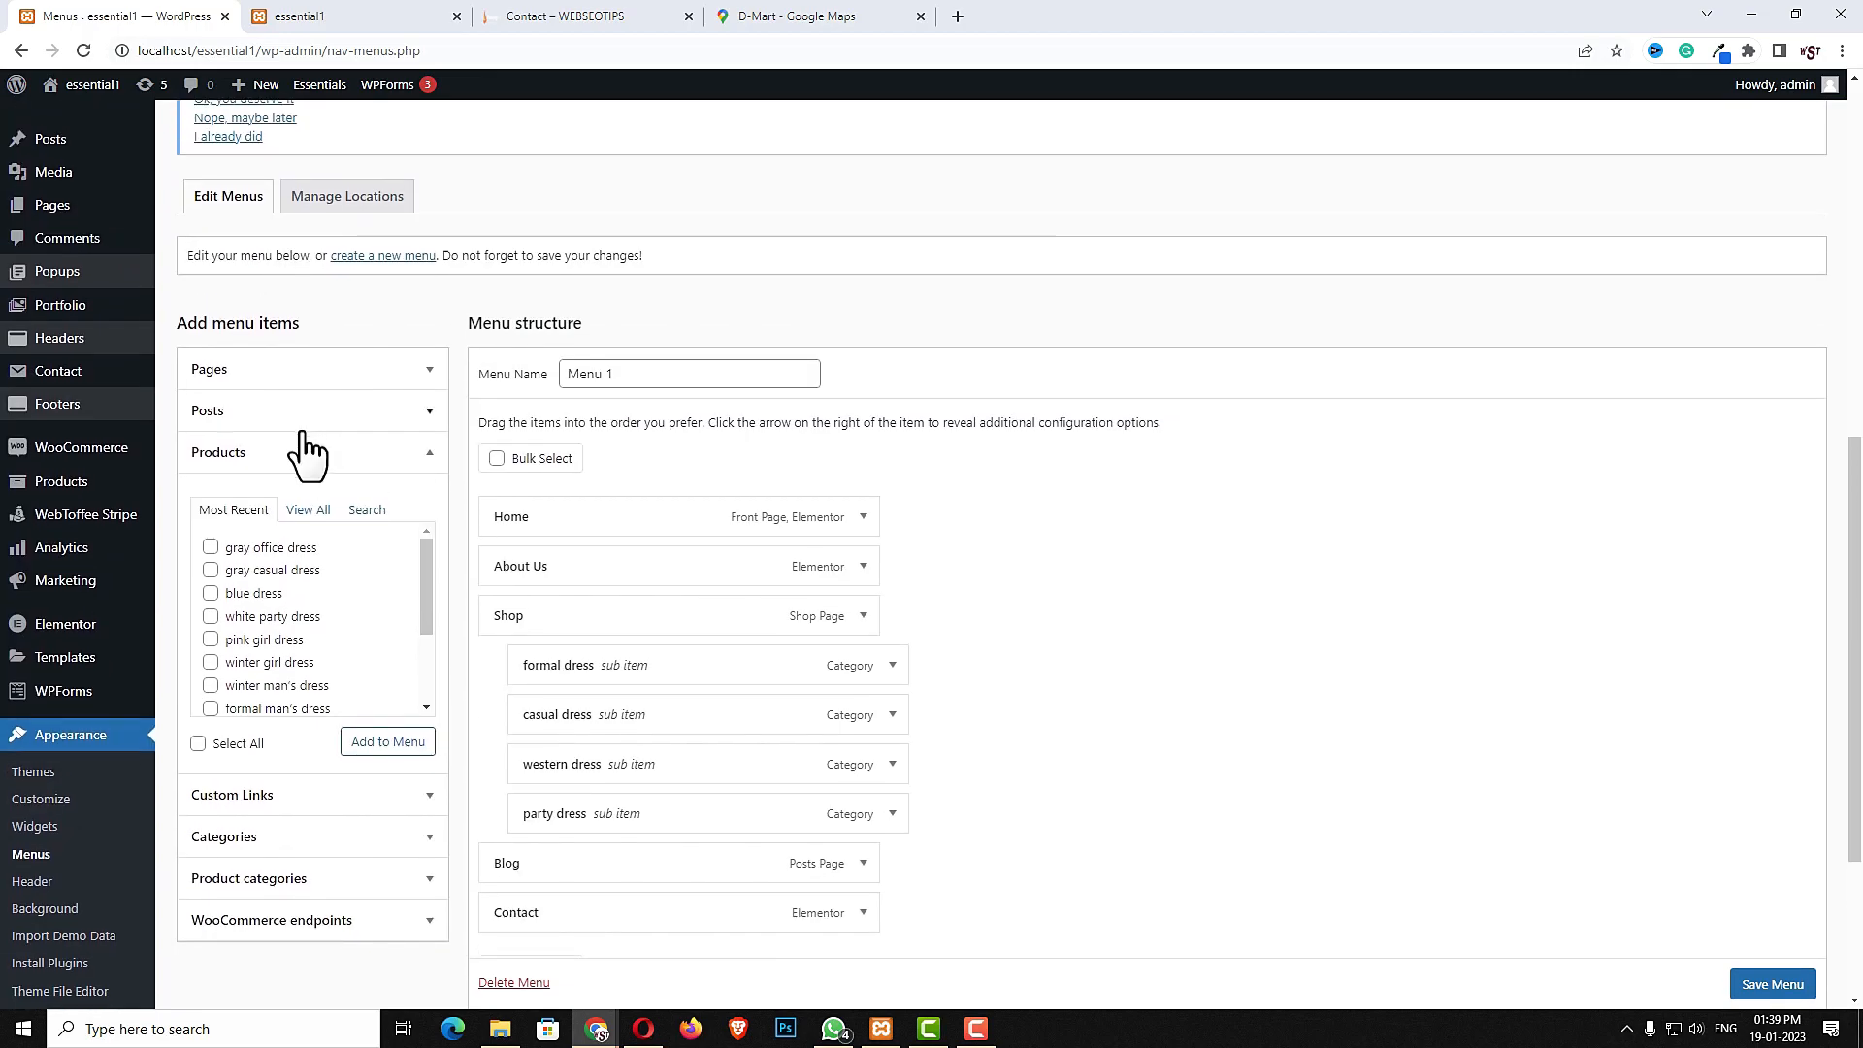
scroll(286, 466, down, 2)
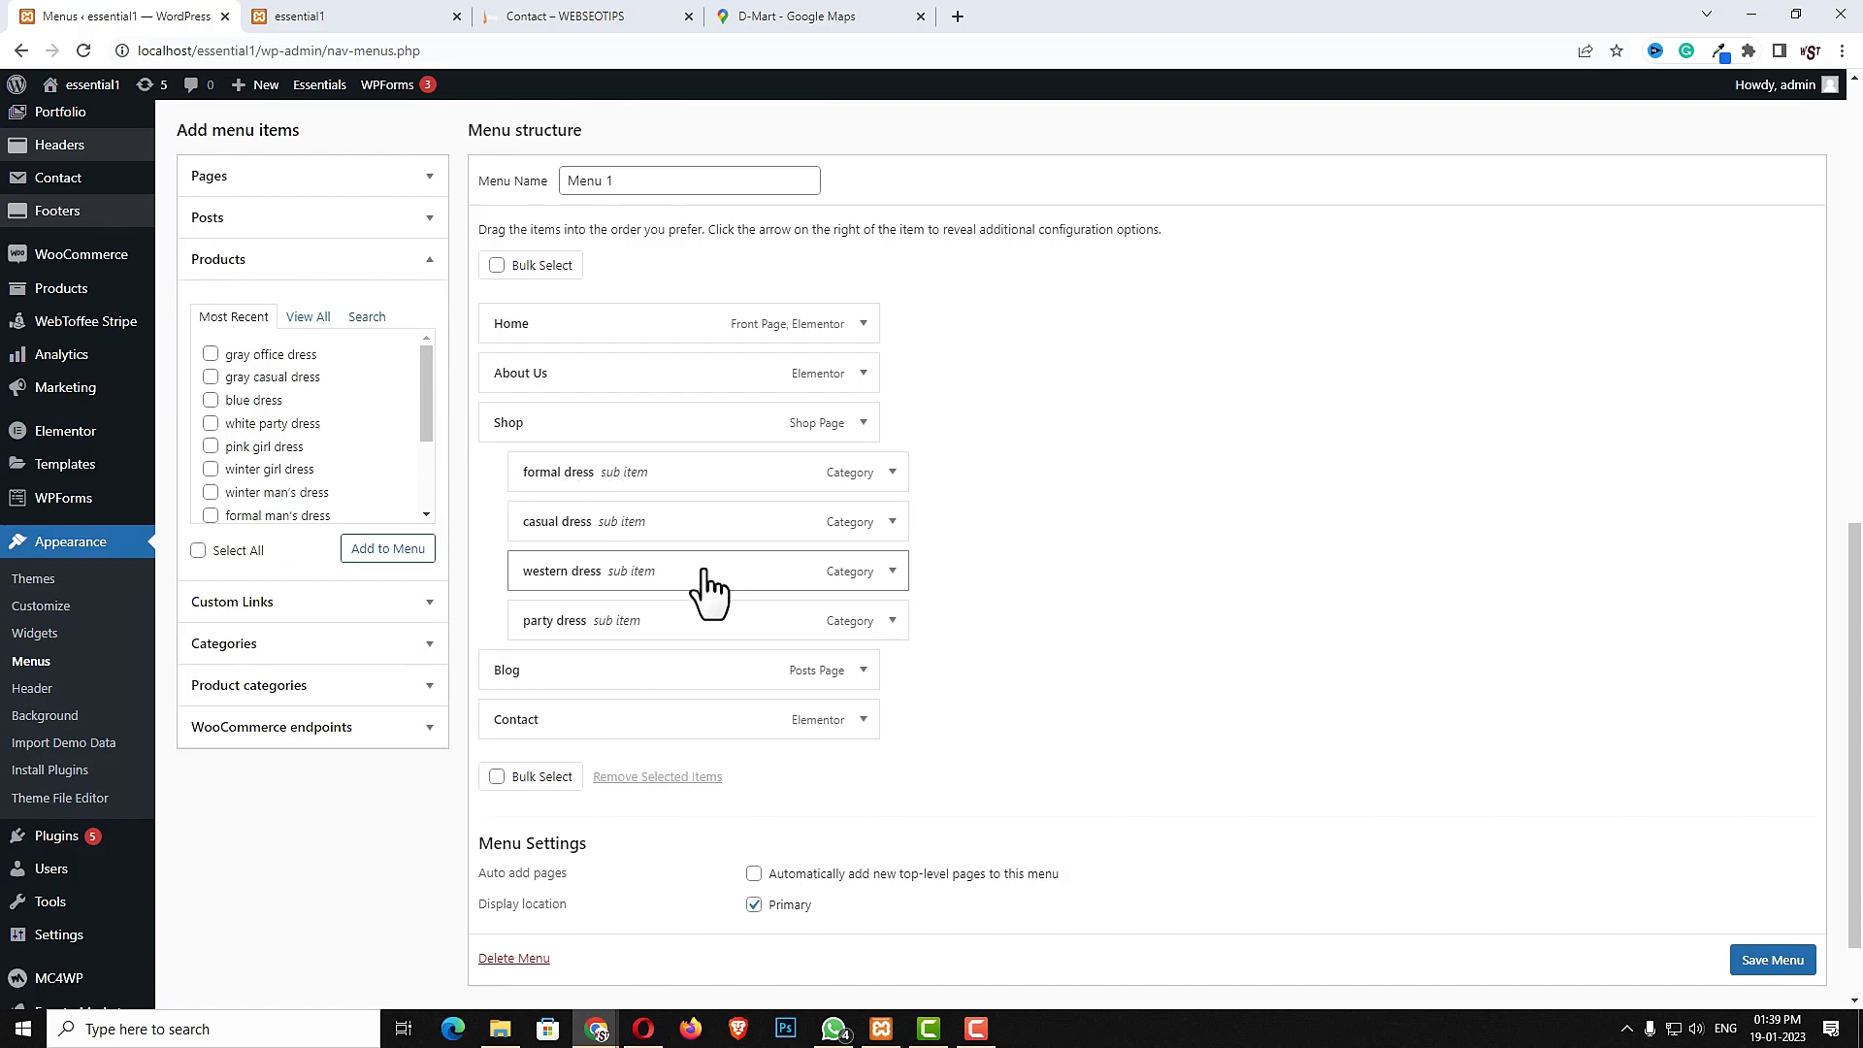
click(210, 354)
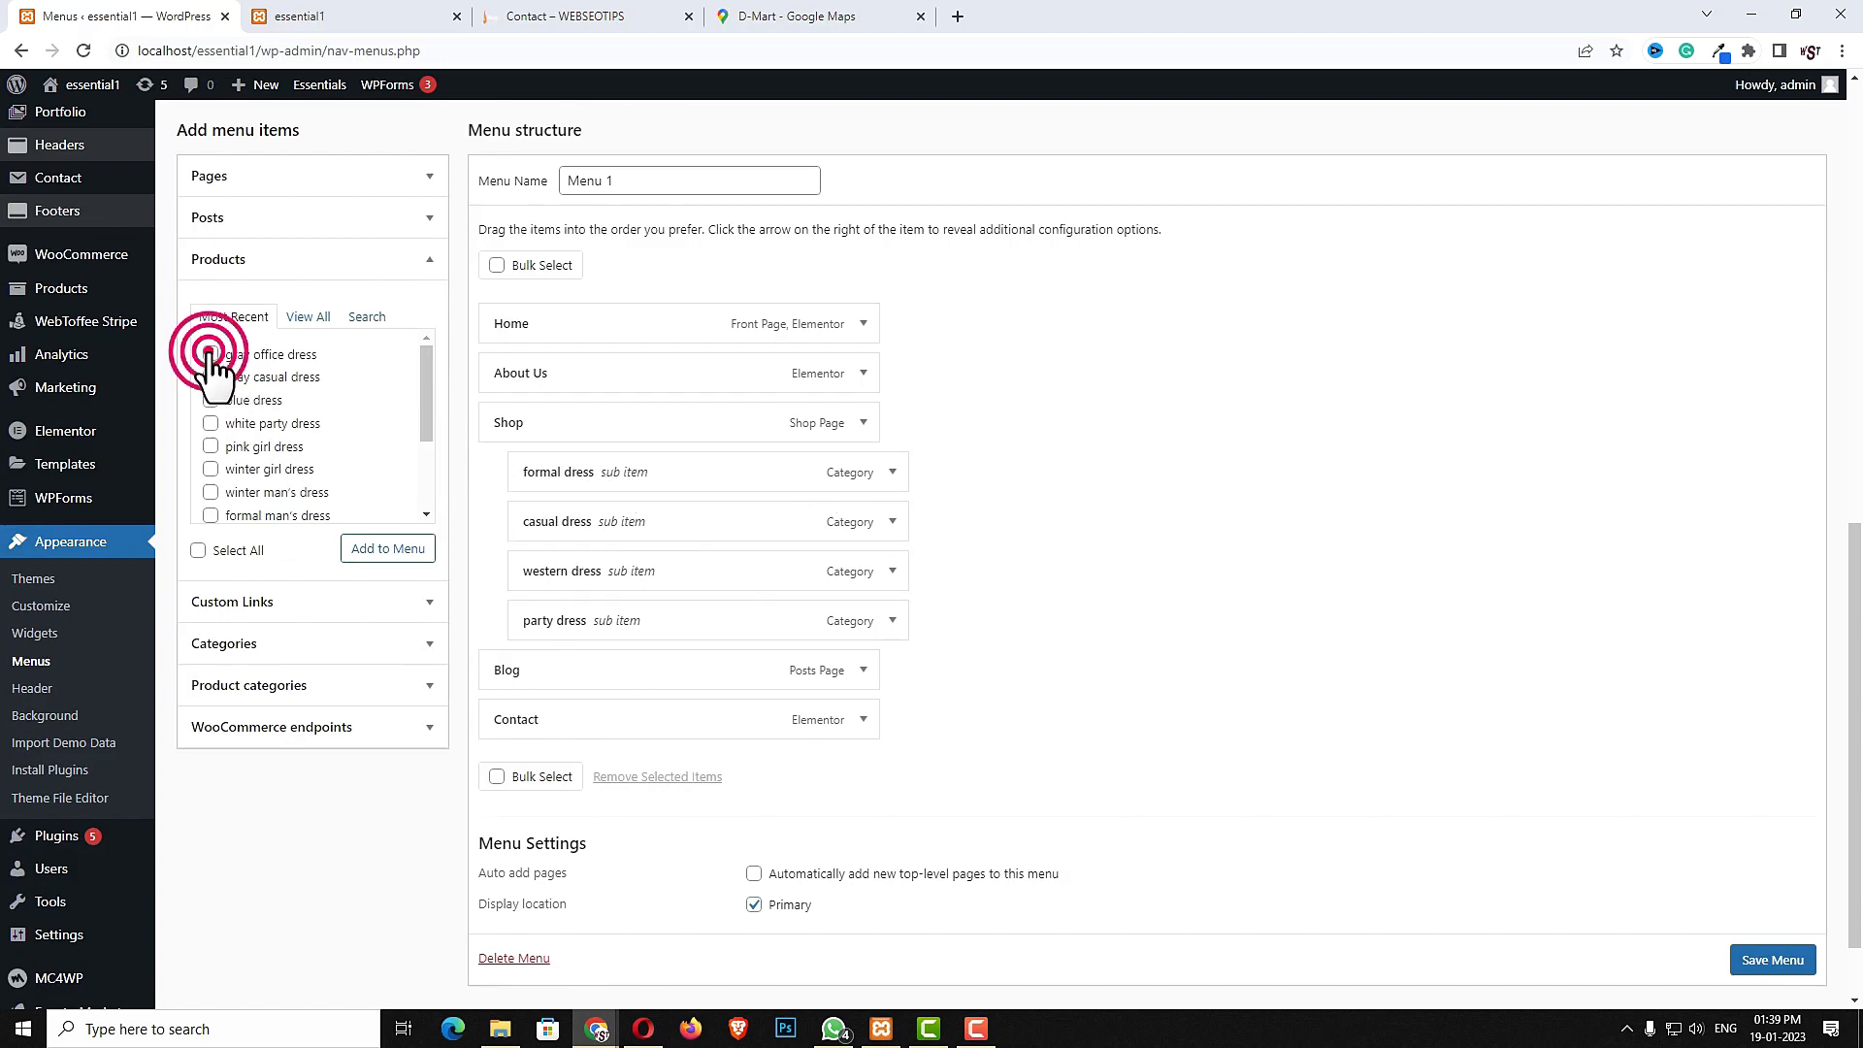
click(210, 400)
click(211, 423)
click(387, 549)
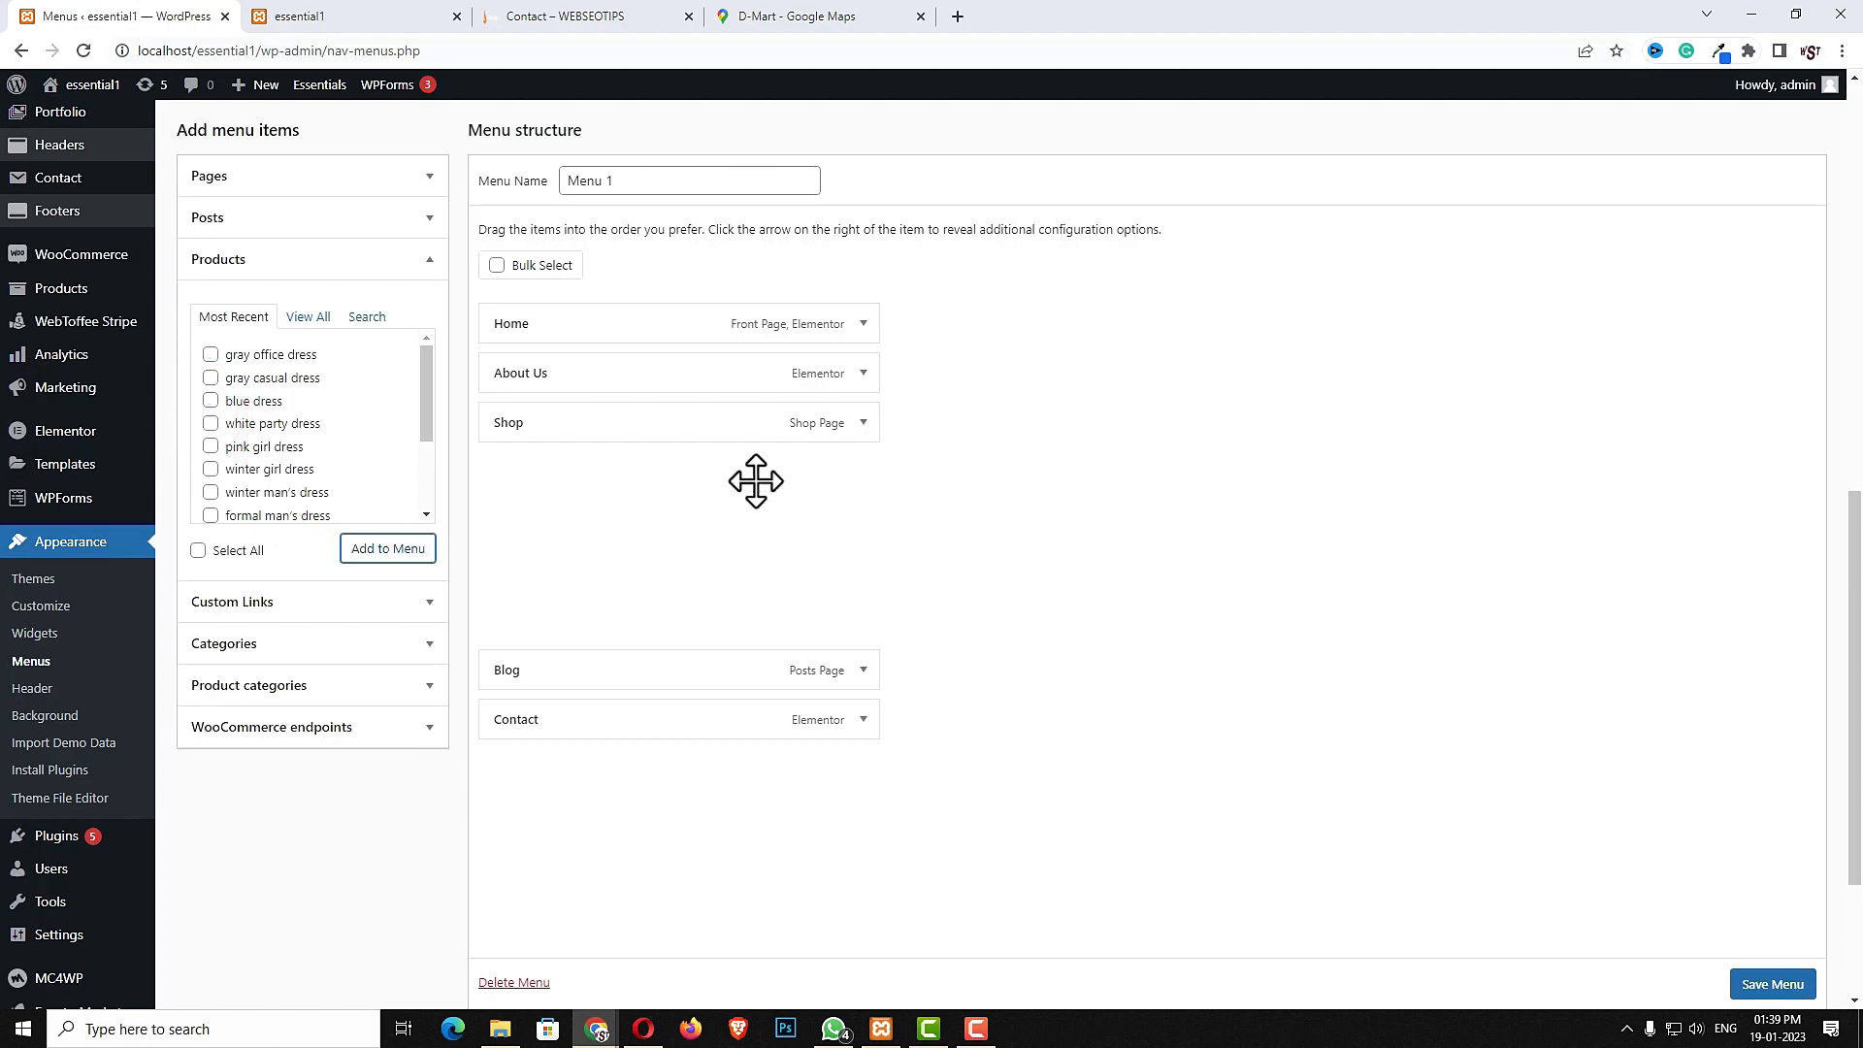
- Nest those four products as sub items under formal dress
scroll(1123, 540, down, 3)
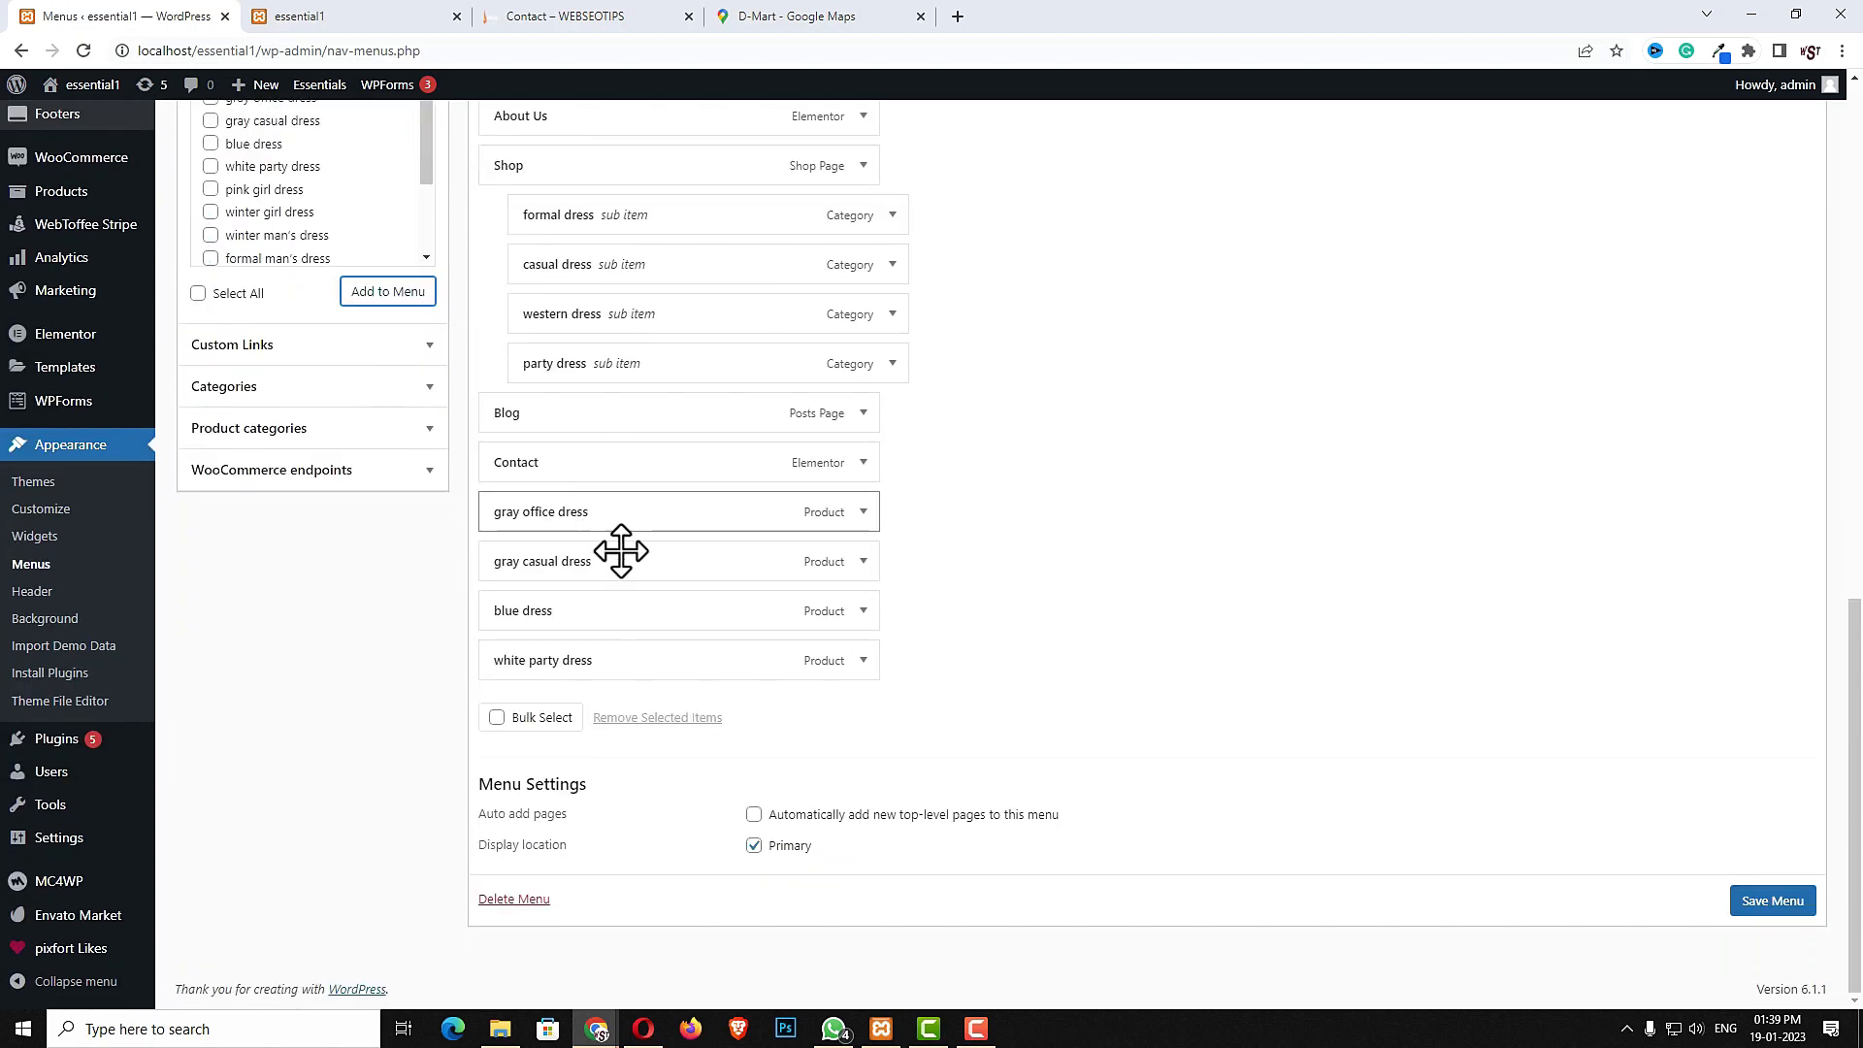
scroll(620, 553, up, 2)
drag(568, 701, 624, 482)
click(548, 757)
drag(548, 757, 615, 537)
drag(551, 791, 611, 577)
click(540, 836)
drag(540, 836, 599, 595)
- Add the pink girl dress, winter girl dress, winter man's dress and formal man's dress products to the menu
click(212, 387)
click(210, 430)
click(211, 452)
click(369, 487)
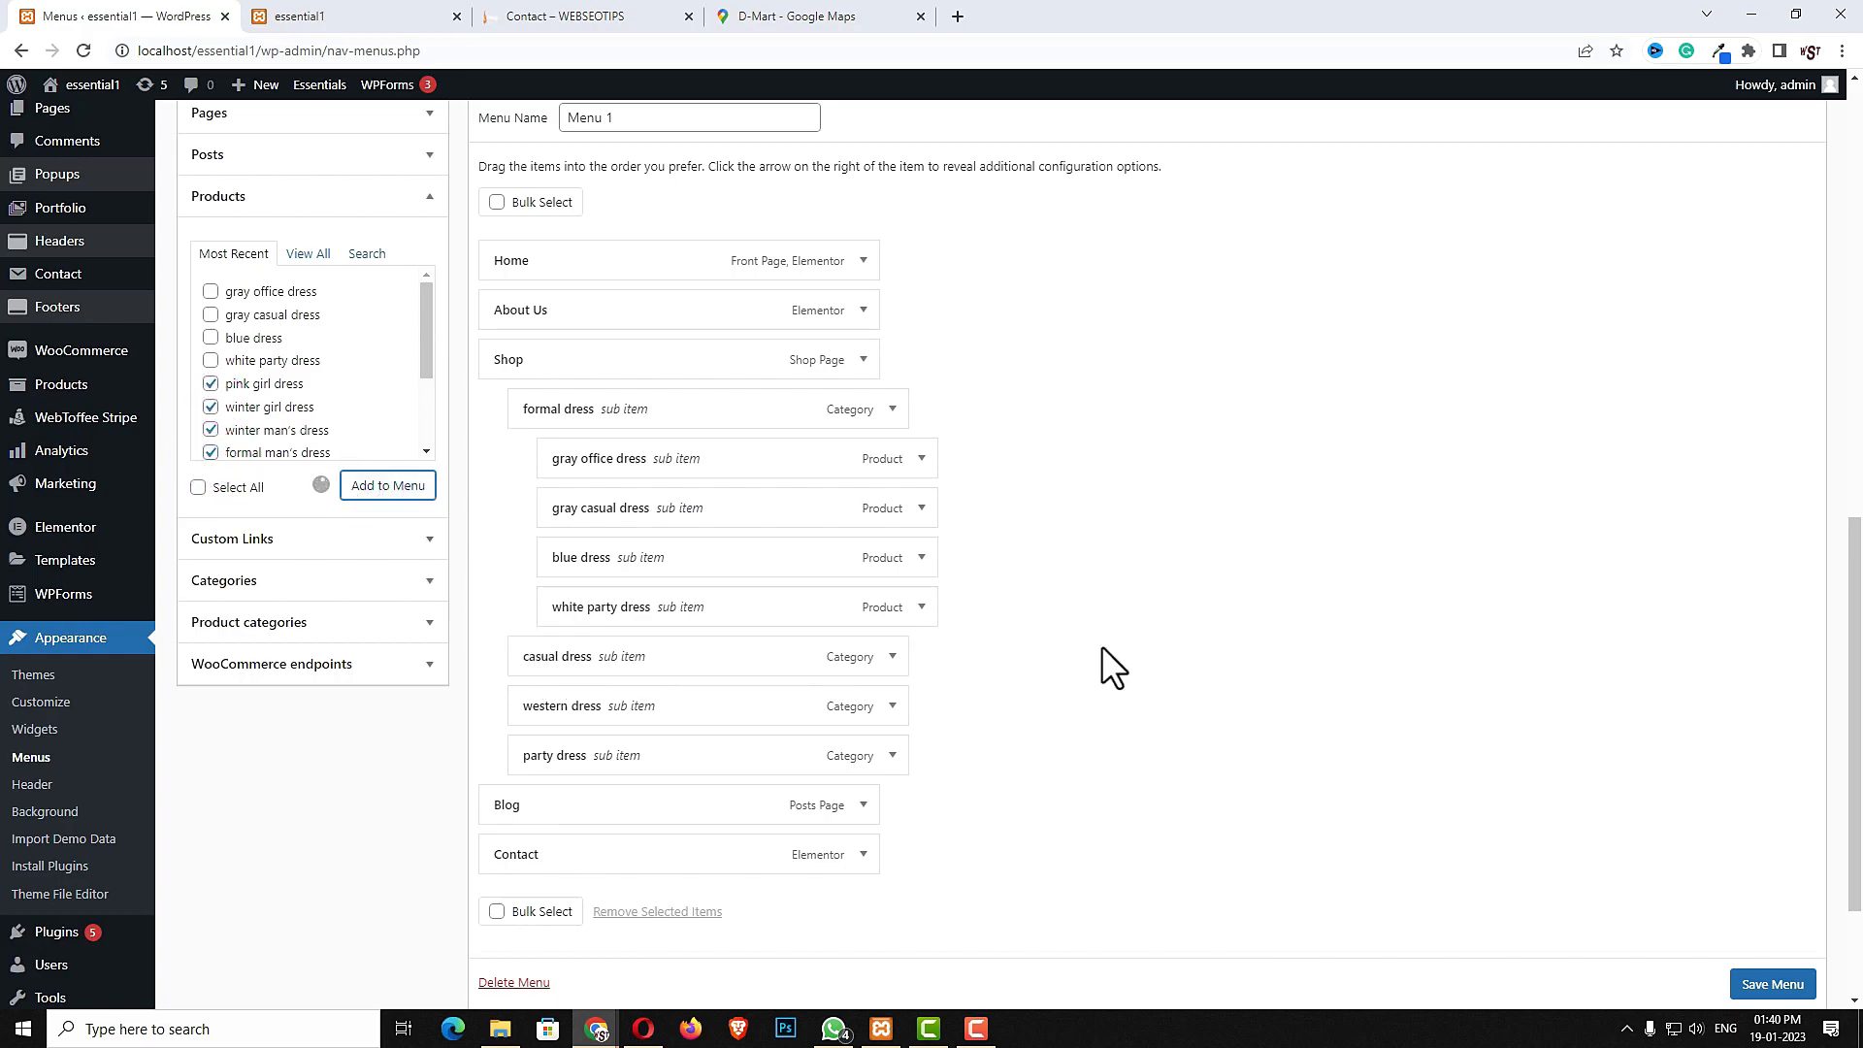
- Nest those four products as sub items under casual dress
scroll(1093, 612, down, 2)
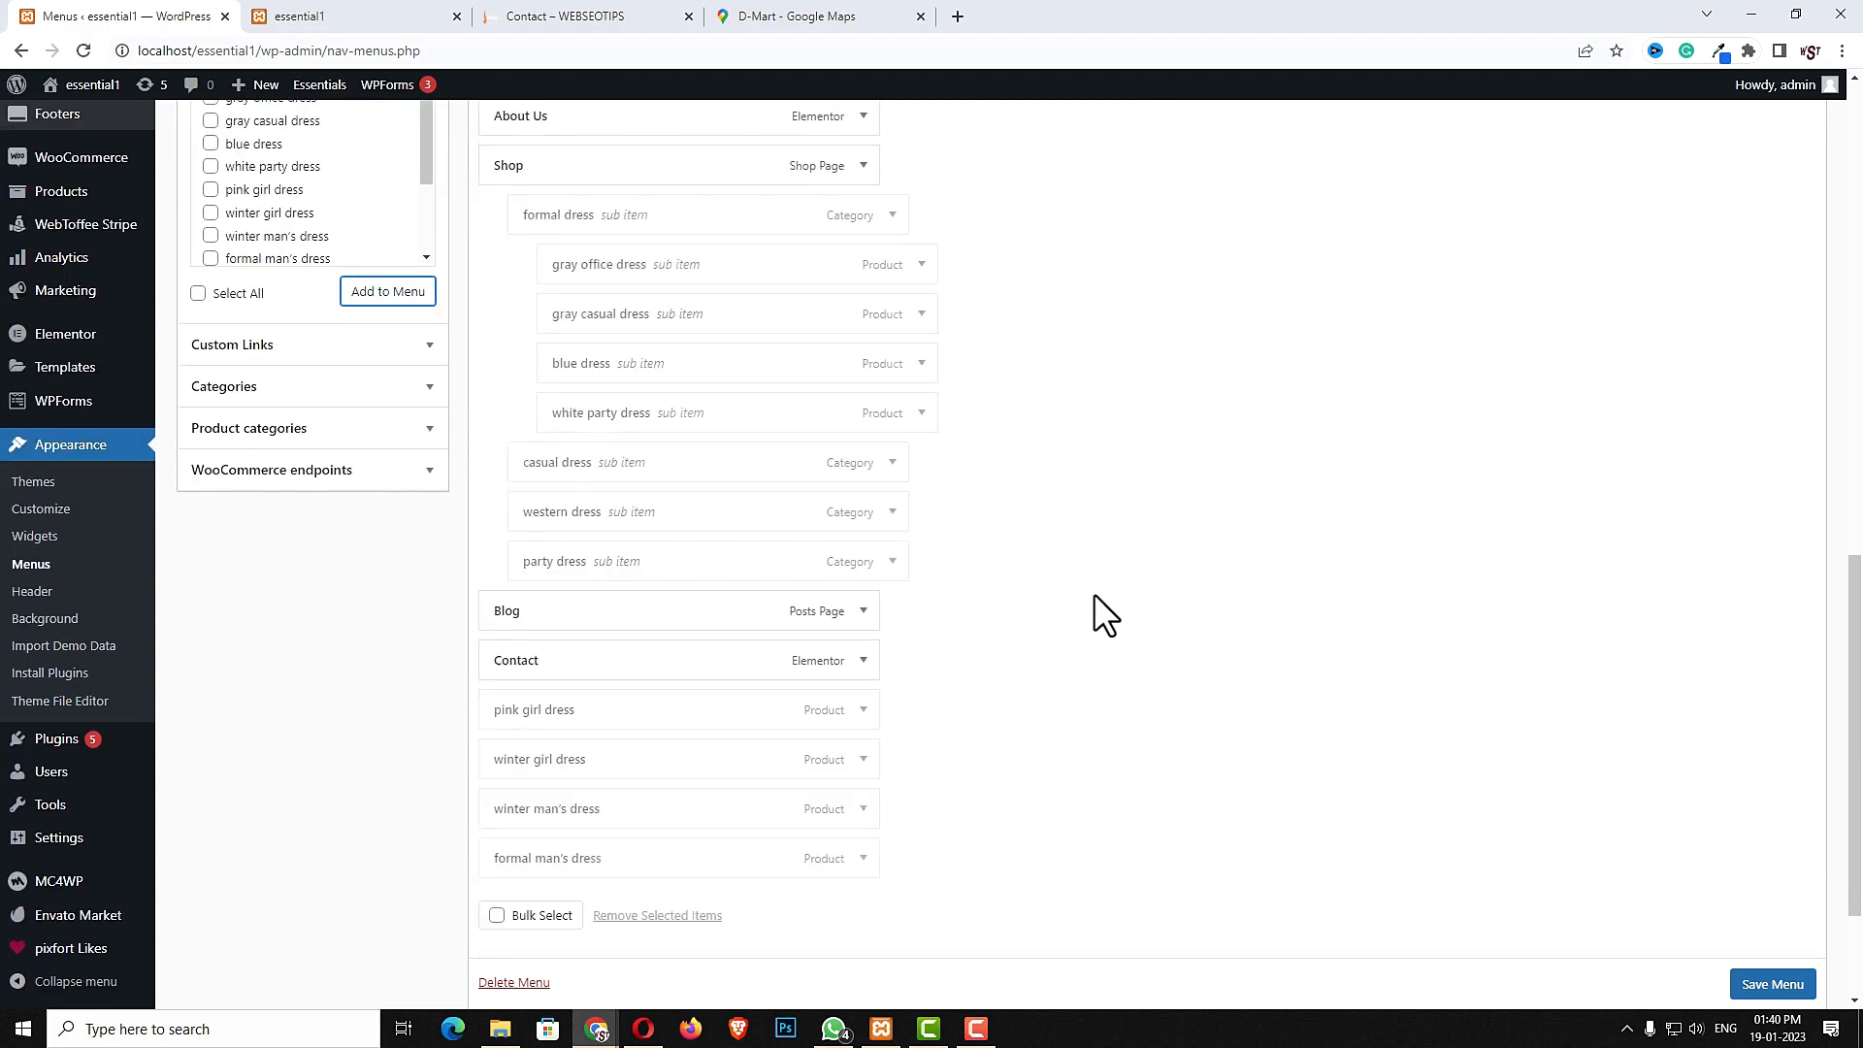
drag(542, 716, 603, 509)
drag(532, 755, 603, 566)
drag(540, 856, 603, 662)
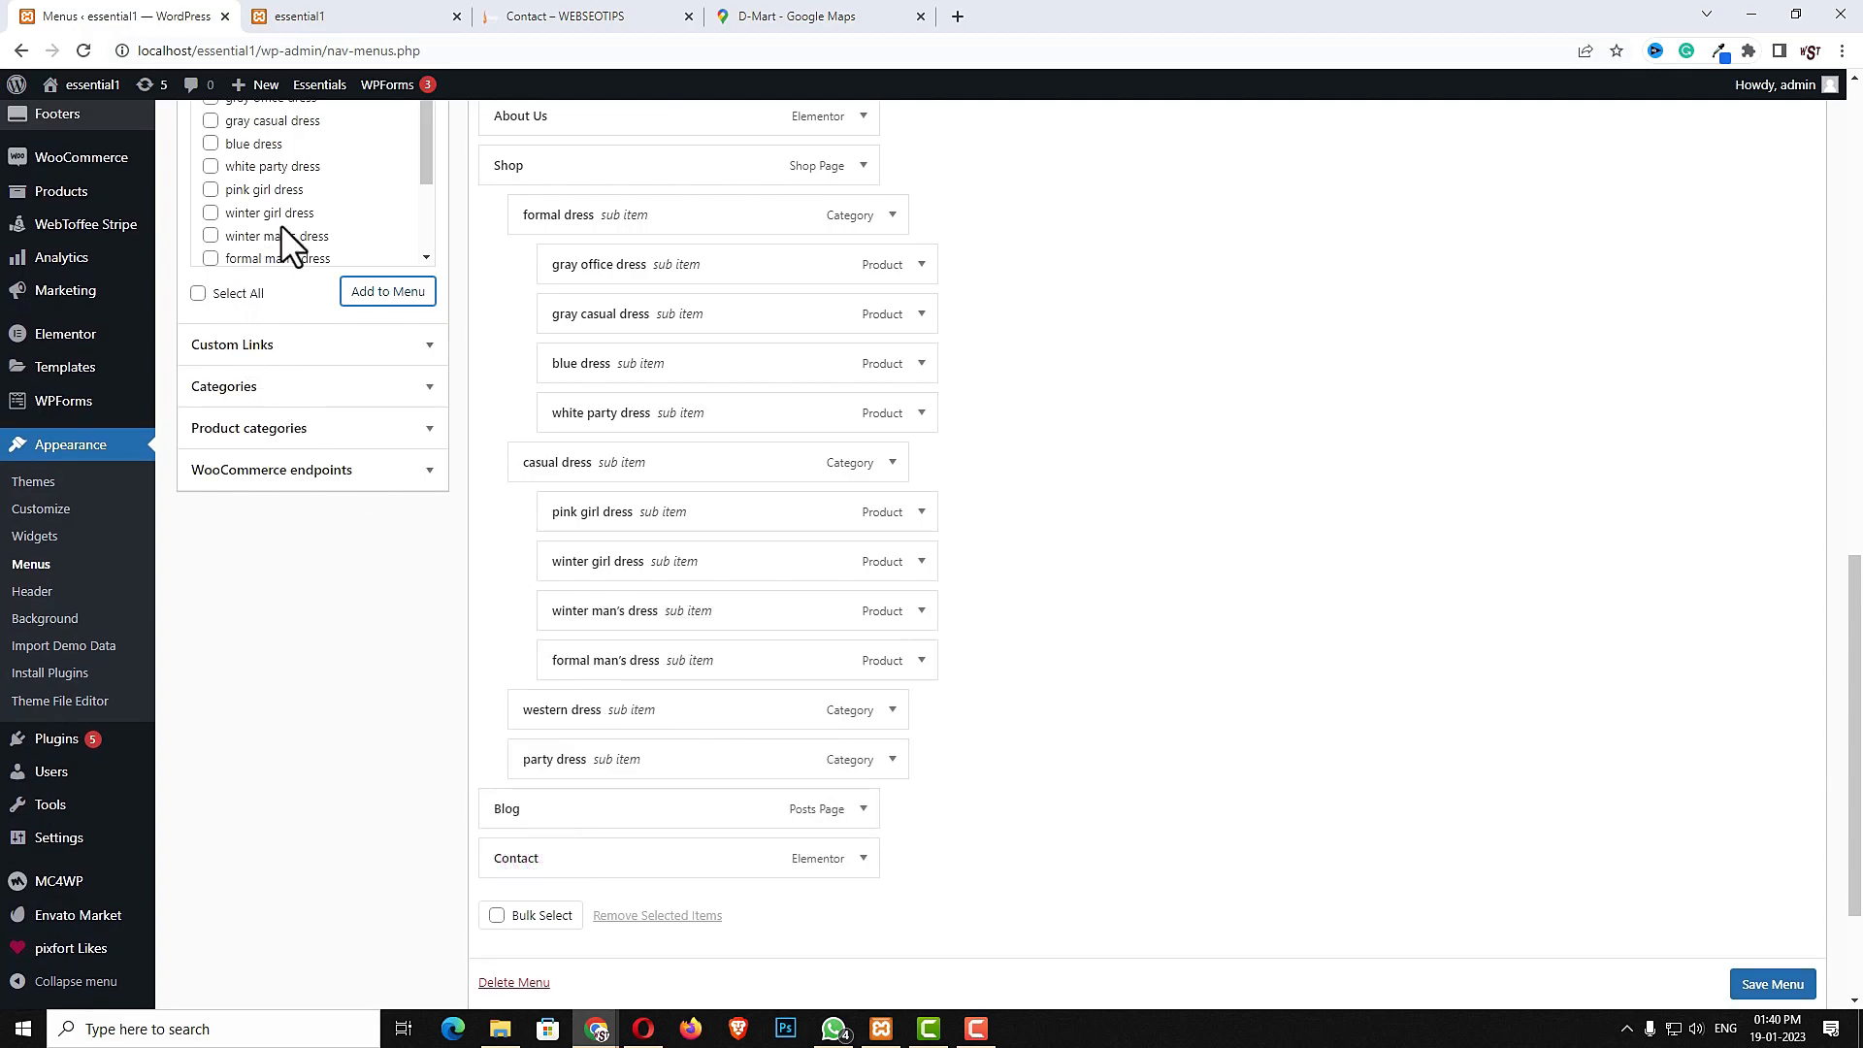
- Add the Red party Dress, Black Formal Dress, Blue Formal Dress and gray office dress products to the menu
scroll(282, 224, down, 2)
click(210, 242)
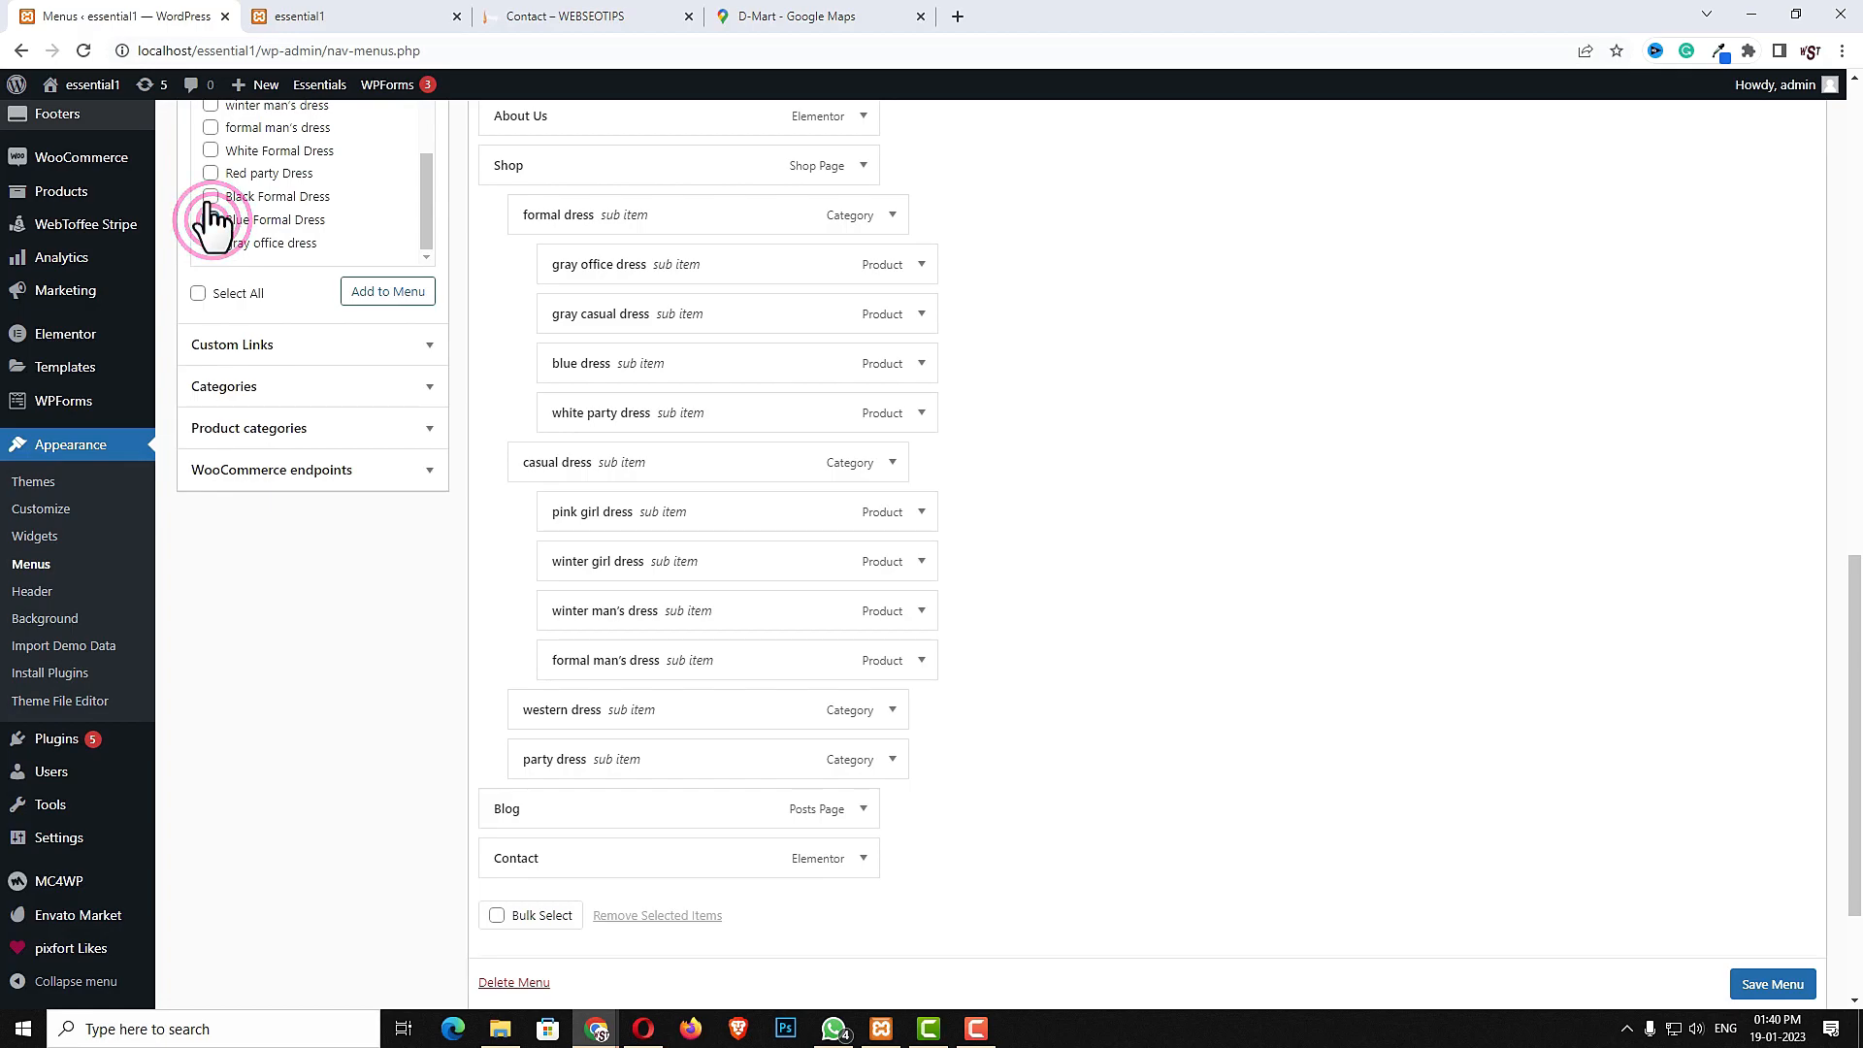
click(210, 174)
click(209, 197)
click(209, 219)
click(371, 291)
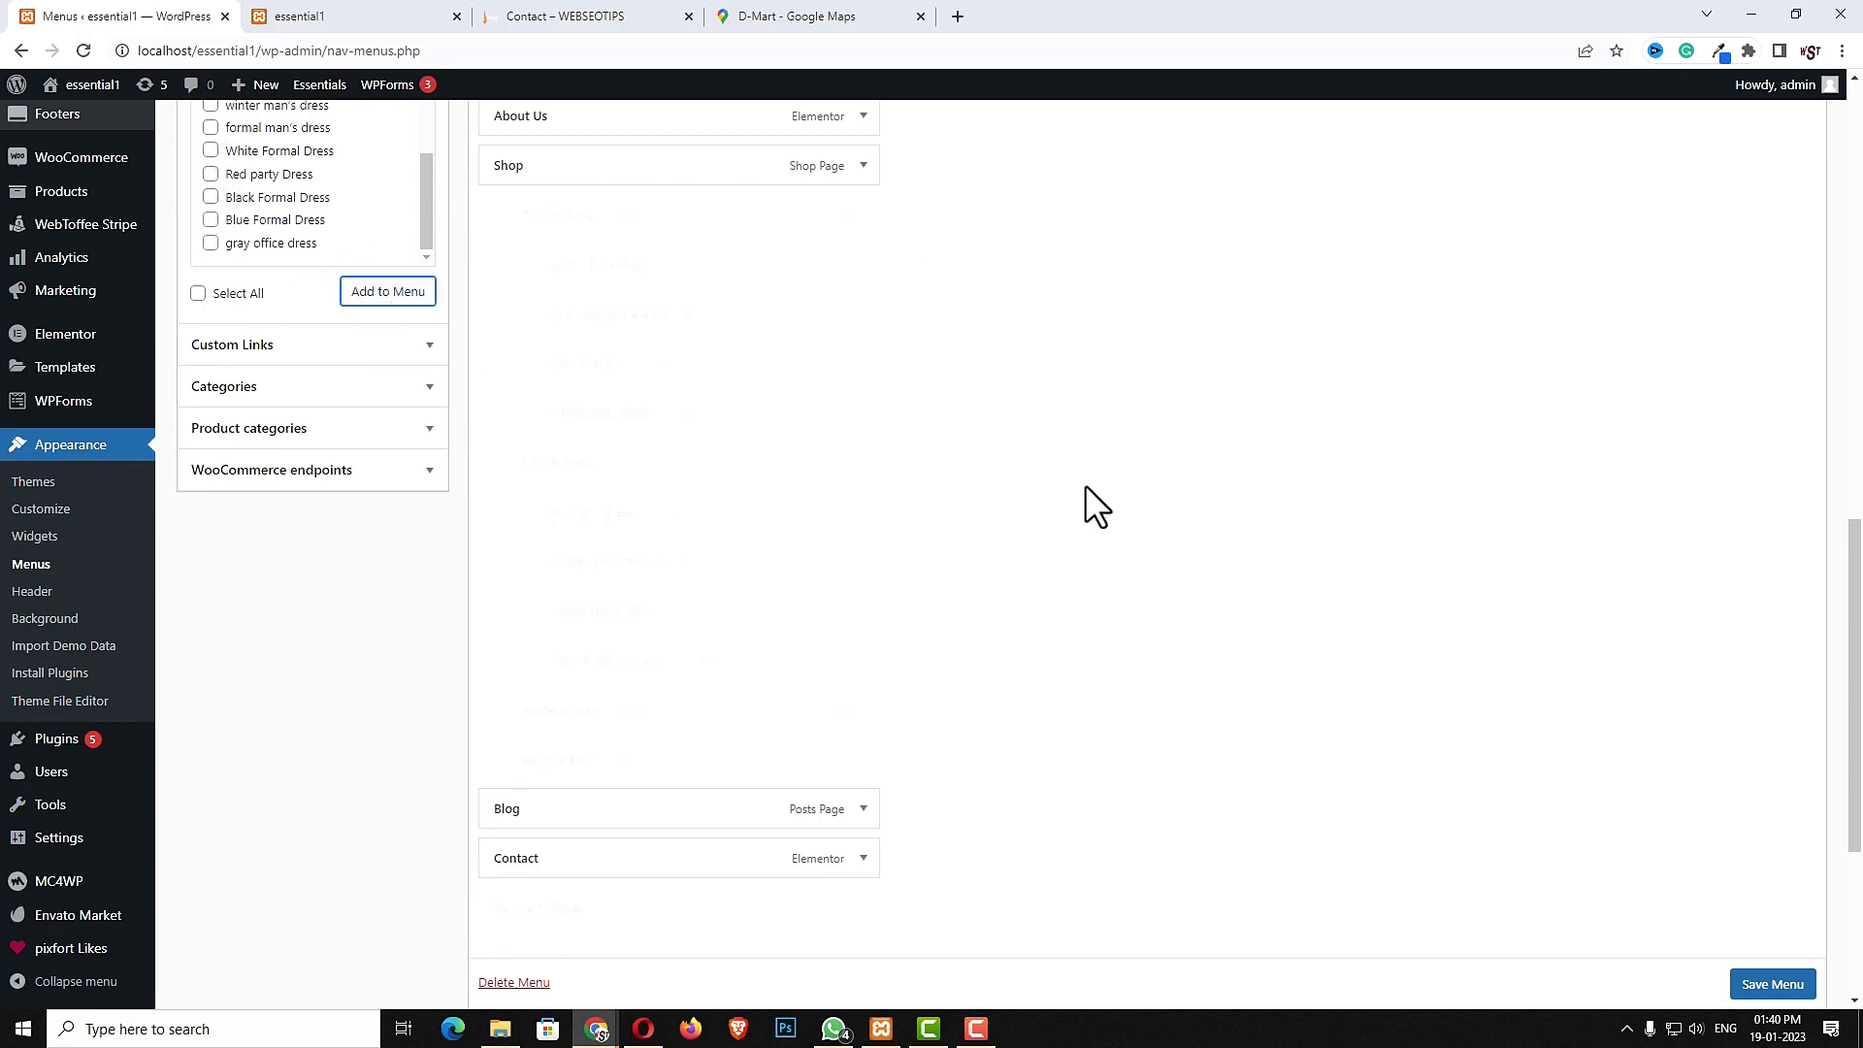
- Nest those four products as sub items under western dress
scroll(570, 737, down, 2)
drag(538, 730, 610, 592)
drag(551, 767, 617, 645)
drag(553, 815, 615, 686)
drag(541, 867, 599, 736)
- Add the formal man's dress, winter man's dress, winter girl dress and Black Formal Dress products to the menu
scroll(236, 404, up, 2)
scroll(235, 404, up, 2)
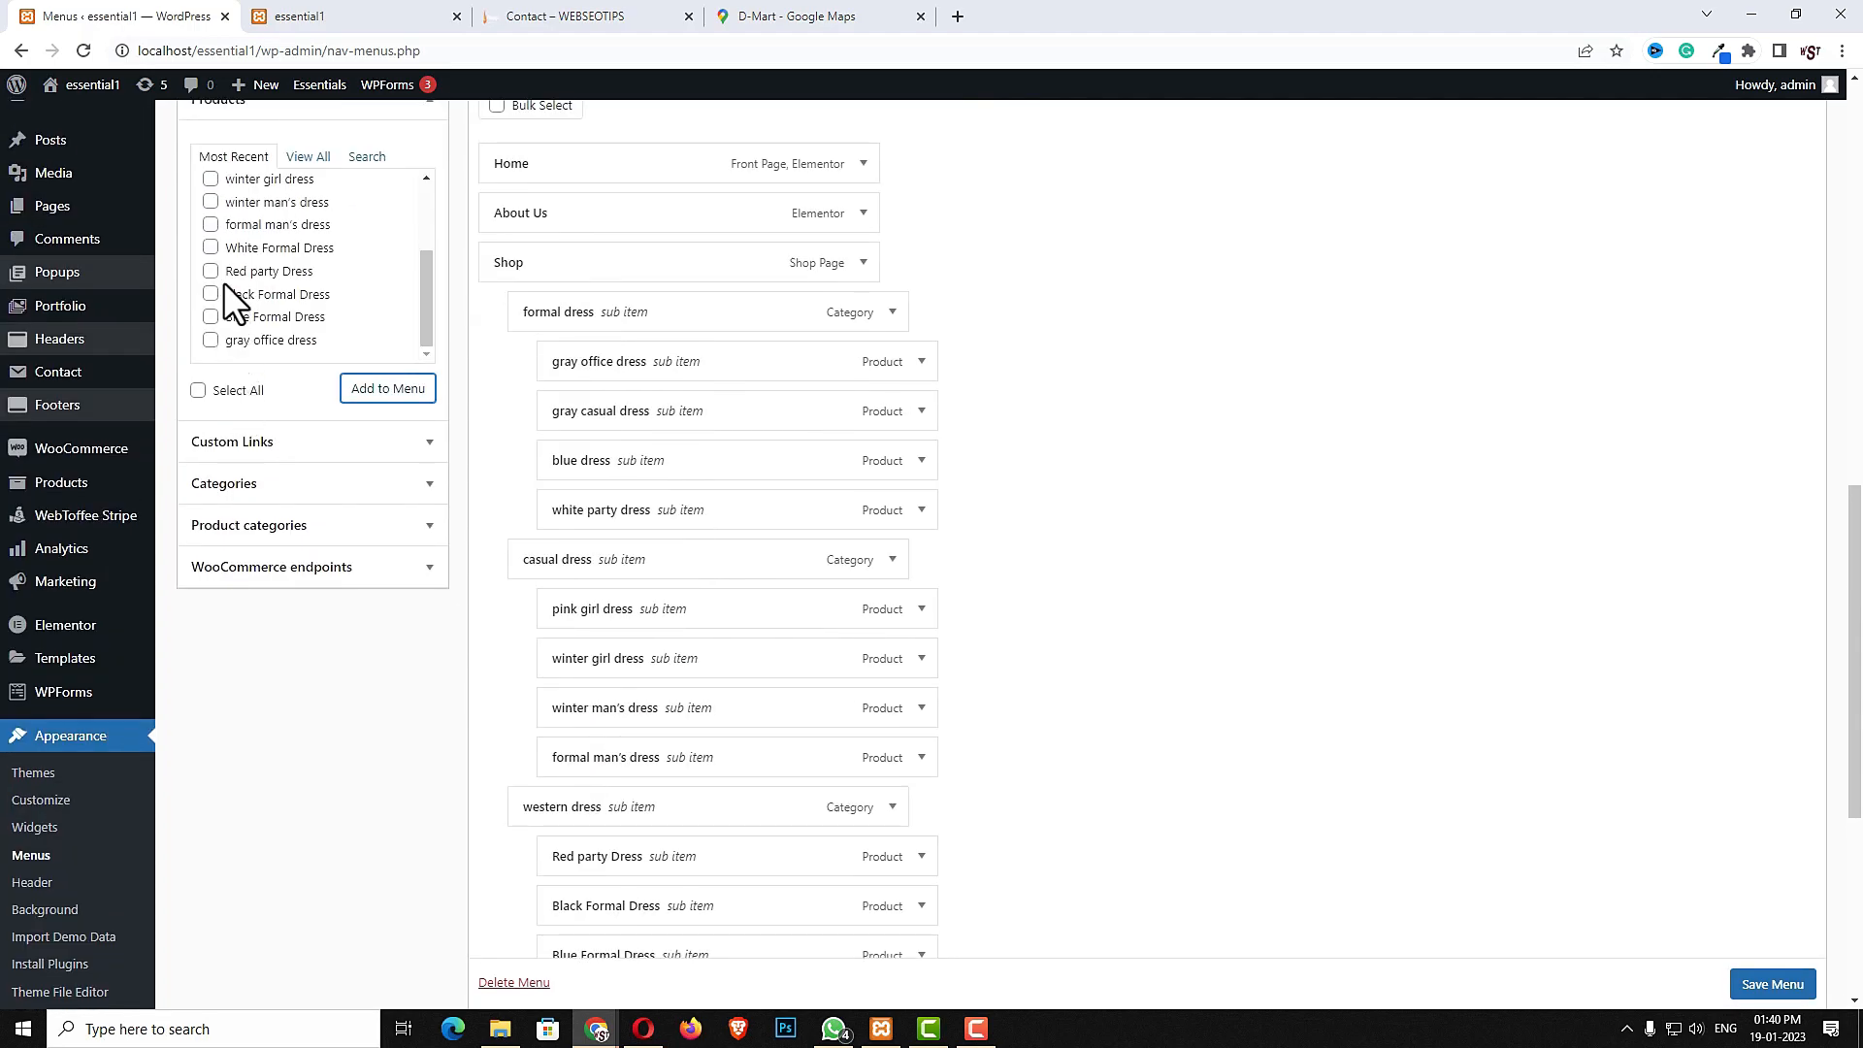
click(211, 224)
click(211, 200)
click(211, 178)
click(211, 294)
click(388, 388)
- Nest those four products as sub items under party dress and save the menu
scroll(1169, 584, down, 4)
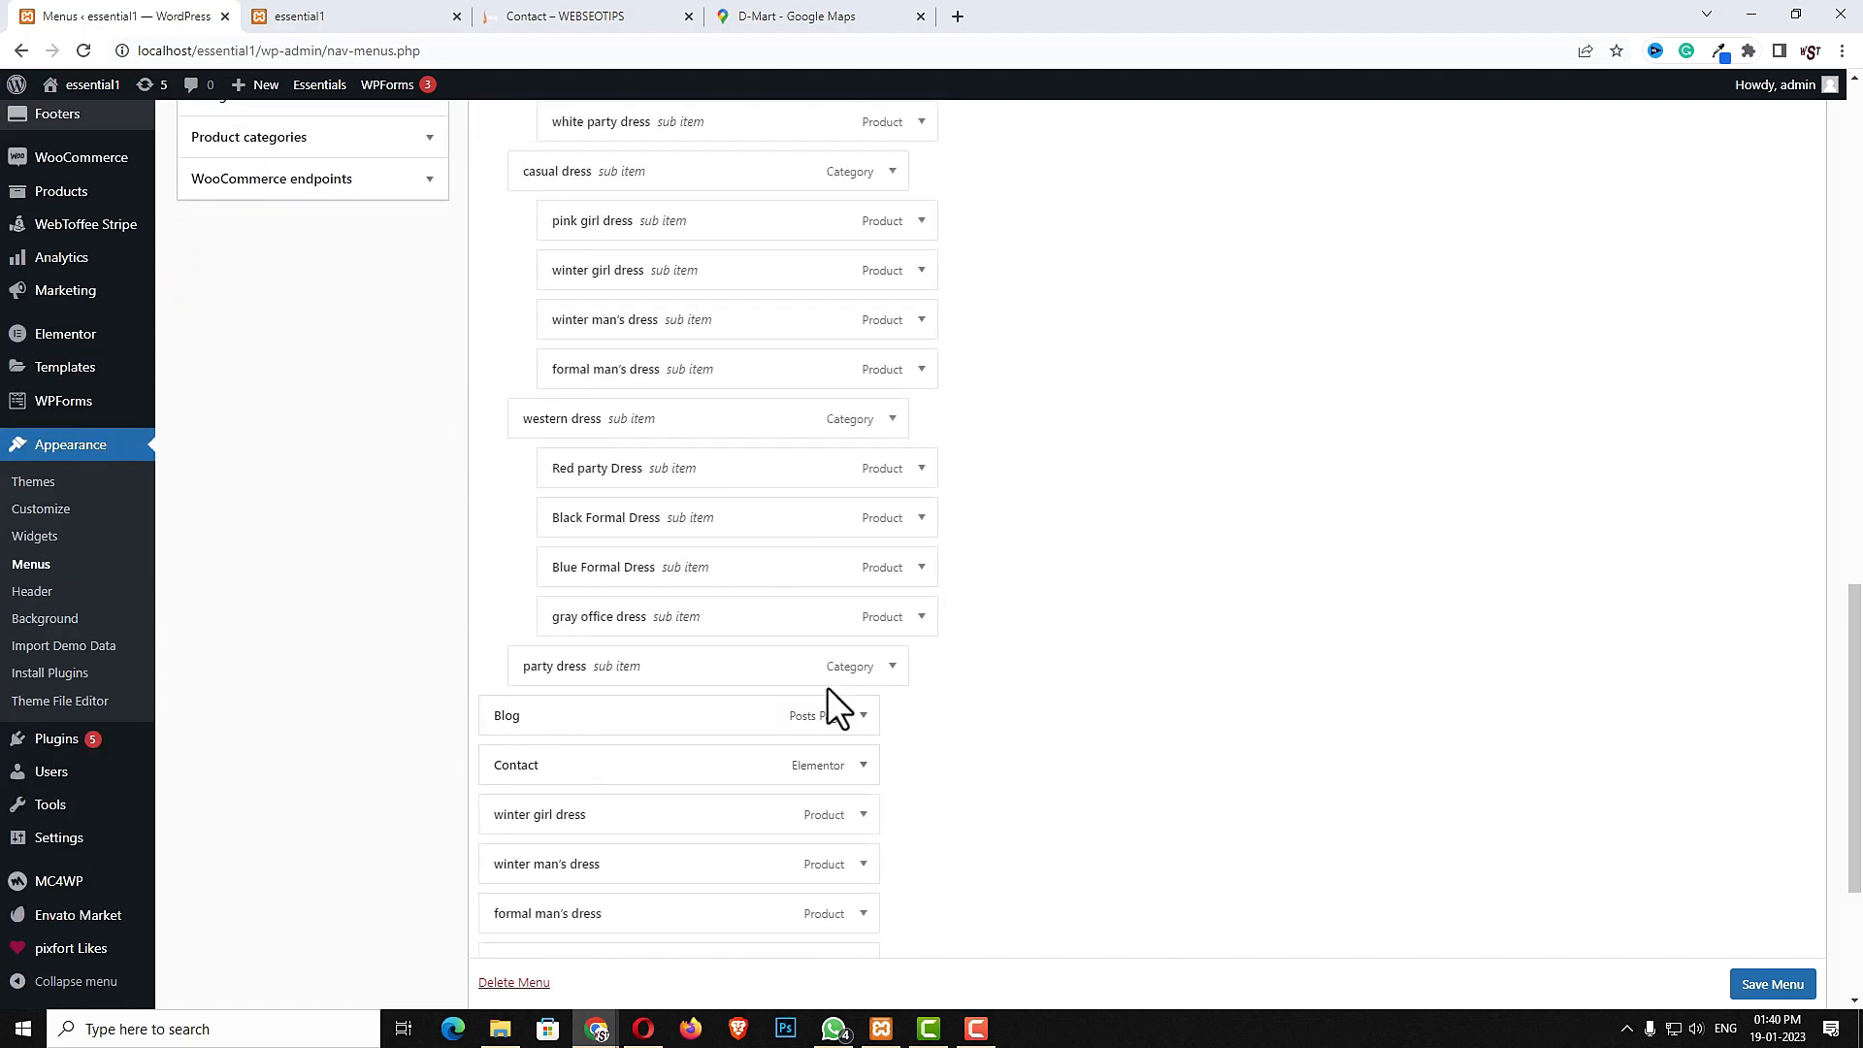
scroll(827, 685, down, 3)
drag(536, 534, 600, 423)
drag(537, 580, 610, 485)
drag(582, 637, 600, 529)
drag(582, 667, 637, 607)
click(1797, 915)
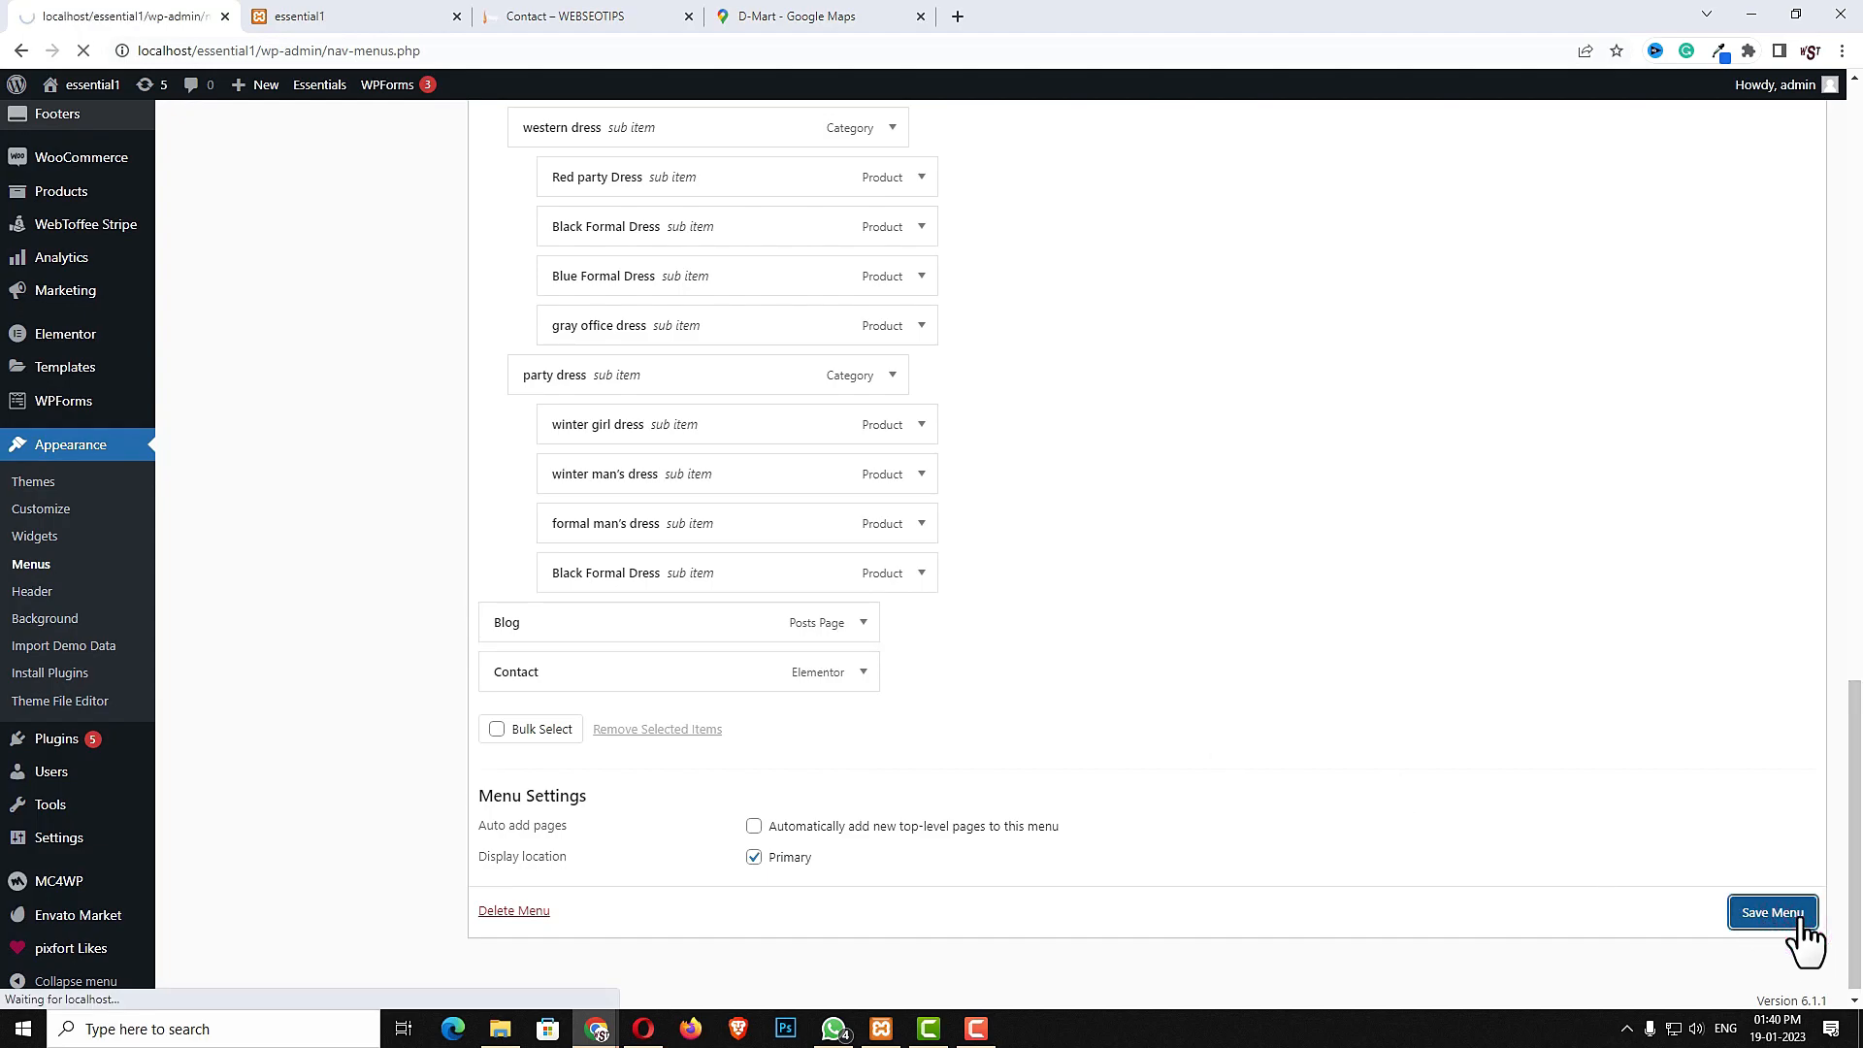
- Reload the site's front end and preview the Shop menu dropdown
click(391, 18)
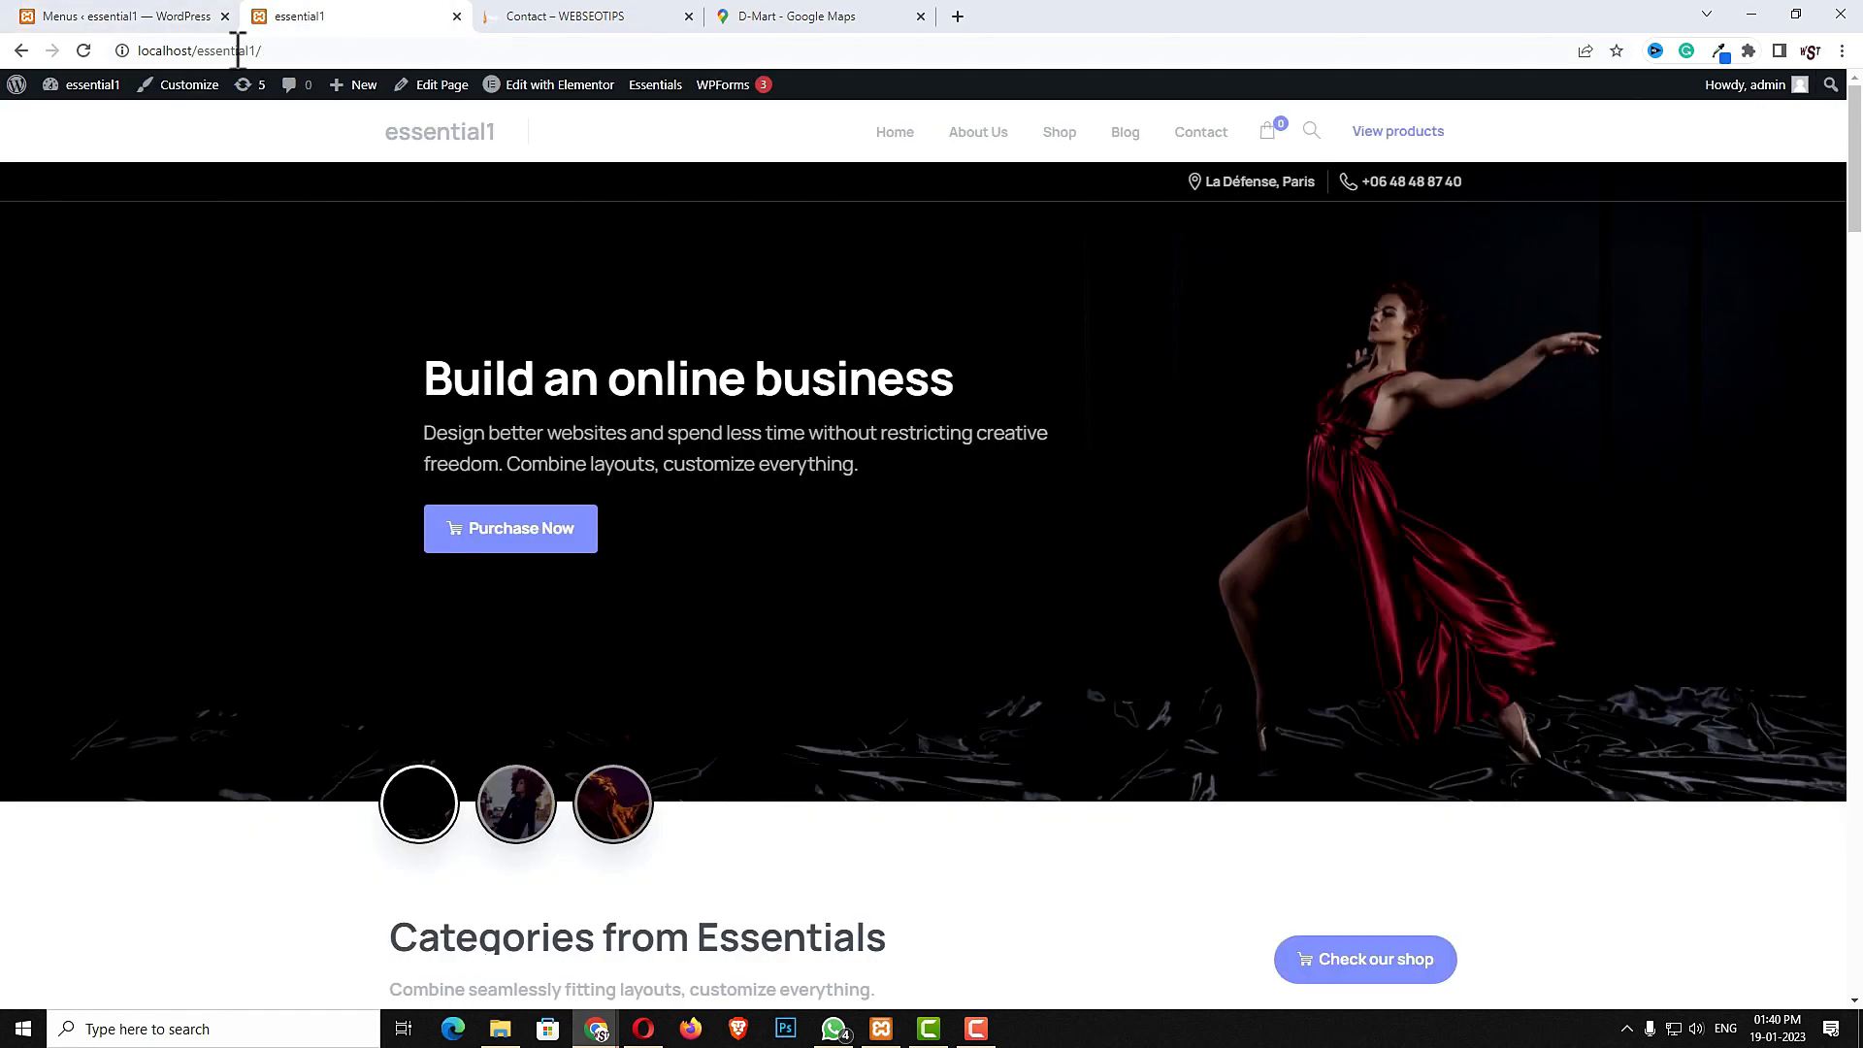
click(78, 51)
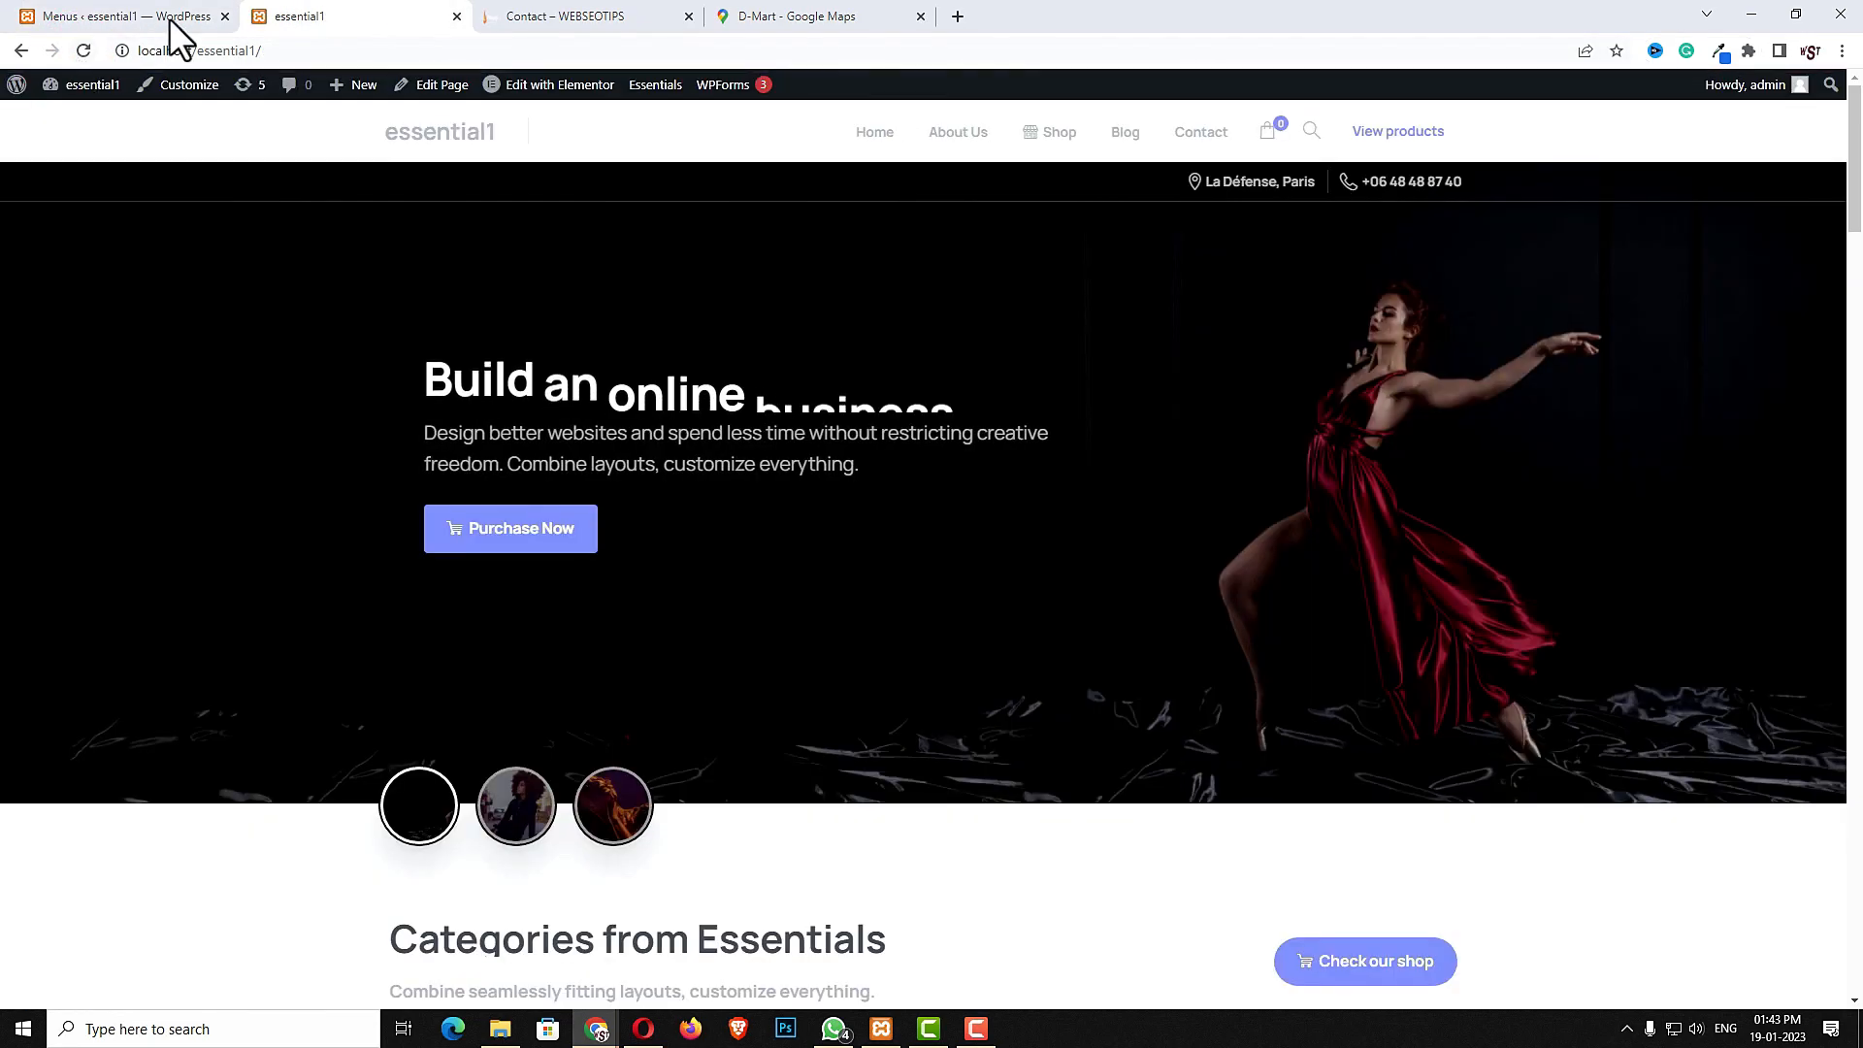
mouse_move(1077, 155)
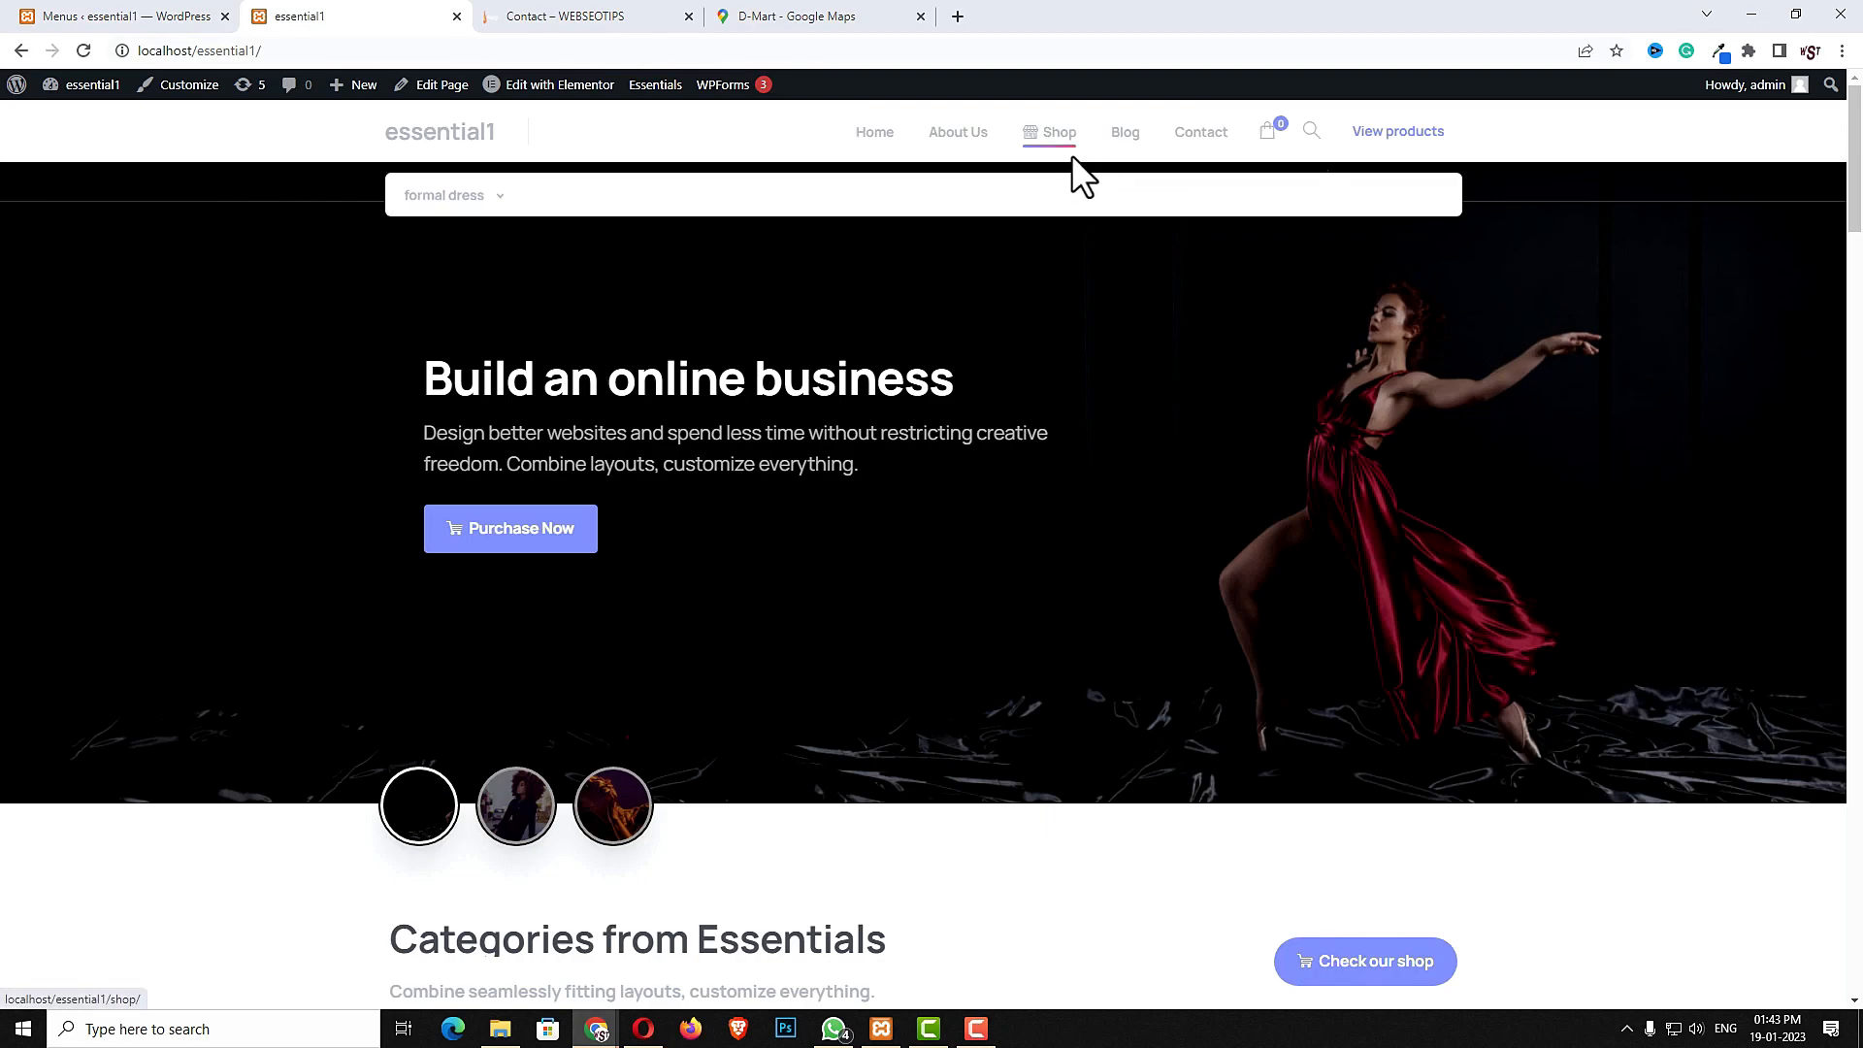
- Make formal dress a column item with Normal padding, 3 Columns (25% of Mega menu) width and a Right column line
click(119, 26)
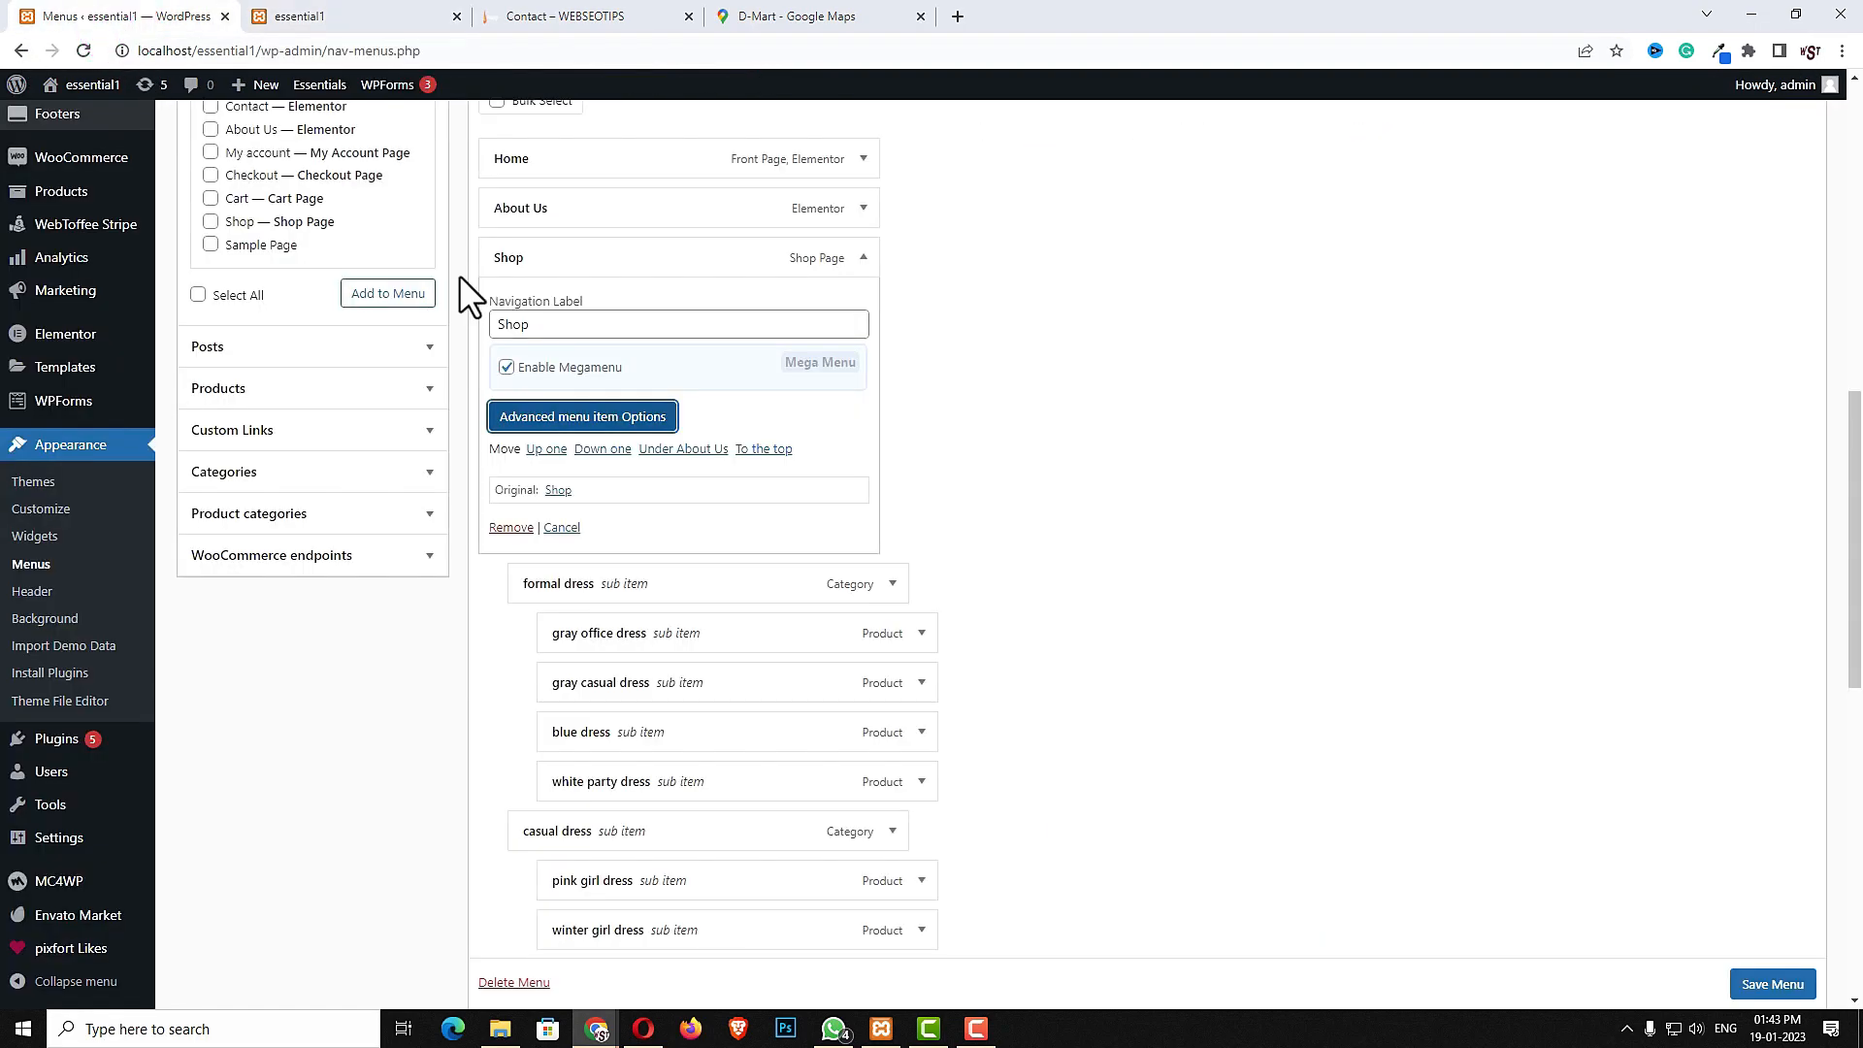
click(898, 582)
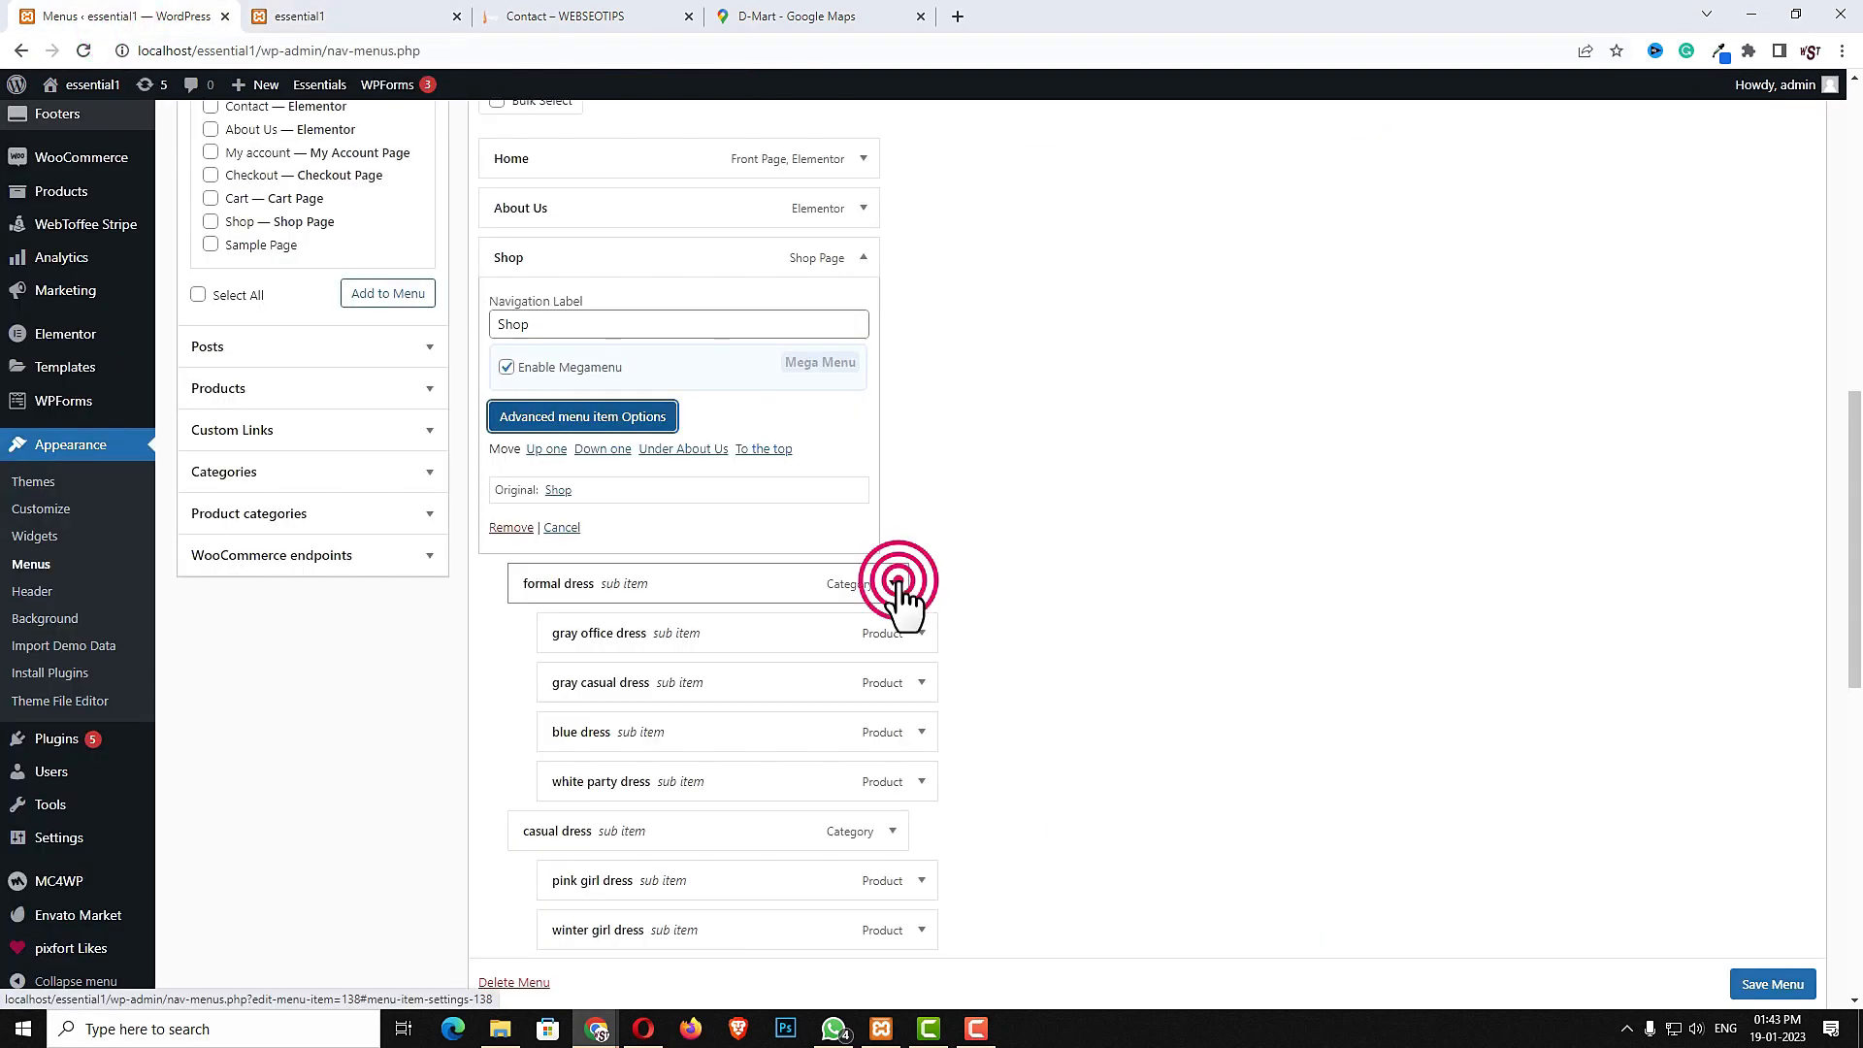
scroll(1032, 579, down, 1)
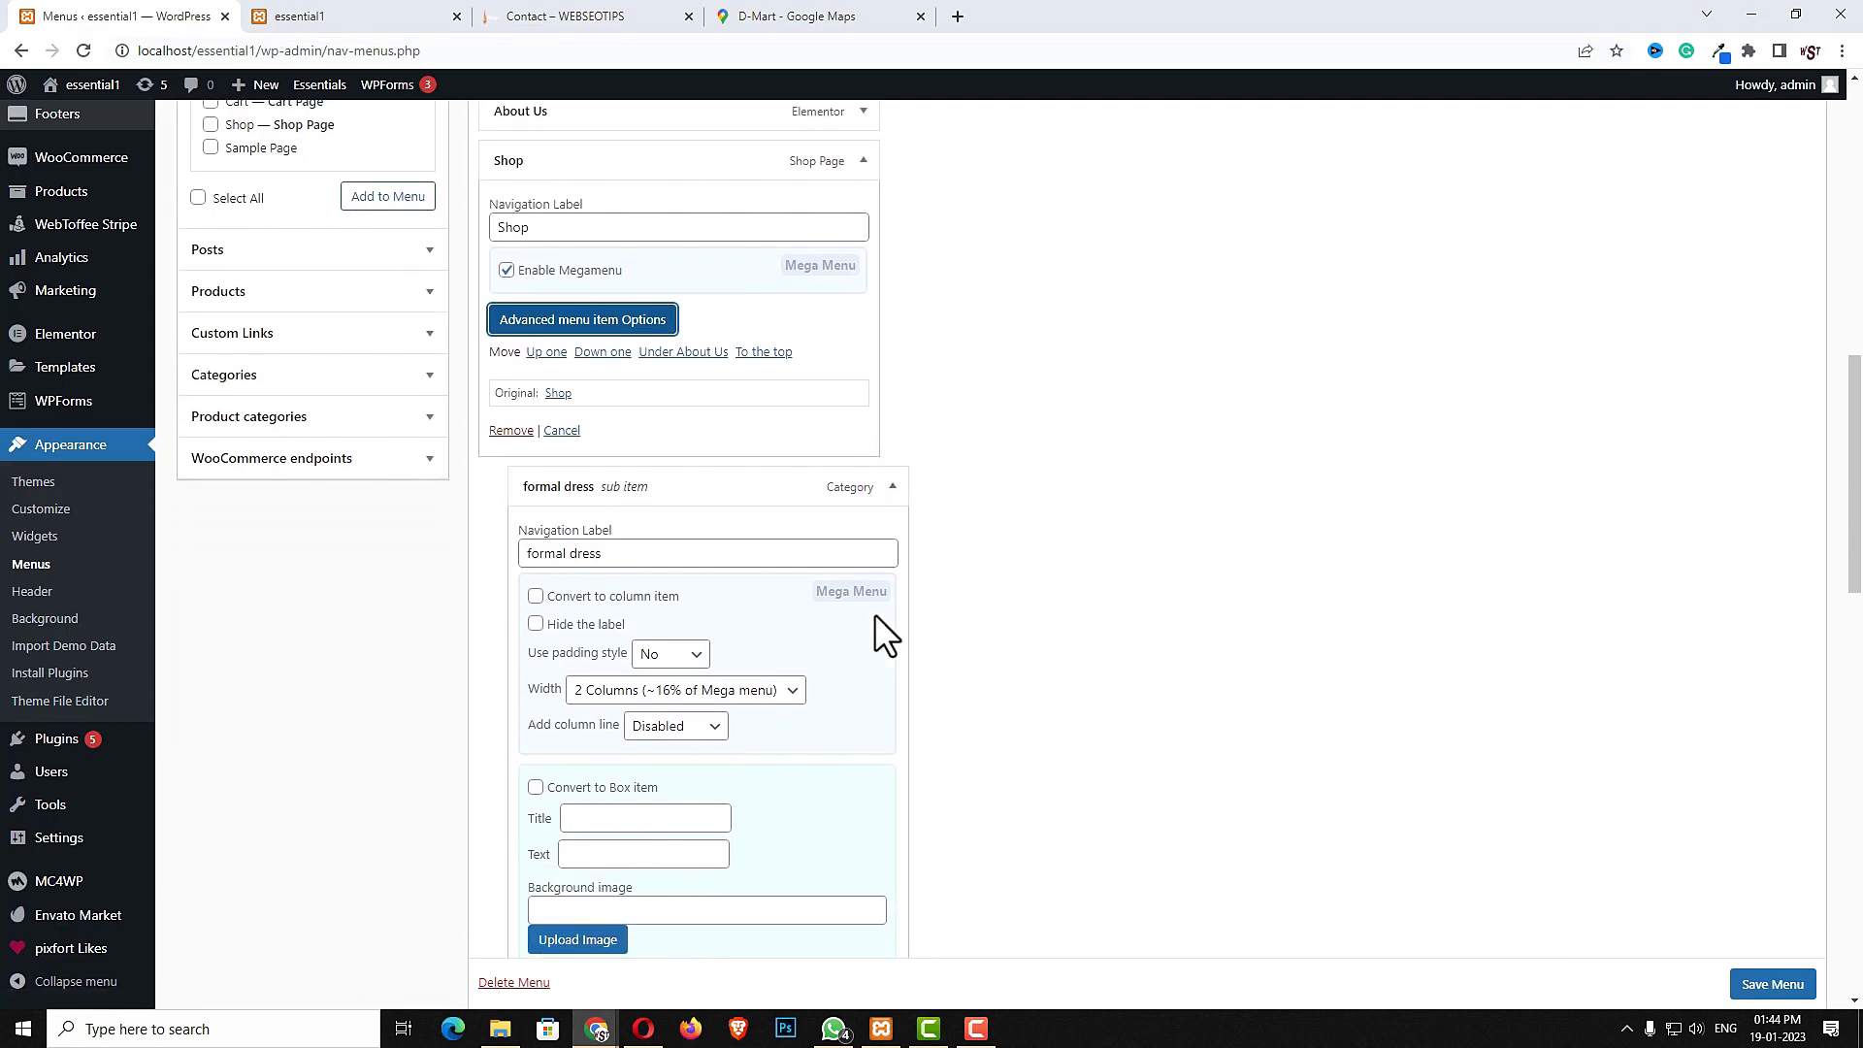
click(638, 604)
click(535, 596)
click(691, 655)
click(679, 693)
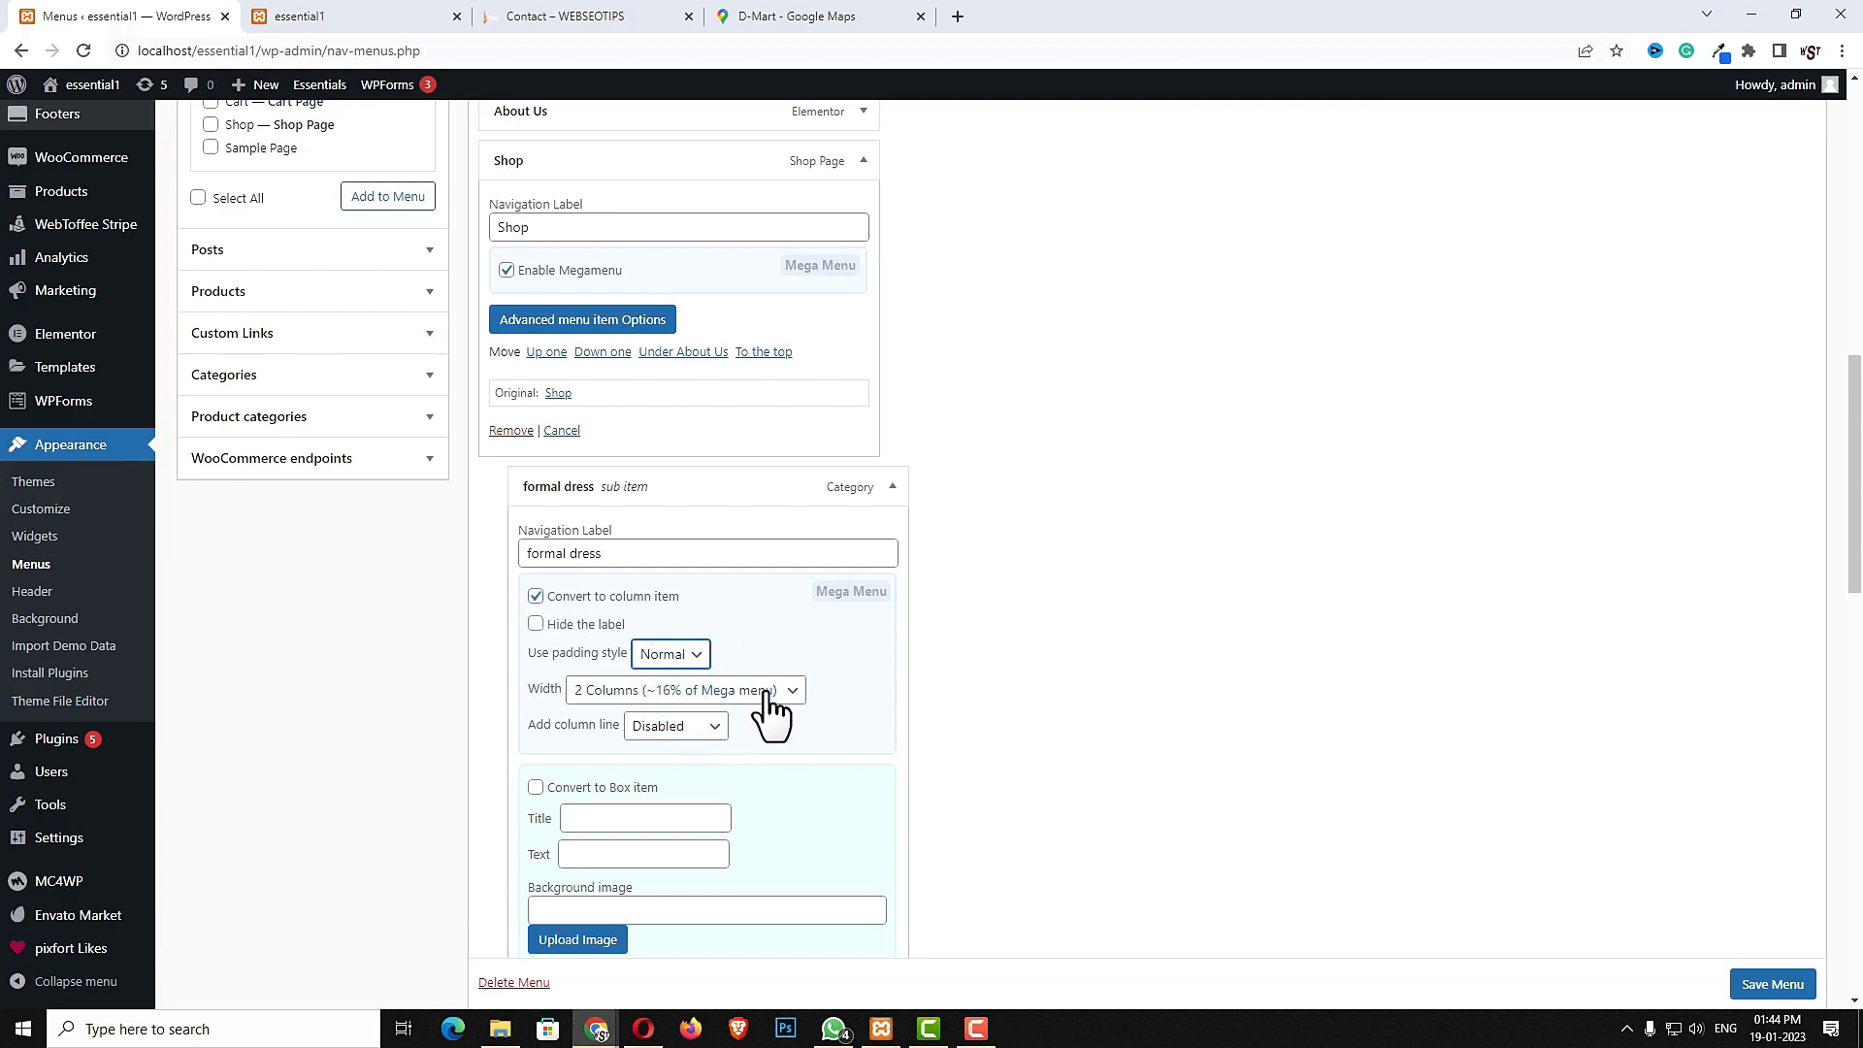
click(768, 691)
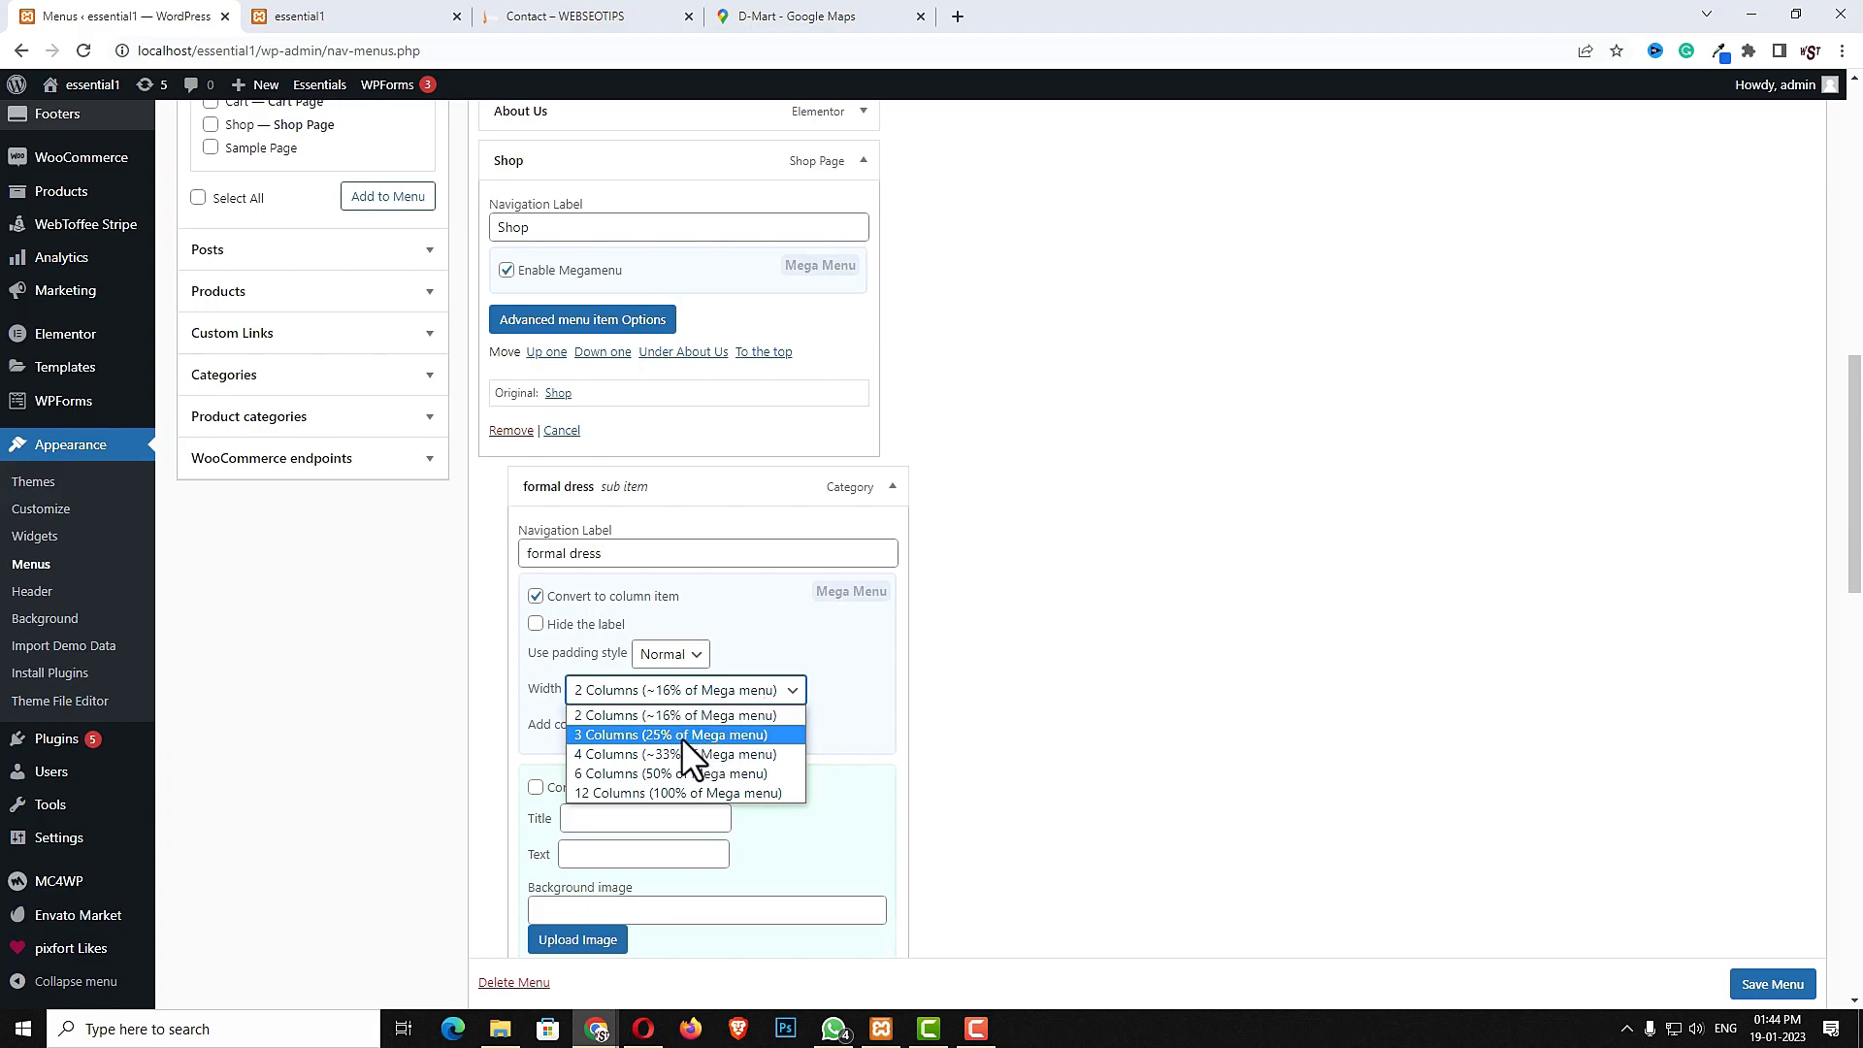
click(603, 738)
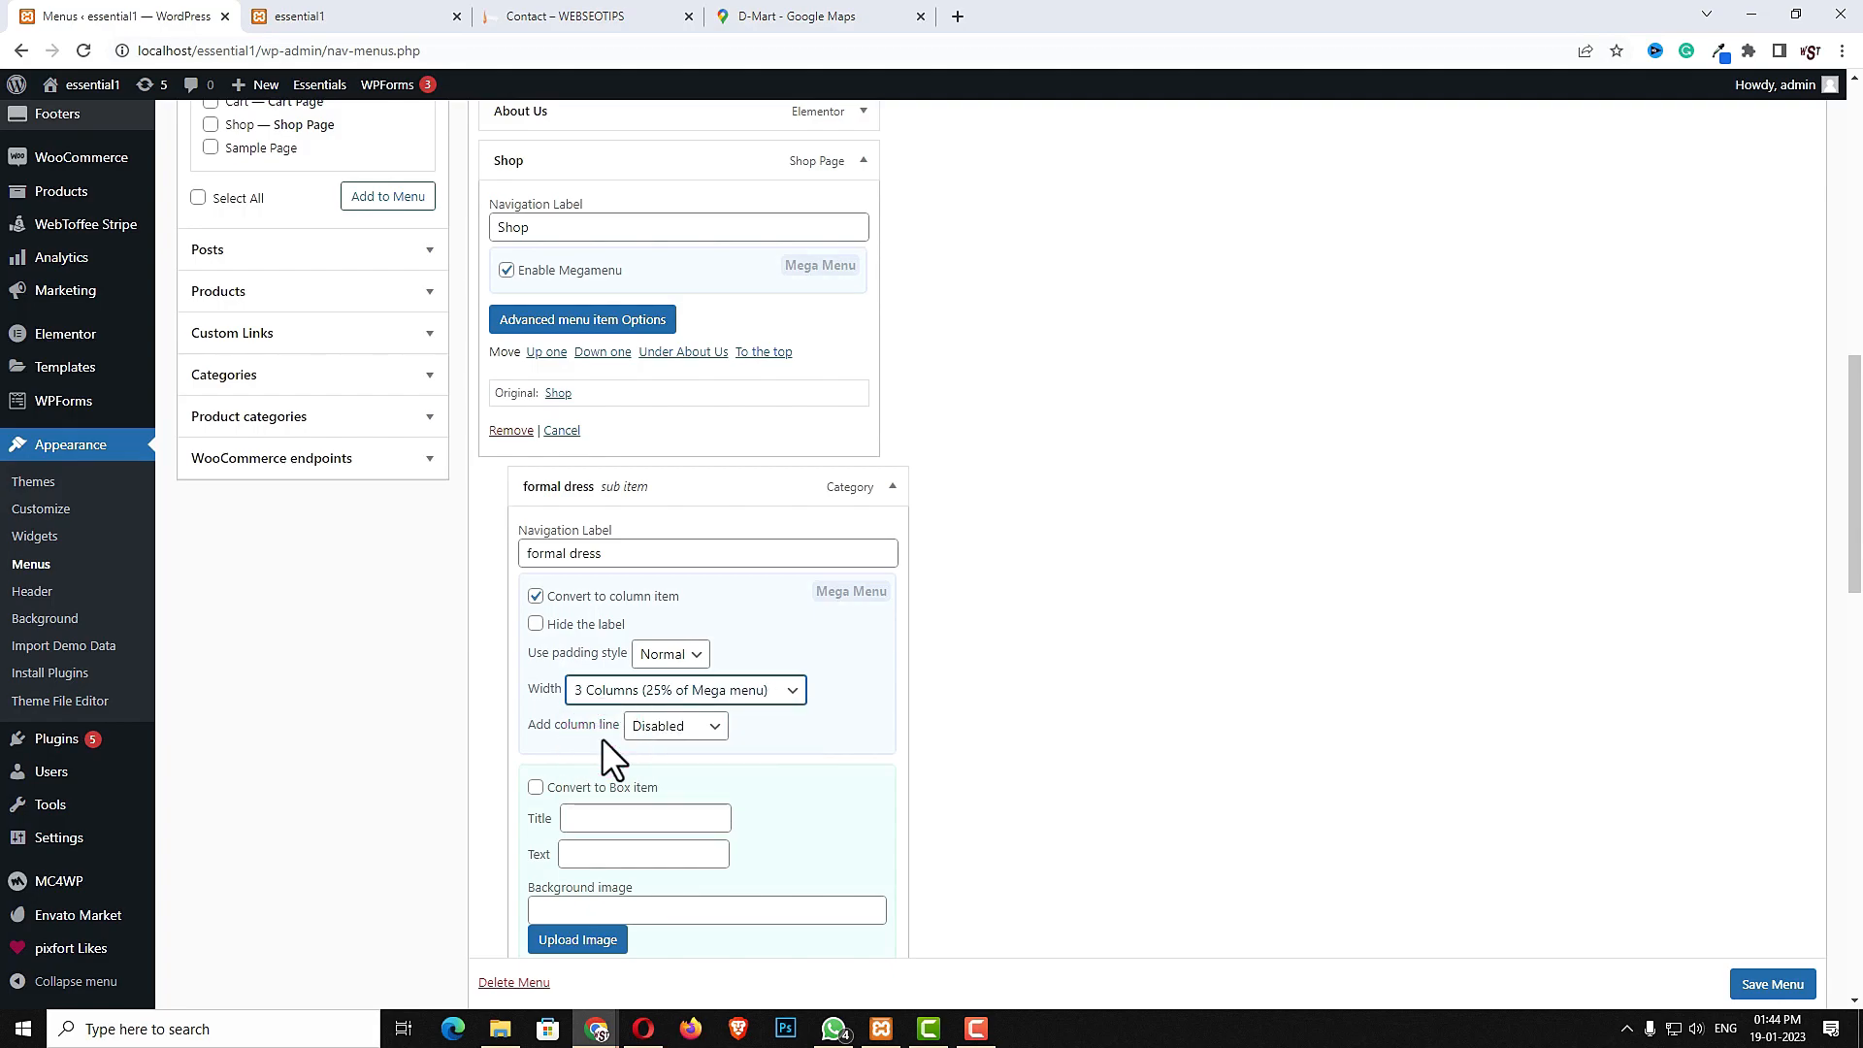
click(674, 727)
click(679, 765)
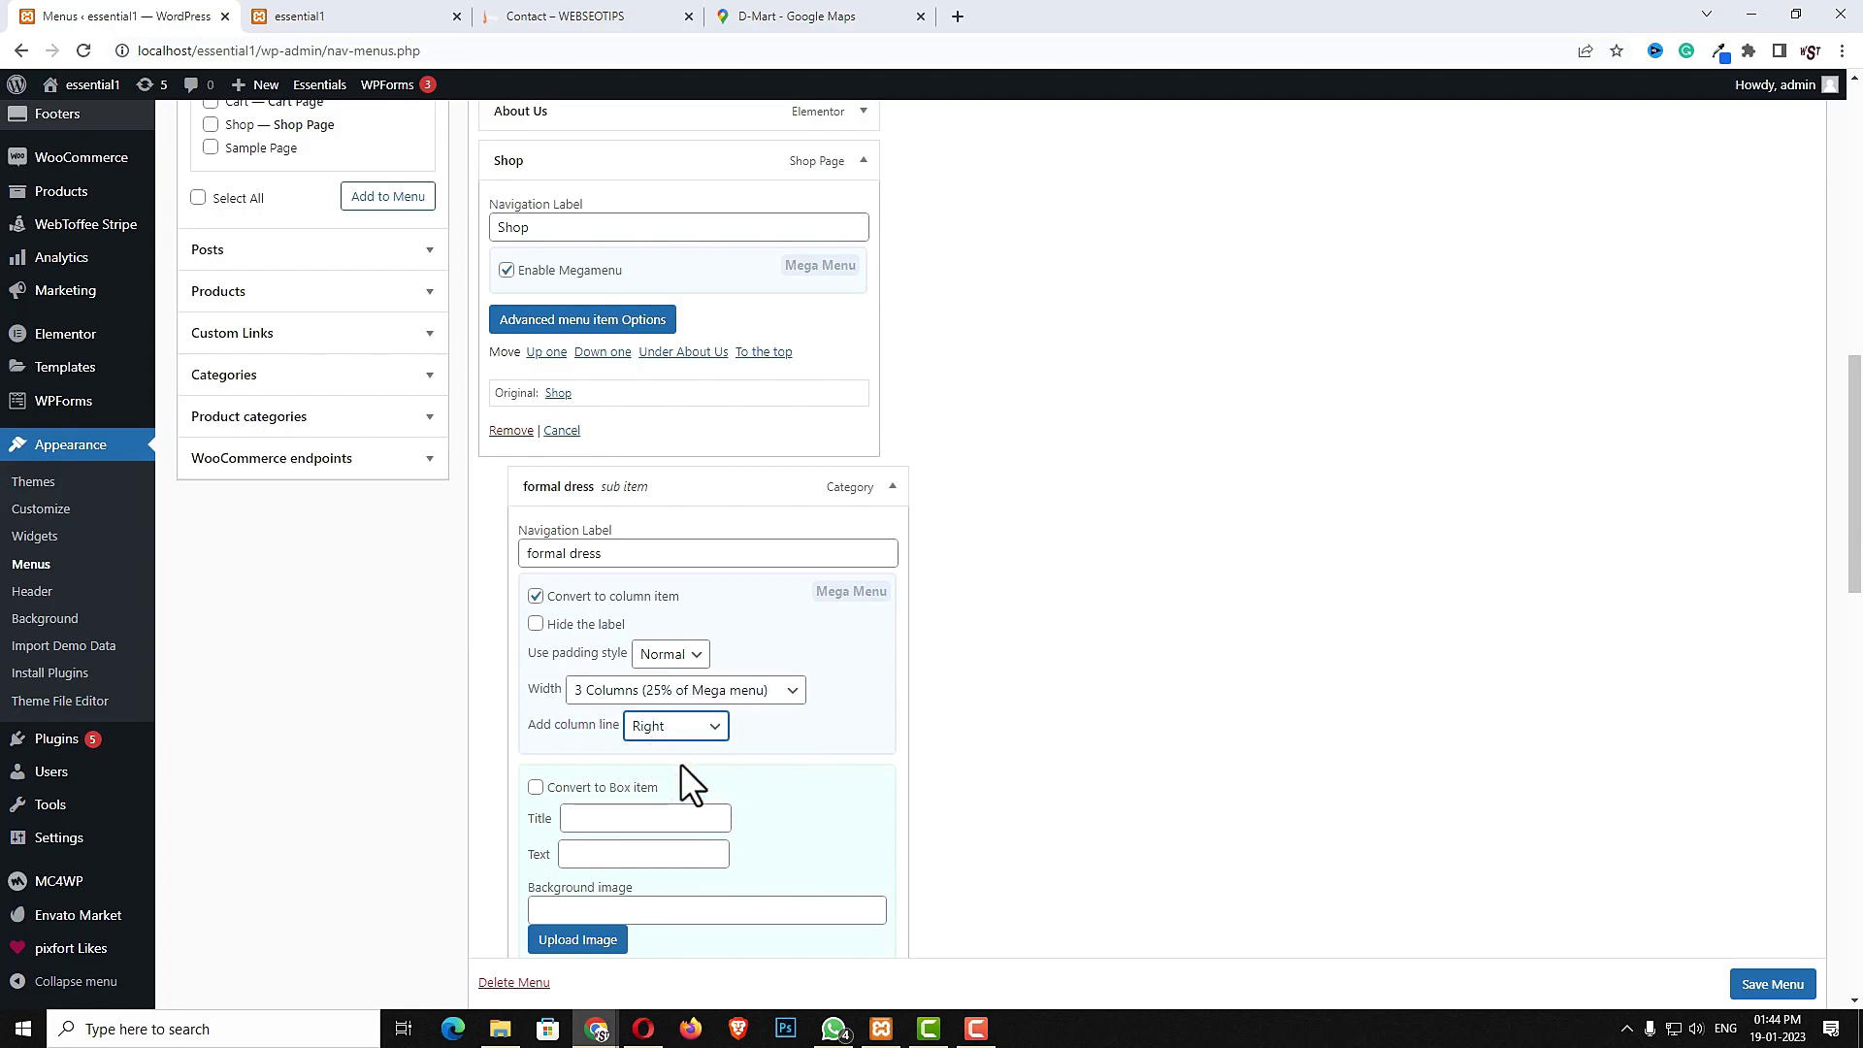
- Make casual dress a column item with 3 Columns (25% of Mega menu) width and a Right column line
scroll(1156, 753, down, 9)
click(891, 577)
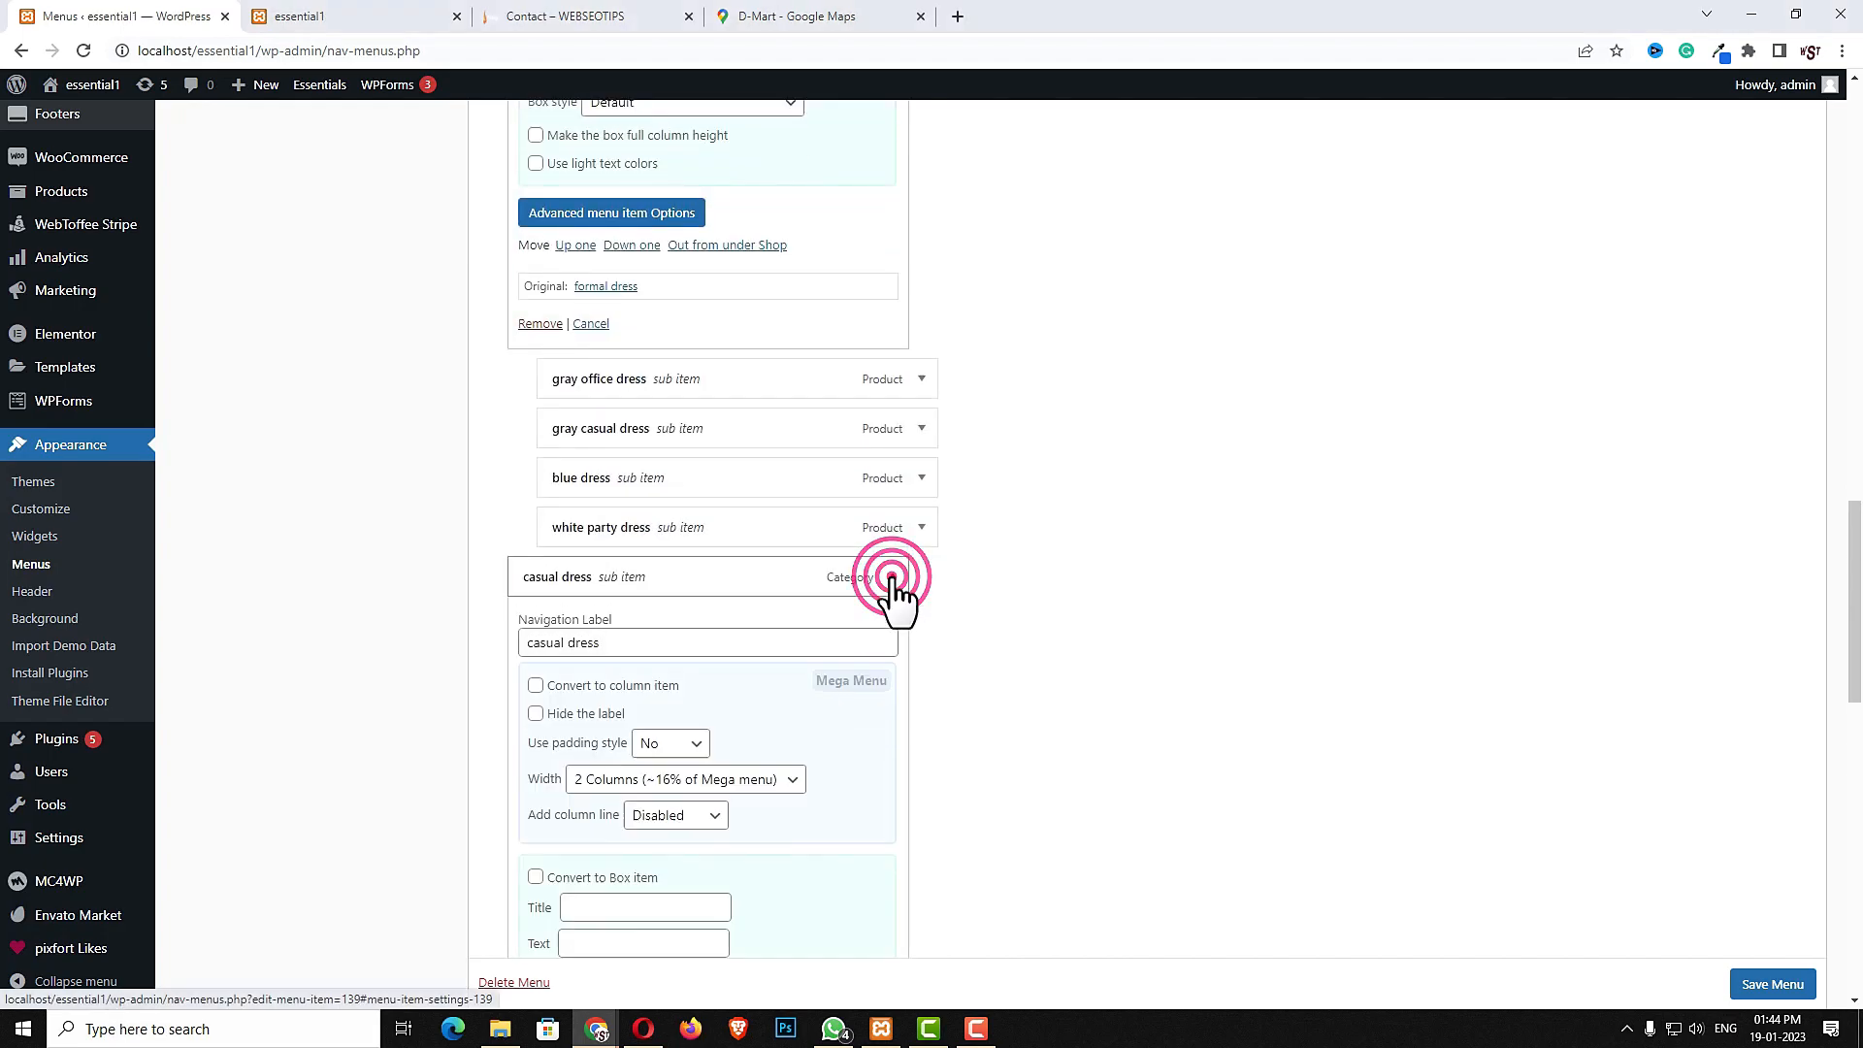
click(533, 688)
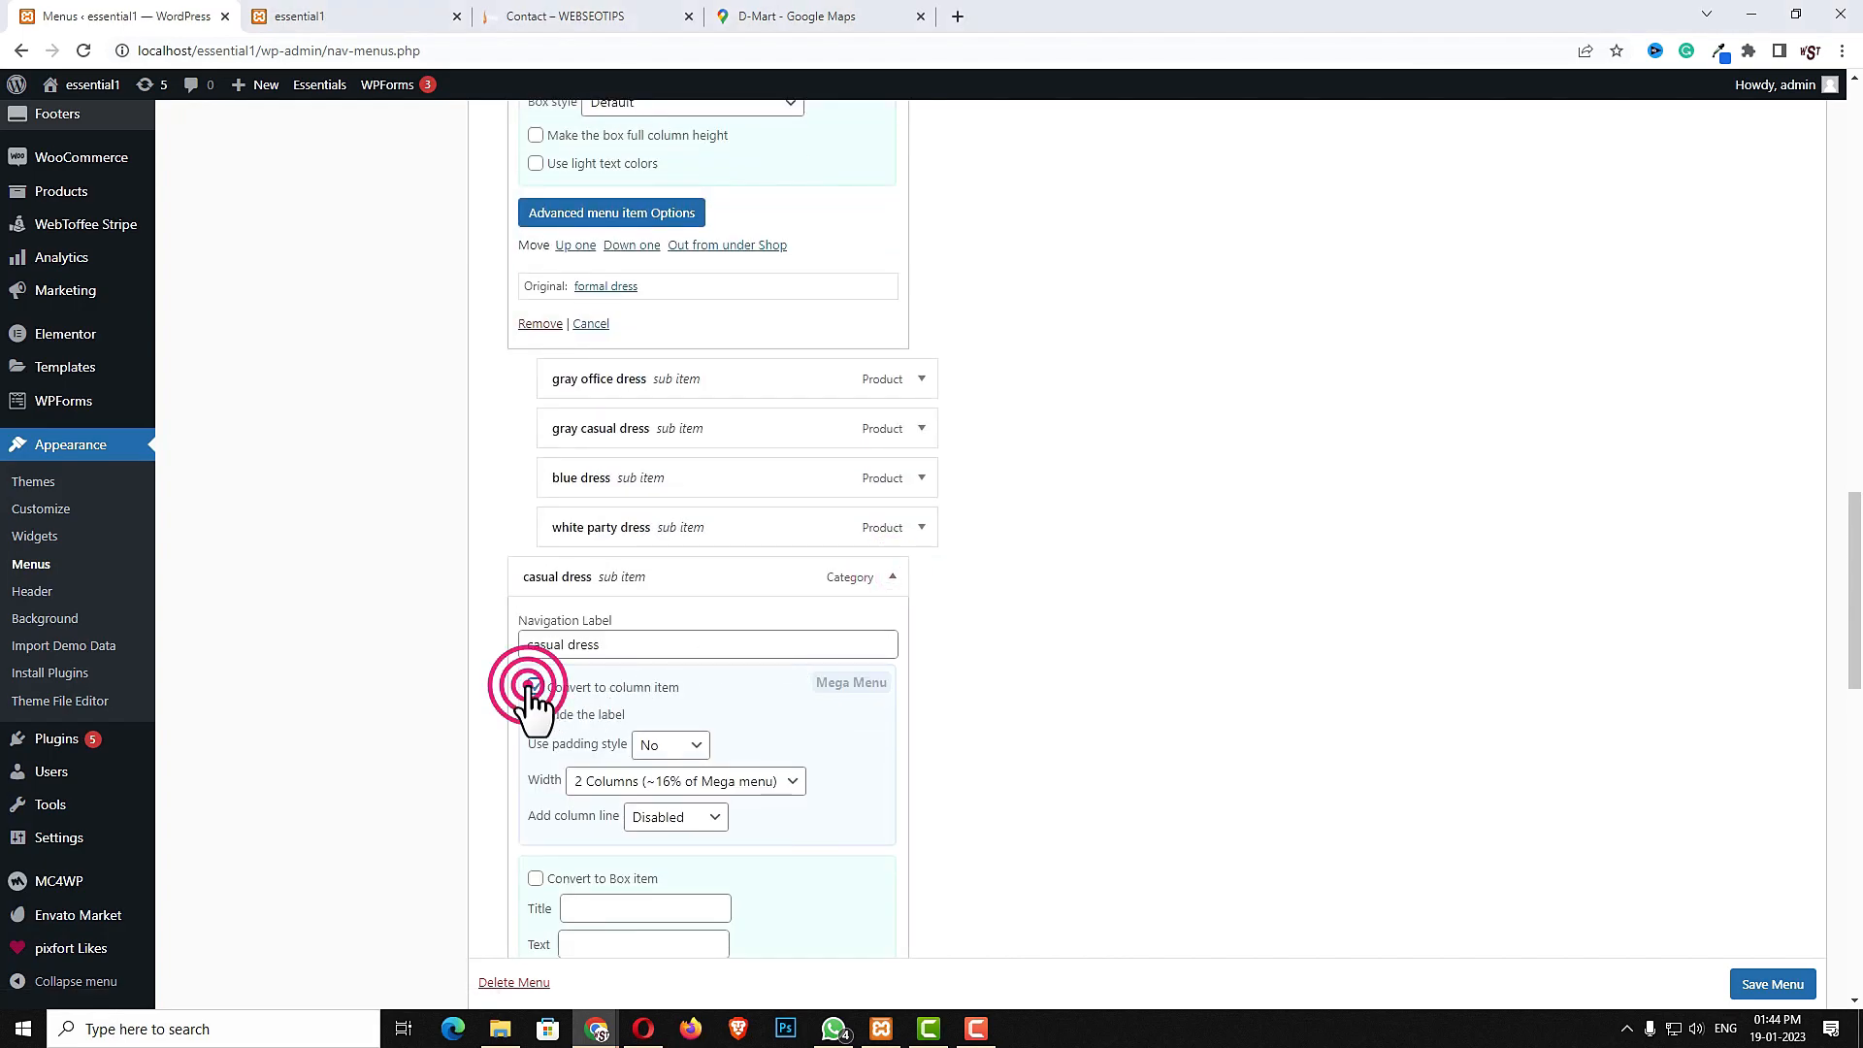
click(681, 781)
click(642, 825)
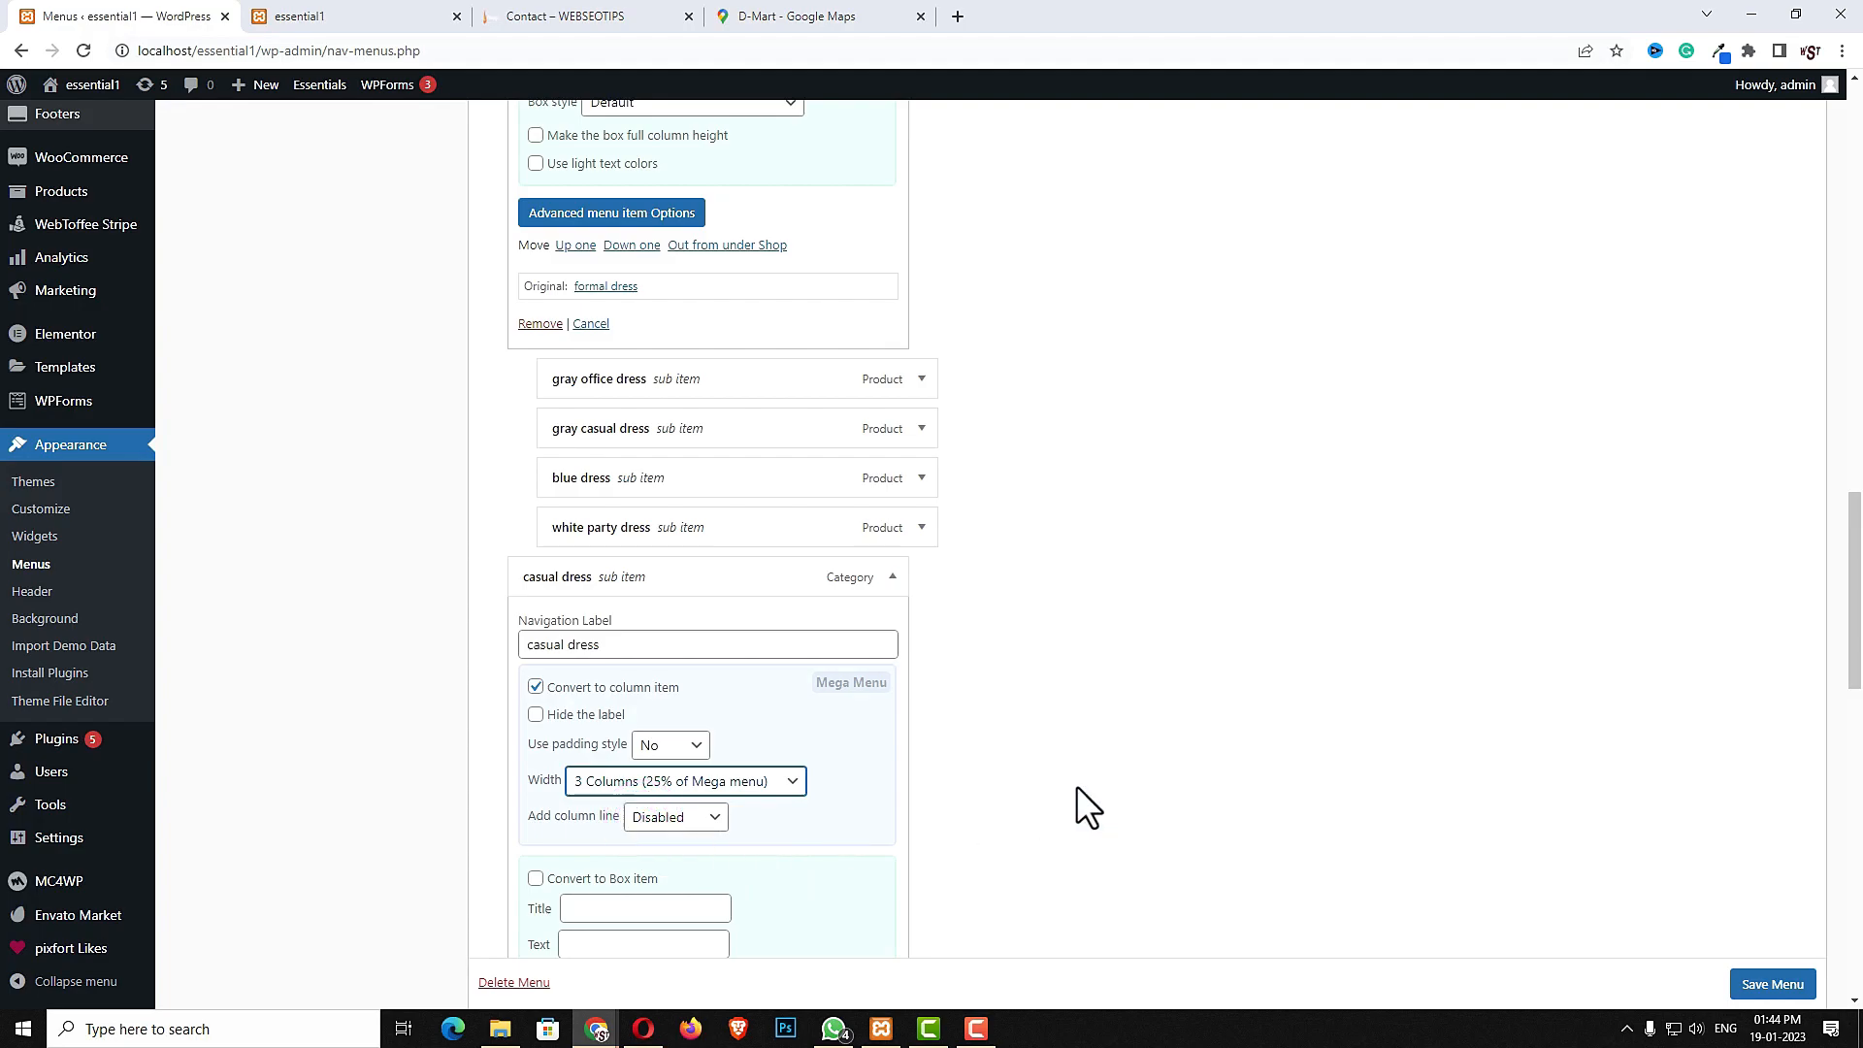
scroll(639, 545, down, 3)
click(677, 532)
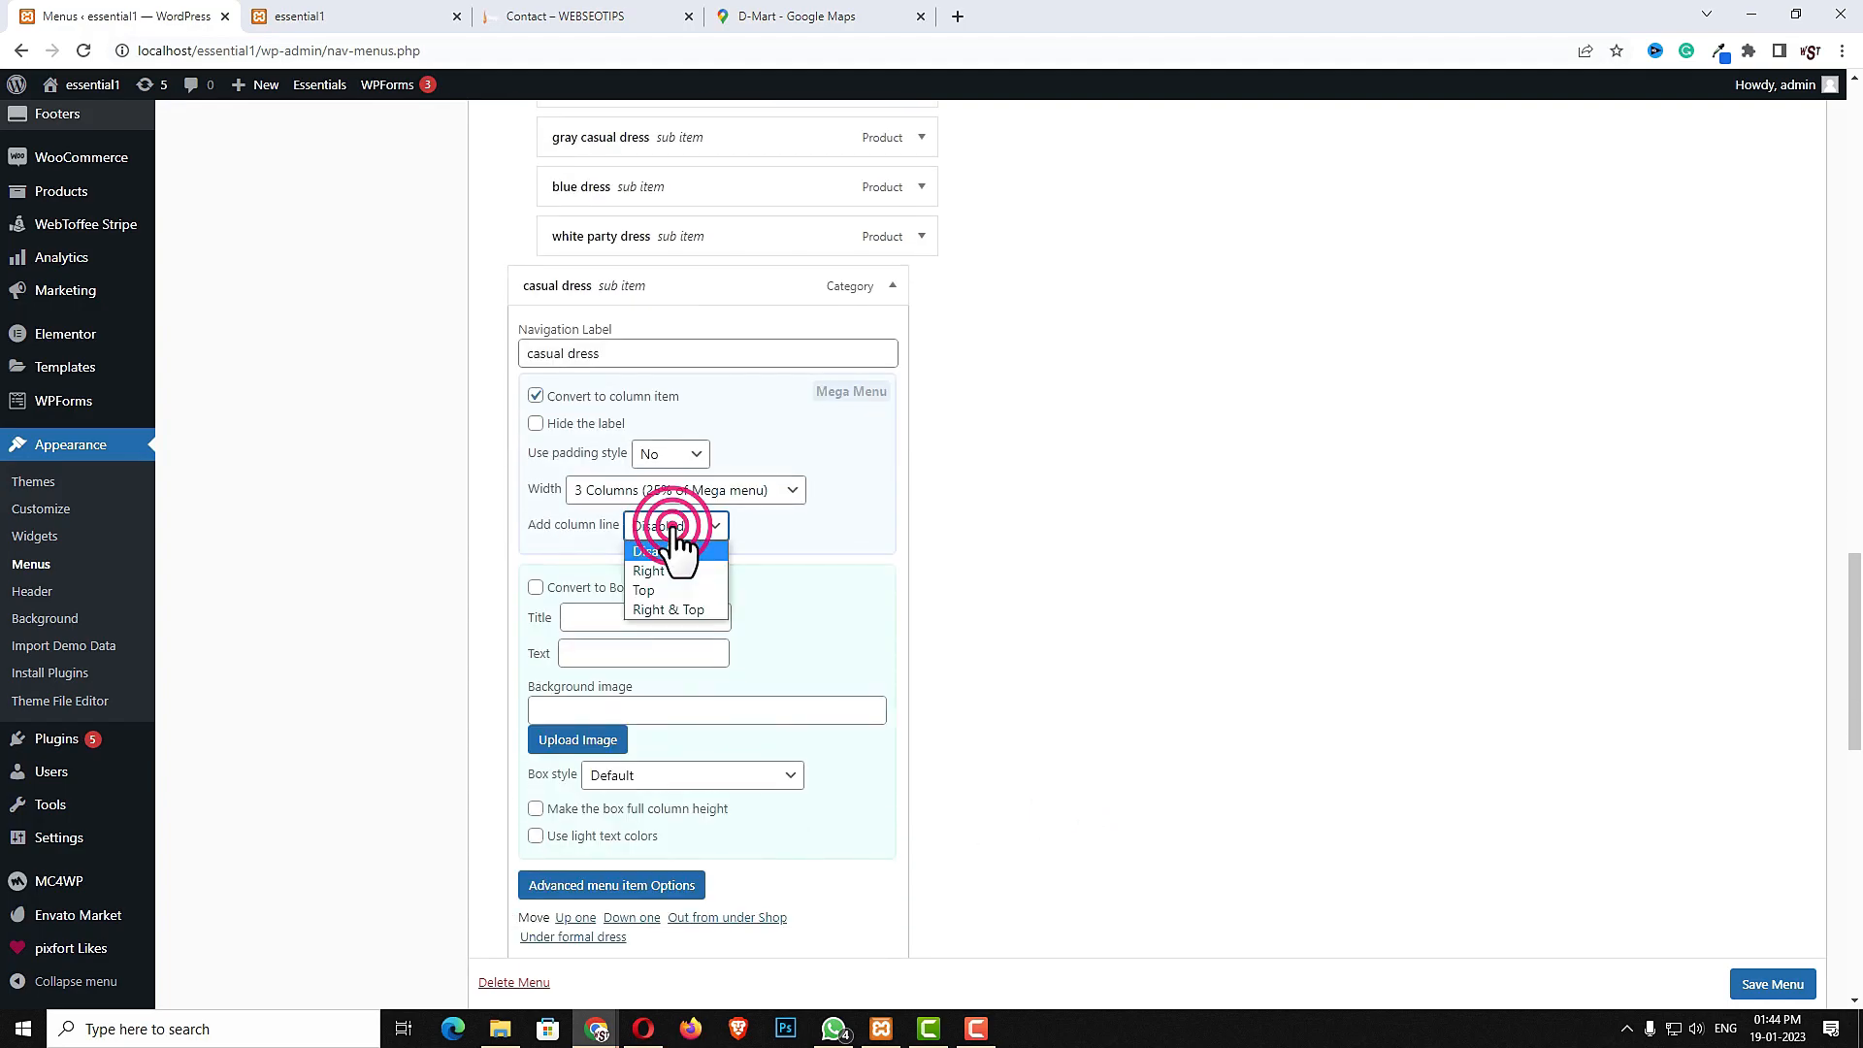
click(667, 573)
- Make western dress a column item with 3 Columns (25% of Mega menu) width and a Right column line
scroll(825, 631, down, 6)
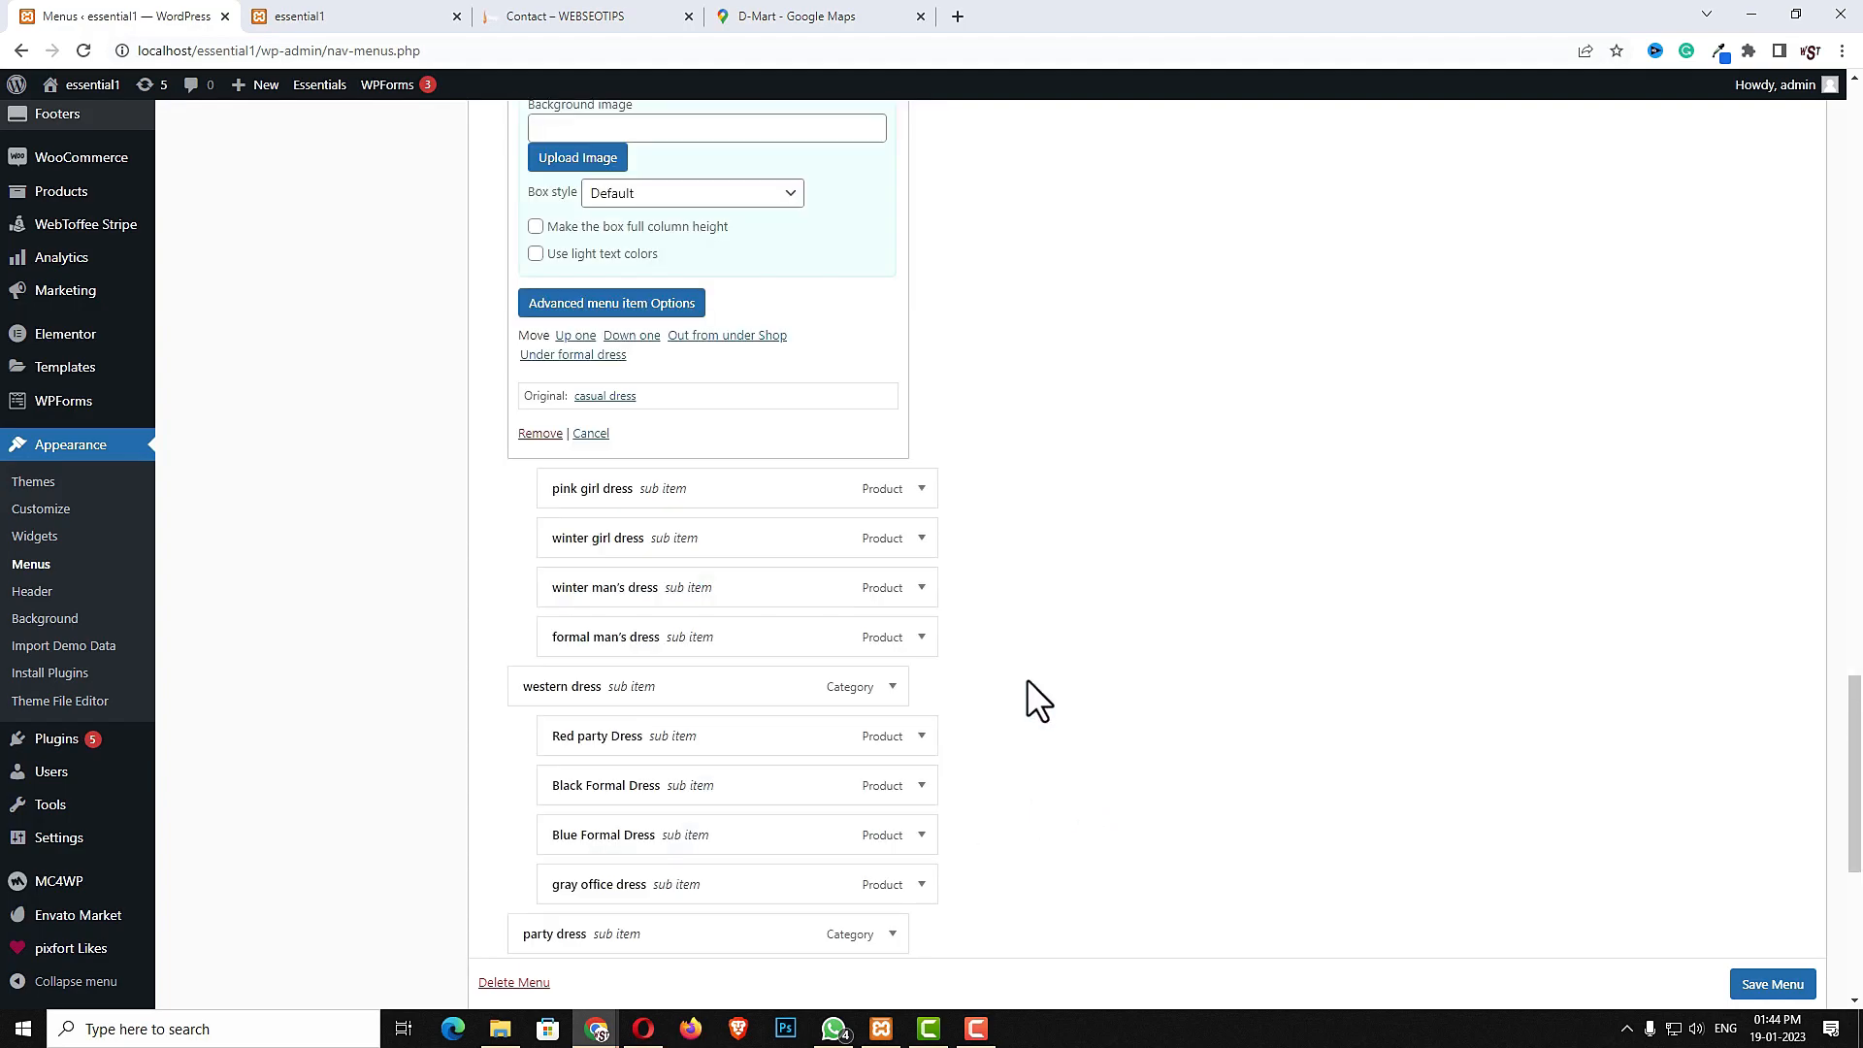
scroll(1027, 678, down, 2)
click(893, 504)
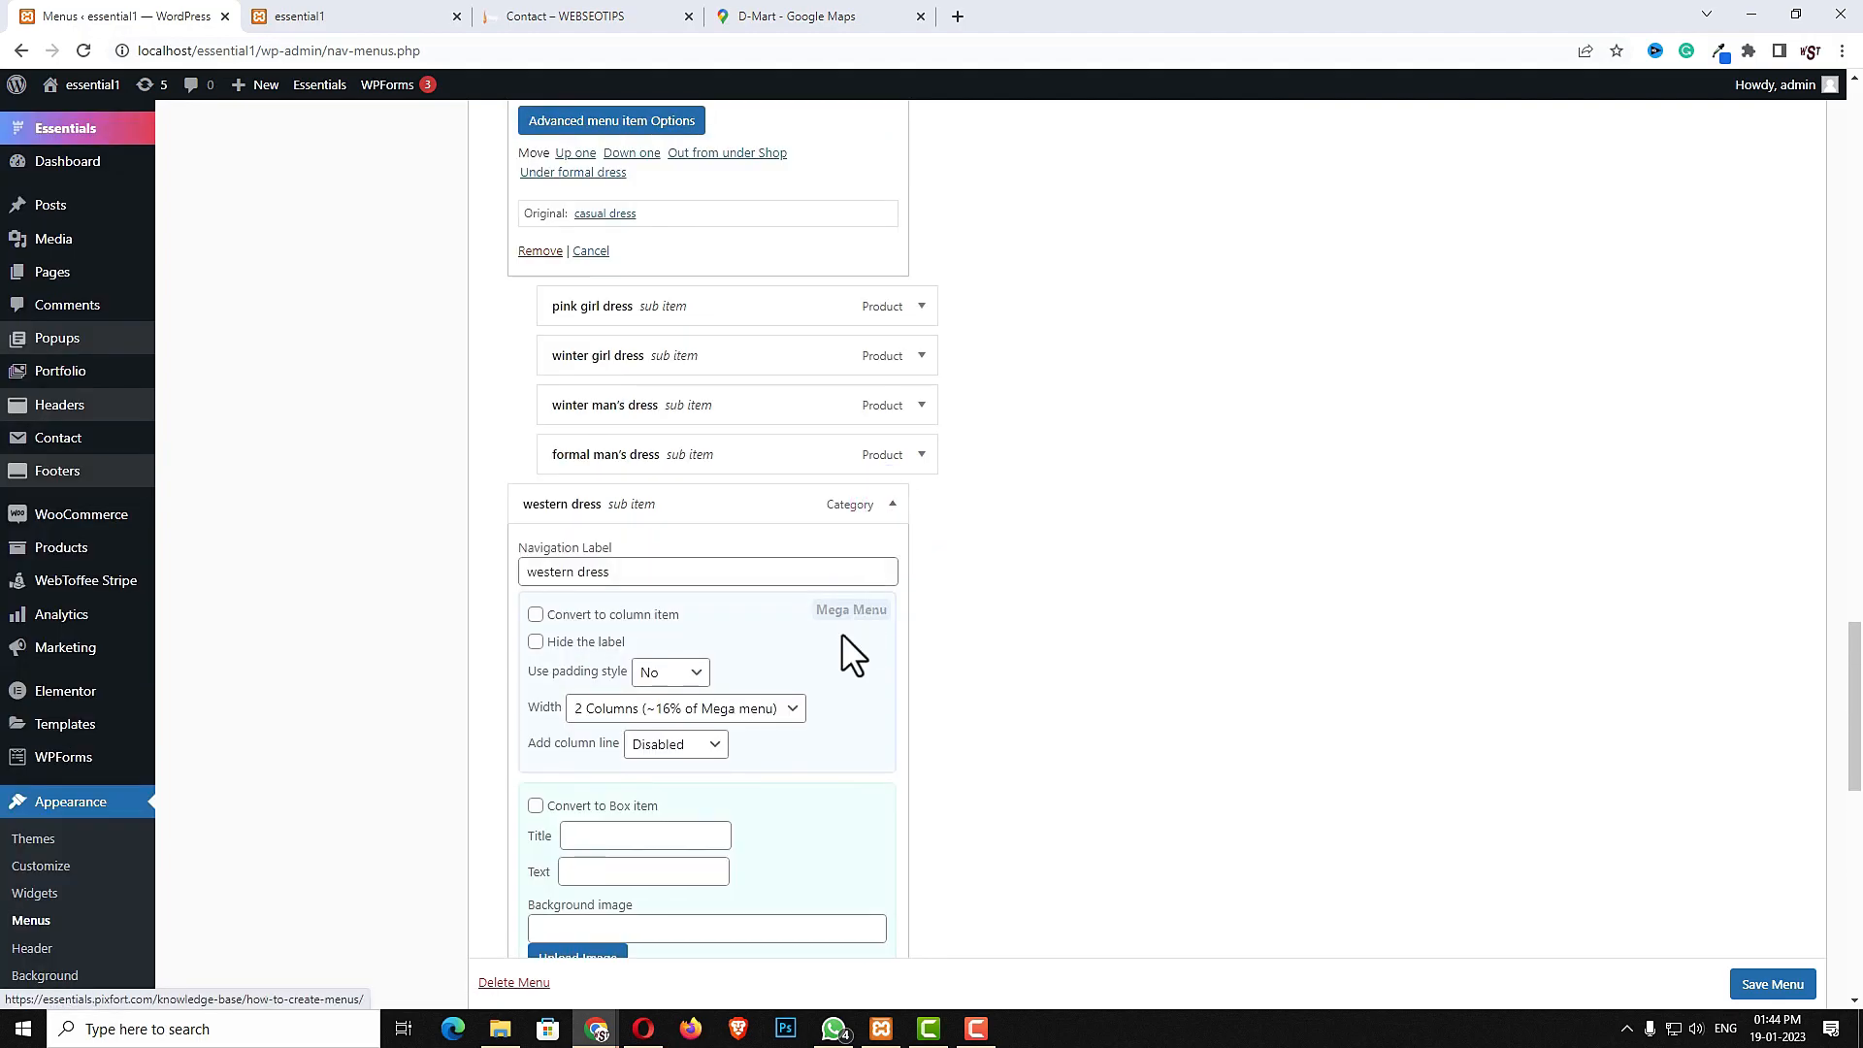
click(705, 708)
click(649, 753)
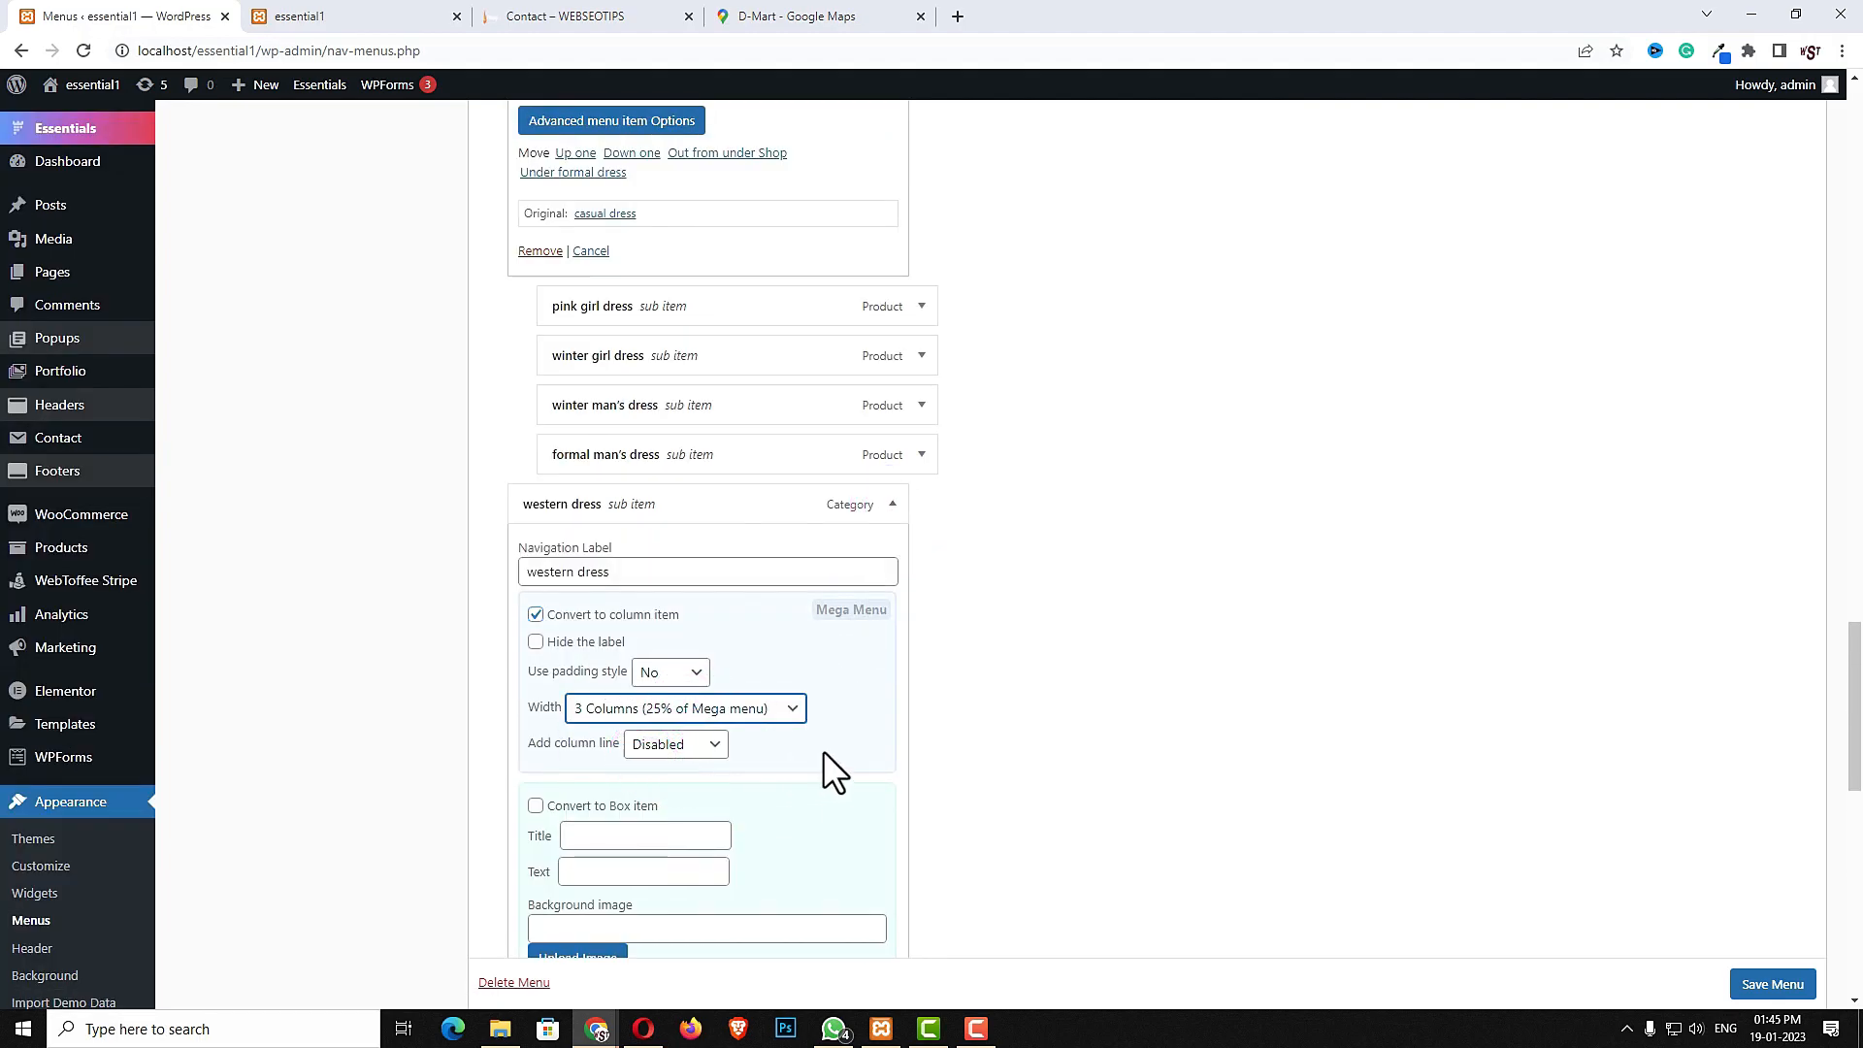
click(676, 744)
click(652, 789)
- Make party dress a column item with 3 Columns (25% of Mega menu) width and a Right column line, and save the menu
scroll(1034, 763, down, 8)
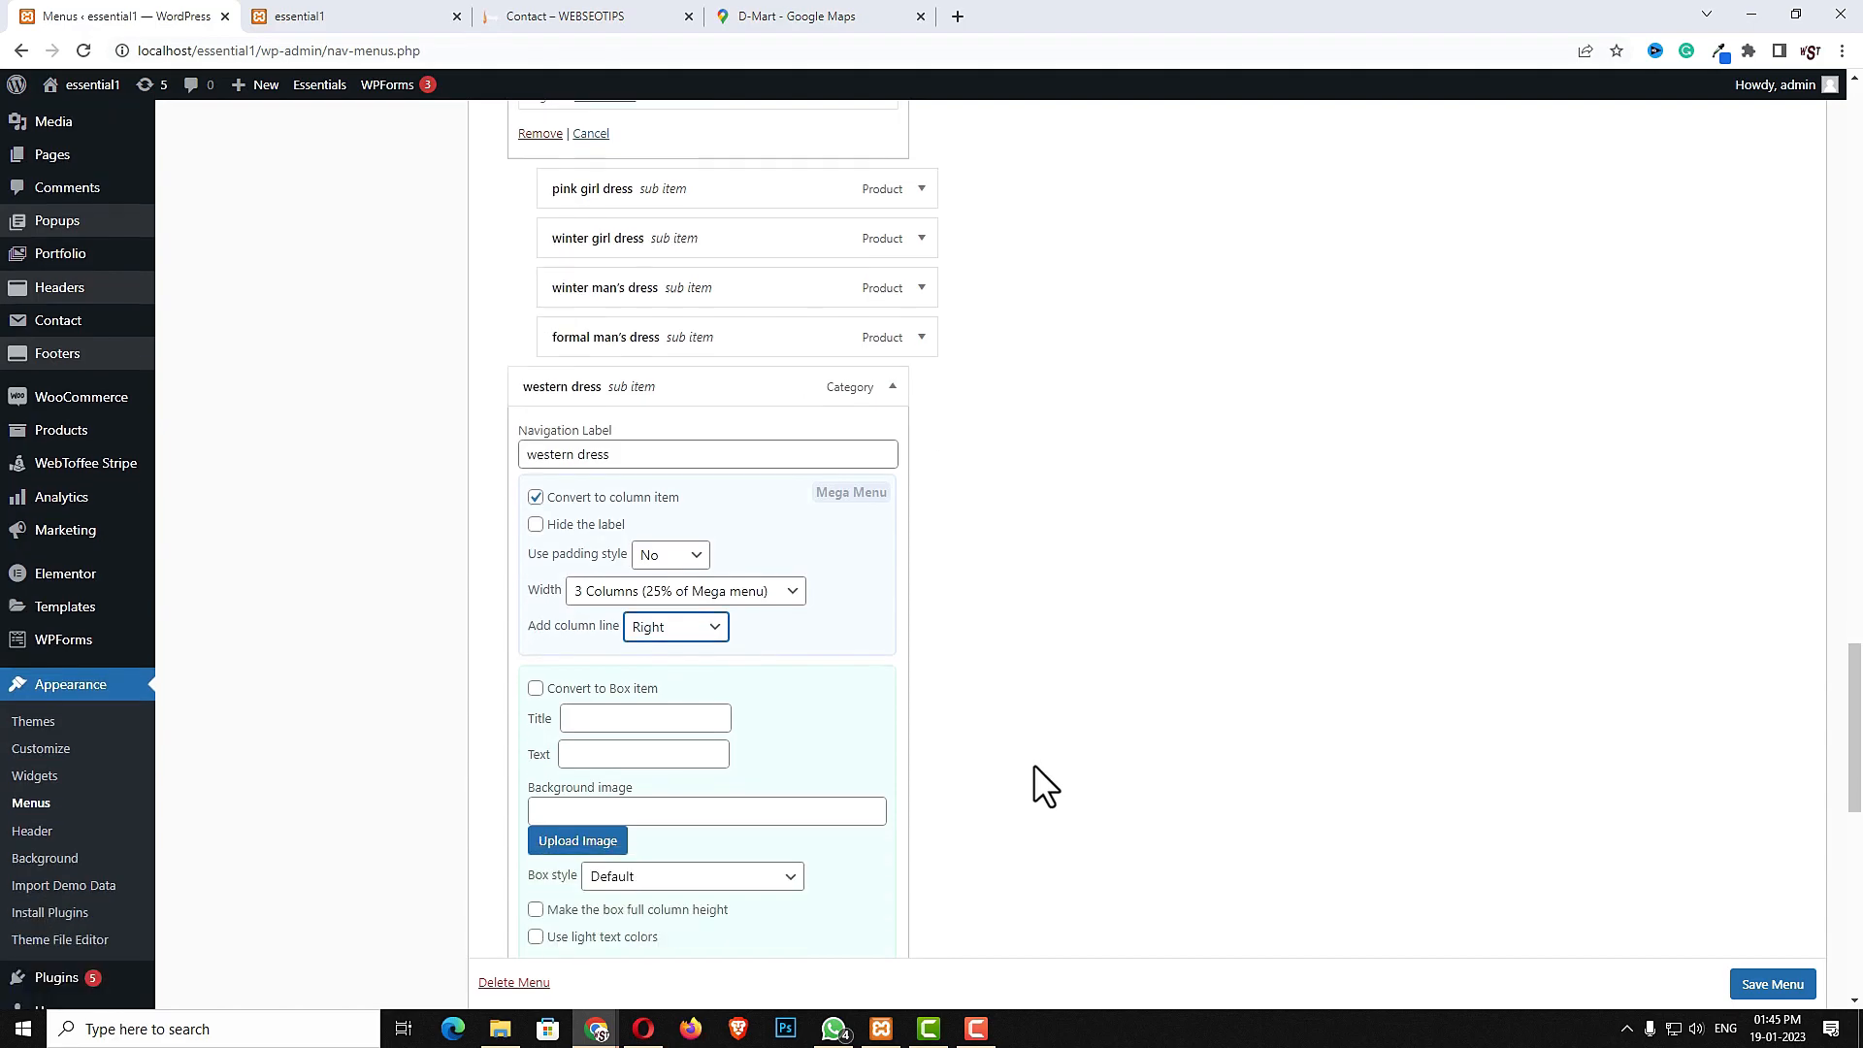
click(891, 713)
scroll(1103, 713, down, 4)
click(536, 433)
click(673, 493)
click(773, 524)
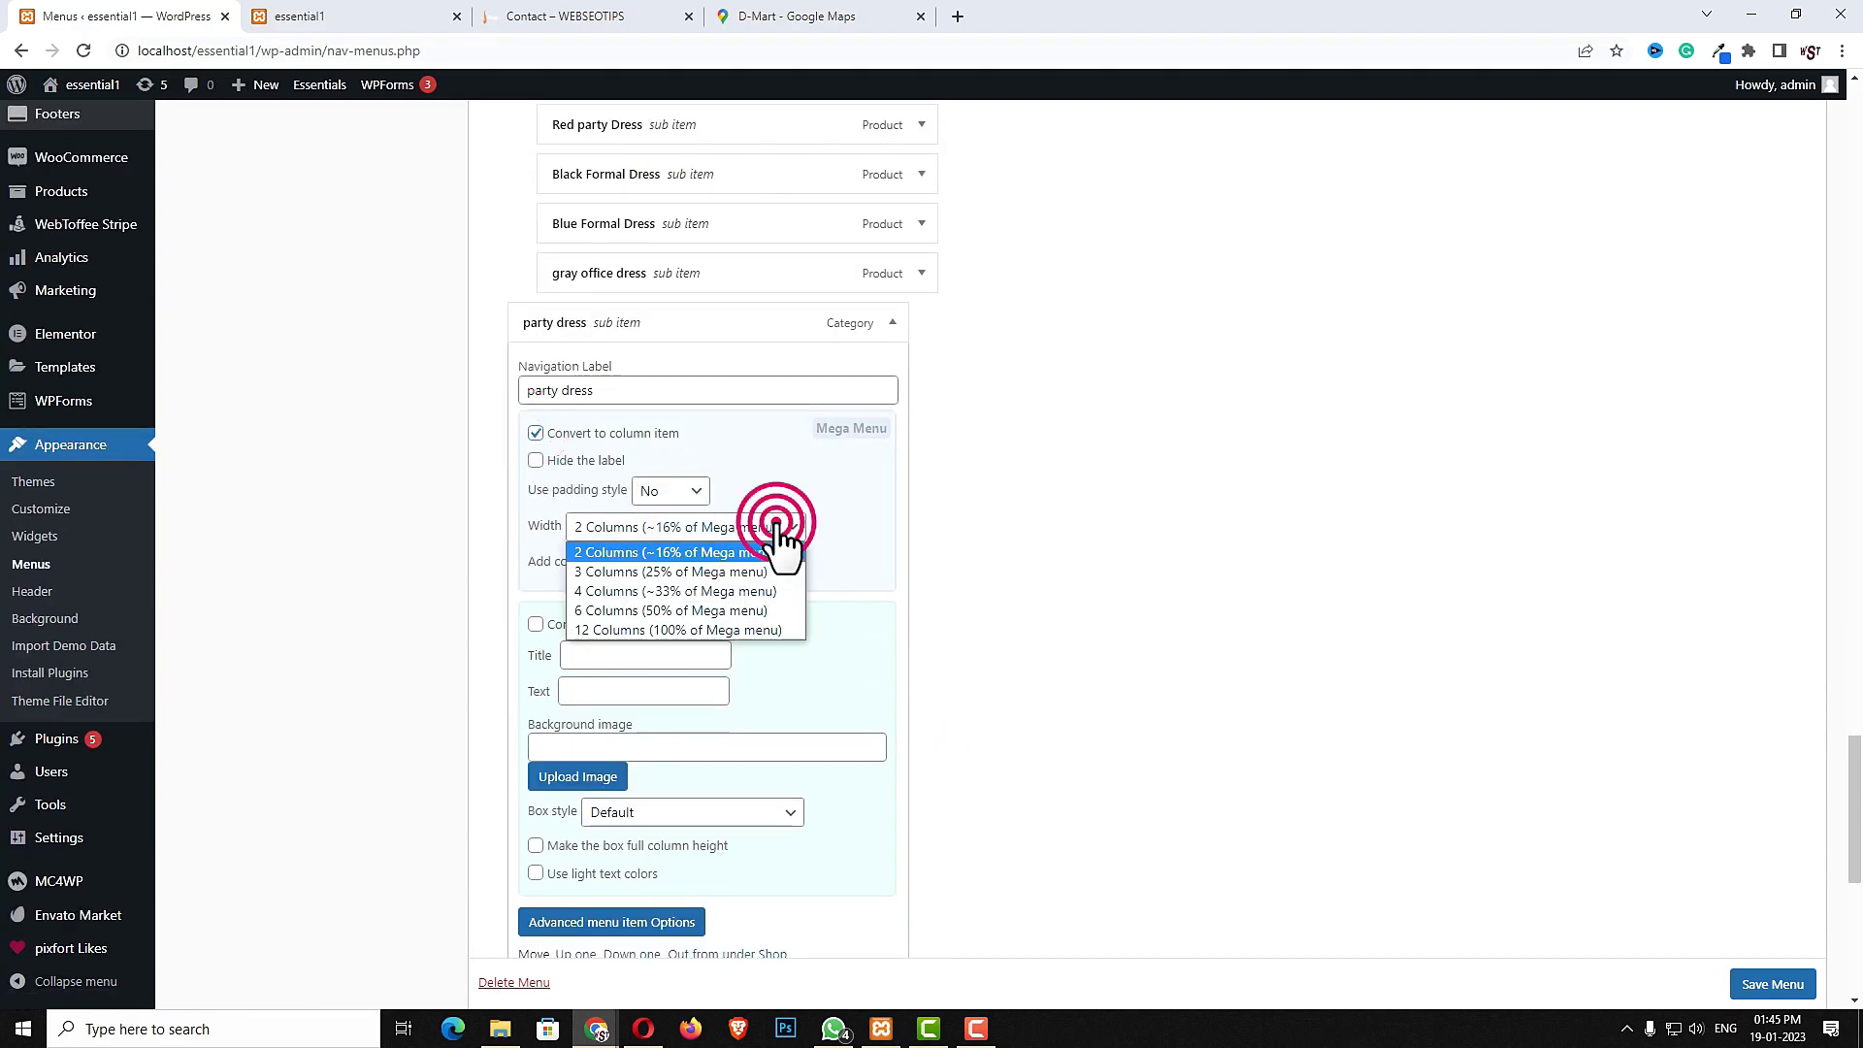
click(621, 573)
click(709, 564)
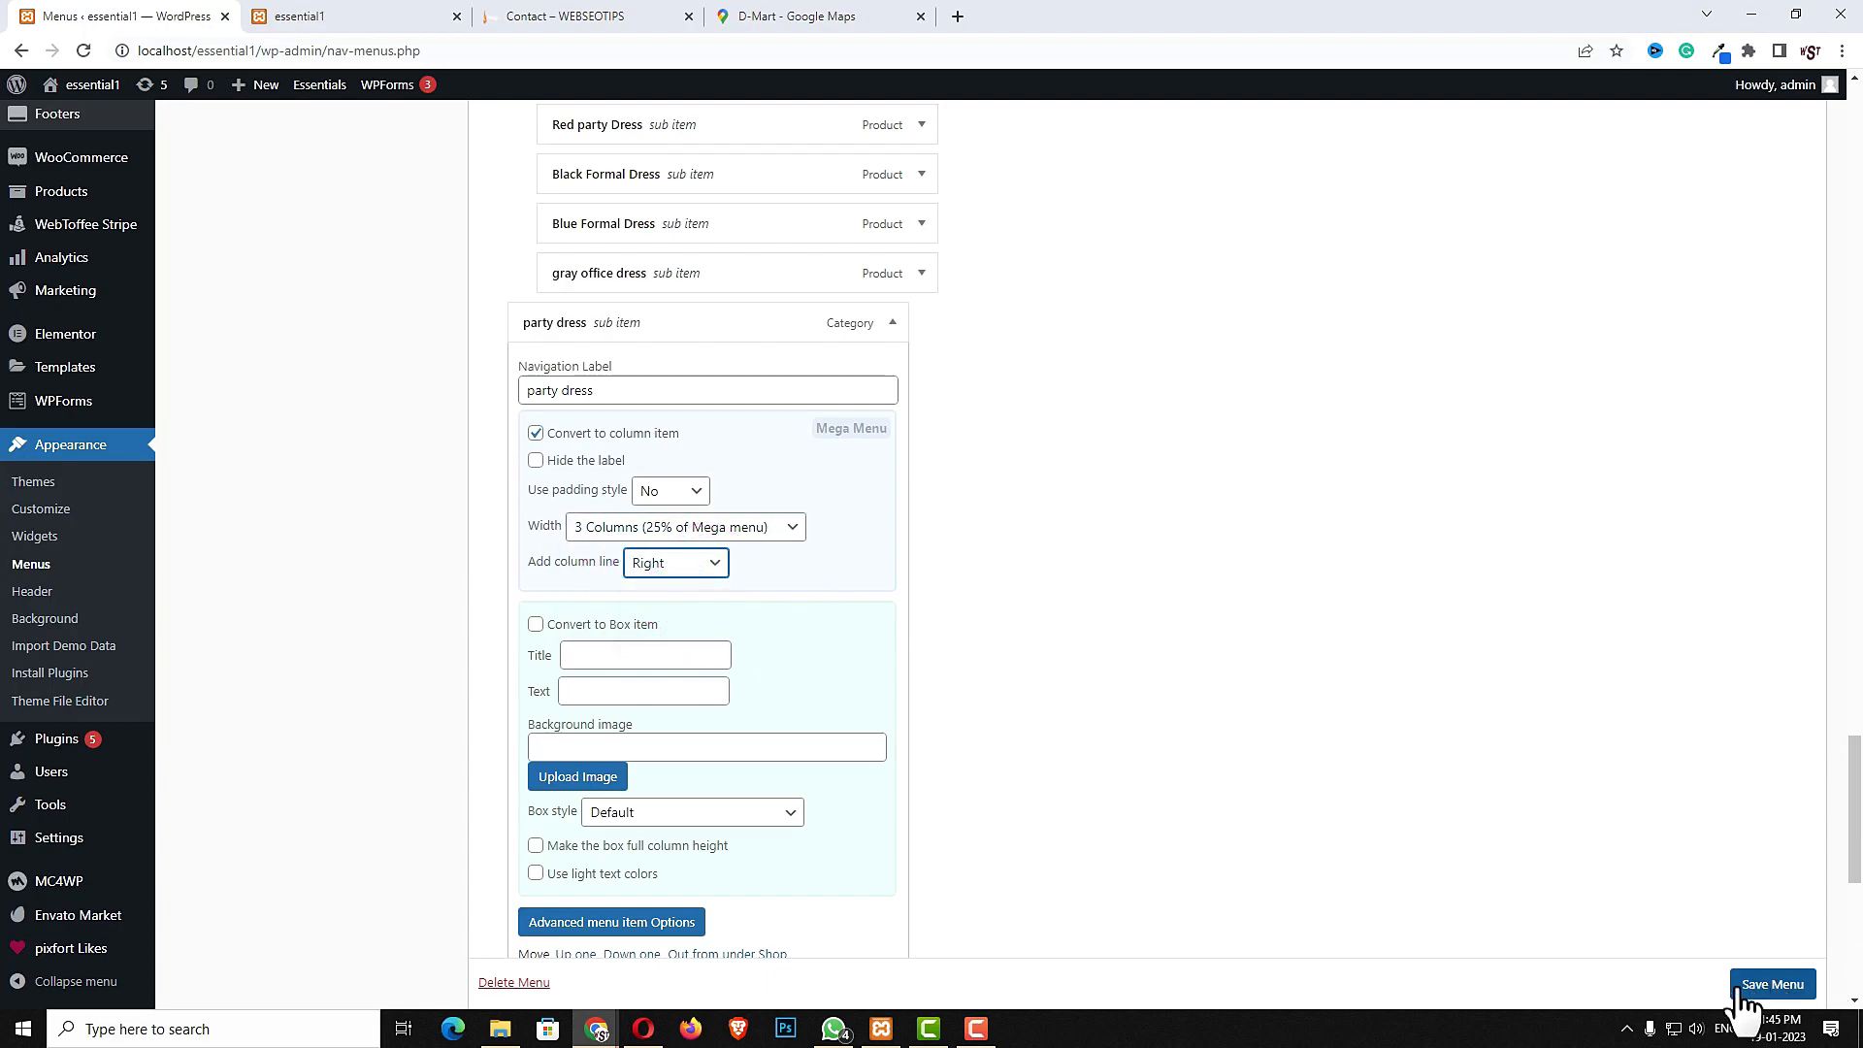
scroll(1773, 984, down, 1)
click(1773, 984)
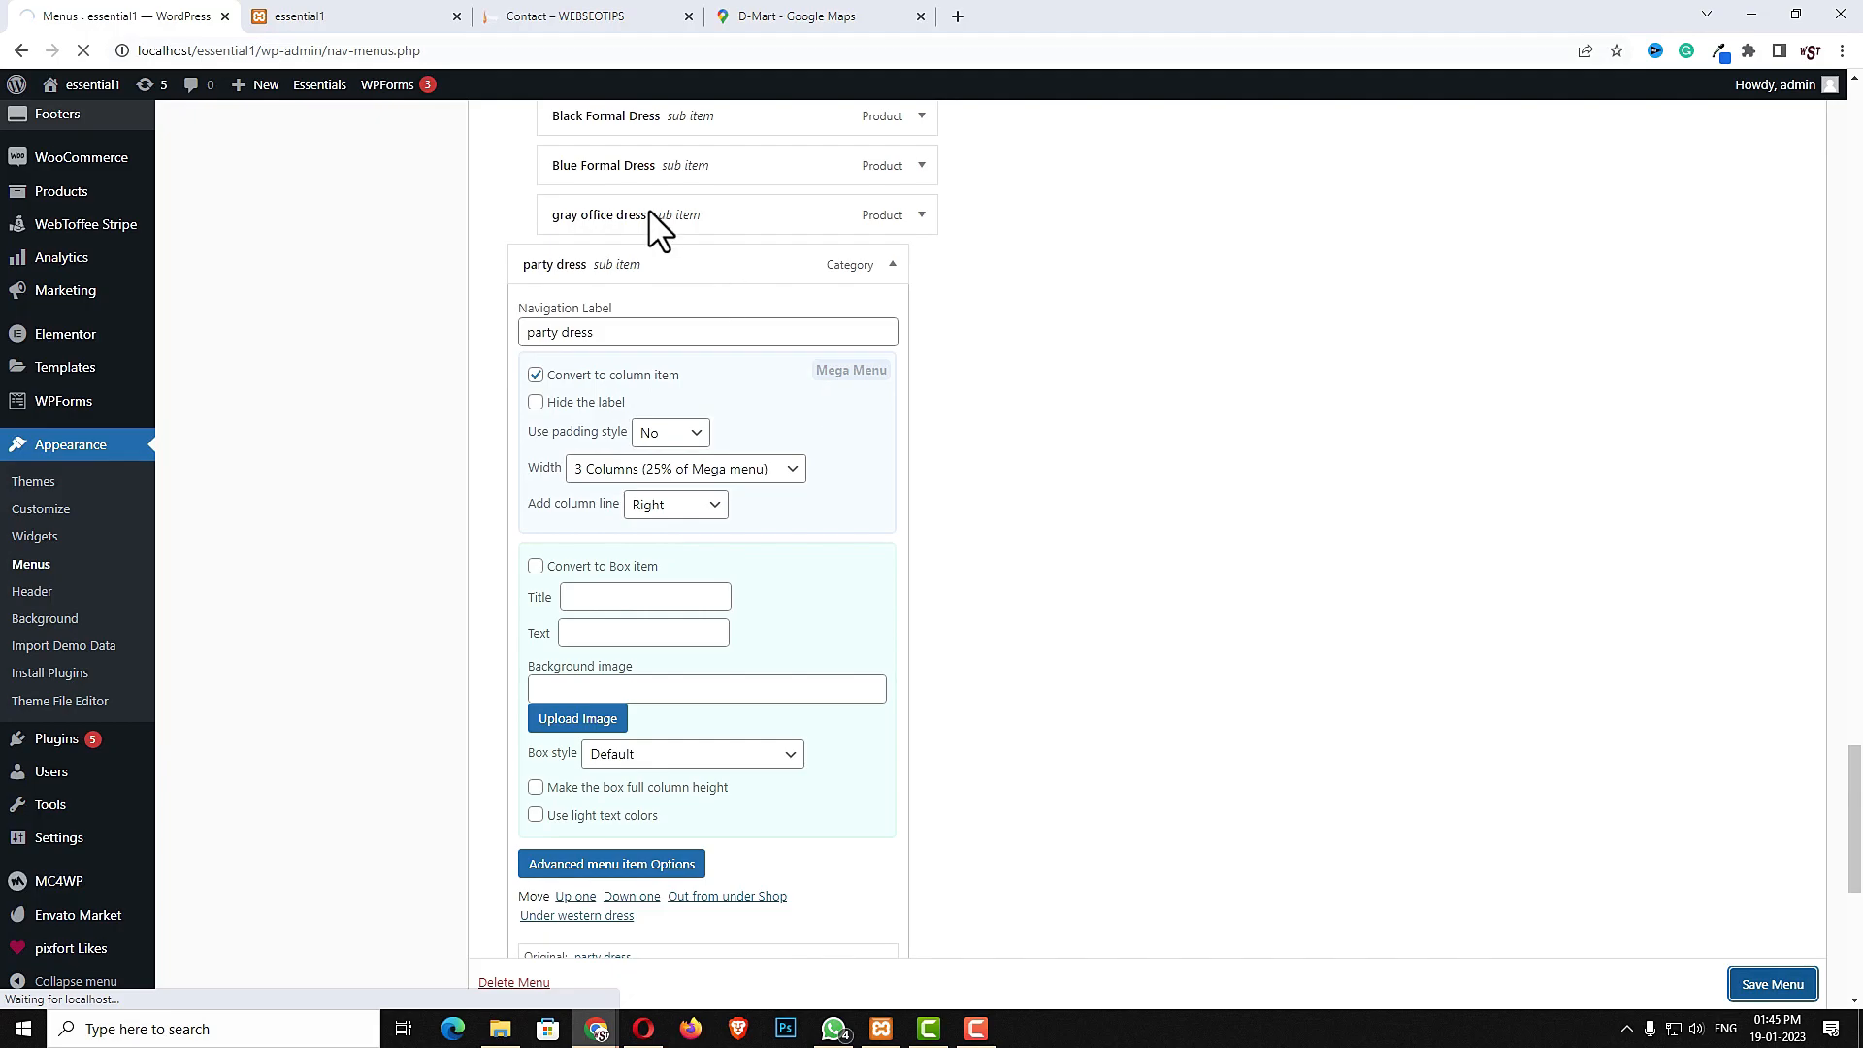
- Reload the site's front end and preview the Shop mega menu
click(388, 14)
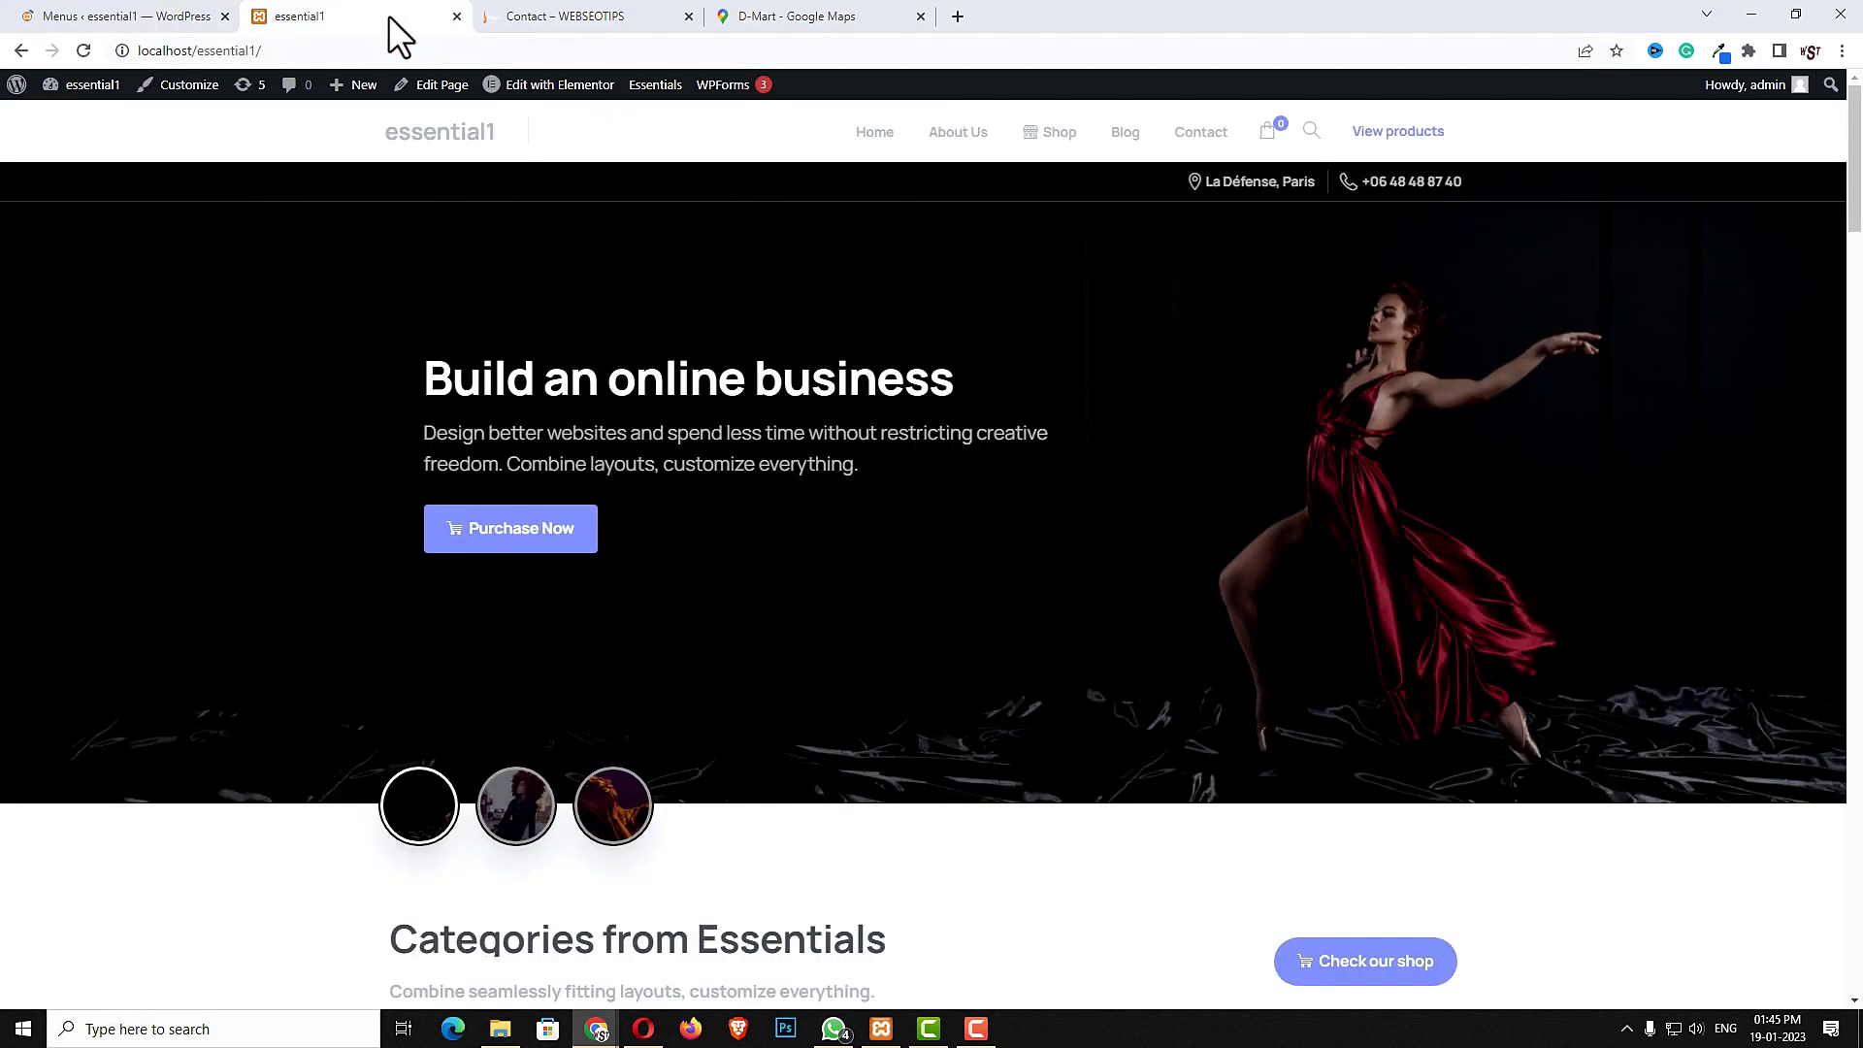
click(84, 50)
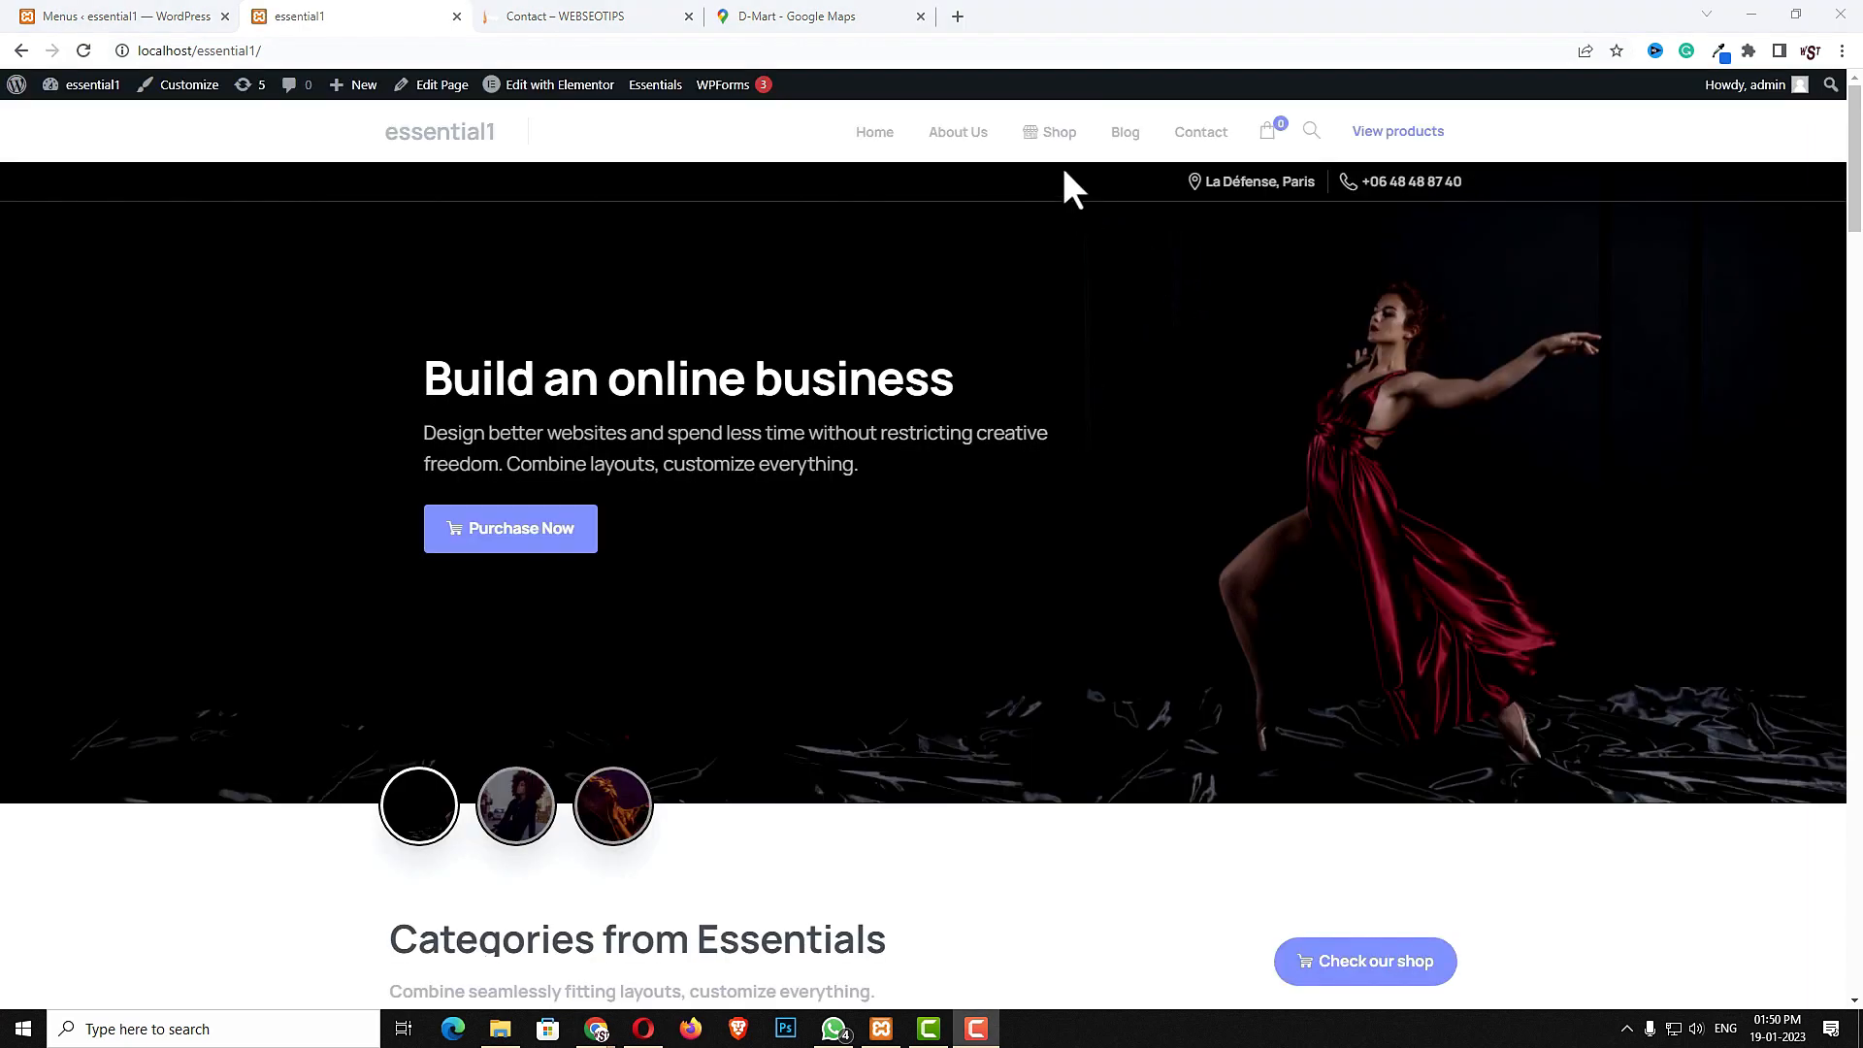
mouse_move(1056, 145)
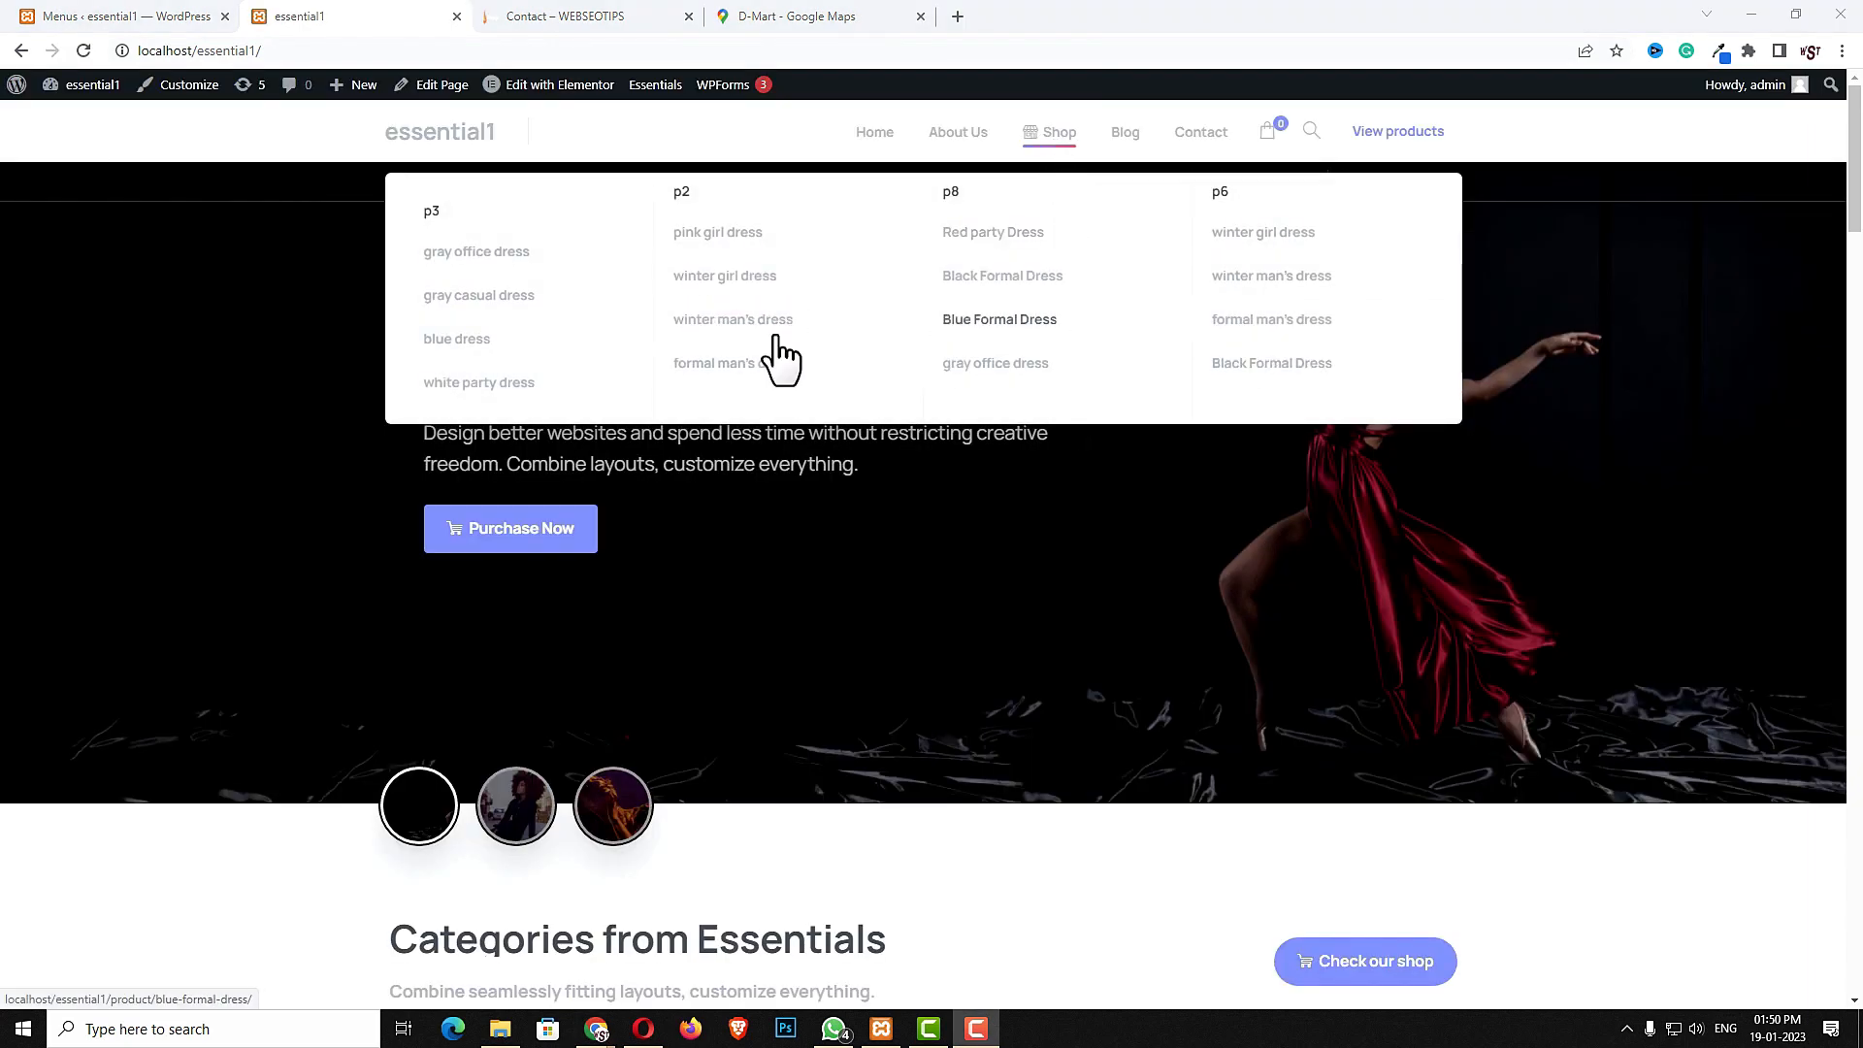
- Create and publish a new footer titled my footer, then open it in Elementor
click(123, 16)
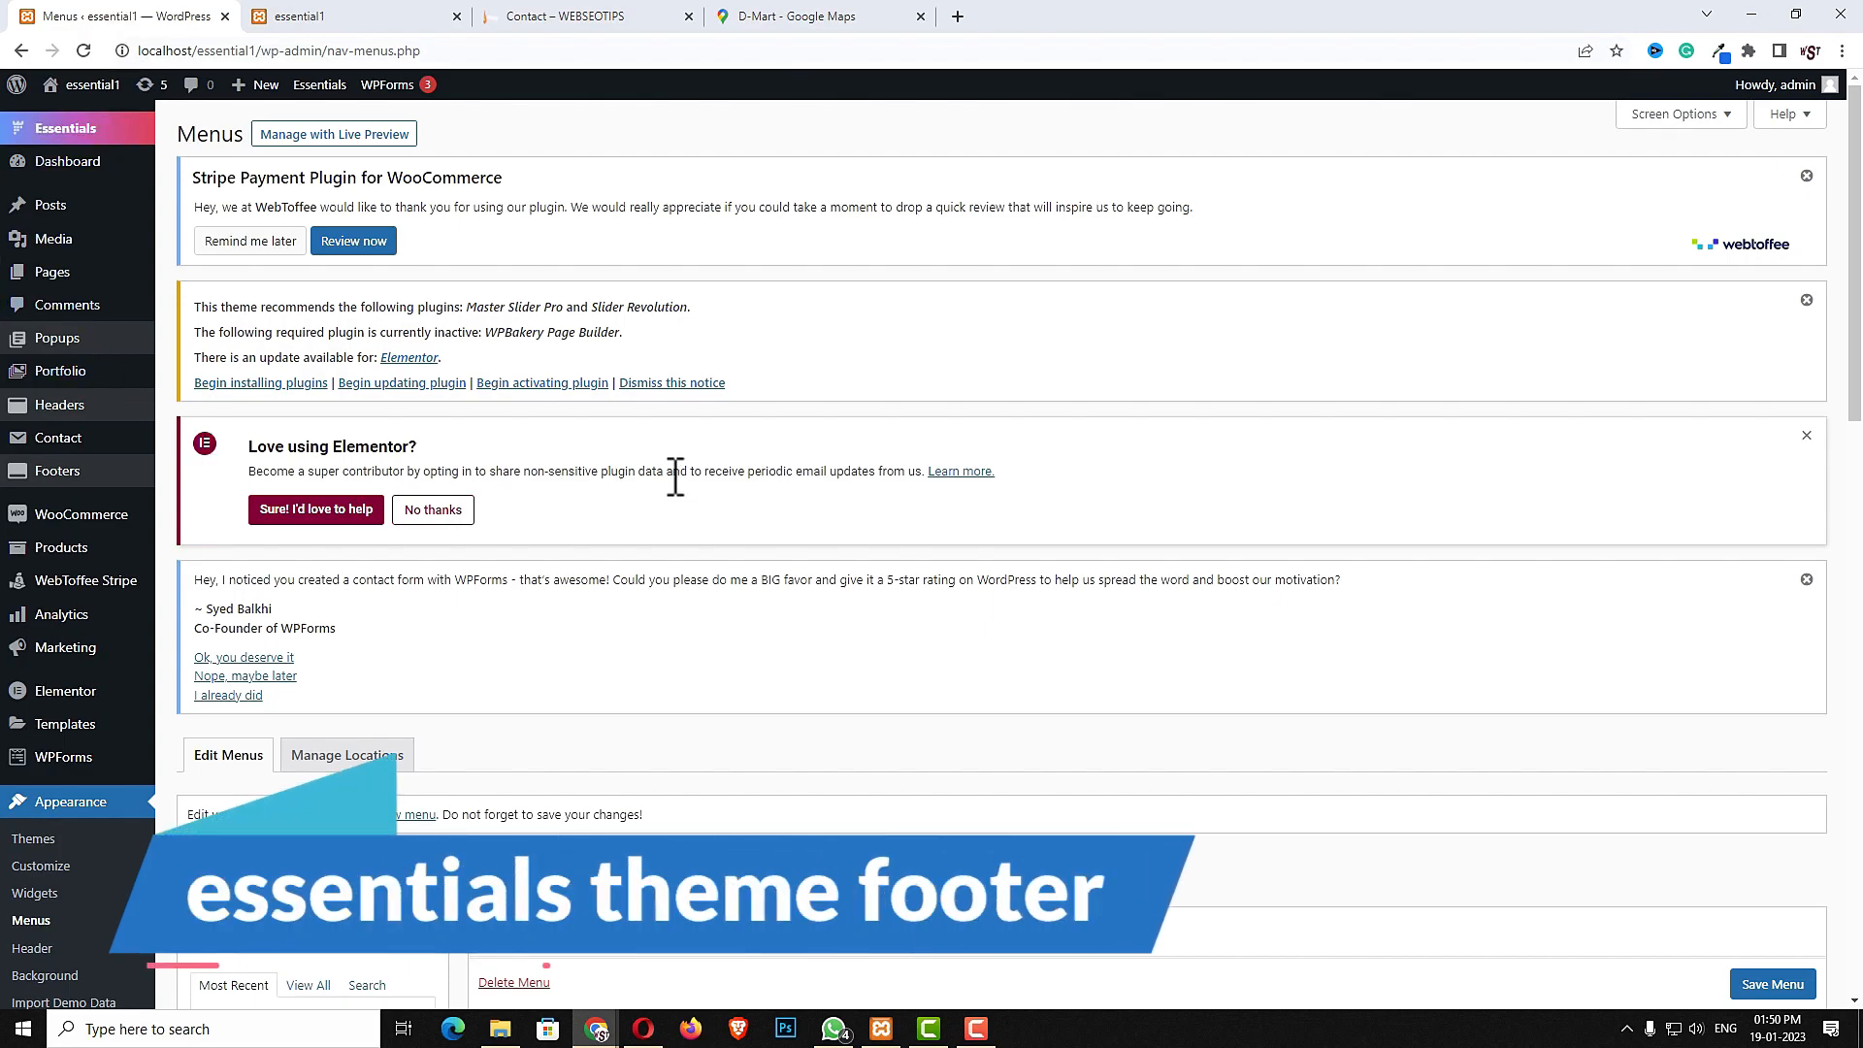
click(56, 475)
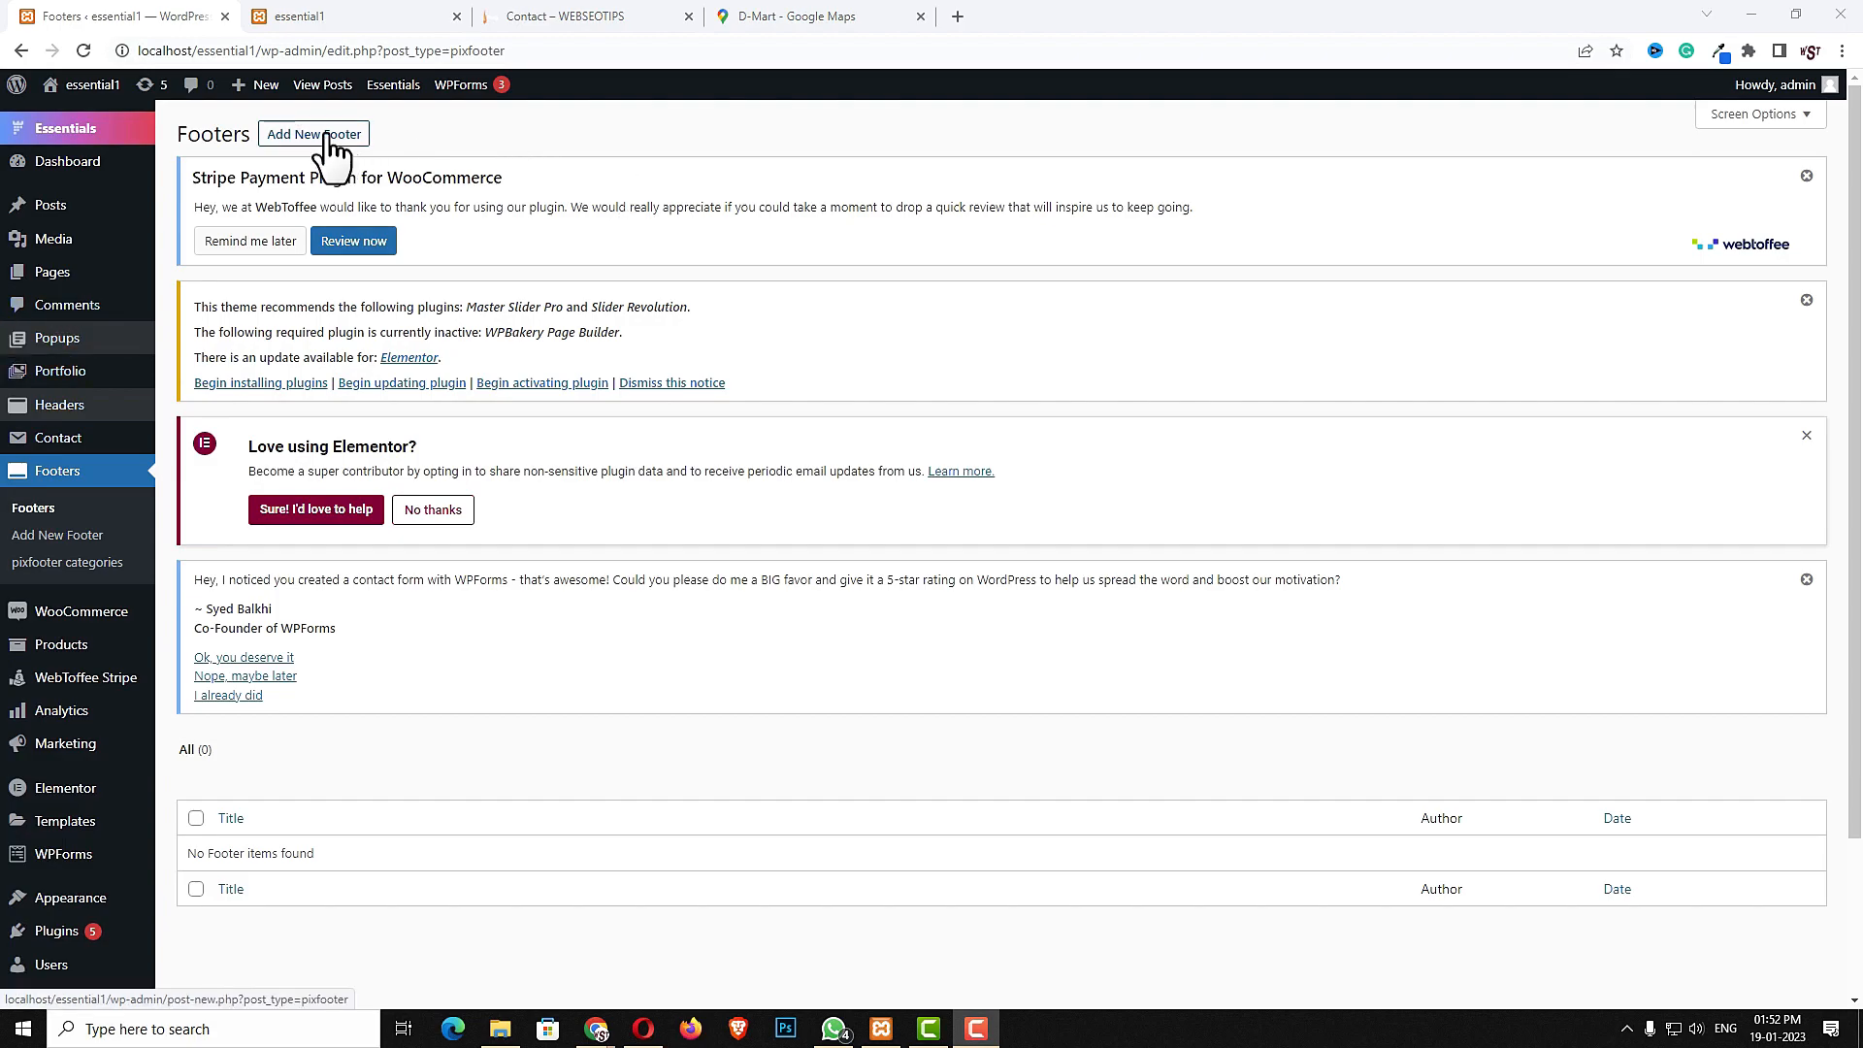
click(324, 138)
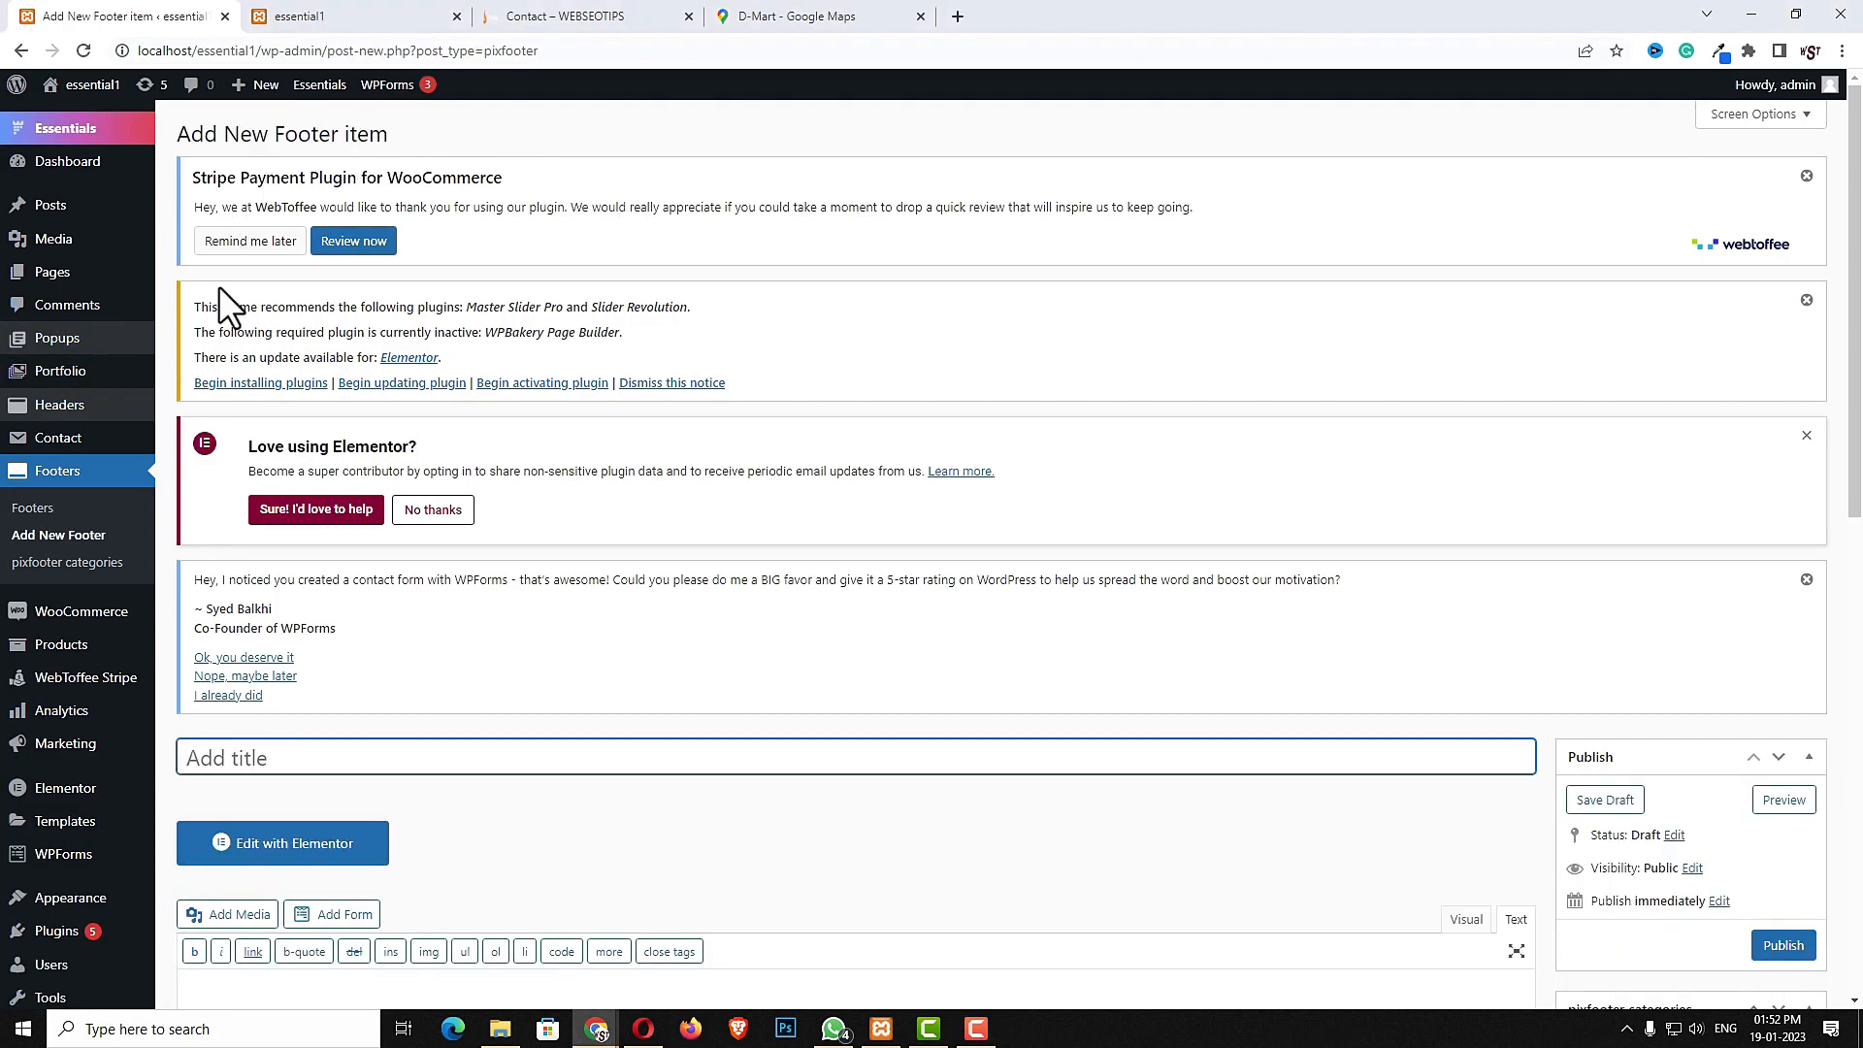
click(301, 767)
text(my footer)
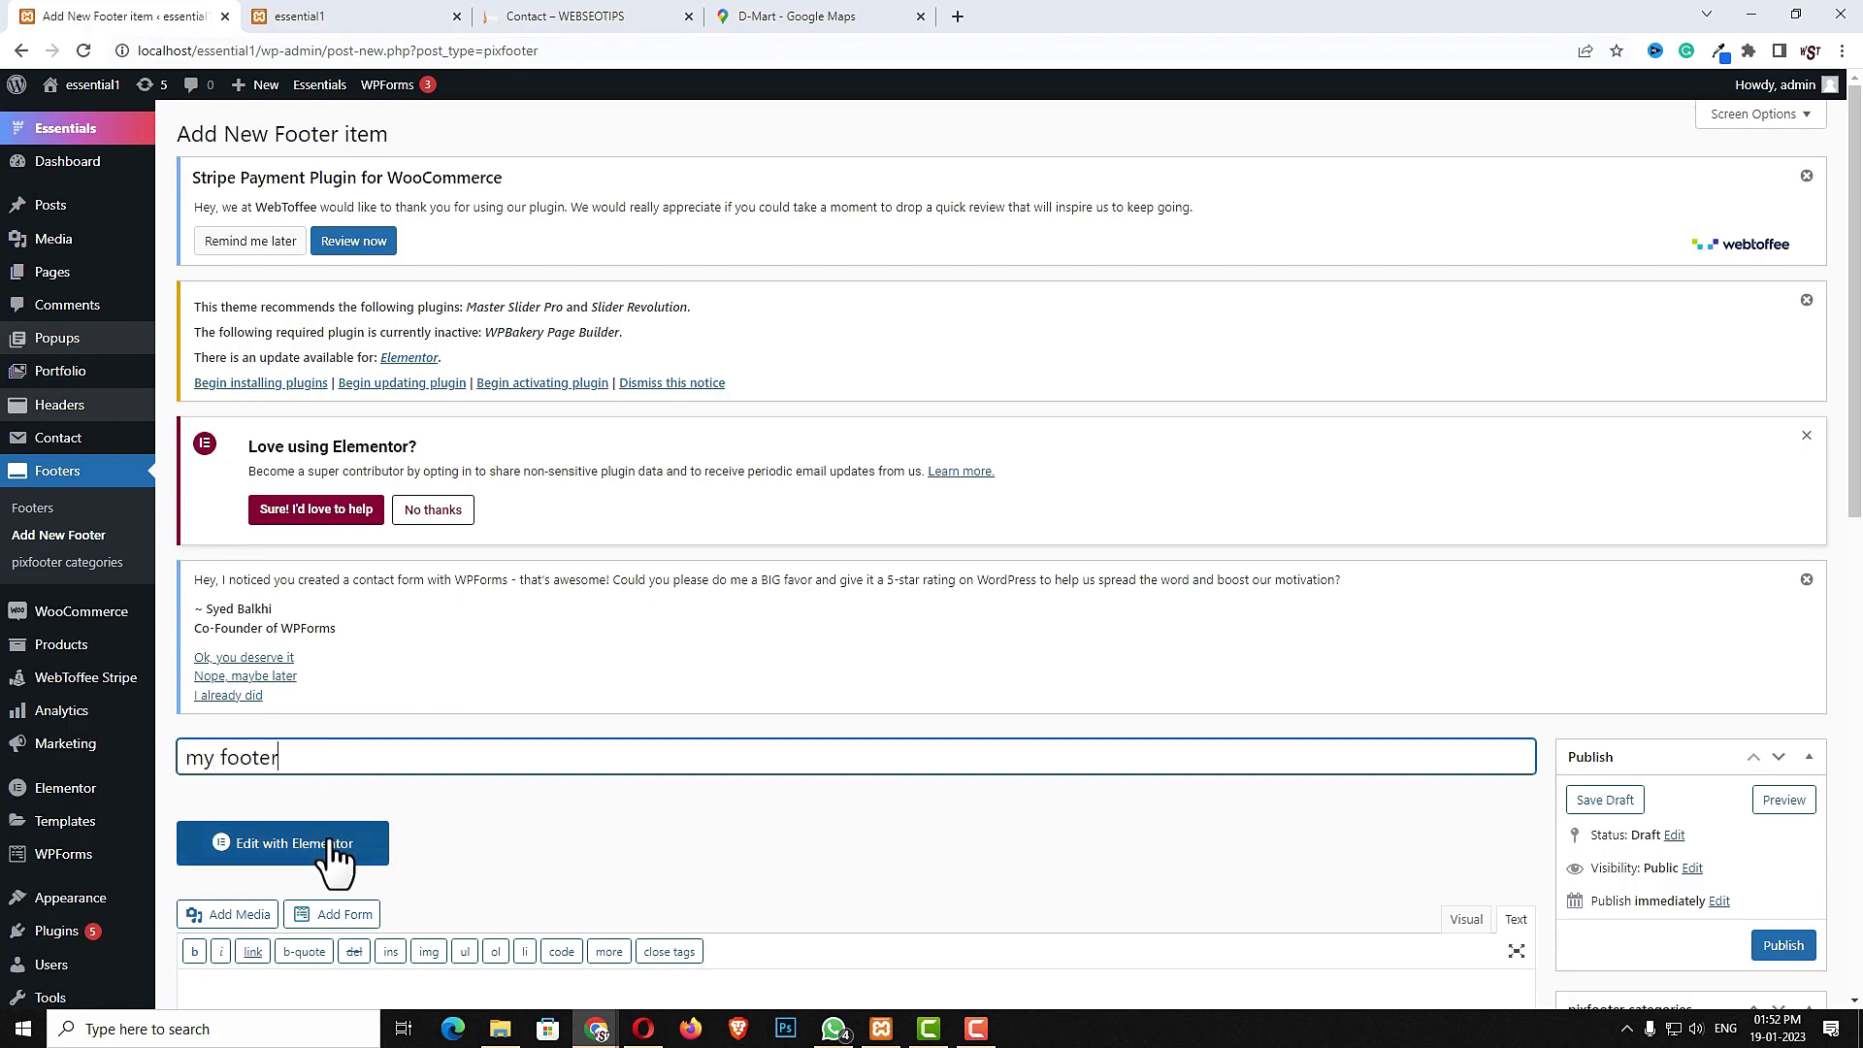
click(1784, 946)
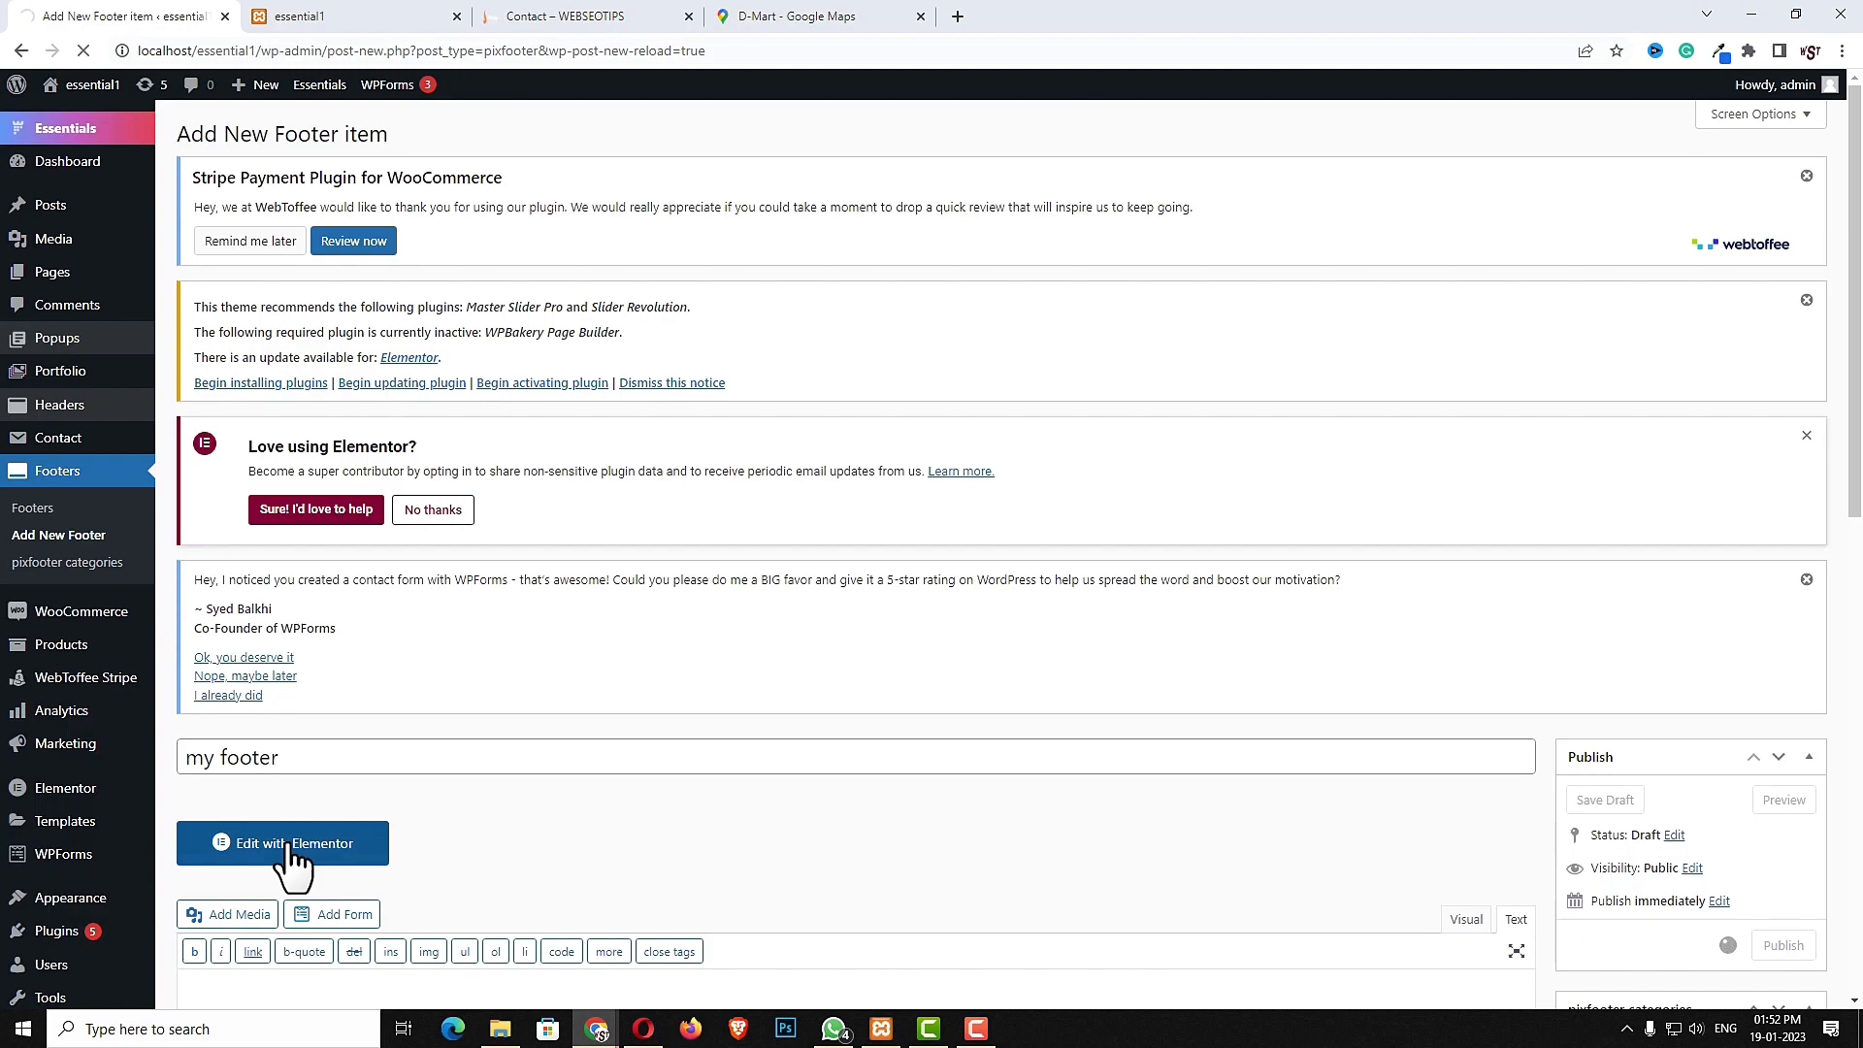
click(281, 897)
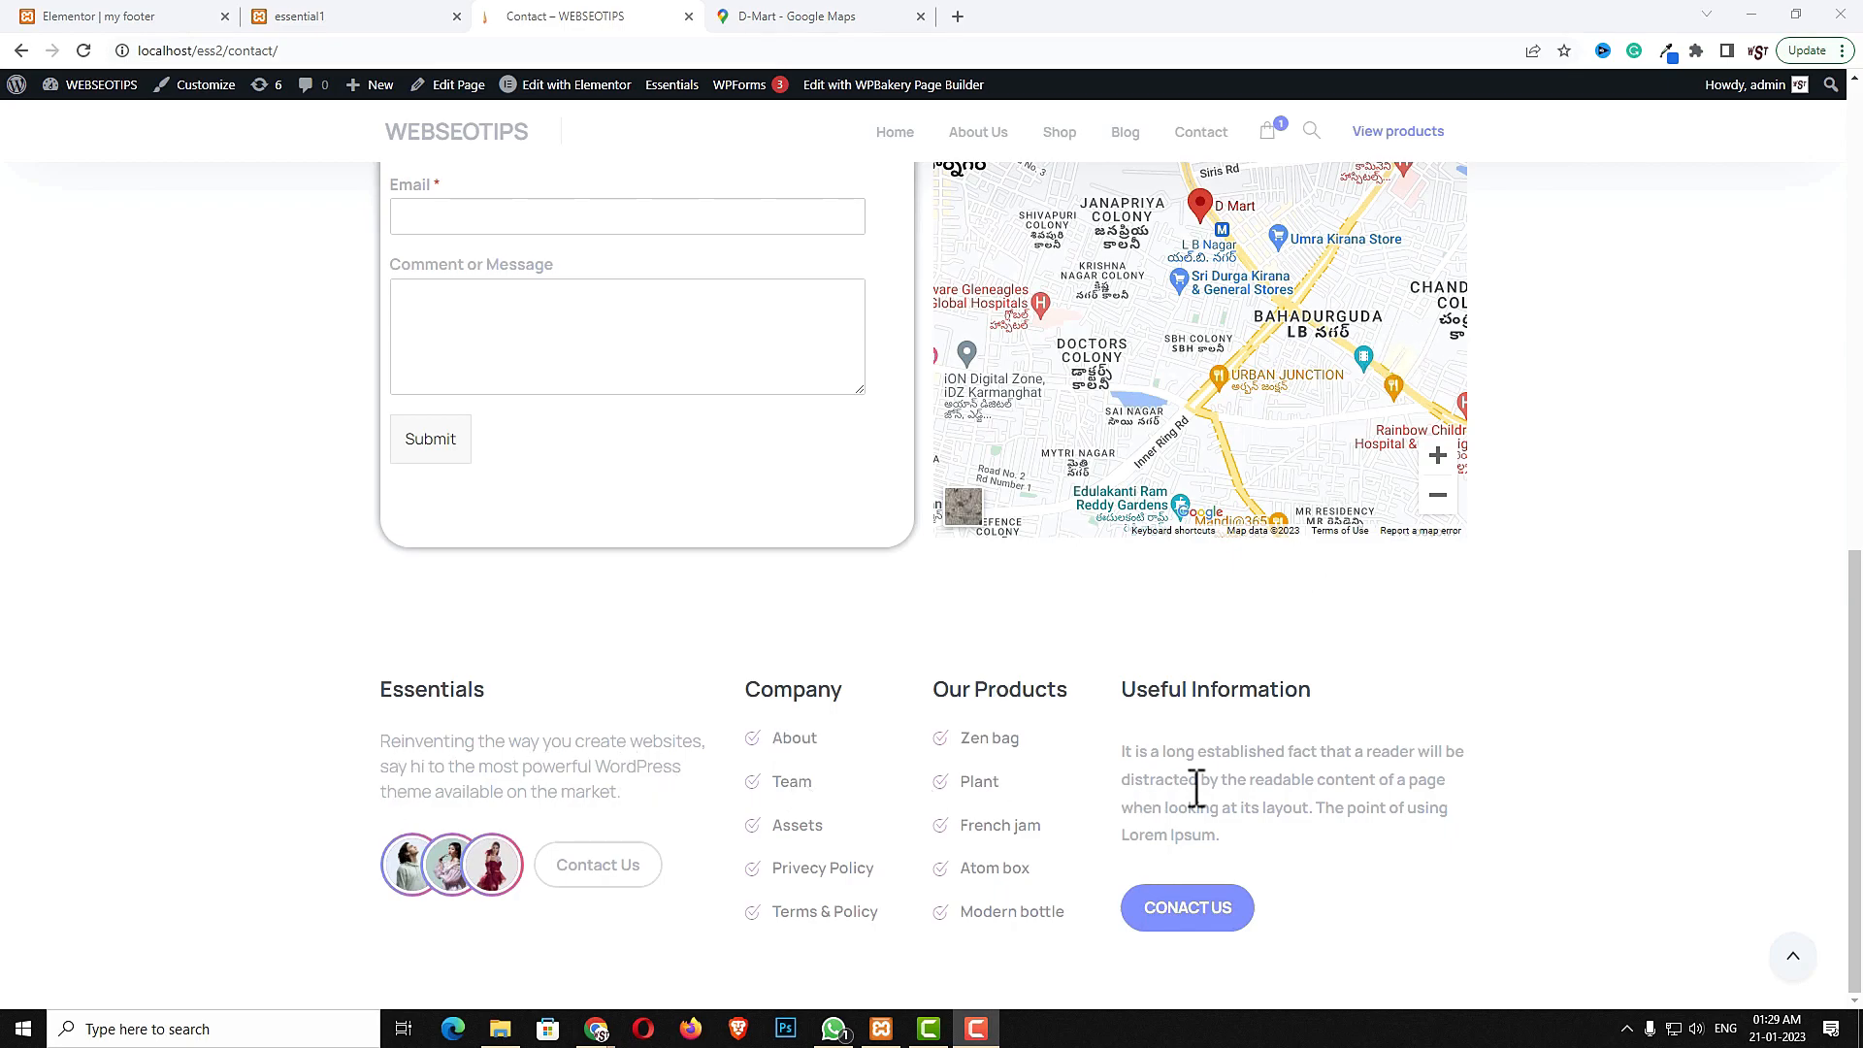
- Add a four-column section to the footer page
click(112, 17)
click(938, 229)
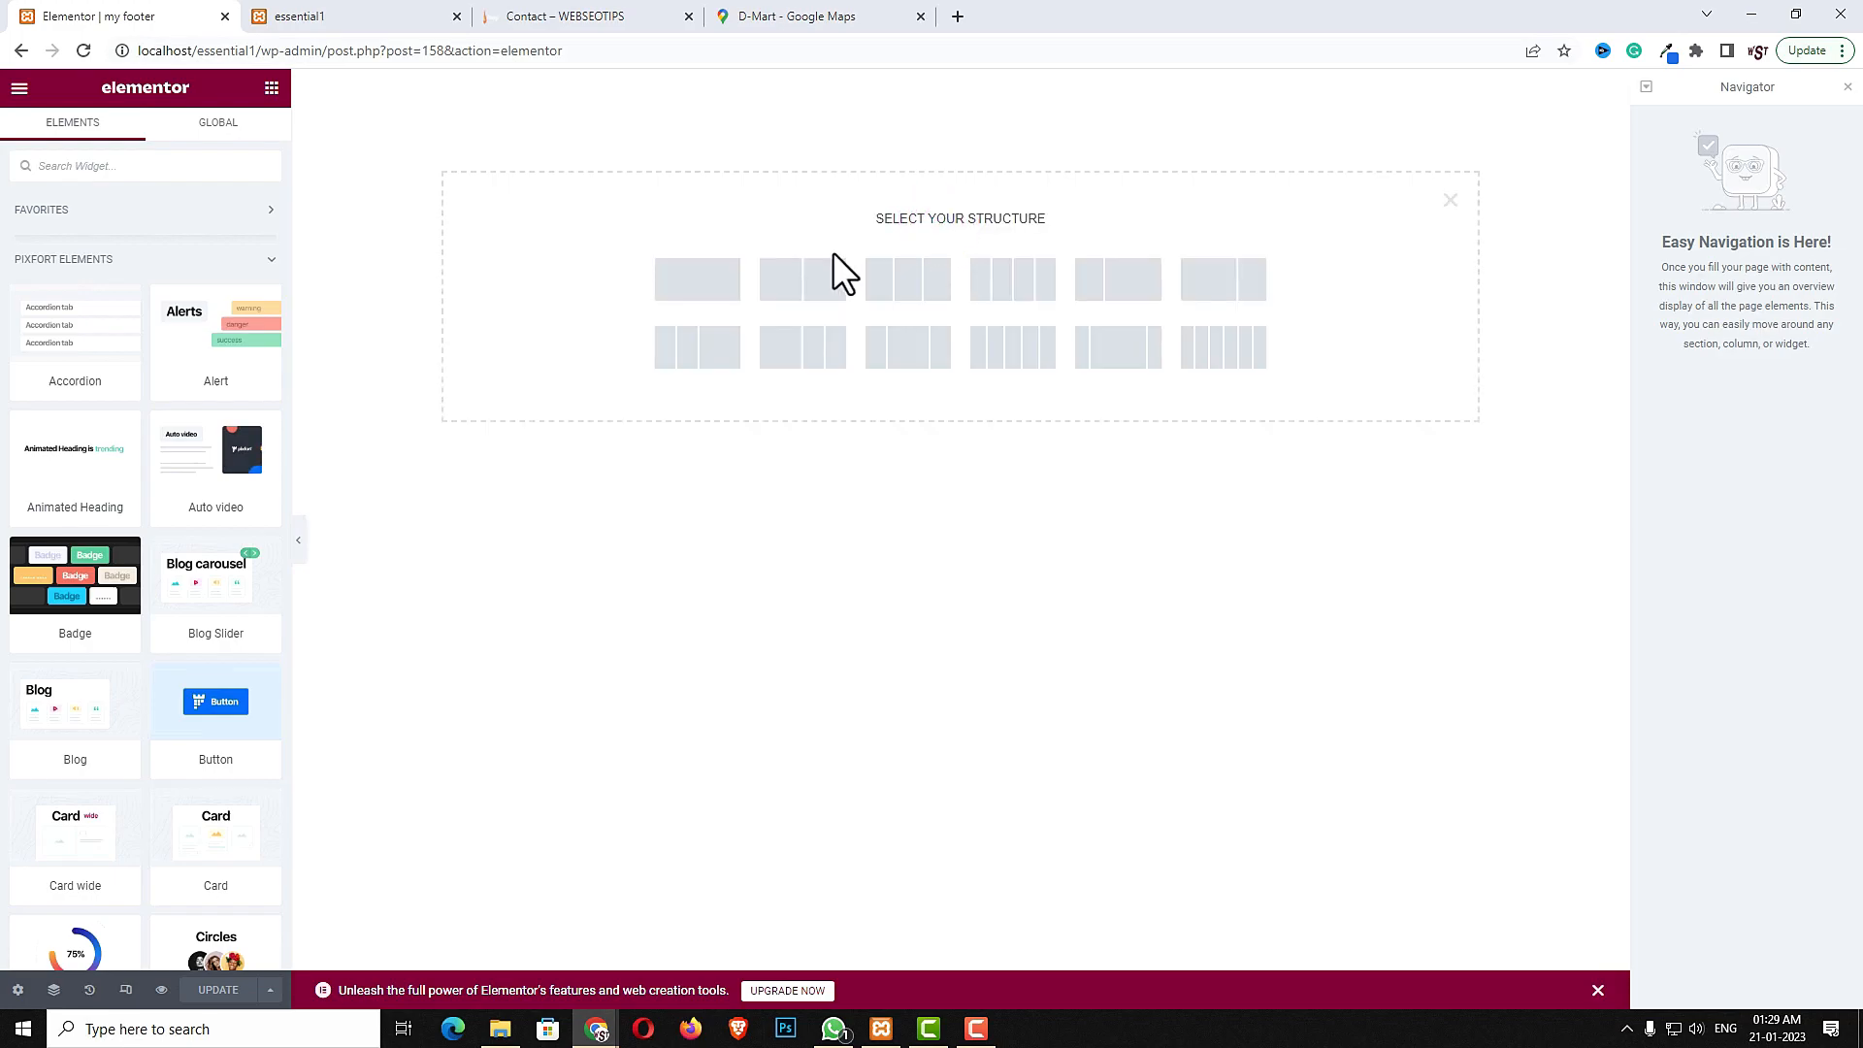
click(1021, 309)
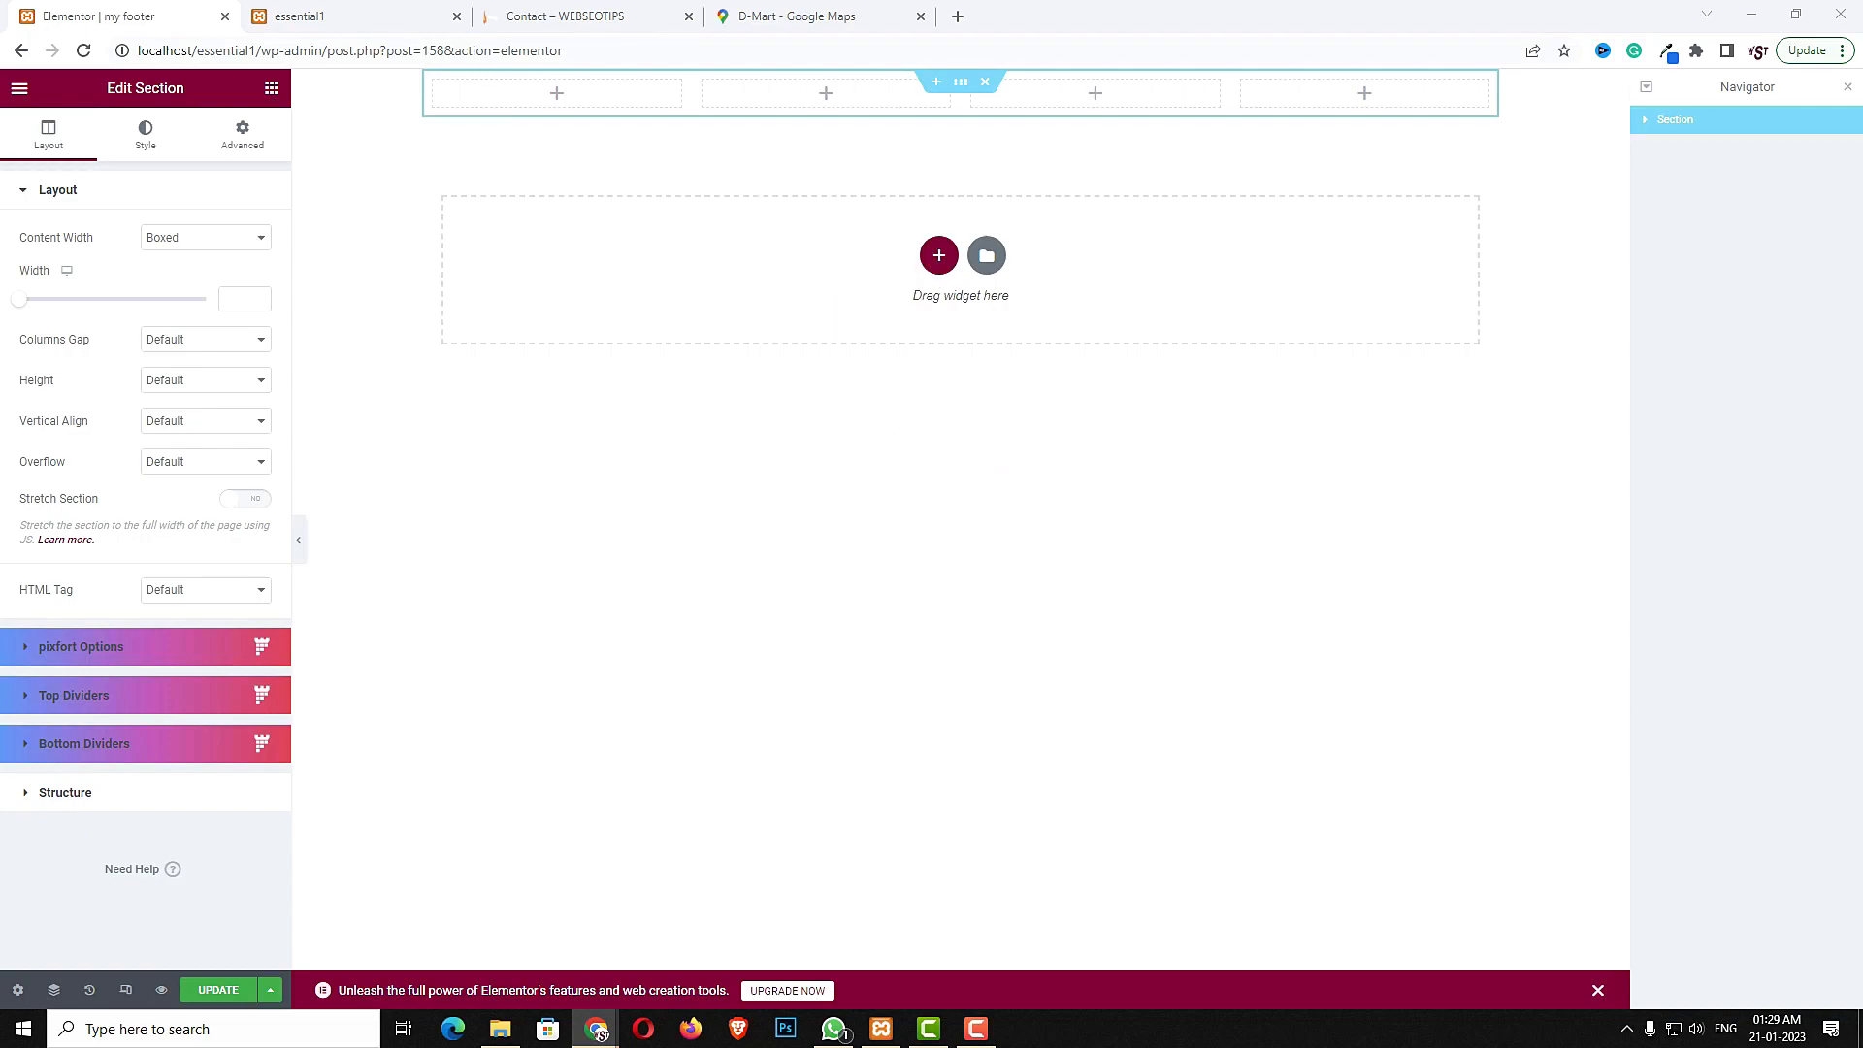
- Give the section 60 px top and bottom padding and turn on Stretch Section
click(240, 136)
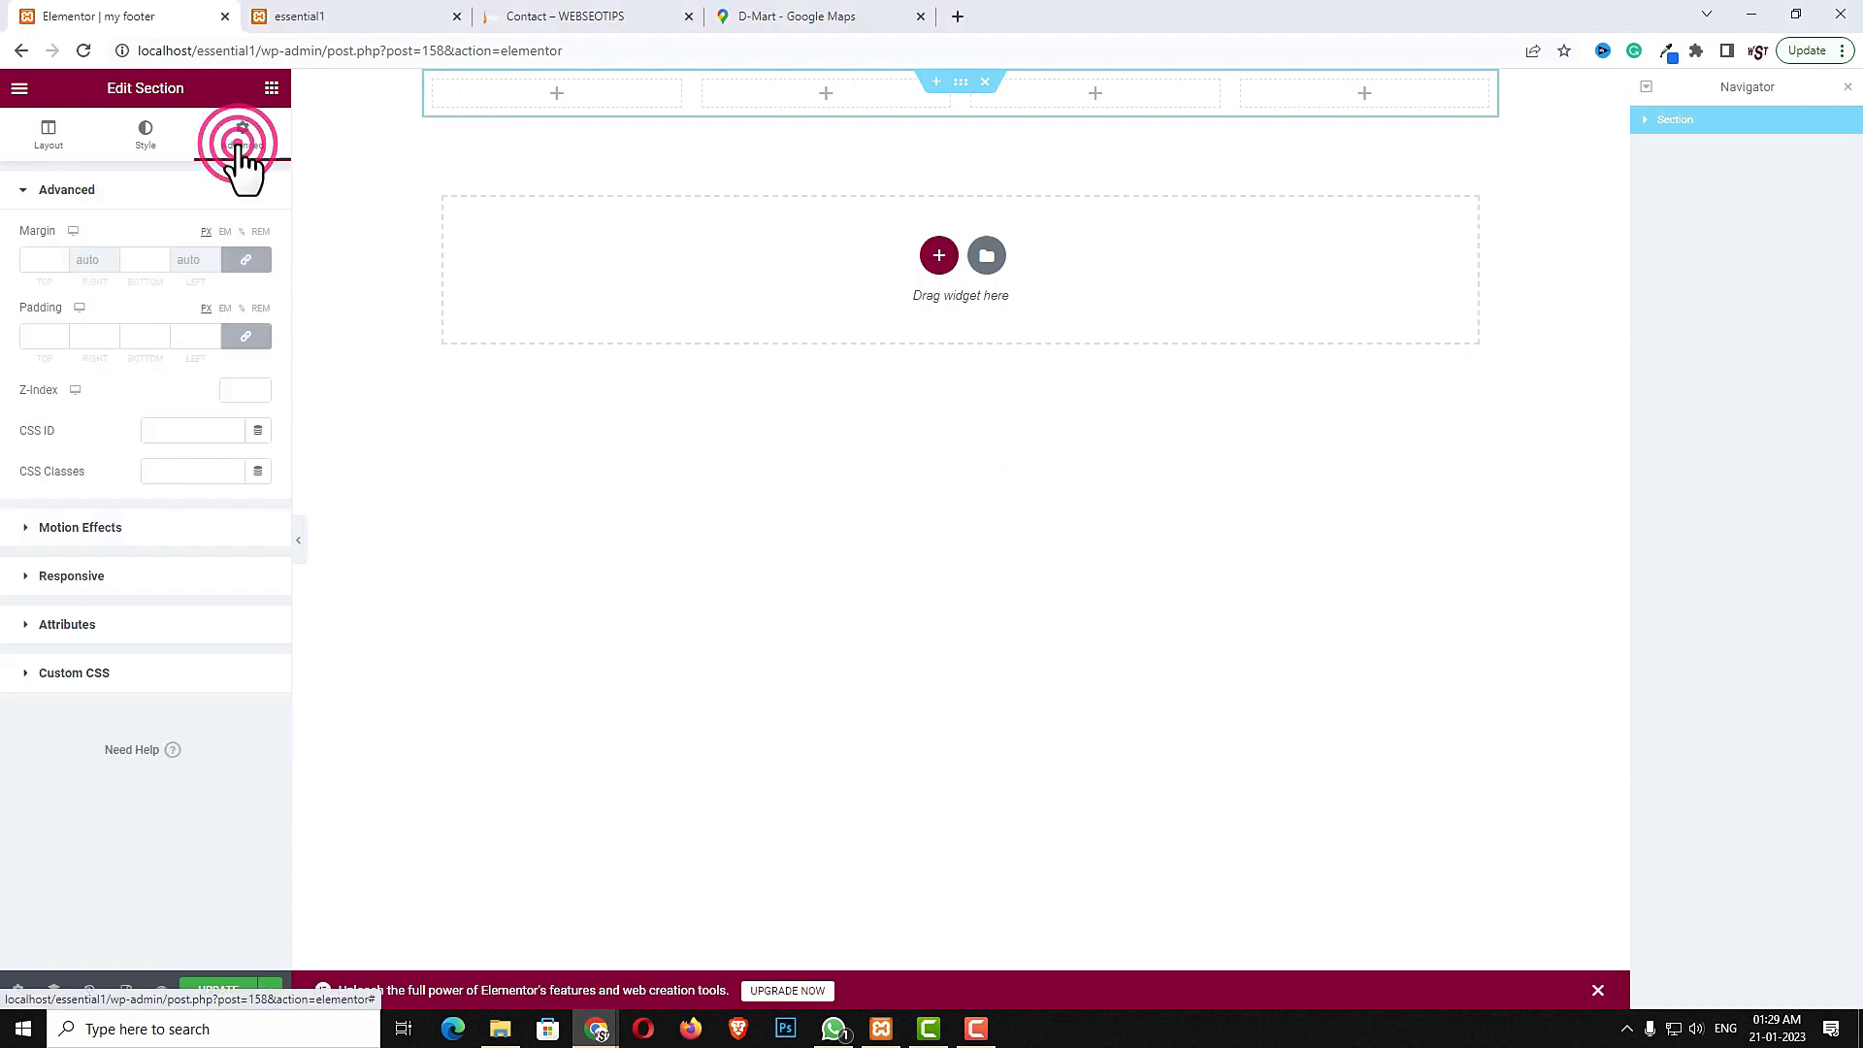
click(250, 337)
click(43, 337)
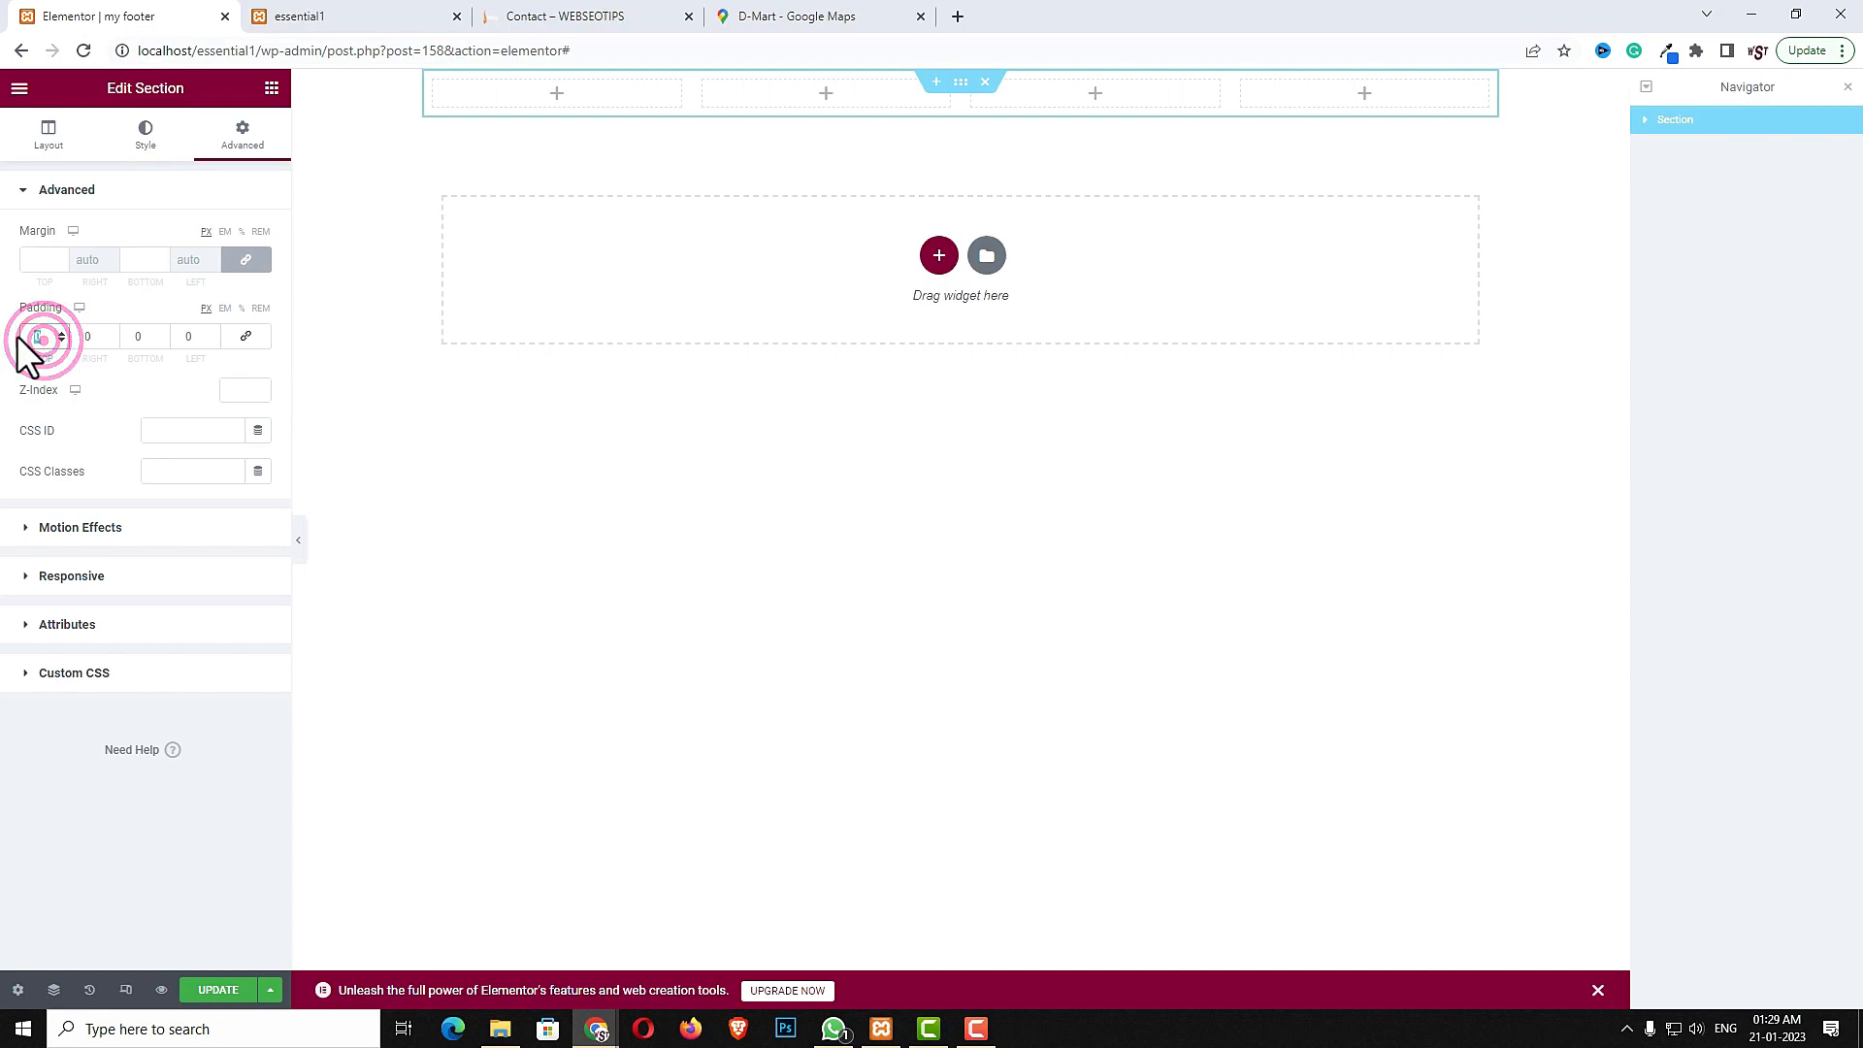
text(60)
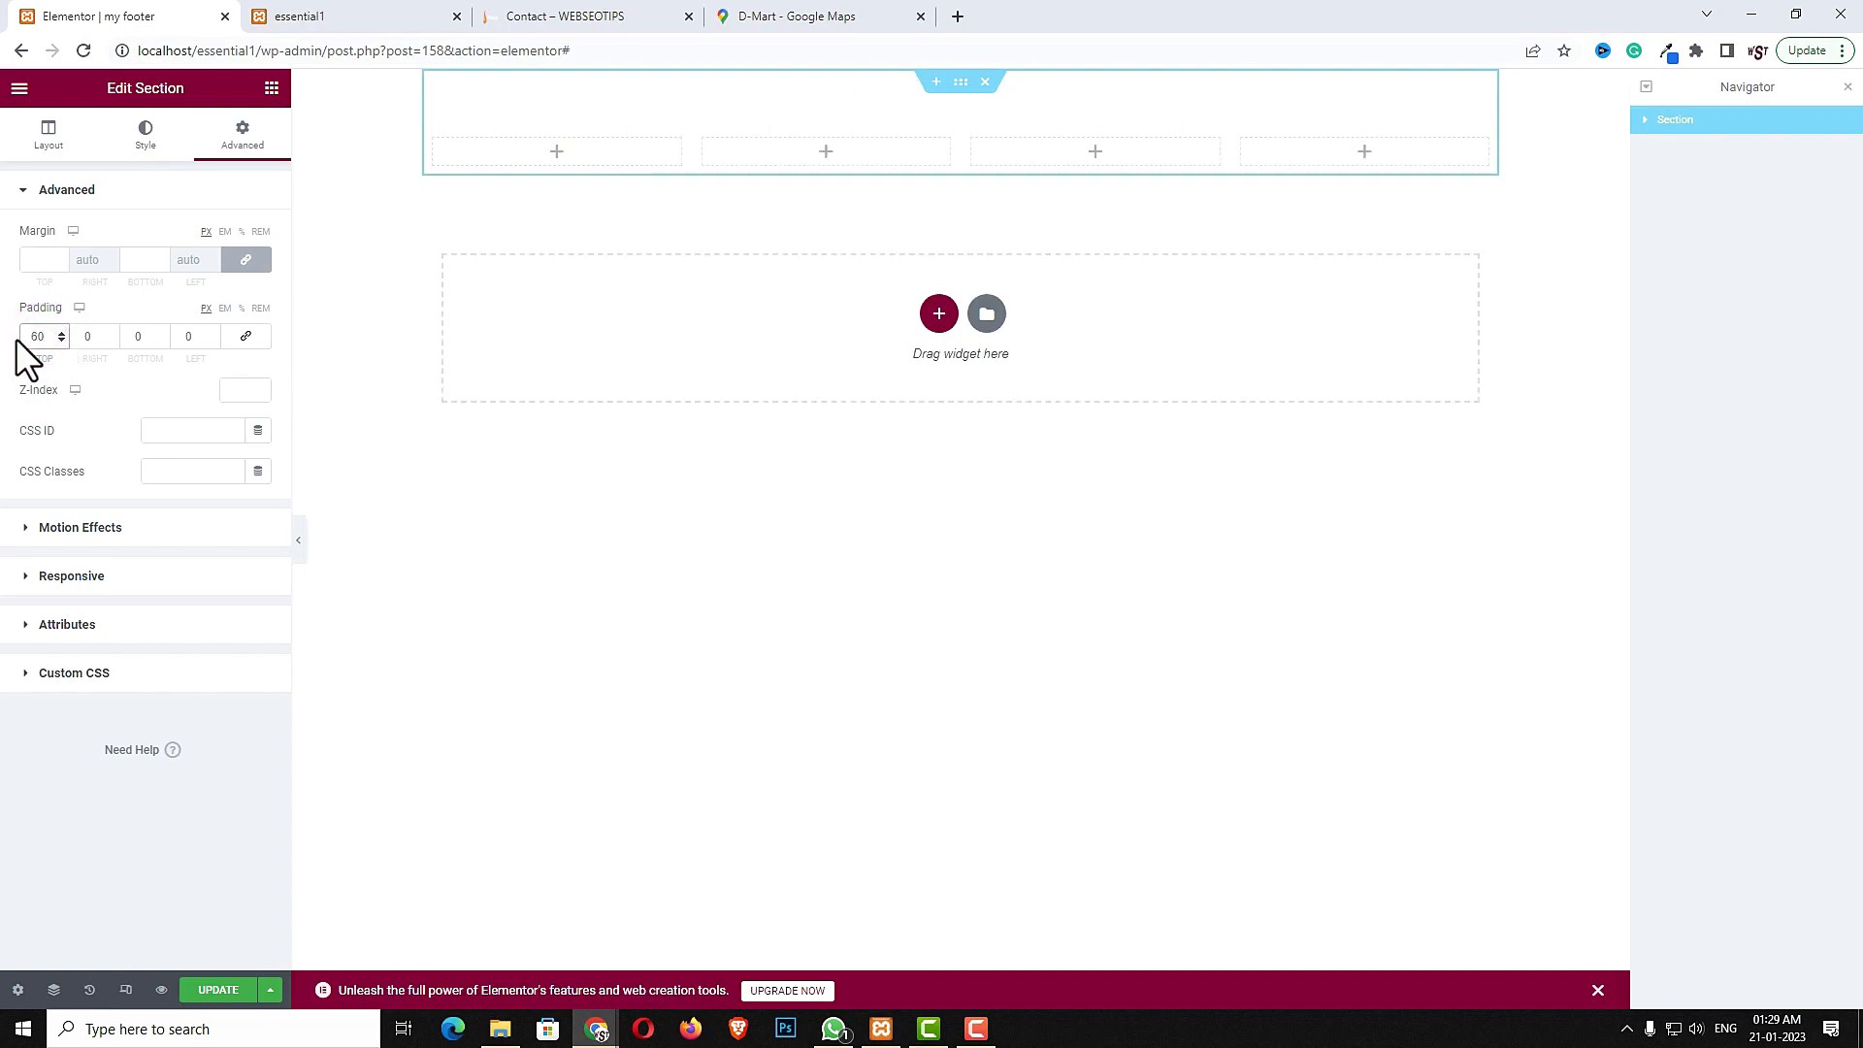
click(146, 337)
text(60)
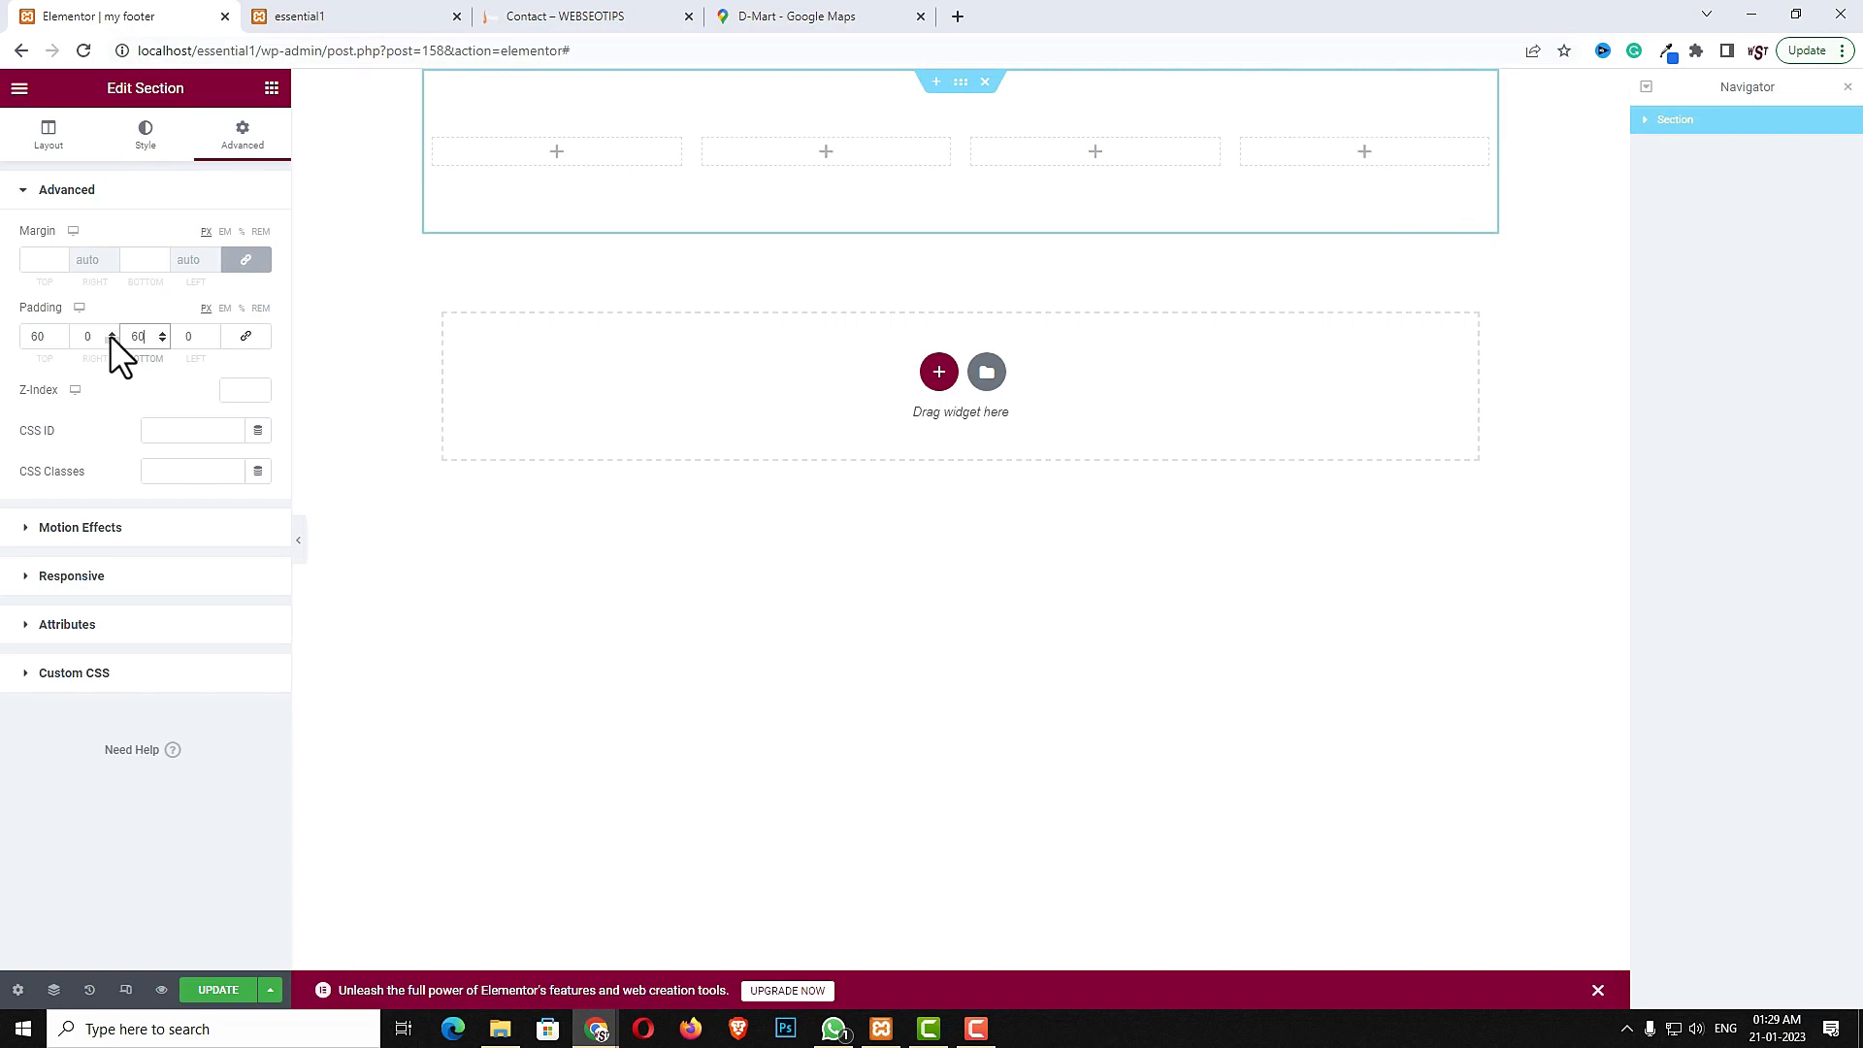
click(54, 134)
click(243, 500)
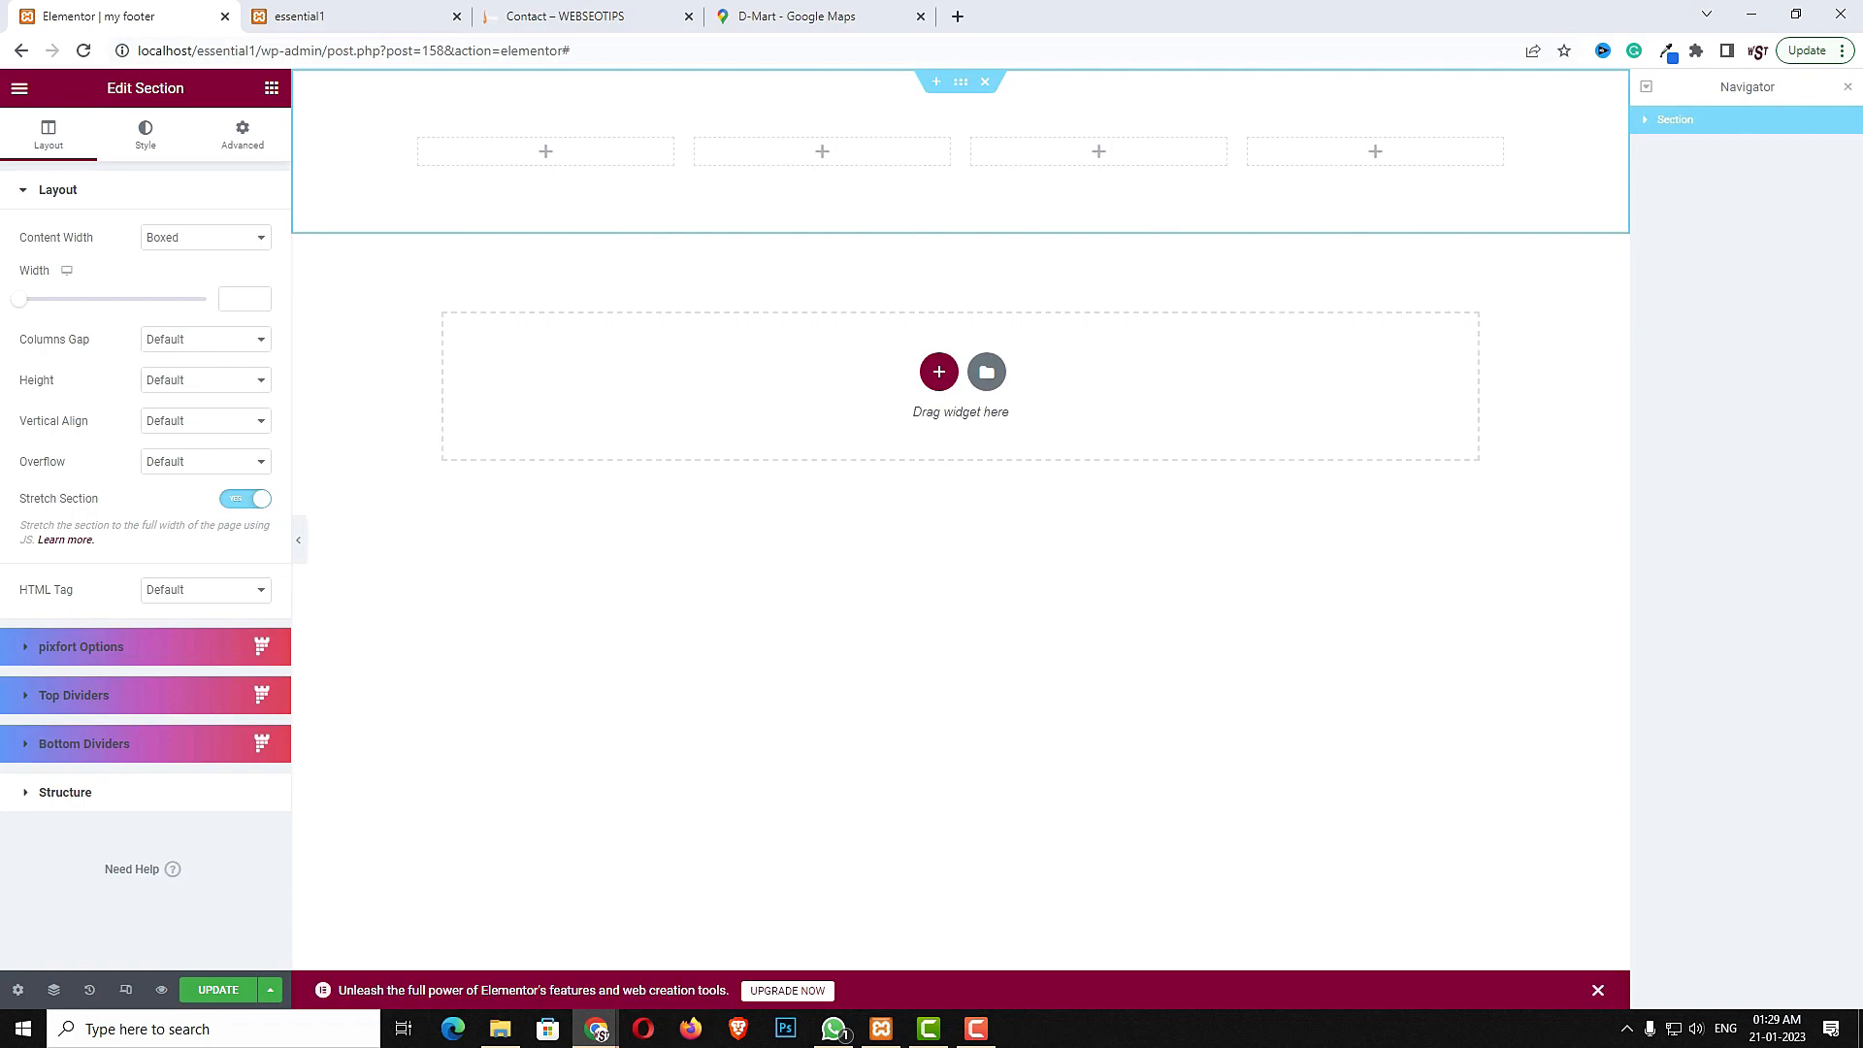
- Set the first column's width to 33% and check the other columns' widths
click(419, 141)
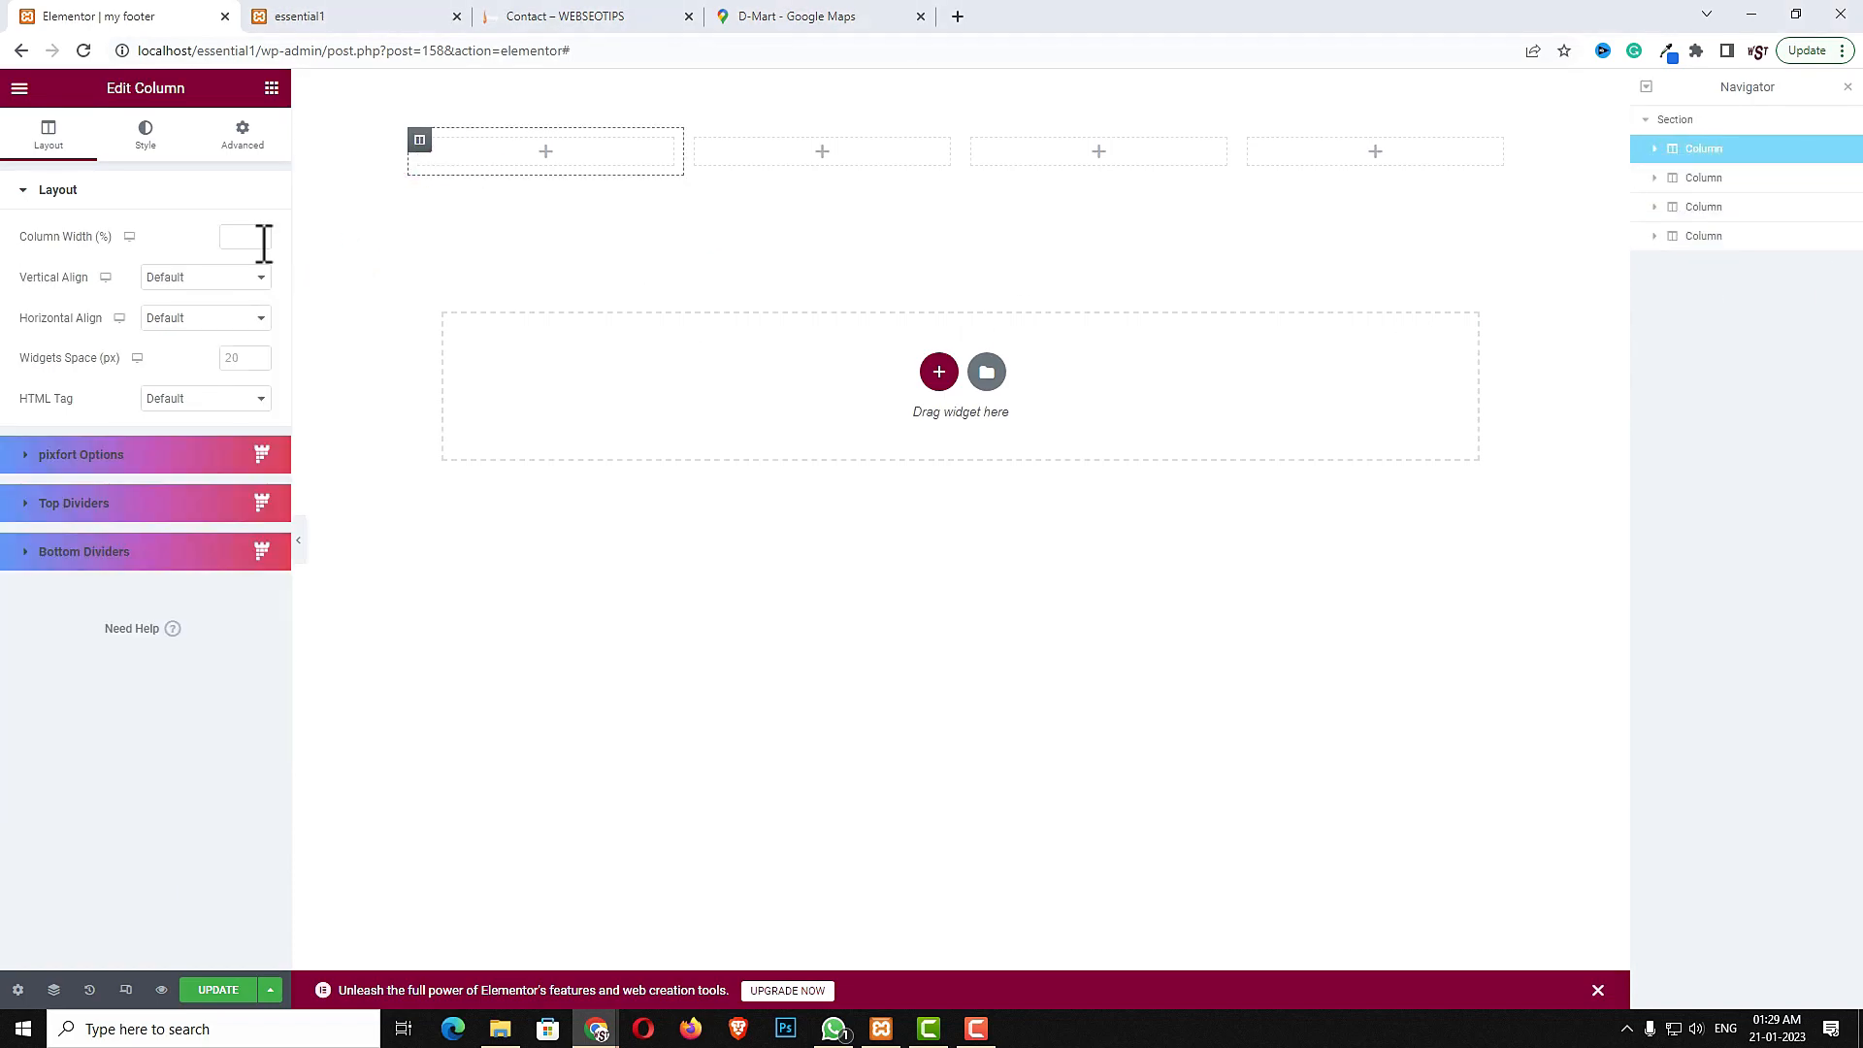
click(233, 236)
text(33)
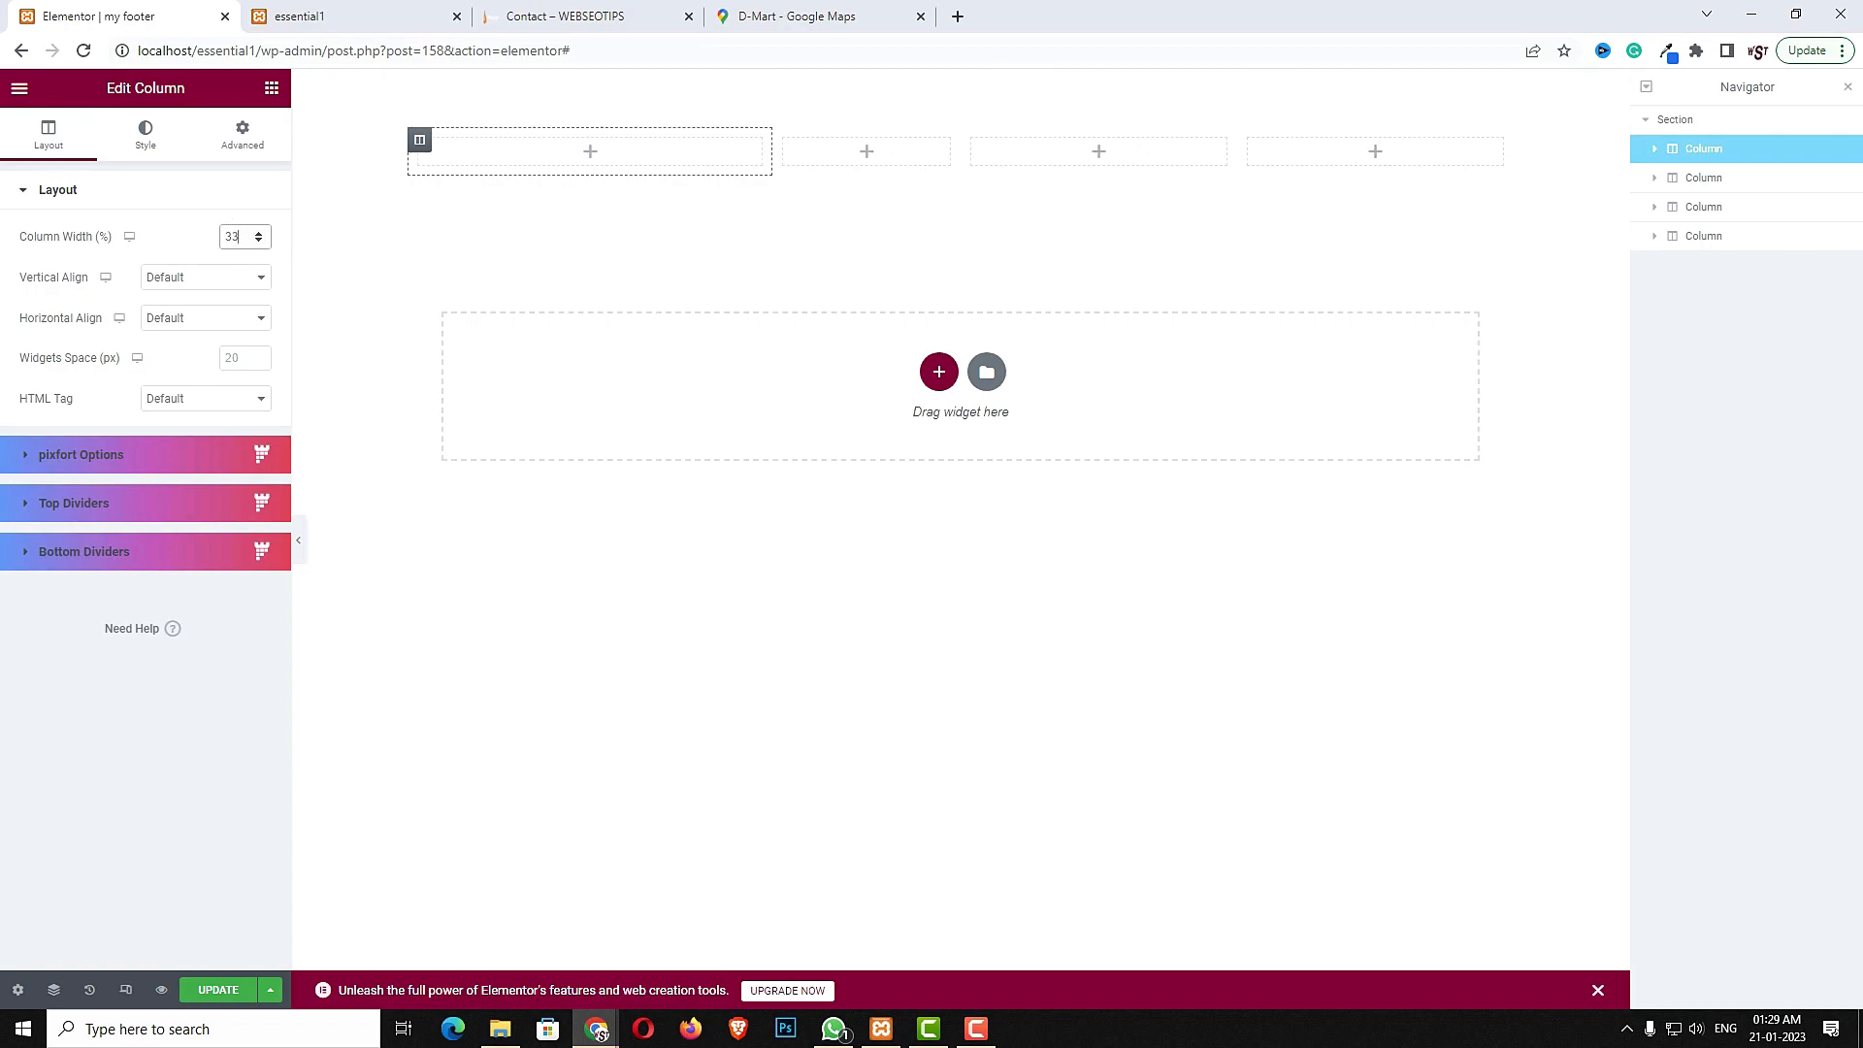
click(785, 141)
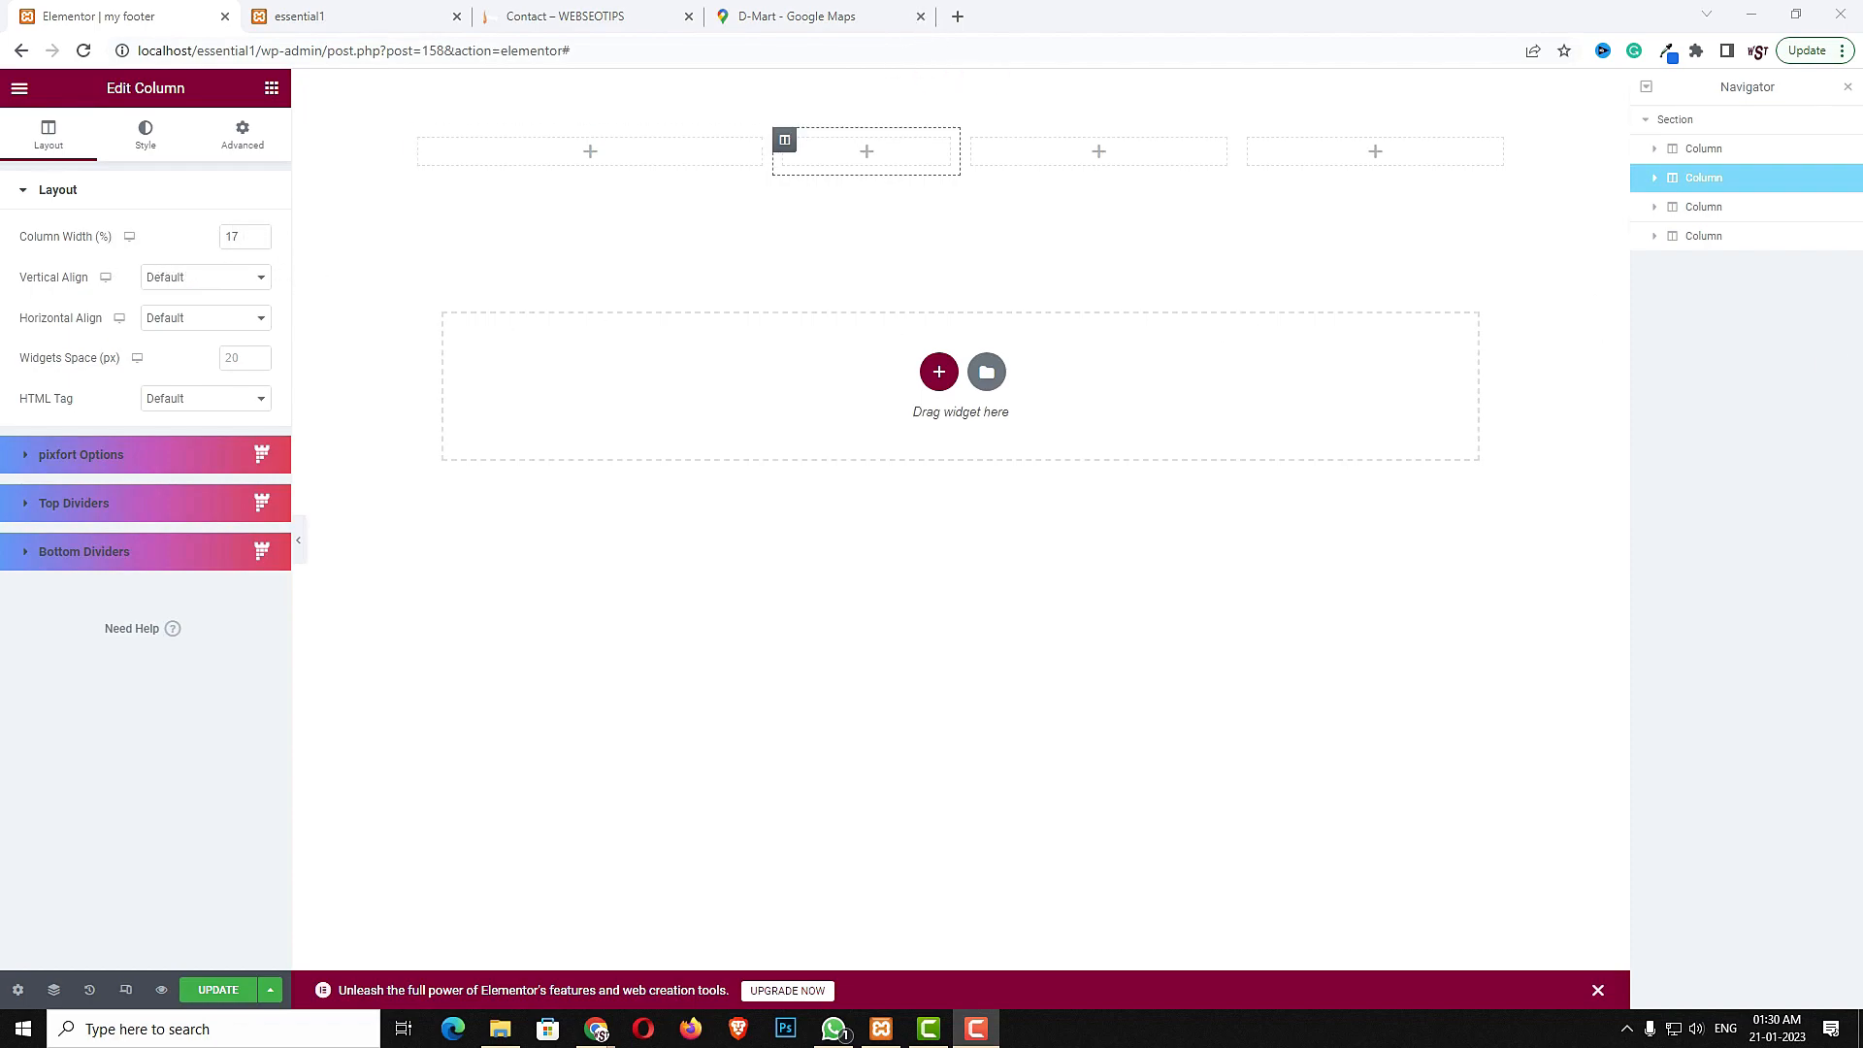
click(975, 140)
click(237, 236)
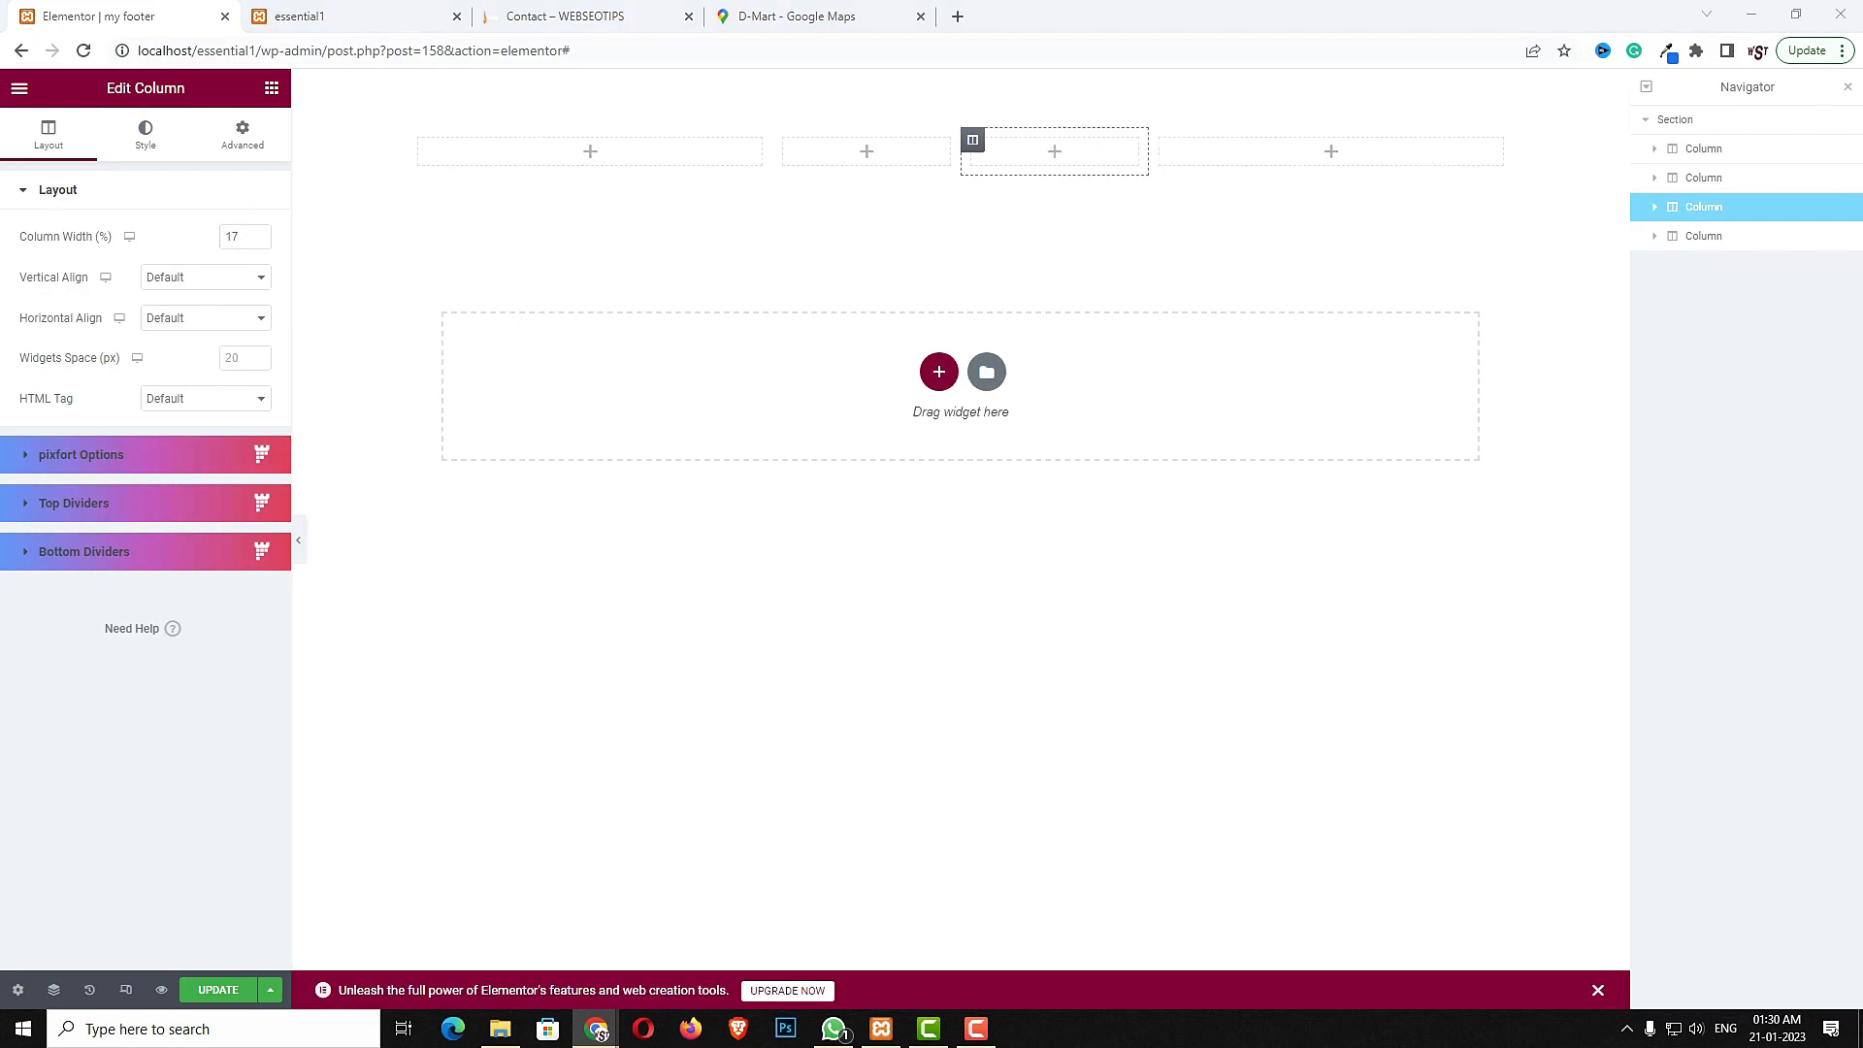
- Add a Sliding Text widget to the first column with the pasted text Essentials
click(590, 151)
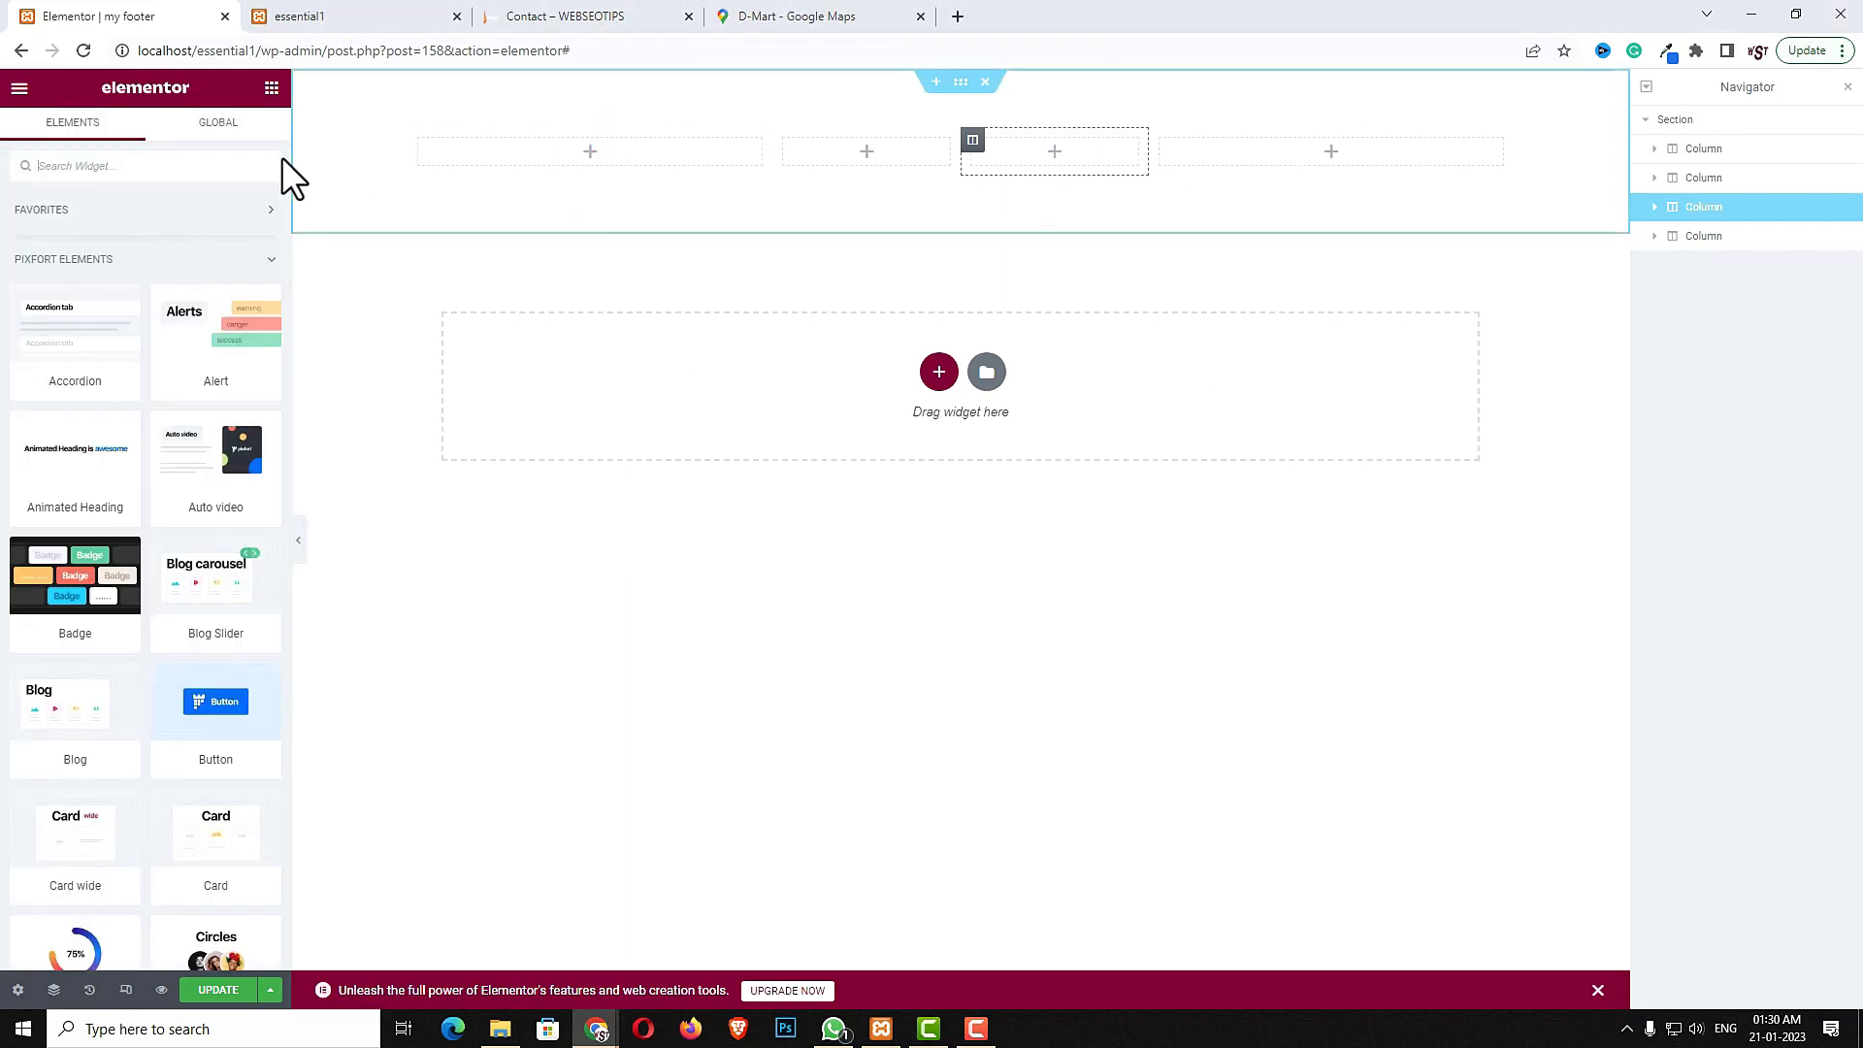
click(195, 161)
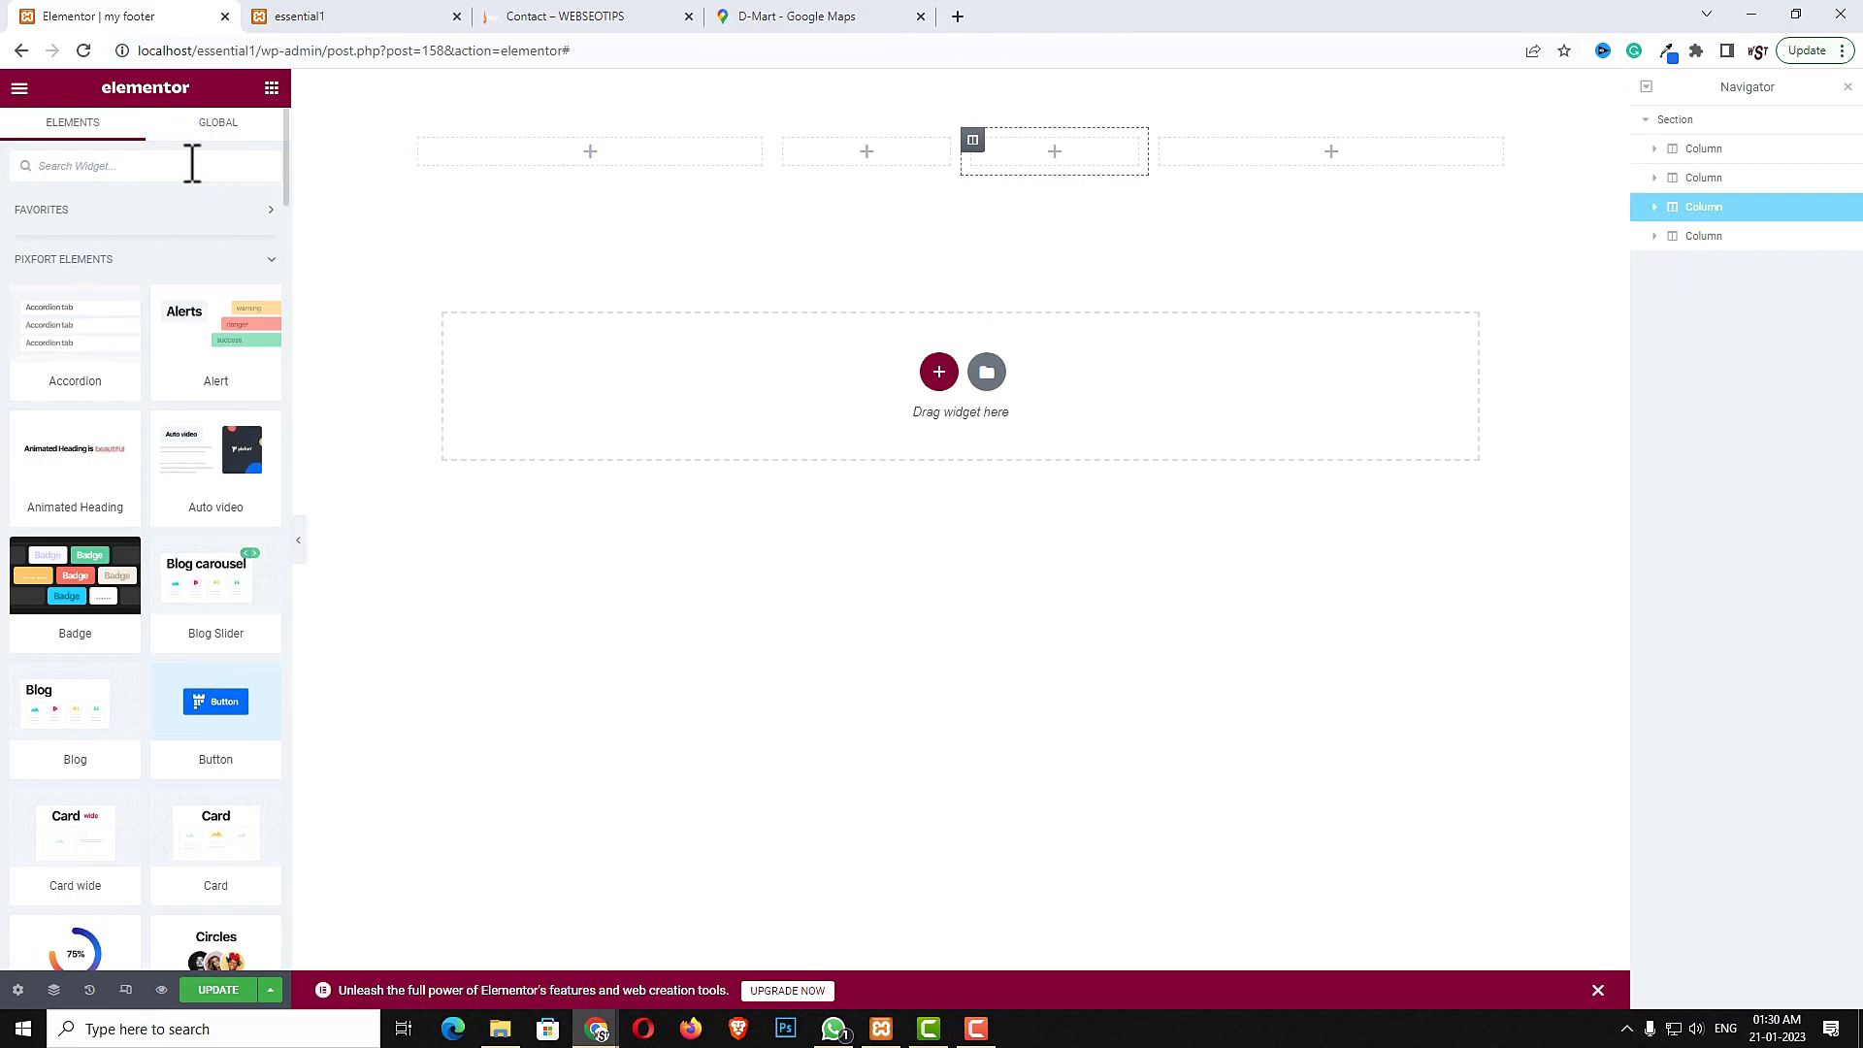
text(SLID)
click(61, 636)
drag(60, 636, 554, 163)
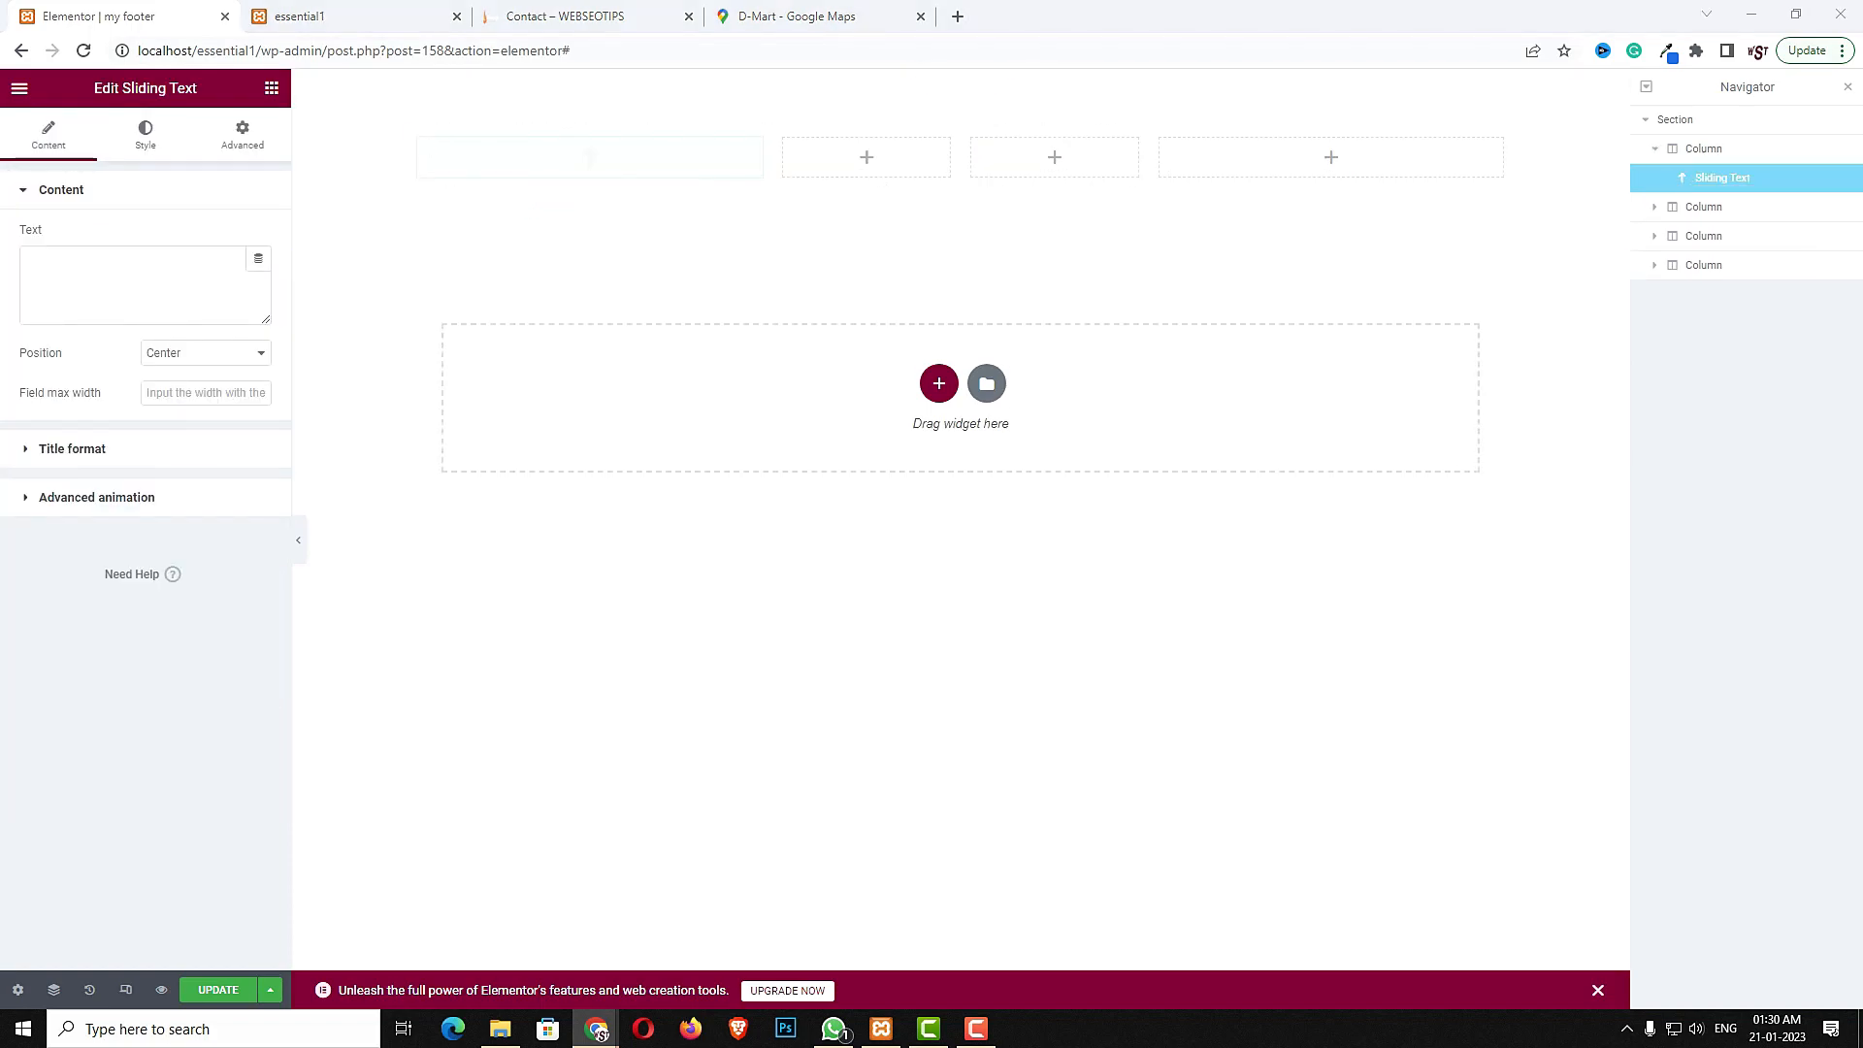
click(199, 302)
text(Essentials)
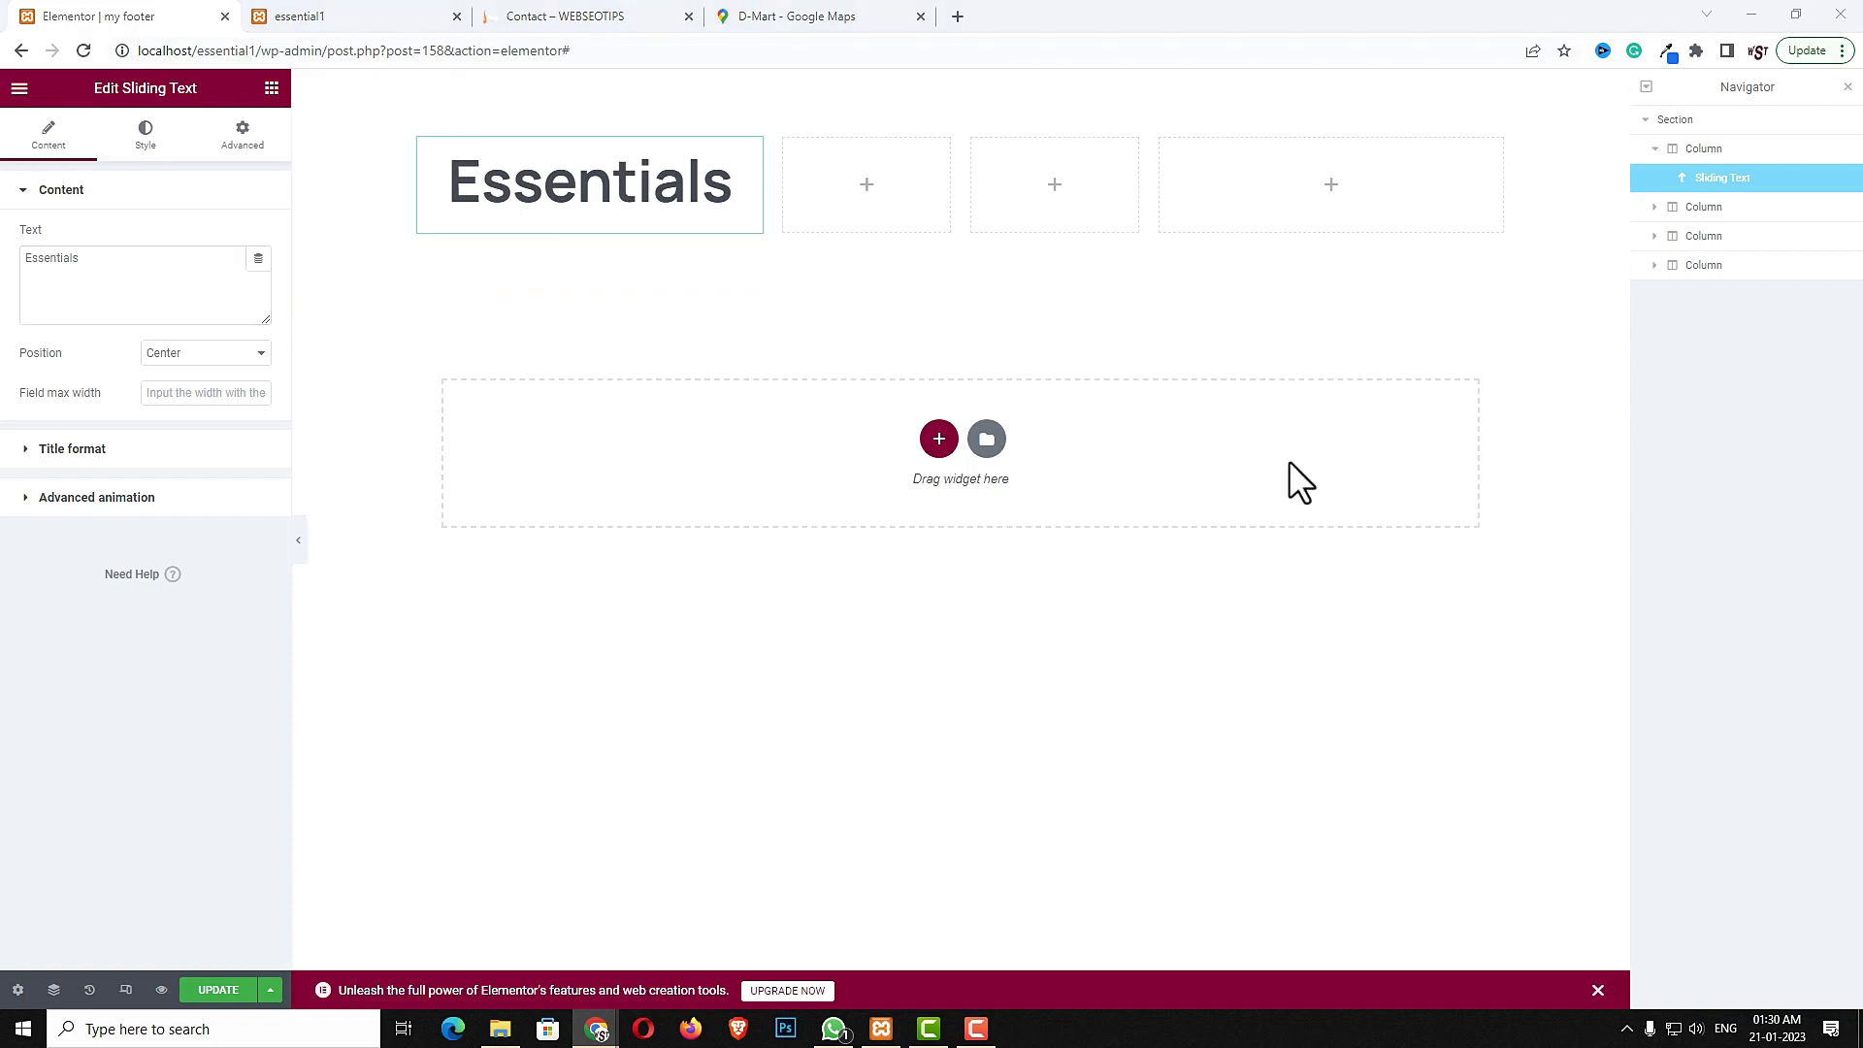
- Set the Sliding Text typography size to 22 px
click(109, 451)
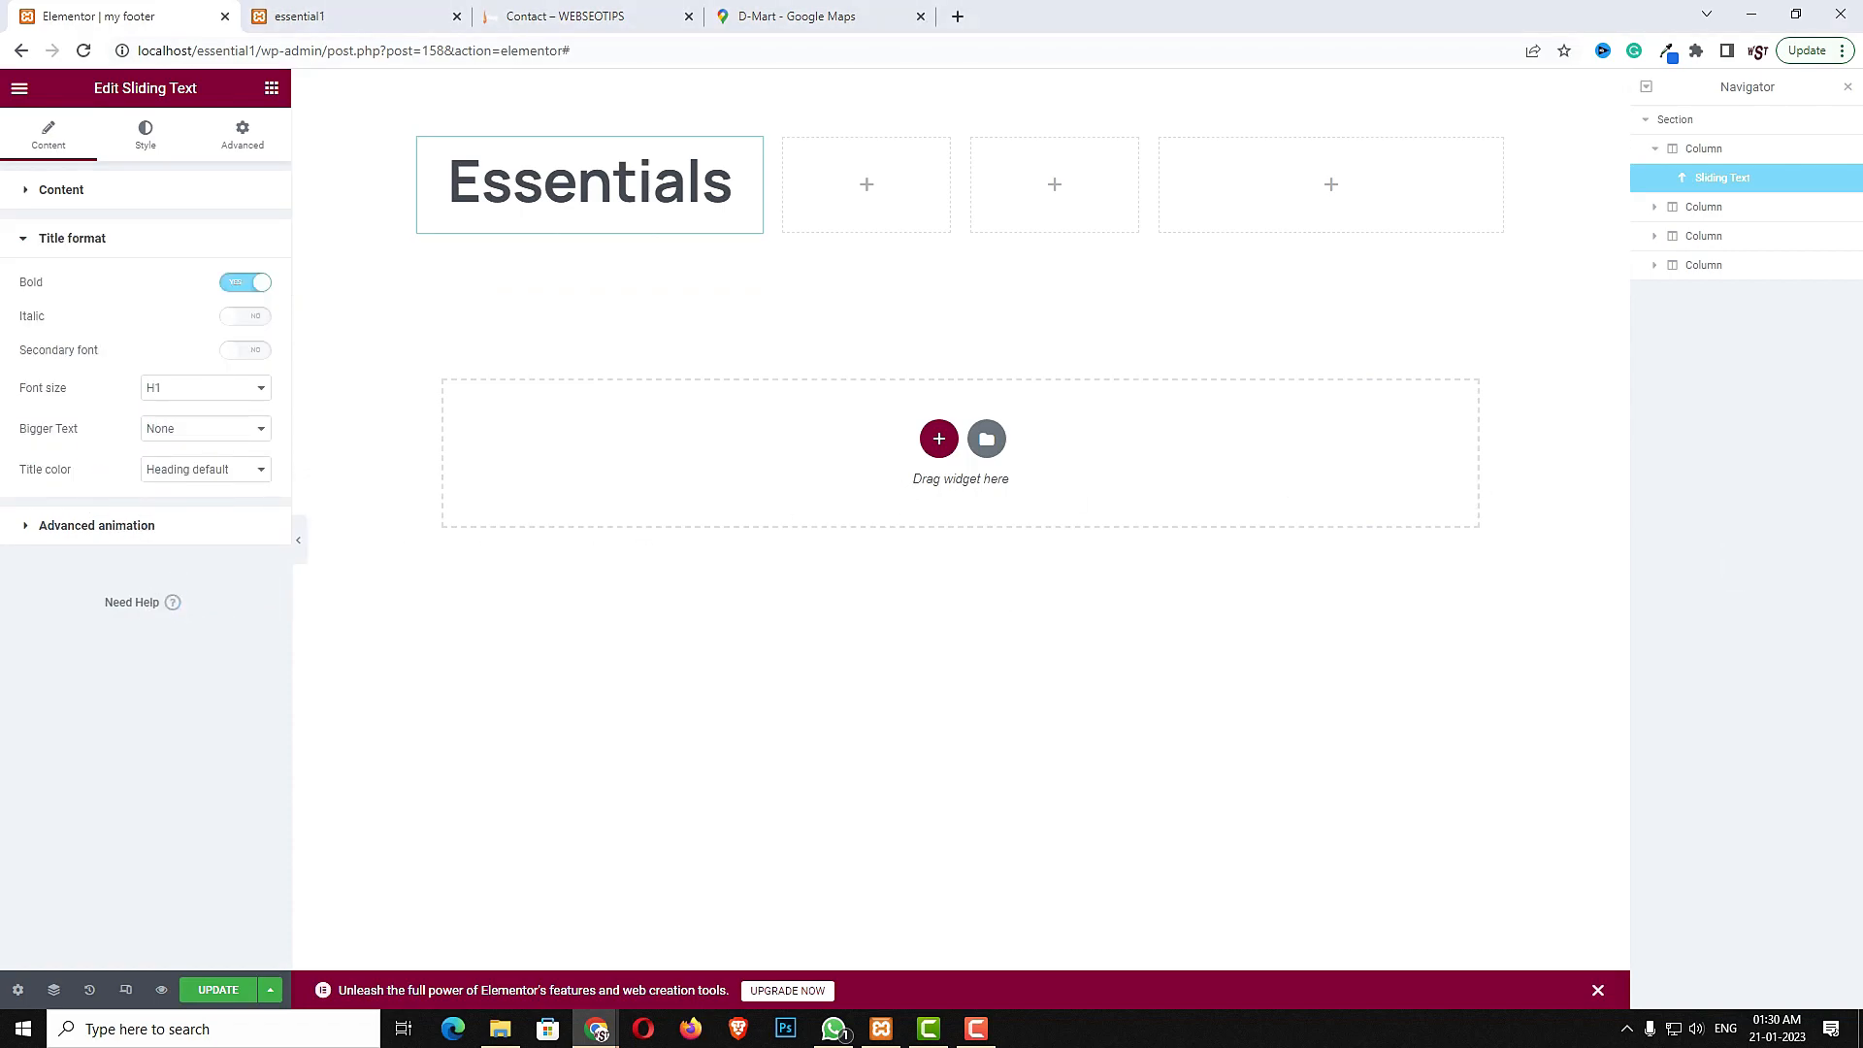
click(167, 536)
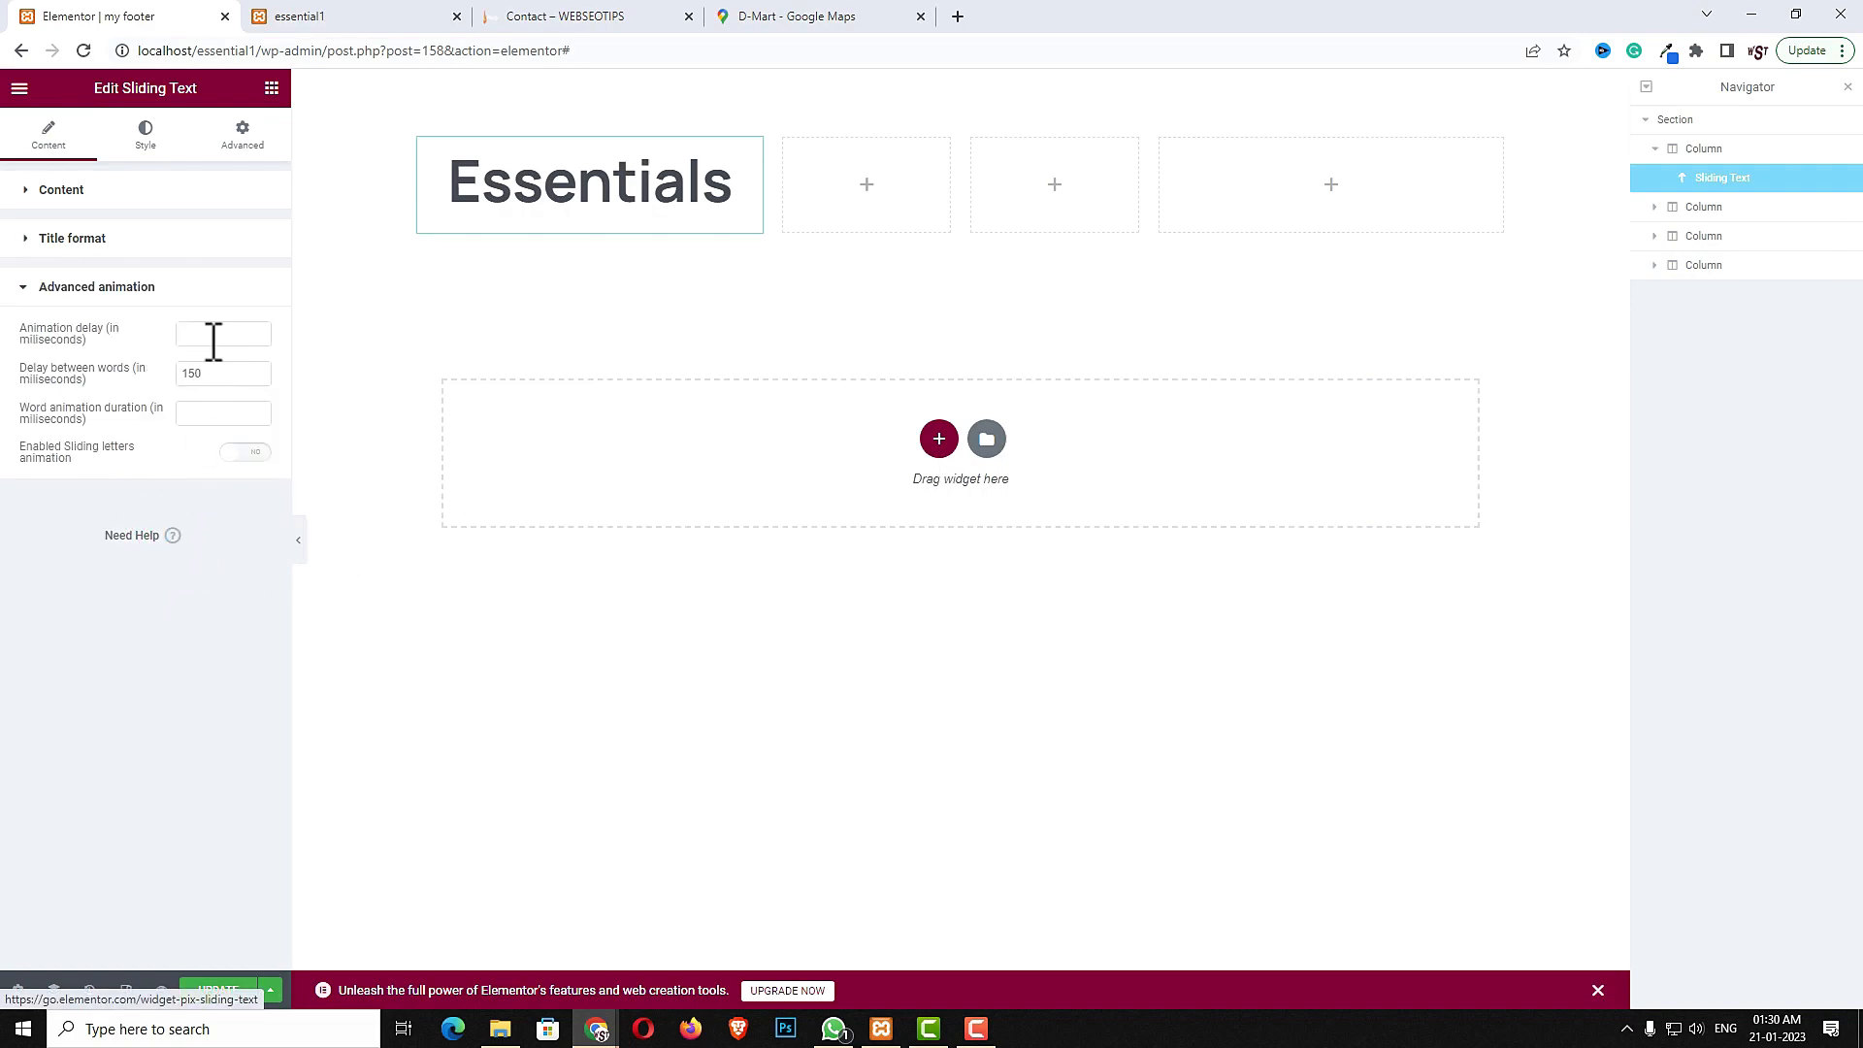
click(147, 135)
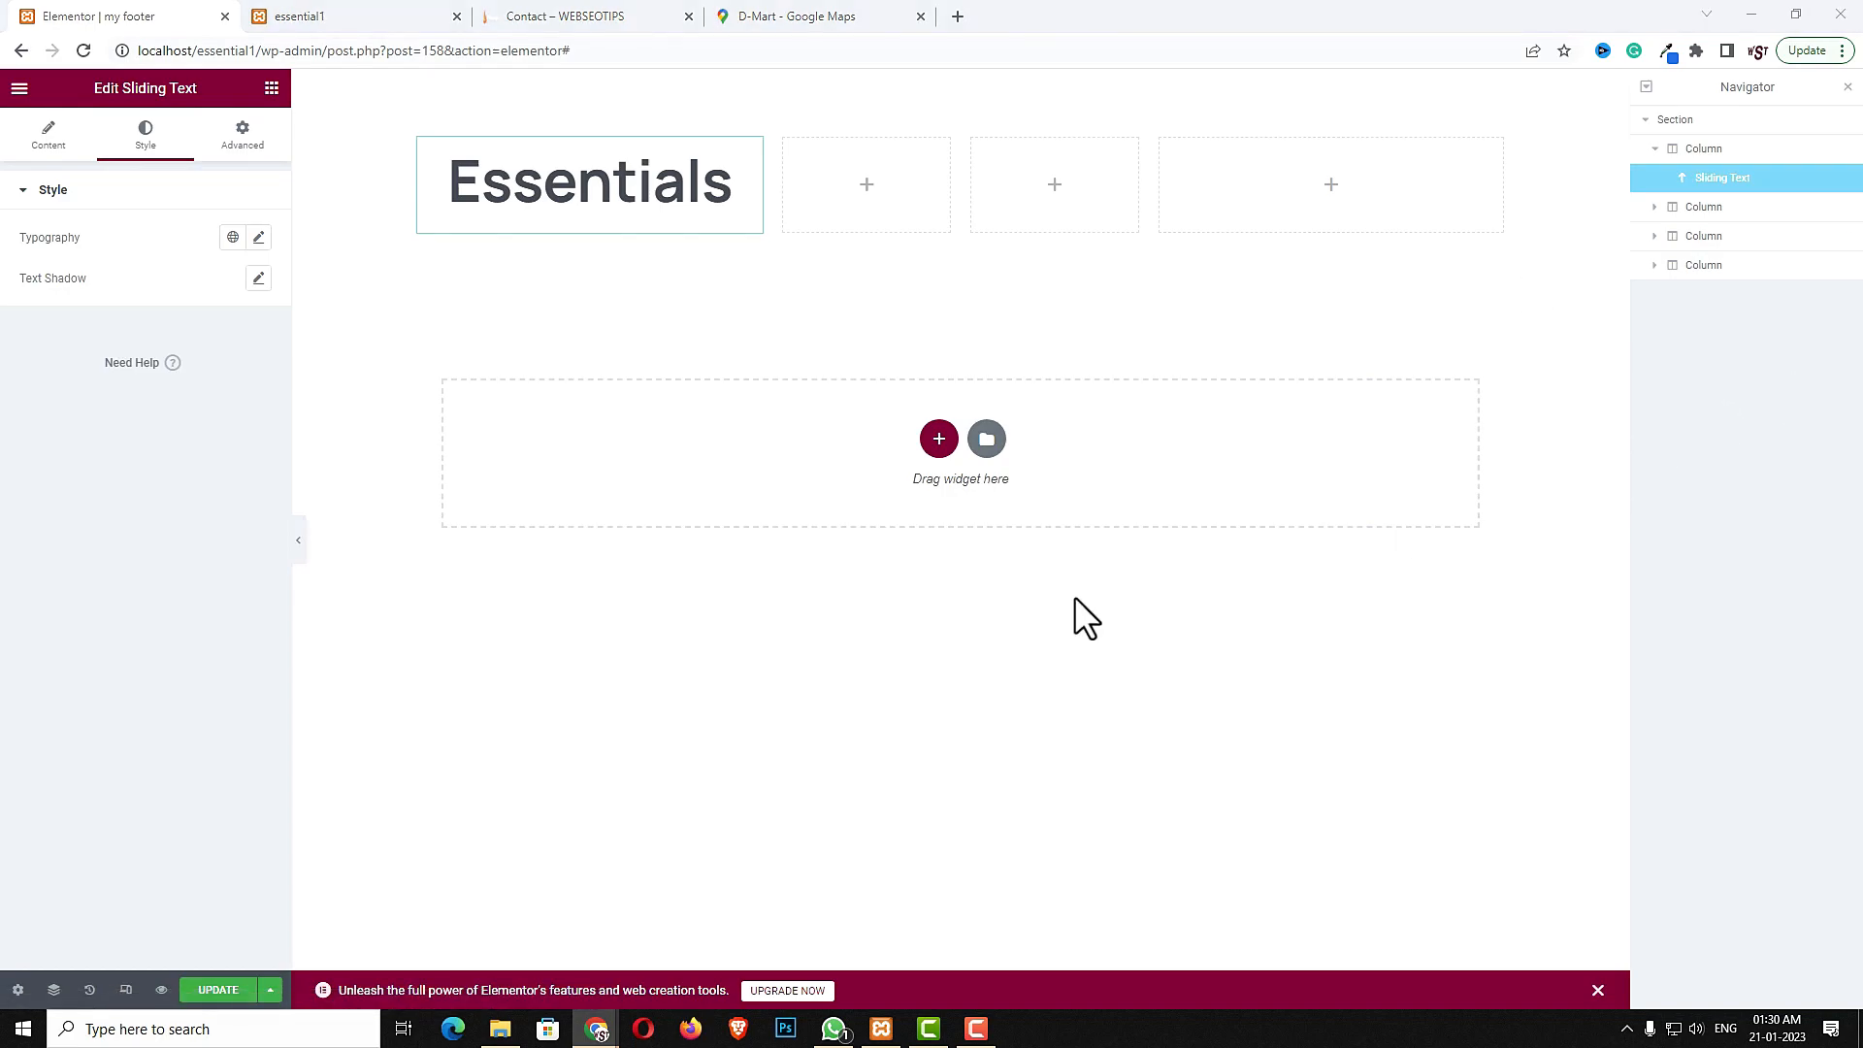
click(258, 238)
click(222, 393)
text(22)
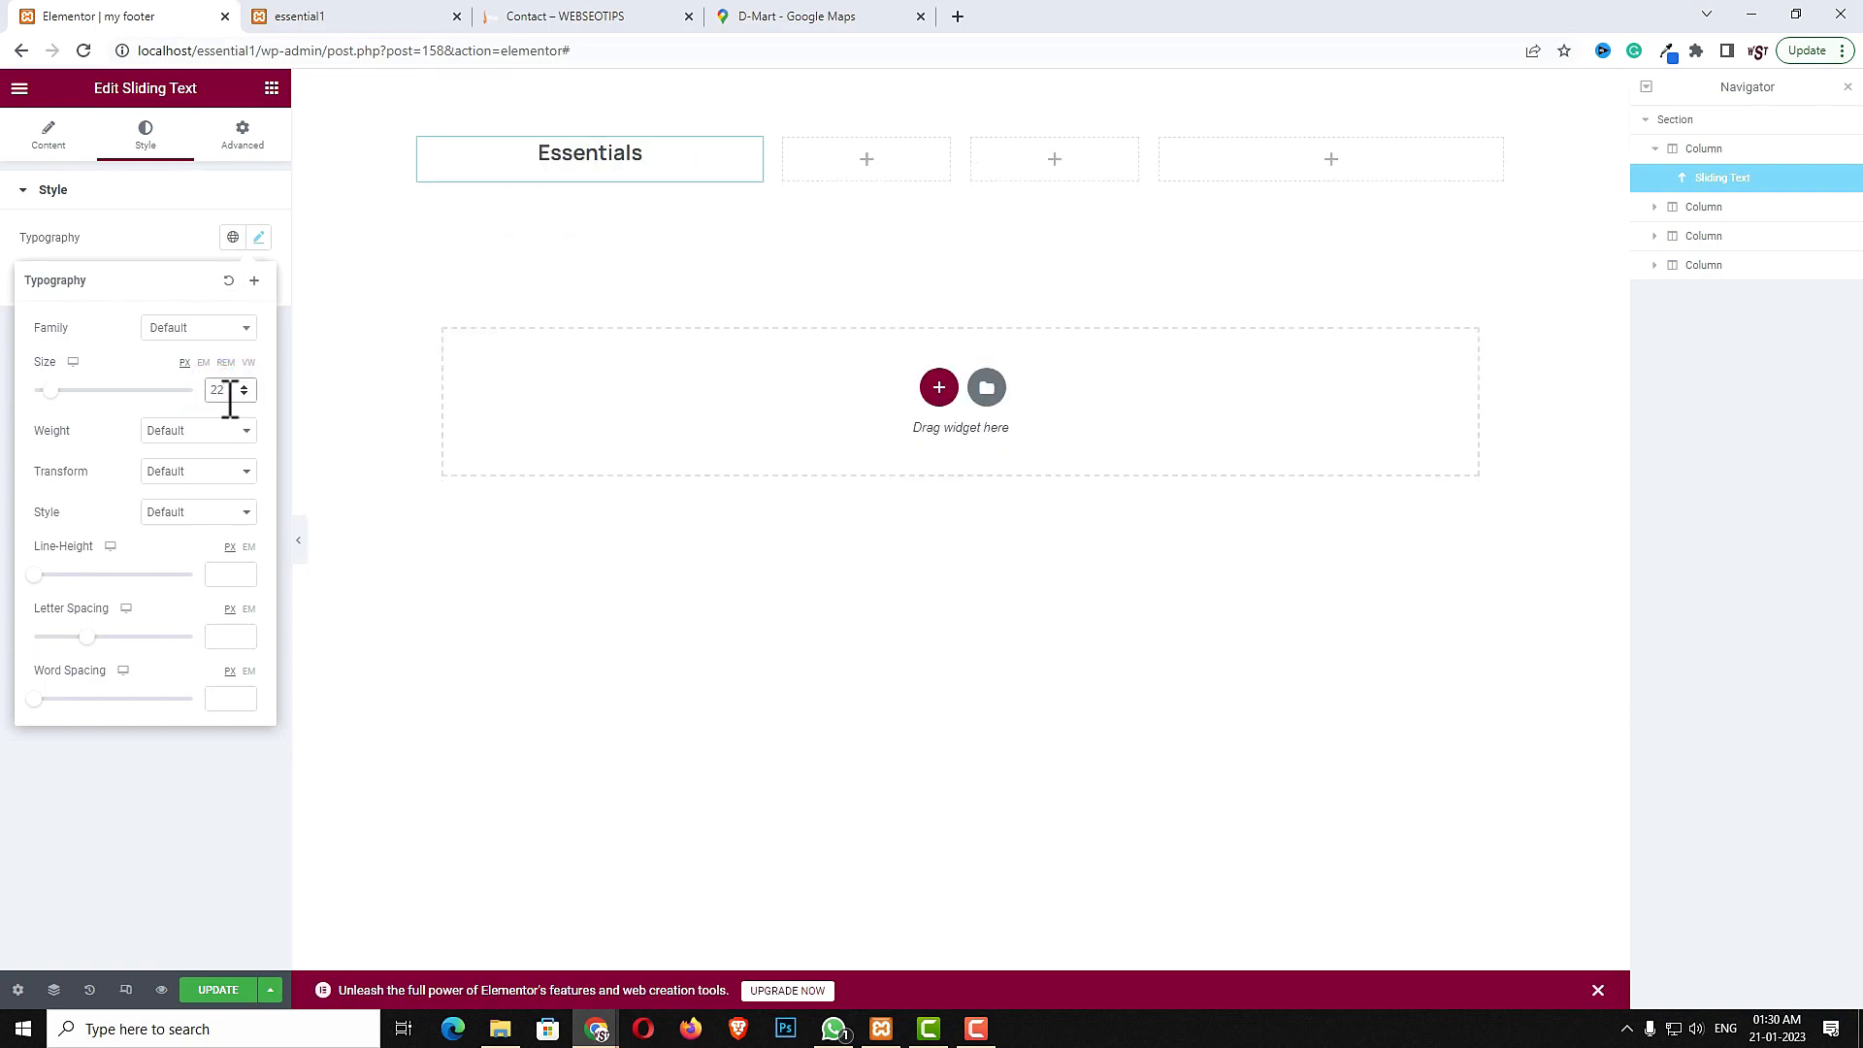
- Set the Sliding Text position to Left
click(49, 140)
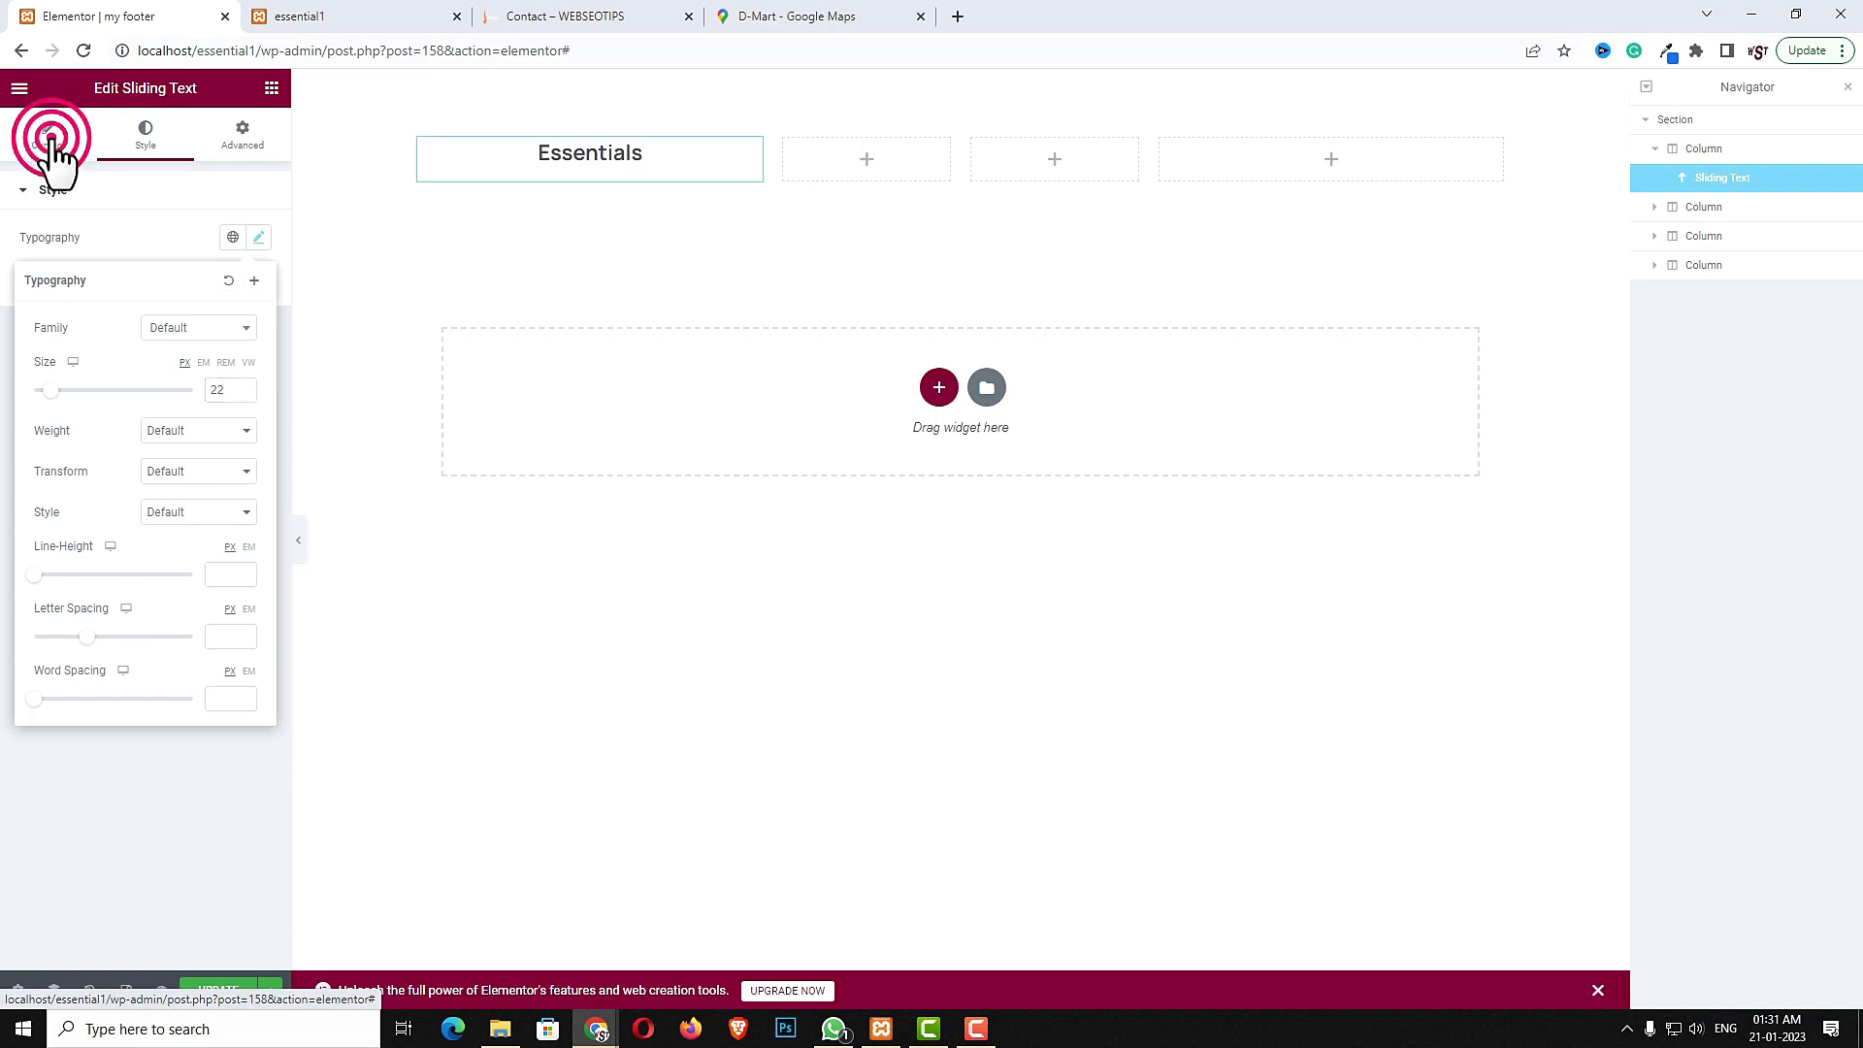
click(184, 356)
click(185, 384)
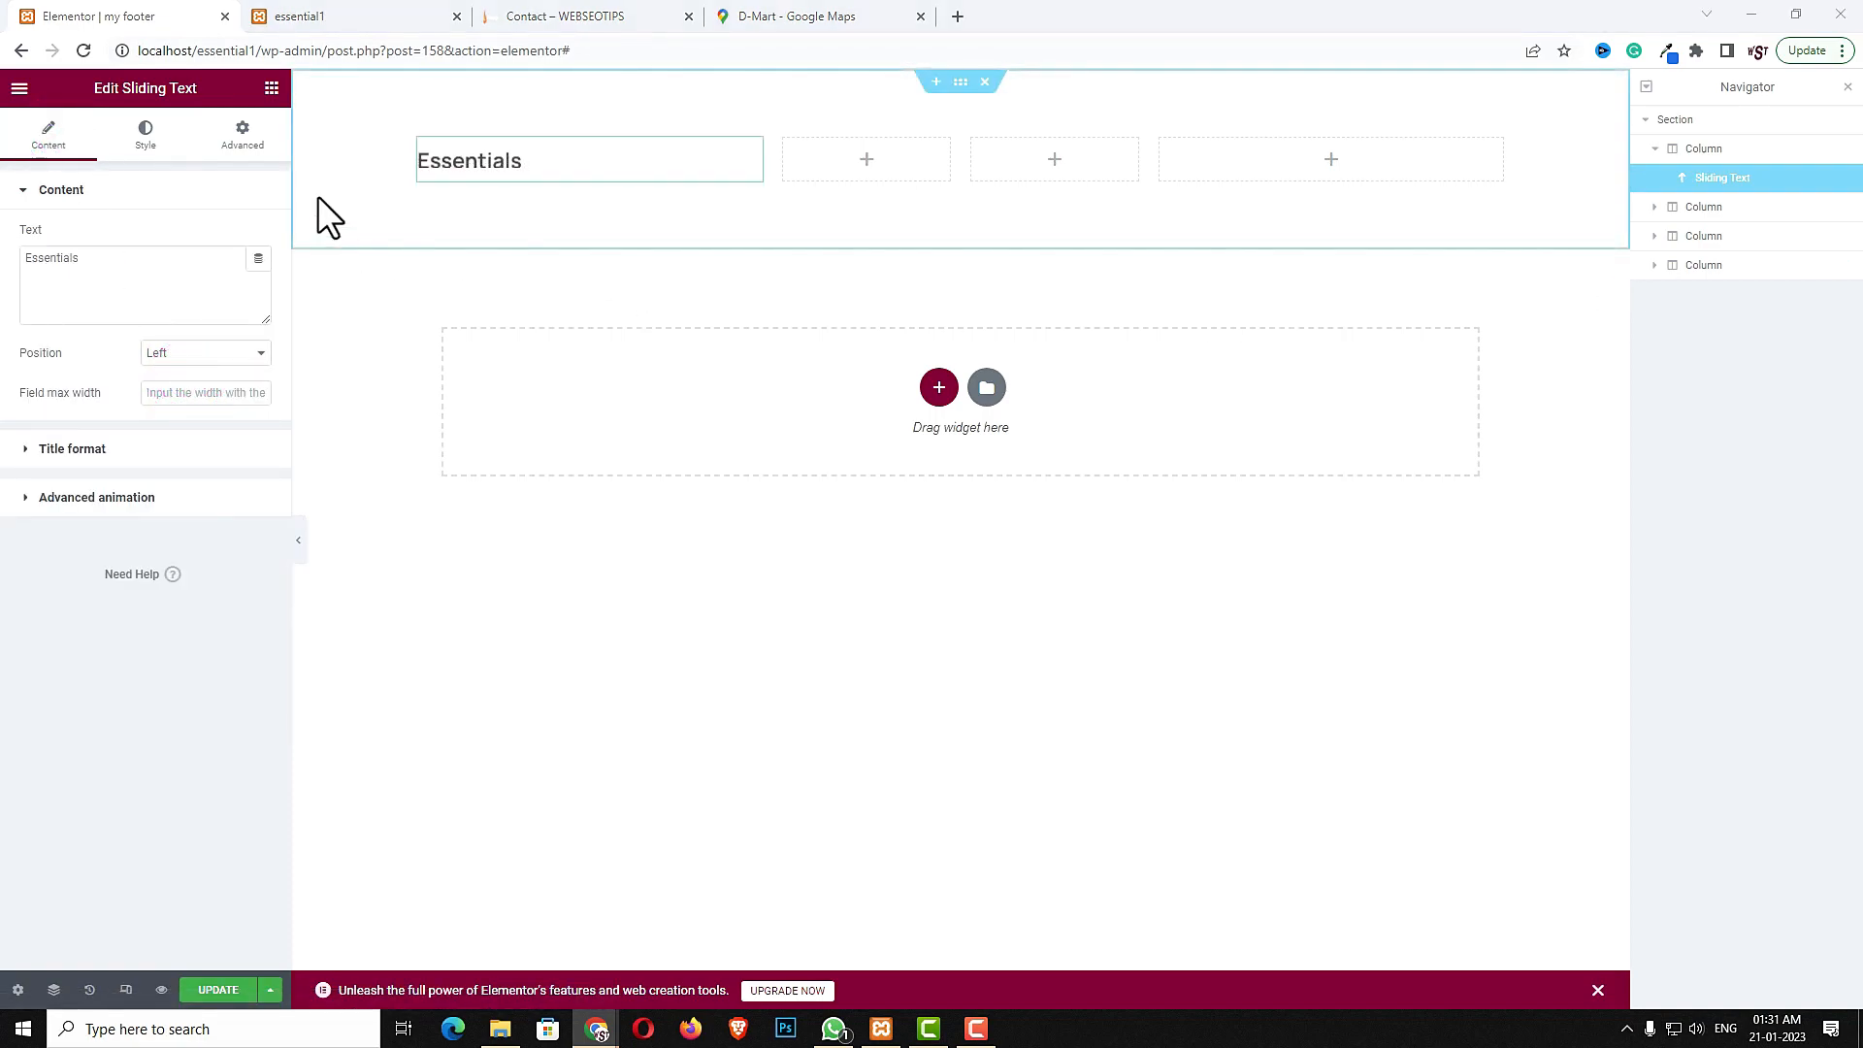
- Add a text widget below the Essentials title in the first column
click(271, 89)
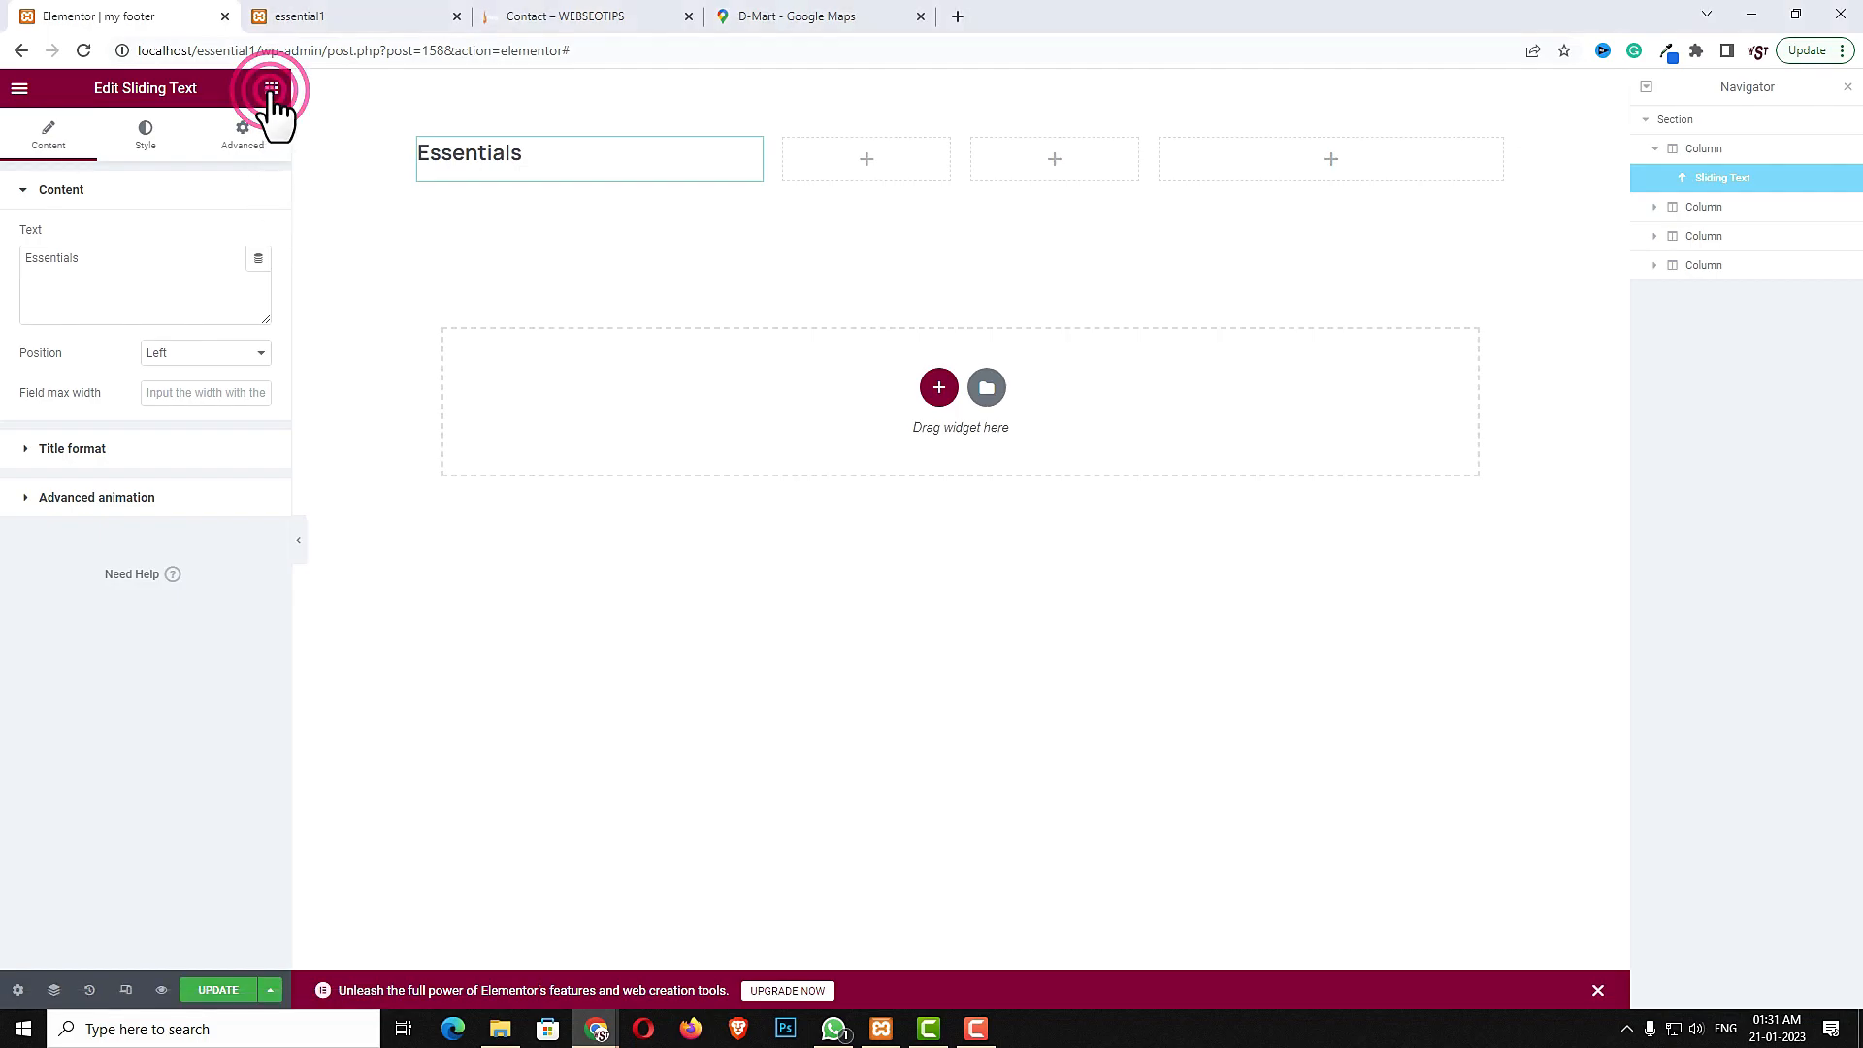
click(200, 165)
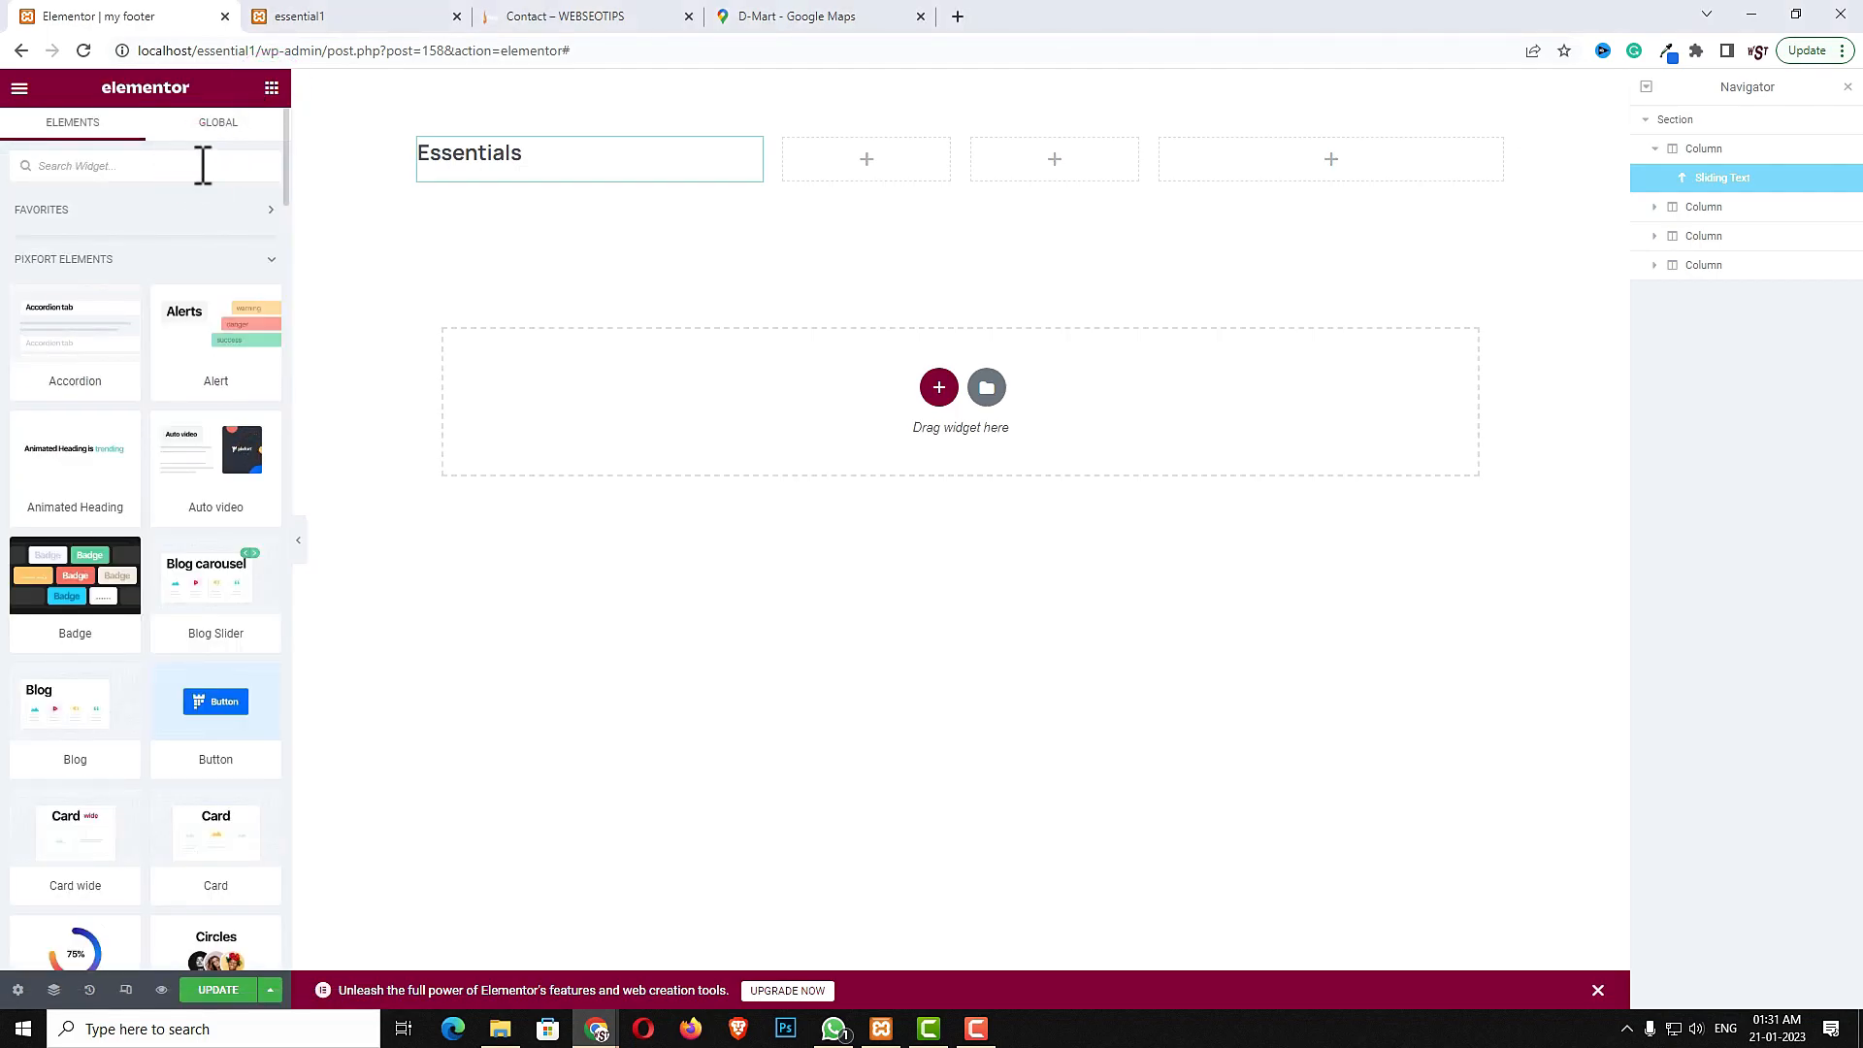
text(TEXT)
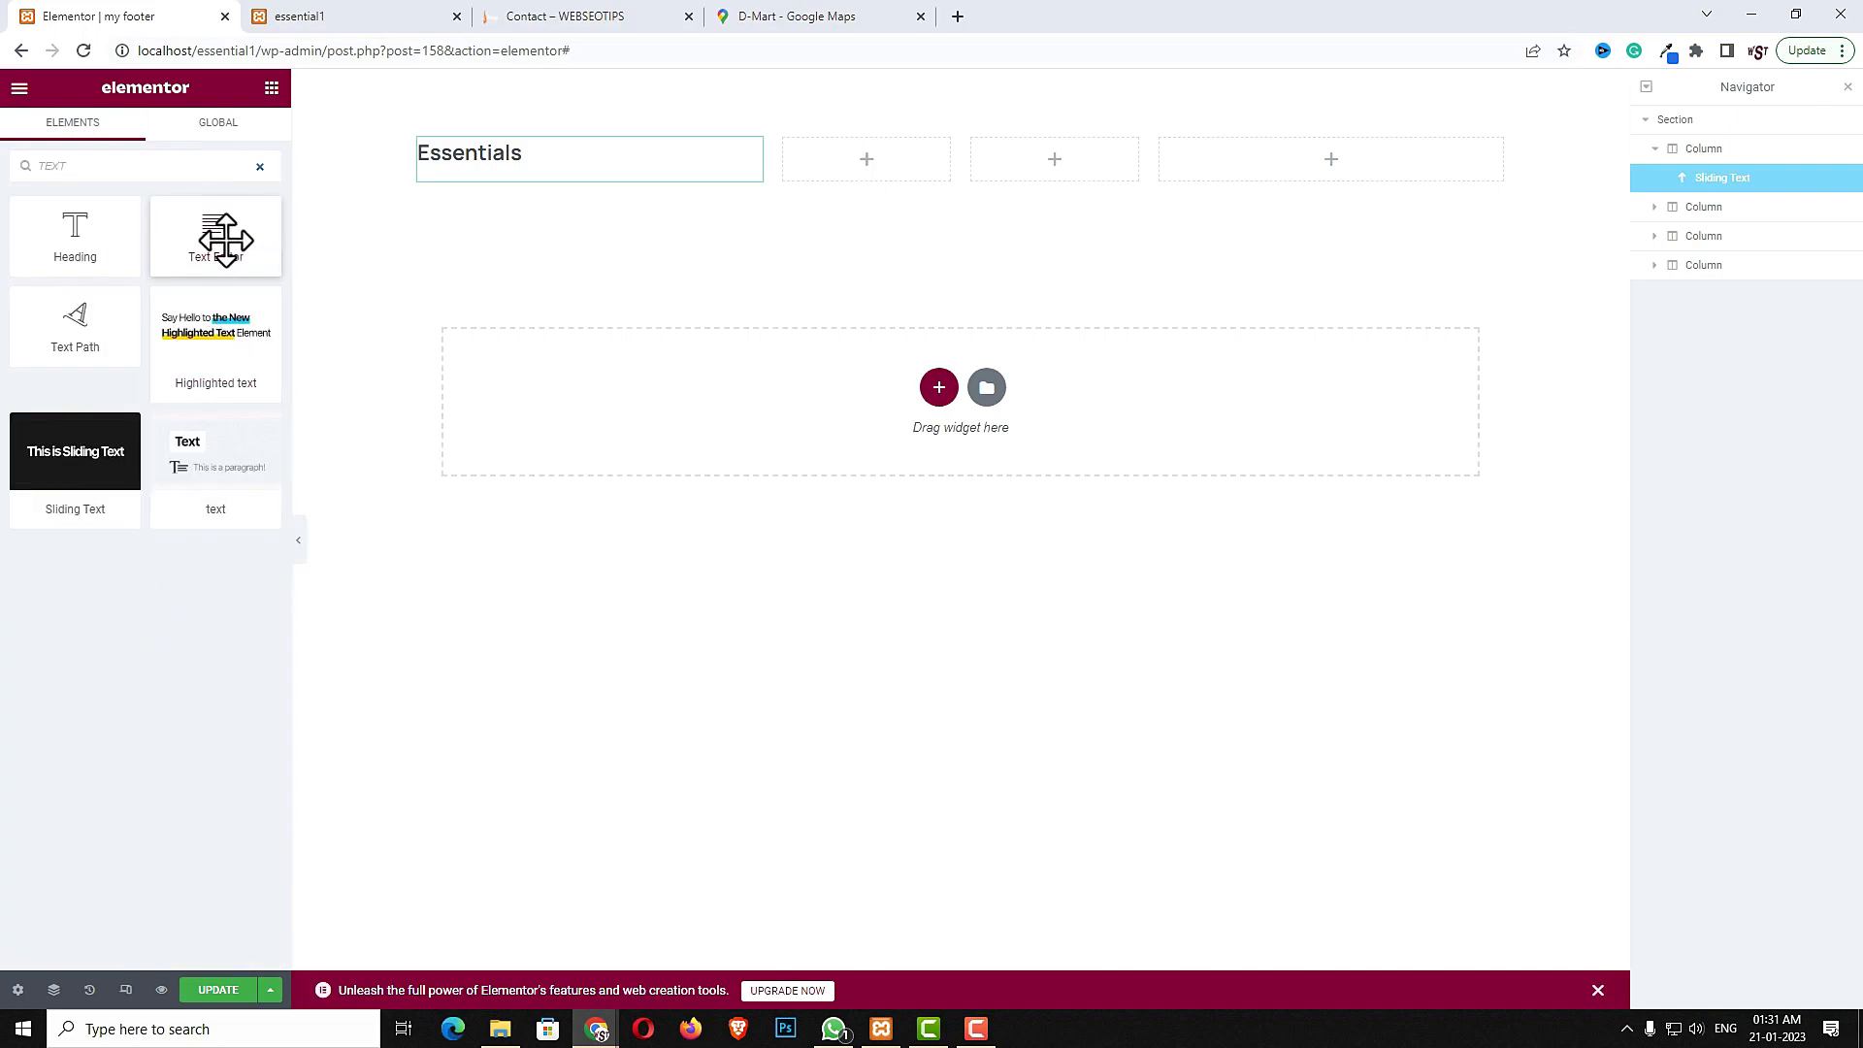
click(225, 456)
drag(226, 456, 482, 175)
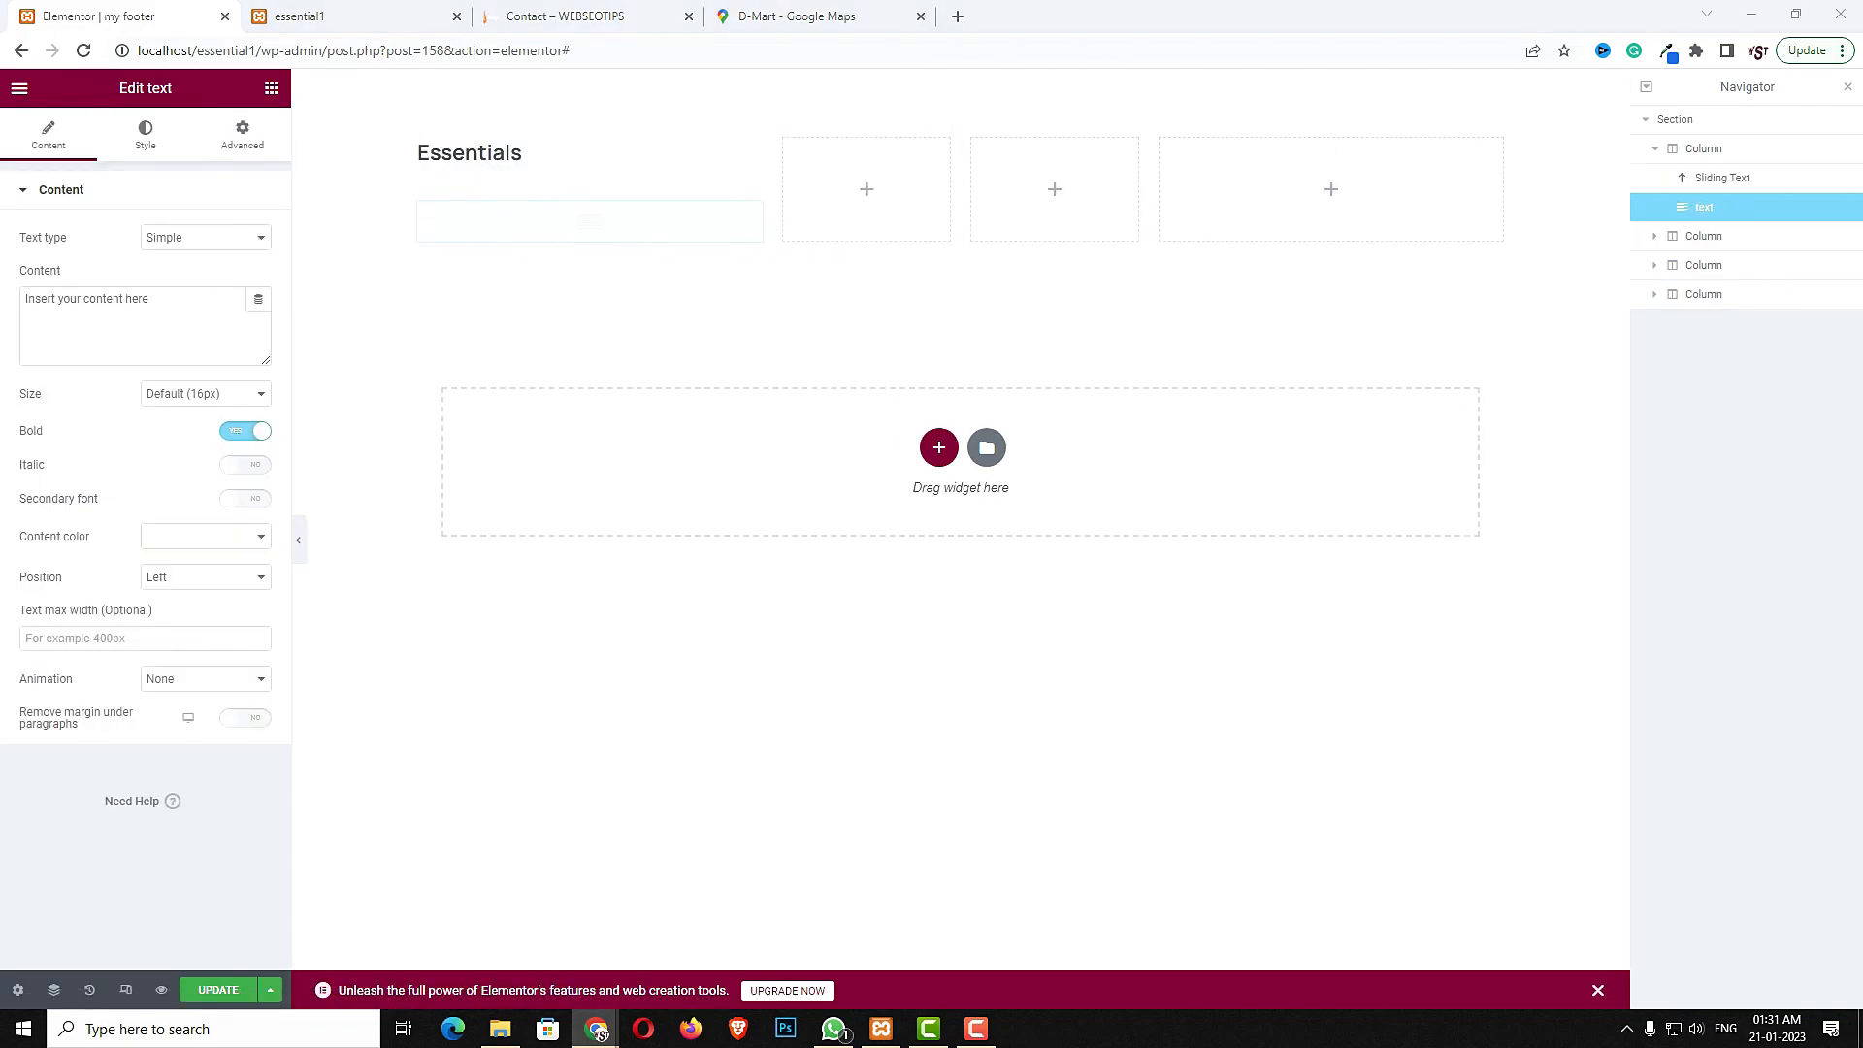
- Replace the text widget's content with the pasted paragraph and set its size to 18px
triple_click(200, 330)
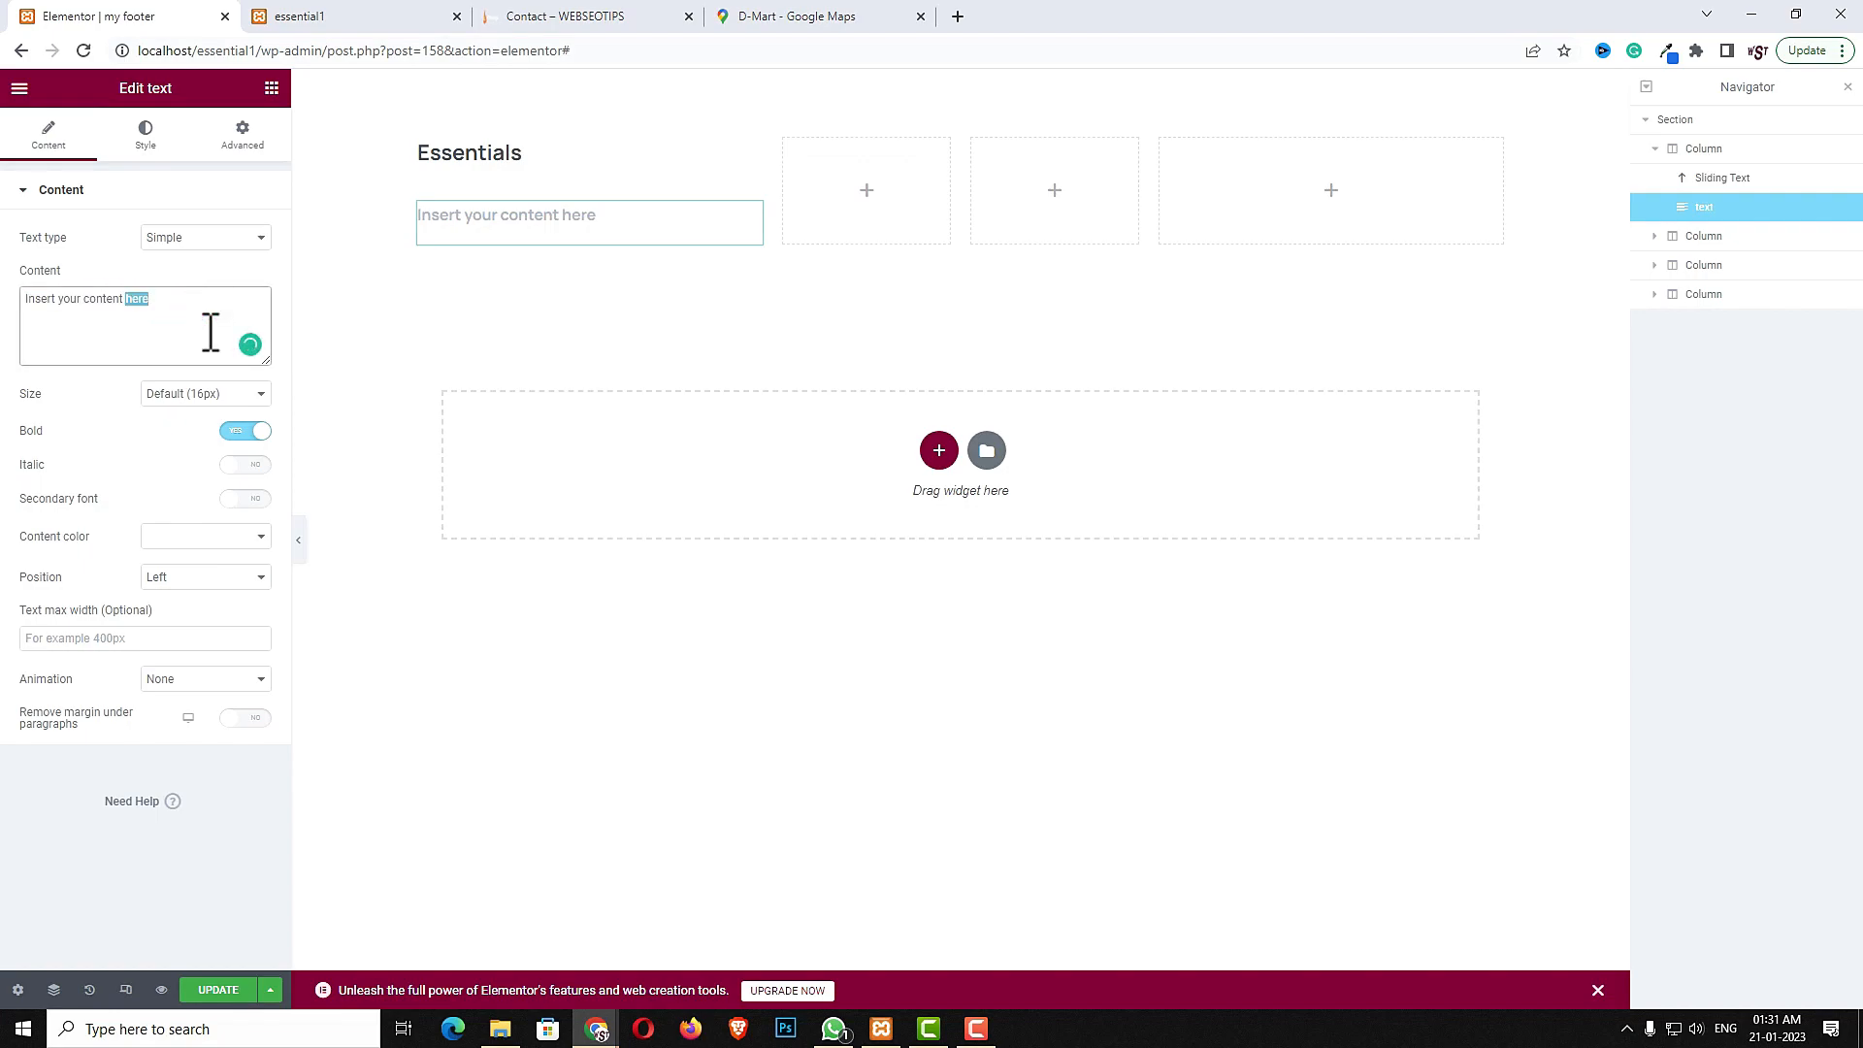
text(Reinventing the way you create websites, say hi to the most powerful WordPress theme available on the market.)
click(206, 392)
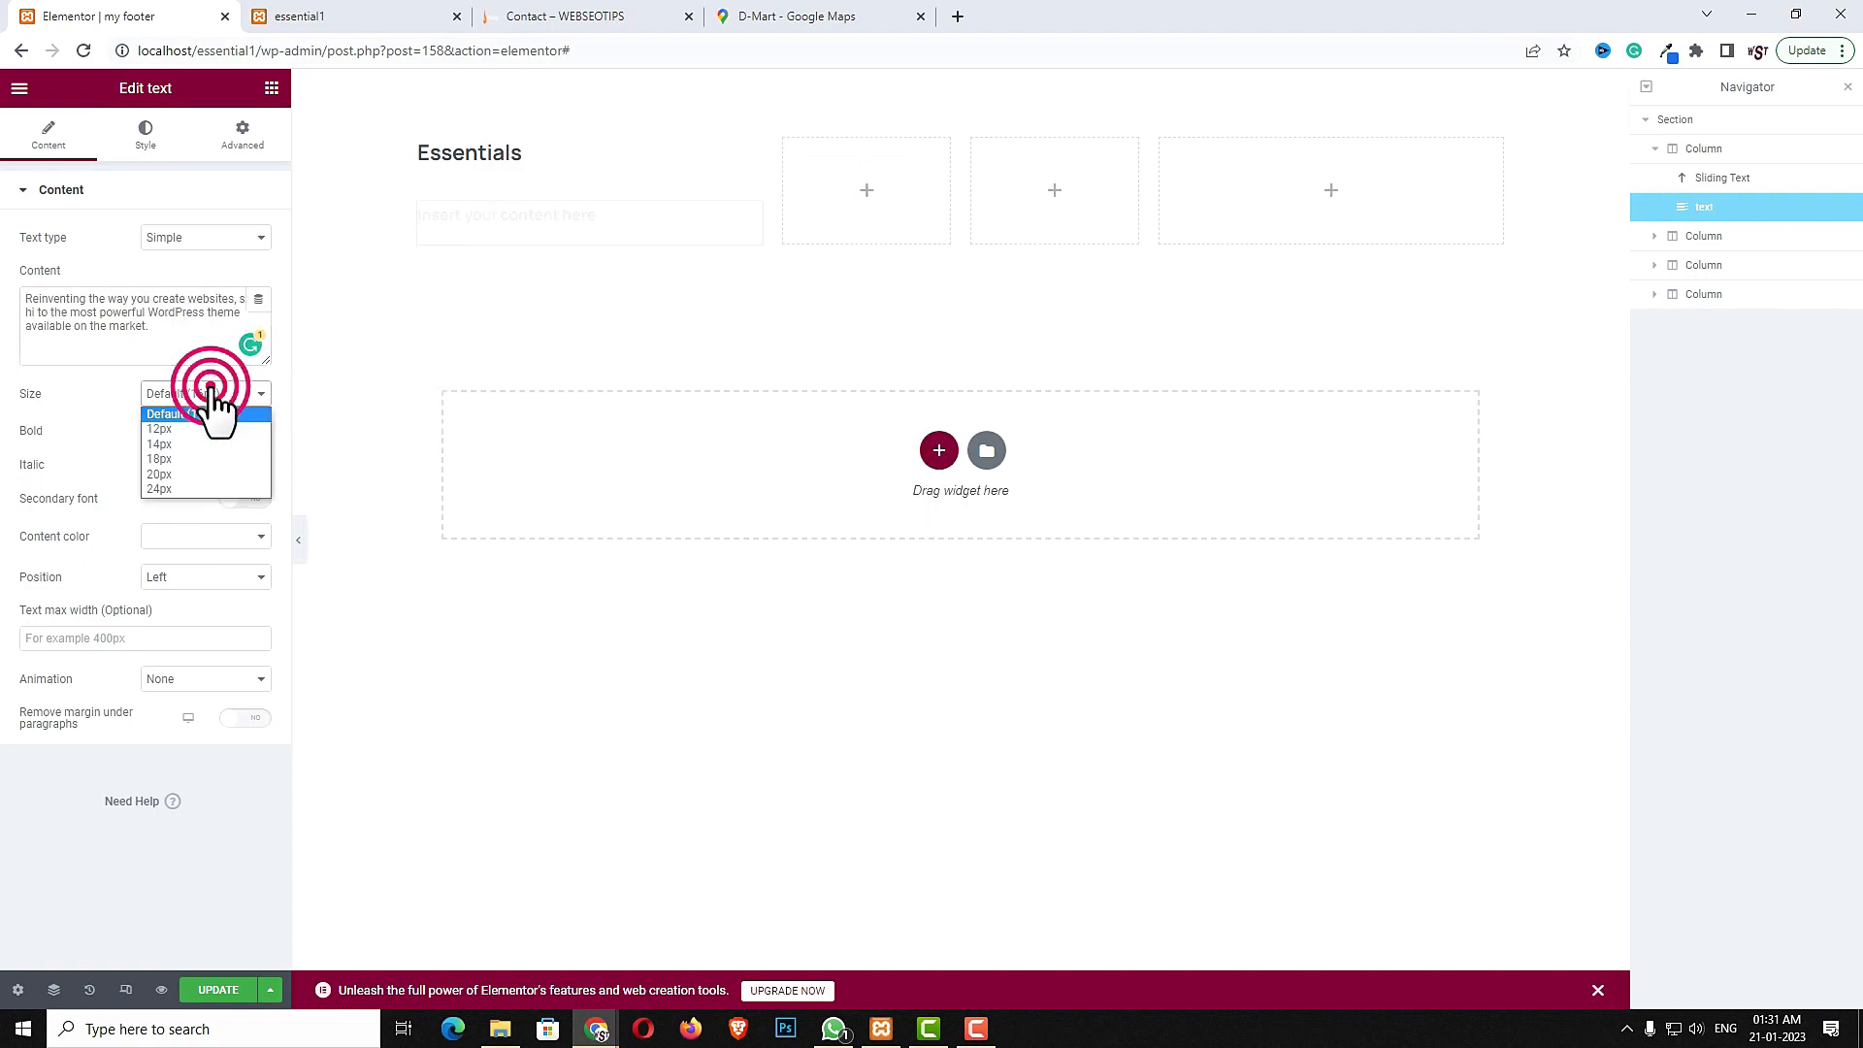
click(188, 461)
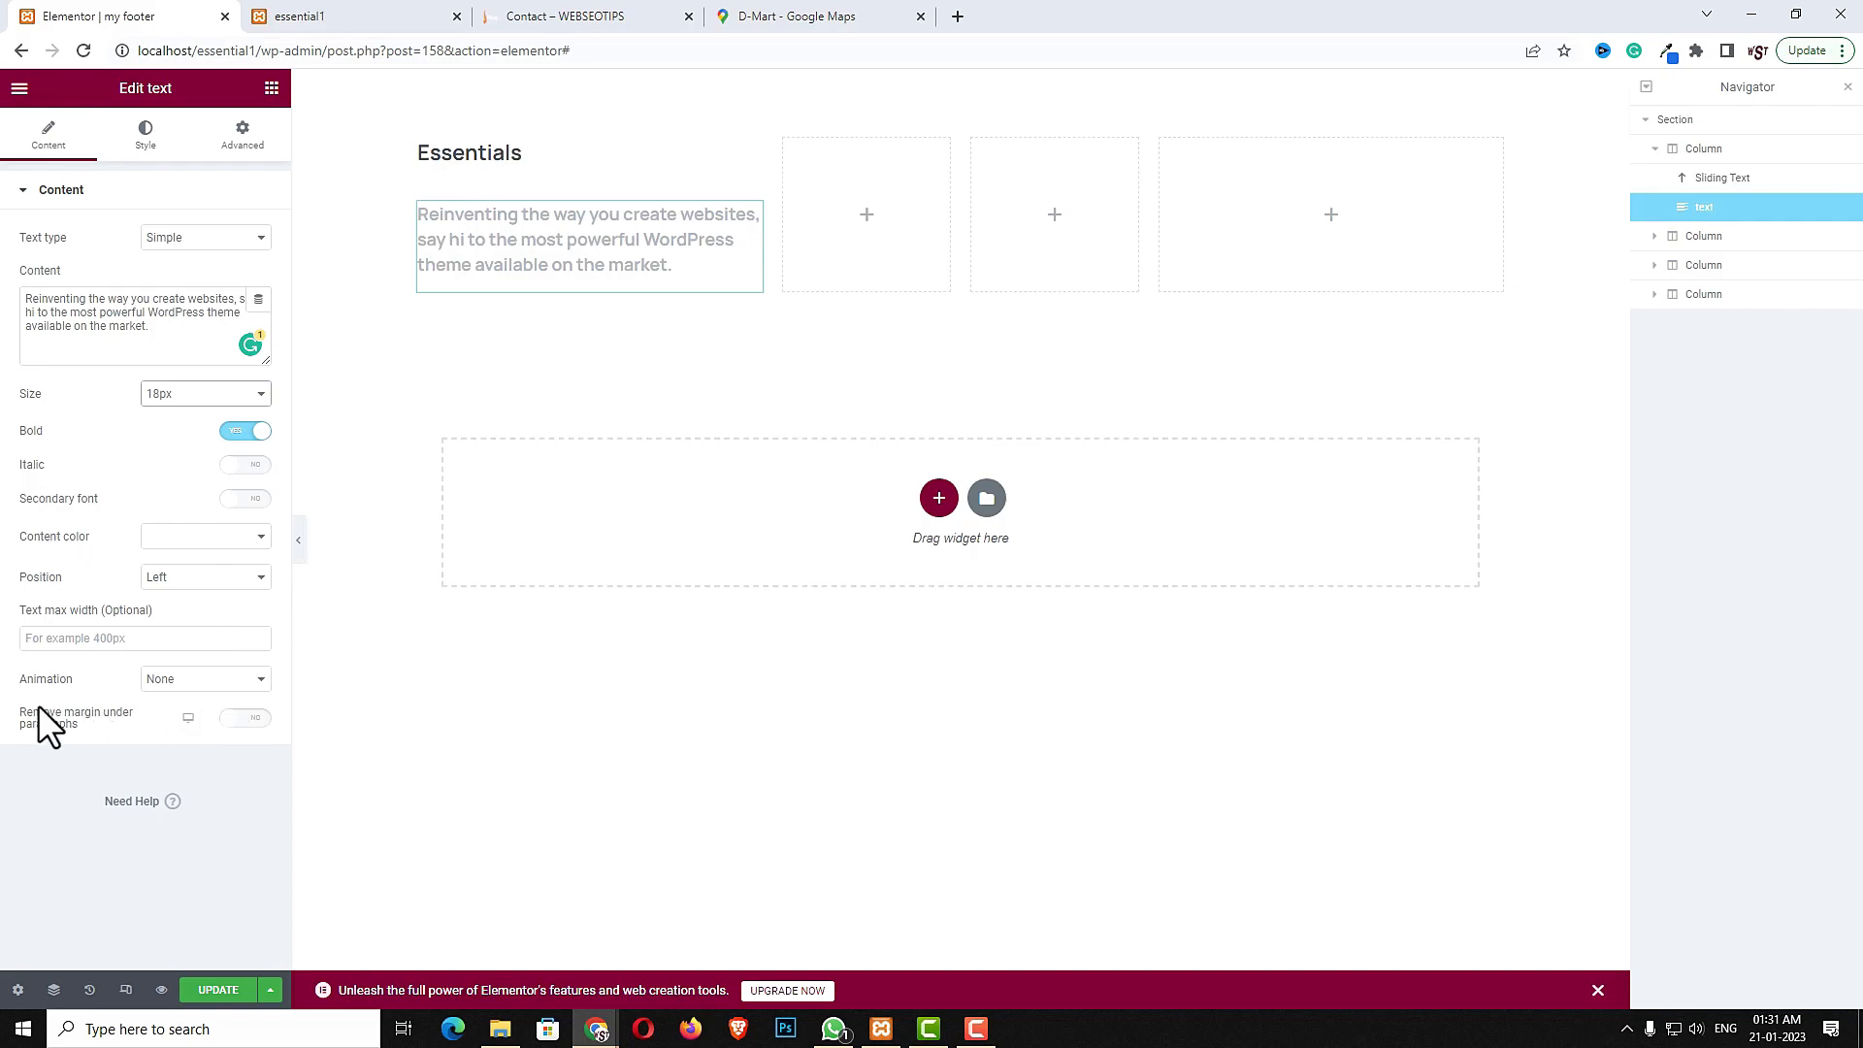
- Give the text a Fade in right animation with 200 ms delay and remove the margin under paragraphs
click(182, 682)
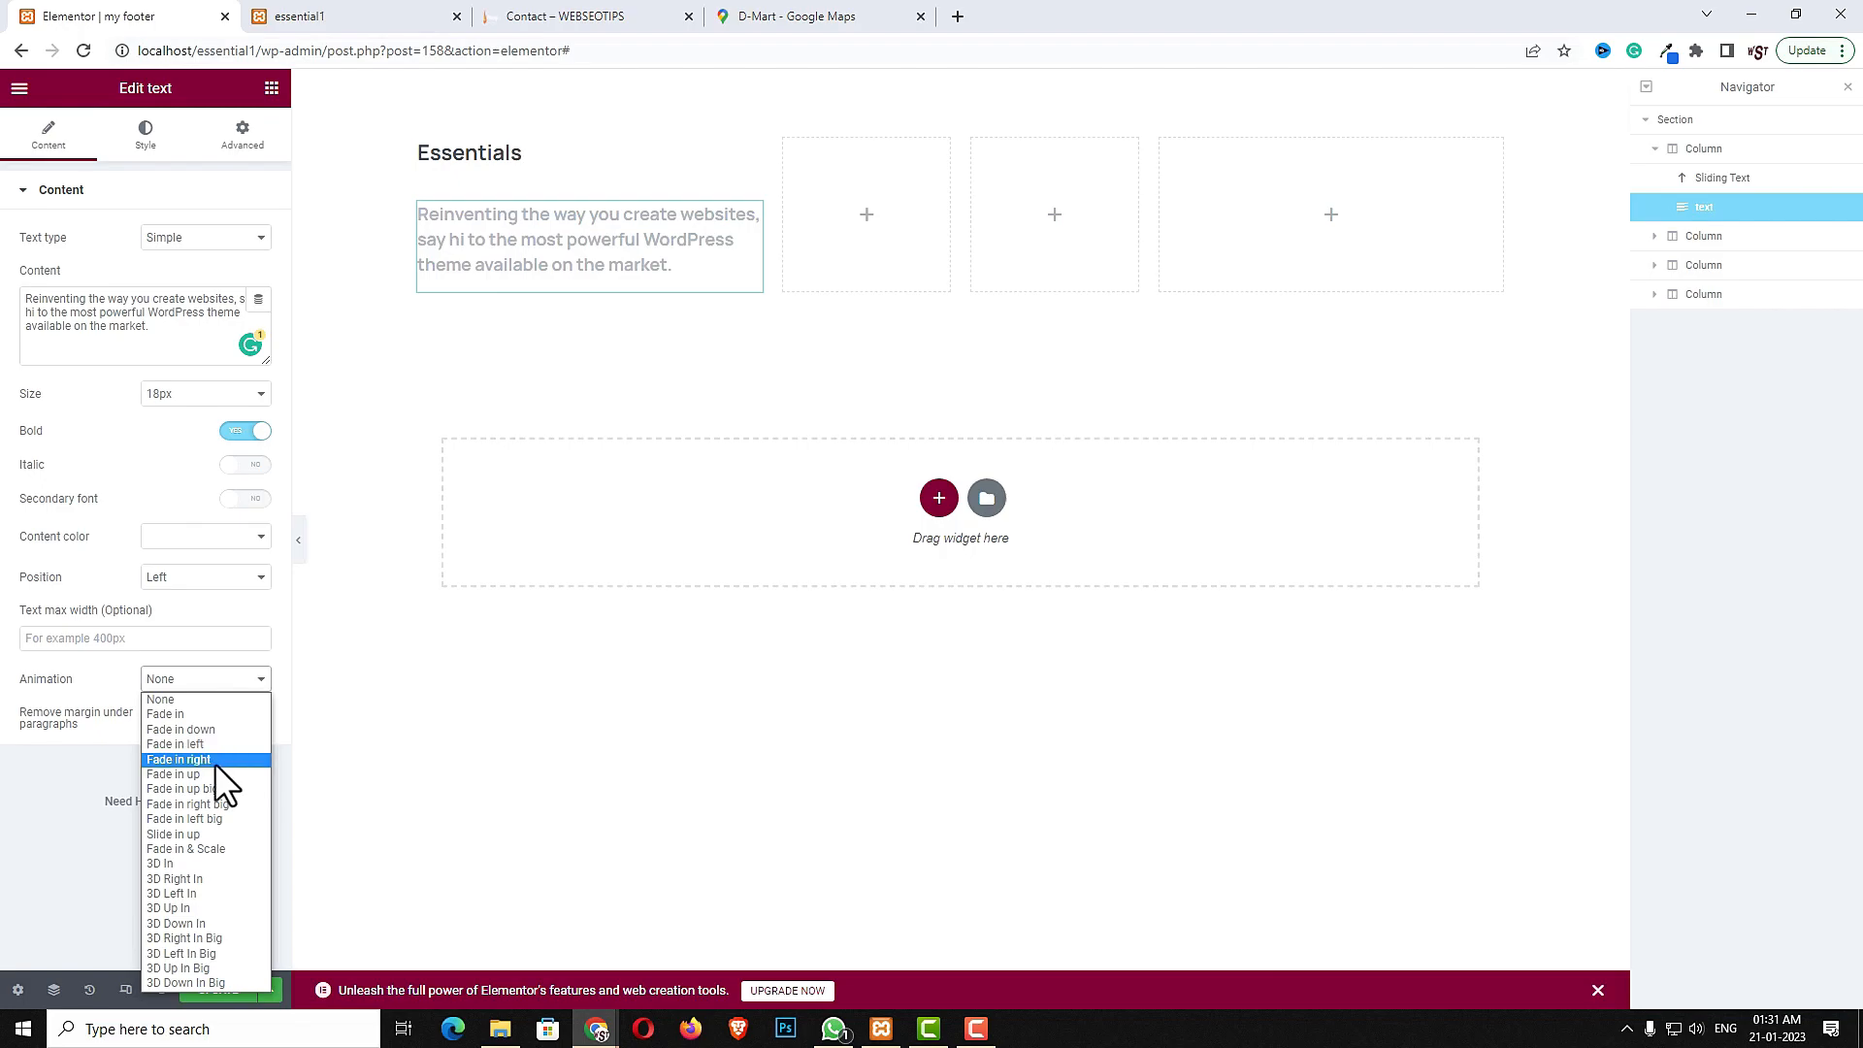
click(214, 763)
click(187, 718)
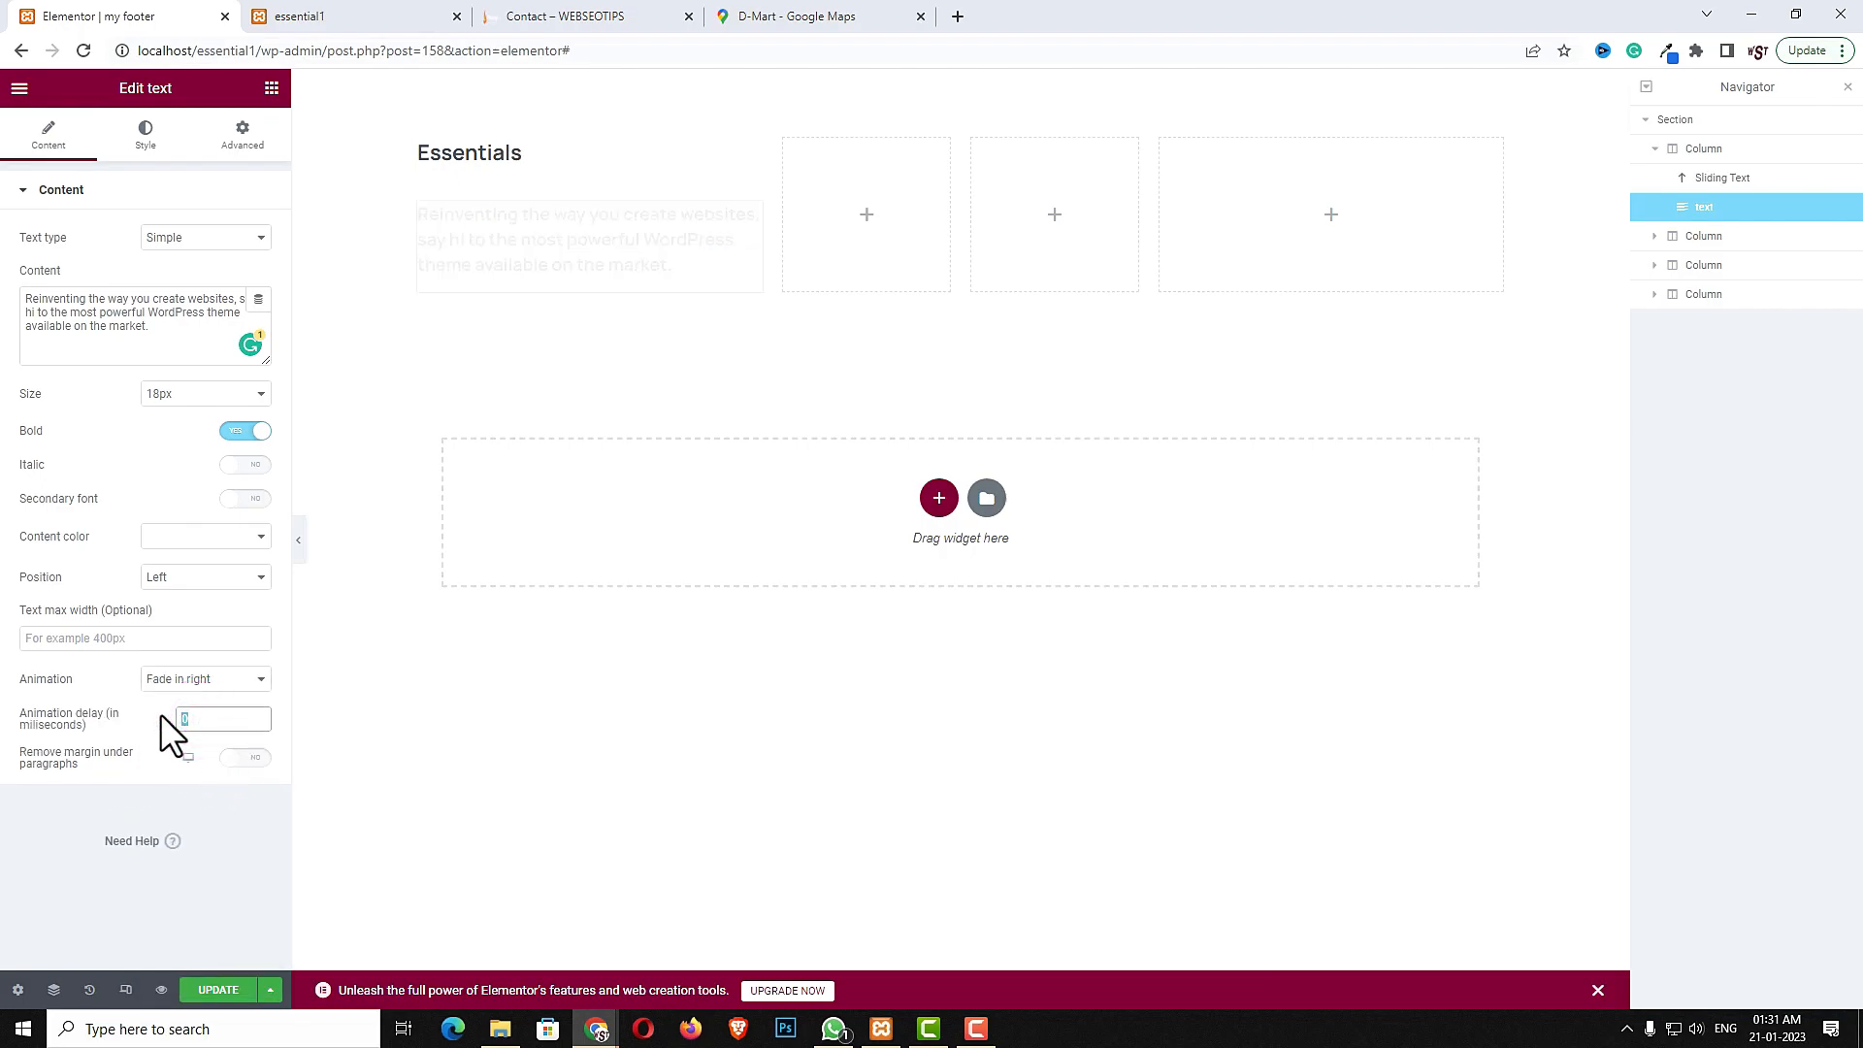
text(200)
click(246, 759)
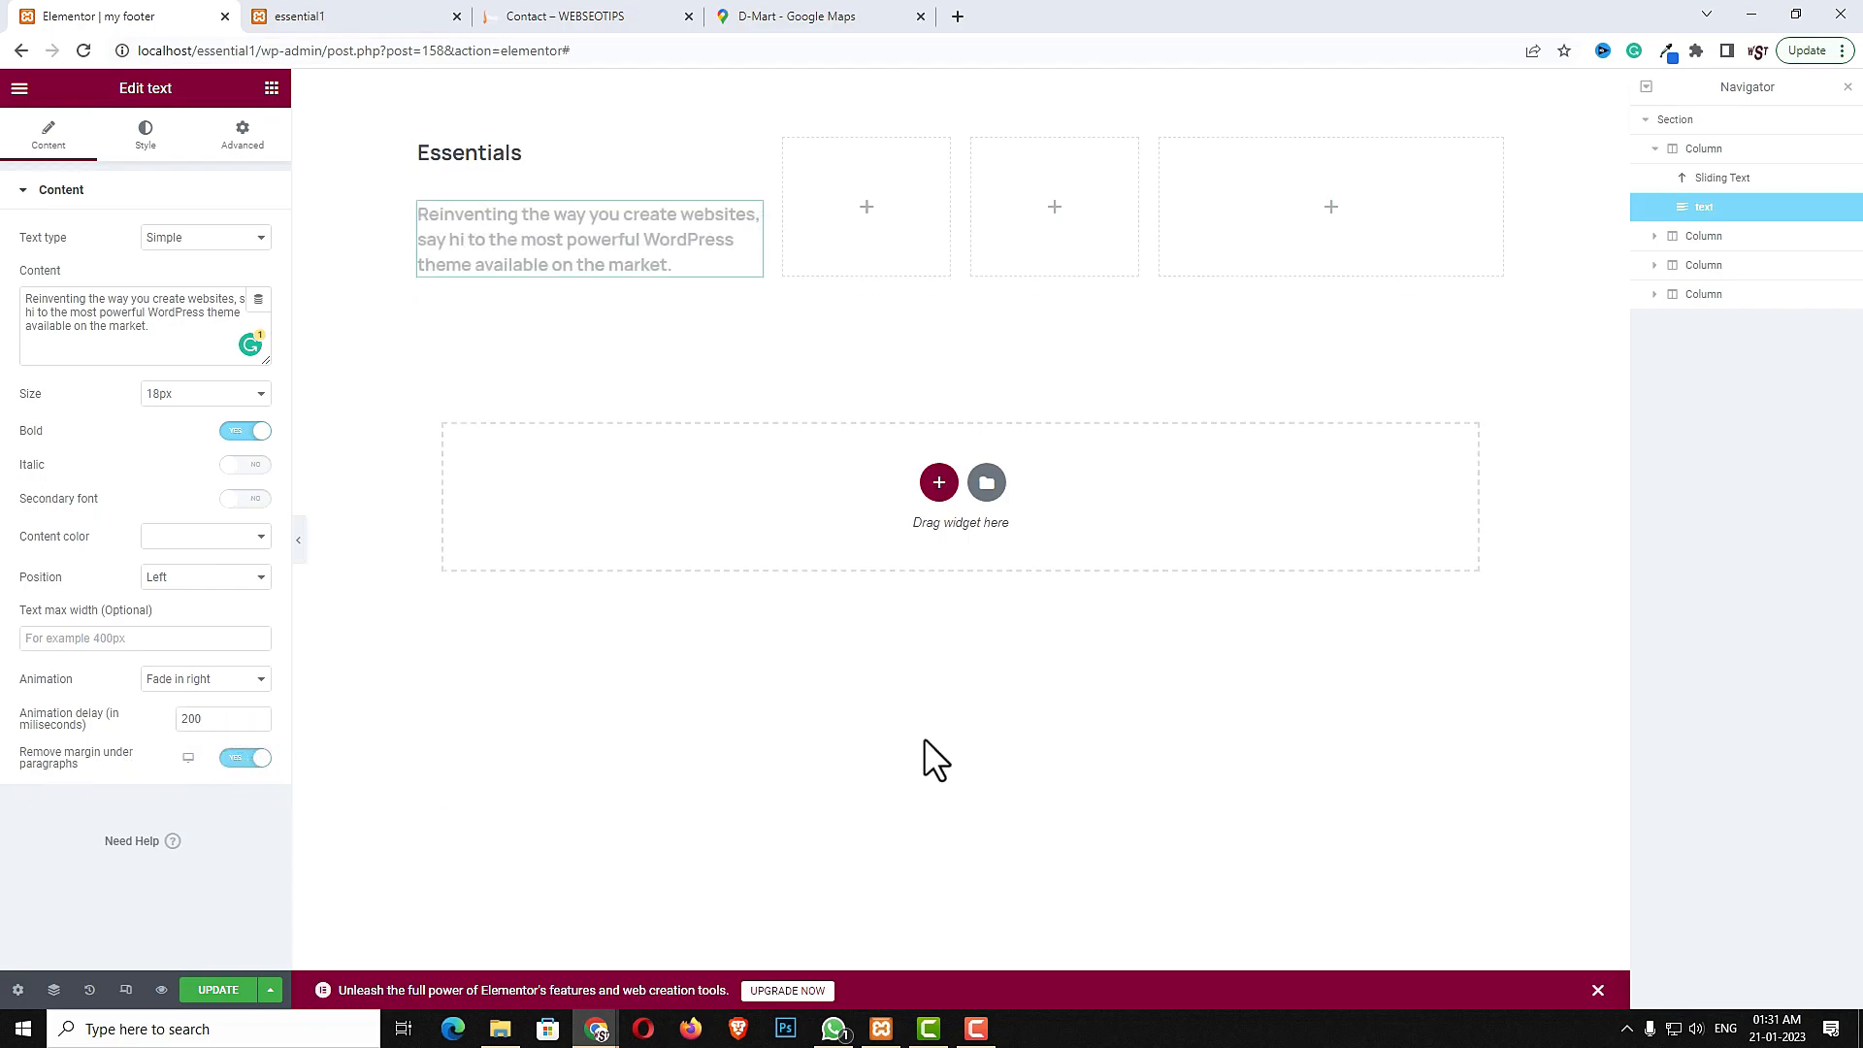
- Compare with the live footer, then add a Circles widget below the paragraph in the first column
click(548, 15)
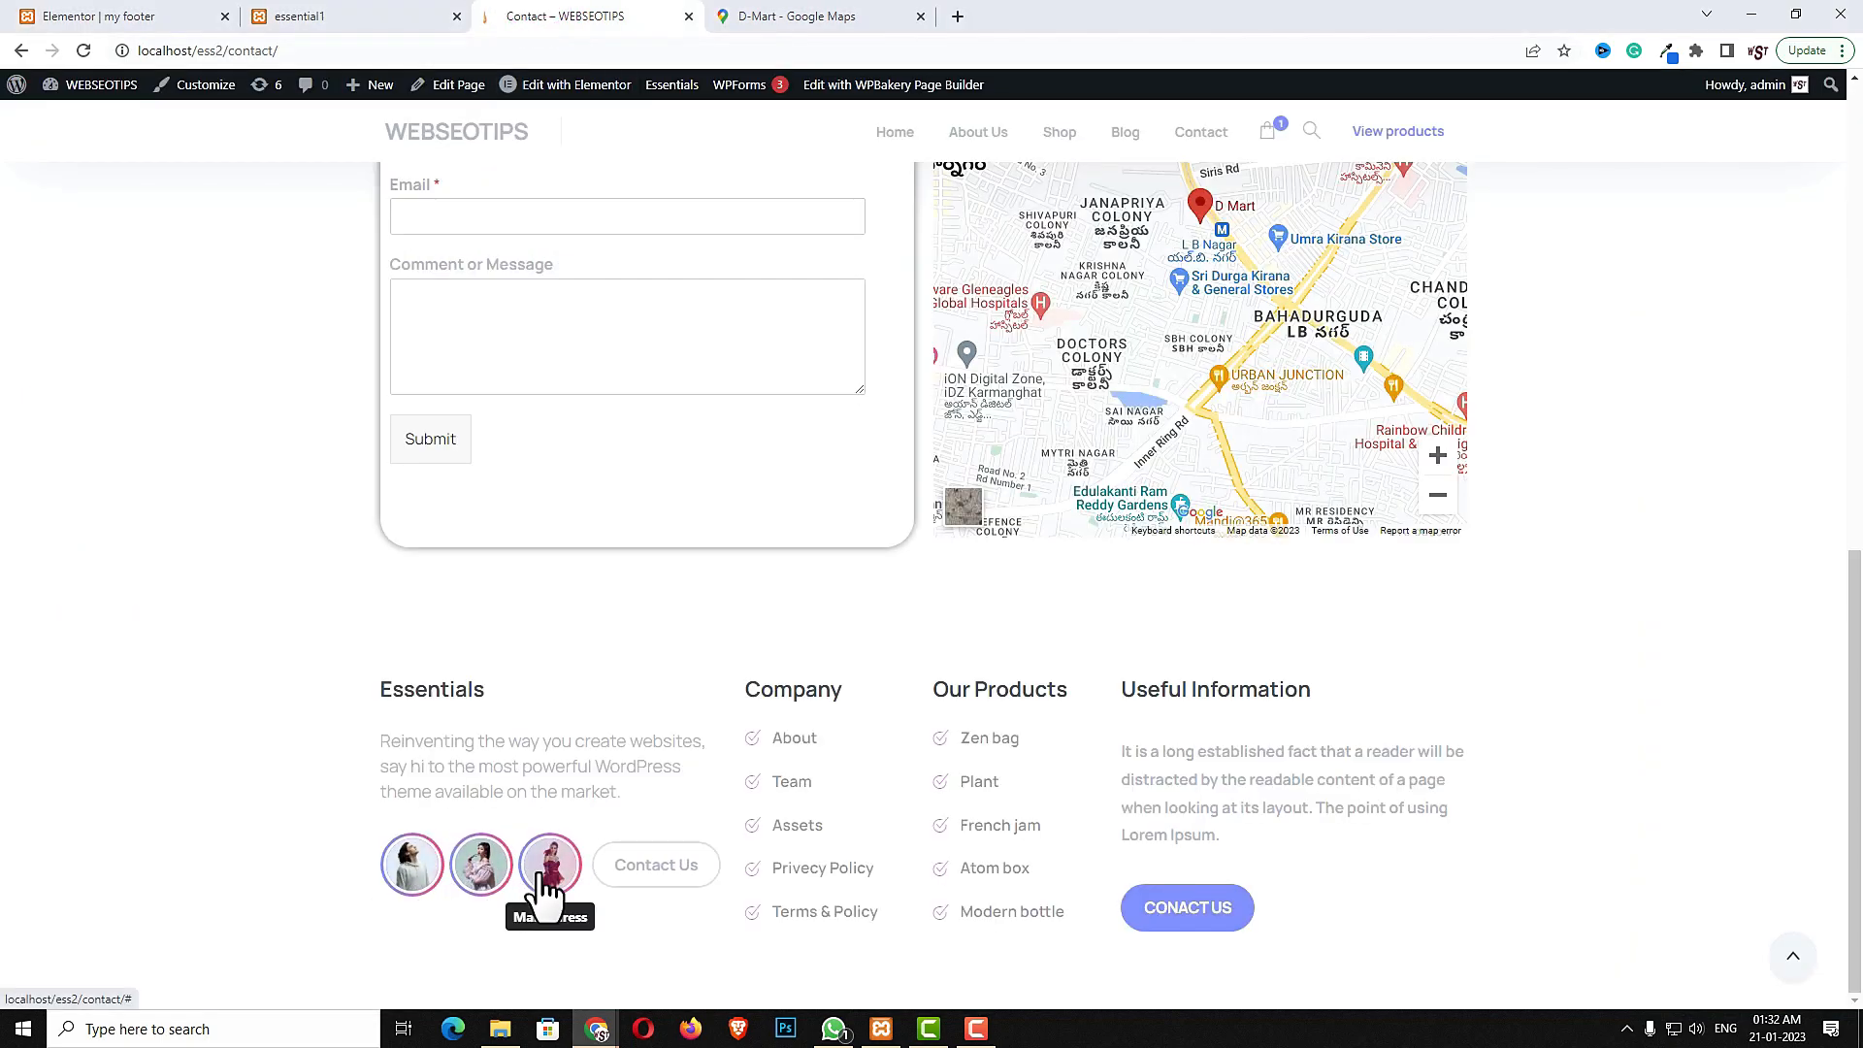
click(163, 16)
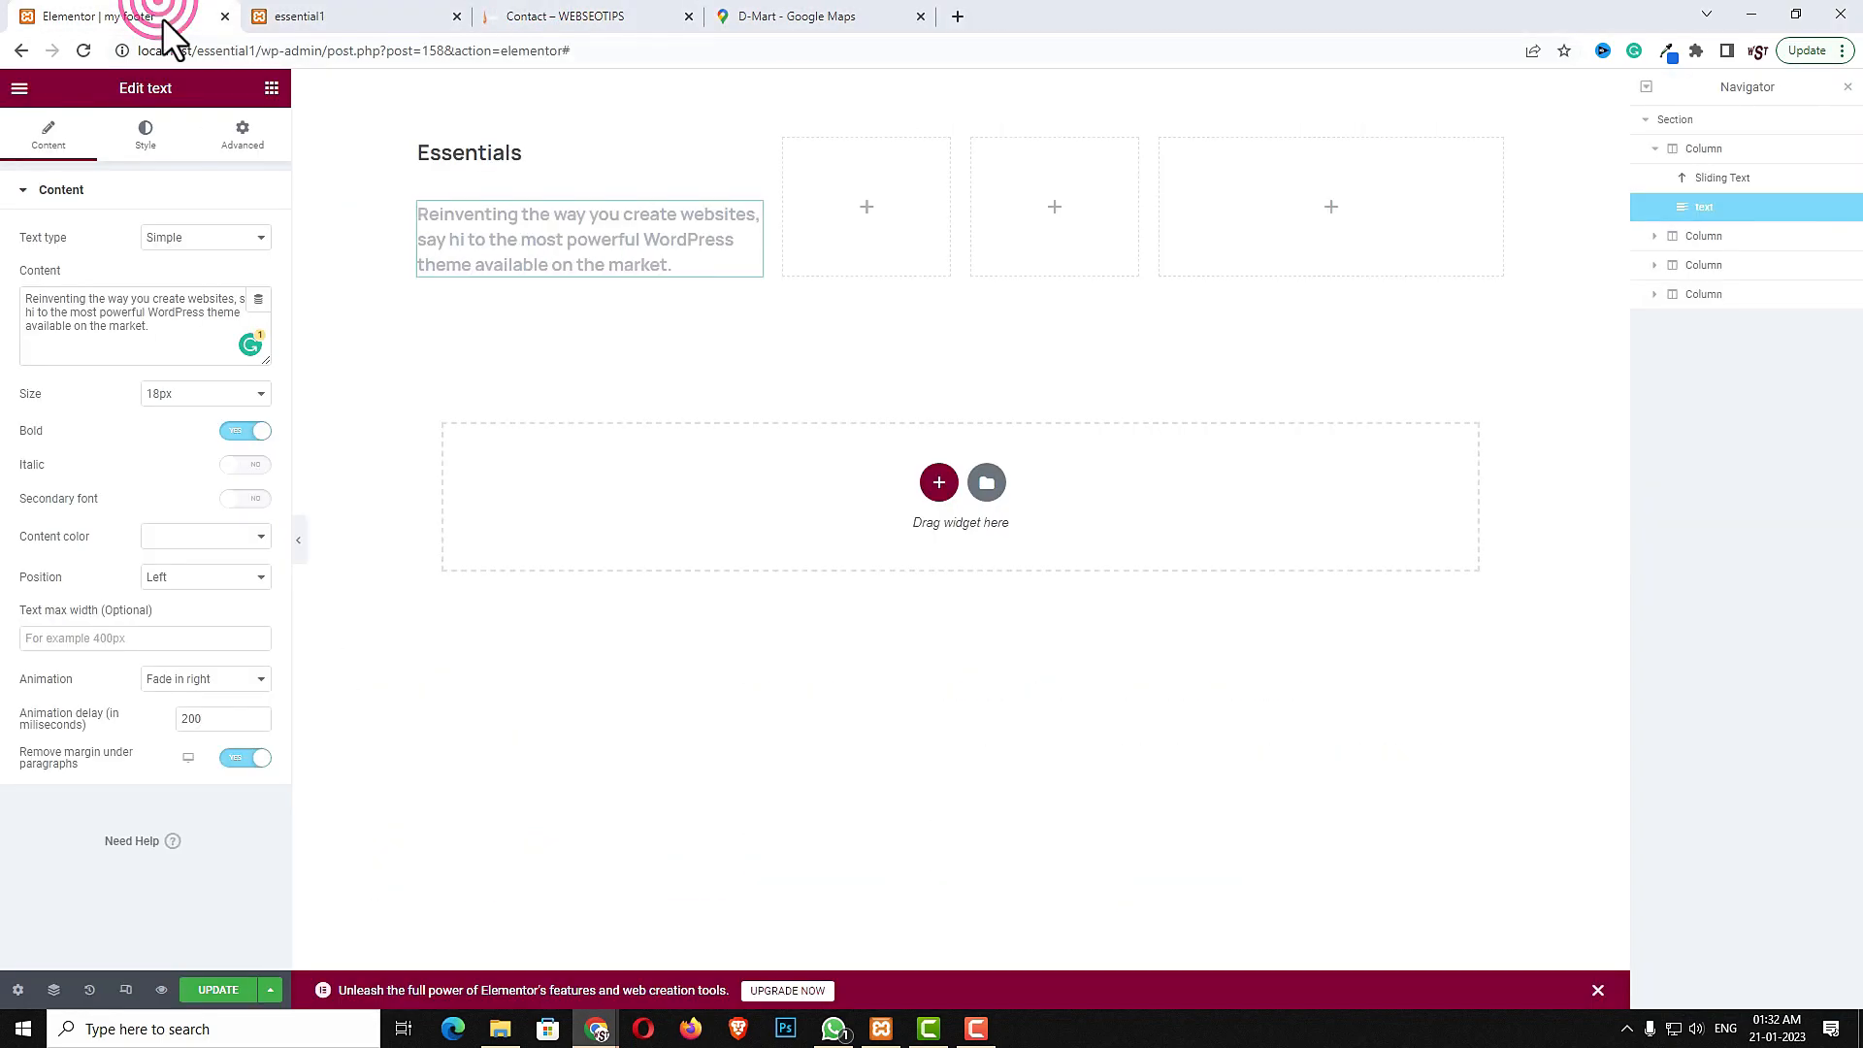
click(271, 88)
click(158, 165)
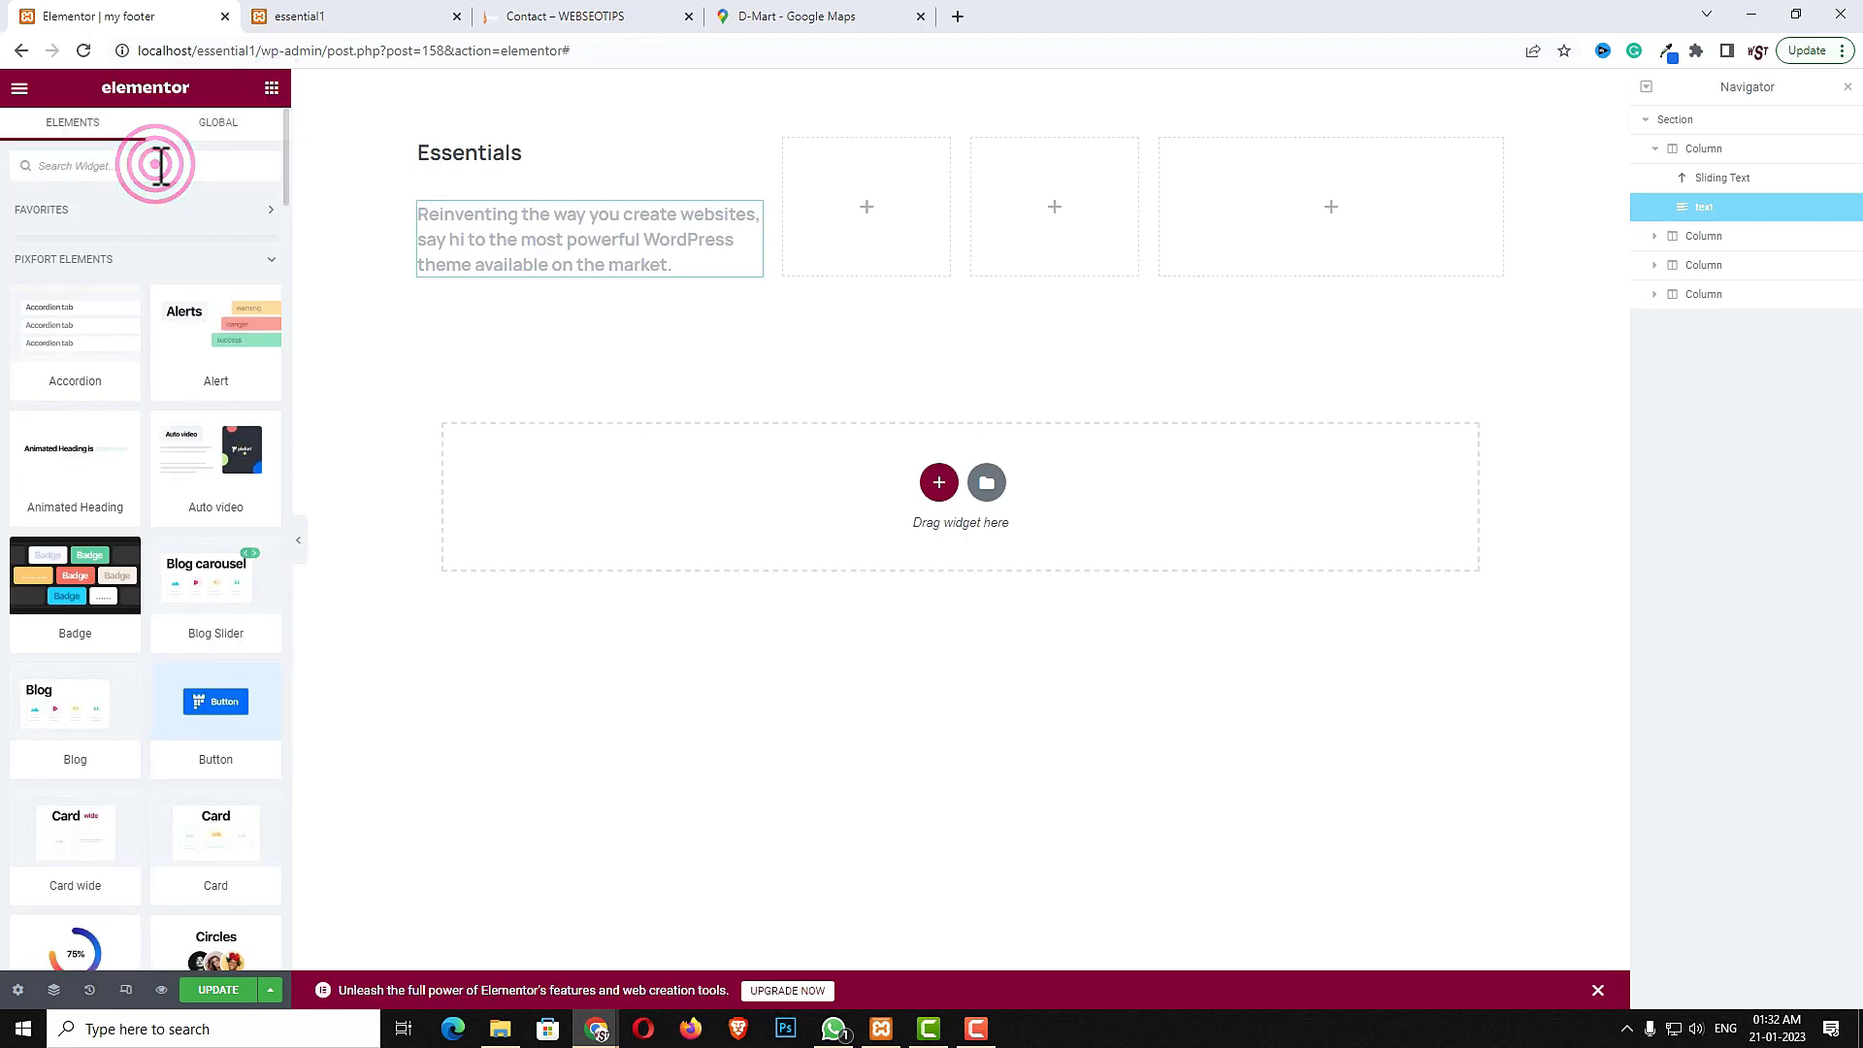
text(cir)
drag(87, 274, 410, 271)
drag(485, 268, 485, 268)
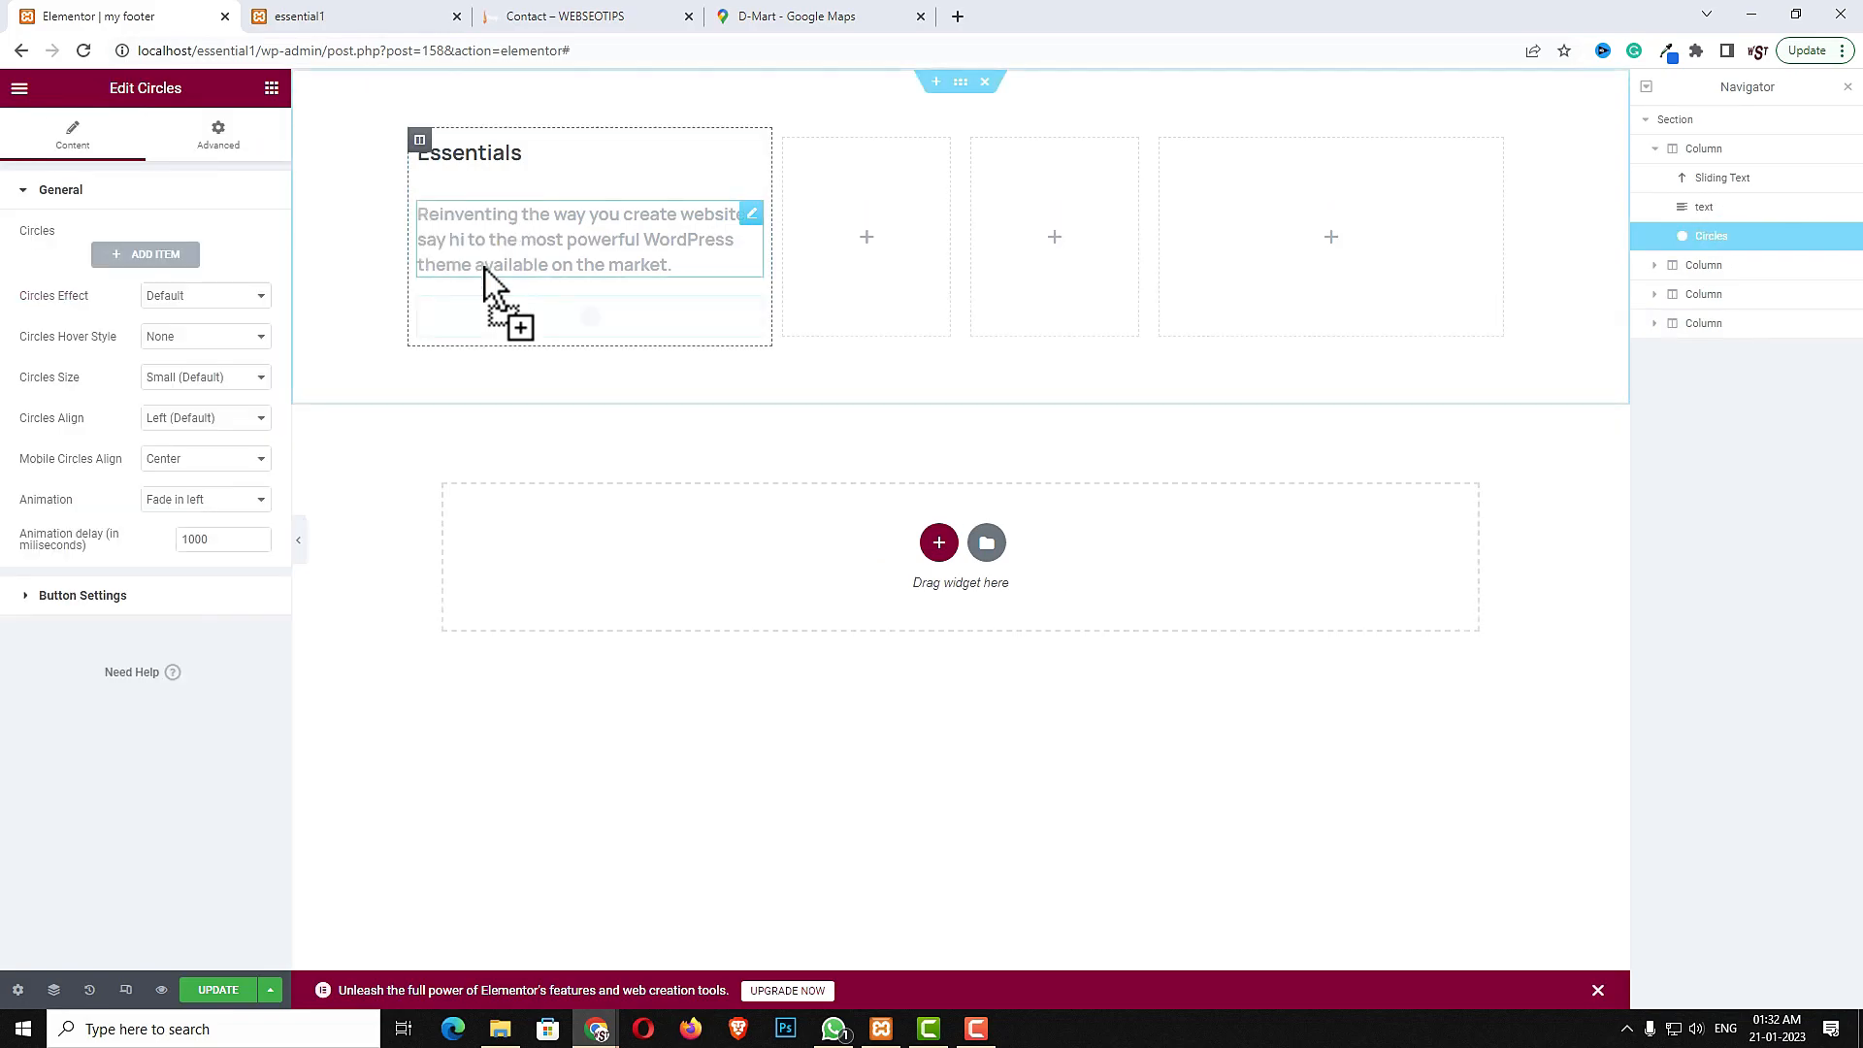
- Add a circle item titled Man's dress with its link set to #
click(140, 265)
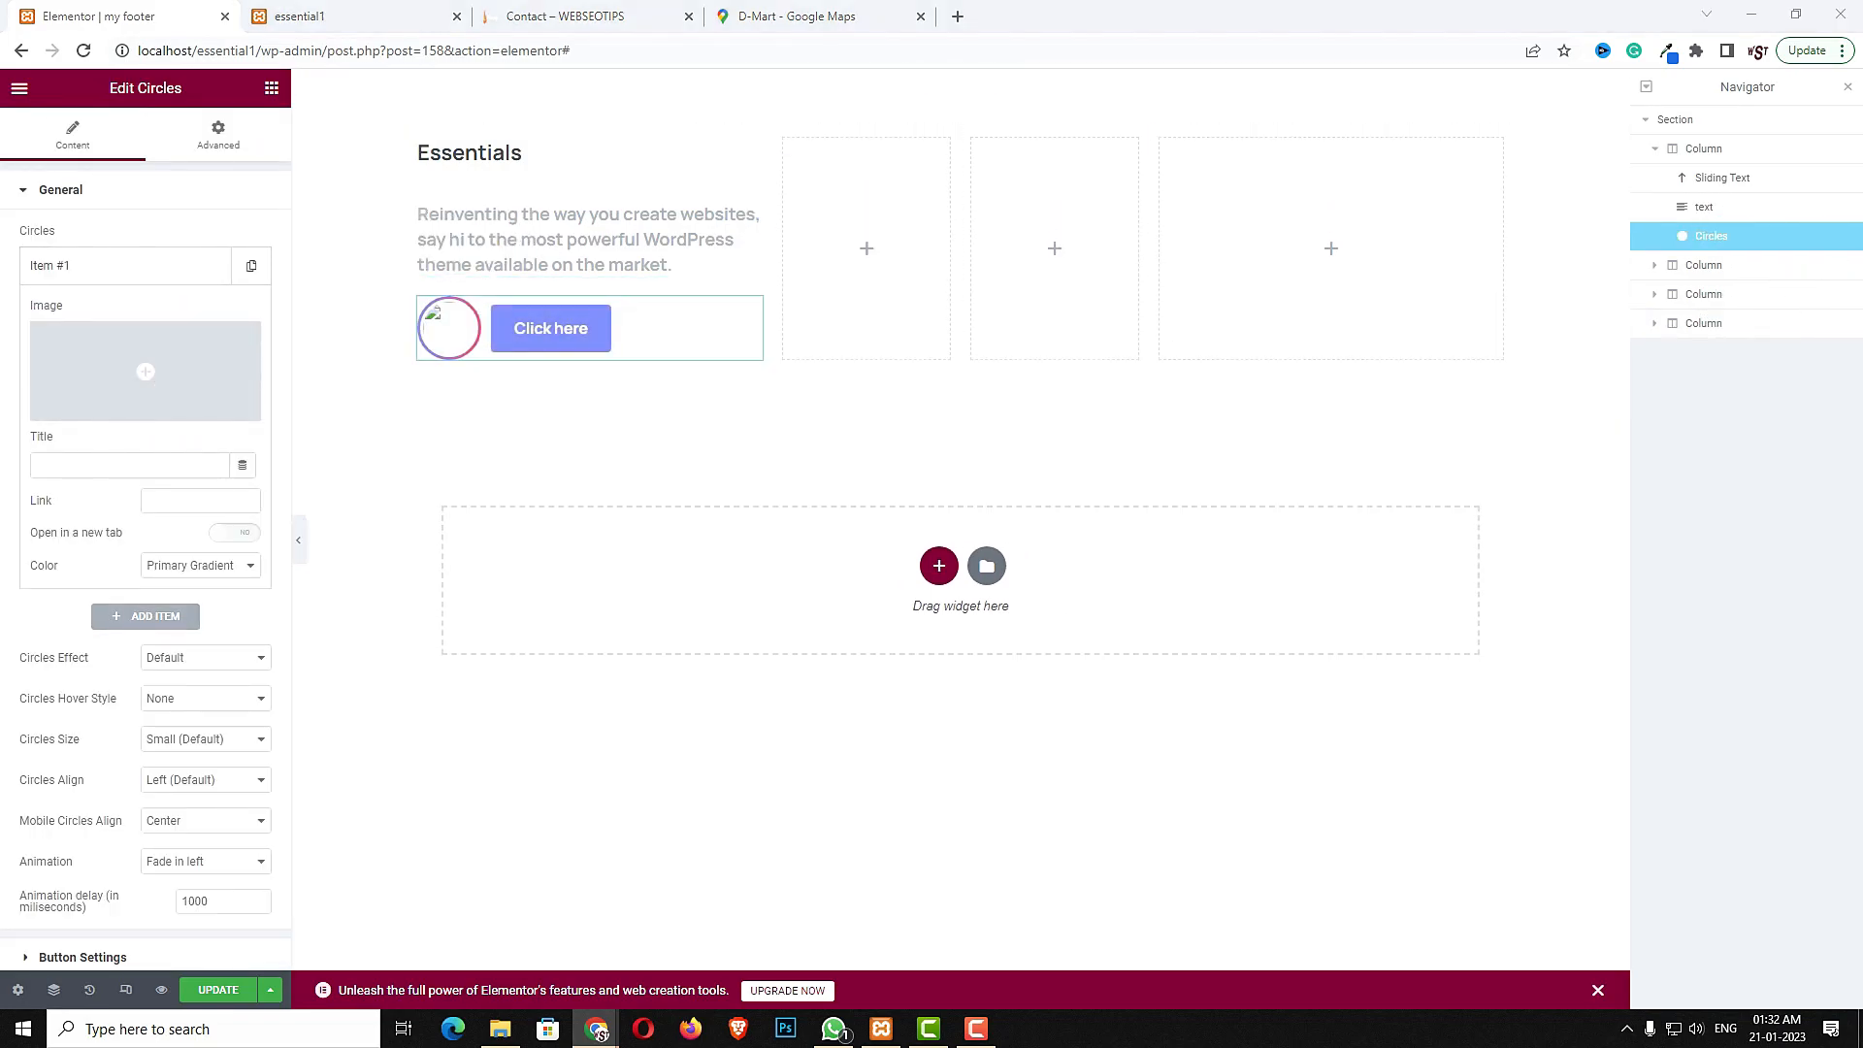
click(114, 462)
text(Man's dress)
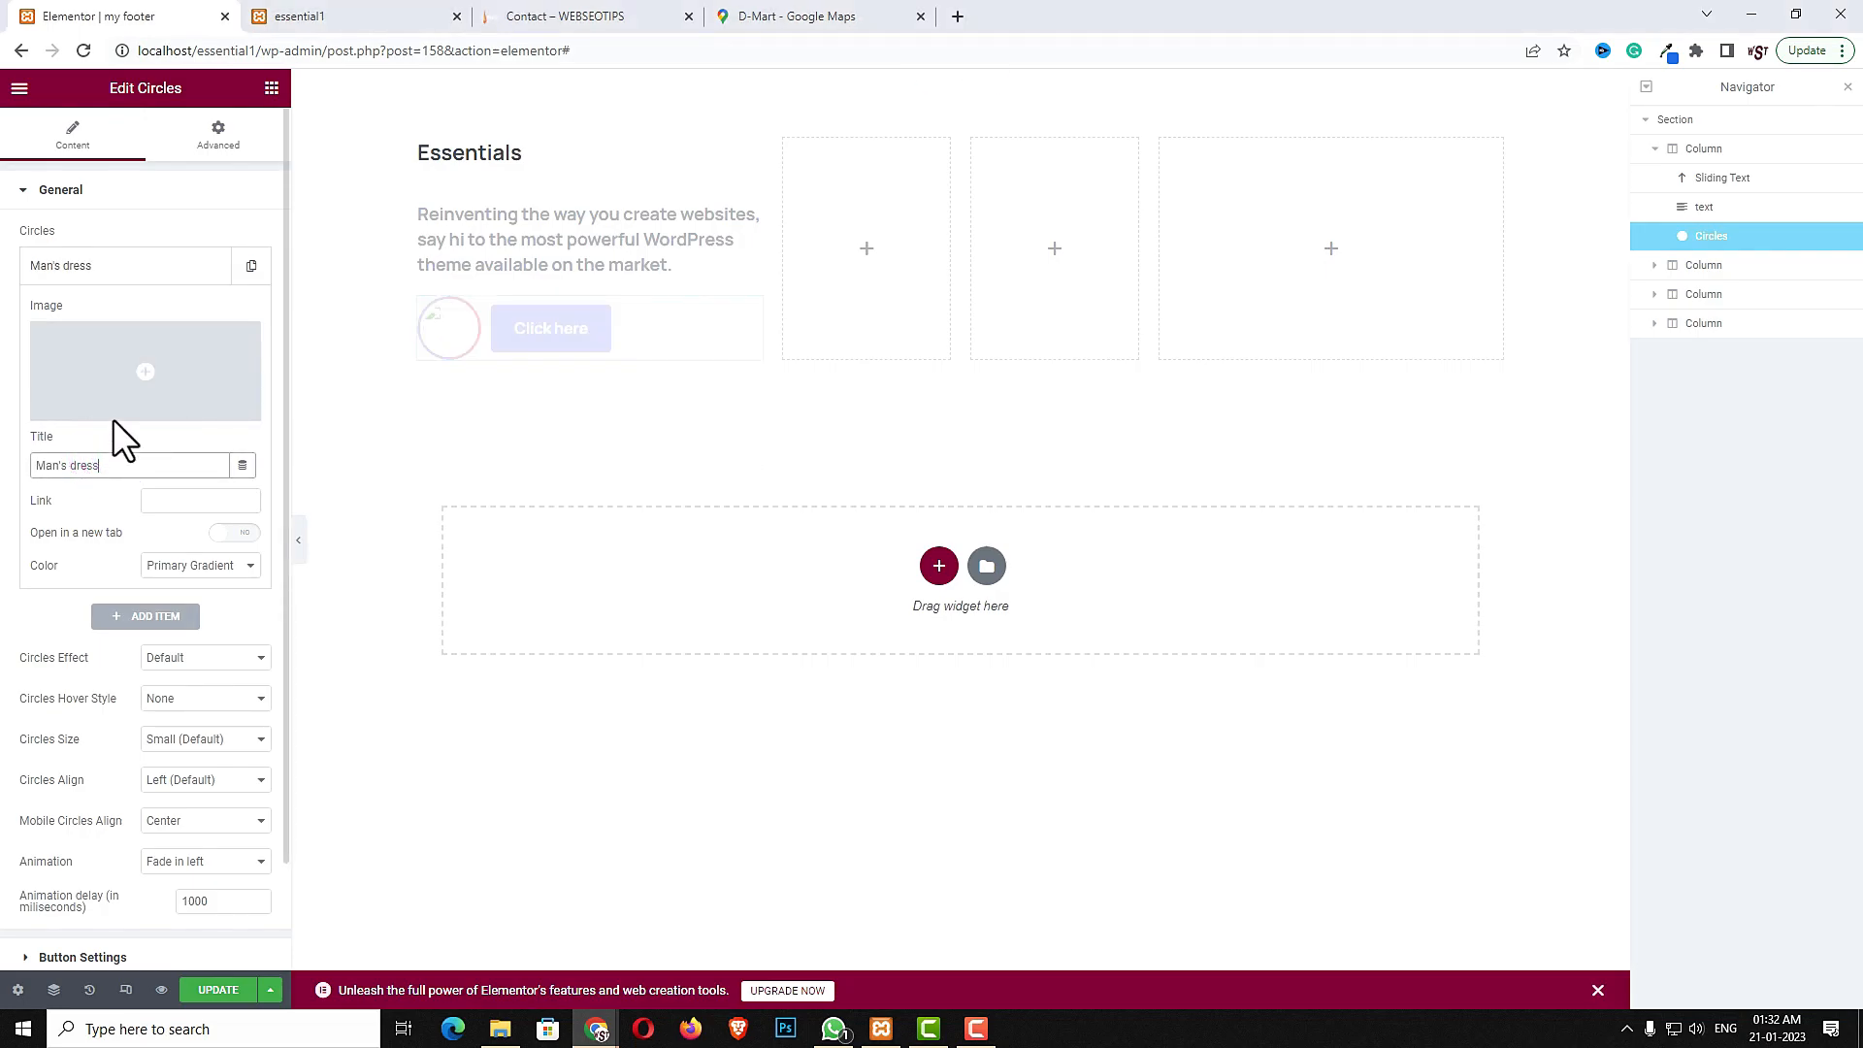
click(191, 500)
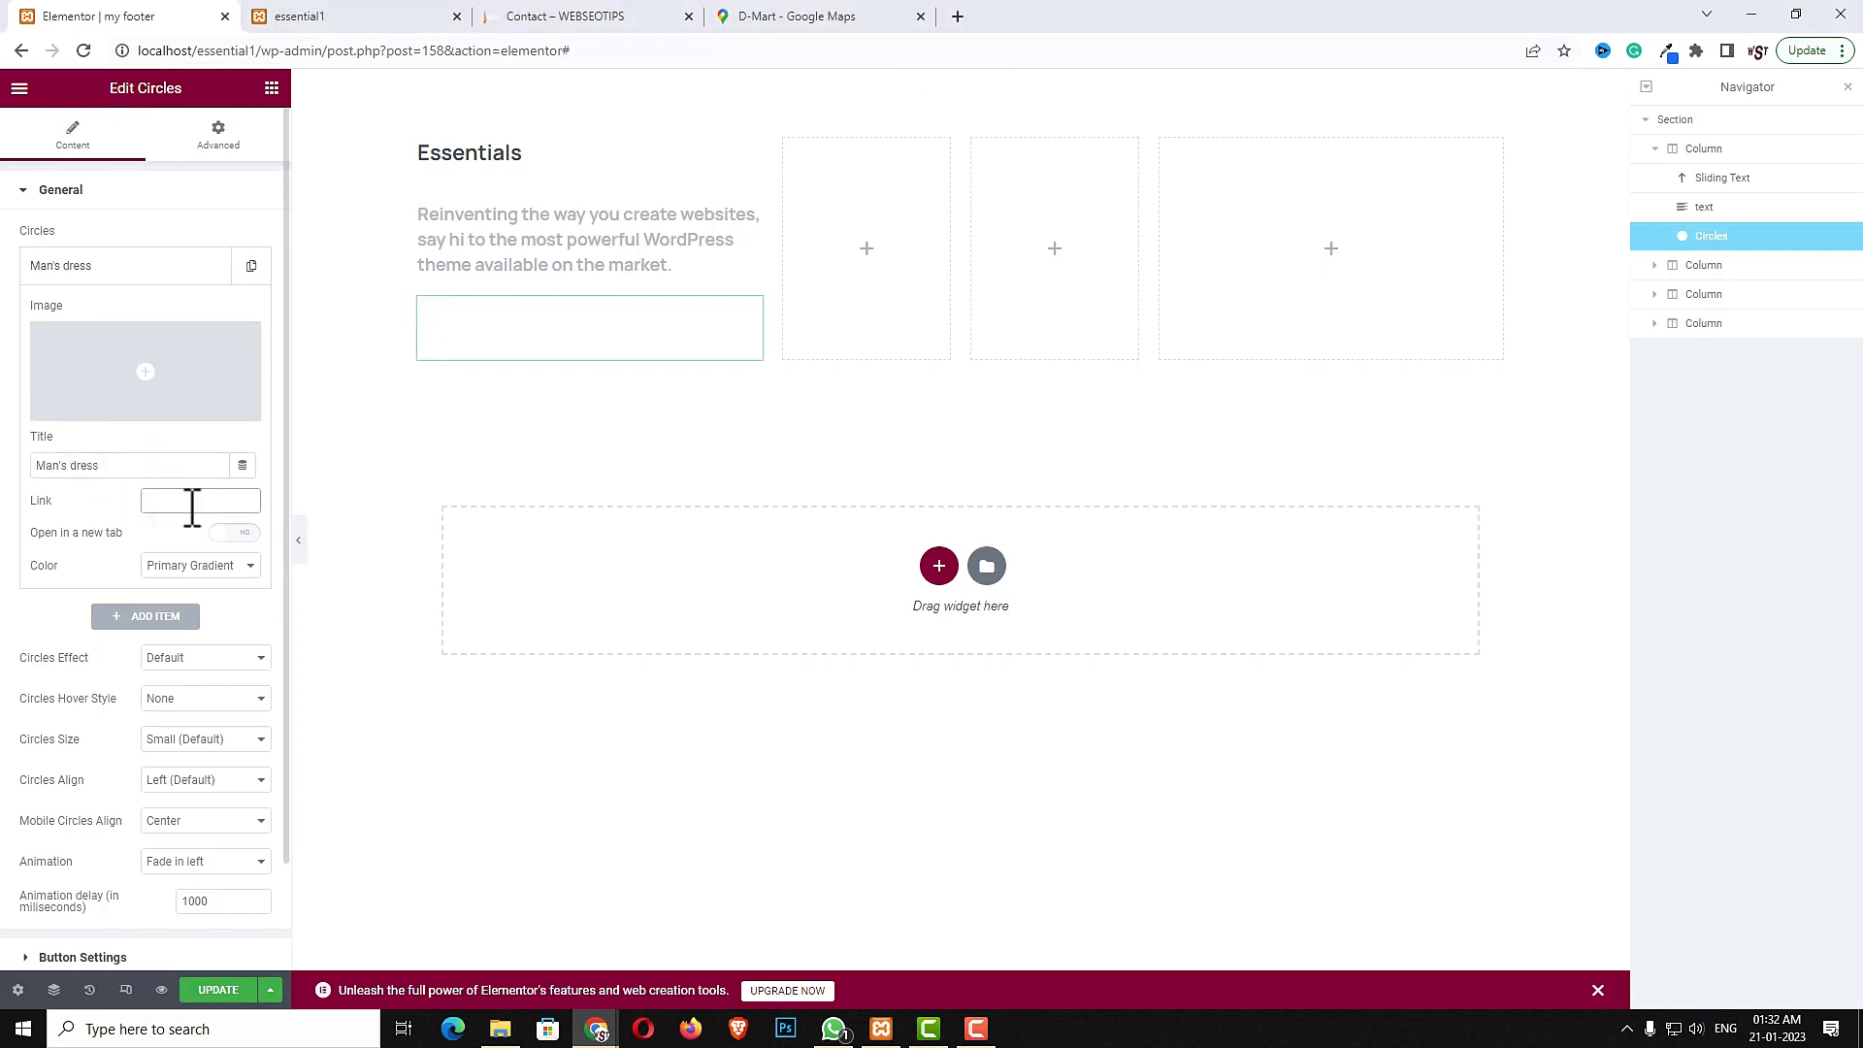
text(#)
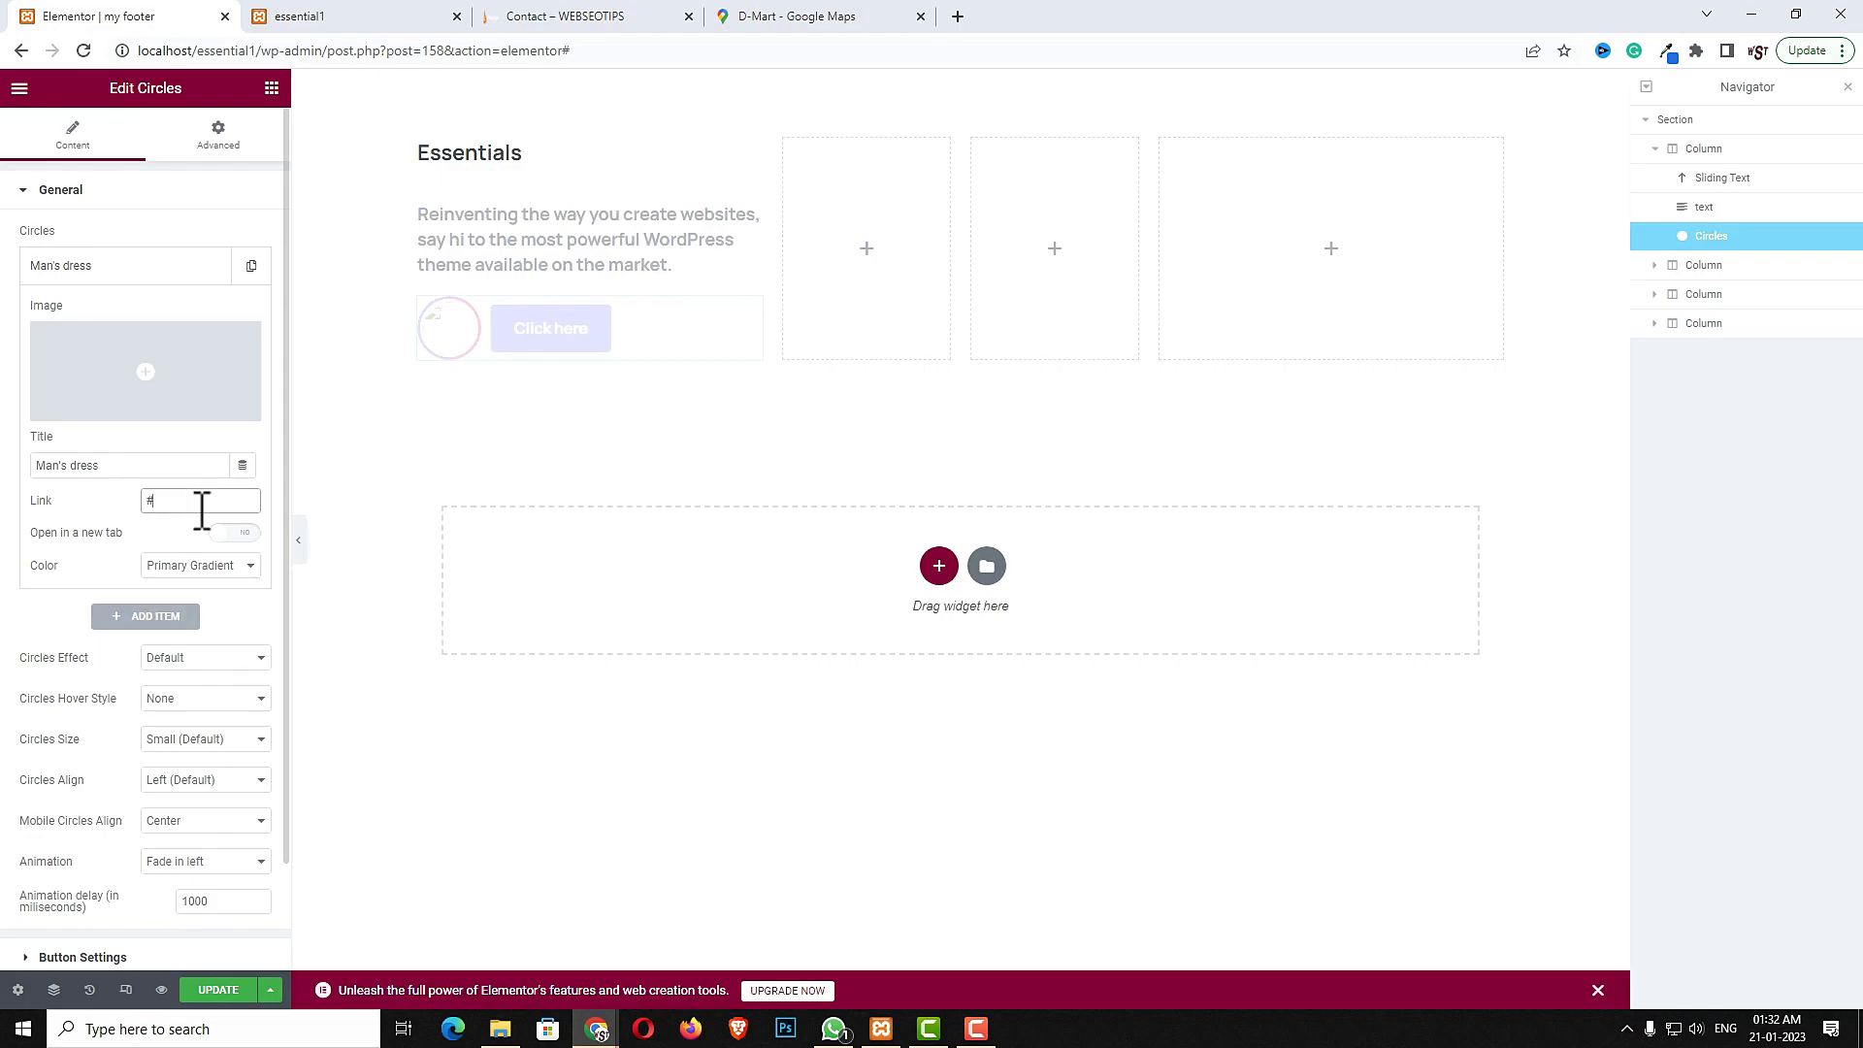
- Set the Man's dress circle item's image to p4-1.jpg from the media library
click(187, 403)
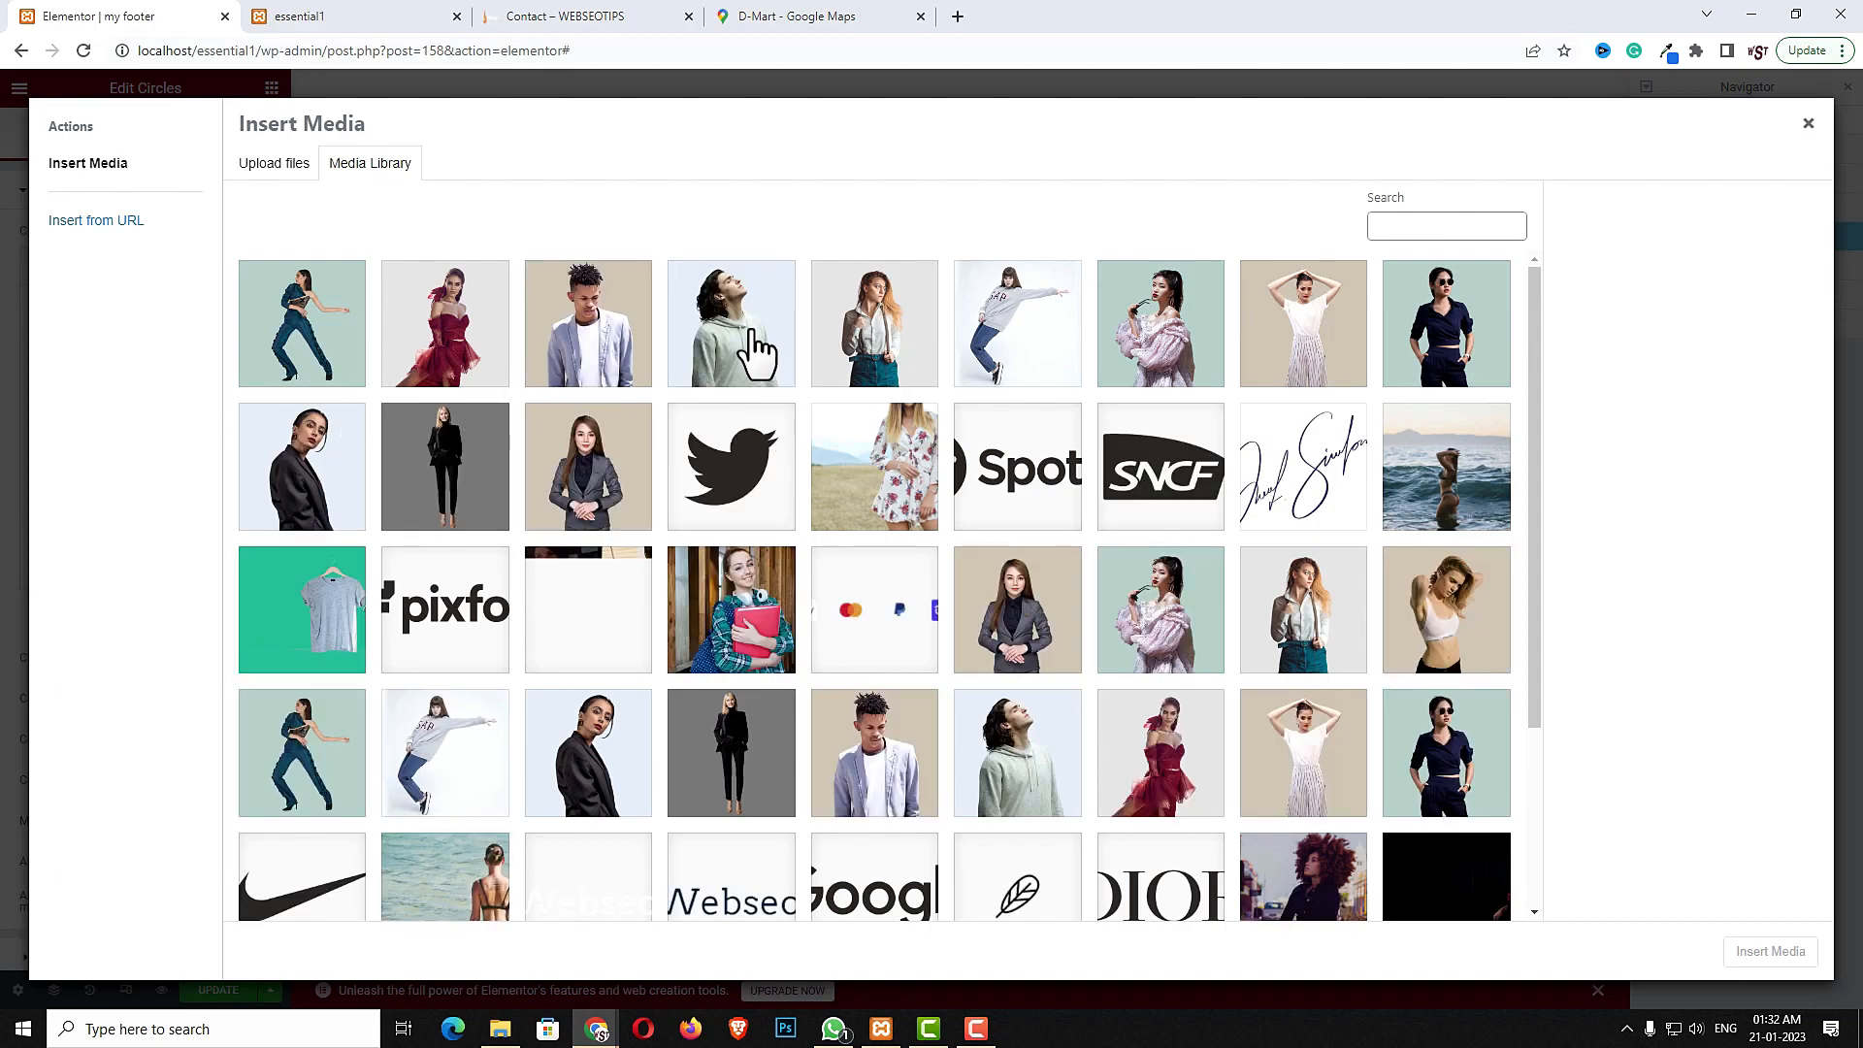
click(755, 334)
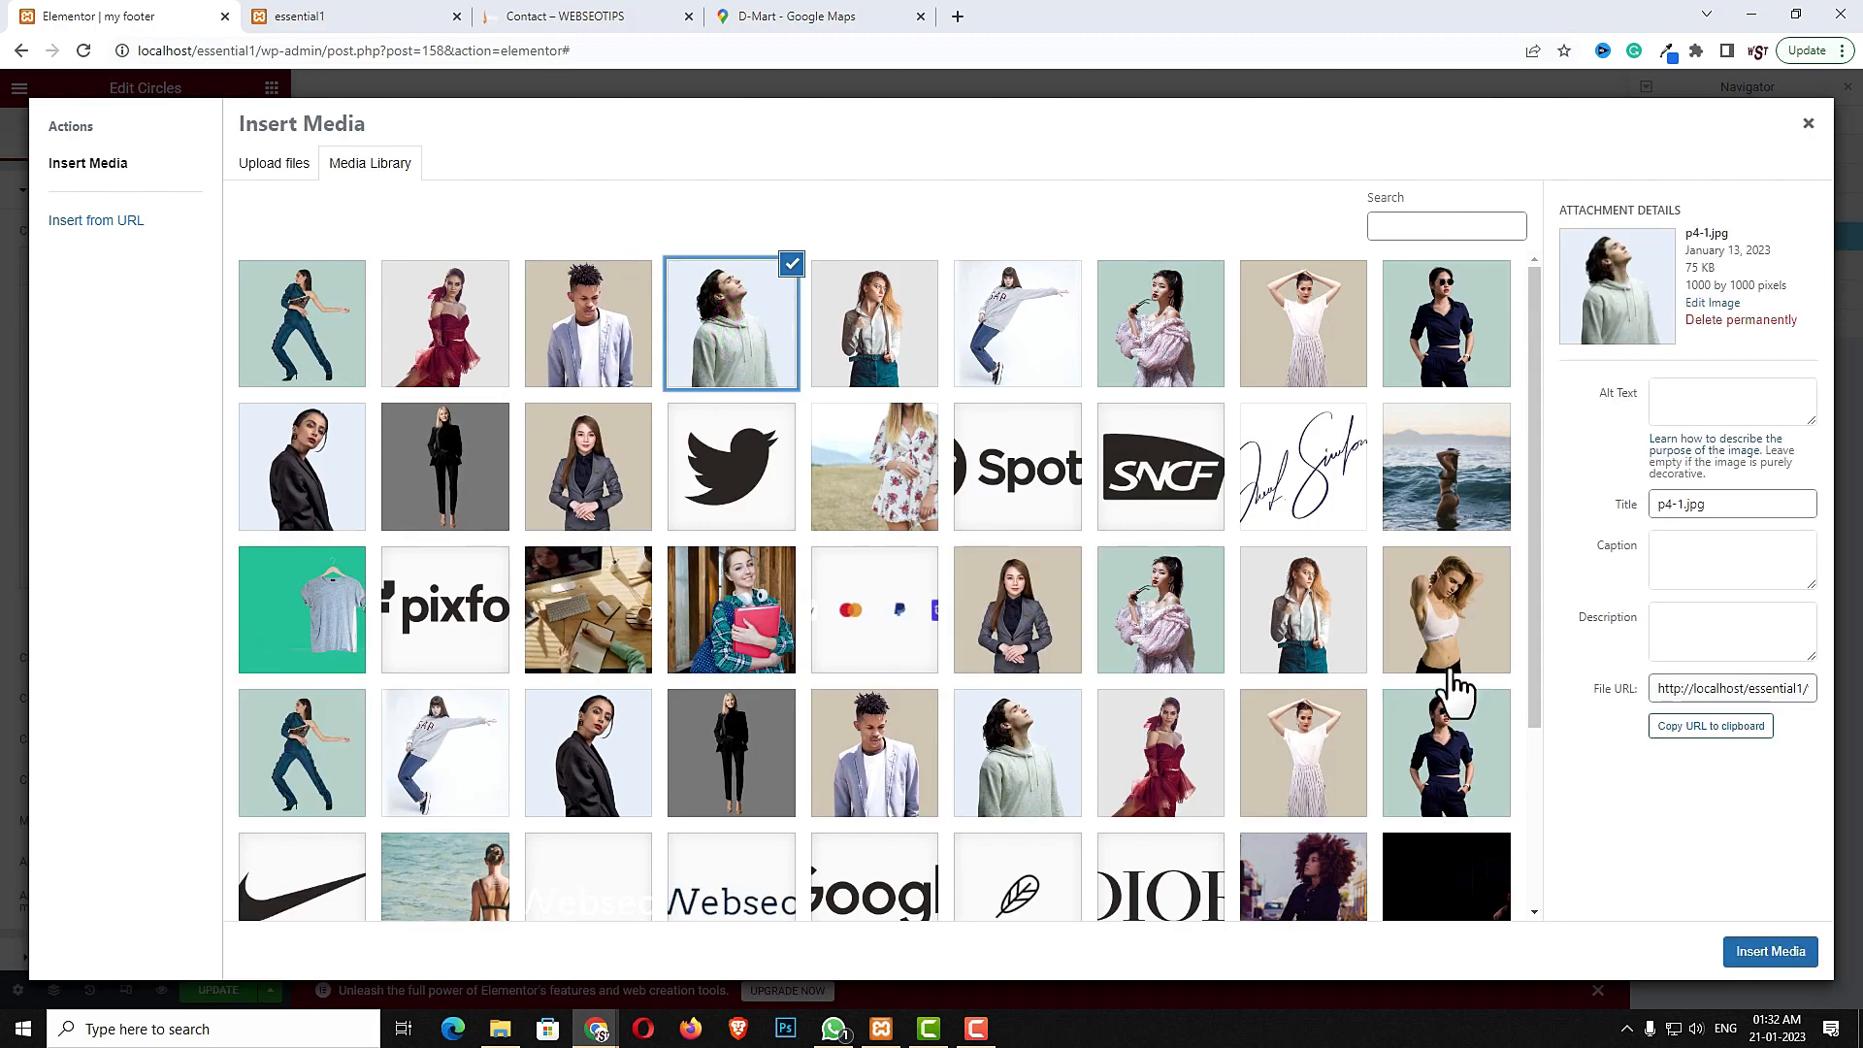
click(1744, 953)
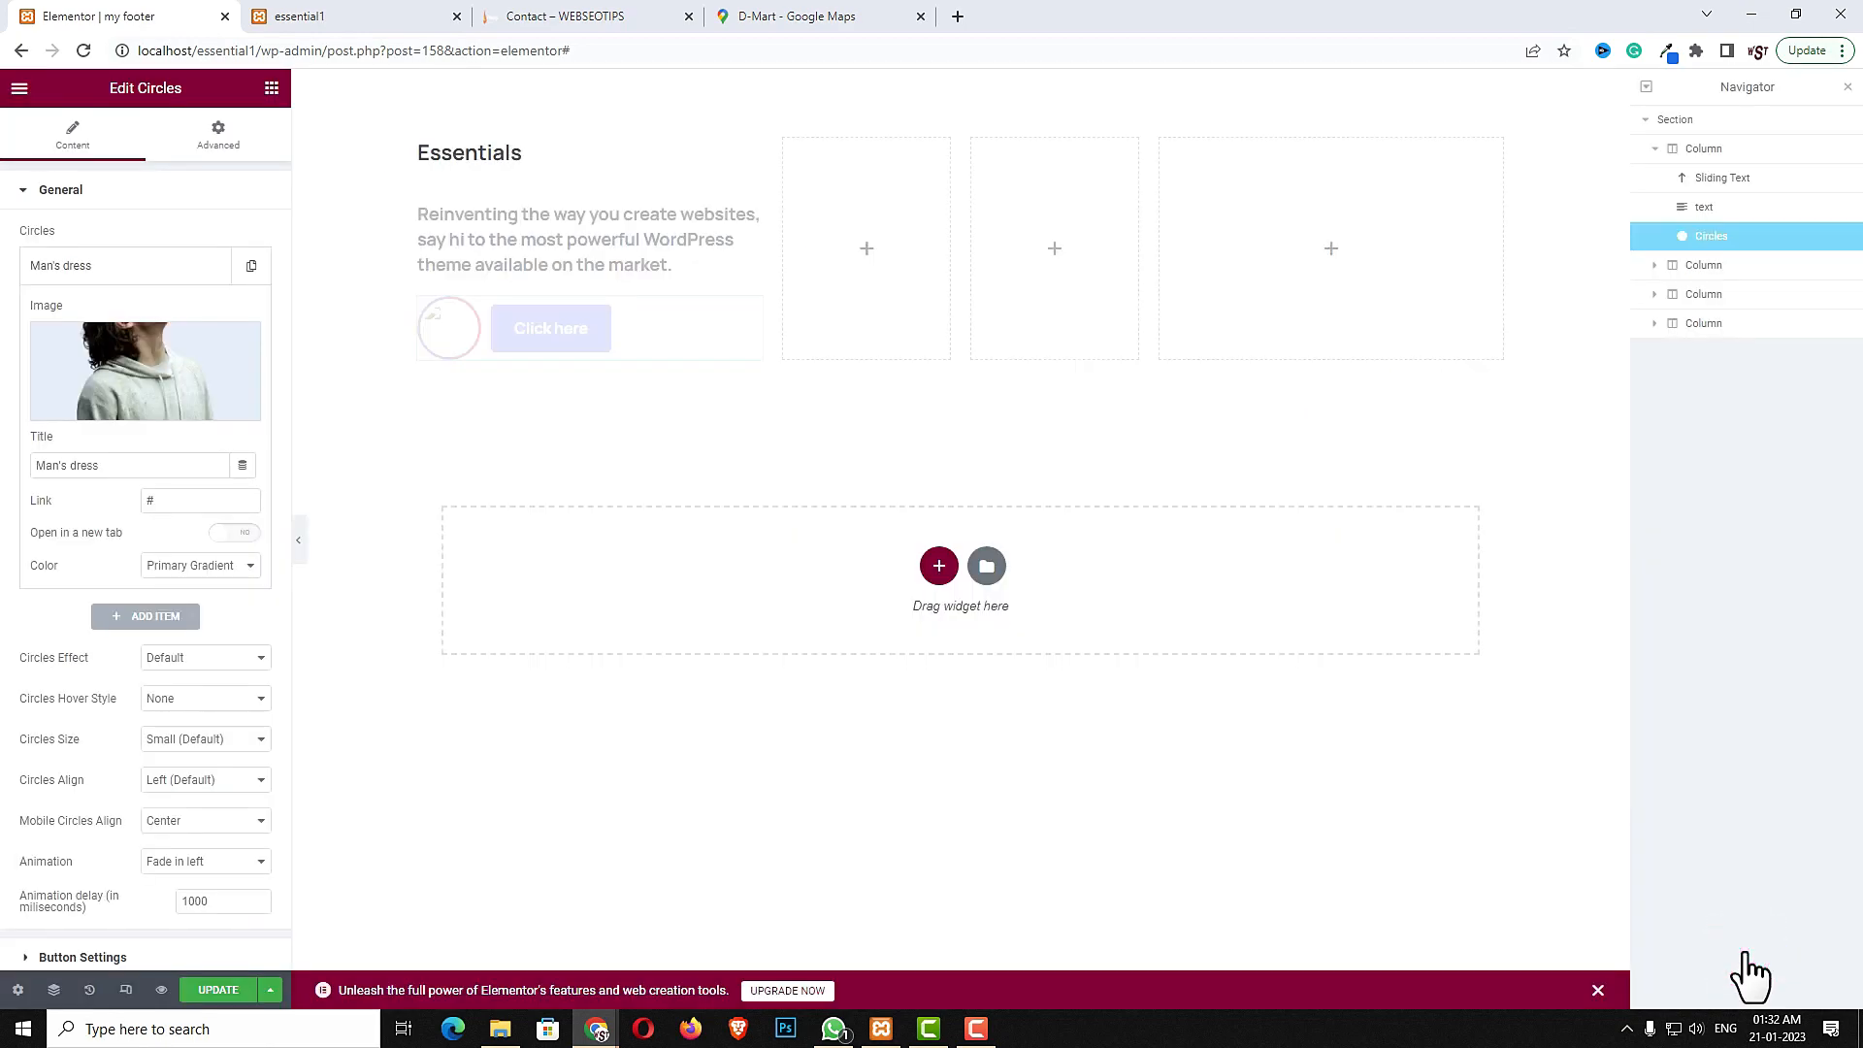
- Add a second circle item titled Woman's dress with the p3.jpg image
click(160, 619)
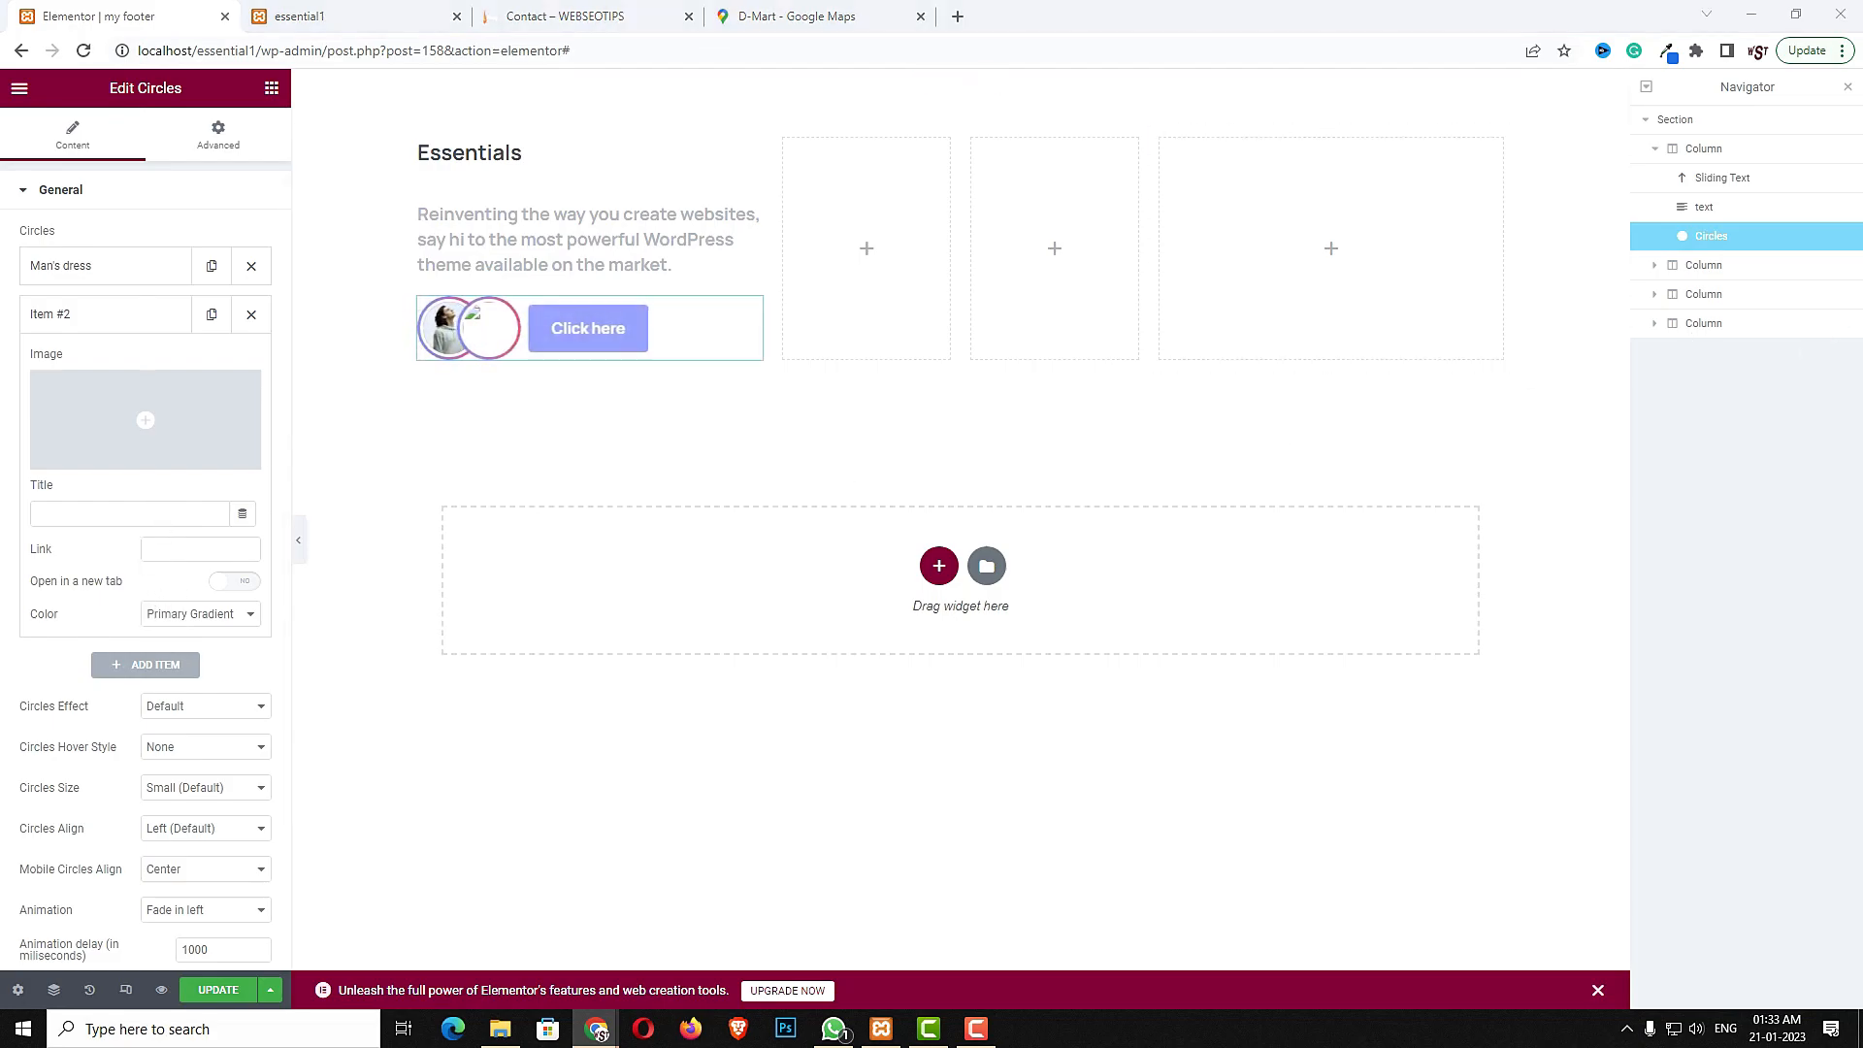
click(133, 514)
text(Man's dress)
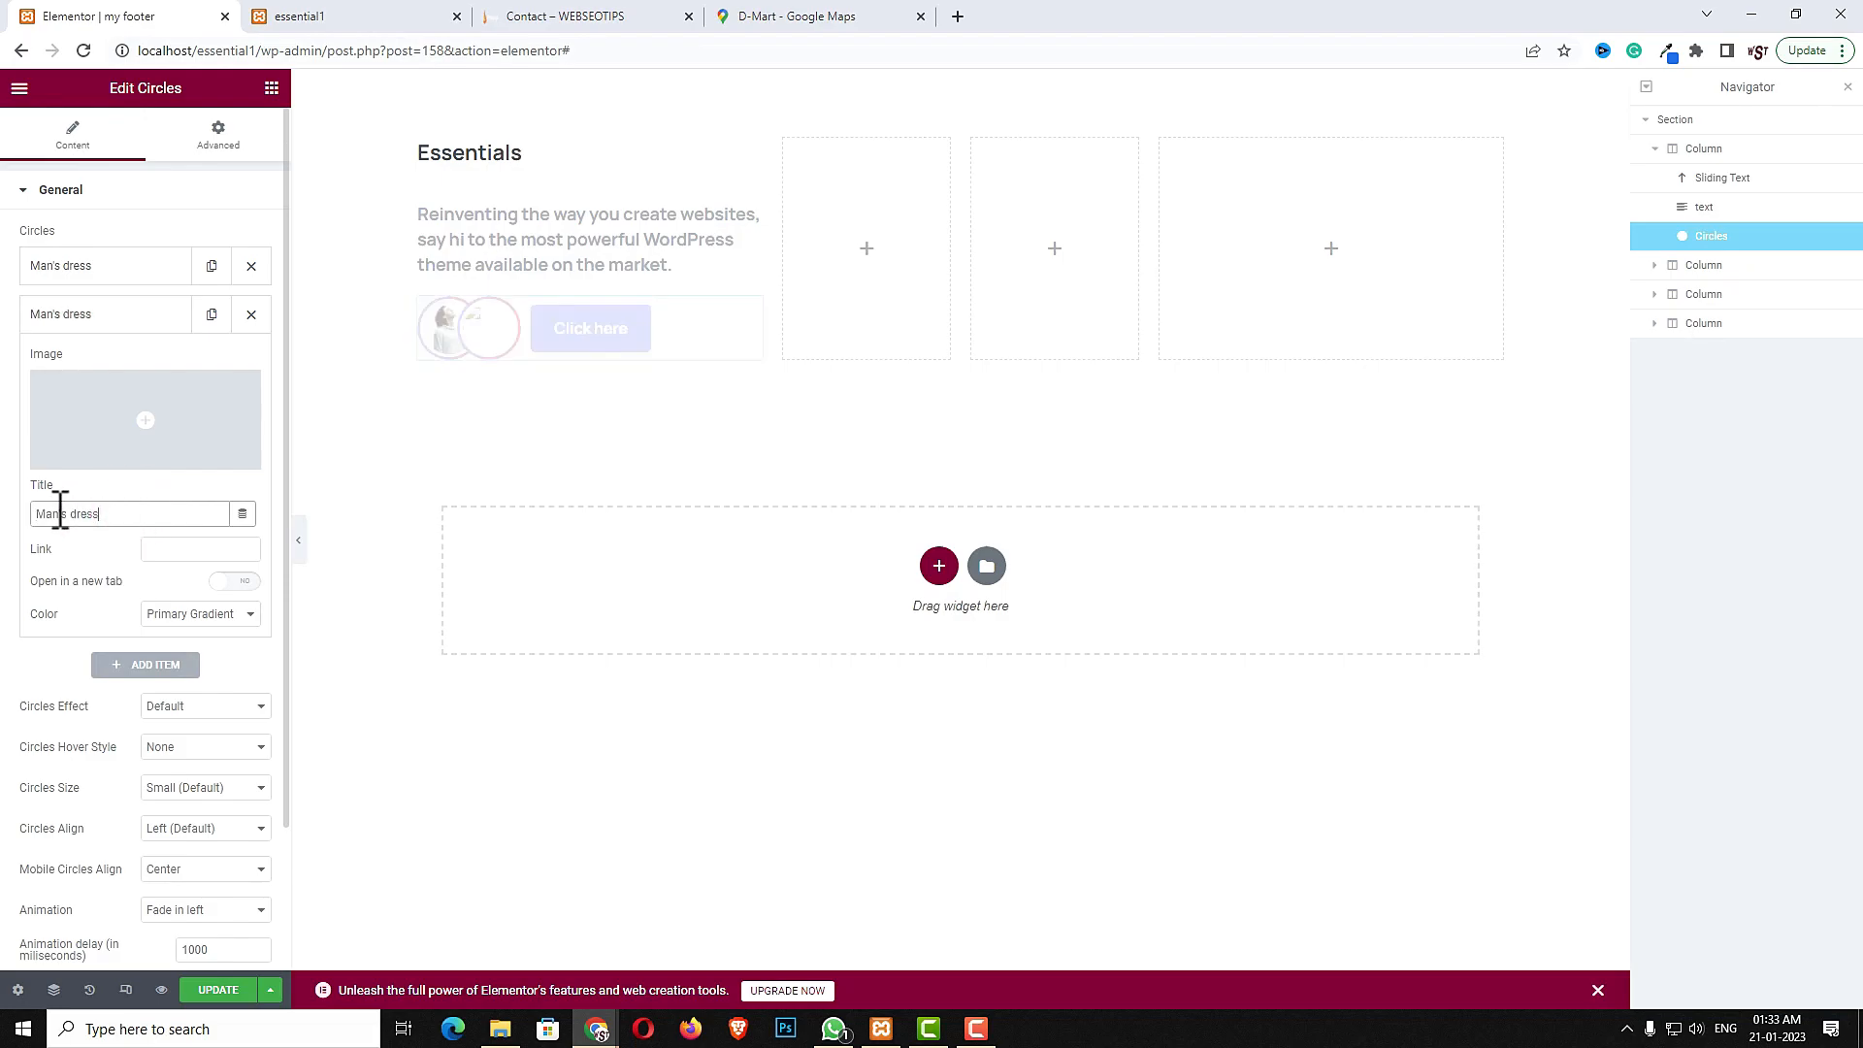
click(136, 386)
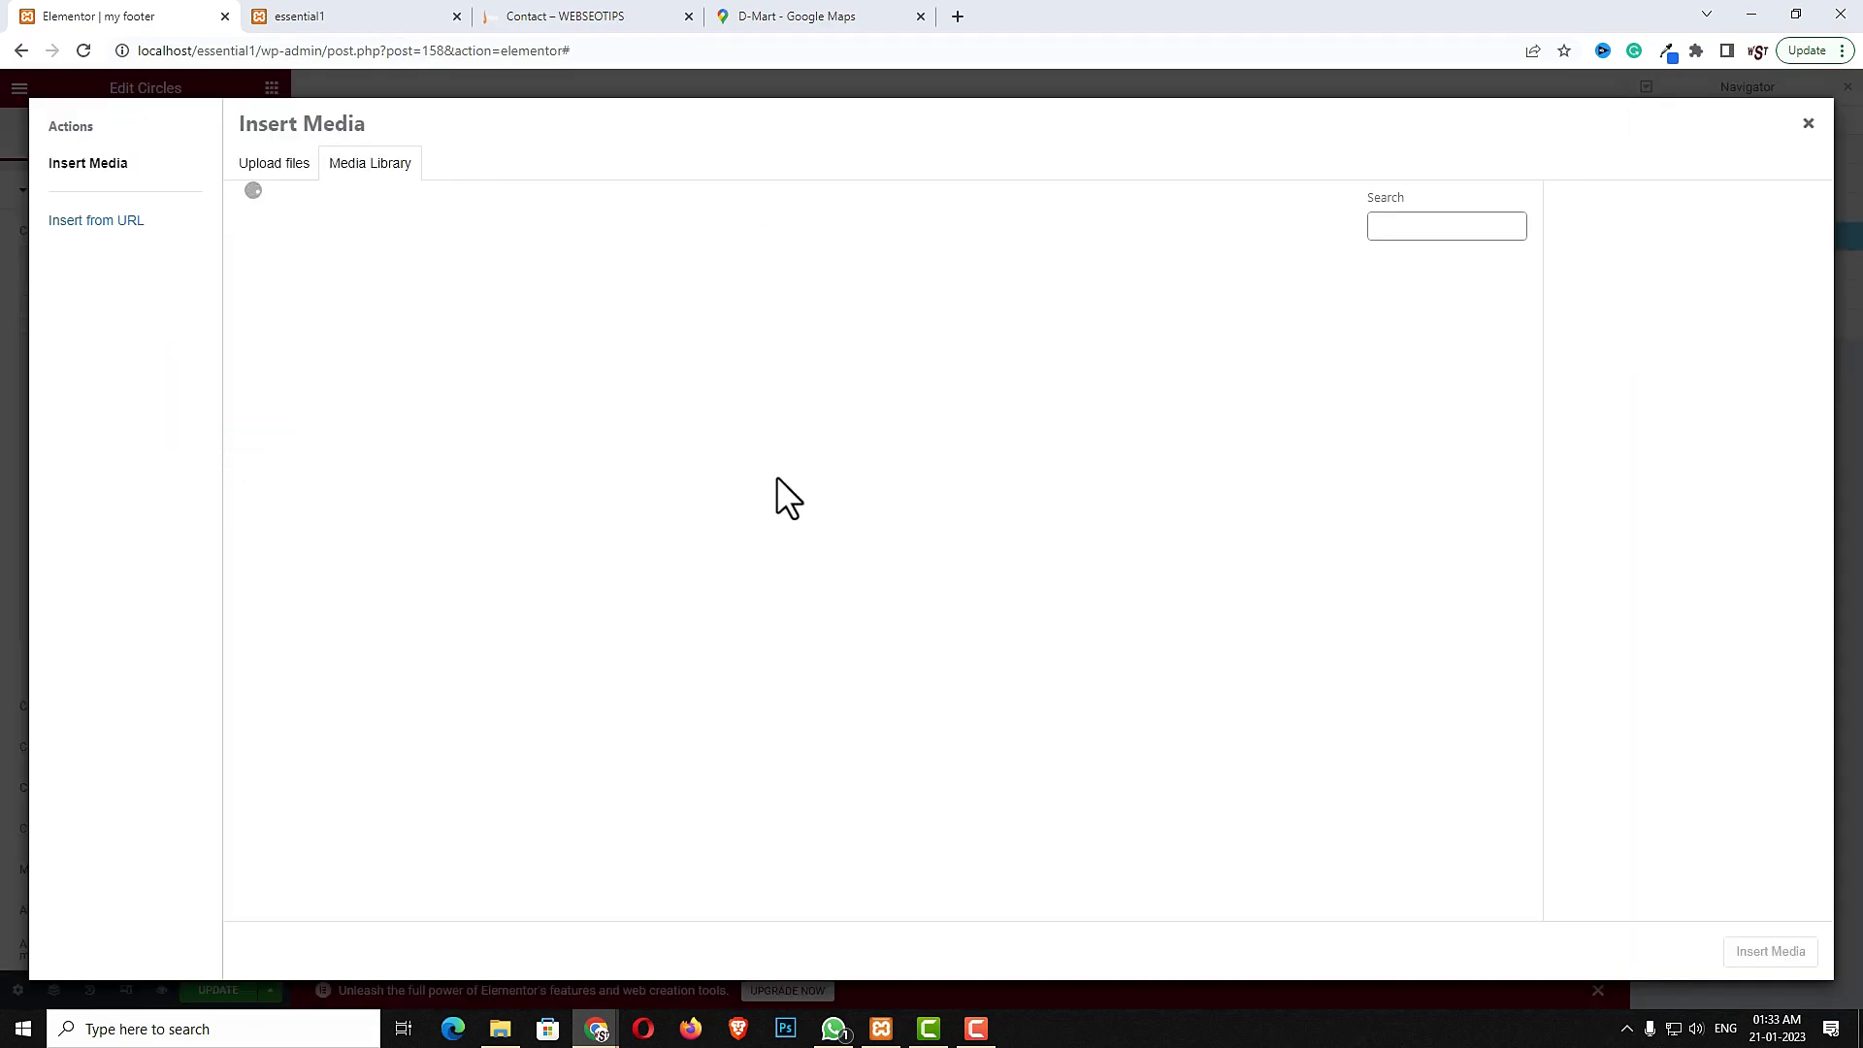
click(1152, 767)
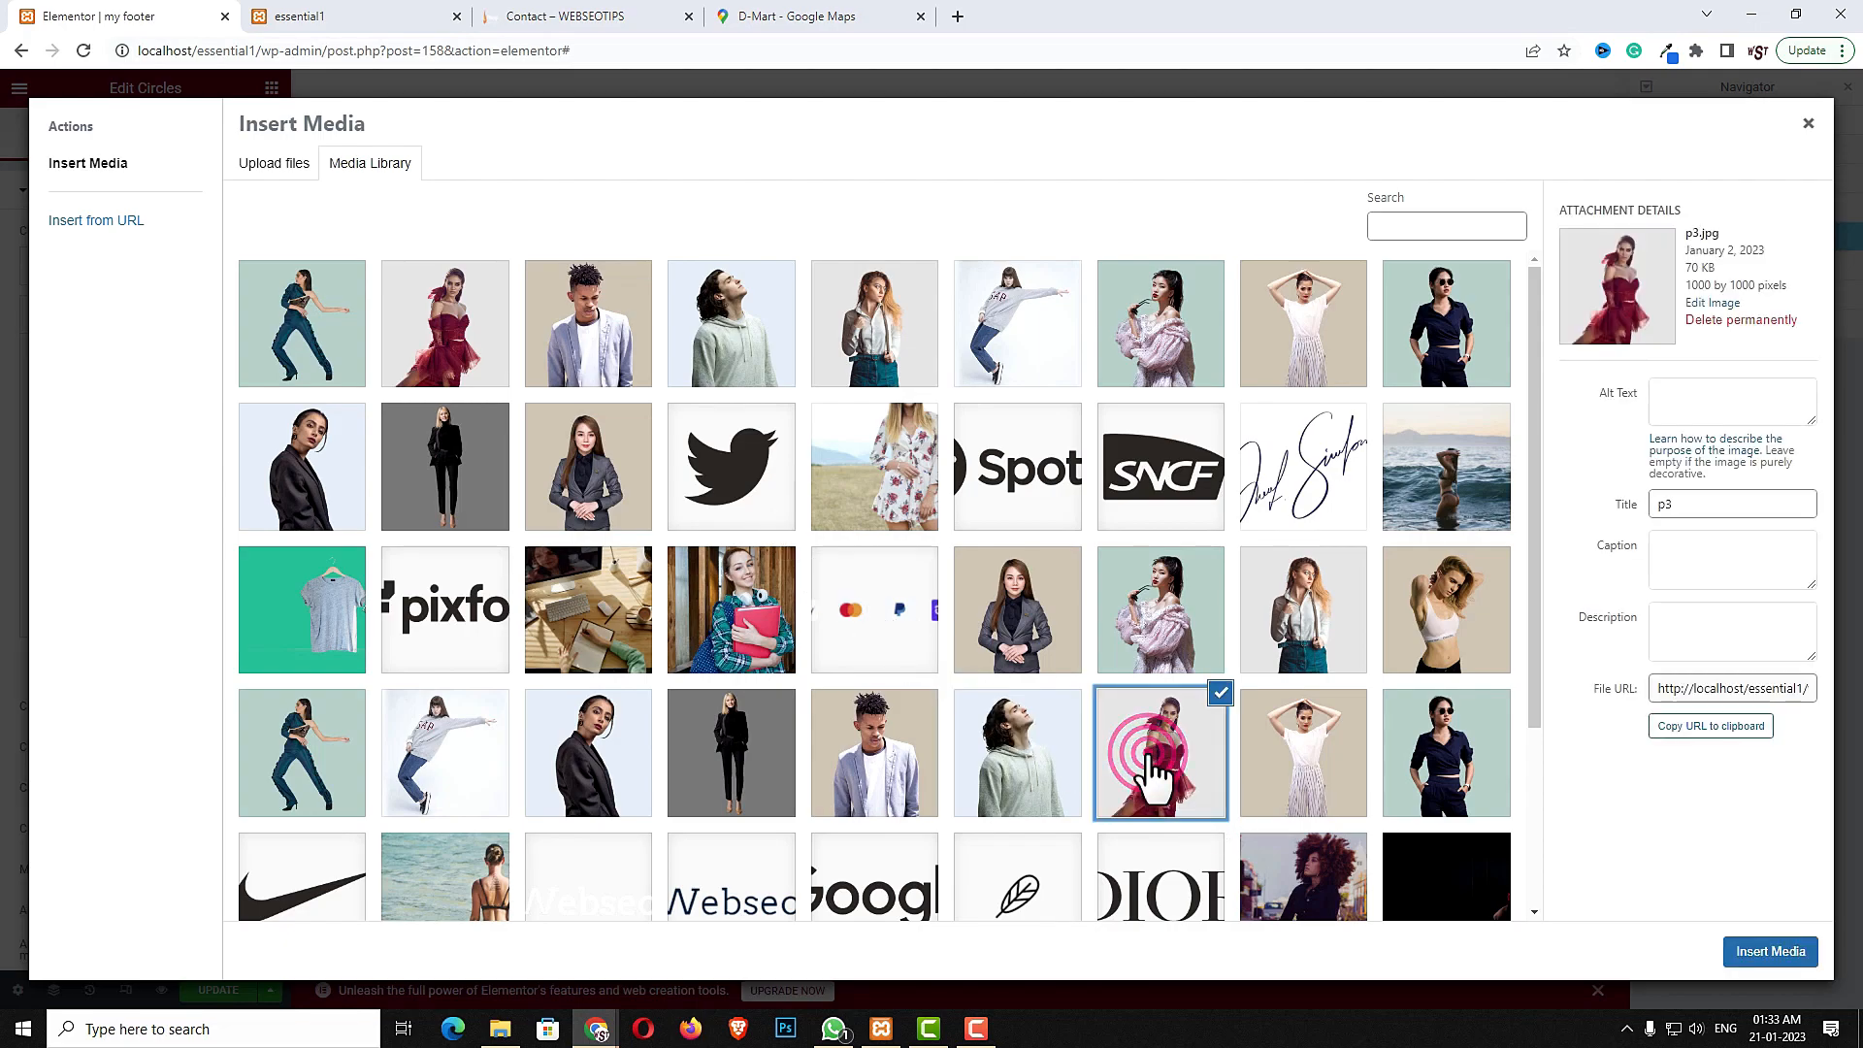
click(1771, 951)
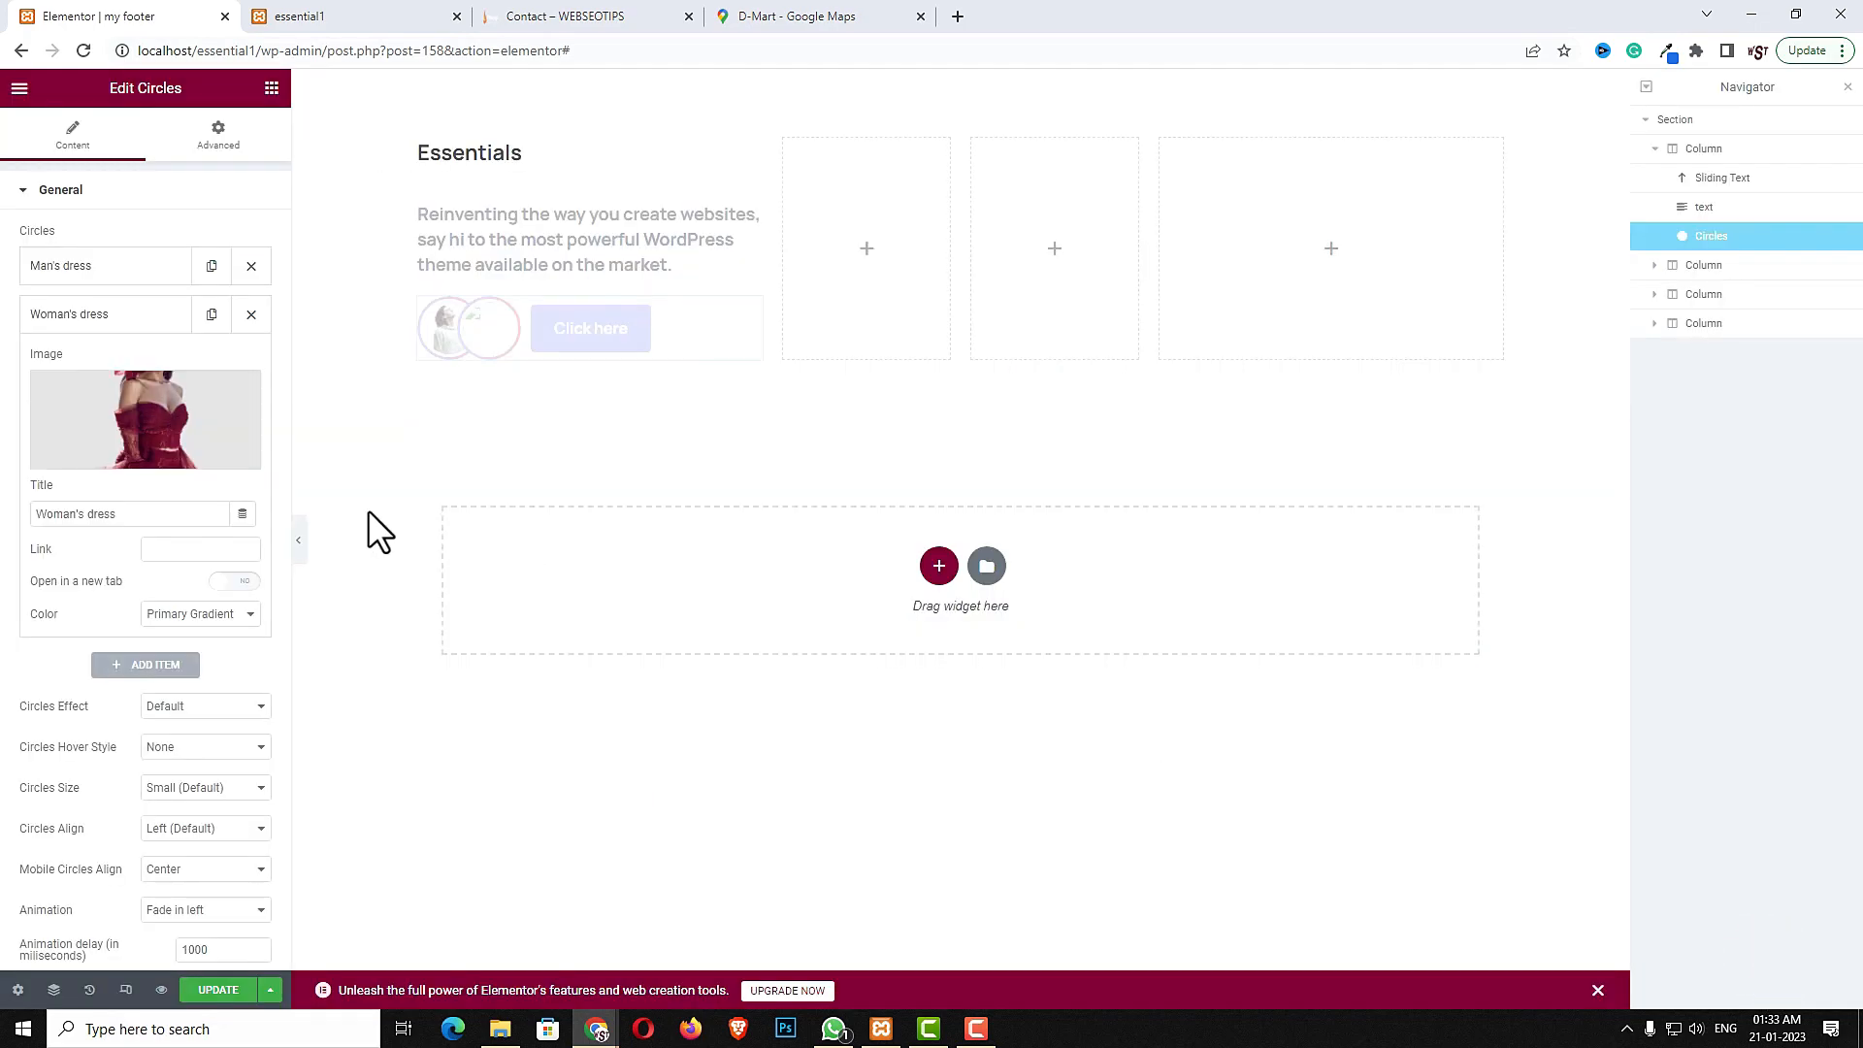
- Duplicate the Woman's dress item and give the copy the p7.jpg image
click(210, 314)
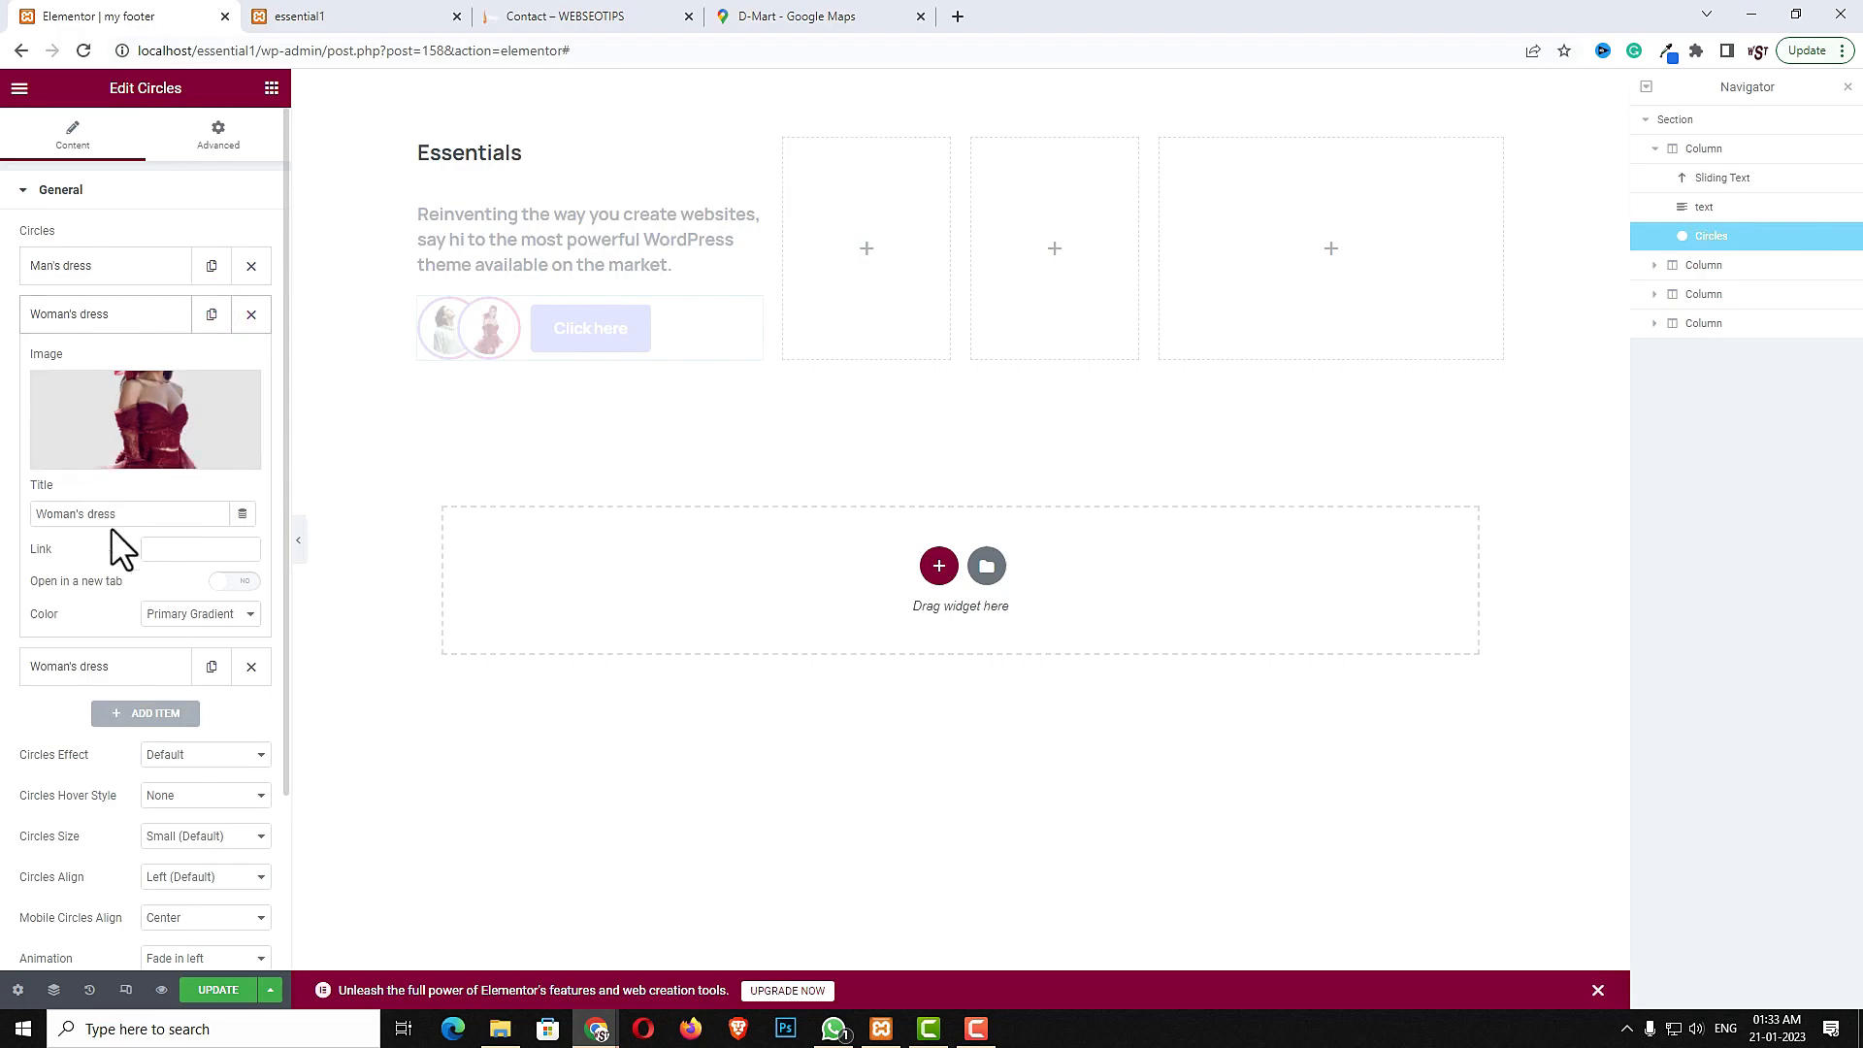
click(117, 667)
click(139, 464)
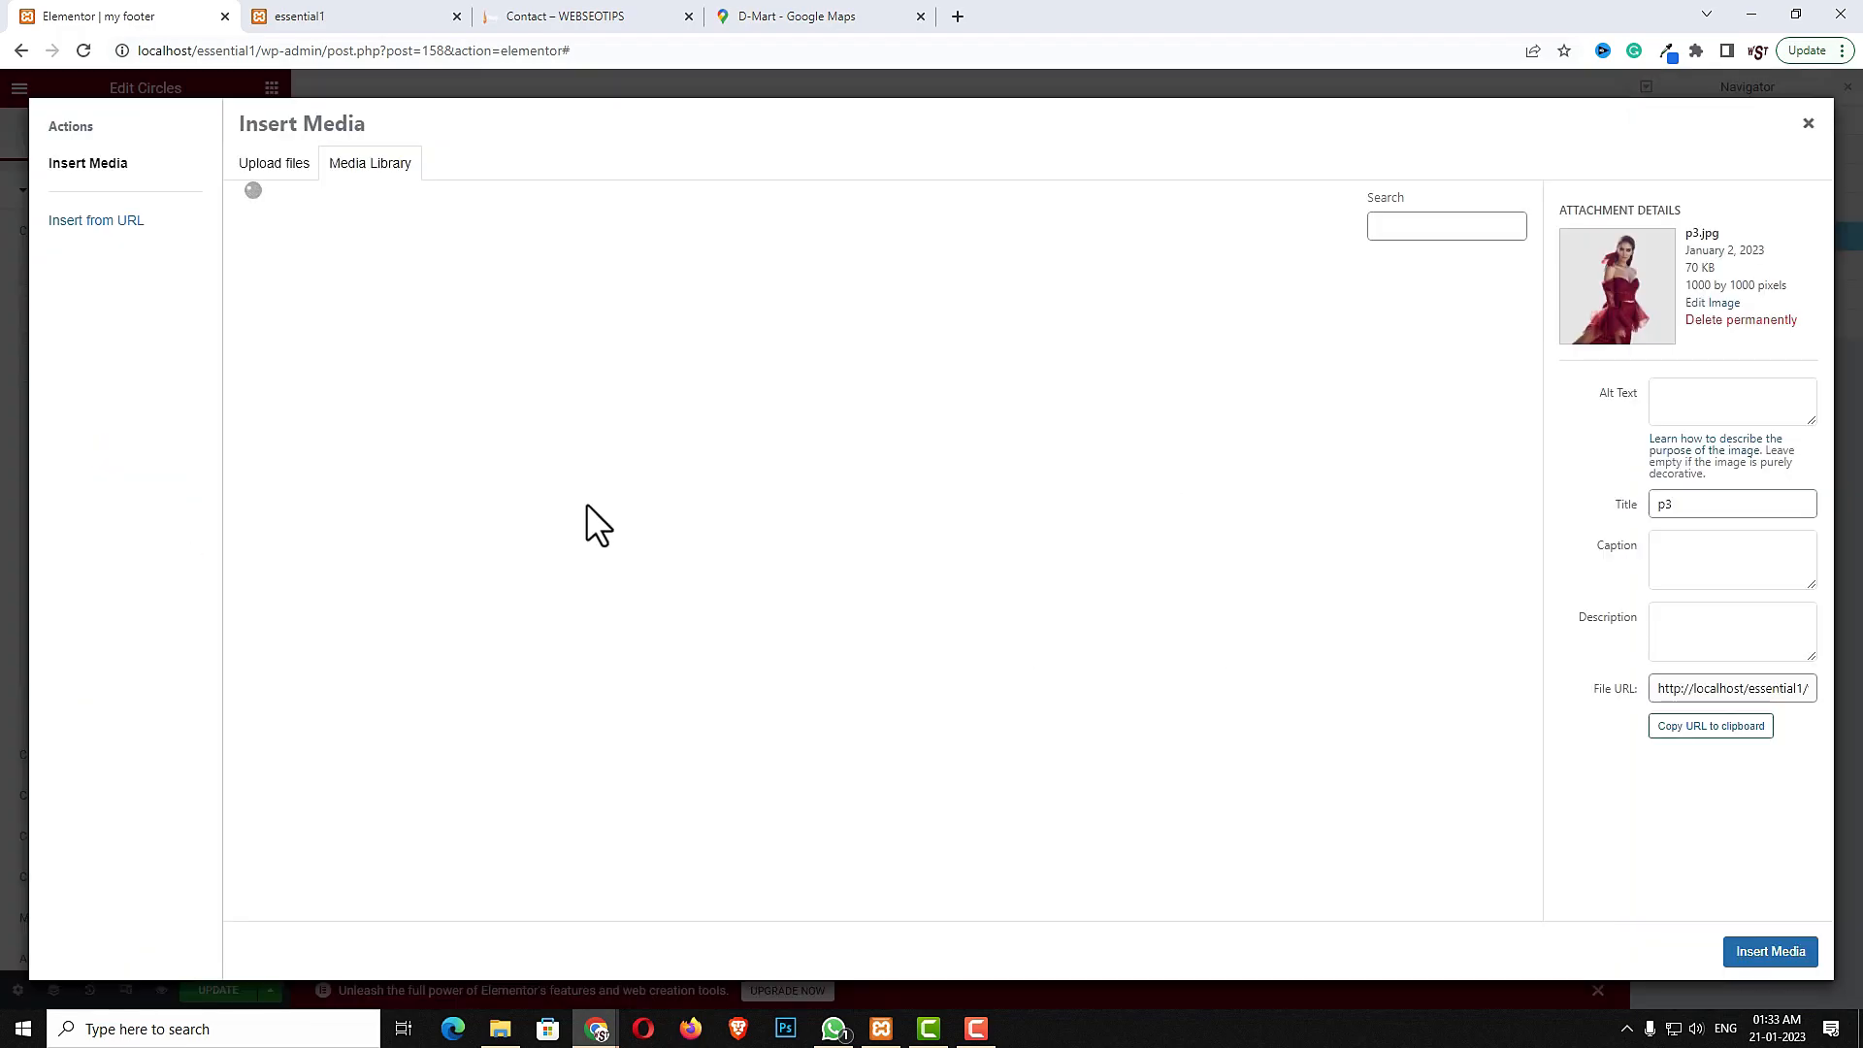
click(621, 745)
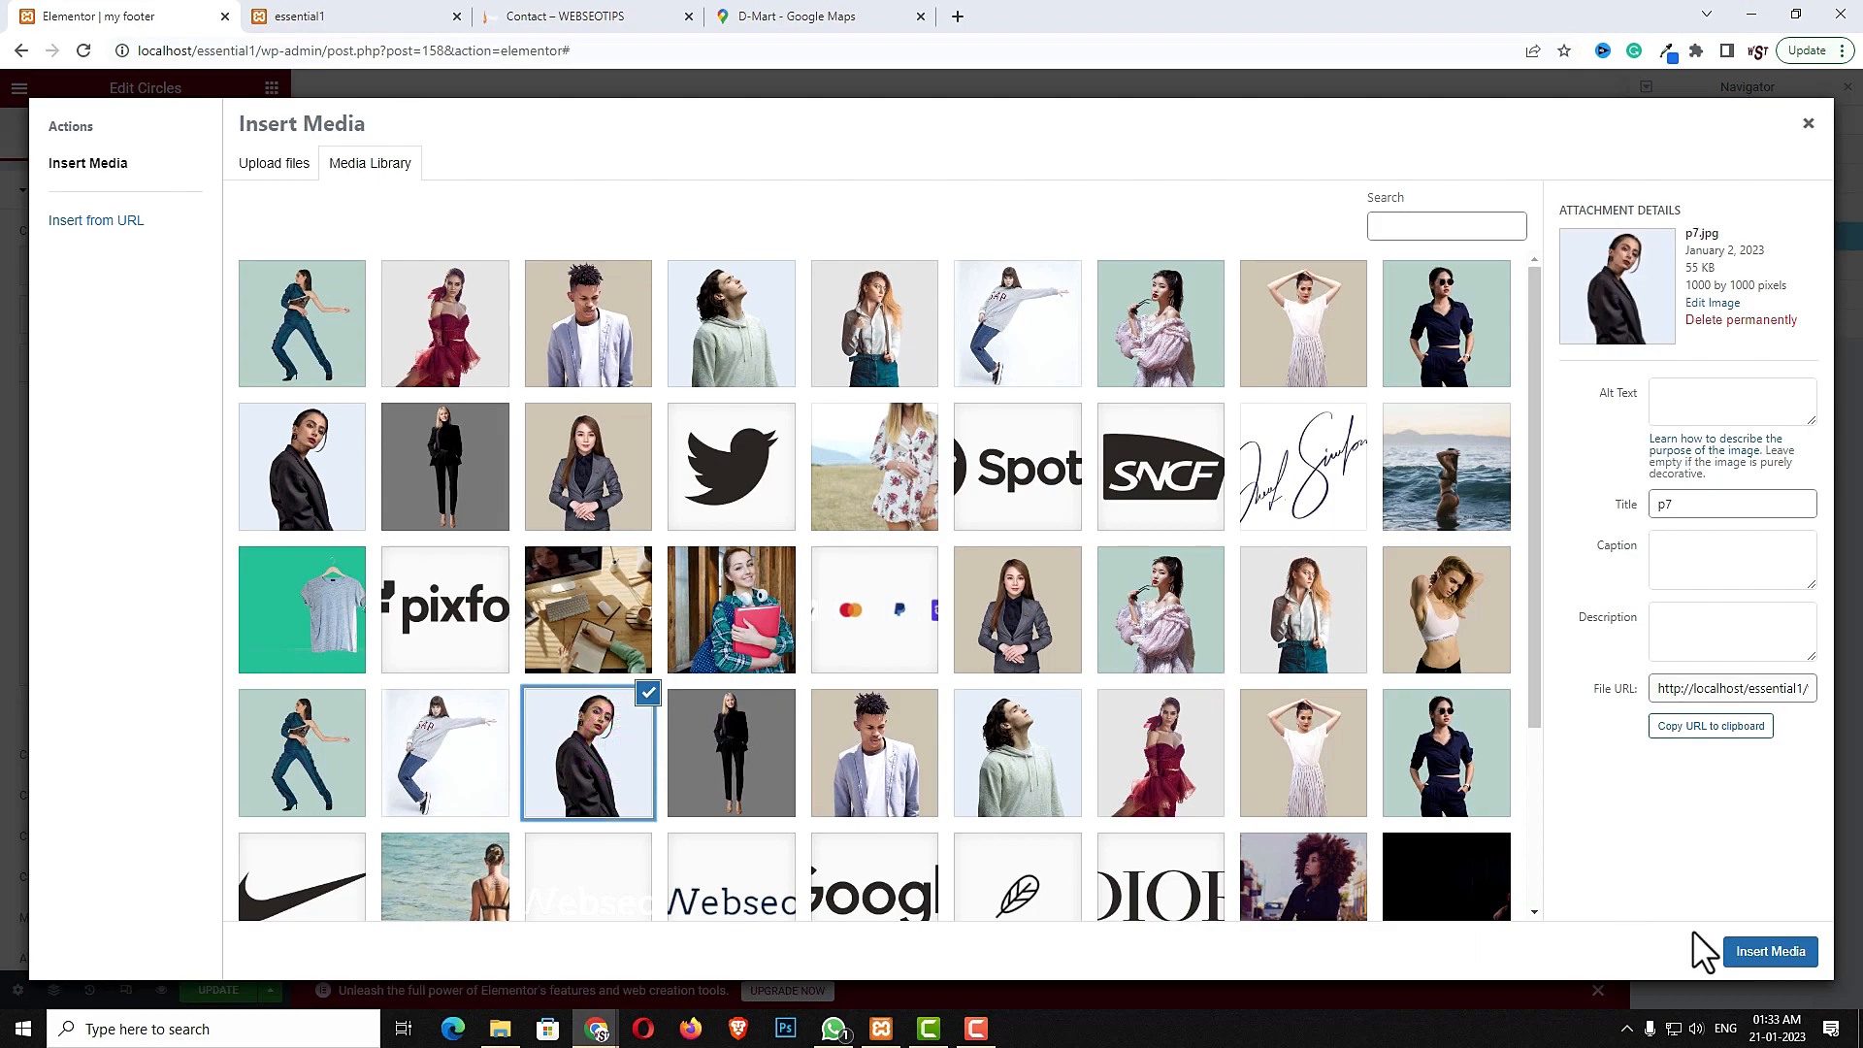
click(1776, 953)
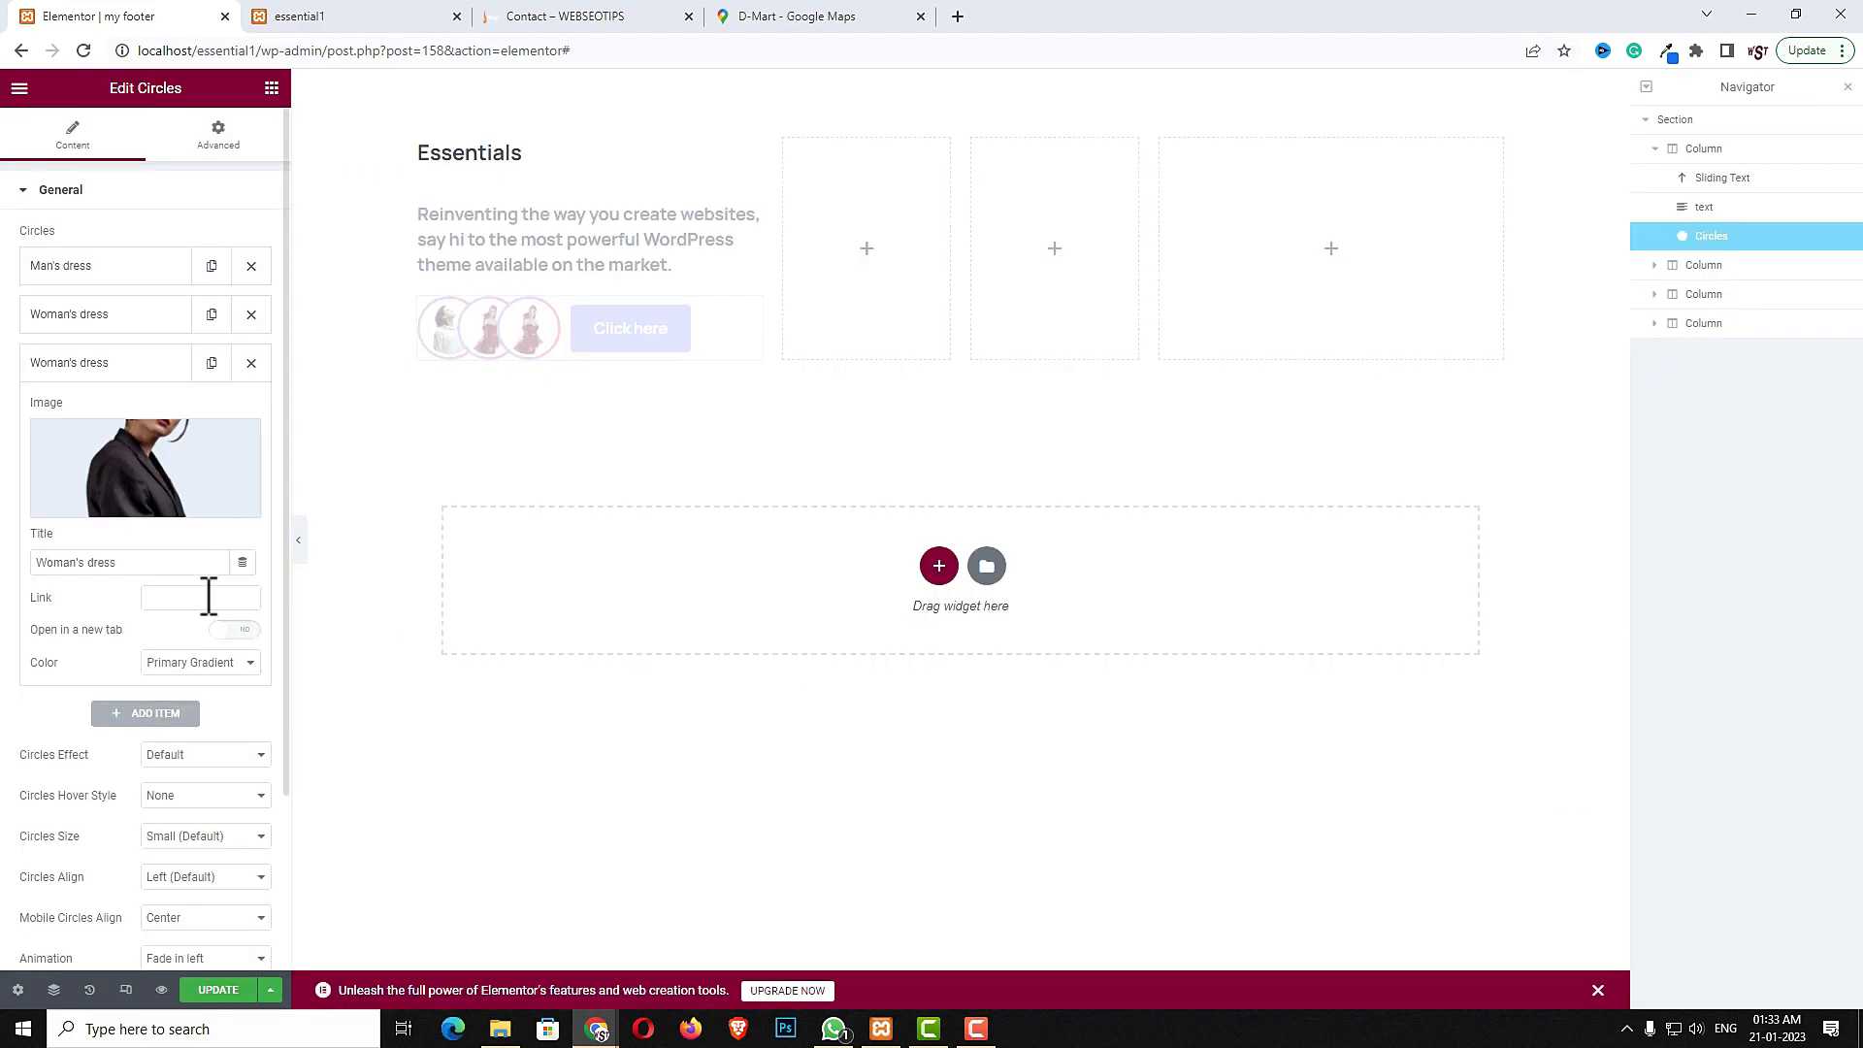
triple_click(171, 561)
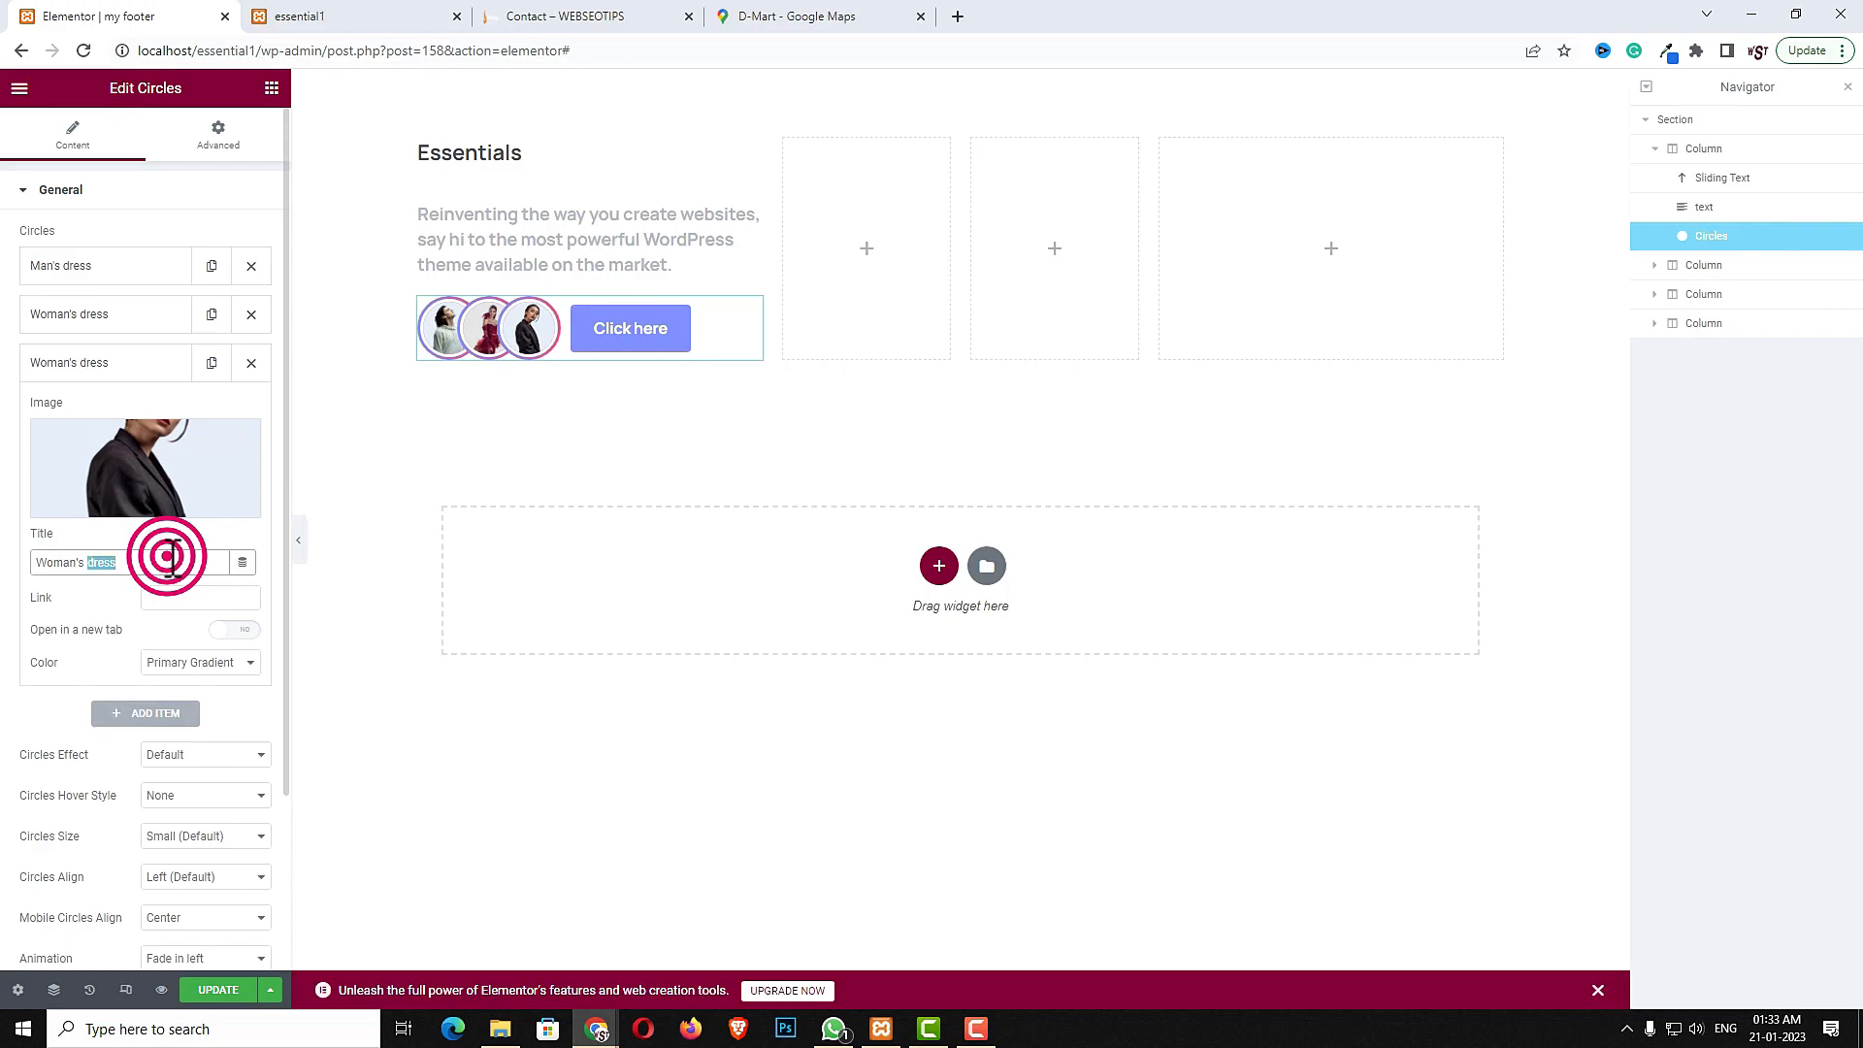
triple_click(189, 563)
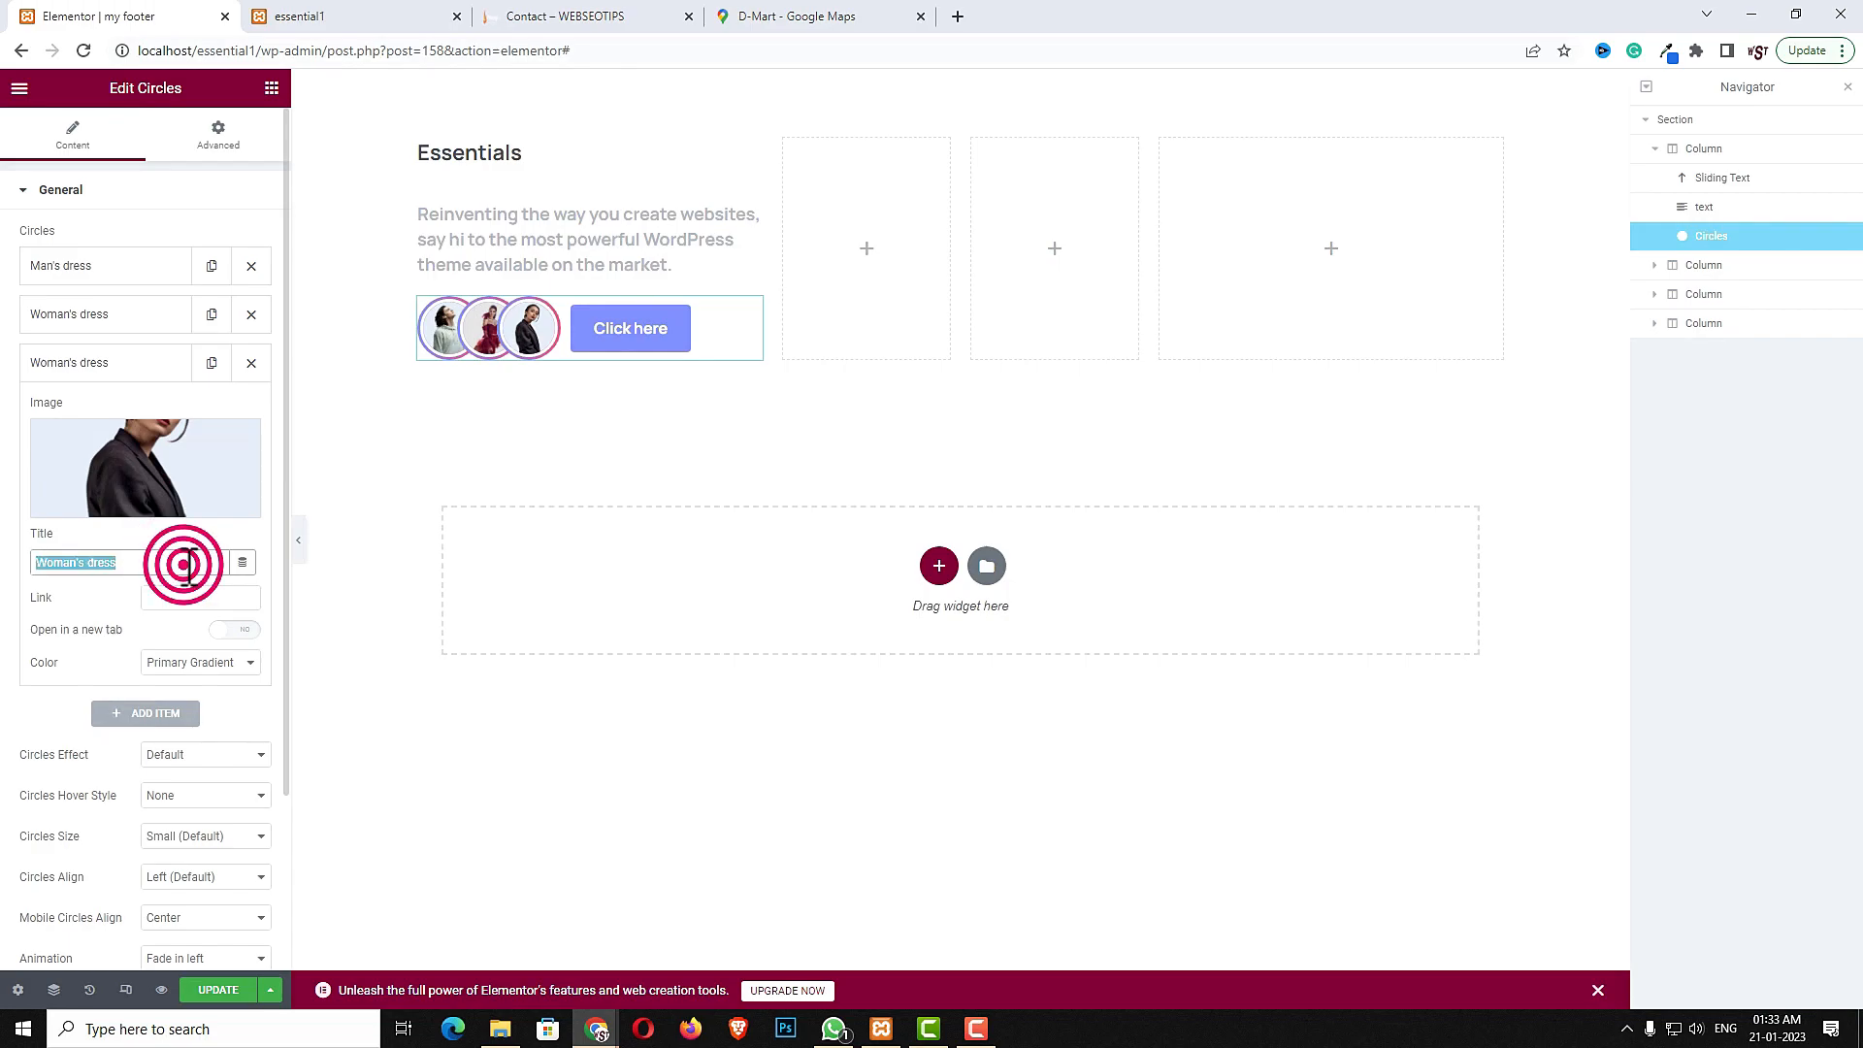
click(191, 598)
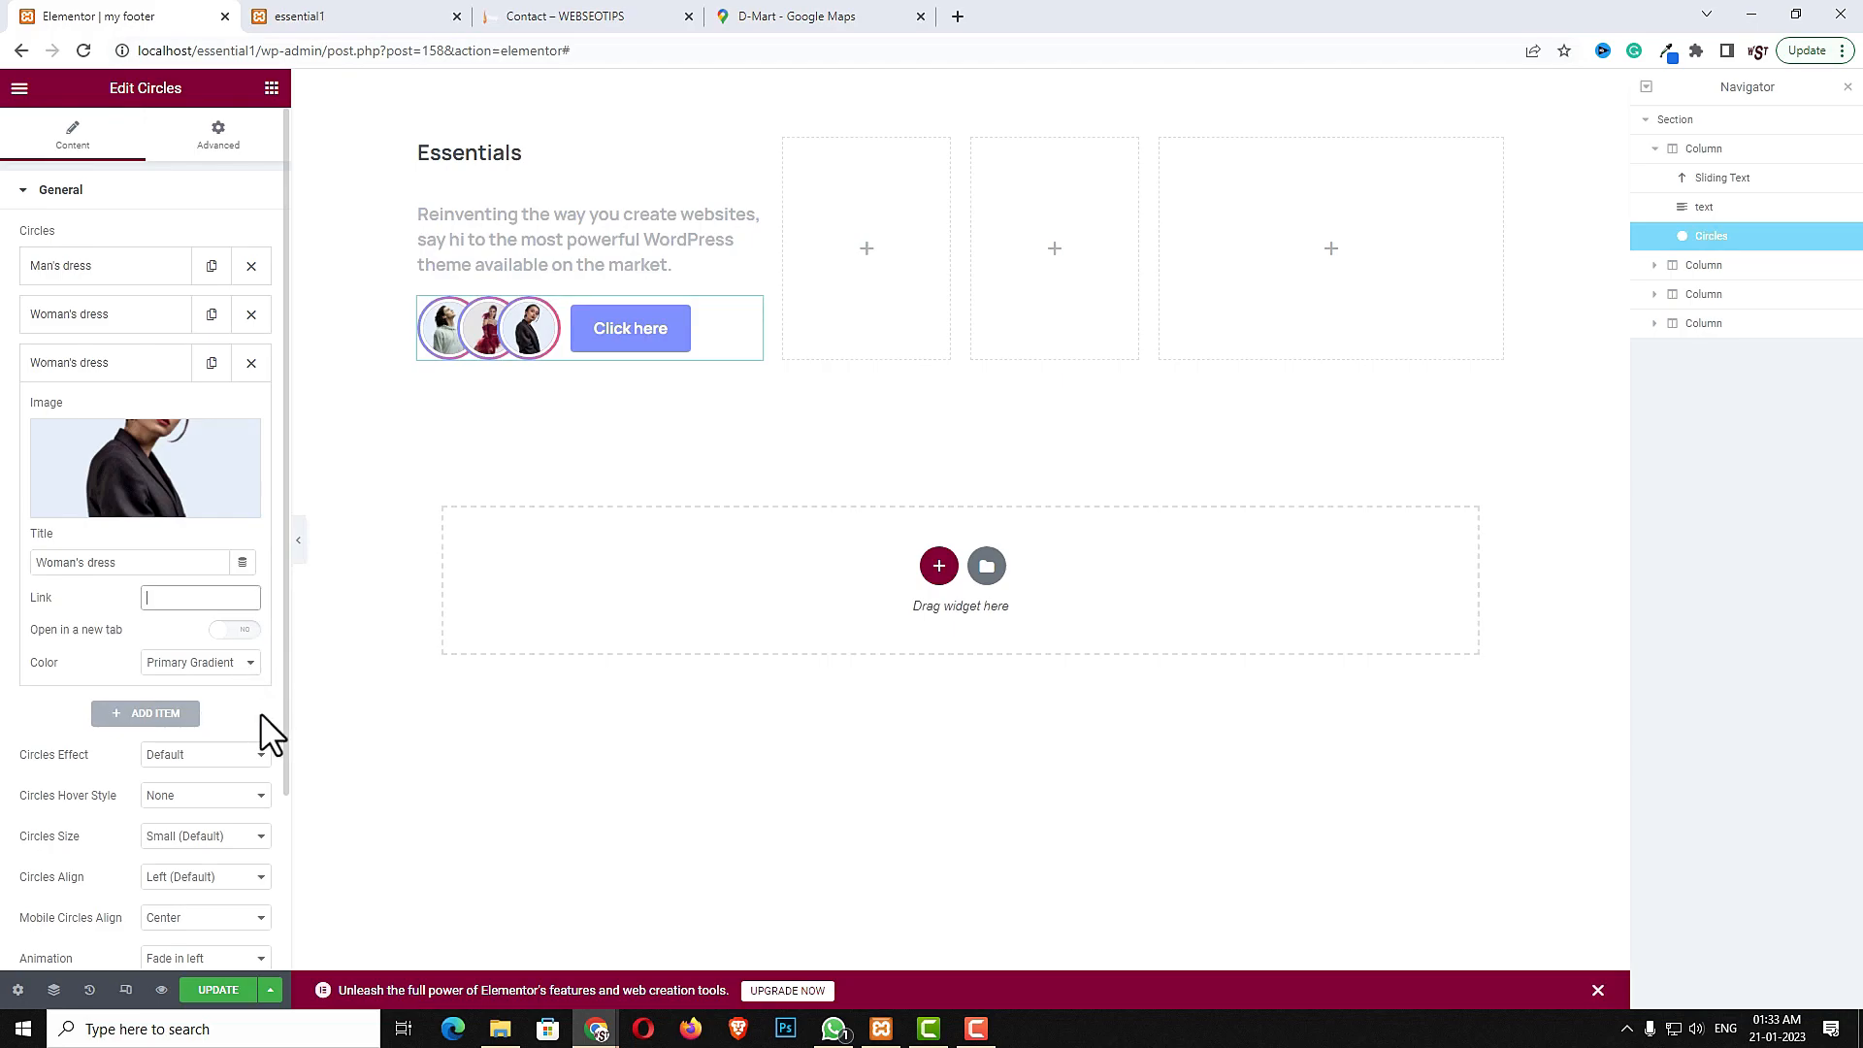
- Set the Circles button text to Contact Us and its link to #
scroll(153, 759, down, 2)
click(133, 840)
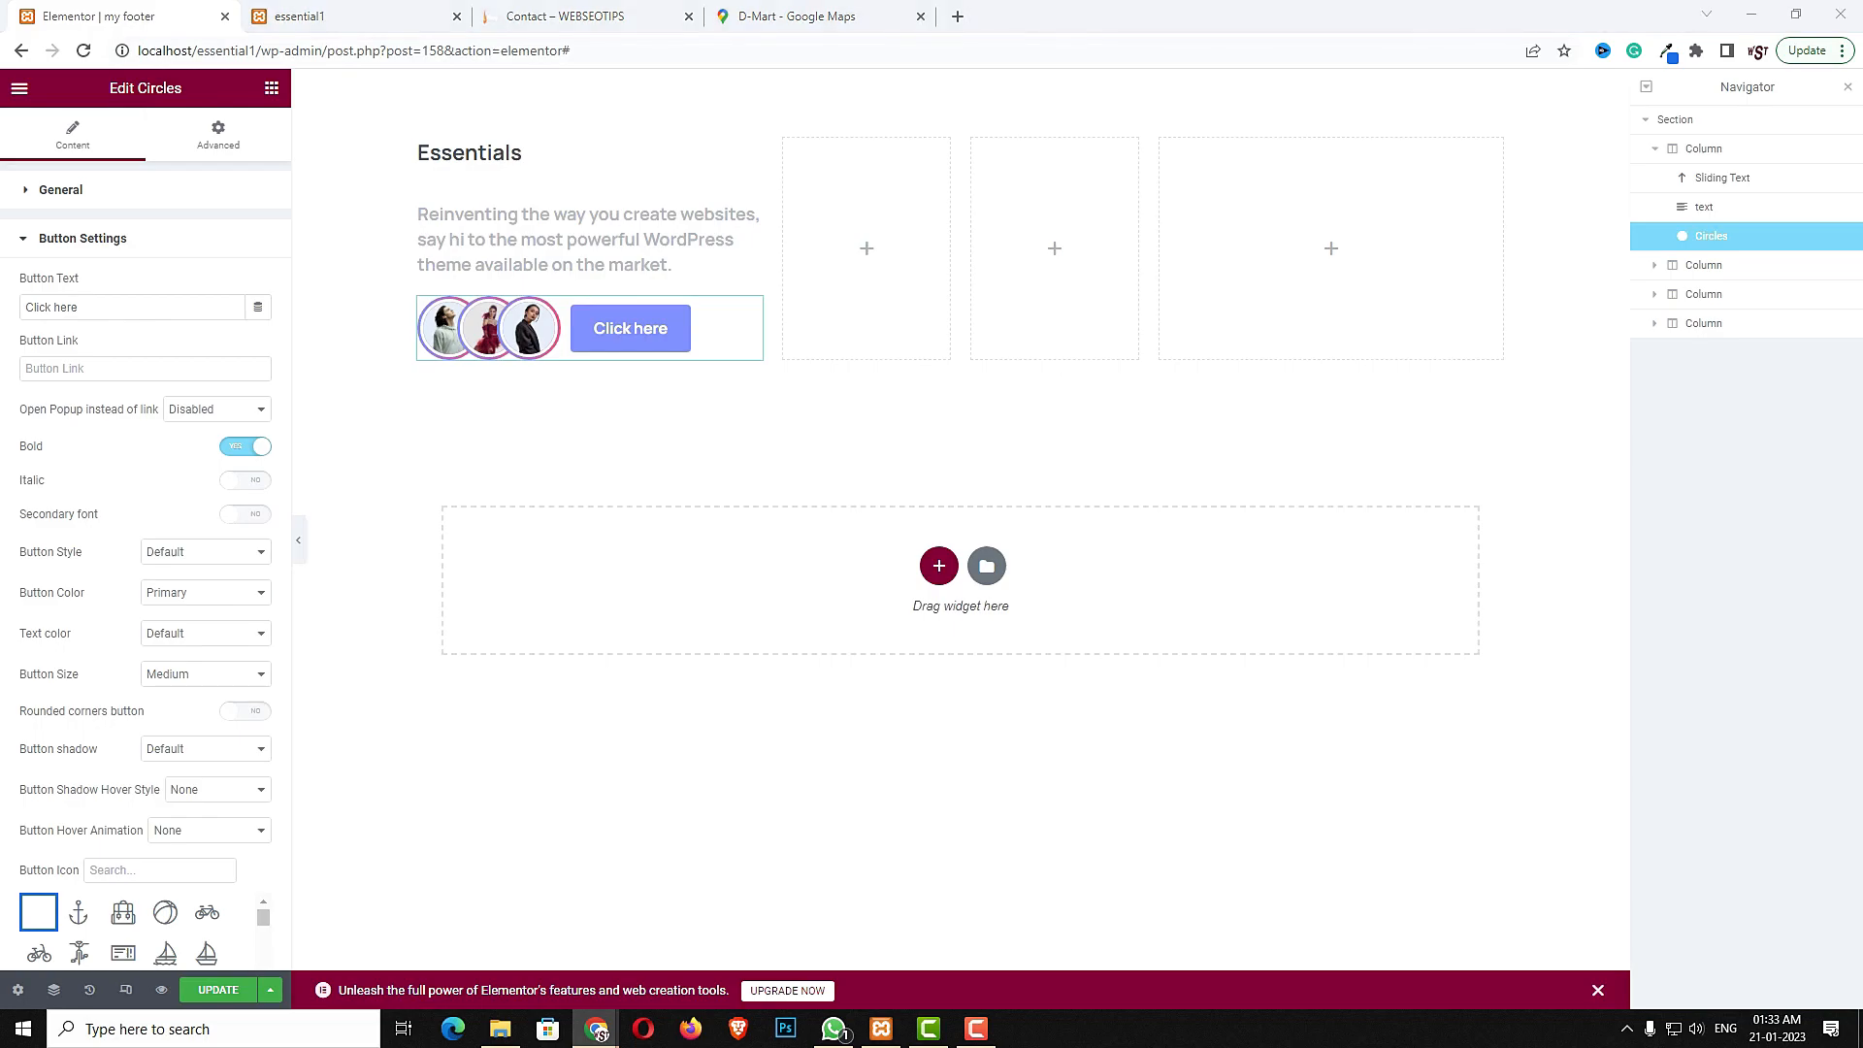
double_click(107, 303)
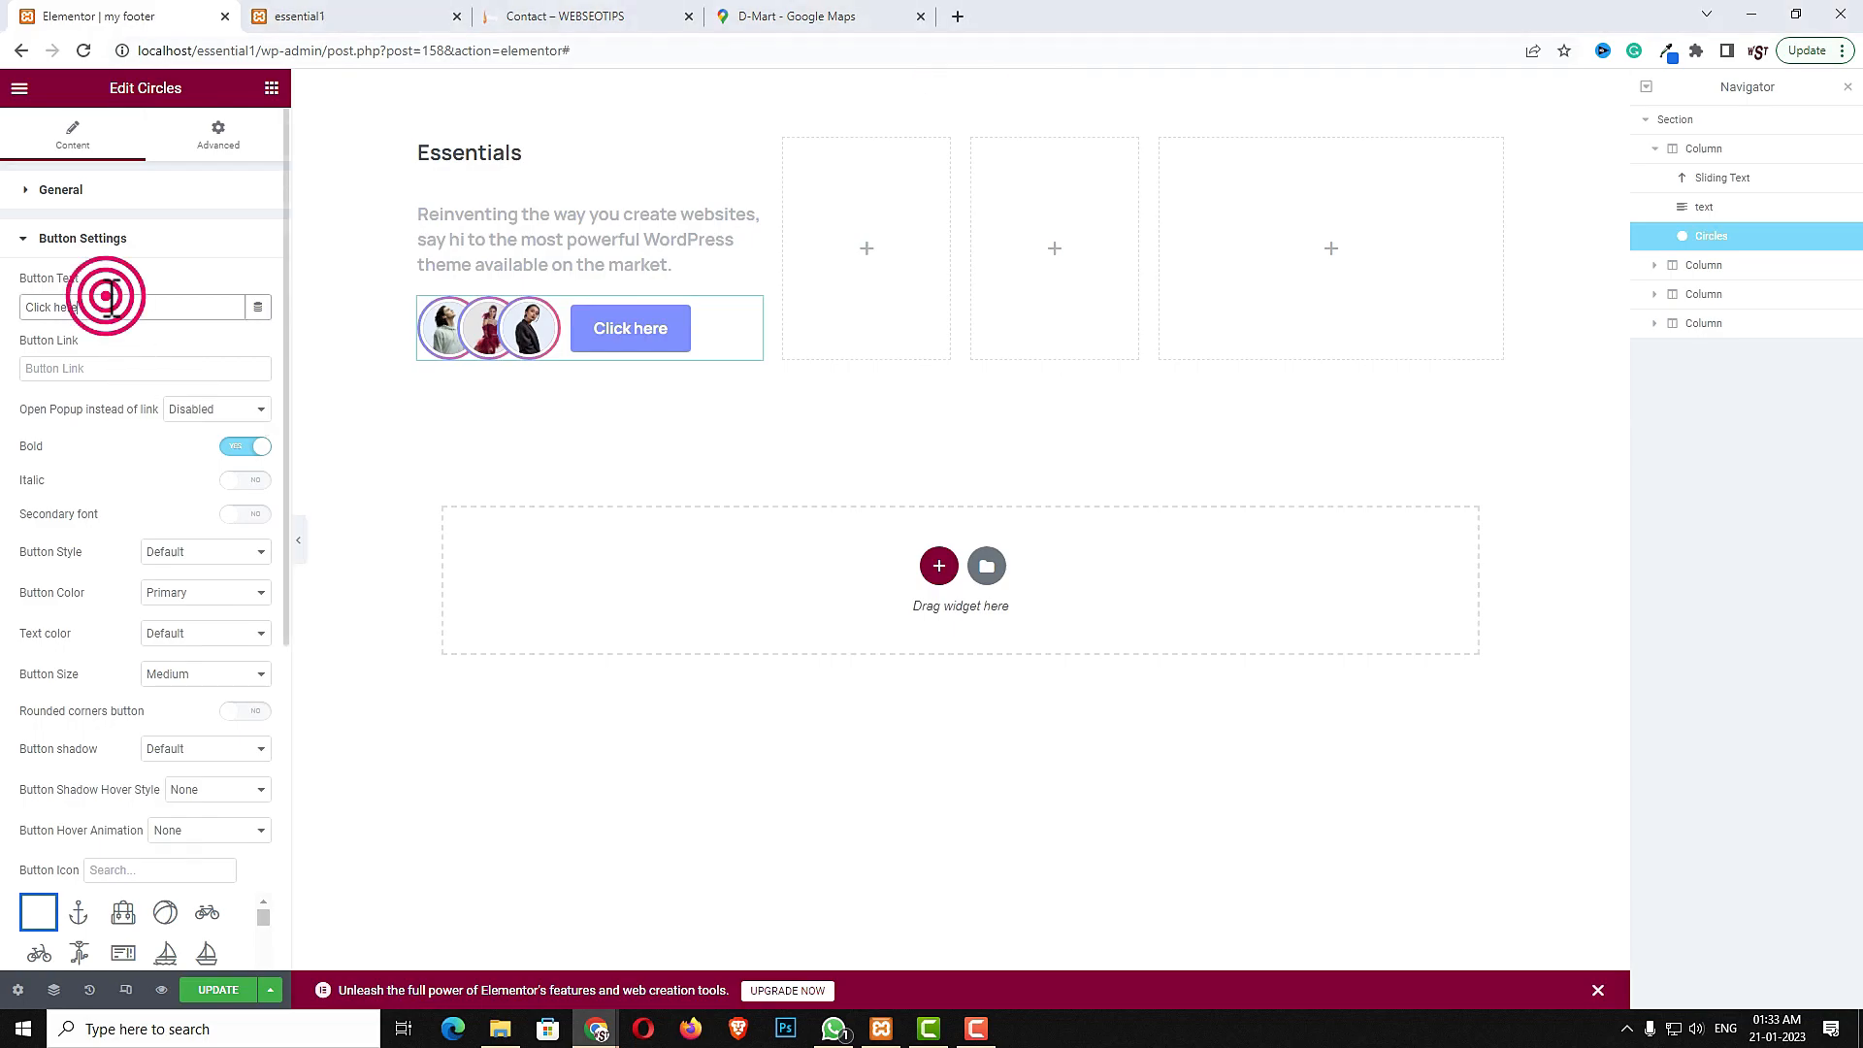
text(Contact Us)
click(113, 364)
text(#)
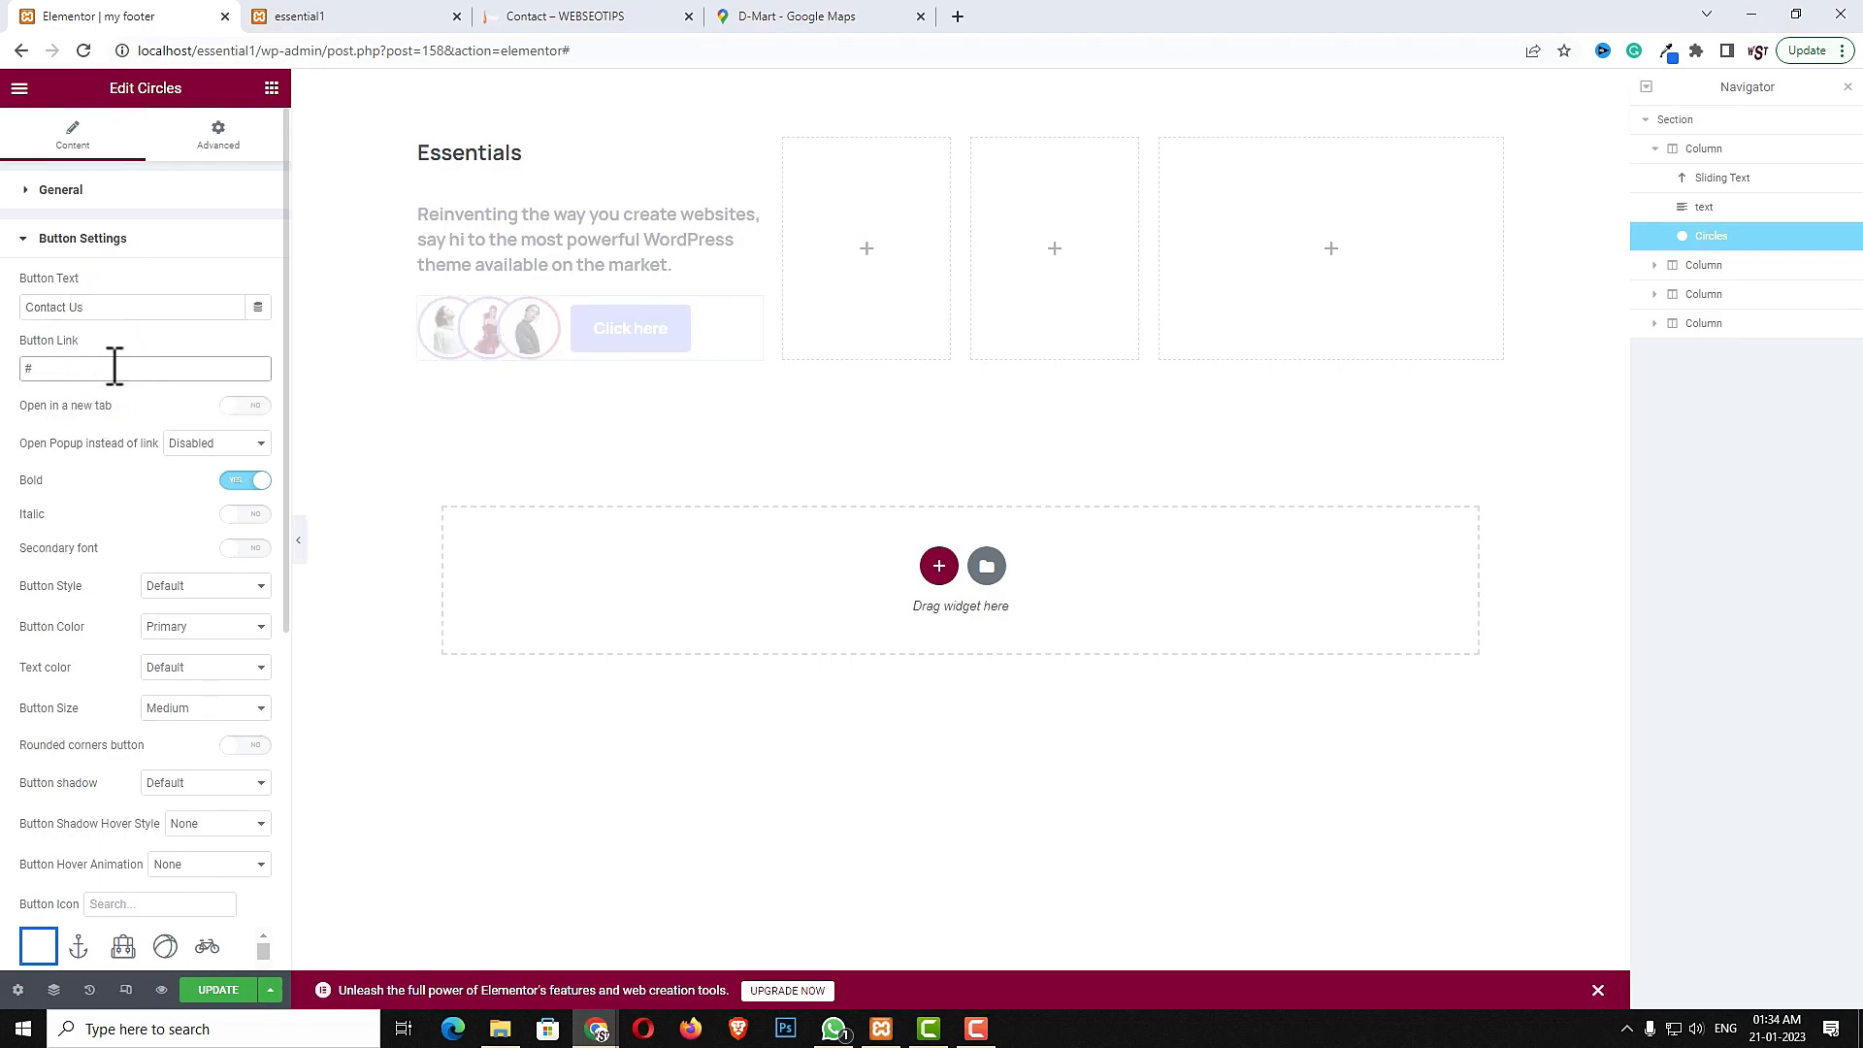
- Make the Contact Us button rounded, with Line style and Gray 6 colour
click(248, 745)
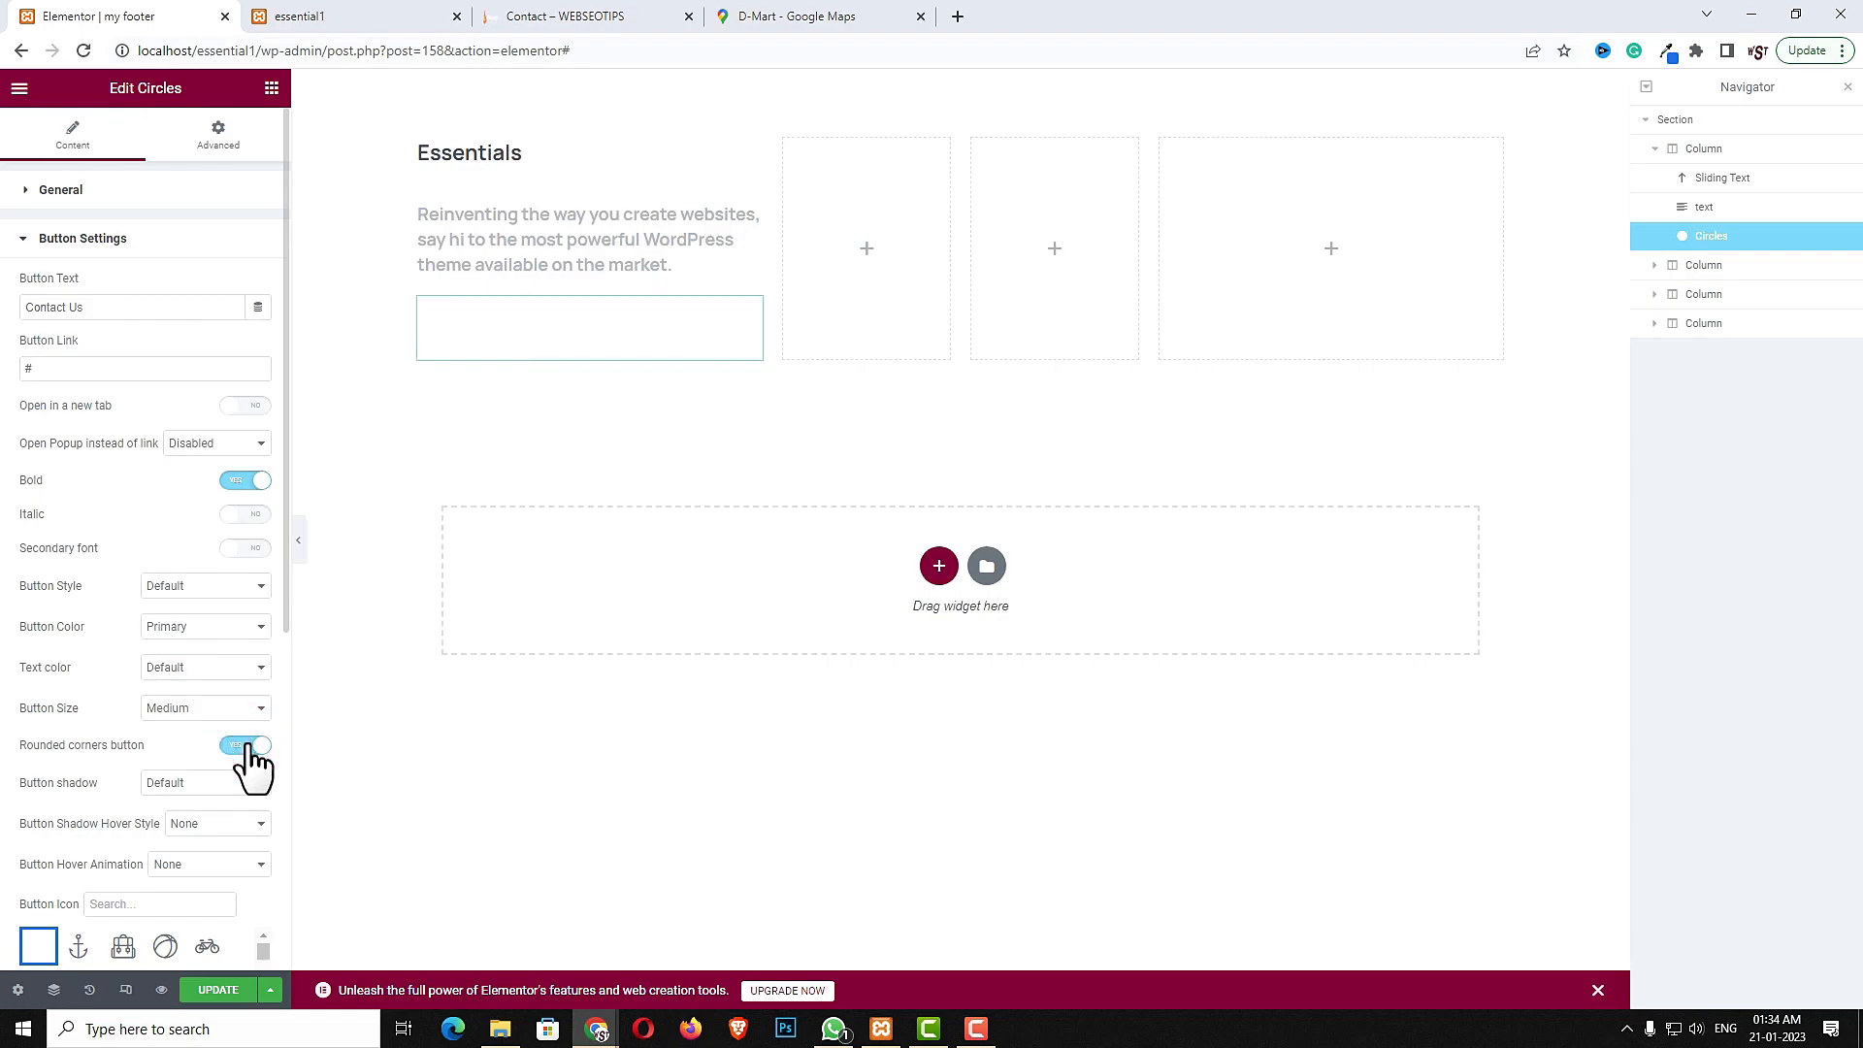
click(208, 585)
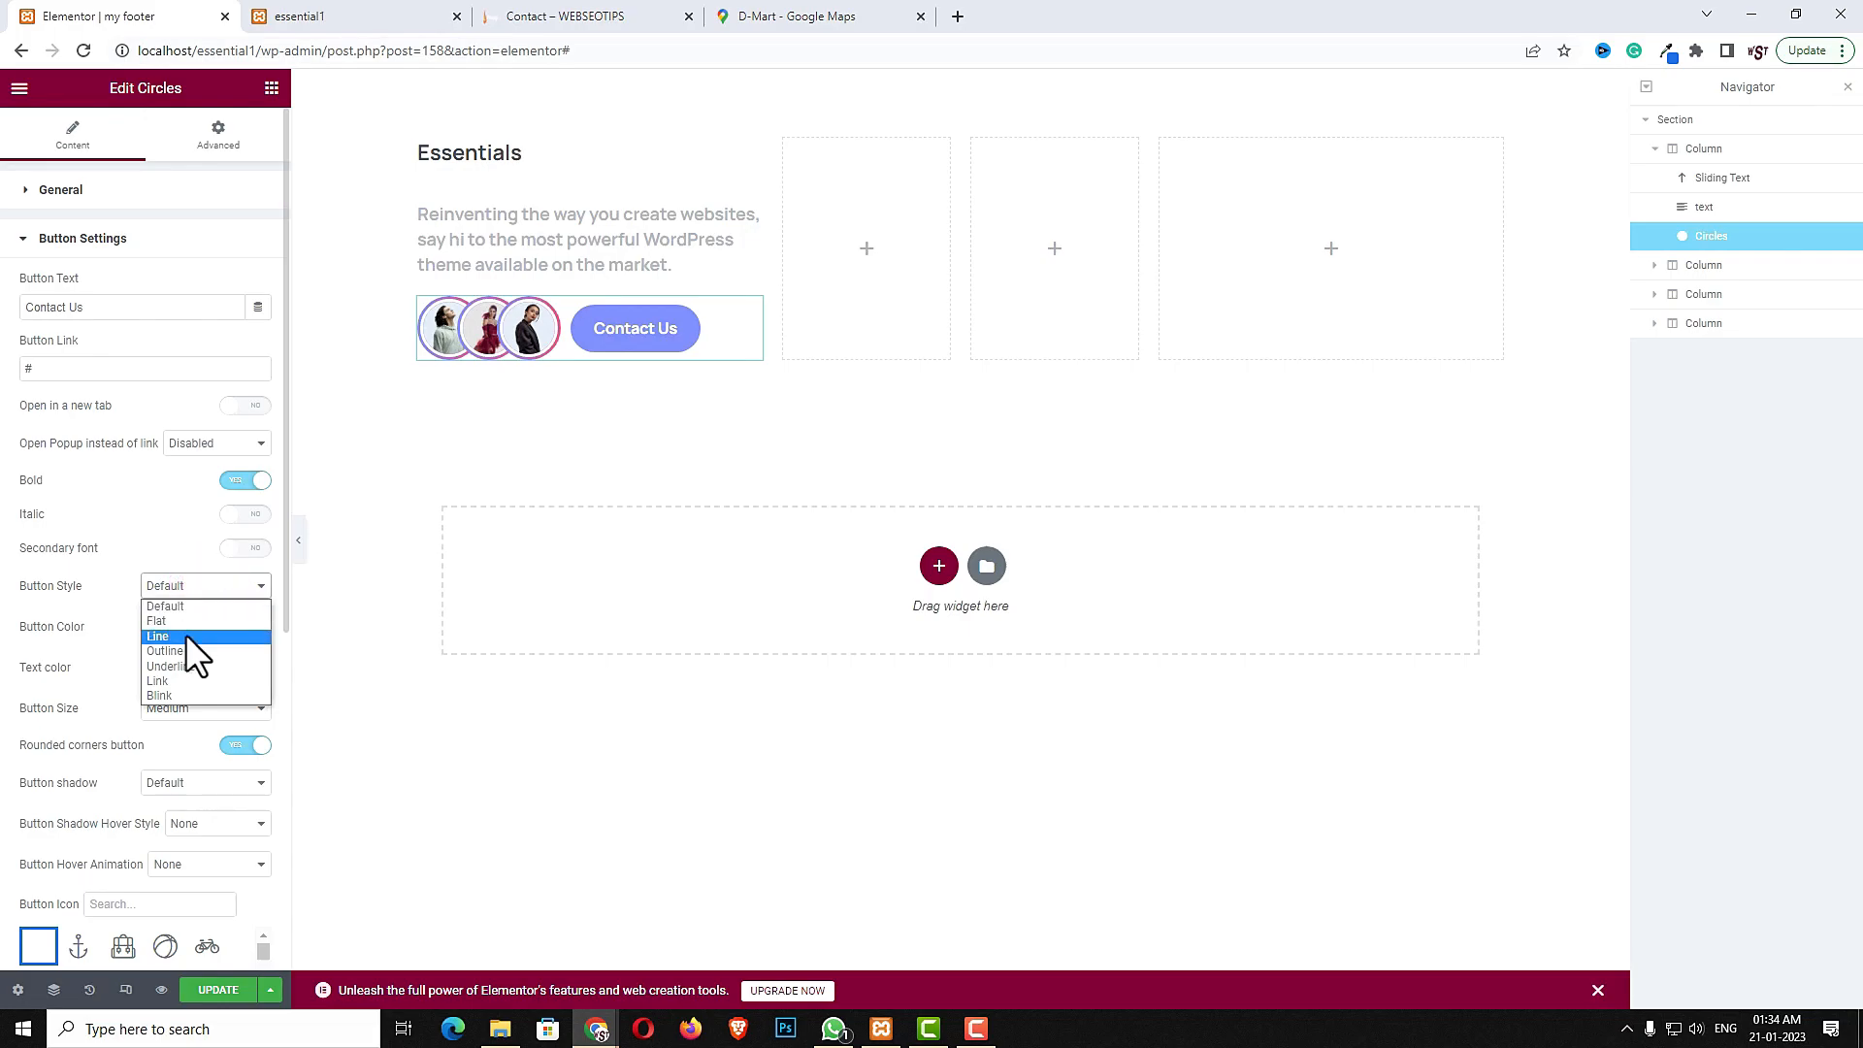
click(185, 635)
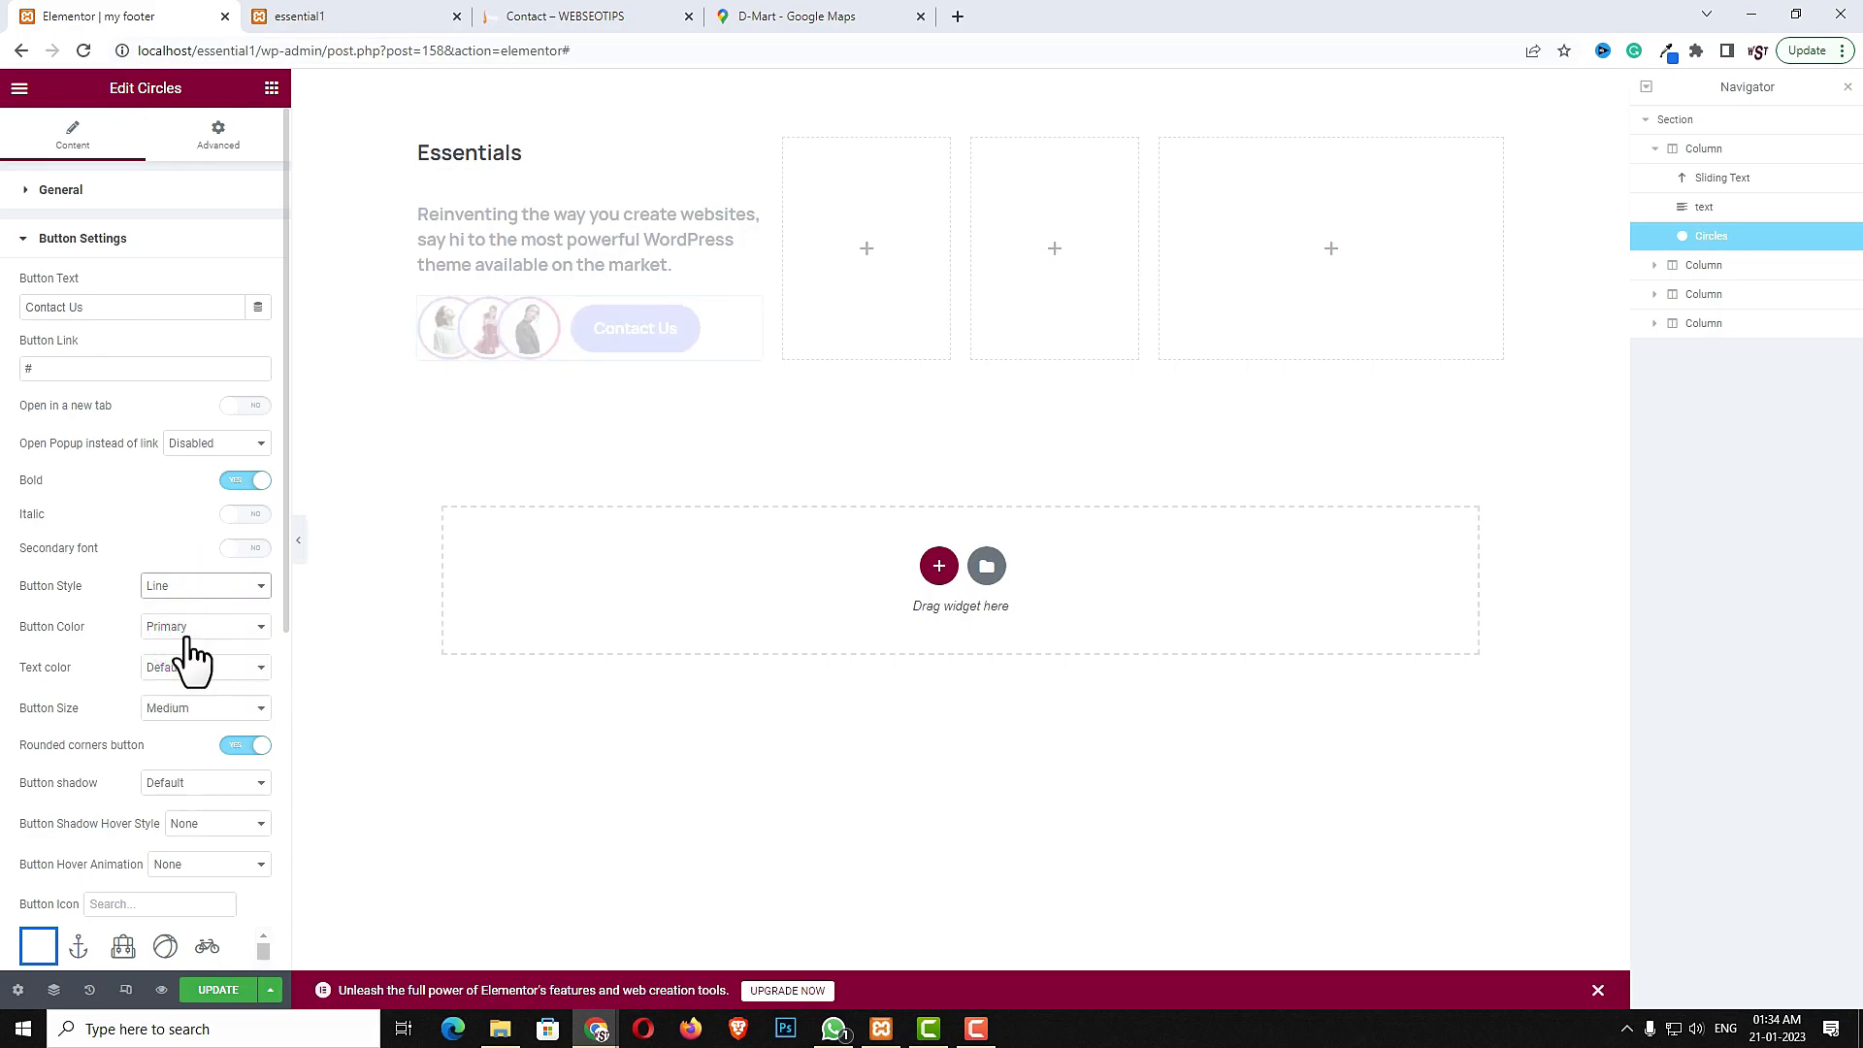
click(189, 631)
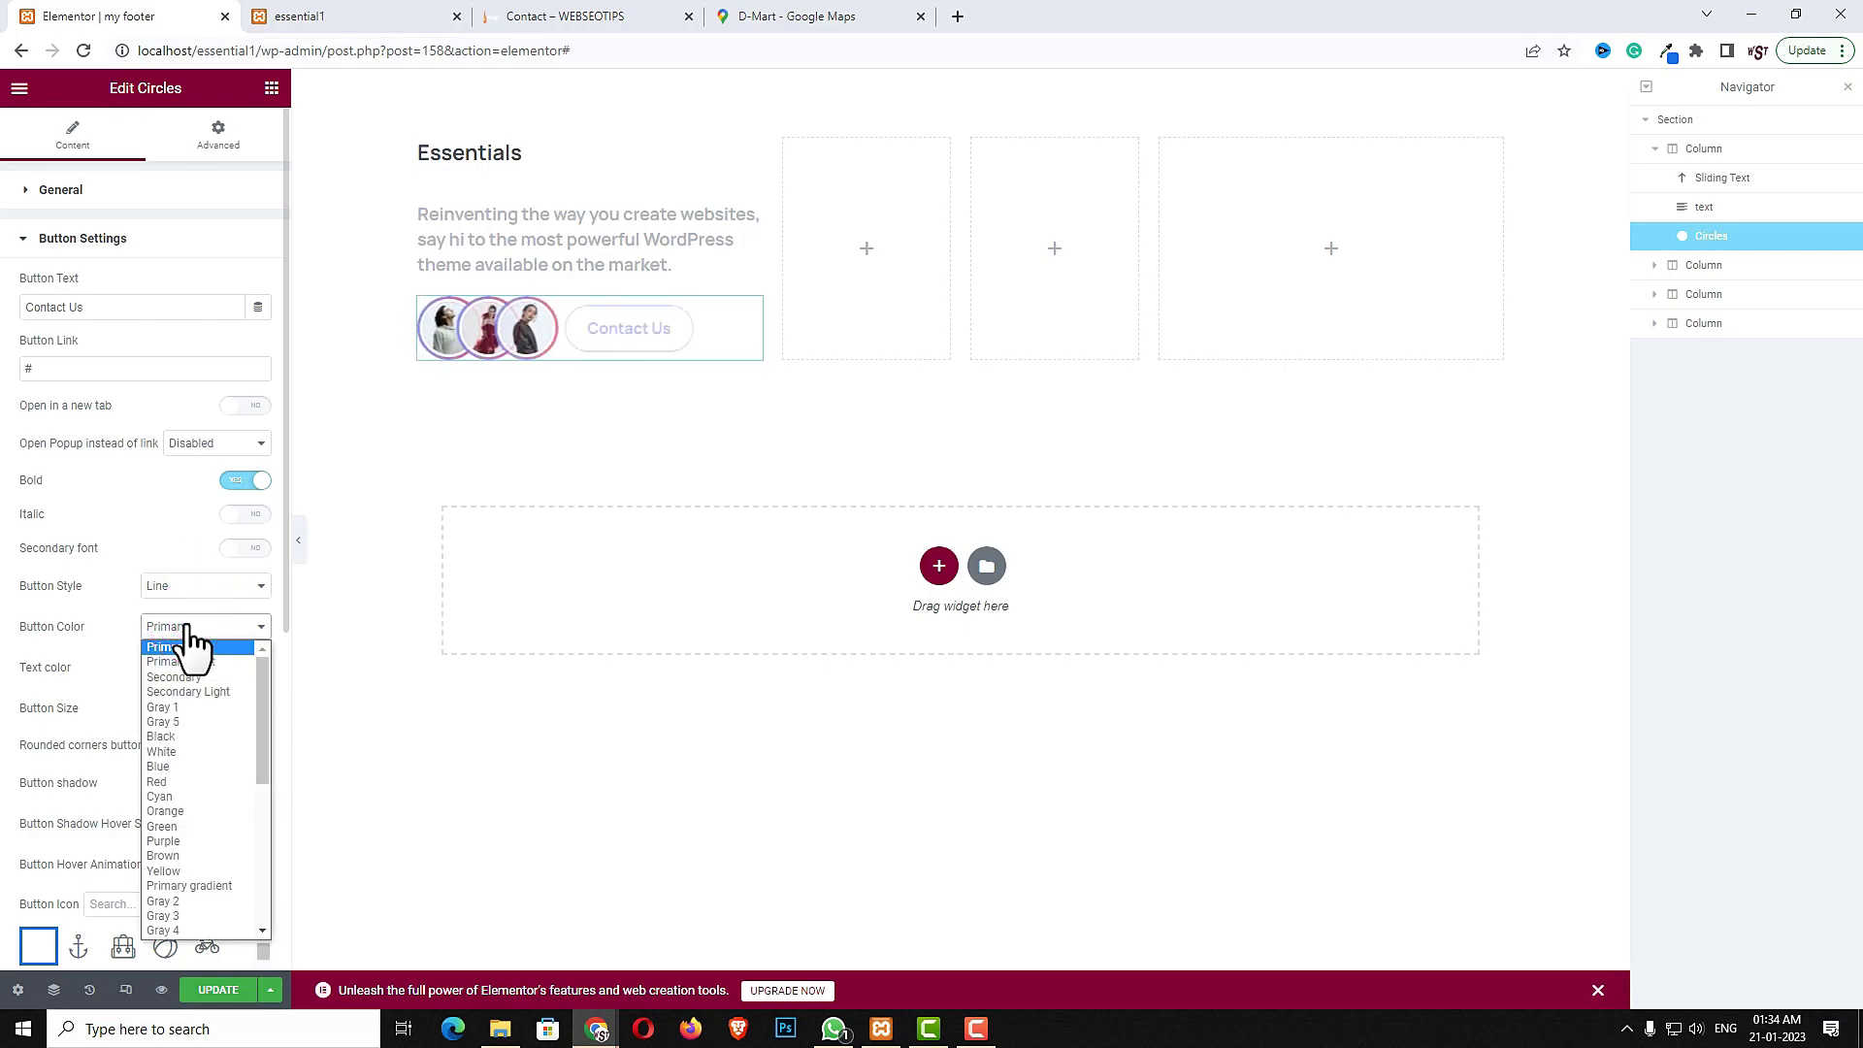
scroll(227, 831, down, 3)
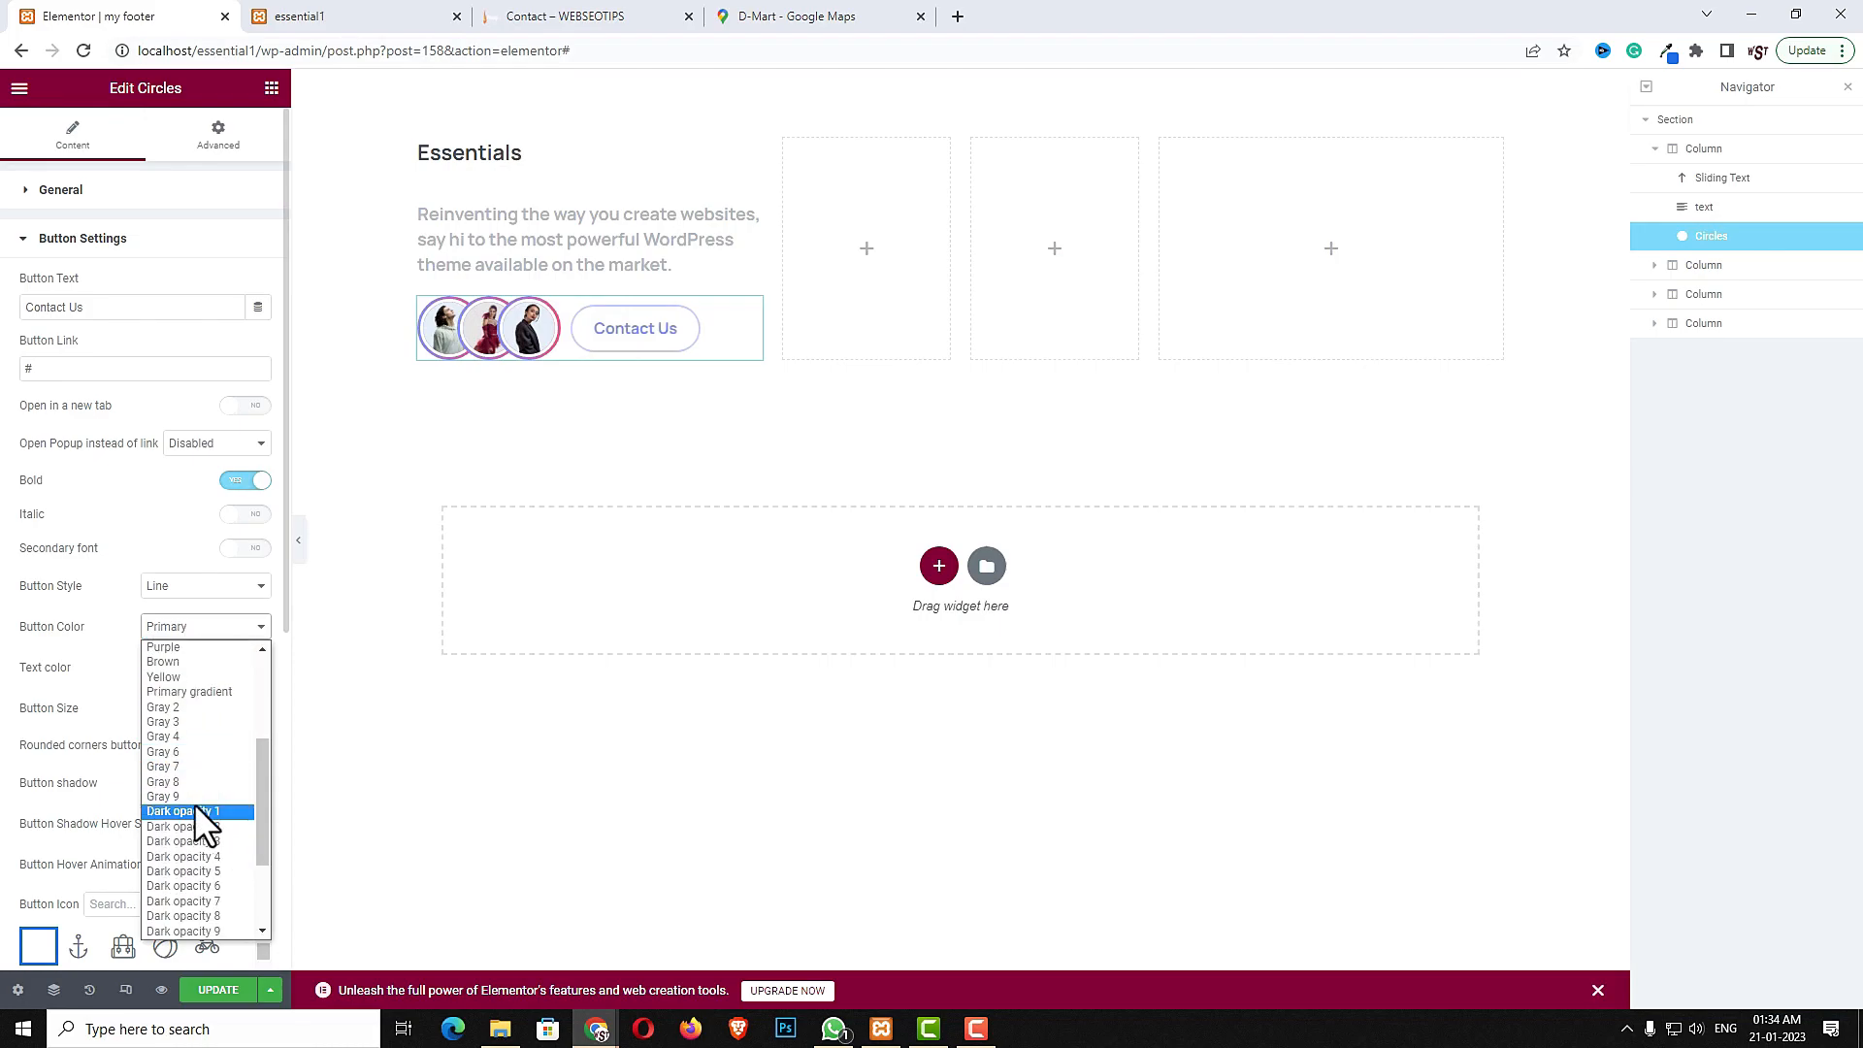
click(178, 752)
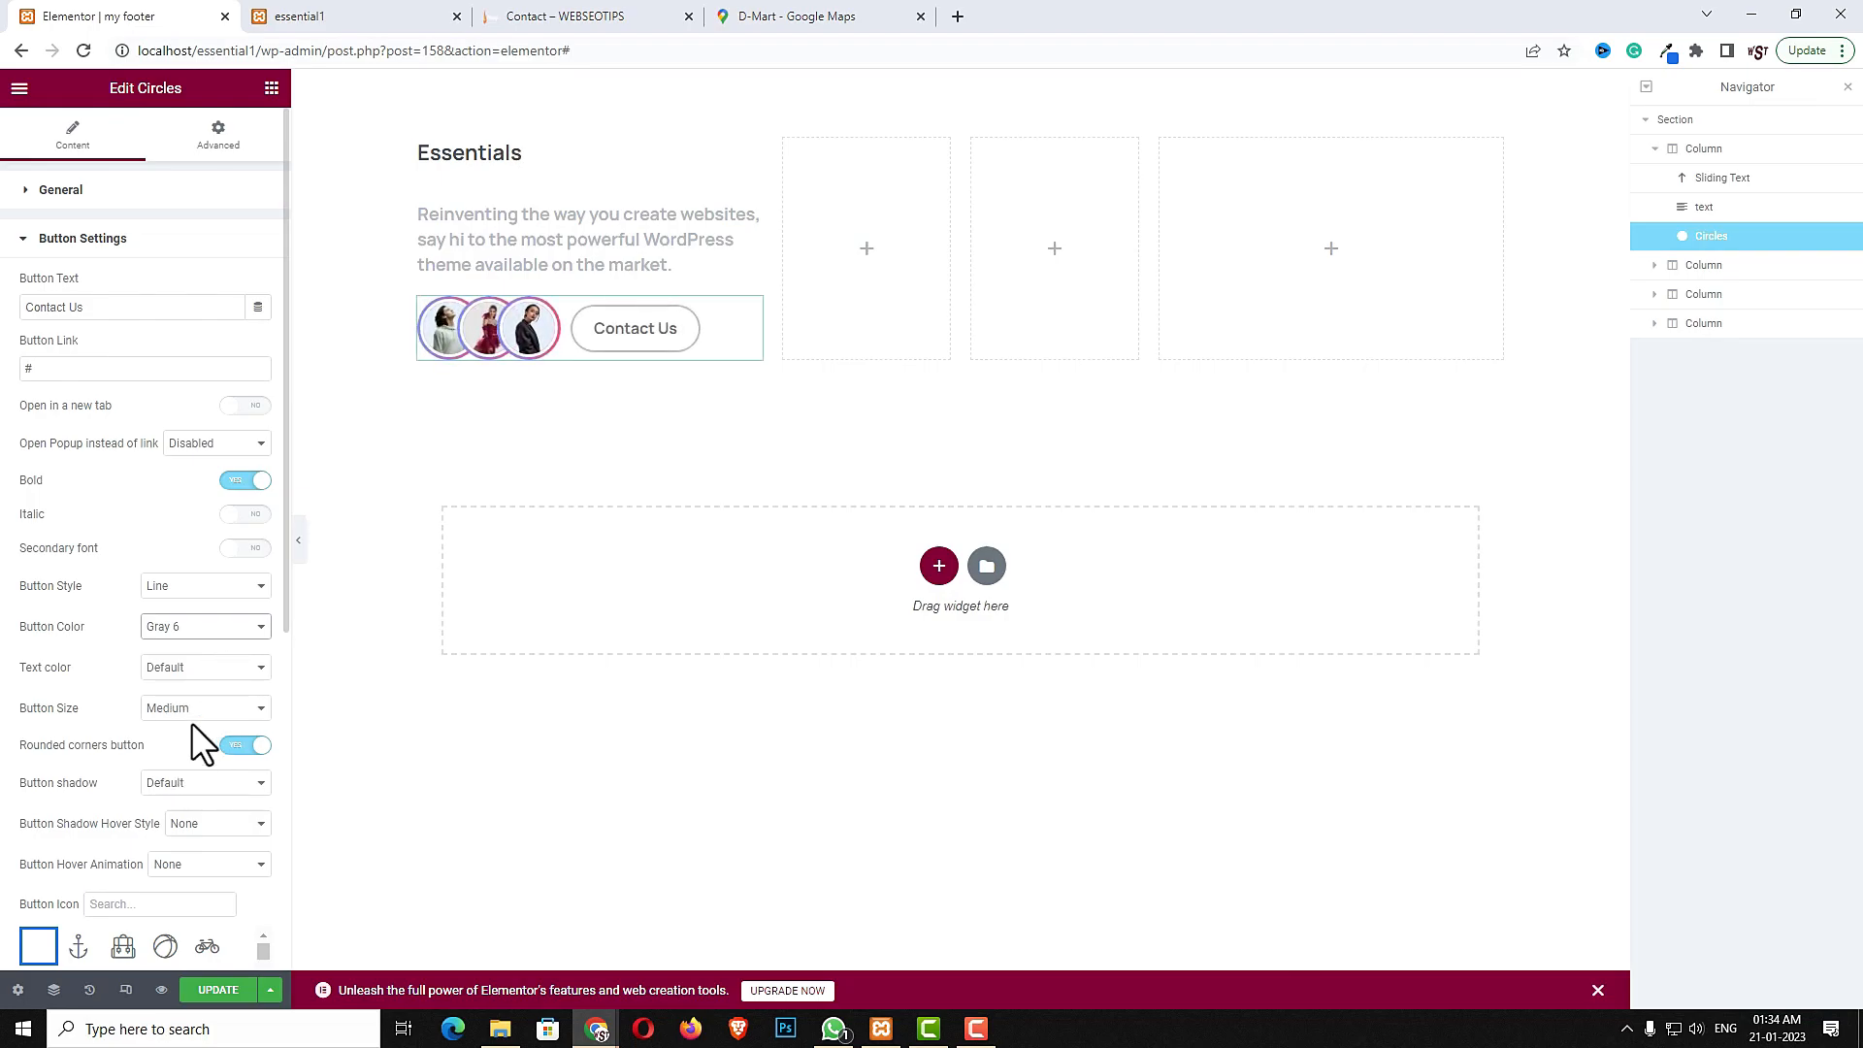
- Copy the Essentials heading into the second column and change its text to Company
key(ctrl+shift+h)
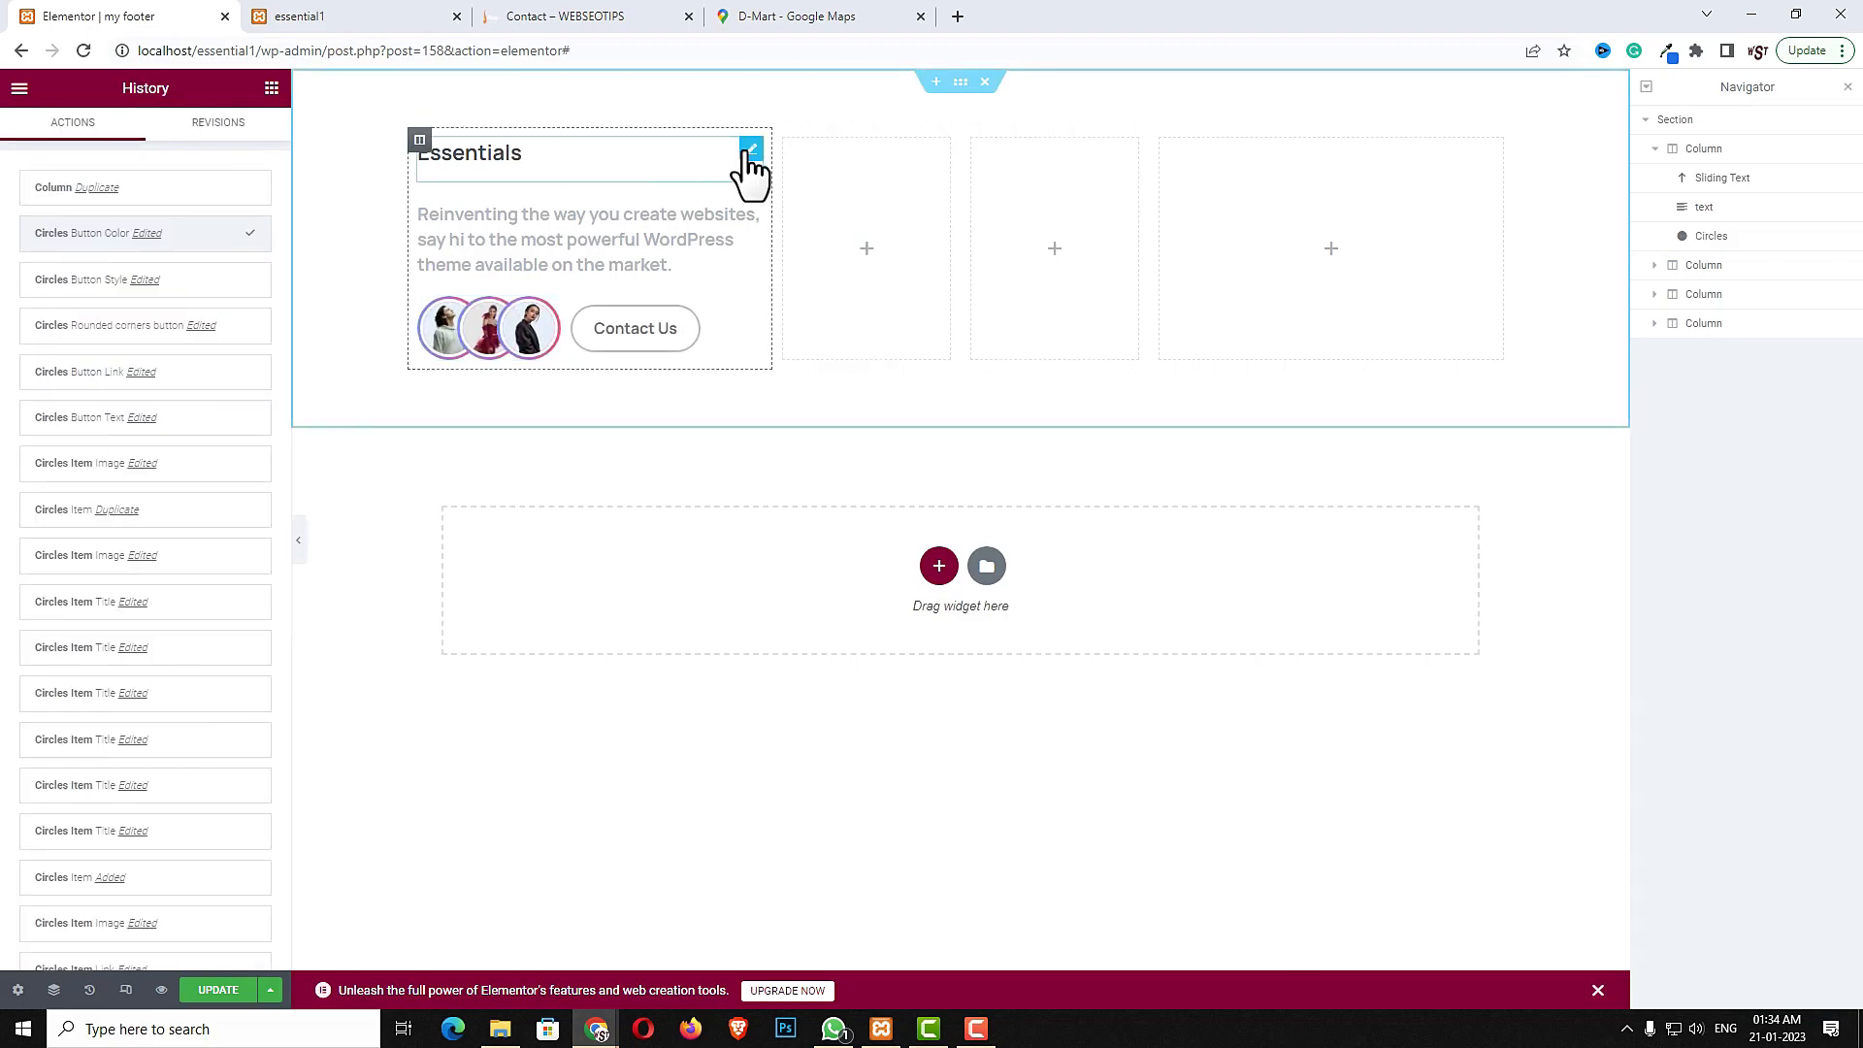
right_click(750, 155)
click(800, 230)
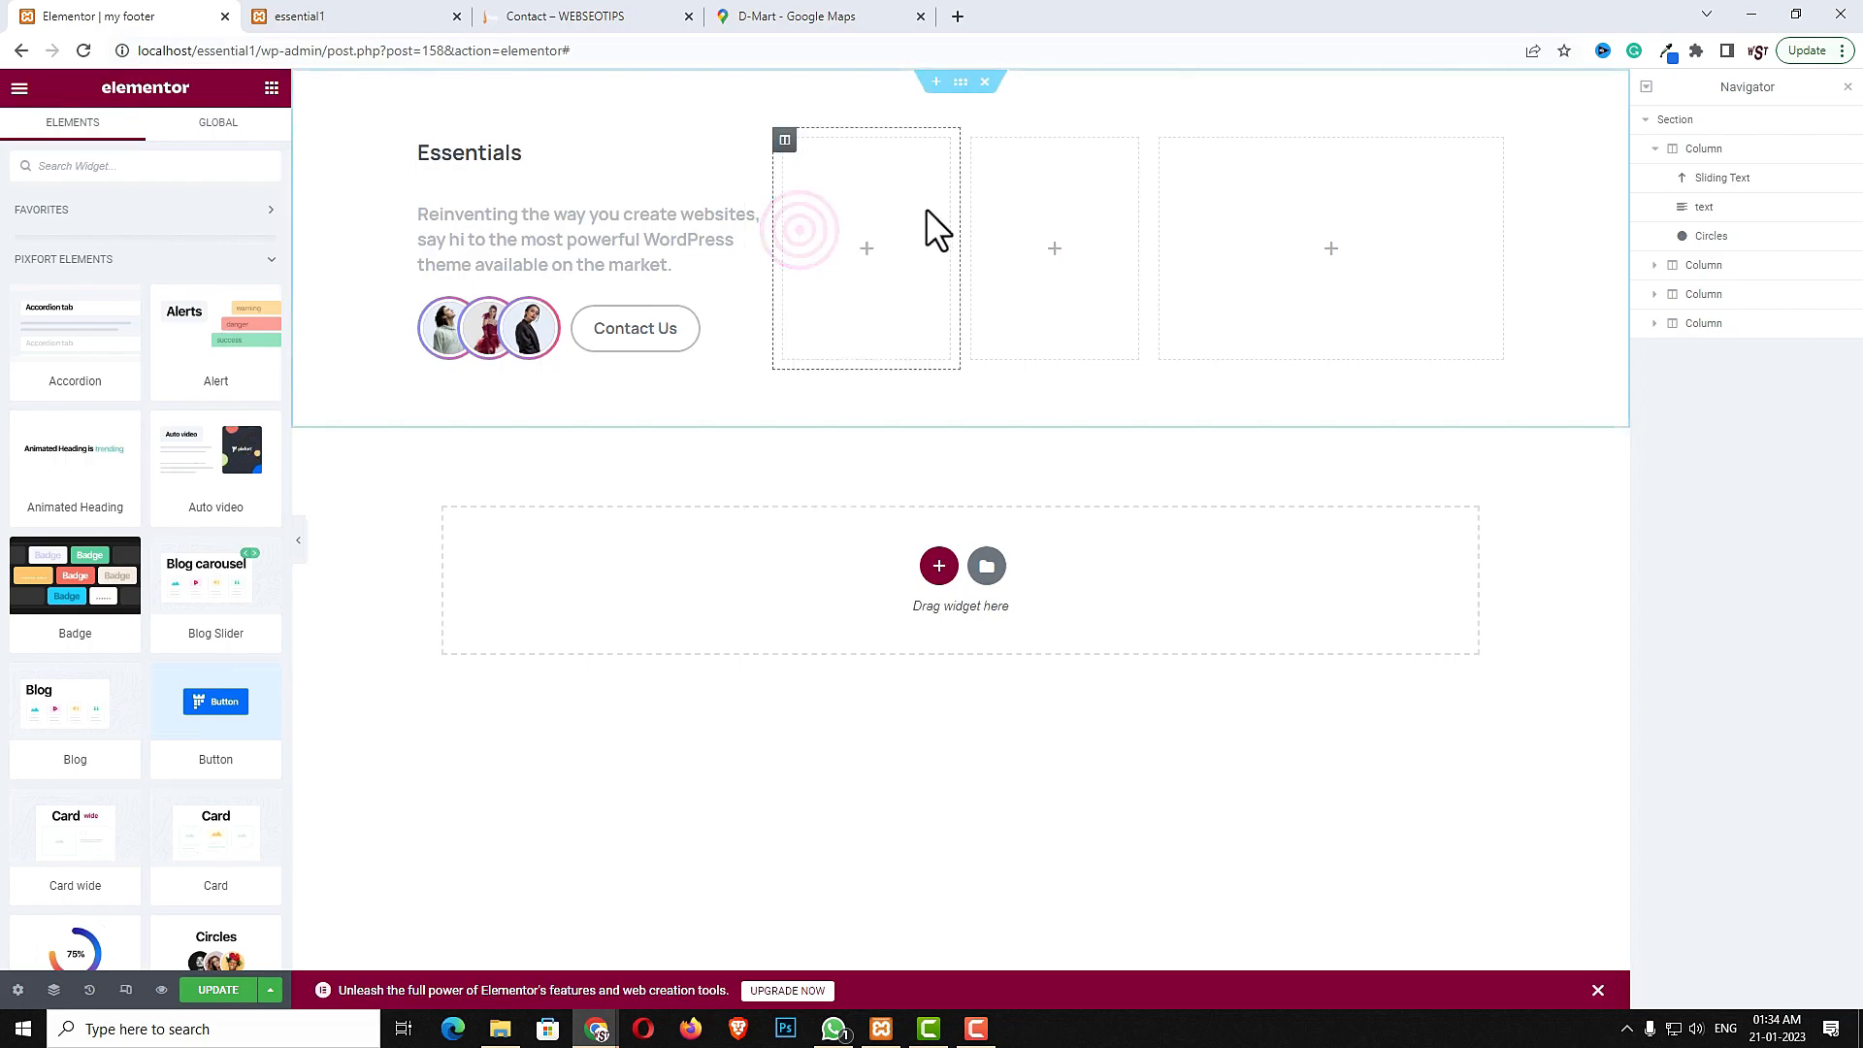
right_click(841, 185)
click(886, 333)
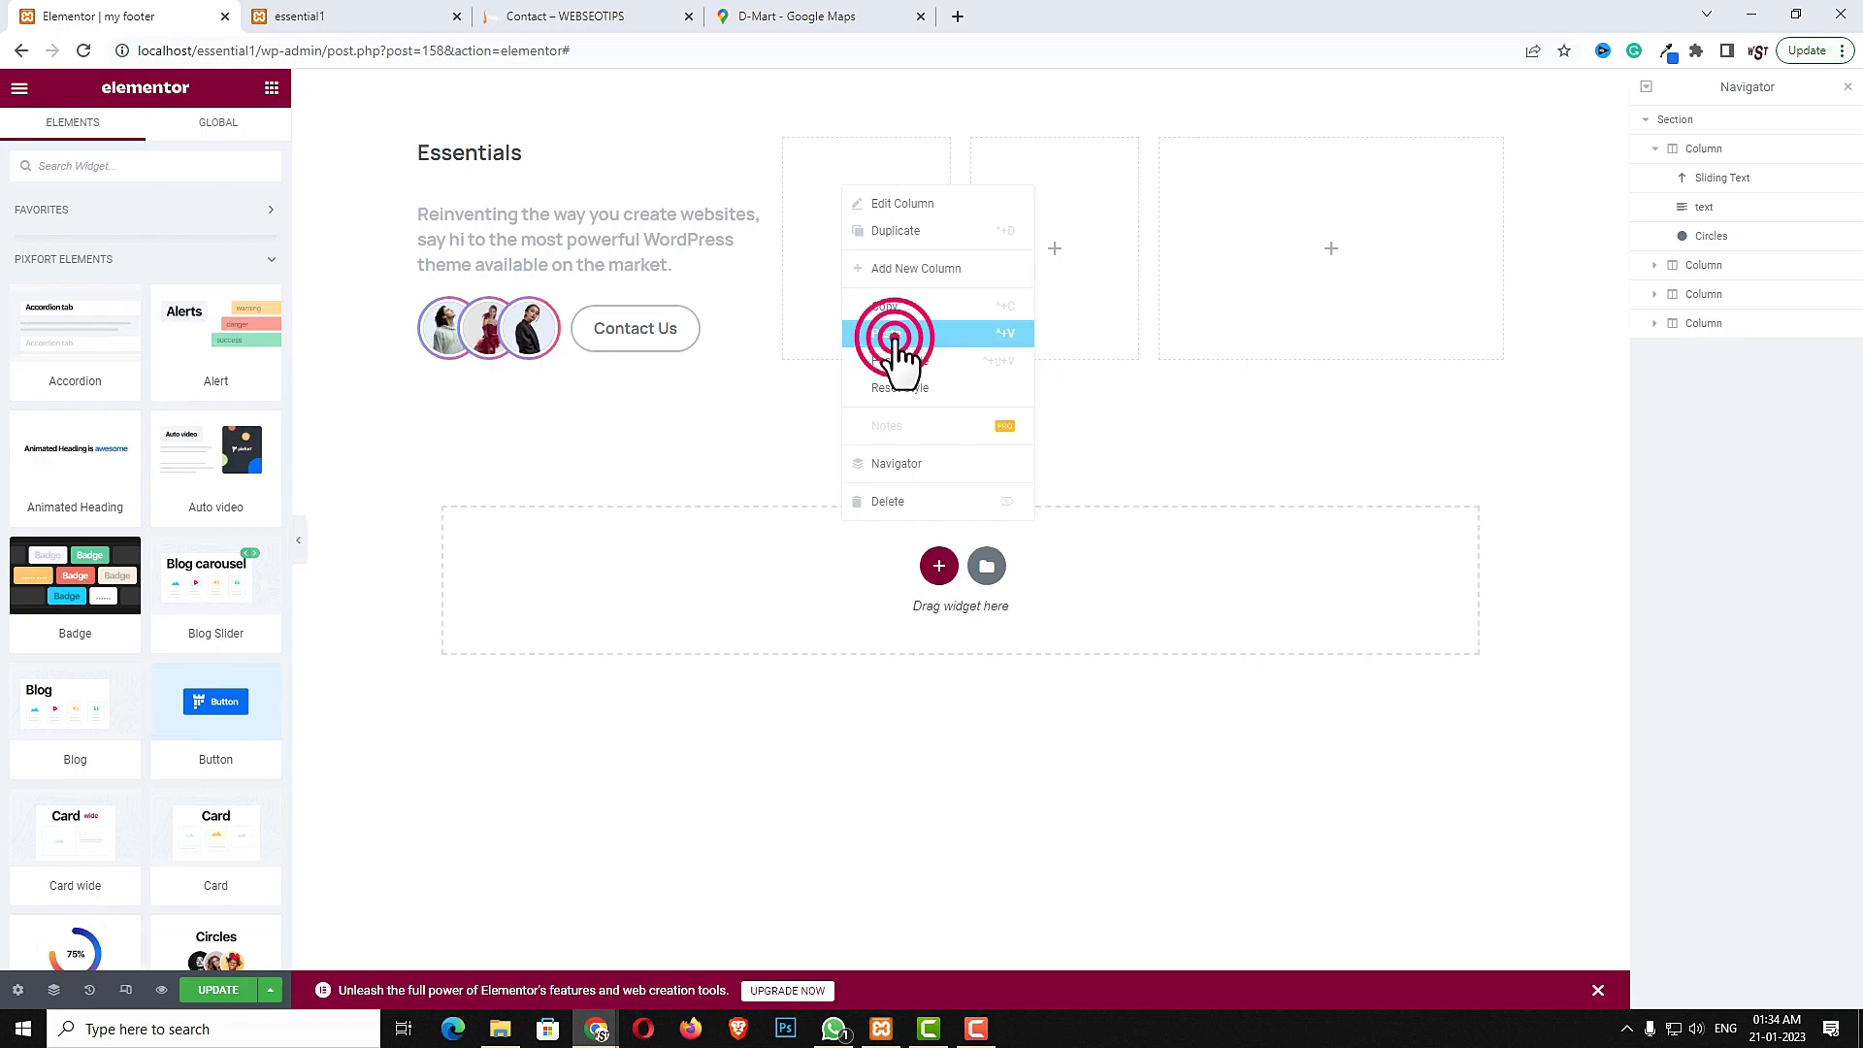
double_click(128, 267)
text(Company)
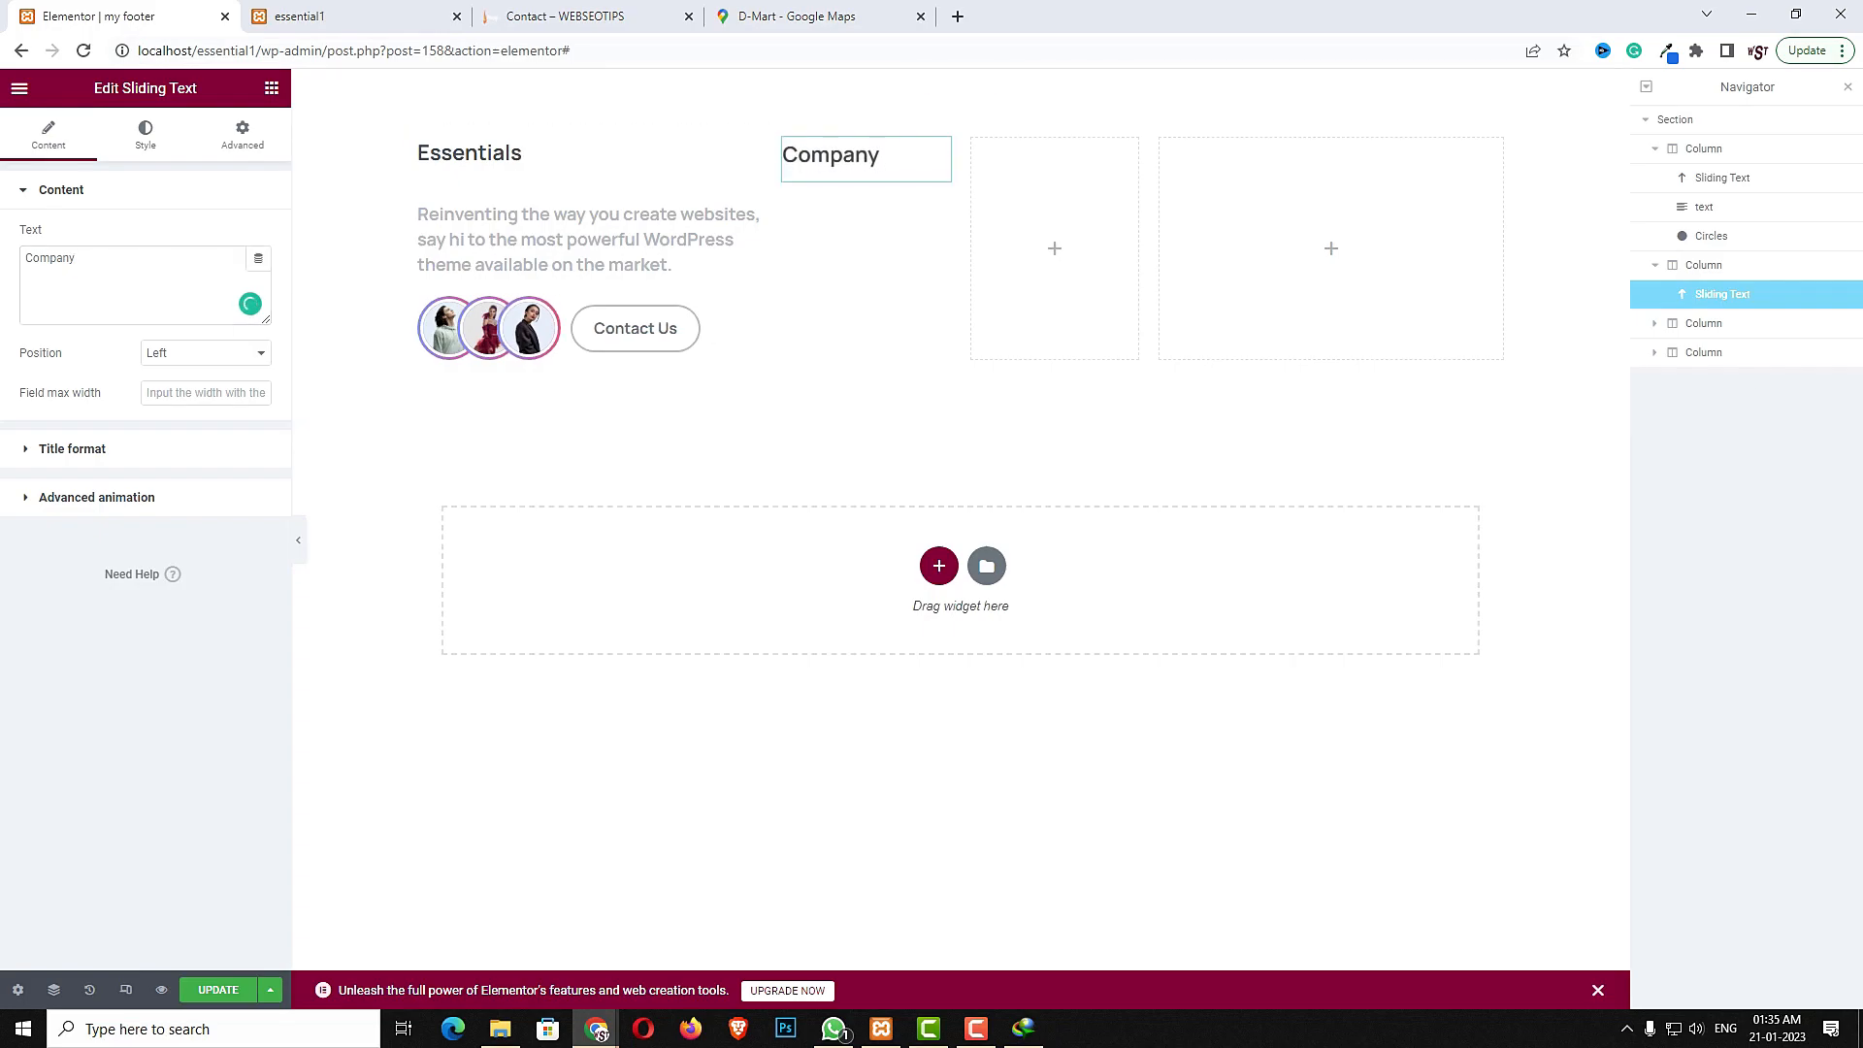
- Add a Features List widget below Company and set its icon color to Primary Gradient
click(272, 88)
click(141, 167)
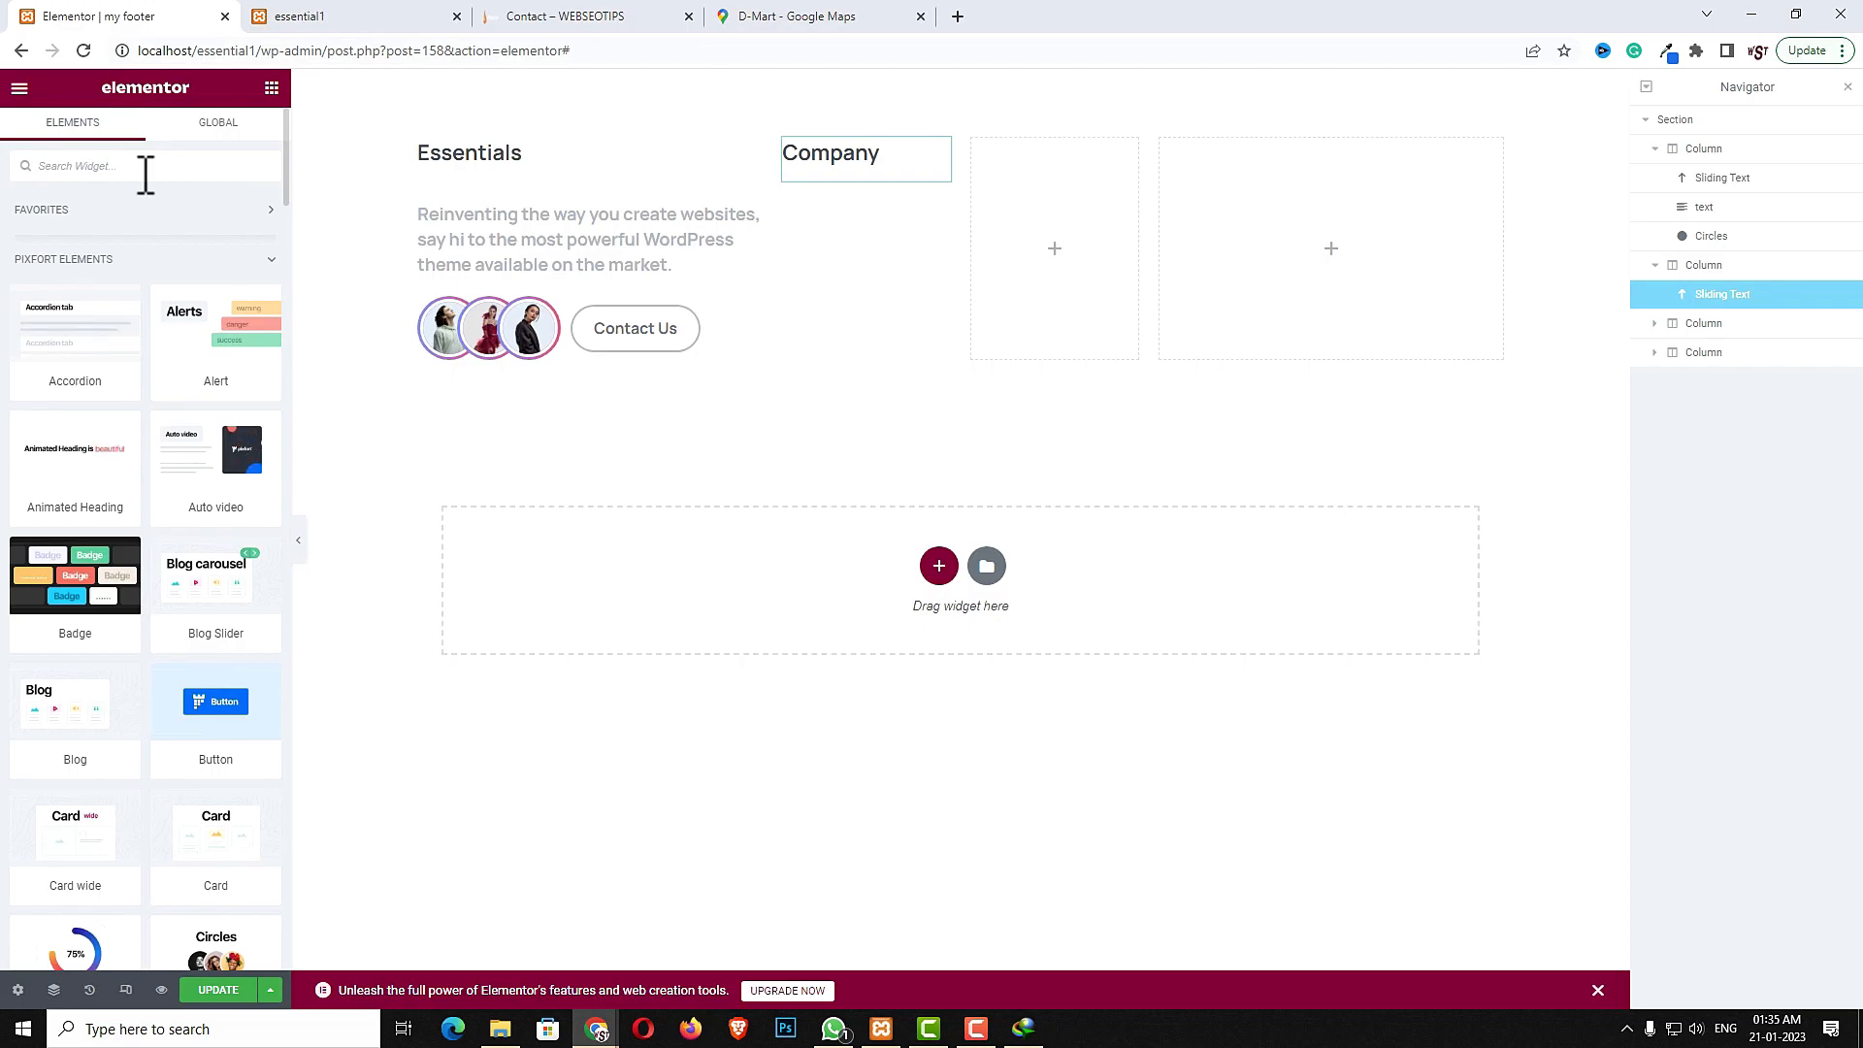
text(list)
drag(166, 217, 837, 173)
click(191, 237)
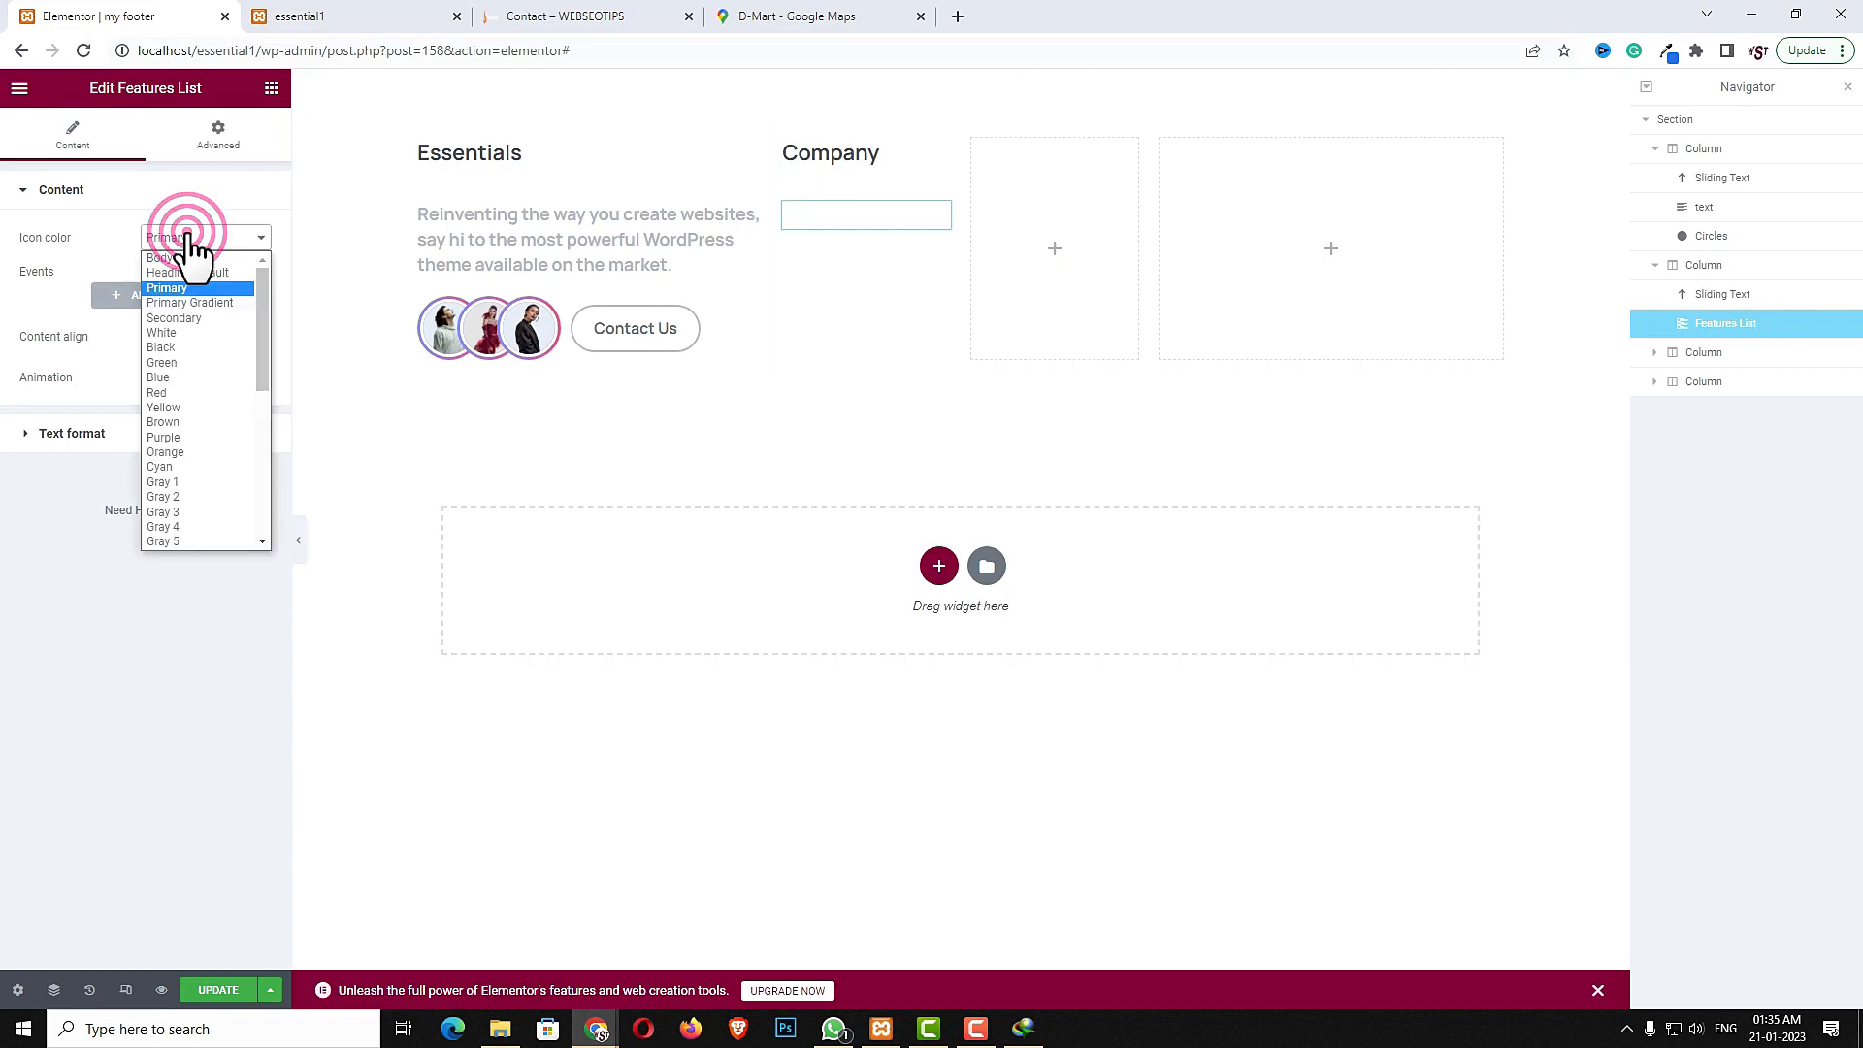
click(201, 303)
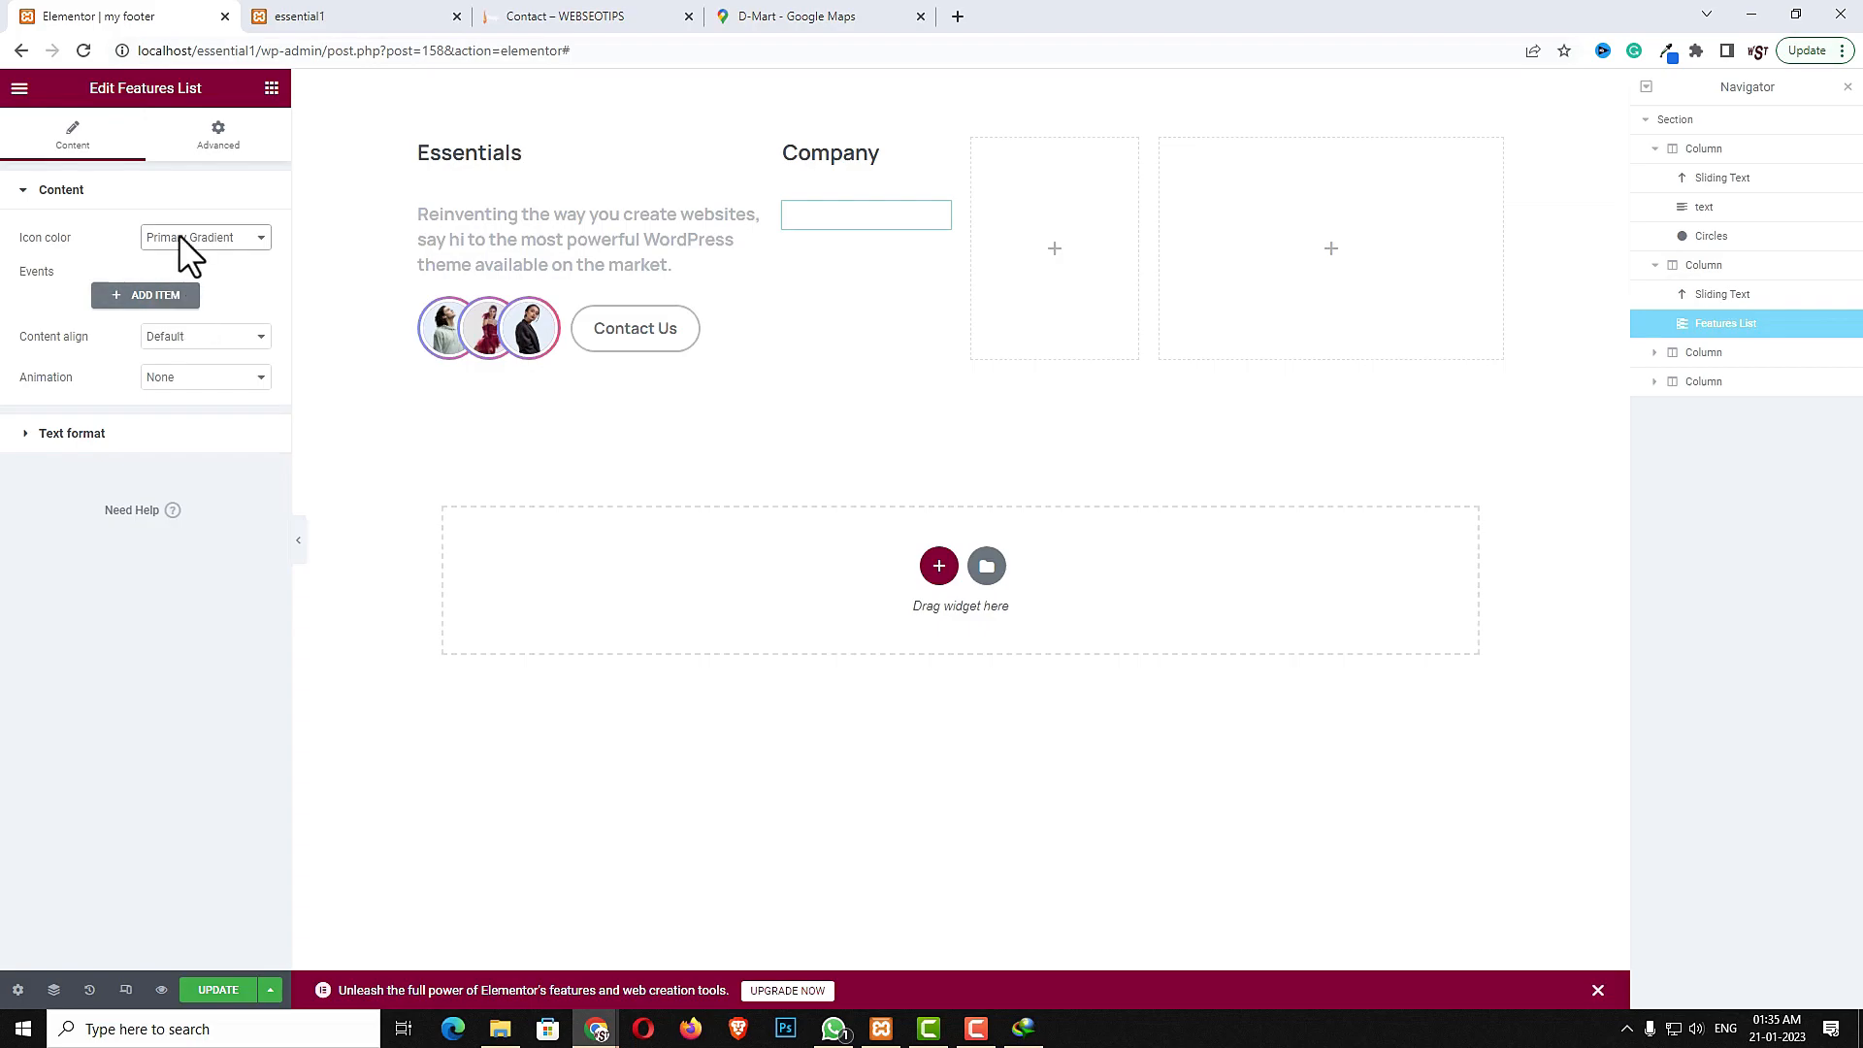
- Add a list item with a check icon, the text About and the link #
click(172, 300)
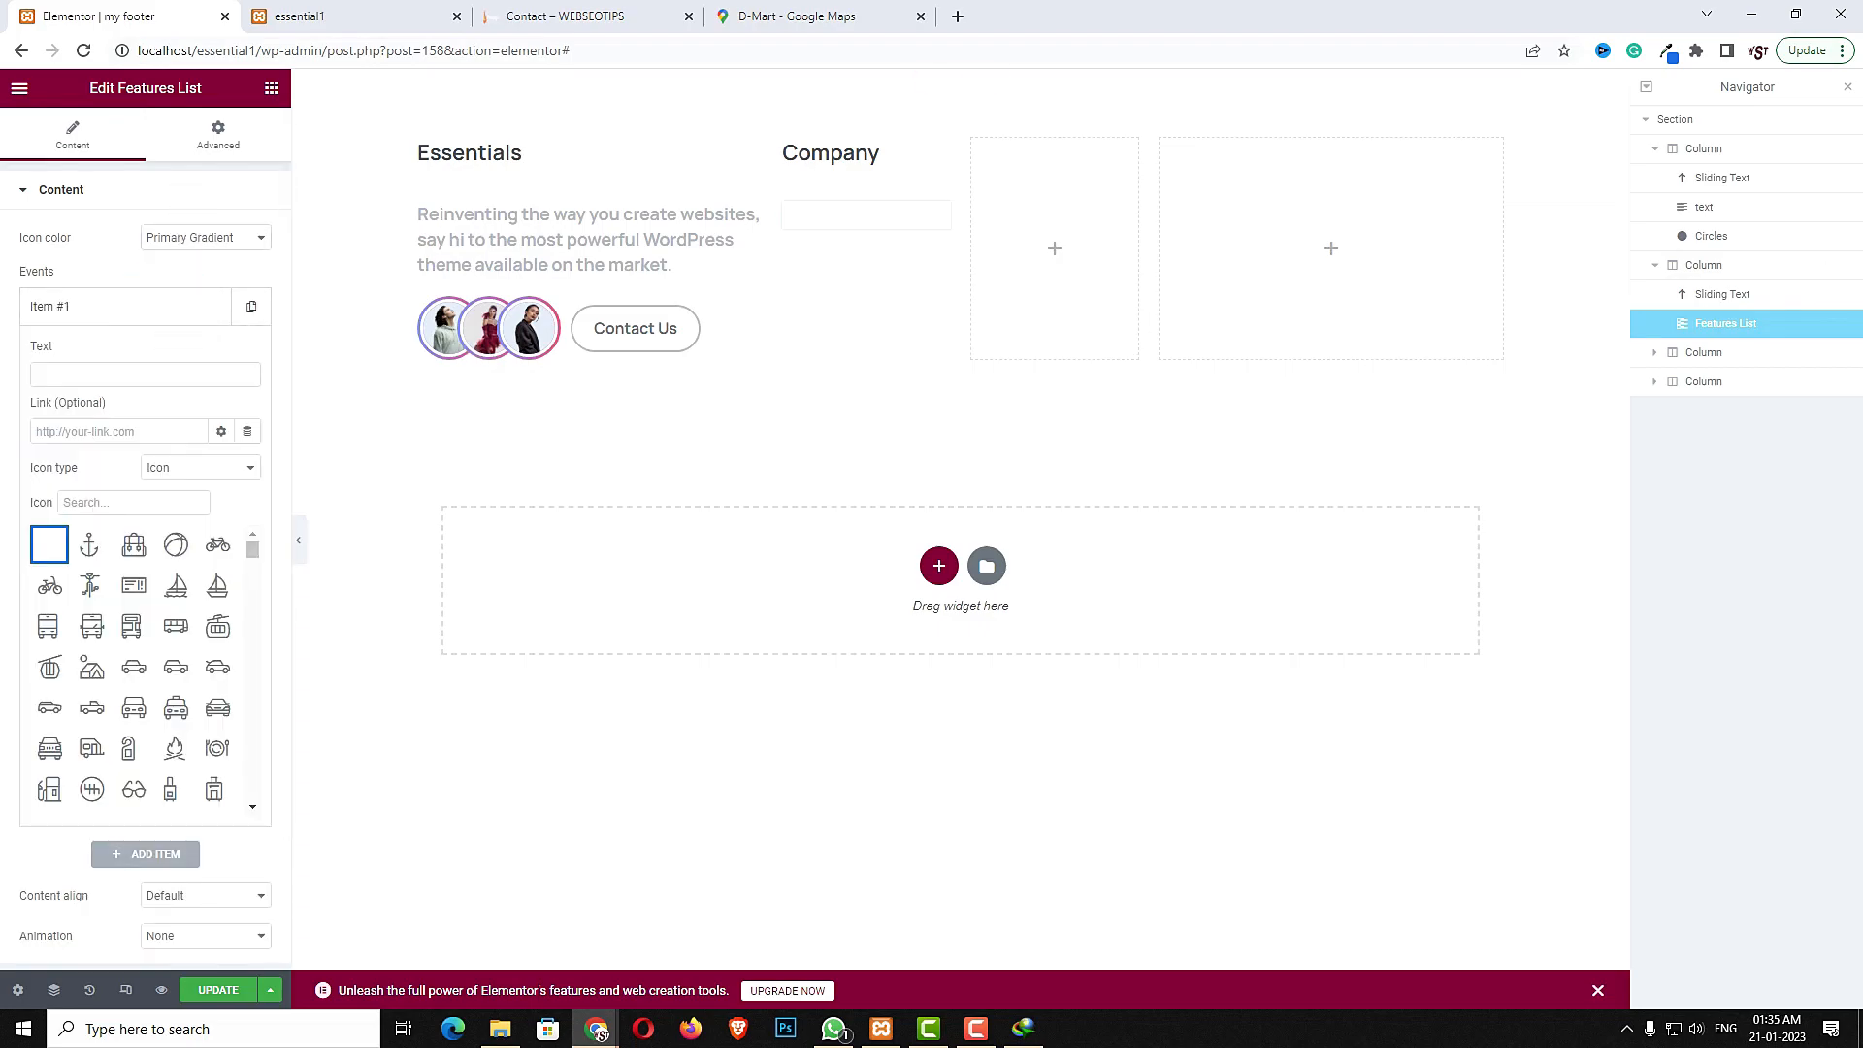
text(chec)
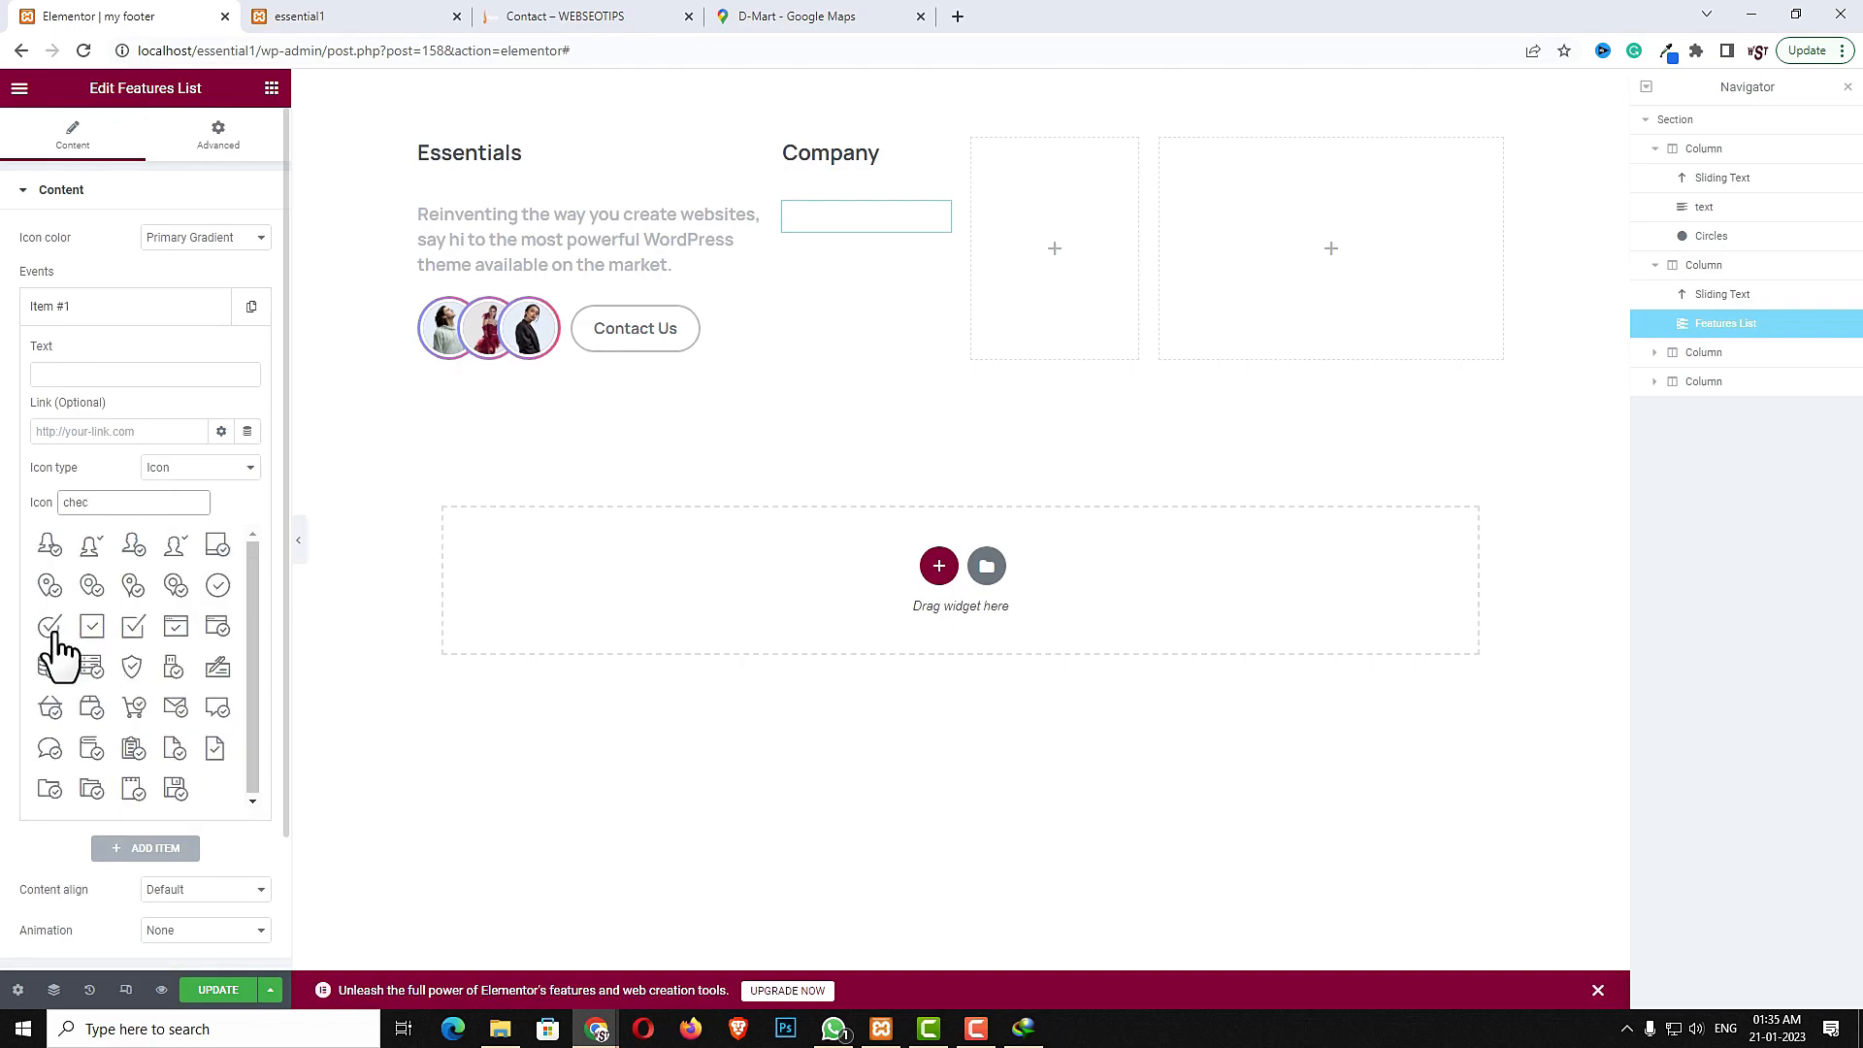
click(51, 628)
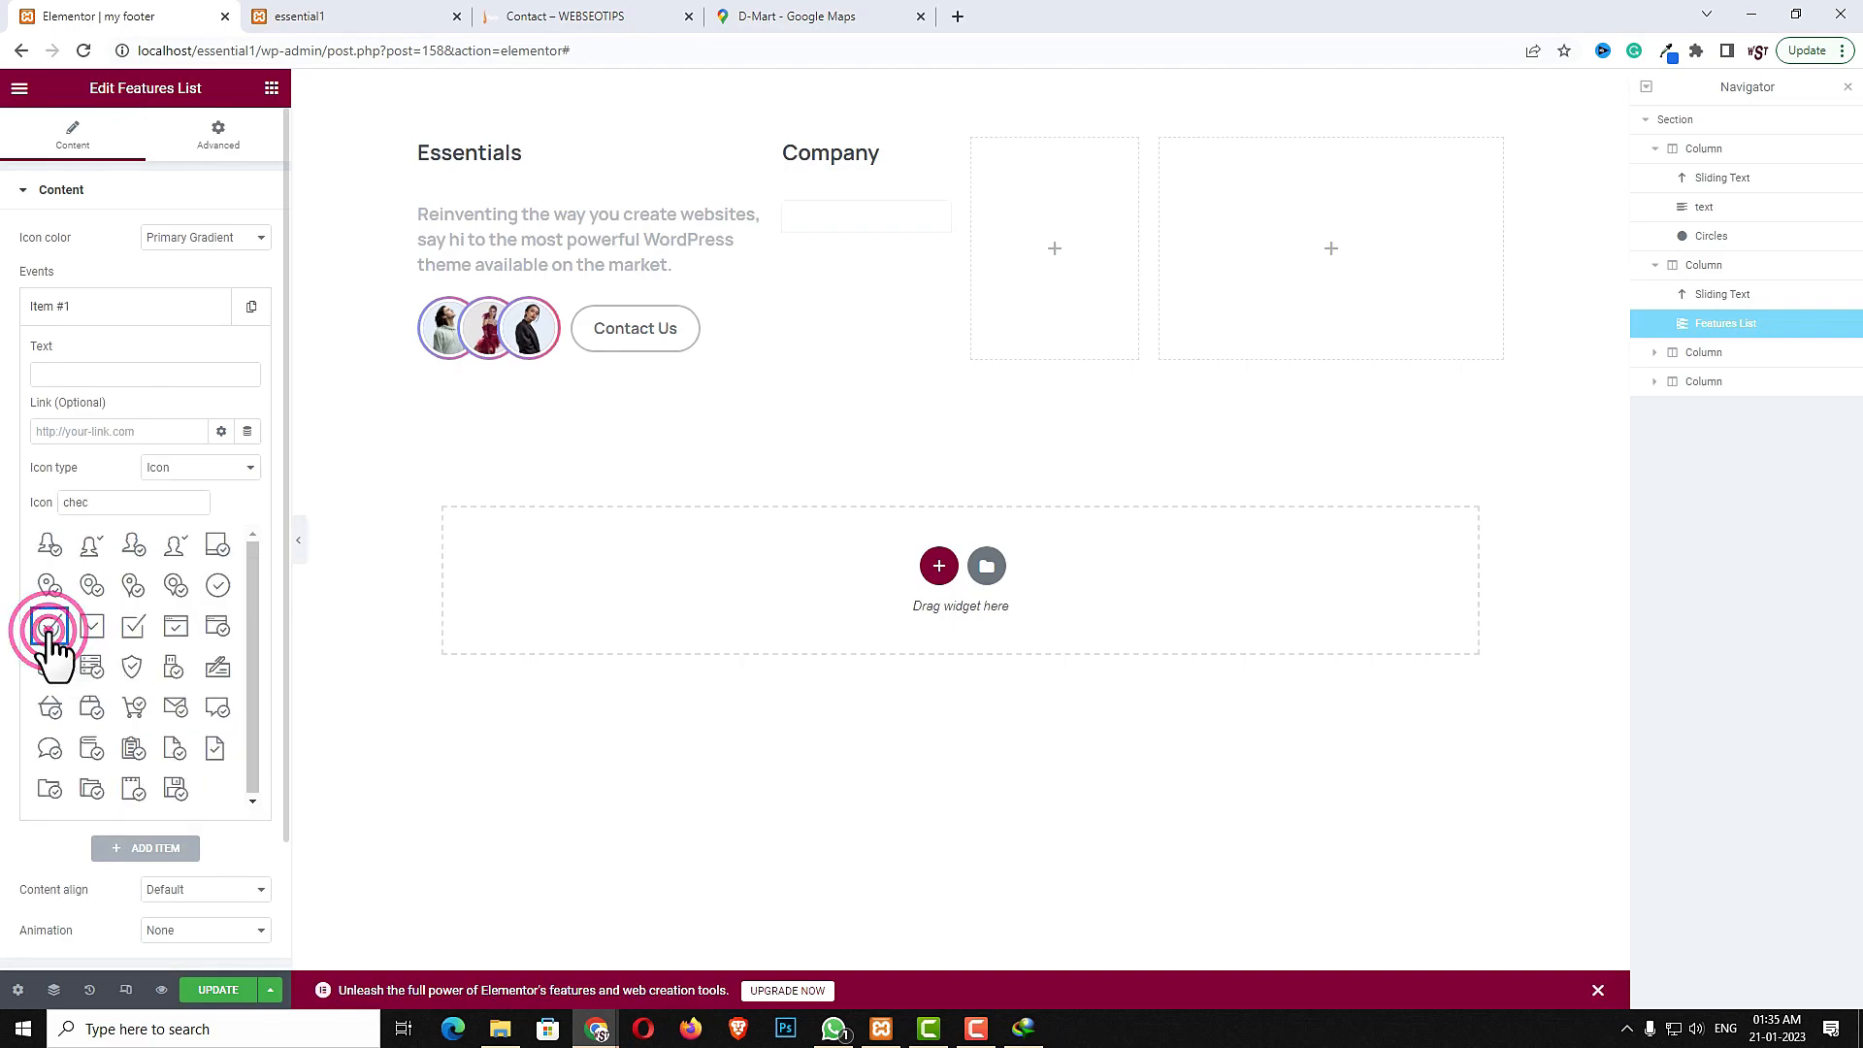
click(156, 370)
text(About)
click(129, 429)
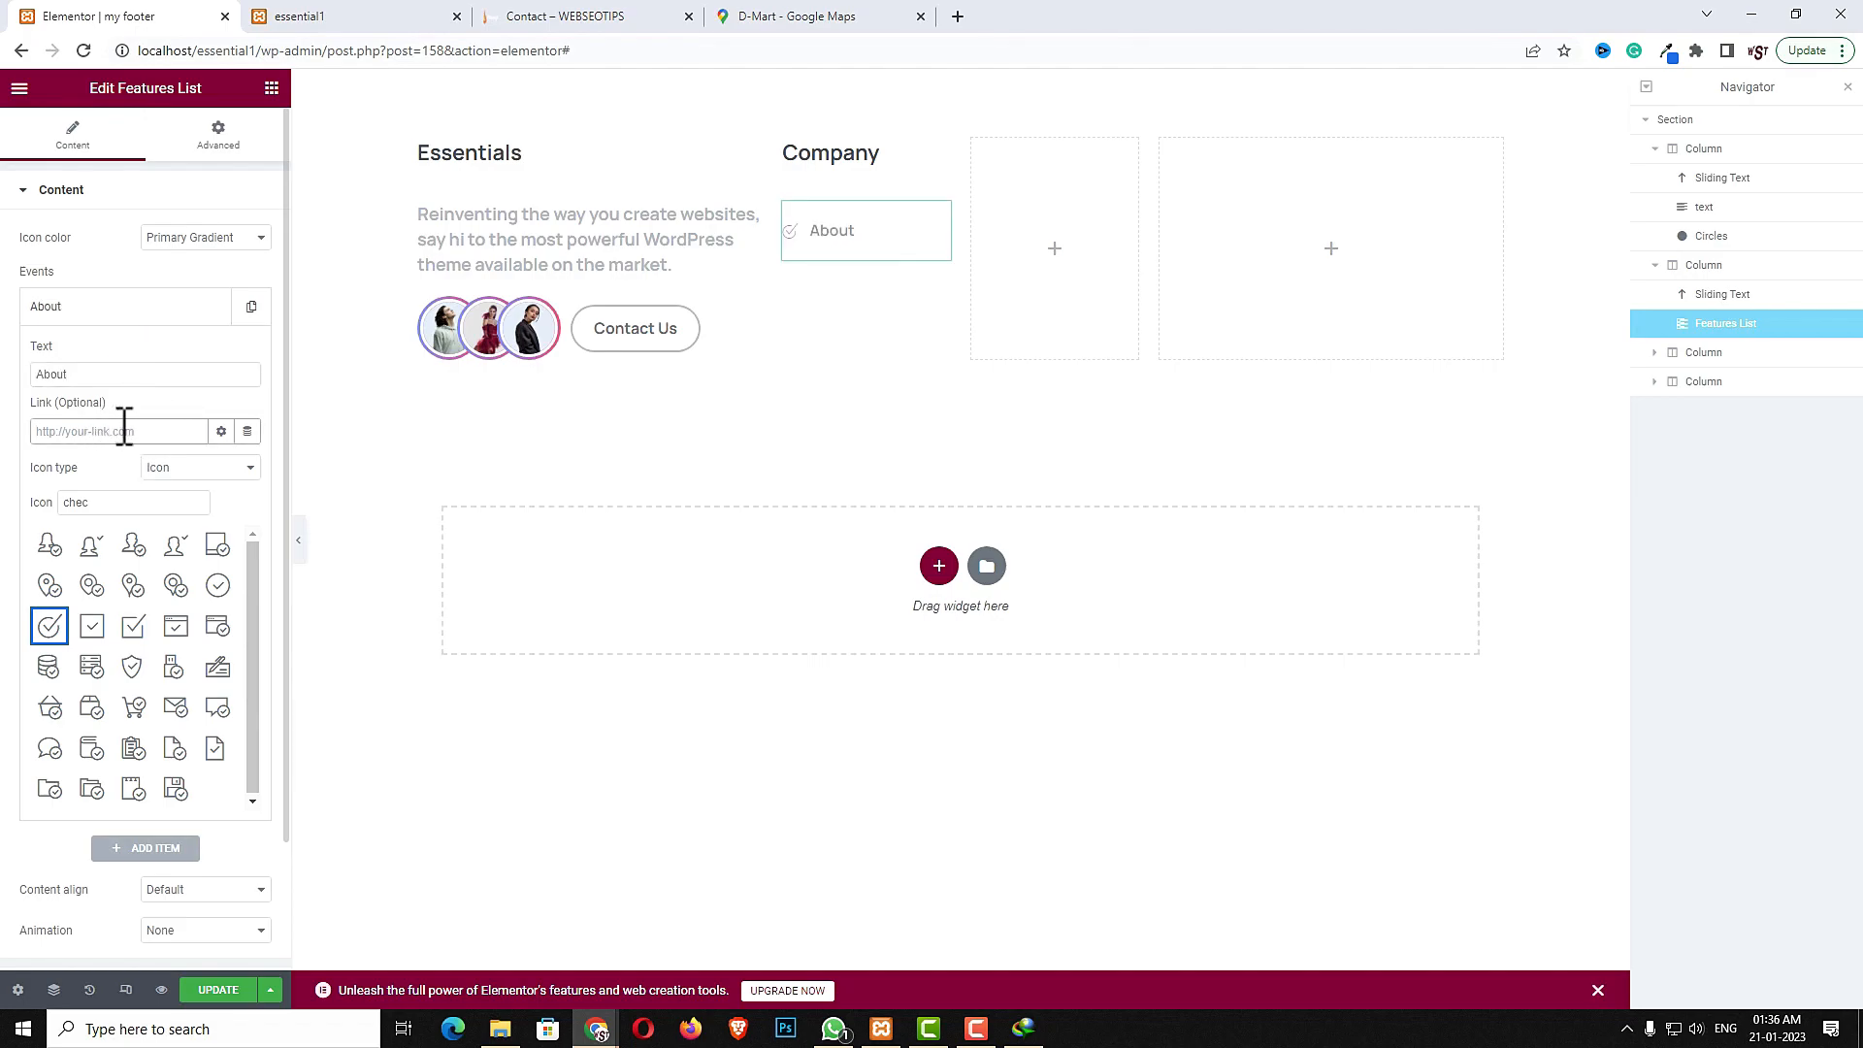
text(#)
- Duplicate the About list item until the list has five items
click(116, 305)
click(249, 306)
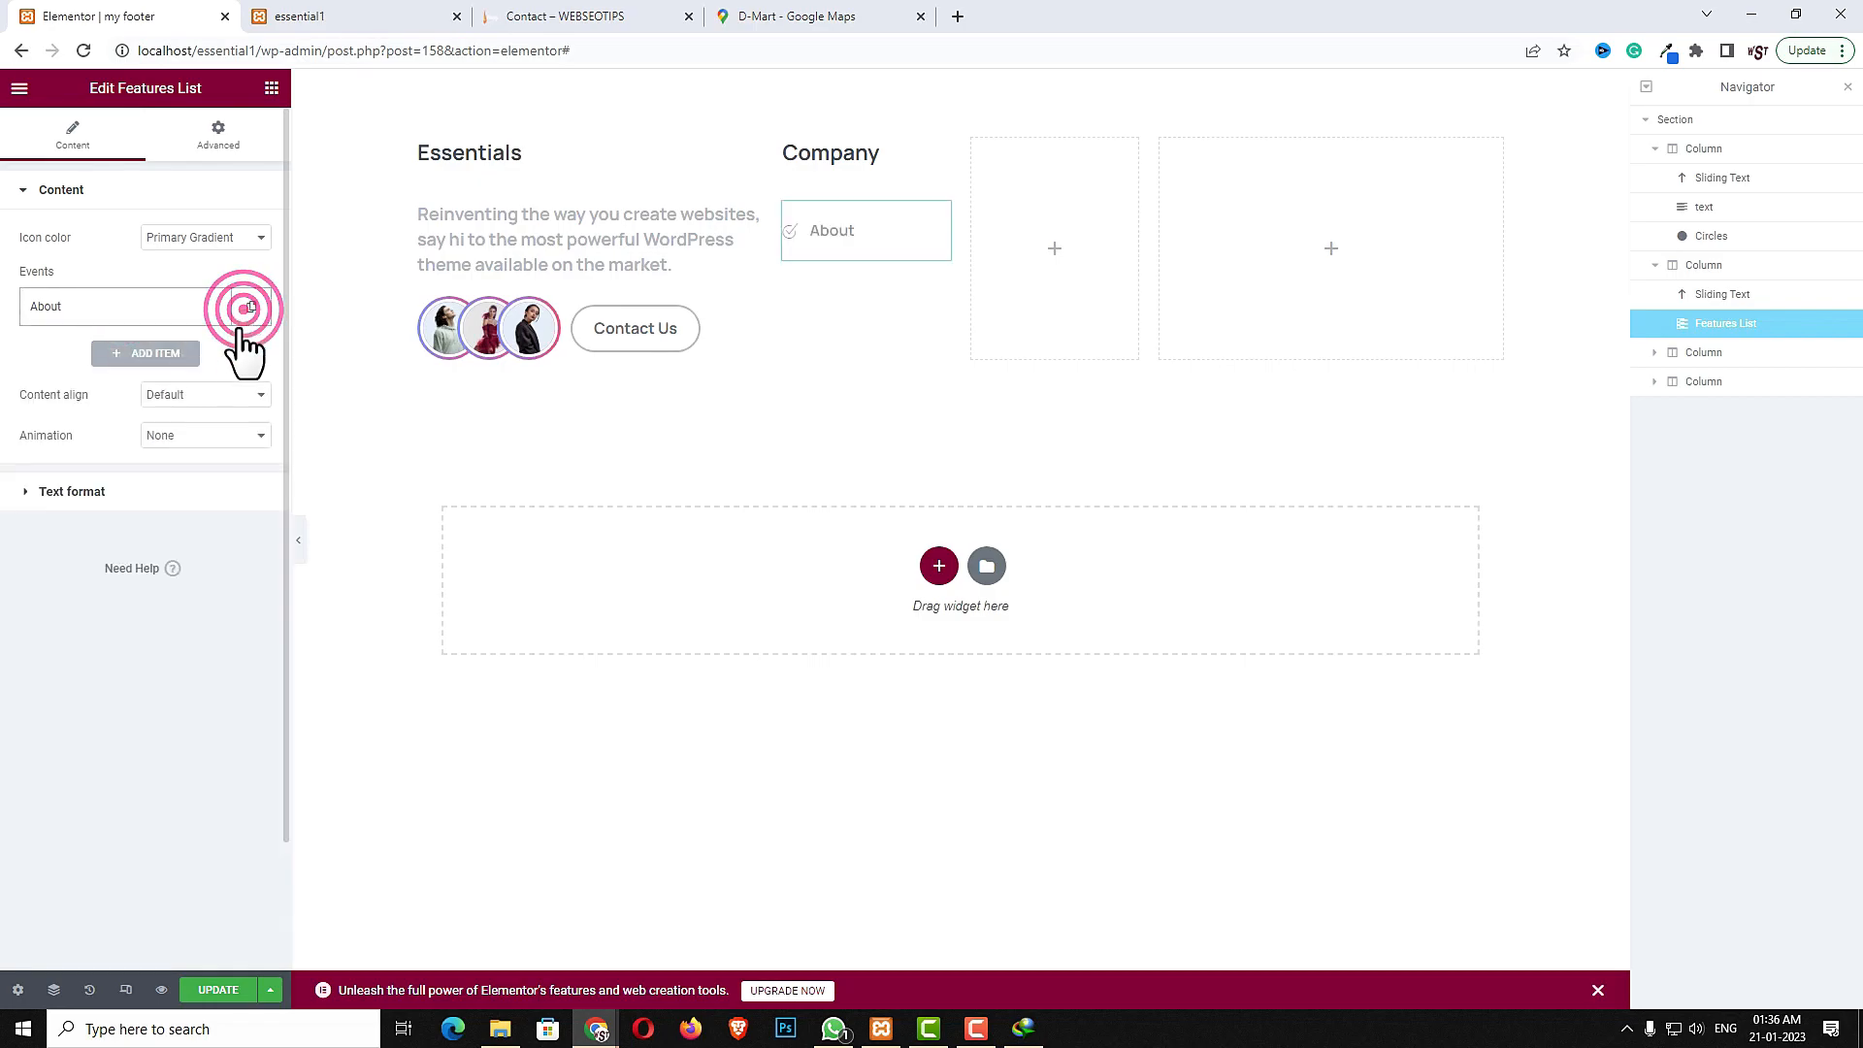
click(211, 355)
click(211, 356)
click(211, 355)
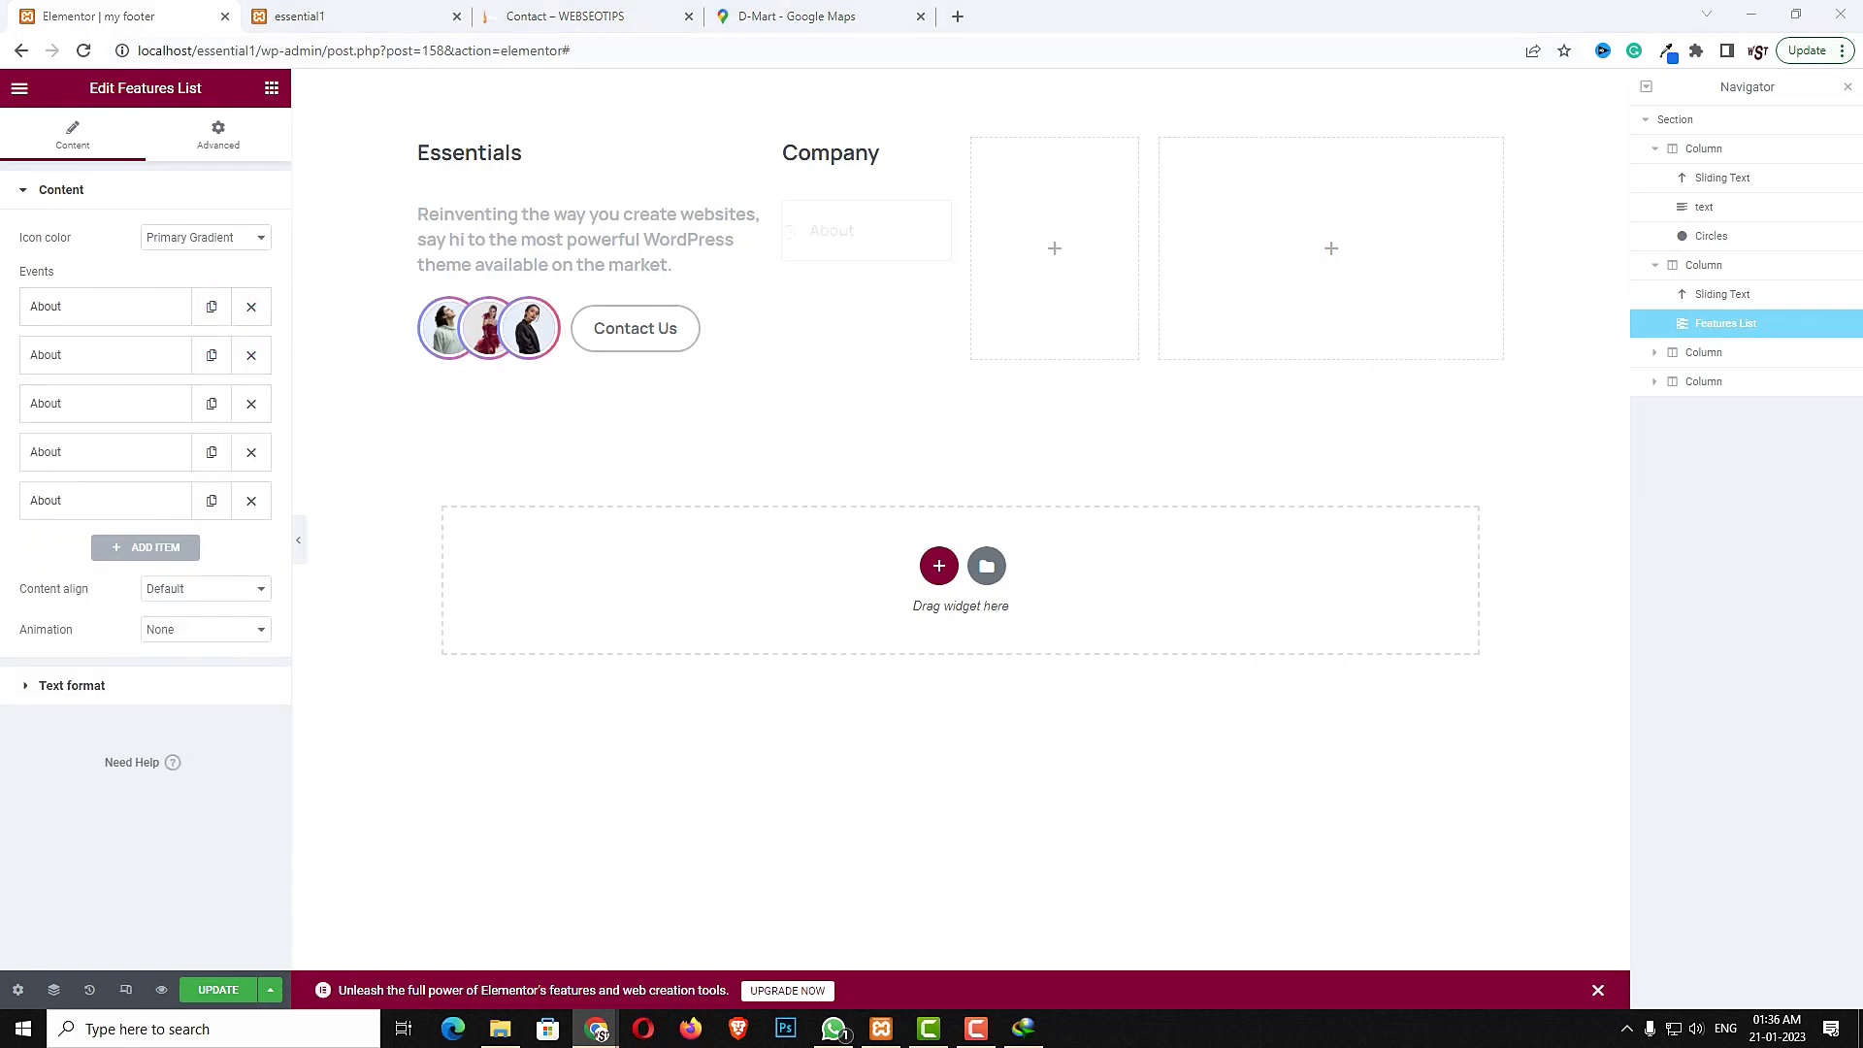
- Rename the second and third list items Team and Assets
click(124, 360)
double_click(126, 422)
text(Team)
click(108, 357)
click(113, 405)
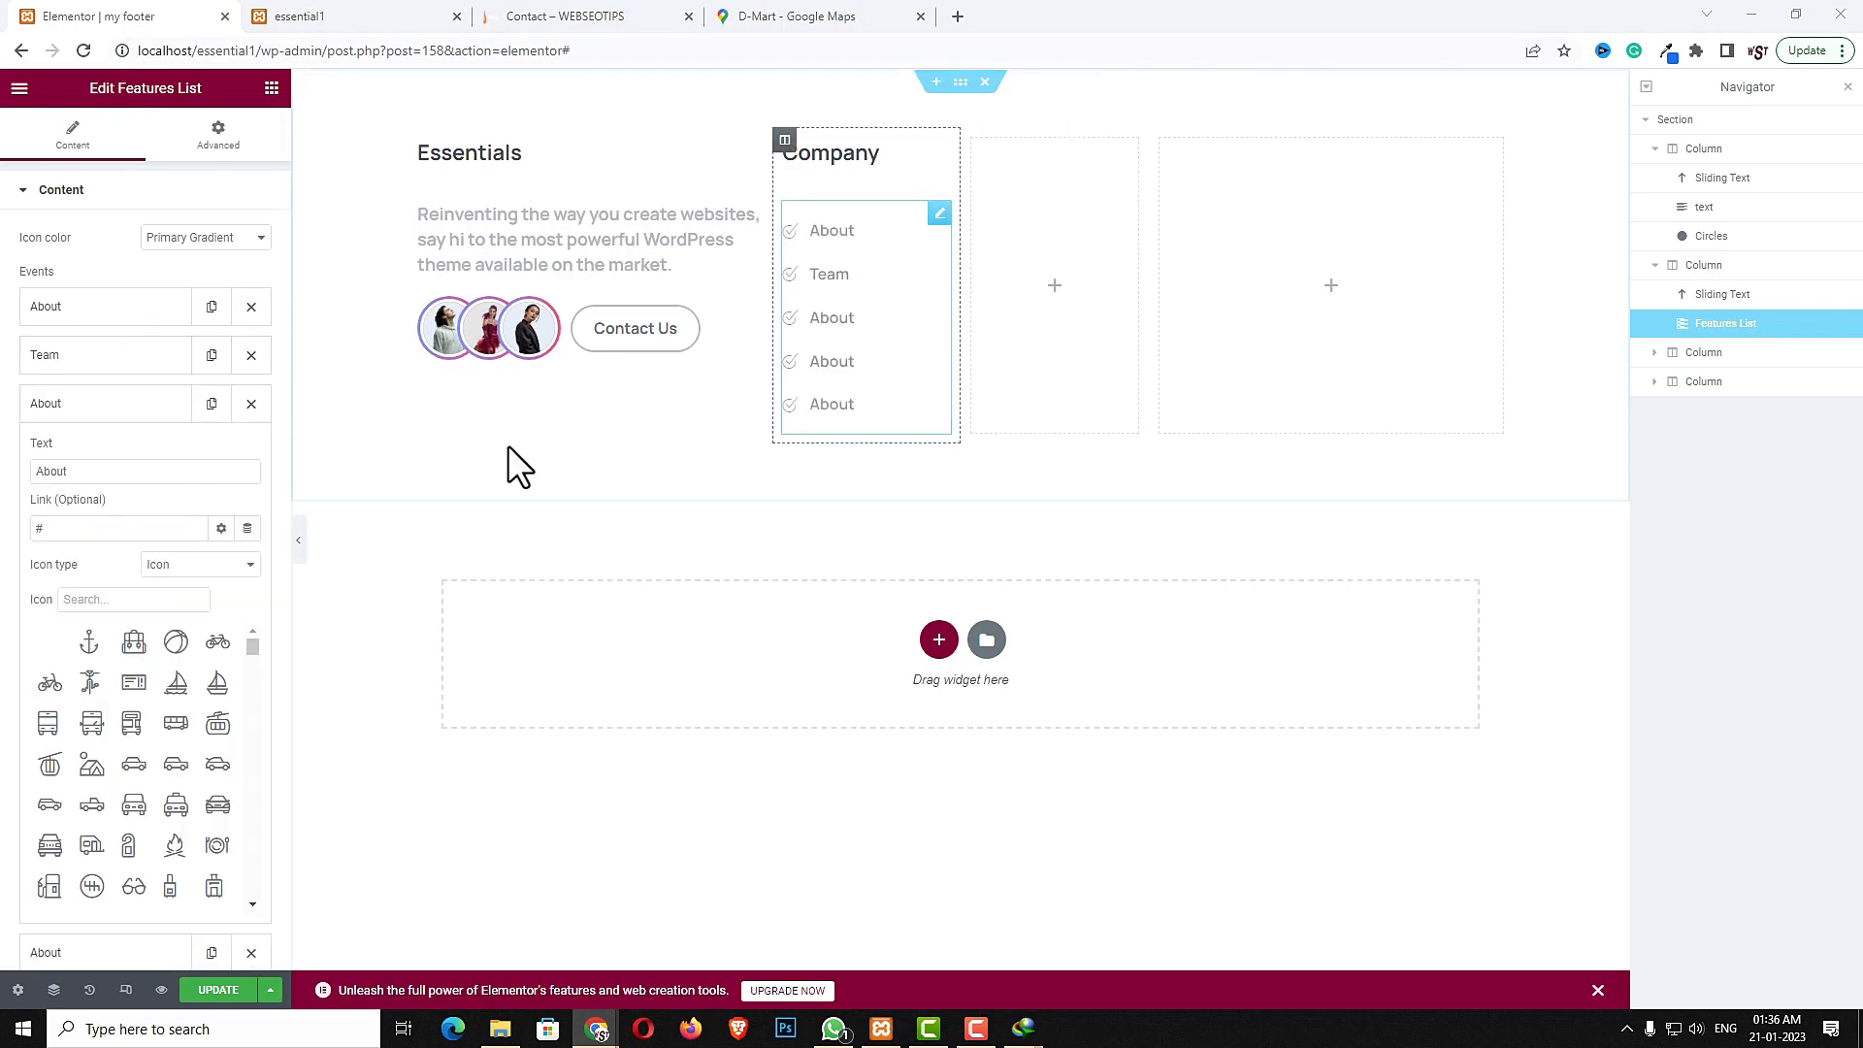
double_click(114, 474)
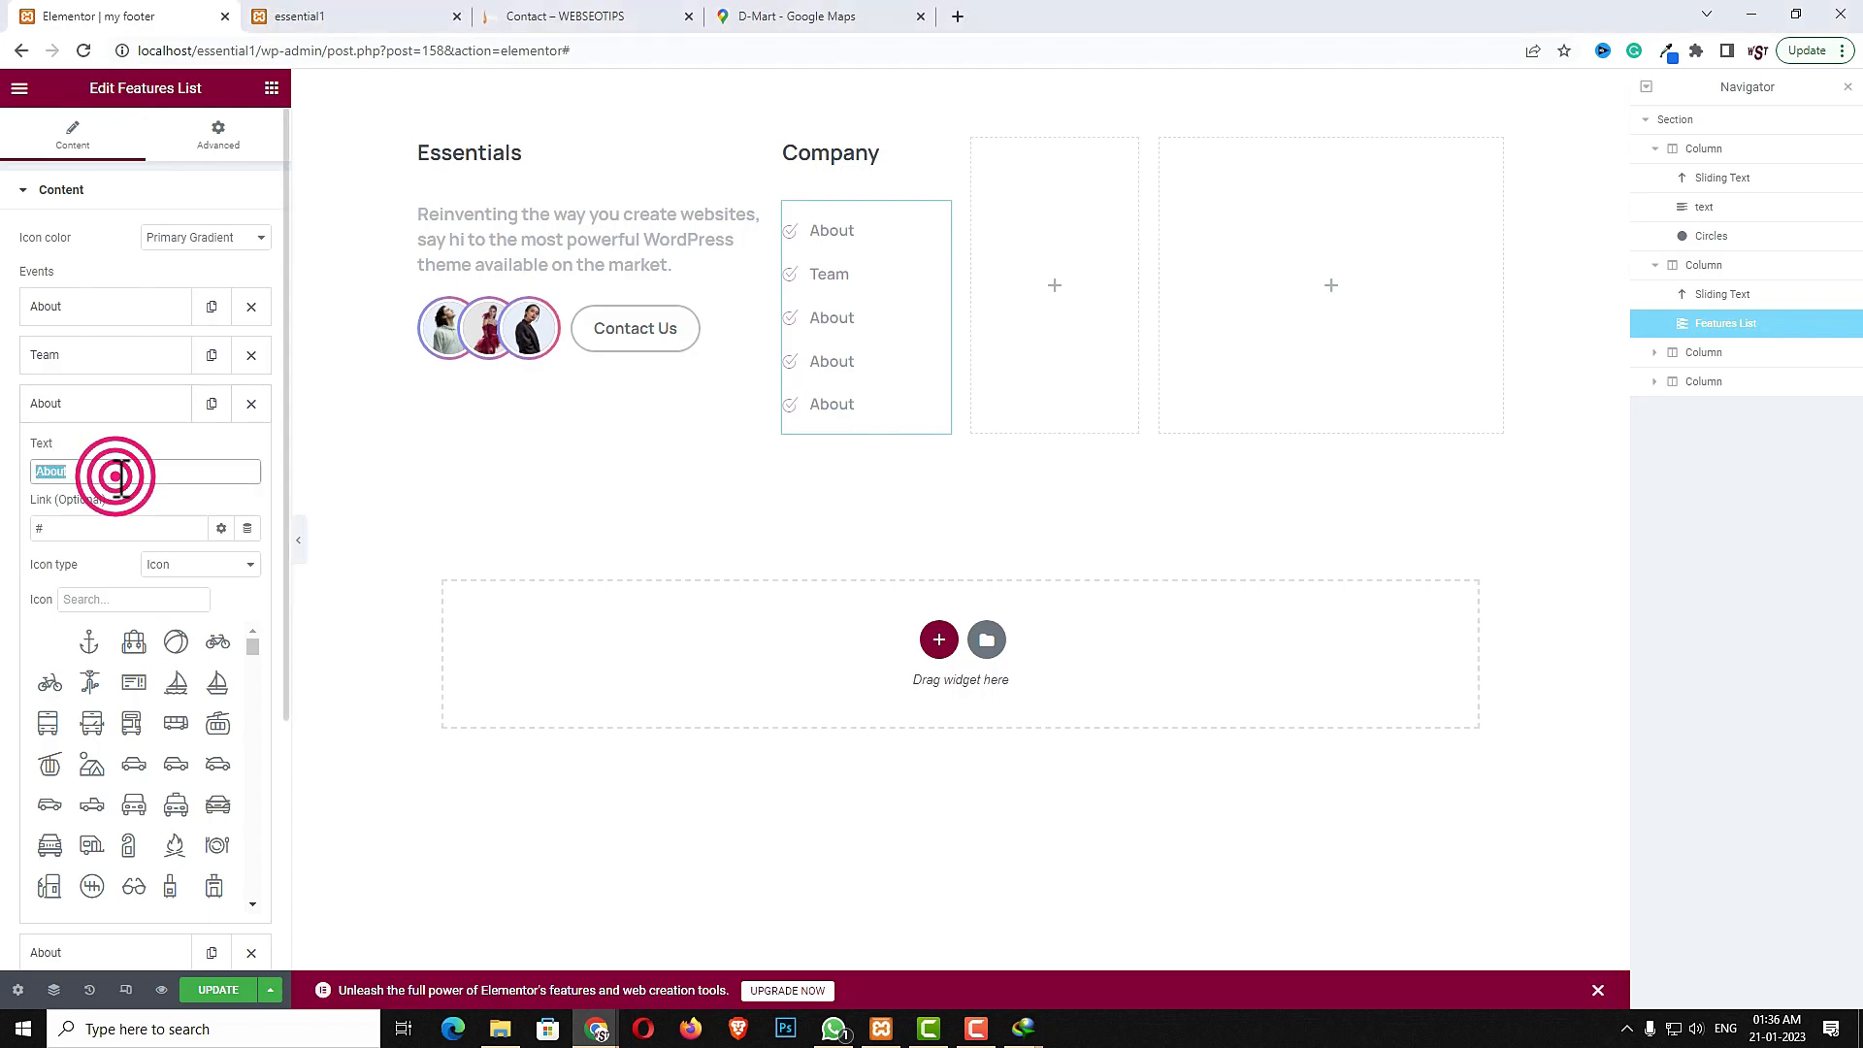
text(Assets)
- Rename the fourth and fifth list items Privacy Policy and Terms & Policy
click(91, 403)
click(97, 452)
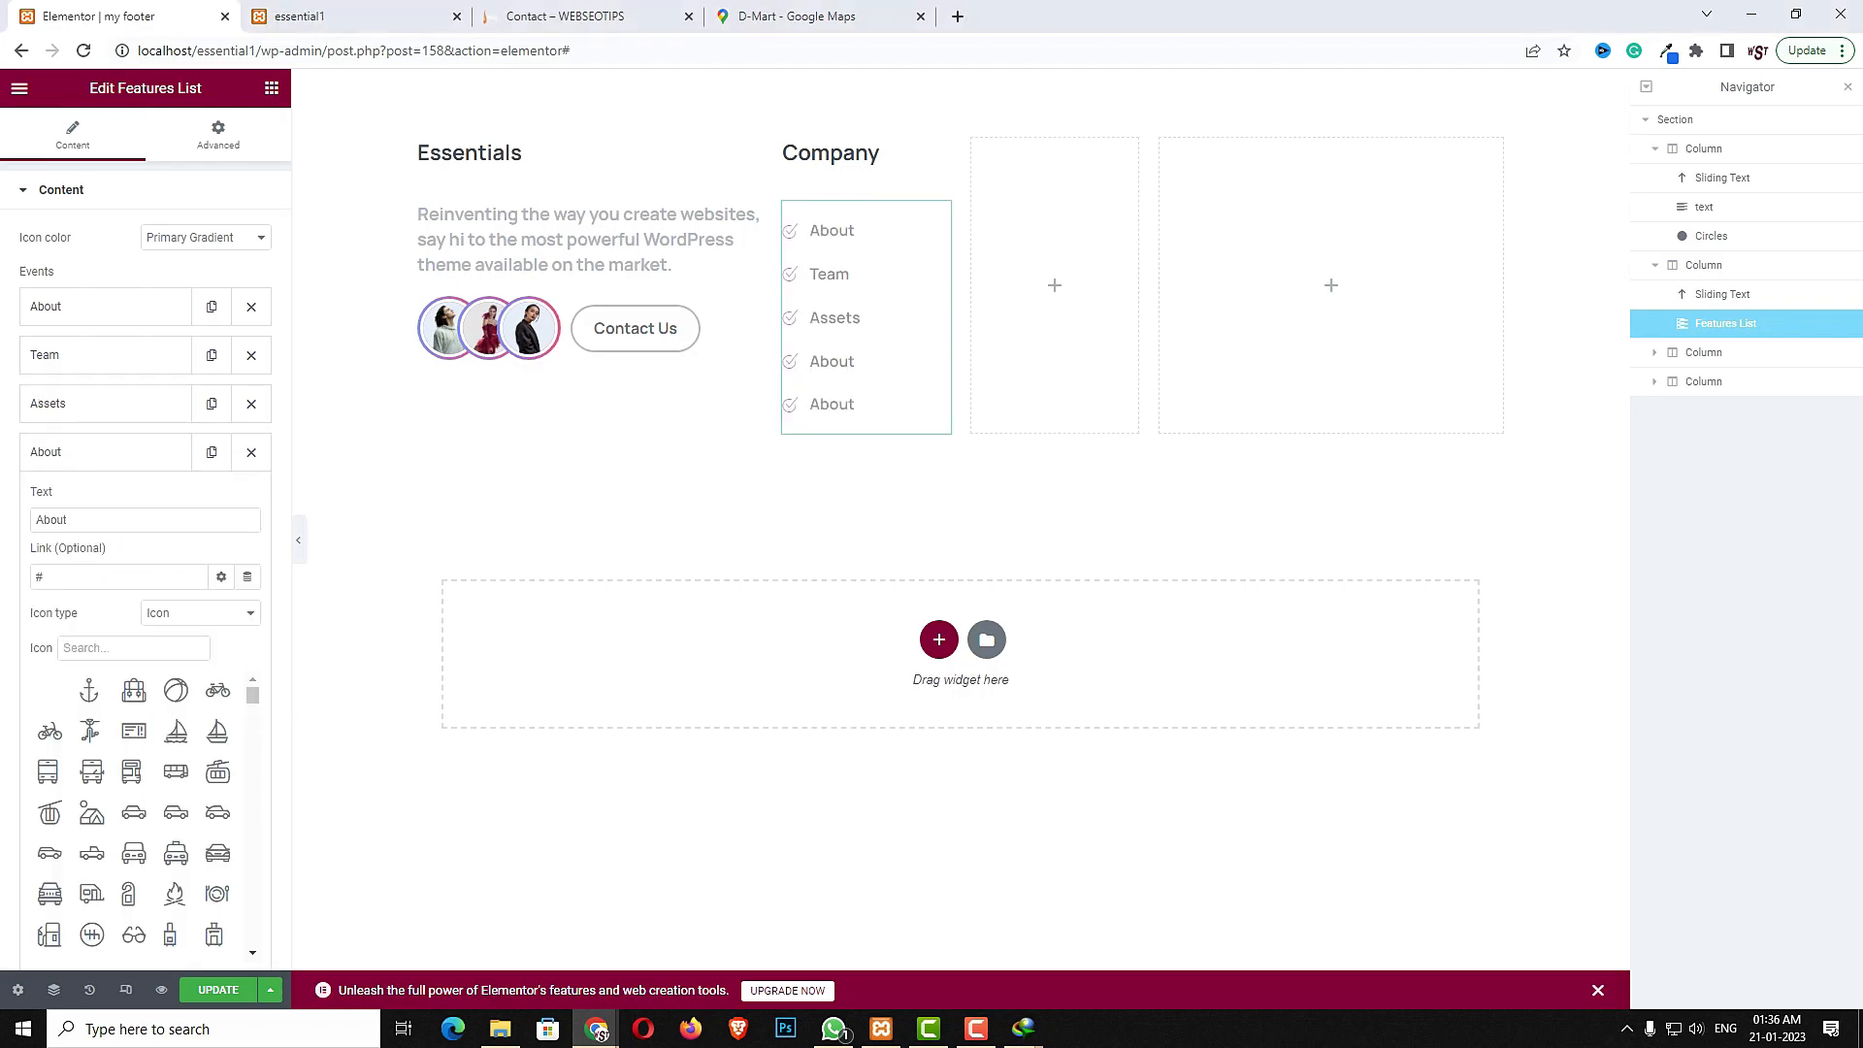
double_click(114, 521)
text(Privecy Policy)
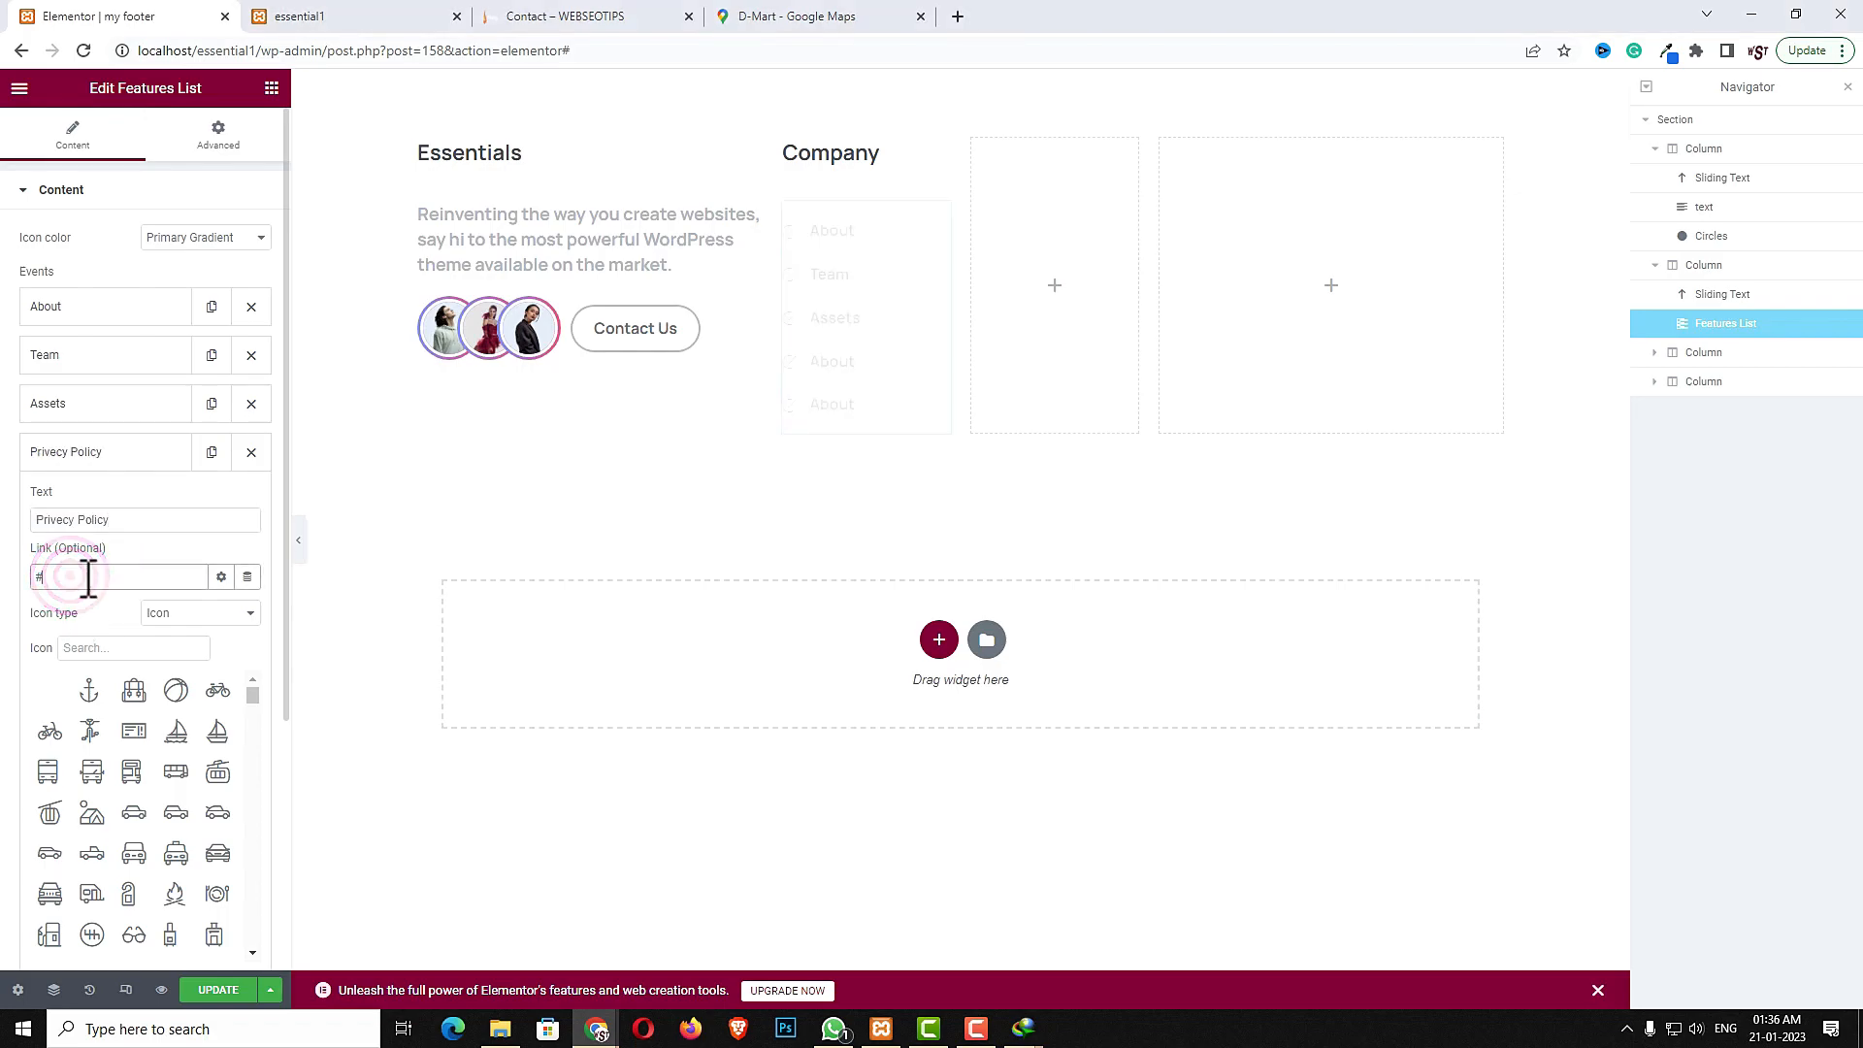
click(79, 454)
click(84, 499)
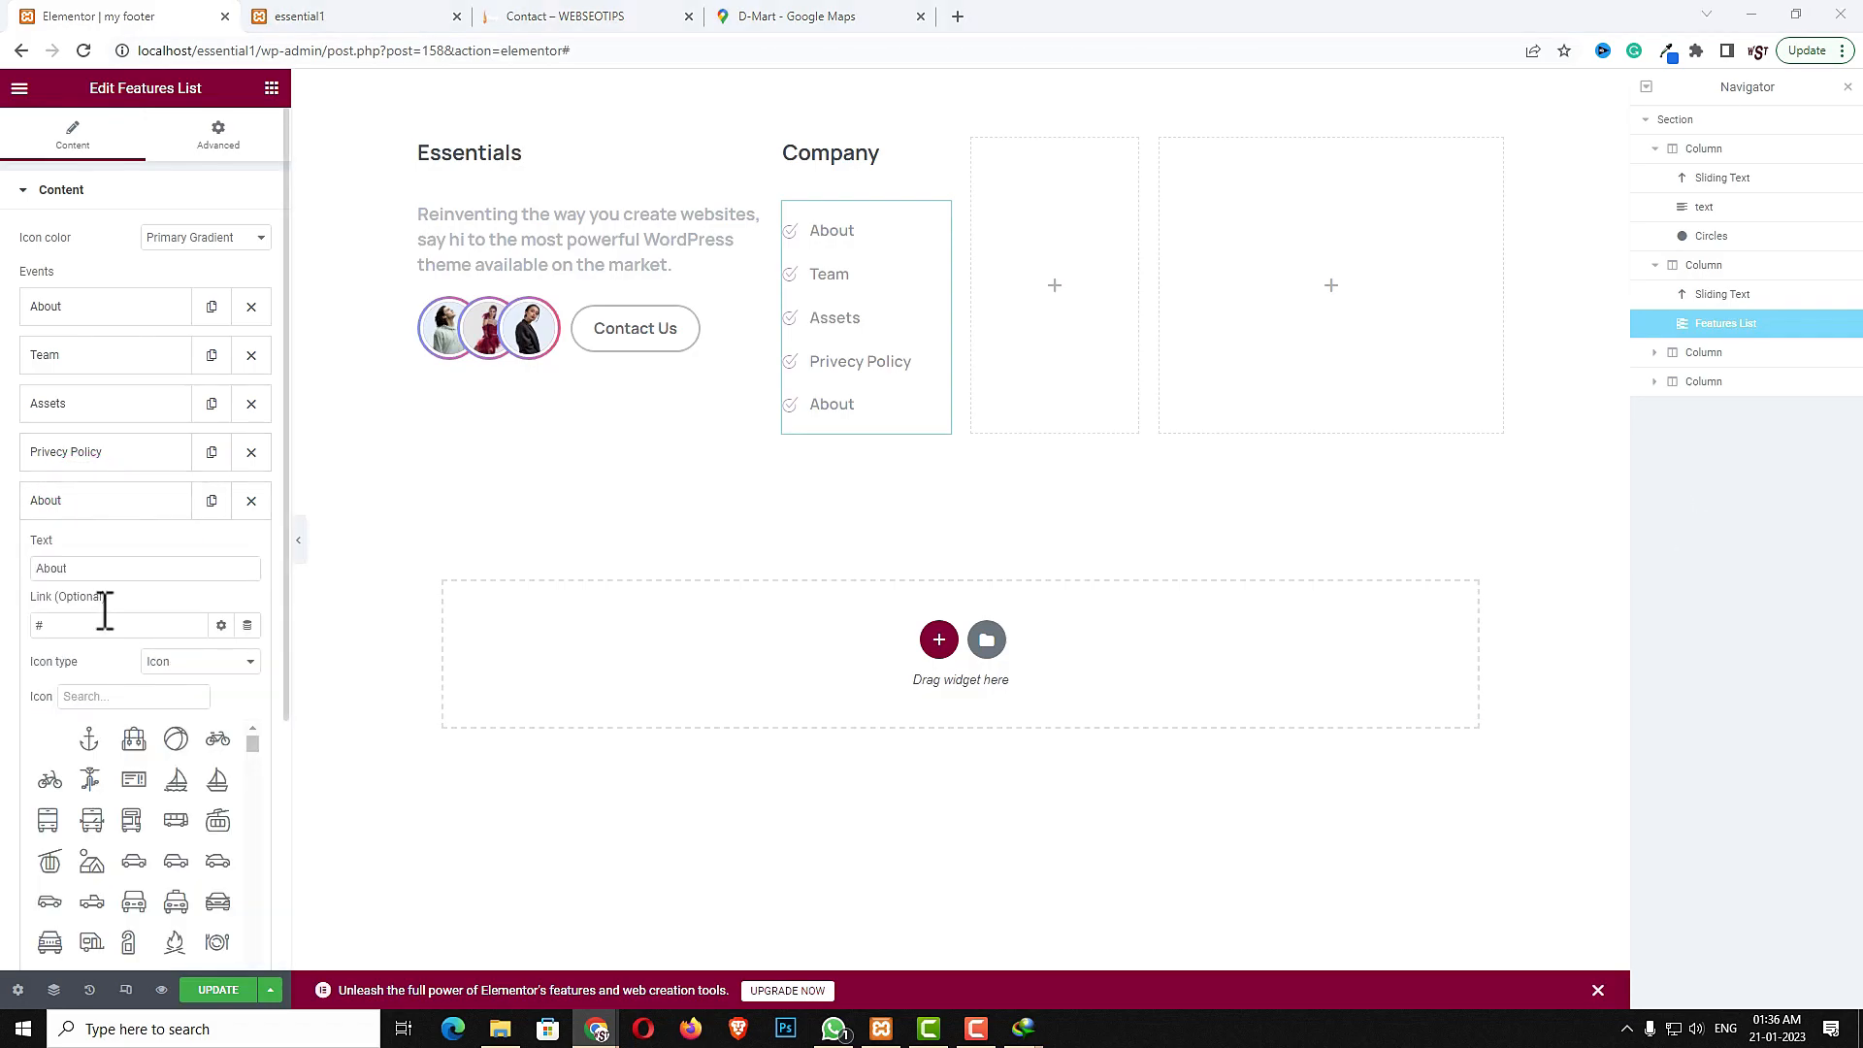
double_click(133, 570)
text(Terms & Policy)
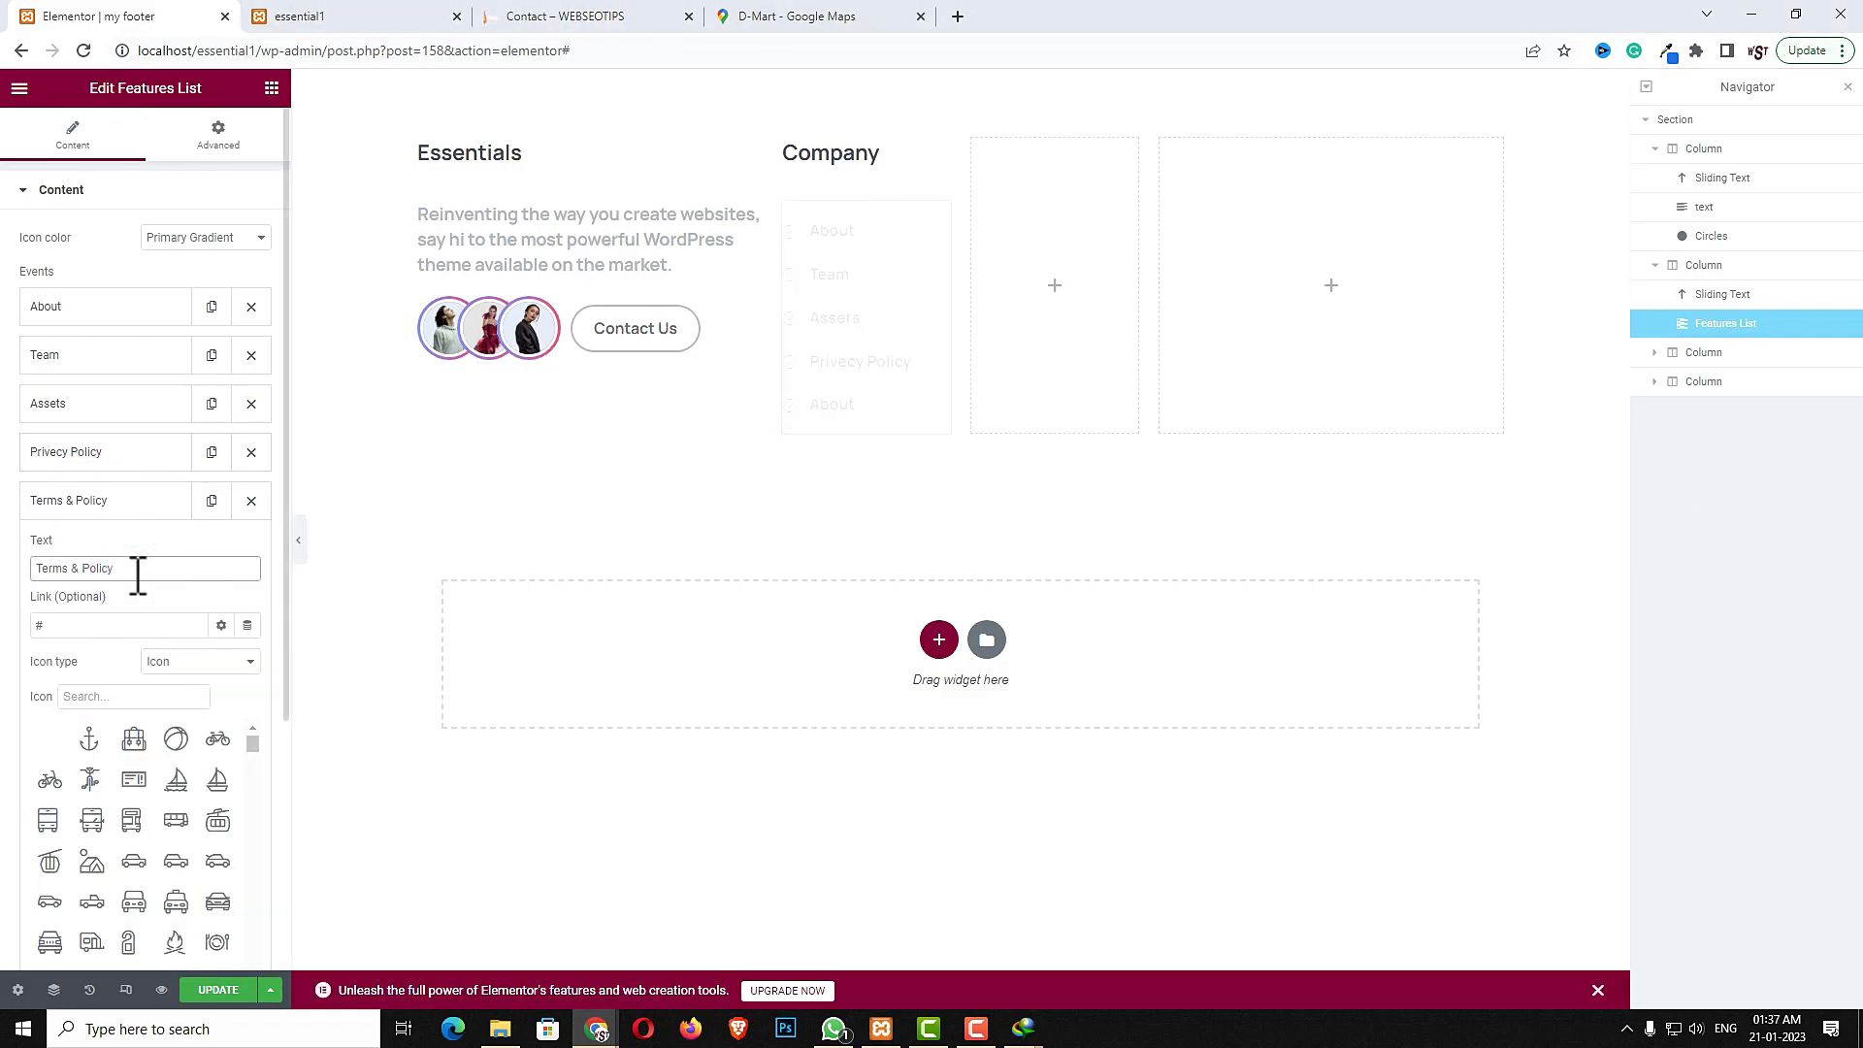
click(118, 503)
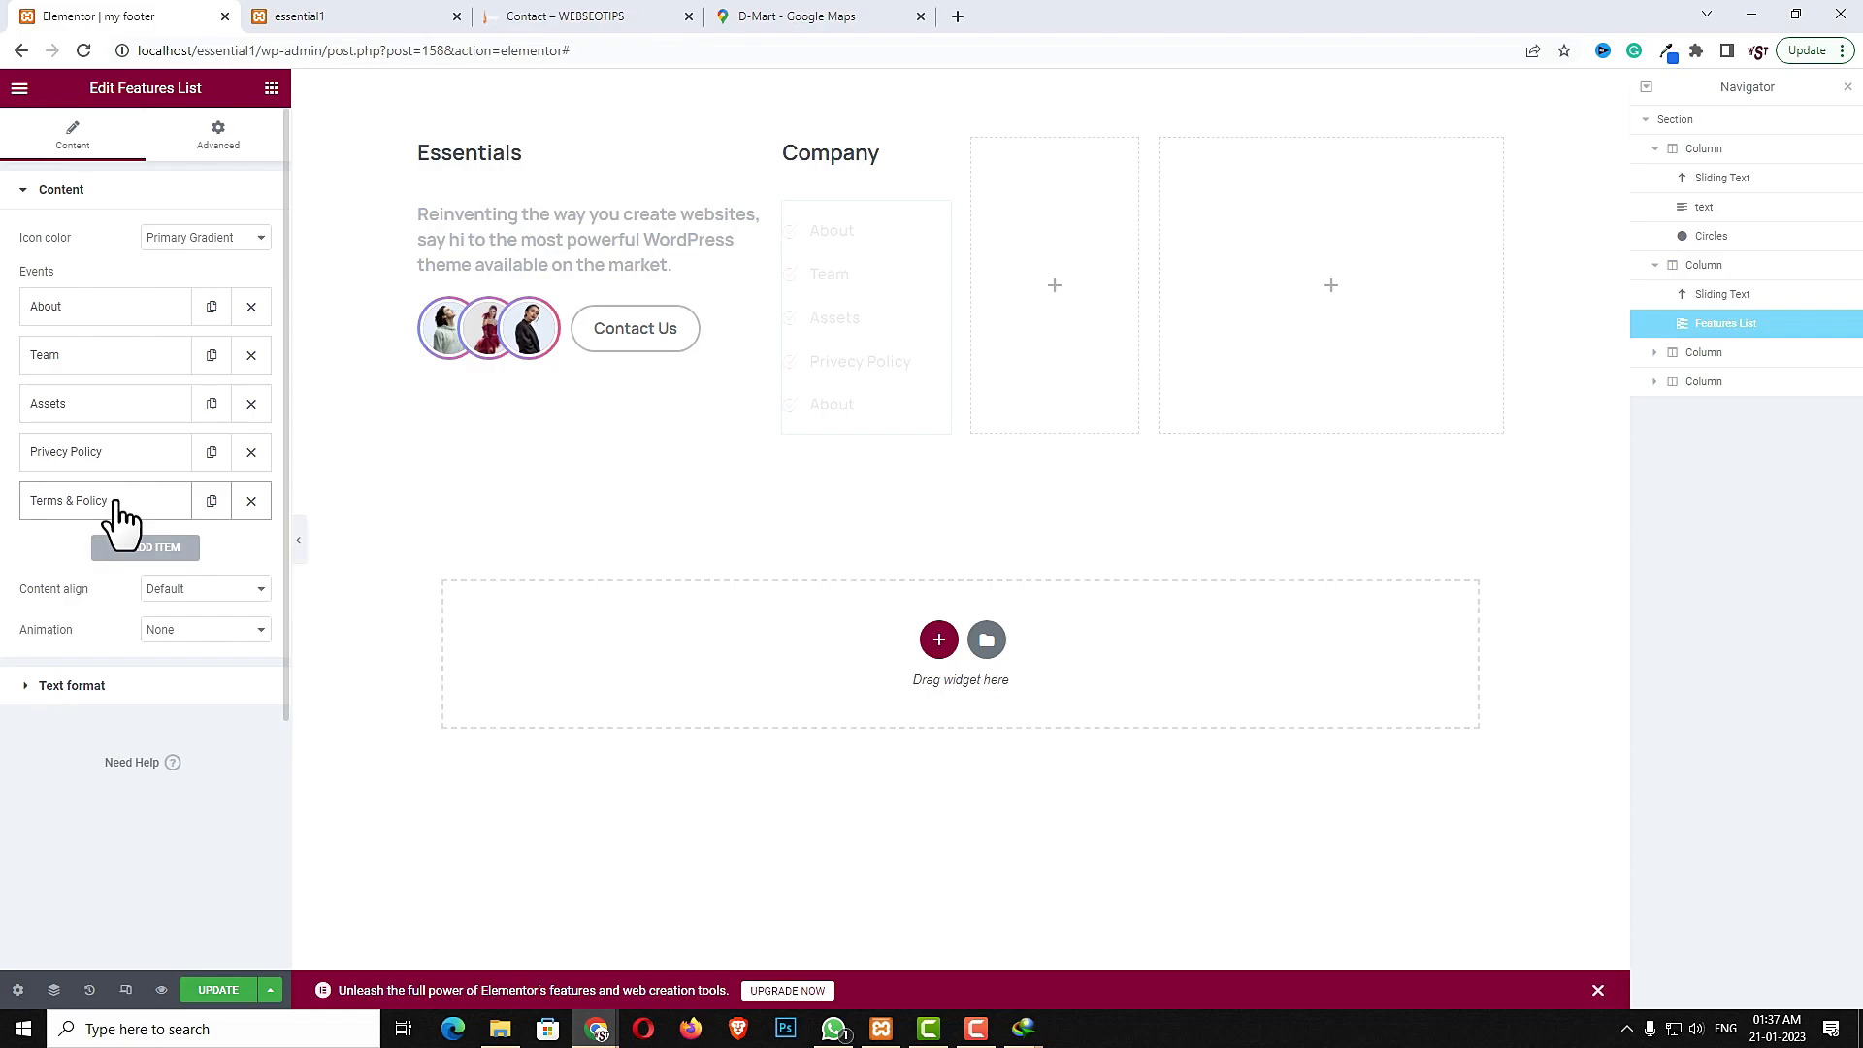
- Copy the Company heading and paste it into the third footer column
click(881, 152)
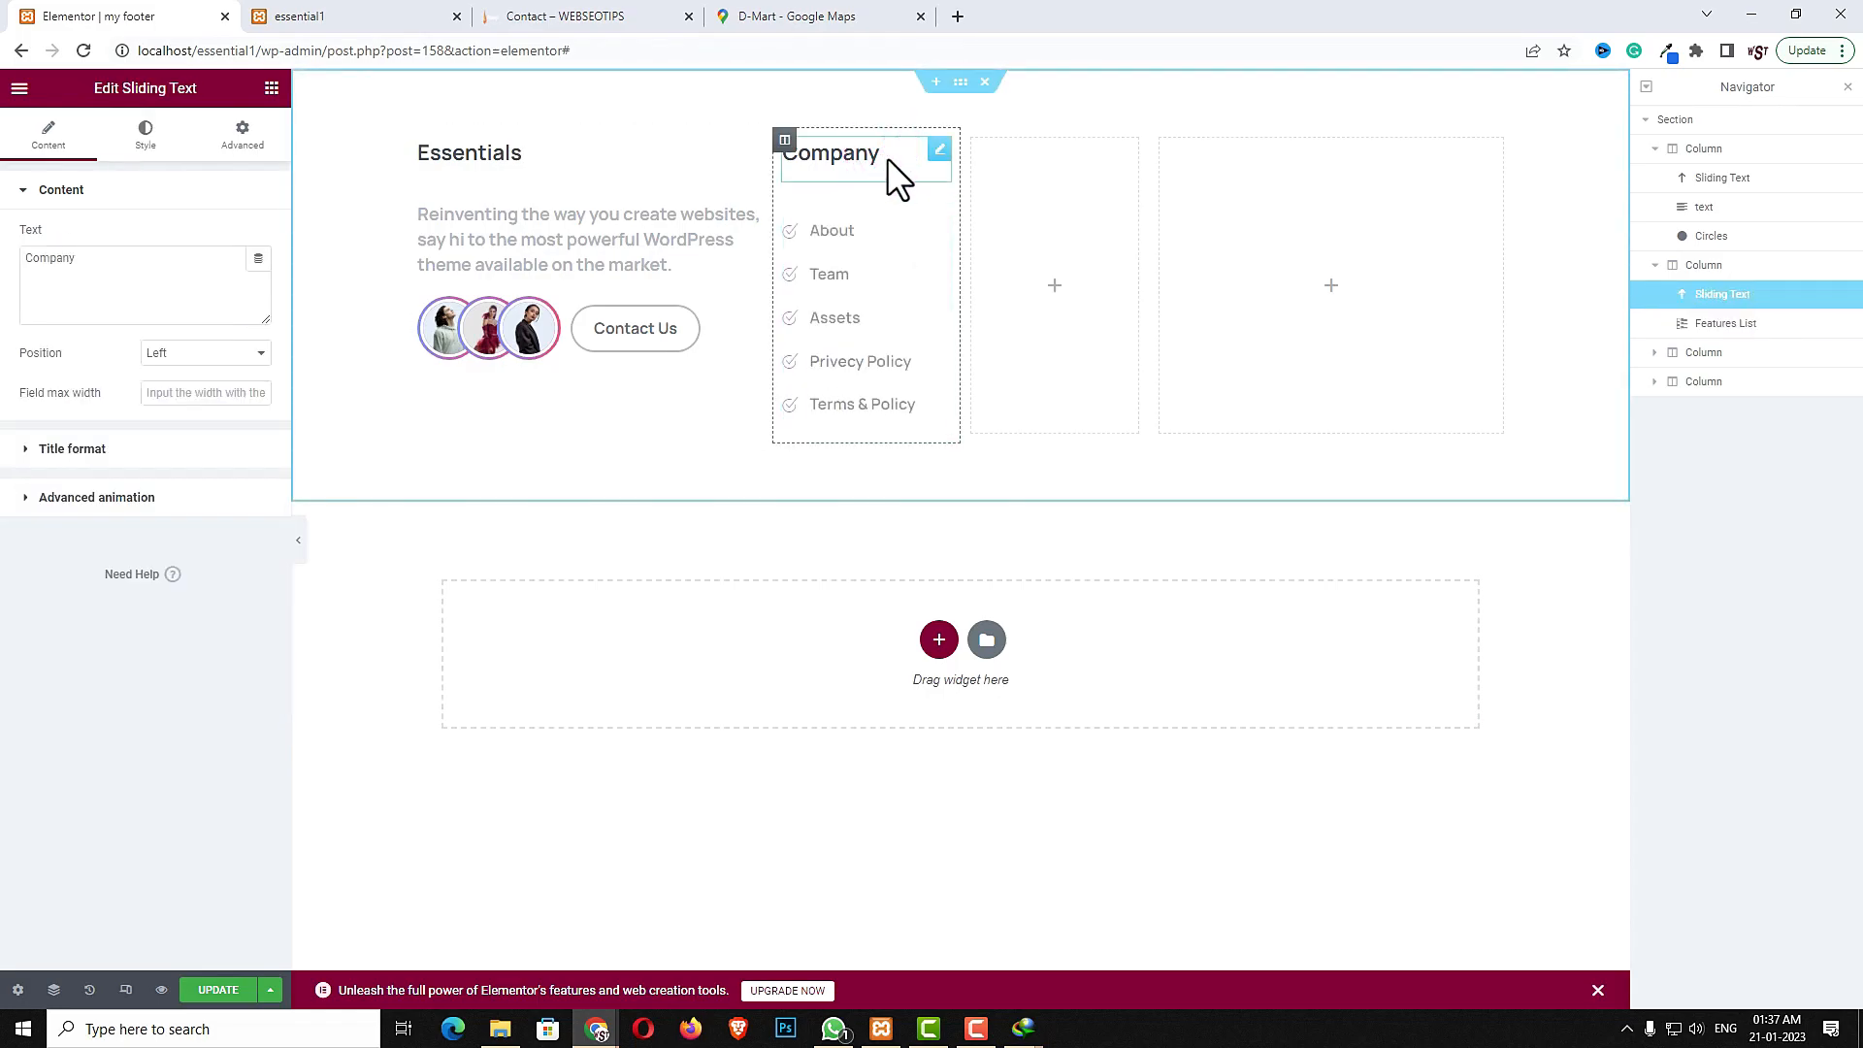
right_click(940, 161)
click(973, 243)
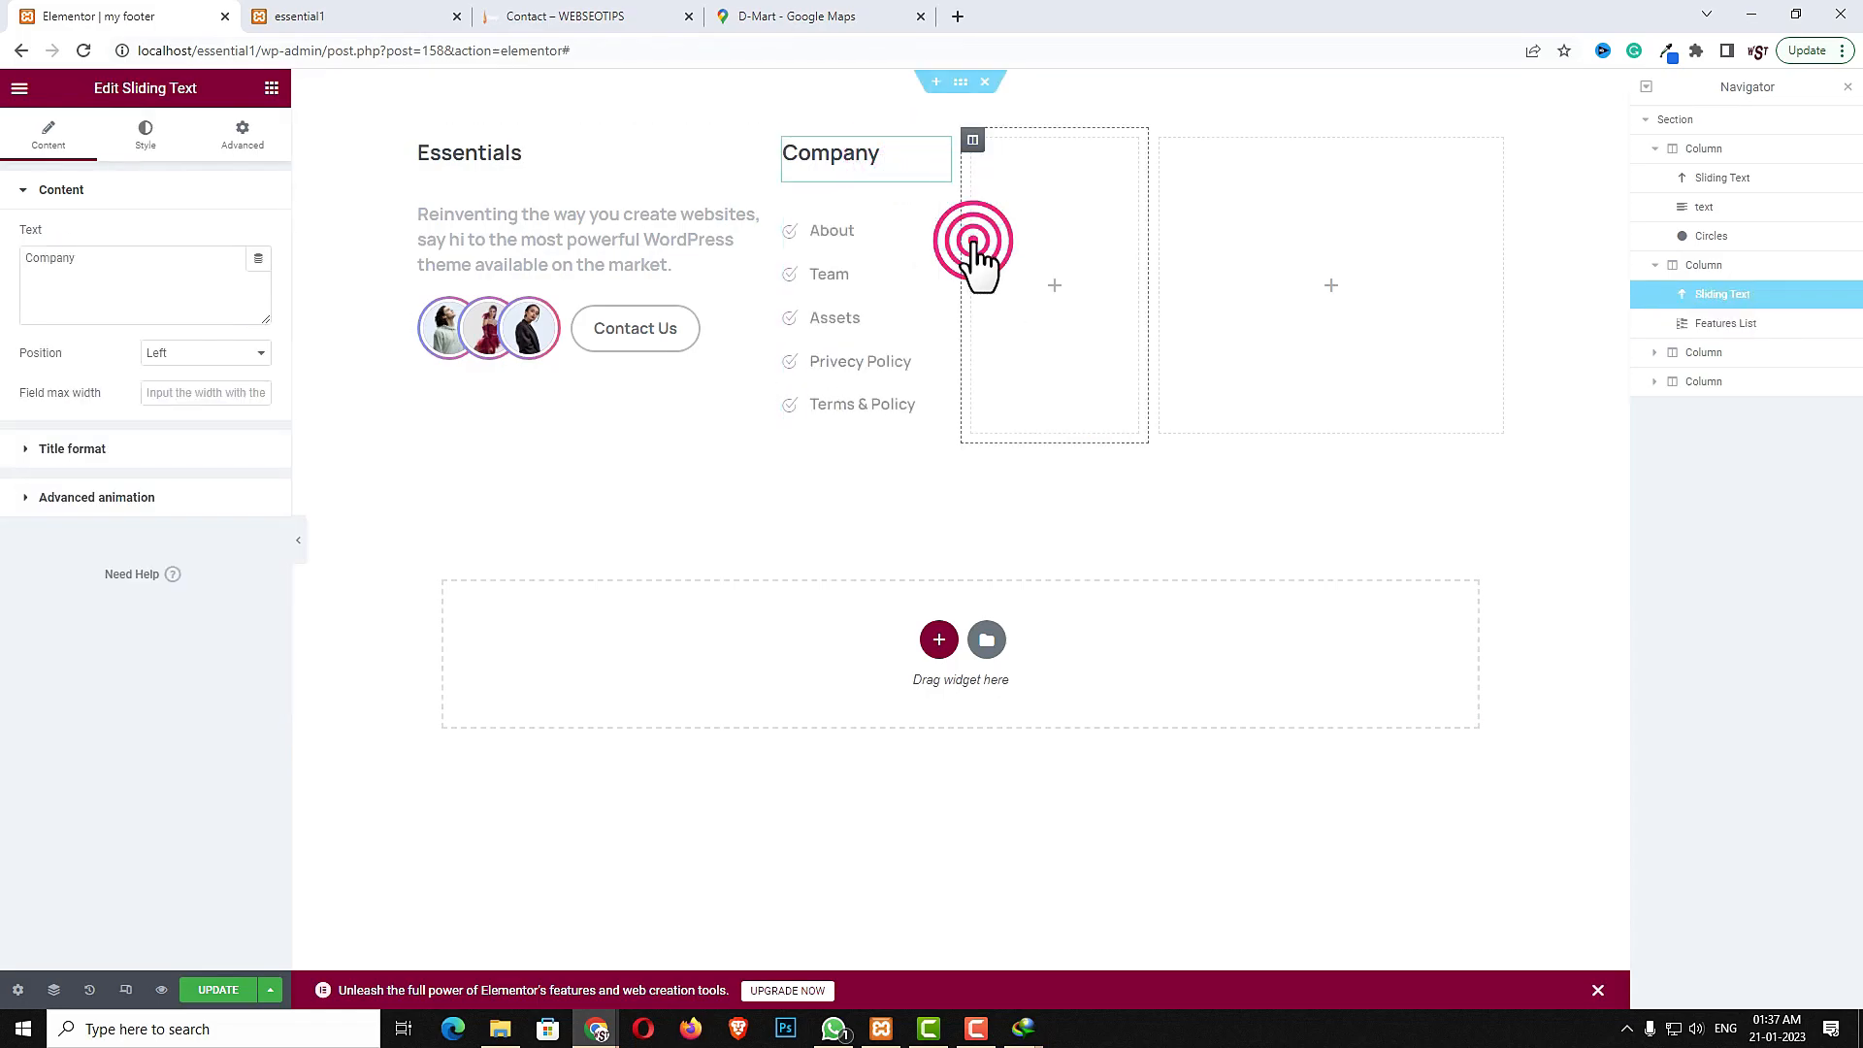
right_click(1006, 178)
click(1067, 293)
right_click(1010, 205)
click(1067, 354)
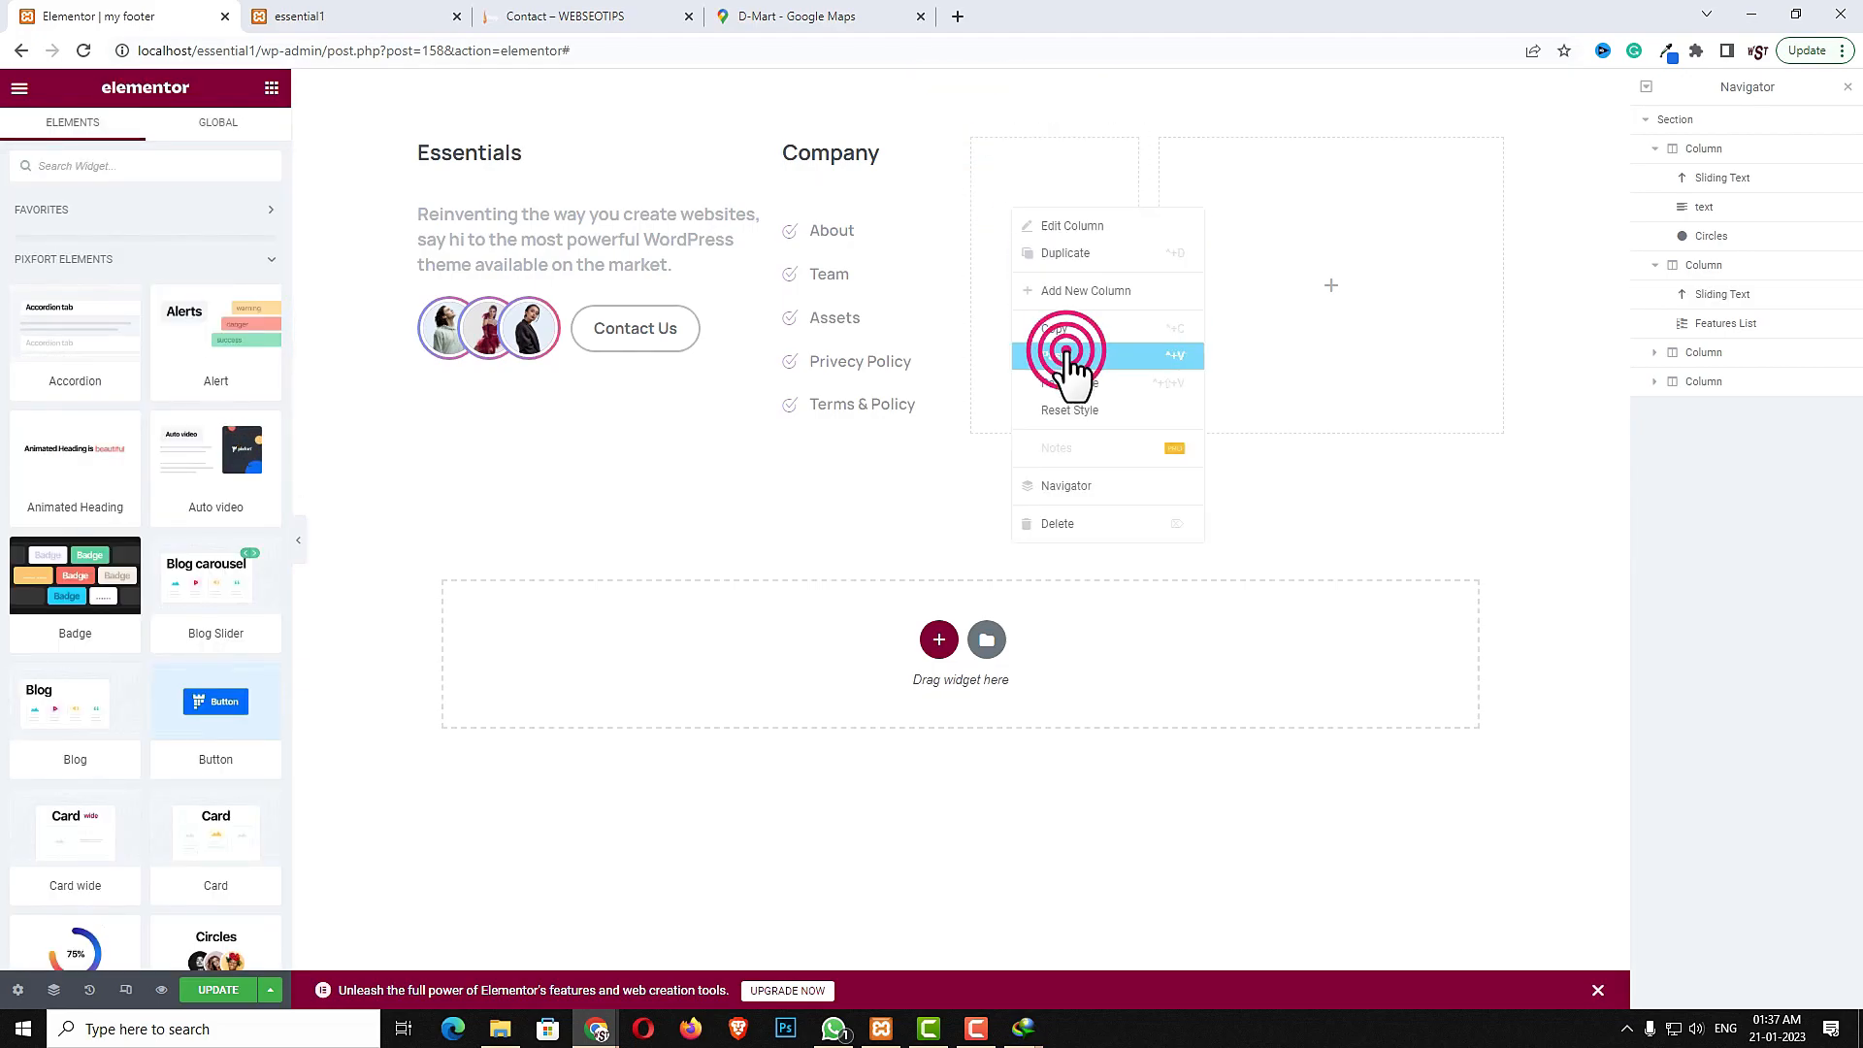
- Copy the Company features list and paste it into the third column below the heading
right_click(901, 270)
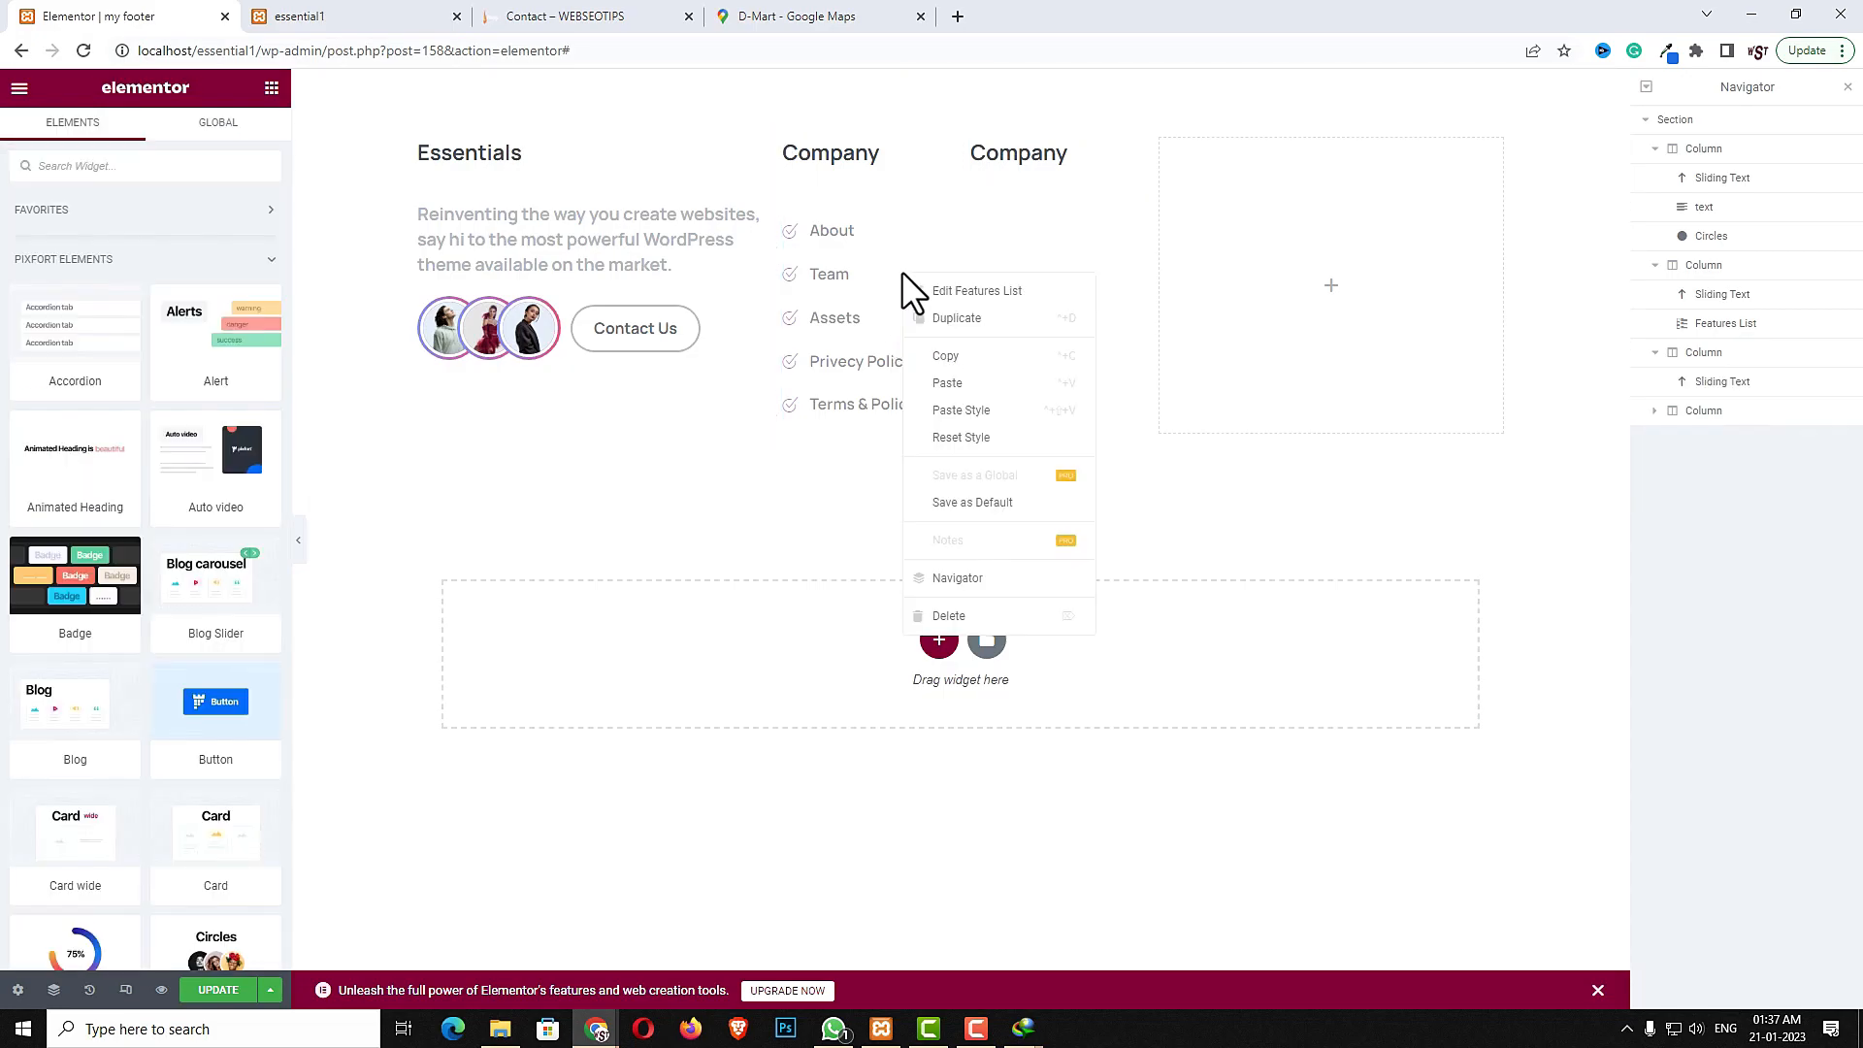
click(944, 351)
right_click(1004, 260)
click(1055, 400)
- Change the third column's heading text to Our Products
click(1039, 153)
double_click(136, 272)
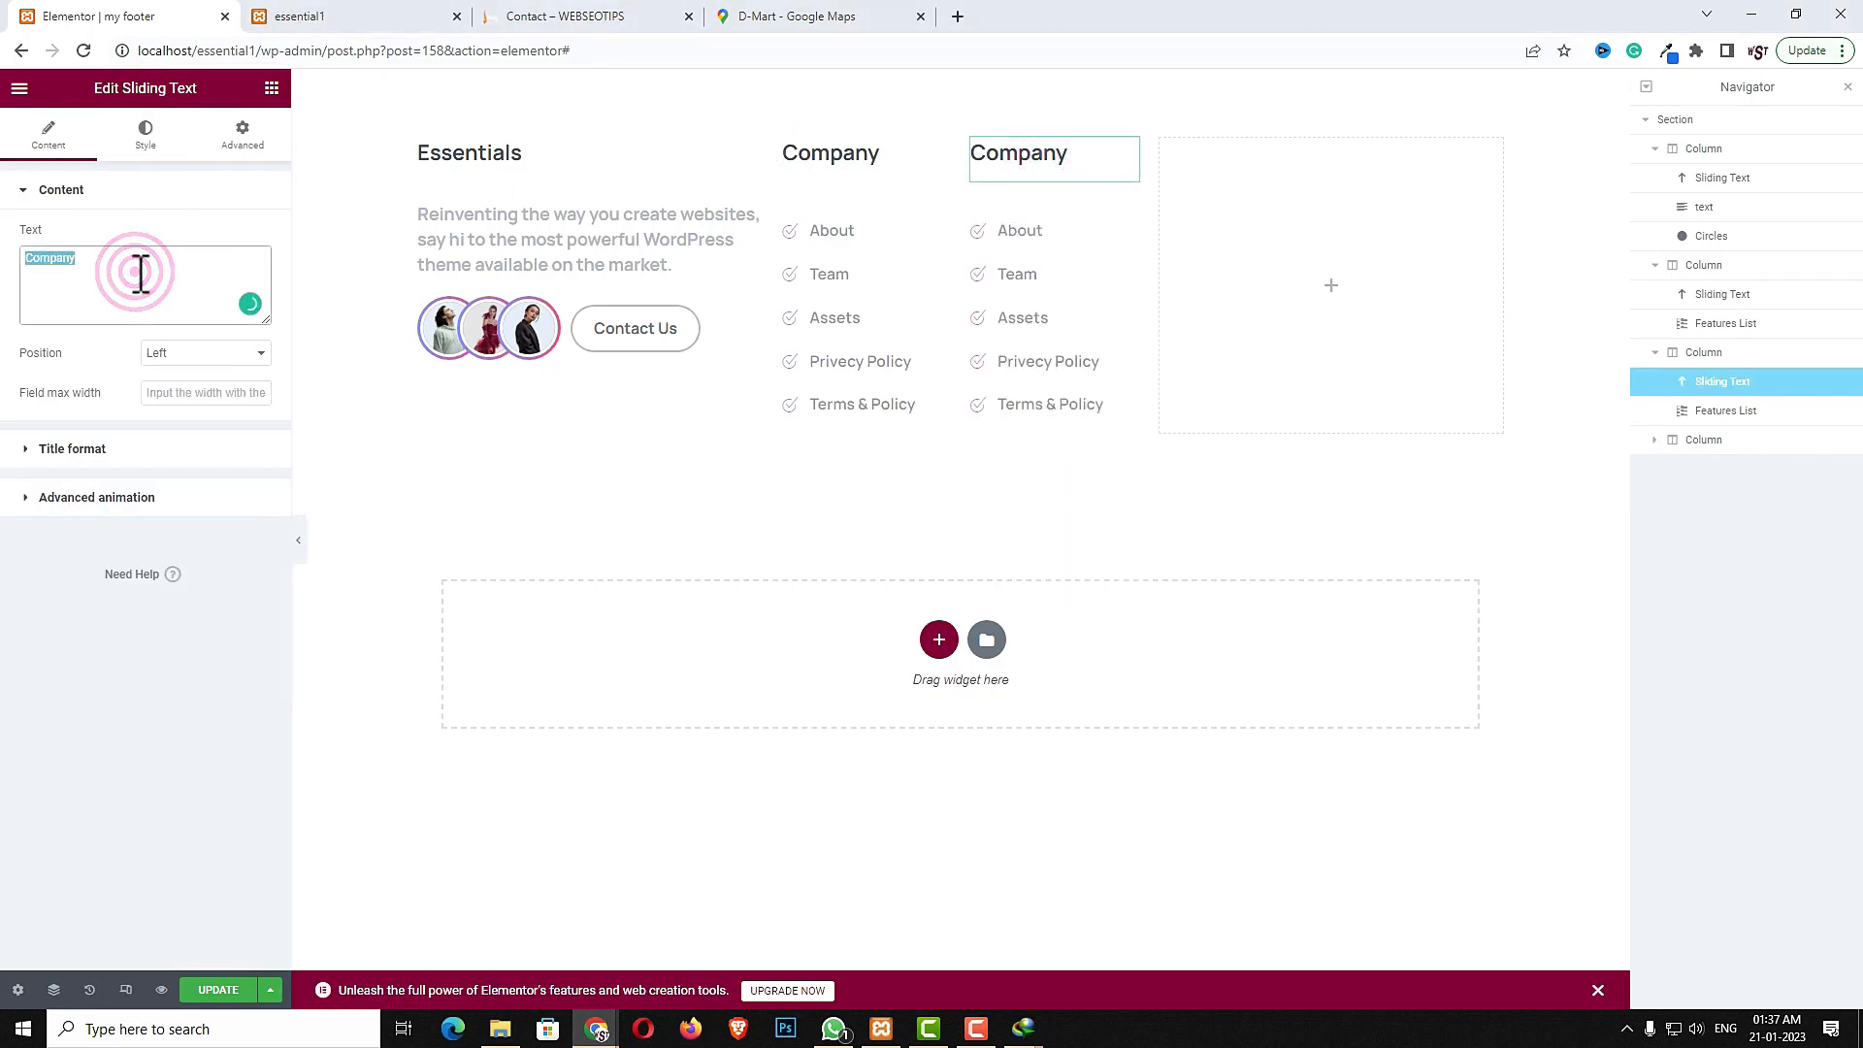
text(Our Products)
- Rename the third column's list items to Zen bag, Plant, French jam, Atom box and Modern bottle
click(1079, 262)
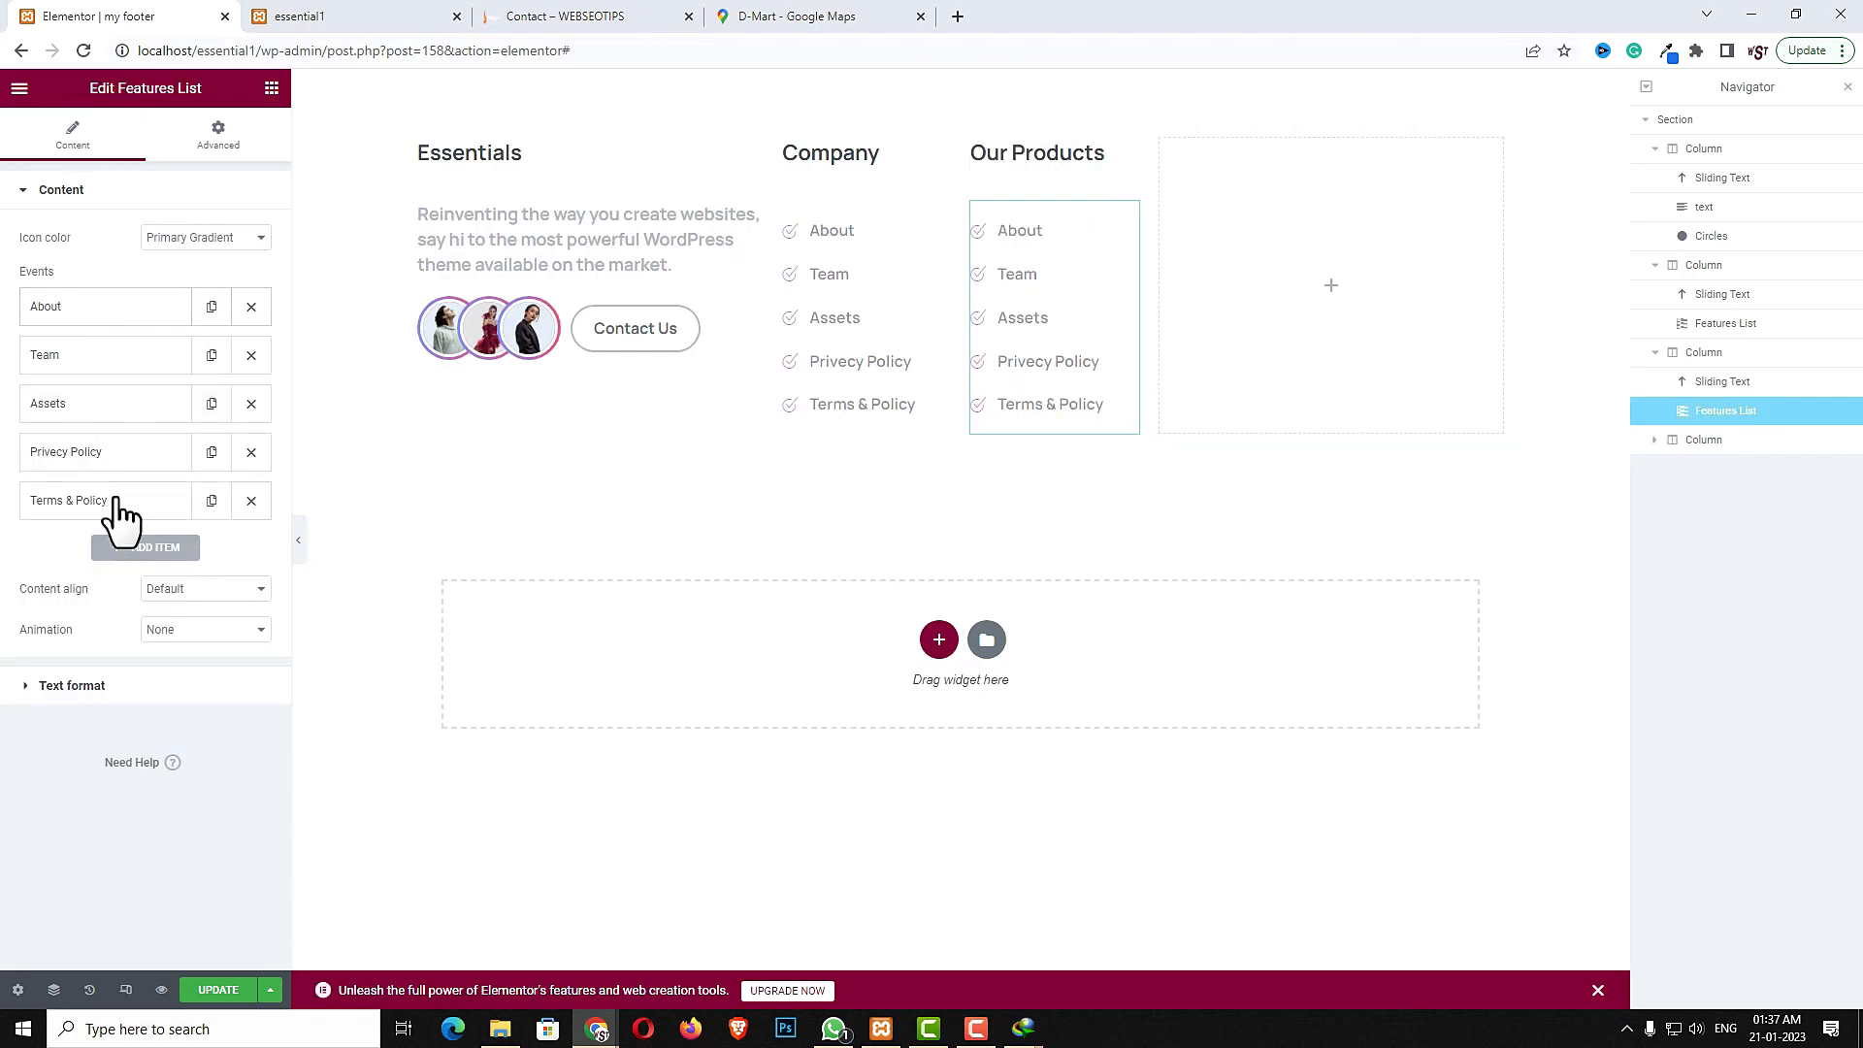
click(115, 307)
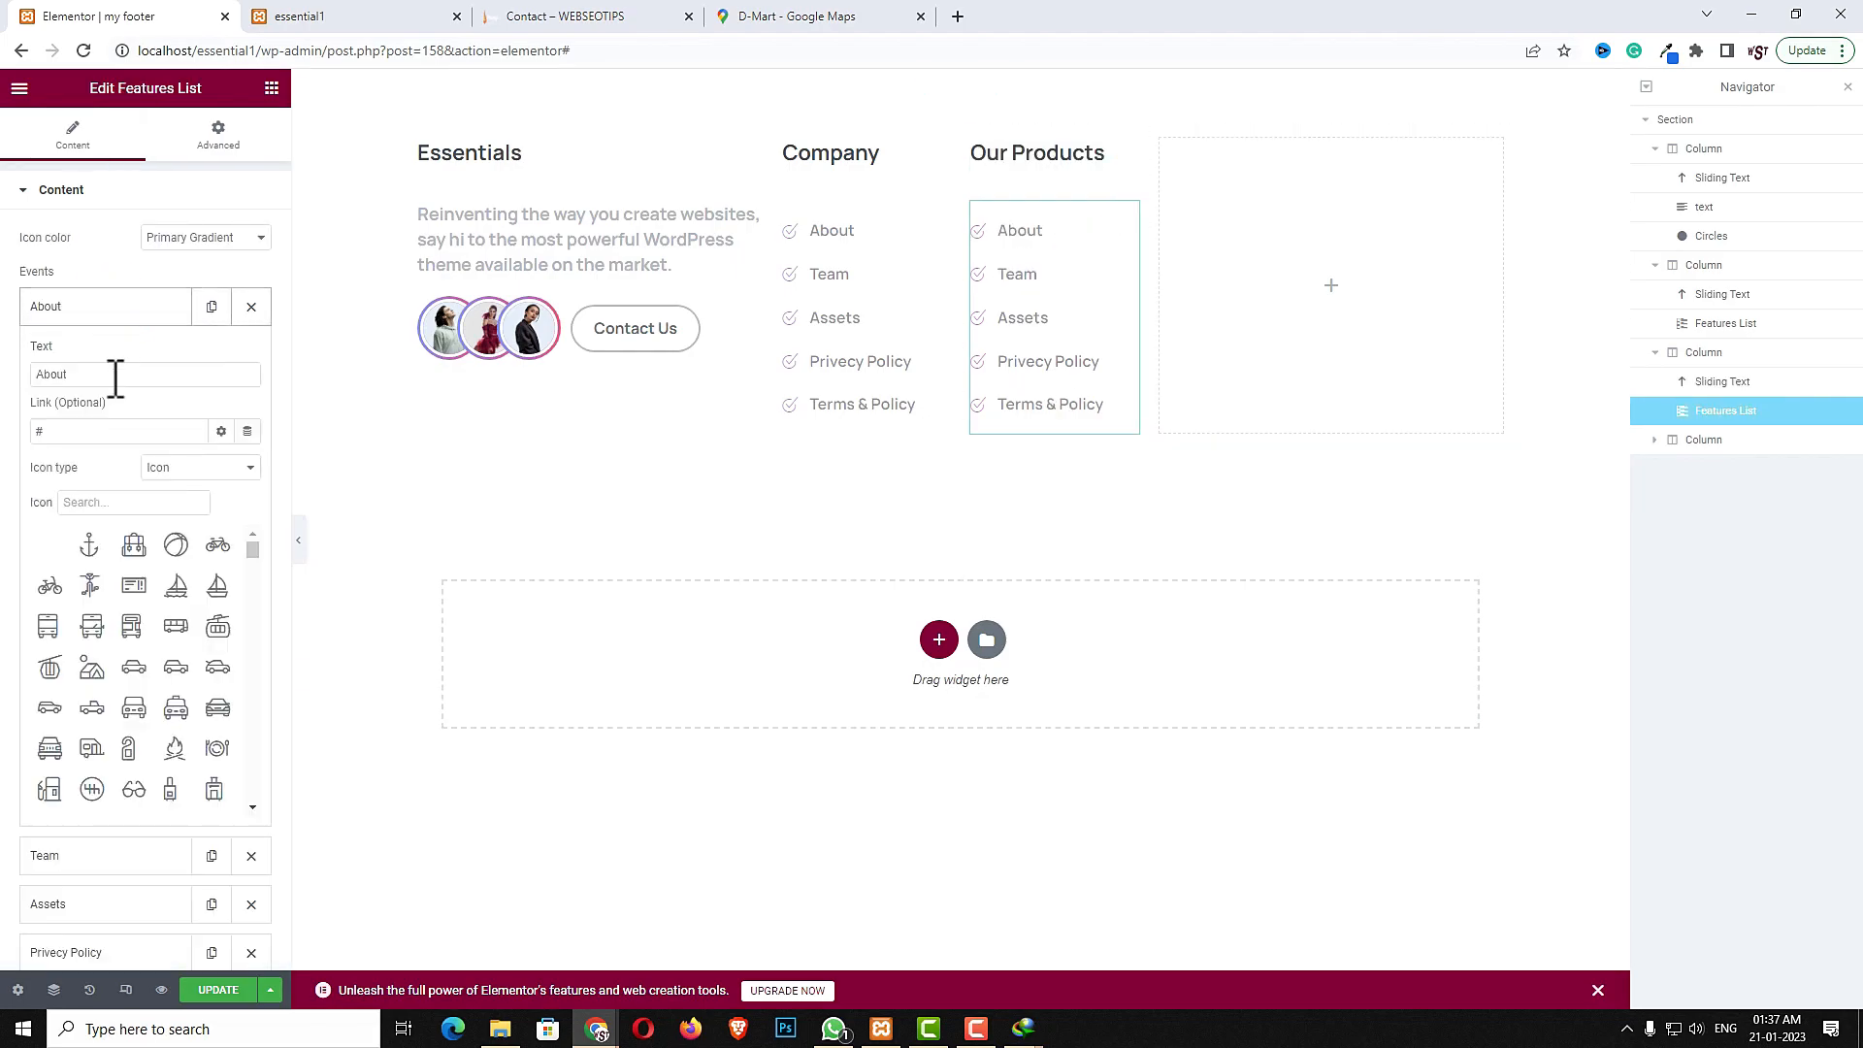
double_click(153, 376)
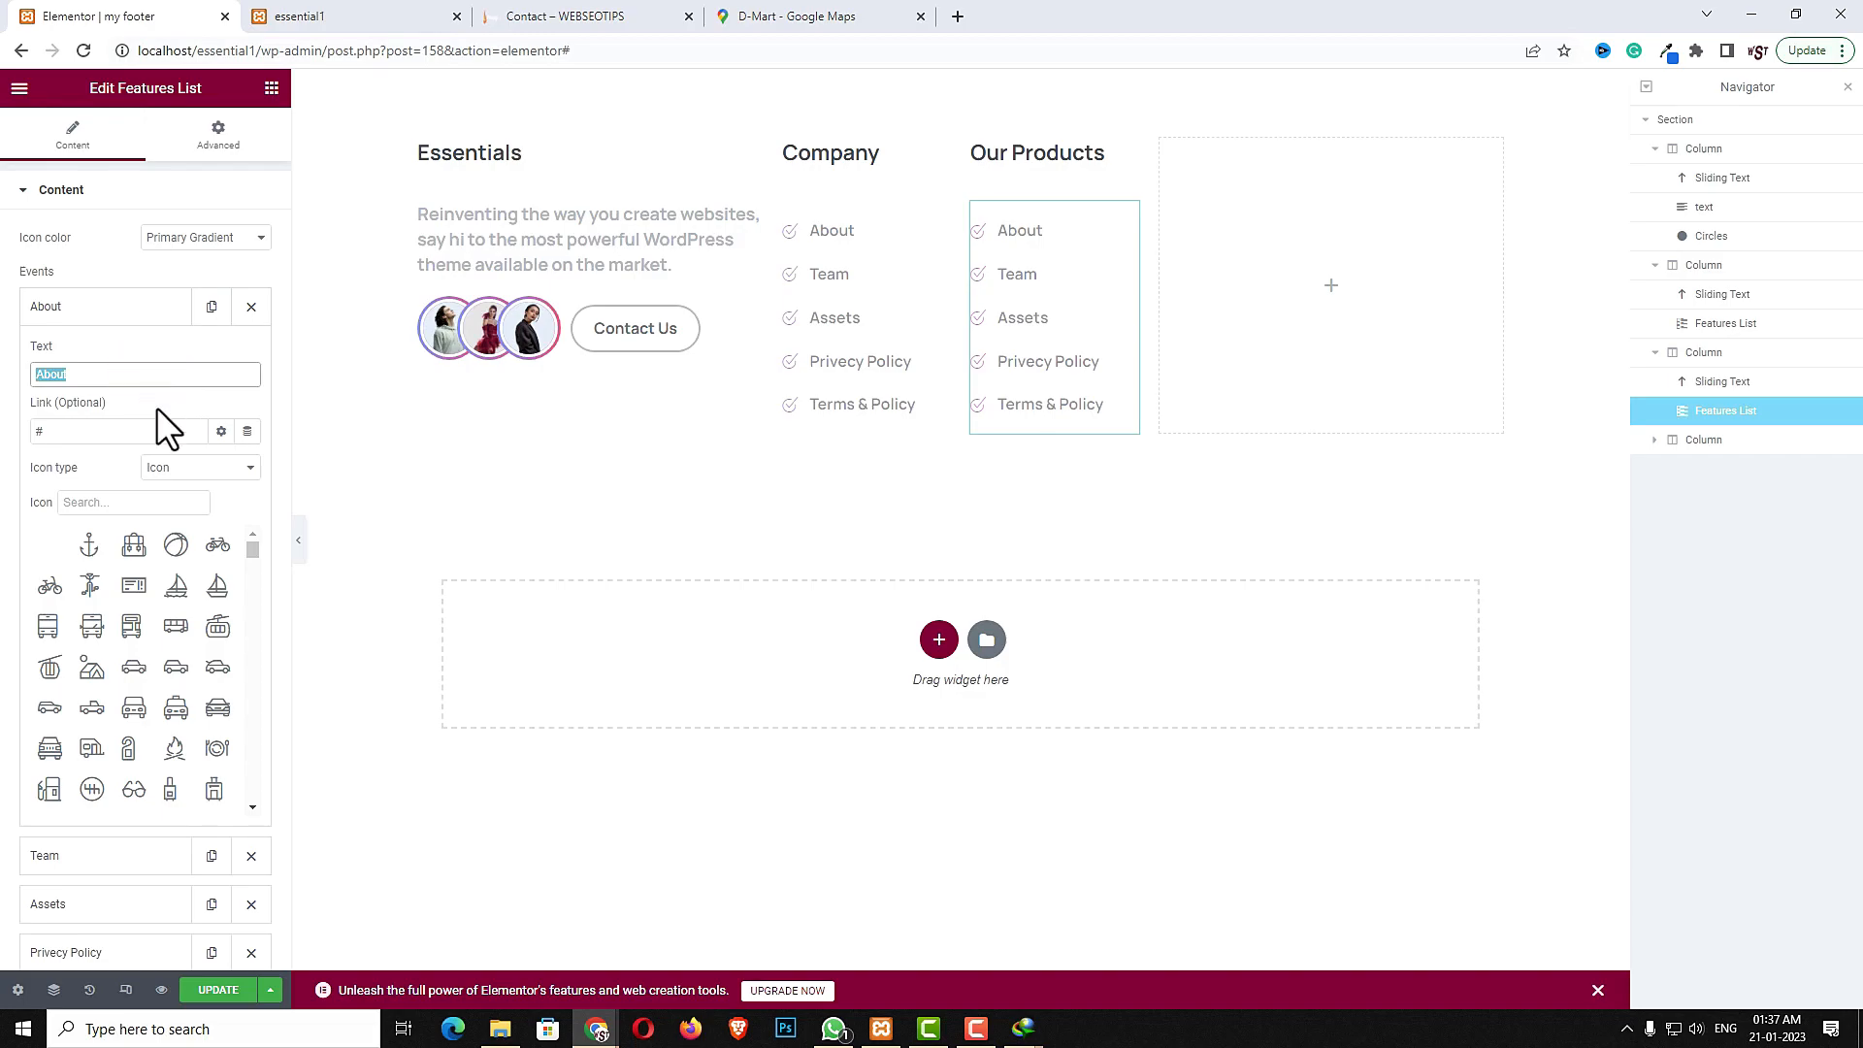
double_click(111, 432)
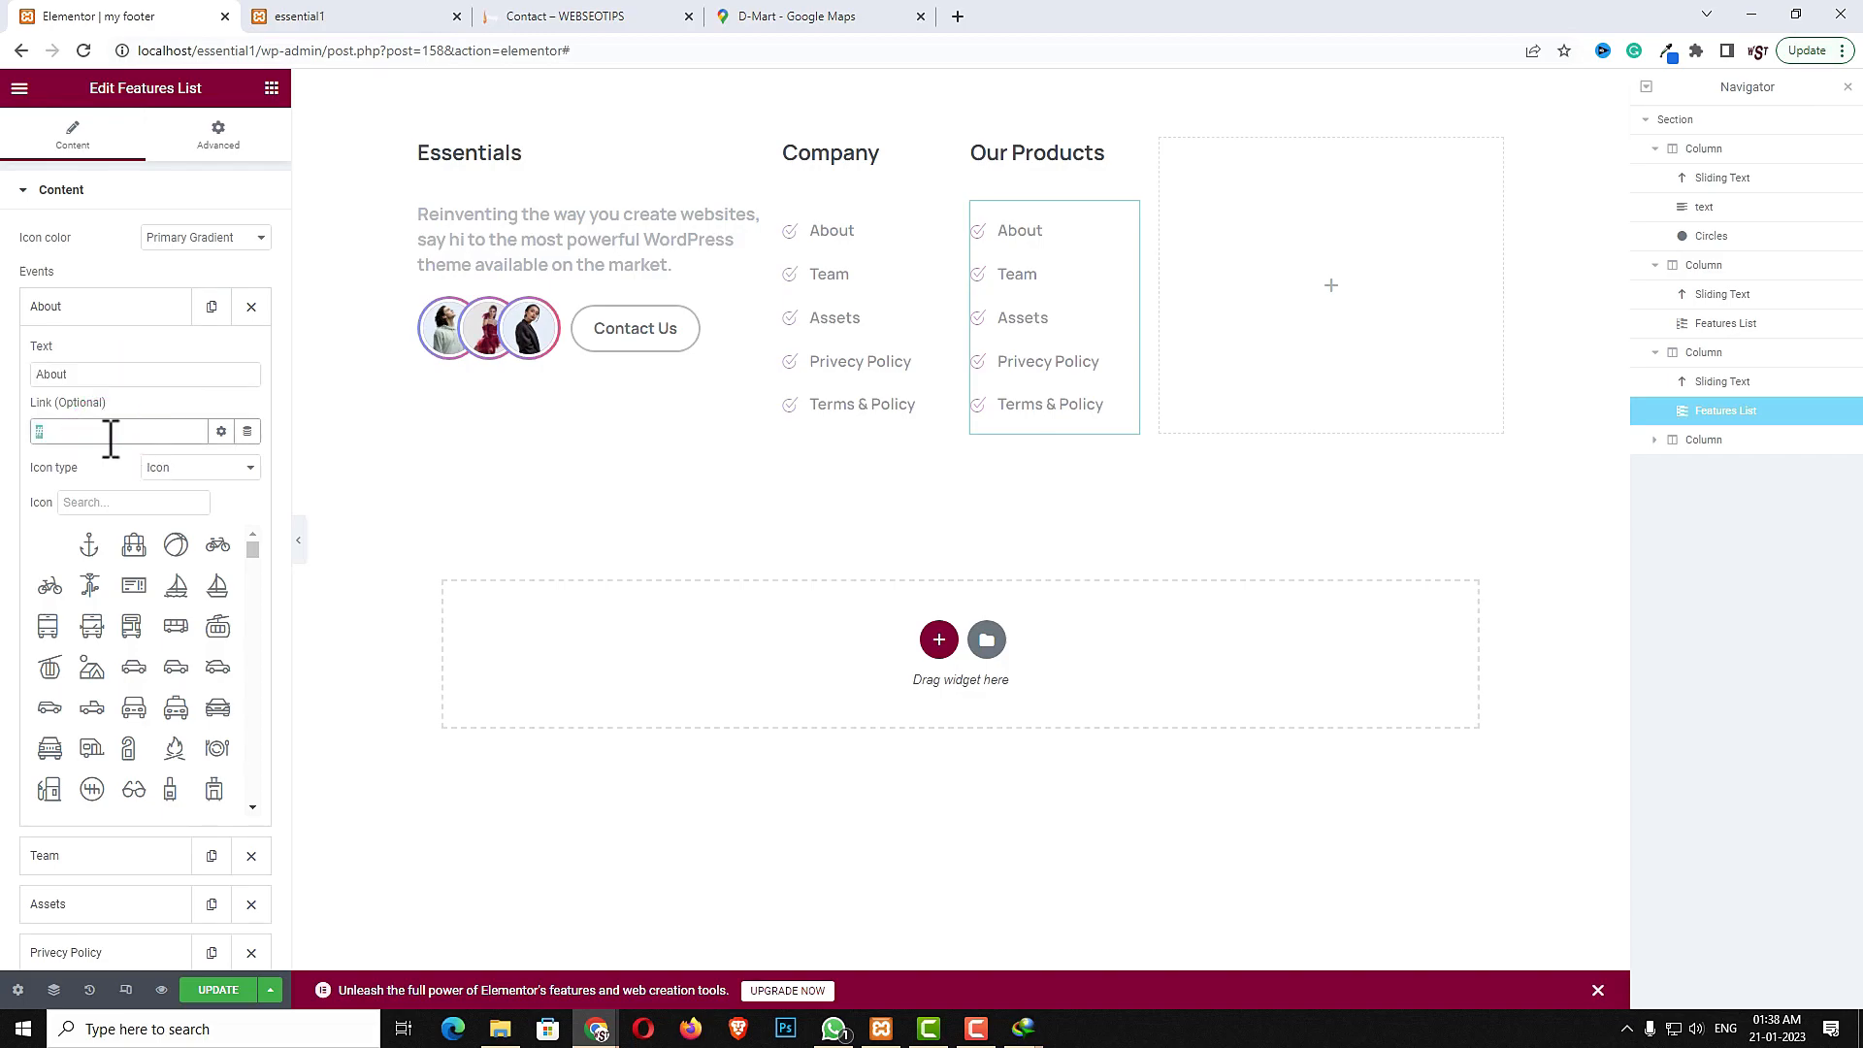
- Set the Company features list's top margin to -30
click(813, 221)
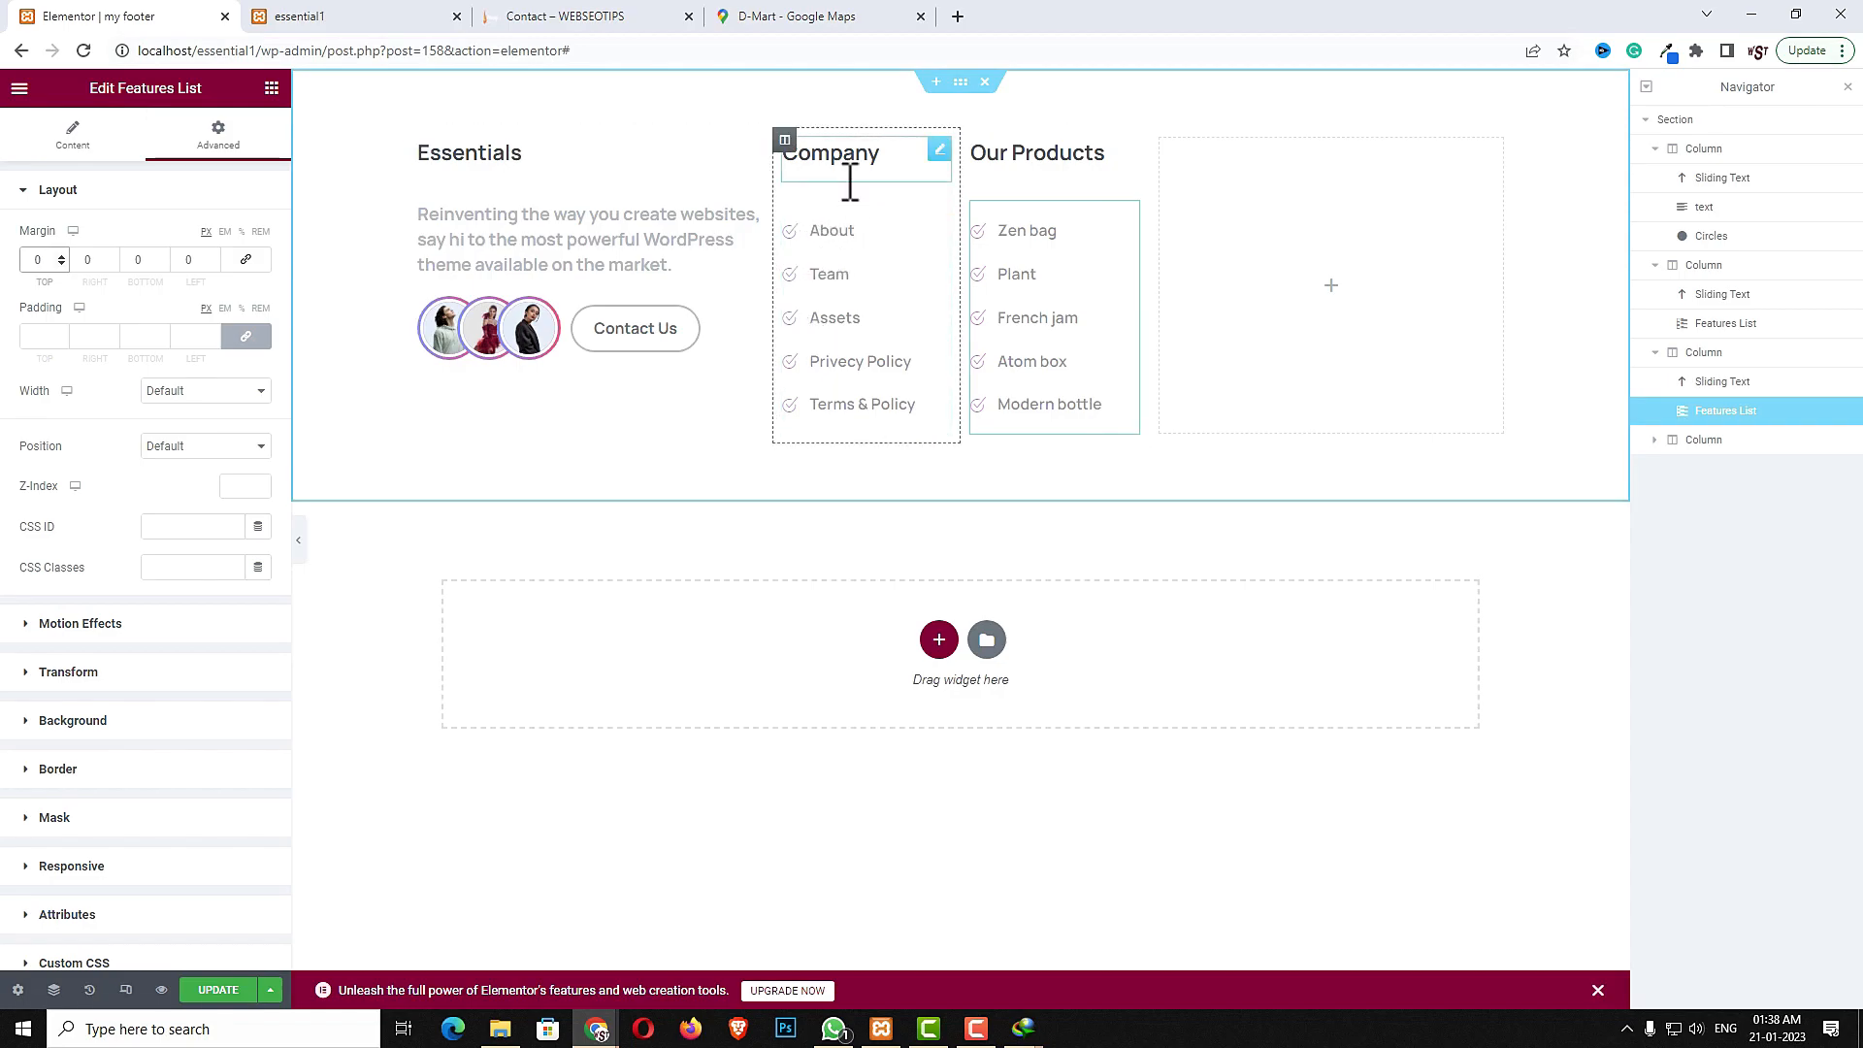
click(937, 213)
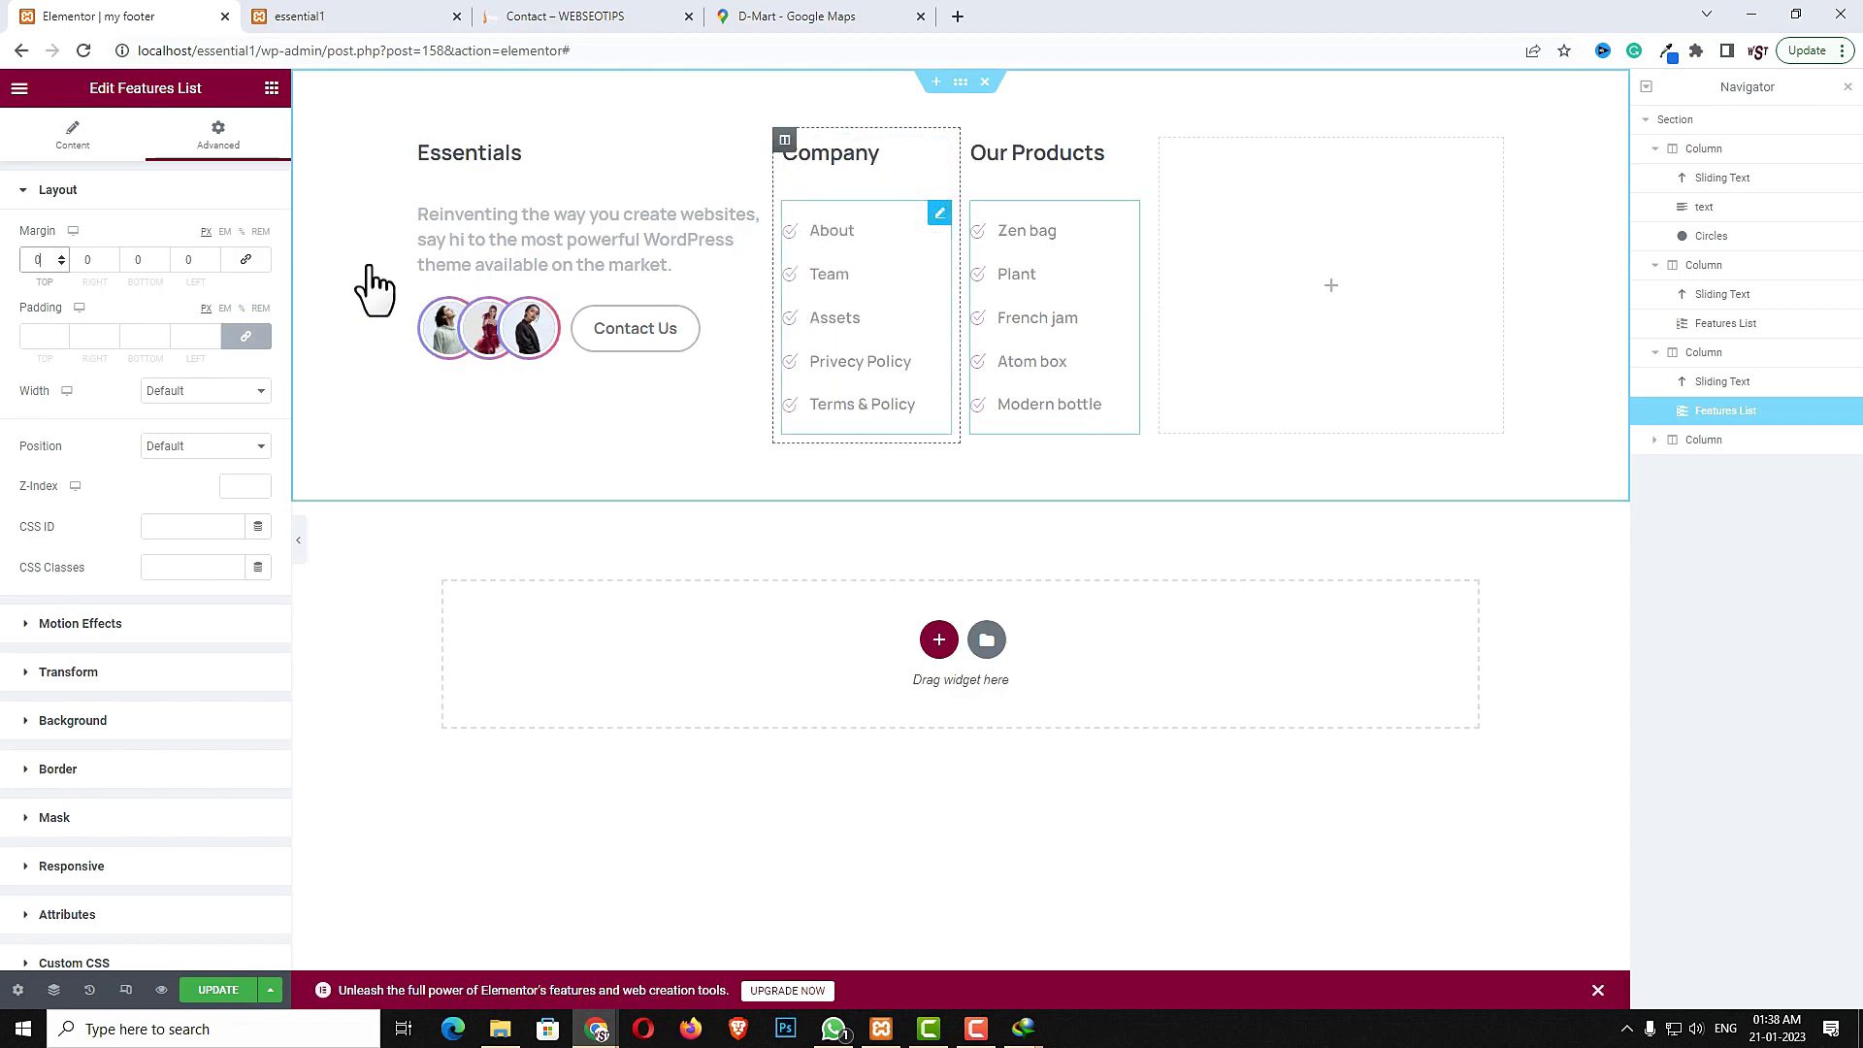
click(237, 142)
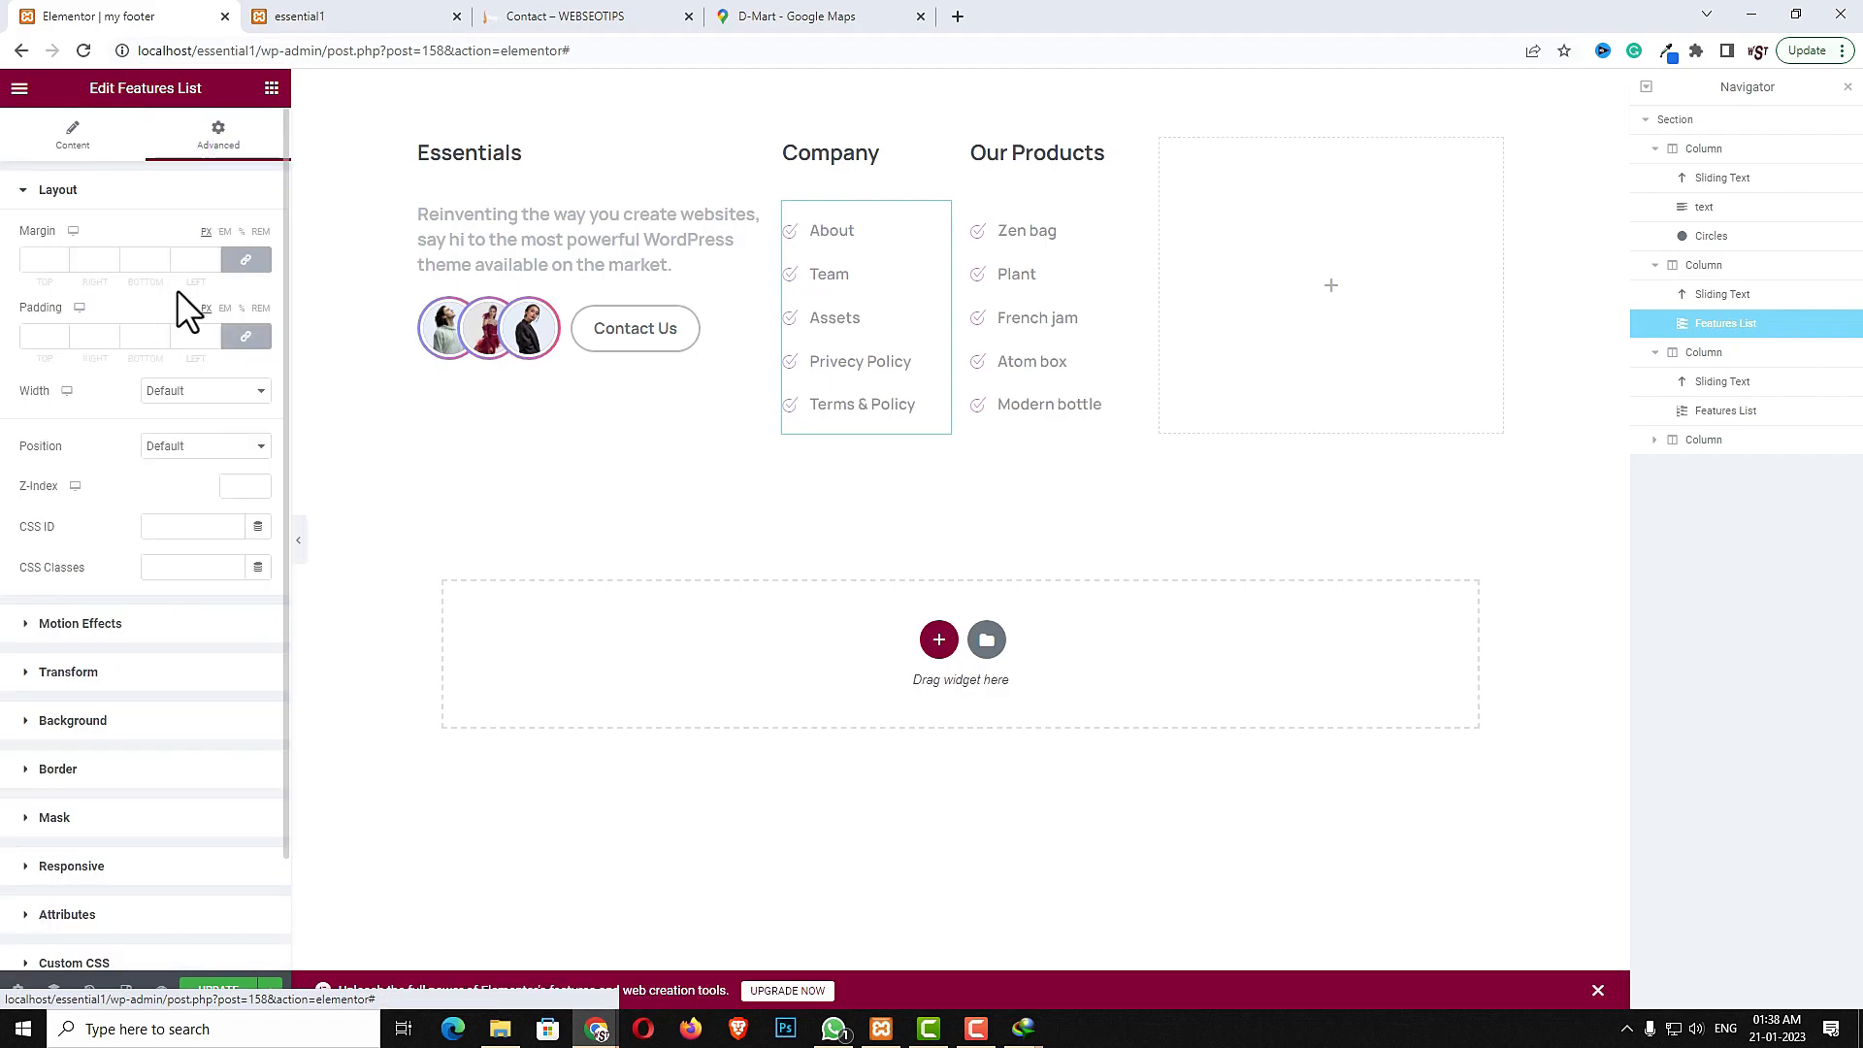
click(245, 260)
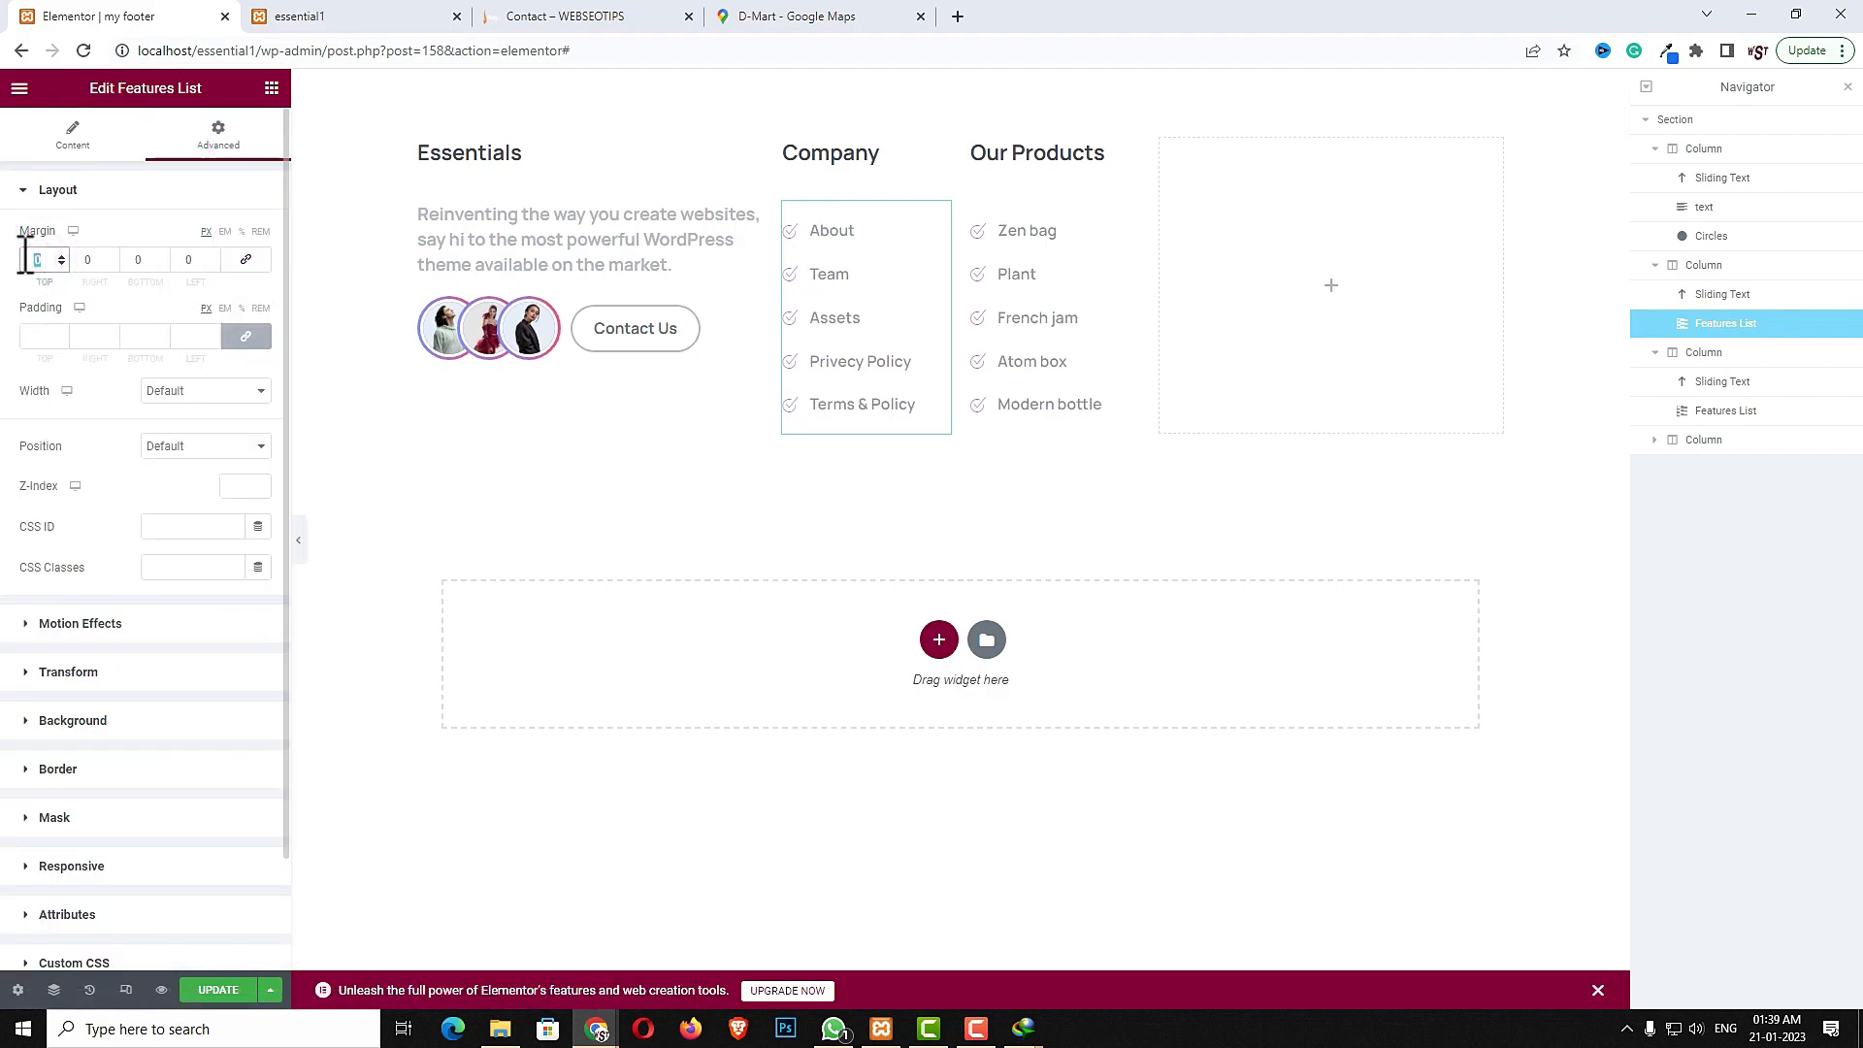
text(30)
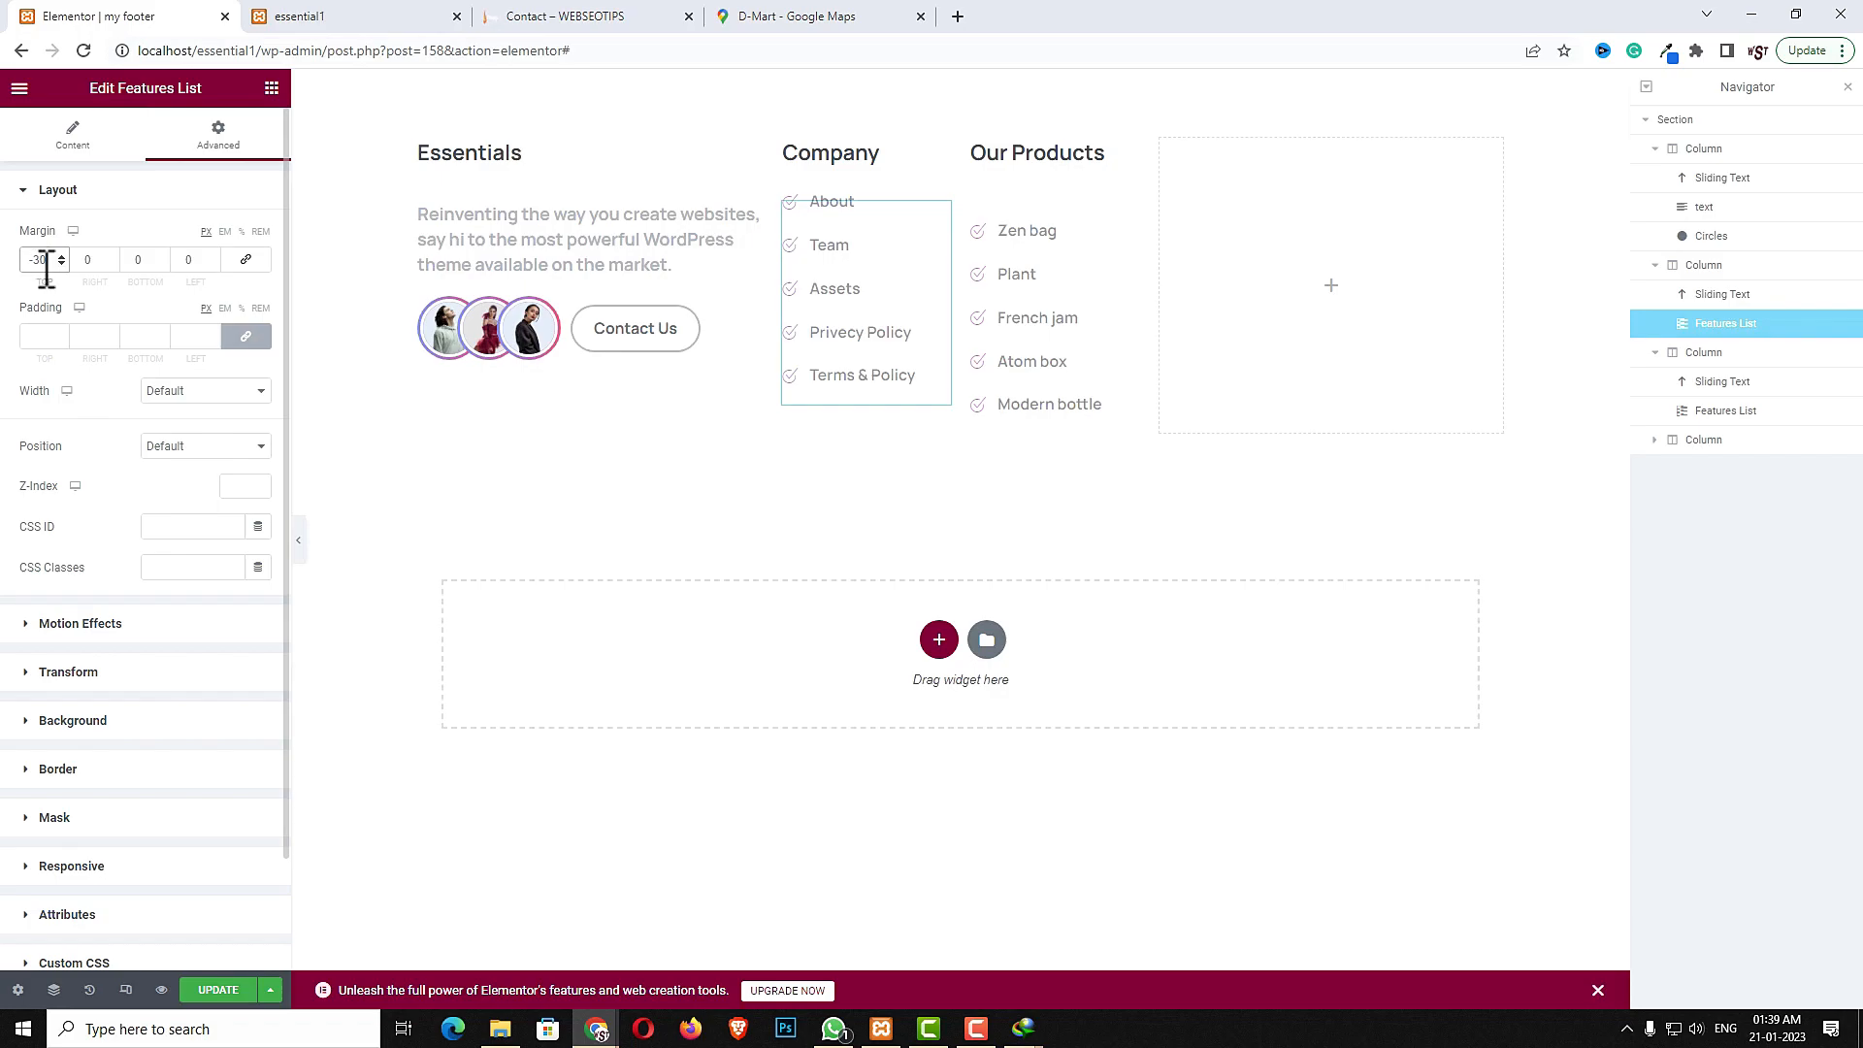
- Set the Our Products features list's top margin to -30
click(1126, 207)
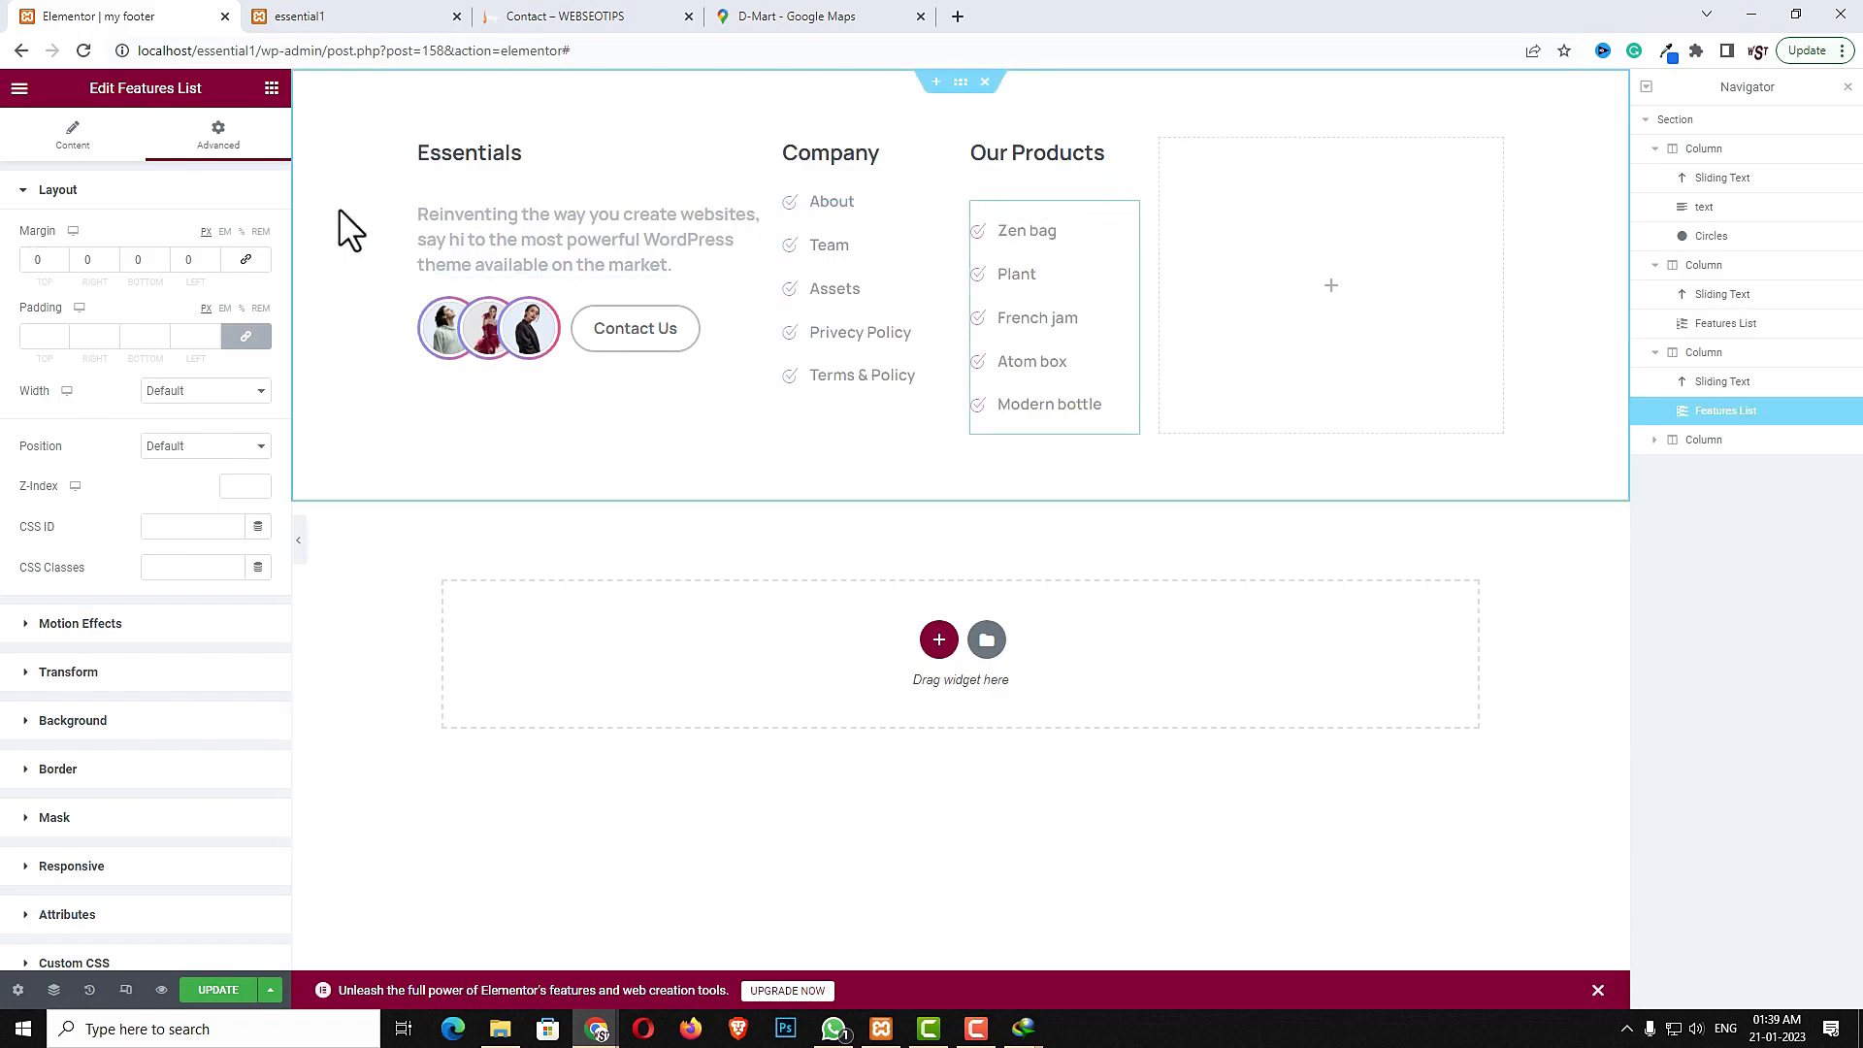
click(217, 141)
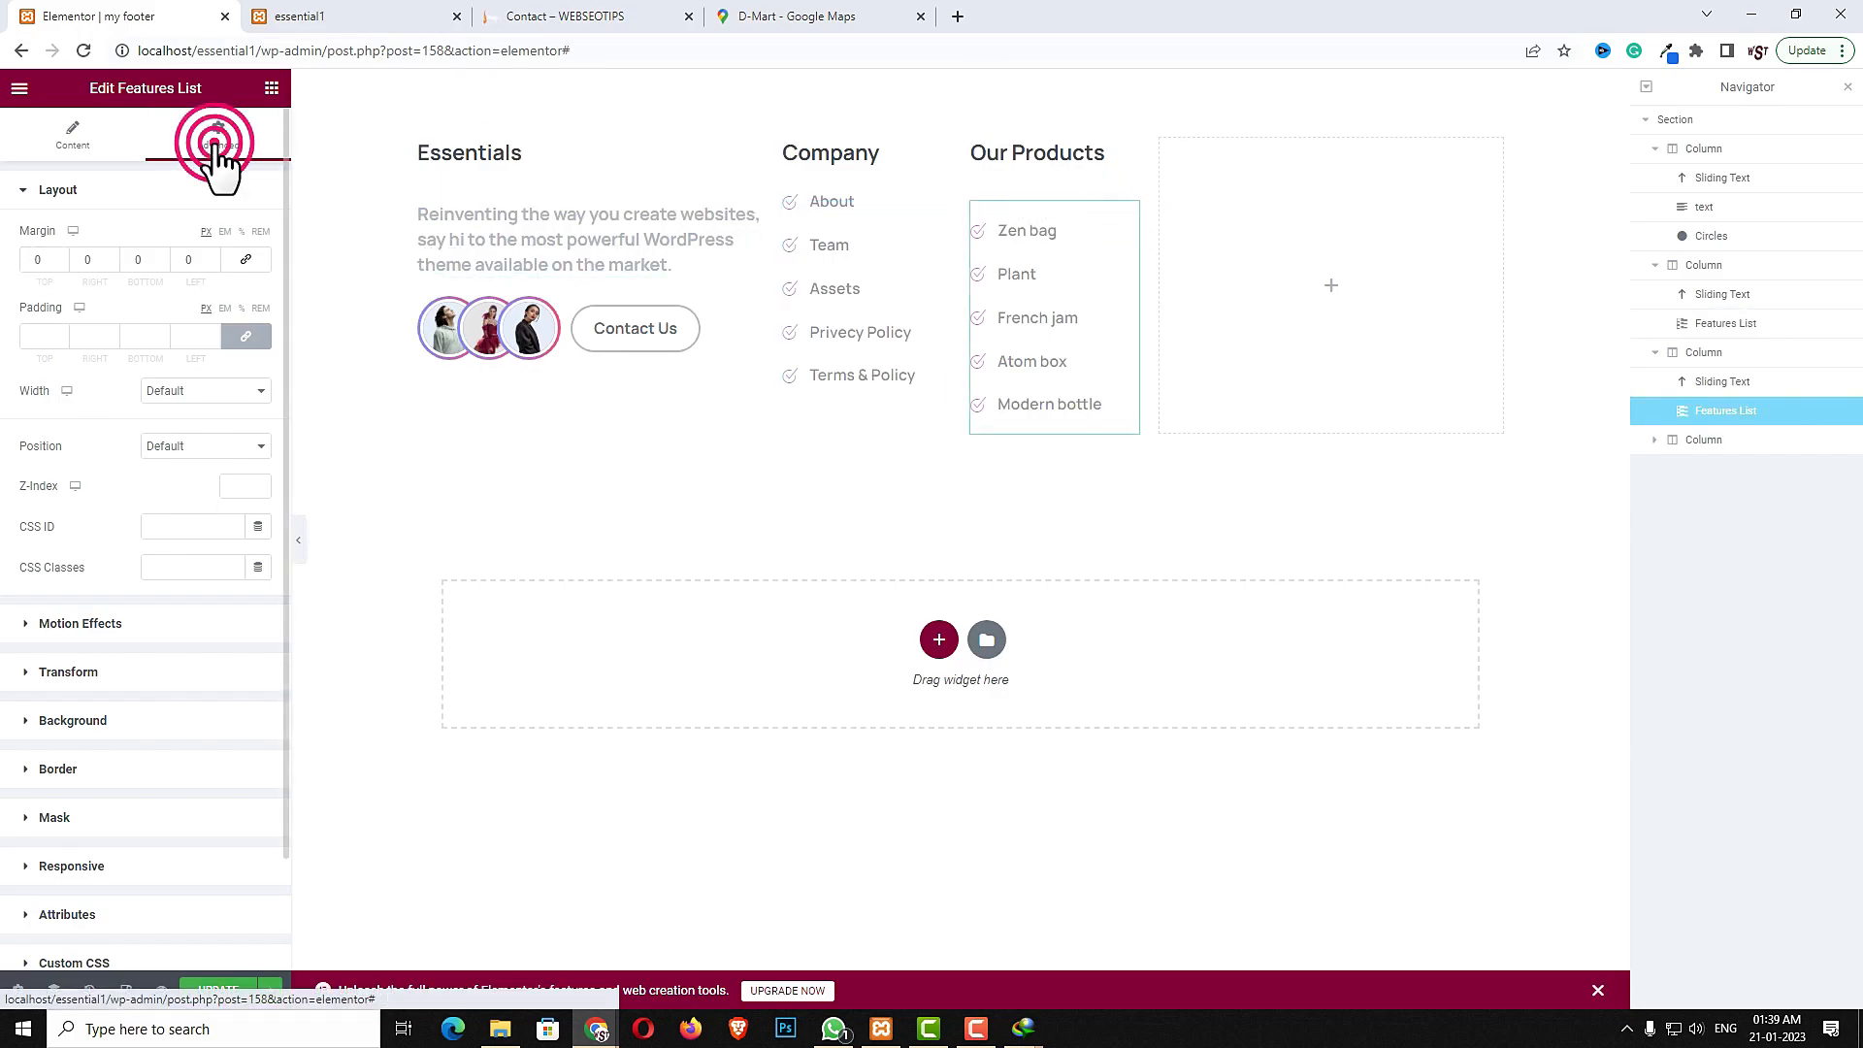
click(32, 260)
text(-30)
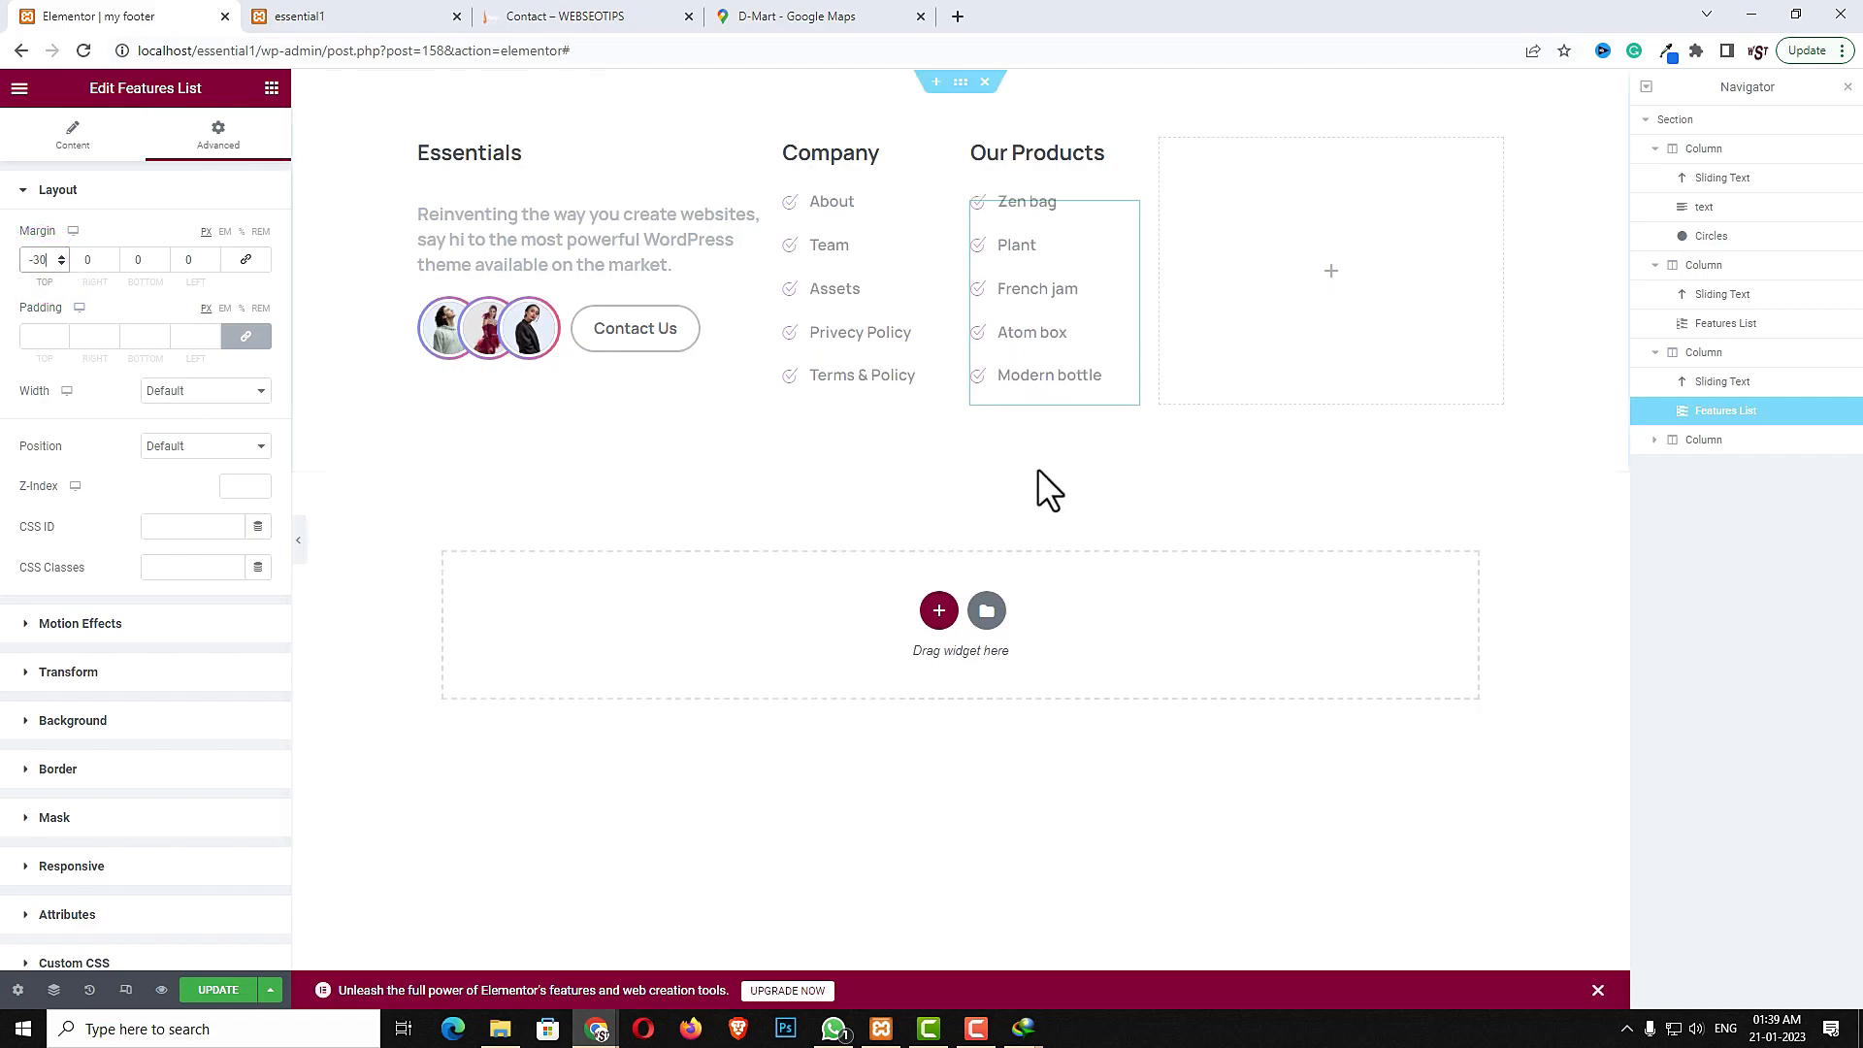
- Copy the Our Products heading and paste it into the fourth footer column
click(1057, 148)
right_click(1057, 152)
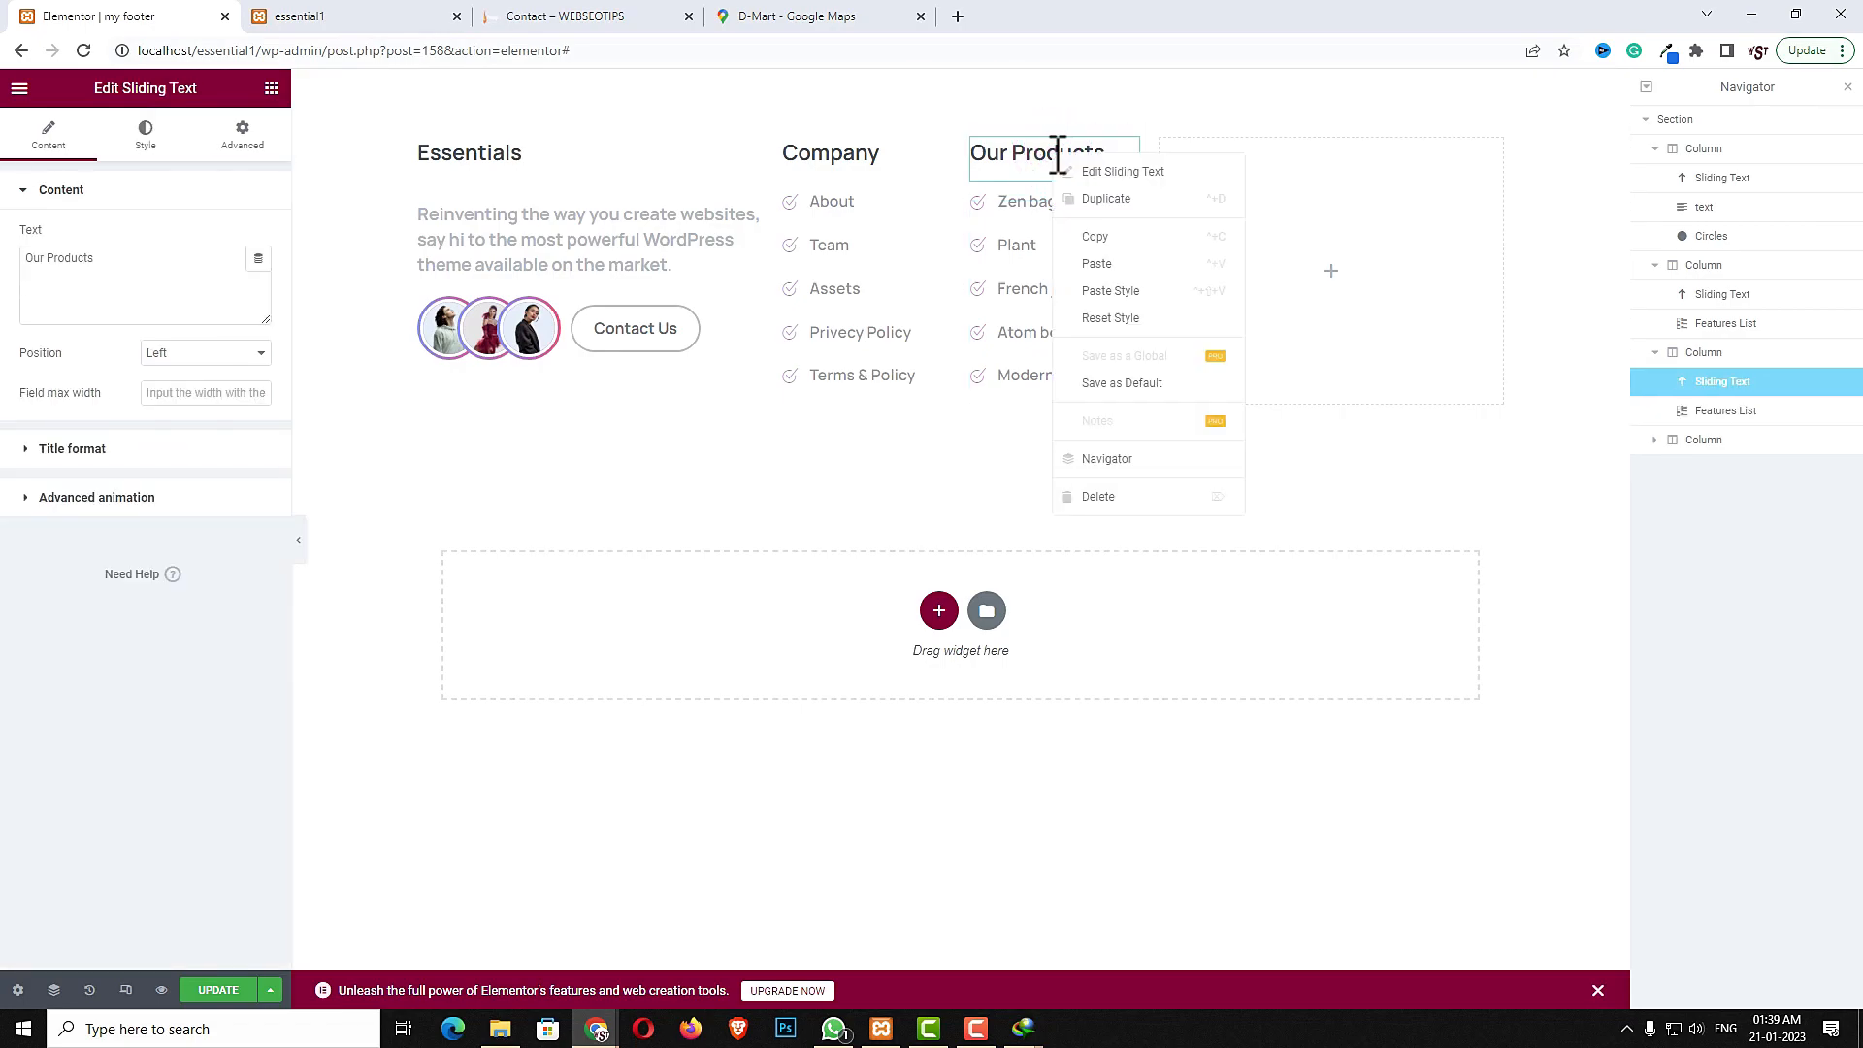
click(1087, 236)
right_click(1266, 209)
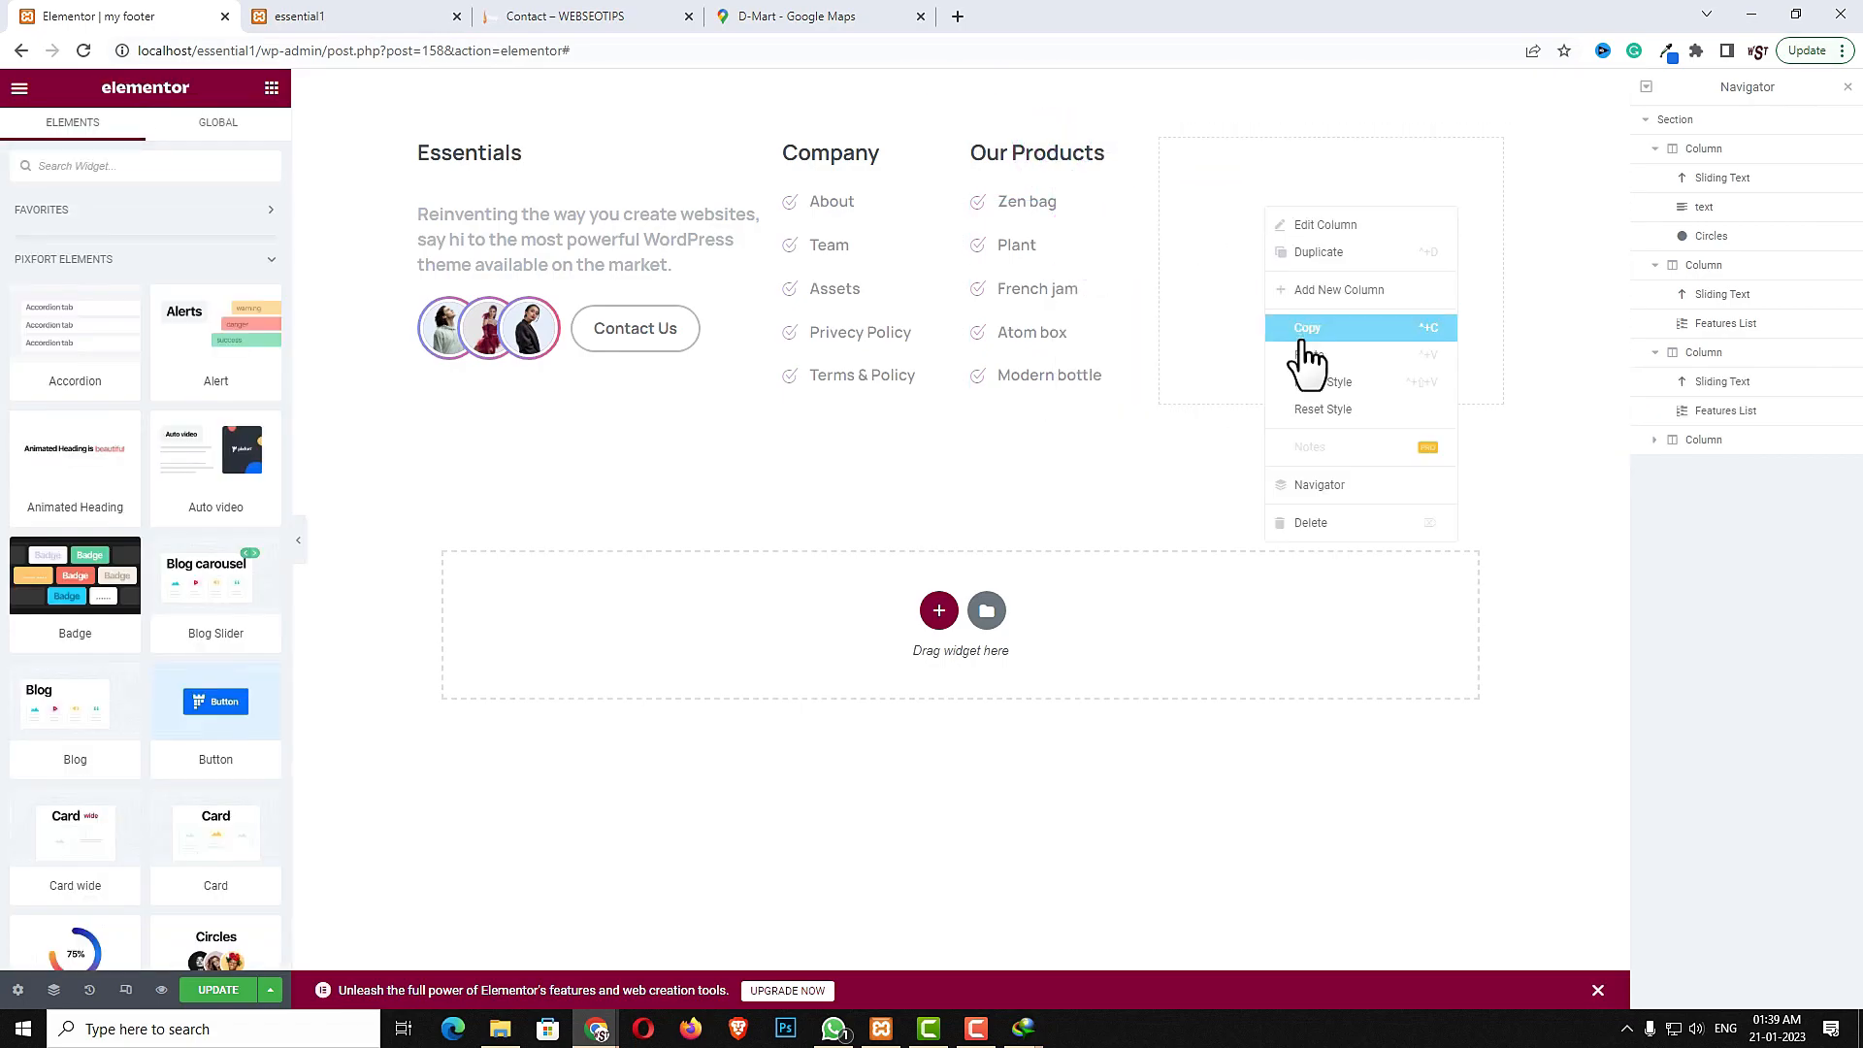
click(1305, 355)
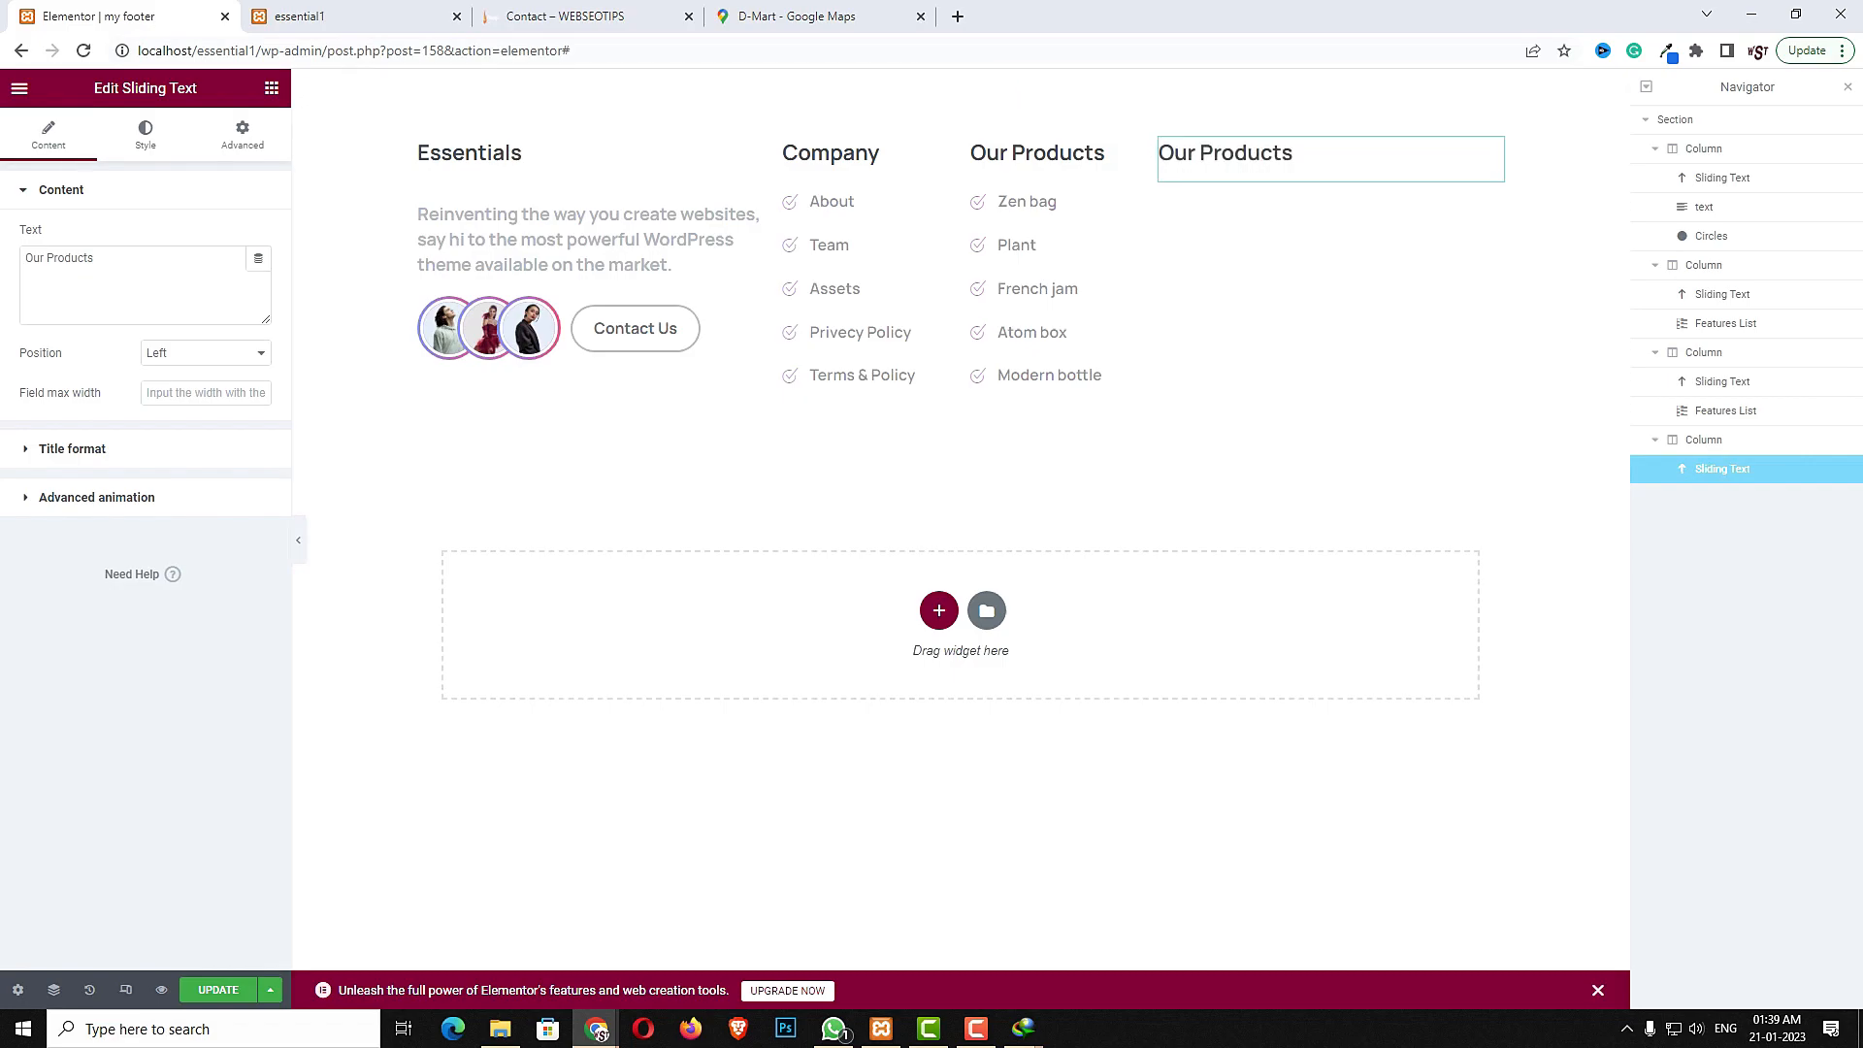
- Change the fourth column's heading text to Useful Information
triple_click(191, 284)
text(Useful Information)
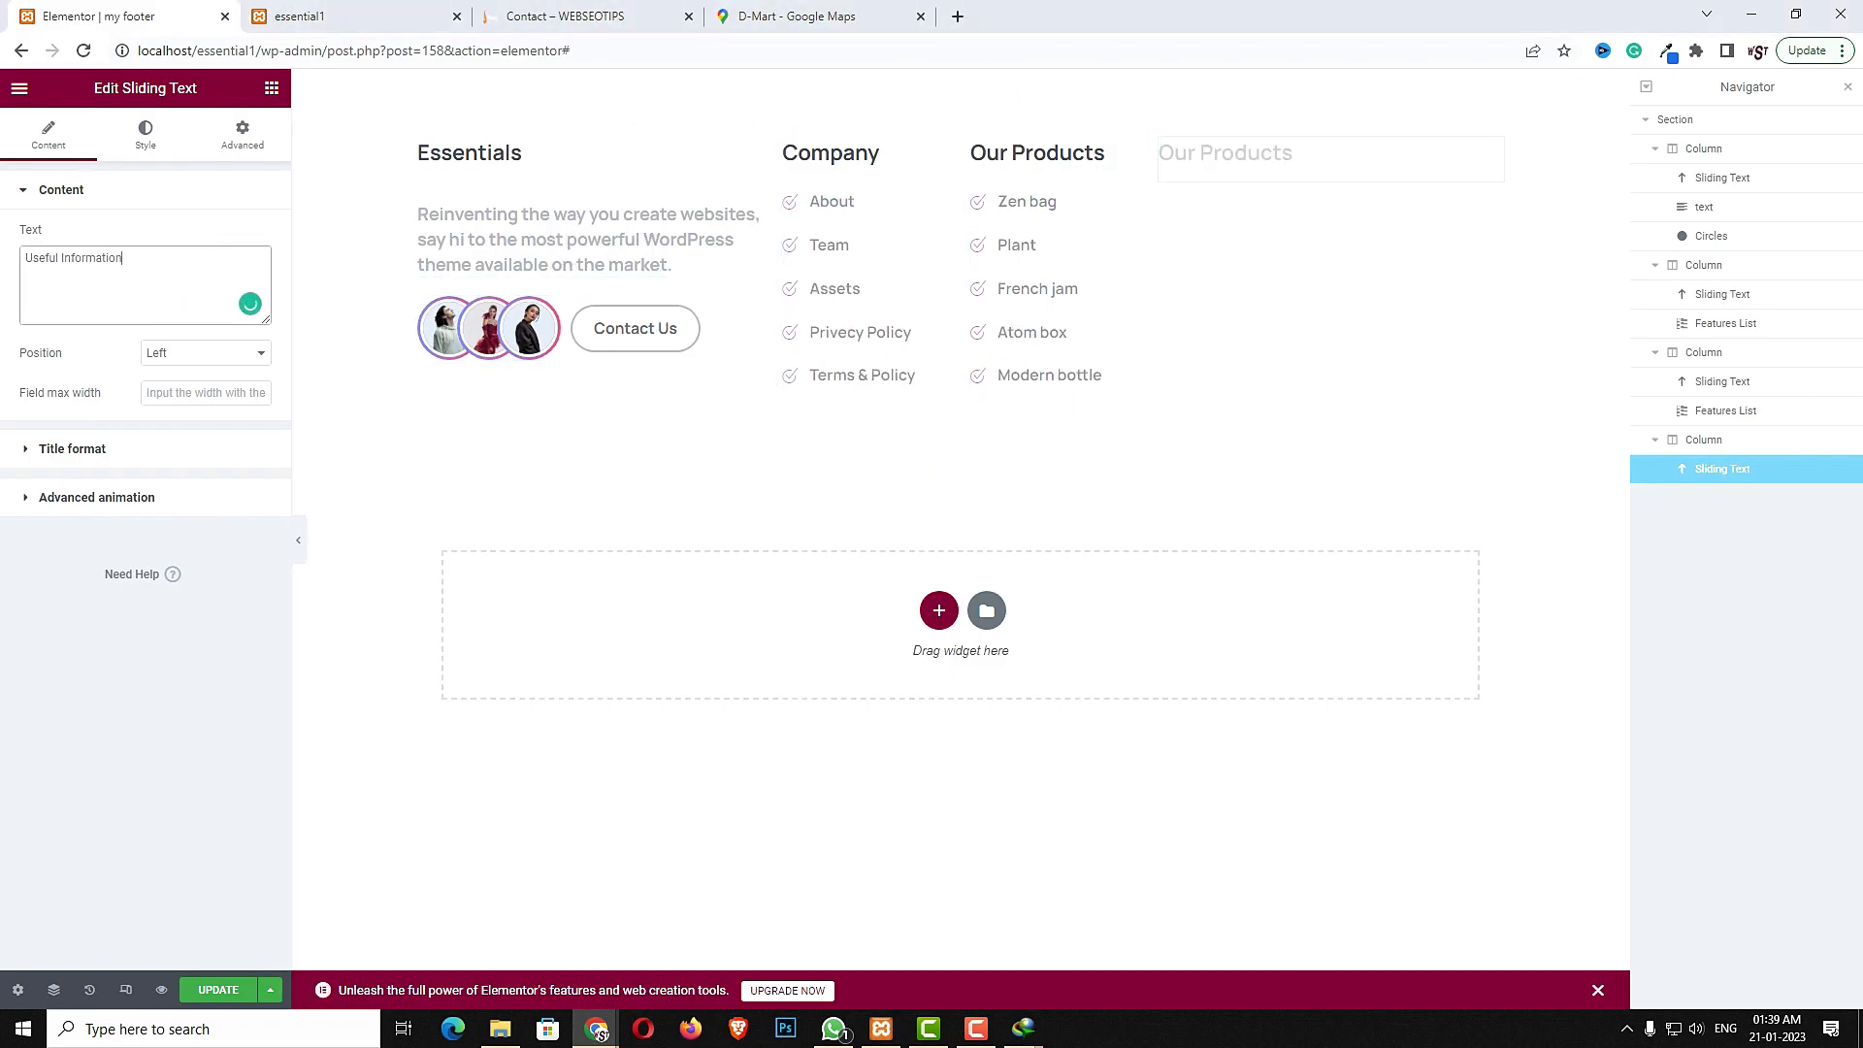
- Copy the Essentials description text and paste it into the fourth column below its heading
right_click(658, 245)
click(708, 333)
click(1290, 305)
right_click(1290, 305)
click(1325, 450)
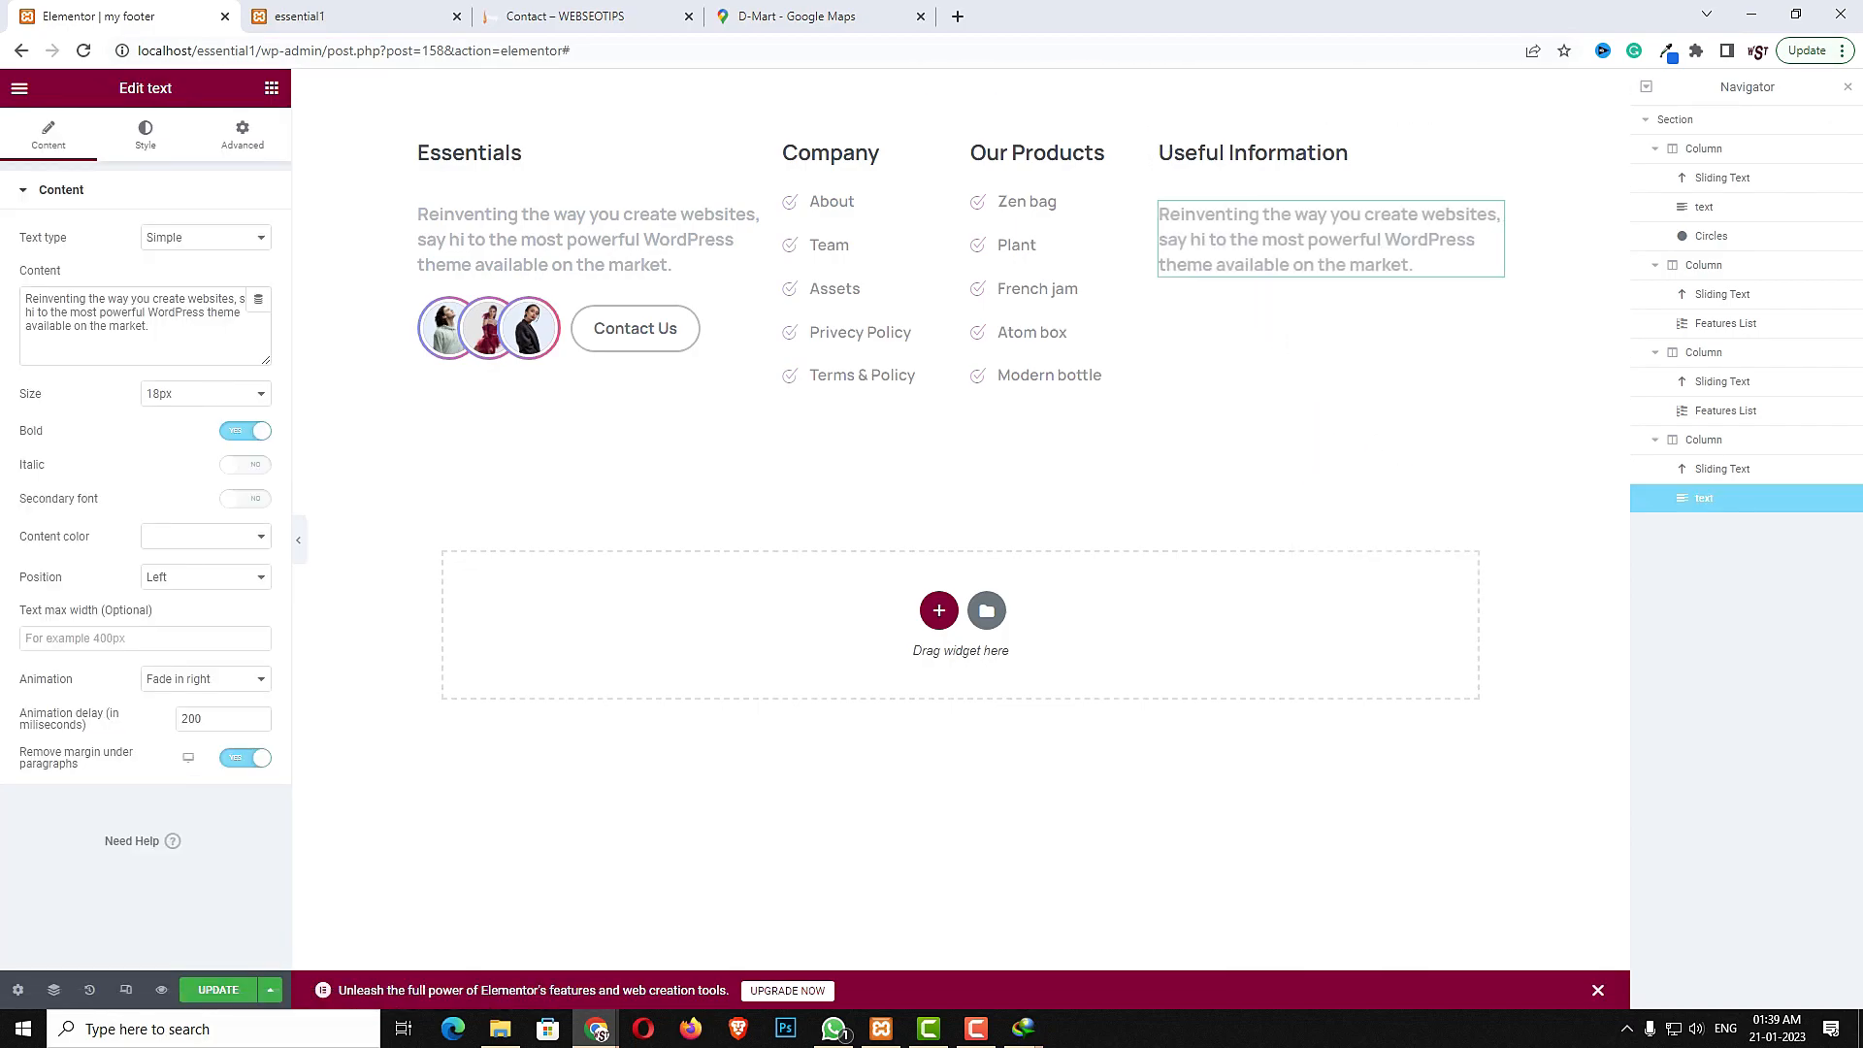
- Replace the fourth column's description with the pasted Lorem Ipsum paragraph, comparing against the reference site footer
triple_click(171, 338)
key(ctrl+v)
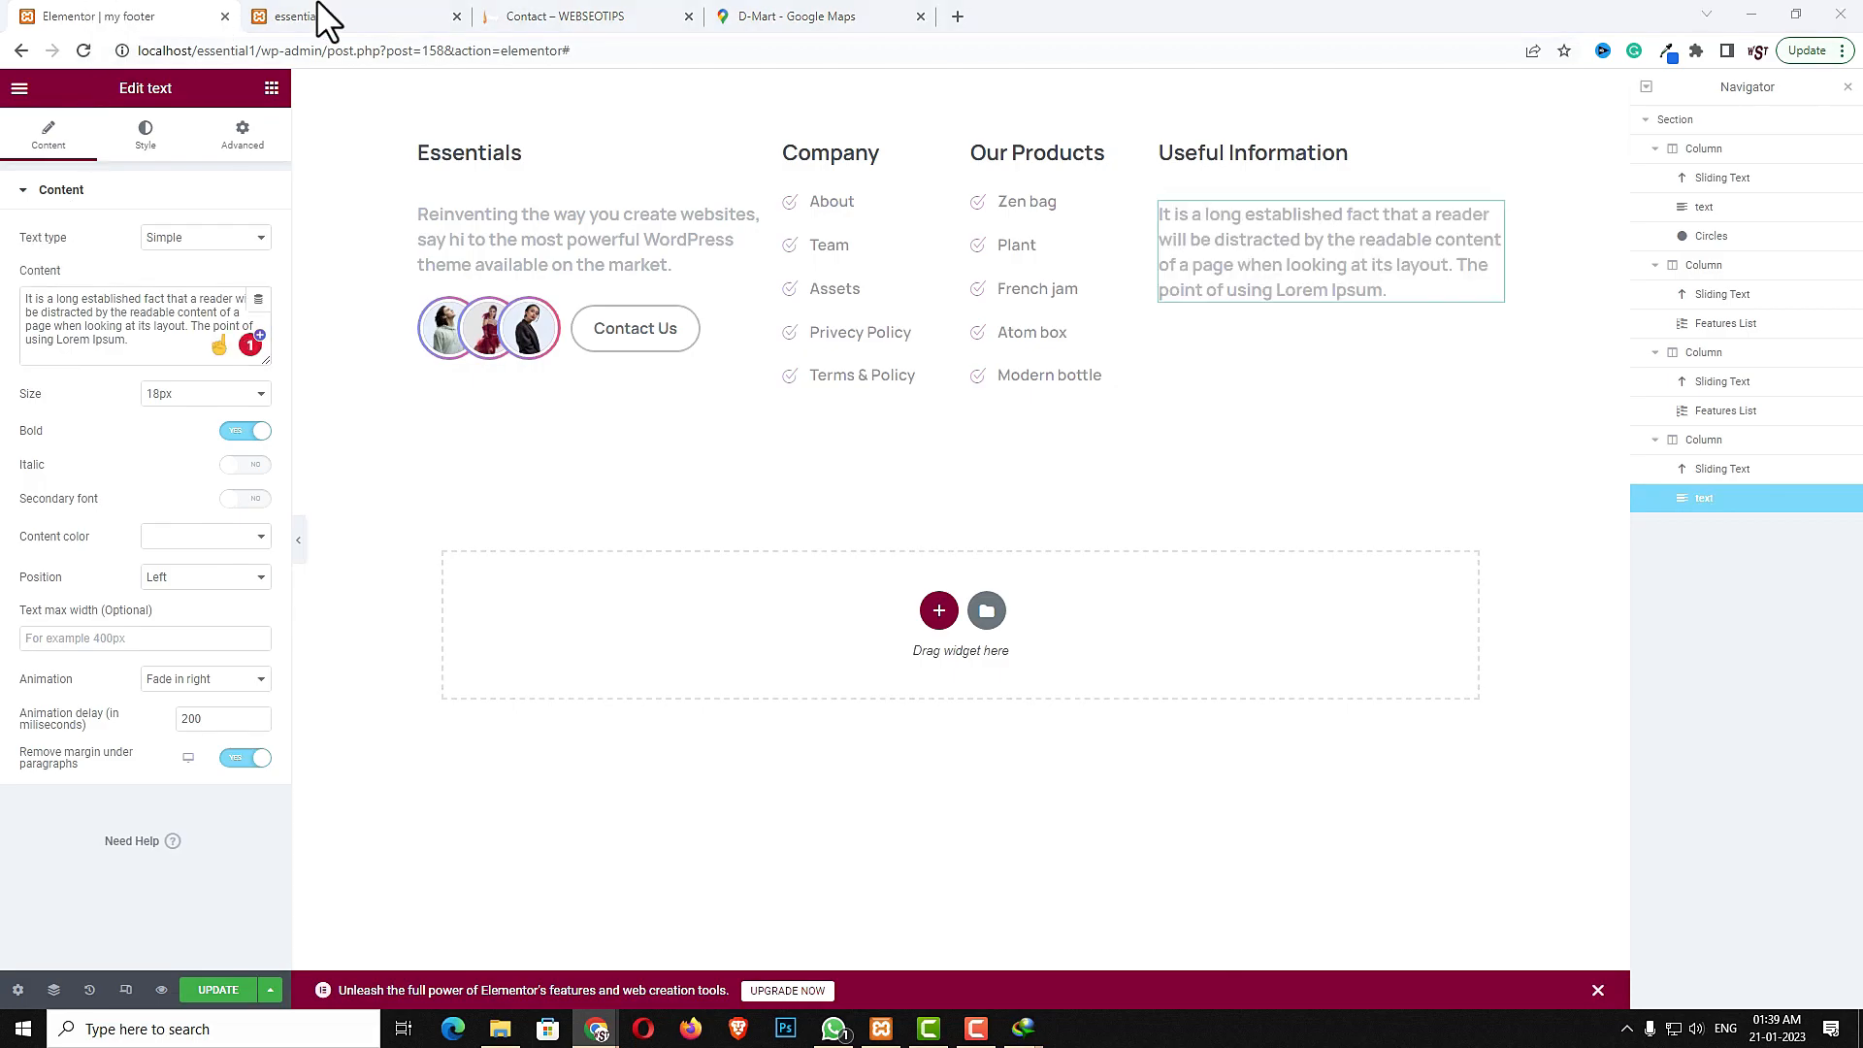
click(553, 16)
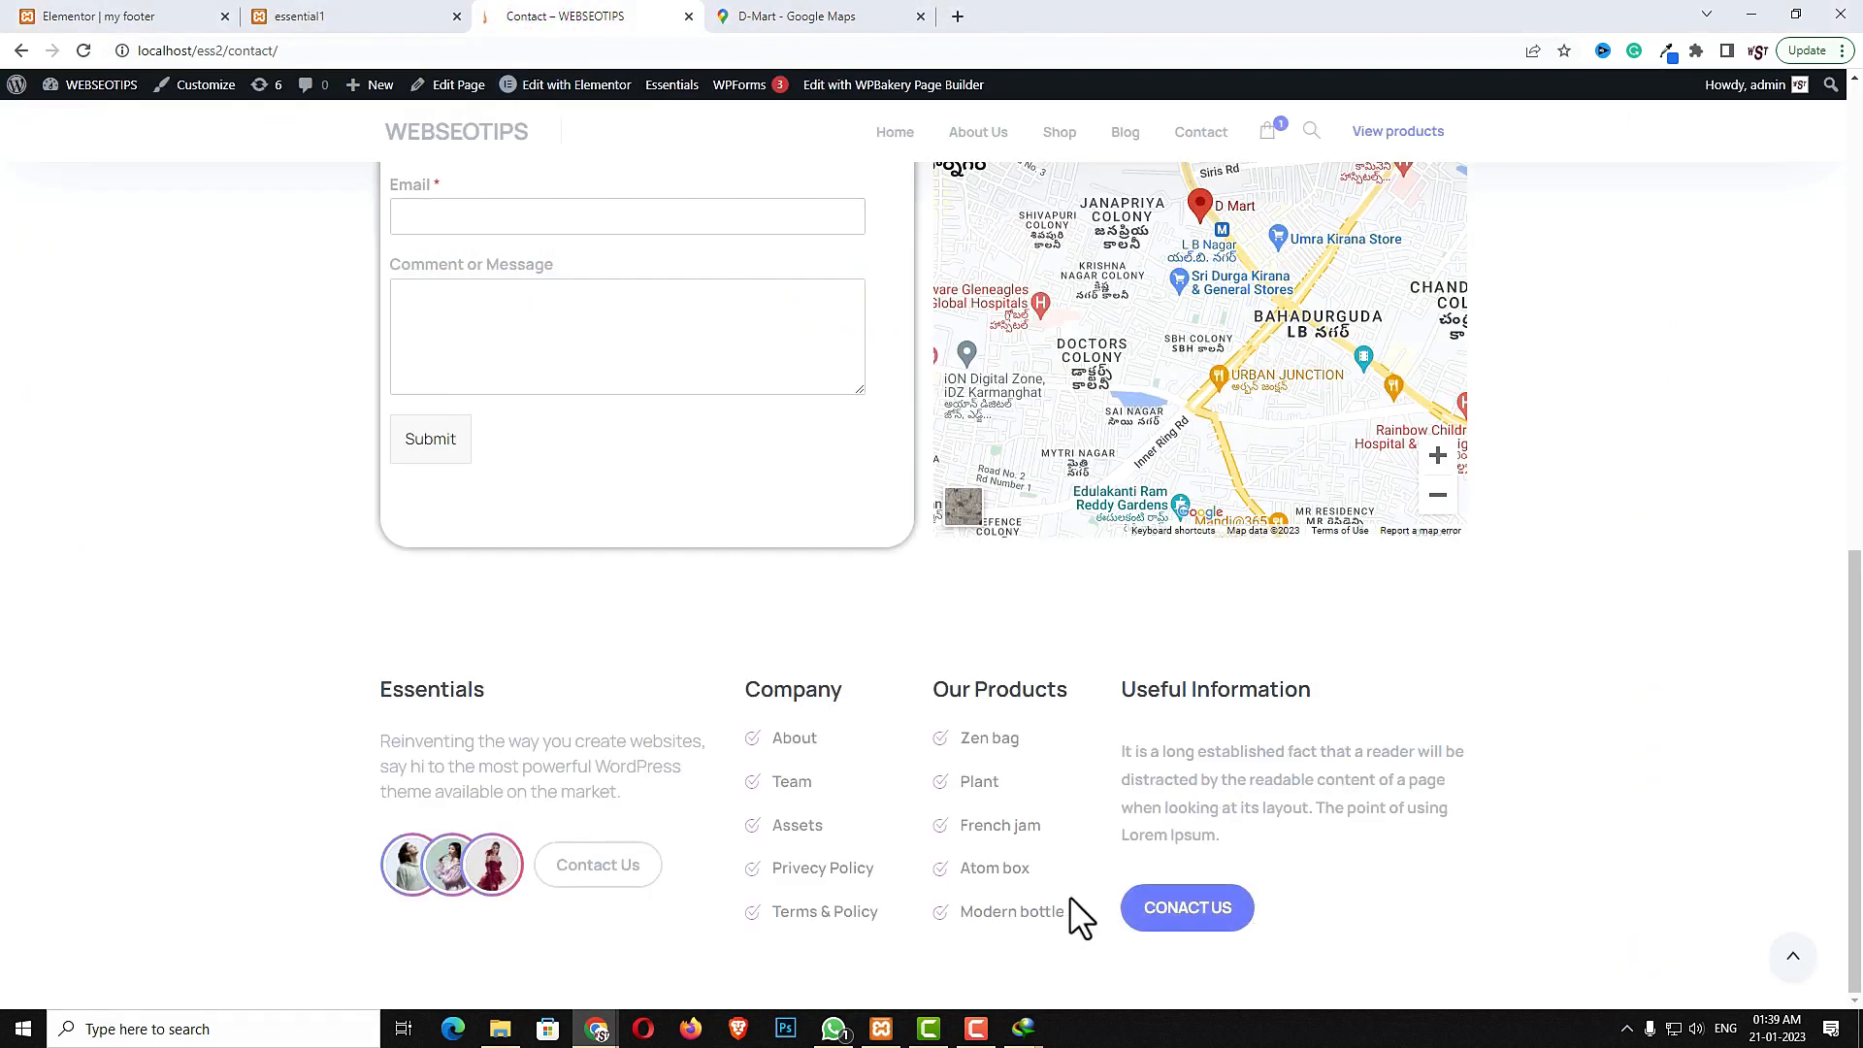
click(144, 18)
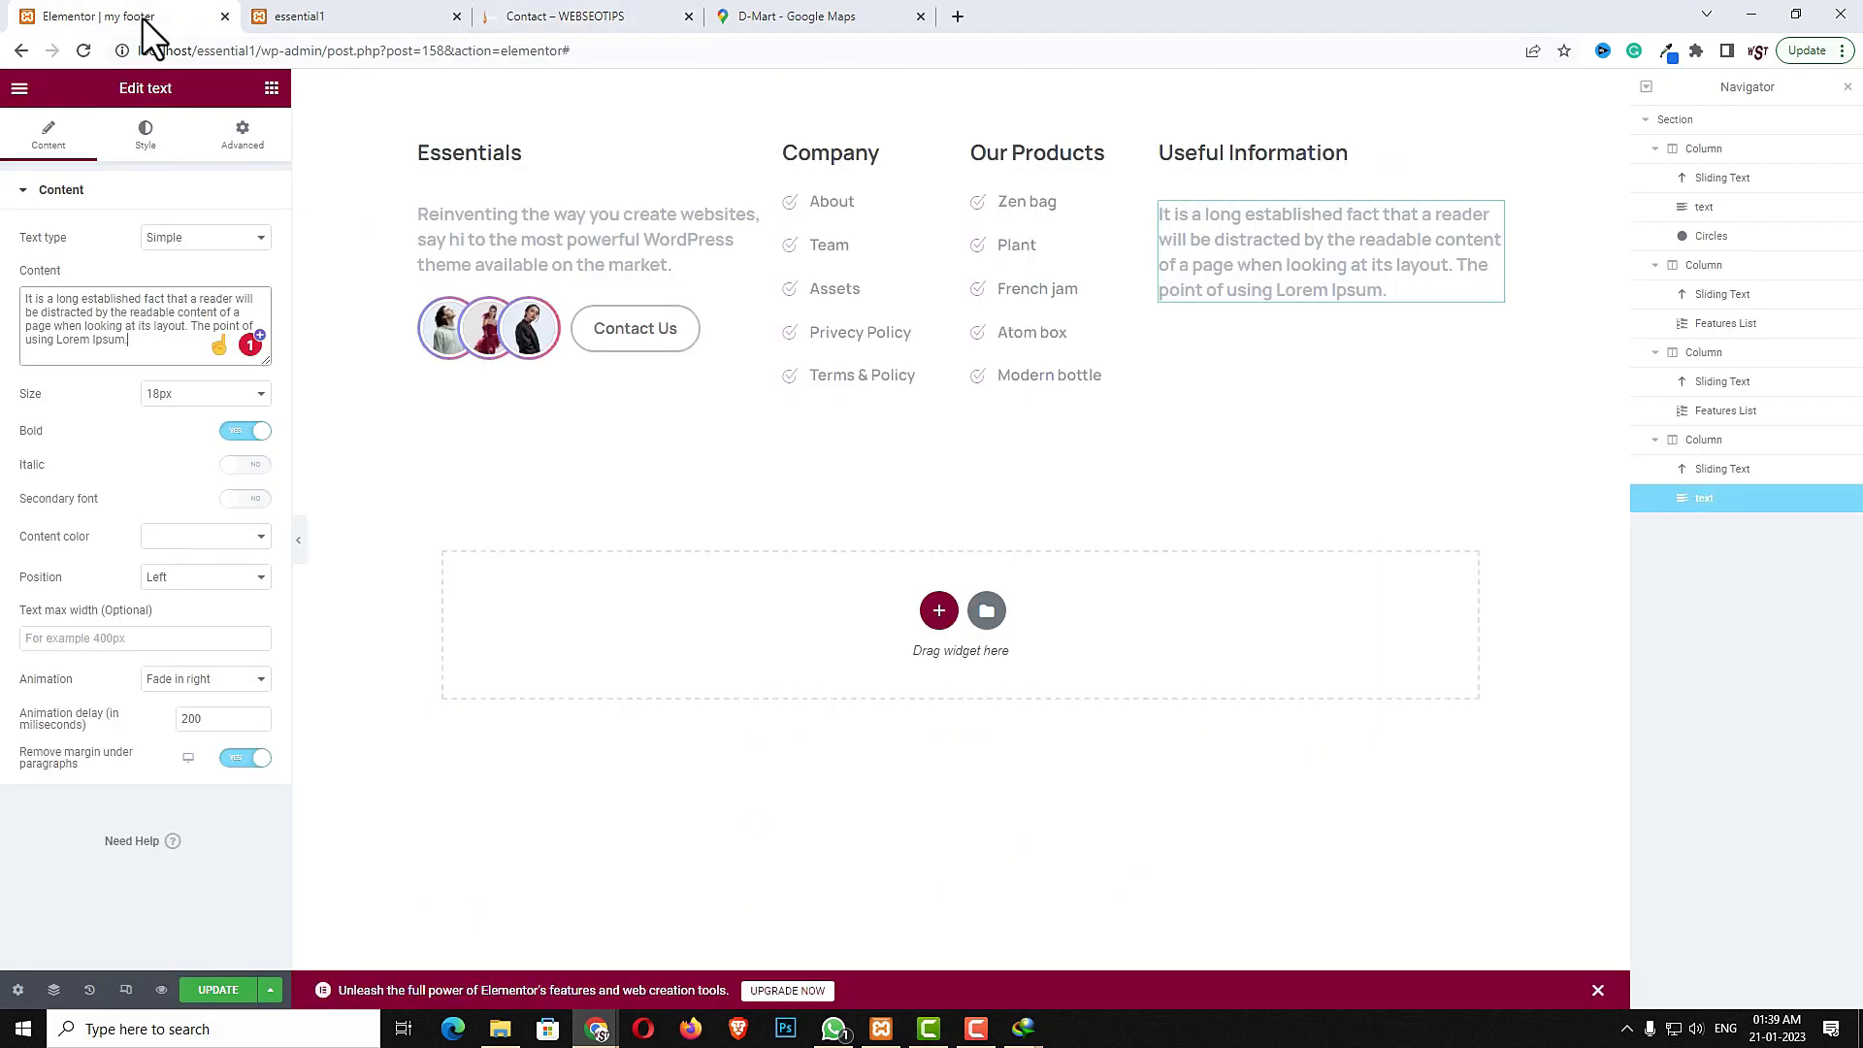
- Search the elements for a button and add a Button widget below the fourth column's description
click(272, 88)
click(190, 171)
text(but)
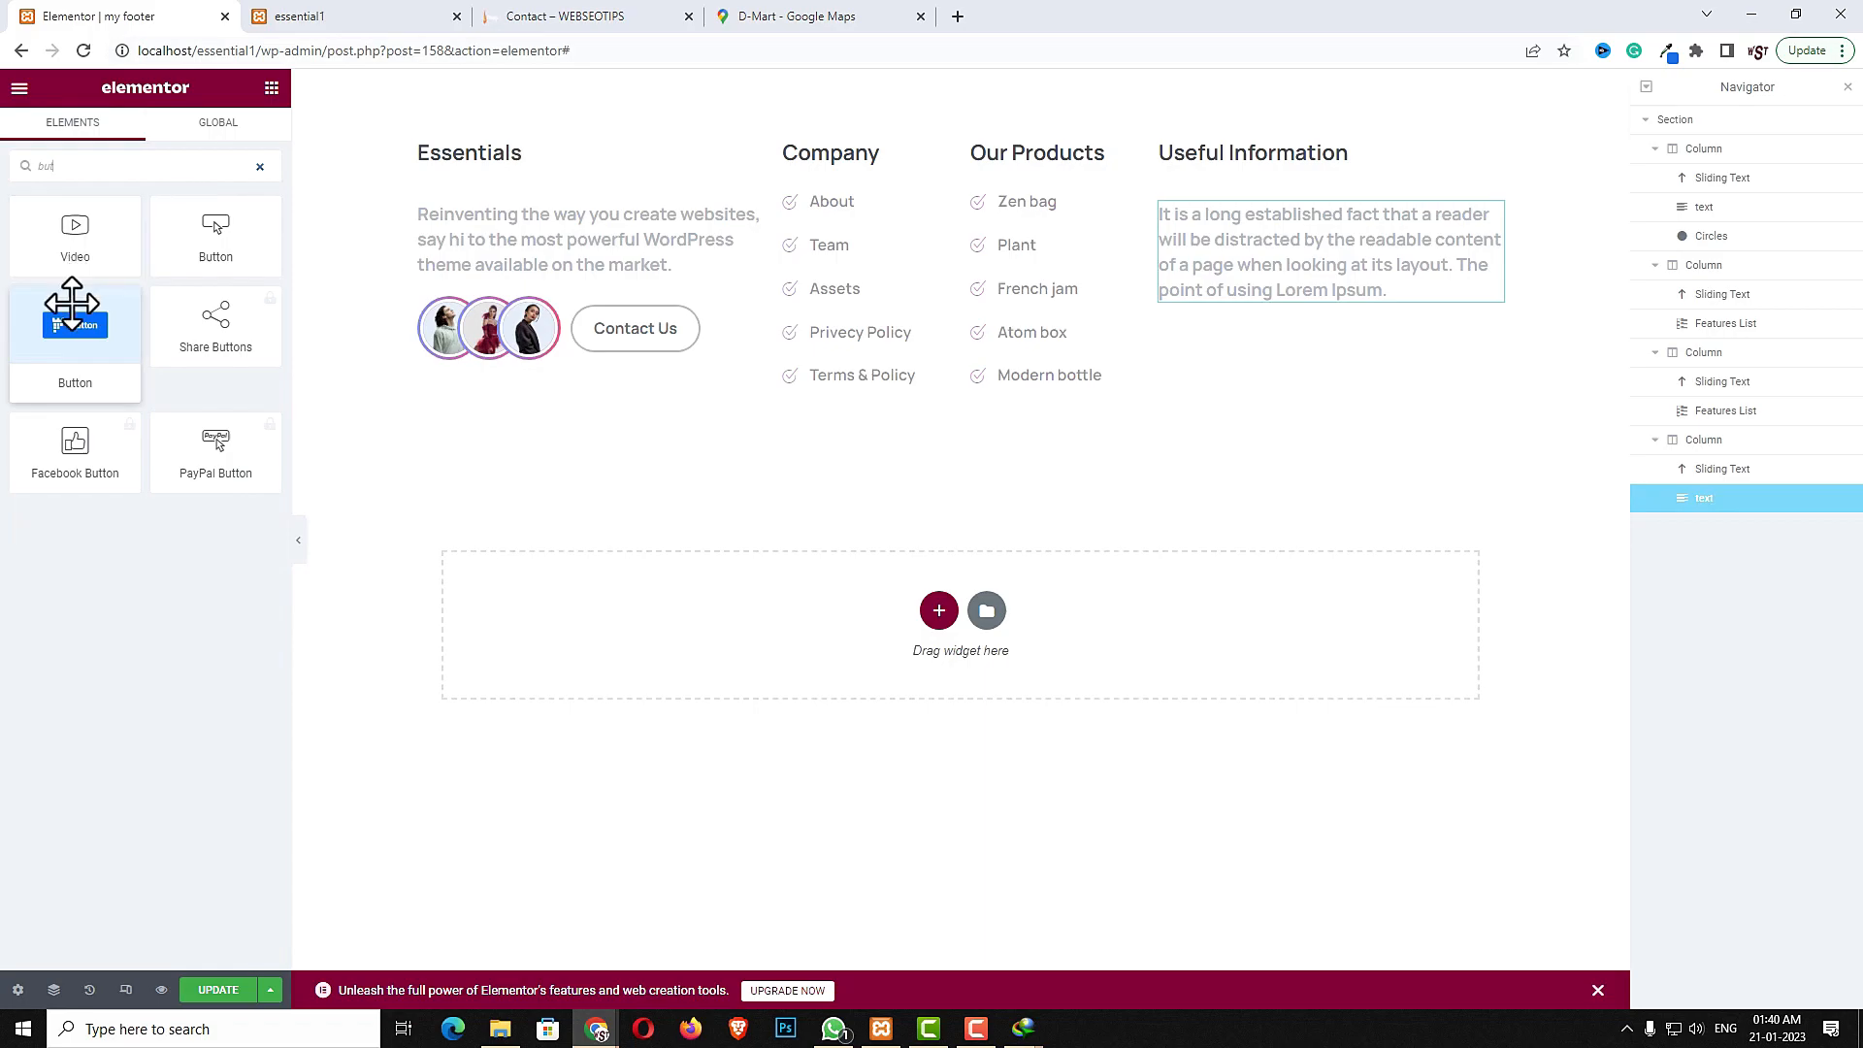
drag(75, 330, 1279, 288)
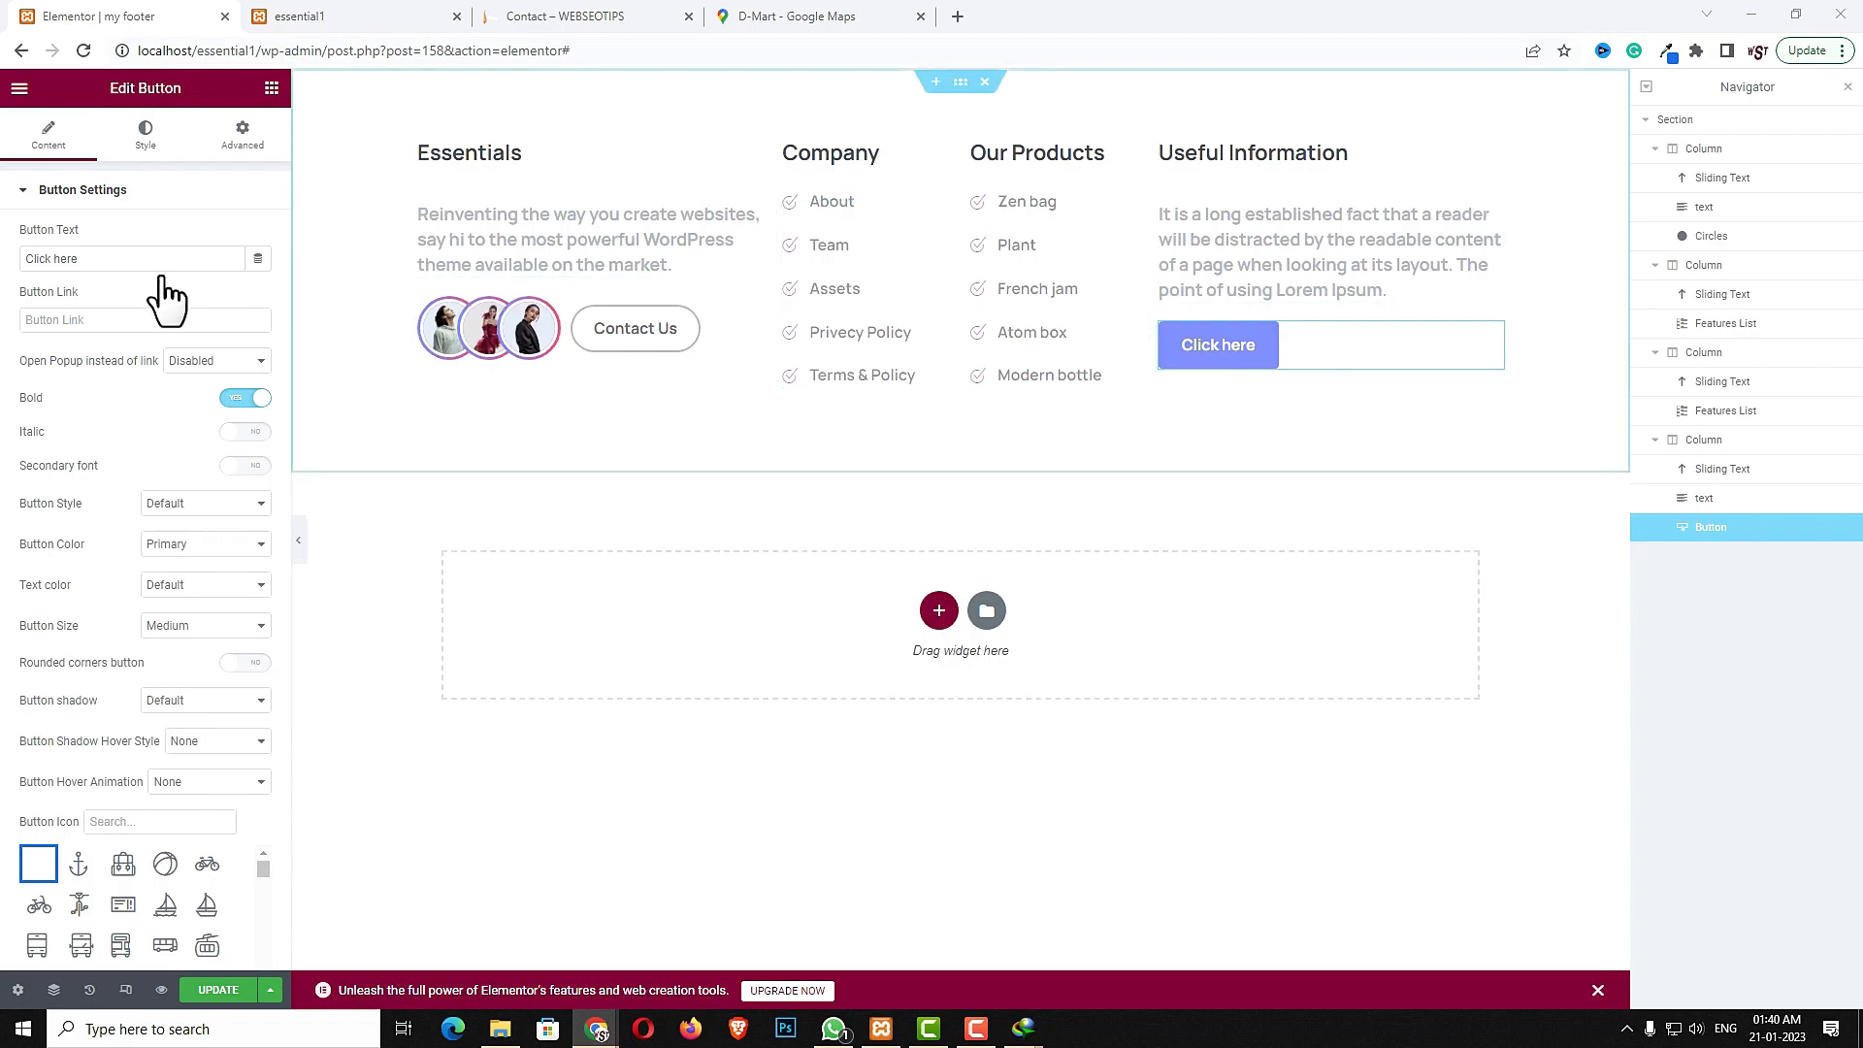
- Set the button text to CONACT US and turn on rounded corners
triple_click(120, 265)
text(CONACT US)
click(233, 664)
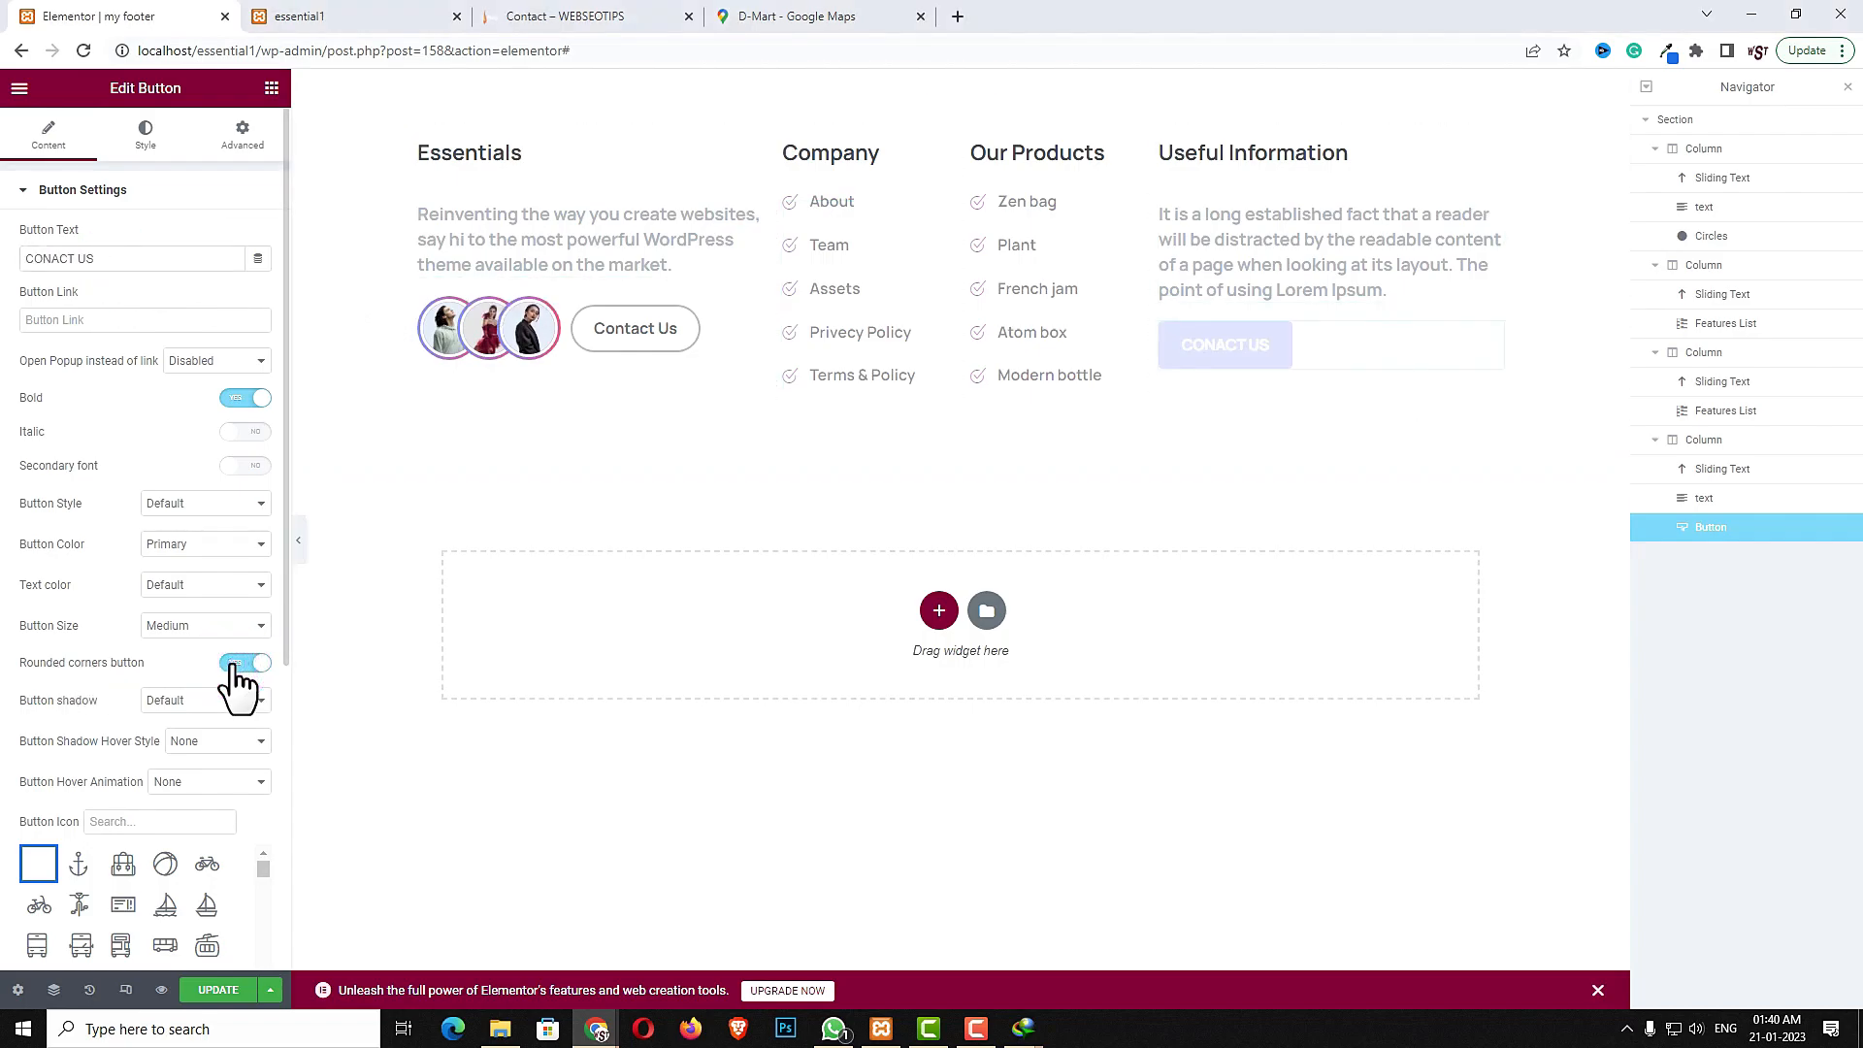
- Search the button icons for phone and choose a phone icon for the button
click(141, 822)
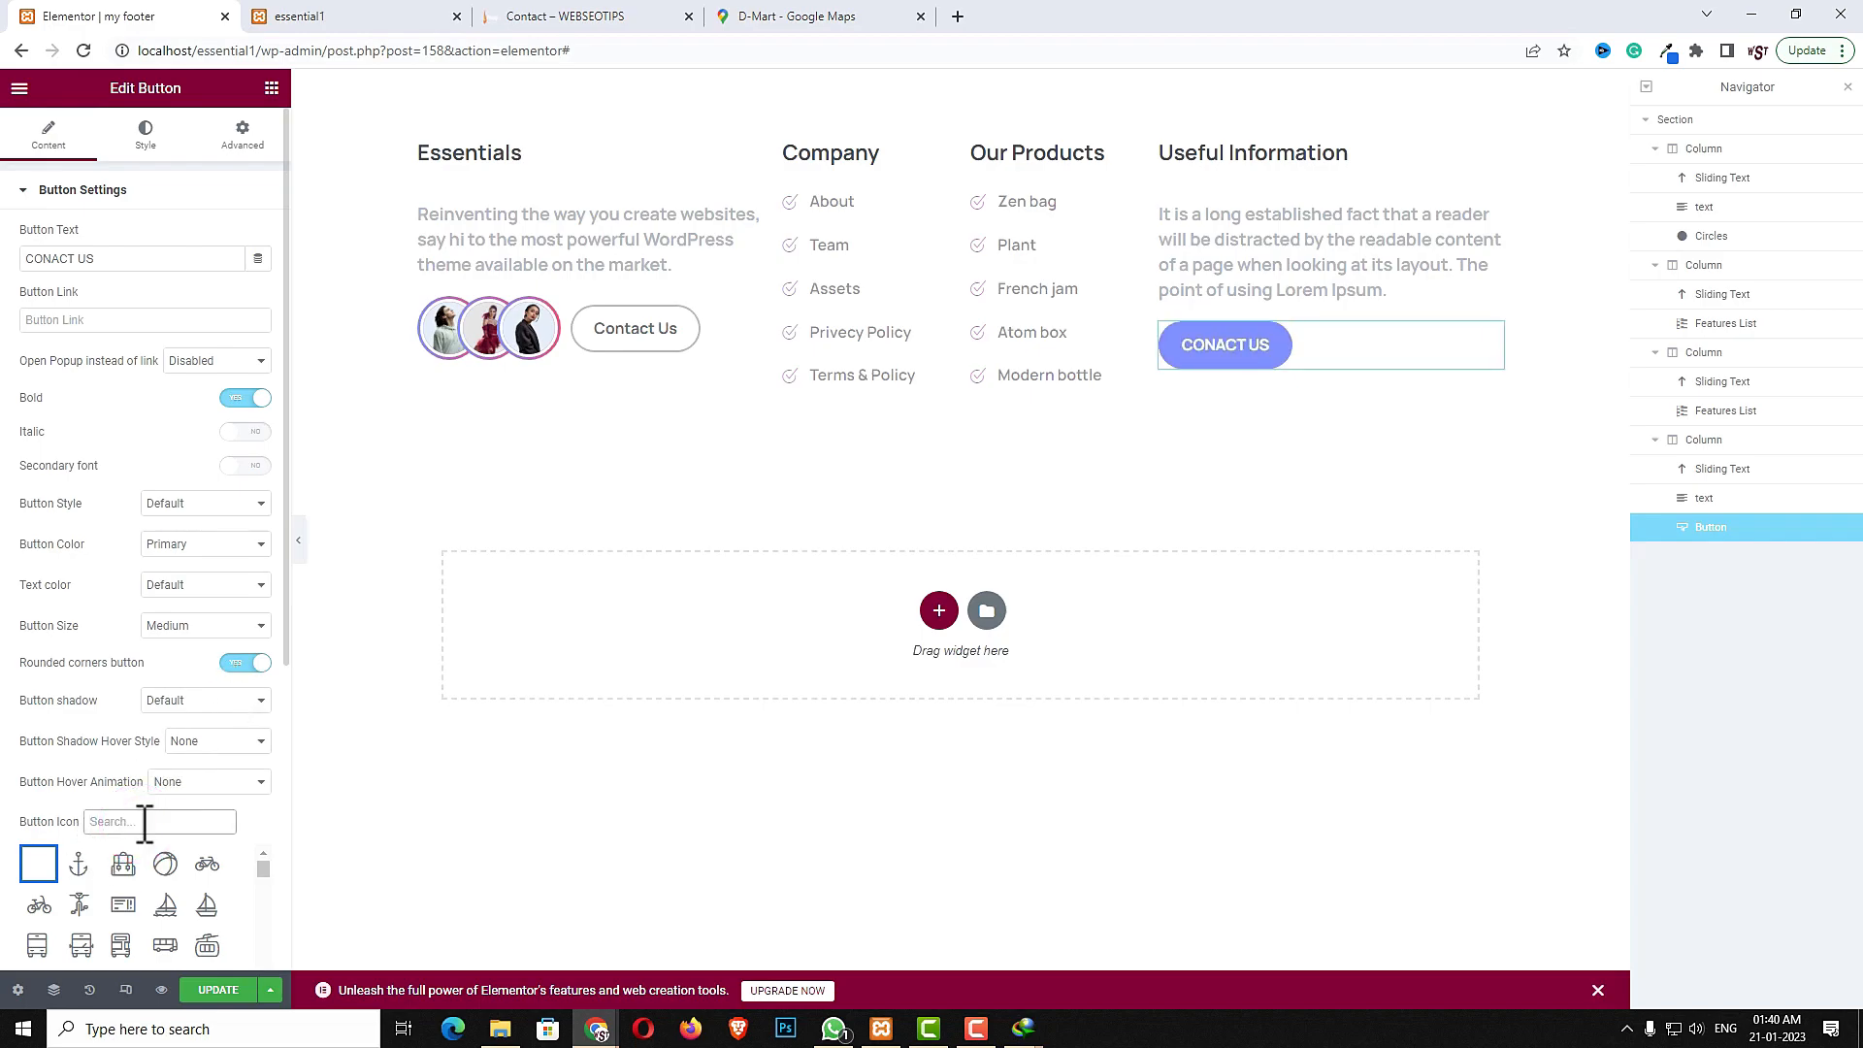
text(ca)
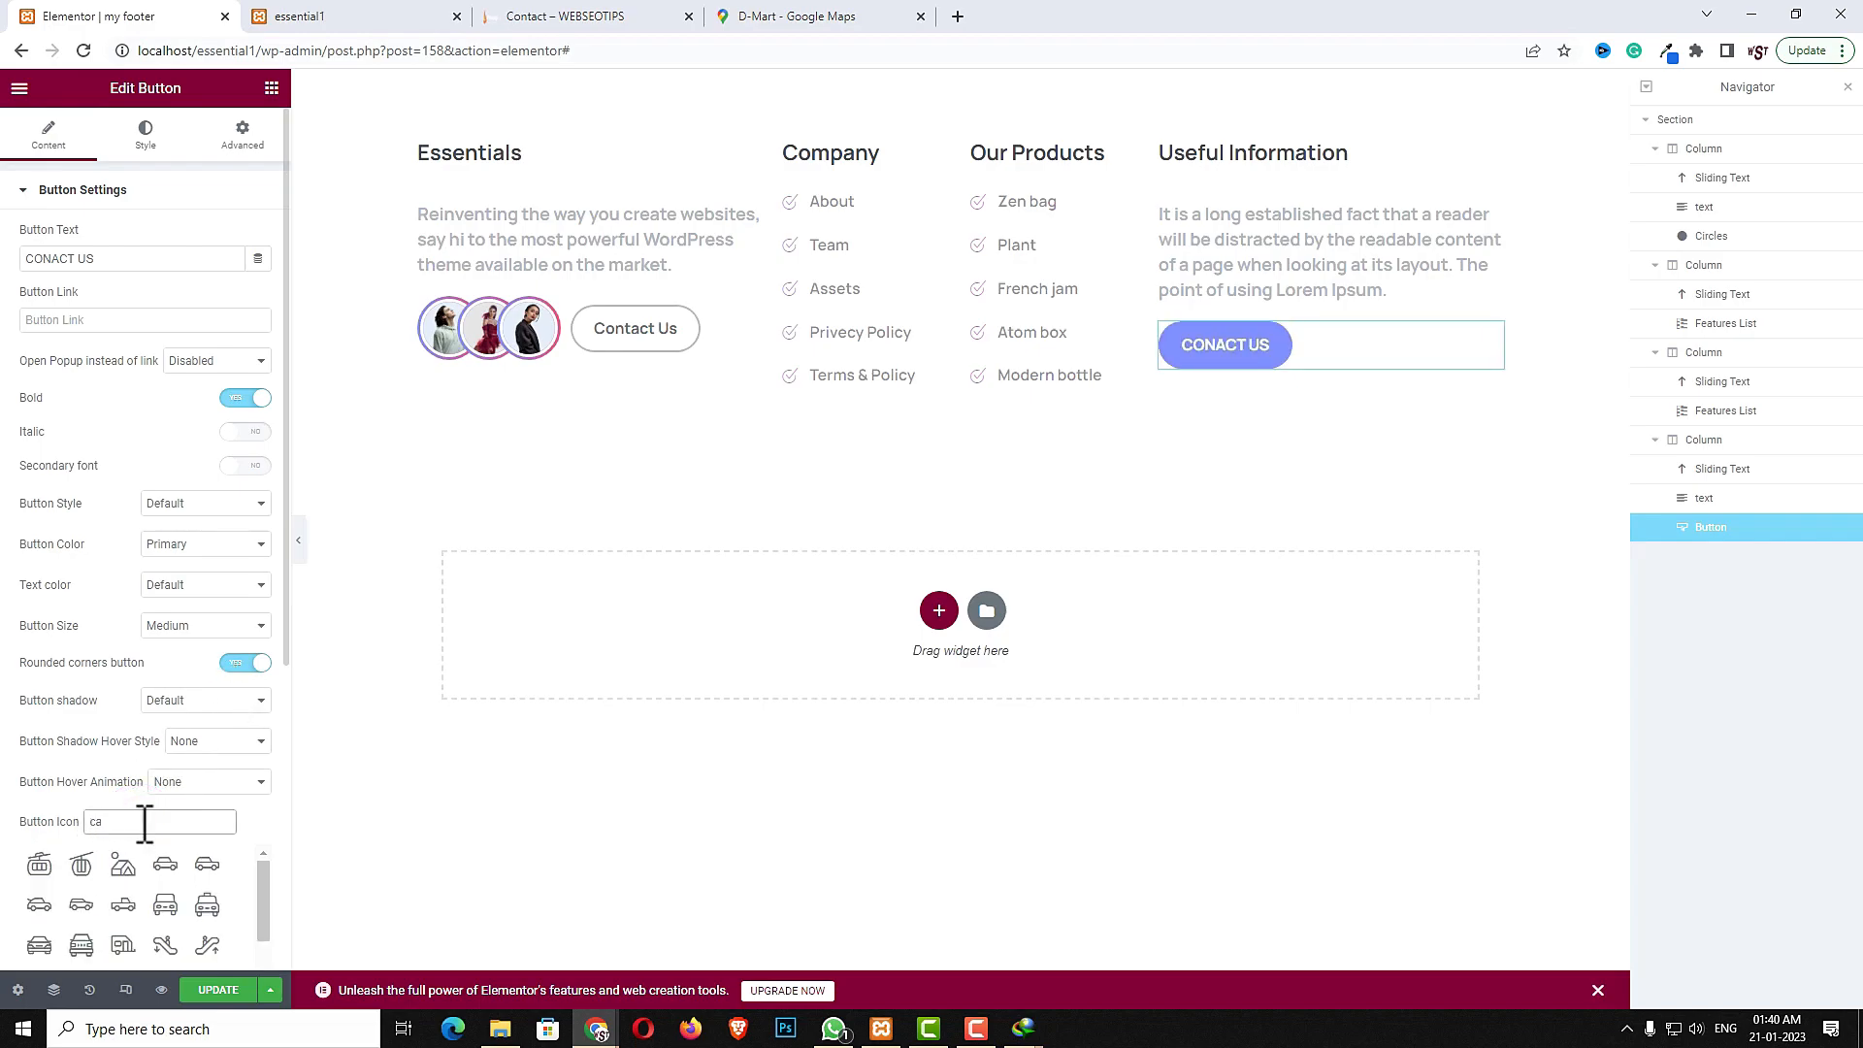
key(BackSpace)
key(BackSpace)
text(phone)
scroll(109, 870, down, 3)
click(80, 838)
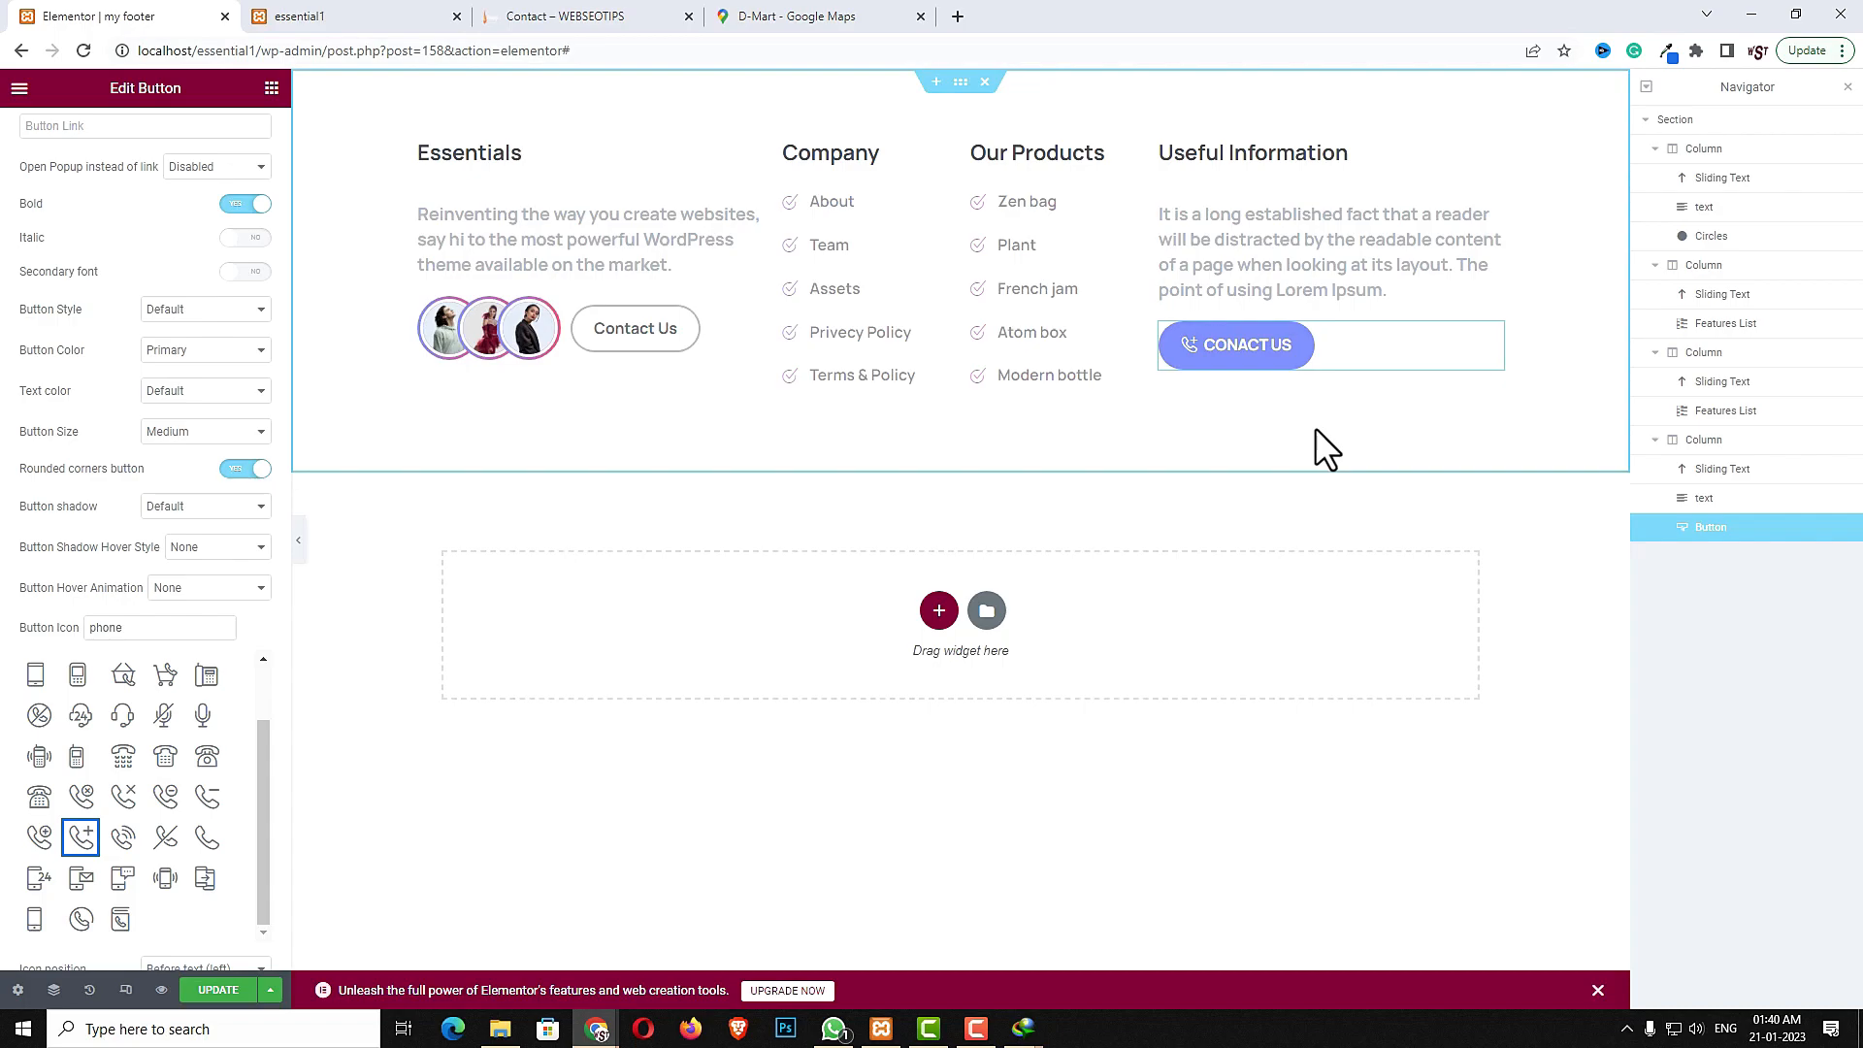
- Switch the editor preview to tablet responsive mode to check the footer layout
click(125, 990)
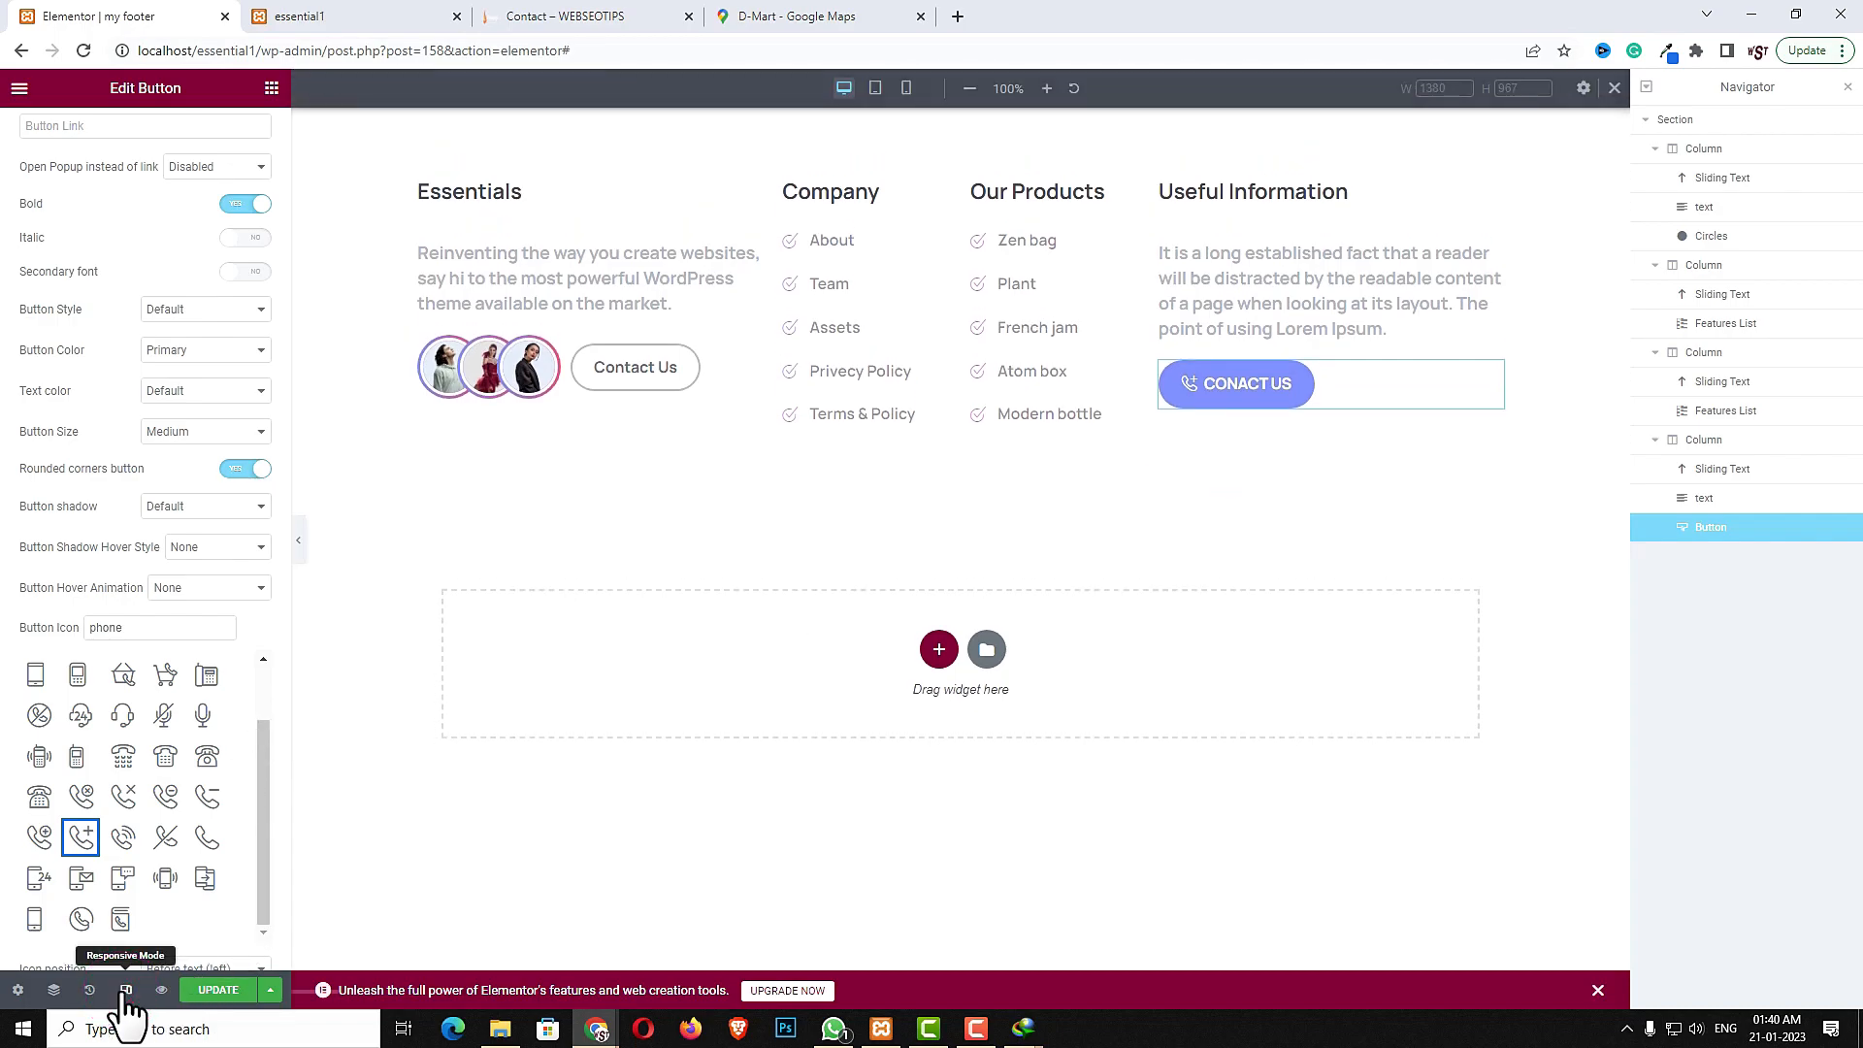
click(876, 88)
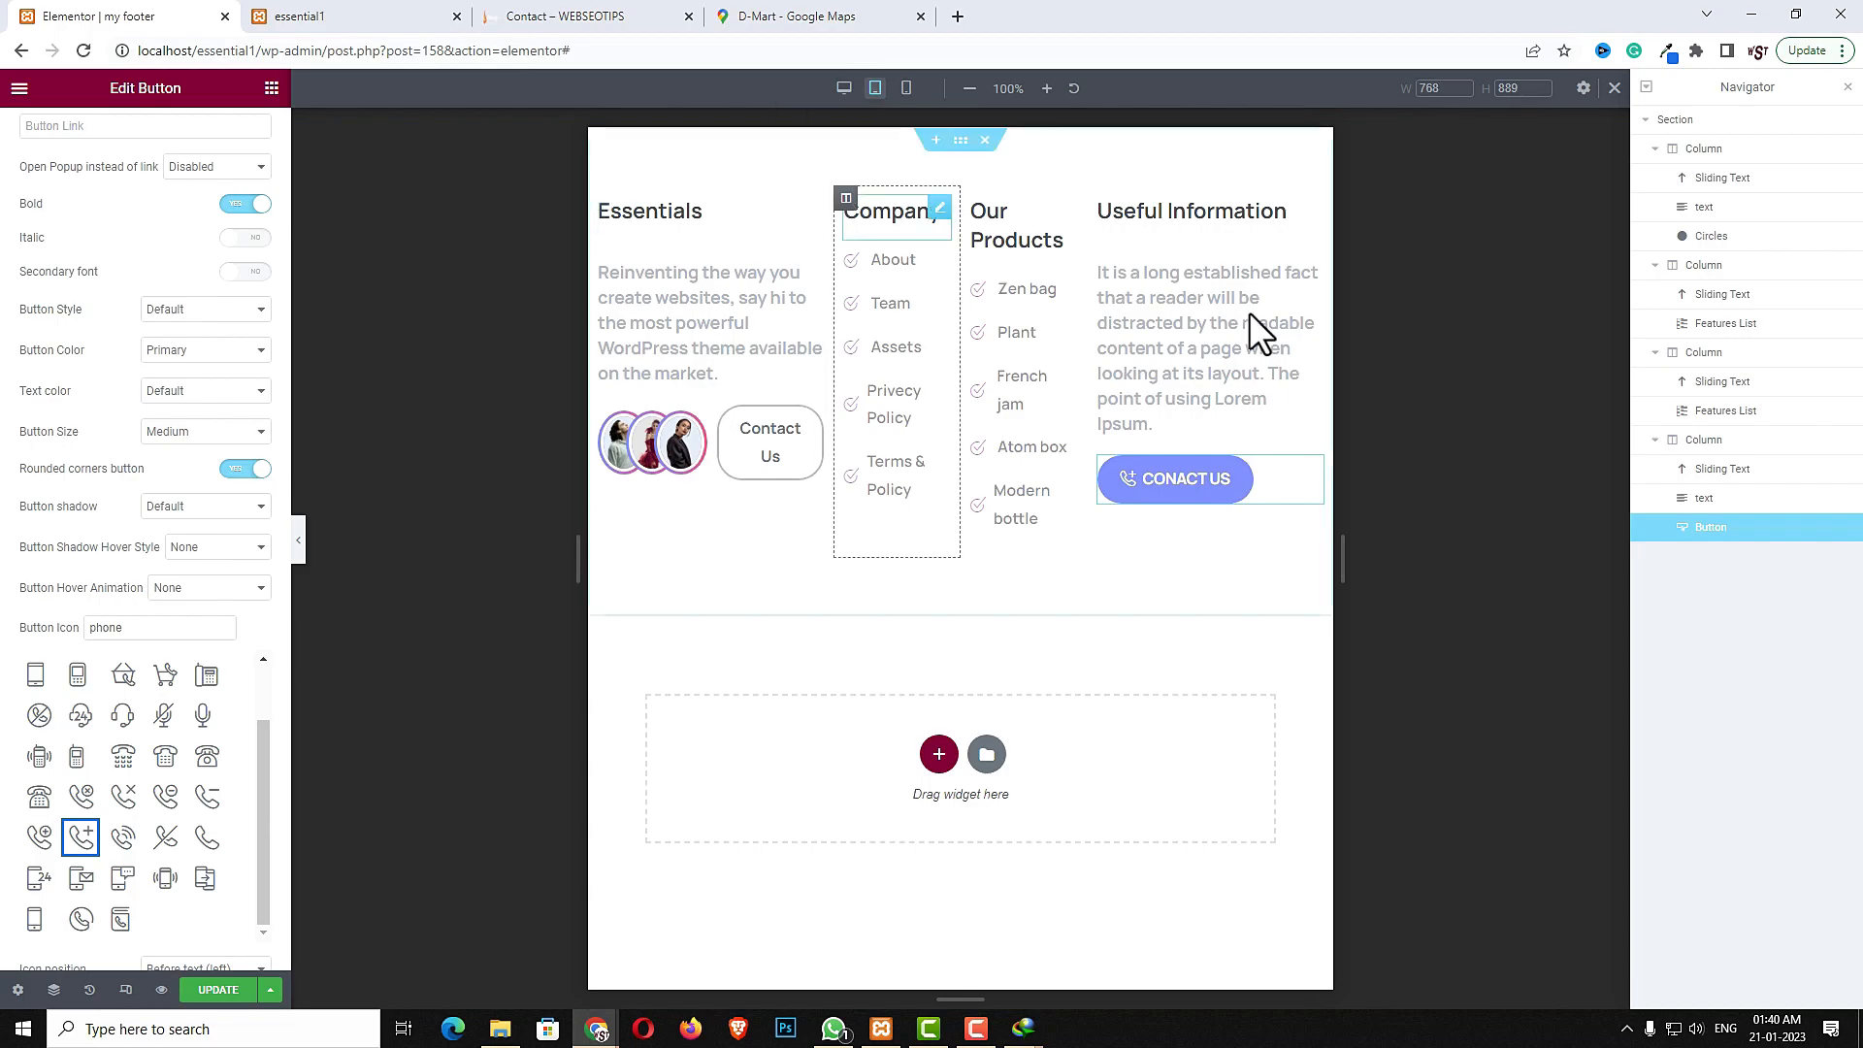
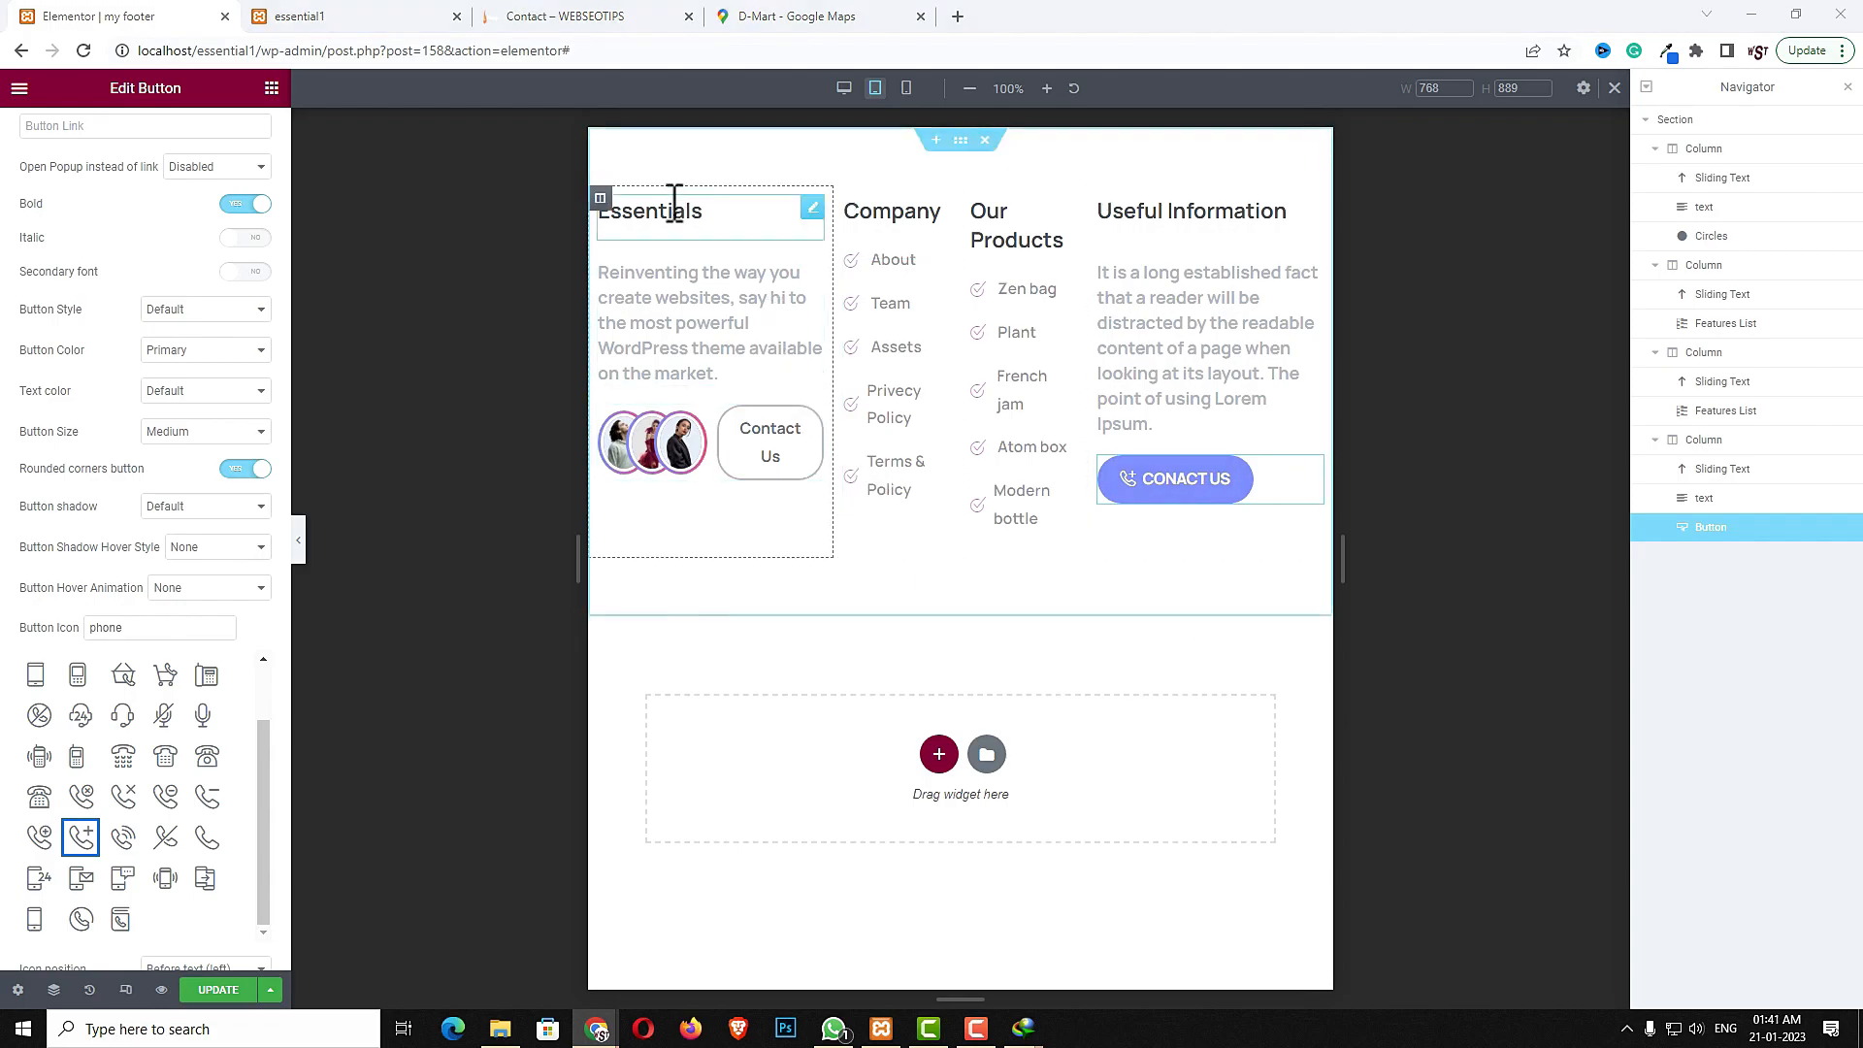
- Set the Essentials column's width to 40% in tablet view
click(598, 198)
click(233, 237)
text(40)
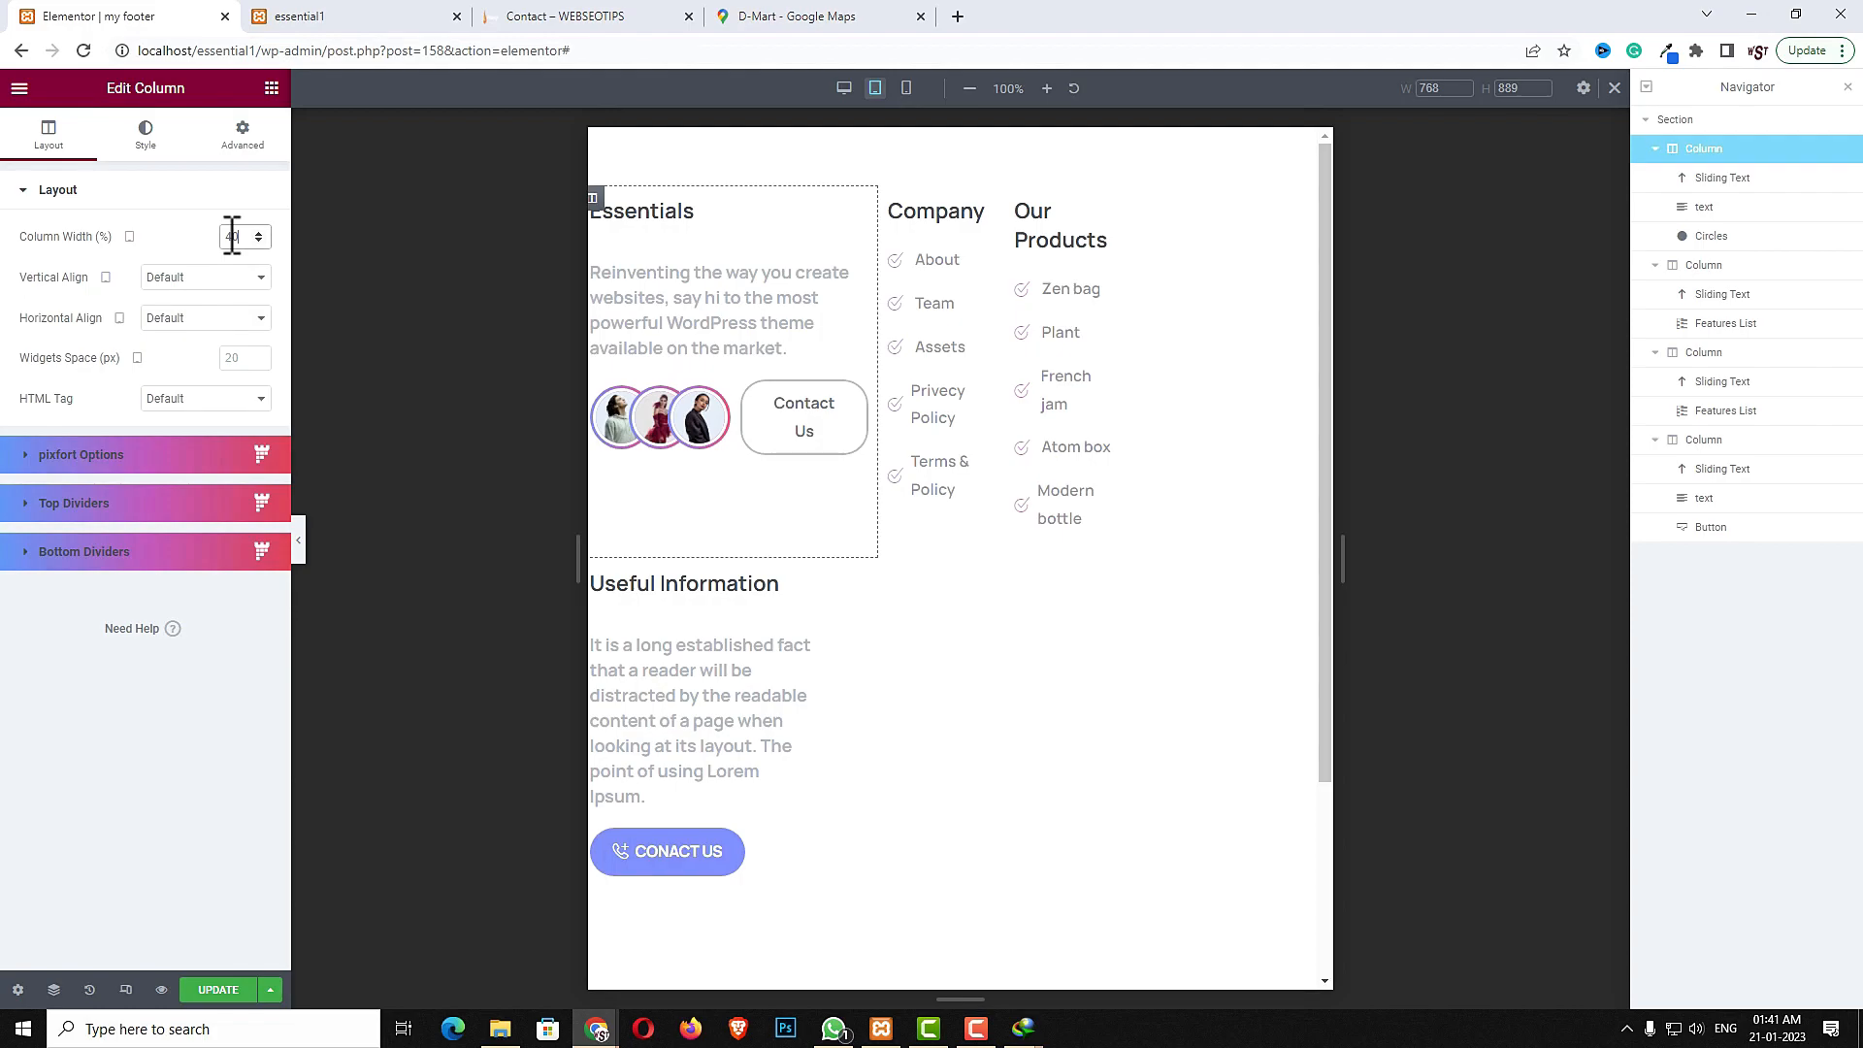
- Set the Company column's width to 30% in tablet view
click(890, 199)
click(233, 235)
text(30)
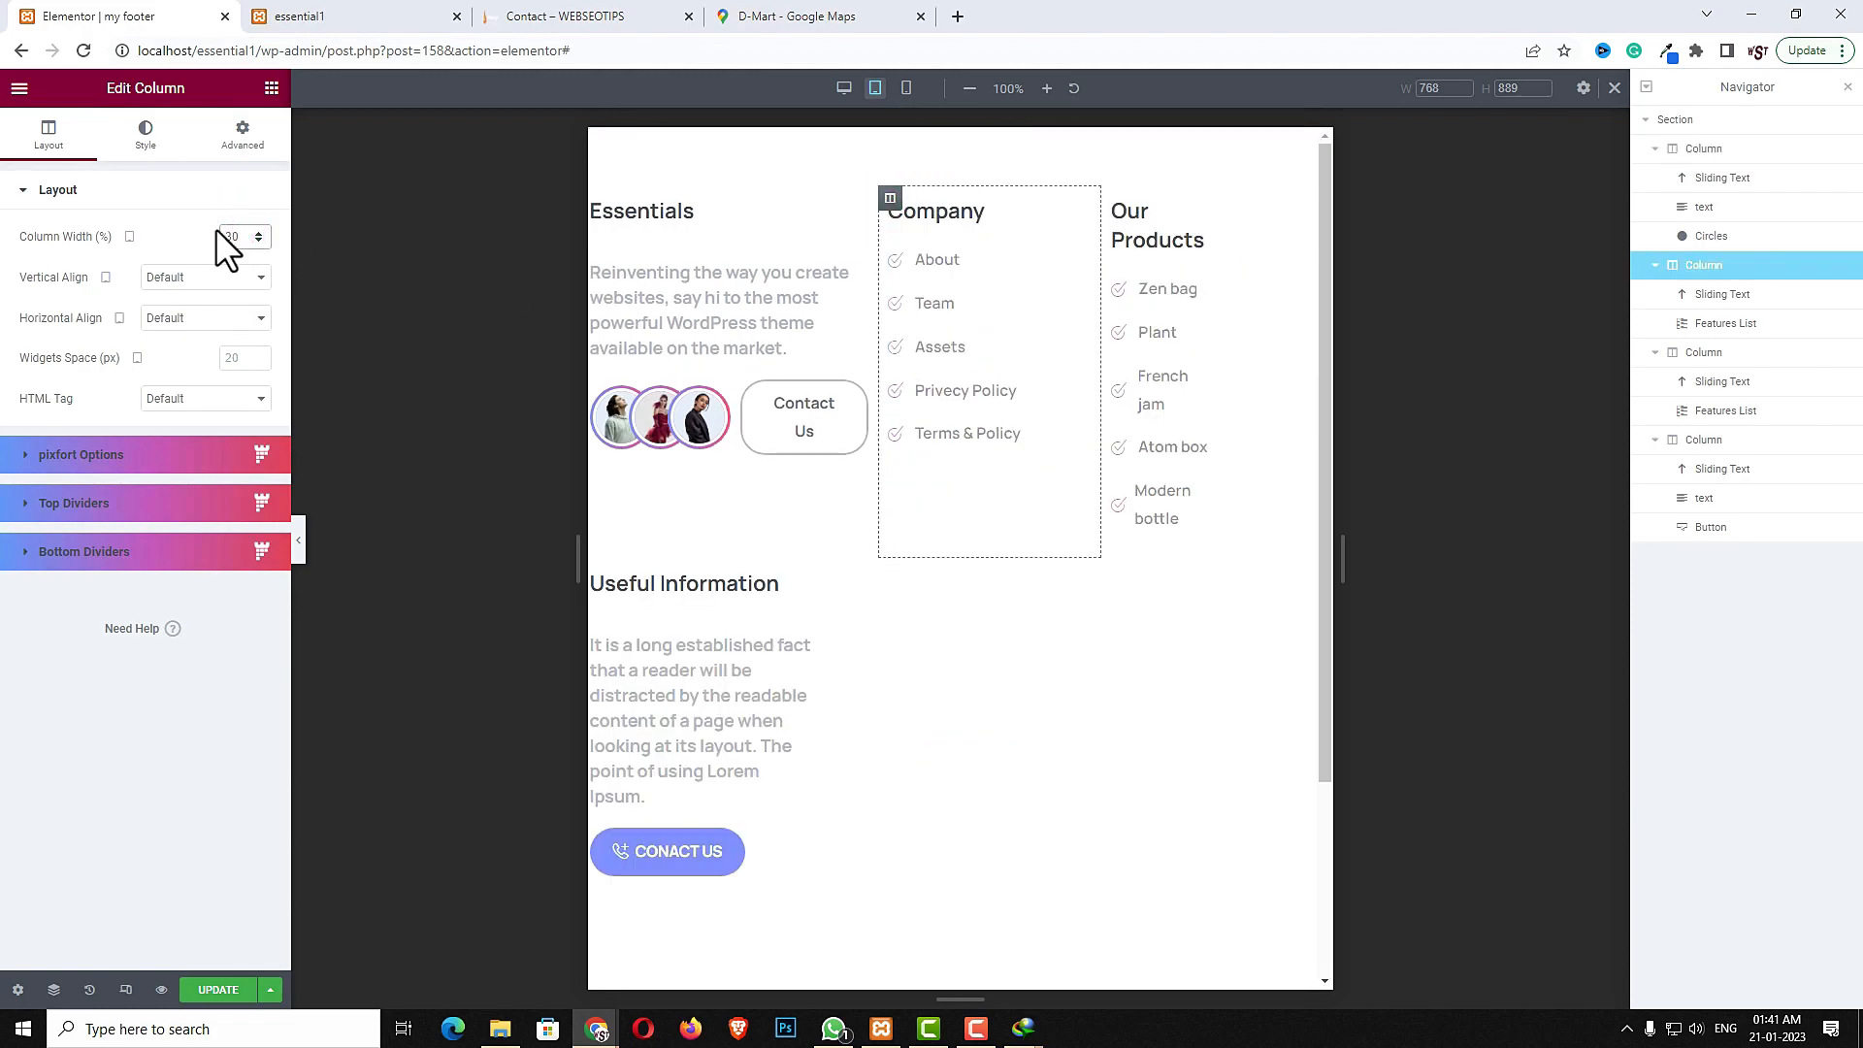
- Set the Our Products column's width to 30% in tablet view
click(1113, 198)
click(234, 235)
text(30)
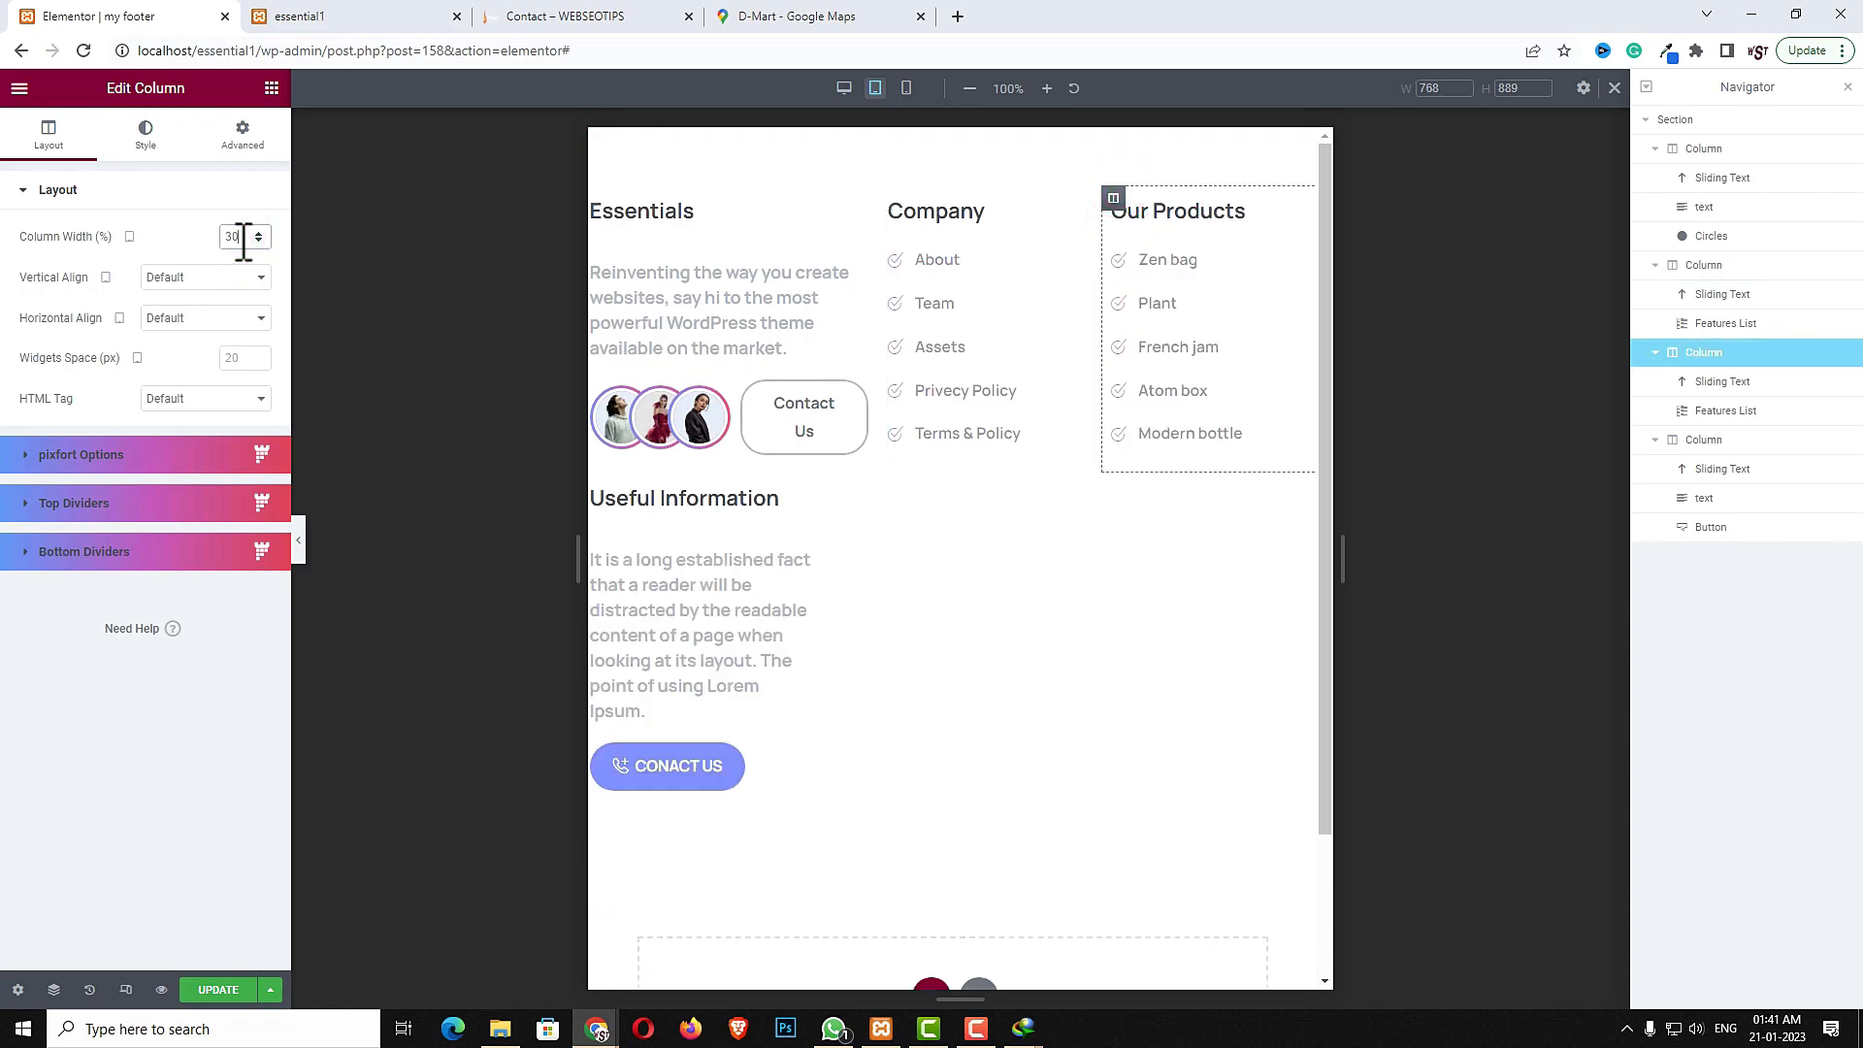
- Set the Useful Information column's width to 100% so it spans the full row
click(593, 486)
click(225, 236)
text(100)
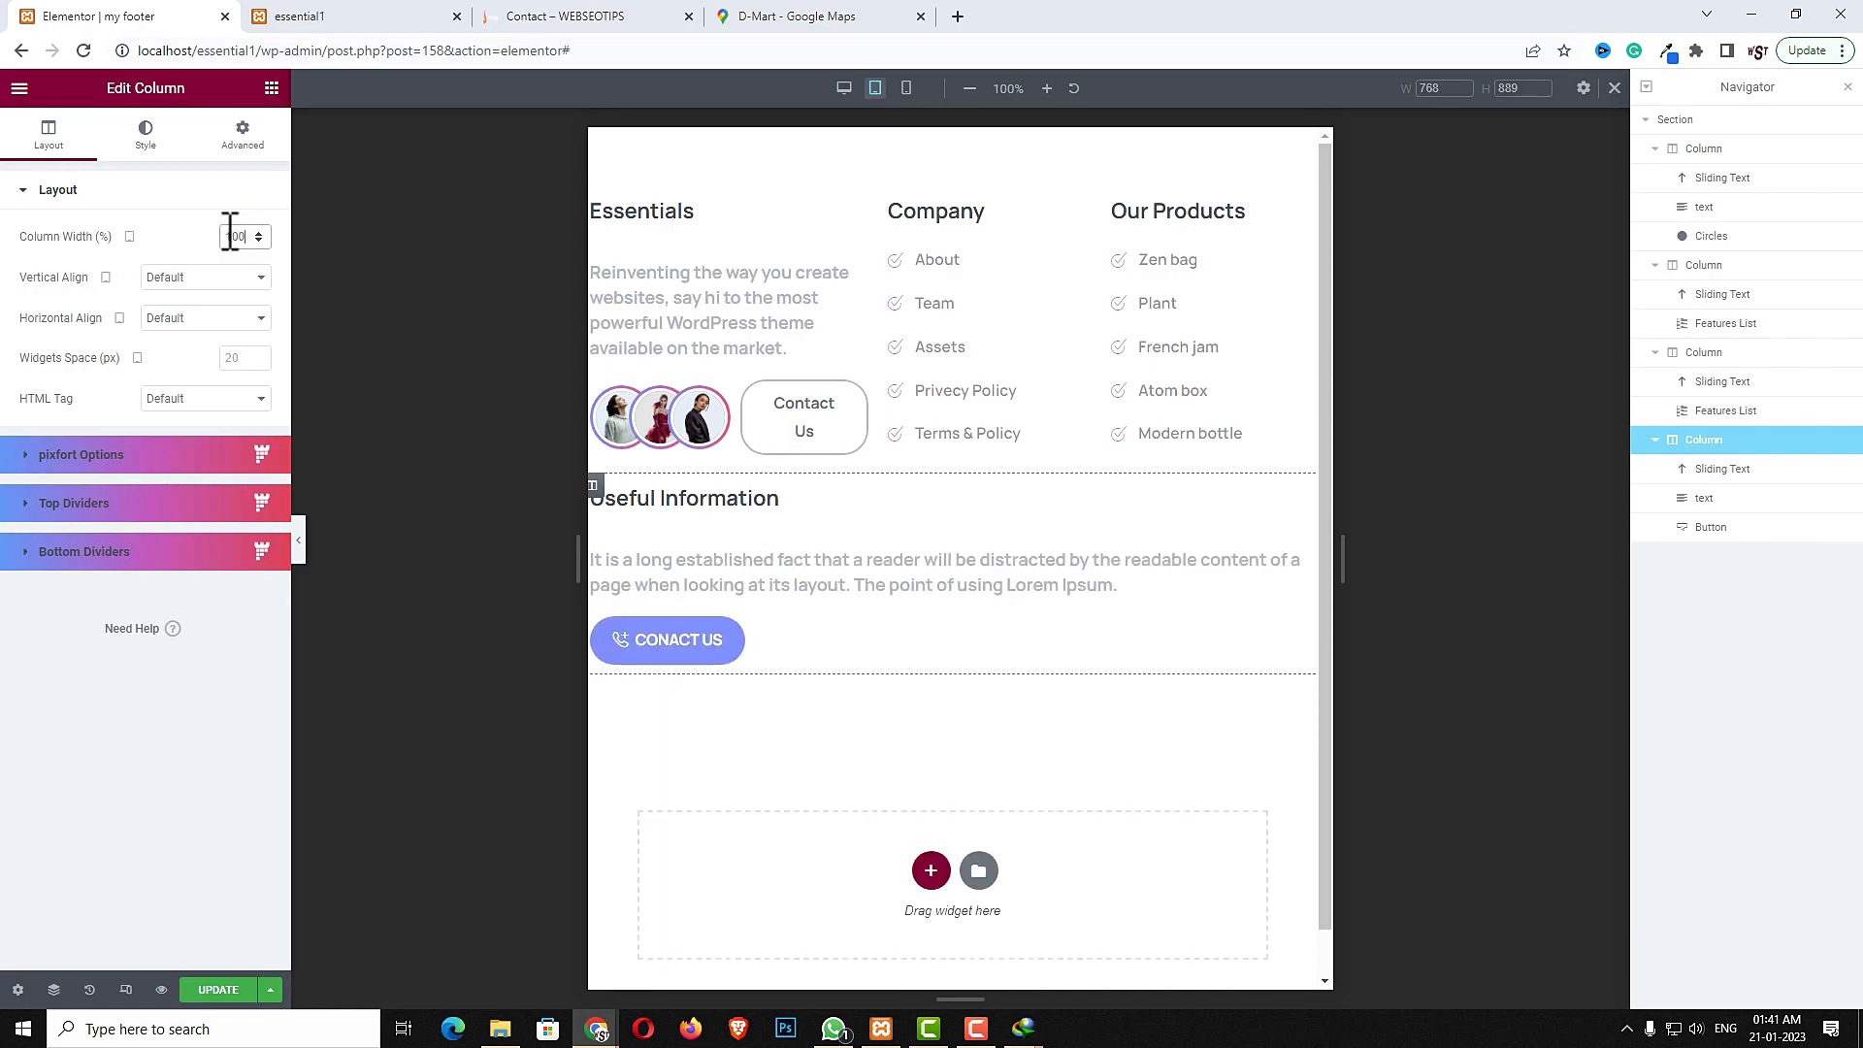
- Set the footer section's tablet padding to 20 on all four sides
click(953, 147)
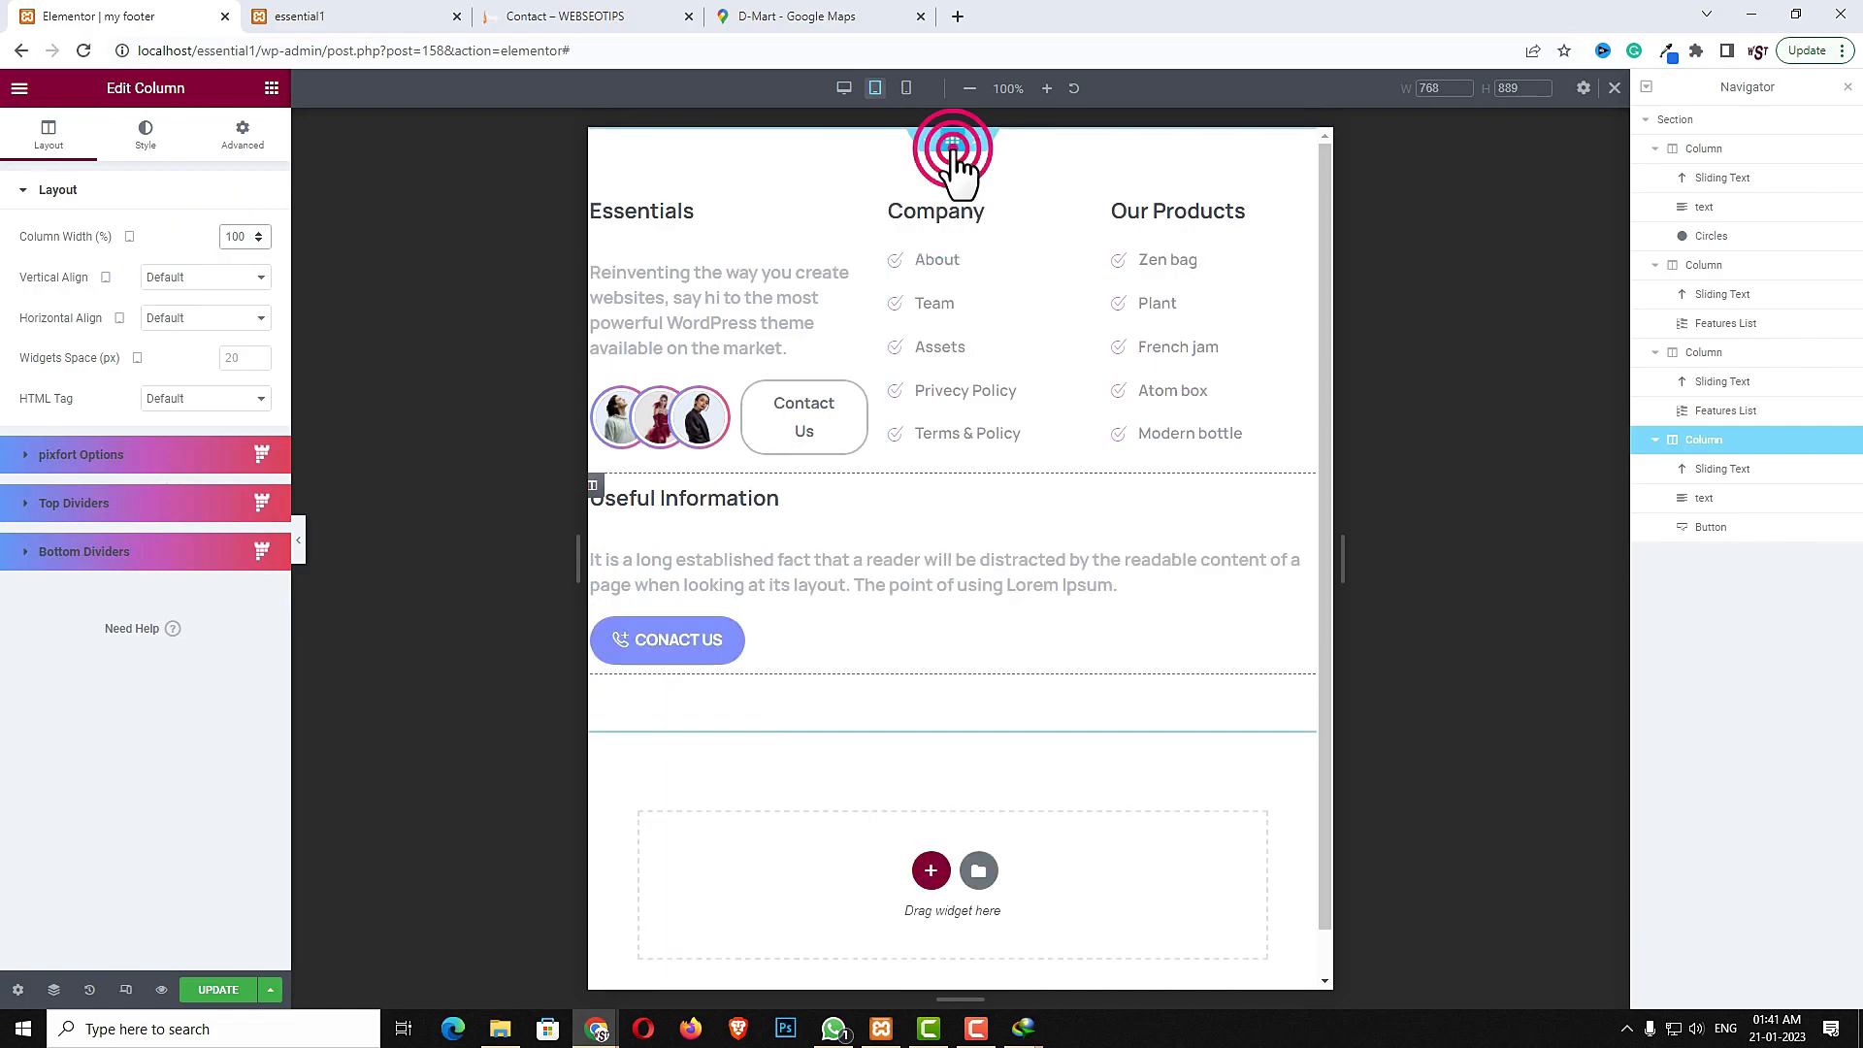
click(247, 140)
click(136, 340)
text(60)
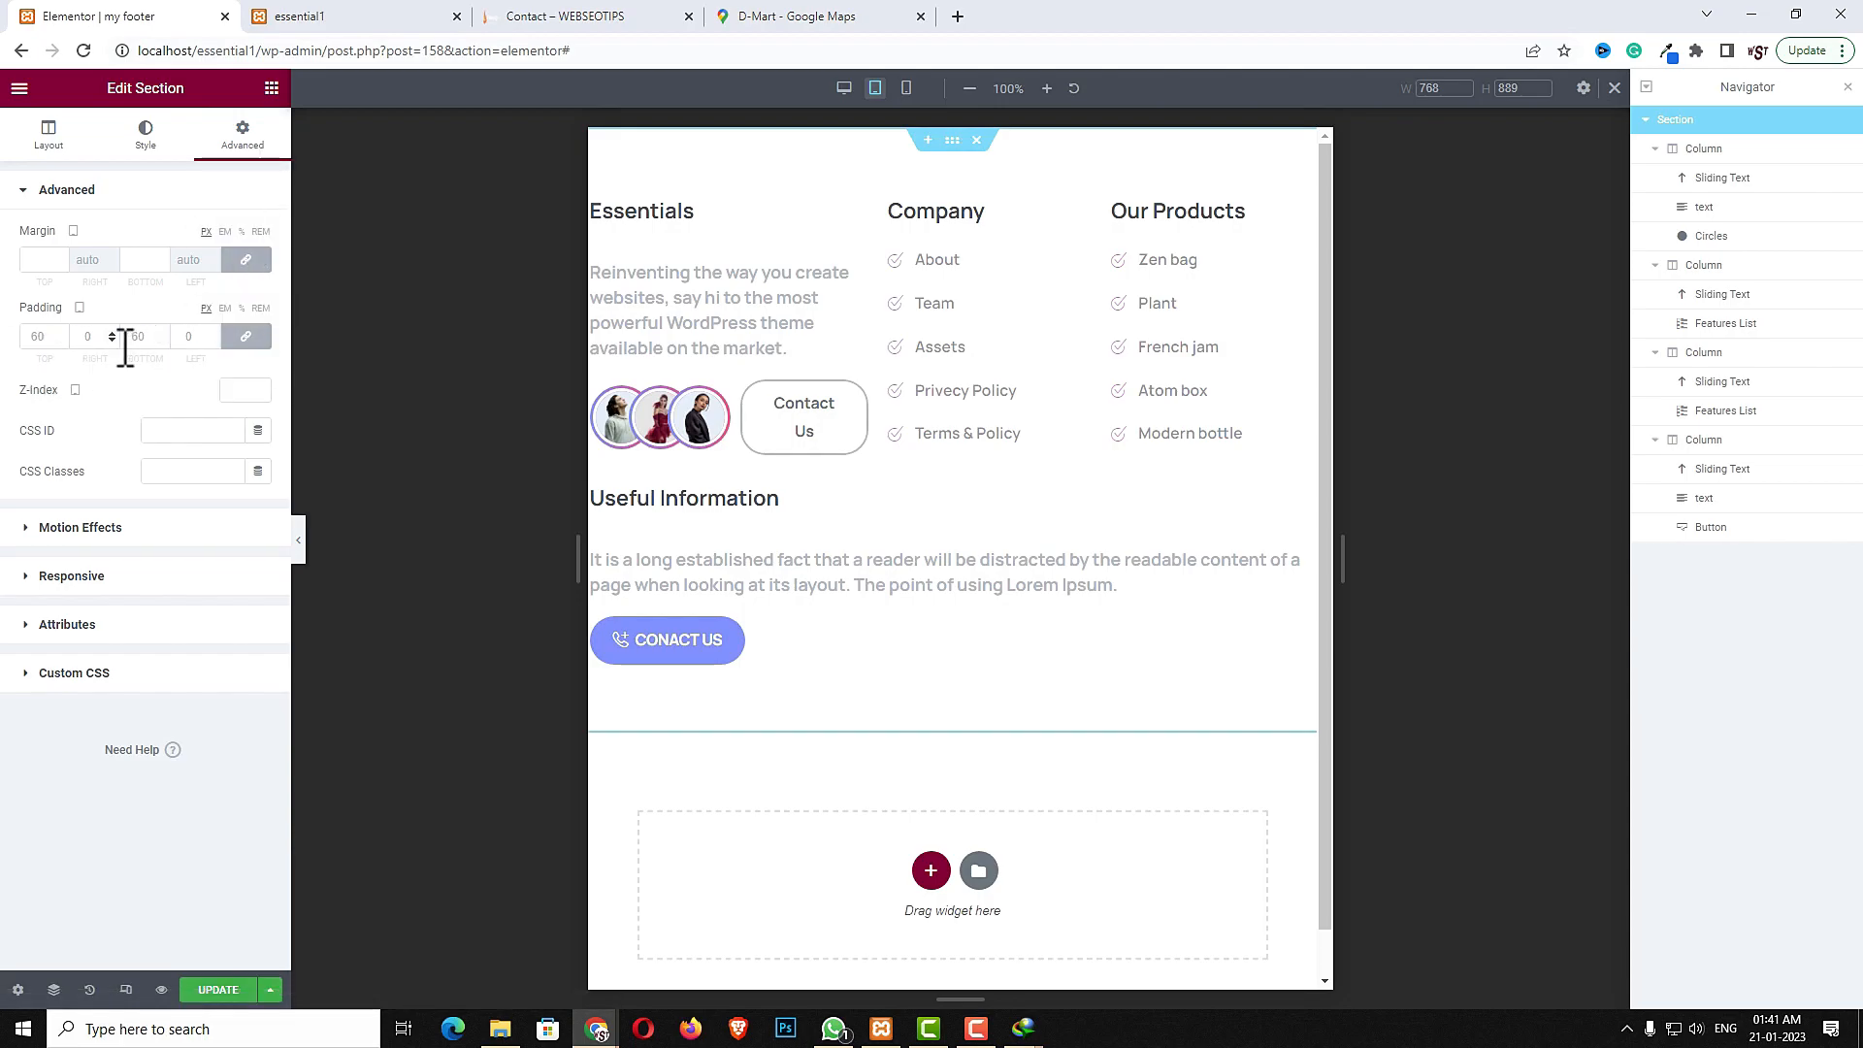
text(0)
drag(47, 340, 9, 332)
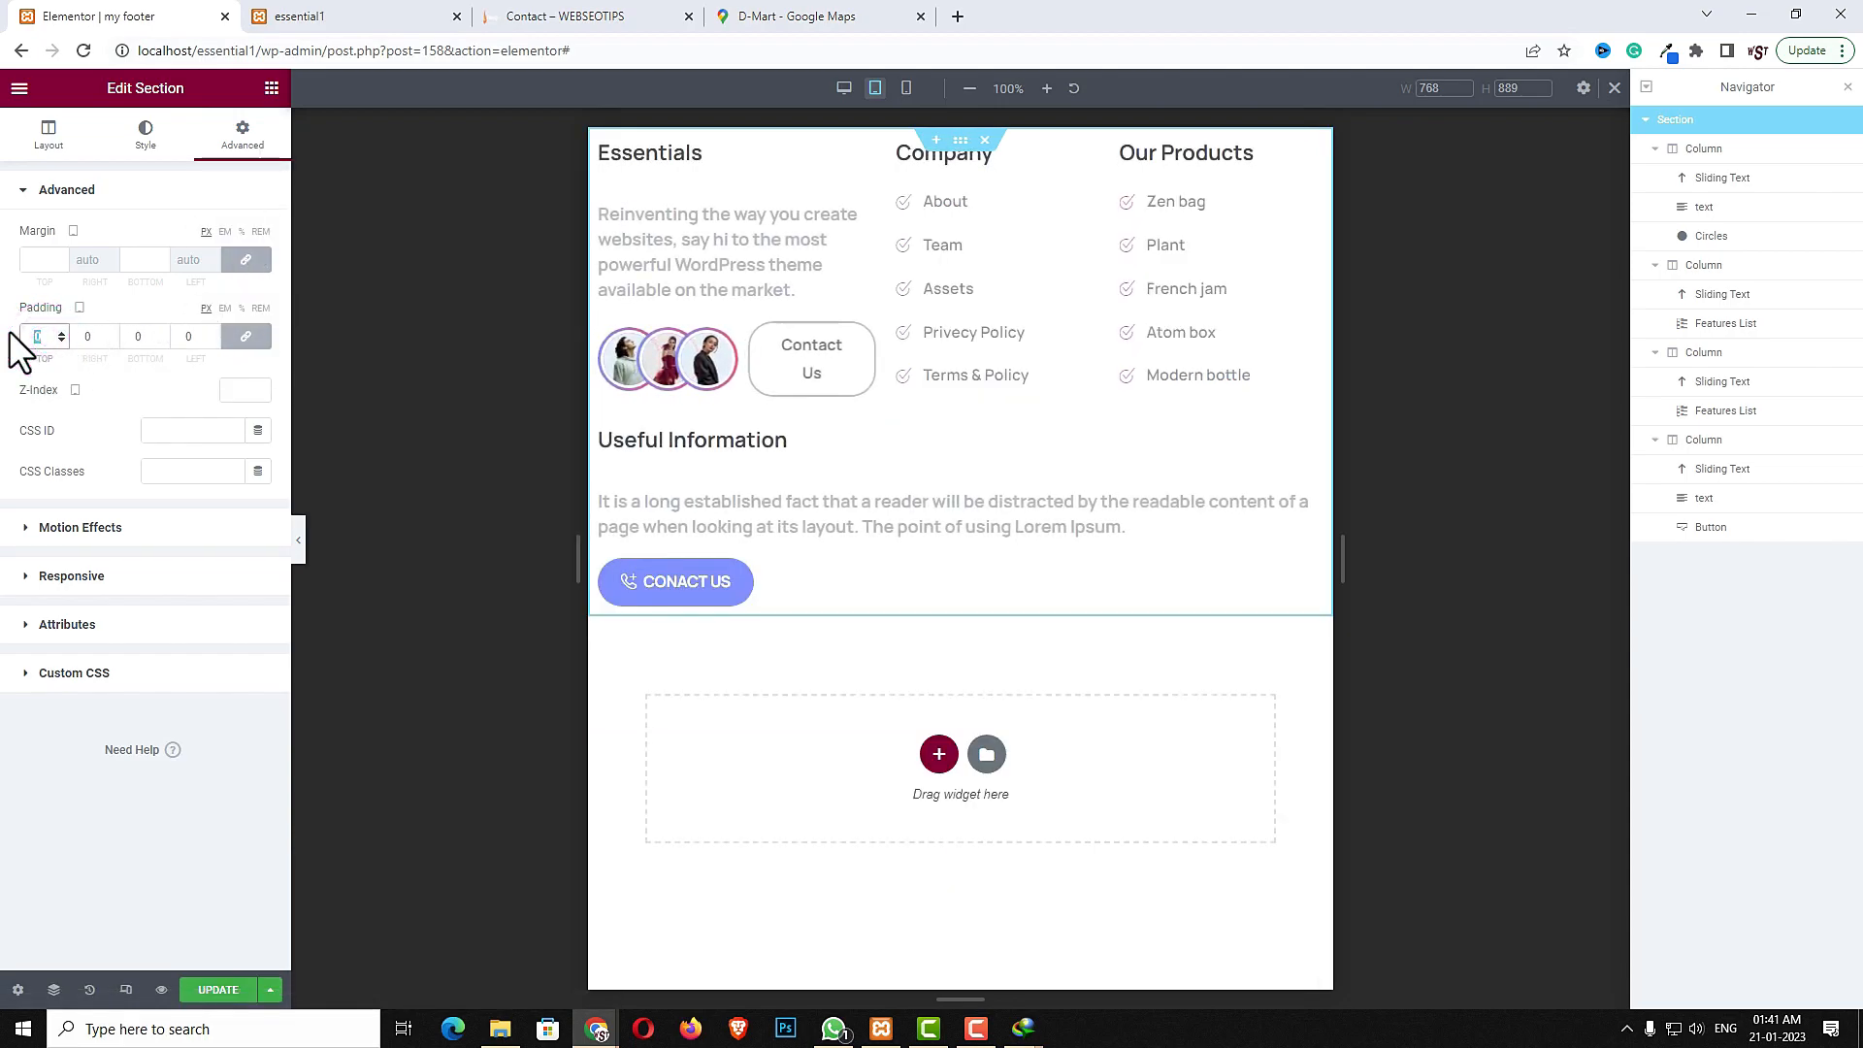
text(60)
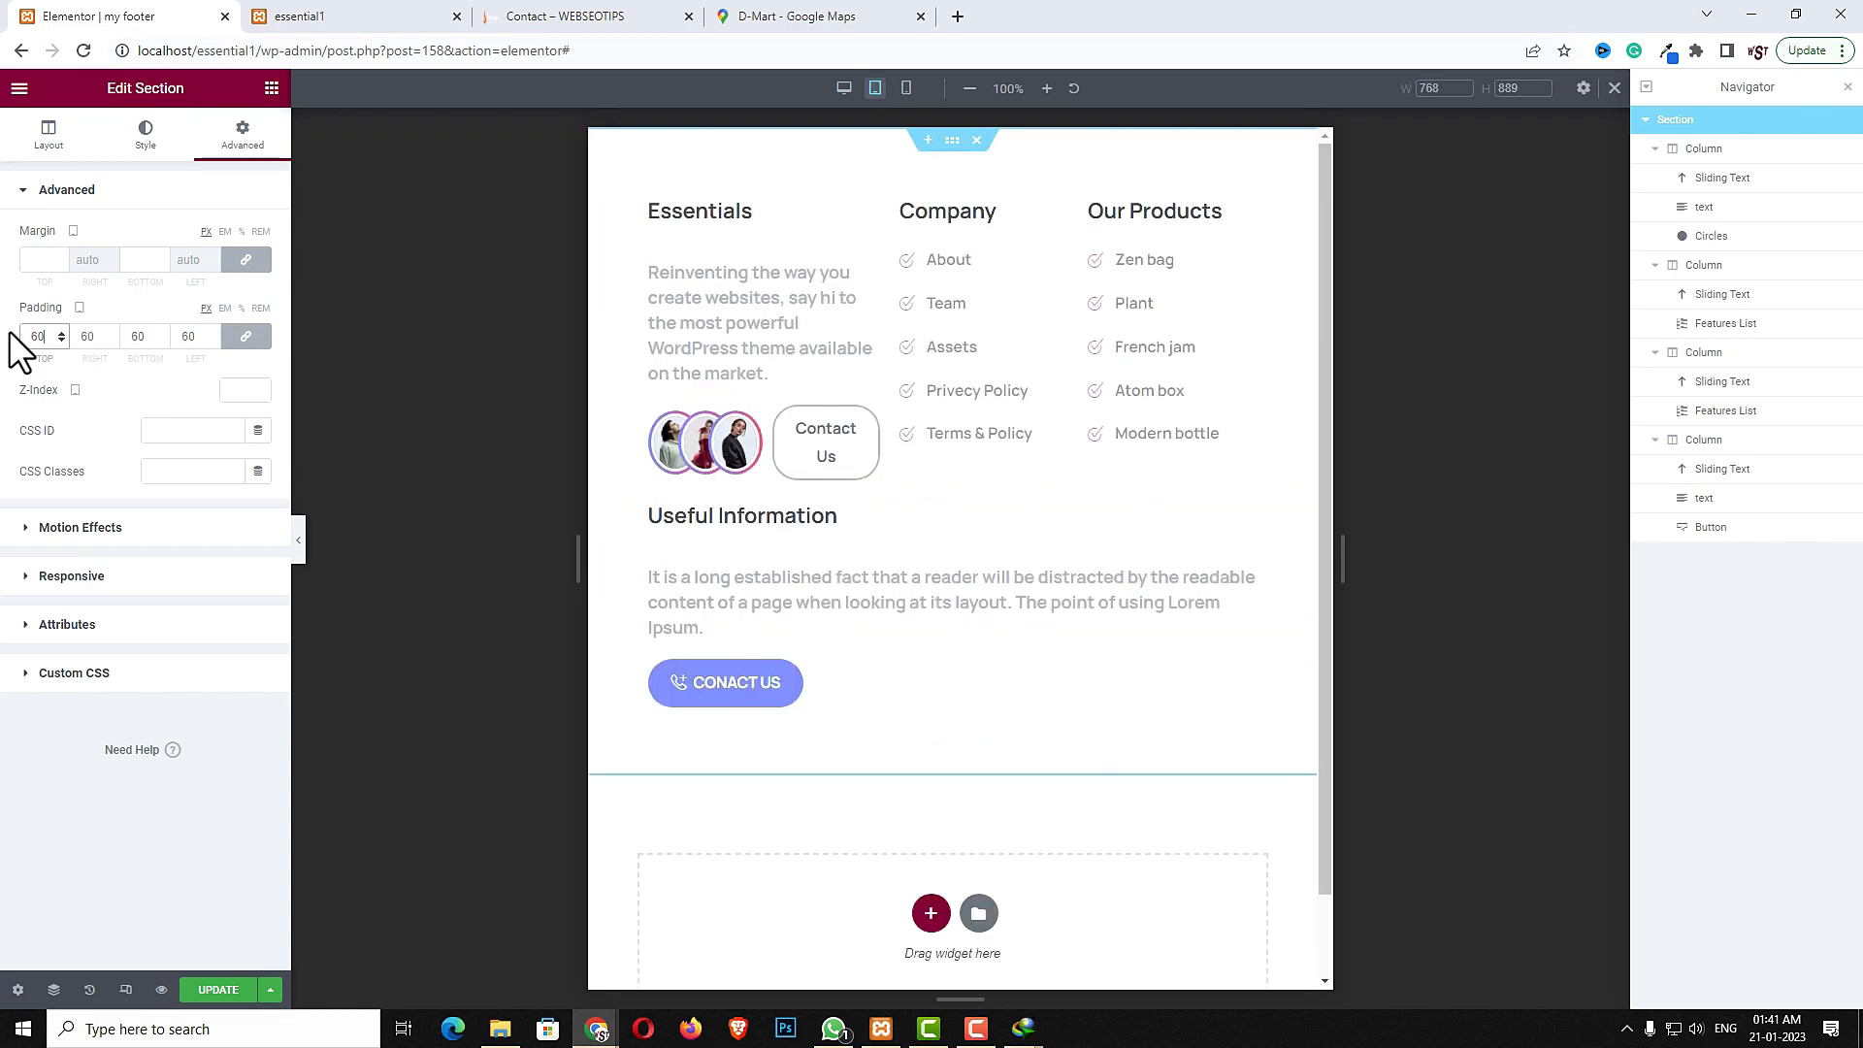
double_click(32, 341)
text(20)
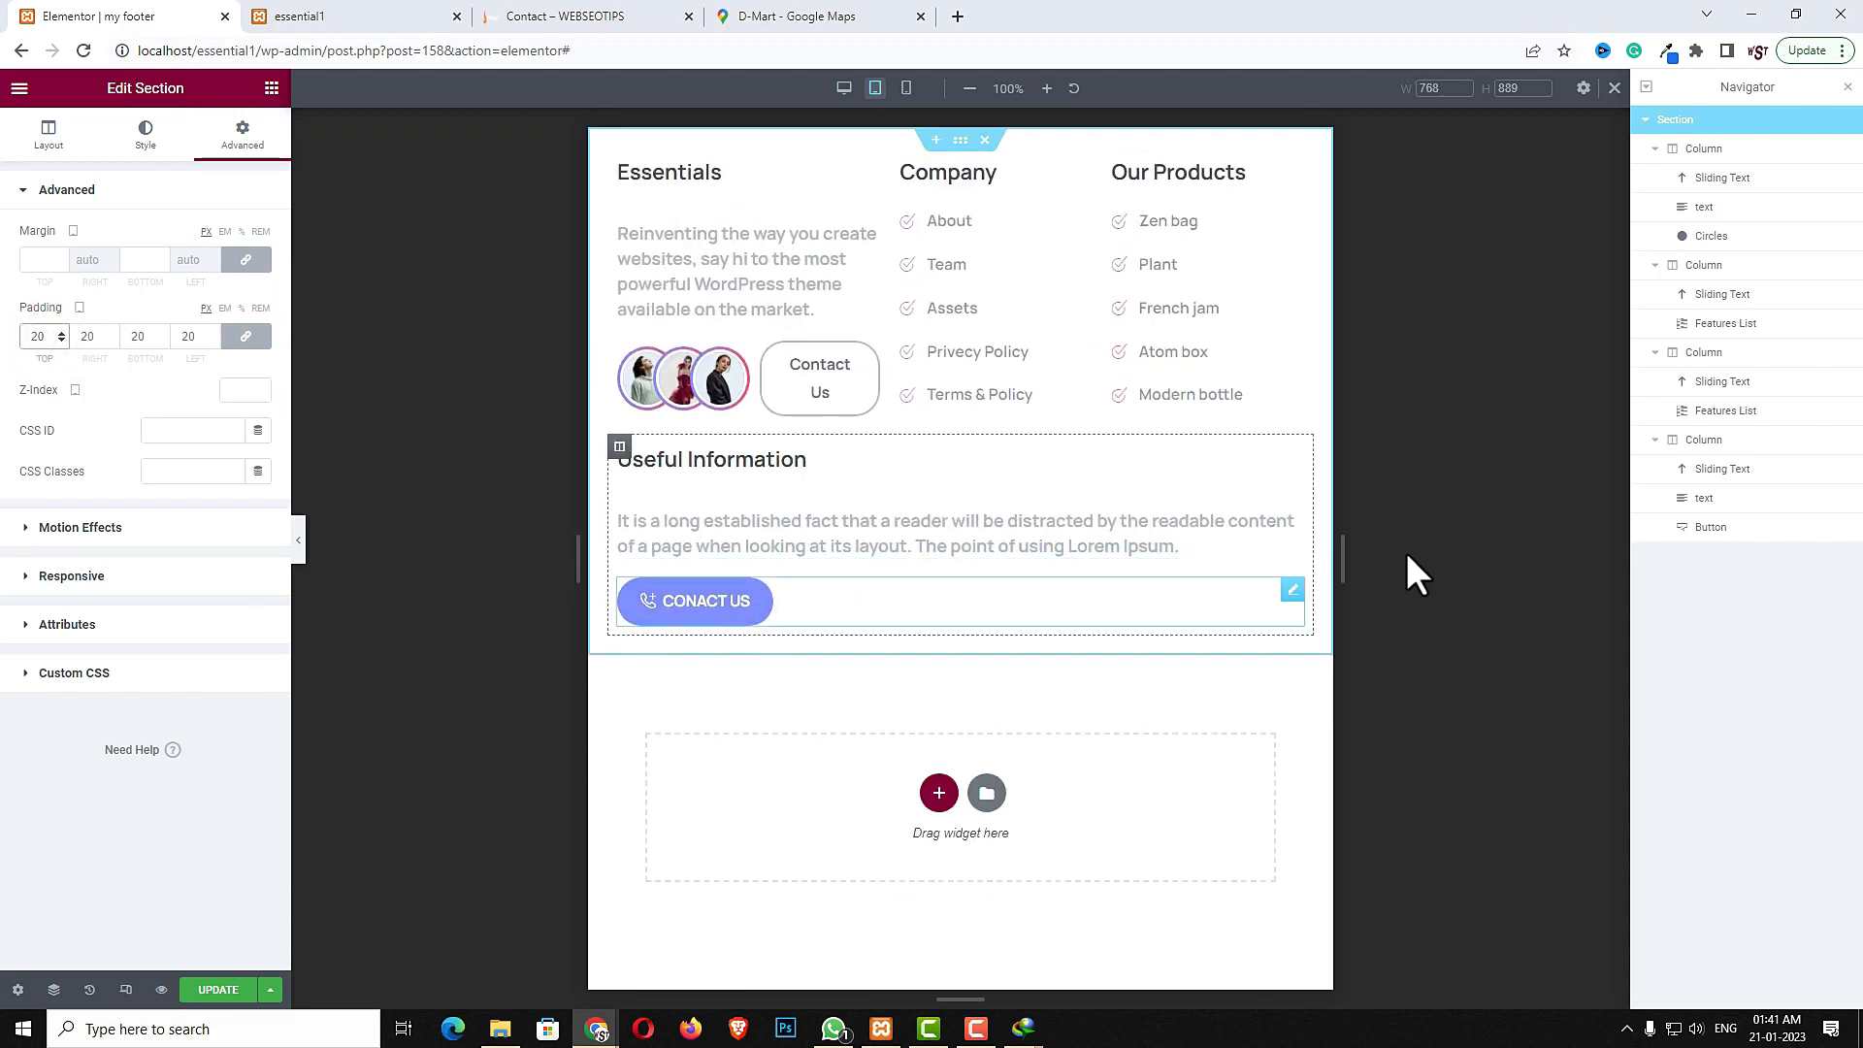
- Preview the footer layout in mobile view
click(906, 88)
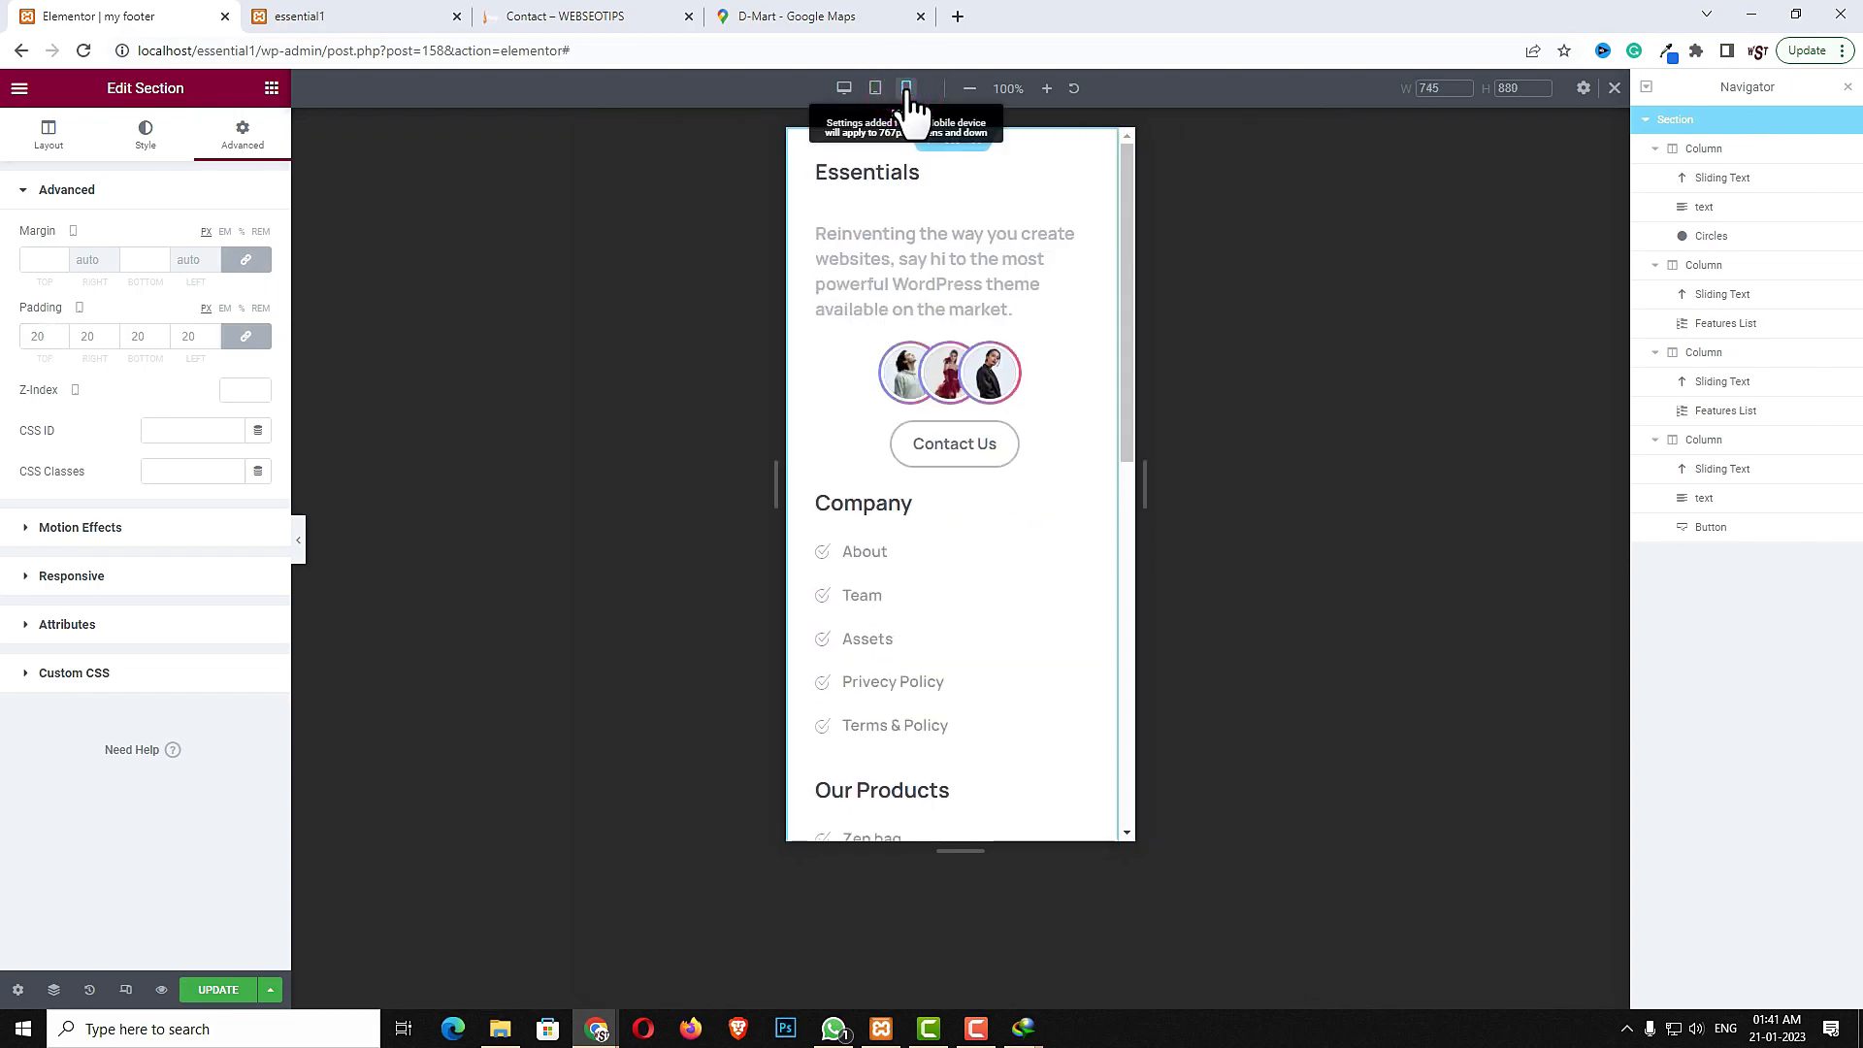
scroll(1027, 720, down, 5)
scroll(1027, 720, down, 3)
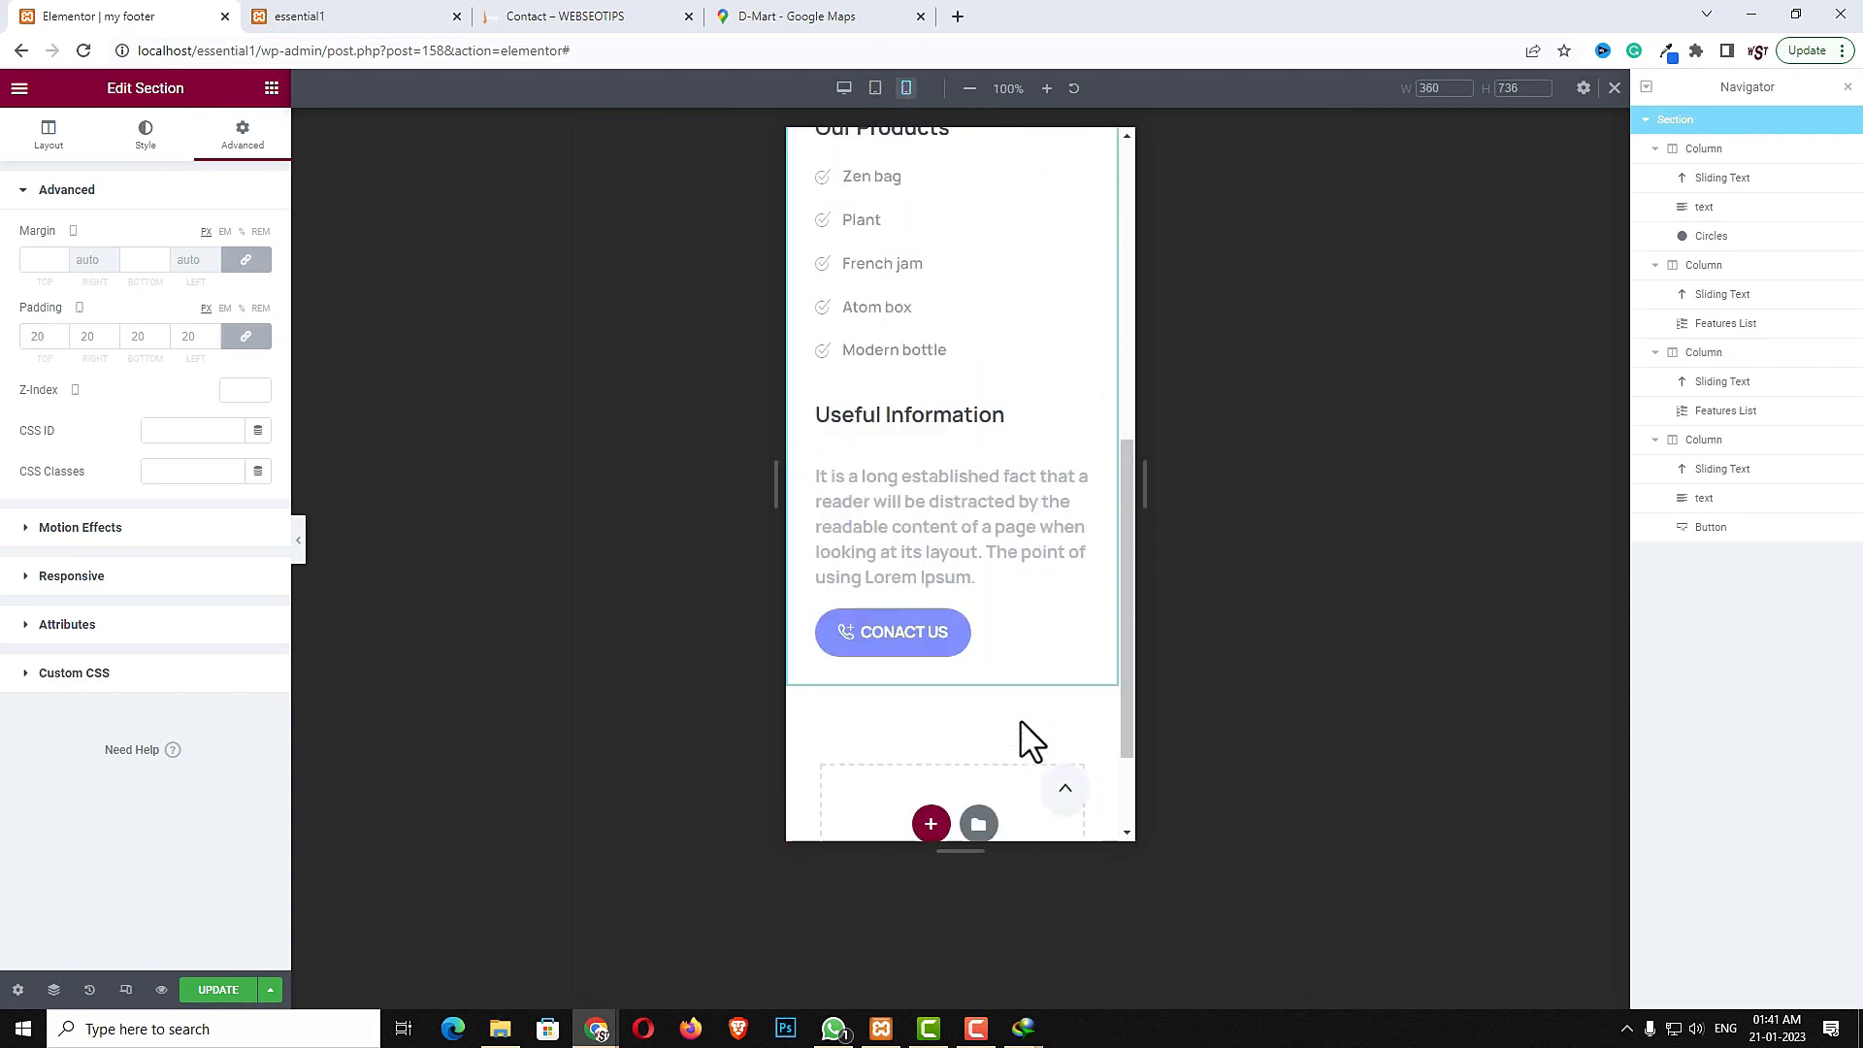
scroll(1027, 720, up, 10)
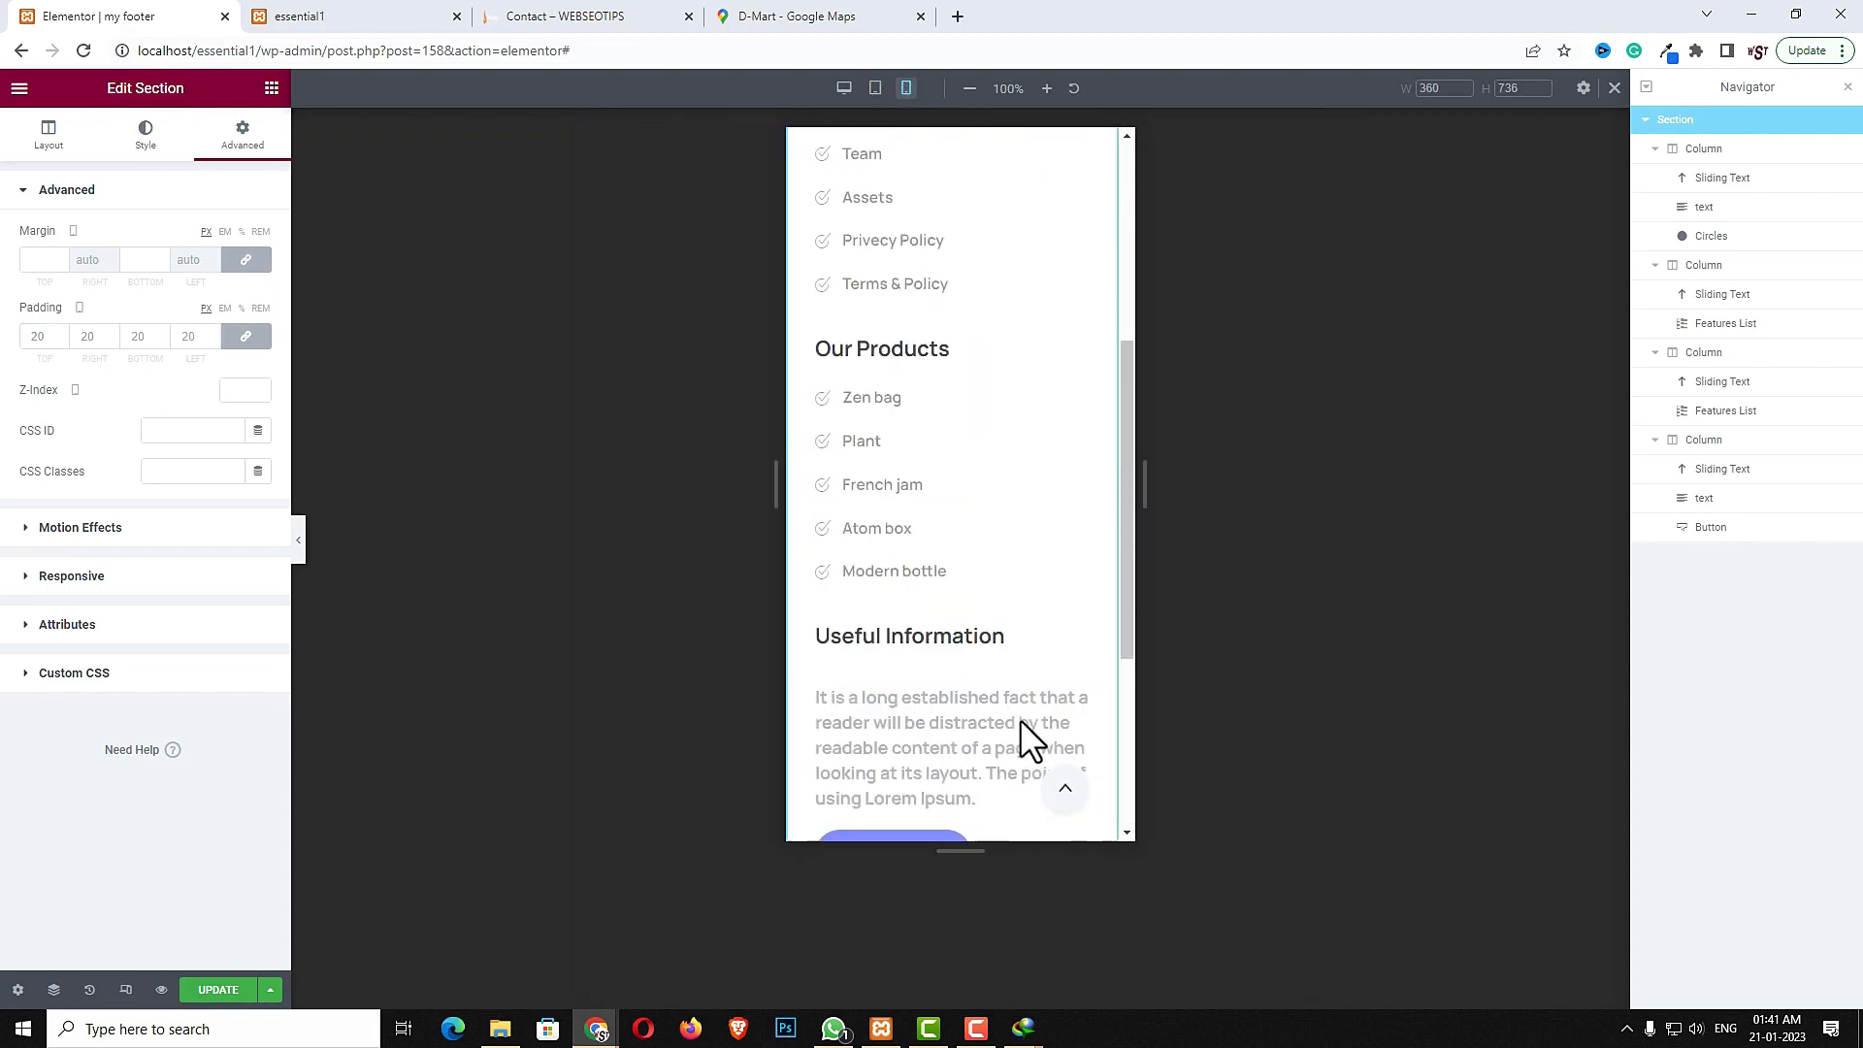
- Update the footer and leave the editor for the WordPress dashboard
click(205, 991)
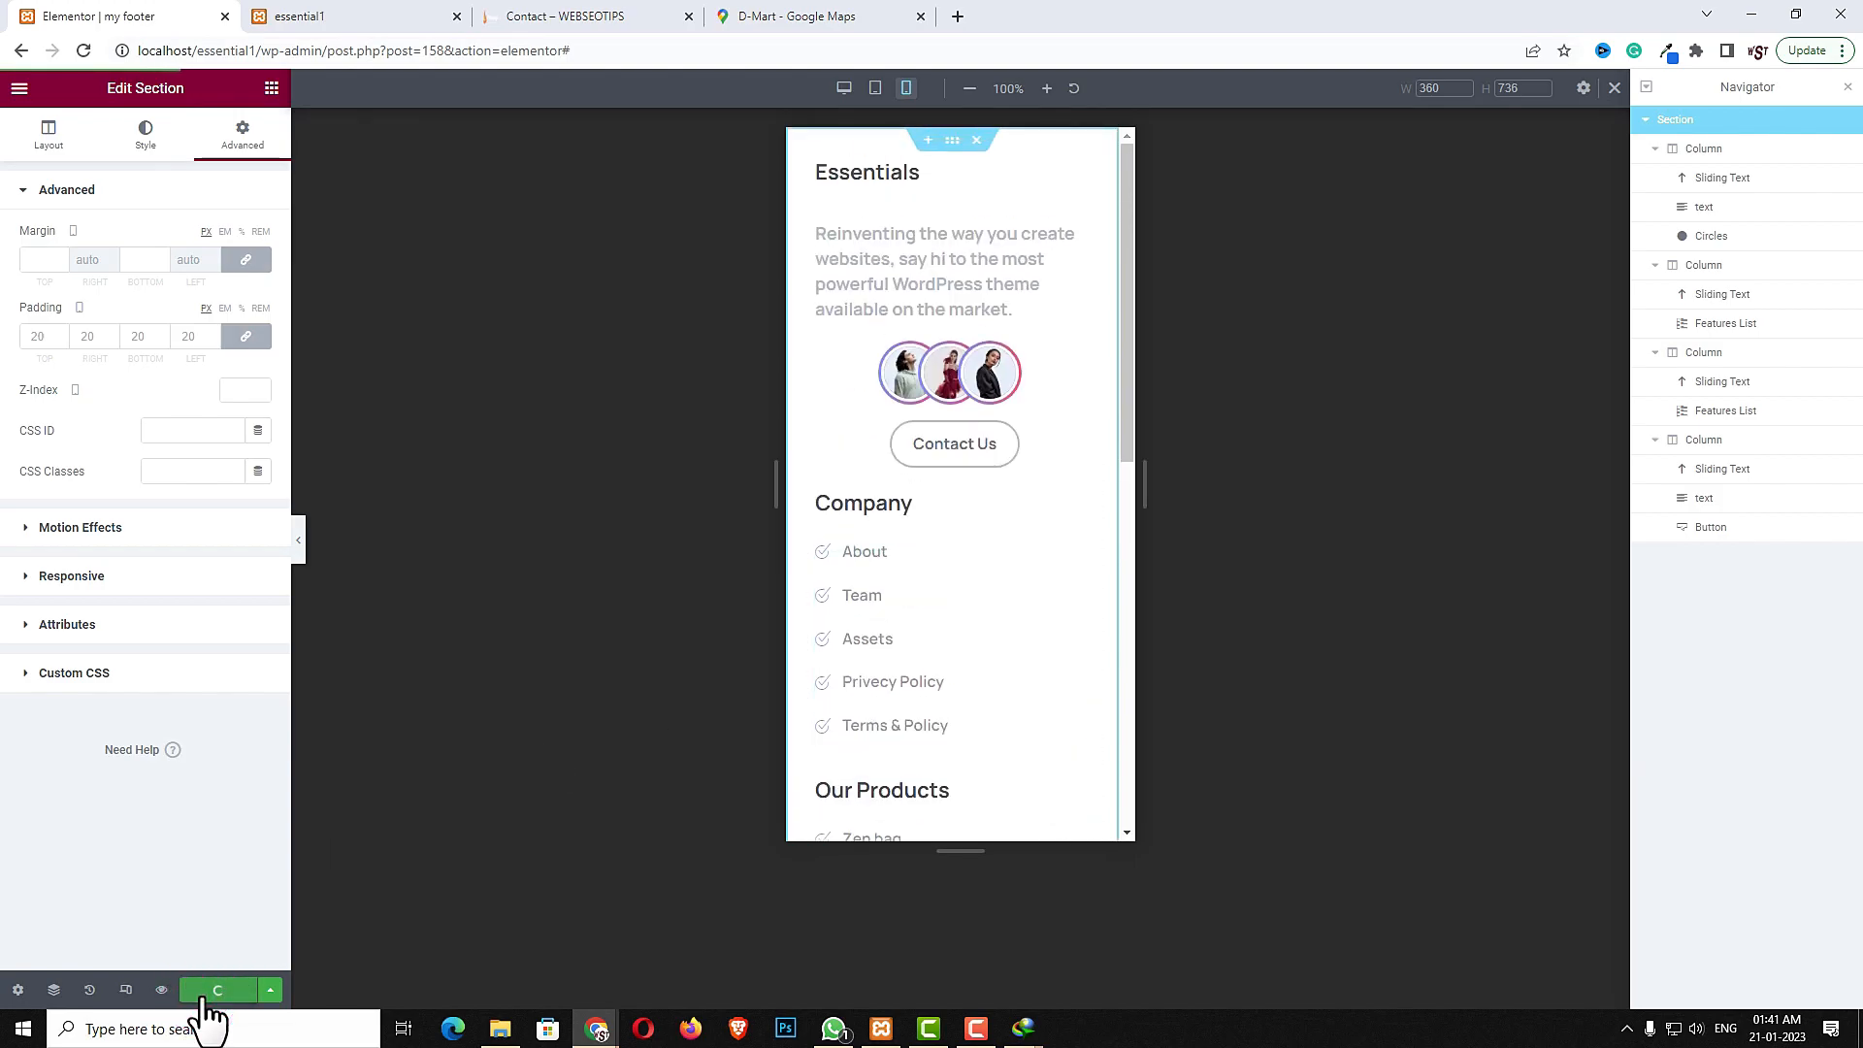
click(20, 89)
click(109, 468)
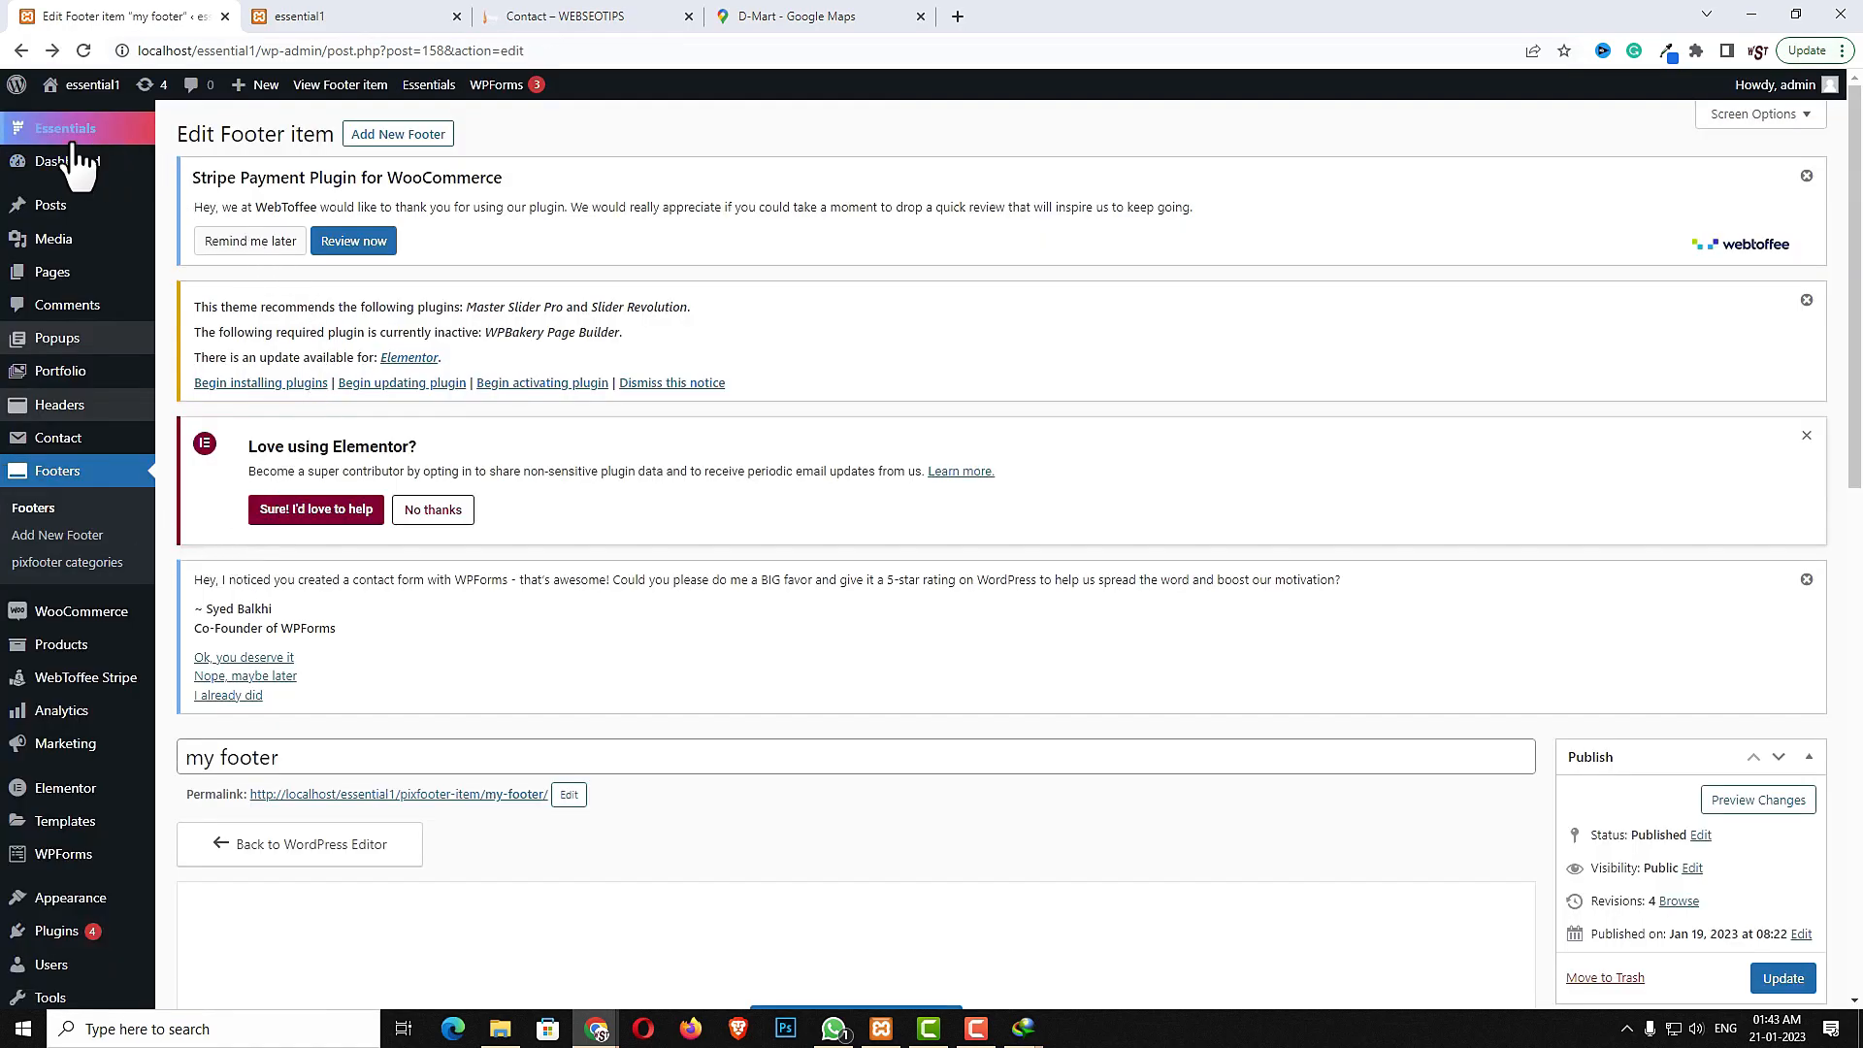
- Open the Essentials theme options and go to the footer layout settings
mouse_move(72, 143)
click(241, 188)
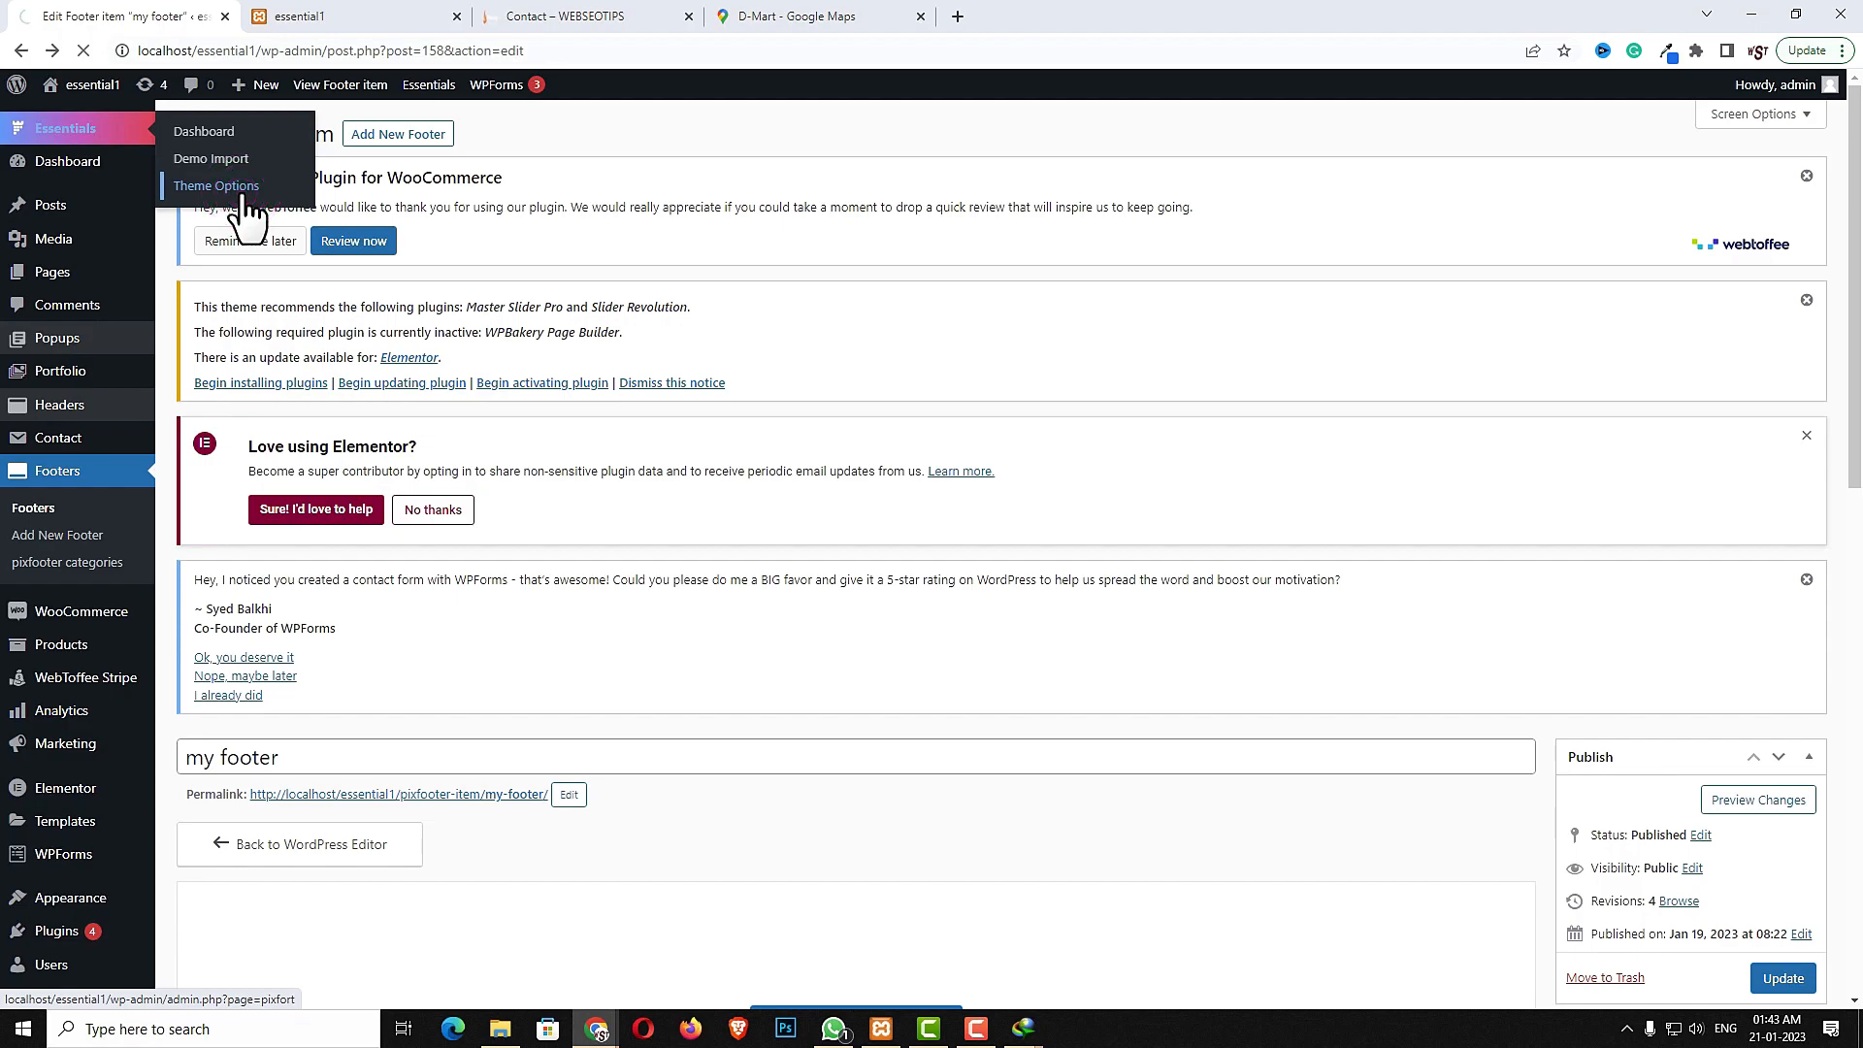
click(366, 16)
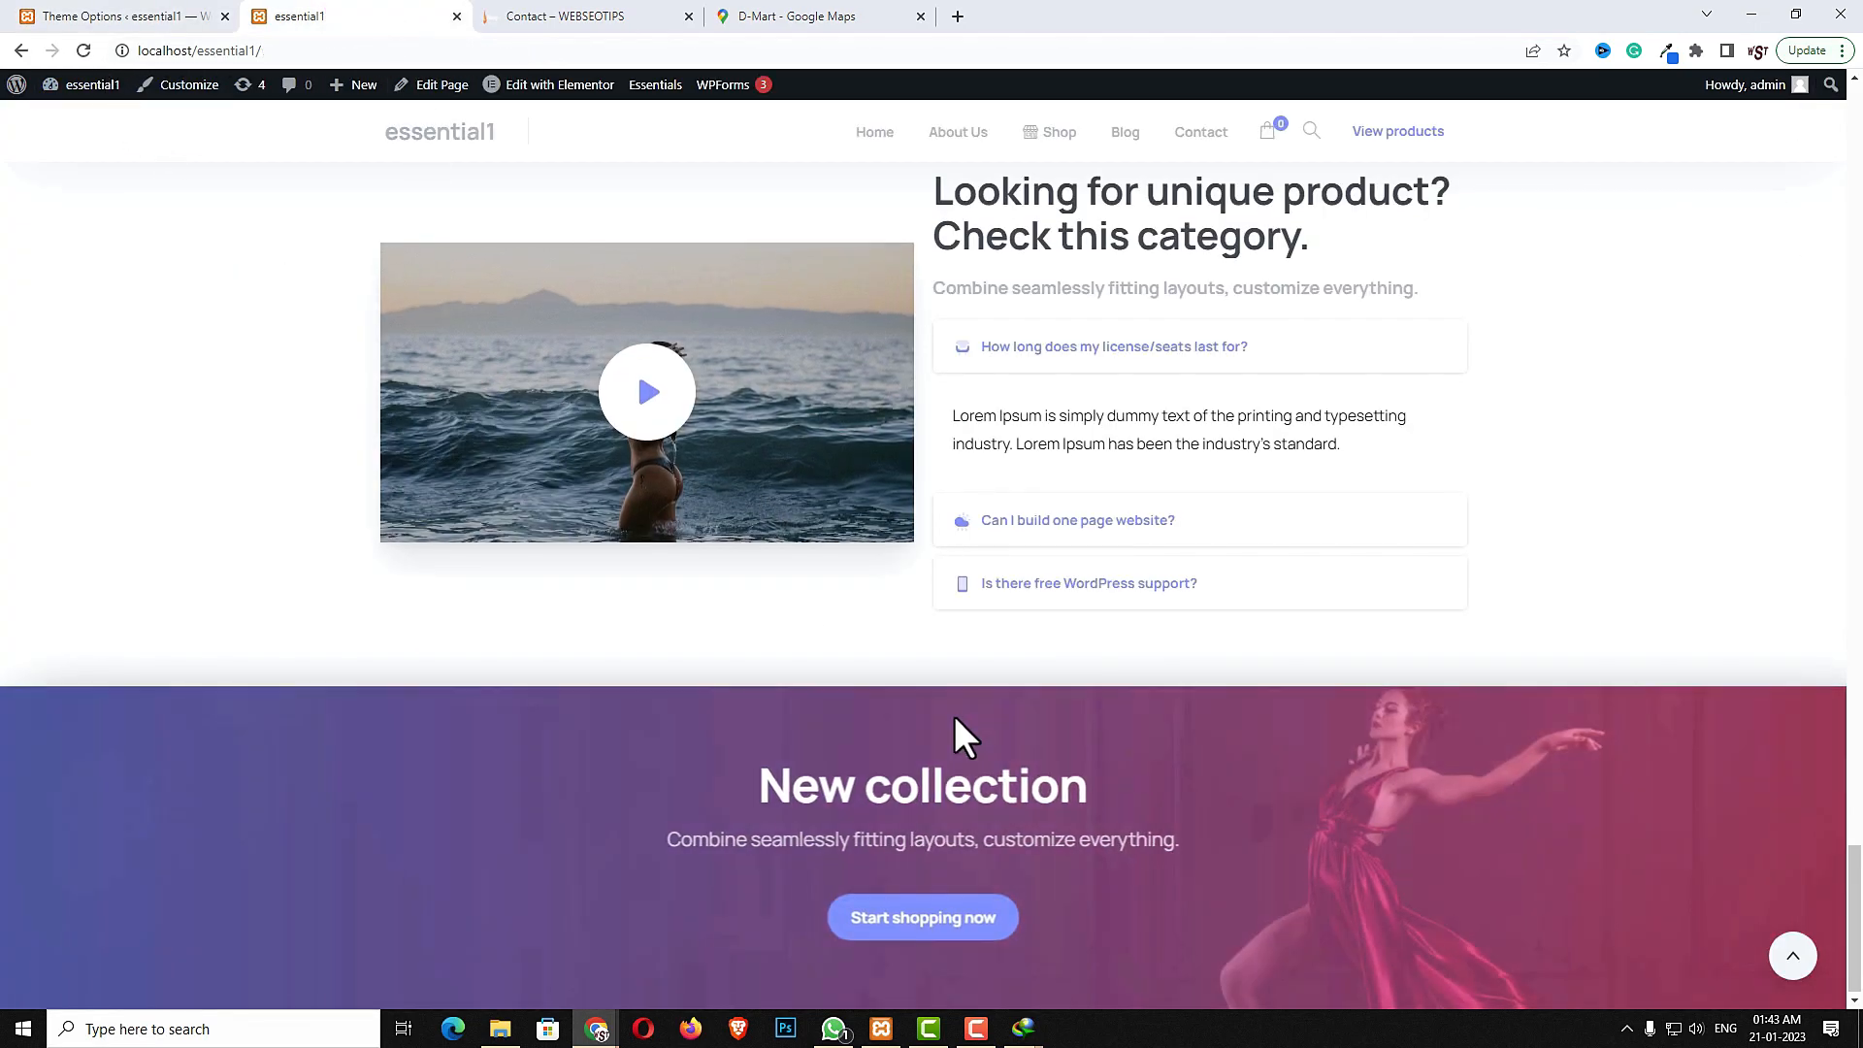
scroll(955, 716, up, 5)
scroll(955, 716, down, 5)
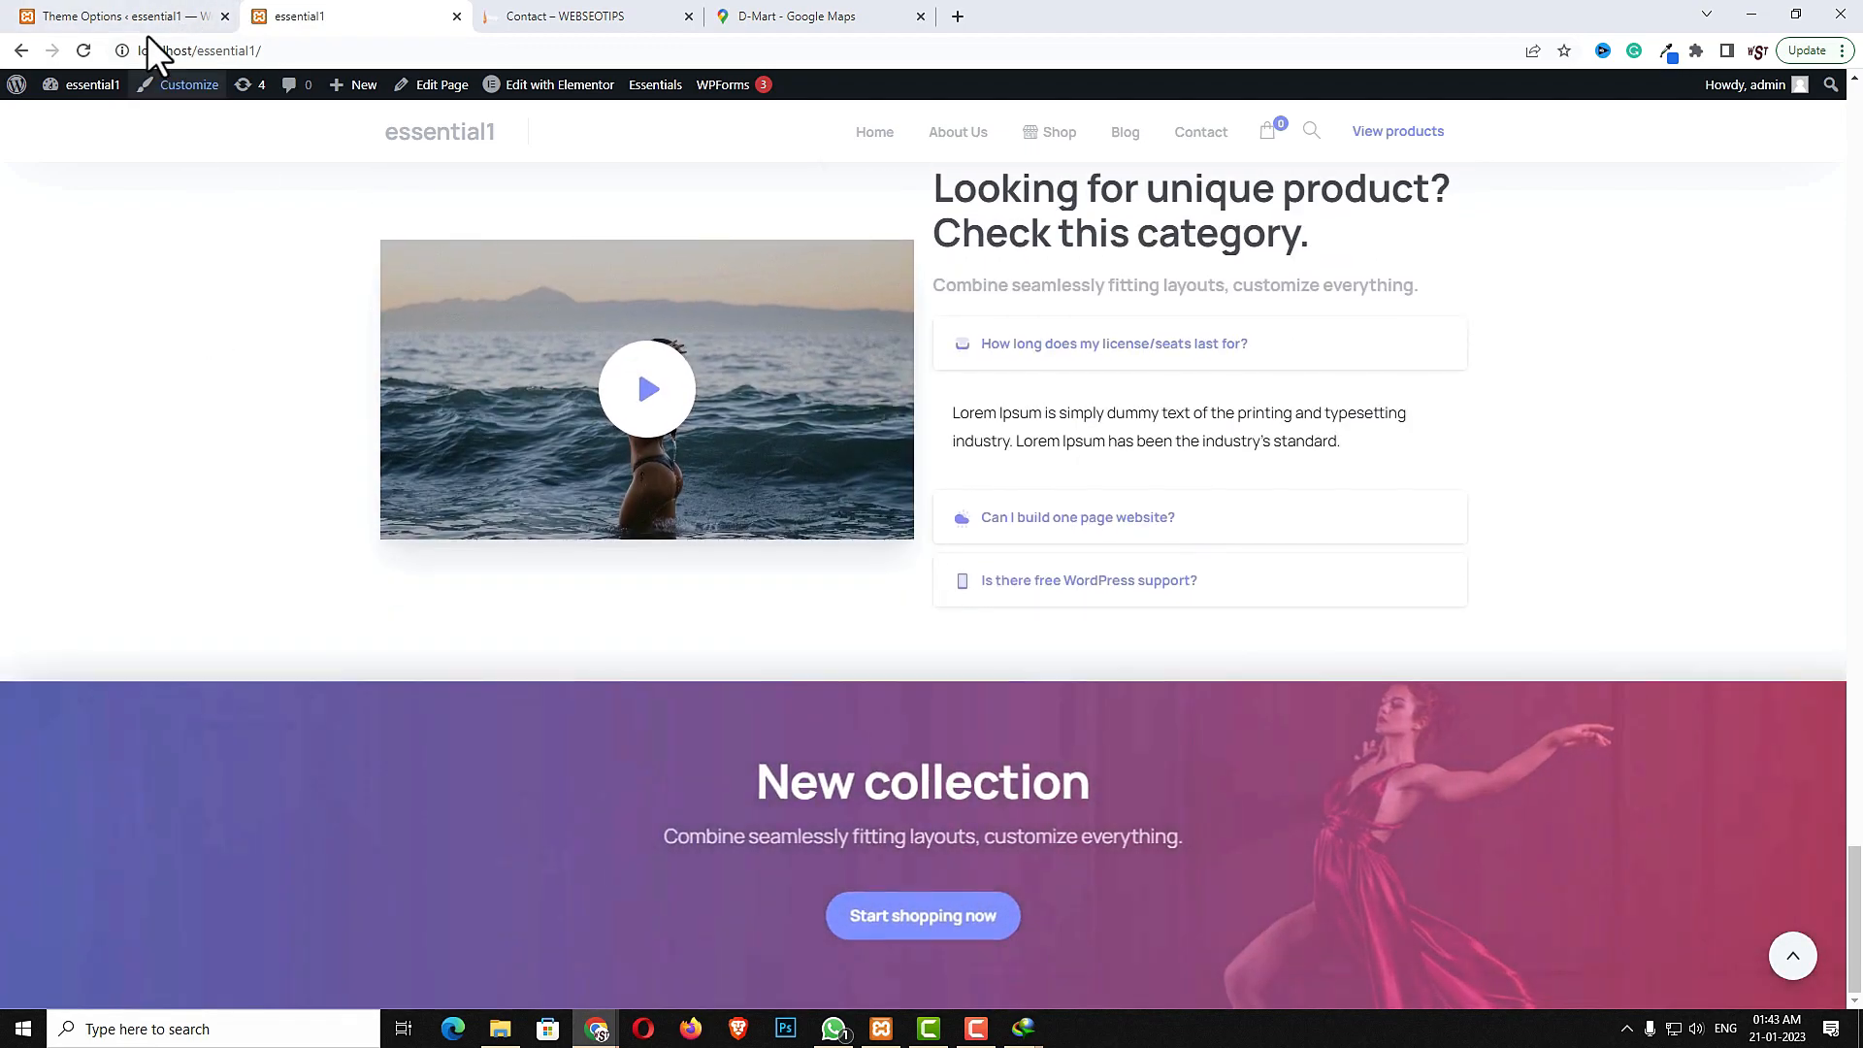
click(136, 16)
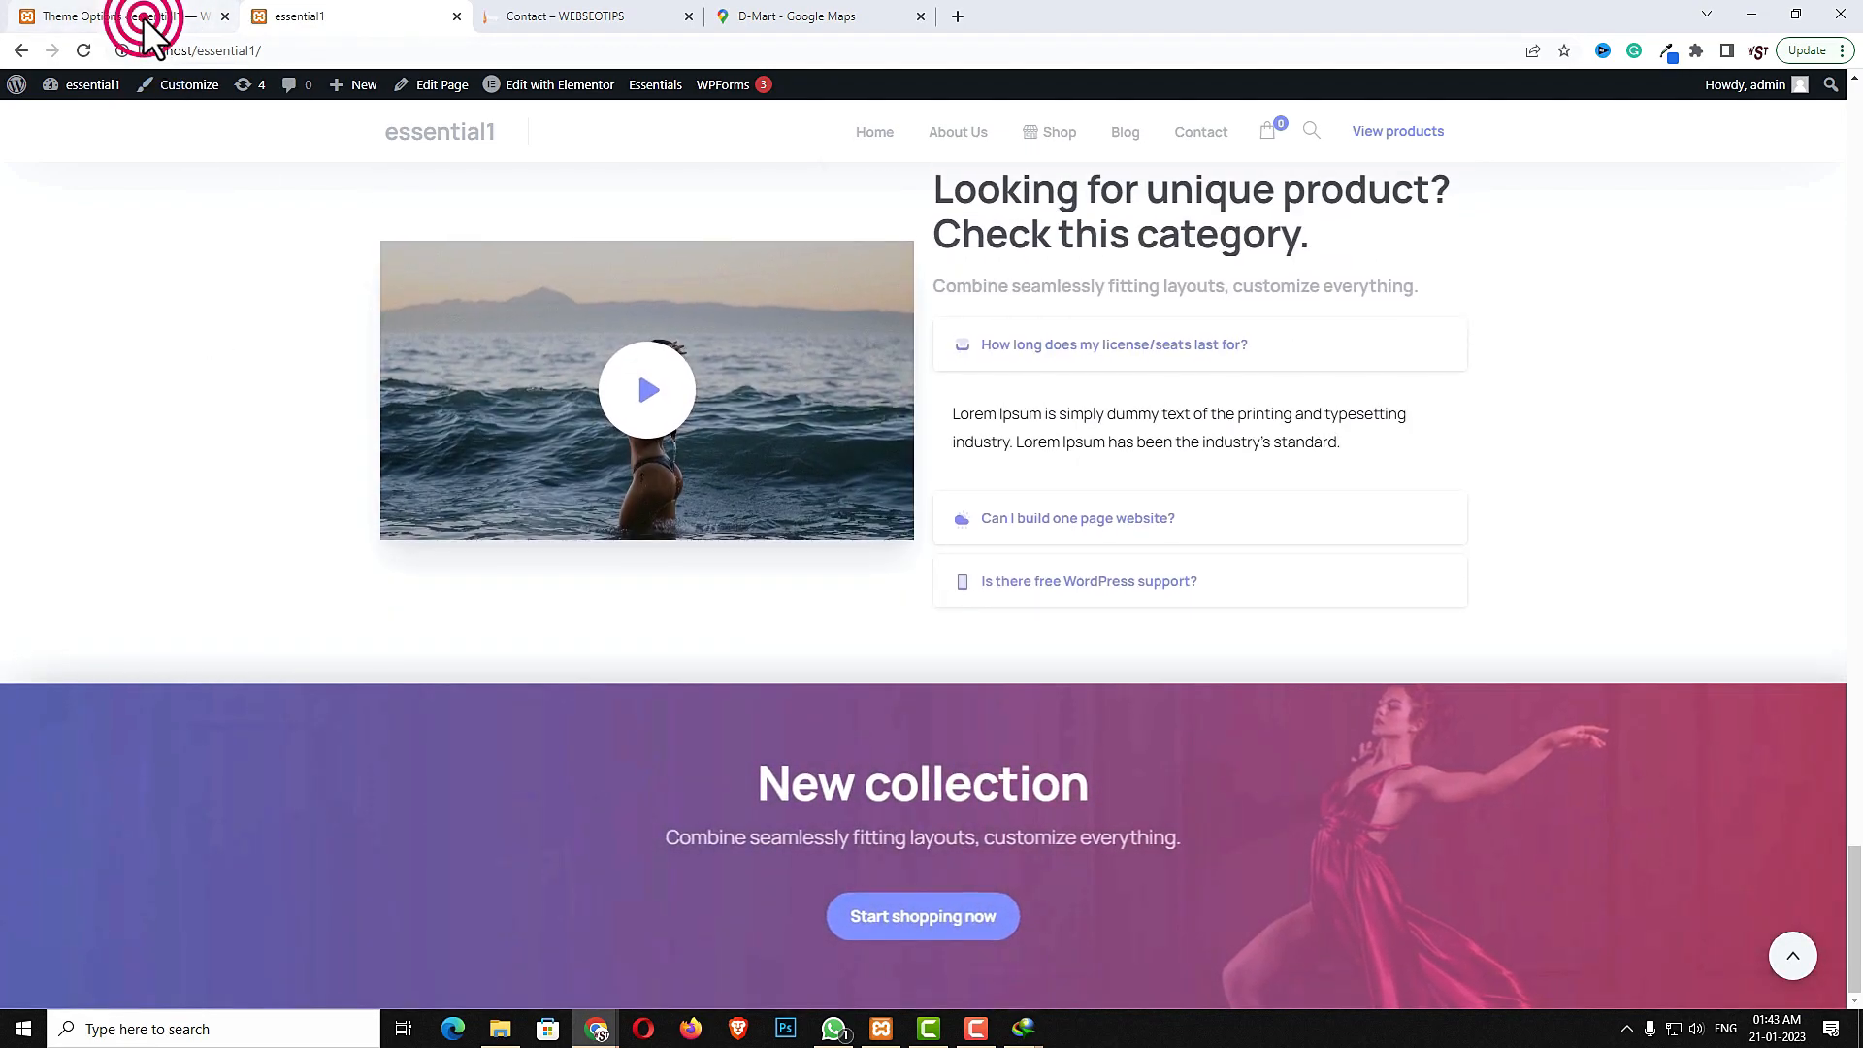
scroll(765, 663, down, 2)
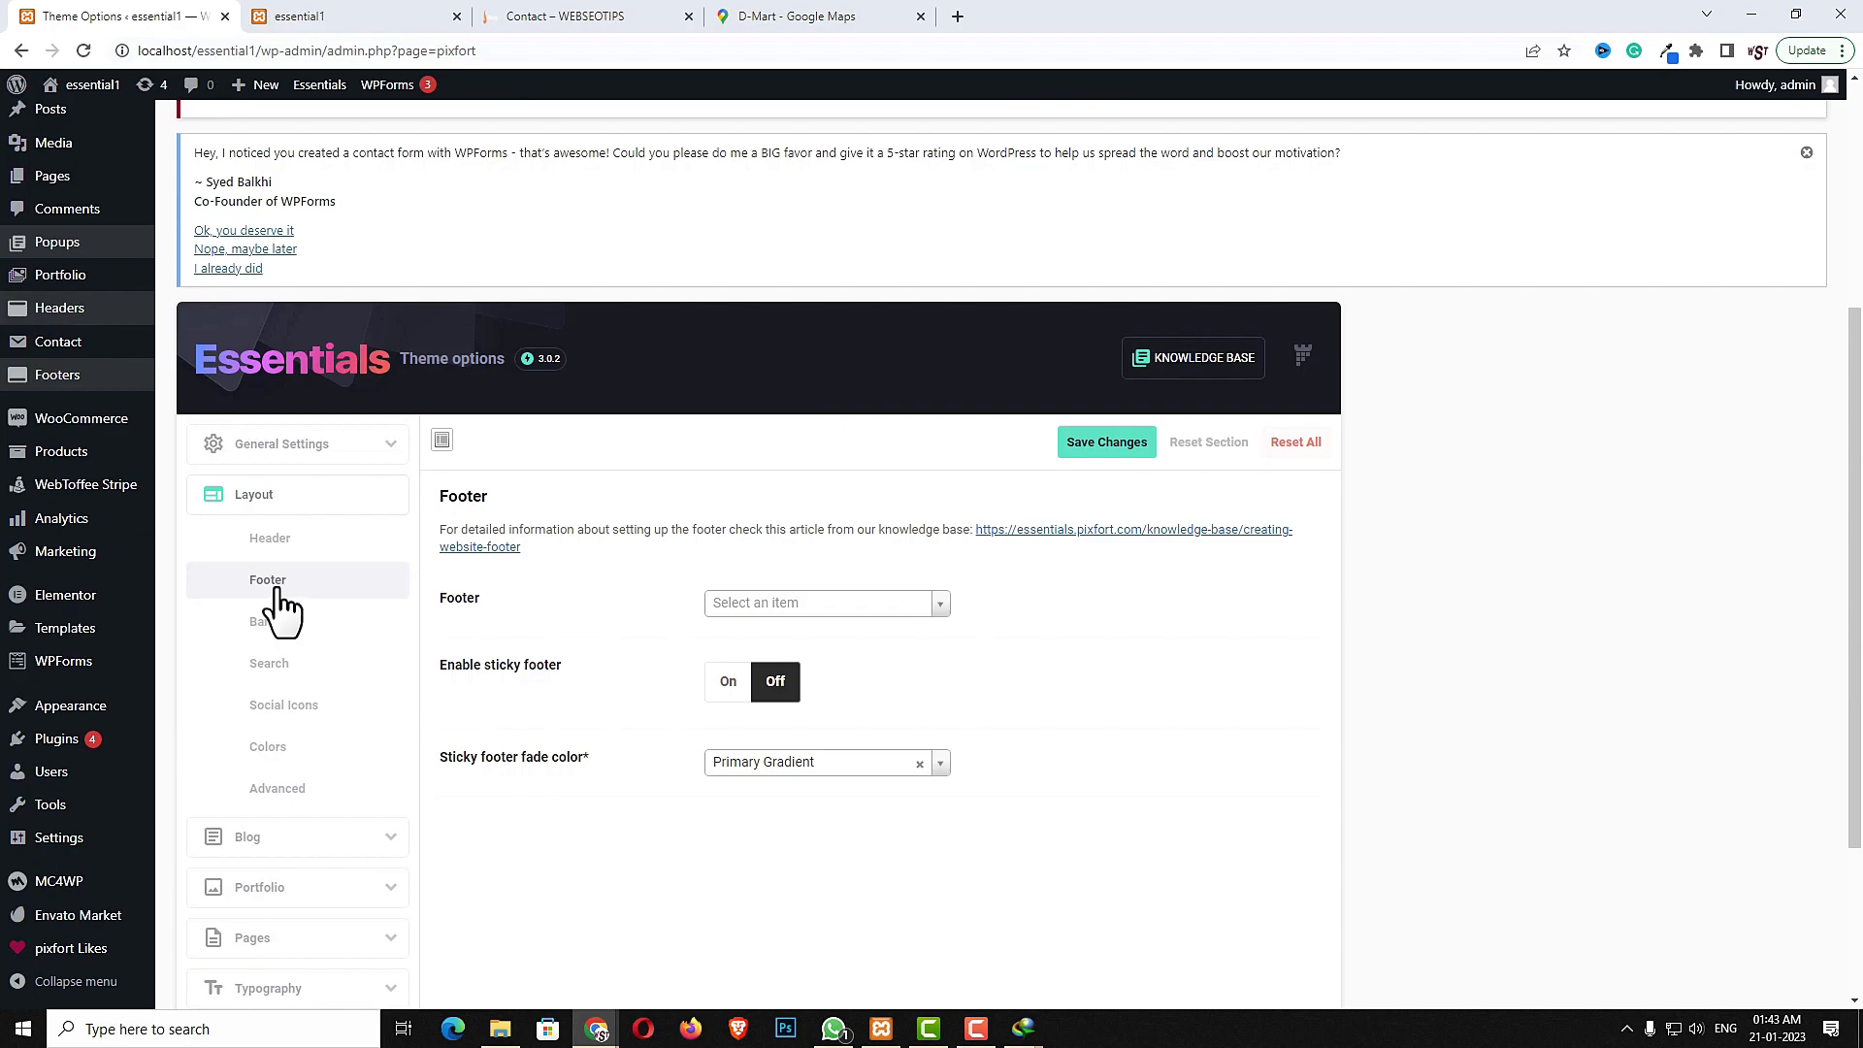
- Select my footer as the site footer and turn on the sticky footer
click(917, 602)
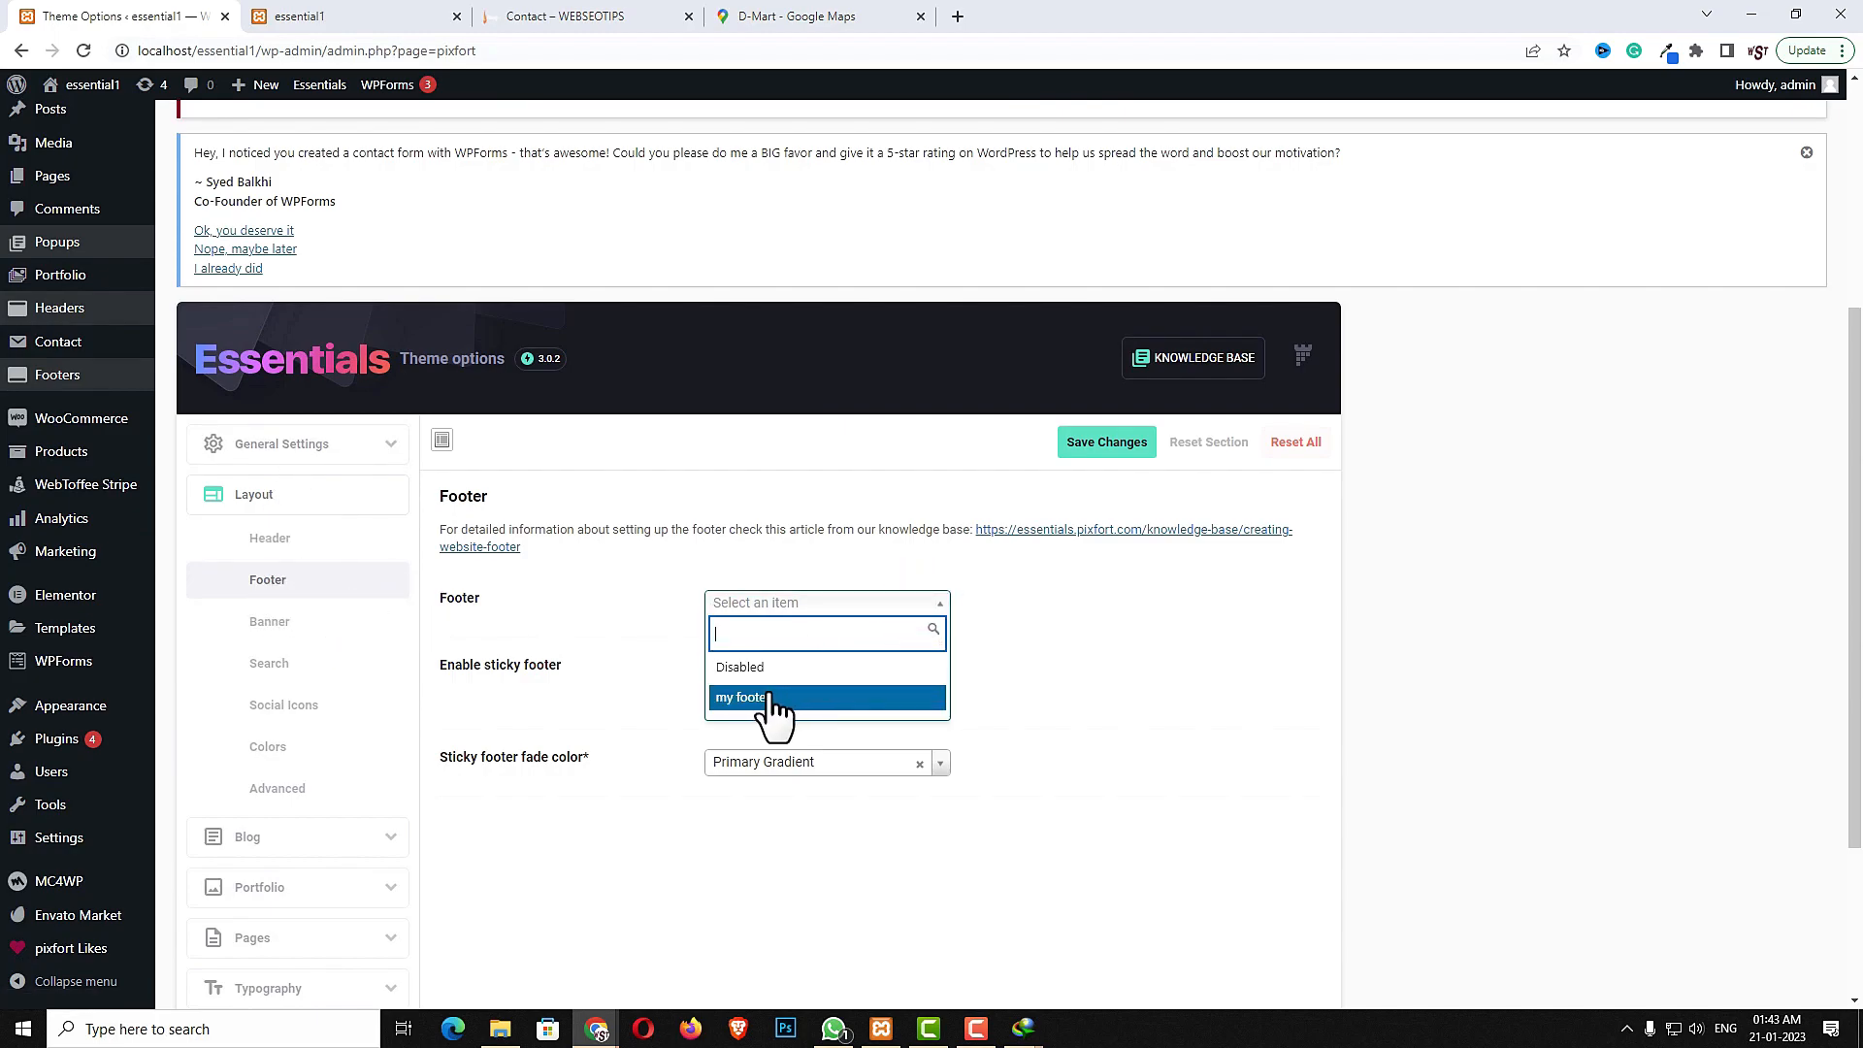
click(774, 698)
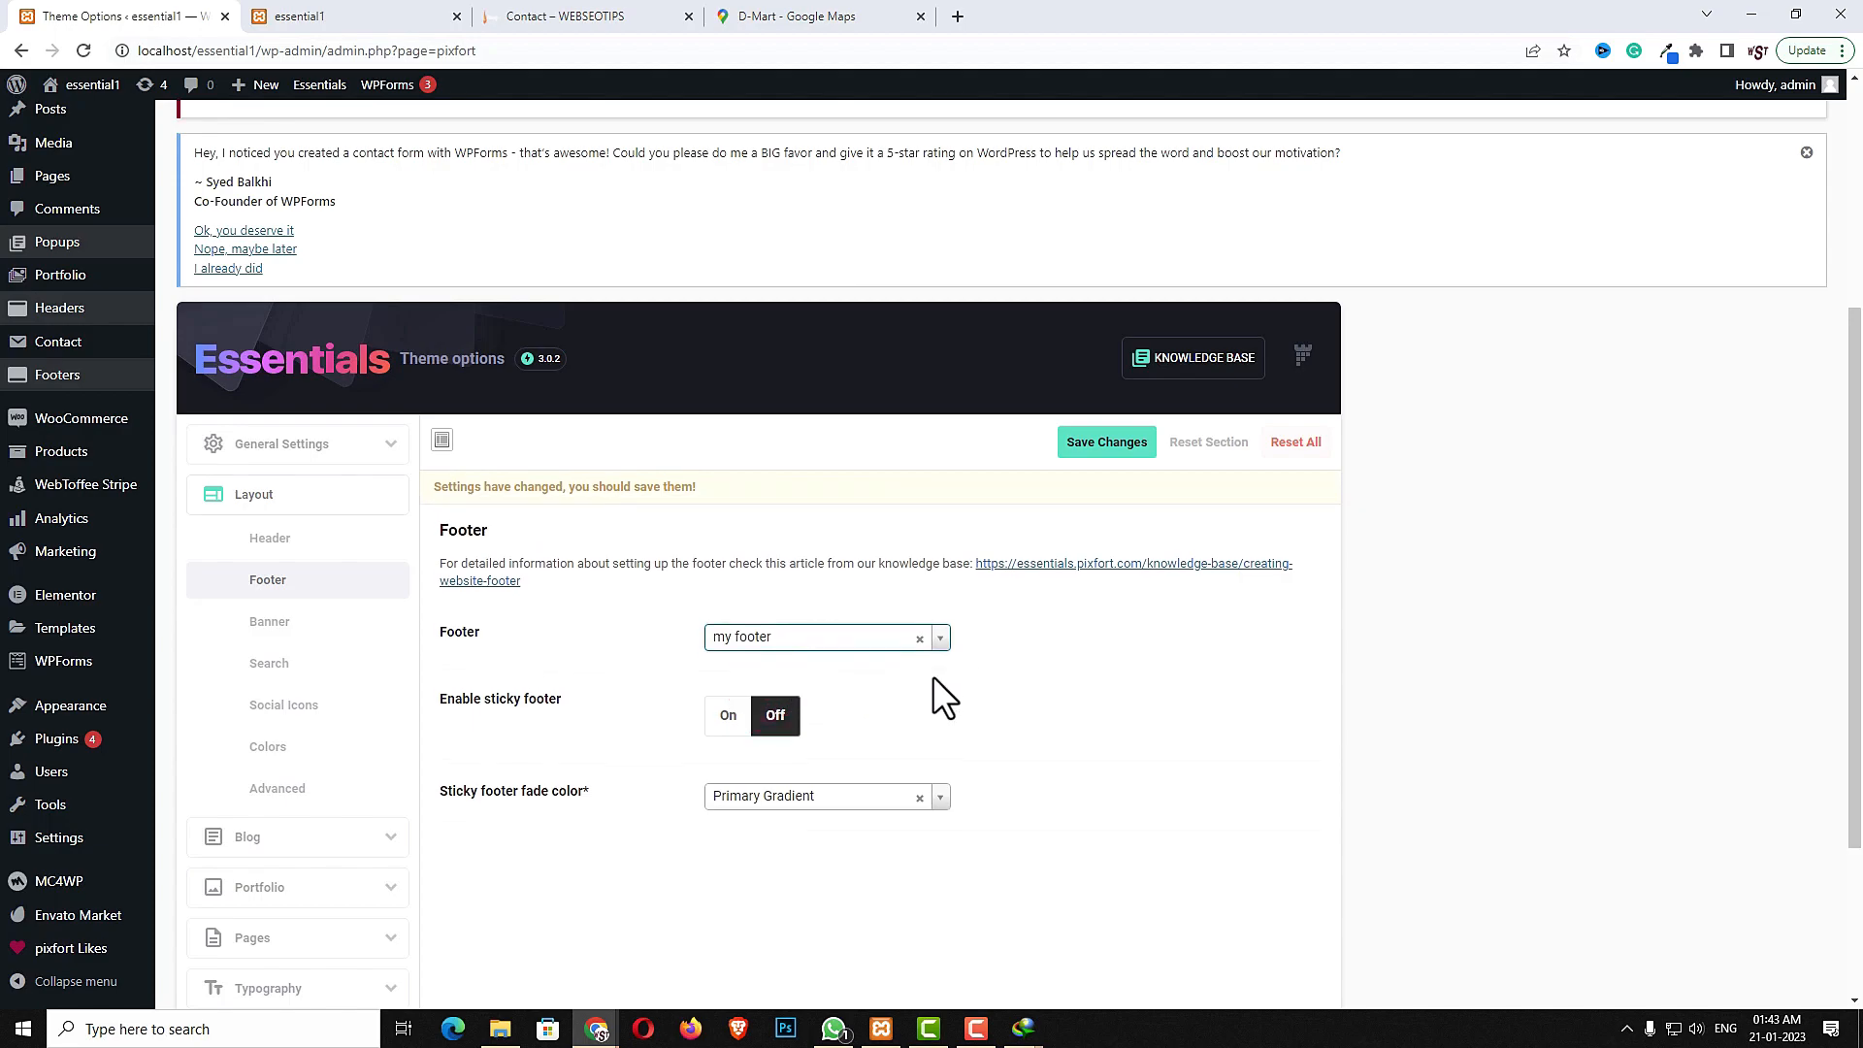
click(729, 720)
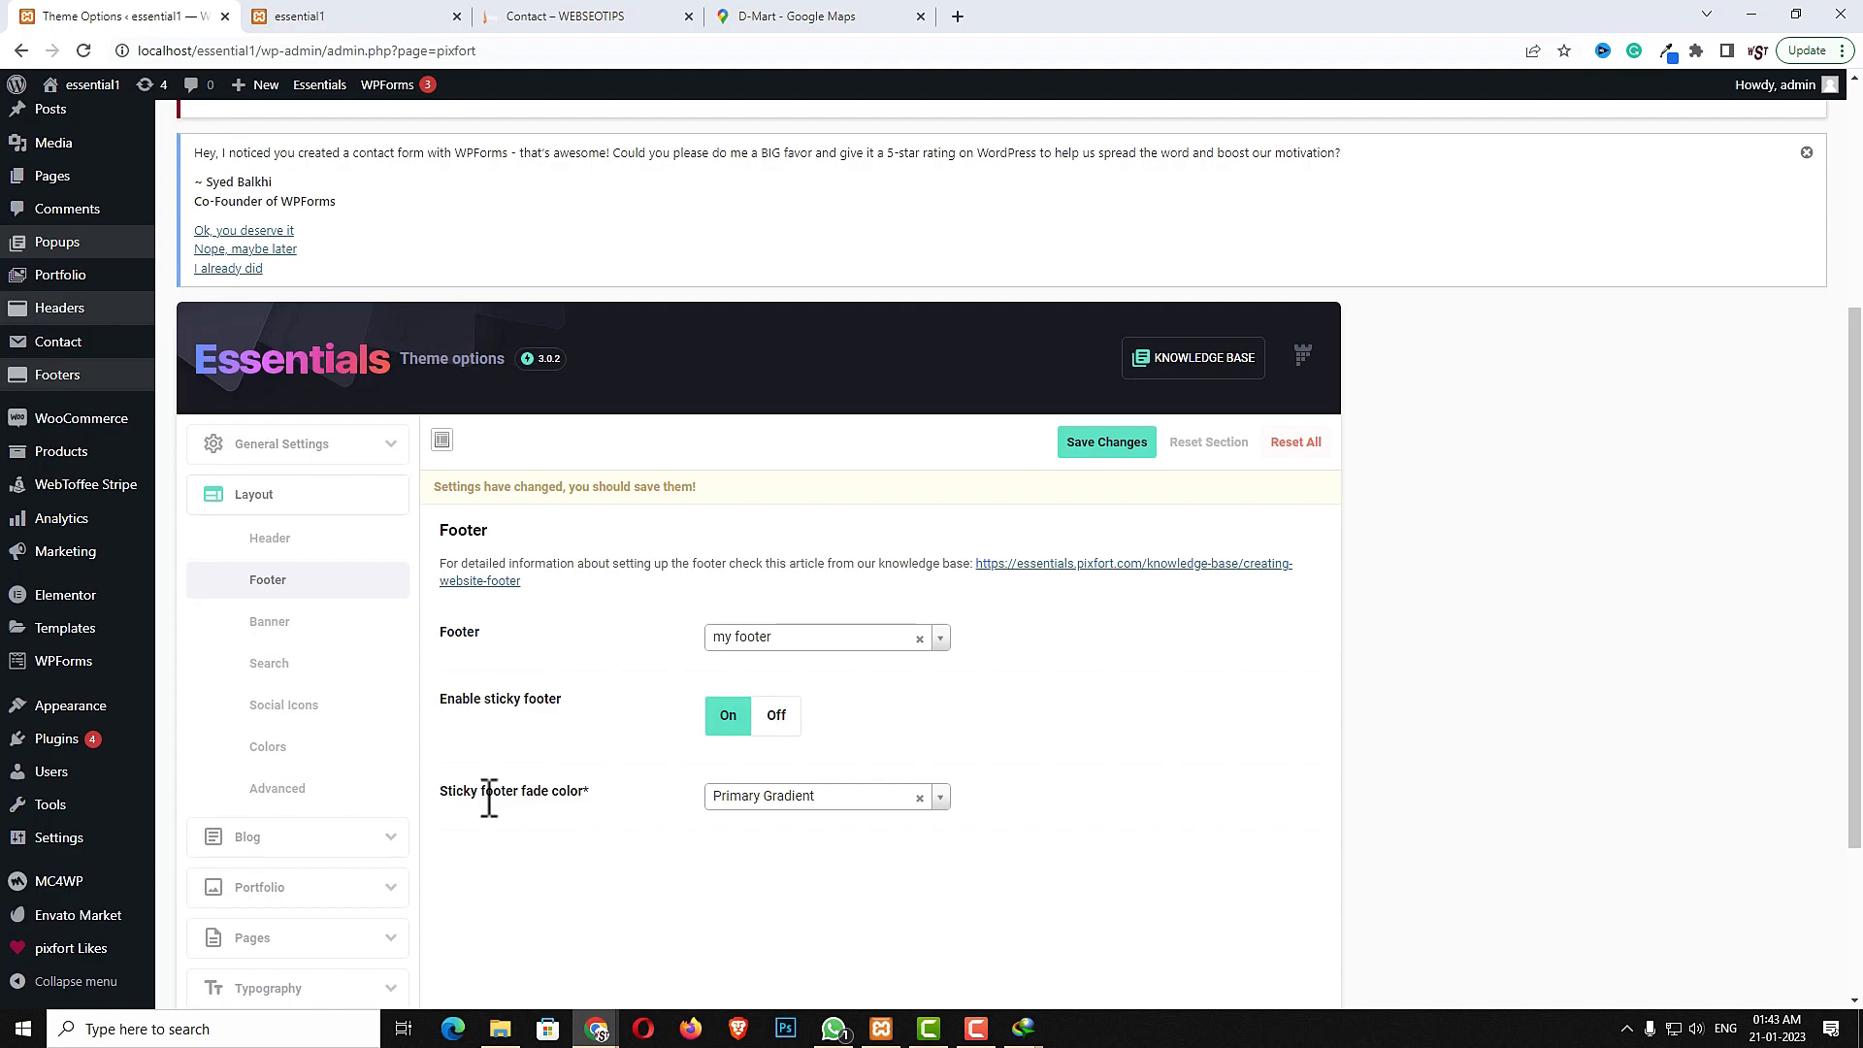
- Choose Primary Gradient as the sticky footer fade color and save the theme options
click(864, 796)
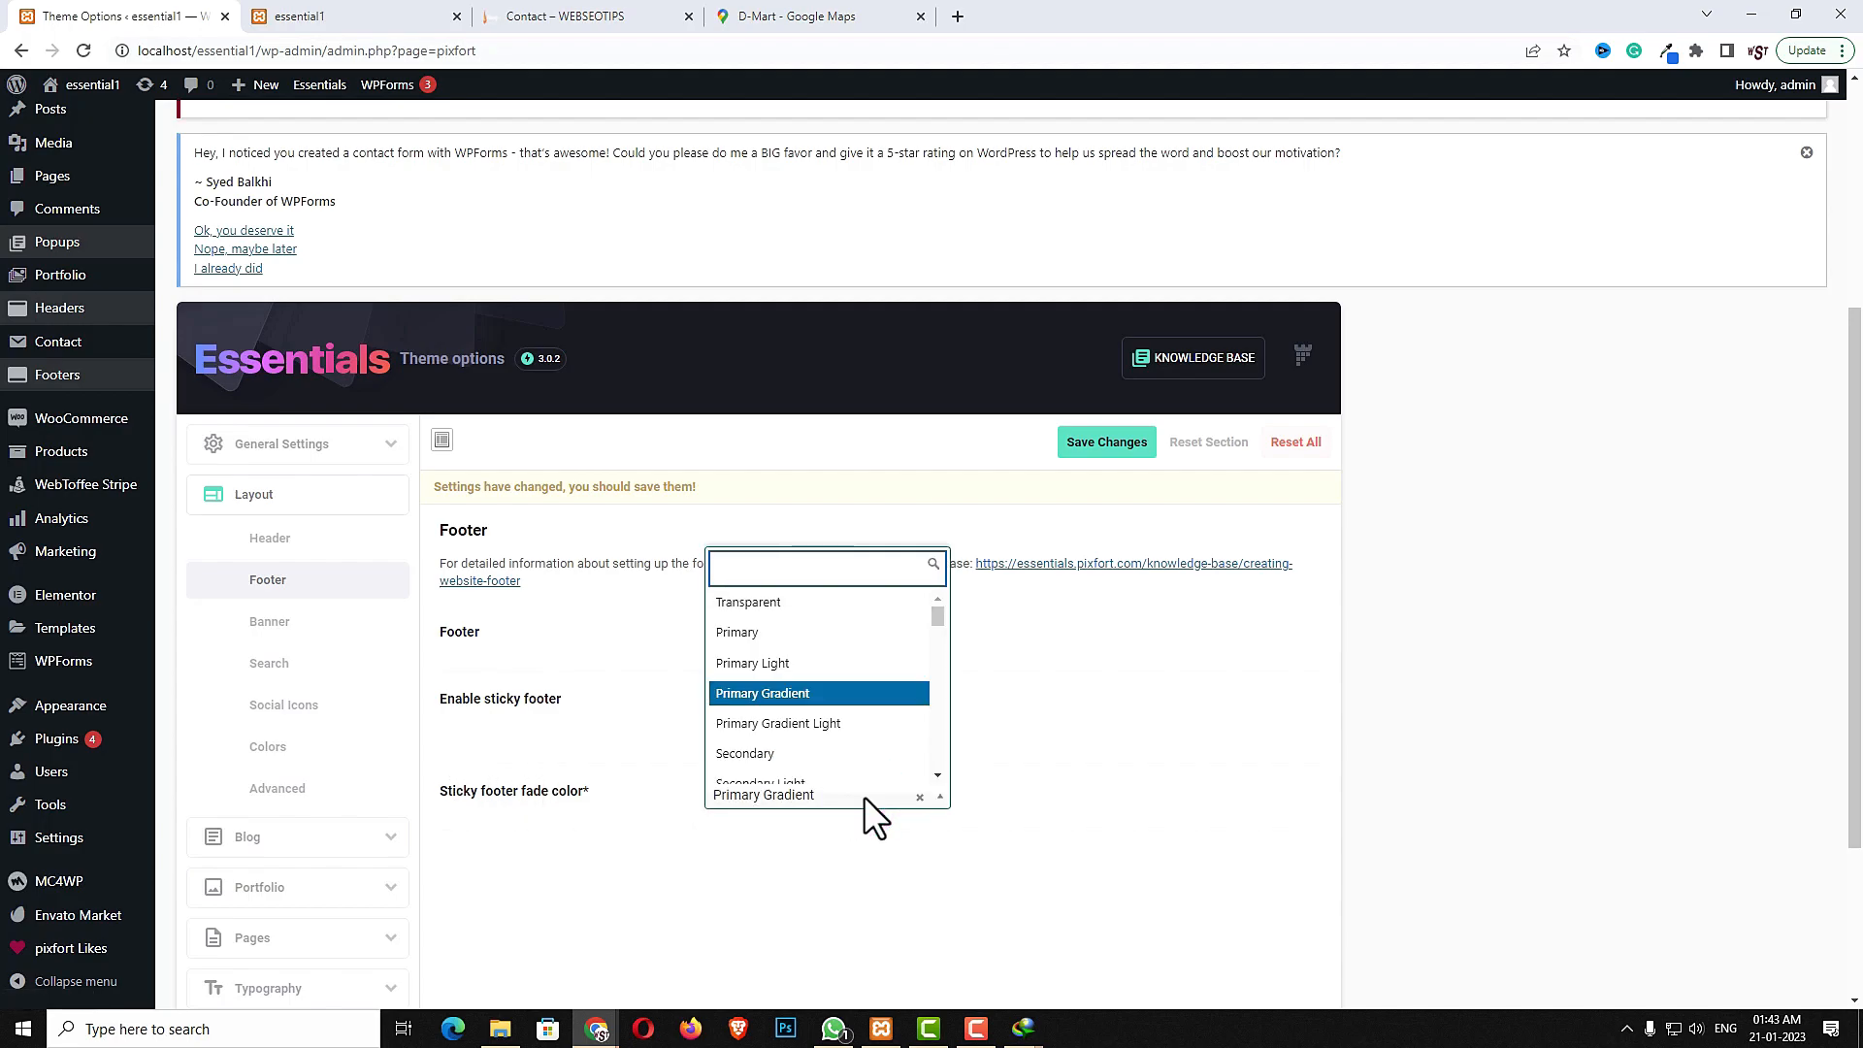
click(855, 685)
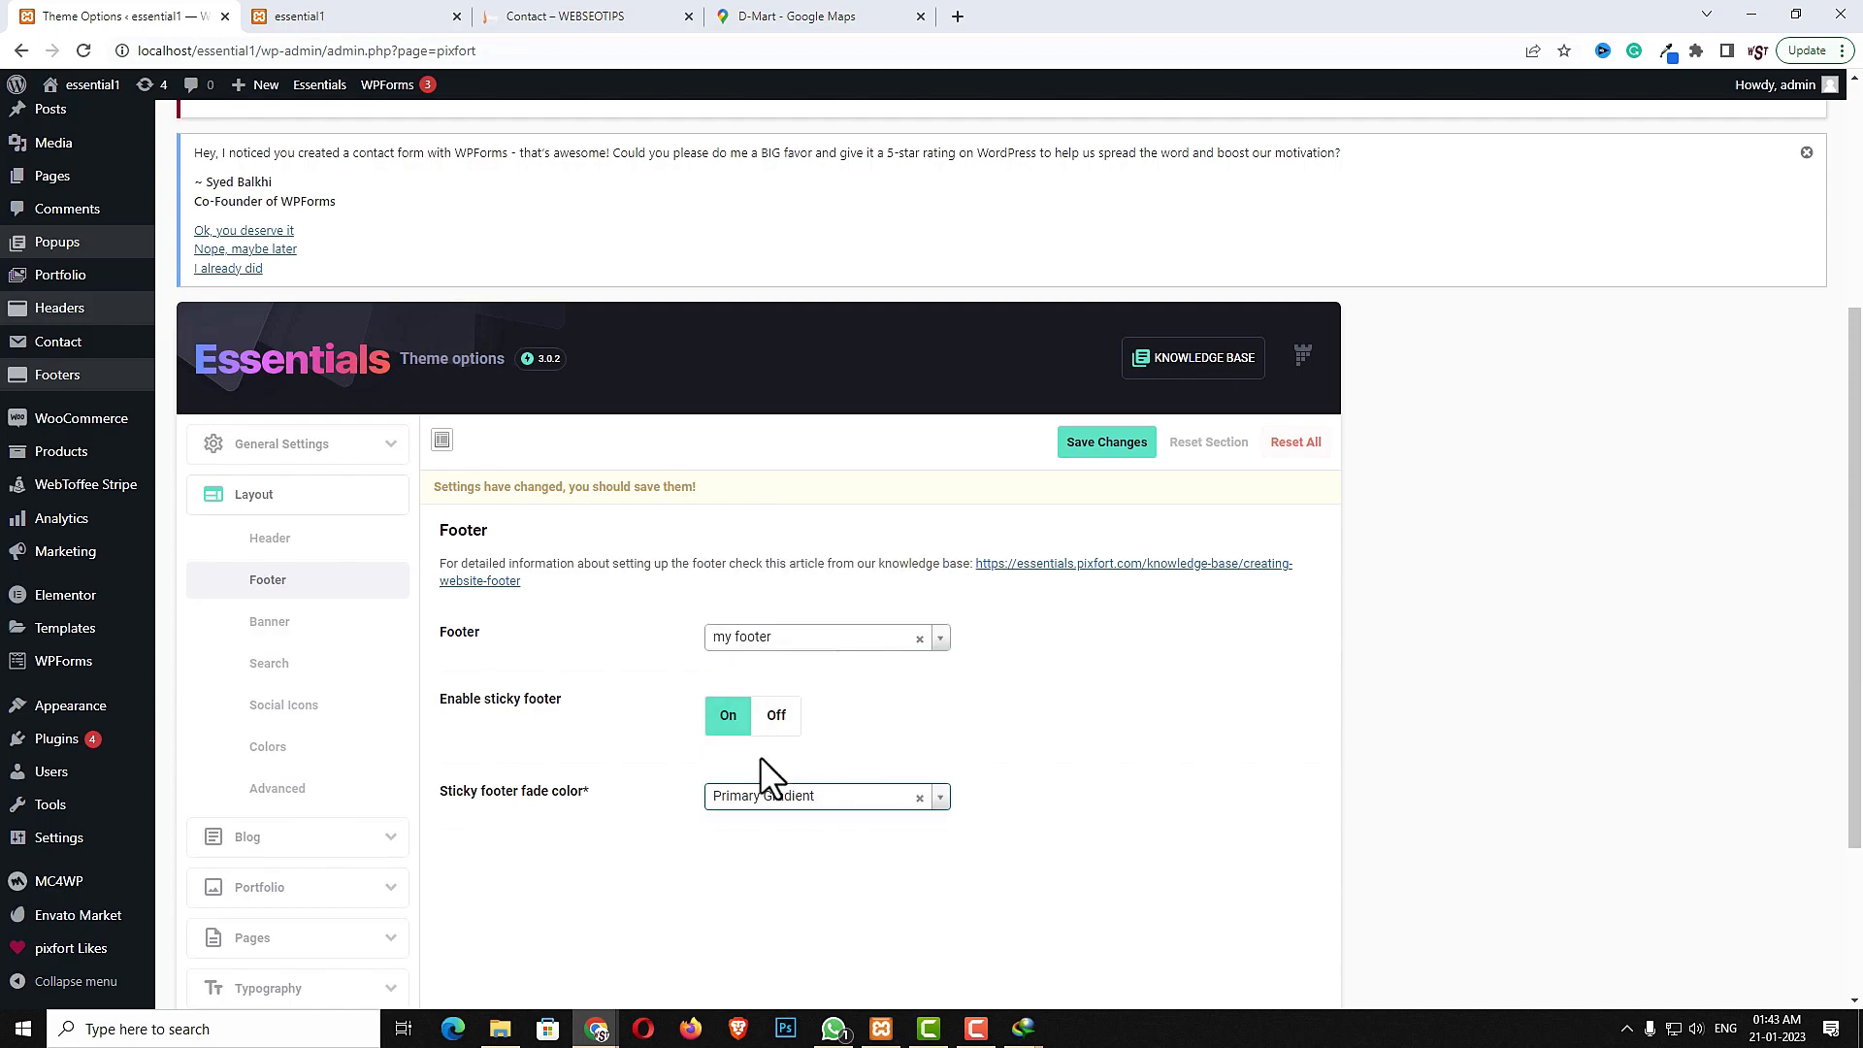
click(1106, 444)
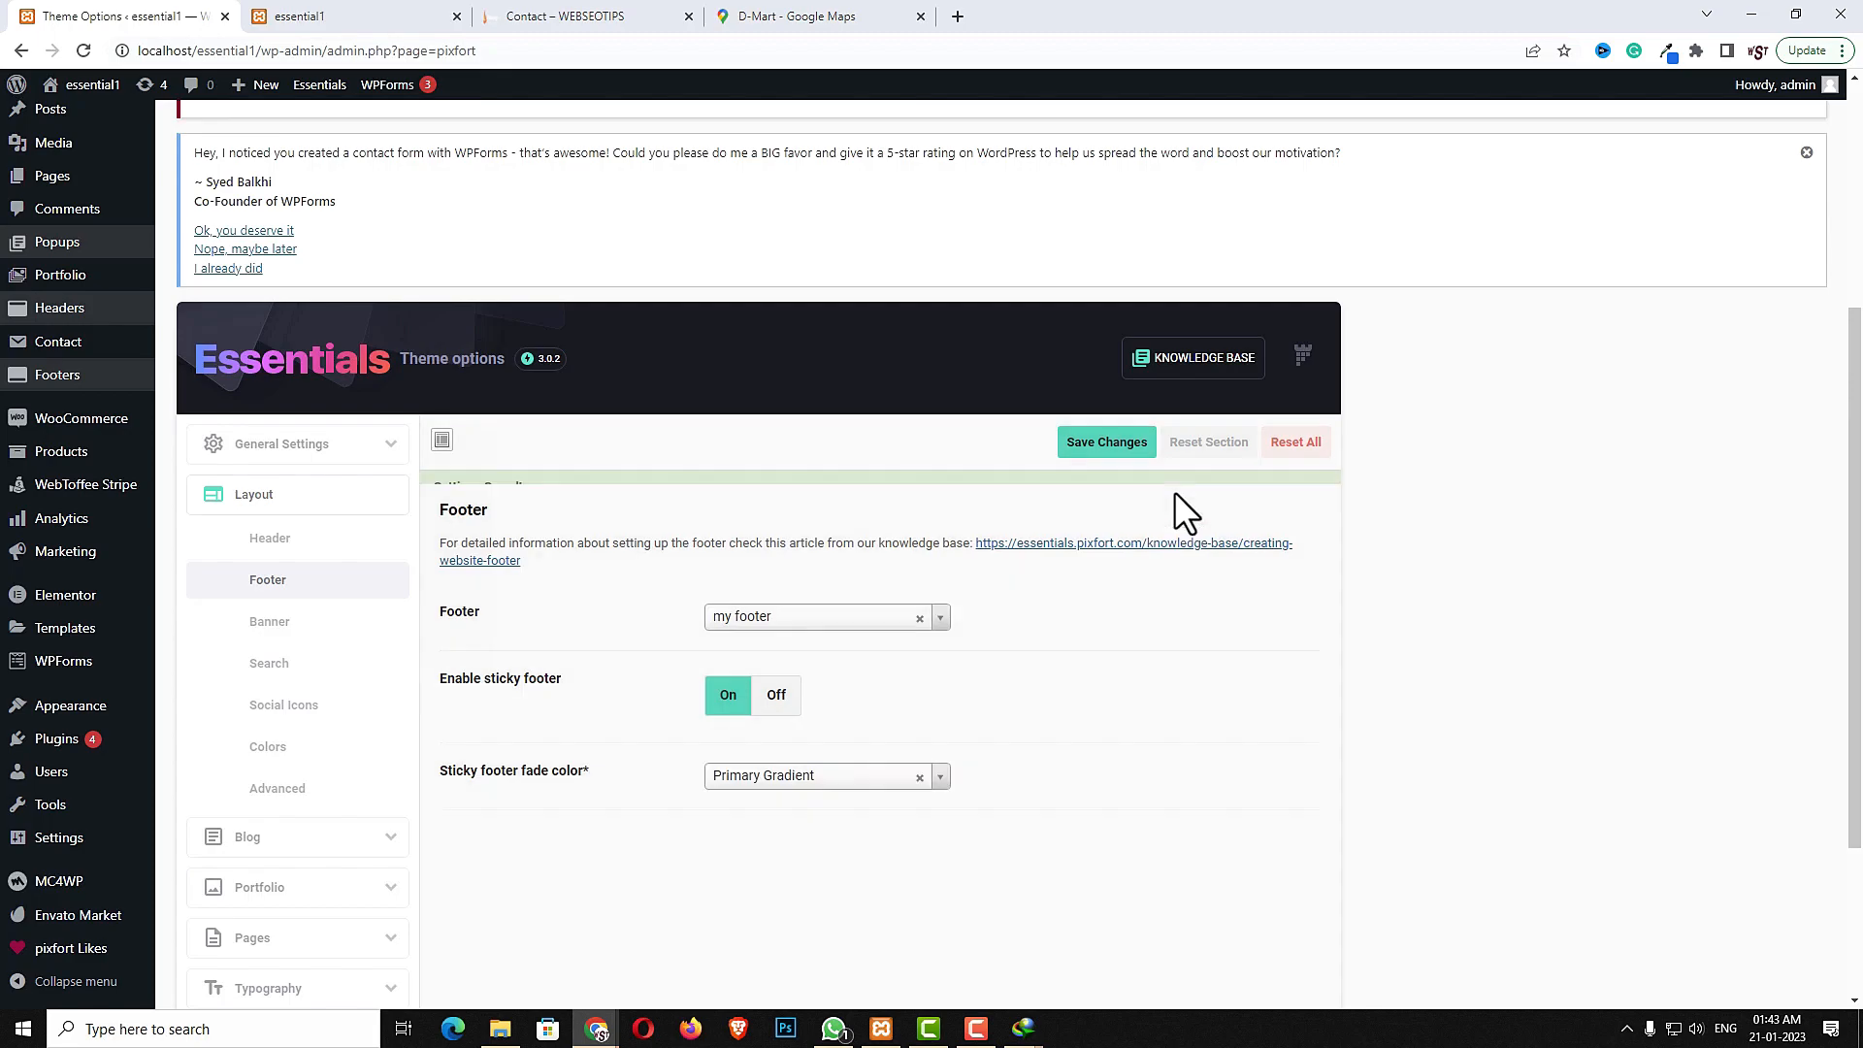
- Reload the site's front page and check the new footer at the bottom
click(359, 16)
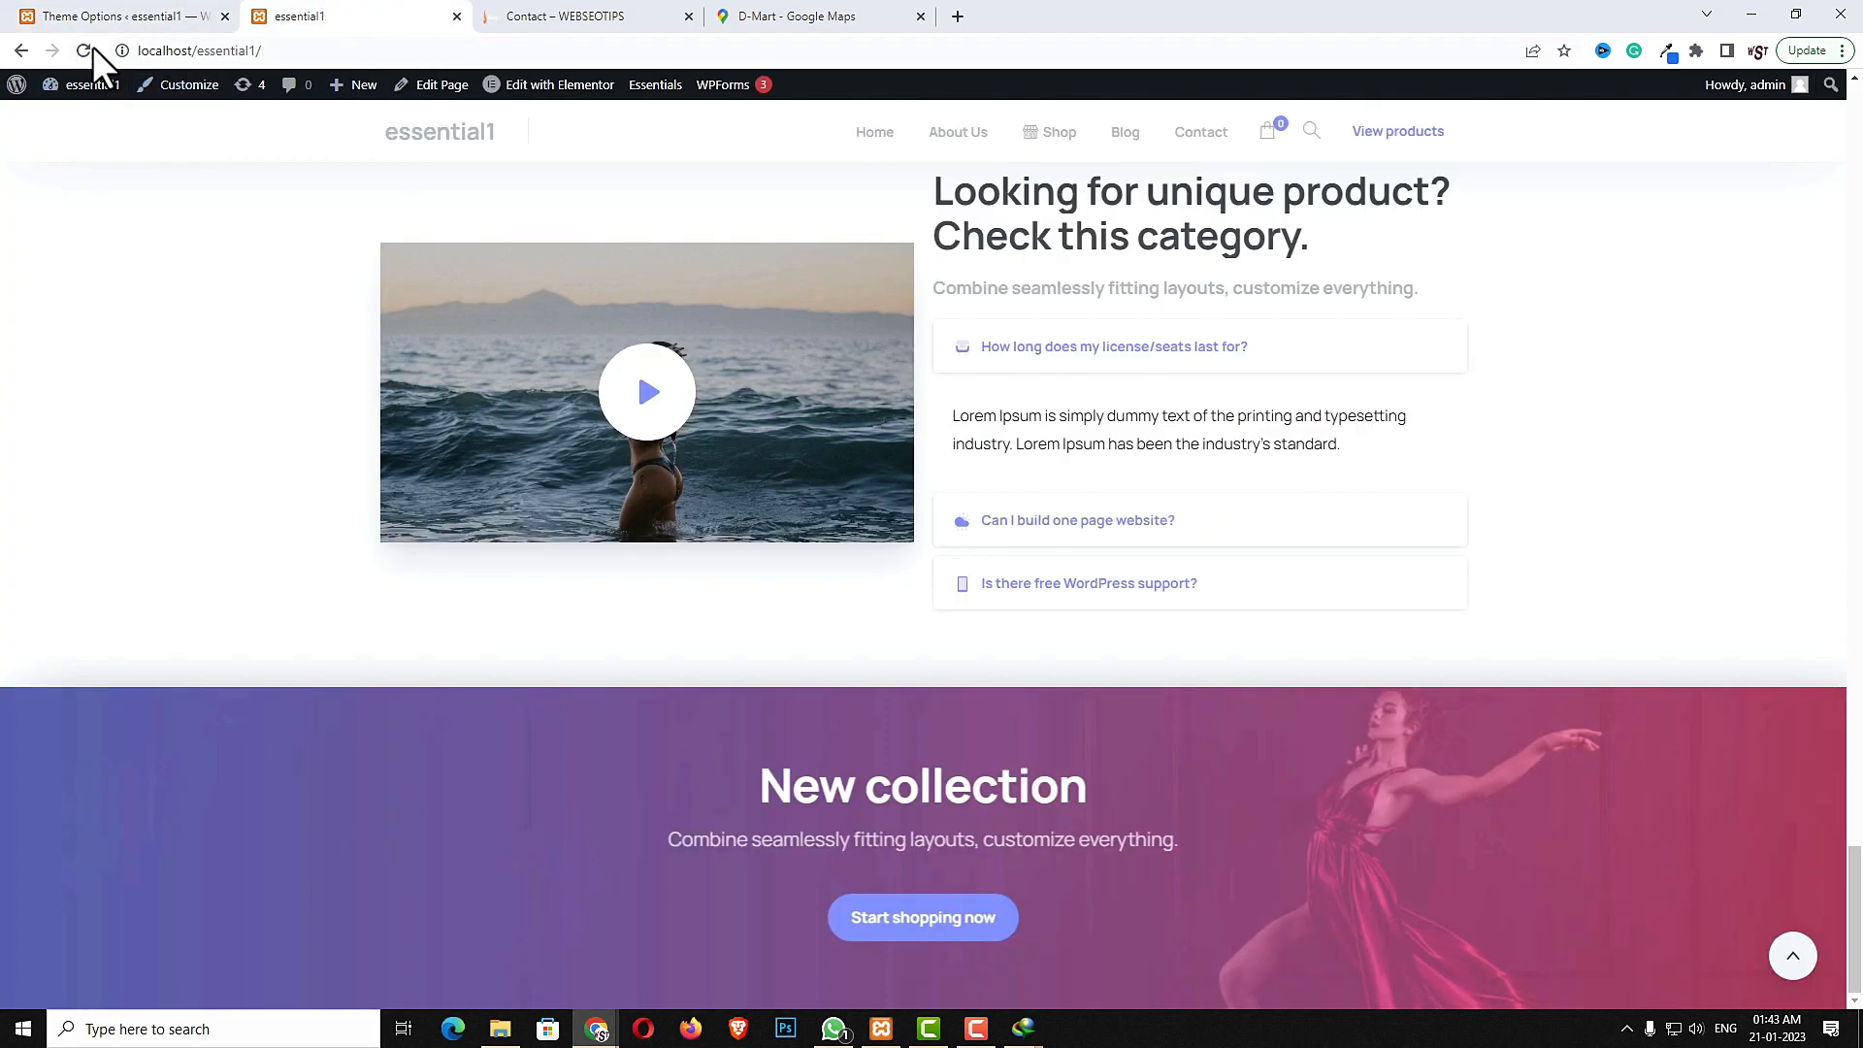
click(91, 48)
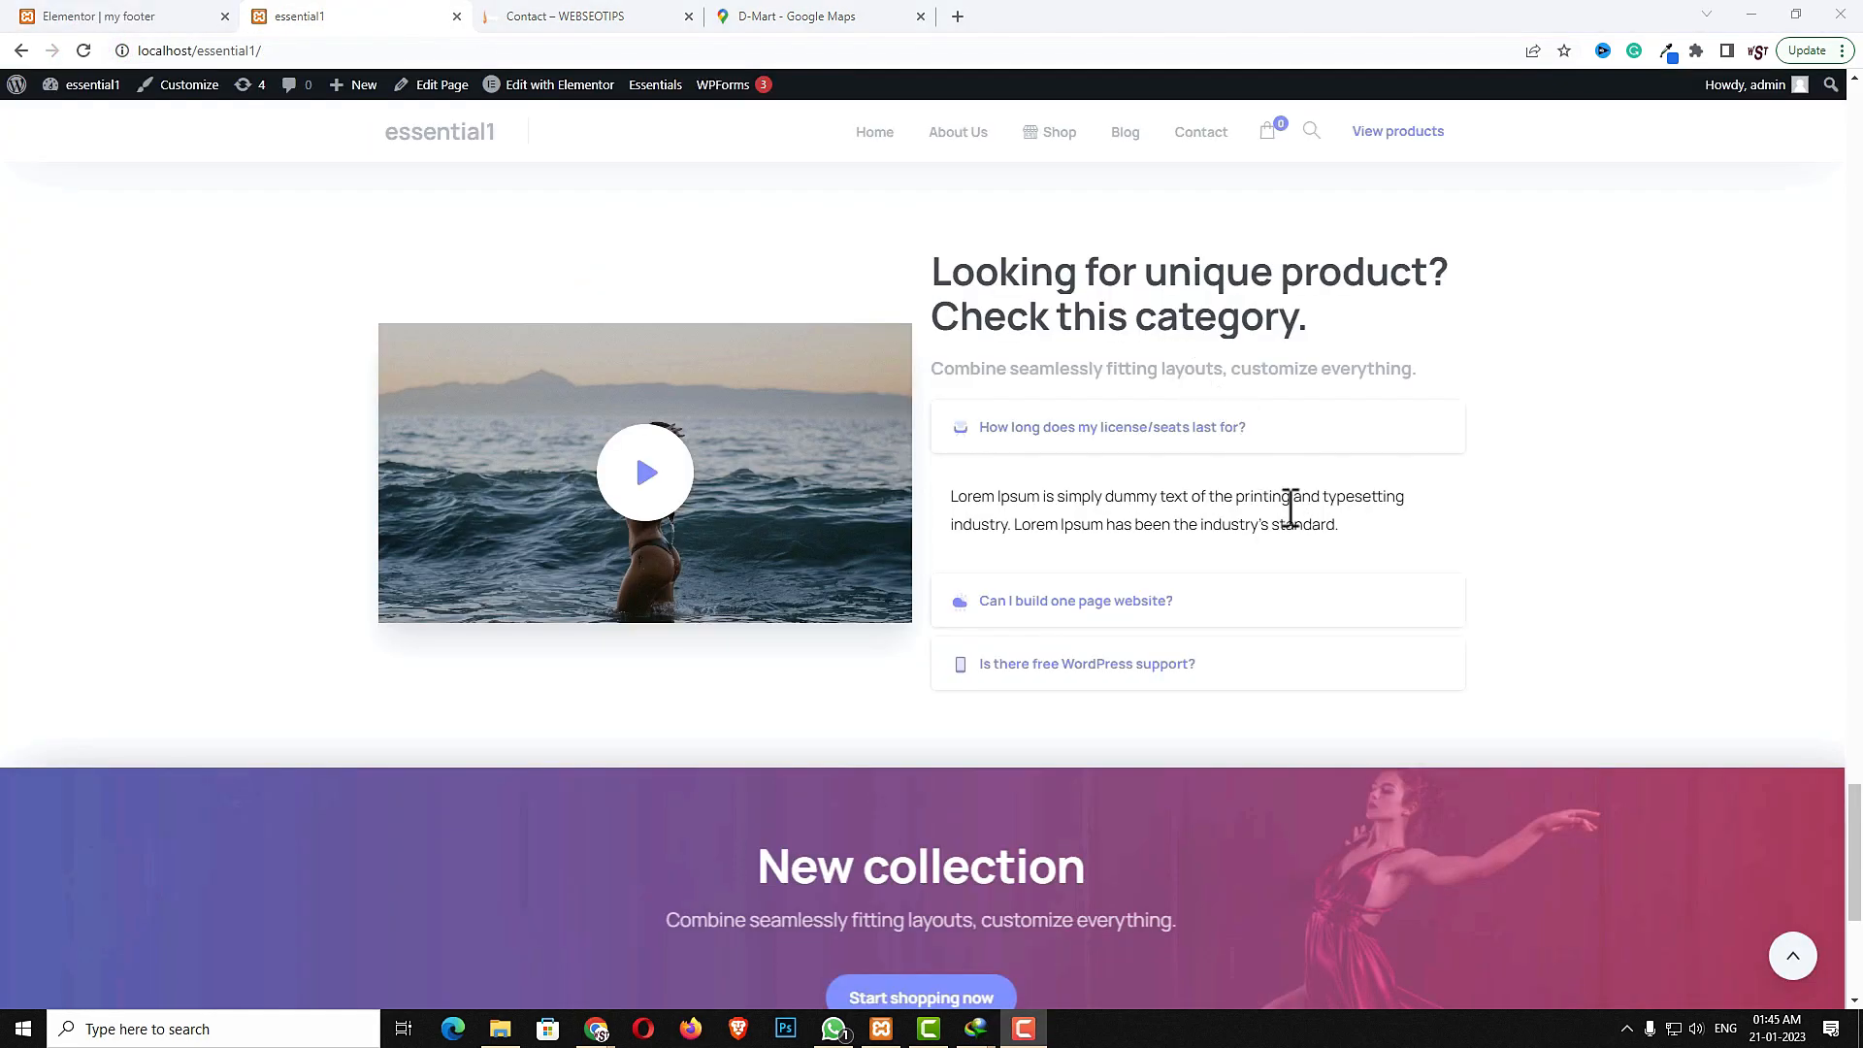
scroll(1281, 515, down, 5)
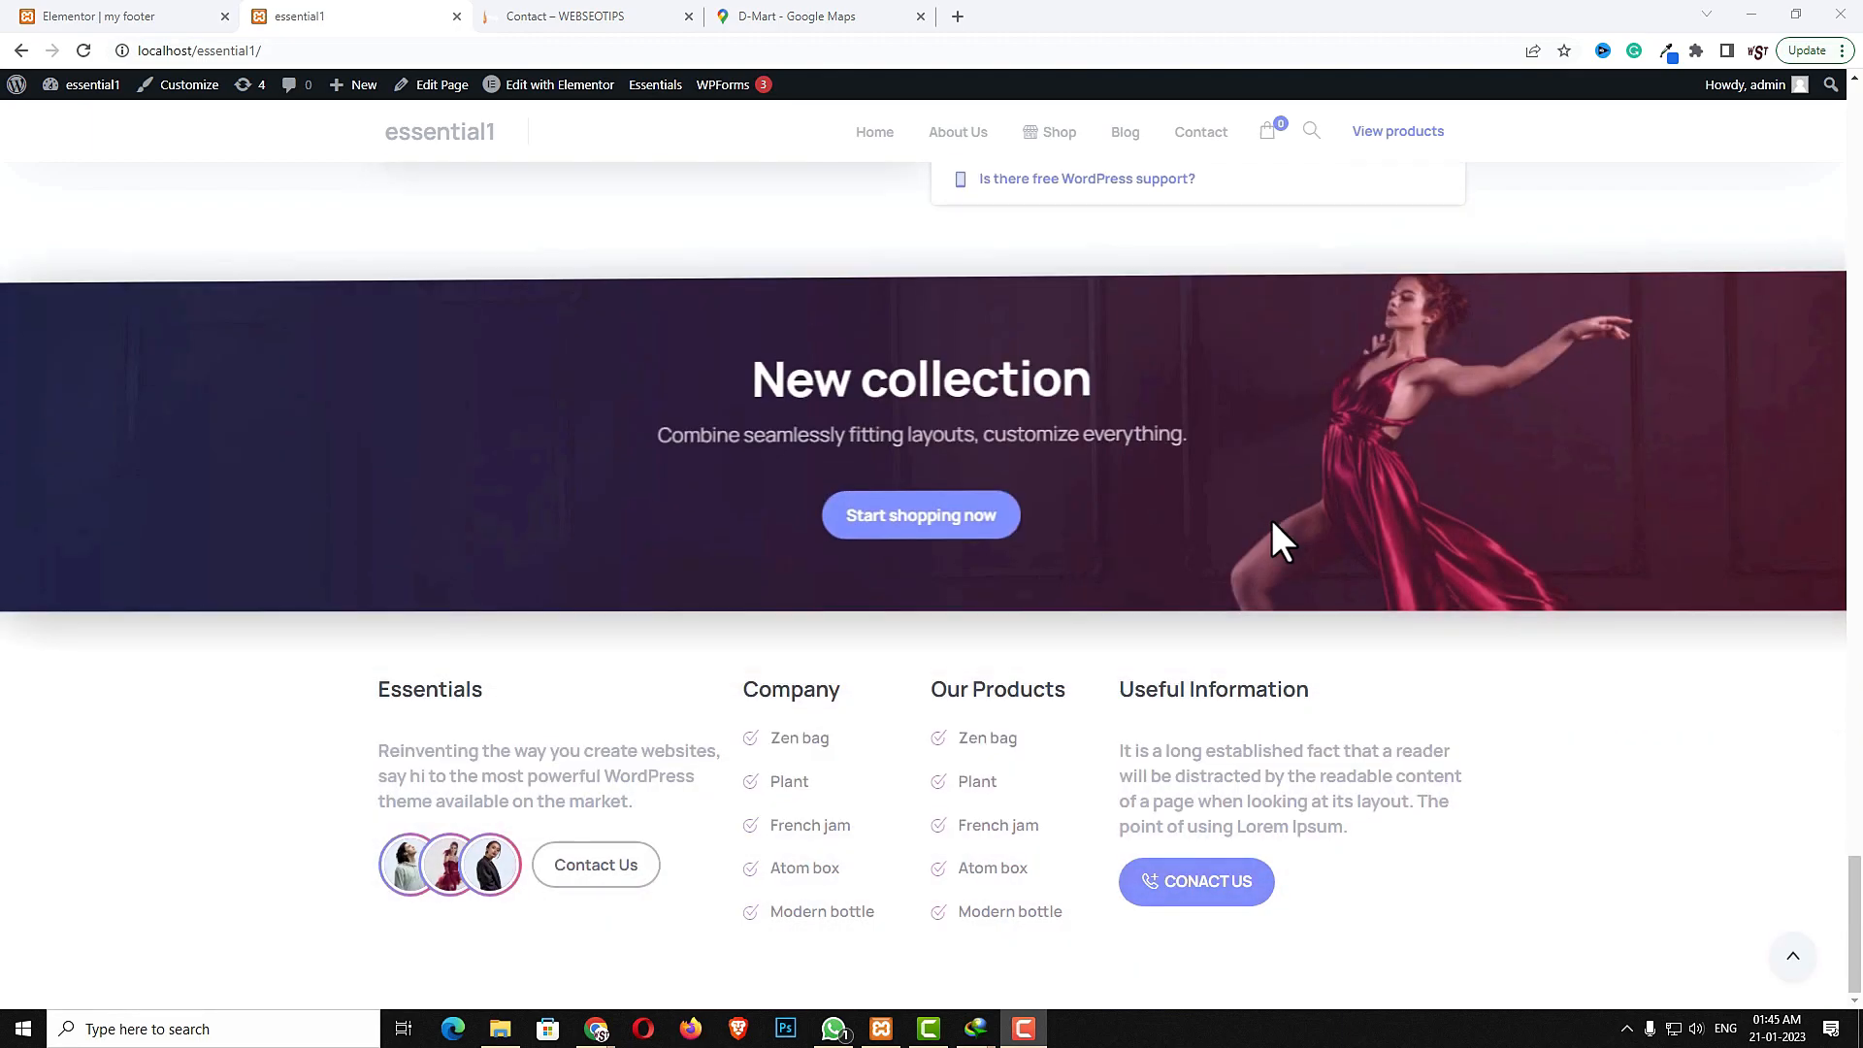
scroll(1271, 539, up, 3)
scroll(1272, 539, down, 3)
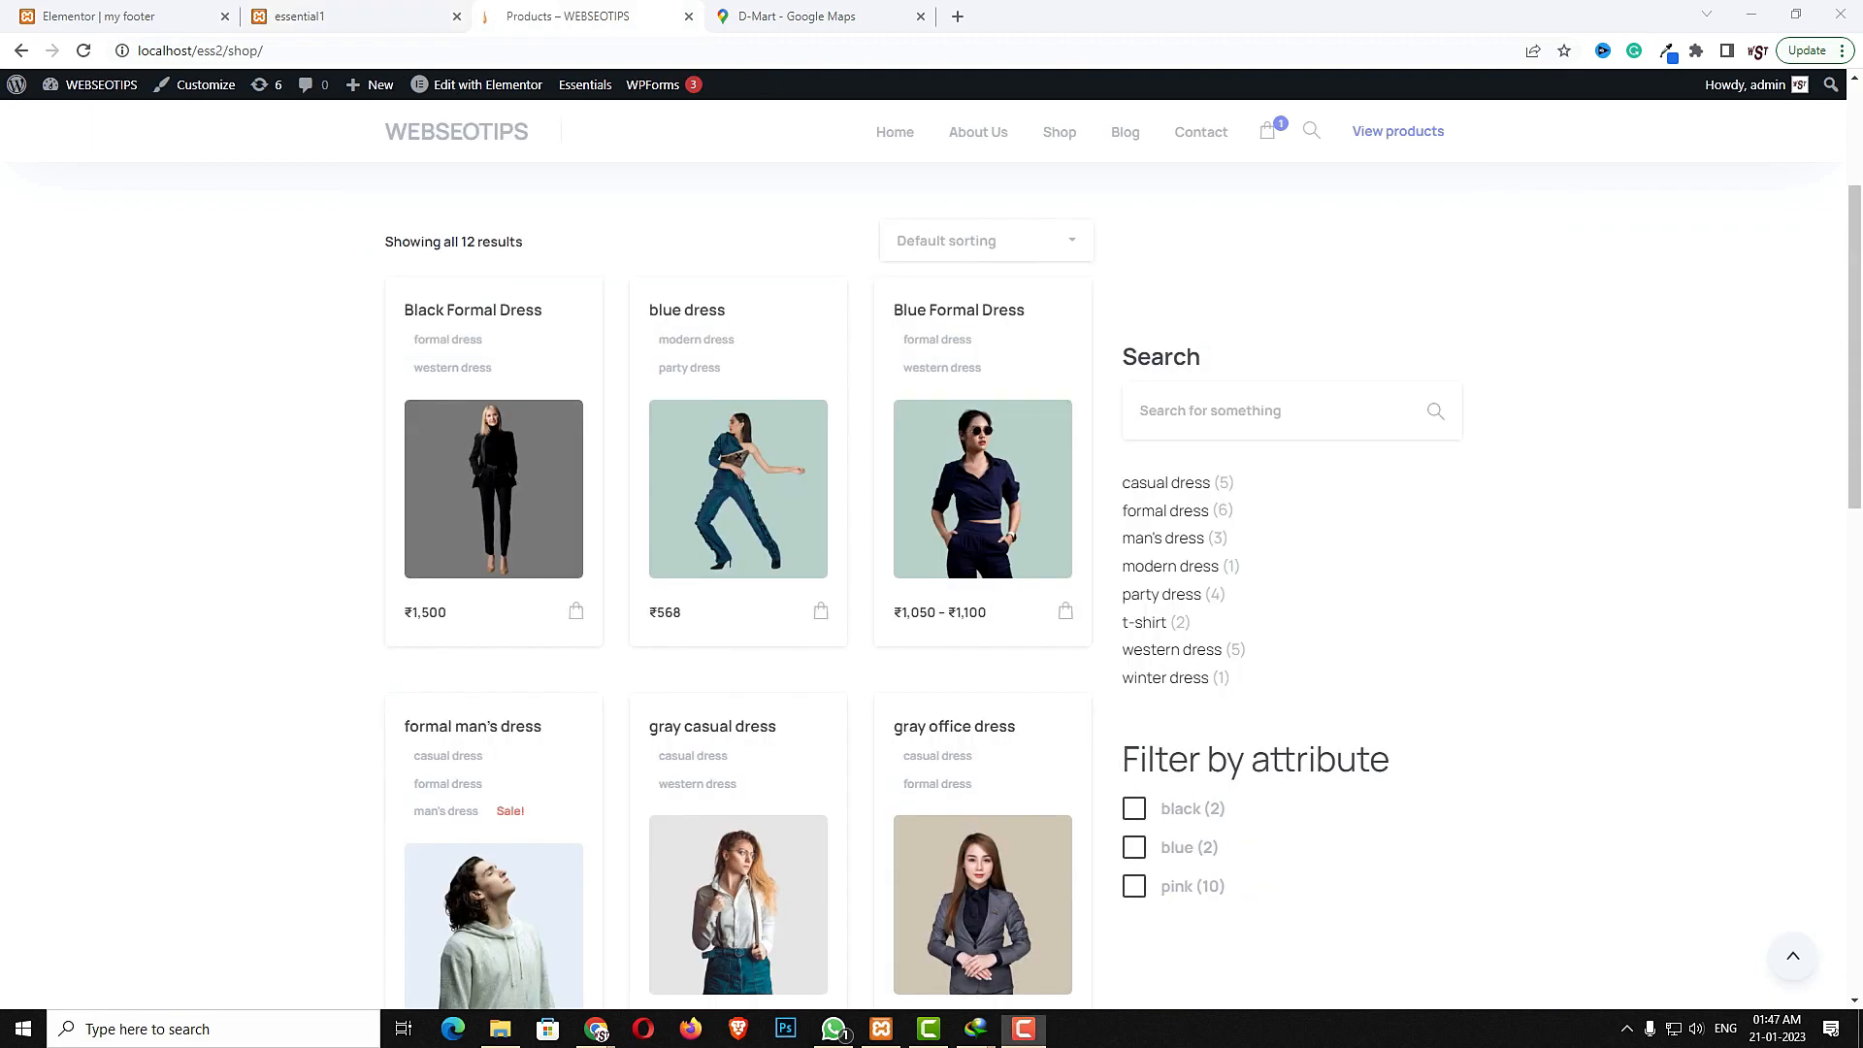
- Review the reference site's shop page sidebar, then return to the local site
scroll(1426, 644, down, 2)
scroll(1404, 636, up, 5)
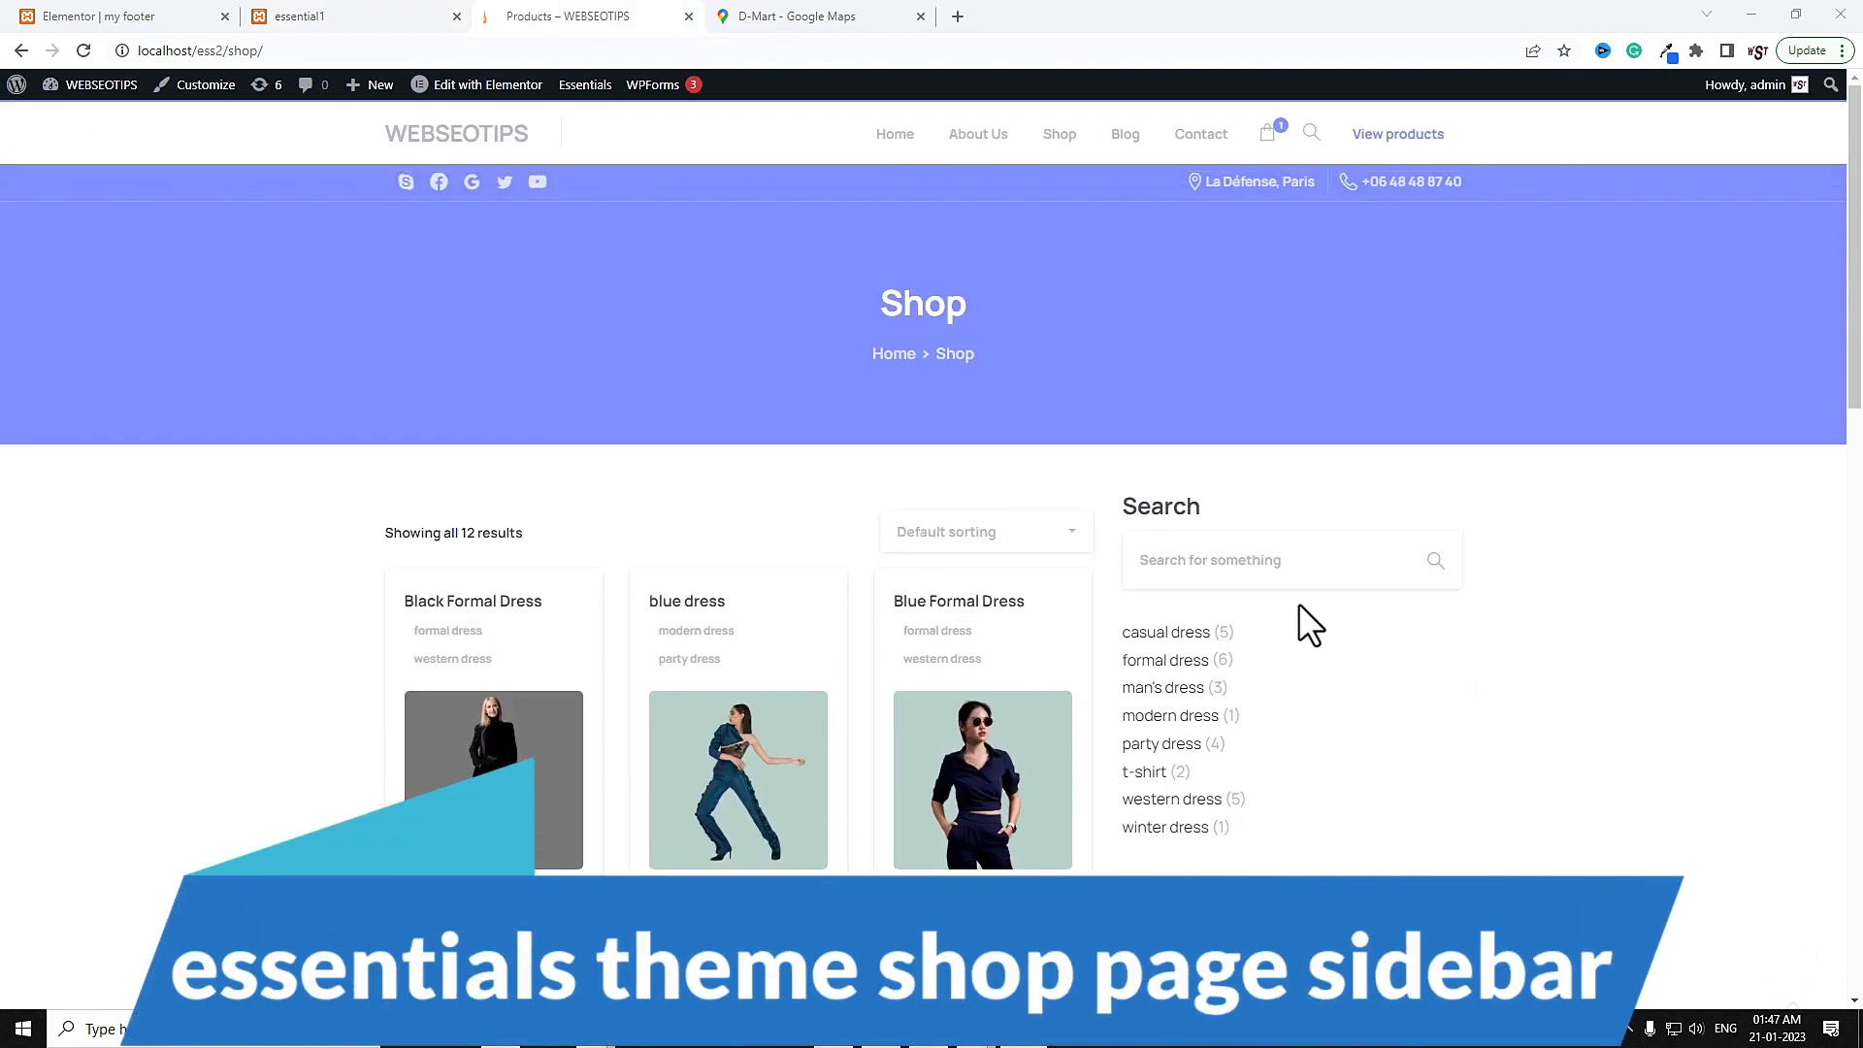
click(345, 16)
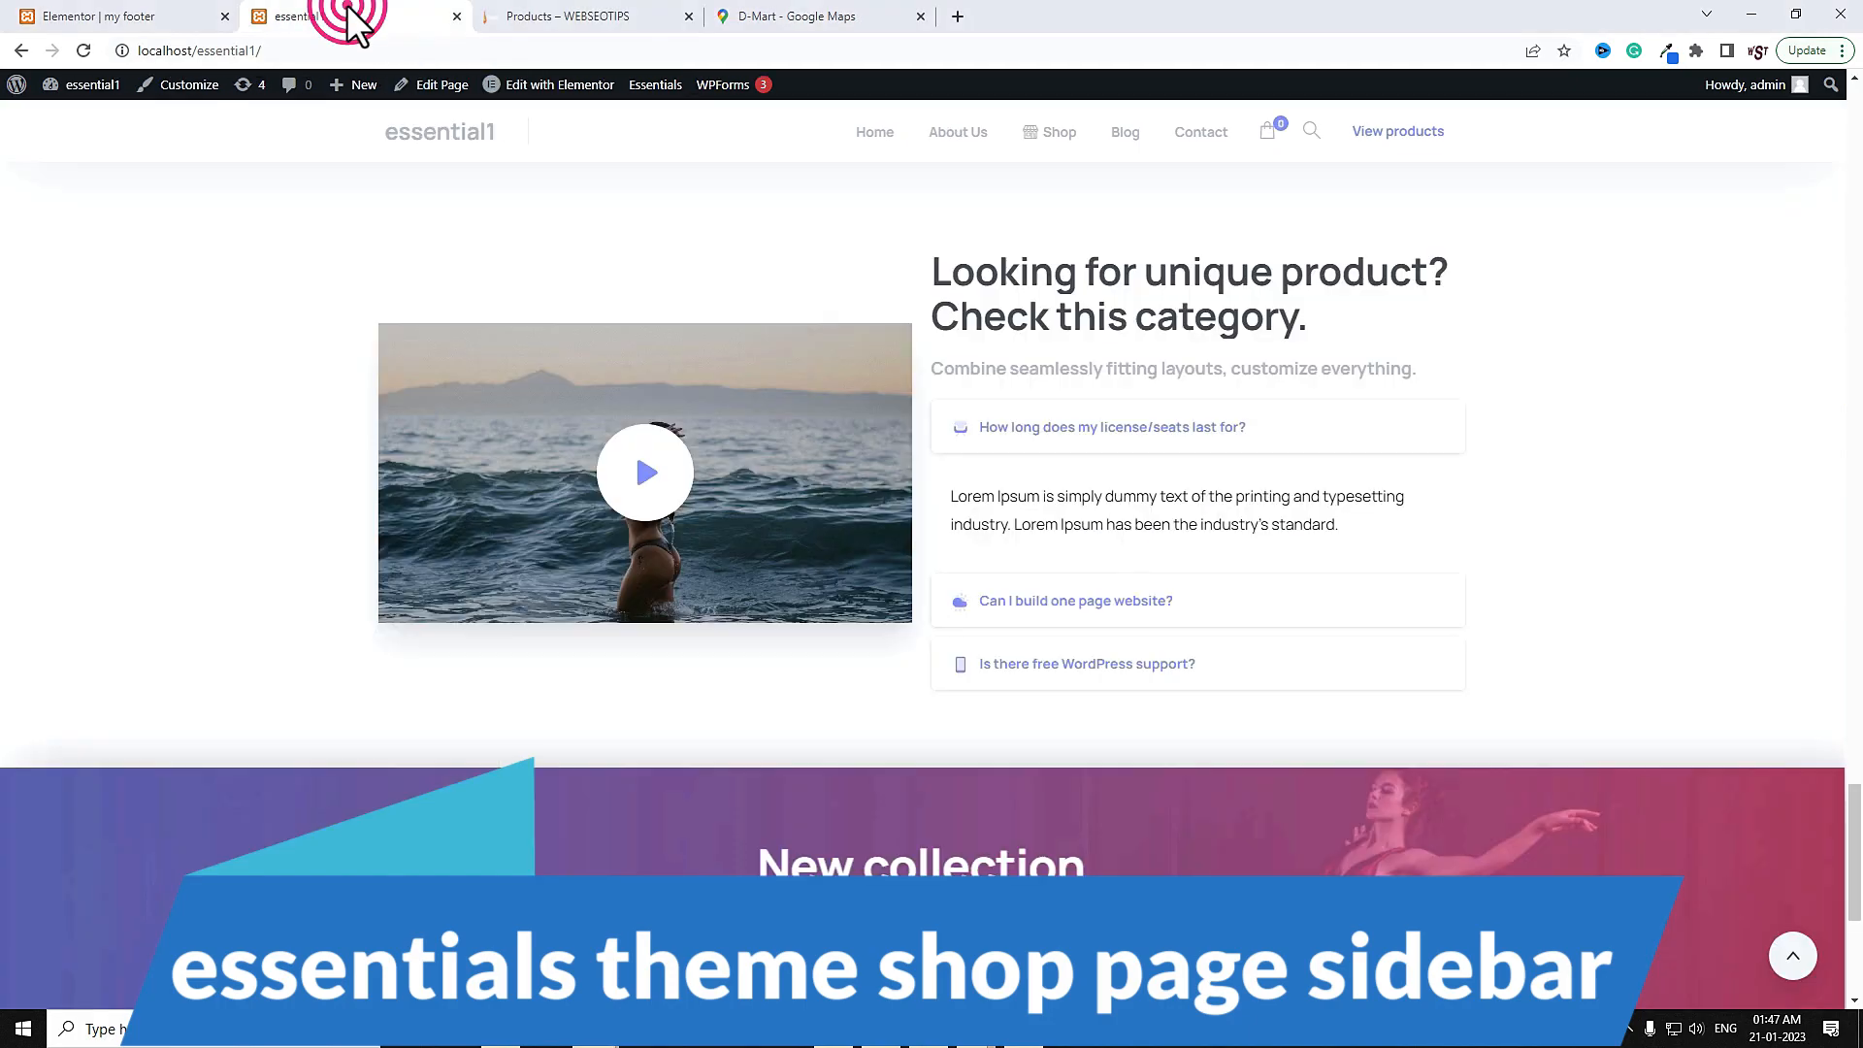
scroll(1014, 349, up, 4)
scroll(1014, 349, up, 2)
- Open the local site's Shop page and examine its sidebar widgets
click(936, 145)
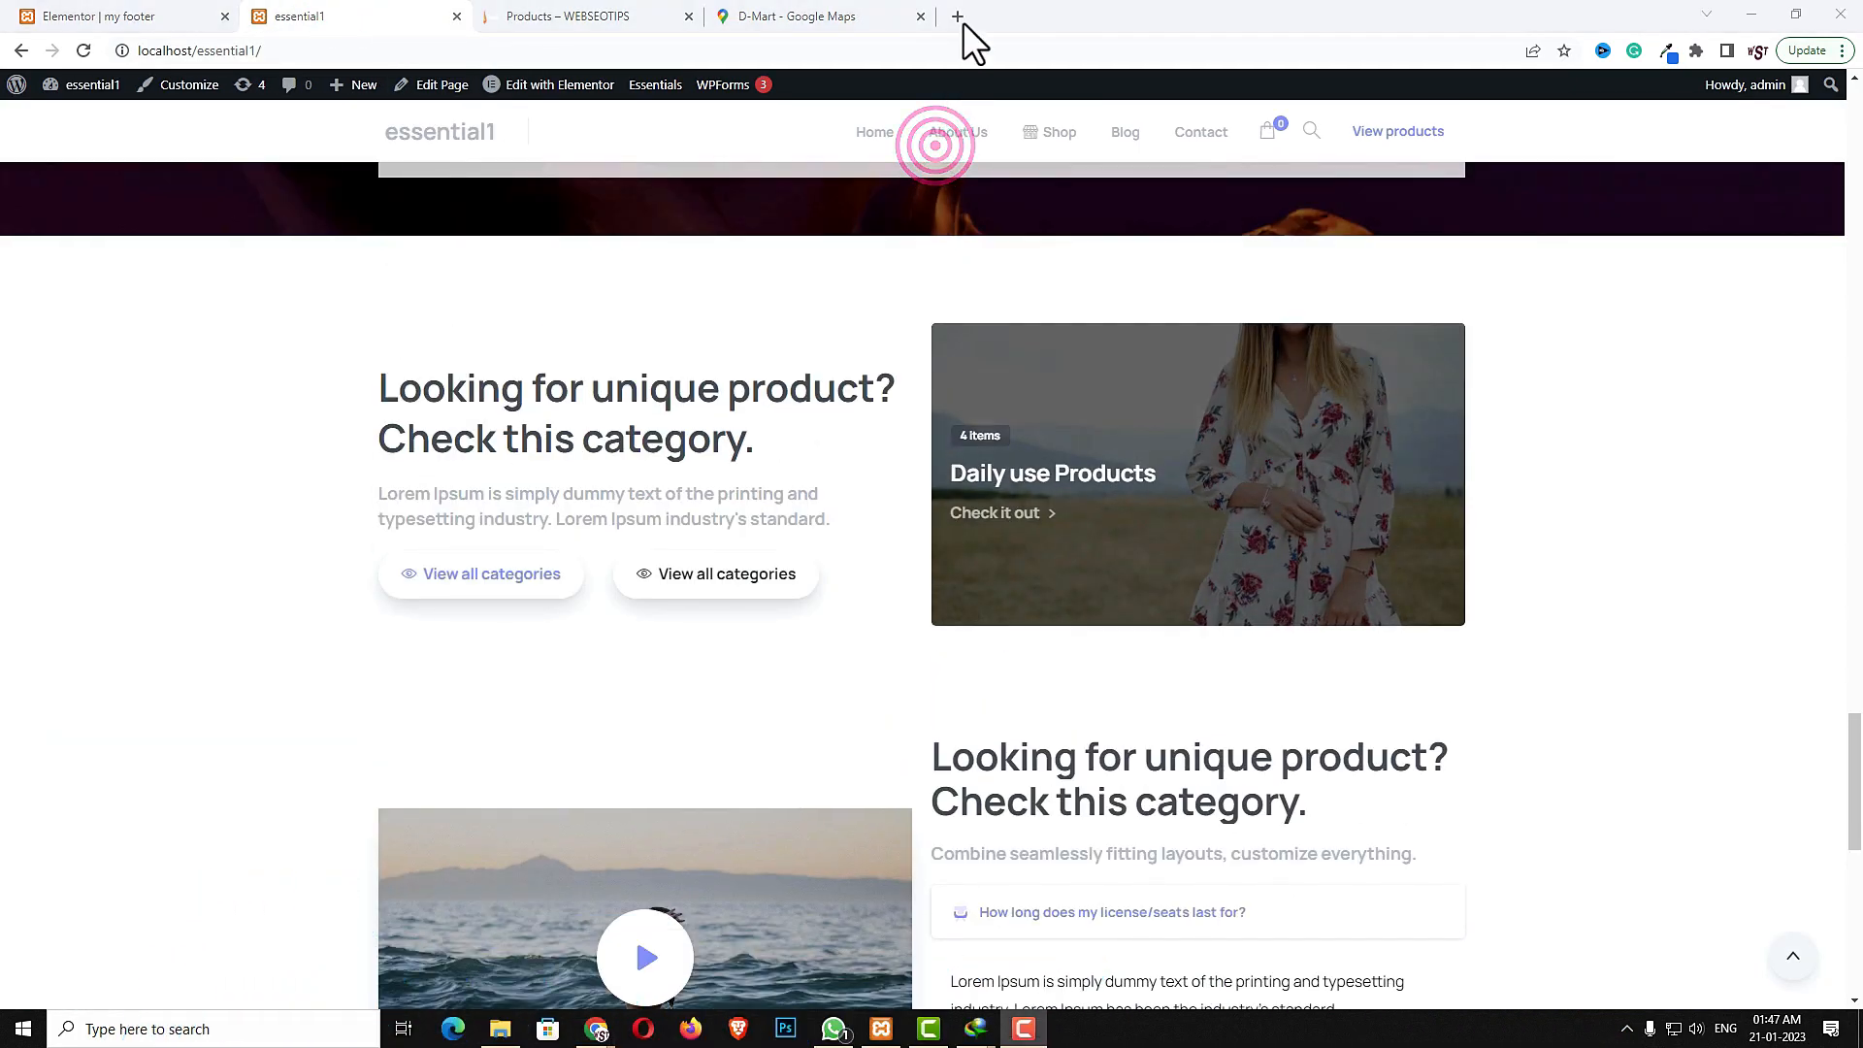
click(1061, 141)
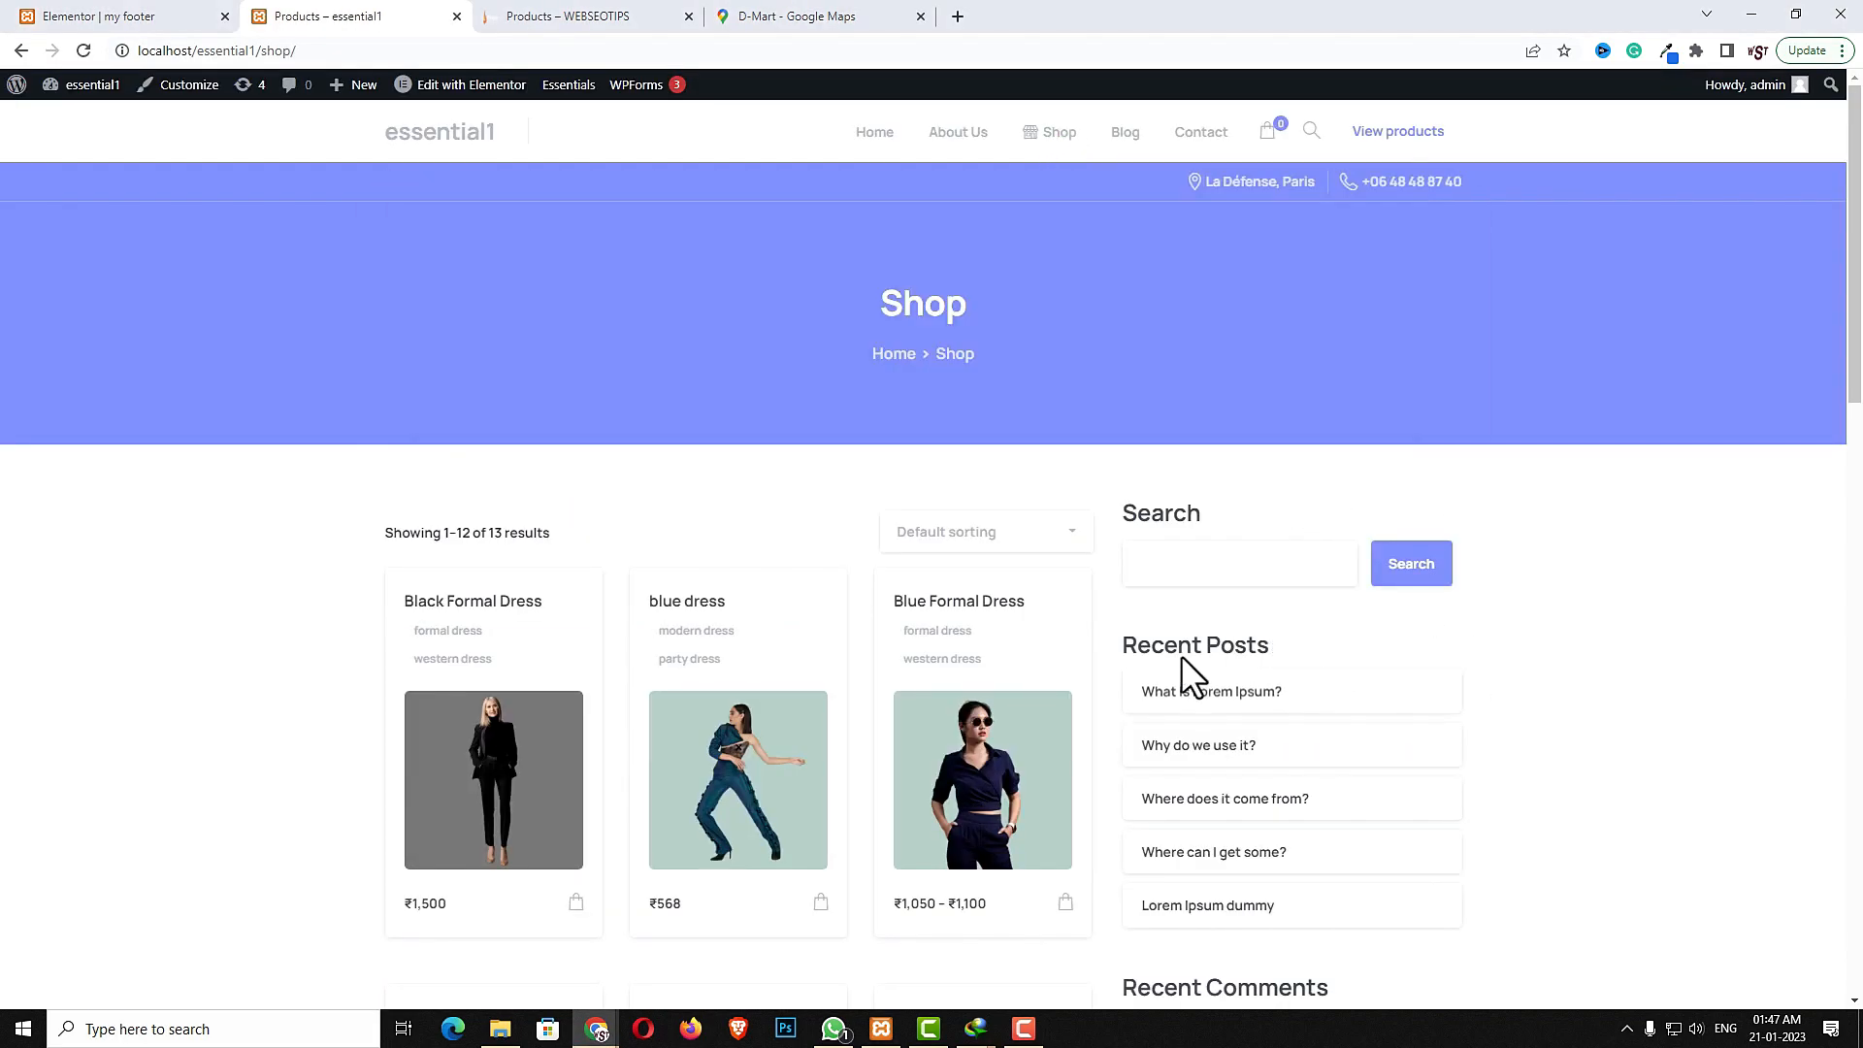
scroll(1320, 825, down, 3)
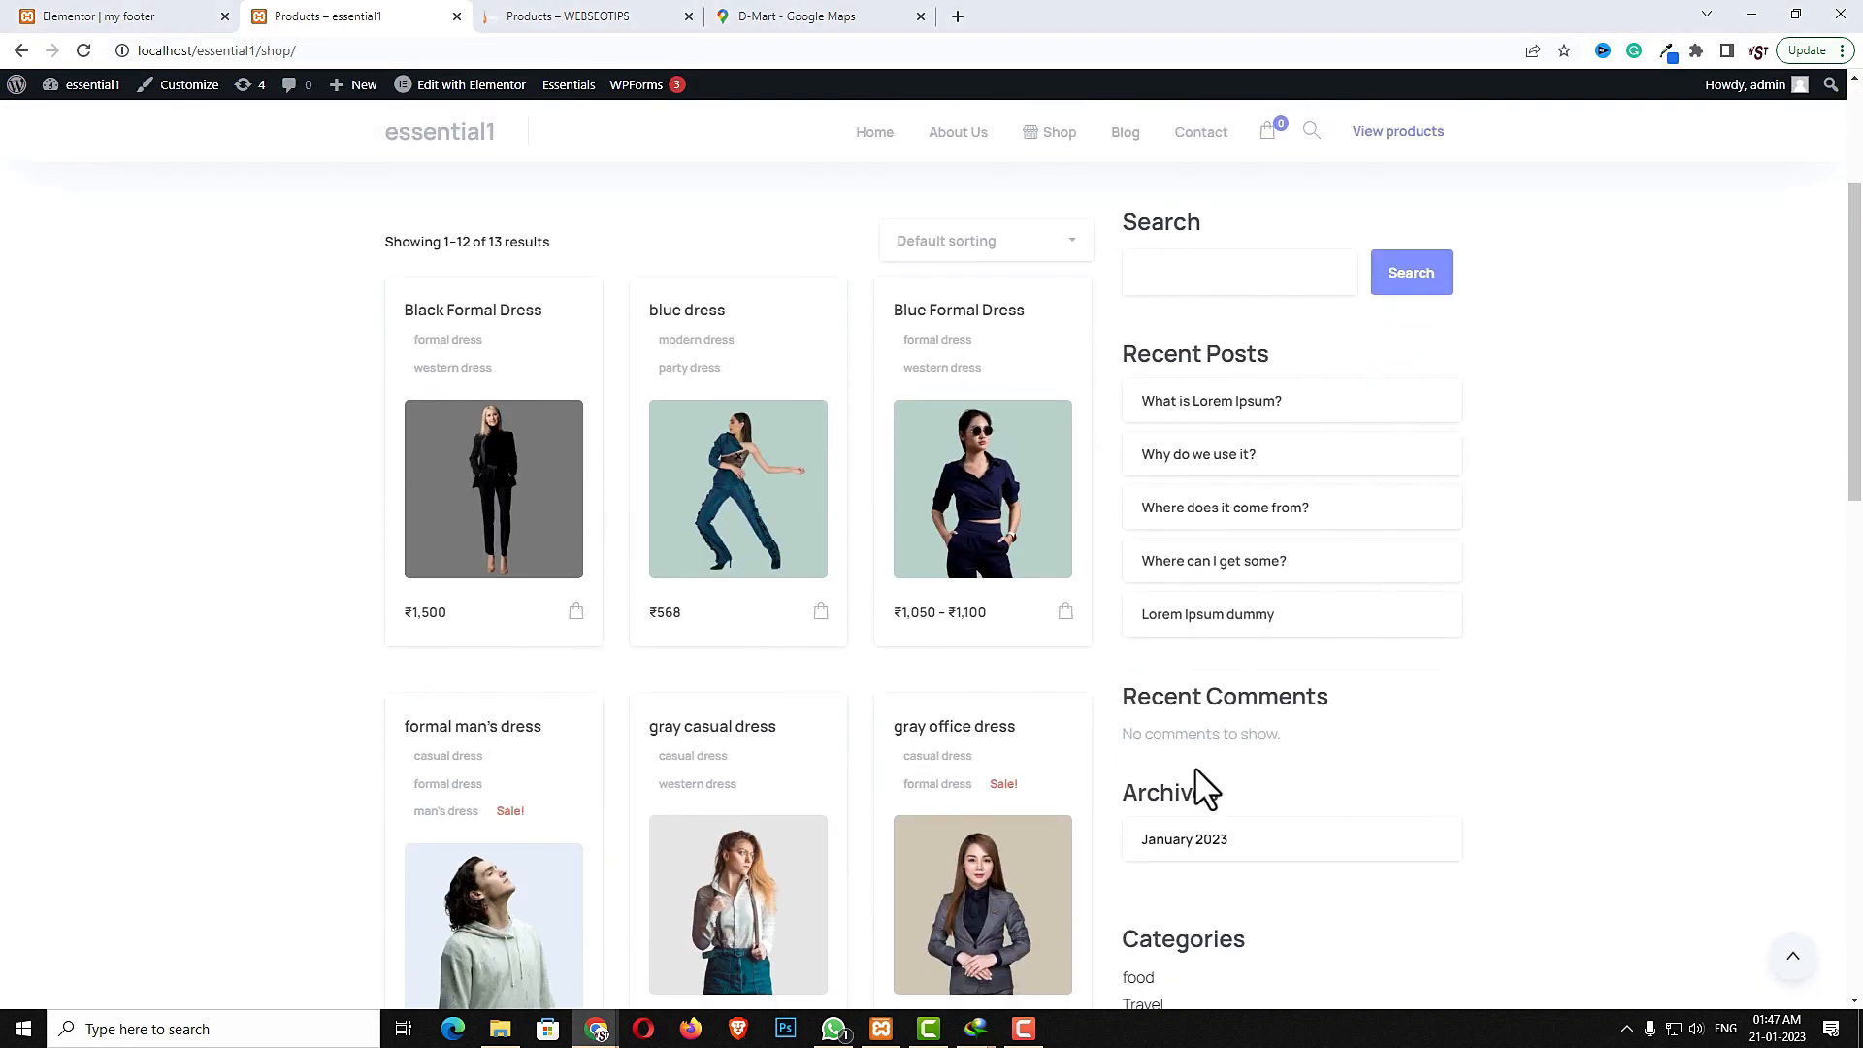
scroll(1274, 886, up, 1)
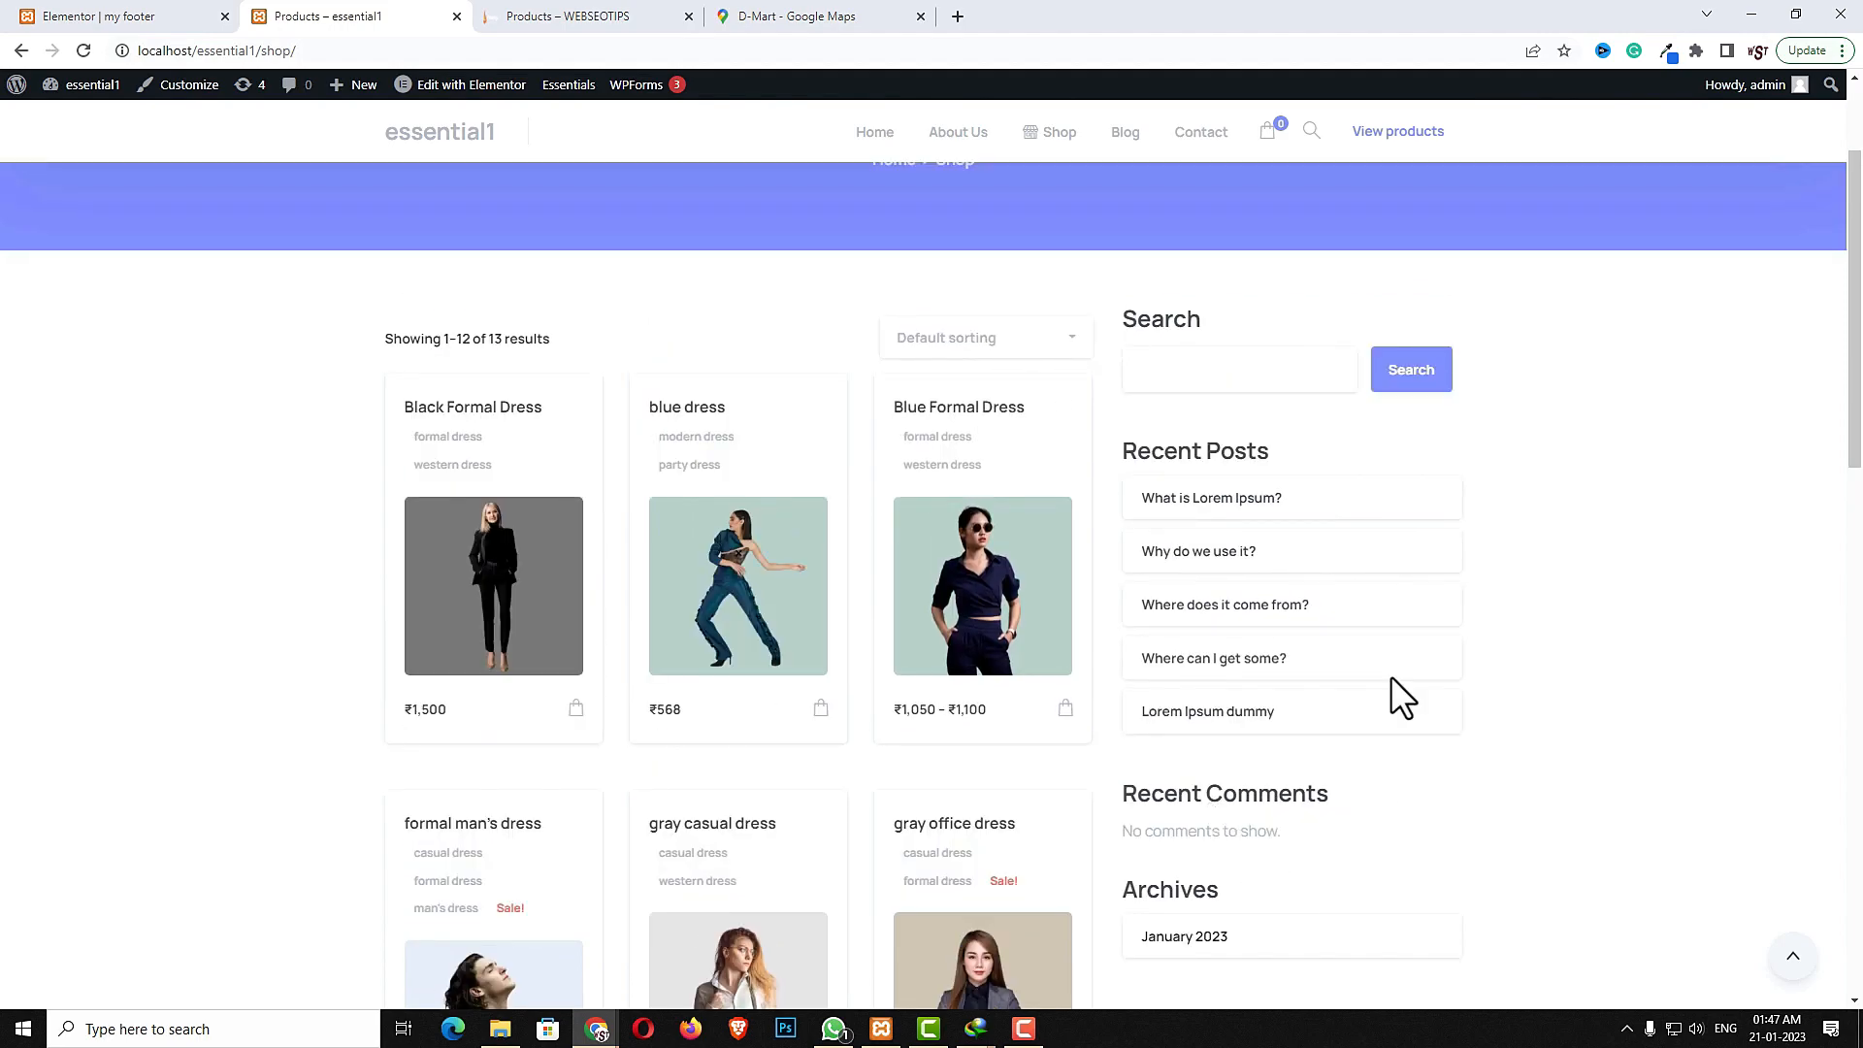
- Open the theme options' sidebars section and add a custom sidebar named "shop sidebar"
key(ctrl+shift+Tab)
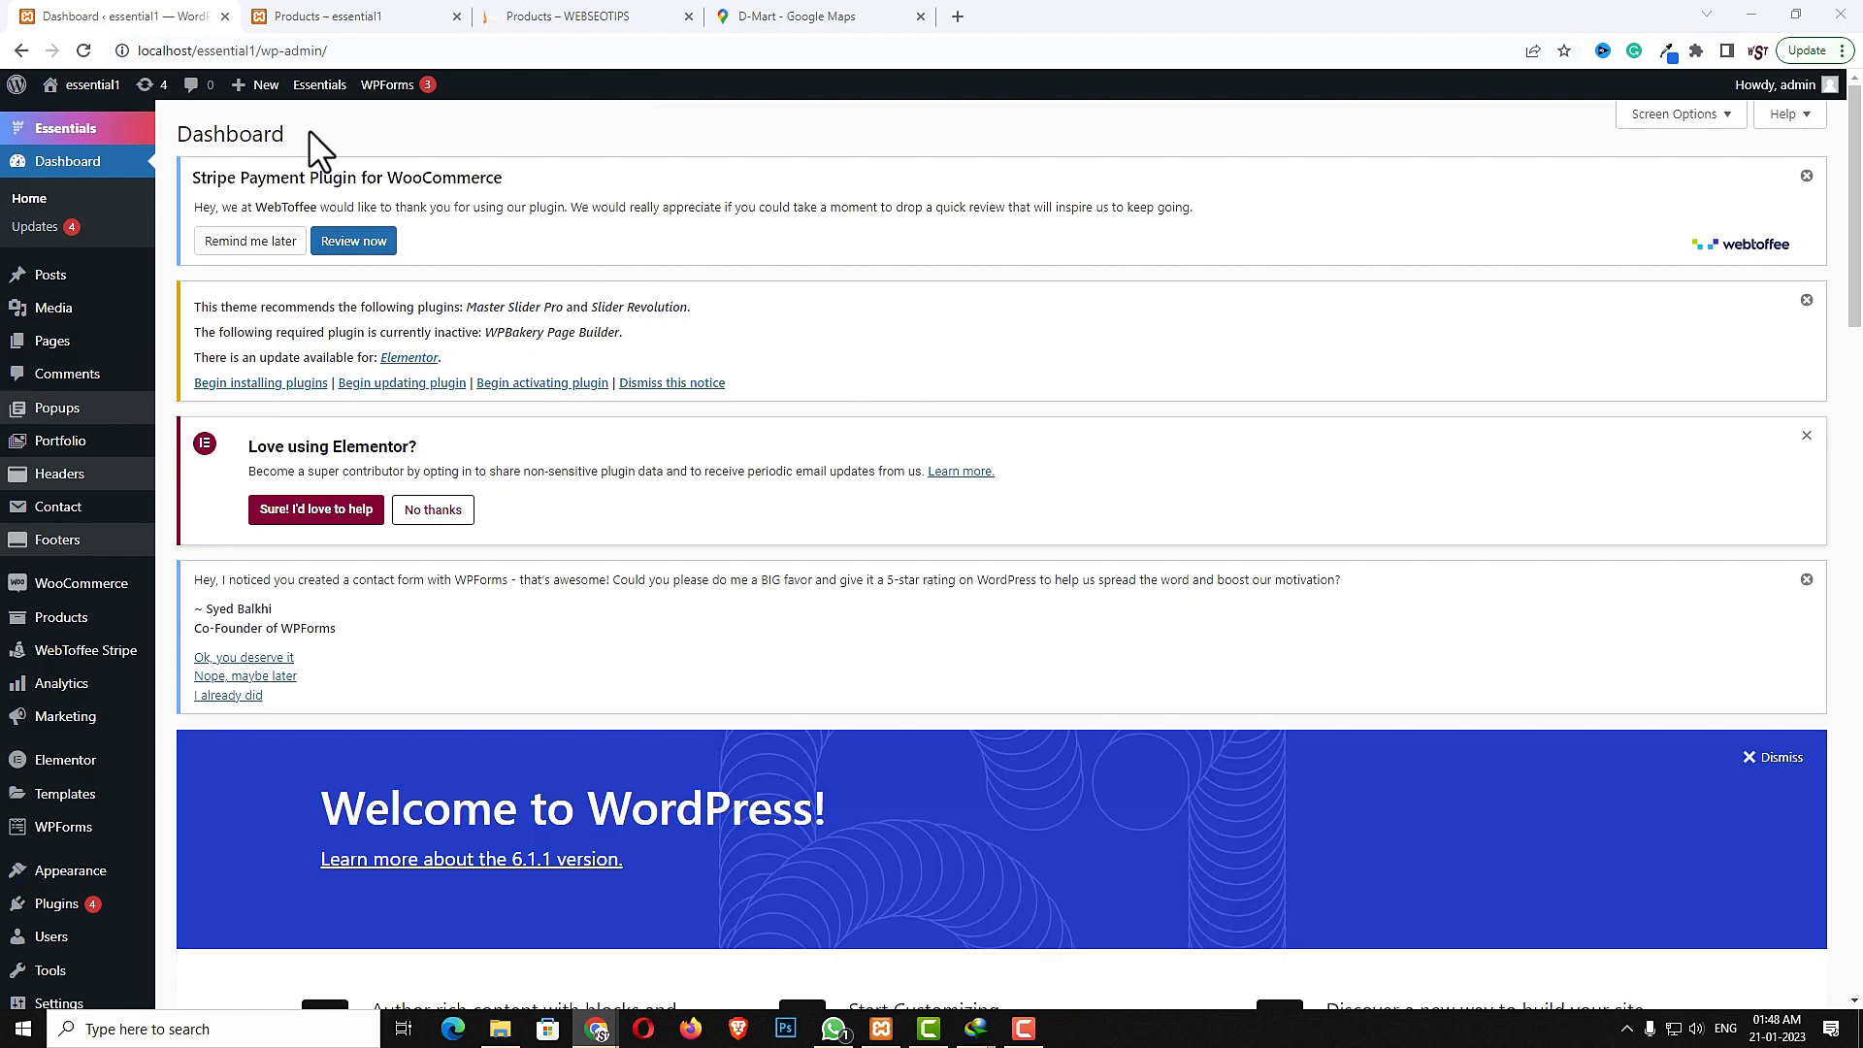
mouse_move(92, 131)
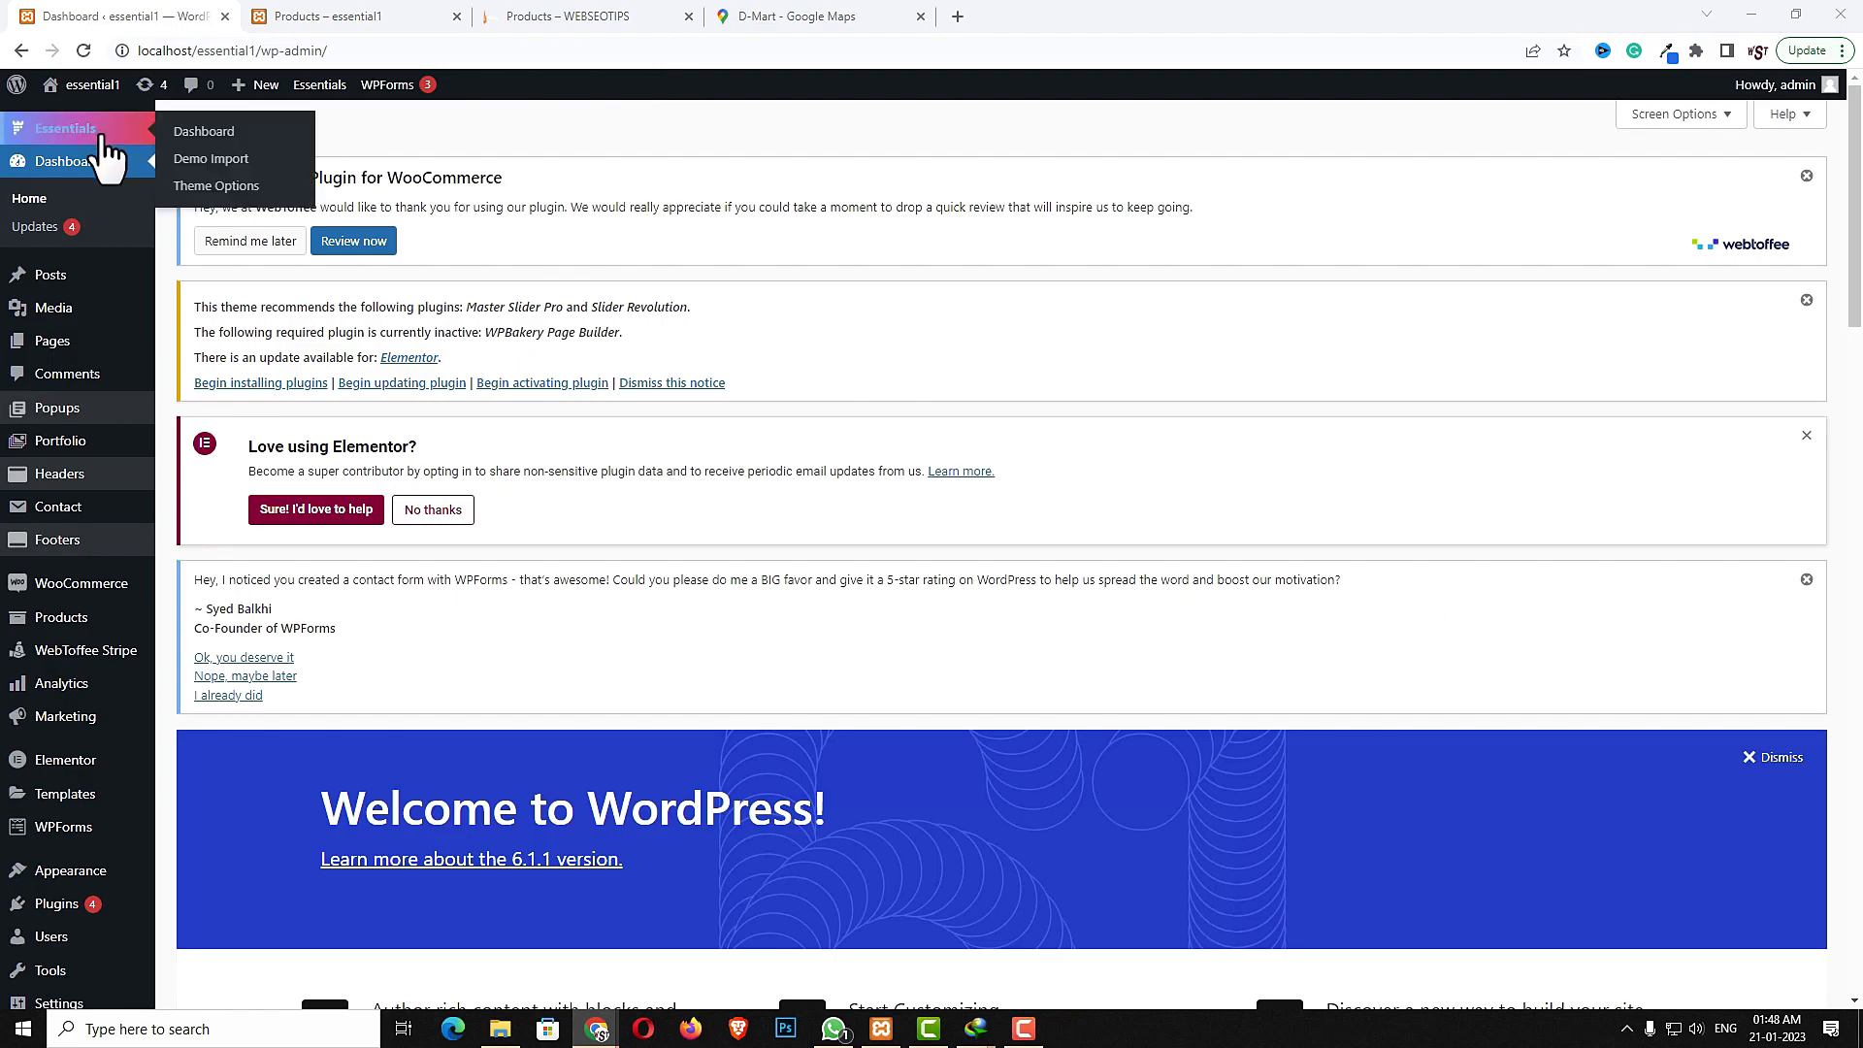
click(211, 187)
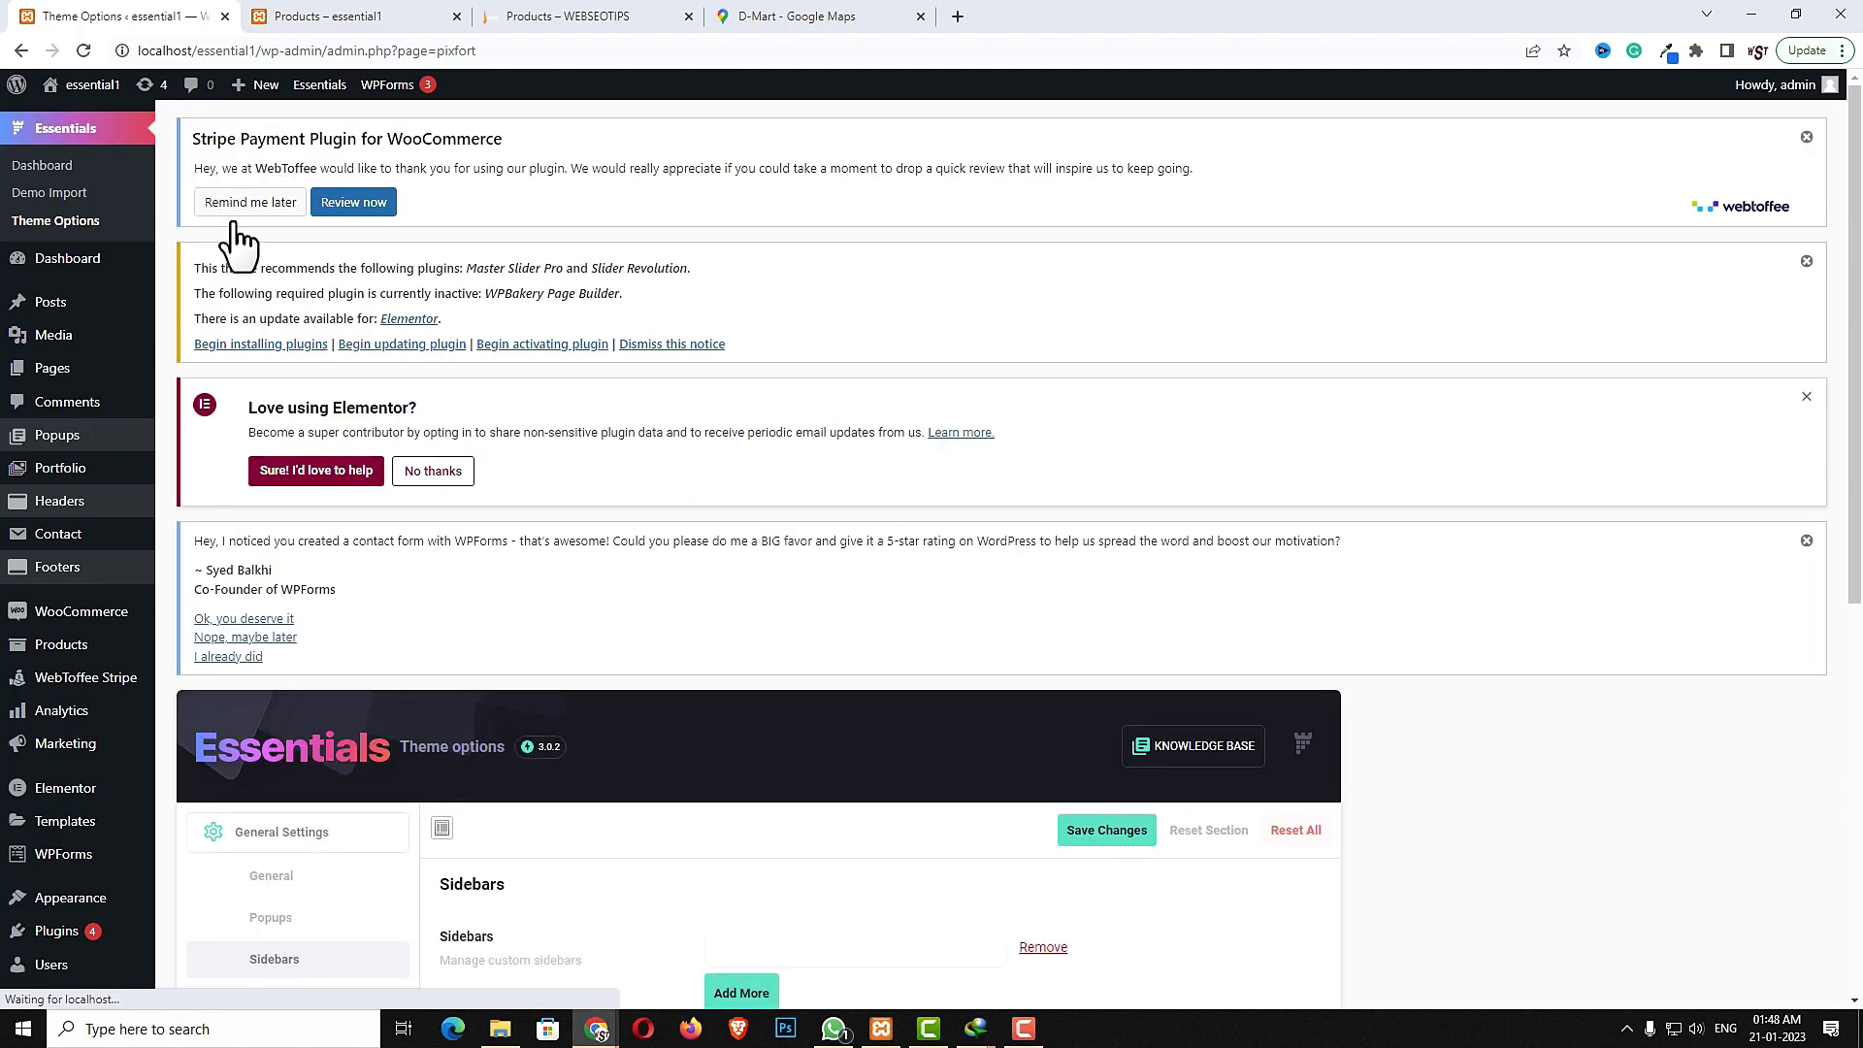
scroll(543, 583, down, 2)
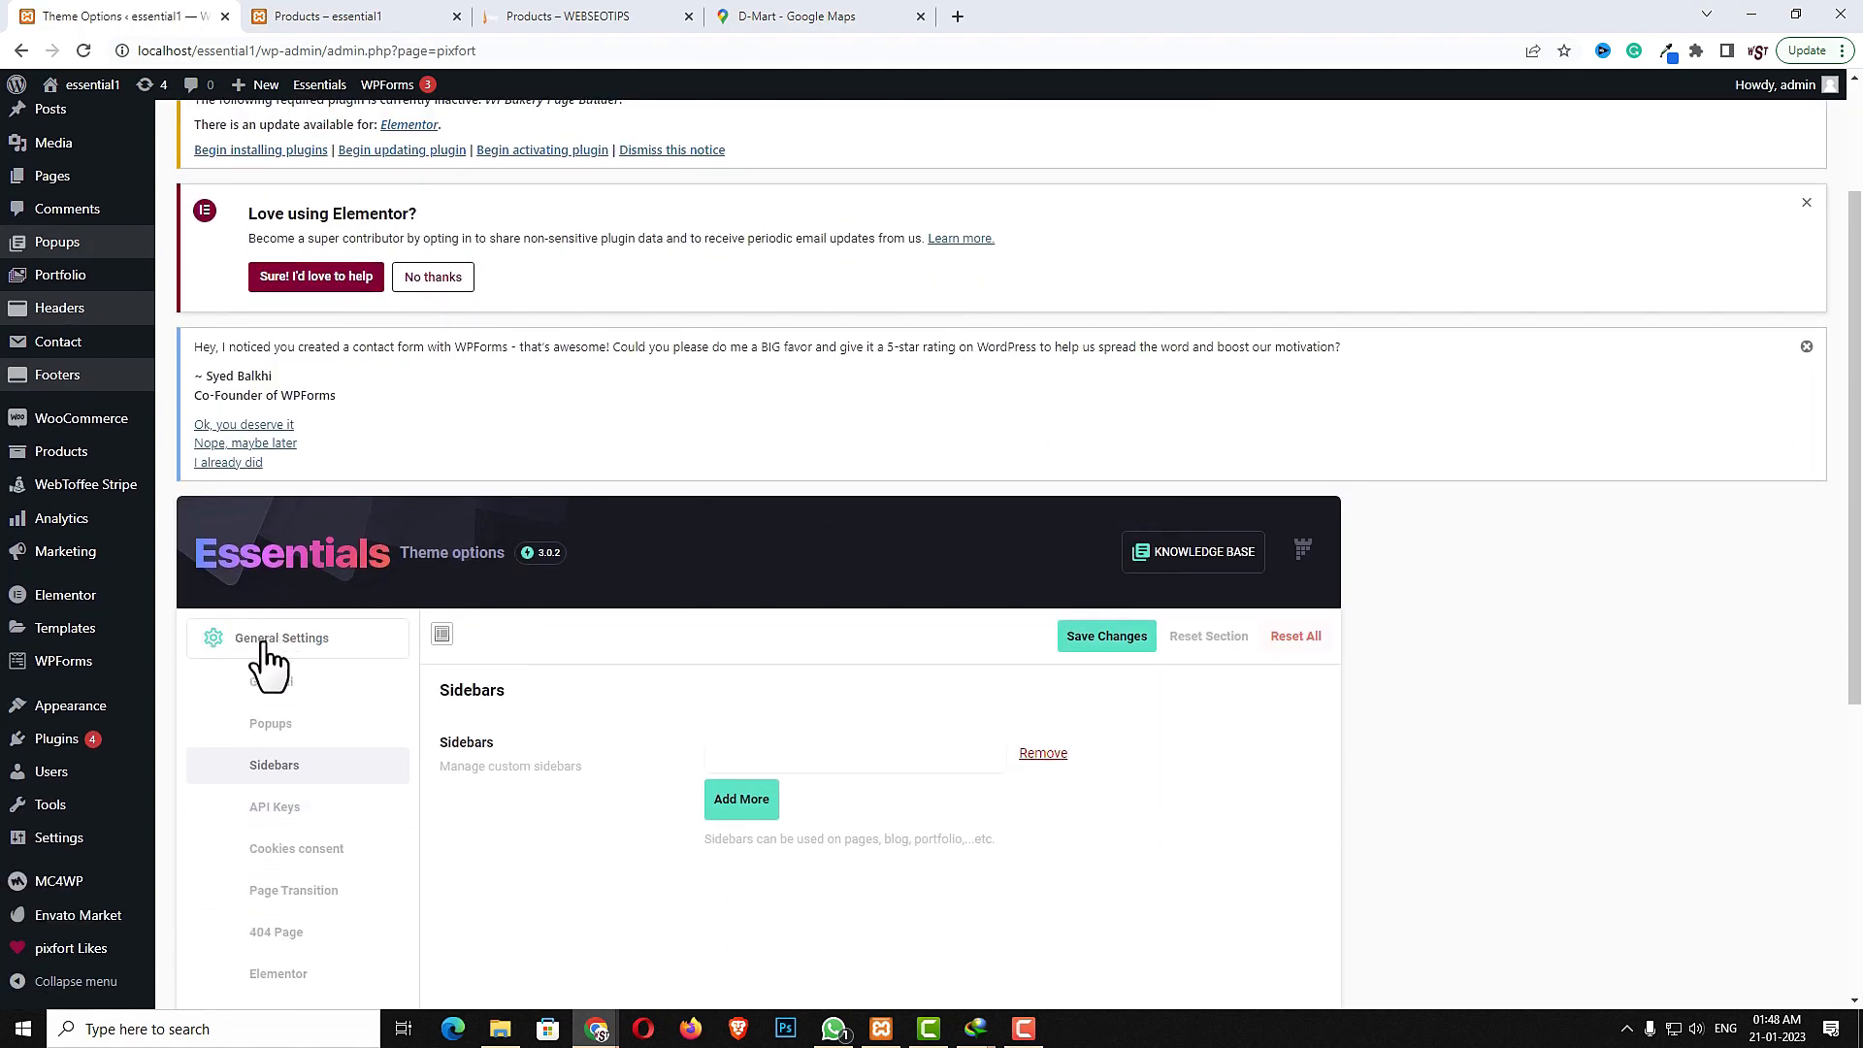
scroll(369, 664, down, 2)
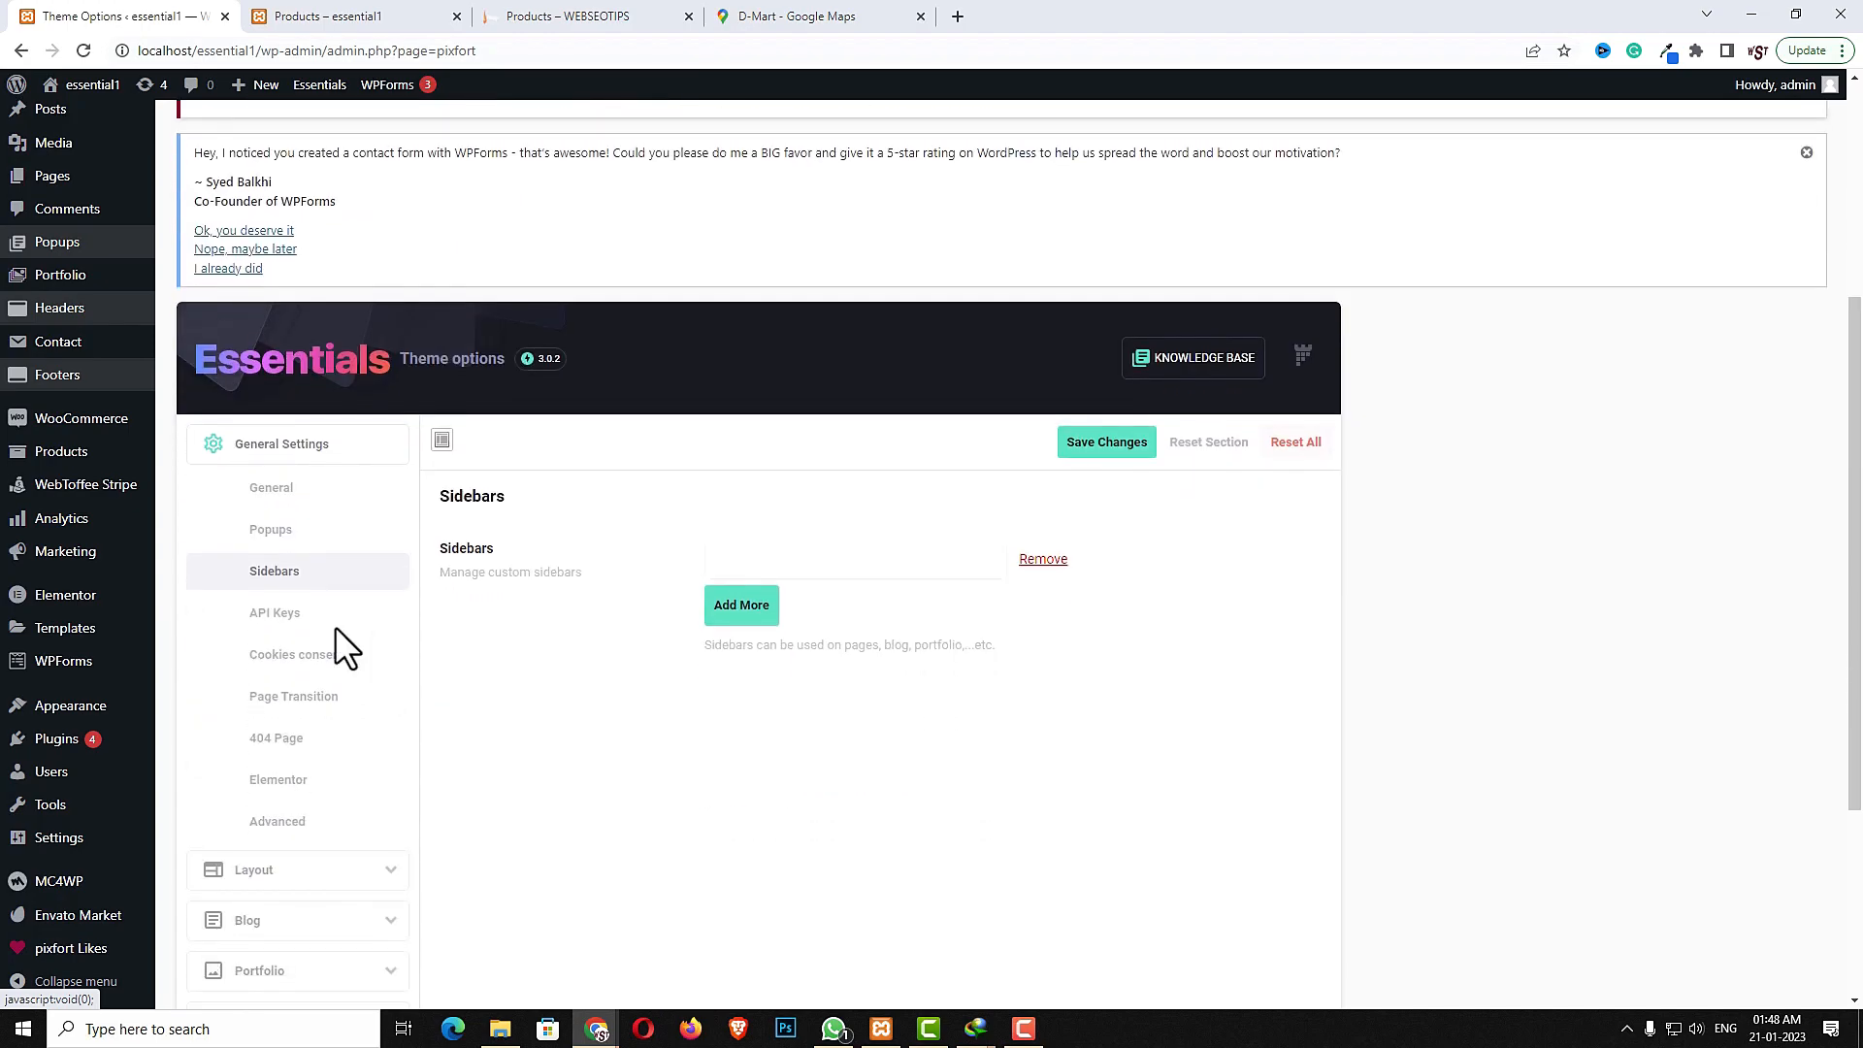
click(858, 576)
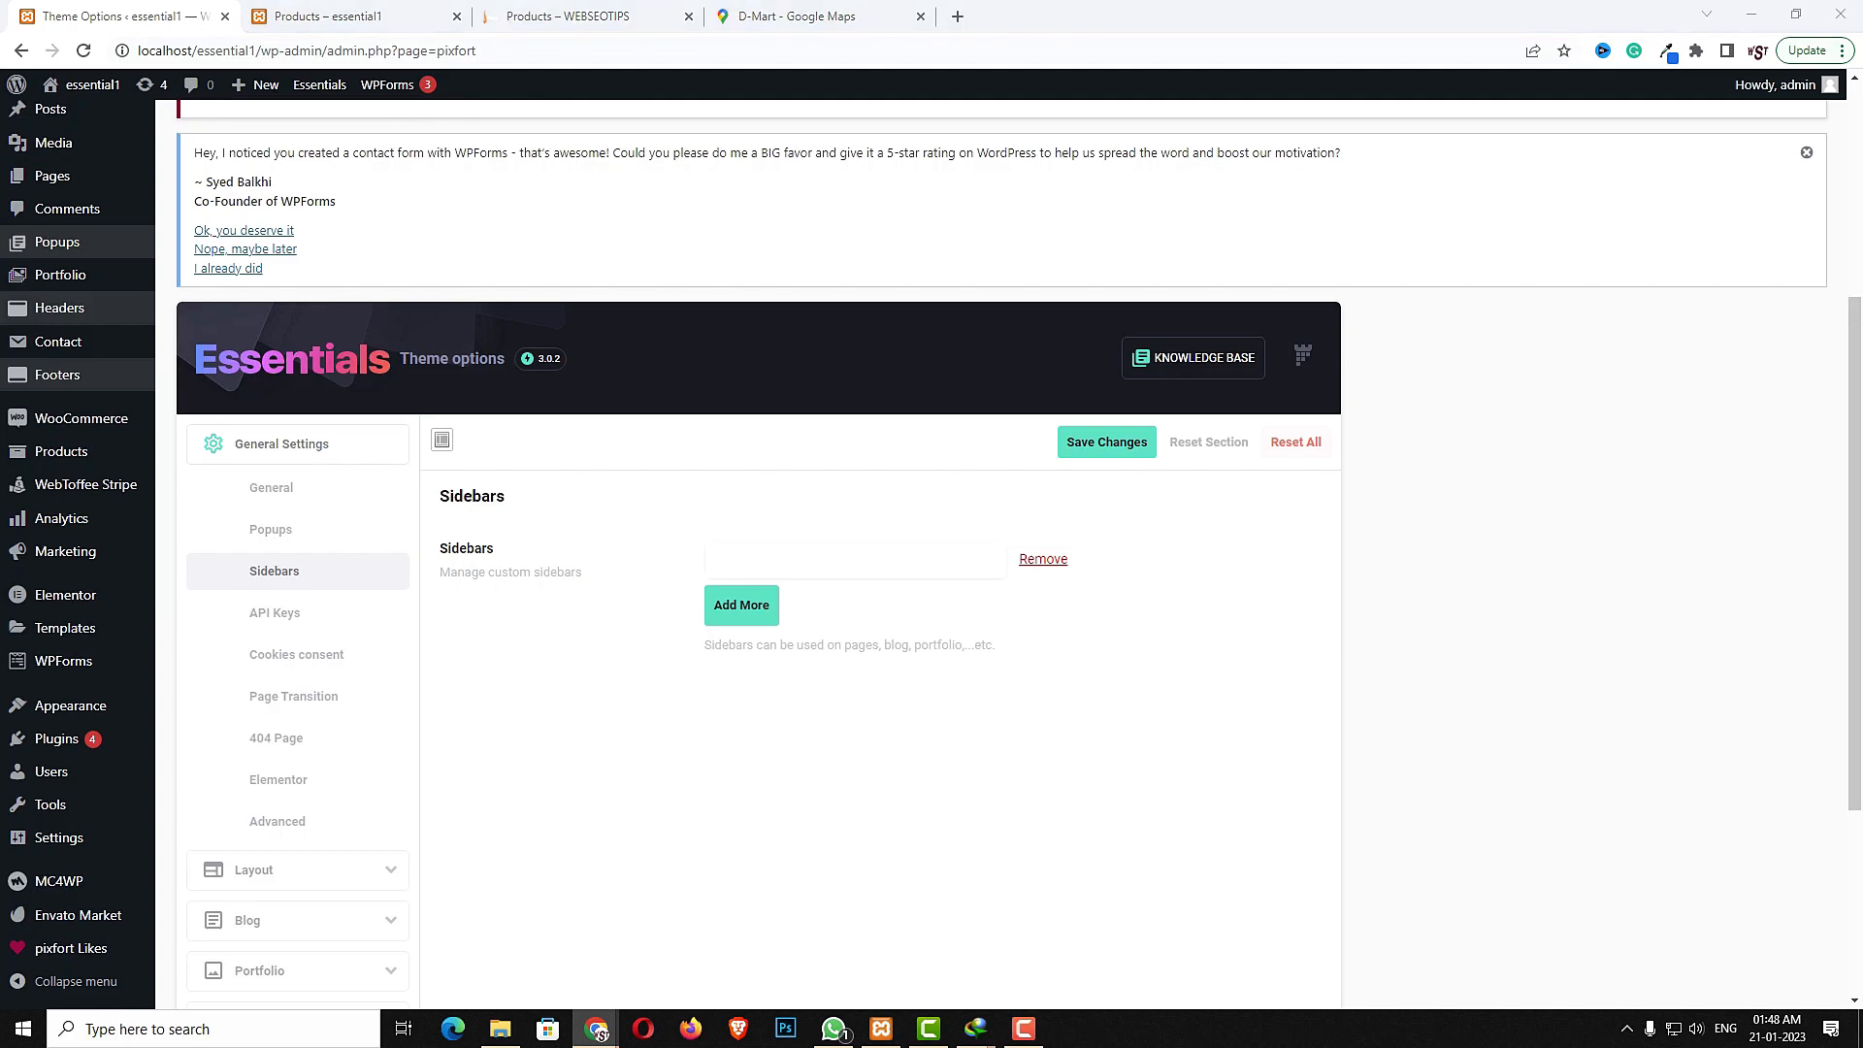
click(936, 551)
text(shop sidebar)
click(741, 605)
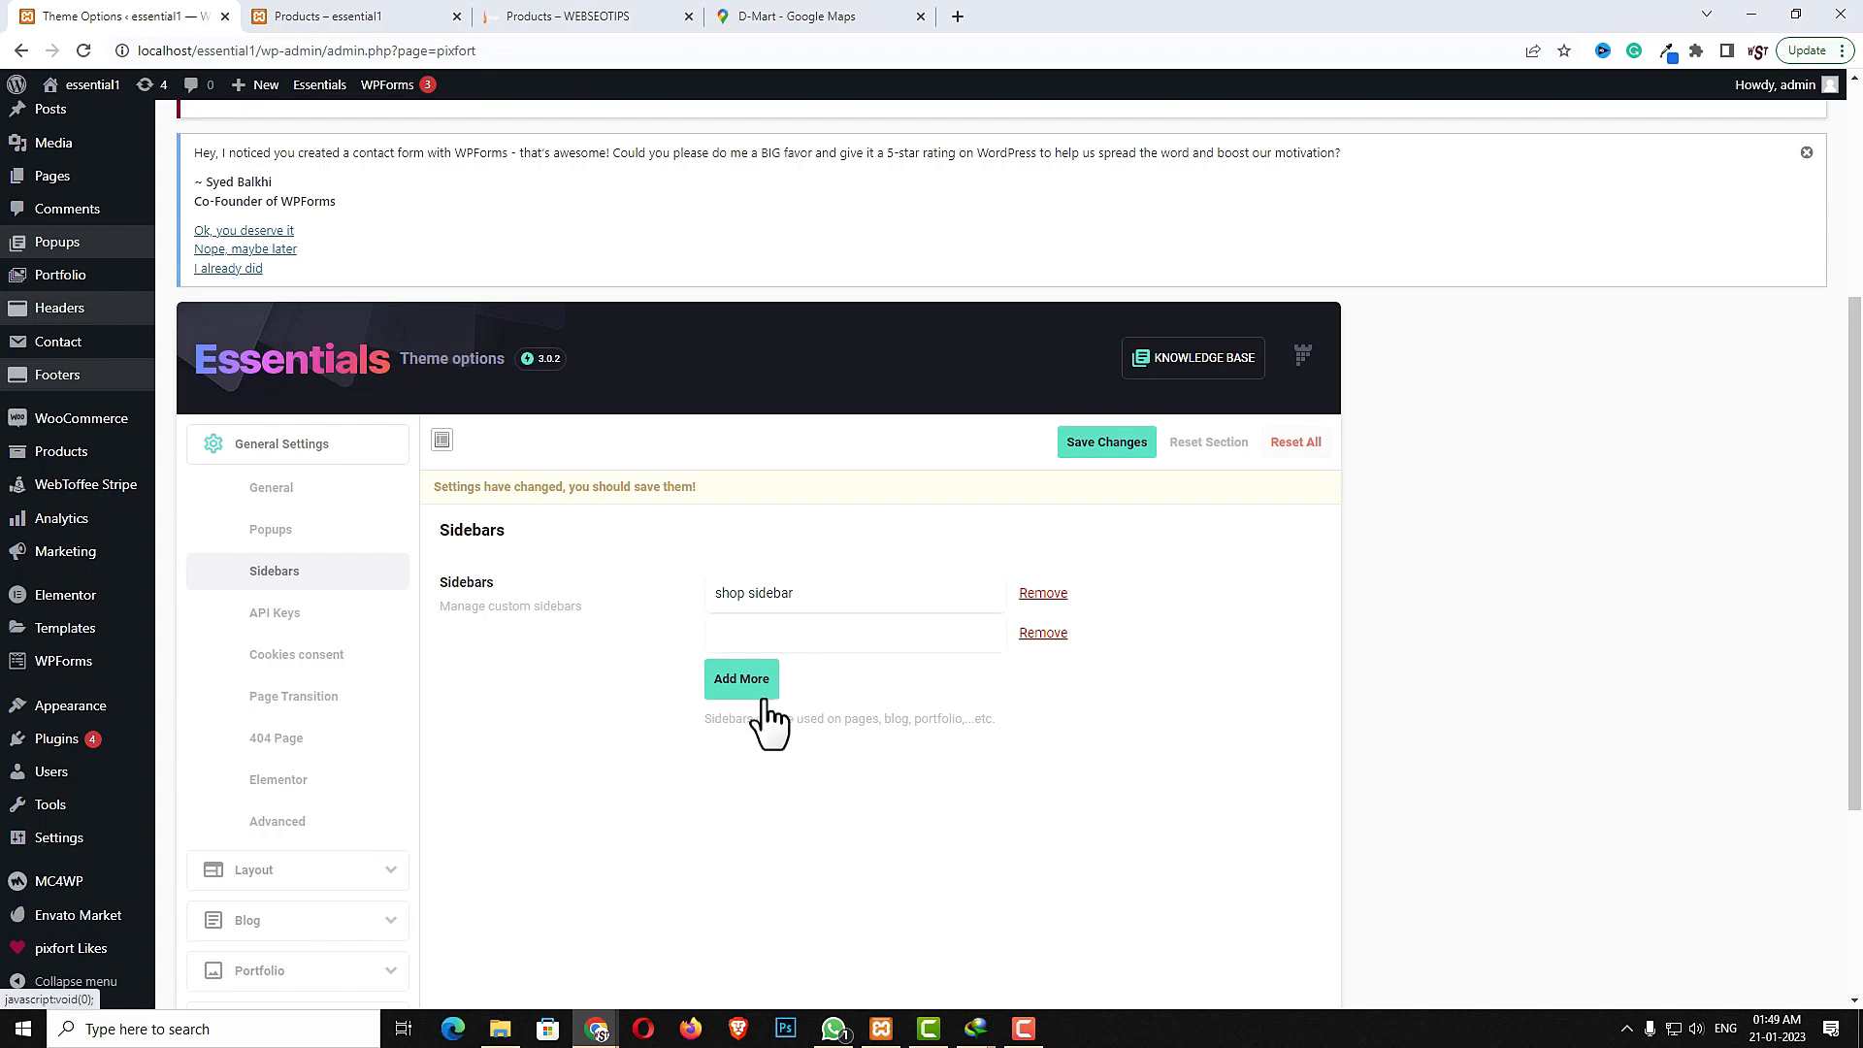
- Save the theme options with the new shop sidebar
mouse_move(67, 713)
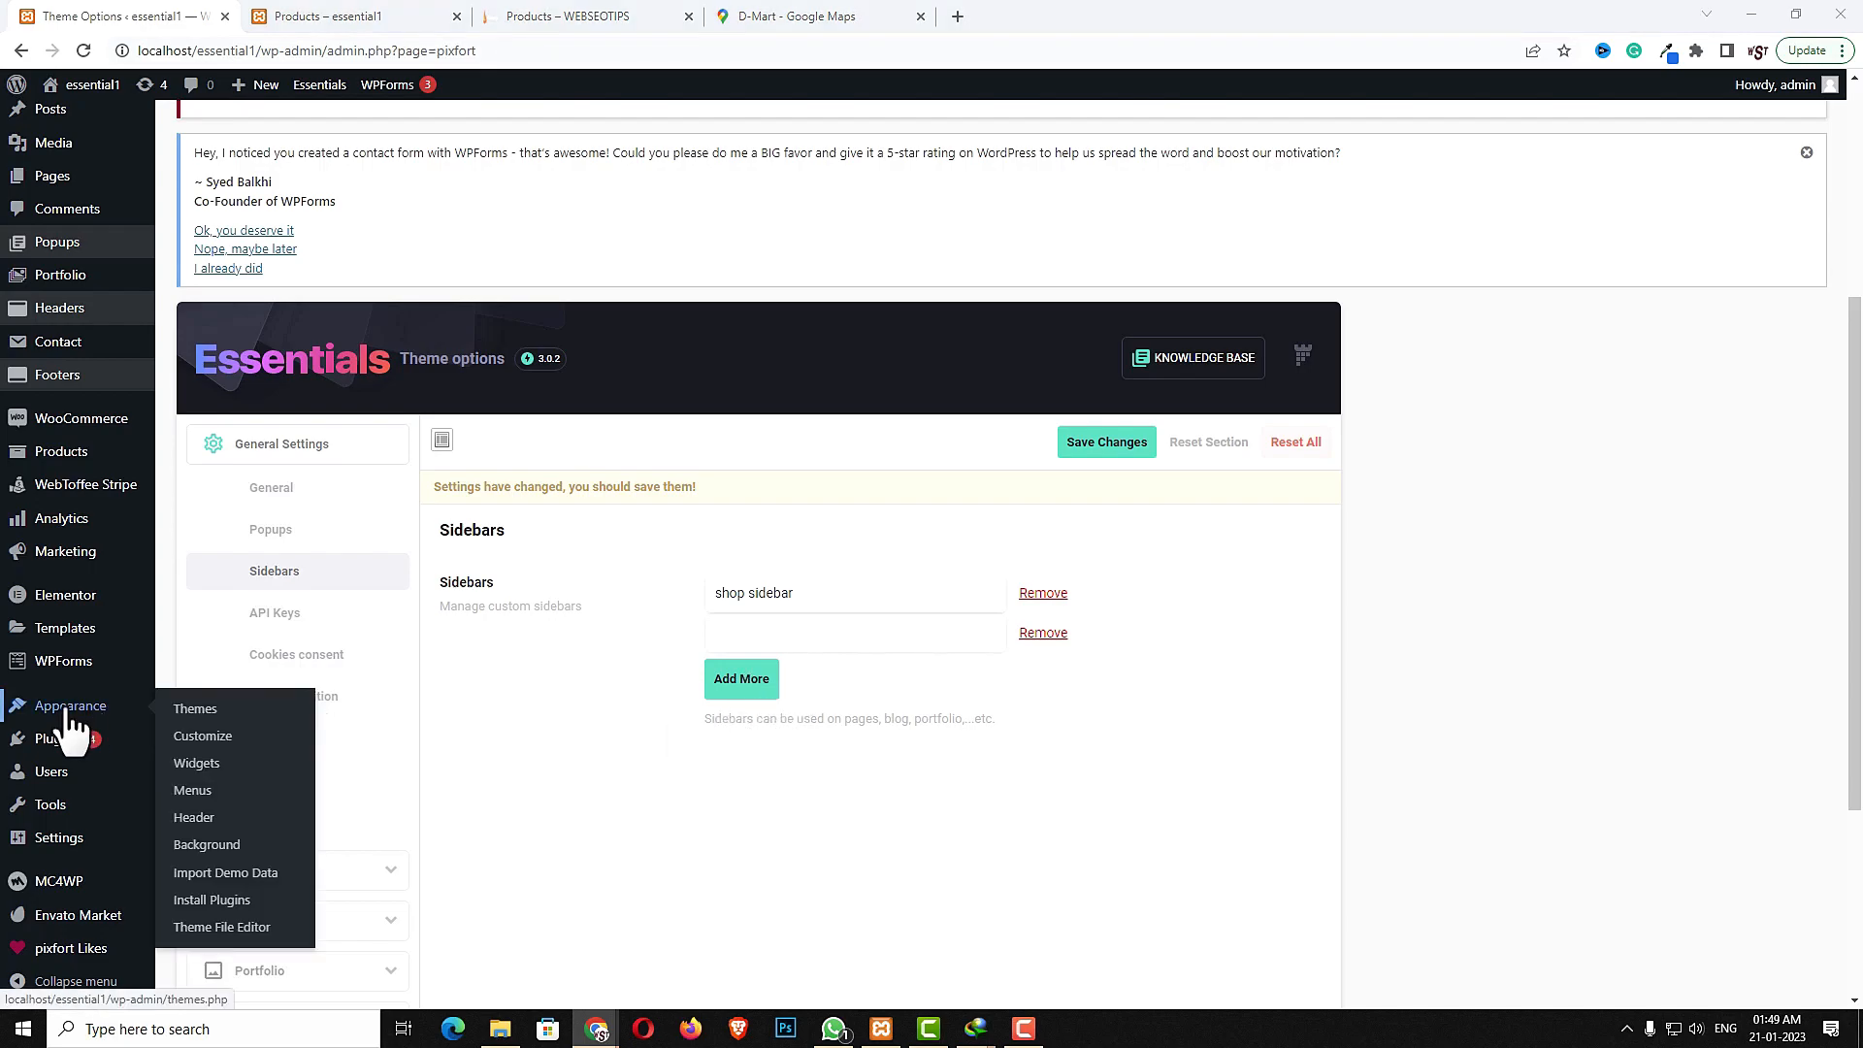
click(204, 772)
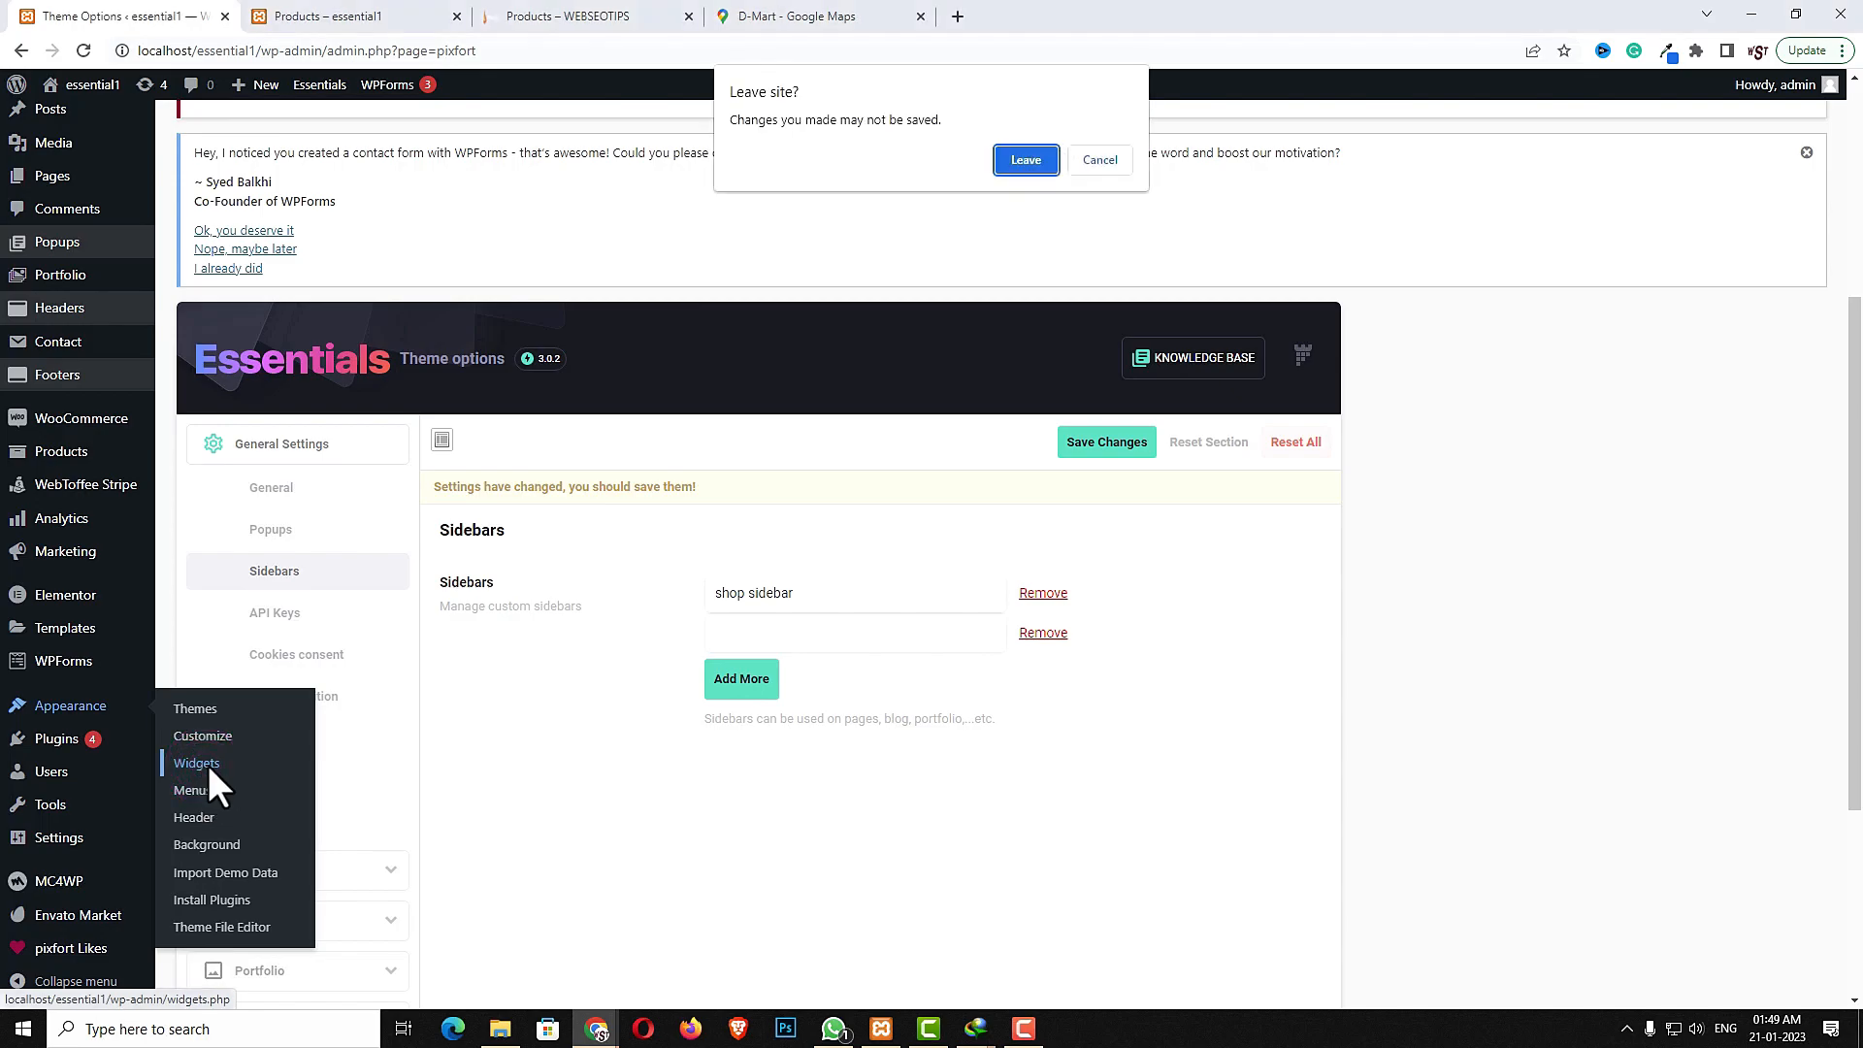
click(1102, 161)
click(1114, 442)
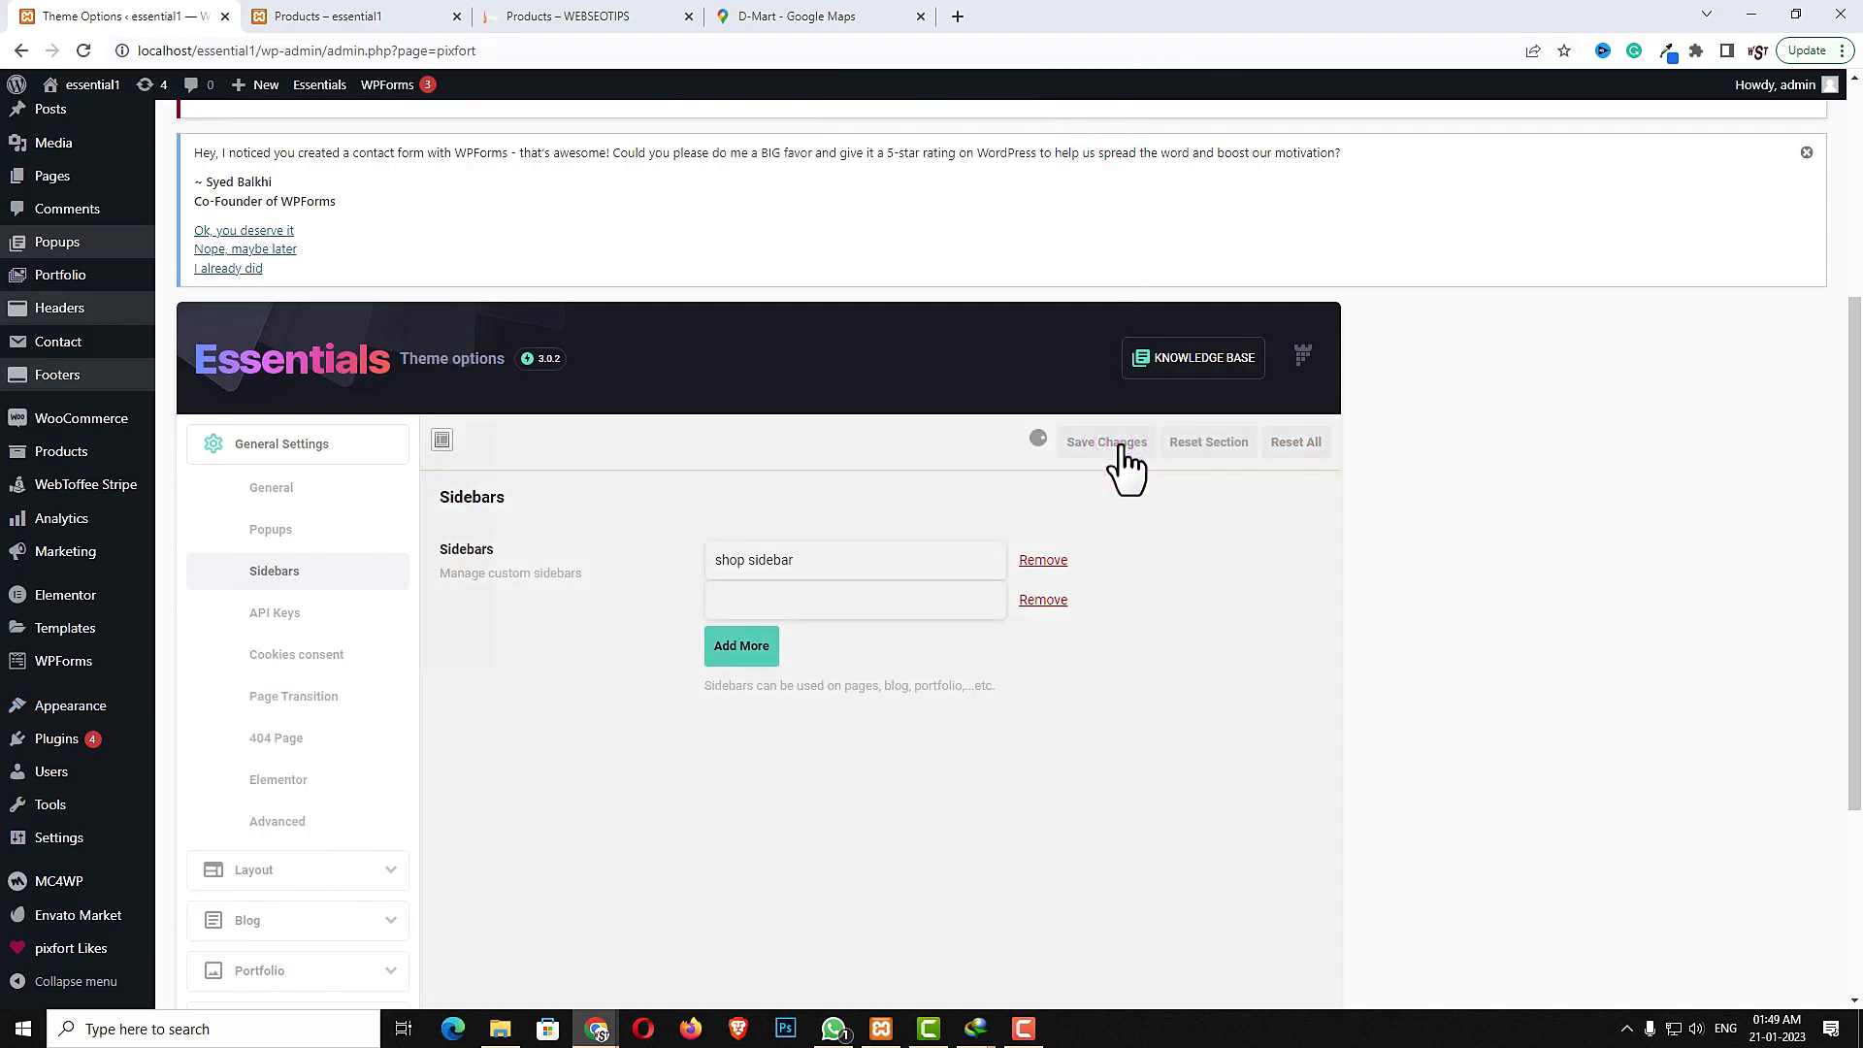
- Open the Widgets screen, expand the shop sidebar area and add a PixFort Search widget to it
mouse_move(84, 726)
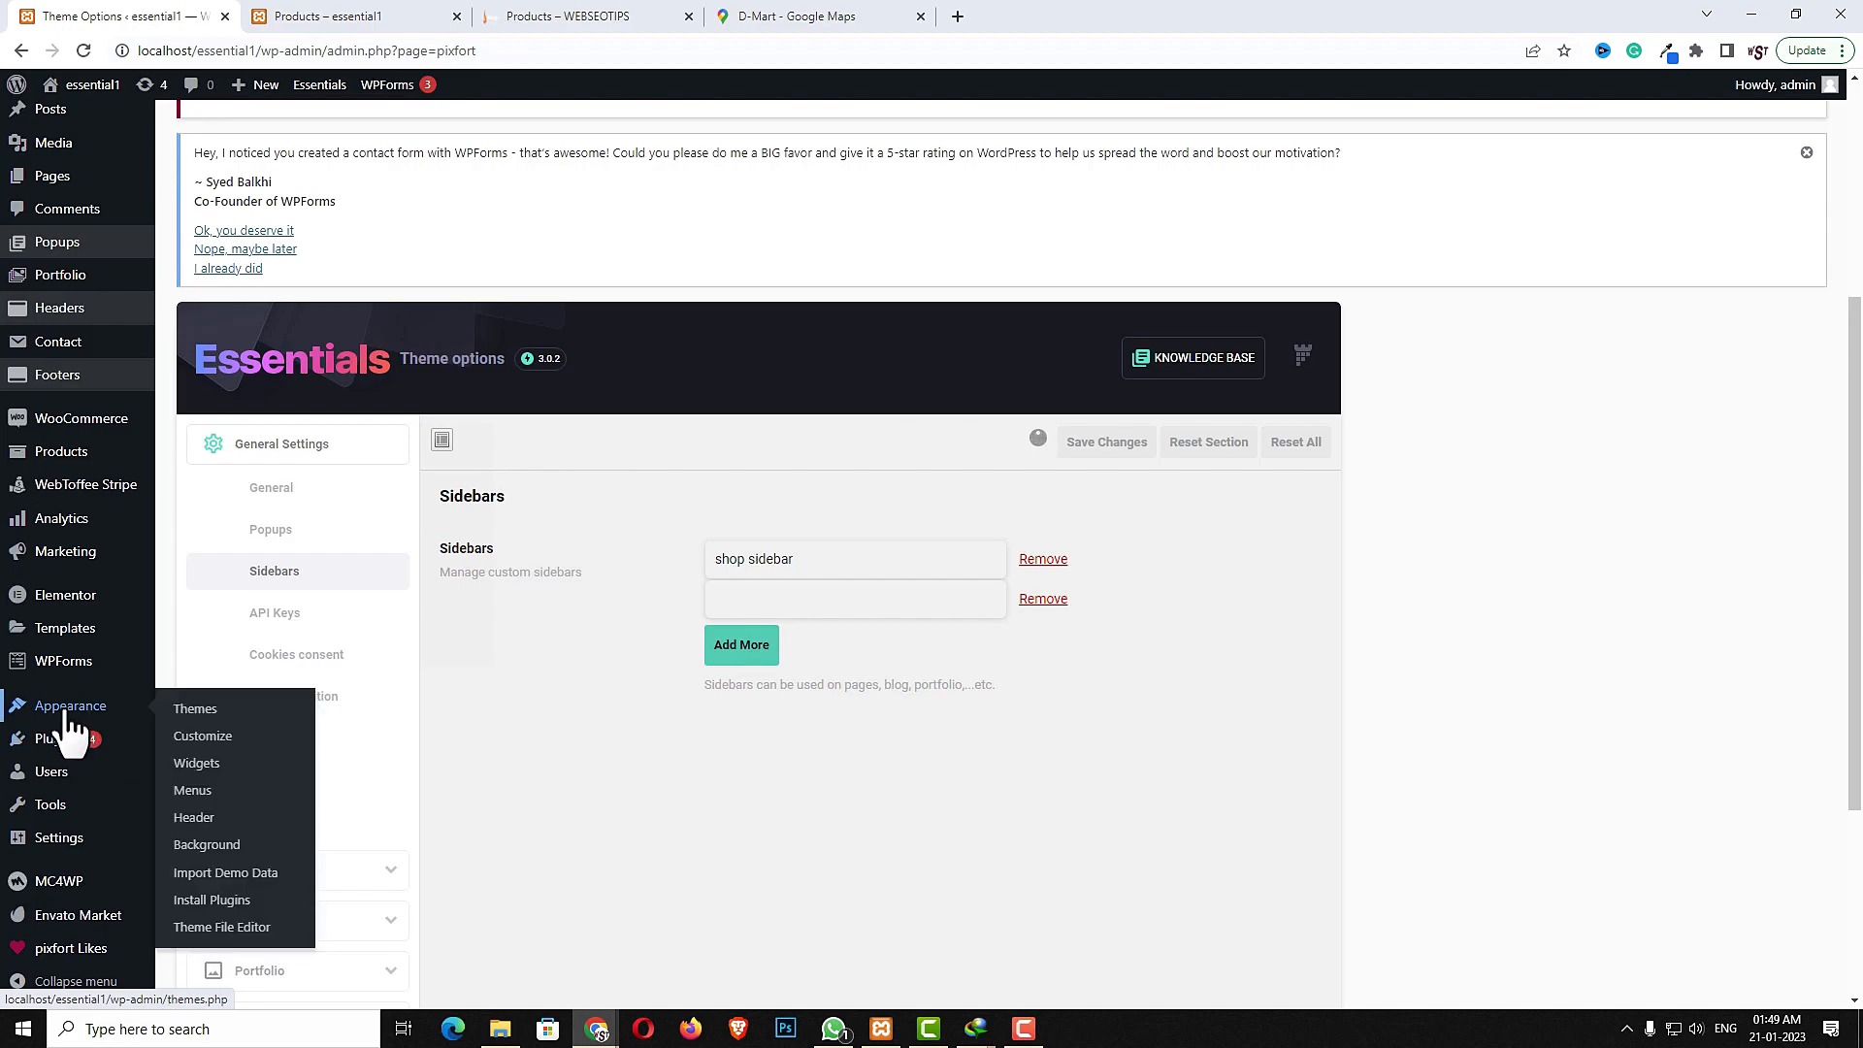
click(195, 764)
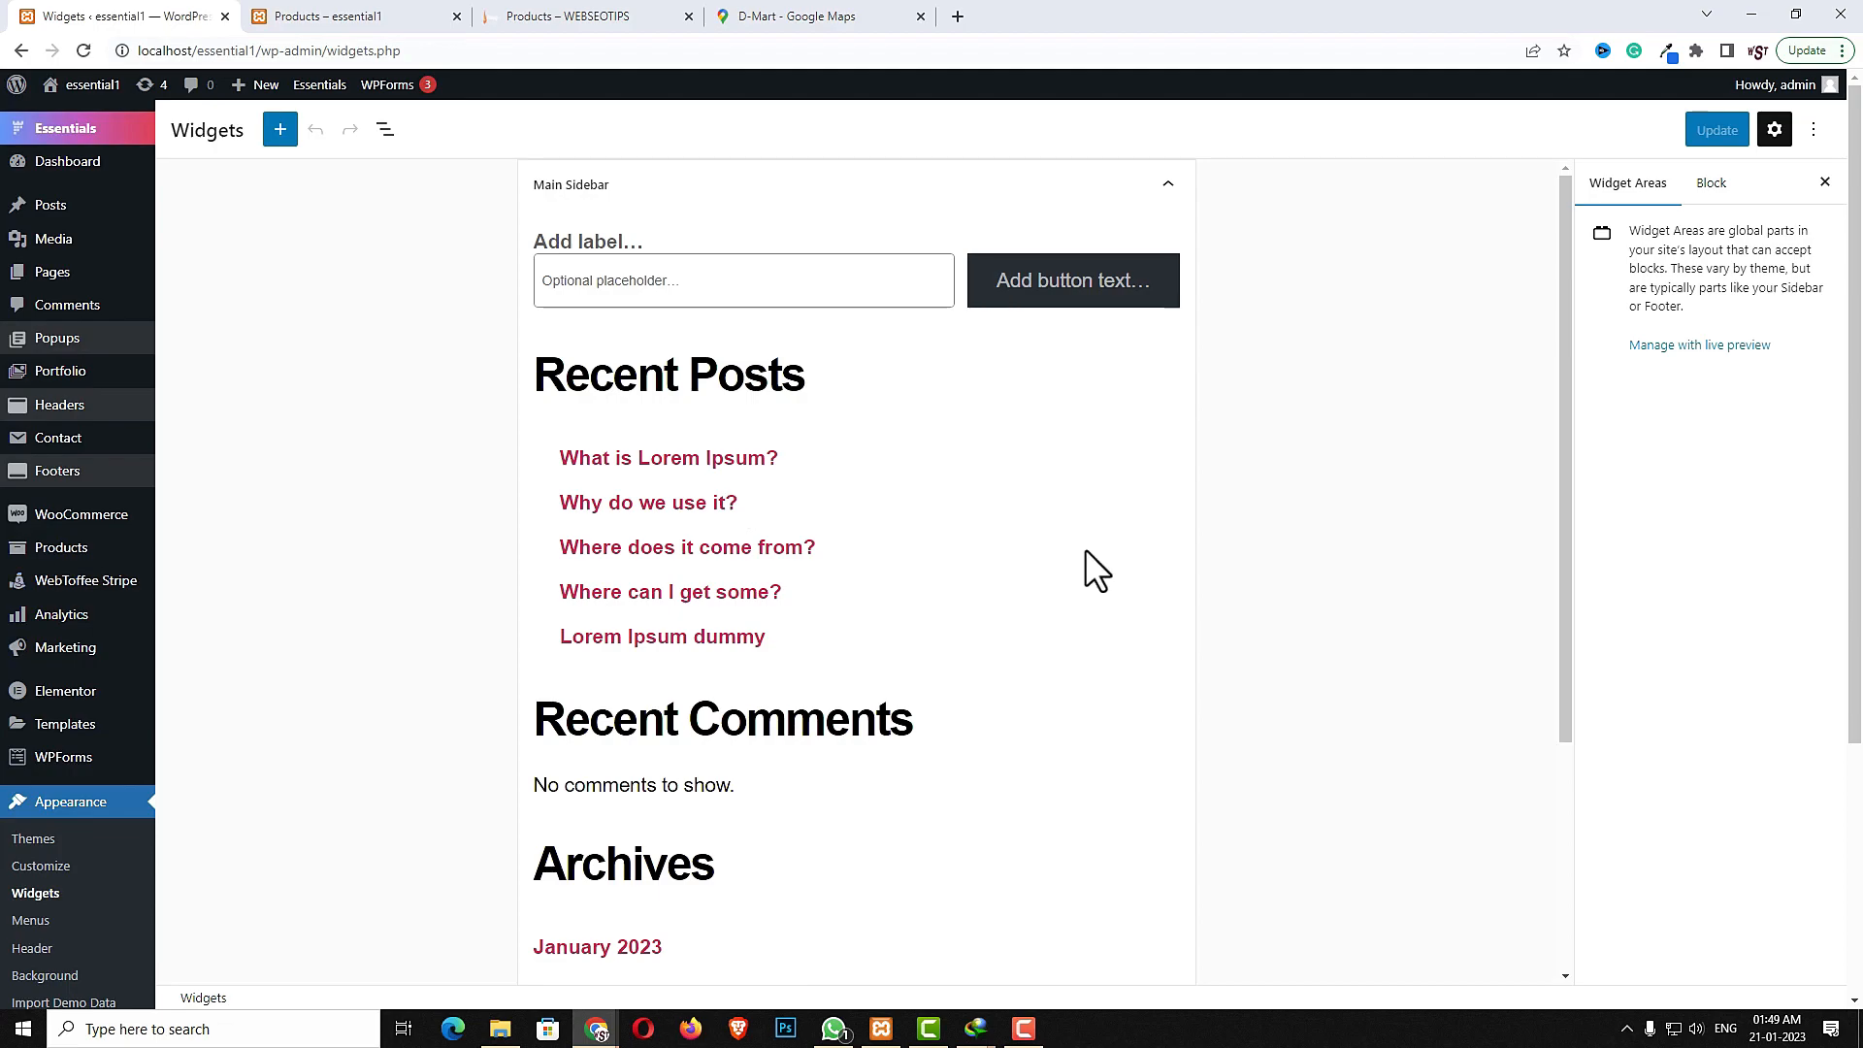
click(368, 19)
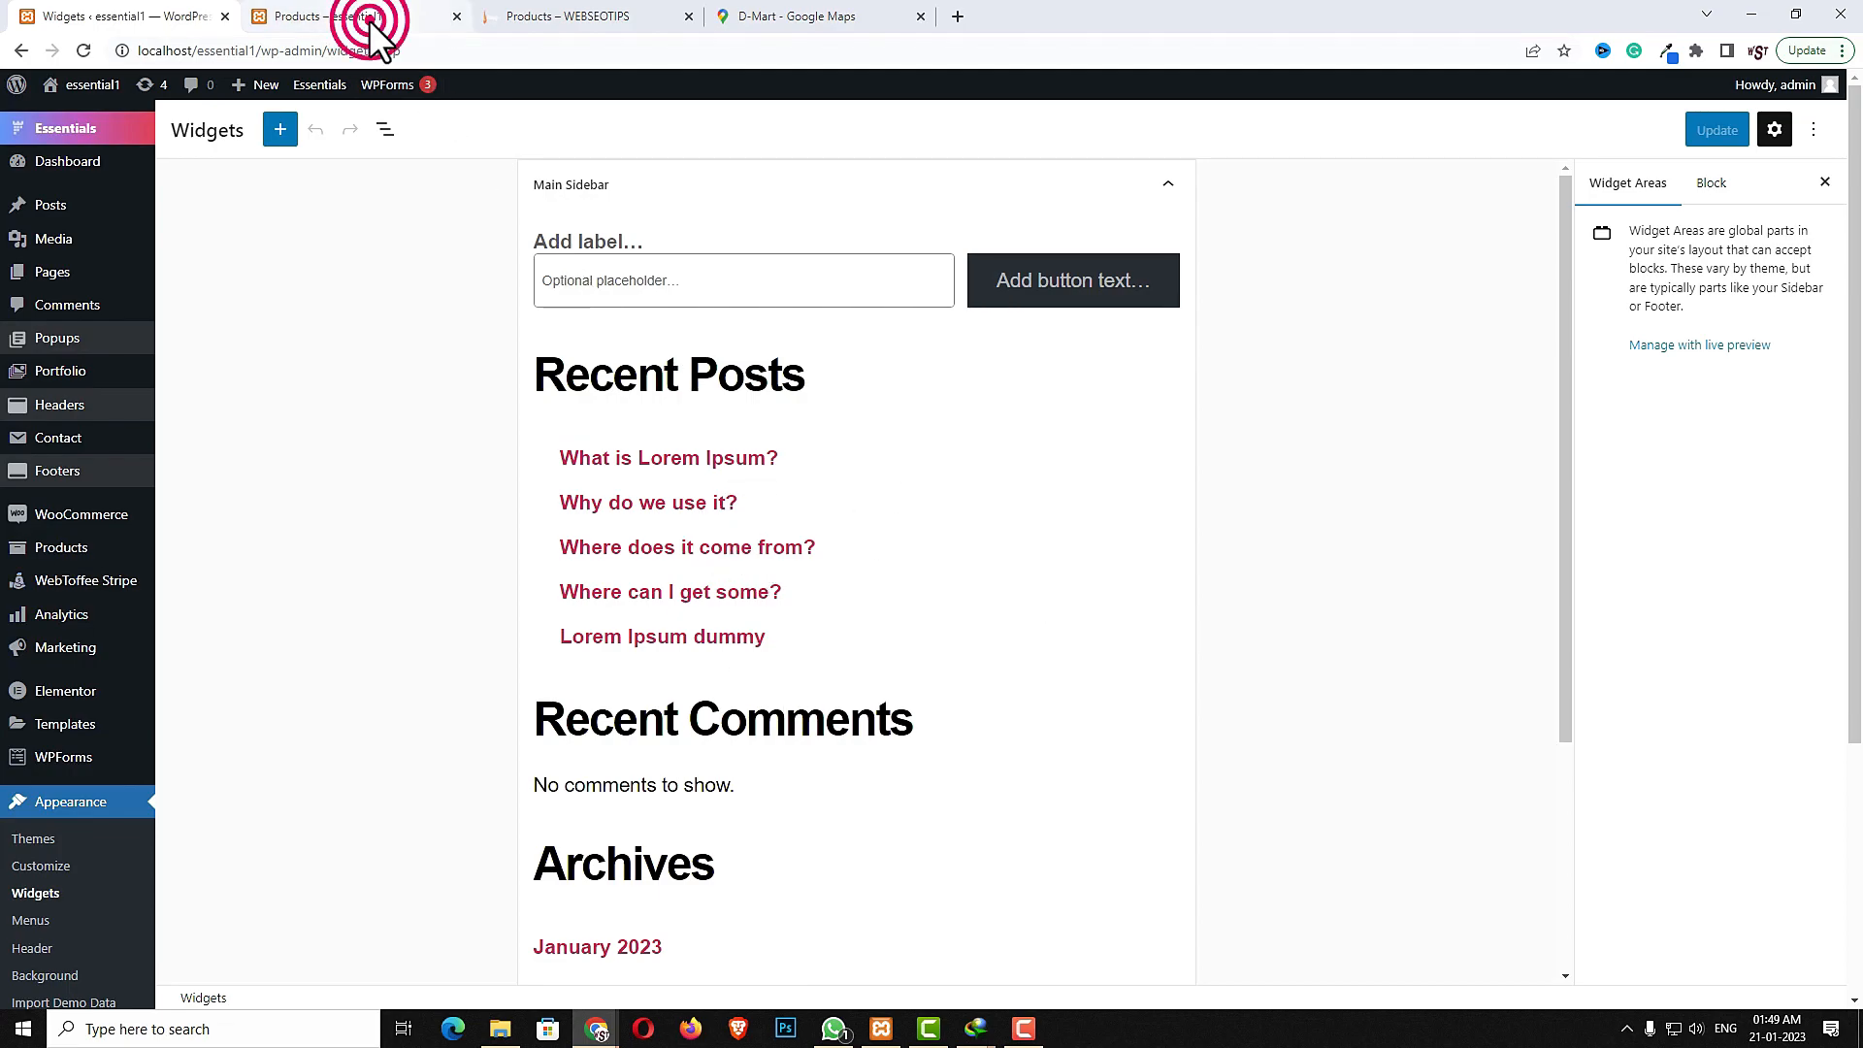
click(167, 17)
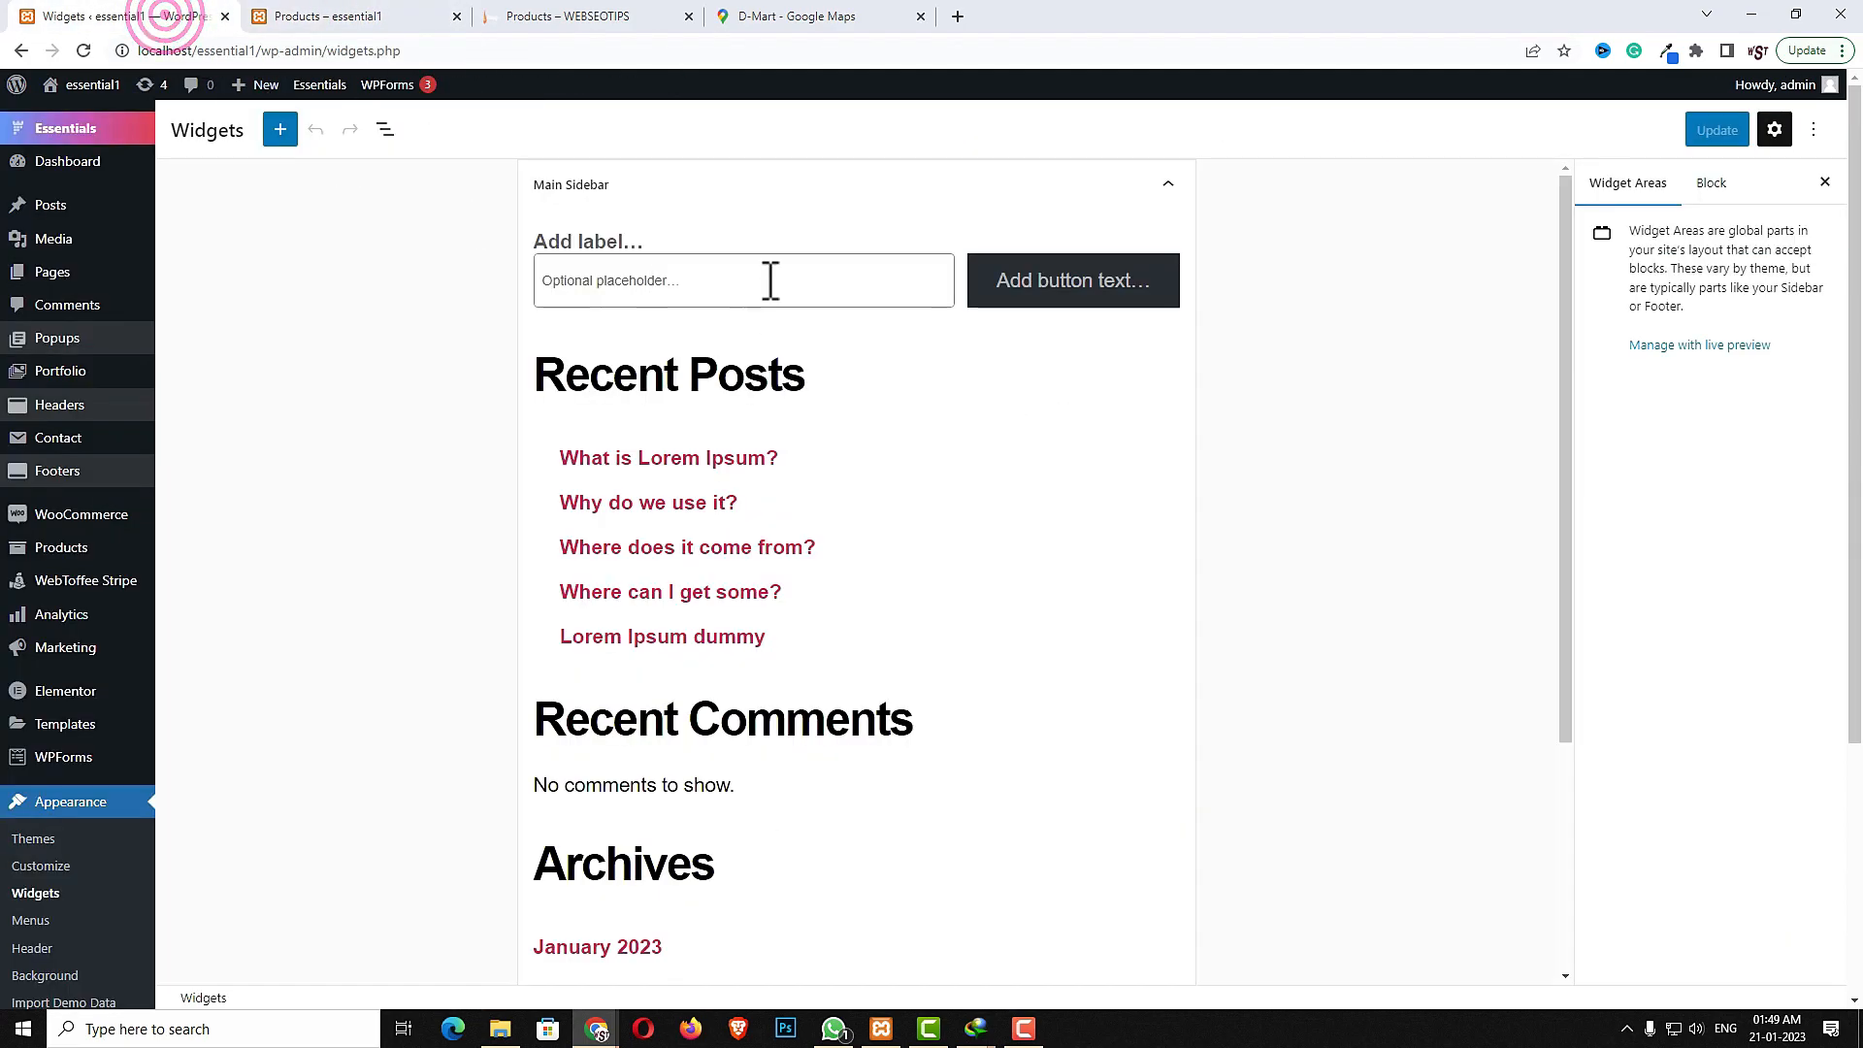
scroll(822, 813, down, 3)
scroll(636, 364, up, 3)
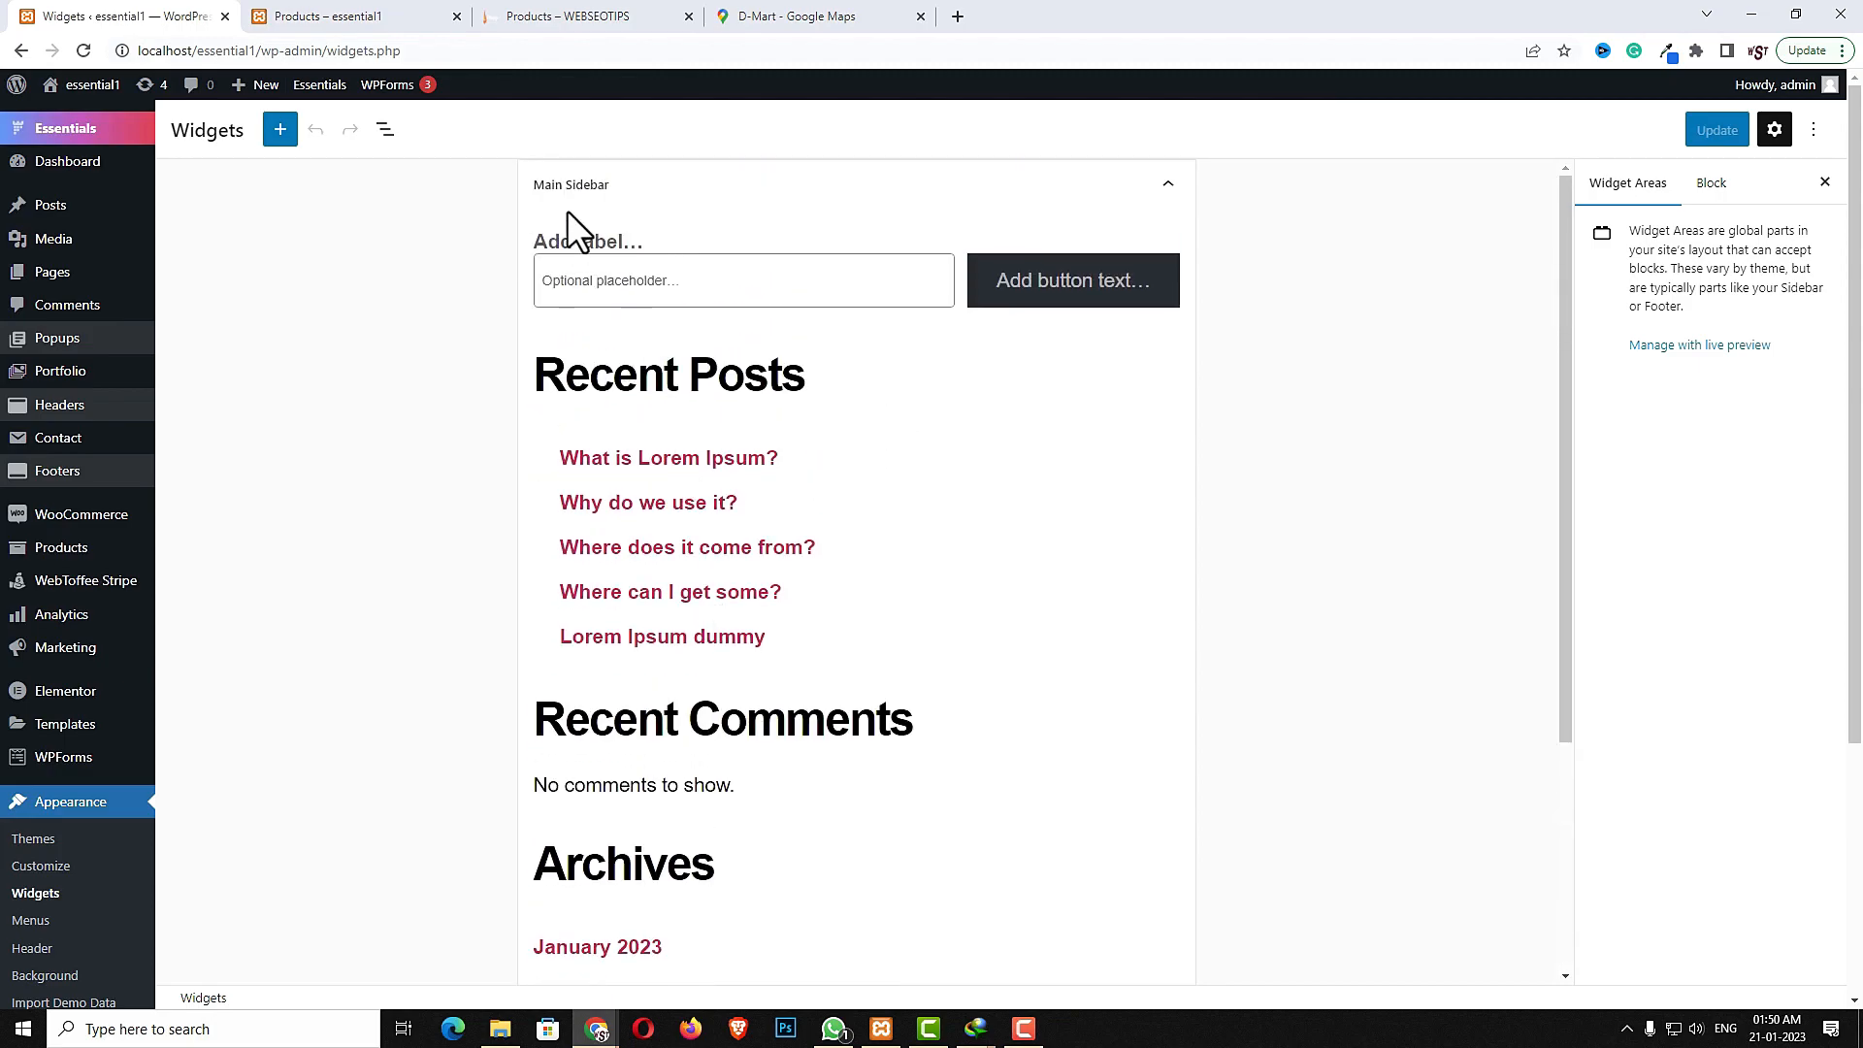
scroll(865, 706, down, 3)
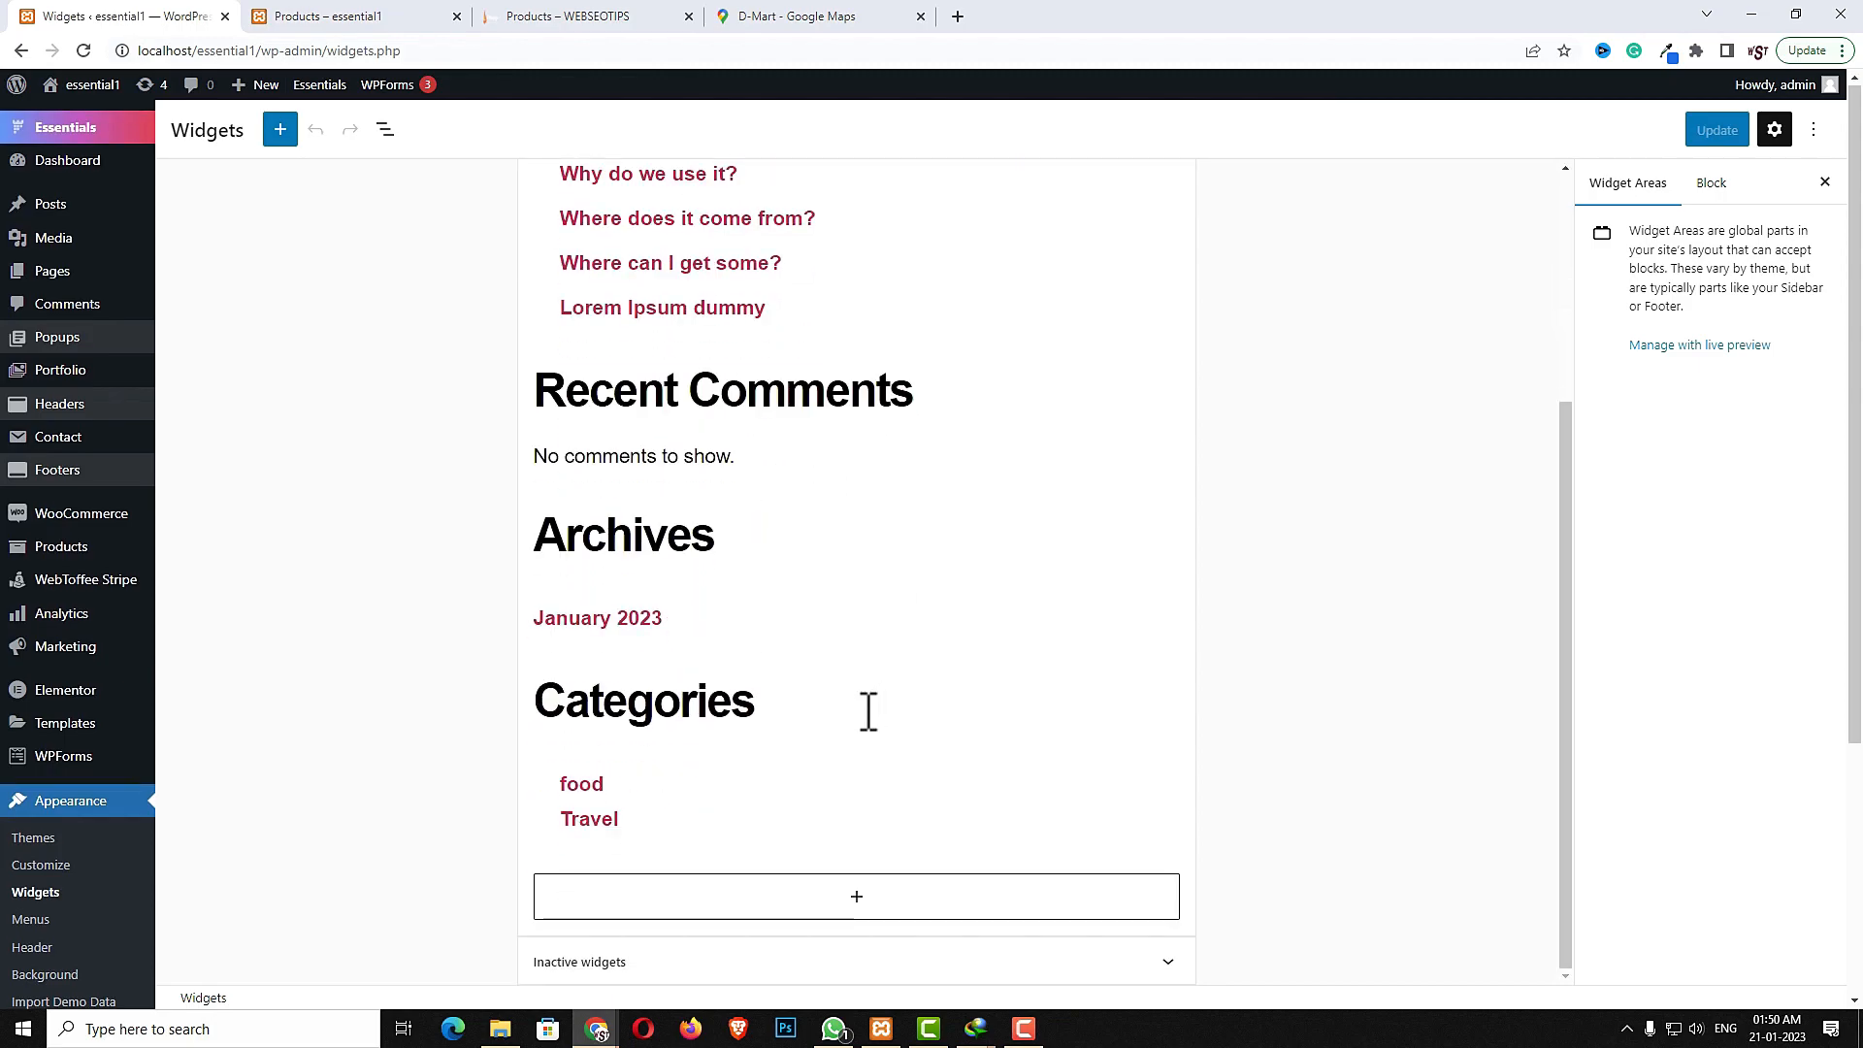
scroll(865, 728, down, 3)
click(833, 835)
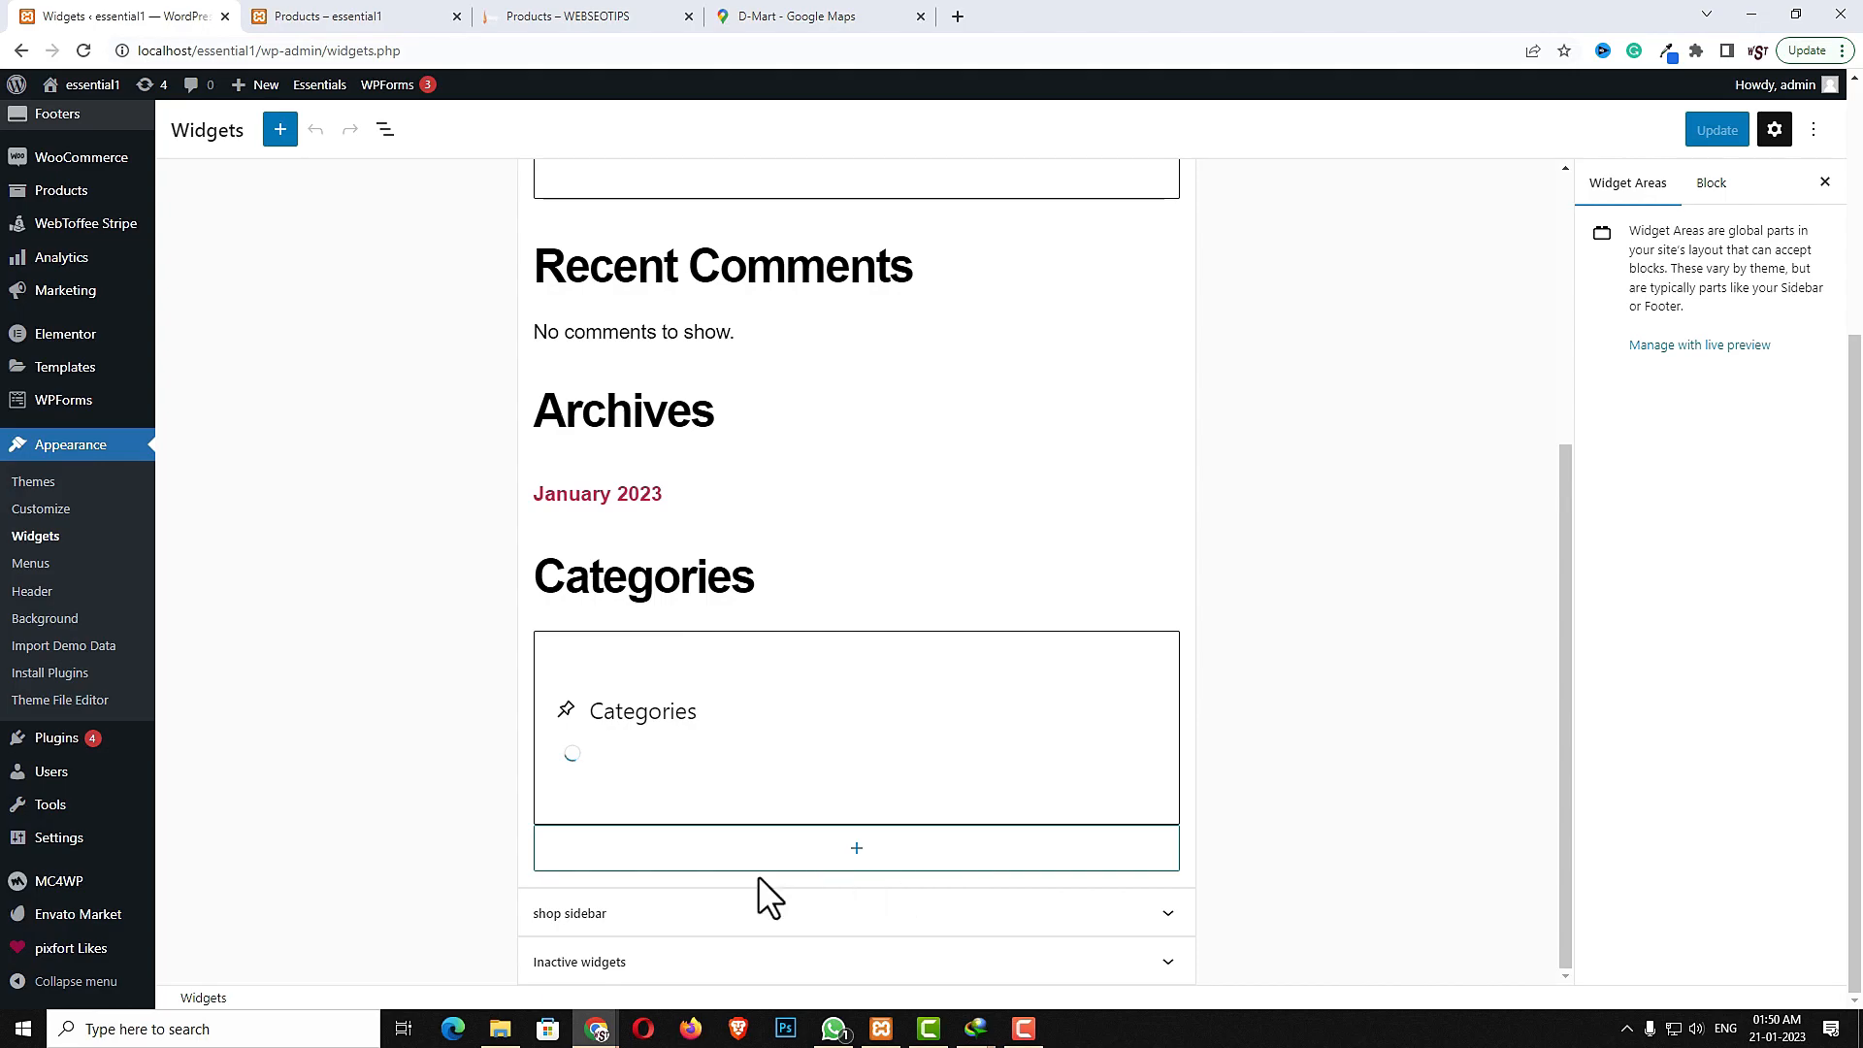
click(714, 912)
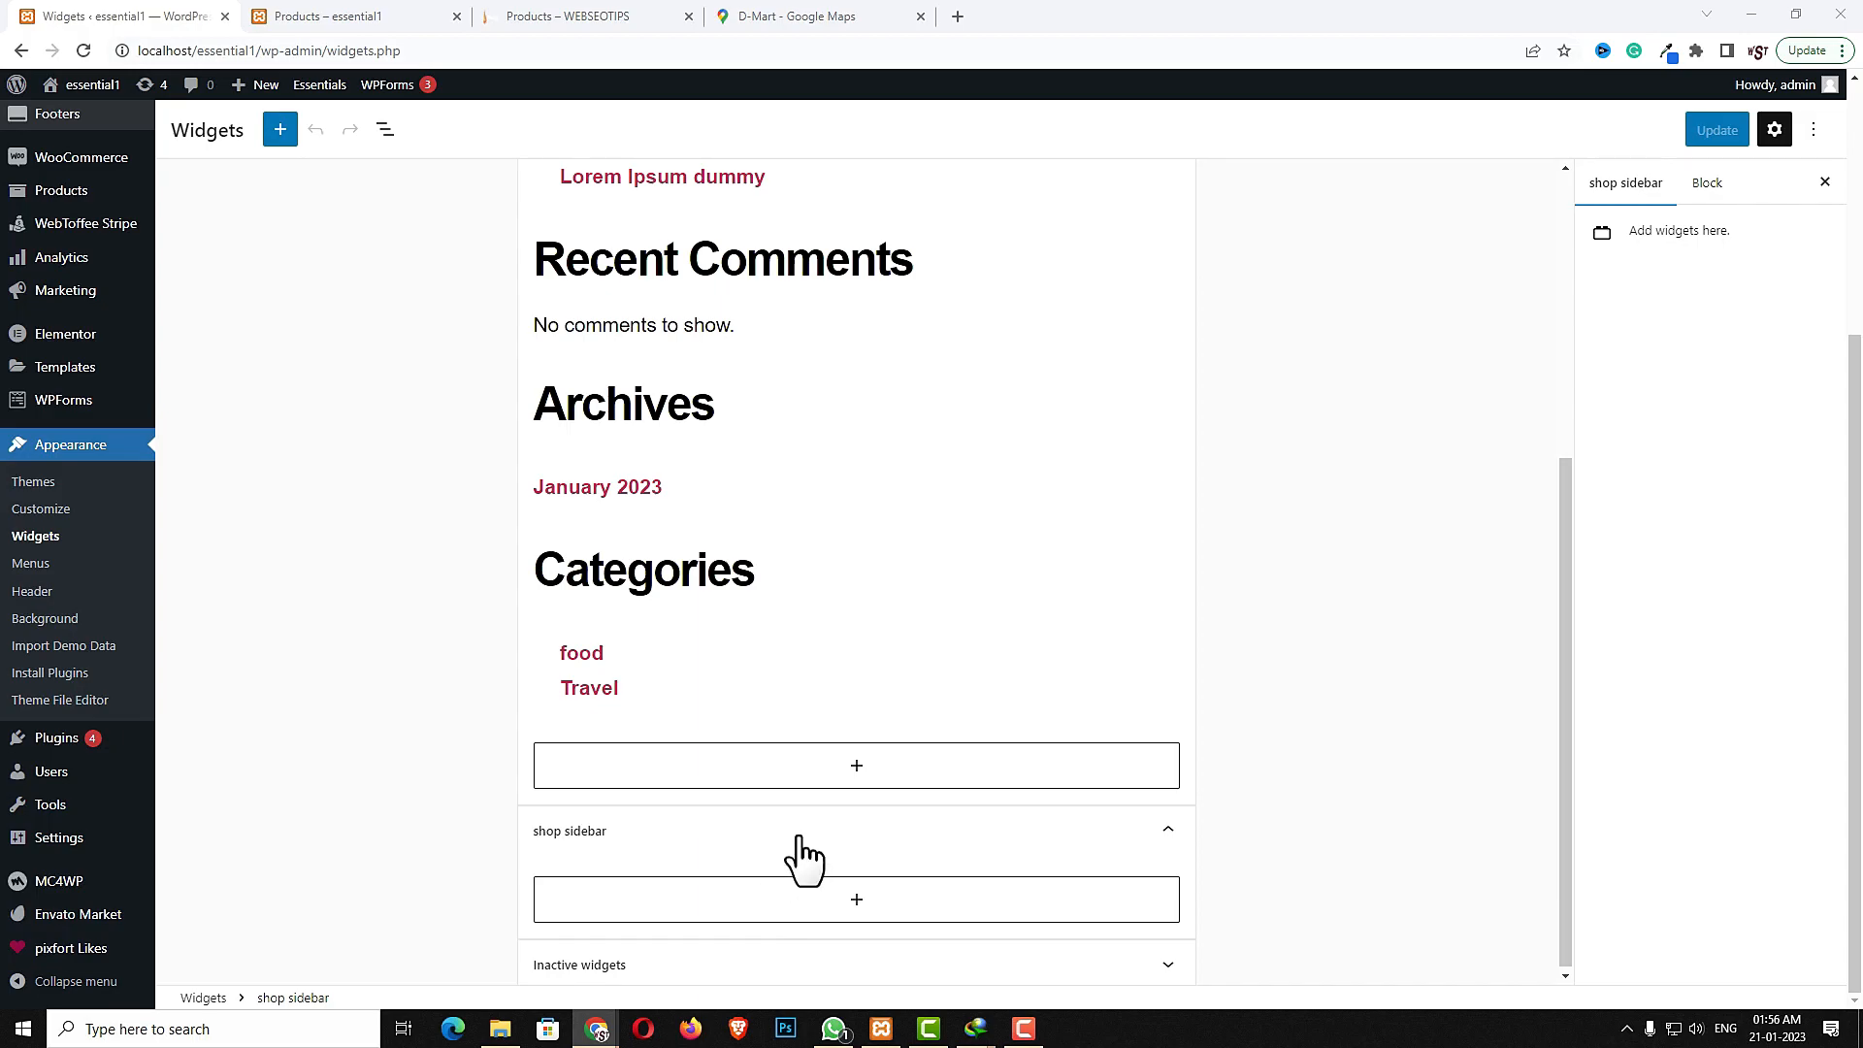
click(854, 898)
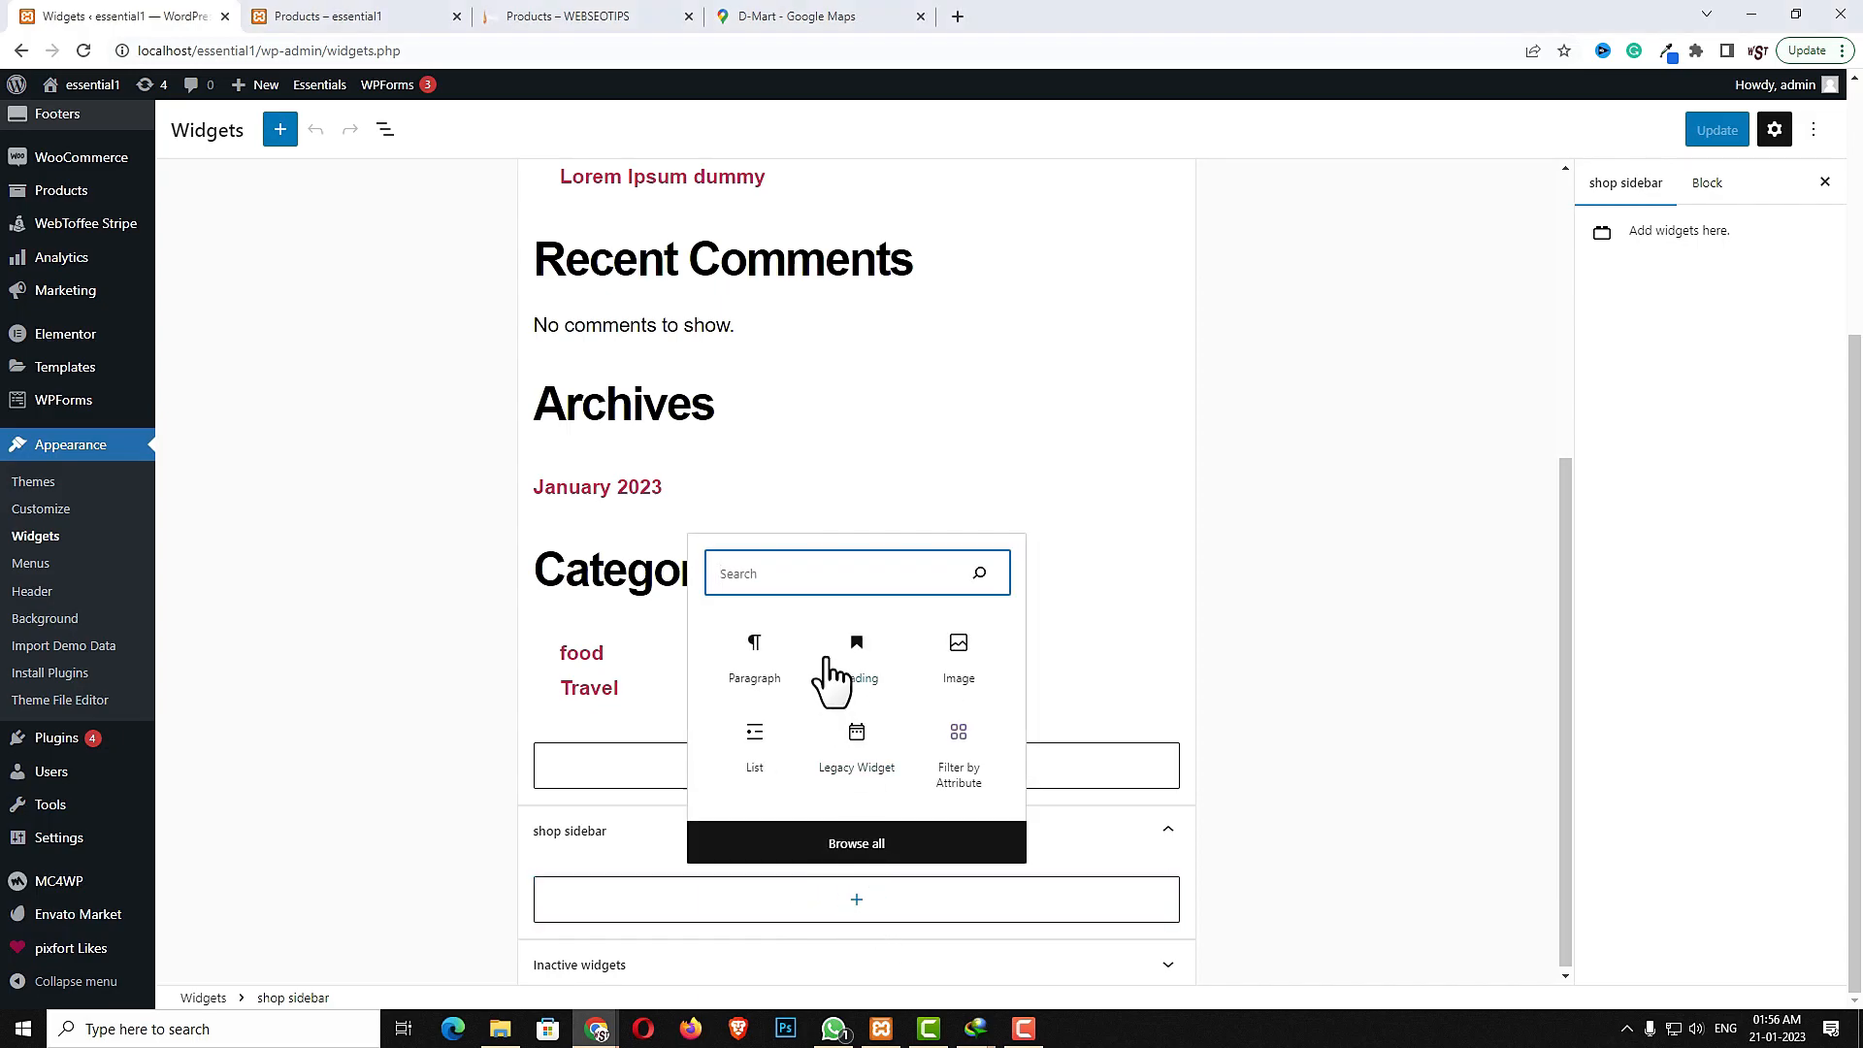
text(sear)
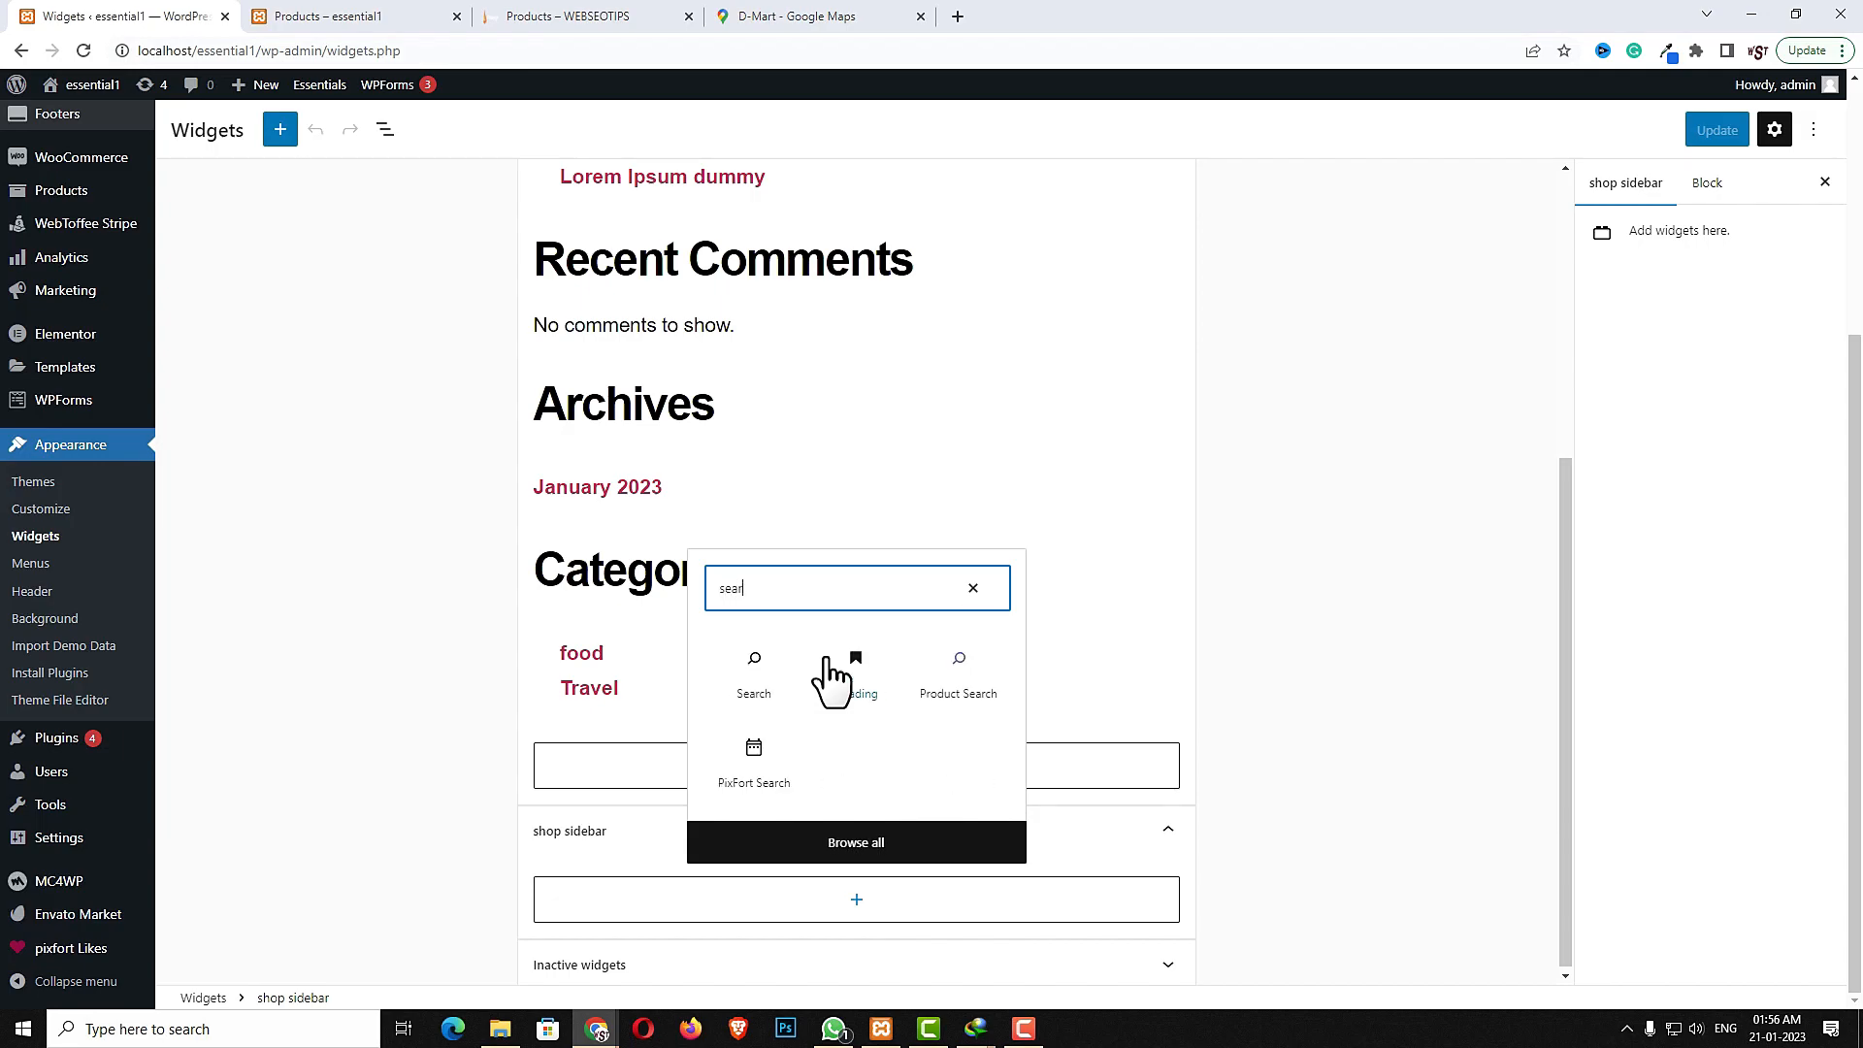
click(774, 772)
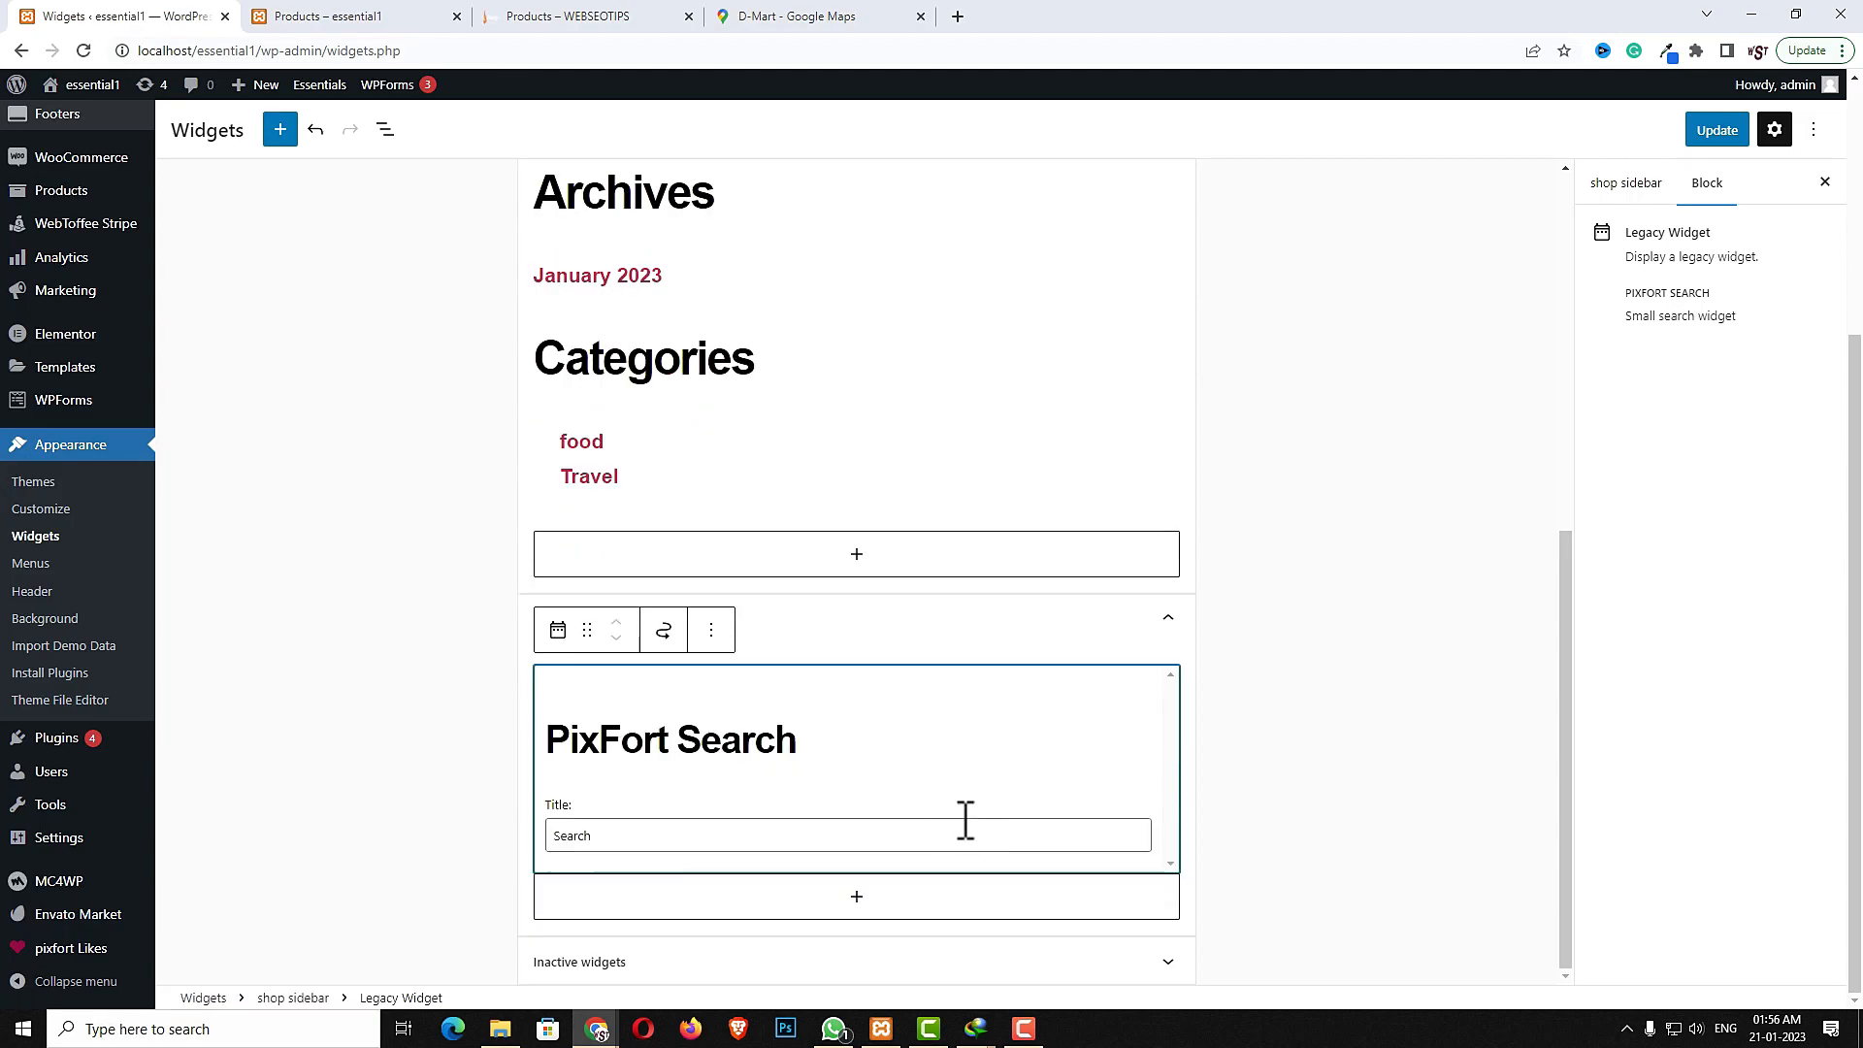
- Add a Product Categories List block below the search widget in the shop sidebar
click(857, 896)
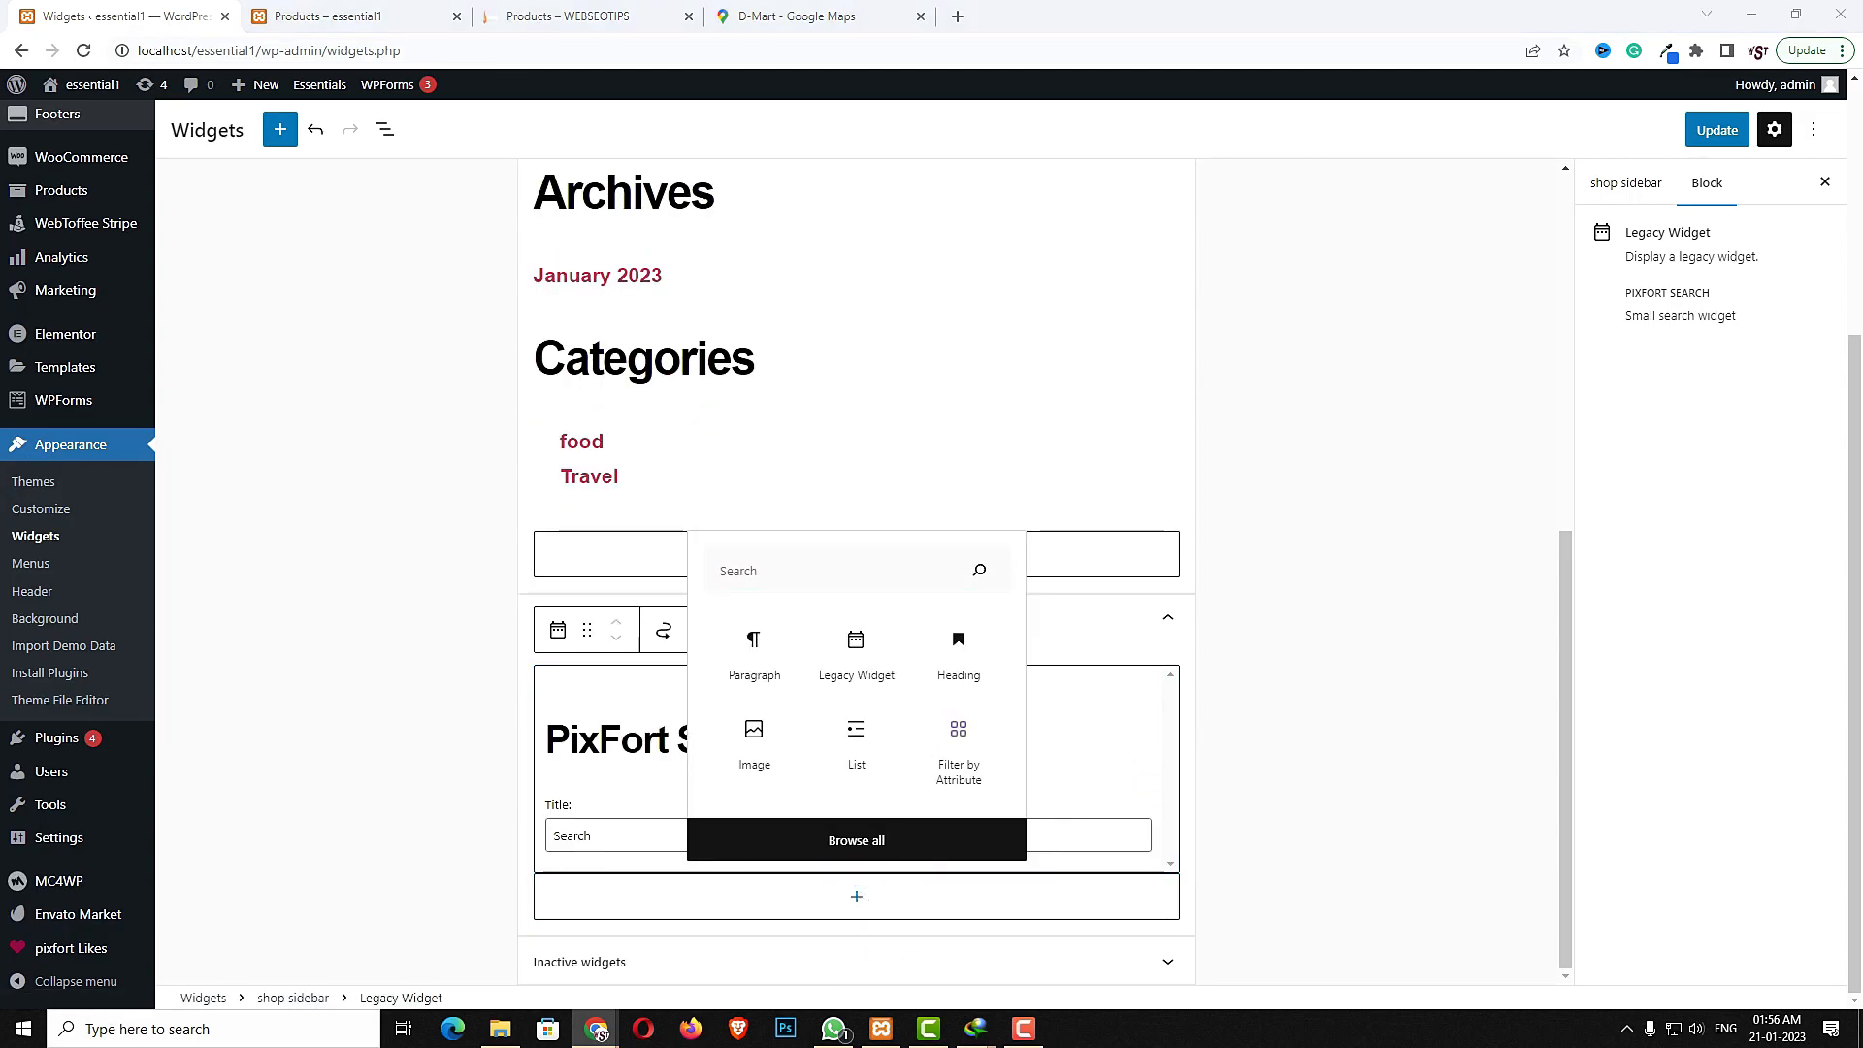
text(prod)
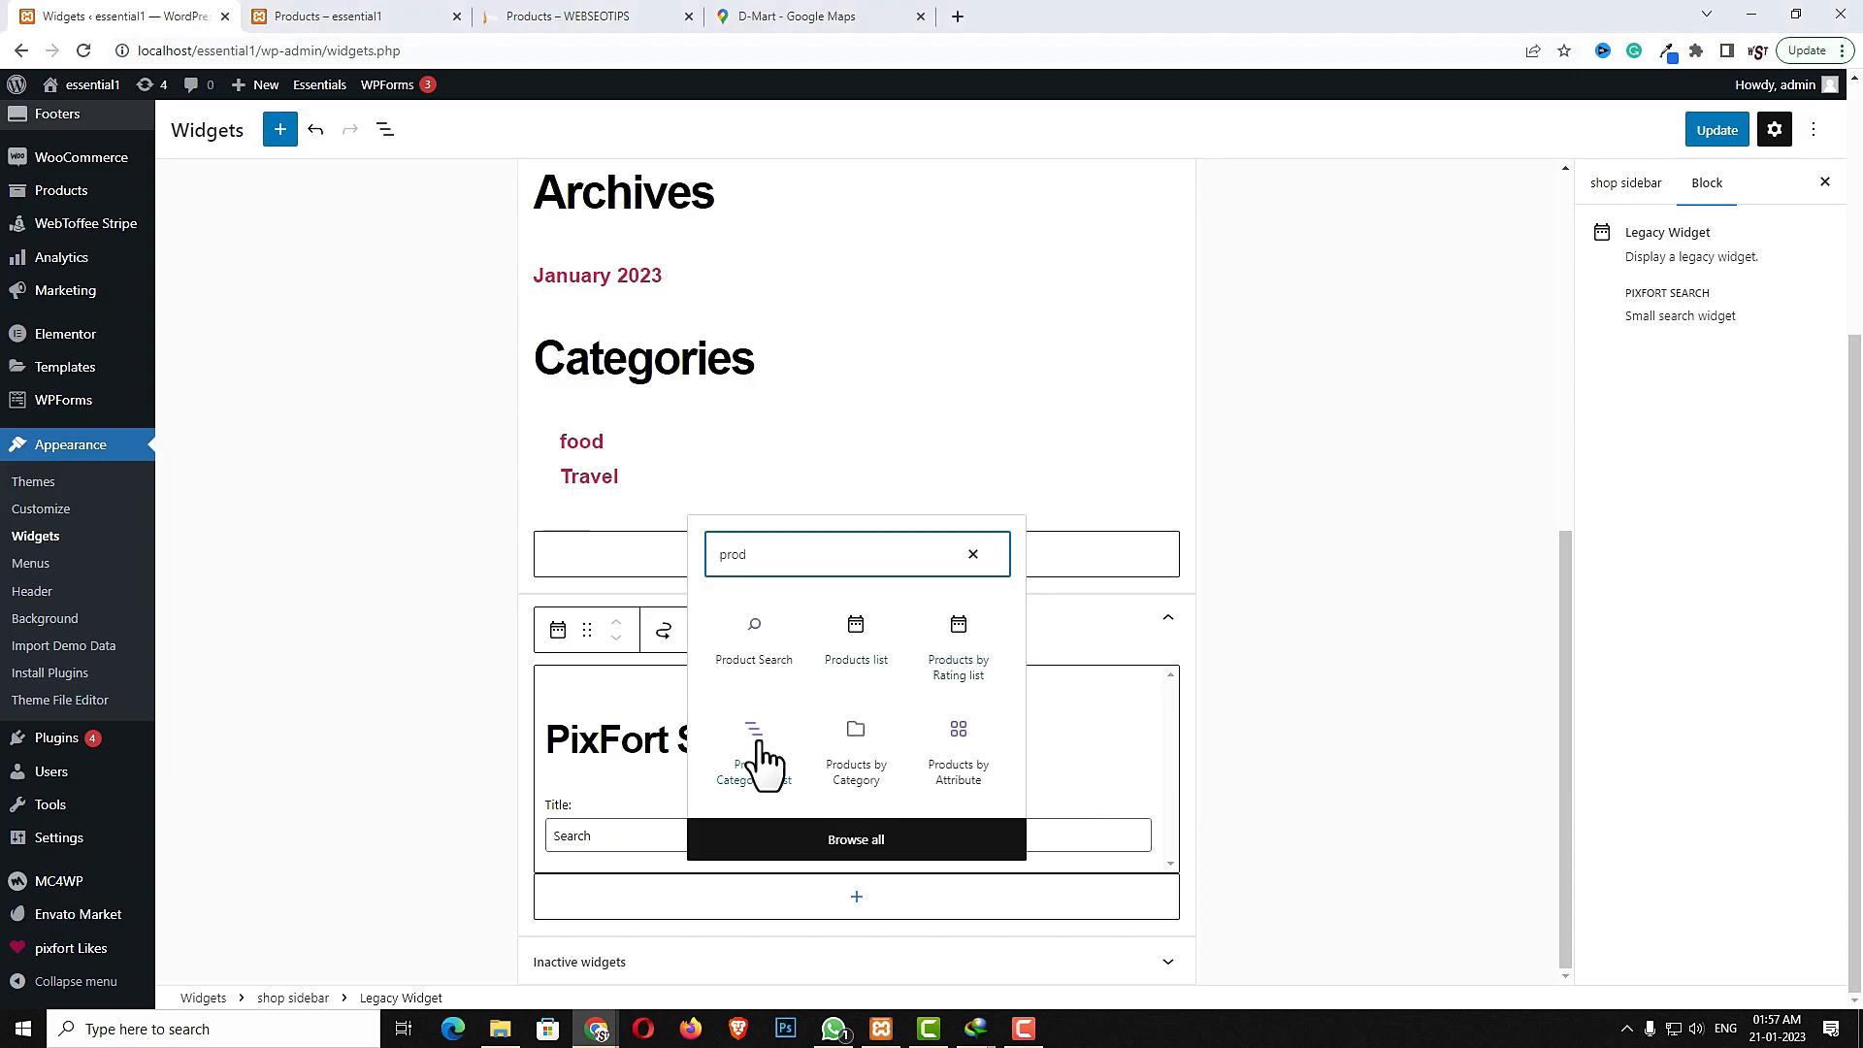
click(763, 757)
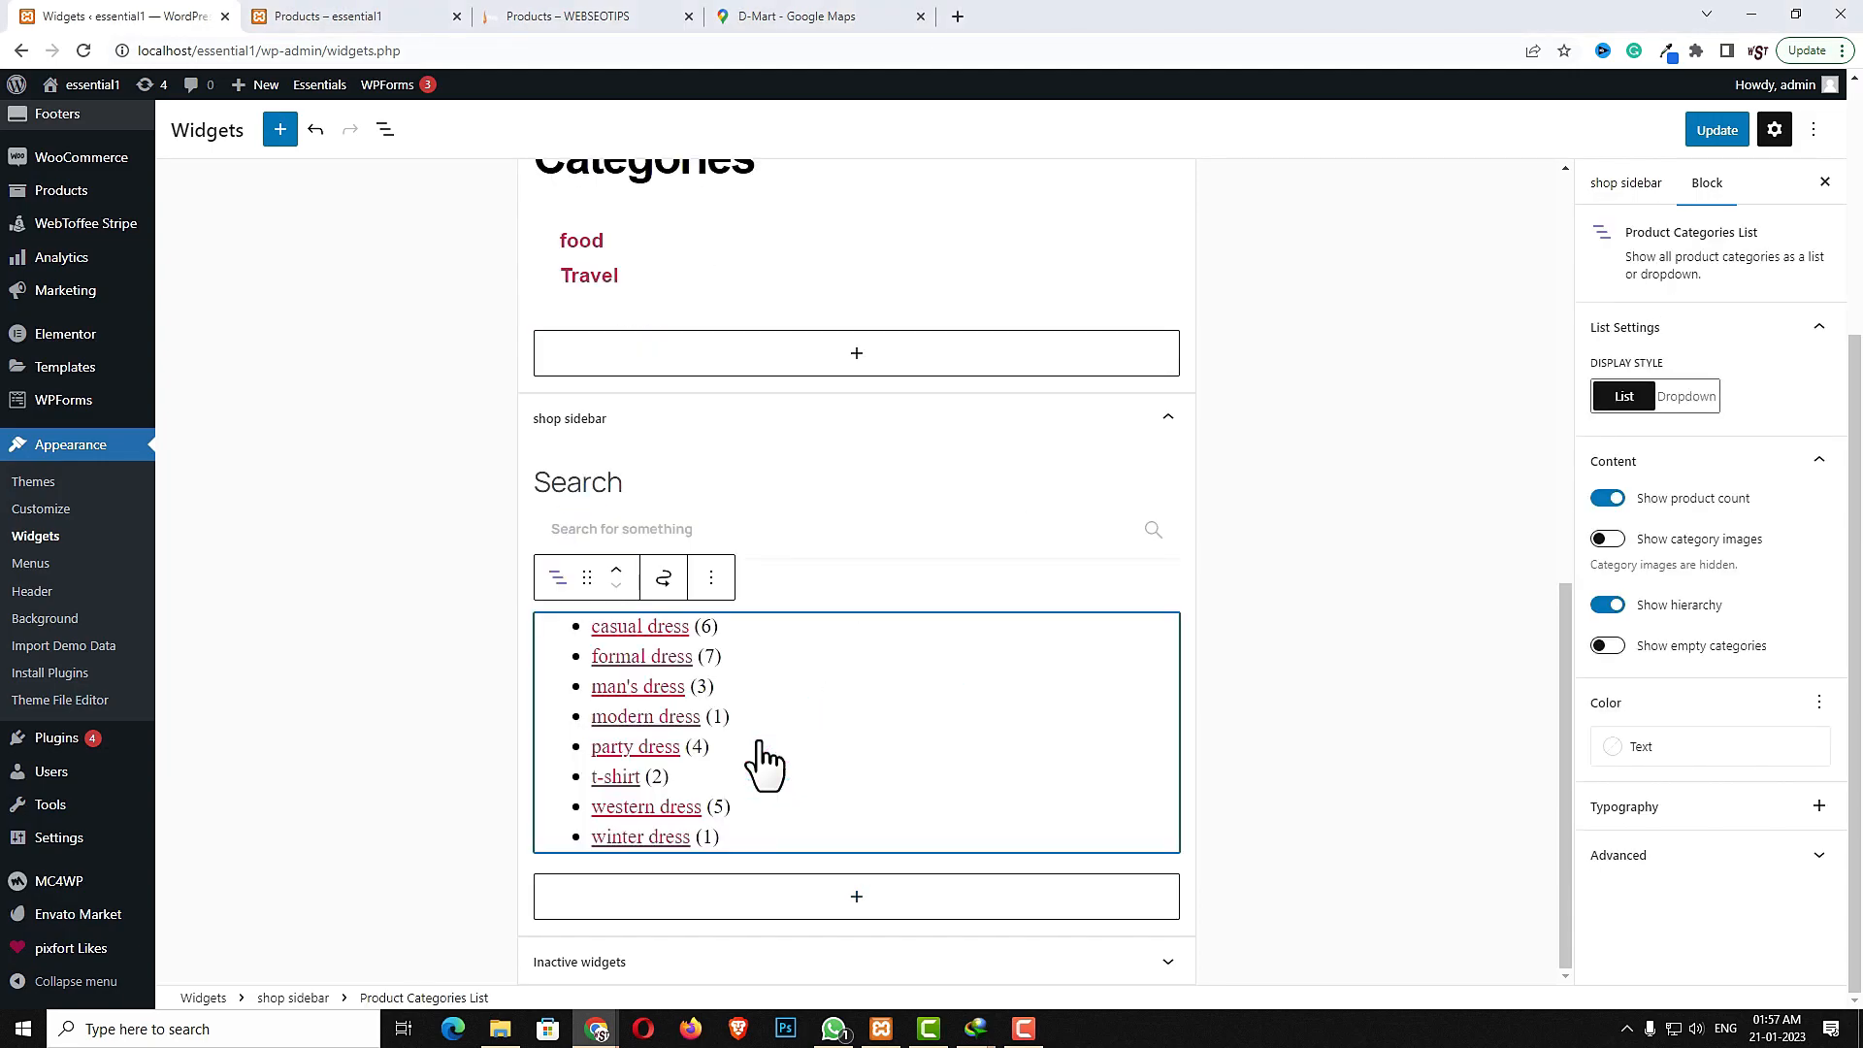
- Add a Filter by Attribute block to the shop sidebar using the color attribute
click(855, 895)
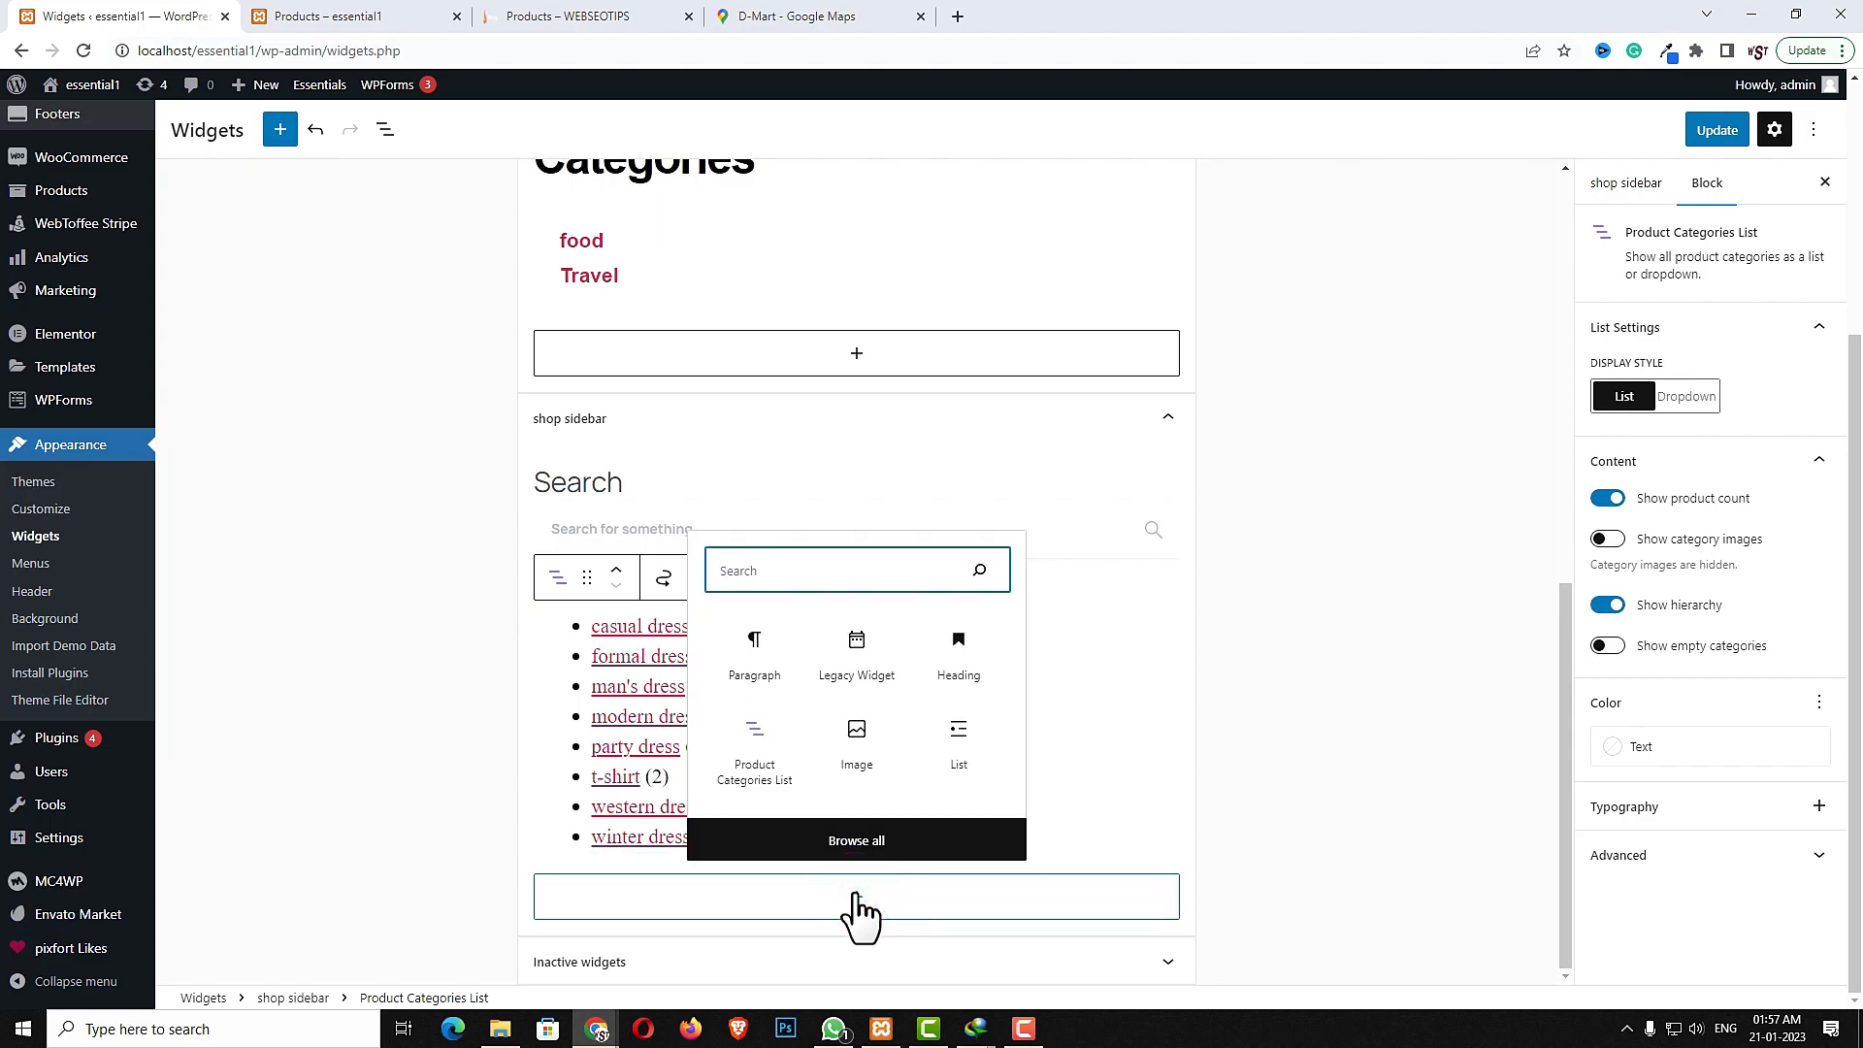
text(att)
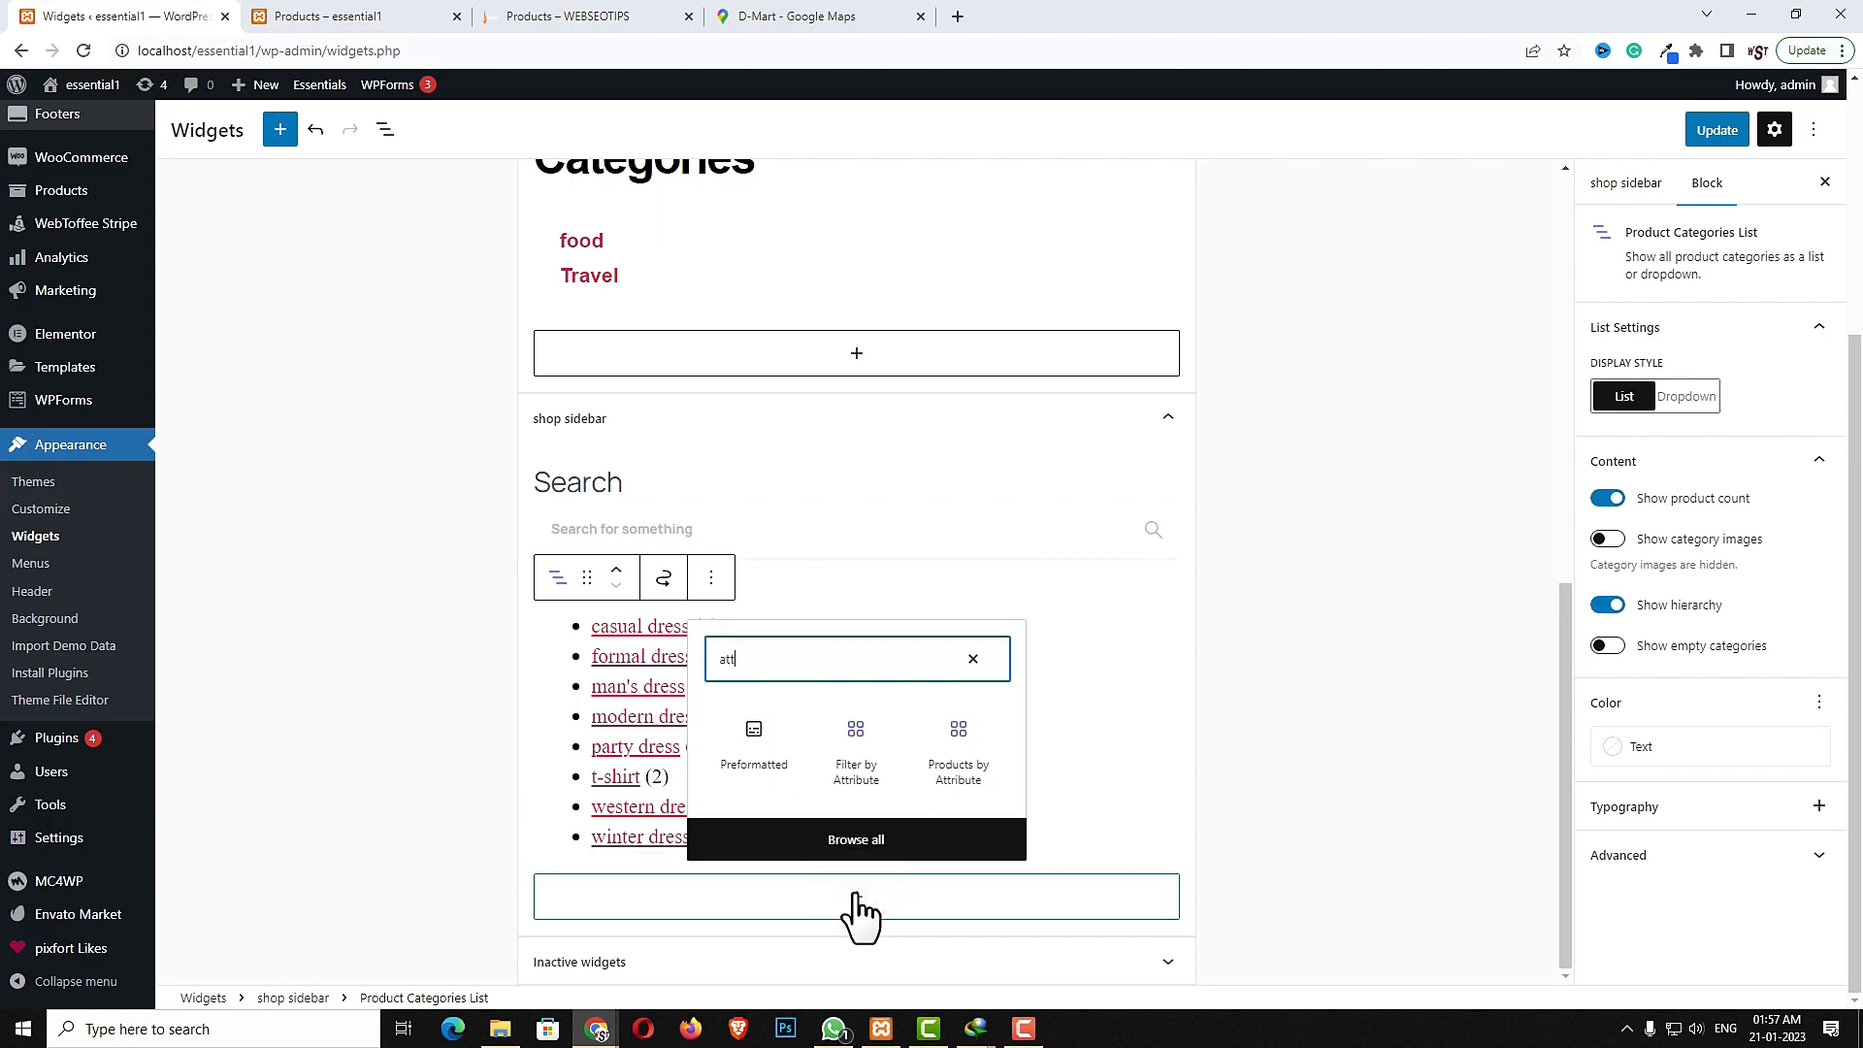
click(856, 767)
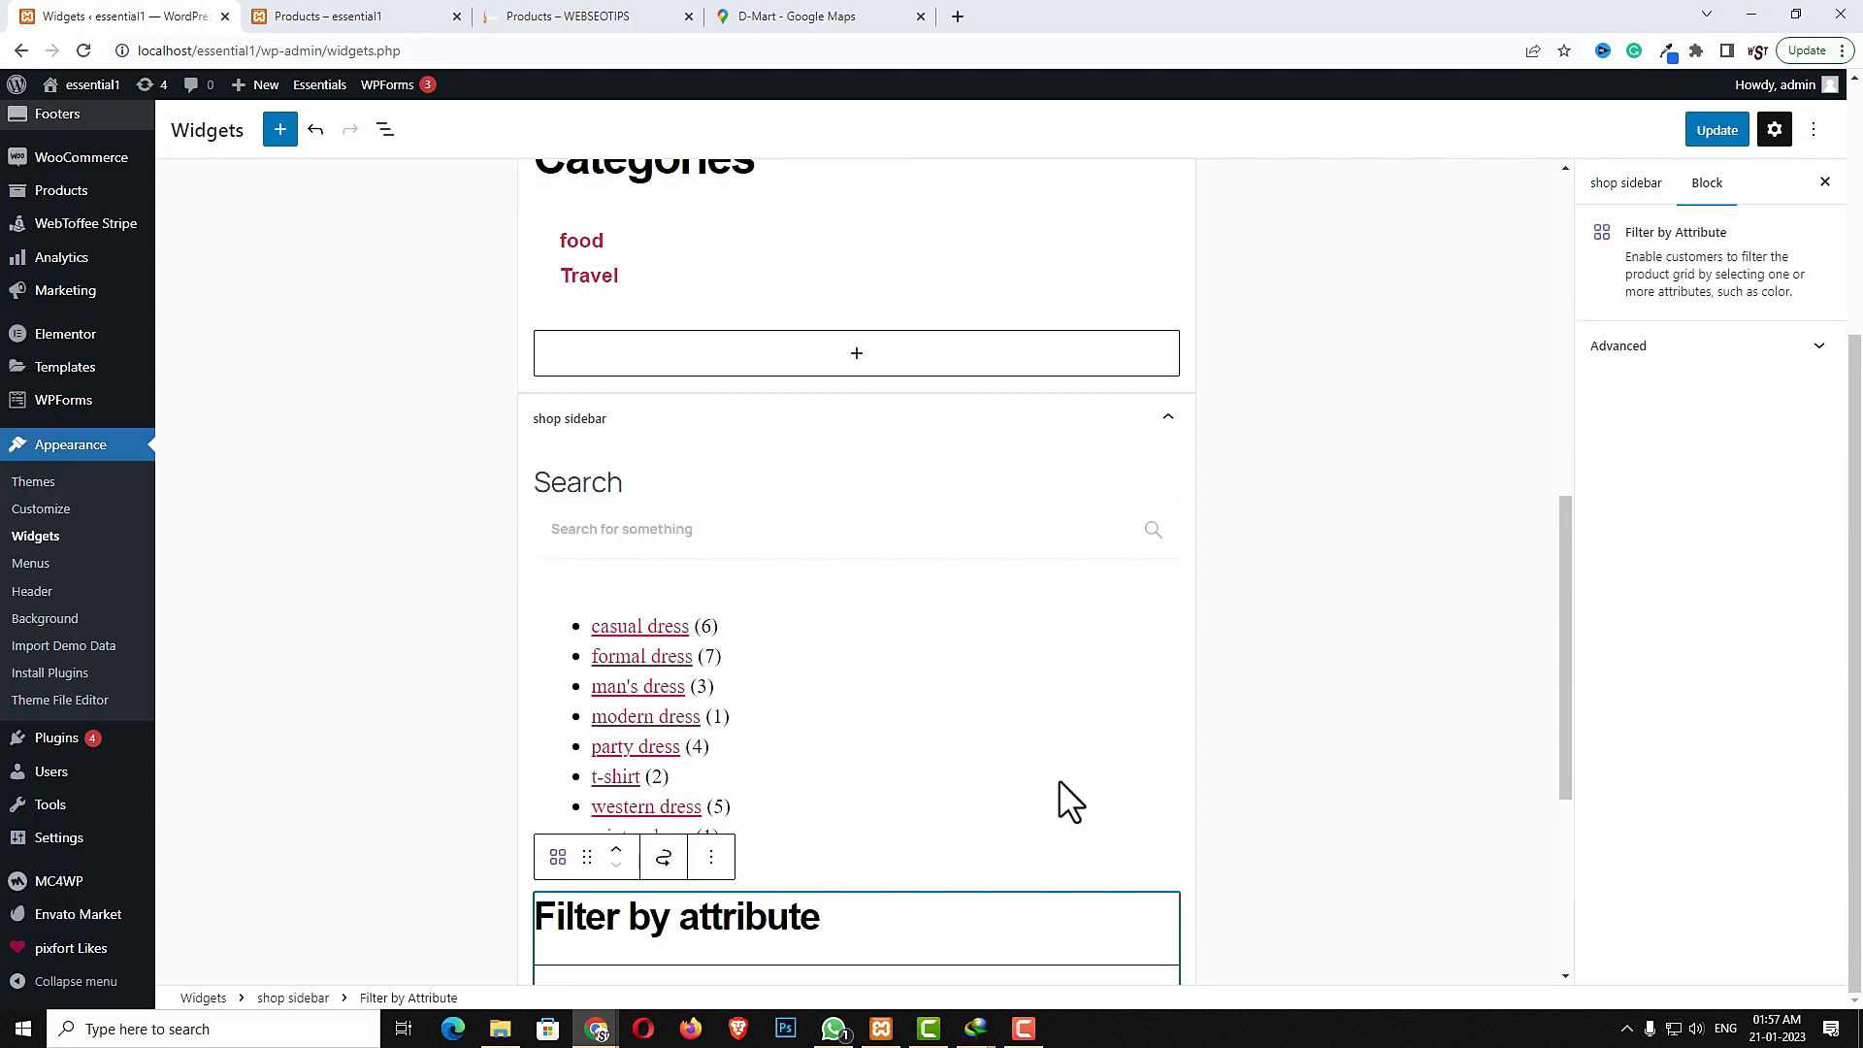
click(665, 707)
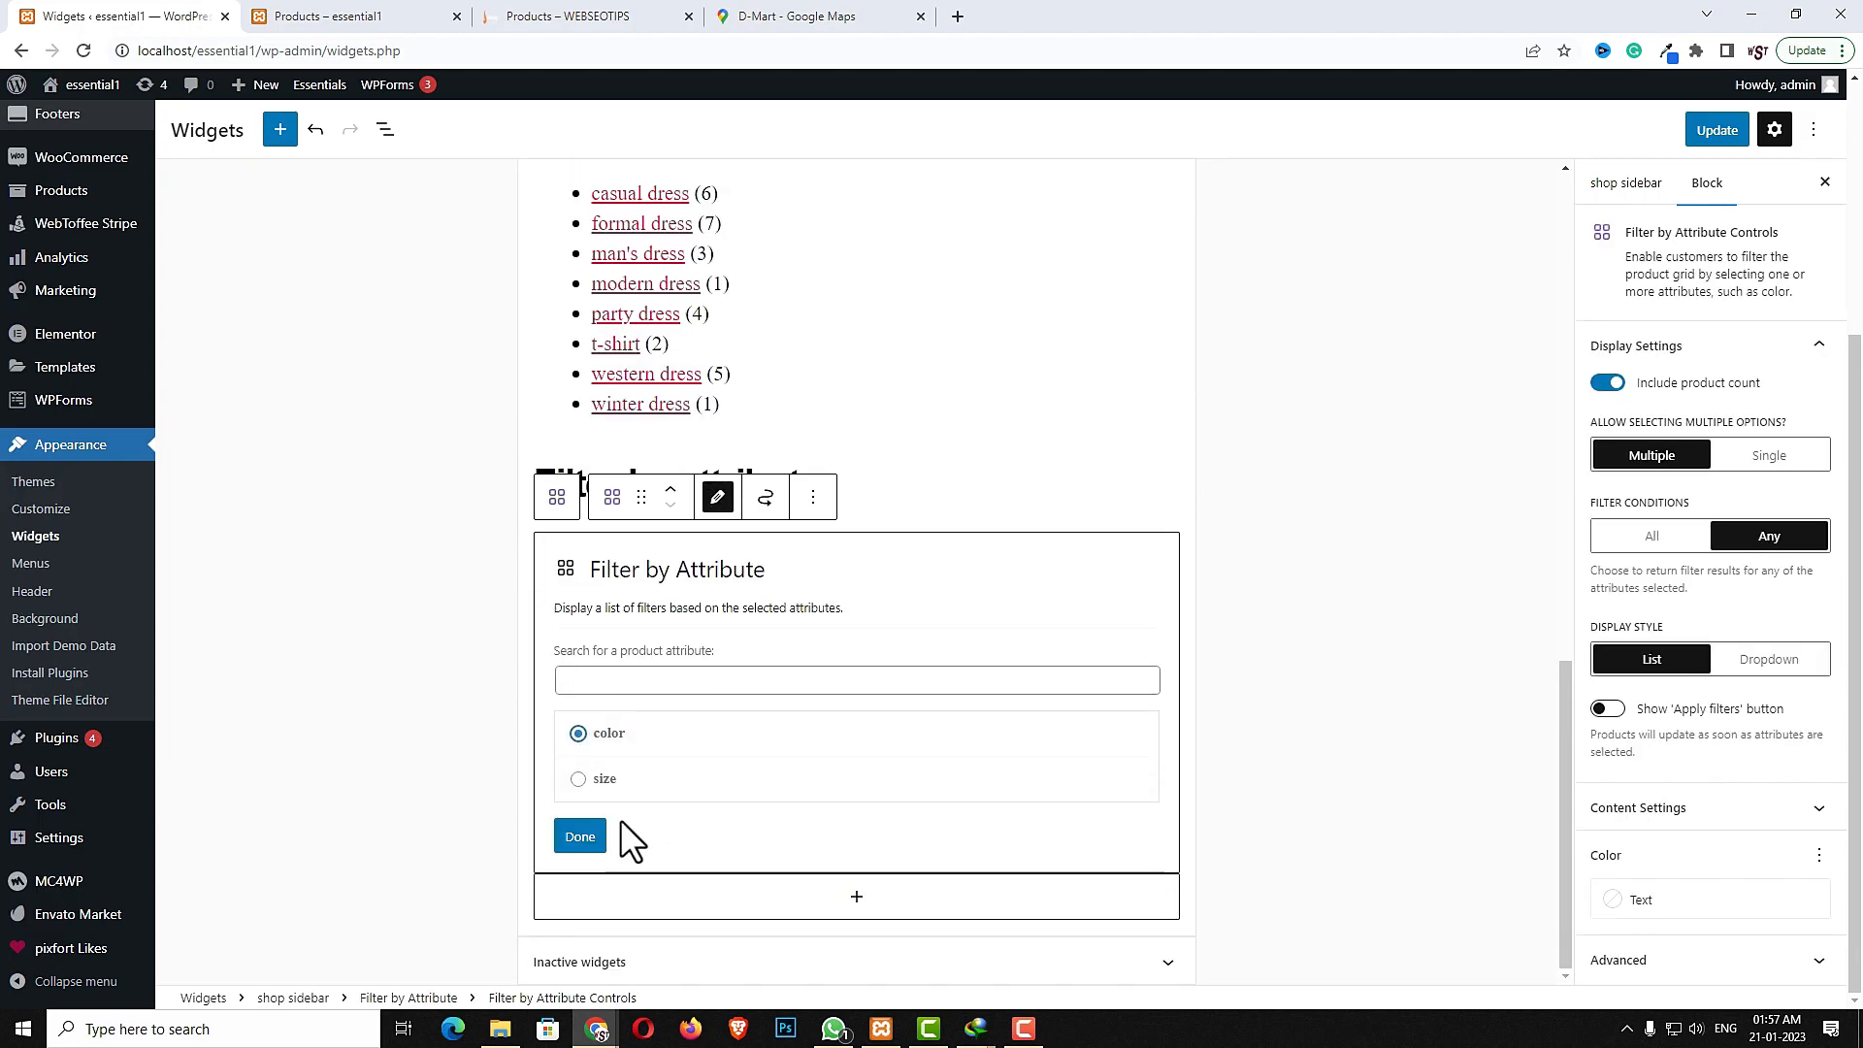
click(582, 838)
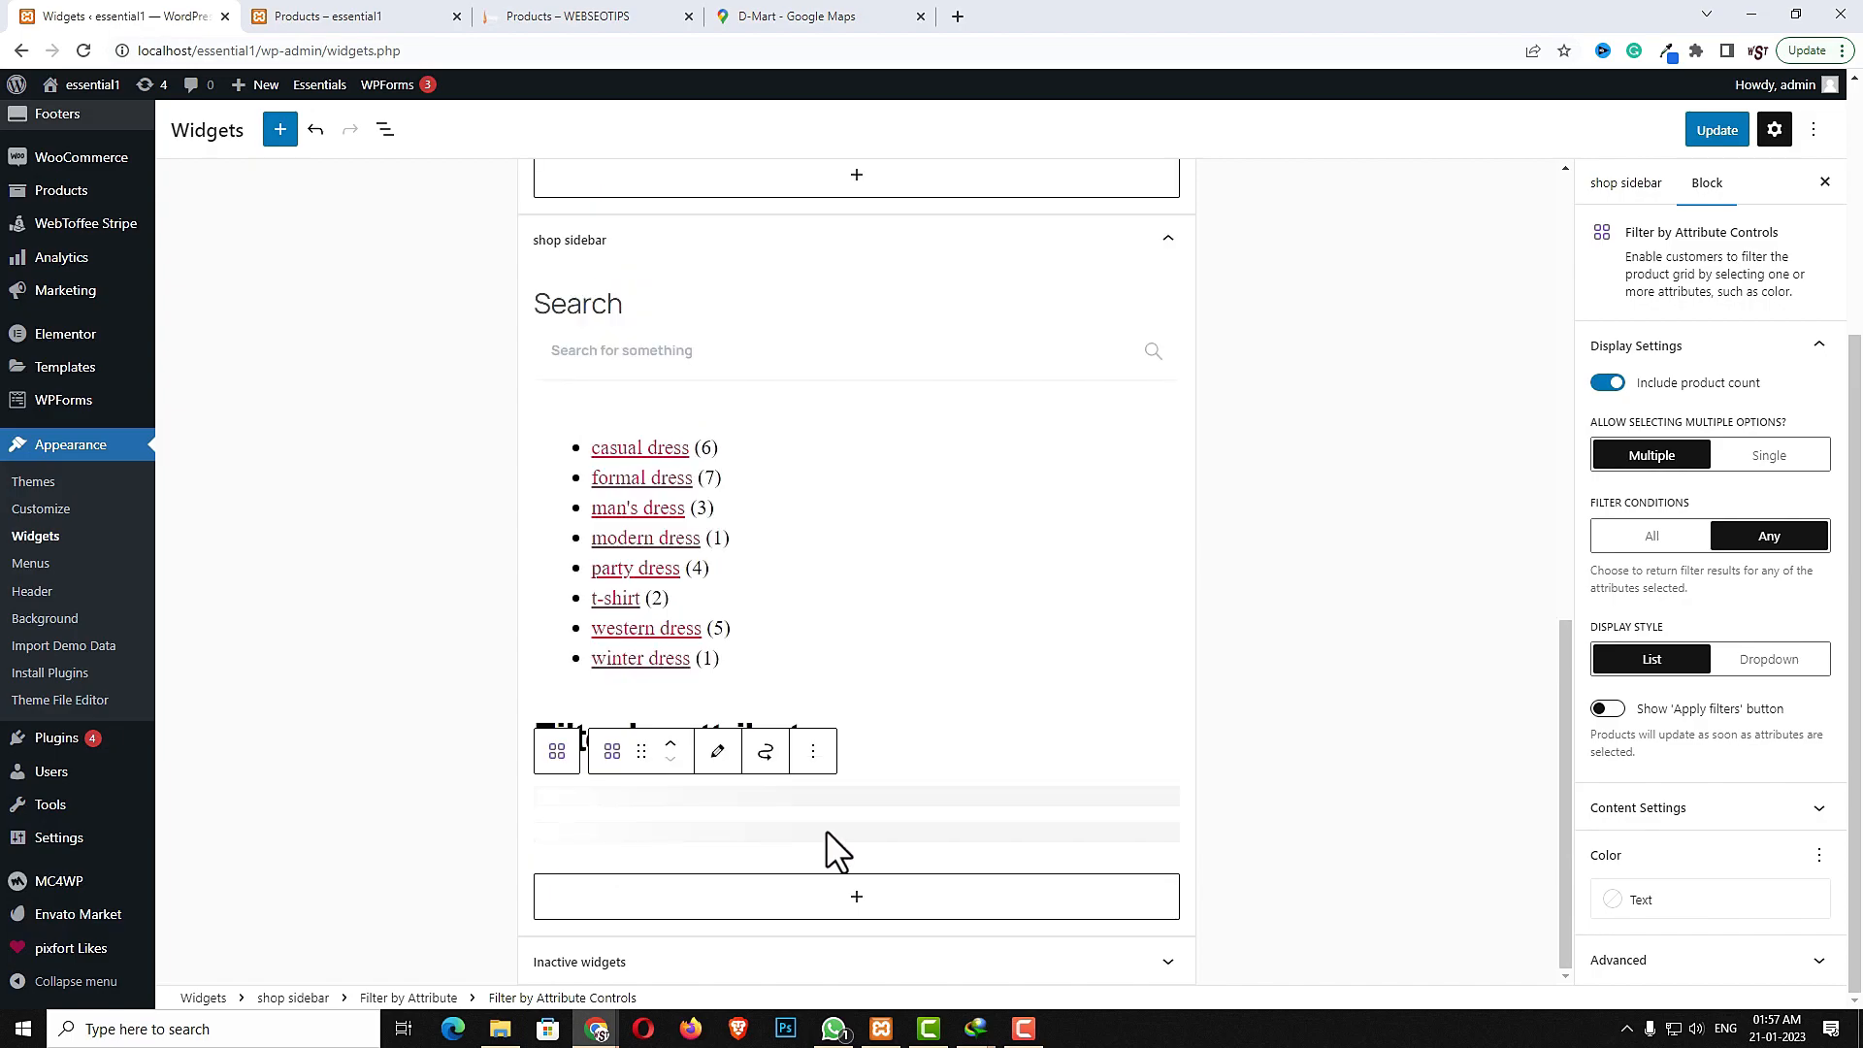
- Add a second Filter by Attribute block to the shop sidebar using the size attribute
click(856, 897)
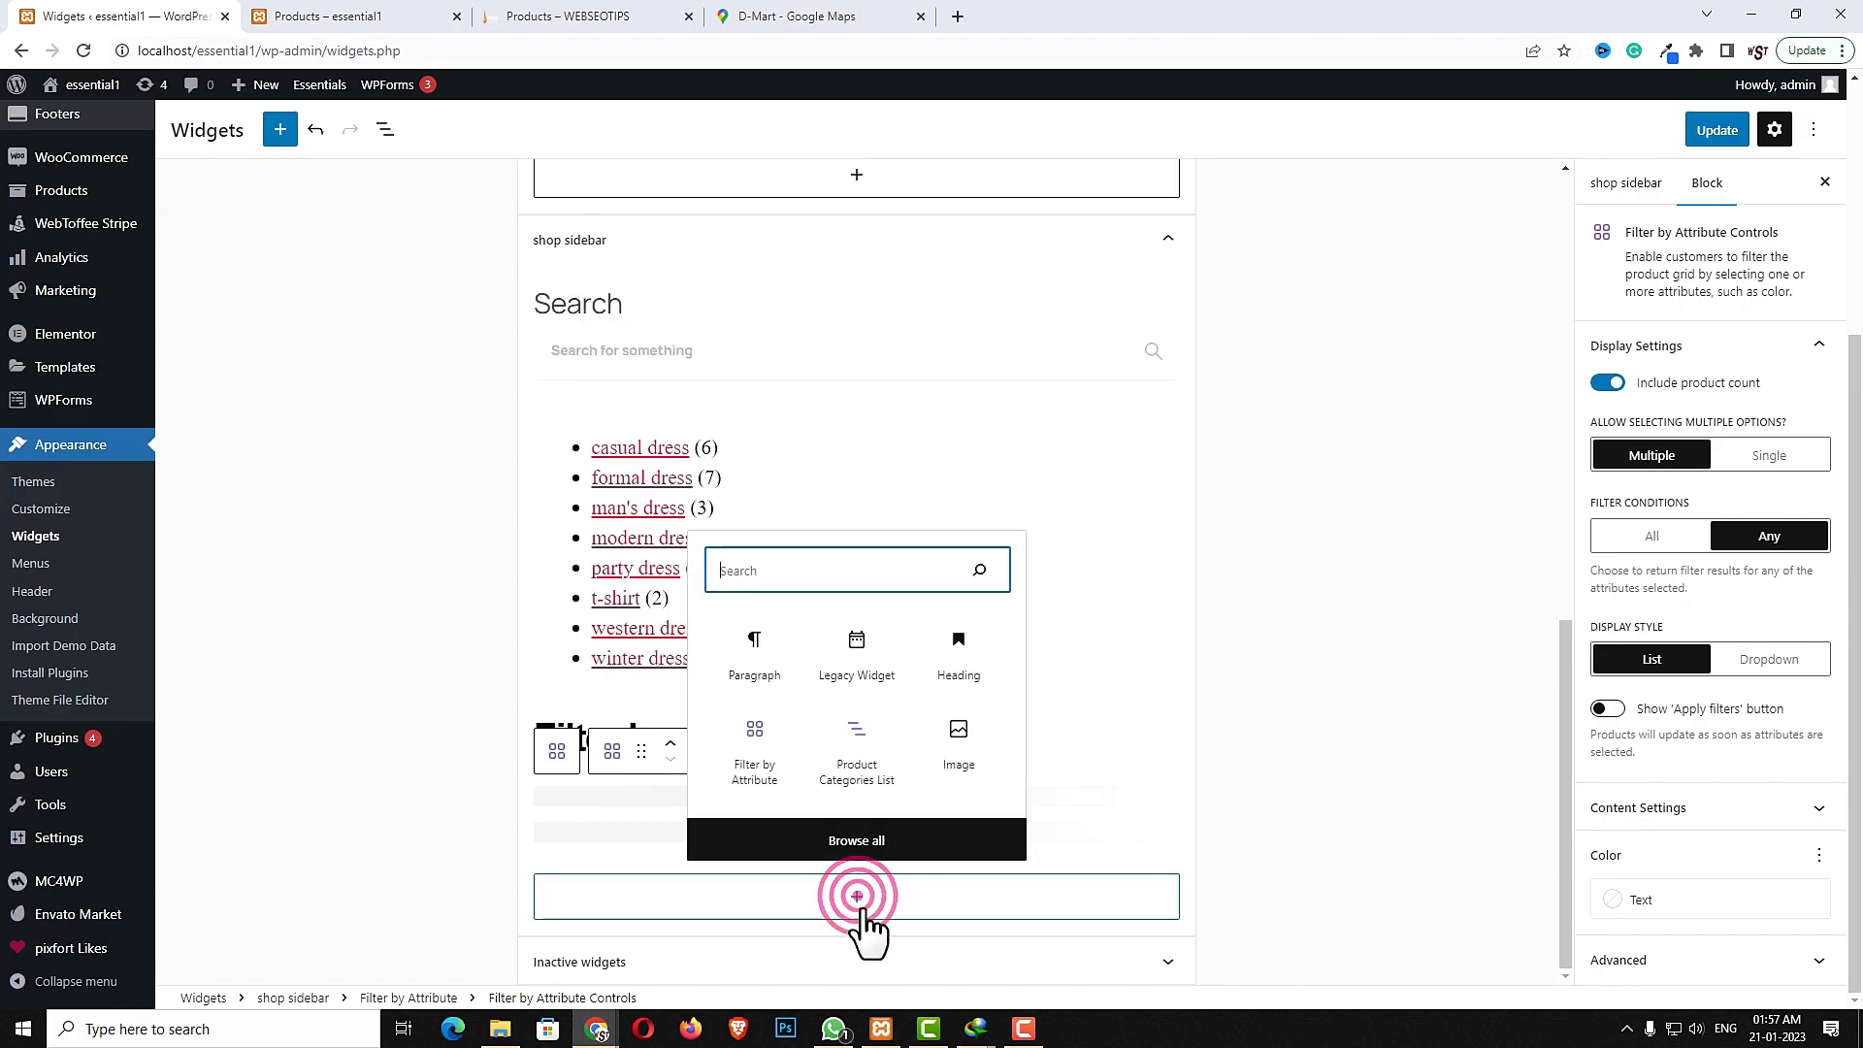
text(att)
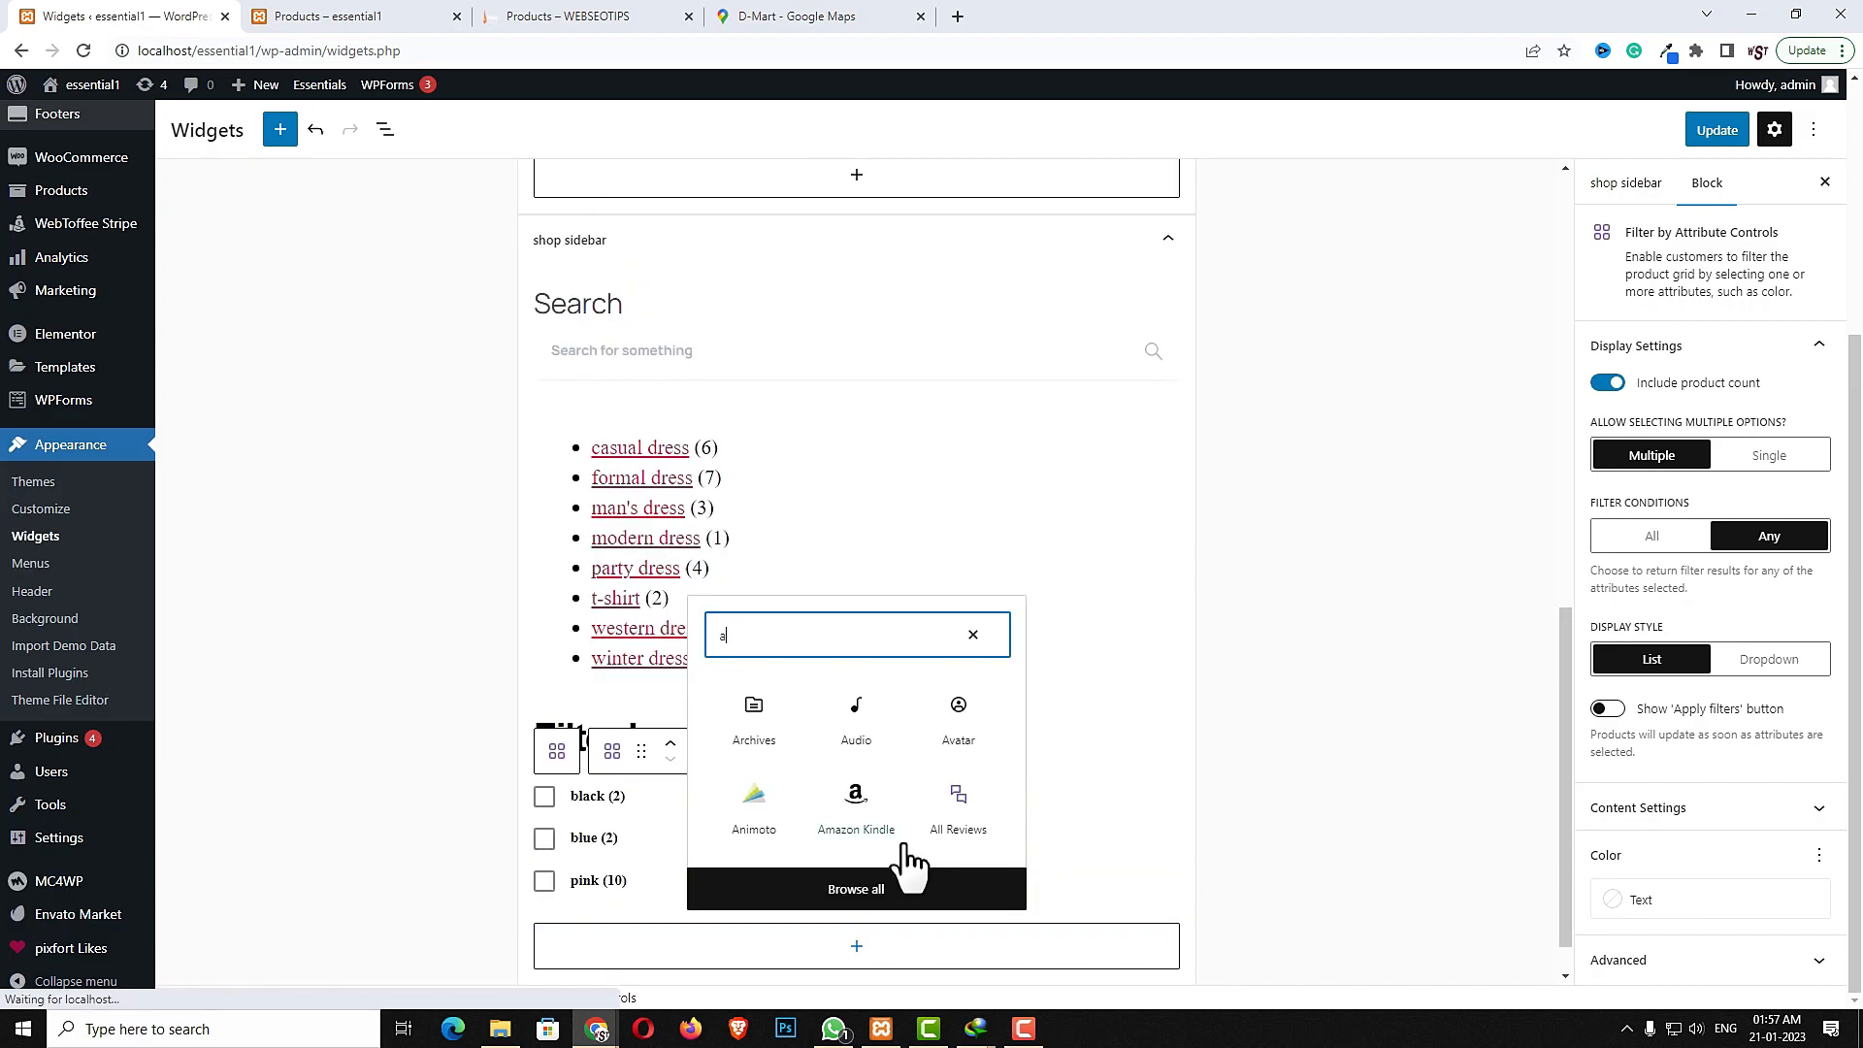
click(869, 815)
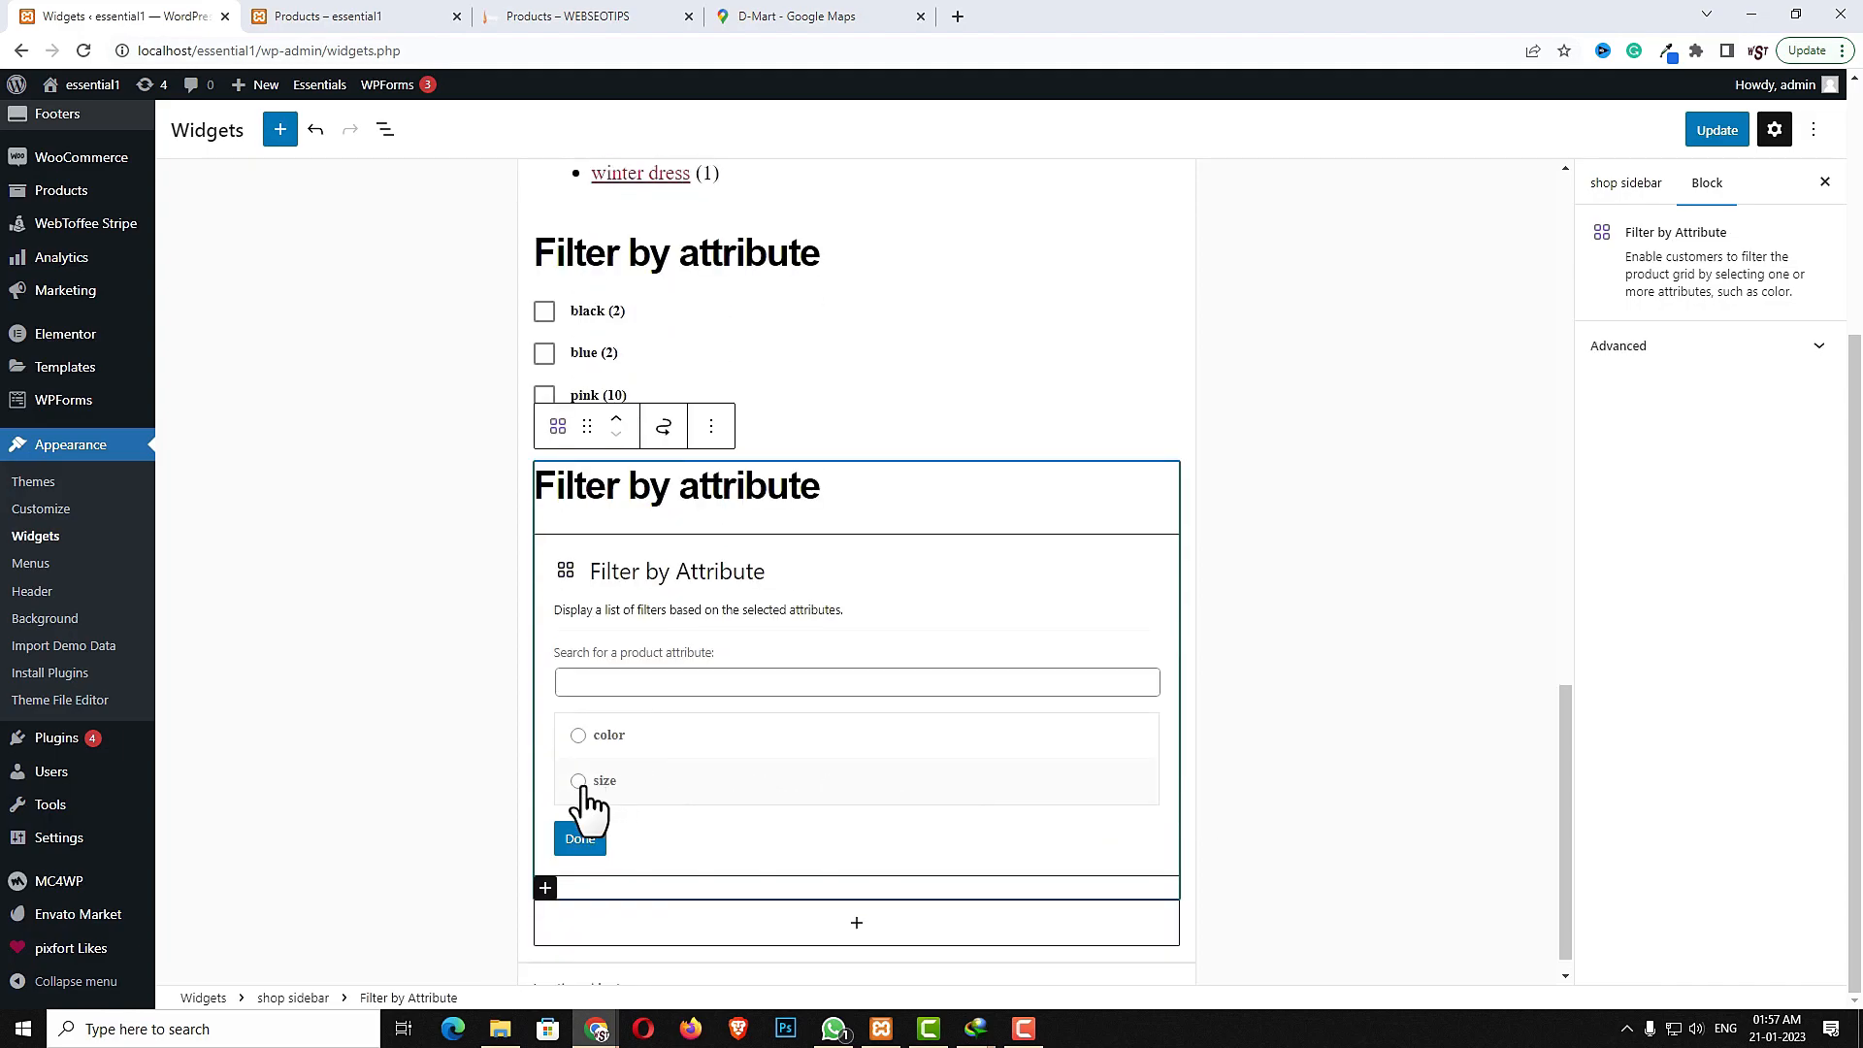
click(579, 781)
click(580, 834)
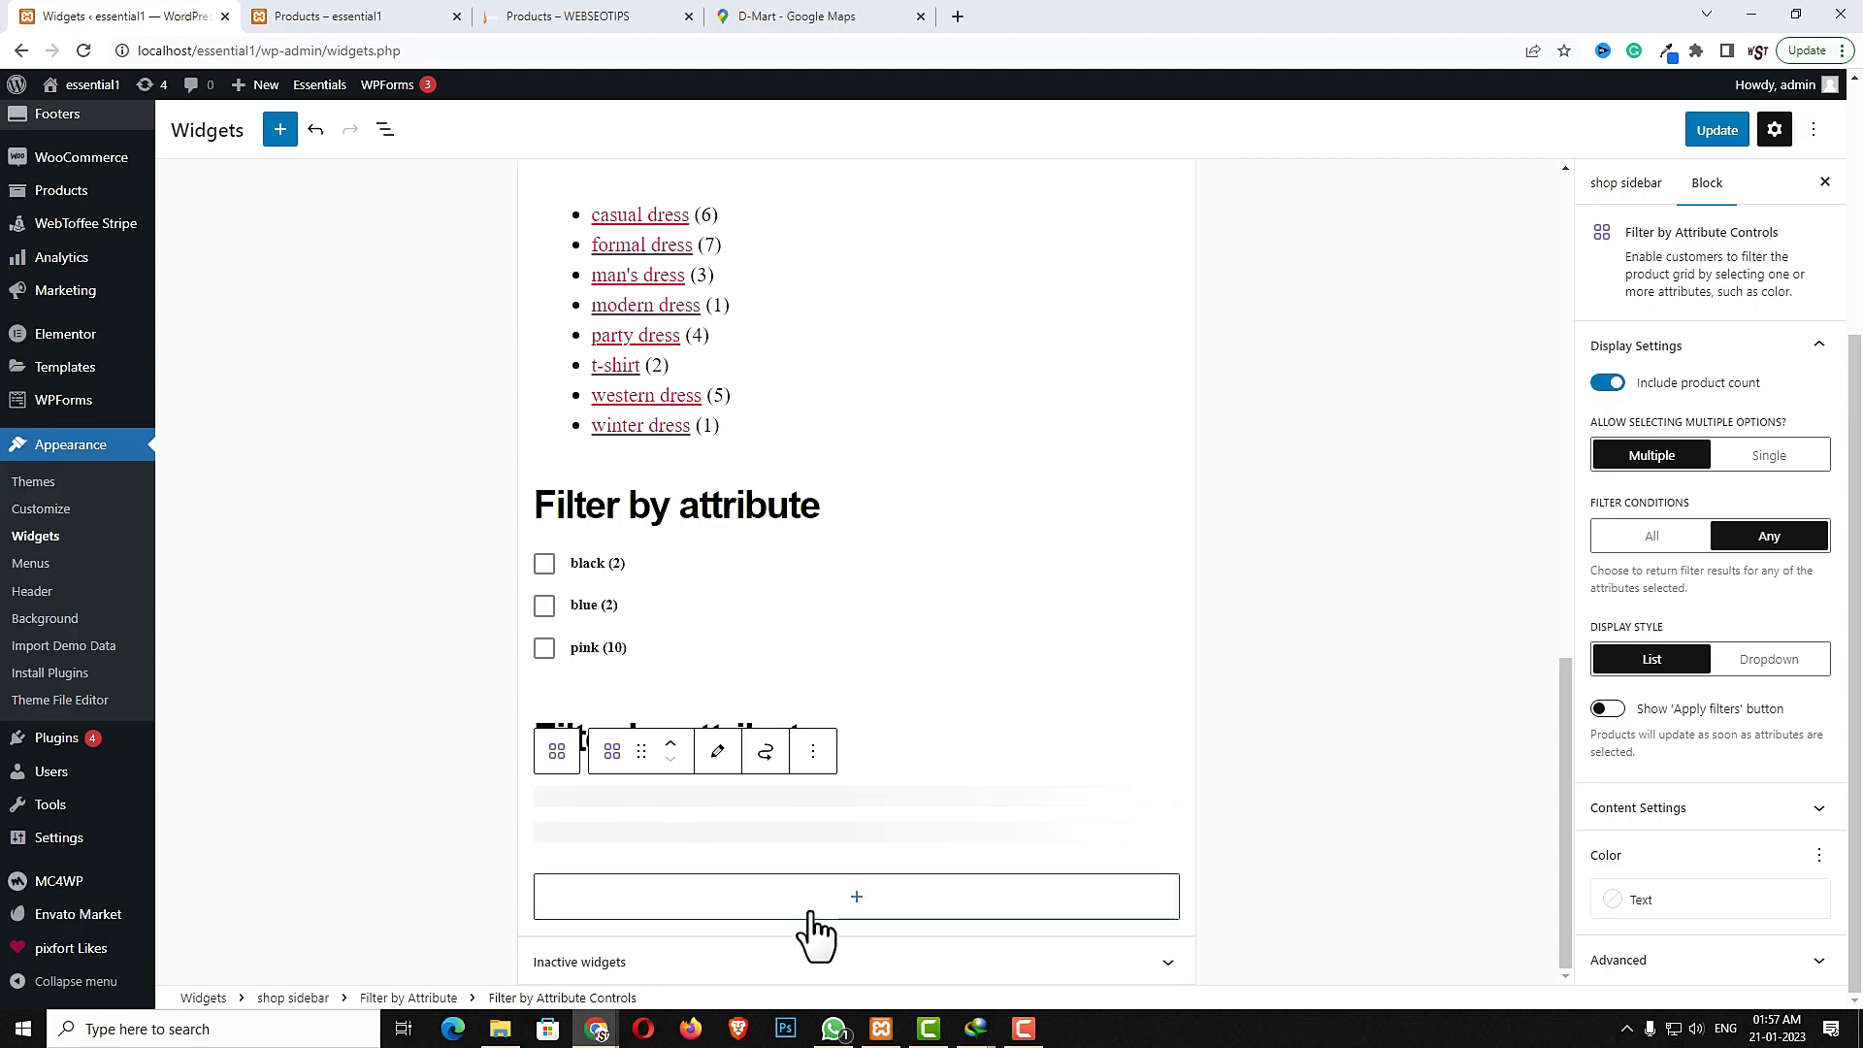
- Save the widget changes and reload the shop page to check the sidebar
click(1726, 134)
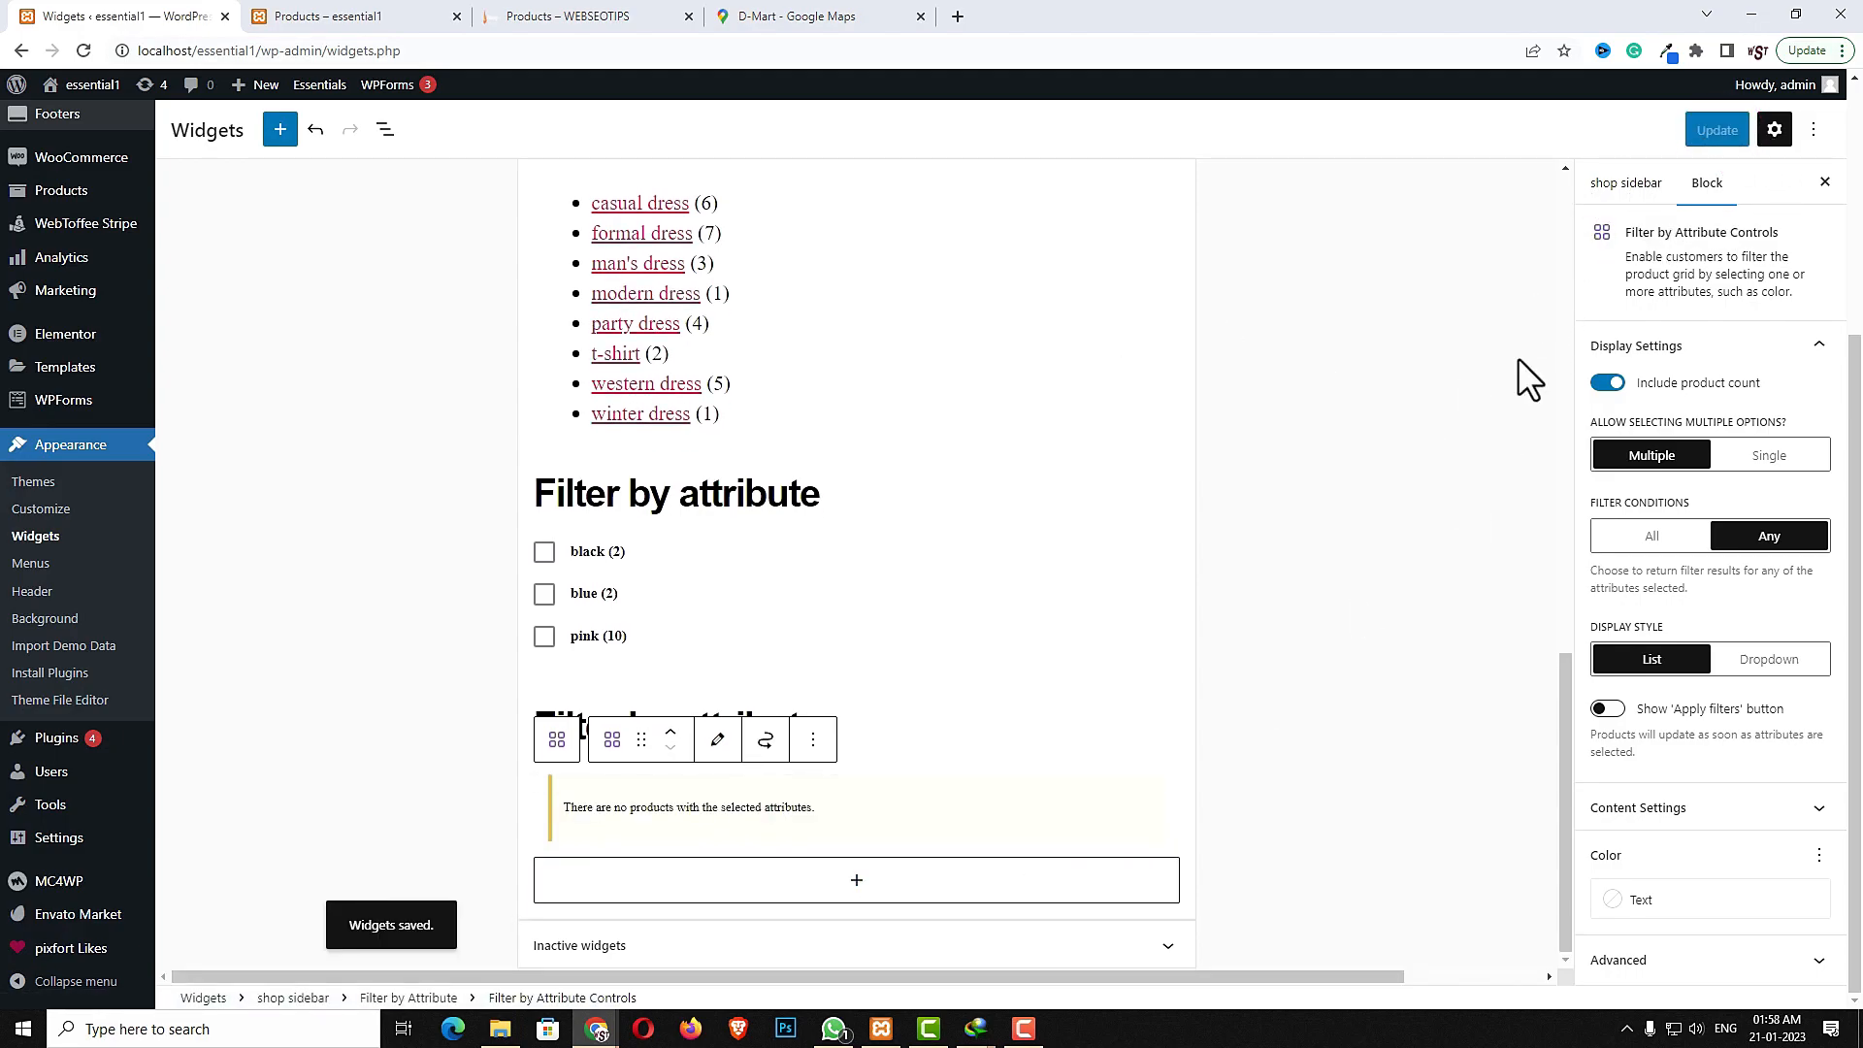
click(367, 15)
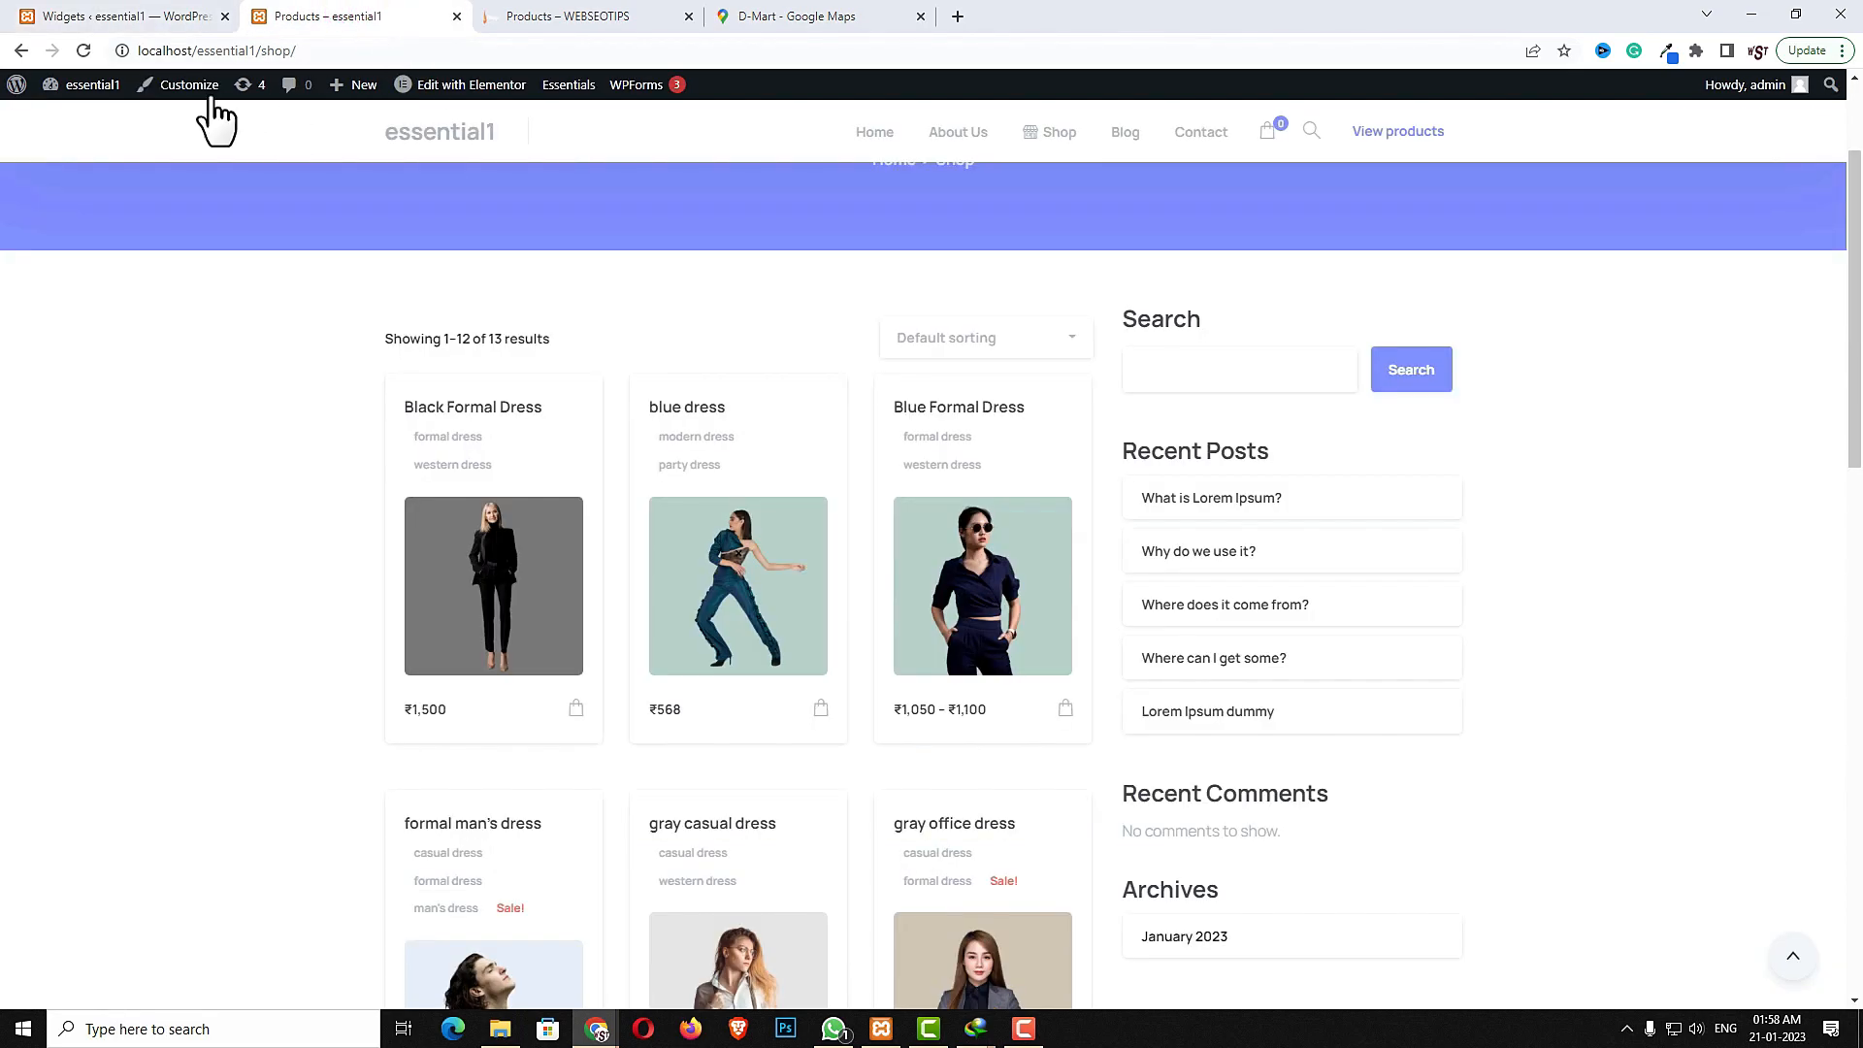
click(82, 49)
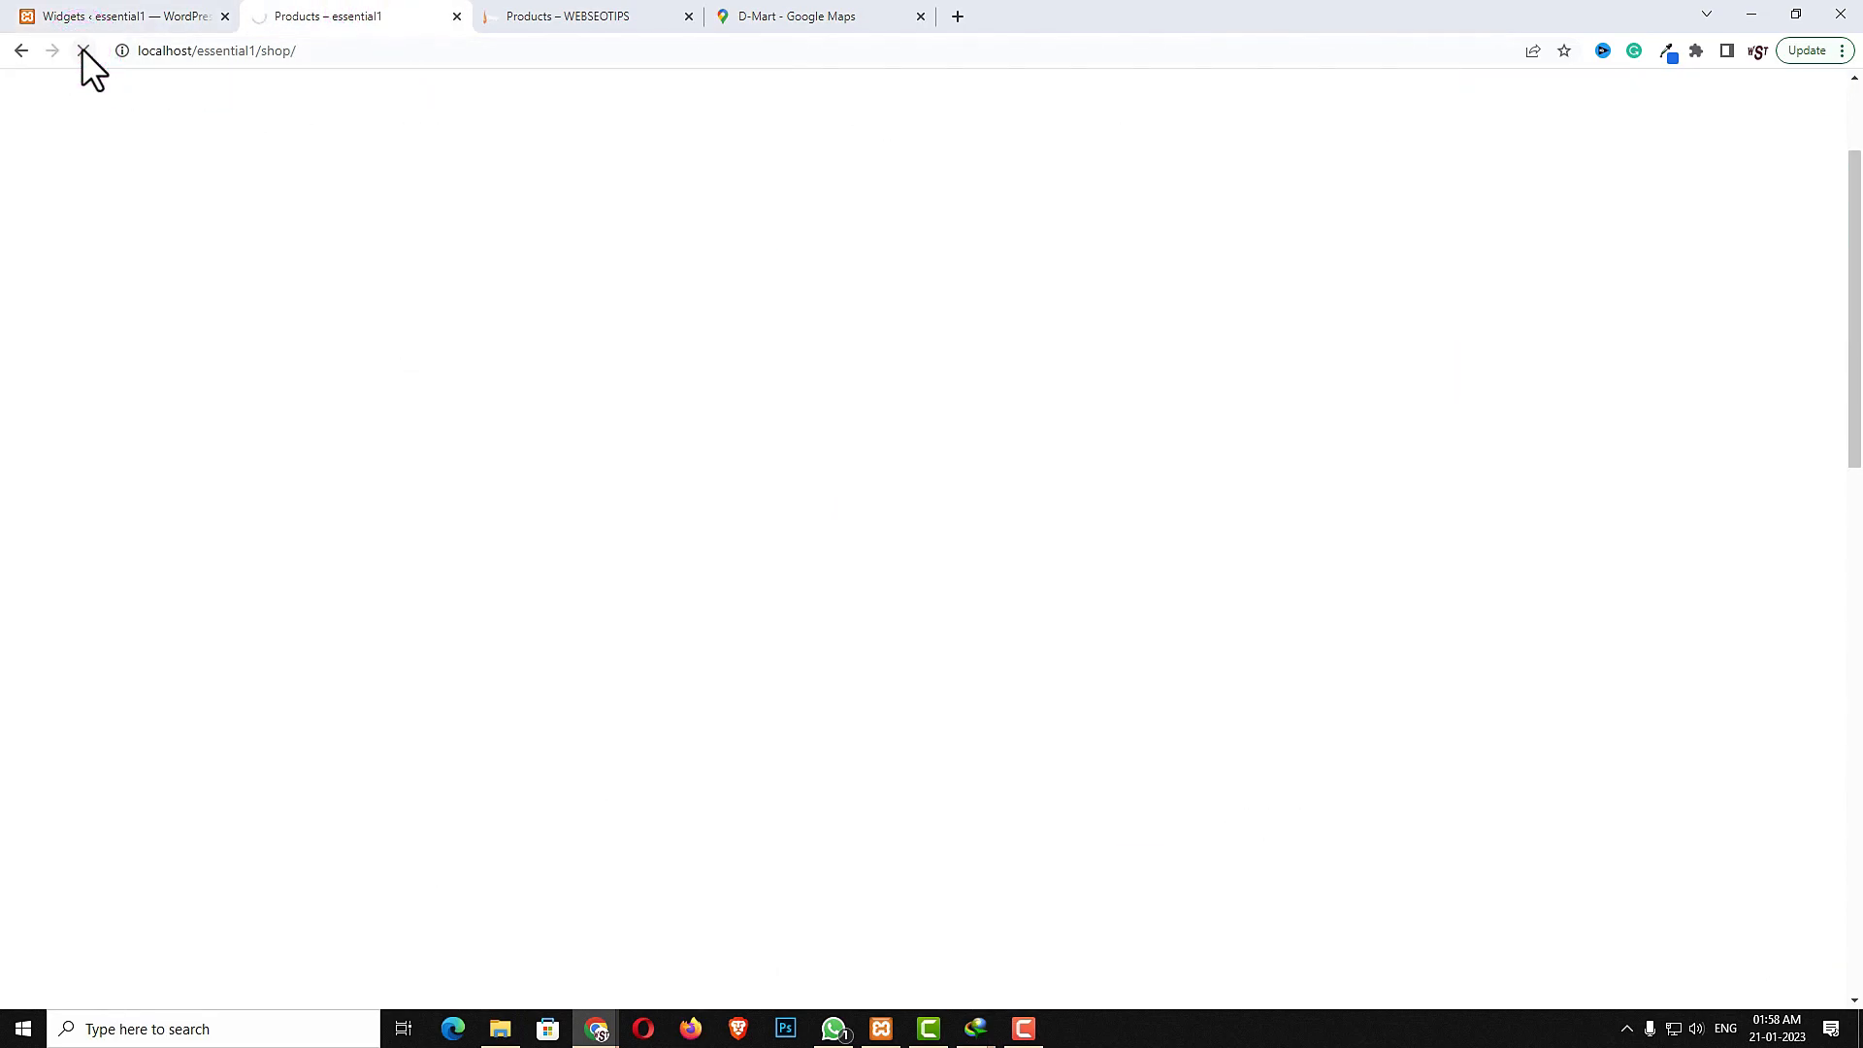
- Open the Essentials theme options for the shop and set the shop page layout to Left sidebar
scroll(1221, 645, down, 4)
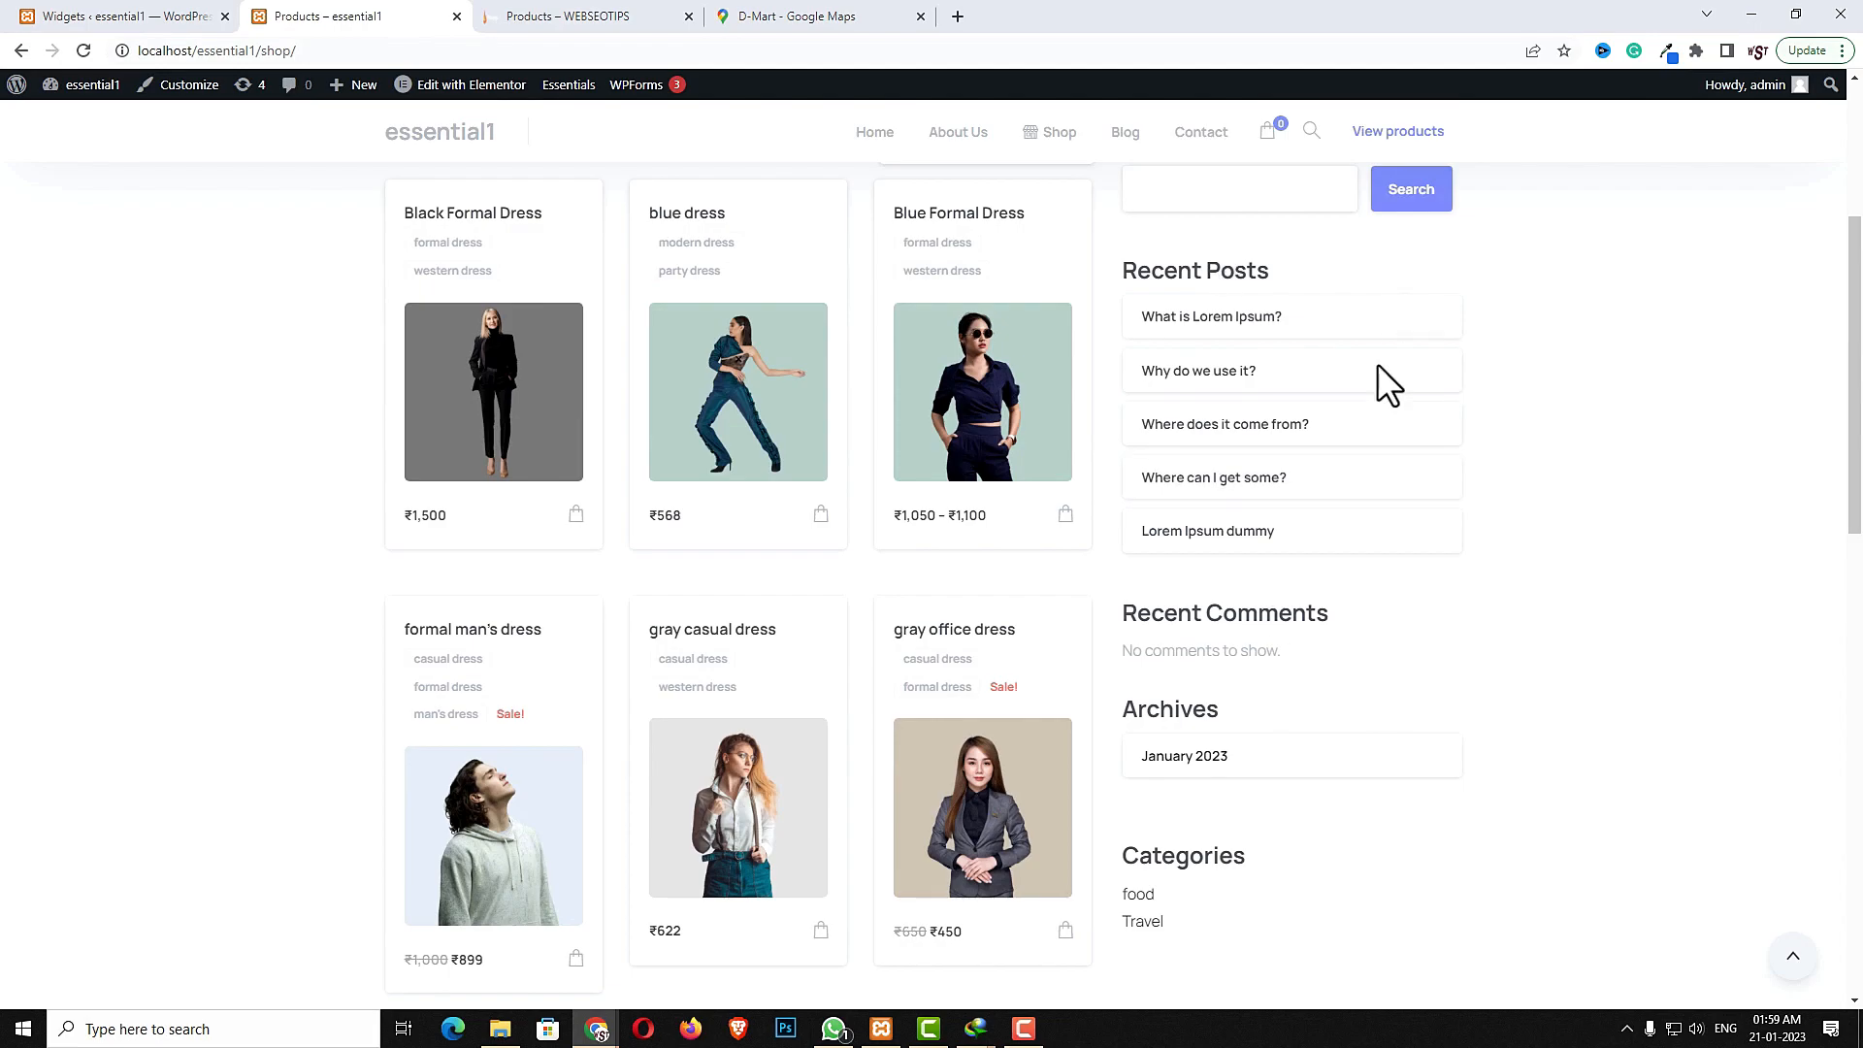
click(124, 16)
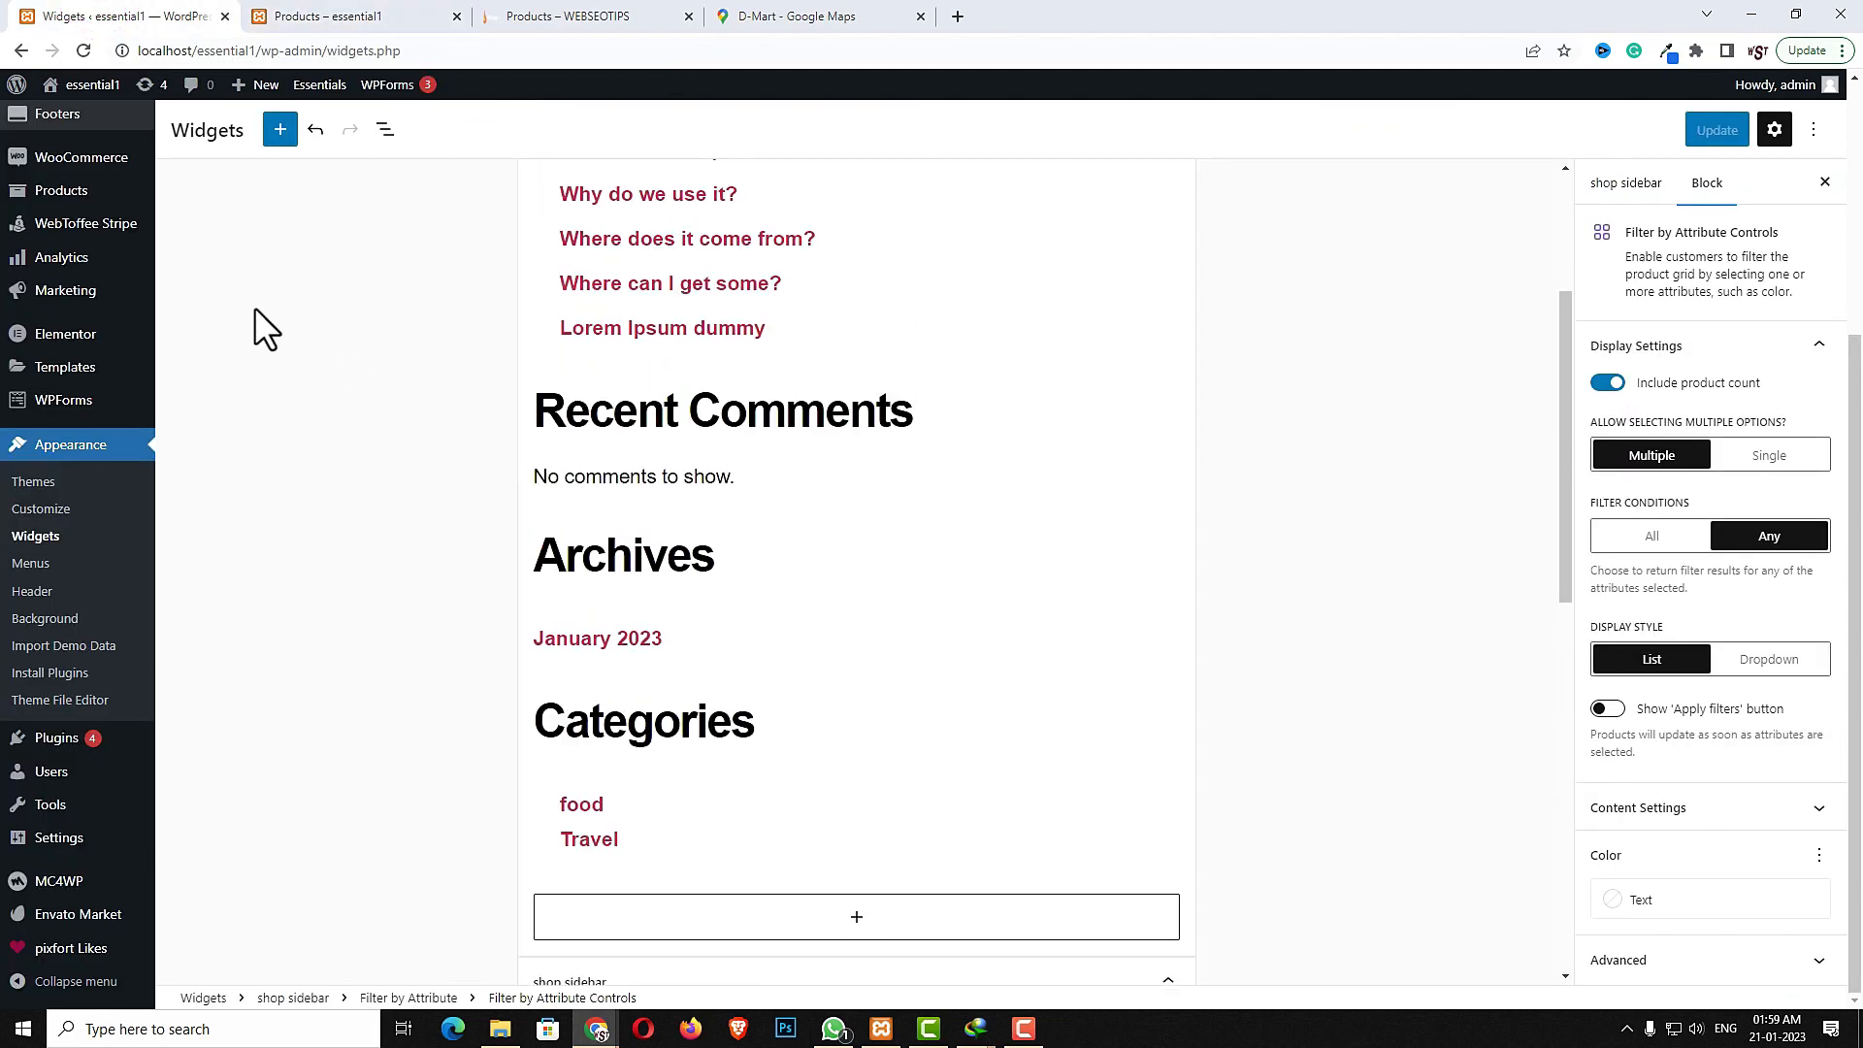
scroll(41, 242, up, 4)
mouse_move(48, 131)
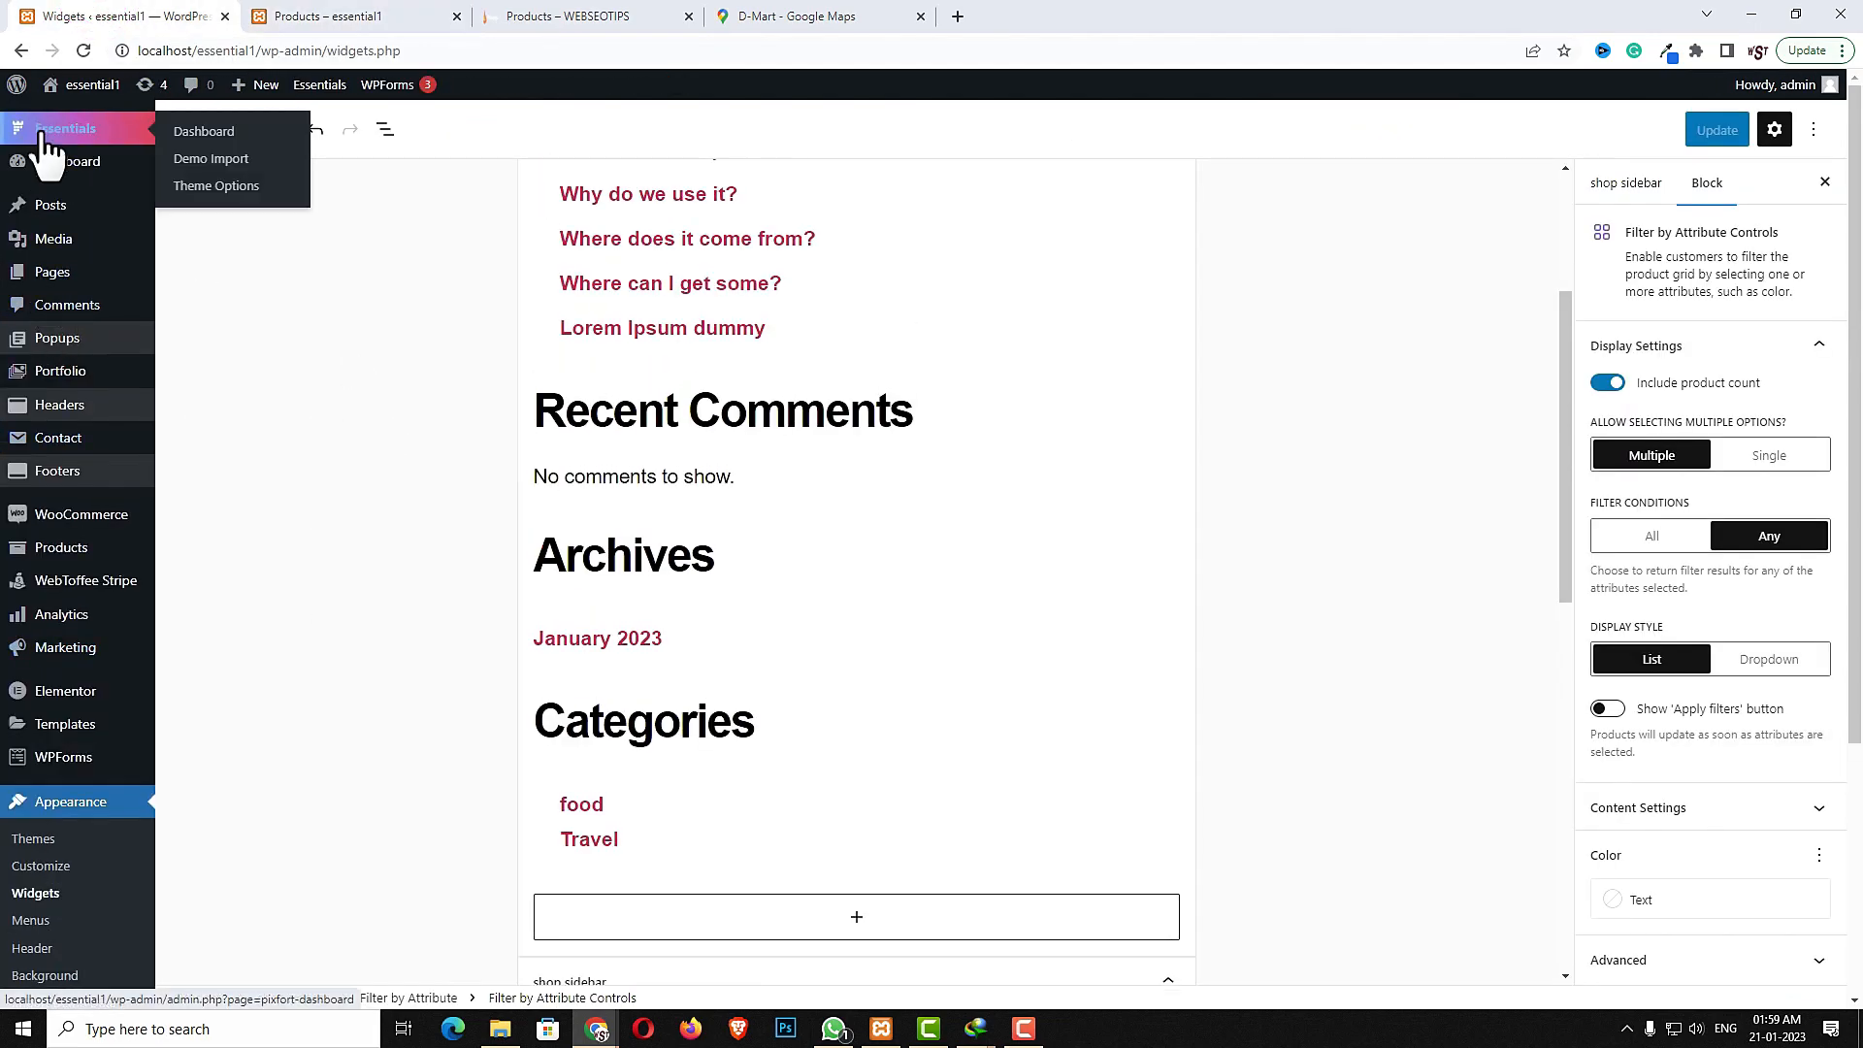
click(254, 188)
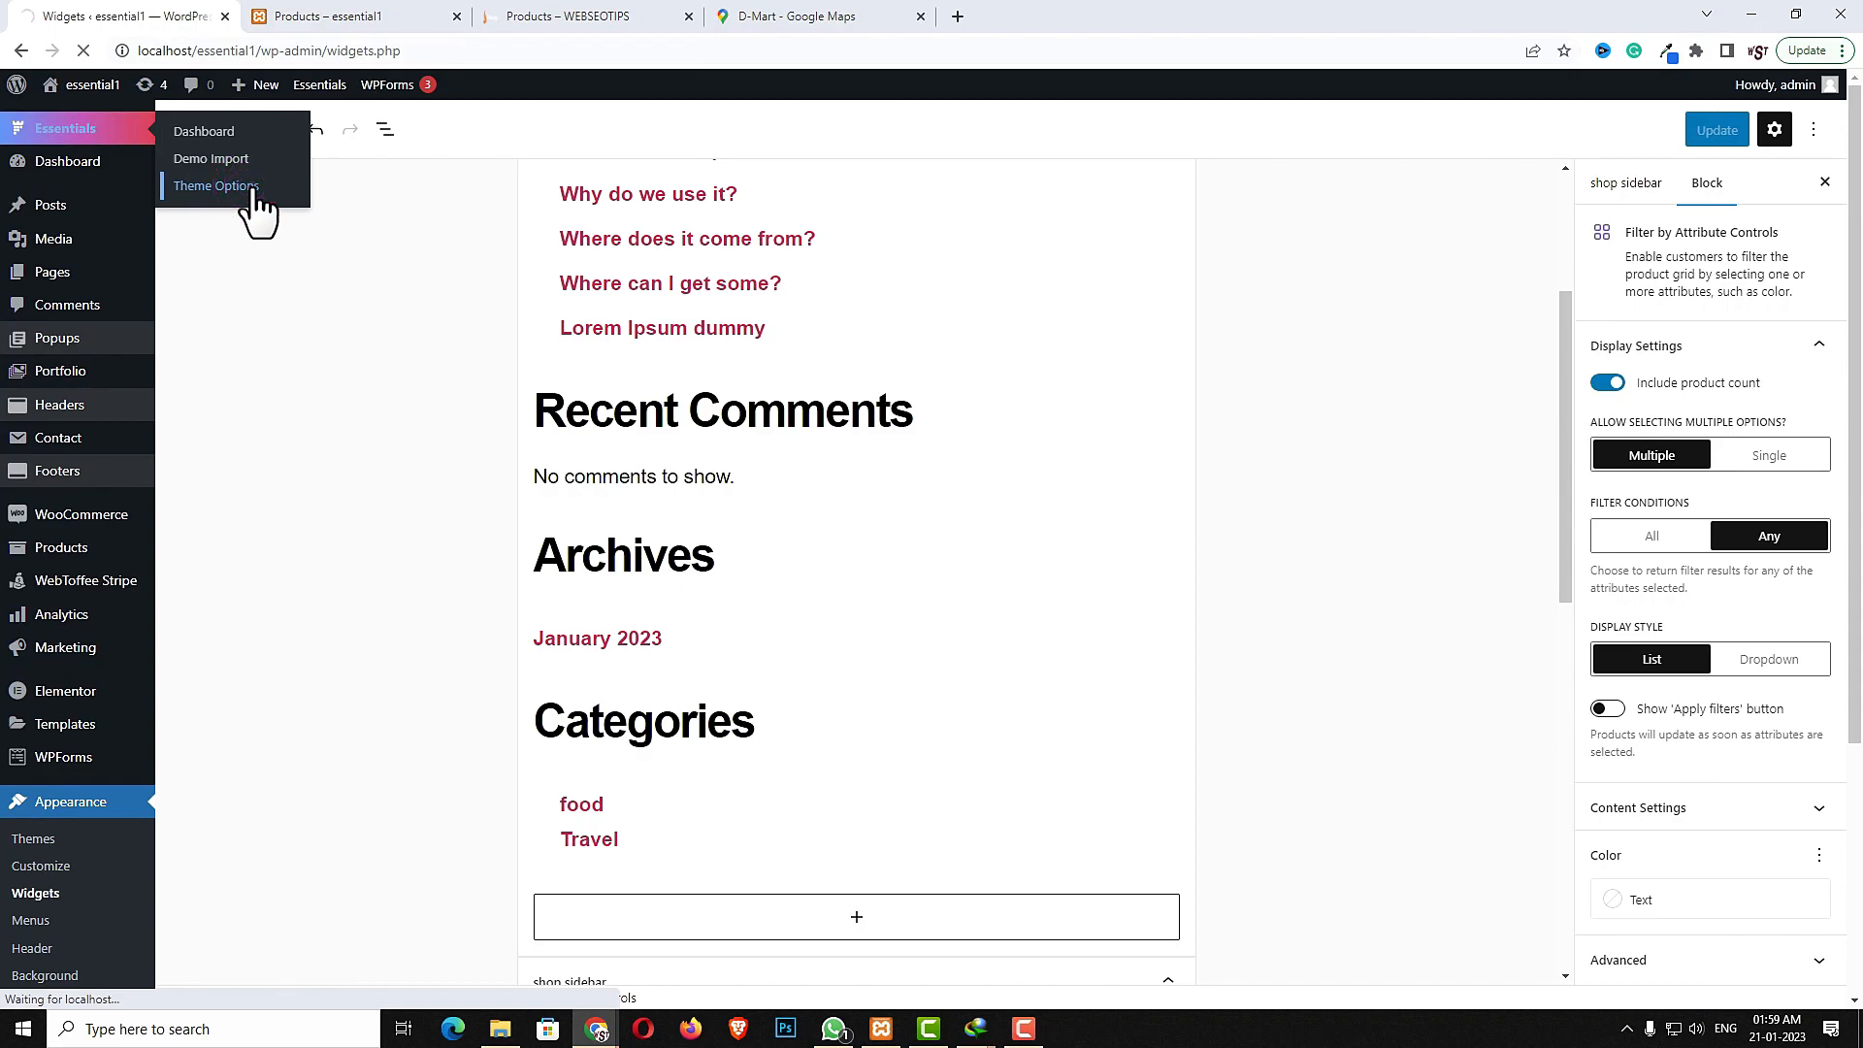
scroll(470, 333, down, 5)
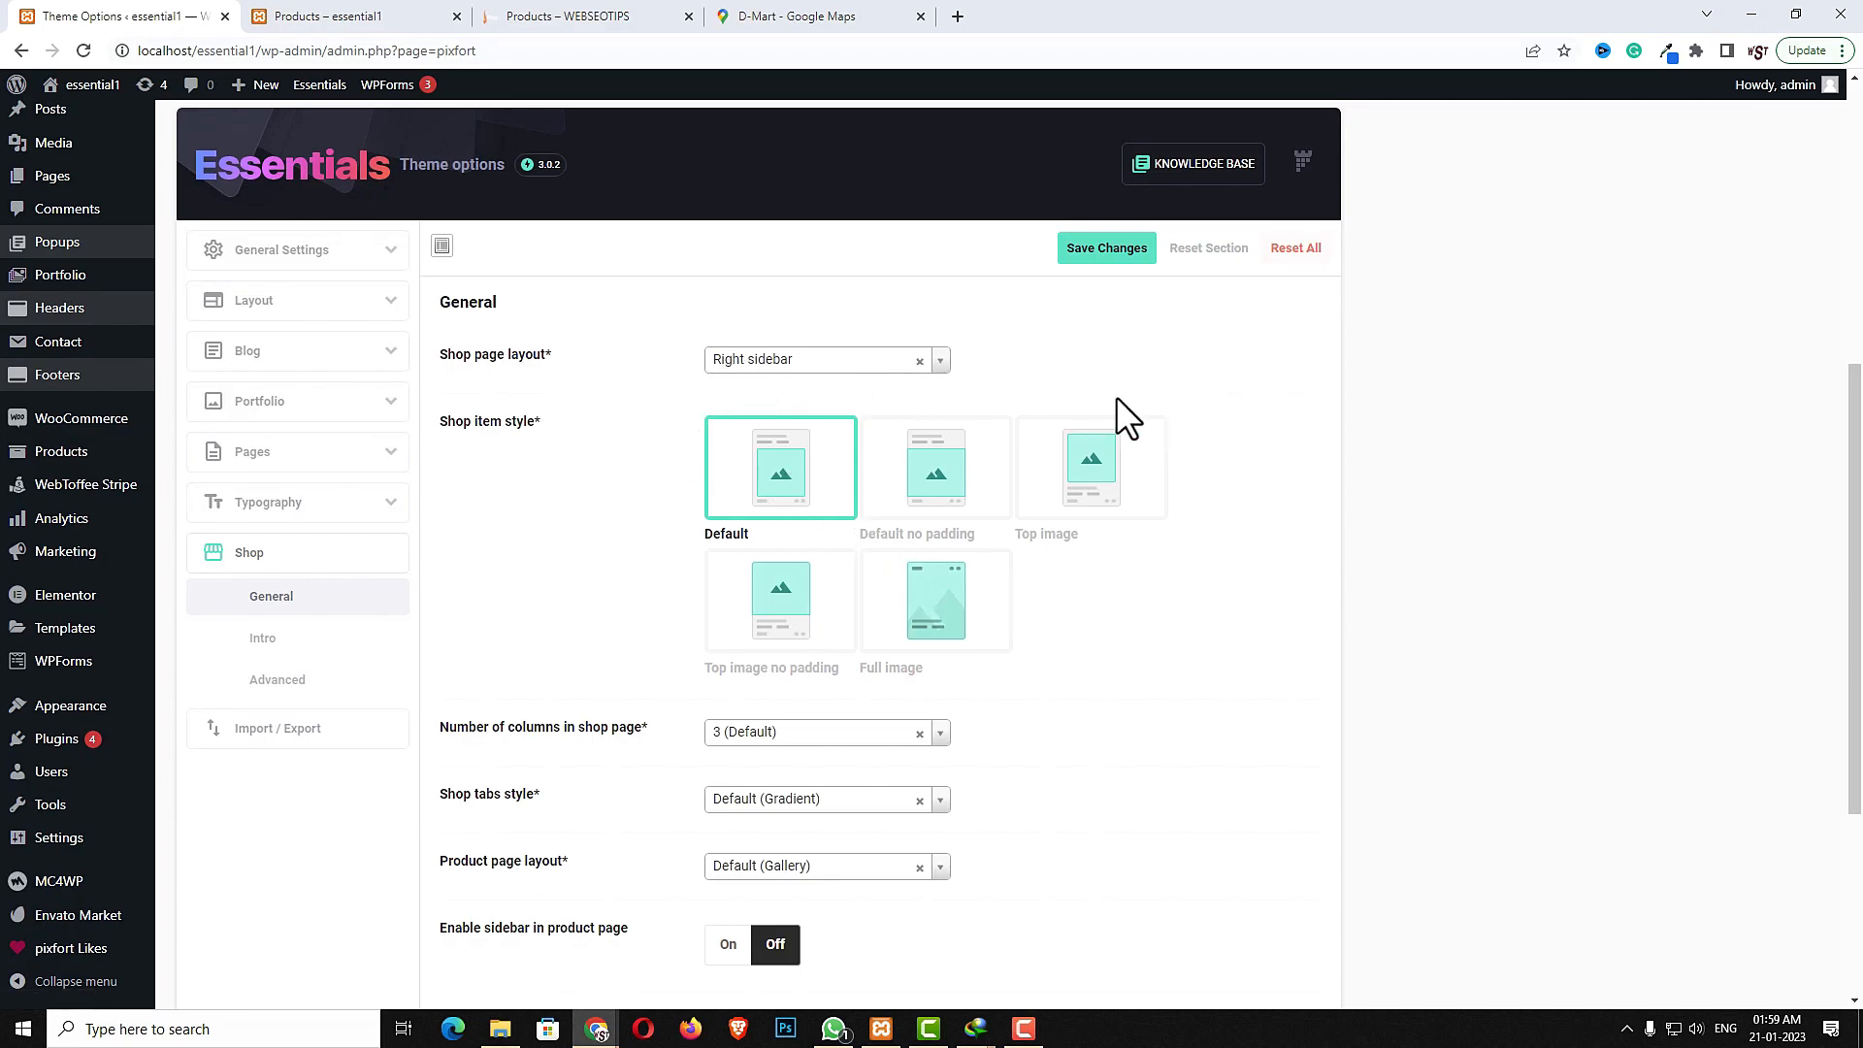
click(330, 17)
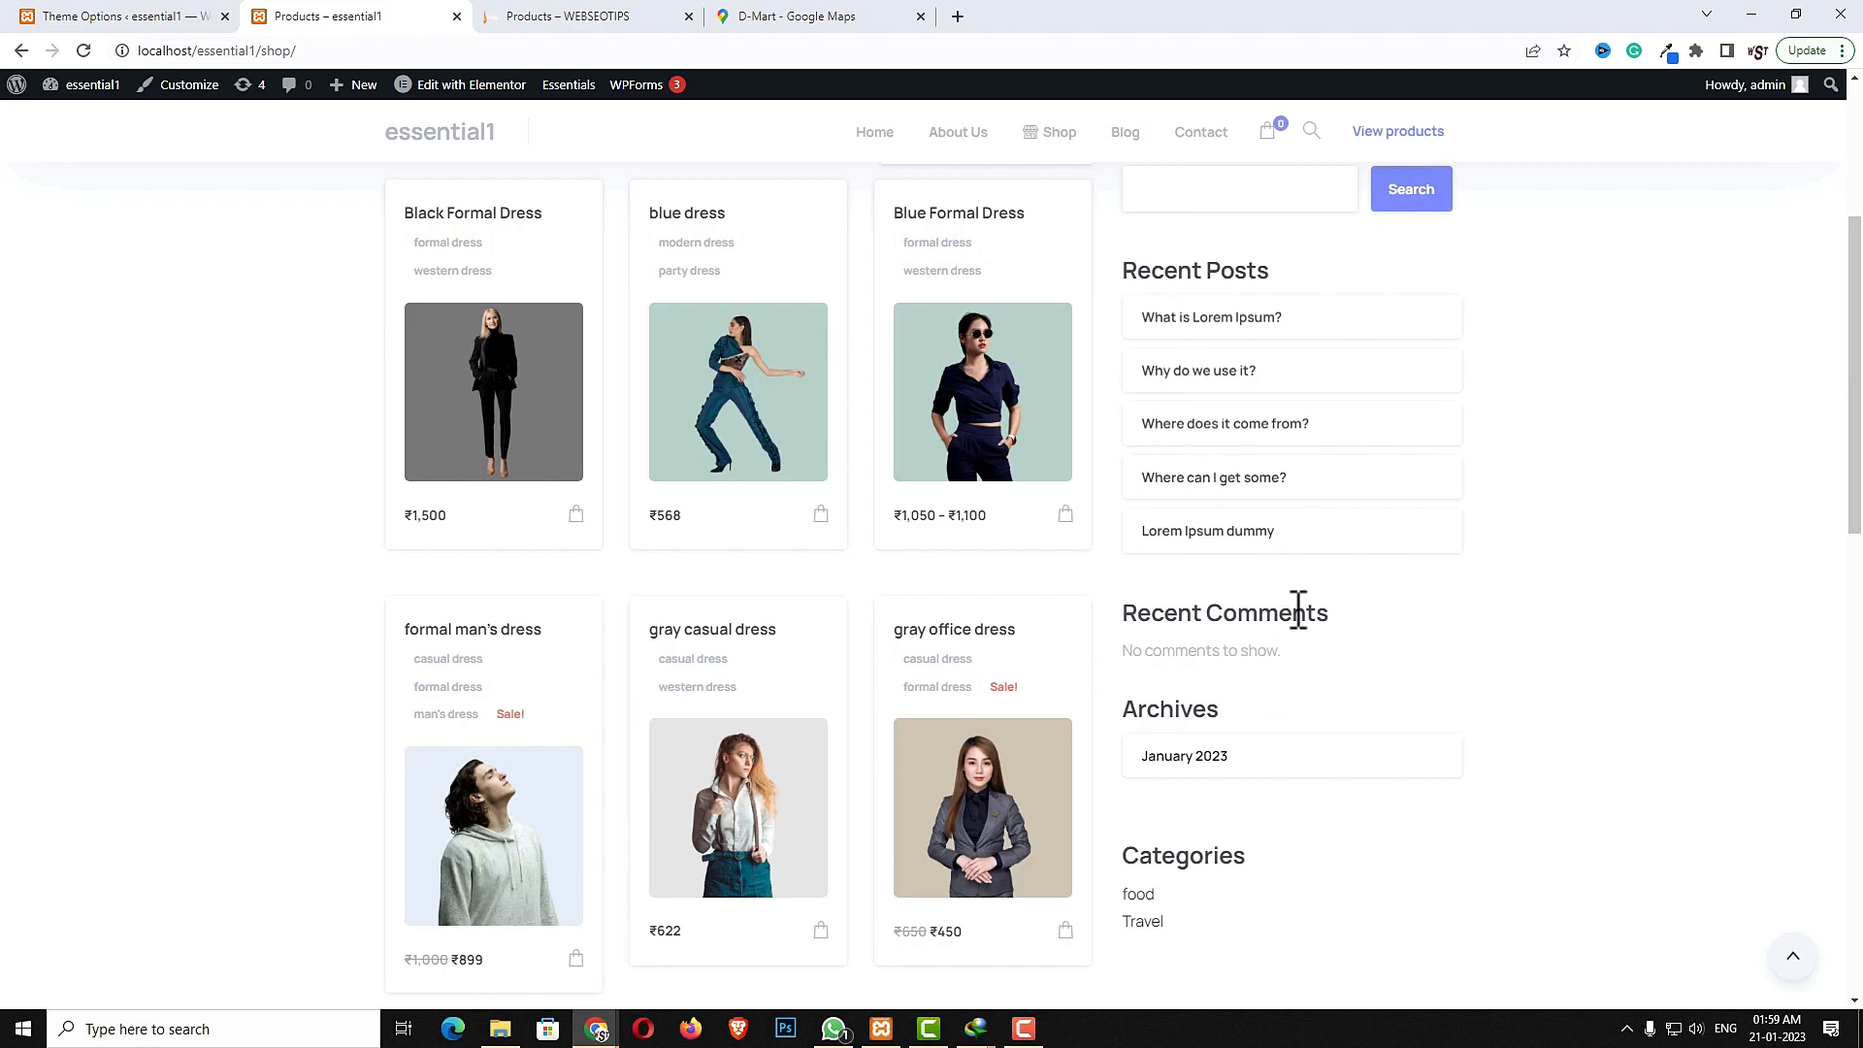
click(180, 20)
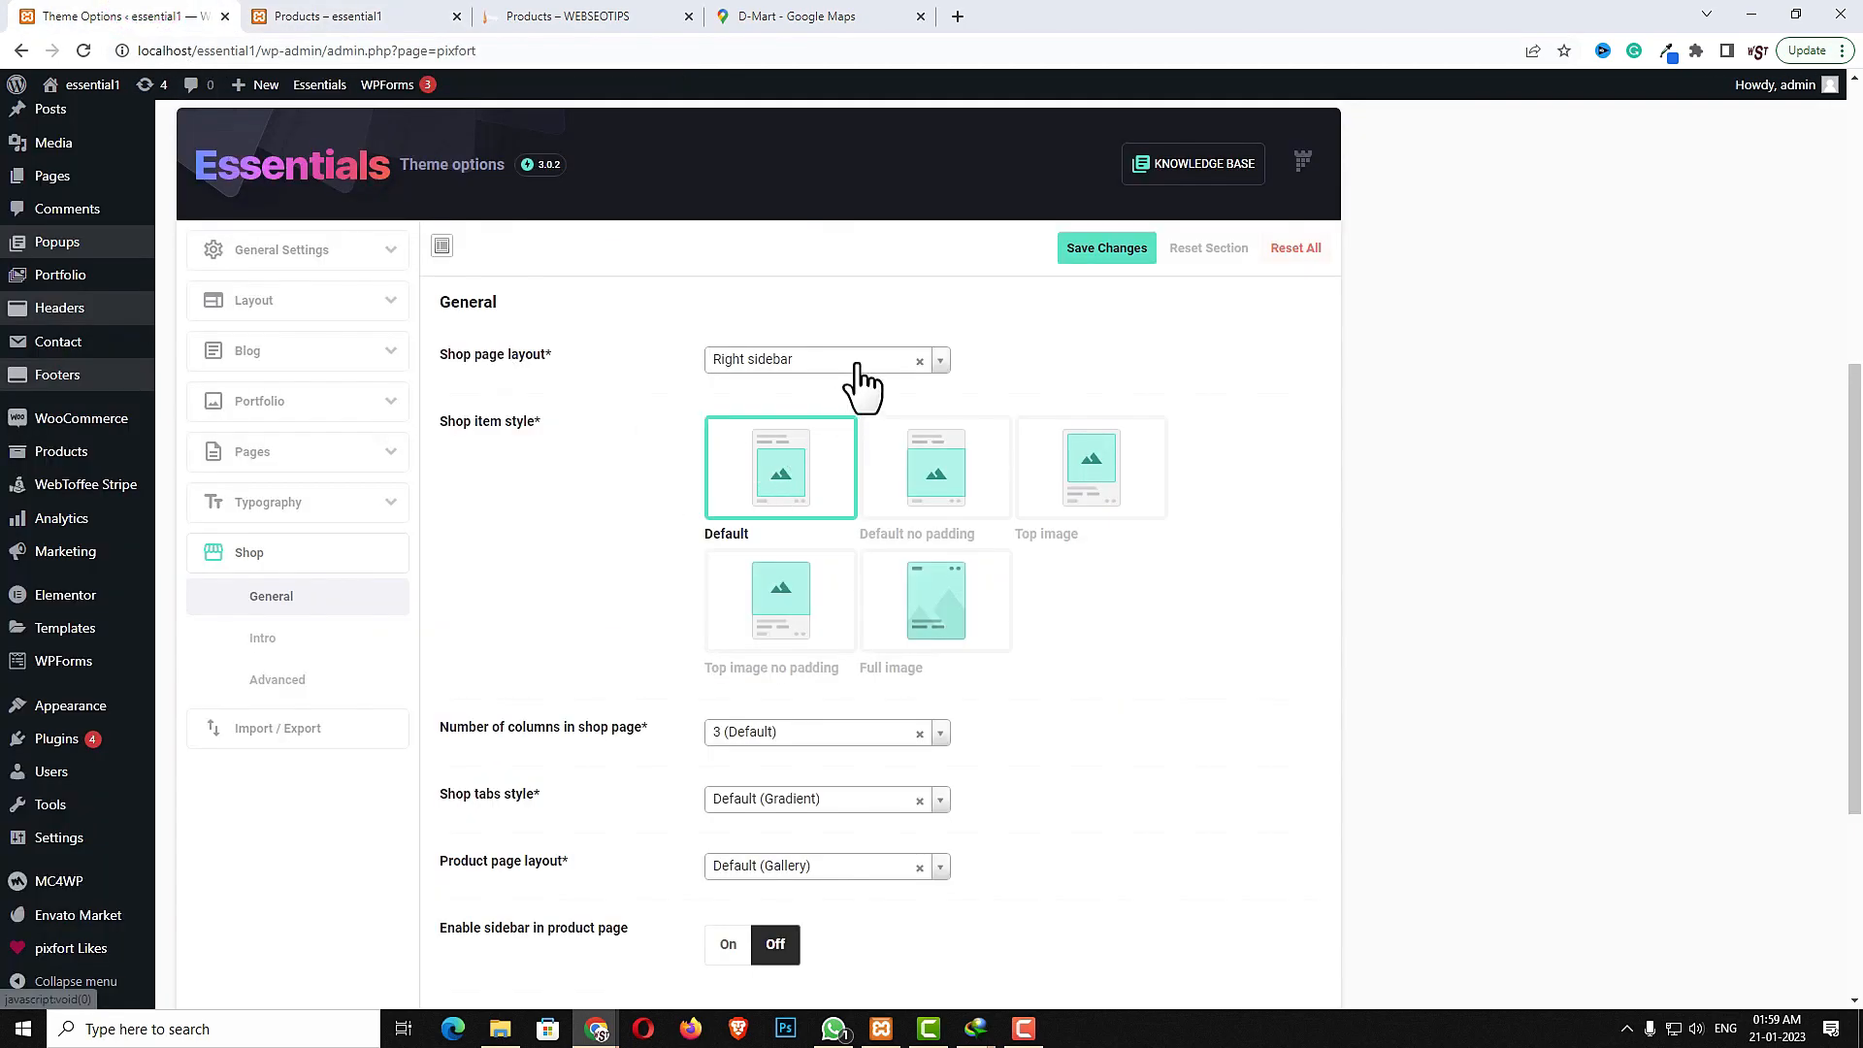
click(859, 361)
click(815, 454)
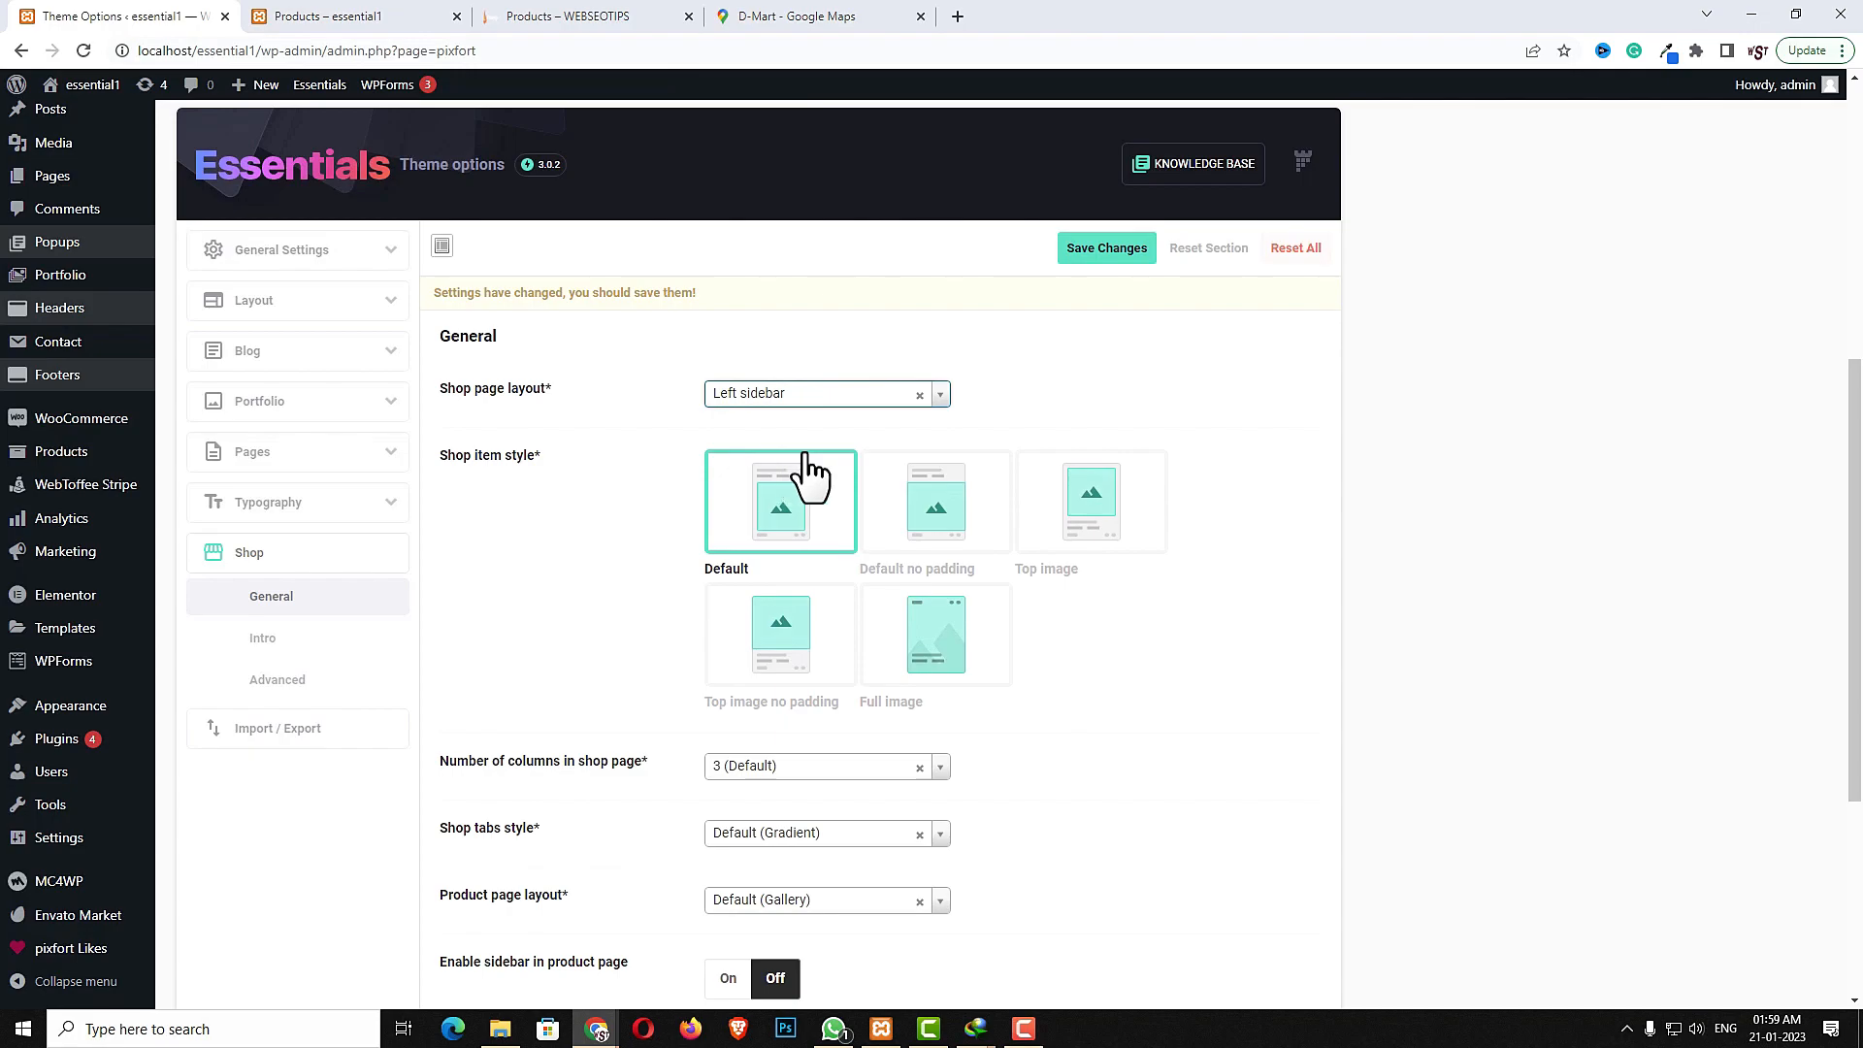
- Assign the shop sidebar as the shop's sidebar and save the theme options
scroll(1126, 660, down, 4)
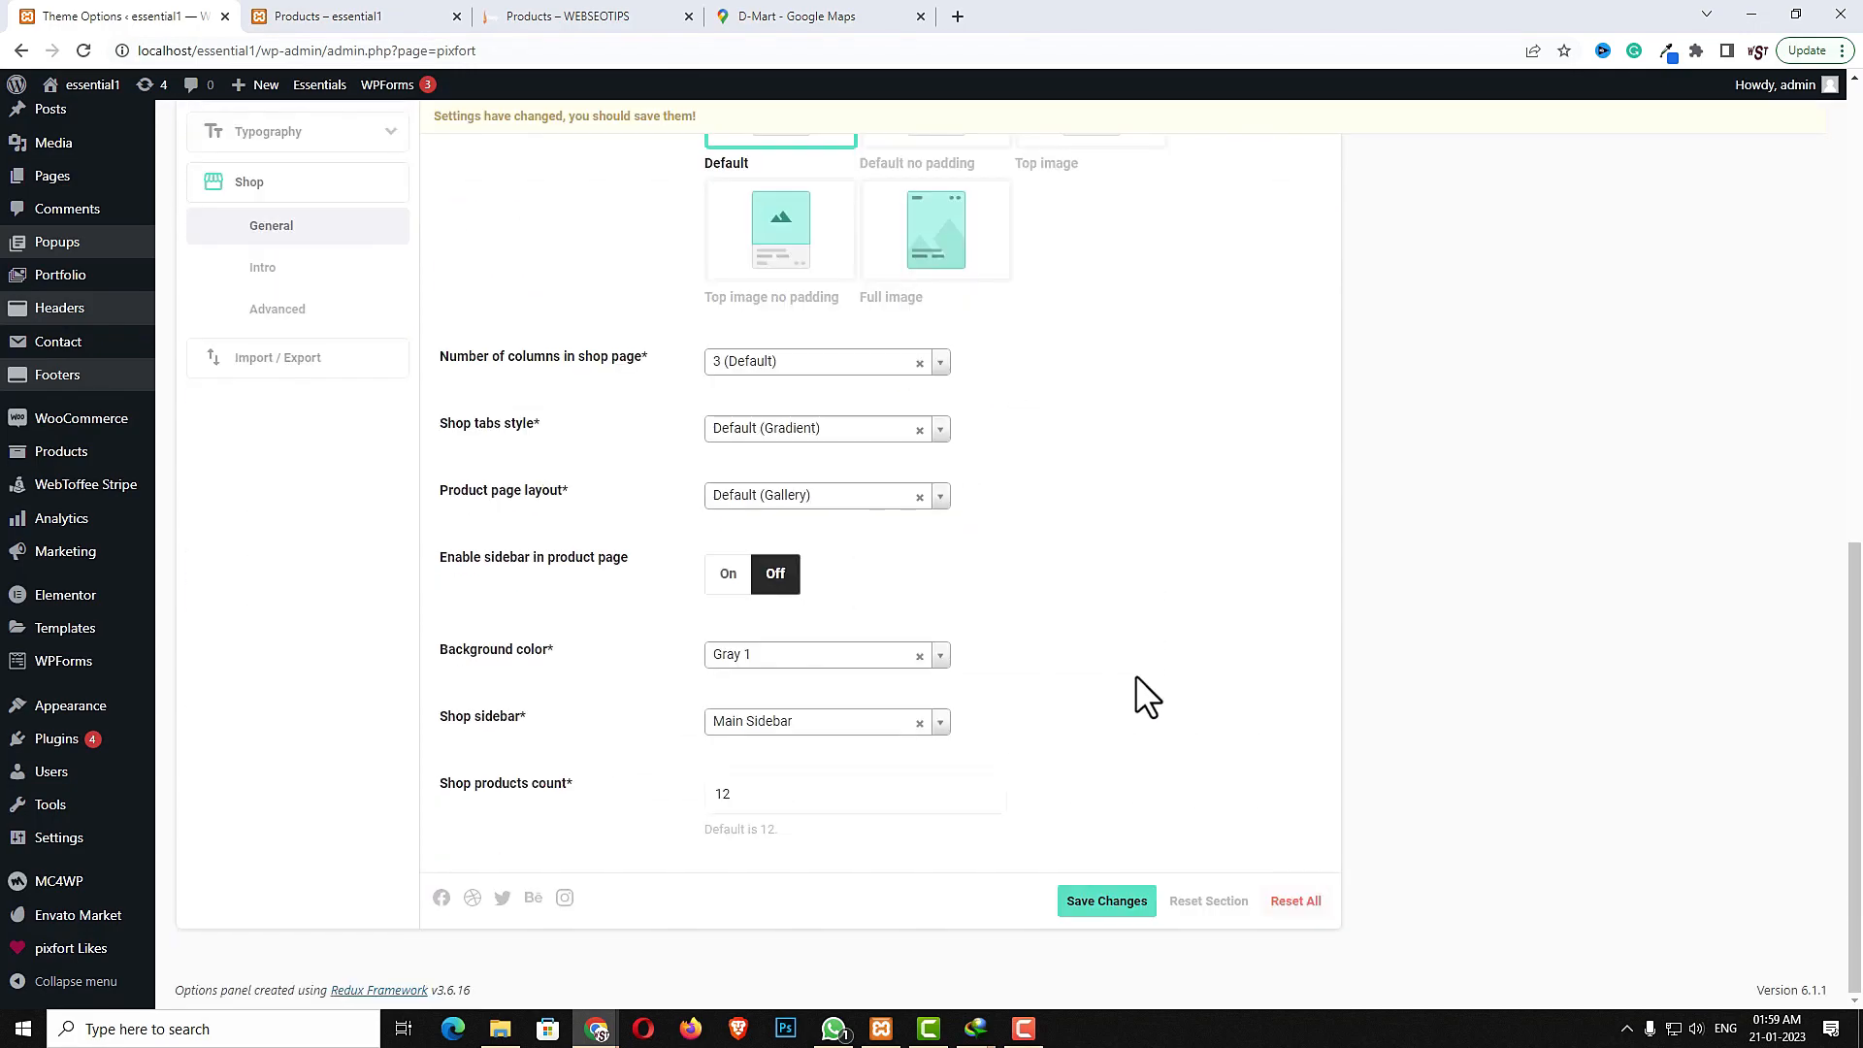
click(831, 722)
click(791, 820)
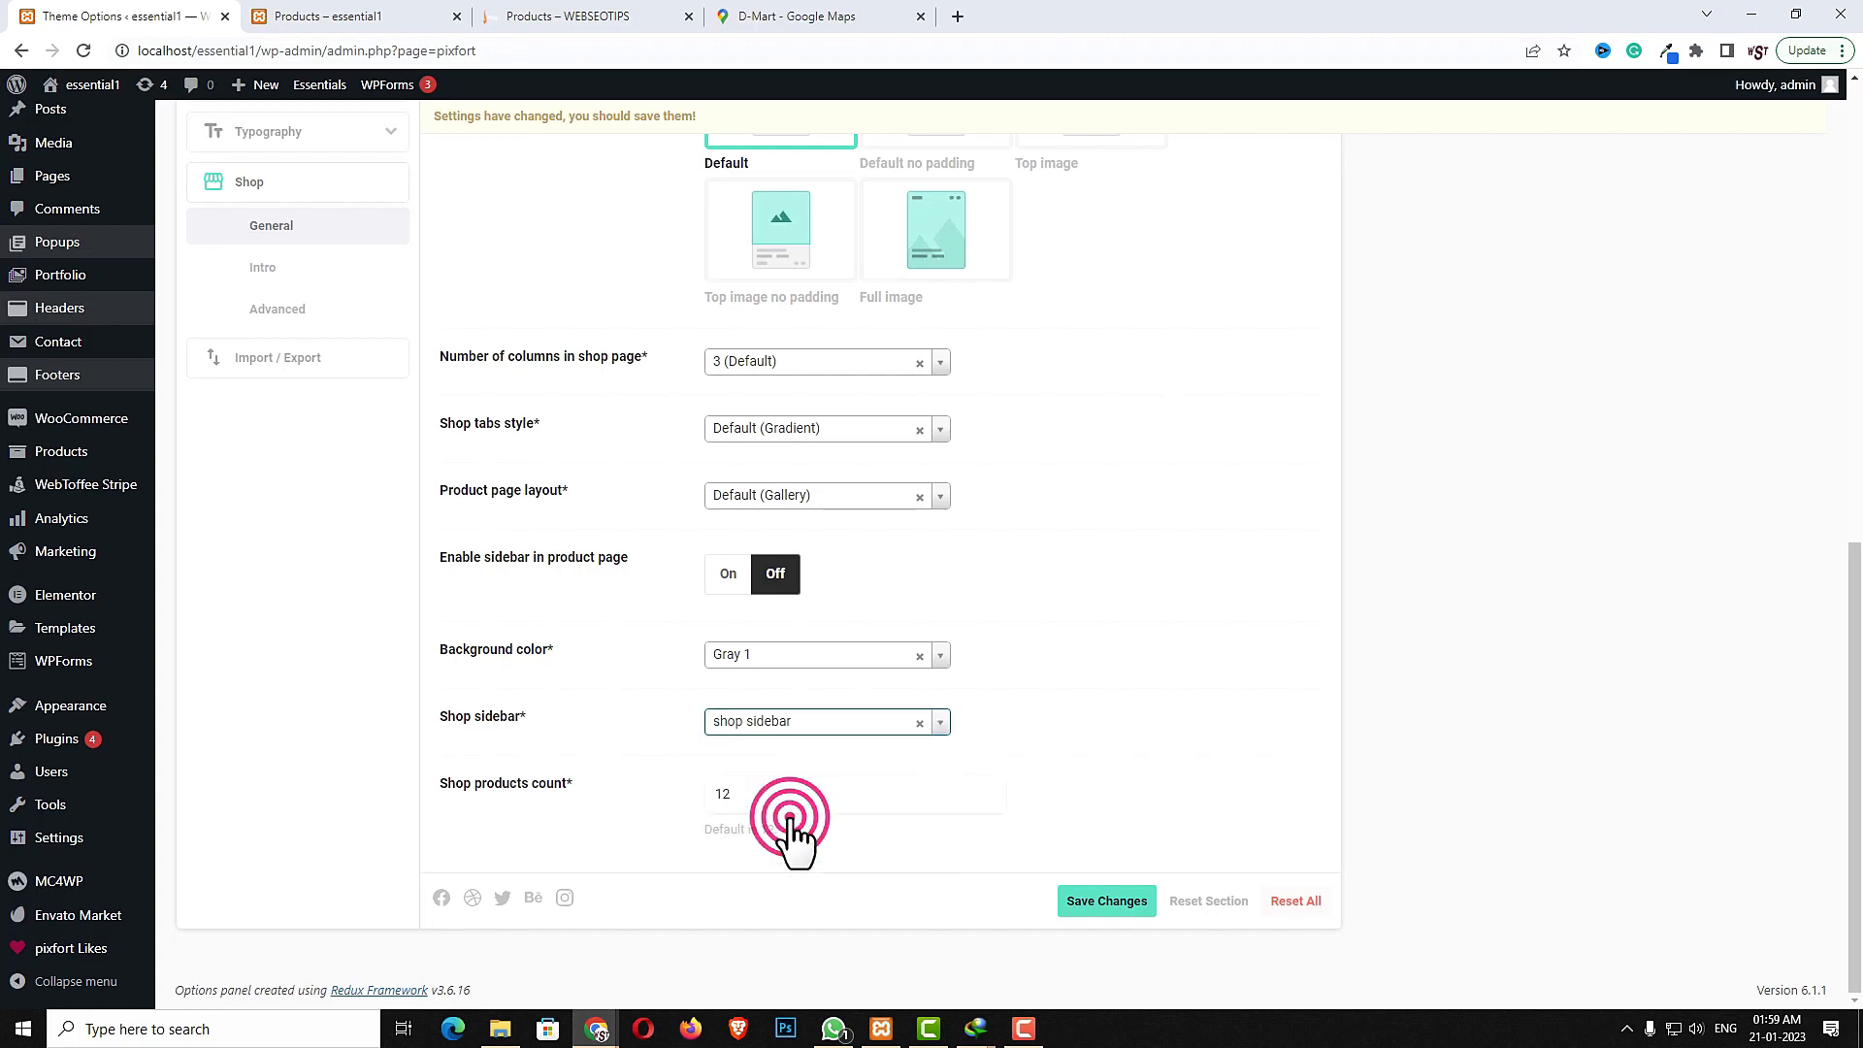
click(1107, 901)
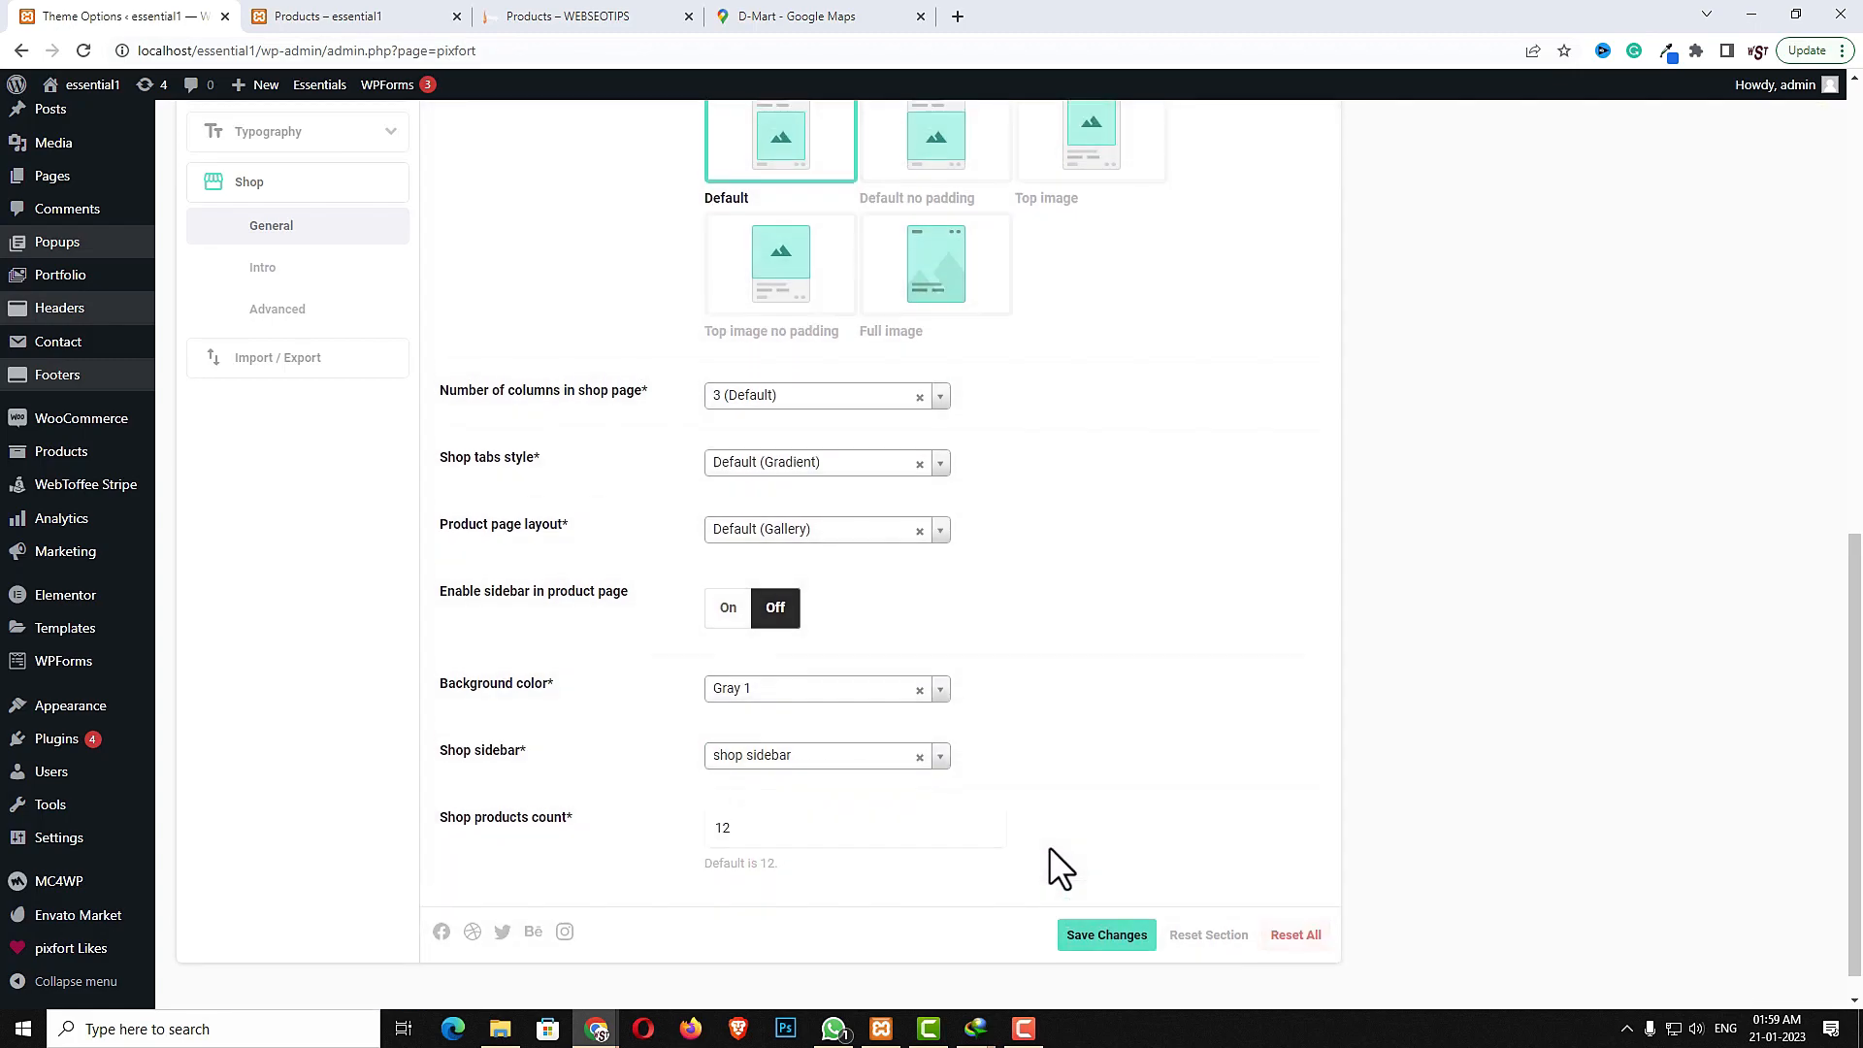
- Reload the shop page and inspect the sidebar's placement and widgets
click(342, 17)
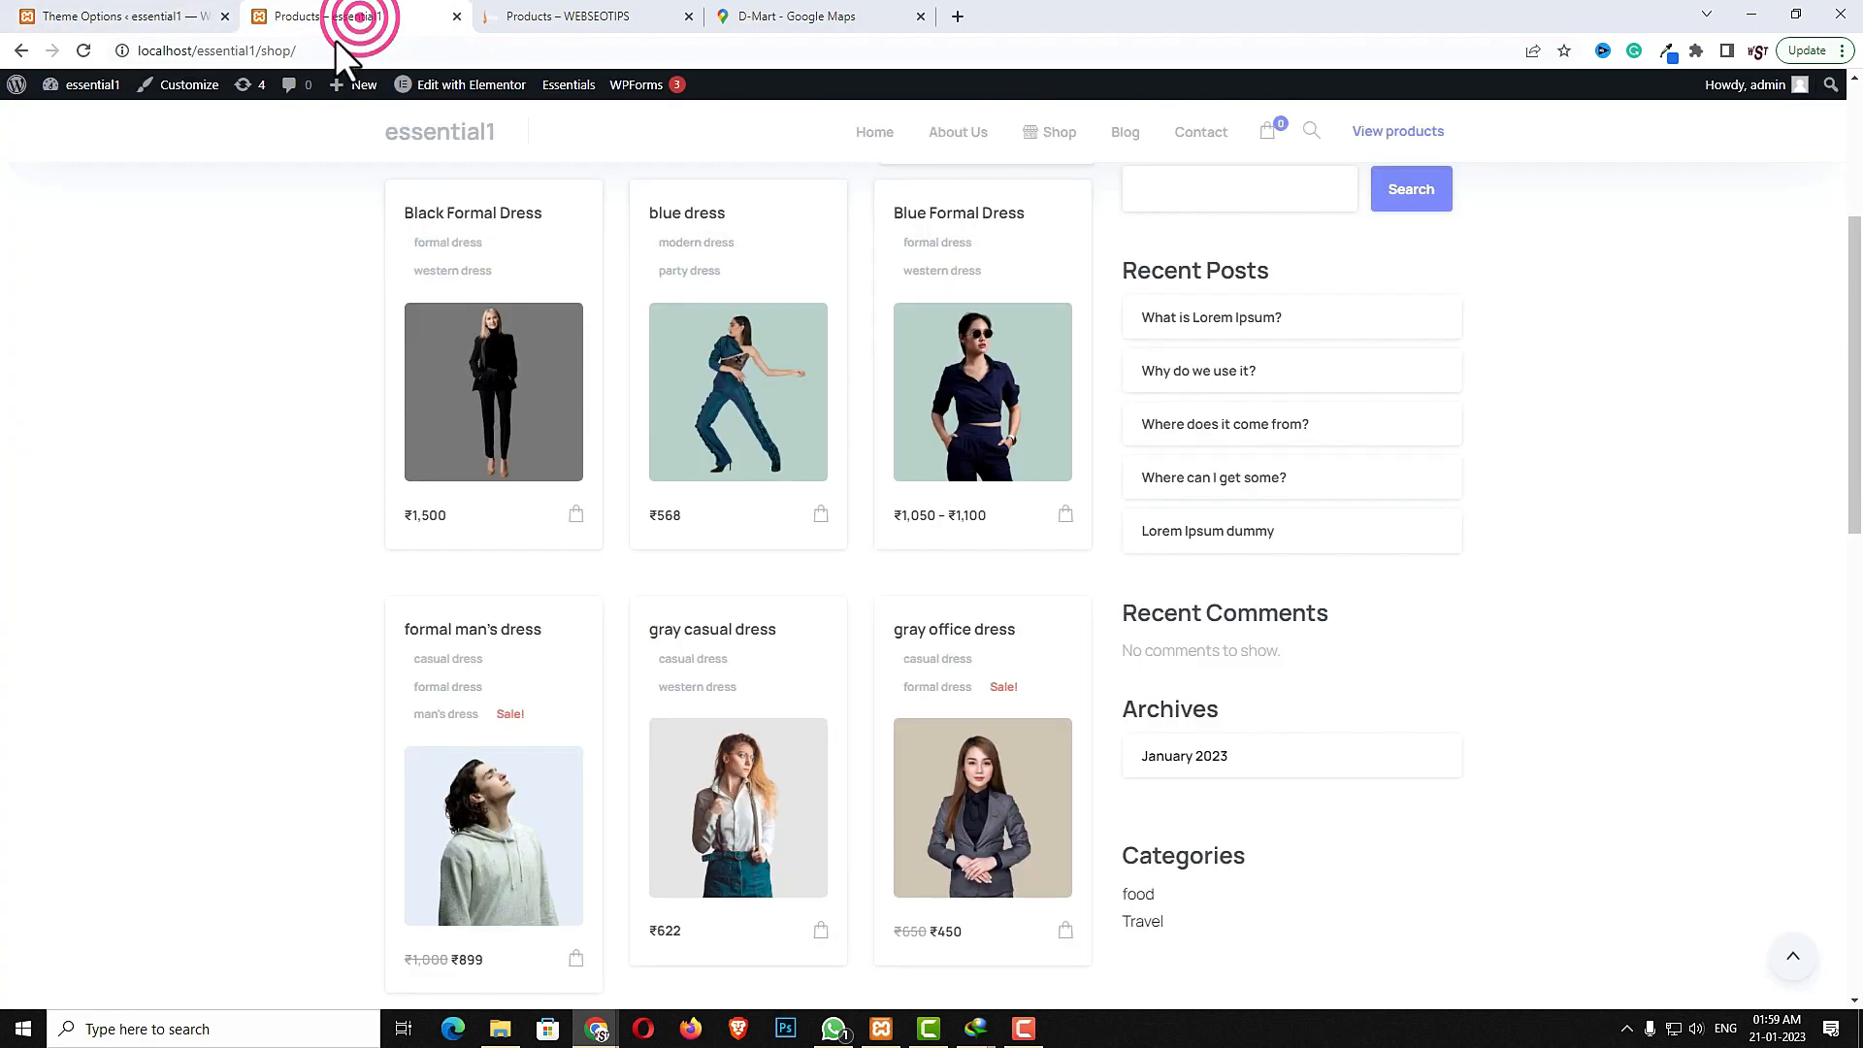
click(83, 51)
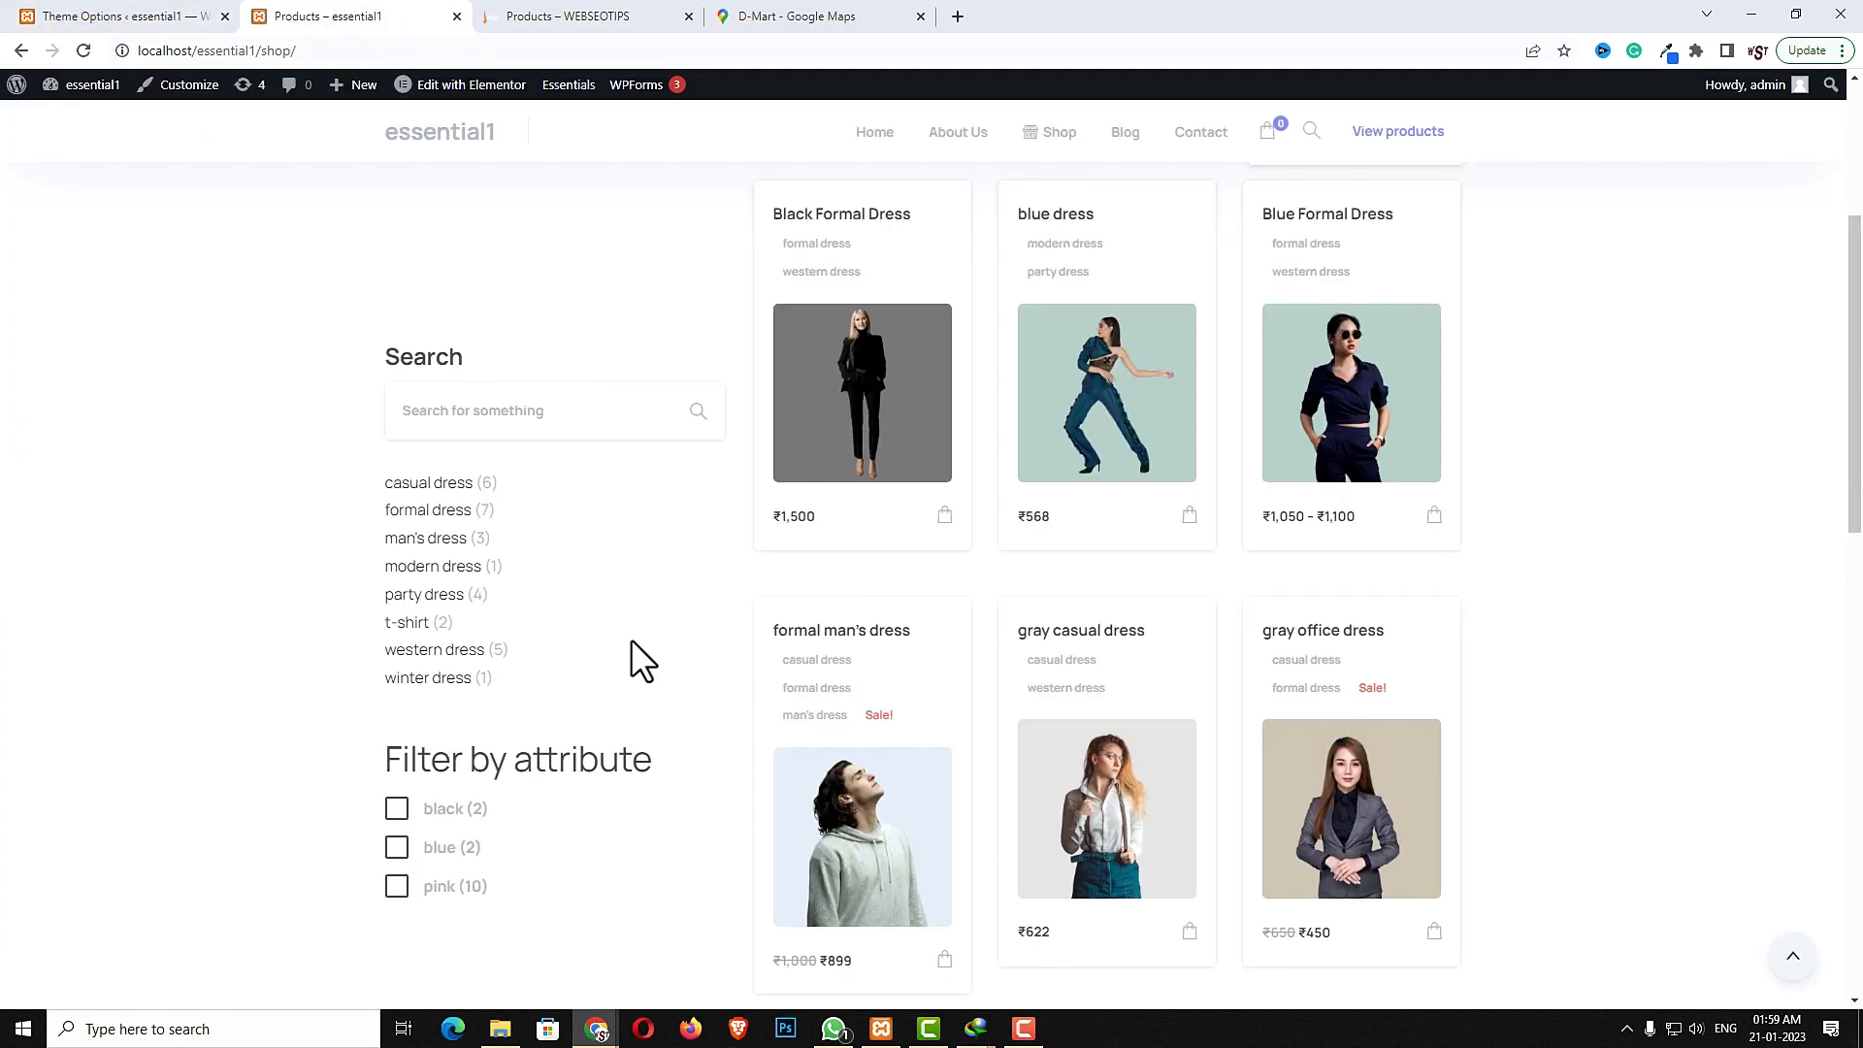
scroll(631, 643, down, 3)
scroll(631, 644, up, 4)
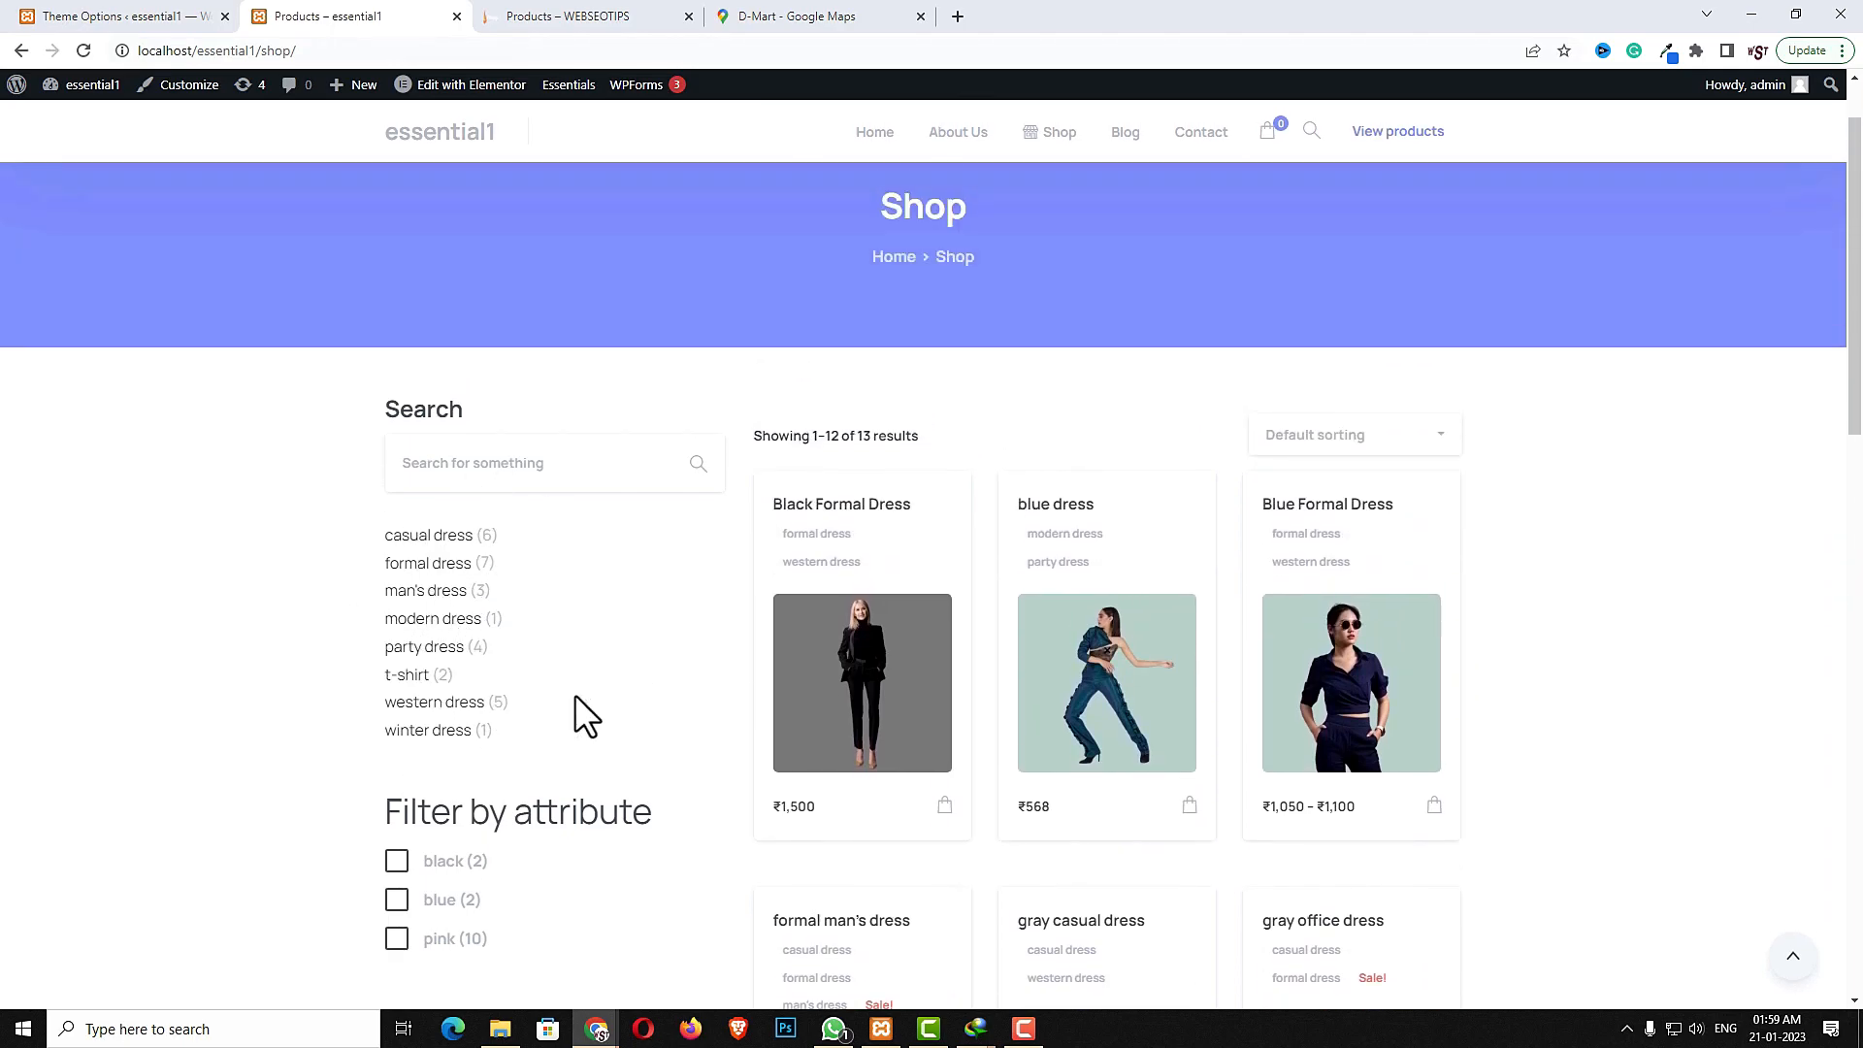
- Set the shop page layout back to Right sidebar and save the theme options
click(146, 20)
scroll(1019, 553, up, 5)
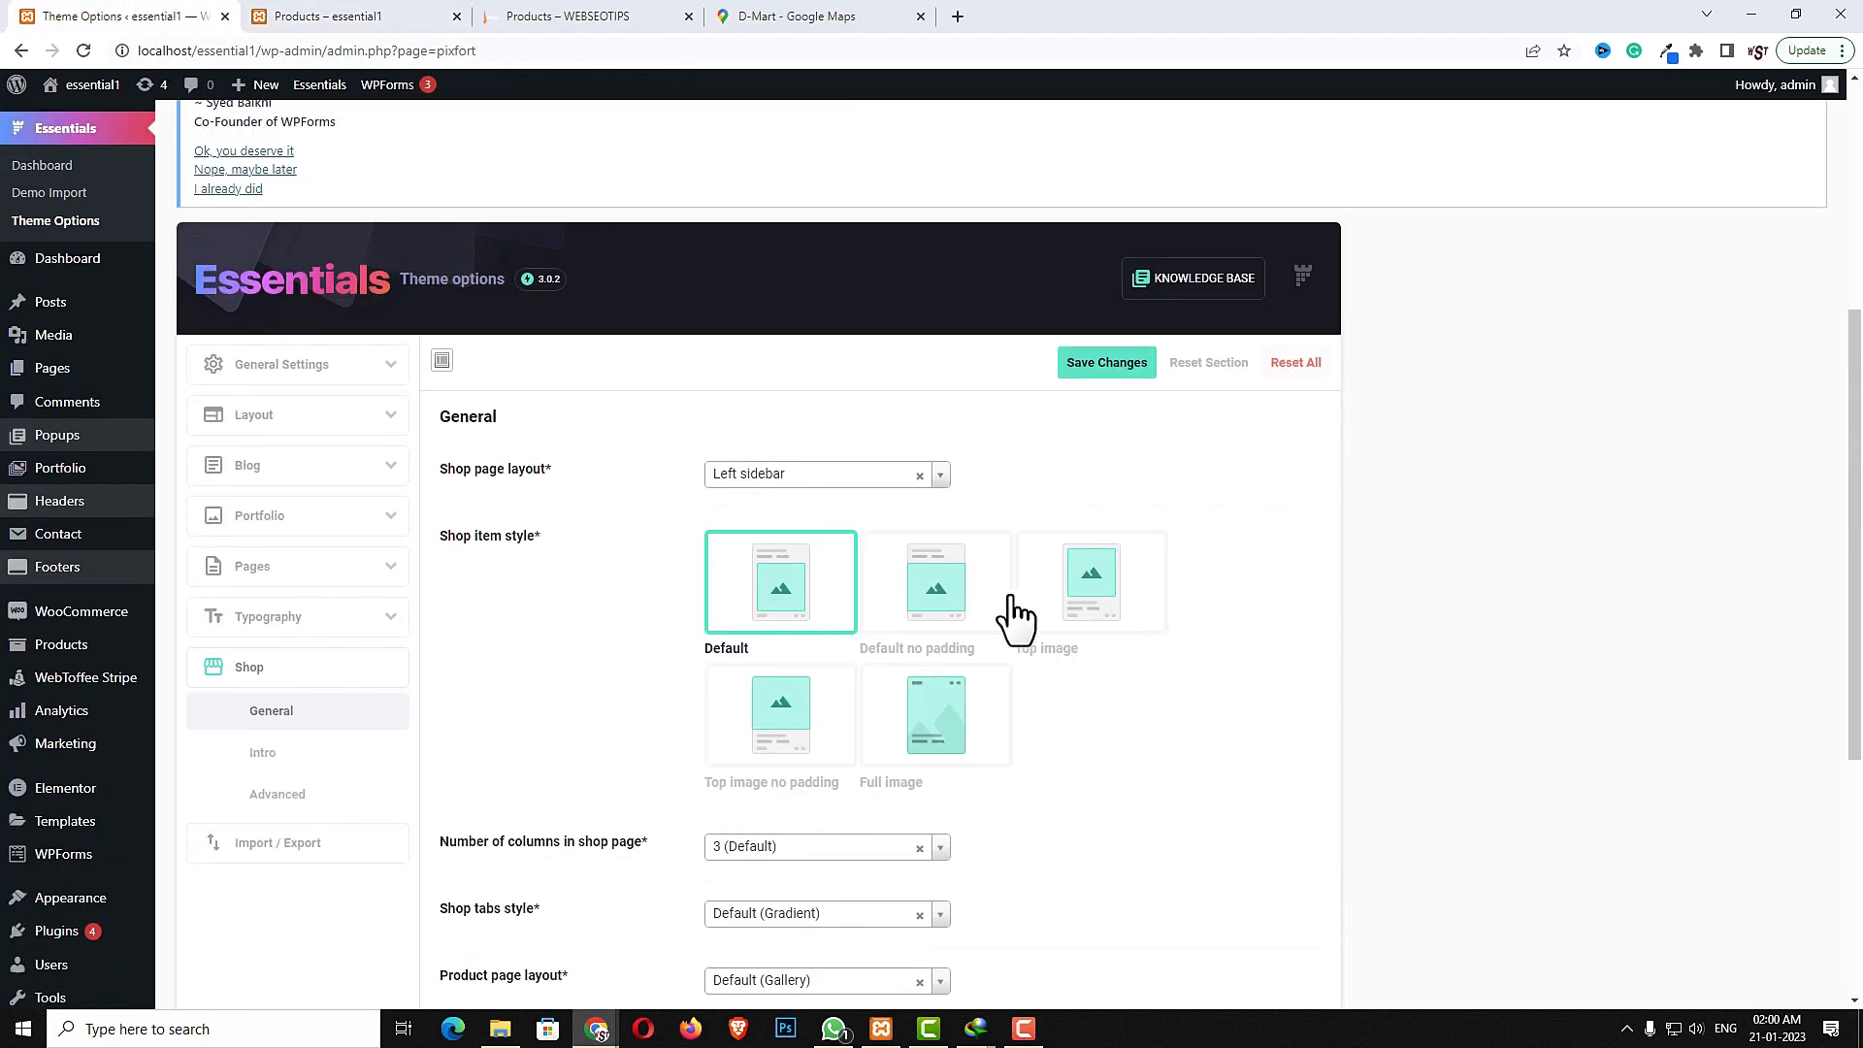
click(812, 476)
click(790, 533)
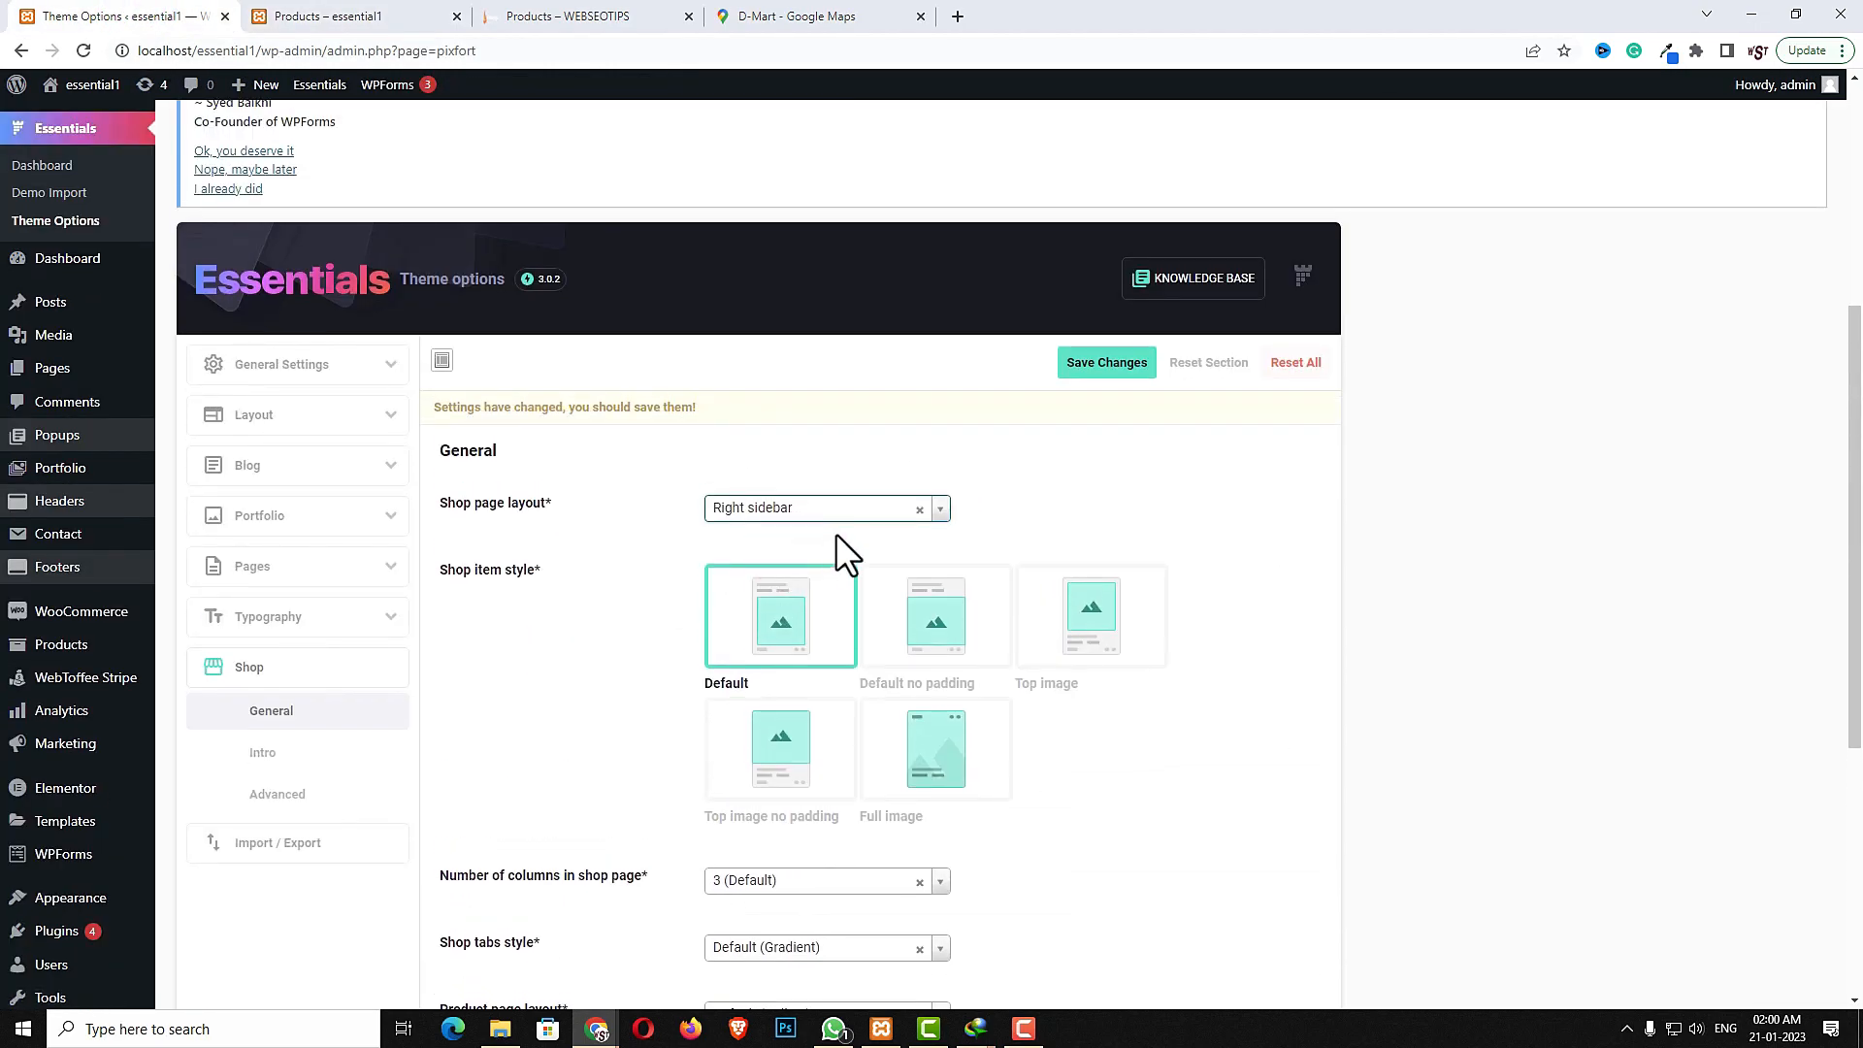
click(1106, 362)
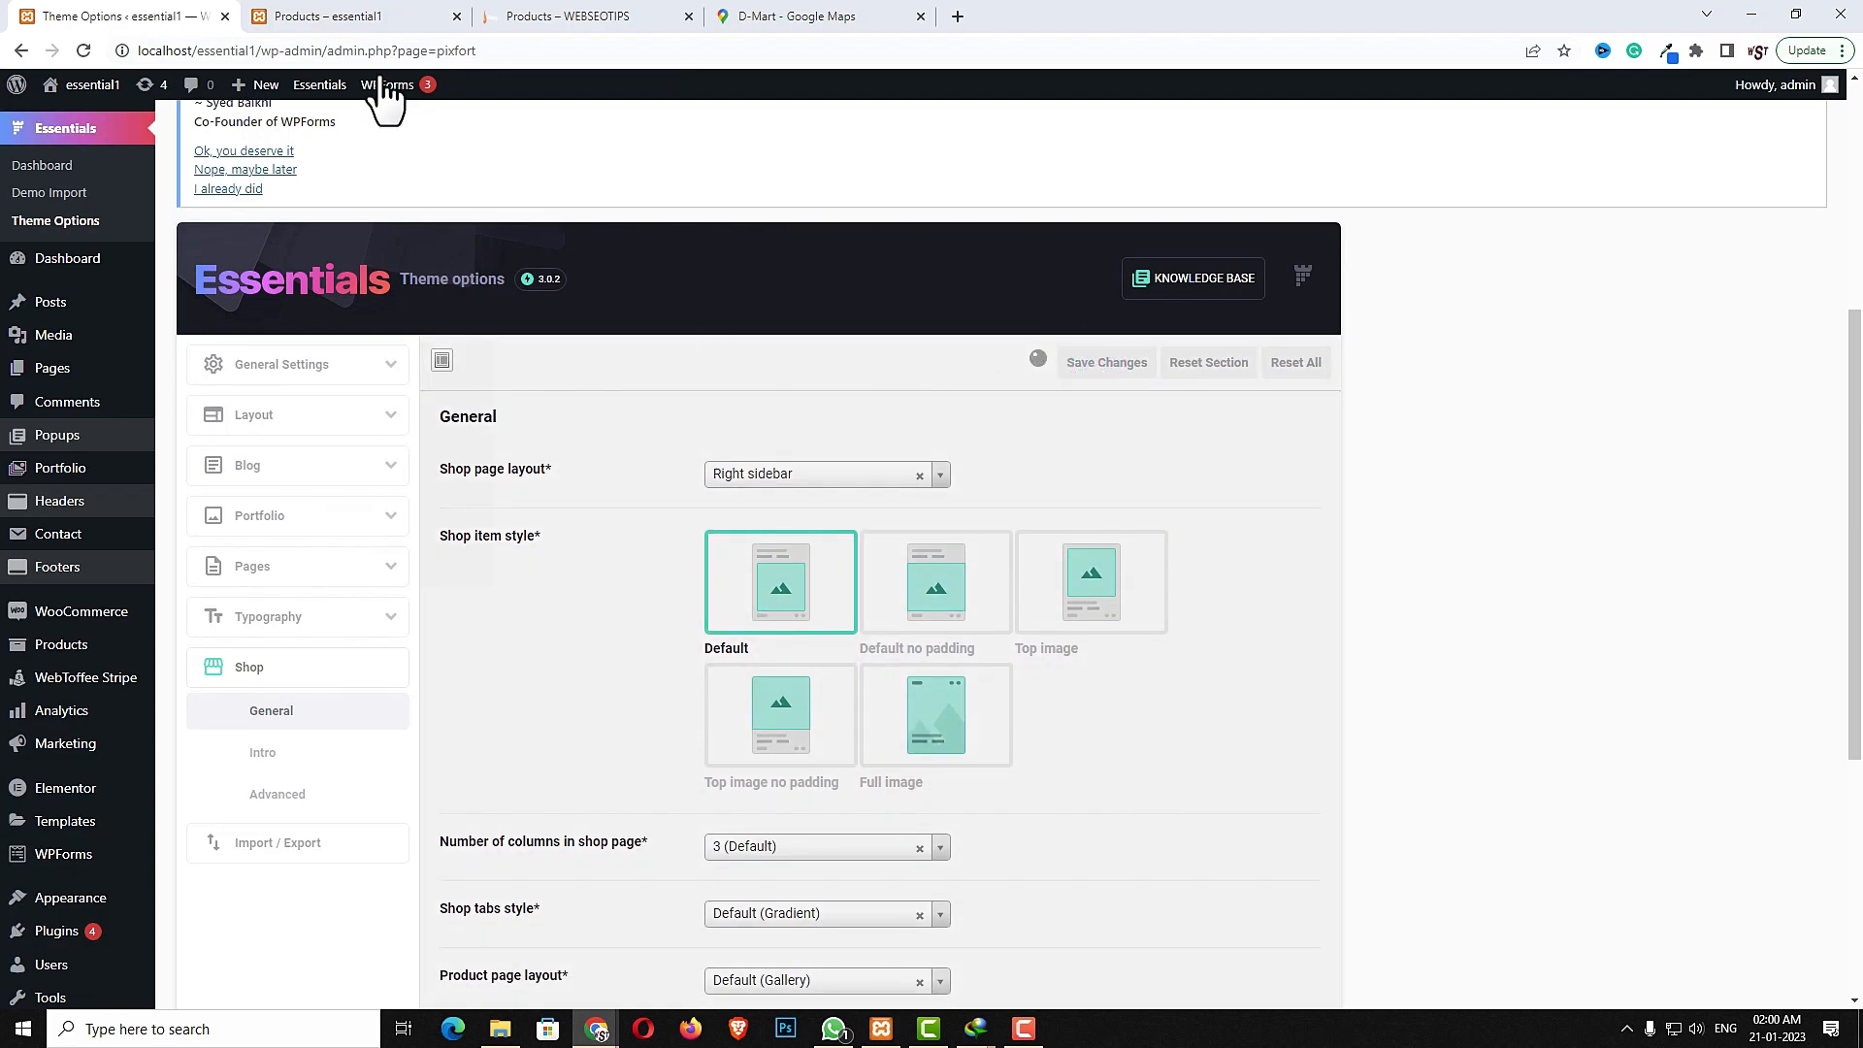
- Reload the shop page and inspect the right-hand sidebar layout
click(345, 20)
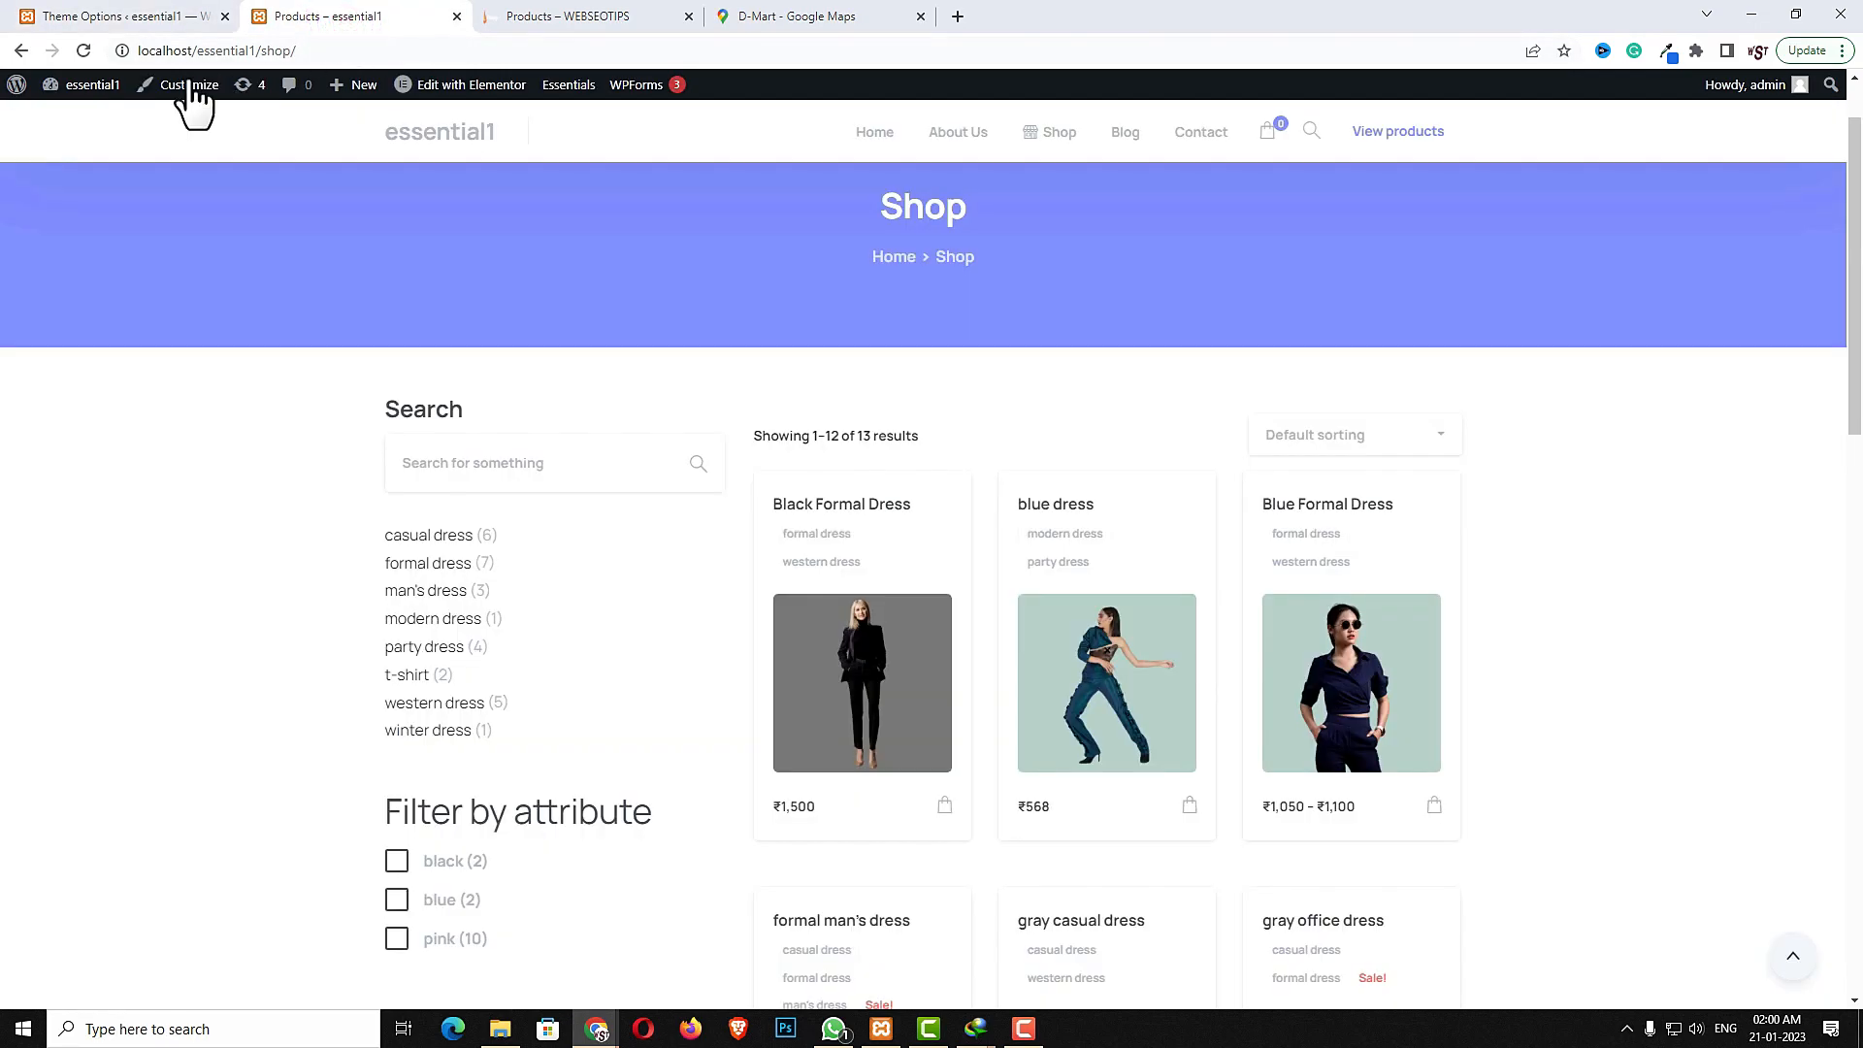
click(83, 50)
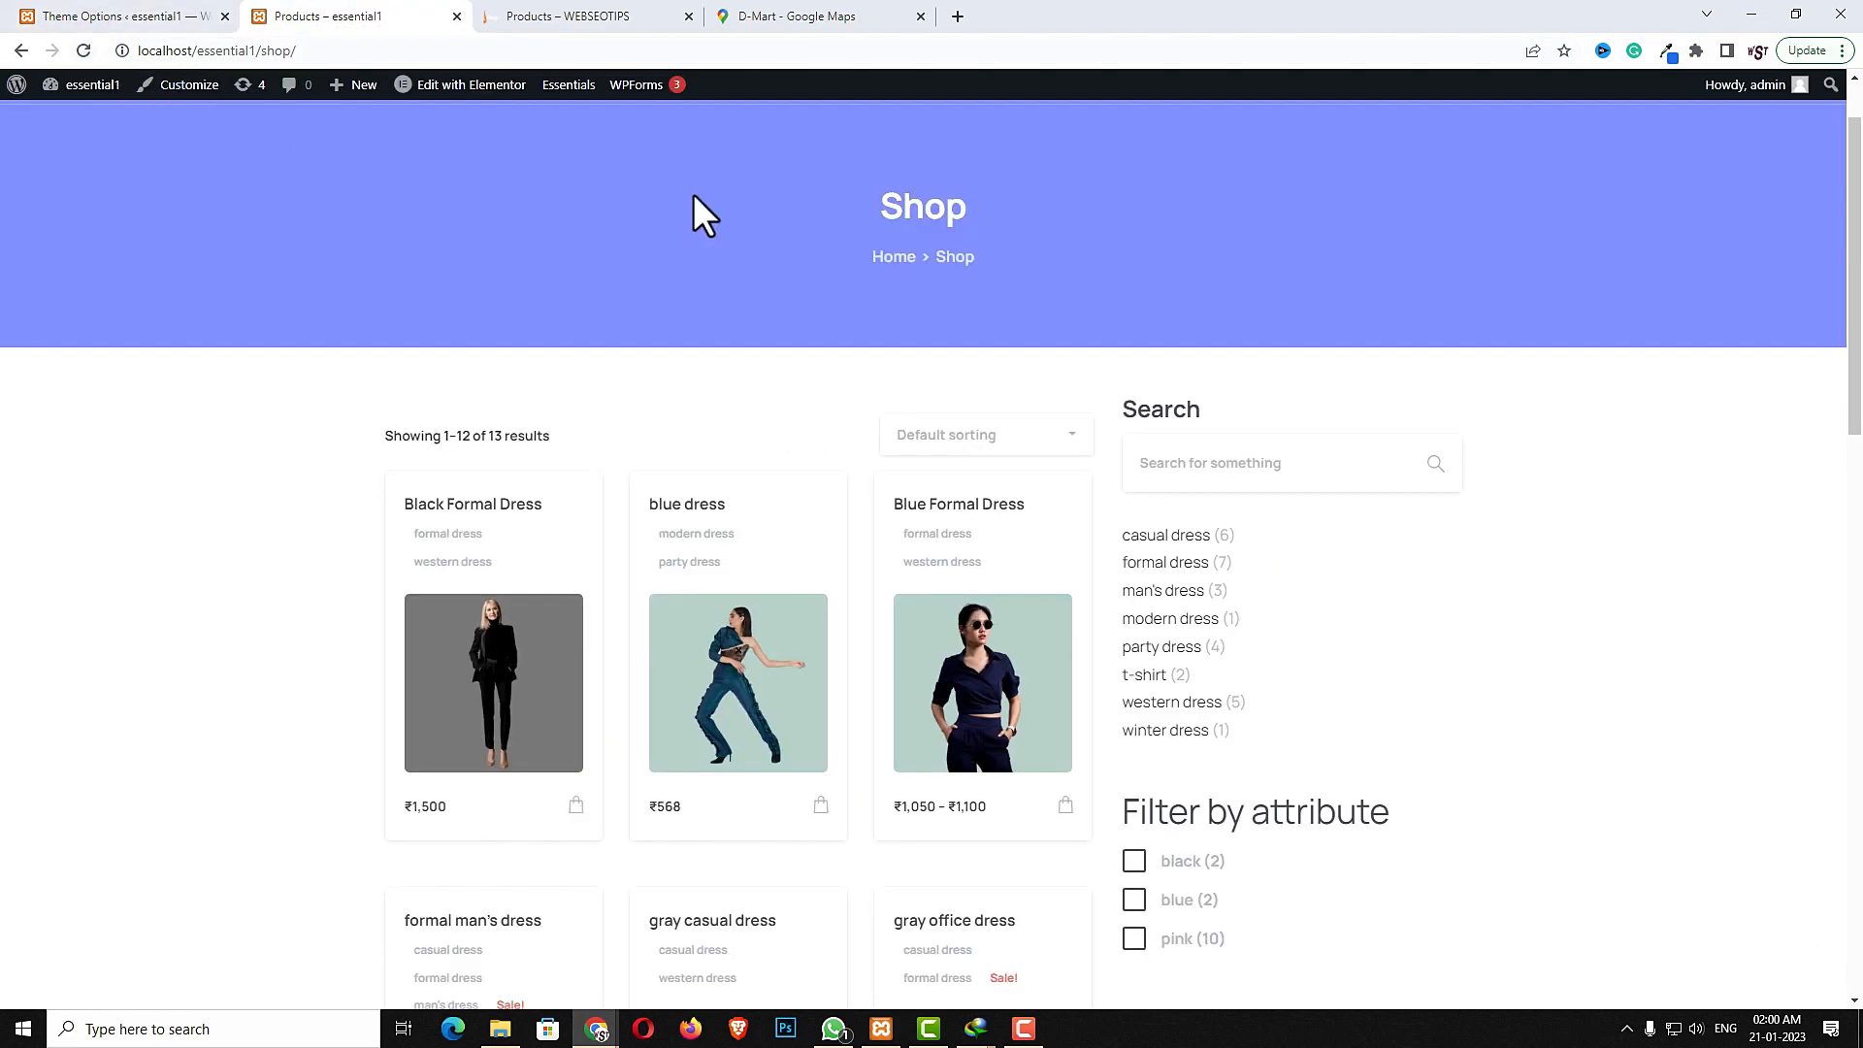
scroll(1302, 557, down, 2)
scroll(1232, 604, up, 2)
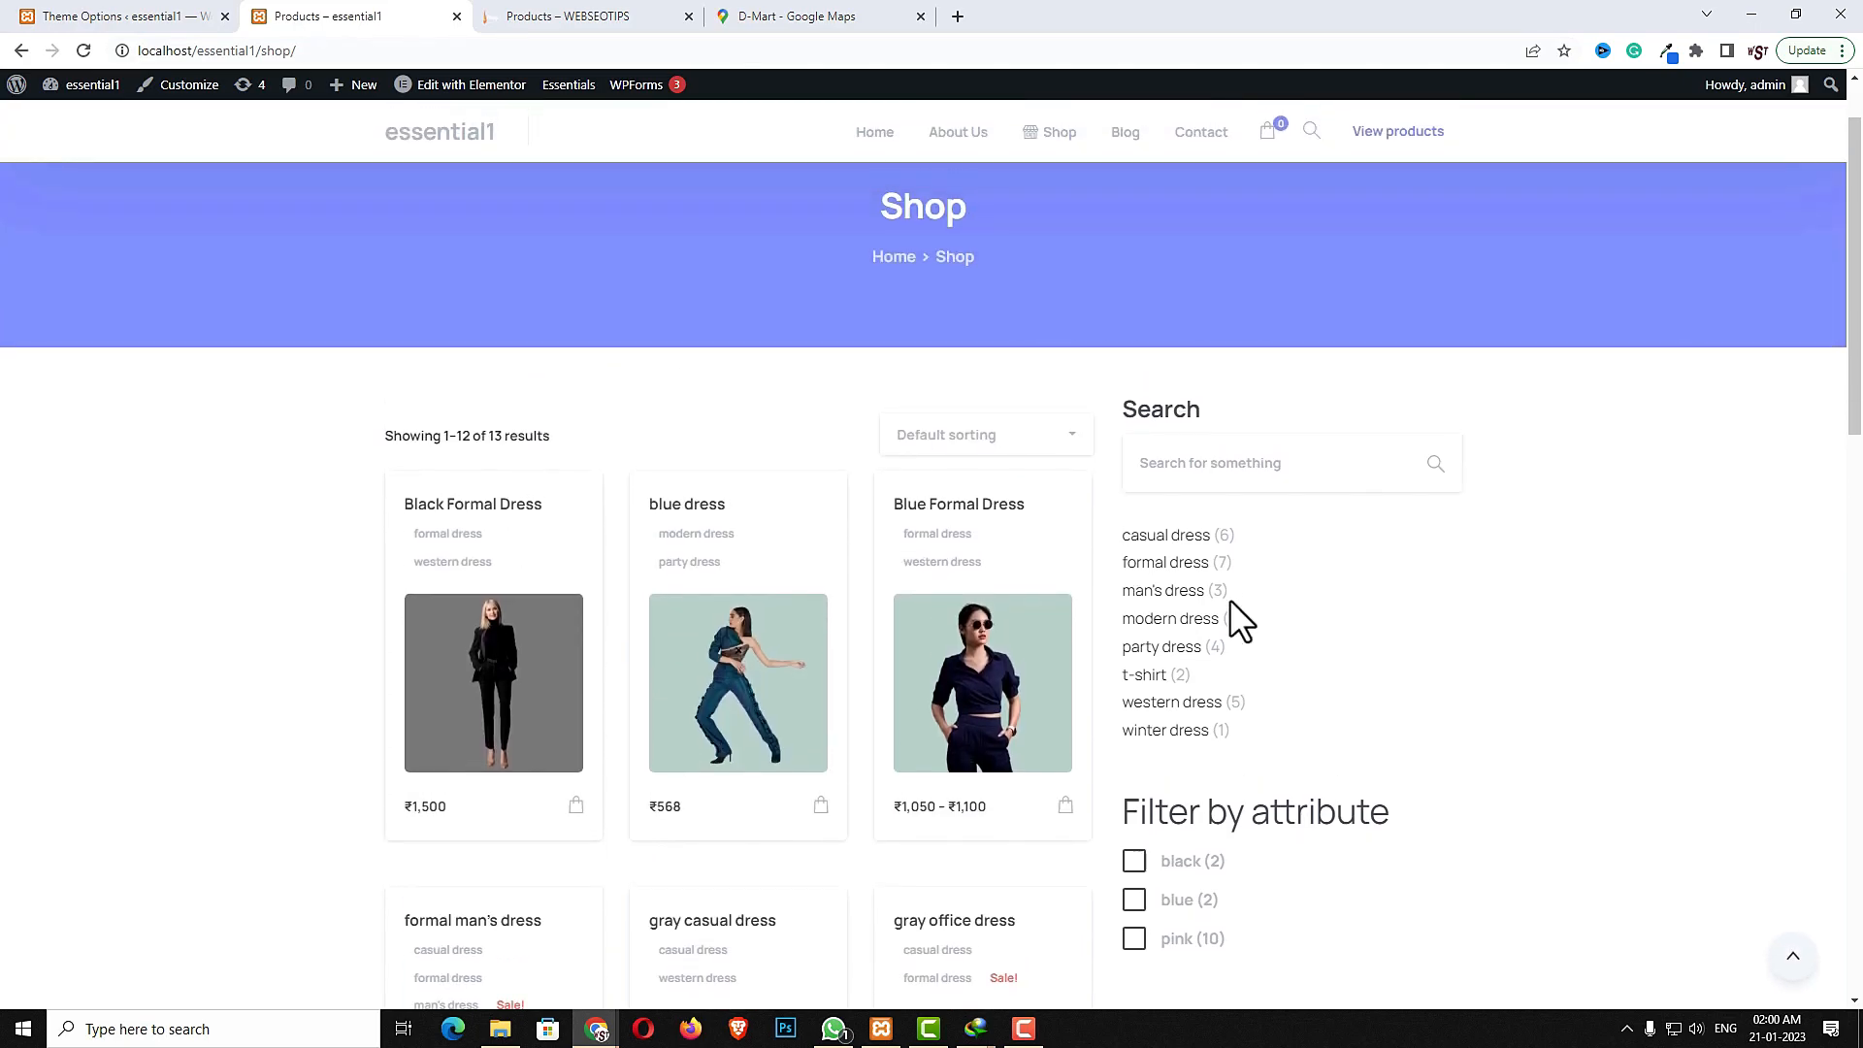
- Set the shop item style to Full image and save the theme options
key(ctrl+shift+Tab)
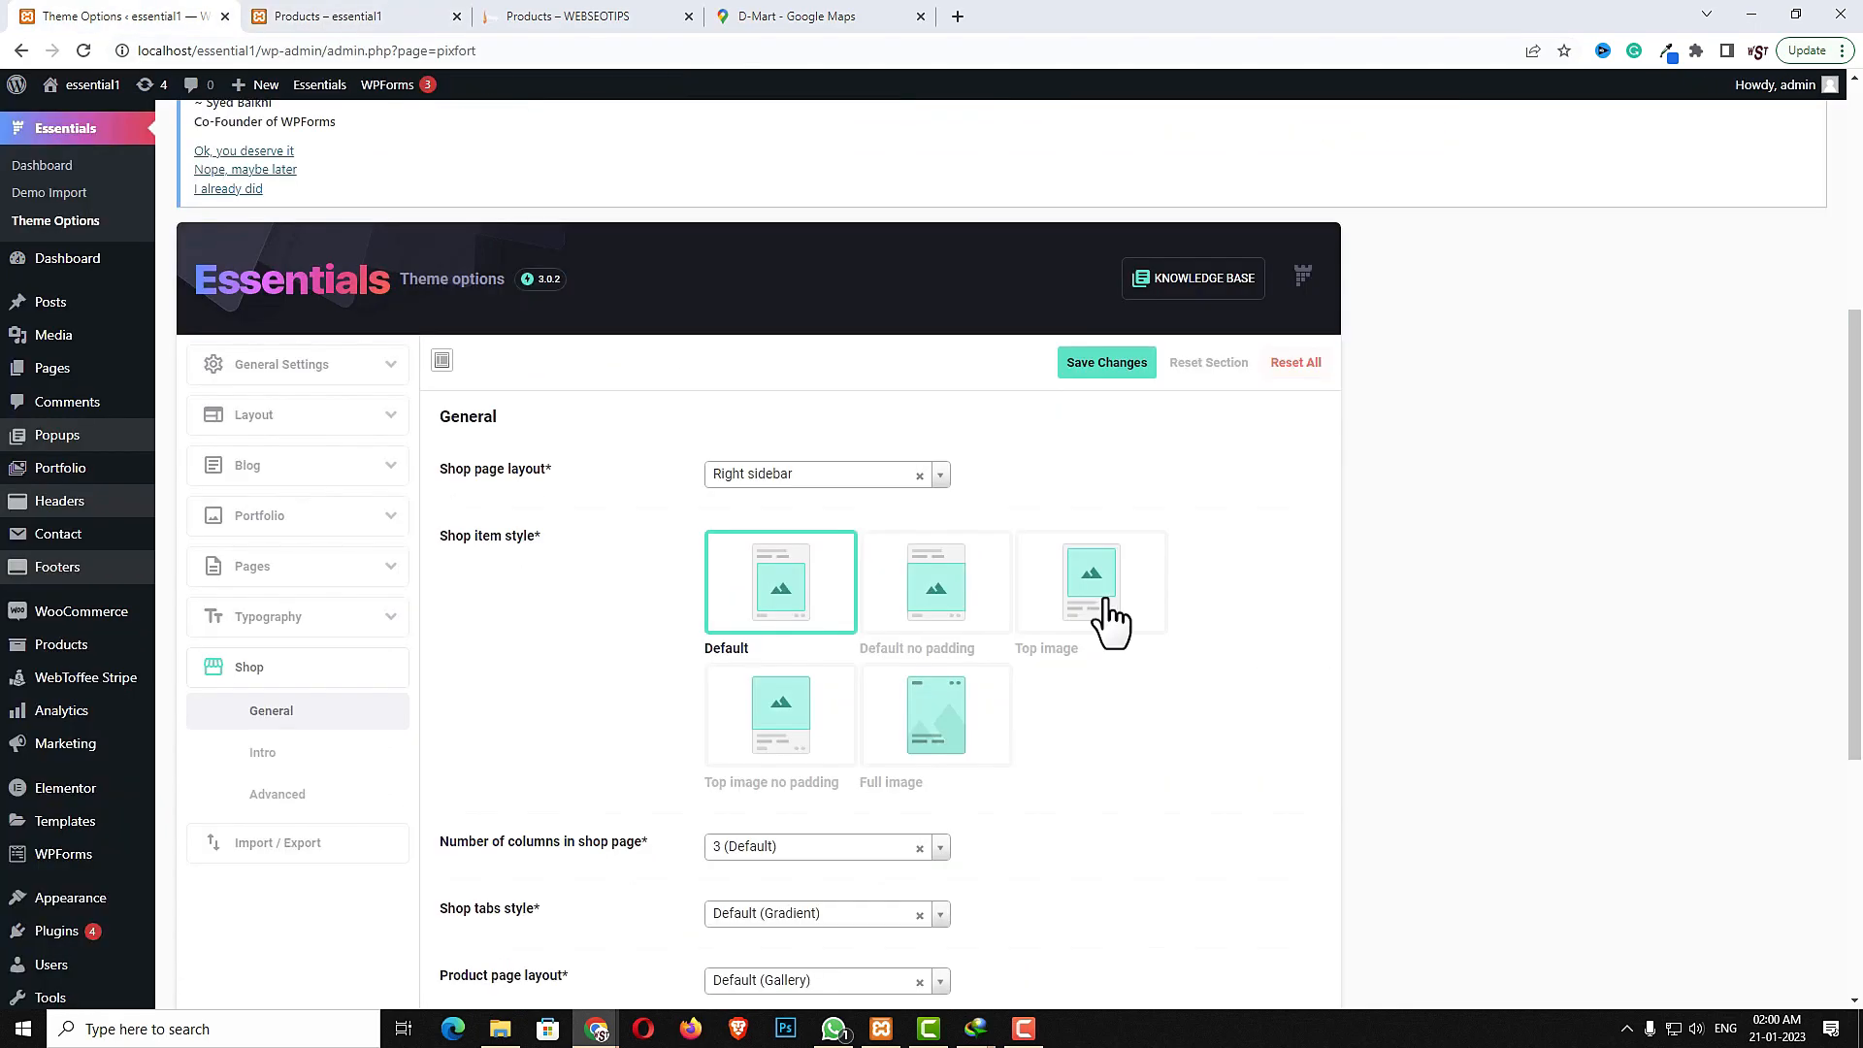
click(885, 474)
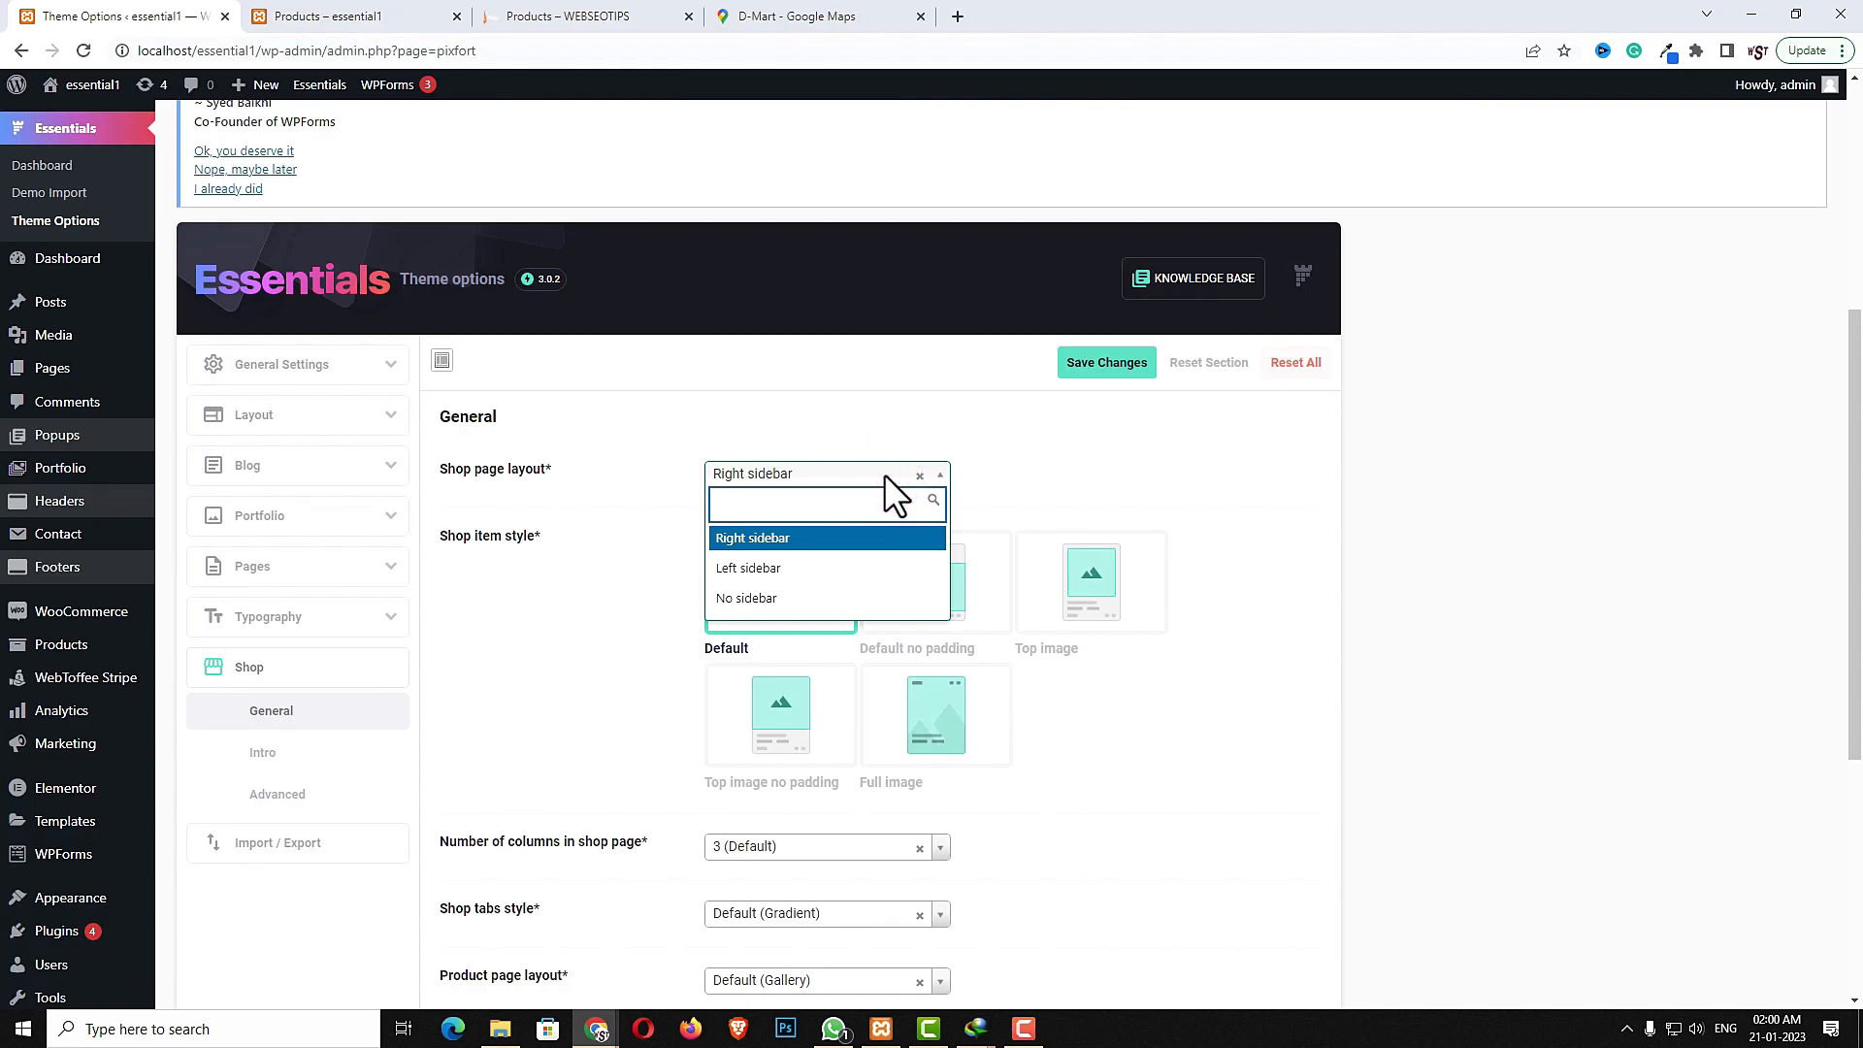
click(885, 475)
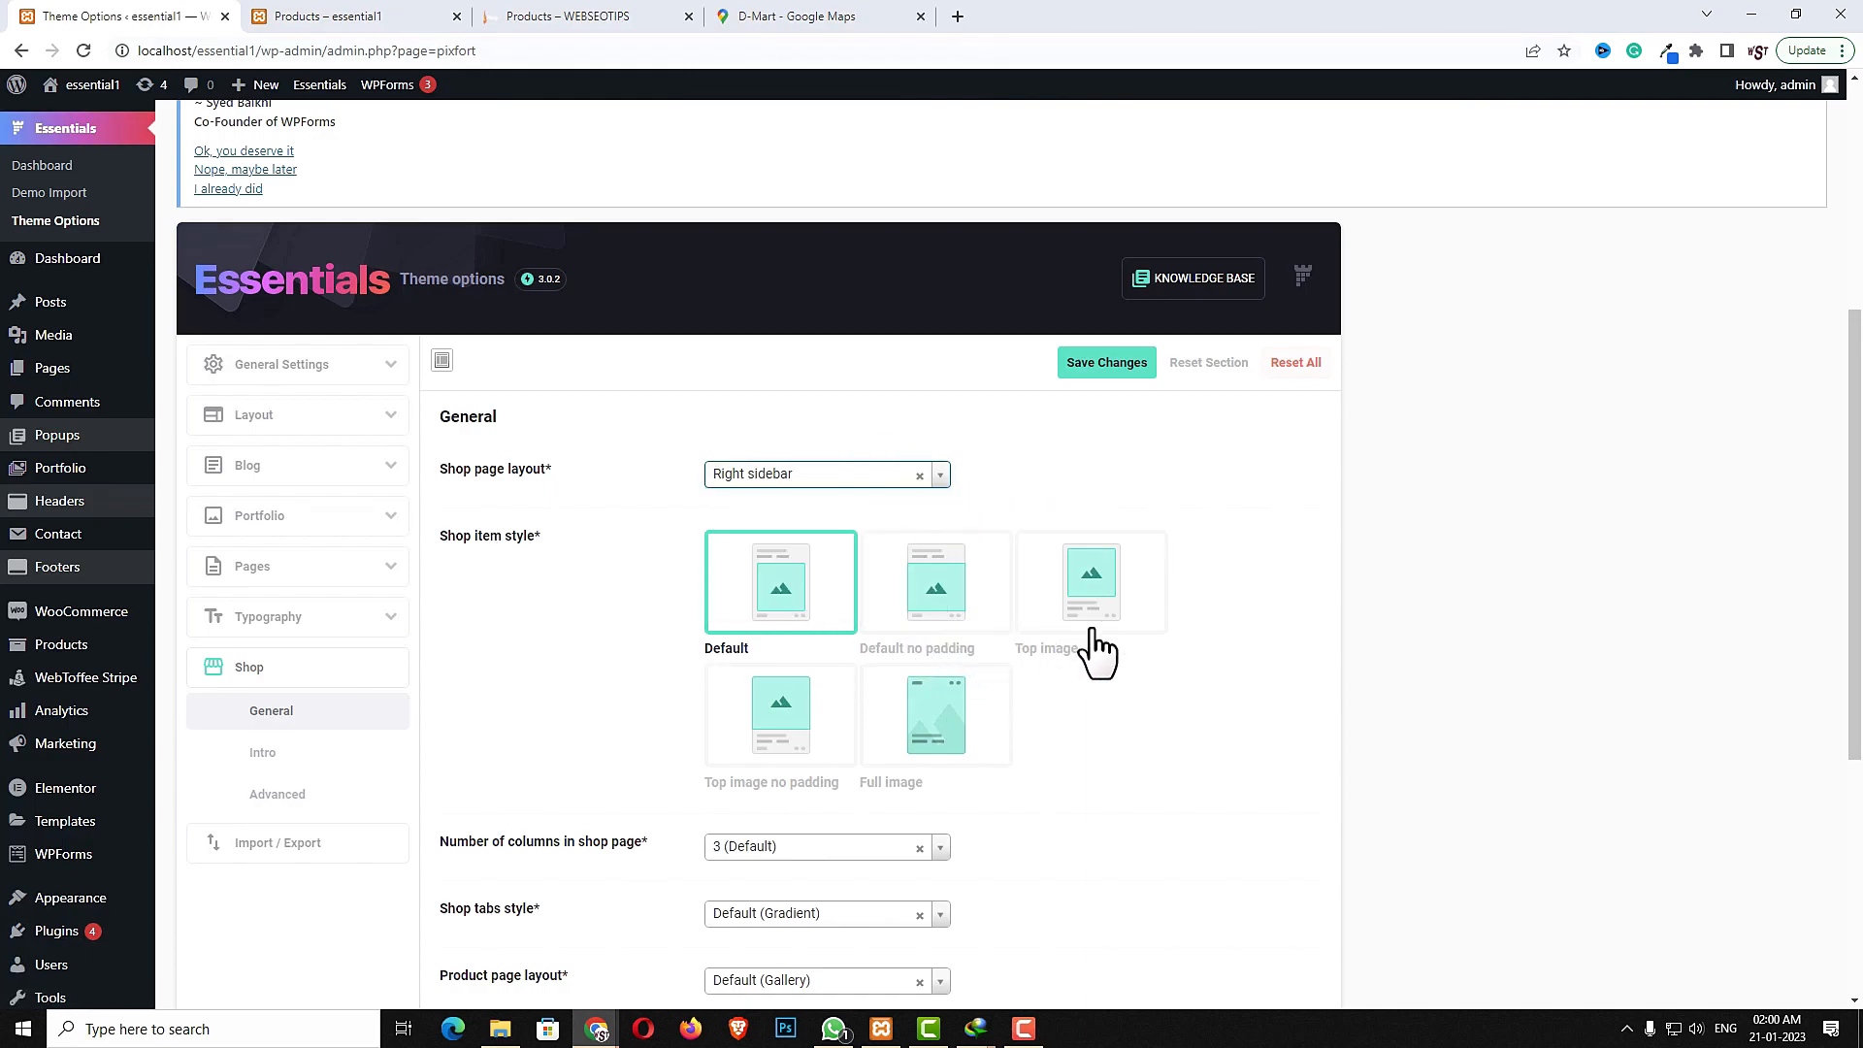
click(954, 740)
click(1087, 361)
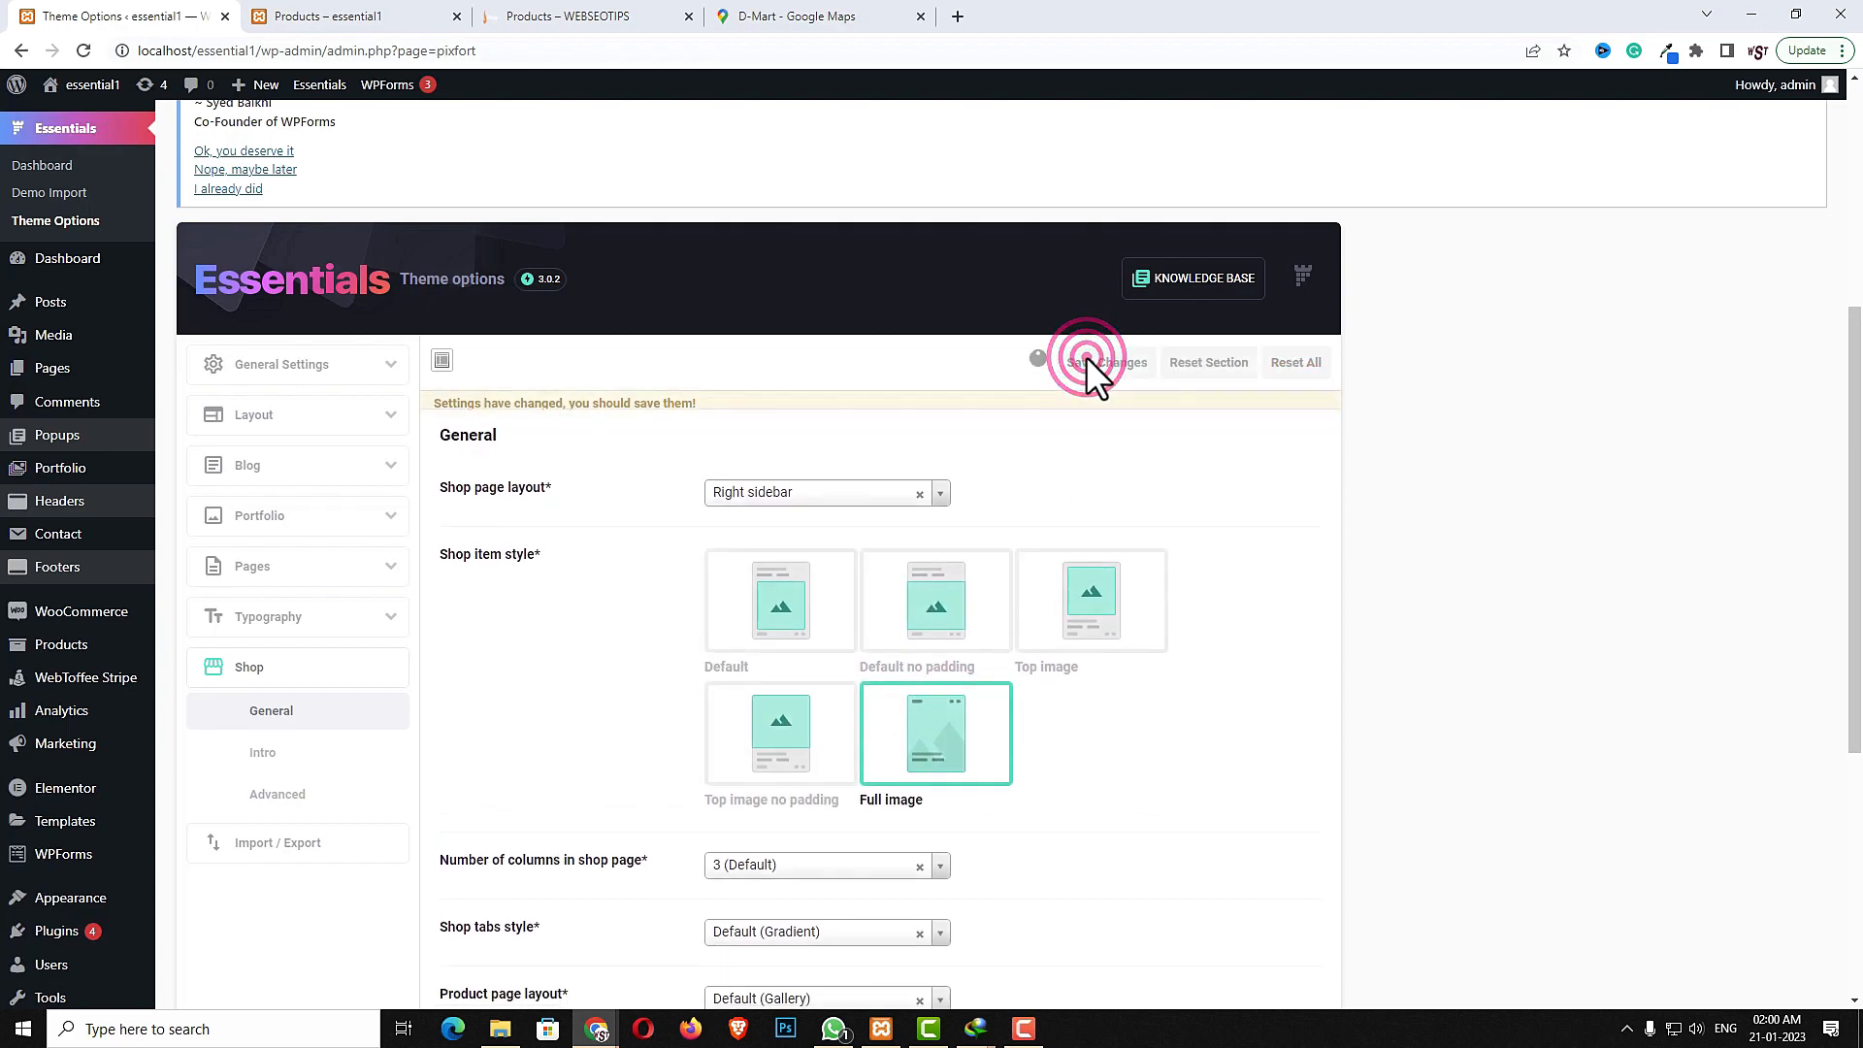
- Reload the shop page and review the full-image product cards
click(359, 18)
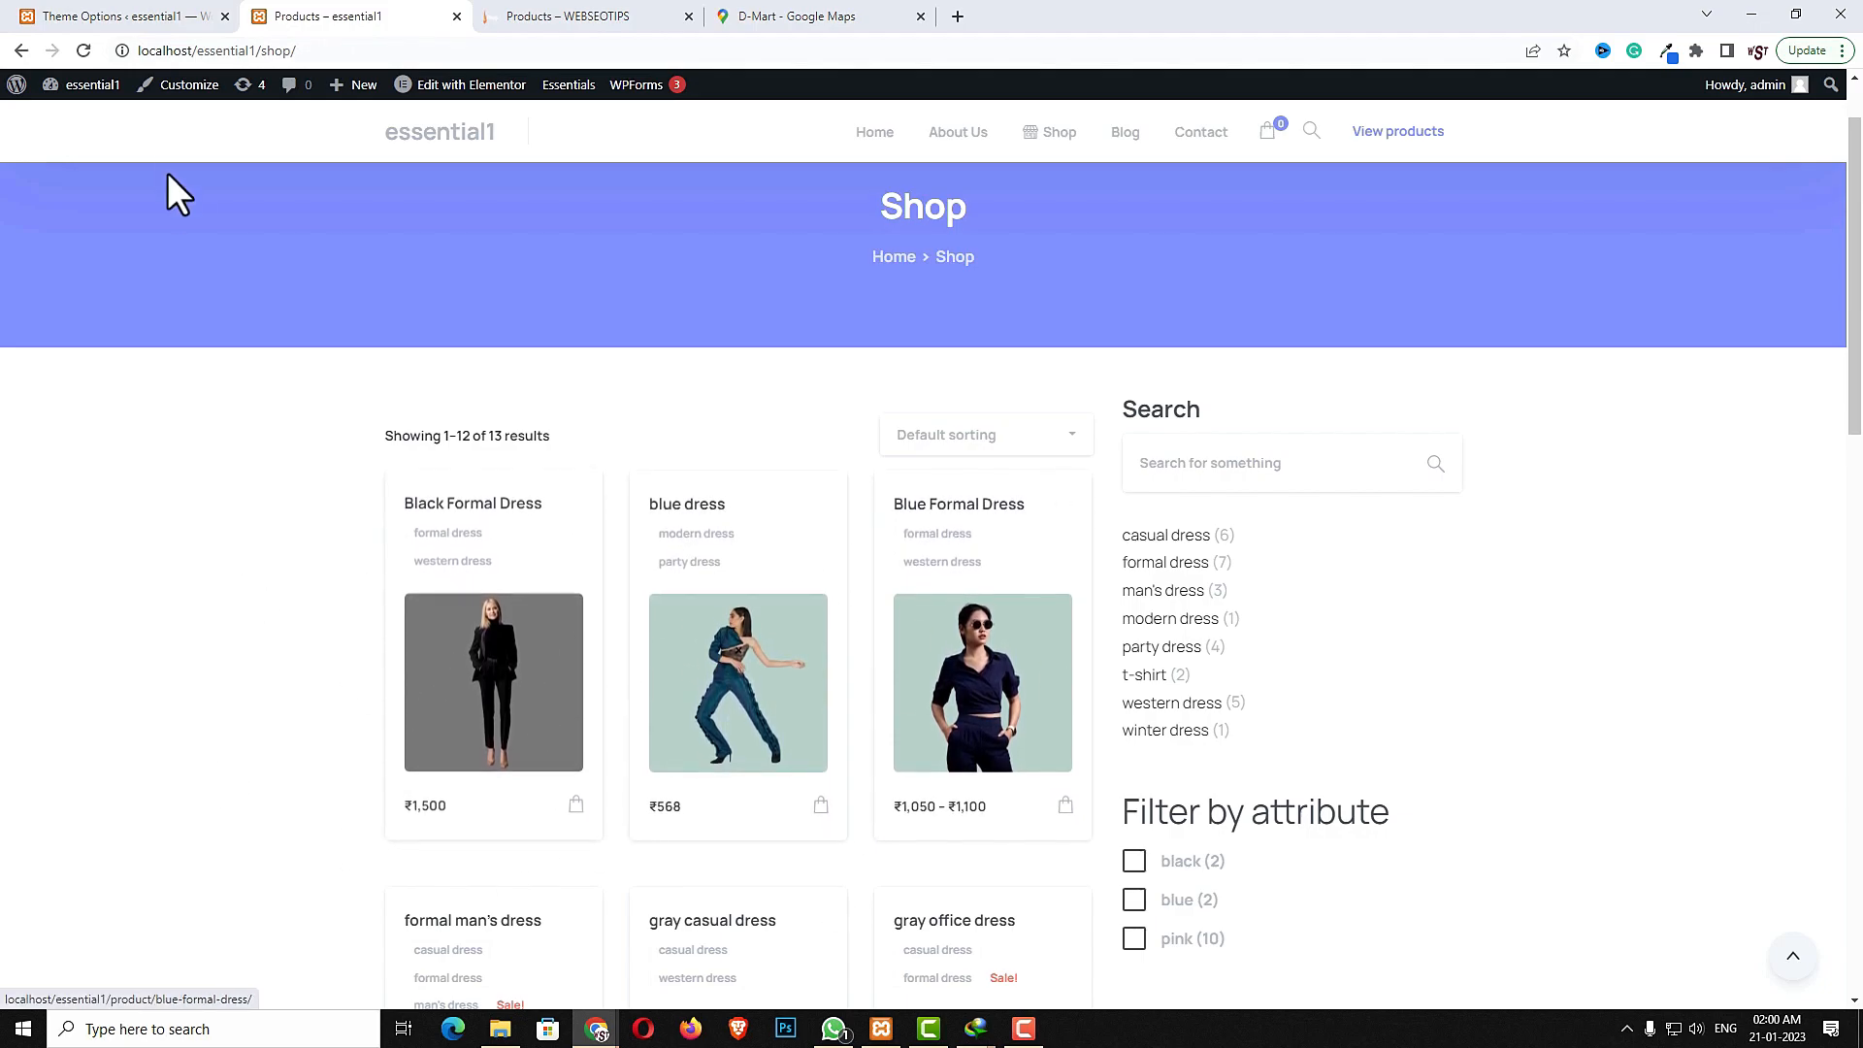
click(84, 51)
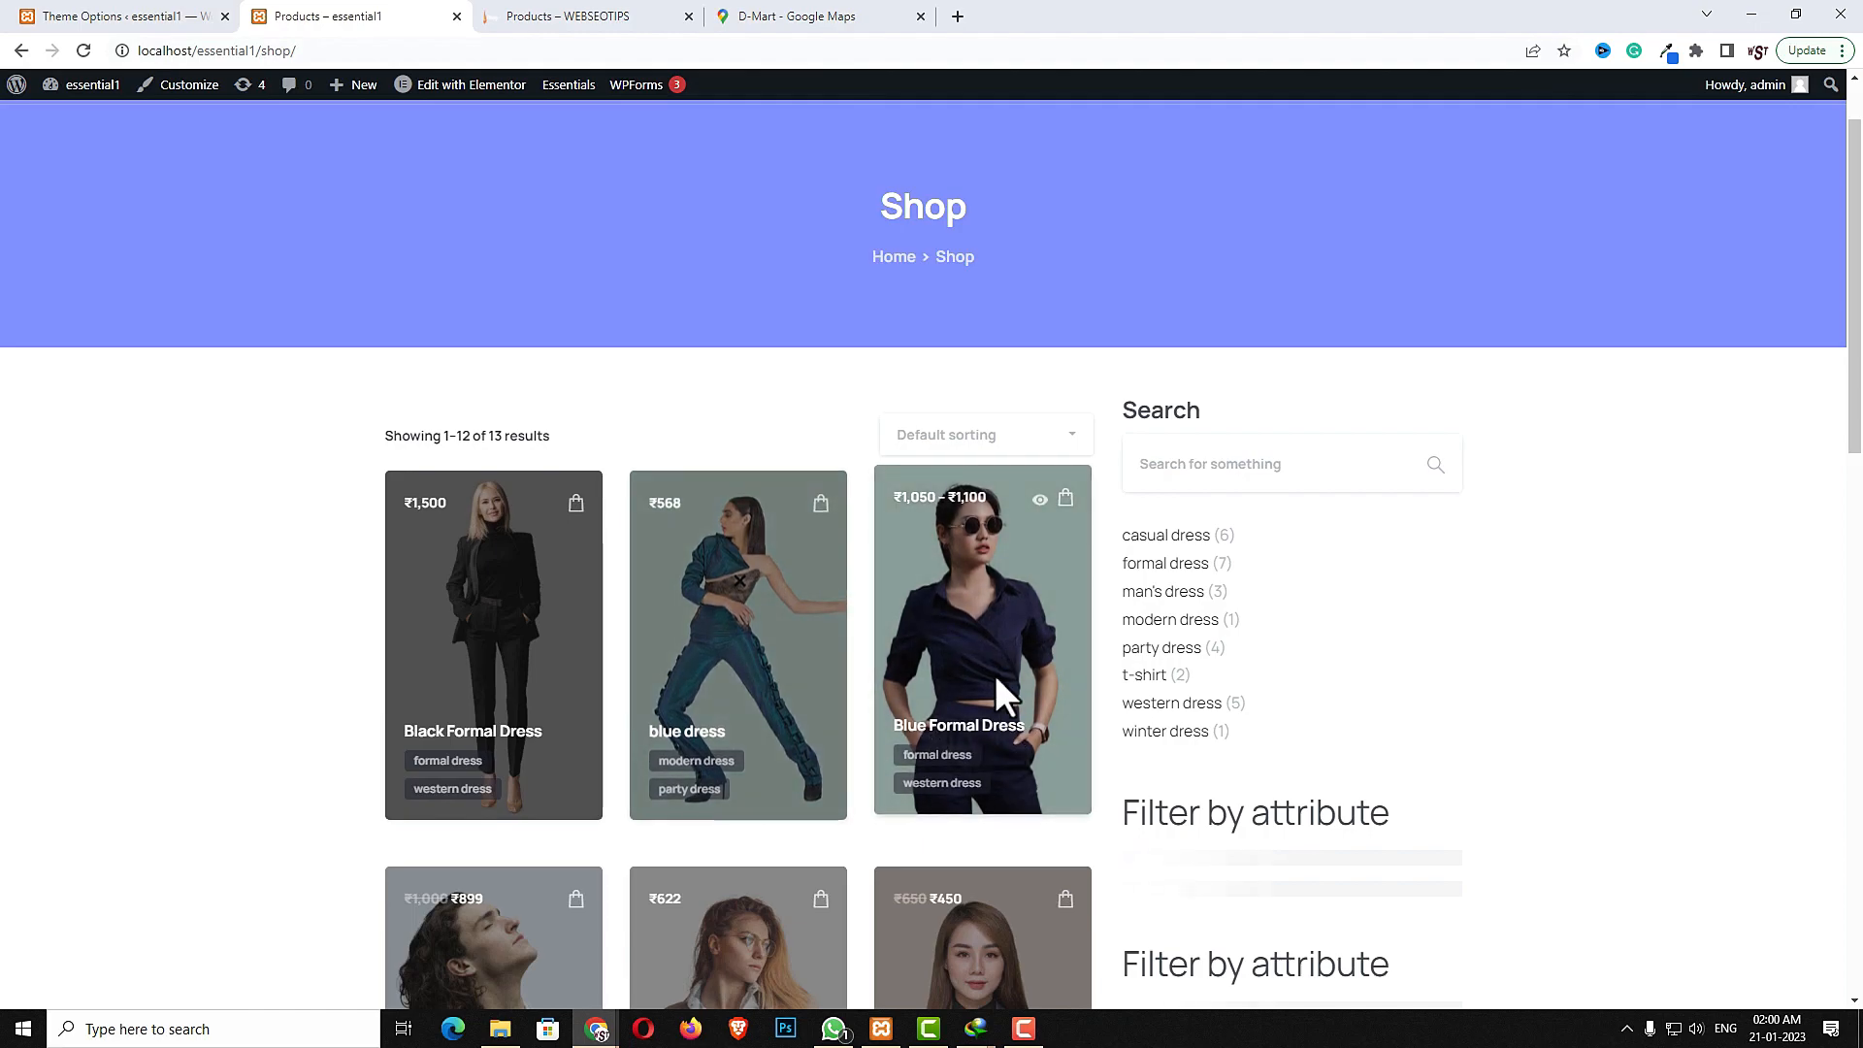
scroll(789, 756, down, 5)
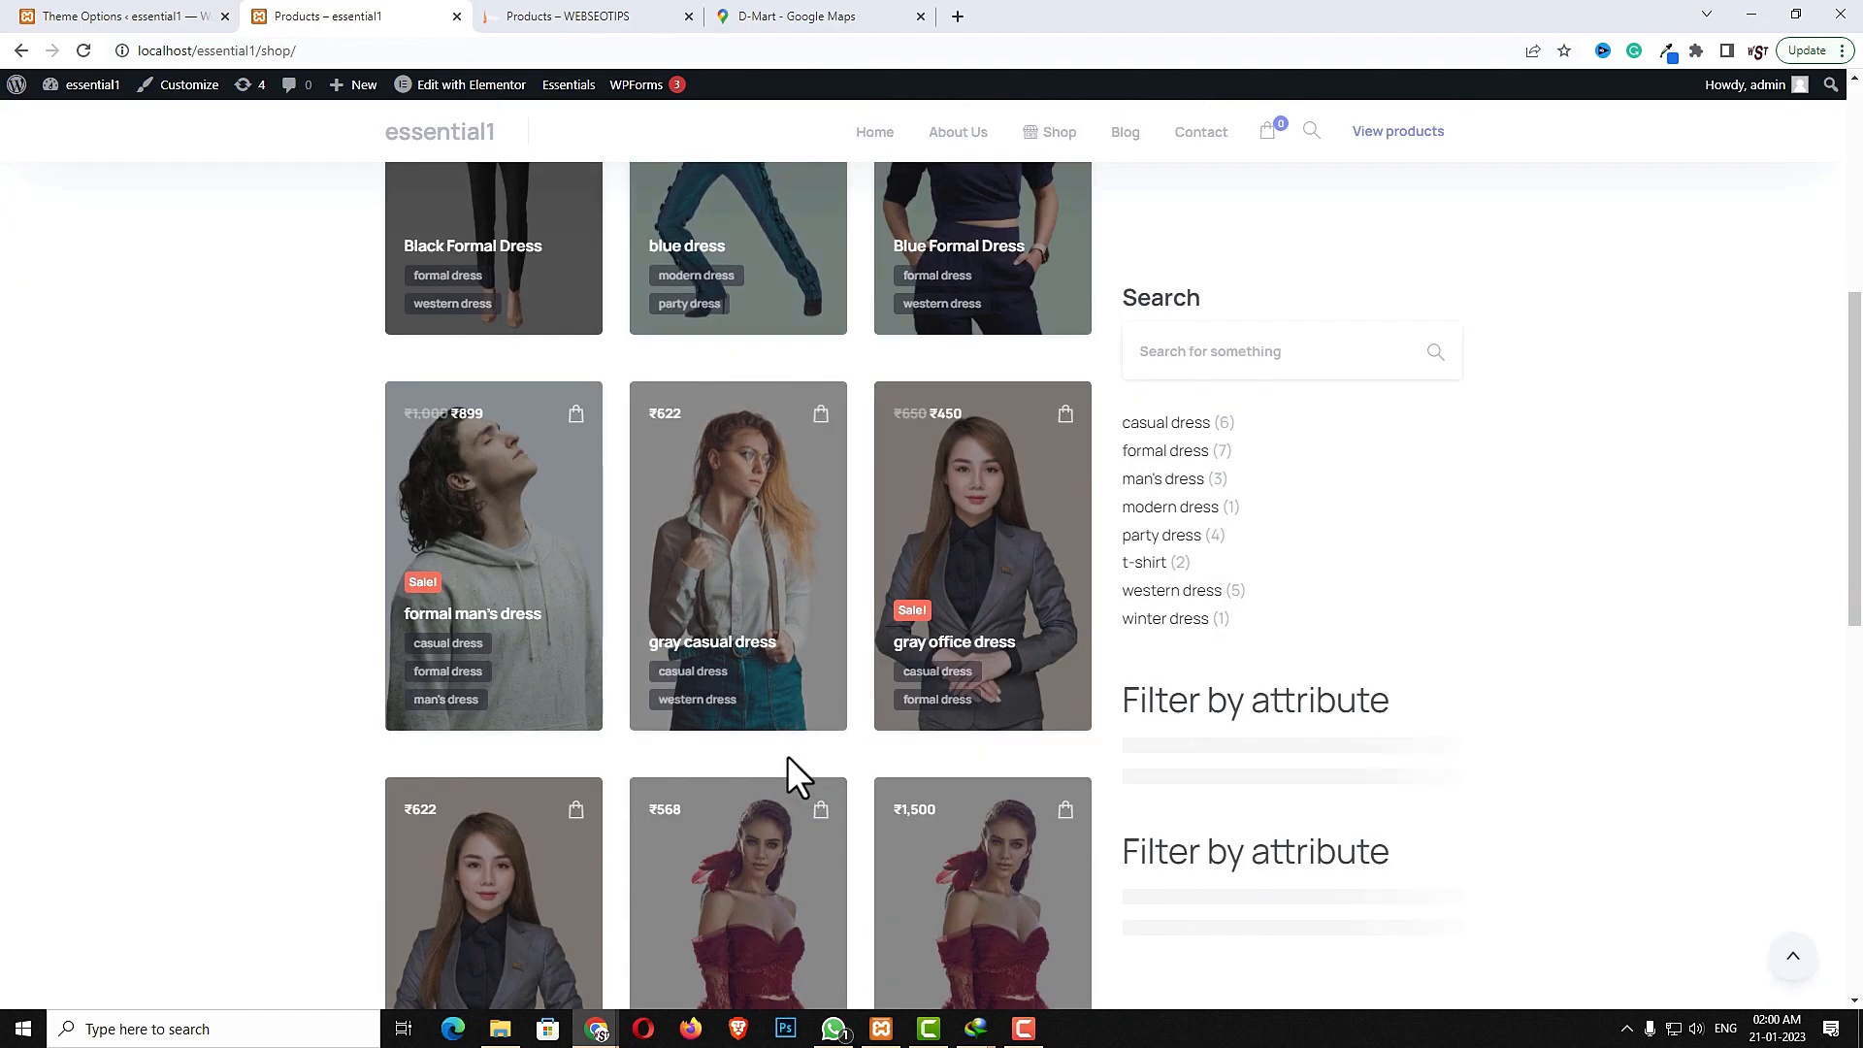
scroll(943, 800, up, 5)
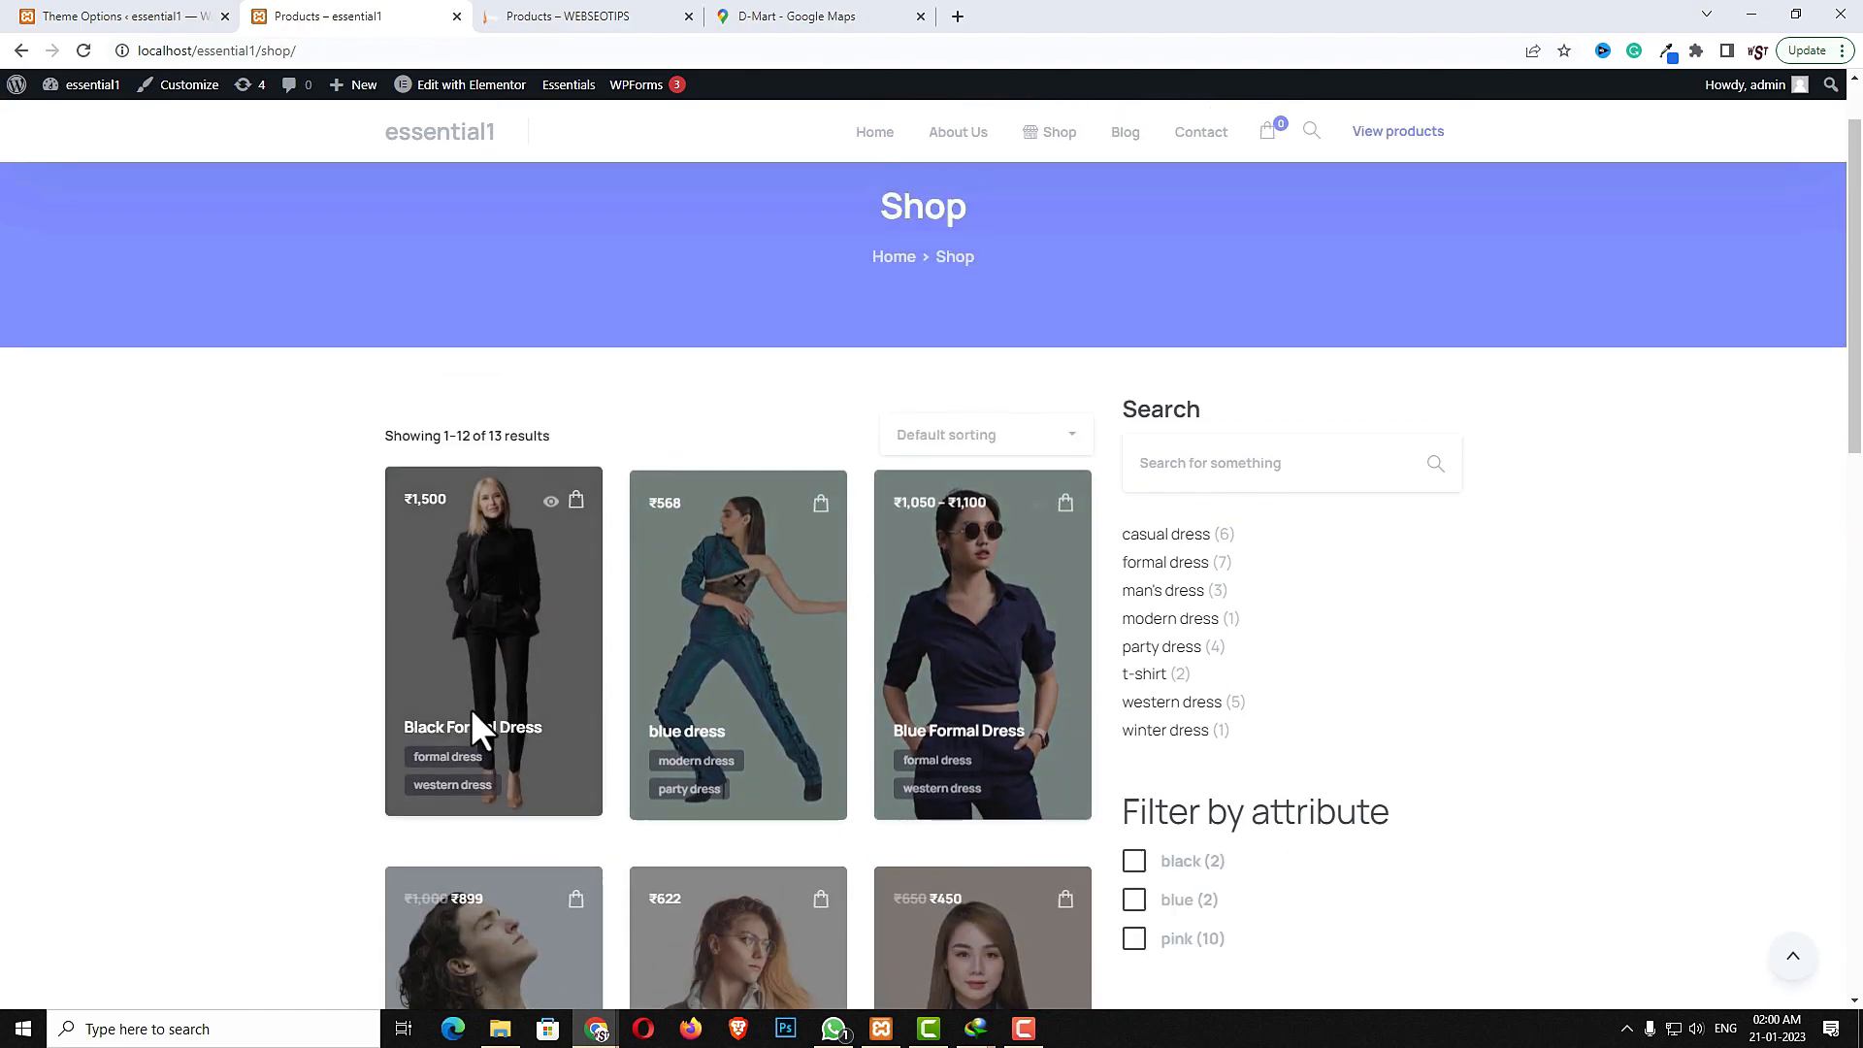
click(155, 17)
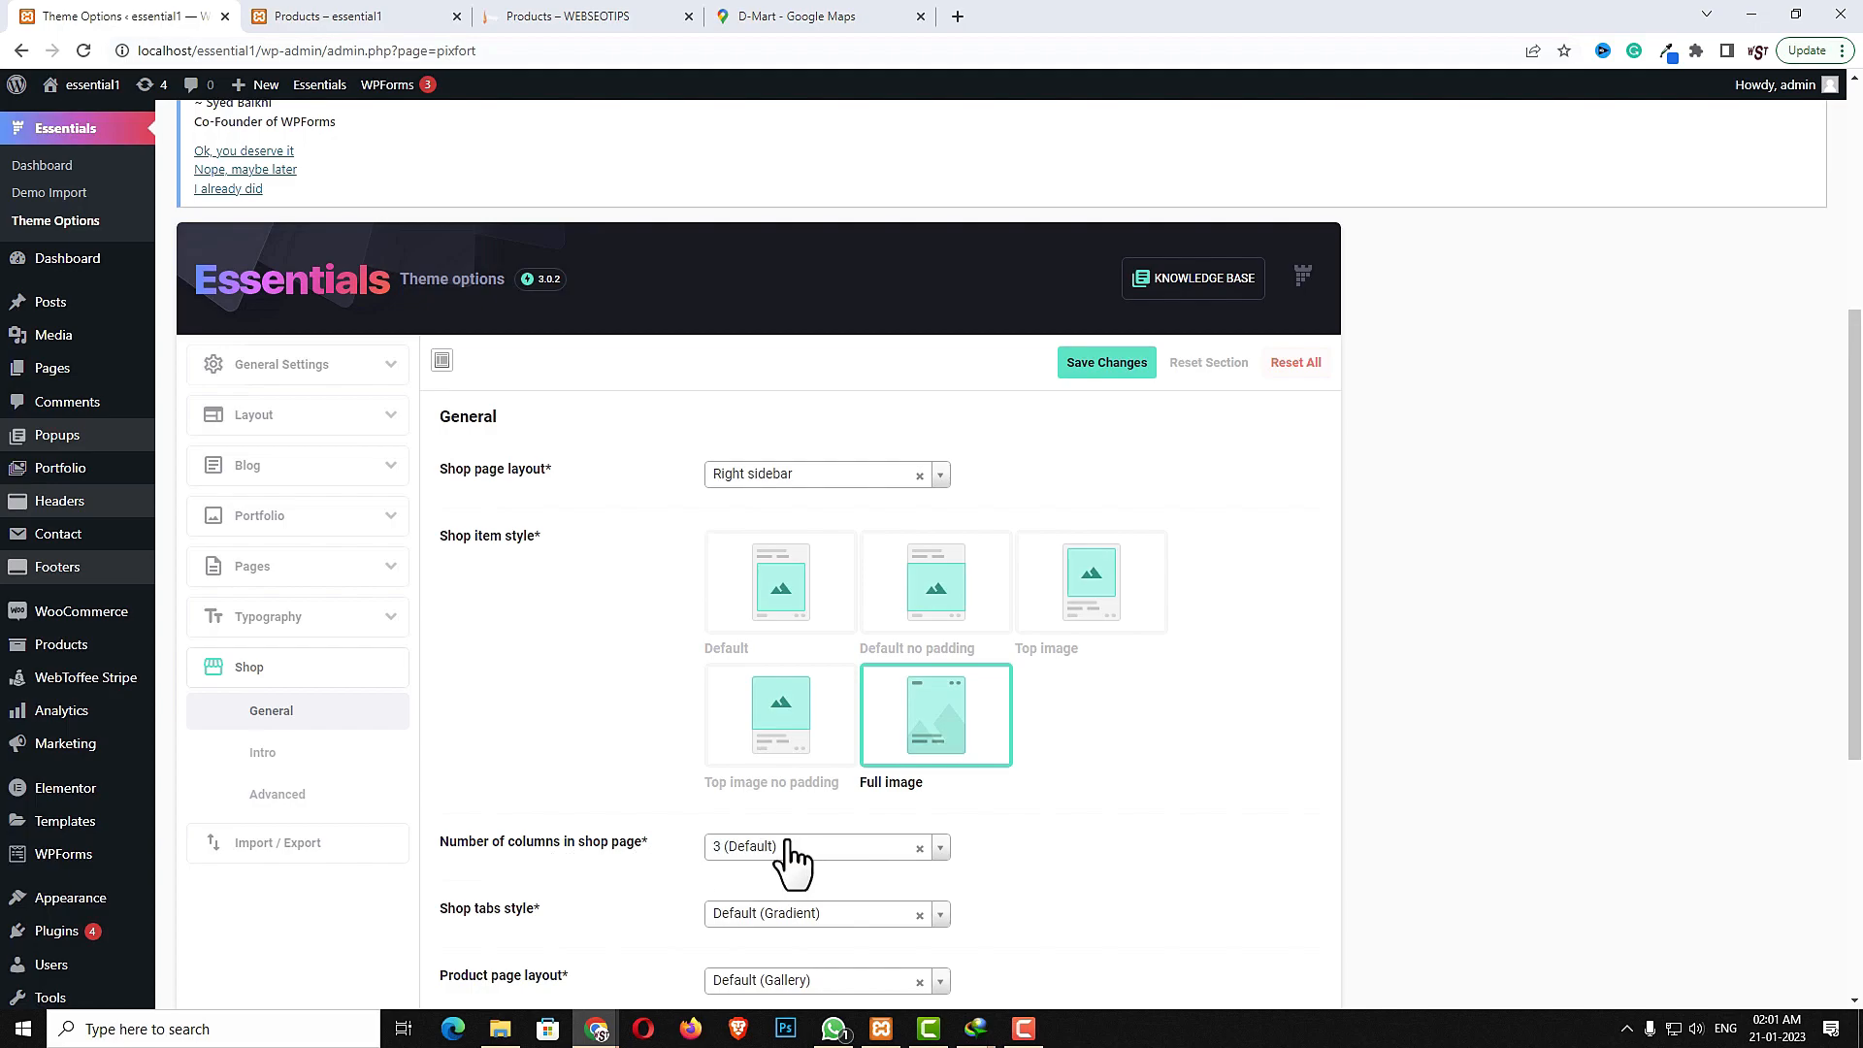
click(824, 847)
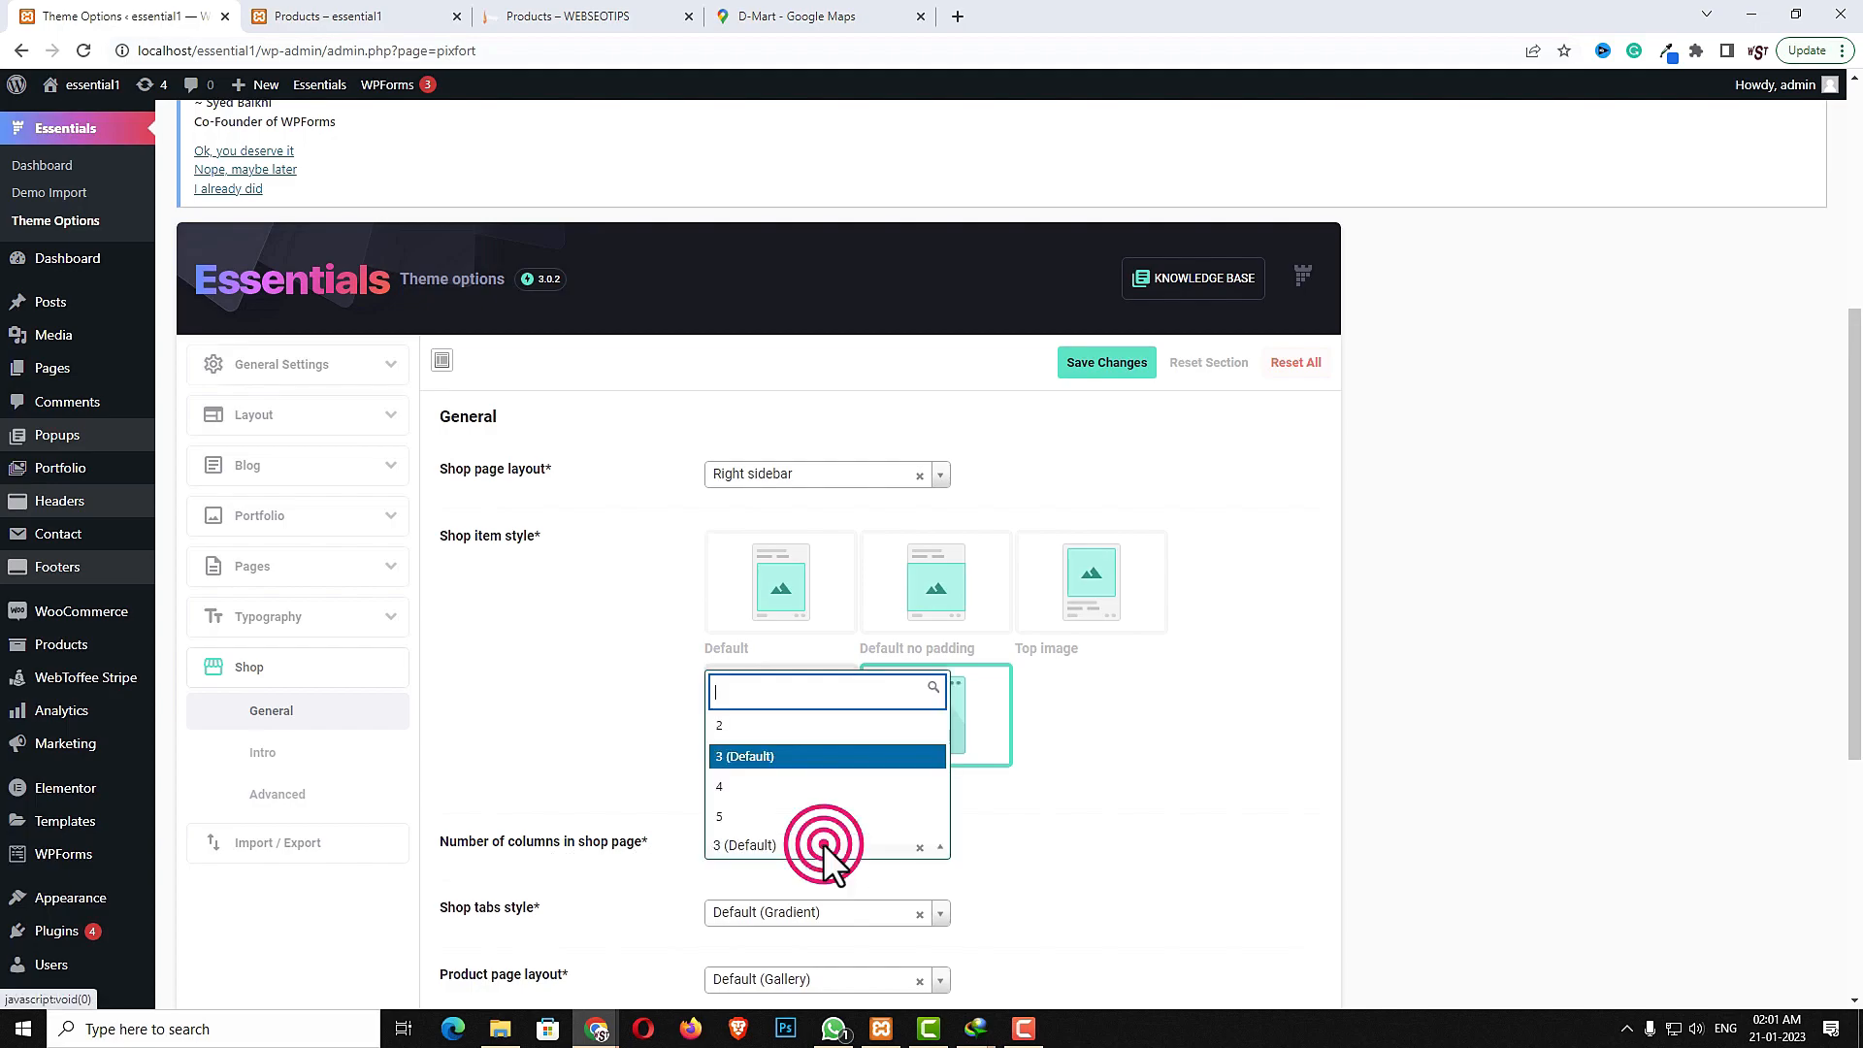
click(822, 844)
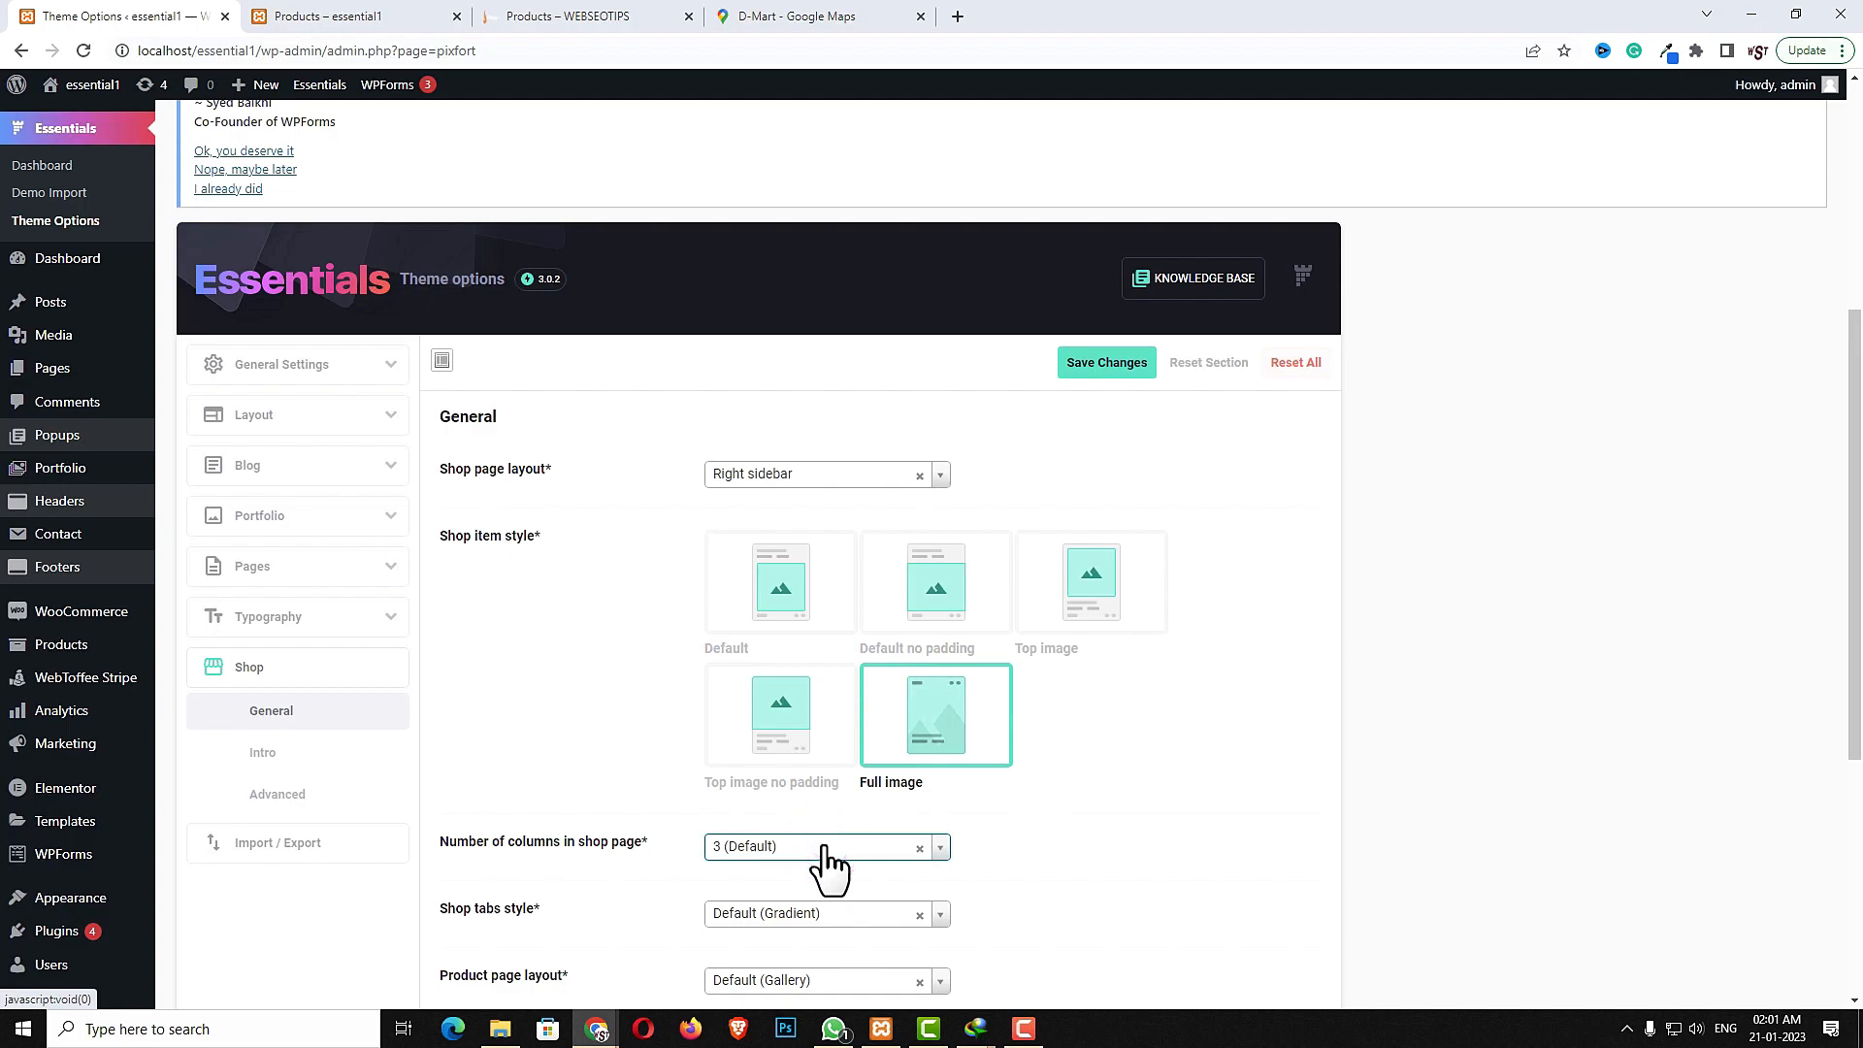
- Open the shop Intro settings and choose the last divider style
scroll(825, 854, down, 2)
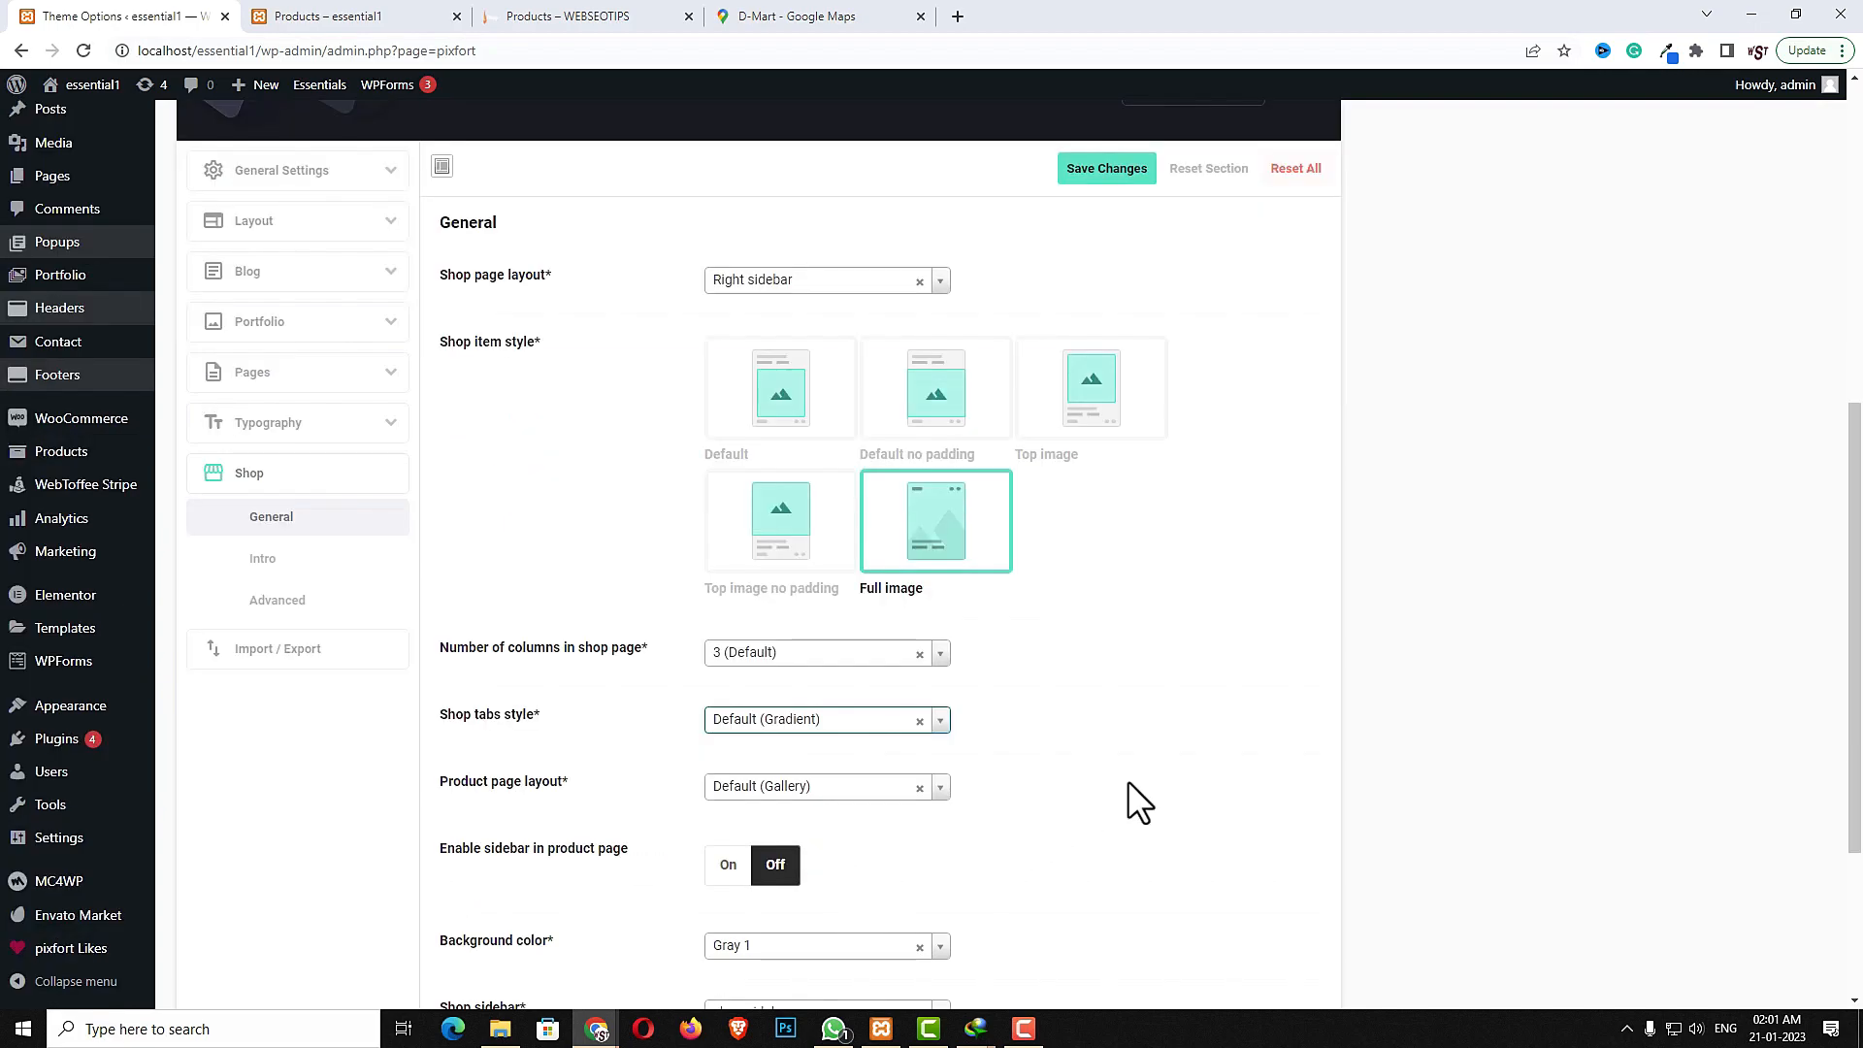
scroll(1128, 794, down, 3)
scroll(1128, 794, up, 4)
scroll(1127, 794, down, 2)
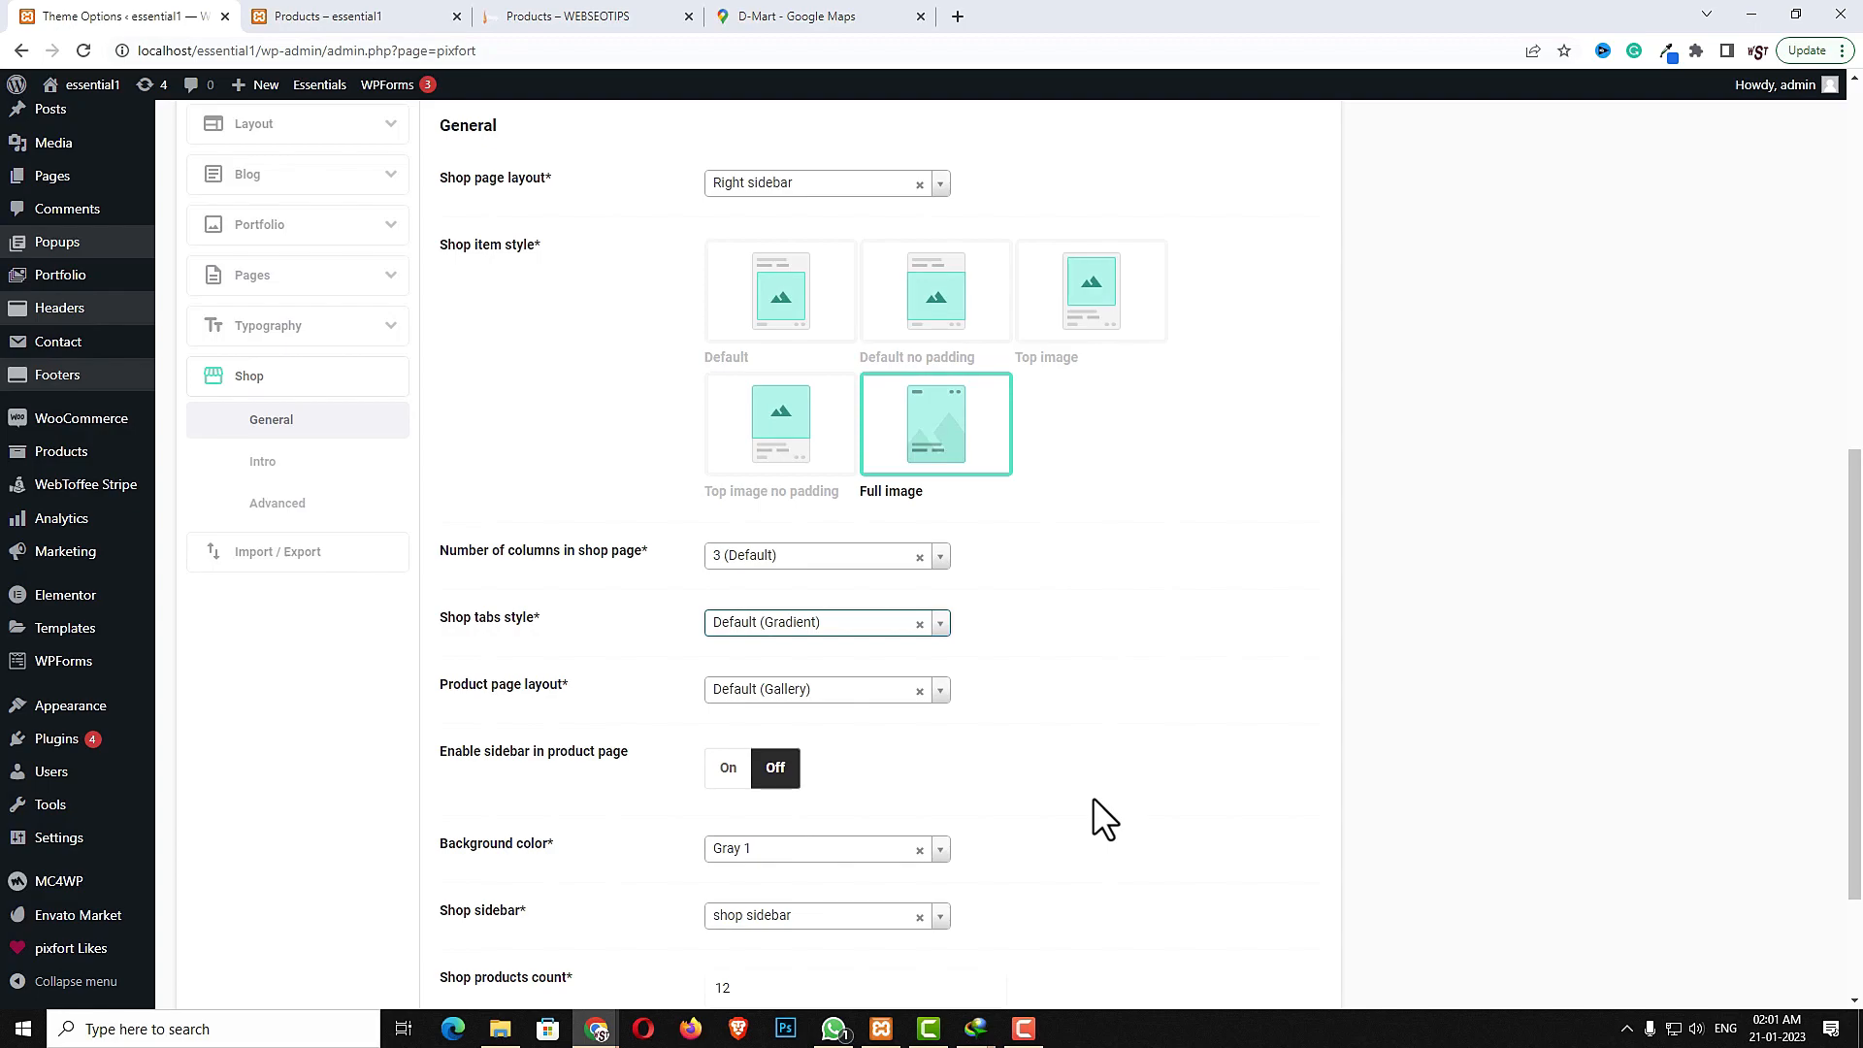
click(260, 464)
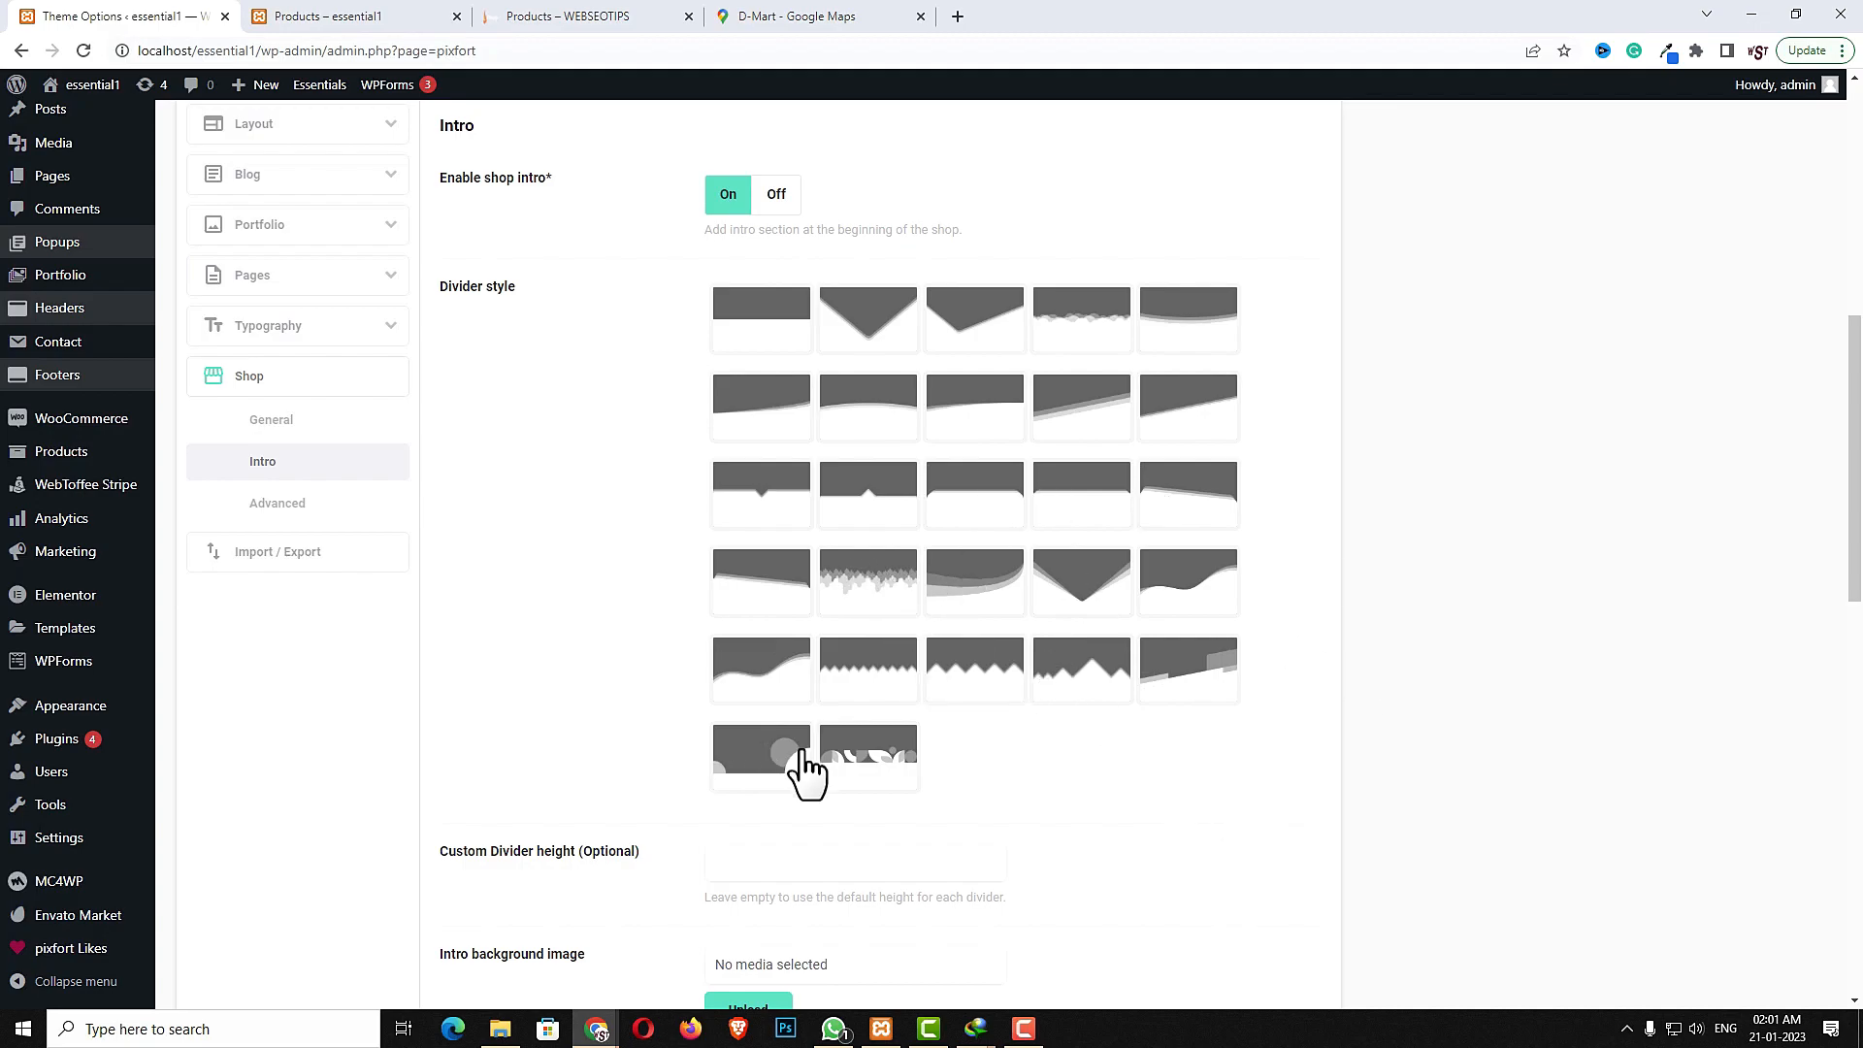
click(873, 767)
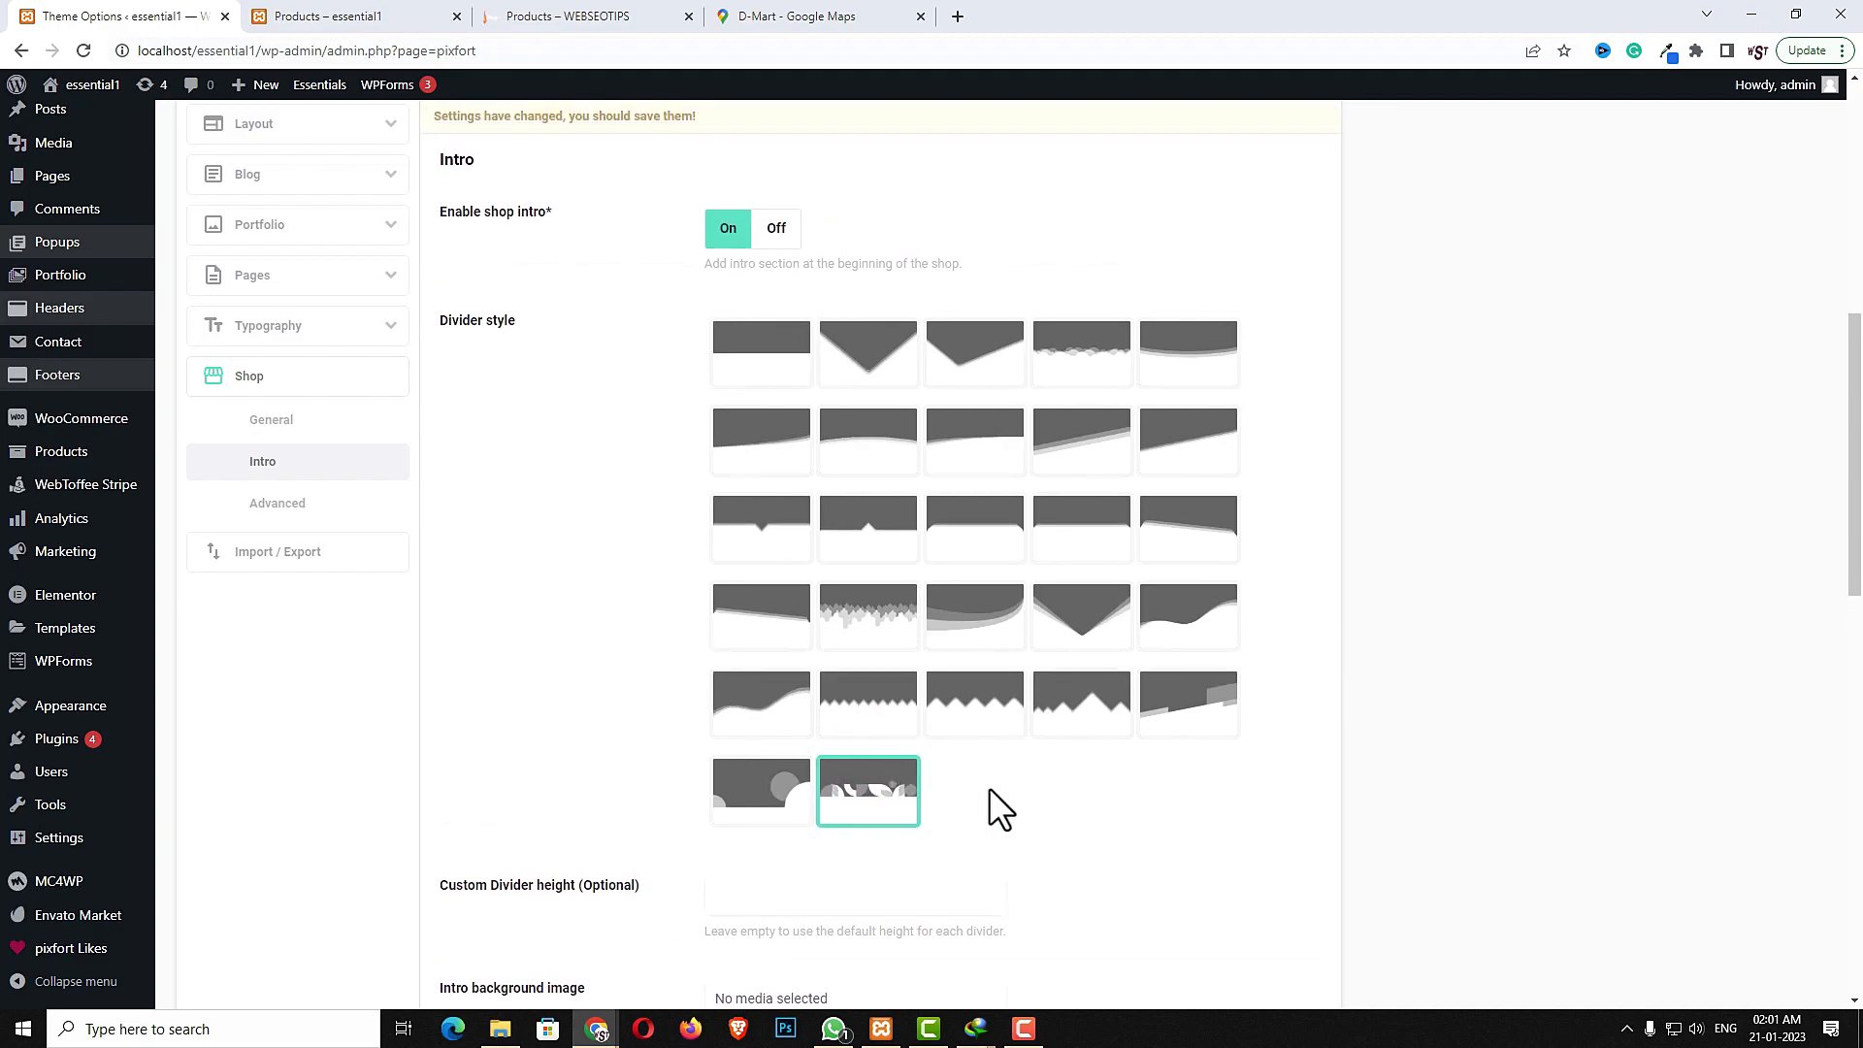
- Review the shop page intro with the newly chosen divider style
scroll(1132, 595, up, 4)
click(1130, 462)
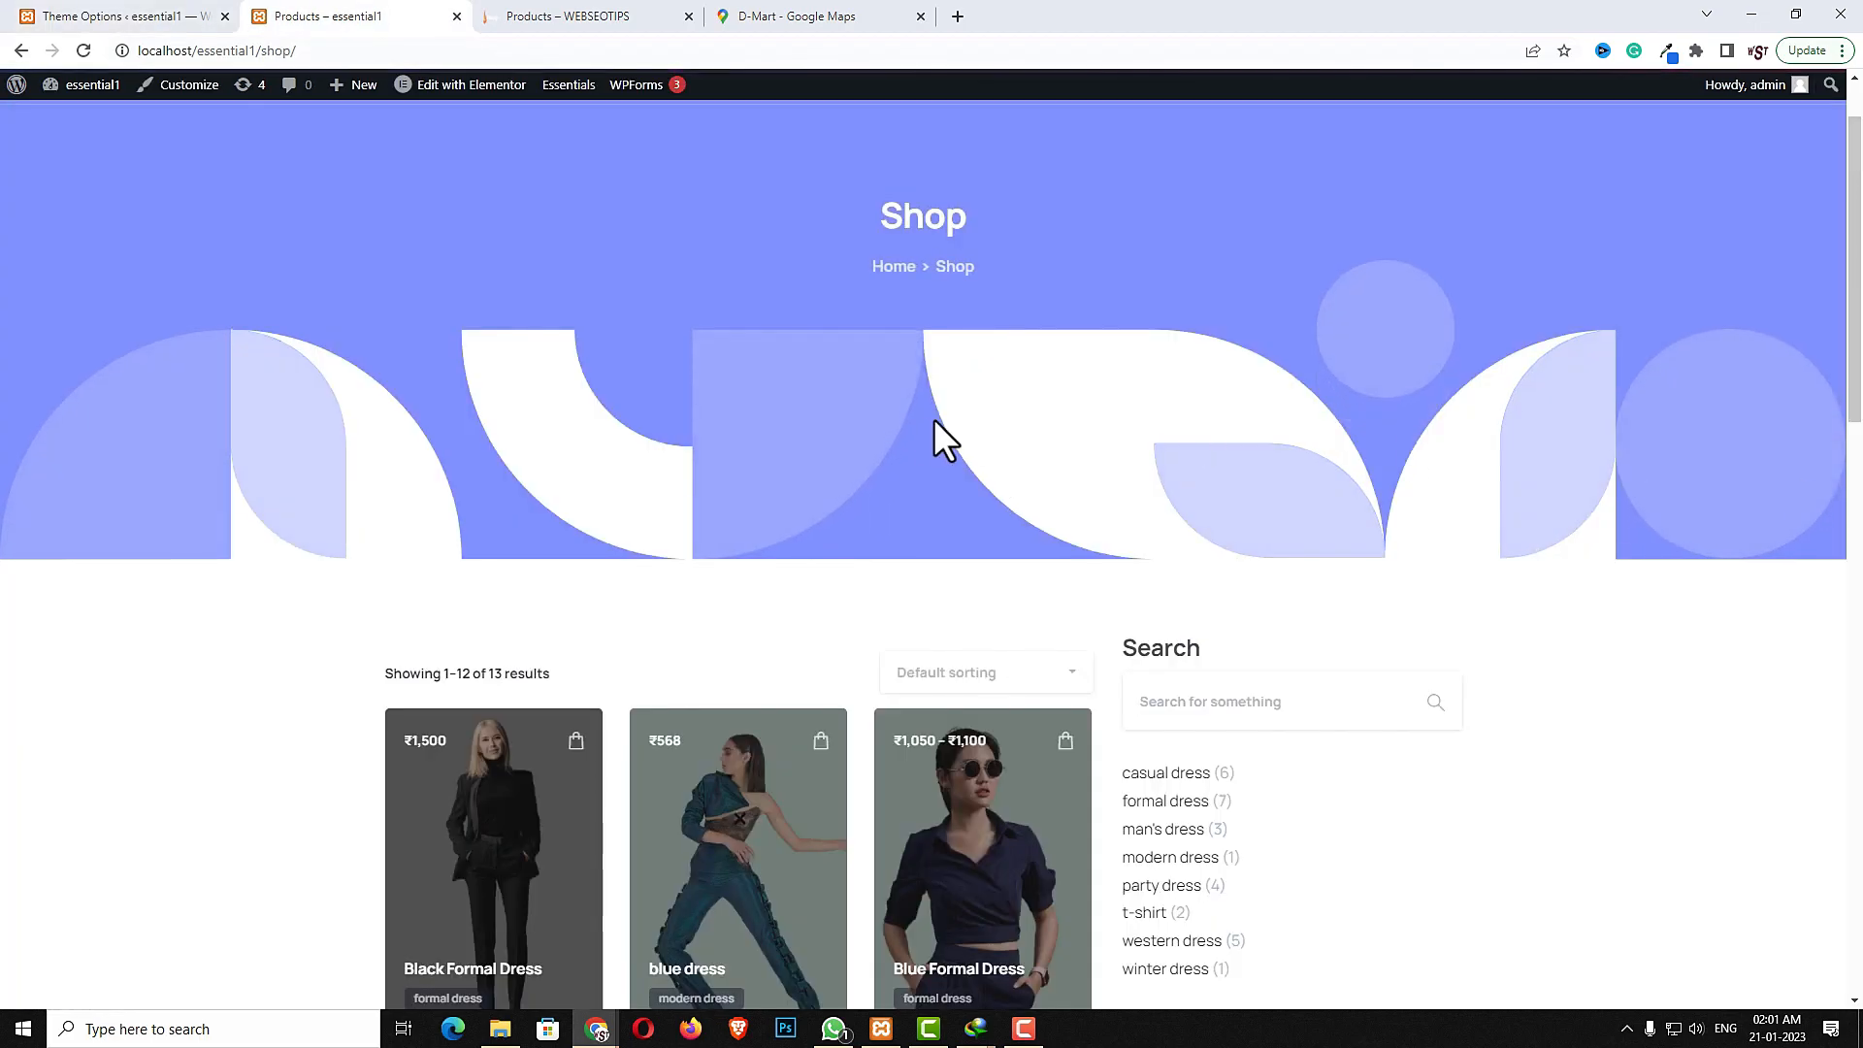
scroll(1324, 529, down, 1)
scroll(1272, 422, up, 2)
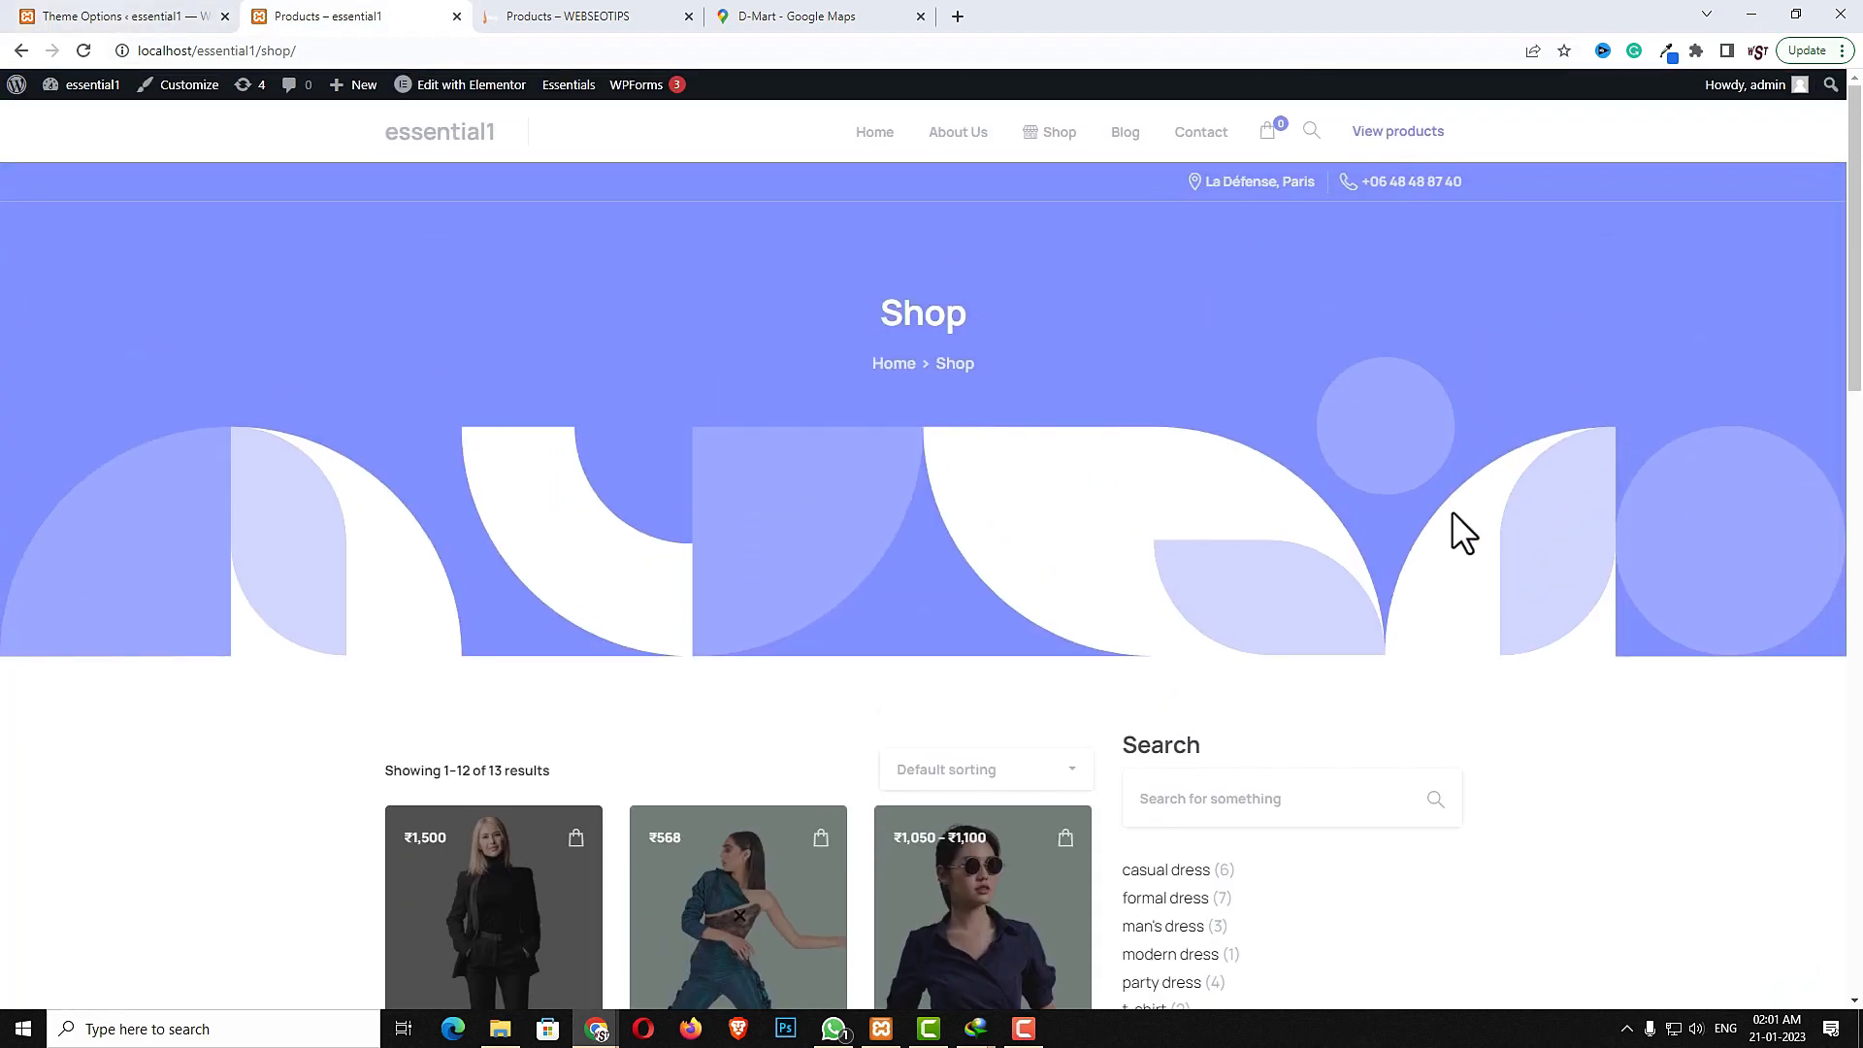
- Choose the second divider style in the fourth row of the shop Intro settings and save the theme options
click(106, 15)
scroll(1475, 849, down, 2)
click(876, 777)
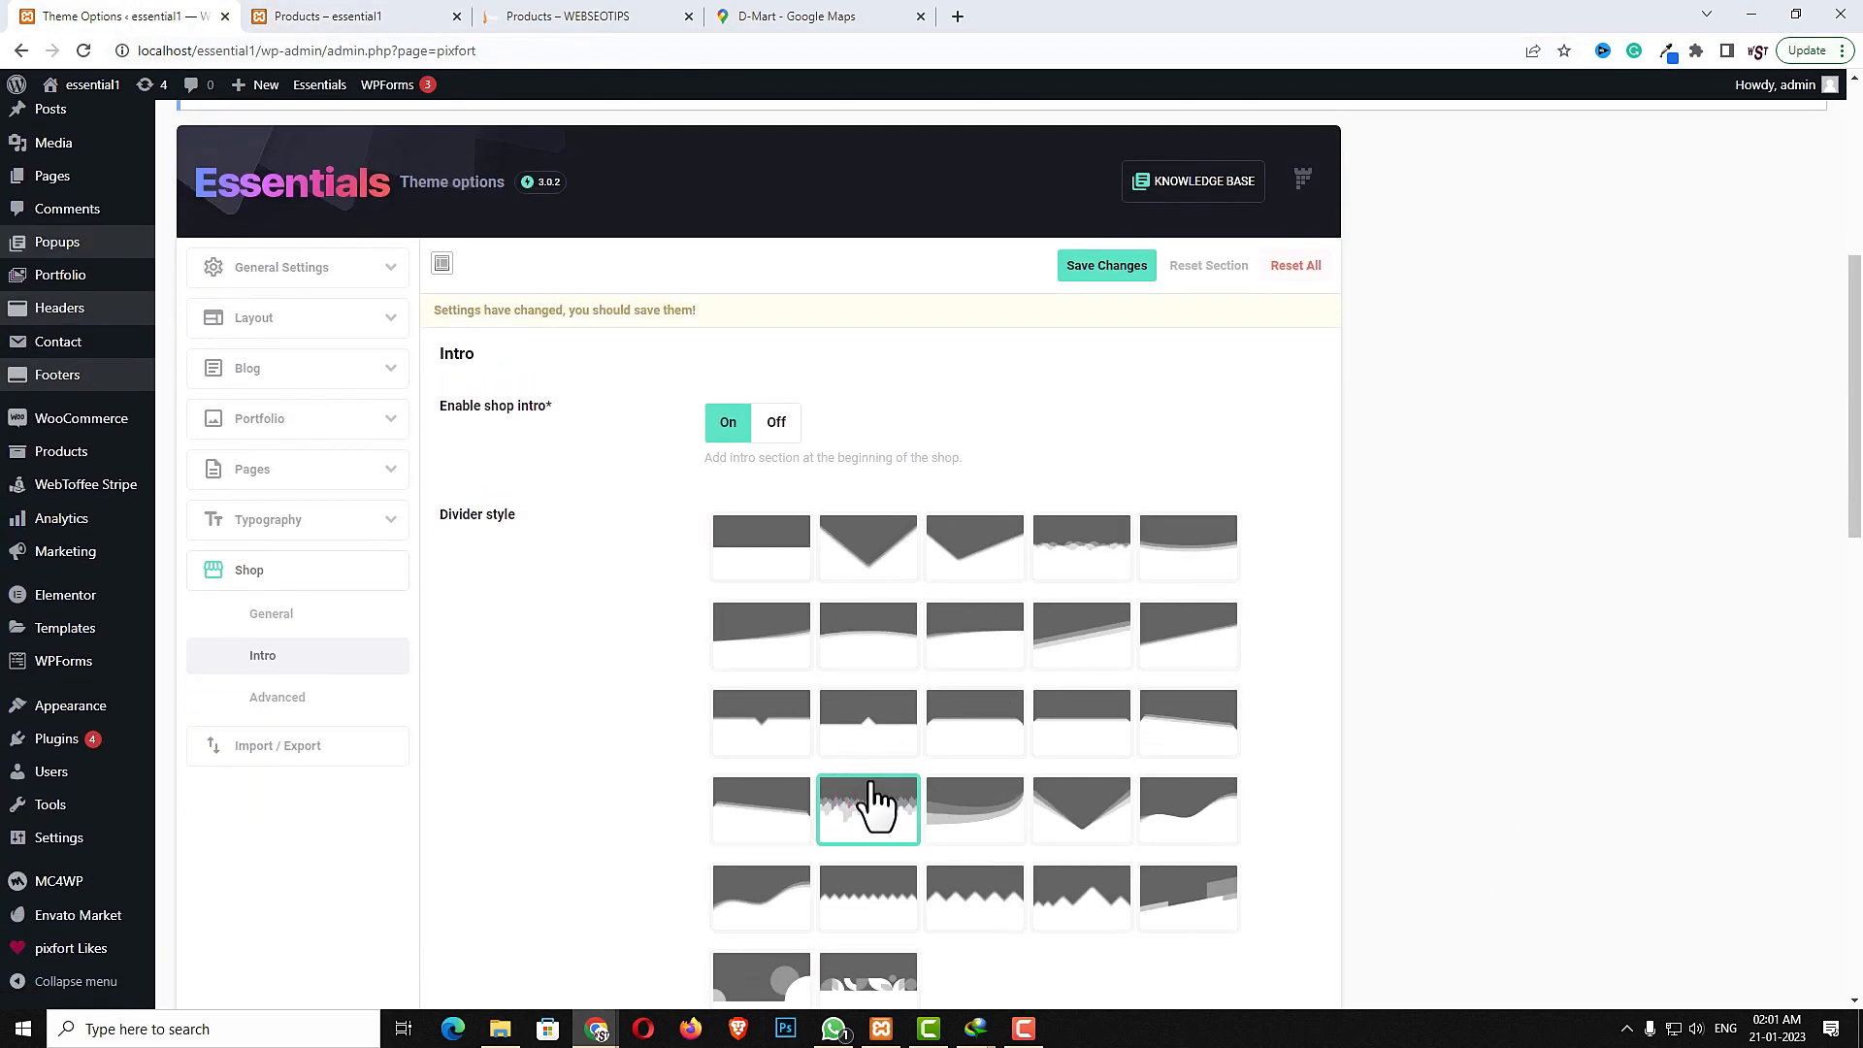
click(1111, 268)
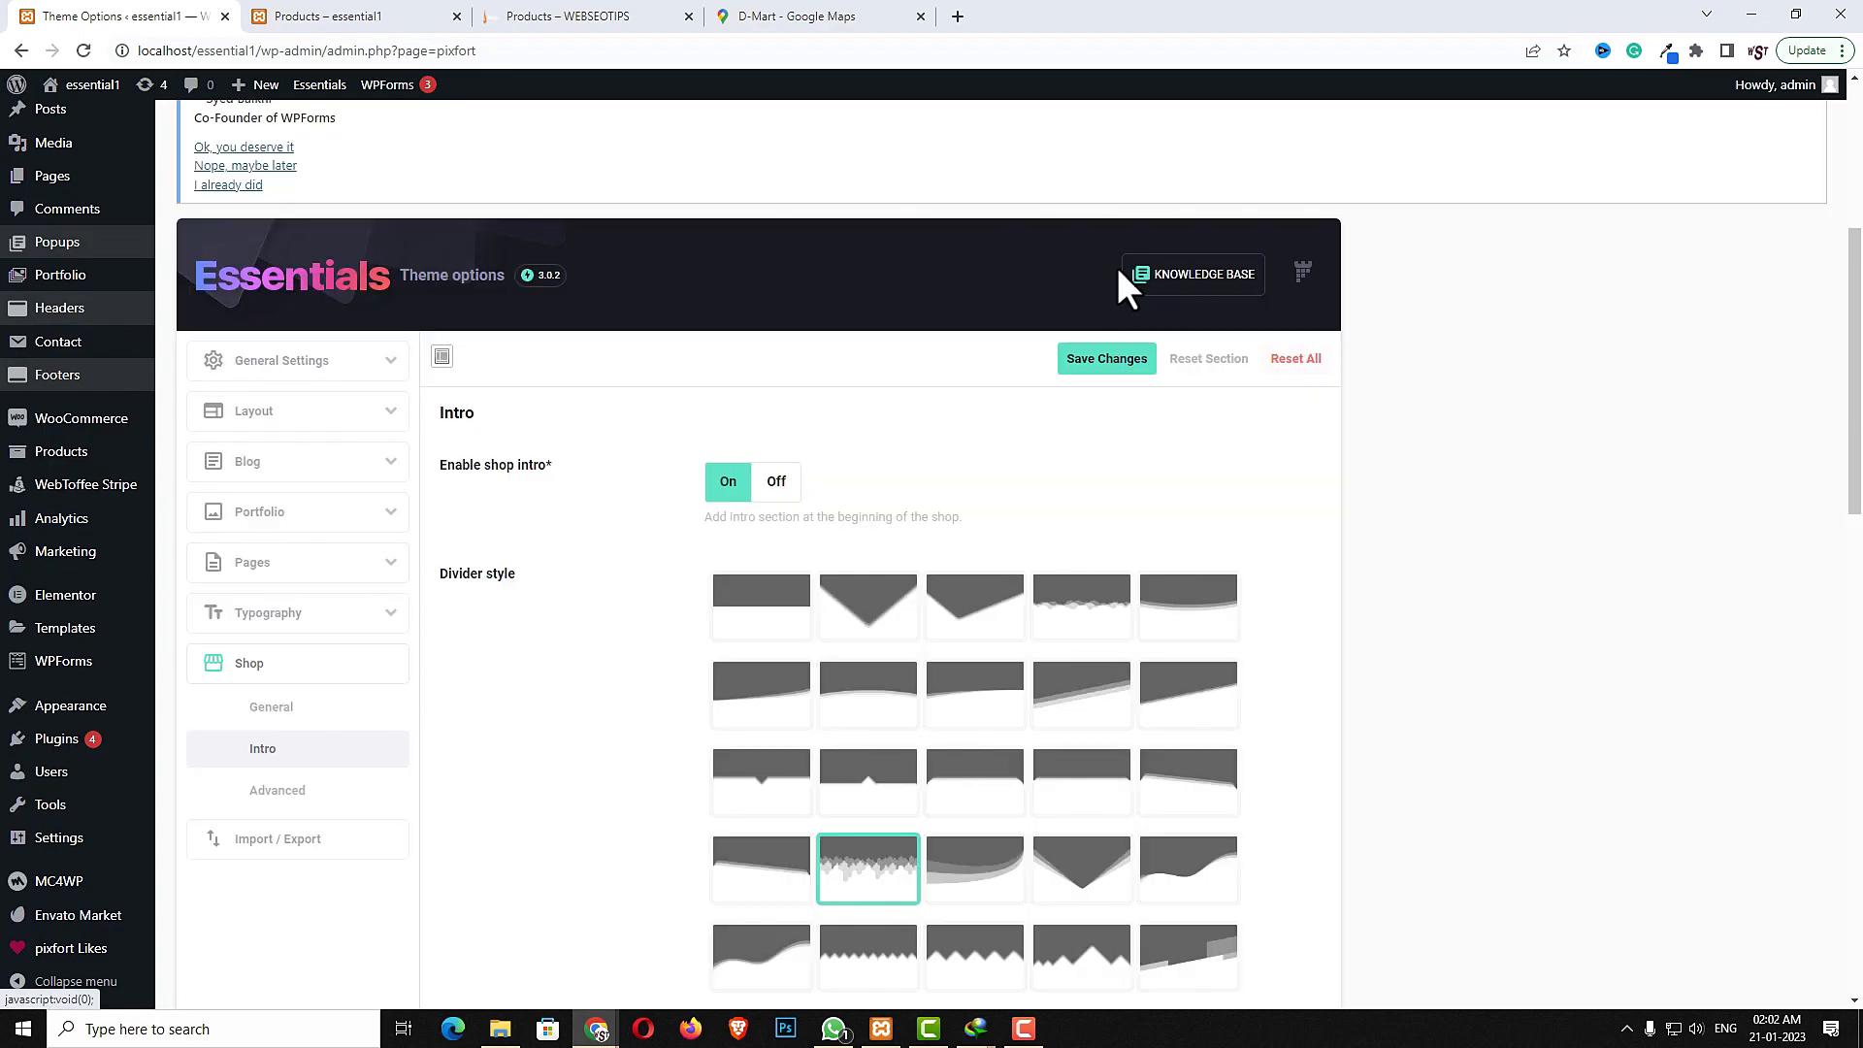
- Turn on Show default add to cart button in the shop Advanced settings and save
click(316, 790)
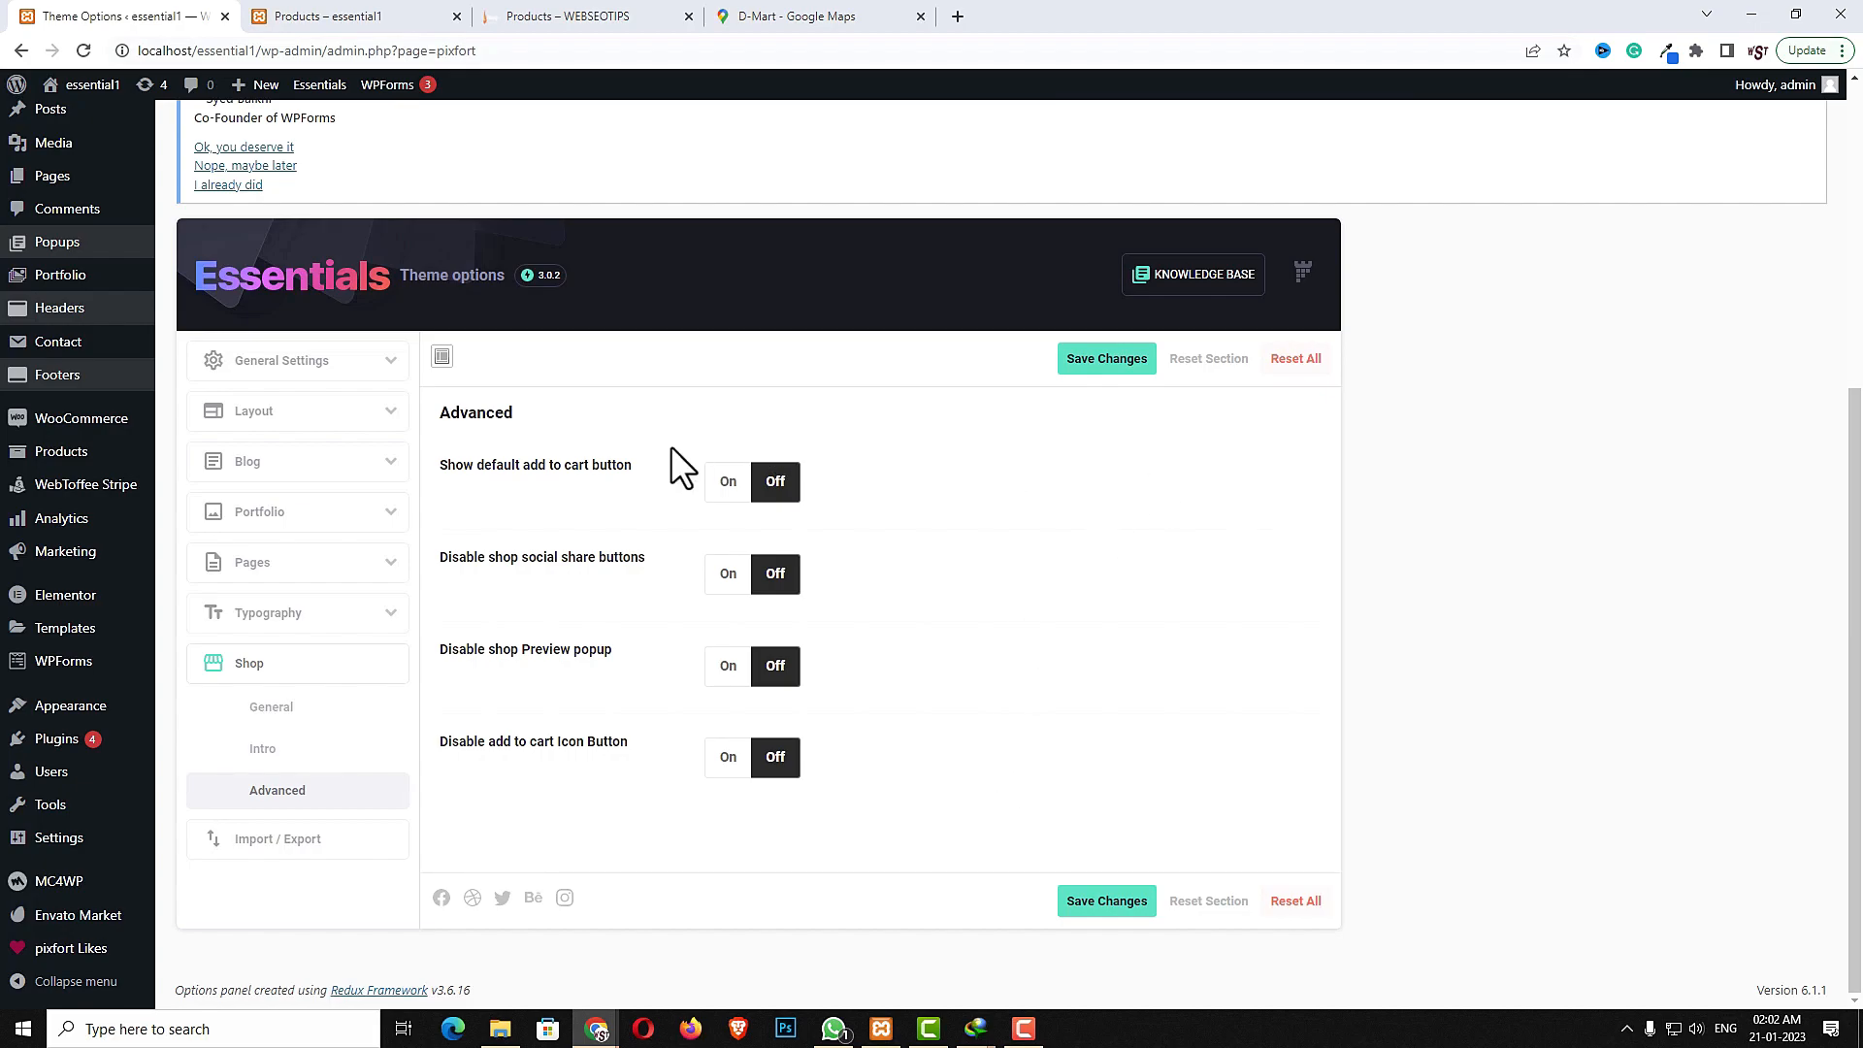
click(729, 483)
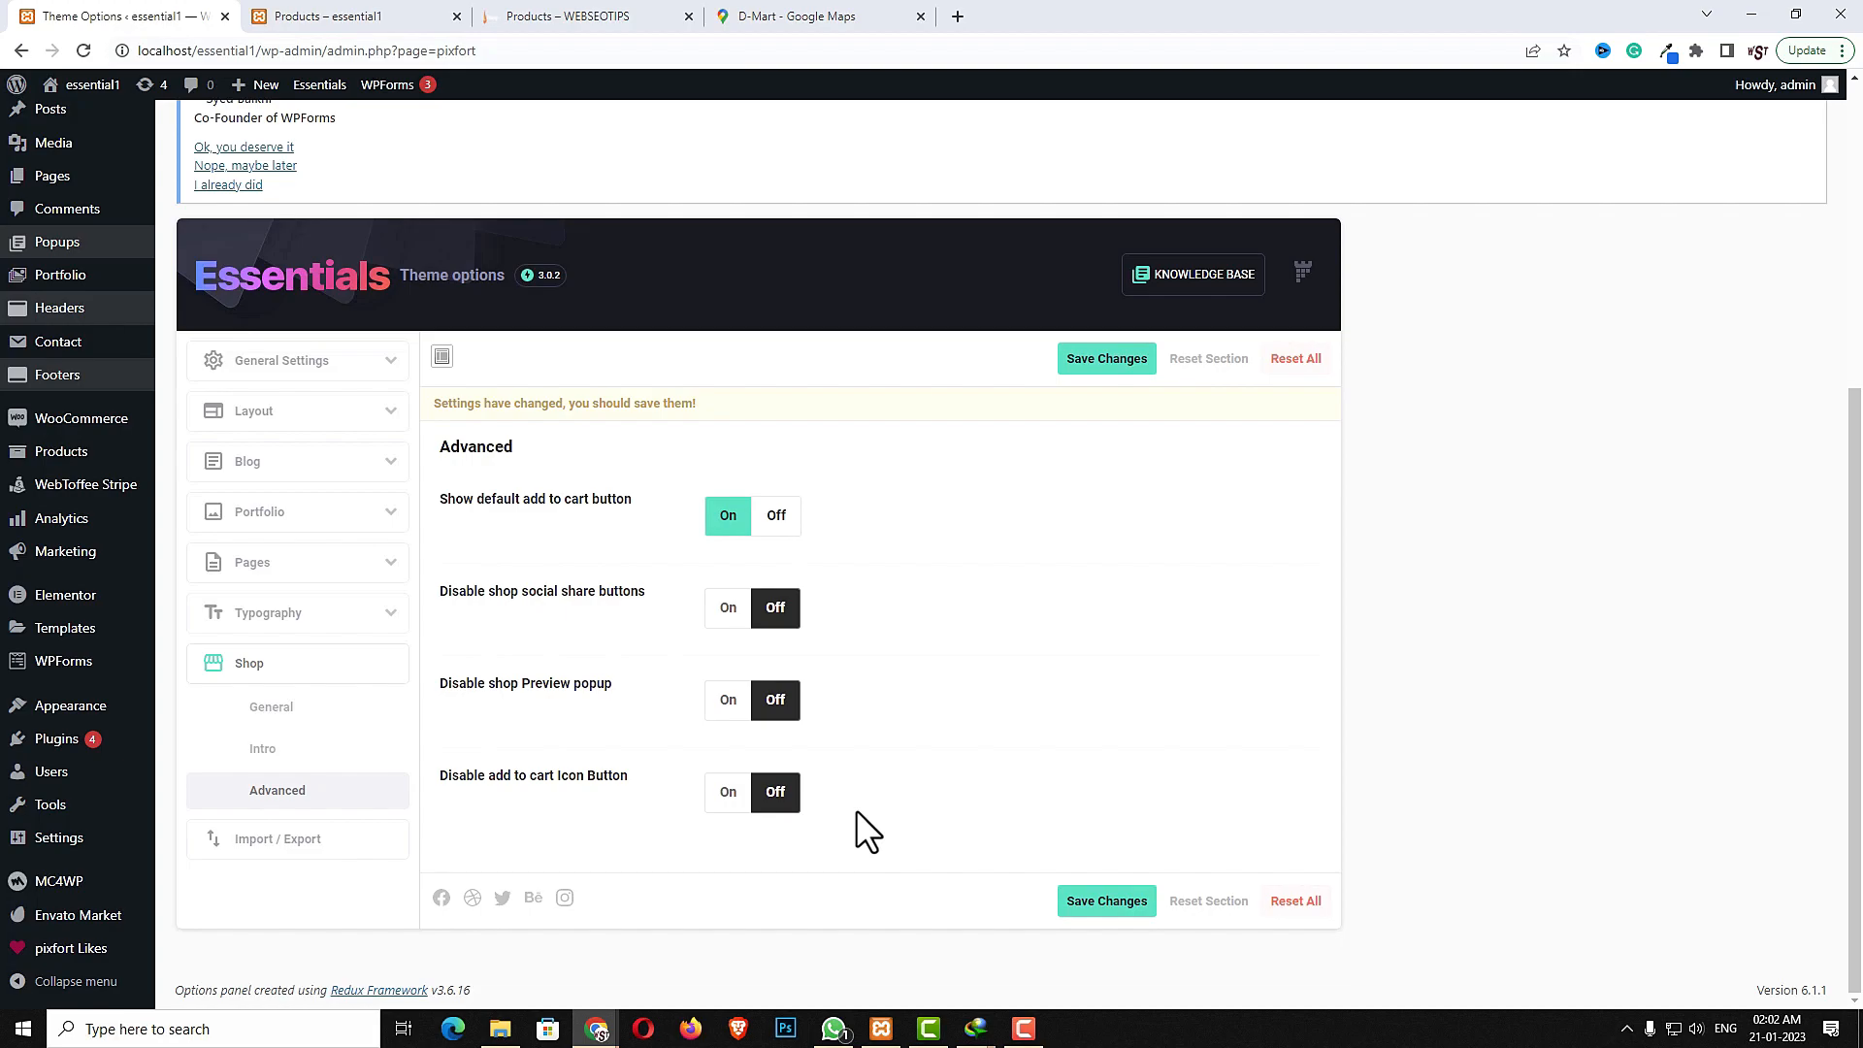
click(1084, 904)
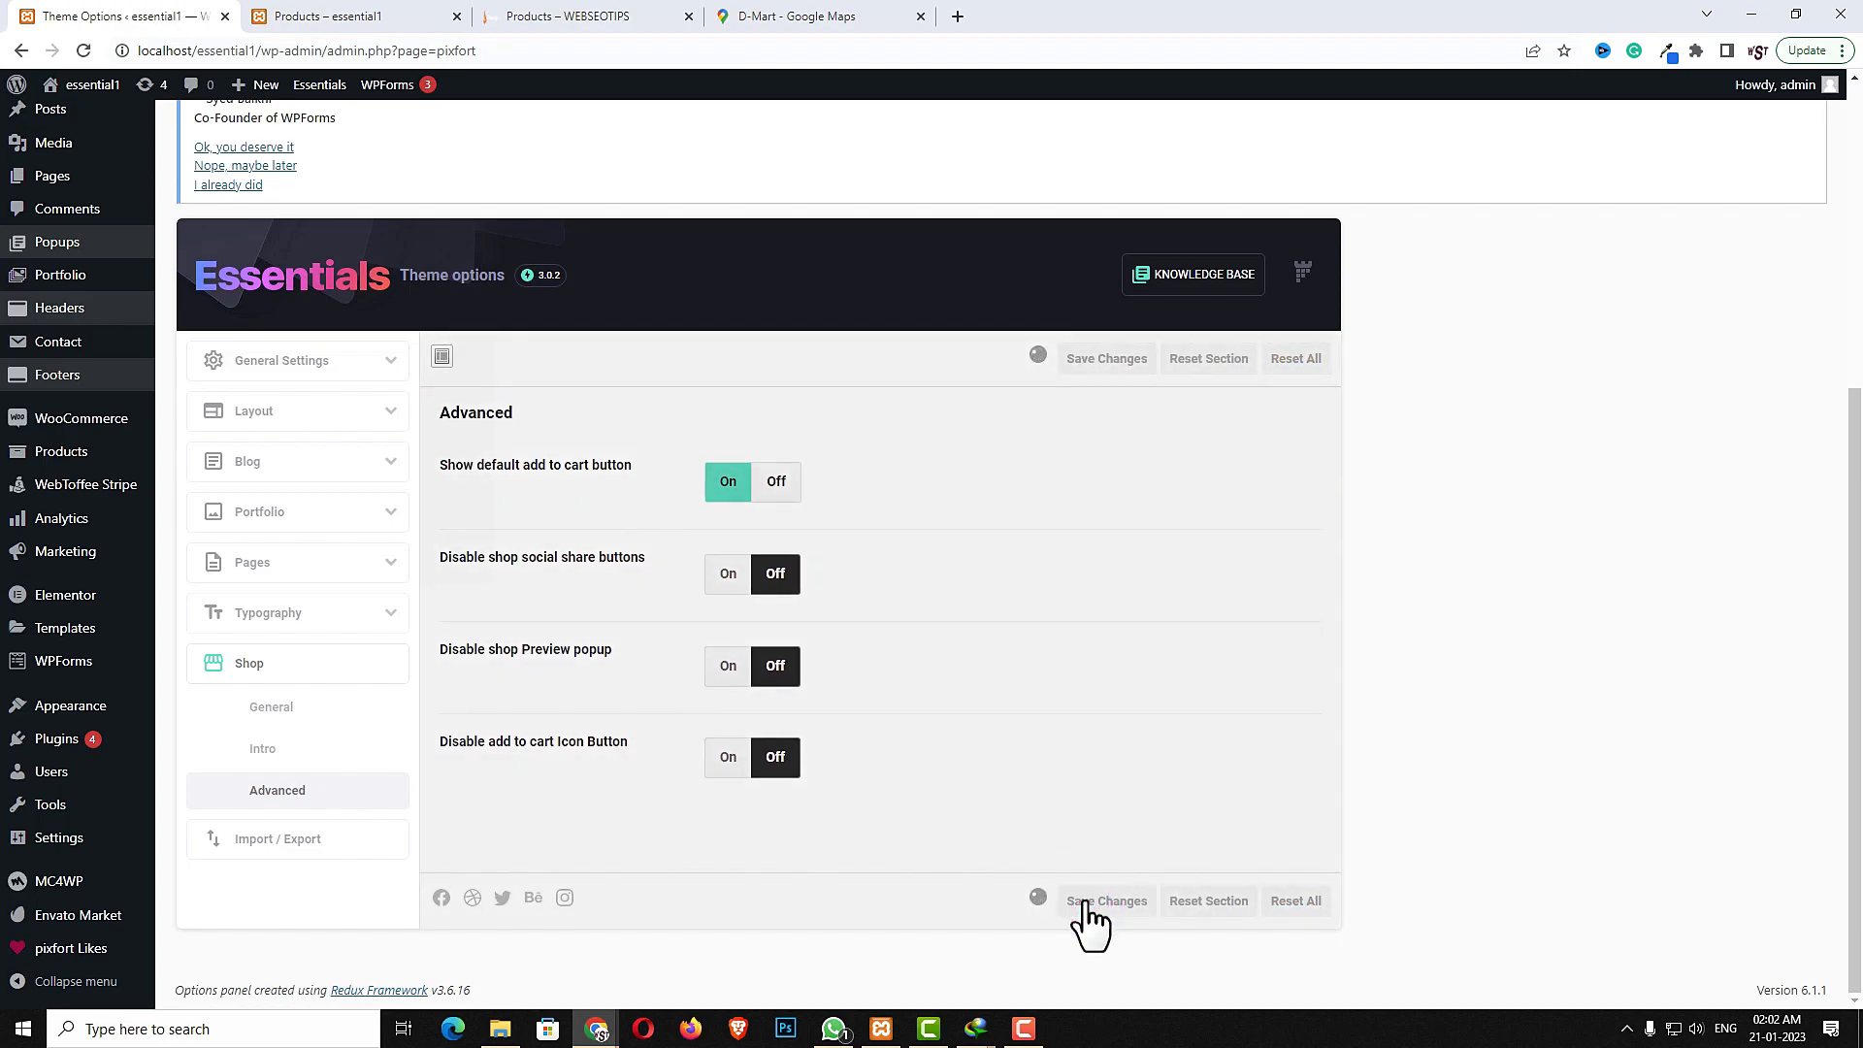
- Check the shop page, then open the Popups section of the theme's General Settings
key(ctrl+Tab)
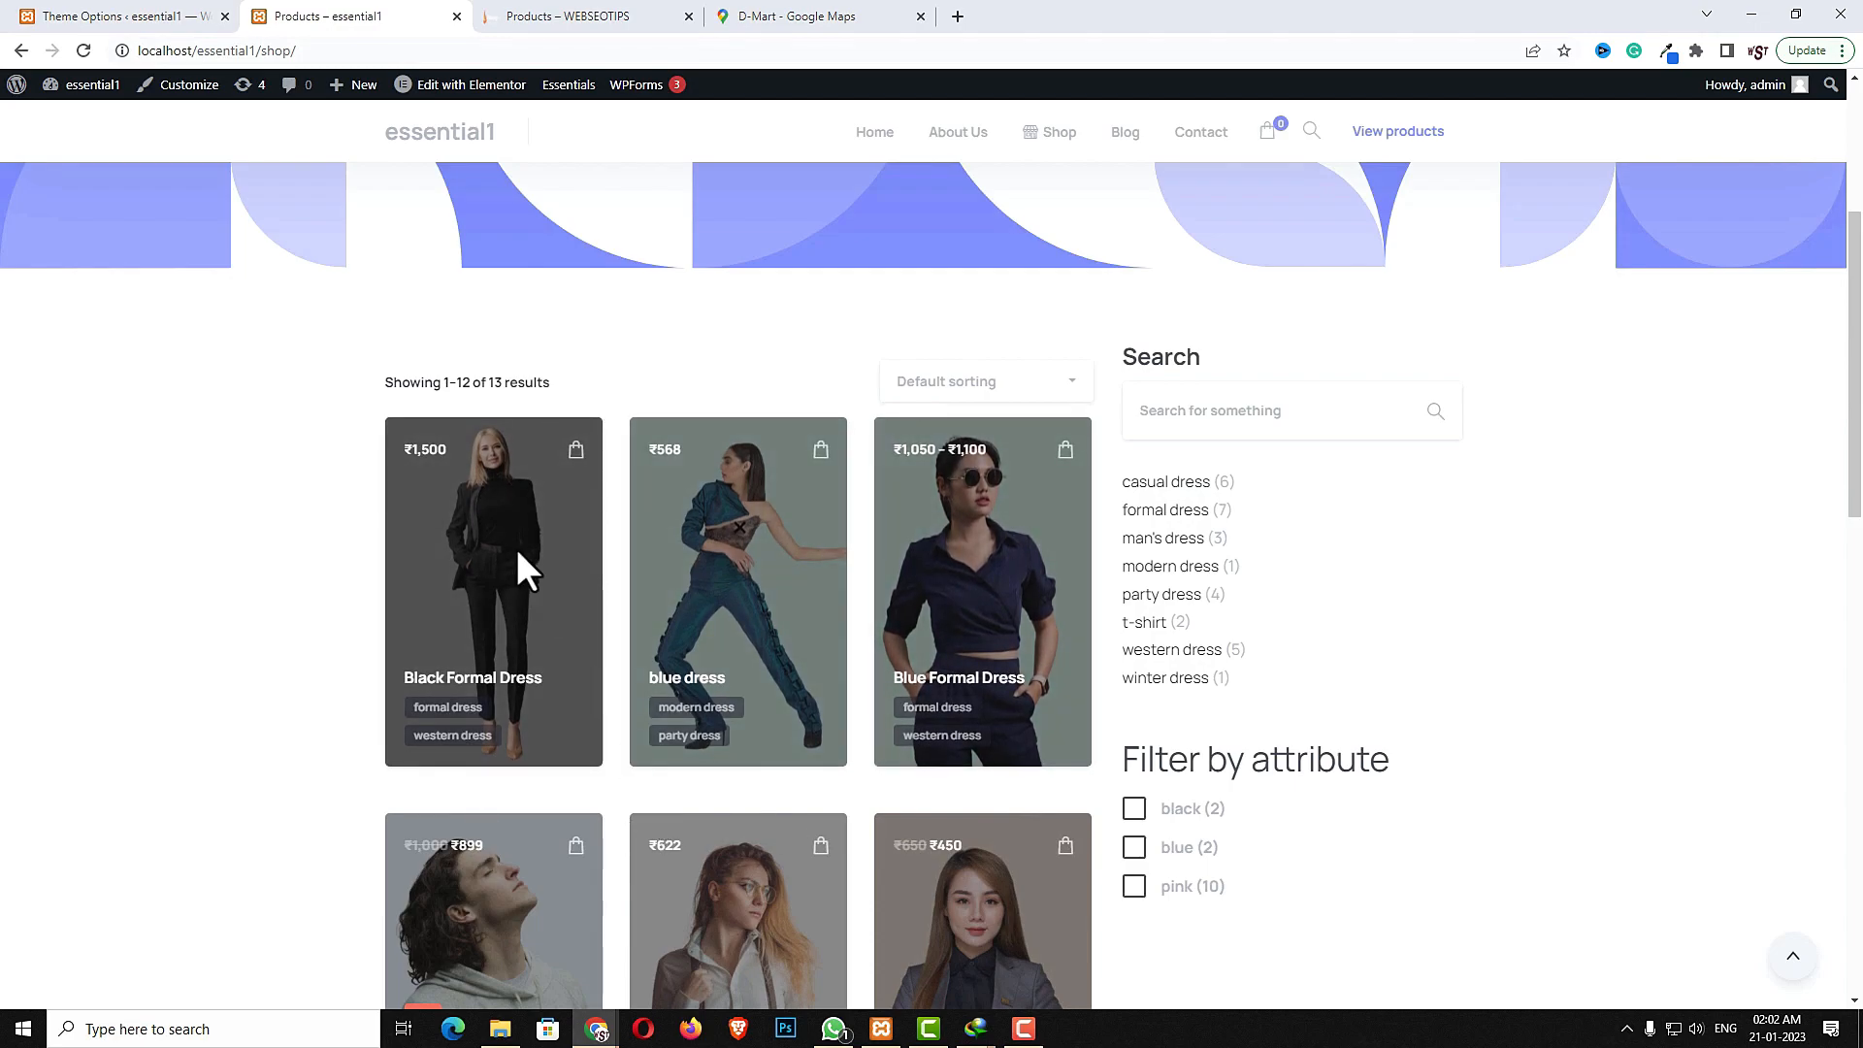
click(110, 16)
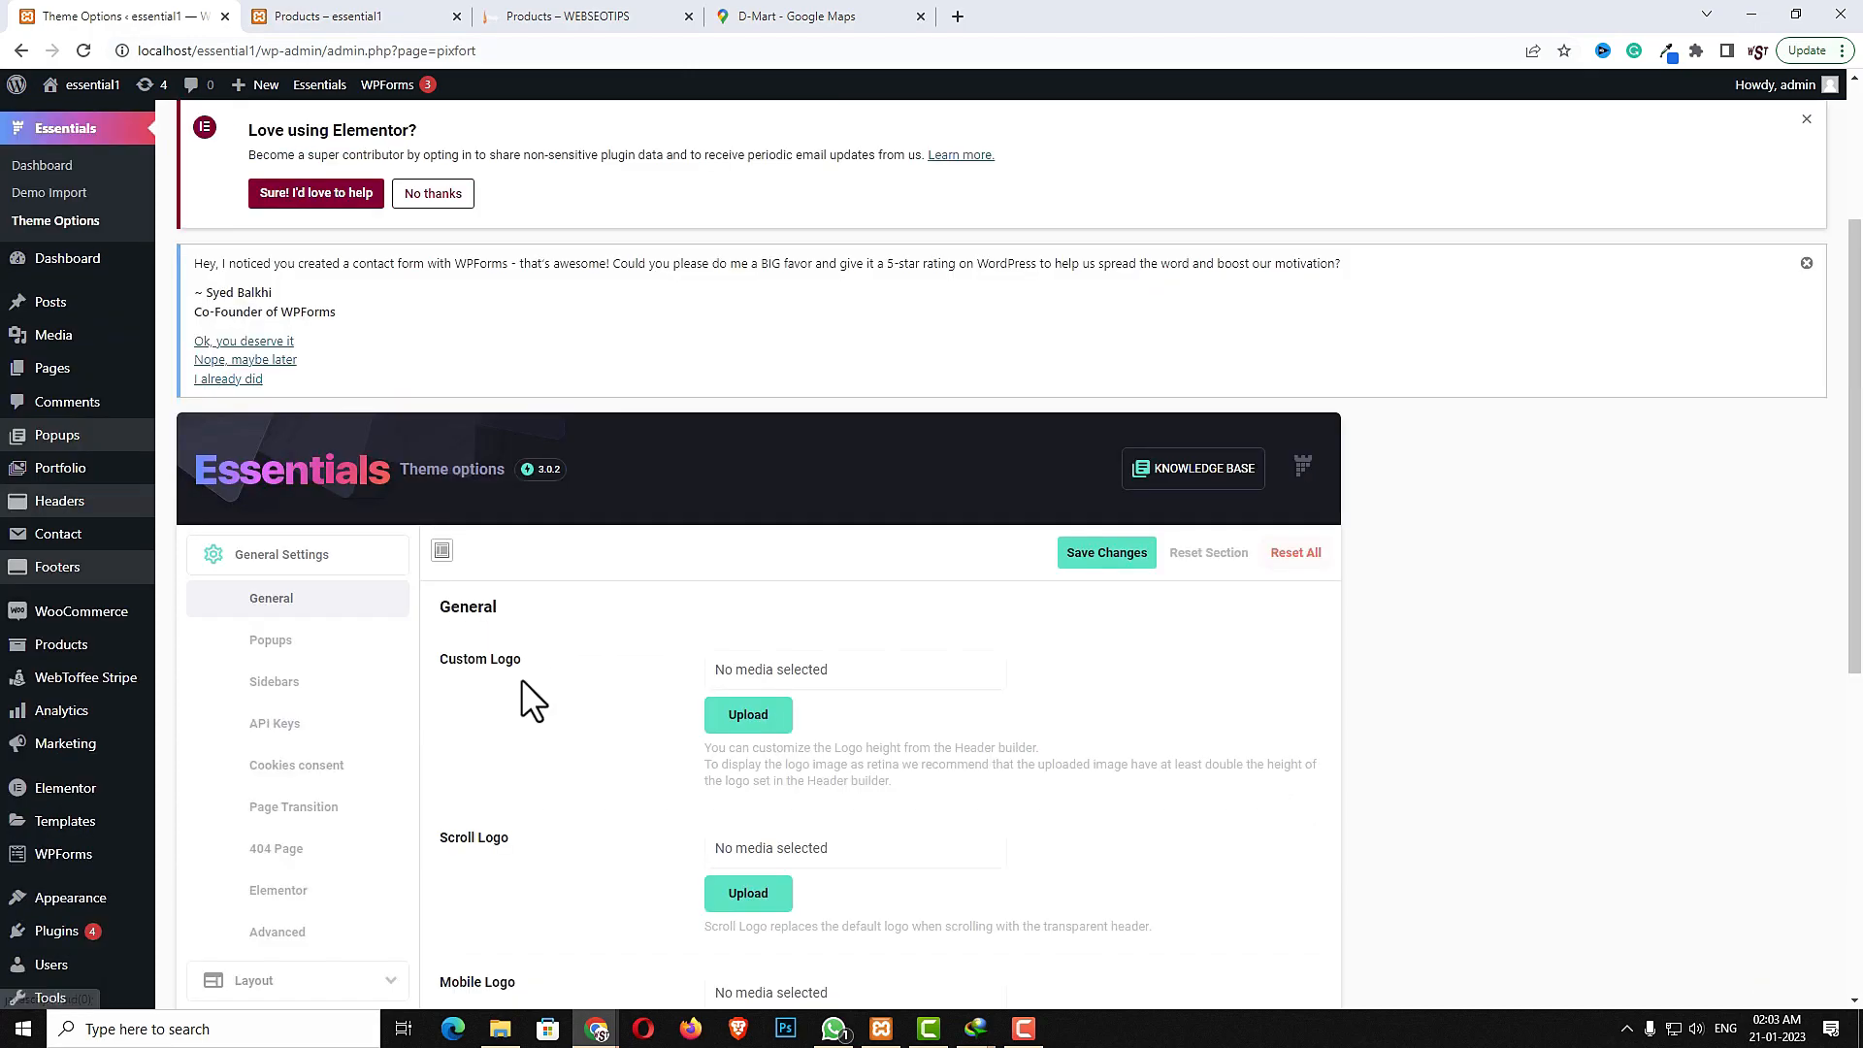
click(274, 644)
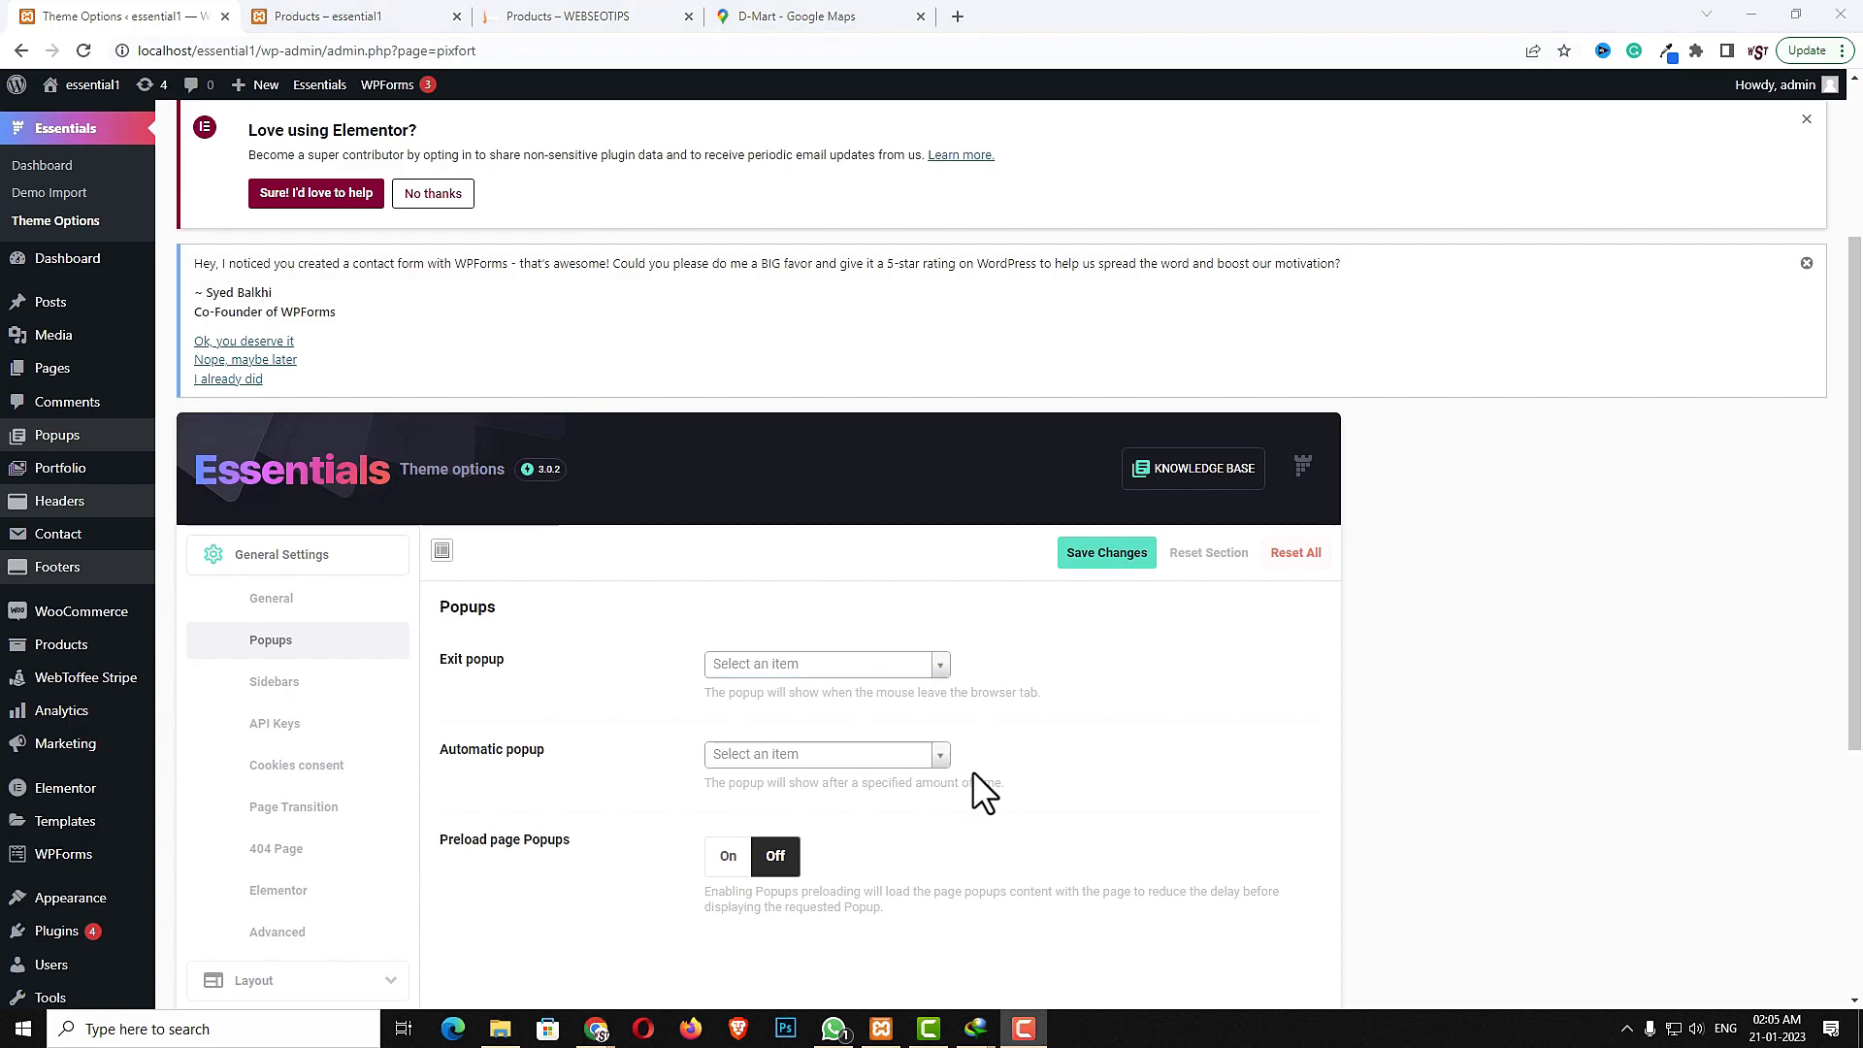
- Open a new browser tab, search for Mailchimp and go to the Mailchimp login page
click(957, 17)
click(925, 50)
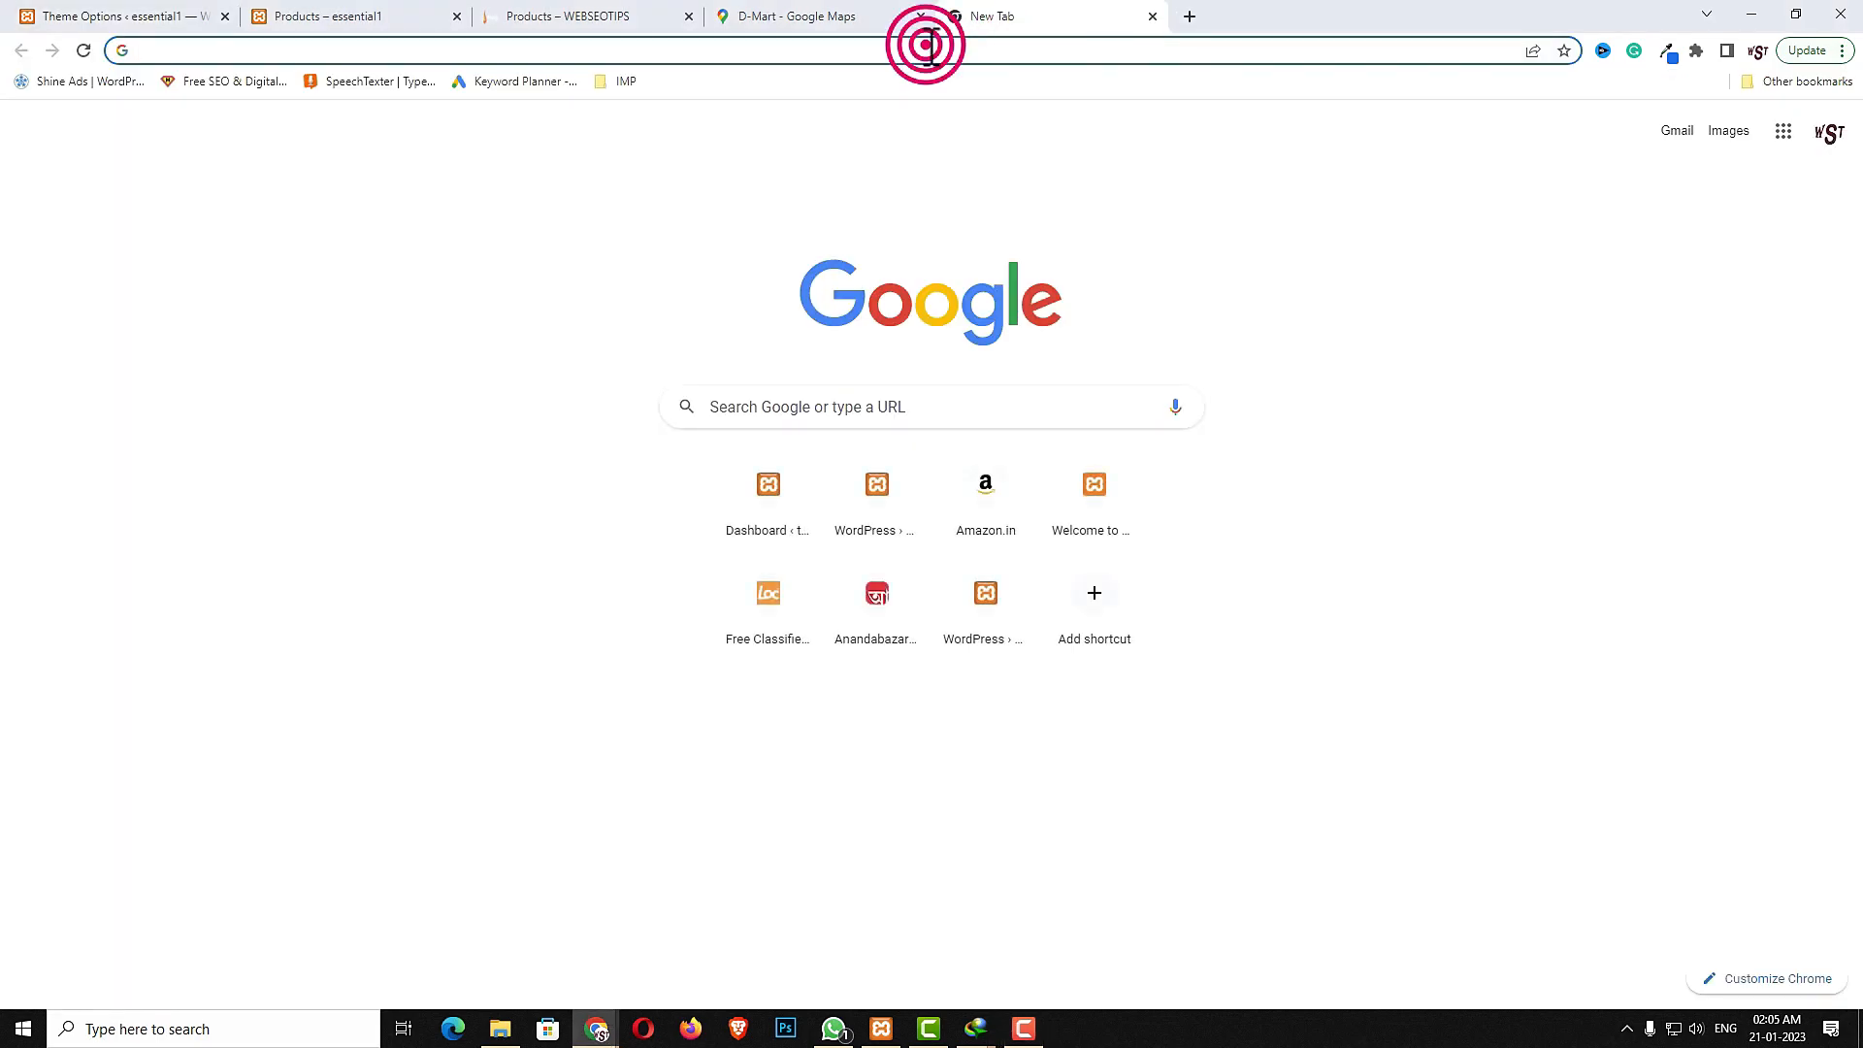
text(mail)
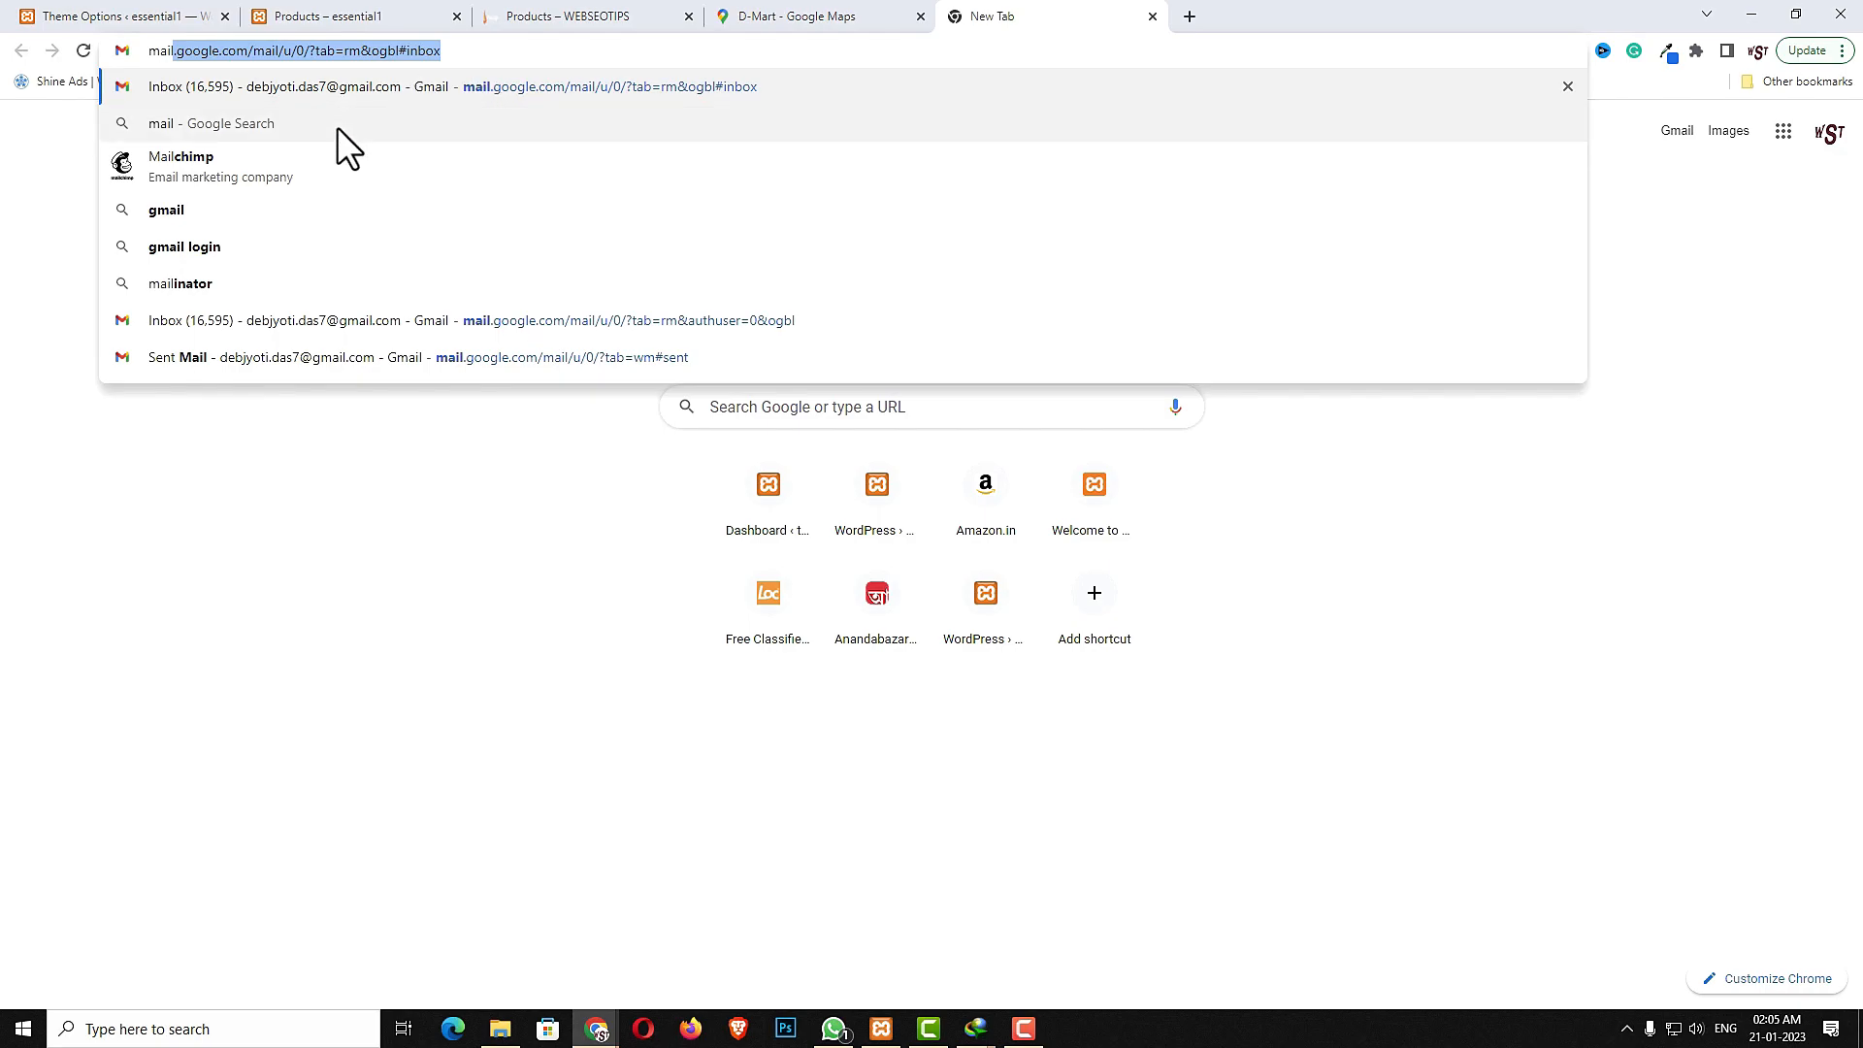
click(340, 162)
click(419, 287)
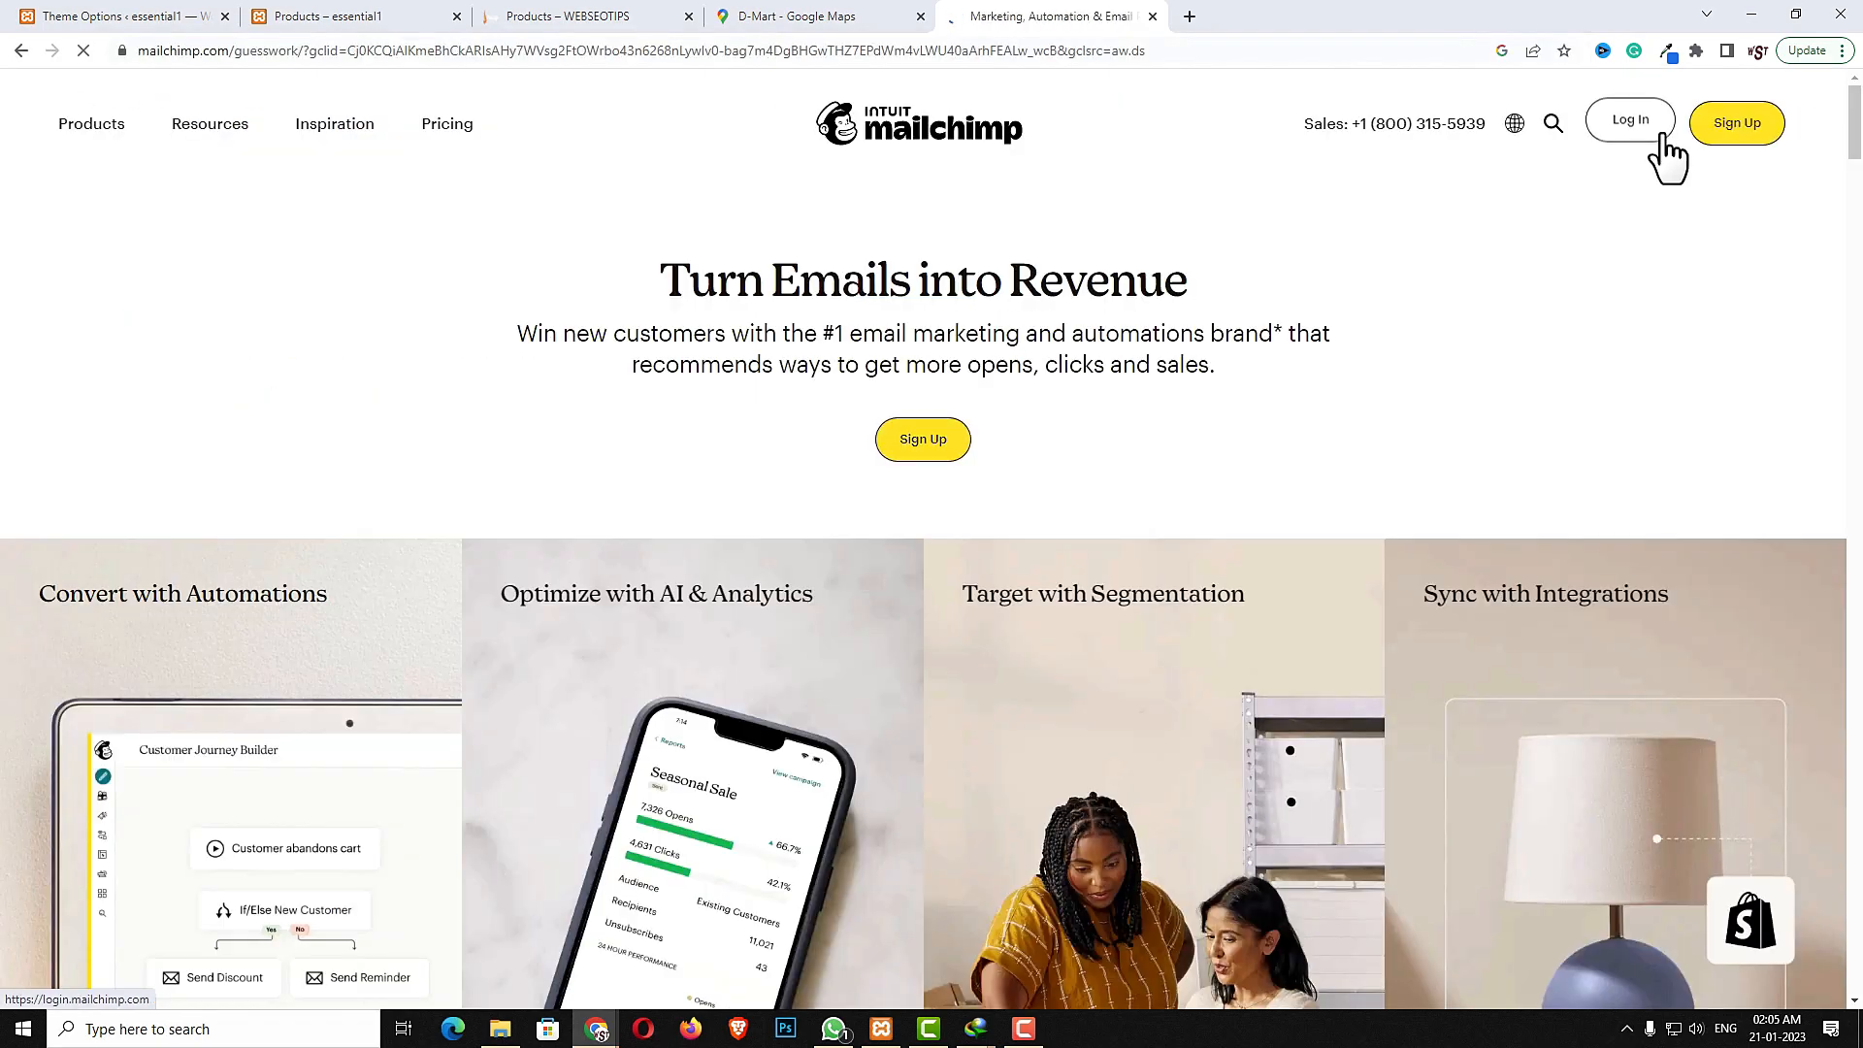
click(1654, 127)
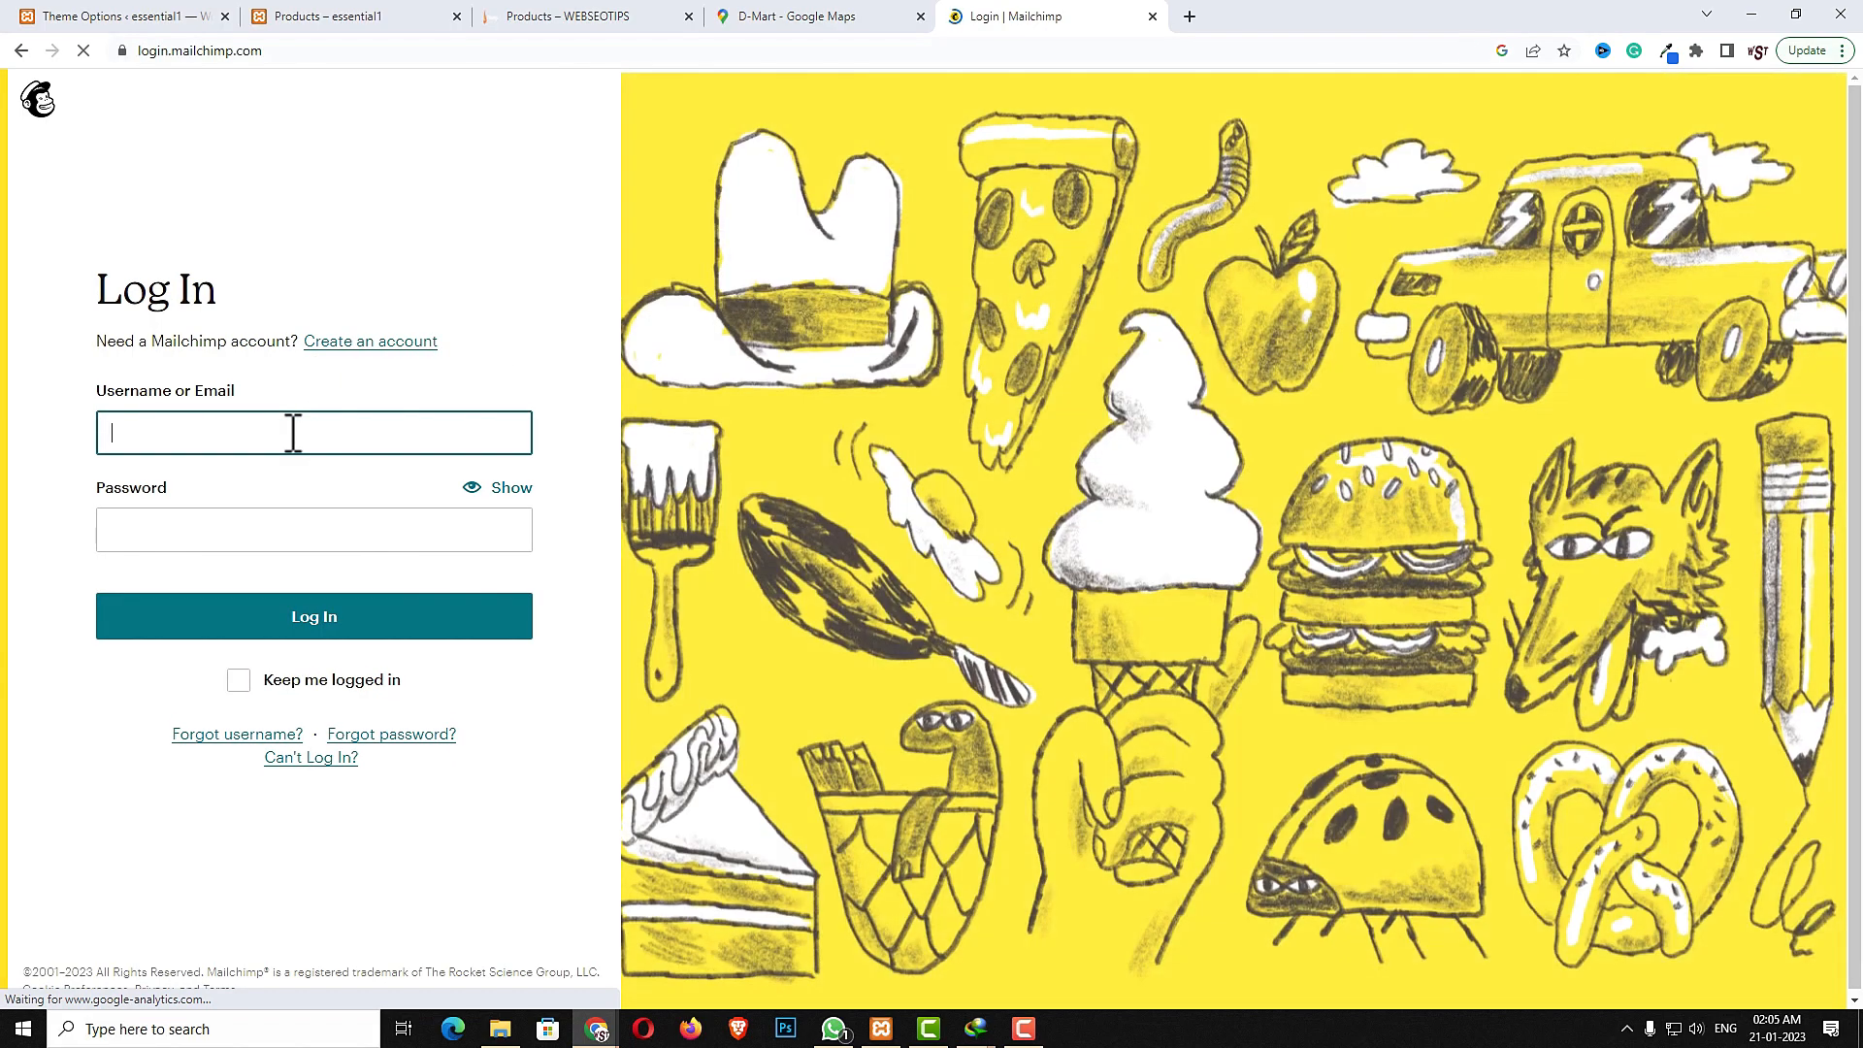
- Log in to the Mailchimp account
click(291, 432)
click(373, 617)
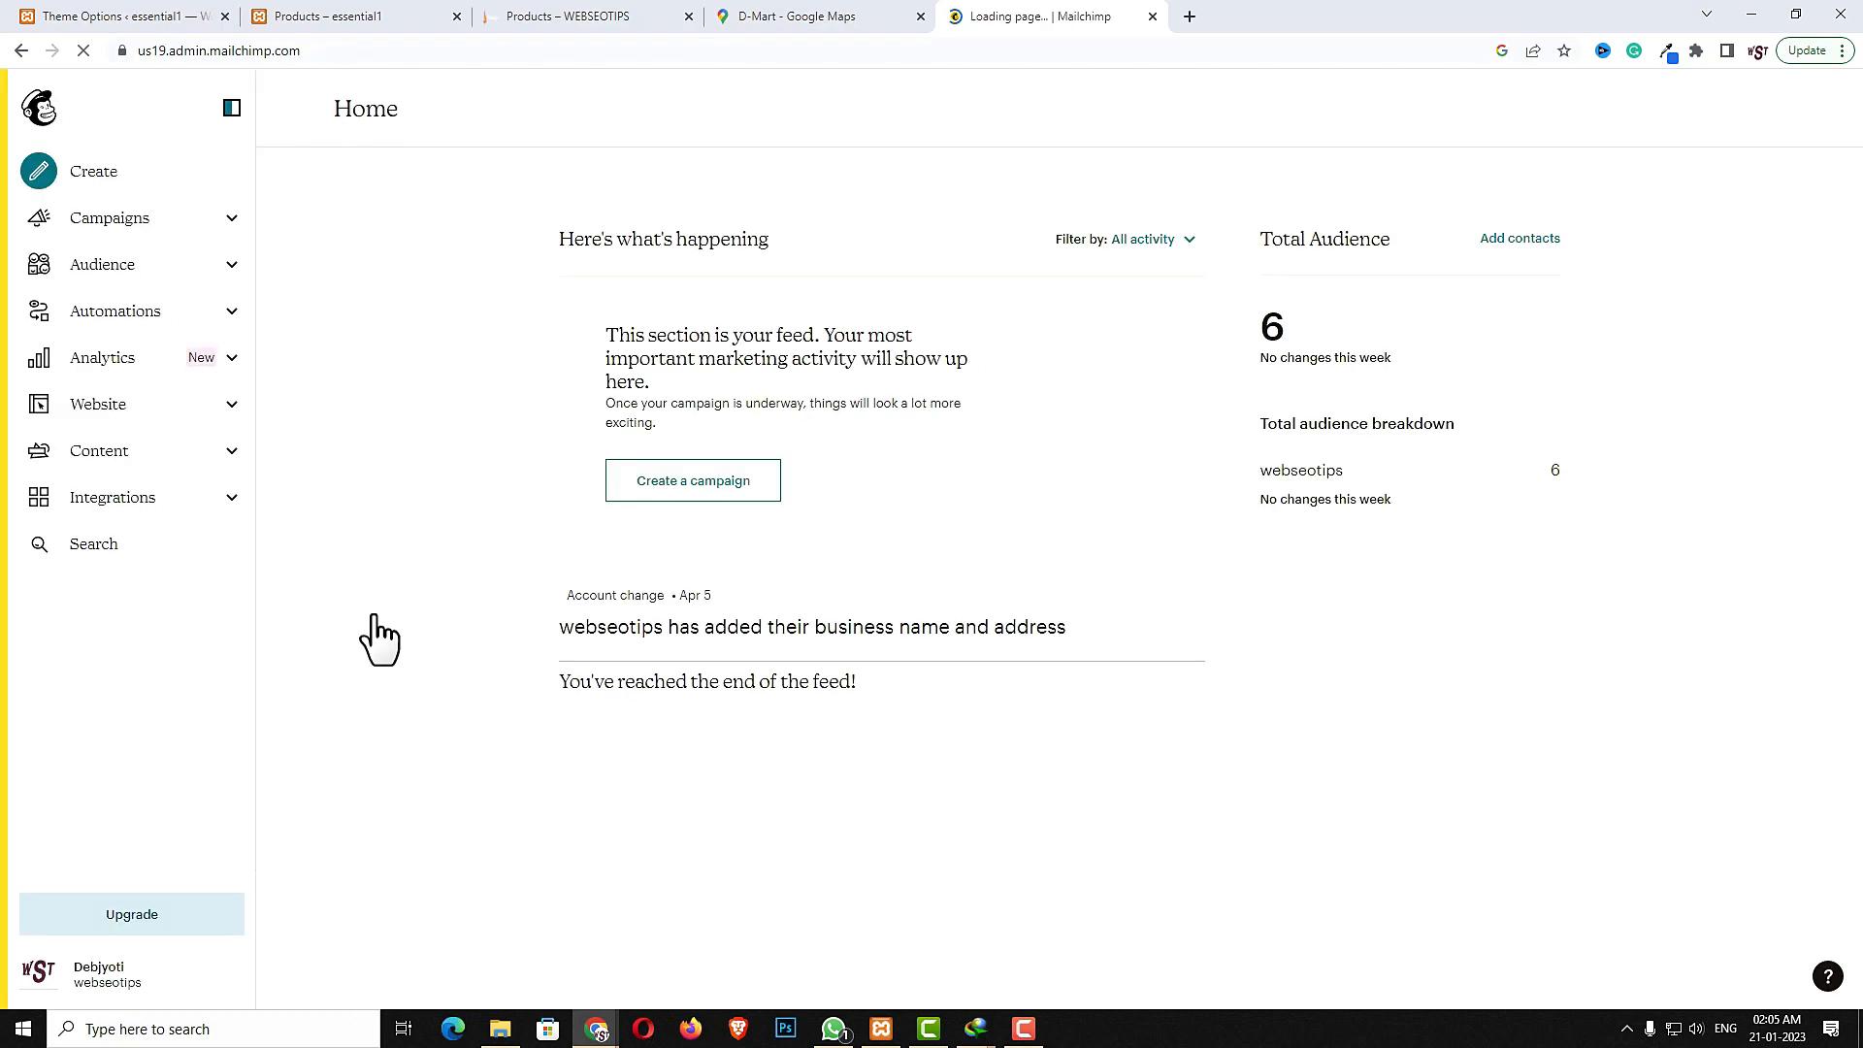
- Open the Mailchimp account settings and go to the API keys page under Extras
click(39, 970)
click(158, 802)
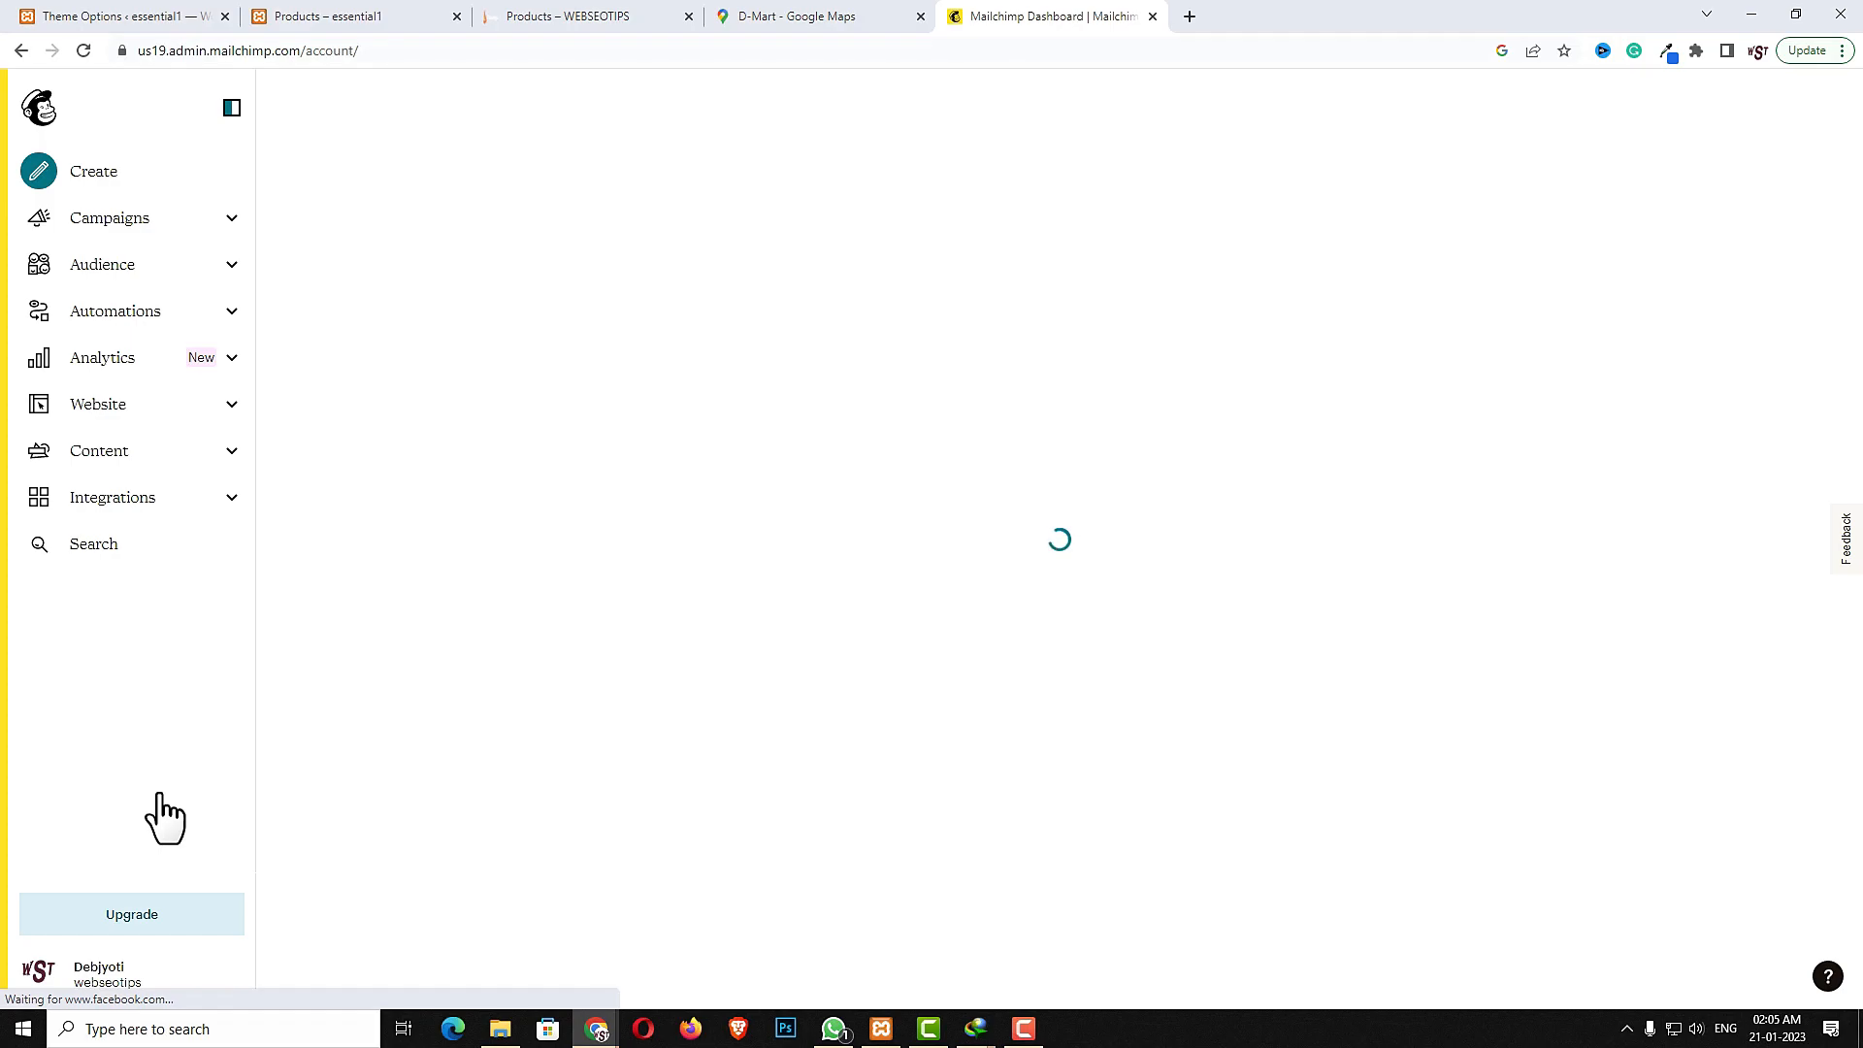
click(787, 238)
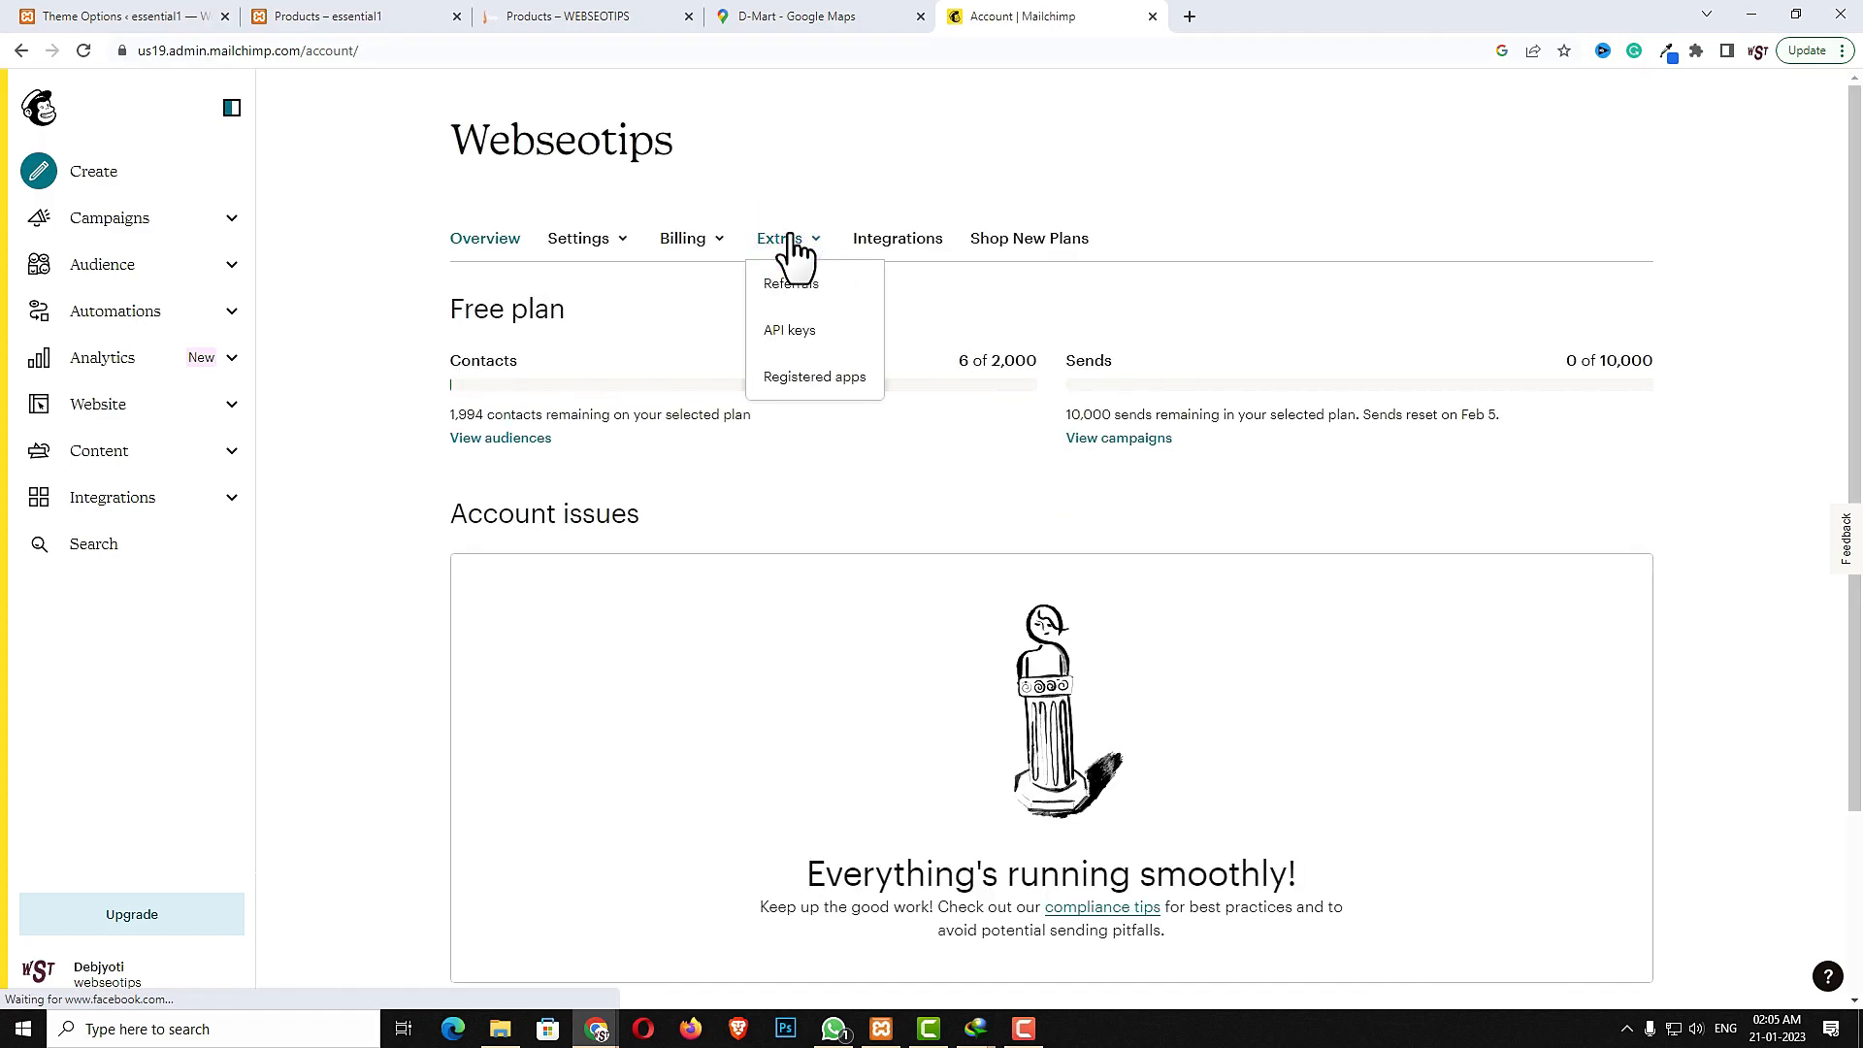
click(793, 330)
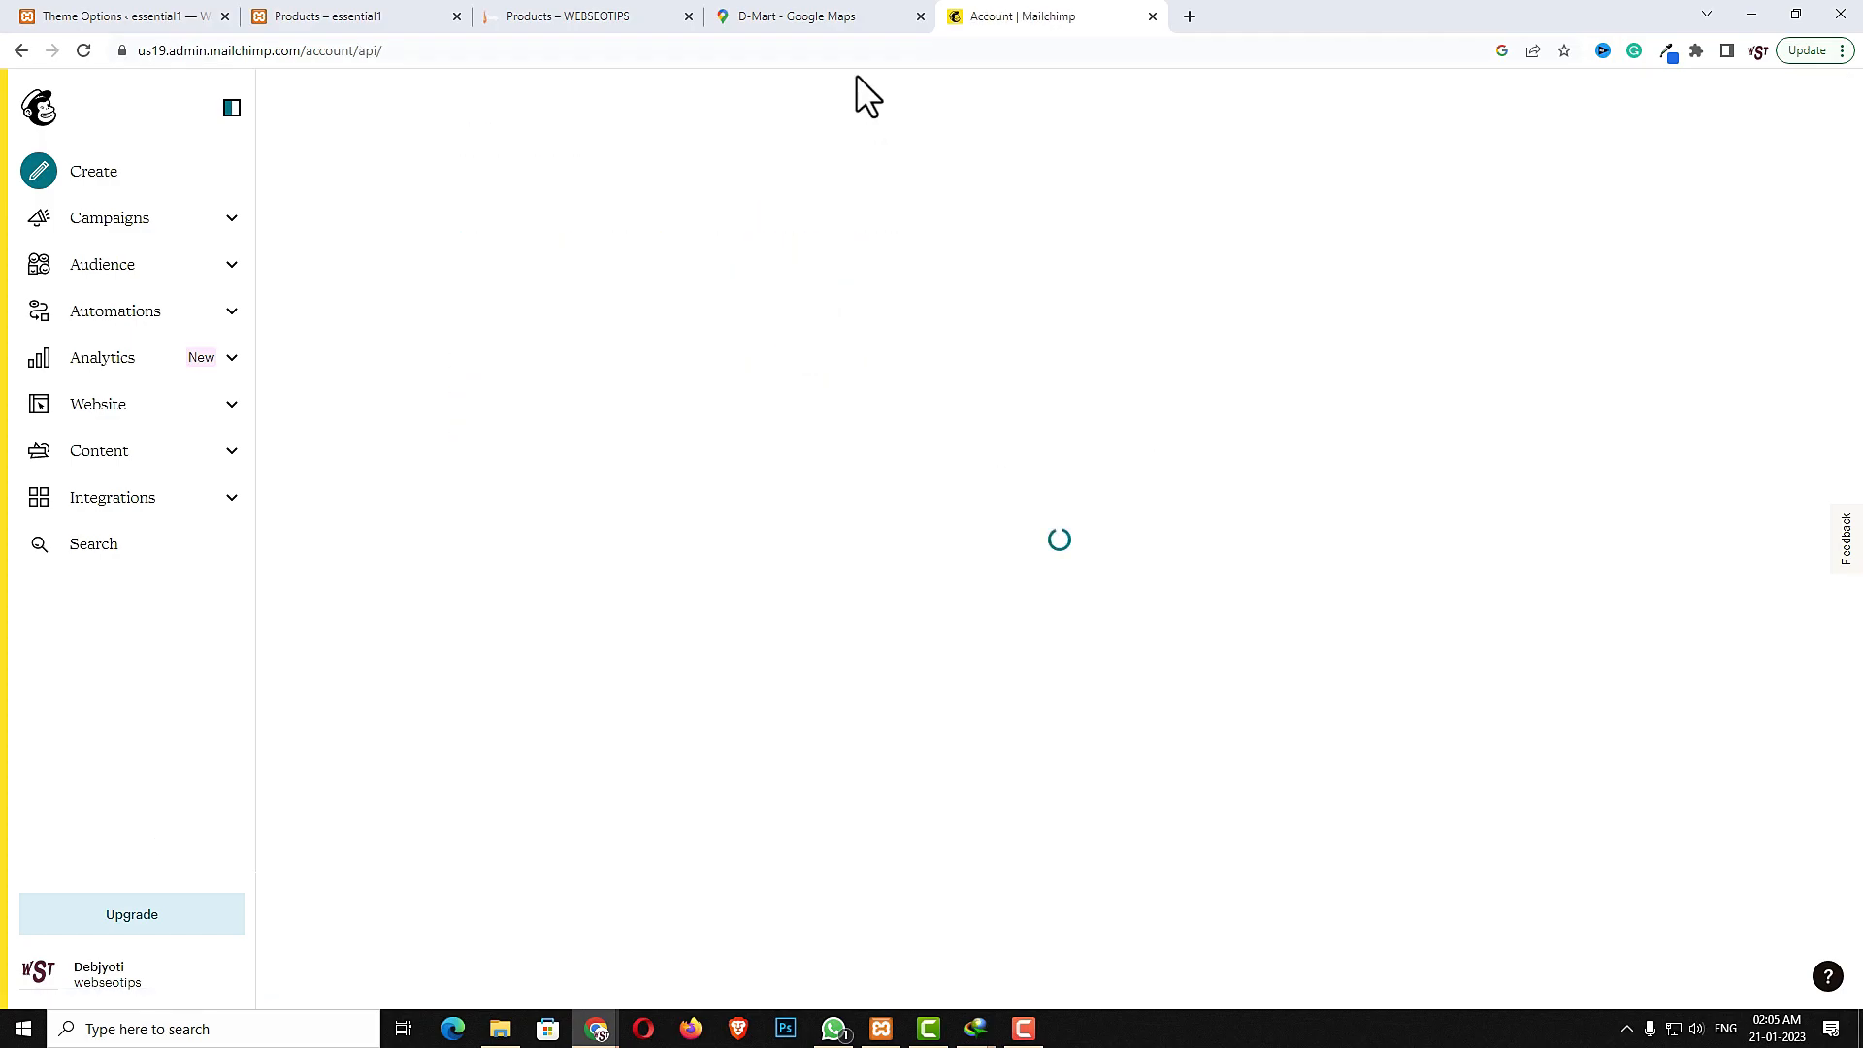
- Return to the WordPress admin and open the MC4WP Mailchimp API settings
click(138, 19)
scroll(14, 888, down, 2)
mouse_move(20, 885)
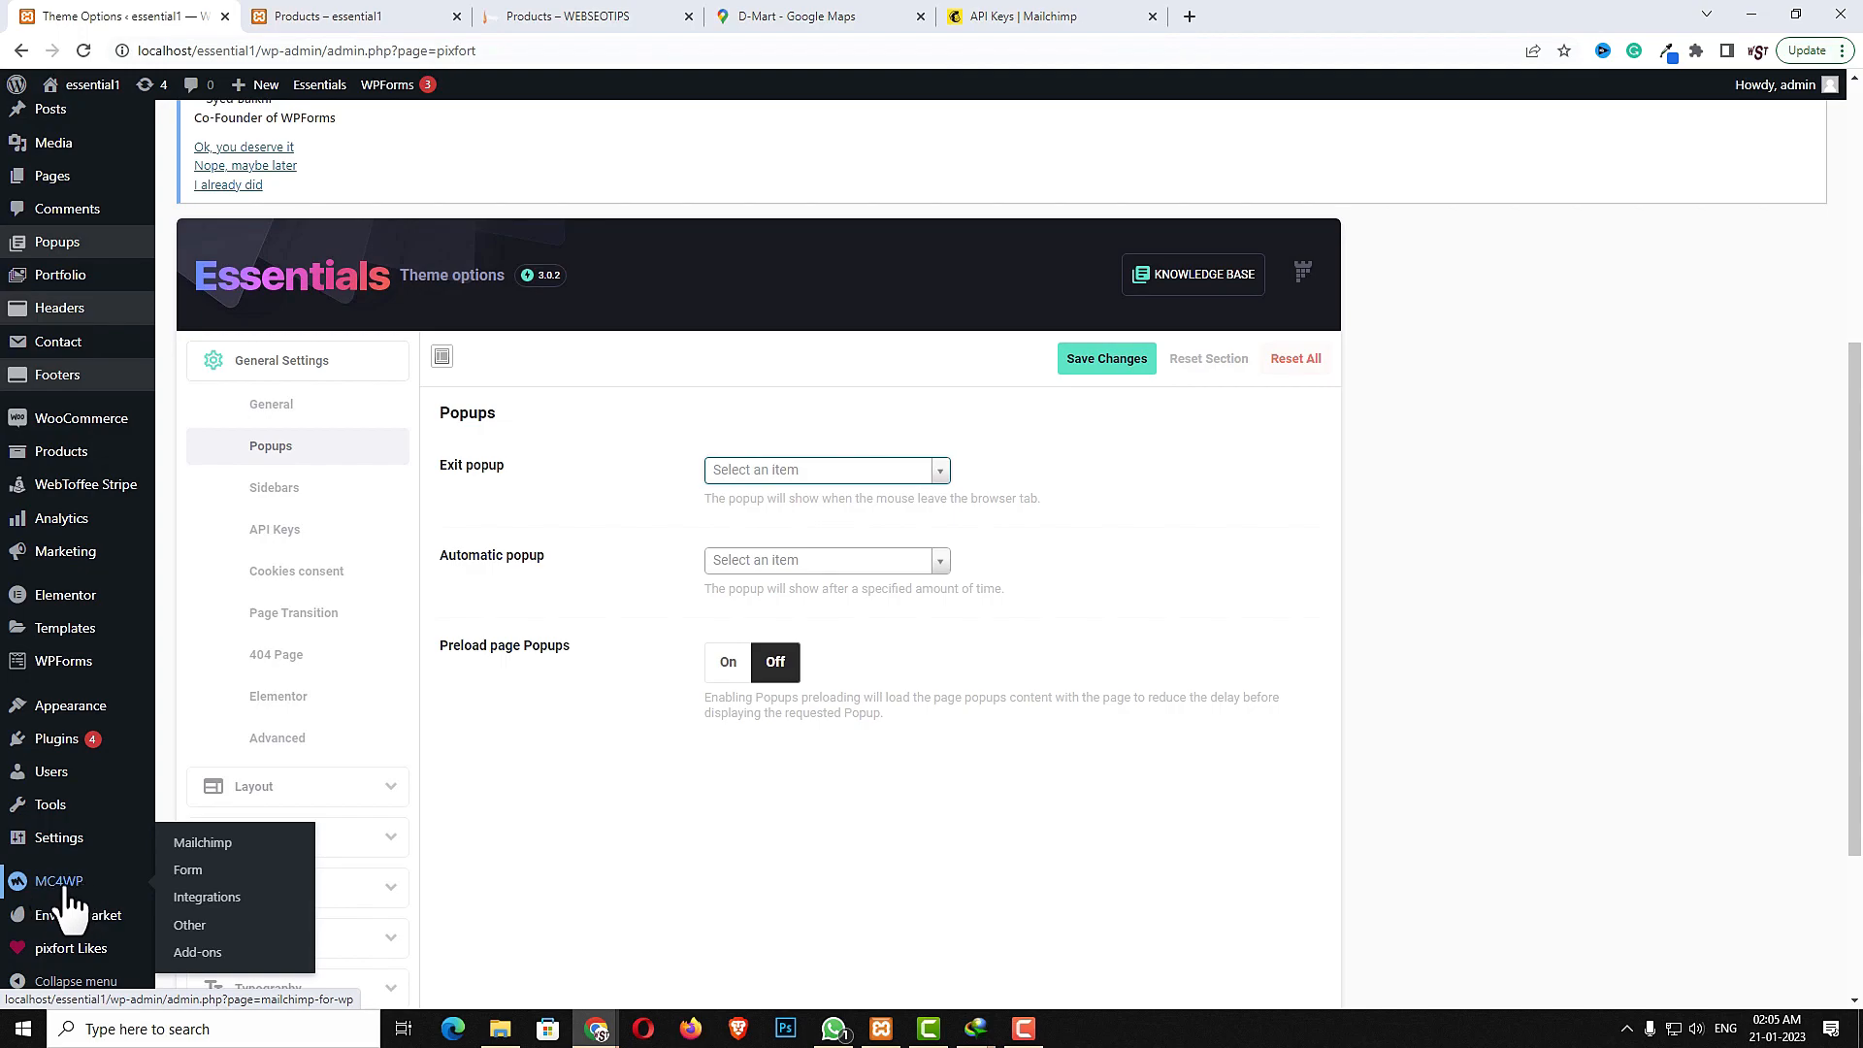
click(68, 889)
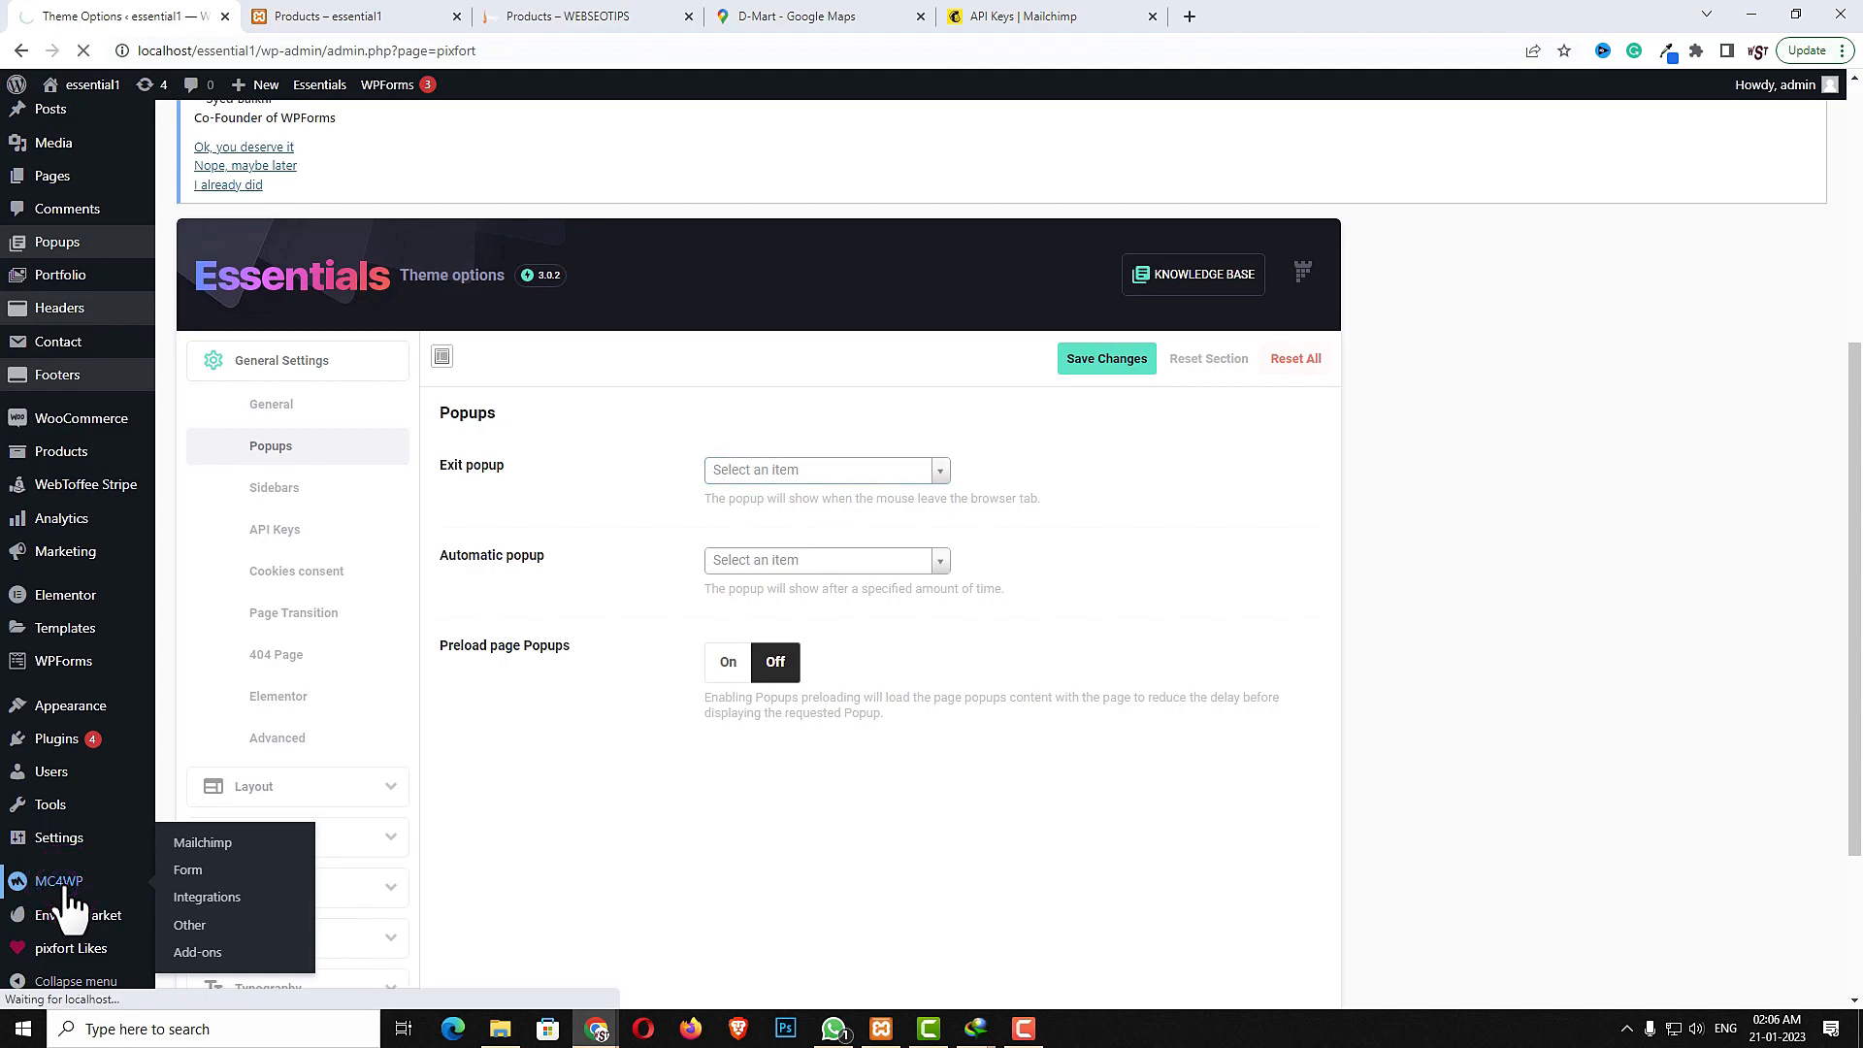
- Copy the Mailchimp API key, paste it into the MC4WP API key field and save the changes
click(1015, 17)
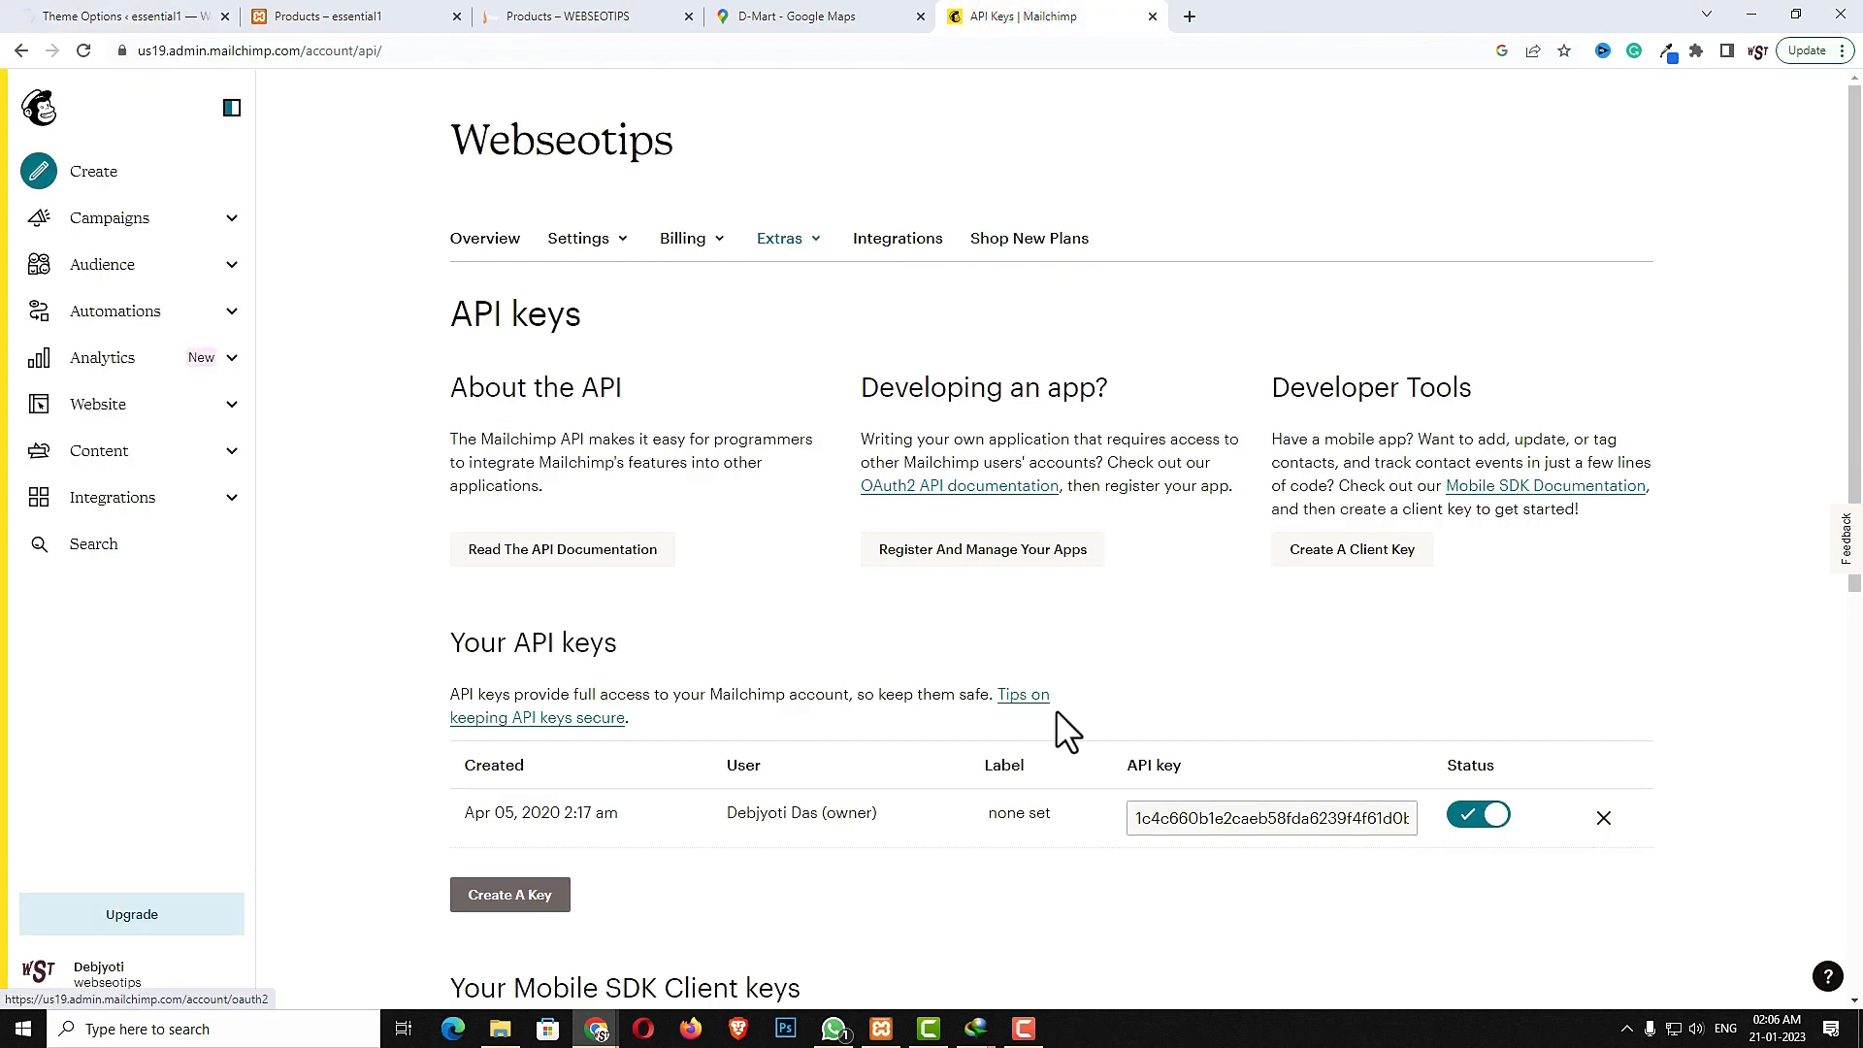
click(1245, 828)
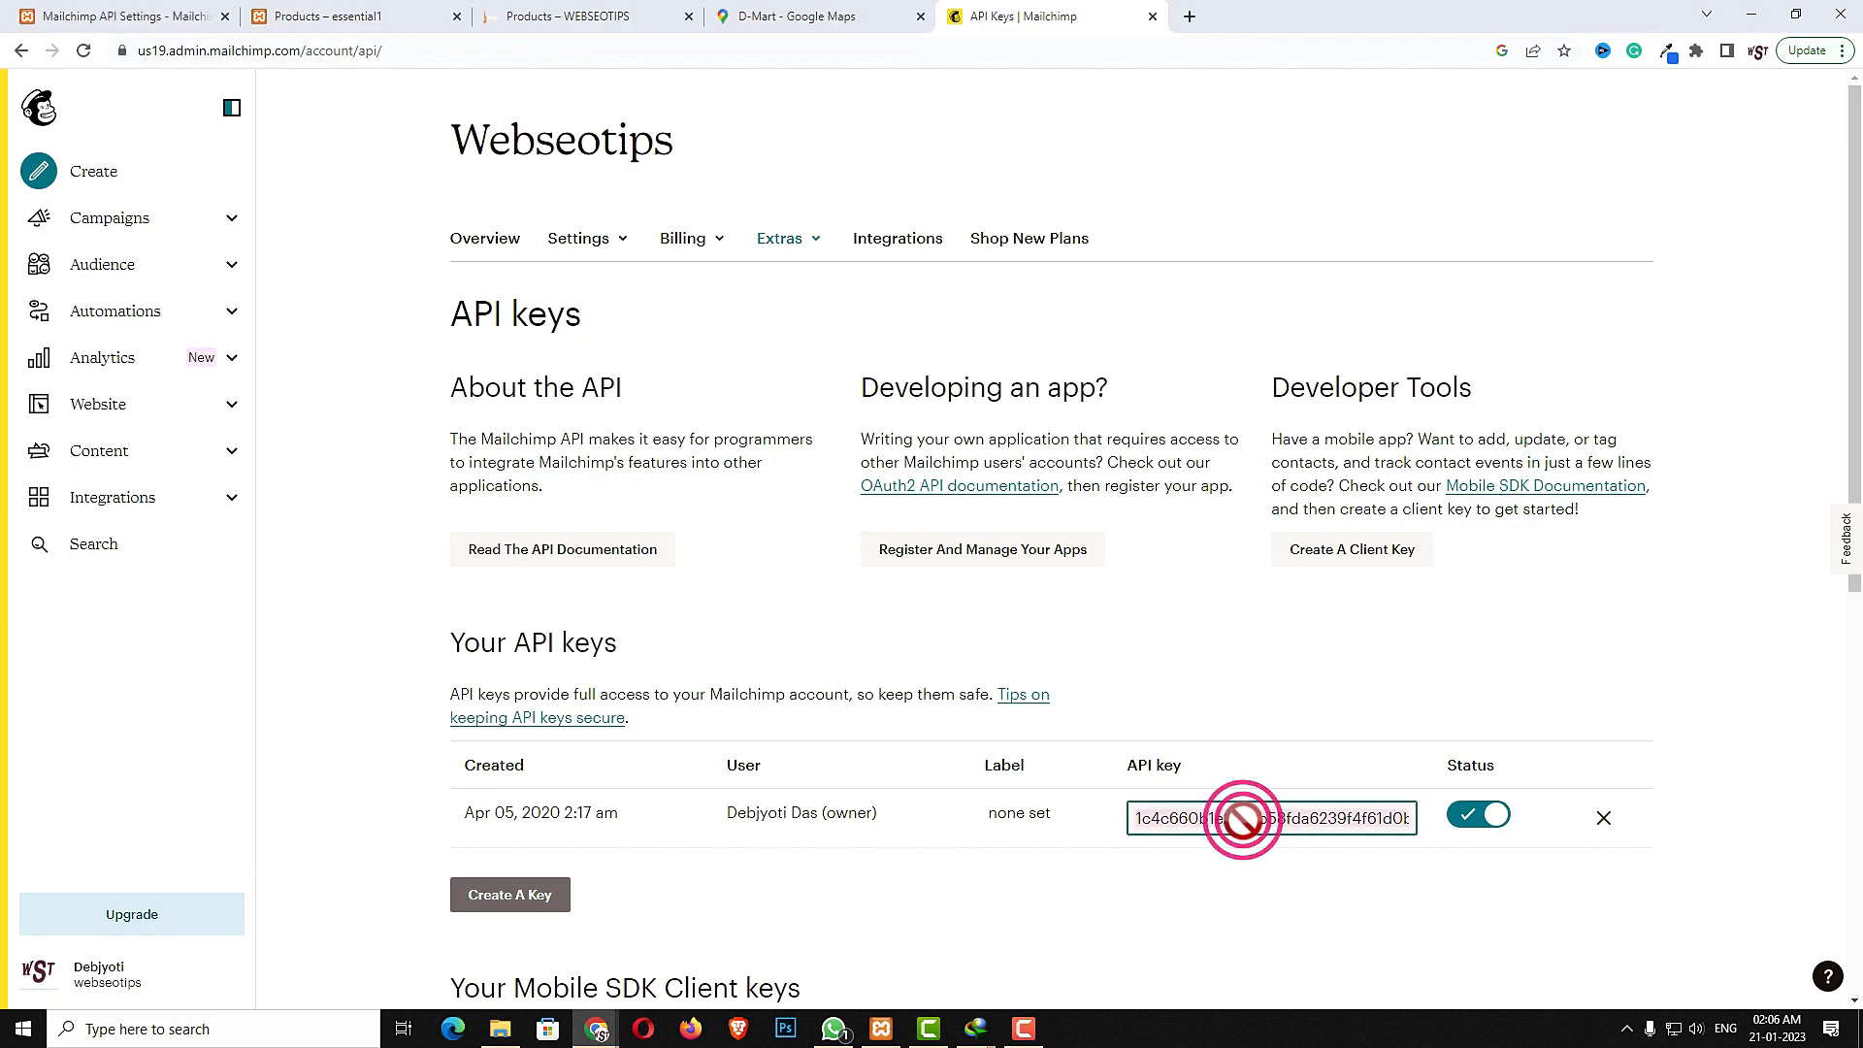
click(155, 18)
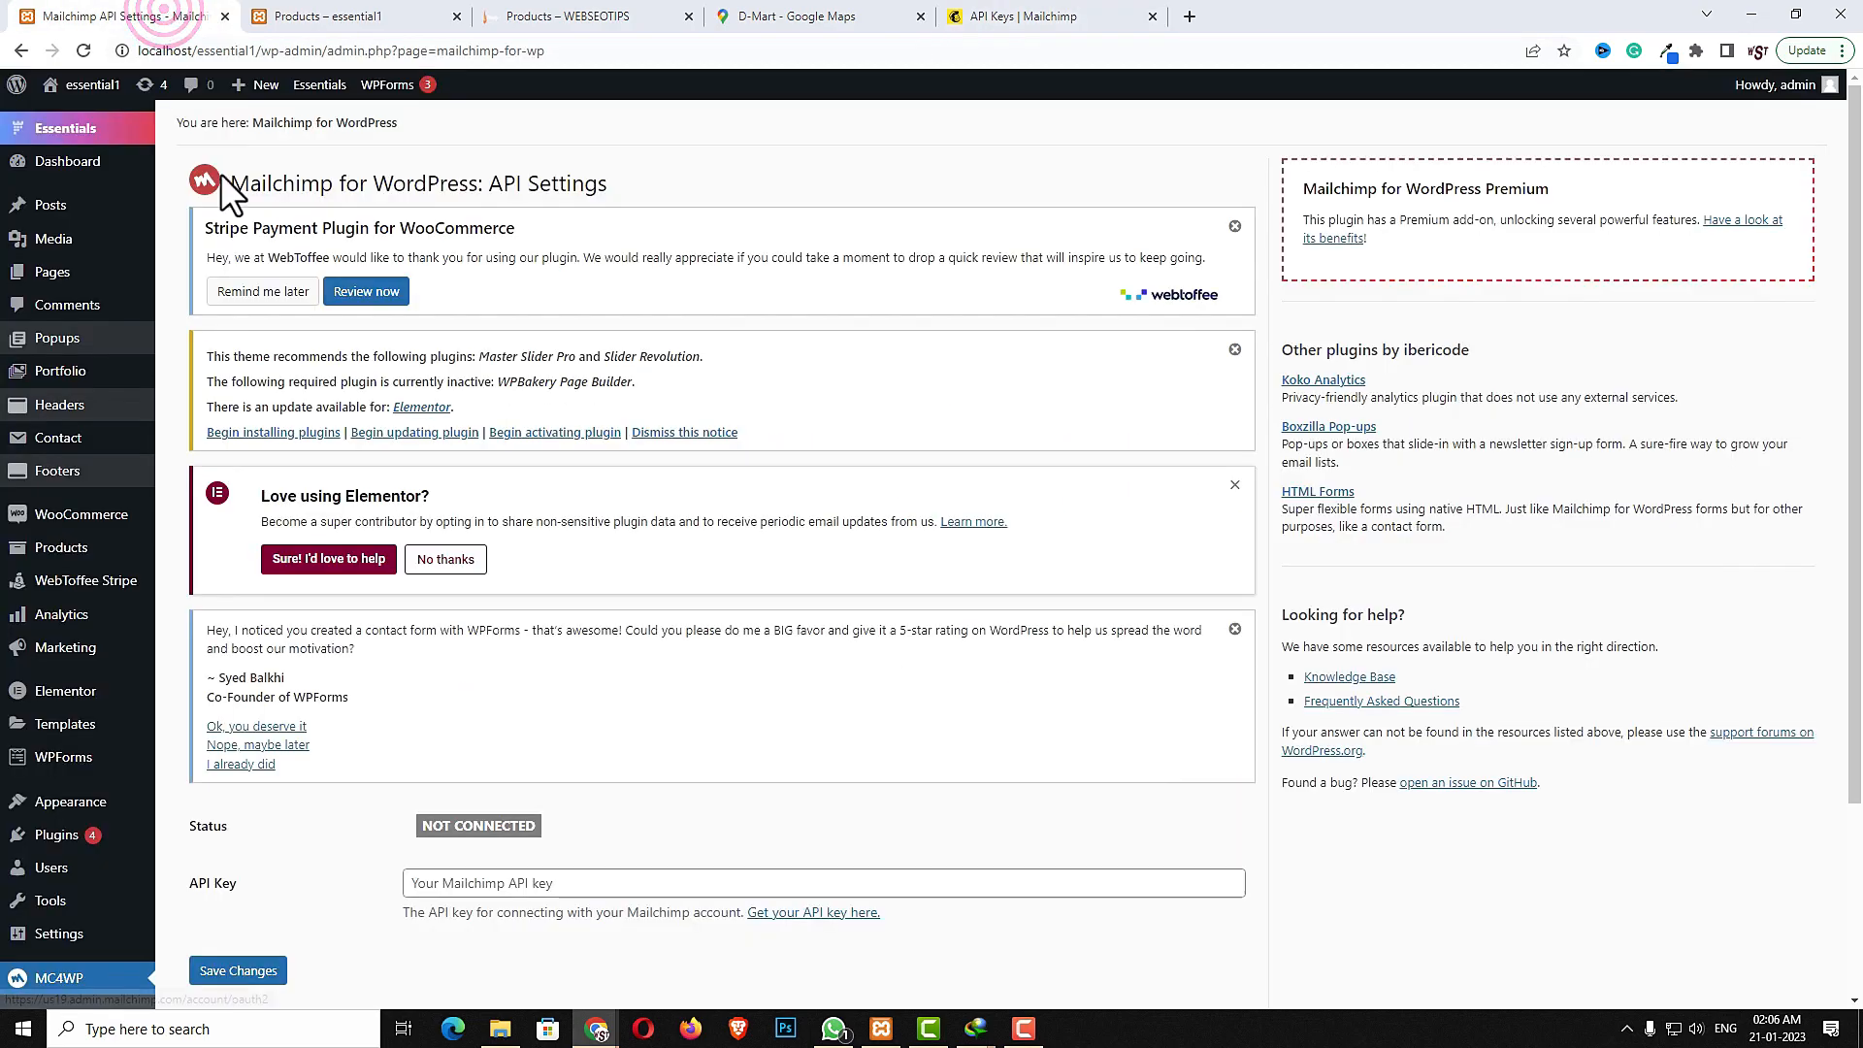
click(509, 882)
key(ctrl+v)
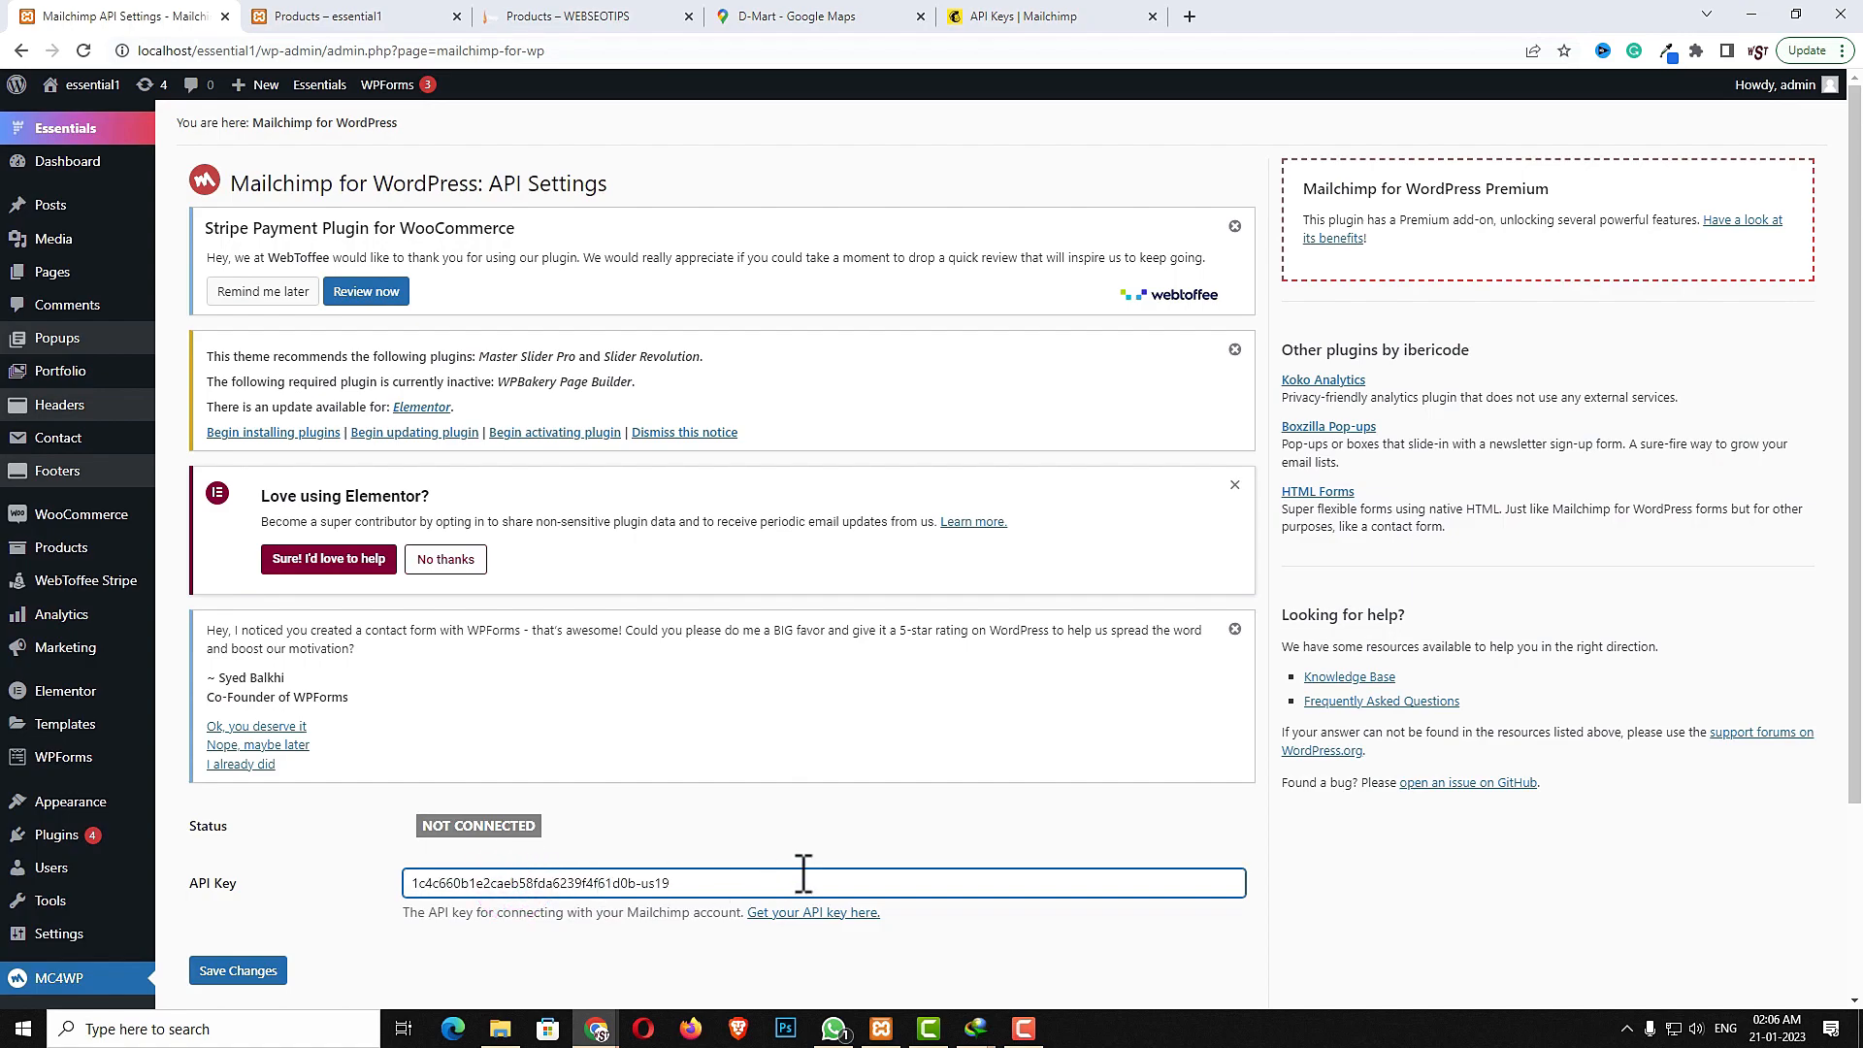
scroll(803, 874, down, 3)
click(240, 725)
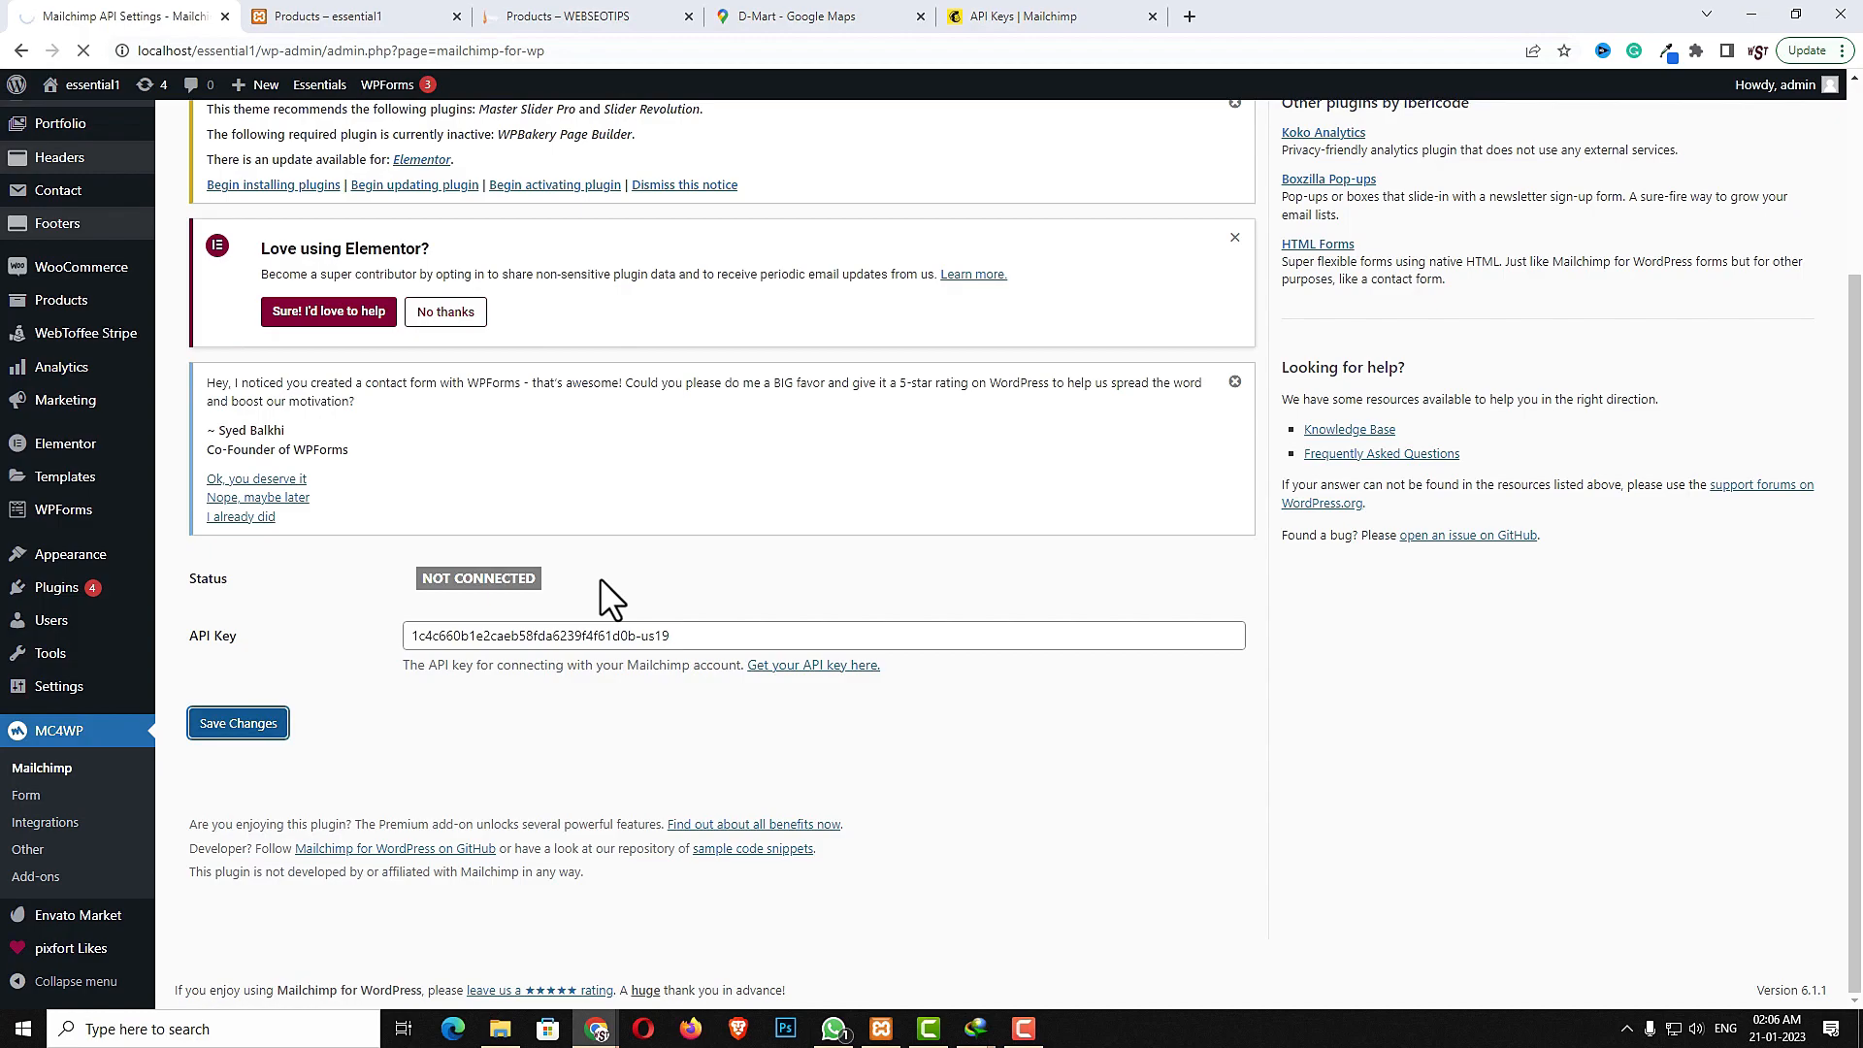
- Open MC4WP Forms and add a new sign-up form subscribed to the webseotips list
scroll(644, 678, down, 2)
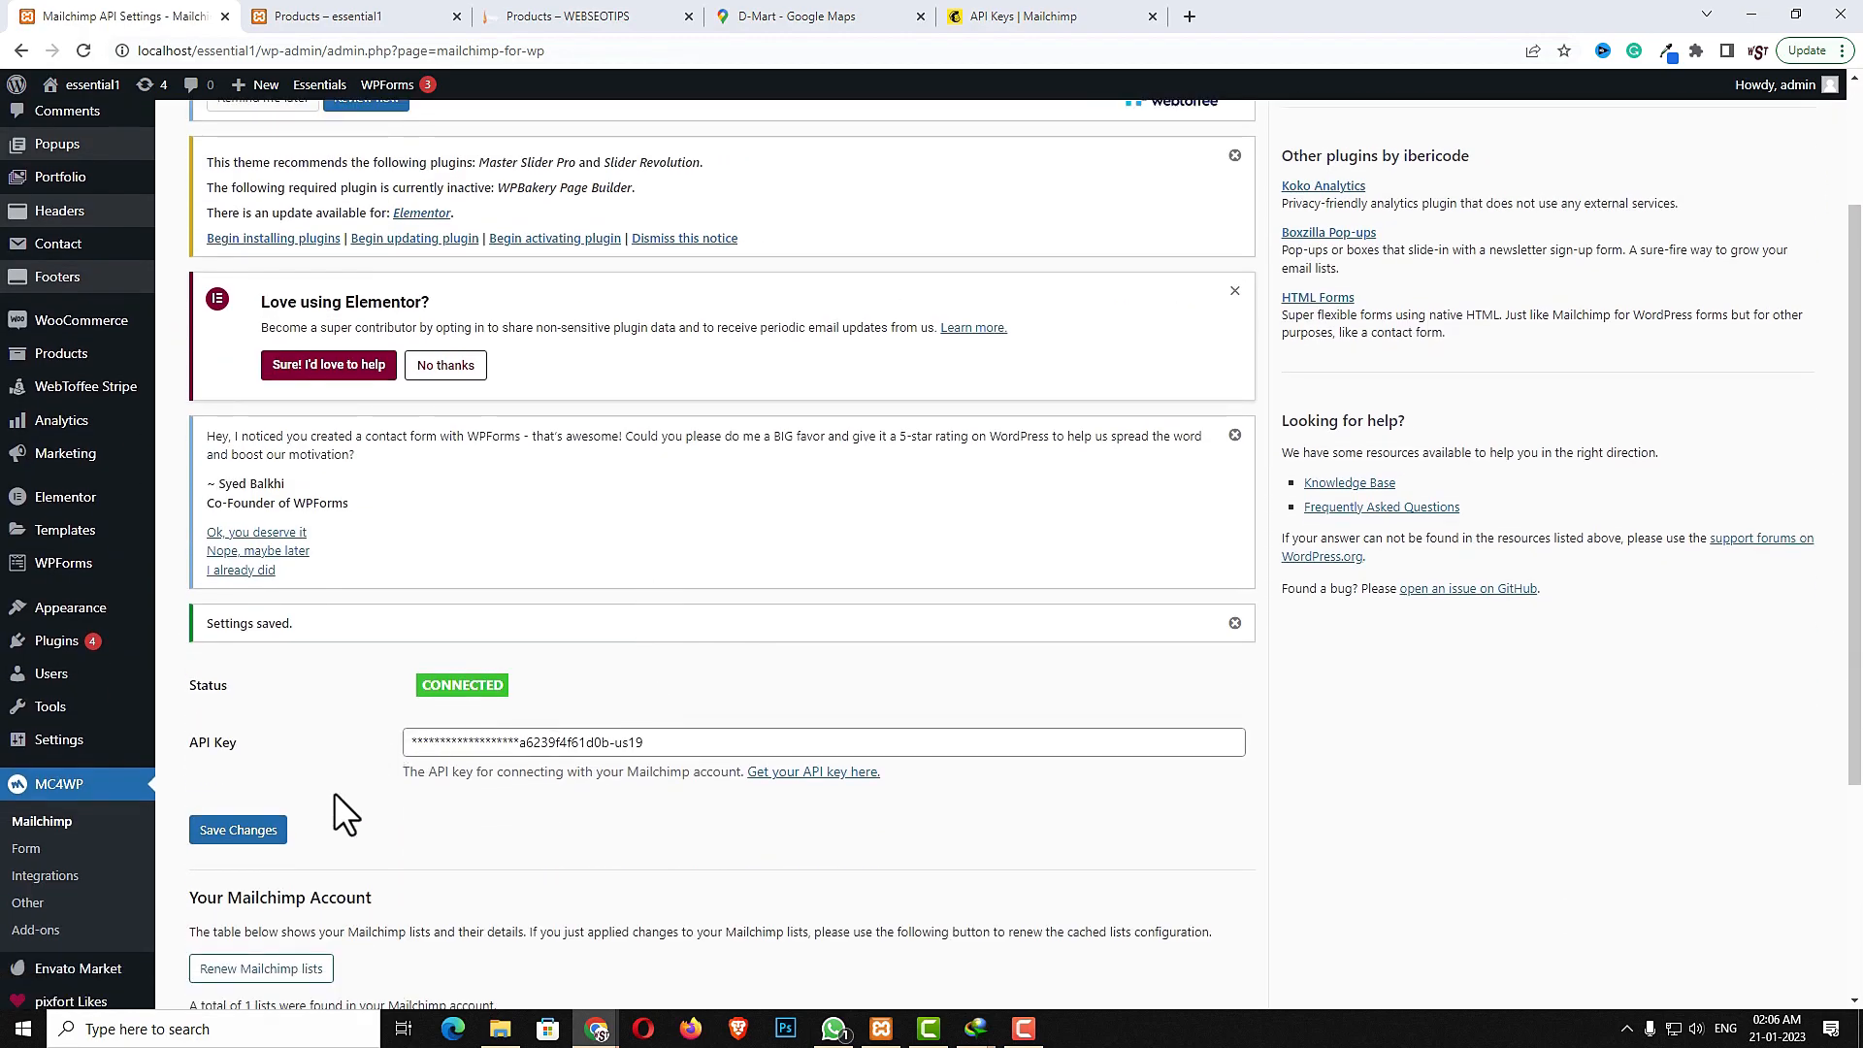
scroll(585, 821, down, 2)
click(37, 800)
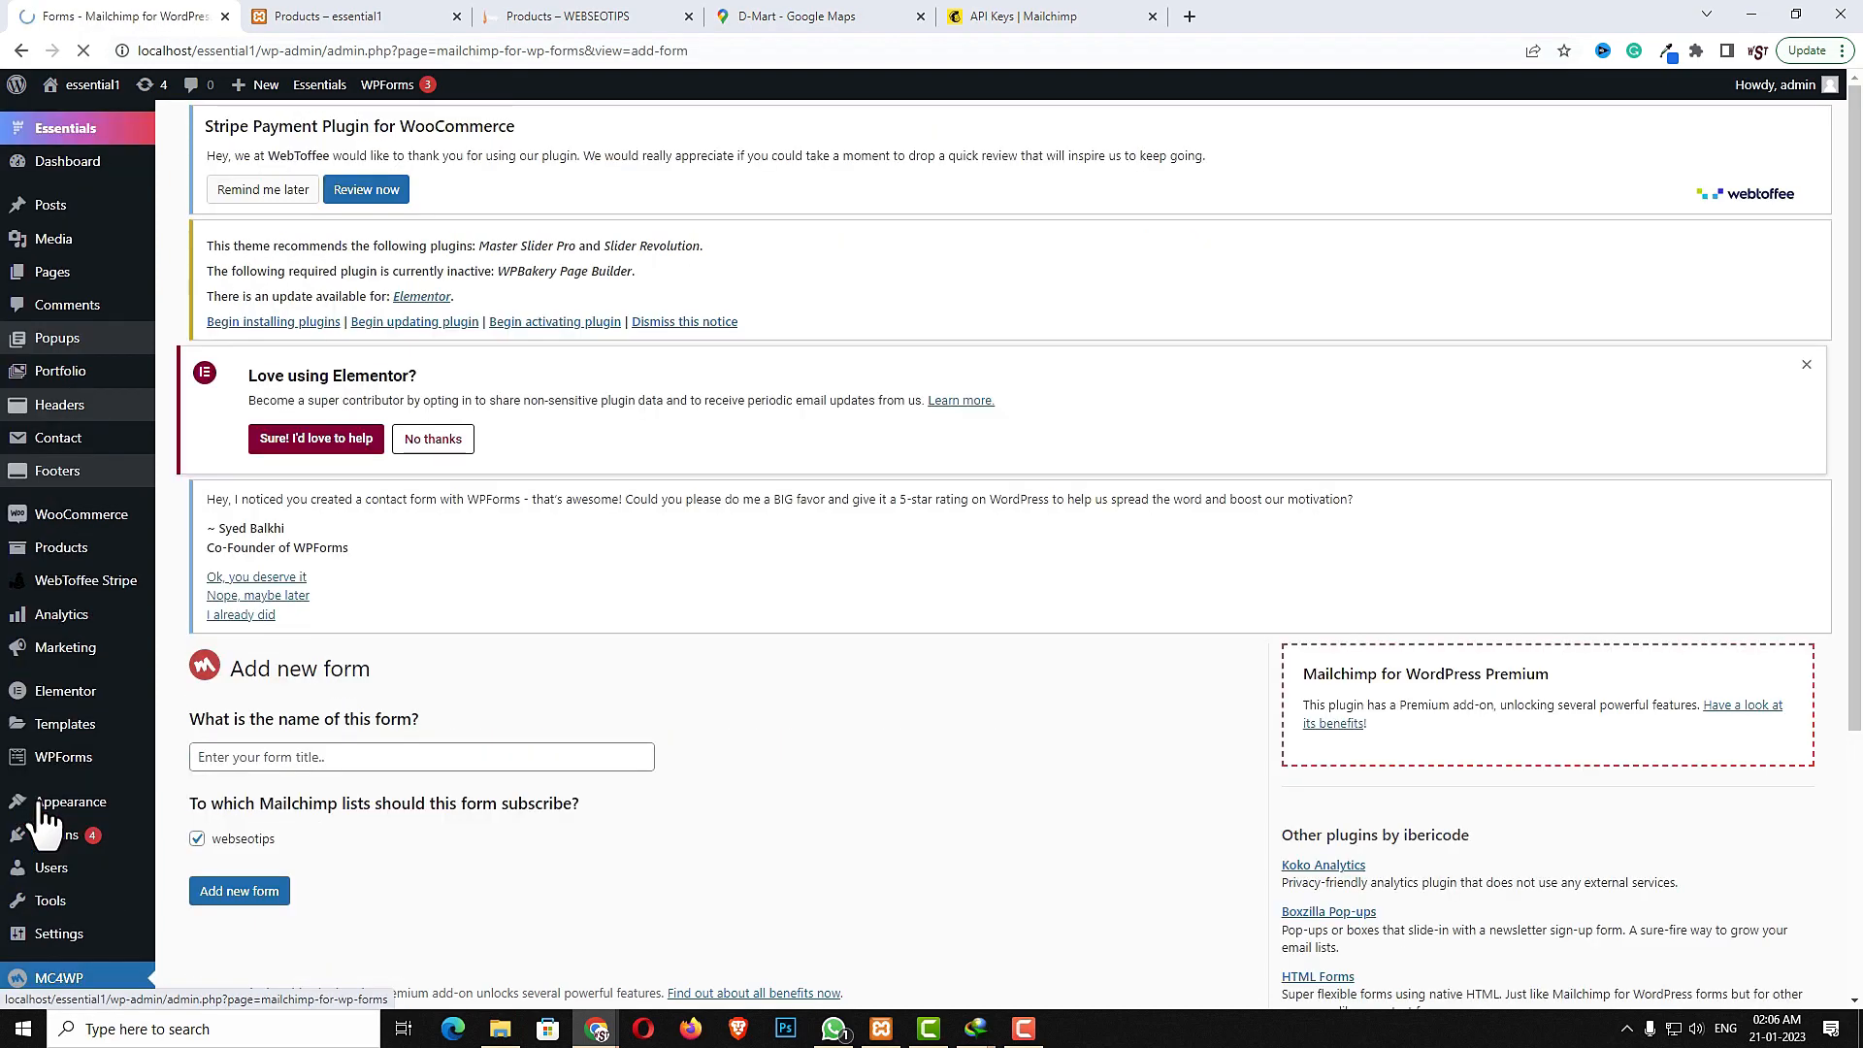
scroll(573, 834, down, 4)
click(258, 692)
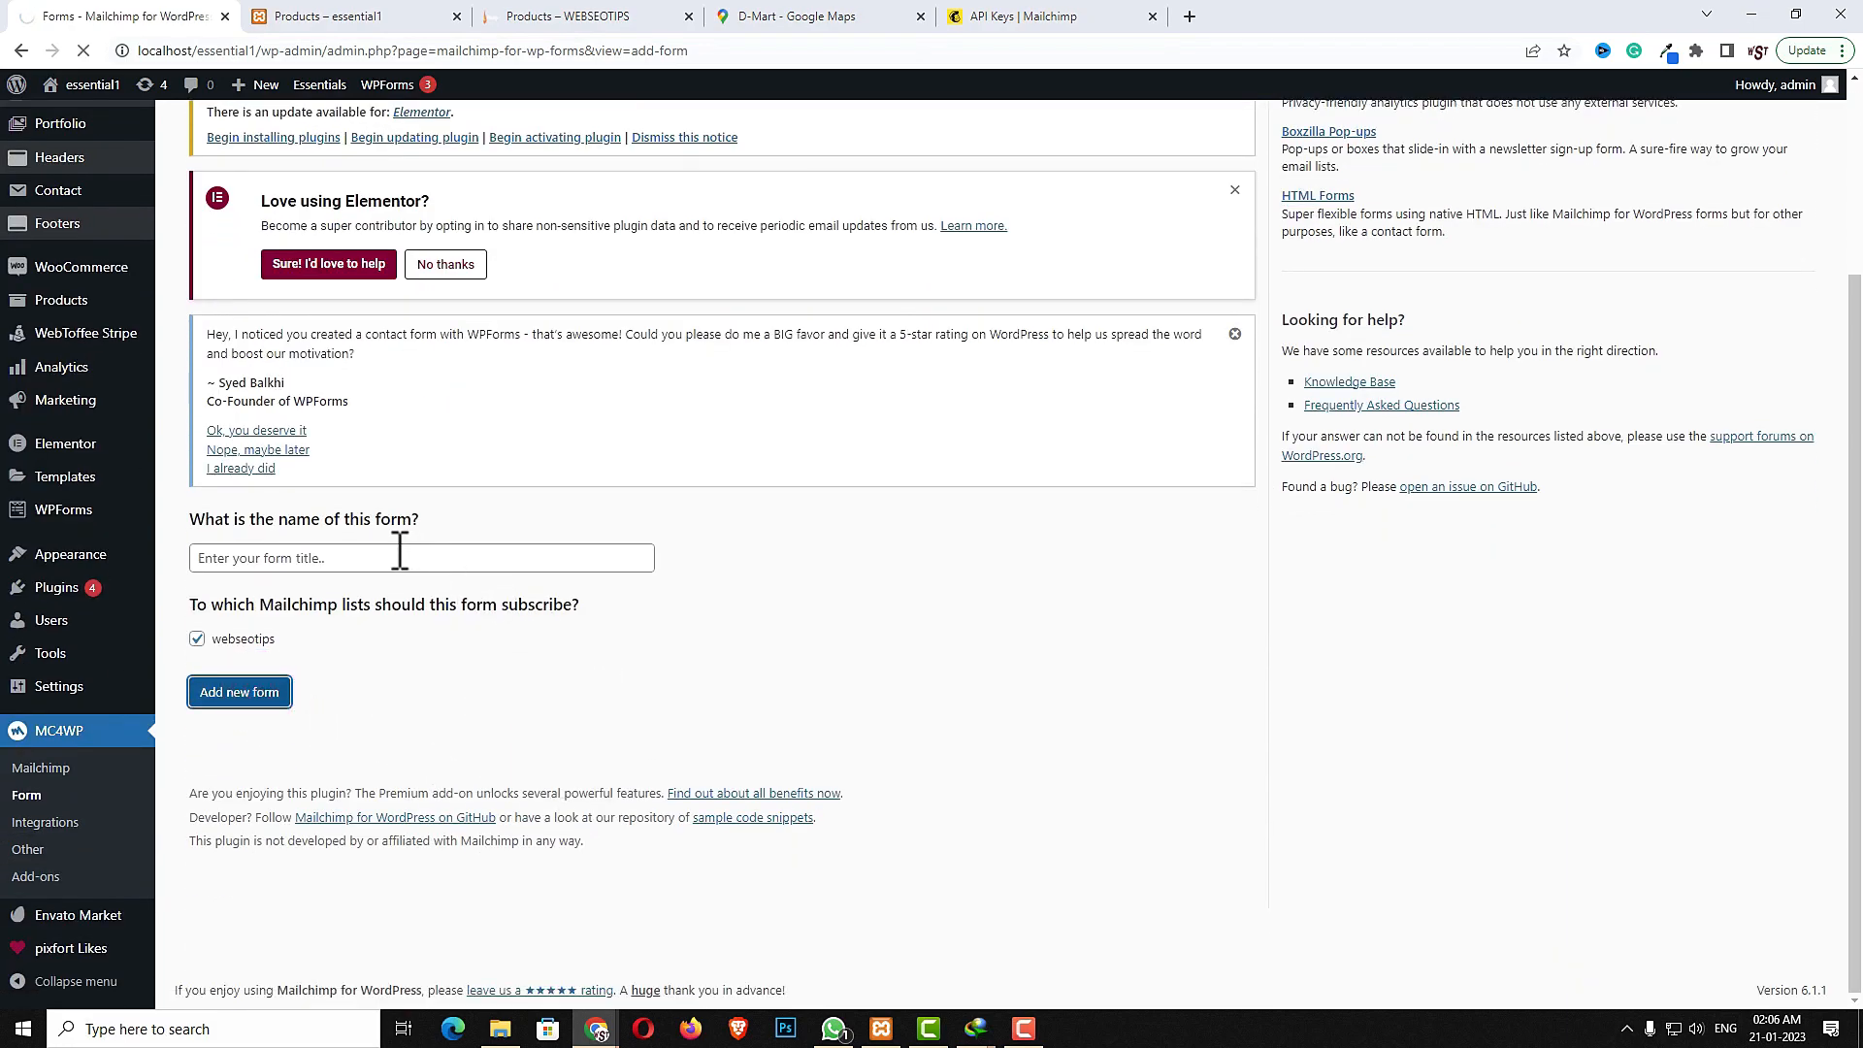
click(343, 562)
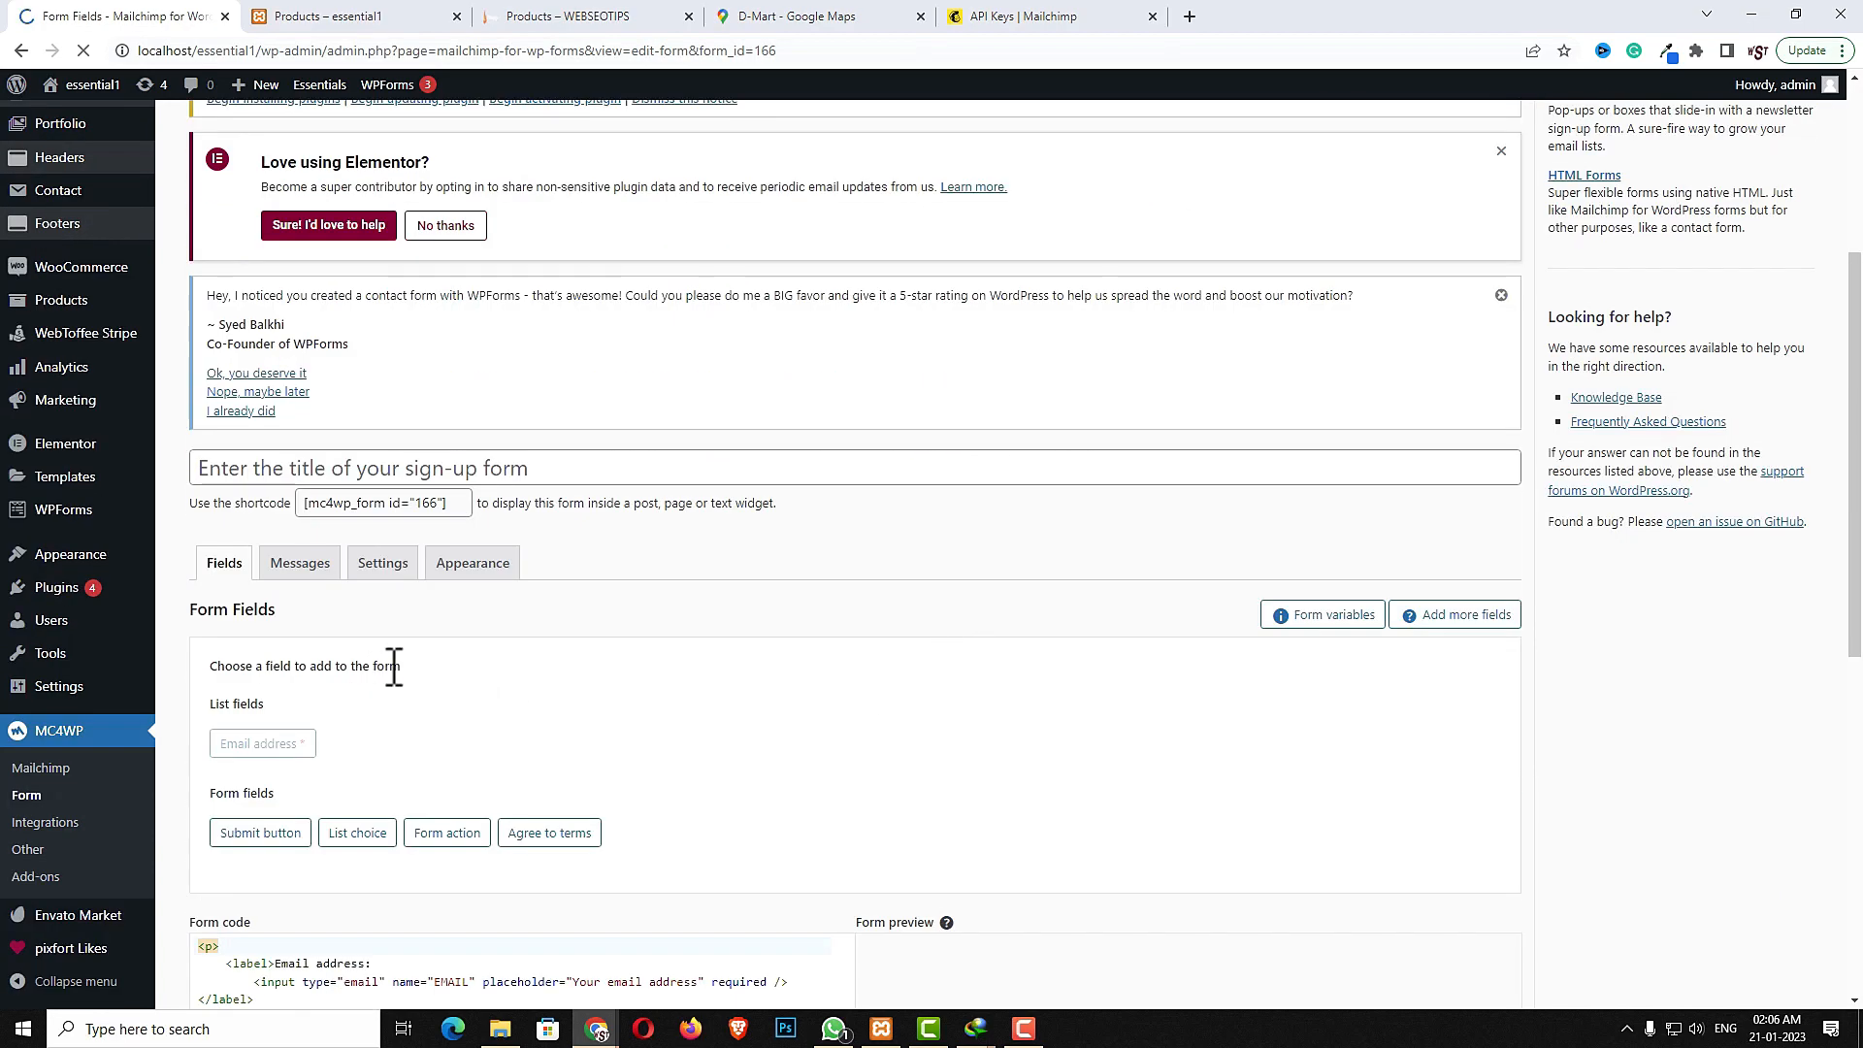
- Title the sign-up form popup
scroll(594, 614, down, 2)
click(328, 274)
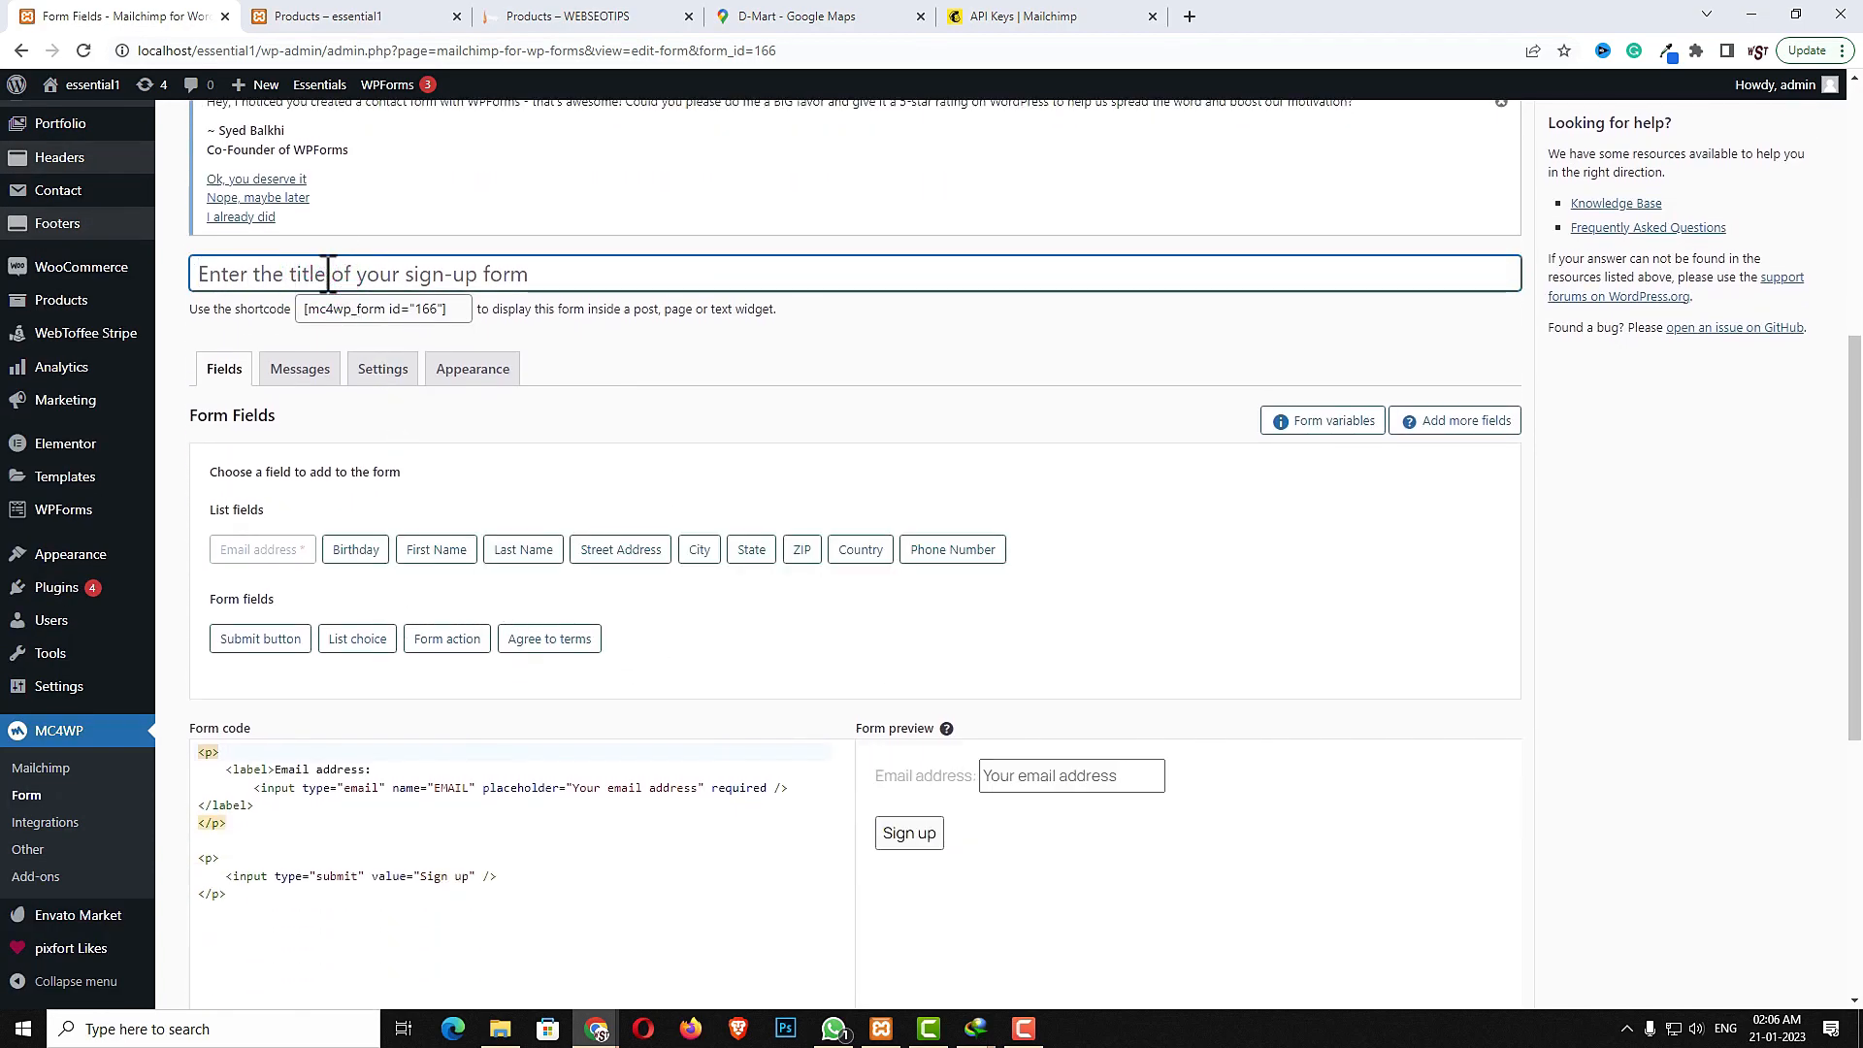
text(popup)
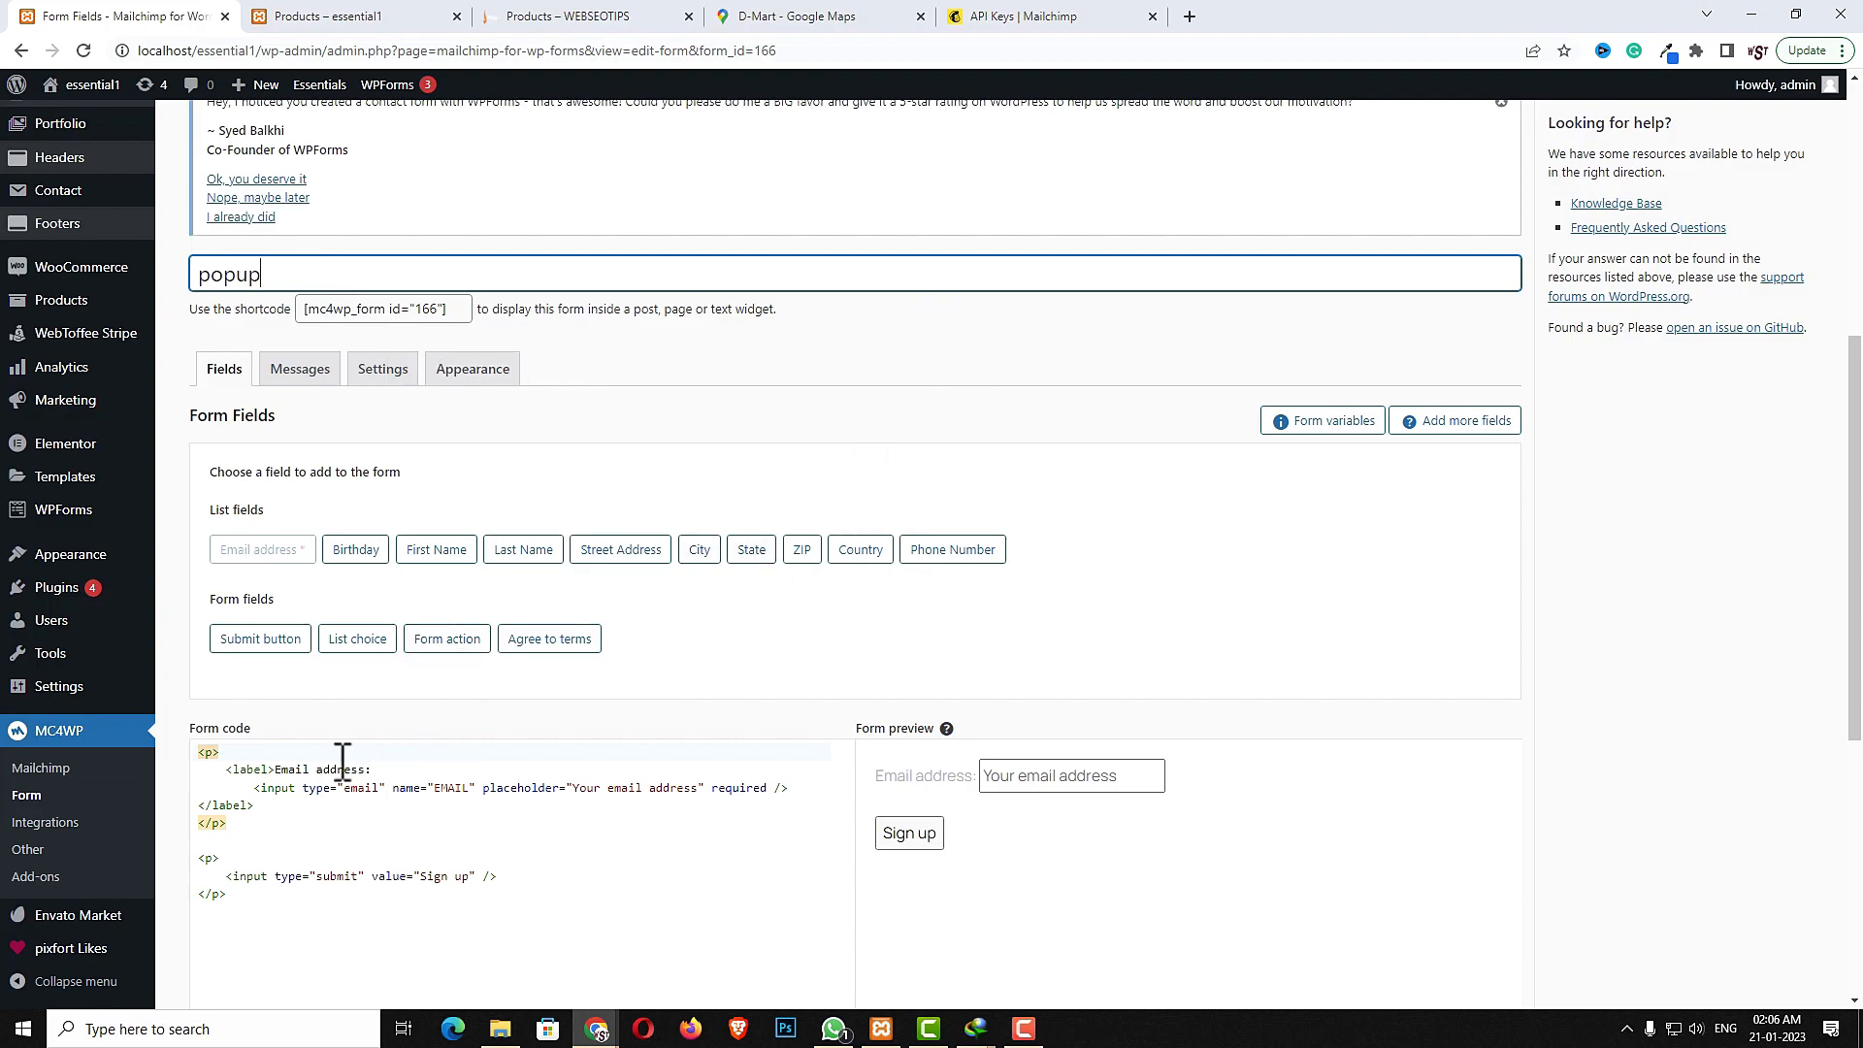
- Remove the label and paragraph tags from the form code, keeping only the email input and submit button, and save
drag(388, 770, 156, 732)
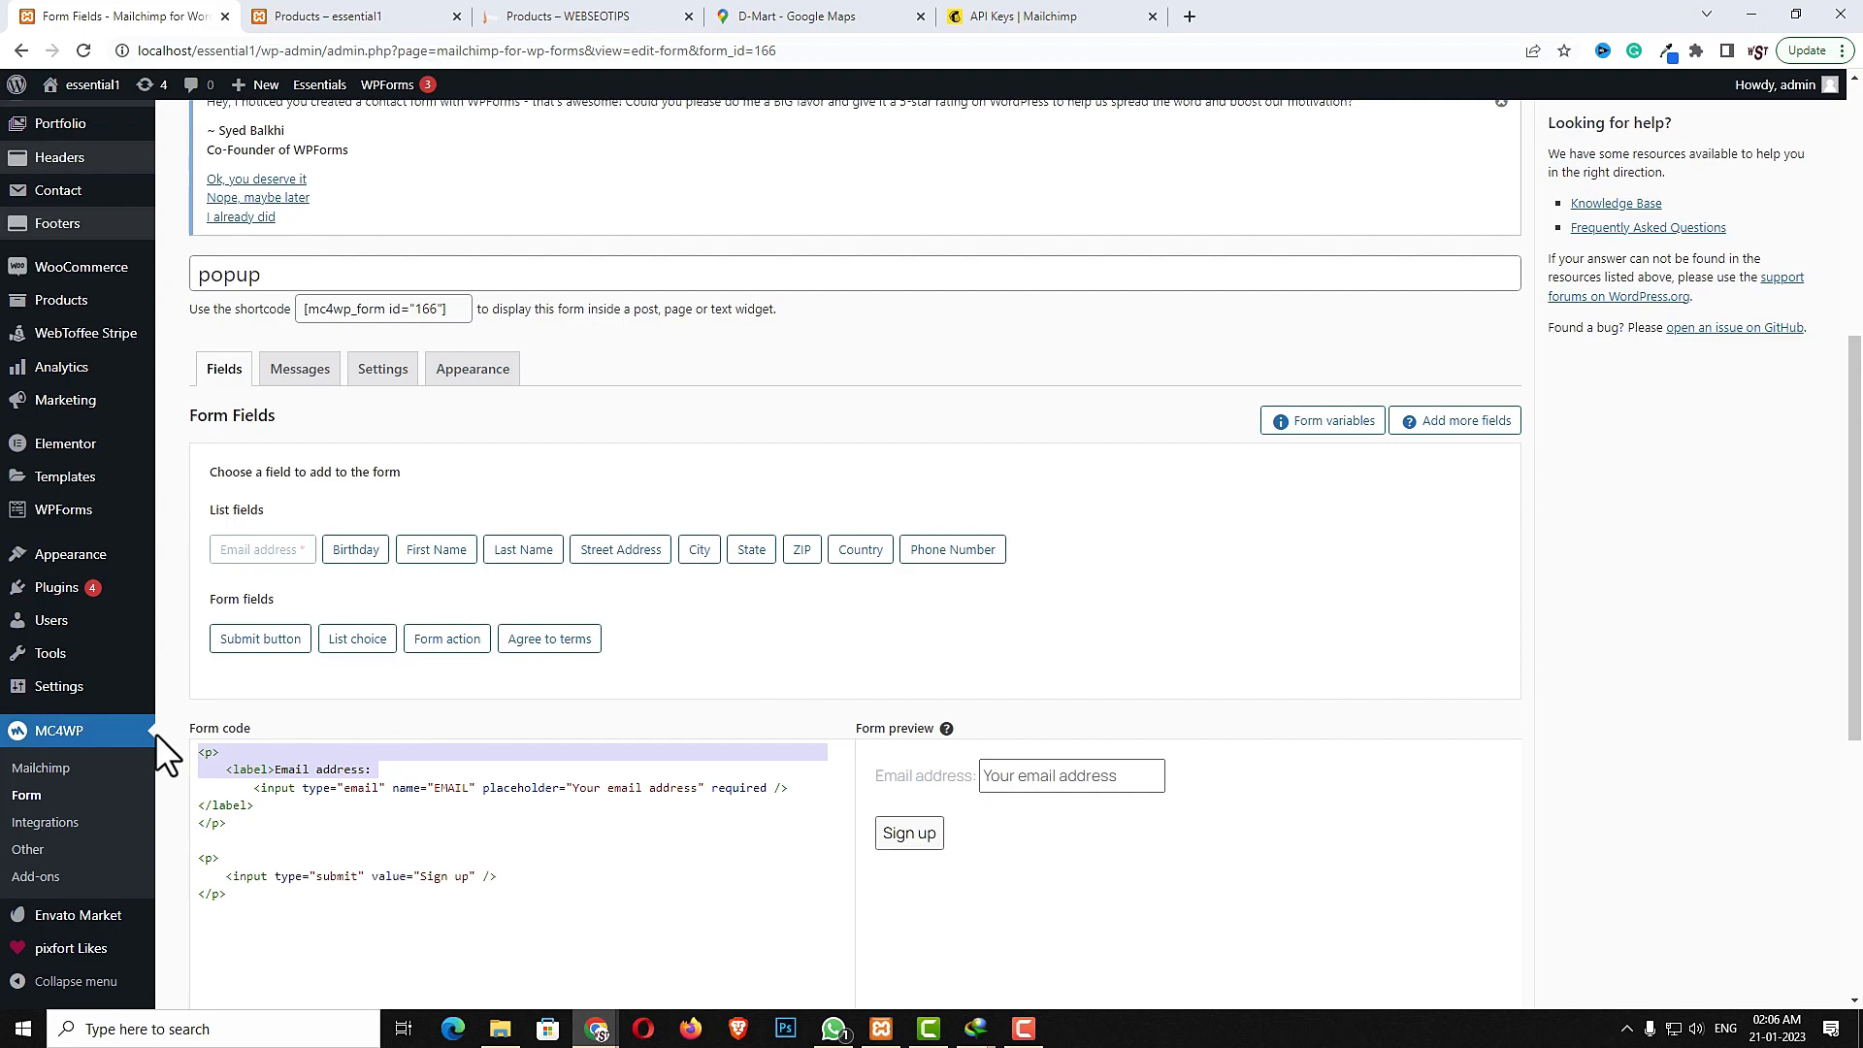
key(BackSpace)
drag(233, 807, 176, 879)
key(BackSpace)
key(BackSpace)
key(BackSpace)
scroll(872, 850, down, 4)
click(223, 887)
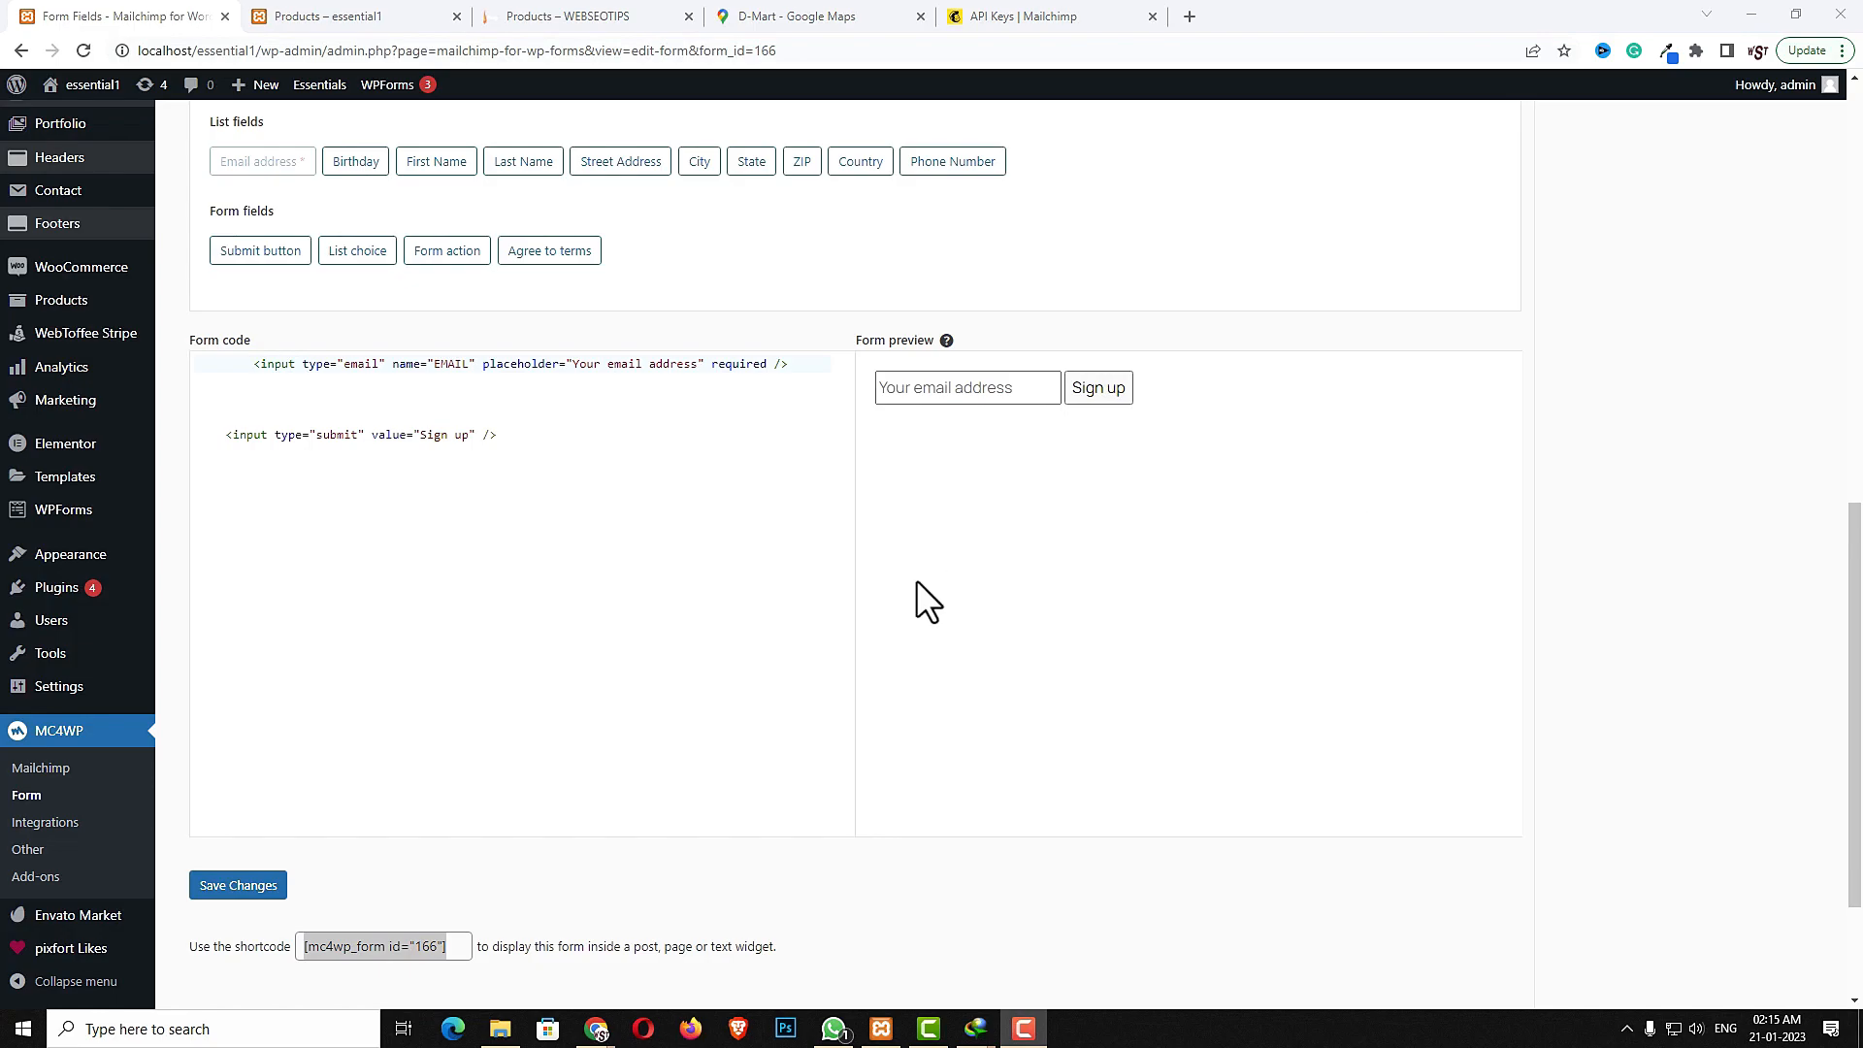
- Open the Add New Popup page in a new browser tab
scroll(757, 670, up, 3)
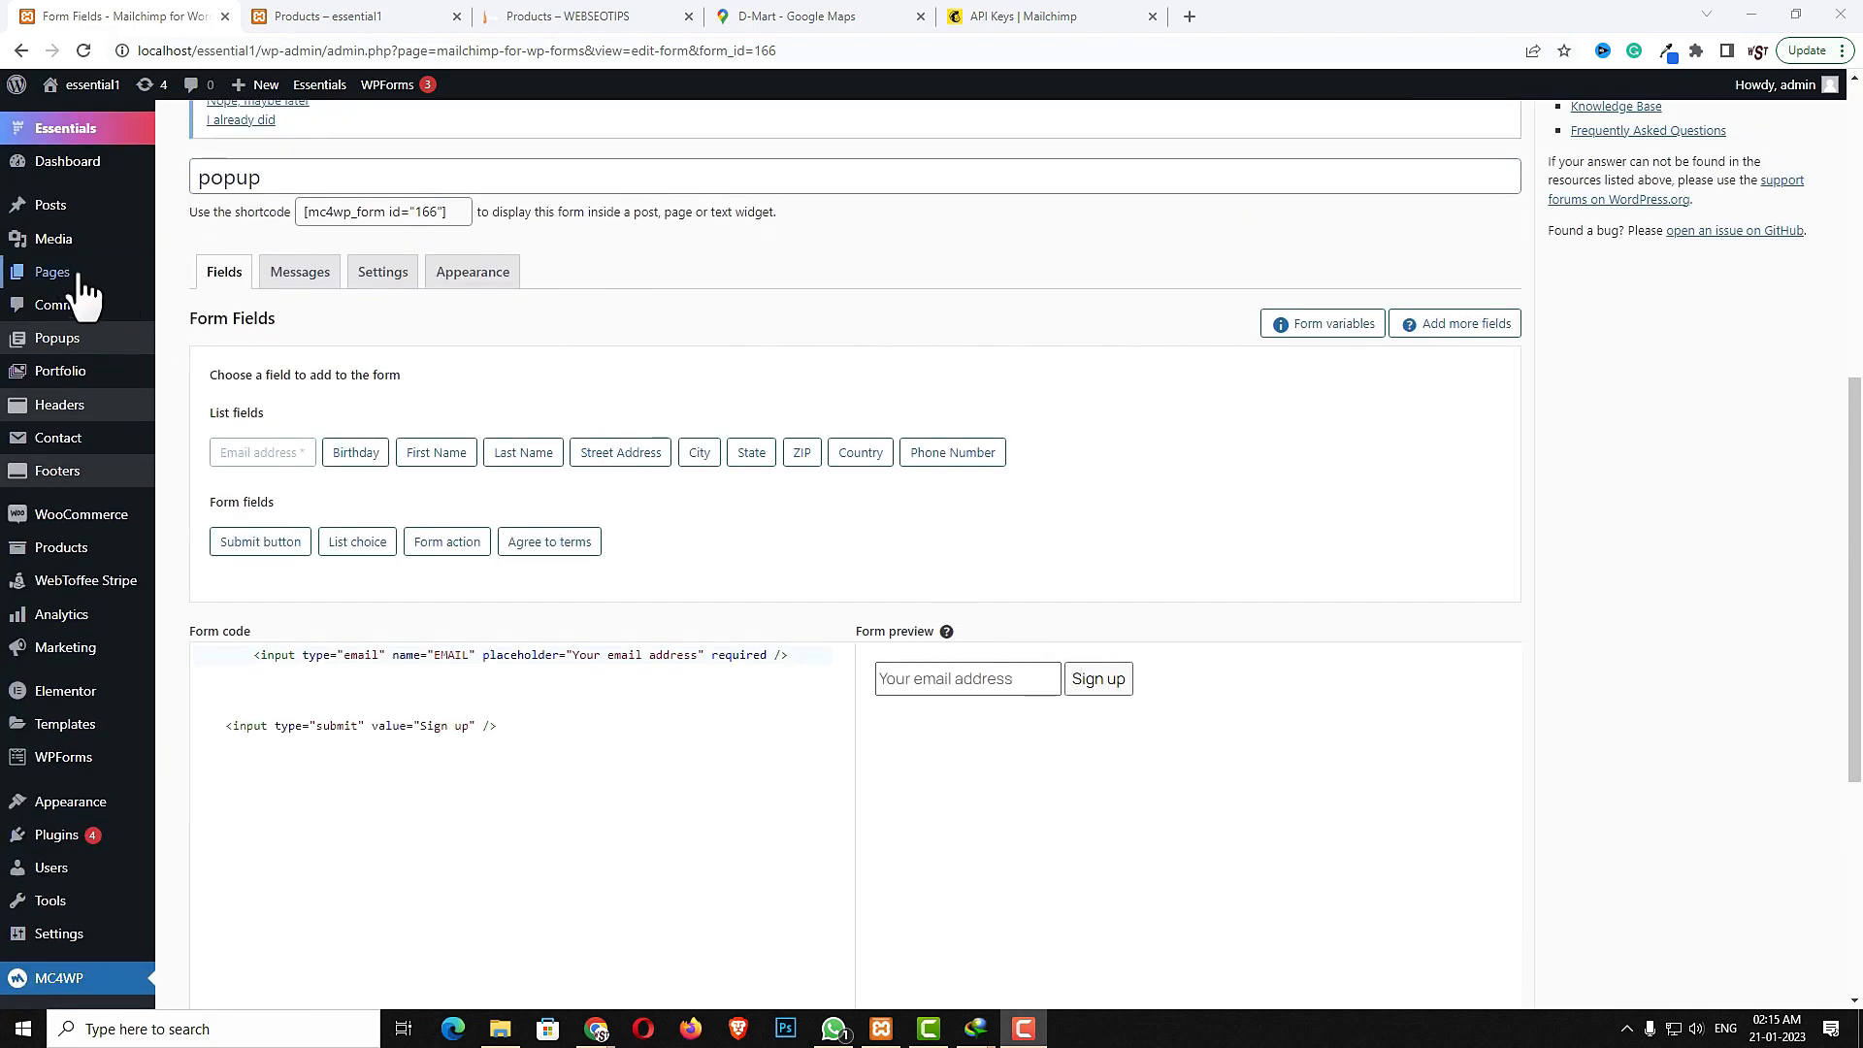
mouse_move(59, 350)
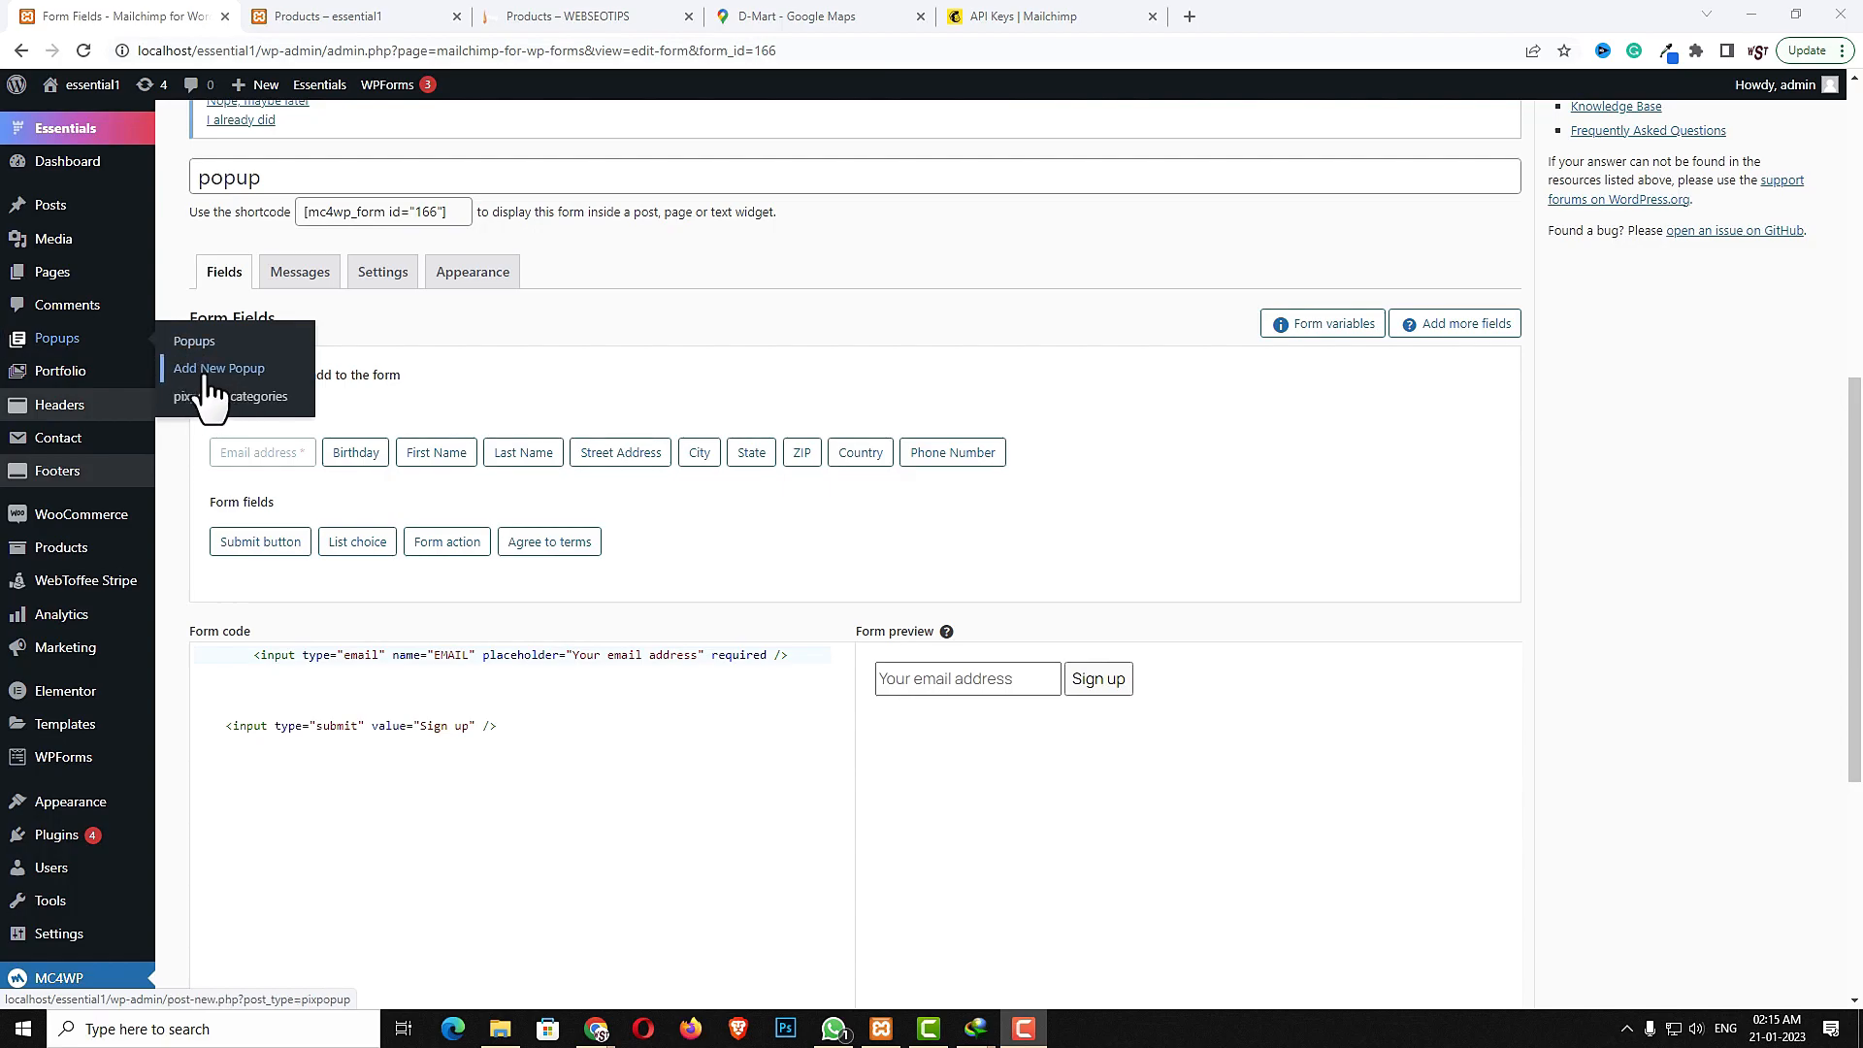
right_click(239, 372)
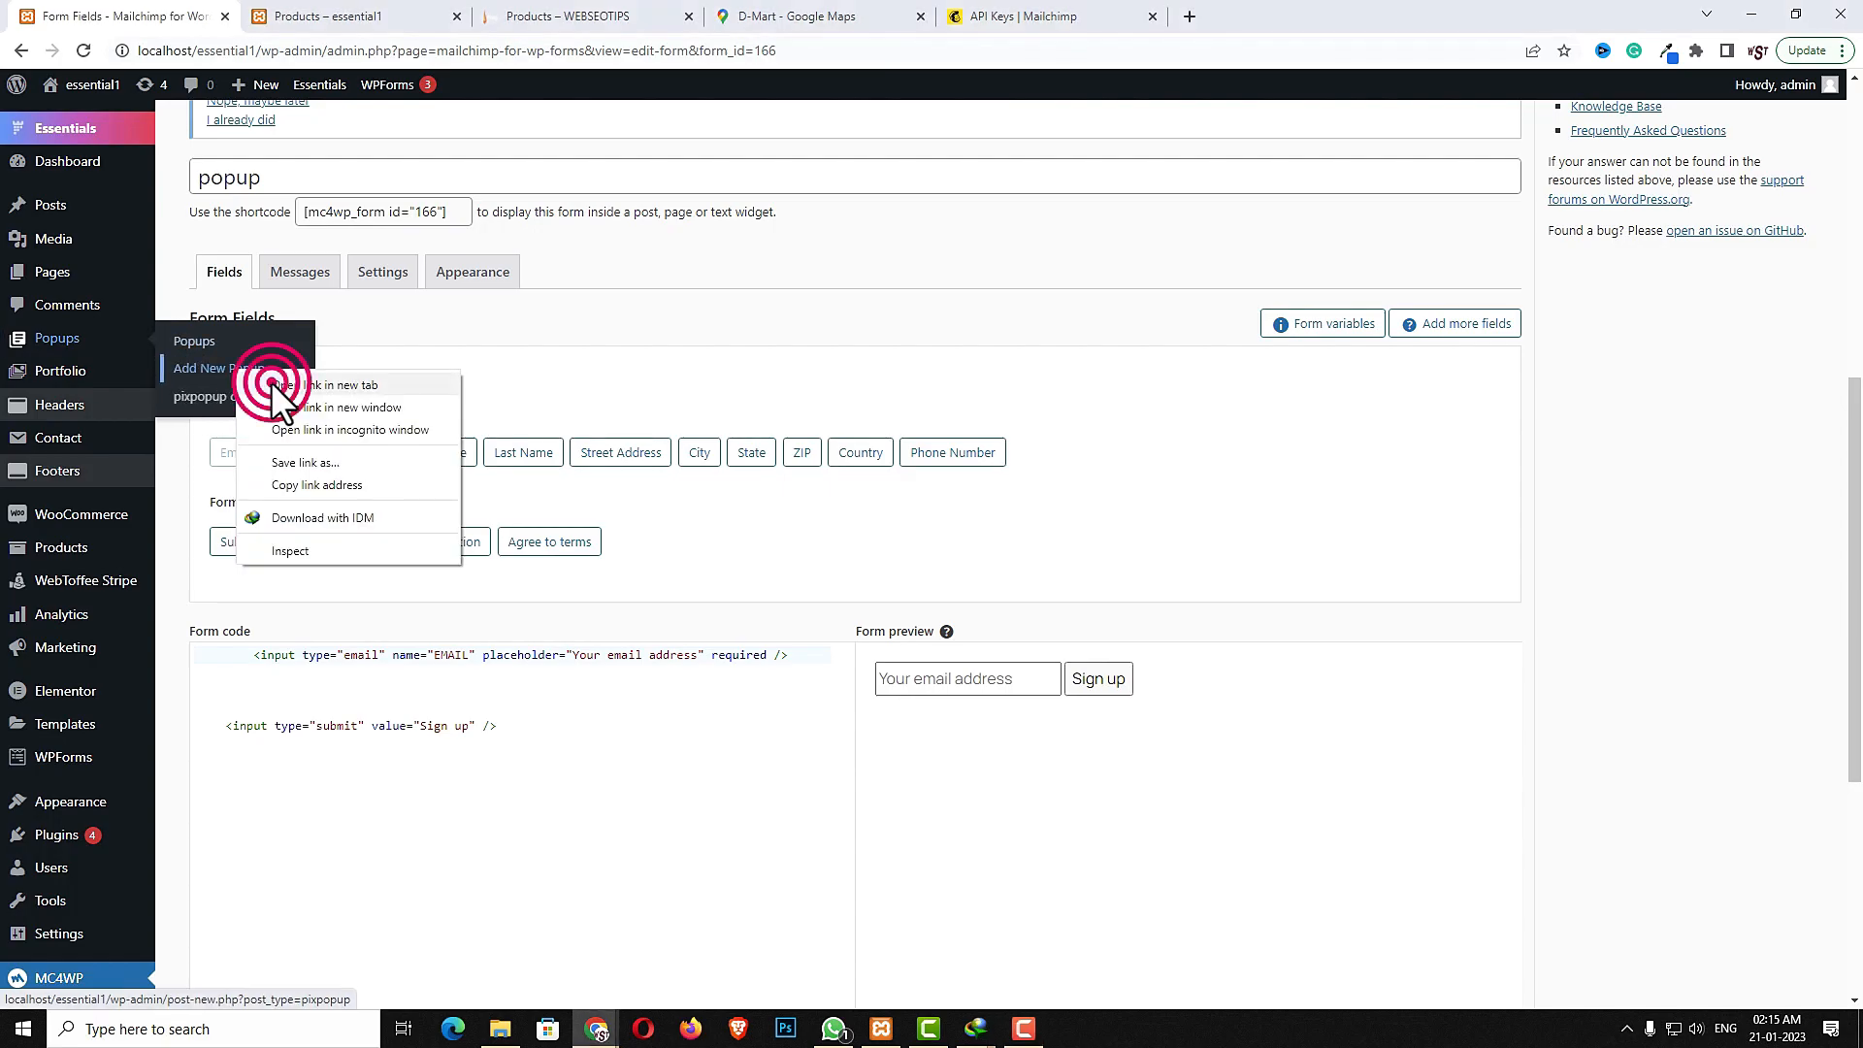
click(271, 381)
click(363, 13)
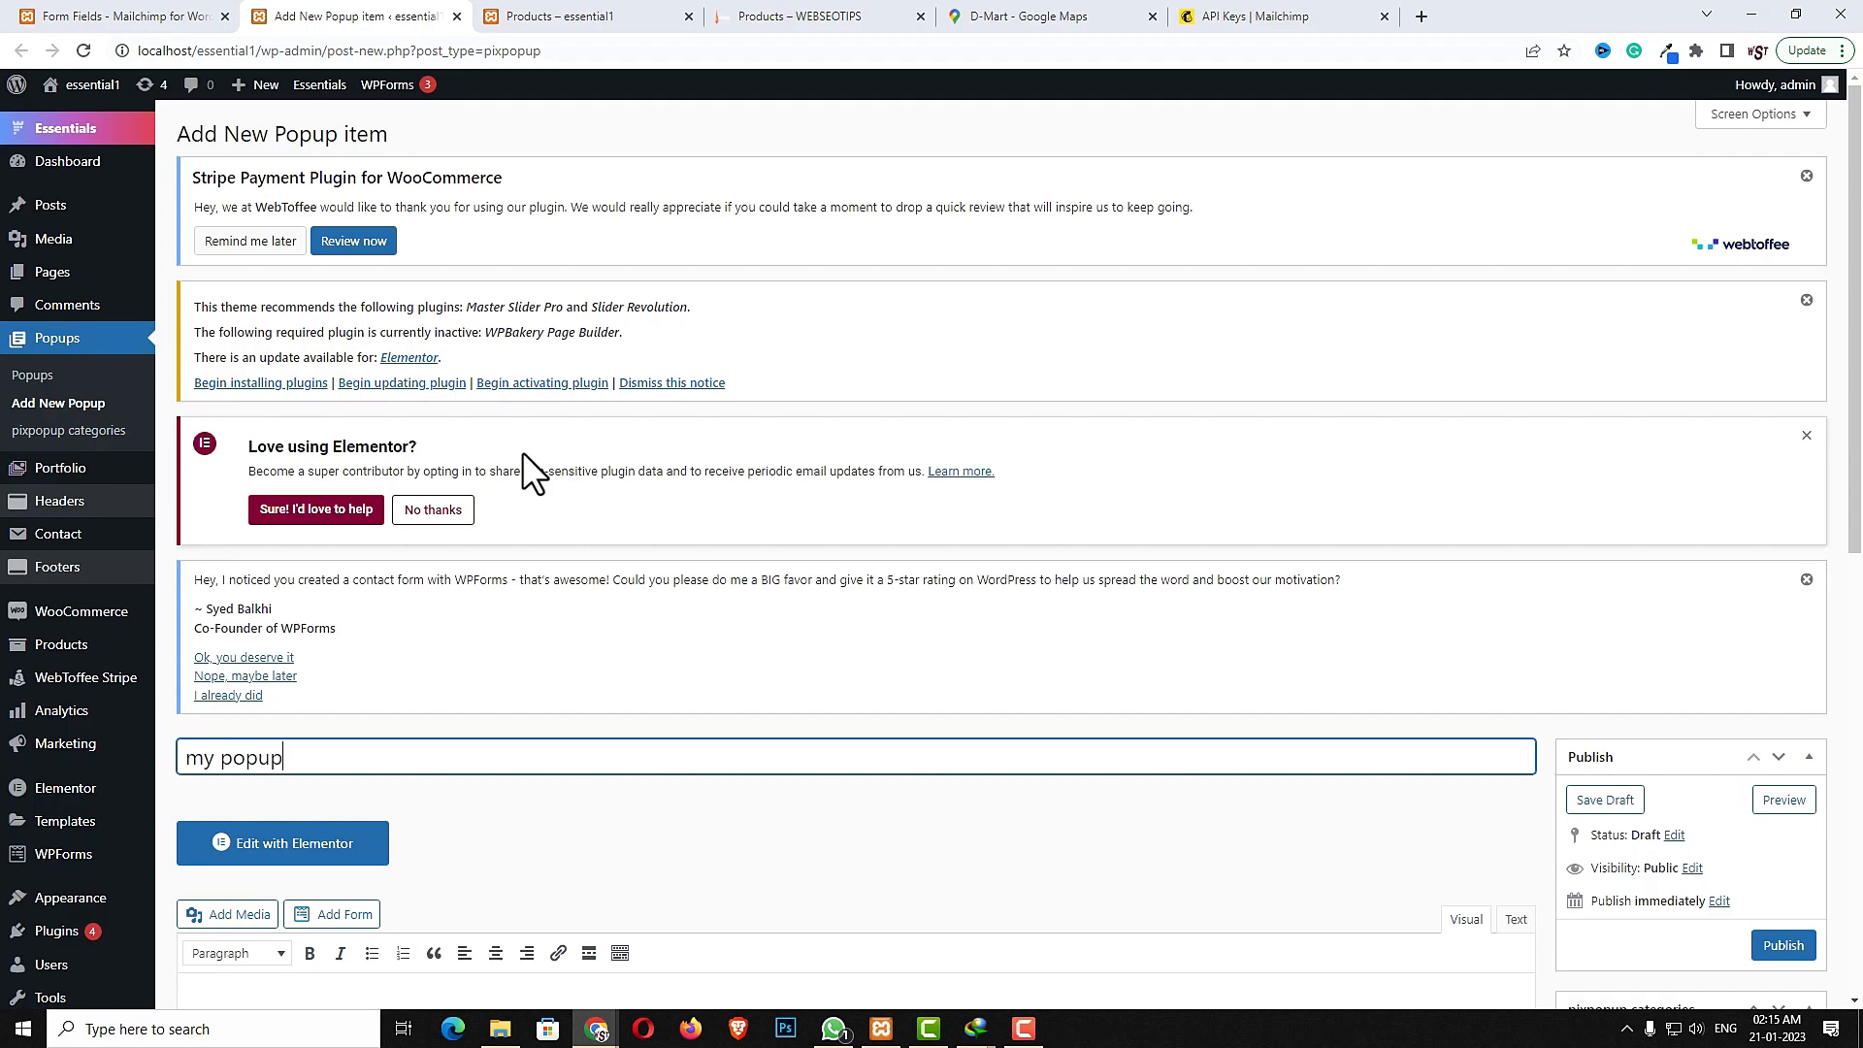
- Publish the popup titled my popup and open it for editing with Elementor
scroll(1033, 801, down, 2)
click(1807, 761)
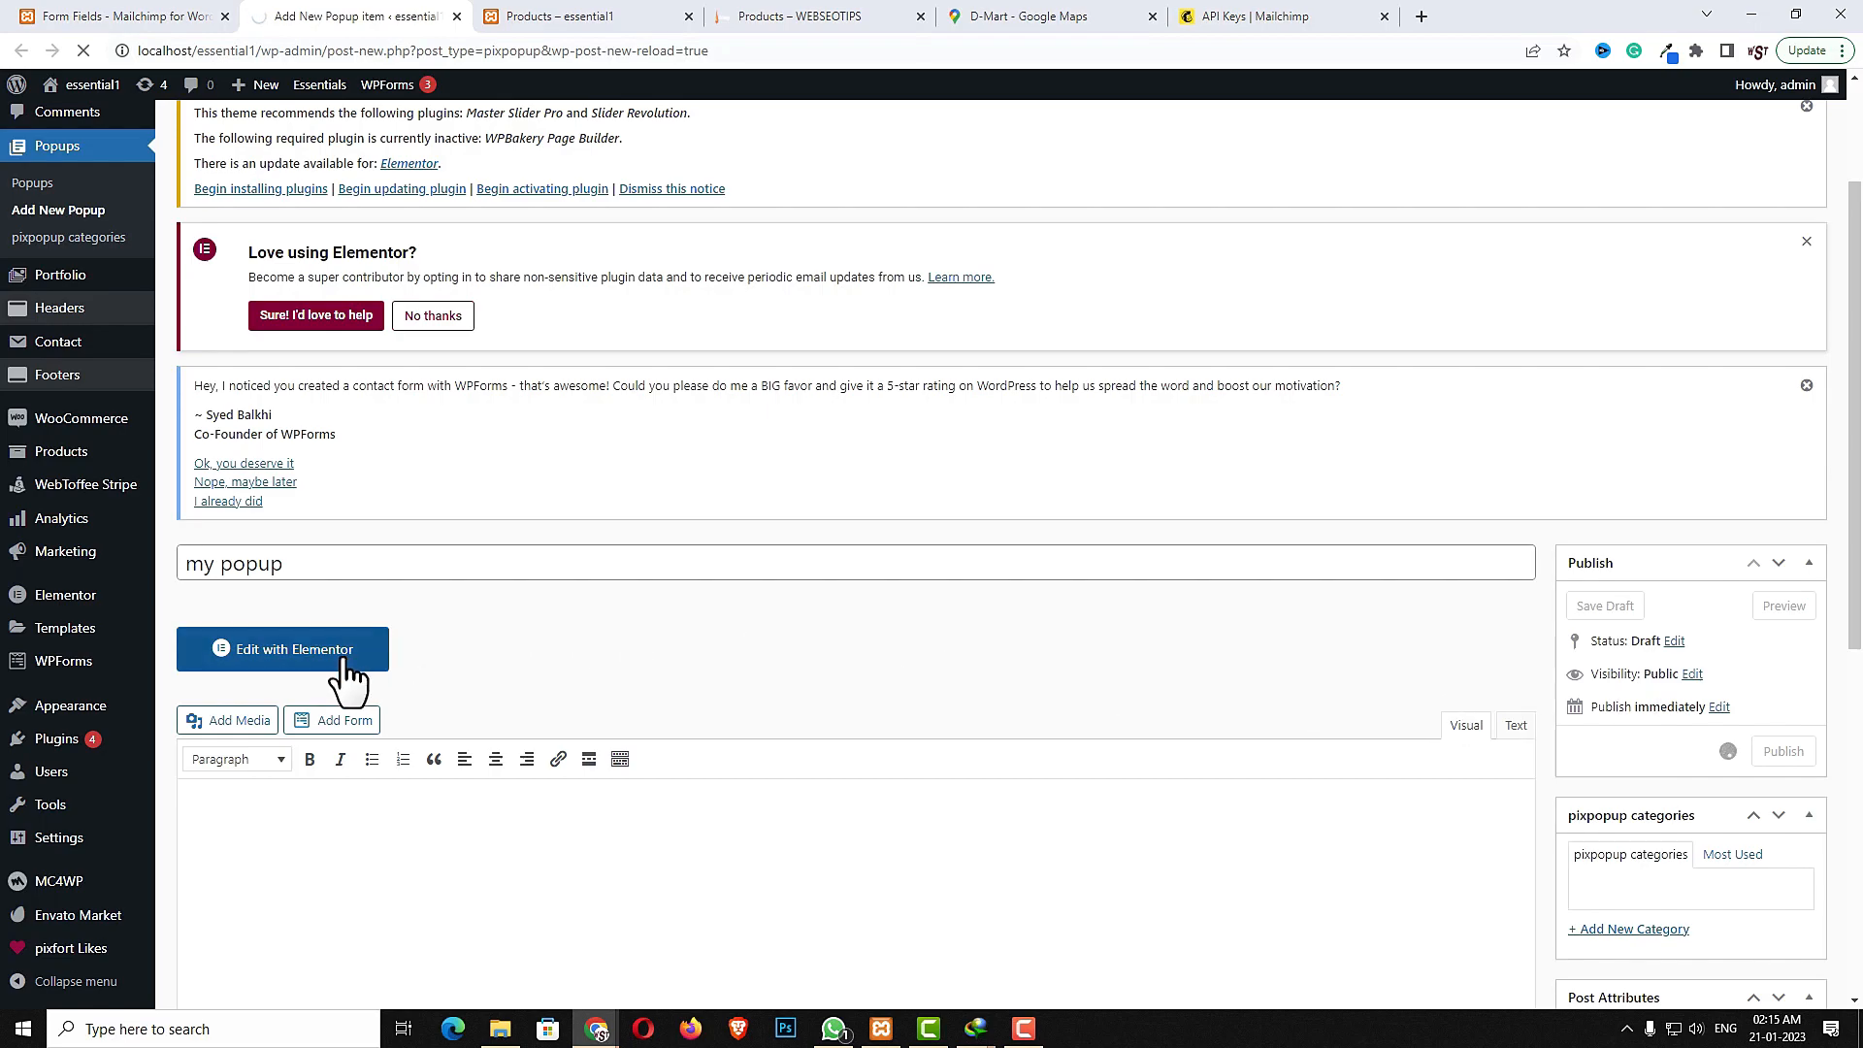
click(351, 894)
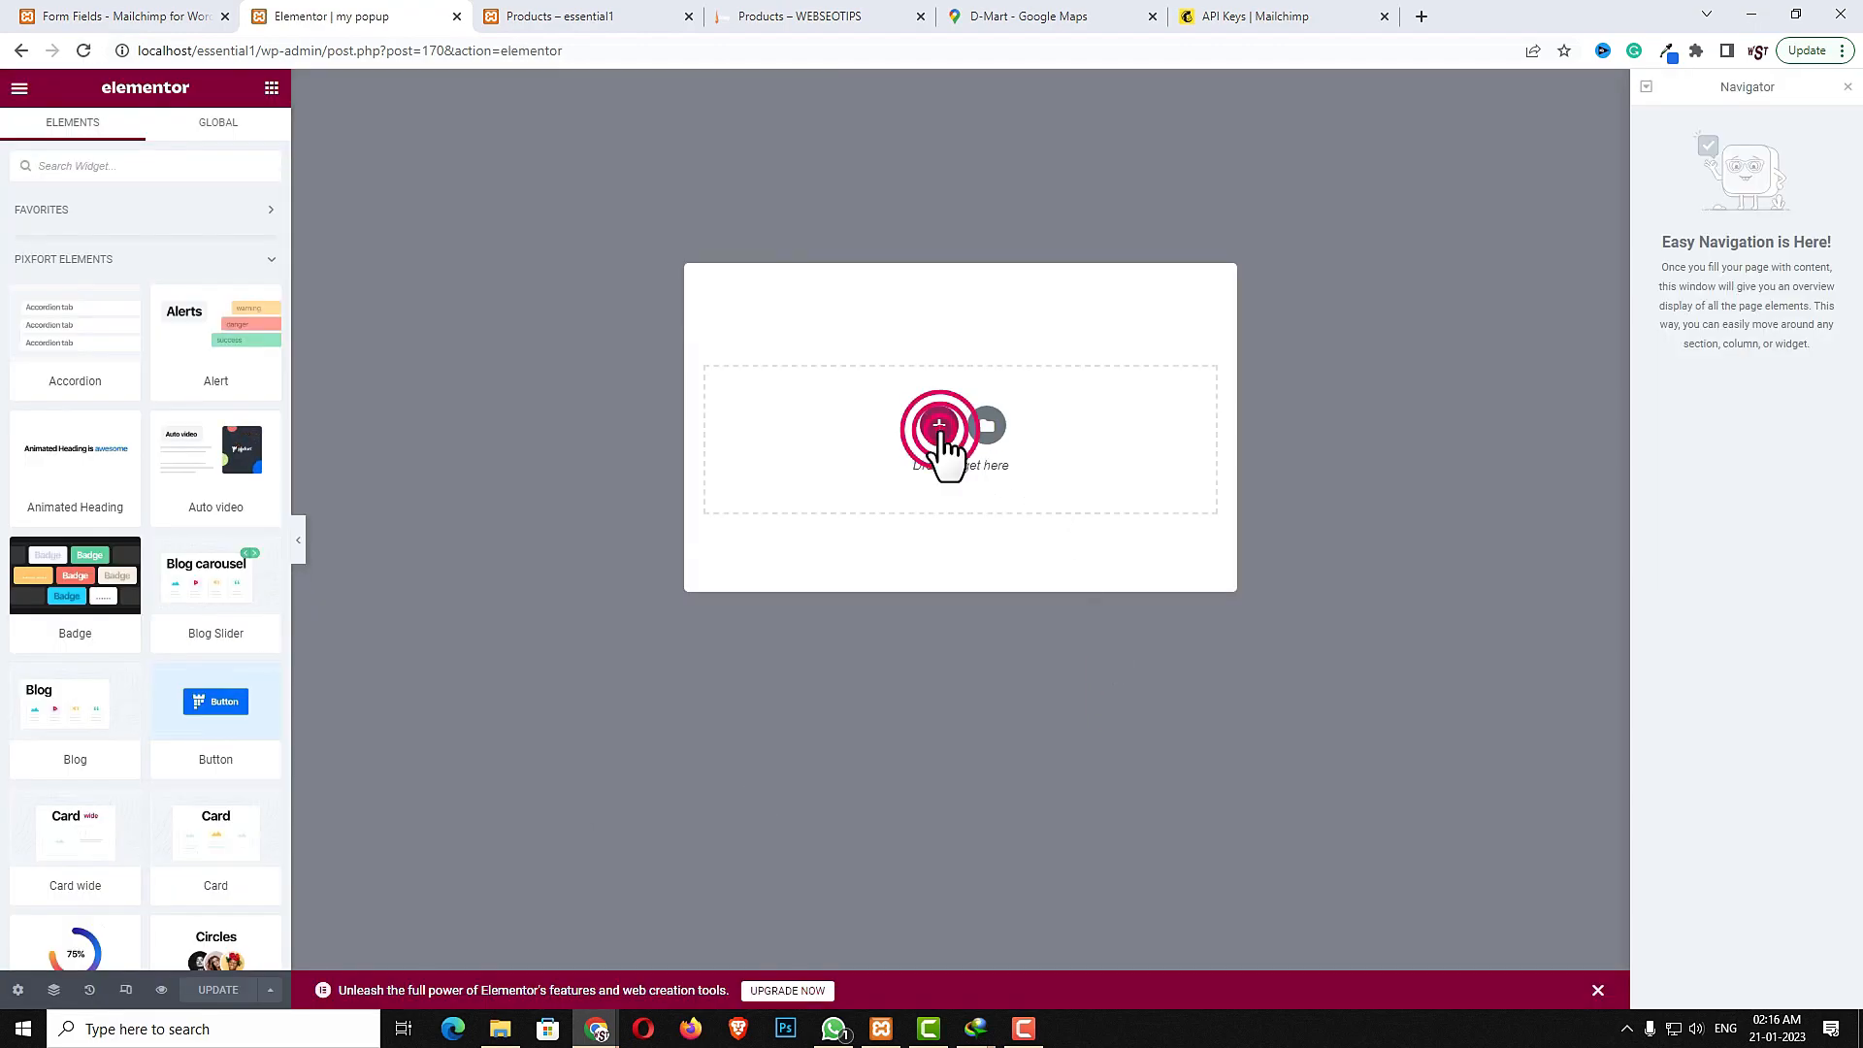
- Add an Inner Section to the popup's top section and set its column gap to No Gap
click(939, 427)
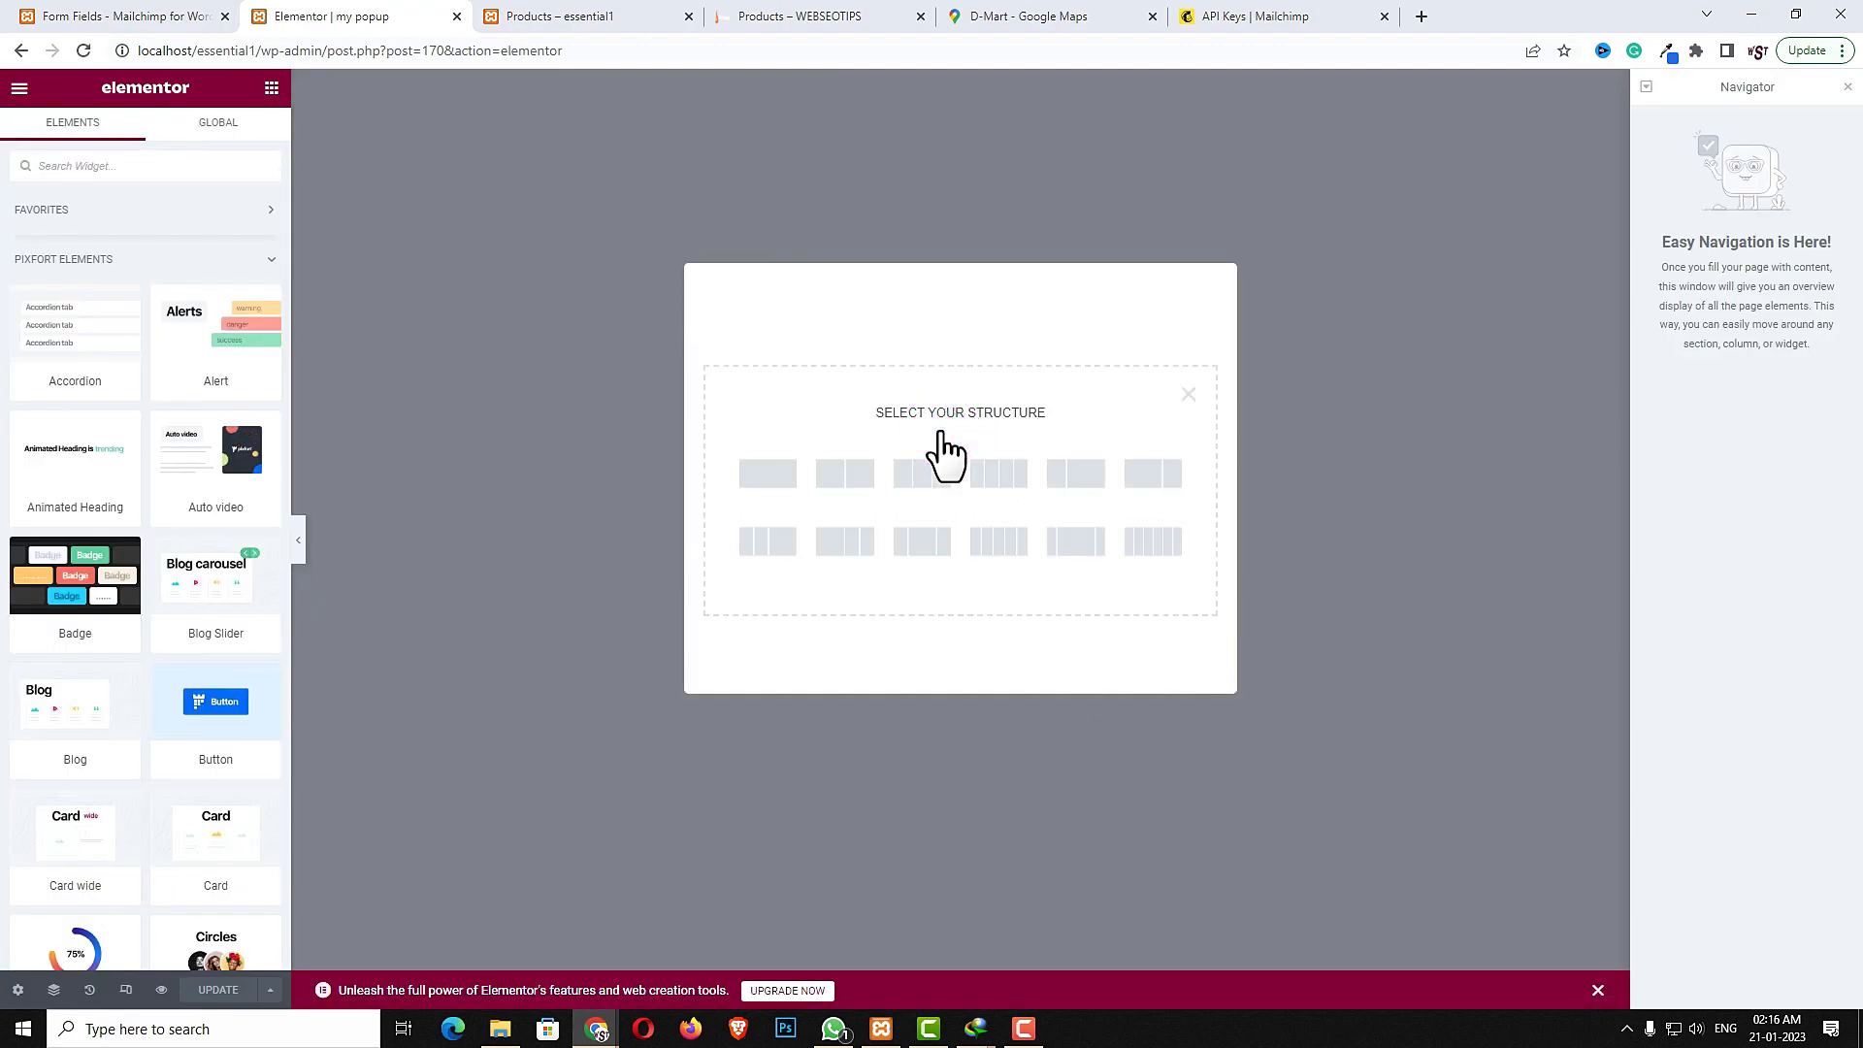
click(766, 470)
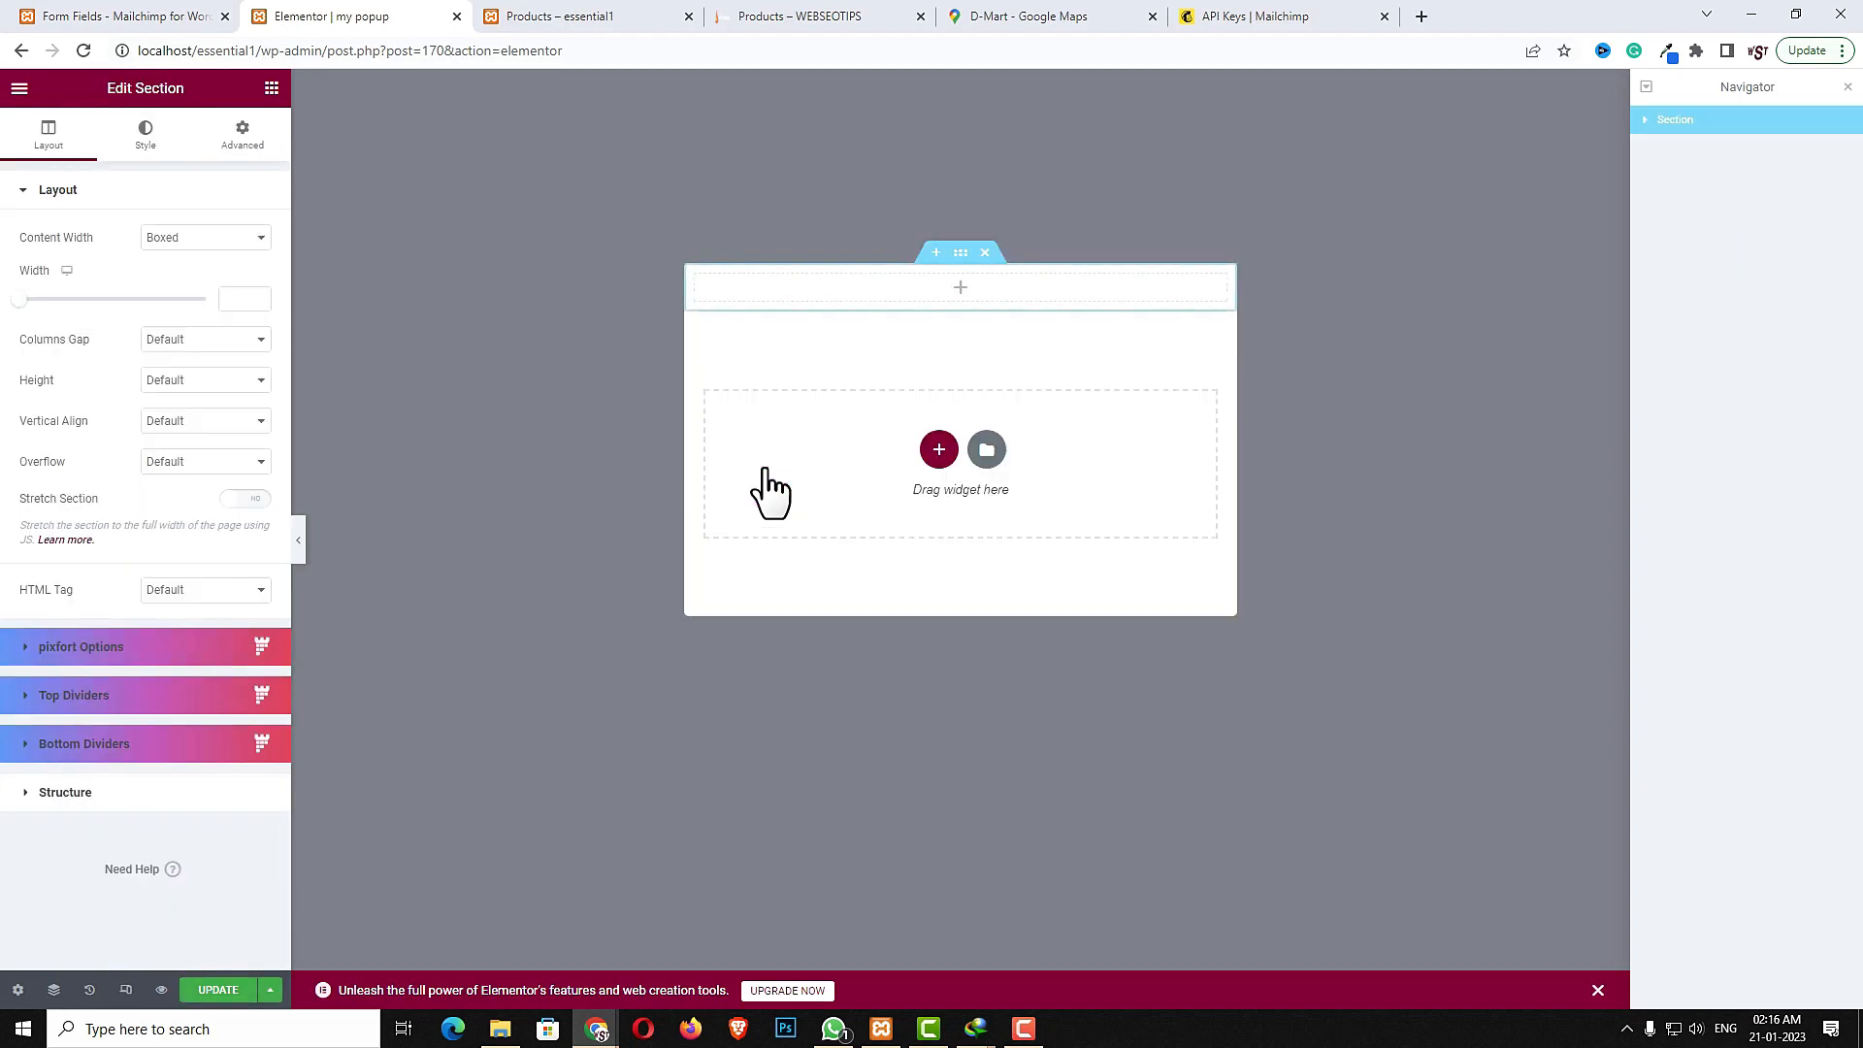
click(959, 289)
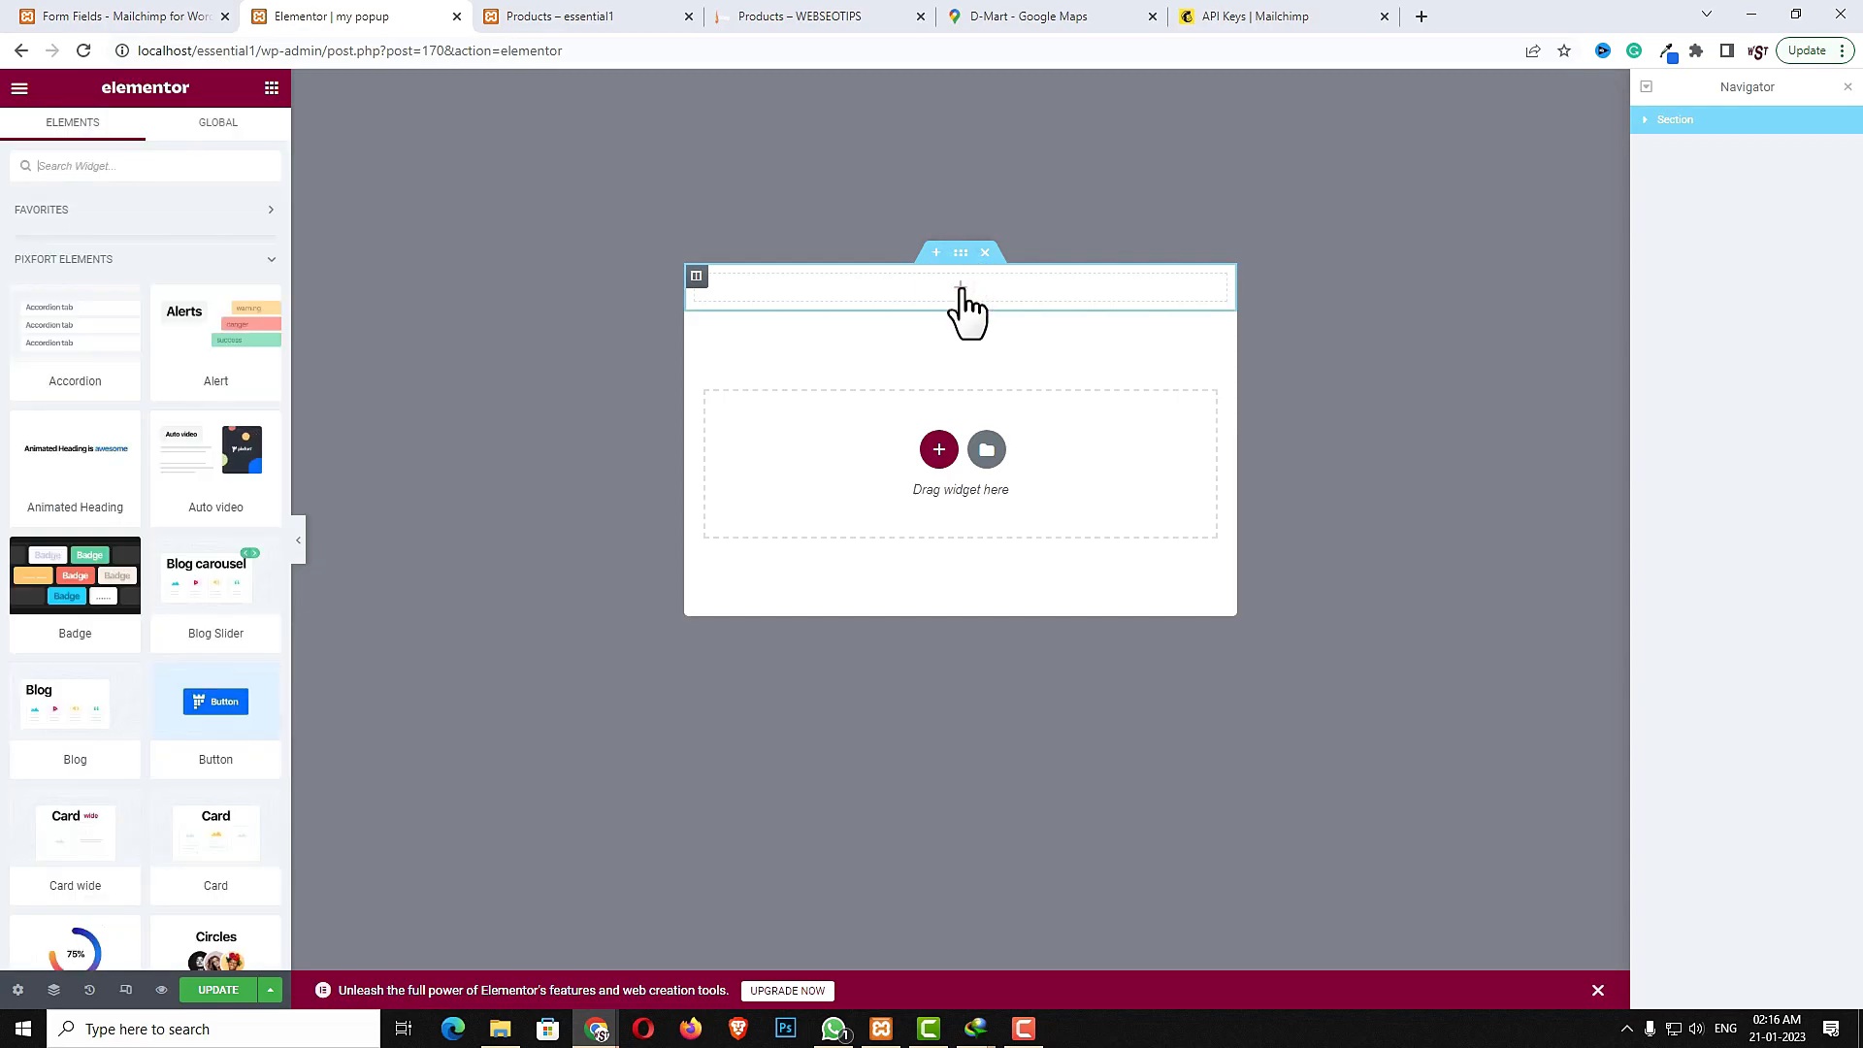
click(193, 165)
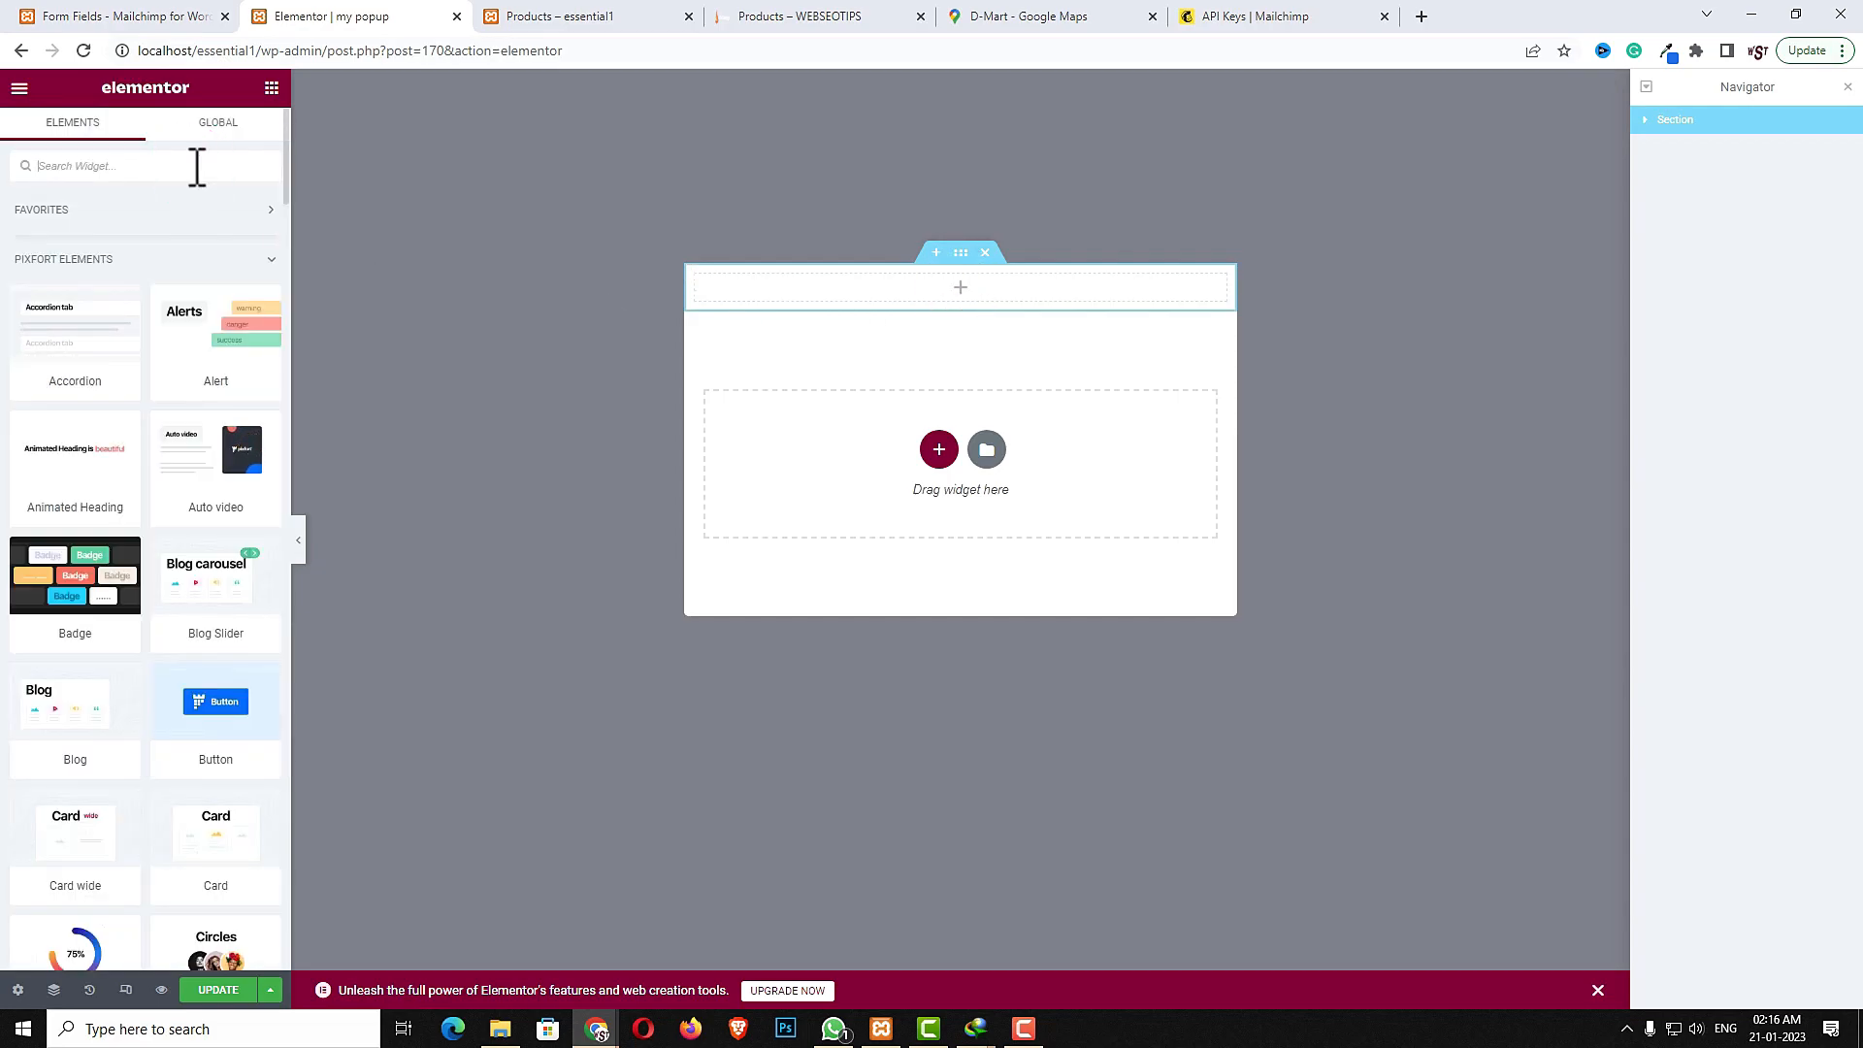
text(inn)
drag(58, 235, 835, 289)
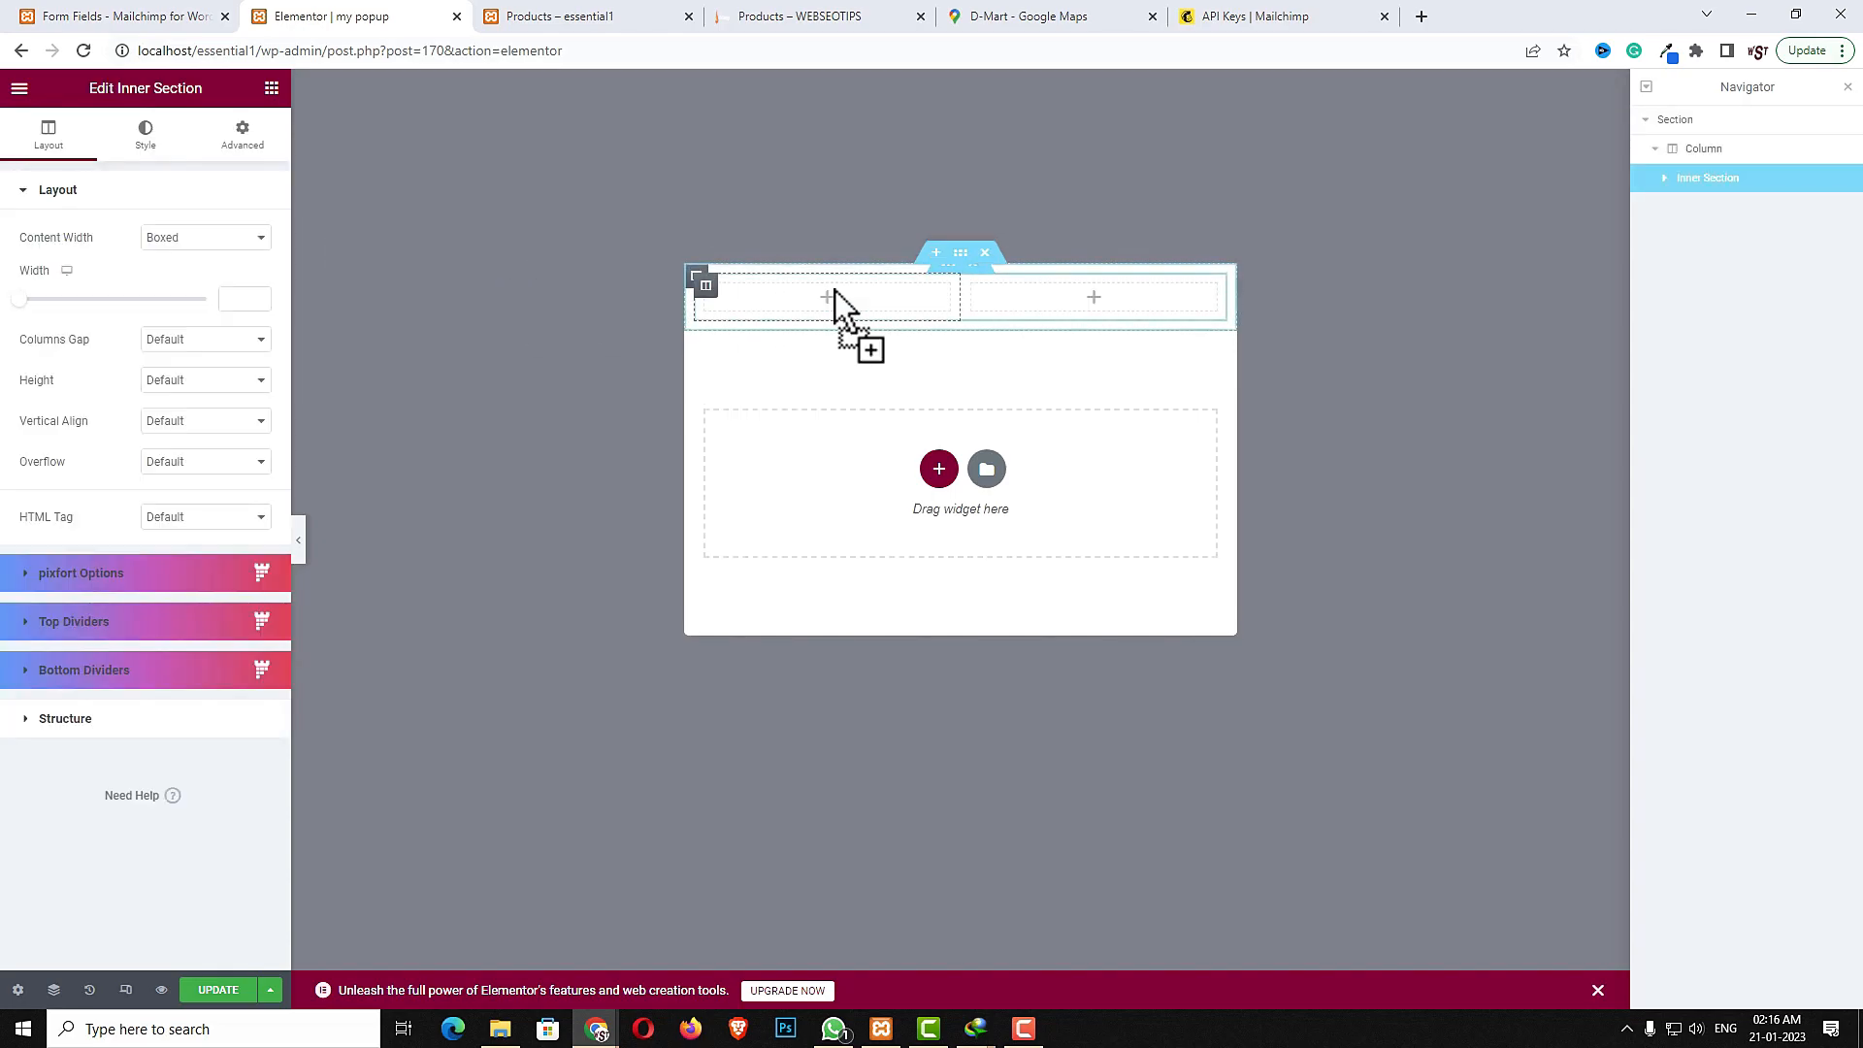
click(200, 337)
click(198, 370)
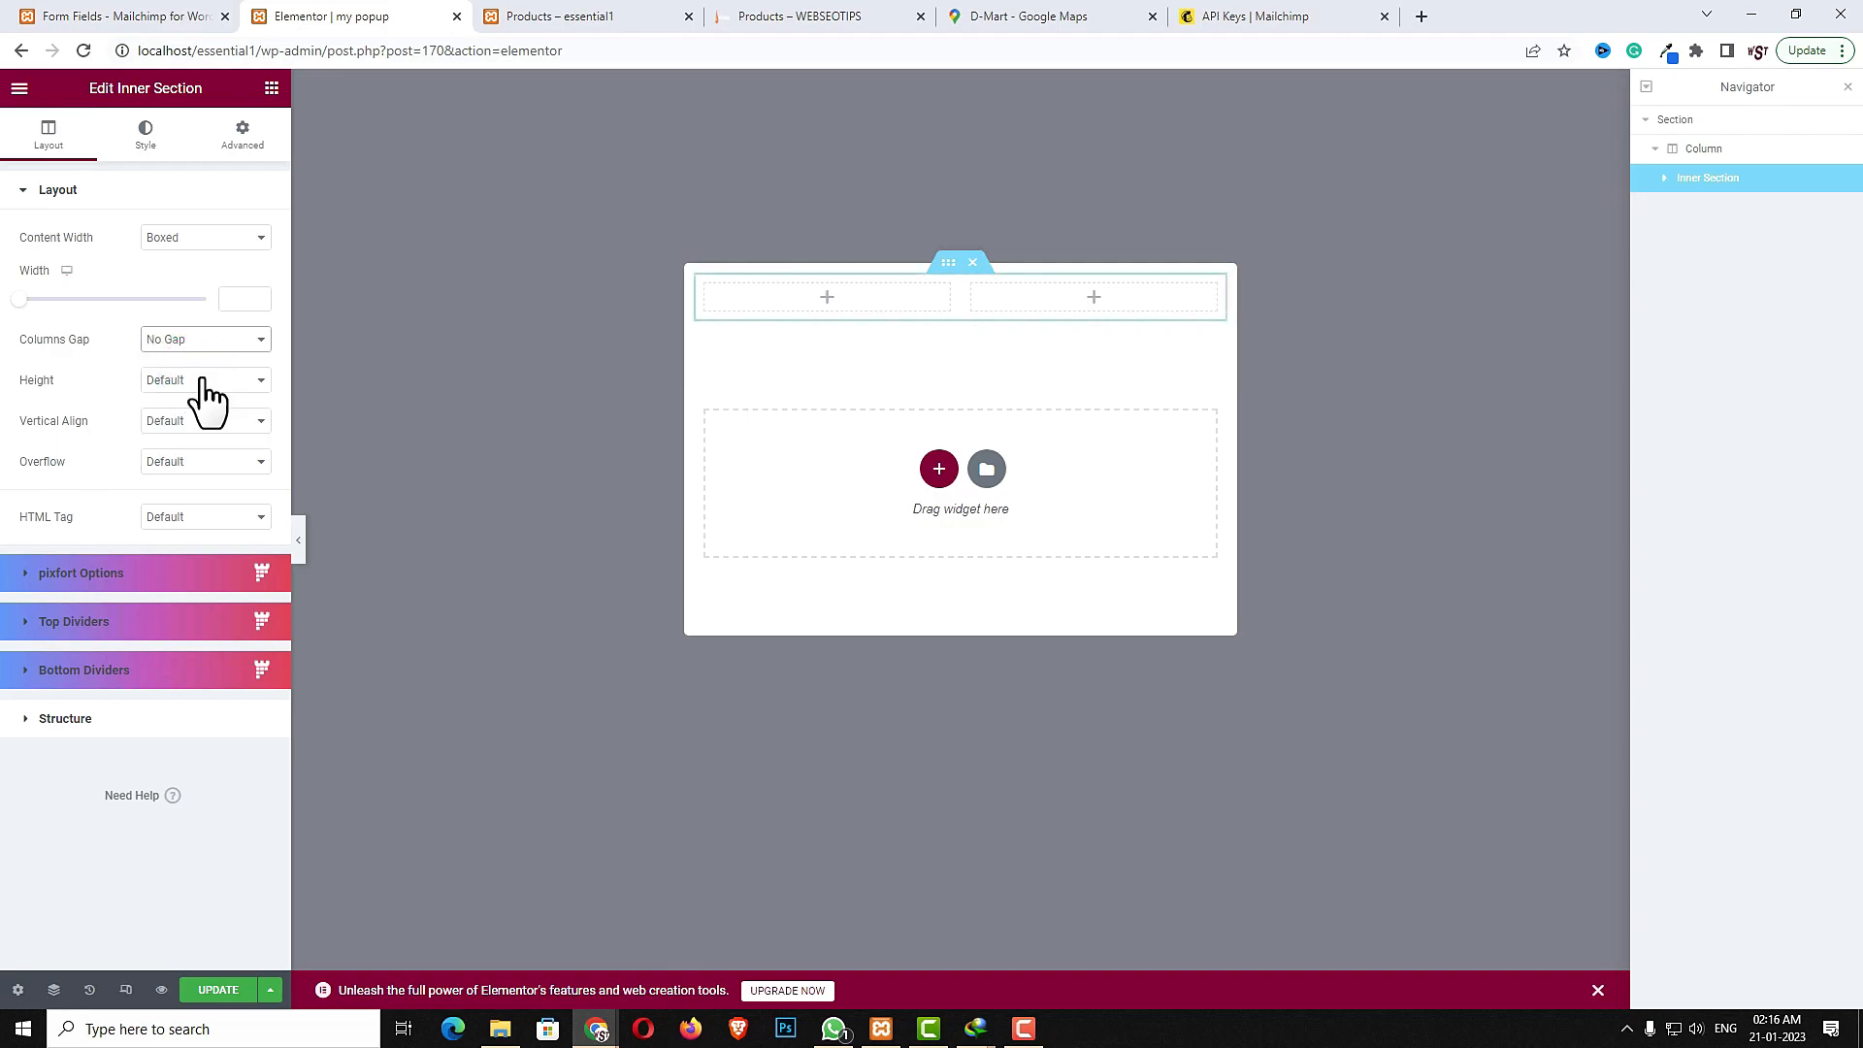
- Insert the image p12-1.jpg from the media library into the inner section's right column
click(1092, 296)
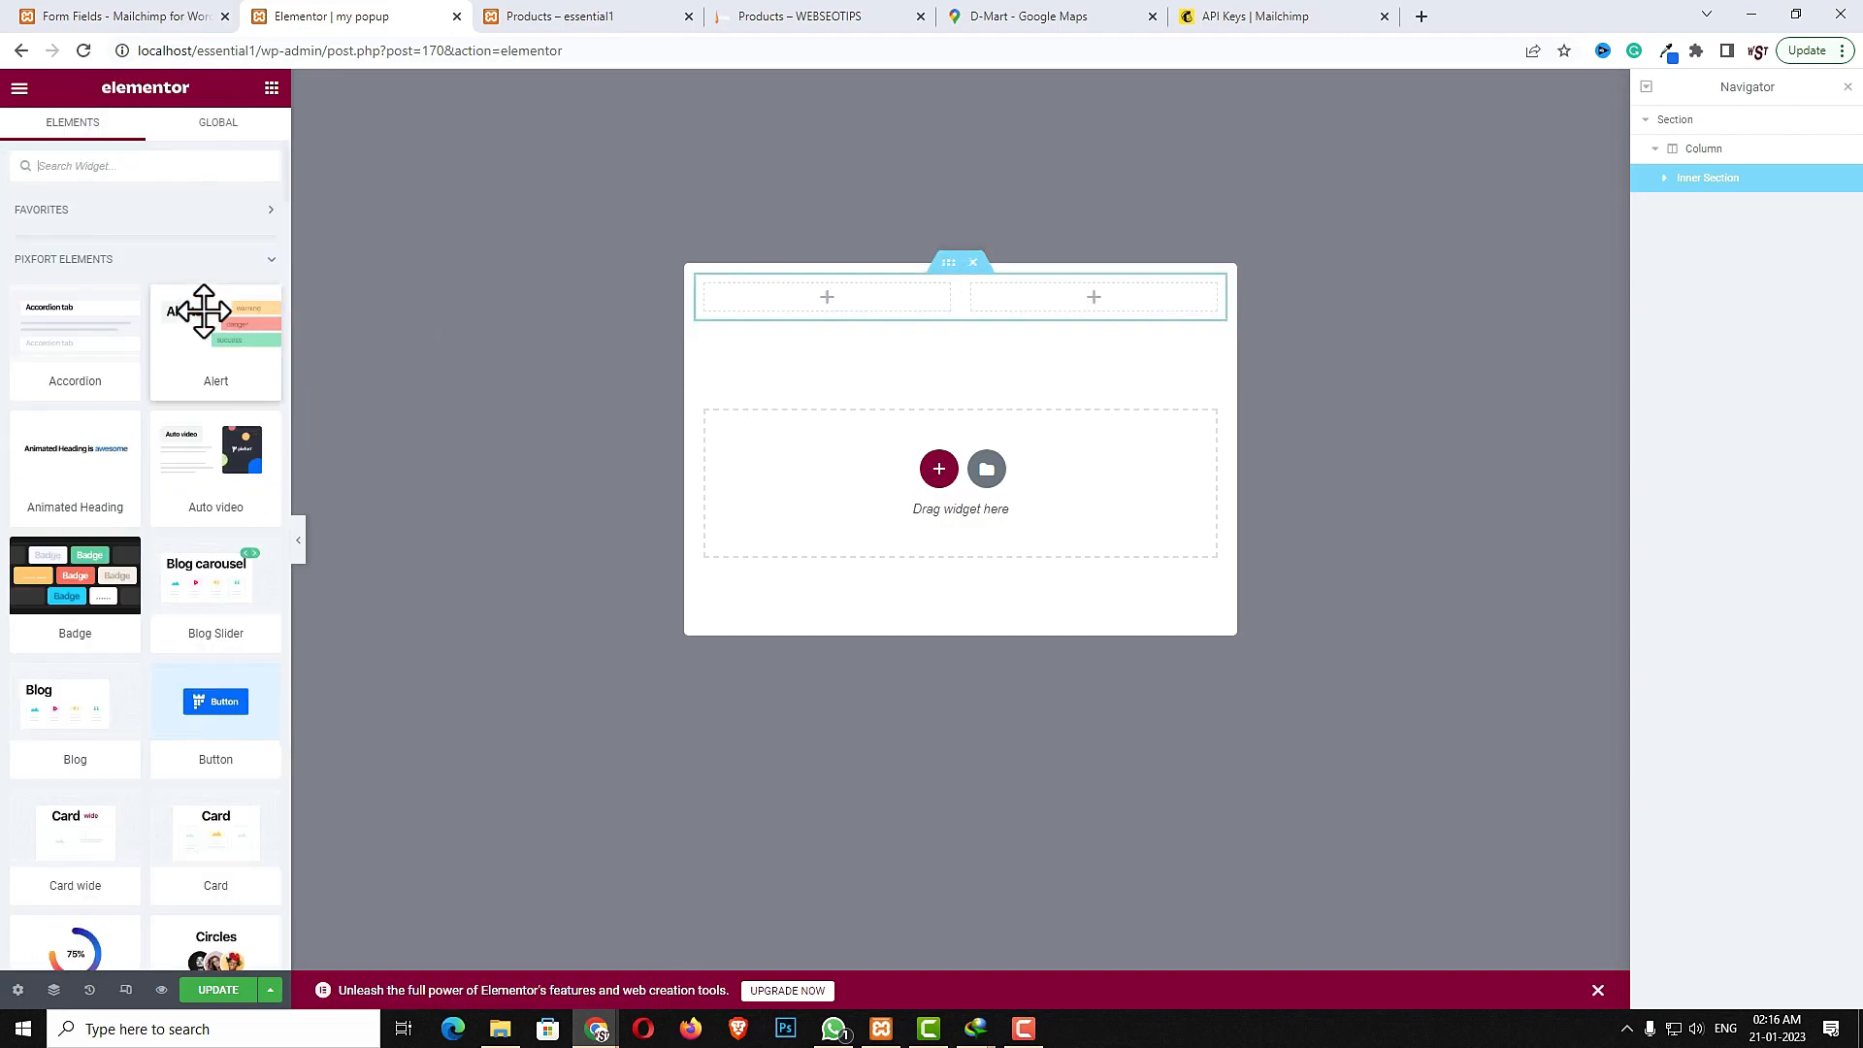
click(126, 173)
text(i)
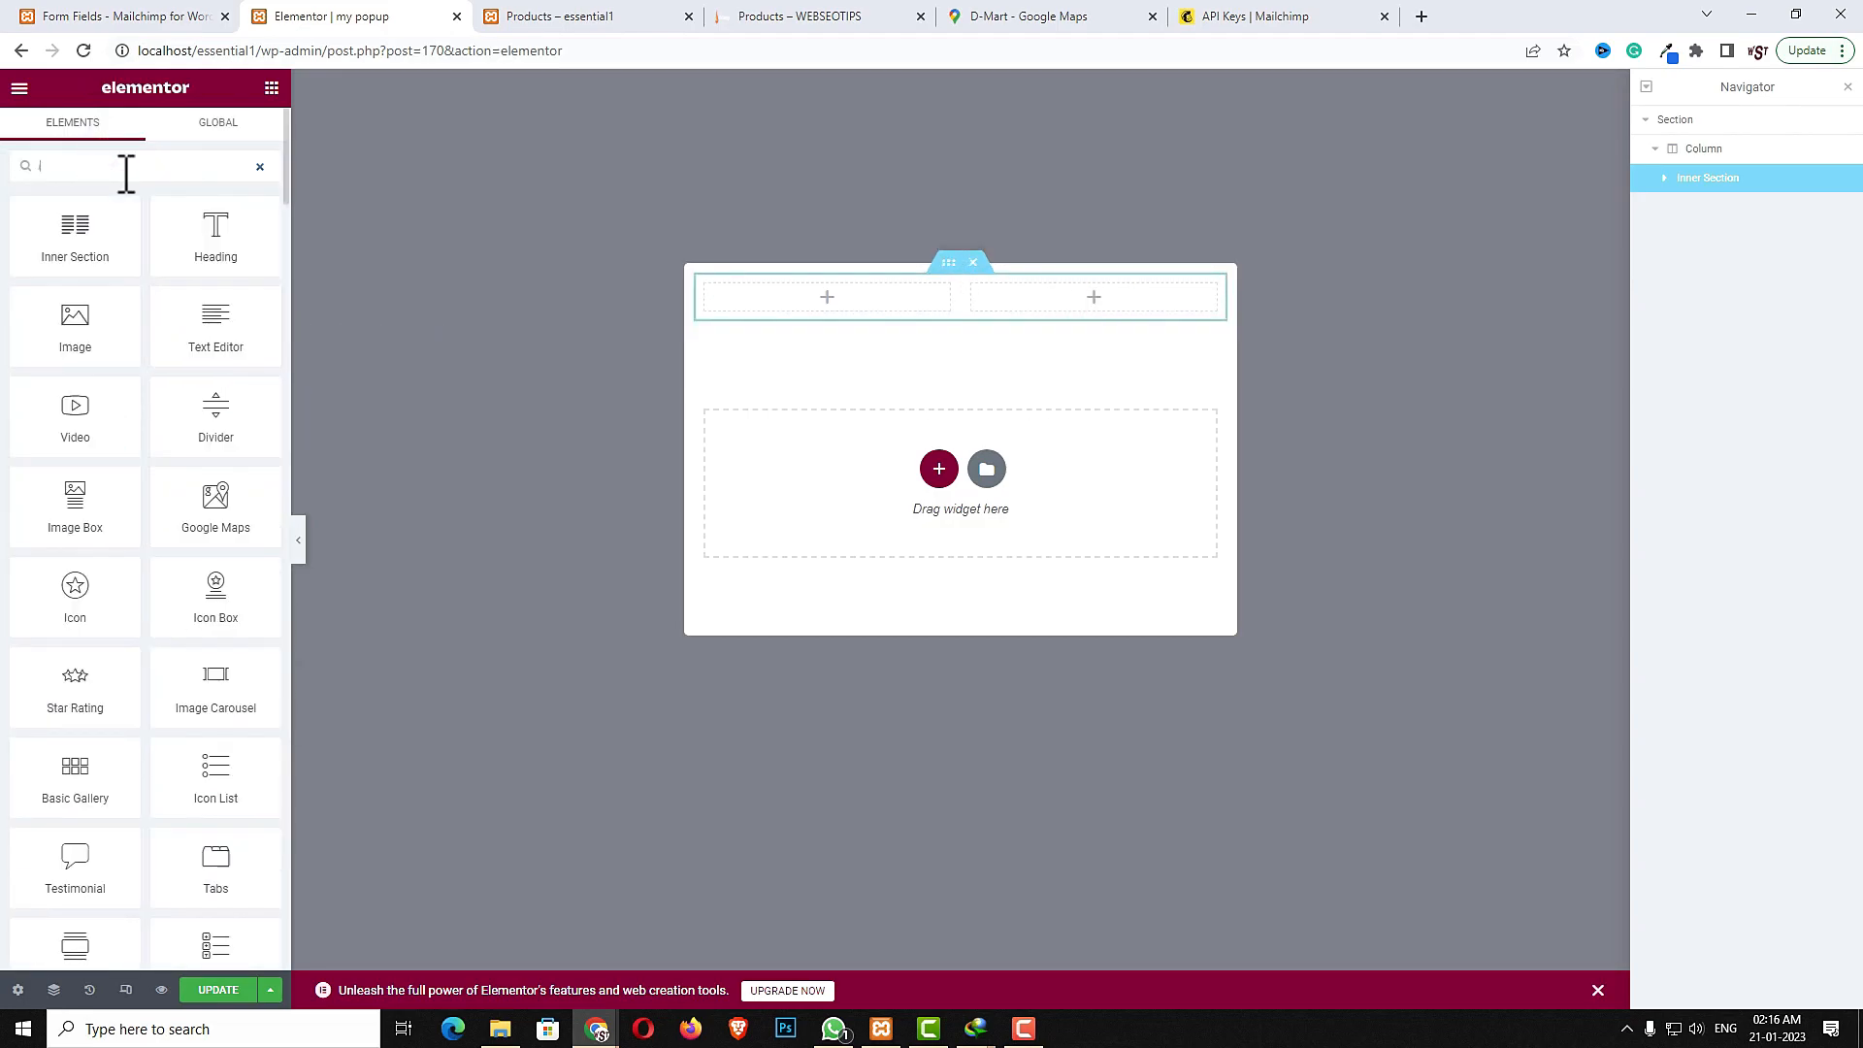
text(mag)
drag(84, 237, 1080, 299)
click(142, 291)
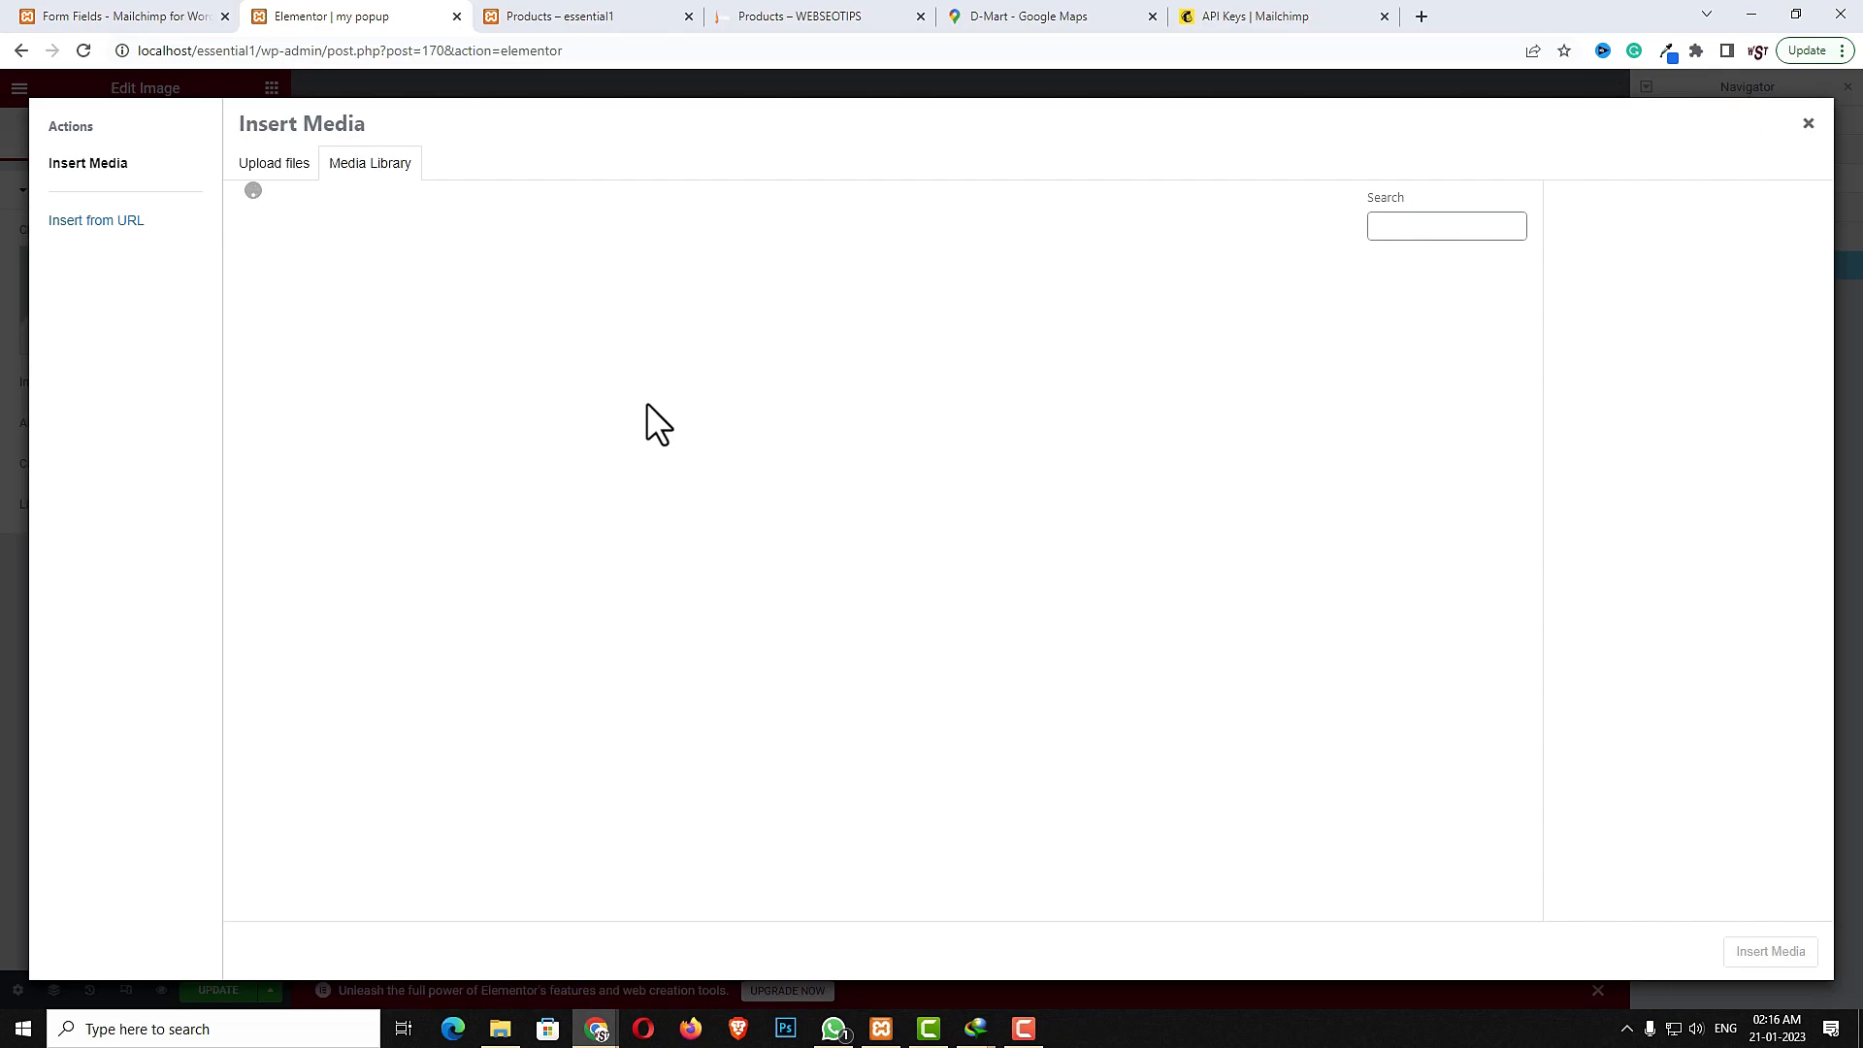
click(1161, 323)
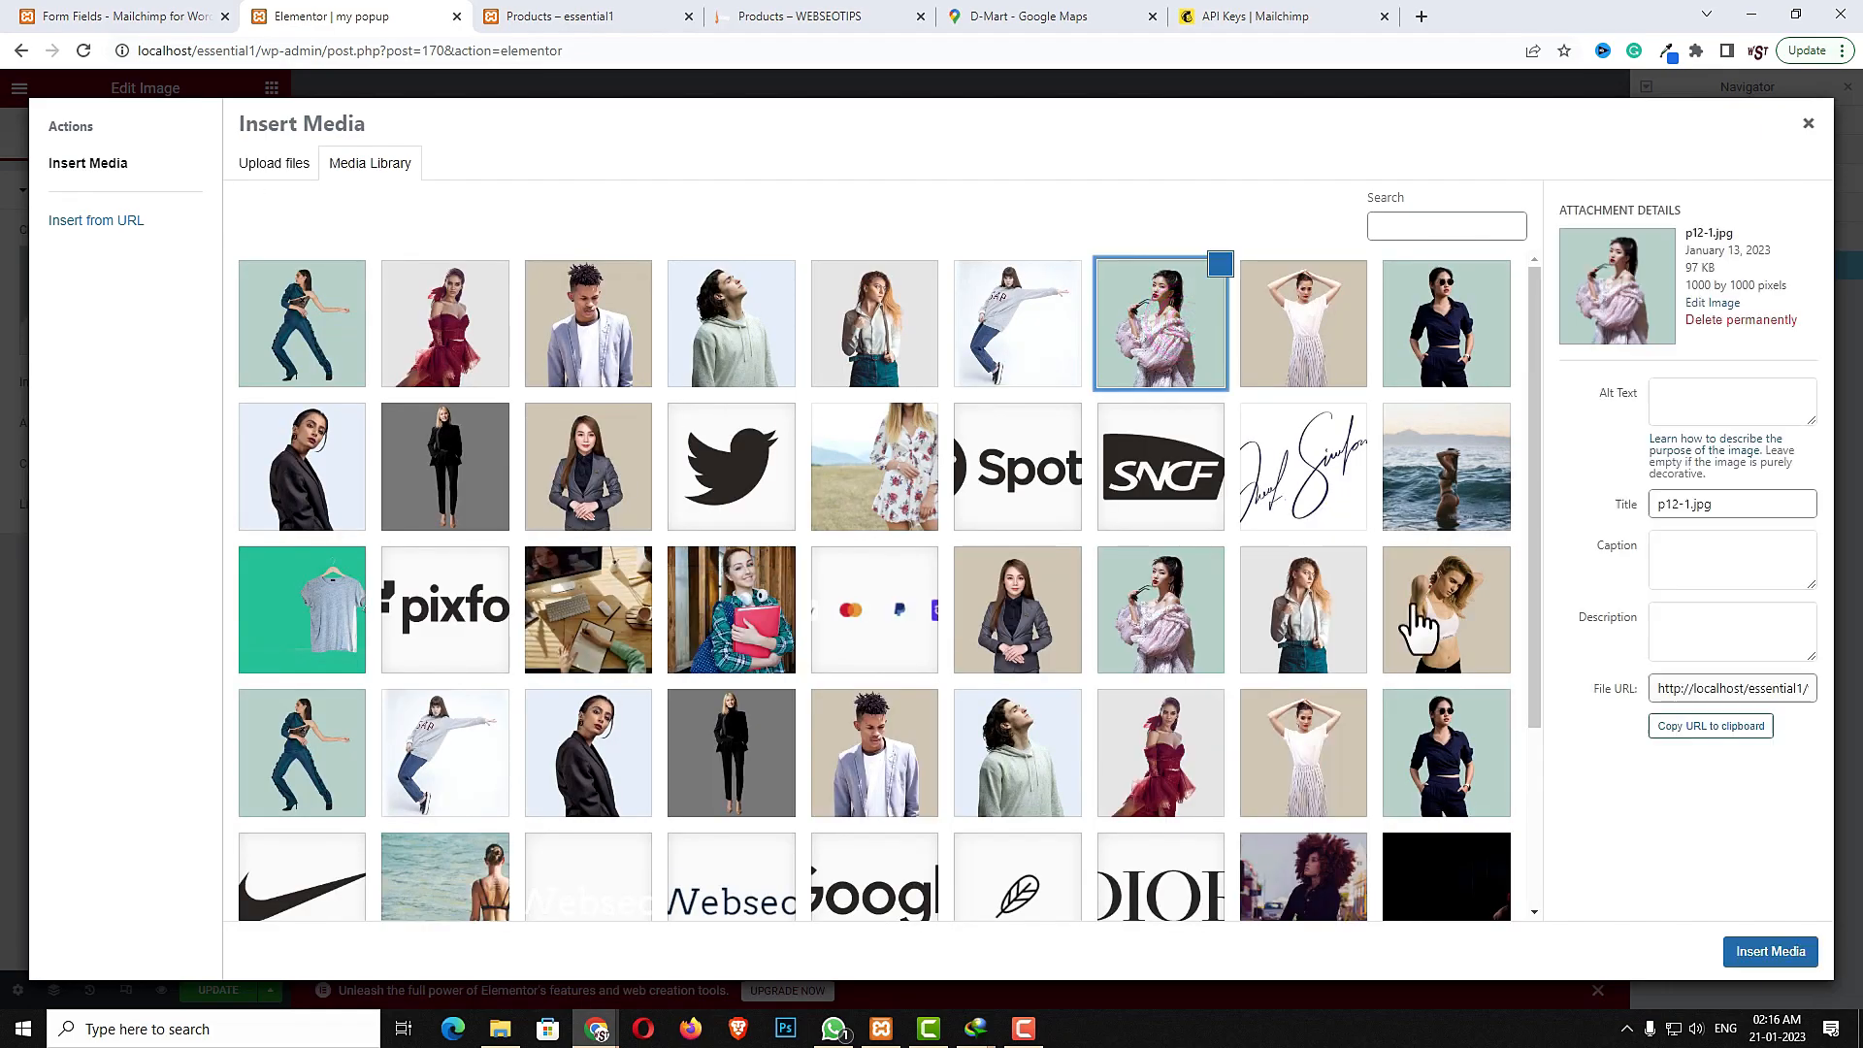
click(1756, 955)
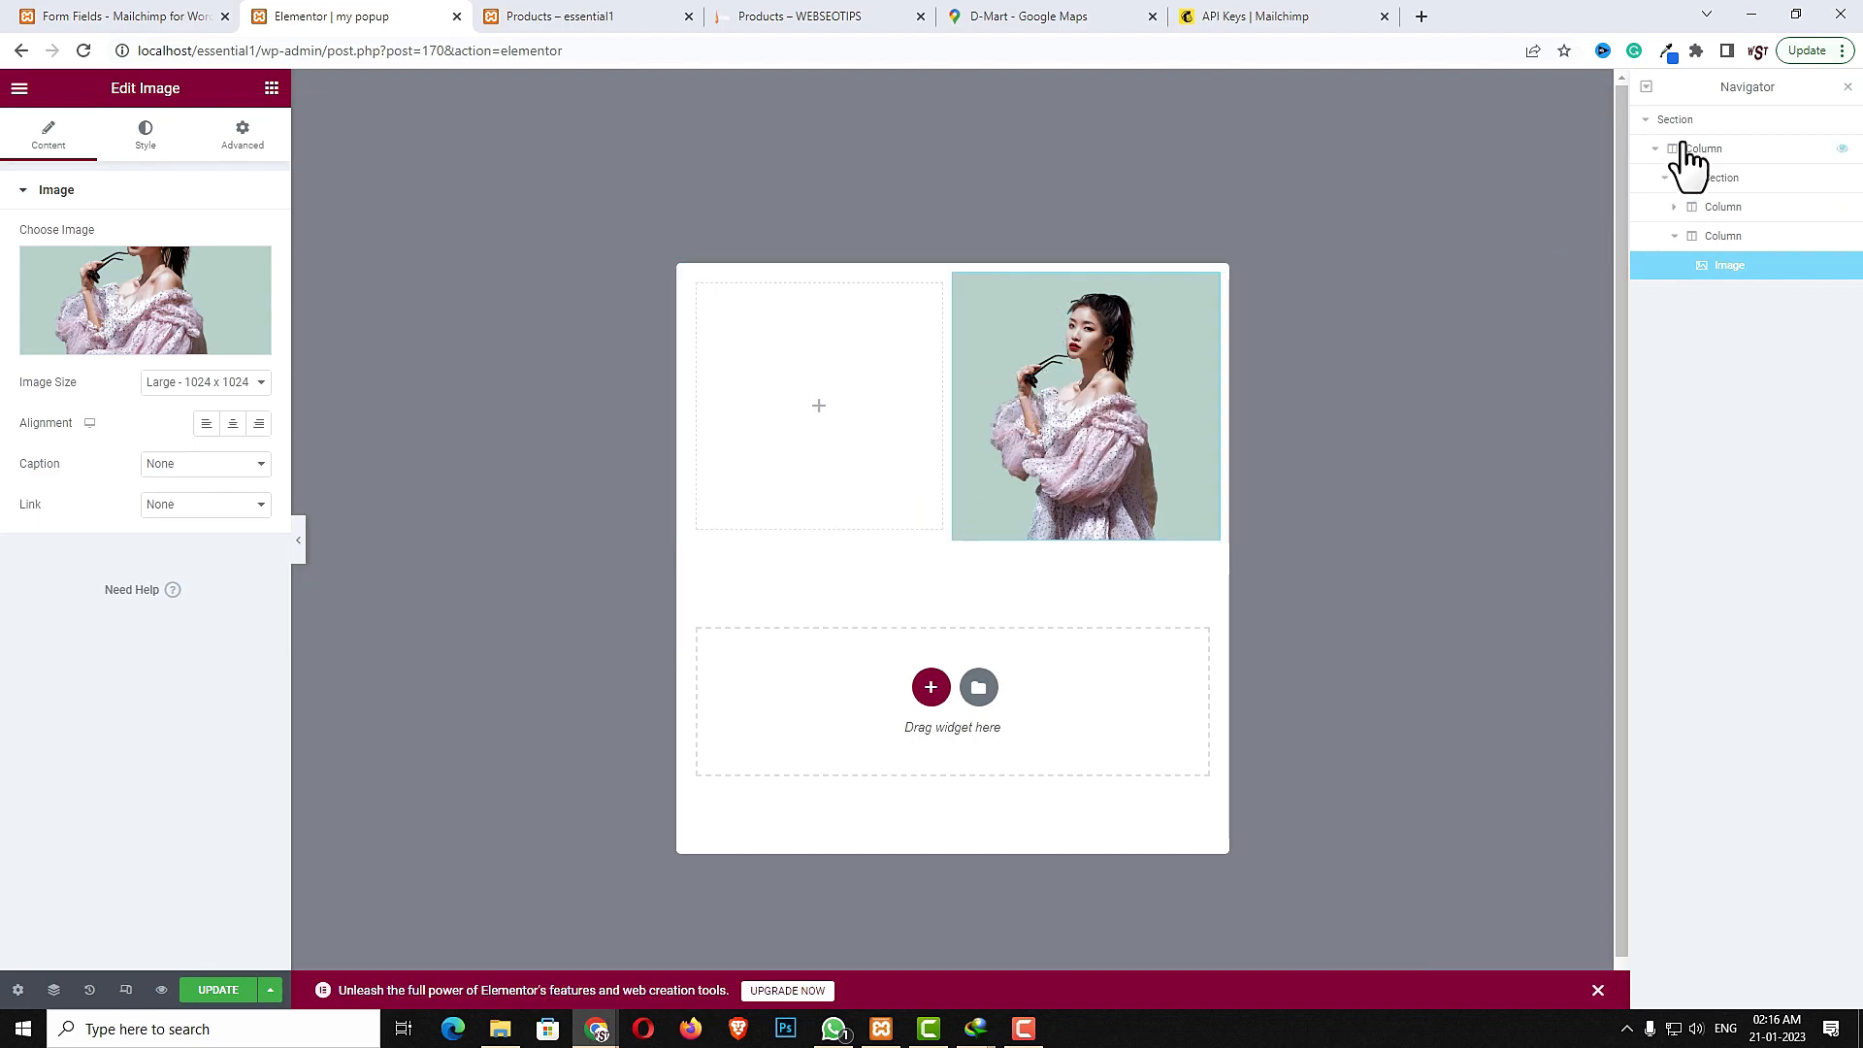
- Pick the image's background colour with the eye dropper extension and copy its hex code
click(1664, 52)
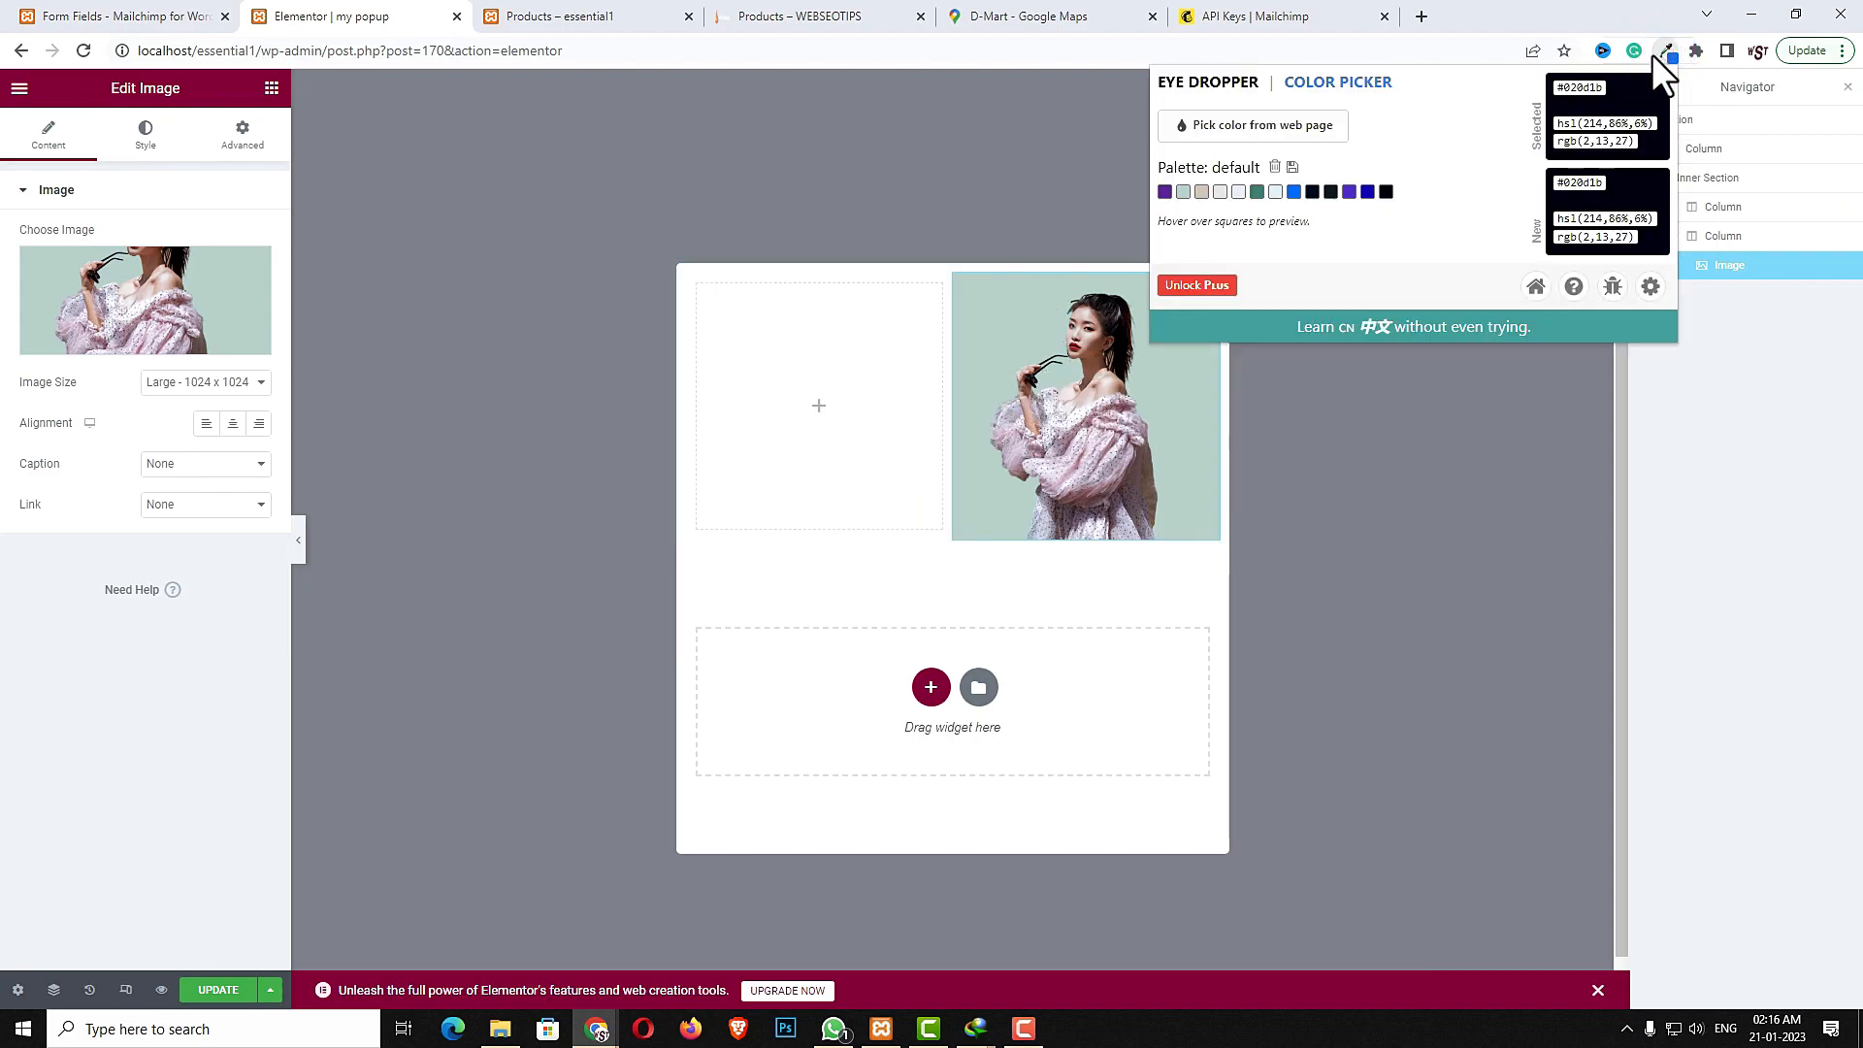
click(1299, 109)
click(992, 345)
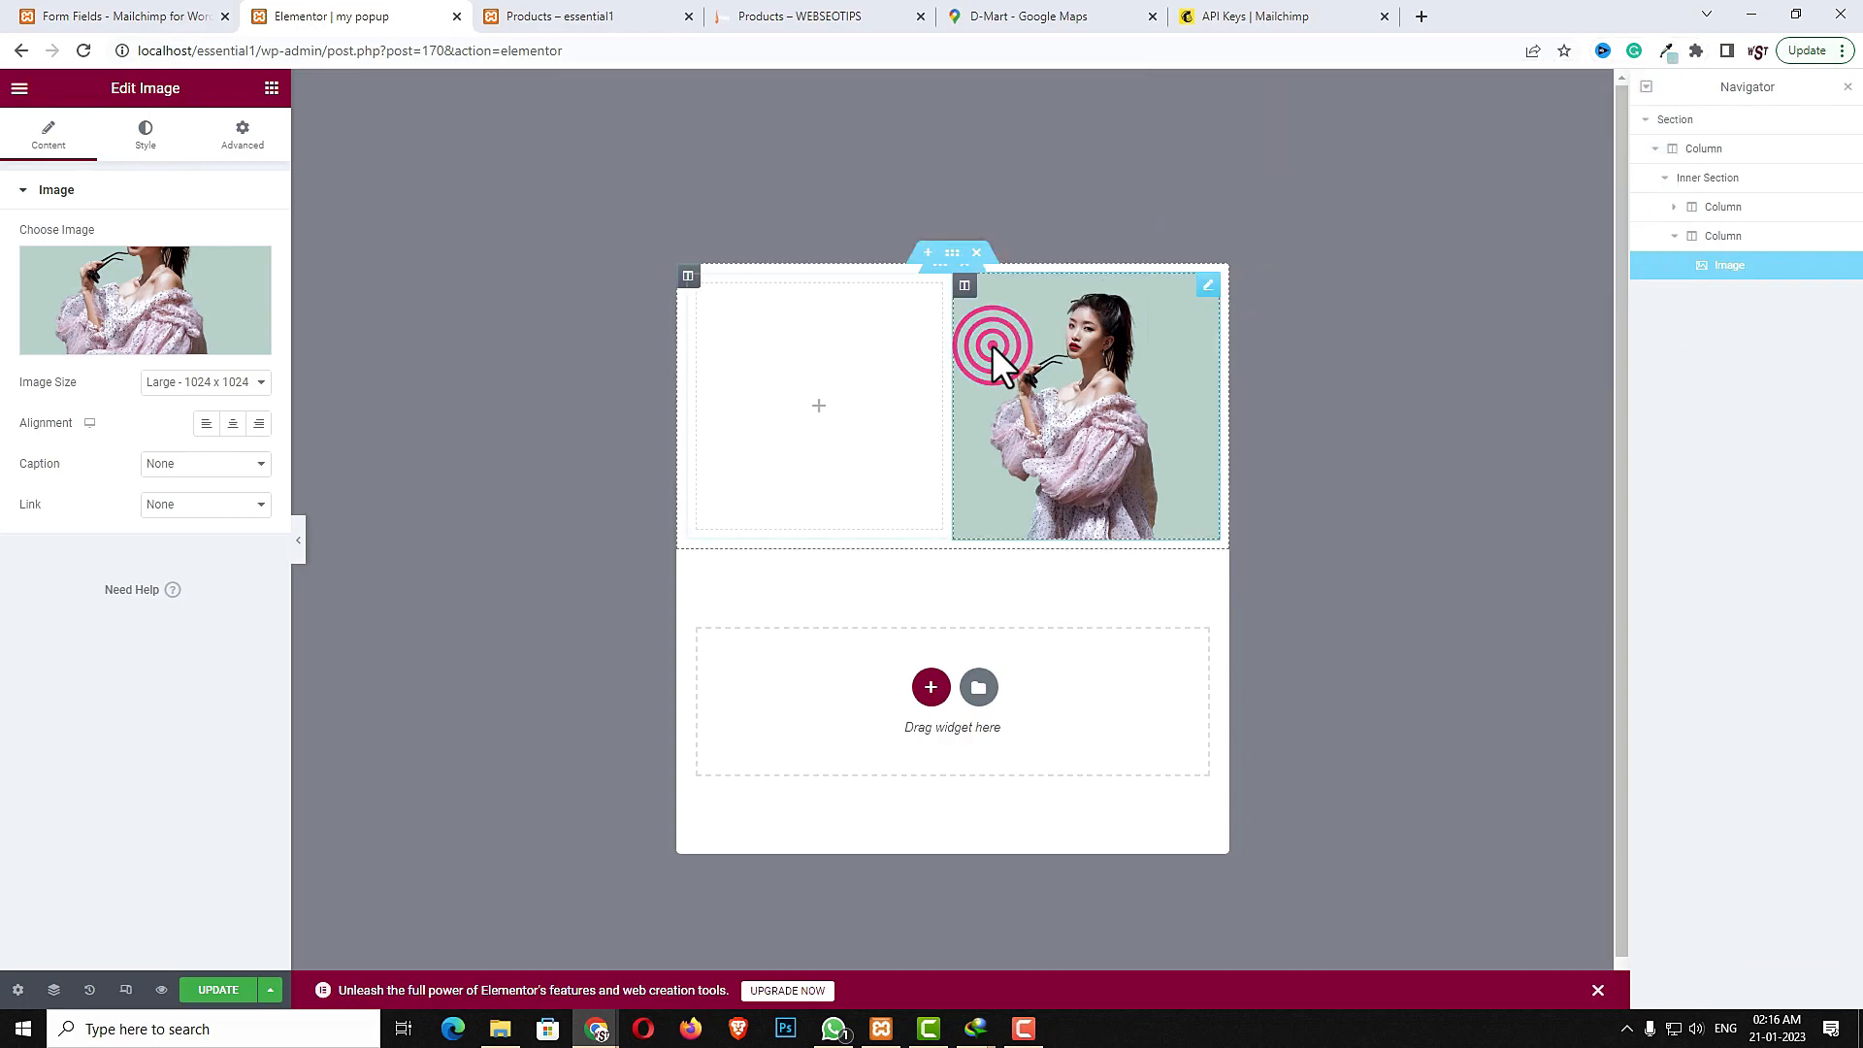
click(1665, 51)
double_click(1582, 86)
click(1754, 436)
- Paste the picked colour as the section's classic background colour and set the section's column gap to No Gap
click(1679, 121)
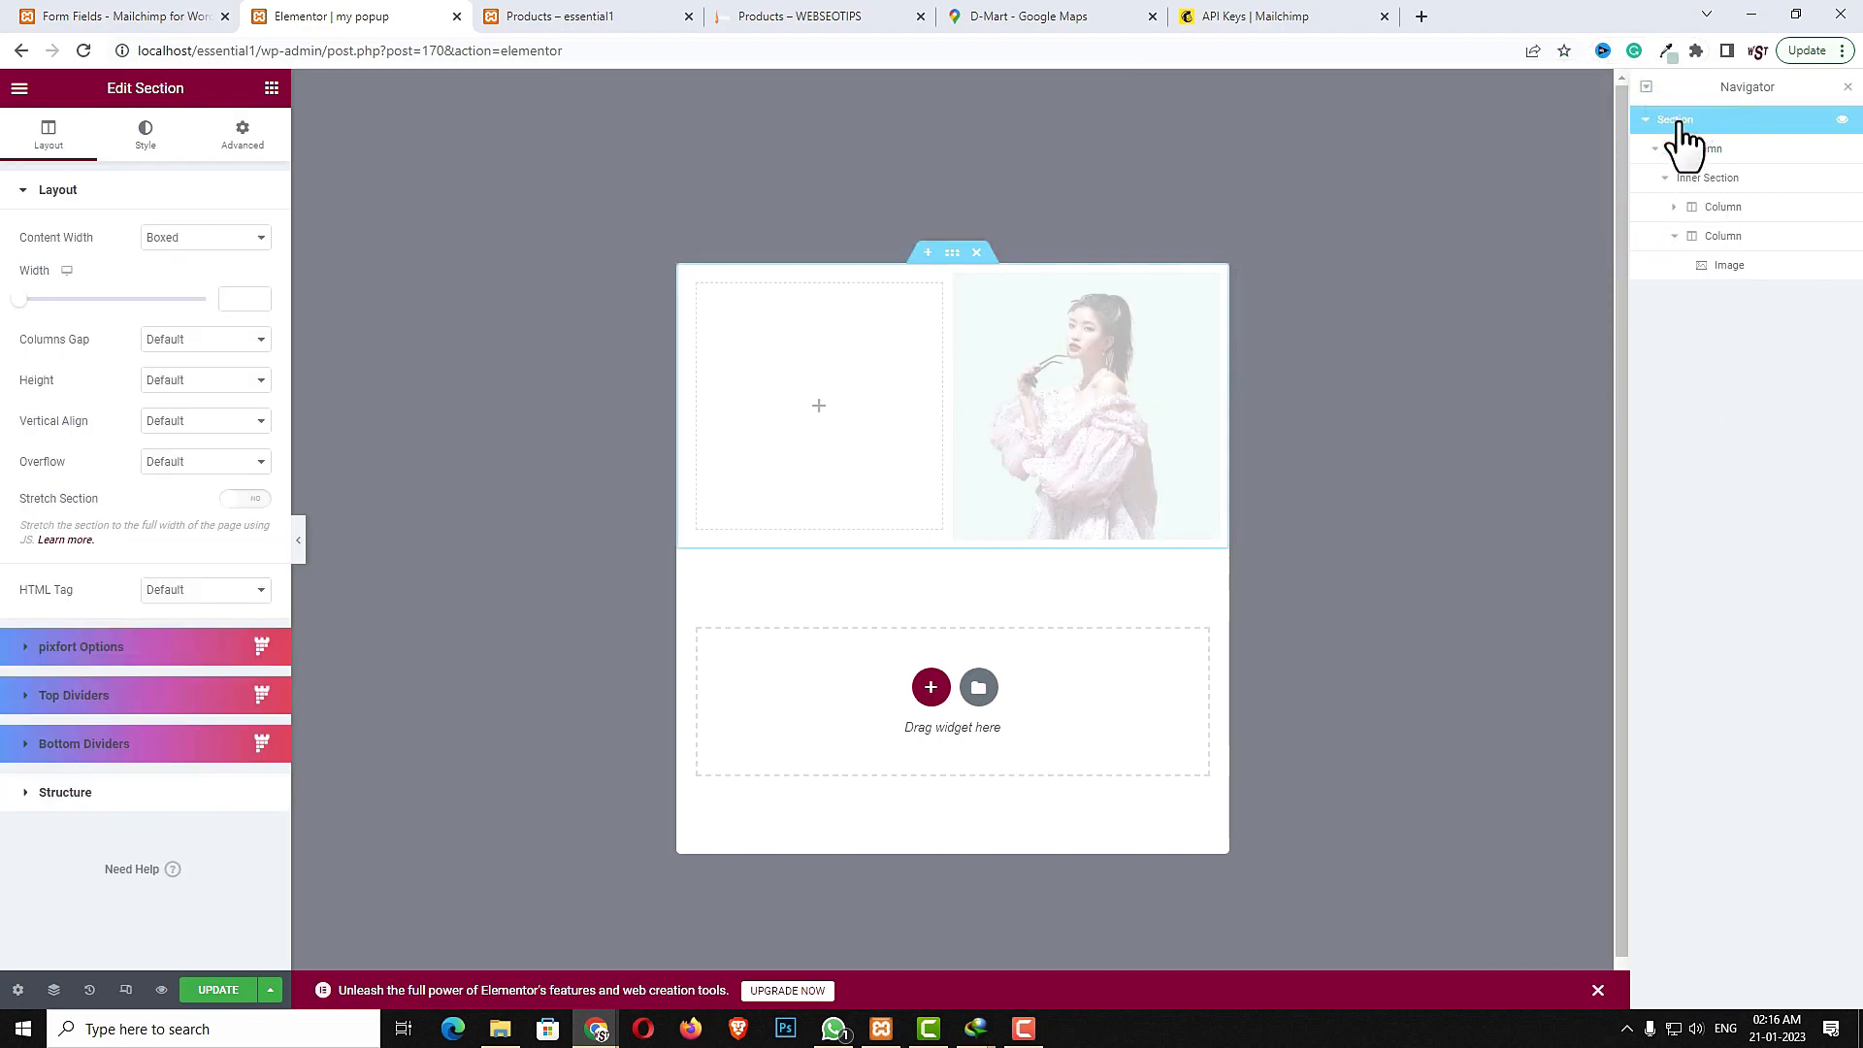
click(148, 129)
click(175, 281)
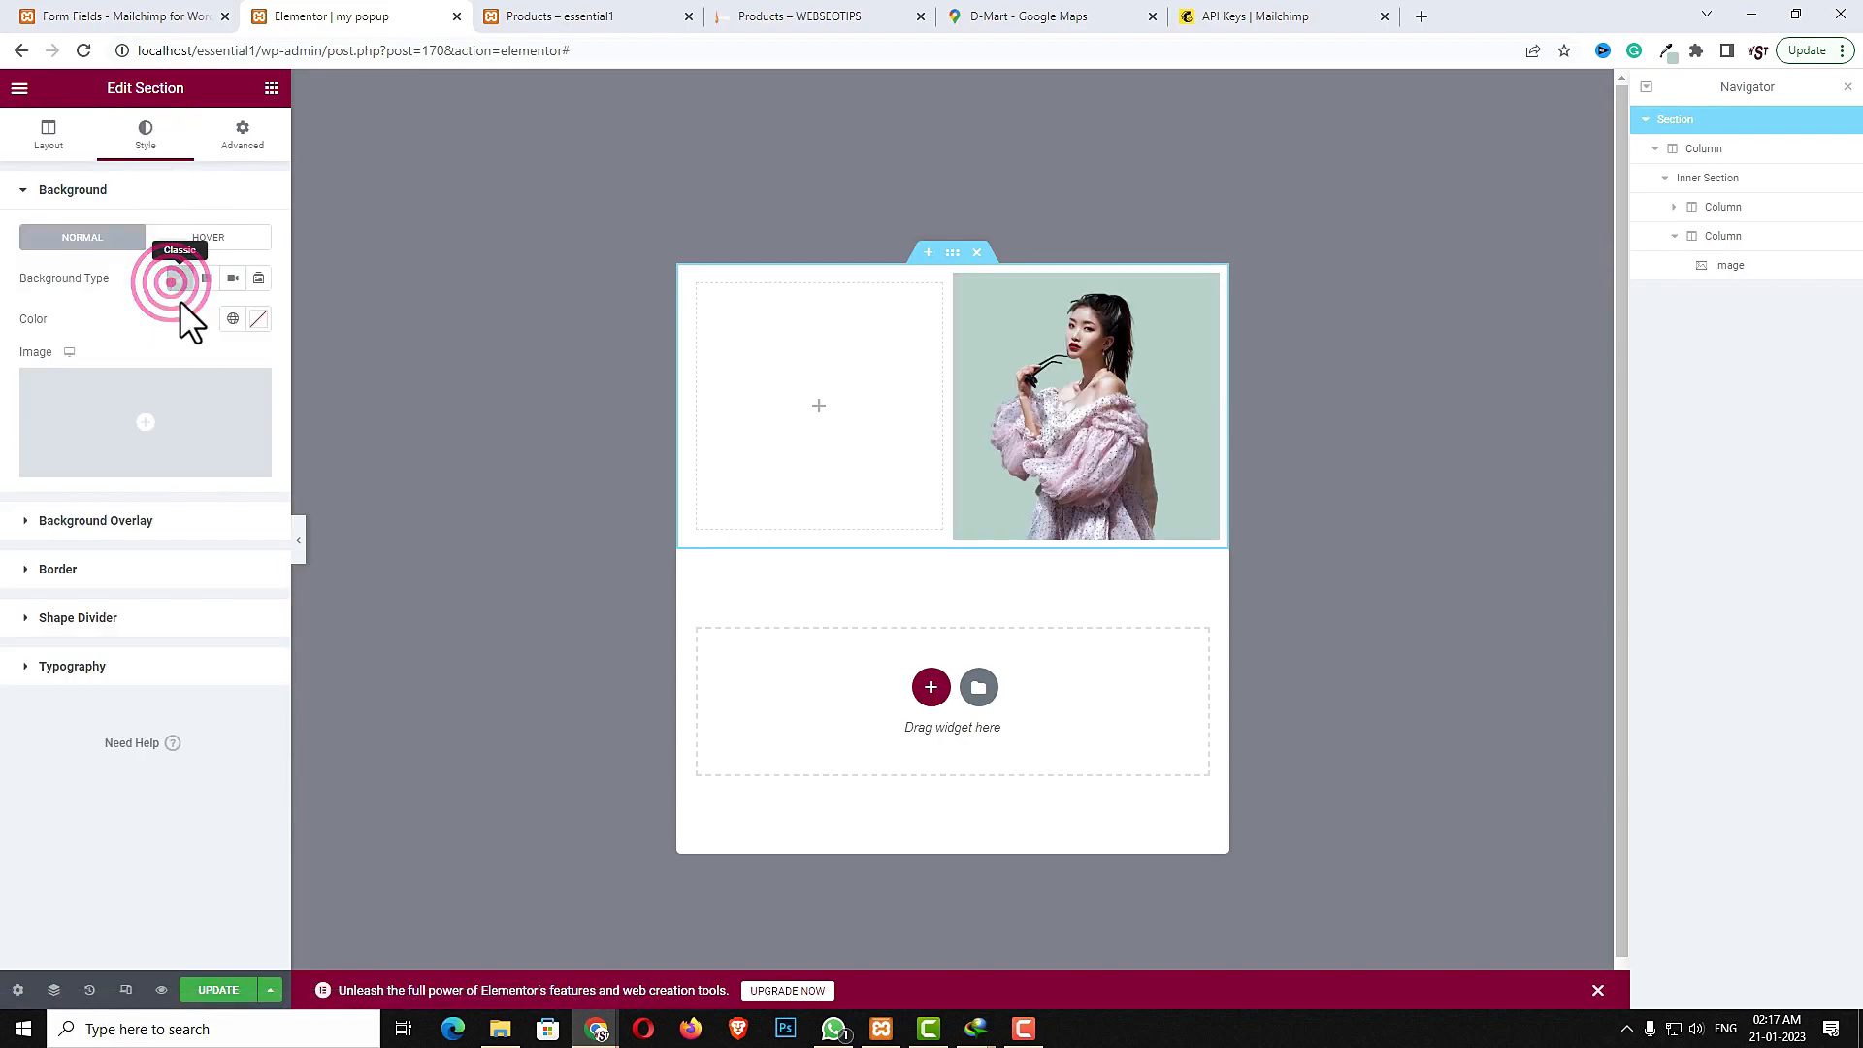
click(259, 319)
text(aecfc4)
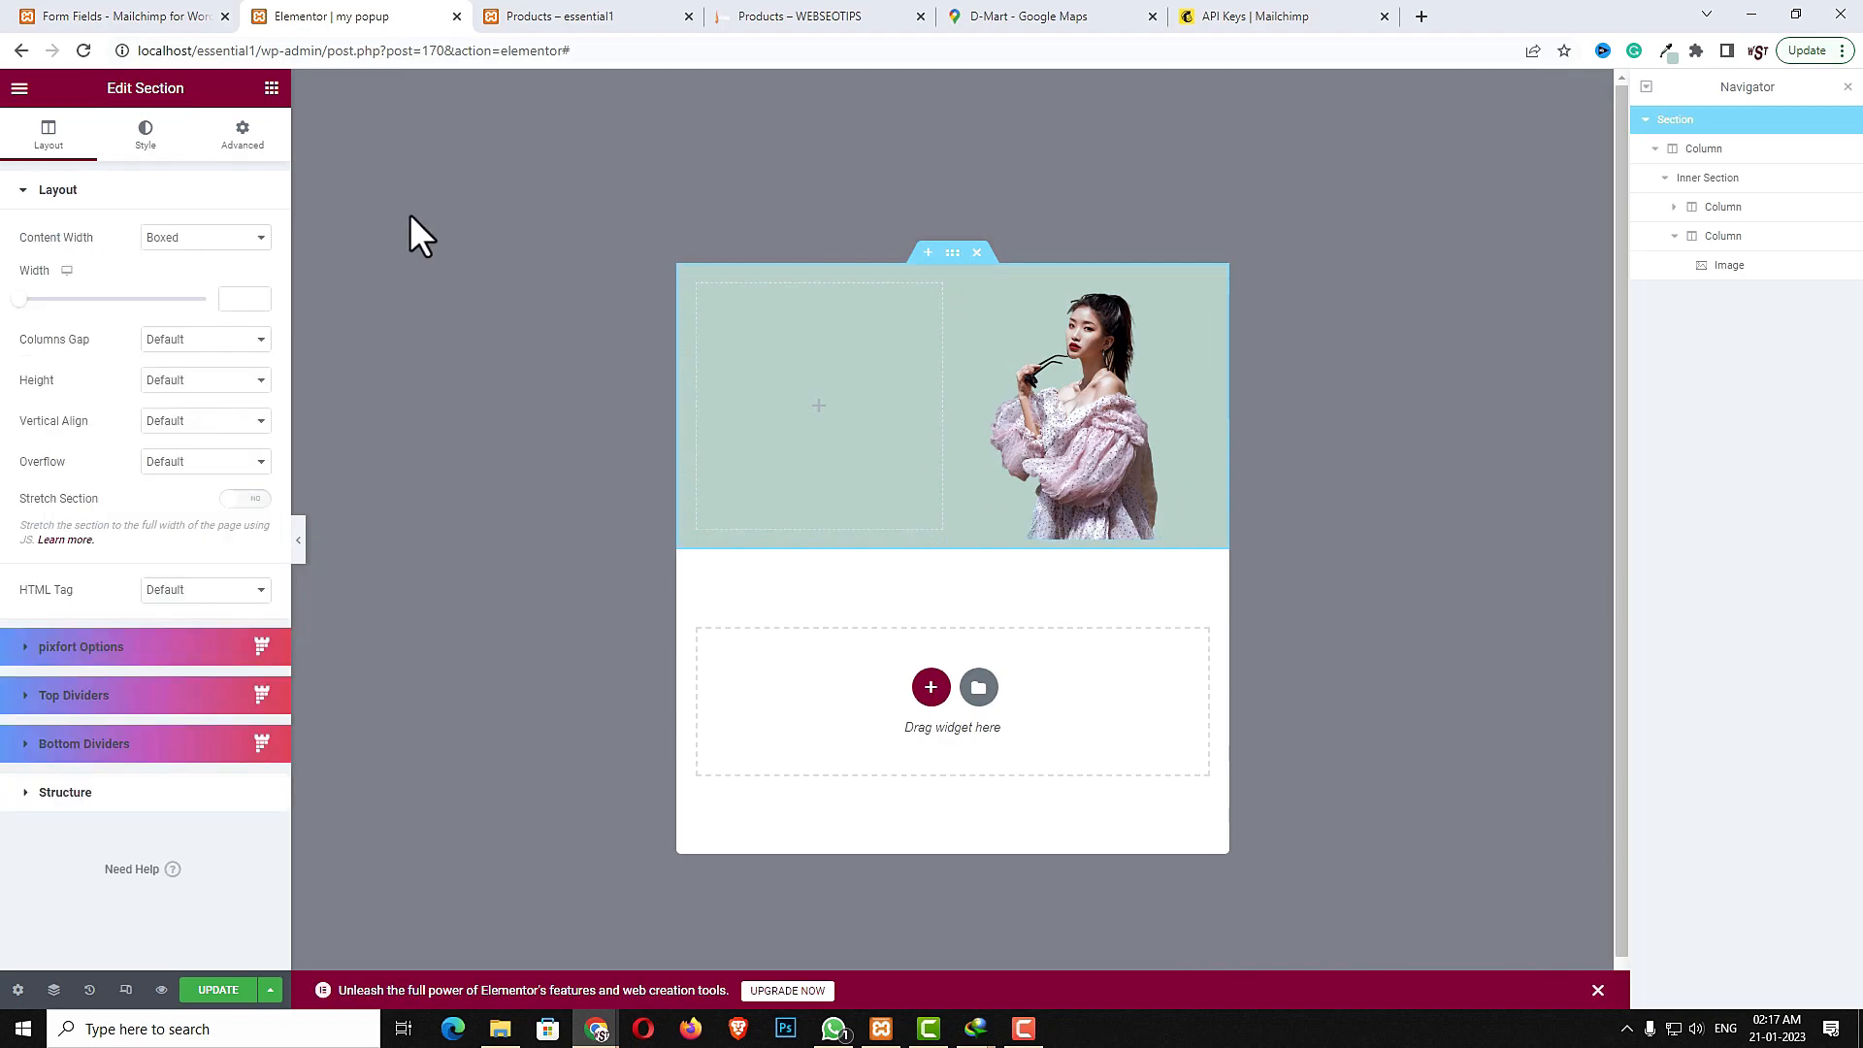
click(206, 339)
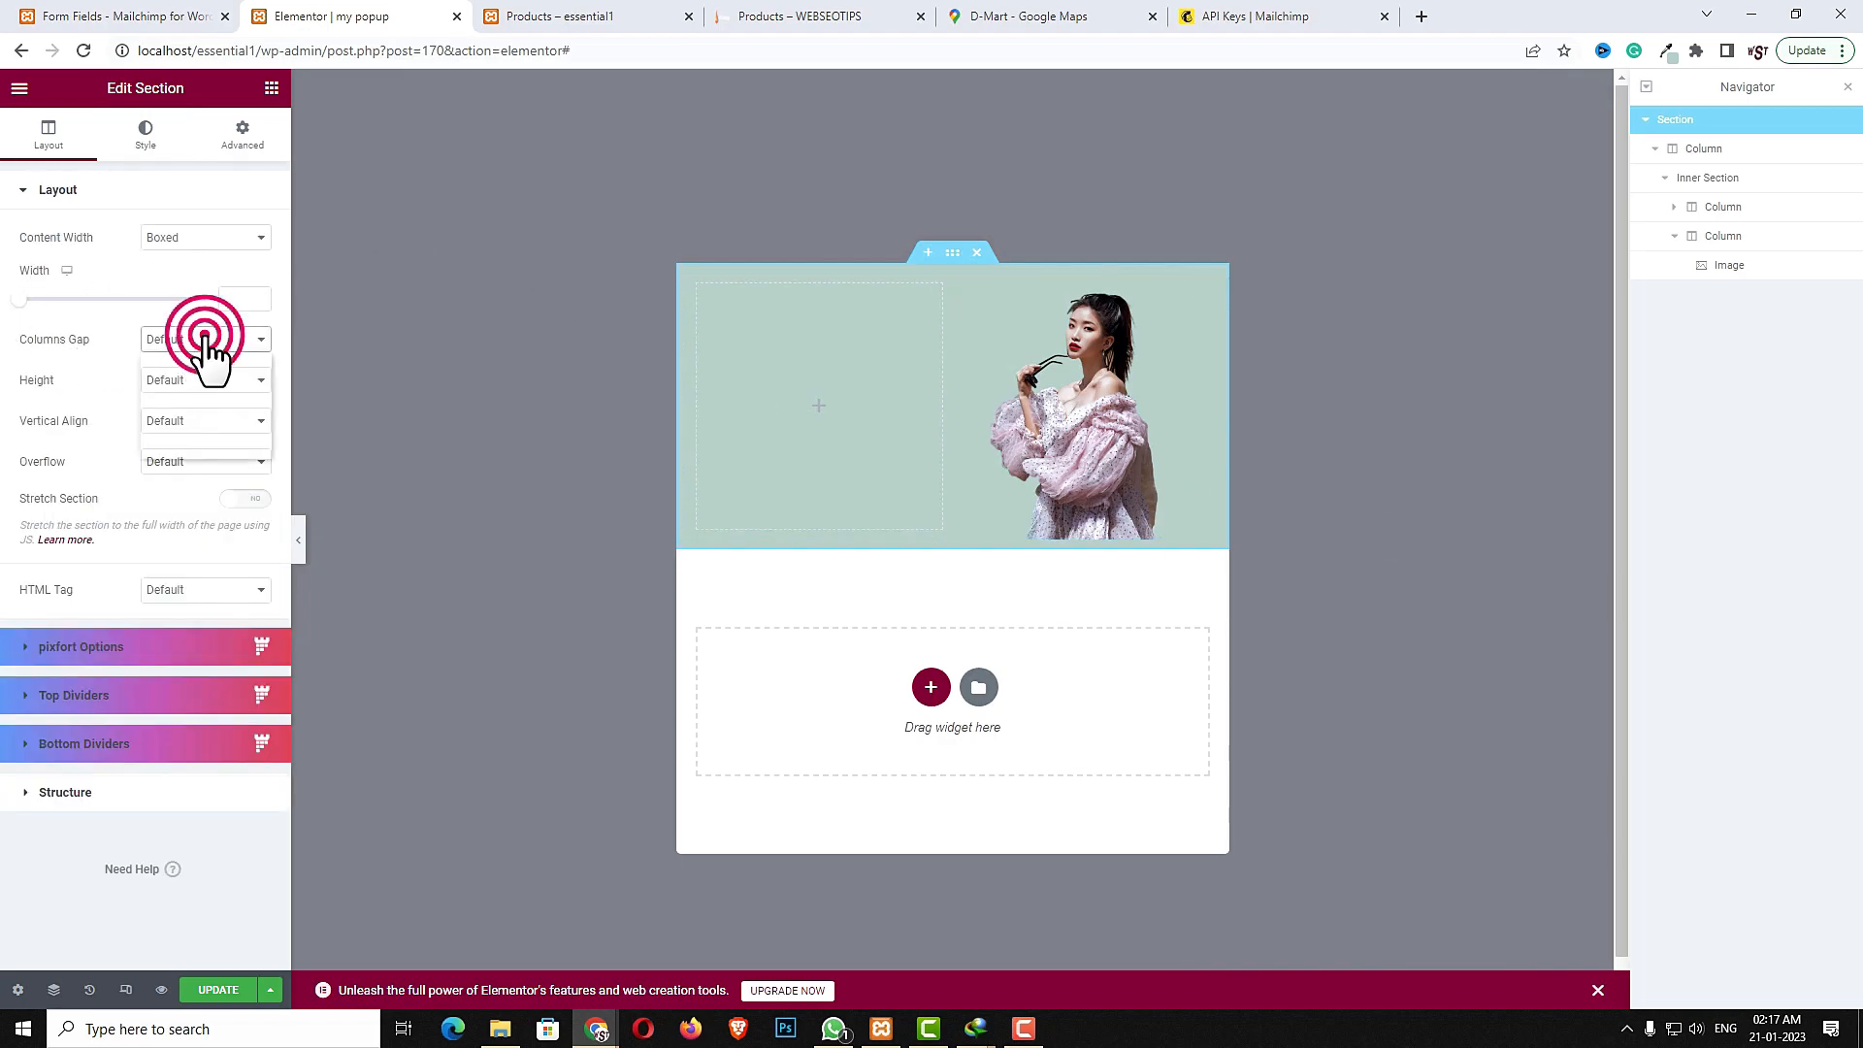
click(198, 367)
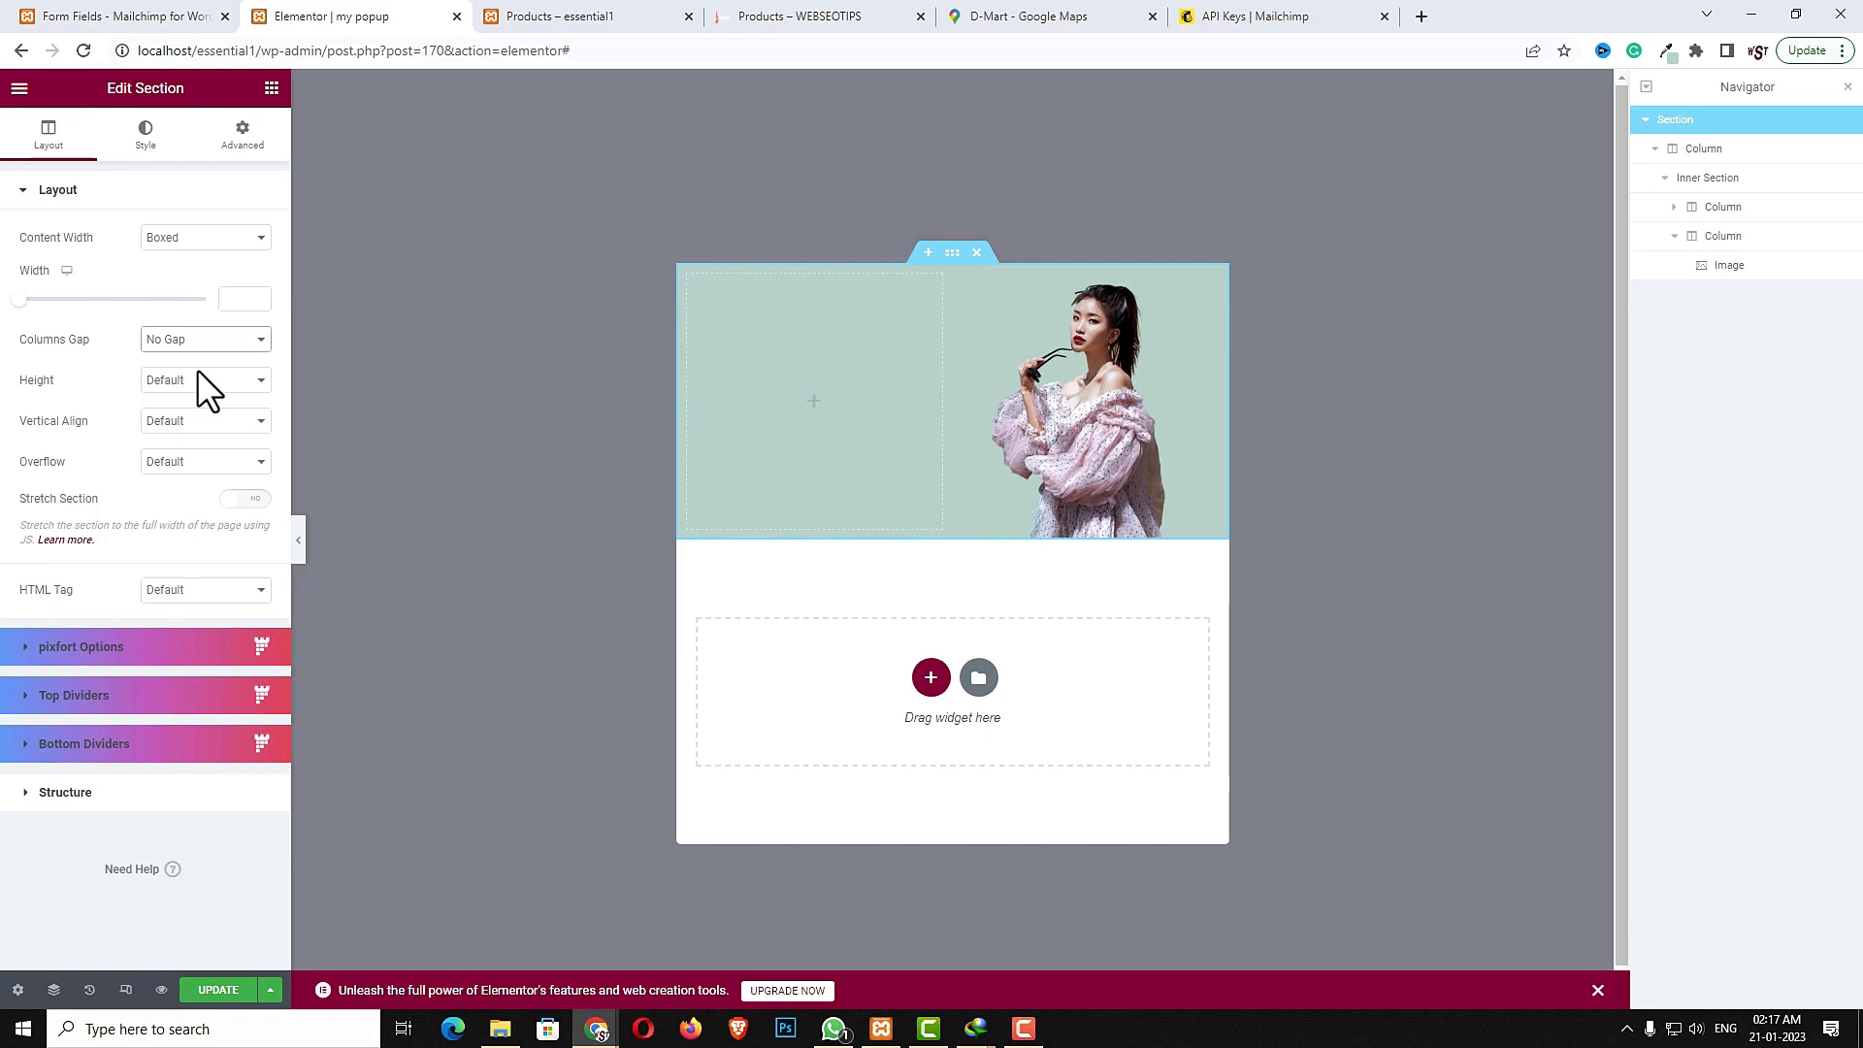
- Add a Sliding Text widget to the left column with the text Subscribe us
click(815, 400)
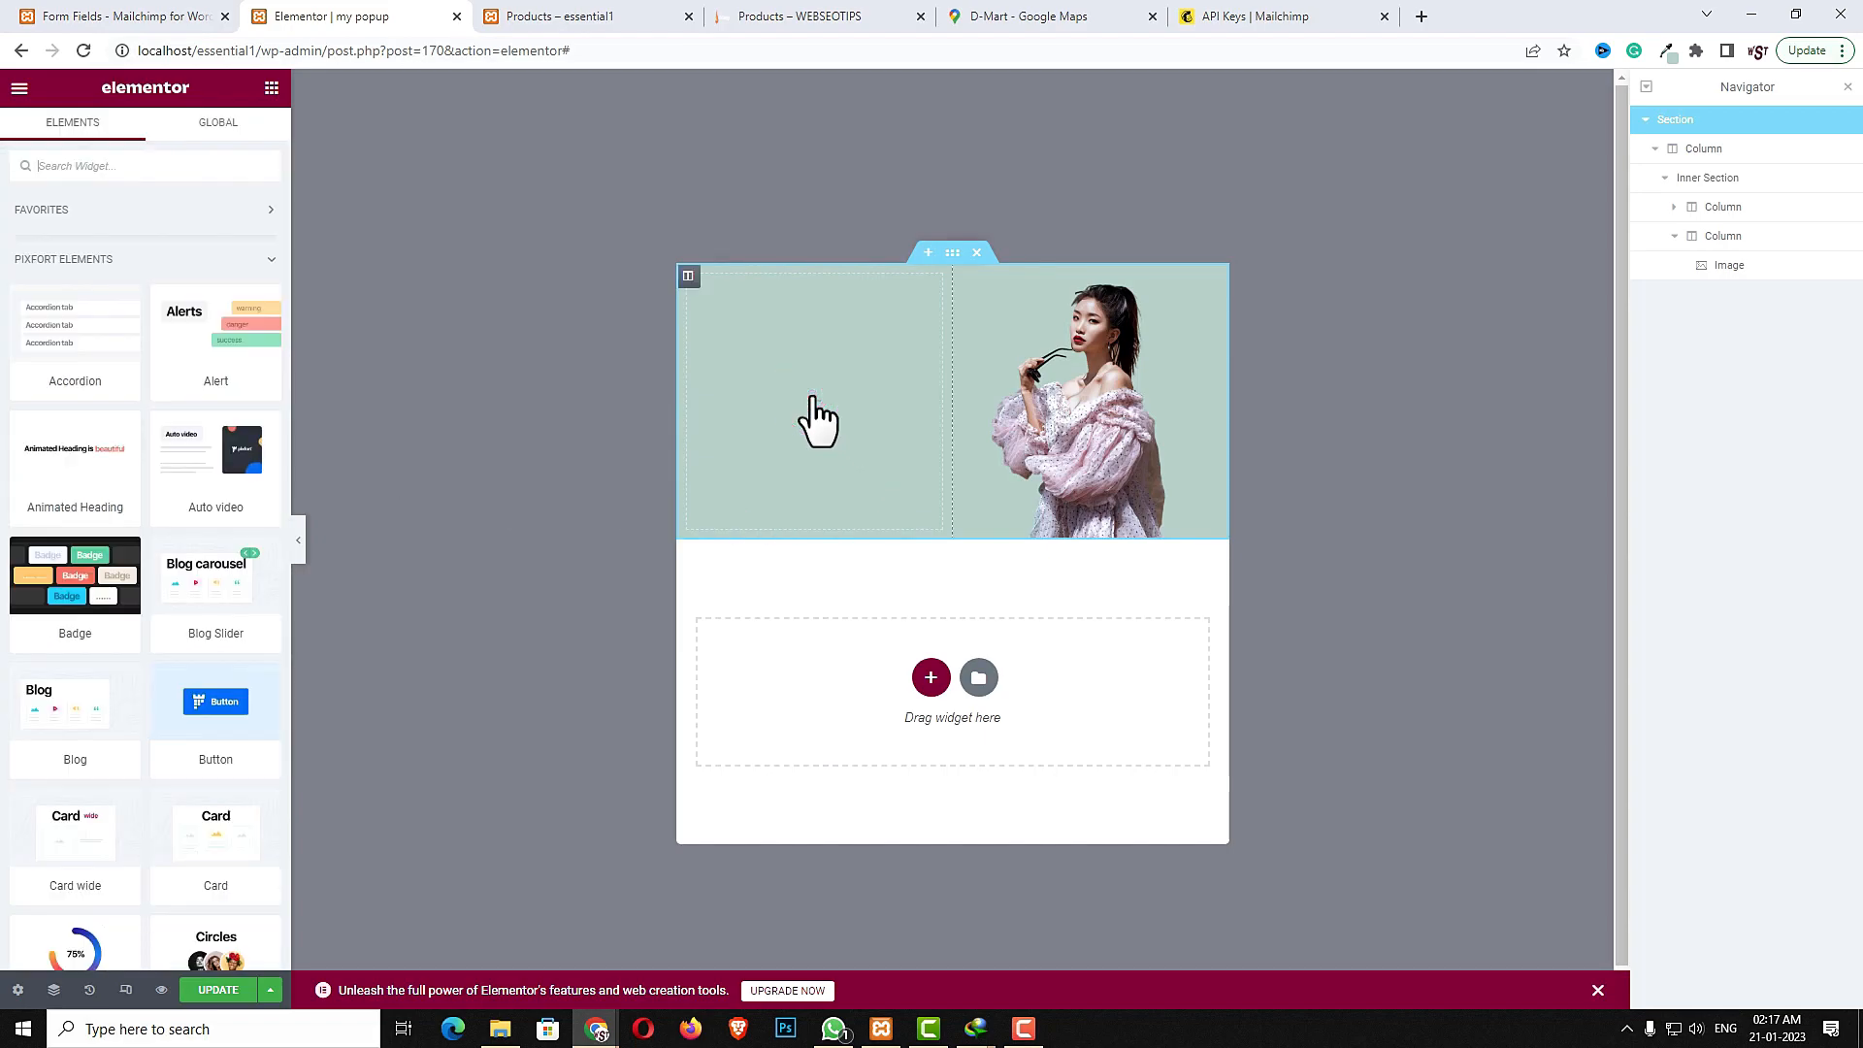
click(179, 175)
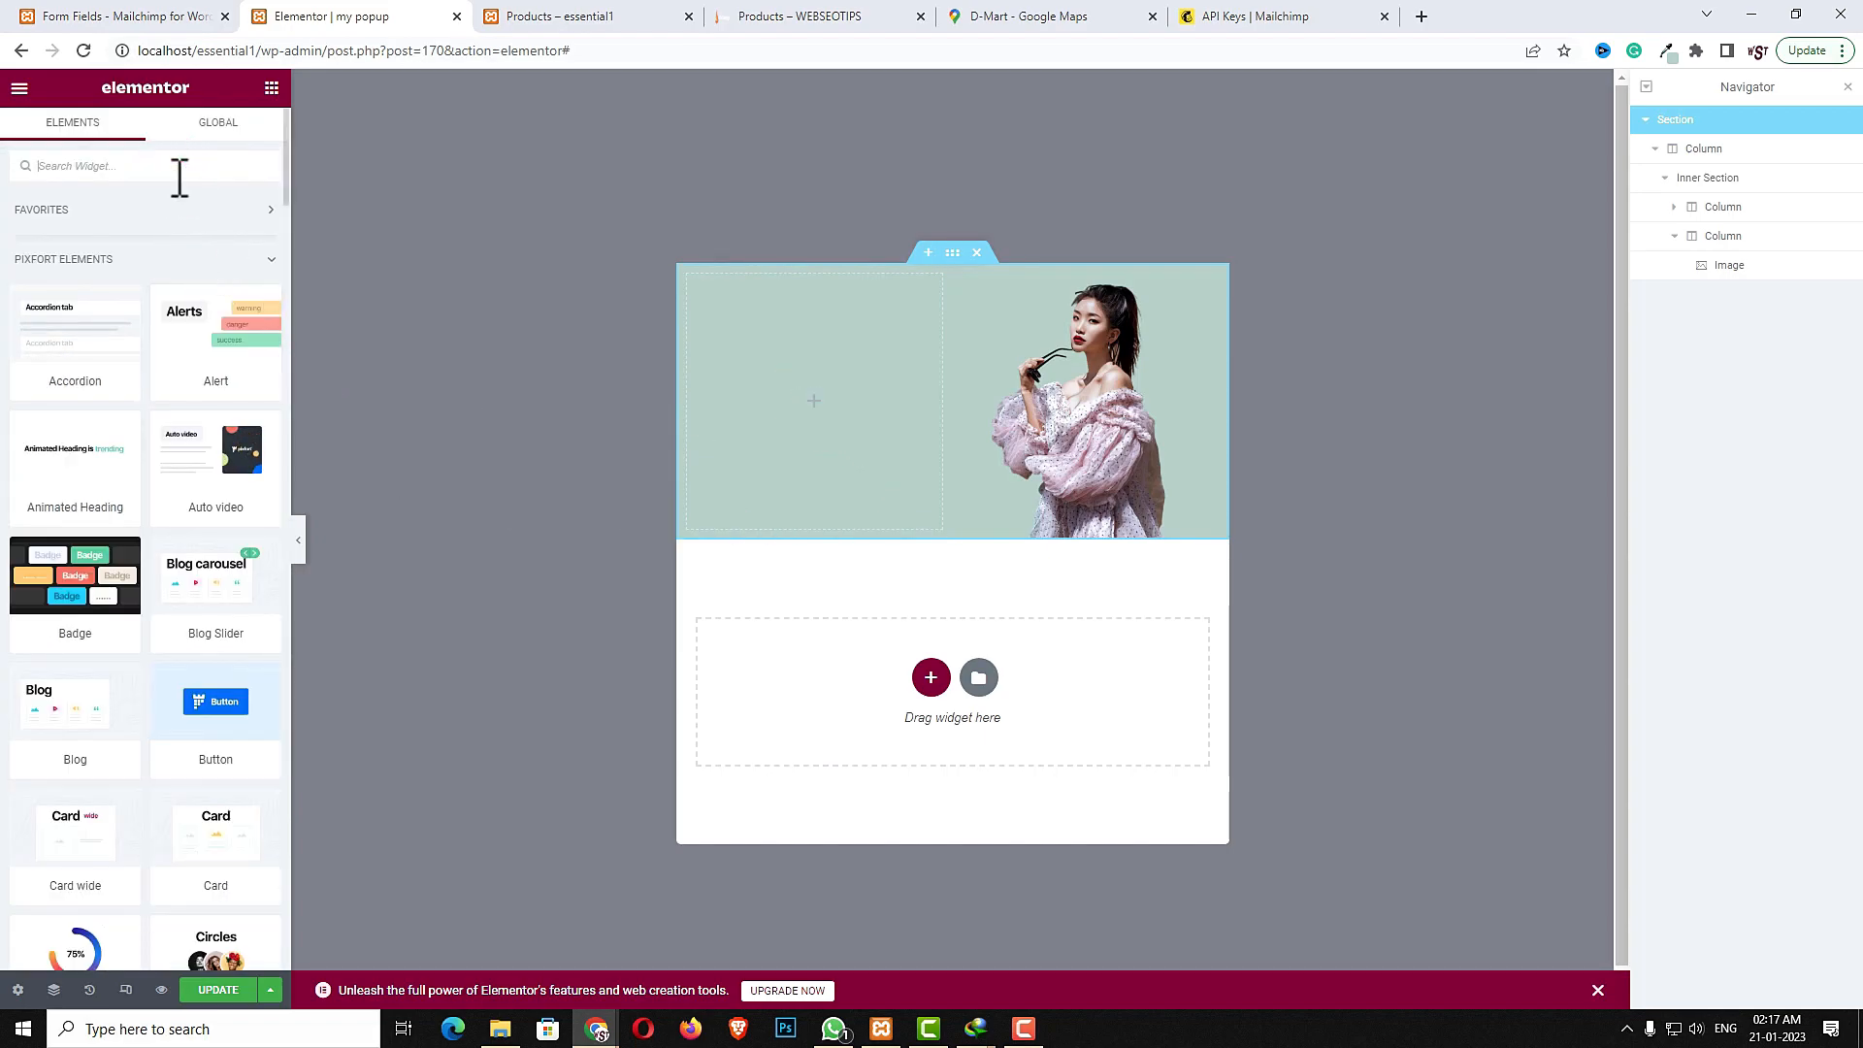
text(sli)
drag(216, 757, 803, 428)
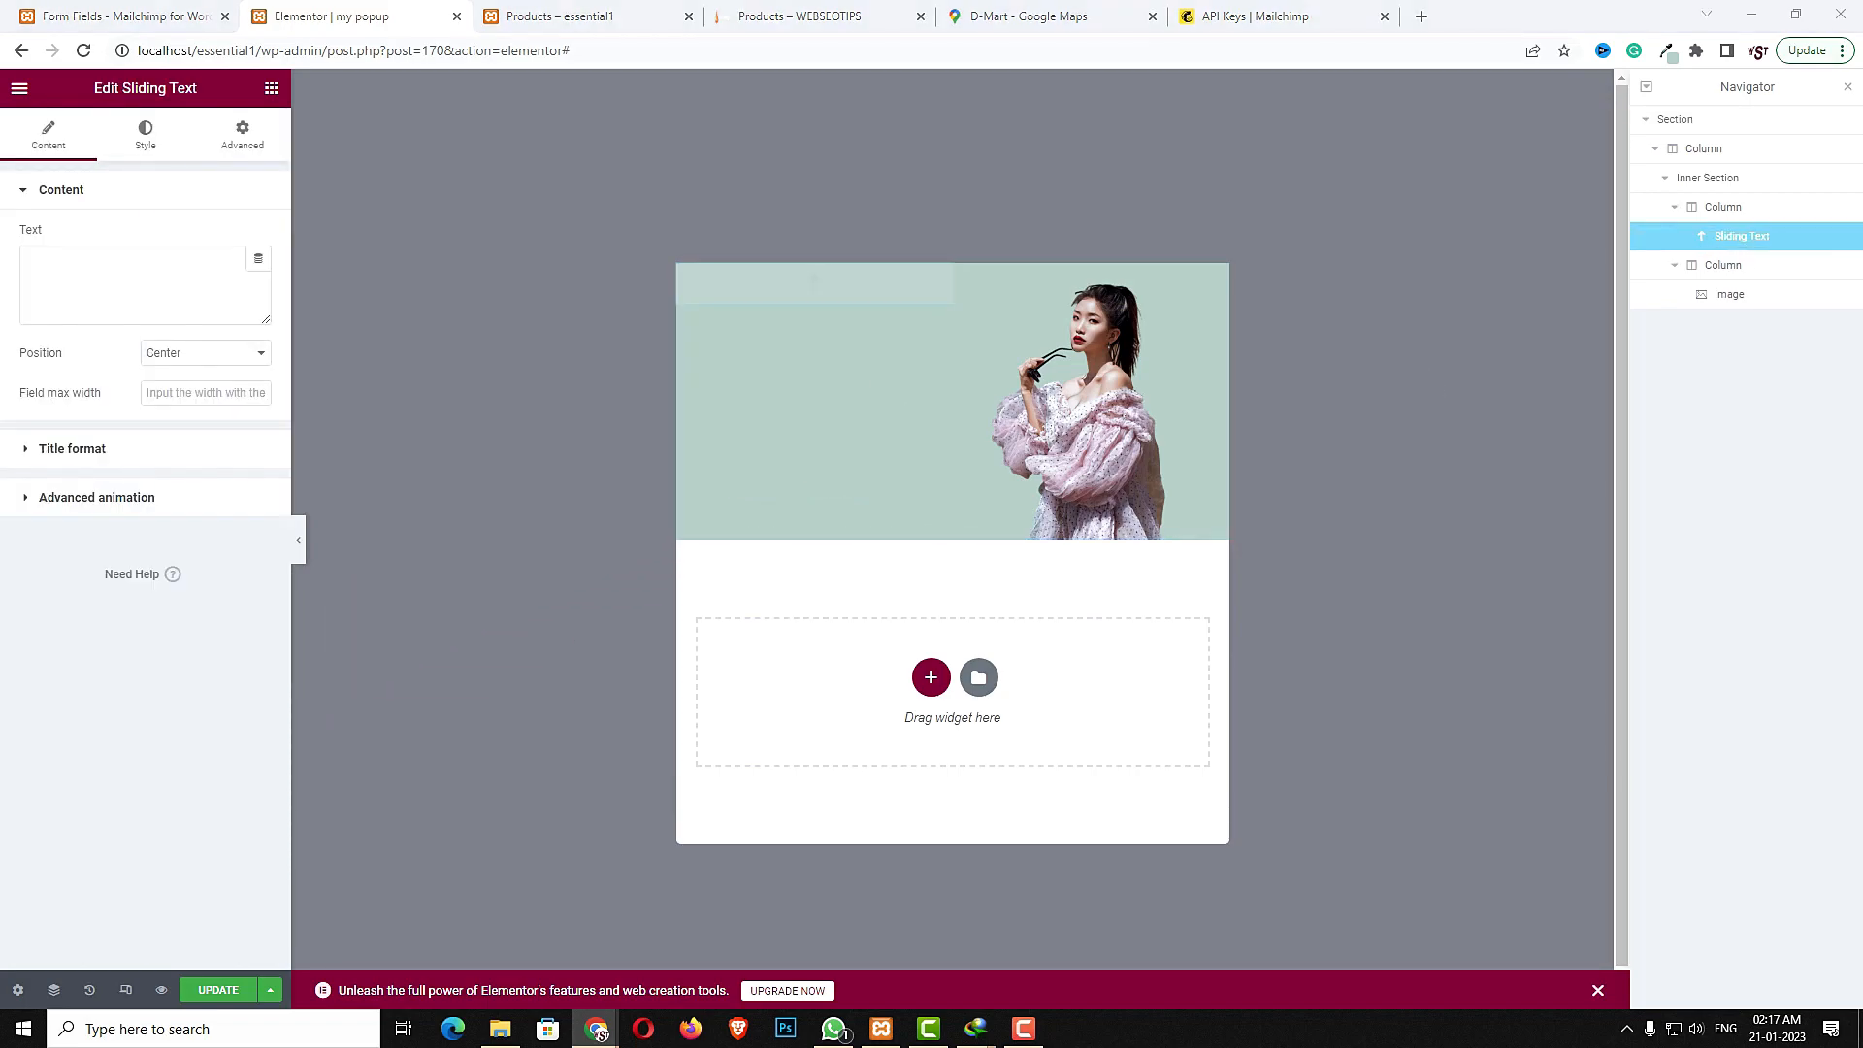
click(182, 272)
text(Subscribe us)
- Set the sliding text's font size to H3 and its position to Left
click(177, 452)
click(184, 389)
click(183, 437)
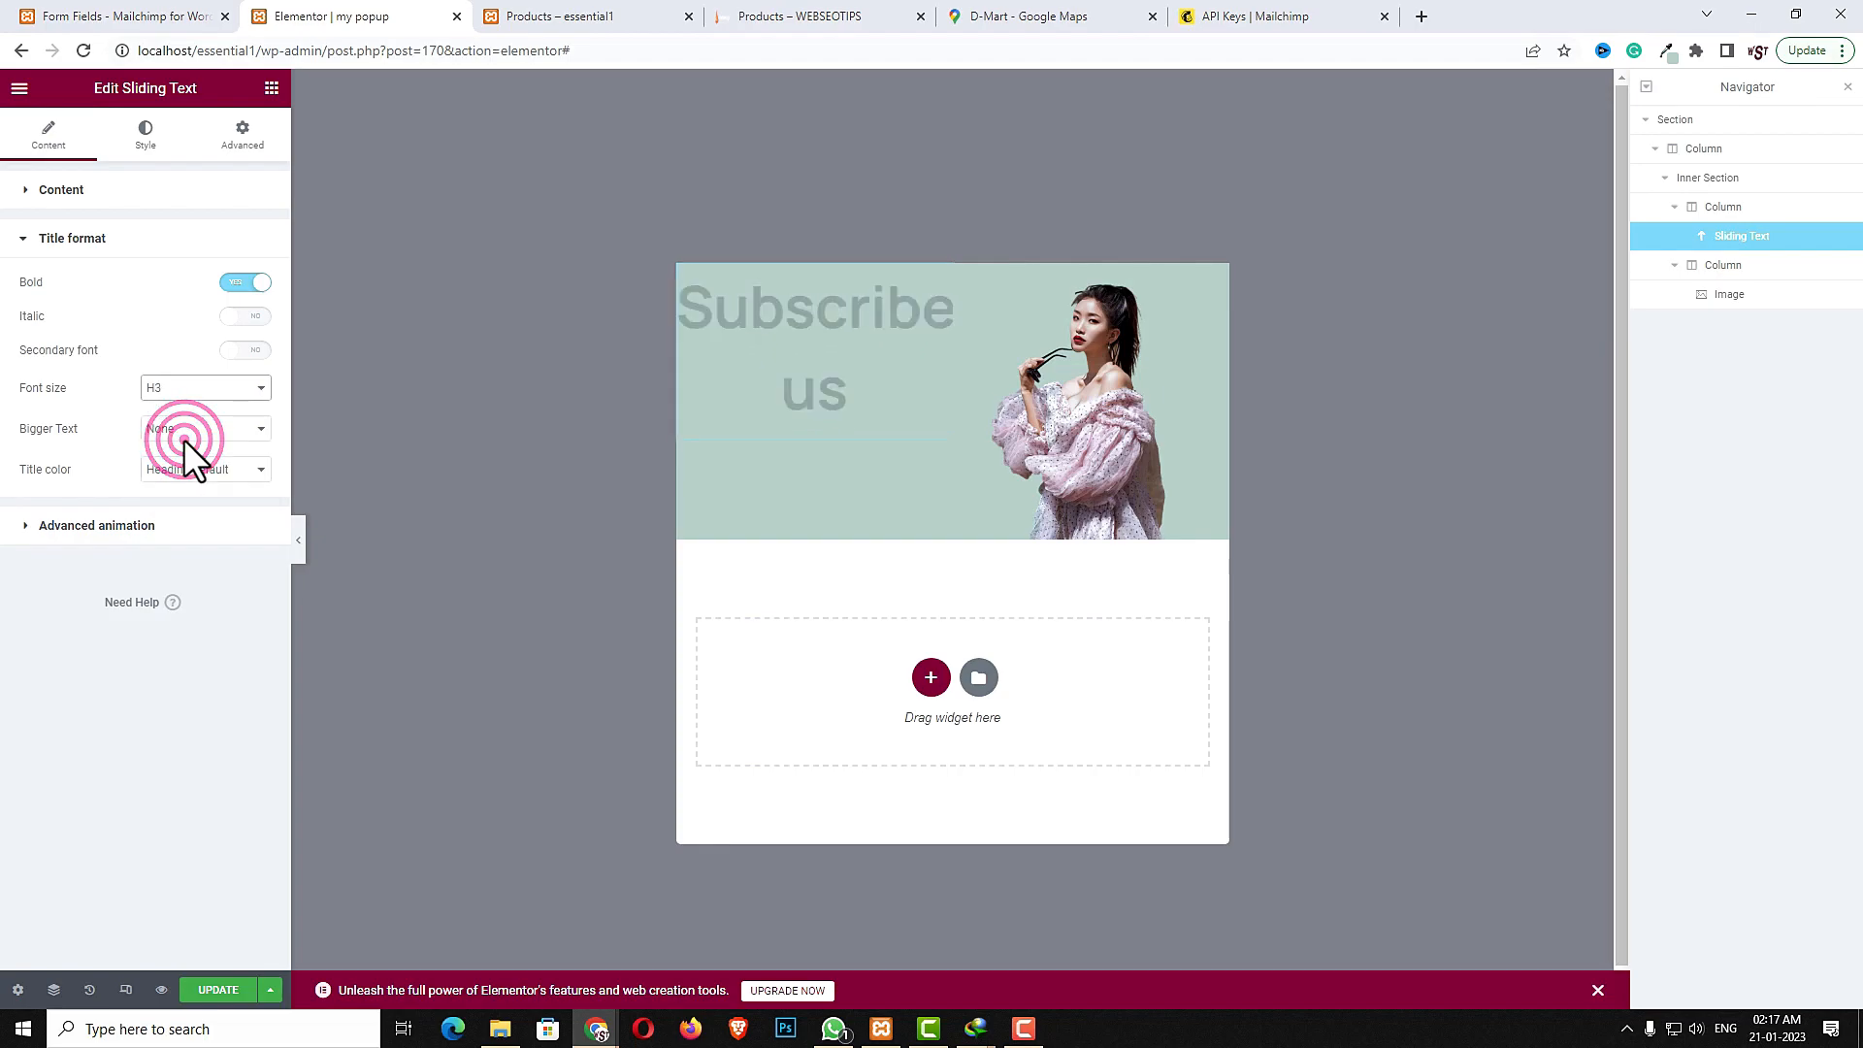
click(137, 199)
click(165, 355)
click(174, 385)
click(264, 90)
- Add a text widget under the heading and paste Get upto 30% off by use code :bd30" as its content
click(153, 166)
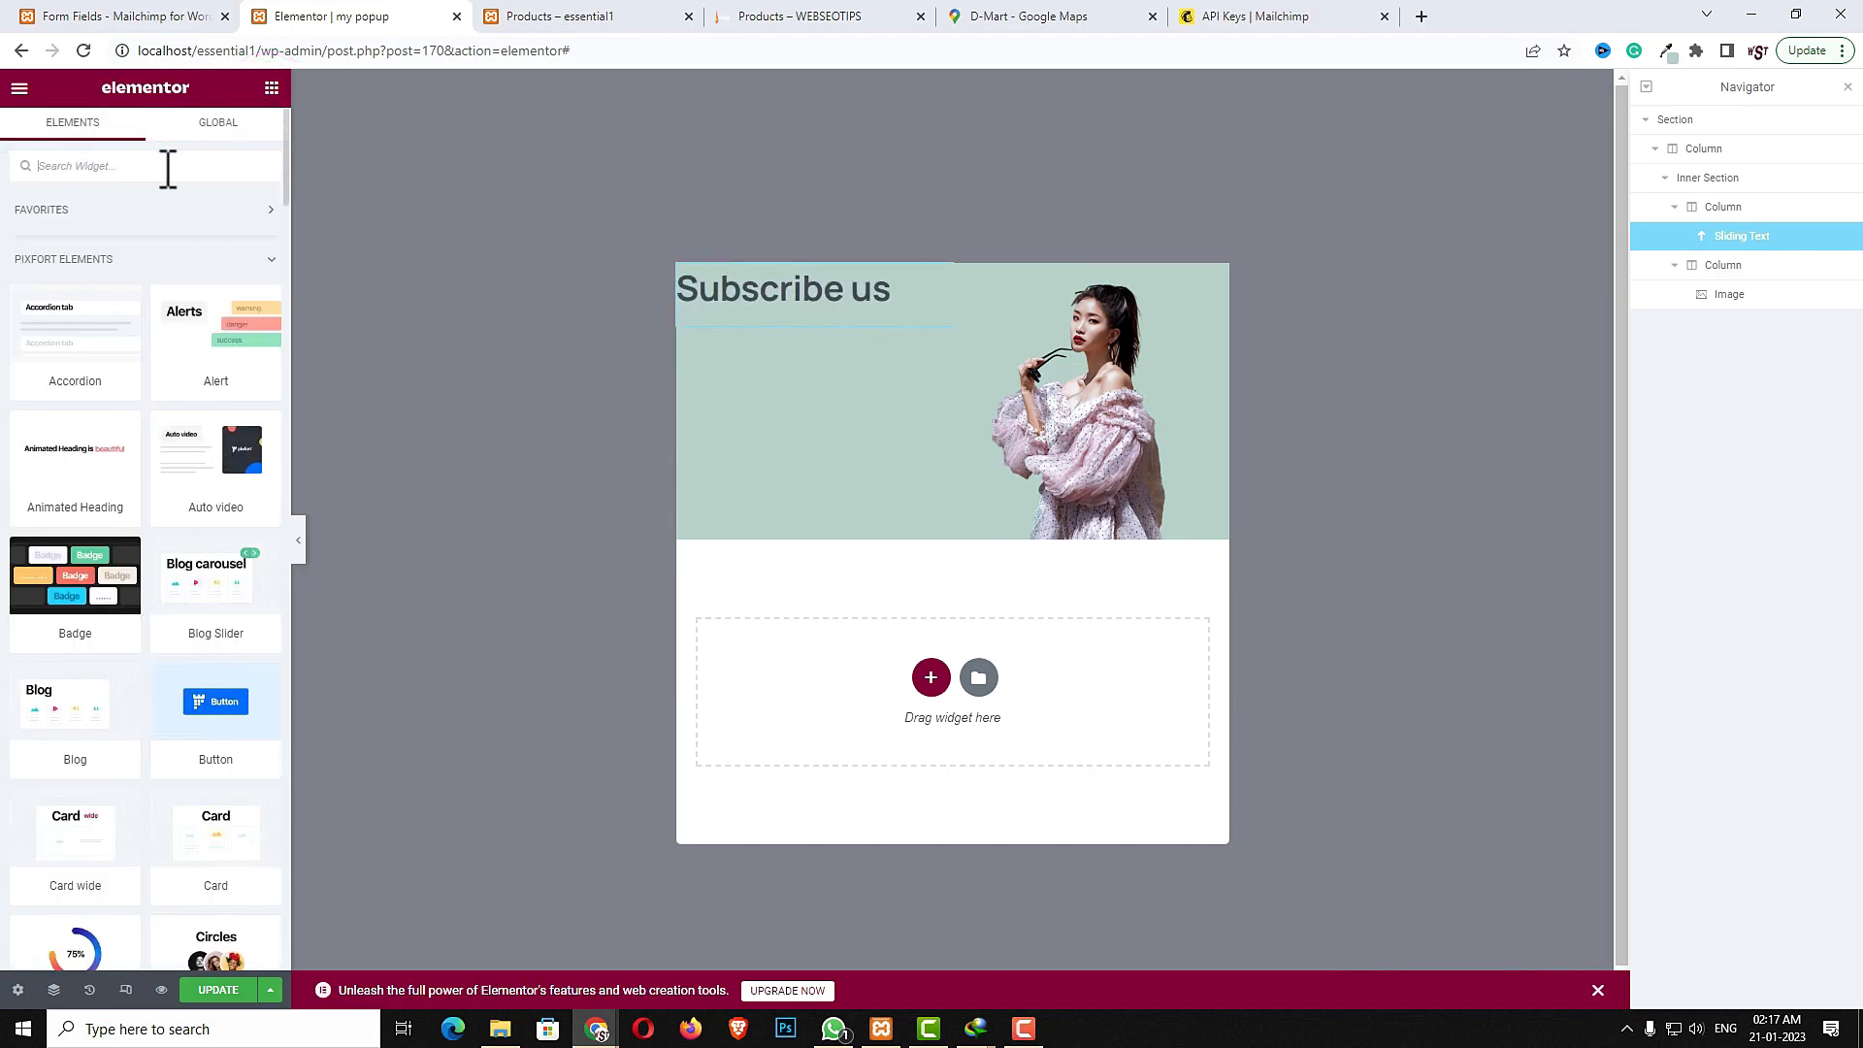
text(fext)
click(74, 451)
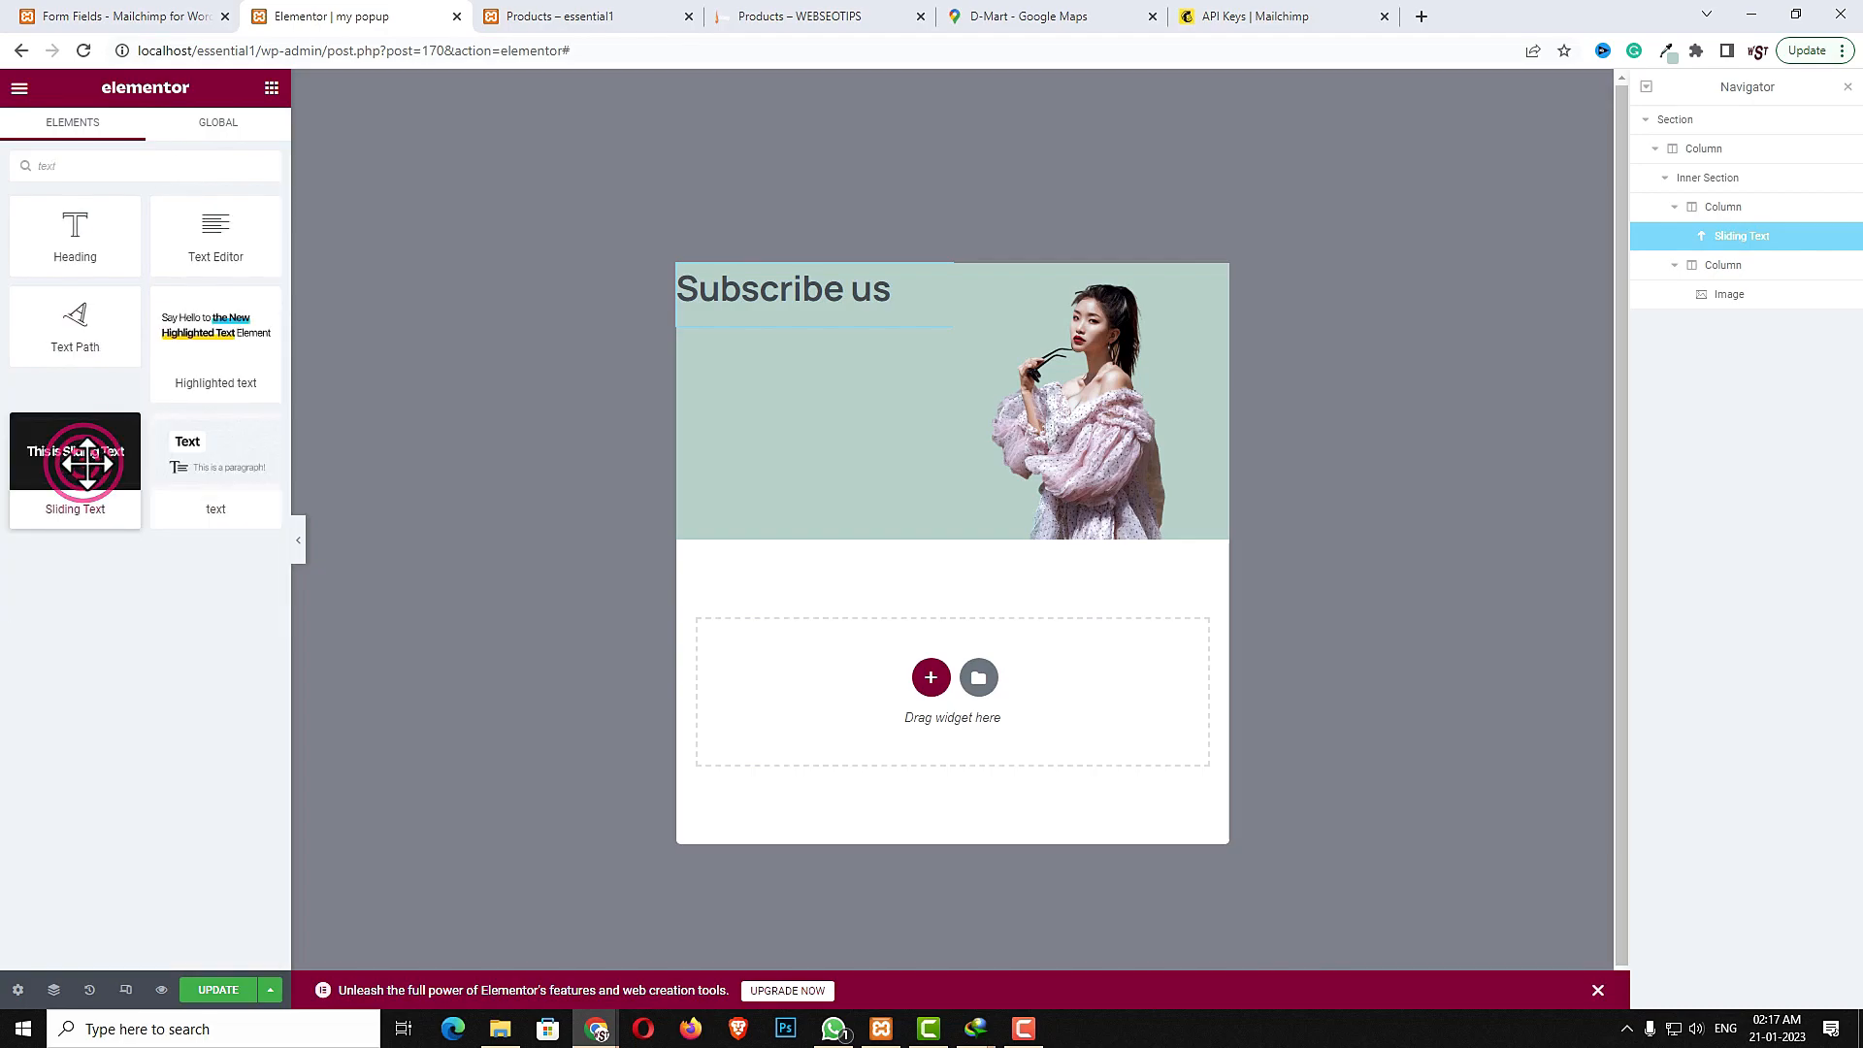
drag(216, 469, 768, 326)
triple_click(185, 345)
text(Subscribe us)
triple_click(145, 341)
text(Get upto 30% off by use code :bd30')
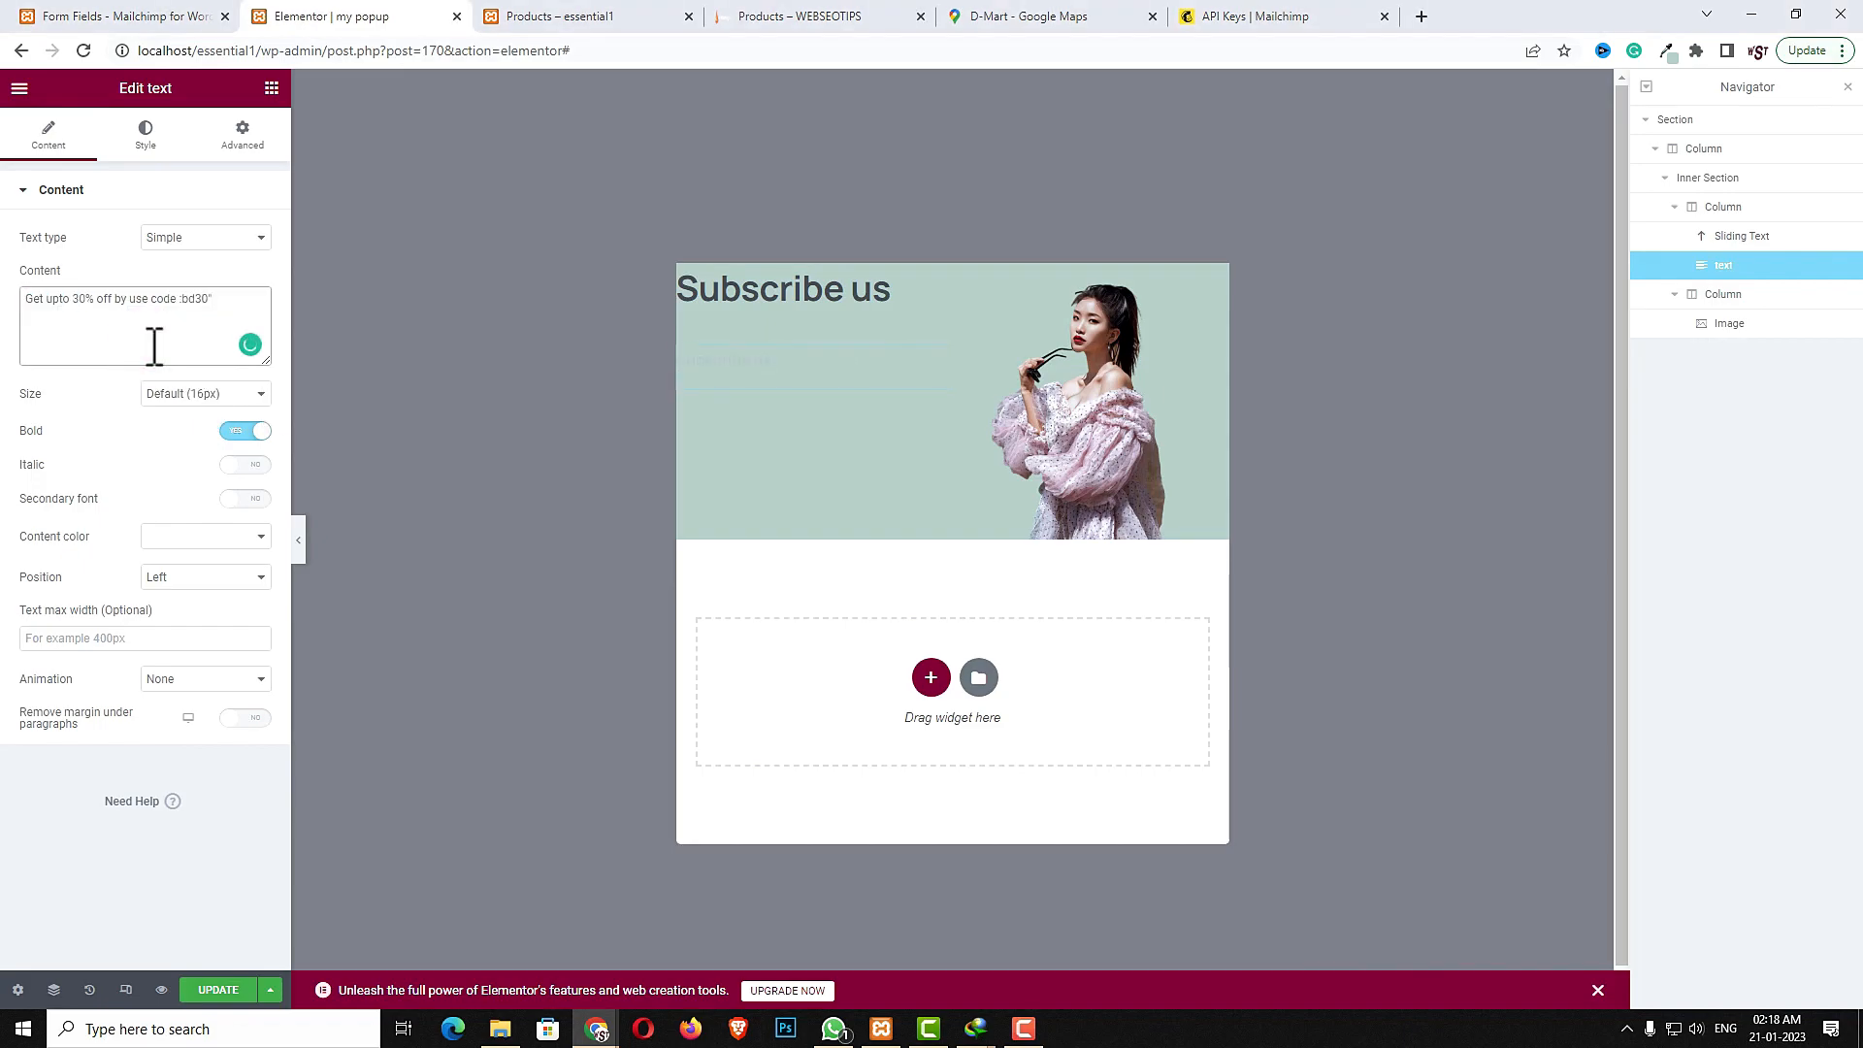
- Set the offer text's colour to White and adjust its font size
click(240, 536)
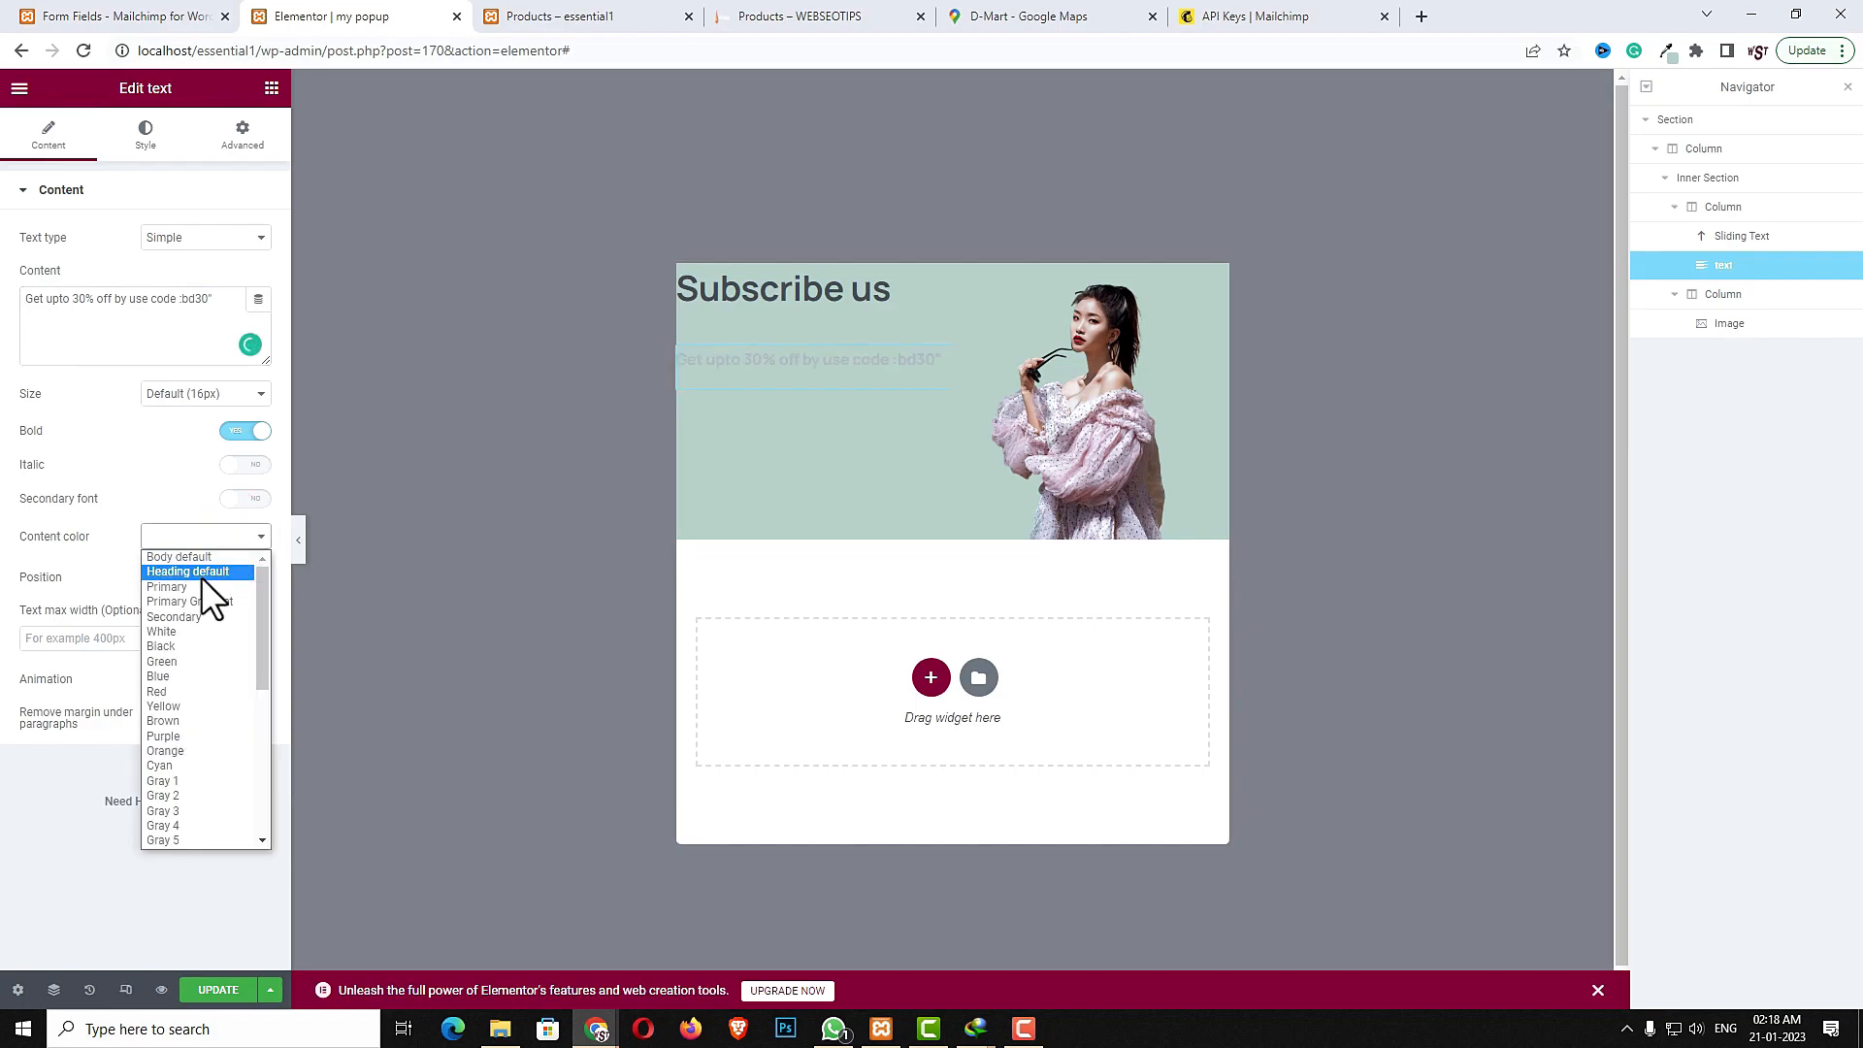
click(194, 629)
click(192, 393)
click(181, 459)
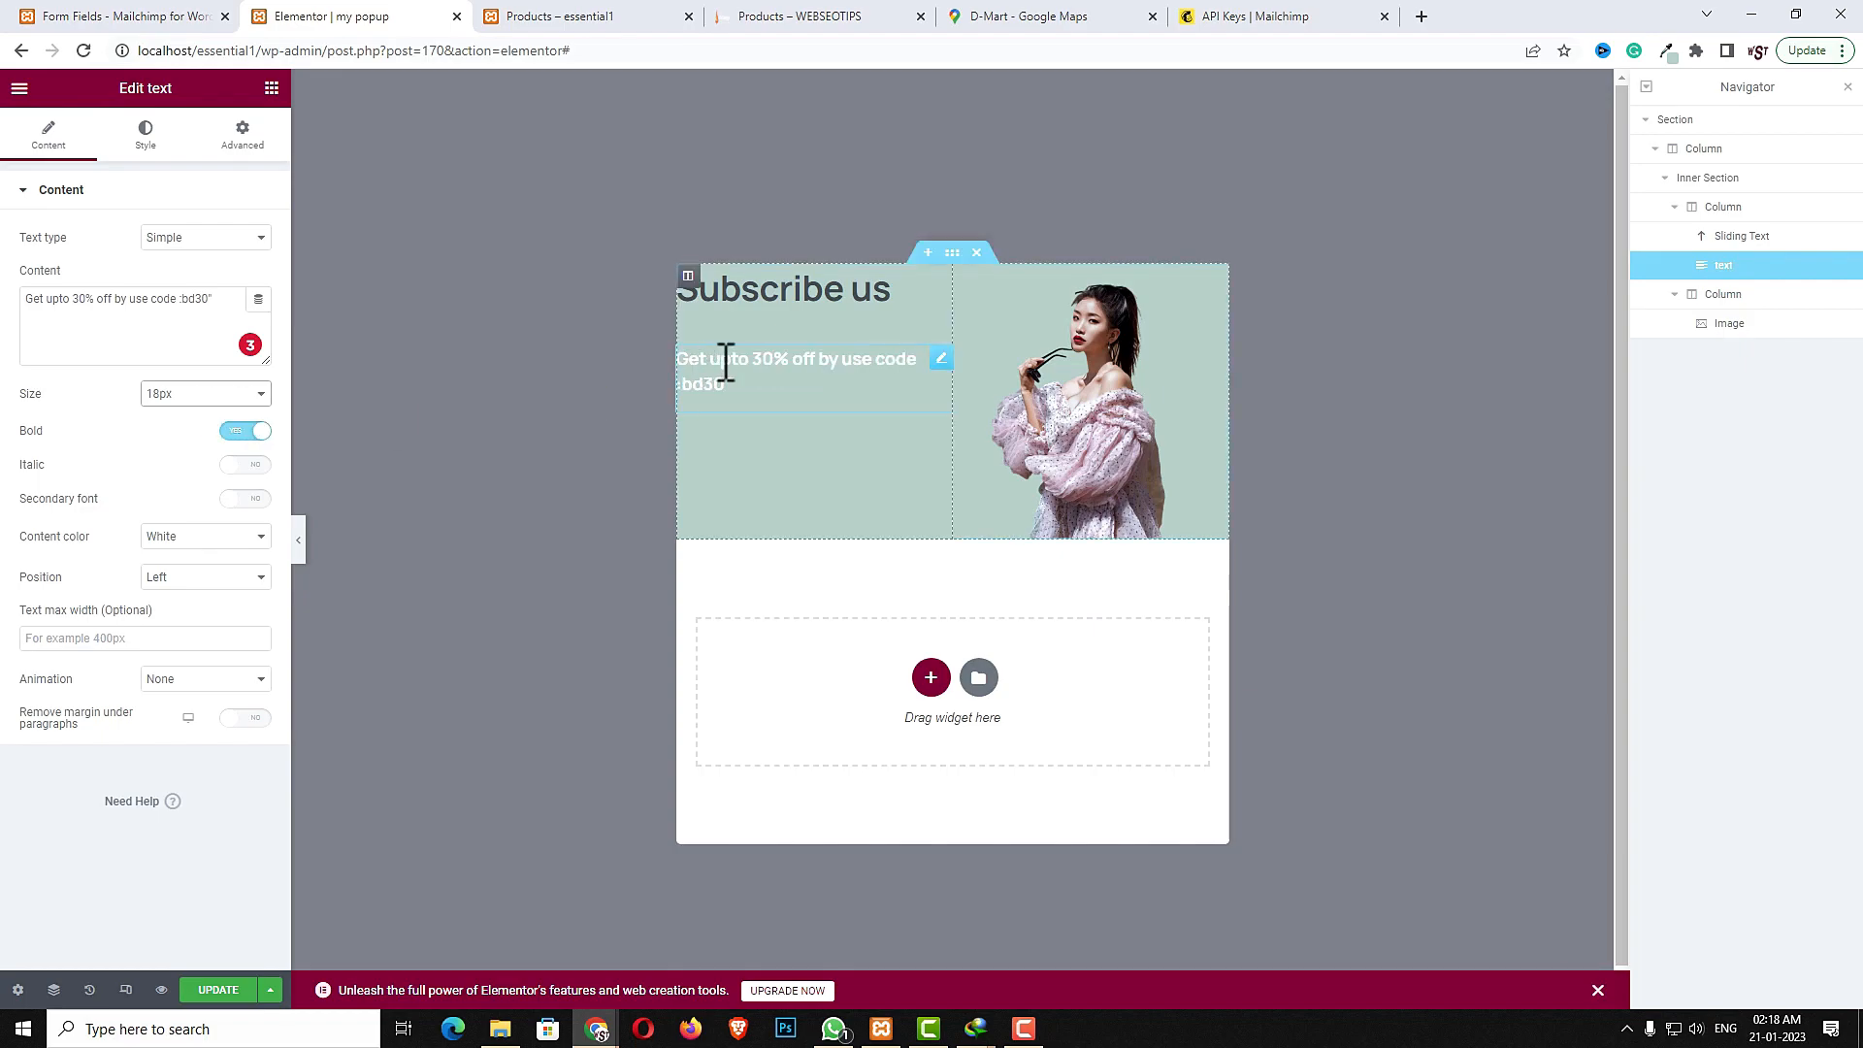
click(185, 395)
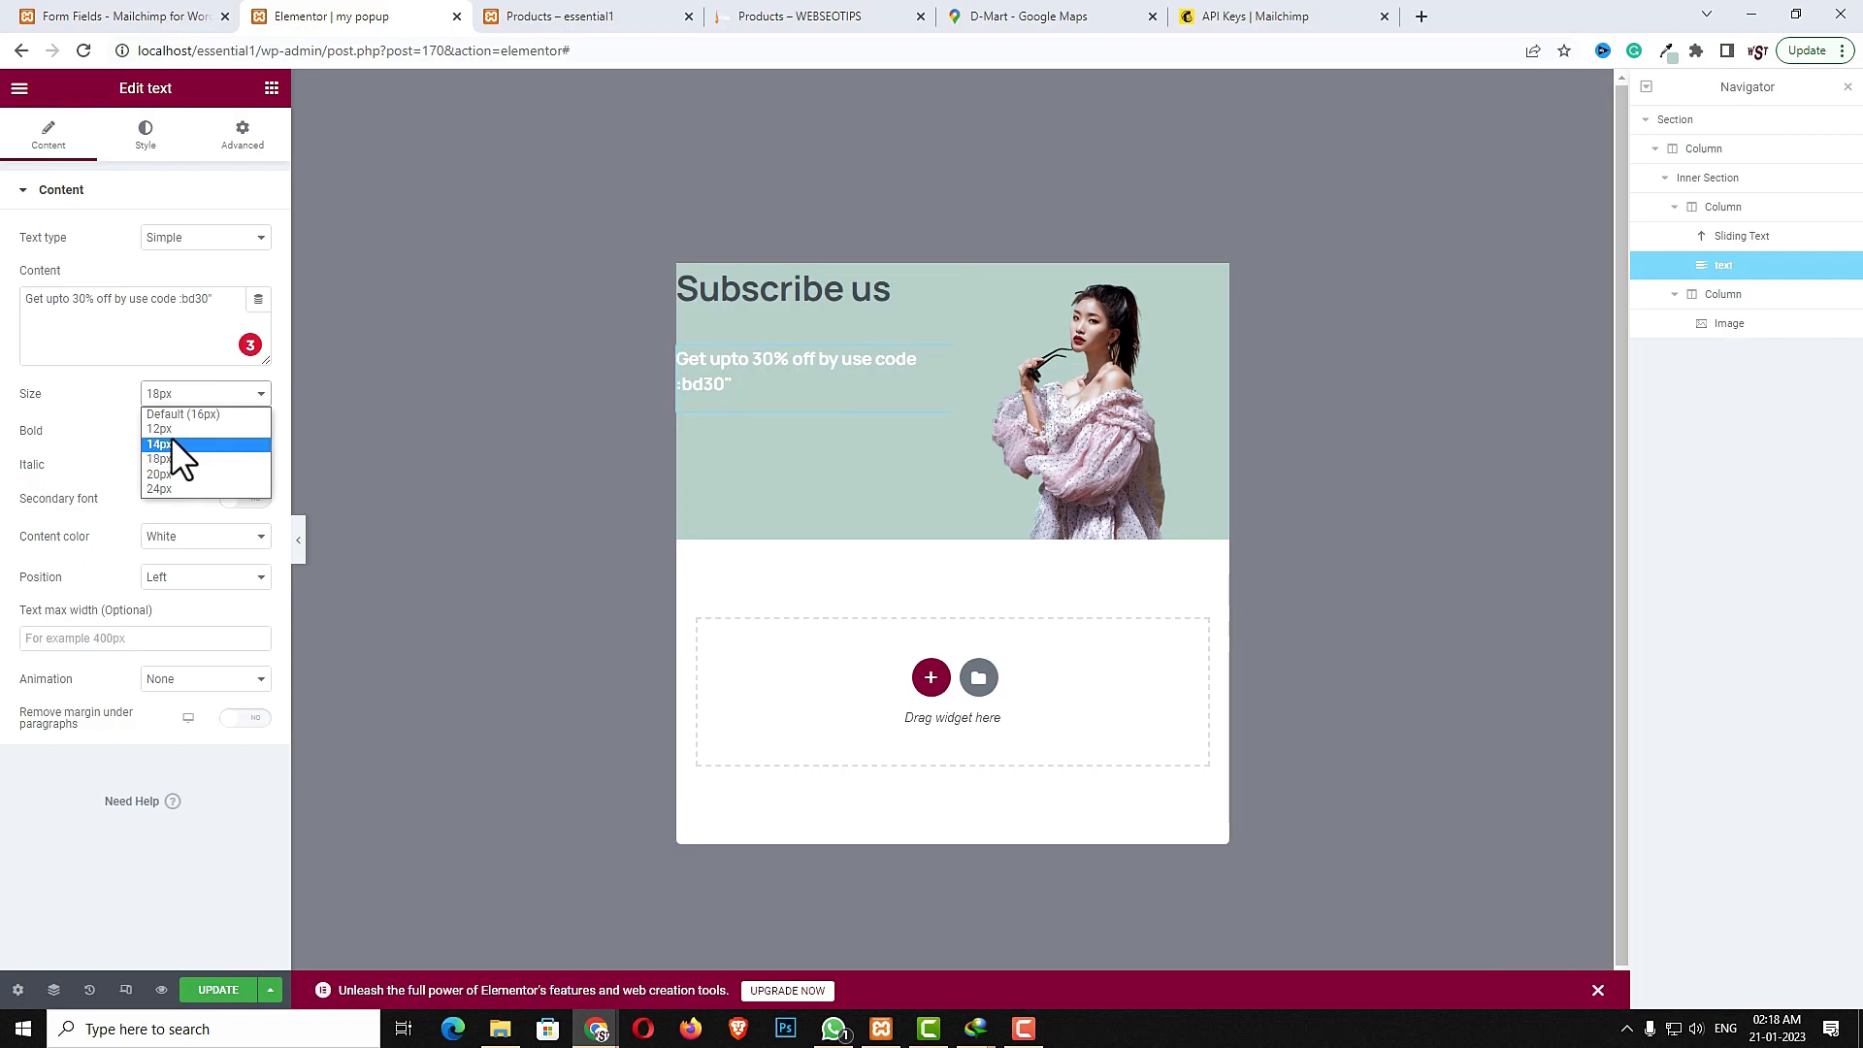
click(170, 414)
click(271, 88)
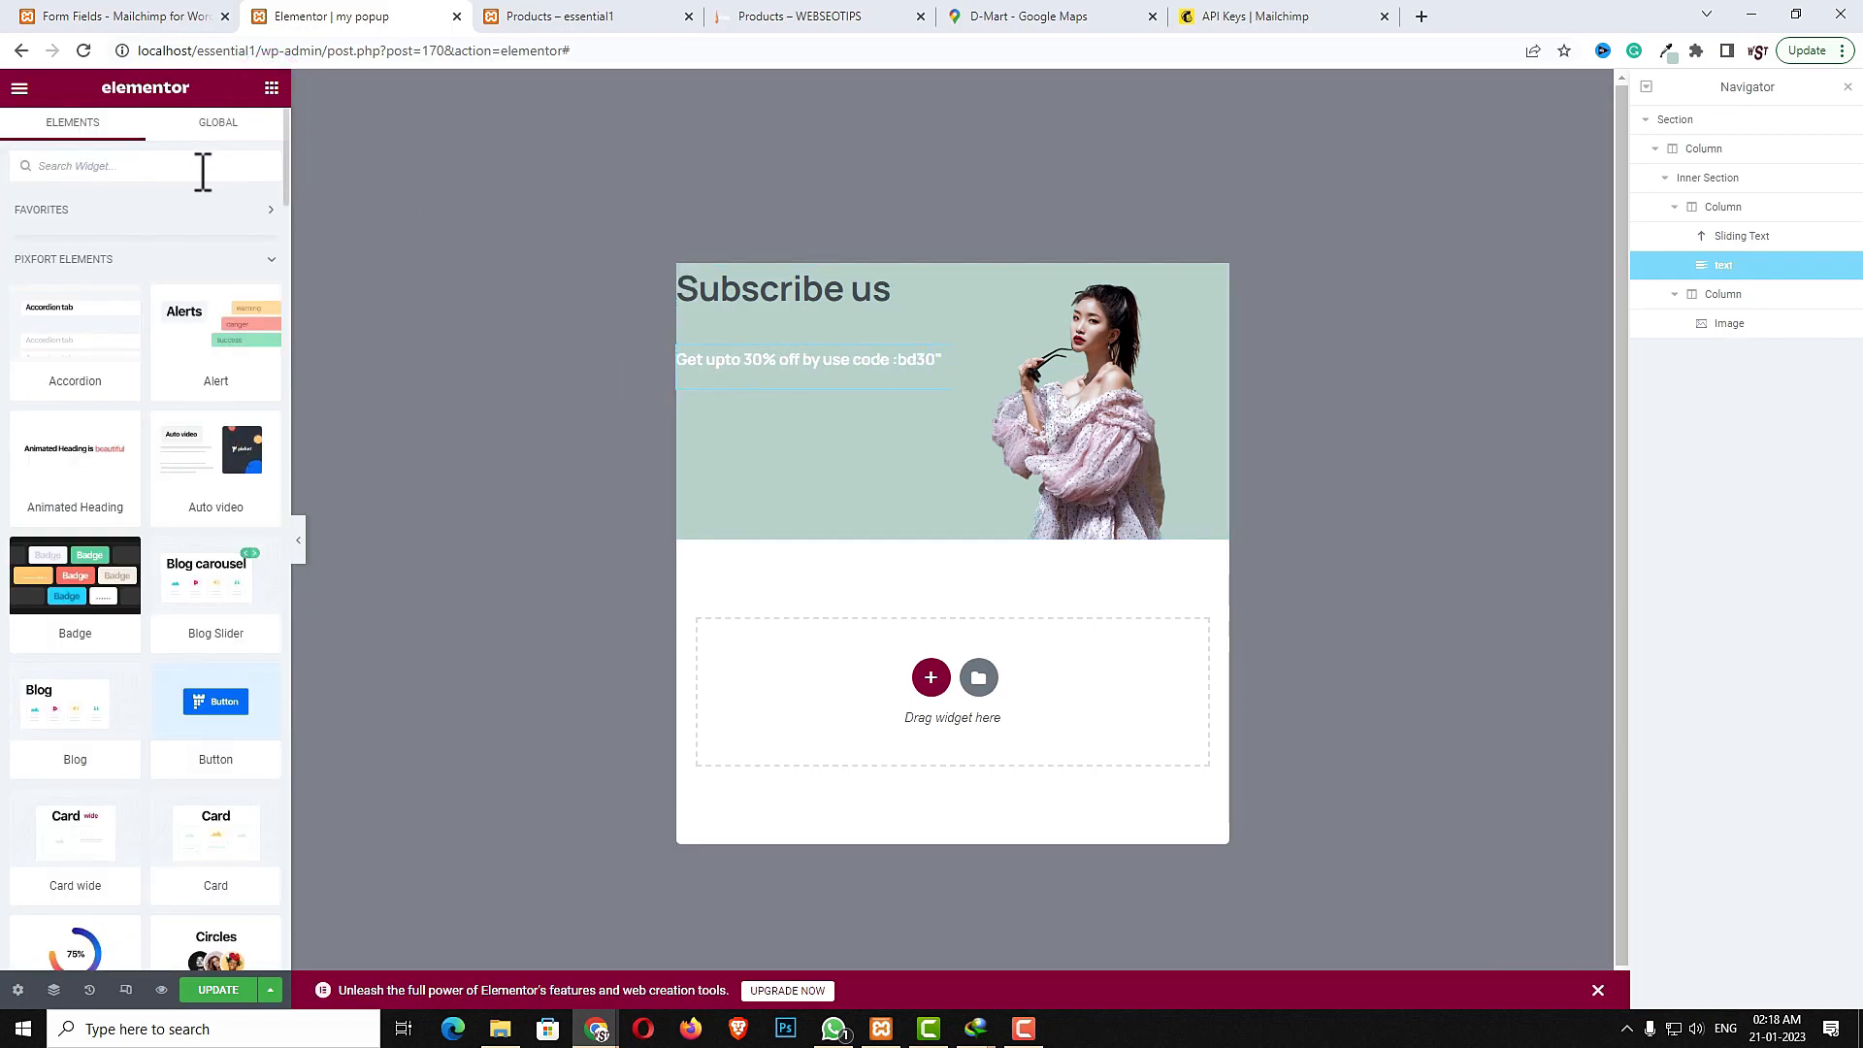
- Add a Shortcode widget under the offer text containing the Mailchimp form shortcode [mc4wp_form id="166"]
text(sho)
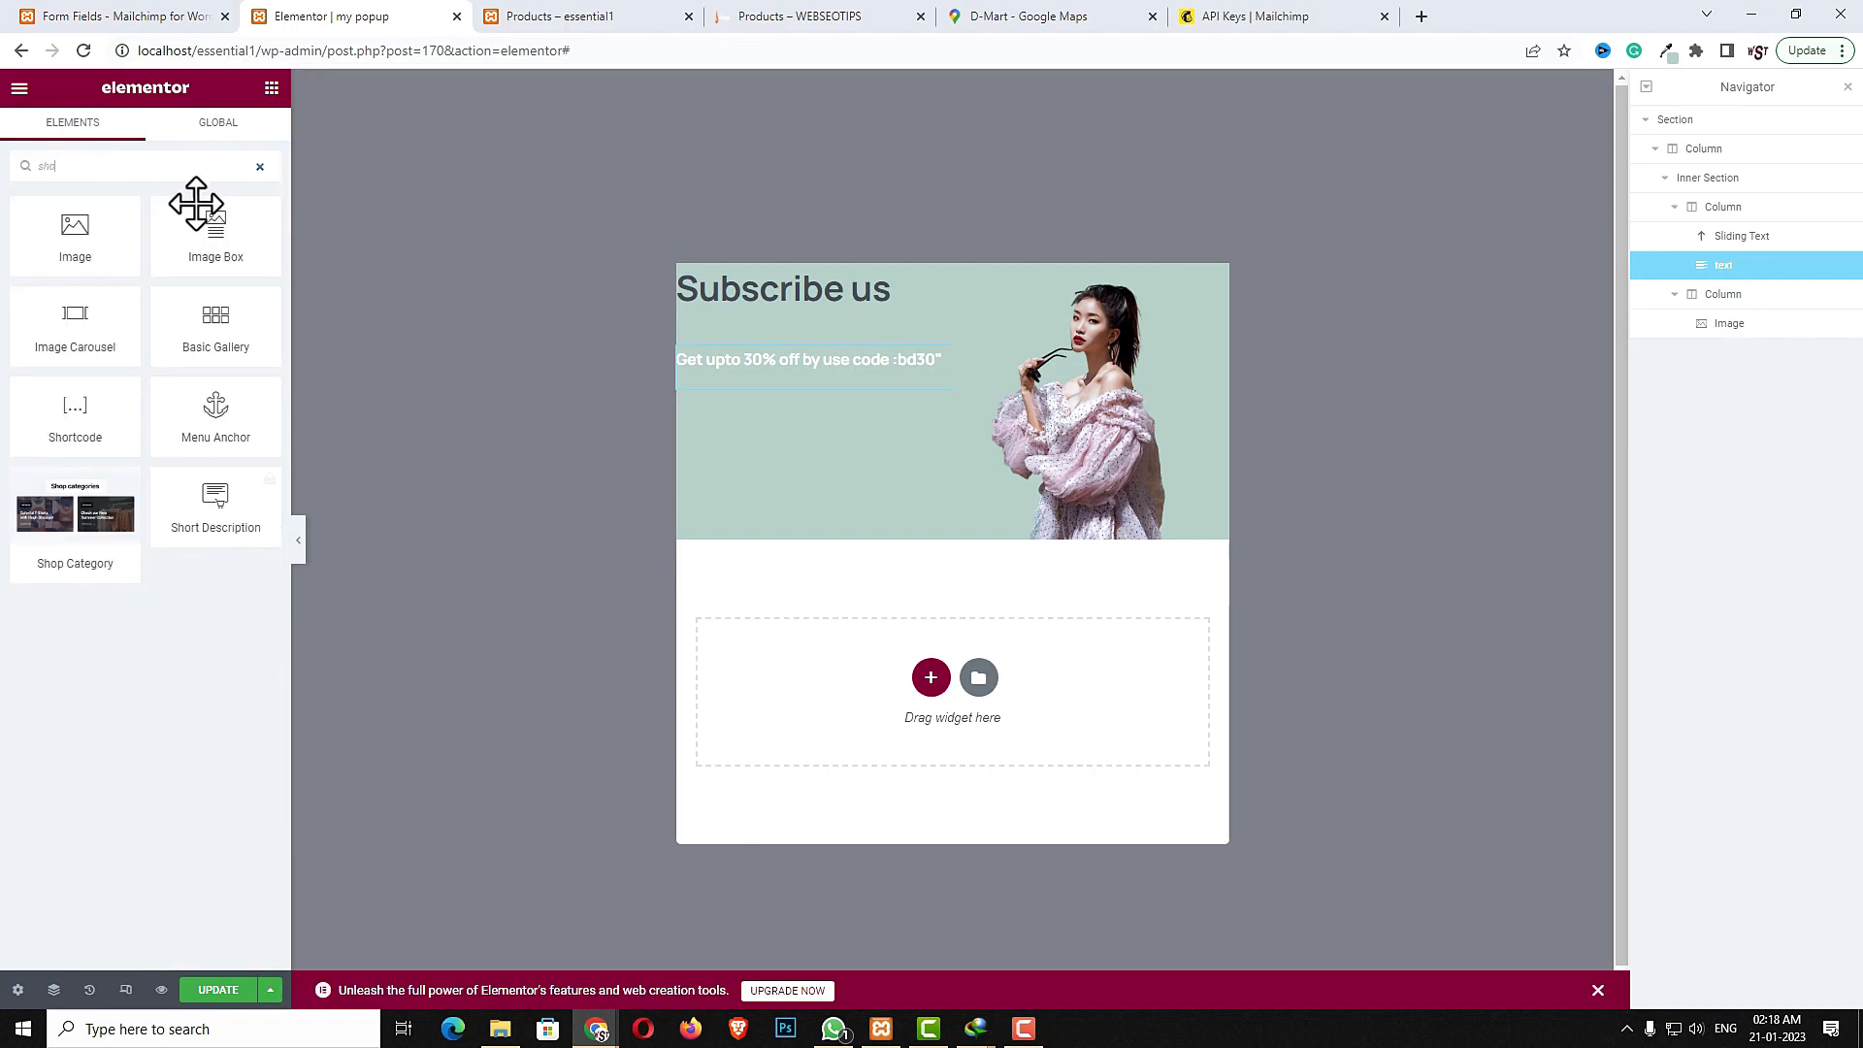
drag(86, 414, 830, 376)
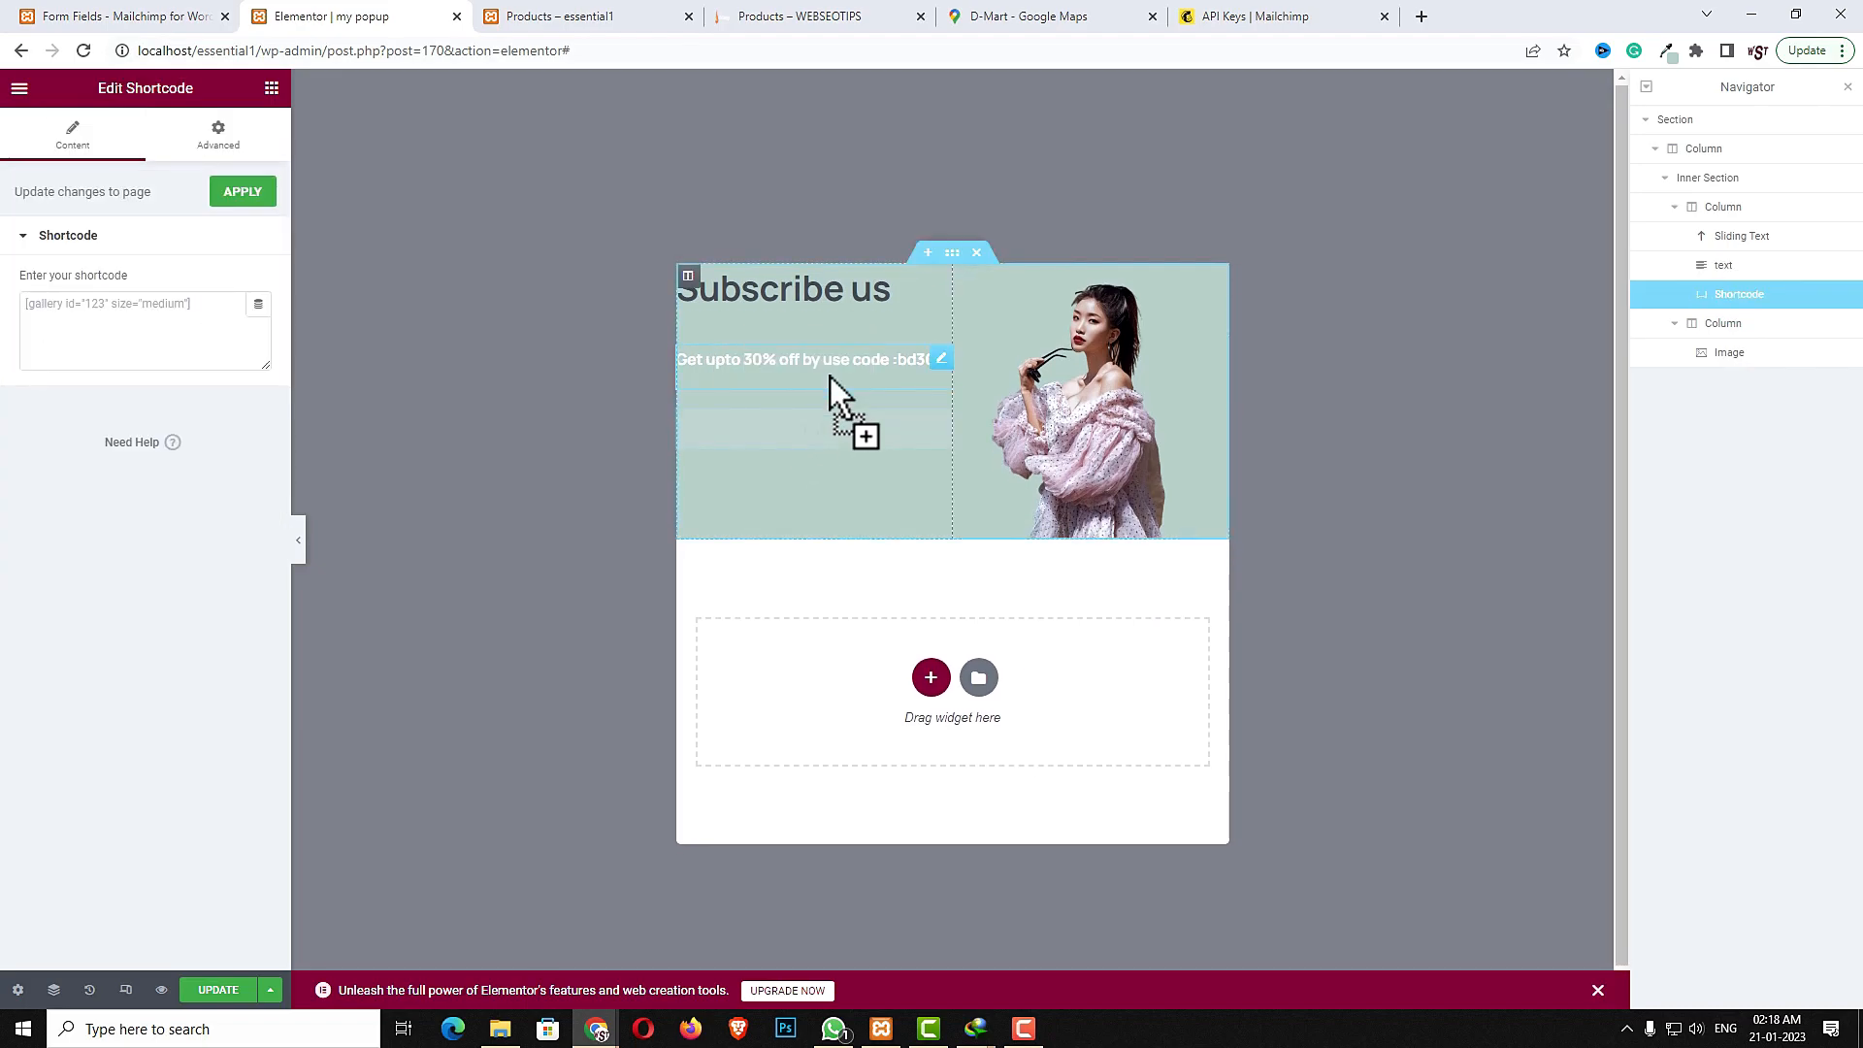
click(166, 18)
scroll(587, 774, down, 5)
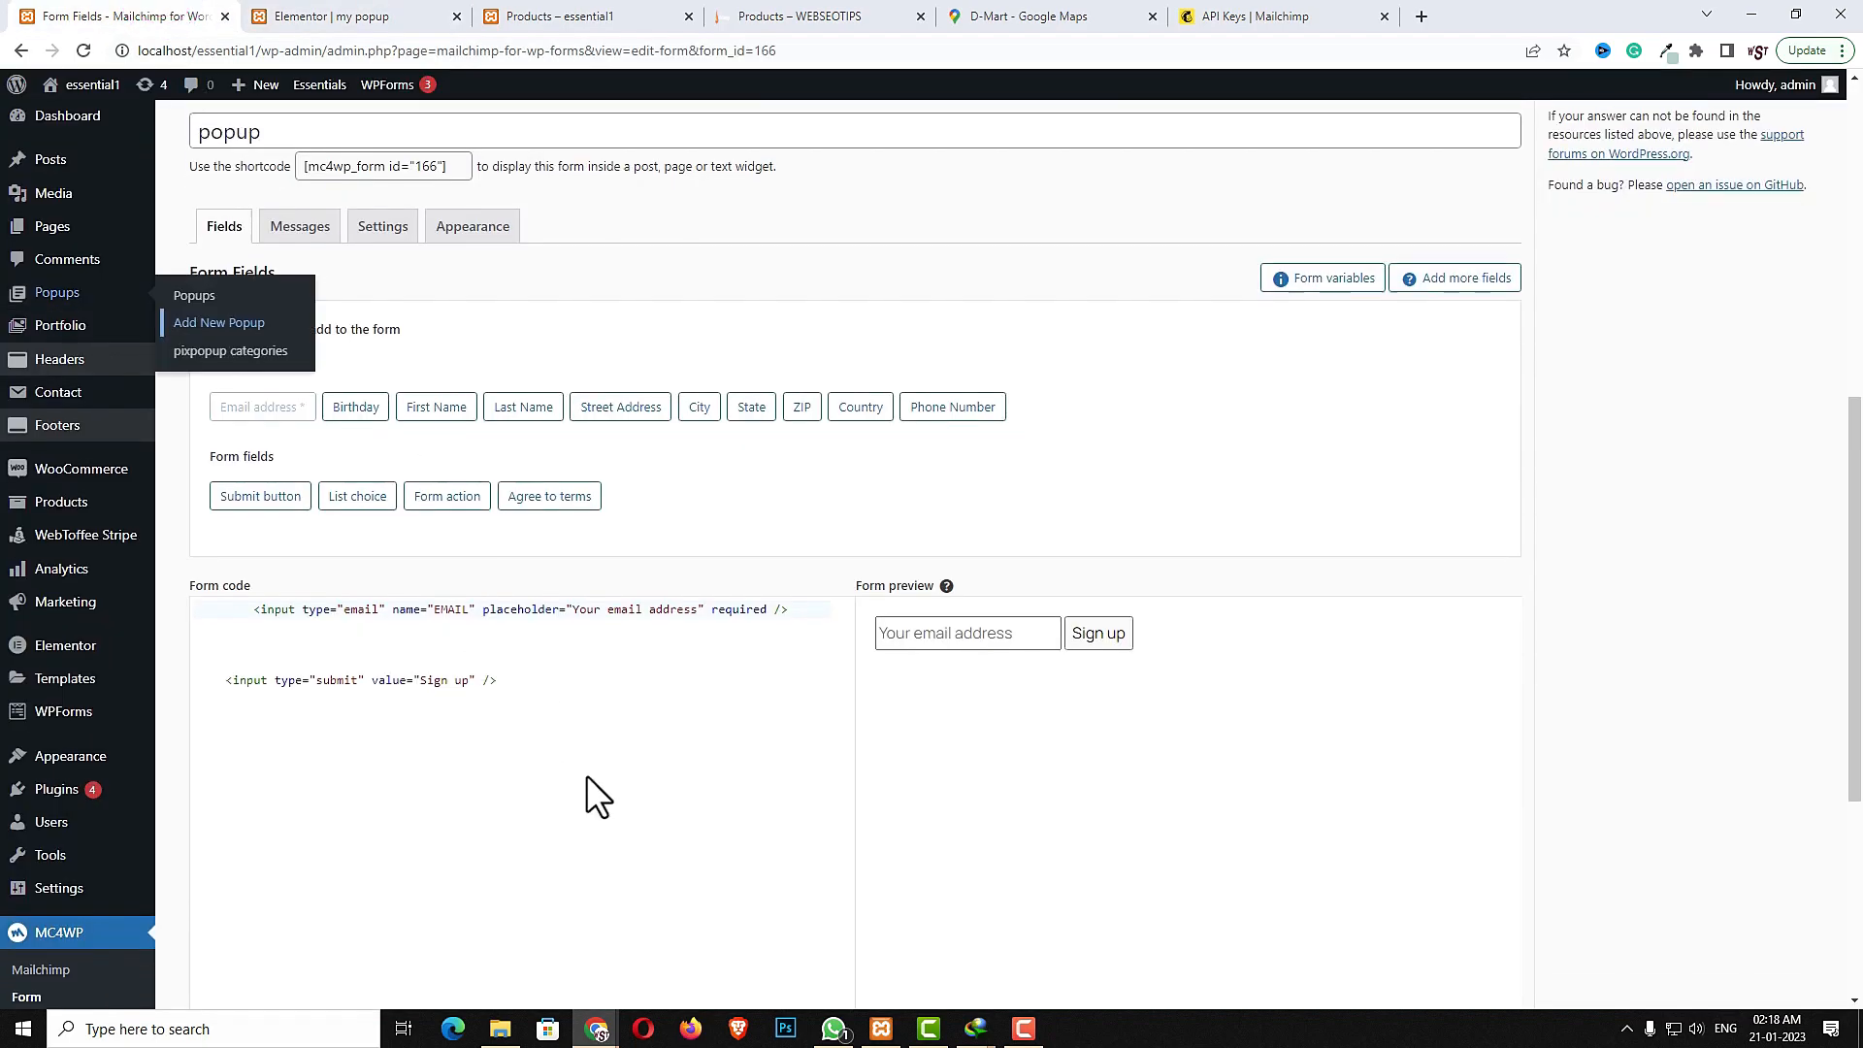
click(370, 752)
key(ctrl+c)
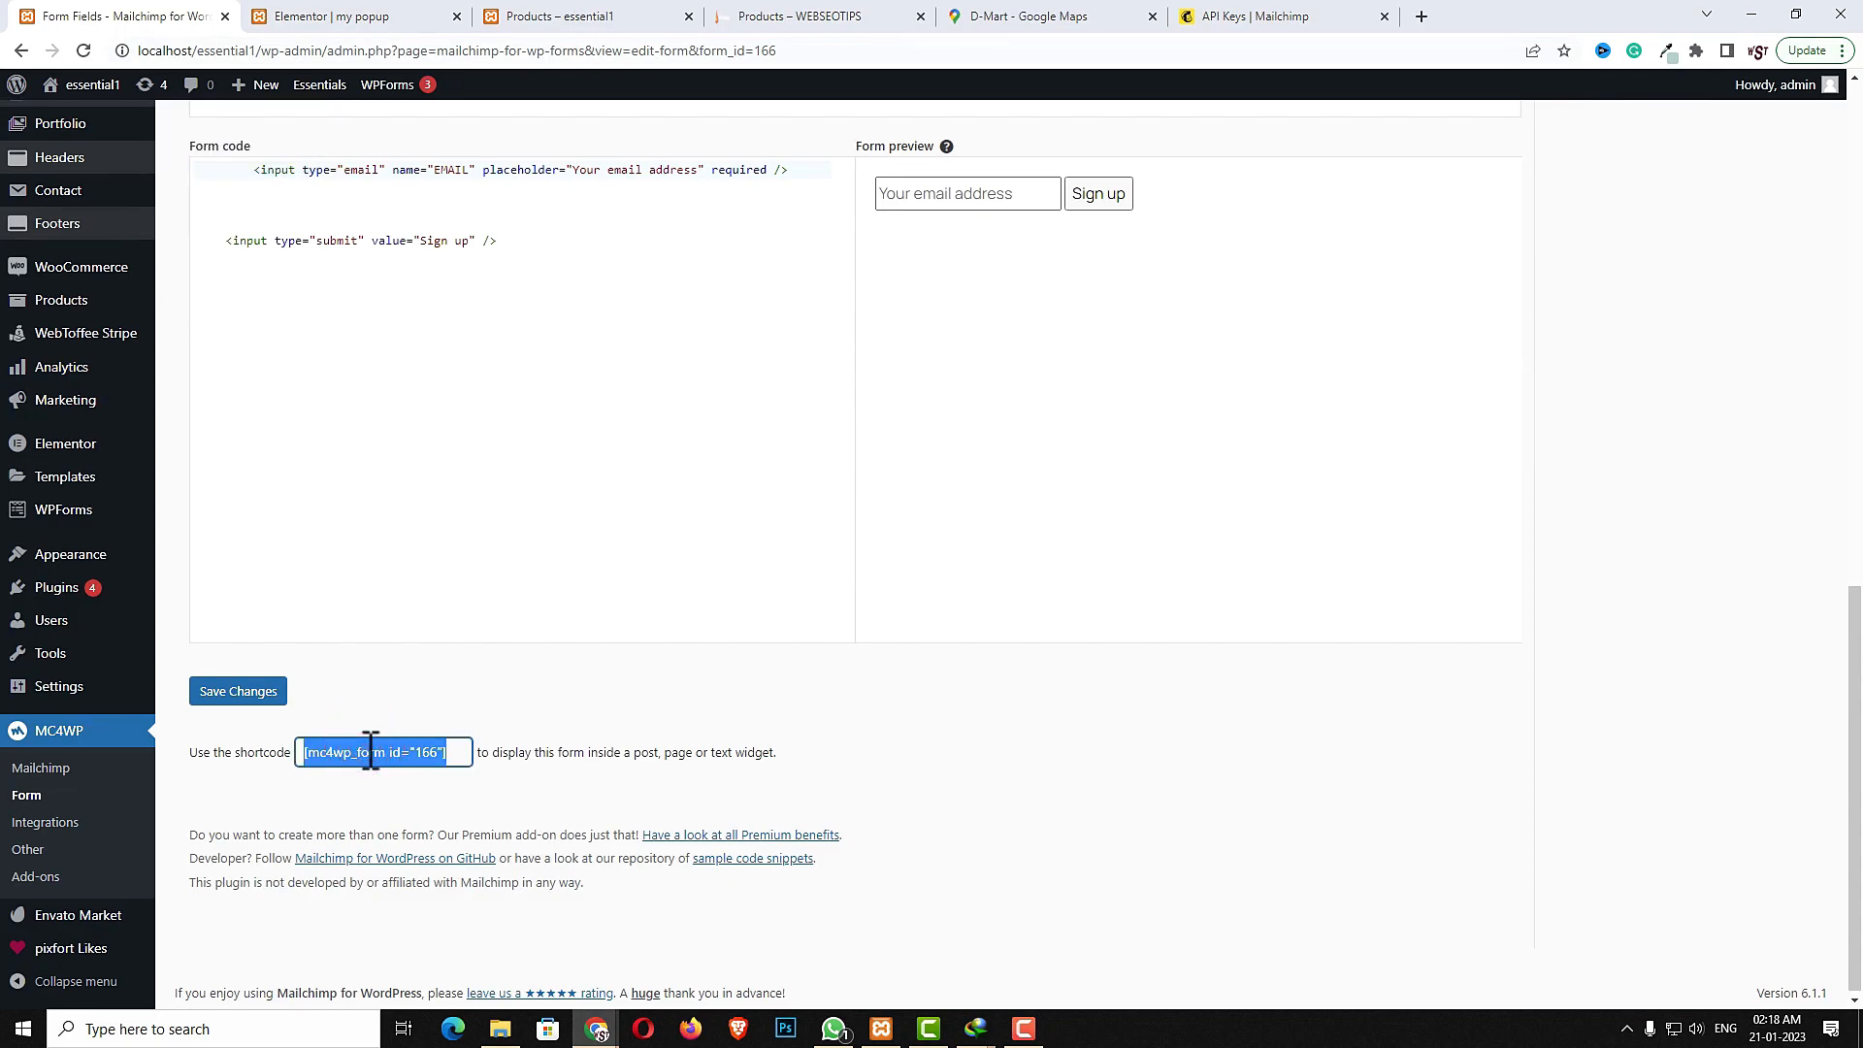
click(345, 16)
click(153, 324)
key(ctrl+v)
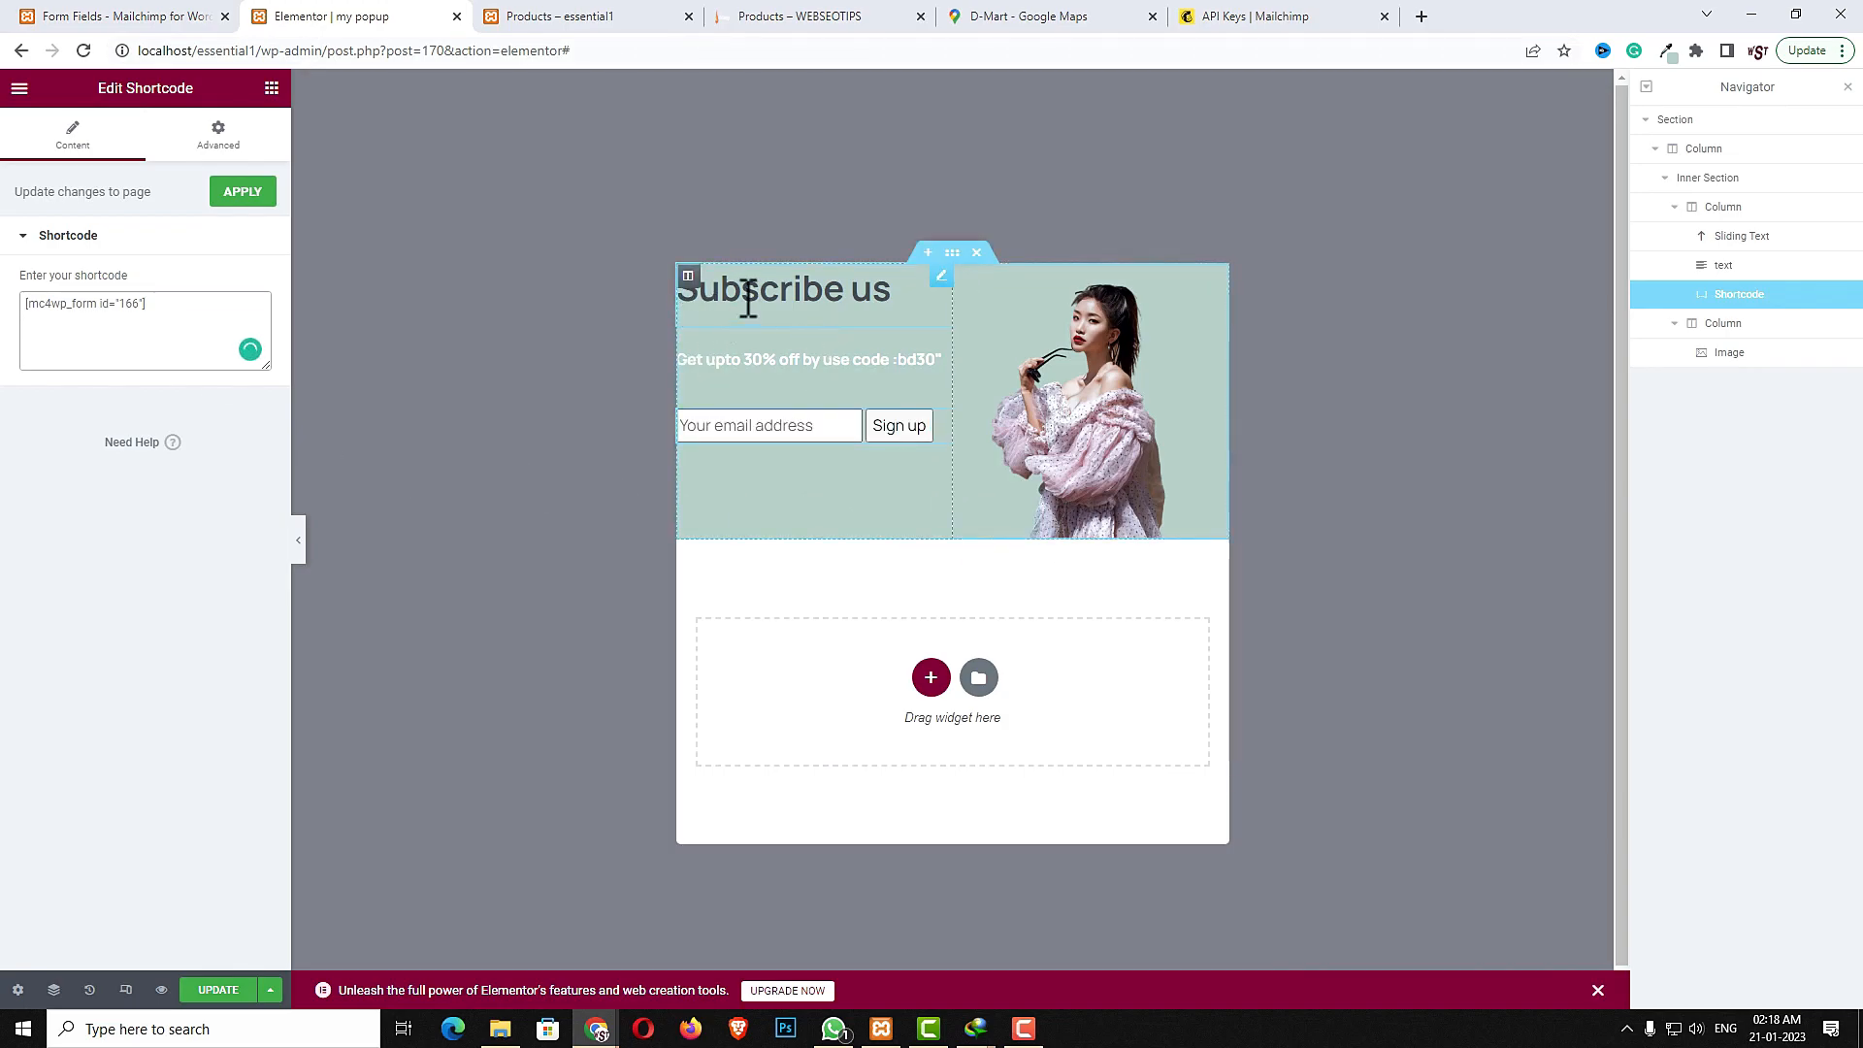
- Set the left column's left padding to 10 and update the popup
click(688, 278)
click(245, 138)
click(246, 335)
double_click(194, 337)
text(10)
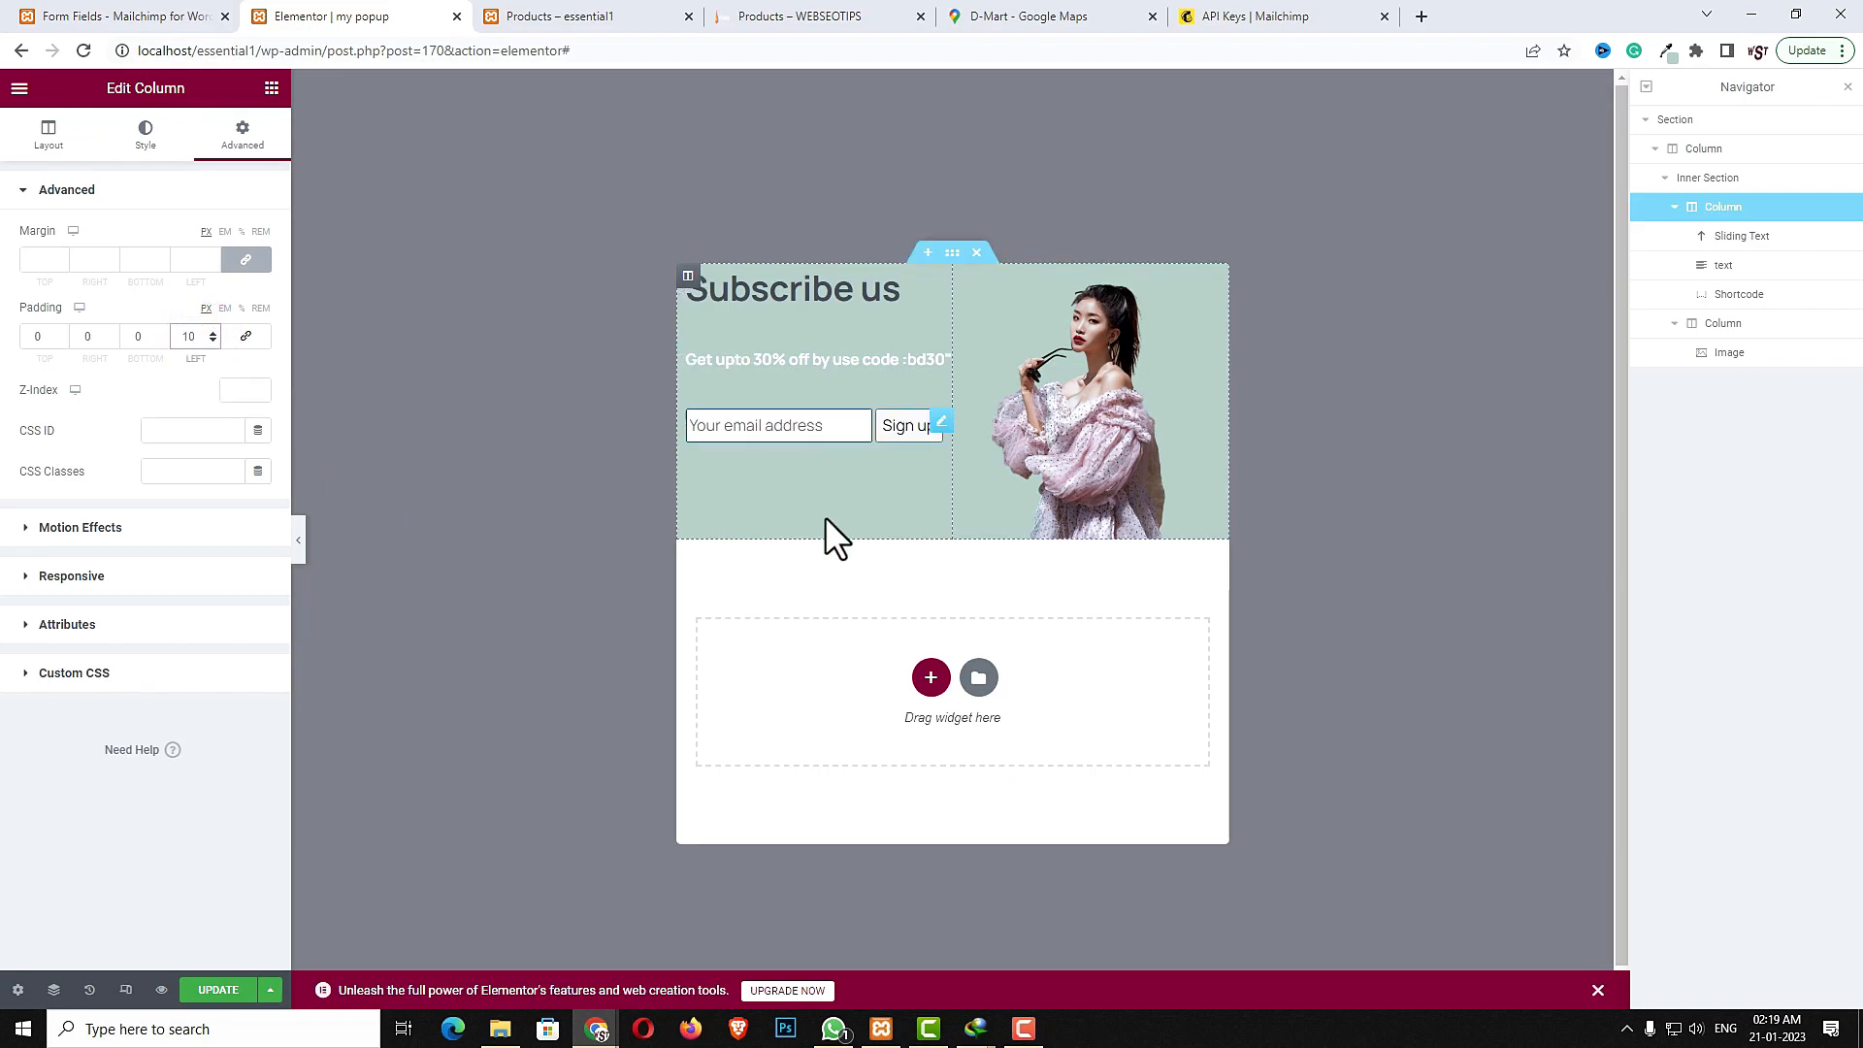
click(224, 991)
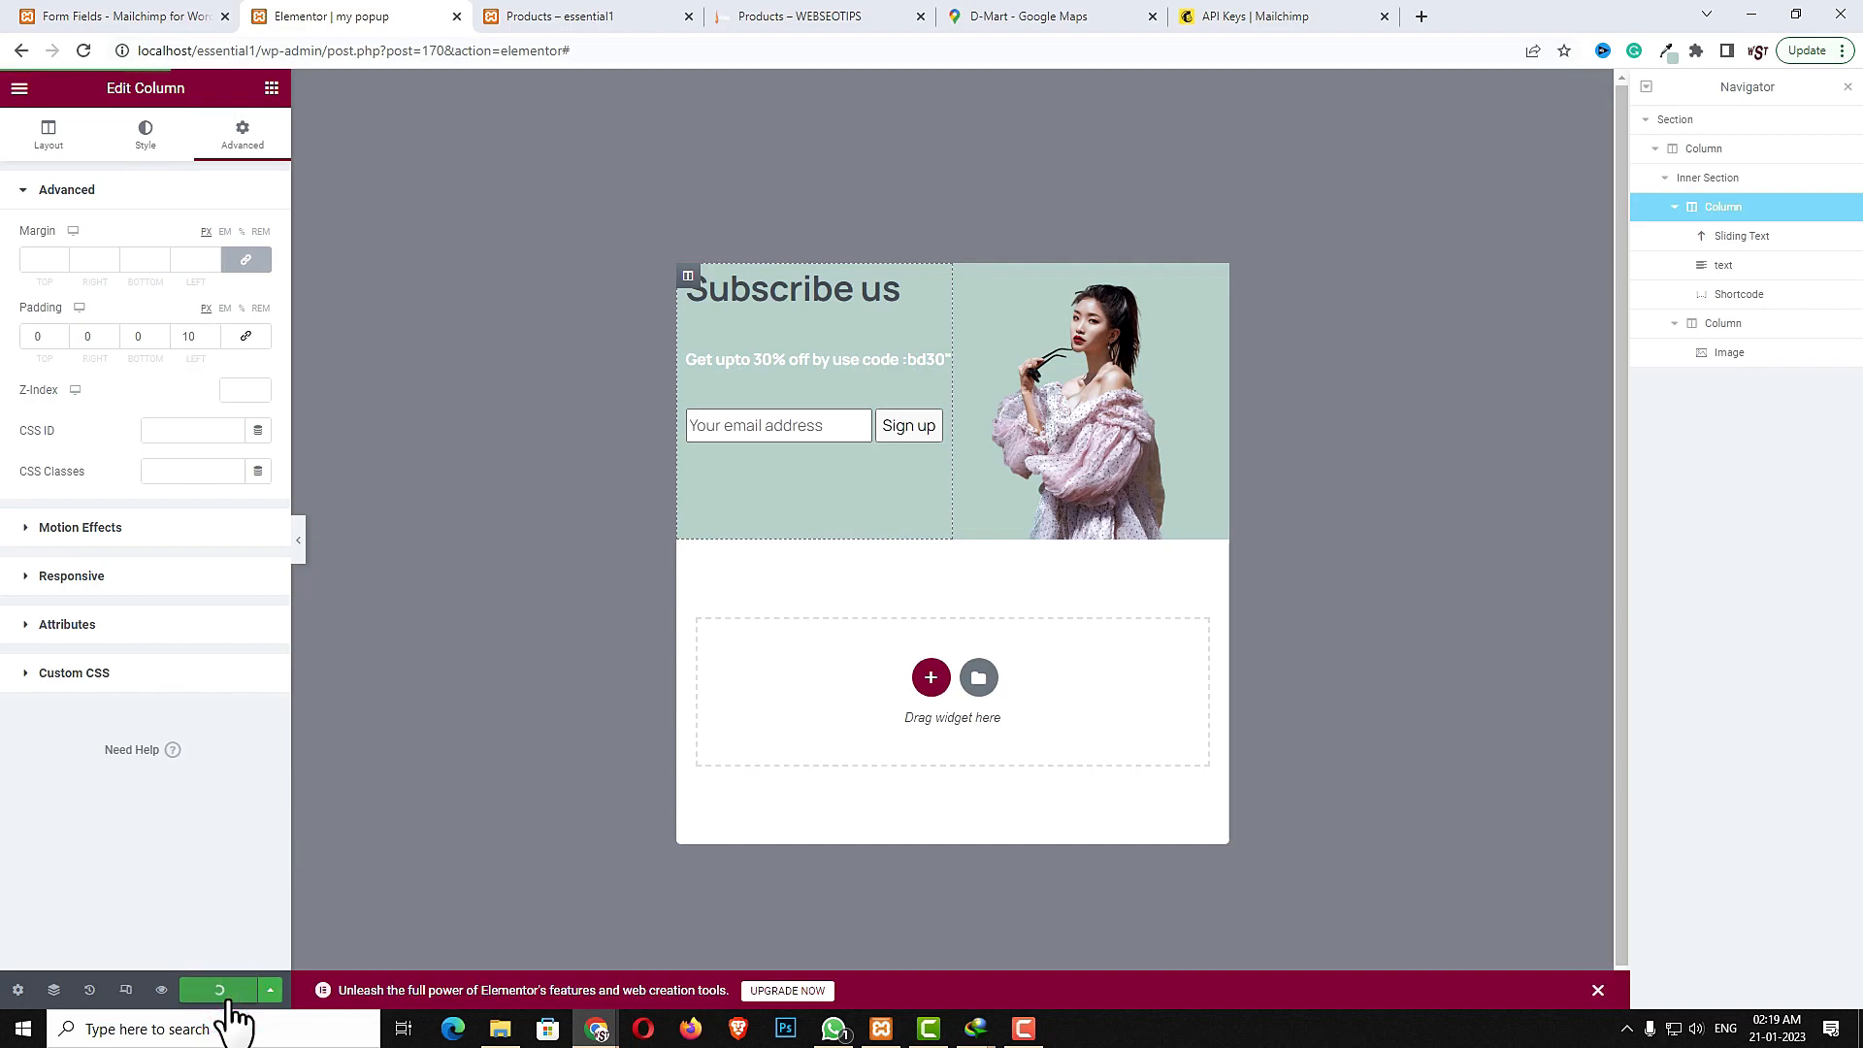
- In the Essentials theme options under Popups, set the Exit popup to my popup and save the changes
click(19, 88)
click(70, 466)
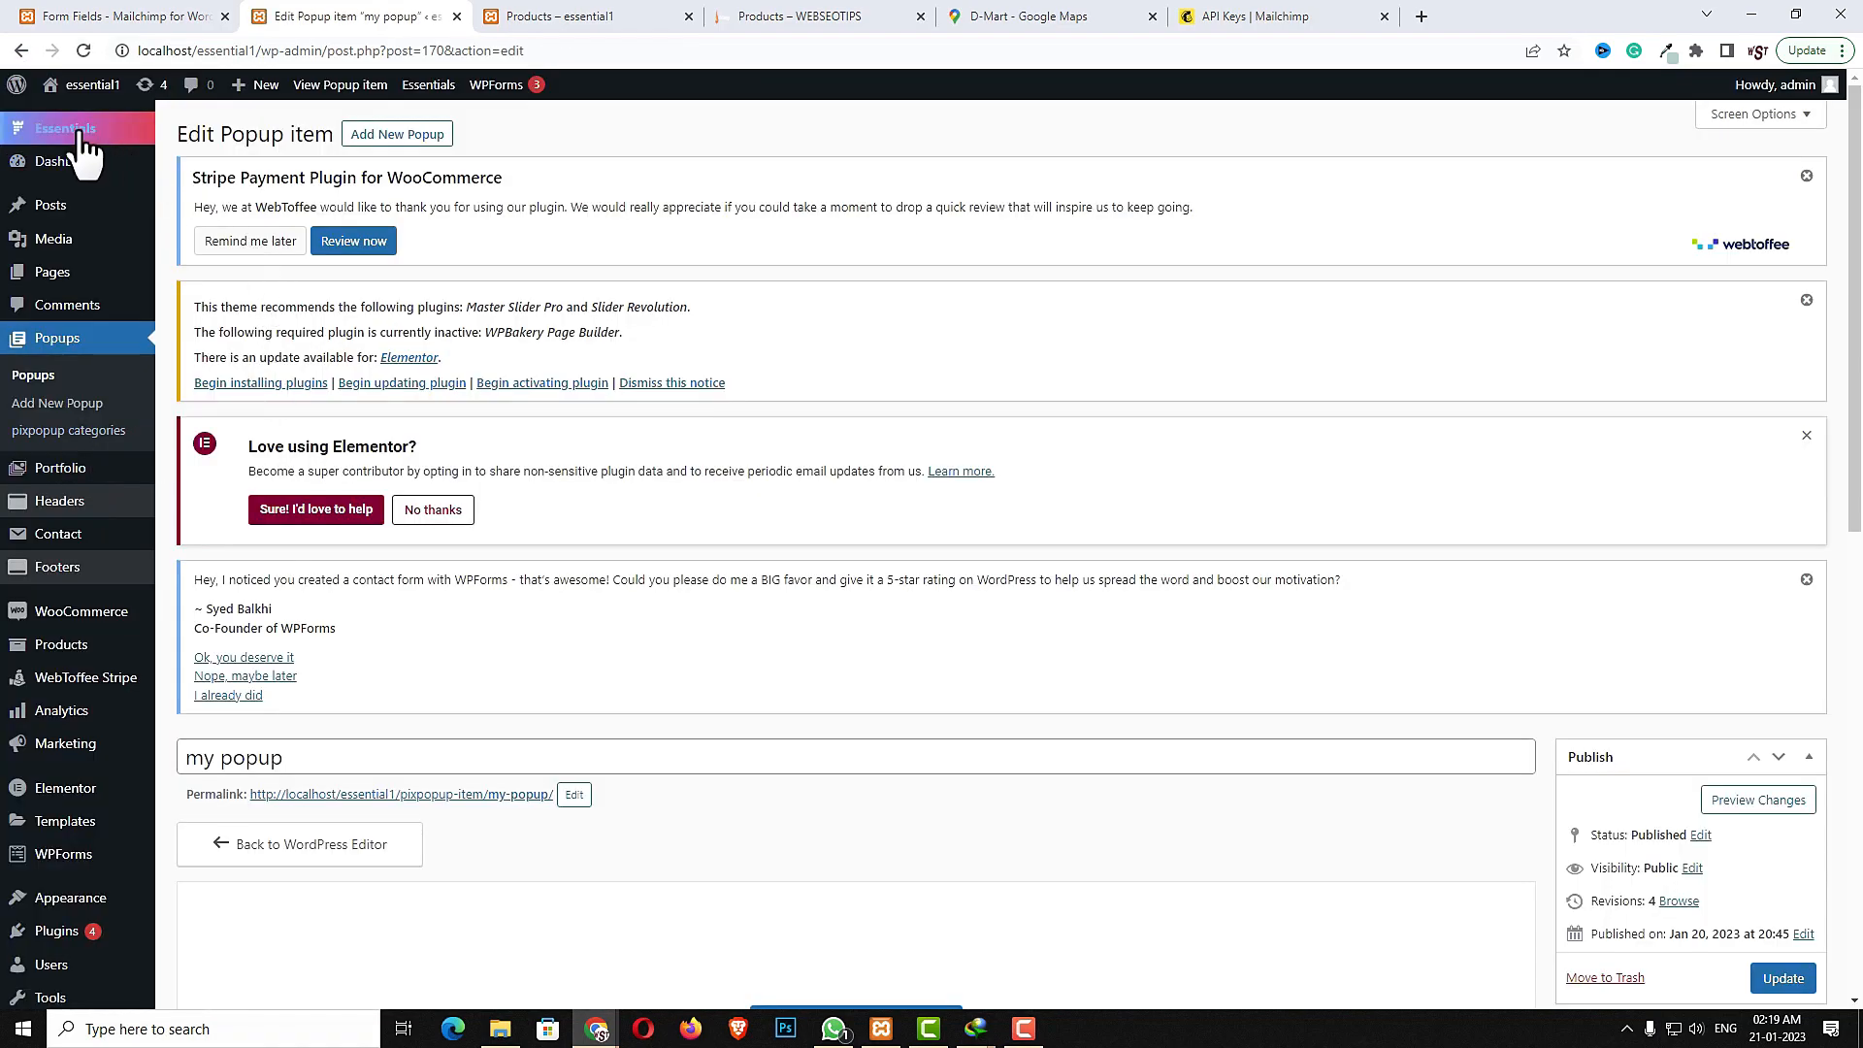
mouse_move(78, 132)
click(217, 187)
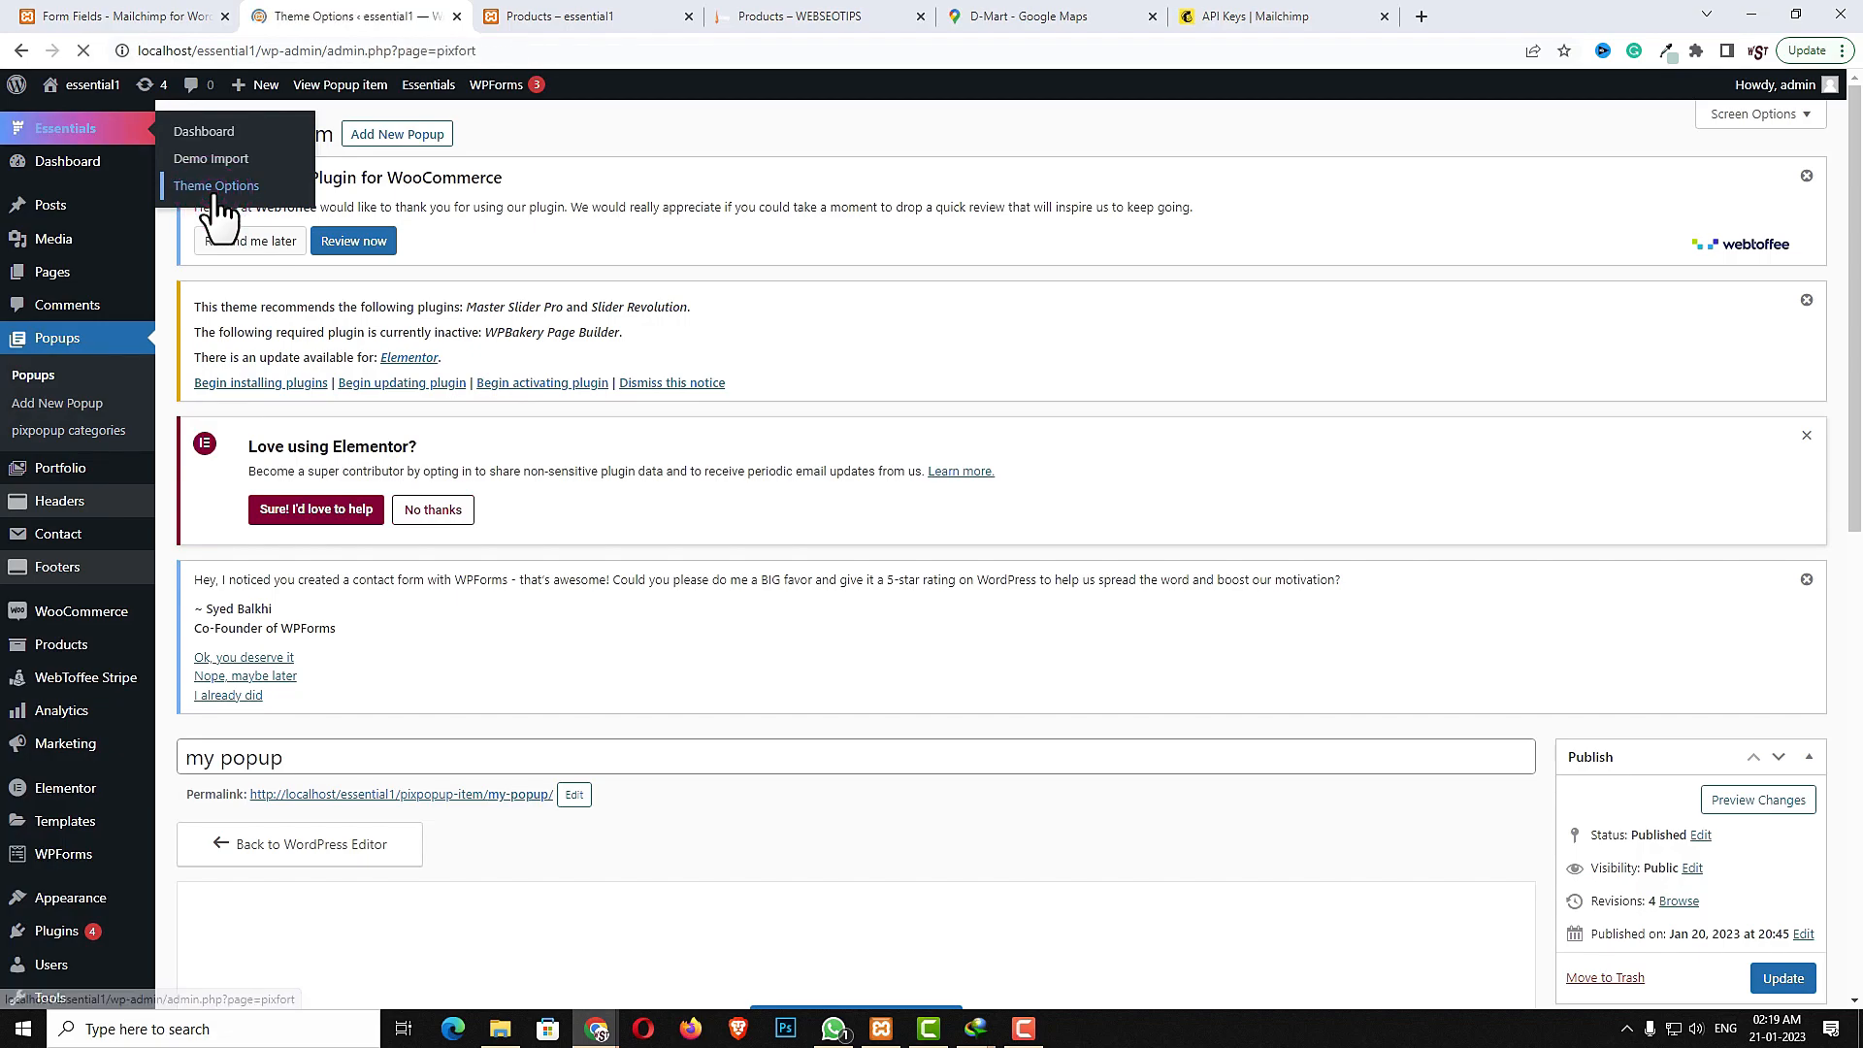
scroll(598, 659, down, 3)
click(309, 643)
scroll(569, 695, down, 1)
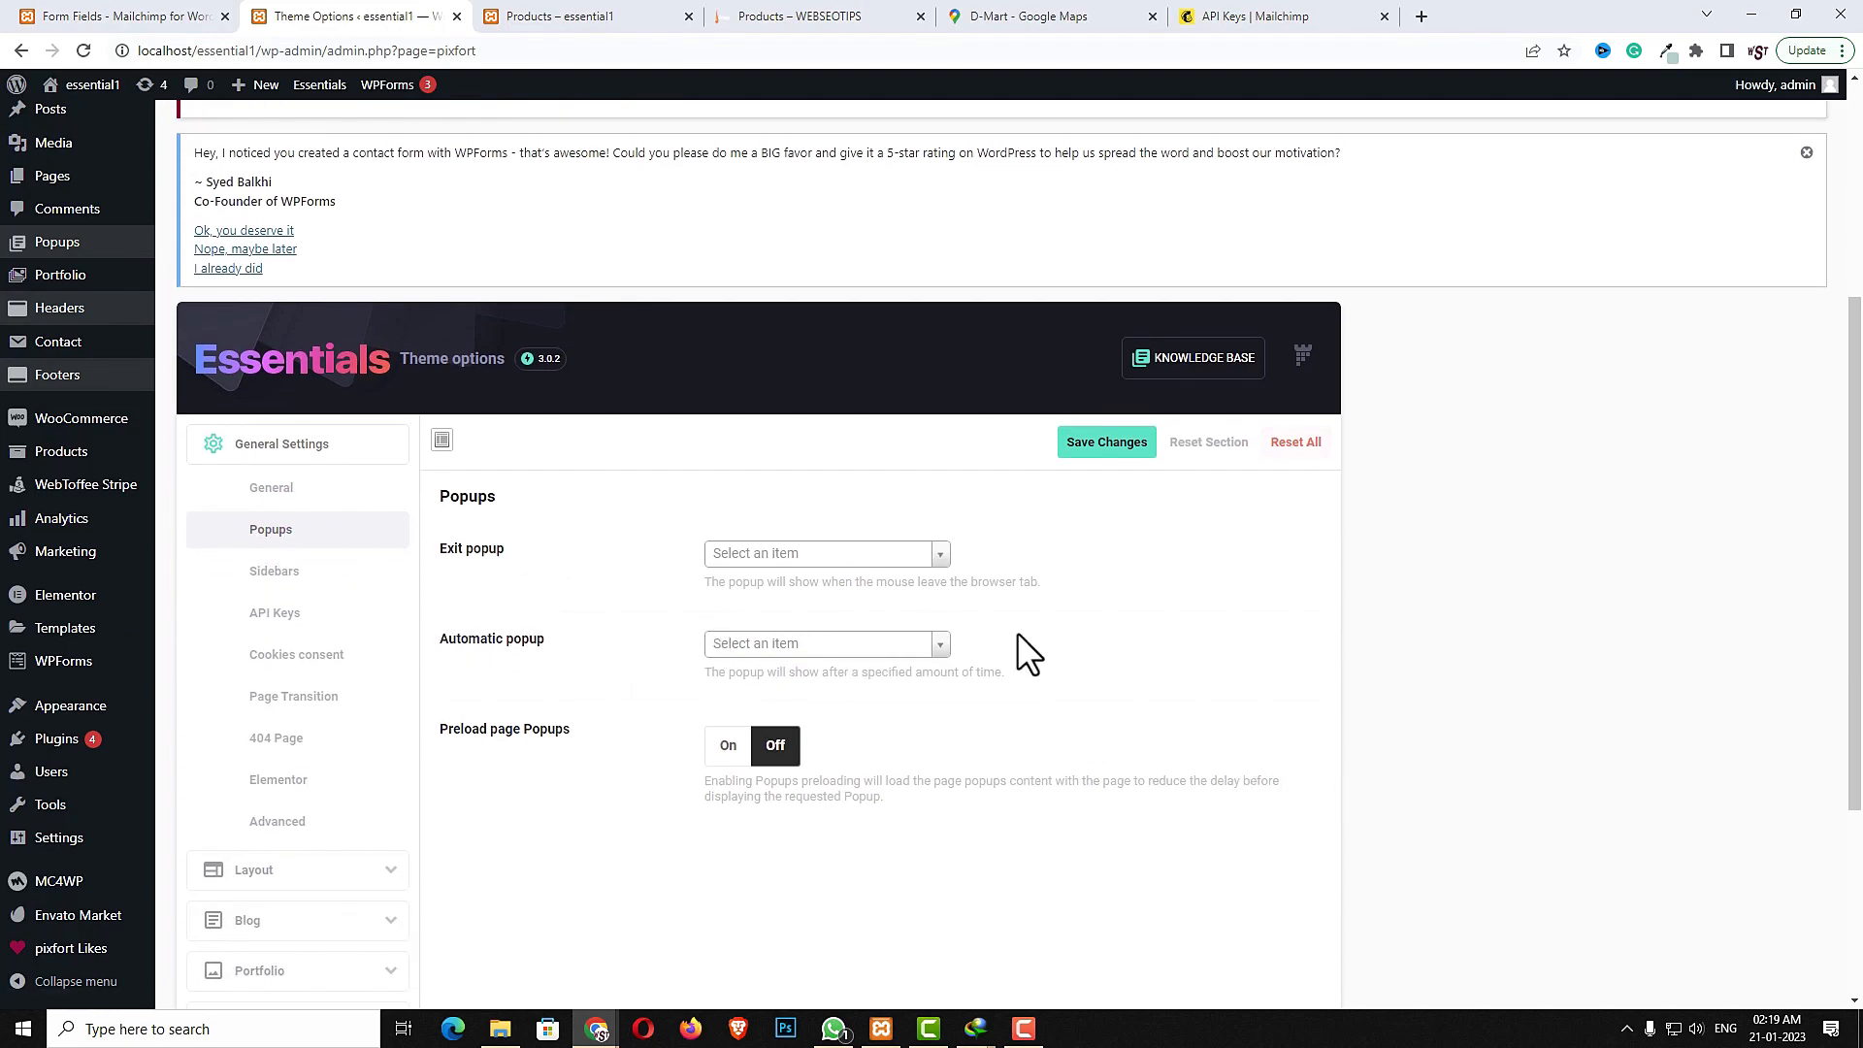
click(883, 555)
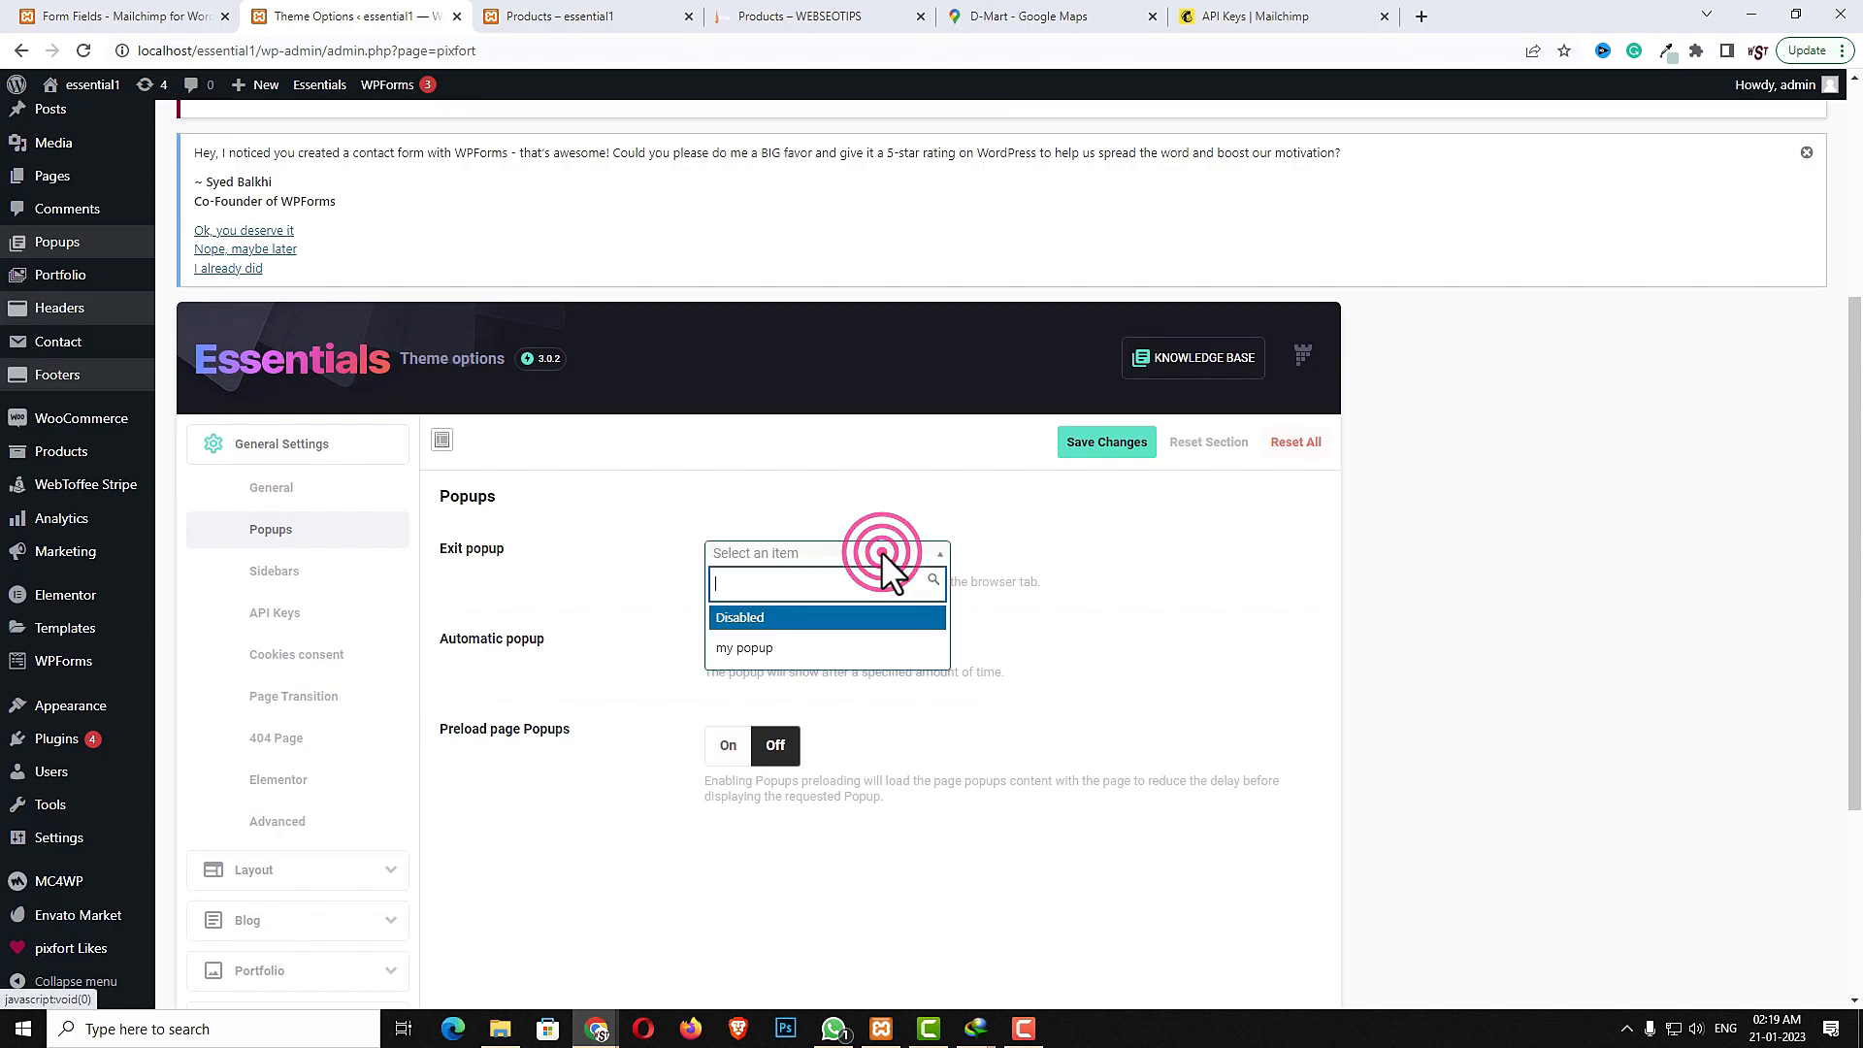
click(783, 656)
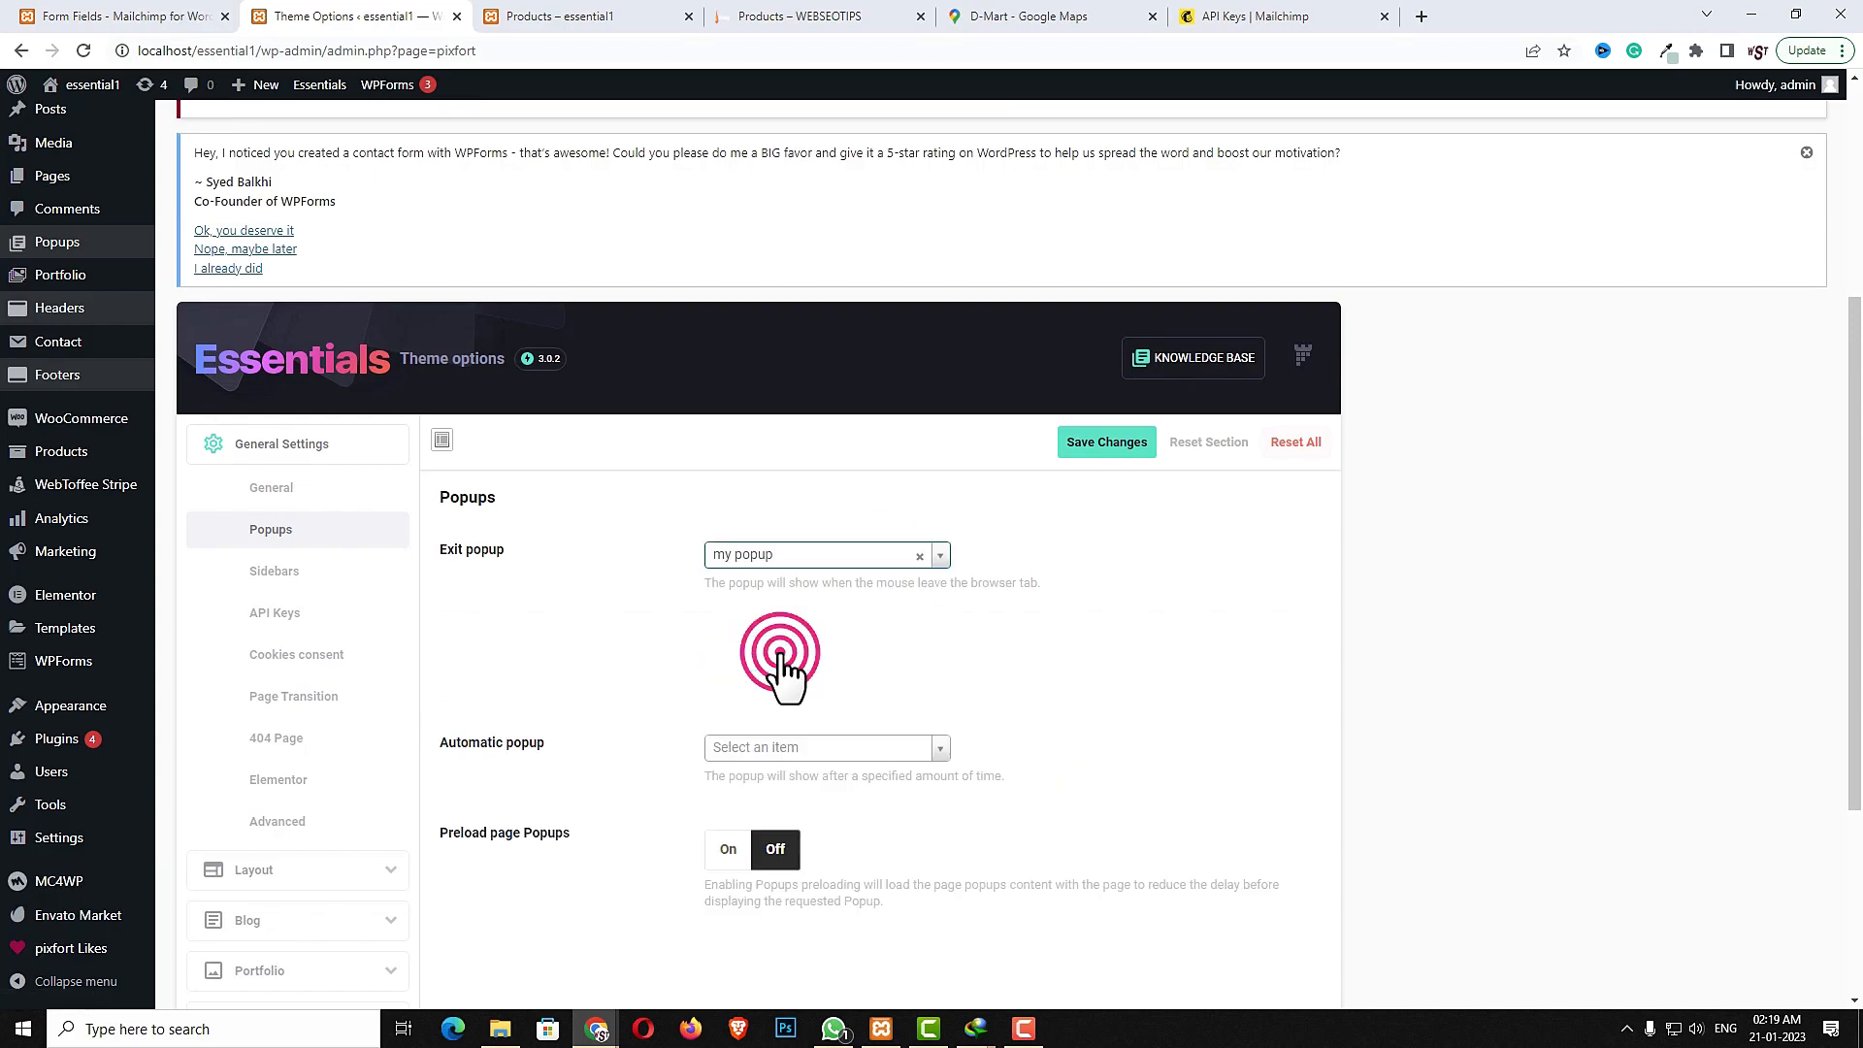
click(1095, 439)
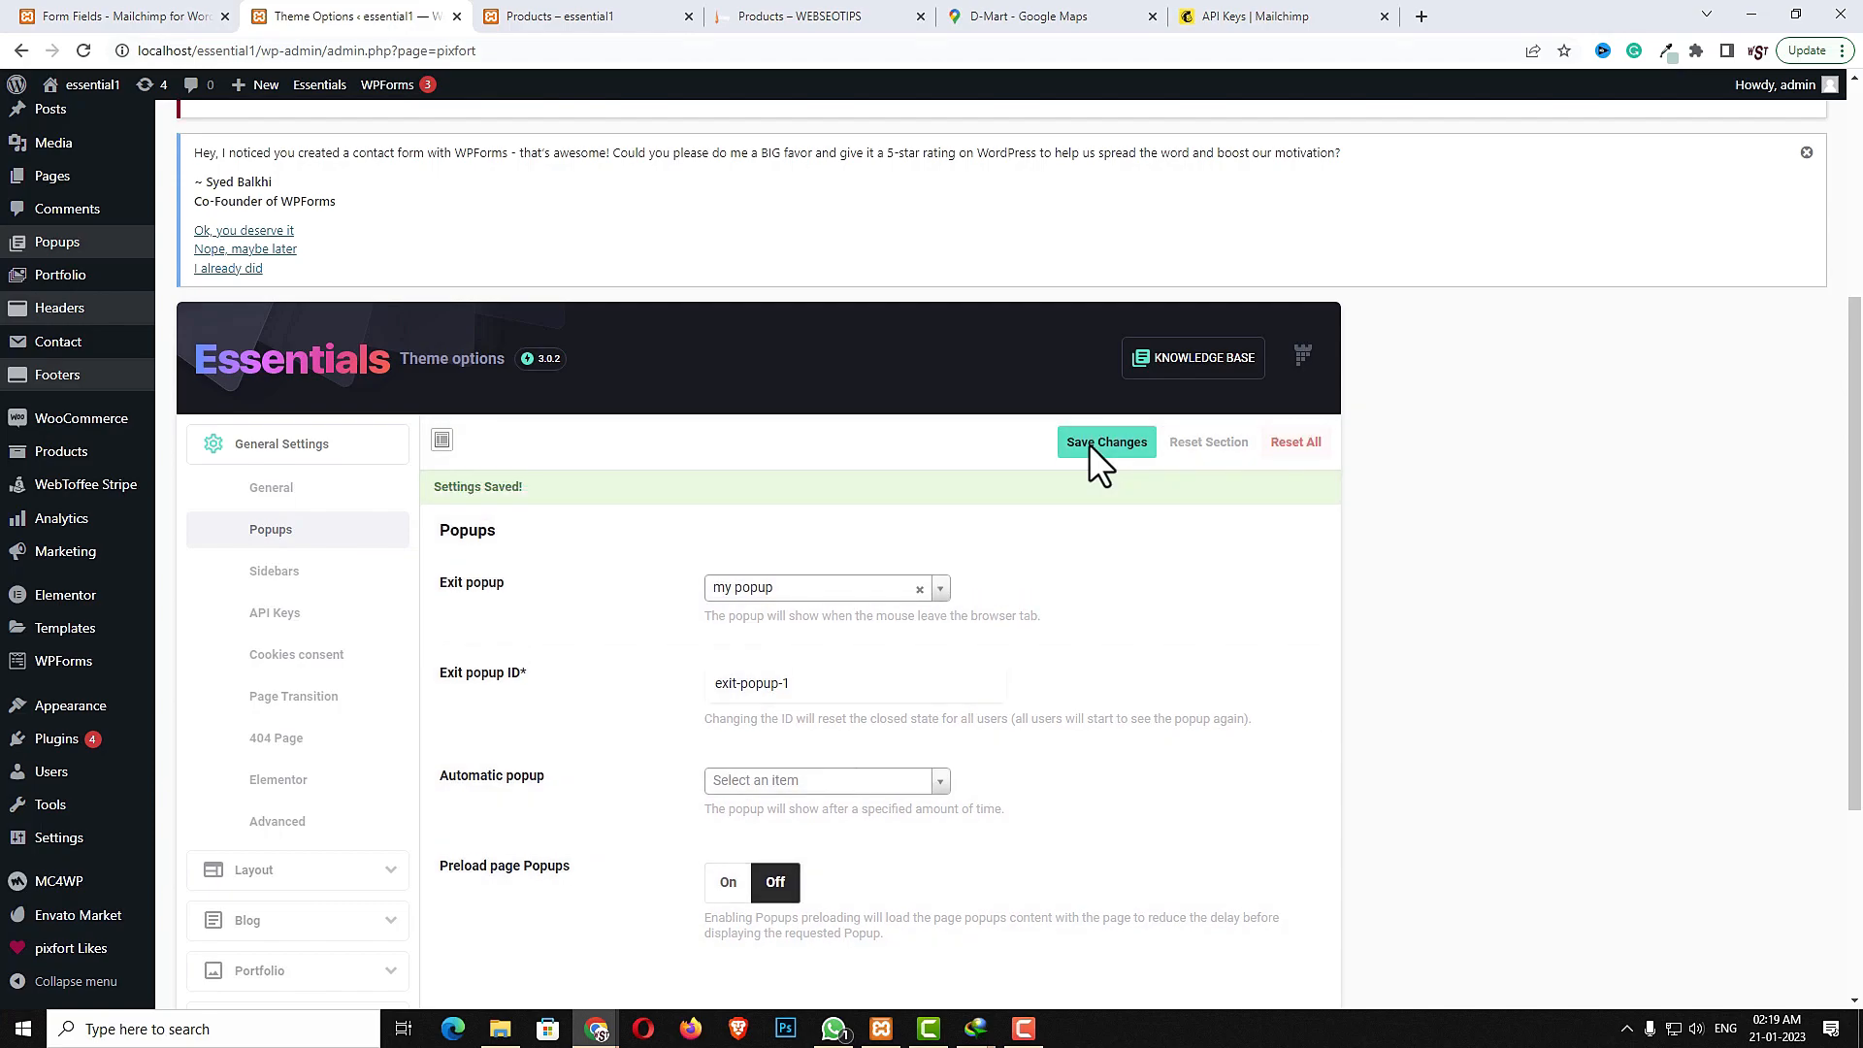
- Open the theme Customizer's Site Identity and set the Site Title to Webseotips
key(ctrl+shift+Tab)
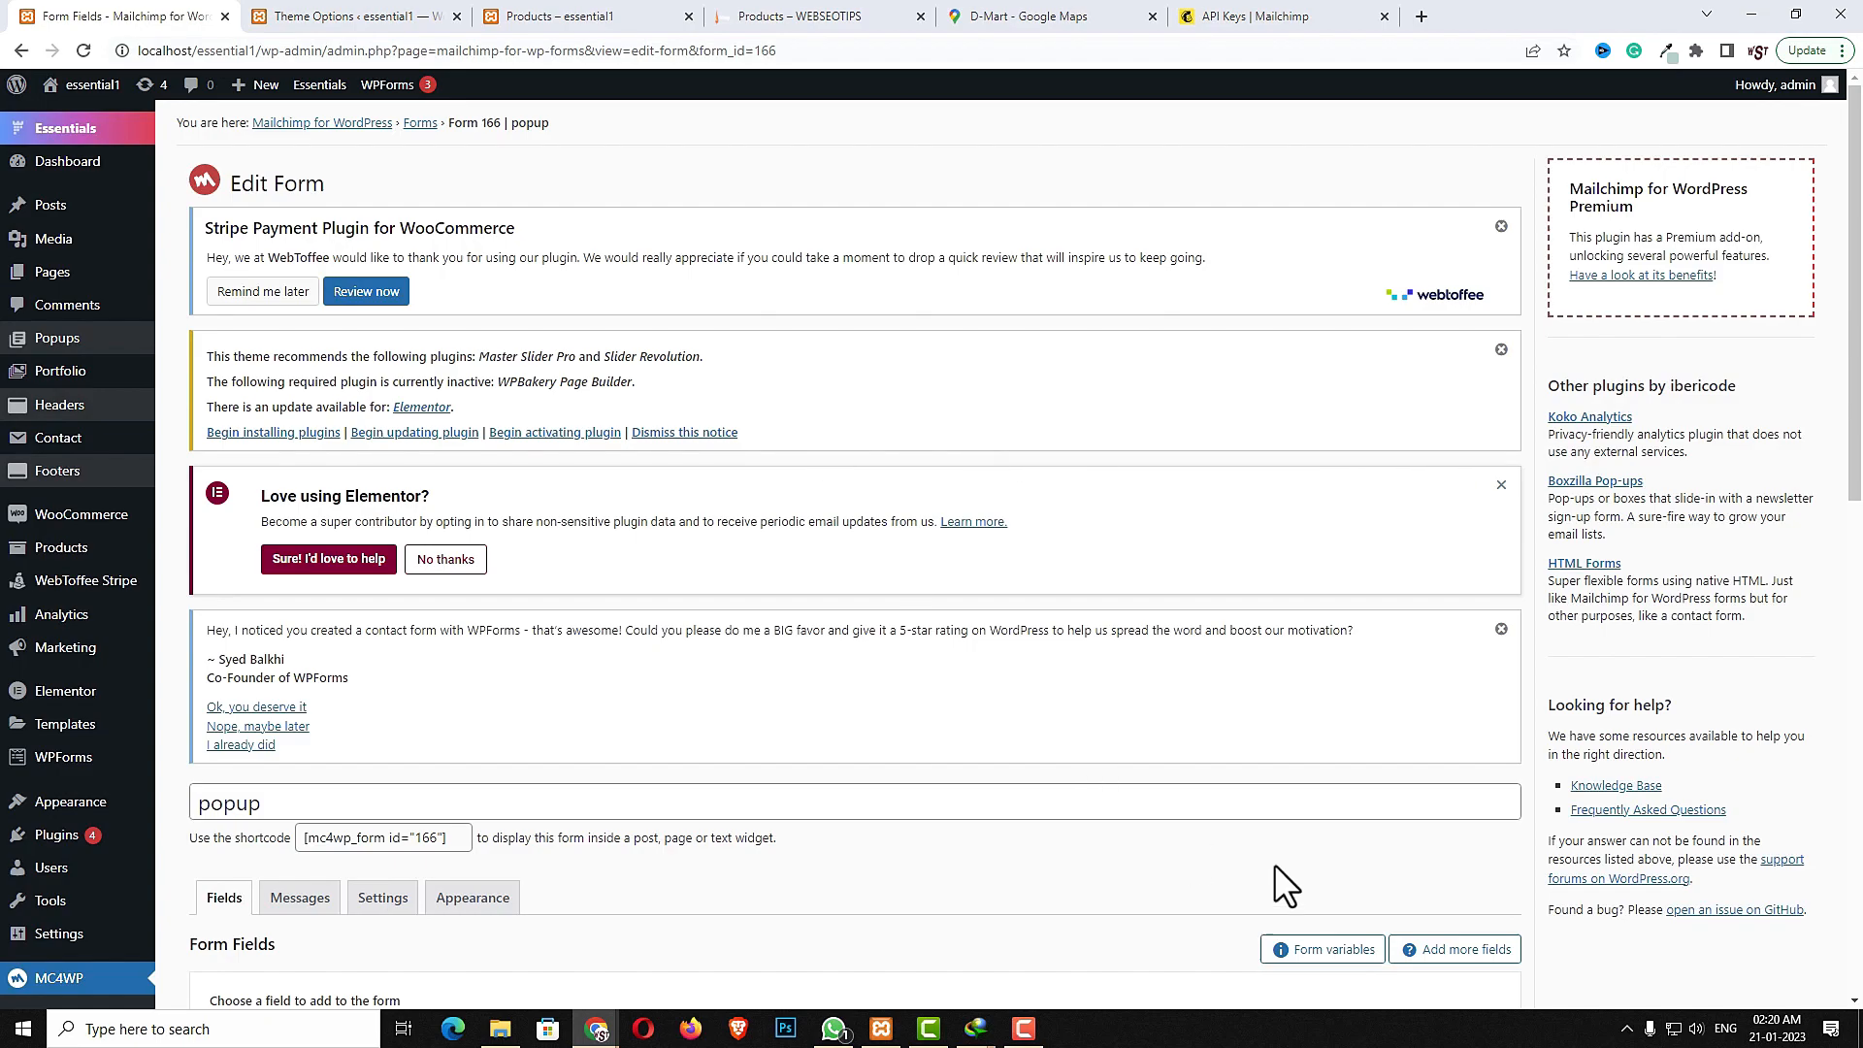
mouse_move(97, 801)
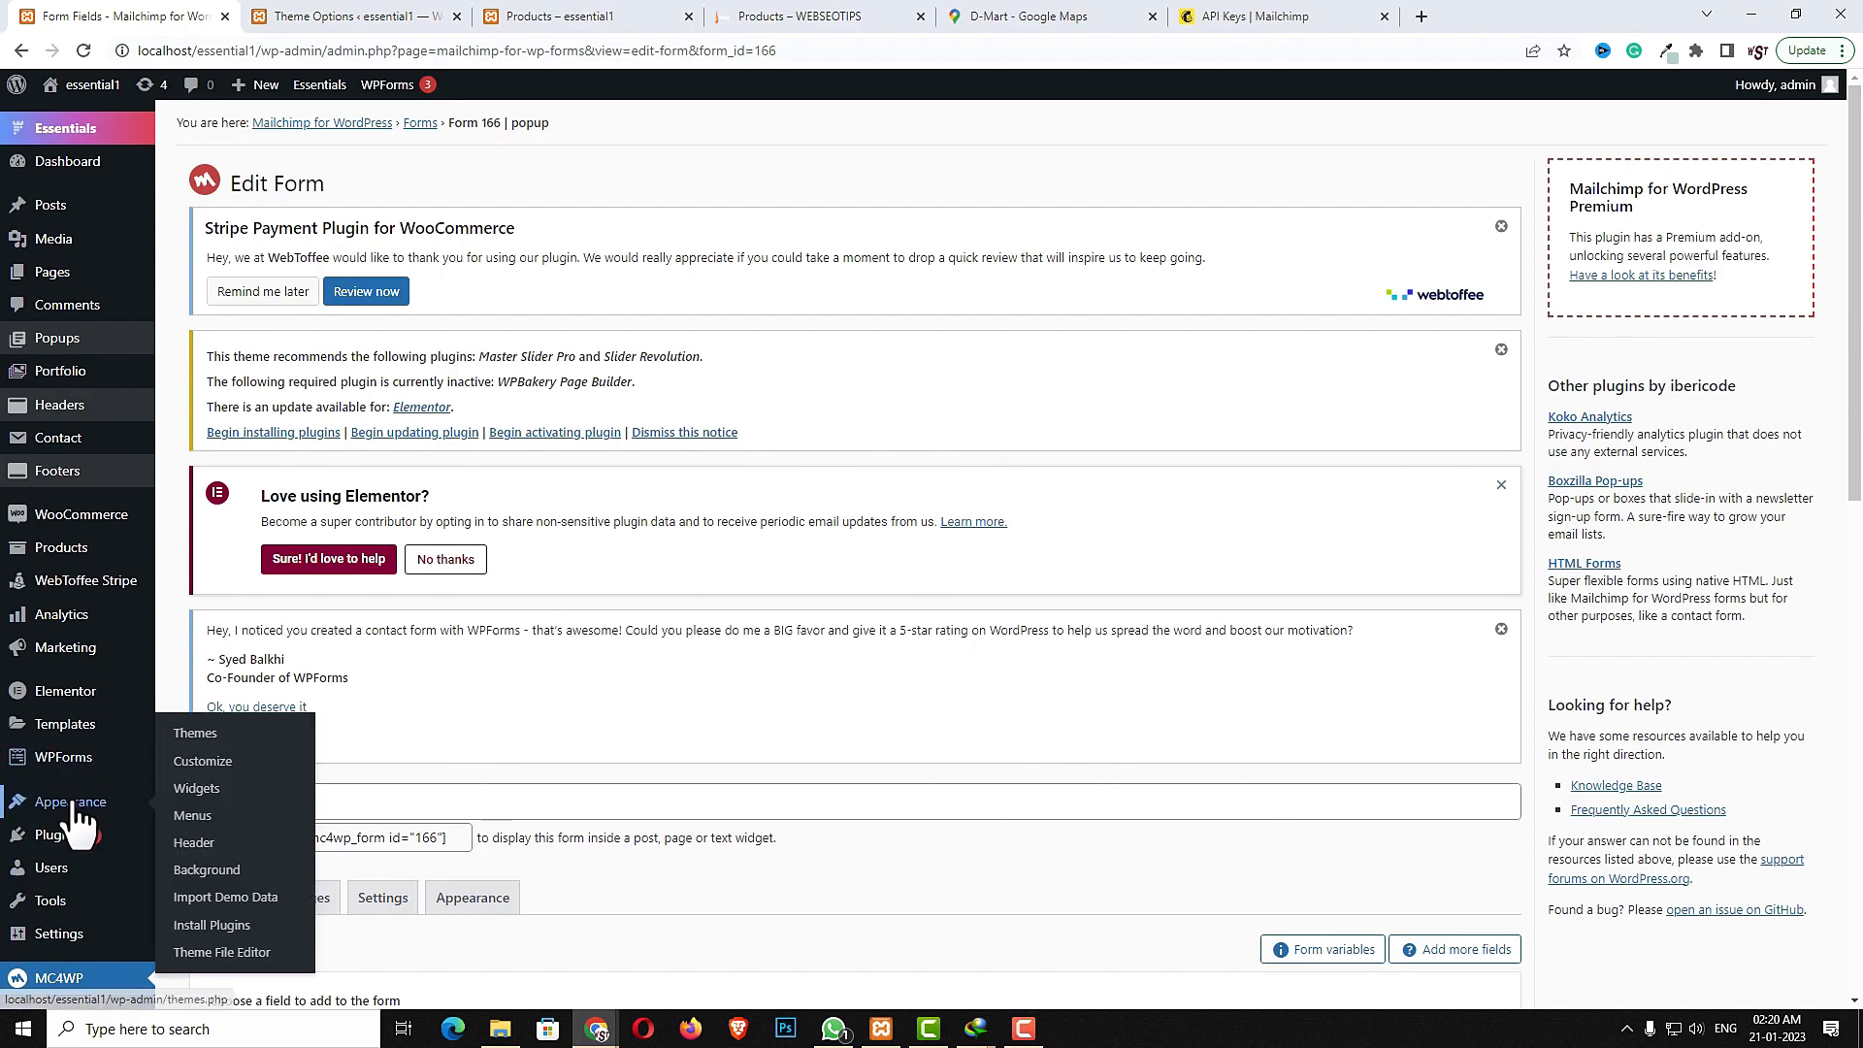
click(213, 763)
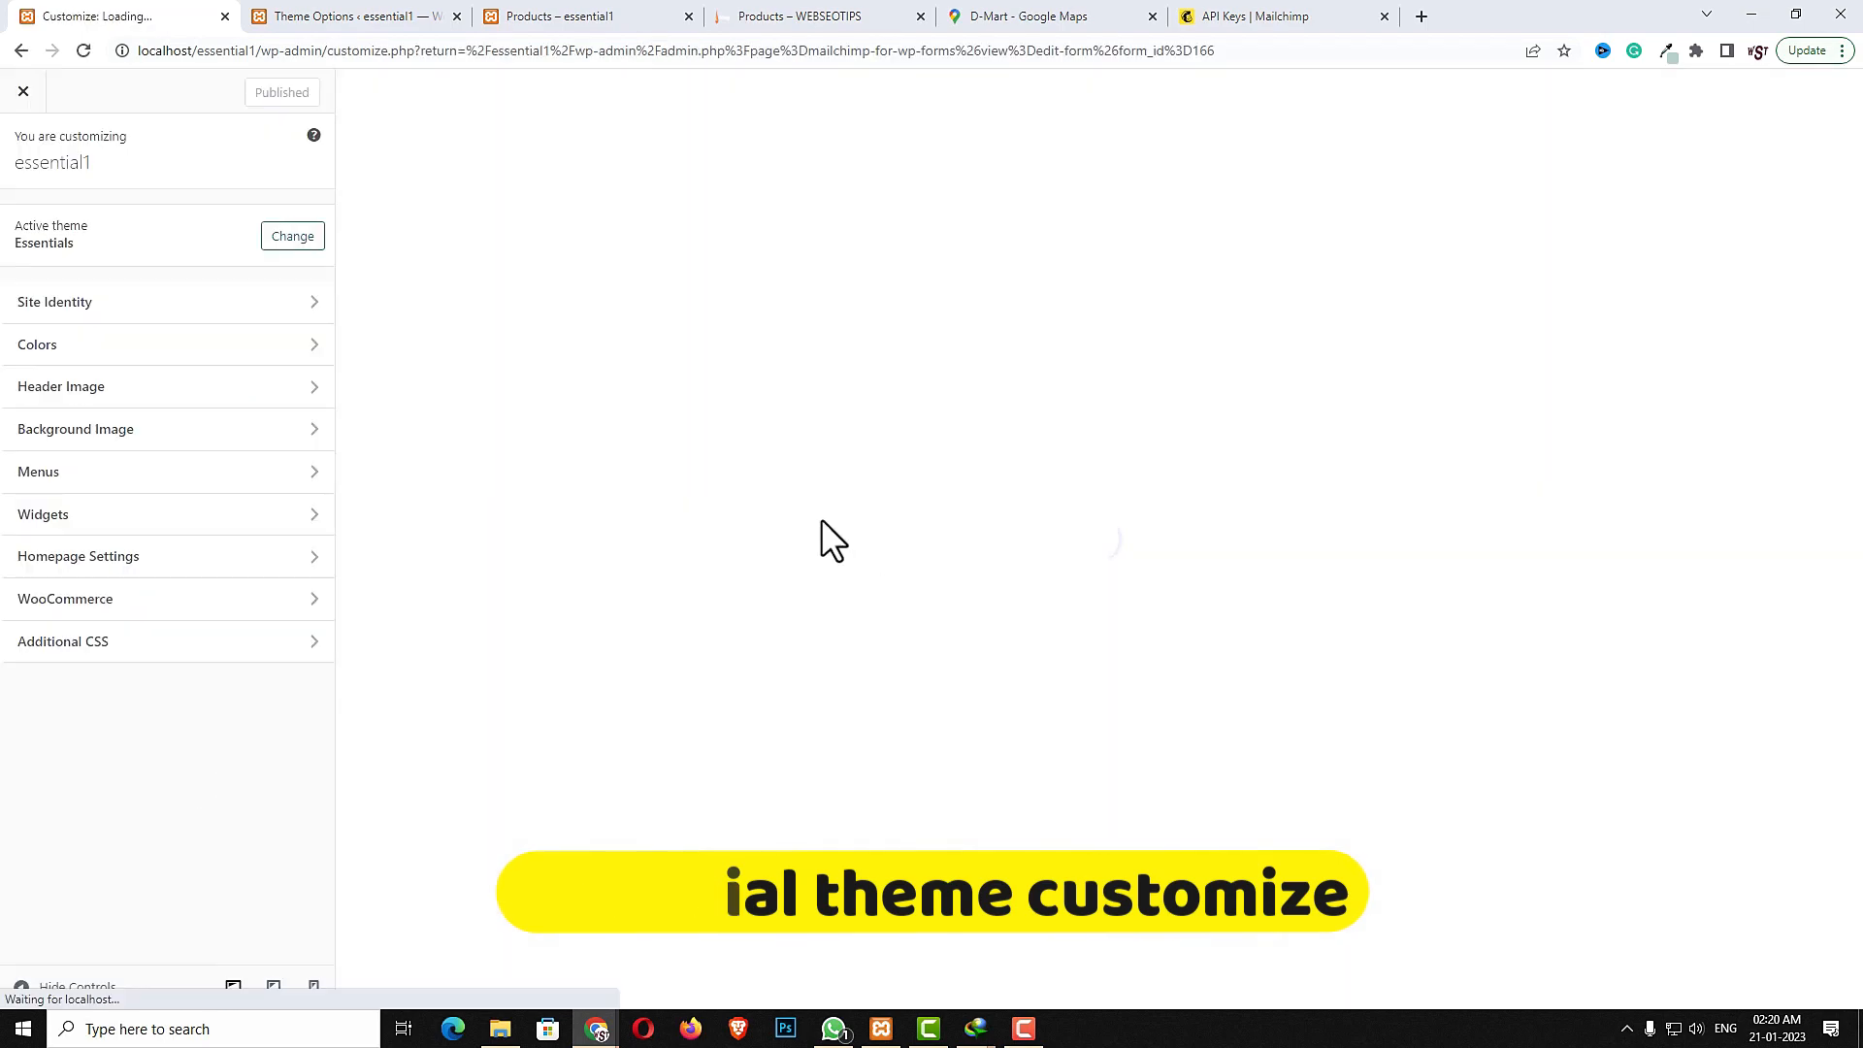
click(91, 307)
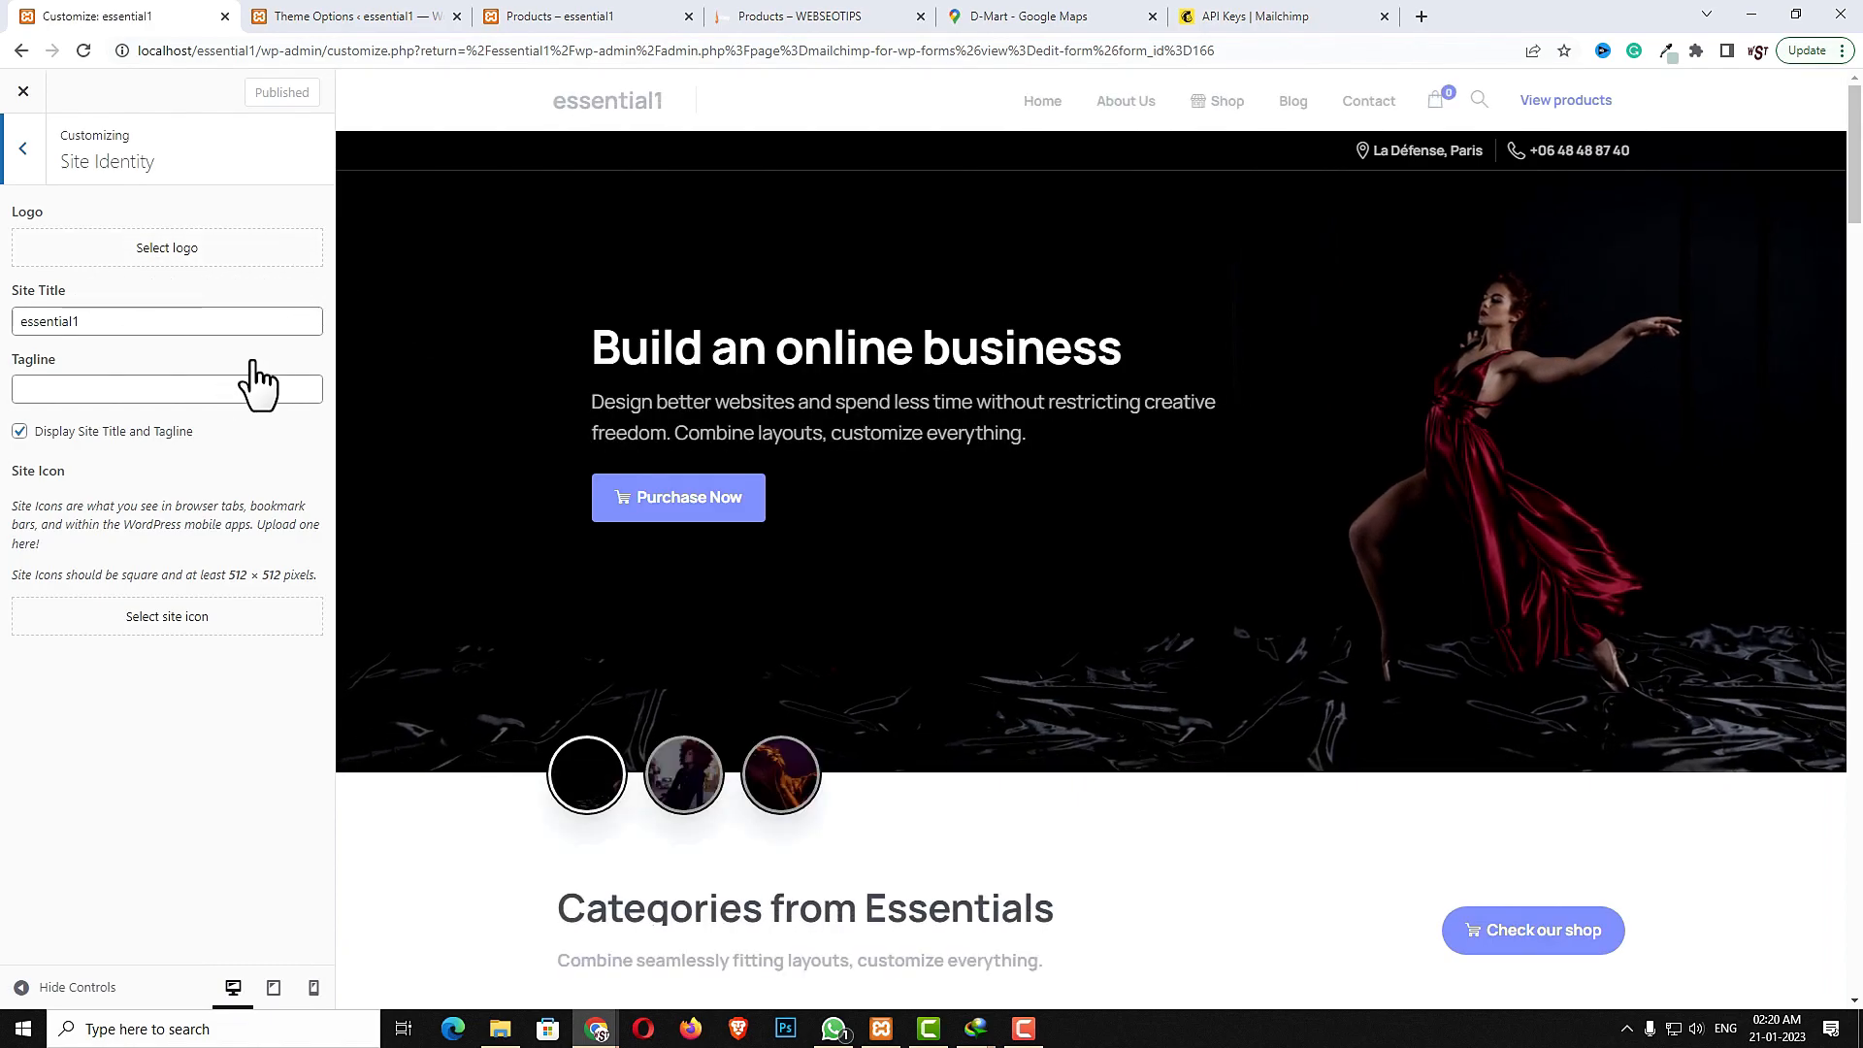
click(155, 320)
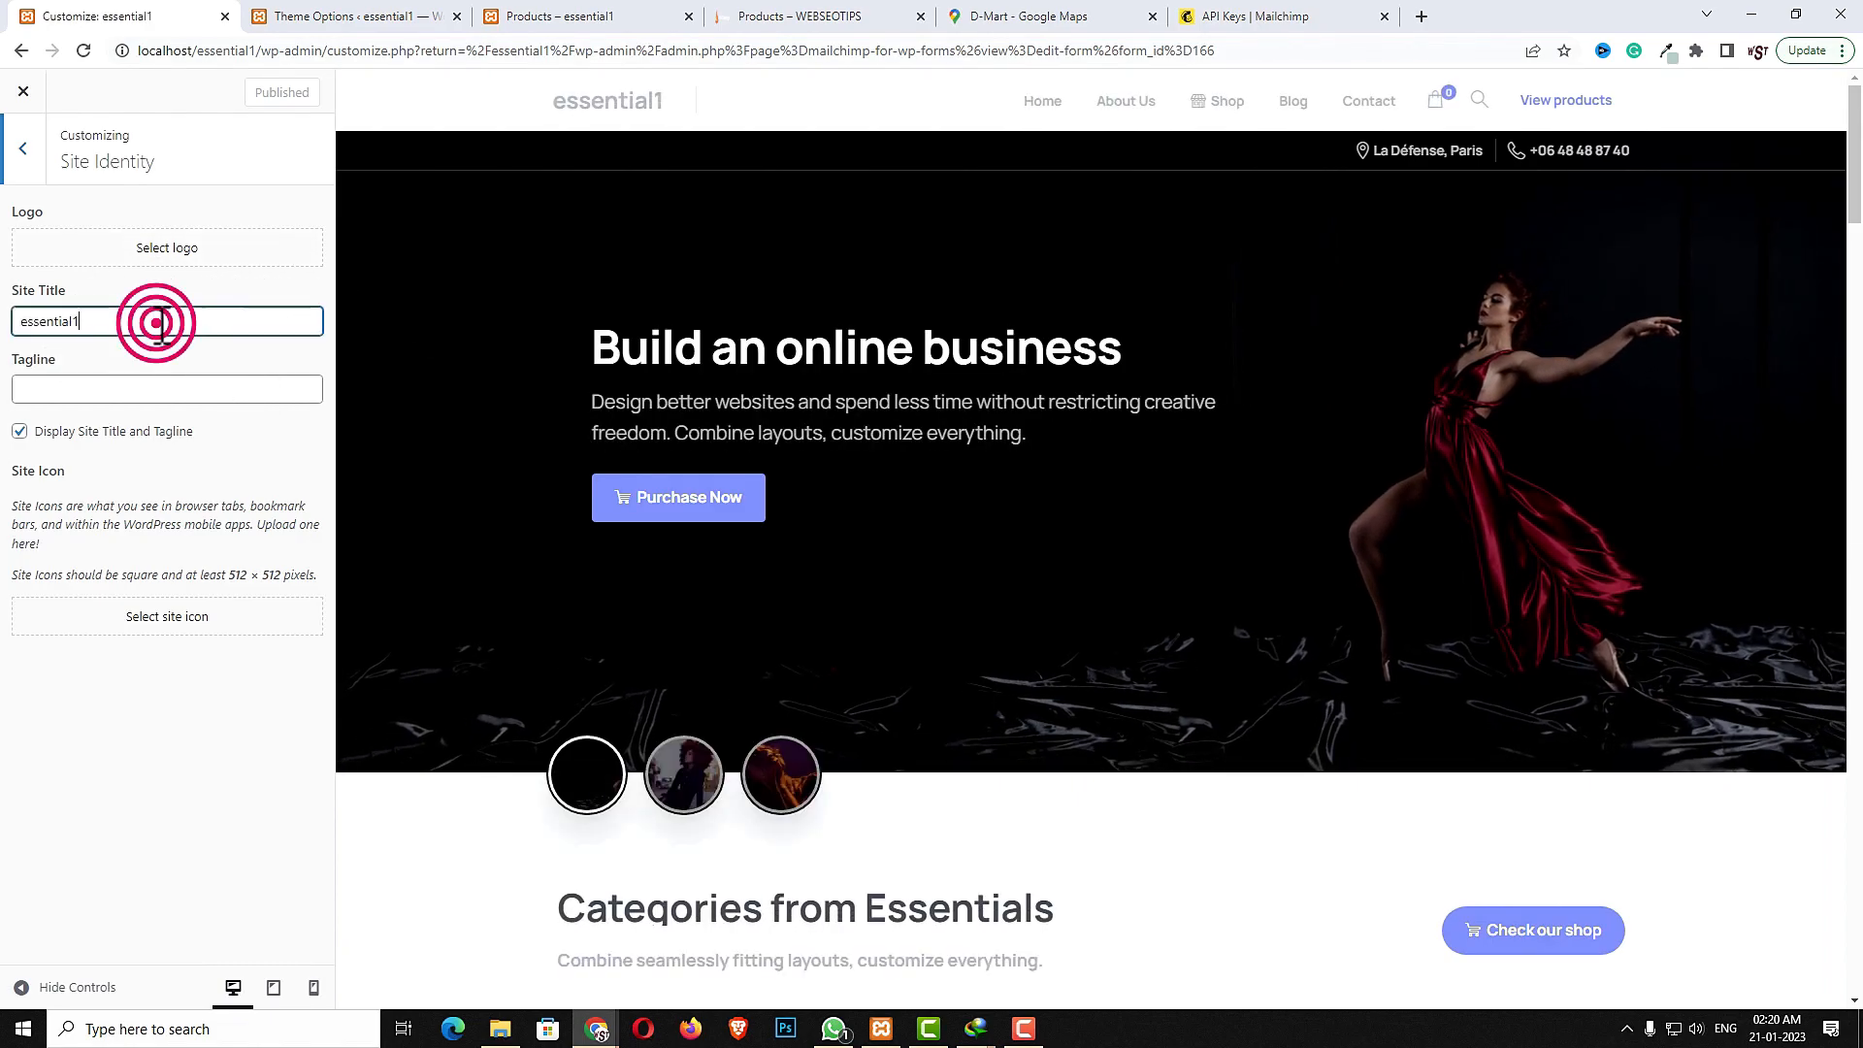
drag(106, 320, 4, 330)
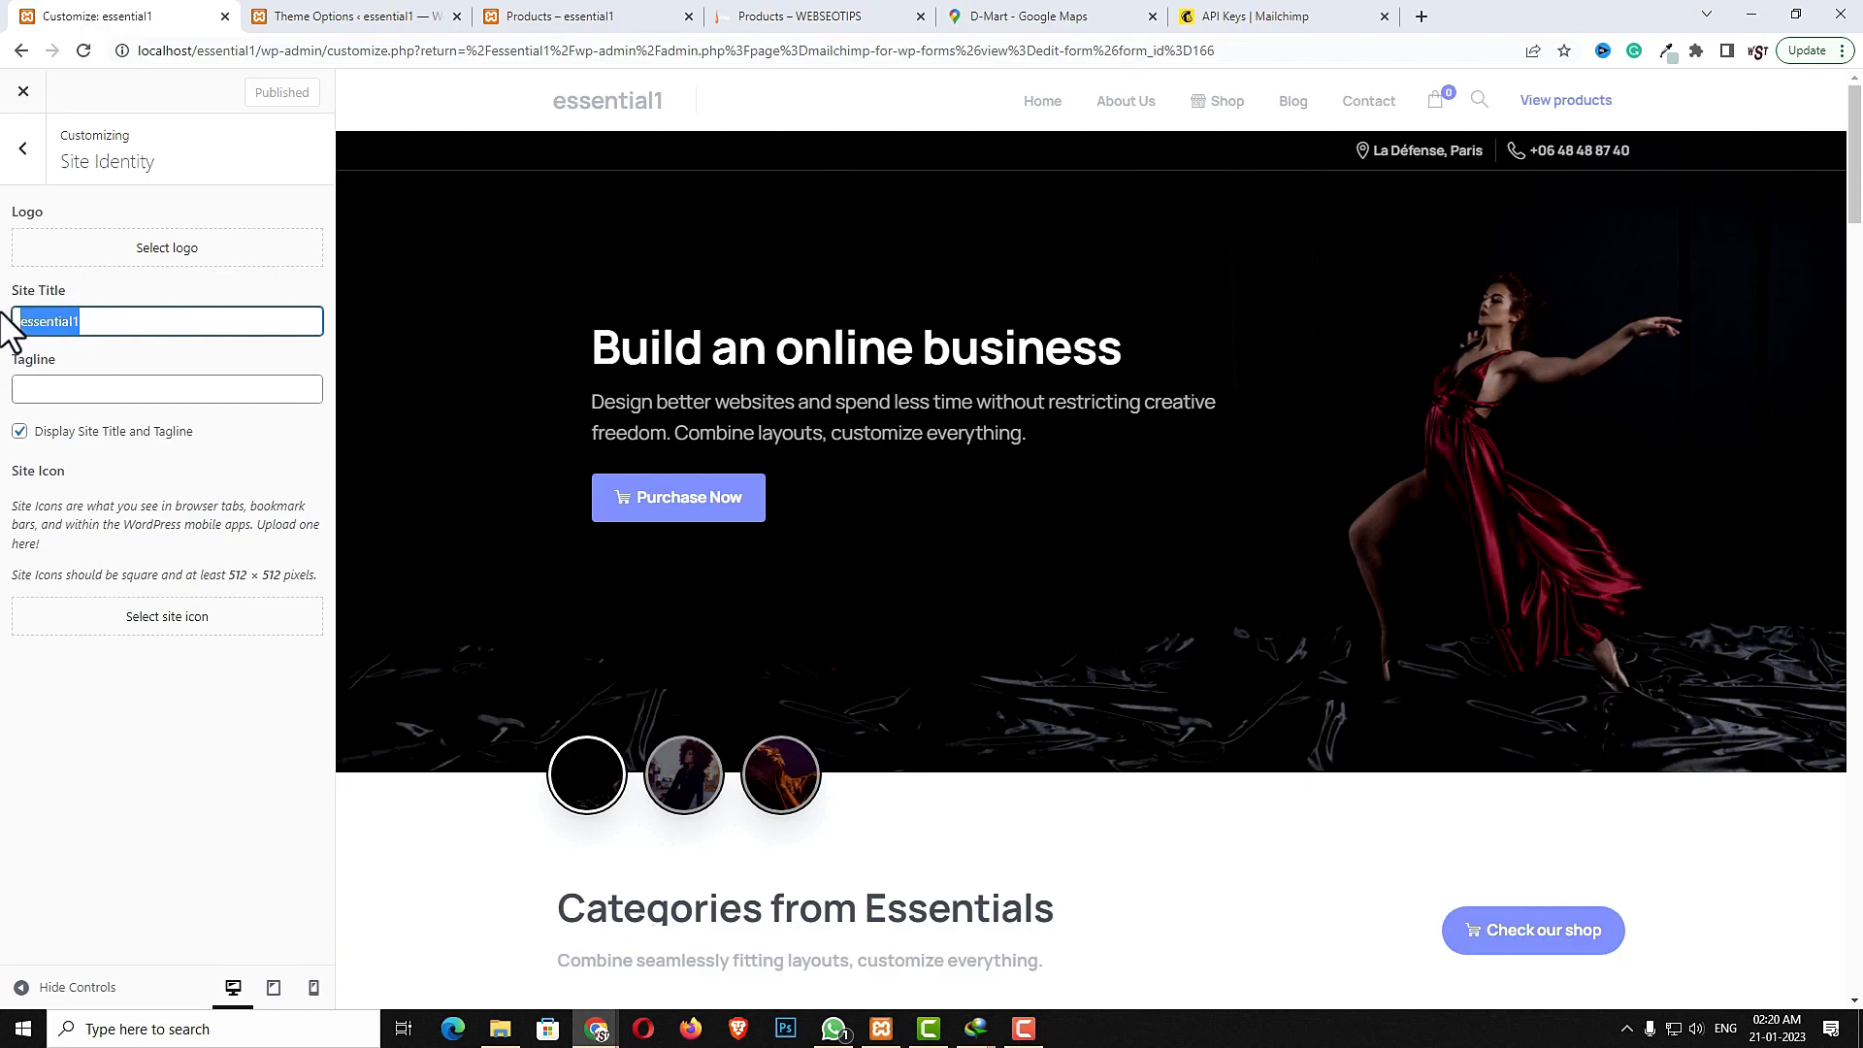
text(Webseotips)
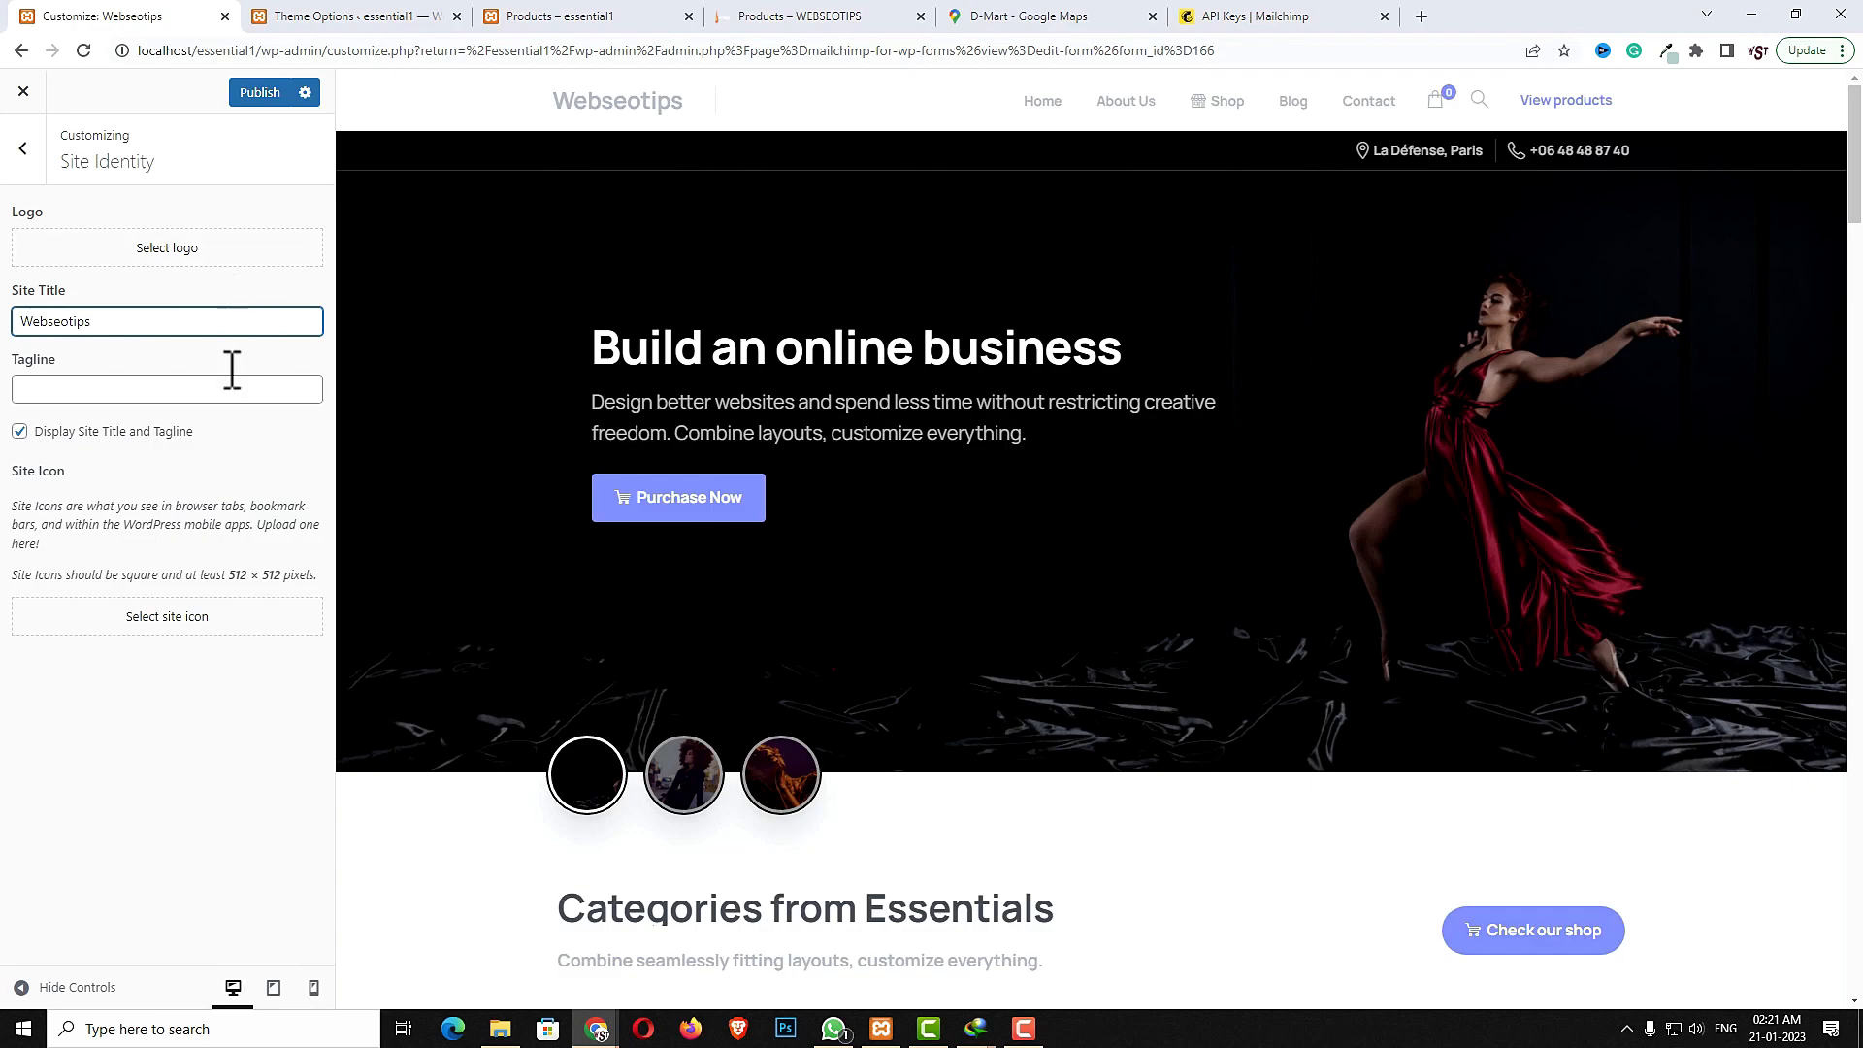
- Set the site icon to the apple image from the media library, skipping the cropping
click(167, 623)
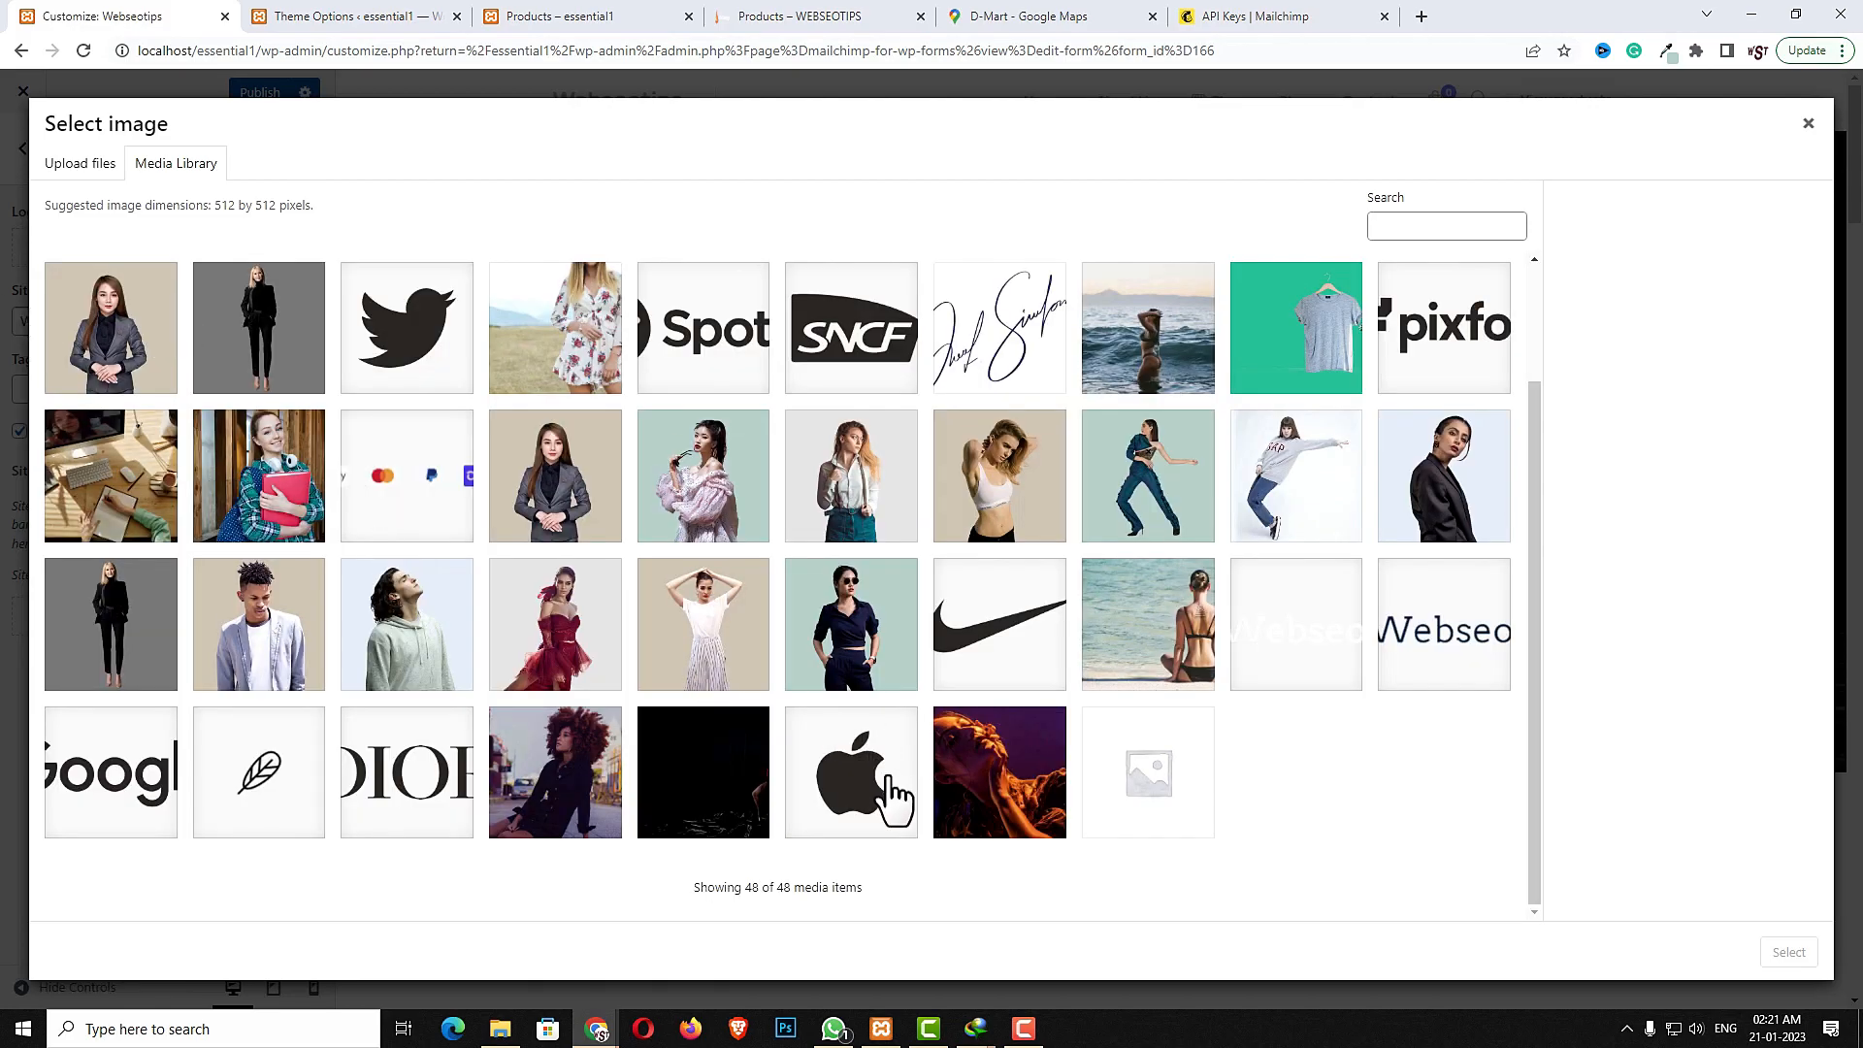
click(854, 796)
click(1768, 953)
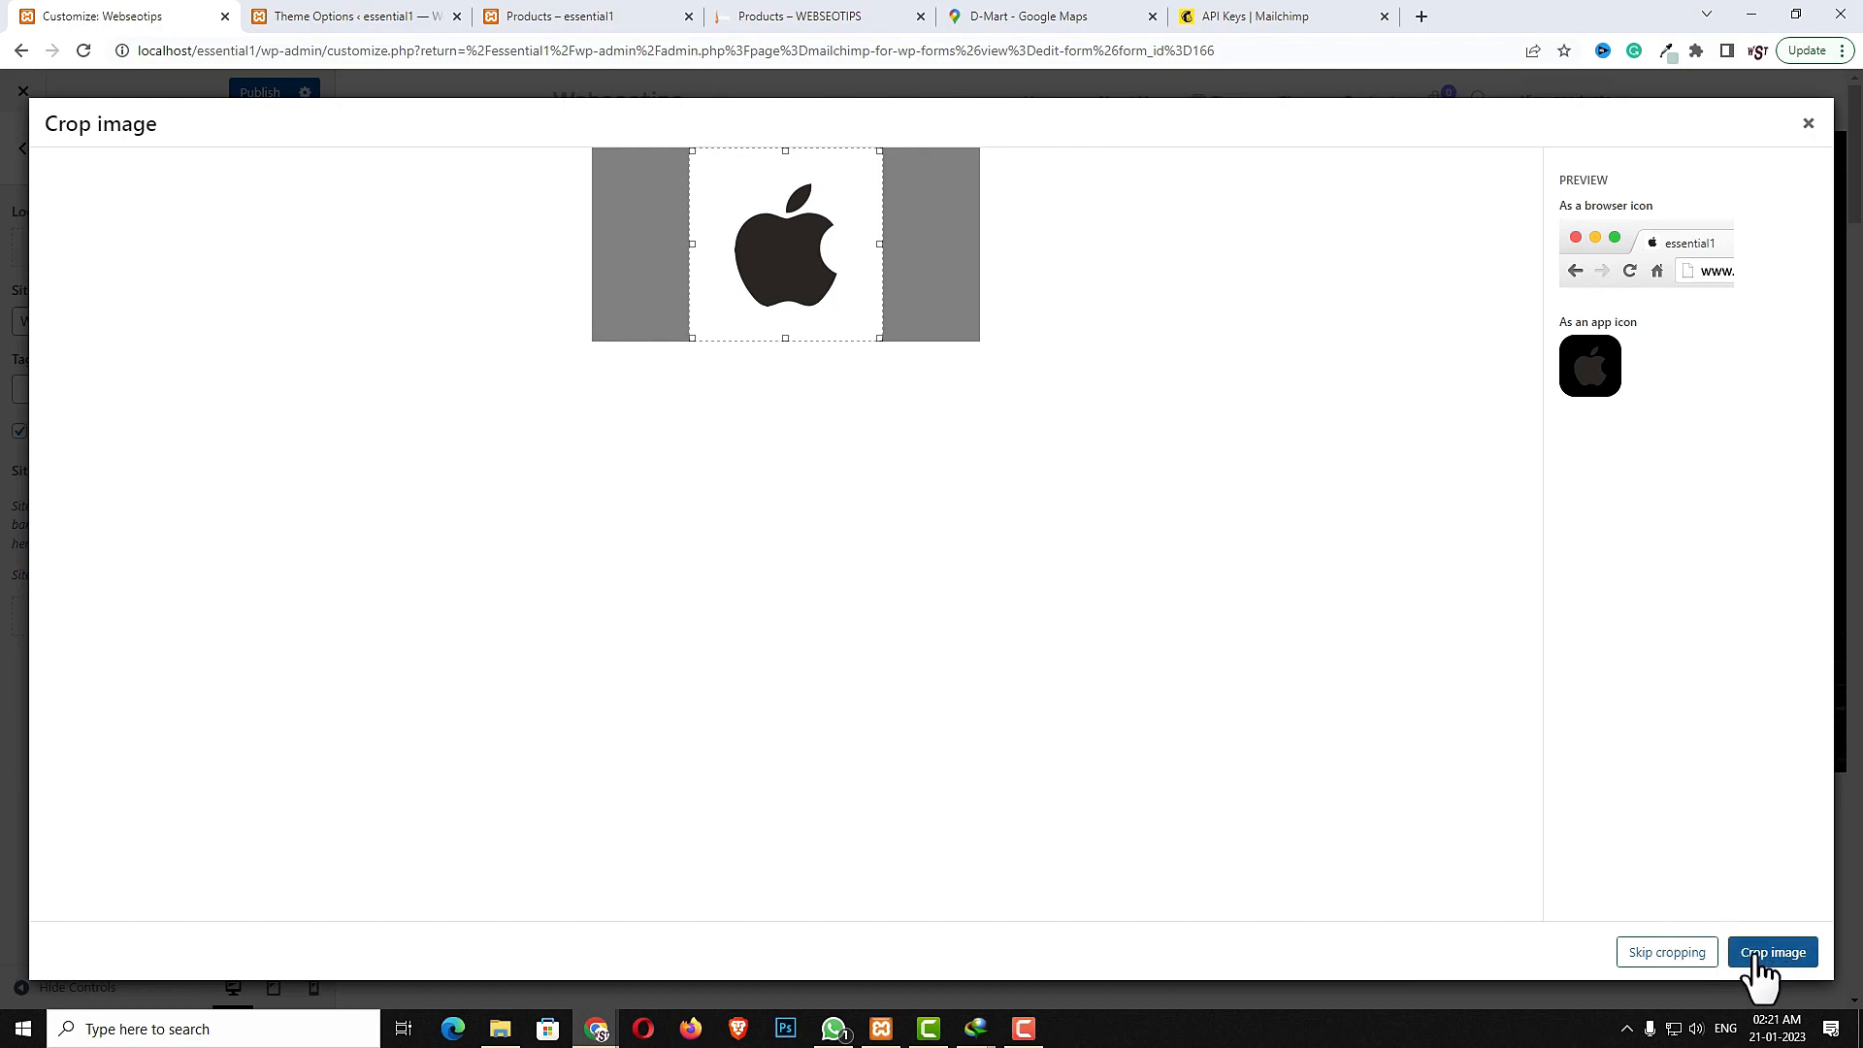
click(1768, 953)
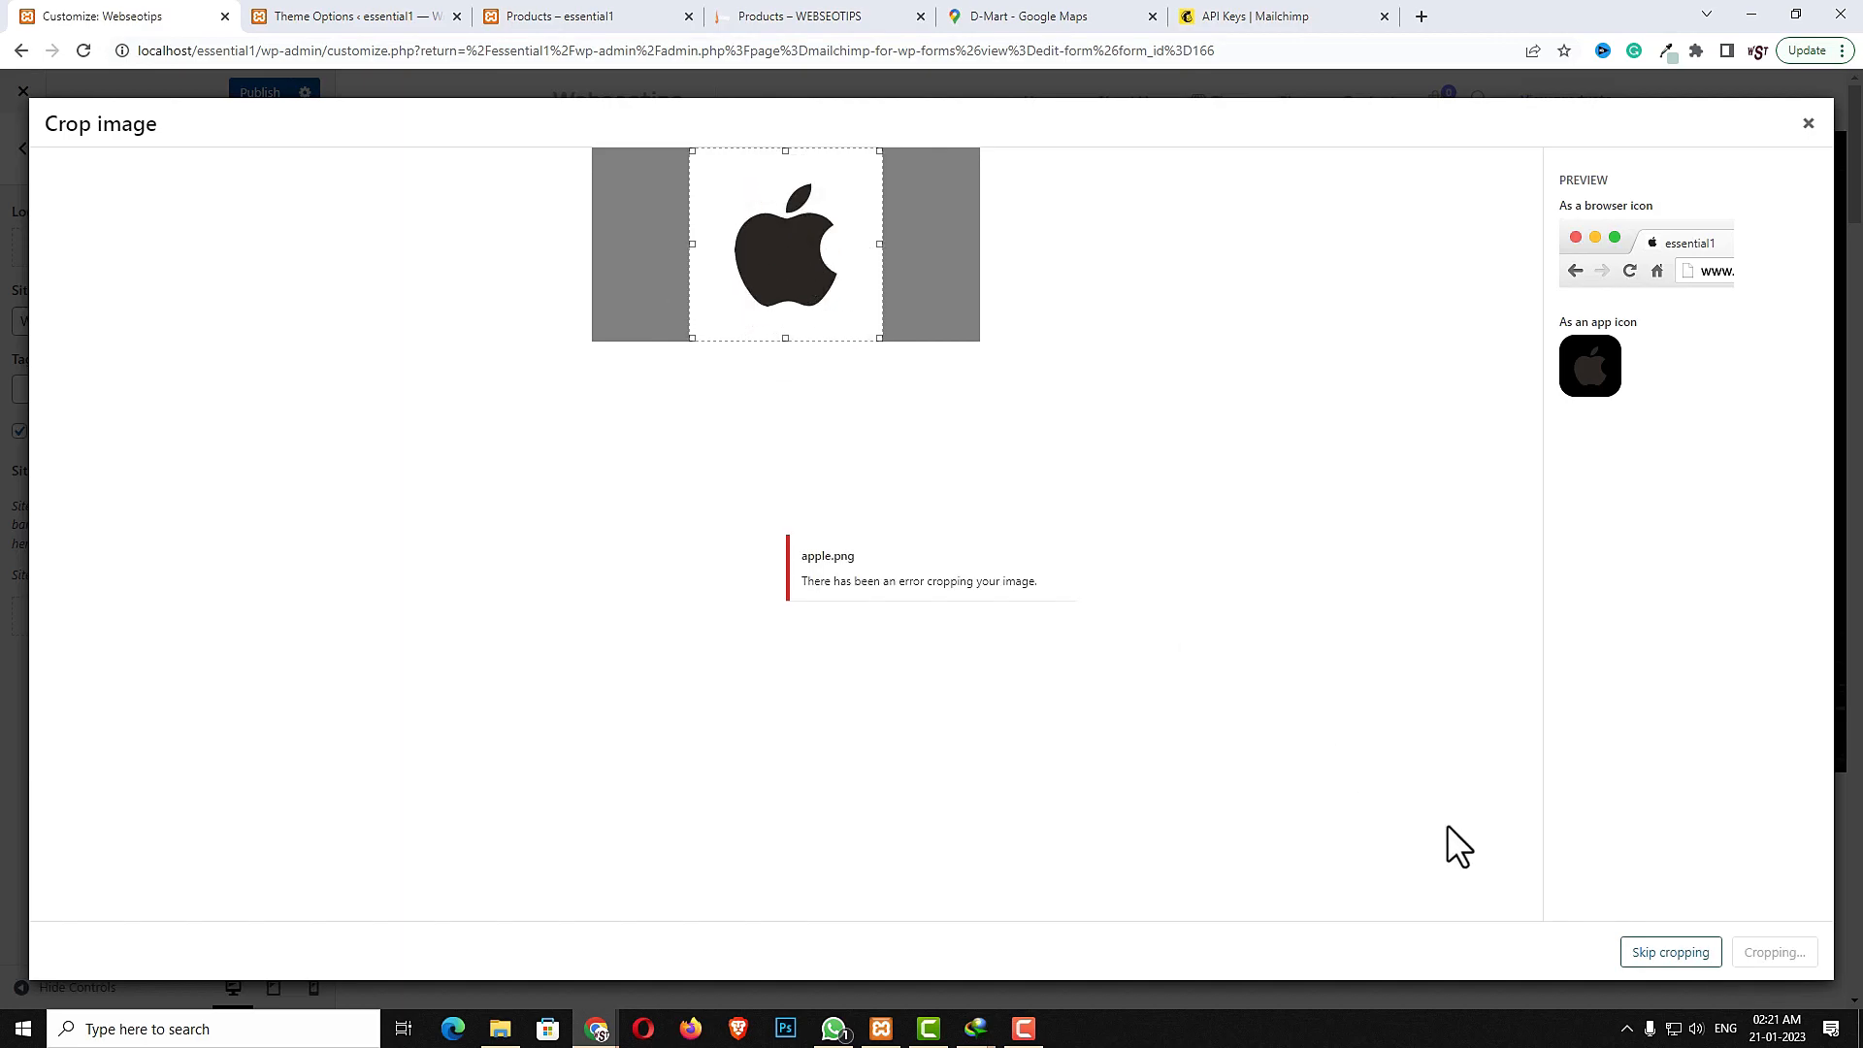
click(1672, 952)
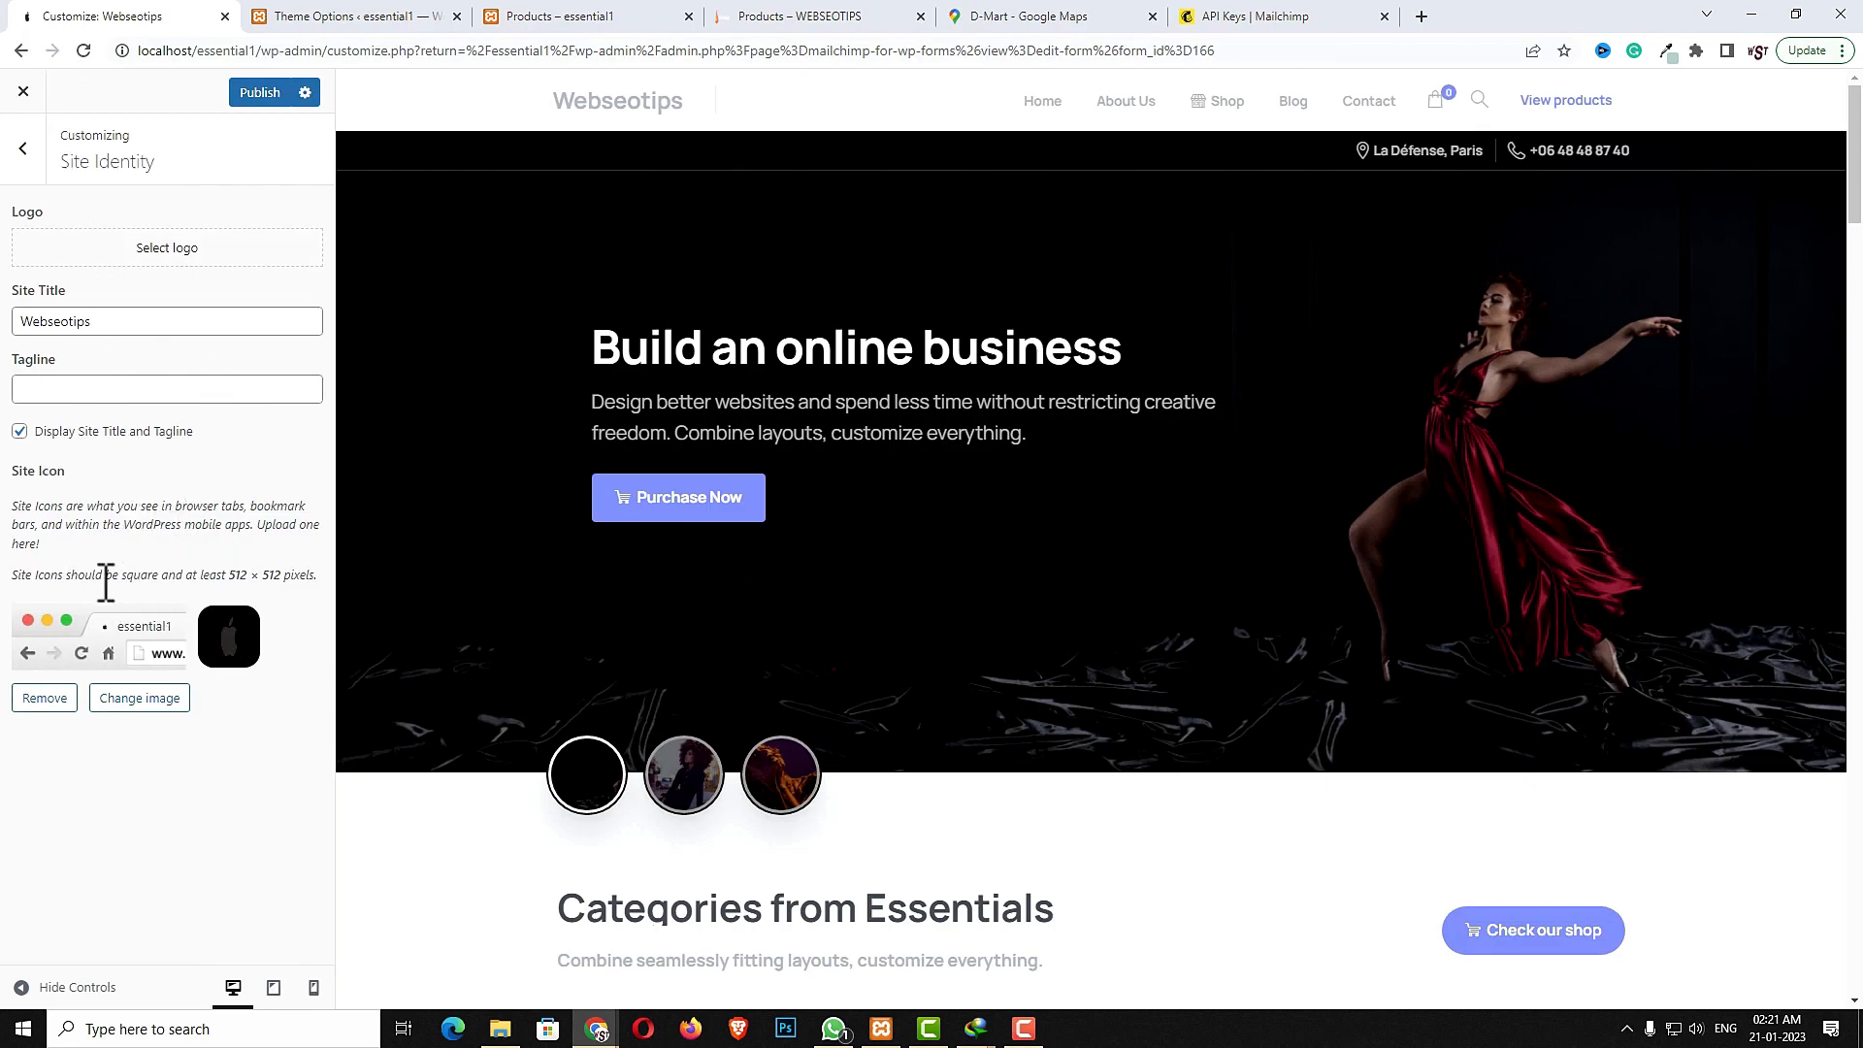
- Browse the Customizer's Colors, Header Image and WooCommerce Product Images sections while previewing the shop
click(22, 155)
click(70, 352)
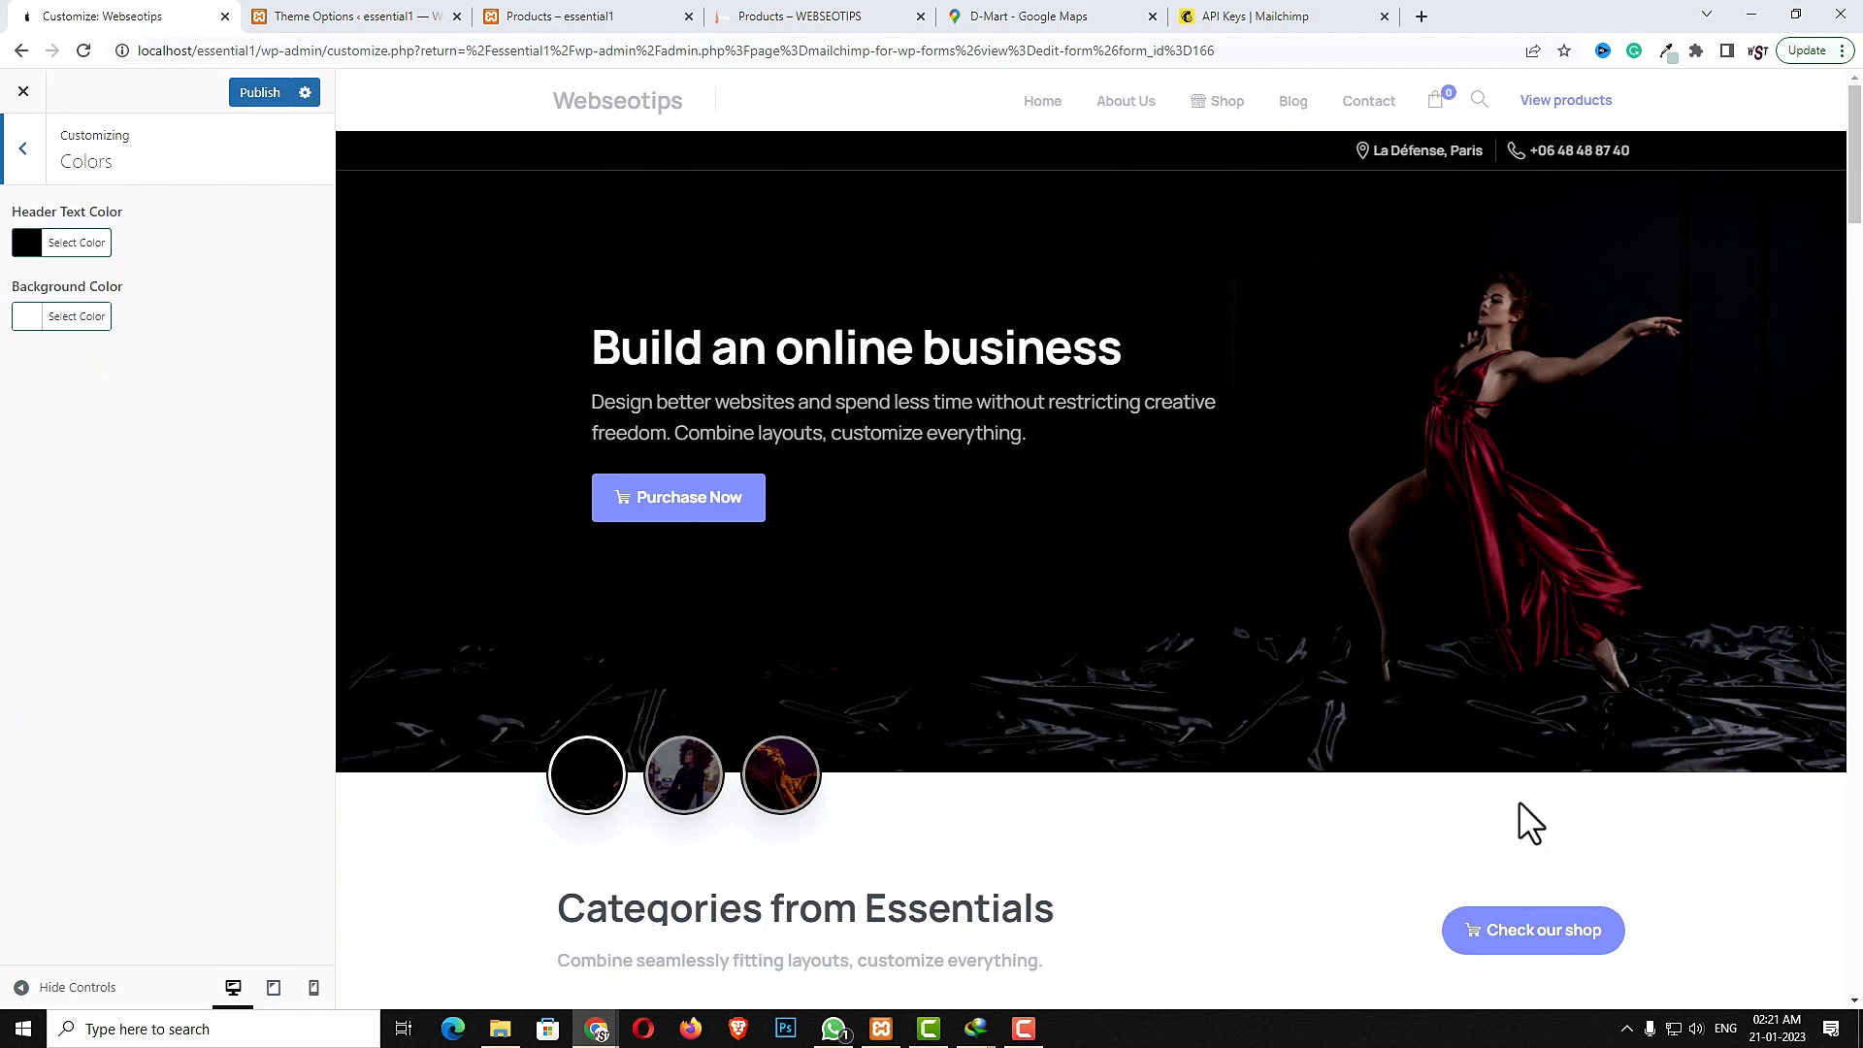
click(25, 151)
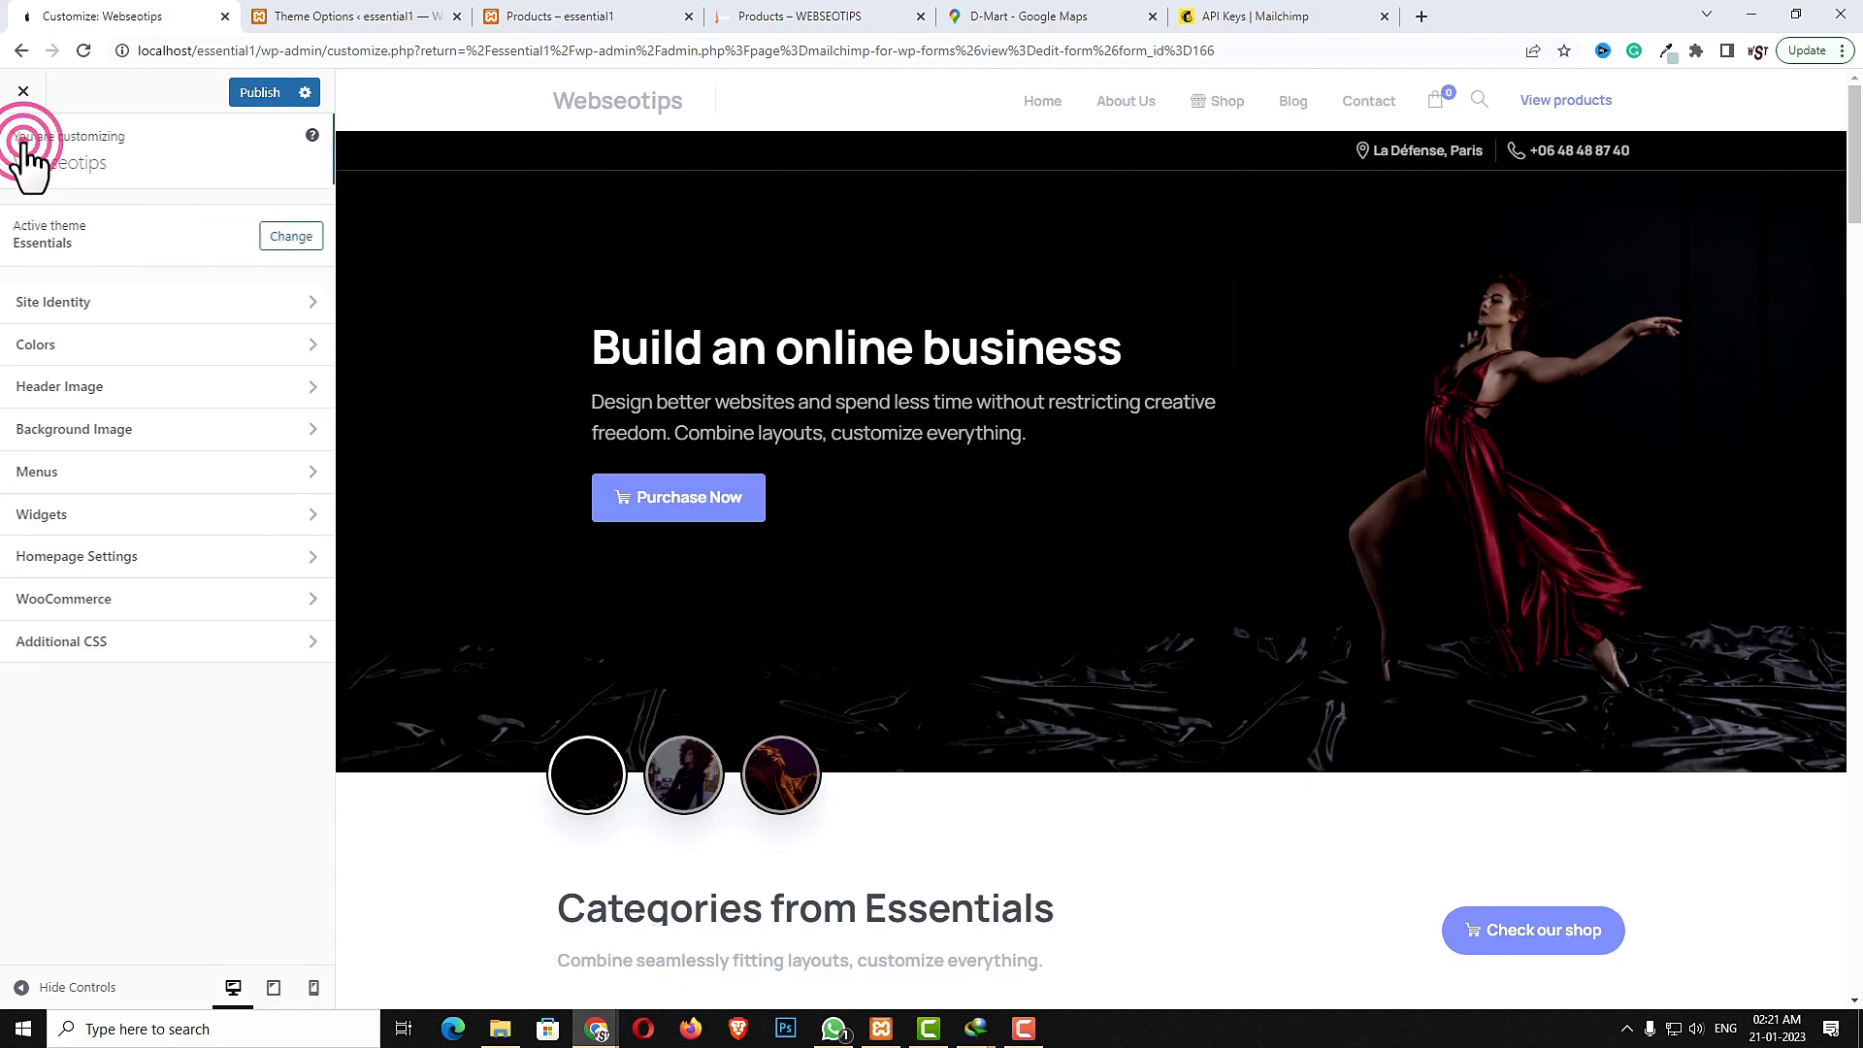
click(88, 386)
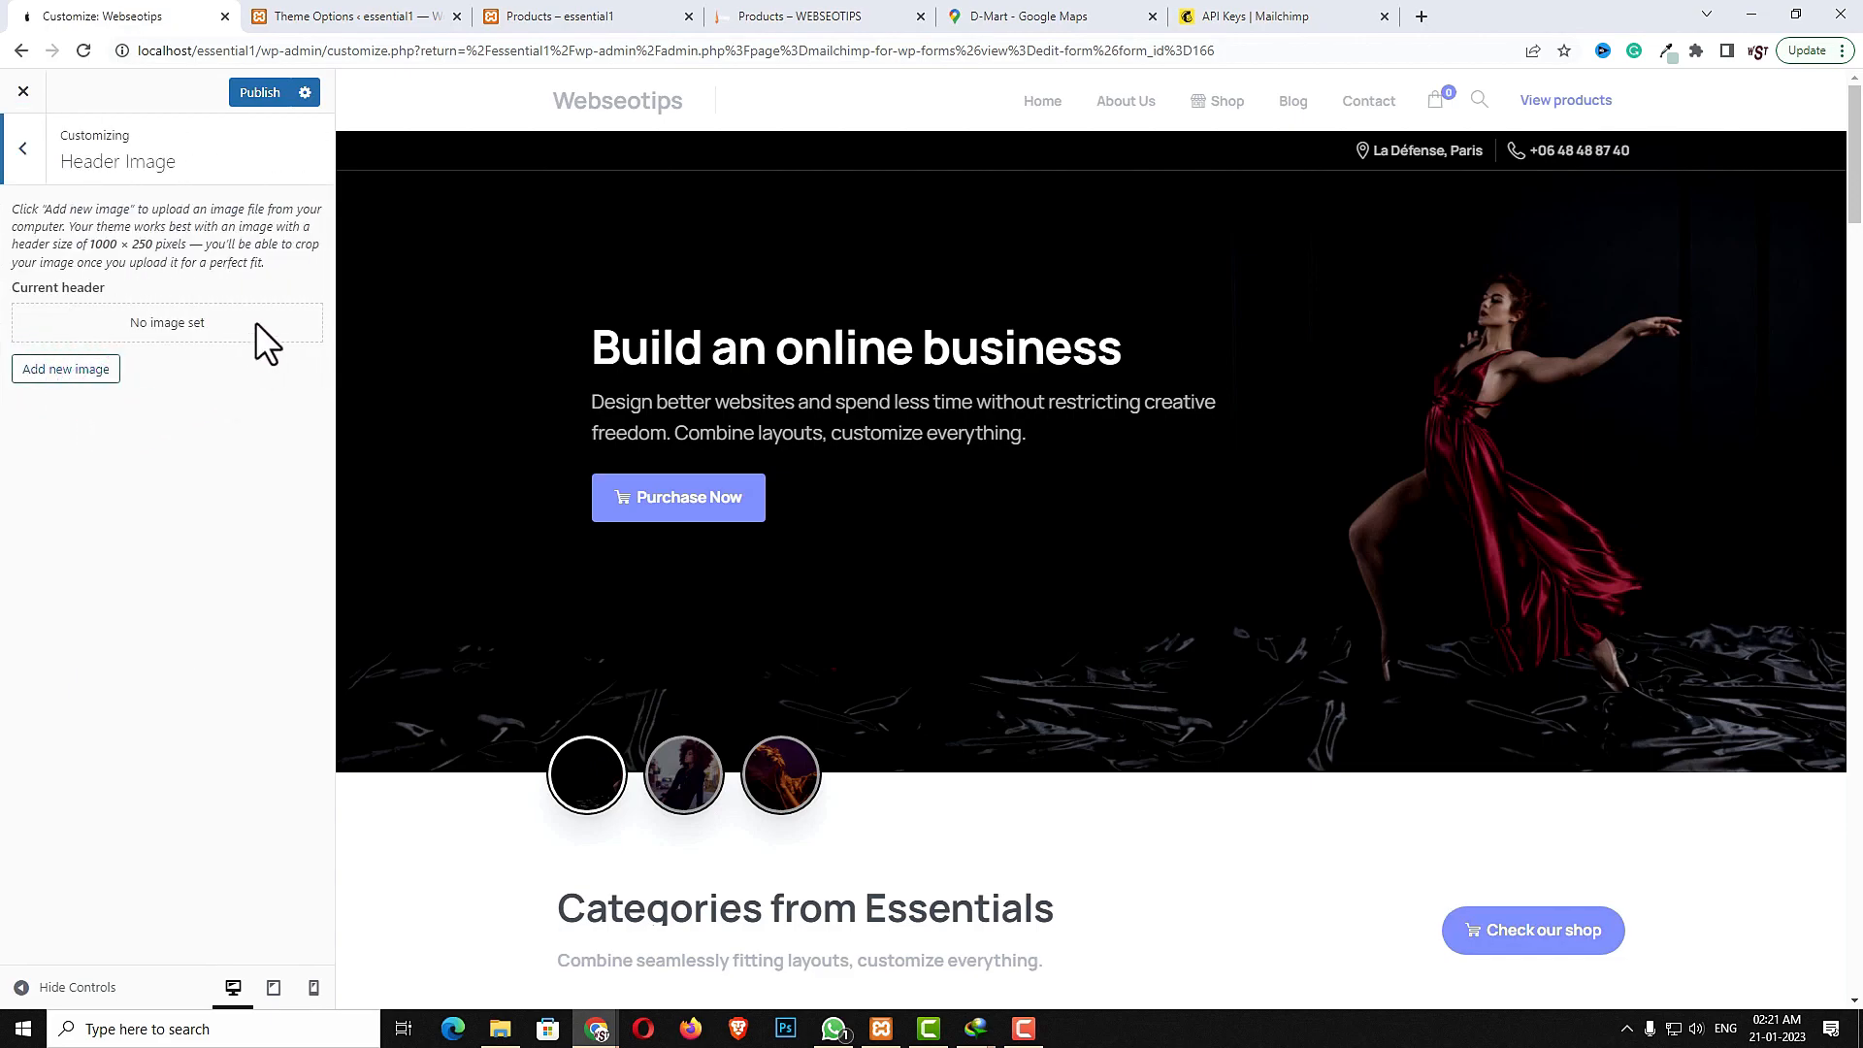
click(24, 155)
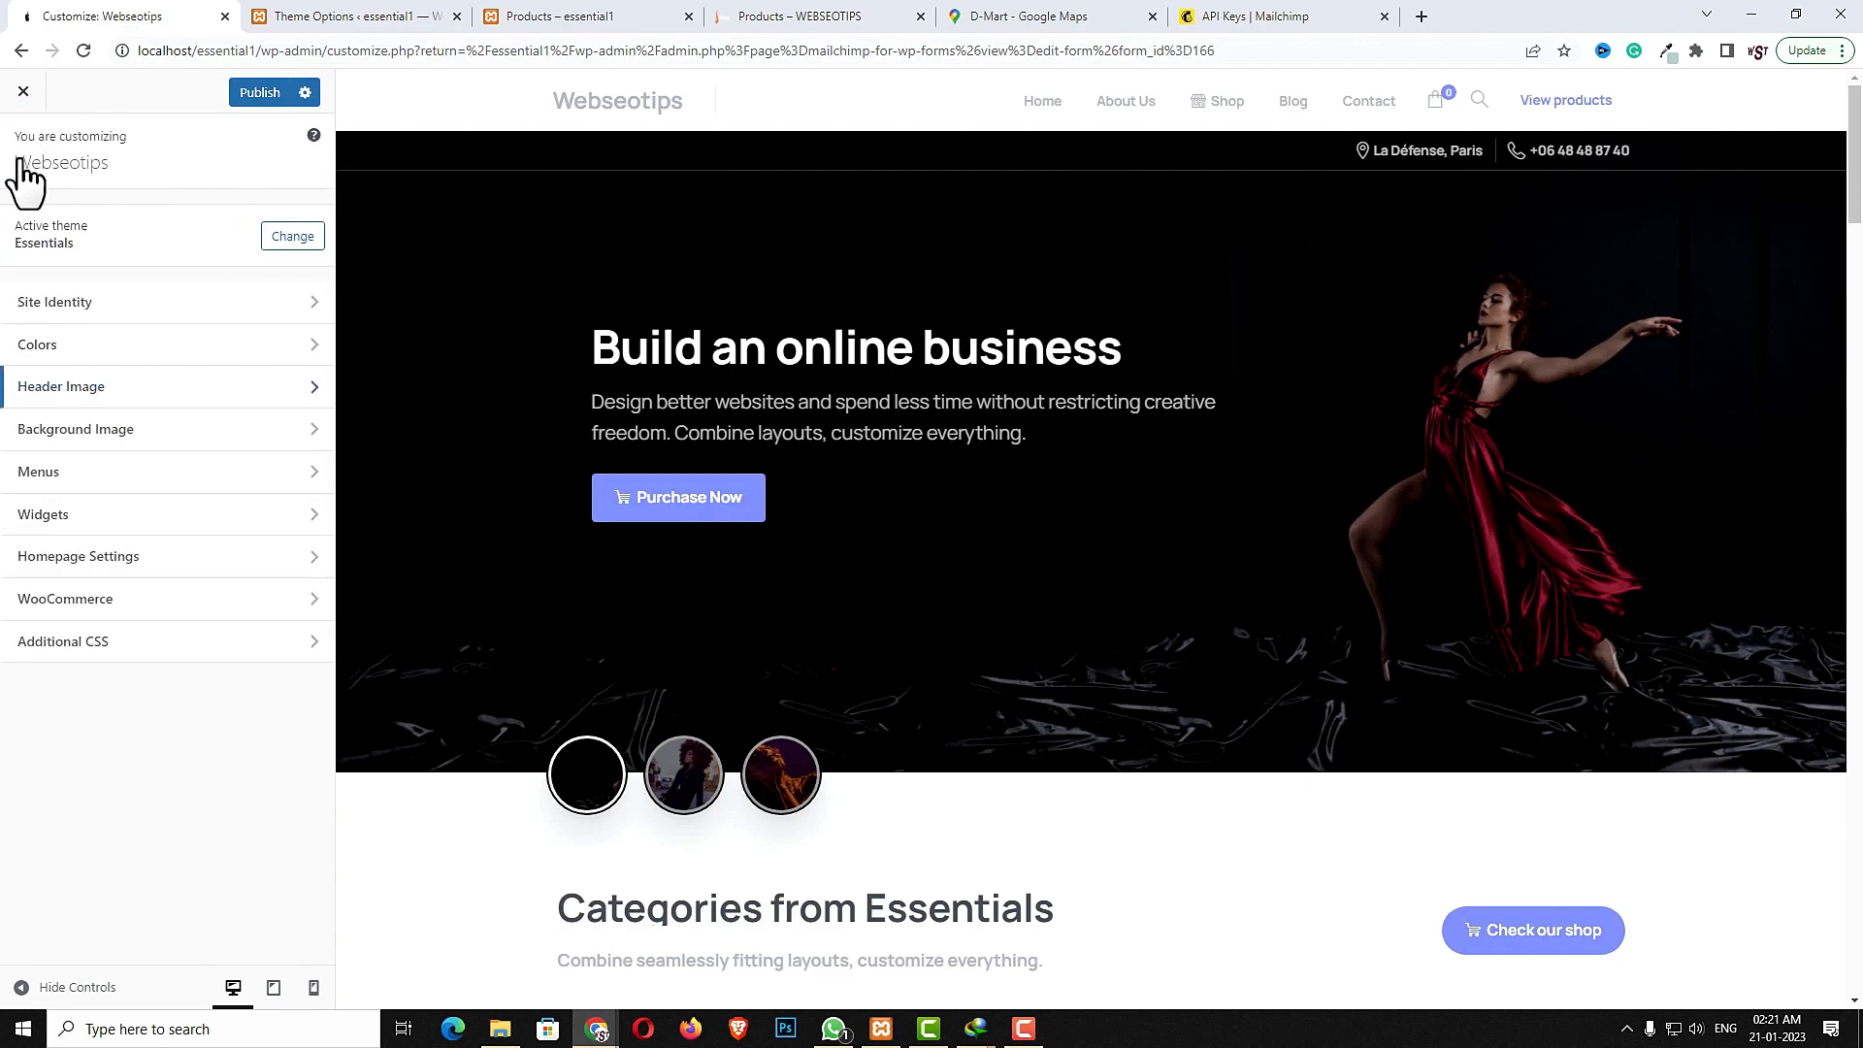
click(102, 599)
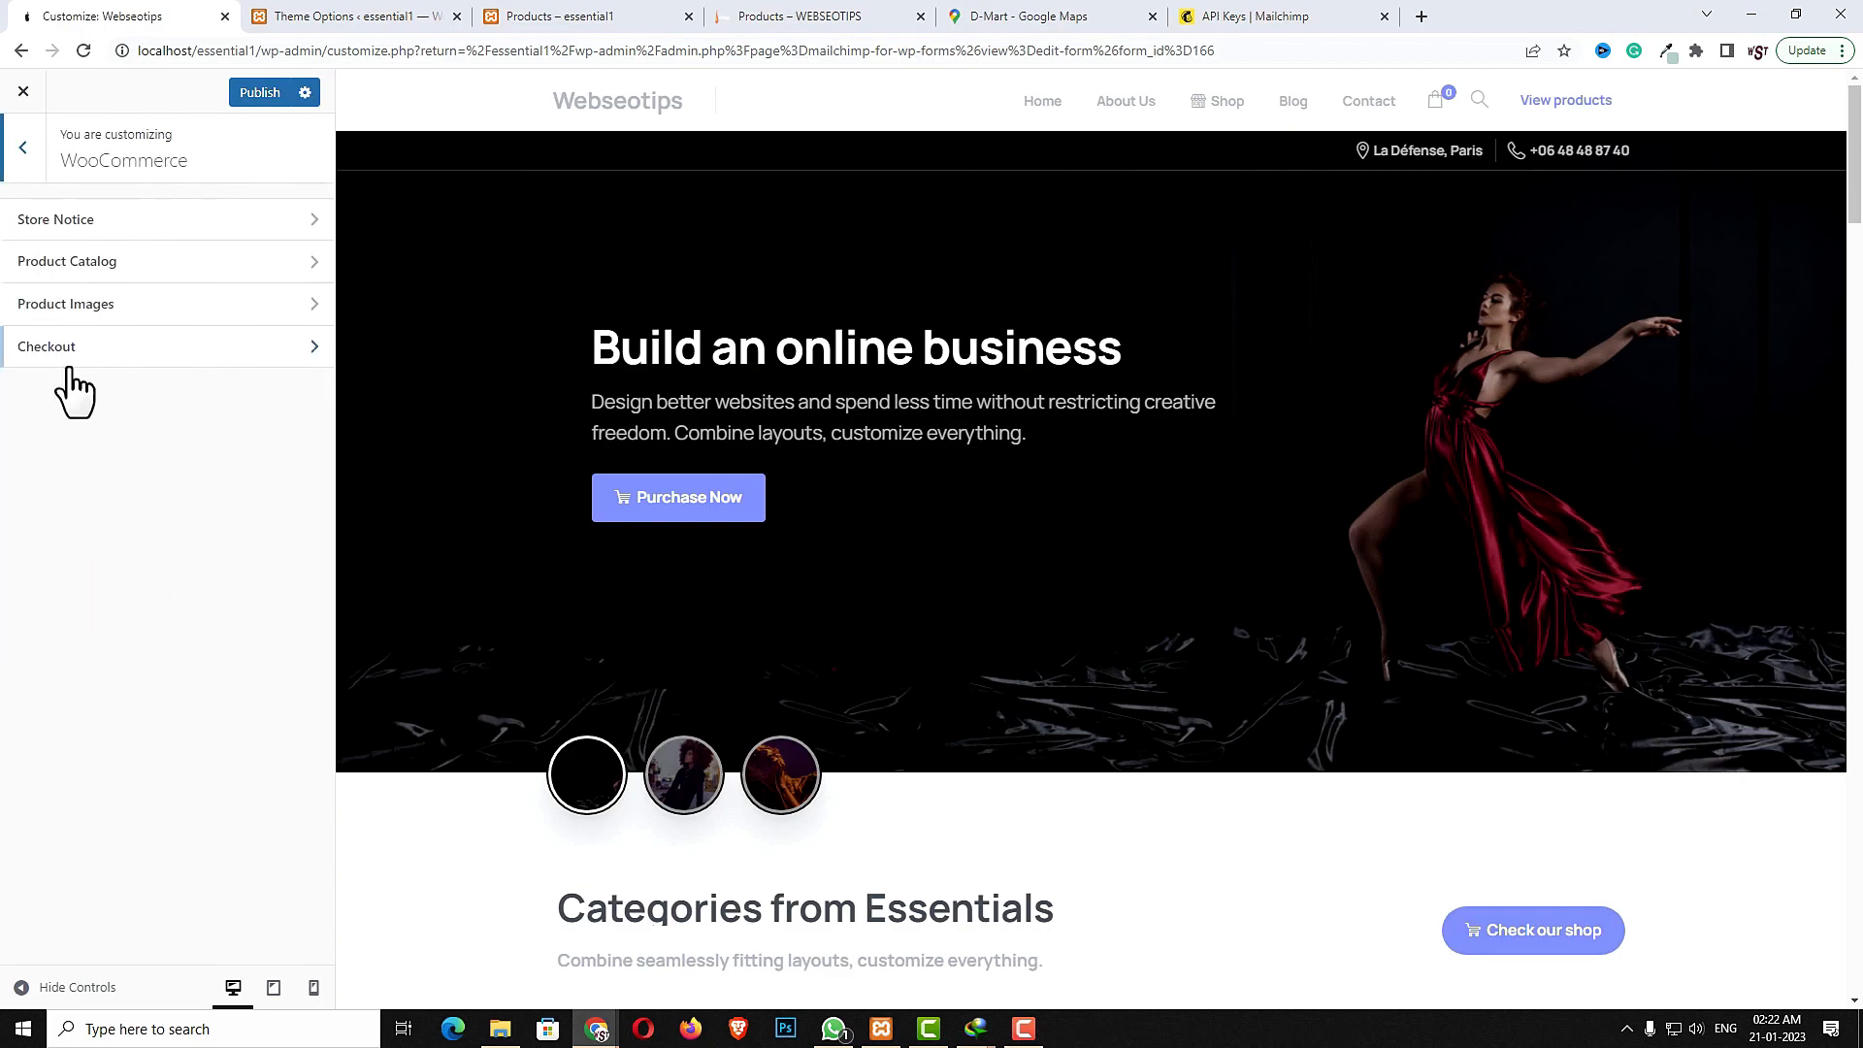
click(165, 309)
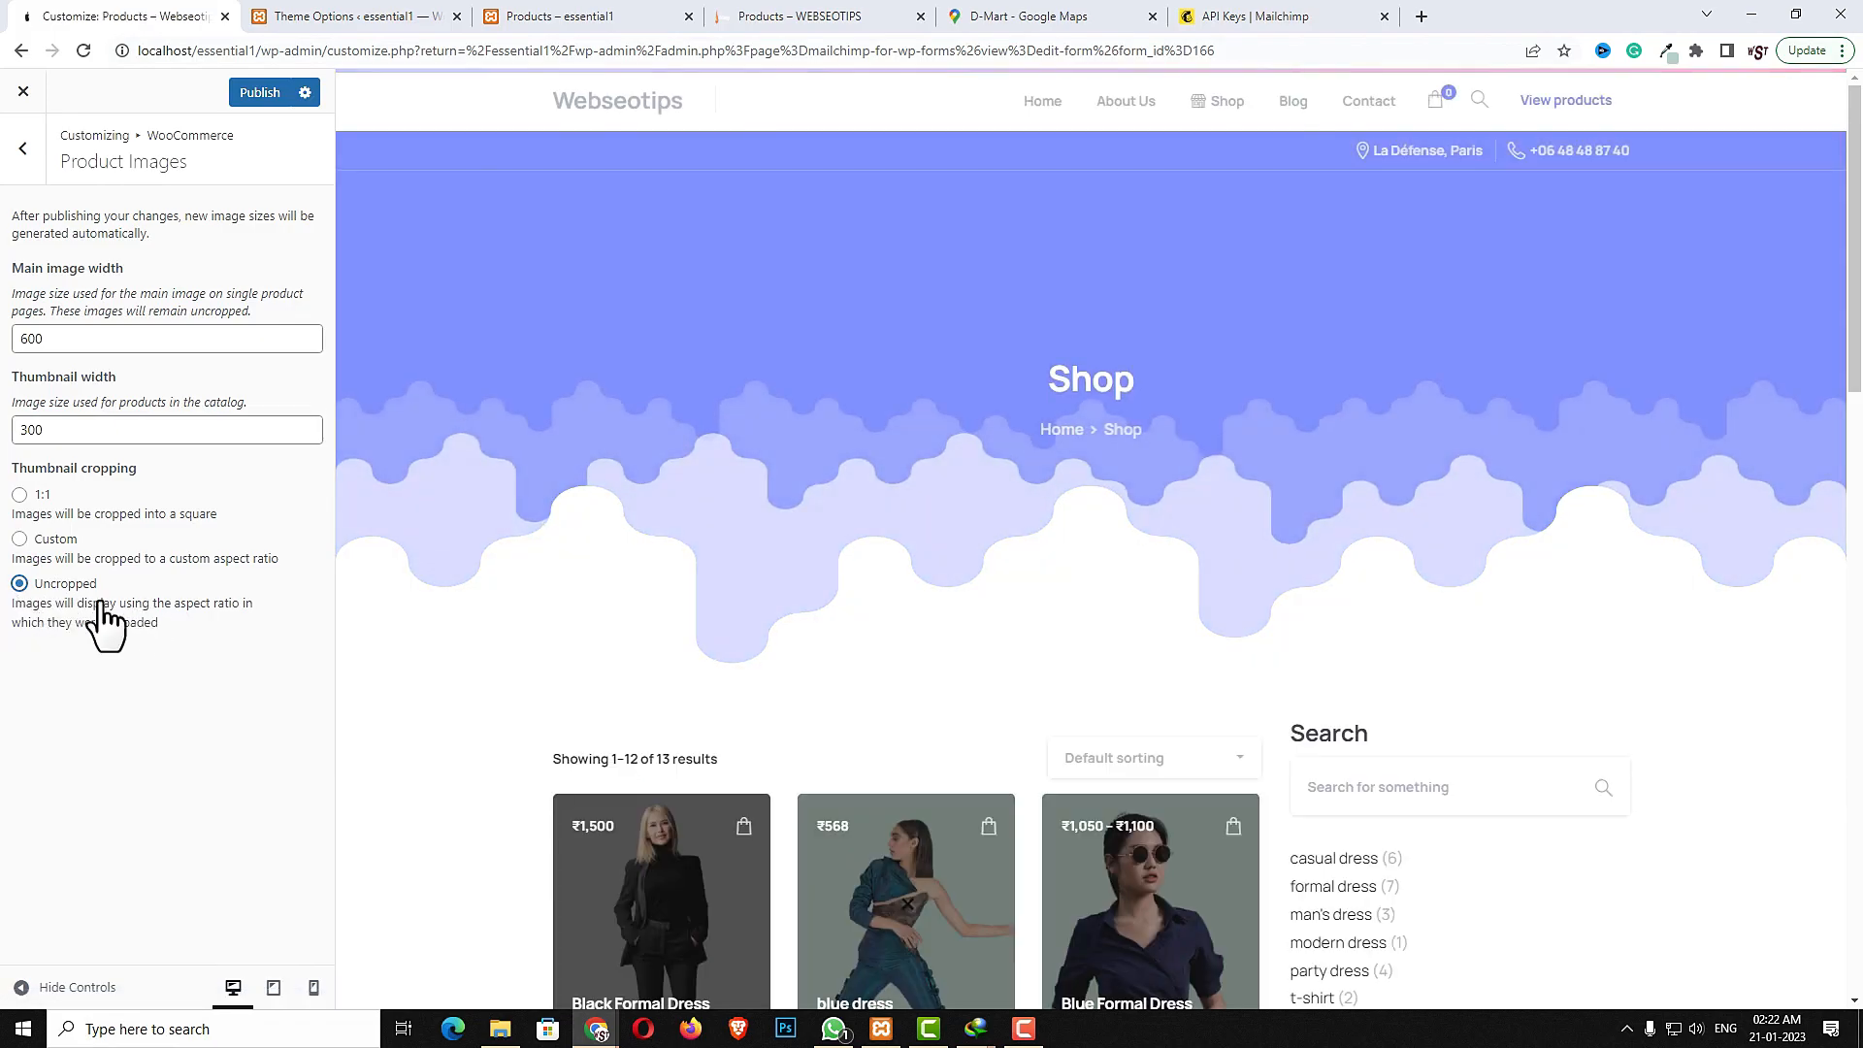
scroll(1004, 858, down, 4)
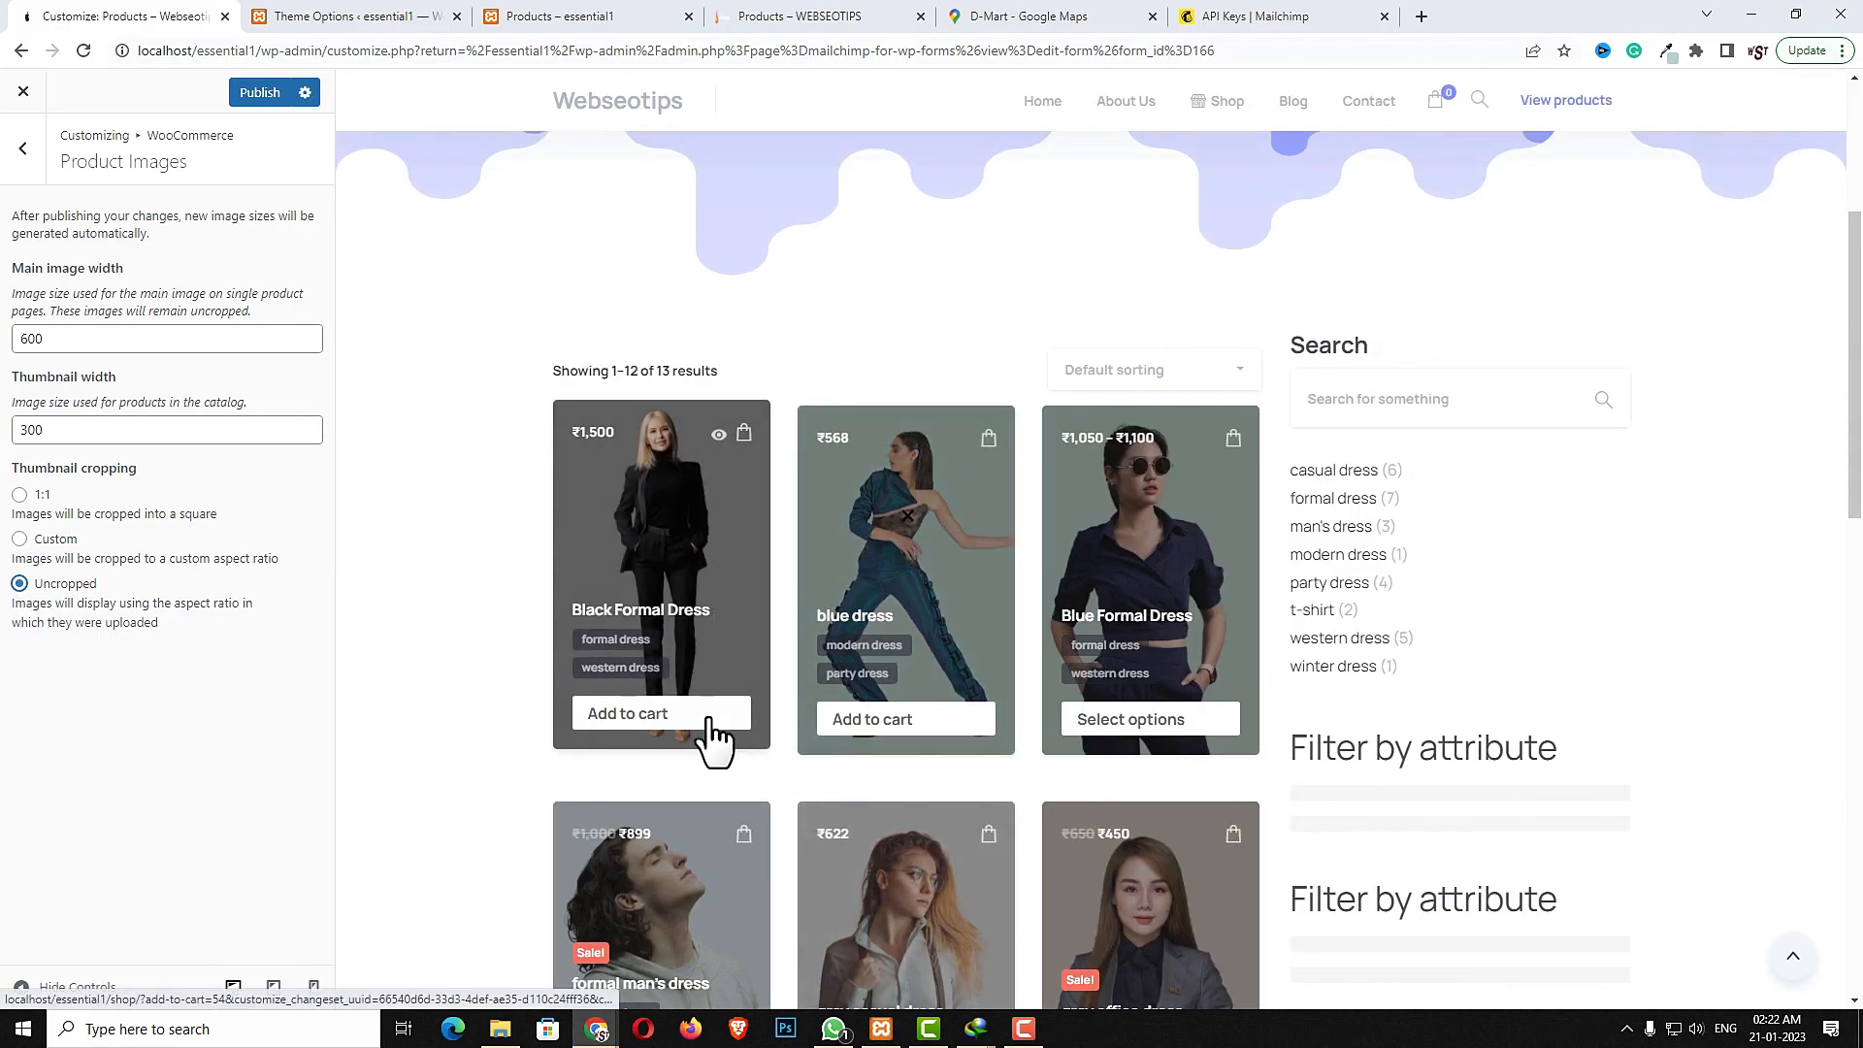
- Publish the Customizer changes
click(255, 85)
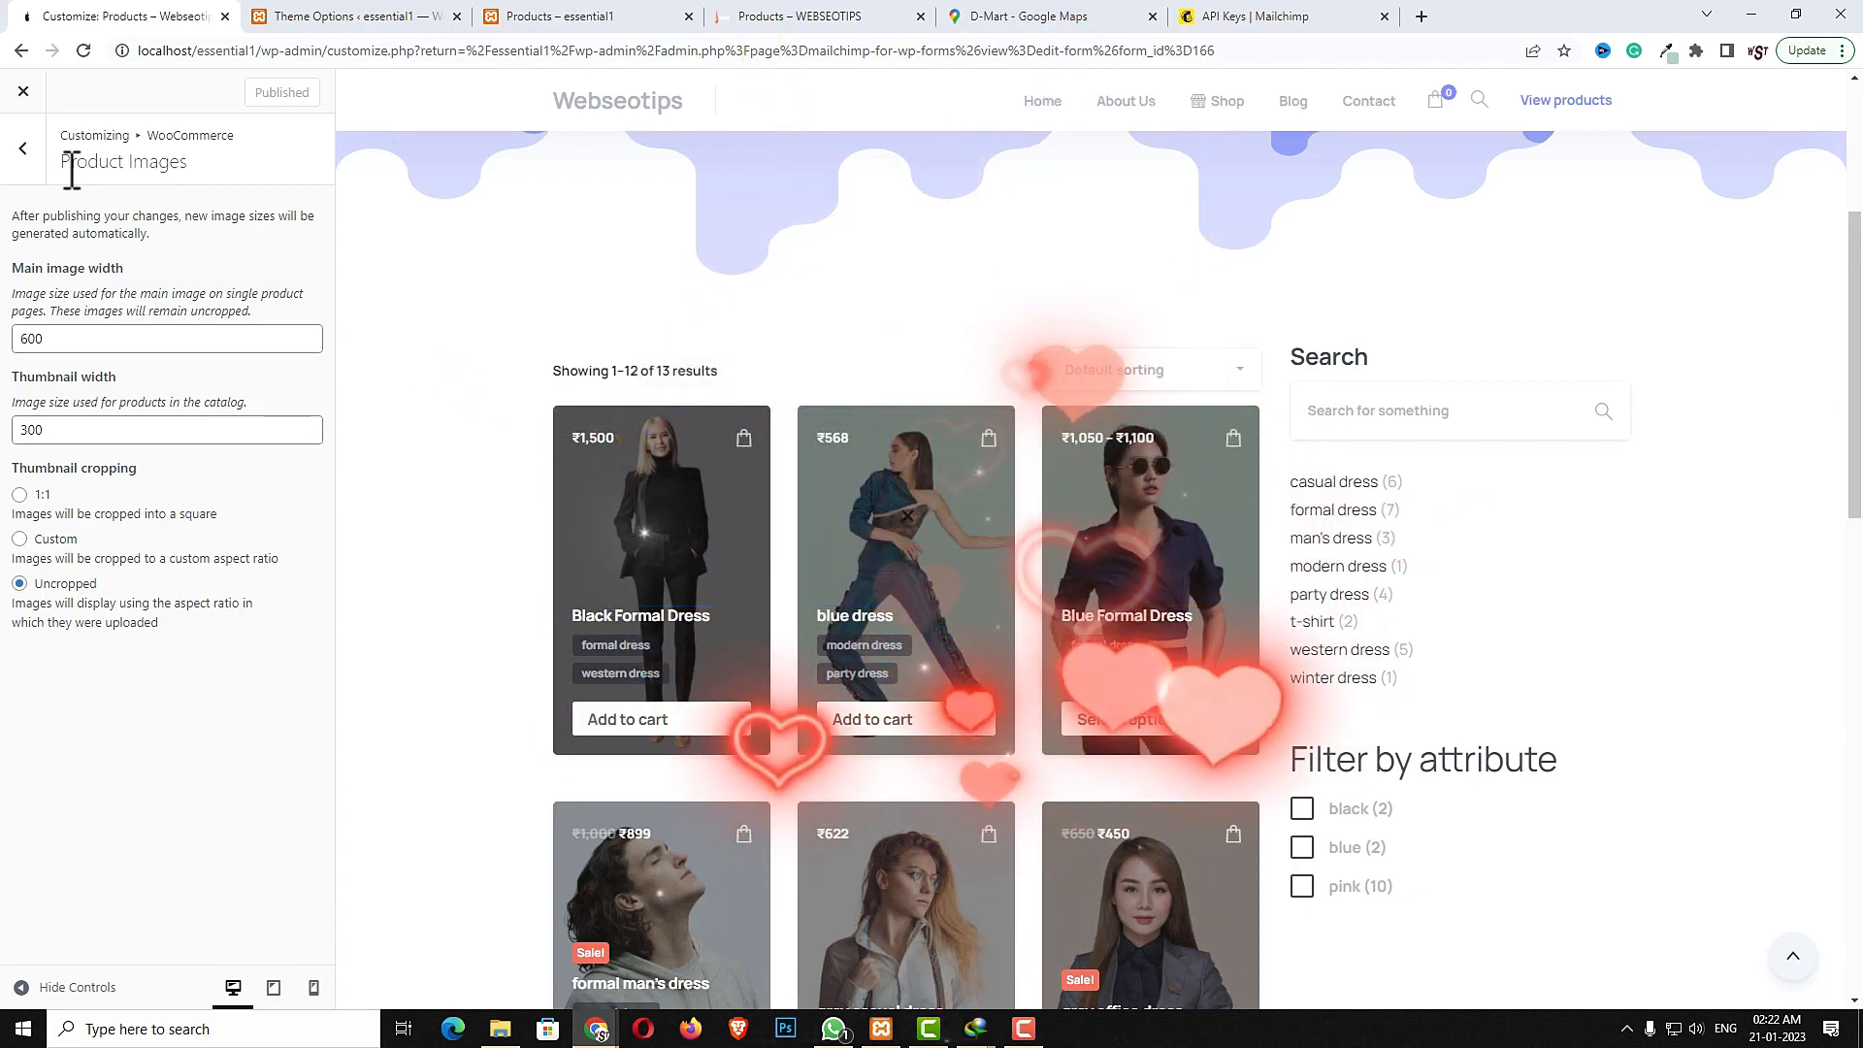
scroll(859, 570, down, 1)
scroll(858, 568, down, 2)
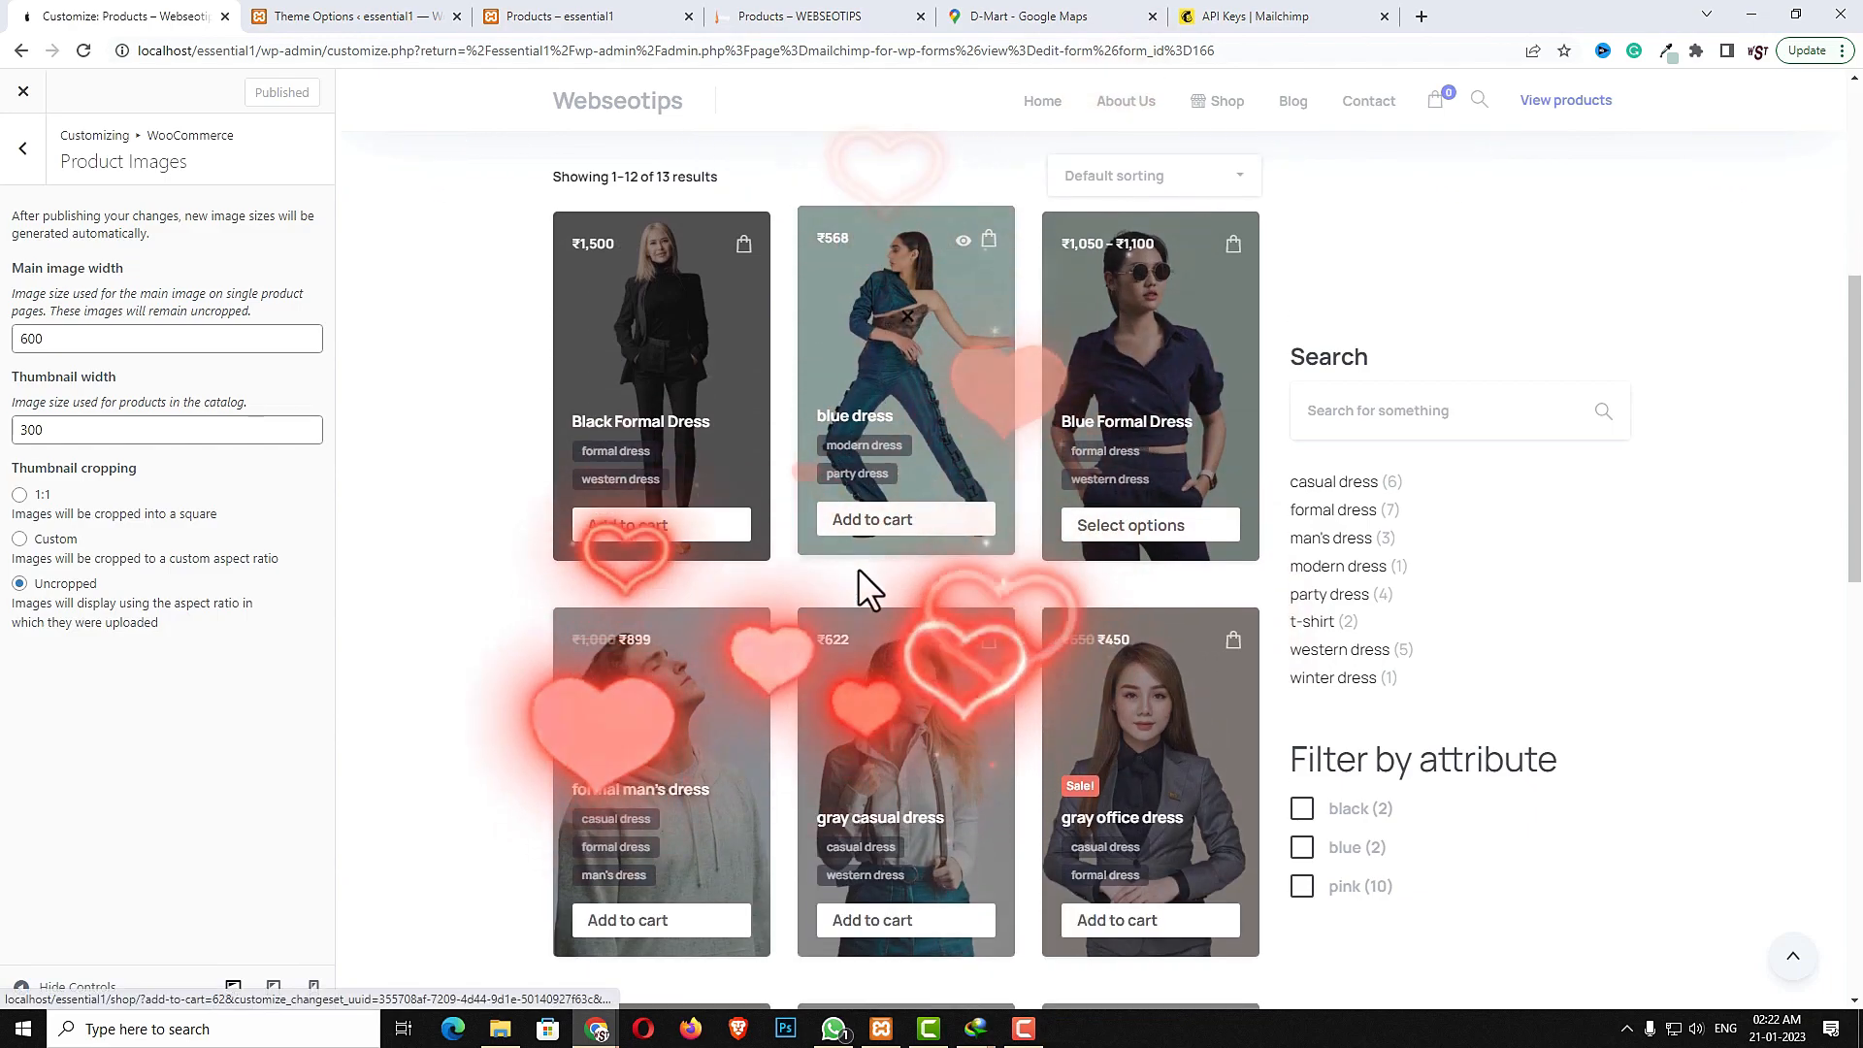
scroll(858, 568, down, 1)
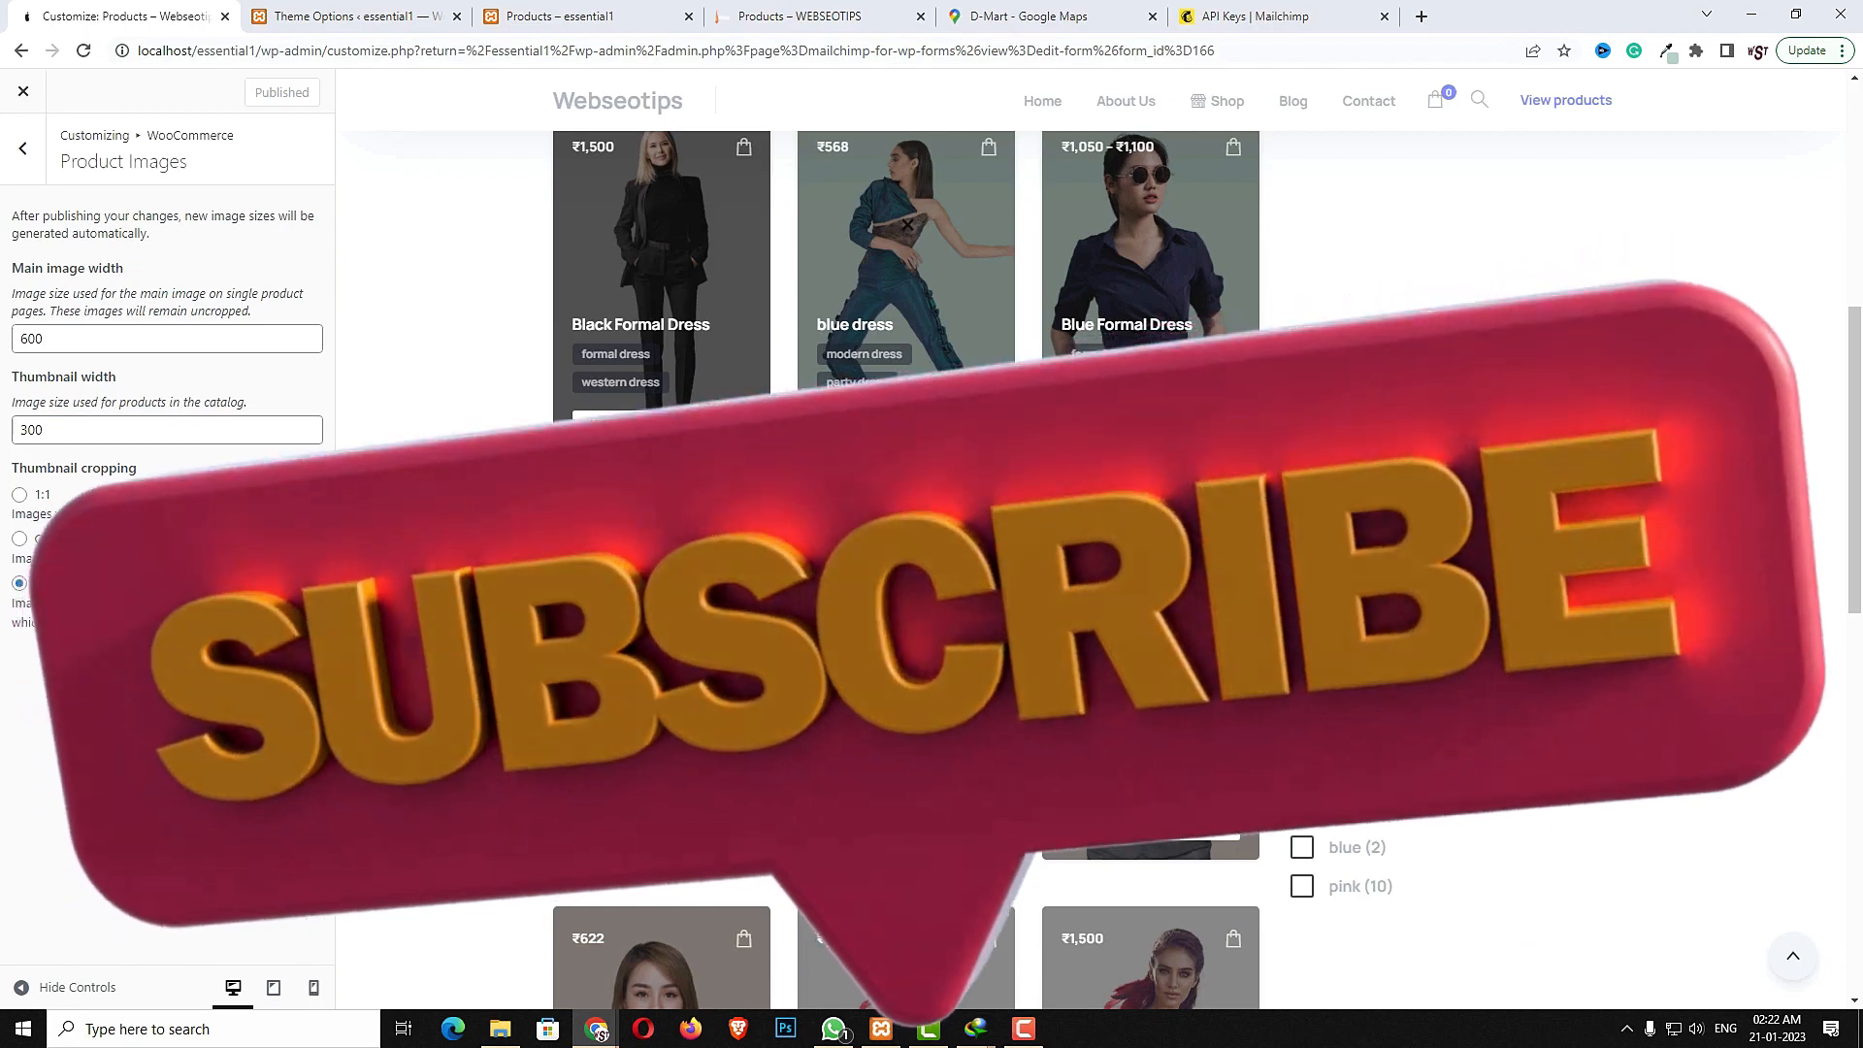
scroll(858, 568, down, 2)
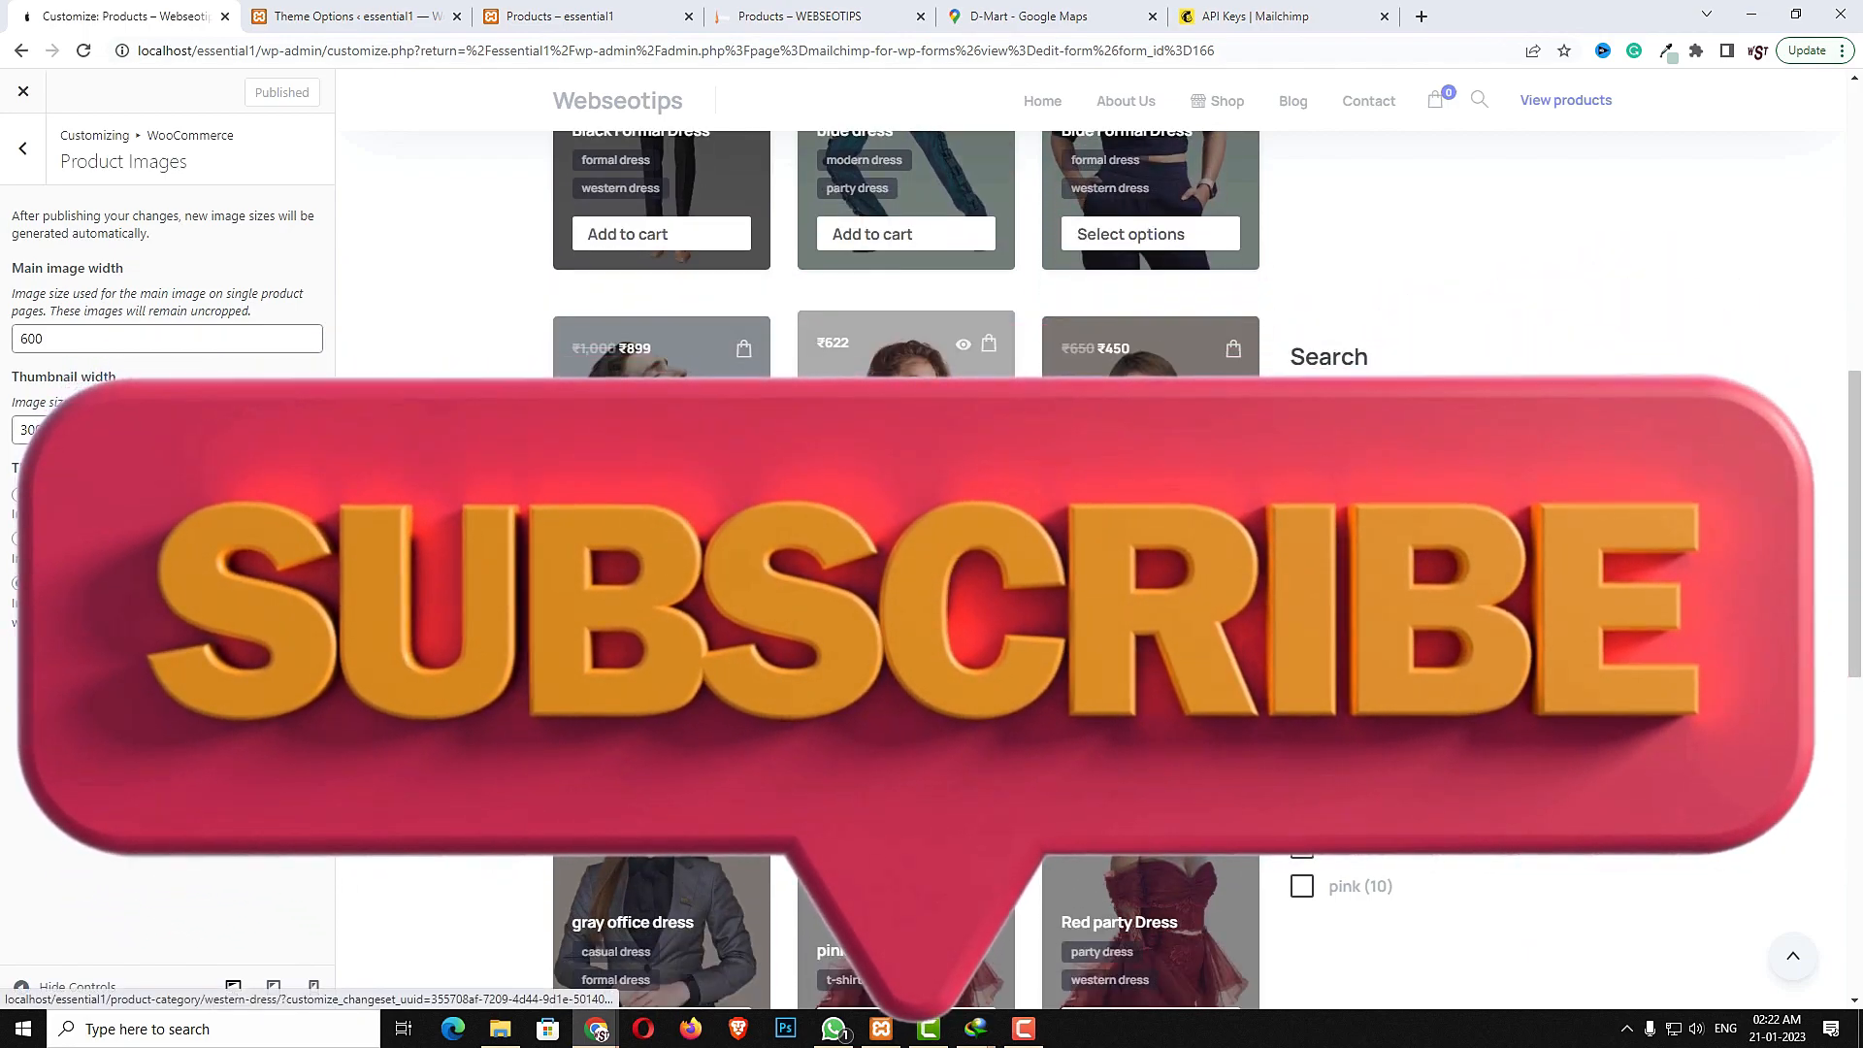